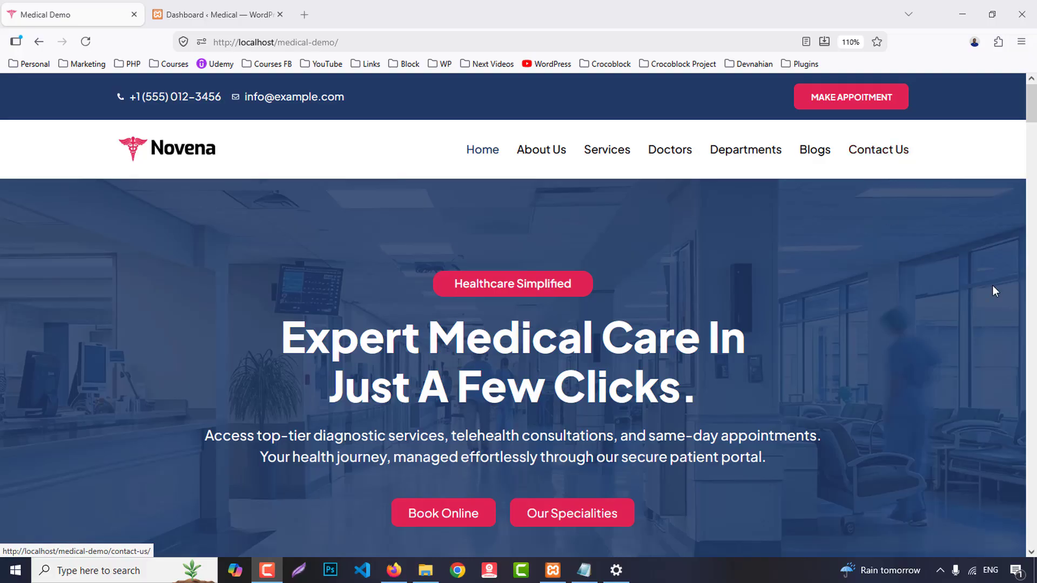
- Examine the demo home page from the hero banner through the about and services sections to the How It Works steps
scroll(1006, 284, down, 2)
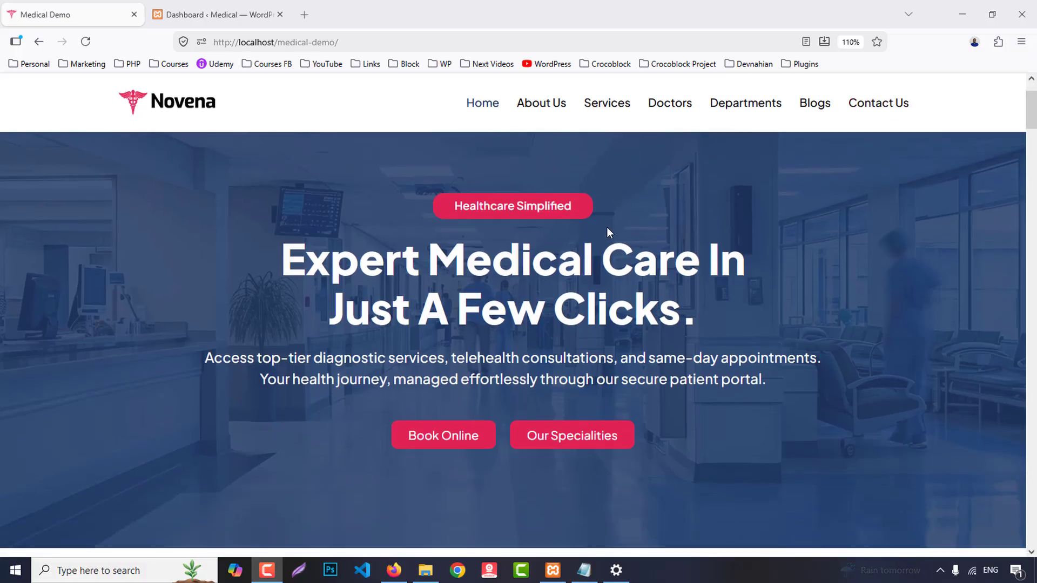
scroll(597, 244, up, 2)
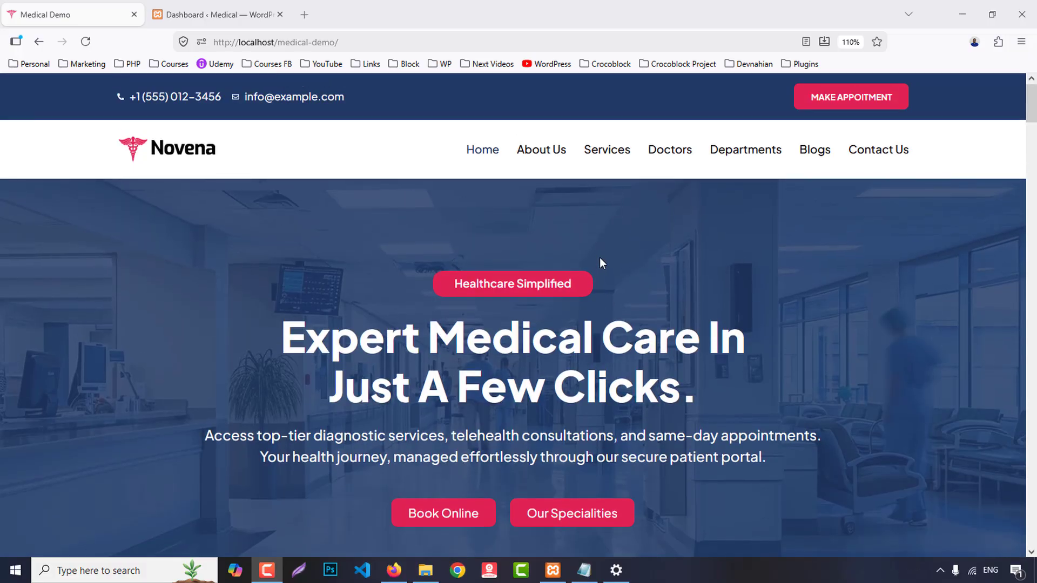
scroll(534, 293, down, 2)
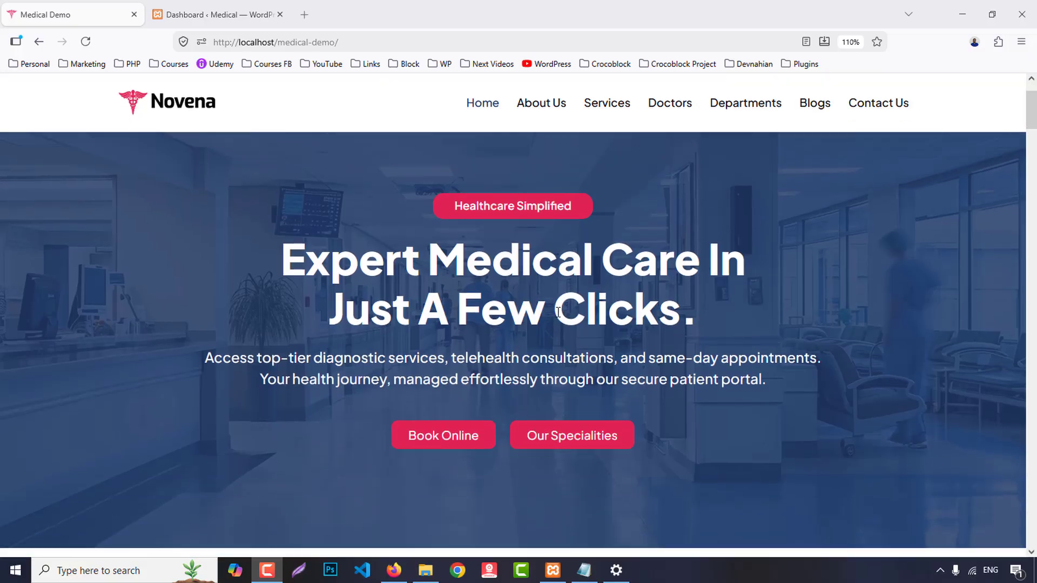
scroll(559, 309, down, 4)
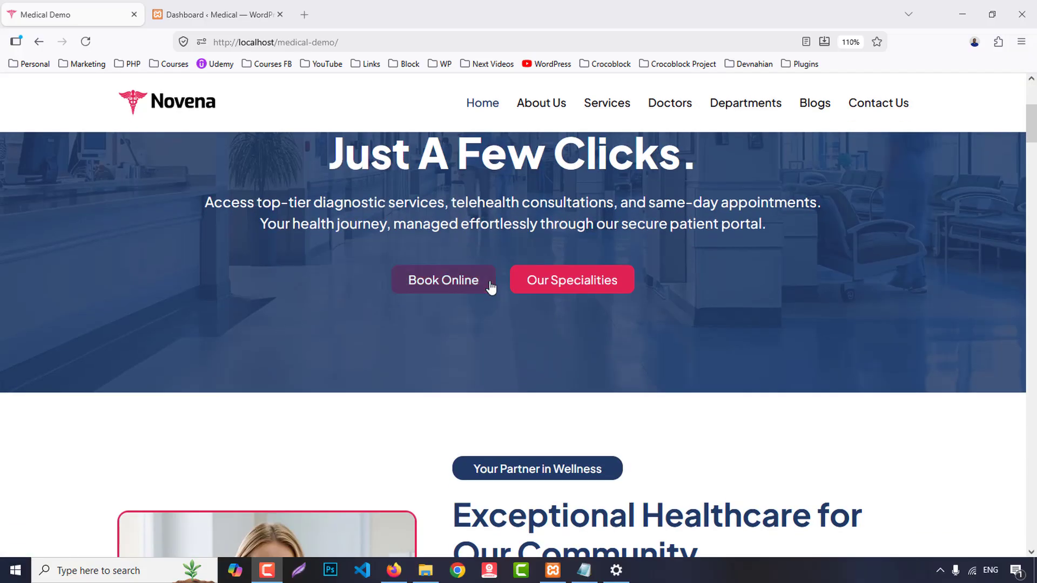
scroll(929, 301, down, 8)
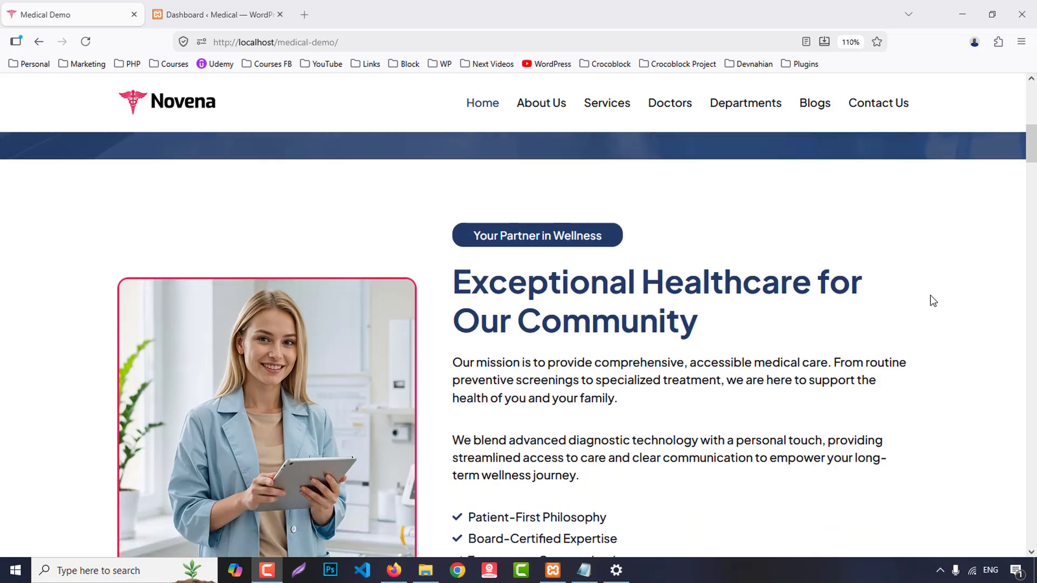
scroll(933, 296, down, 12)
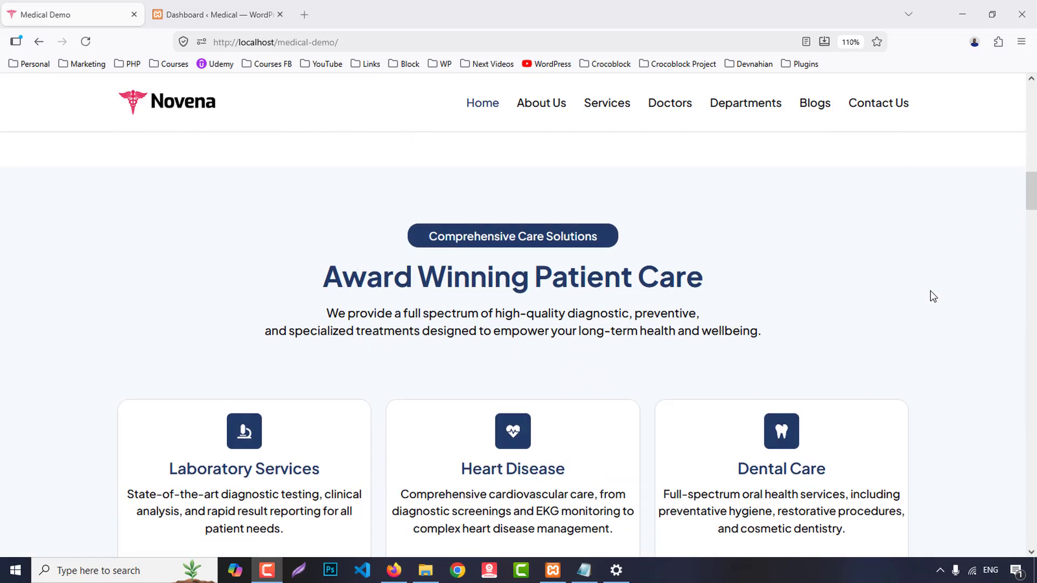
scroll(792, 340, down, 5)
scroll(259, 335, down, 2)
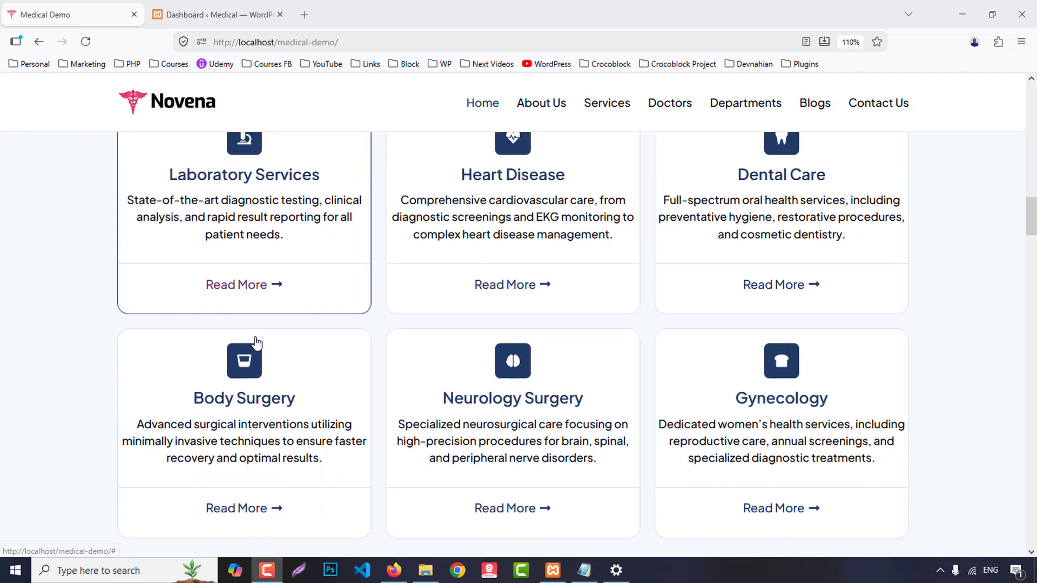
scroll(767, 411, down, 4)
scroll(799, 410, down, 3)
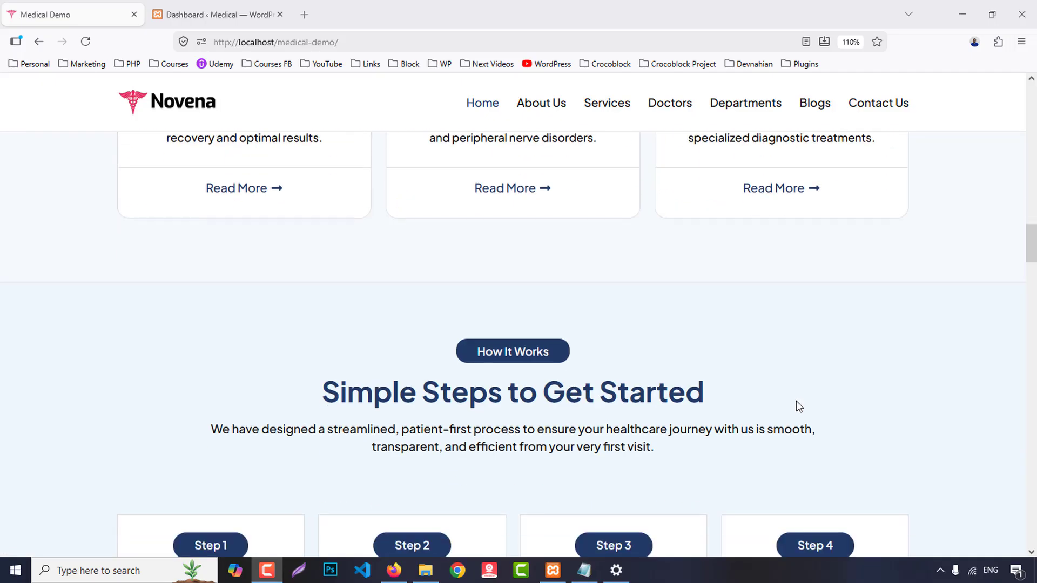
scroll(1000, 372, down, 5)
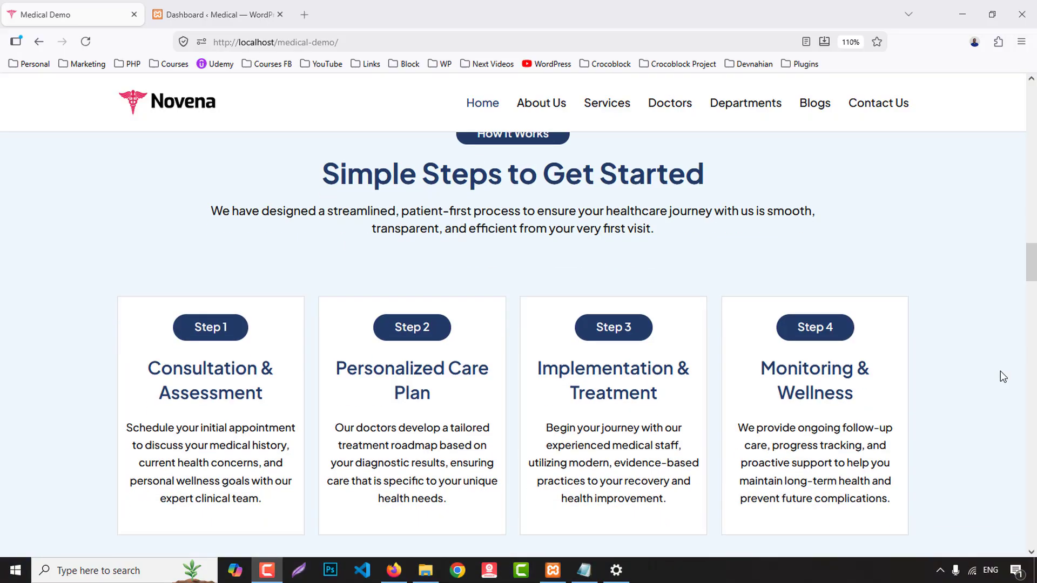
- Examine the rest of the home page, from the patient testimonials through membership plans, core features and news to the footer
scroll(1001, 368, down, 8)
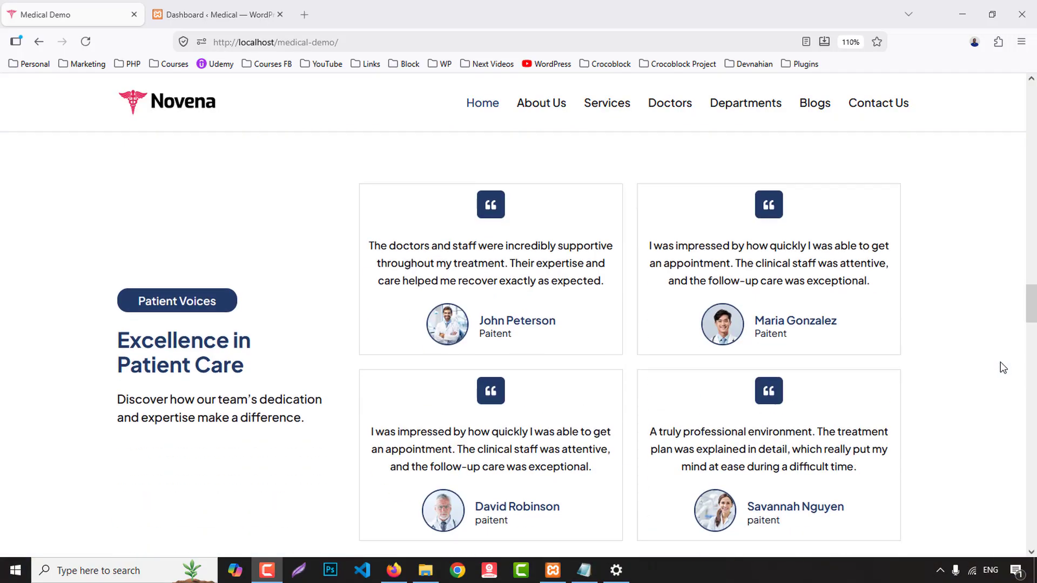
scroll(1000, 362, down, 4)
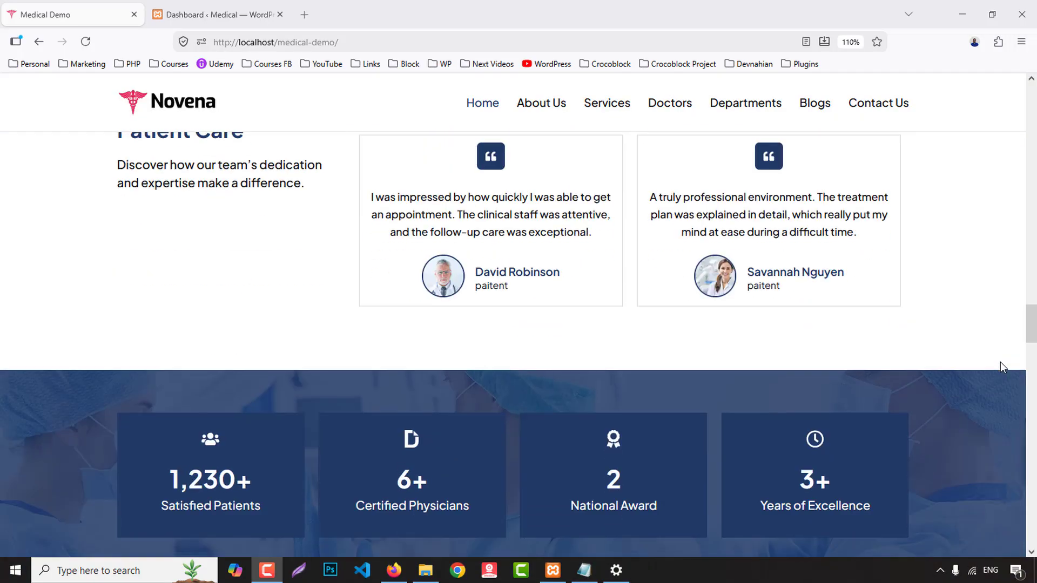
scroll(1001, 362, down, 4)
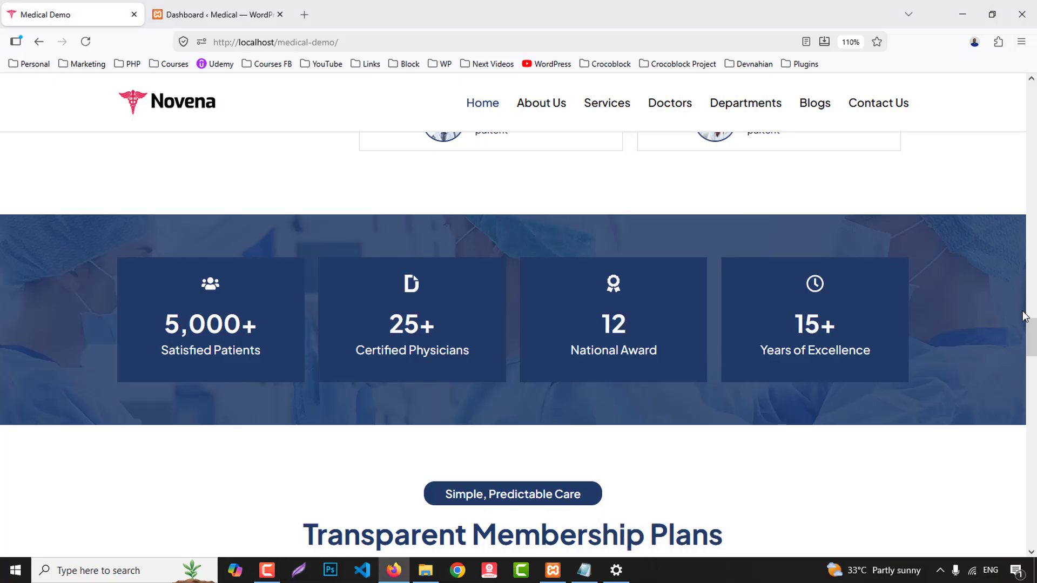
scroll(1025, 317, down, 2)
scroll(1025, 316, down, 6)
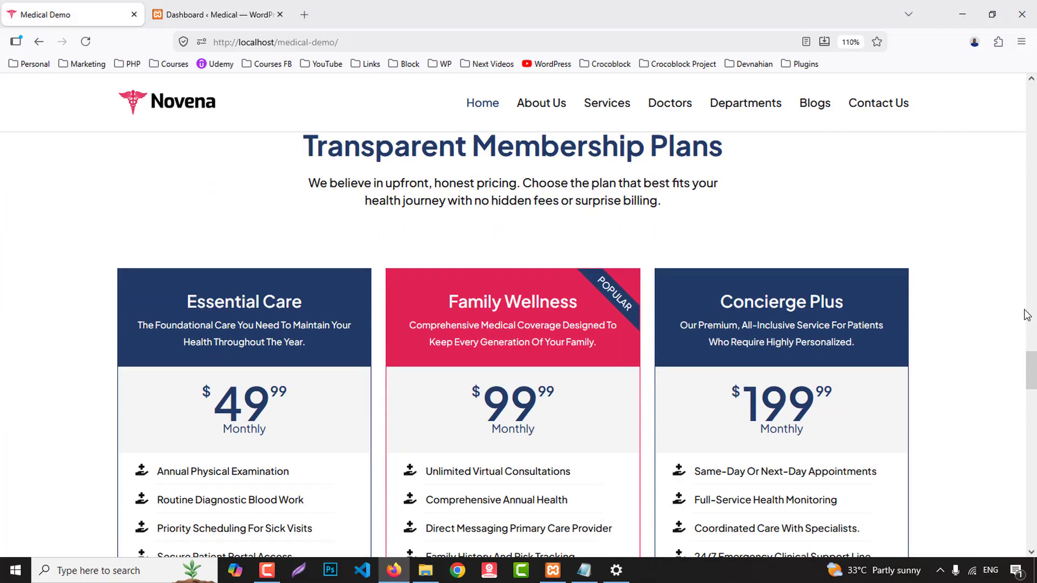
scroll(1027, 314, down, 10)
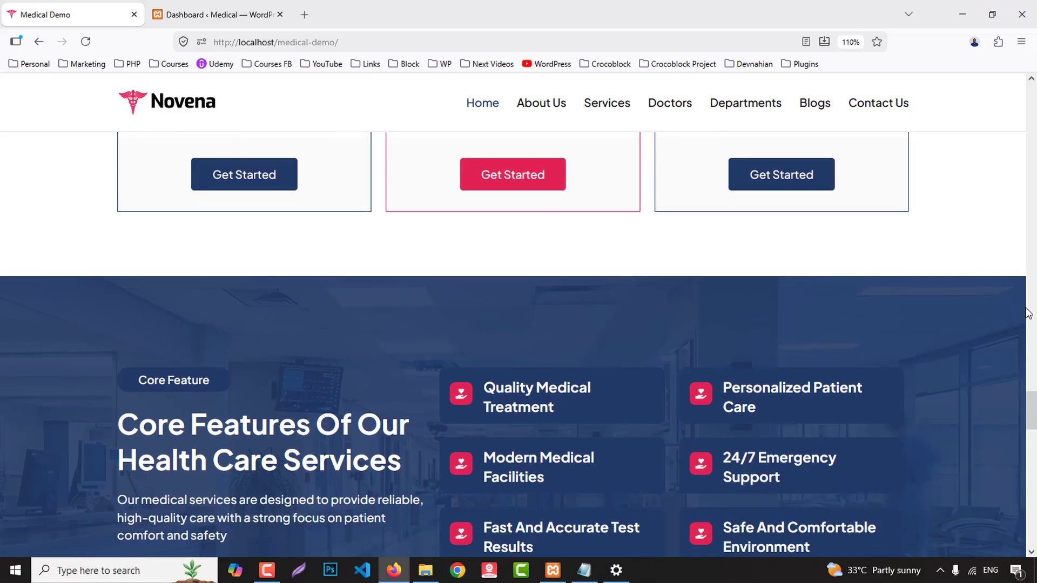
scroll(1028, 313, down, 10)
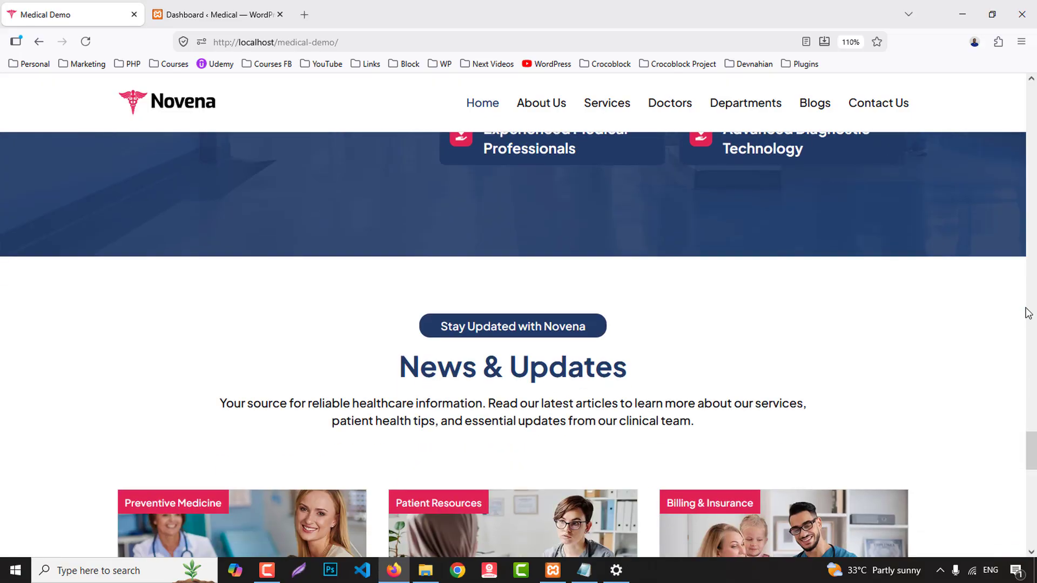
scroll(1028, 314, down, 10)
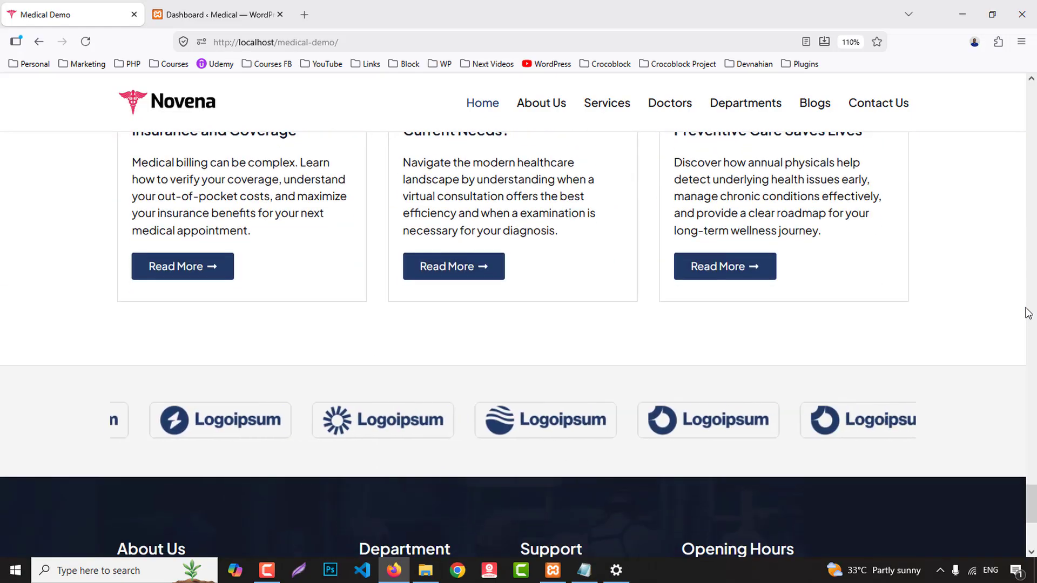
scroll(1028, 314, down, 2)
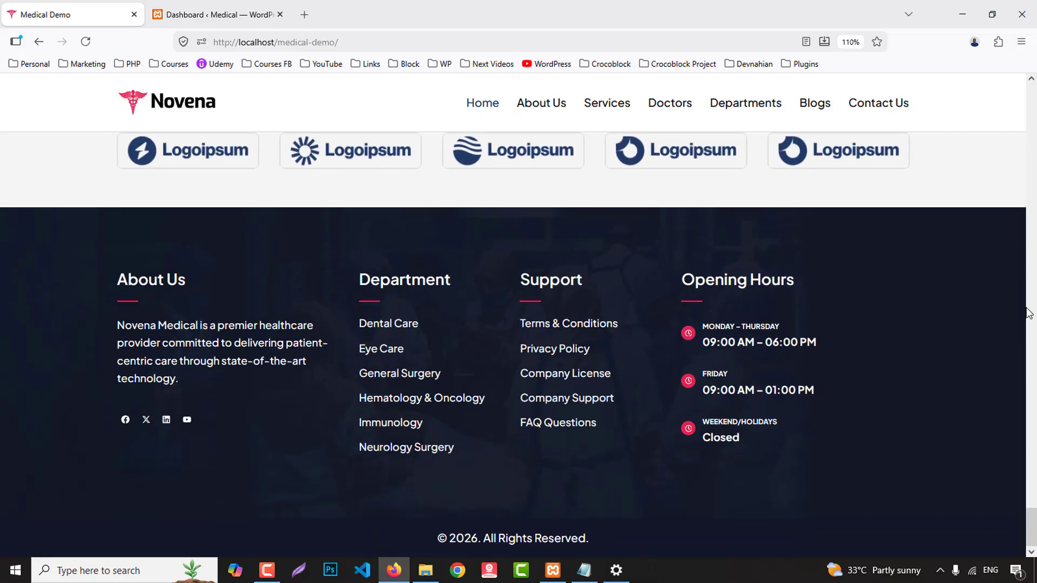
scroll(1028, 313, up, 8)
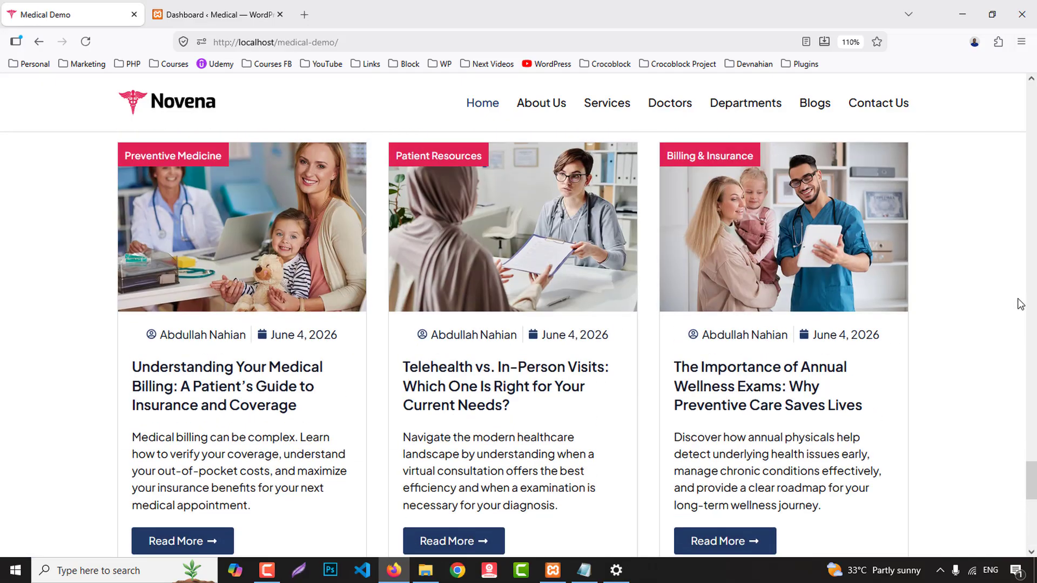
- Open the About Us page and look through its content down to the footer
click(537, 110)
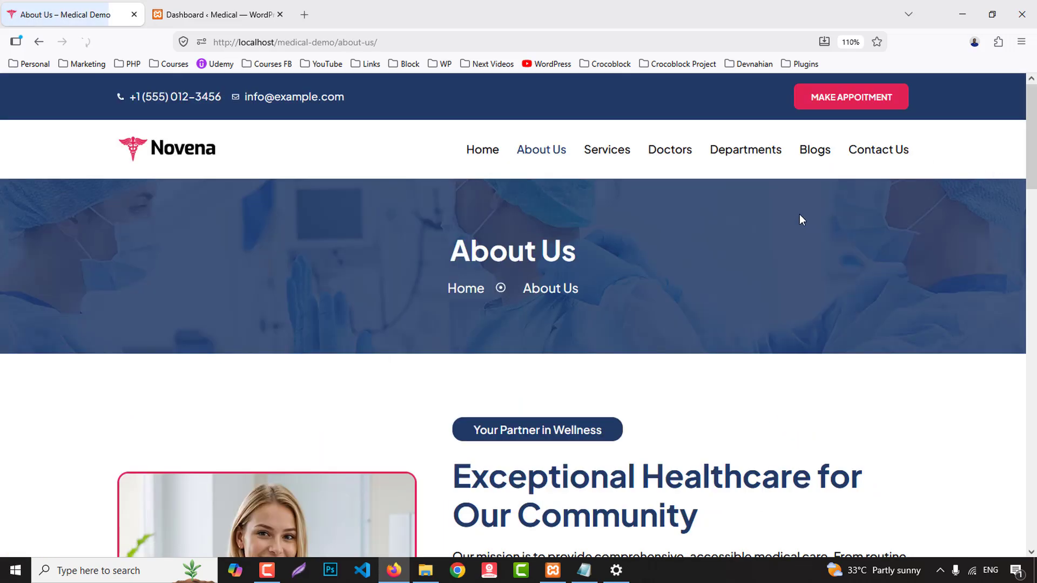
scroll(881, 284, down, 12)
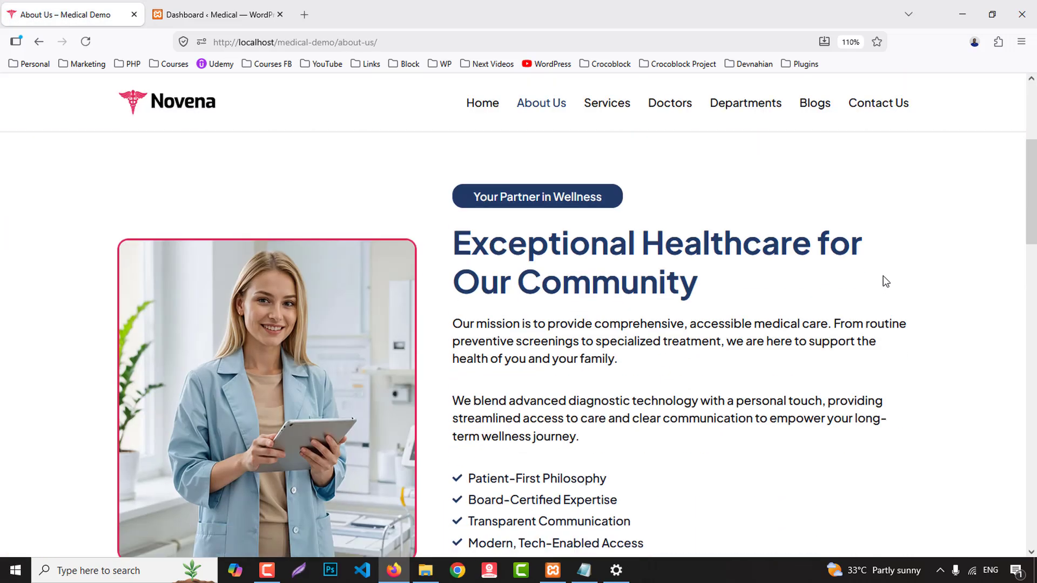
scroll(885, 281, down, 15)
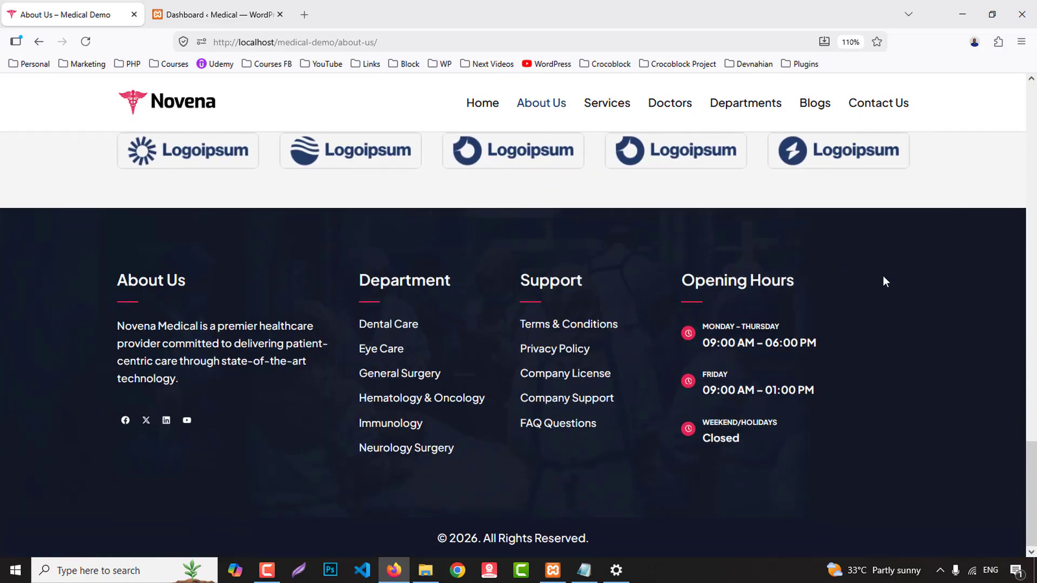
- Open the Services page and review its service cards, core features and testimonials down to the footer
click(609, 104)
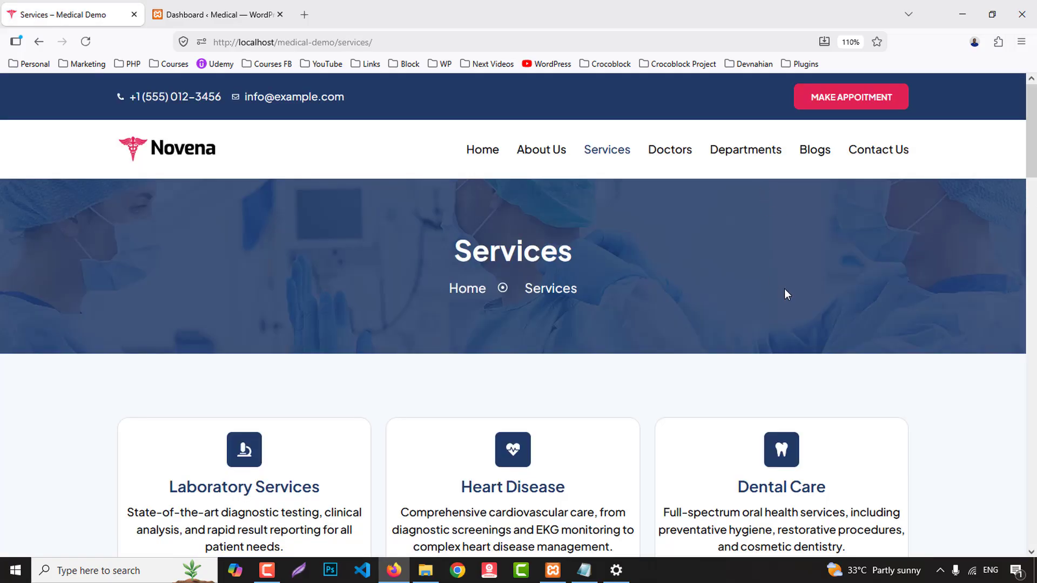
scroll(783, 394, down, 4)
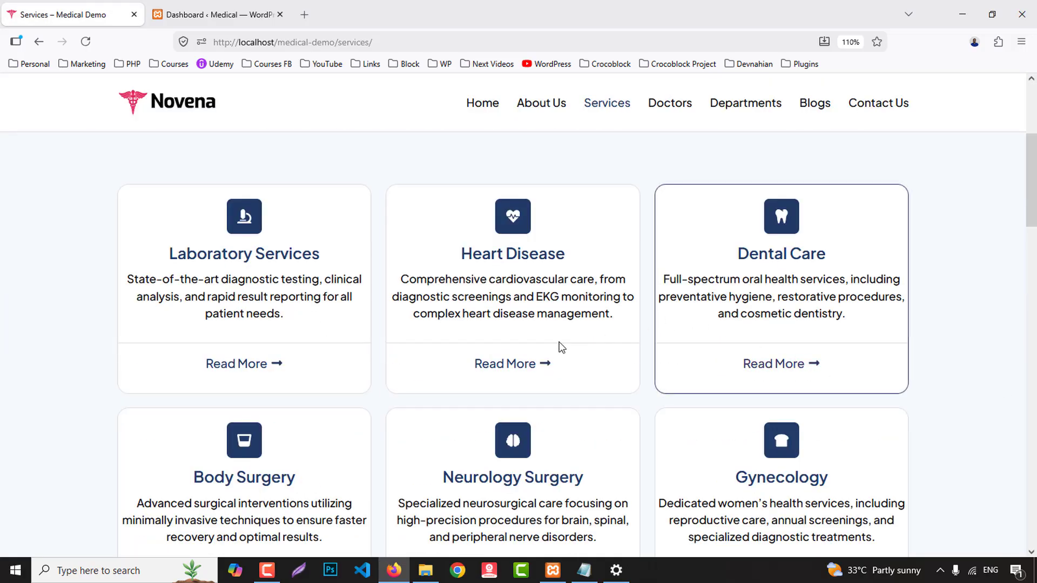
scroll(560, 347, down, 10)
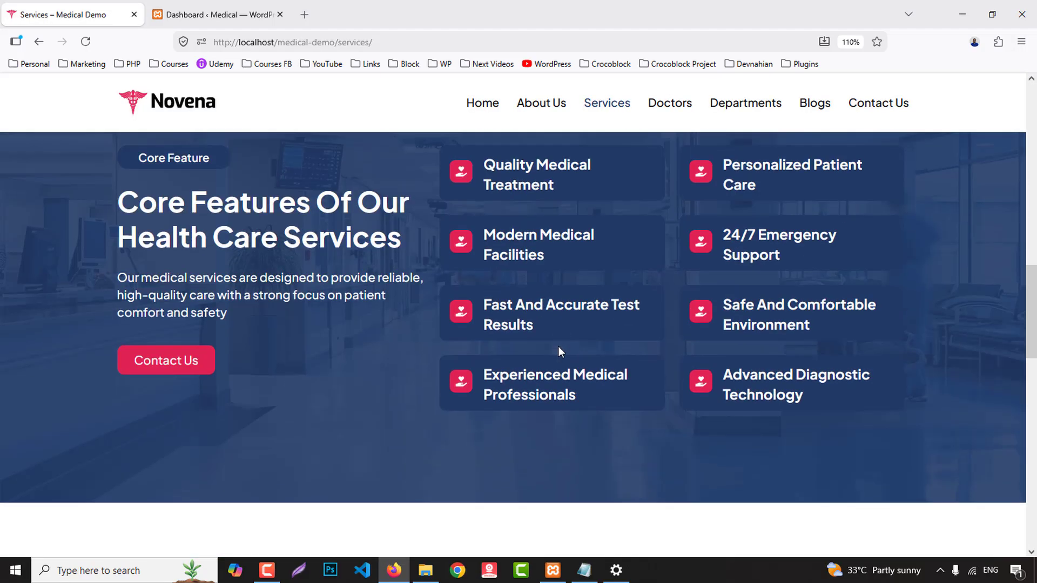
scroll(559, 352, down, 12)
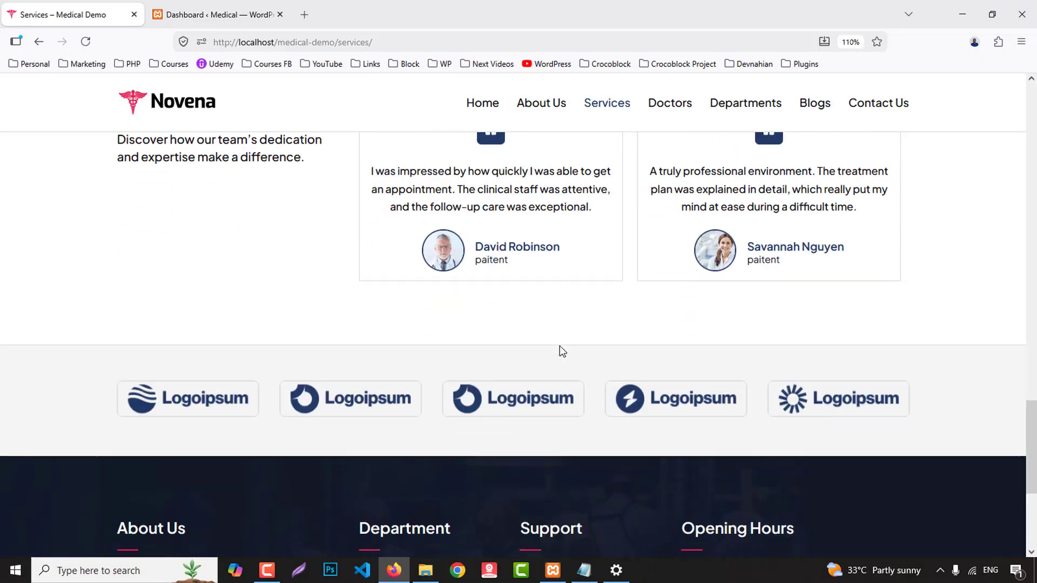
scroll(560, 351, down, 5)
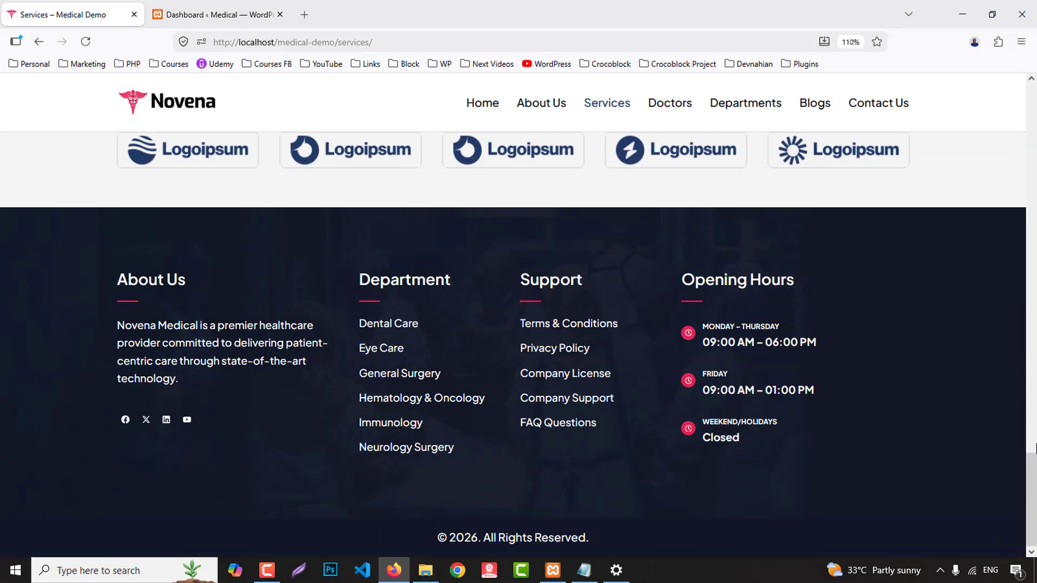
scroll(1036, 448, up, 20)
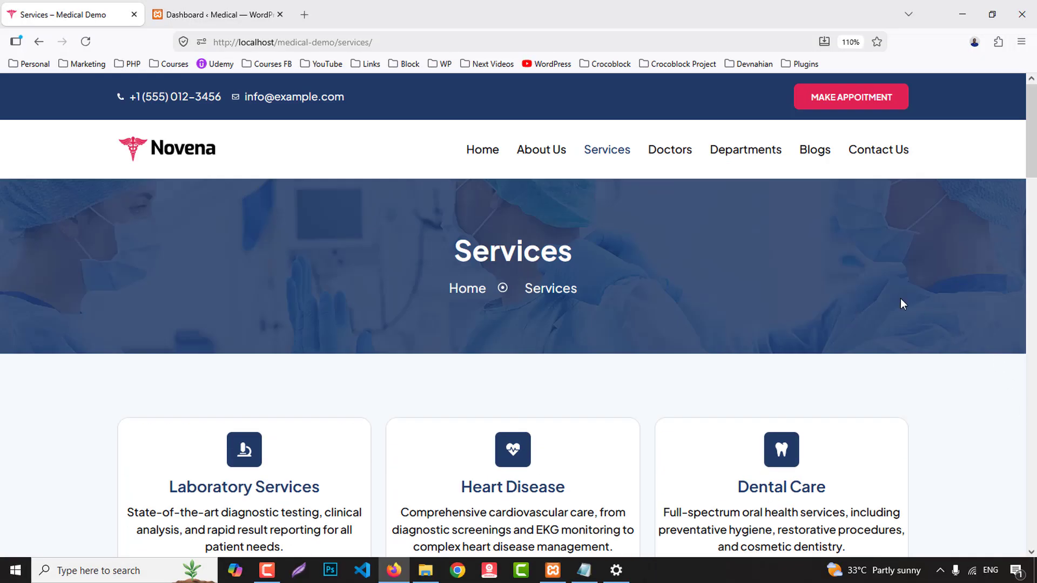
- Open the Doctors page and look over the doctor profile cards
click(668, 159)
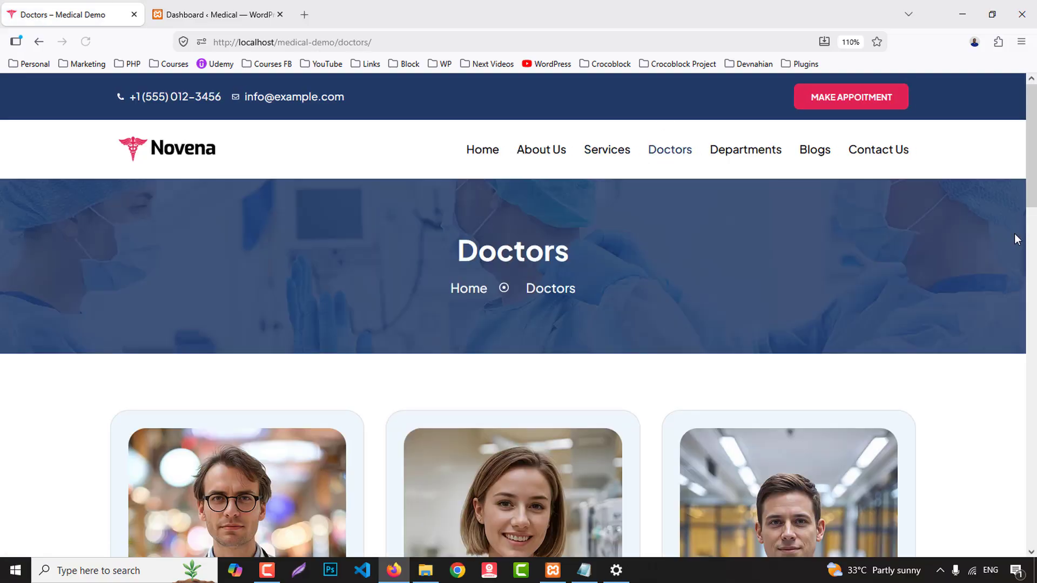
scroll(1015, 238, down, 5)
scroll(1007, 241, down, 5)
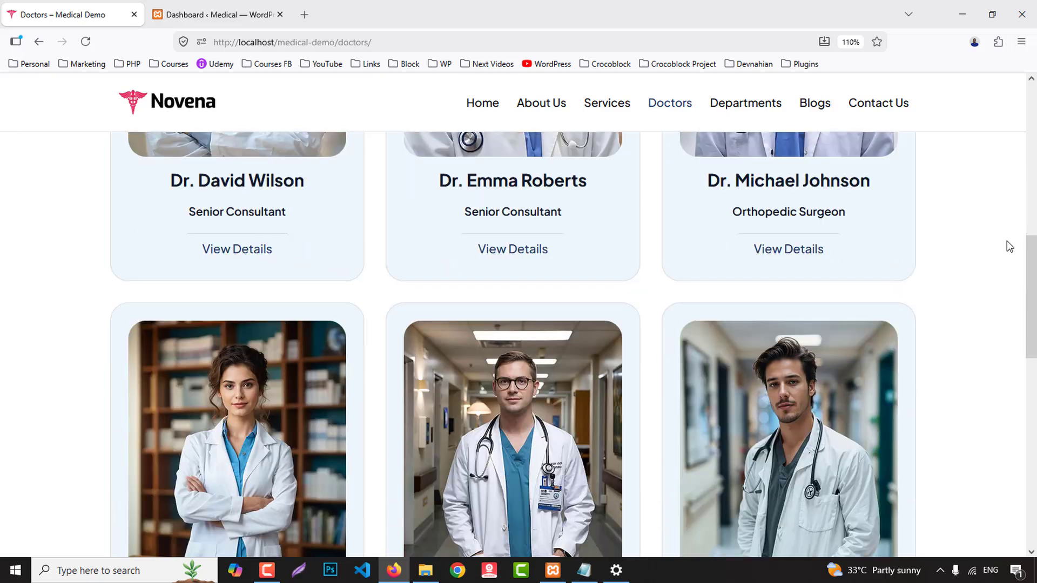
scroll(372, 180, up, 4)
scroll(368, 180, up, 2)
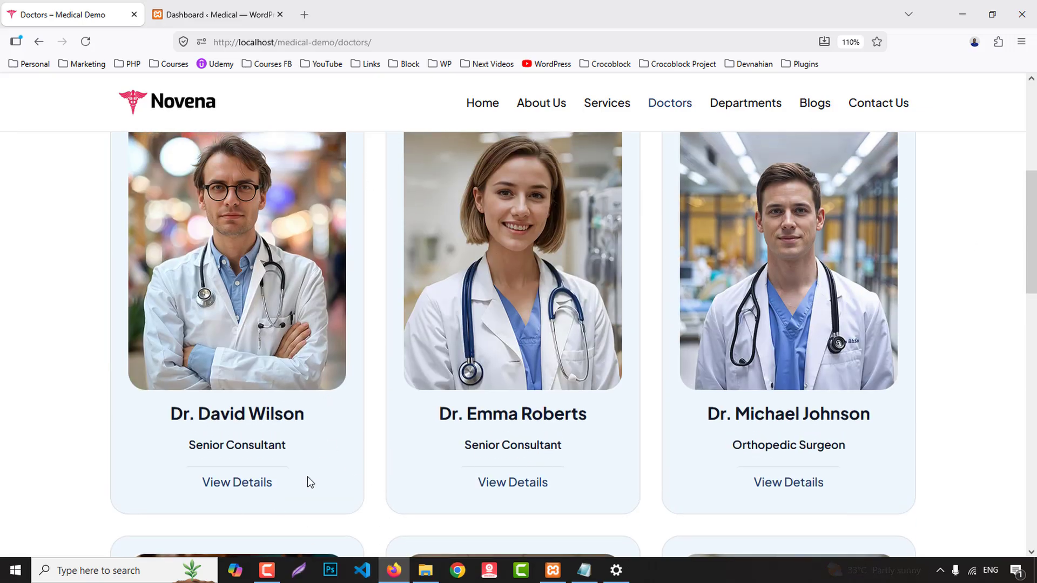
- Open the first doctor's details in a new tab, review the profile, contact card and form down to the footer, and close the tab
middle_click(238, 493)
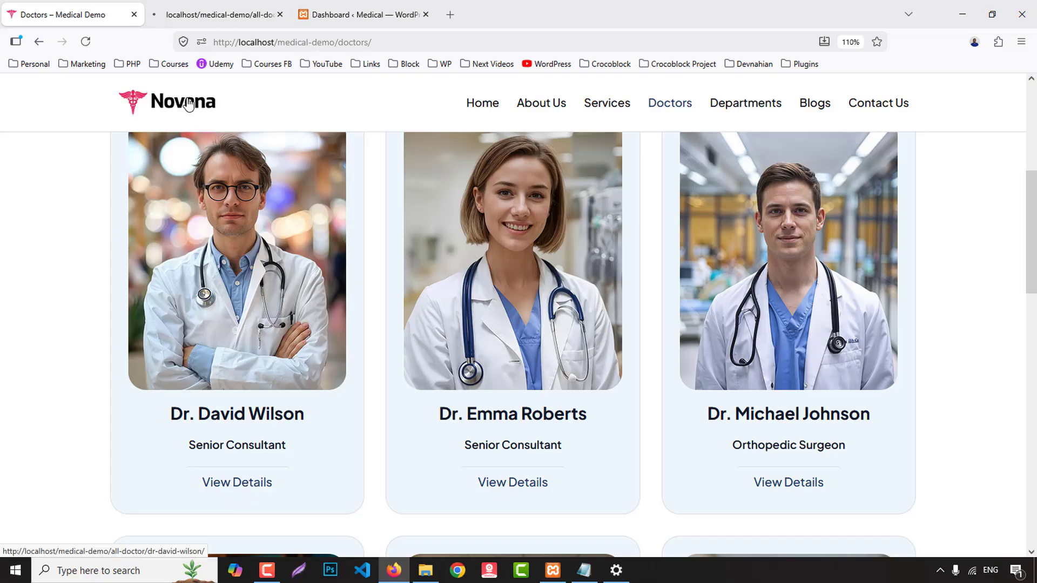
click(225, 17)
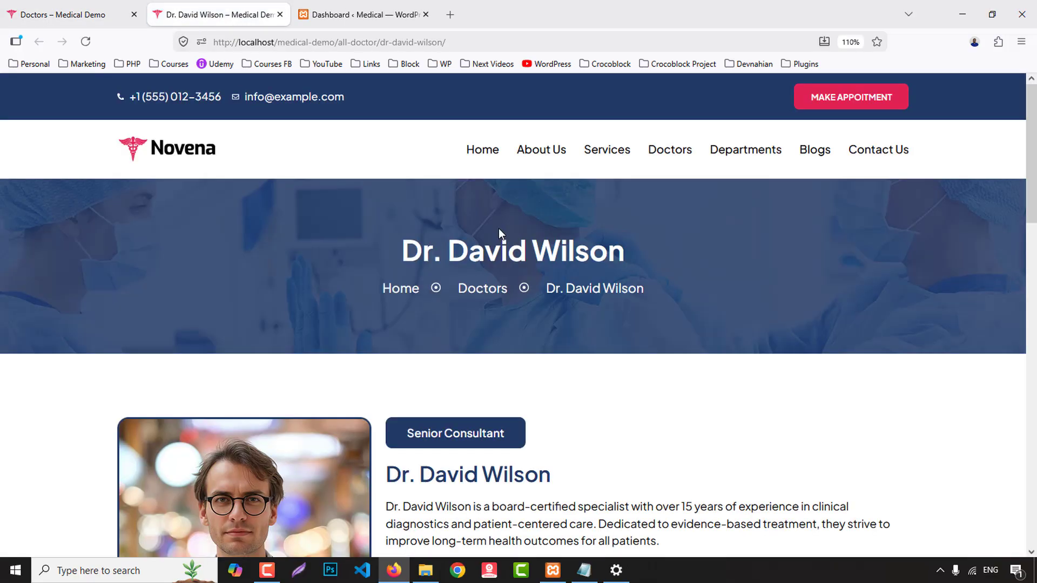
scroll(702, 241, down, 2)
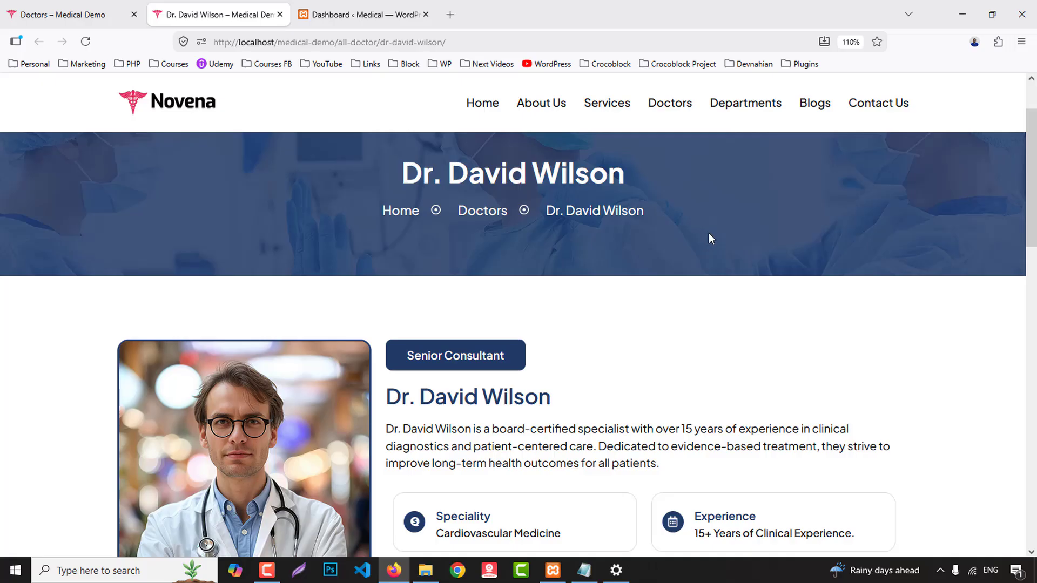
scroll(711, 240, down, 4)
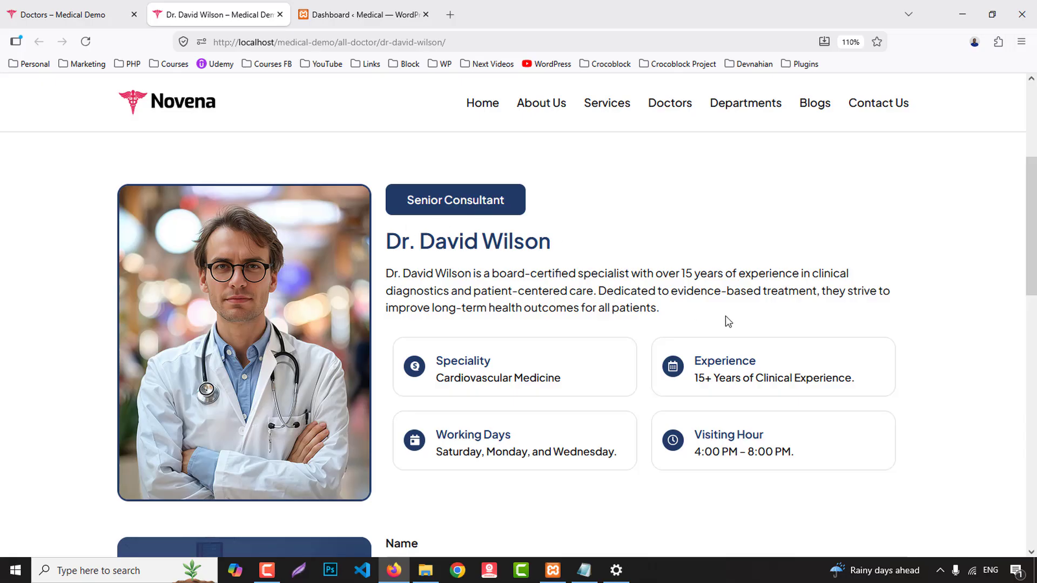
scroll(702, 319, down, 4)
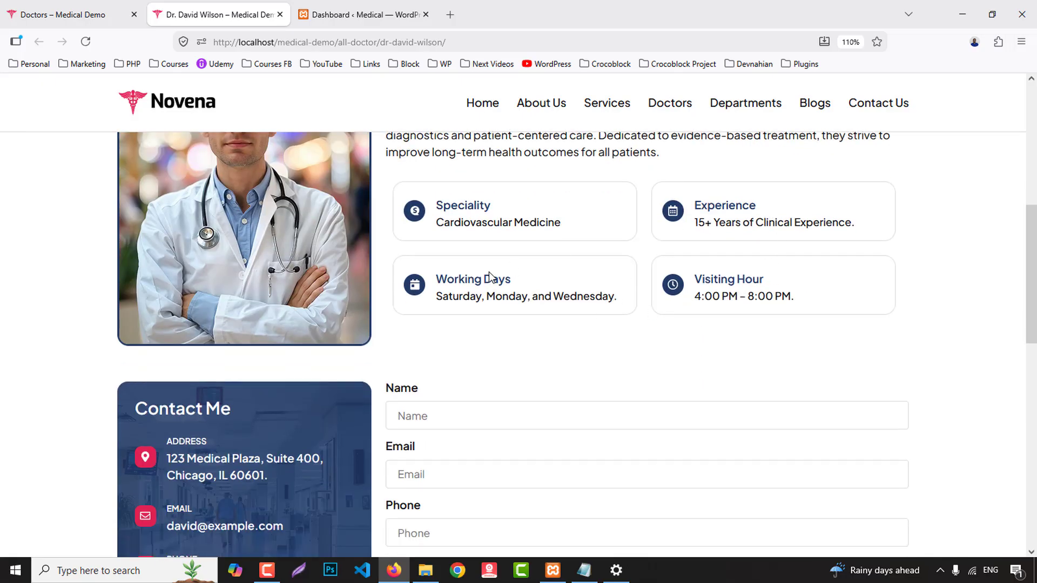
scroll(215, 413, down, 2)
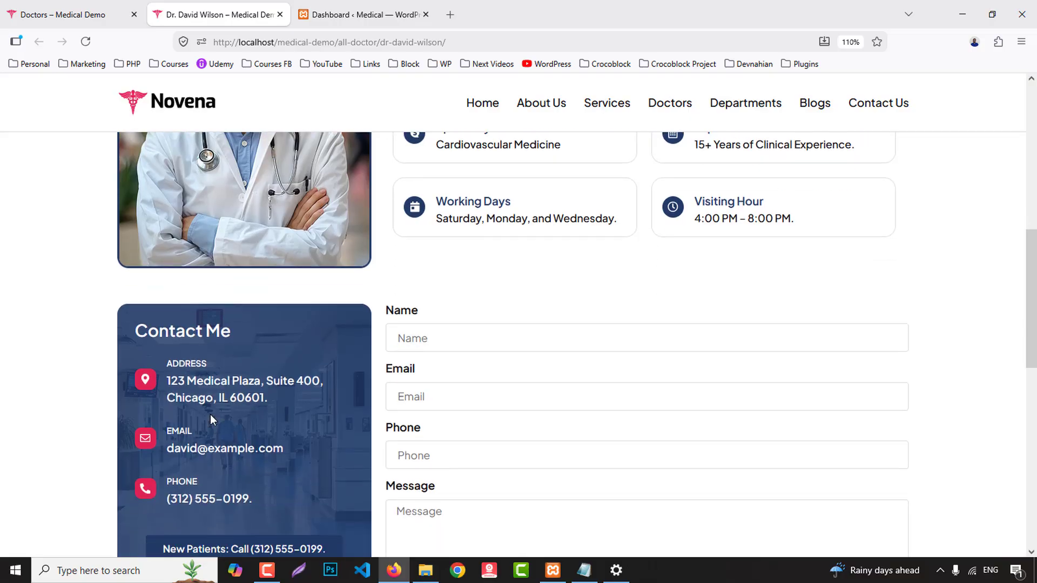
scroll(270, 385, down, 2)
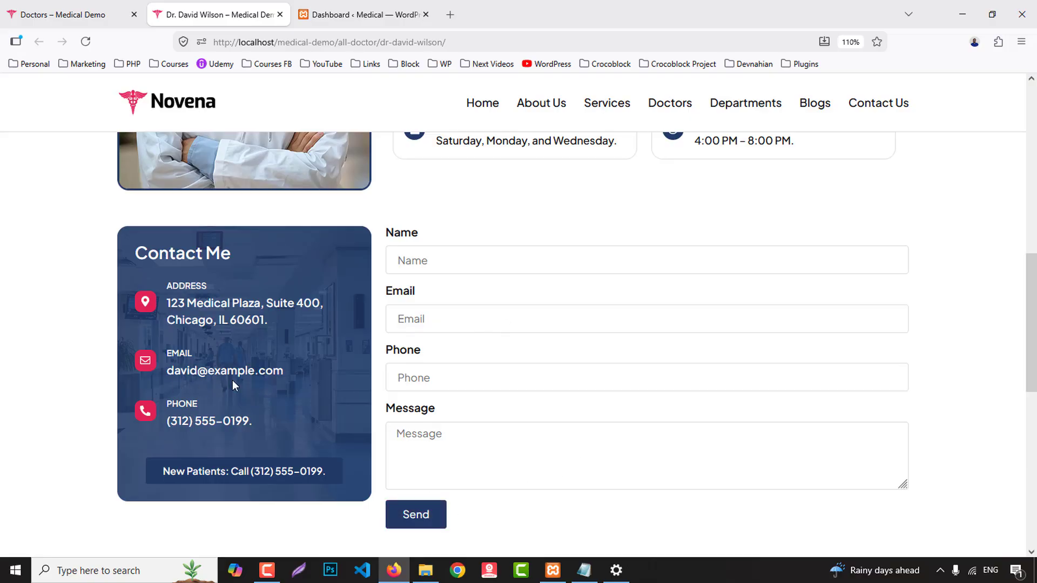
scroll(456, 355, down, 8)
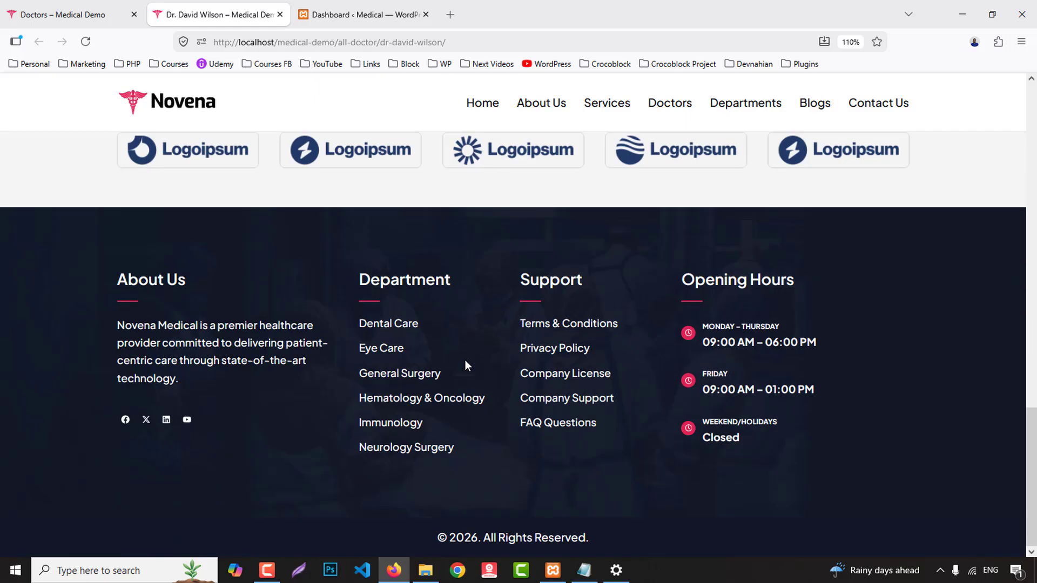
key(Home)
click(280, 14)
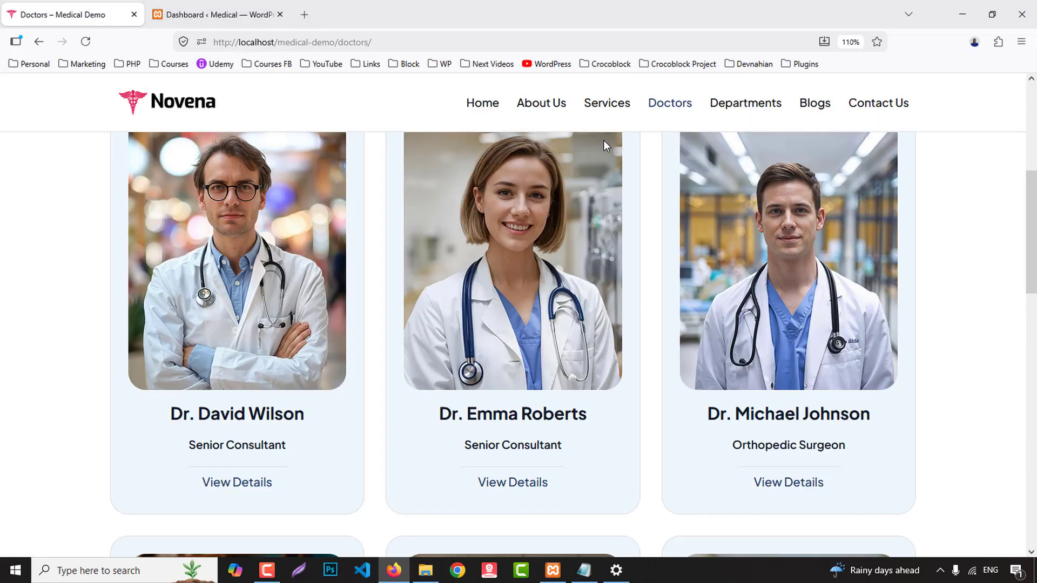
- Open the second doctor's details in a new tab, review the profile information, and close the tab
middle_click(517, 485)
click(219, 13)
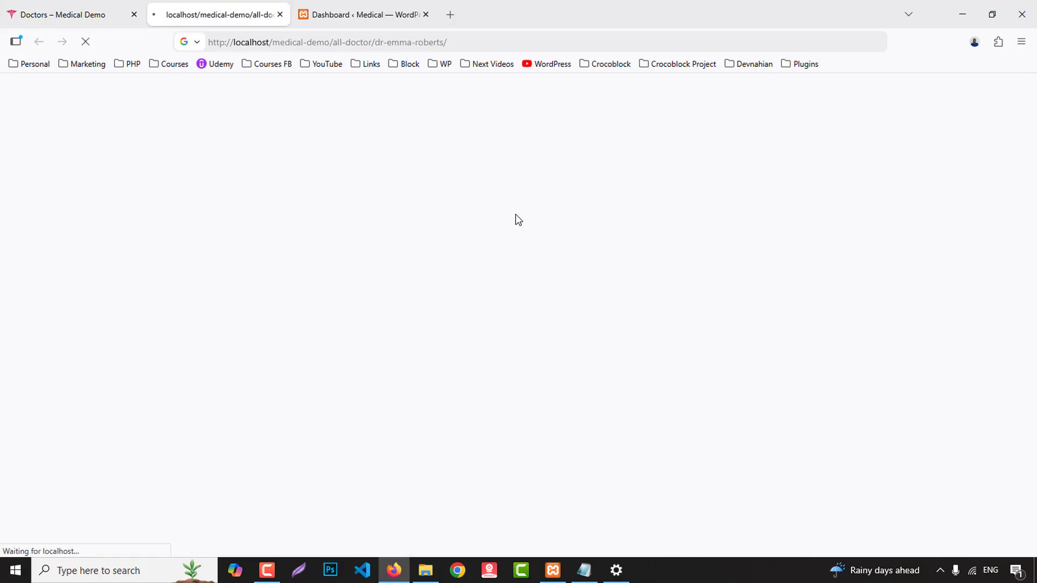
scroll(739, 340, down, 5)
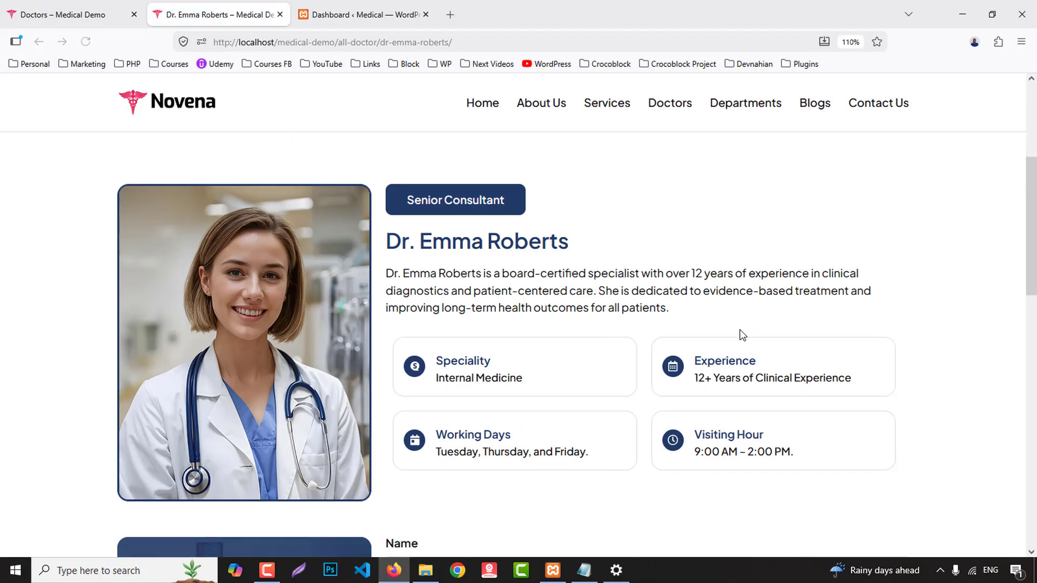
scroll(753, 319, down, 5)
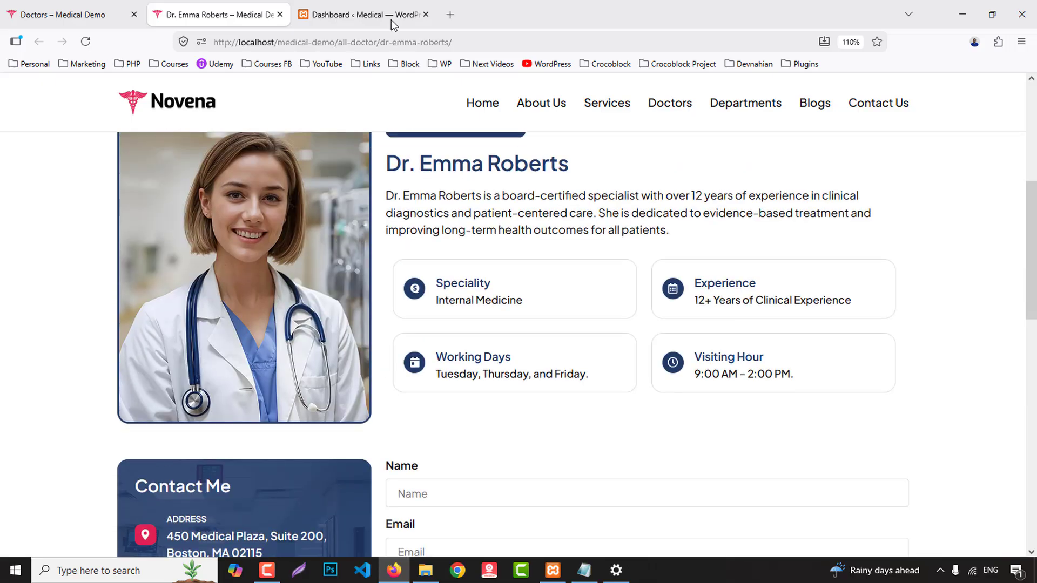
middle_click(221, 4)
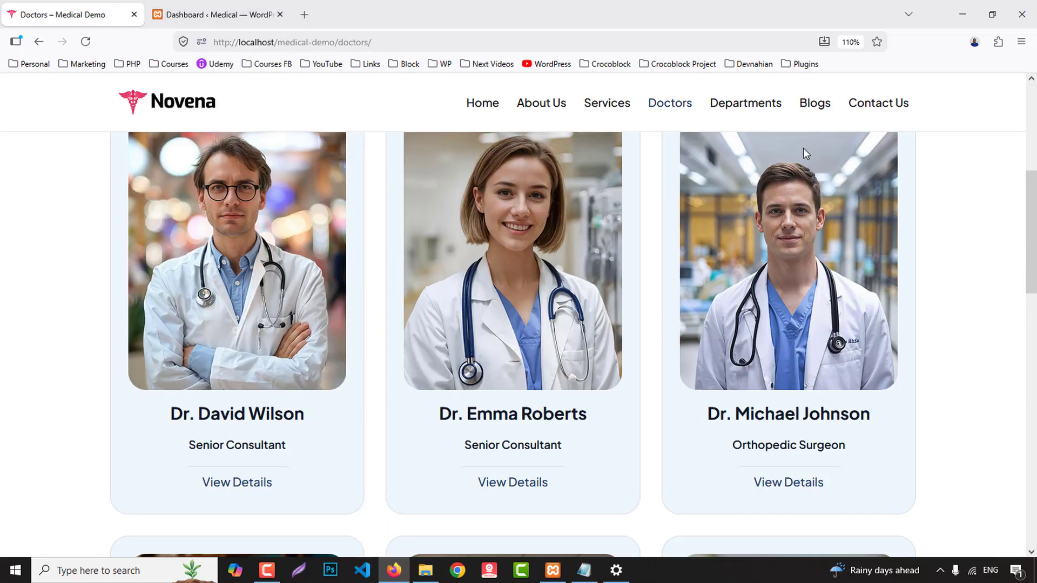
- Open the Departments page and look over all the department cards
click(749, 108)
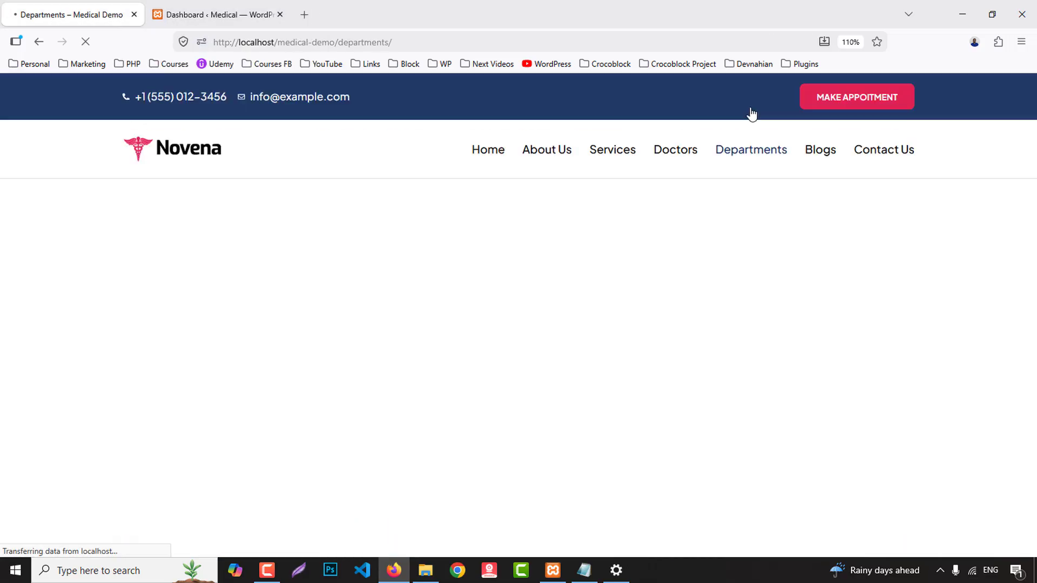
scroll(727, 232, down, 5)
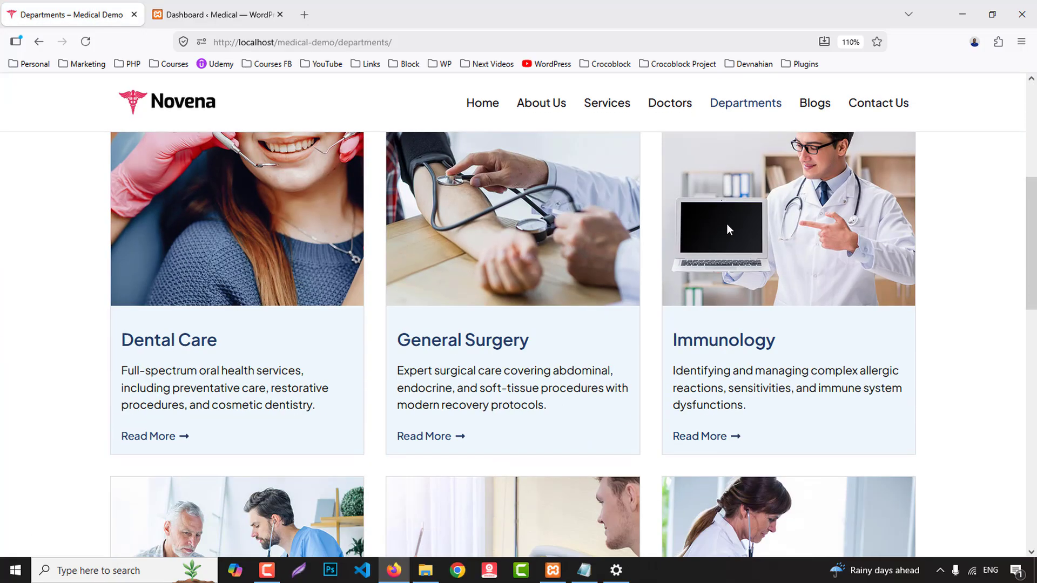
scroll(727, 223, down, 6)
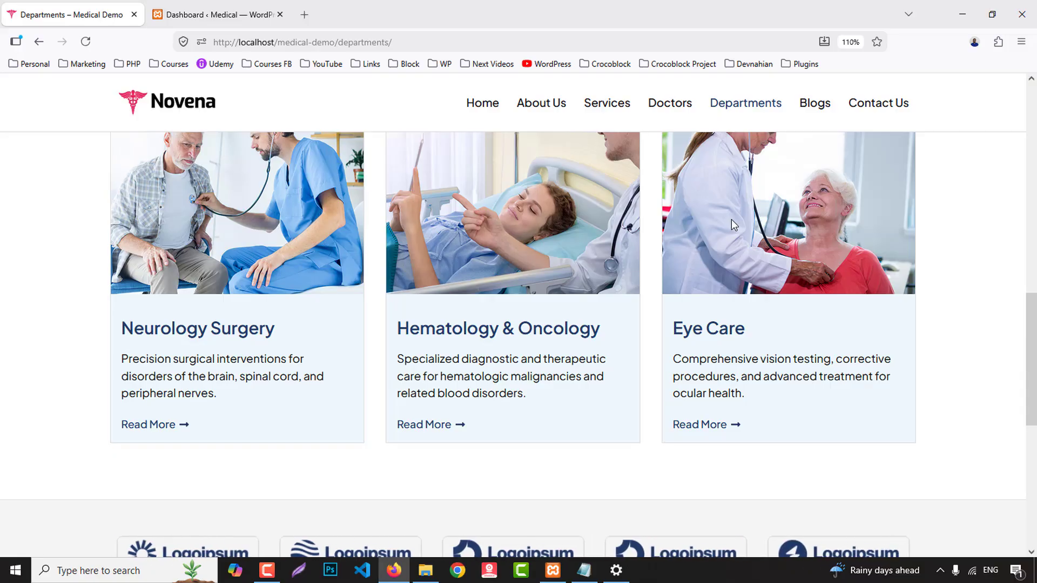
scroll(731, 221, down, 4)
scroll(731, 219, up, 15)
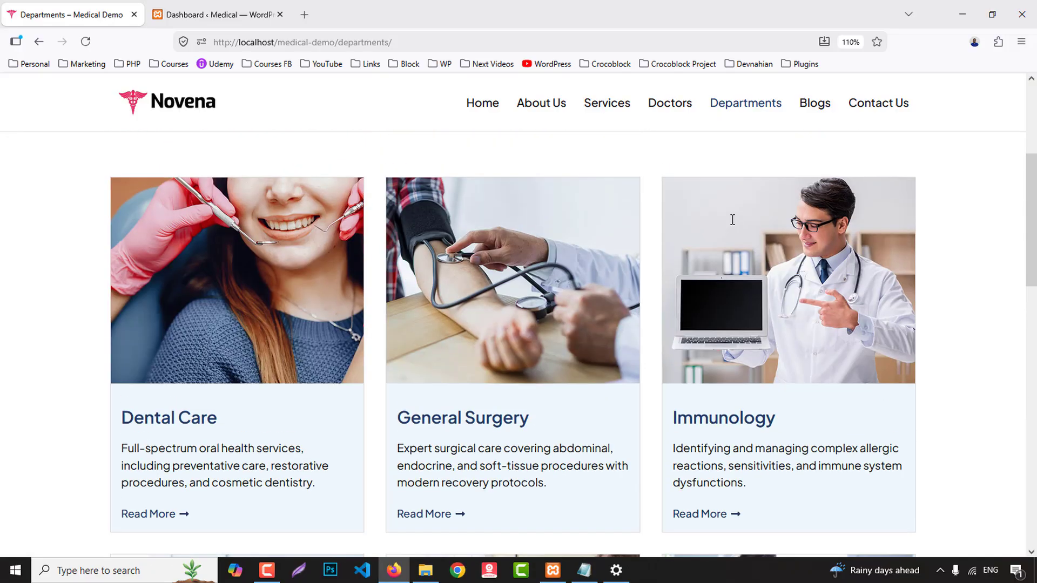
- Open the Dental Care department's details in a new tab and examine the description, statistics, contact card and gallery
scroll(414, 310, down, 3)
middle_click(151, 358)
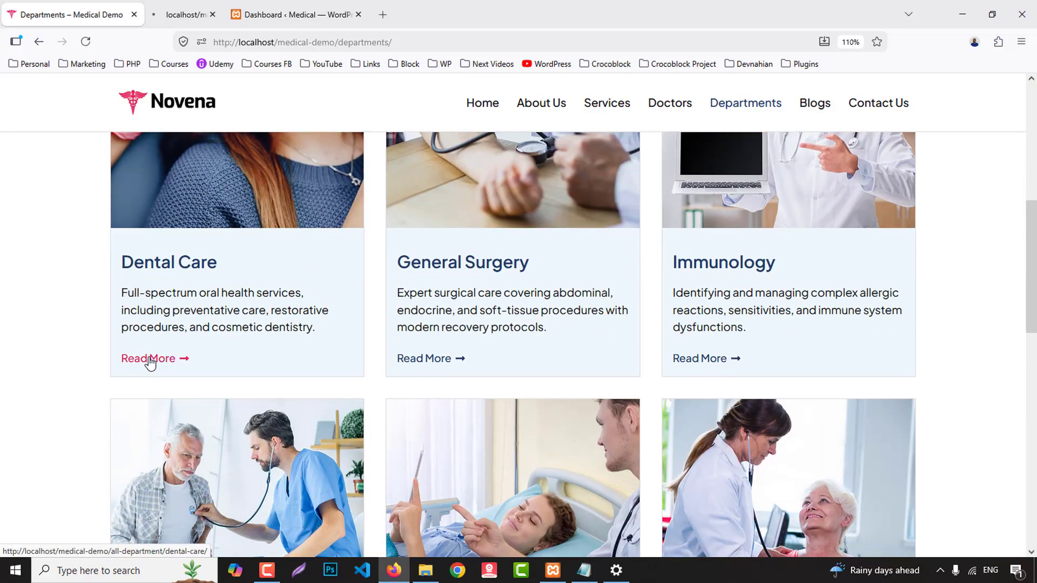
click(200, 6)
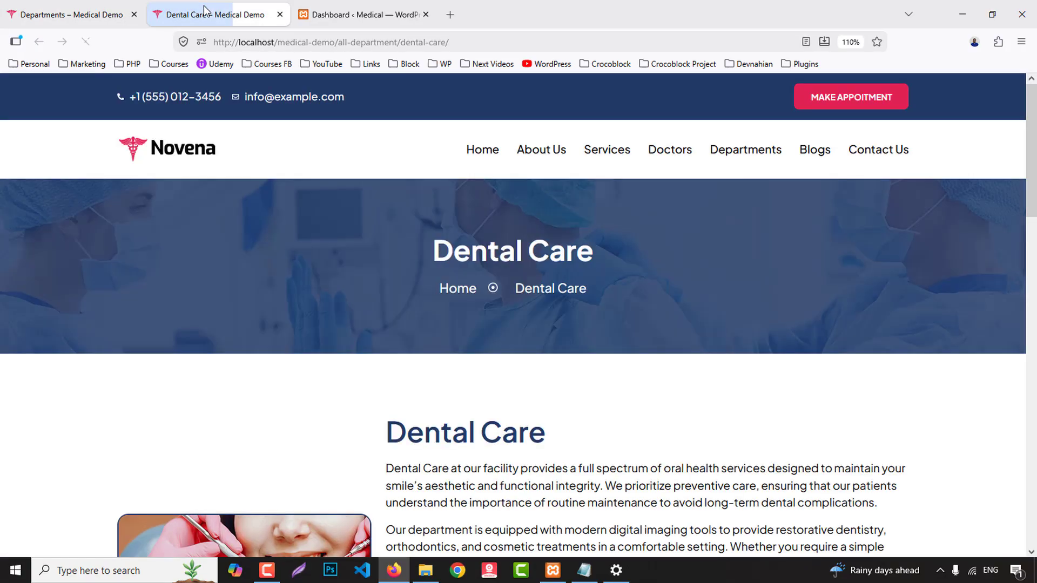
scroll(841, 282, down, 8)
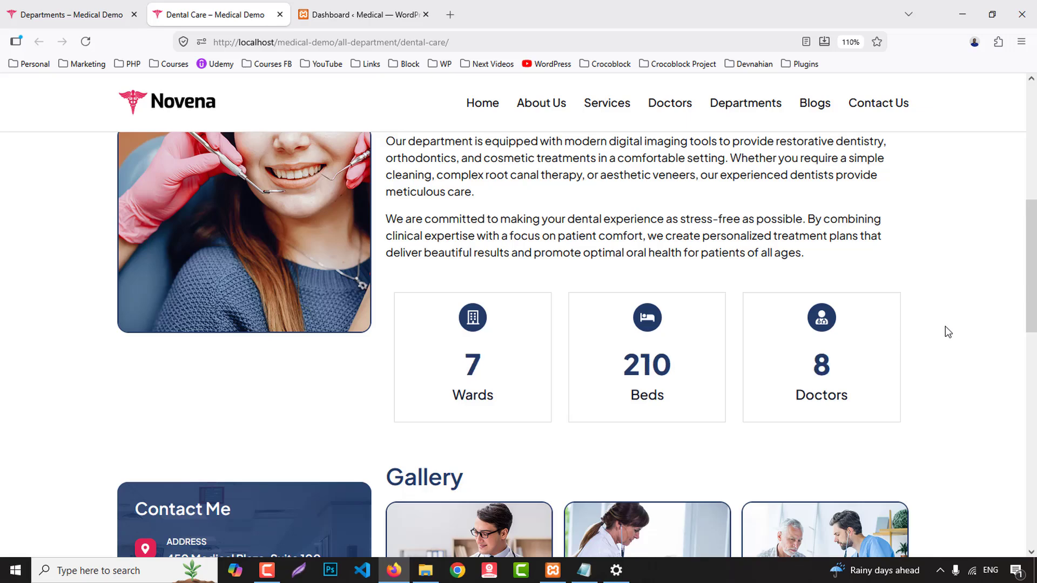
scroll(945, 328, down, 4)
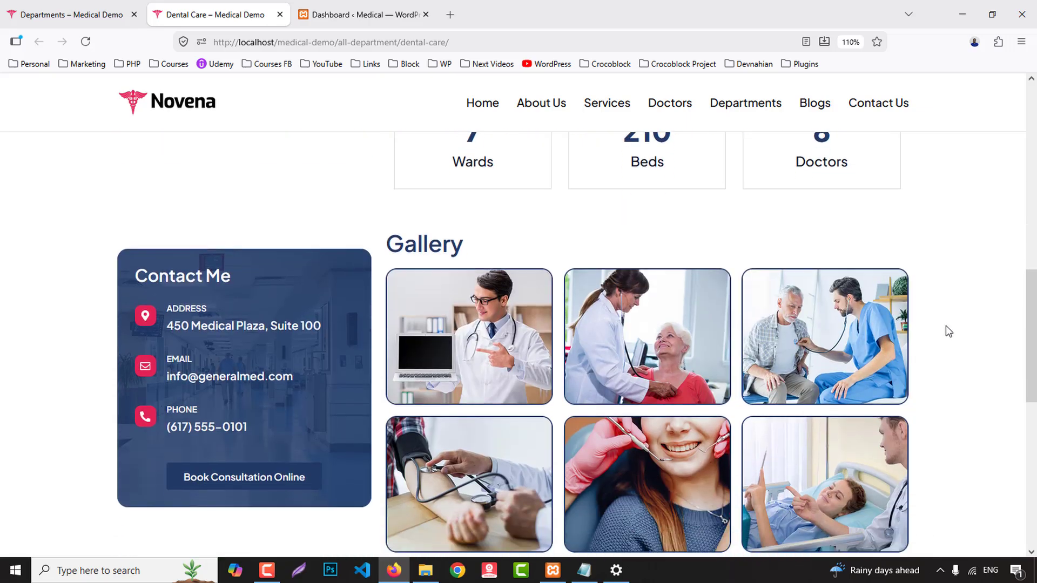
- View the first gallery image, return to the Dental Care page, and look through the rest of it
click(469, 338)
click(38, 41)
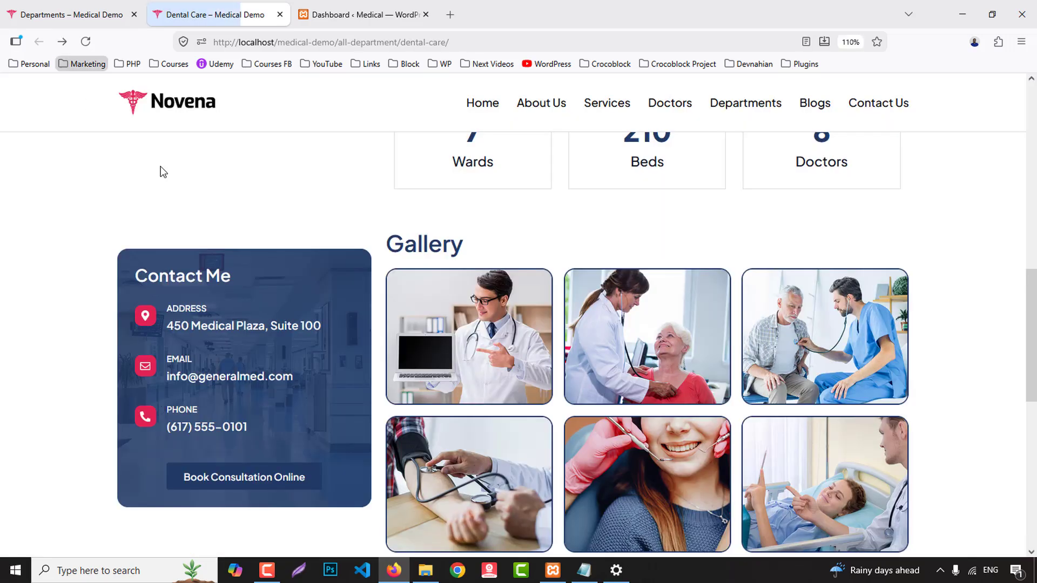
scroll(910, 300, down, 5)
scroll(910, 297, up, 15)
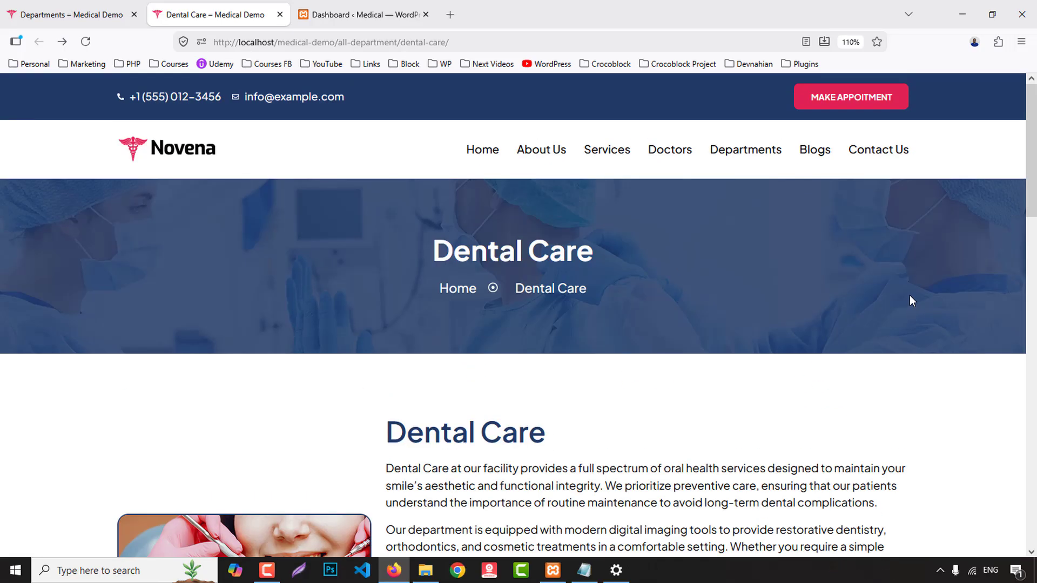
- Open the Blogs page and look over the post cards with their categories, dates and excerpts
click(817, 155)
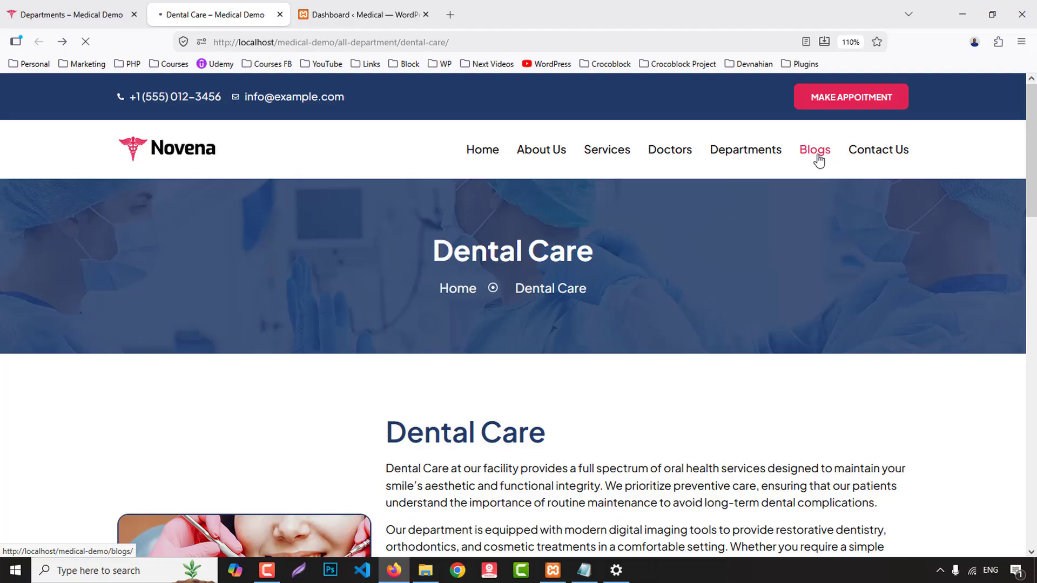
scroll(833, 173, down, 10)
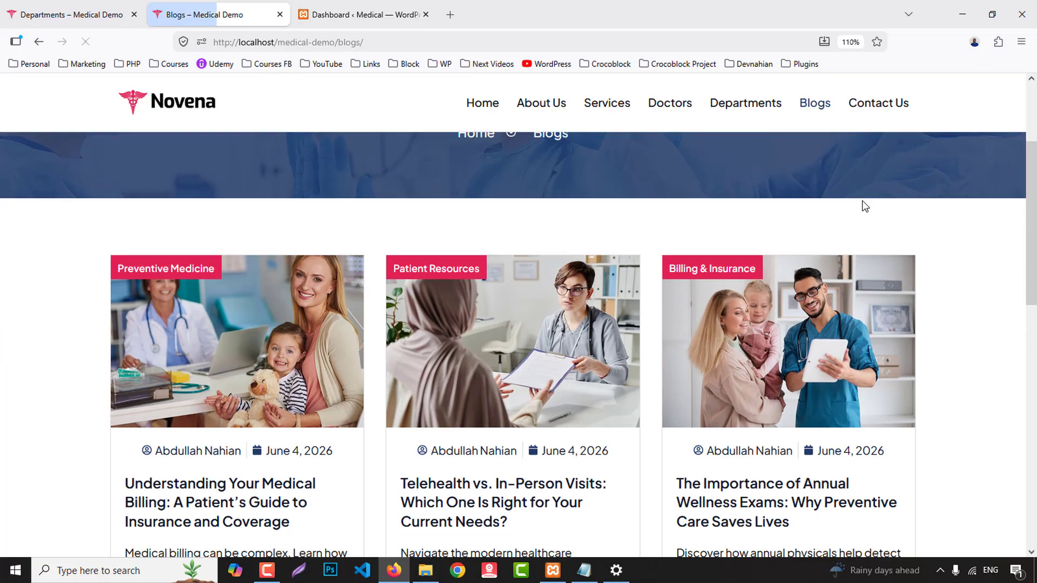
scroll(864, 206, up, 2)
scroll(864, 206, up, 4)
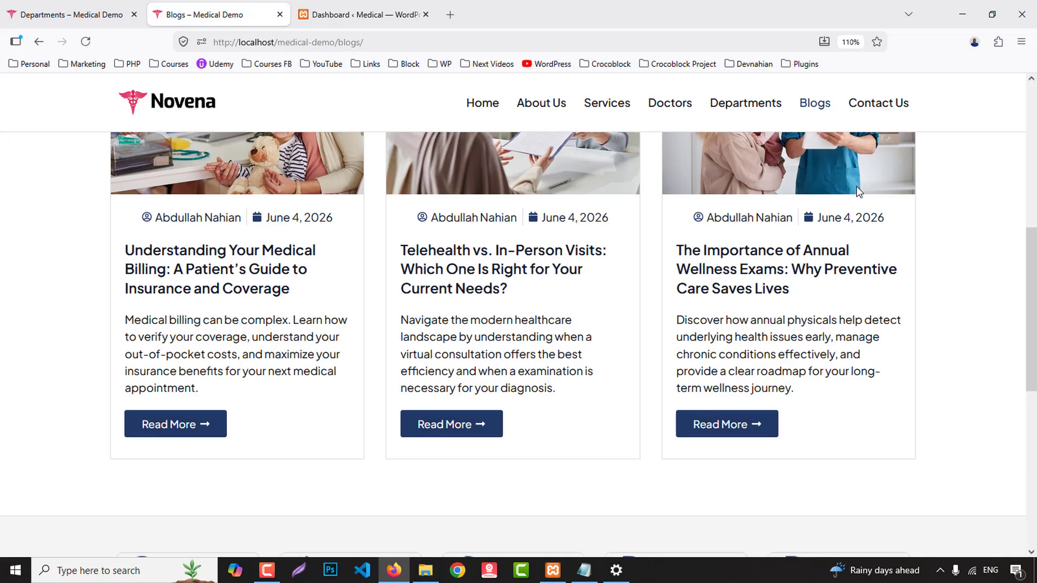
scroll(585, 177, down, 3)
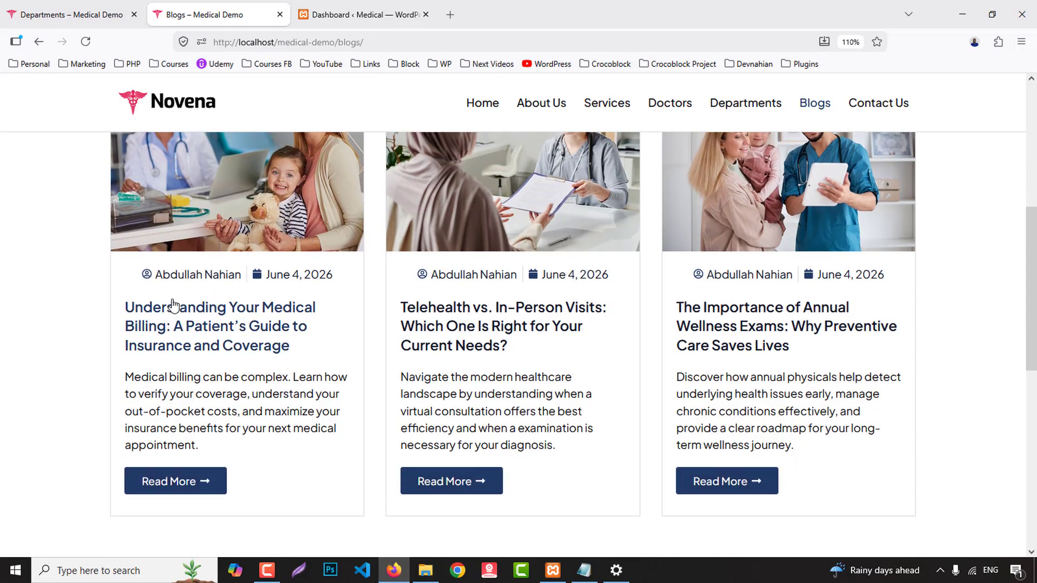
- Open the medical billing blog post and look through the article down to the post navigation and author box
click(184, 430)
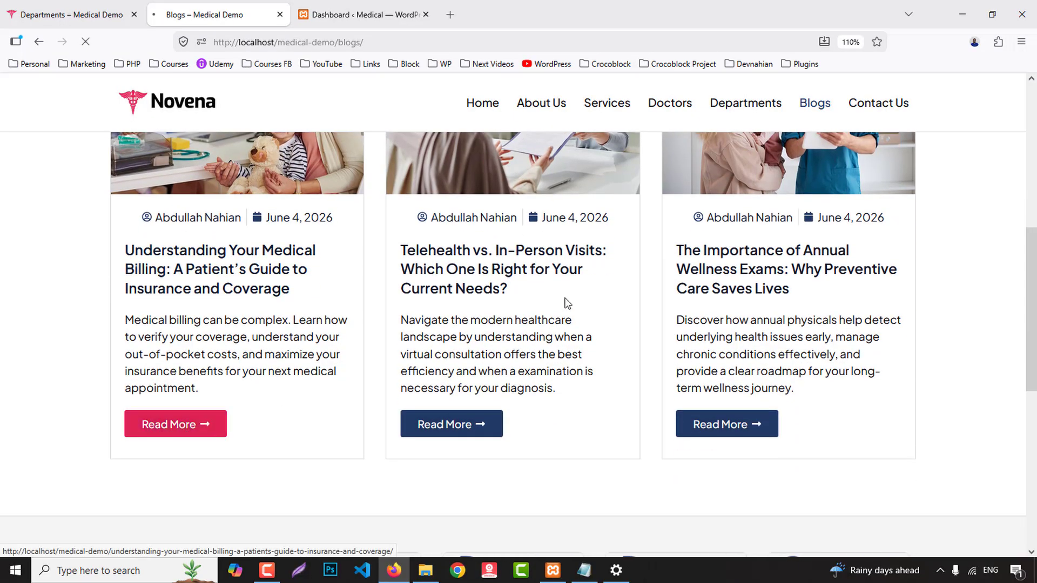
scroll(534, 262, down, 10)
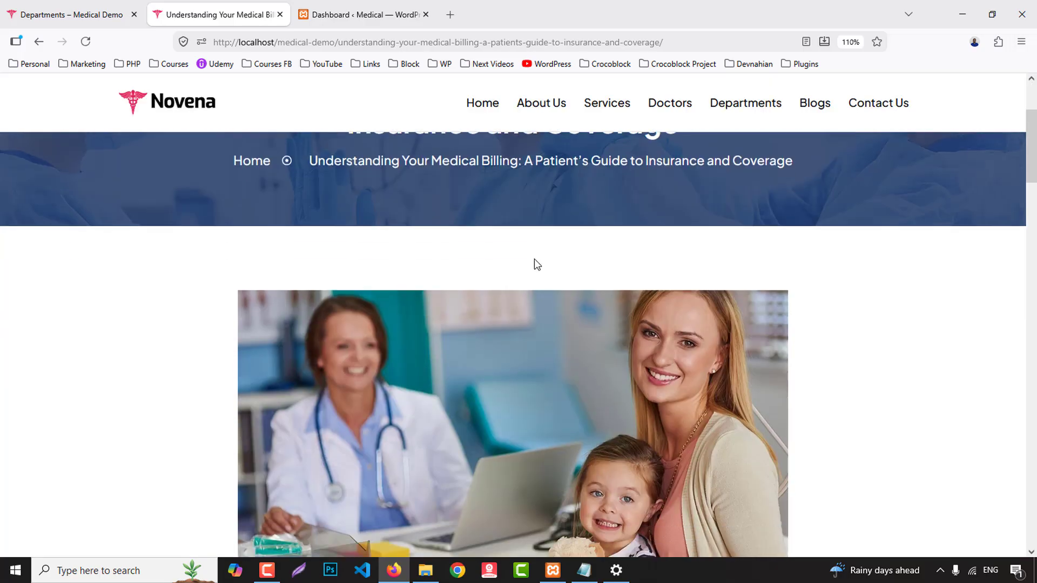
scroll(536, 265, down, 10)
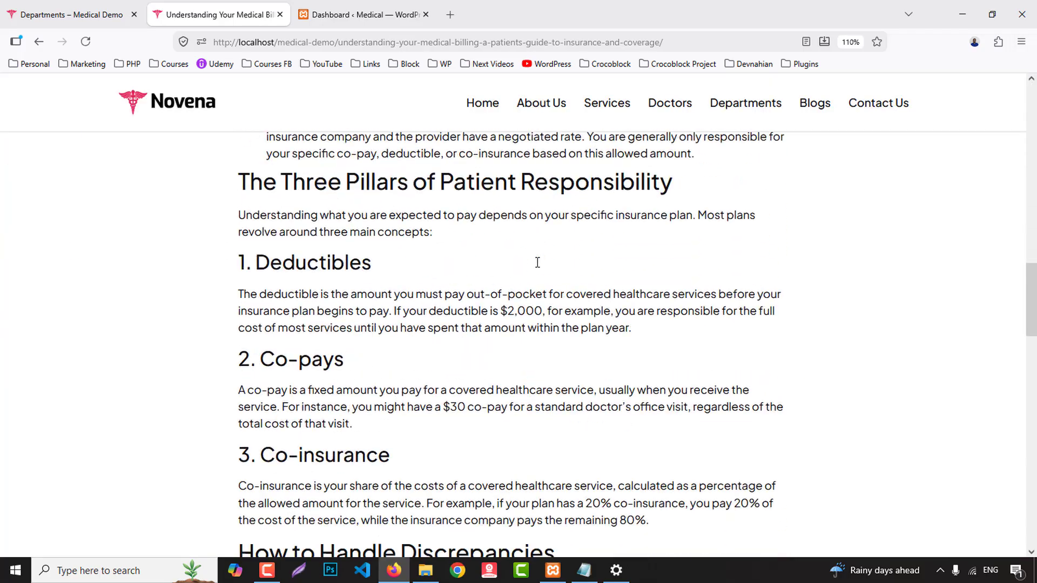
scroll(538, 263, down, 12)
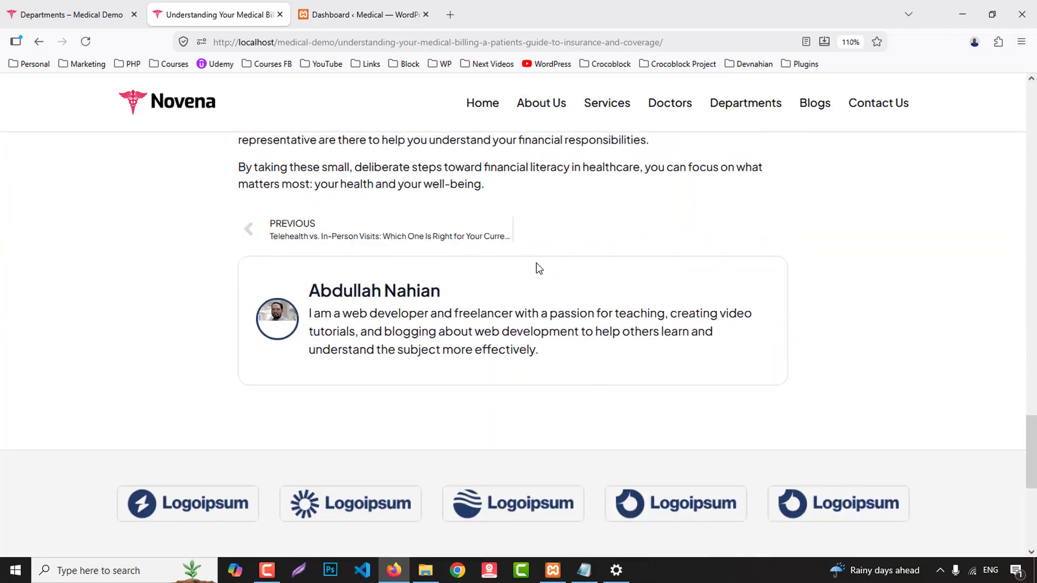
scroll(539, 268, up, 20)
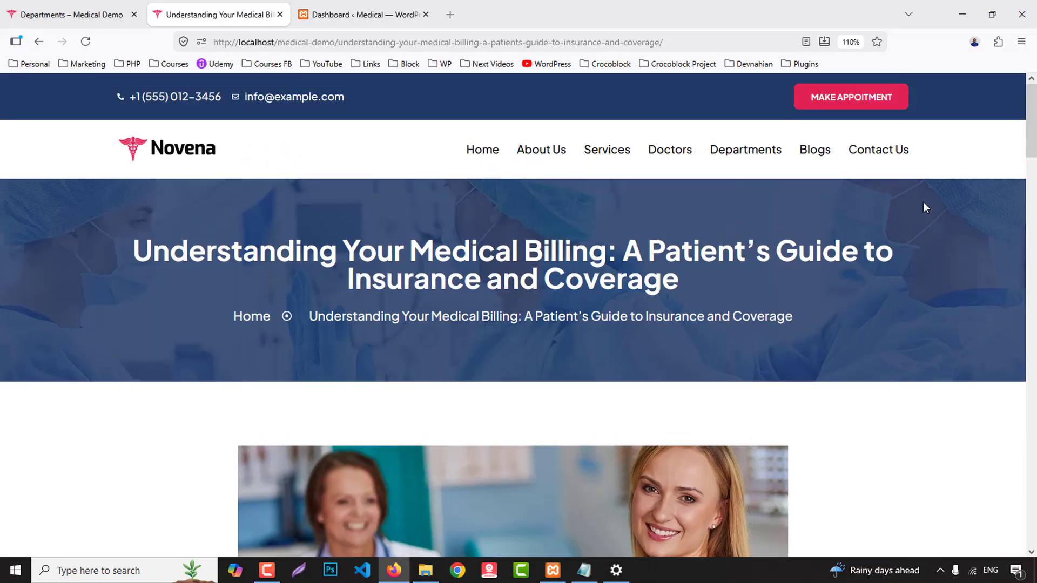
- Open the Contact Us page and look over the contact cards, map and form
click(875, 158)
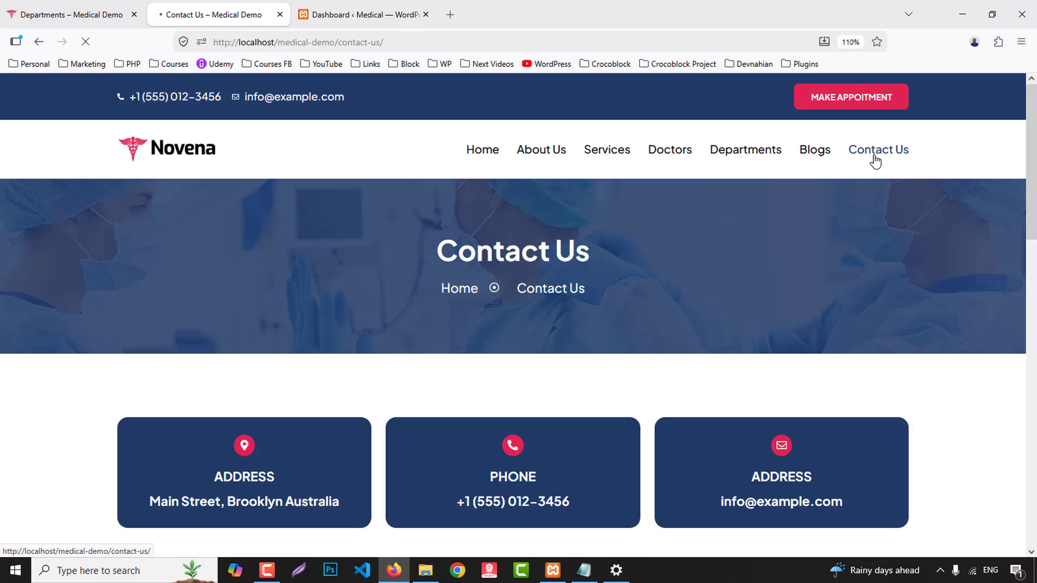
scroll(856, 222, down, 3)
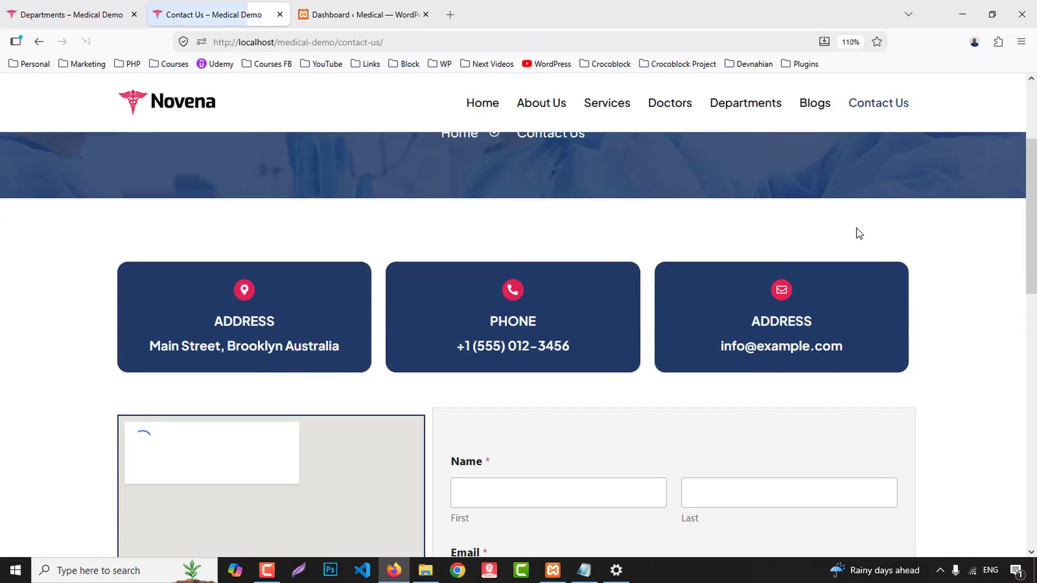
scroll(856, 227, up, 3)
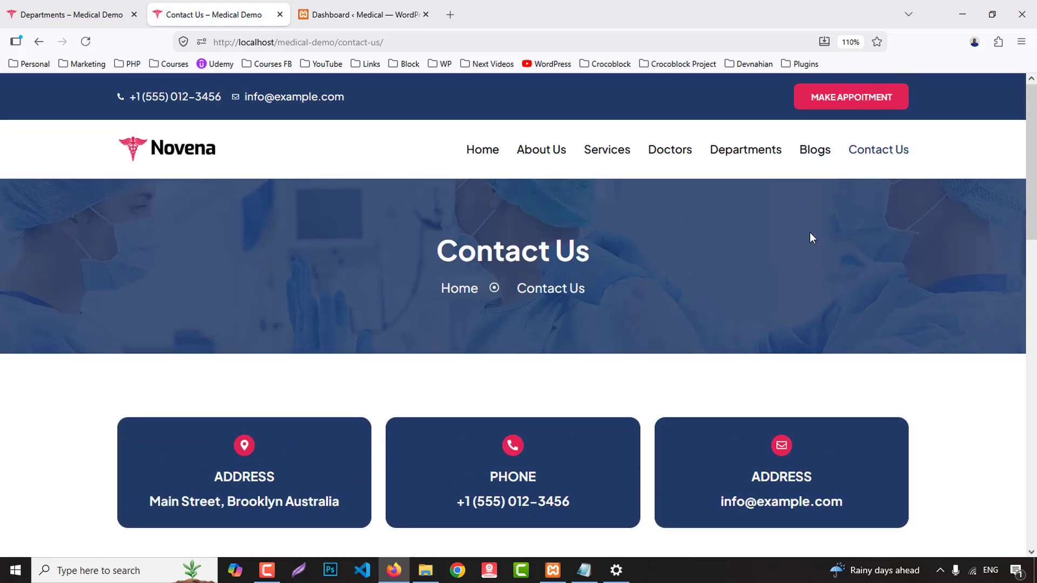
- Look through the Contact Us page down to the client logos and footer, then go back to its banner
scroll(810, 234, down, 3)
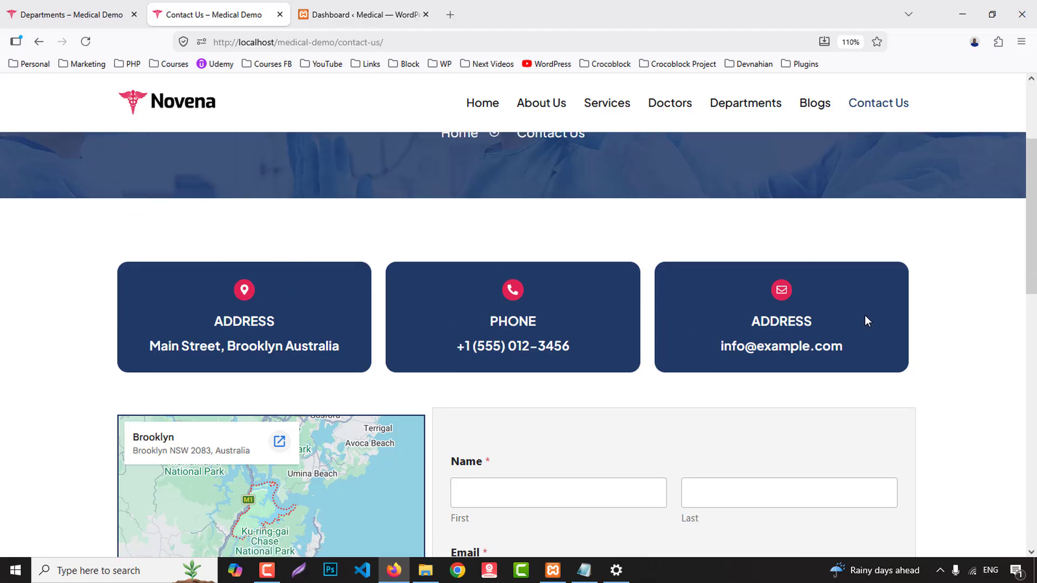
scroll(864, 316, down, 4)
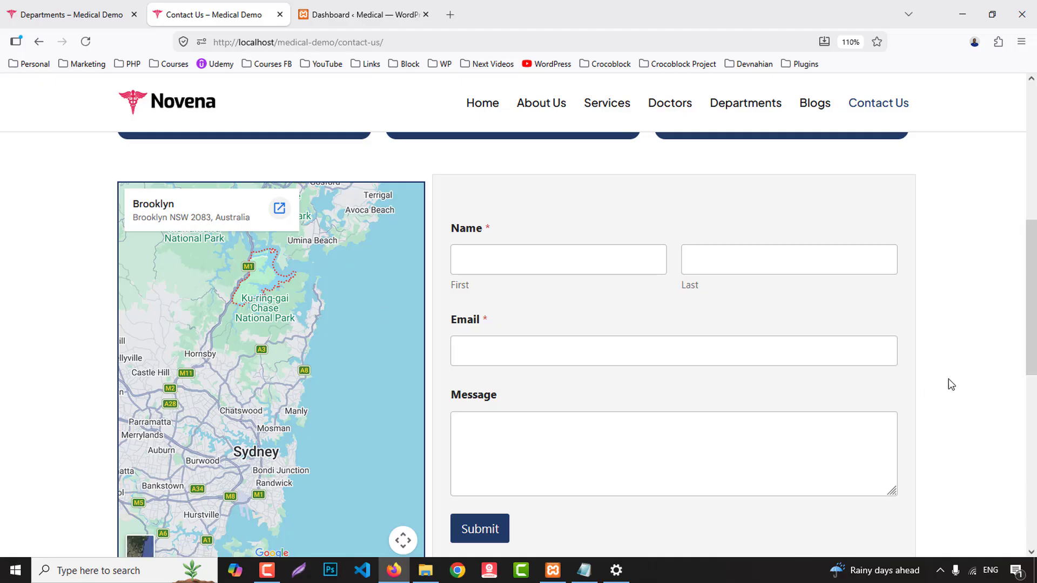
scroll(952, 377, down, 7)
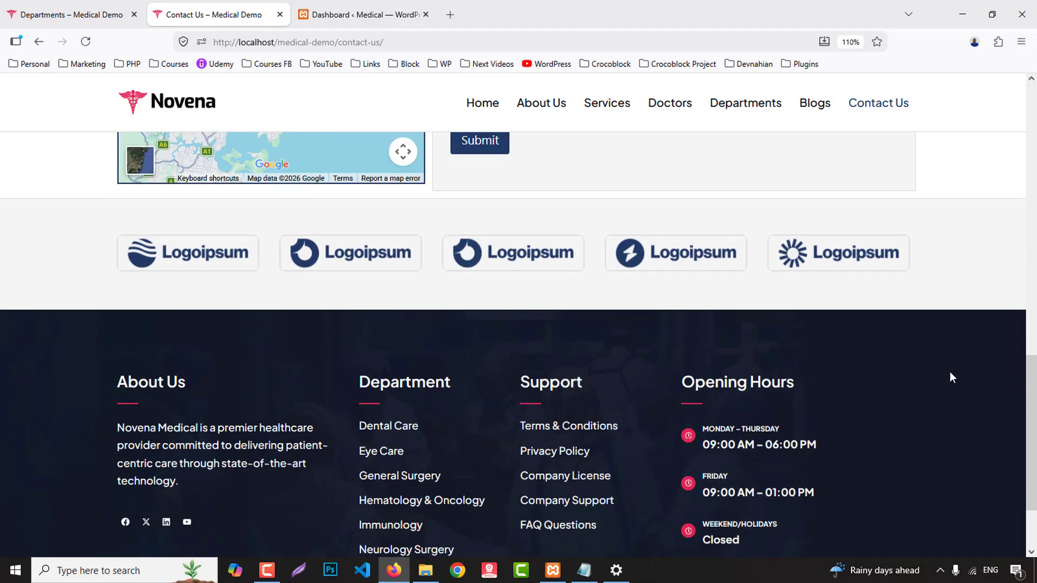
scroll(949, 372, down, 2)
scroll(947, 375, up, 15)
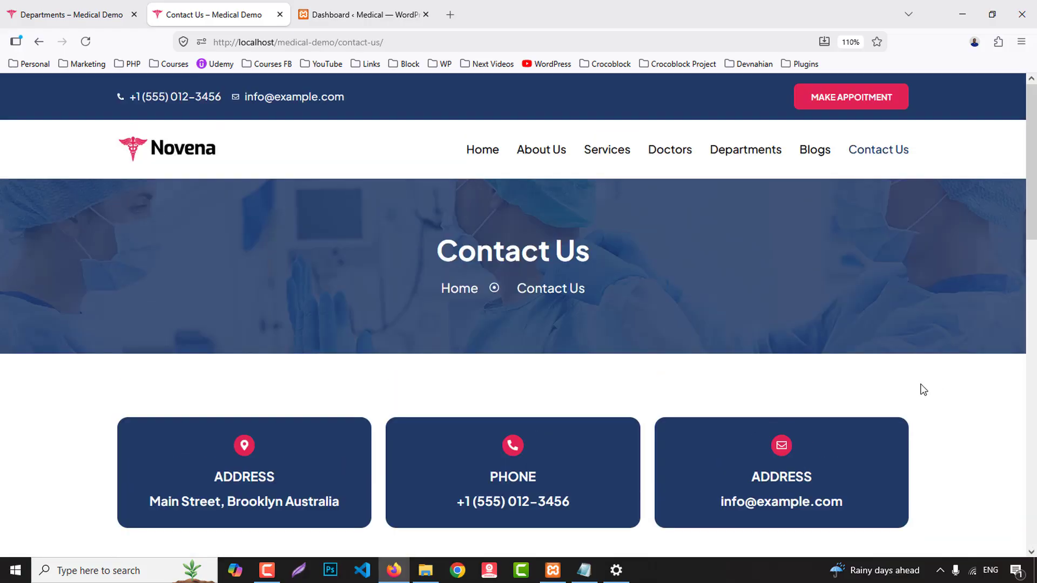
- Open the demo site's Home page in the current tab and close the Departments tab
click(483, 157)
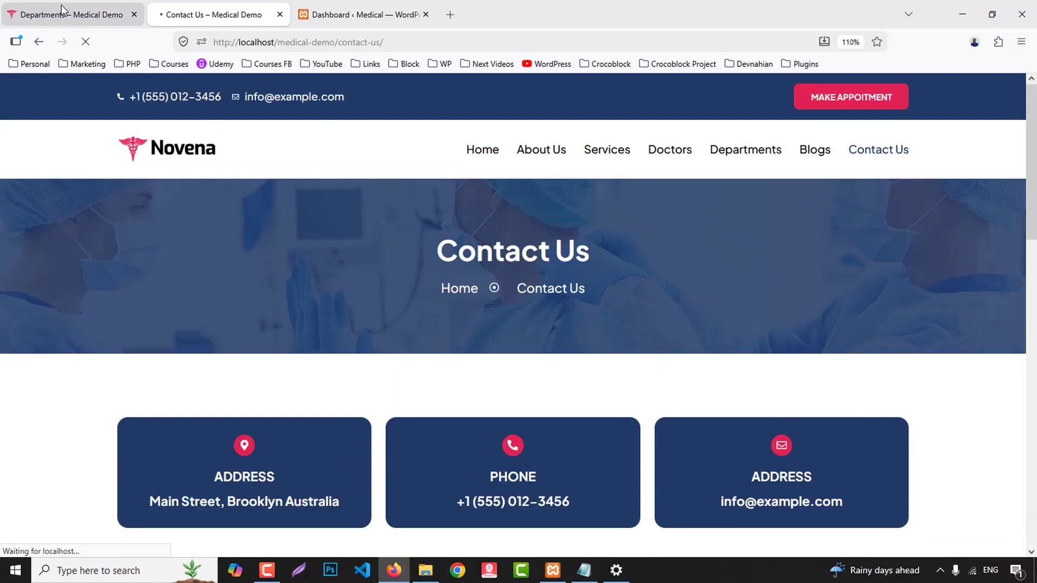
middle_click(65, 10)
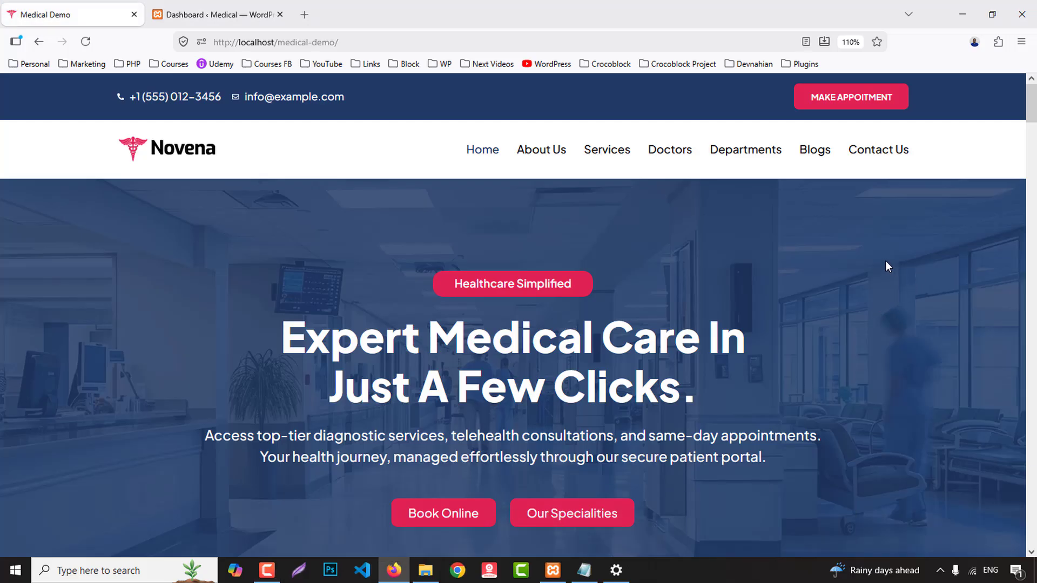
- Switch to the Medical site's WordPress dashboard, open its installed themes, and move that browser tab ahead of the demo tab
click(216, 15)
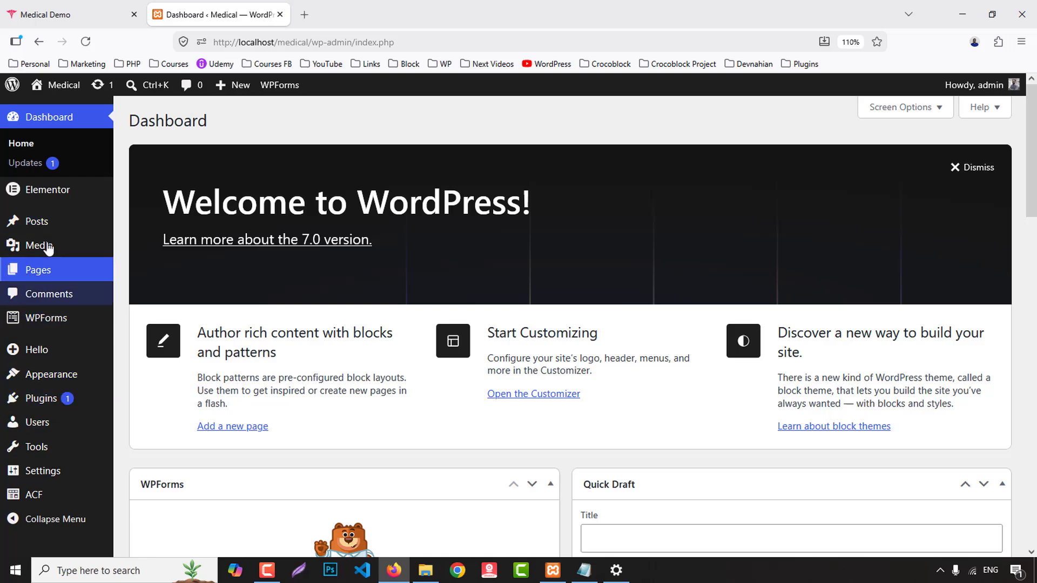
mouse_move(48, 193)
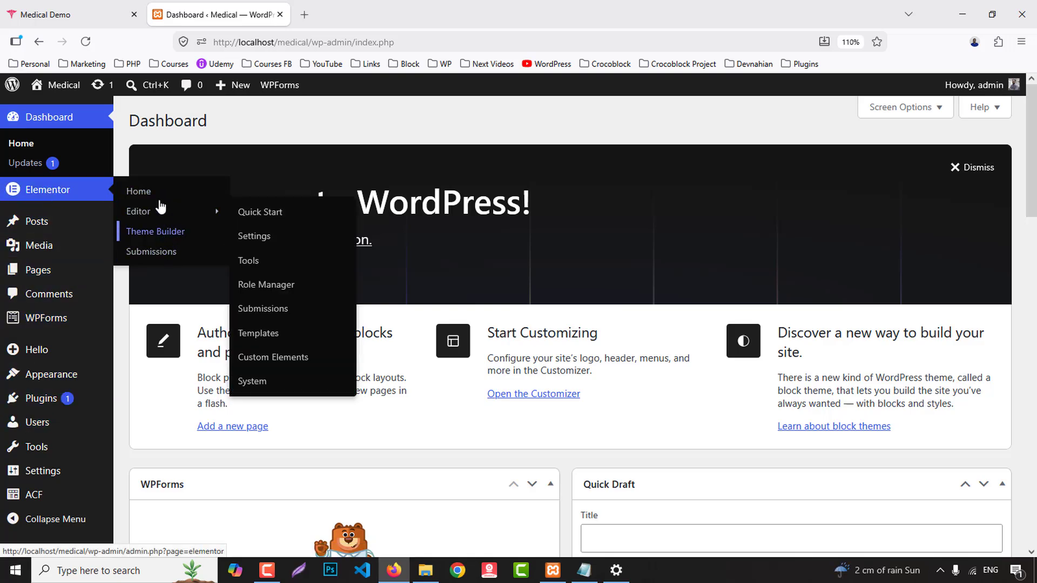
scroll(68, 501, down, 2)
mouse_move(67, 501)
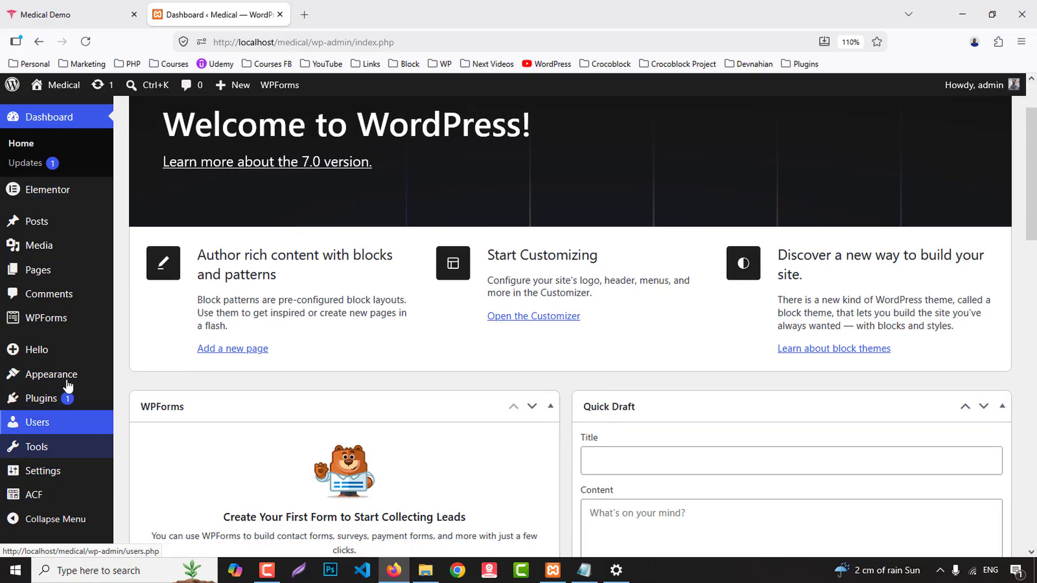
mouse_move(97, 323)
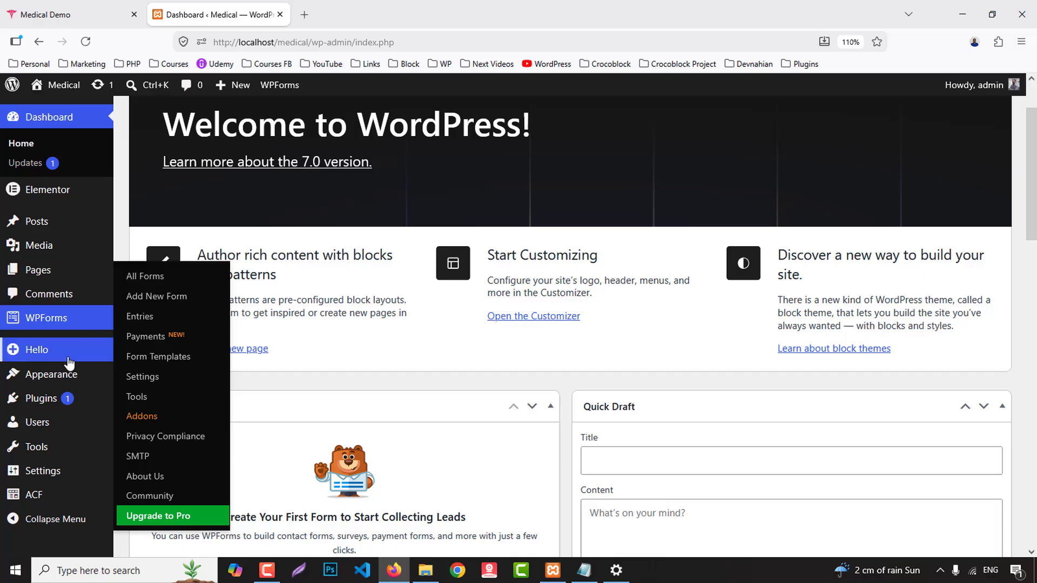
mouse_move(83, 377)
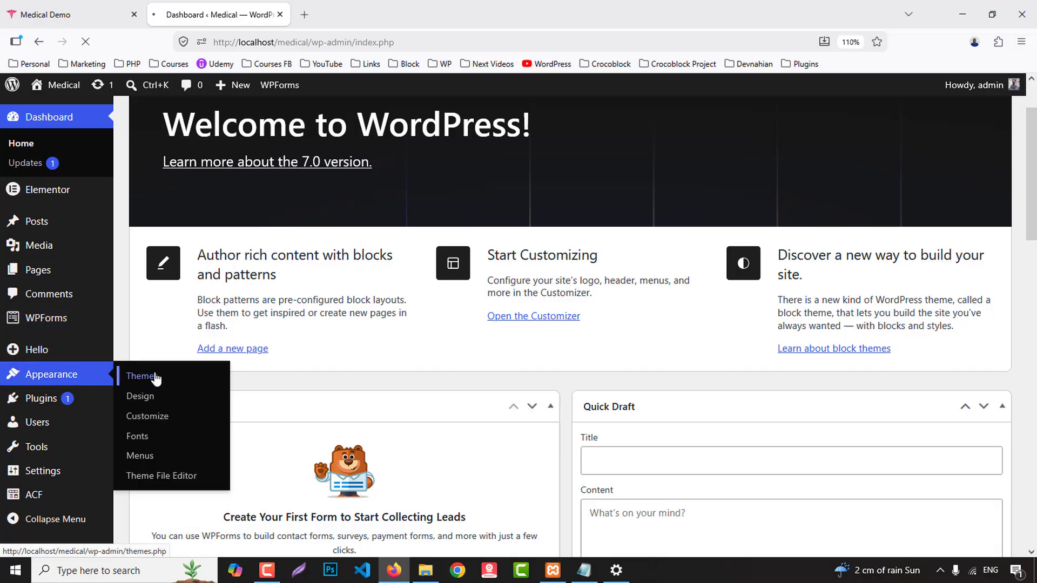
drag(205, 15, 18, 25)
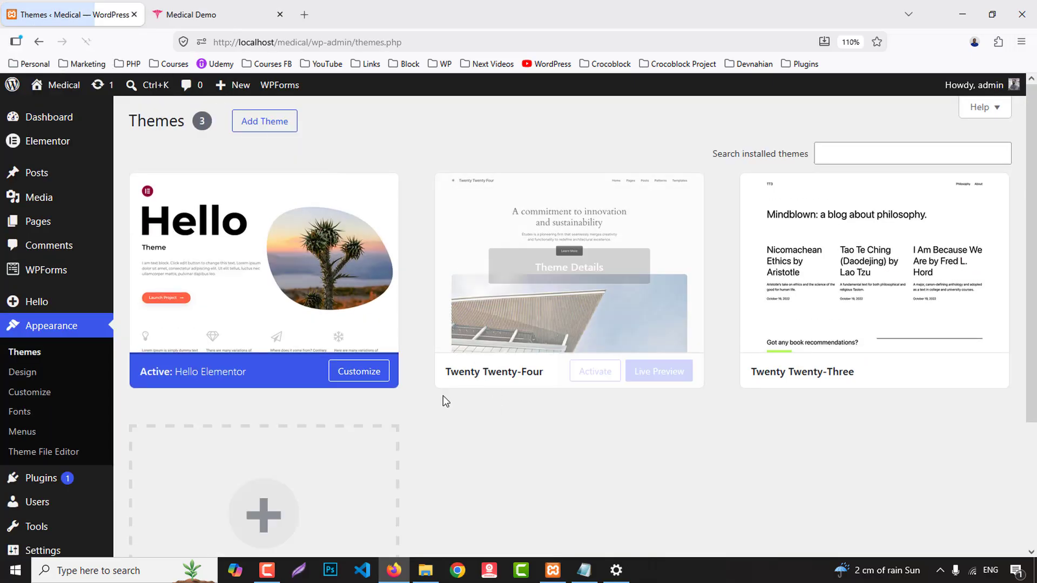
- Compare the demo site's home page with the Medical site's Themes screen, ending on the Themes screen
click(239, 8)
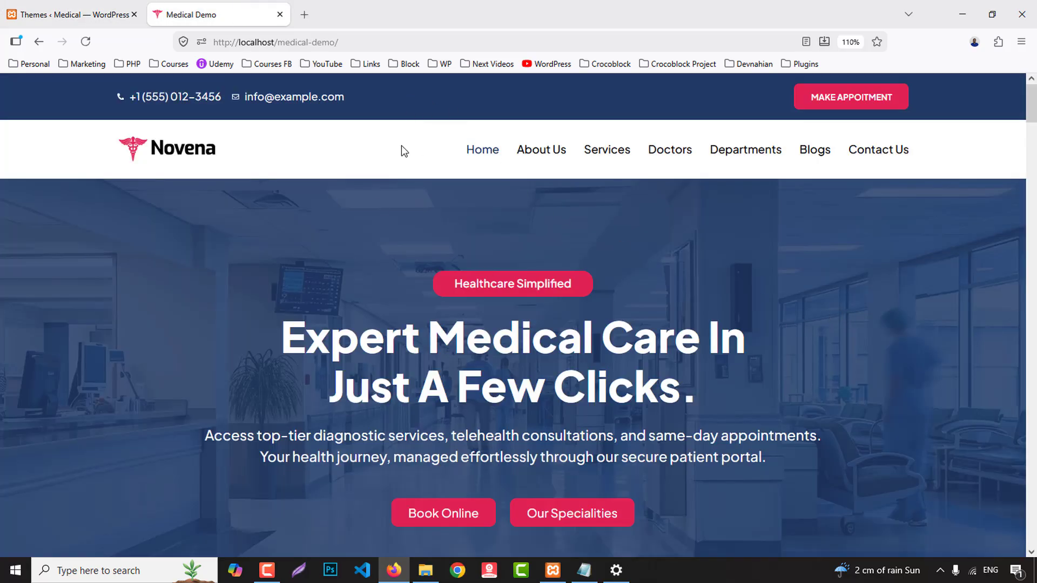
mouse_move(1033, 118)
mouse_down()
mouse_move(1034, 542)
mouse_move(1032, 108)
mouse_up()
click(63, 7)
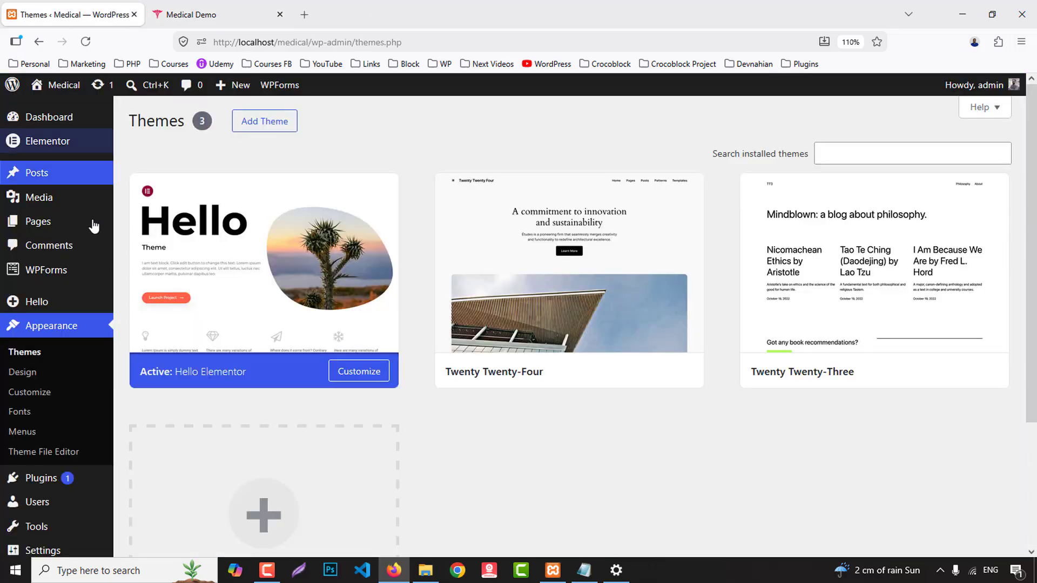
click(239, 15)
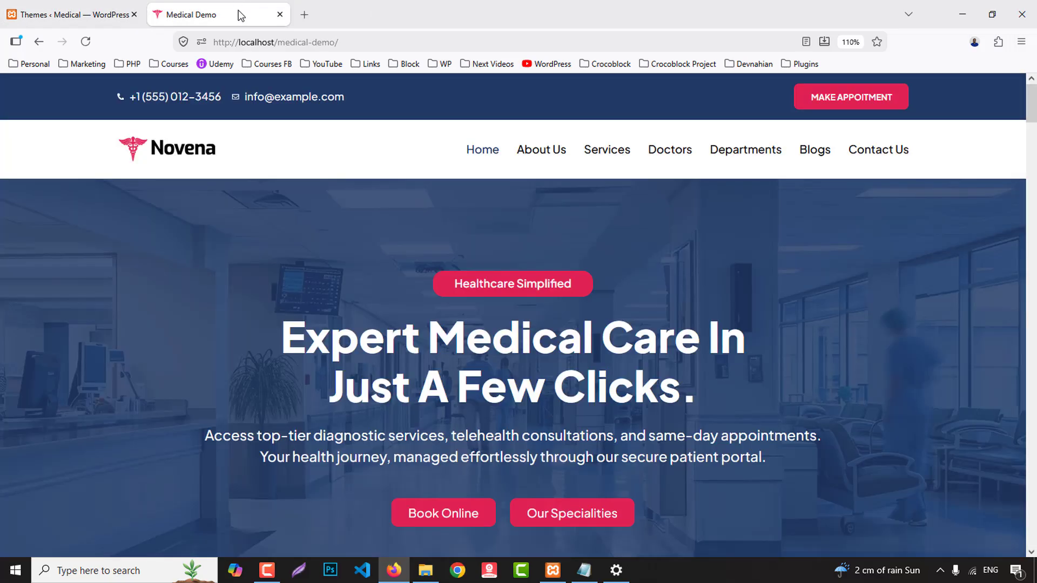
click(65, 15)
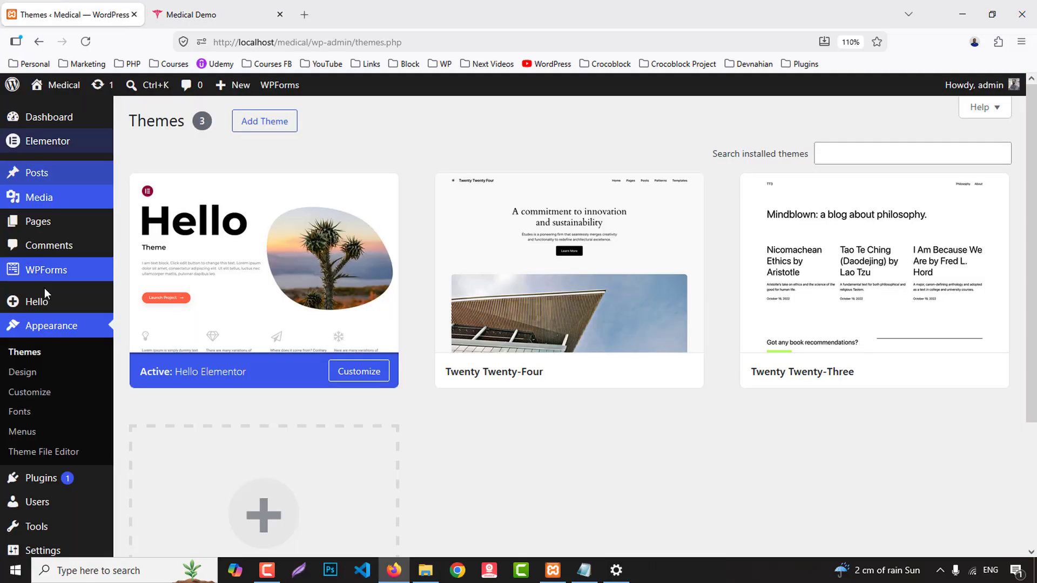
- Open seven new-page editors for the Medical site in separate background tabs
mouse_move(54, 230)
middle_click(149, 247)
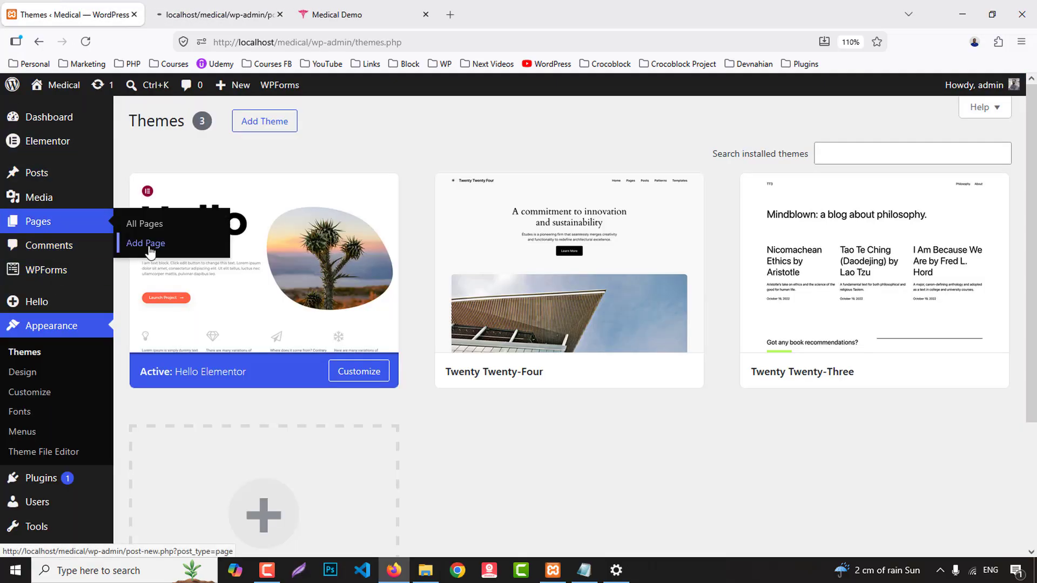
middle_click(149, 248)
middle_click(149, 247)
middle_click(150, 247)
middle_click(149, 247)
middle_click(150, 248)
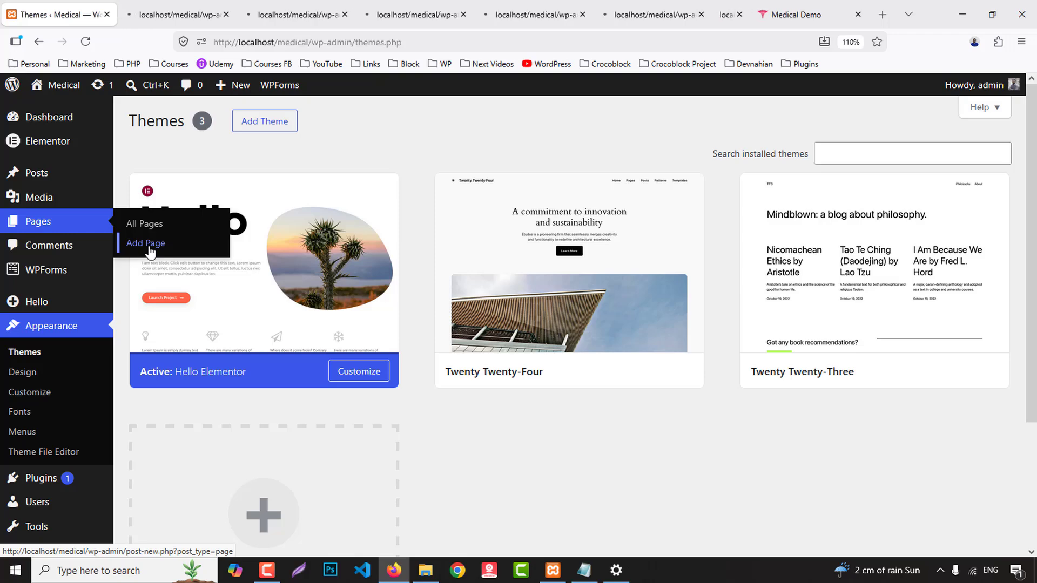
middle_click(149, 247)
- Check the demo site's navigation, then title the first new page "Home" and publish it
click(813, 14)
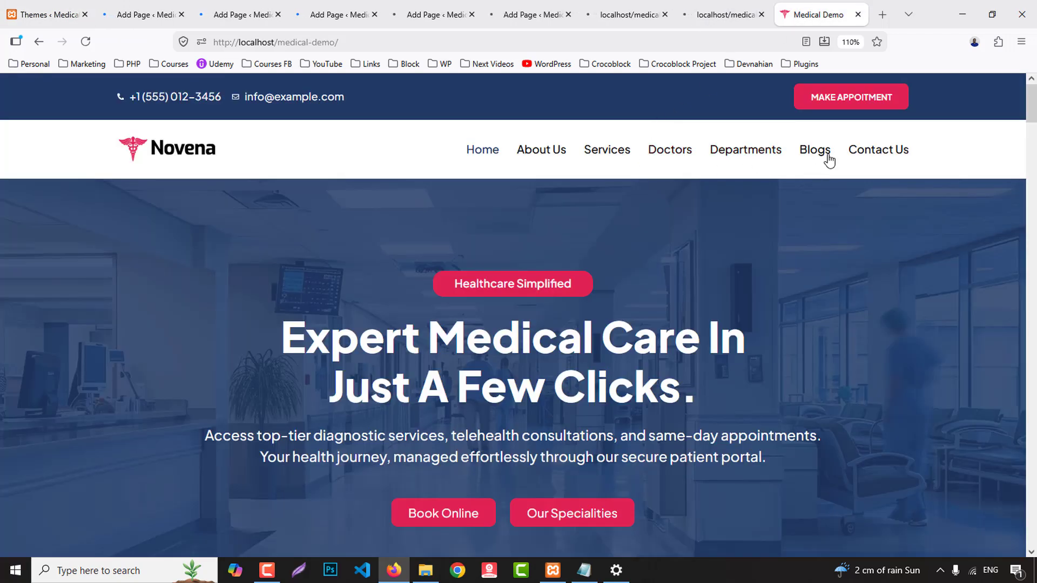
click(168, 7)
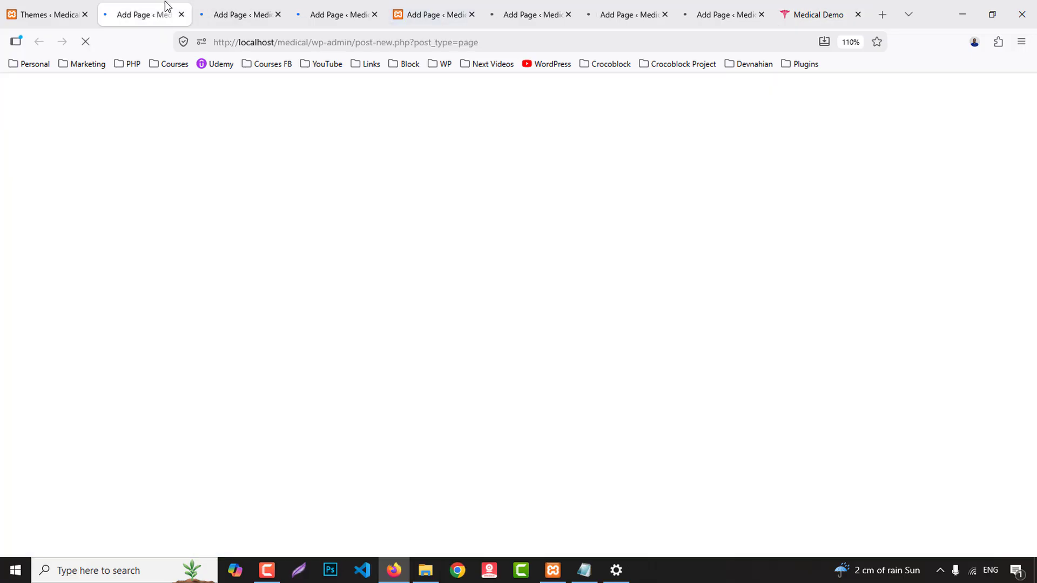
text(Home)
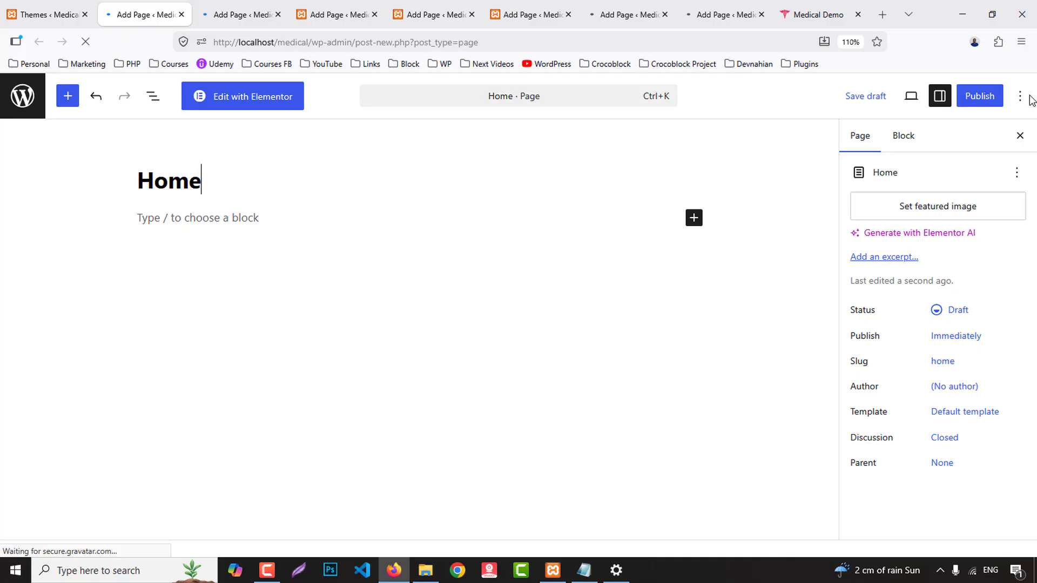
click(977, 96)
click(975, 95)
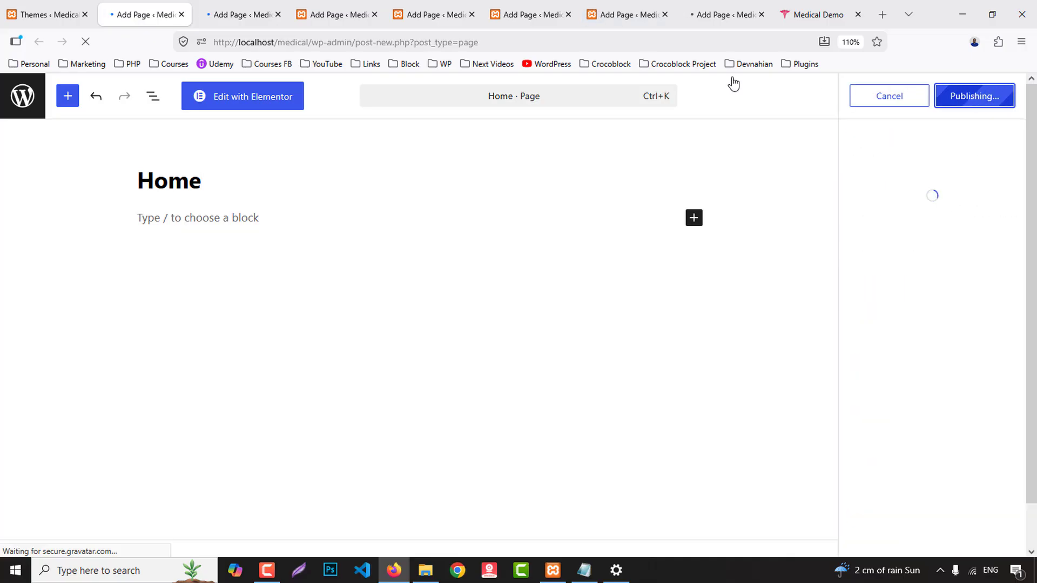
- Check that the Home page is published, then title the new page in the third editor tab "About Us" and publish it
click(852, 5)
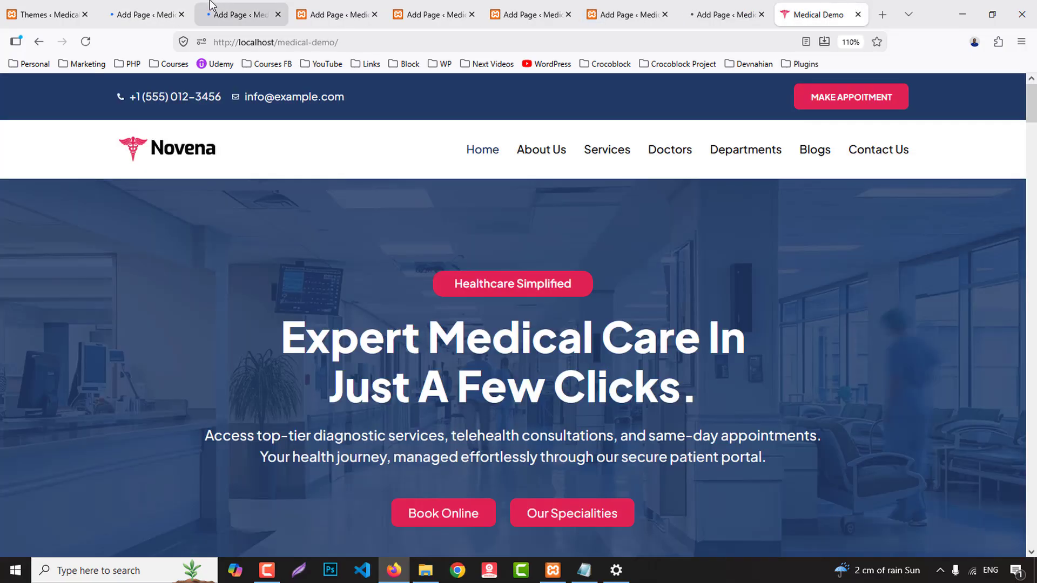
click(248, 11)
click(177, 190)
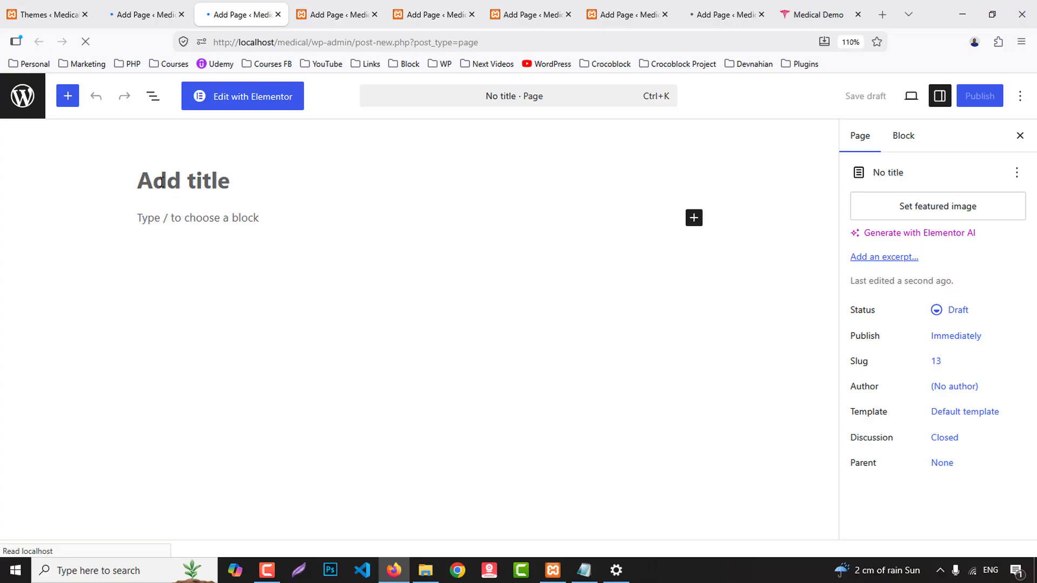
click(141, 14)
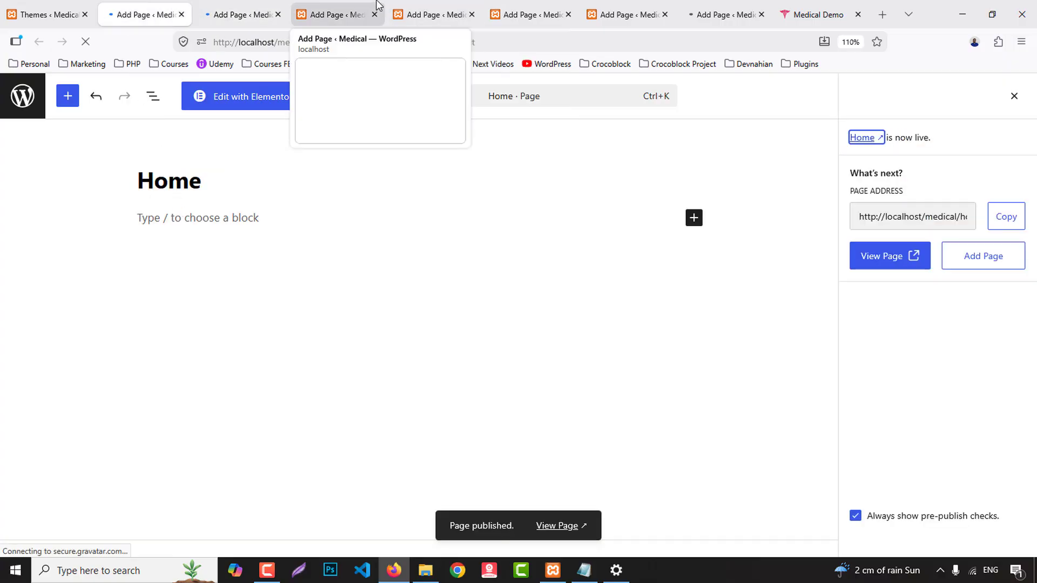
click(325, 12)
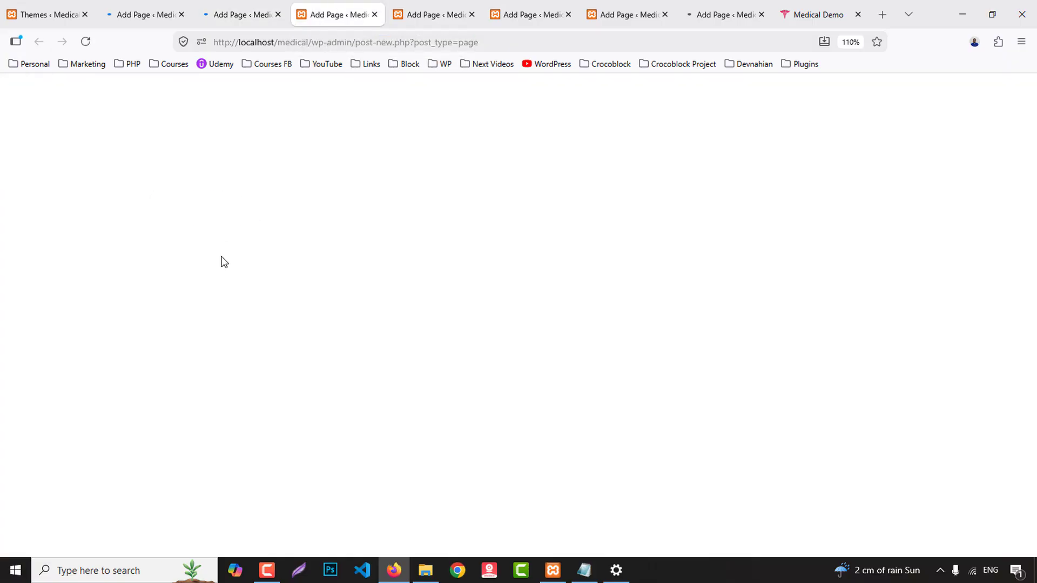
text(About)
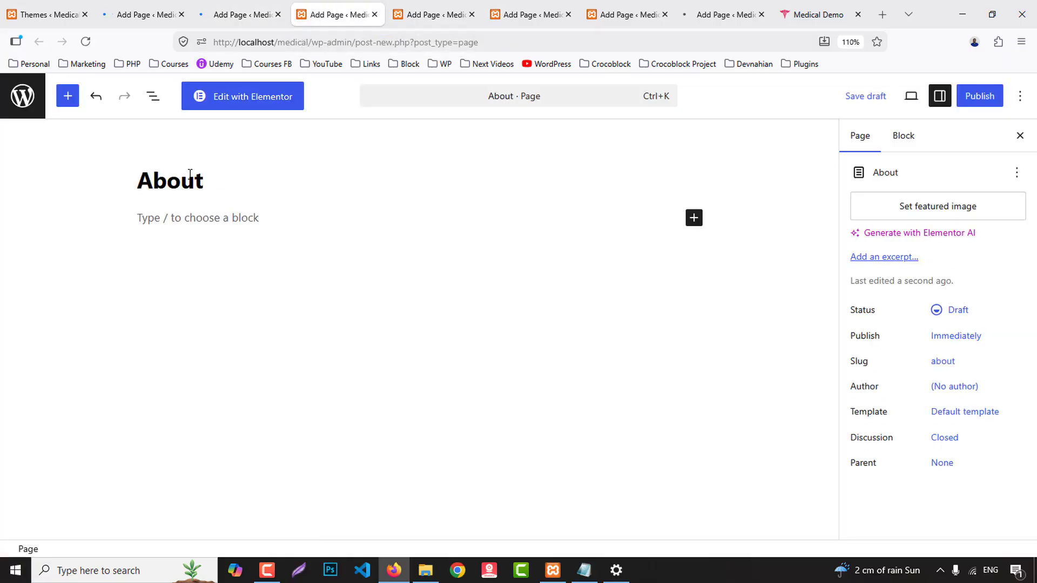
text( Us)
click(979, 98)
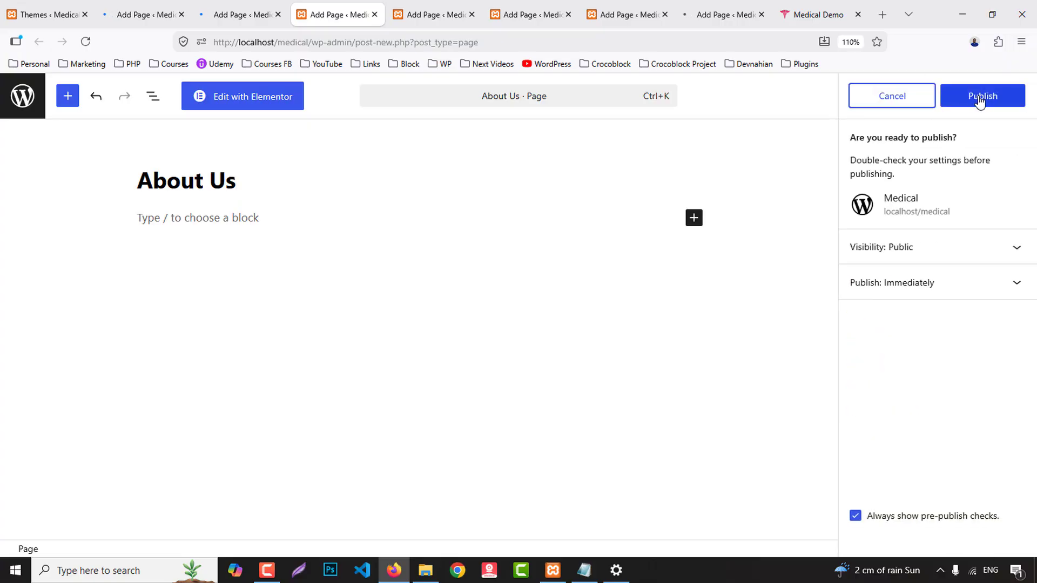
click(972, 97)
- Title the next blank page "Services" and publish it
click(410, 14)
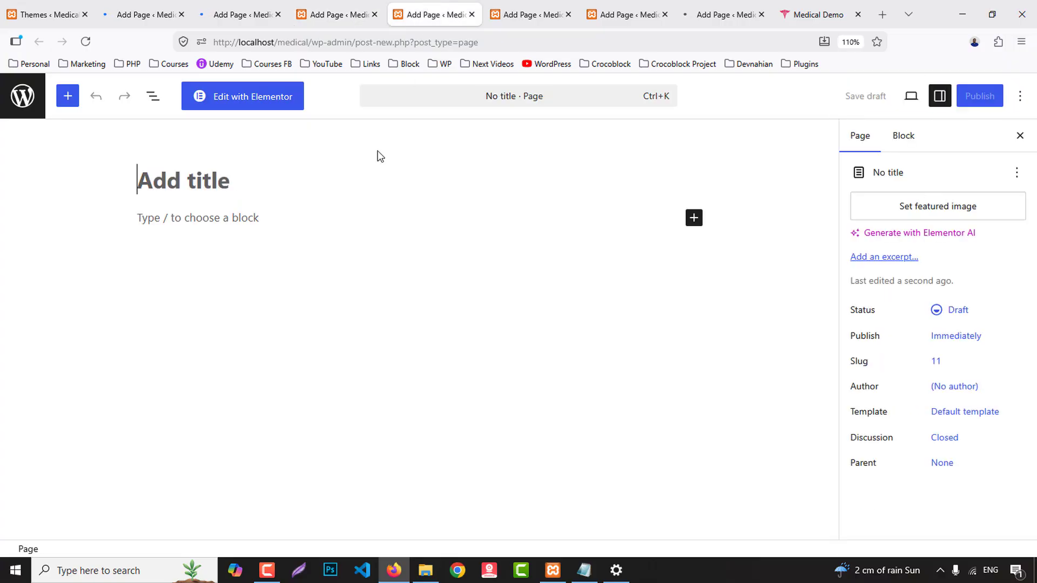
click(336, 170)
text(Services)
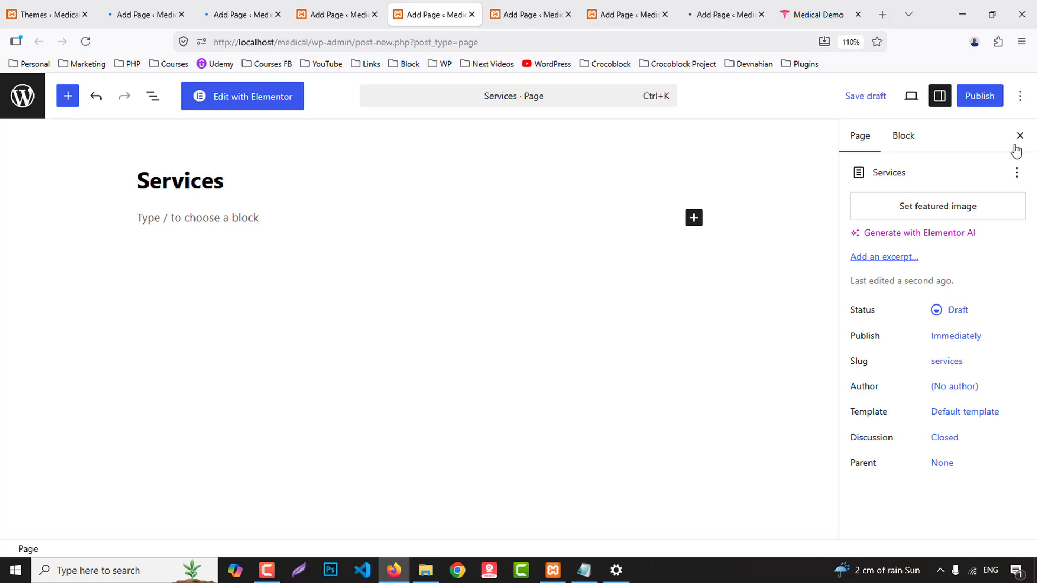
click(979, 96)
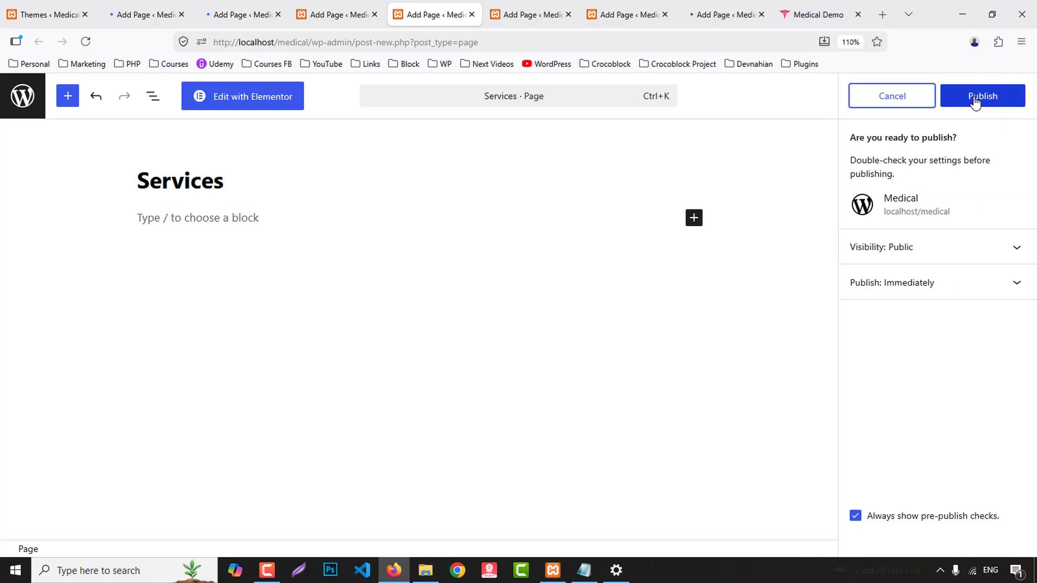
click(972, 96)
- Title the following blank page "Doctors" and publish it
click(500, 7)
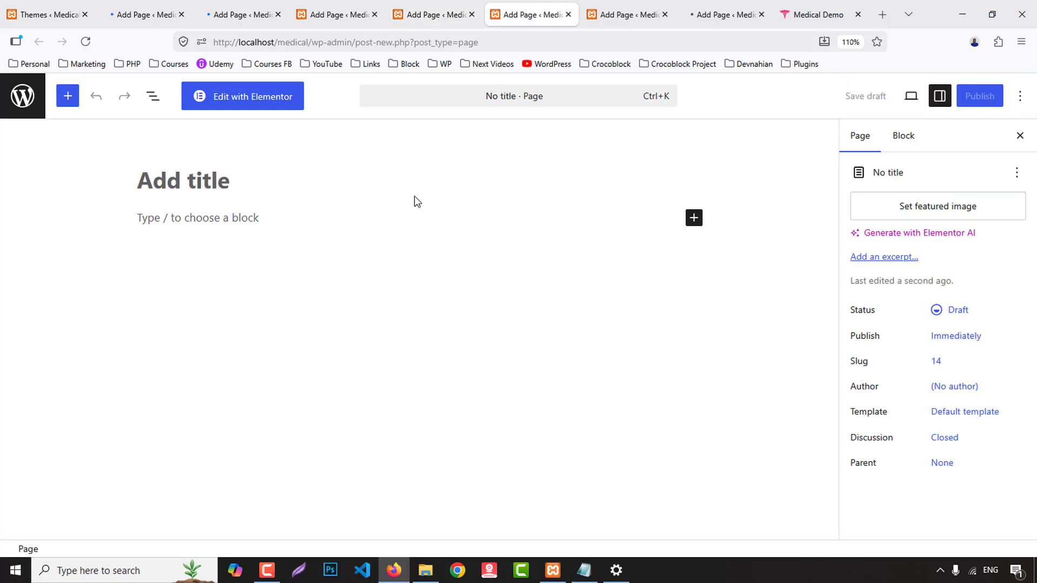
text(Doctors)
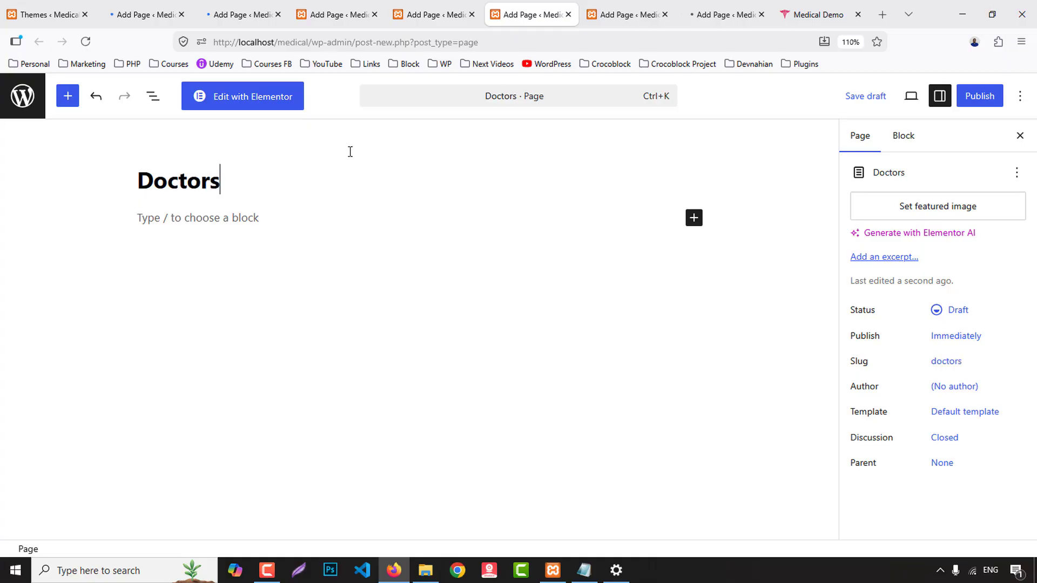
click(980, 96)
click(975, 97)
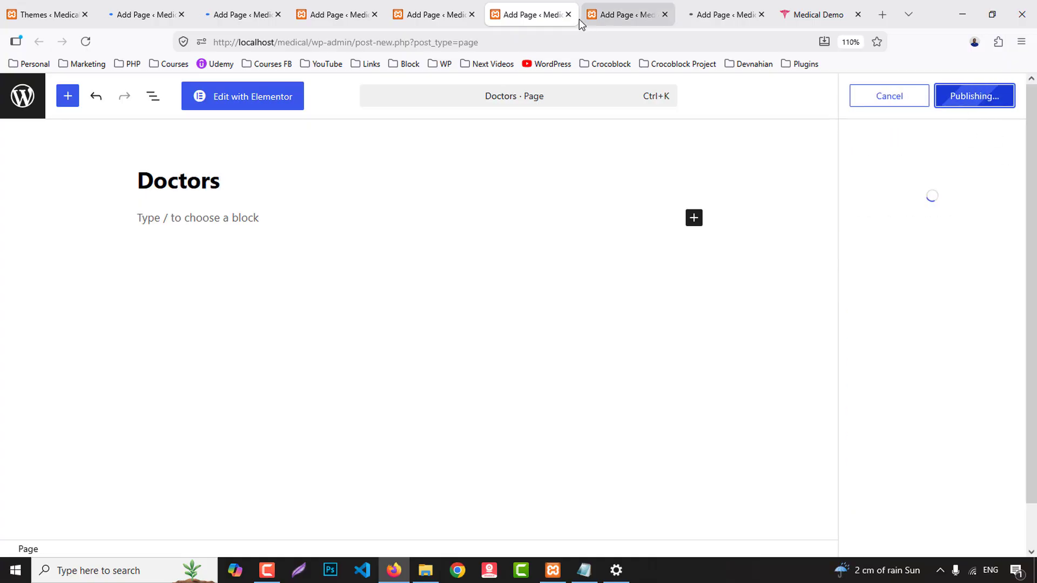
- Title the blank page in the tab after Doctors "Departments" and publish it
click(615, 7)
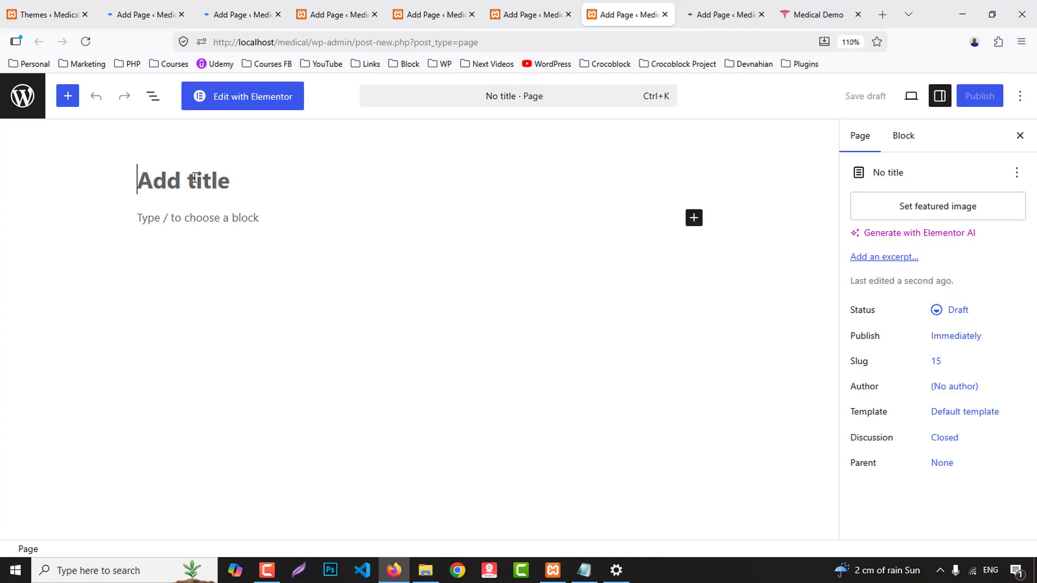
text(Department)
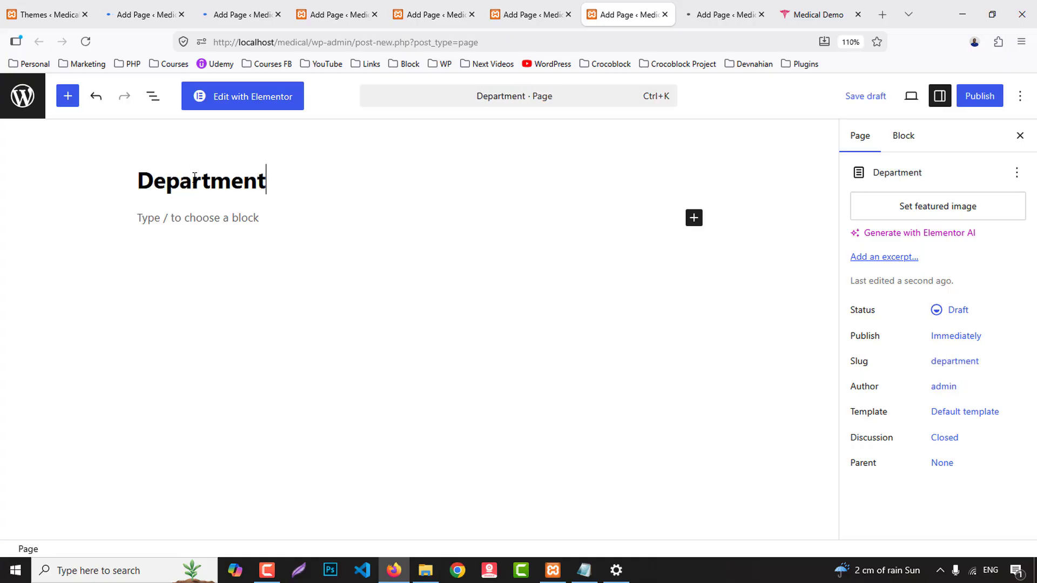
text(s)
click(975, 99)
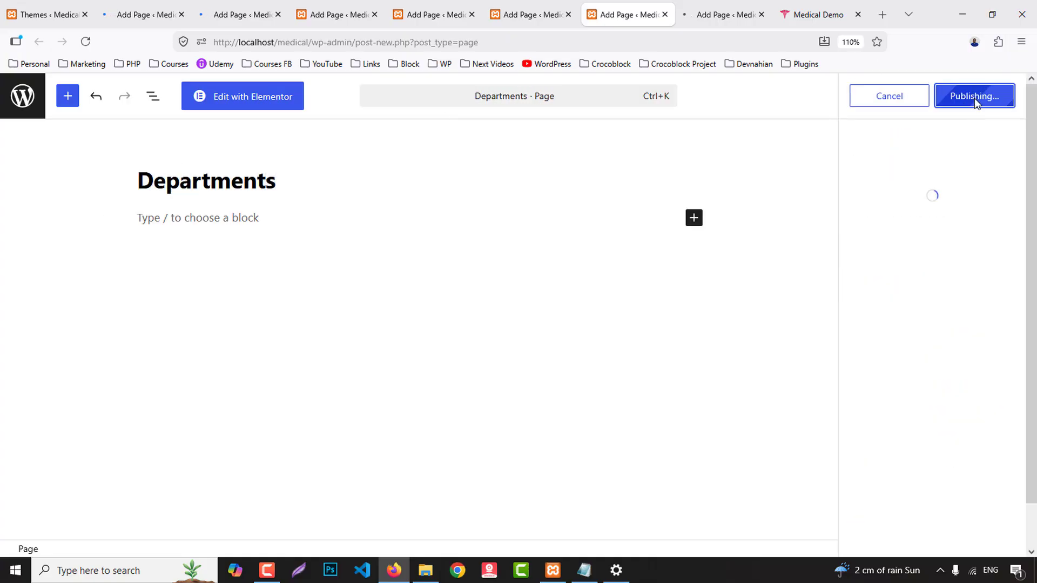
- Close the editor tabs of the published Home, About Us, Services, Doctors and Departments pages
click(254, 5)
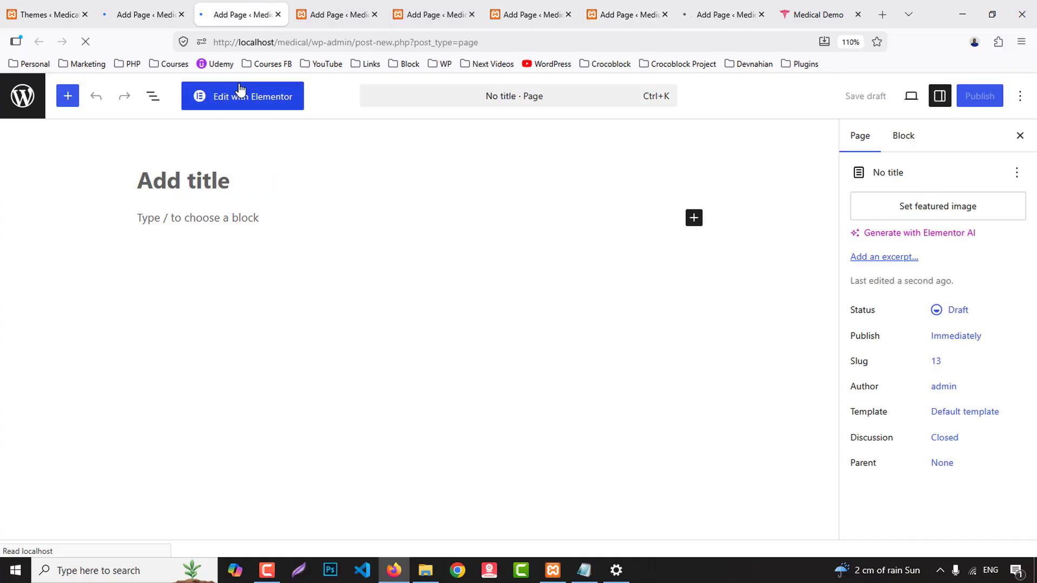
click(709, 2)
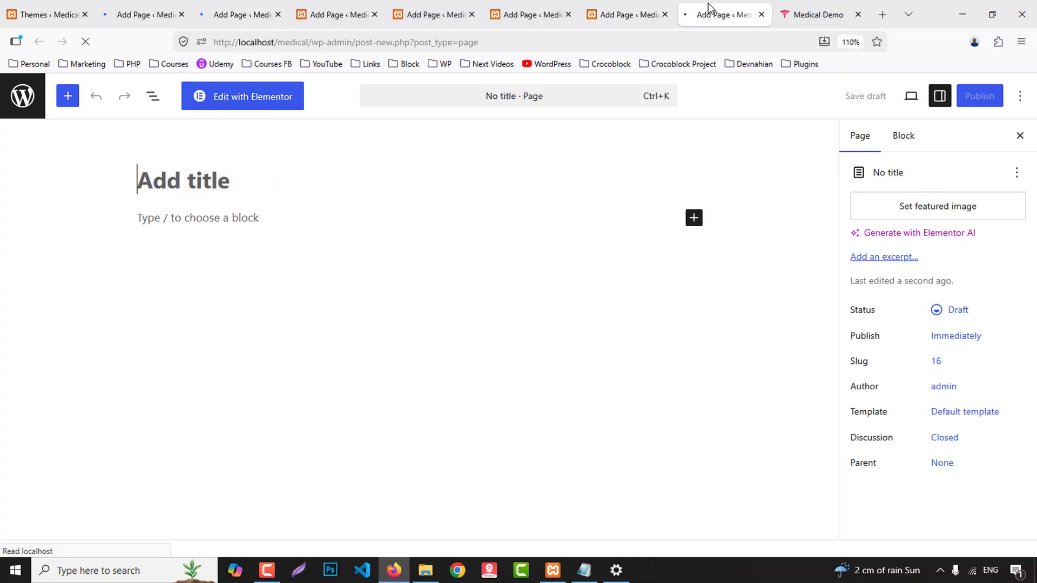
click(606, 2)
middle_click(605, 1)
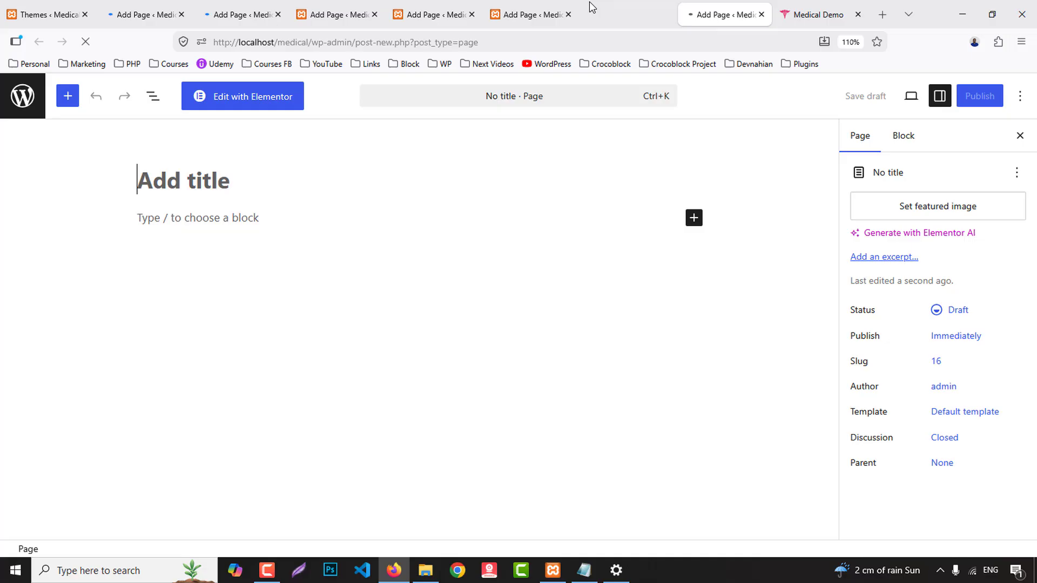
middle_click(532, 2)
middle_click(451, 4)
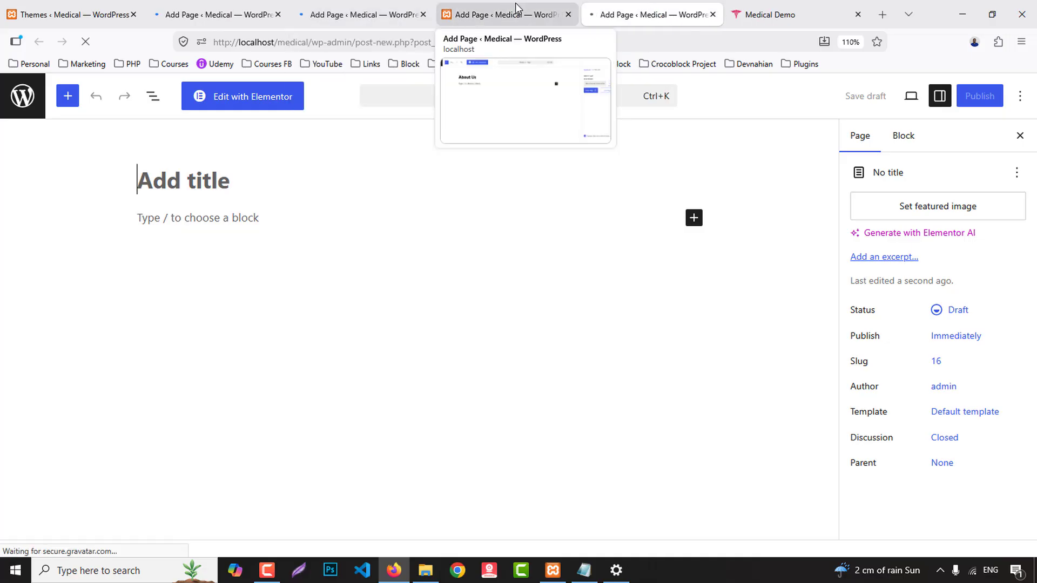
middle_click(516, 5)
click(254, 5)
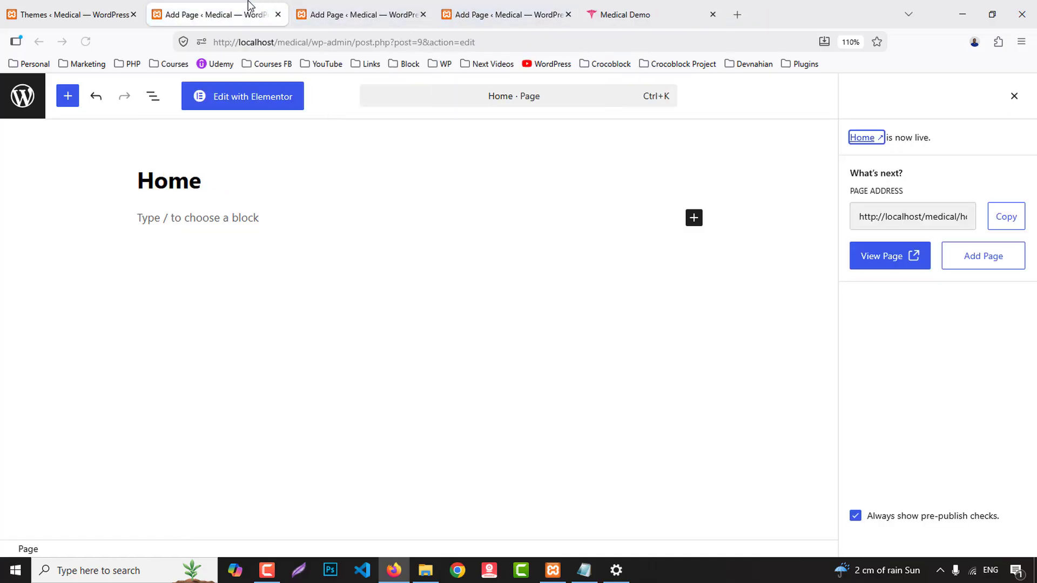
middle_click(246, 6)
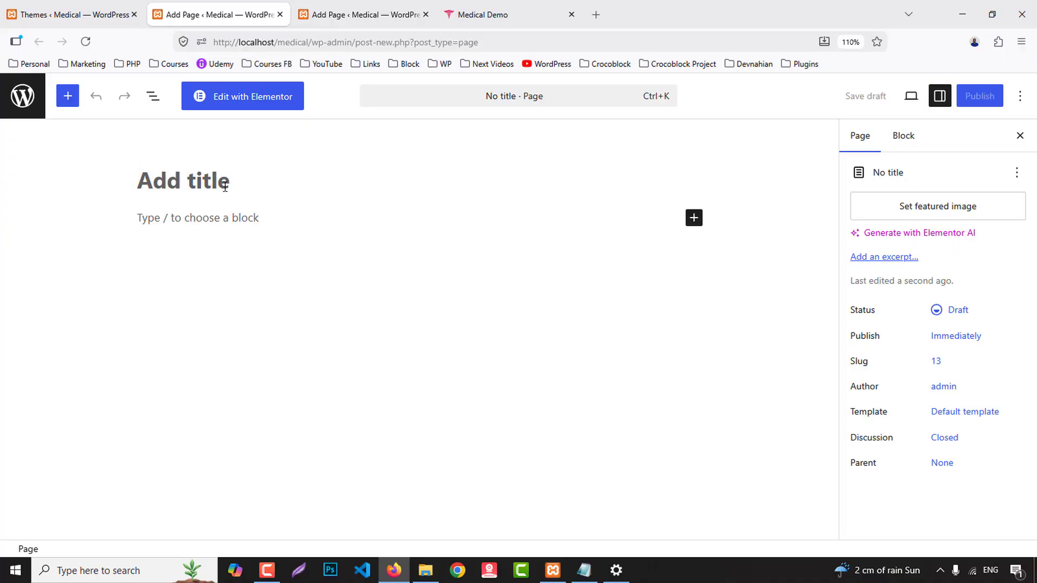
- Title the first remaining blank page "Blogs", publish it and close its editor tab
text(Blogs)
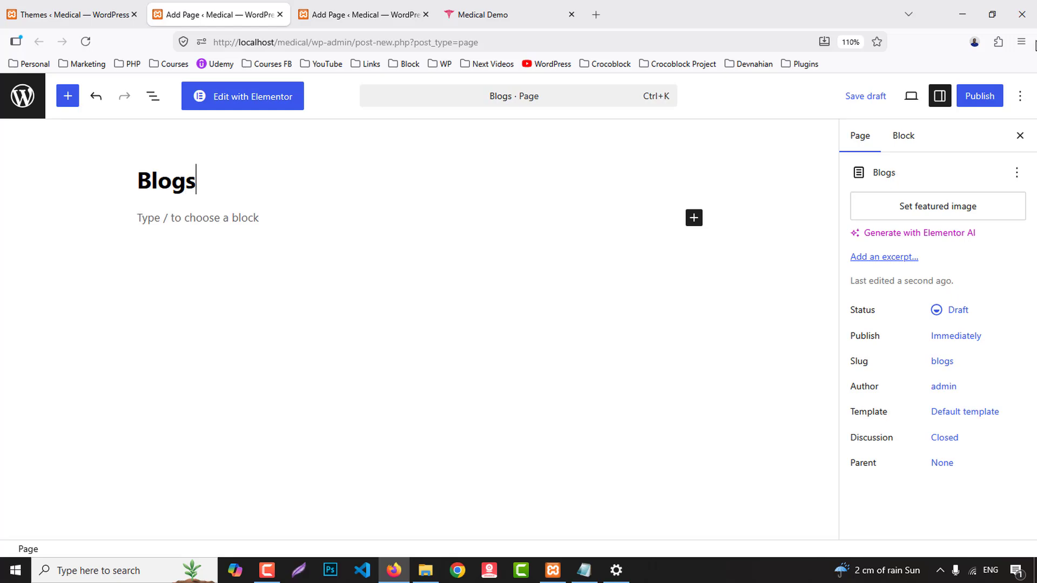
click(984, 96)
click(986, 95)
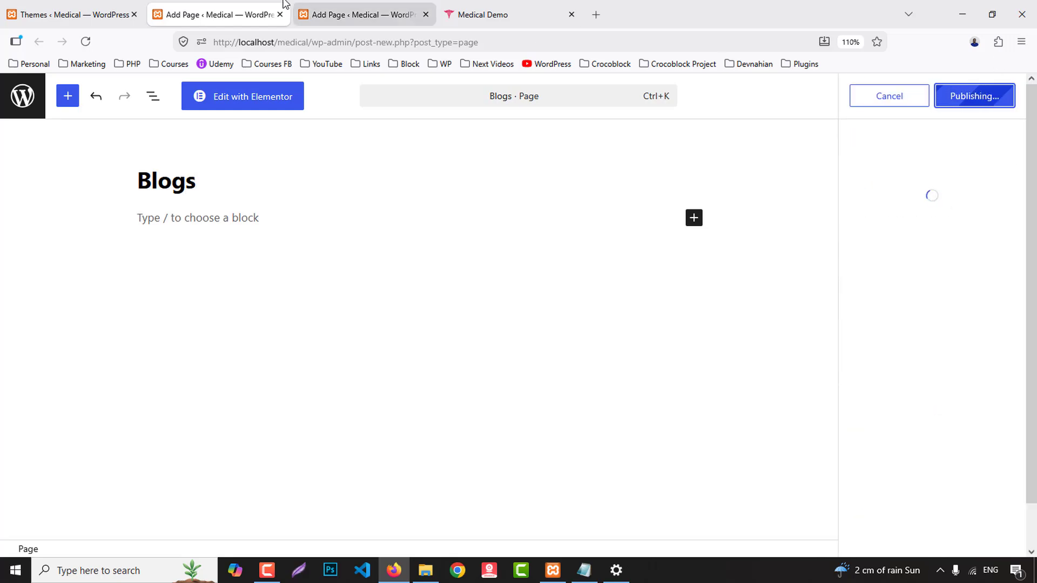
middle_click(215, 5)
- Title the last blank page "Contact Us", publish it and close its editor tab
text(Conta)
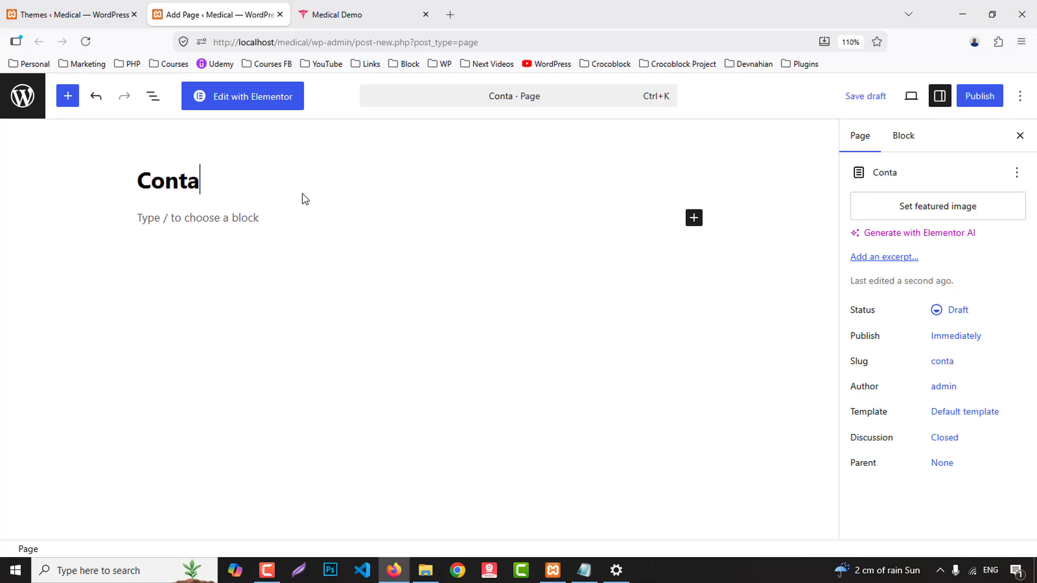
text(ct Us)
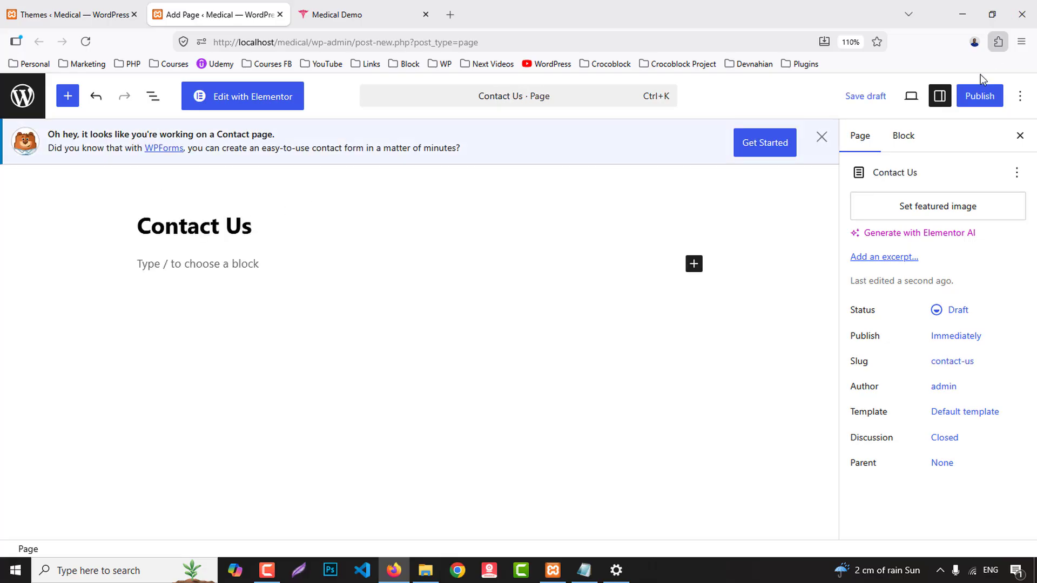
click(980, 96)
click(968, 96)
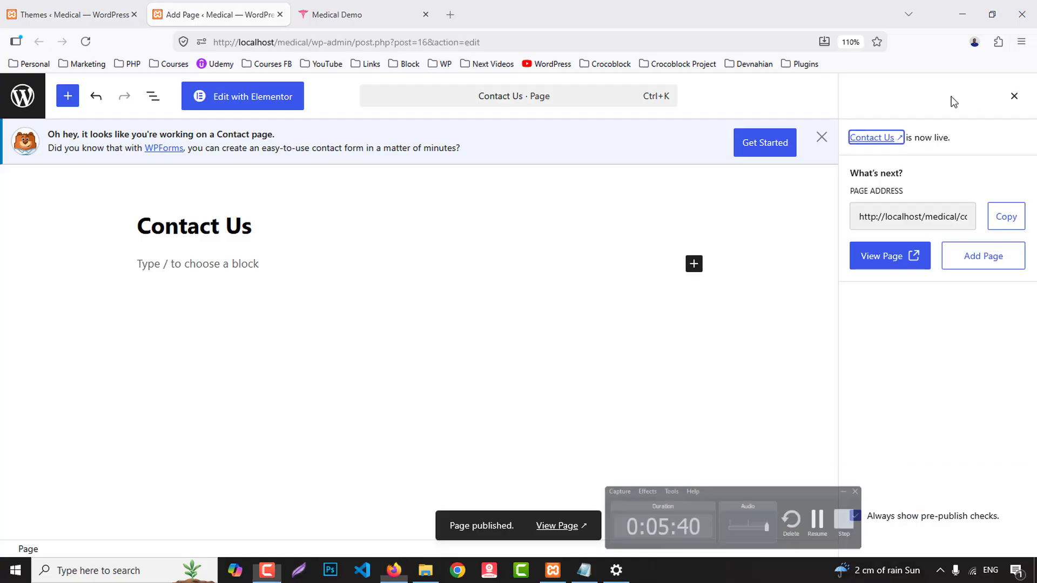
middle_click(184, 7)
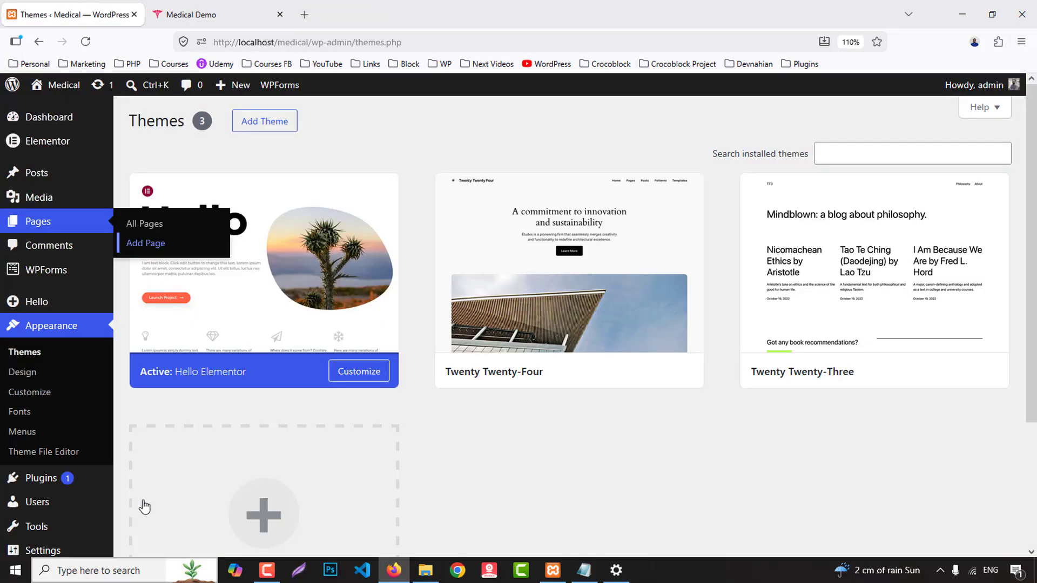
- In the General settings, set the site title to "Novena Medical Website" and the tagline to "Where Comfort Meets Elegance"
scroll(145, 508, down, 3)
mouse_move(54, 394)
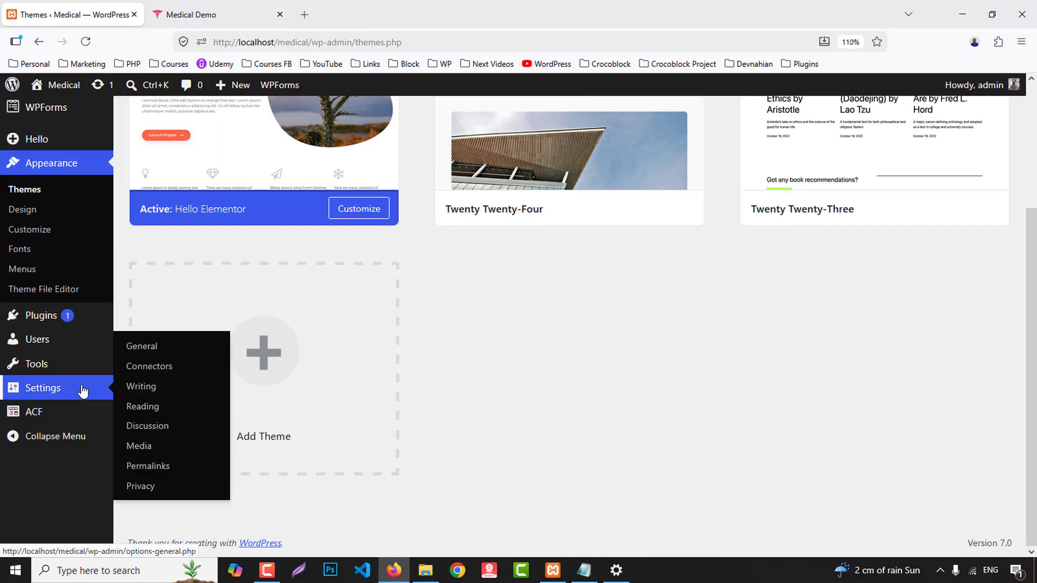
click(153, 354)
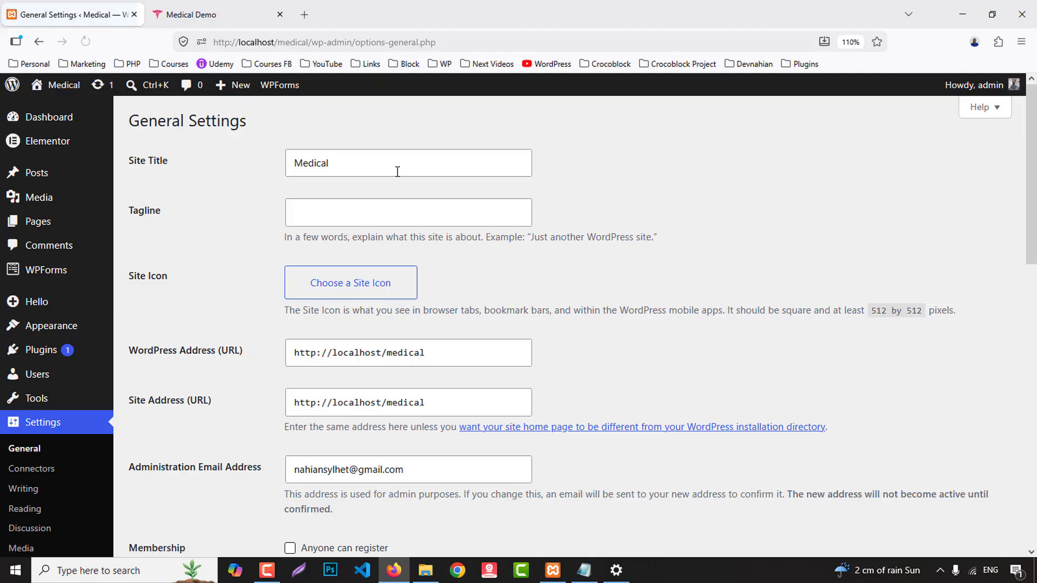
click(145, 167)
text(N)
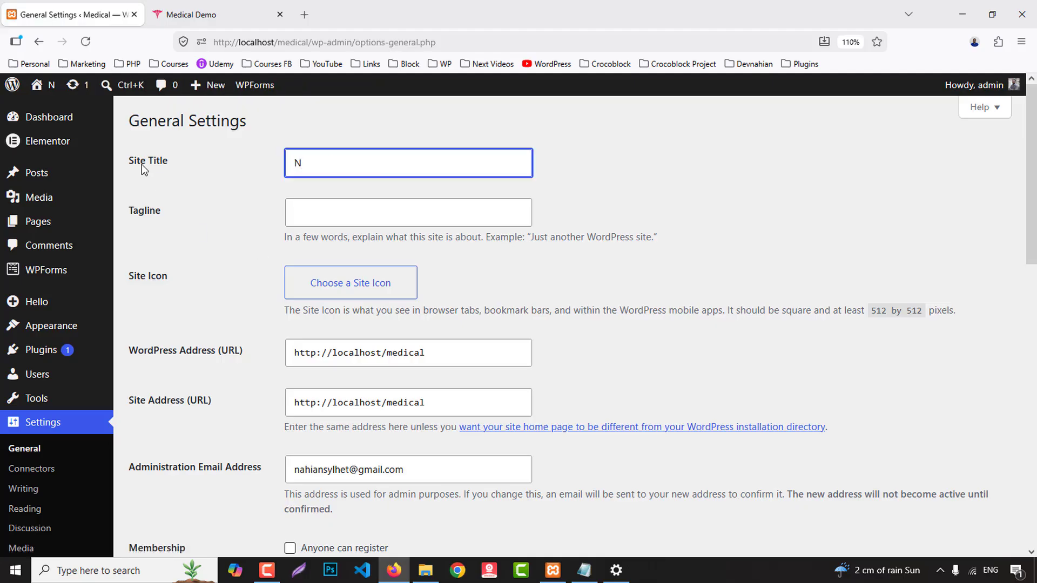
text(ovena)
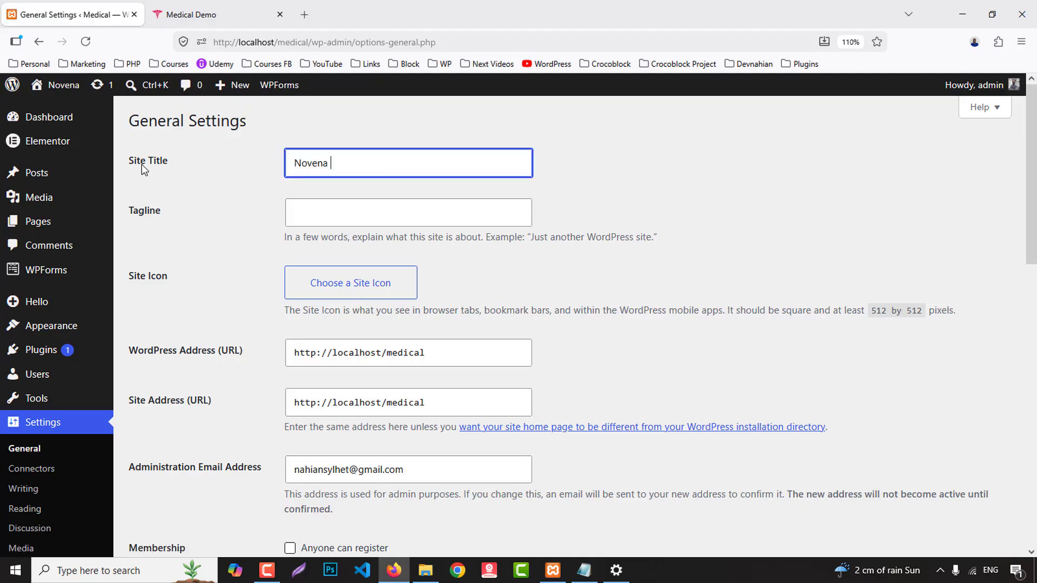
text( Mei)
key(BackSpace)
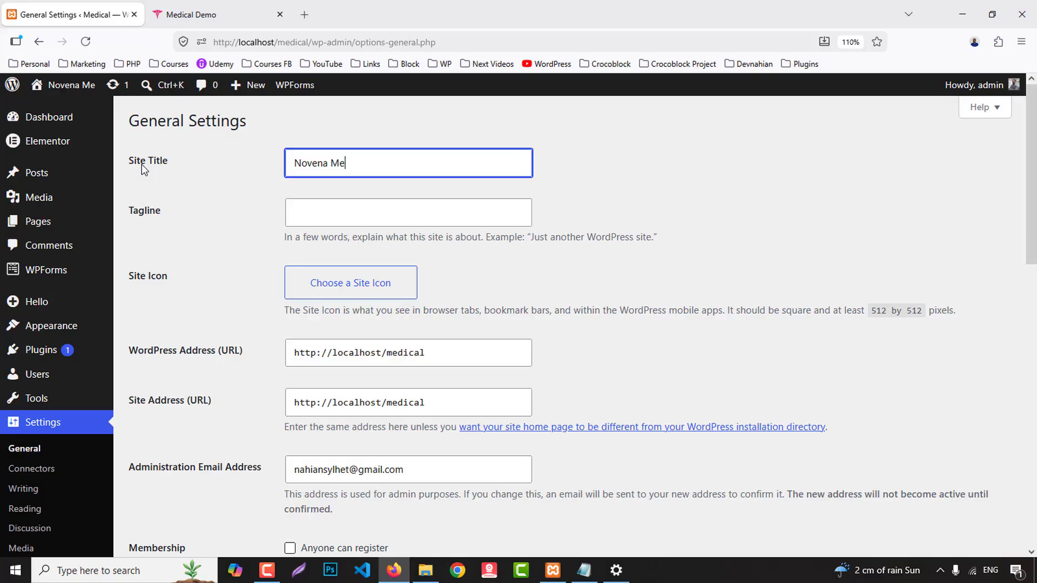
text(dical Website)
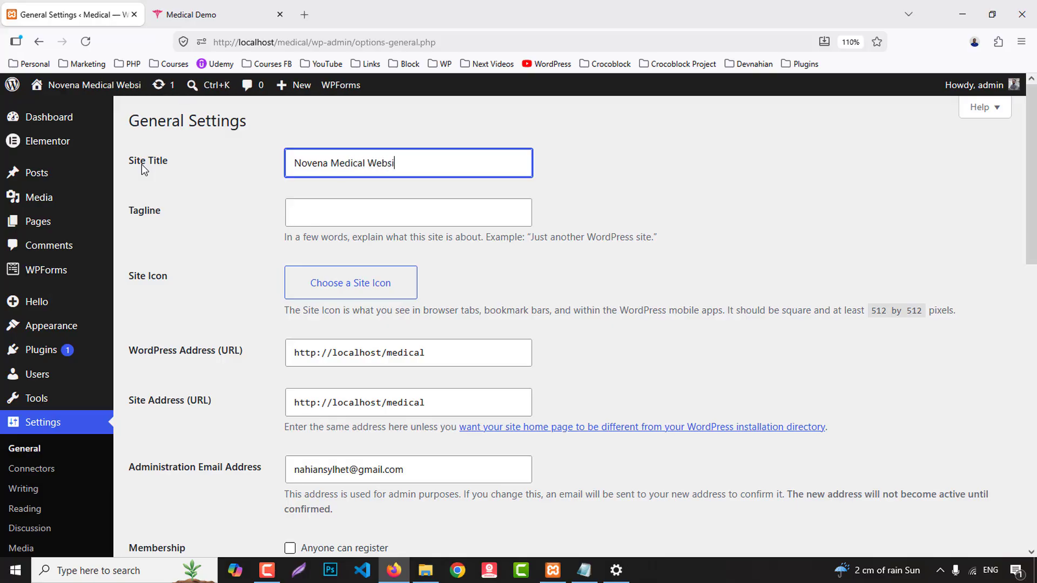
click(359, 206)
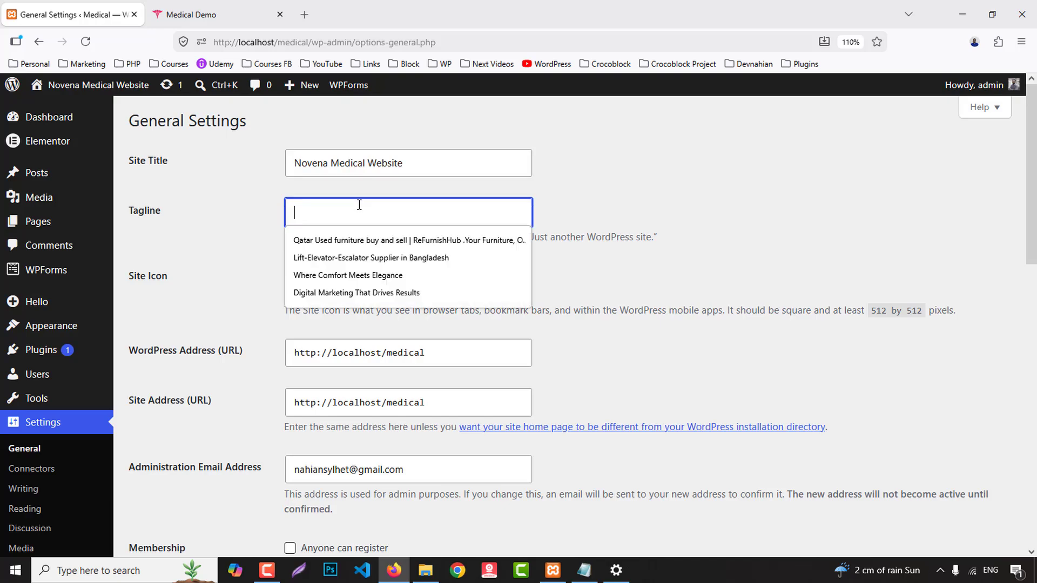
click(375, 275)
- Upload favicon.png from the desktop folder "meidcal" and set it as the site icon
scroll(508, 270, down, 2)
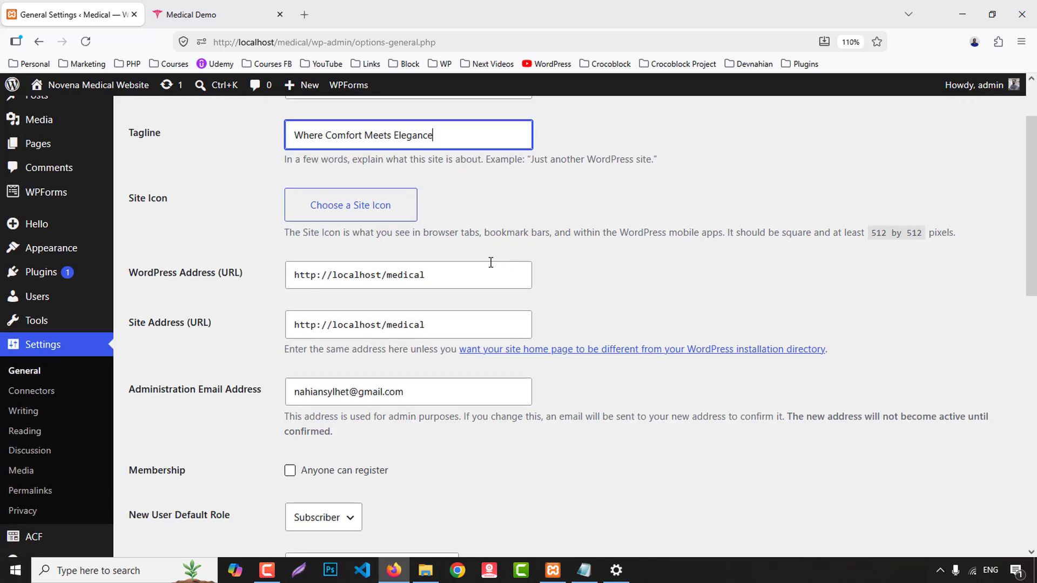
click(352, 207)
click(508, 337)
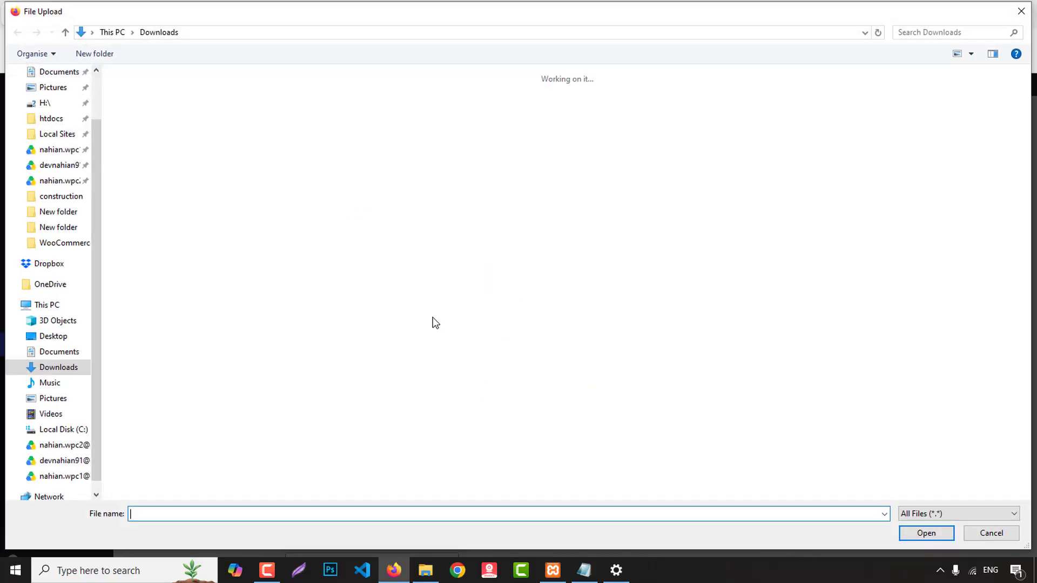
click(52, 98)
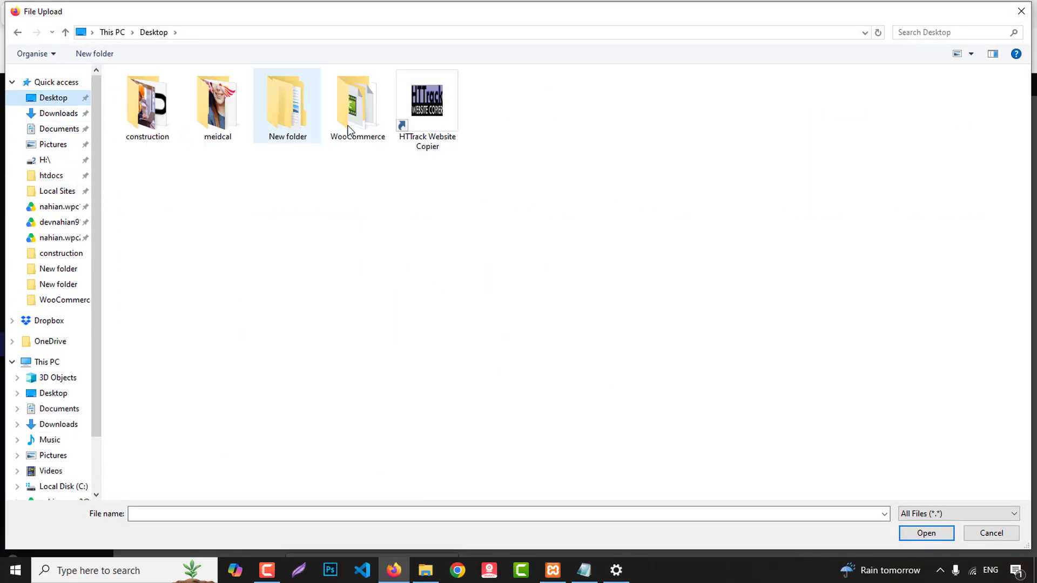
click(357, 108)
double_click(217, 96)
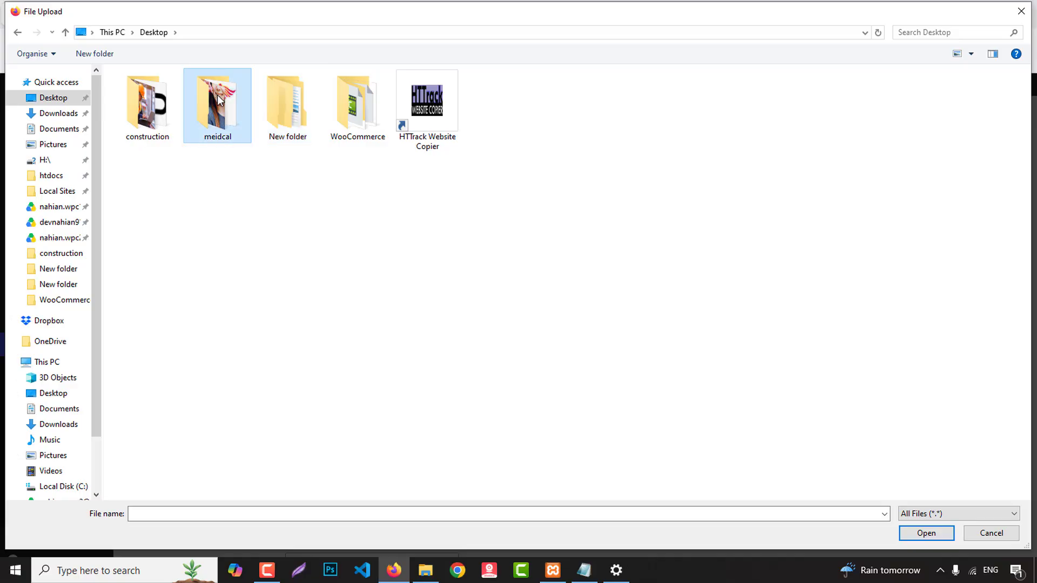
double_click(288, 195)
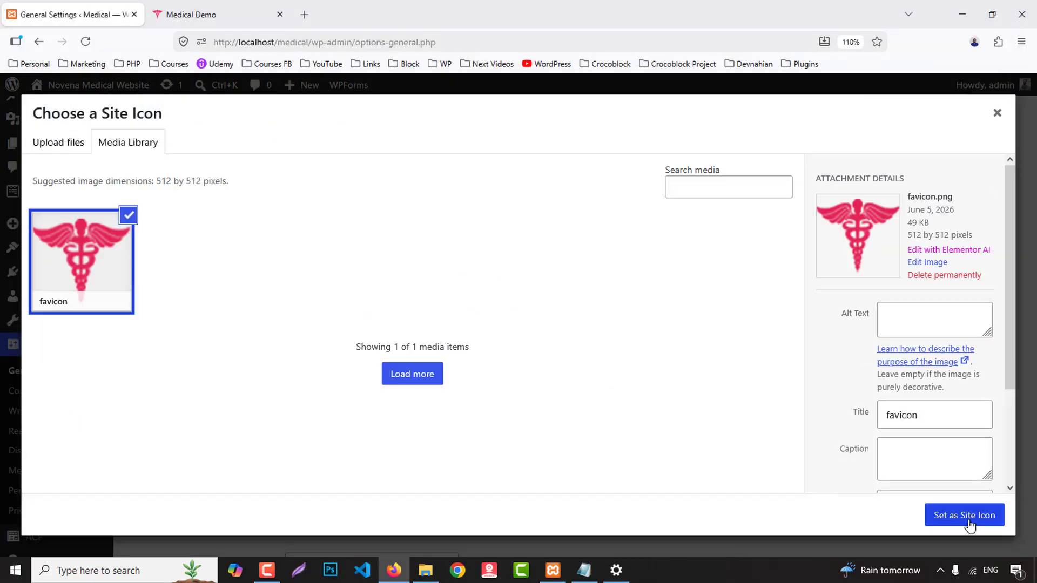
click(959, 515)
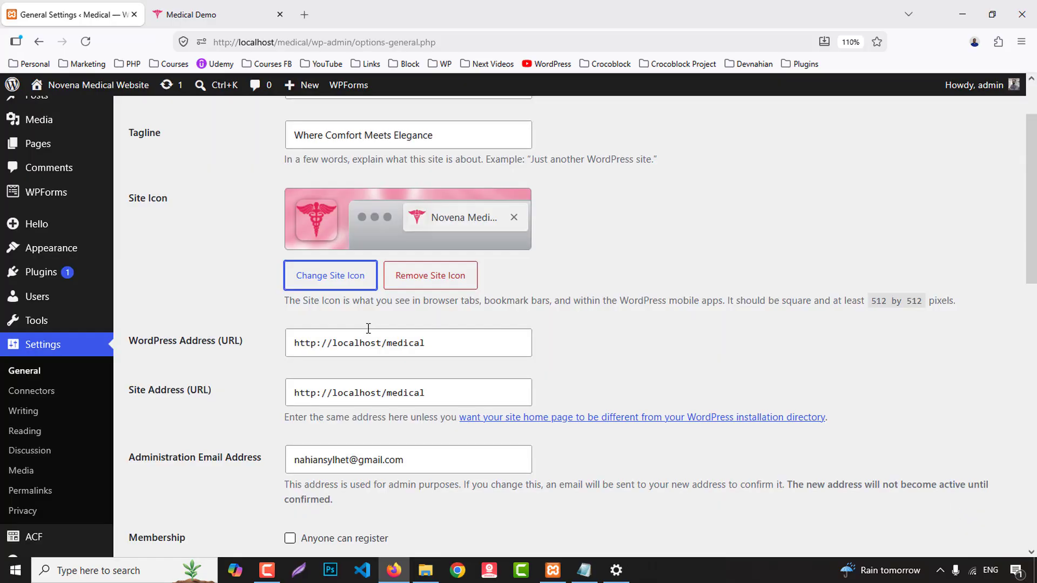
- Choose a manual UTC offset as the site's timezone
scroll(369, 328, down, 5)
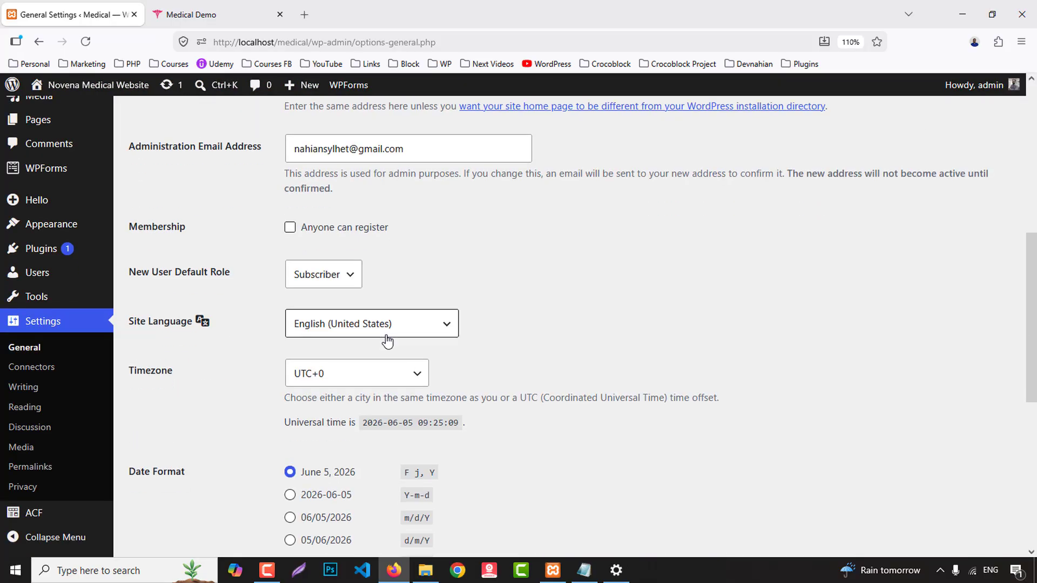
scroll(386, 341, down, 1)
click(342, 294)
scroll(370, 454, down, 2)
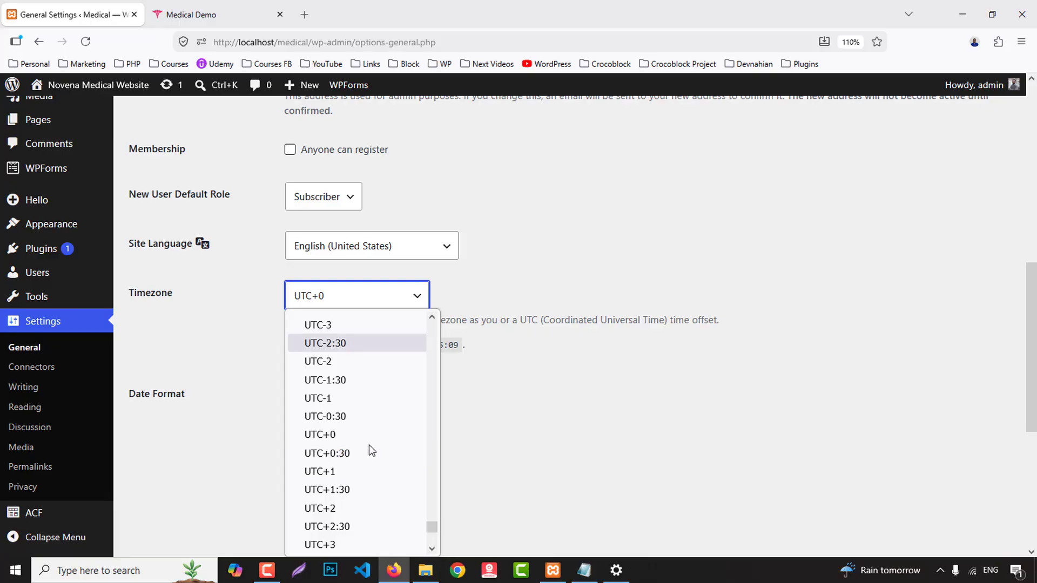
scroll(369, 445, down, 4)
click(349, 449)
- Set the week to start on Sunday and save the general settings
scroll(637, 416, down, 5)
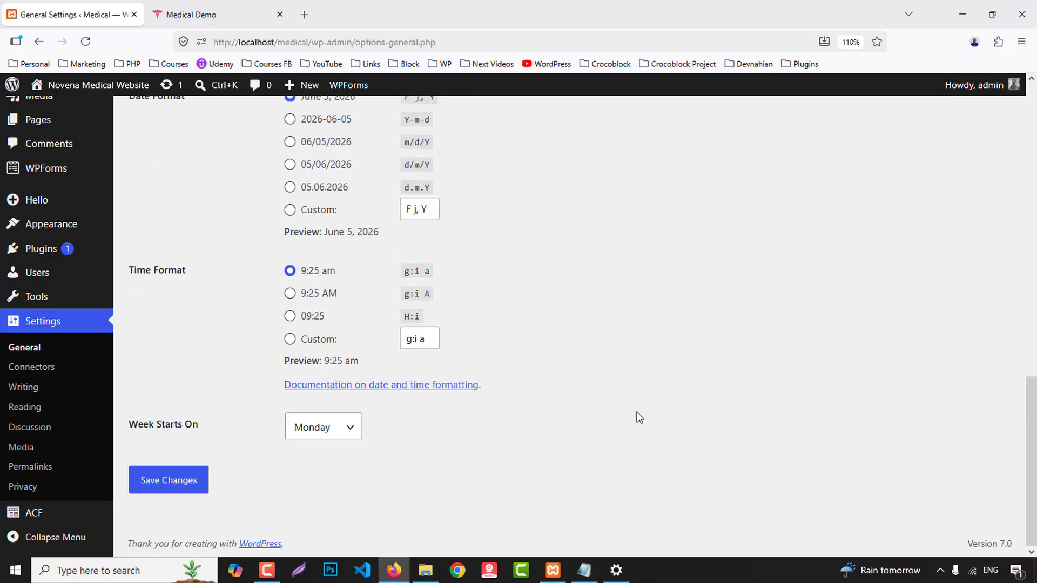
click(346, 428)
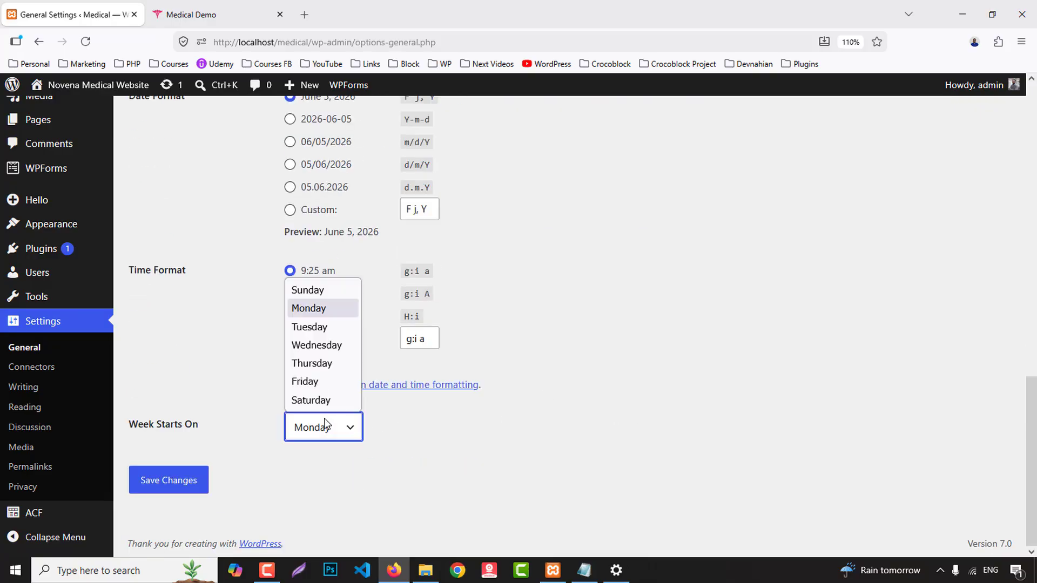
click(310, 290)
click(167, 484)
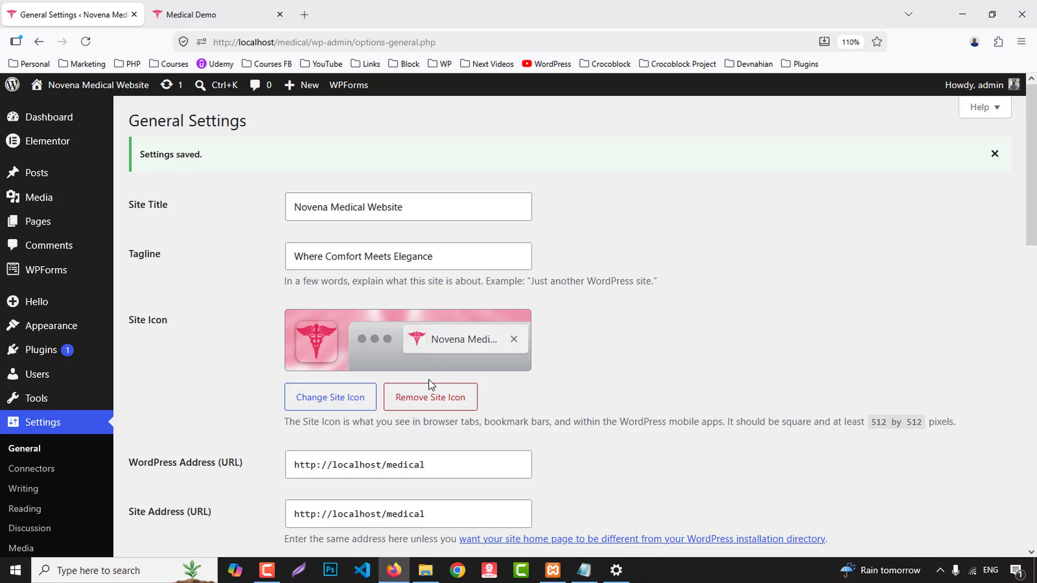
- In the Reading settings, use a static homepage with Home as the homepage and Blogs as the posts page, and save
scroll(531, 361, down, 4)
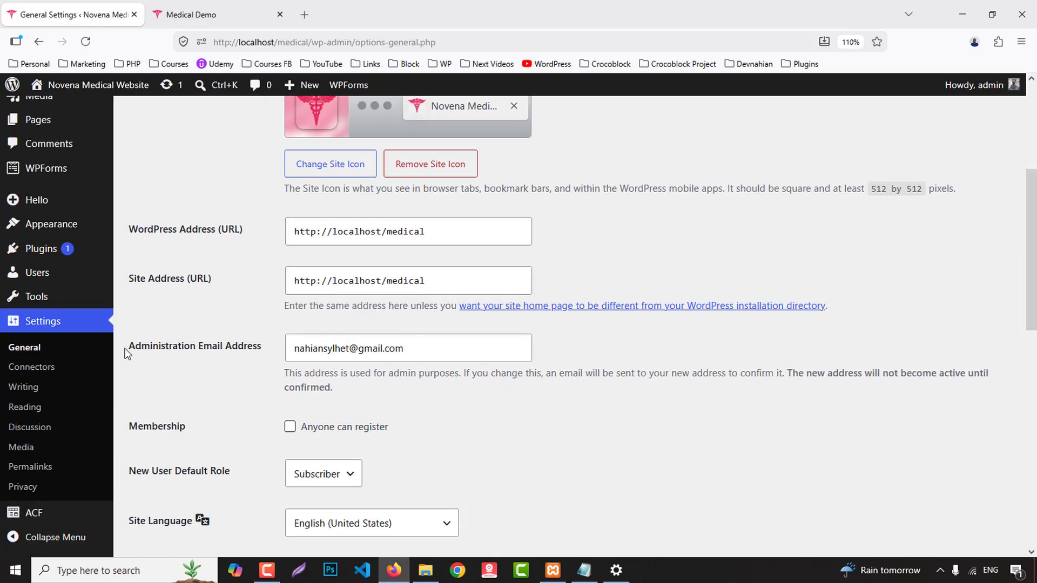
click(25, 406)
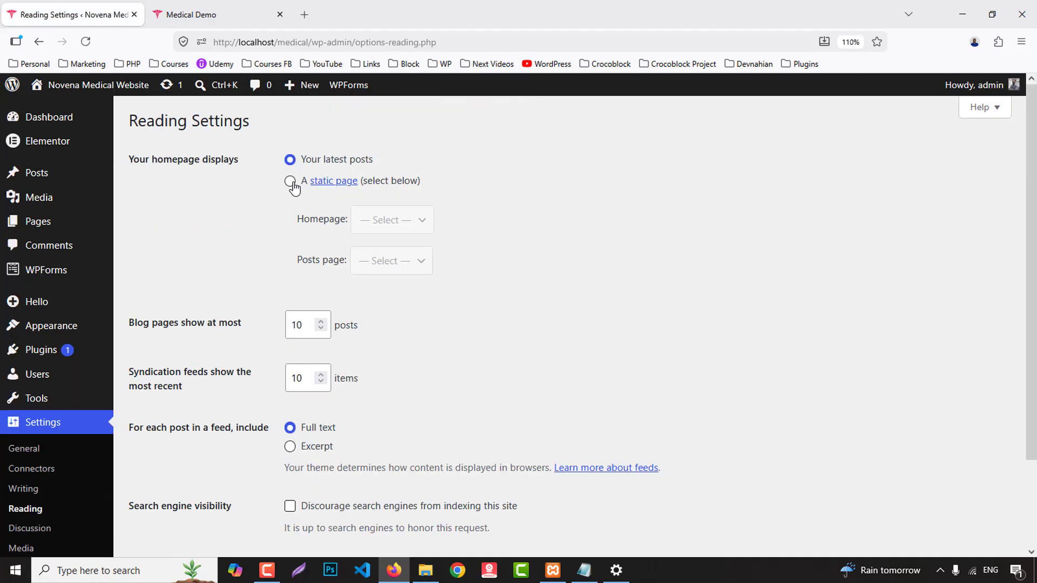
click(290, 181)
click(393, 222)
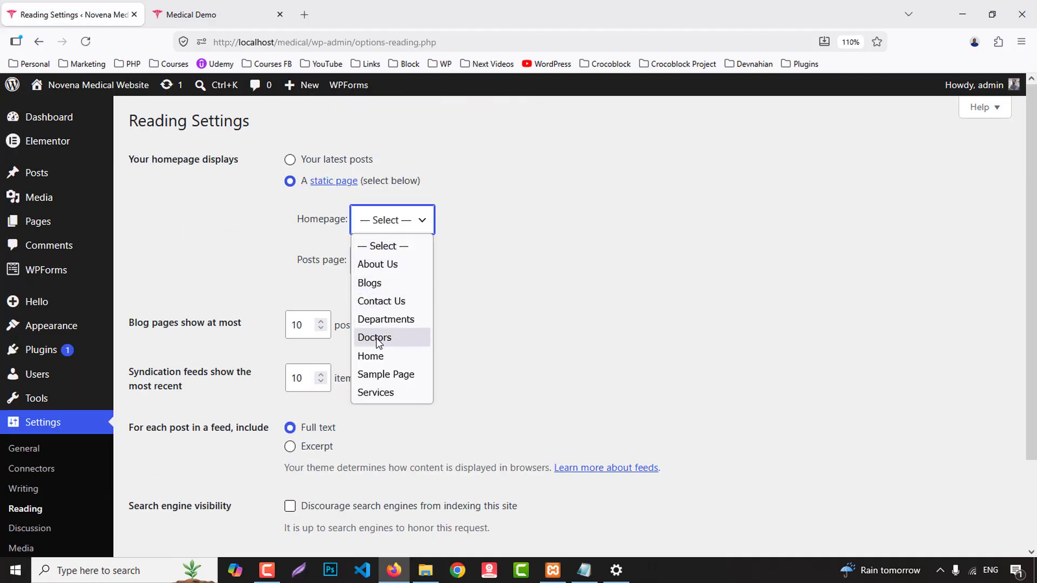
click(379, 356)
click(384, 261)
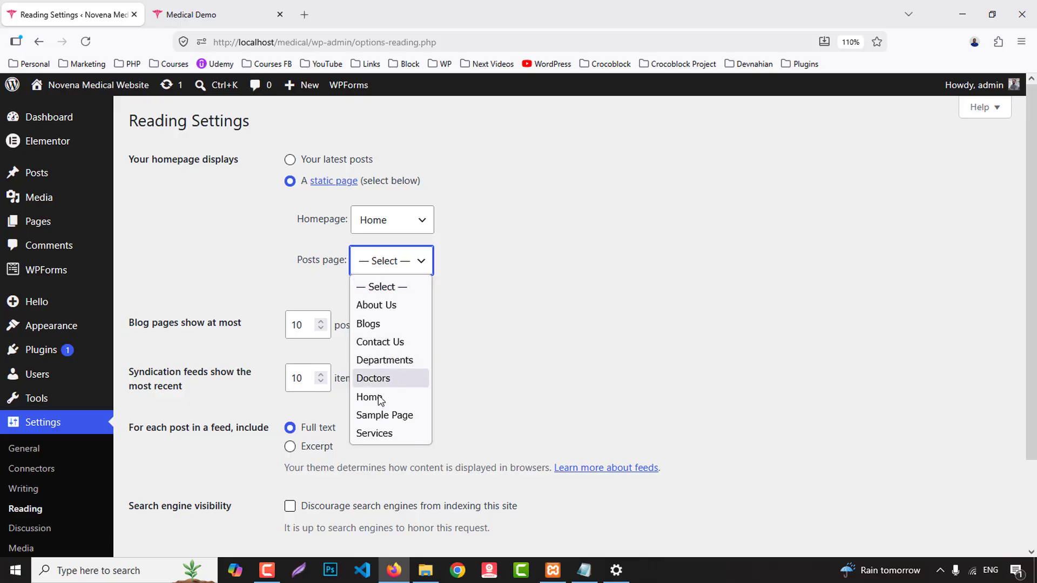
click(370, 324)
scroll(401, 384, down, 3)
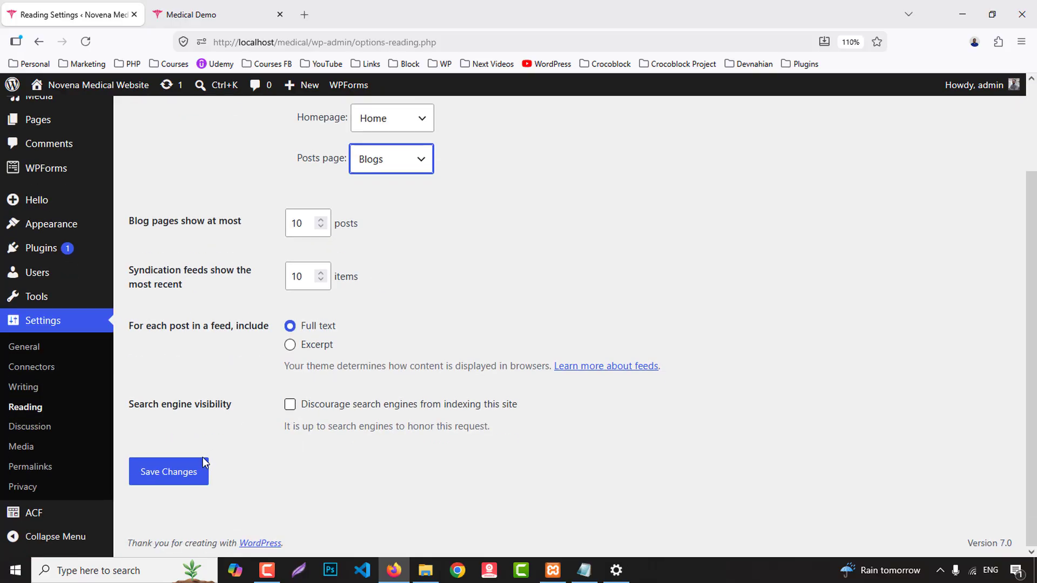
click(188, 468)
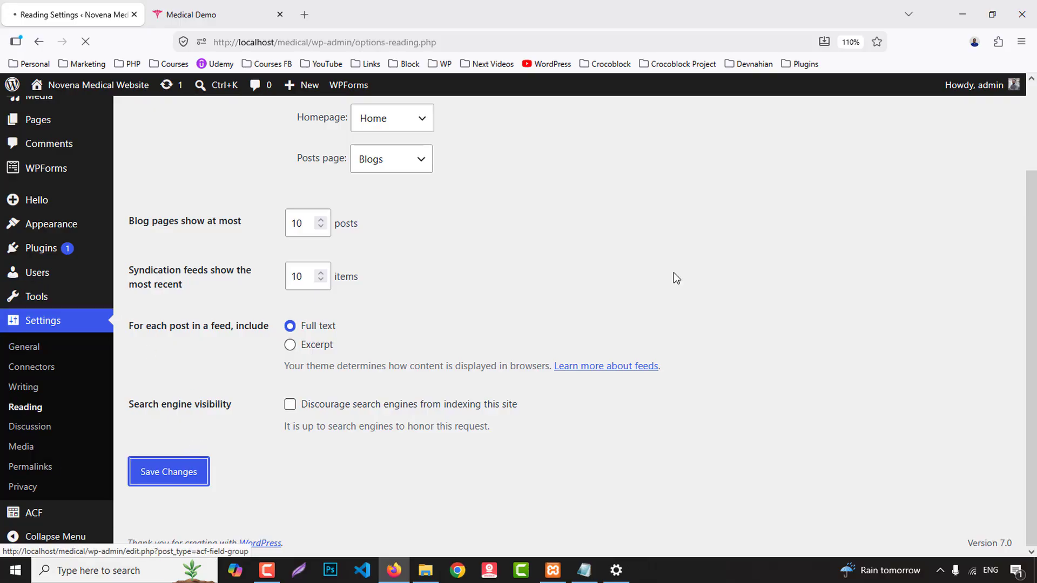
- Set the site's permalink structure to Post name and save the permalink settings
scroll(38, 426, down, 4)
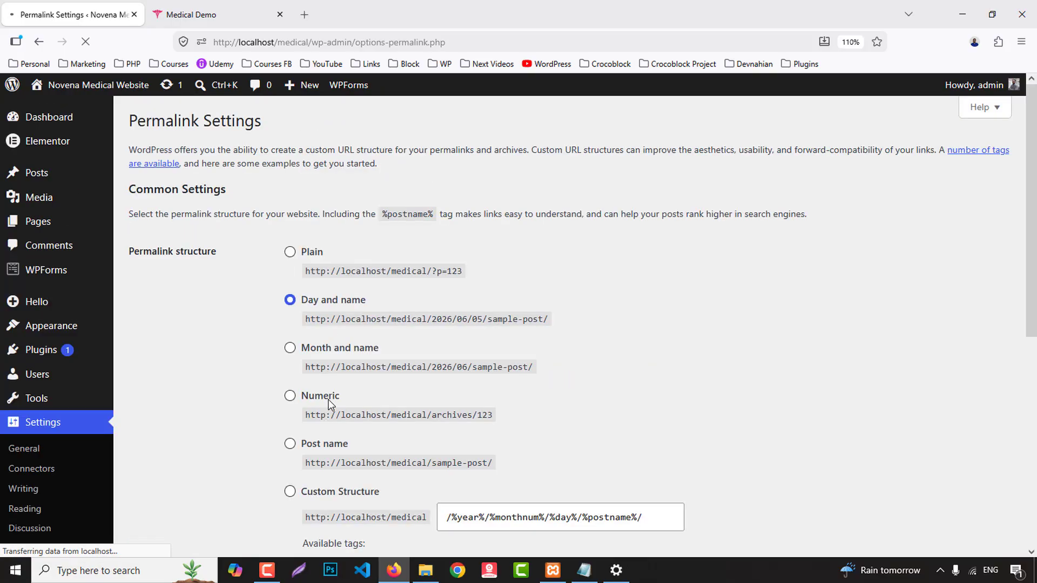
scroll(292, 299, down, 3)
click(290, 288)
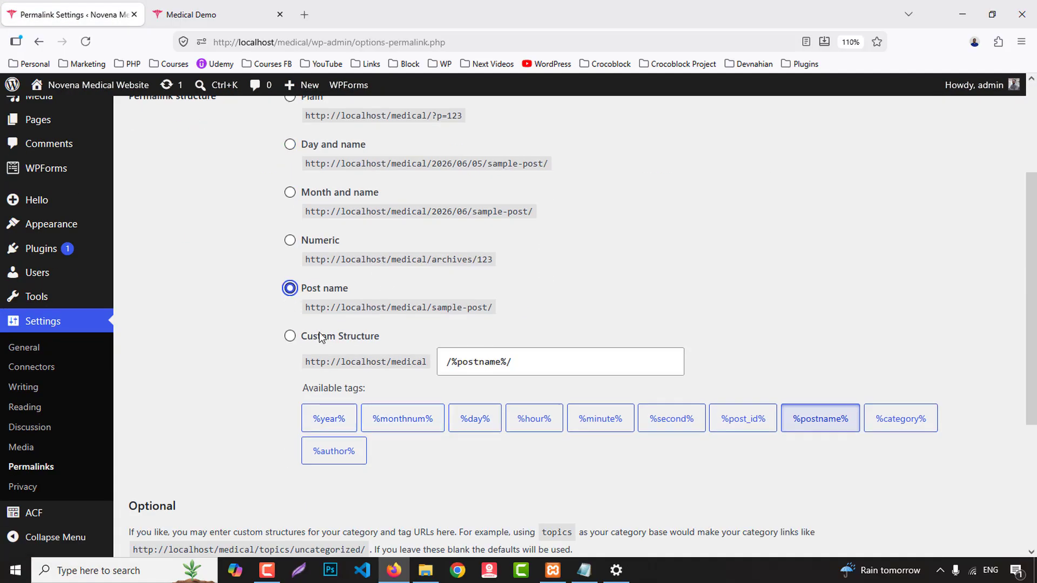
scroll(403, 373, down, 4)
click(191, 483)
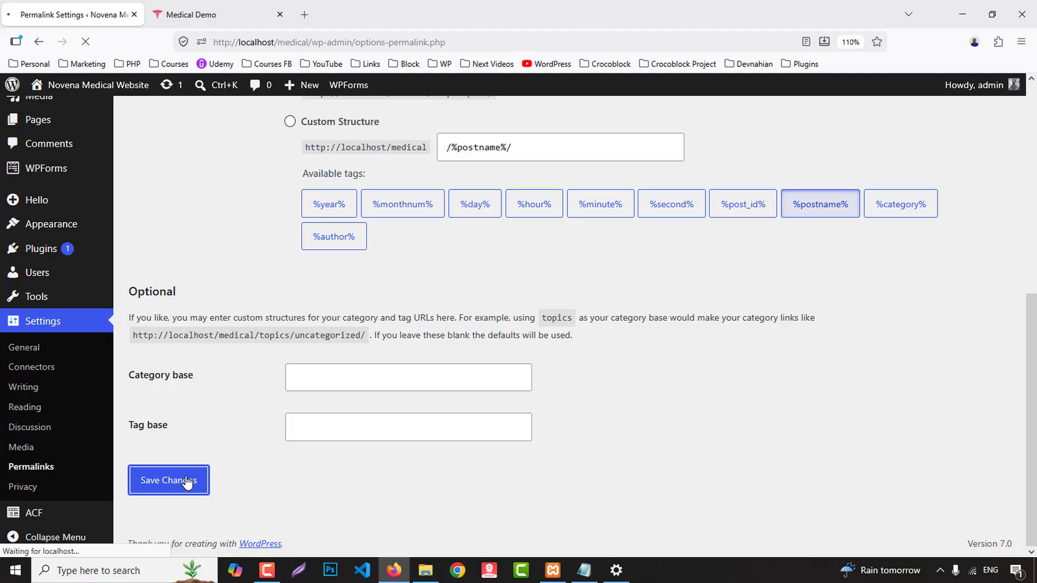
- Create a navigation menu named "Main Menu" assigned to the Header location
mouse_move(87, 333)
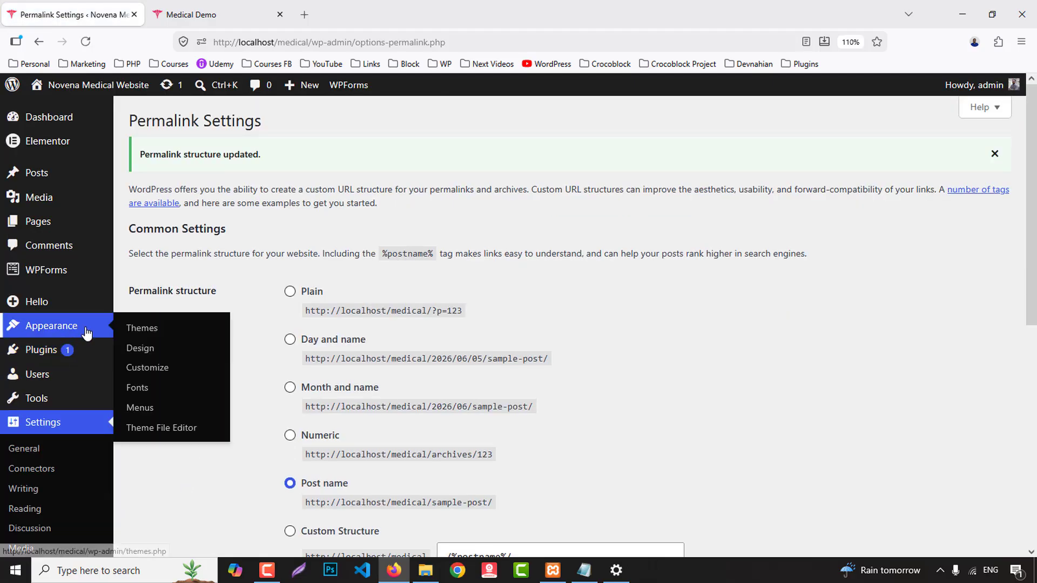
click(143, 408)
click(435, 292)
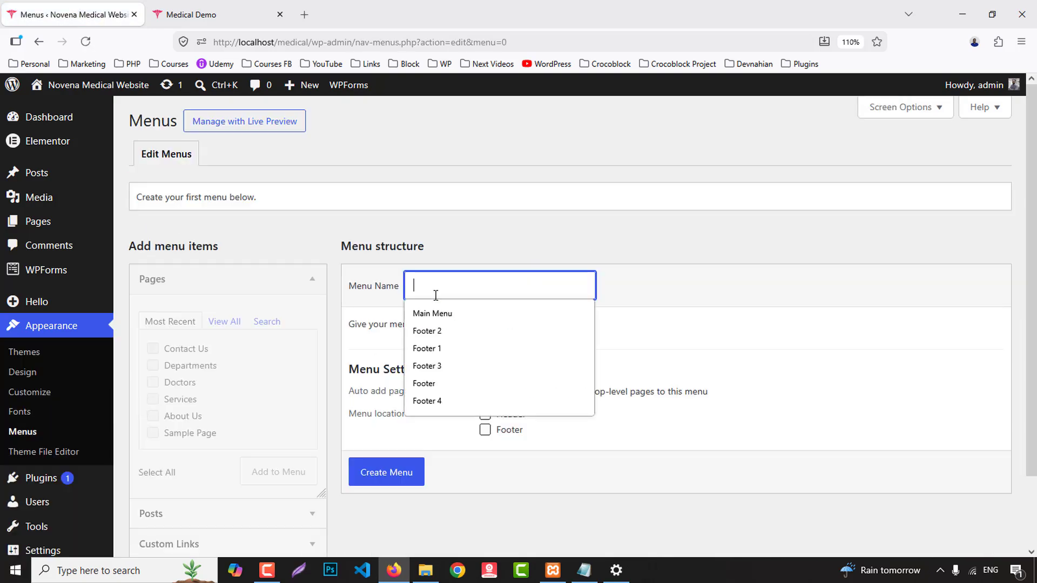
click(436, 313)
click(485, 415)
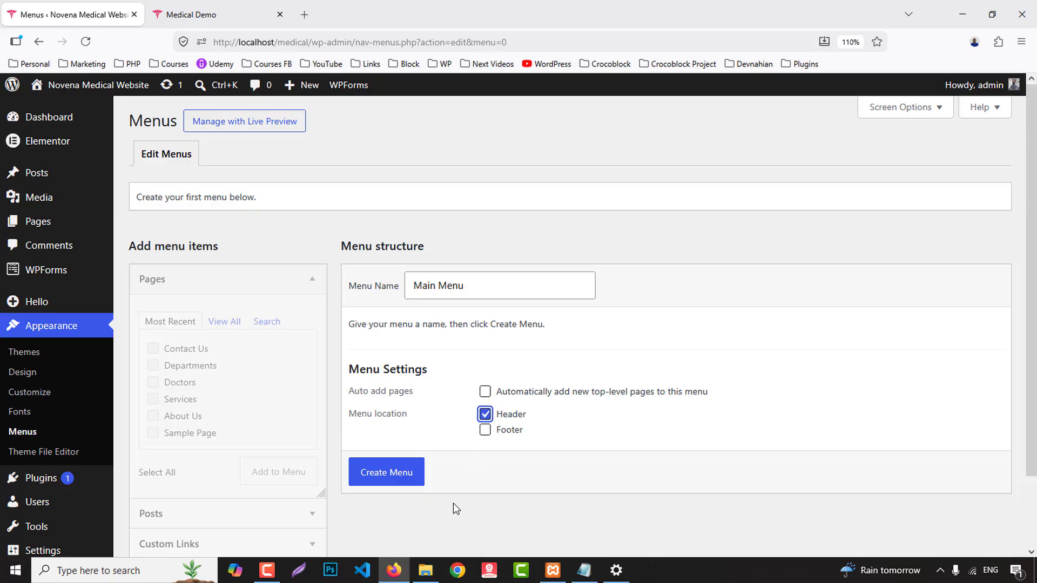
click(393, 478)
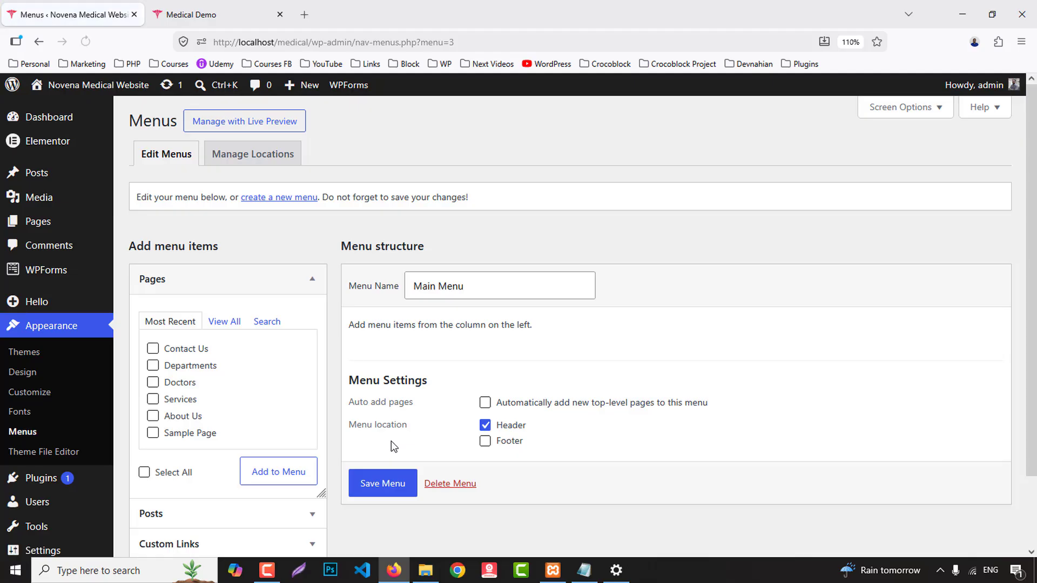
- Add the Home, Blogs, About Us, Contact Us, Departments, Doctors and Services pages to the Main Menu
scroll(292, 285, down, 1)
scroll(291, 285, down, 1)
click(224, 244)
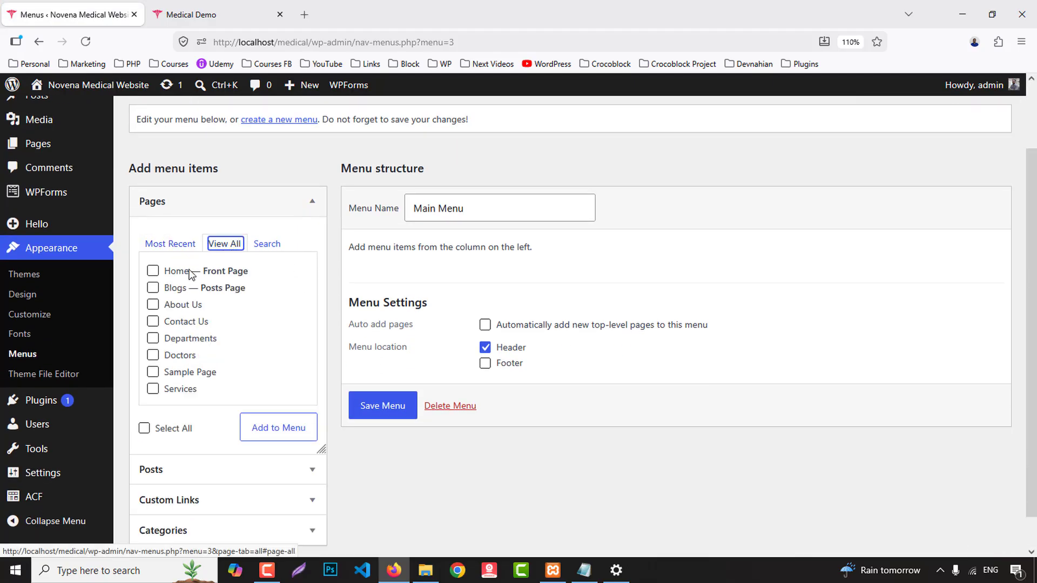
click(174, 273)
click(181, 292)
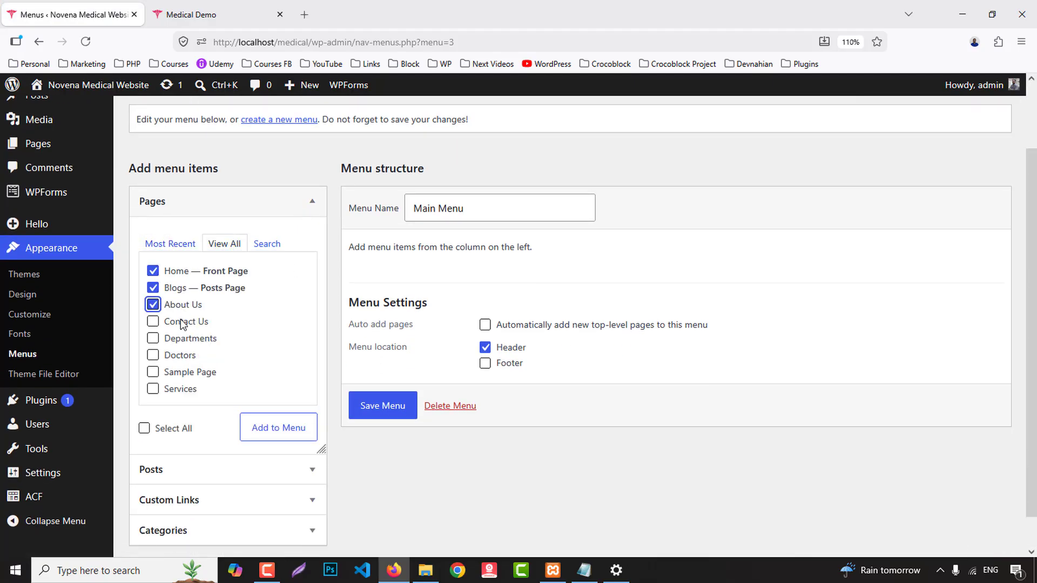
click(180, 321)
click(177, 338)
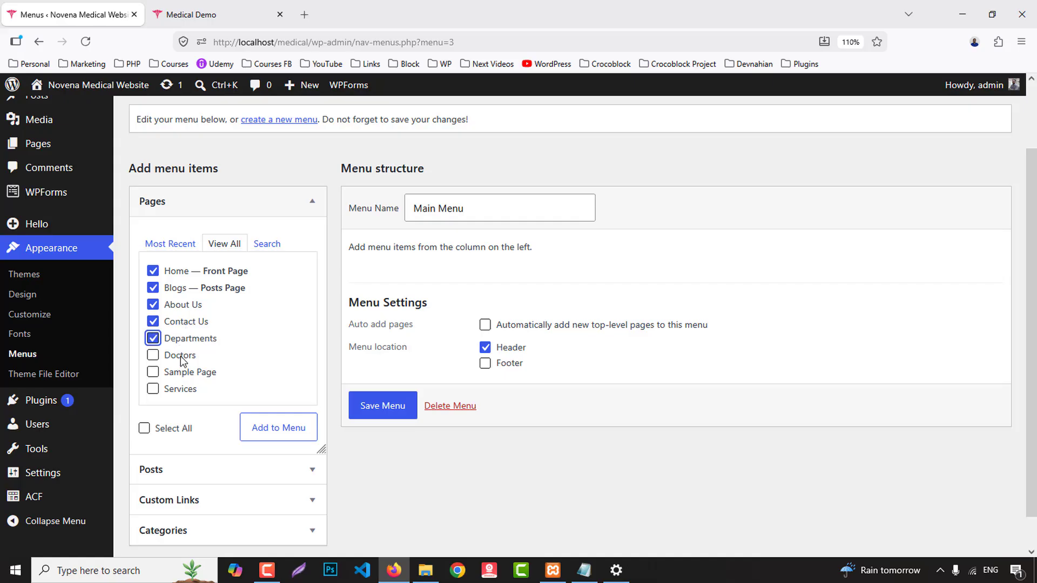
click(180, 355)
click(181, 389)
scroll(309, 388, down, 1)
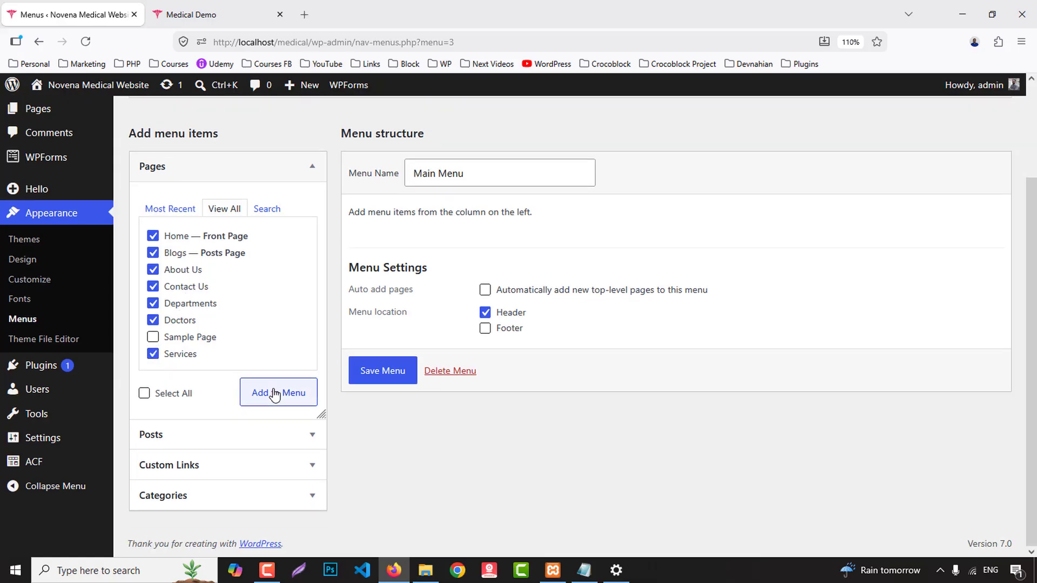
click(271, 394)
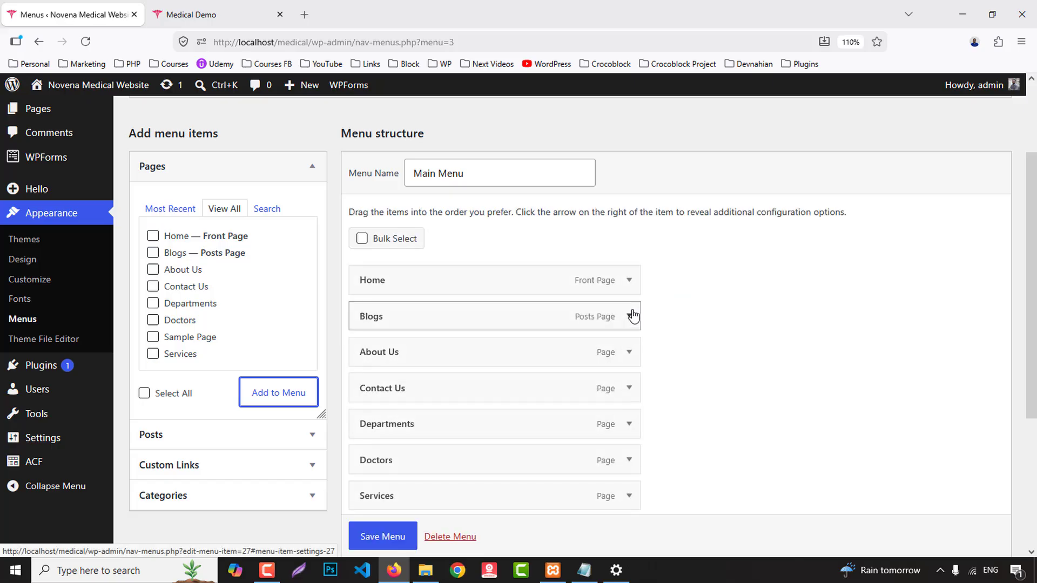
- Reorder the Main Menu as Home, About Us, Services, Departments, Doctors, Blogs, Contact Us, and save it
scroll(630, 318, down, 2)
drag(453, 281, 453, 240)
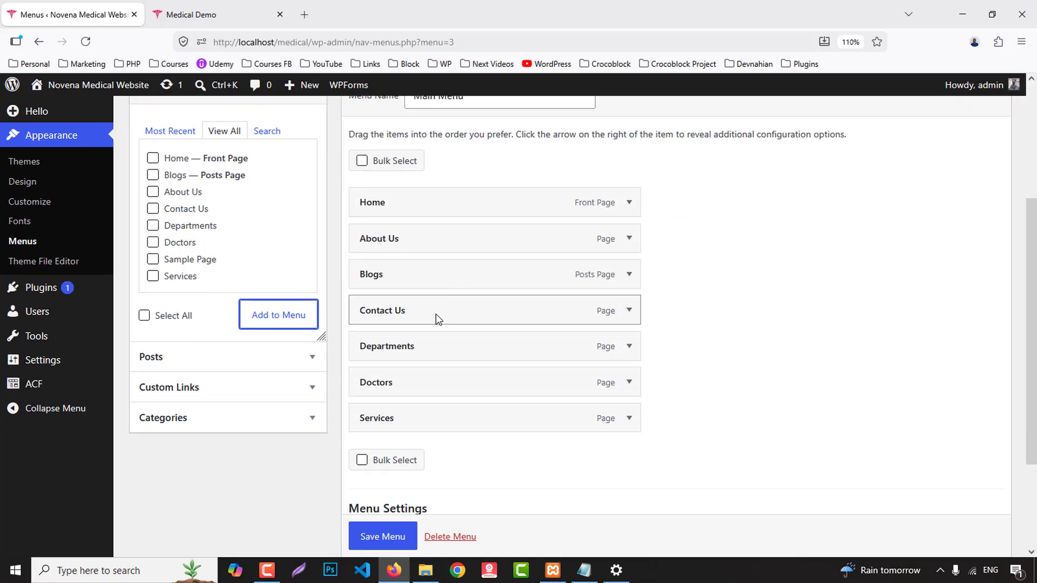
drag(436, 317, 444, 419)
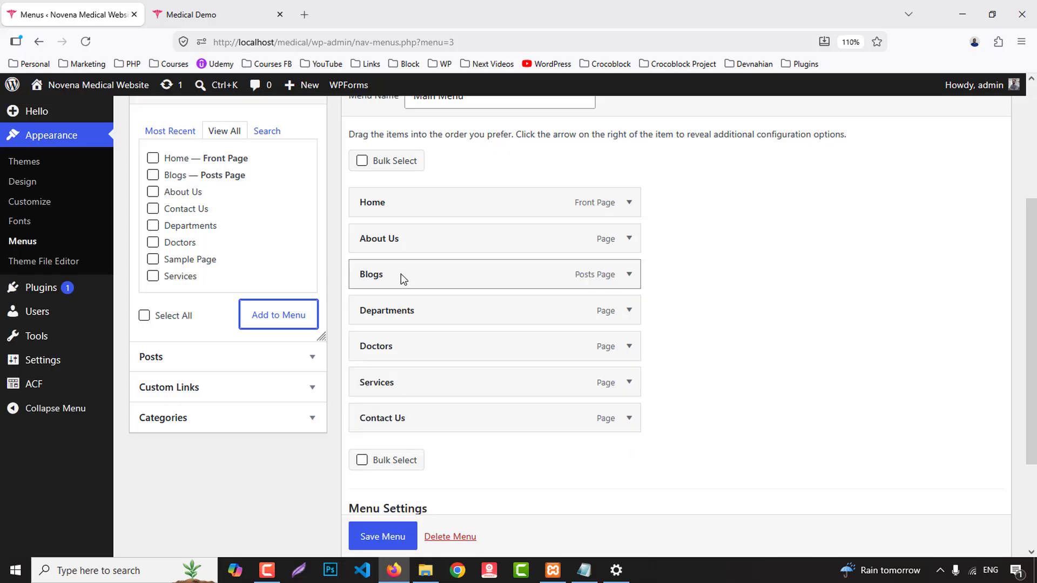
drag(401, 274, 408, 389)
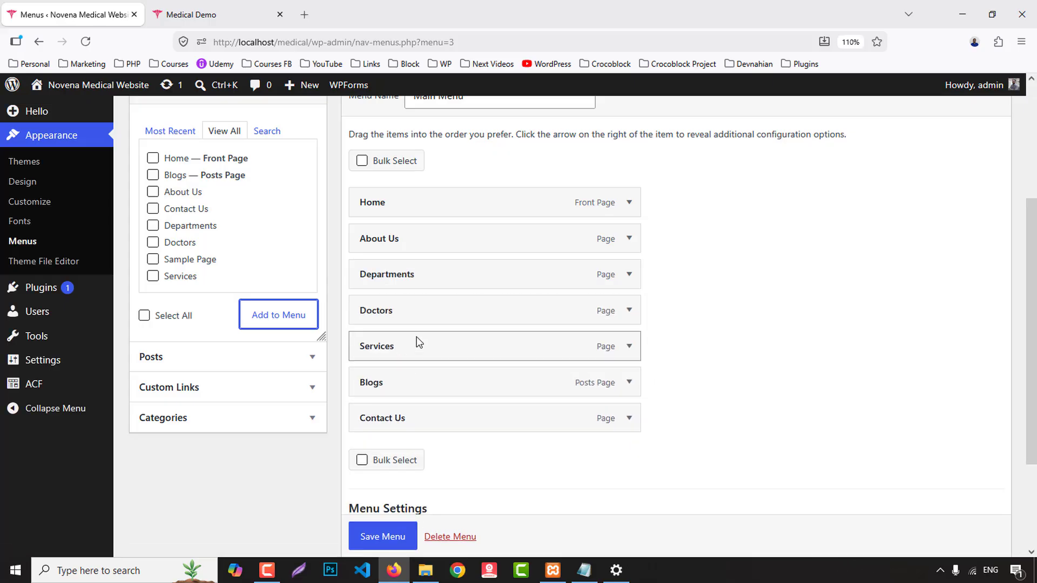
drag(416, 340, 408, 279)
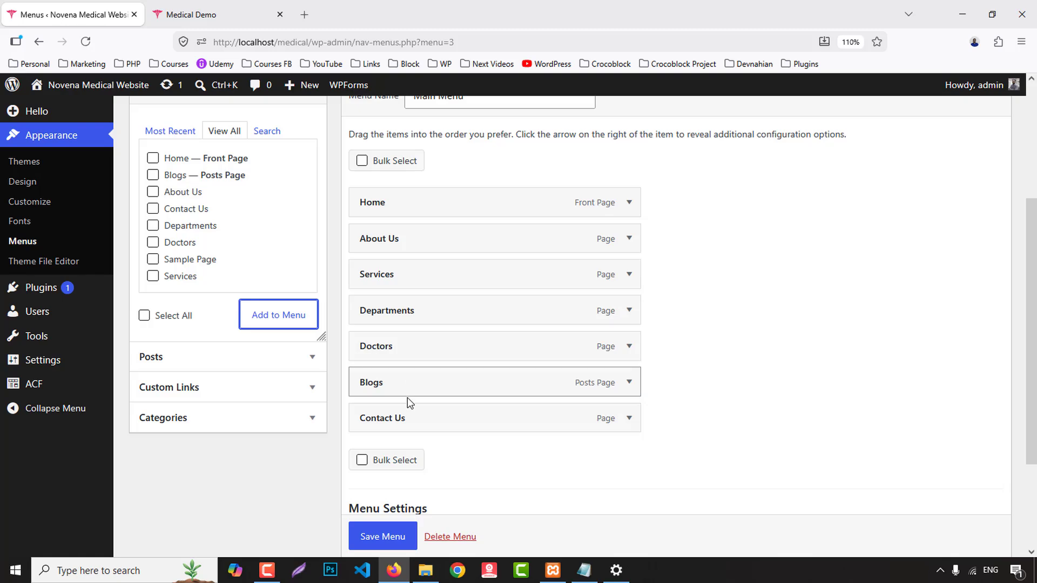
scroll(407, 397, down, 3)
click(389, 477)
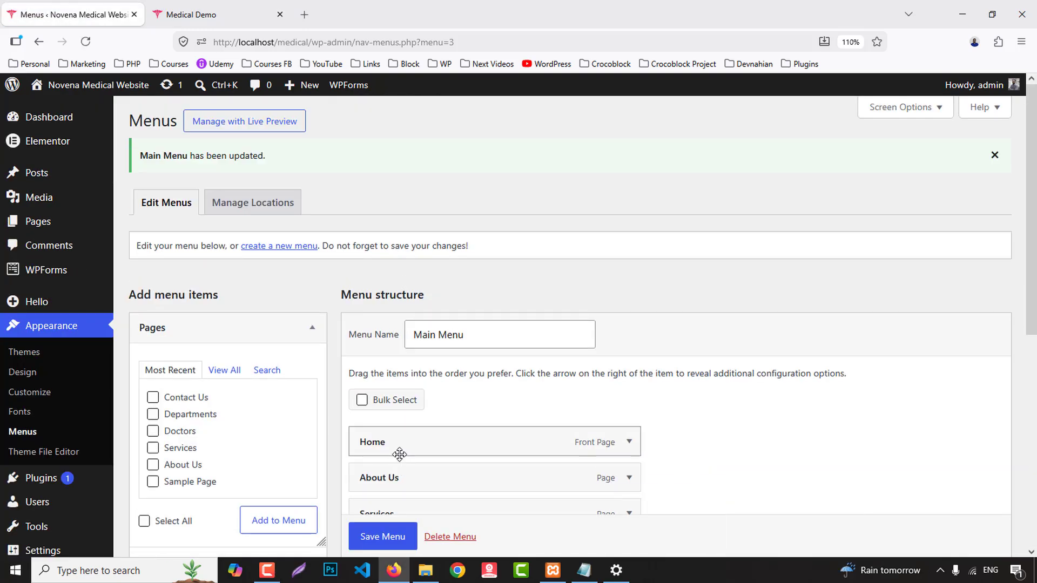
- Open the Elementor Theme Builder in a new tab and start a blank header template, dismissing the template library
mouse_move(65, 147)
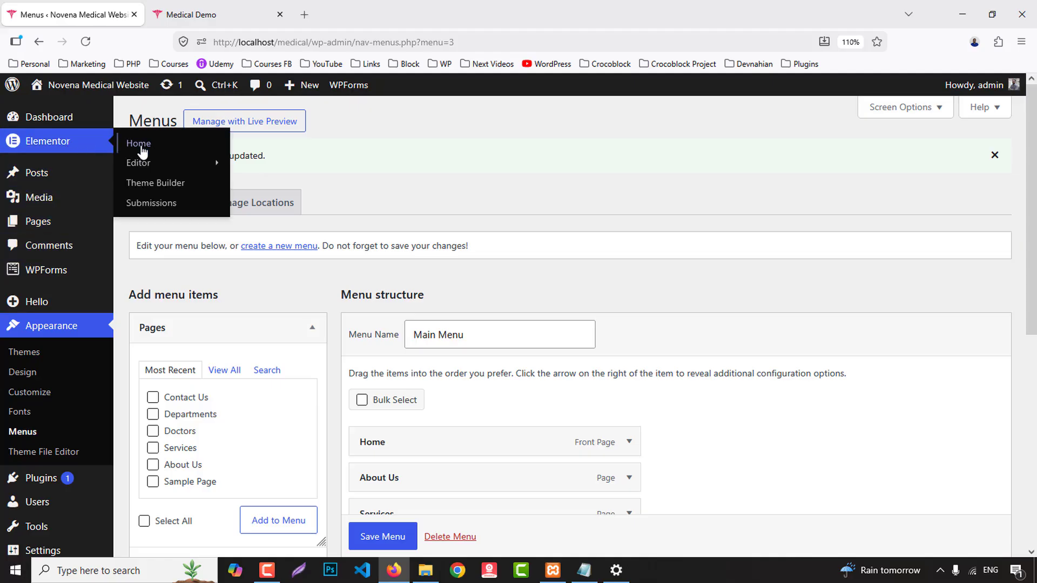
middle_click(154, 185)
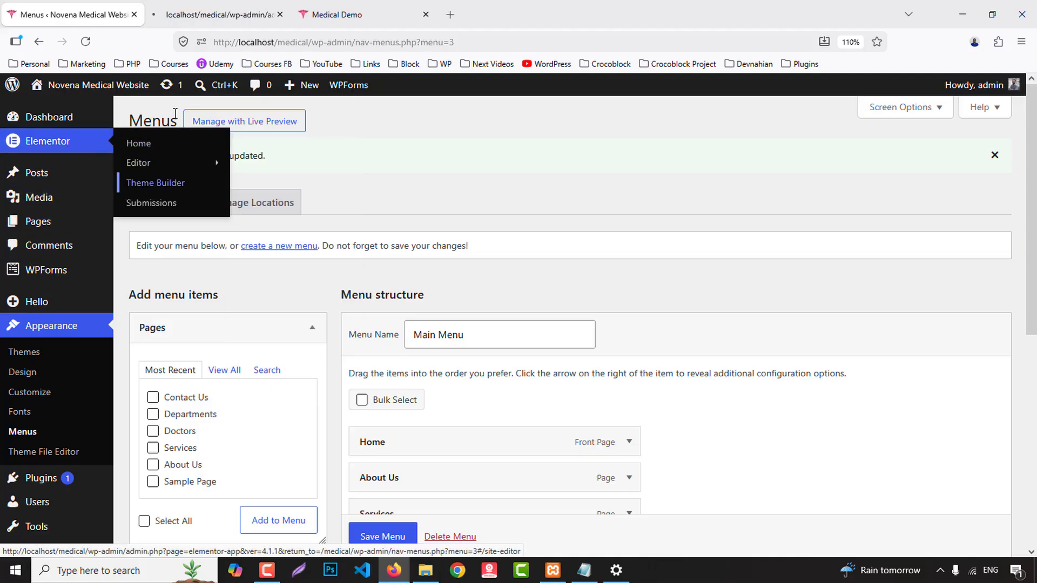
click(219, 11)
click(407, 11)
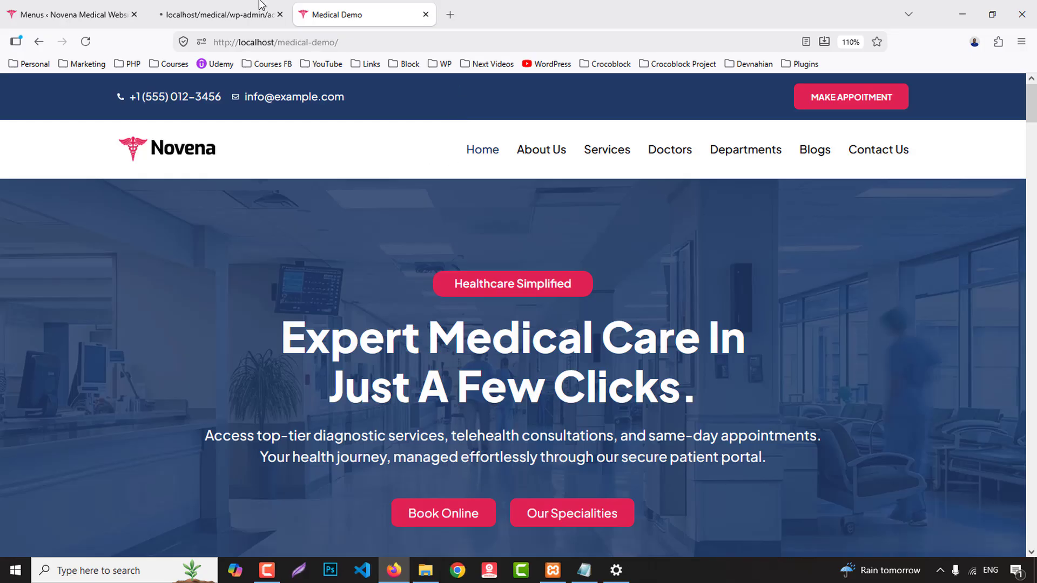
click(241, 9)
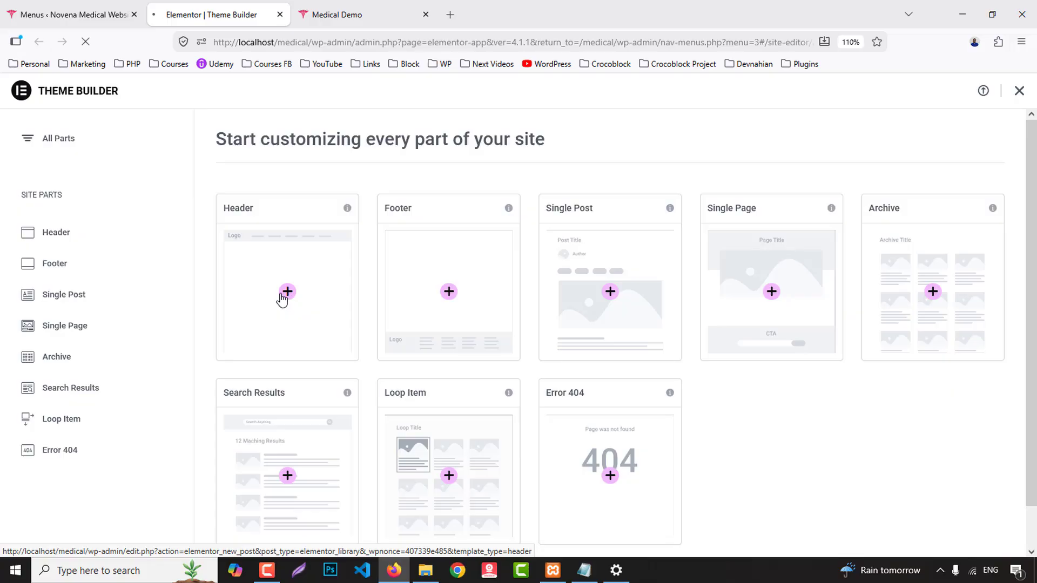
click(281, 296)
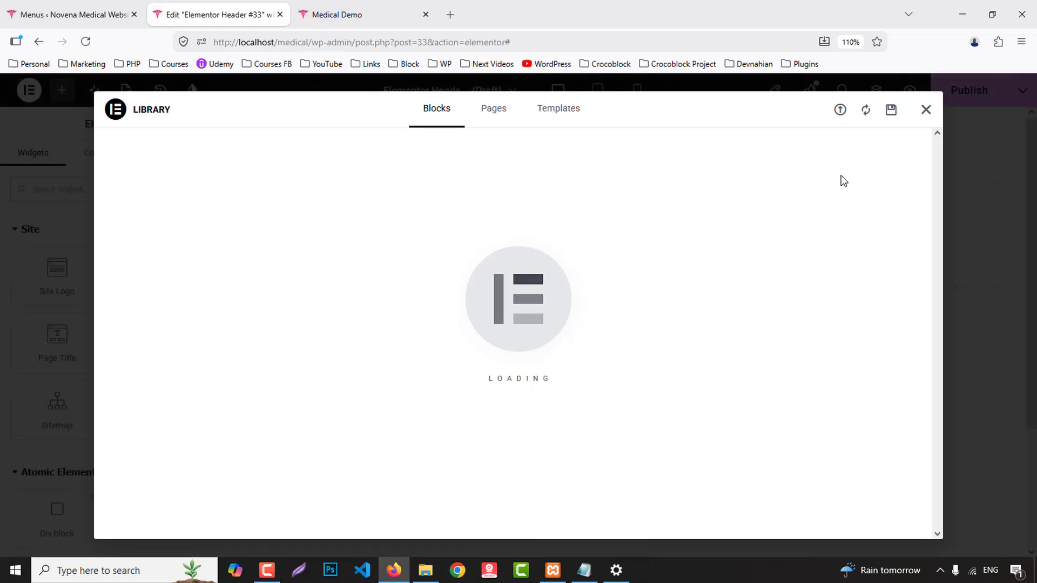
click(926, 109)
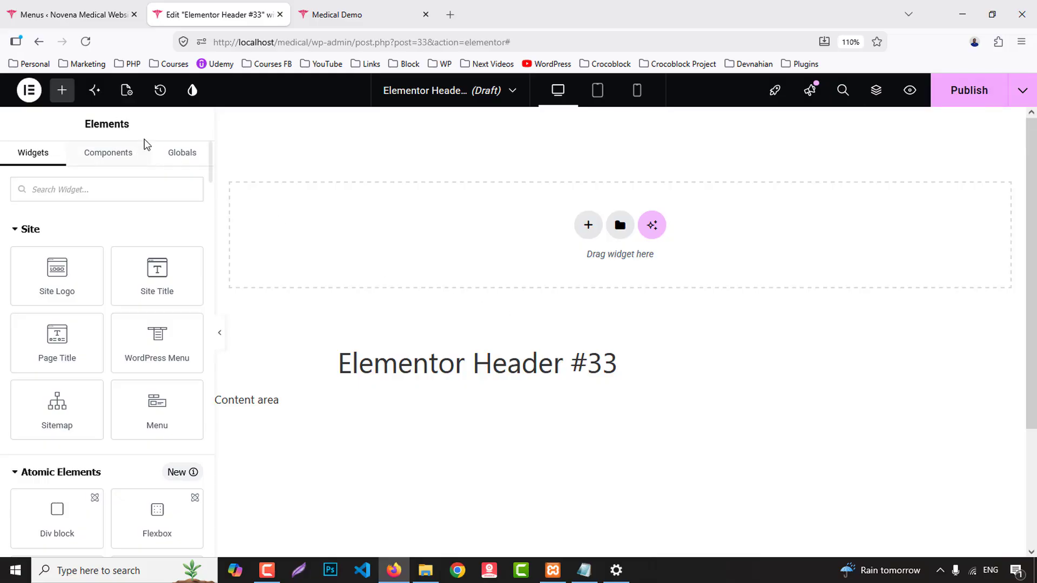
- In the header template's general settings, set the title to "Header" and the status to Published
click(127, 90)
drag(122, 256, 5, 245)
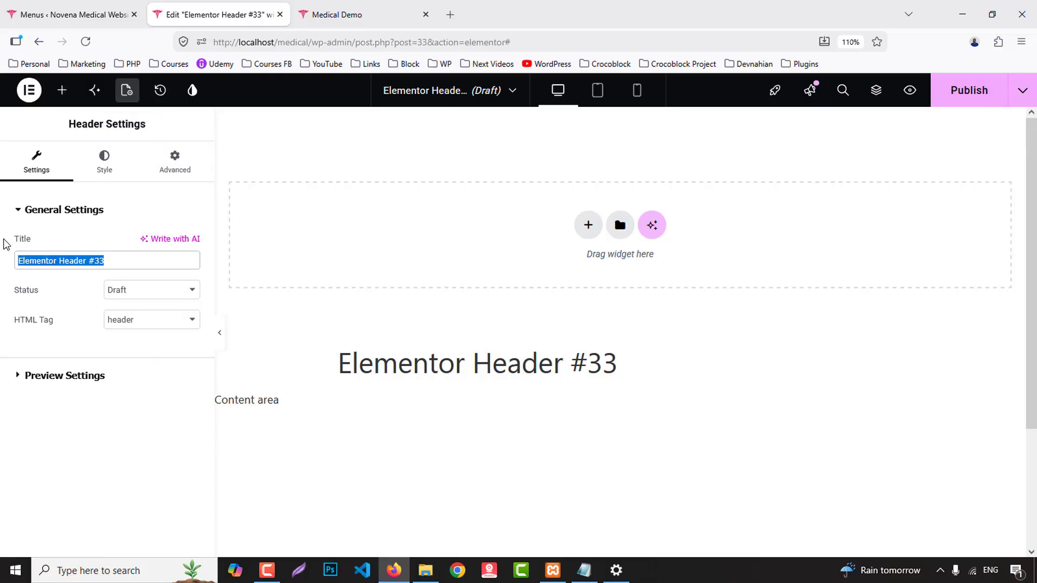
text(Header)
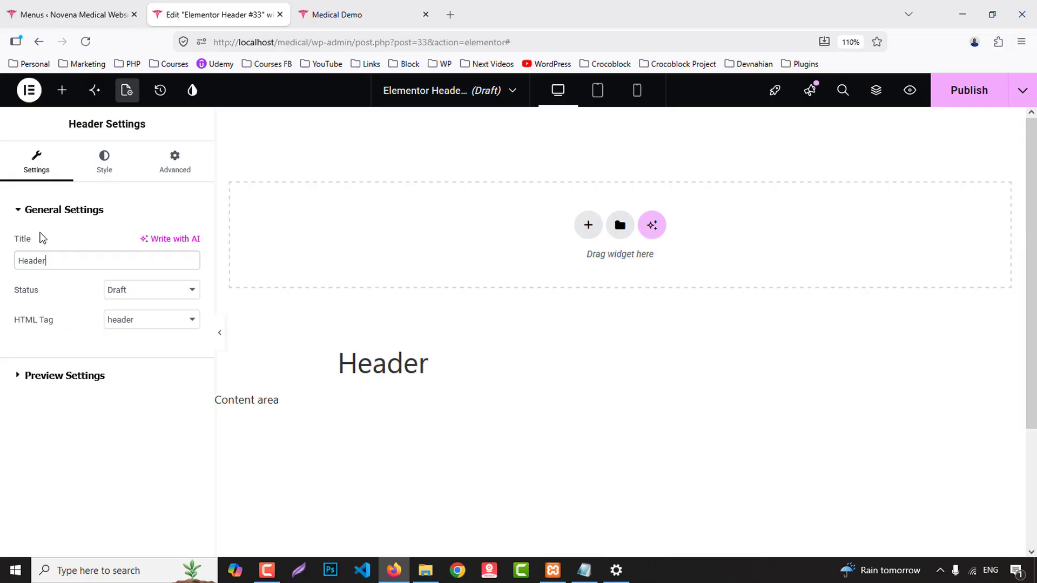
click(140, 295)
click(144, 358)
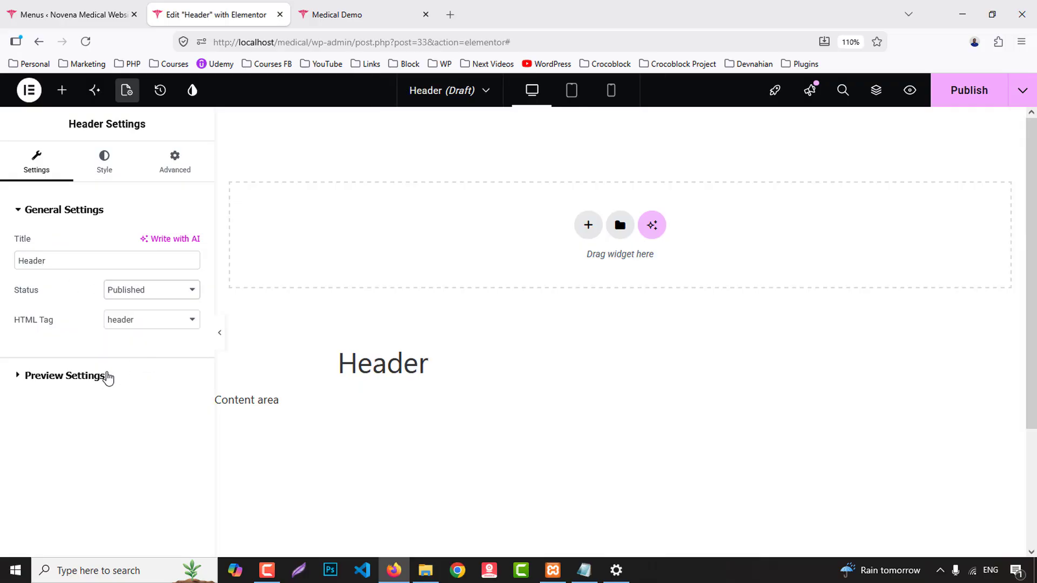
- Check the header template's dynamic content preview options and view the Medical Demo page as the design reference
click(107, 376)
click(24, 297)
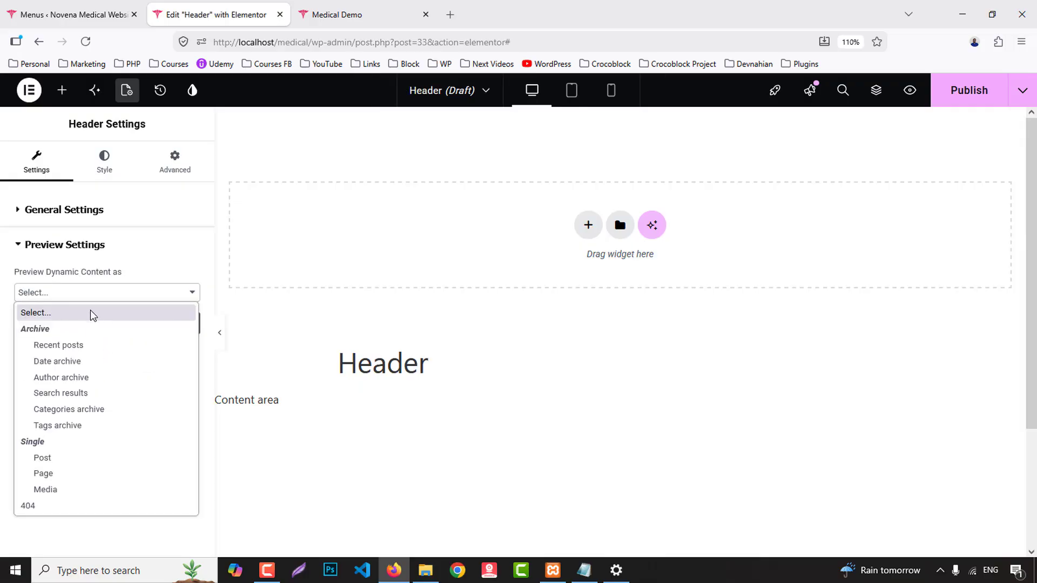
click(33, 310)
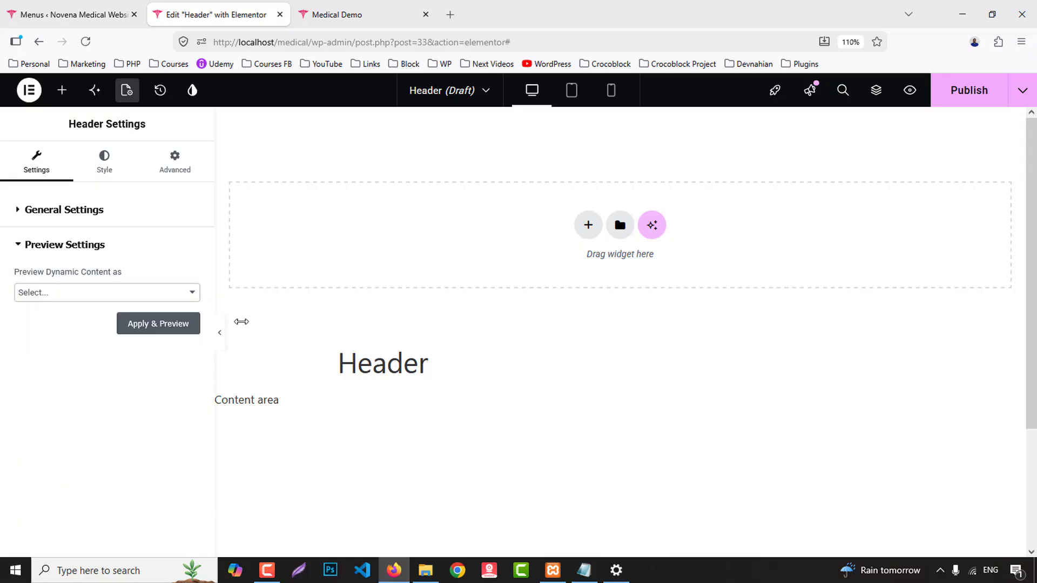
click(555, 348)
click(334, 15)
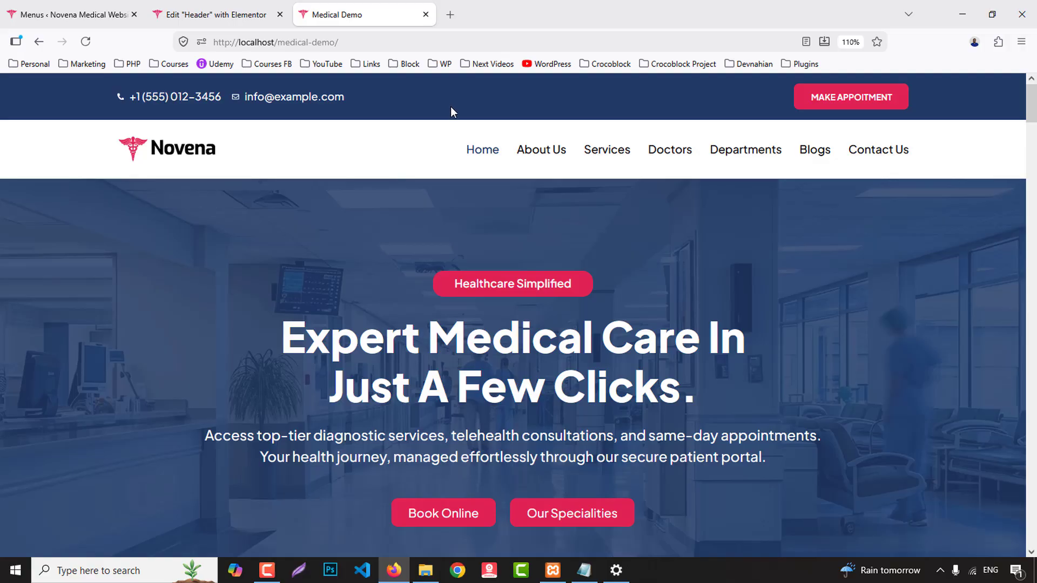
- Copy #223a66 from the Notepad color list and set it as the Primary global color in the Elementor site settings
click(584, 571)
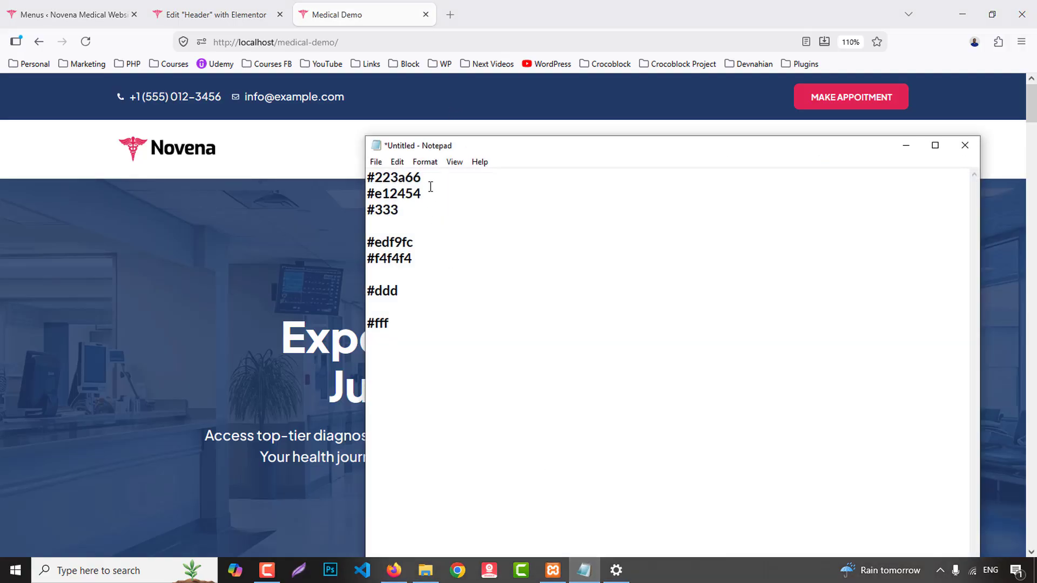
key(shift+Home)
key(ctrl+c)
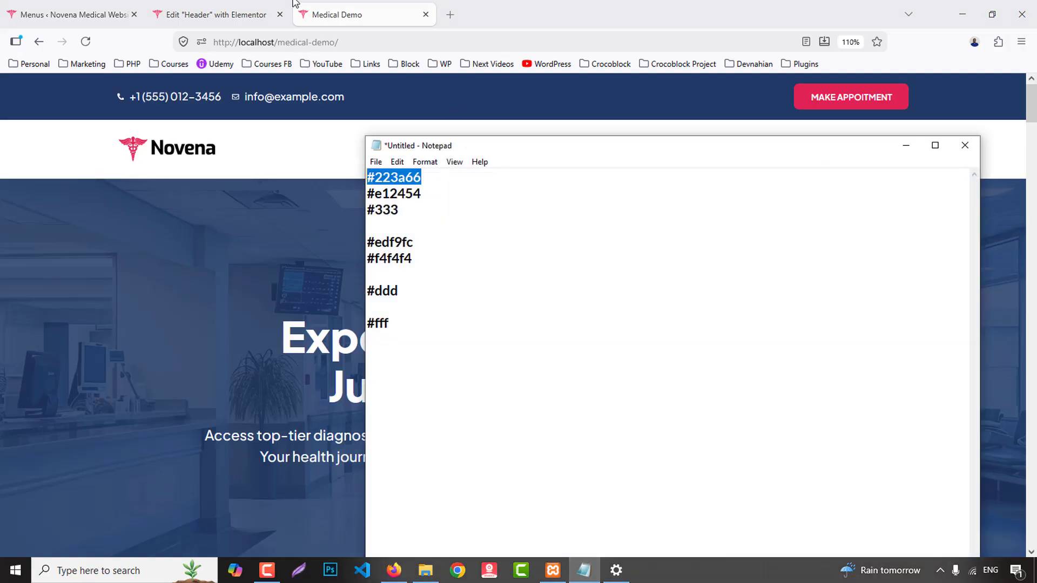
click(273, 15)
click(25, 92)
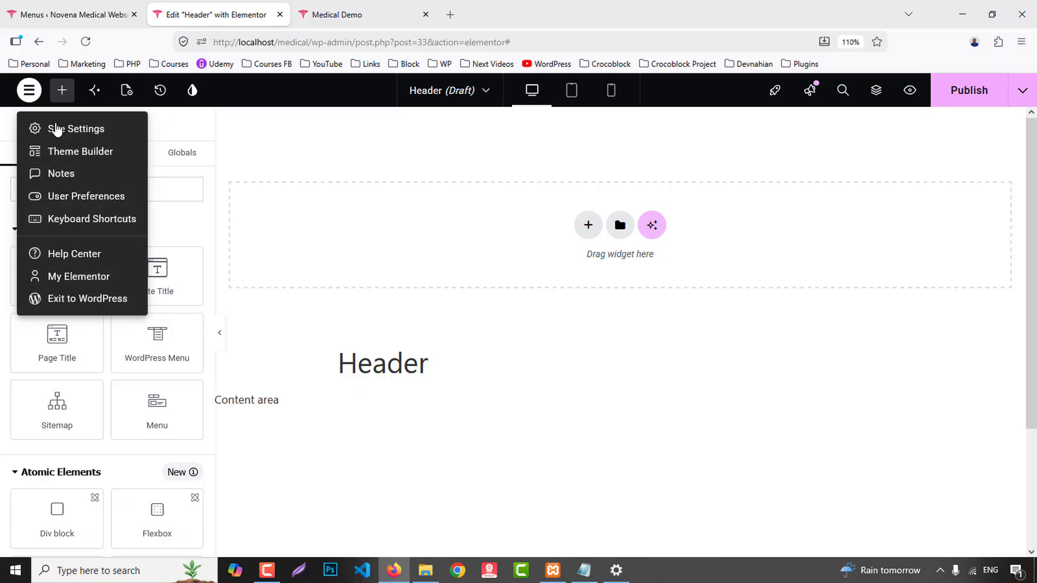
click(68, 133)
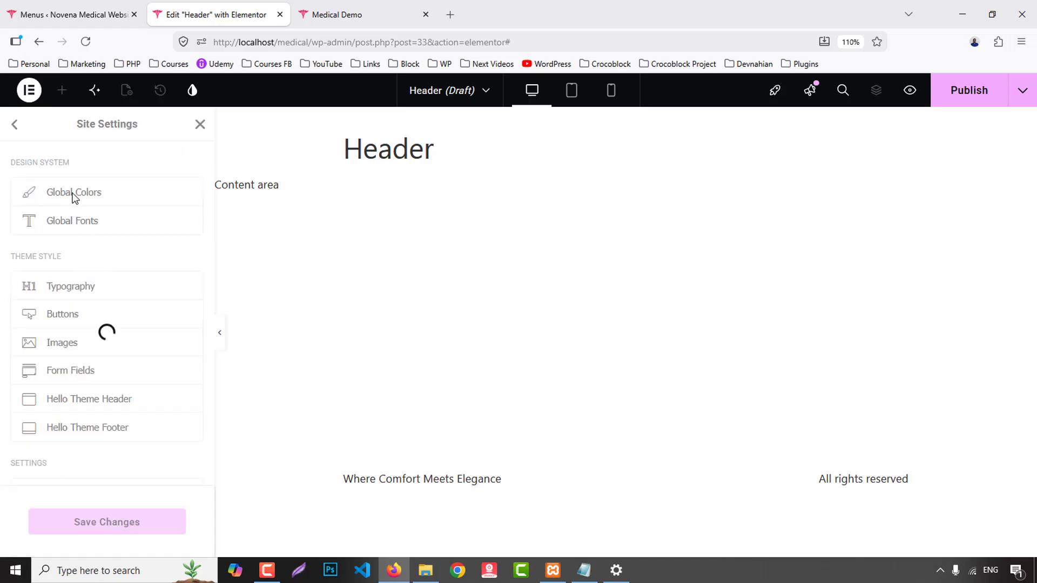
click(74, 194)
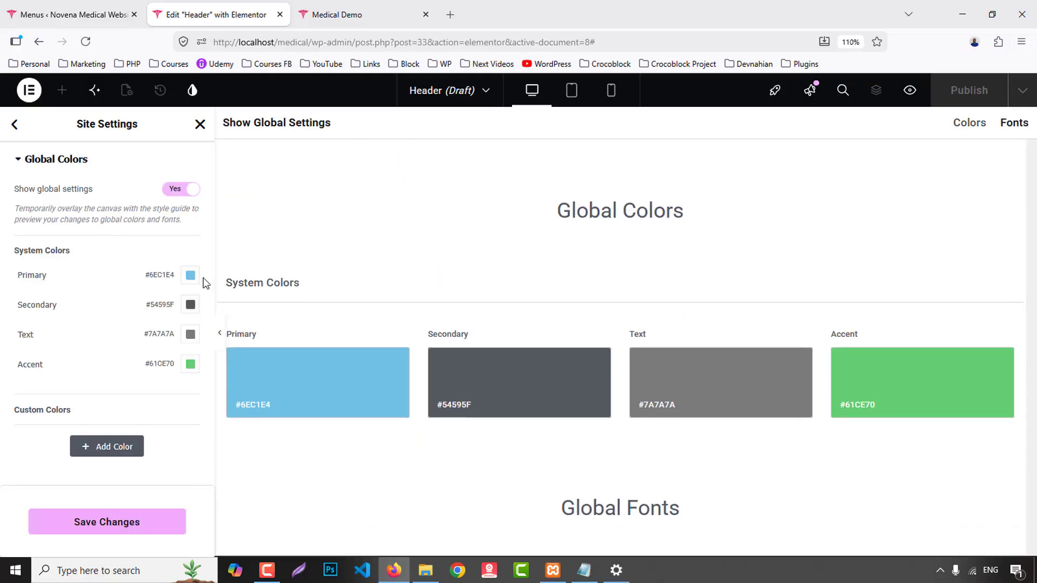
click(190, 276)
key(ctrl+v)
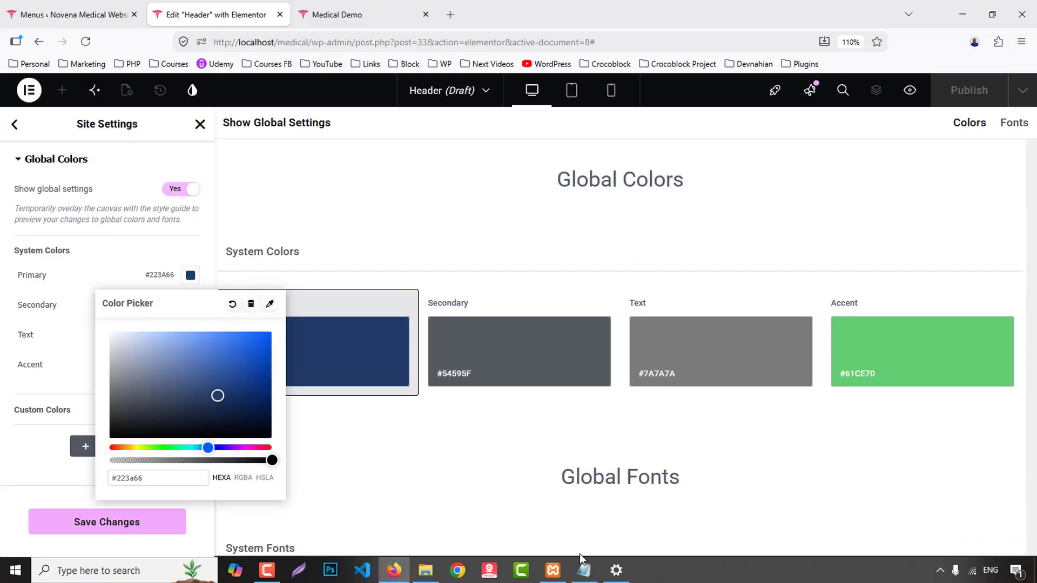
- Copy #e12454 from the Notepad color list and set it as the Secondary global color
click(584, 570)
click(426, 194)
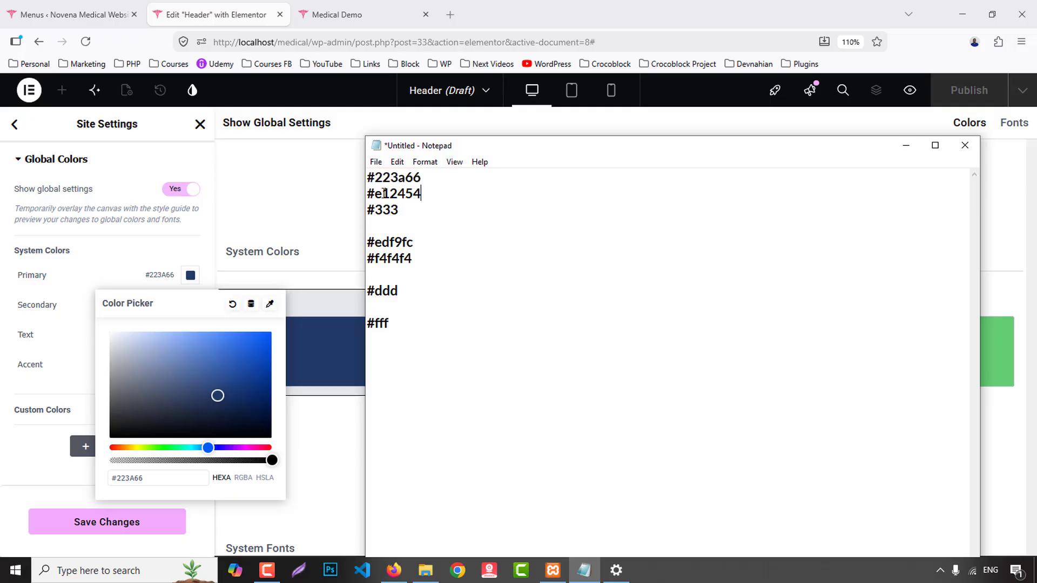
double_click(383, 193)
key(ctrl+c)
click(213, 318)
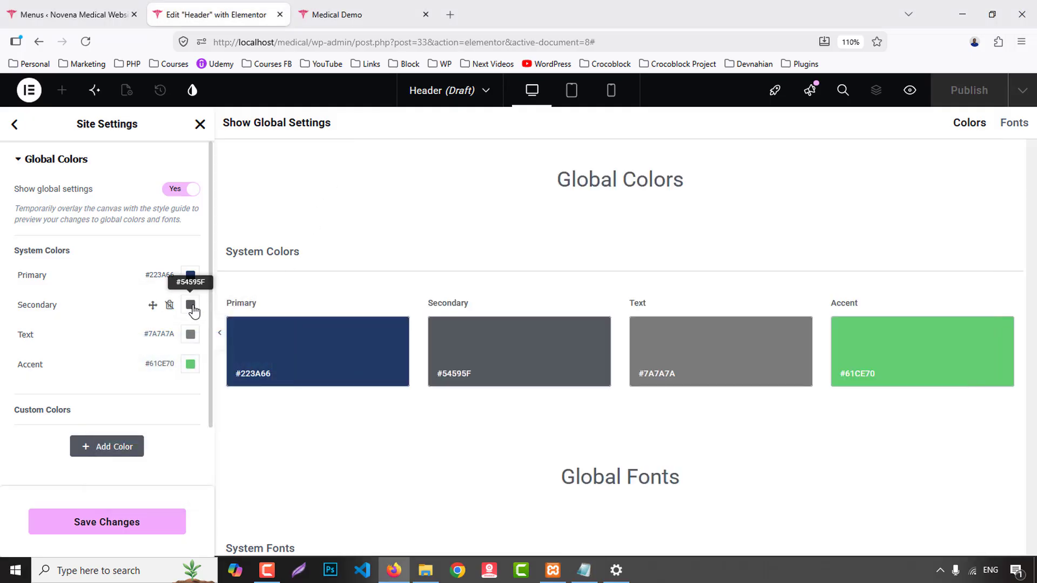
click(191, 305)
key(ctrl+v)
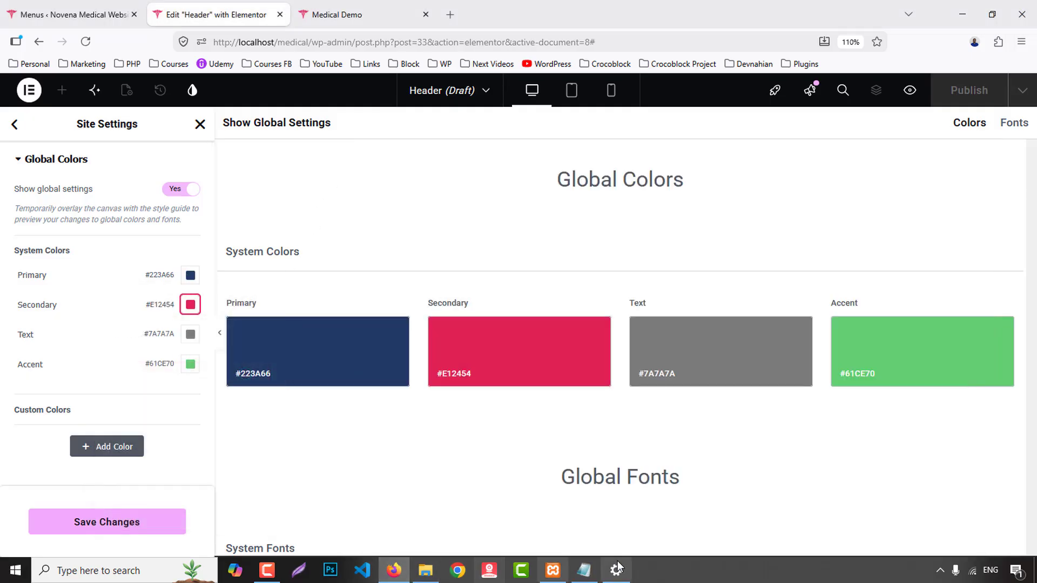
- Set the Text global color to #333333, following the Notepad color list
click(584, 570)
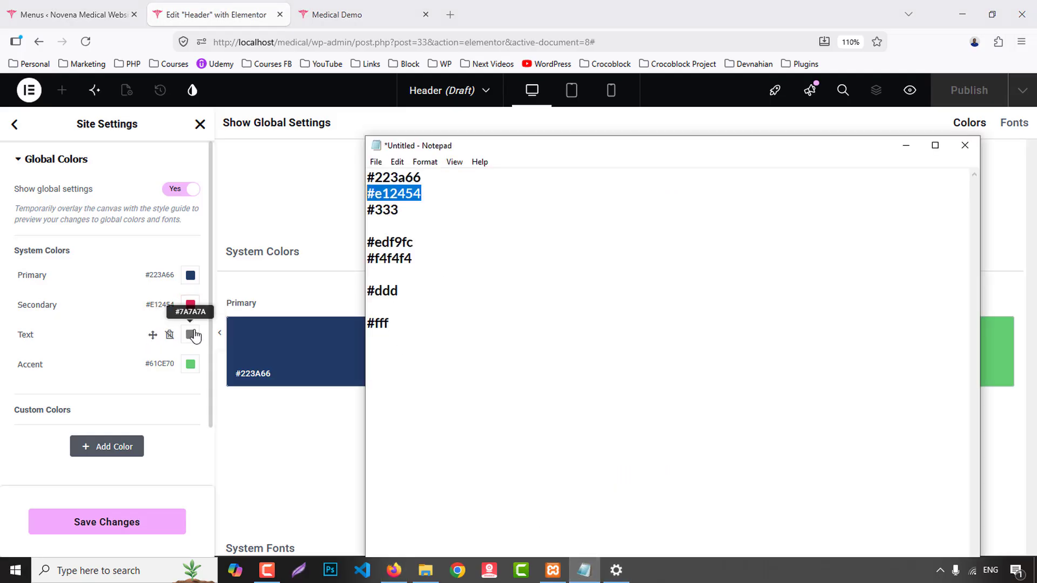
click(190, 334)
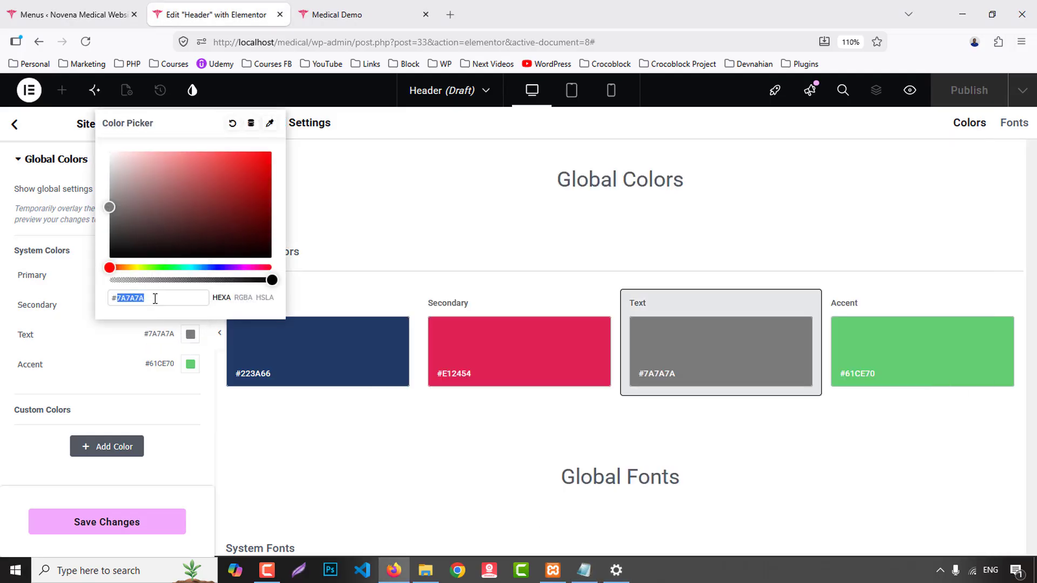
text(#333333)
click(102, 365)
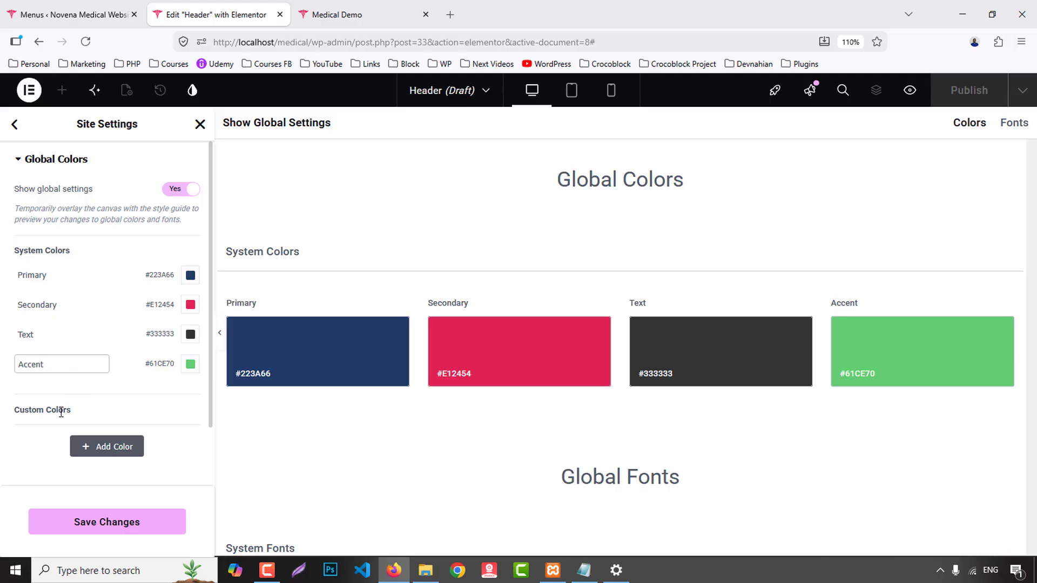
- Add a custom global color named "BG 1" with the value #edf9fc copied from the Notepad list
click(90, 447)
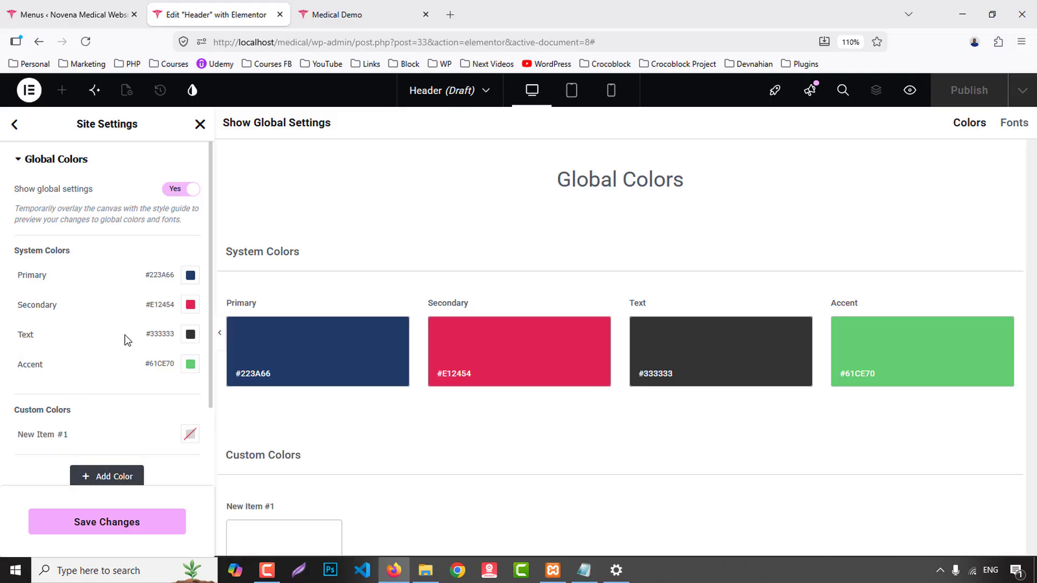
scroll(127, 340, down, 2)
click(576, 567)
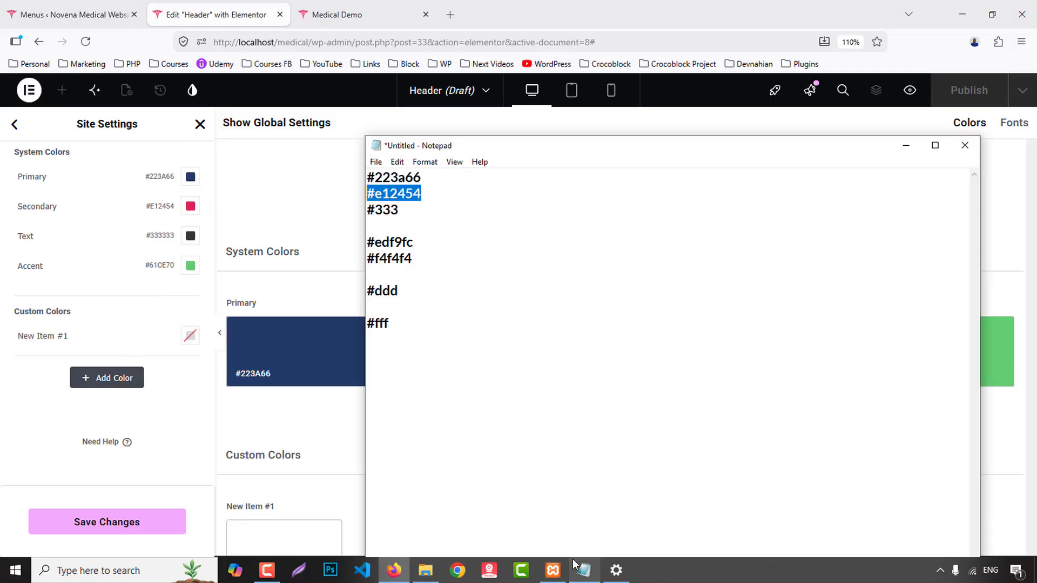
drag(413, 243, 315, 246)
key(ctrl+c)
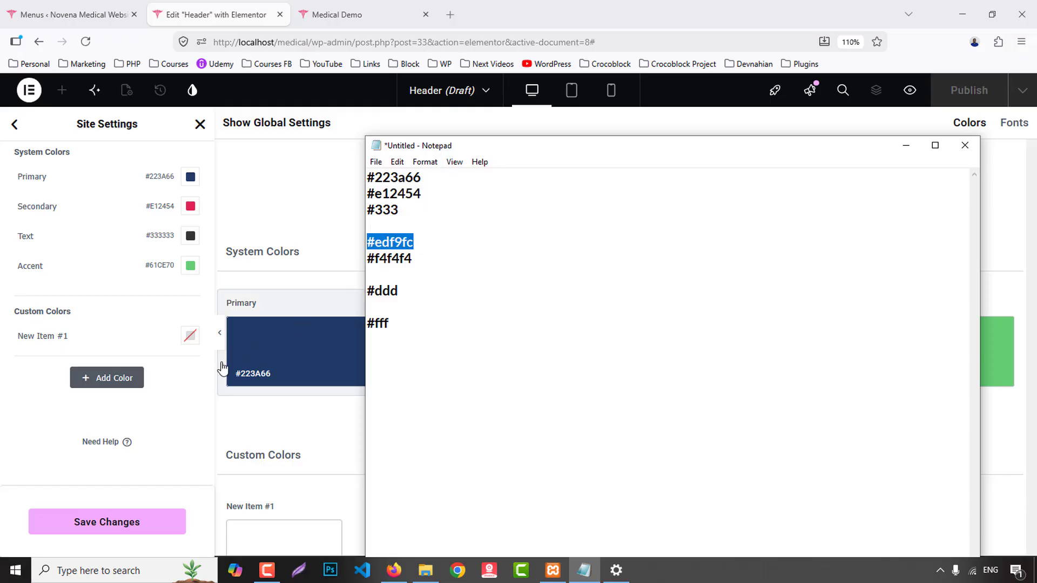
click(102, 336)
text(BG)
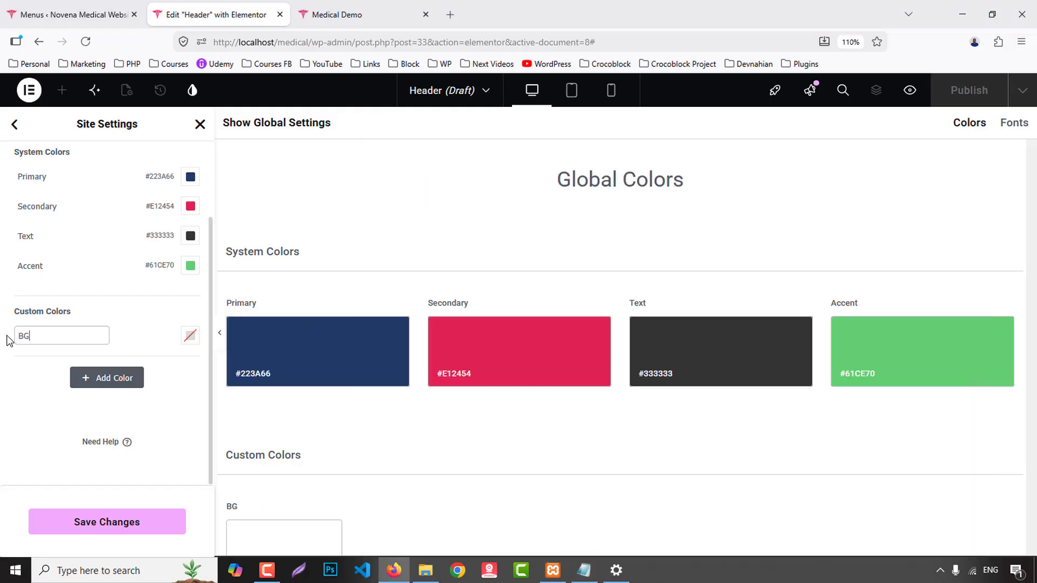
click(191, 338)
key(ctrl+v)
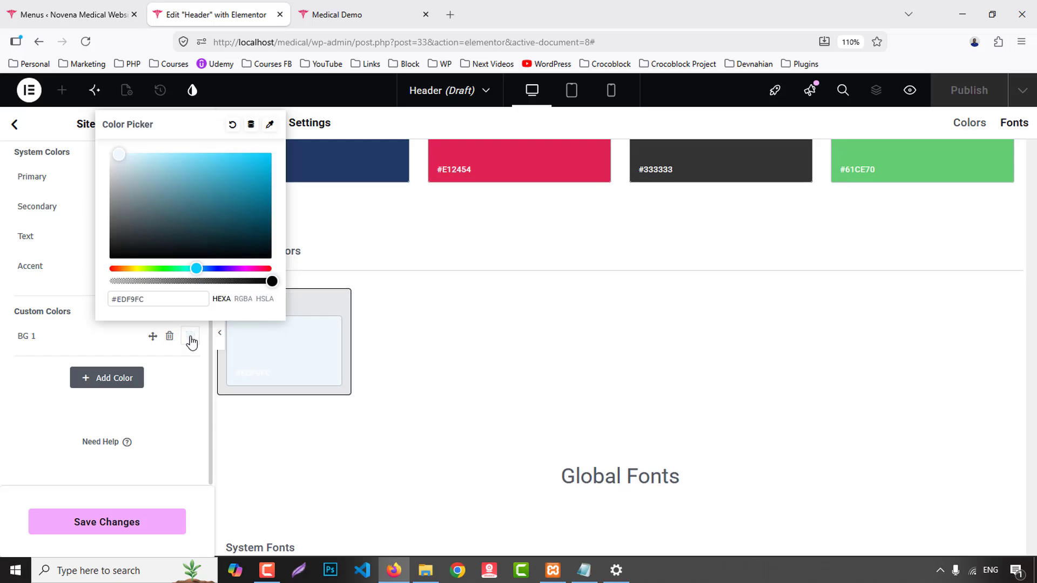
click(191, 338)
- Add a custom global color named "BG 2" with the value #f4f4f4 copied from the Notepad list
click(584, 570)
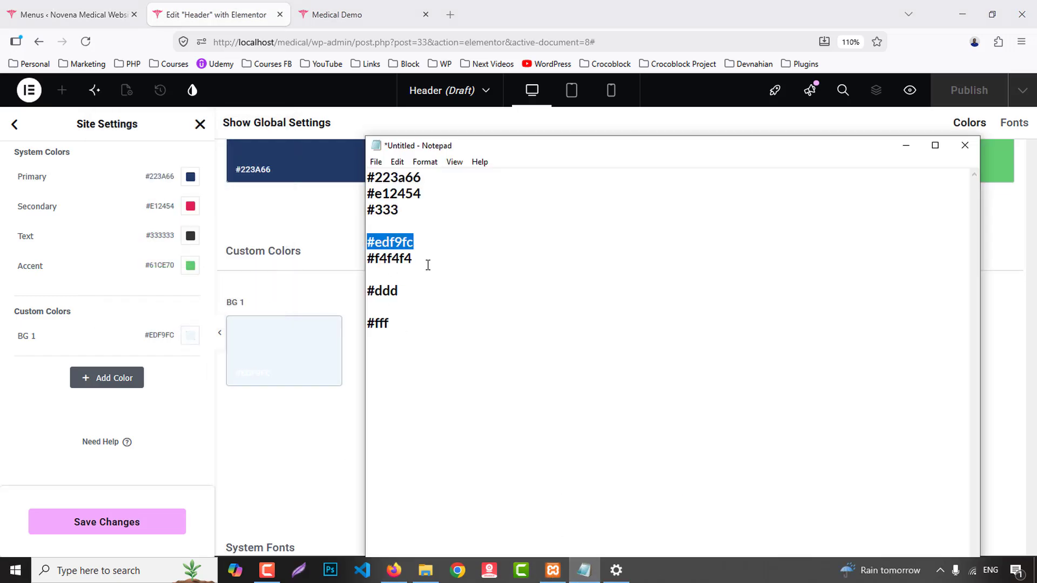
drag(428, 265, 318, 256)
key(ctrl+c)
click(107, 377)
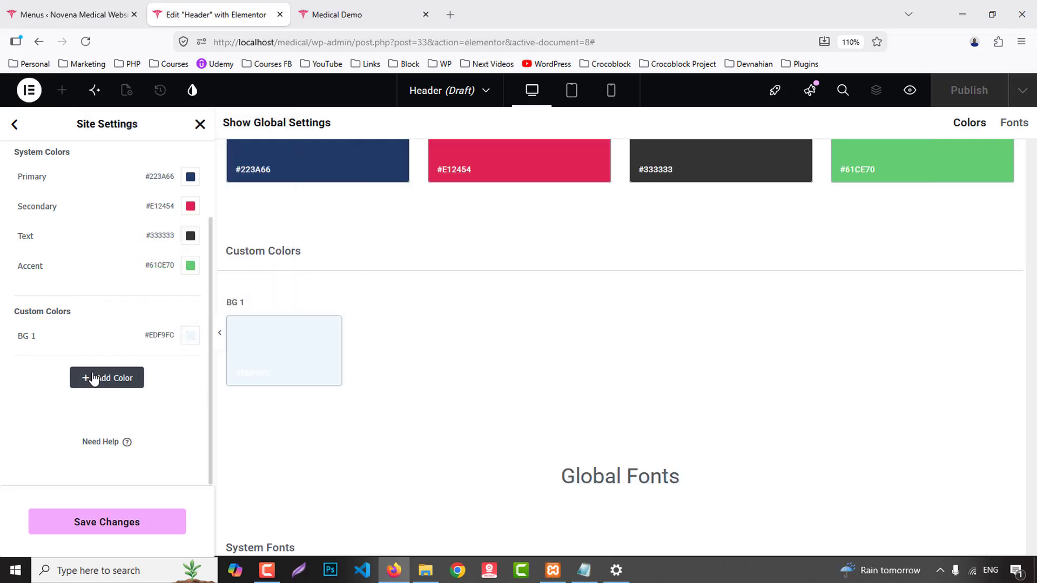
drag(91, 365, 2, 361)
text(BG)
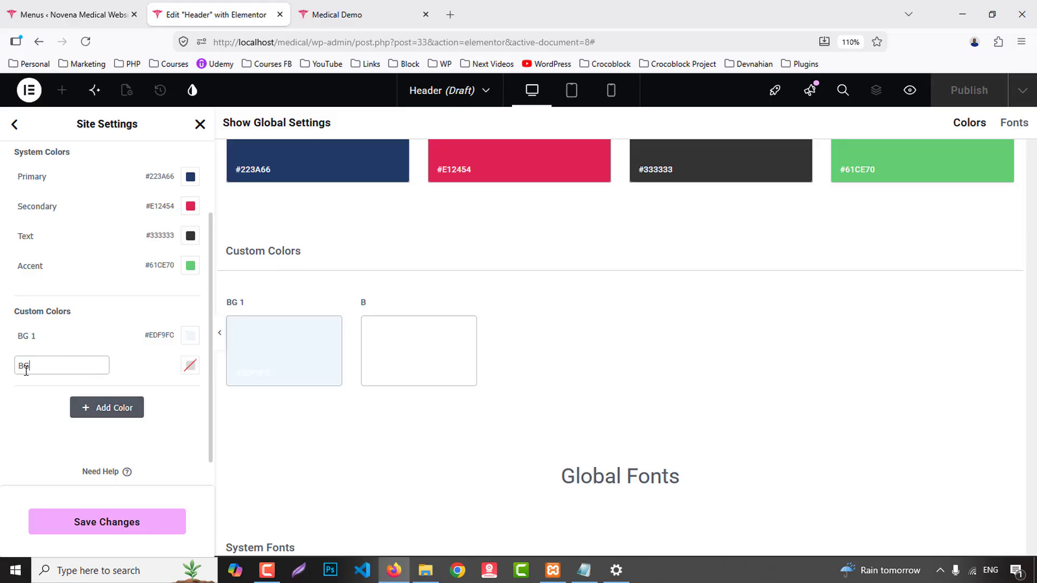
text( 2)
click(190, 366)
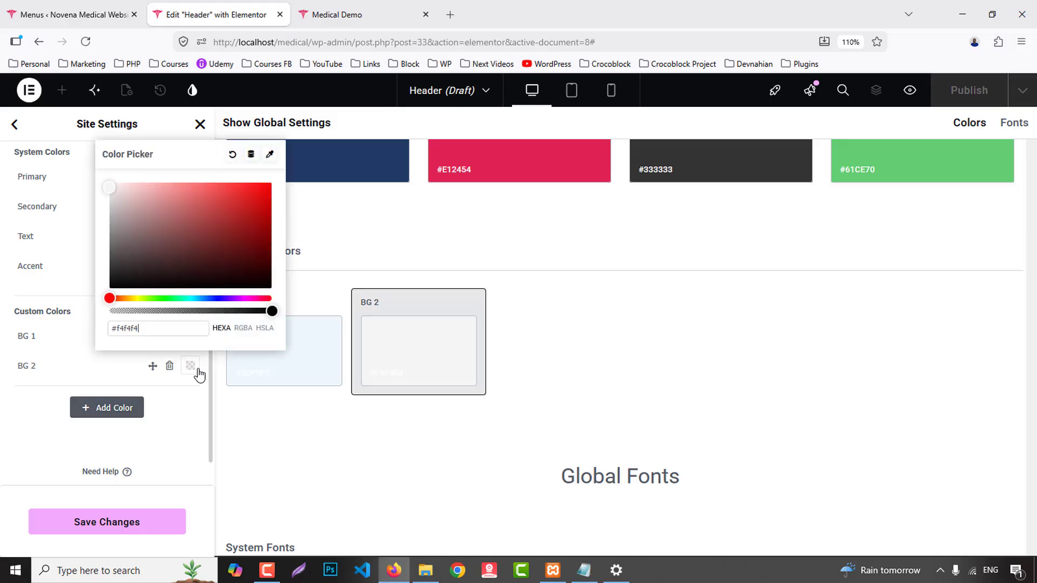
key(ctrl+v)
click(177, 423)
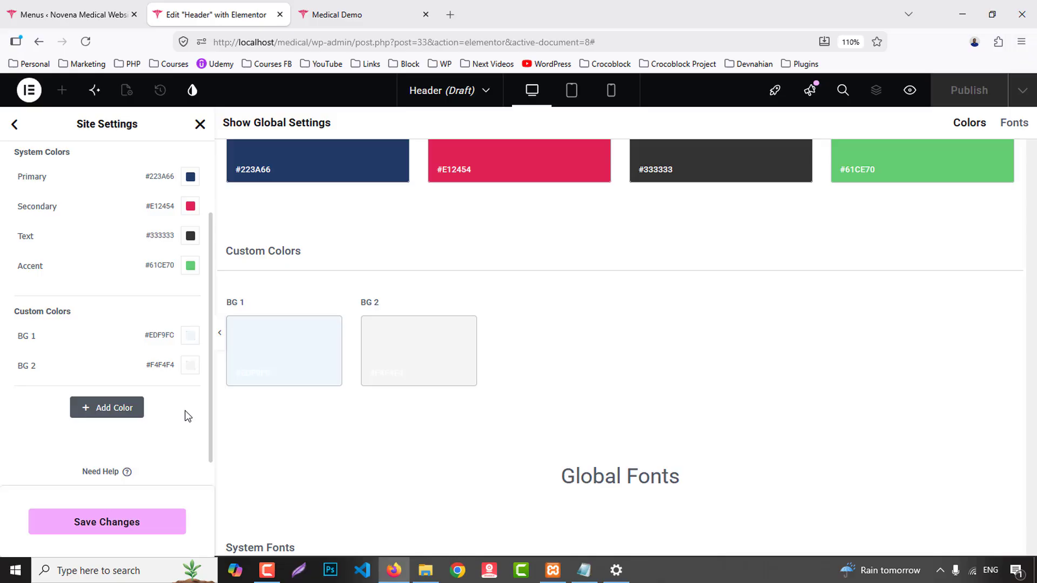
- Add a custom global color named "Border" with the value #ddd copied from the Notepad list
click(584, 570)
drag(403, 293, 327, 290)
key(ctrl+c)
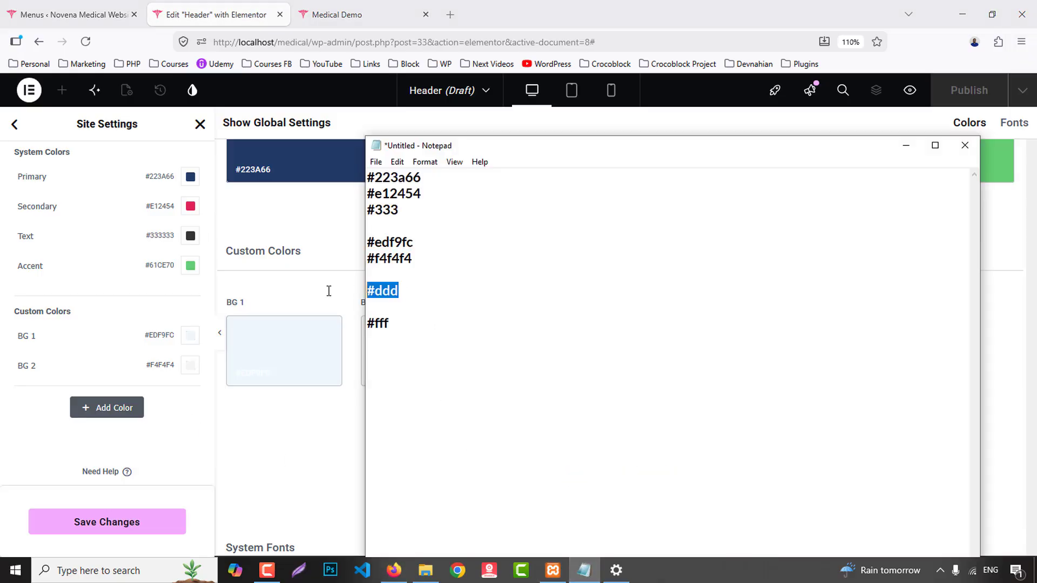
click(60, 424)
click(95, 409)
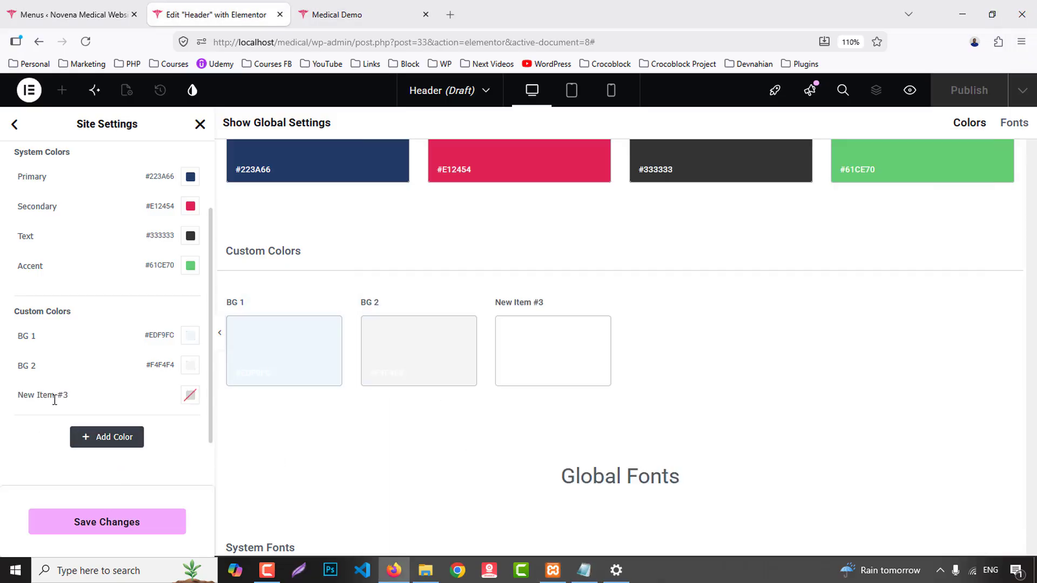
click(63, 395)
key(ctrl+a)
text(B)
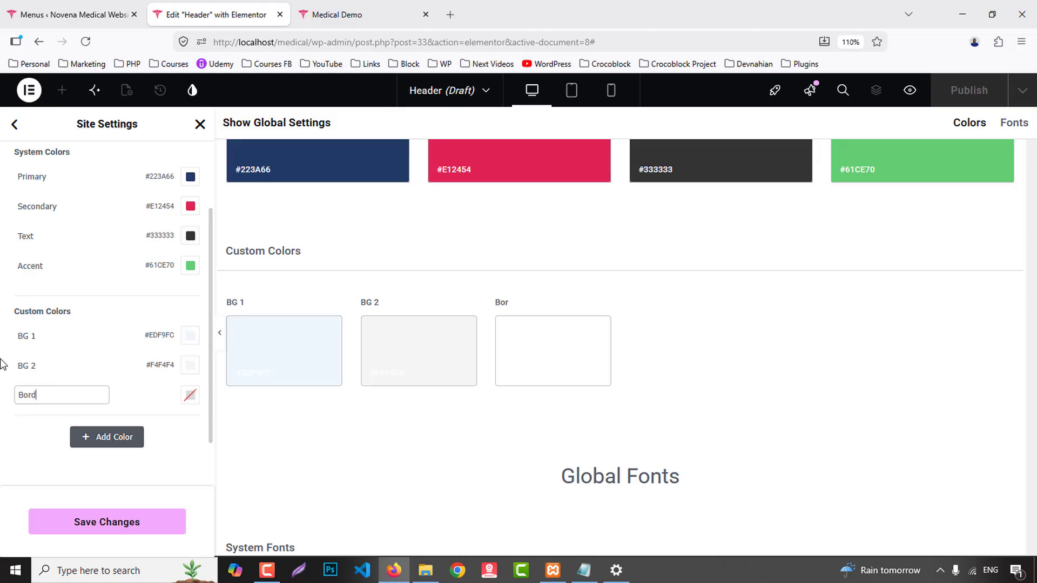
click(190, 395)
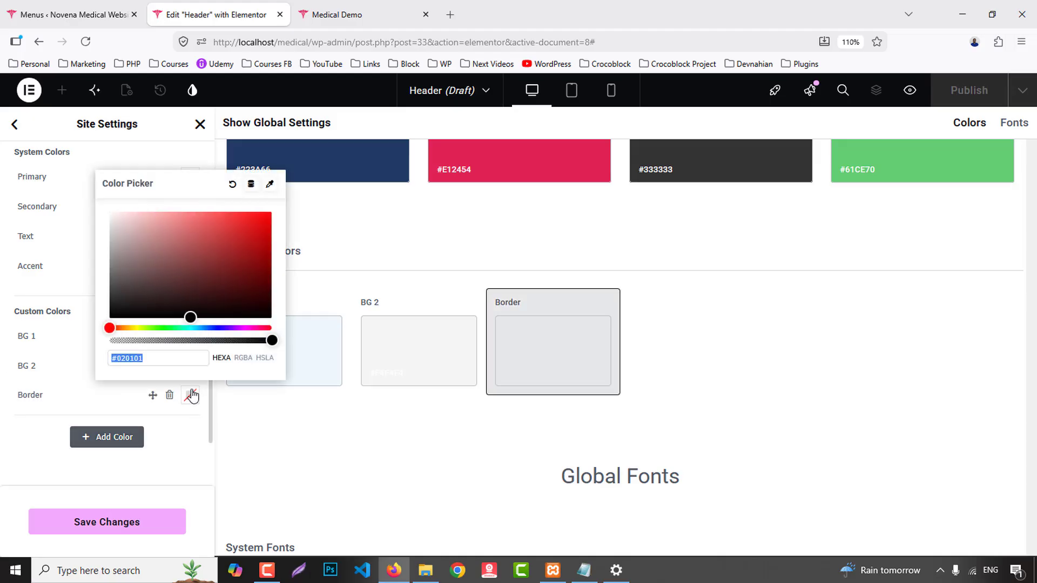
key(ctrl+v)
- Add a custom global color named "White" with the value #FFFFFF and save the site settings
click(108, 437)
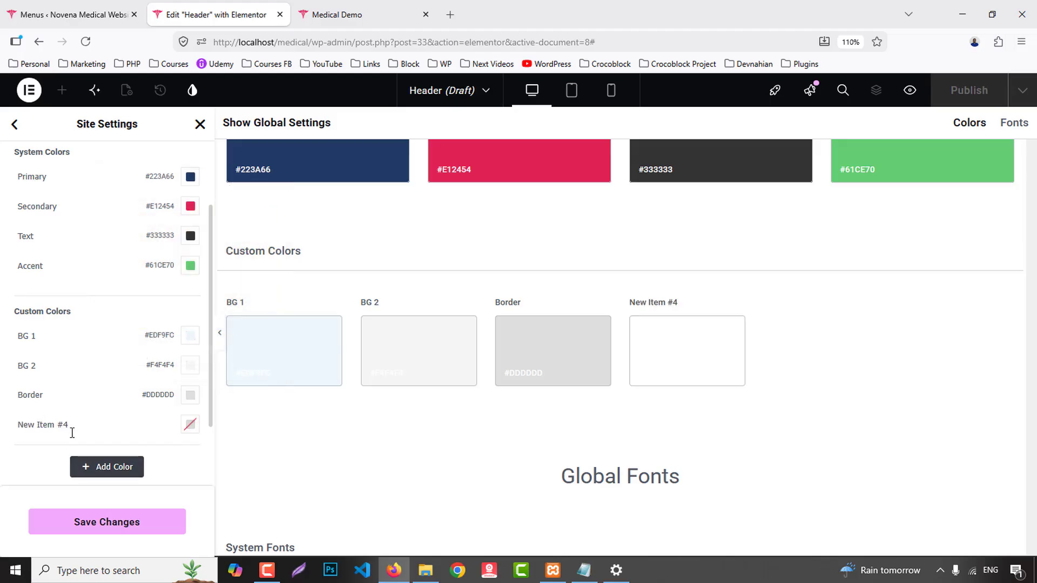
click(60, 425)
drag(70, 425, 1, 415)
text(Whi)
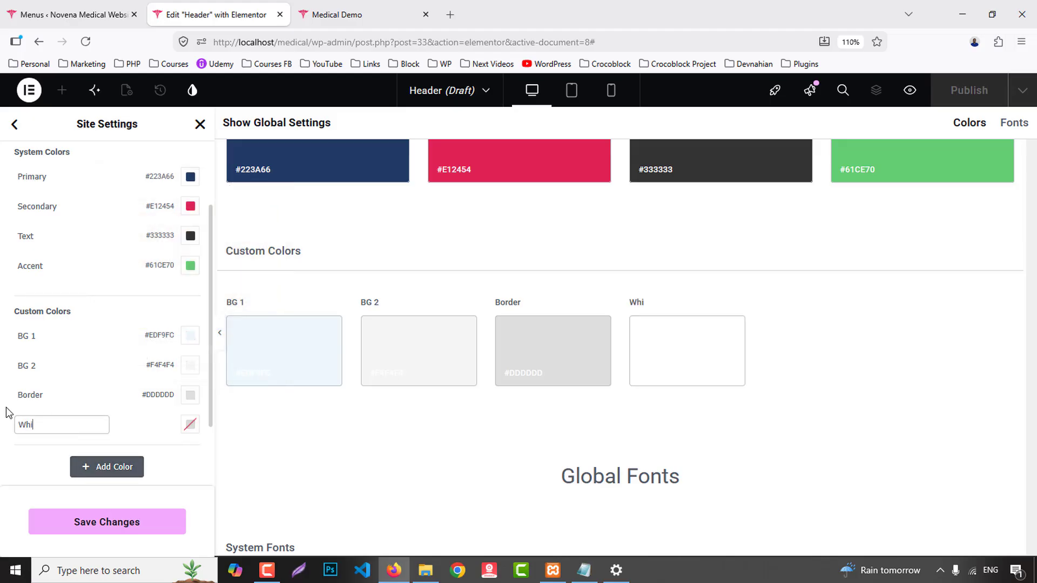
text(te)
key(Return)
click(190, 425)
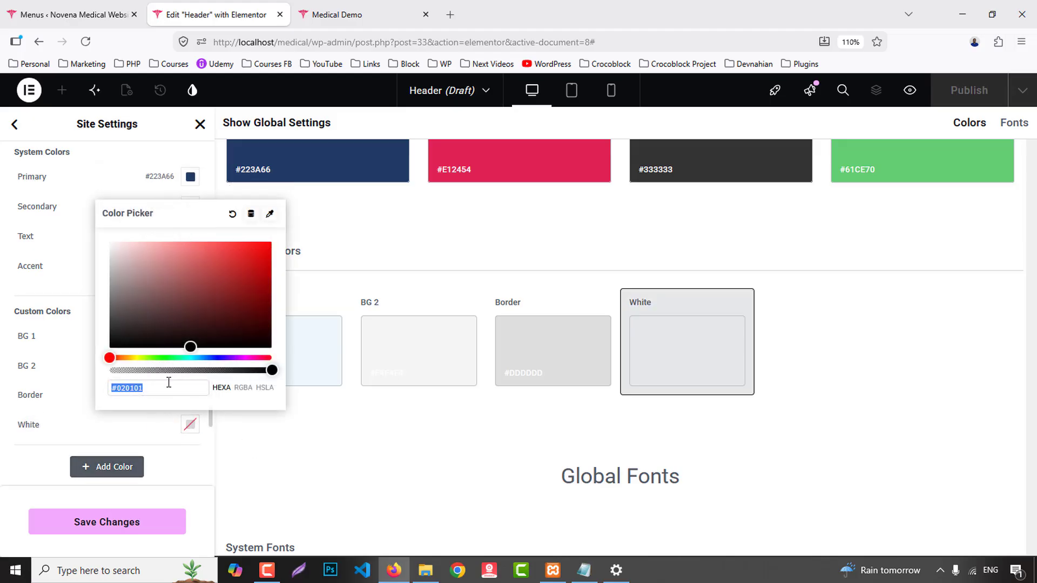
text(#FFEEEE)
key(BackSpace)
key(BackSpace)
key(BackSpace)
key(BackSpace)
text(FFFF)
click(3, 470)
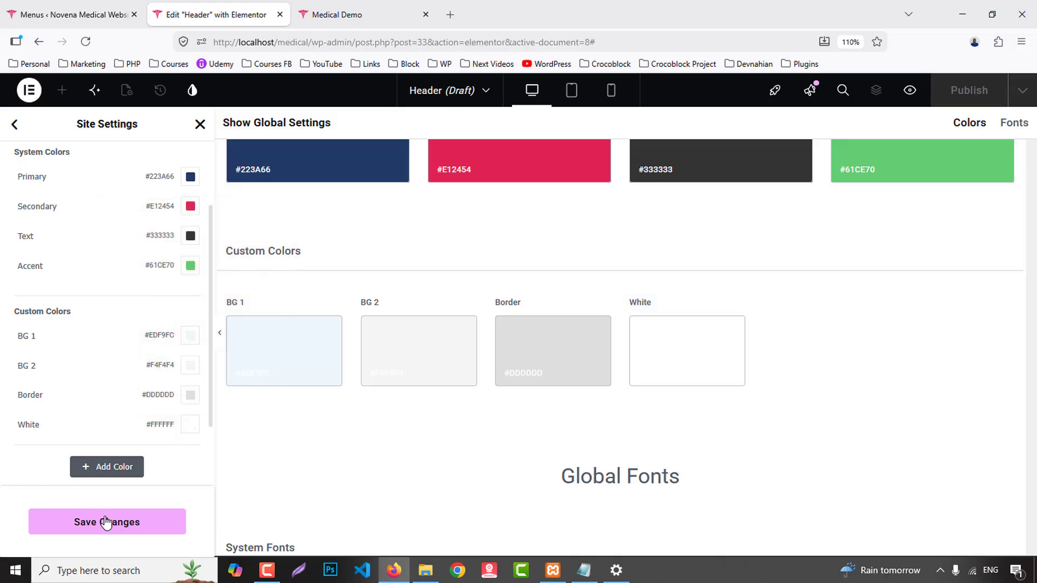
click(102, 522)
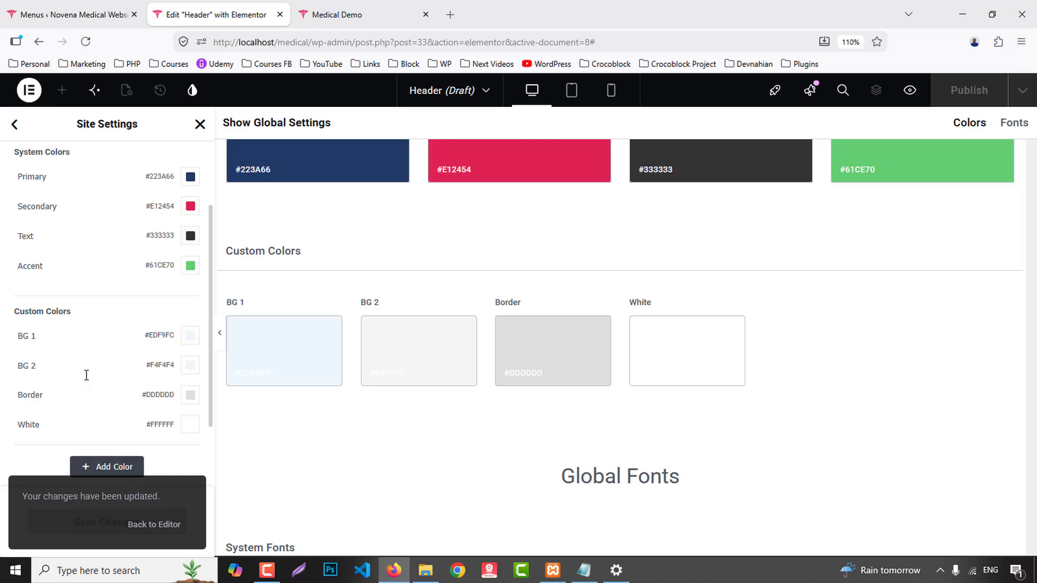
- Open the Global Fonts settings and set the Primary system font's family to Plus Jakarta Sans
click(11, 128)
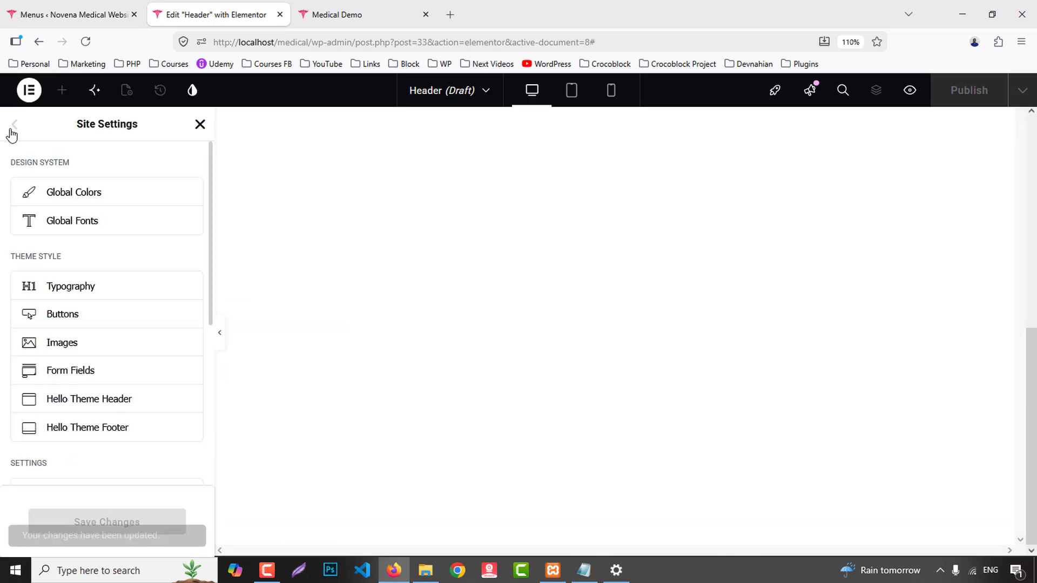
click(65, 219)
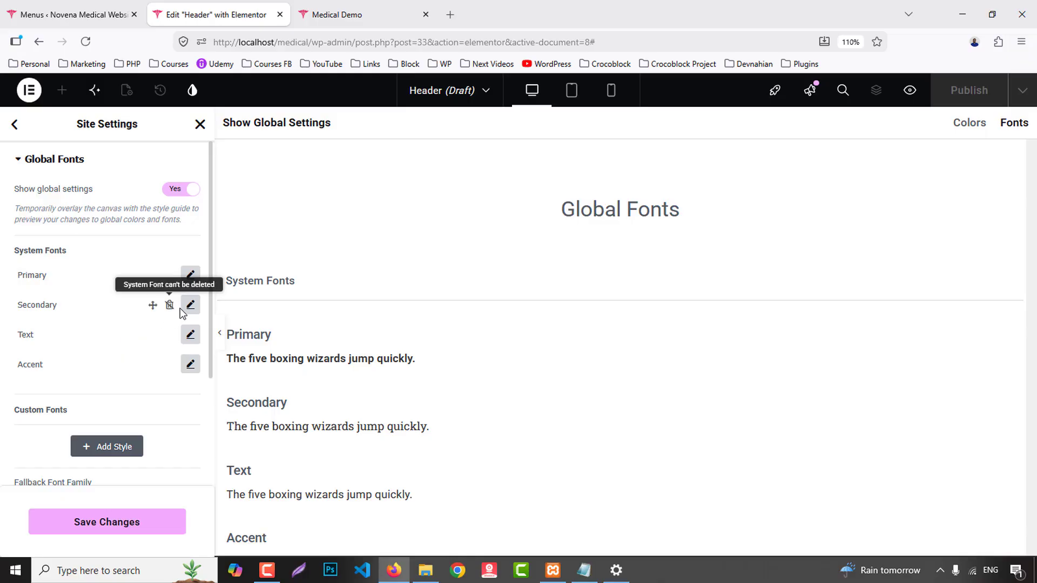
click(190, 275)
click(144, 339)
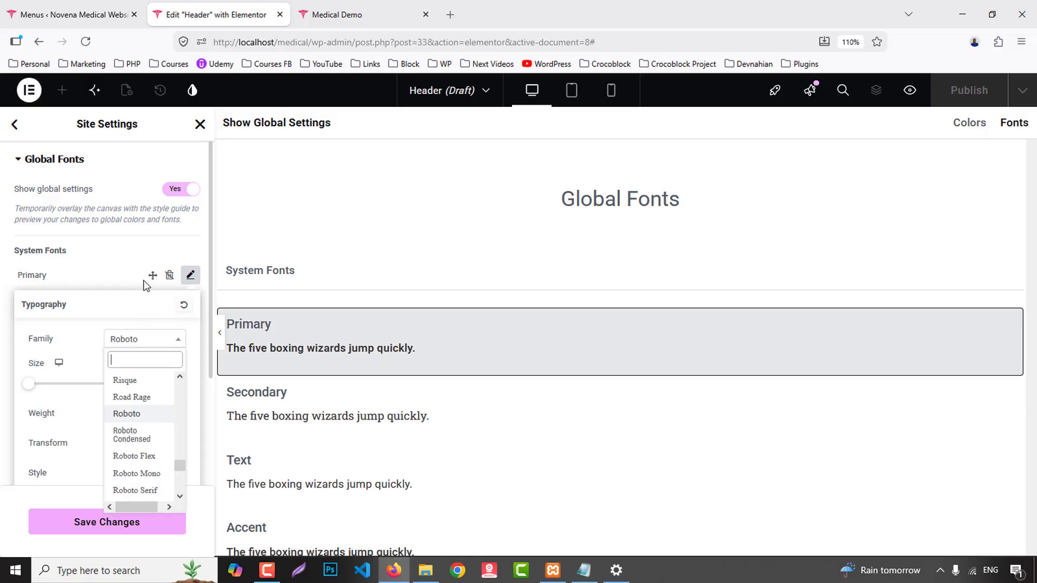
text(plus jaka)
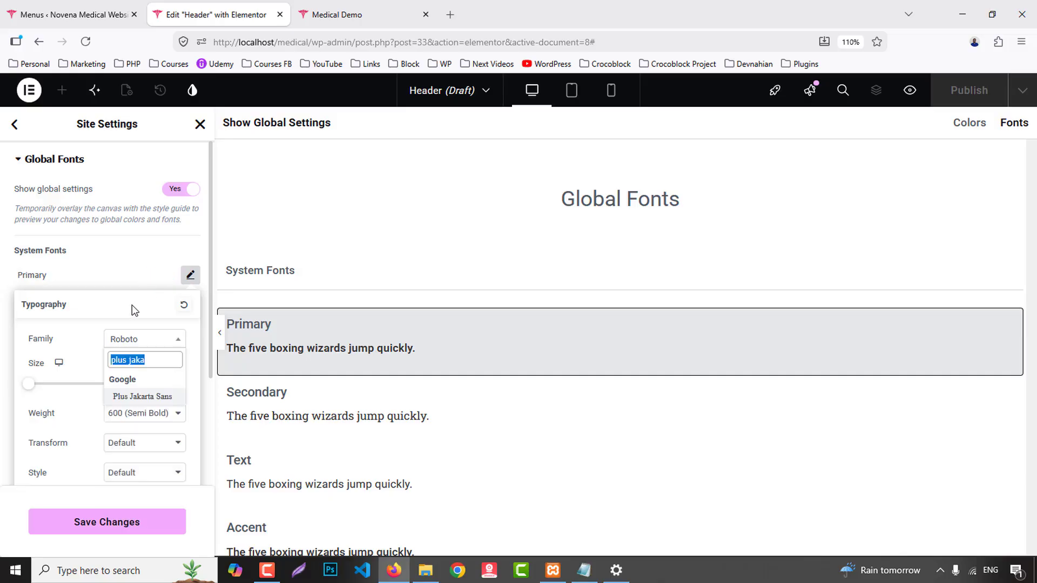
click(143, 396)
click(108, 256)
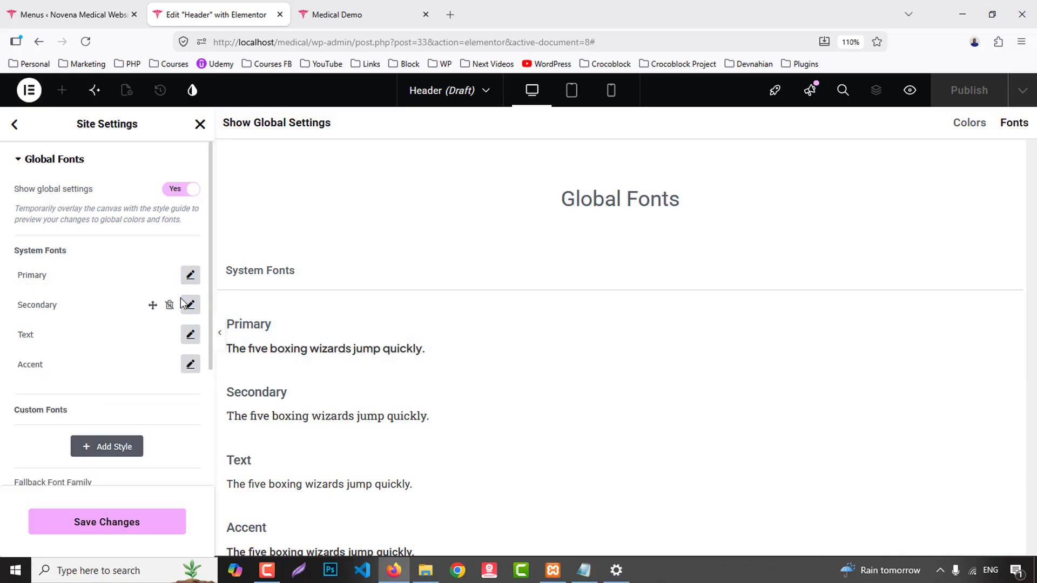
- Set the Secondary system font's family to Plus Jakarta Sans
click(191, 306)
scroll(144, 284, down, 3)
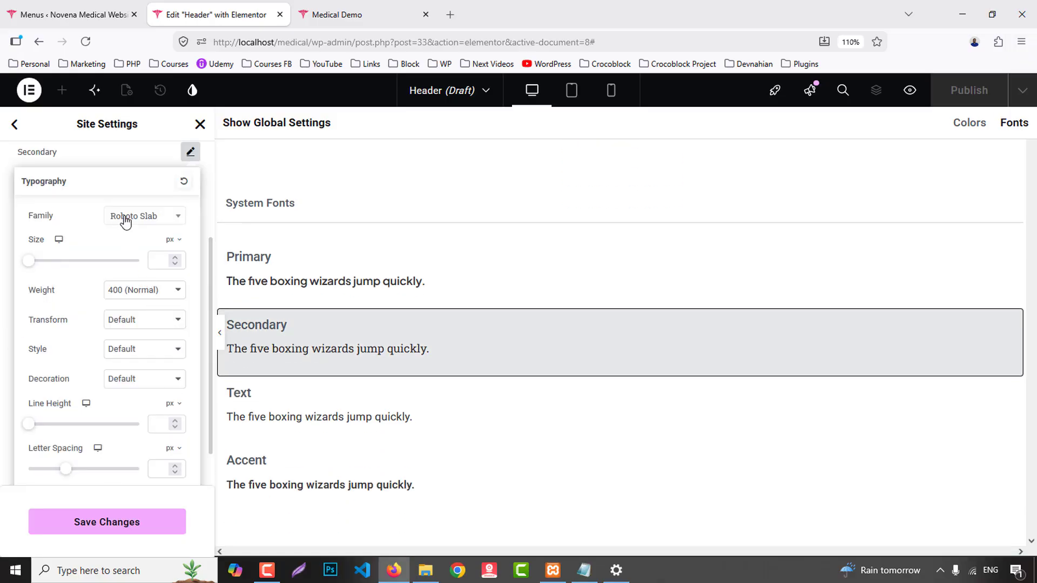
click(125, 217)
text(plus jaka)
click(139, 274)
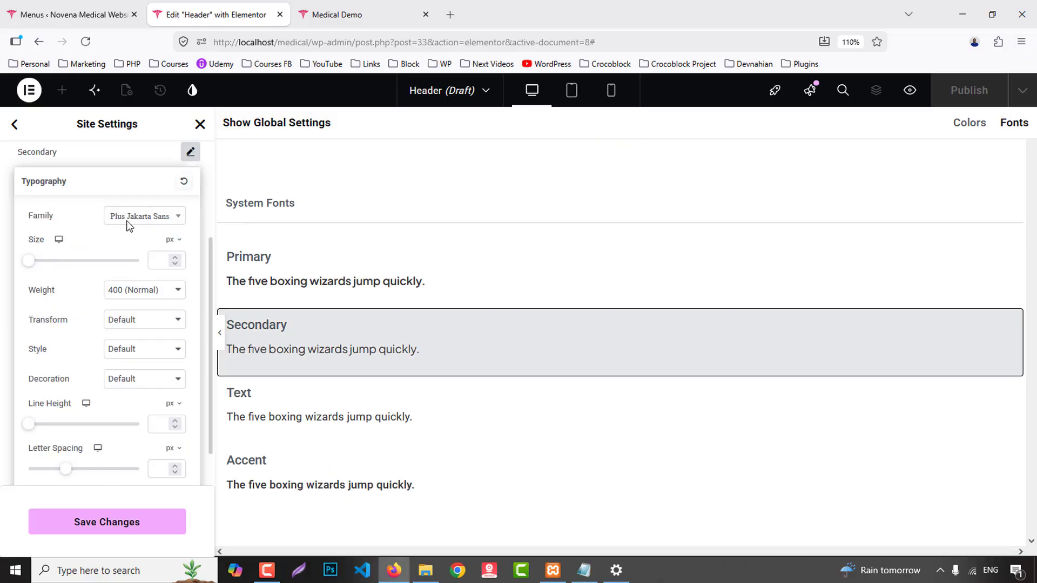
click(120, 158)
- Set the Text system font's family to Plus Jakarta Sans
click(190, 182)
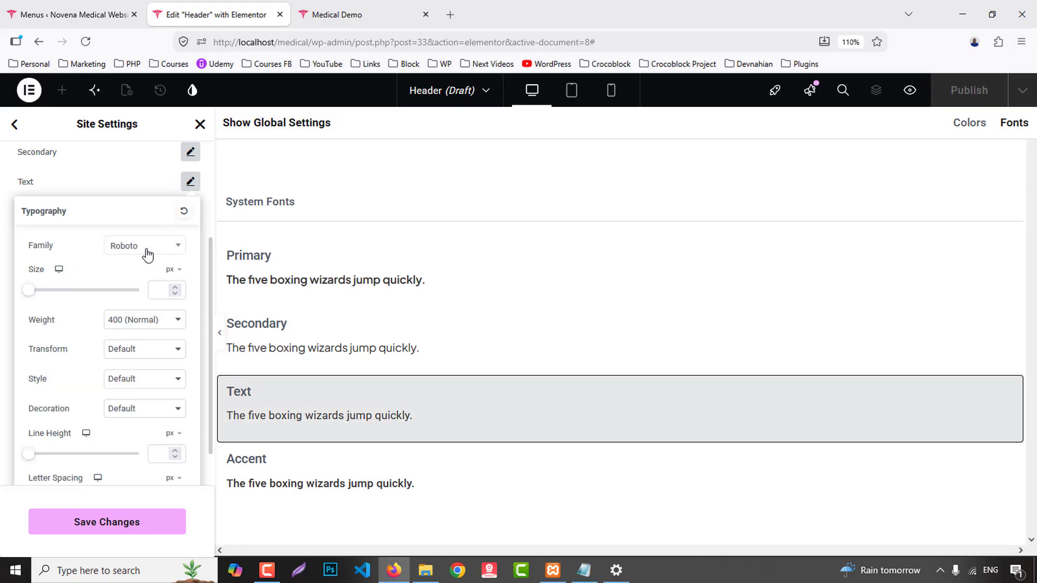
click(152, 248)
text(plus jaka)
click(144, 300)
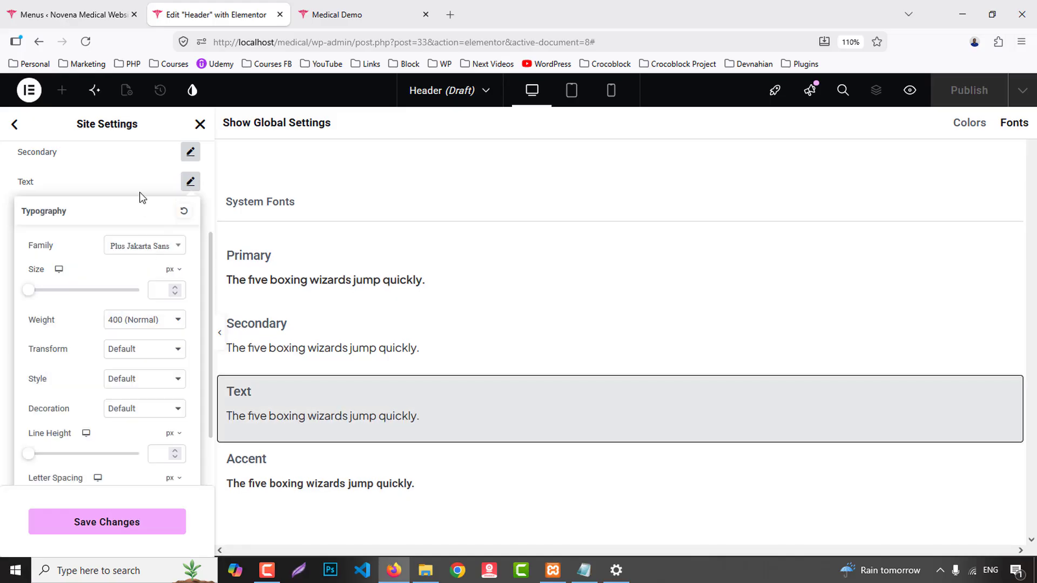
click(139, 194)
- Set the Accent system font's family to Plus Jakarta Sans, then save the site settings and return to the editor
click(190, 212)
click(145, 280)
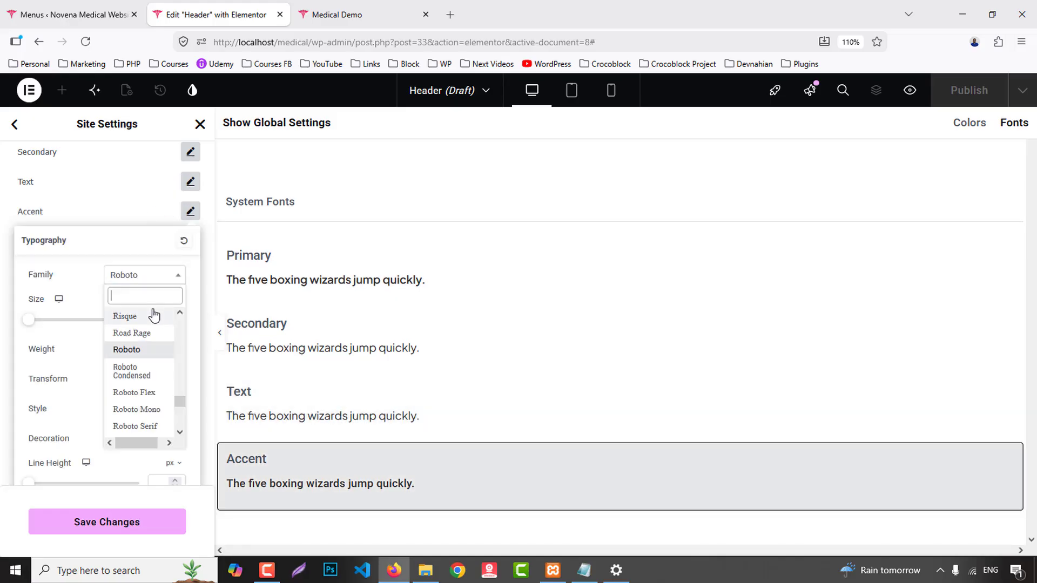
text(plus jaka)
click(144, 331)
click(124, 215)
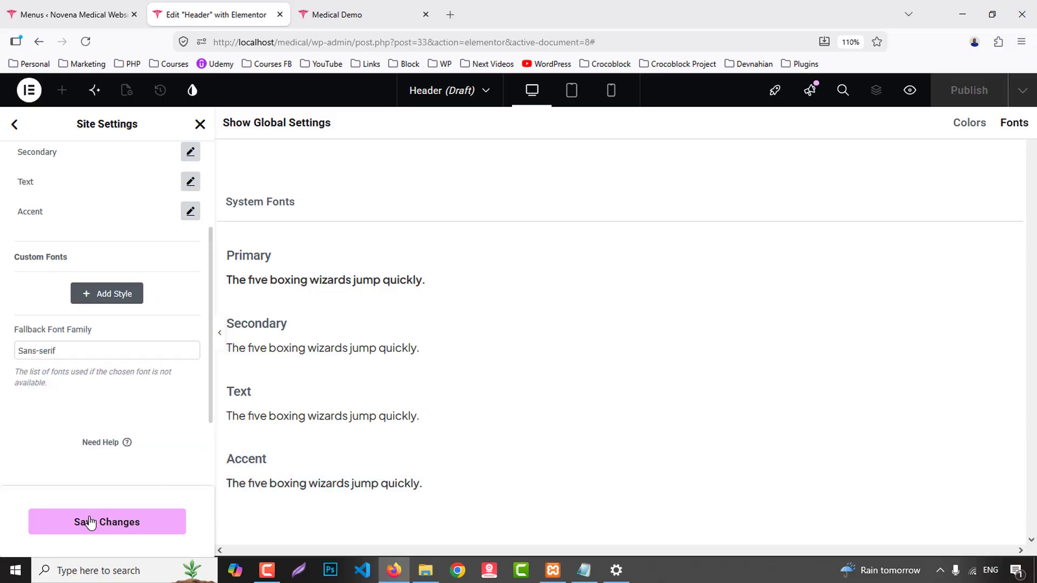
click(87, 521)
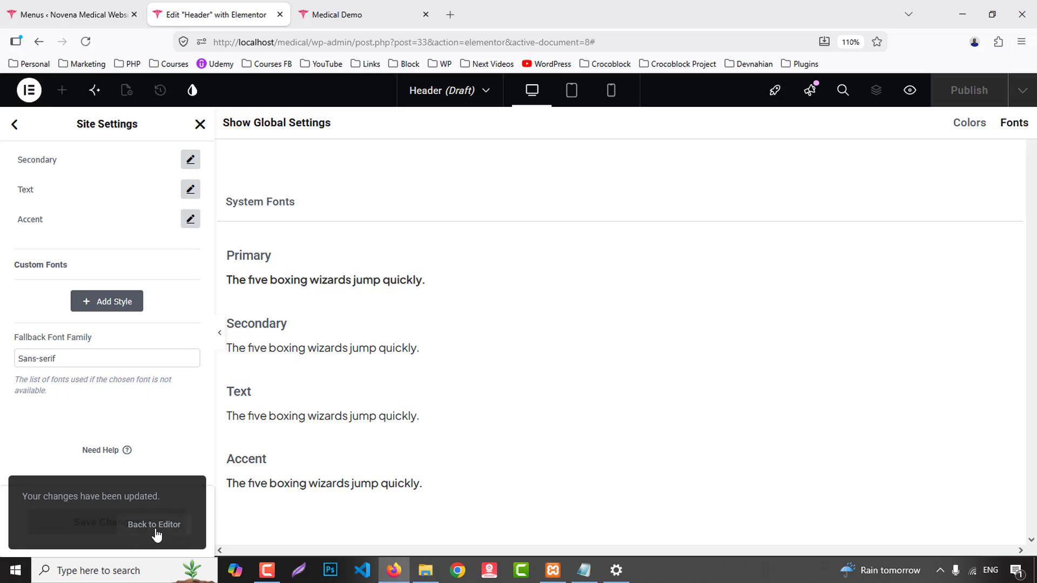
click(154, 528)
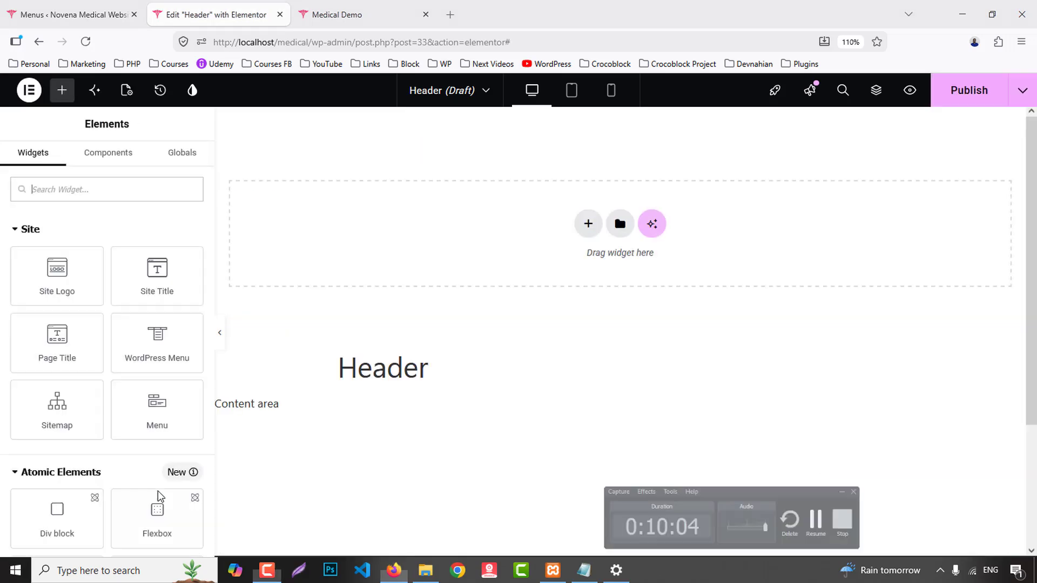
- Check the Medical Demo header, then add a Flexbox layout with two equal columns to the Header template
click(335, 15)
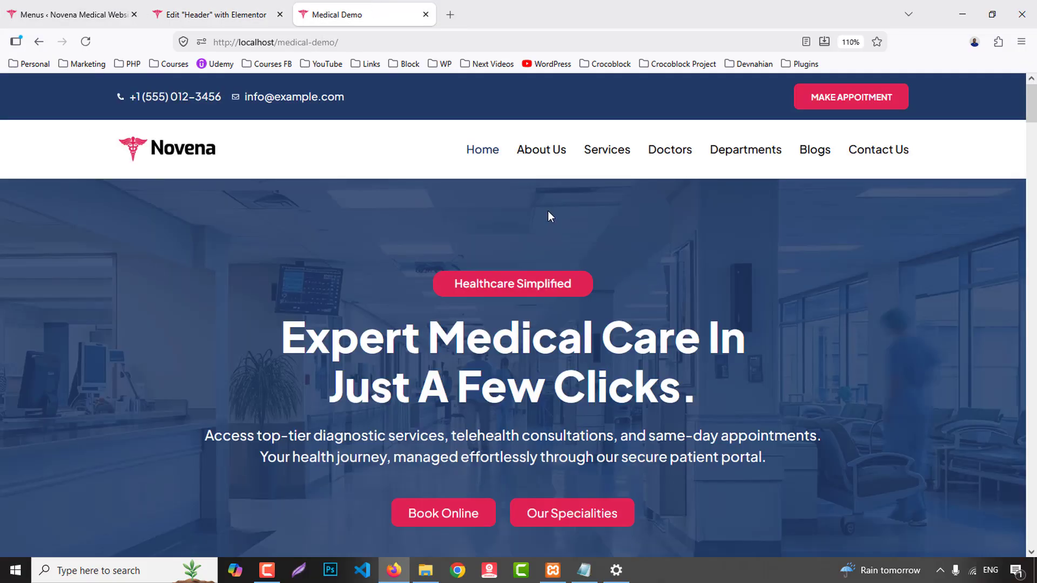
click(216, 14)
click(599, 225)
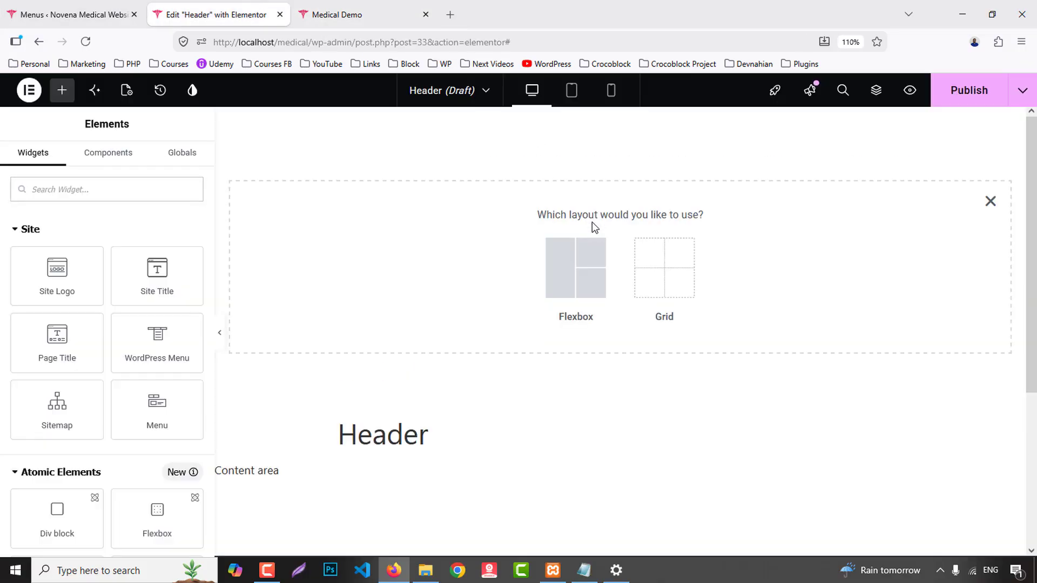
click(577, 262)
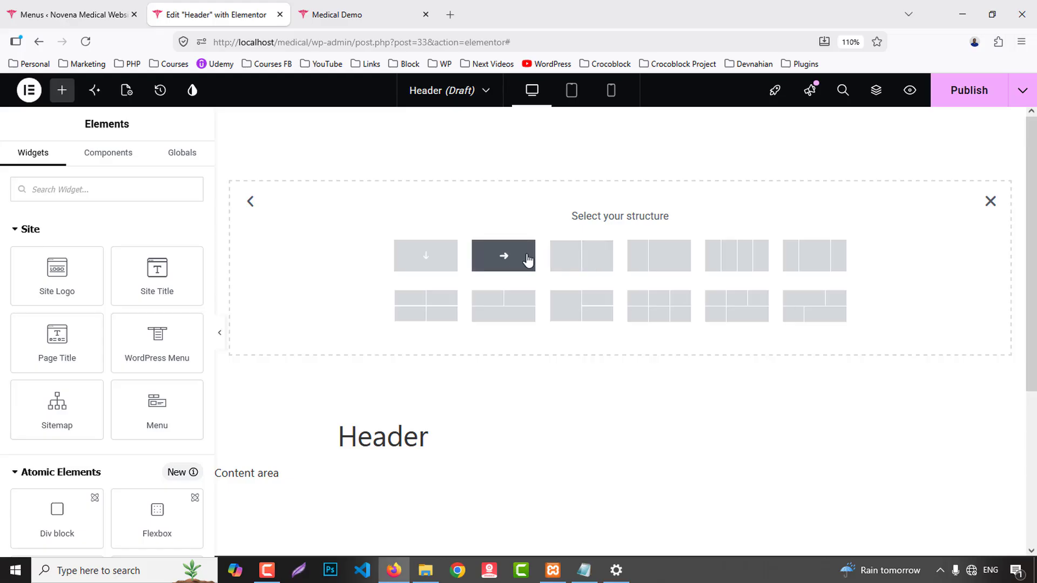
click(587, 254)
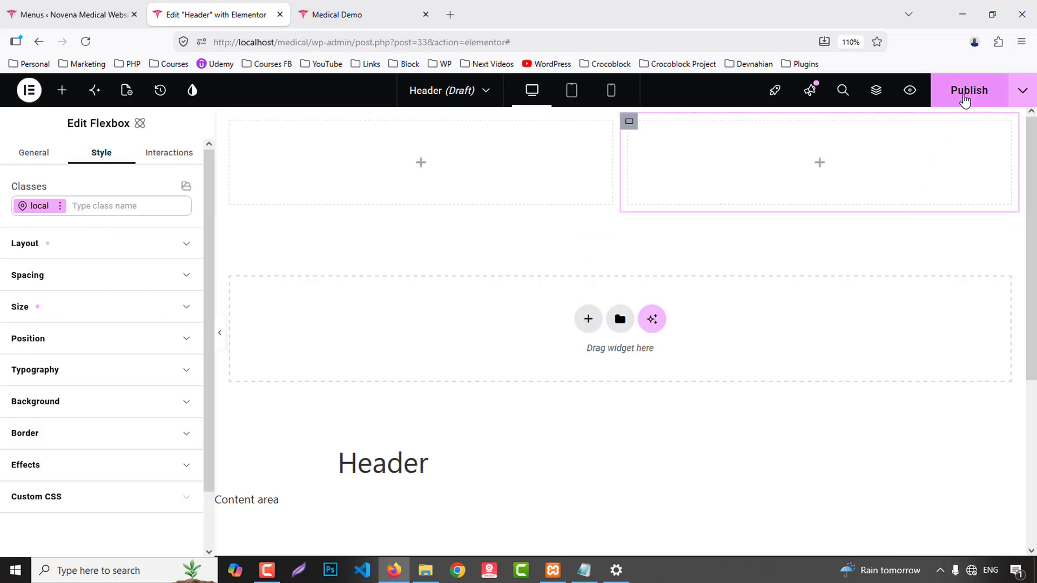
- Publish the Header template with a display condition that includes the entire site
click(963, 90)
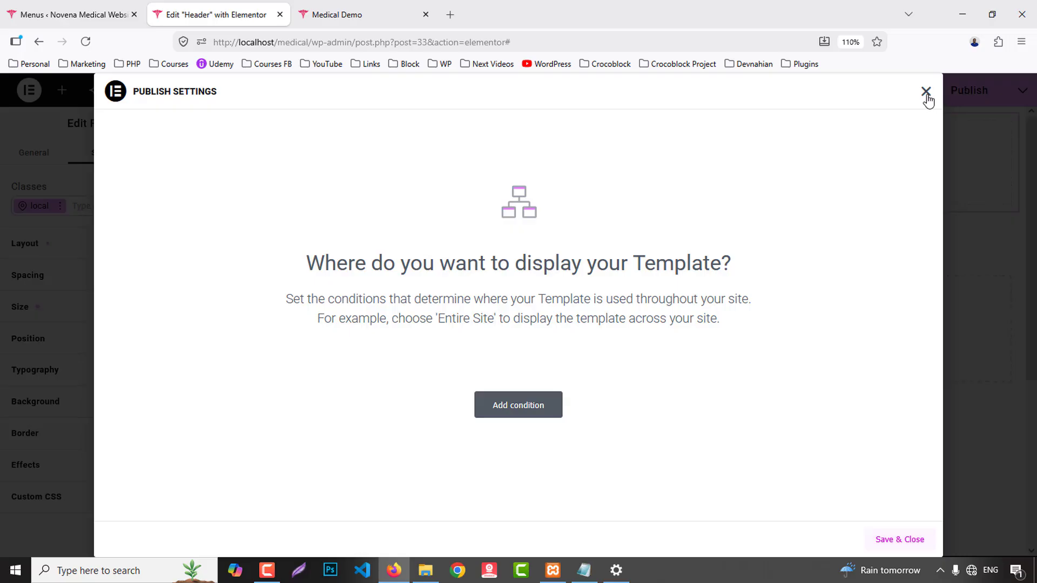
click(926, 91)
click(970, 103)
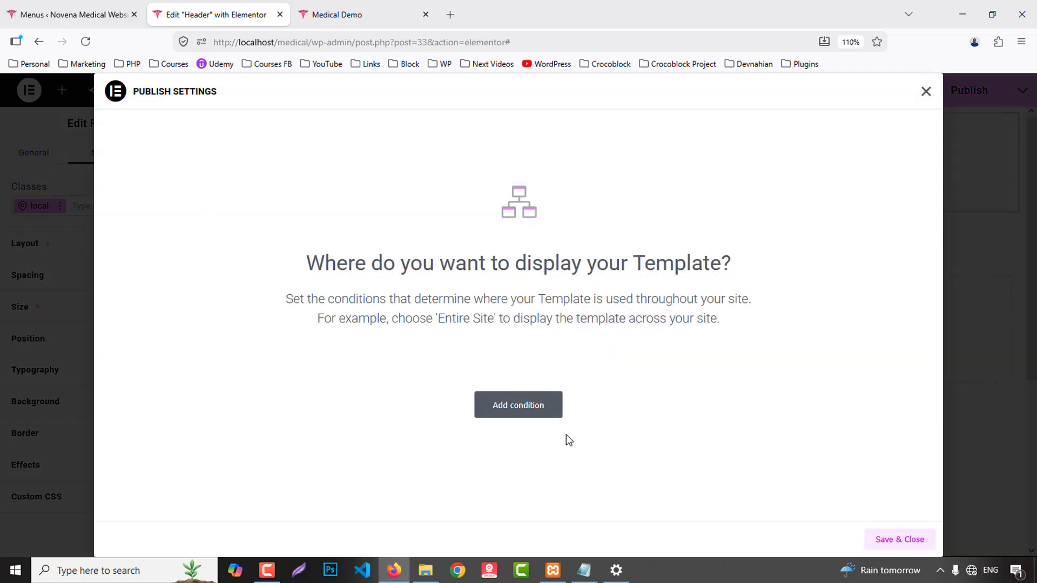
click(547, 414)
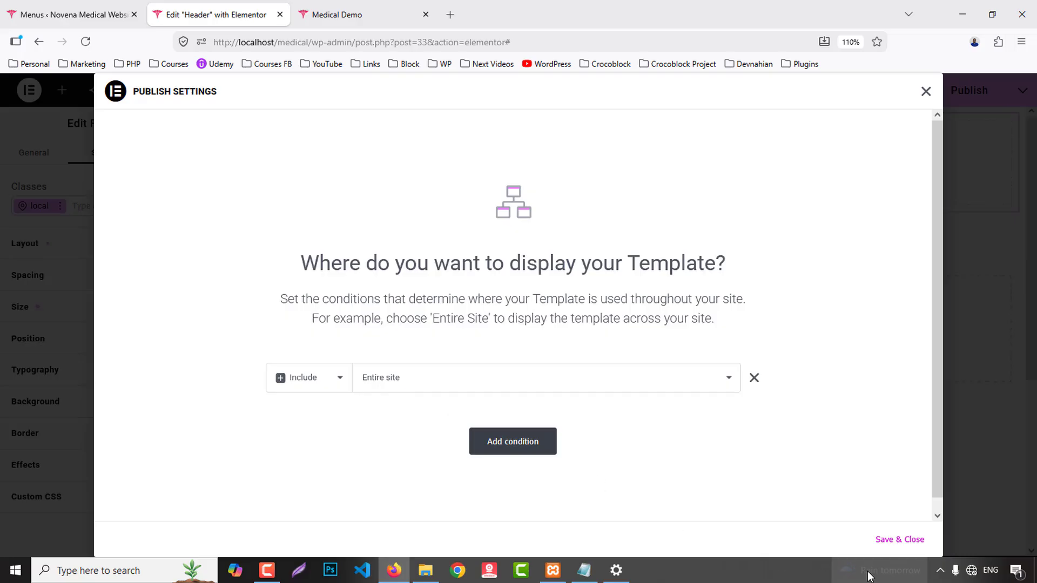
mouse_move(868, 572)
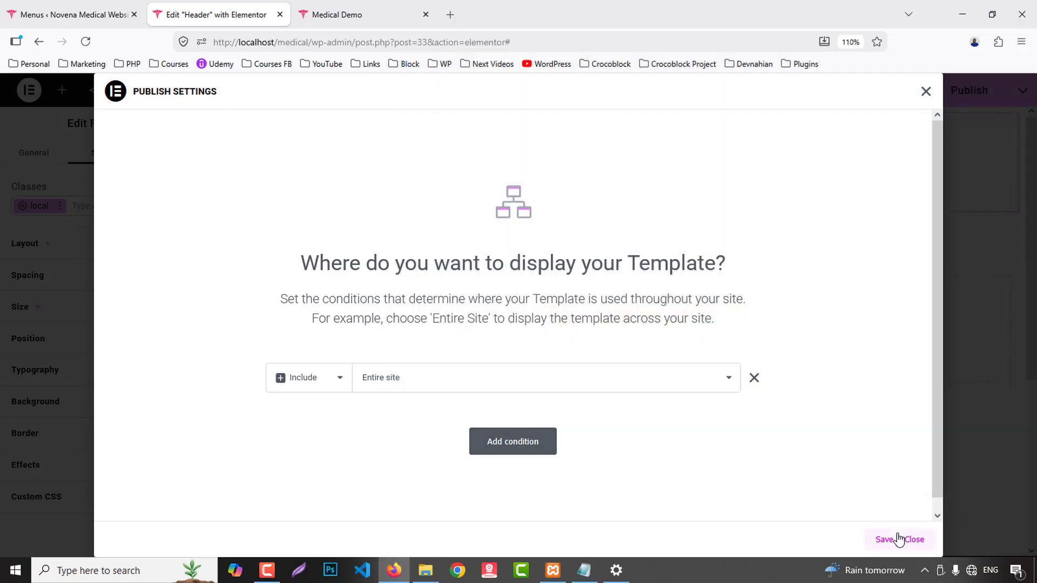
click(898, 539)
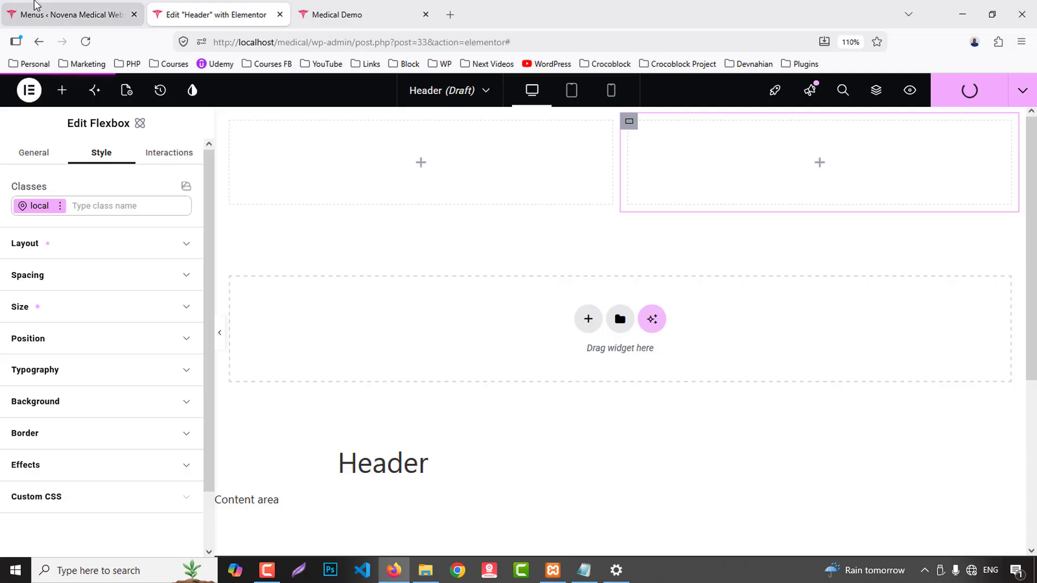
- Open Elementor's editor settings in a new tab from the WordPress admin and postpone the suggested Editor update
click(39, 12)
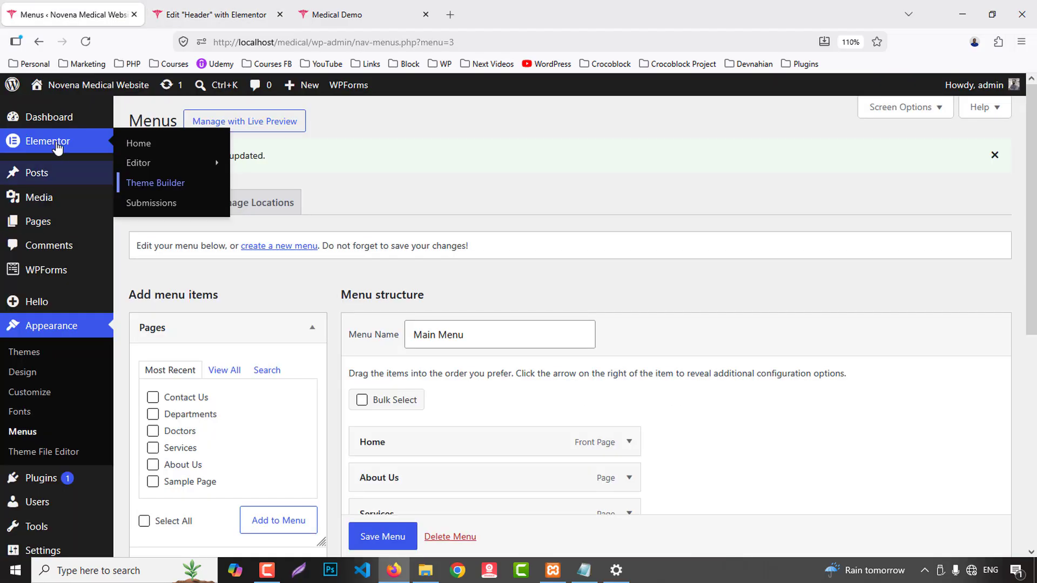
mouse_move(157, 163)
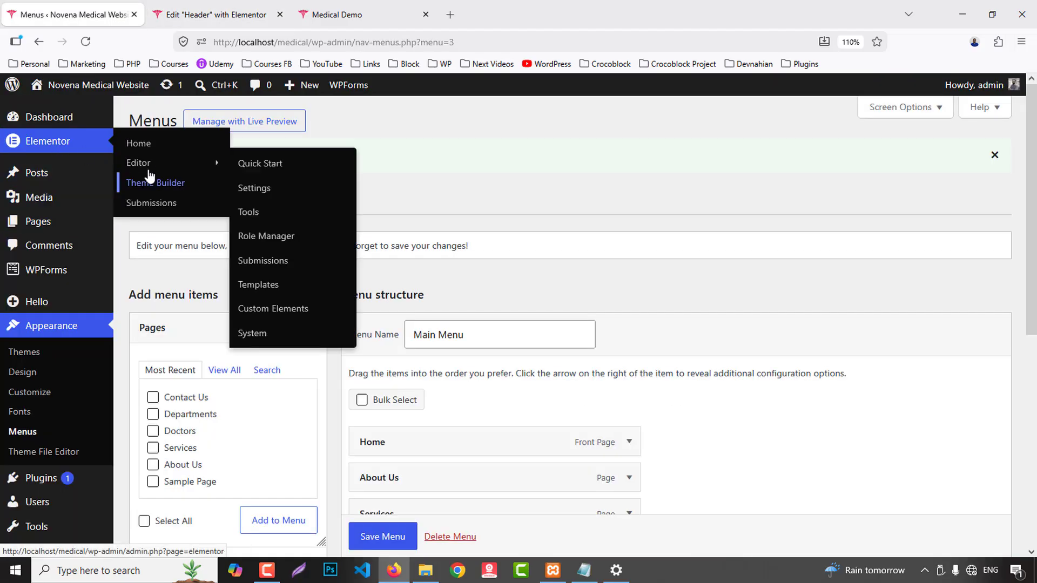
middle_click(268, 193)
click(222, 4)
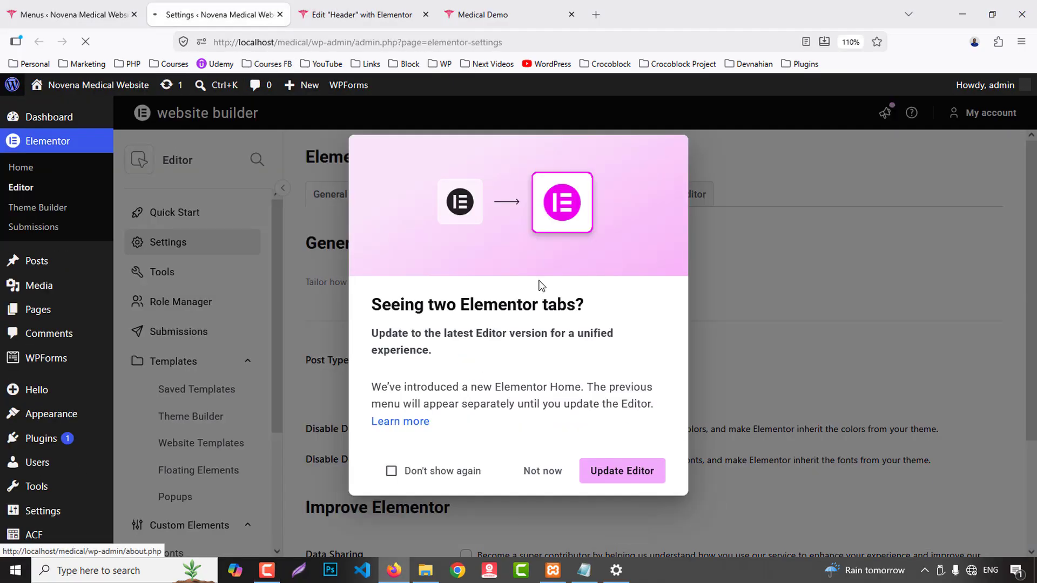
click(539, 472)
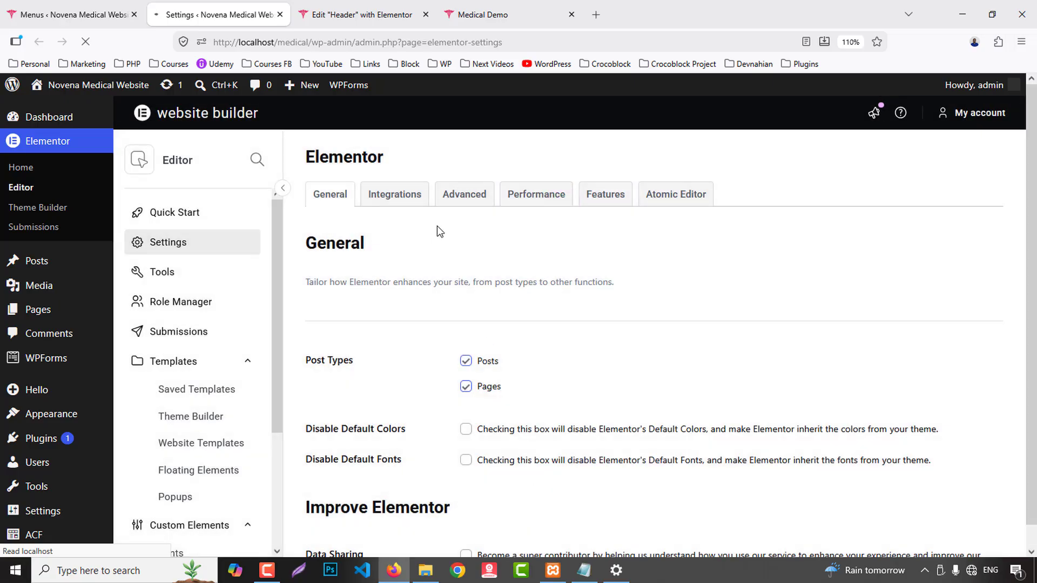
- Set Load Font Awesome 4 Support to Yes in Elementor's advanced settings and save the changes
click(467, 196)
scroll(601, 322, down, 7)
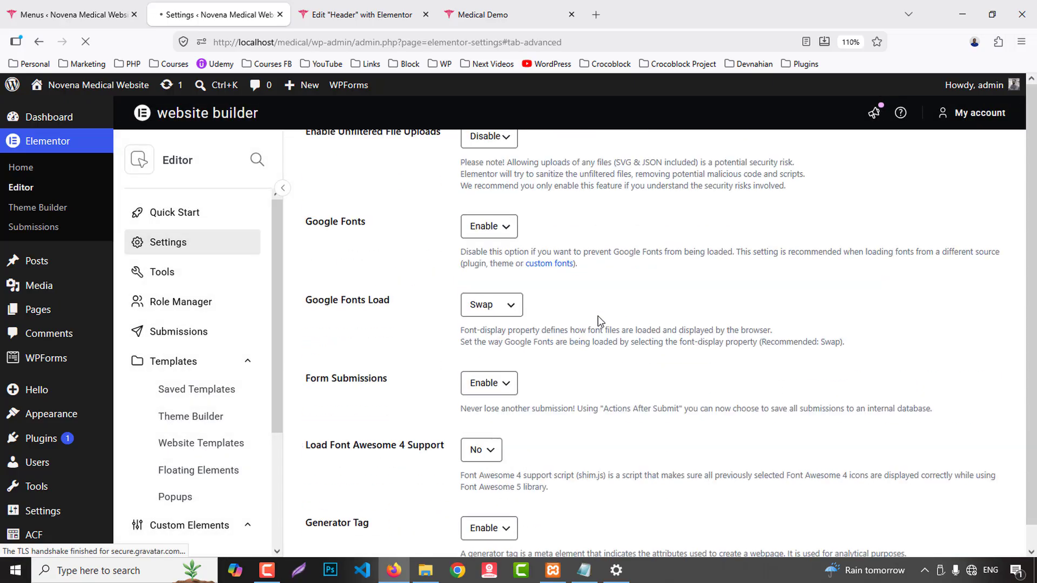
click(480, 321)
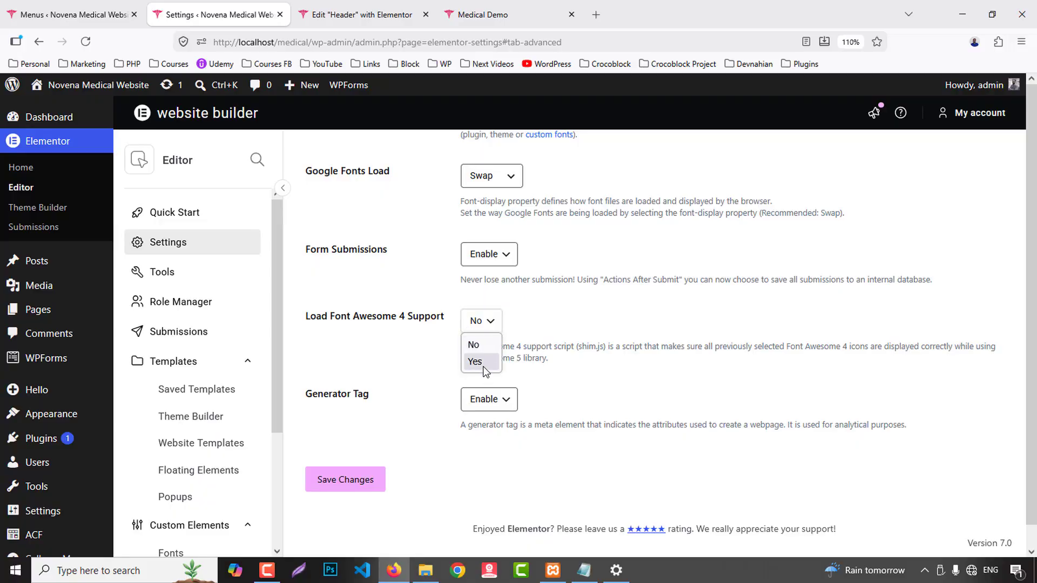
click(367, 484)
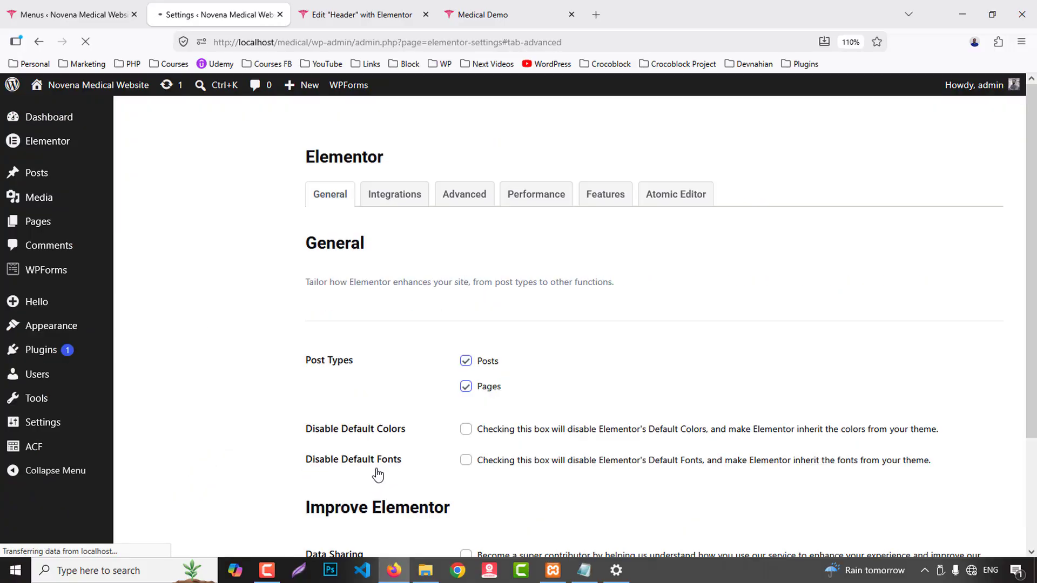
- Deactivate Elementor's Atomic Editor features, acknowledging the loss of content created with them
click(665, 200)
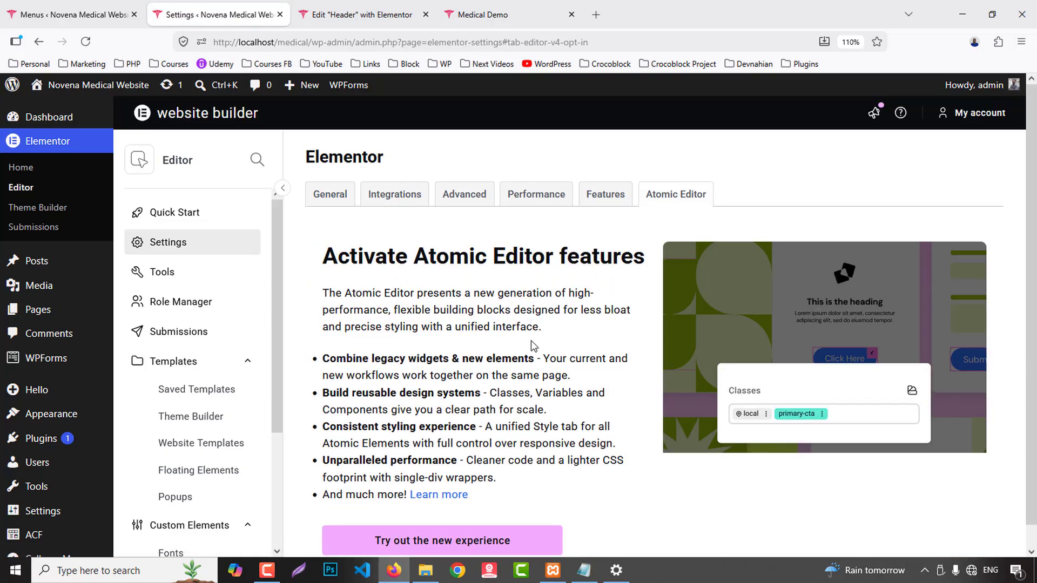
scroll(531, 345, down, 2)
click(440, 463)
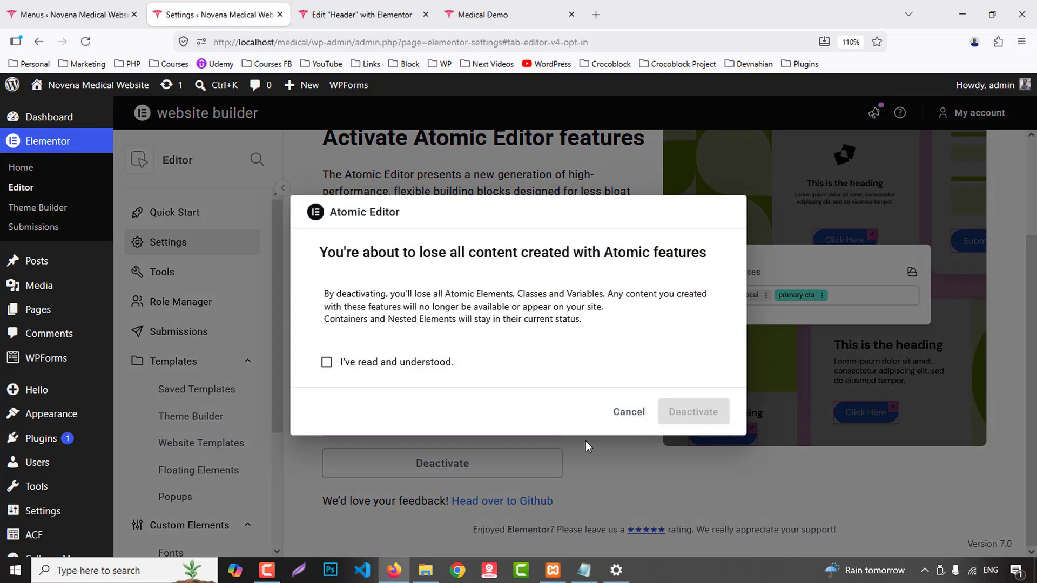
click(362, 364)
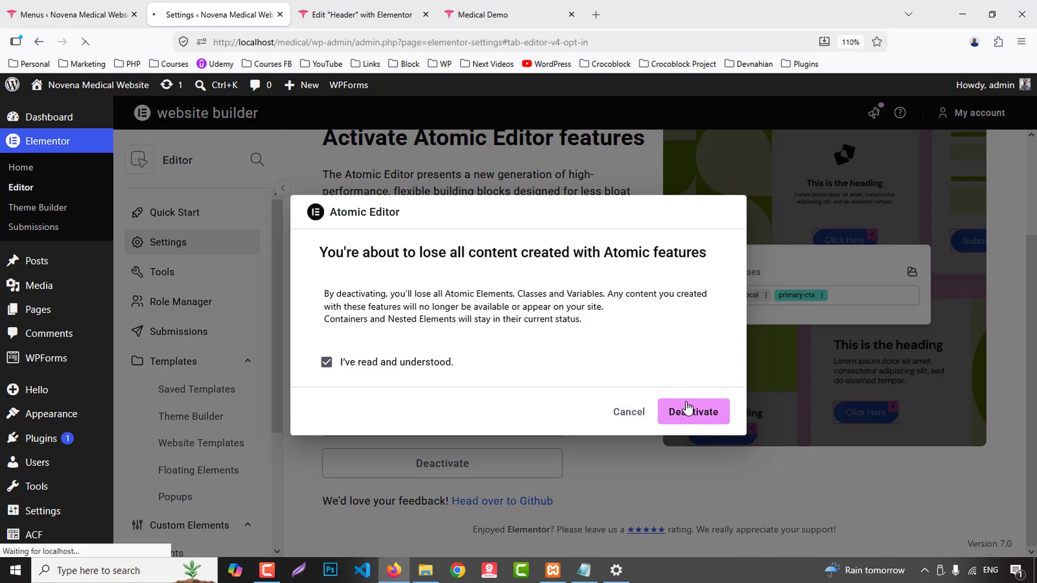
click(687, 406)
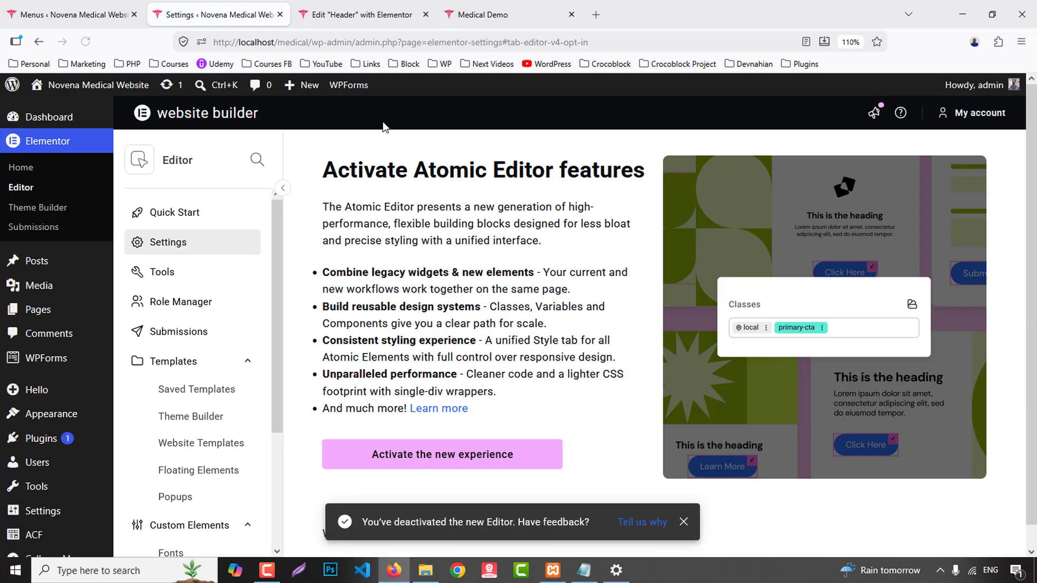
- Close the Elementor settings page and reload the Header template's editor
middle_click(228, 6)
click(228, 6)
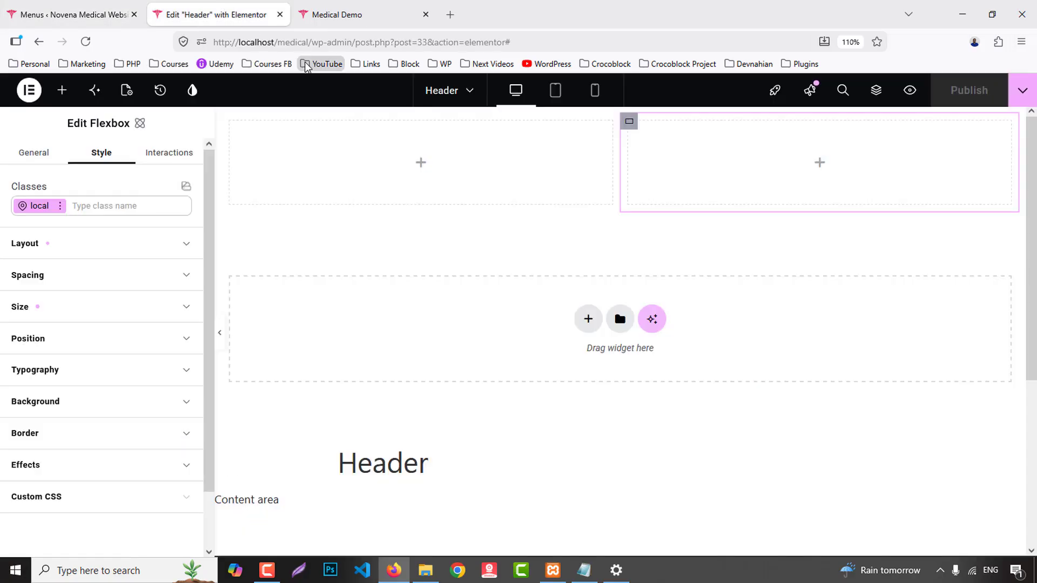
key(F5)
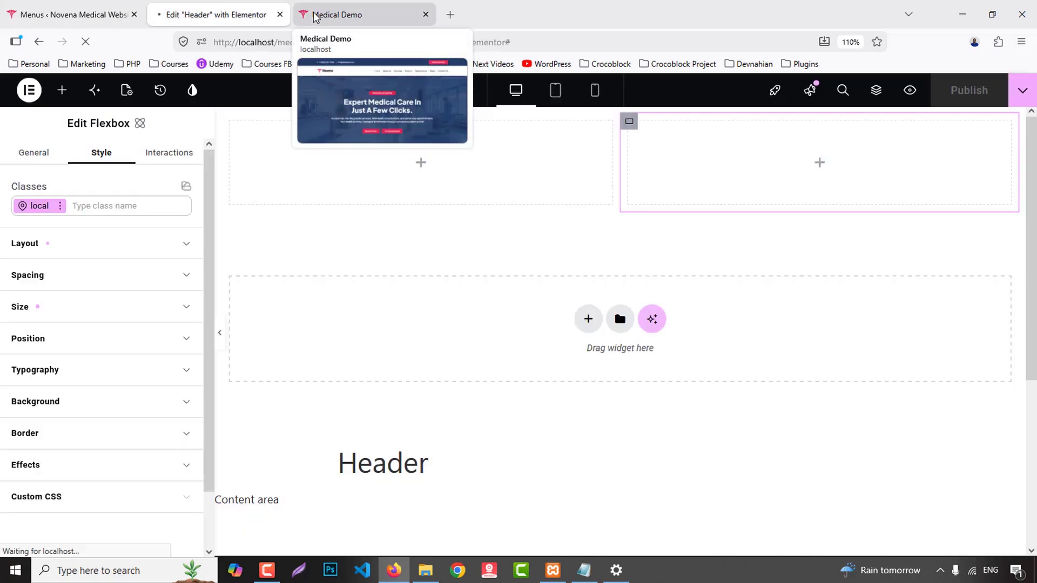
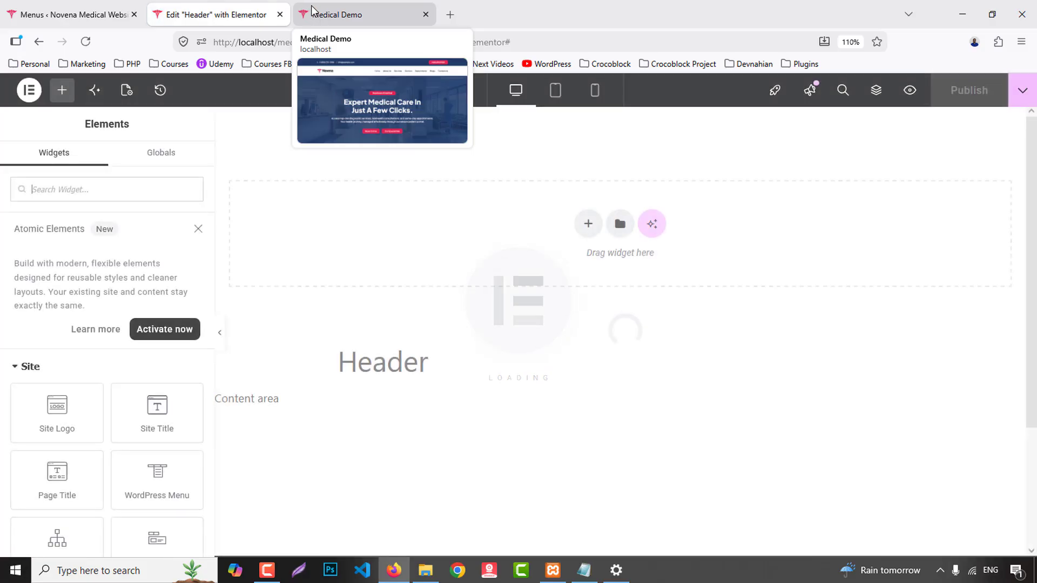
- Add a two-column Flexbox container to the Header template and dismiss the Launchpad Checklist hint
click(595, 225)
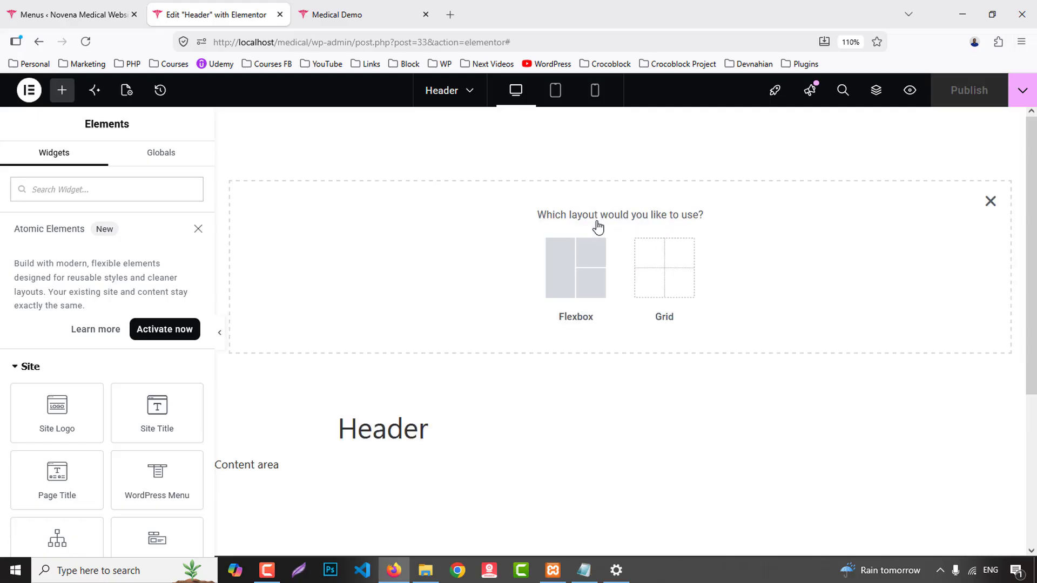
click(558, 271)
click(989, 306)
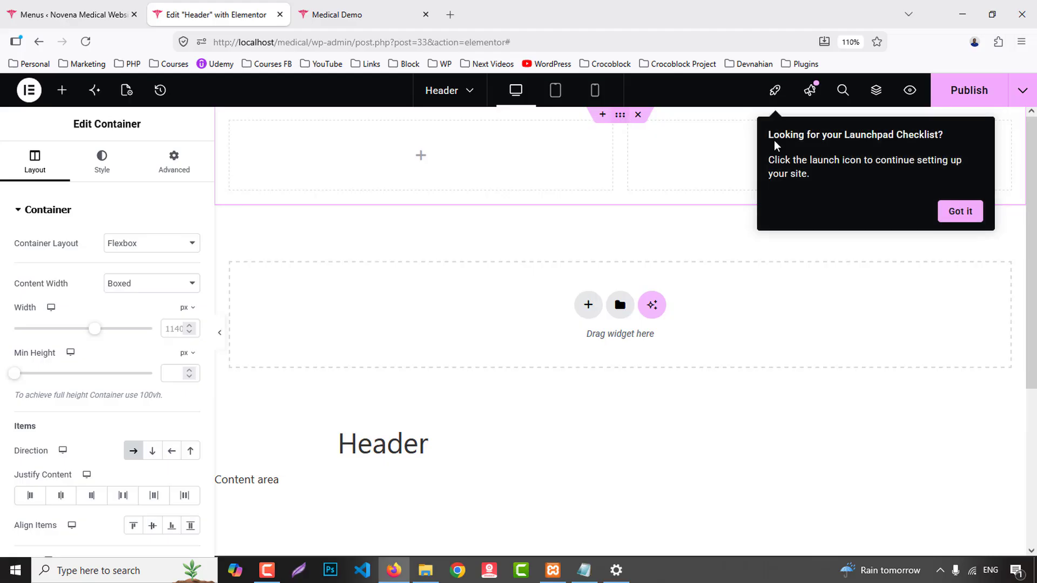
click(956, 214)
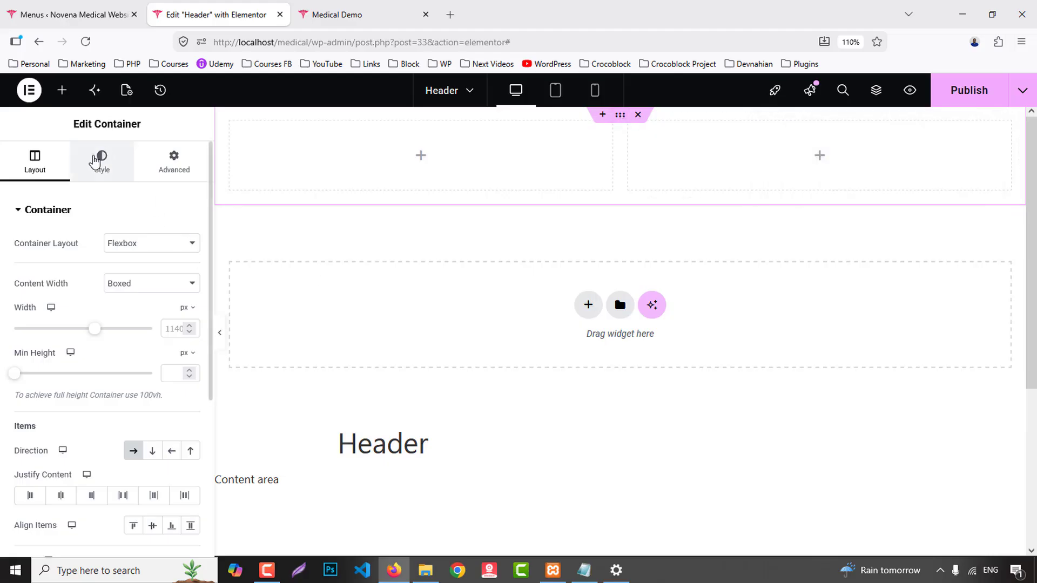
- Set the container's background to the global Primary color and its Align Items to Center, comparing with the Medical Demo header
click(96, 159)
click(134, 274)
click(172, 302)
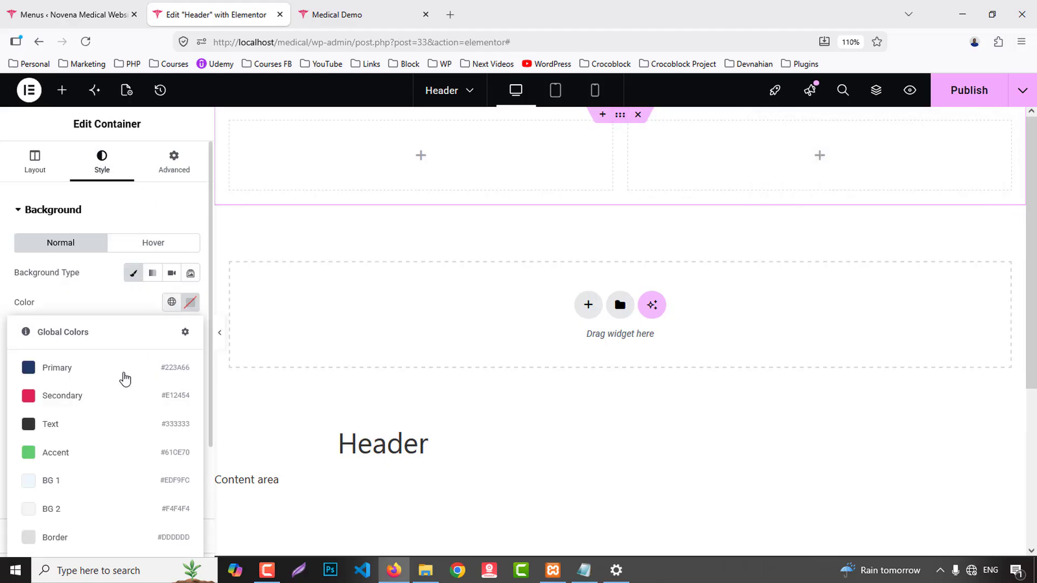
click(72, 370)
click(33, 162)
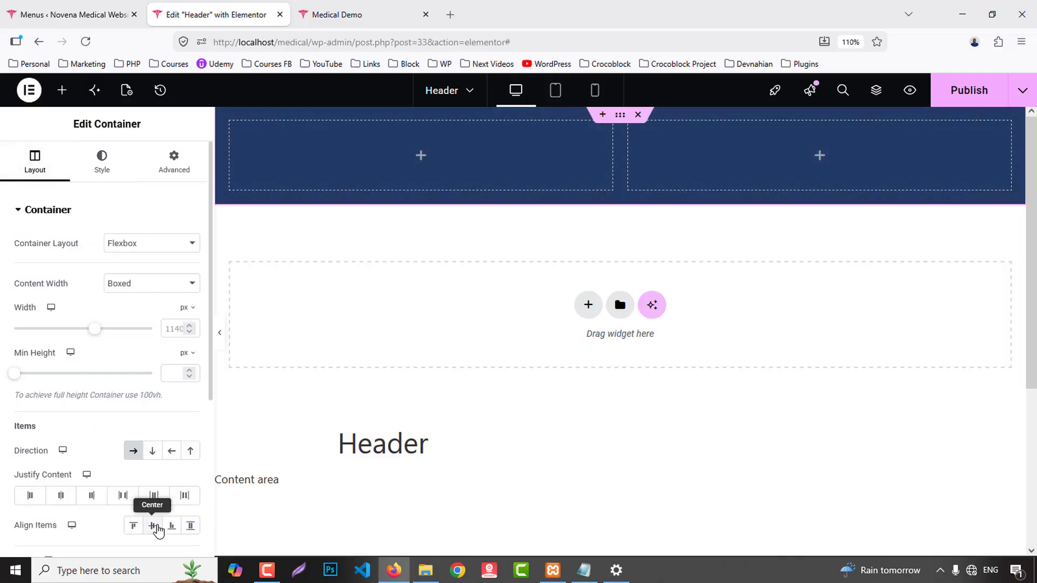
click(377, 6)
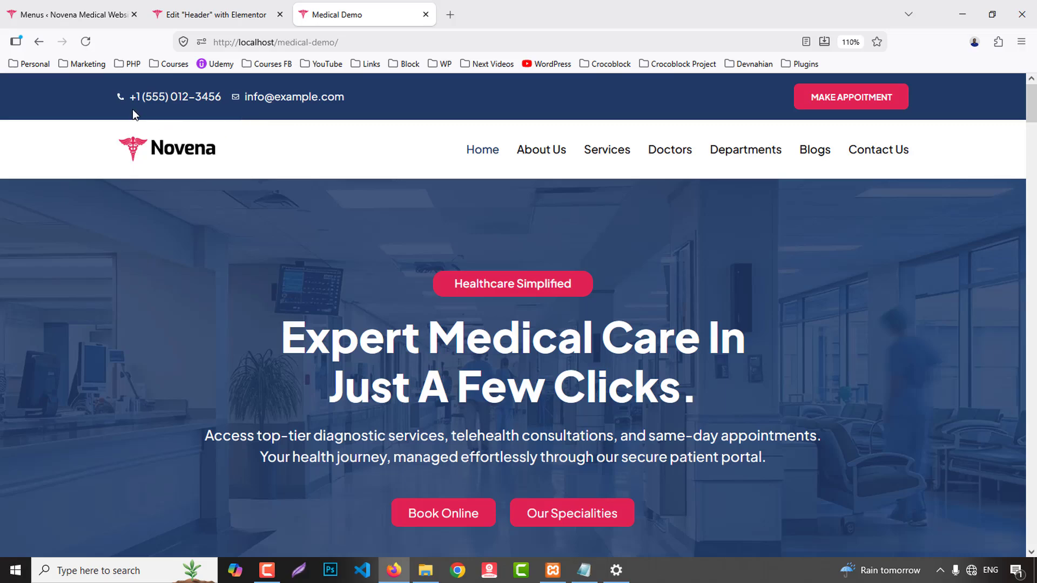
click(205, 14)
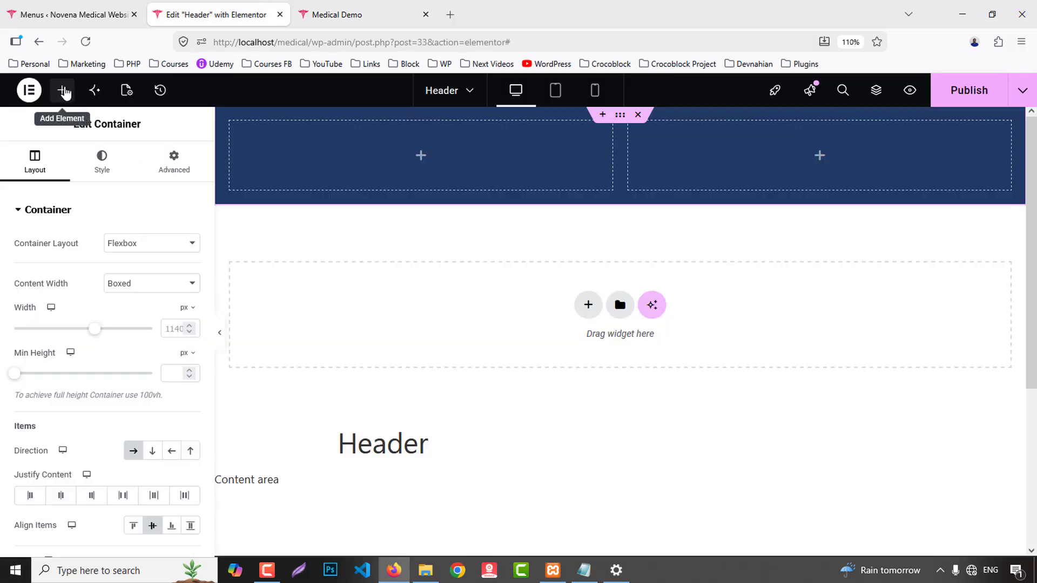
- Dismiss the Atomic Elements promotion, add an Icon List widget to the container's first column and set its layout to inline
click(63, 91)
text(icon)
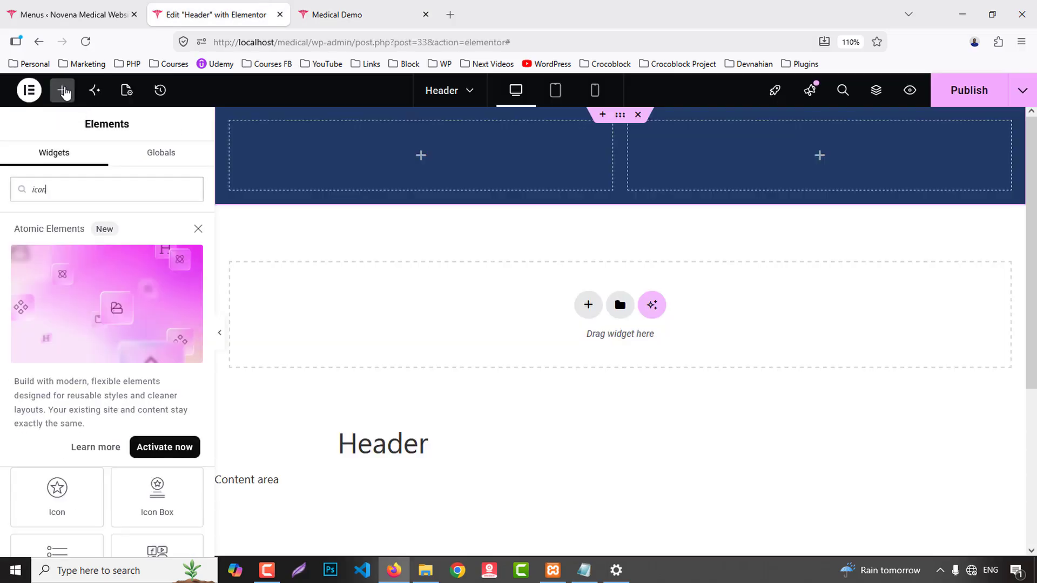
click(198, 228)
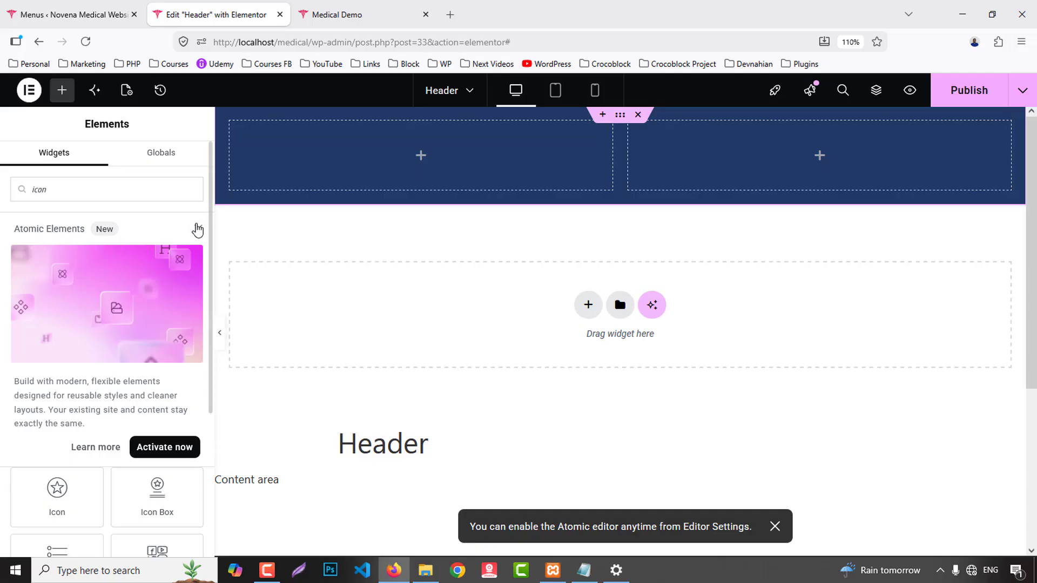
scroll(64, 334, down, 6)
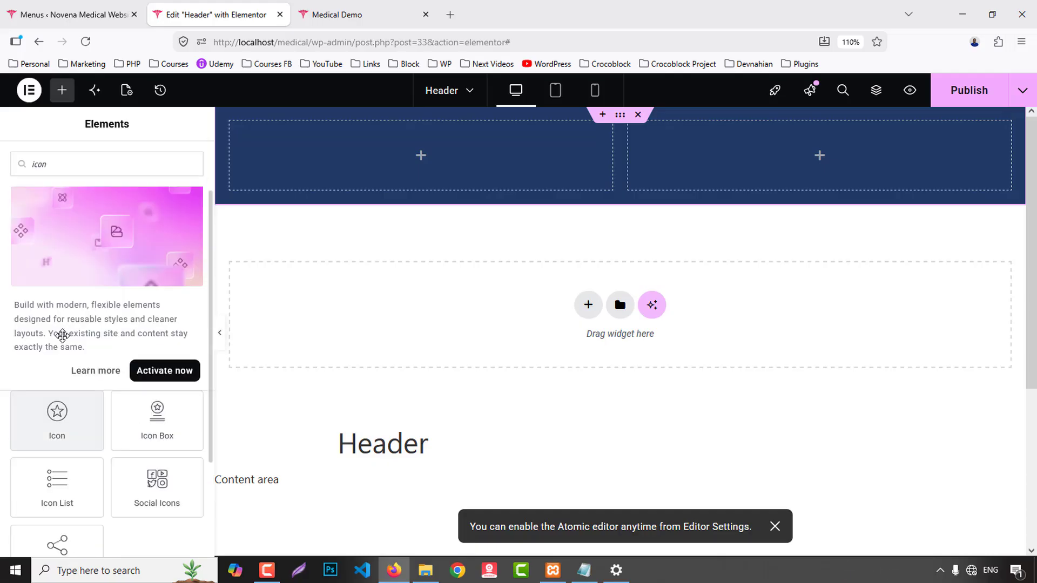
scroll(63, 340, up, 6)
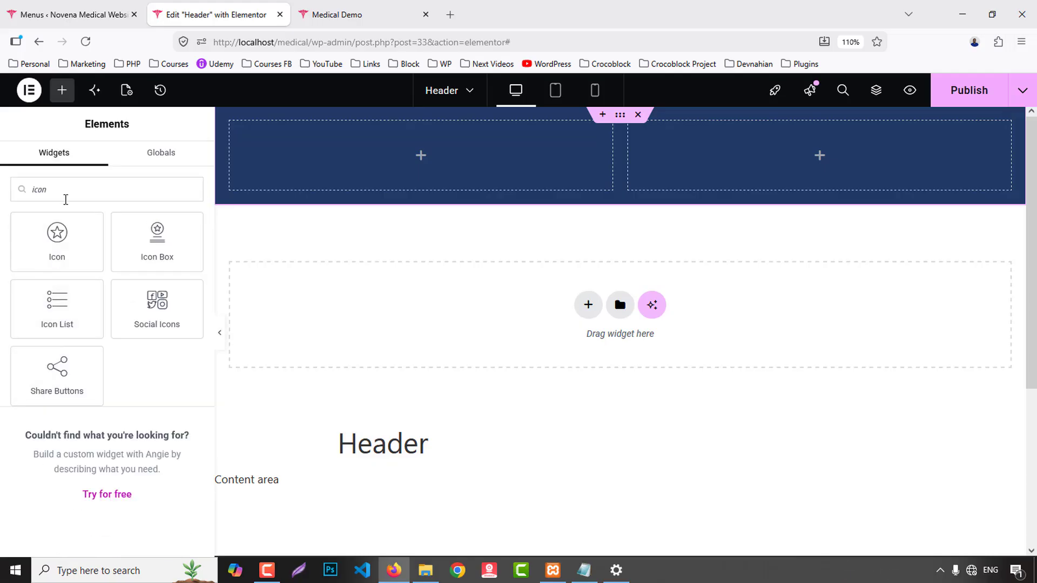
text(list)
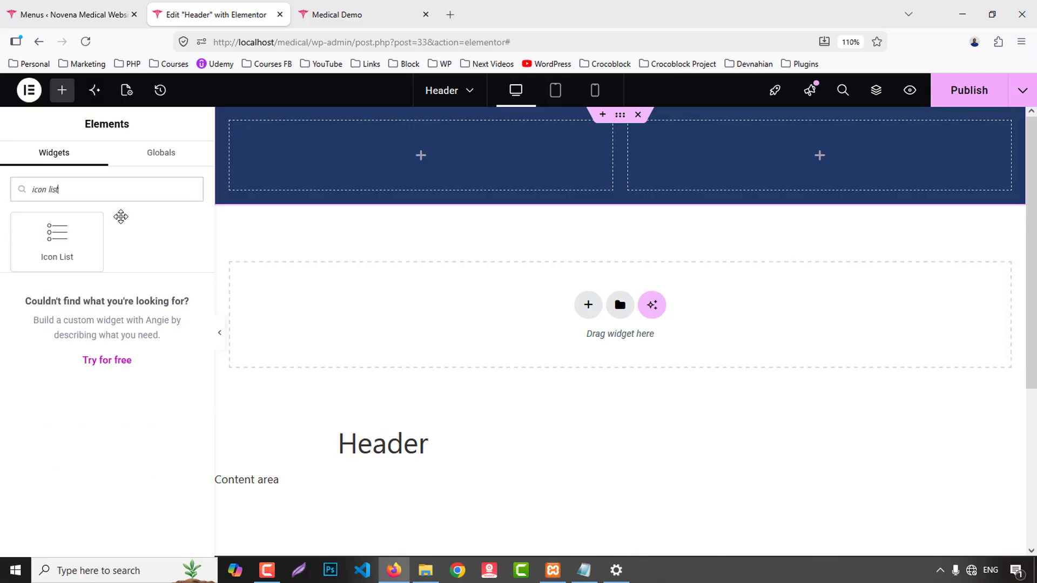
drag(57, 240, 421, 162)
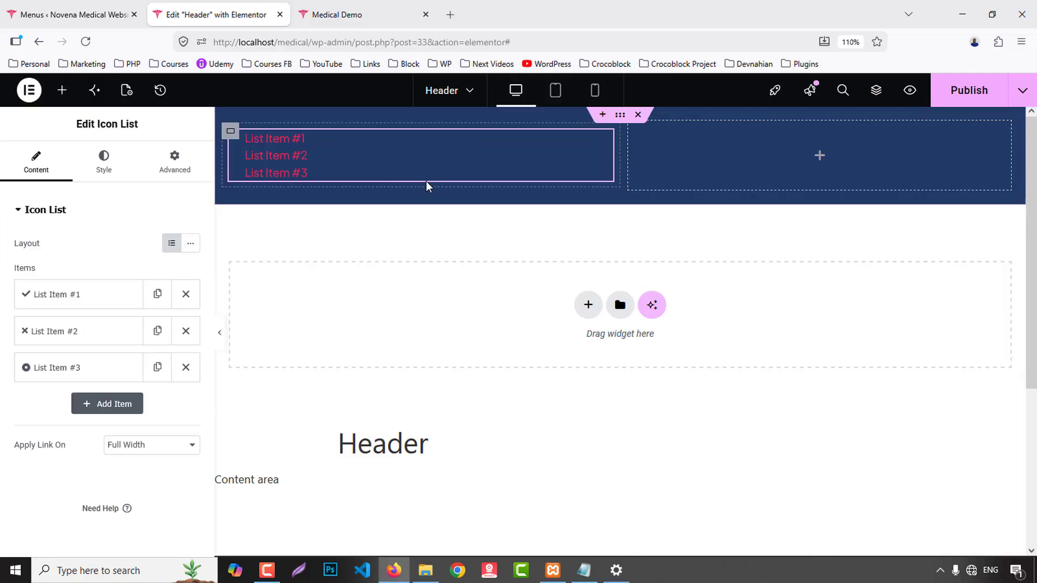
click(190, 243)
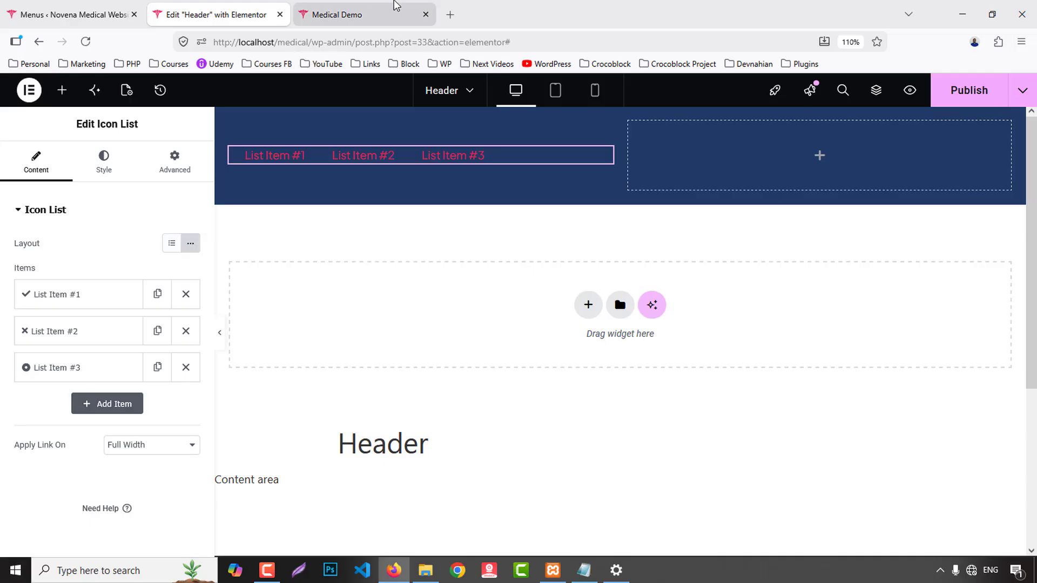
- Copy the phone number from the Medical Demo top bar and use it as the first list item's text
click(337, 14)
drag(225, 95, 134, 96)
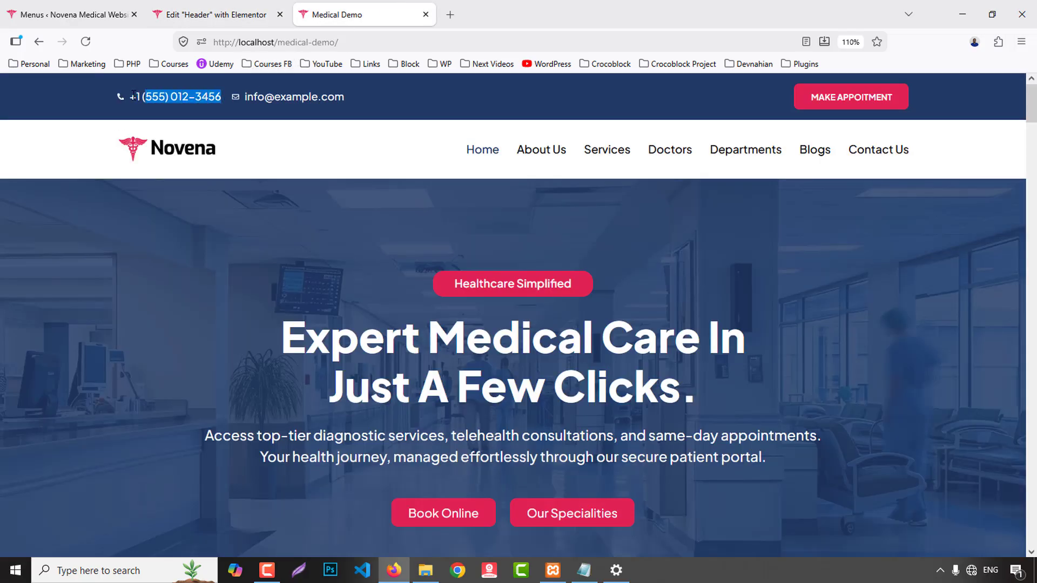
click(216, 15)
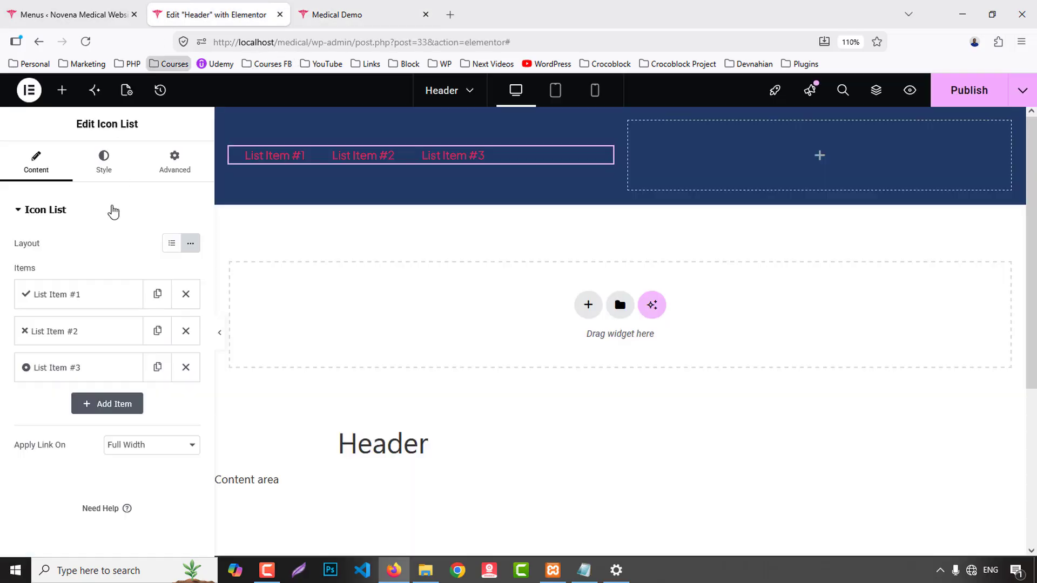
click(63, 296)
triple_click(90, 347)
text(+1 (555) 012-3456)
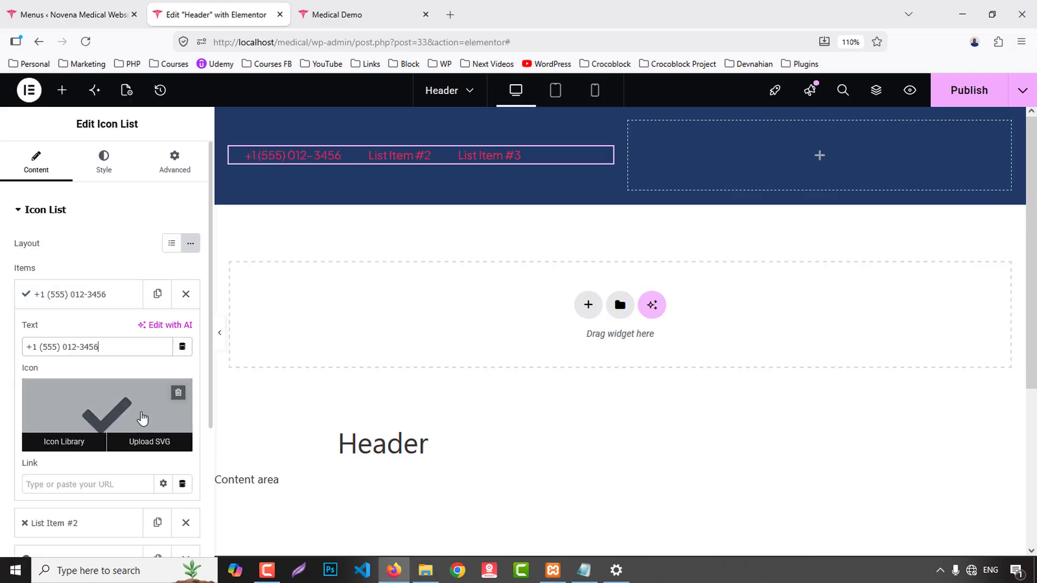
- Search the icon library for "phone" and insert the second plain phone handset icon for the first list item
click(88, 432)
click(419, 145)
text(phone)
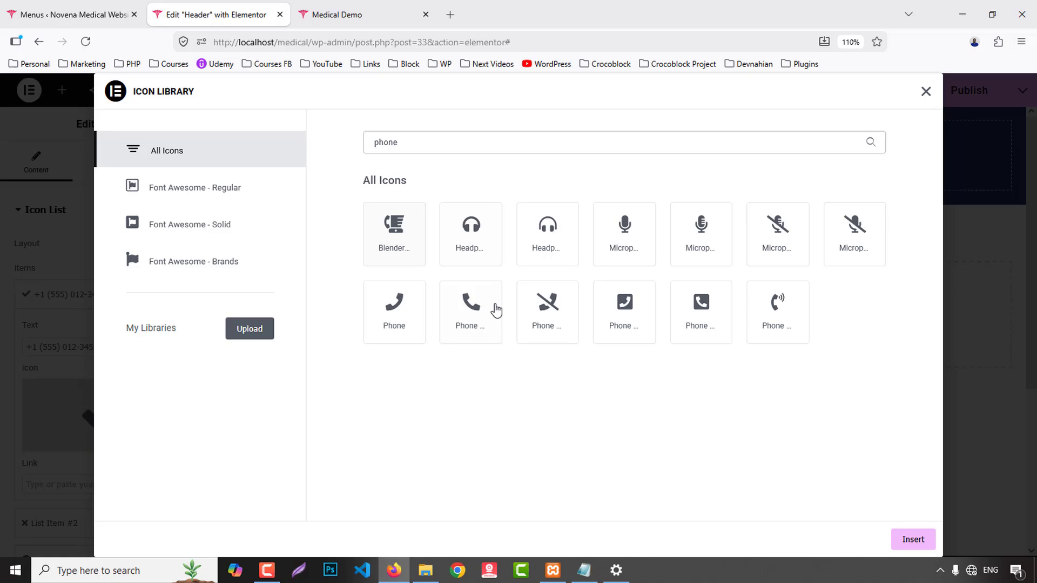
click(496, 309)
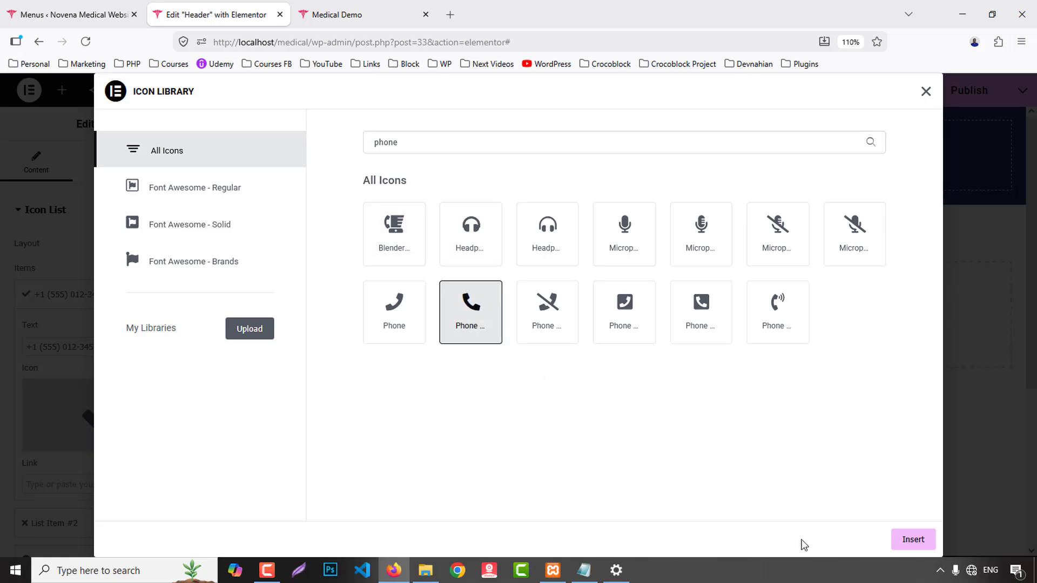
click(913, 540)
- Link the first list item to "tel:" followed by the phone number, with its inner spaces and hyphen removed
scroll(68, 328, down, 1)
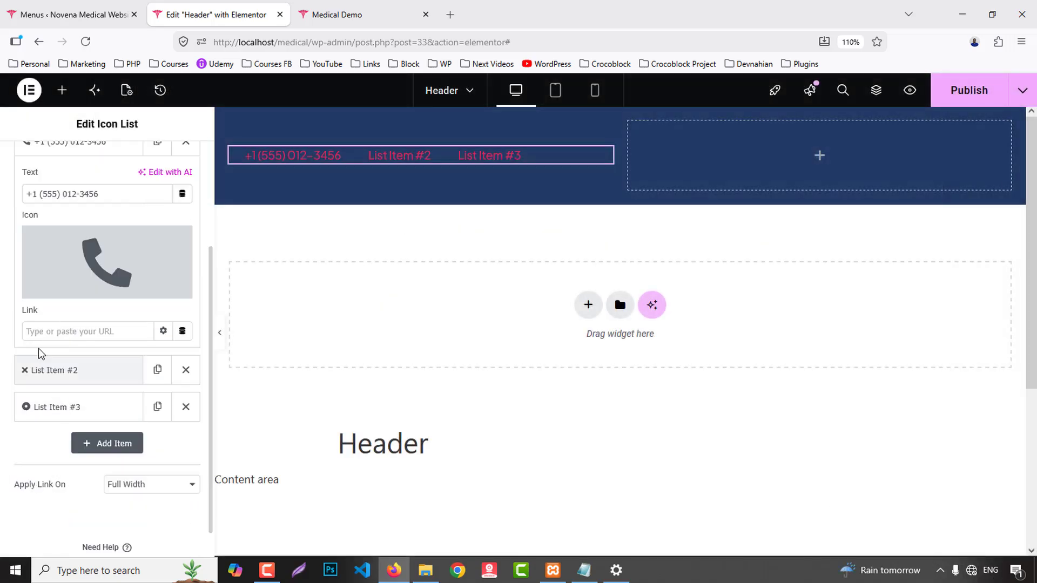
click(52, 331)
text(t)
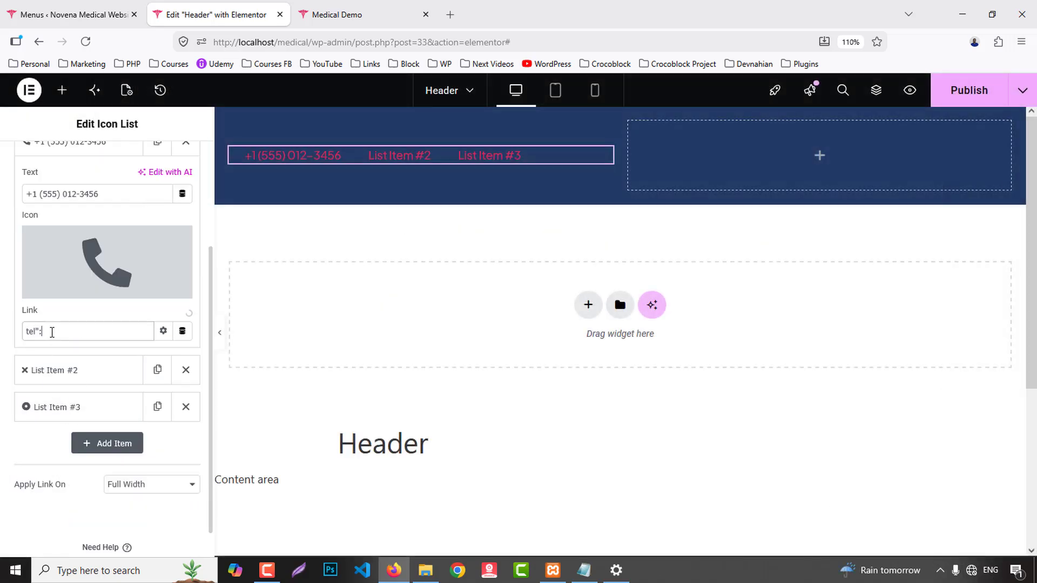
text(el:)
text(+1 (555) 012-3456)
key(BackSpace)
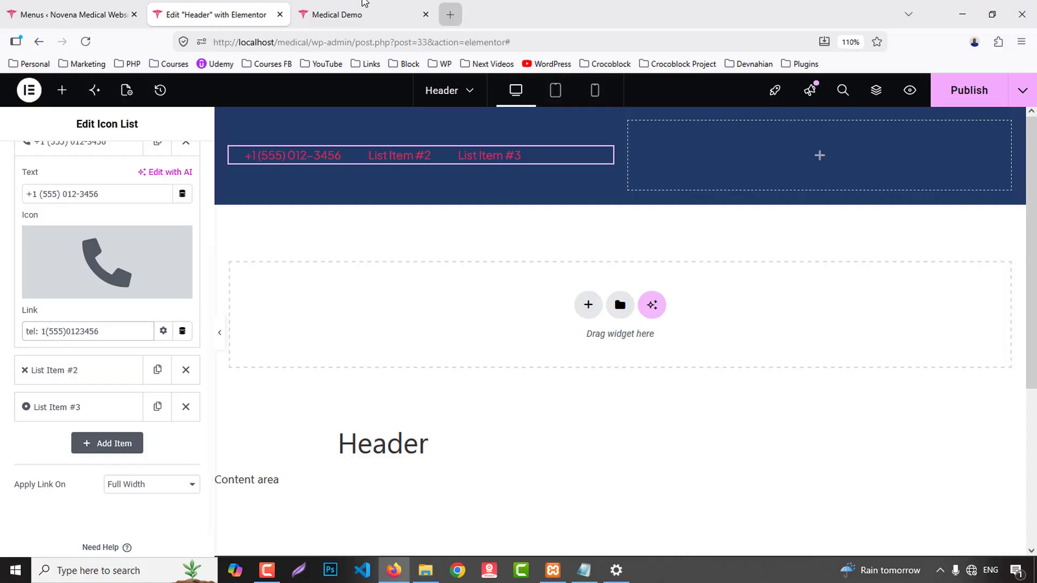
- Copy the contact e-mail address from the Medical Demo top bar and return to the Header editor
click(331, 15)
drag(346, 99, 252, 100)
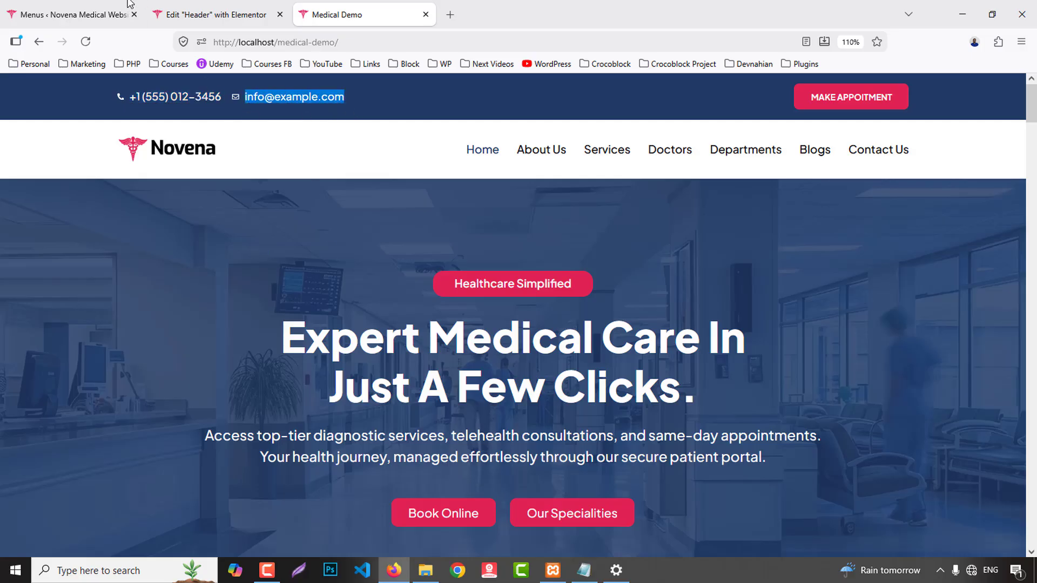
click(216, 14)
- Search the icon library for "enve" and insert the outlined Envelope icon for the second list item
click(86, 378)
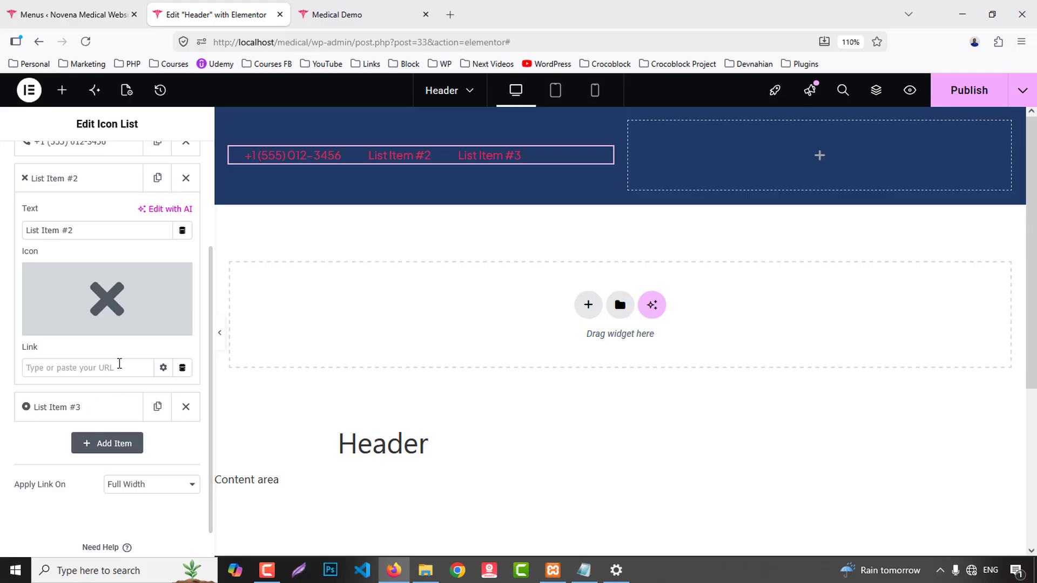
click(107, 299)
click(424, 144)
text(e)
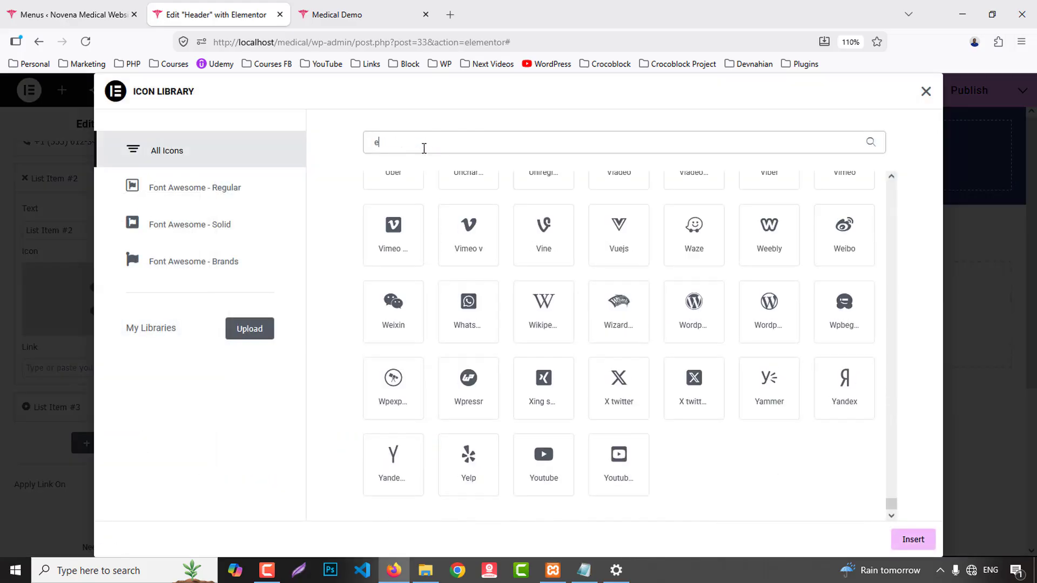
text(nve)
click(407, 230)
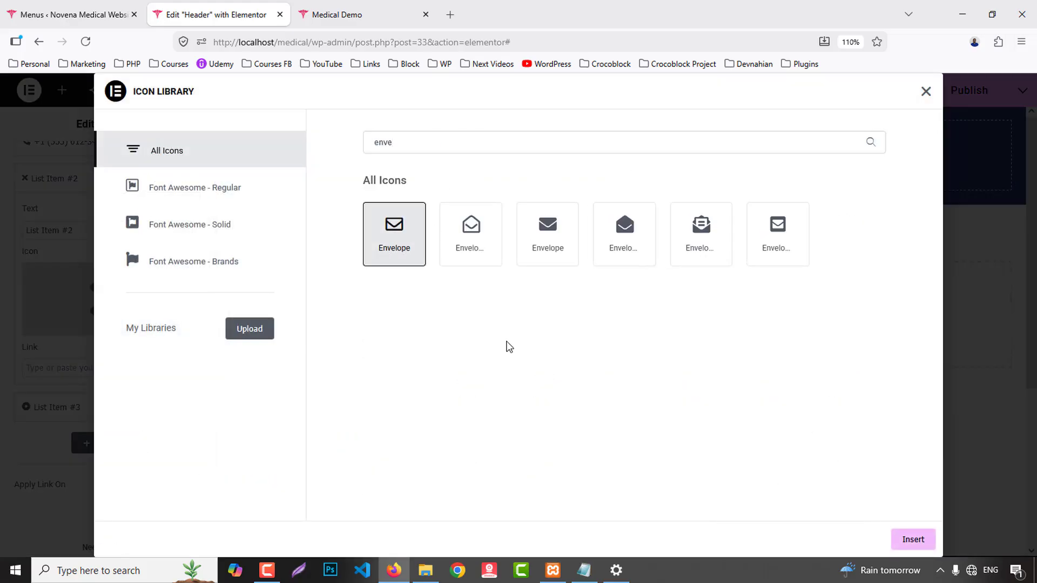
click(909, 541)
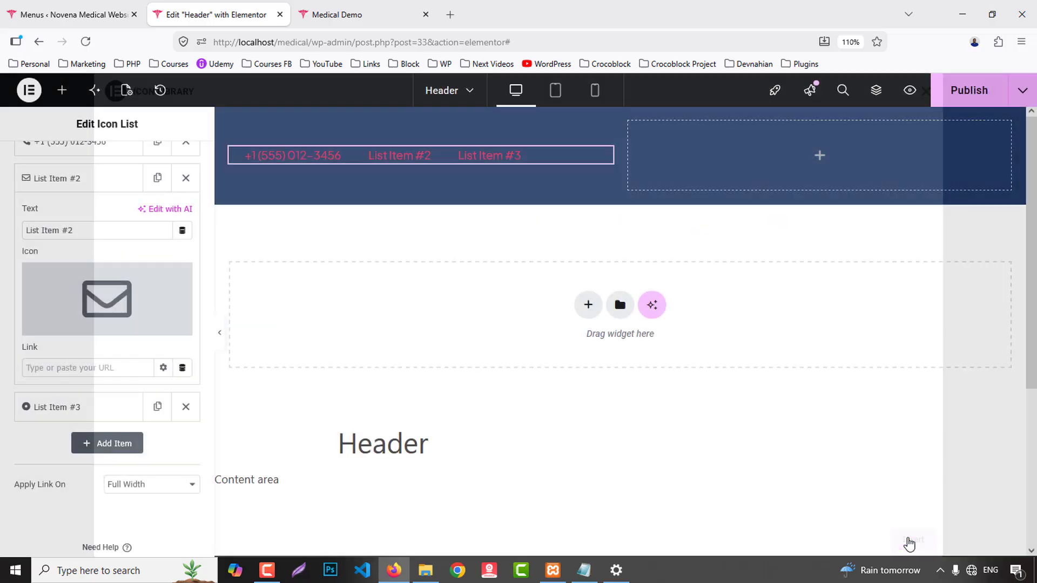
- Link the second list item to "mailto:" followed by the copied contact e-mail, and delete the third list item
text(ma)
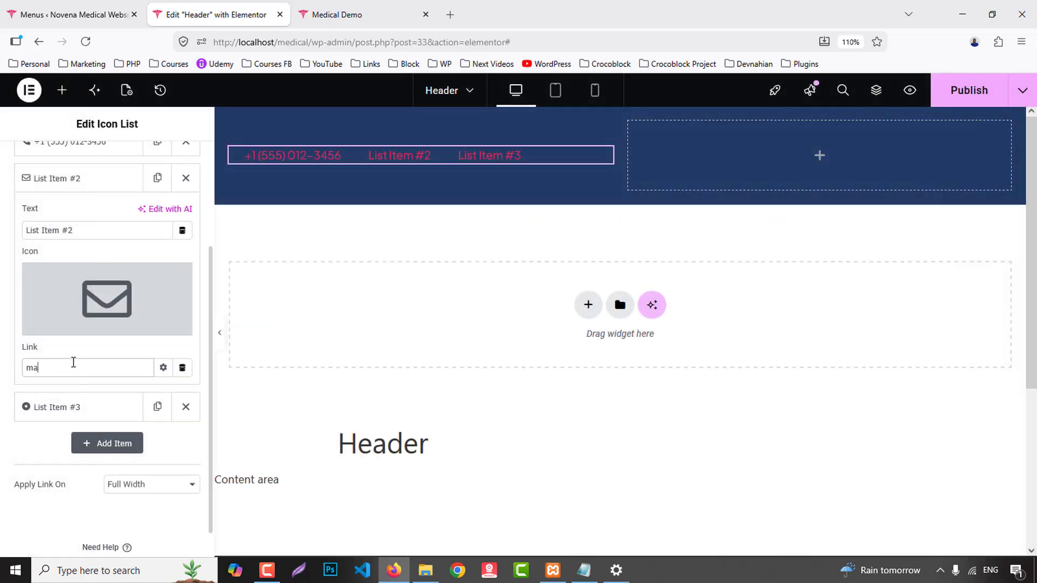
text(ilto:)
key(ctrl+v)
click(186, 406)
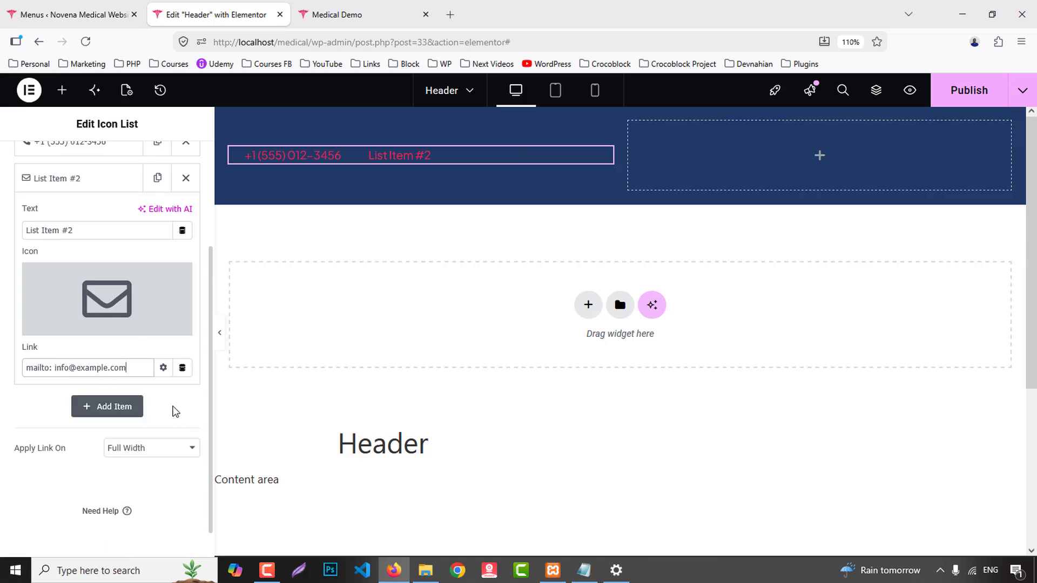
- Find the Button widget and add it to the container's empty second column
click(62, 90)
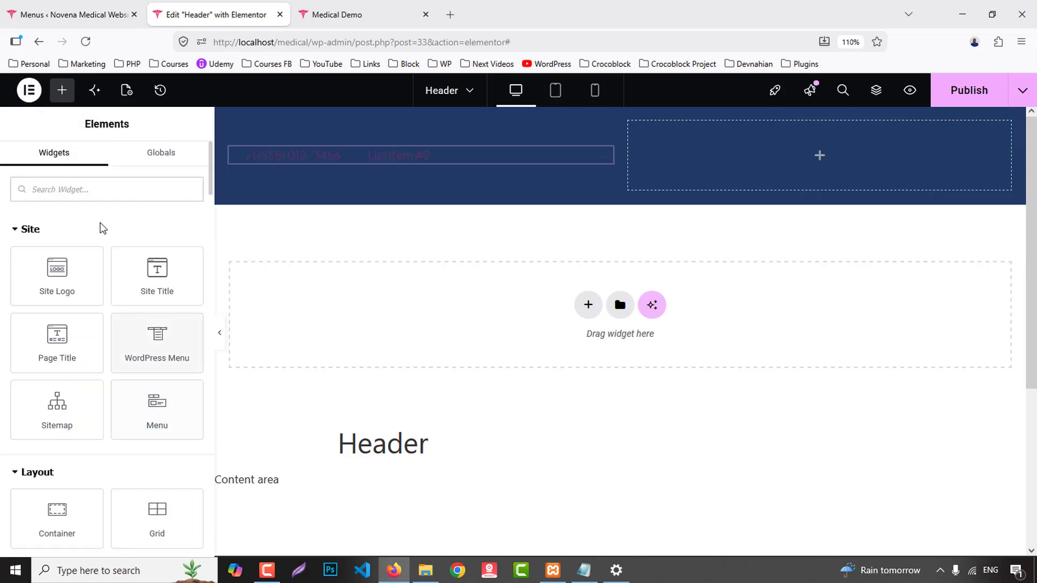
click(83, 190)
text(butto)
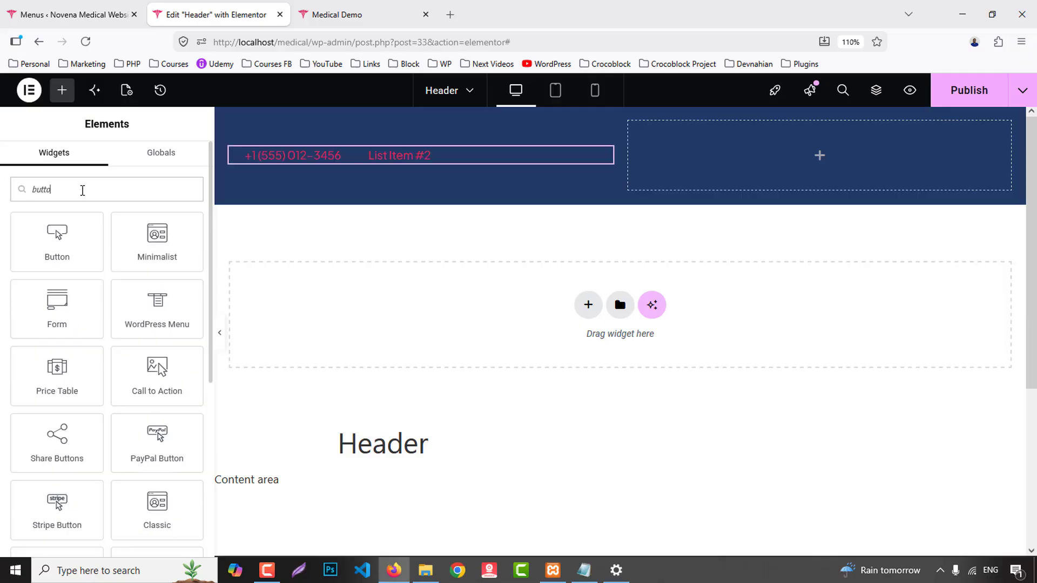
drag(54, 246, 840, 176)
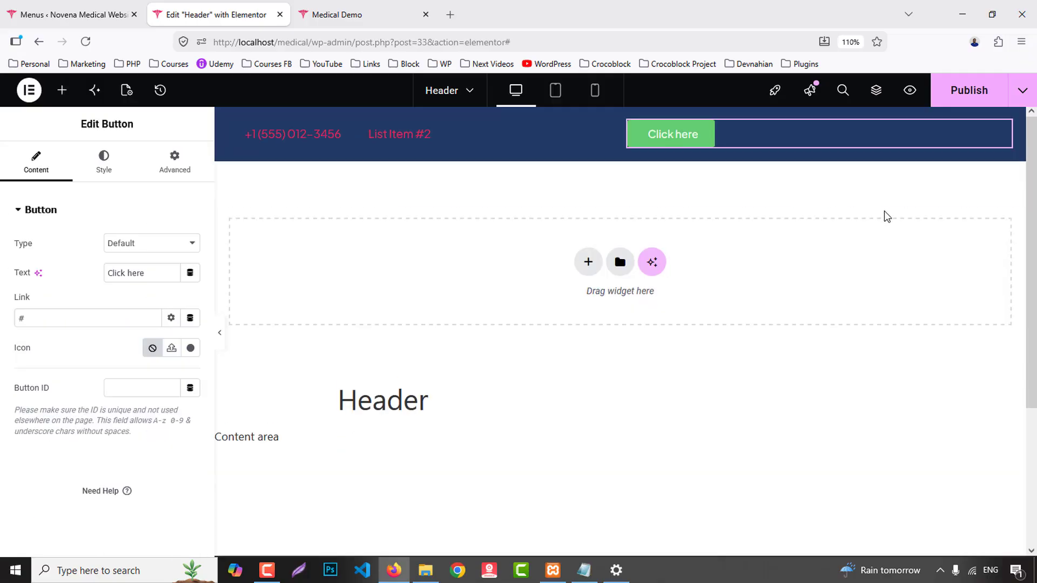
- Check the appointment button's label on the Medical Demo page and set the new button's text to "make appoitment"
click(381, 14)
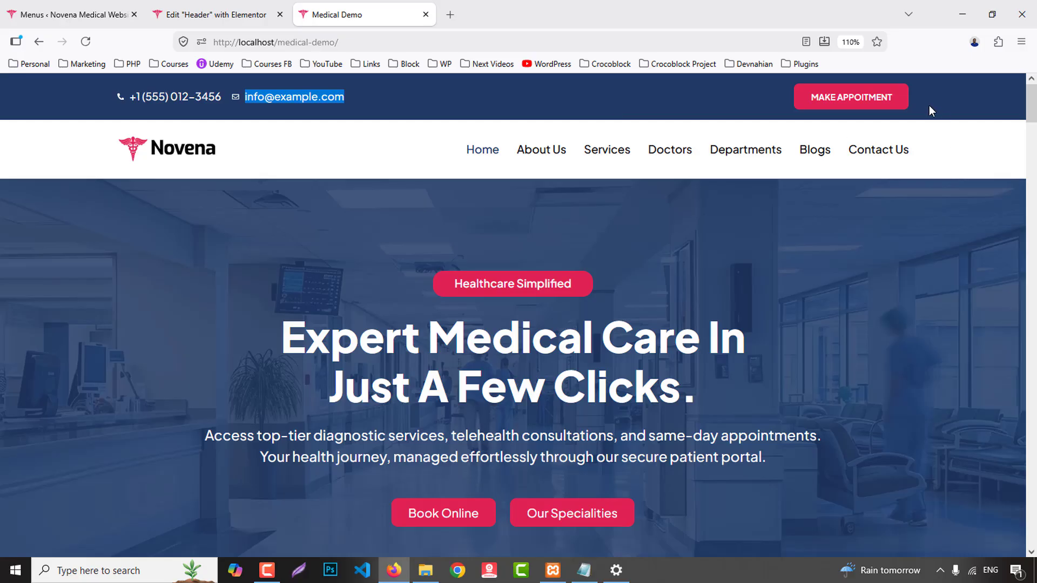
drag(918, 102, 778, 100)
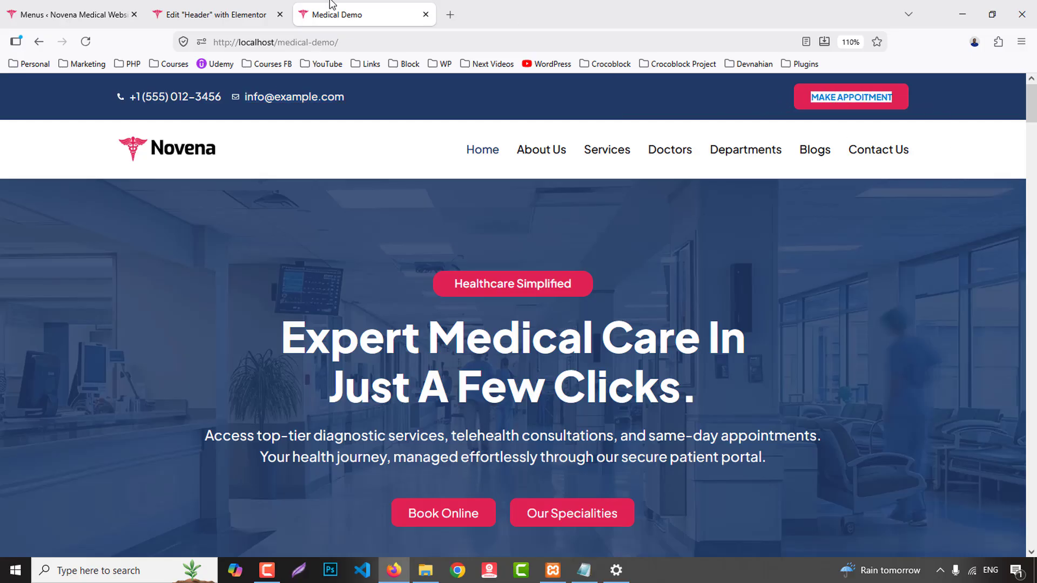
click(217, 14)
click(120, 274)
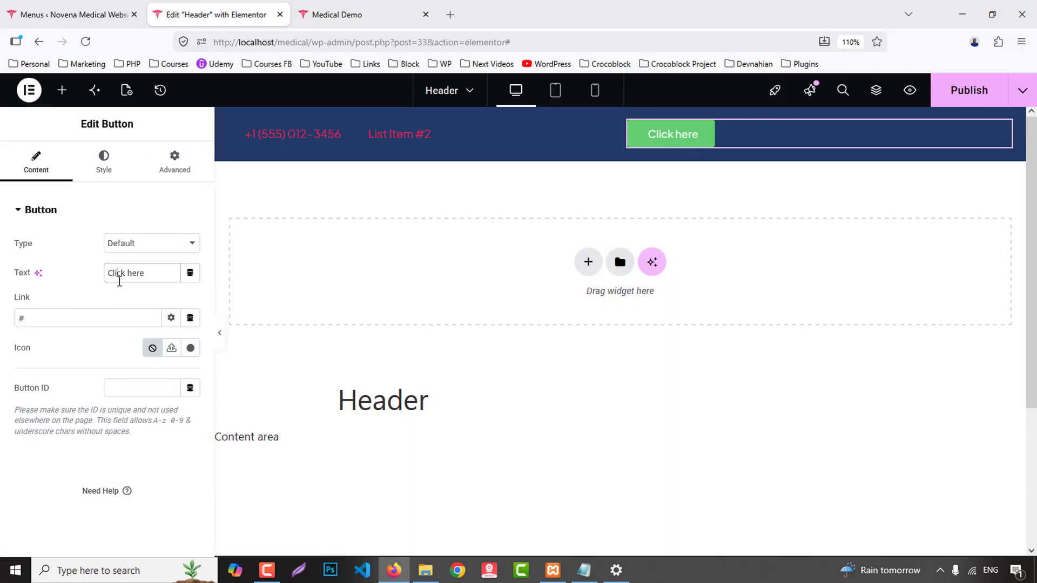
key(ctrl+a)
text(make appoitment)
- Set the icon list's icon colour to white (#FFFFFF)
click(301, 143)
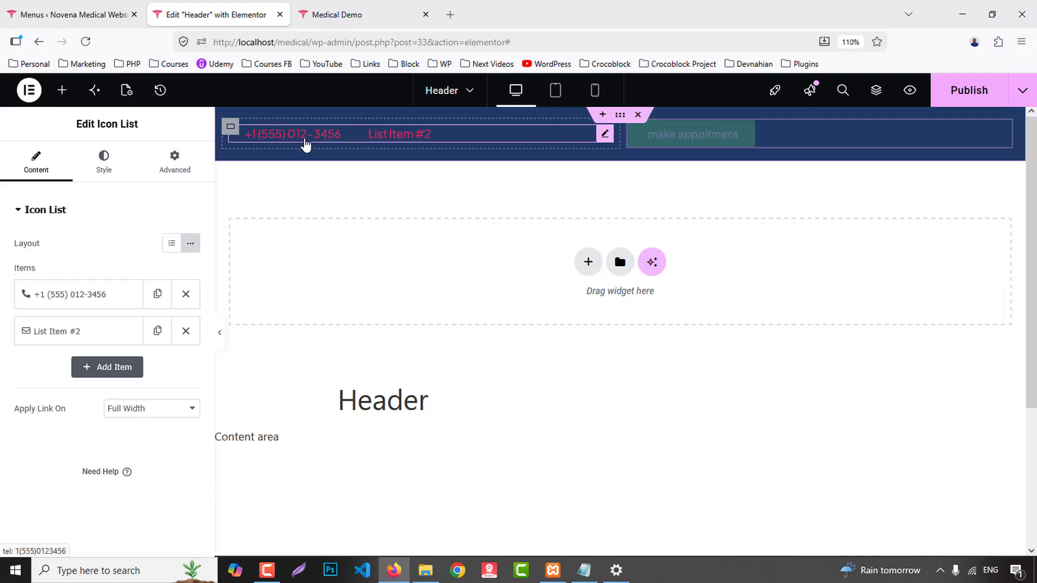
click(97, 165)
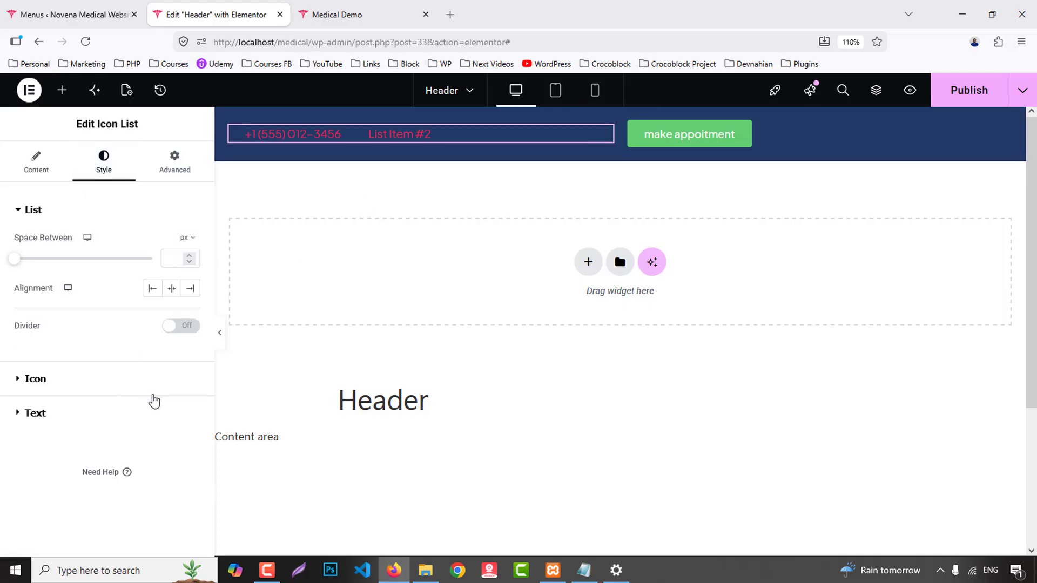
click(60, 381)
click(171, 307)
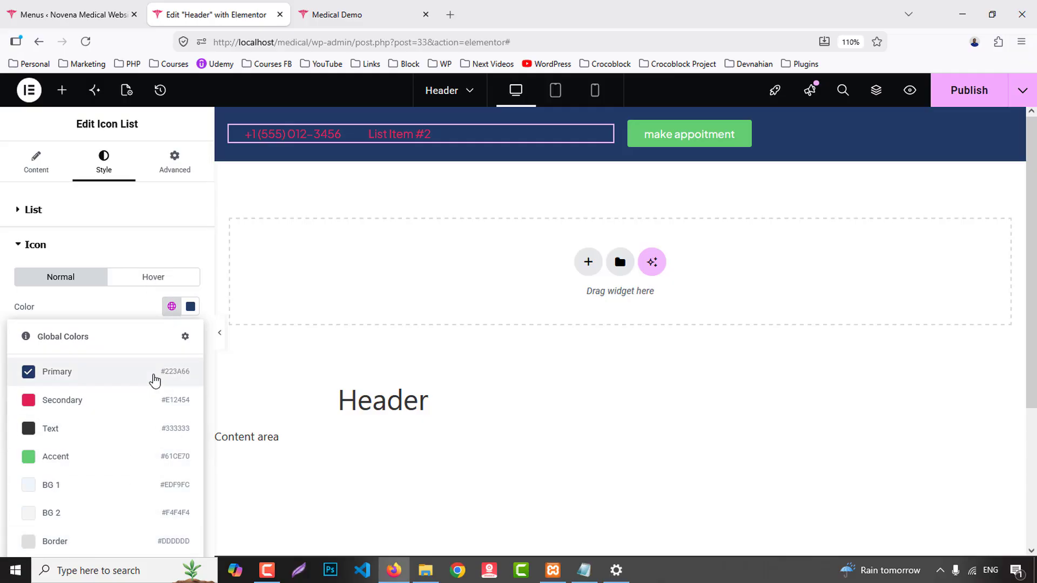
click(85, 554)
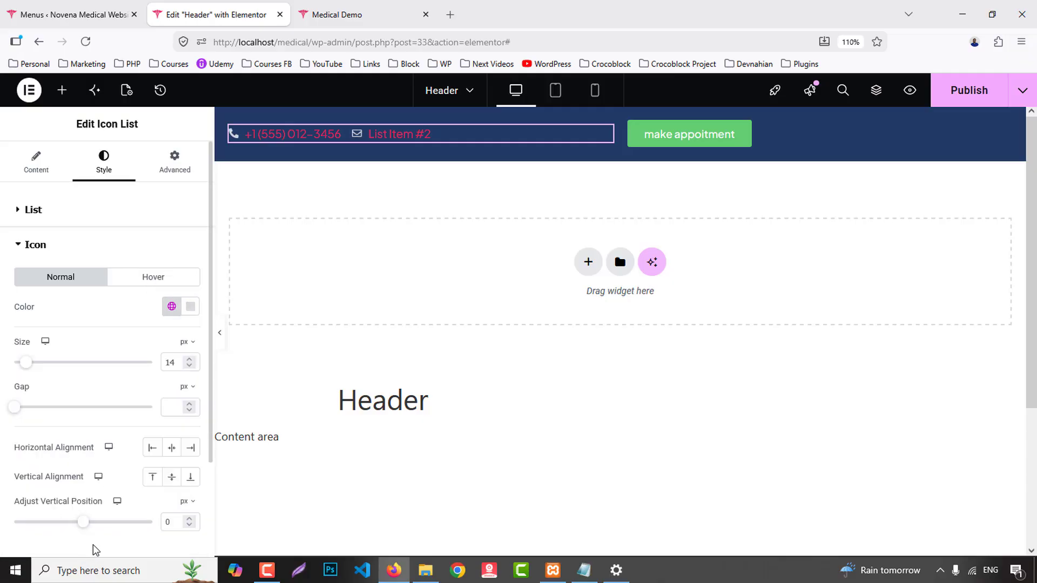
click(190, 307)
drag(177, 406, 42, 337)
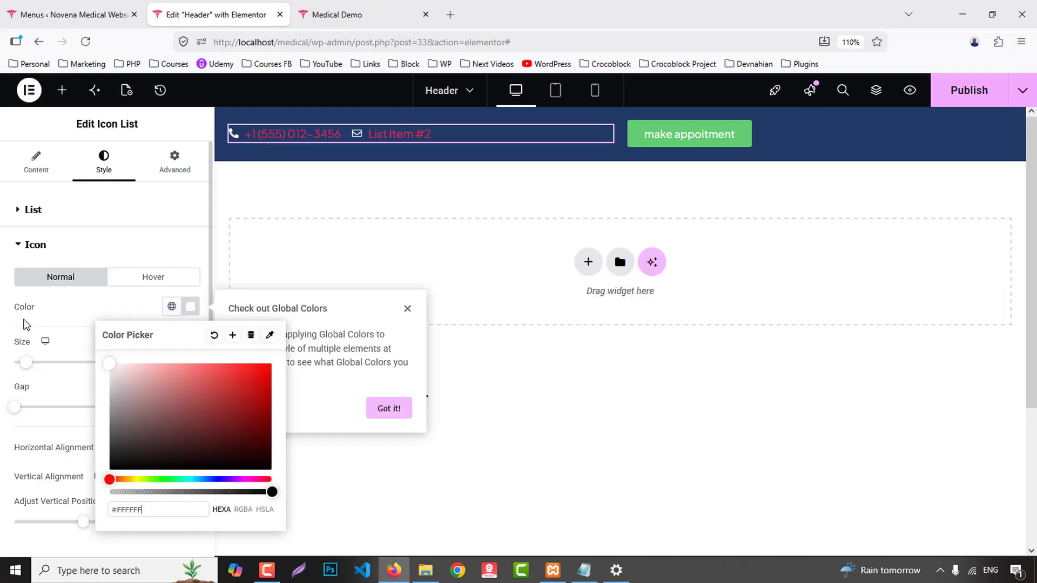
- Set the icon list's icon size to 10 px
click(119, 236)
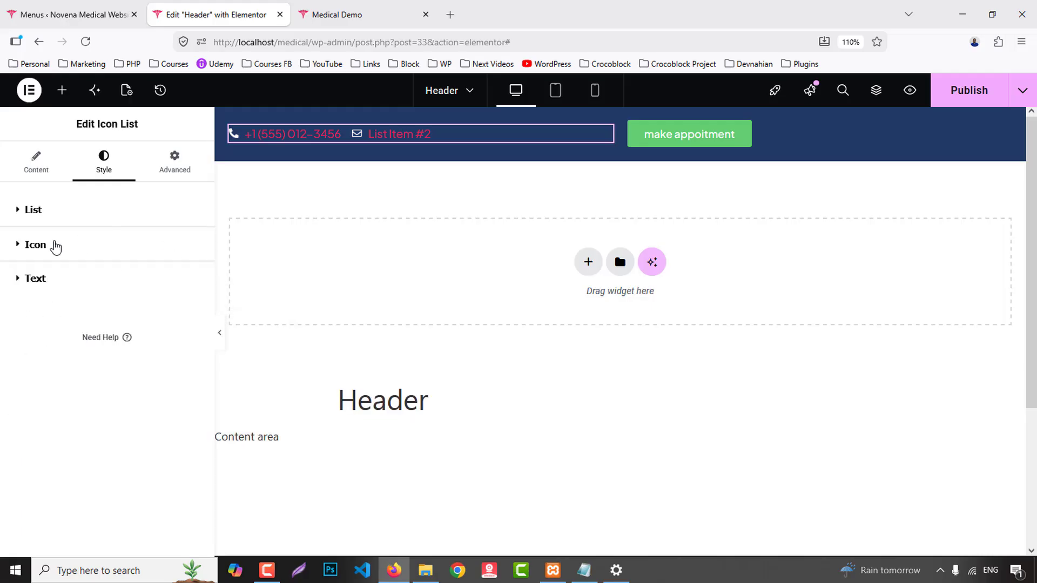
click(54, 245)
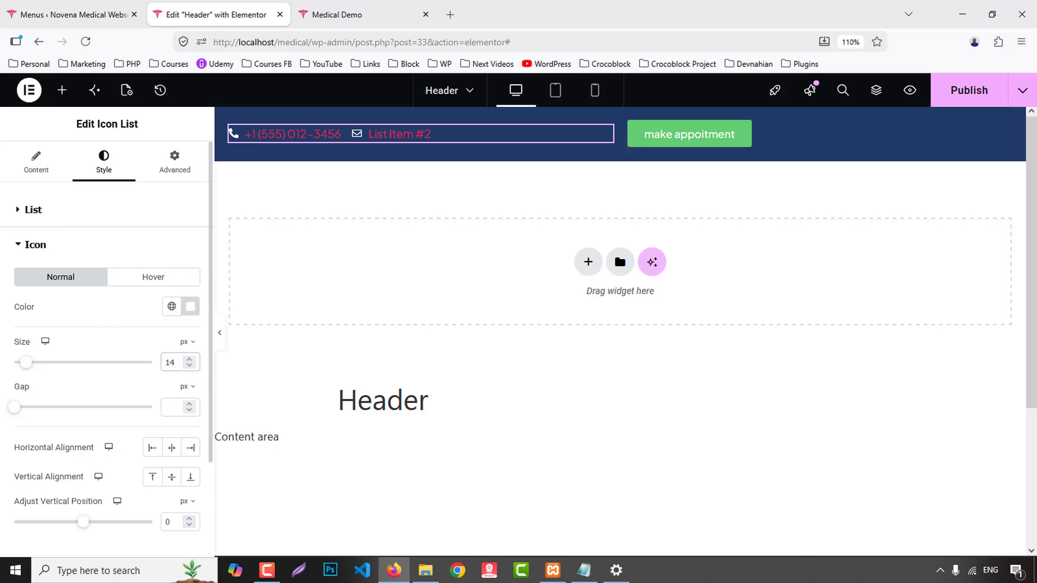
key(BackSpace)
text(0)
click(59, 248)
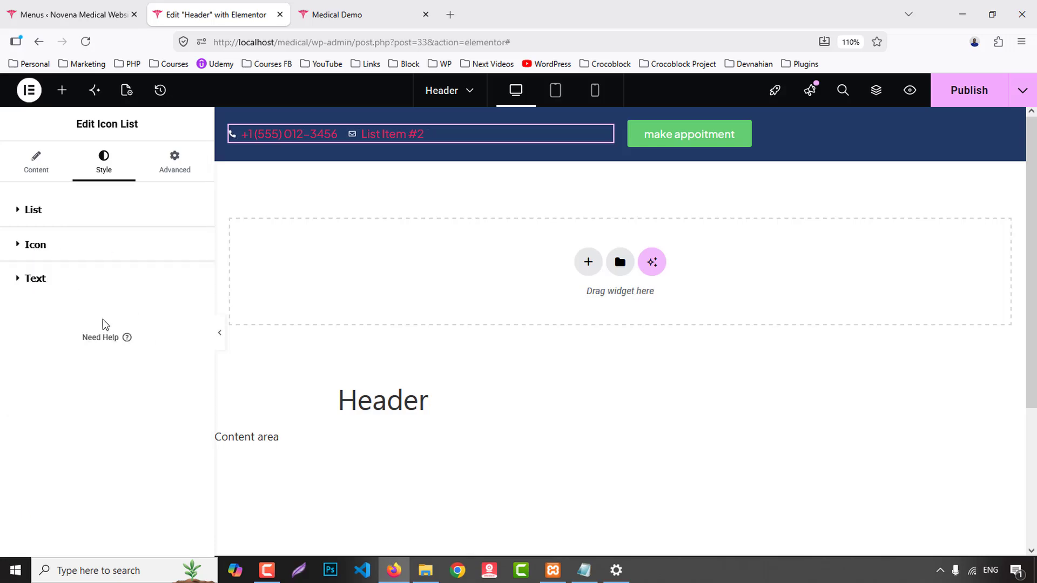
- Set the icon list's text colour to #FFFFFF and its font weight to 500 (Medium)
click(33, 281)
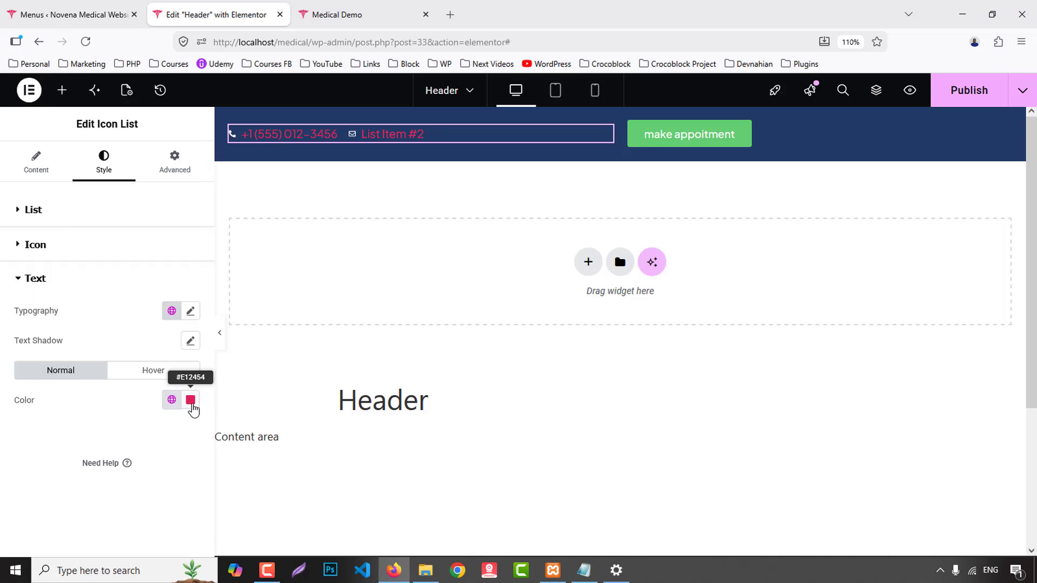
click(190, 400)
text(#FFFFFF)
click(15, 440)
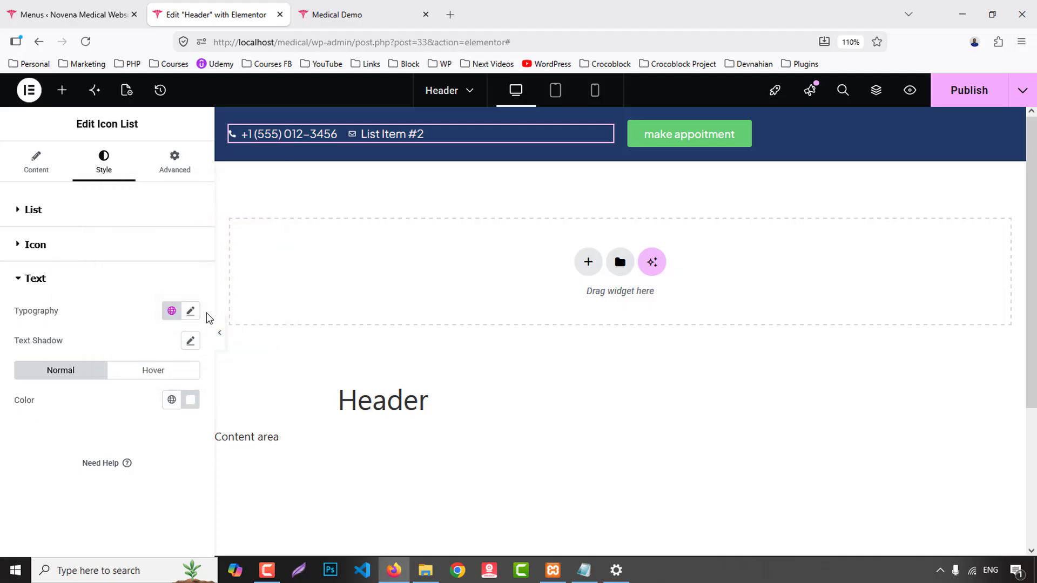
click(193, 311)
click(141, 452)
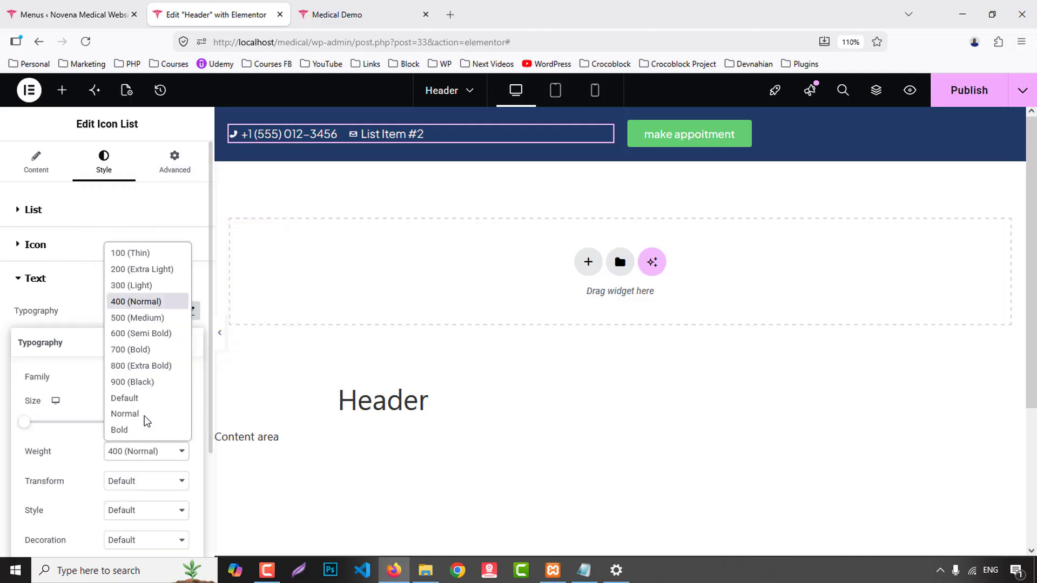
click(137, 317)
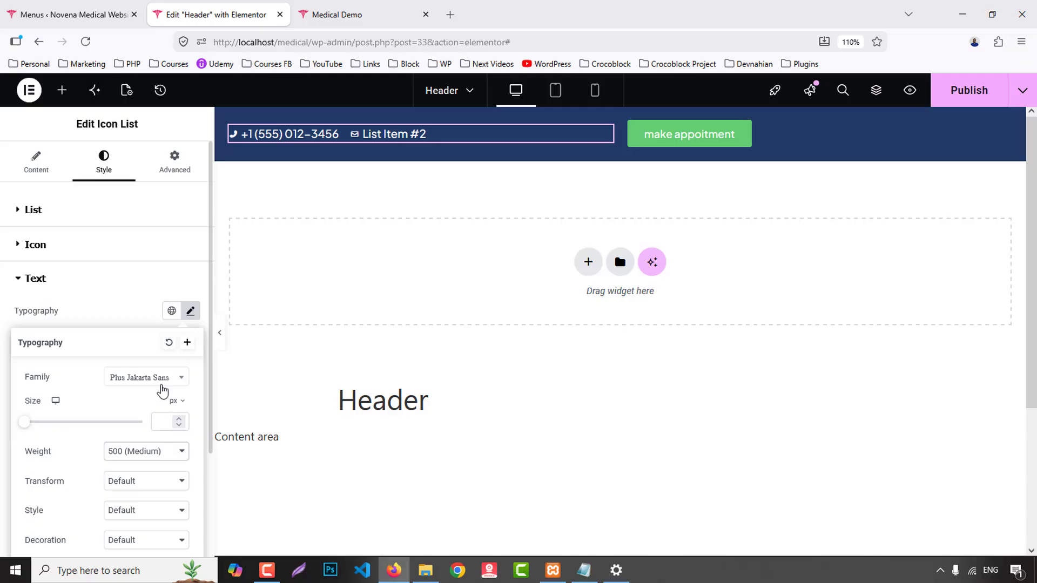
click(380, 148)
- Copy the contact e-mail from the Medical Demo top bar and use it as the second list item's text
click(360, 14)
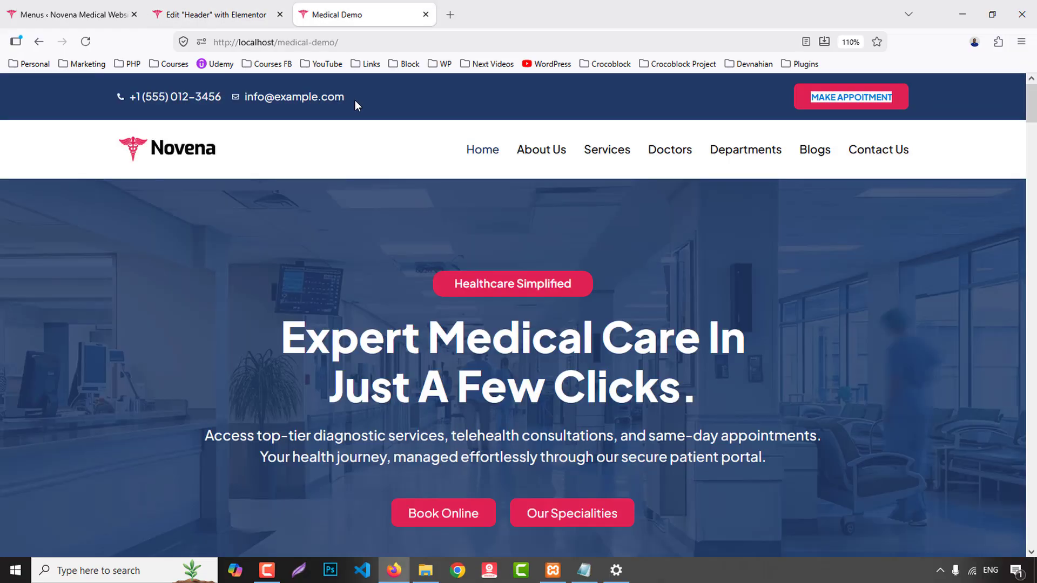
drag(355, 99, 257, 97)
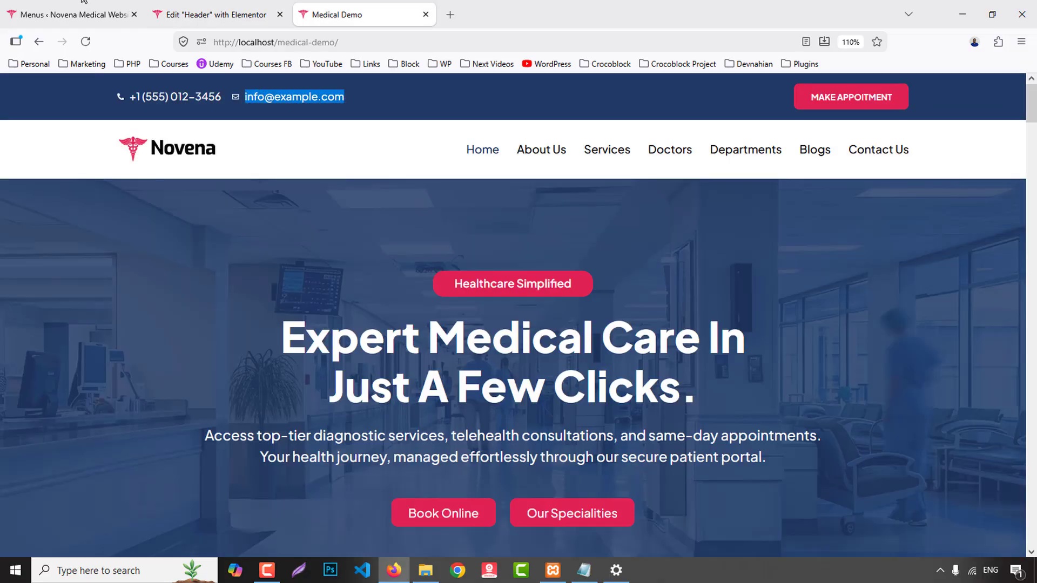
click(81, 14)
click(216, 14)
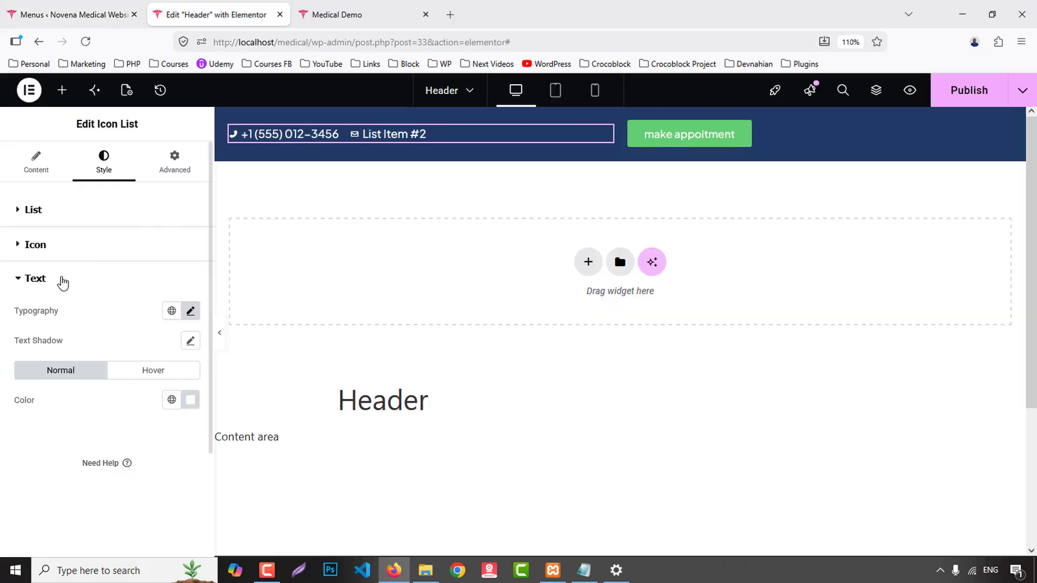
click(33, 159)
click(72, 331)
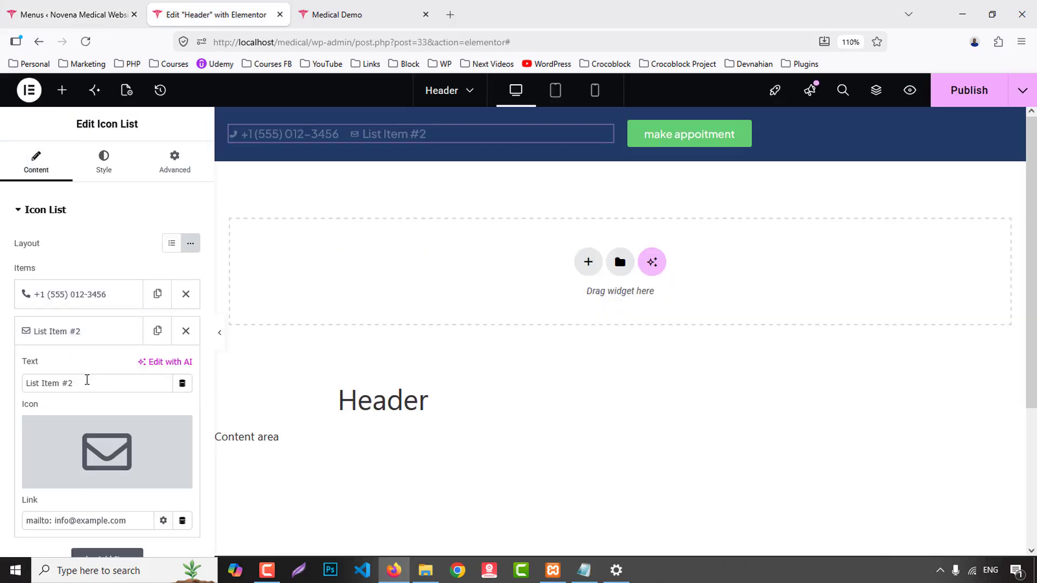
drag(87, 379, 13, 371)
key(ctrl+v)
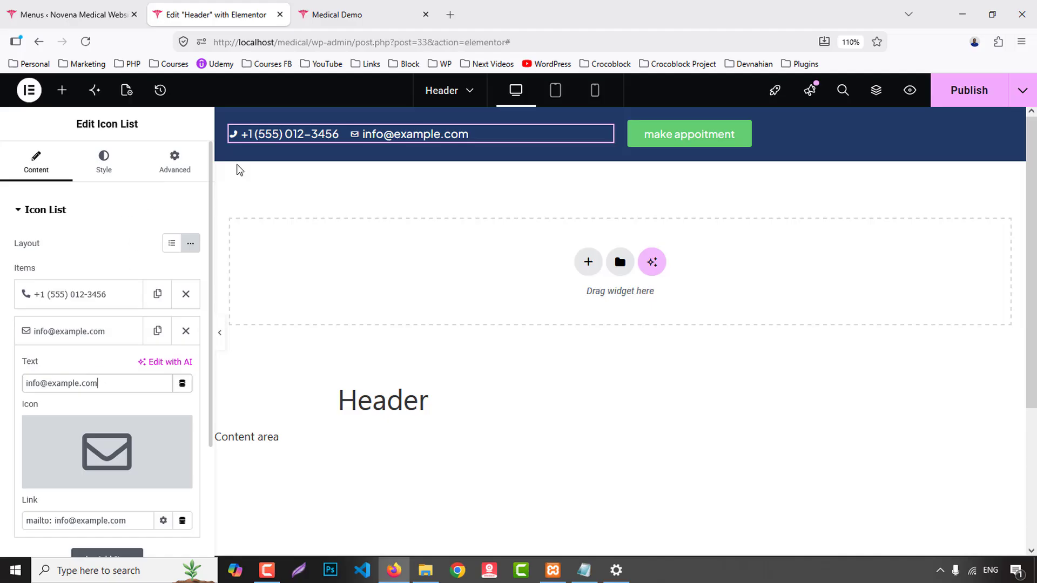
- Set the icon list text's font size to 14 px and its weight to 600 (Semi Bold)
click(92, 173)
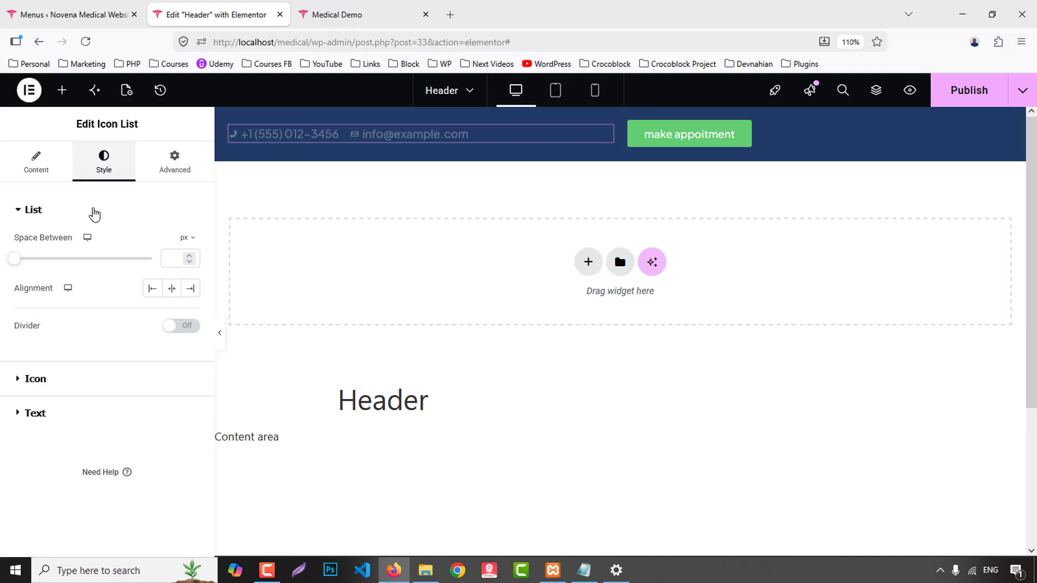
click(378, 8)
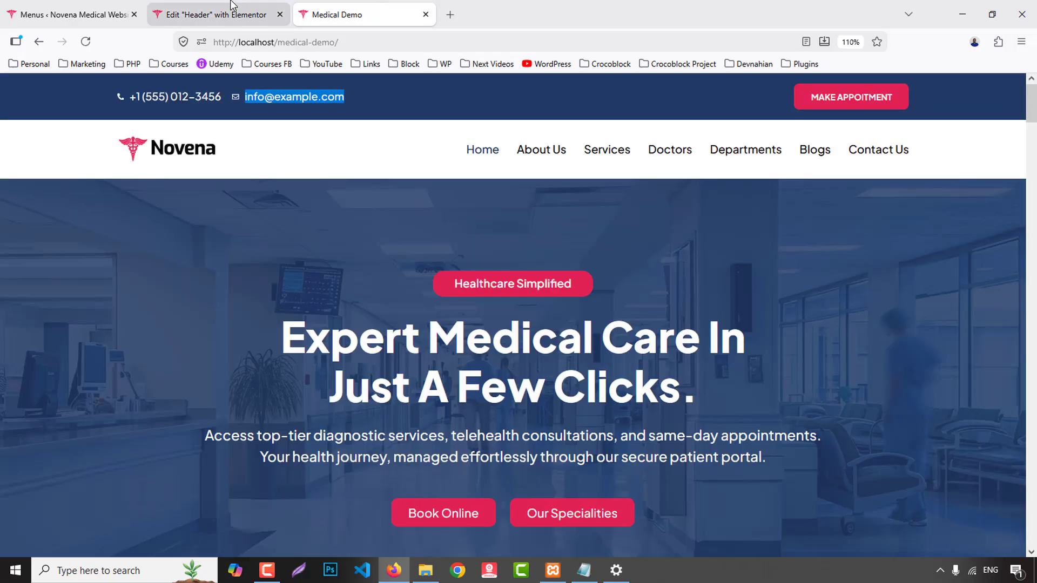
click(216, 15)
click(60, 420)
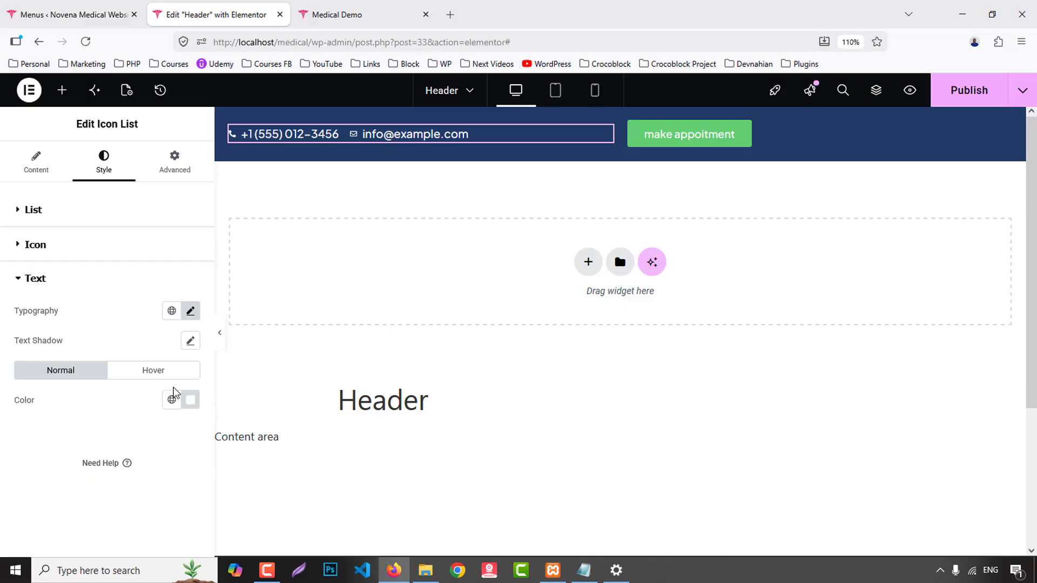
click(191, 312)
text(16)
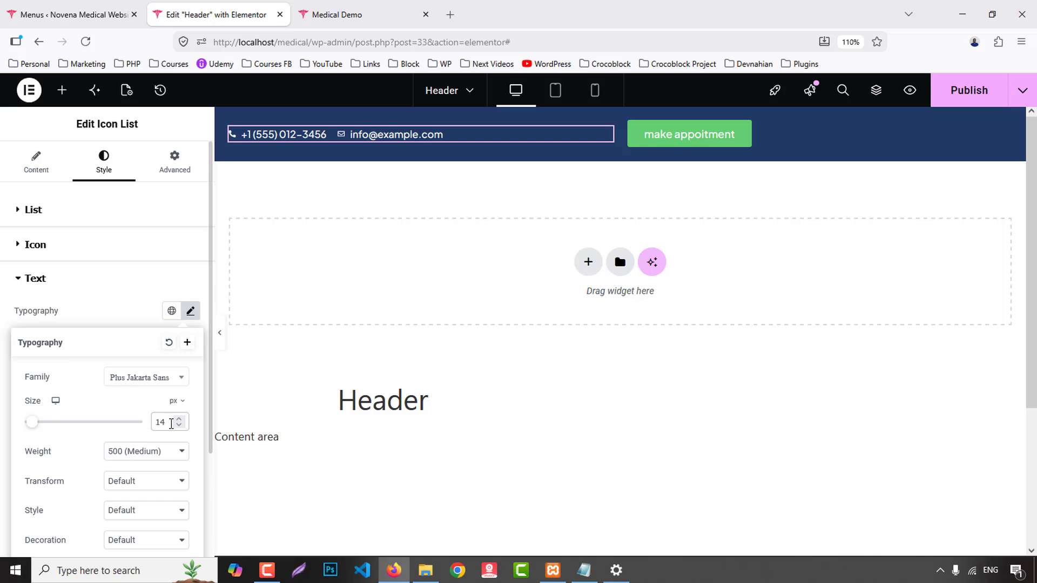
click(138, 451)
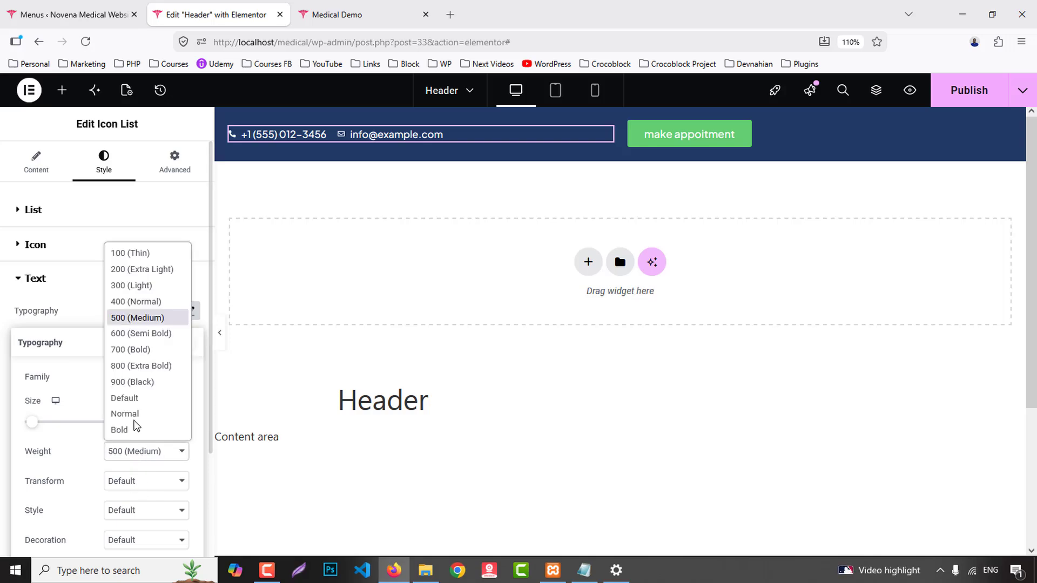
click(130, 352)
click(138, 451)
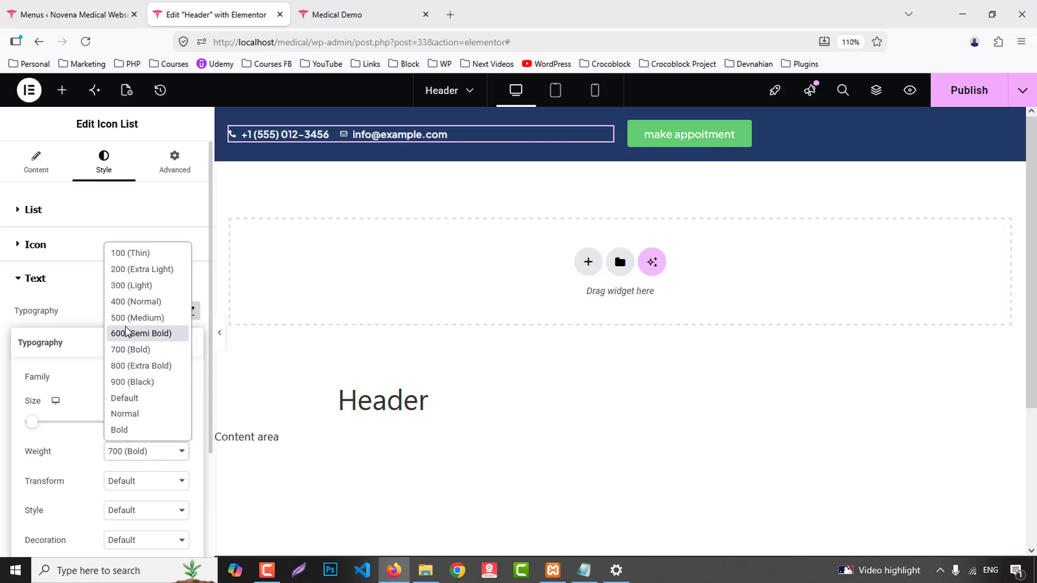
click(134, 331)
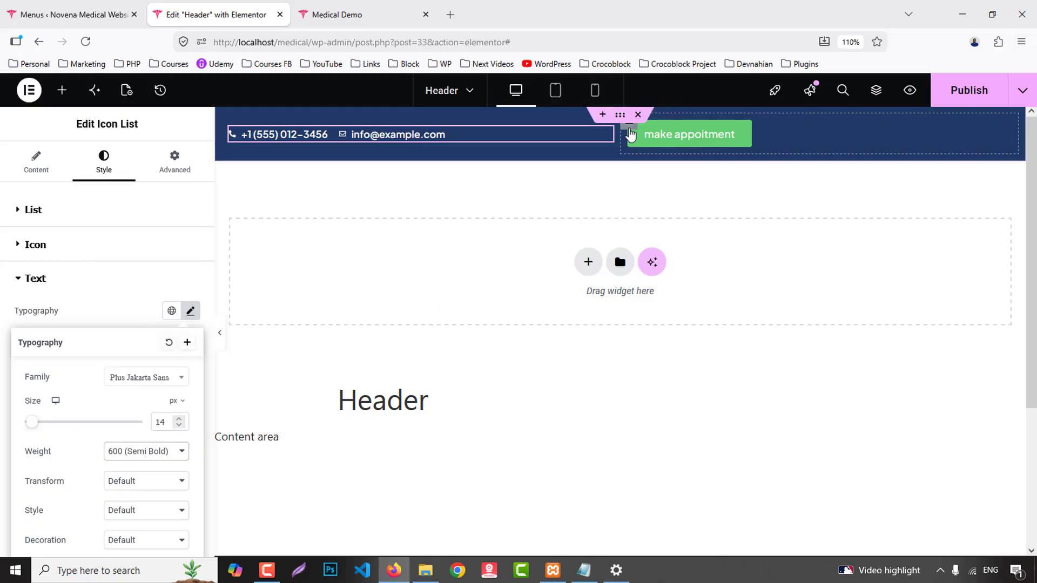
- Align the second column's items to End and give the appointment button the red Secondary global background colour
click(629, 137)
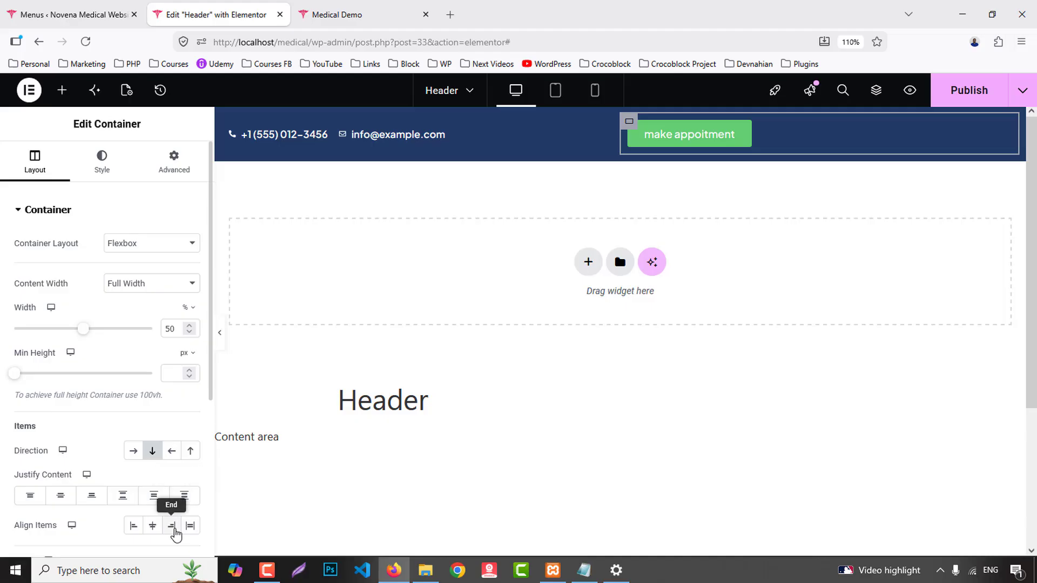
click(173, 529)
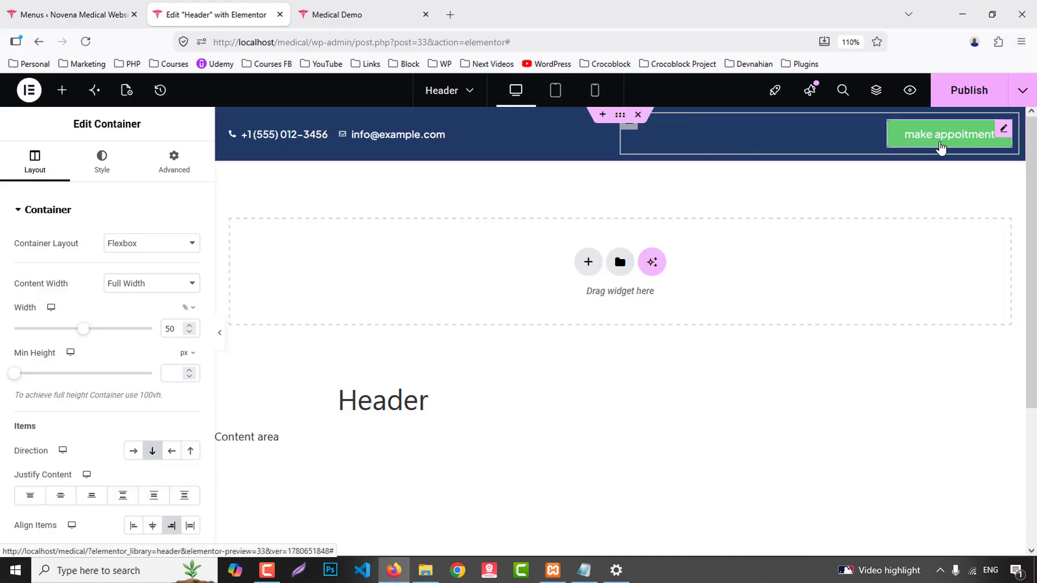
click(943, 142)
click(104, 162)
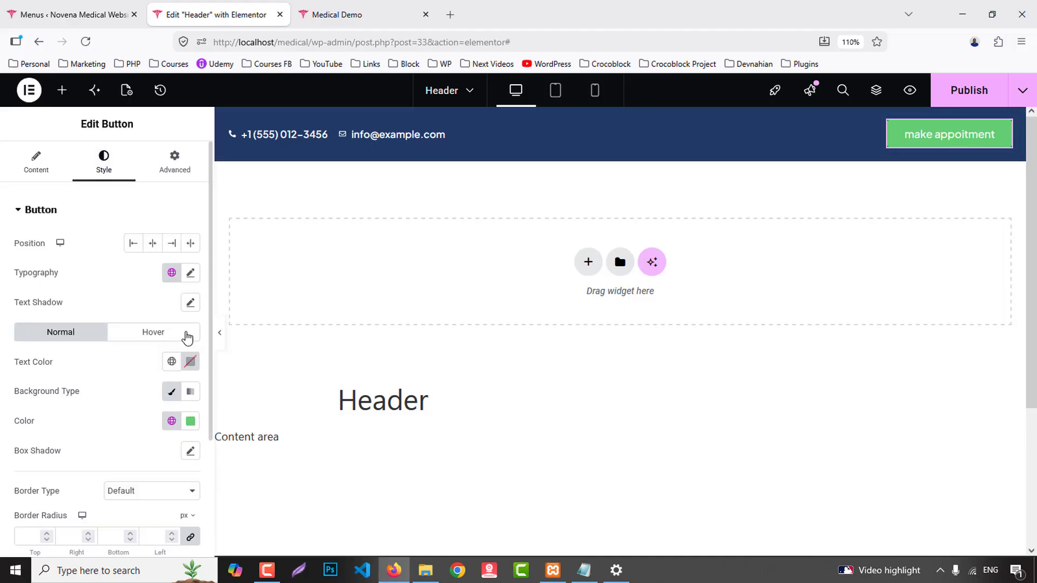
click(172, 423)
click(57, 223)
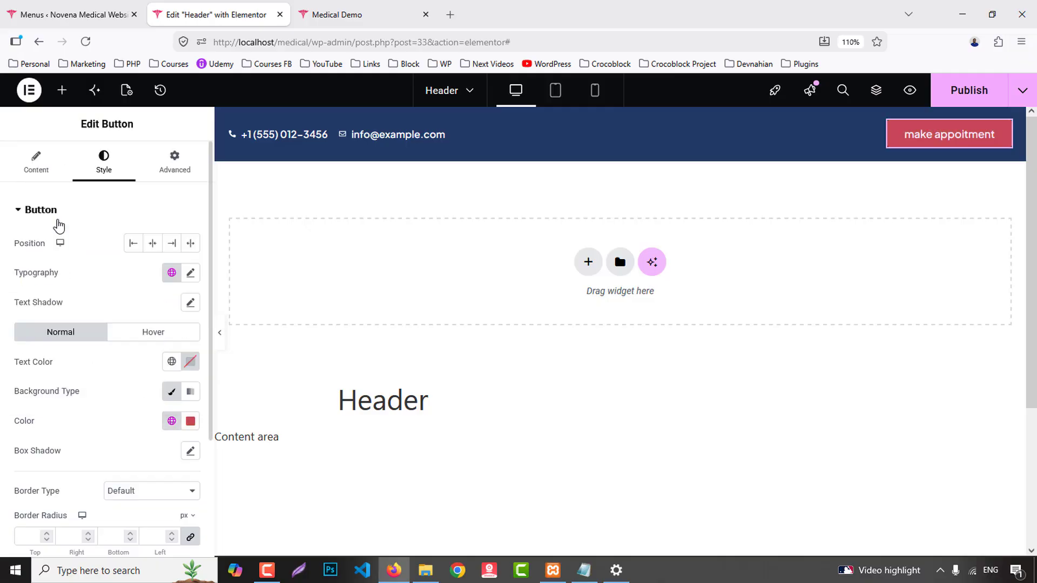
- Set the appointment button's typography to 14 px size, 700 (Bold) weight and Uppercase transform
click(190, 273)
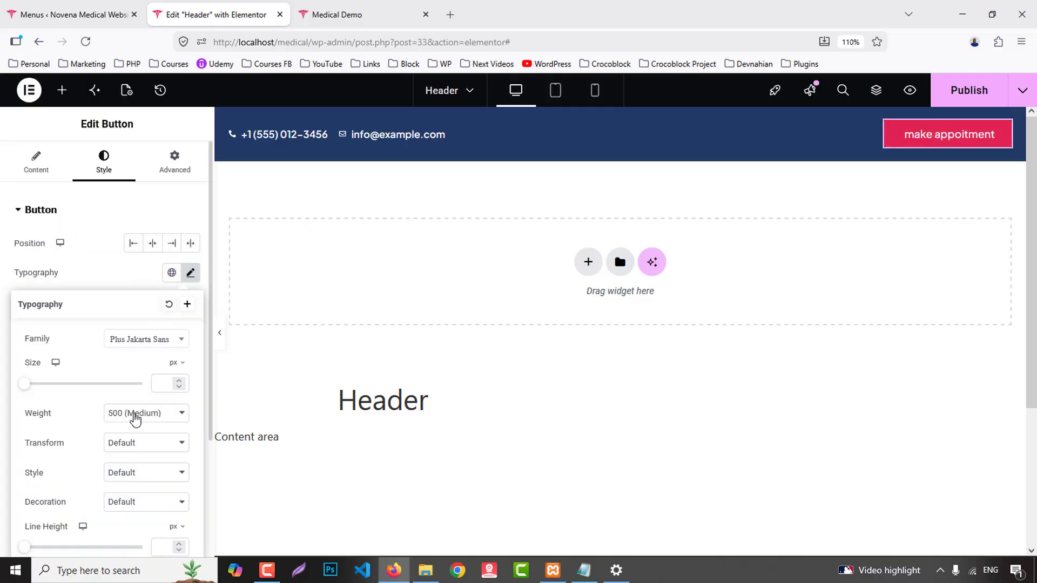
click(135, 417)
click(132, 295)
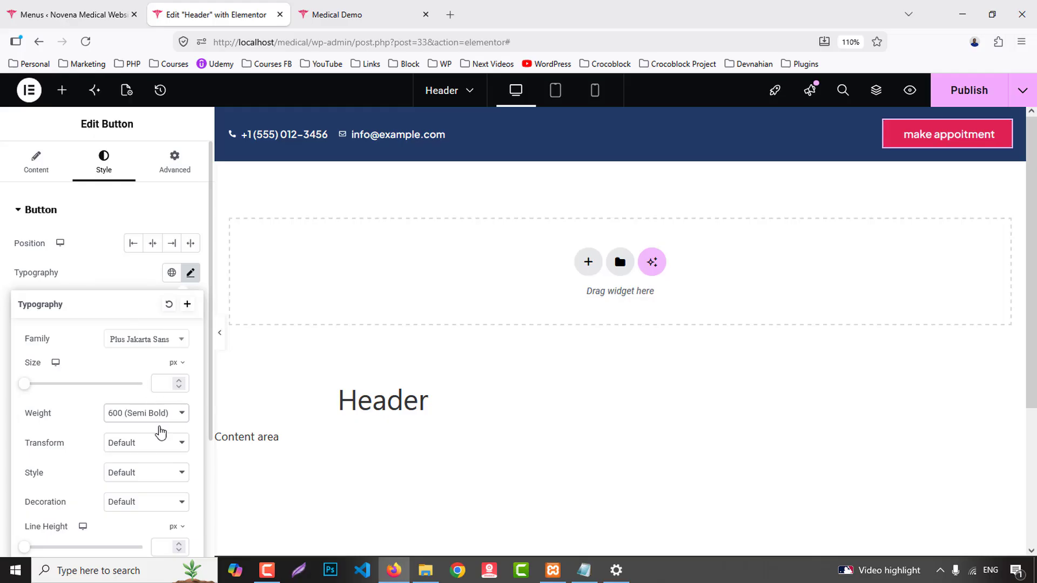
click(133, 448)
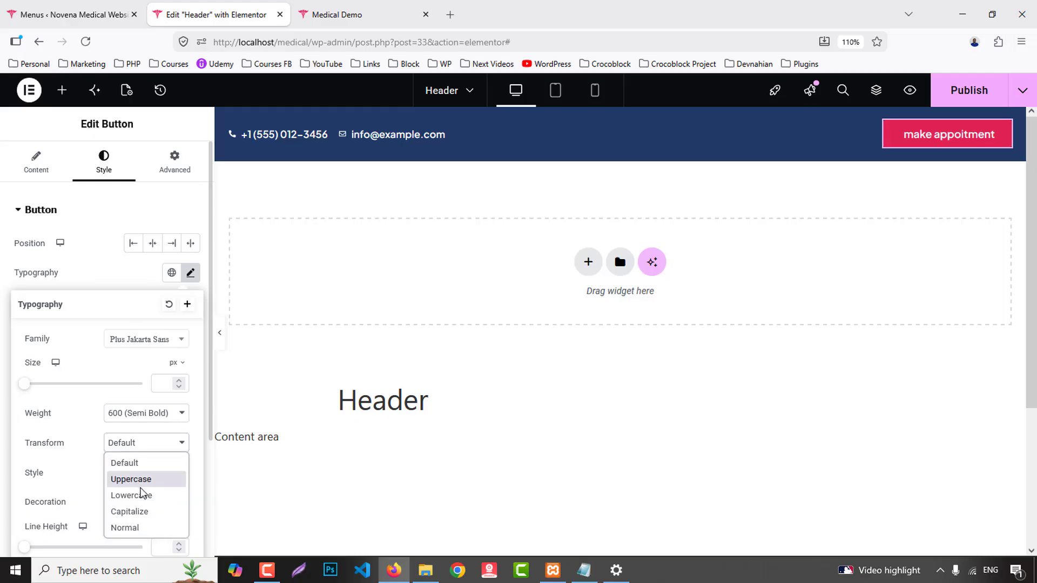
click(139, 480)
click(143, 424)
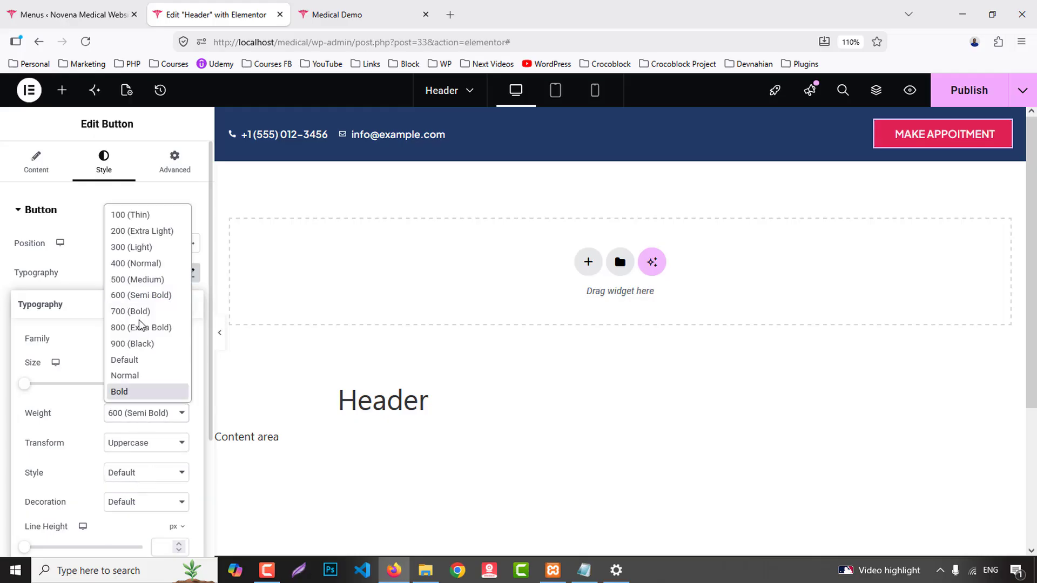
click(135, 313)
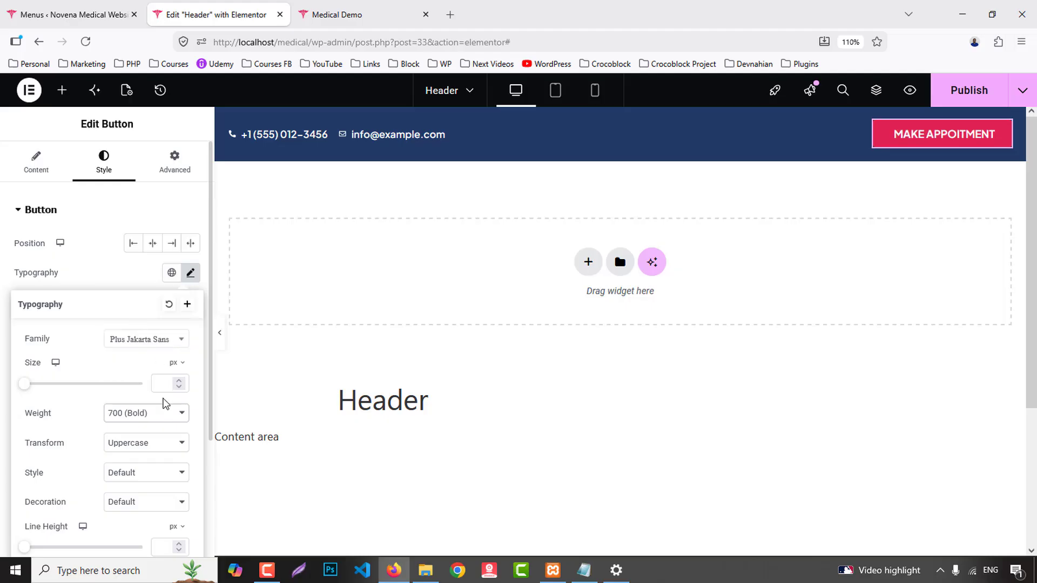
text(14)
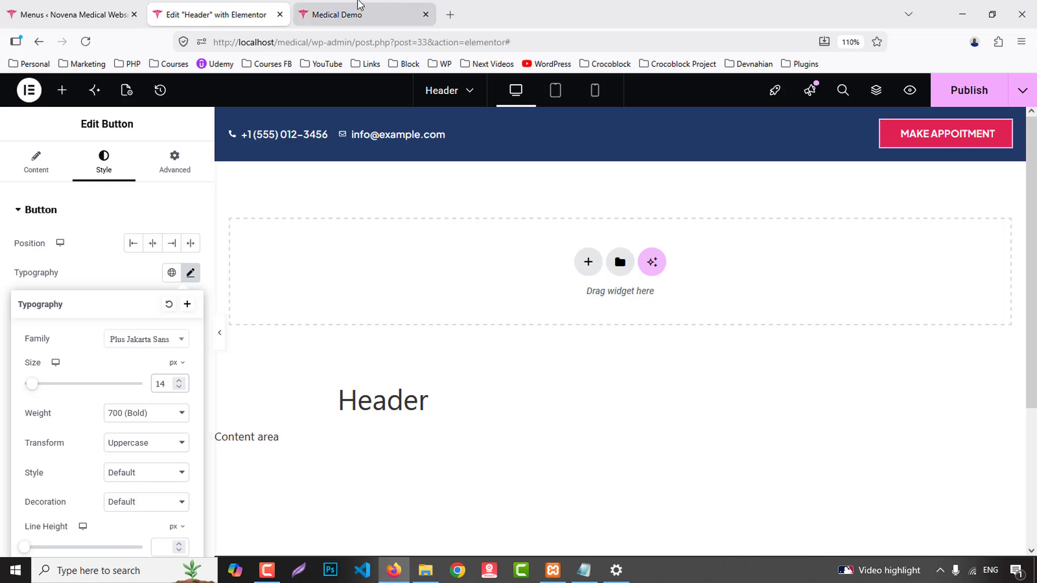
- Check the Medical Demo's button, set the appointment button's border radius to 9 px on all corners, and publish the header
click(346, 15)
click(217, 14)
scroll(9, 436, down, 3)
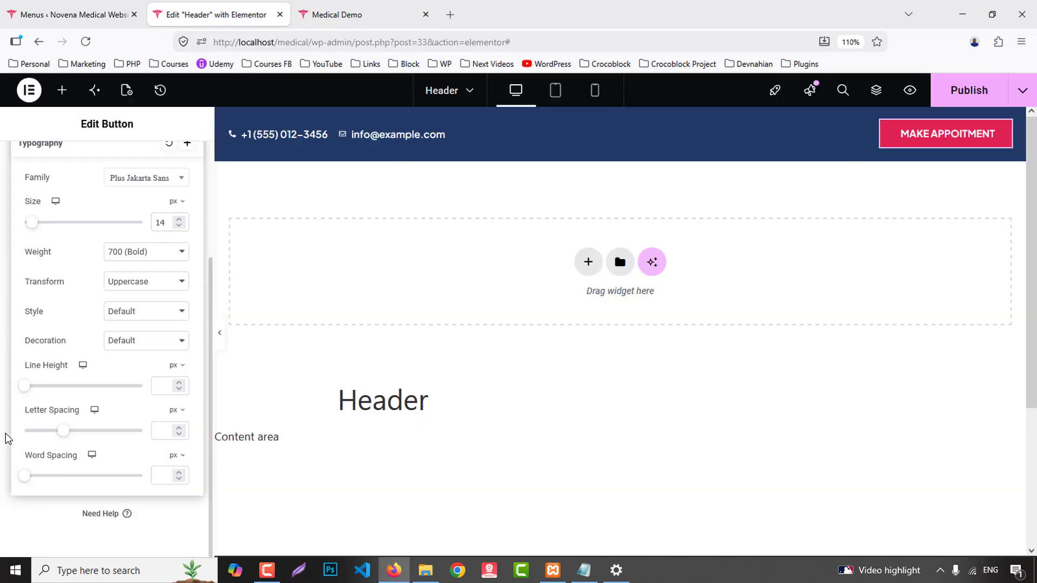
click(8, 438)
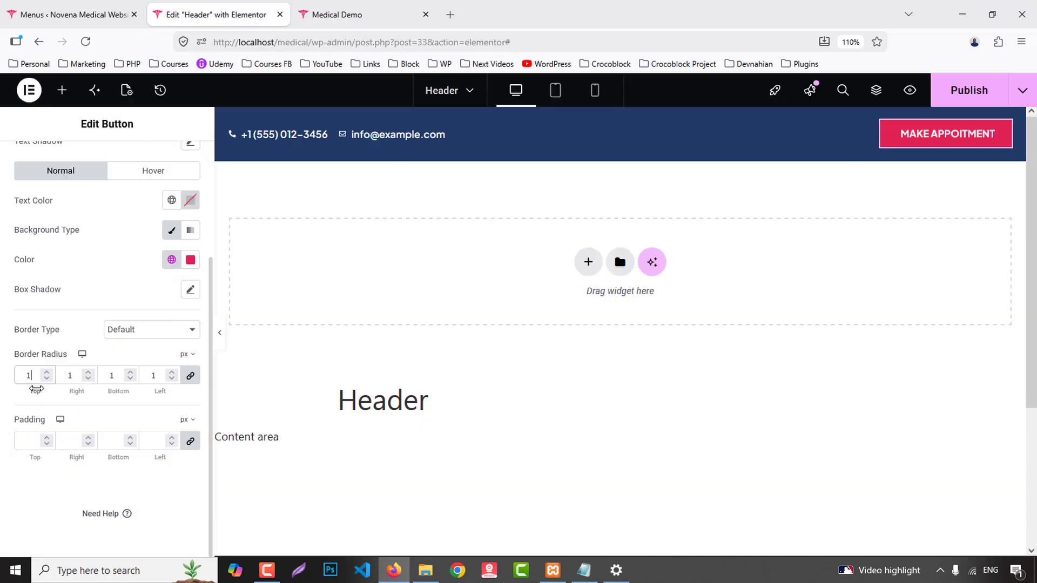
key(Down)
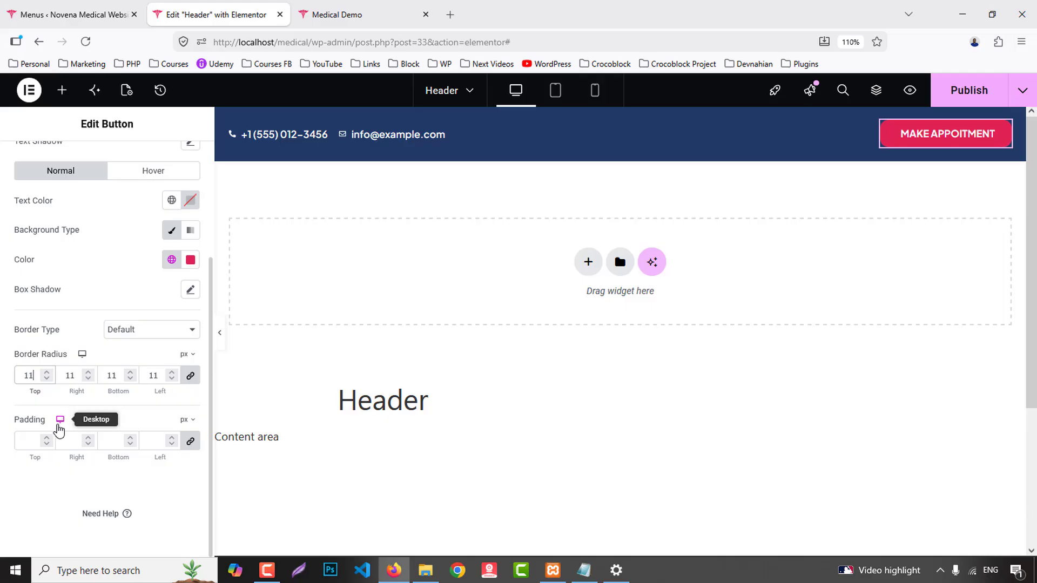
click(969, 90)
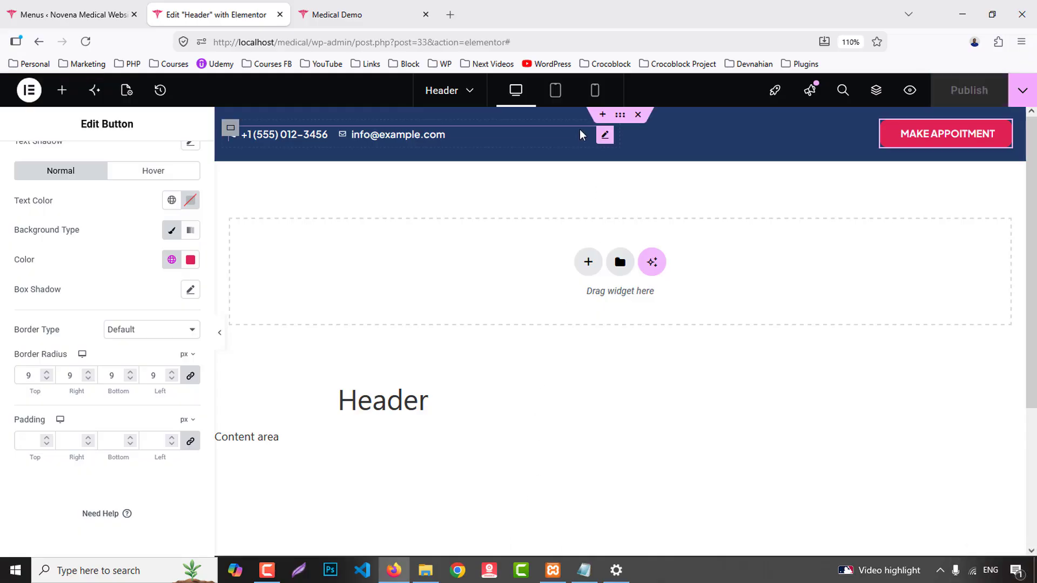
- Set the top bar container's padding to 5 px top and bottom and 0 px right and left
click(172, 164)
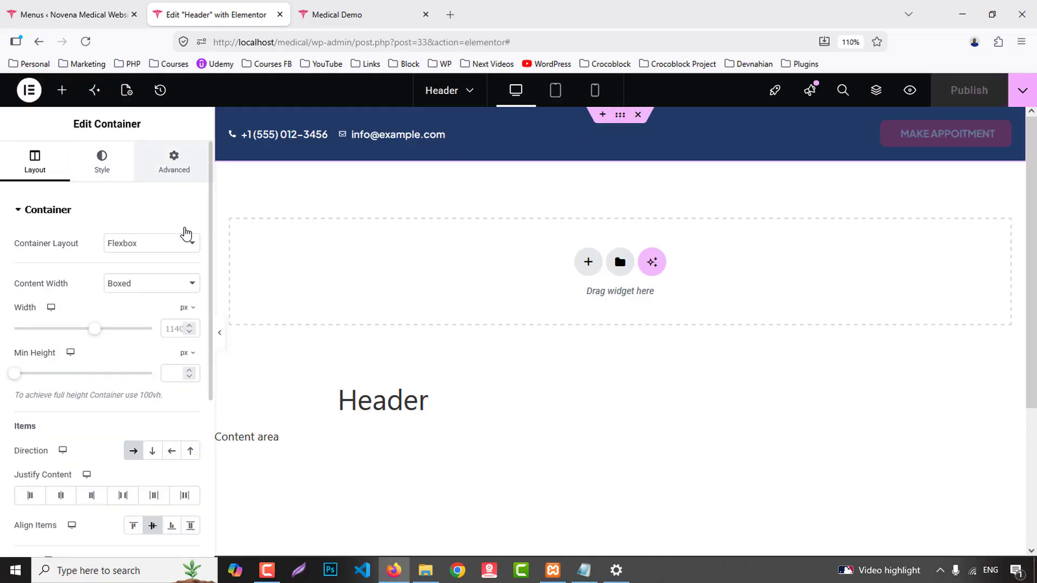
click(190, 316)
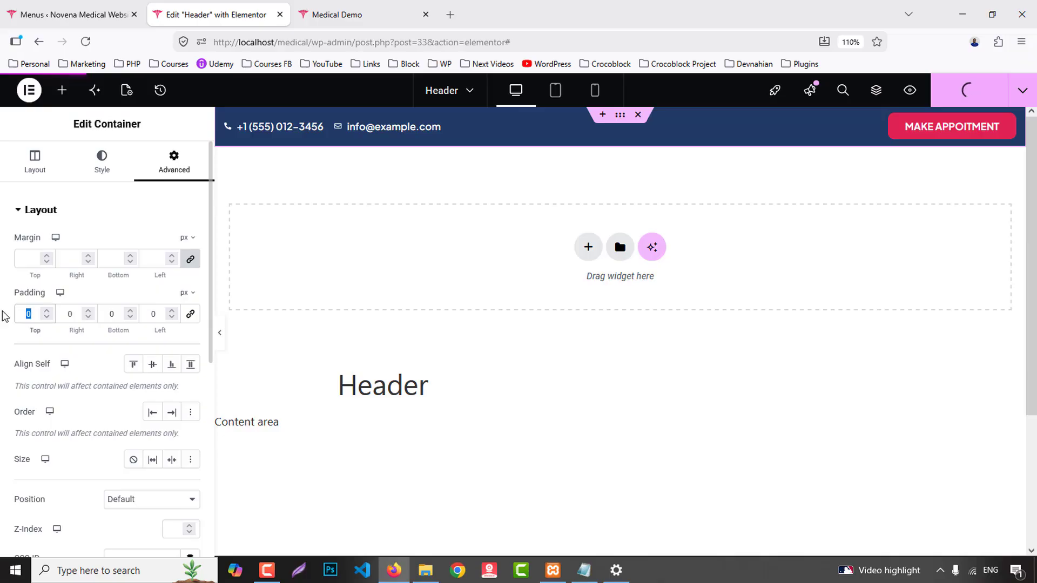
text(5)
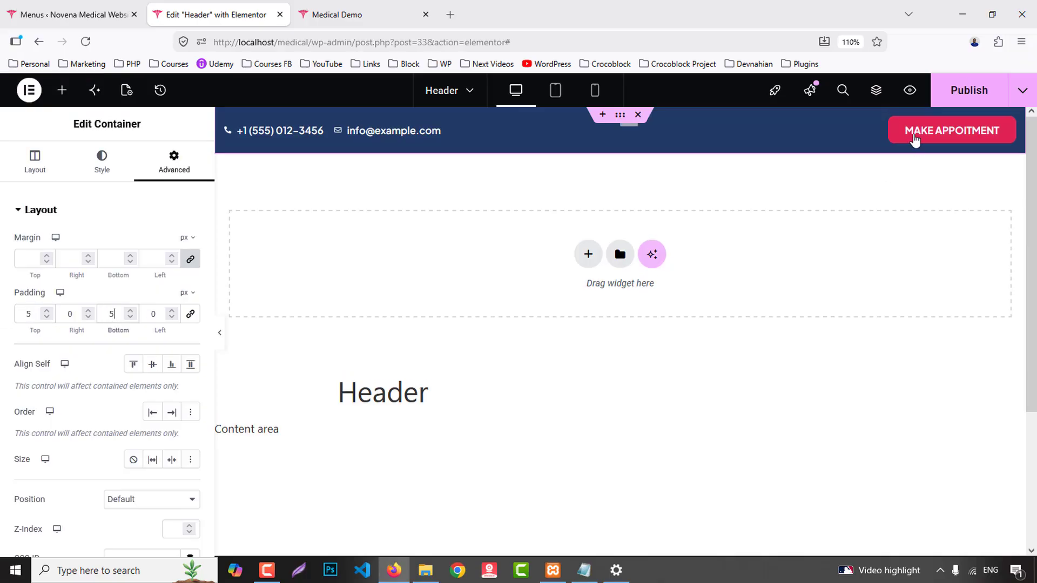
- Open the live Novena site in a new browser tab and compare its top bar with the Medical Demo
click(76, 15)
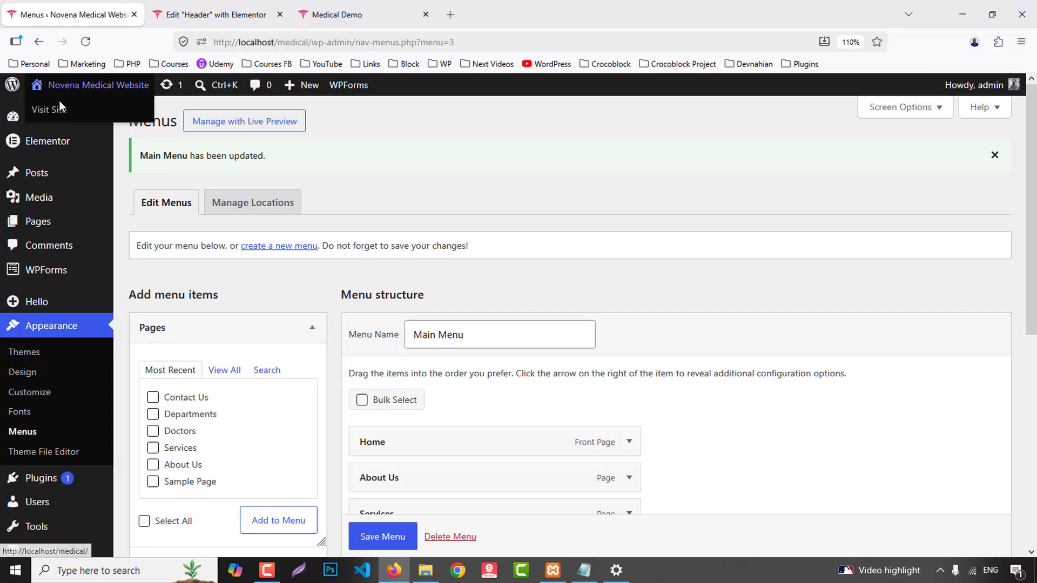
middle_click(63, 109)
drag(373, 14, 211, 14)
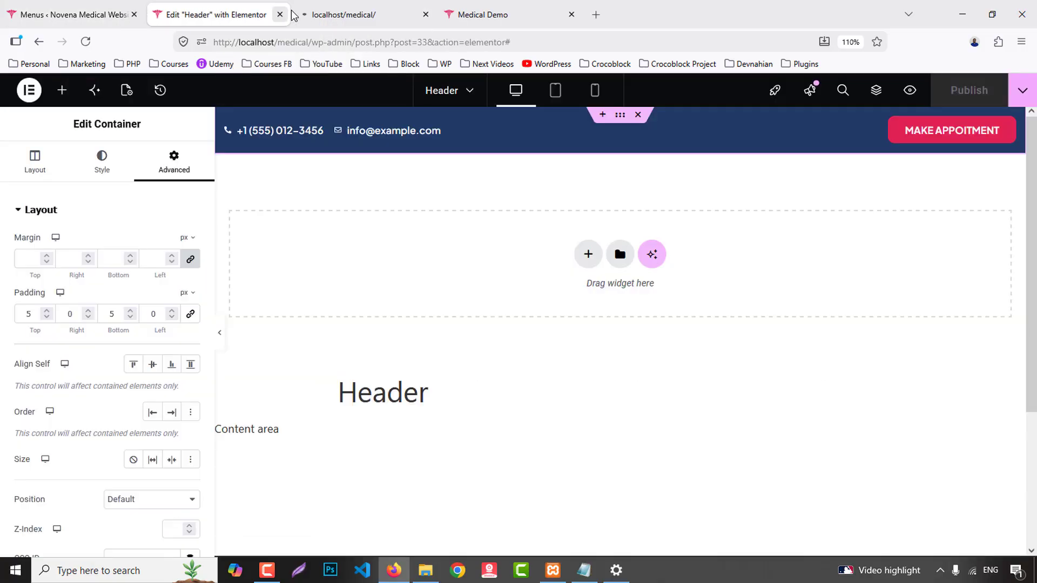
click(352, 14)
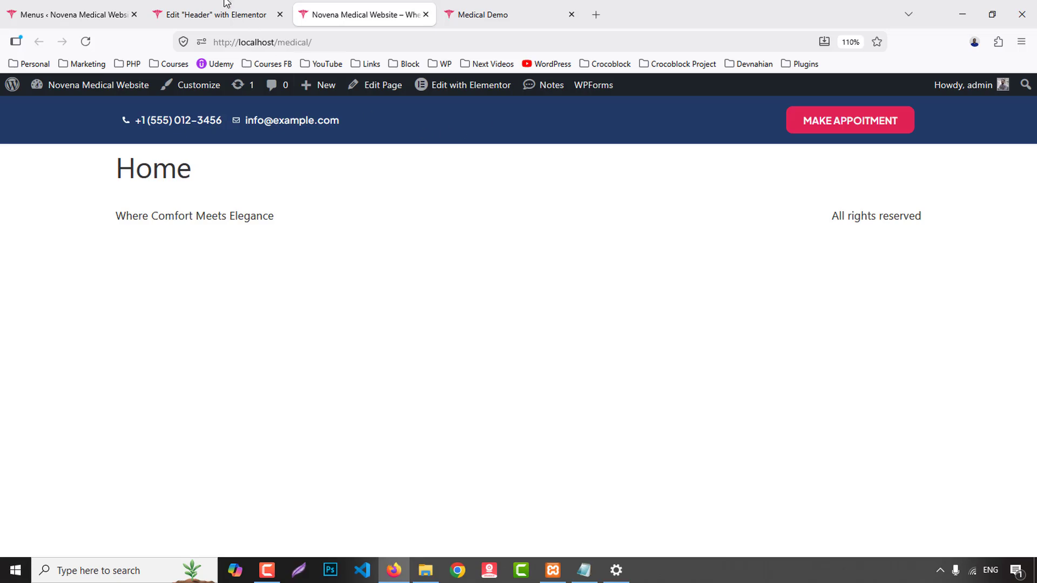
click(508, 13)
click(216, 14)
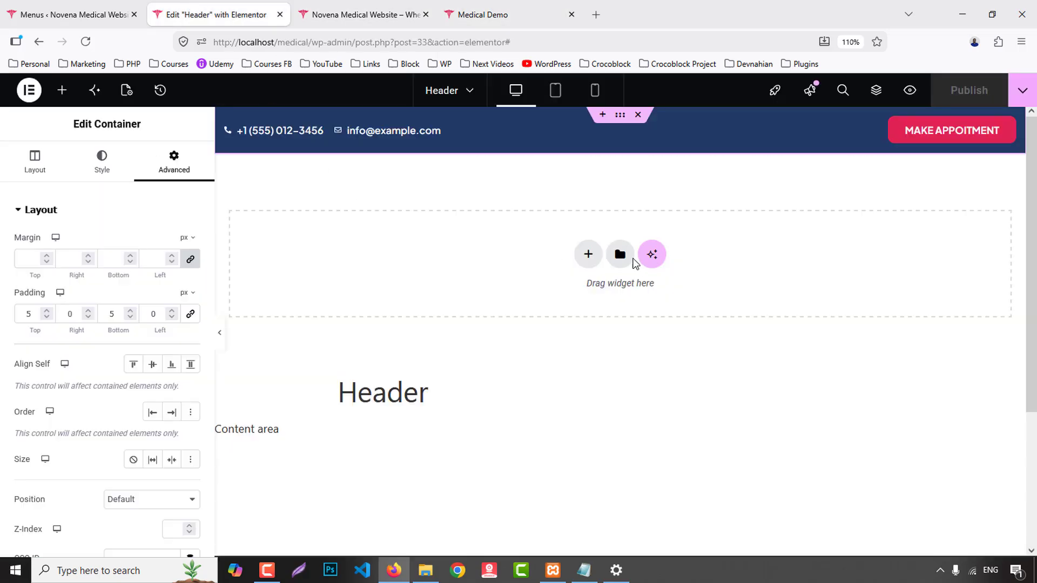
- Add a two-column flexbox container with a narrower first column below the top bar and align its items to Center
click(588, 254)
click(578, 297)
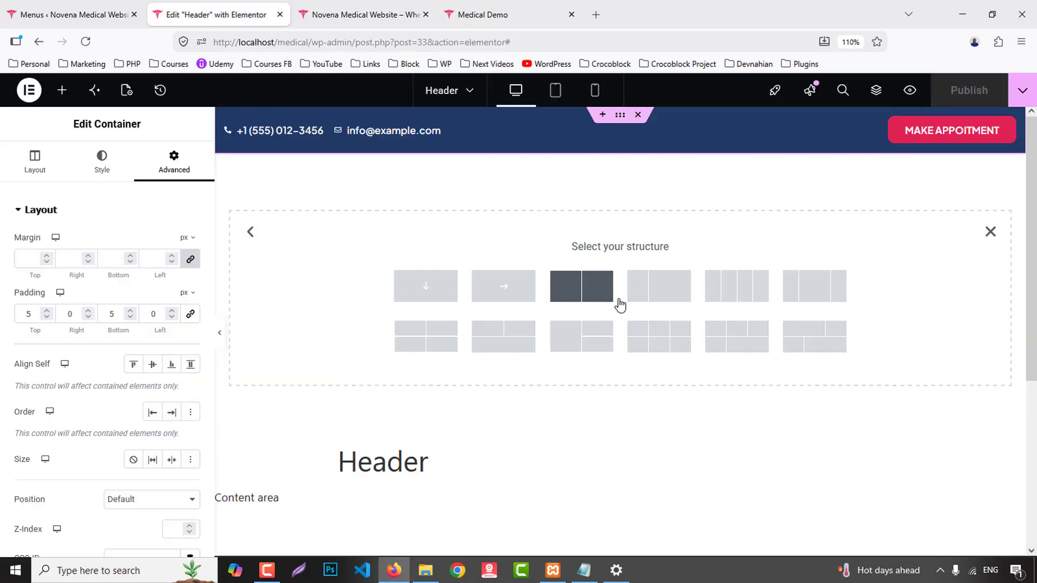
click(659, 289)
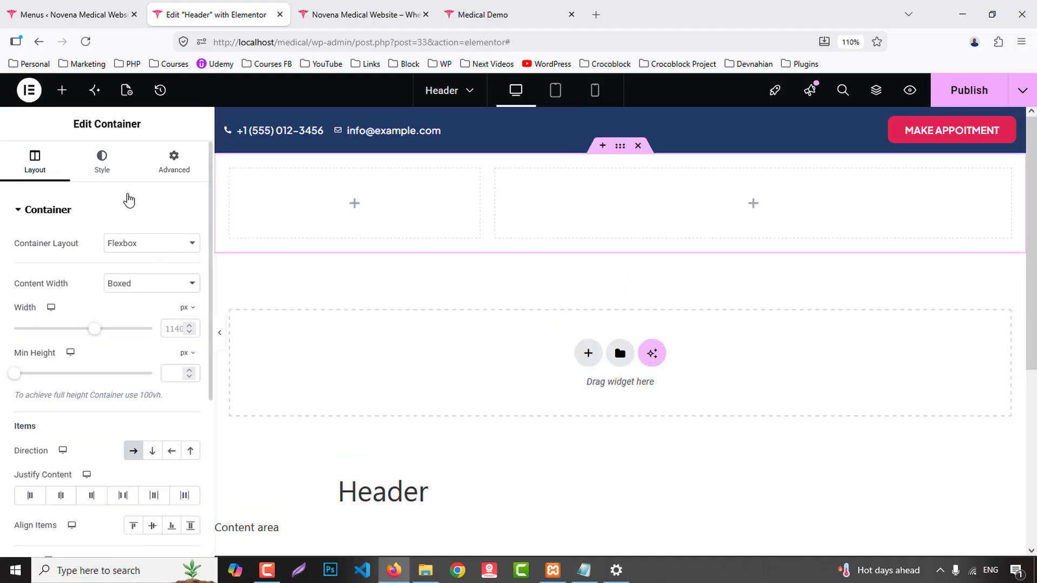
click(152, 526)
- Place a Site Logo widget in the new container's first column and open the Site Identity settings, declining the AI logo offer
click(63, 91)
drag(57, 266, 413, 242)
click(100, 363)
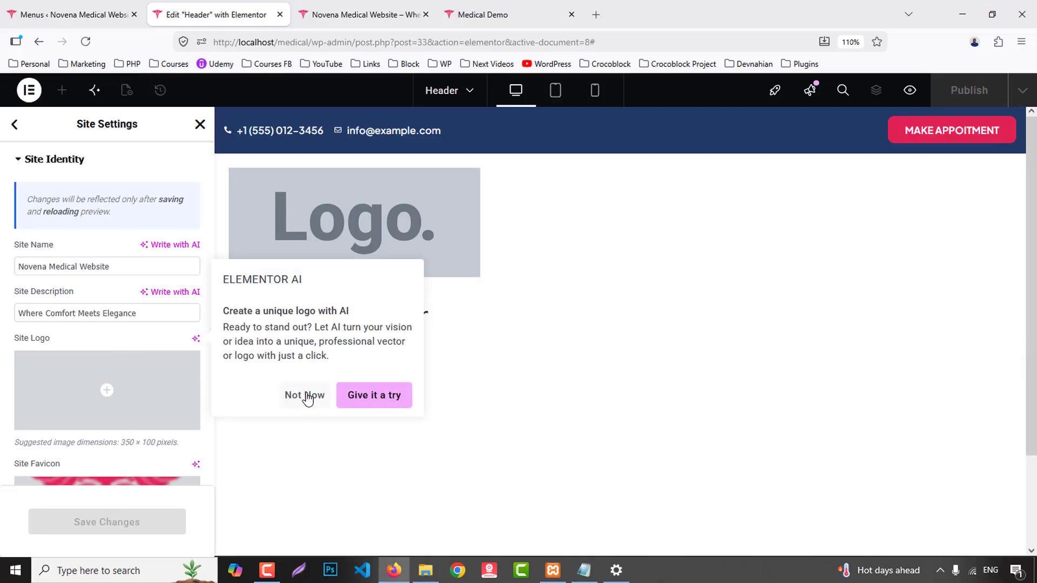
click(303, 395)
scroll(145, 271, down, 3)
scroll(130, 286, up, 2)
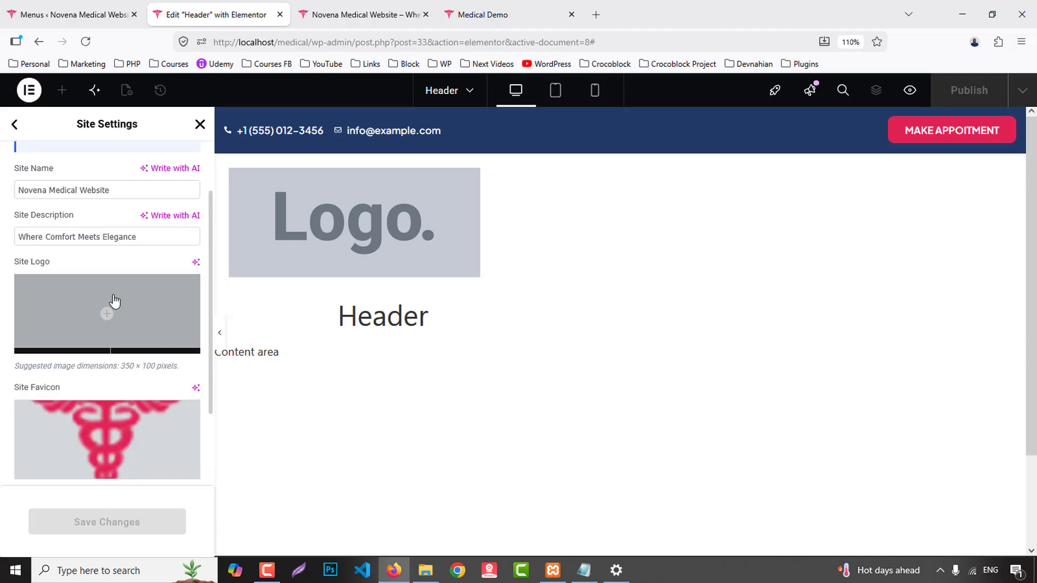
- Upload logo.png as the site logo, save the site settings and return to the header editor
click(143, 316)
click(190, 144)
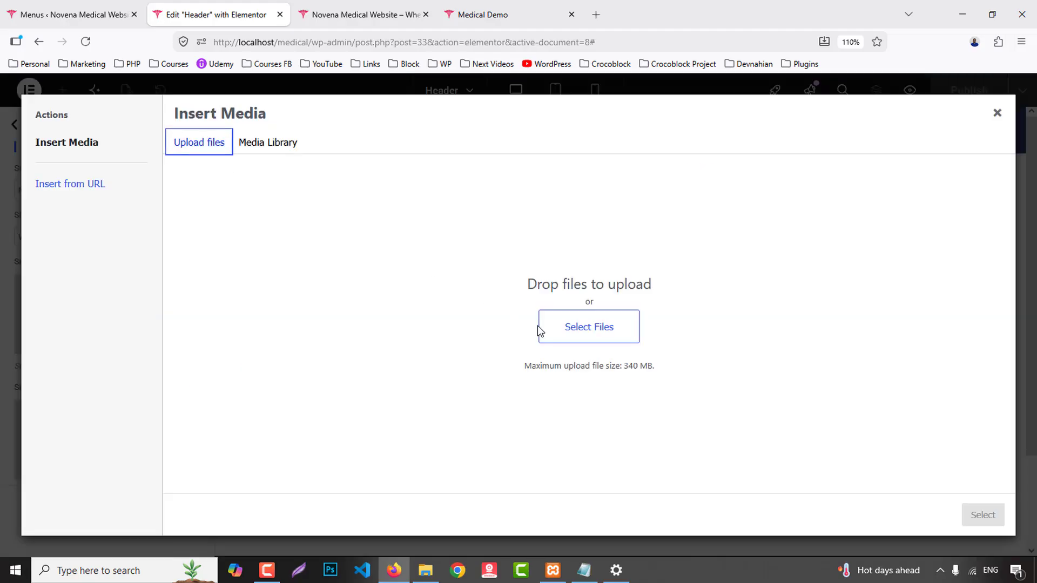
click(601, 326)
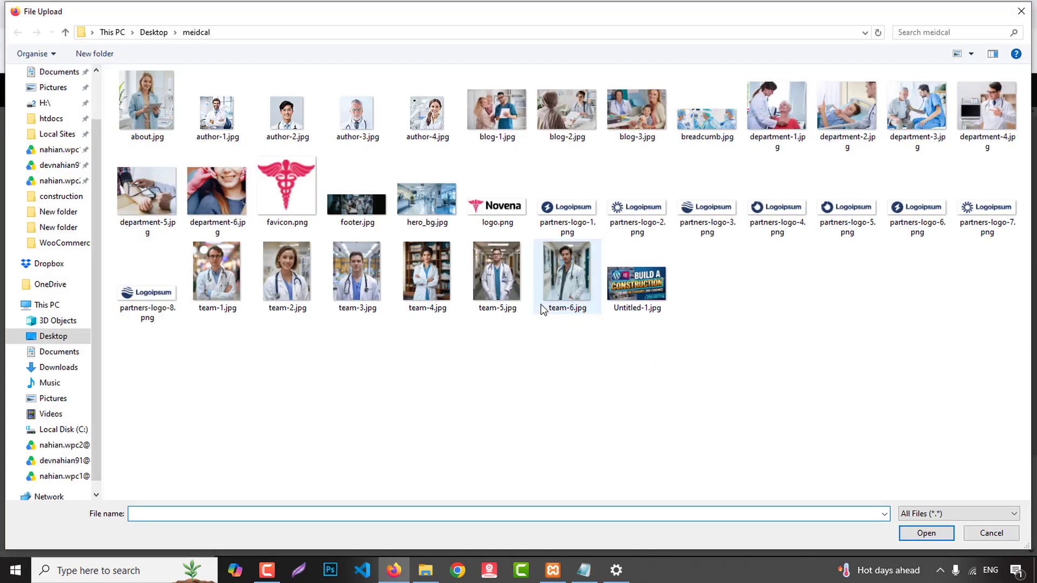
double_click(497, 206)
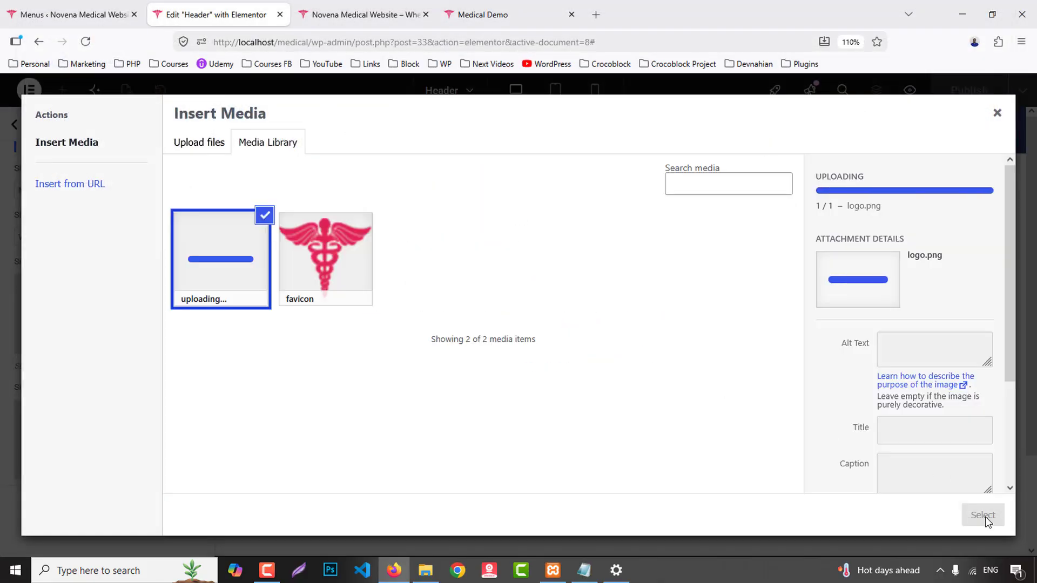
click(984, 515)
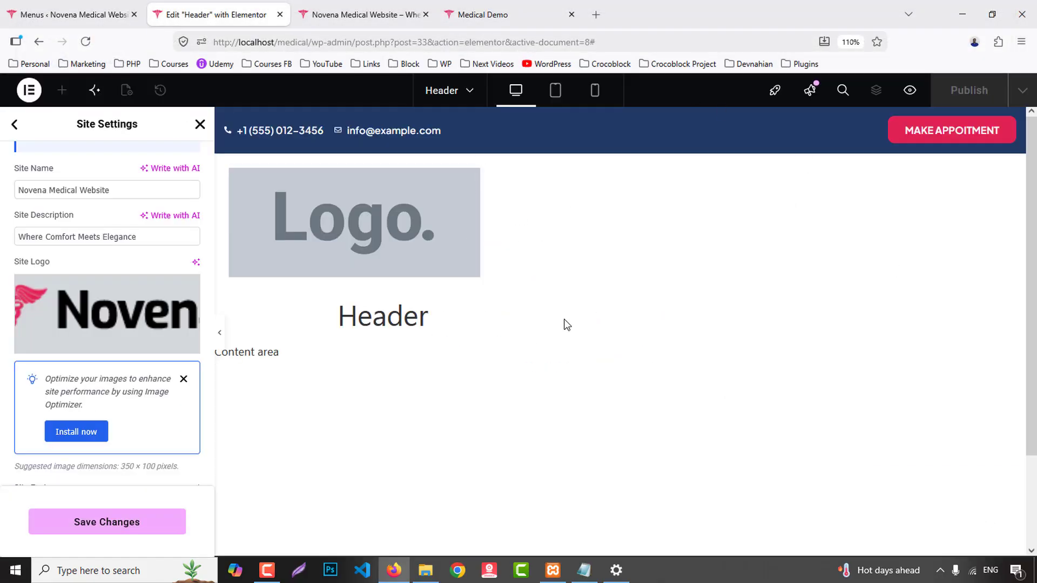
click(136, 523)
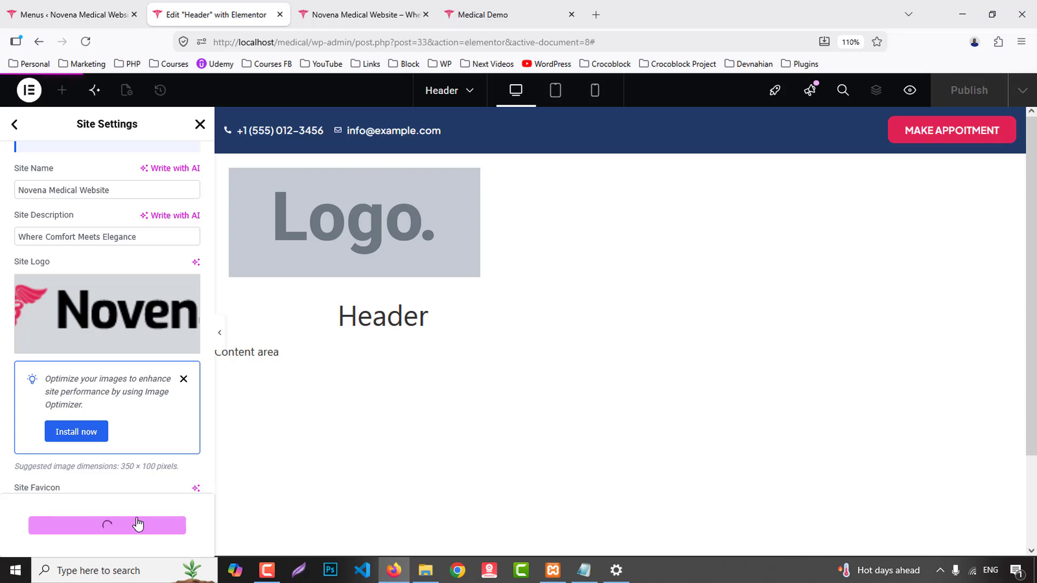
scroll(124, 444, down, 2)
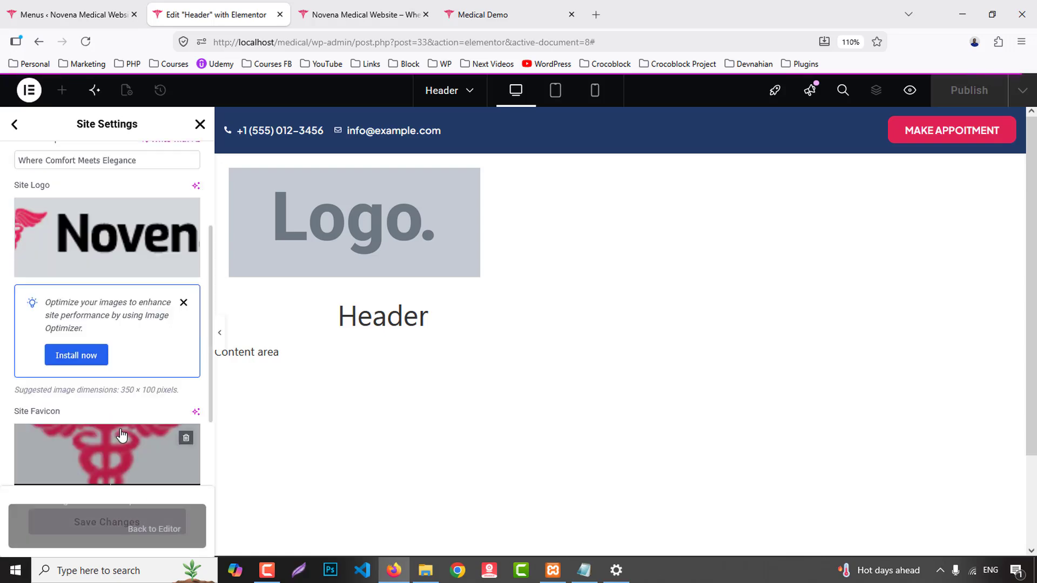
click(180, 519)
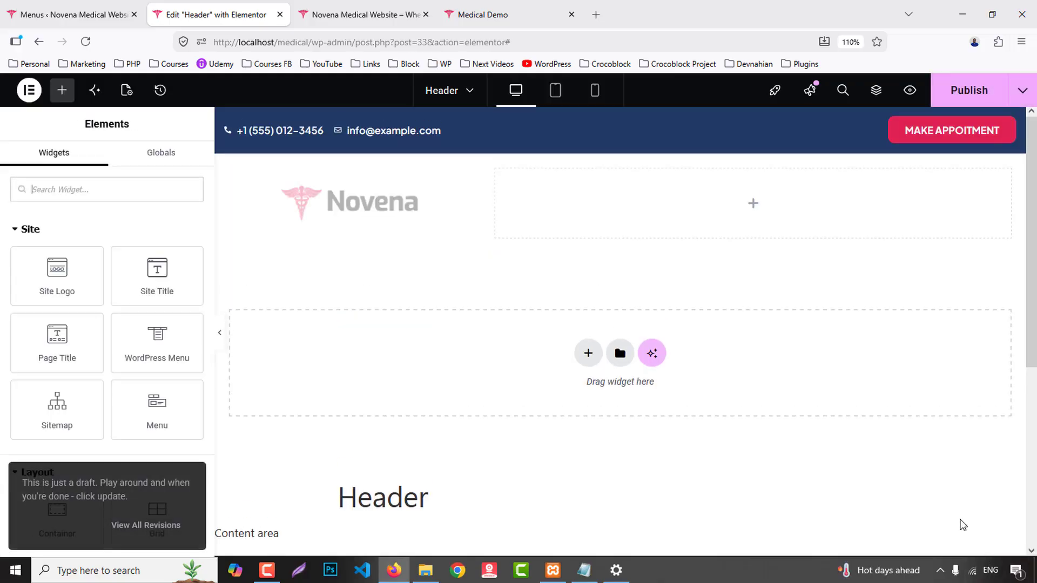
- Find the WordPress Menu widget and place it in the wider column beside the logo
click(94, 180)
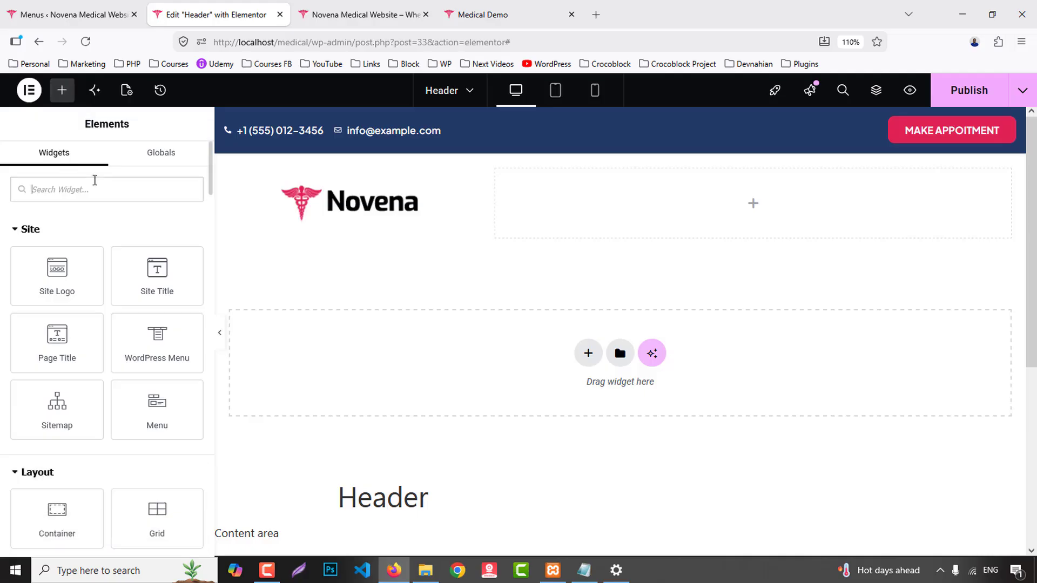
text(menu)
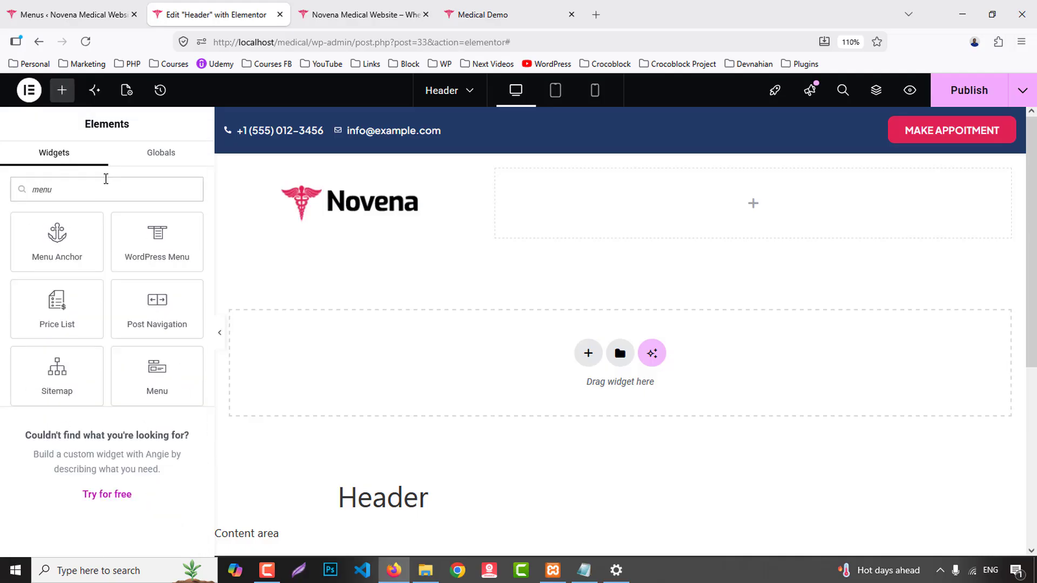
drag(154, 247, 682, 200)
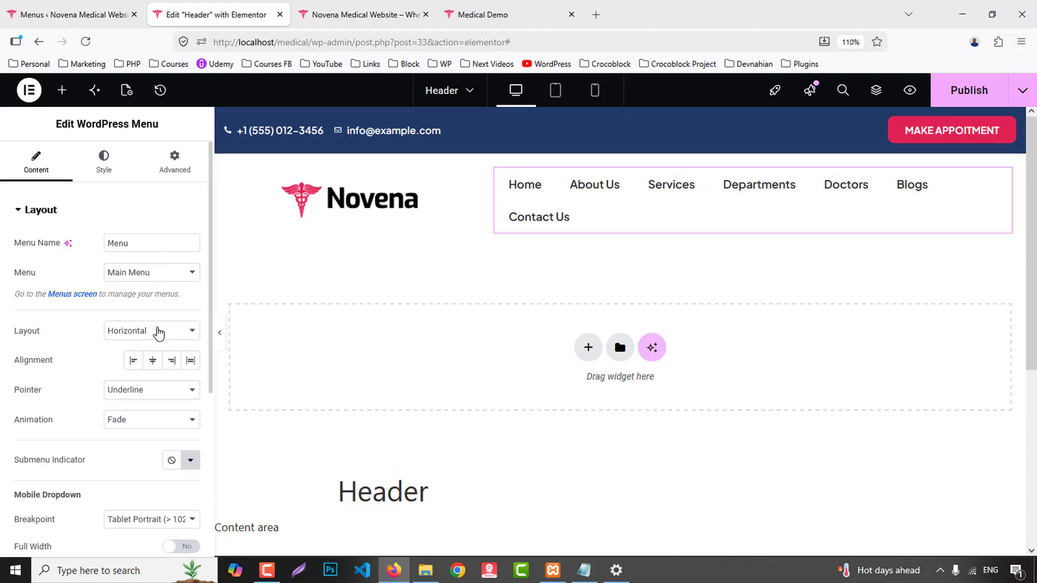
- Align the menu to End and set its pointer to Text with animation None
click(176, 363)
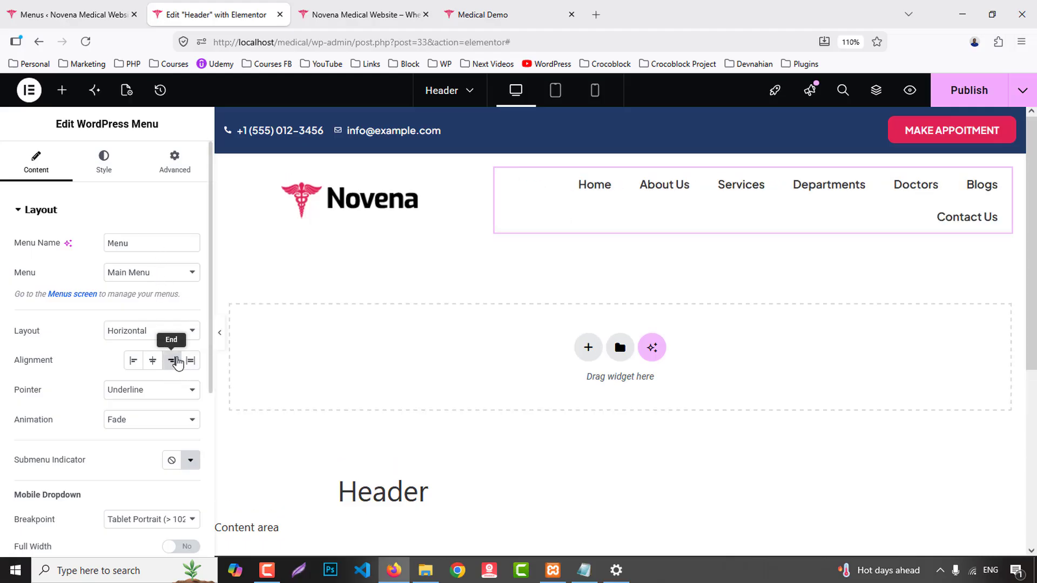
click(136, 393)
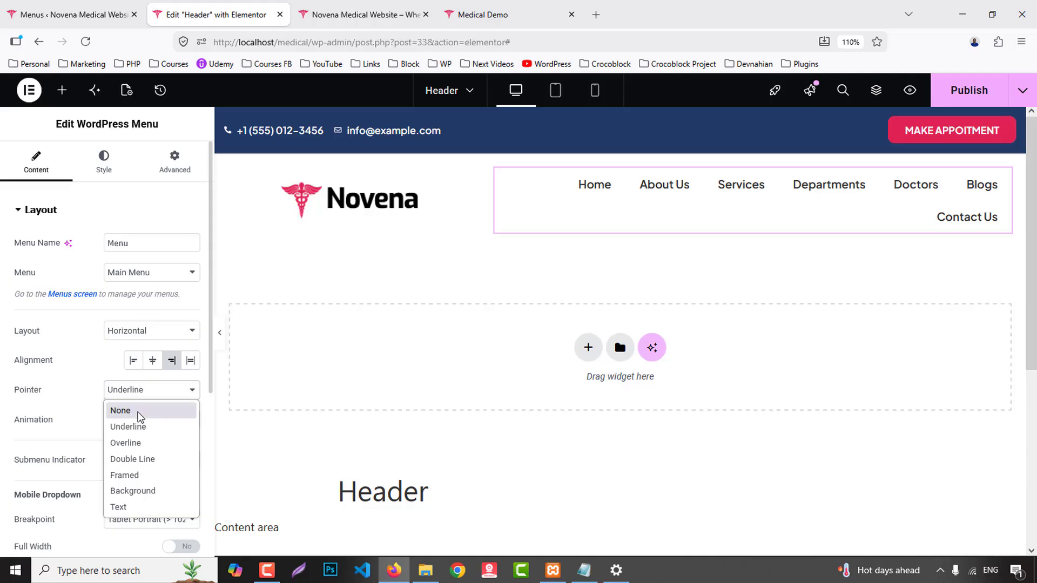
click(139, 506)
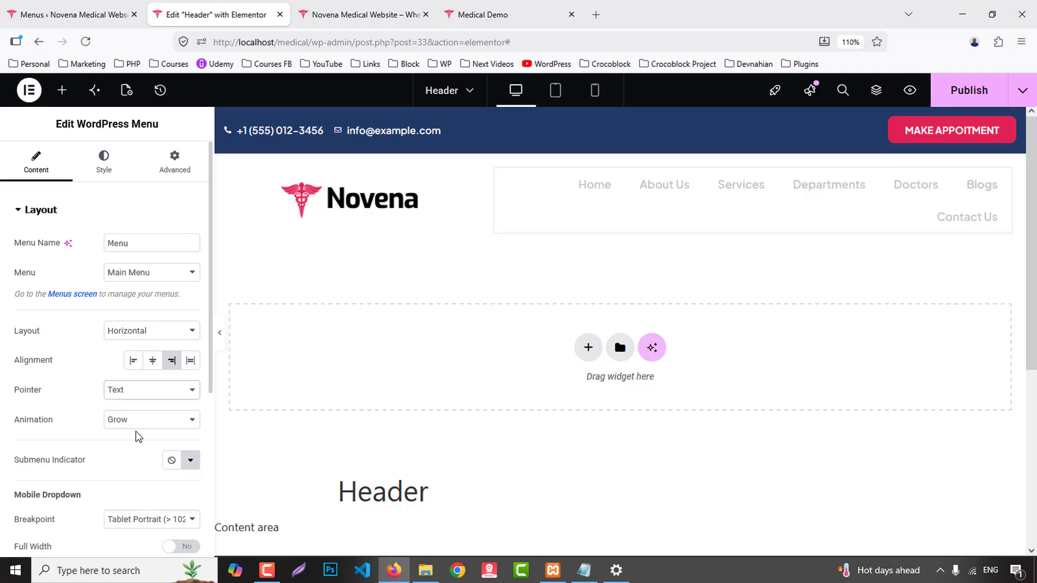
click(135, 422)
click(124, 537)
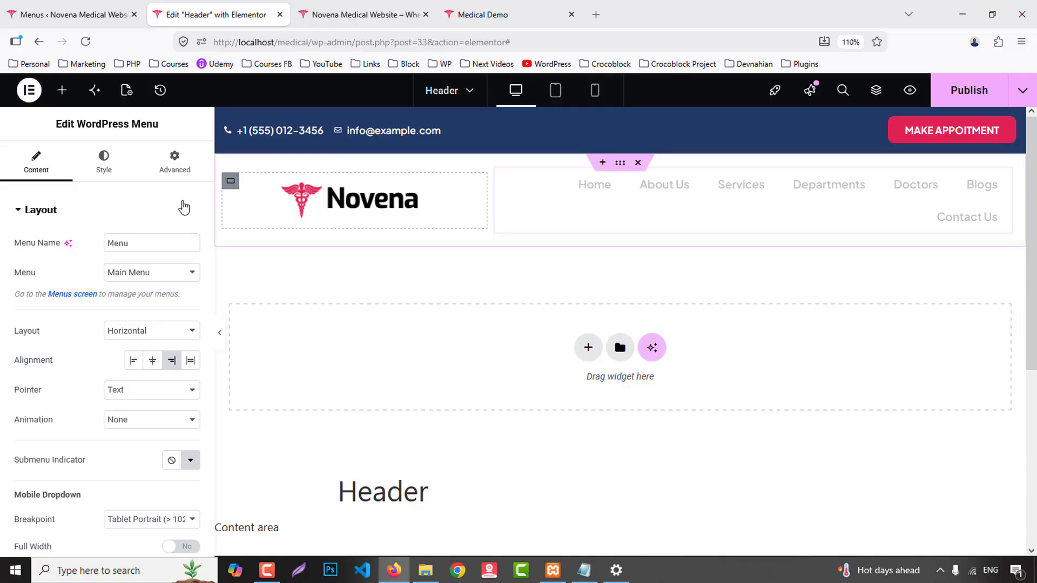
- Align the site logo to the left within its column
click(231, 181)
click(354, 200)
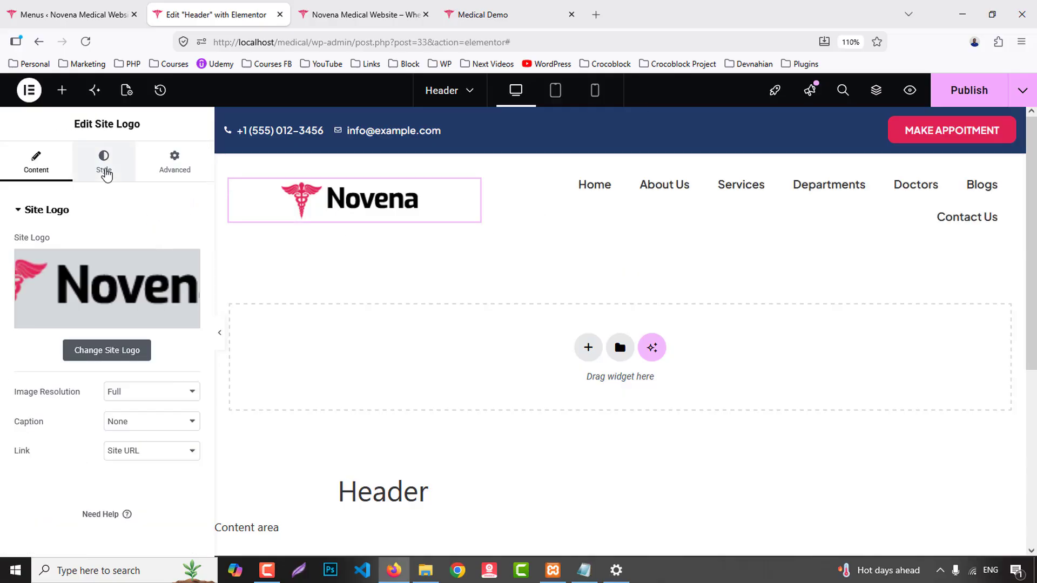
click(106, 174)
click(153, 245)
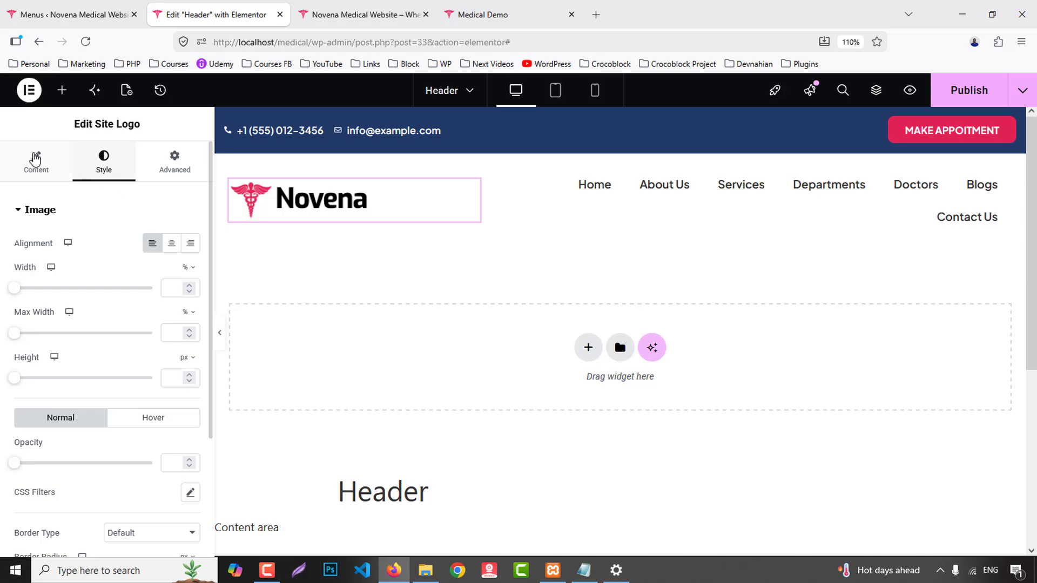
click(36, 159)
- Set the width of the logo's column container to 15%
click(230, 180)
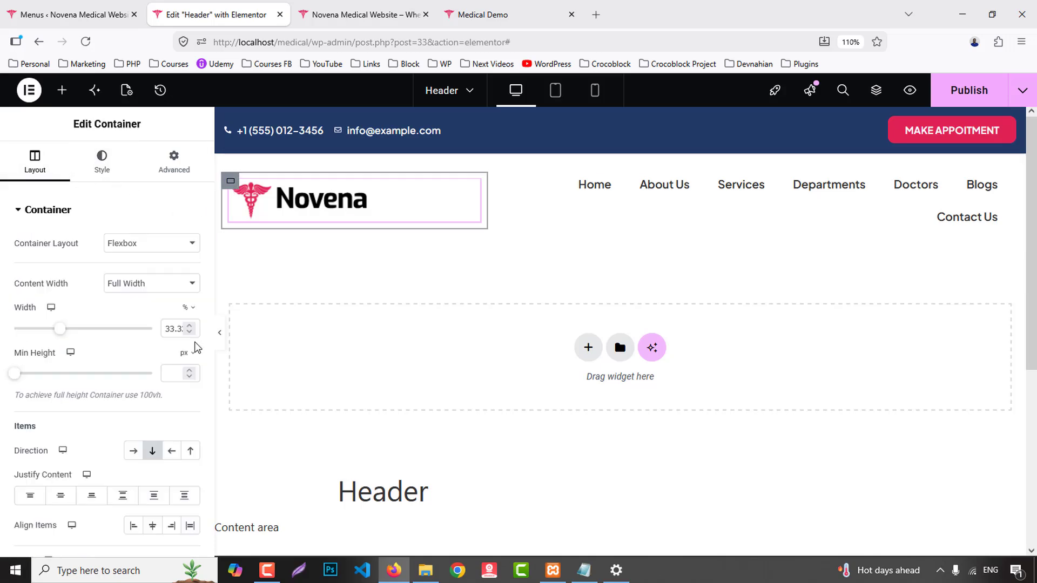
double_click(178, 329)
text(19)
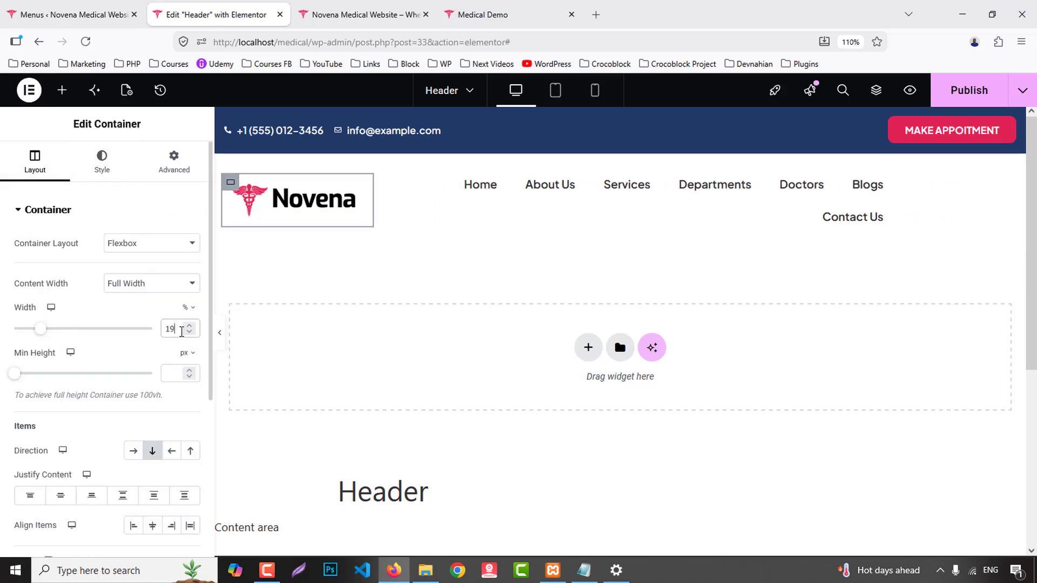
key(BackSpace)
text(5)
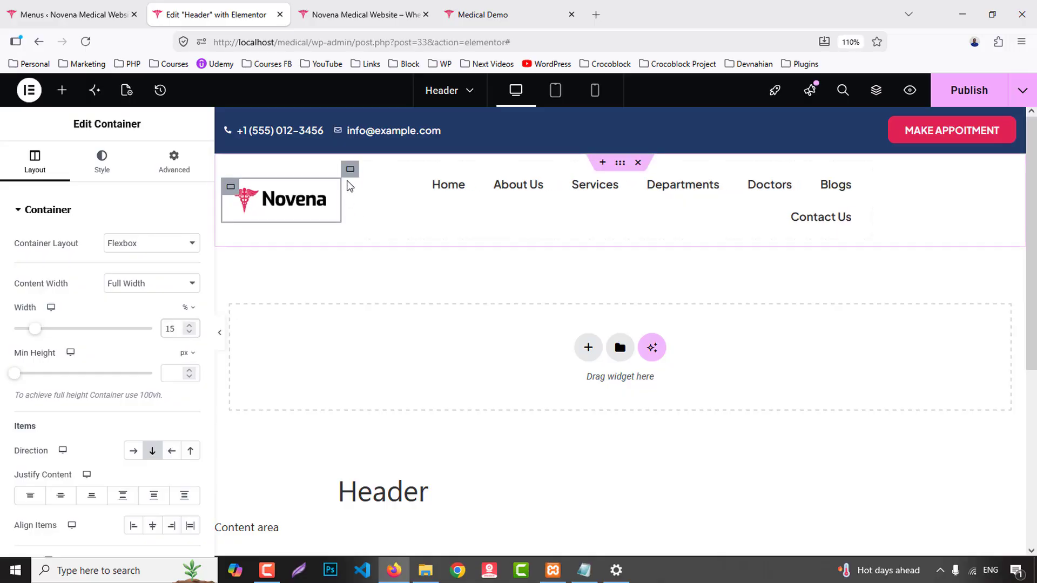
- Widen the navigation menu's column container to 85%
click(350, 169)
key(Up)
key(Up)
key(Up)
key(Up)
key(Up)
key(Up)
key(Up)
key(Up)
key(Up)
key(Up)
key(Up)
key(Up)
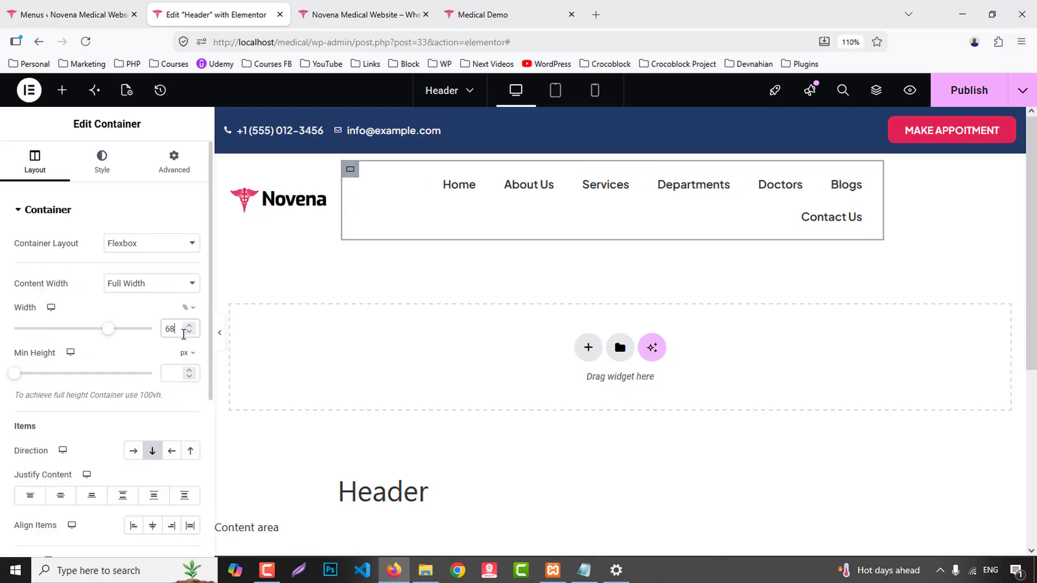
key(Up)
key(Up)
key(Up)
key(Up)
key(Up)
key(Up)
key(Up)
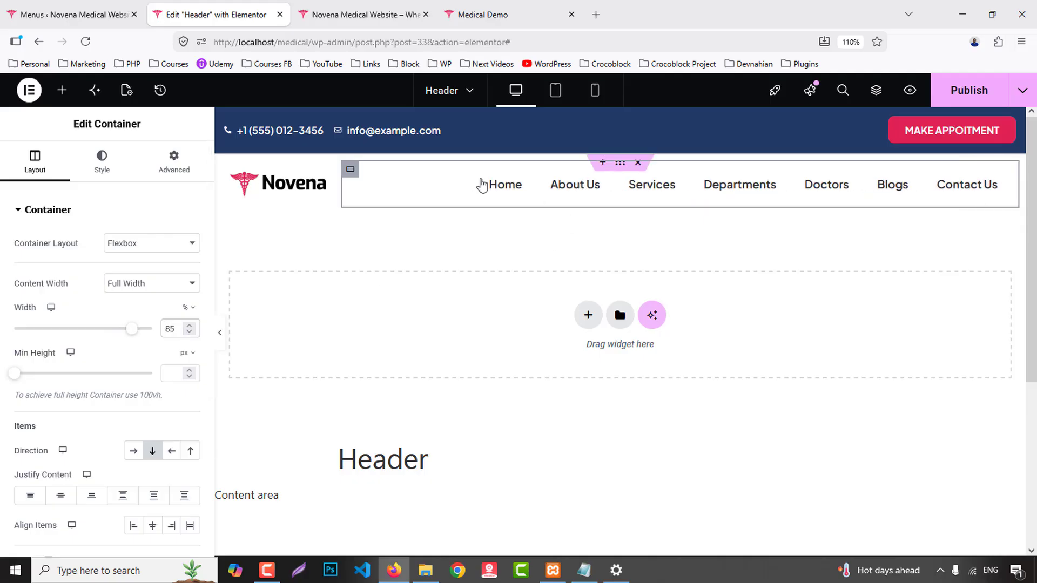
- Set the navigation menu's typography to size 16 px and weight 500 (Medium)
click(1002, 178)
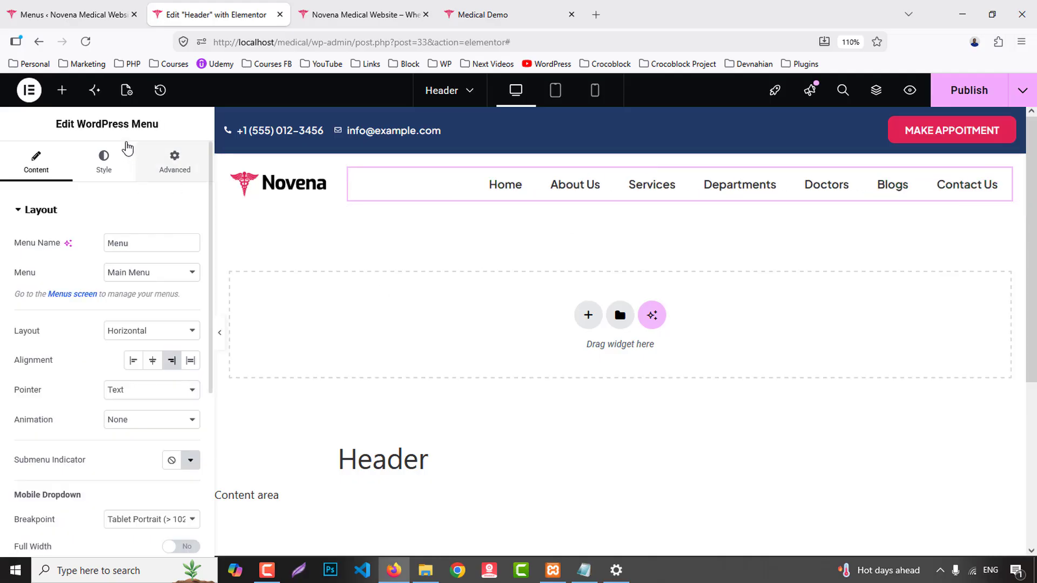
click(103, 162)
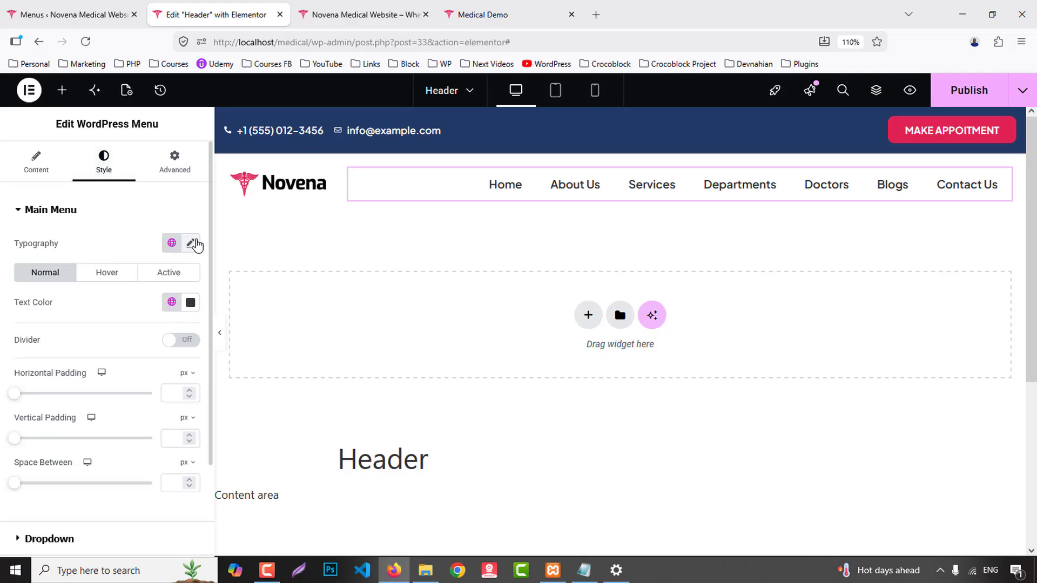
click(191, 243)
text(17)
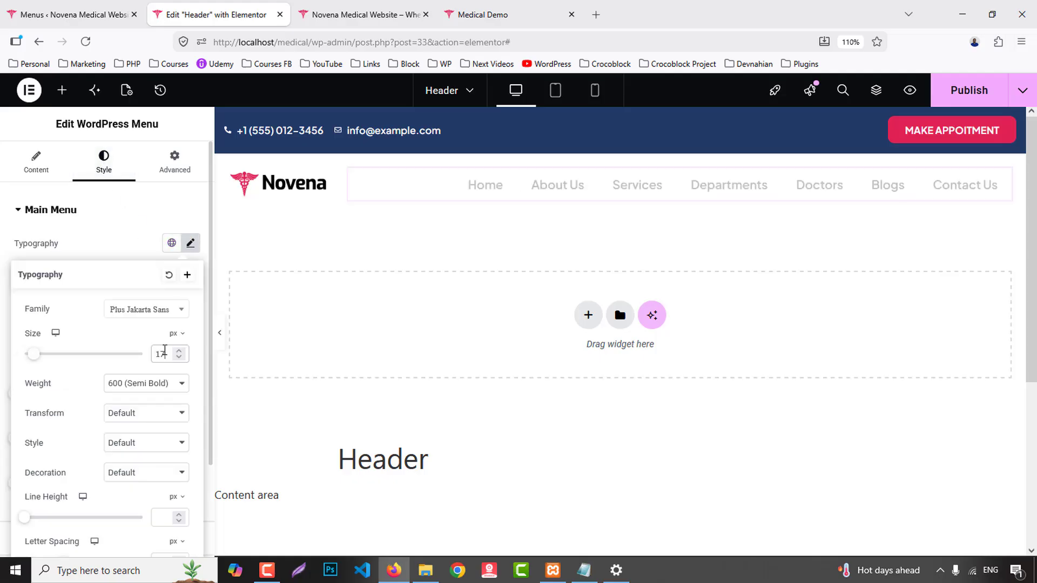
key(BackSpace)
text(5)
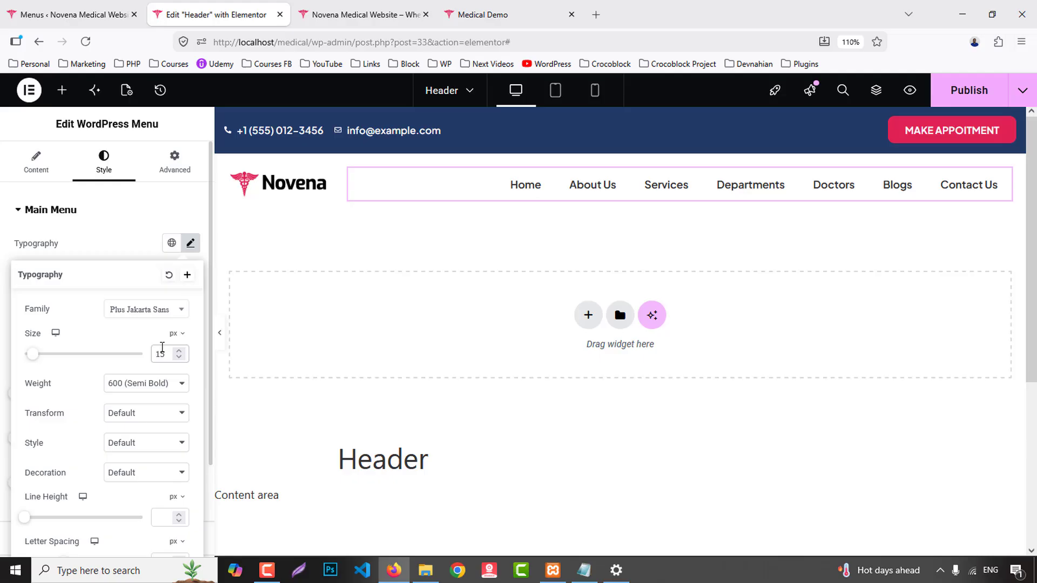
key(BackSpace)
text(6)
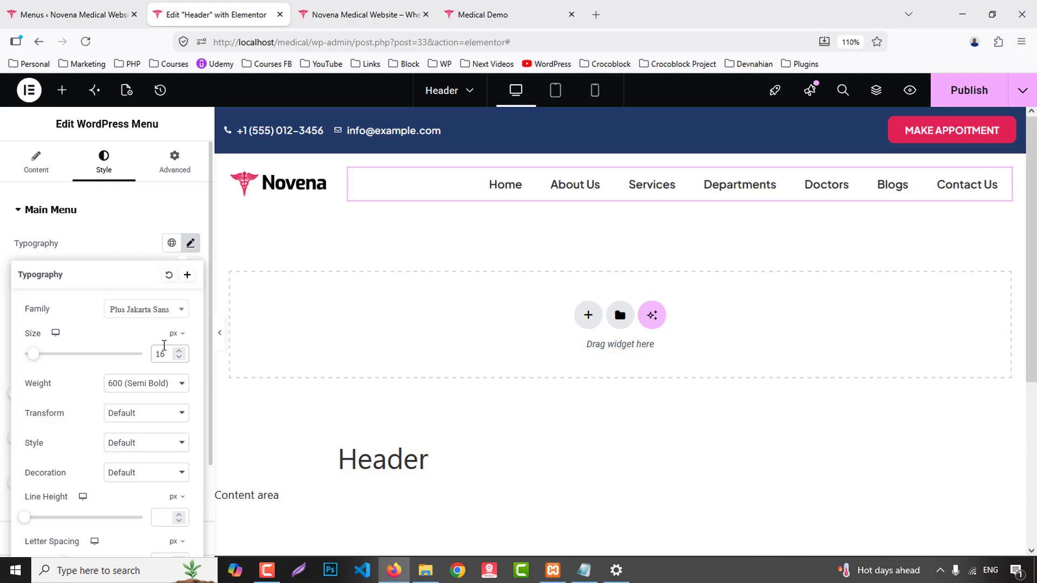
click(114, 243)
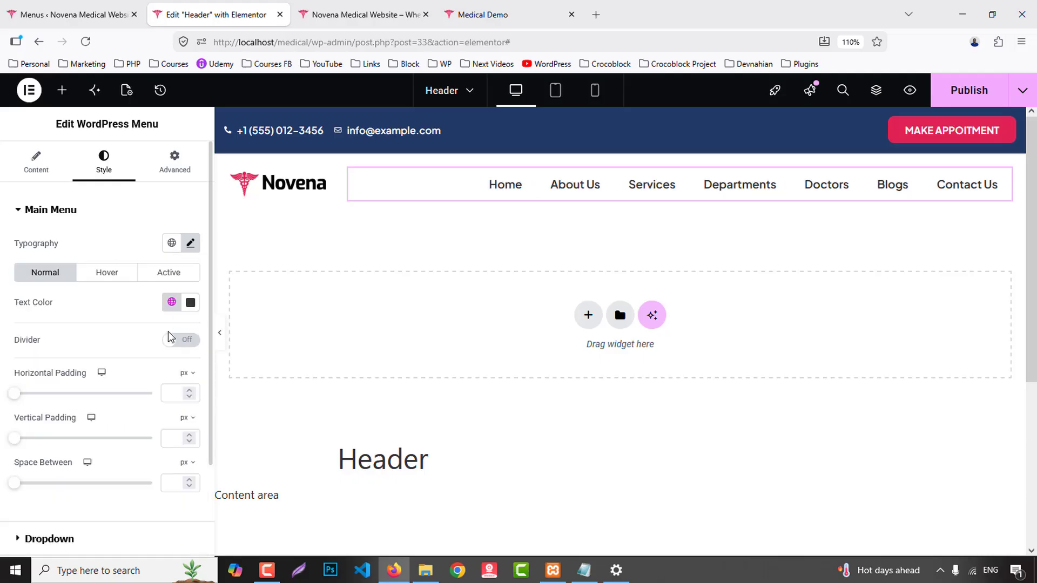
click(189, 244)
click(156, 384)
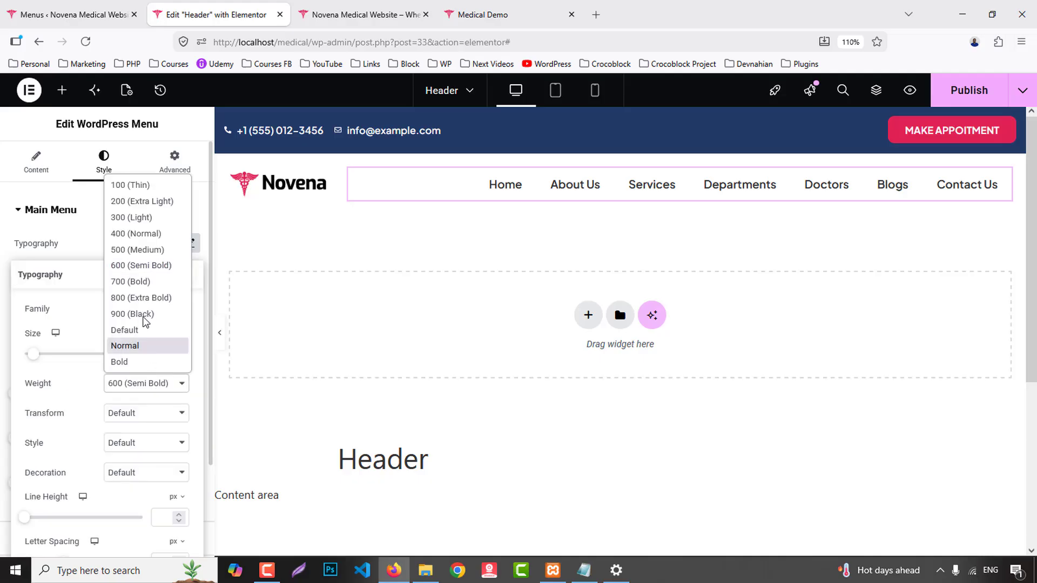
click(136, 249)
click(132, 243)
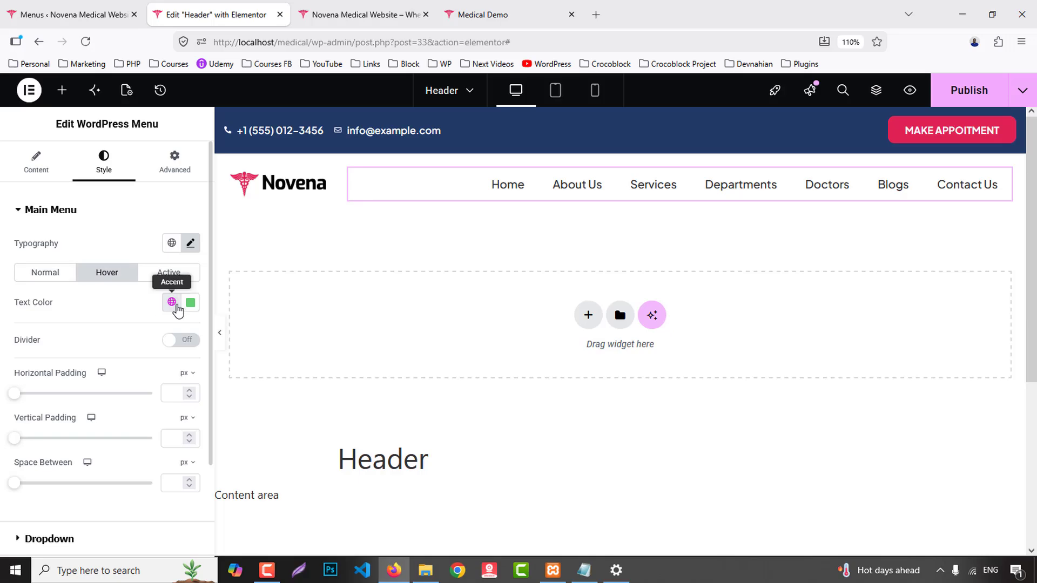
- Apply the global red colour to the menu's hover and active text
click(172, 302)
click(67, 405)
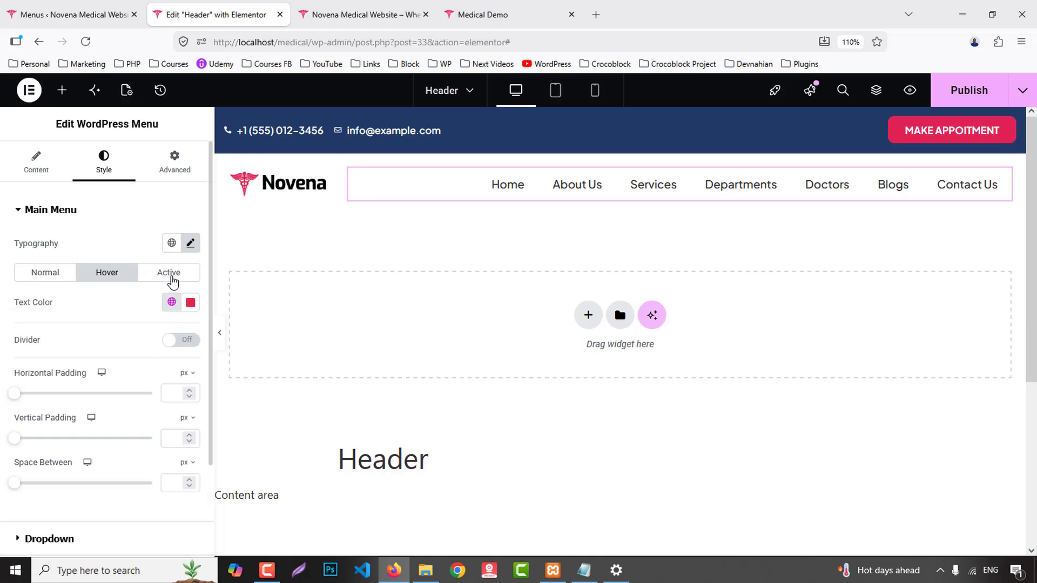
click(168, 272)
click(171, 302)
click(61, 400)
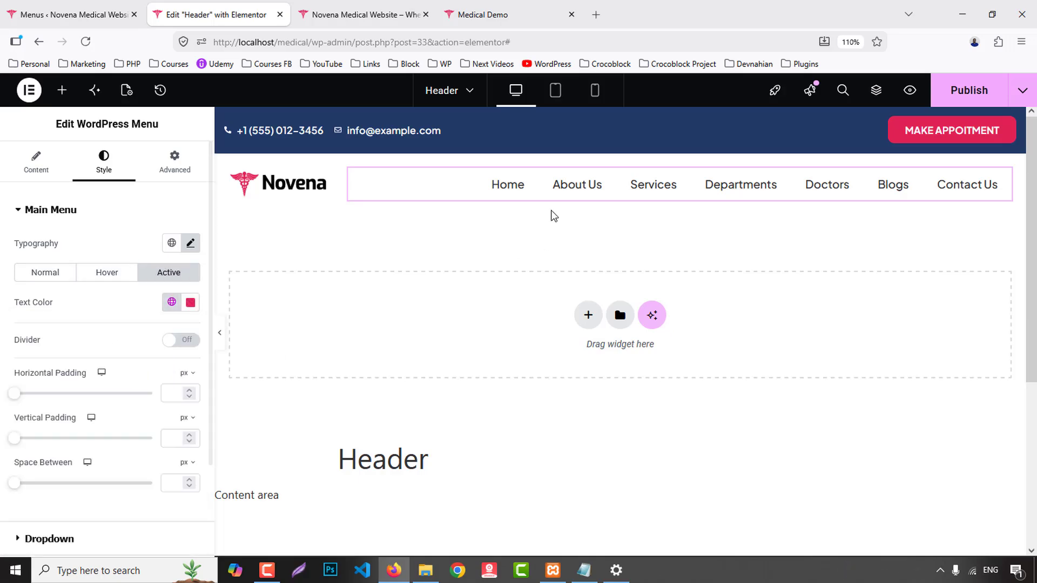
- Set the menu items' horizontal and vertical padding to 0 px
scroll(161, 359, down, 3)
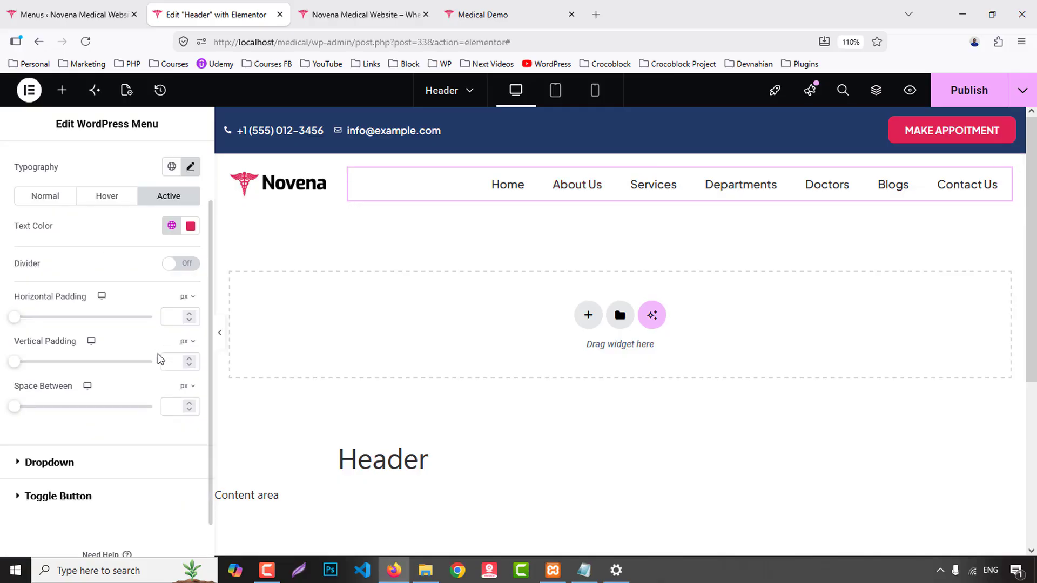
text(0)
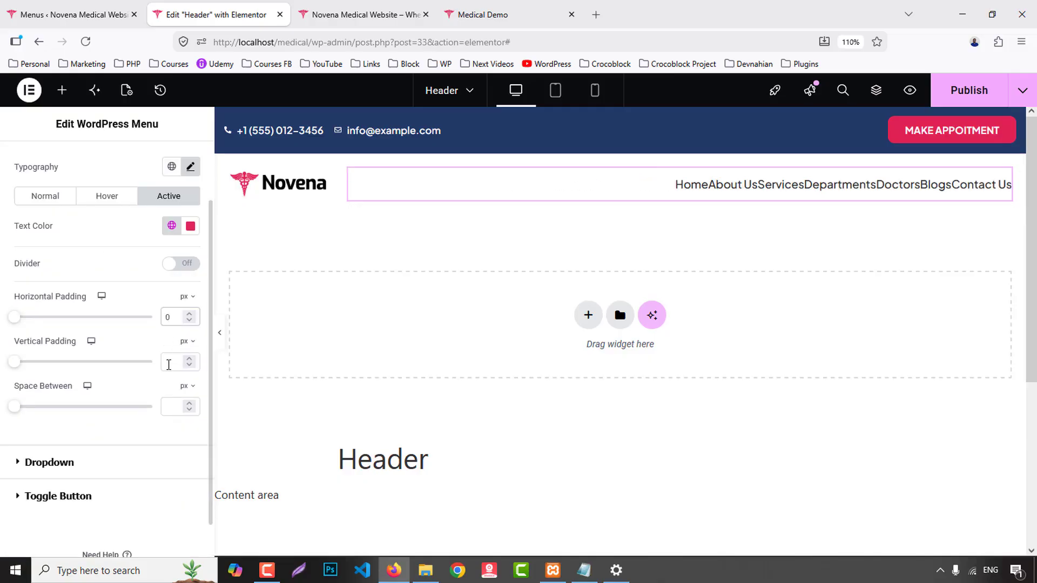
click(168, 366)
text(0)
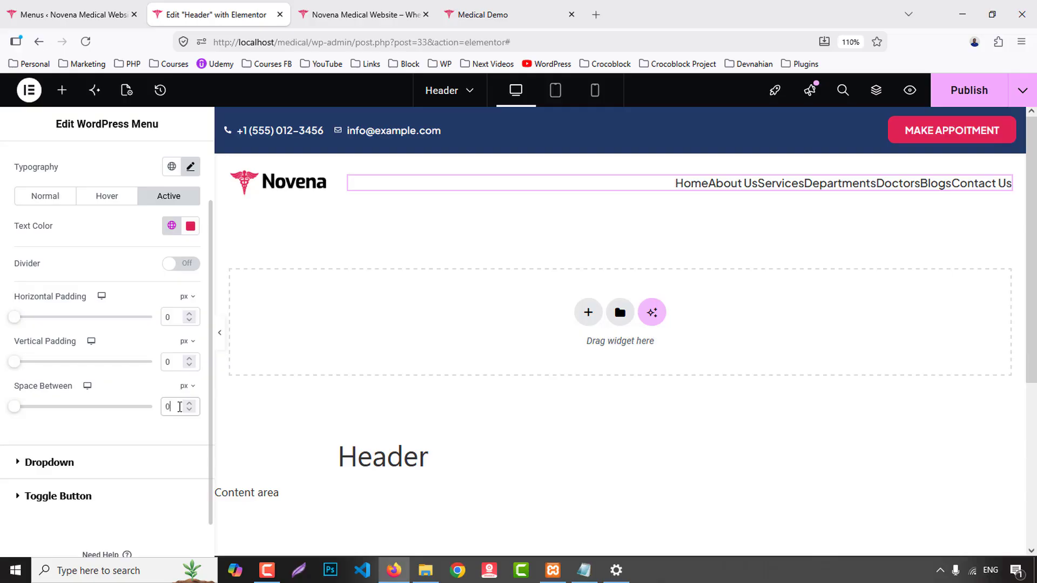
- Increase the space between the menu items to 26 px
click(184, 407)
key(Up)
key(Up)
key(Up)
key(Up)
key(Up)
key(Up)
key(Up)
key(Up)
key(Up)
key(Up)
key(Up)
key(Up)
key(Up)
key(Up)
key(Up)
key(Up)
key(Up)
key(Up)
key(Up)
key(Up)
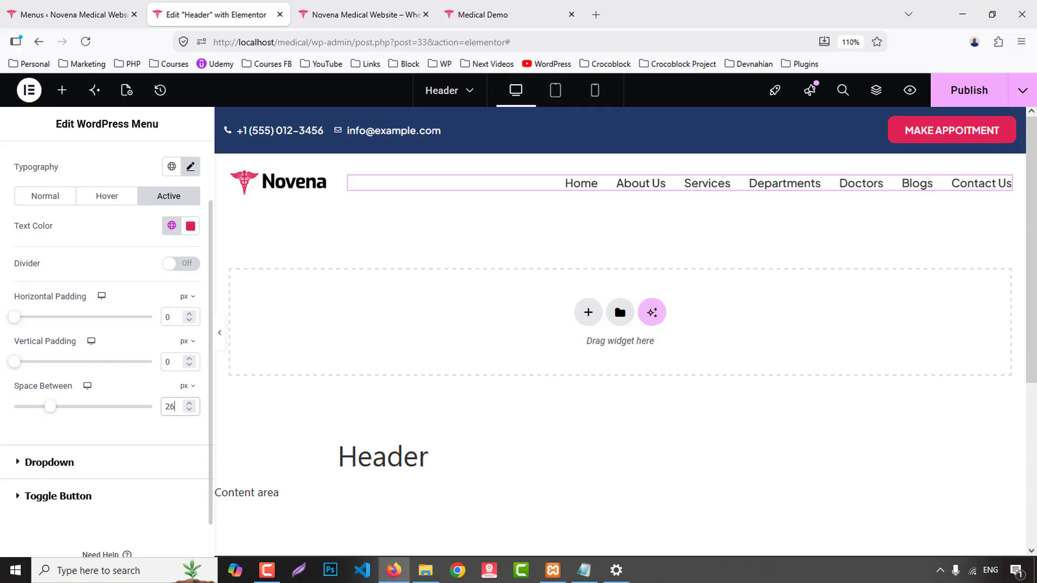
- Compare the menu with the Medical Demo page, and set its typography to weight 600 (Semi Bold) and size 17 px
click(378, 14)
click(498, 11)
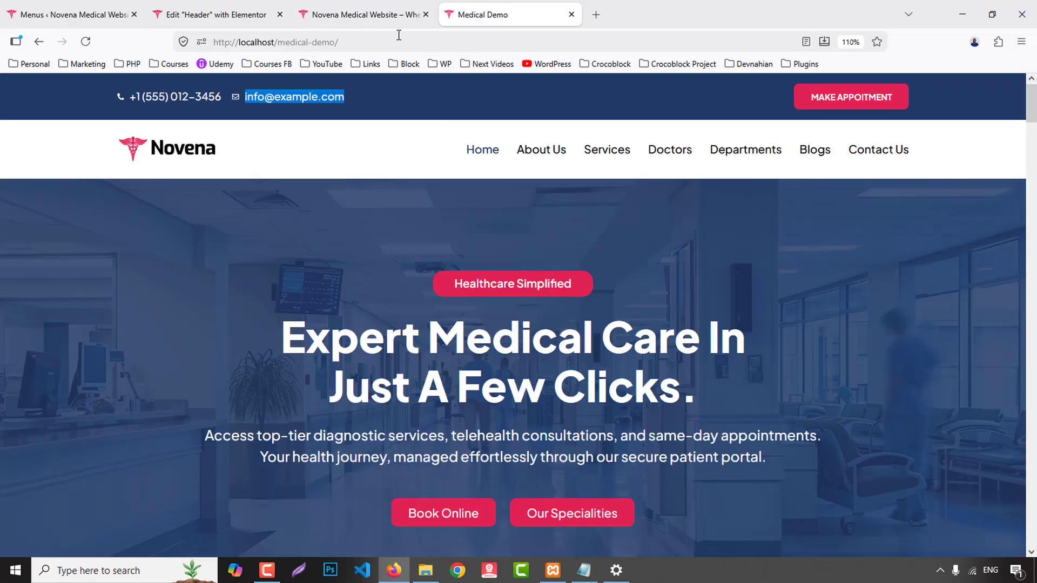
click(216, 15)
scroll(121, 274, up, 3)
click(190, 243)
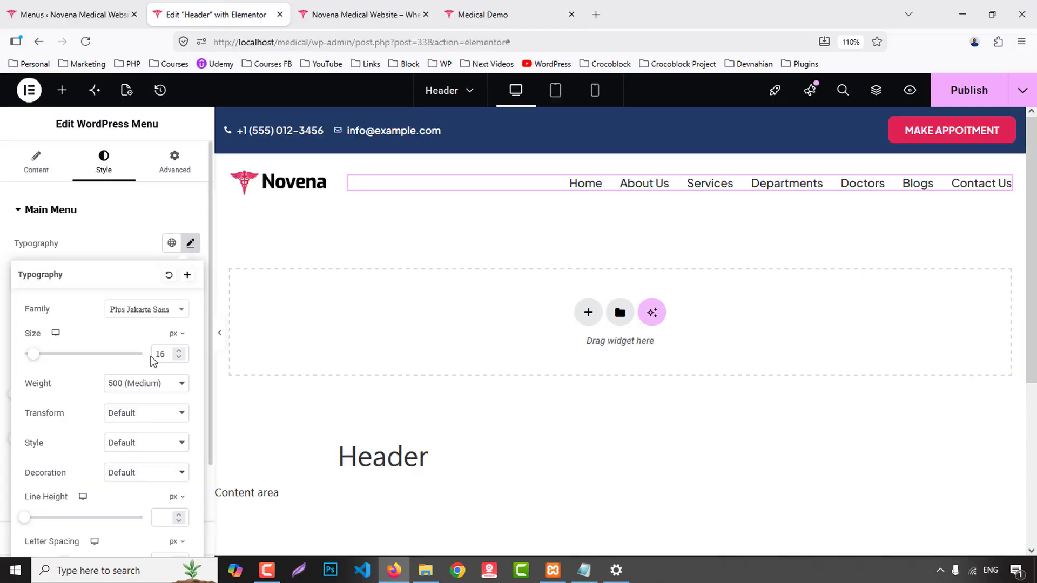
click(145, 384)
click(135, 266)
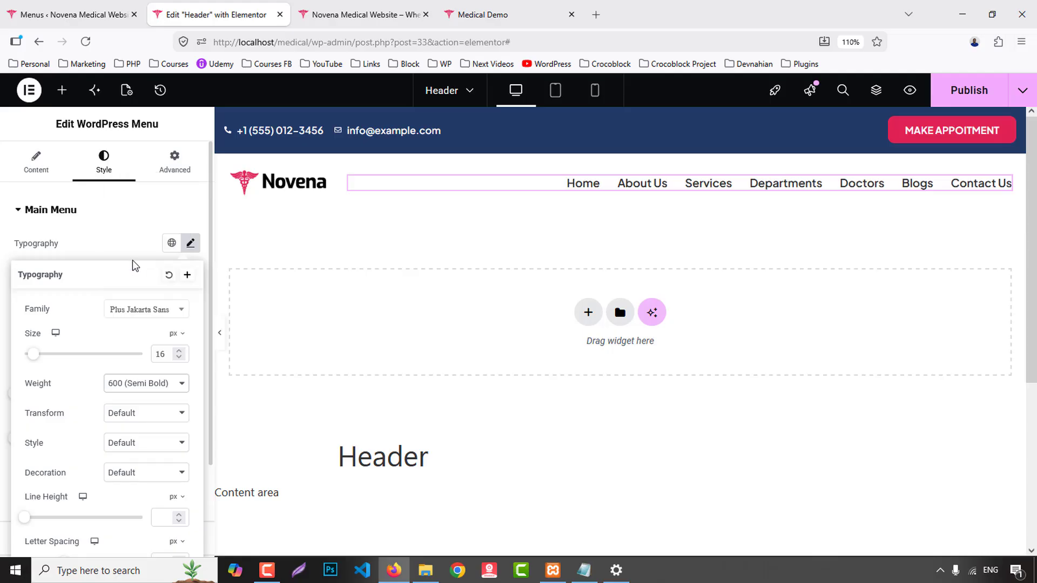
key(Up)
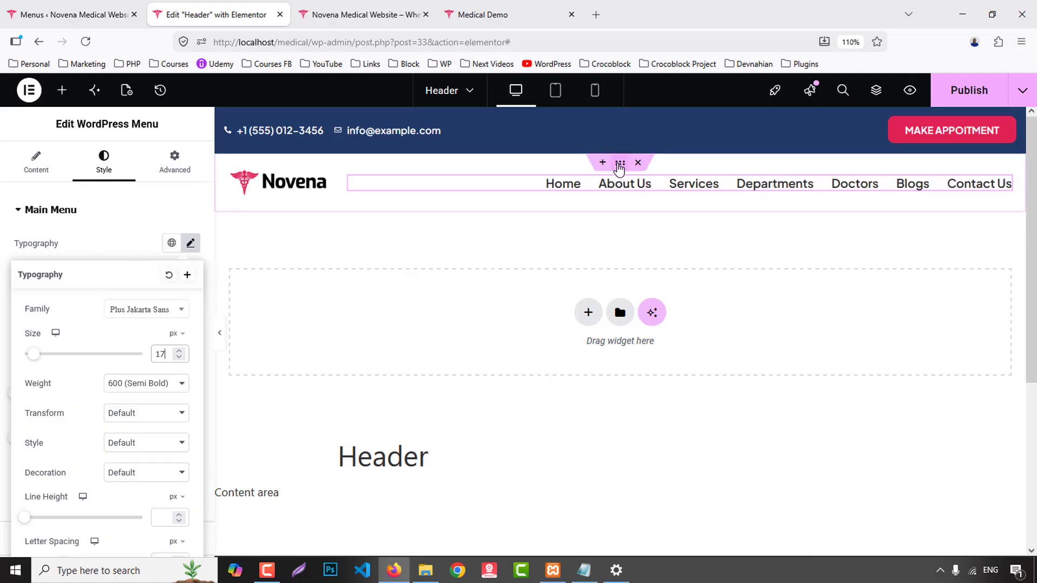
- Give the logo and menu row container a solid 1 px bottom border in the global light grey colour
click(620, 164)
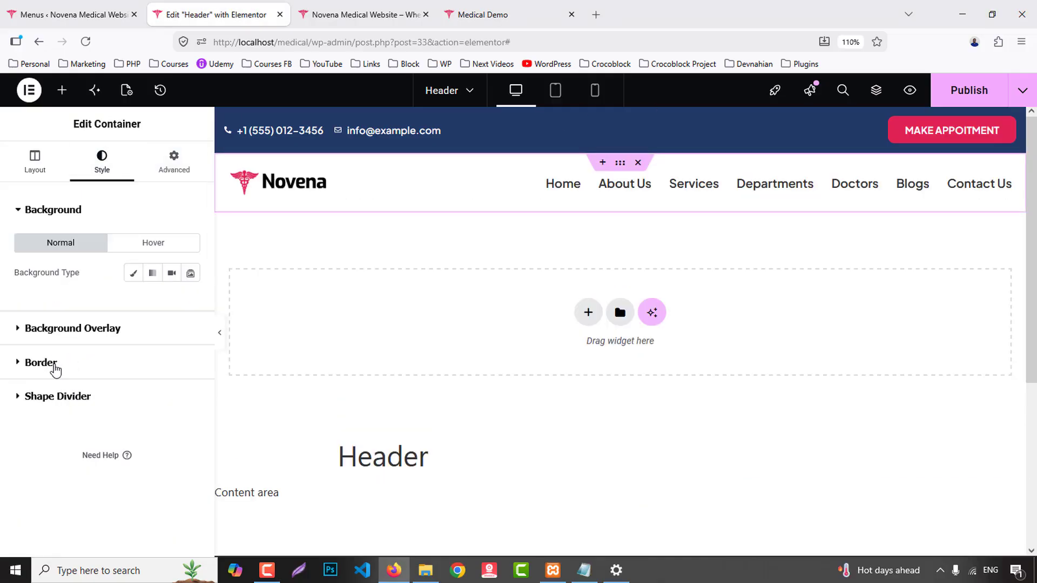
click(52, 366)
click(136, 339)
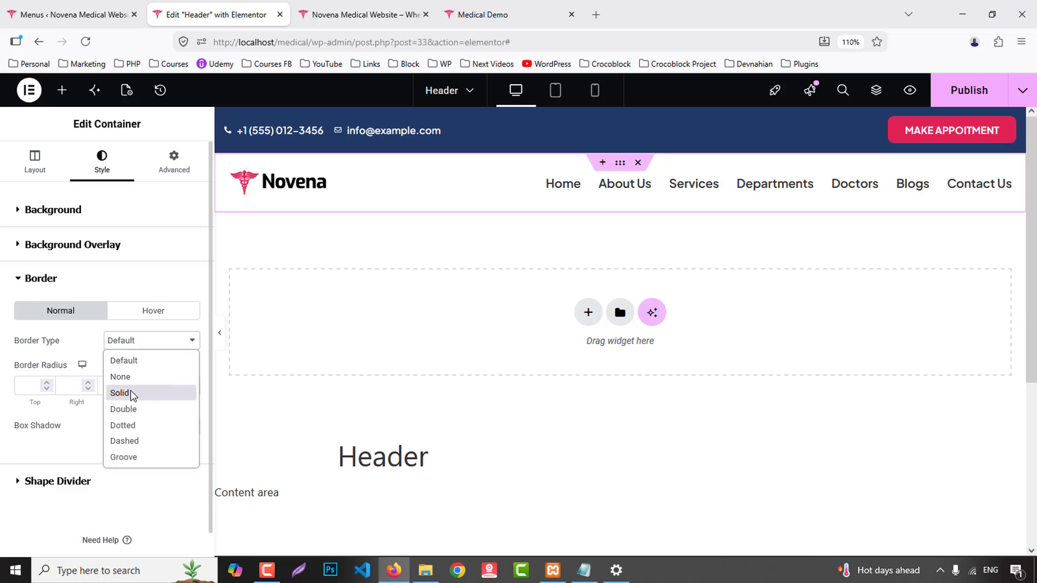
click(129, 394)
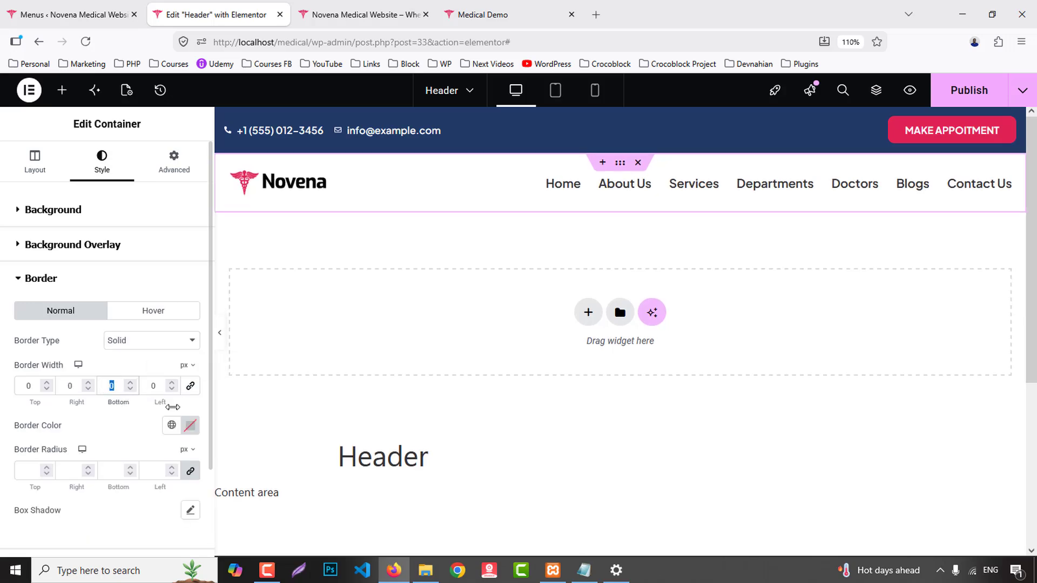
text(1)
click(171, 425)
click(38, 369)
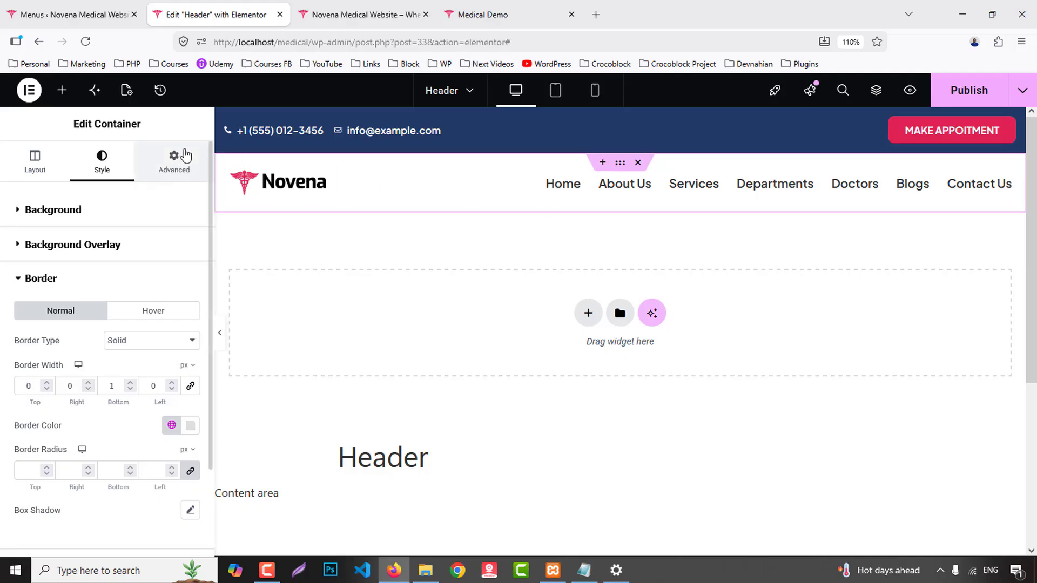
- Make the logo and menu row container sticky to the top and publish the header
click(175, 160)
scroll(128, 277, down, 3)
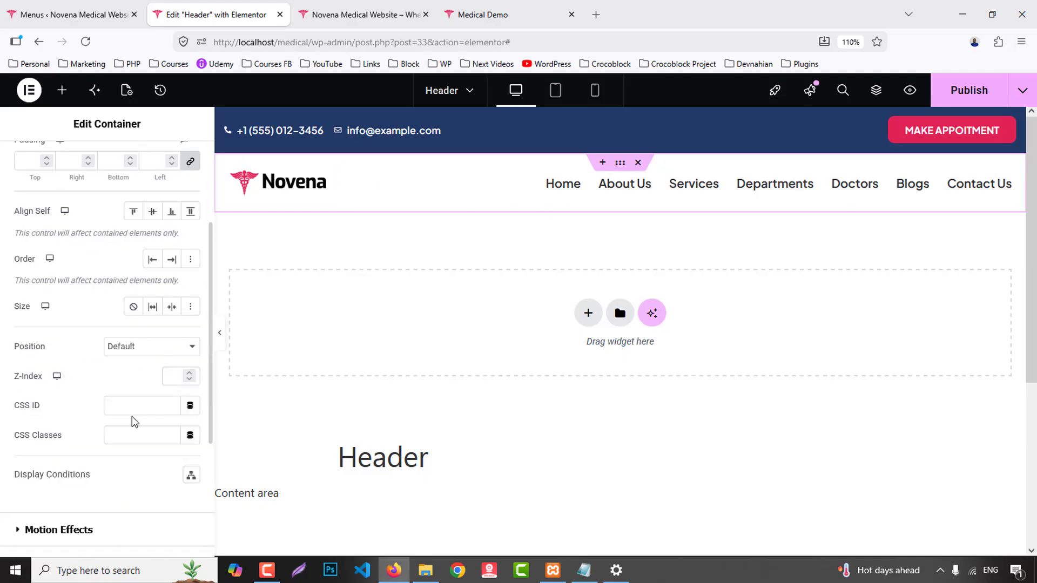
scroll(129, 400, down, 2)
scroll(123, 400, down, 2)
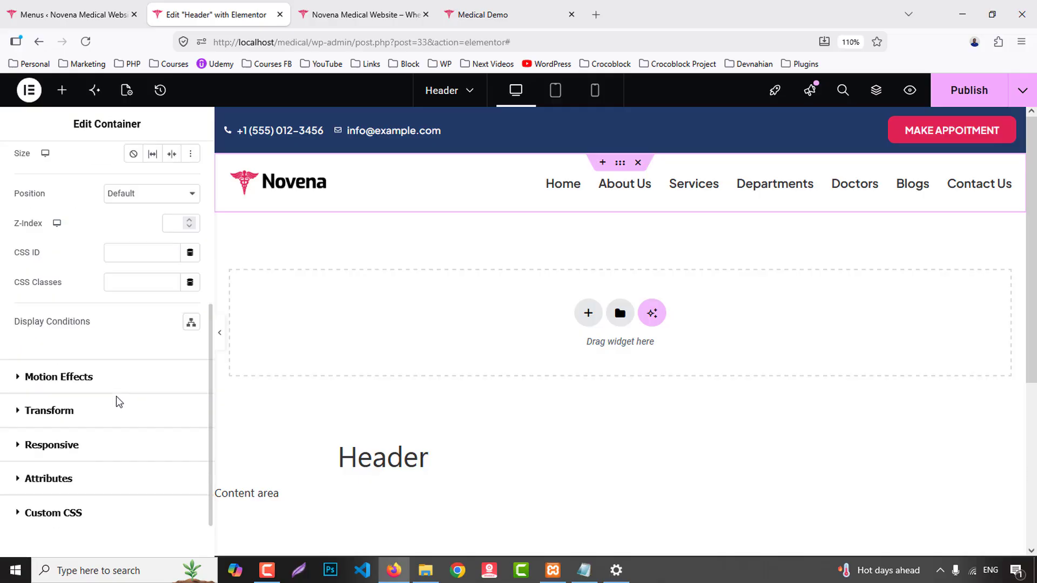
click(68, 378)
scroll(106, 372, down, 2)
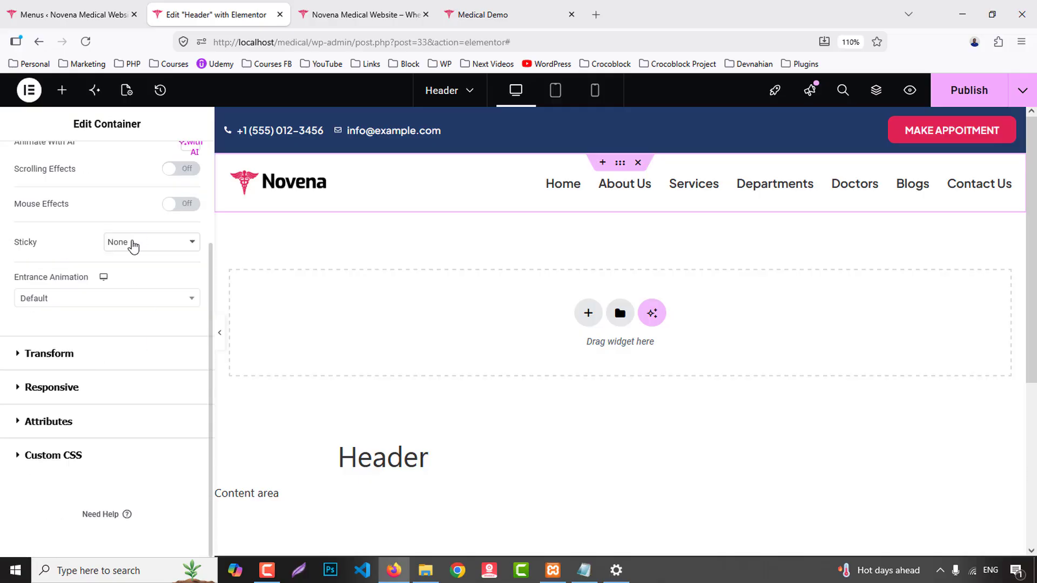
click(134, 247)
click(131, 282)
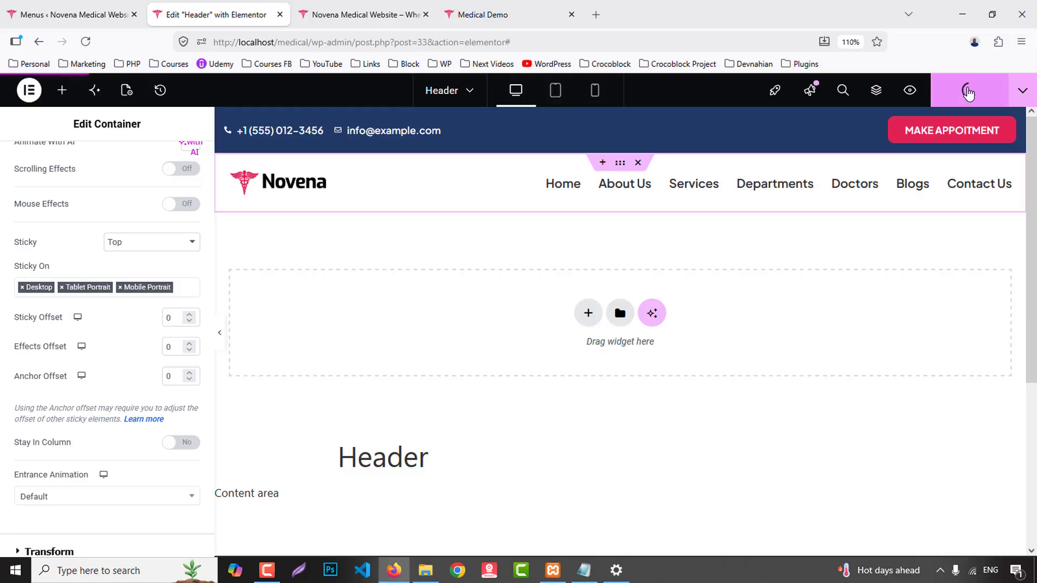
- Give the logo and menu row container a classic #FFFFFF background and publish the header
scroll(107, 236, up, 2)
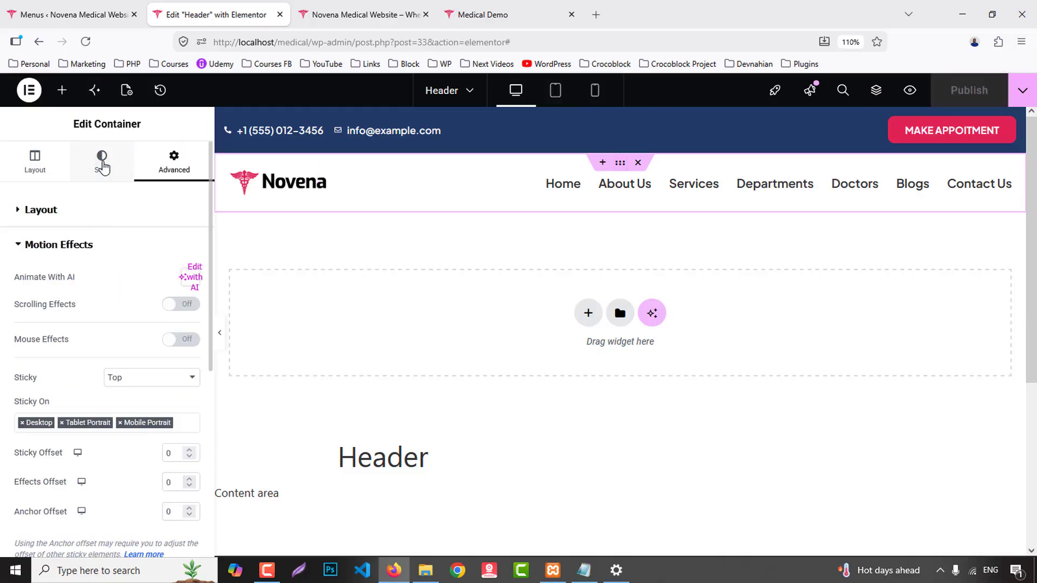
click(102, 167)
click(129, 275)
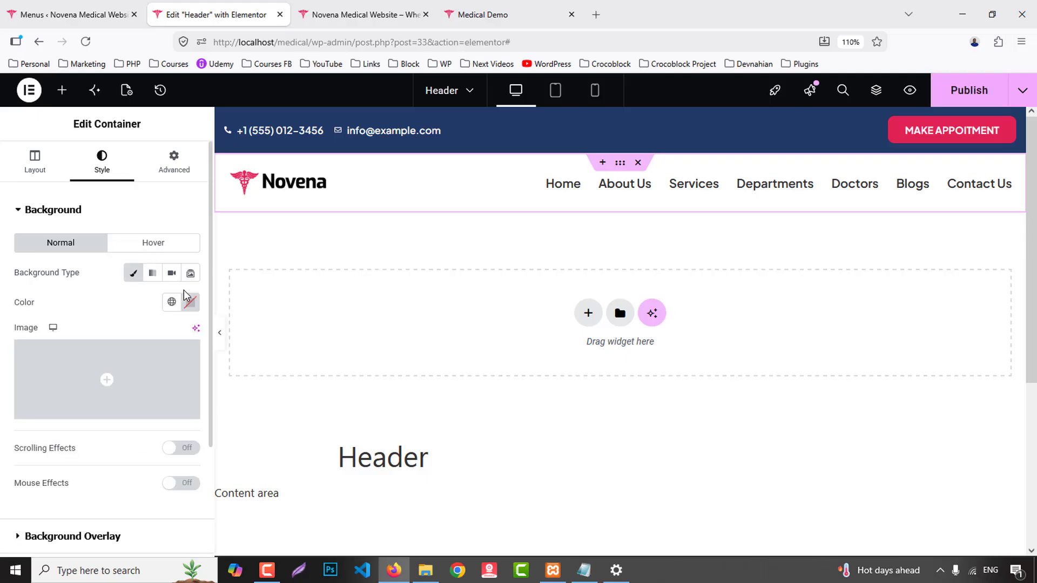
click(189, 301)
drag(152, 387, 63, 354)
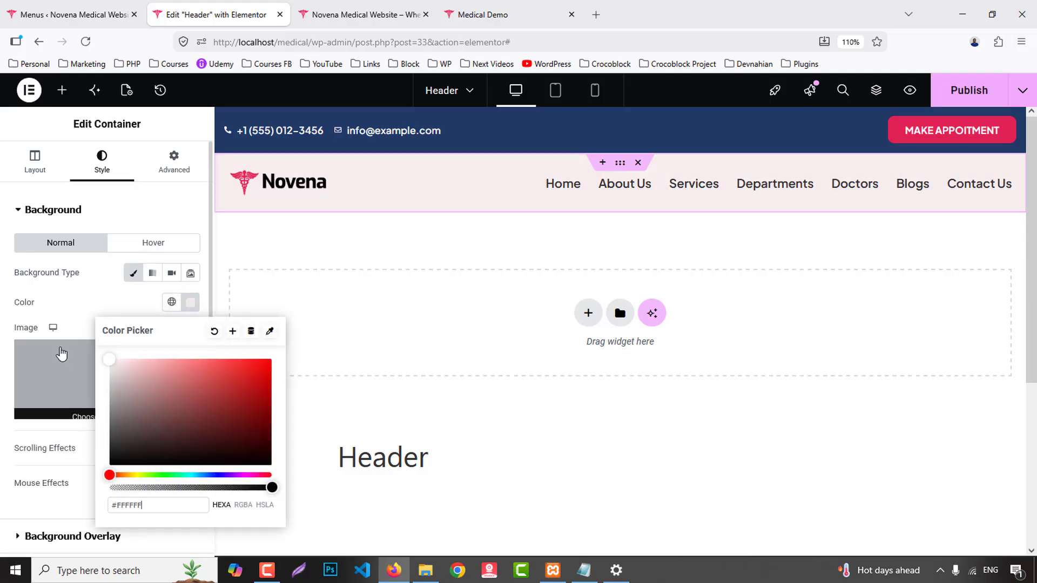
click(88, 297)
click(974, 115)
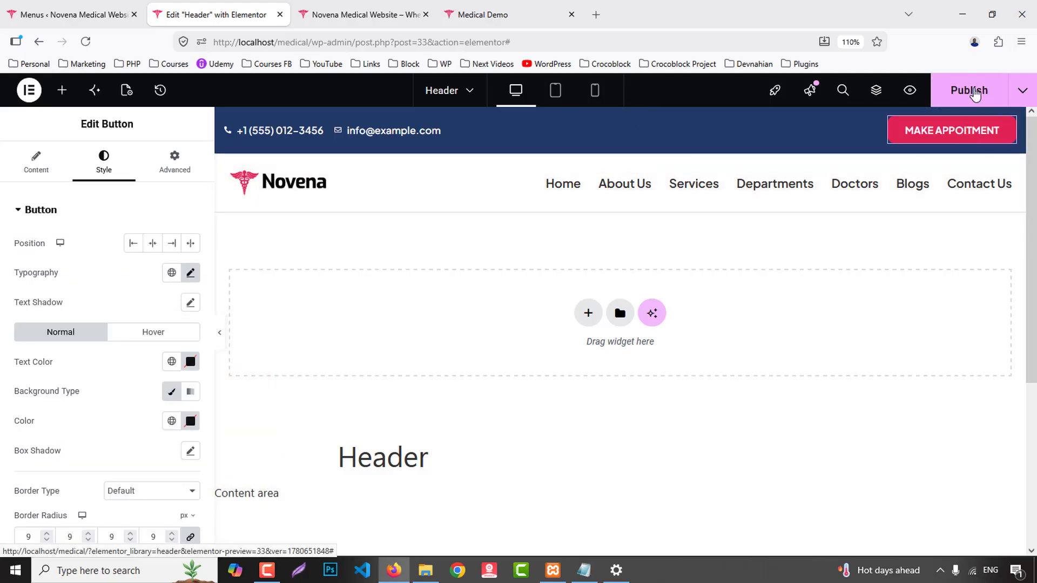
click(972, 91)
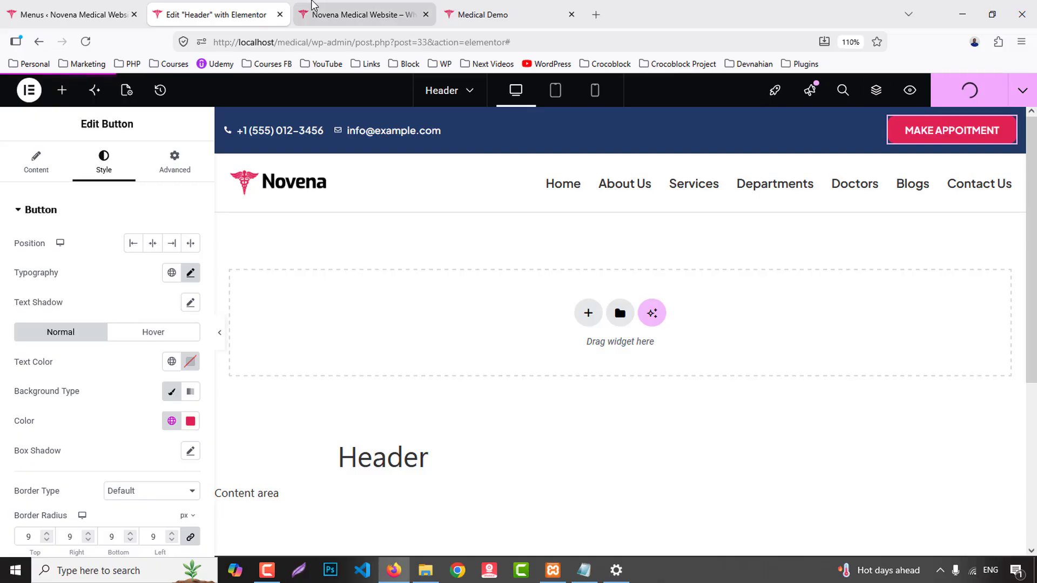
- Check the header on the reloaded Novena front page, and examine the partner logo carousel and footer of the Medical Demo page
click(365, 11)
key(F5)
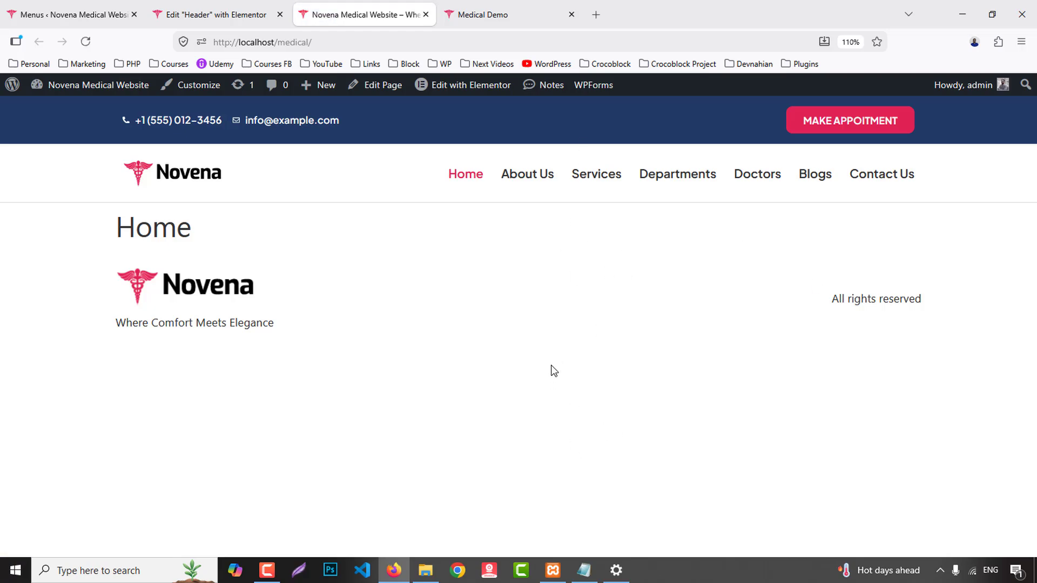
click(537, 11)
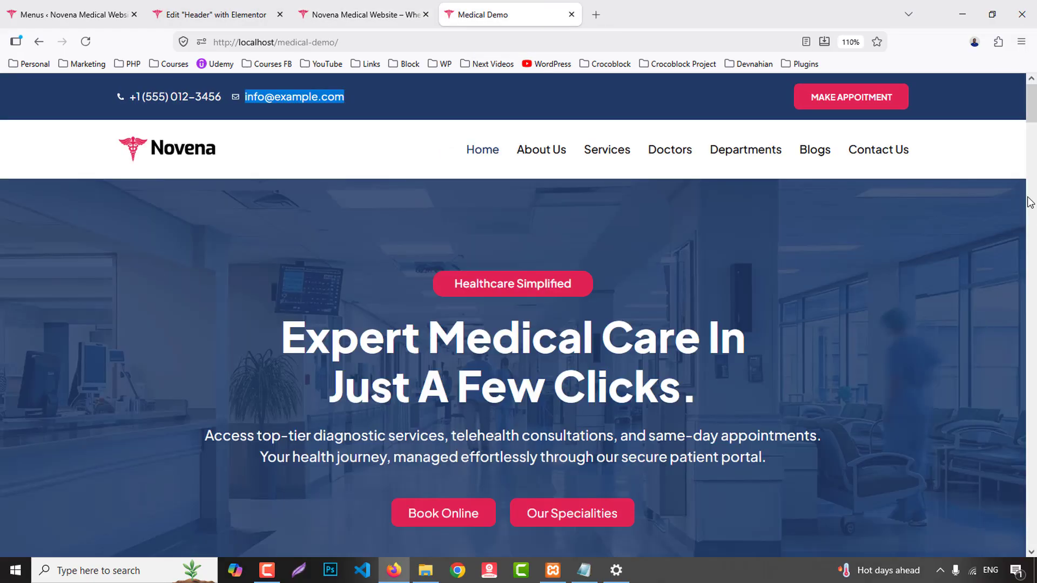
drag(1036, 106, 1036, 527)
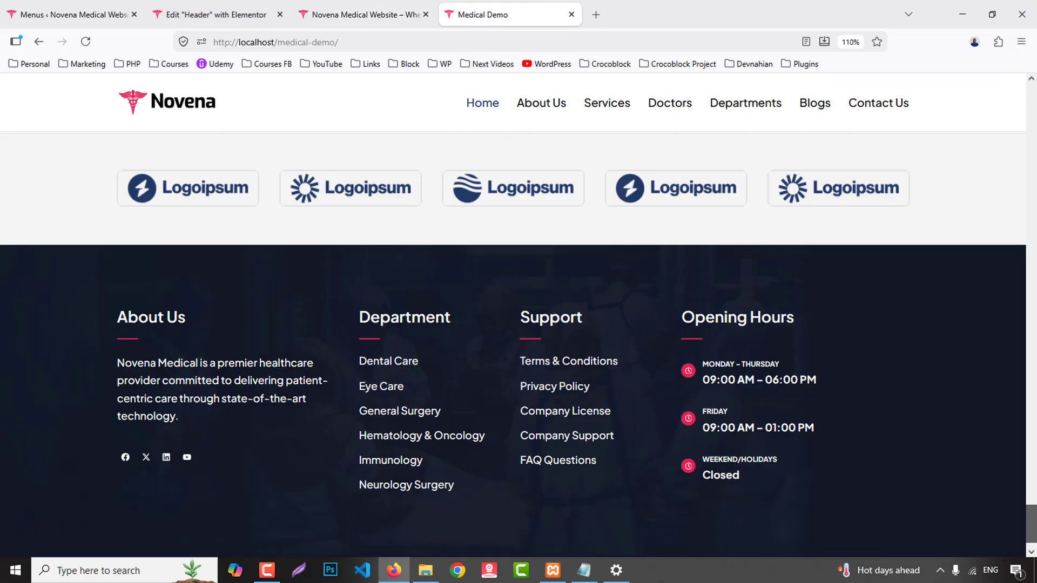
scroll(1003, 496, up, 3)
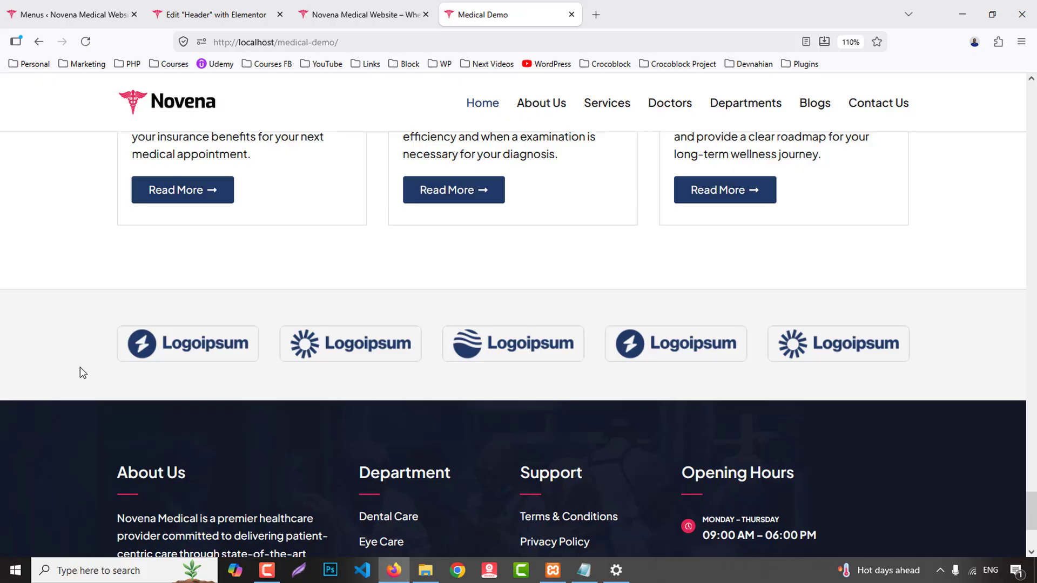
scroll(82, 371, down, 3)
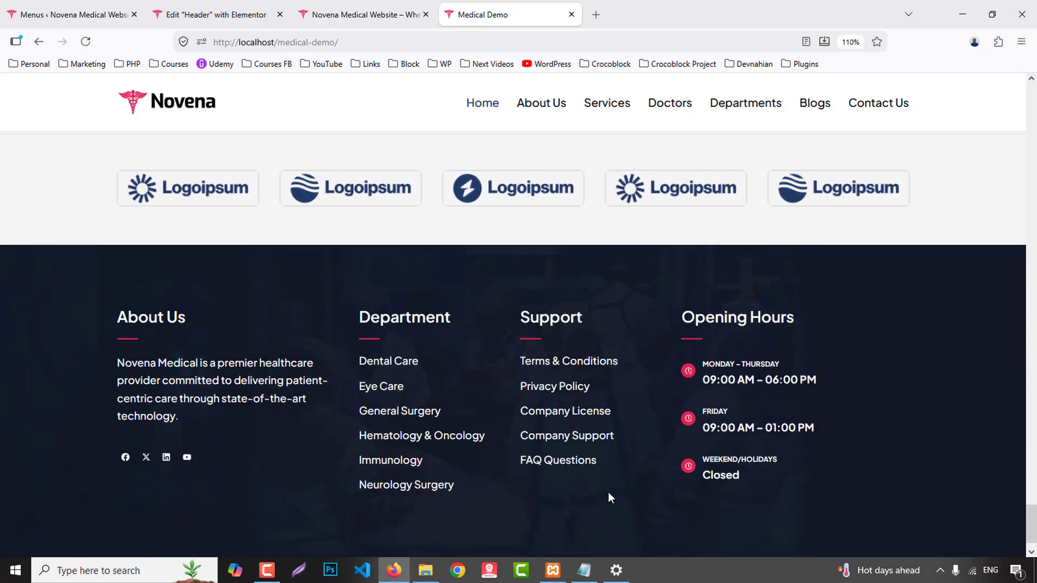
scroll(643, 548, down, 1)
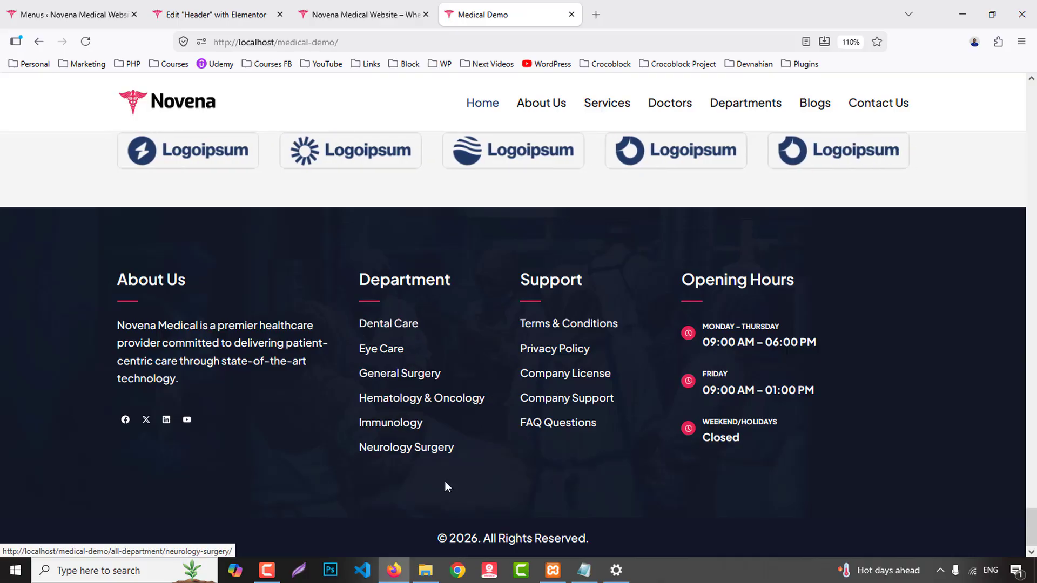
scroll(367, 324, up, 3)
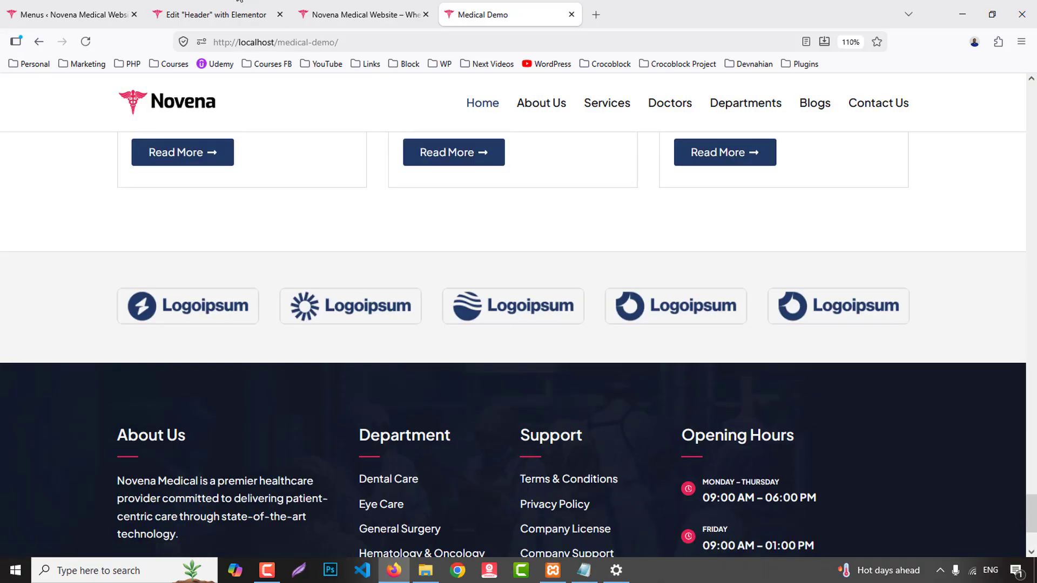
- Close the header editor and create a new Footer template in the Theme Builder, dismissing the template library
middle_click(234, 8)
click(114, 7)
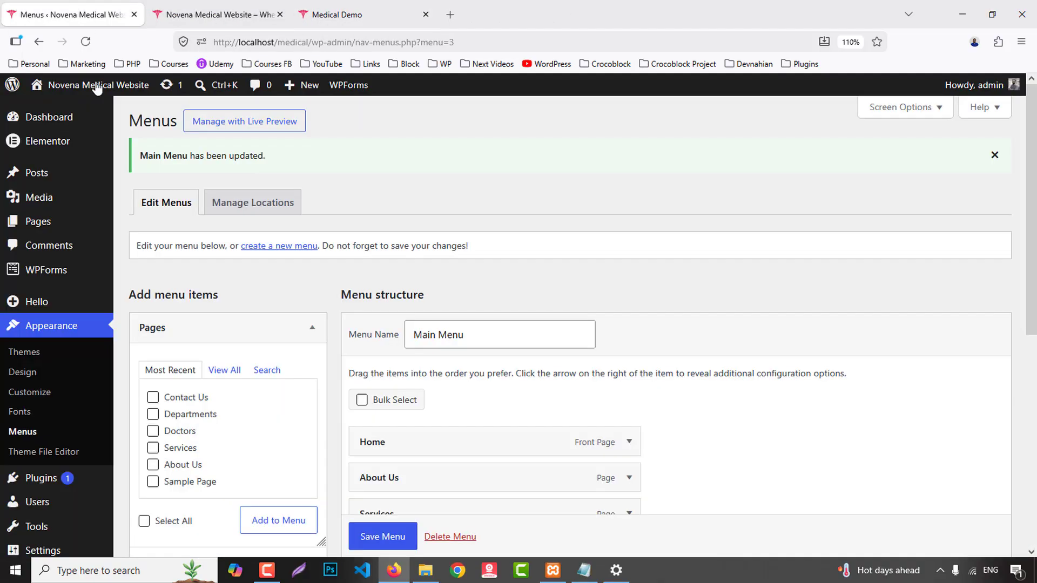
mouse_move(66, 144)
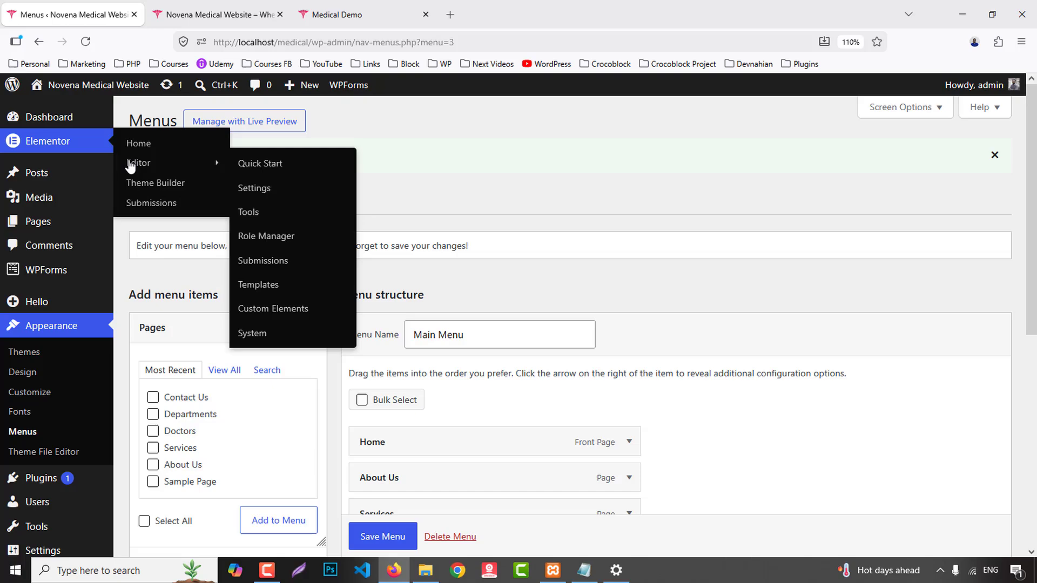
middle_click(157, 182)
click(241, 8)
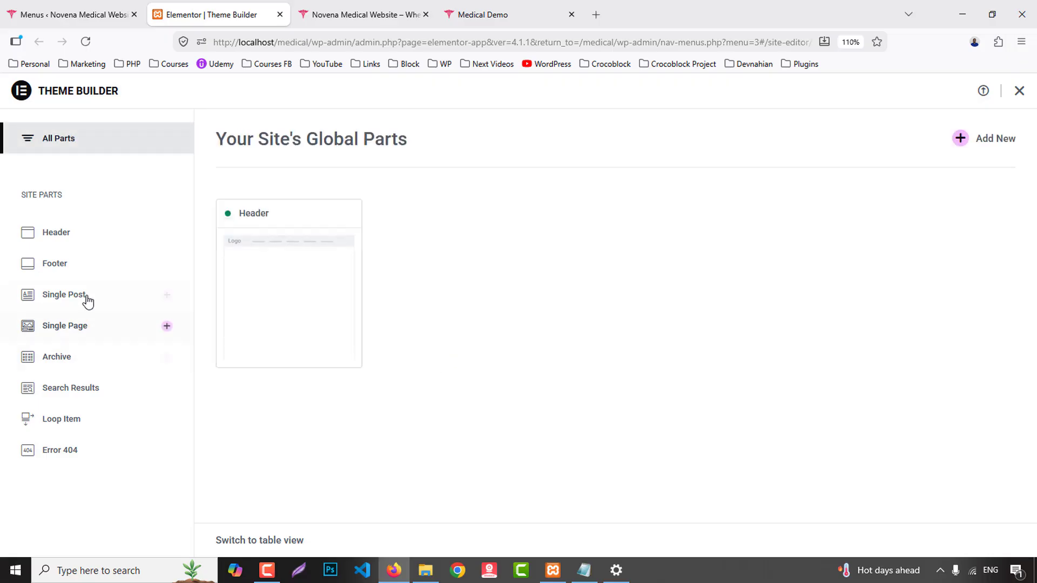
click(70, 269)
click(988, 140)
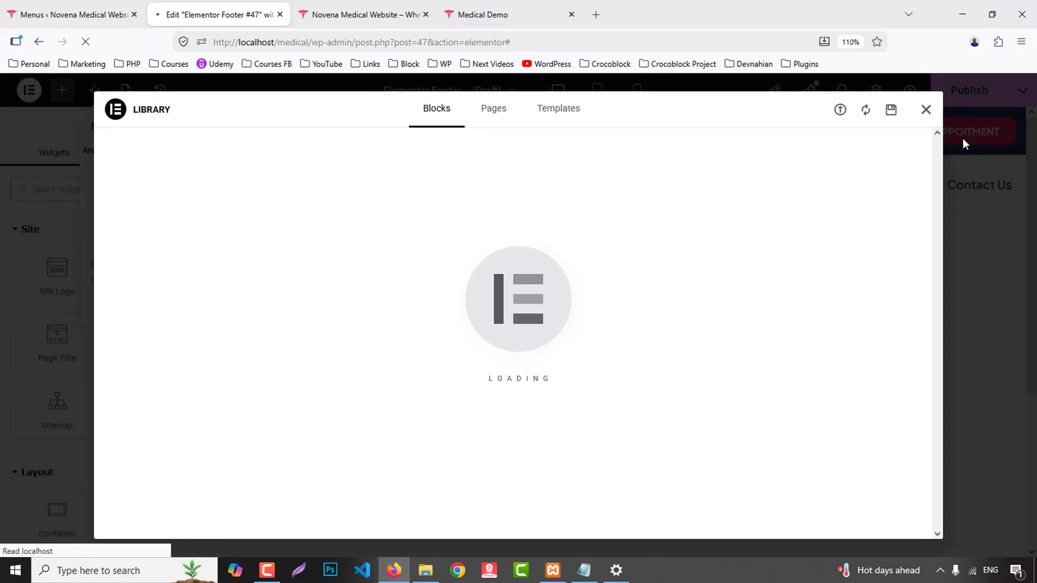
click(926, 110)
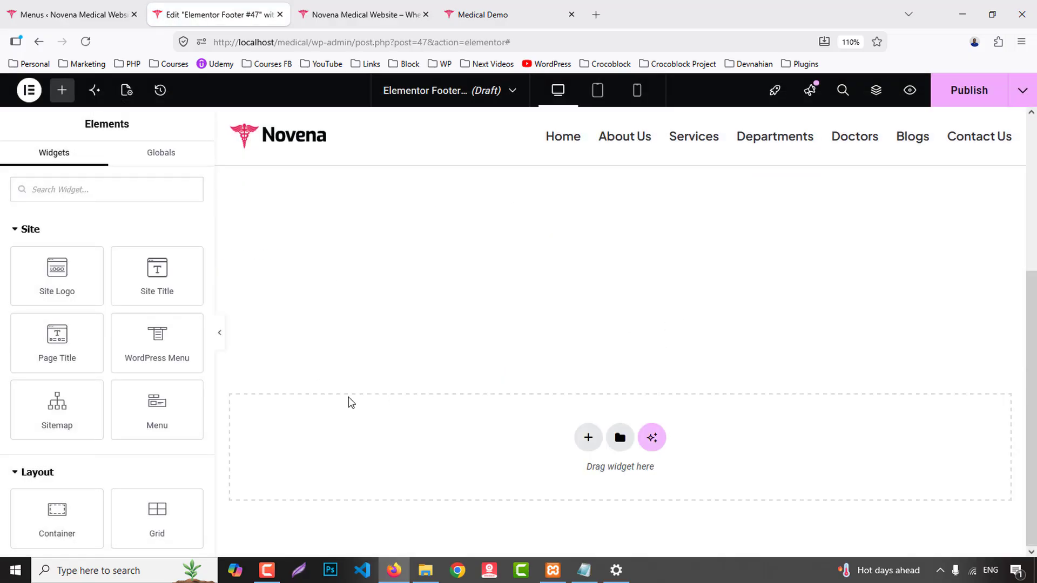
- Add a single-column flexbox container to the footer and place an Image Carousel widget inside it
click(587, 440)
click(566, 475)
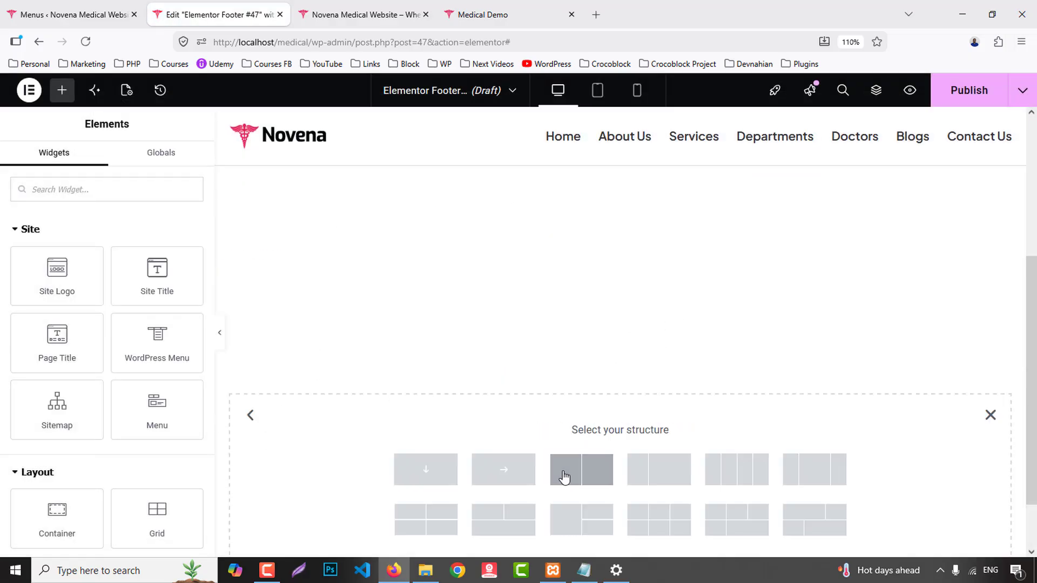
click(436, 478)
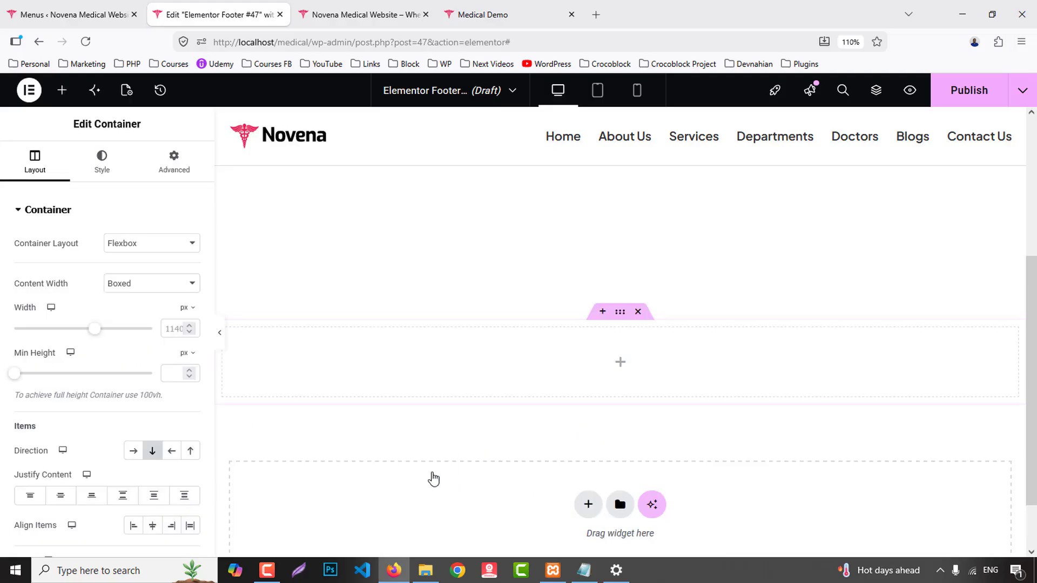
click(61, 90)
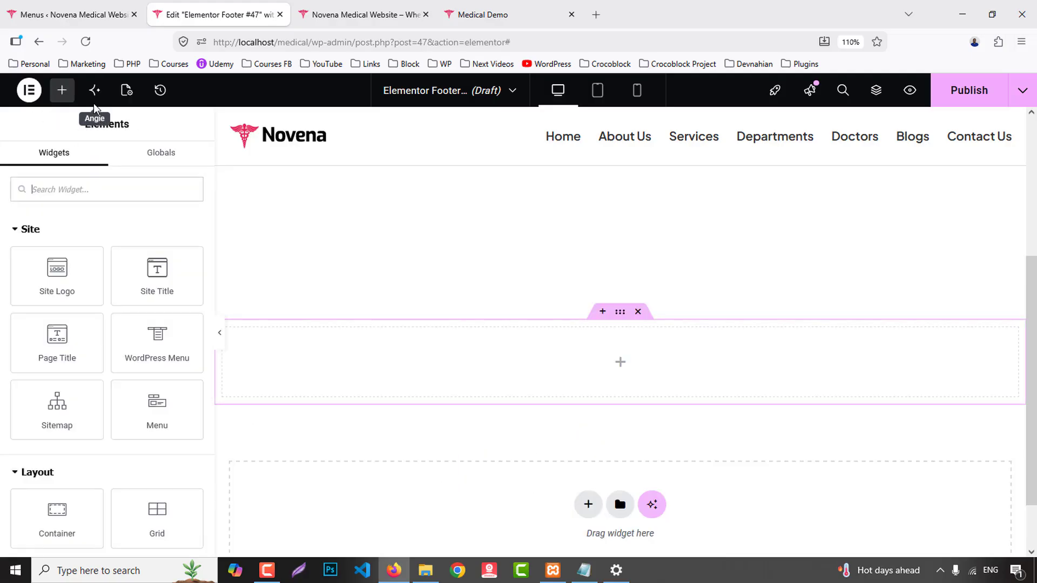
text(car)
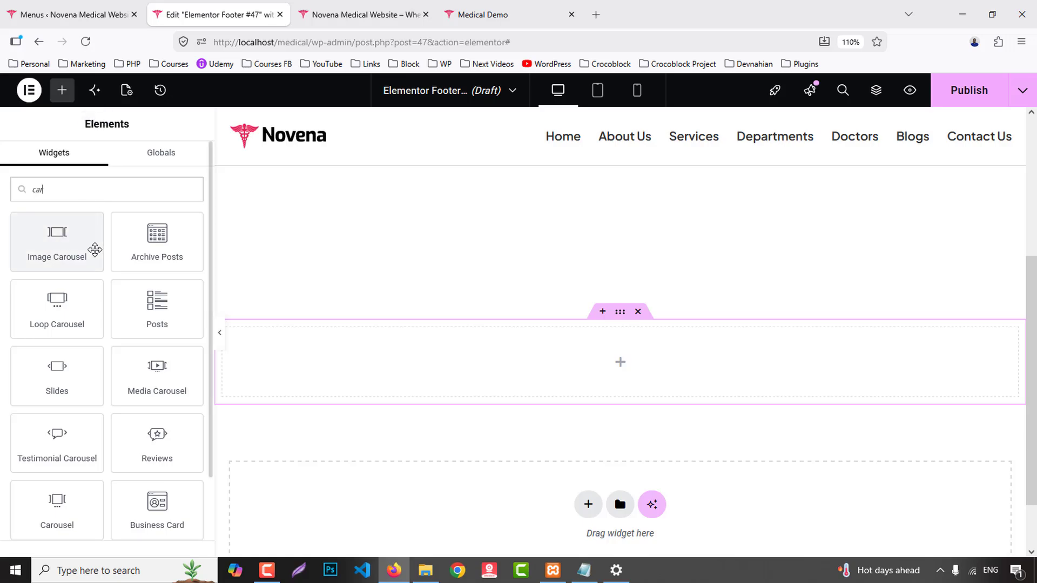
drag(92, 248, 543, 385)
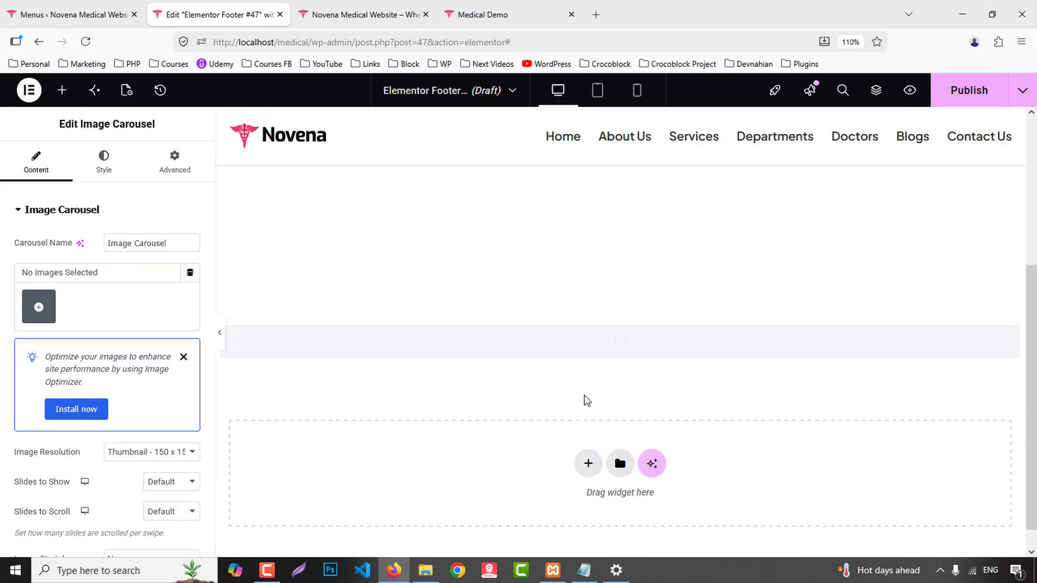
- Upload partners-logo-1.png through partners-logo-8.png for the image carousel and create a new gallery from them
click(37, 304)
click(205, 144)
click(585, 327)
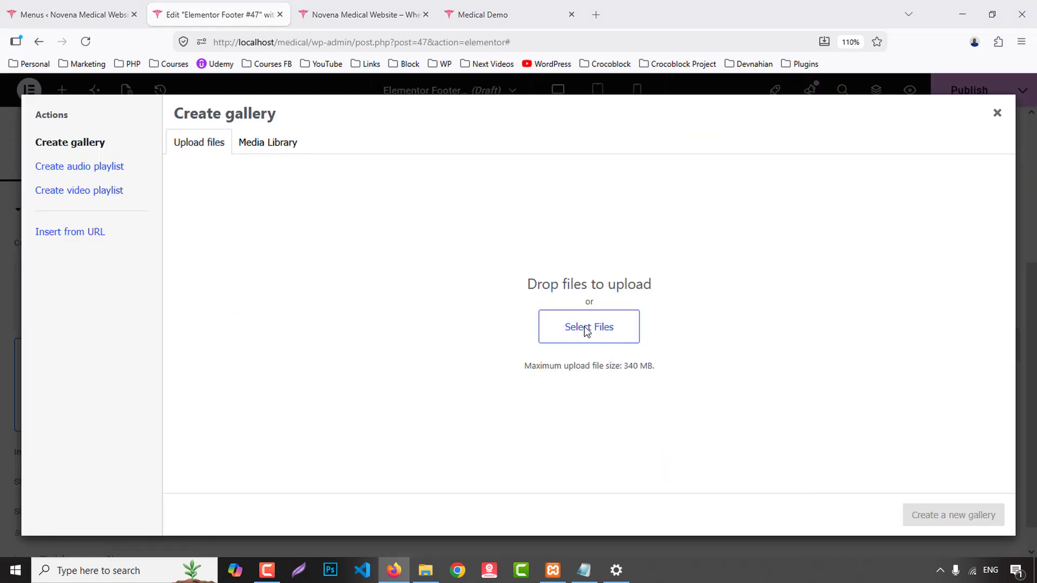
drag(1021, 240, 508, 227)
ctrl+click(147, 281)
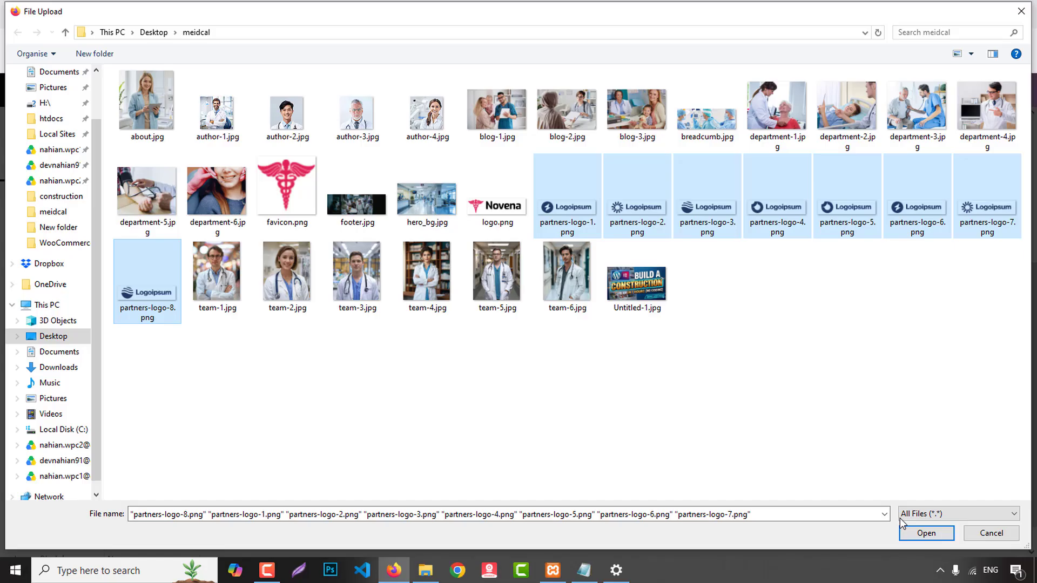
click(929, 535)
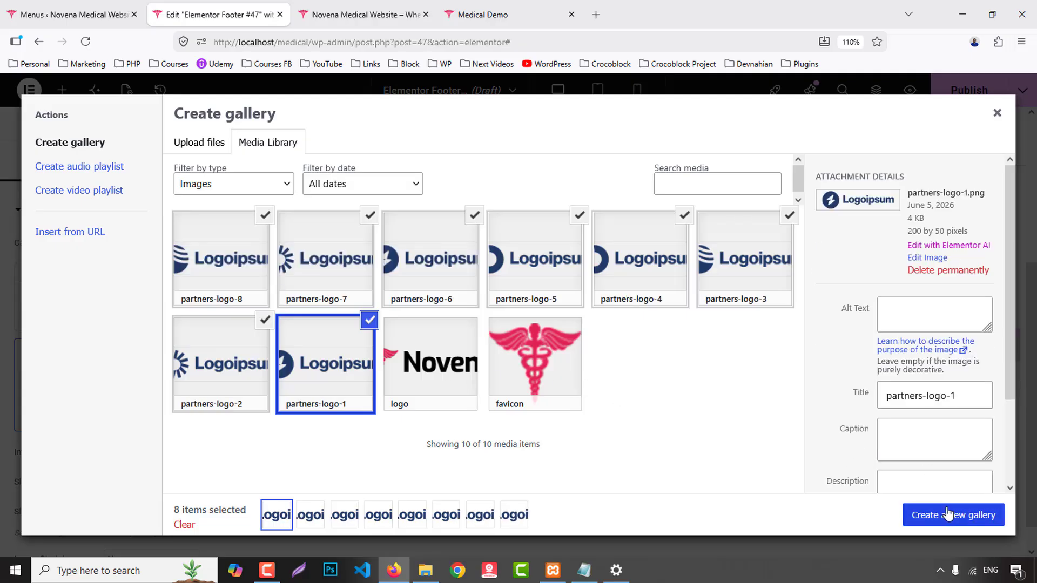
click(949, 518)
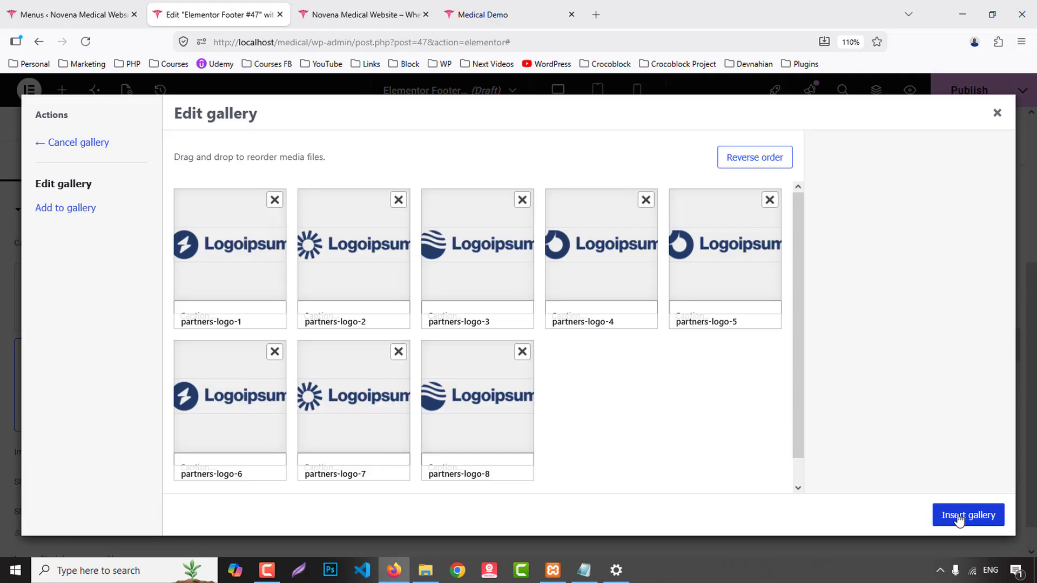
- Insert the eight partner logos into the image carousel and give its container the global BG 2 background color
click(955, 520)
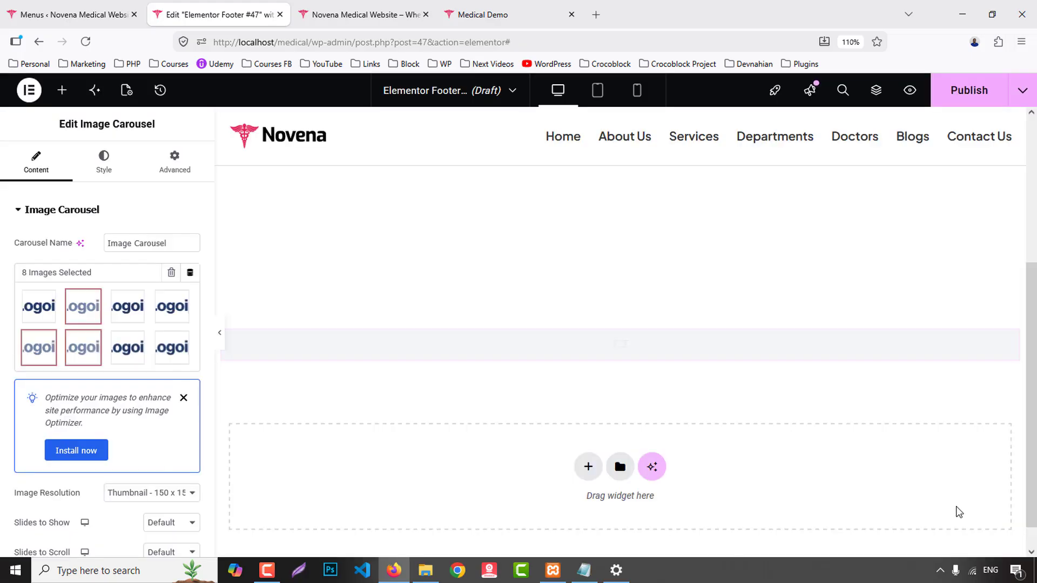
scroll(649, 319, down, 2)
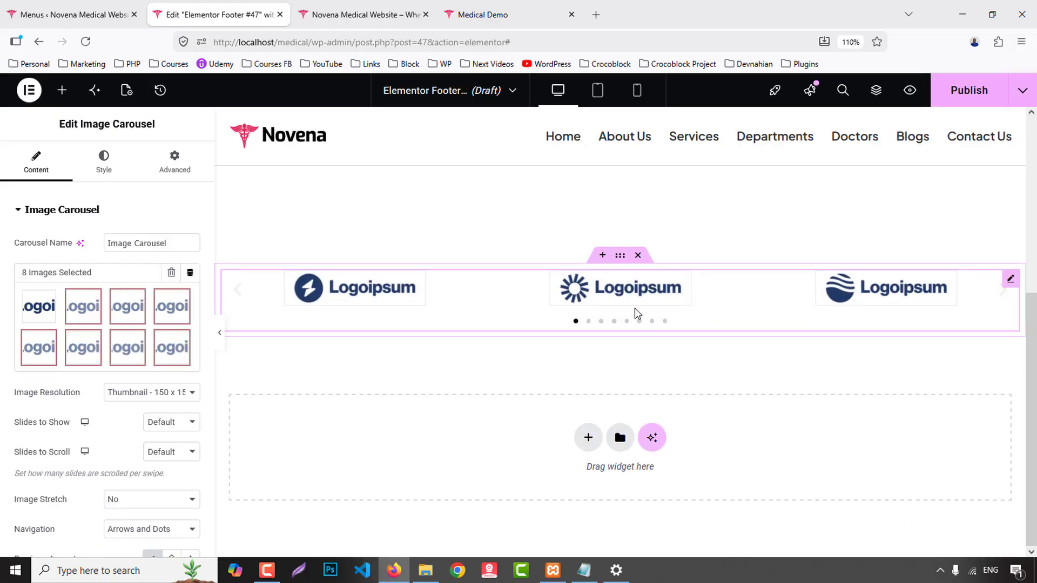
click(489, 263)
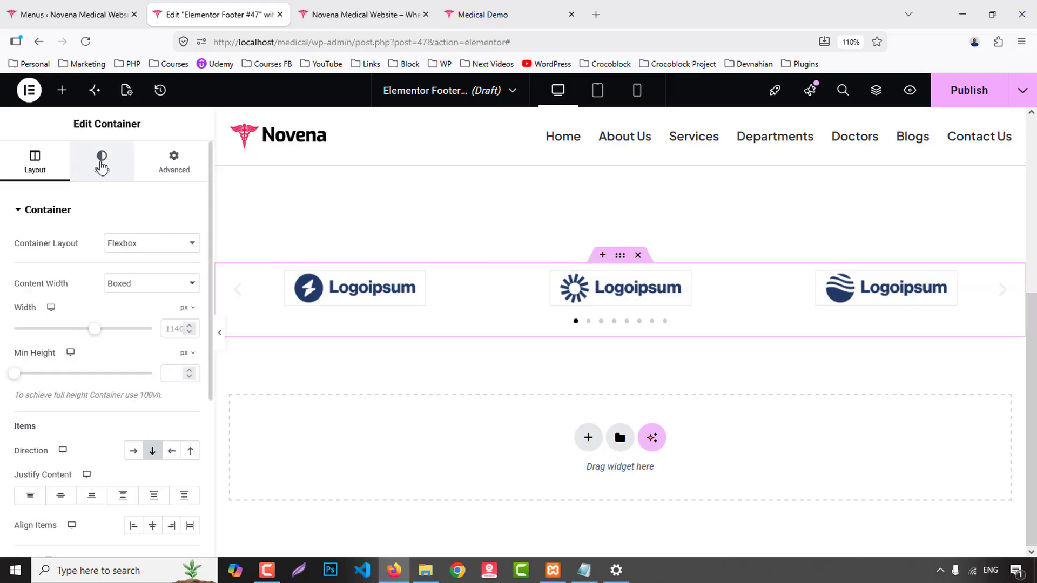
click(102, 165)
click(133, 272)
click(172, 302)
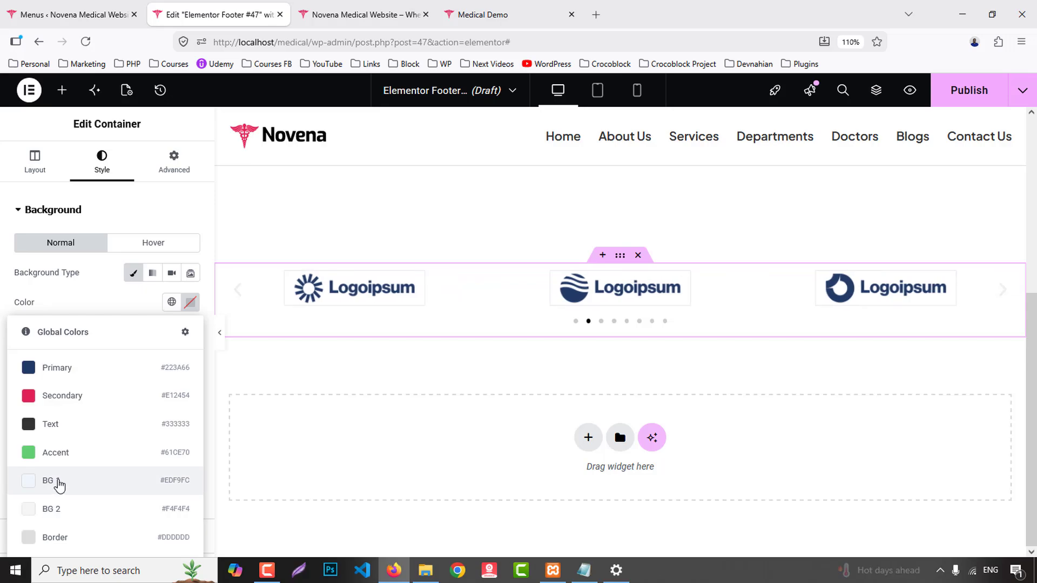
click(60, 509)
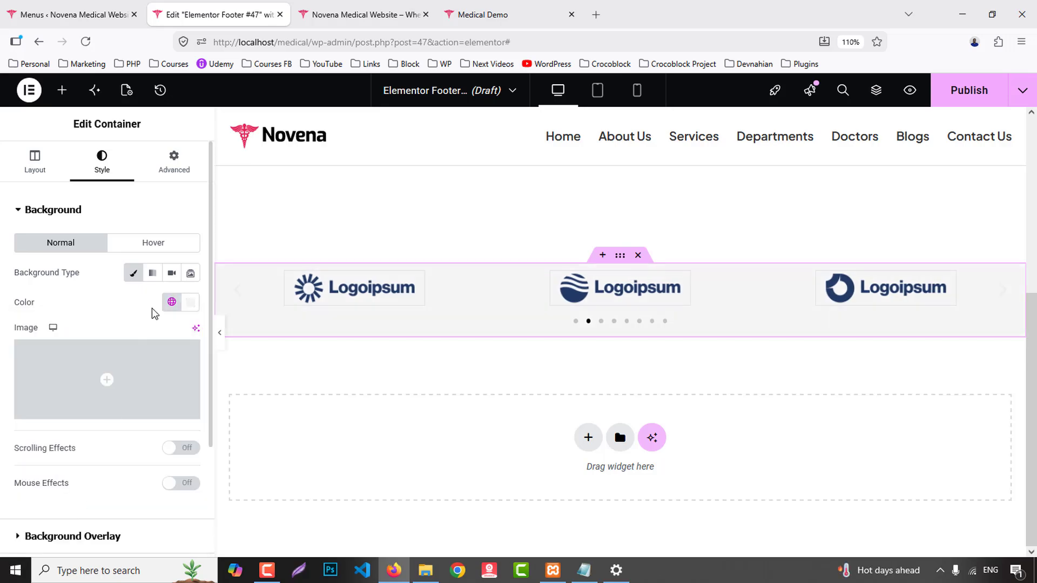
- Set the logo container's top and bottom padding to 50 px
click(166, 174)
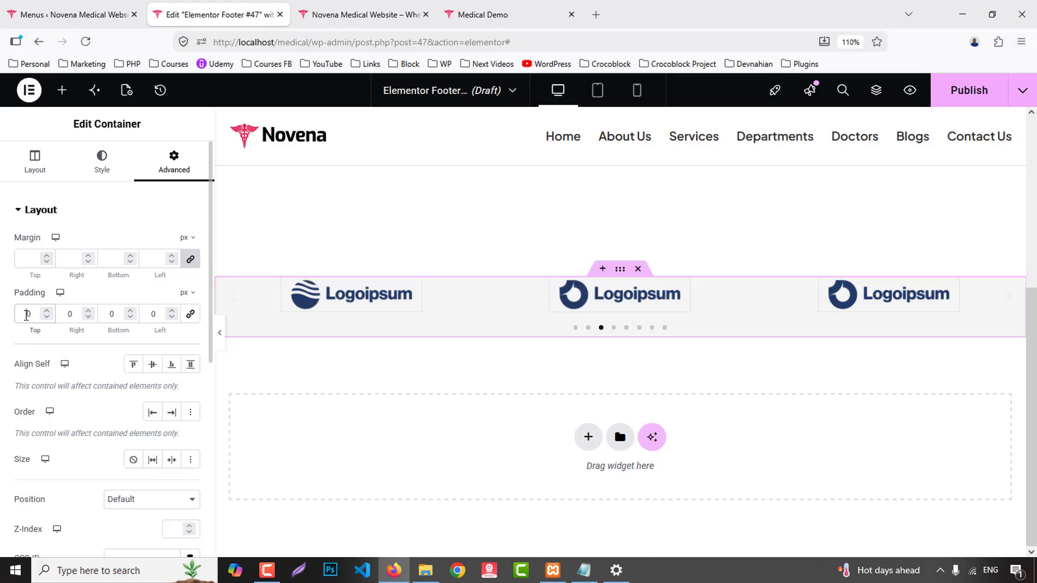
click(26, 315)
text(5)
click(104, 313)
text(5)
scroll(88, 423, down, 5)
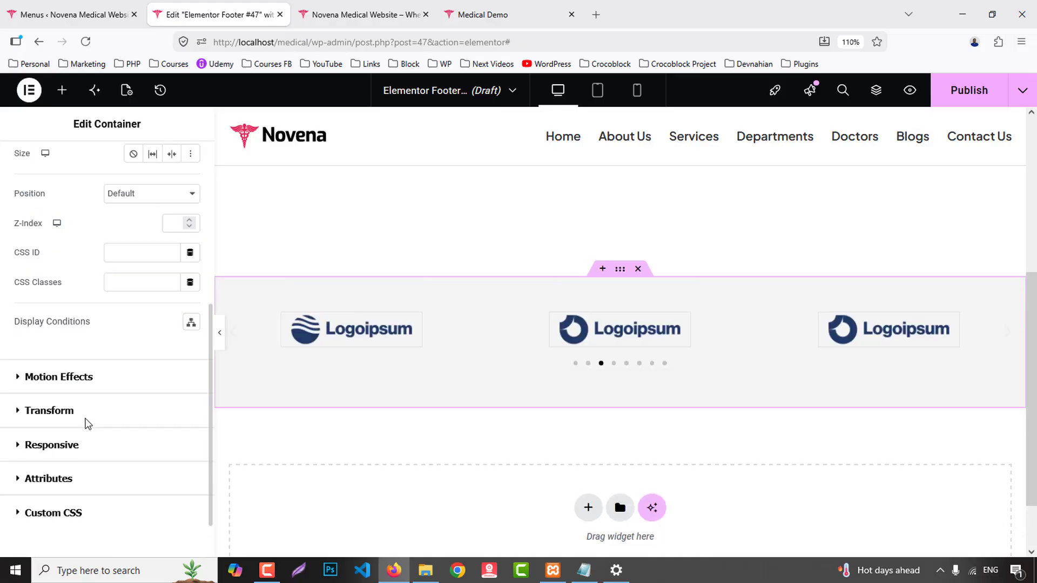
scroll(114, 273, up, 10)
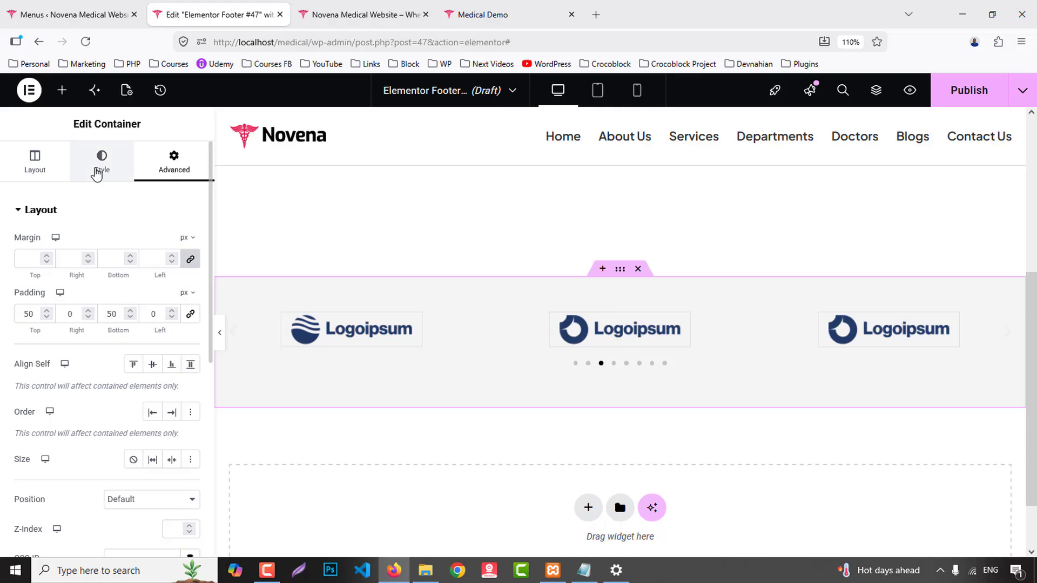
- Give the logo container a solid 1 px top border in the global Border color
click(99, 162)
scroll(80, 437, down, 2)
click(50, 422)
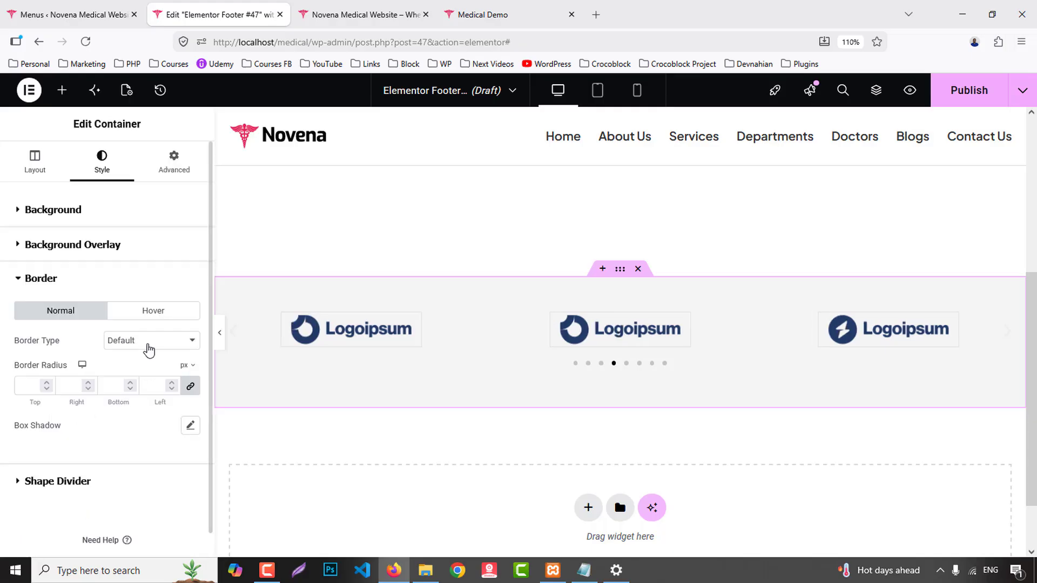
click(149, 350)
click(145, 393)
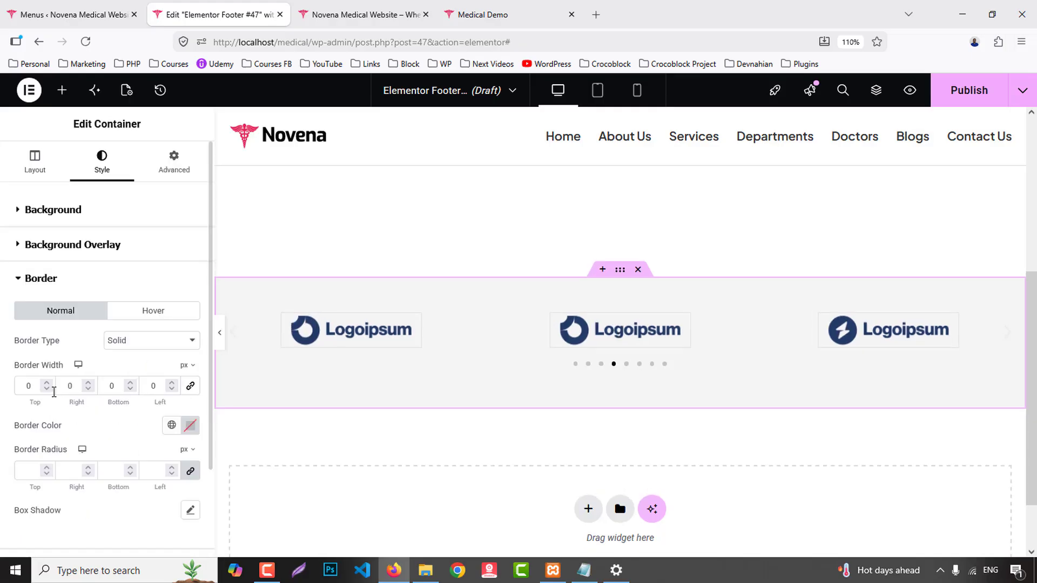
double_click(54, 391)
text(1)
click(170, 426)
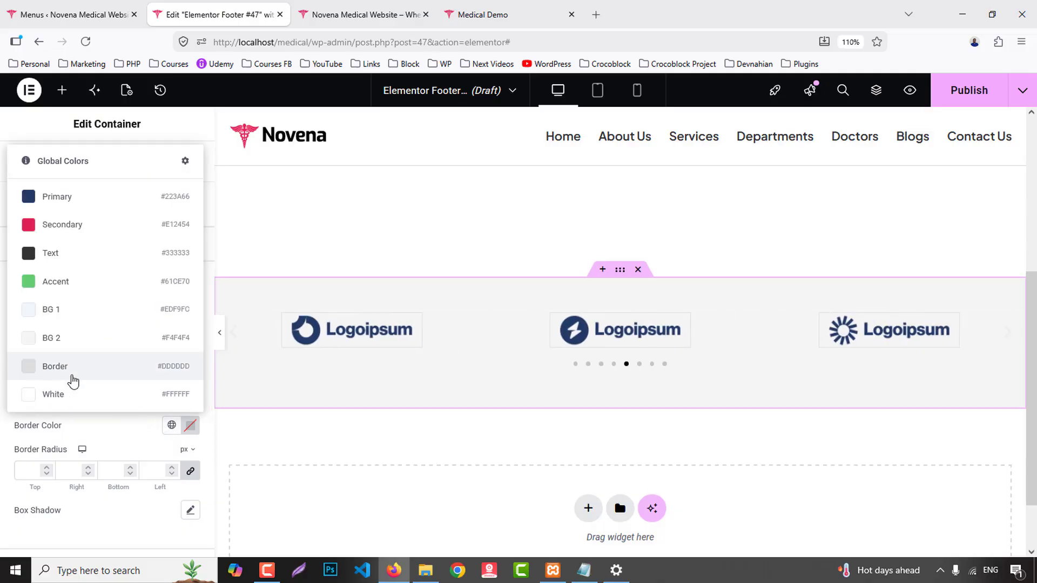
click(68, 367)
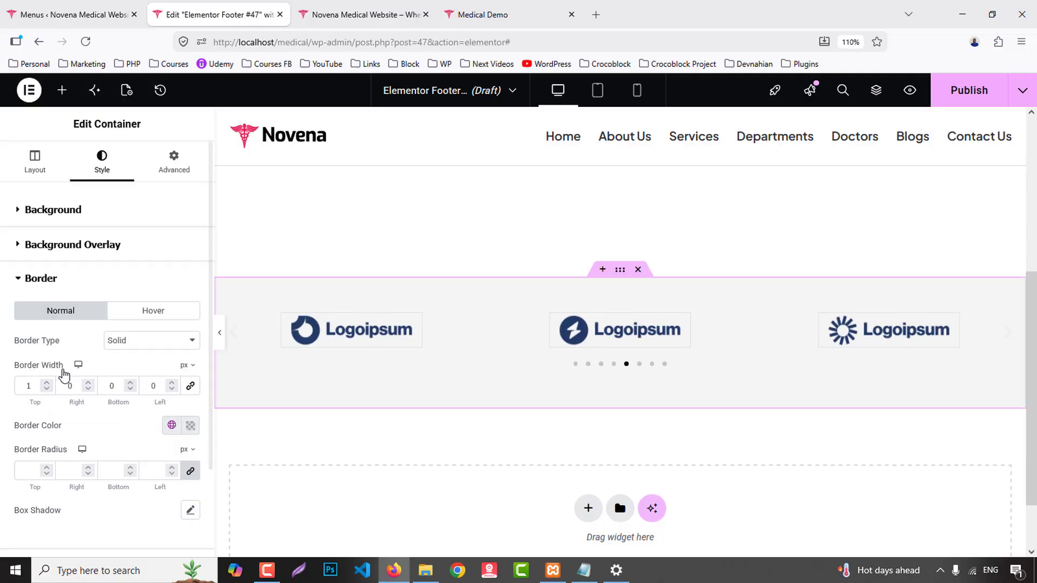
- Set the image carousel's image resolution to Full
click(487, 337)
scroll(67, 339, down, 5)
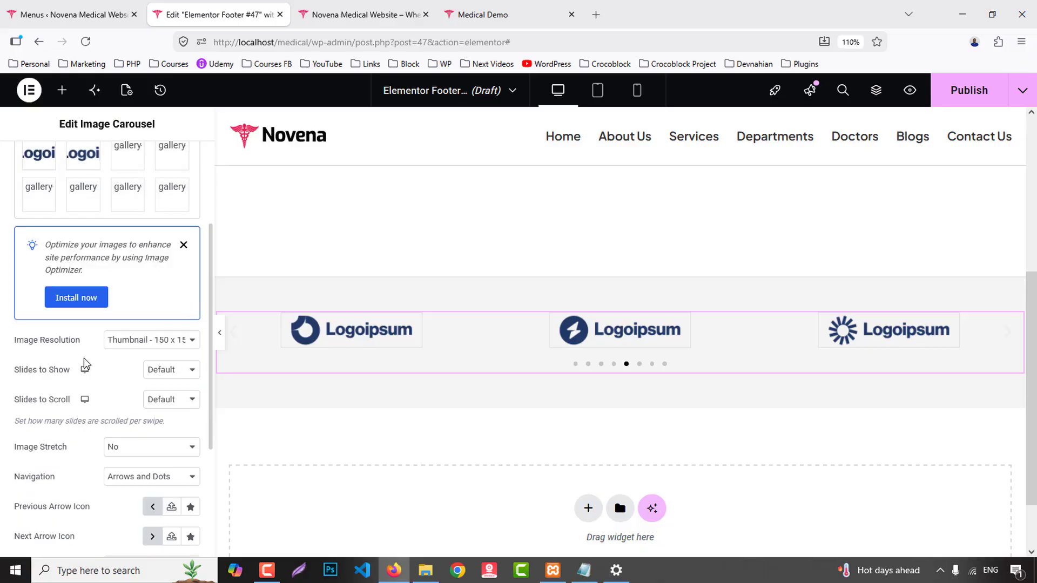
click(146, 348)
click(80, 372)
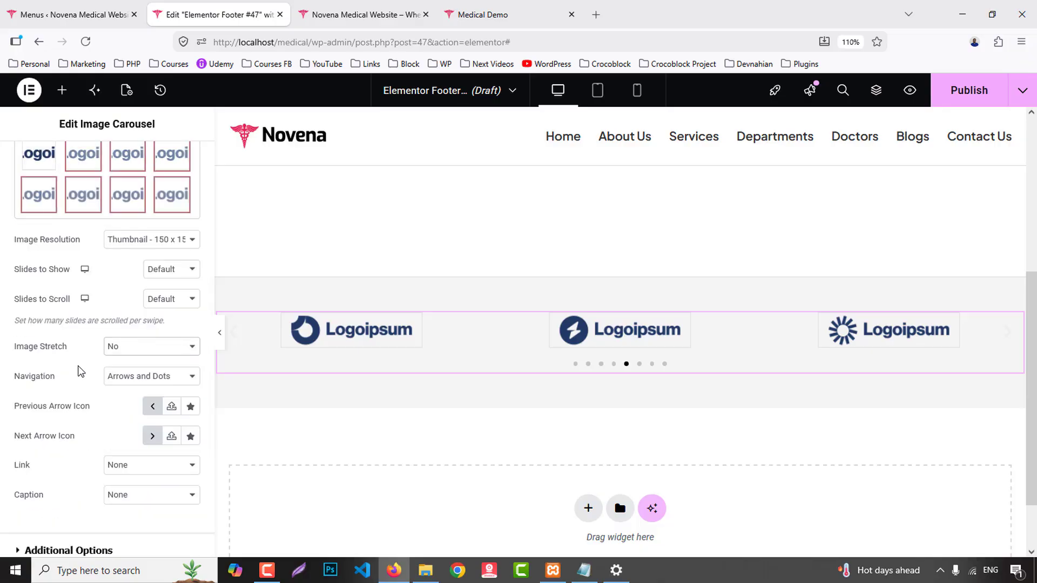
click(153, 246)
click(139, 354)
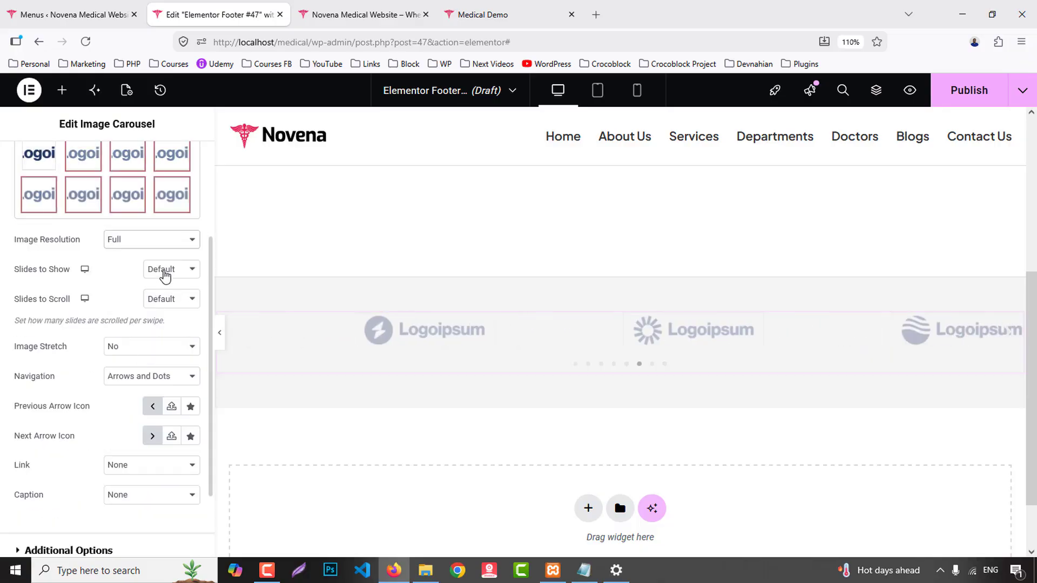
- Set the carousel to show 5 slides and scroll 1 slide at a time, consulting the Medical Demo page
click(164, 271)
click(160, 354)
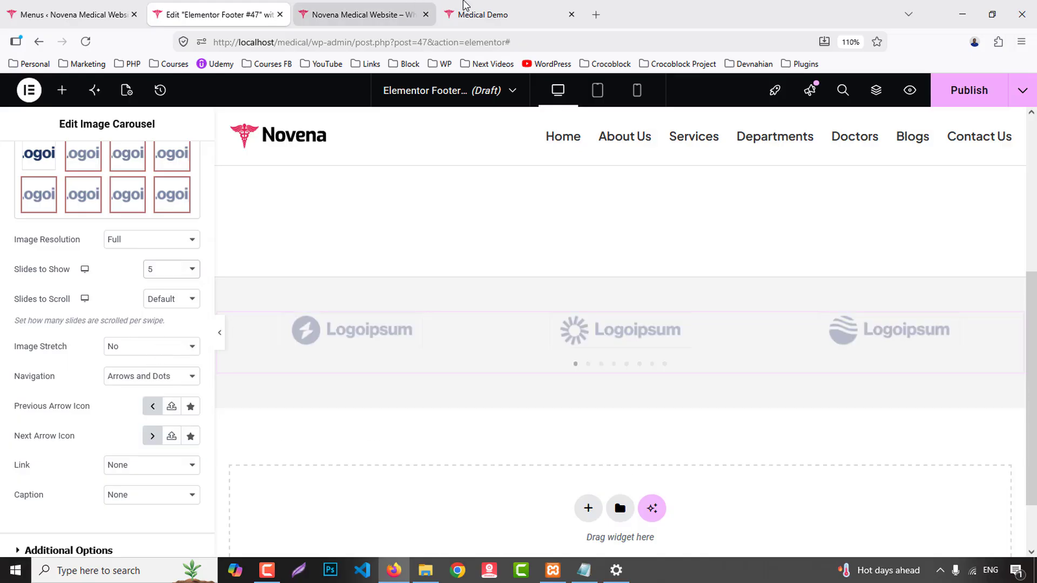
click(479, 11)
click(259, 5)
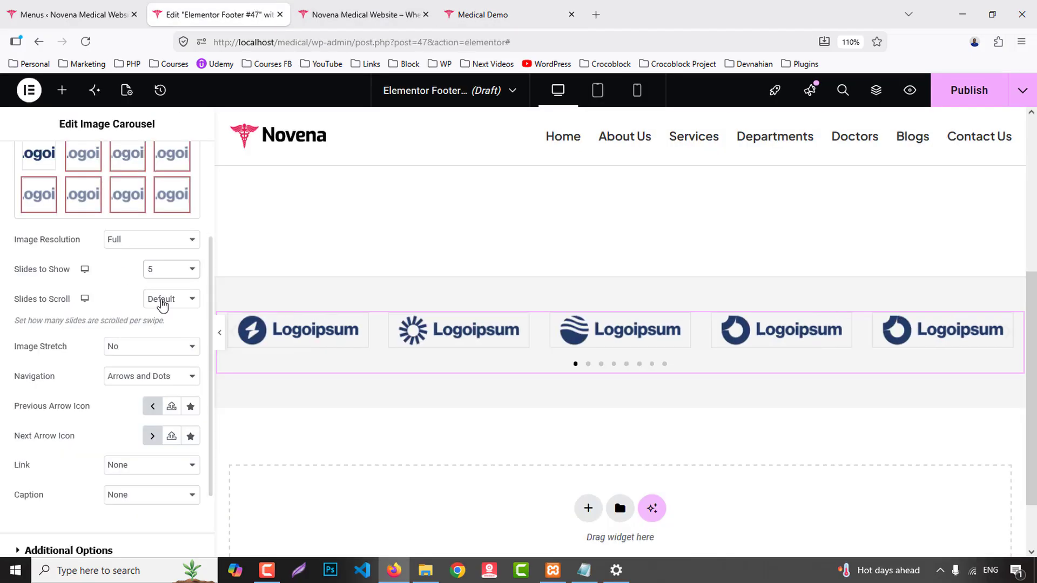
click(163, 298)
click(167, 325)
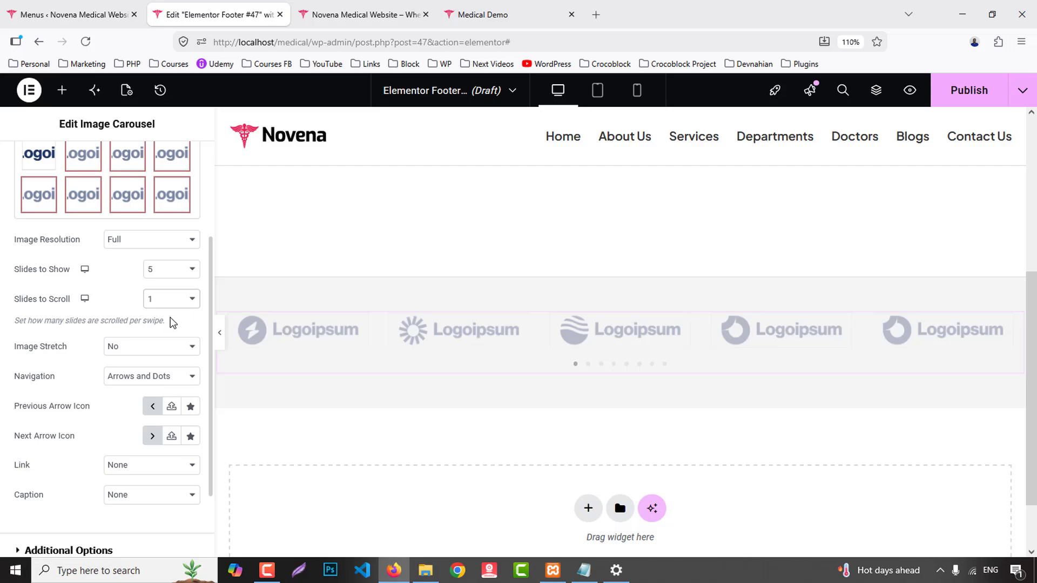
- Set the carousel's navigation to None and compare the result with the logo strip on the Medical Demo page
scroll(170, 322, down, 2)
click(151, 301)
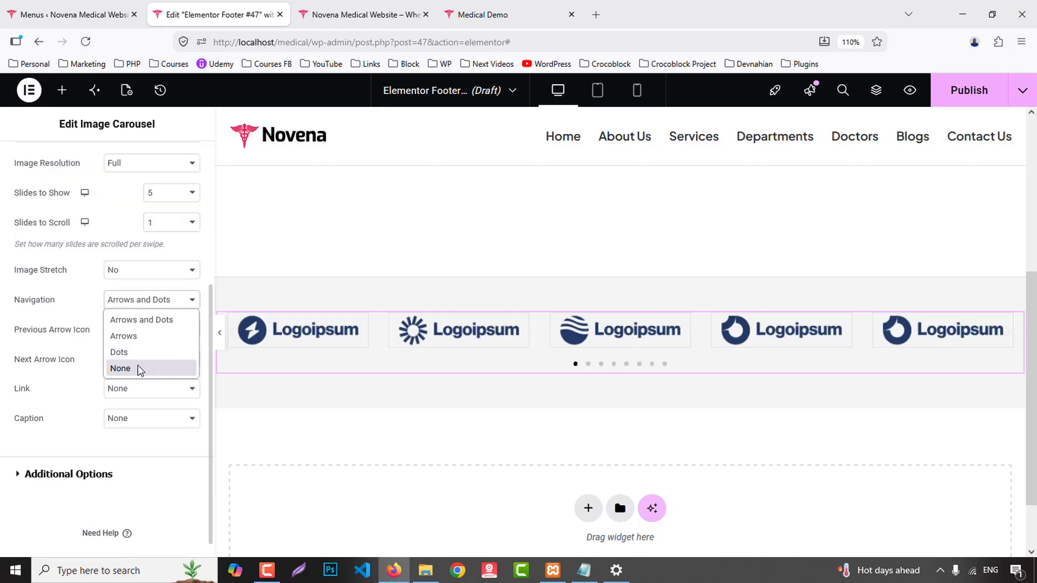
click(121, 369)
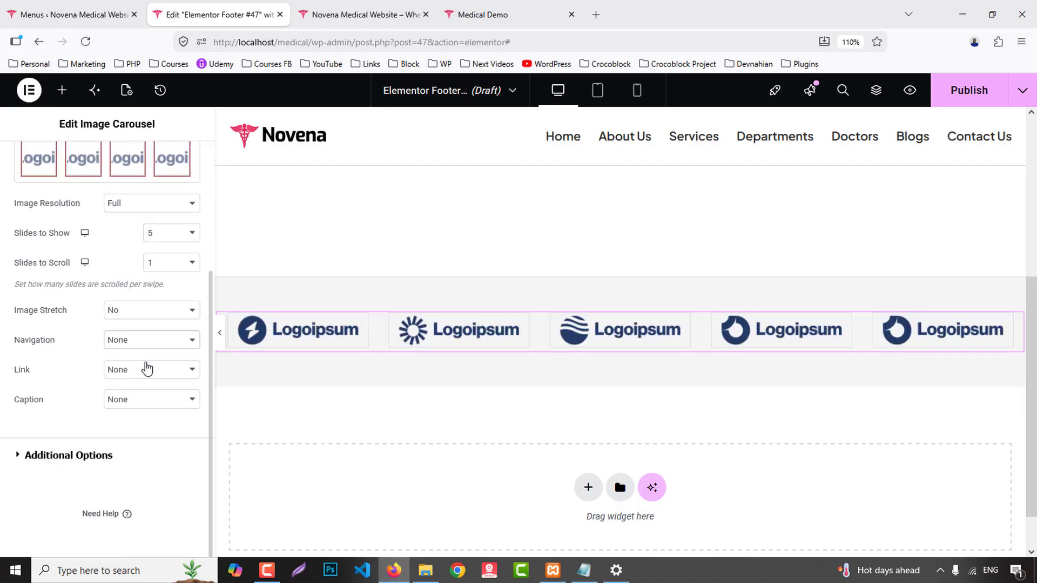
click(527, 8)
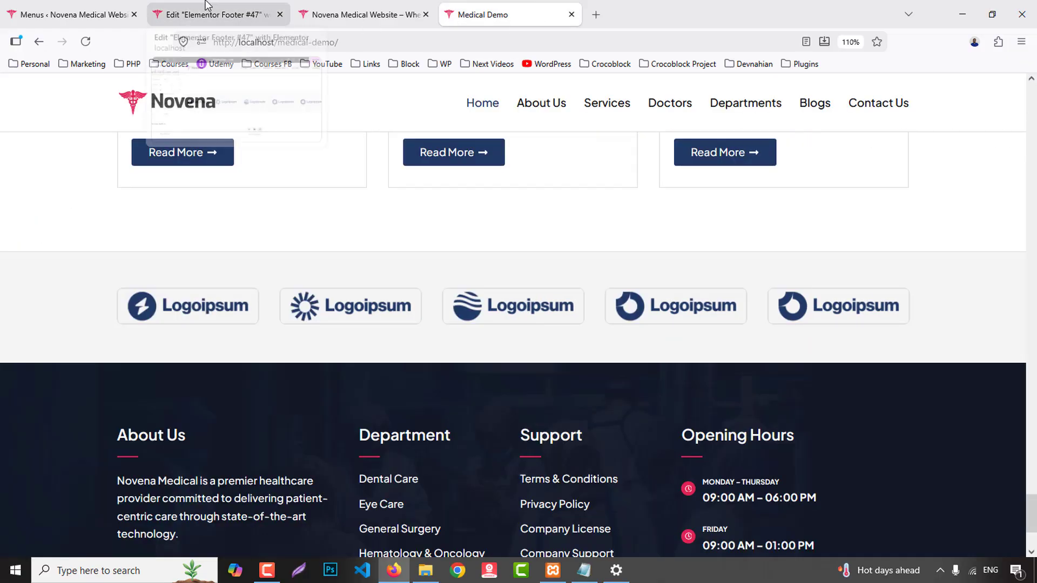
click(232, 14)
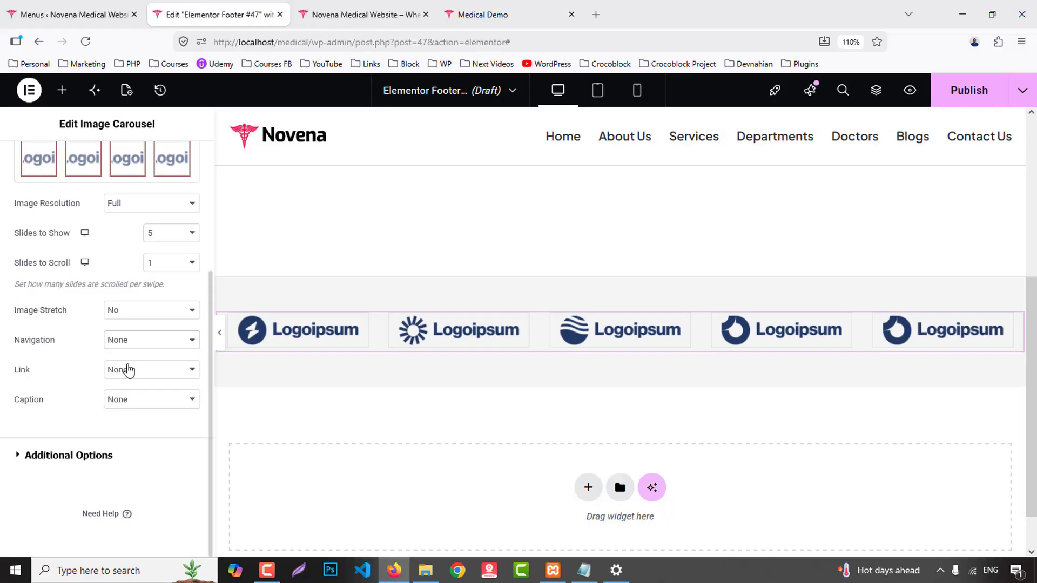
- Align the carousel images vertically to the middle and set a custom image spacing of 15
click(105, 456)
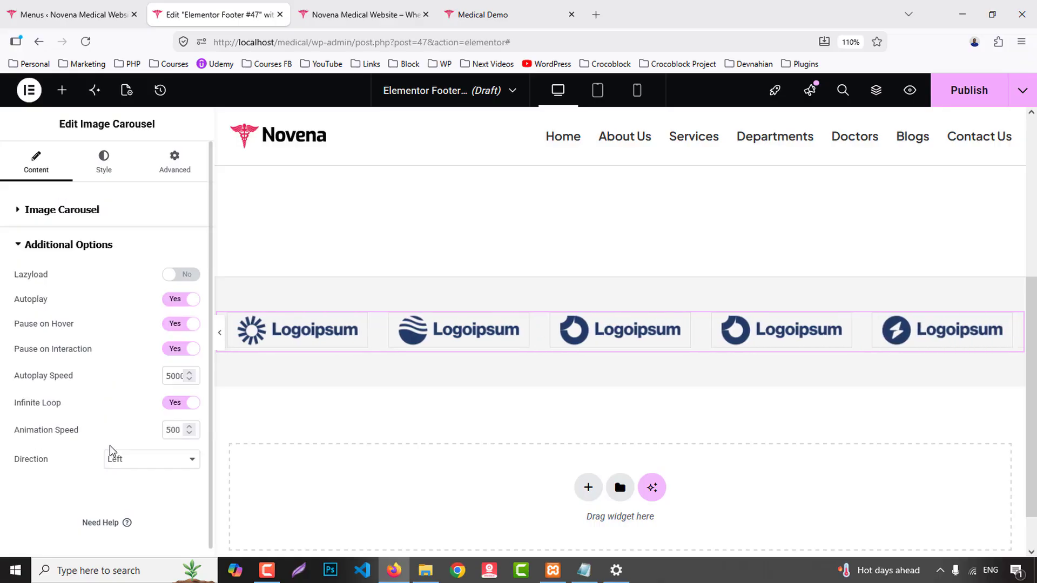
click(67, 214)
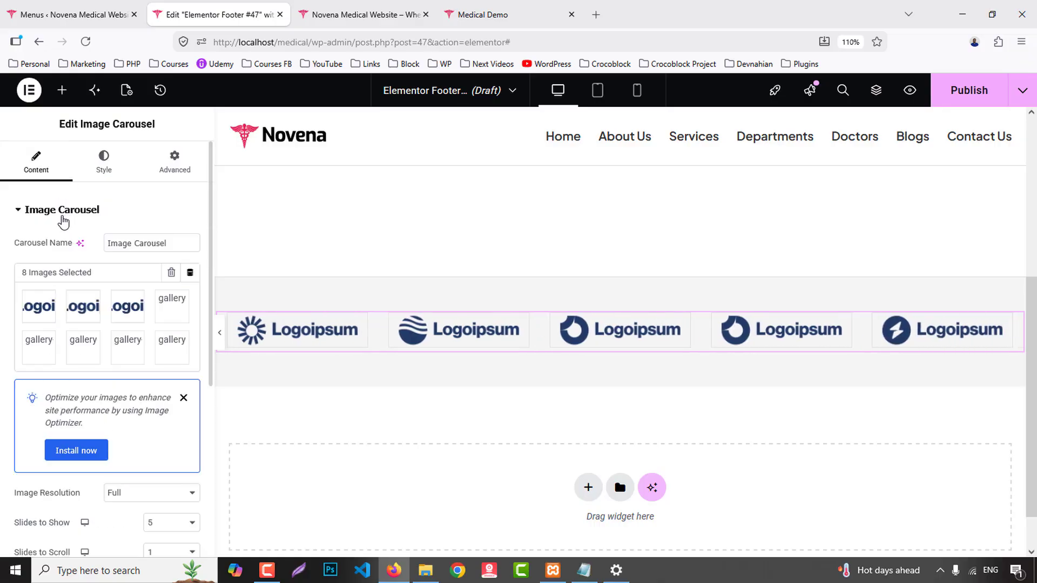
click(99, 162)
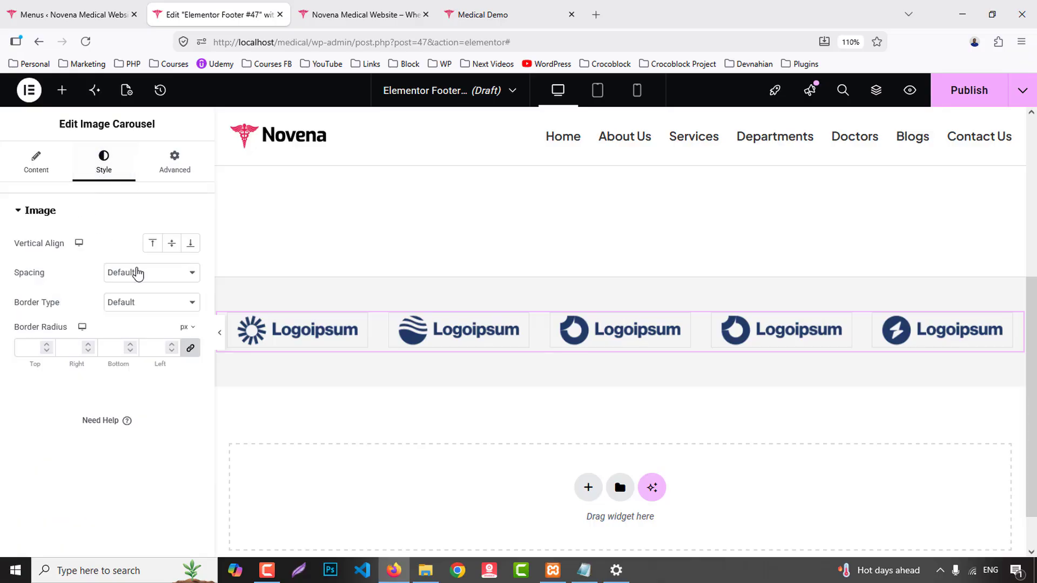
click(172, 246)
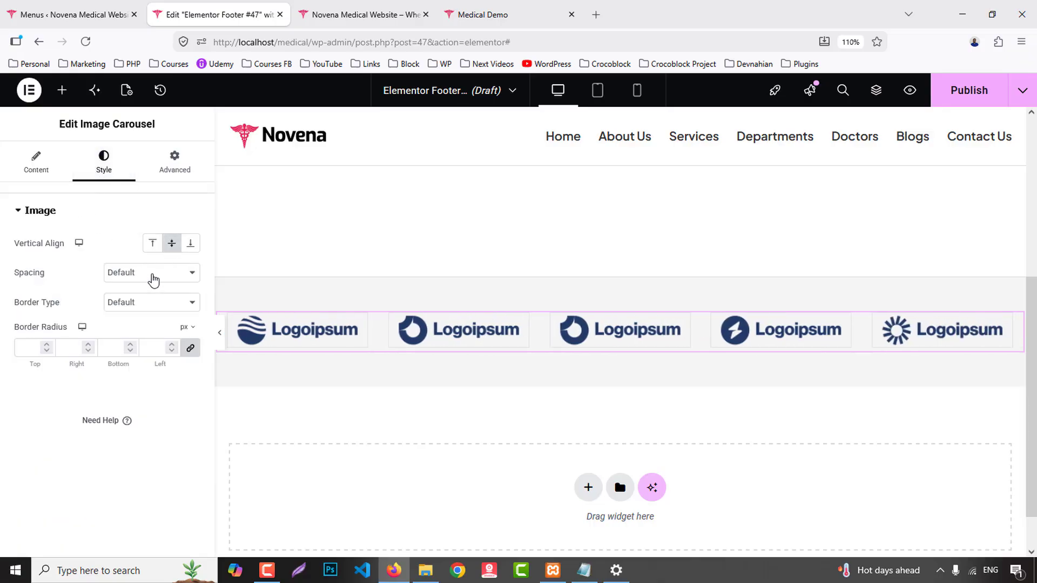
click(151, 275)
click(144, 310)
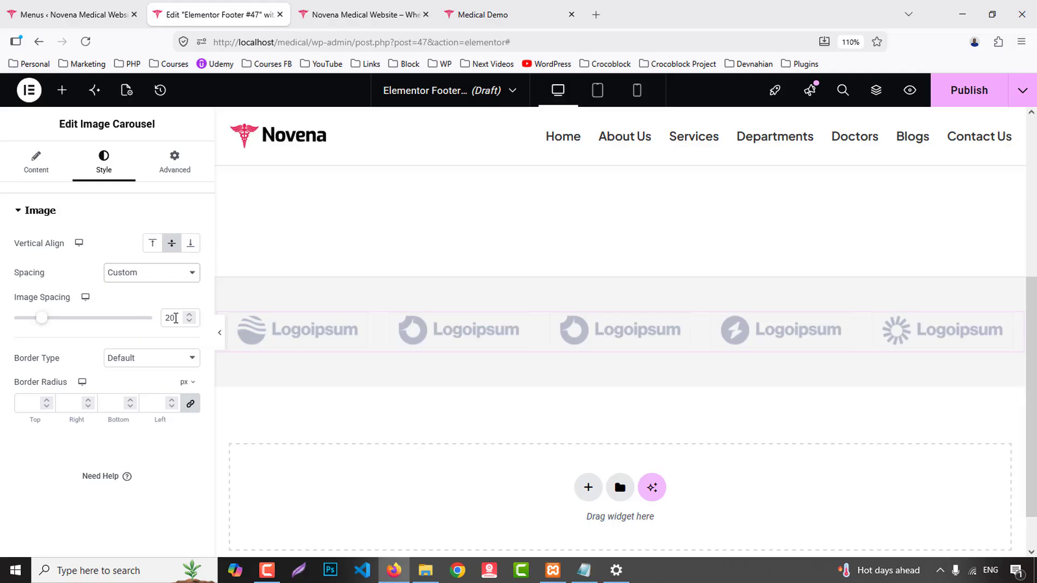
double_click(176, 319)
text(15)
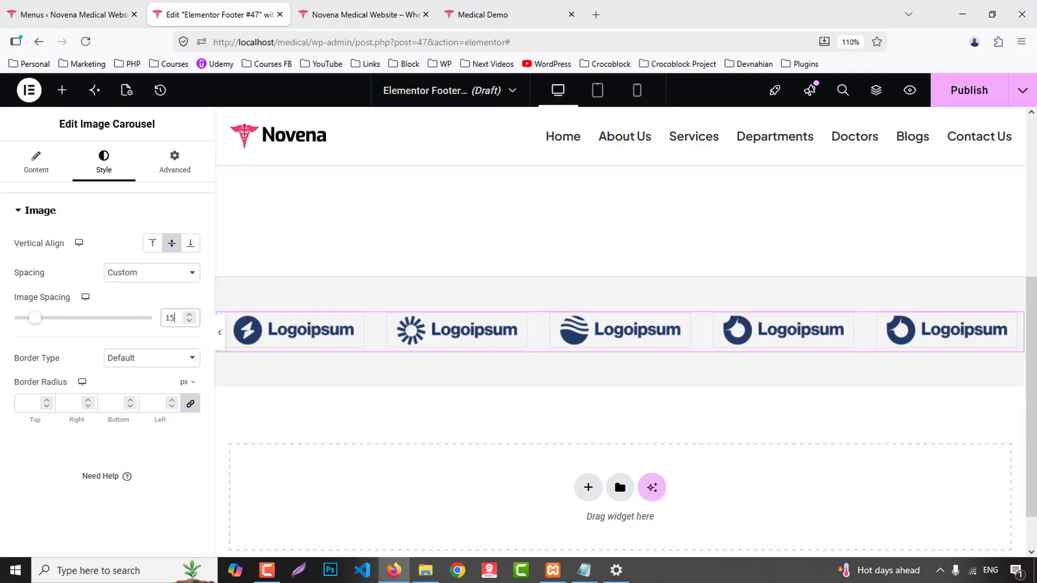
- Give the carousel images a solid border 1 px wide on all sides in the global Border color
click(142, 359)
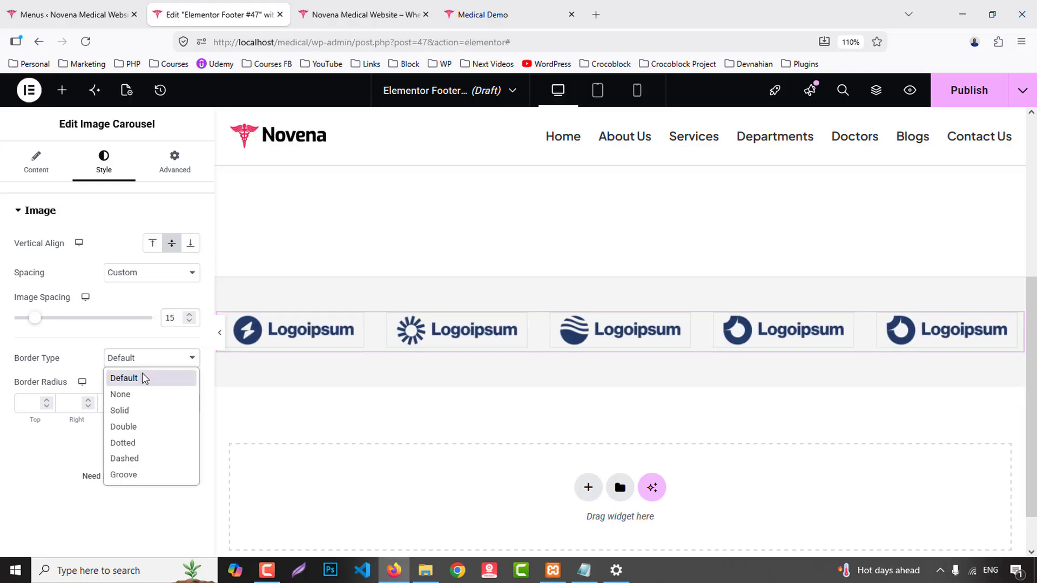
click(135, 410)
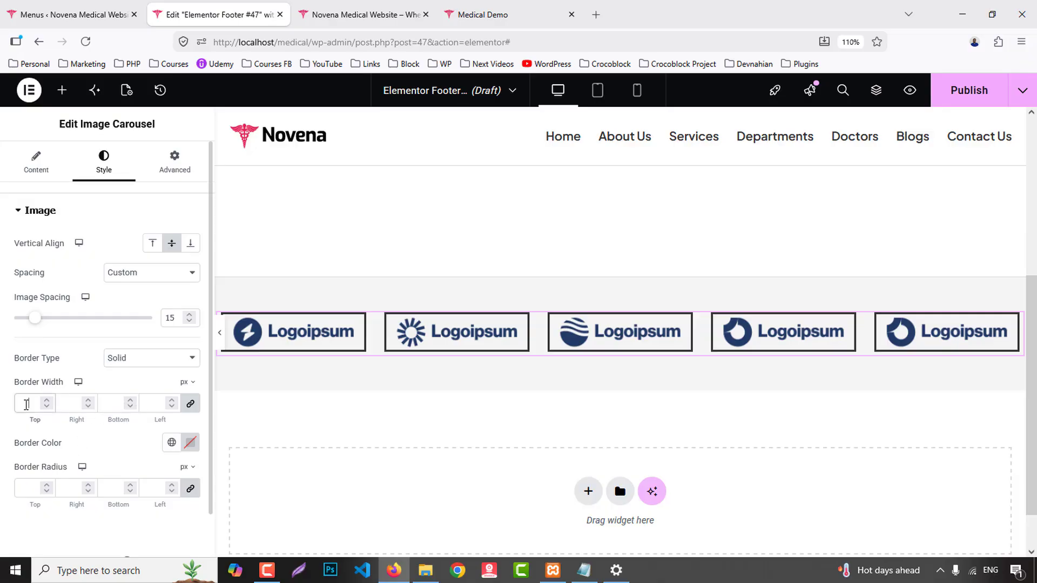
click(29, 404)
text(1)
click(172, 443)
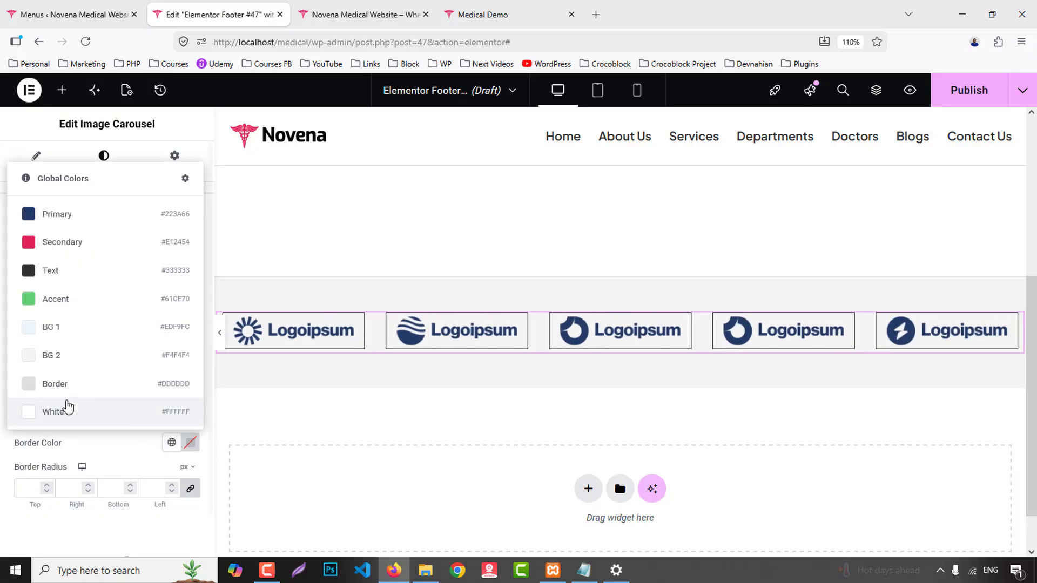
click(55, 384)
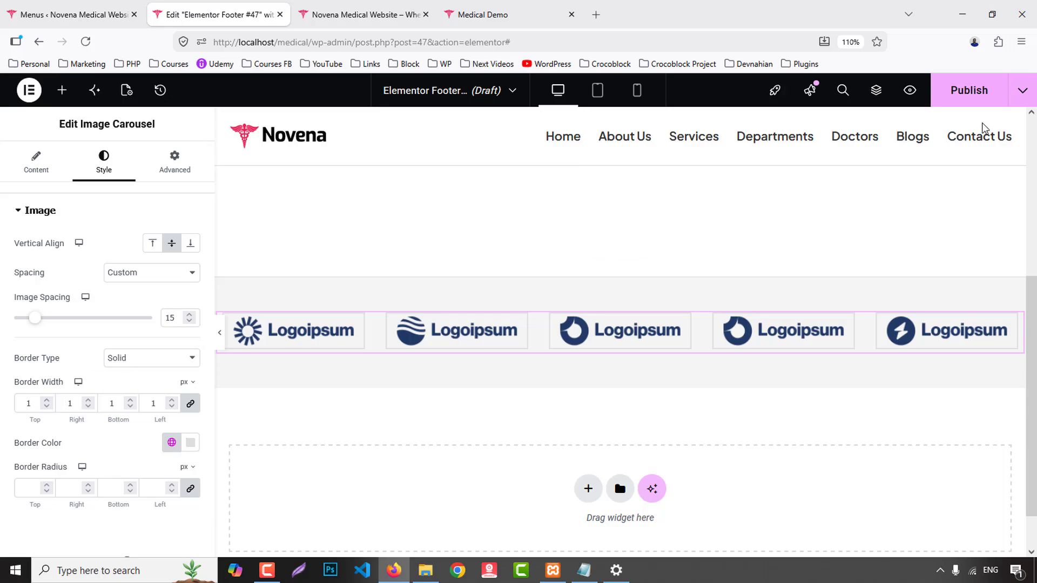
- Publish the footer template with a display condition and reload the Novena site's home page to check it
click(967, 89)
click(512, 423)
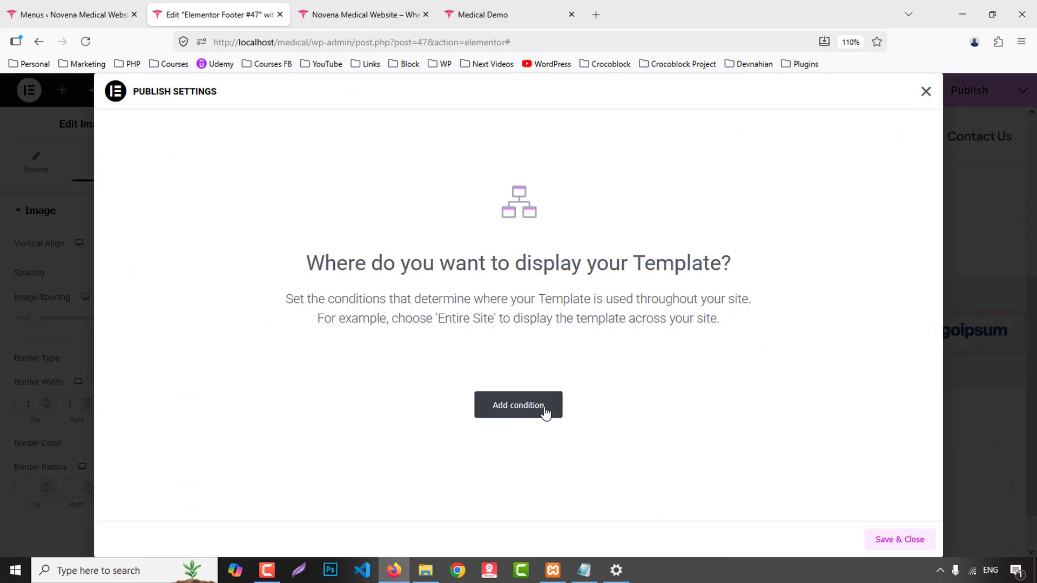
click(900, 540)
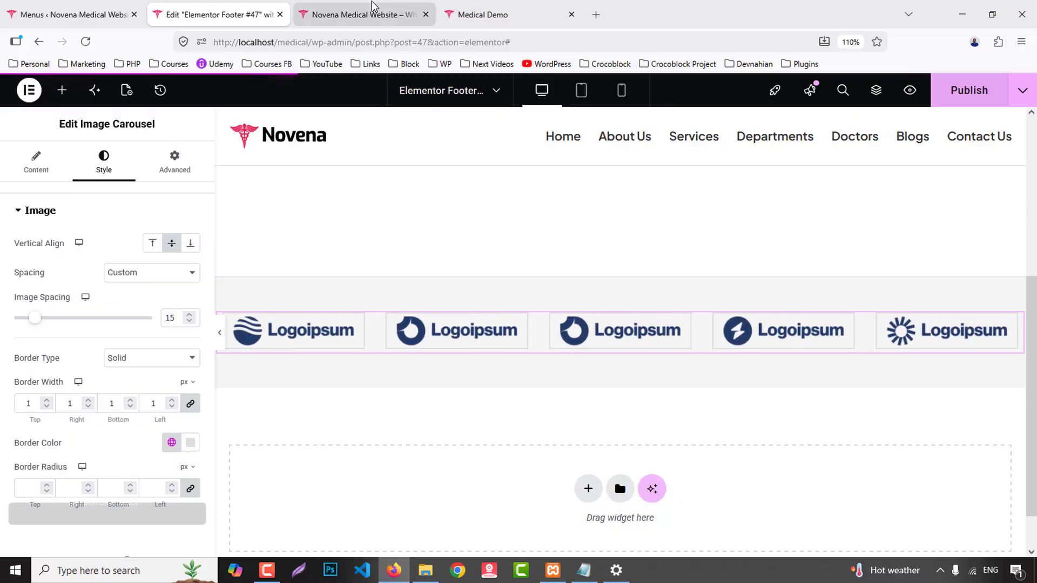
click(386, 16)
key(F5)
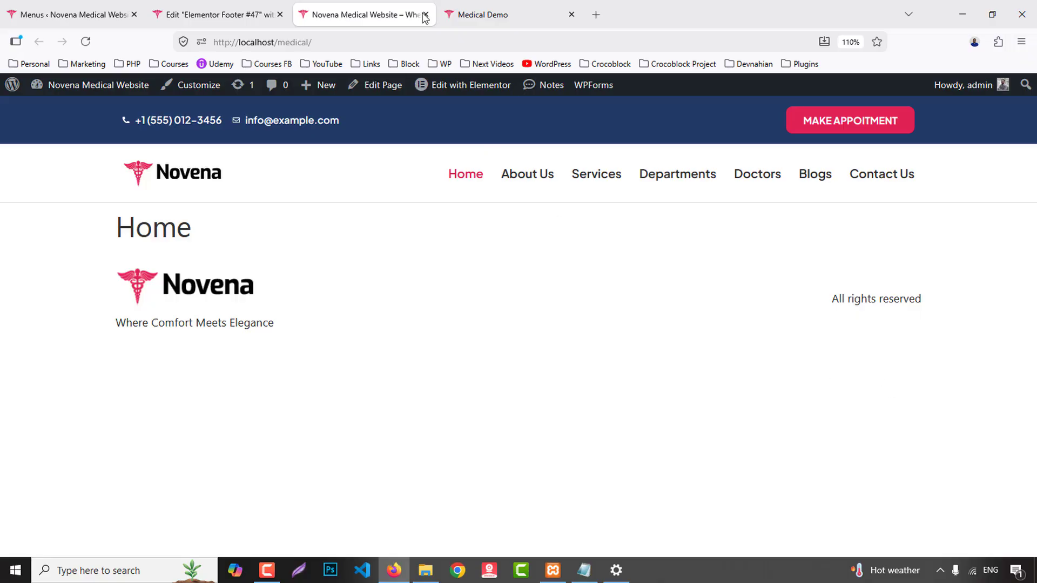
- Save the footer template's display condition as Include Entire site and reload the Novena site's home page to check it
click(216, 14)
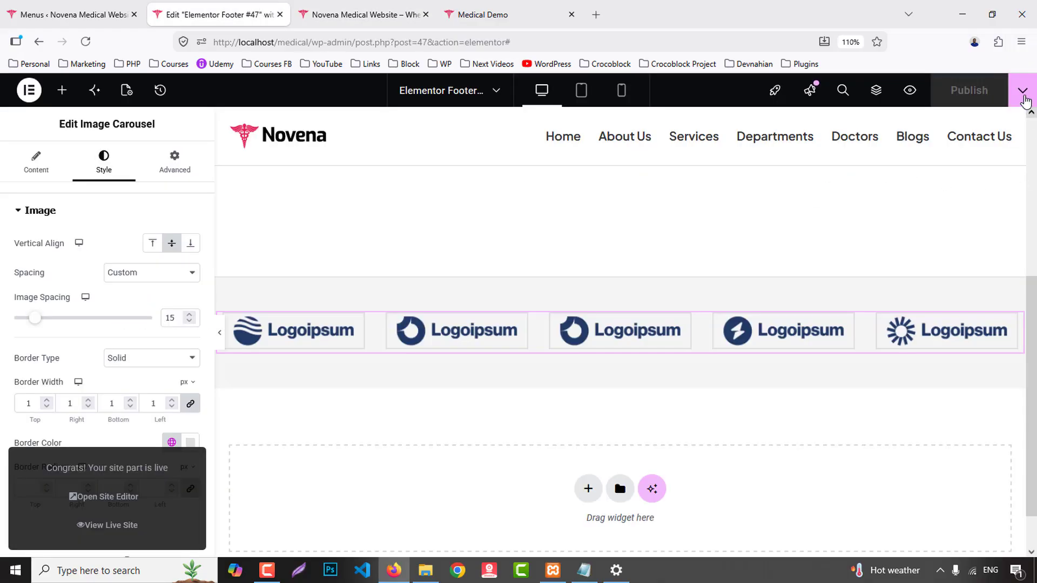
click(1024, 92)
click(956, 195)
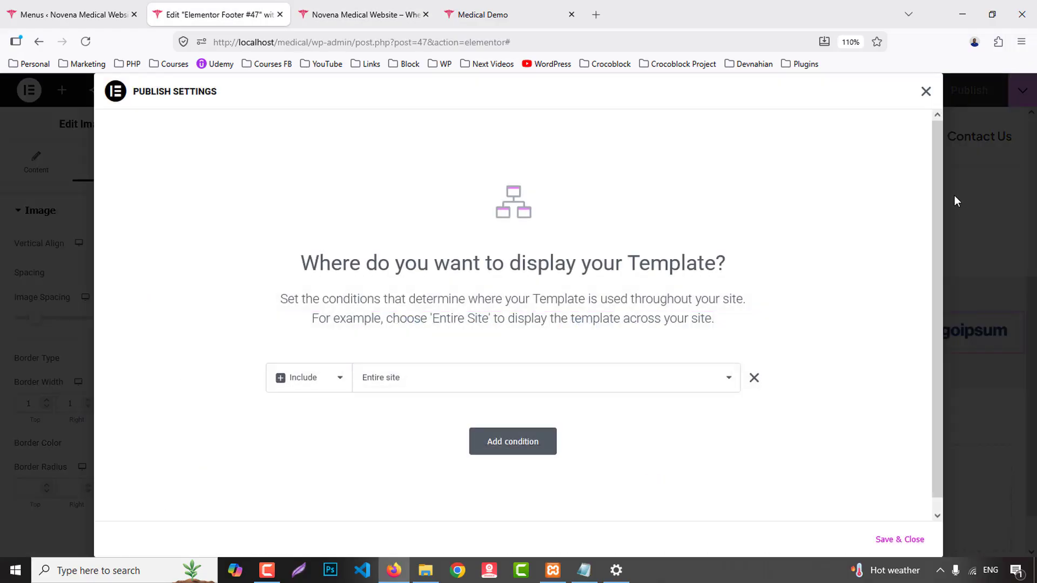
click(898, 540)
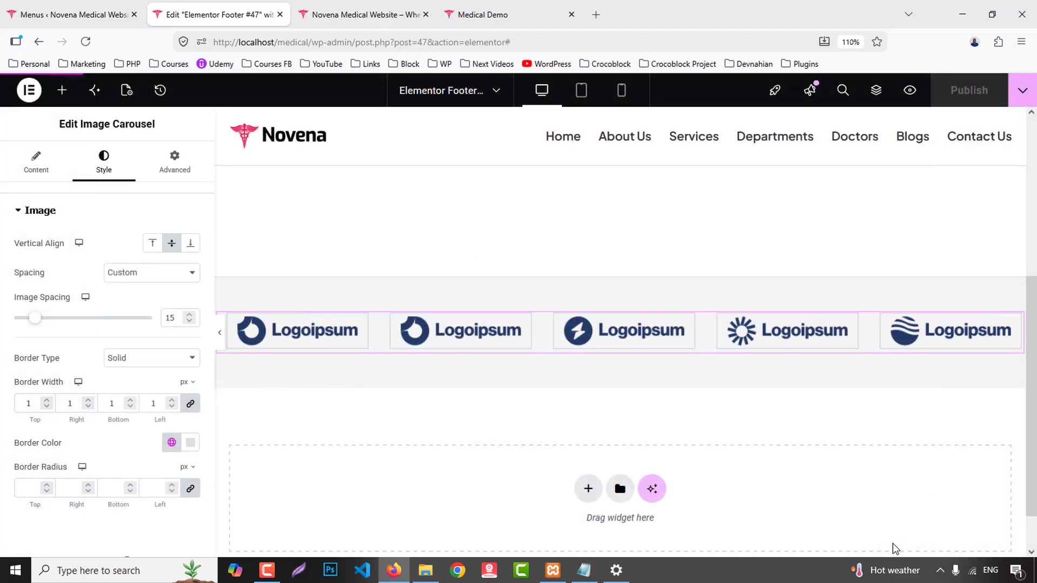
click(392, 9)
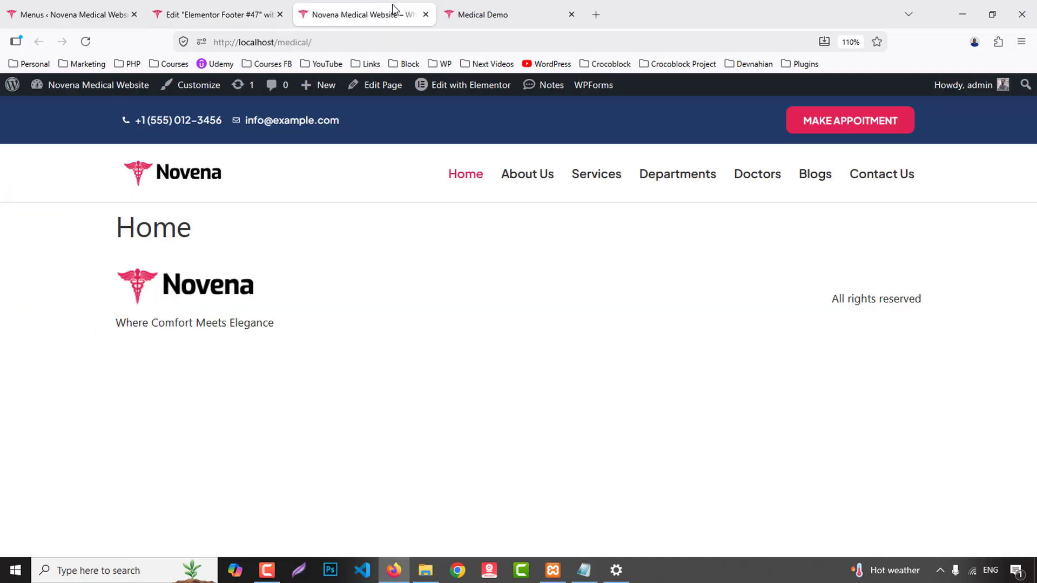
key(F5)
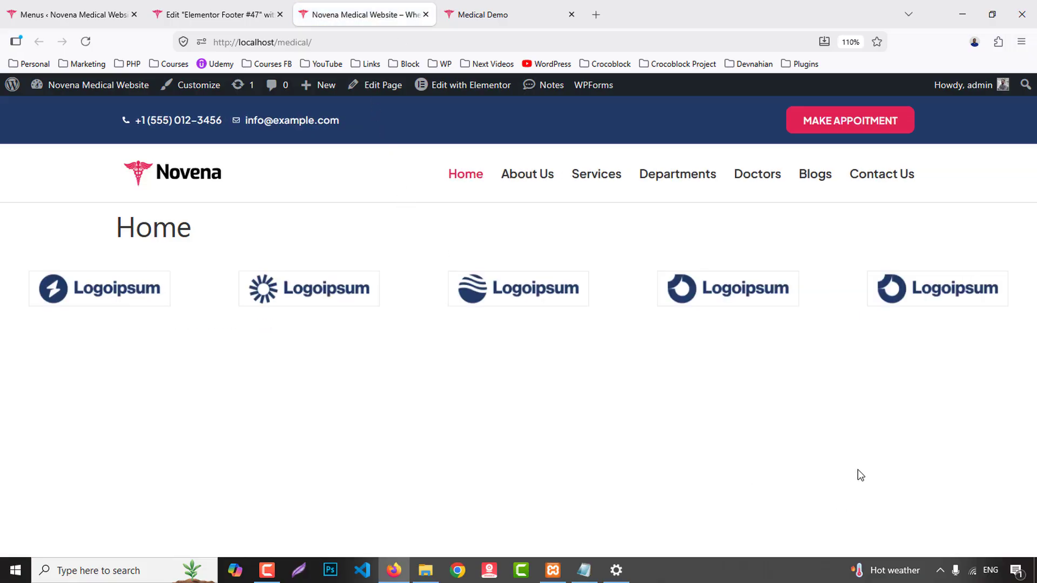
key(F5)
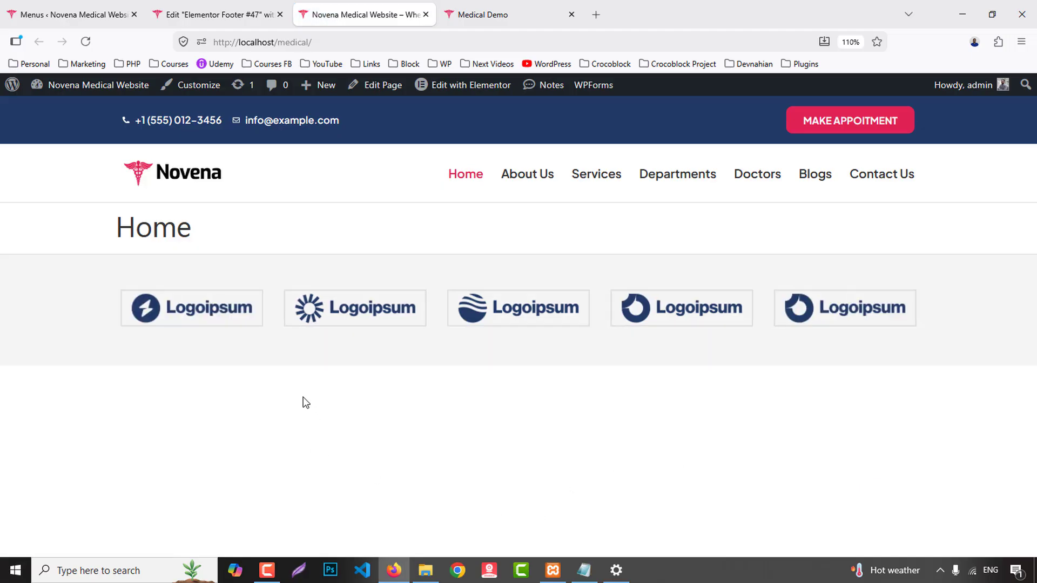
- Add a four-column container below the logo carousel in the footer template and compare it with the Medical Demo footer
click(257, 22)
scroll(650, 462, down, 1)
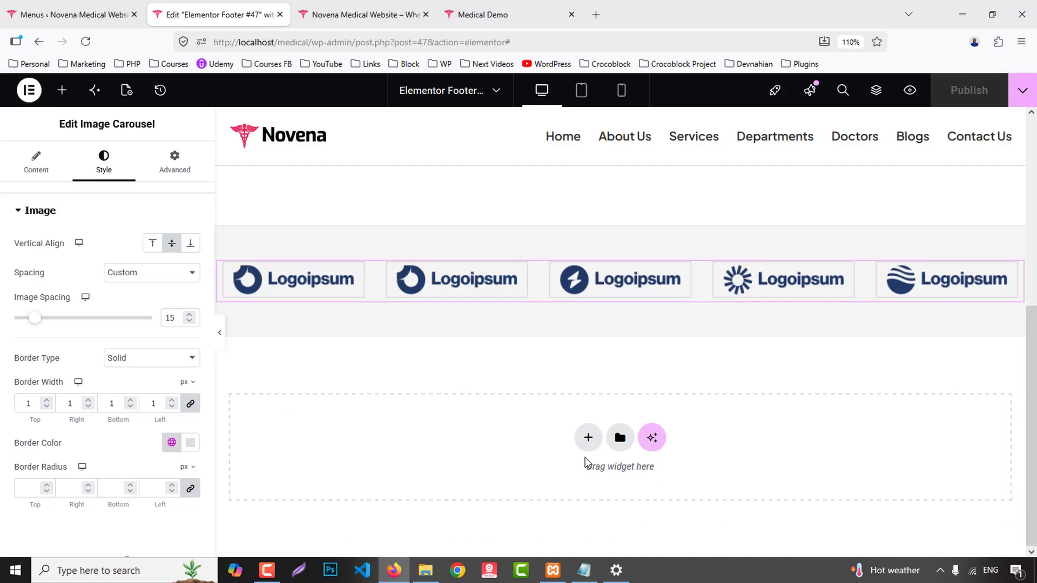
click(588, 437)
click(576, 481)
scroll(719, 421, down, 1)
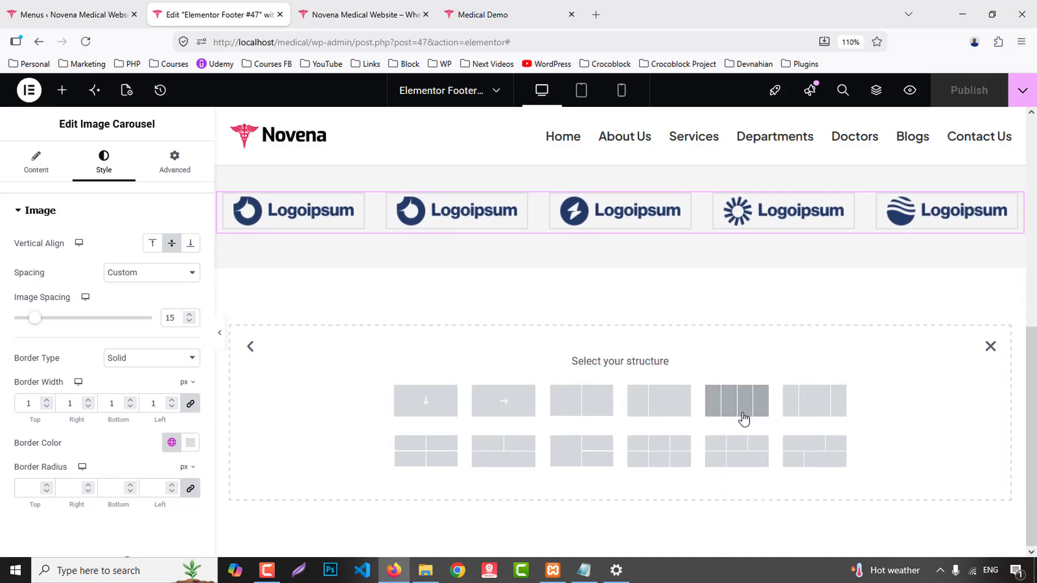
click(741, 408)
click(475, 14)
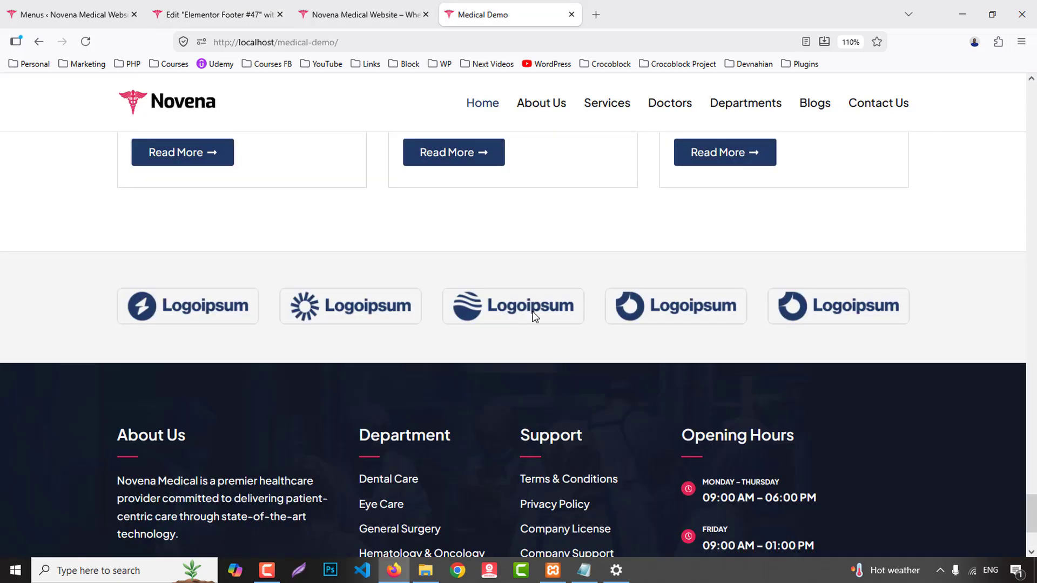
scroll(534, 313, down, 3)
click(283, 5)
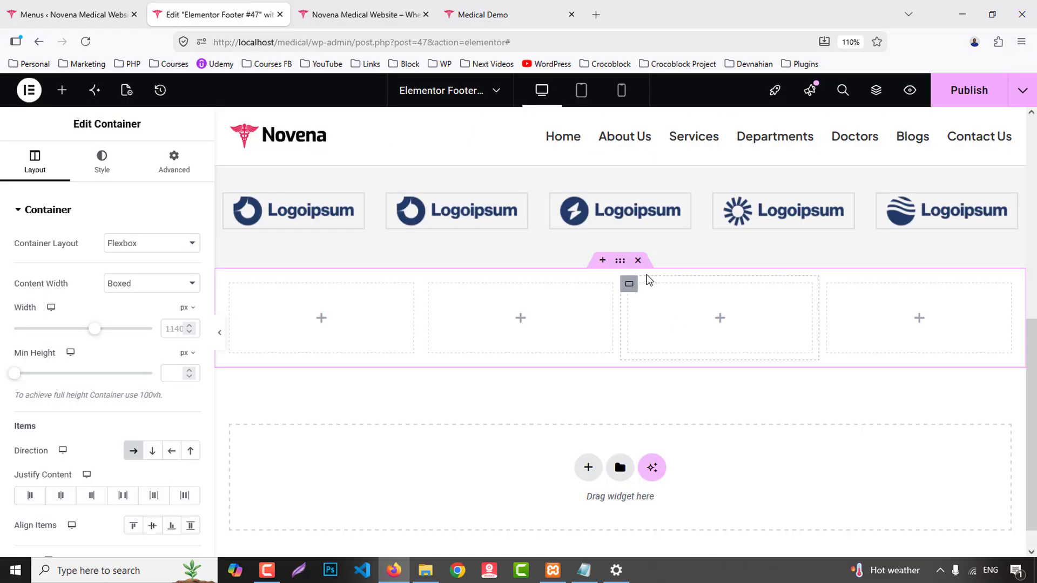
- Give the four-column container a classic background and upload footer.jpg as its image
click(102, 161)
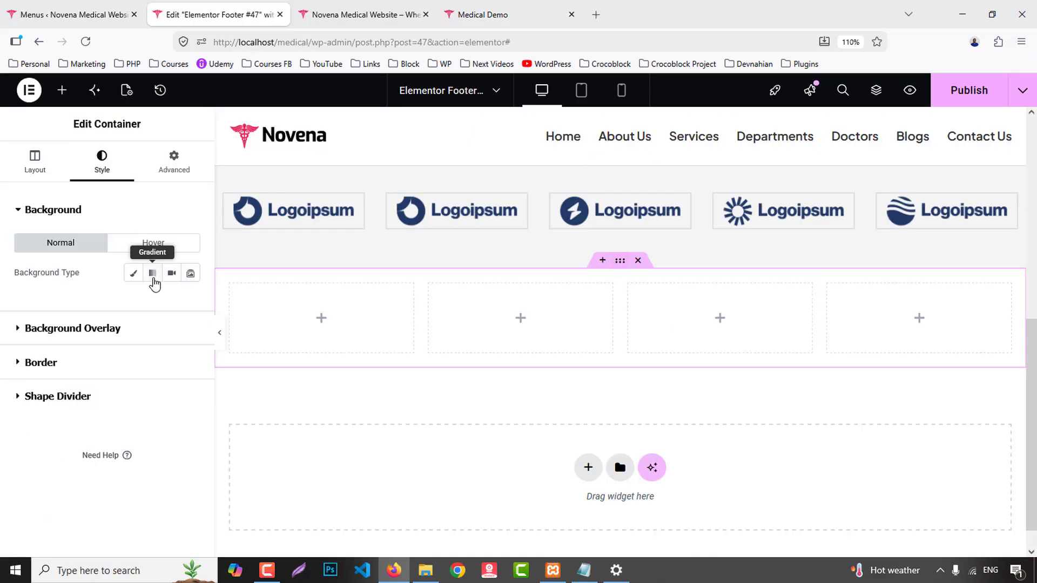
click(134, 274)
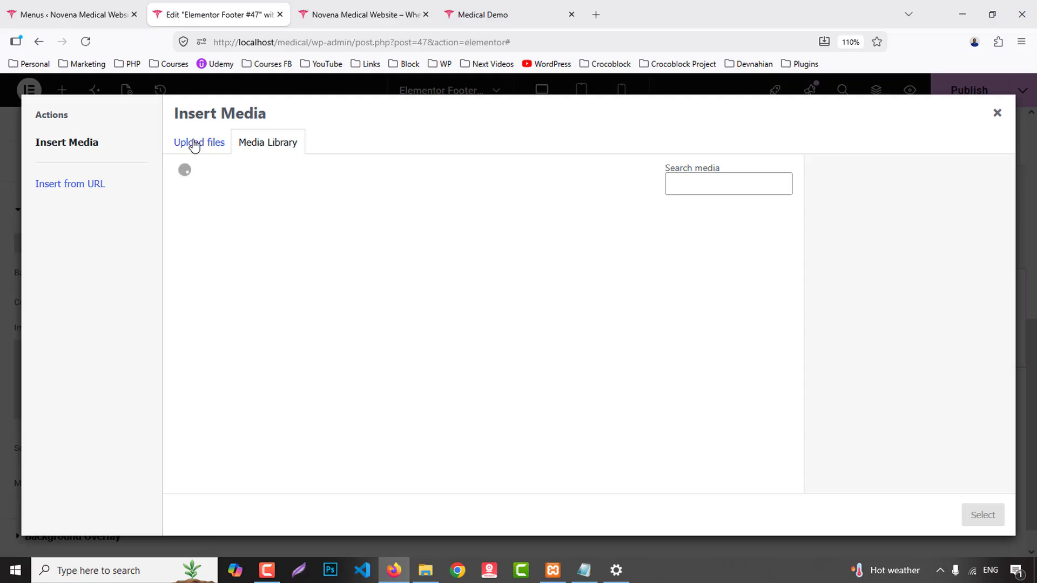
click(194, 145)
click(568, 323)
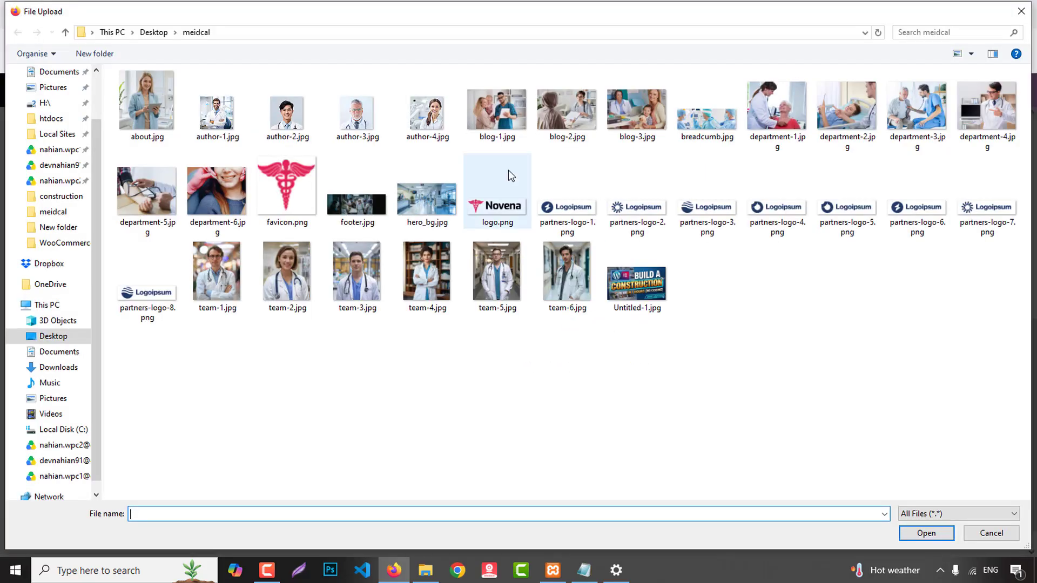
click(490, 109)
key(f)
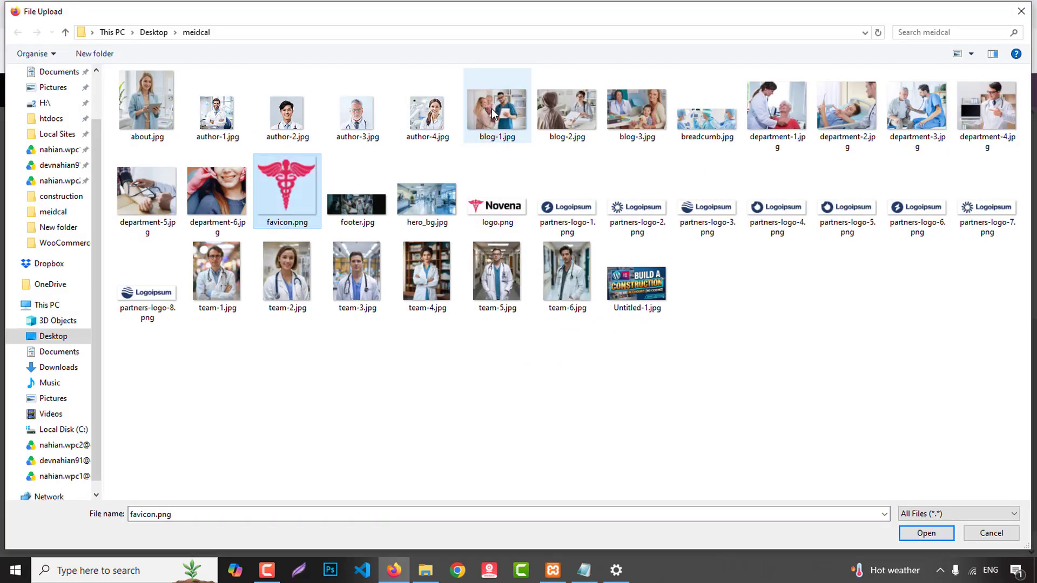
key(f)
double_click(378, 192)
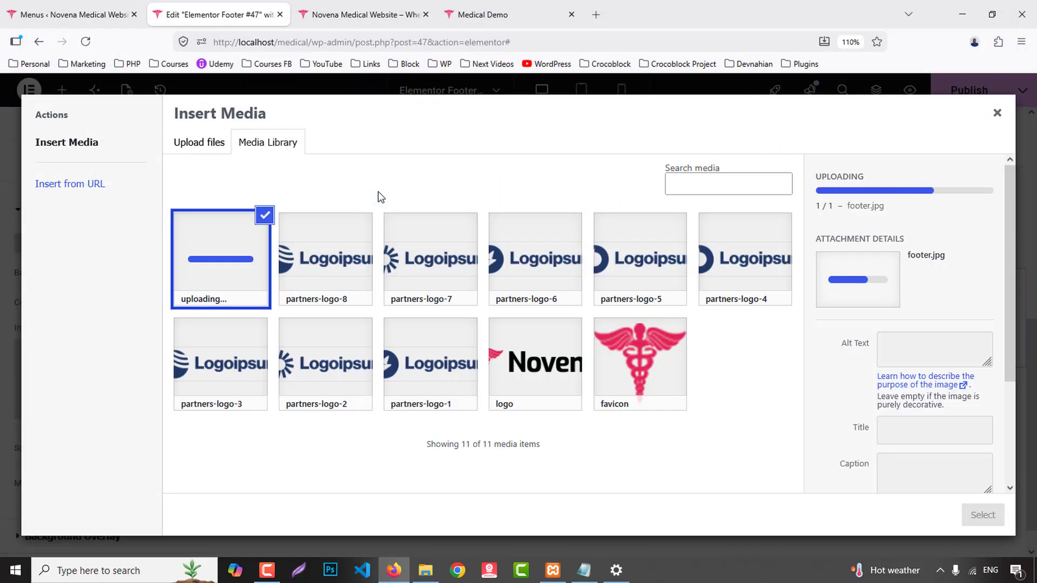
click(984, 515)
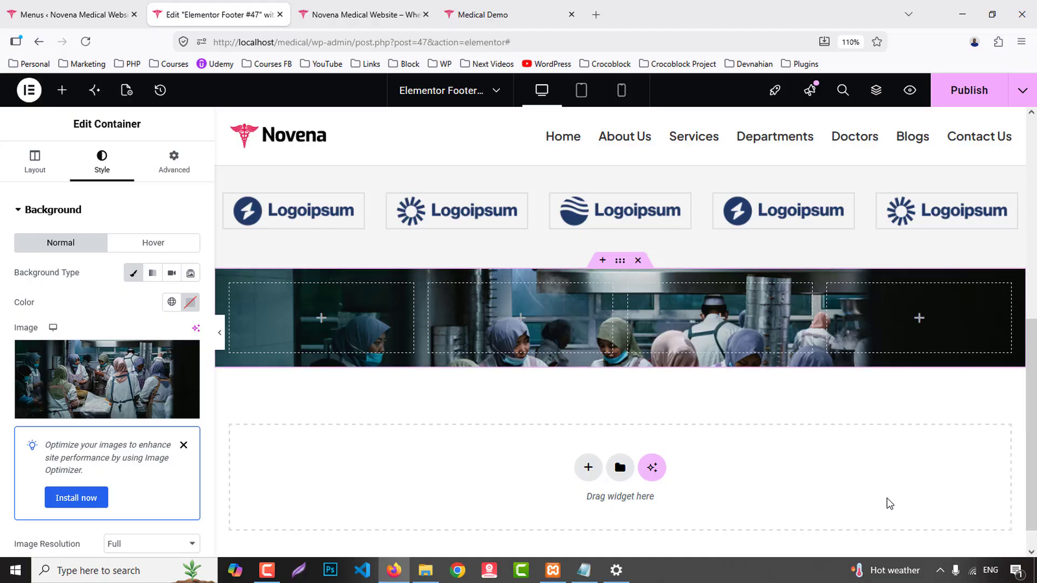
- Set the background image's position to Center Center and its display size to Cover
scroll(124, 406, down, 3)
click(136, 346)
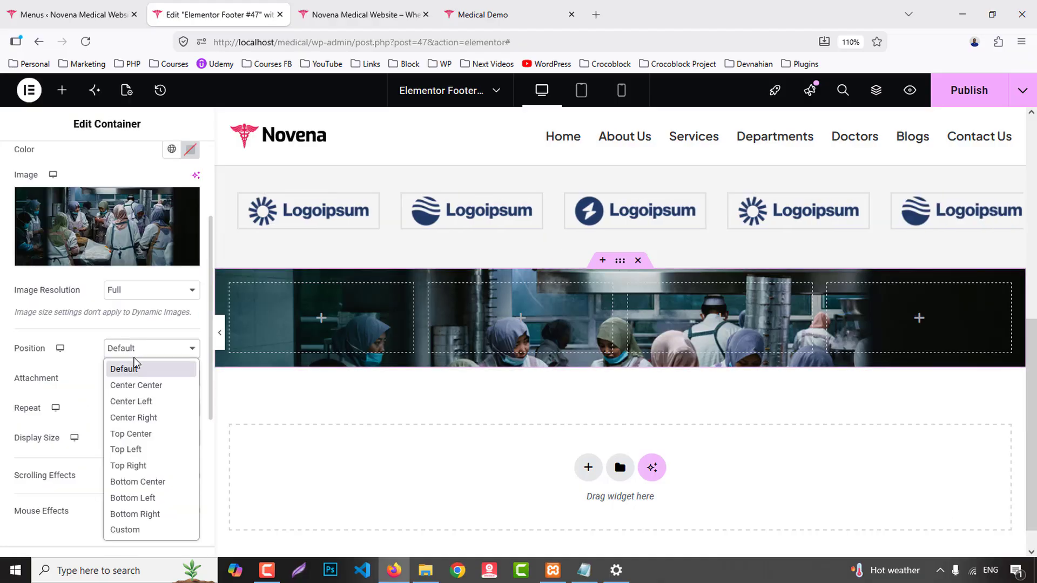
click(135, 387)
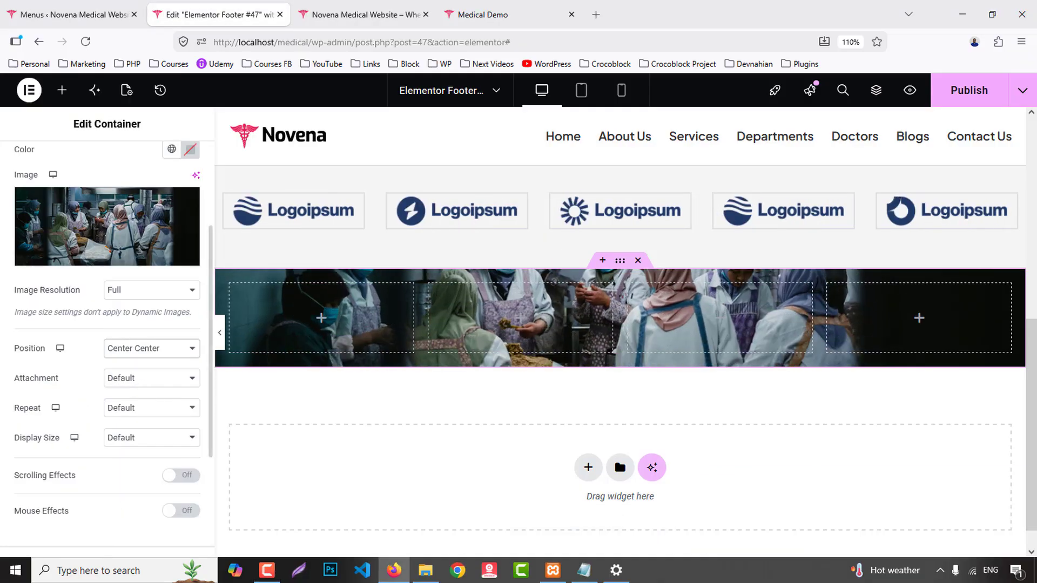
click(173, 443)
click(135, 489)
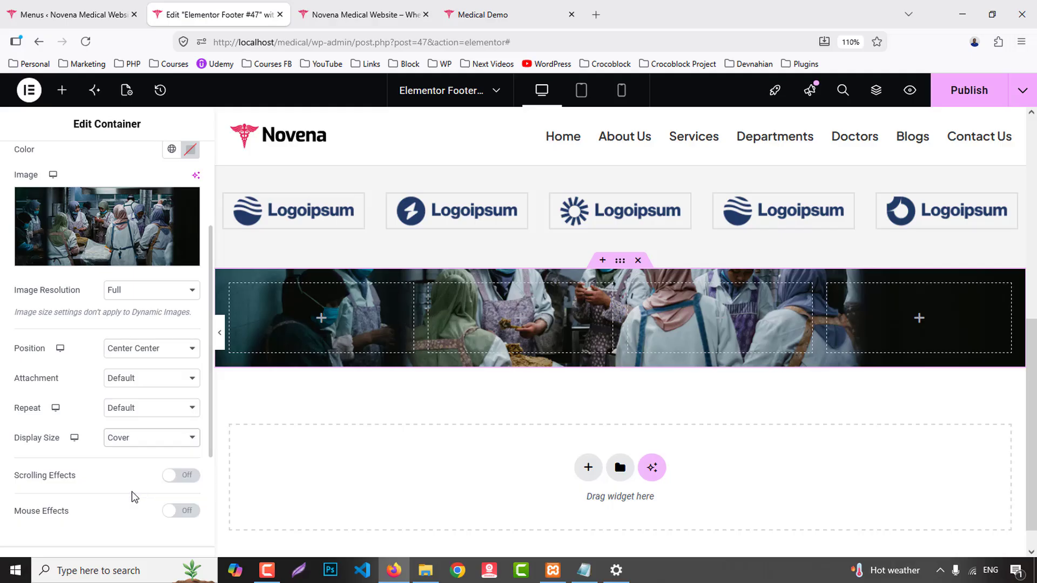
- Unlink the container's padding values and set 80 px at the top and bottom with 0 on the sides
scroll(185, 238, up, 3)
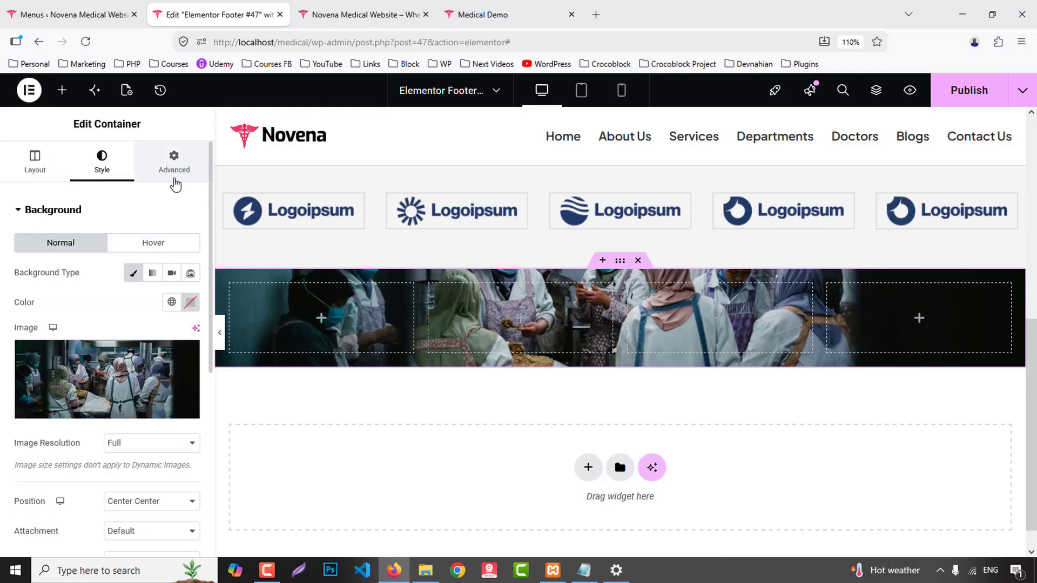
click(174, 178)
click(190, 314)
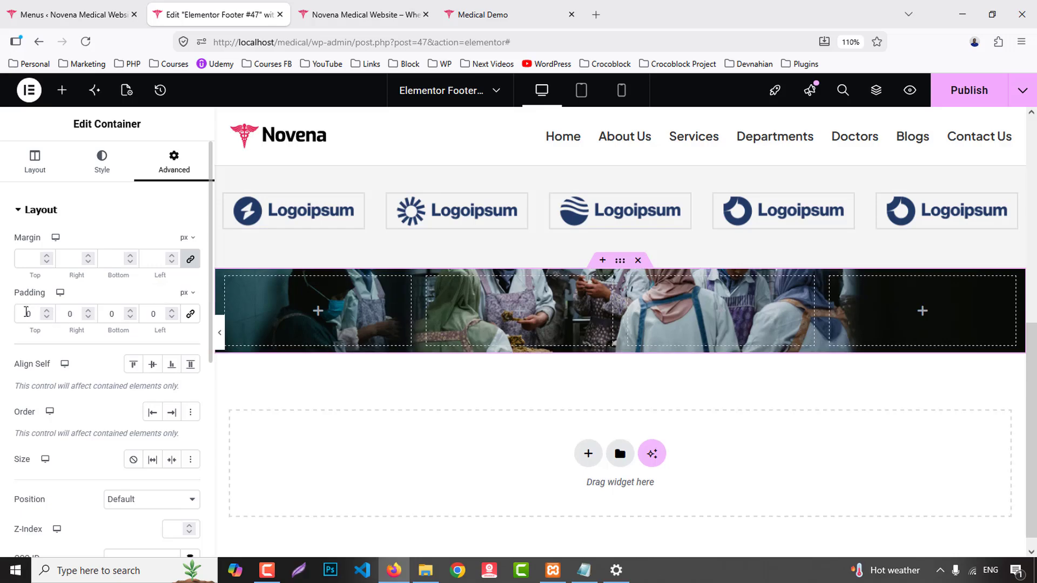
text(8)
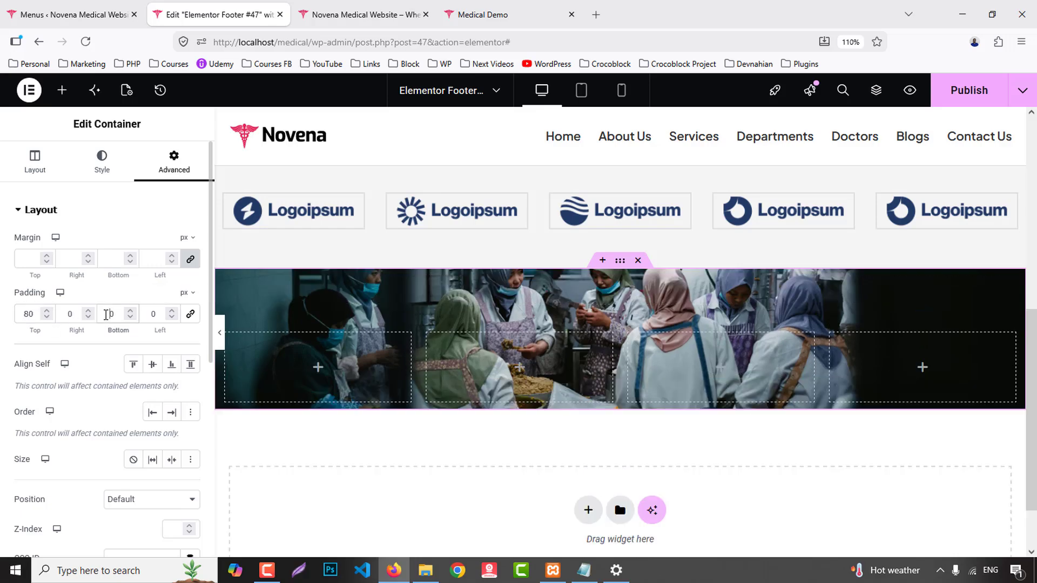
- Add a classic background overlay to the container in the global Primary color with an opacity of 0.95
click(109, 176)
scroll(120, 376, down, 3)
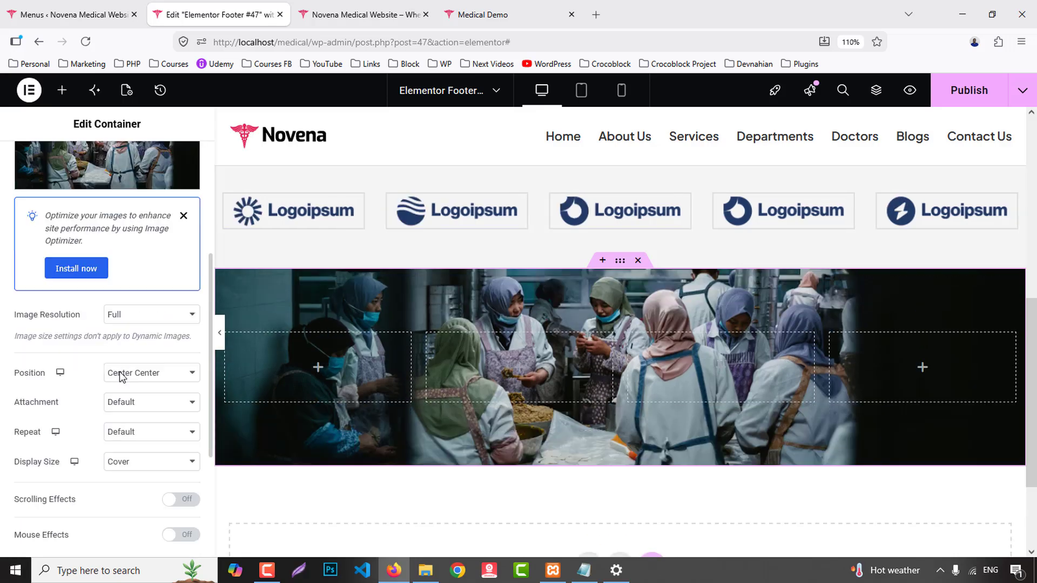
scroll(120, 377, down, 5)
click(94, 284)
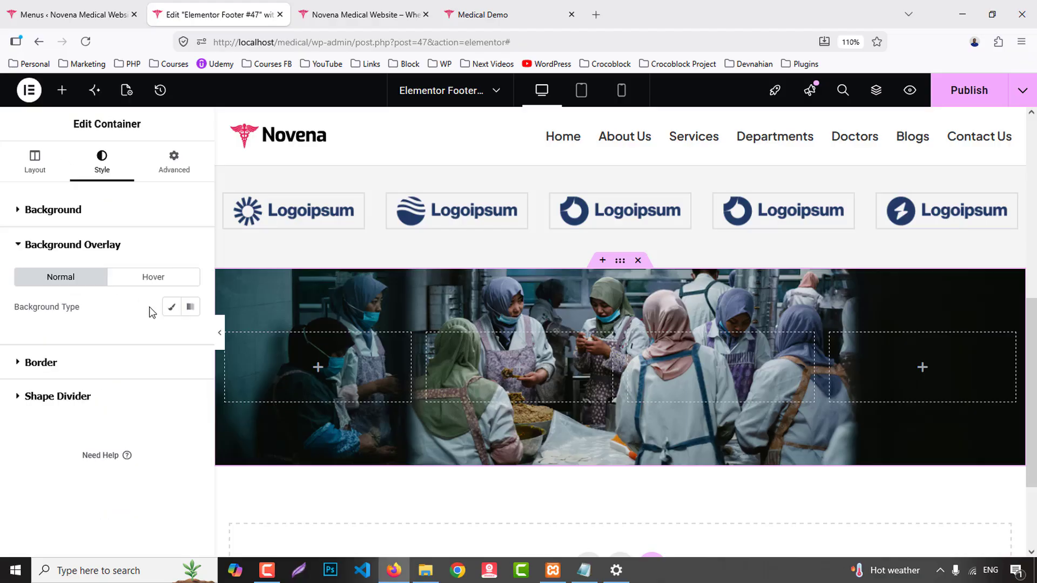
click(169, 306)
click(171, 337)
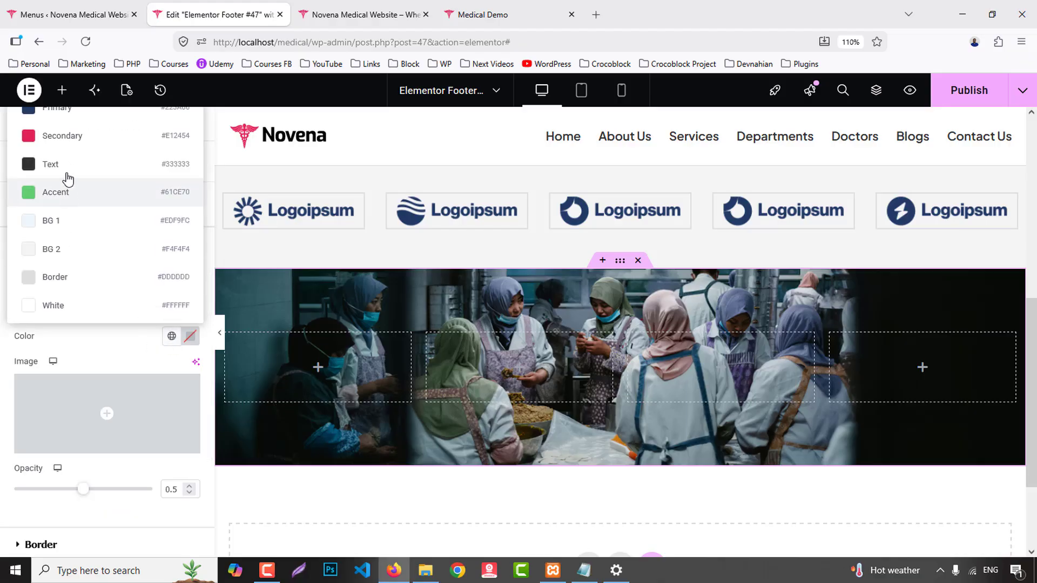
click(63, 114)
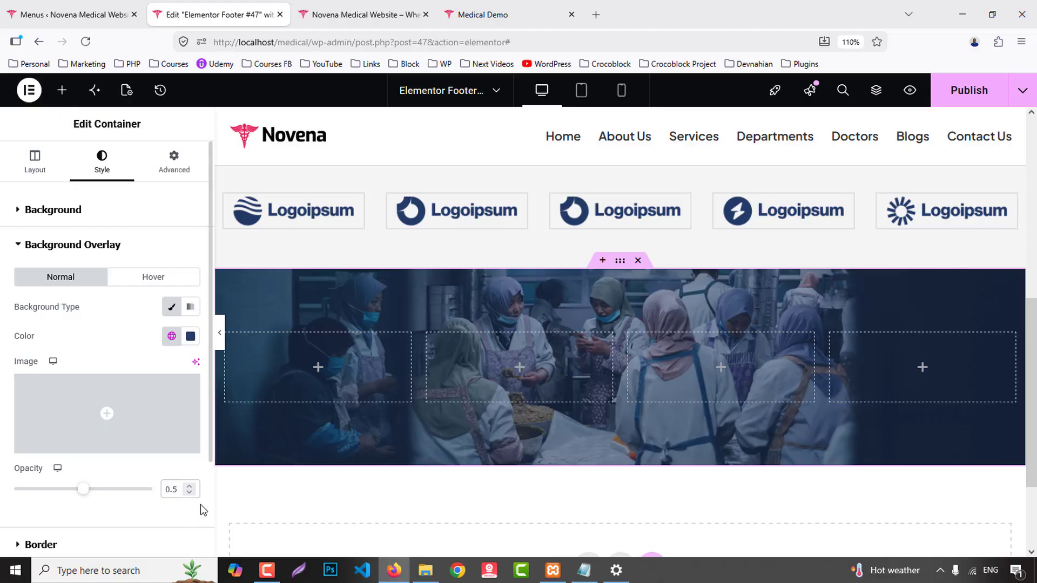
text(9)
- Check the overlay against the Medical Demo footer and try the global Text color for it
click(168, 336)
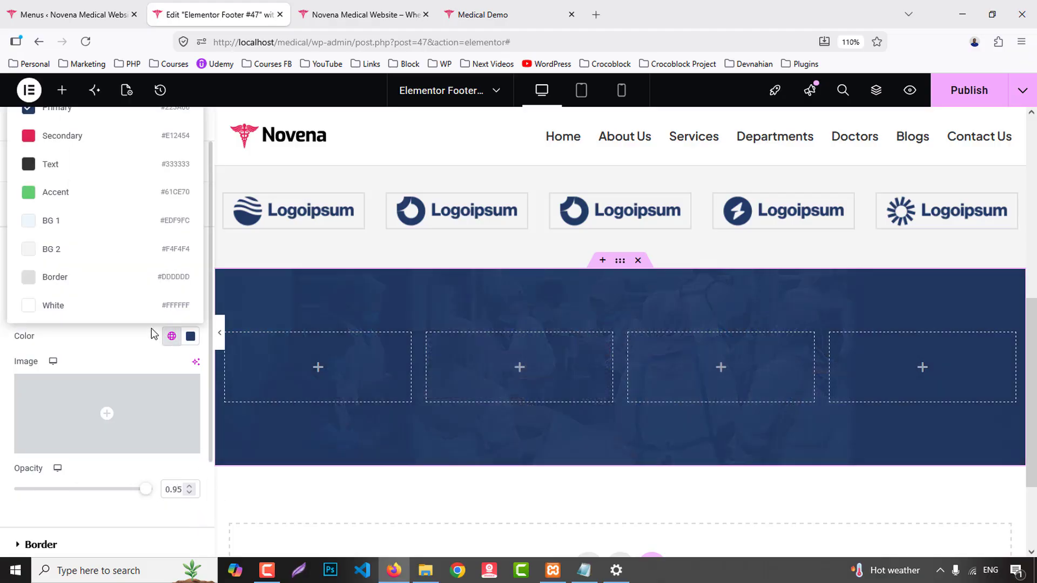
click(527, 7)
click(213, 14)
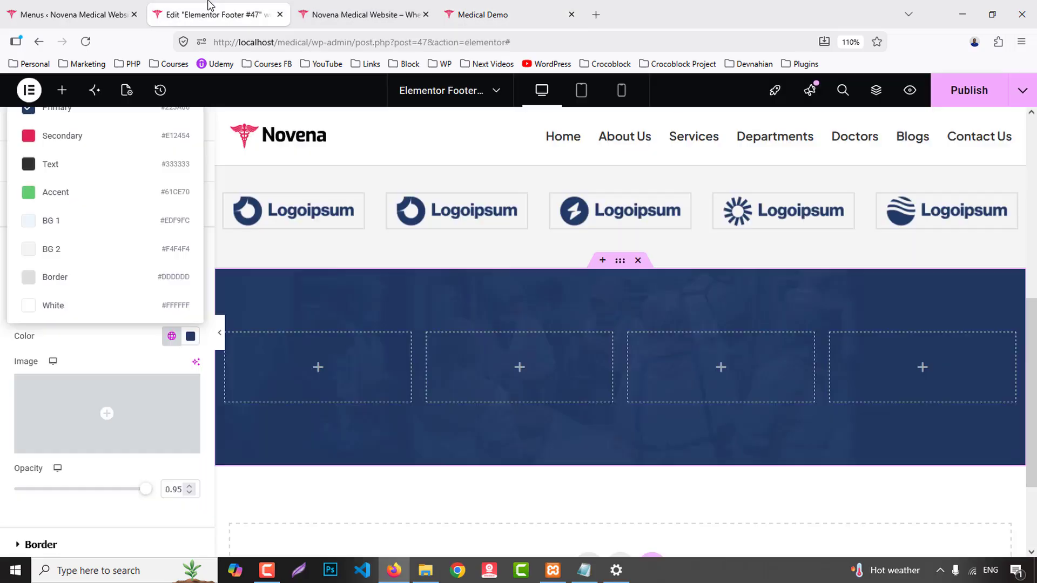
click(116, 356)
click(171, 337)
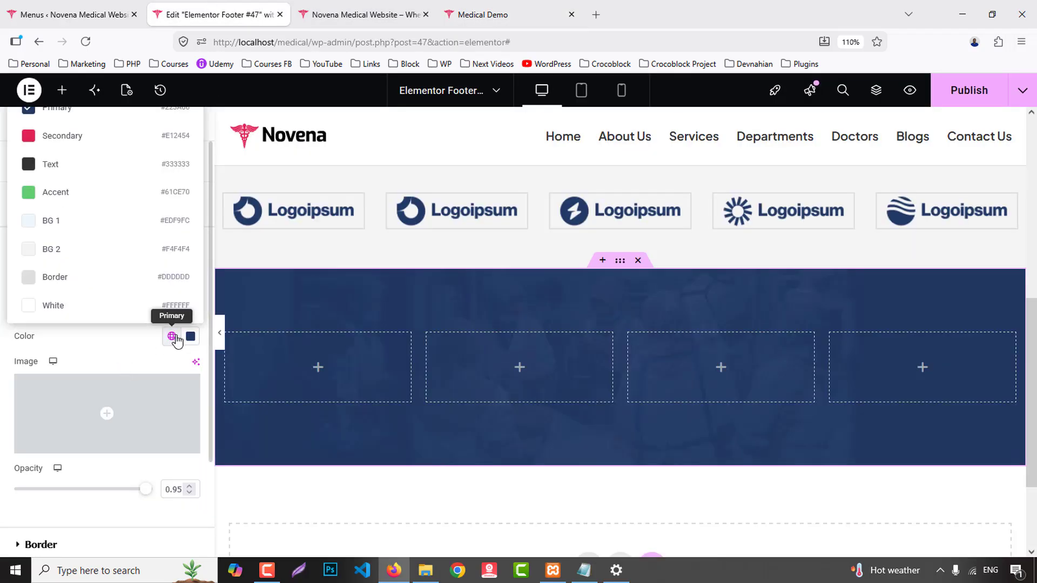
click(71, 163)
- Sample the dark footer background color on the Medical Demo page and set the container's overlay color to #111827
click(492, 8)
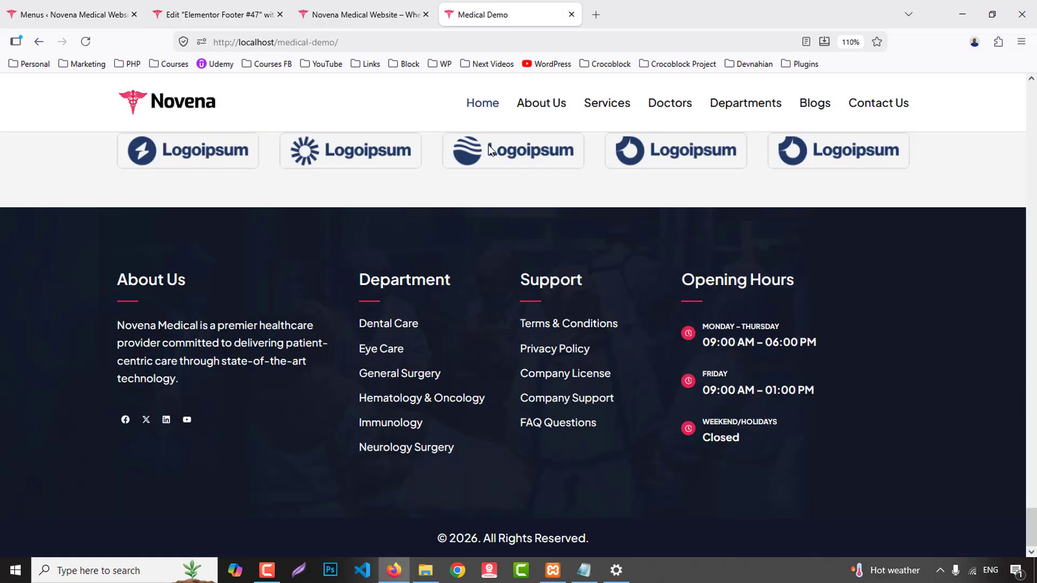
right_click(677, 542)
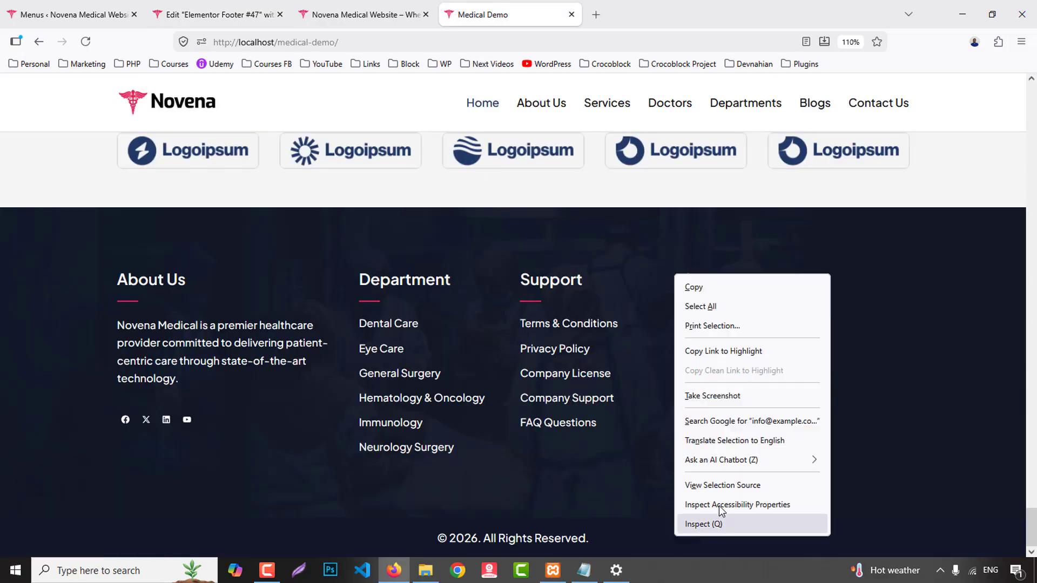
click(704, 524)
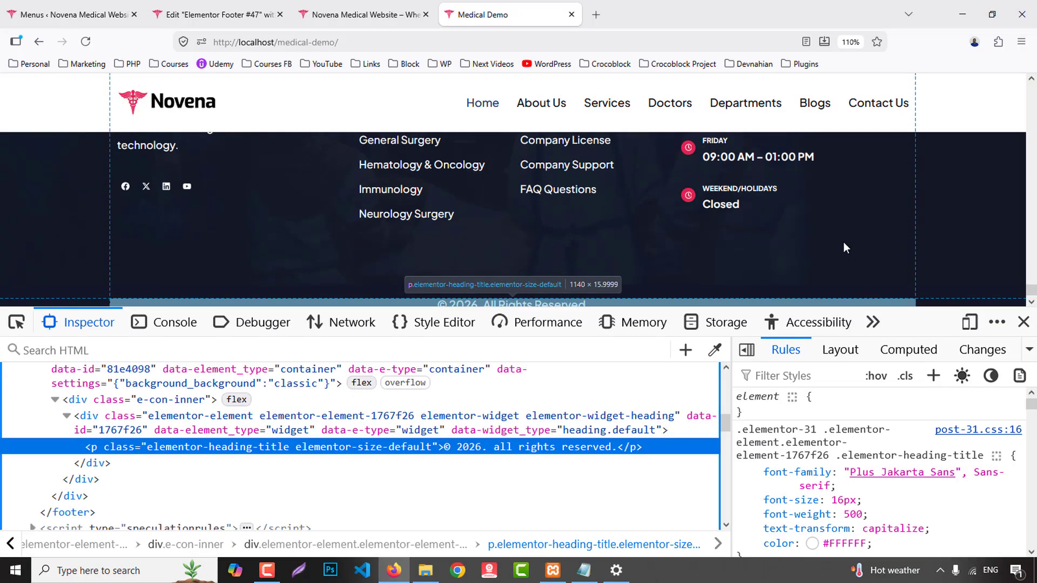
click(715, 350)
click(692, 292)
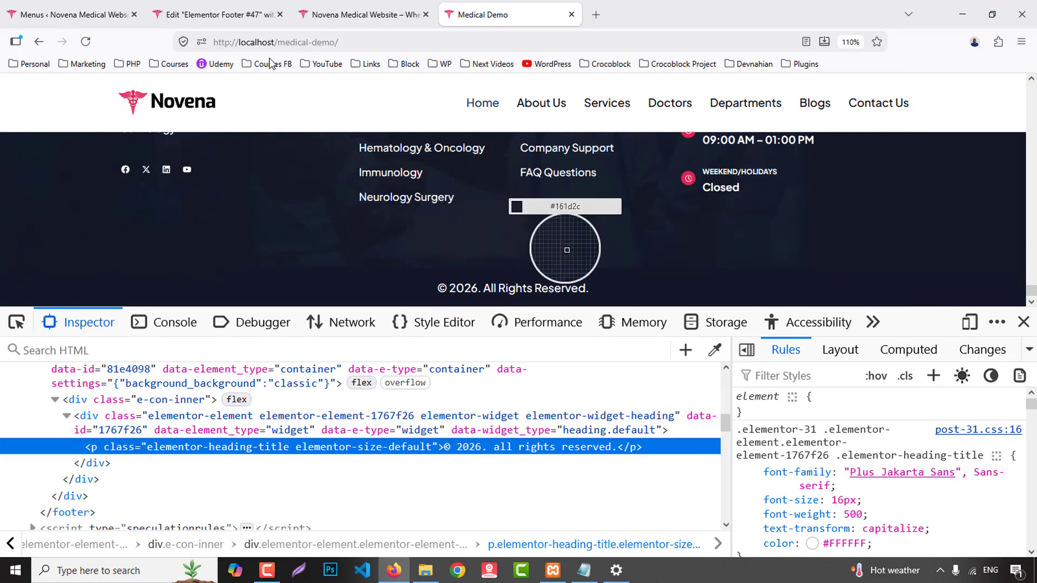
click(239, 15)
click(191, 337)
text(#111827)
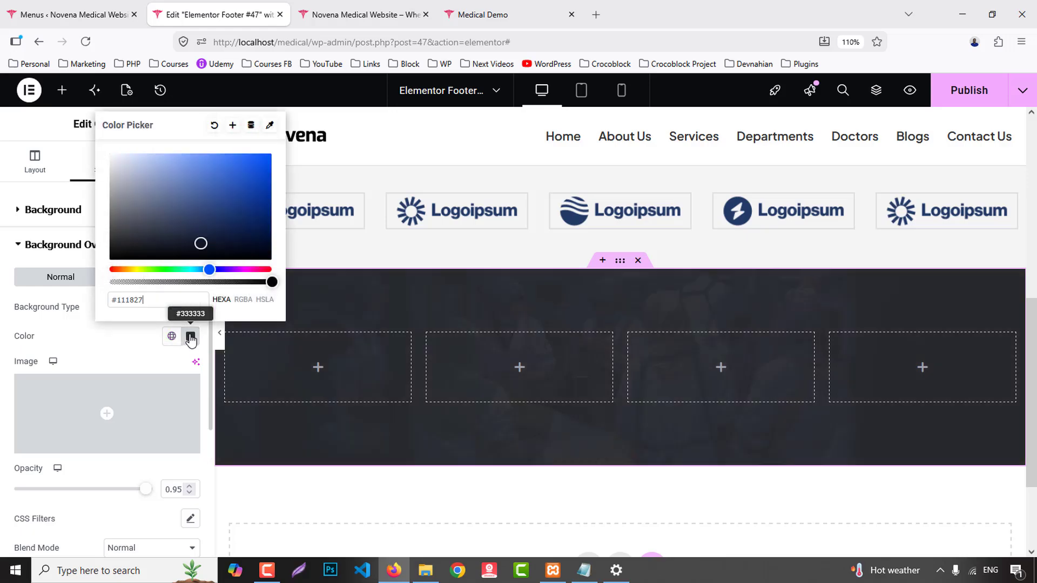
click(190, 337)
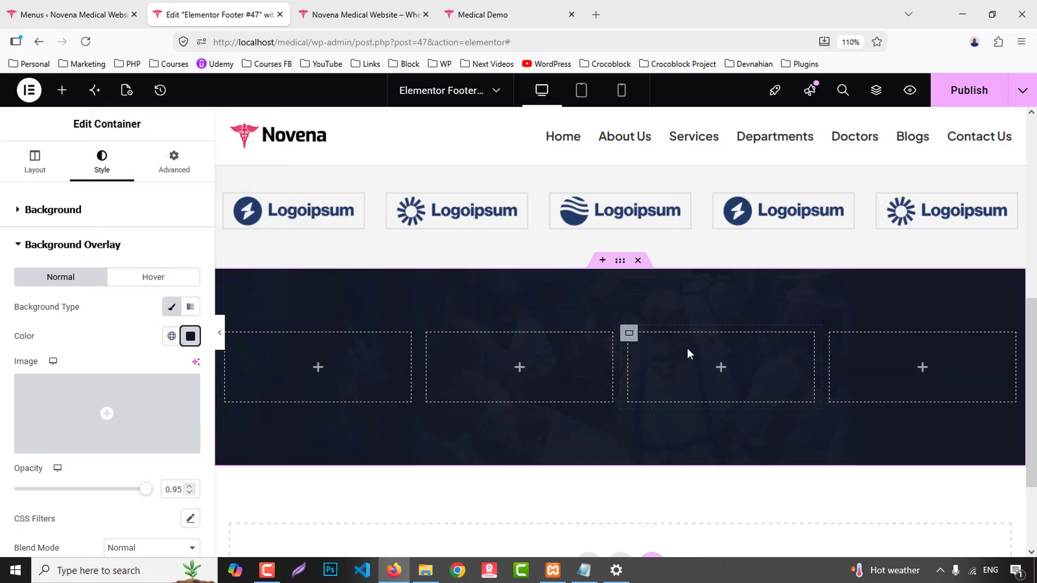
- Add a single-column container below the four-column footer section and give it a classic background color of #111827
scroll(646, 511, down, 3)
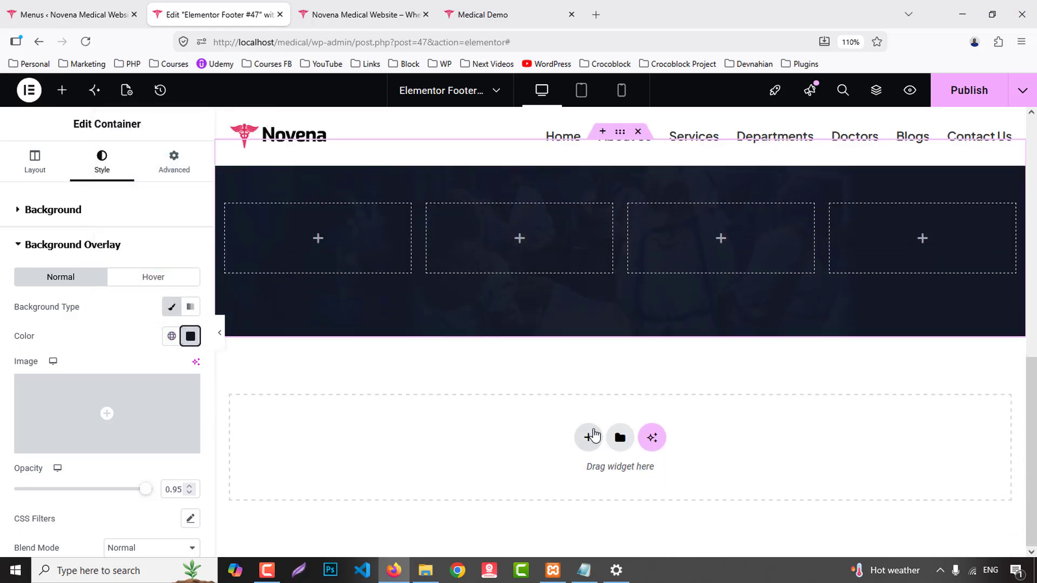
click(594, 436)
click(575, 474)
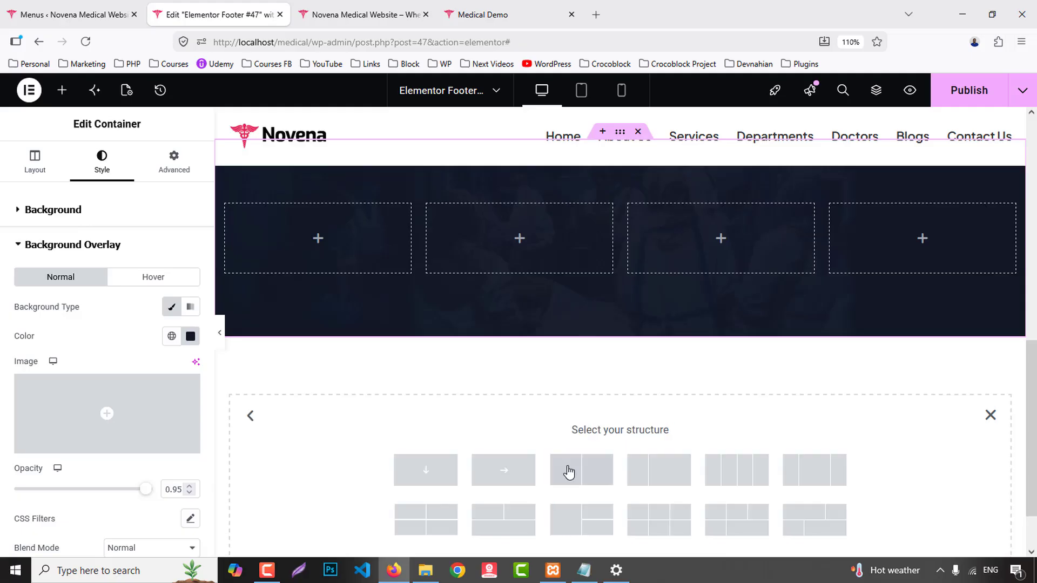
click(436, 474)
click(101, 165)
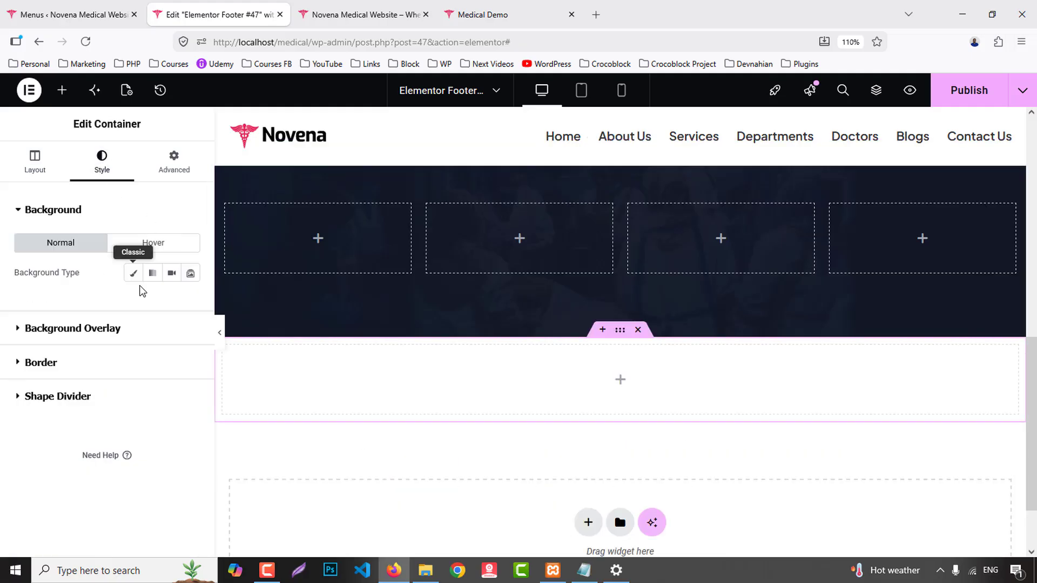
click(132, 276)
click(191, 304)
key(ctrl+v)
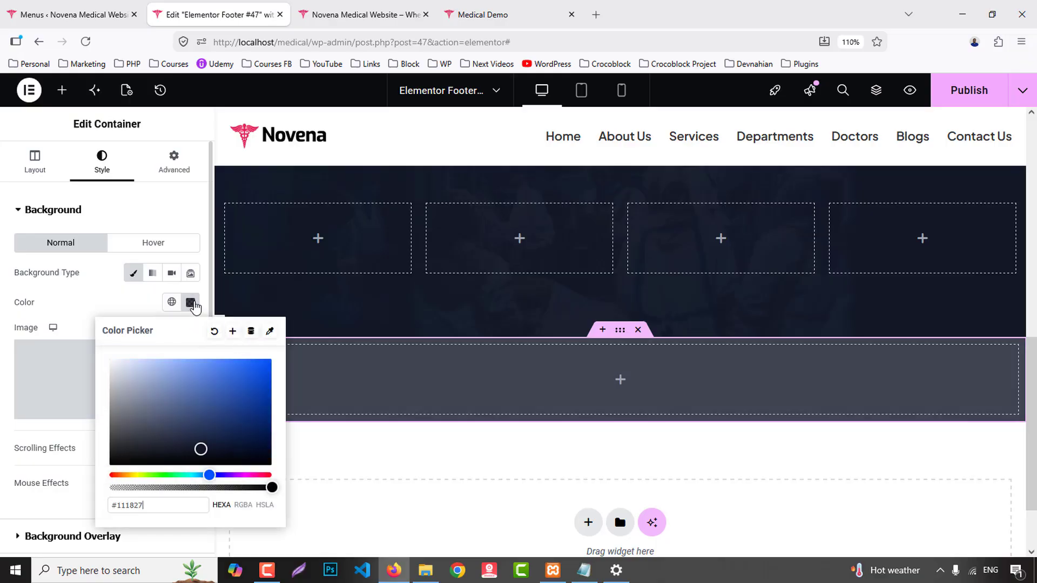
click(571, 468)
scroll(571, 468, up, 2)
- Close the inspector on the Medical Demo page, check its footer columns, and add a Heading widget to the first footer column
click(562, 12)
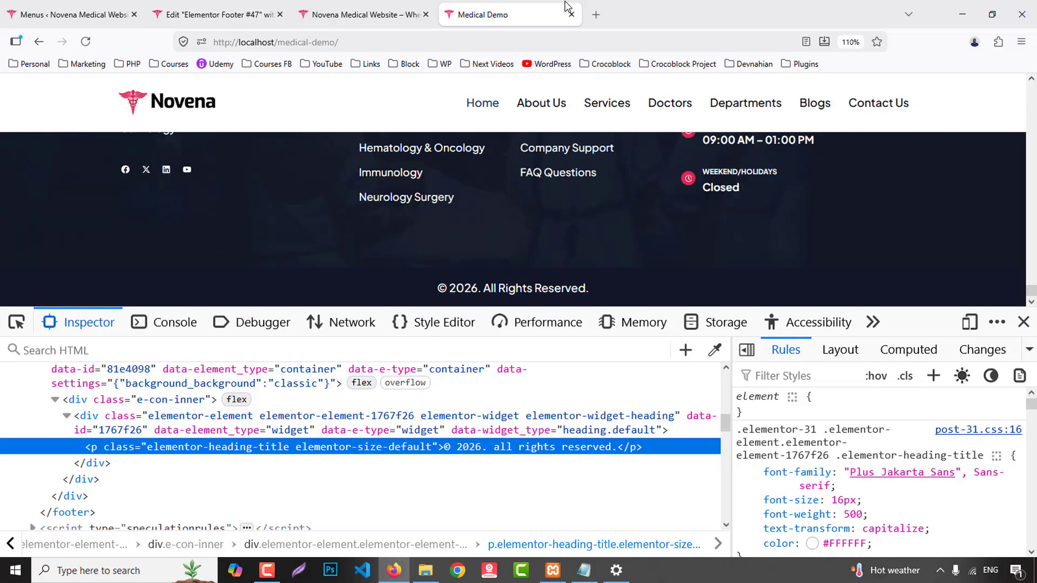
click(1024, 322)
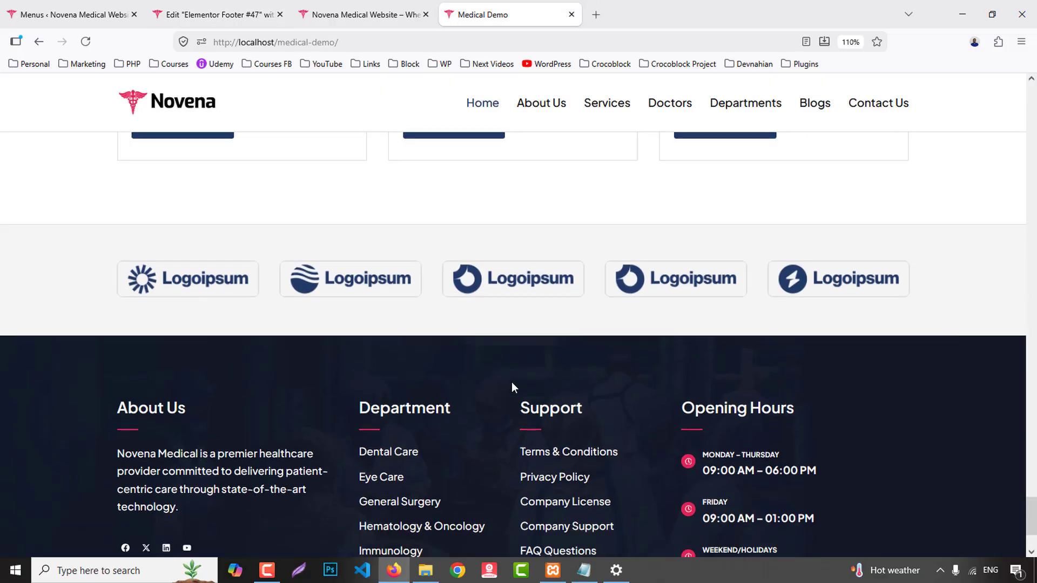
scroll(511, 382, down, 2)
click(213, 15)
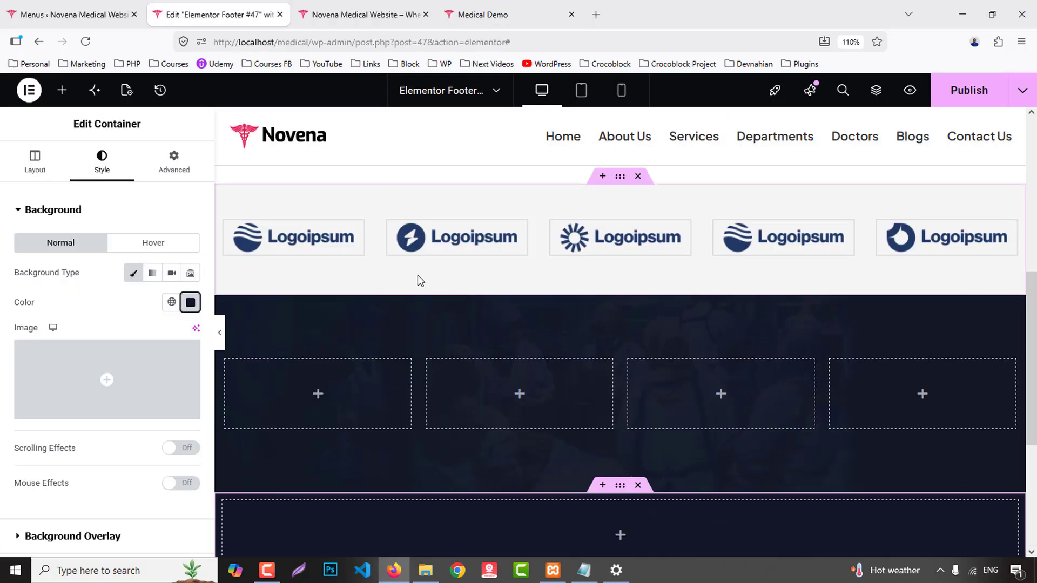
scroll(417, 274, down, 2)
click(62, 90)
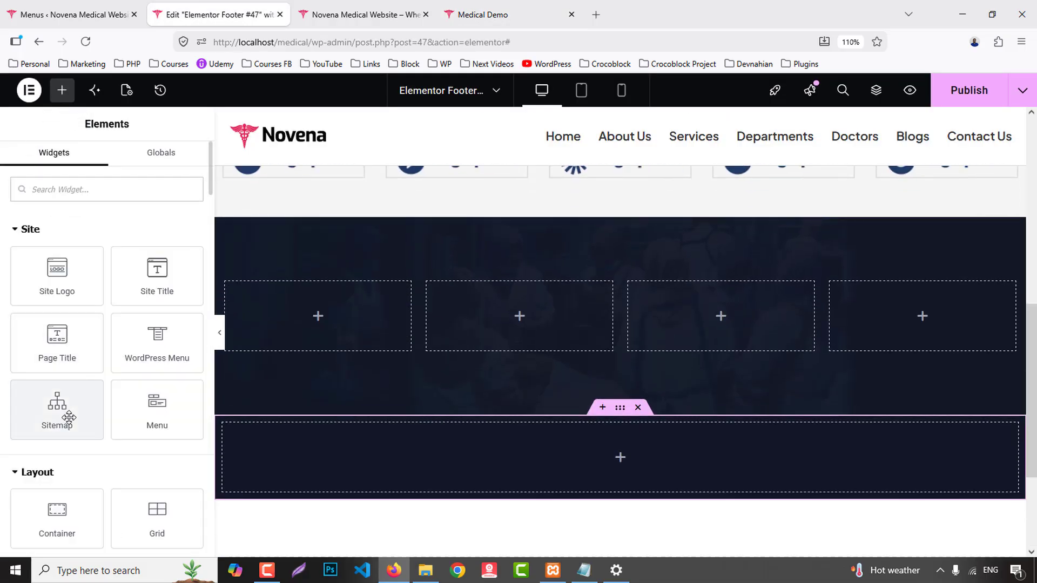
scroll(66, 416, down, 2)
scroll(69, 415, down, 3)
drag(65, 329, 325, 335)
- Set the new heading's HTML tag to H4 and its title to "About Us"
click(134, 375)
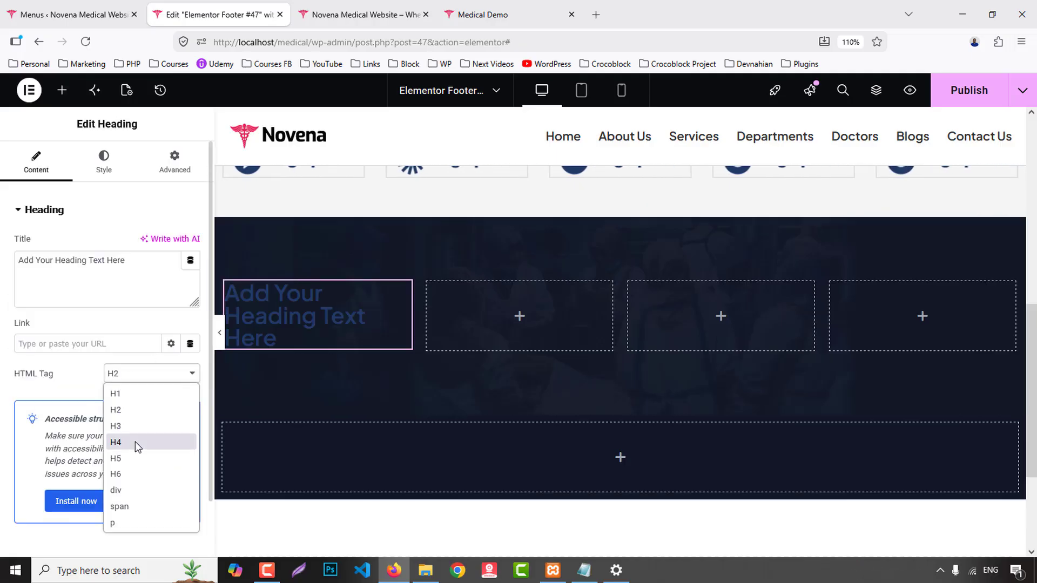
click(135, 442)
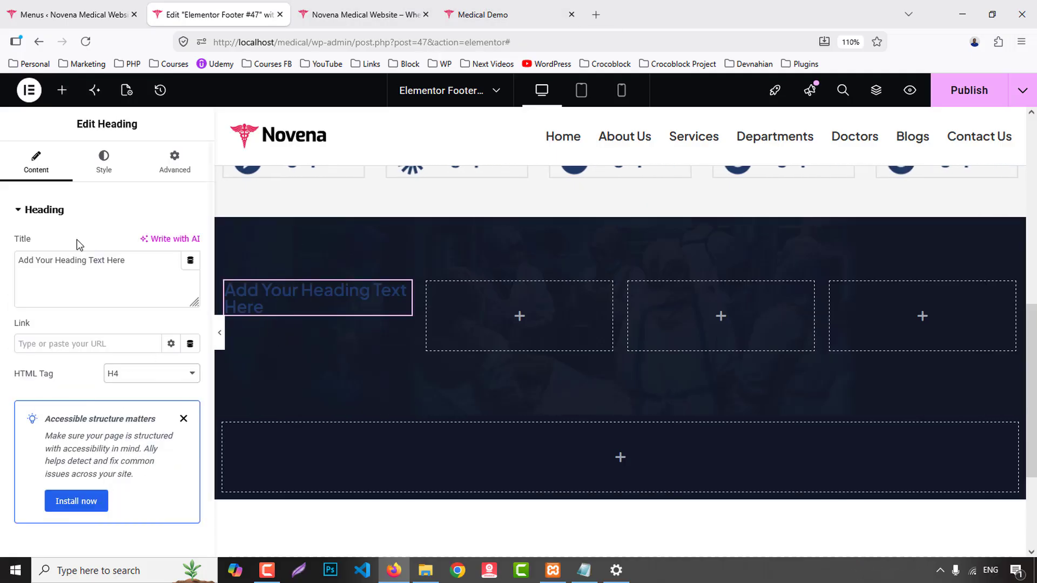
drag(130, 261, 42, 243)
text(About Us)
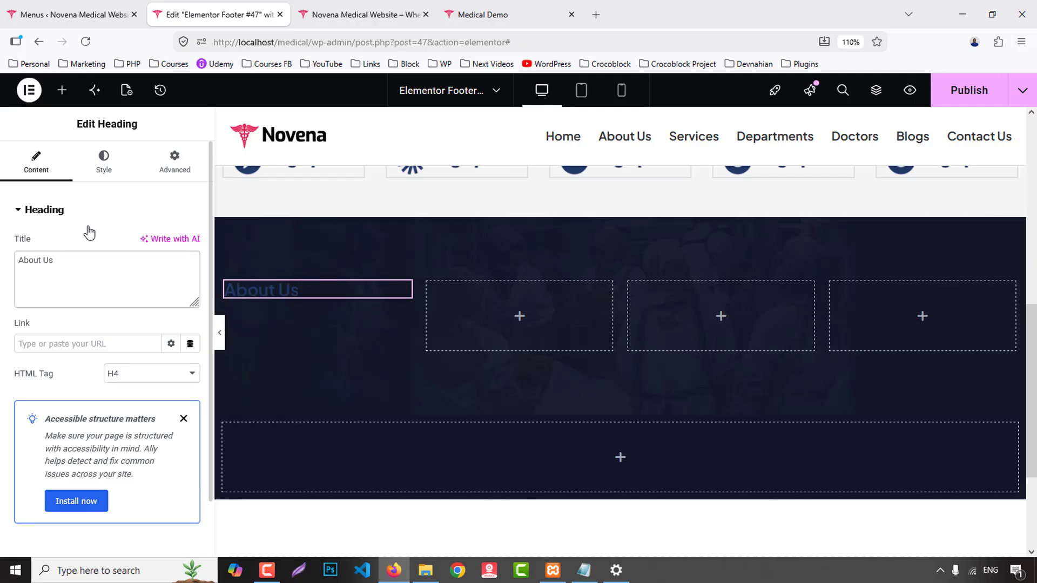
- Set the About Us heading's text color to #FFFFFF
click(104, 162)
click(190, 443)
triple_click(190, 405)
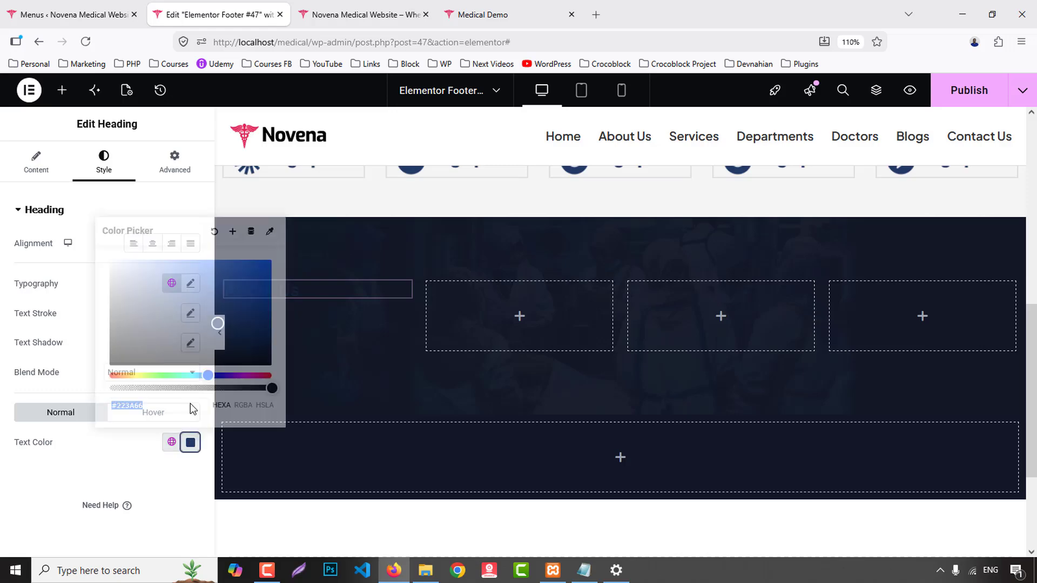
text(#FFFFFF)
click(55, 507)
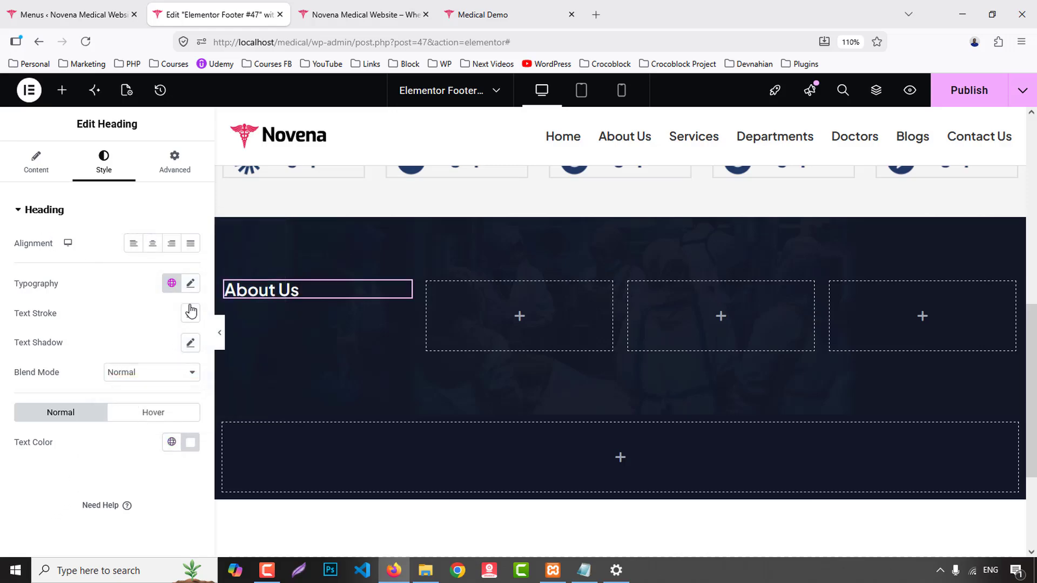
- Set the About Us heading's font size to 22 px, comparing it with the Medical Demo footer headings
click(190, 284)
double_click(161, 394)
key(BackSpace)
text(18)
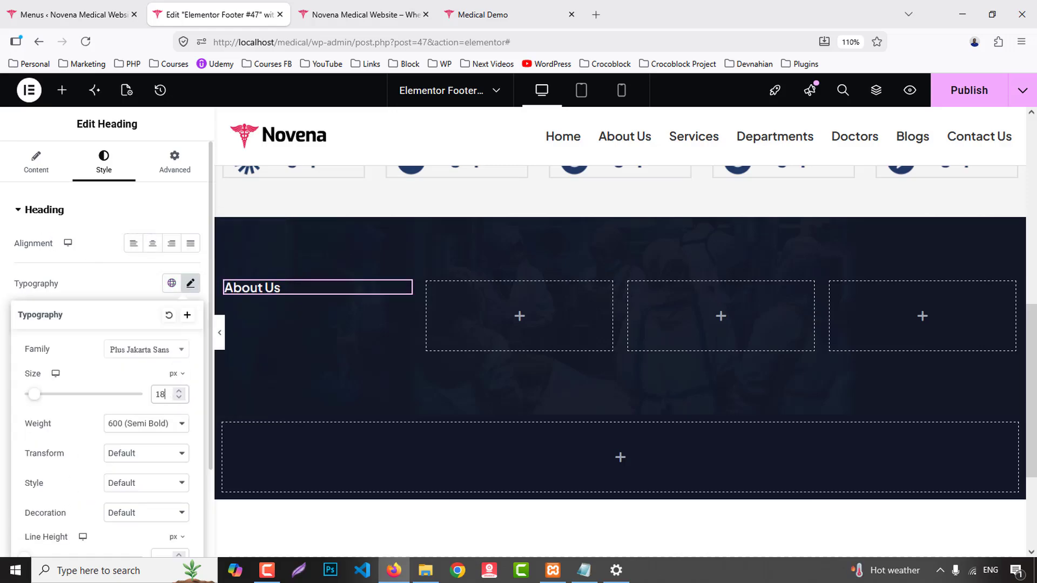
click(504, 7)
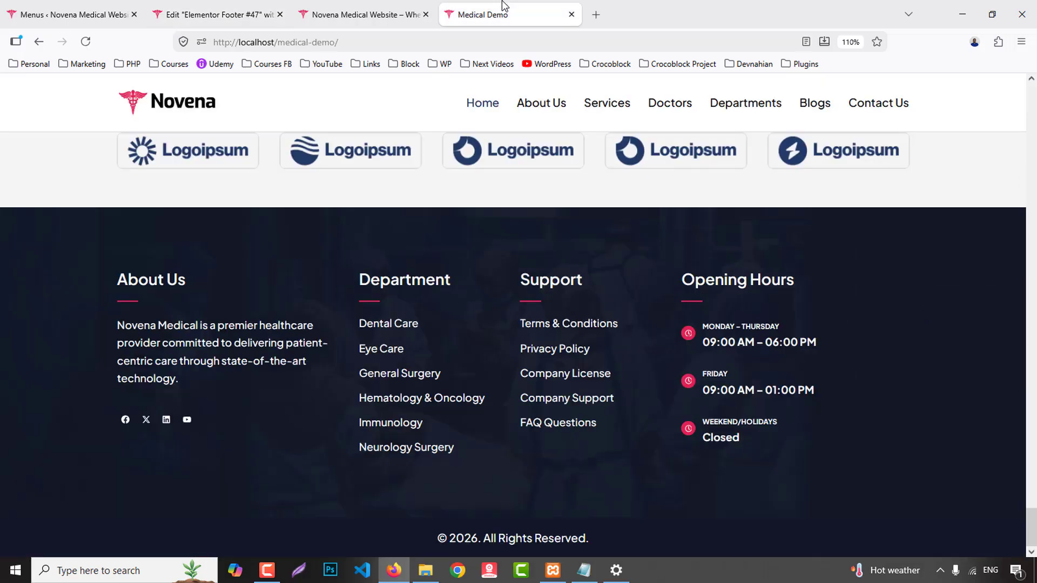
click(216, 15)
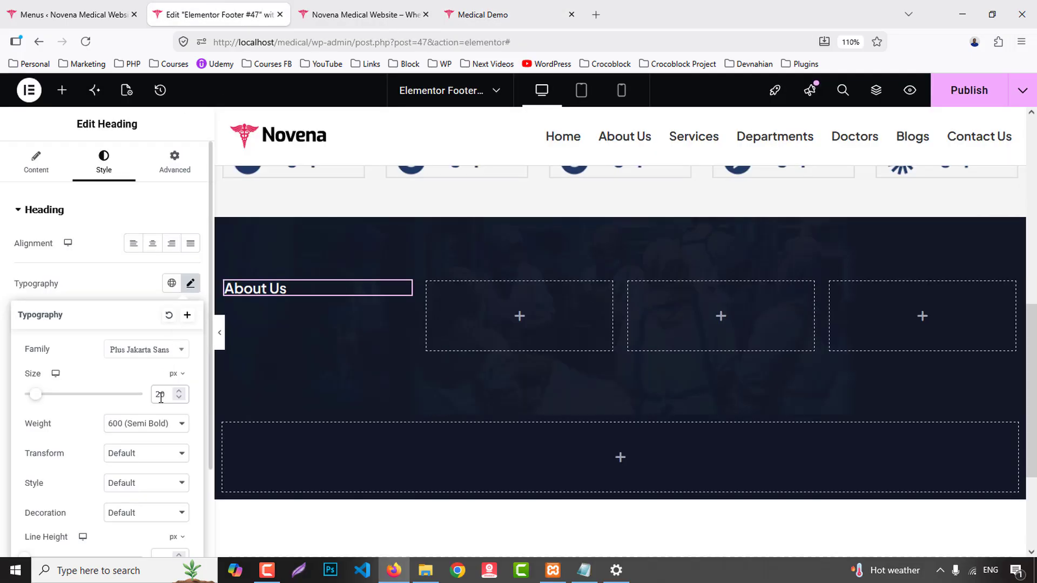
key(Up)
key(Up)
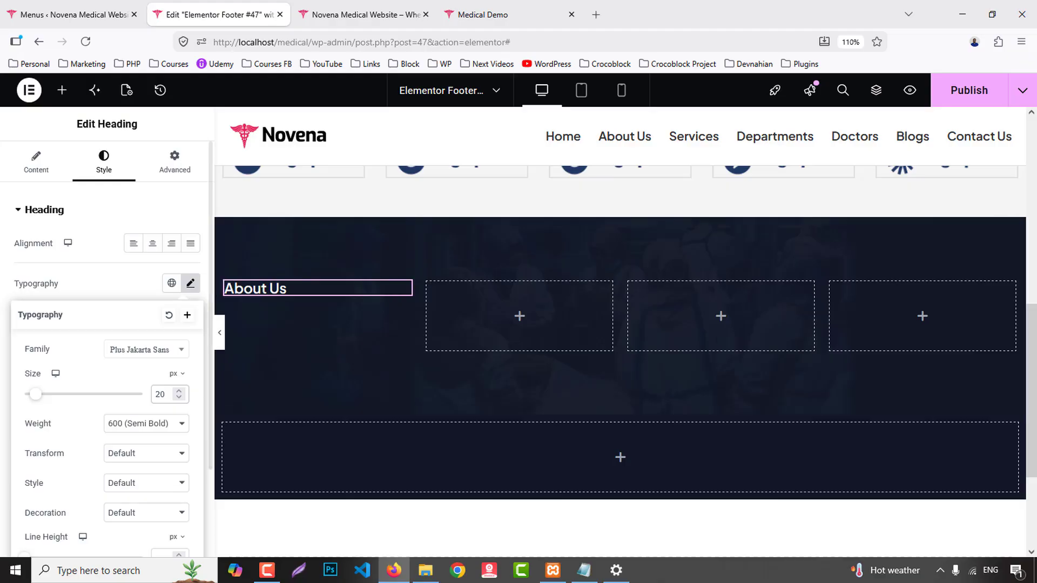
- Copy the About Us heading and paste it into each of the other three footer columns
right_click(278, 289)
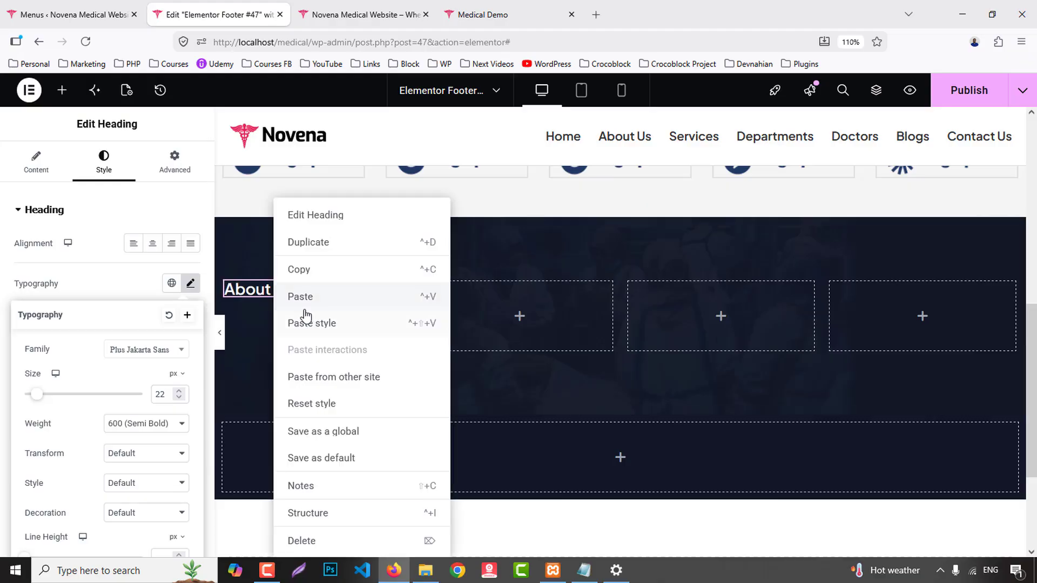
click(326, 269)
right_click(465, 305)
click(496, 270)
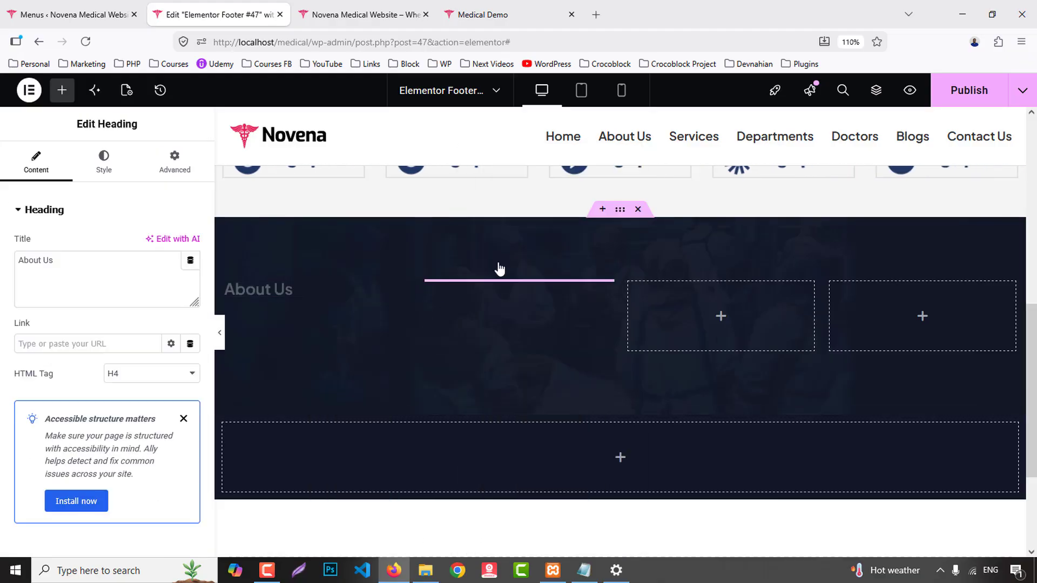
right_click(695, 313)
click(797, 278)
right_click(873, 306)
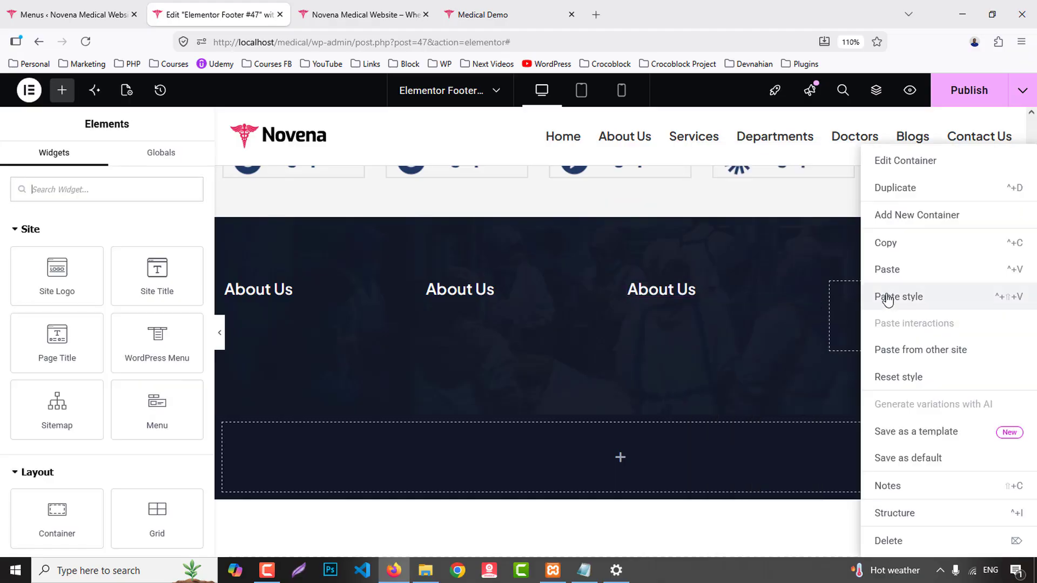
click(886, 269)
- Copy the About Us paragraph from the Medical Demo footer into a new Text Editor widget under the first column's heading
click(495, 12)
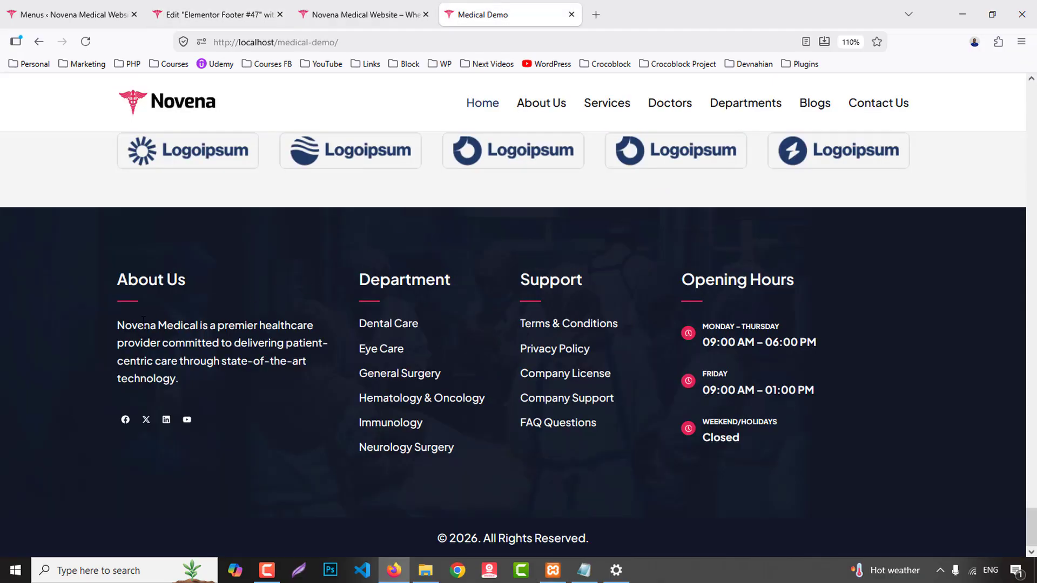
drag(117, 325, 201, 370)
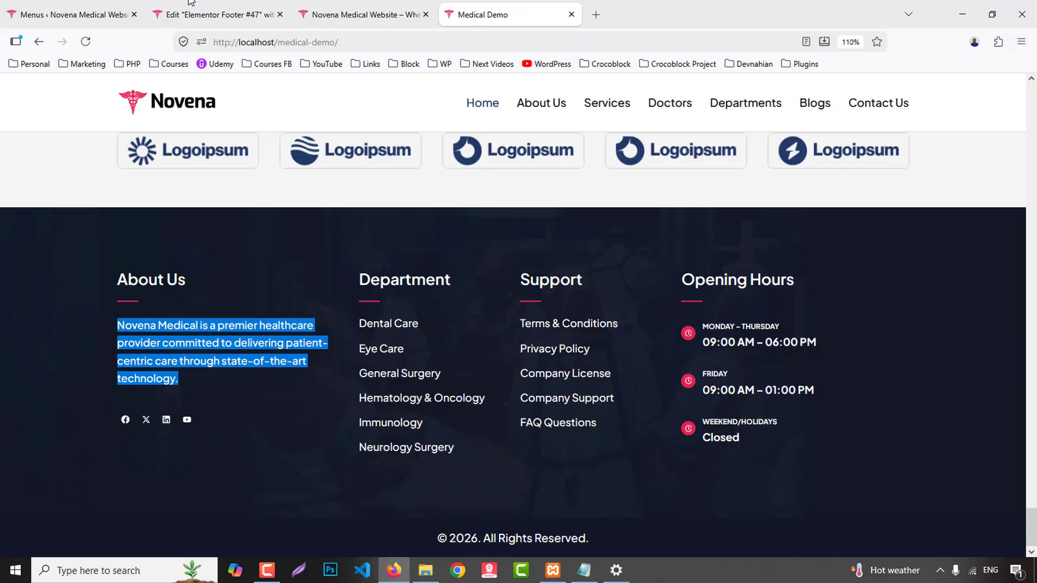
click(216, 15)
click(61, 90)
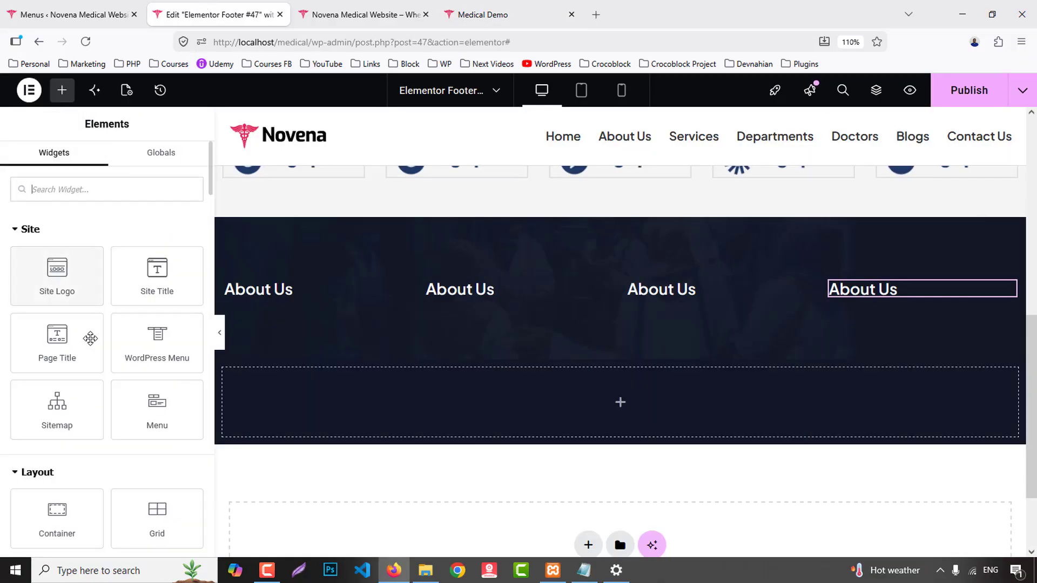
scroll(80, 419, down, 3)
scroll(80, 420, down, 3)
drag(76, 412, 278, 333)
key(ctrl+a)
key(ctrl+v)
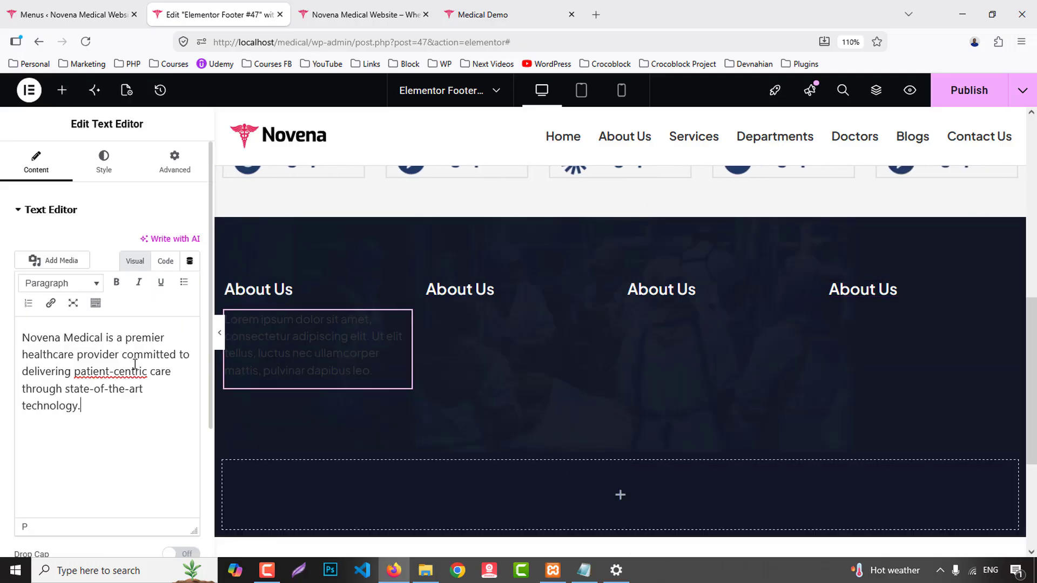
- Set the About Us paragraph's text color to white
click(104, 162)
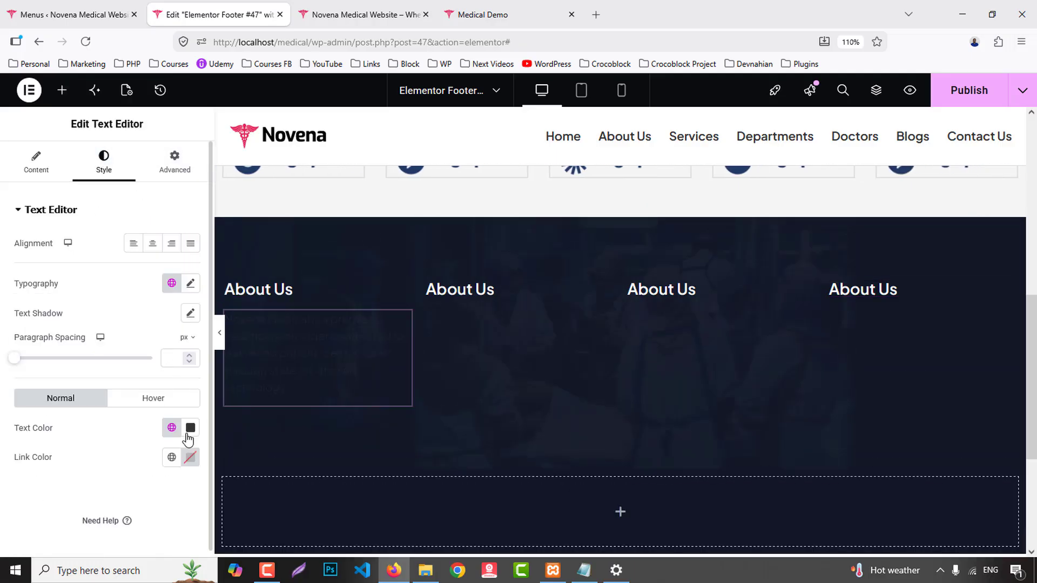
click(190, 428)
drag(167, 292, 74, 218)
click(15, 499)
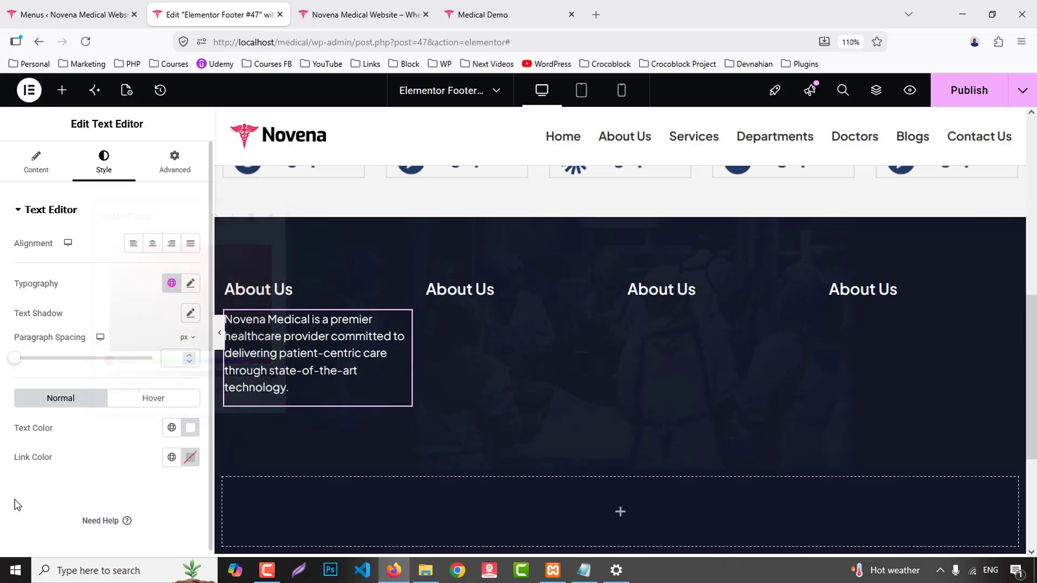
- Set the paragraph's font size to 15 px and its line height to 25 px
click(190, 283)
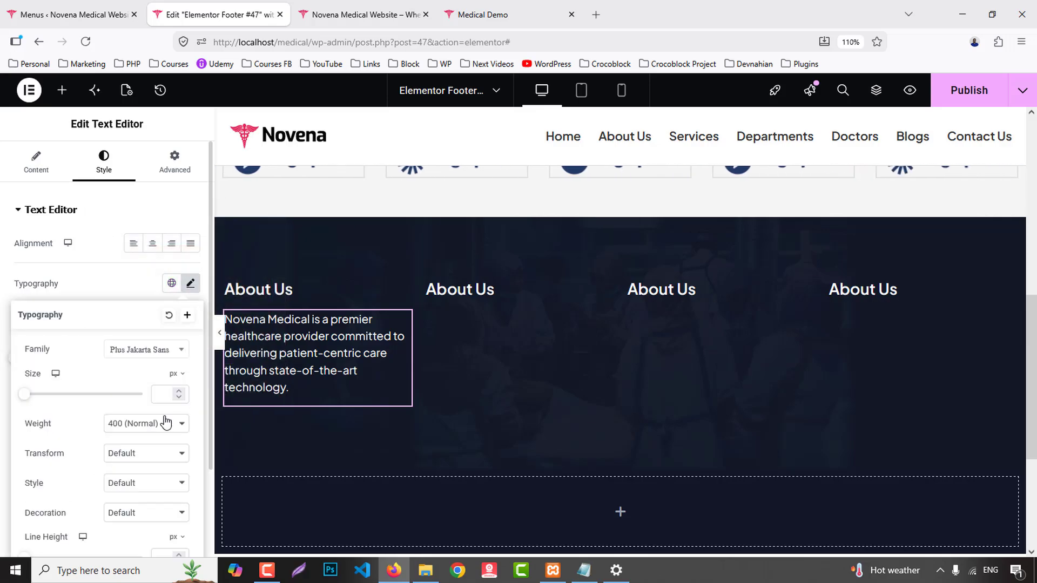
text(17)
key(Down)
key(Down)
scroll(177, 526, down, 2)
scroll(178, 524, down, 1)
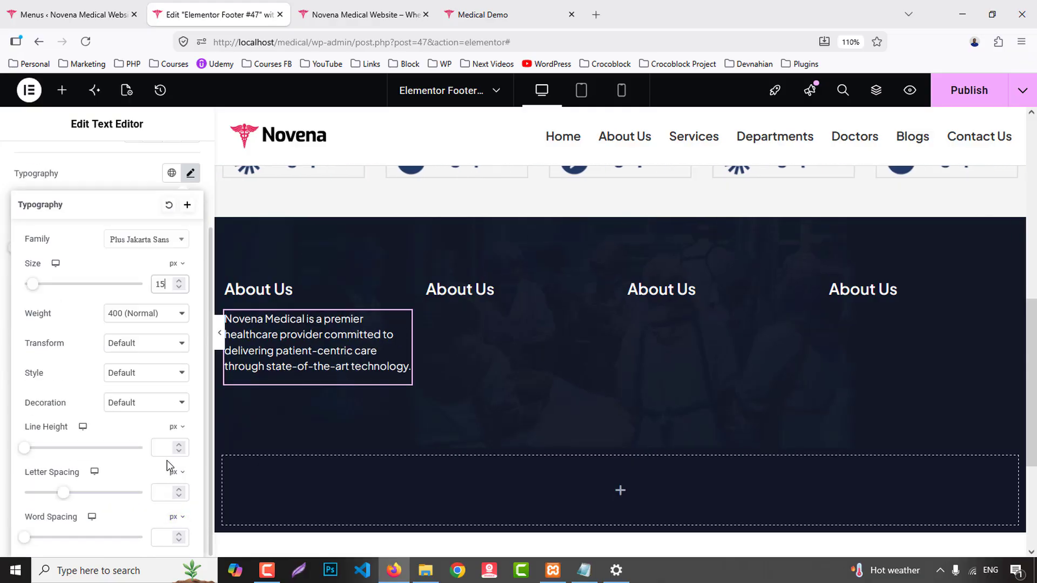
text(26)
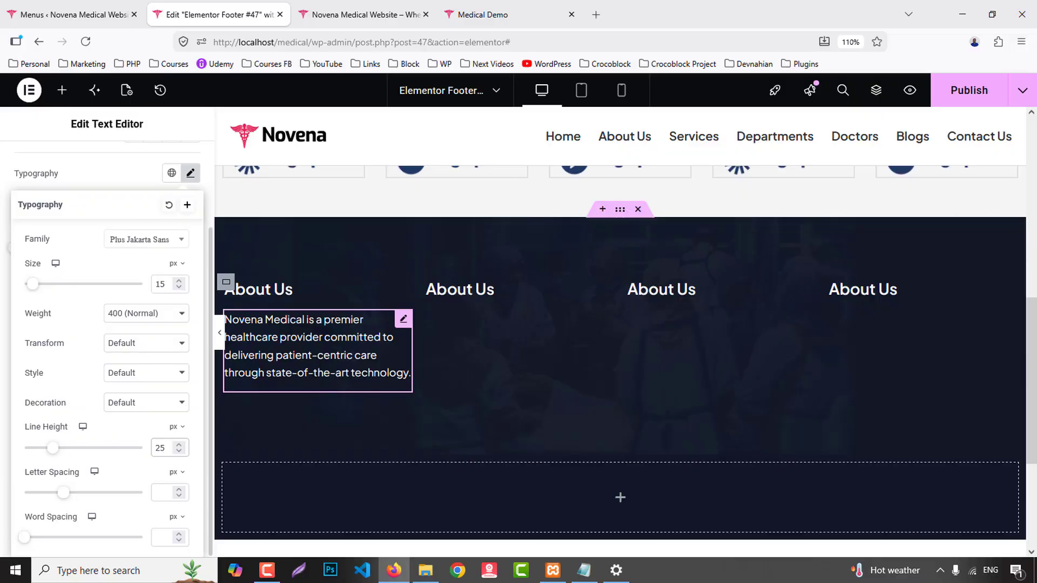
- Compare the paragraph with the Medical Demo footer and set its font weight to 500 (Medium)
click(516, 6)
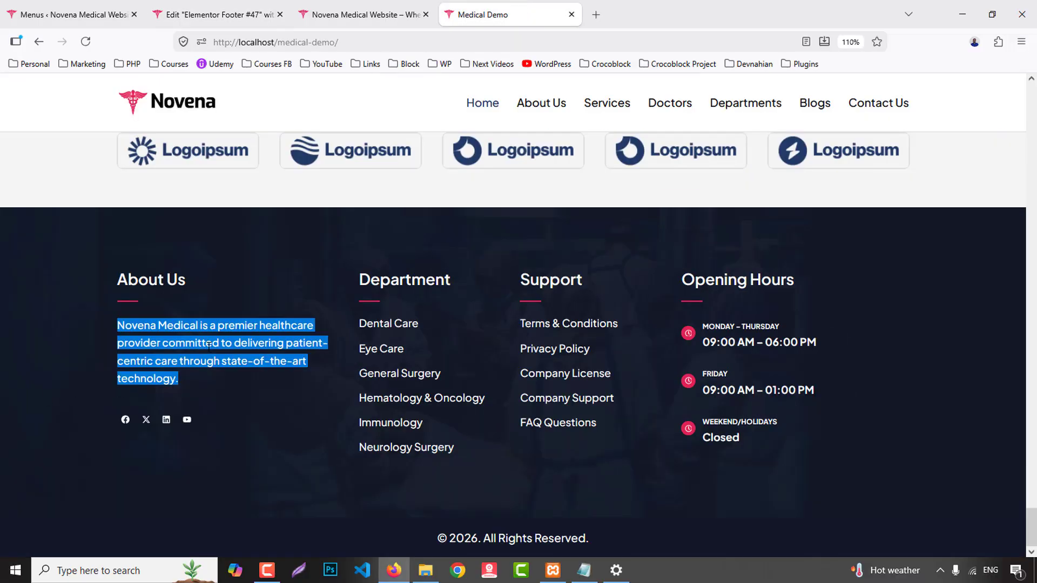
click(208, 15)
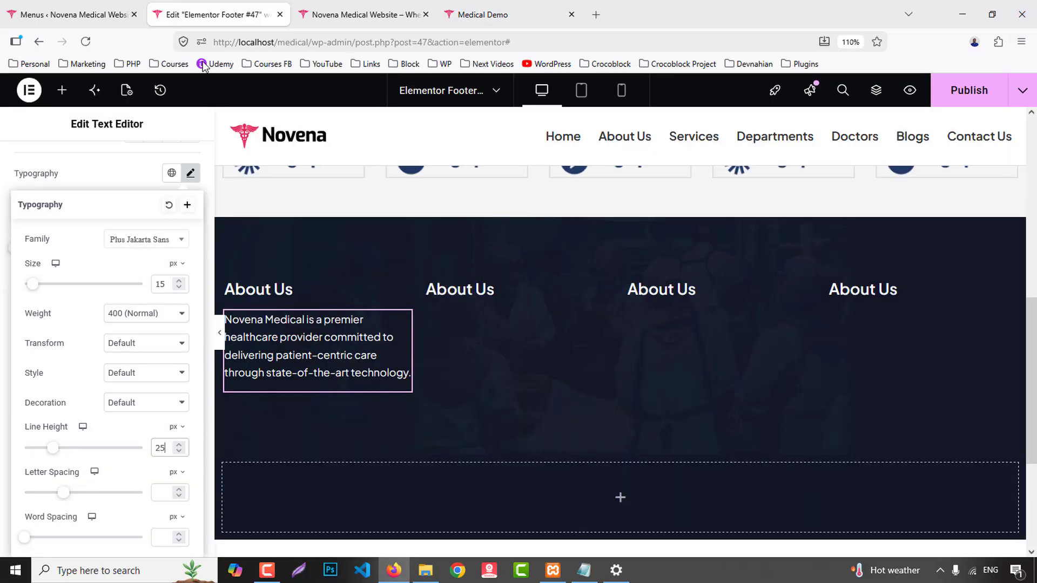
click(142, 324)
click(136, 395)
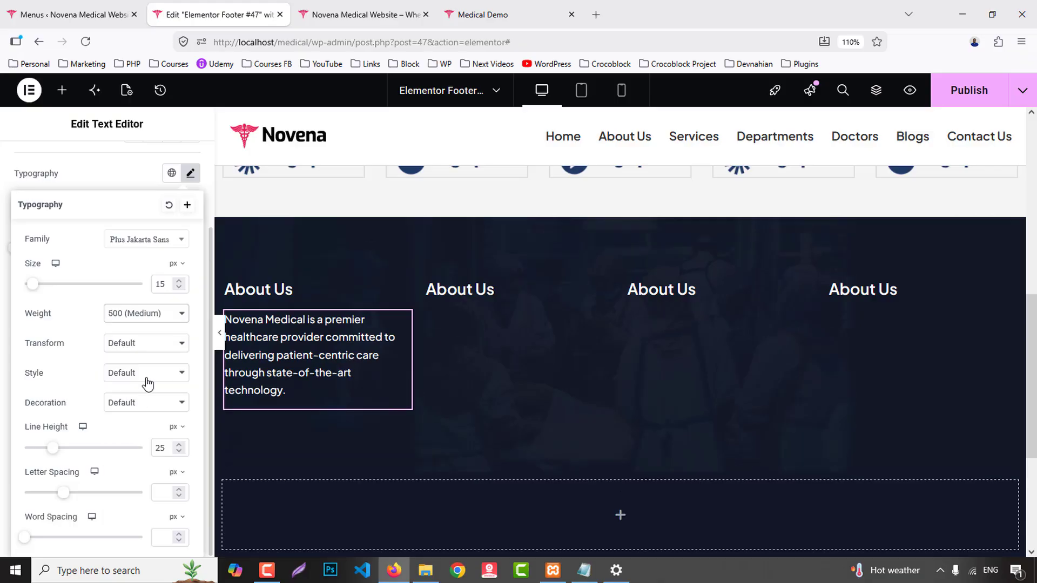
- Check the Medical Demo footer and add a Social Icons widget below the paragraph in the first column
key(ctrl+Tab)
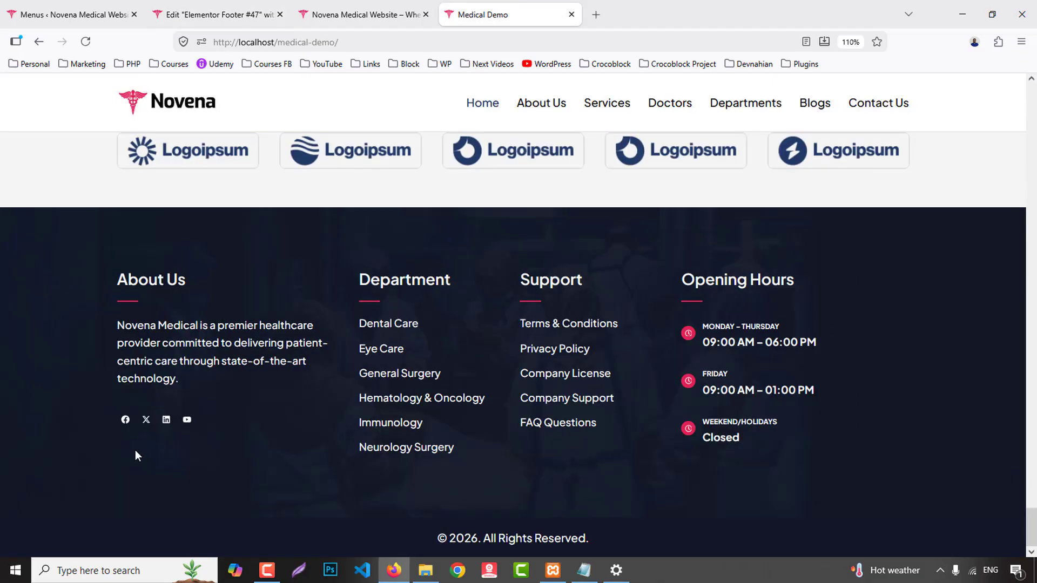
click(211, 17)
click(63, 91)
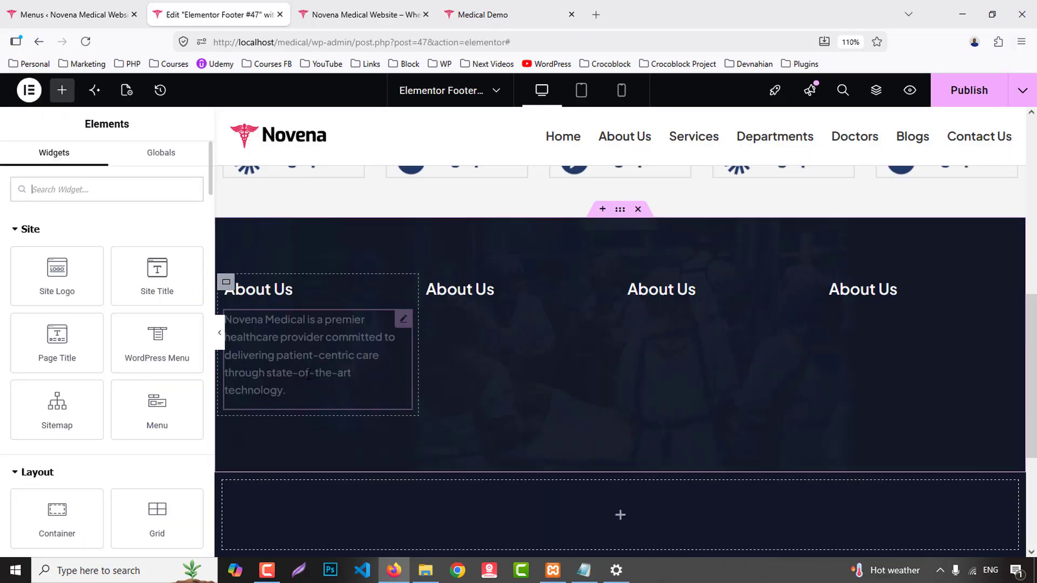
text(socia)
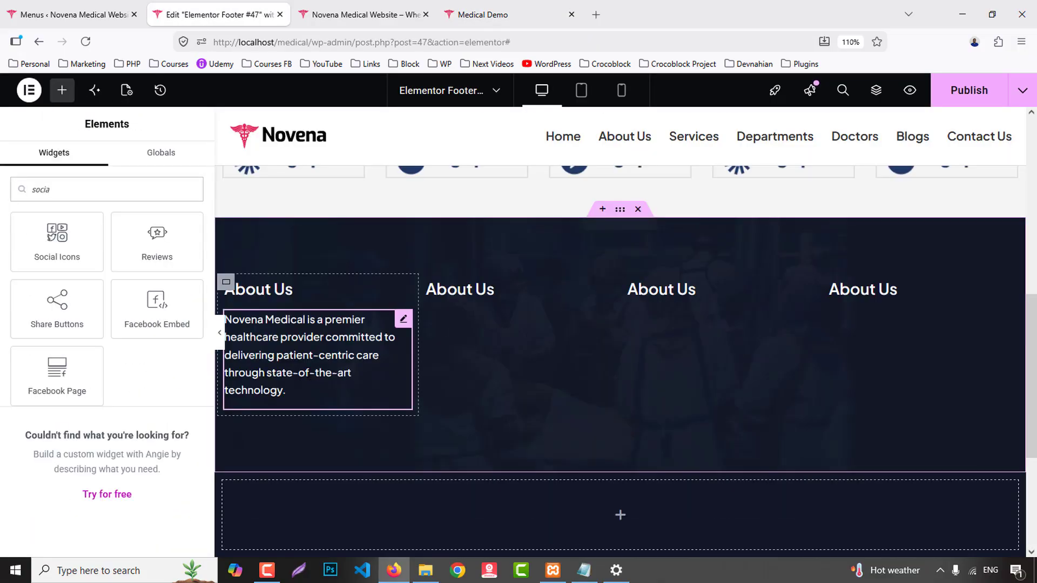
drag(56, 238, 302, 411)
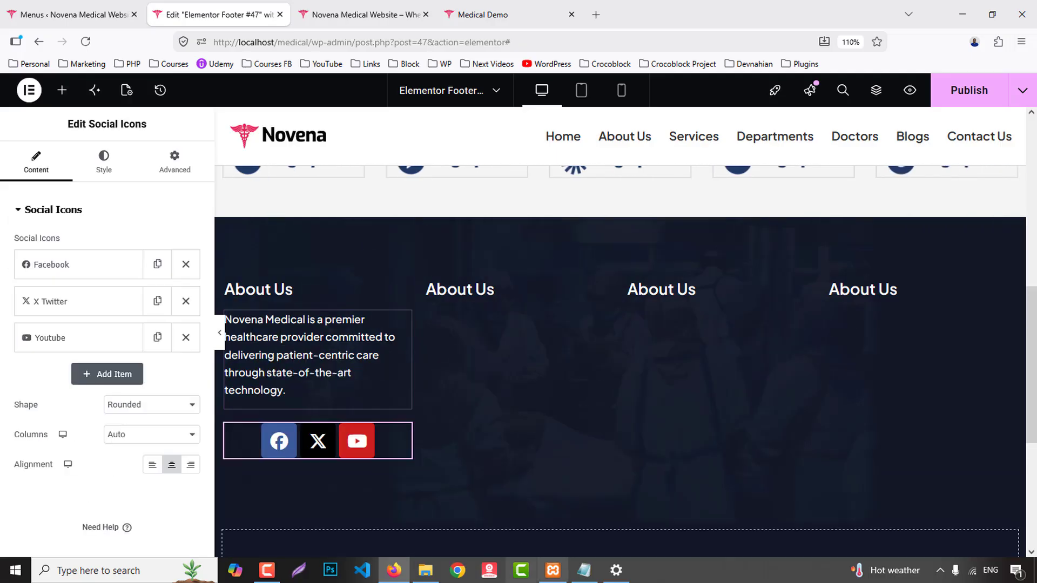
- Duplicate the Youtube item in the Social Icons widget and change the first copy's icon to Linkedin
click(128, 340)
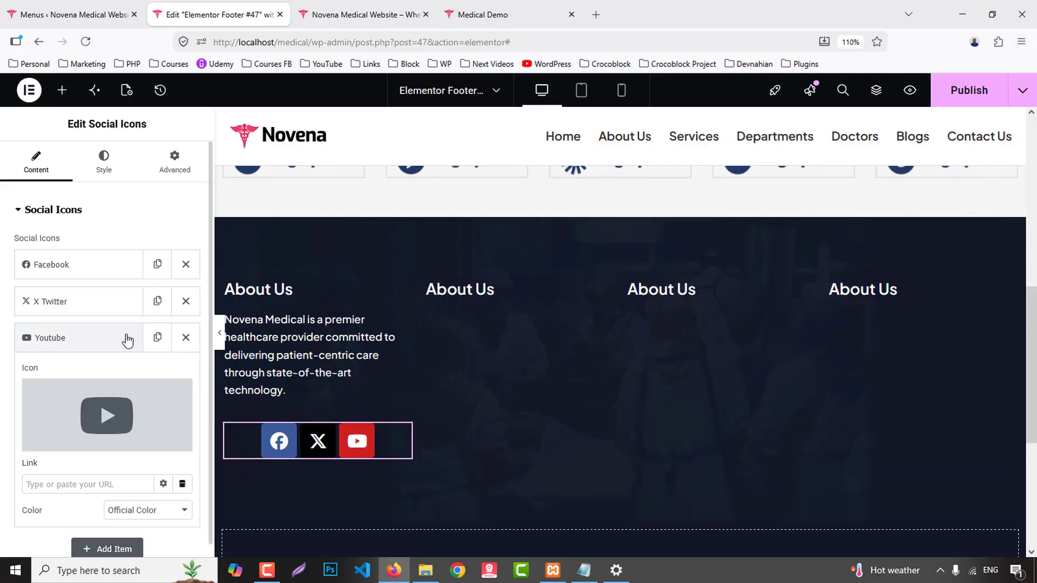
click(157, 337)
click(33, 341)
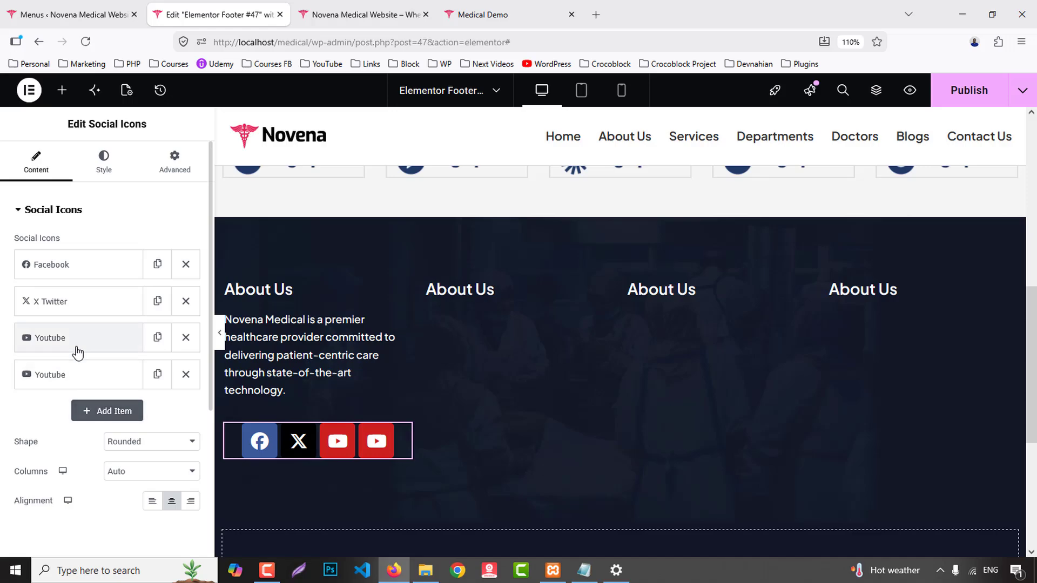
click(77, 352)
click(91, 411)
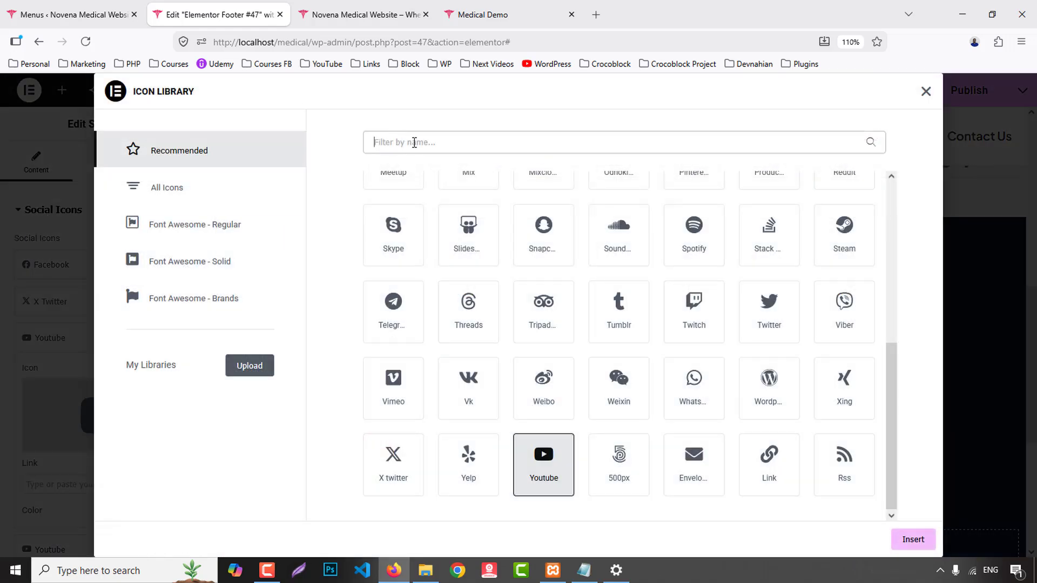
click(414, 143)
text(link)
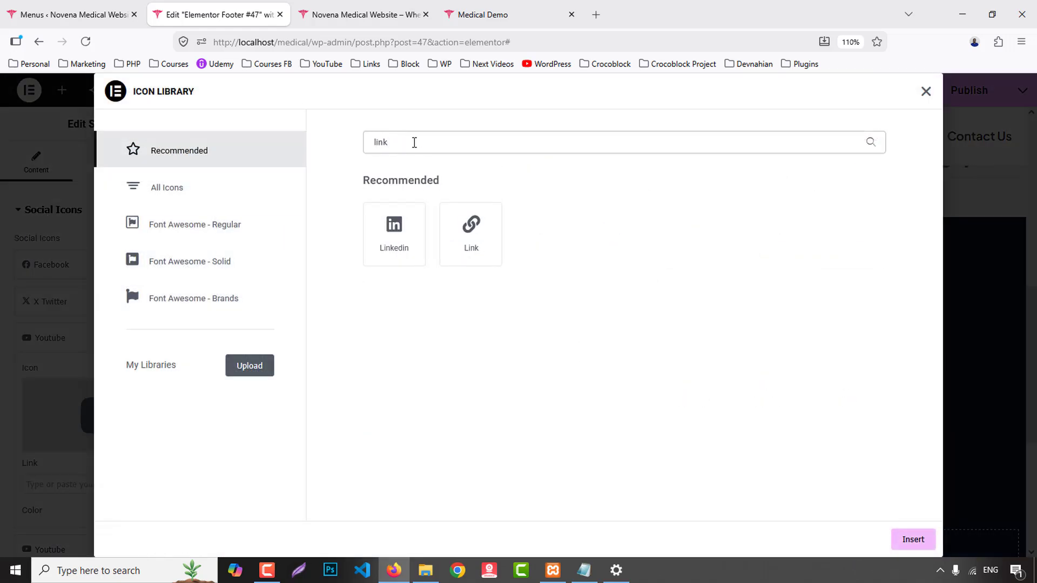
click(394, 232)
click(913, 540)
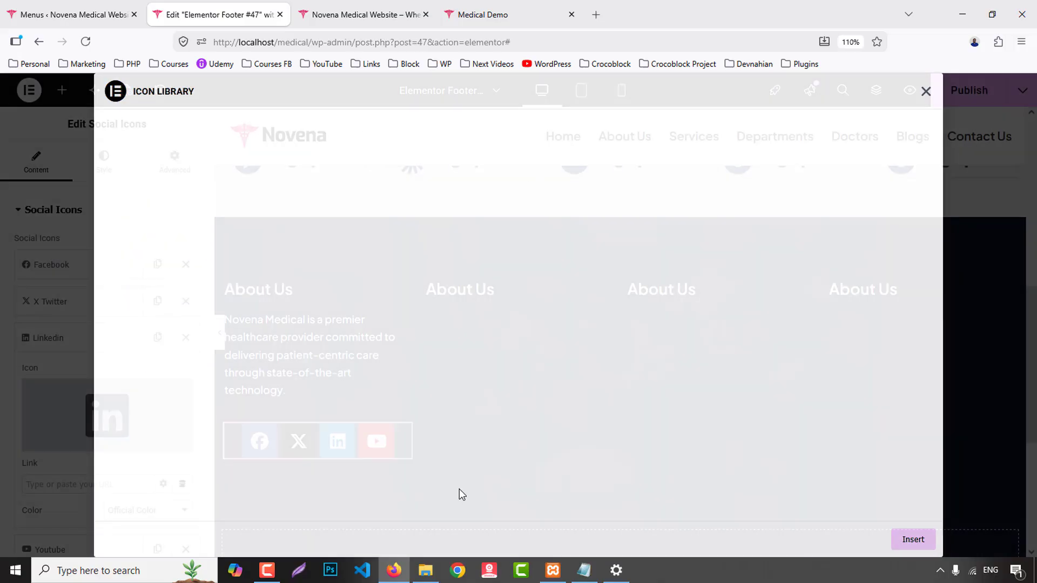
click(86, 281)
scroll(79, 327, down, 3)
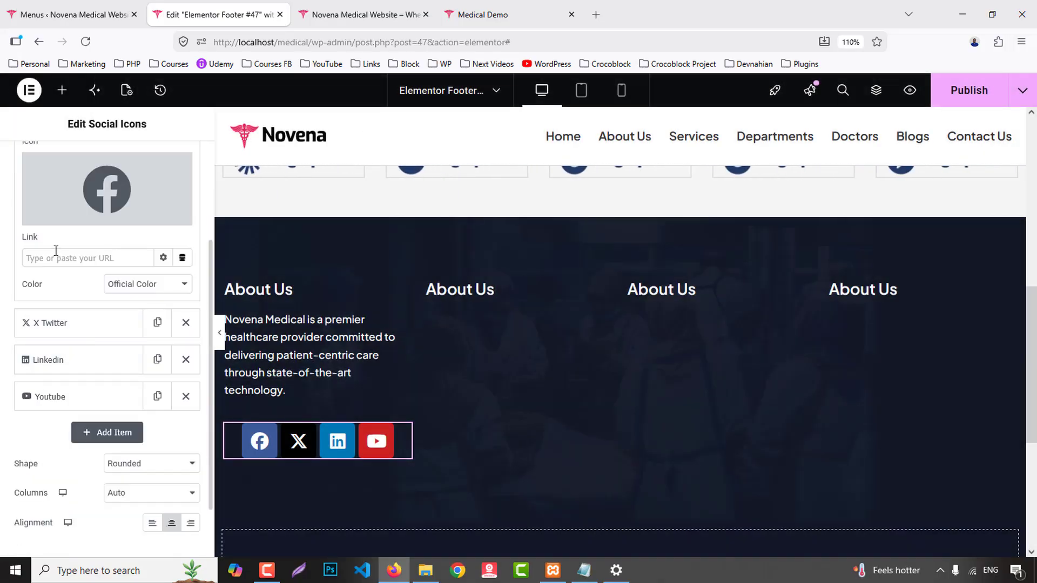
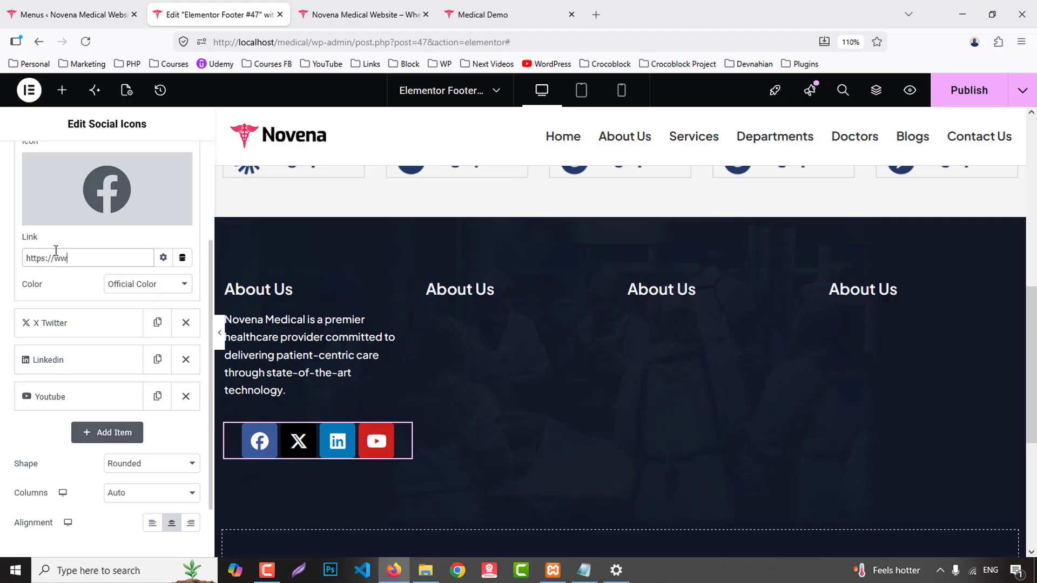
text(w.facebook.com)
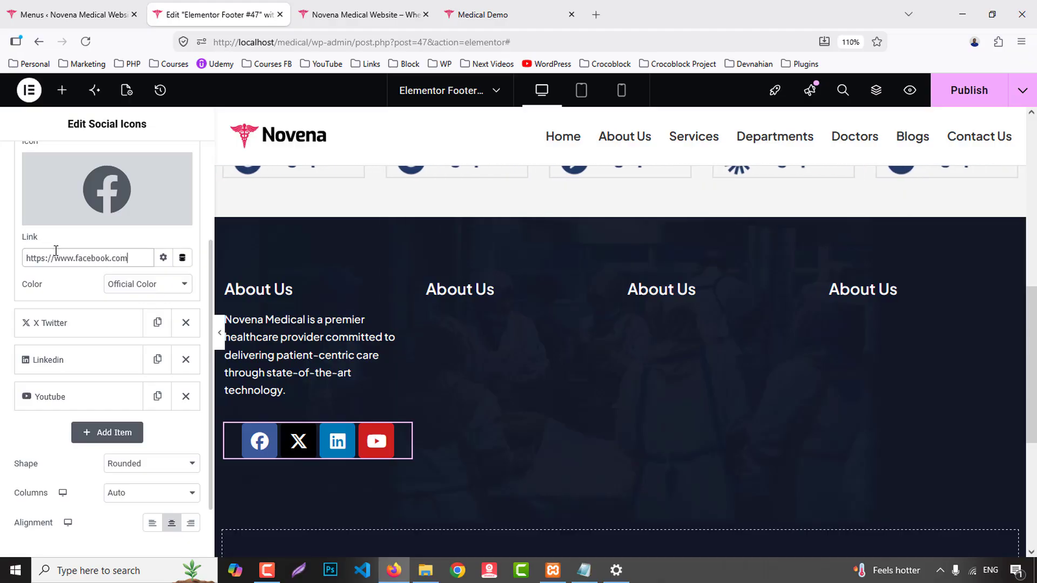
key(ctrl+a)
key(ctrl+c)
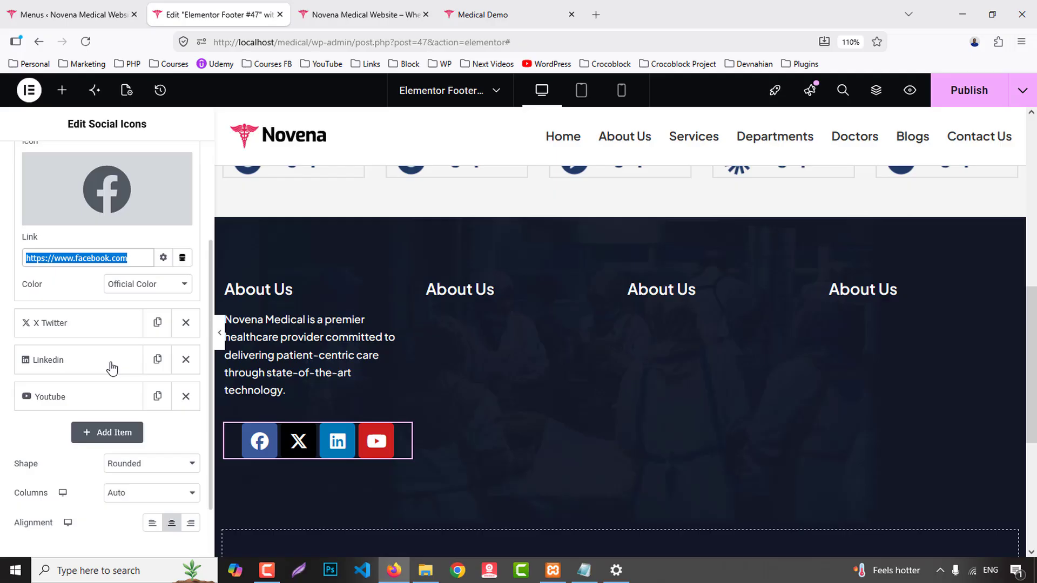
click(41, 324)
key(ctrl+v)
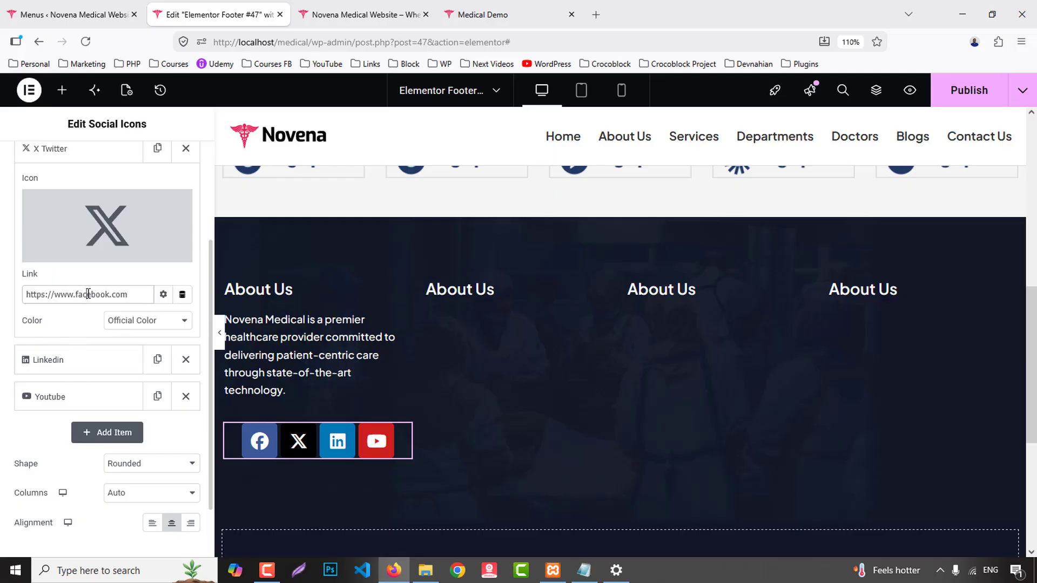
text(twitter)
click(67, 361)
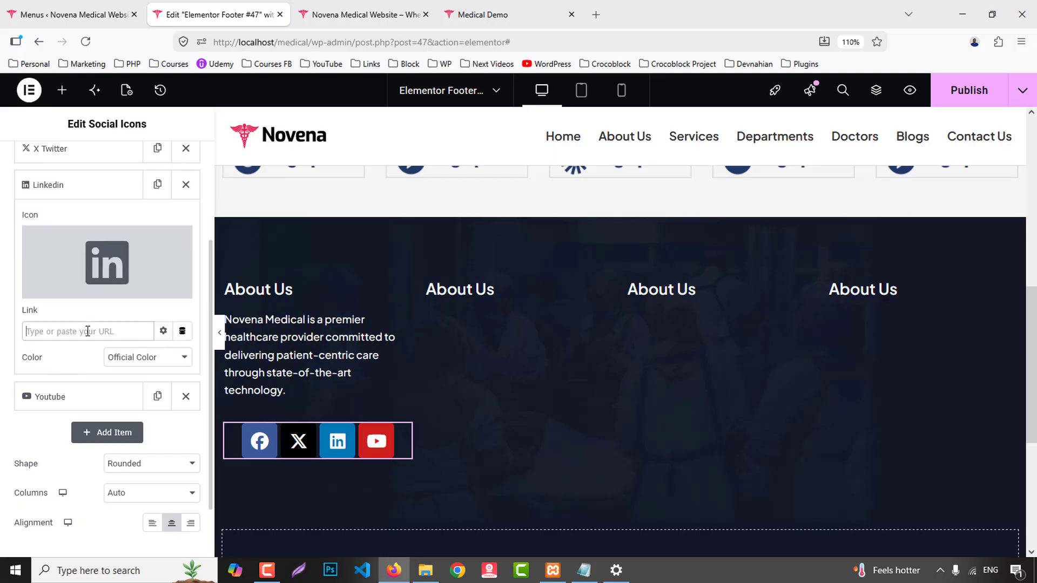
click(89, 331)
key(ctrl+v)
text(linkedin)
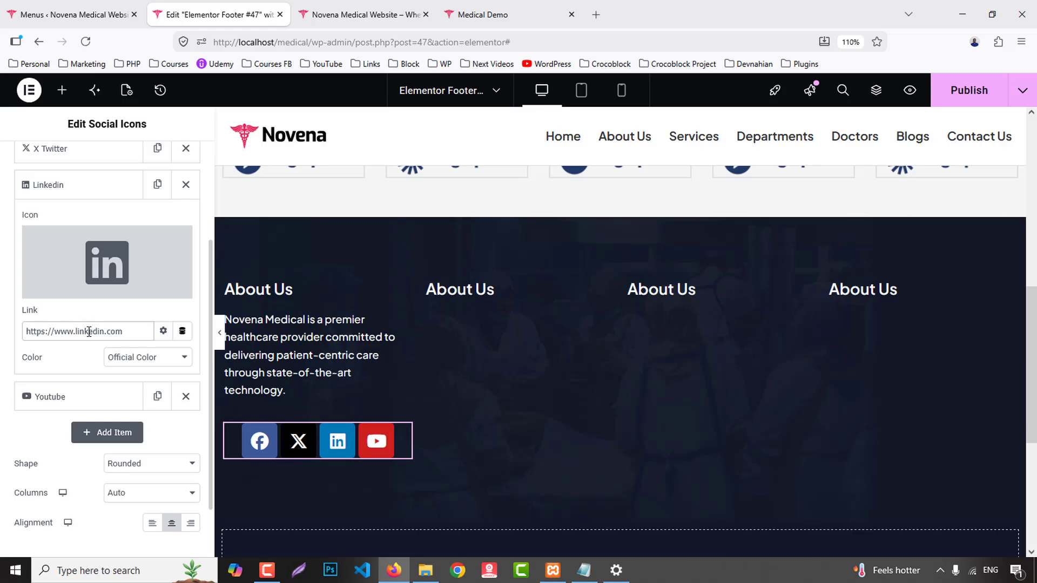
click(77, 397)
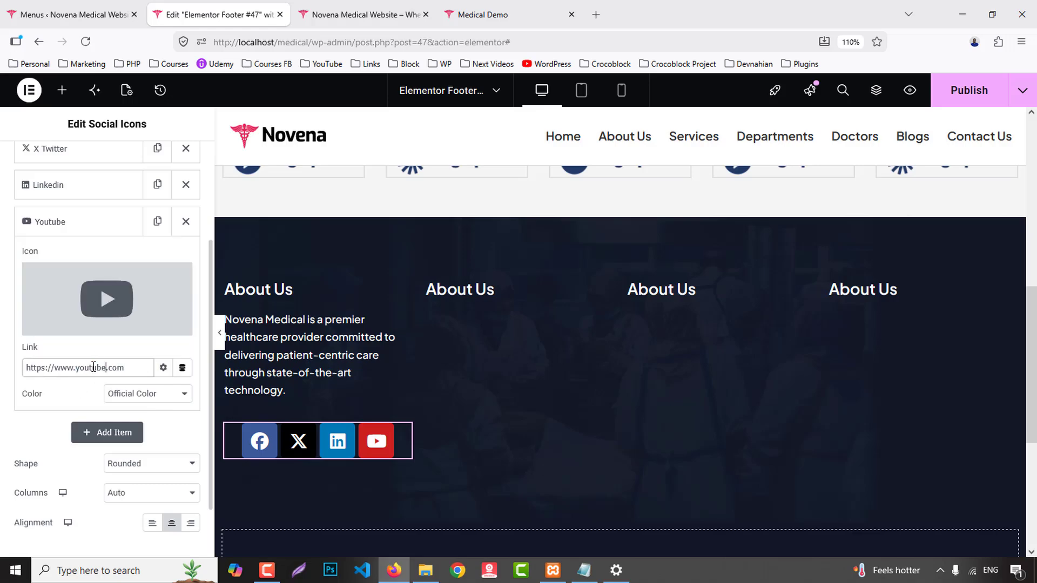
- Switch the social icons to custom coloring and make their primary color fully transparent
scroll(83, 238, up, 5)
click(103, 162)
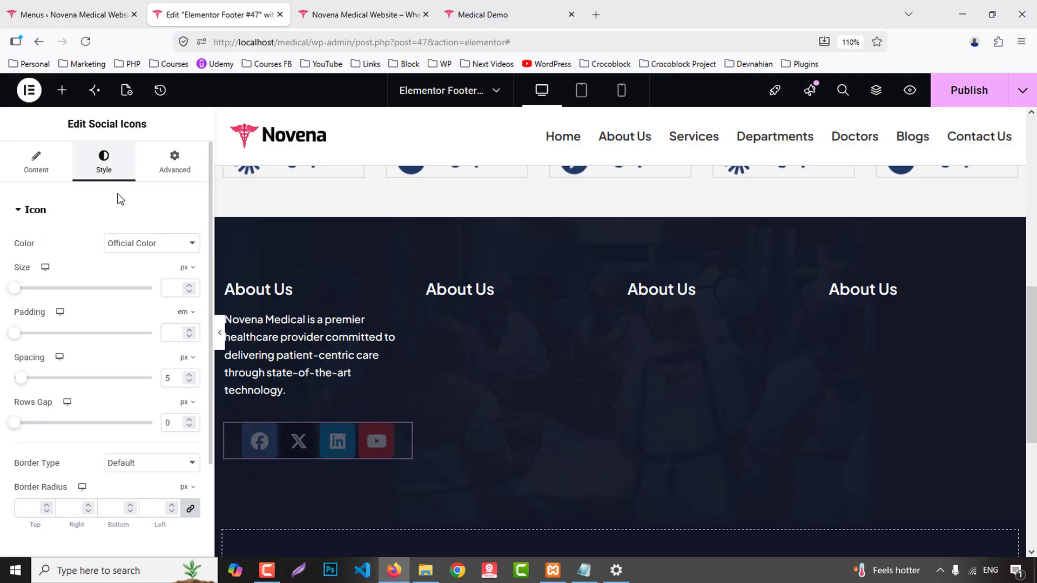
click(132, 243)
click(139, 278)
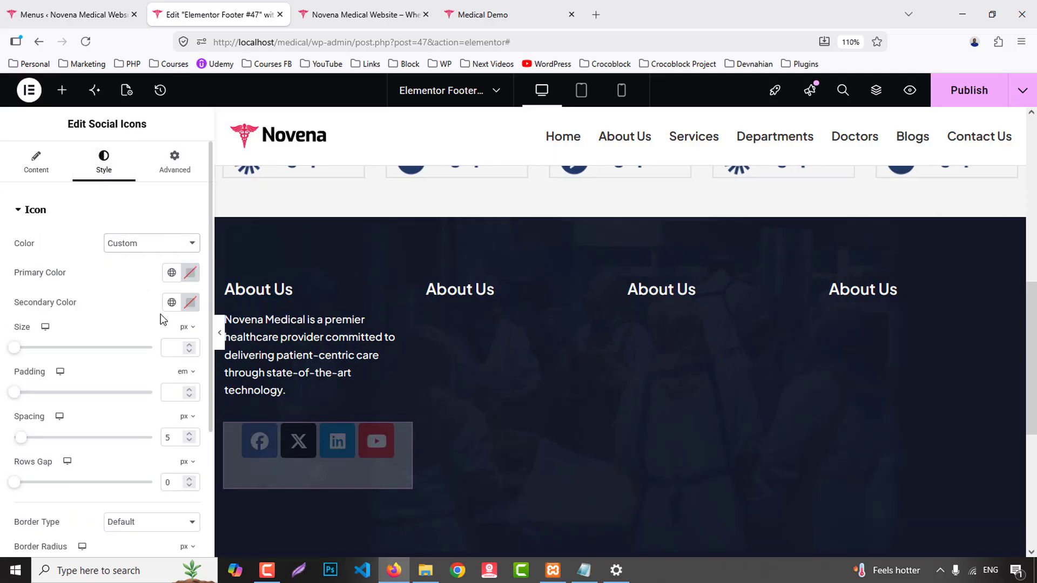
click(191, 273)
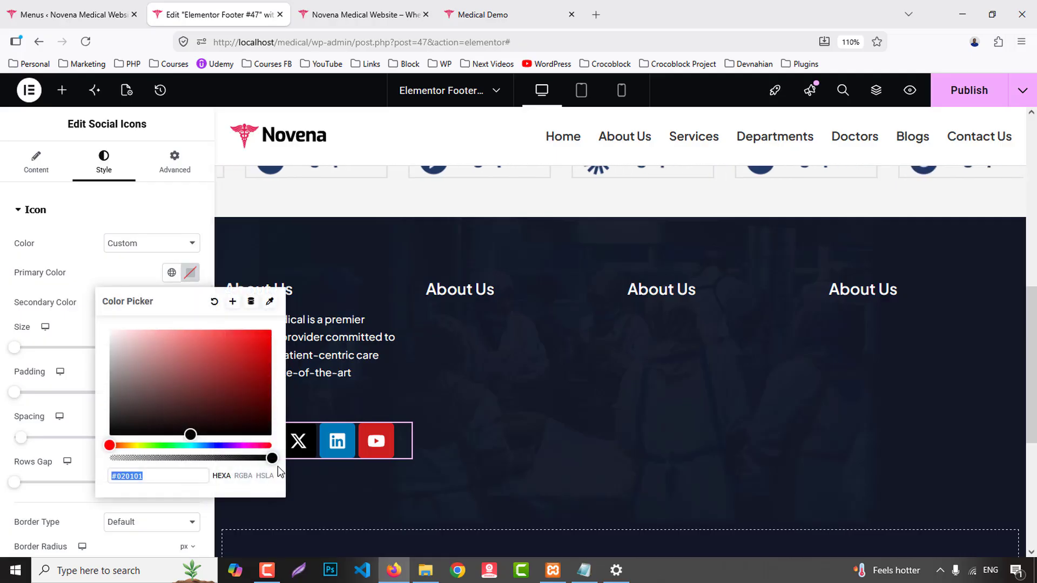
drag(279, 469, 71, 442)
click(130, 277)
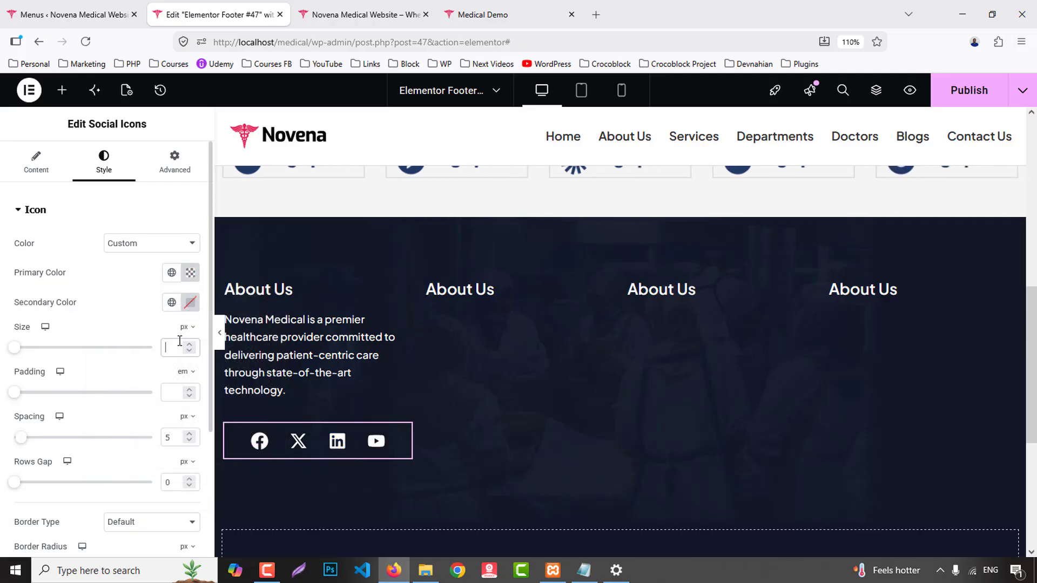
- Set the social icons' size to 15 px
text(12)
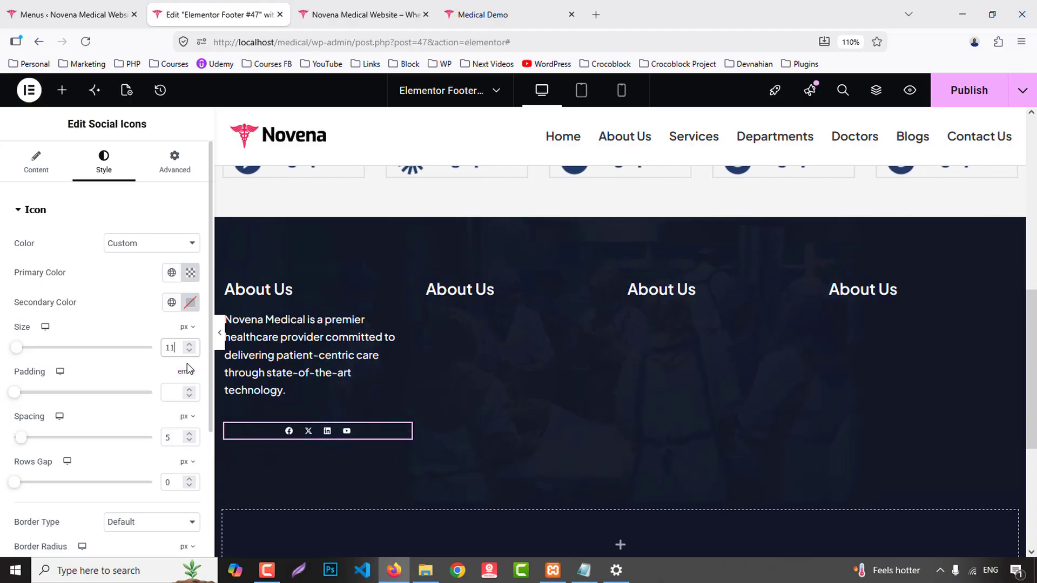
key(Up)
key(Up)
key(Up)
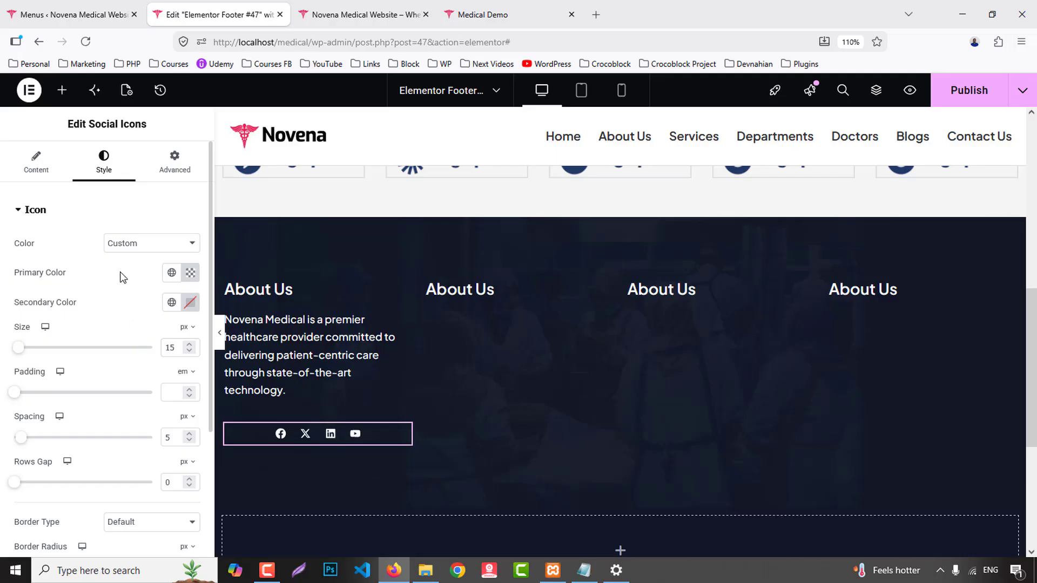
scroll(107, 341, down, 3)
scroll(105, 394, up, 3)
- Try left alignment on the social icons and return them to center alignment
click(30, 161)
click(153, 502)
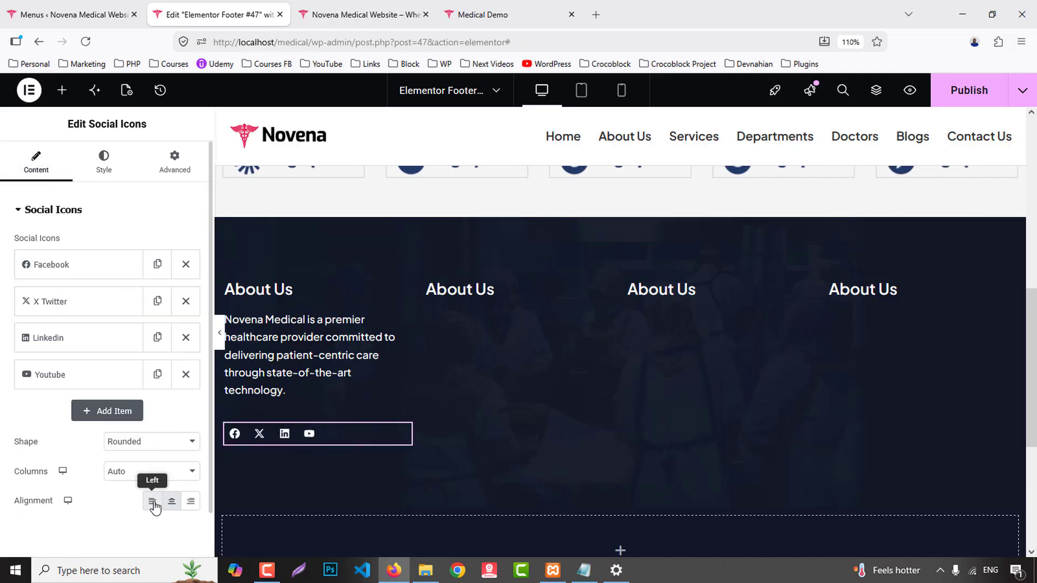
click(104, 160)
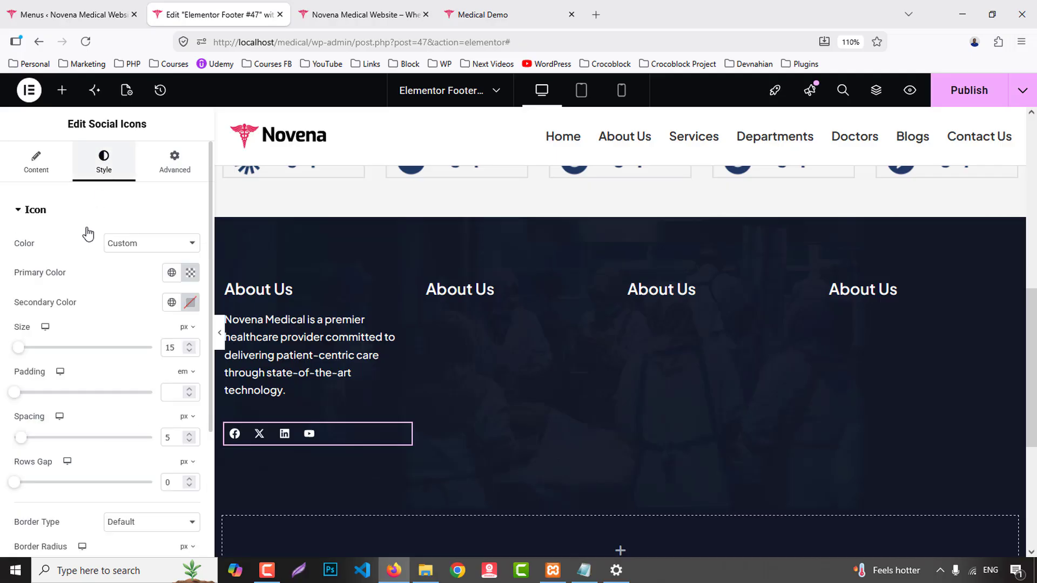
click(36, 162)
click(171, 501)
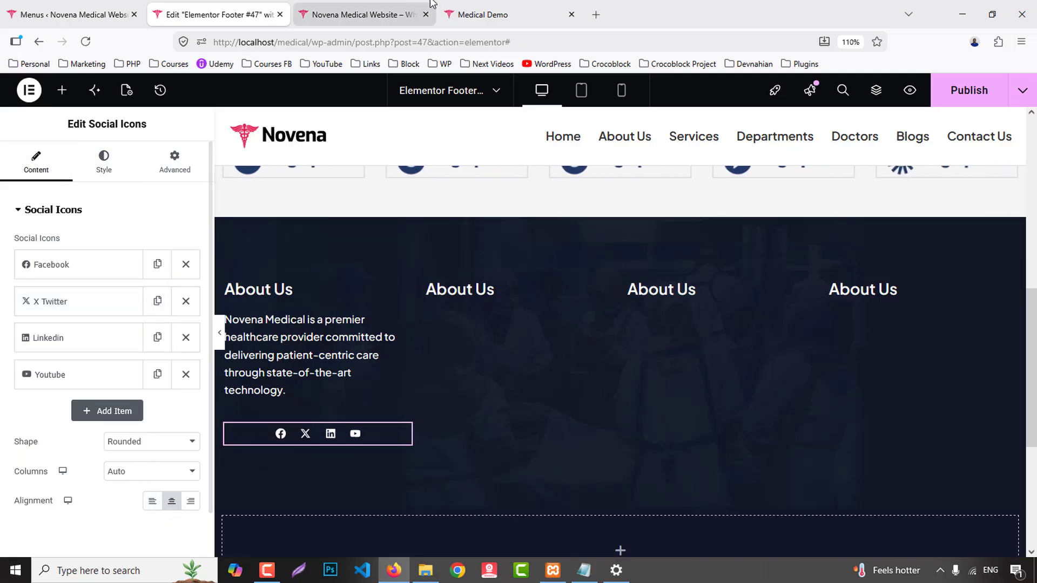
- Compare the social icons with the Medical Demo footer and align them left
click(532, 7)
click(254, 6)
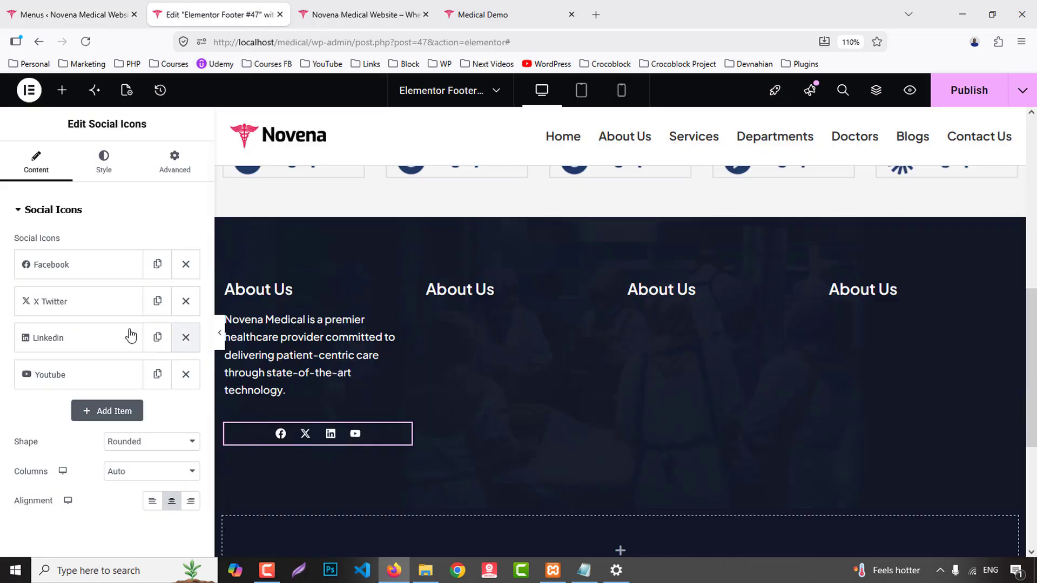
click(153, 502)
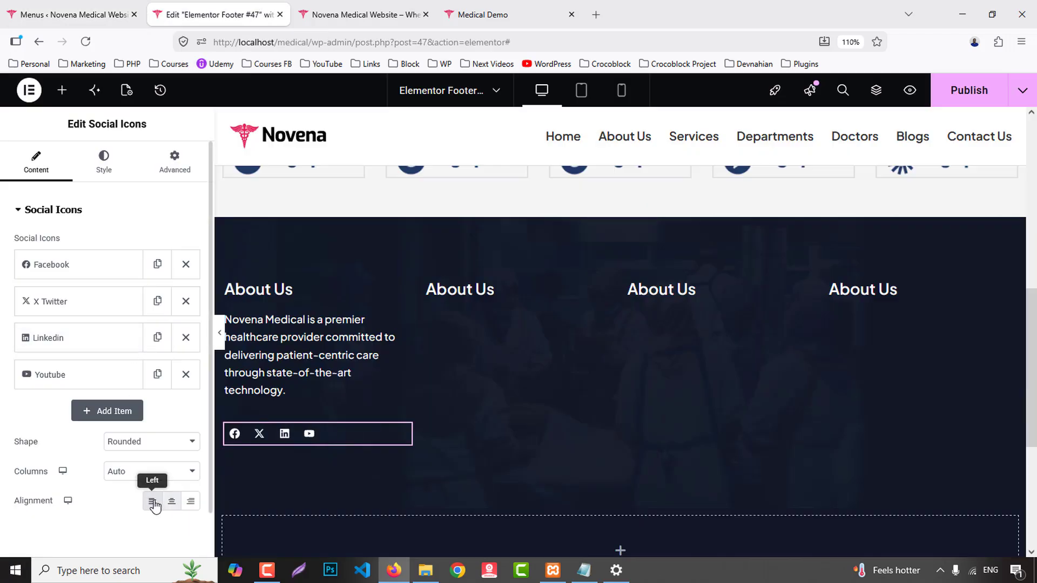
- Set the social icons' padding to 0 em and their spacing to 15 px
click(100, 167)
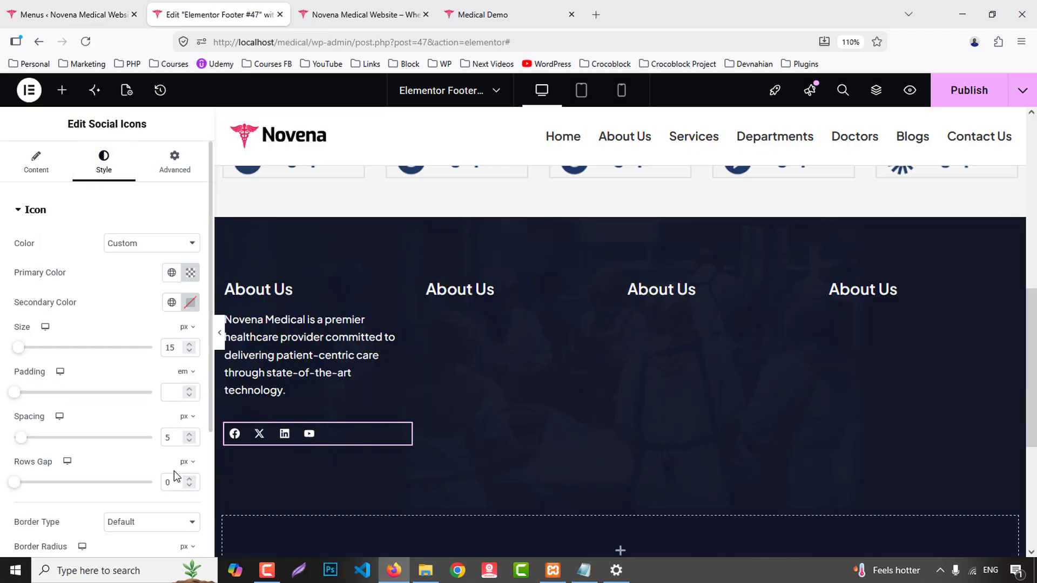
double_click(178, 437)
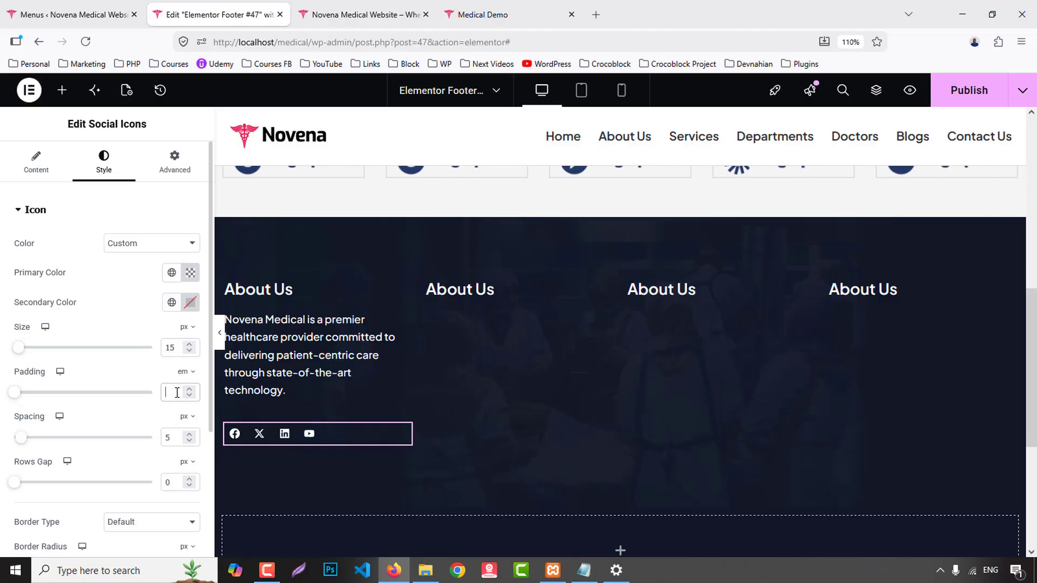
text(0)
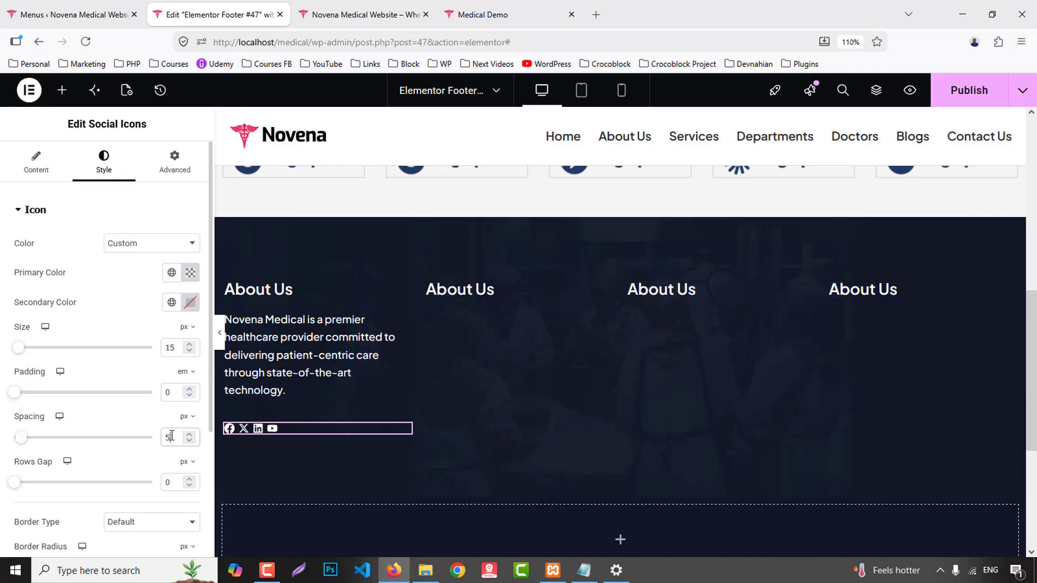
text(12)
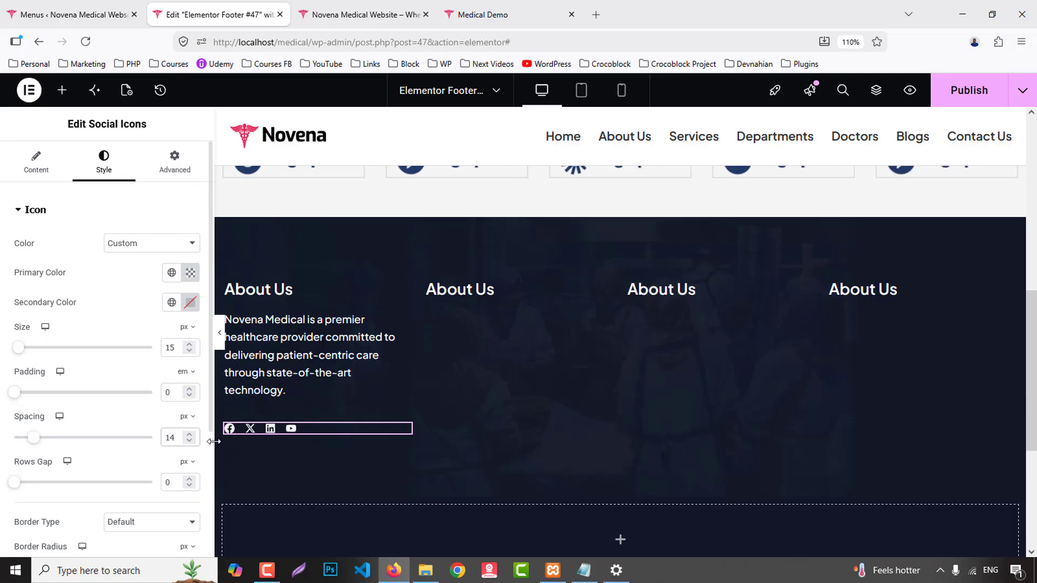
key(Up)
- Set the social icons' hover secondary color to the global Secondary color (#E12454)
scroll(135, 381, down, 3)
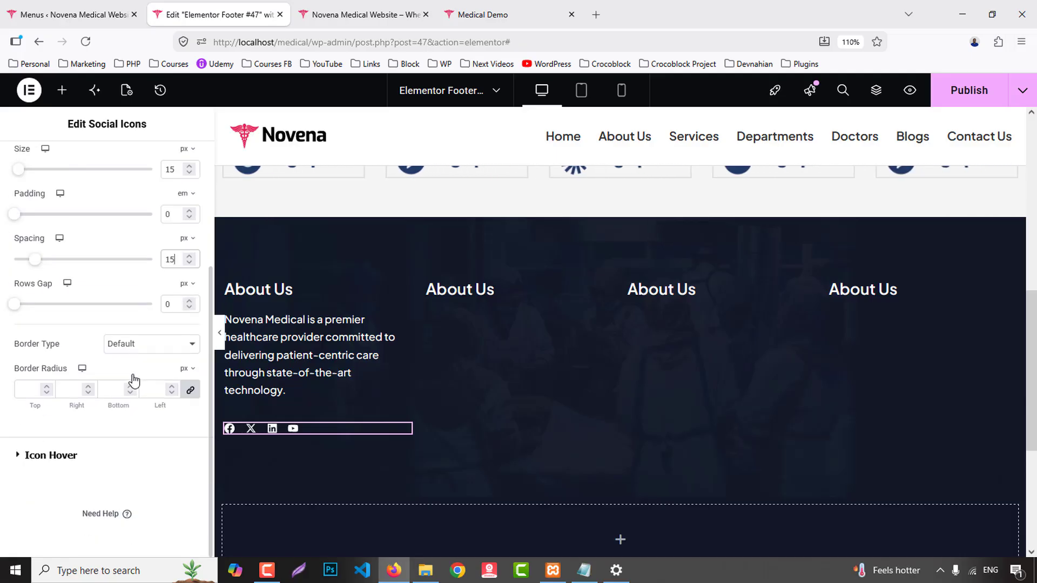
click(93, 455)
click(172, 306)
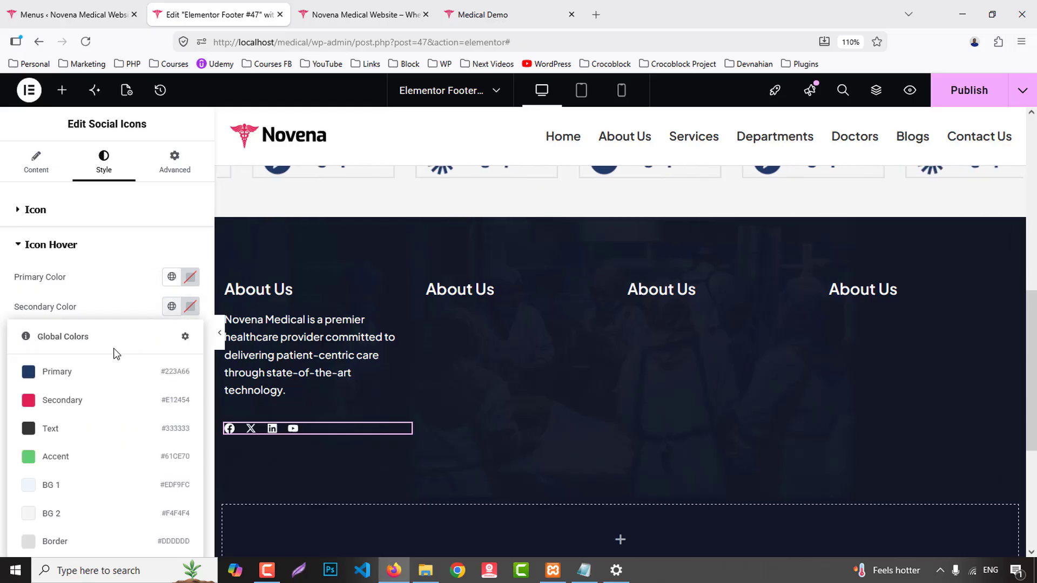
click(65, 398)
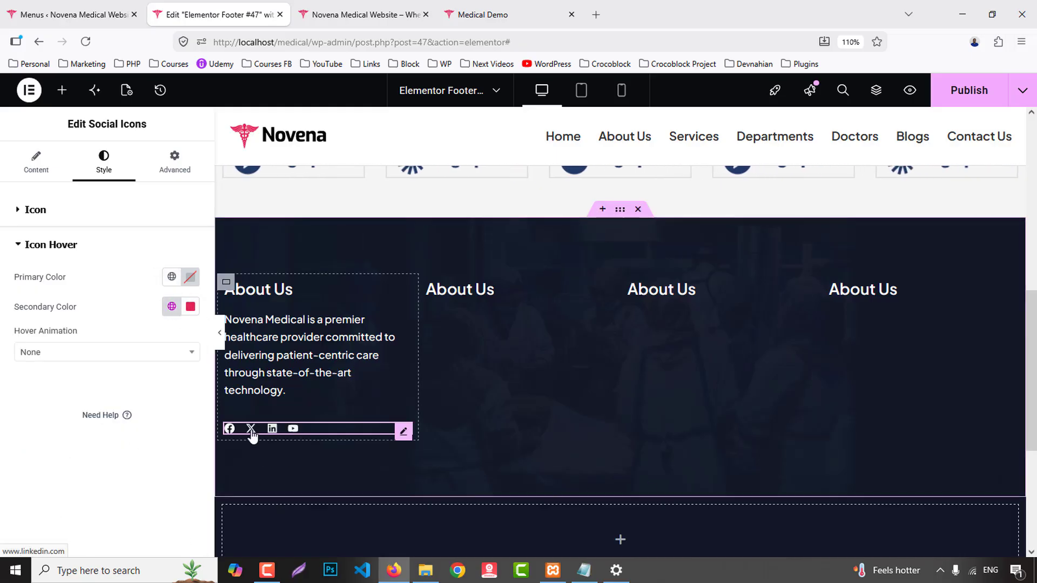
- Copy the "Department" heading from the Medical Demo footer and use it as the title of the second column's heading
click(475, 6)
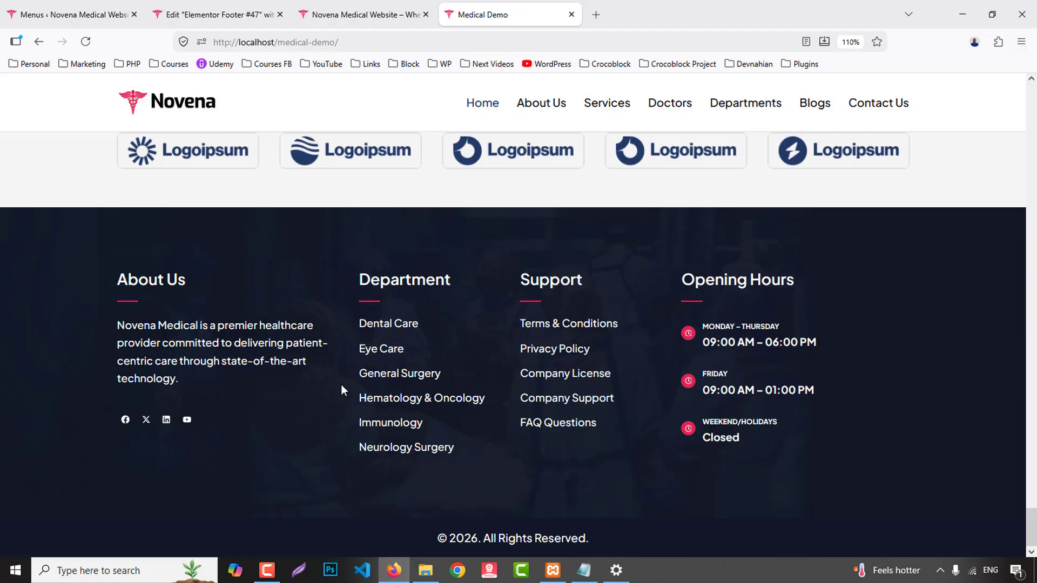
double_click(402, 274)
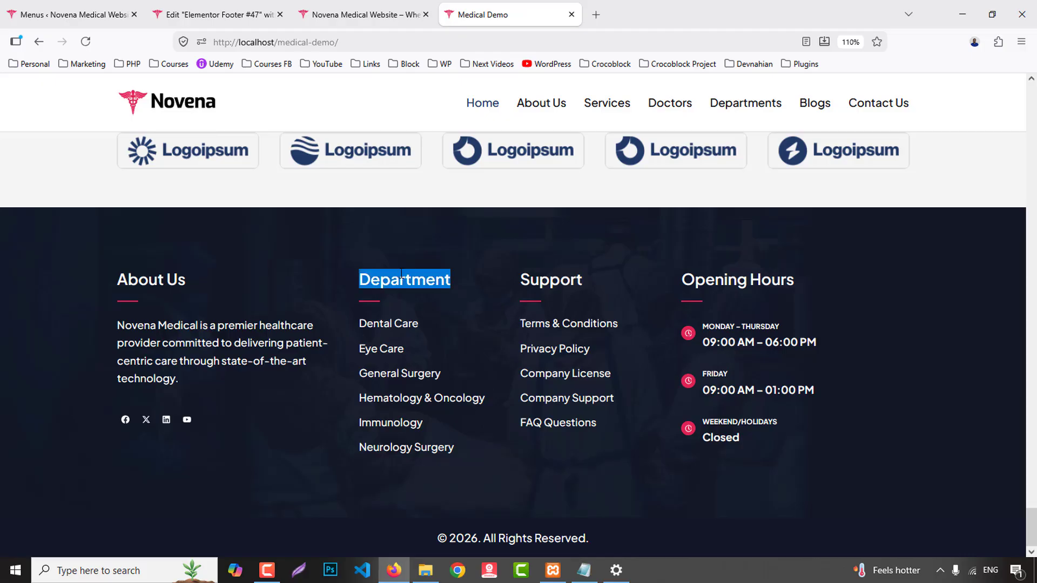
click(184, 15)
click(426, 284)
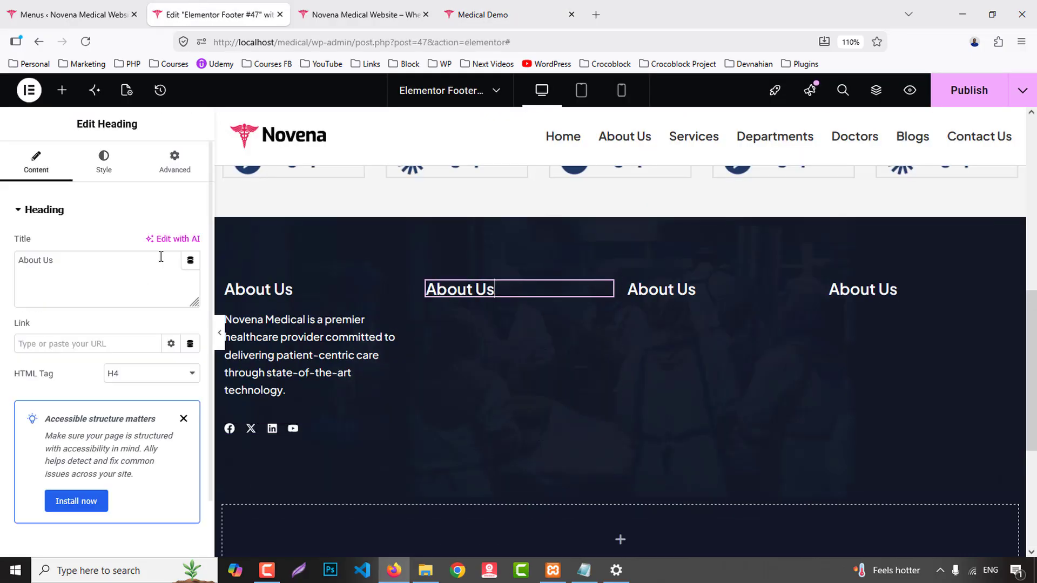
click(100, 274)
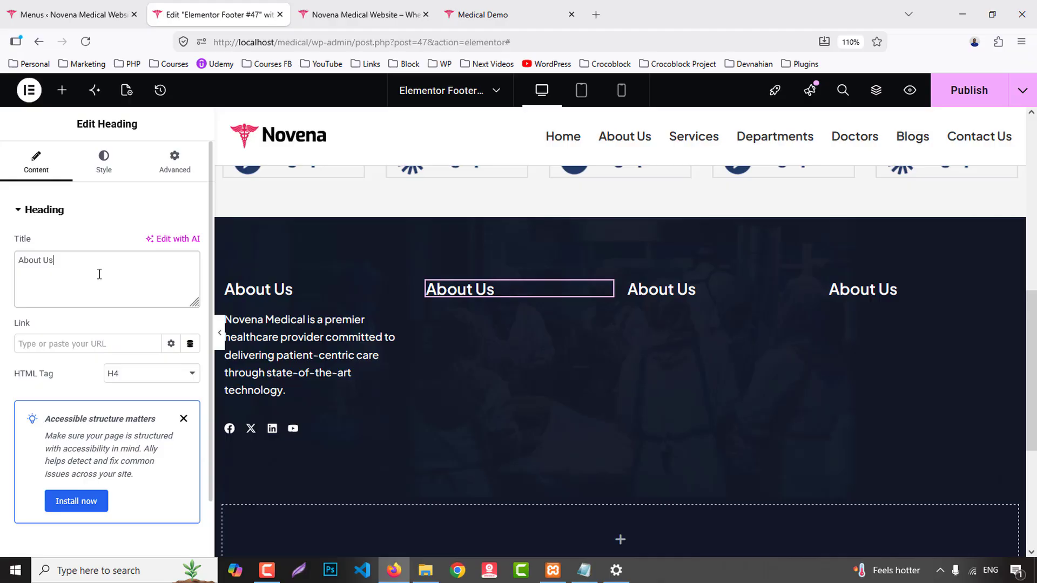
- Add an Icon List widget below the Department heading in the second column
click(62, 90)
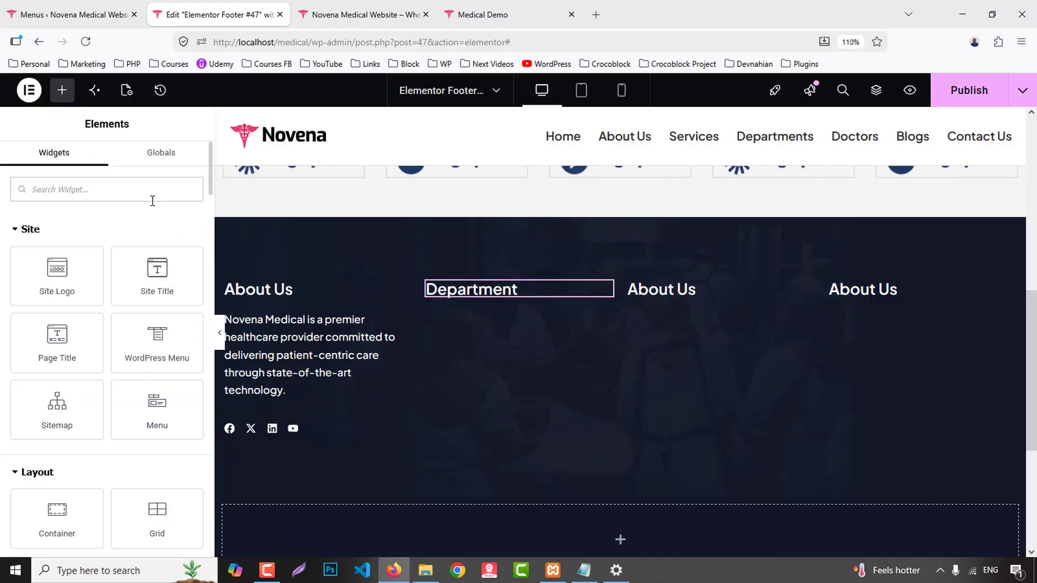
text(icon list)
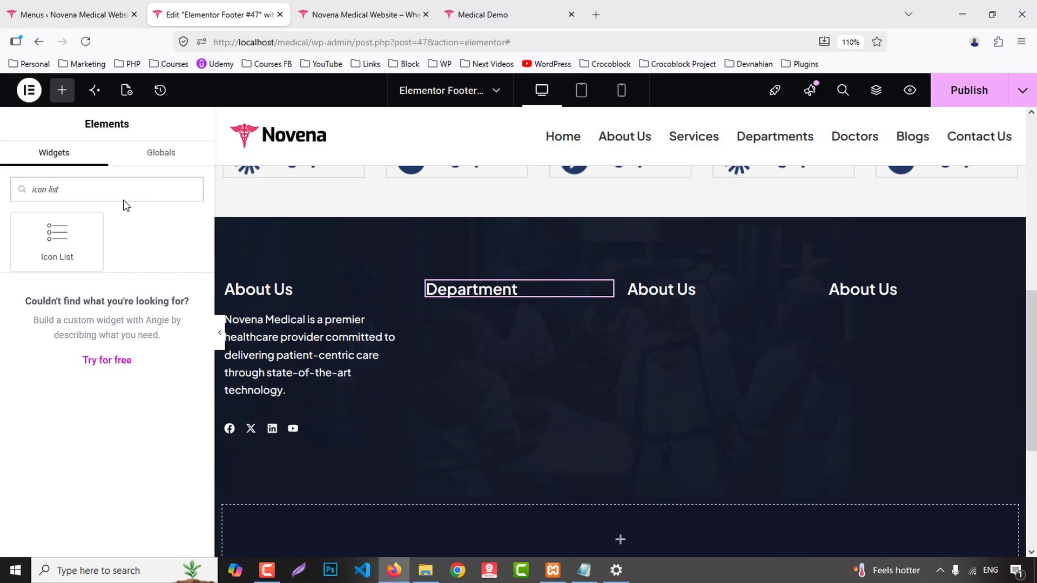
drag(57, 237, 558, 358)
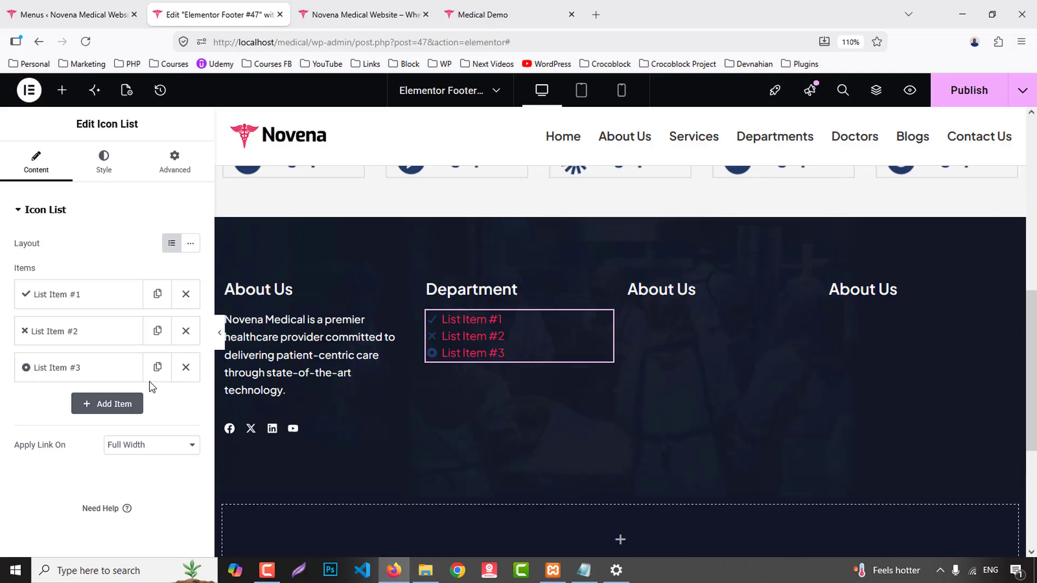
- Remove the second and third list items and duplicate the first until the icon list has five items
click(186, 331)
click(186, 331)
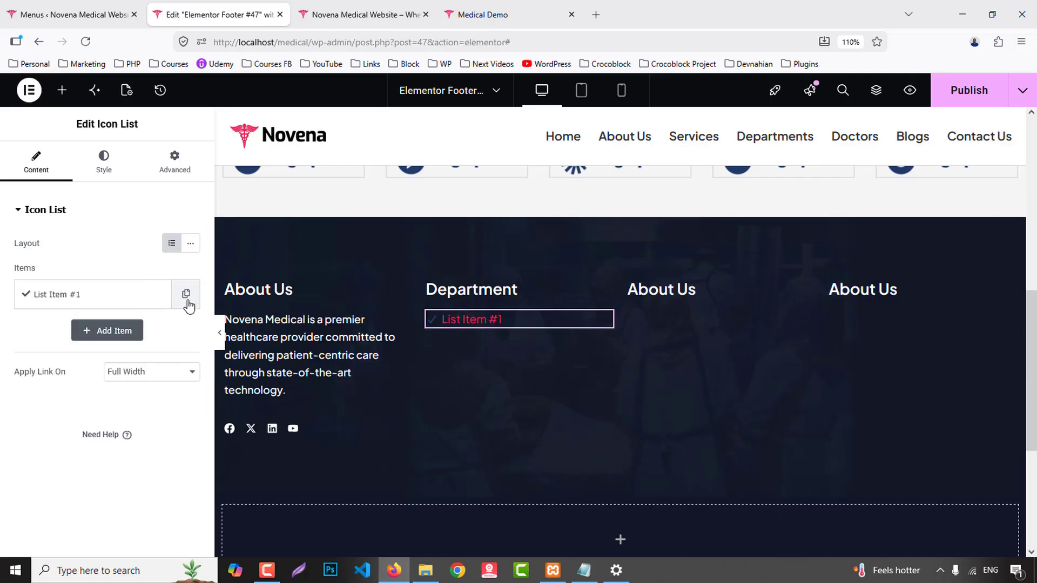
click(186, 294)
click(157, 294)
click(157, 293)
click(158, 293)
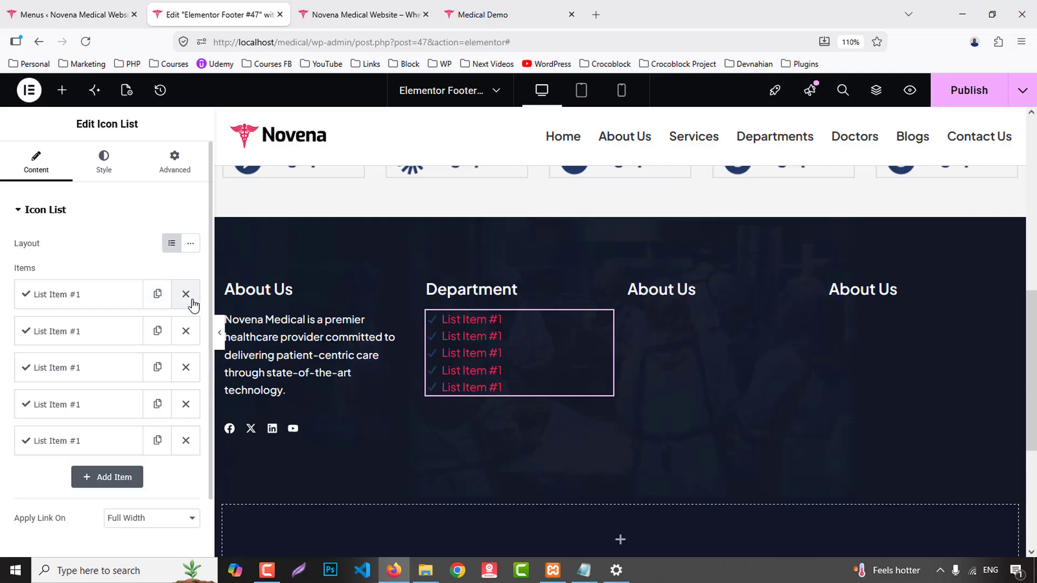
- Set the space between the Department icon list's items to 10 px
click(102, 157)
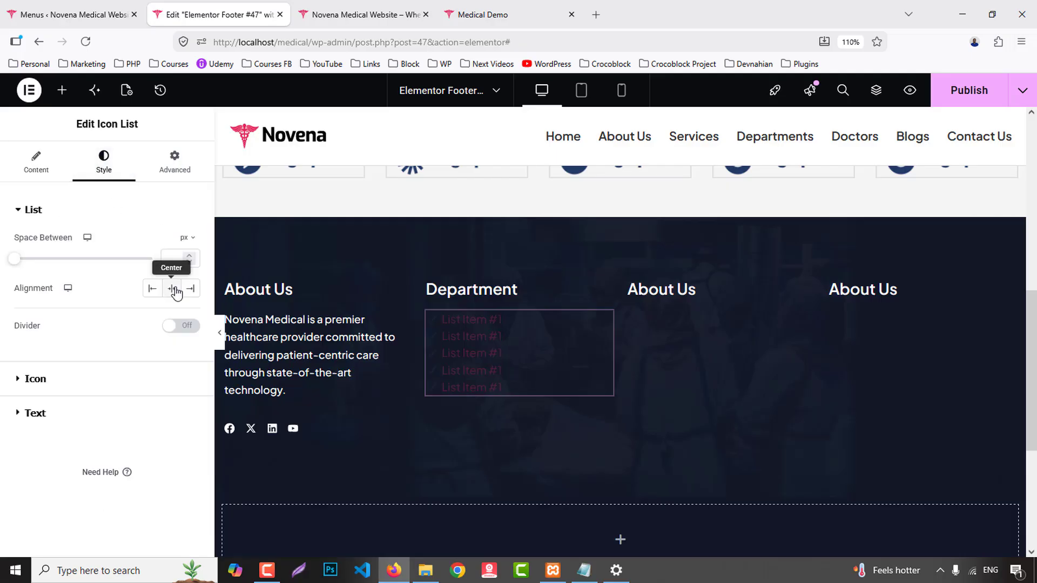
key(Up)
key(Up)
key(Up)
key(Up)
key(Up)
key(Up)
key(Up)
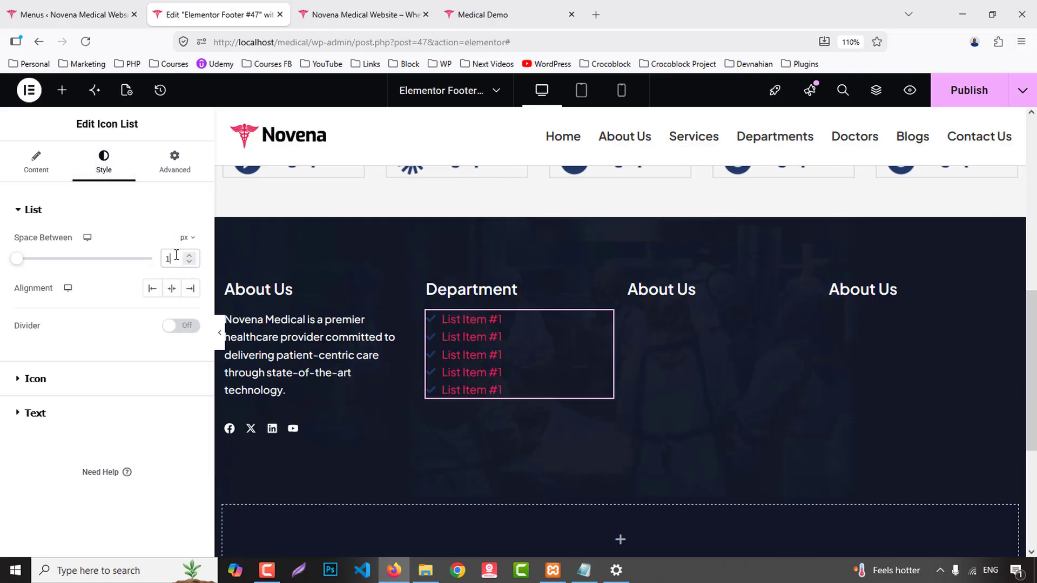
key(Up)
key(Up)
key(Up)
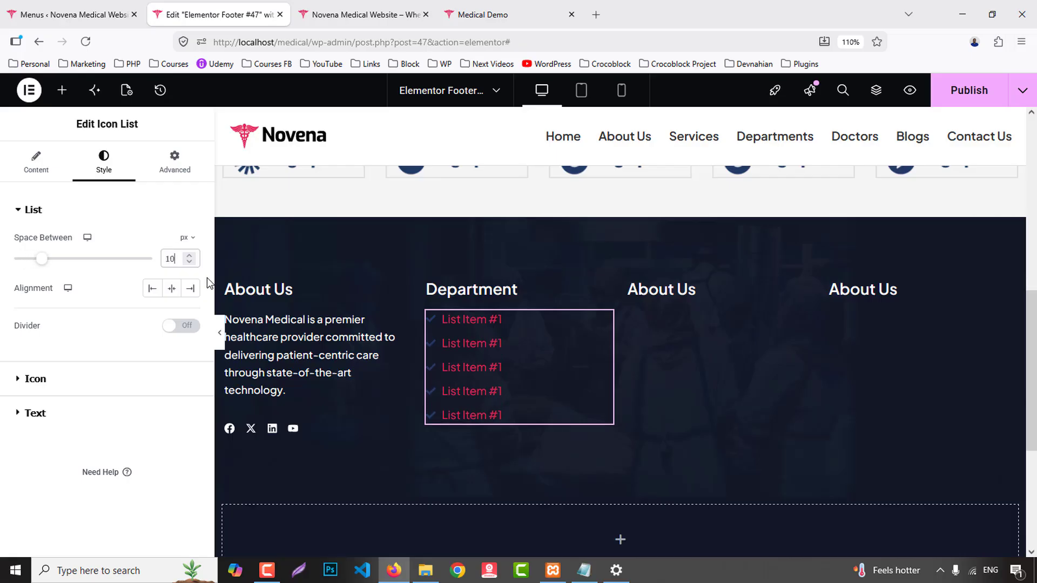
- Set the icon list's icon color to white (#FFFFFF) and check the list against the Medical Demo footer
click(33, 378)
click(171, 308)
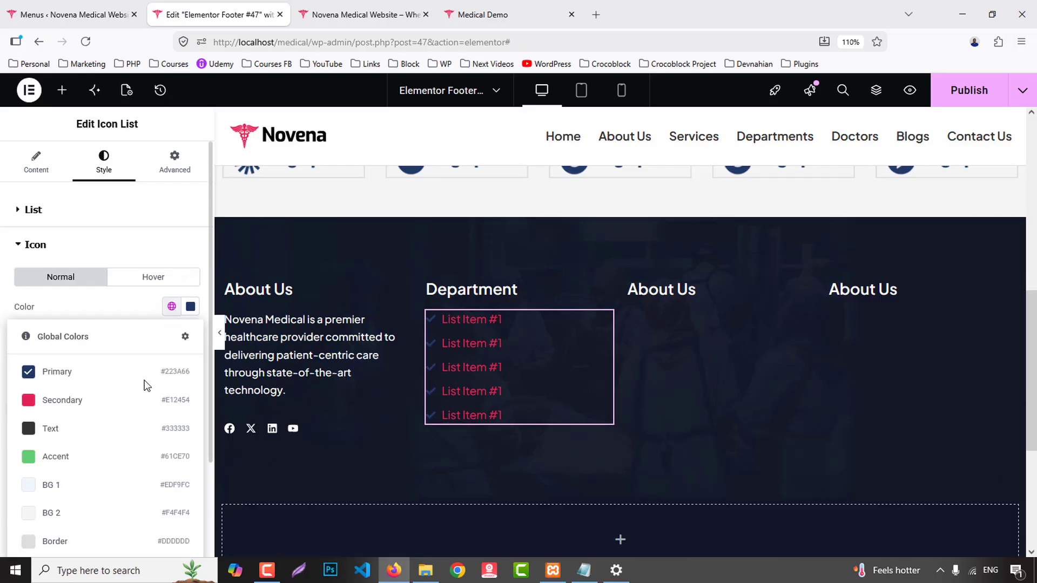
click(190, 307)
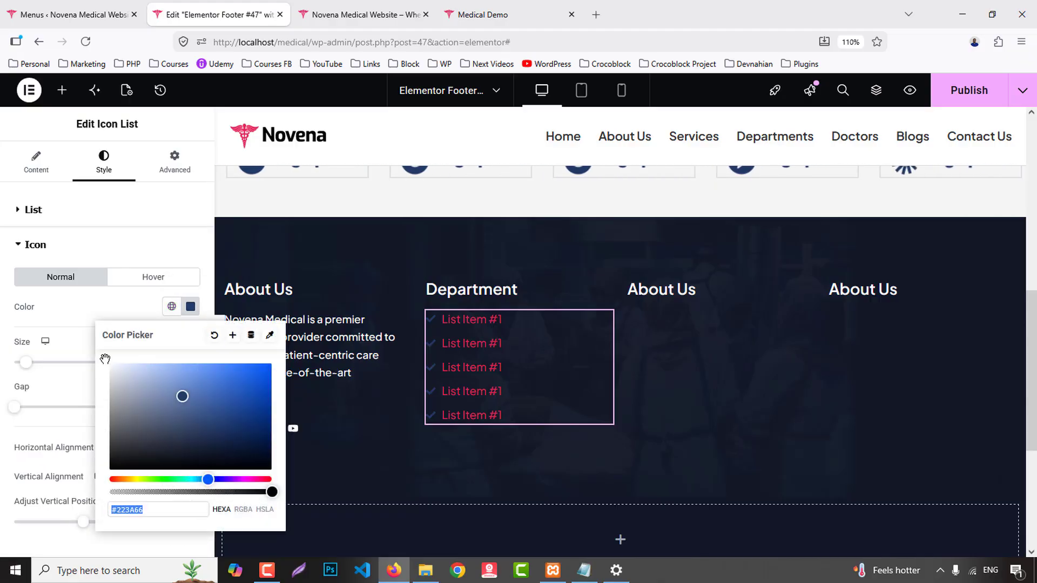
click(493, 7)
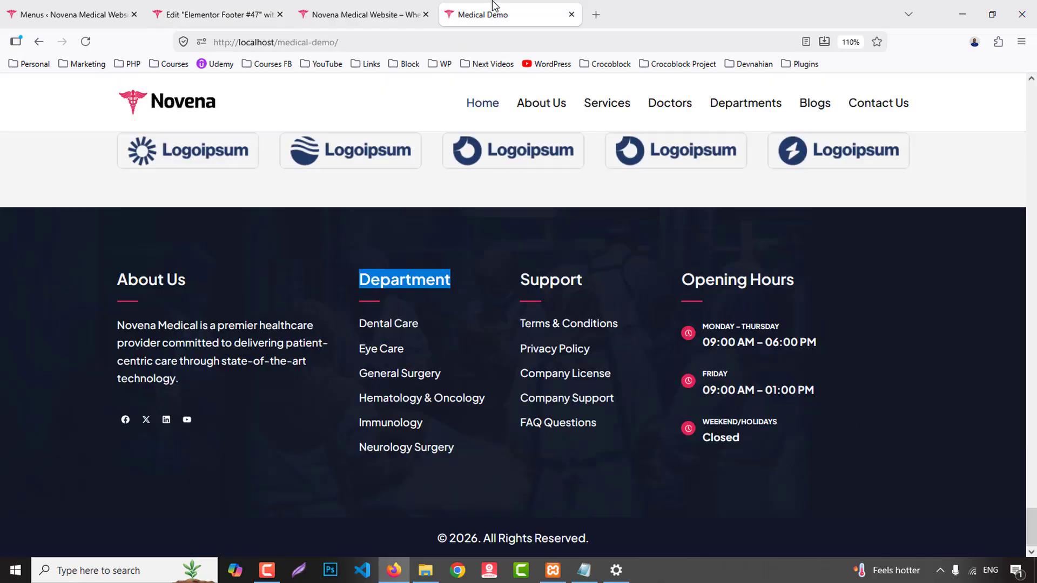
click(235, 8)
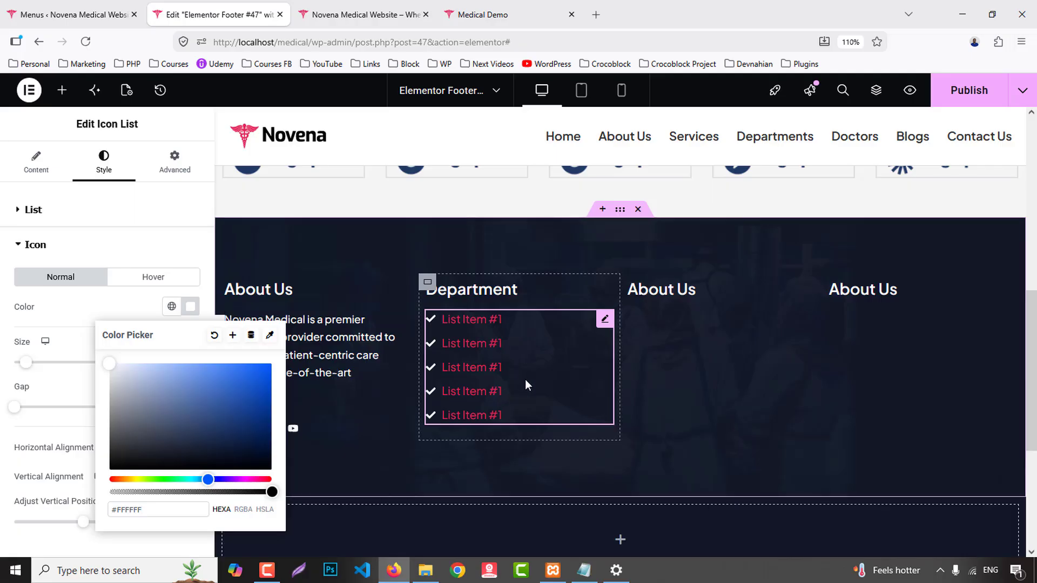
- Set the normal text color of the Department icon list to white
click(42, 162)
click(102, 159)
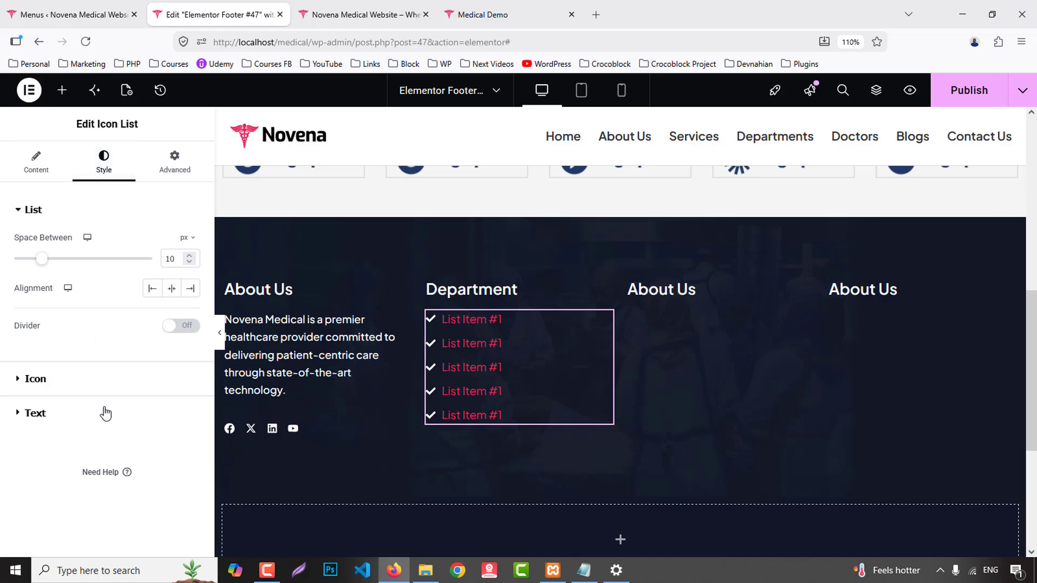
click(55, 415)
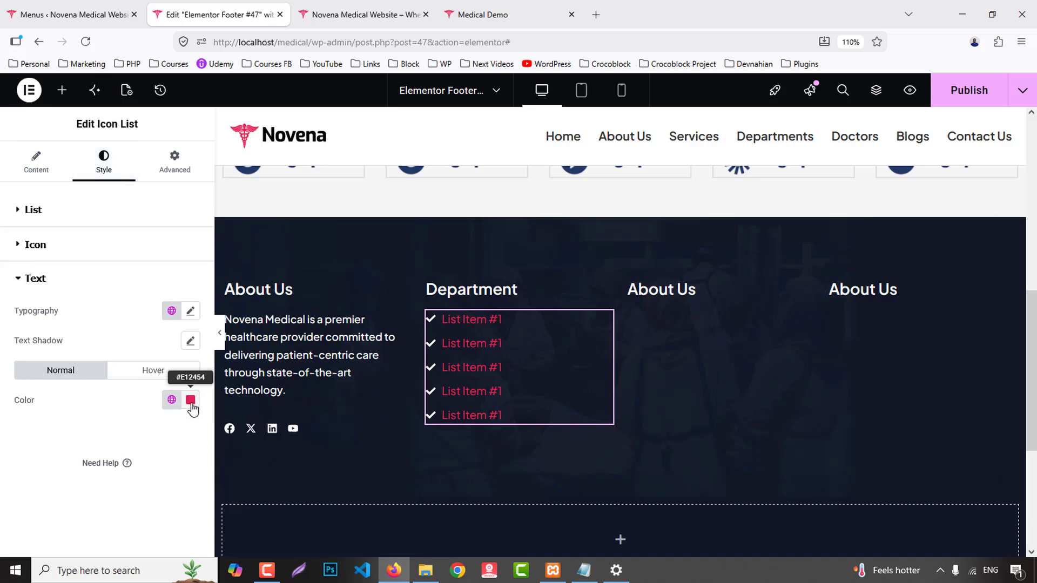
click(191, 404)
drag(175, 277, 85, 193)
click(73, 454)
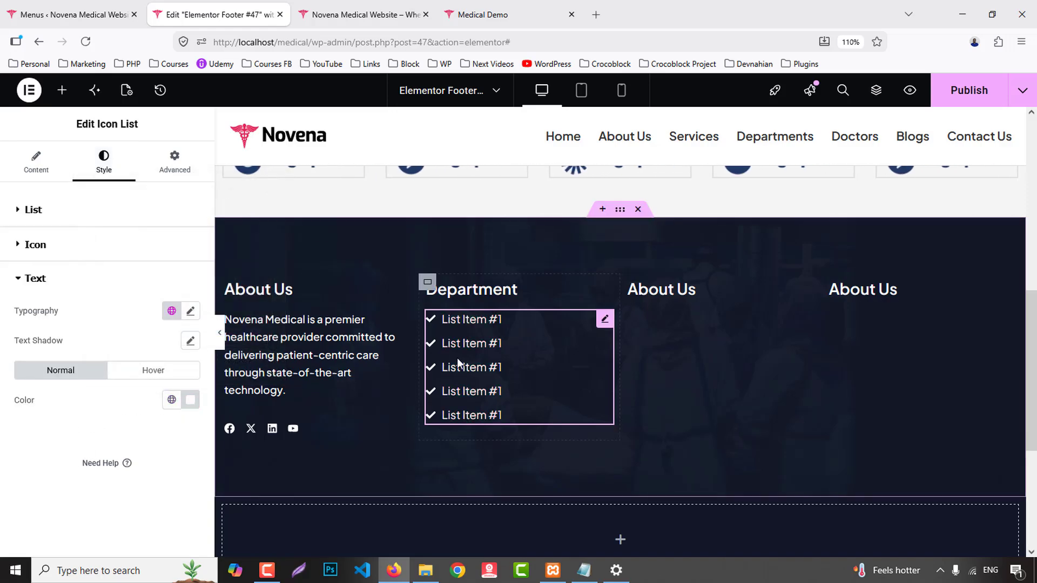
- Copy the Department icon list and paste it below the third column's heading
right_click(457, 358)
click(516, 269)
right_click(666, 289)
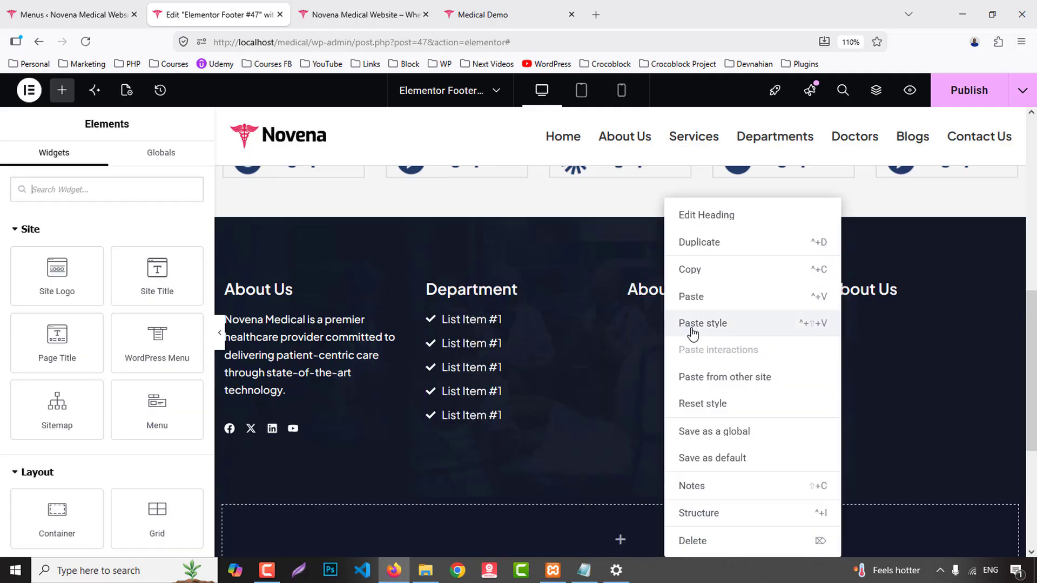
click(693, 297)
- Copy the "Support" heading from the Medical Demo footer and use it as the third column's heading title
click(482, 14)
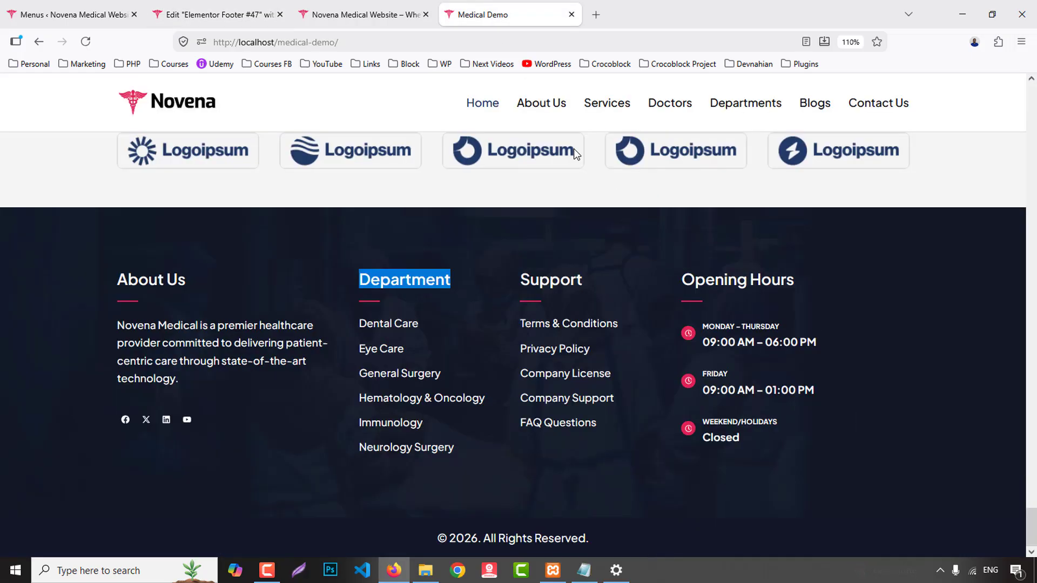
click(224, 13)
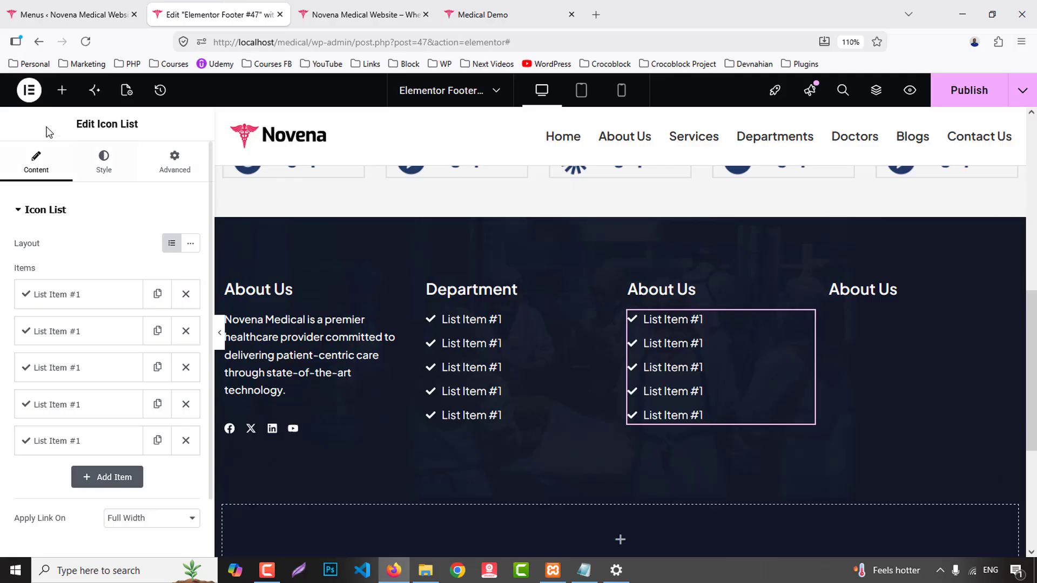
click(482, 5)
double_click(562, 271)
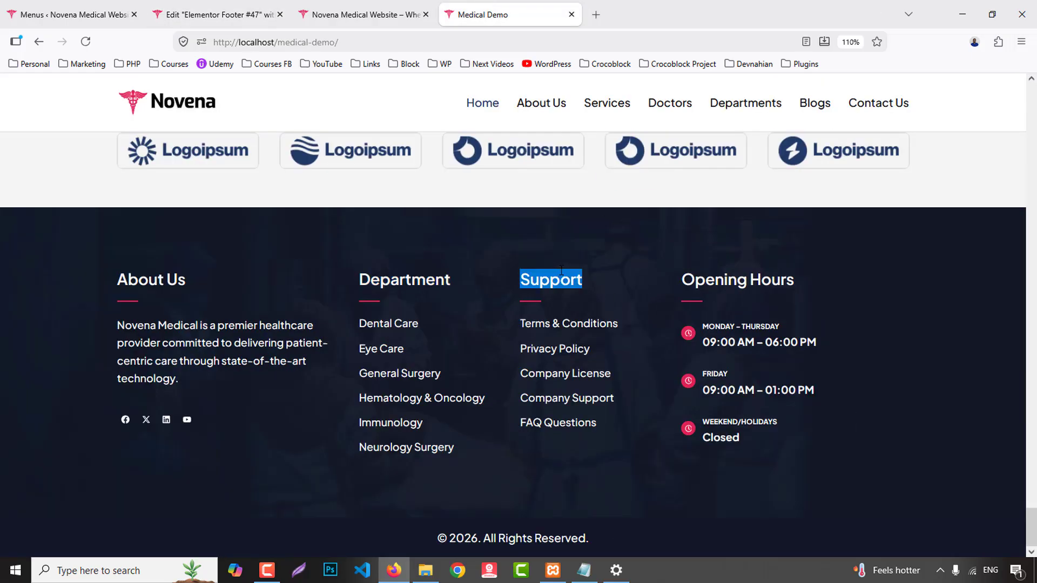
click(216, 15)
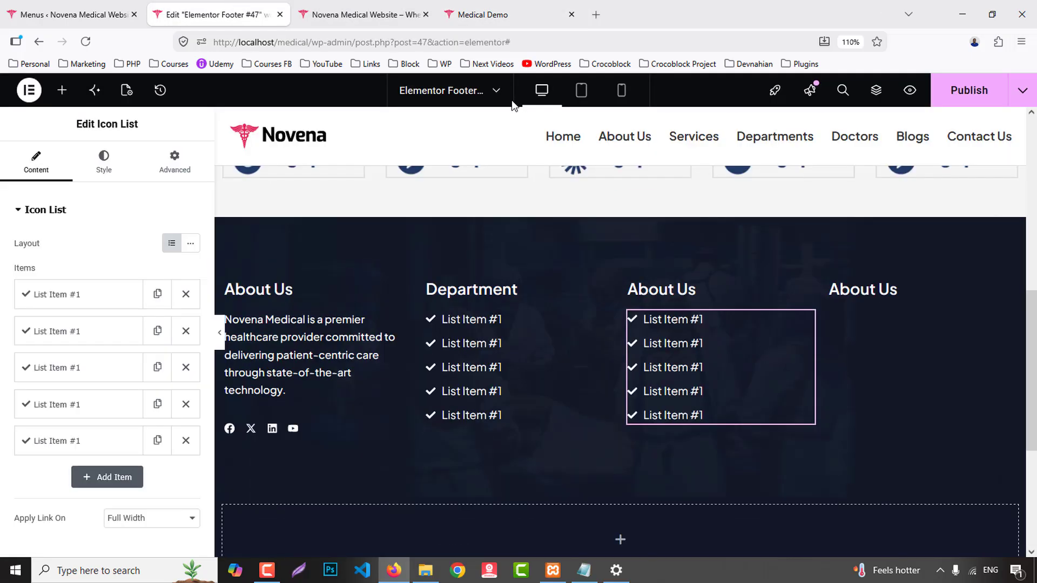
click(662, 289)
click(78, 268)
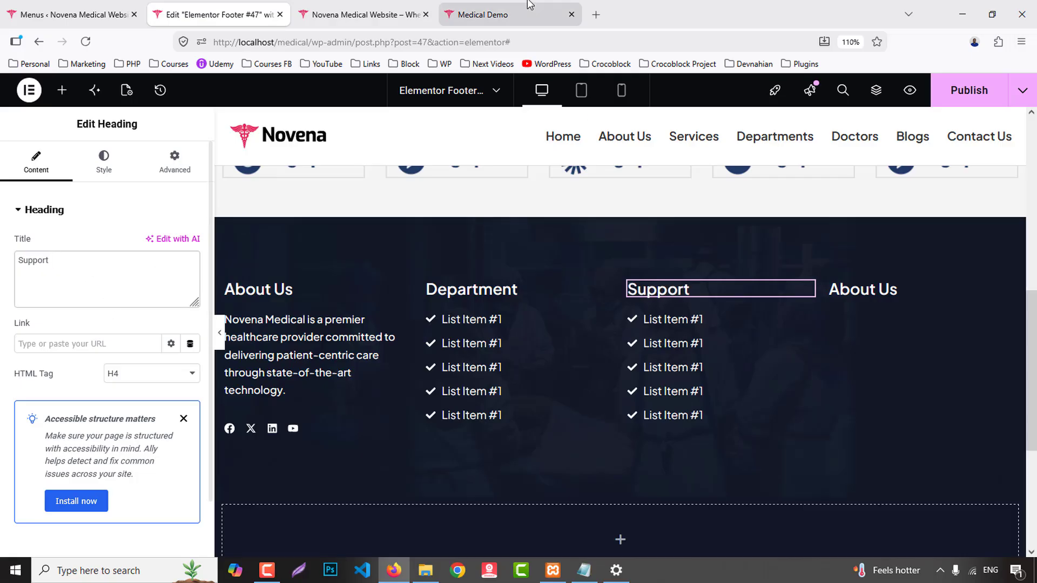
- Copy "Opening Hours" from the Medical Demo footer and replace the fourth column's heading title with it
click(476, 14)
drag(682, 281, 825, 288)
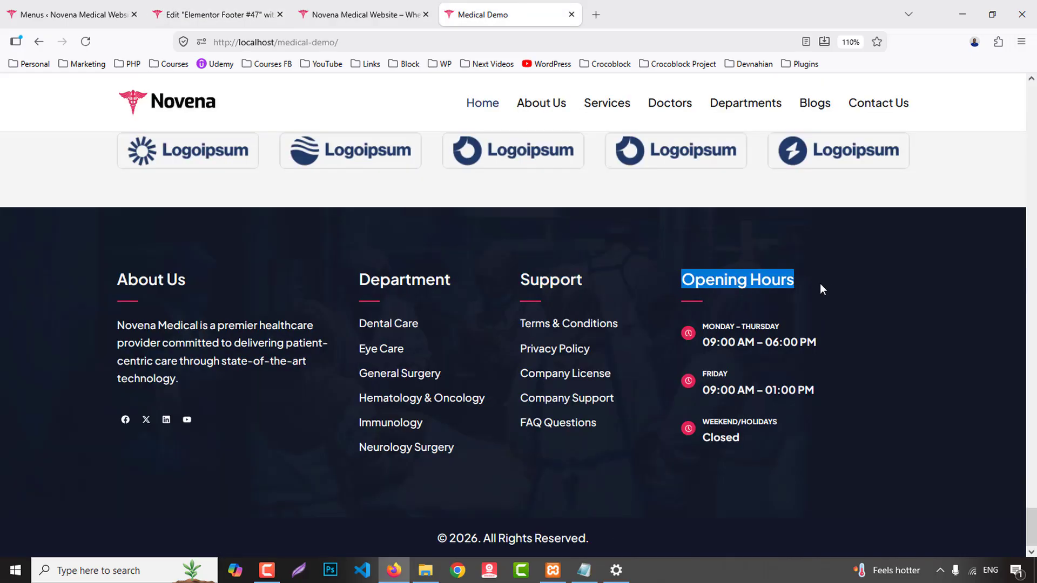
click(221, 15)
click(897, 289)
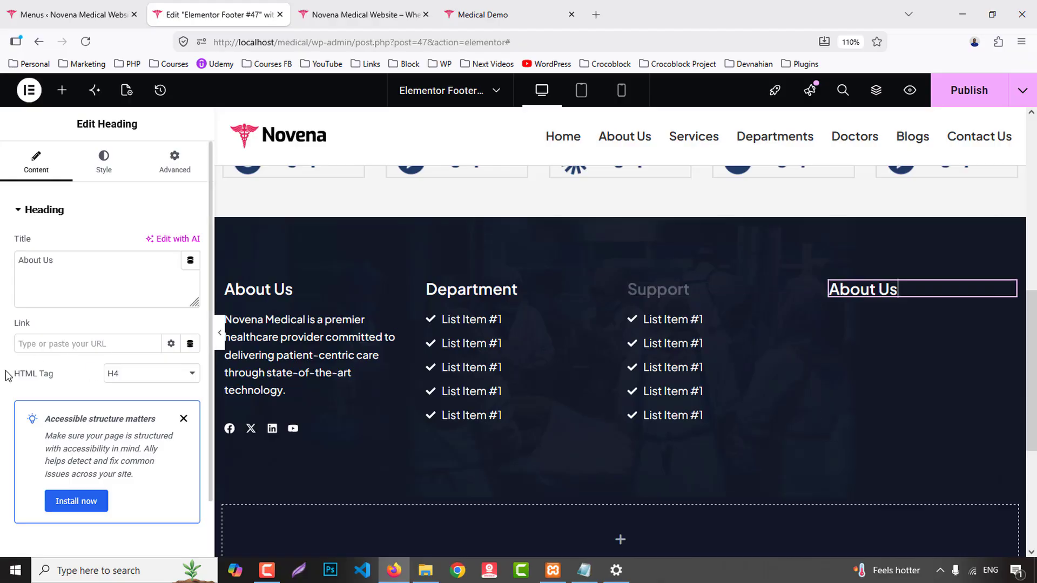
key(ctrl+a)
key(ctrl+v)
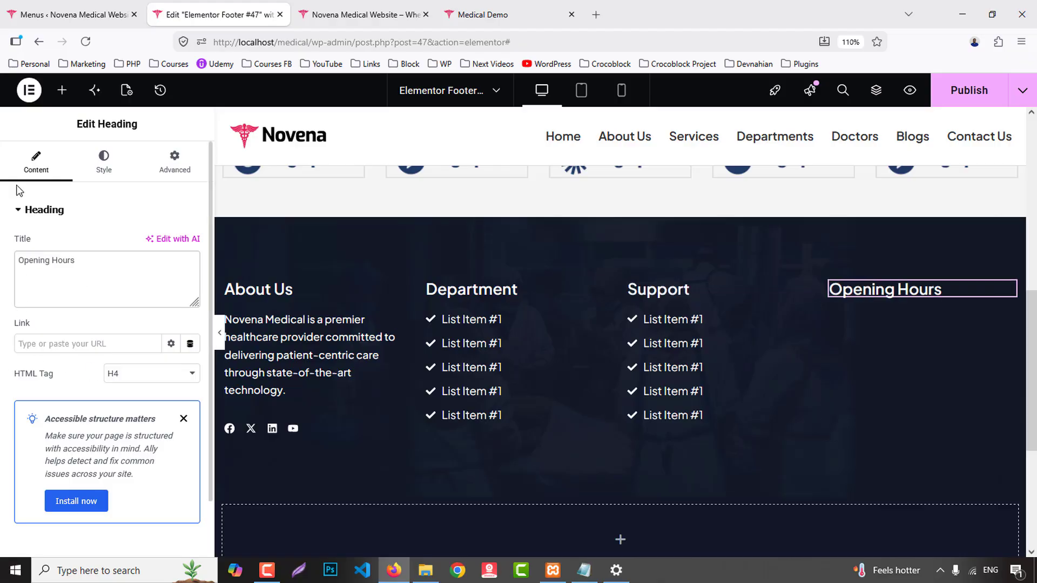
- Add an Icon Box widget below the Opening Hours heading and set its view to Stacked
click(64, 92)
text(icon)
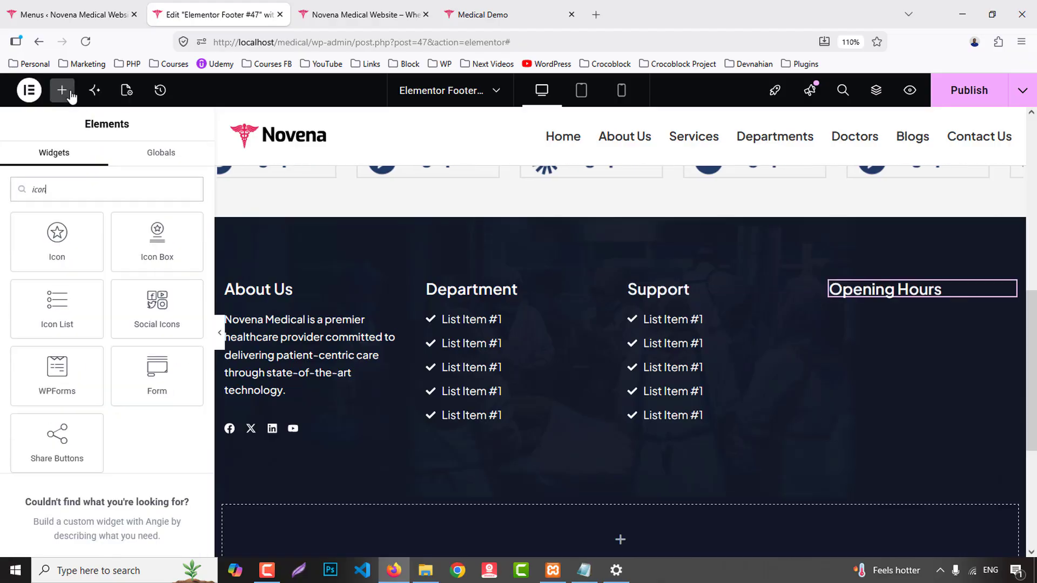
drag(164, 260, 874, 300)
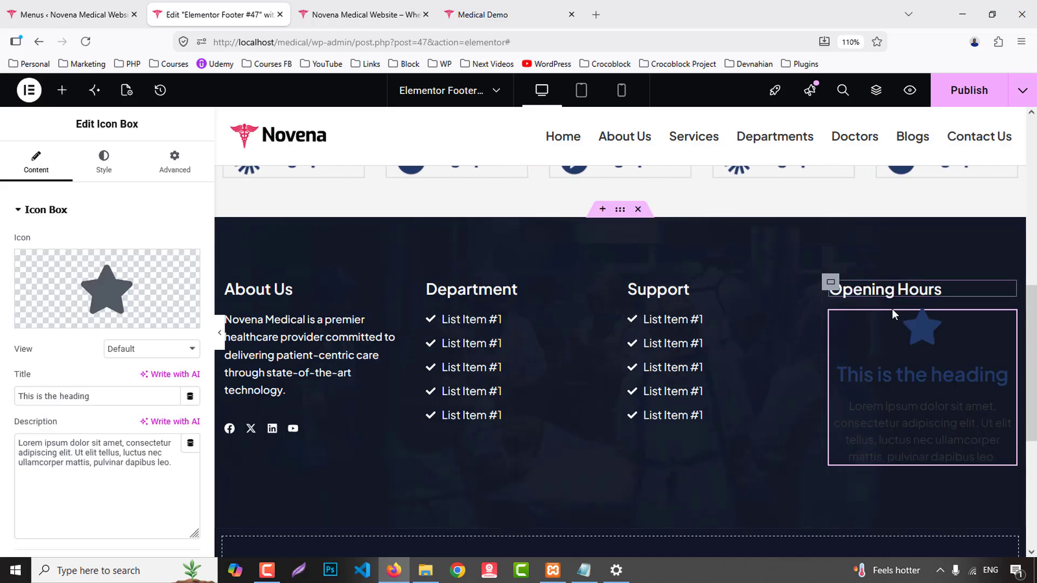
click(149, 349)
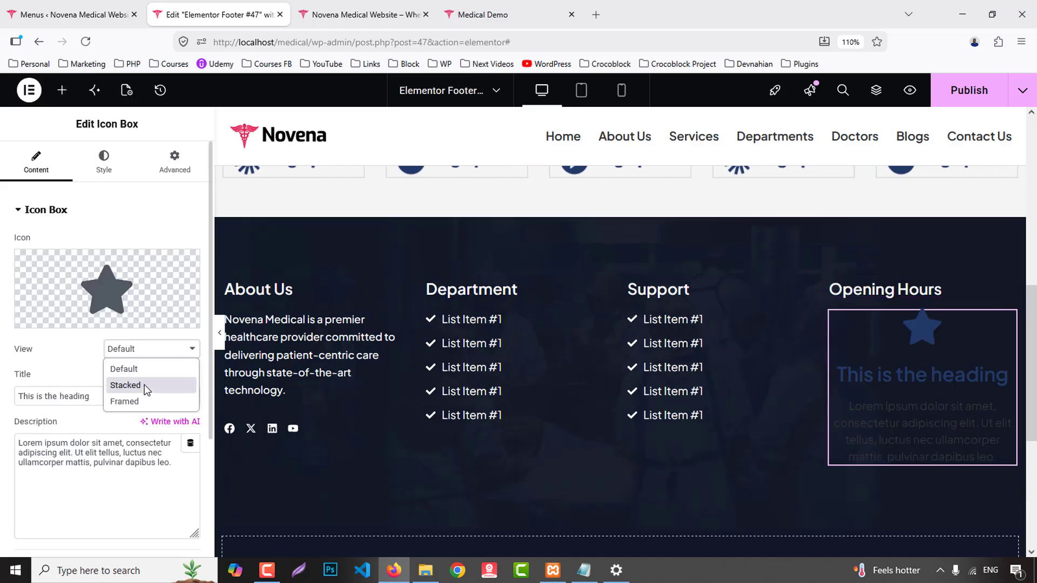
click(145, 384)
- Position the icon box's icon on the left and set its vertical alignment to Middle
click(104, 160)
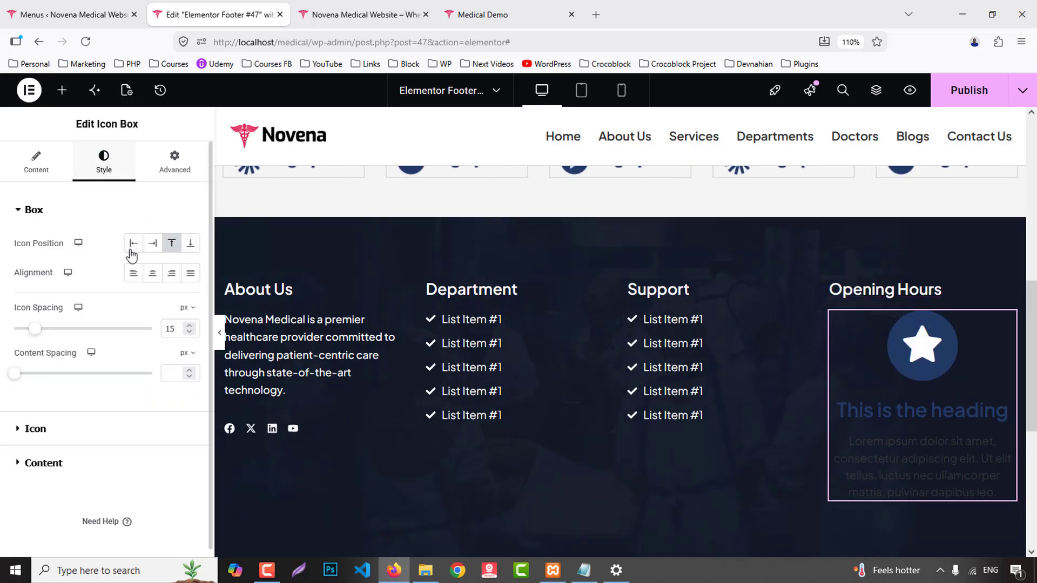
click(133, 243)
click(171, 273)
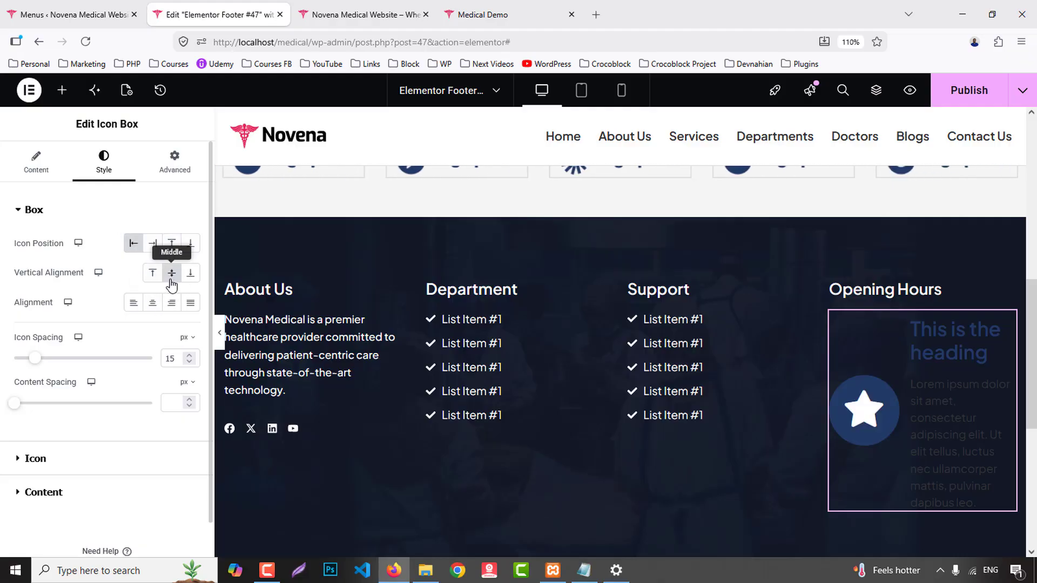
- Copy the "Monday – Thursday" text from the Medical Demo footer's opening hours and return to the footer editor
click(478, 18)
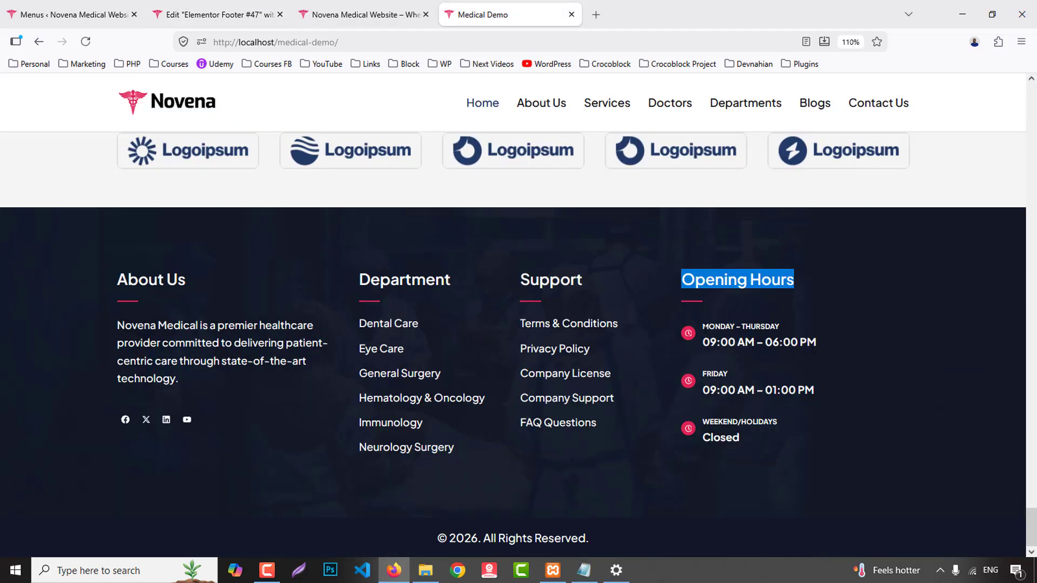
drag(702, 326, 783, 327)
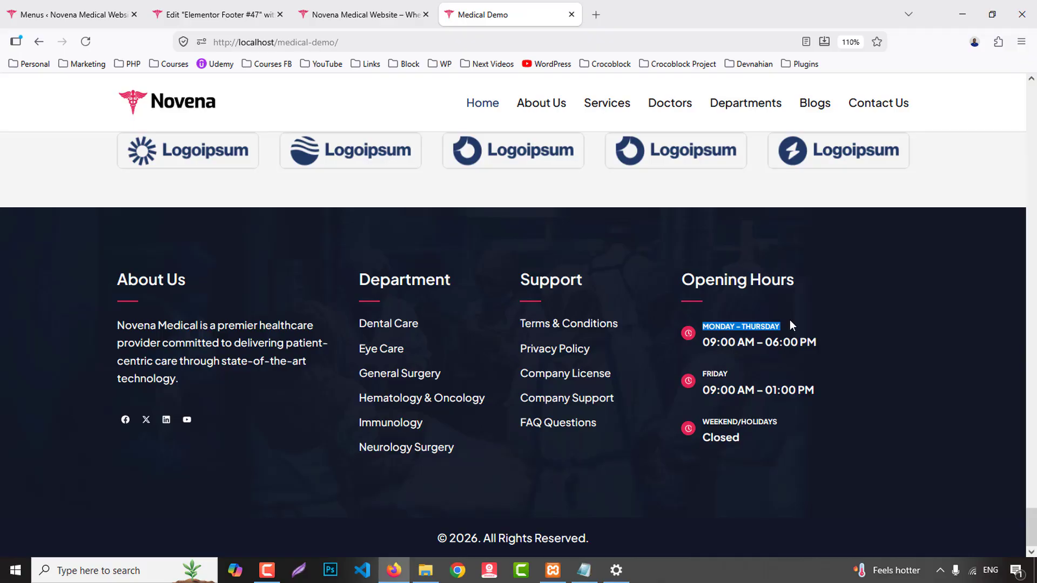
click(219, 15)
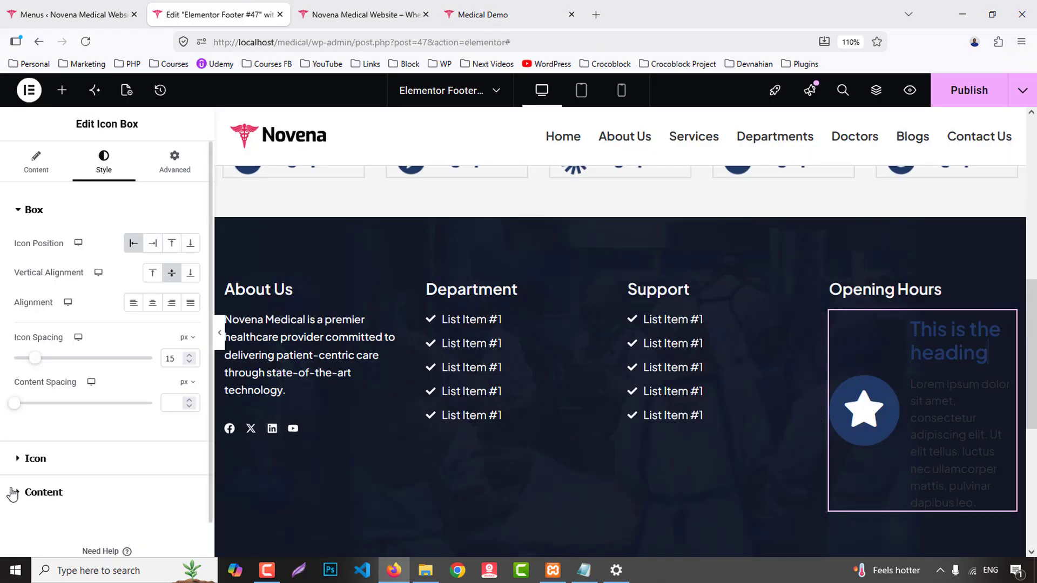
- Replace the icon box's star with the outlined Clock icon from the icon library
click(36, 162)
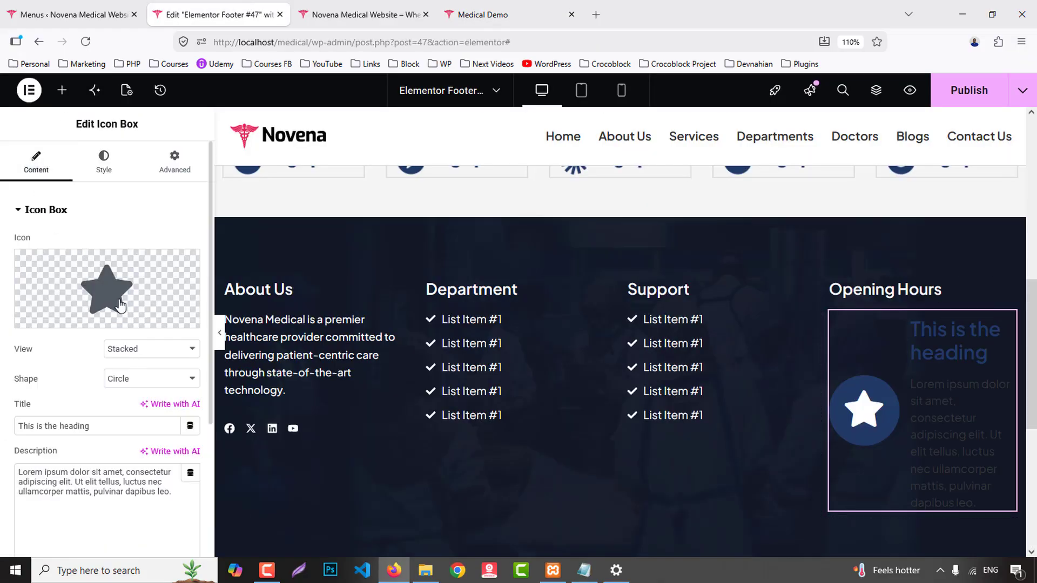
click(107, 286)
click(515, 7)
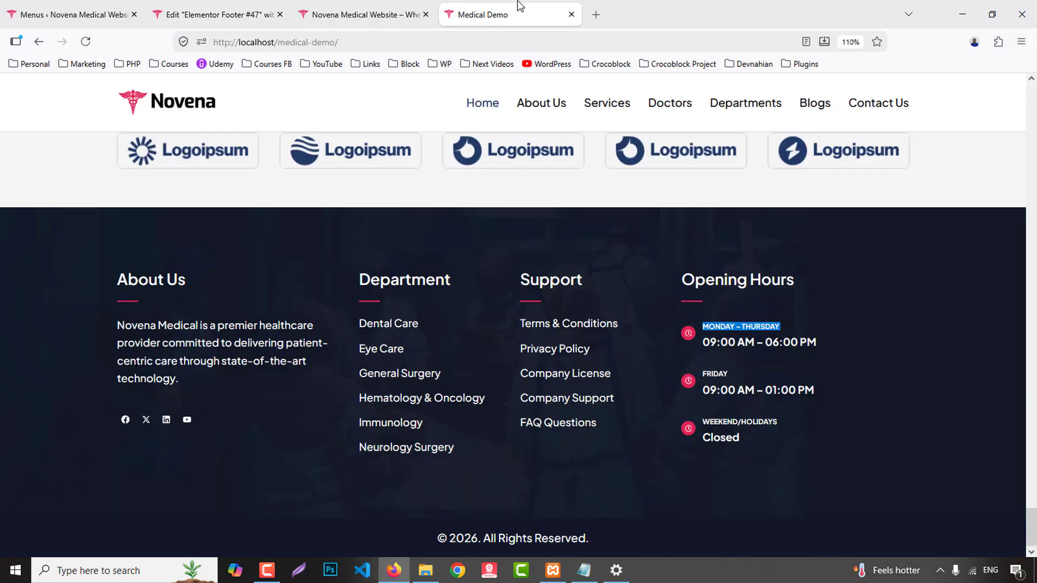
click(216, 15)
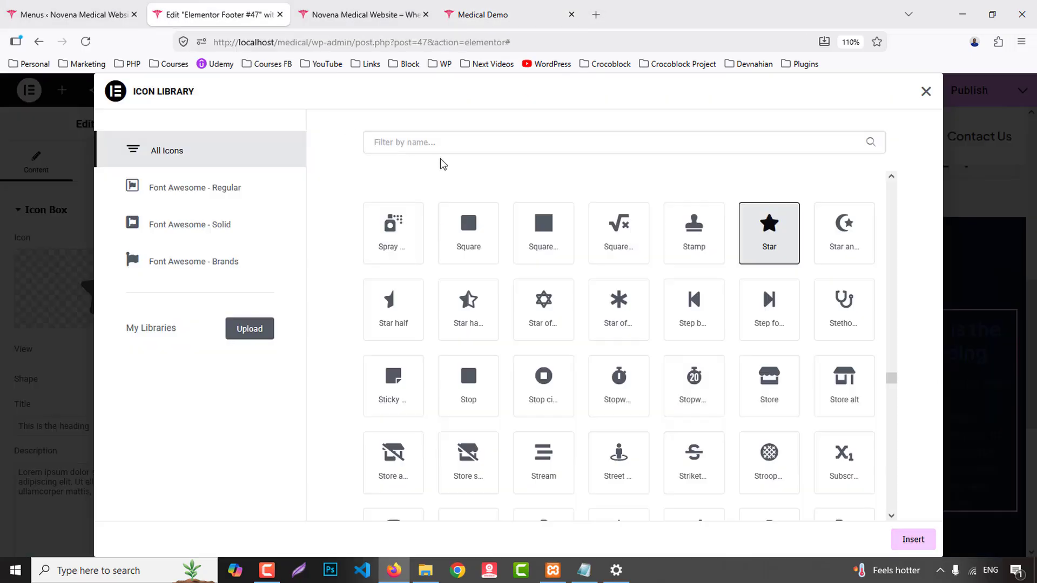
text(clock)
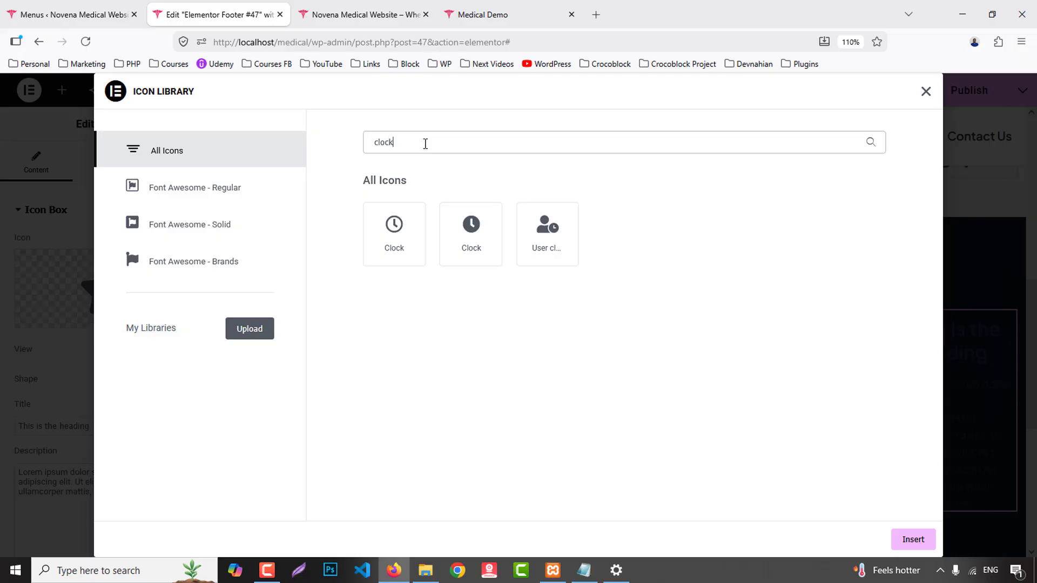
click(375, 245)
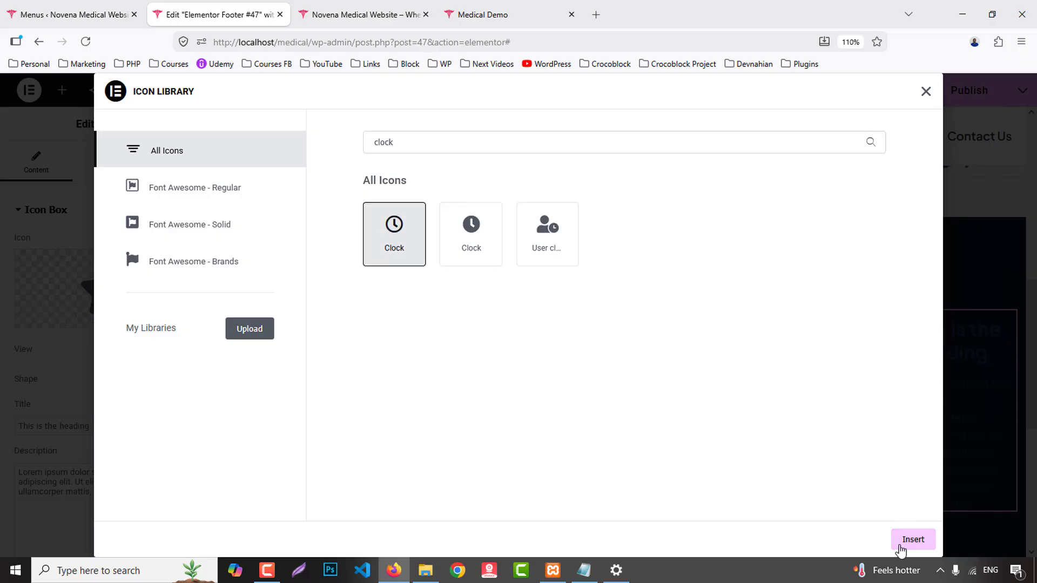
click(900, 545)
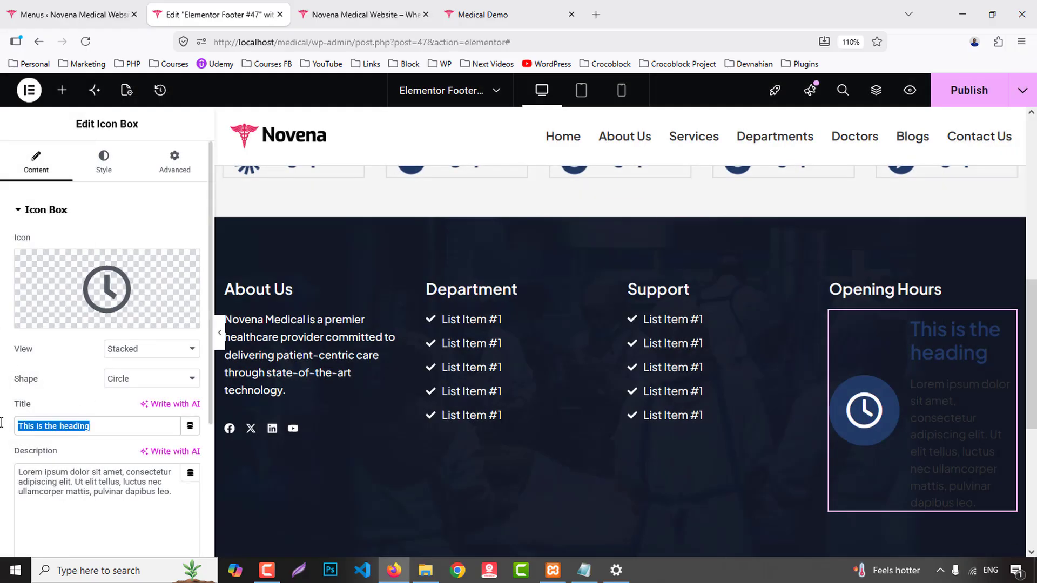
- Replace the icon box title with "Monday – Thursday" and set its HTML tag to H4
scroll(110, 464, down, 3)
click(129, 458)
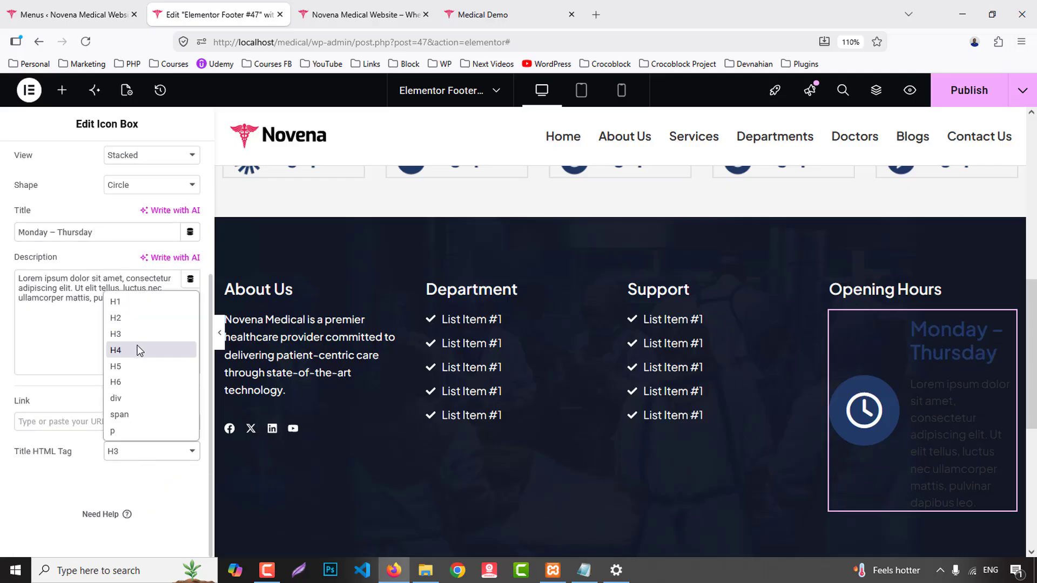
click(135, 344)
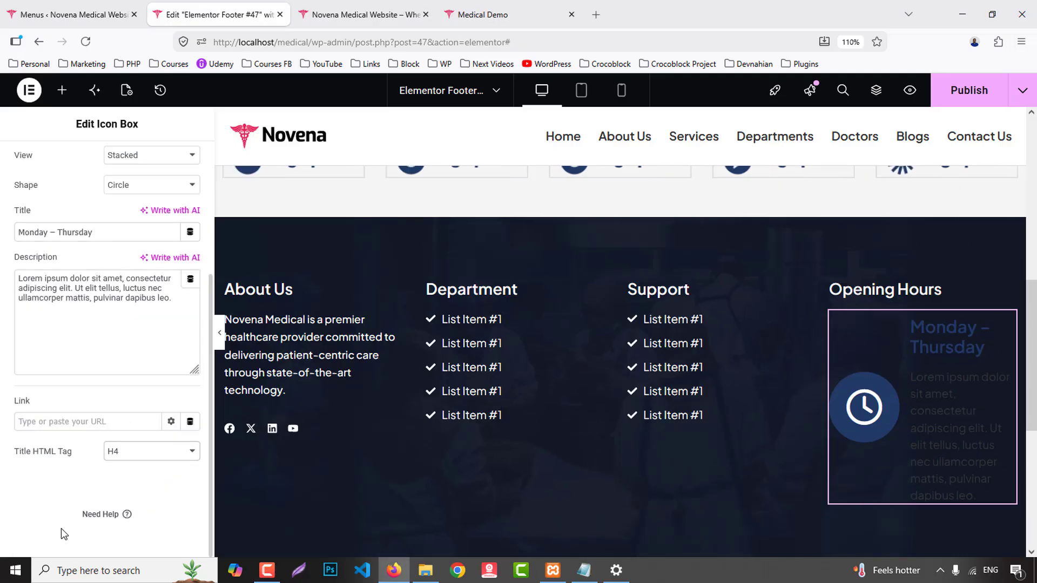
- Set the icon box's primary icon color to the global Secondary color
scroll(116, 216, up, 4)
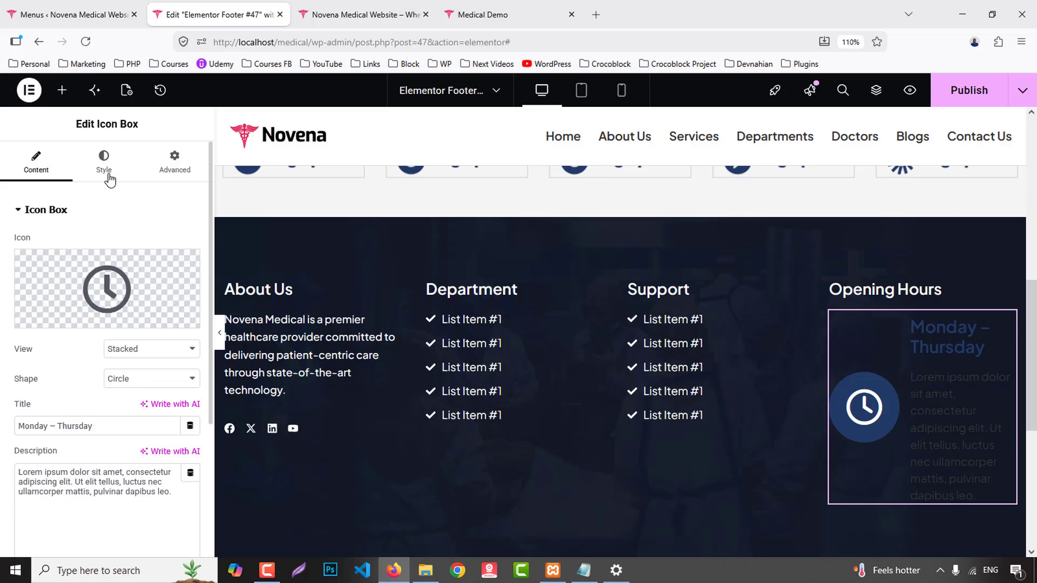
click(105, 164)
click(43, 457)
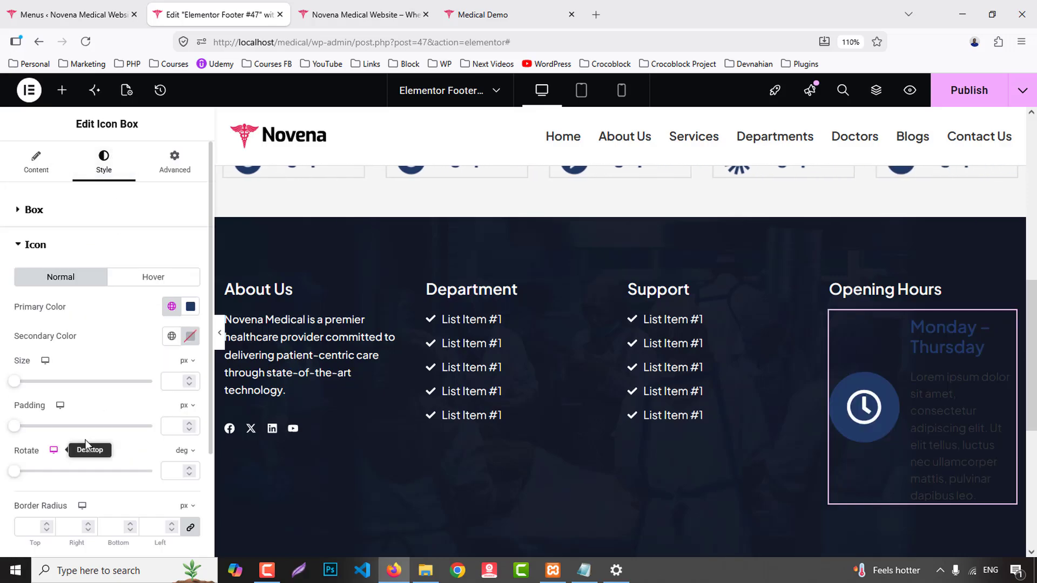
click(171, 308)
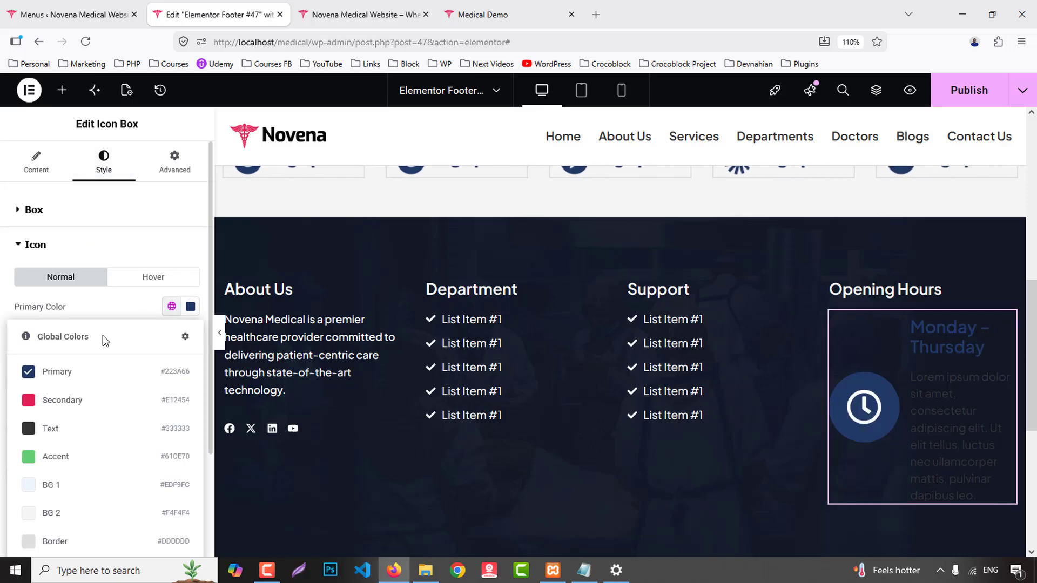
click(59, 400)
- Set the clock icon's size to 12 px, comparing it with the Medical Demo footer
text(14)
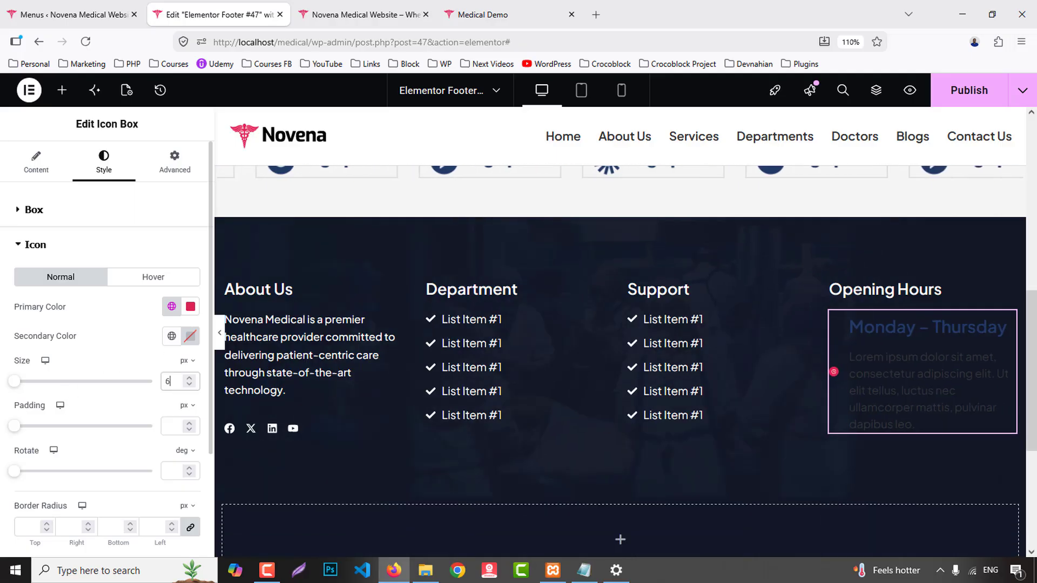
key(Up)
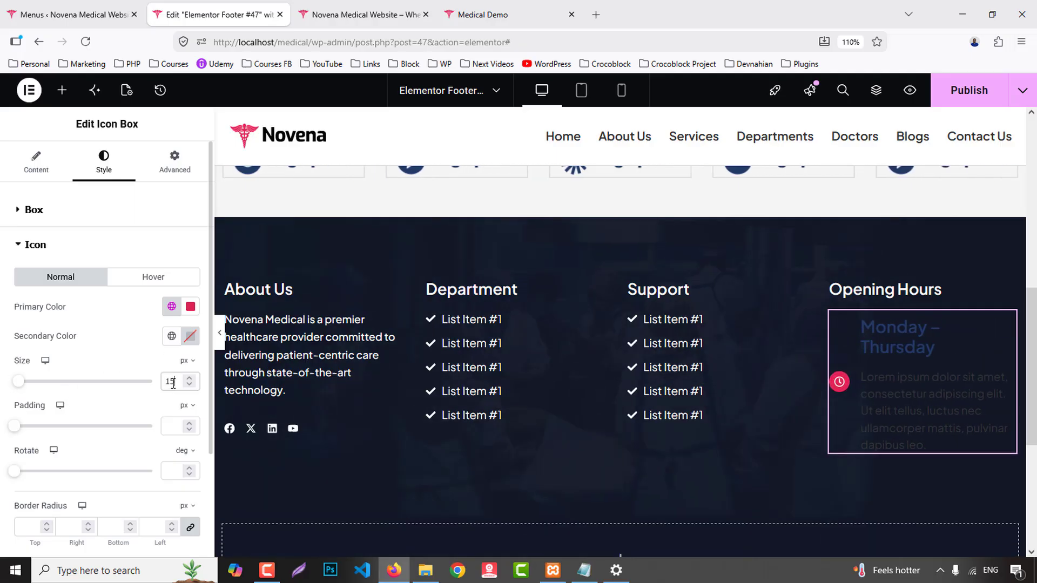
click(522, 11)
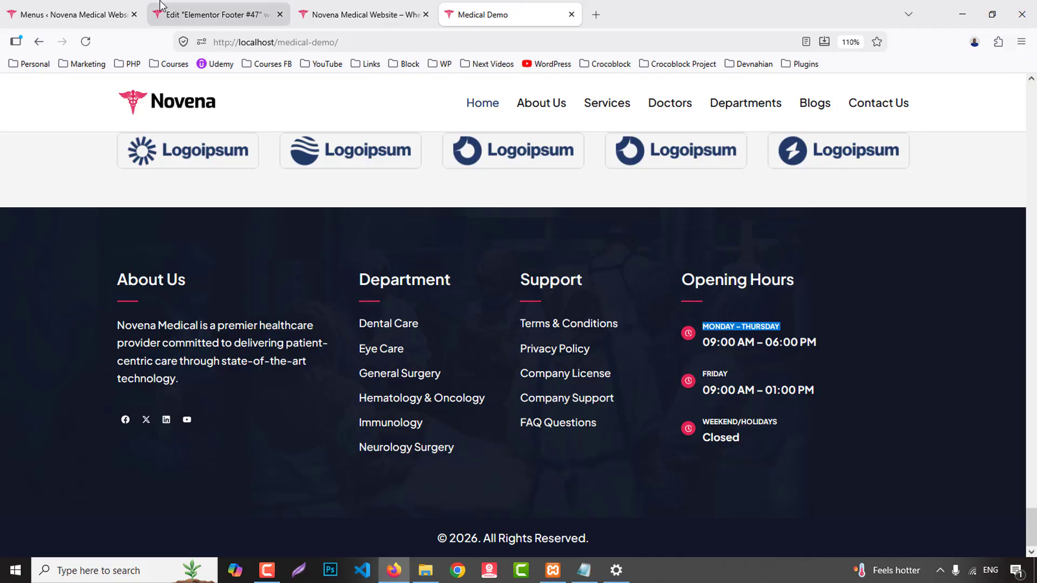
click(189, 13)
double_click(171, 383)
text(11)
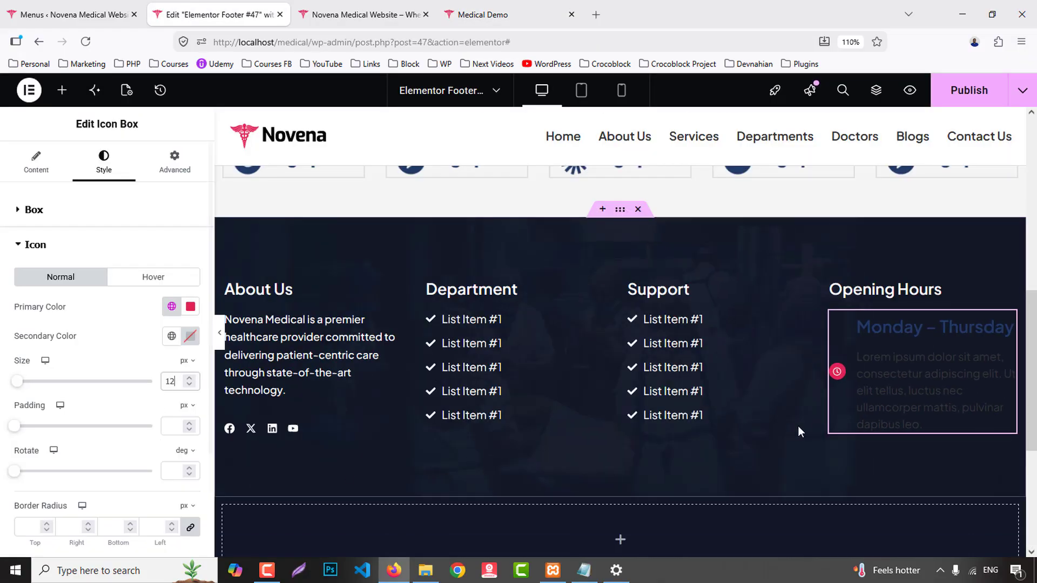
scroll(51, 475, down, 3)
click(474, 6)
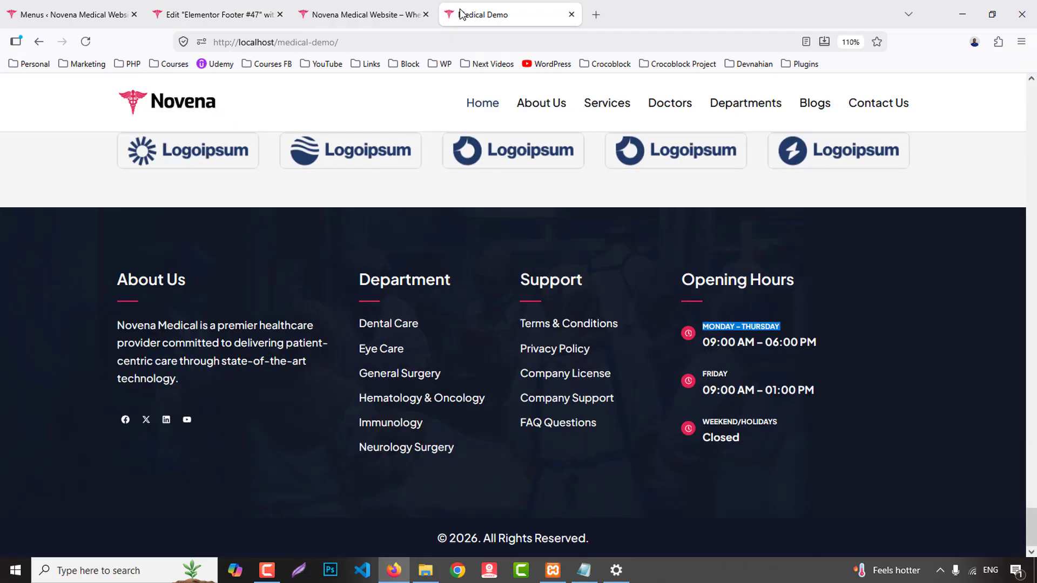
click(381, 10)
click(213, 5)
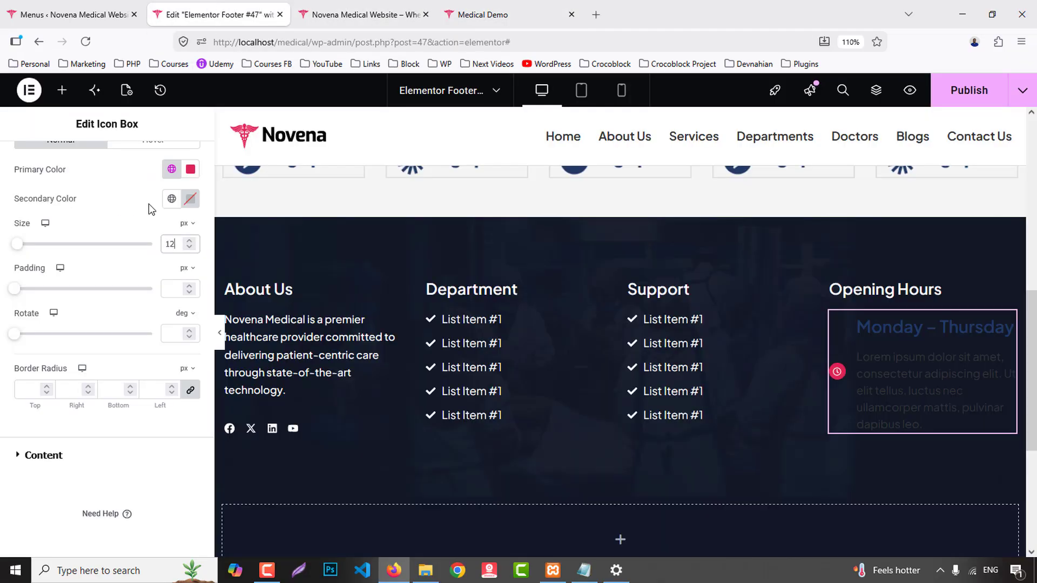
- Set the icon box title color to white for both the normal and hover states
click(58, 464)
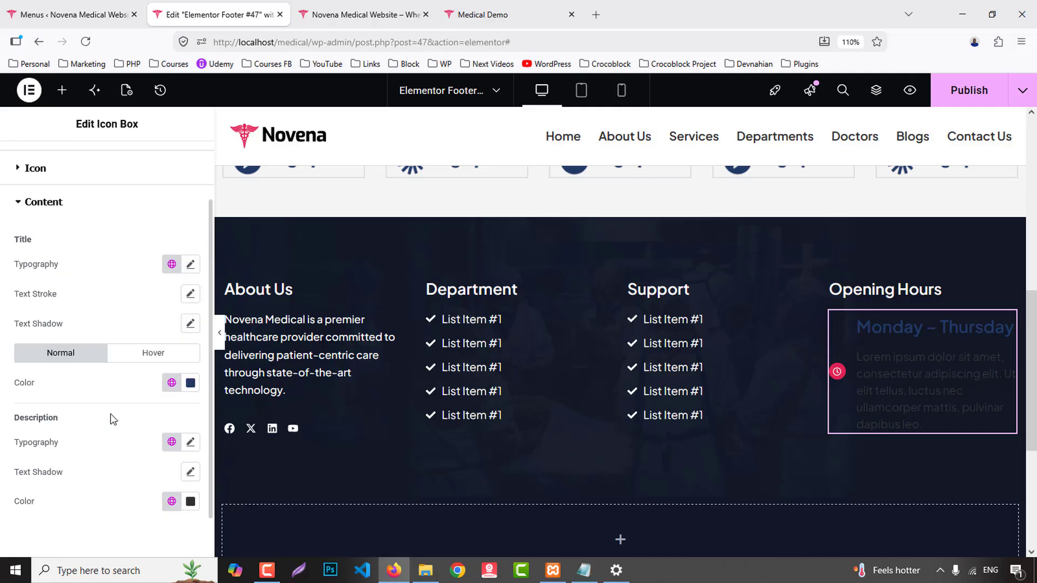
click(190, 383)
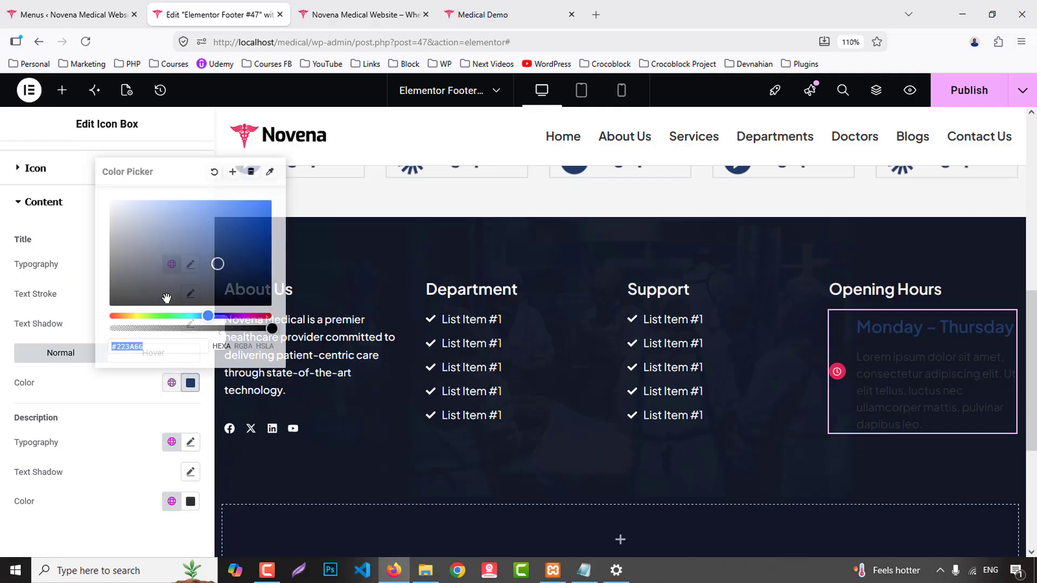
drag(167, 296, 74, 192)
click(124, 395)
click(153, 353)
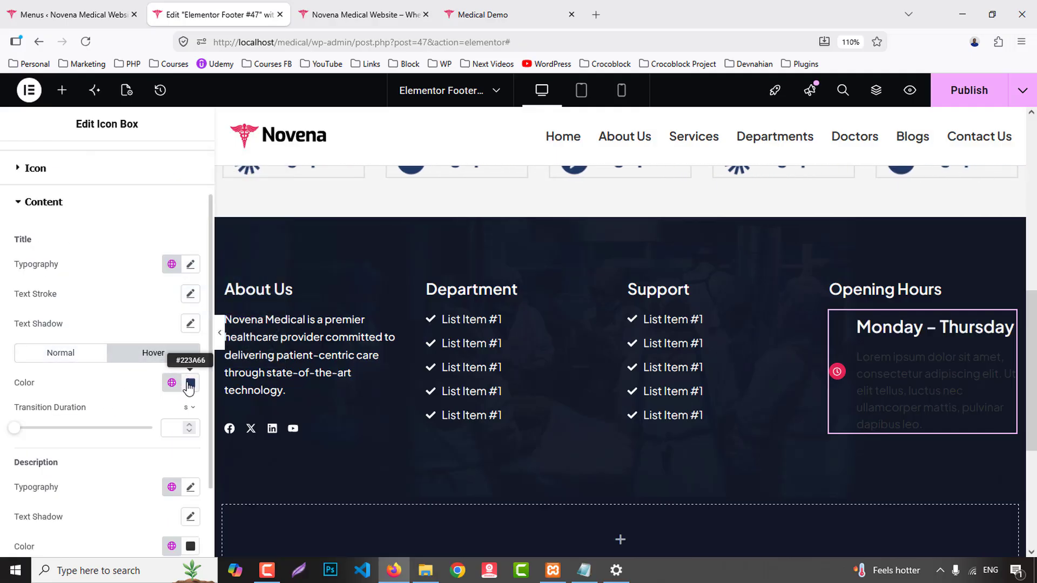
click(190, 383)
click(190, 264)
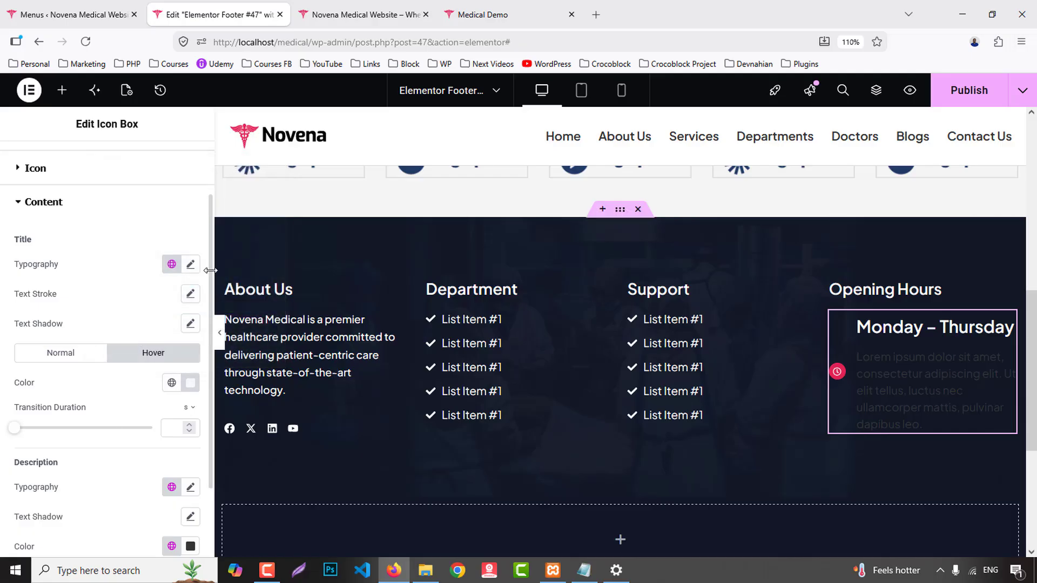
- Set the icon box title's typography to 14 px with the Uppercase transform
click(190, 264)
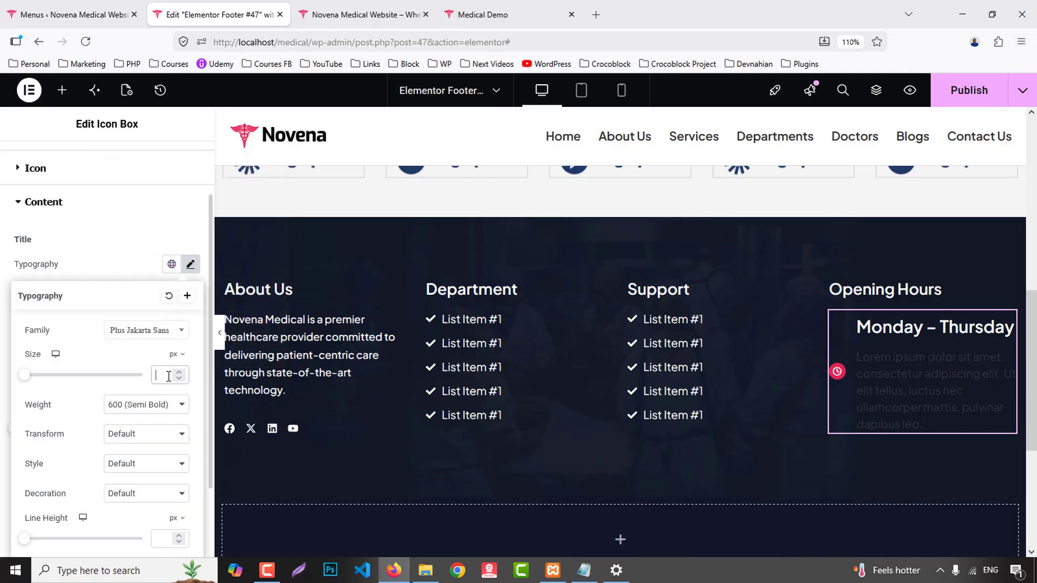
text(15)
key(BackSpace)
text(4)
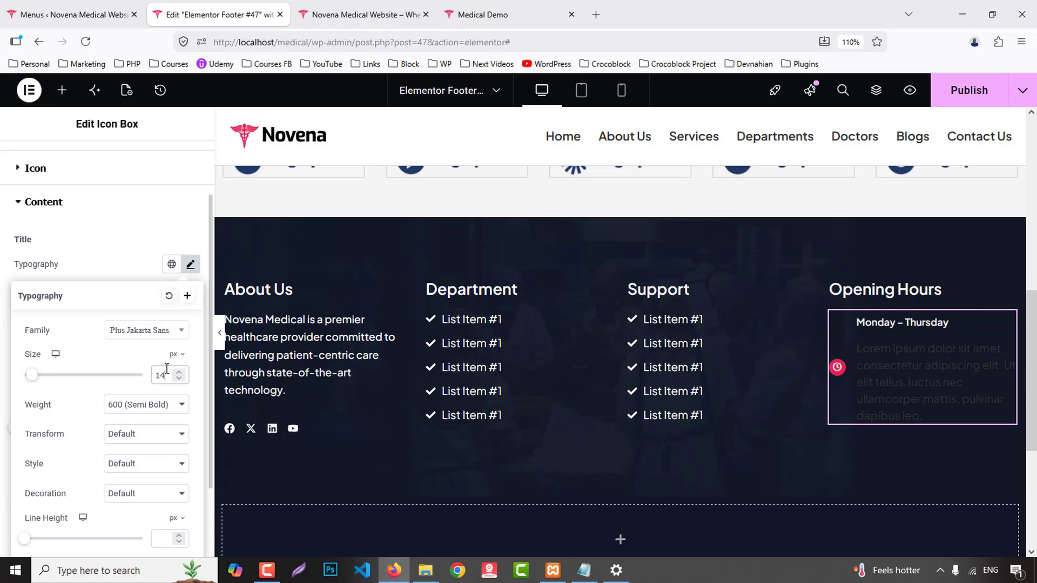
click(136, 441)
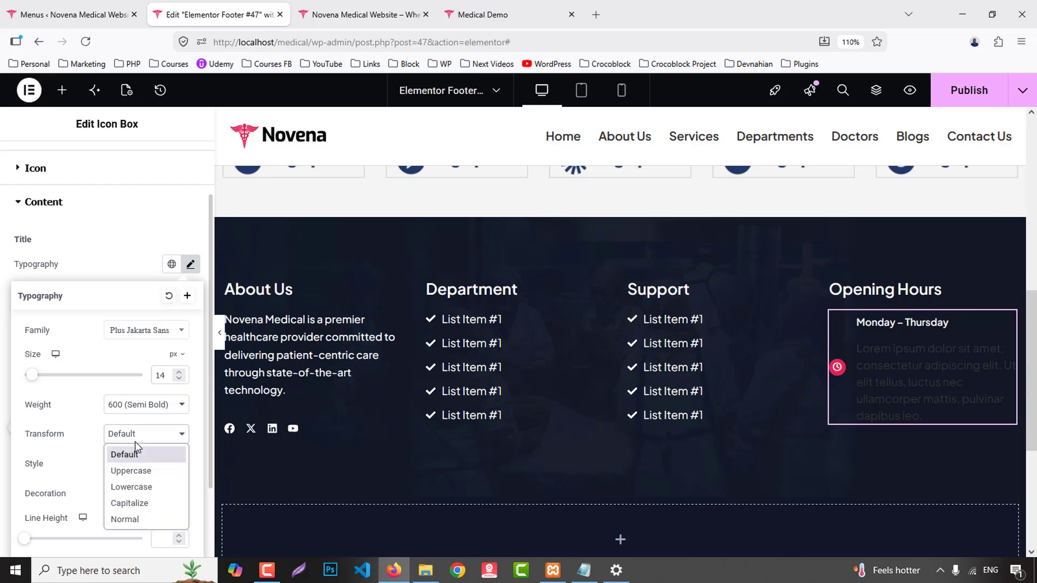
click(139, 474)
- Compare the title with the Medical Demo footer, then set its size to 12 px and weight to 700 (Bold)
click(498, 6)
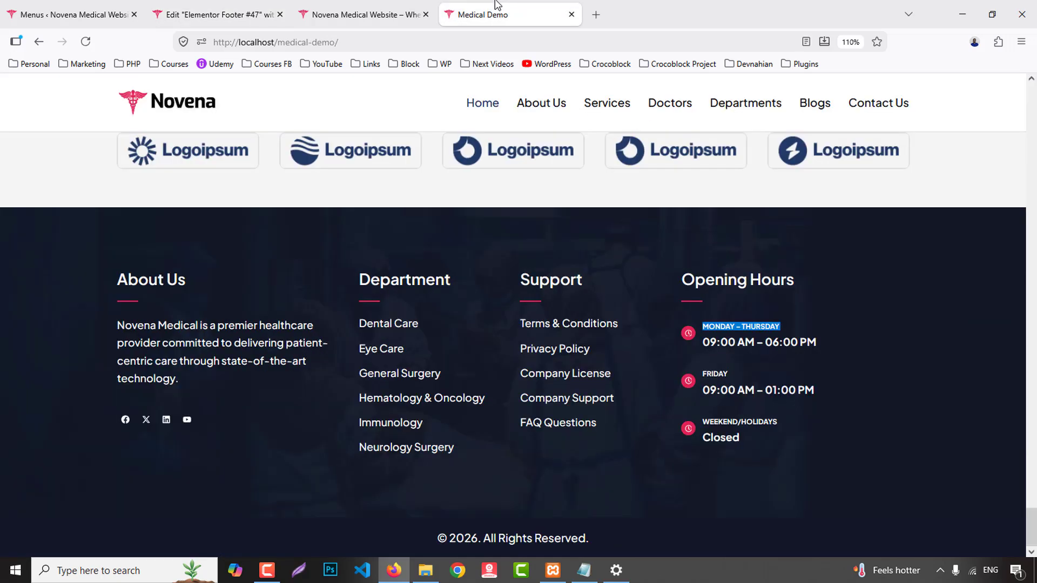
click(250, 14)
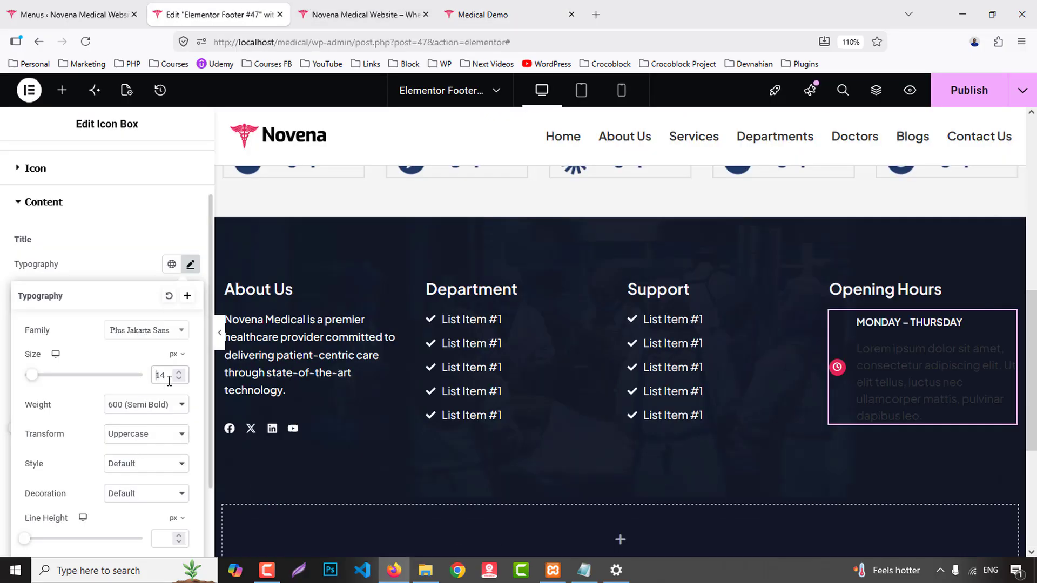
click(142, 409)
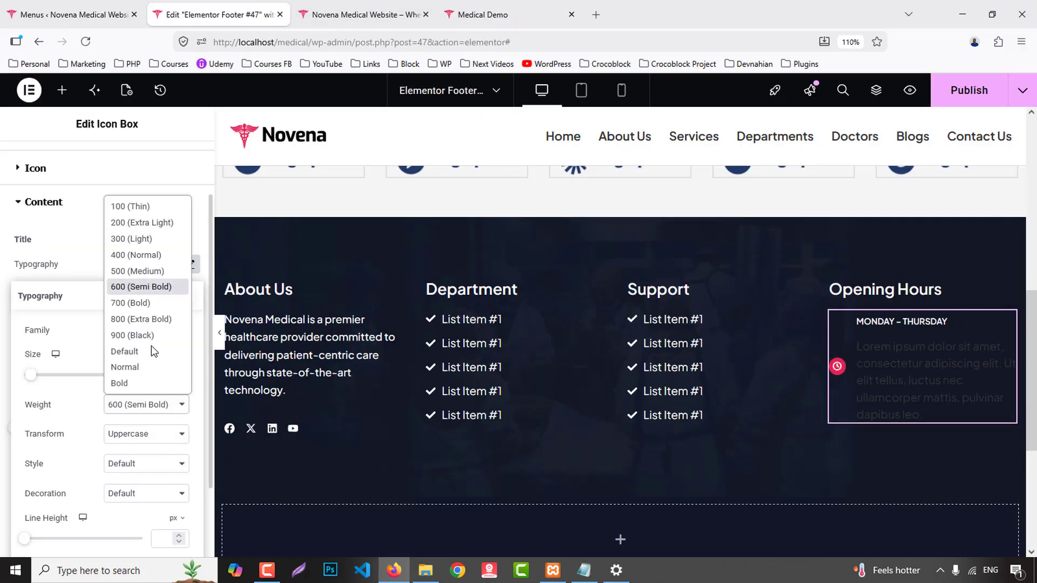
click(151, 303)
- Set the icon box's icon spacing to 10 px and its content spacing to 5 px
scroll(140, 292, up, 2)
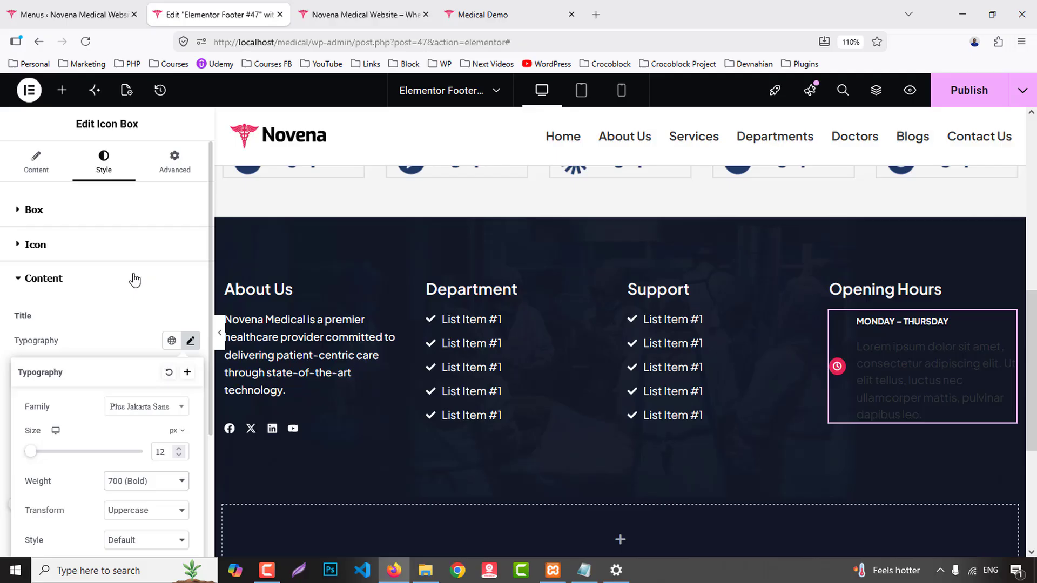
click(46, 213)
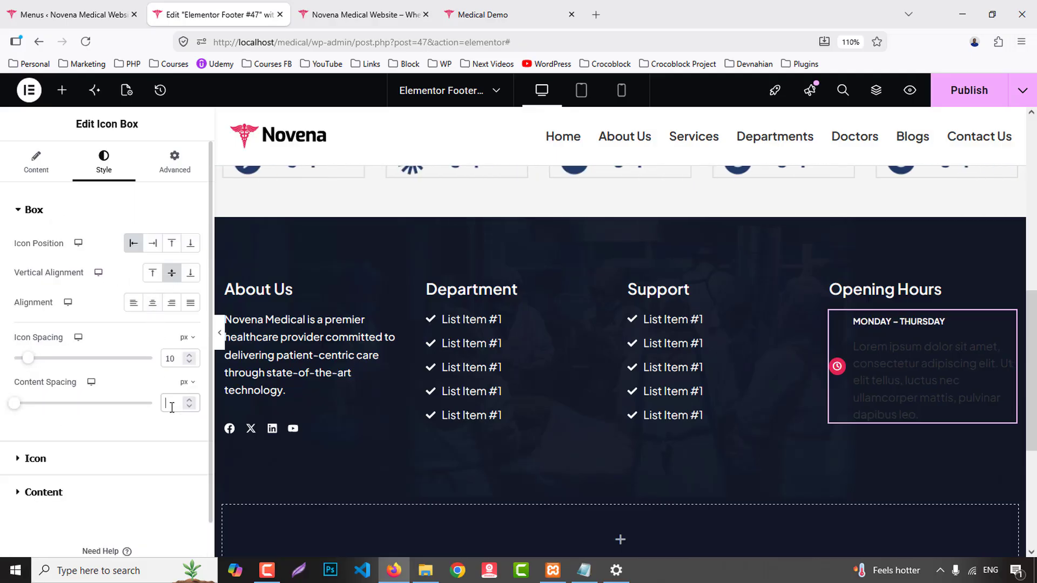
text(1)
key(Up)
key(Up)
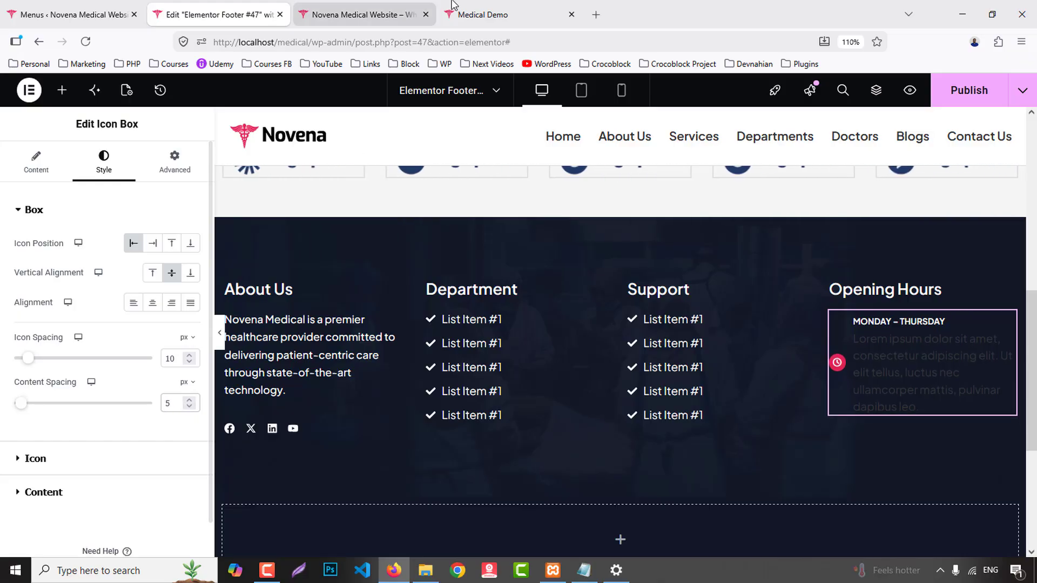
- Copy the Monday – Thursday hours from the Medical Demo footer and replace the icon box's description with "09:00 AM – 06:00 PM"
click(486, 15)
drag(704, 343, 850, 347)
key(ctrl+c)
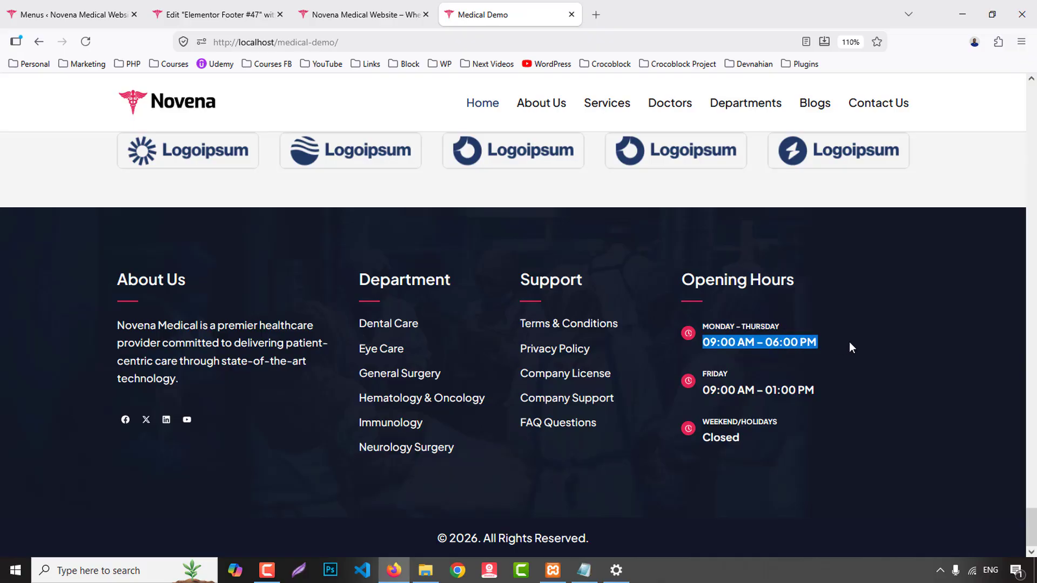
click(219, 14)
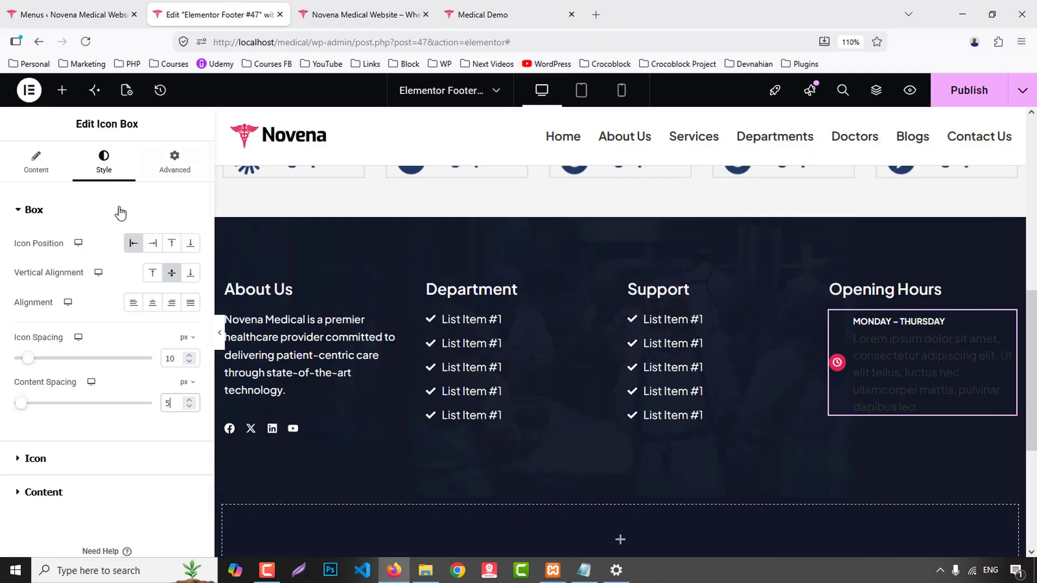
click(36, 162)
click(116, 482)
key(ctrl+a)
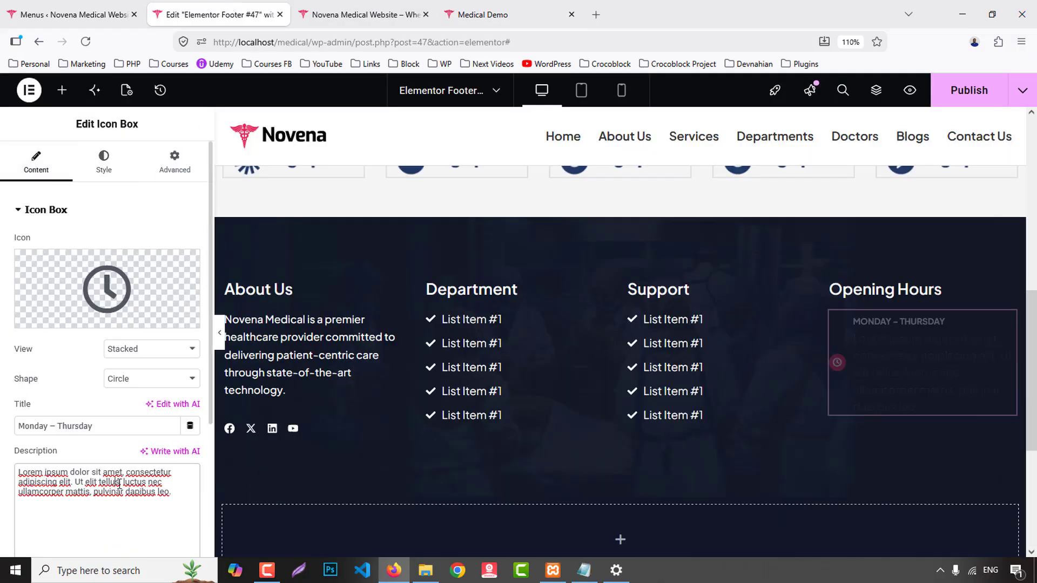
key(ctrl+v)
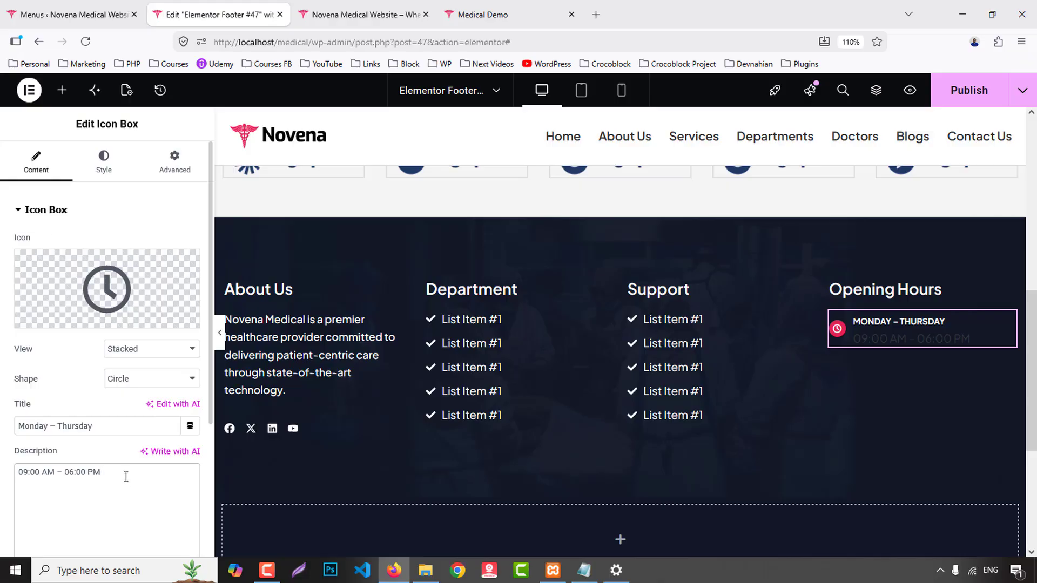
- Set the icon box description's color to #FFFFFF and its typography weight to 600 (Semi Bold)
click(104, 162)
scroll(108, 449, down, 1)
click(97, 442)
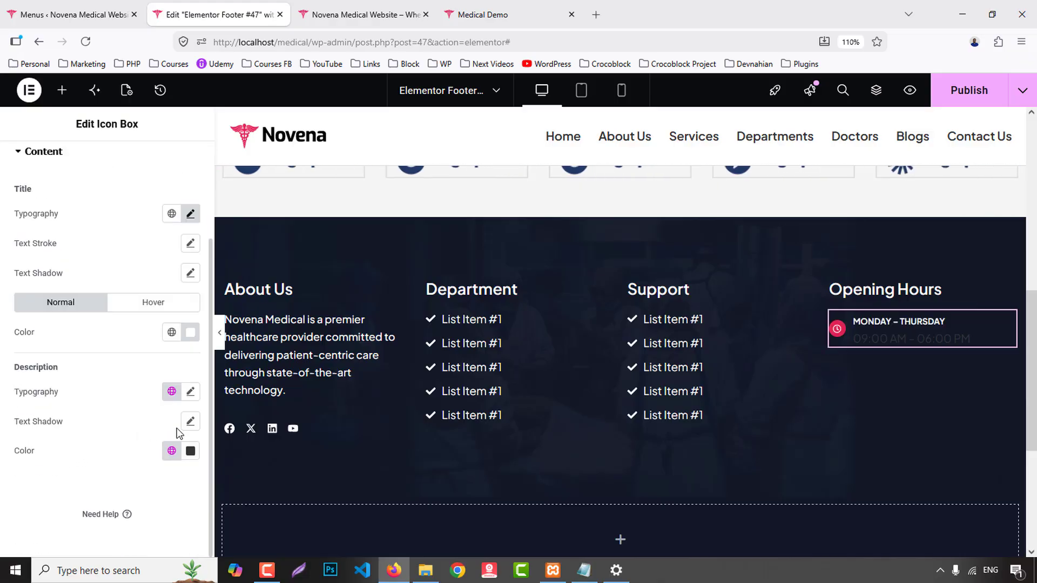
click(190, 452)
text(#FFFFFF)
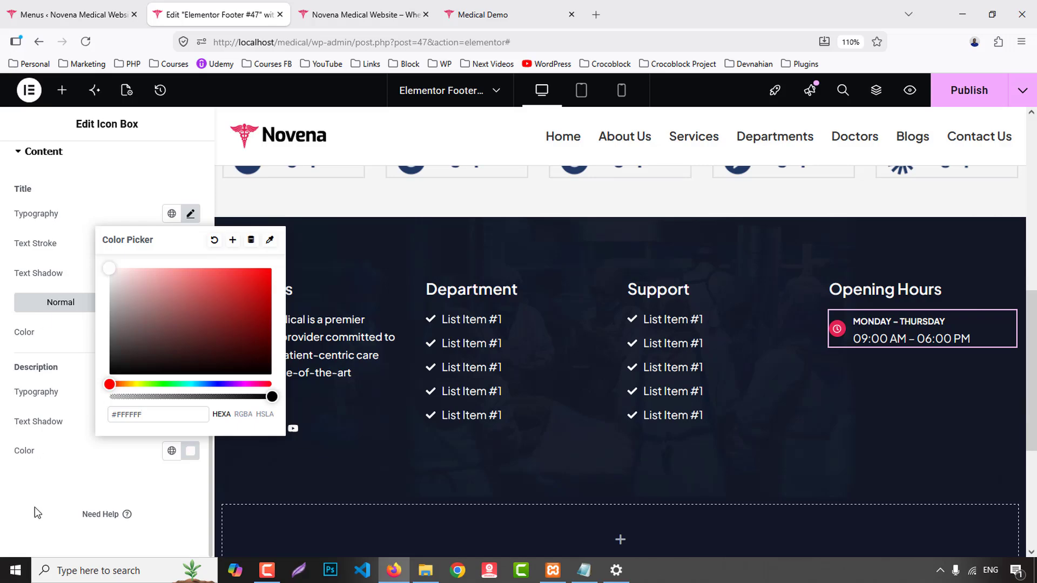
click(185, 406)
click(191, 391)
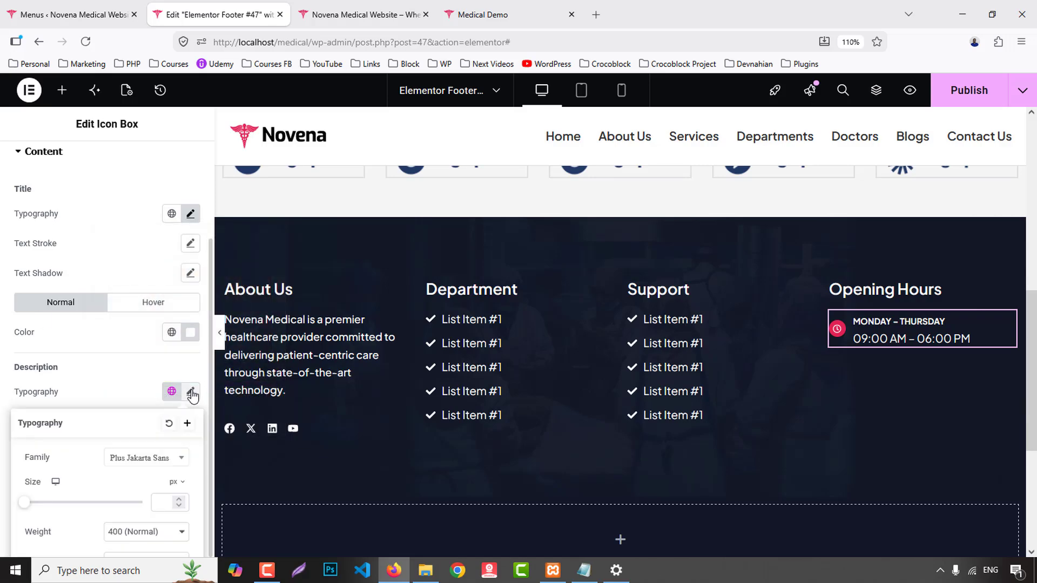
click(143, 535)
click(139, 417)
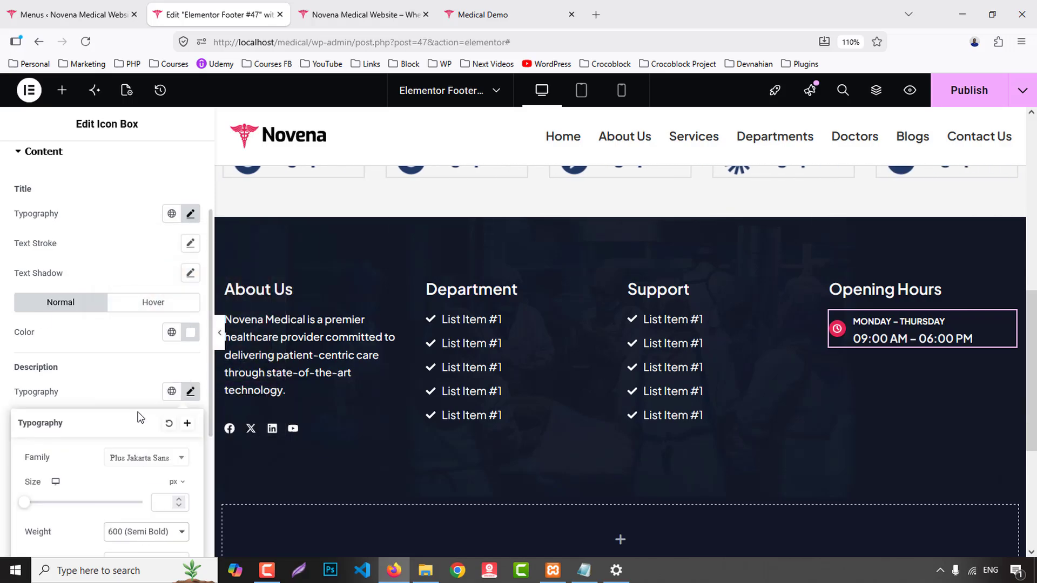
- Duplicate the Monday – Thursday icon box twice in the Opening Hours column
right_click(862, 329)
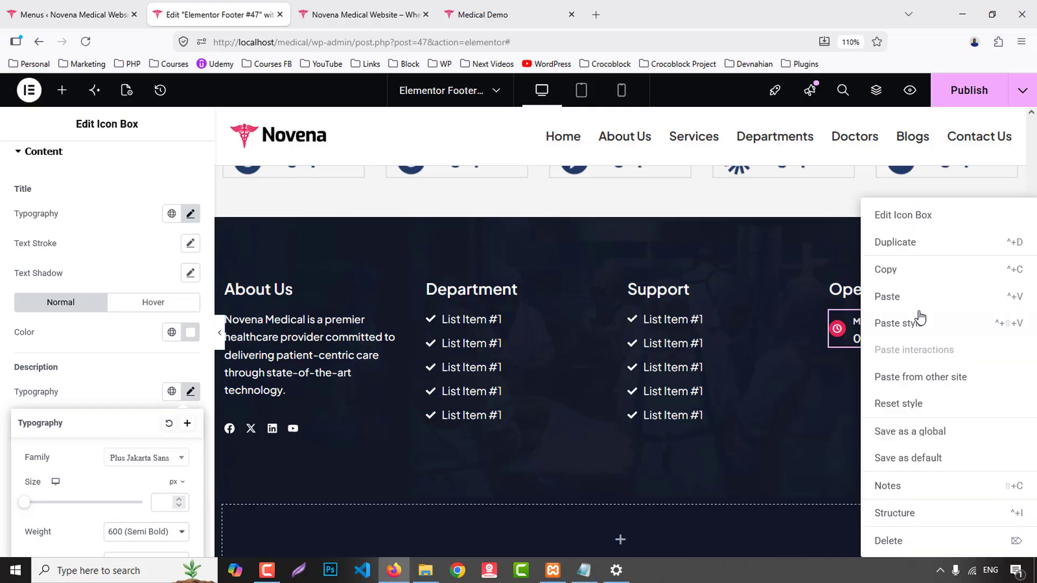
click(907, 249)
right_click(914, 332)
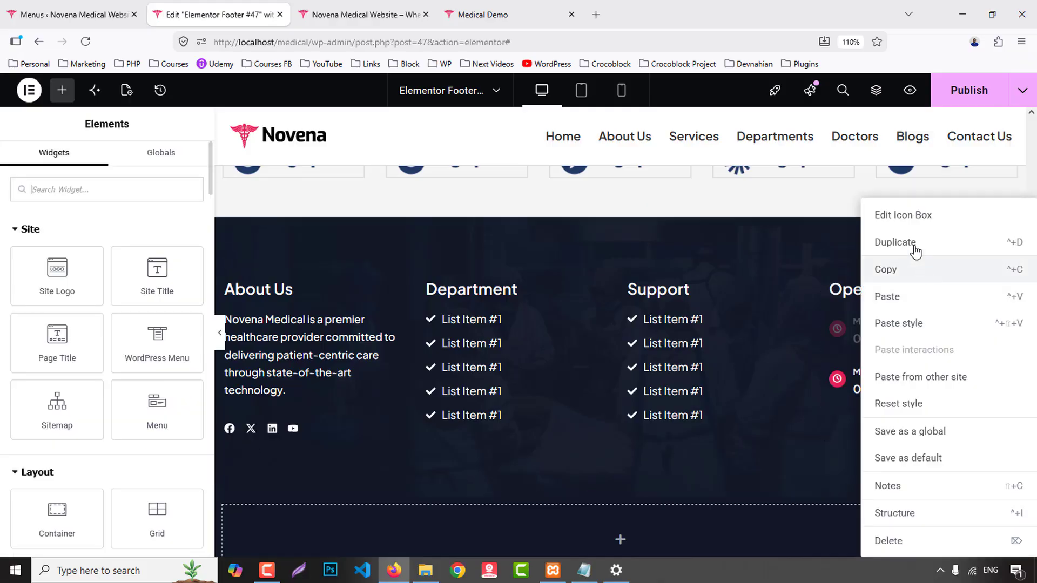
click(895, 242)
- Fill the second icon box with the Medical Demo's text: title "Friday" and description "09:00 AM – 01:00 PM"
click(470, 4)
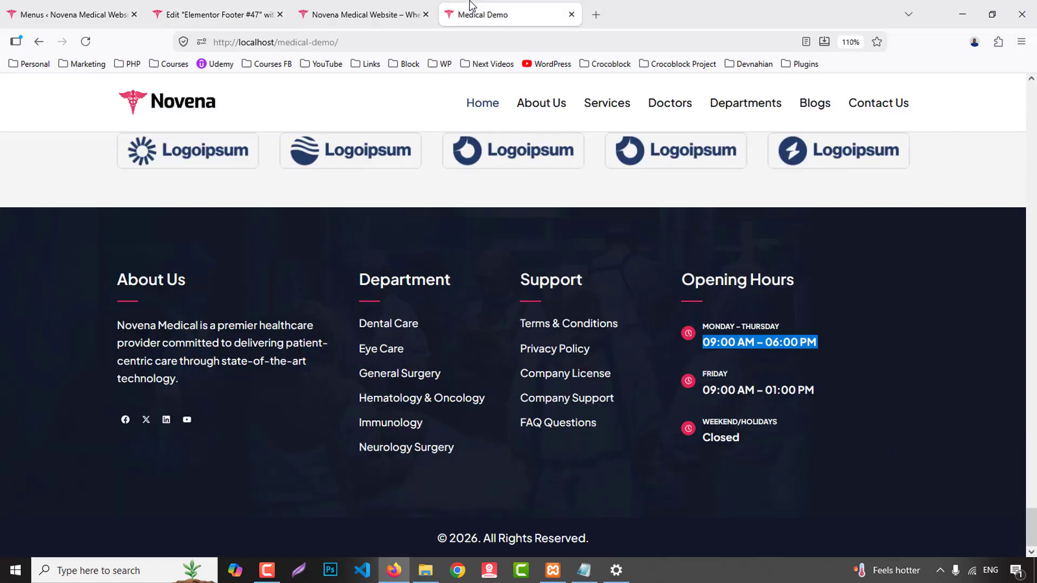
drag(699, 374, 848, 391)
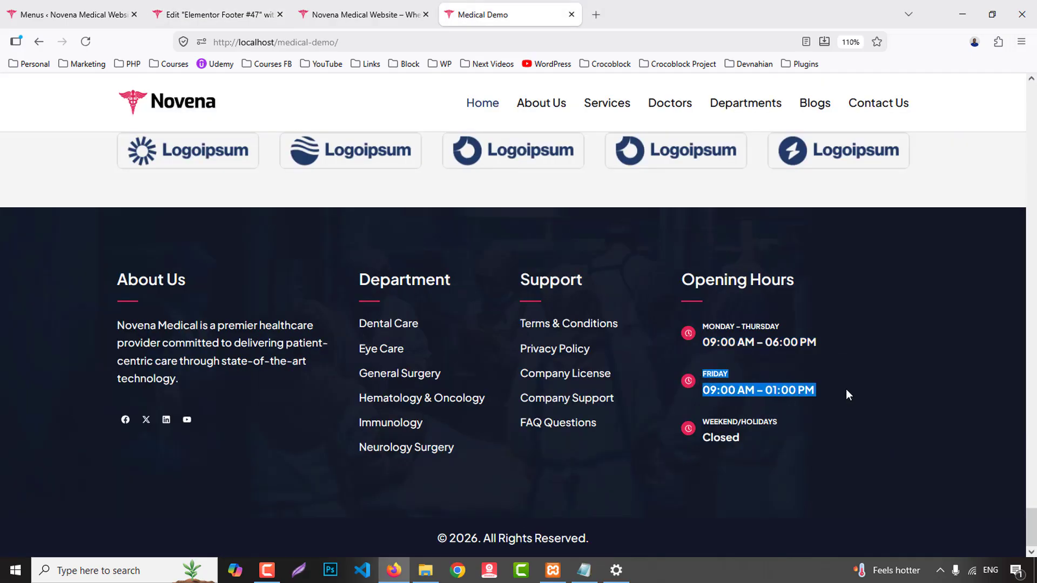
click(219, 14)
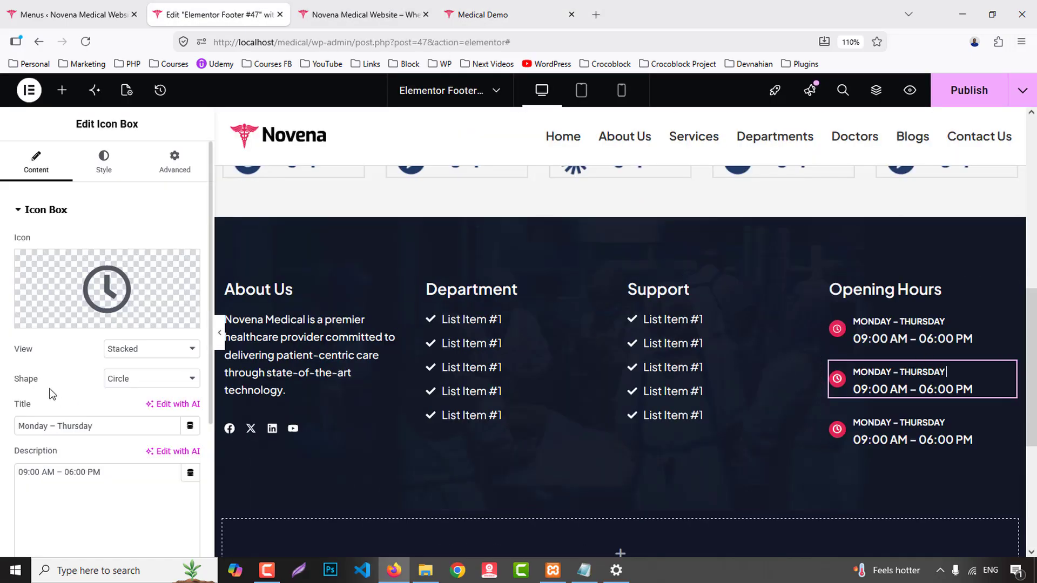
text(Friday  09:00 AM – 01:00 PM)
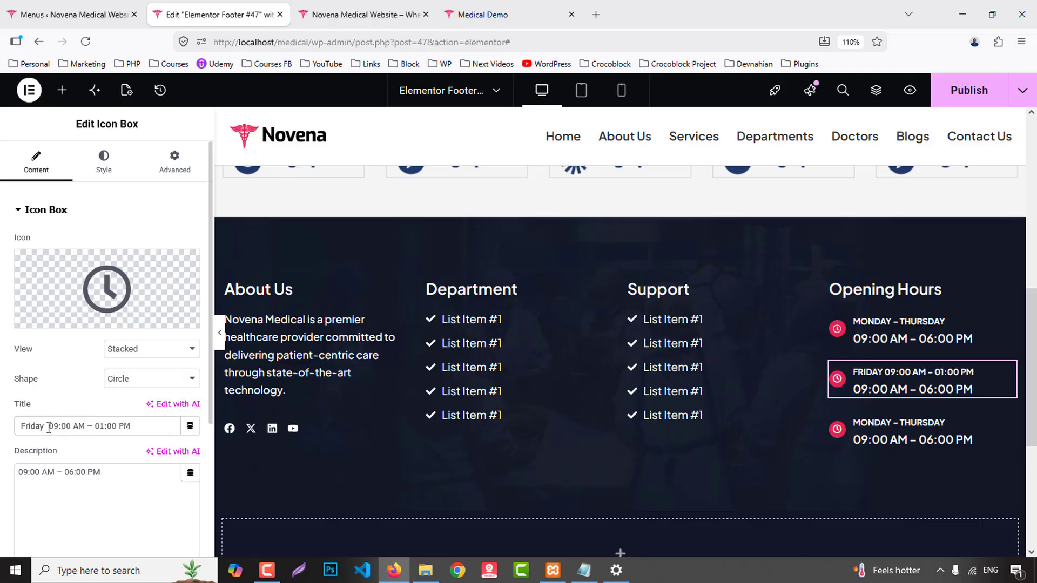
key(ctrl+x)
click(141, 471)
key(ctrl+a)
key(ctrl+v)
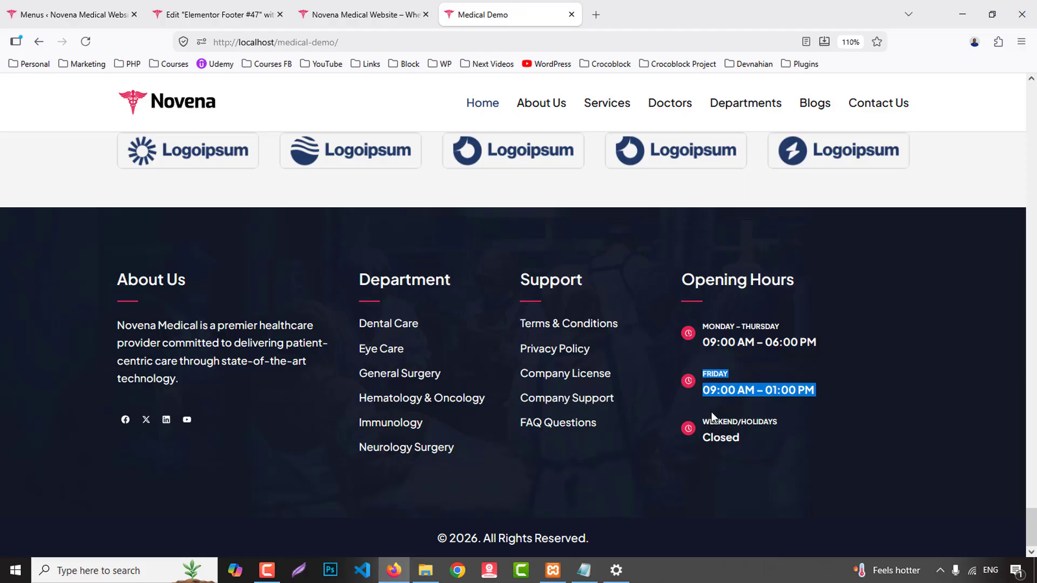
- Fill the third icon box with the Medical Demo's text: title "Weekend/Holidays" and description "Closed"
drag(701, 422, 767, 436)
click(216, 15)
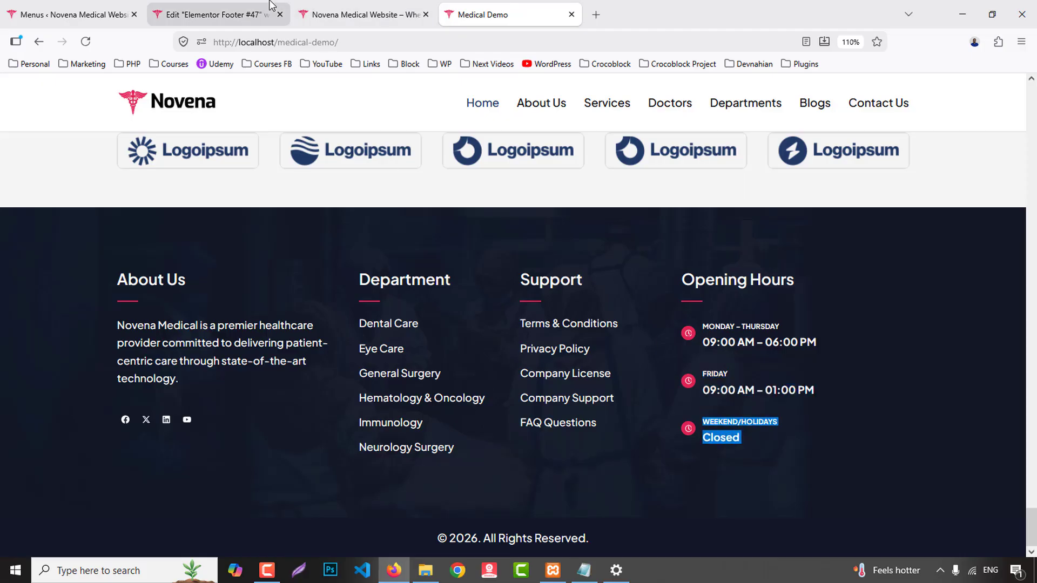
click(892, 435)
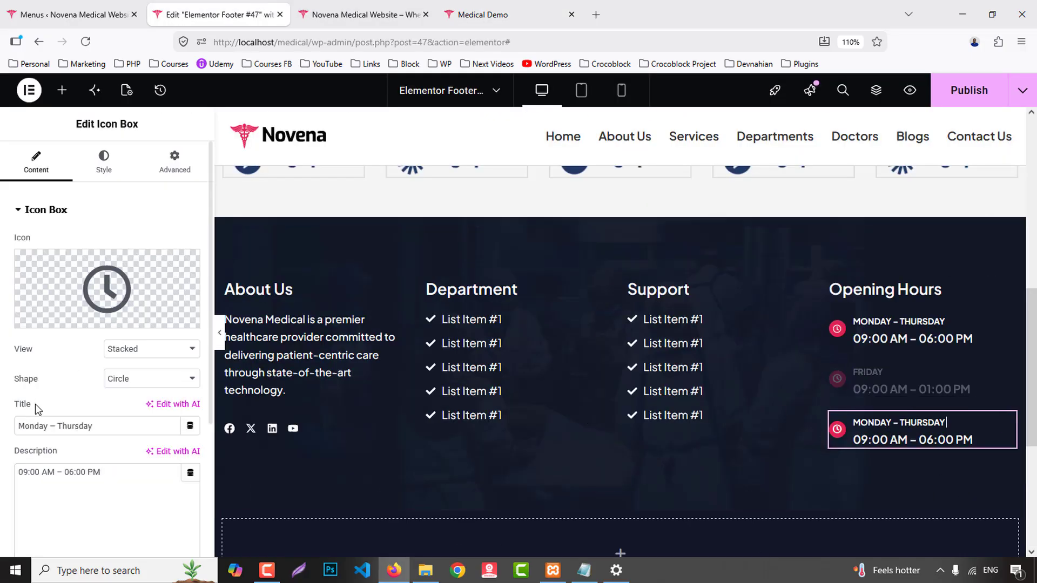
triple_click(108, 426)
key(ctrl+v)
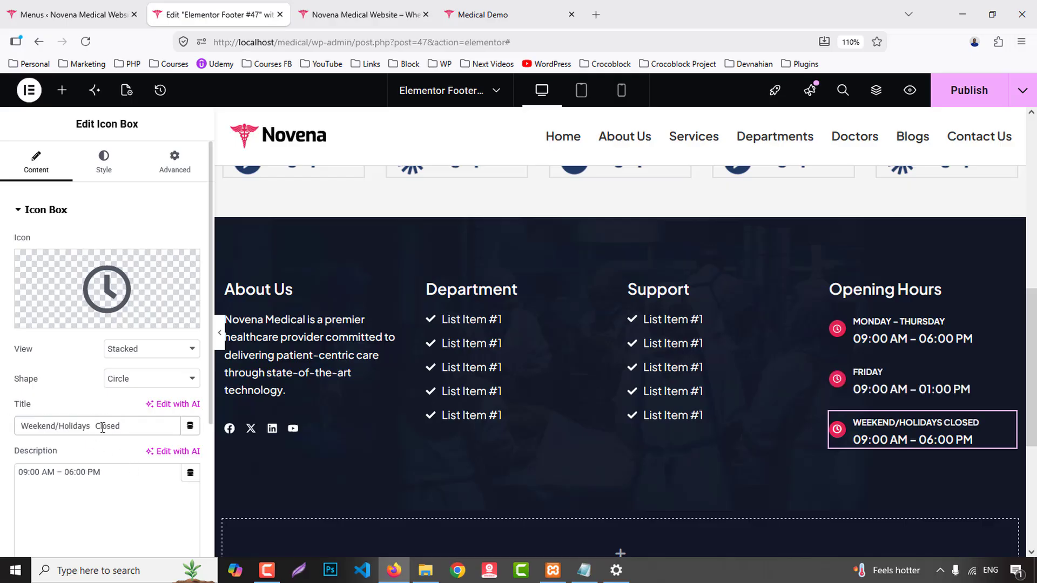
double_click(111, 426)
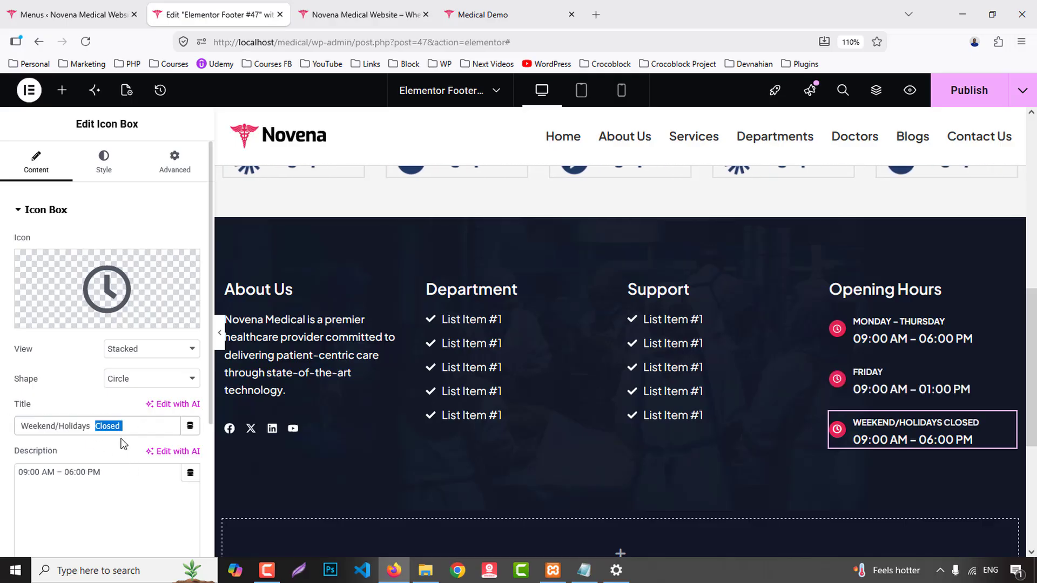
key(BackSpace)
triple_click(183, 483)
text(Closed)
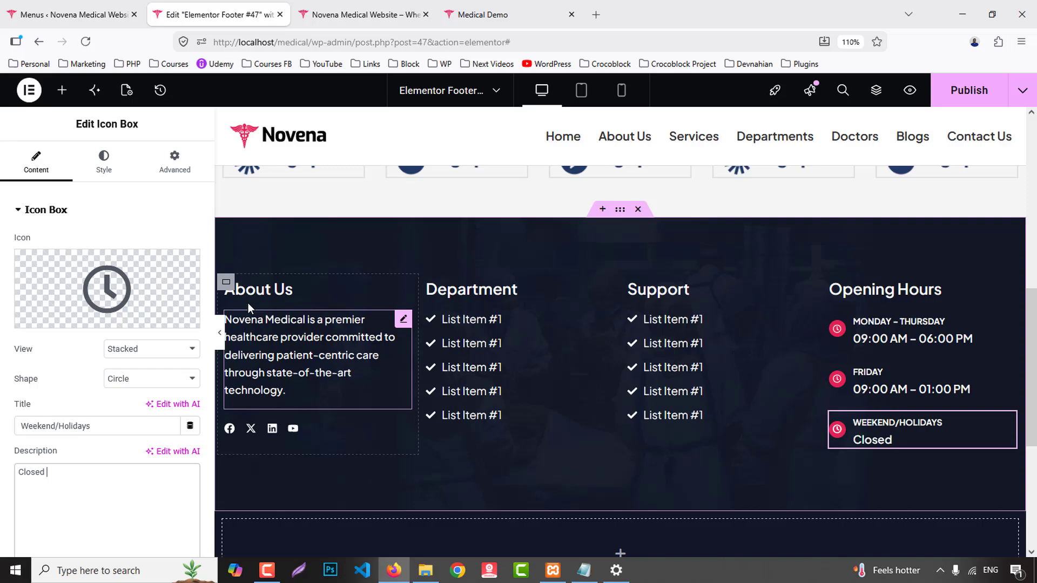
- Set the width of the About Us column container to 30%
click(226, 282)
key(Up)
key(Up)
key(Up)
key(Up)
key(Up)
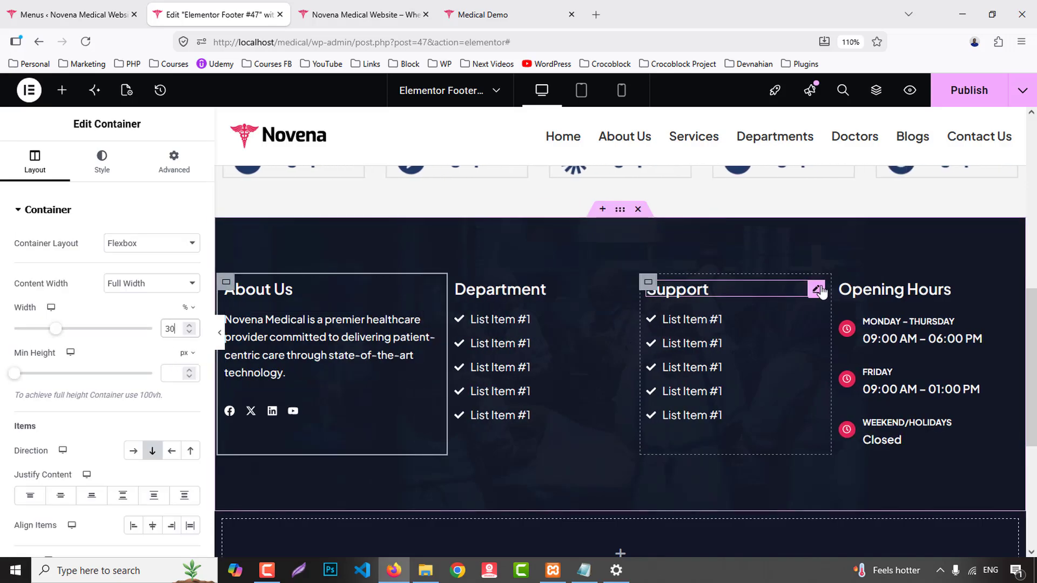
- Set the width of the Opening Hours column container to 30%
click(841, 282)
key(Up)
key(Up)
key(Up)
key(Up)
key(Up)
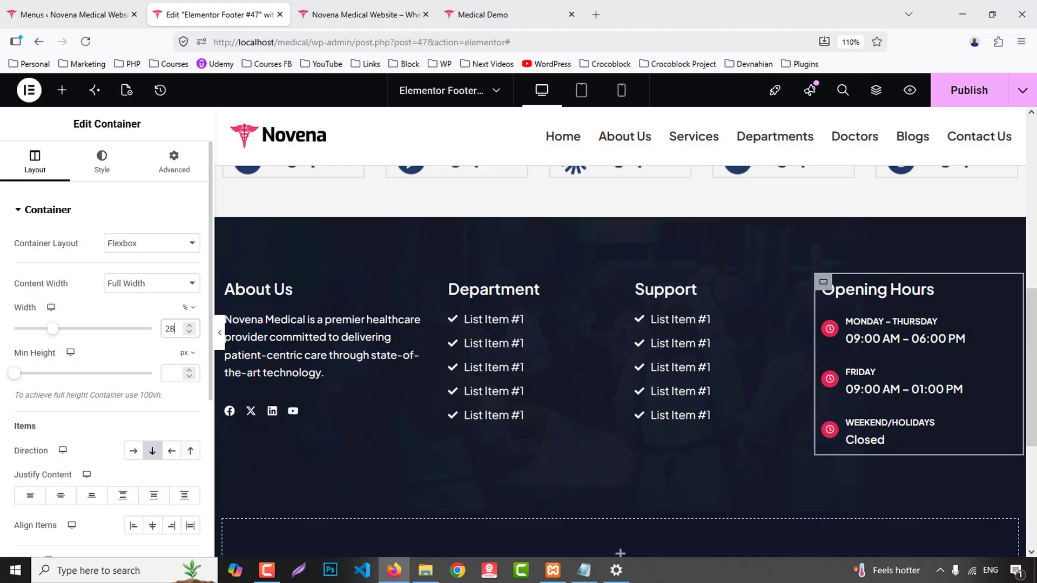
- Set the Department and Support column containers' widths to 20% each and compare the columns with the Medical Demo footer
click(448, 285)
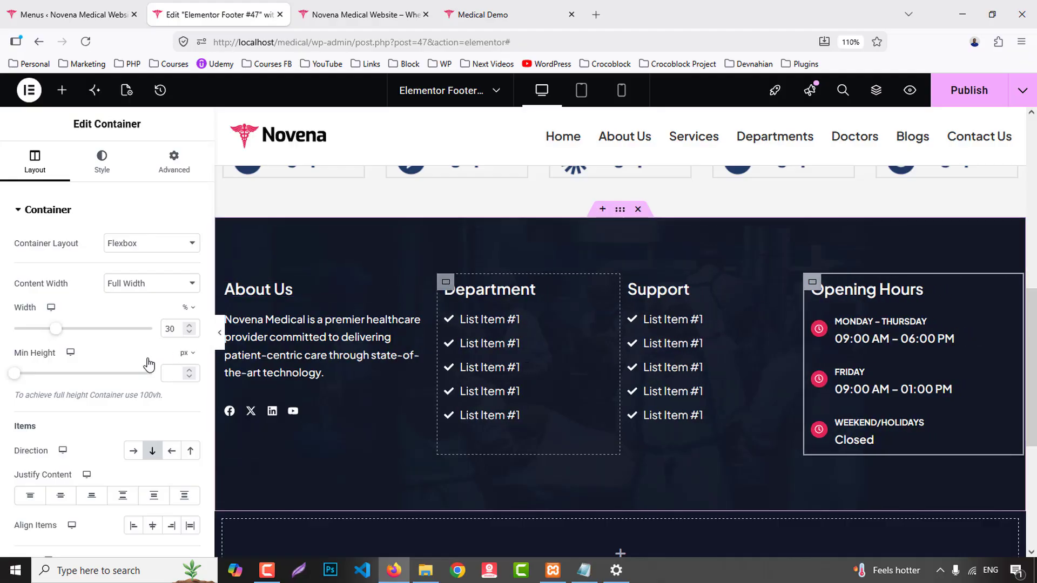
key(Down)
key(Down)
key(Down)
key(Down)
key(Down)
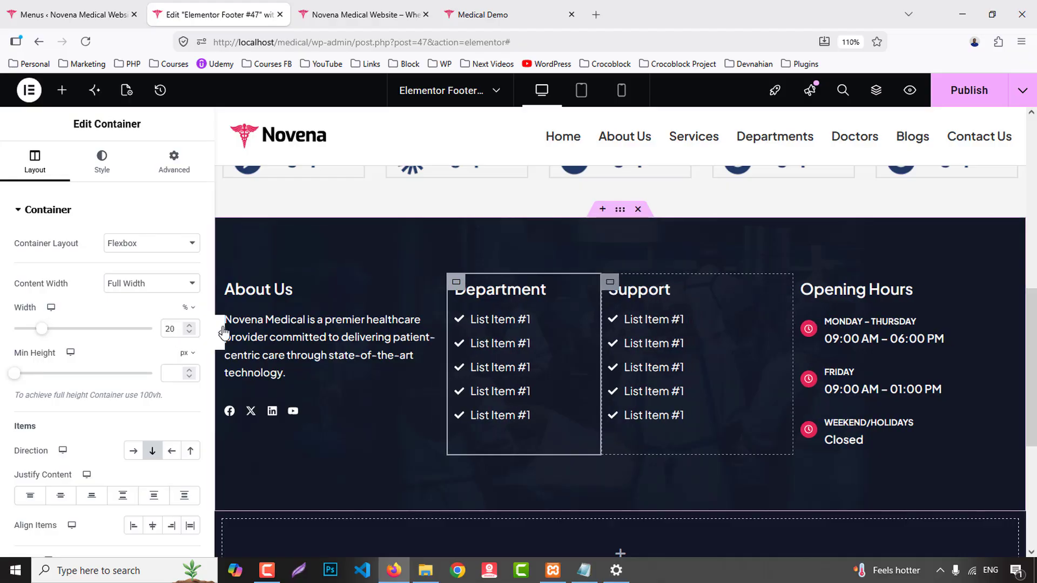
click(615, 285)
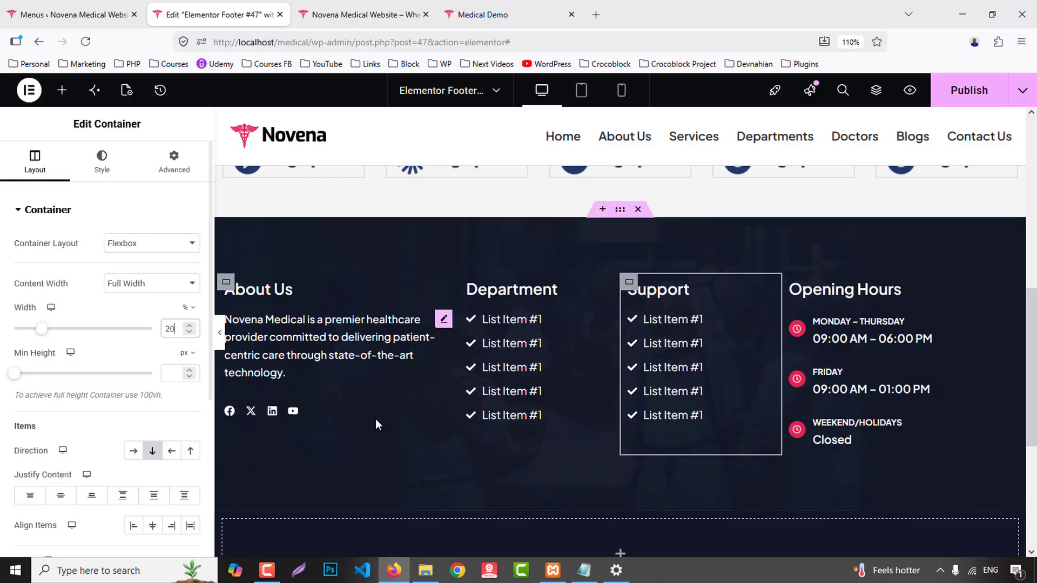
click(517, 12)
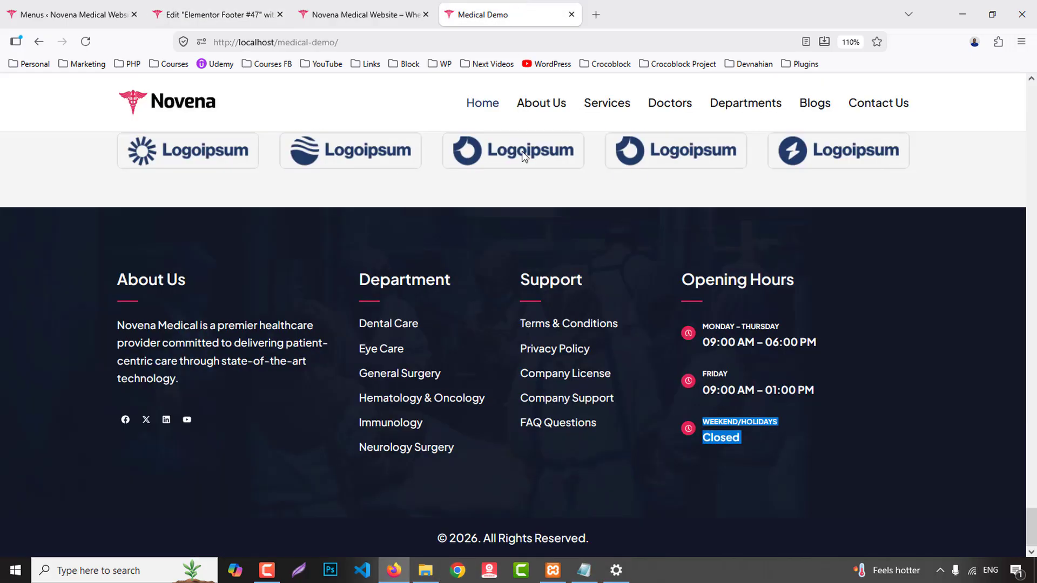
click(289, 4)
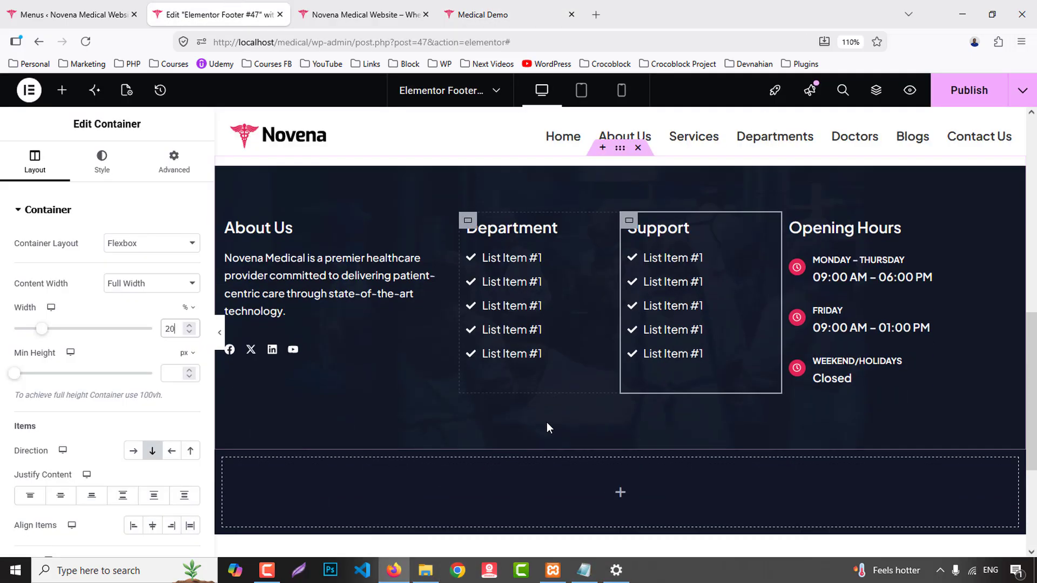
- Add a Heading widget to the empty container below the four columns and set its HTML tag to p
scroll(547, 423, down, 4)
scroll(494, 413, up, 2)
click(62, 90)
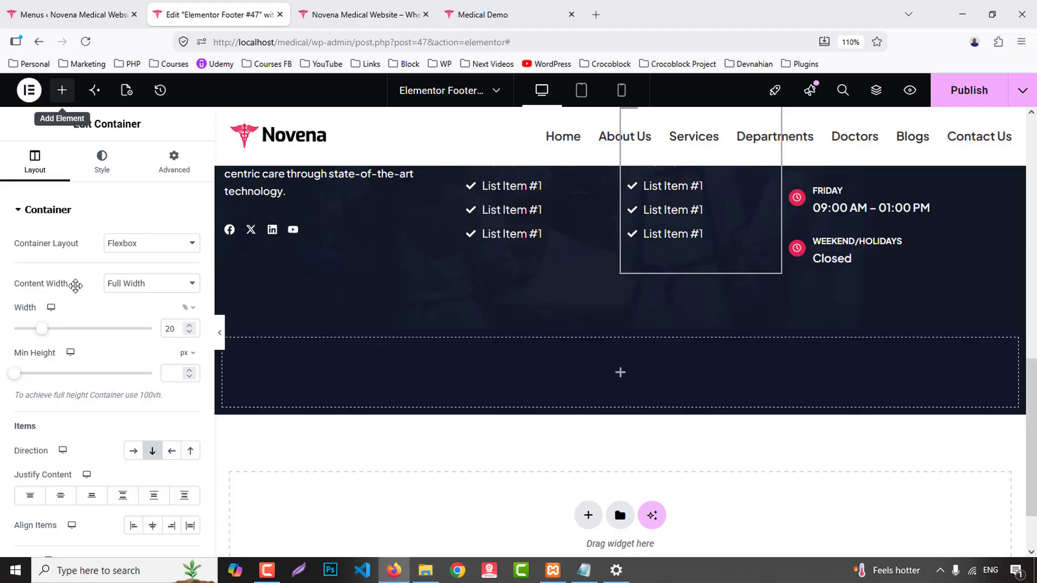
scroll(88, 455, down, 3)
drag(88, 455, 567, 378)
click(151, 384)
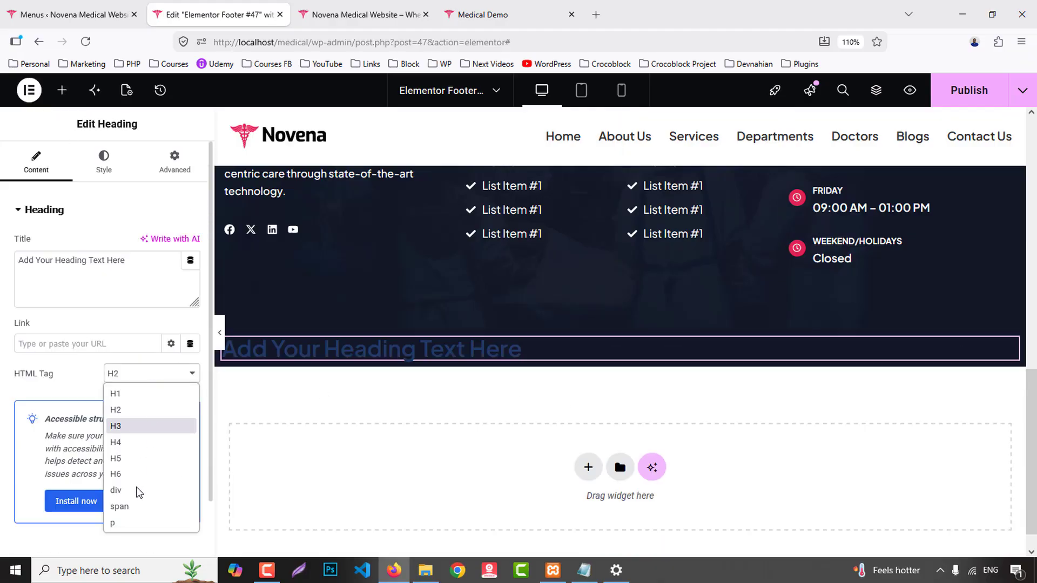
click(129, 523)
- Replace the heading's title with the Medical Demo's copyright line, entered as "&copy; 2026. all rights reserved."
click(481, 15)
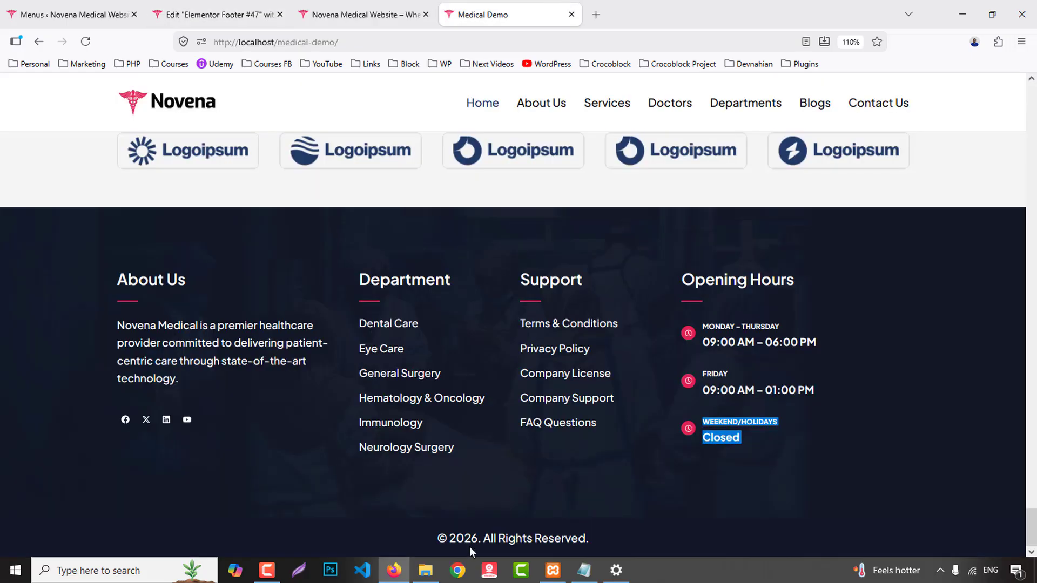
drag(437, 539, 571, 538)
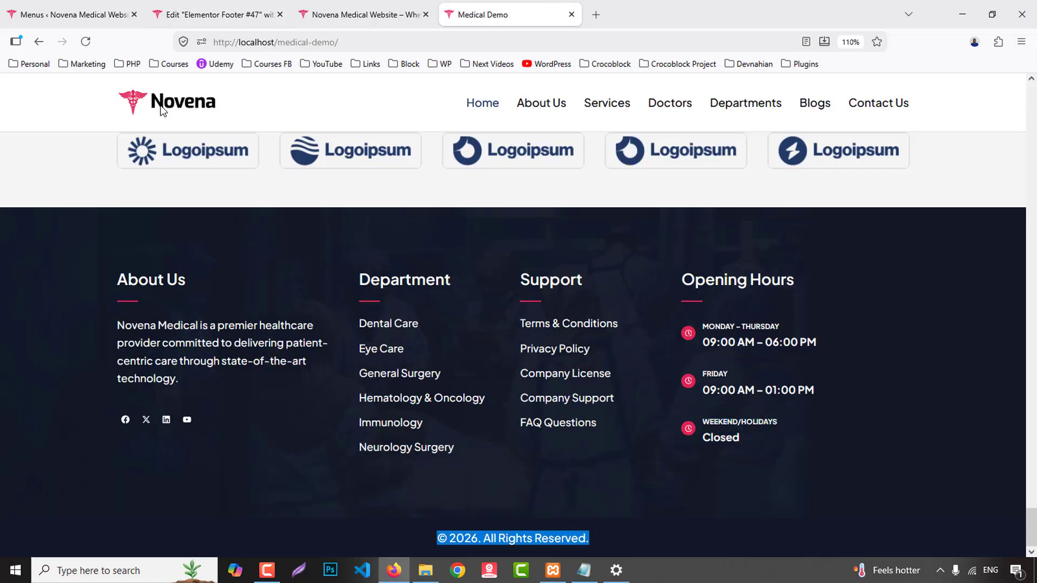
click(218, 14)
click(71, 287)
key(ctrl+a)
text(© 2026. all rights reserved.)
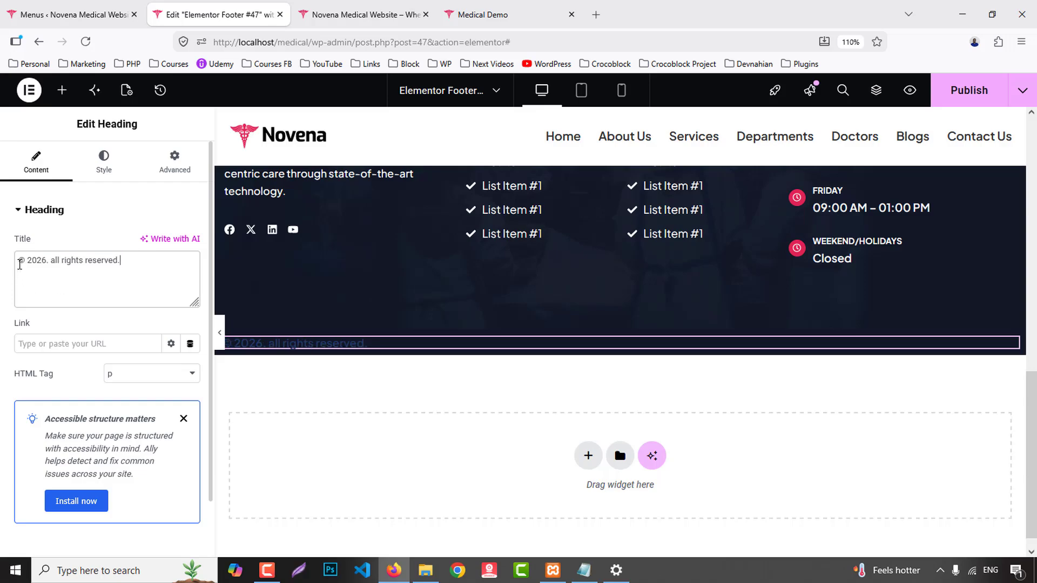
text(&copy;)
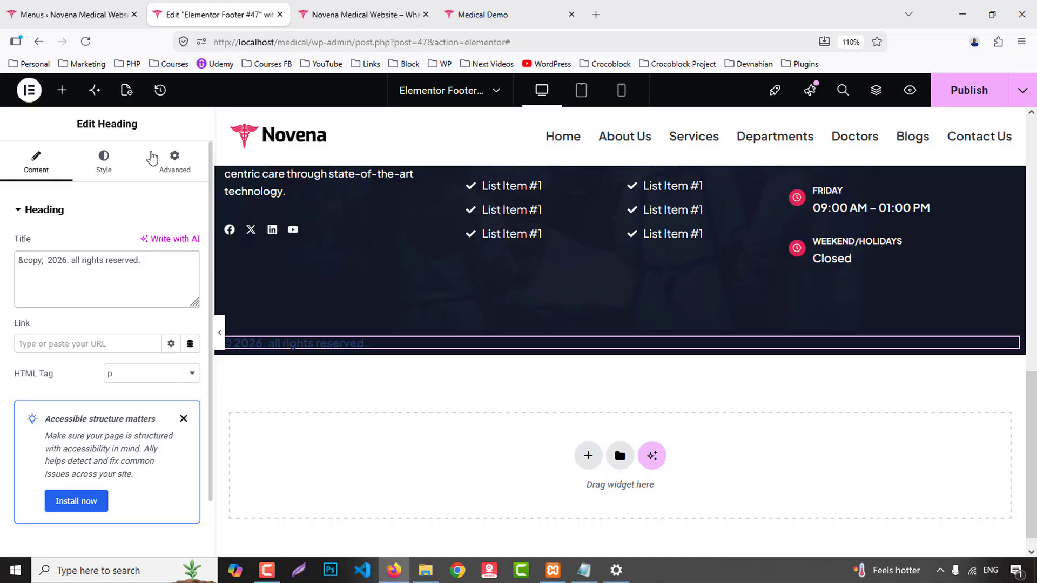
- Center the copyright heading and set its text color to #FFFFFF
click(103, 160)
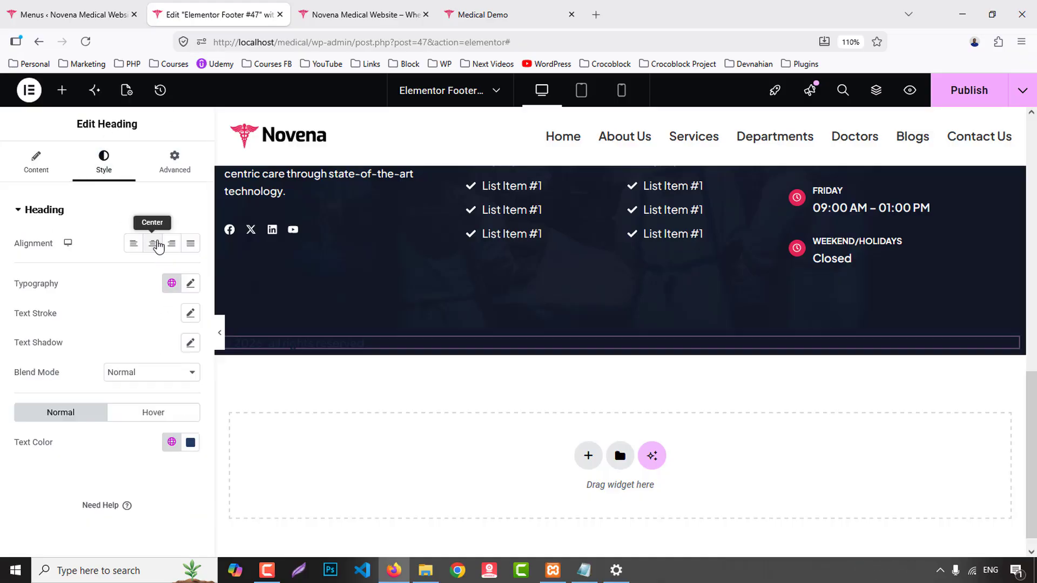
click(156, 246)
click(191, 442)
text(#FFFFFF)
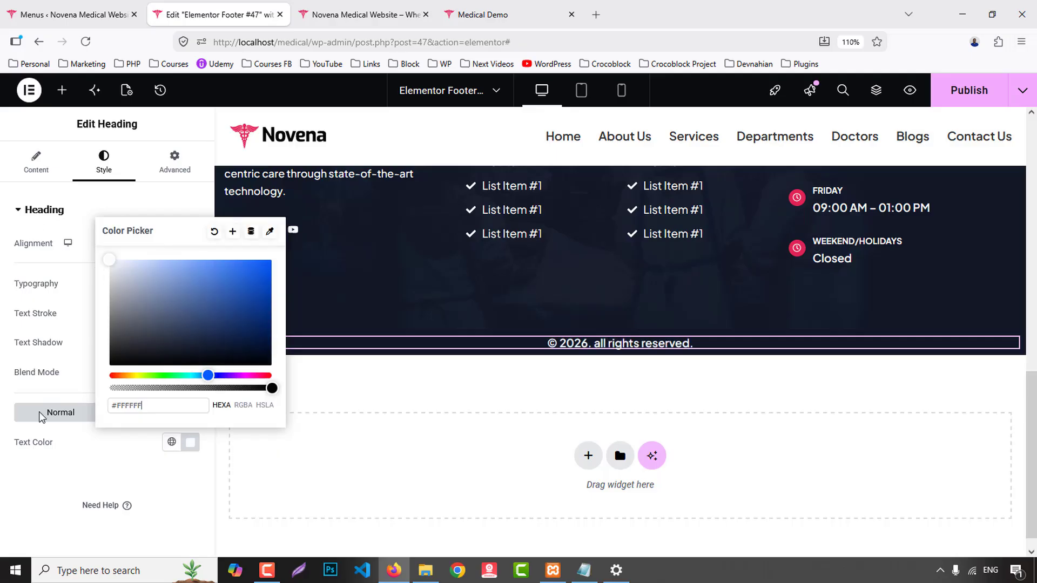
- Set the copyright heading's typography to weight 500 (Medium), size 14 px and Capitalize transform
click(25, 439)
click(190, 283)
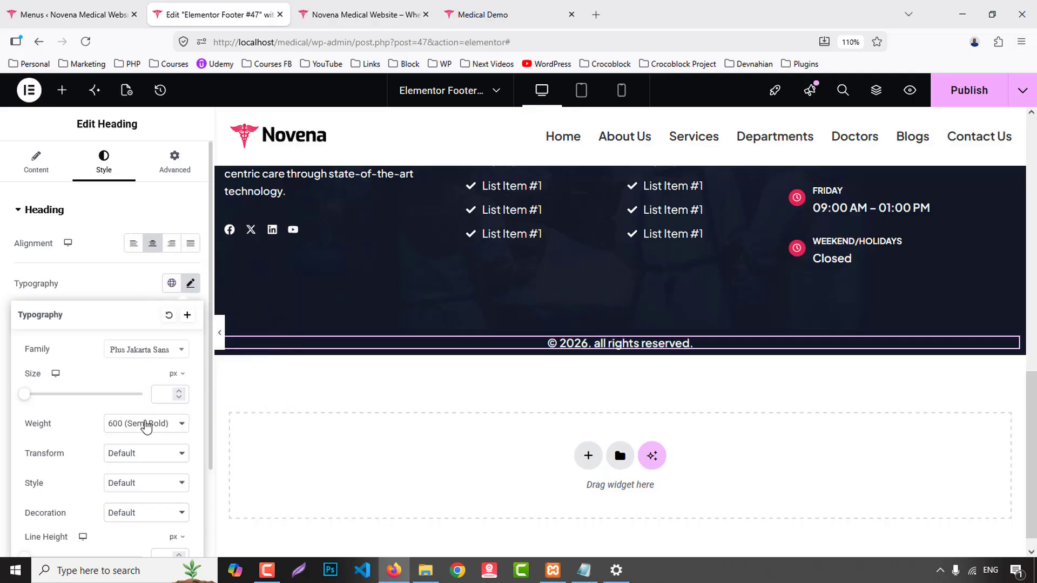
click(146, 426)
click(138, 292)
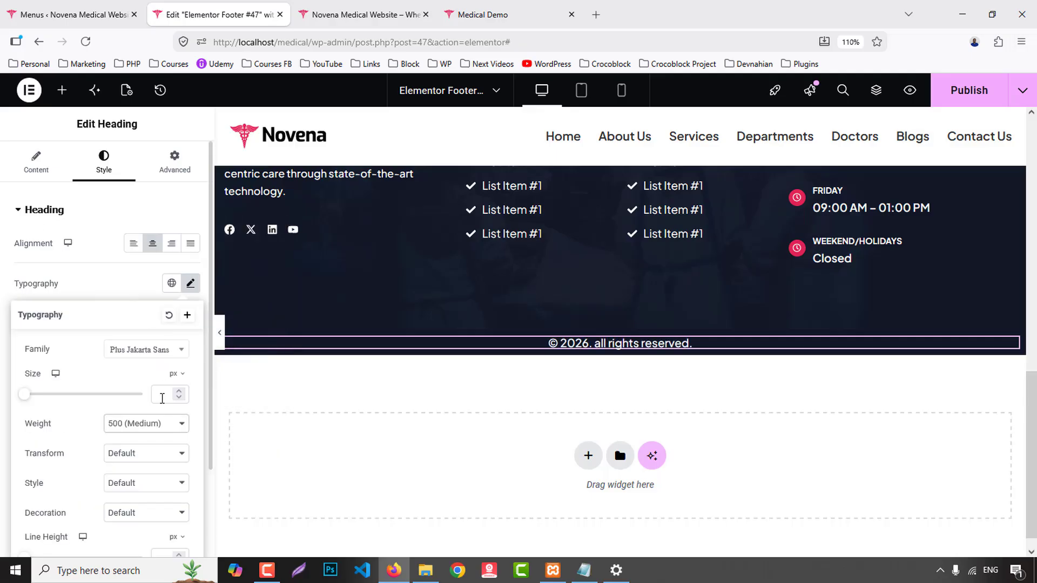
click(162, 399)
text(15)
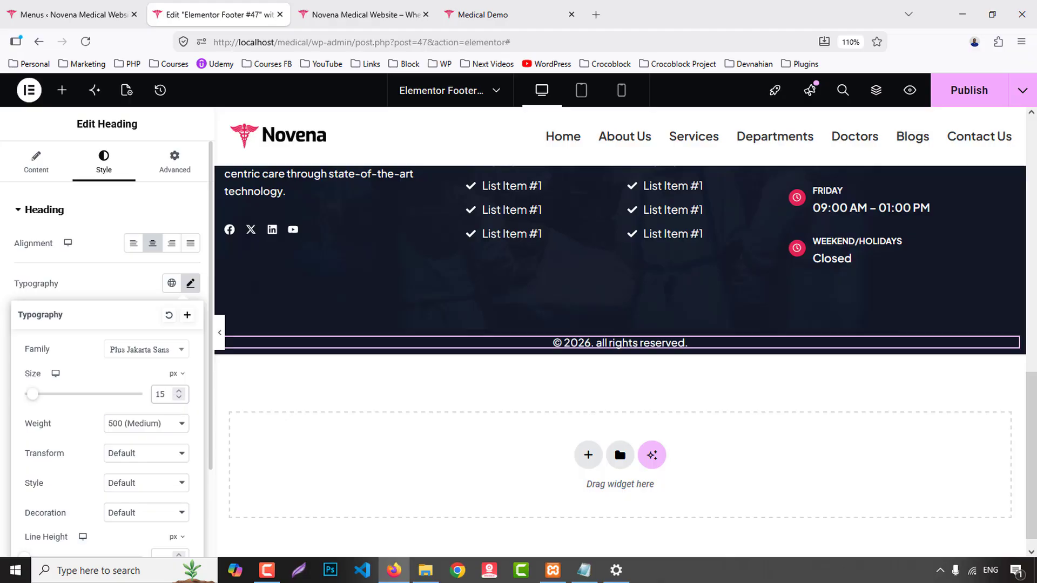
key(BackSpace)
text(4)
click(145, 460)
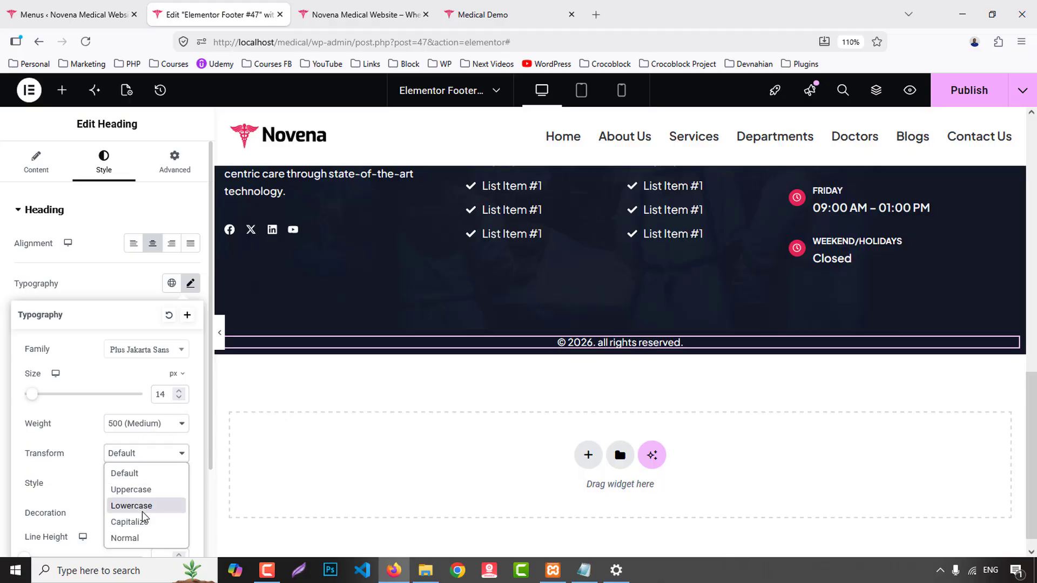
click(142, 521)
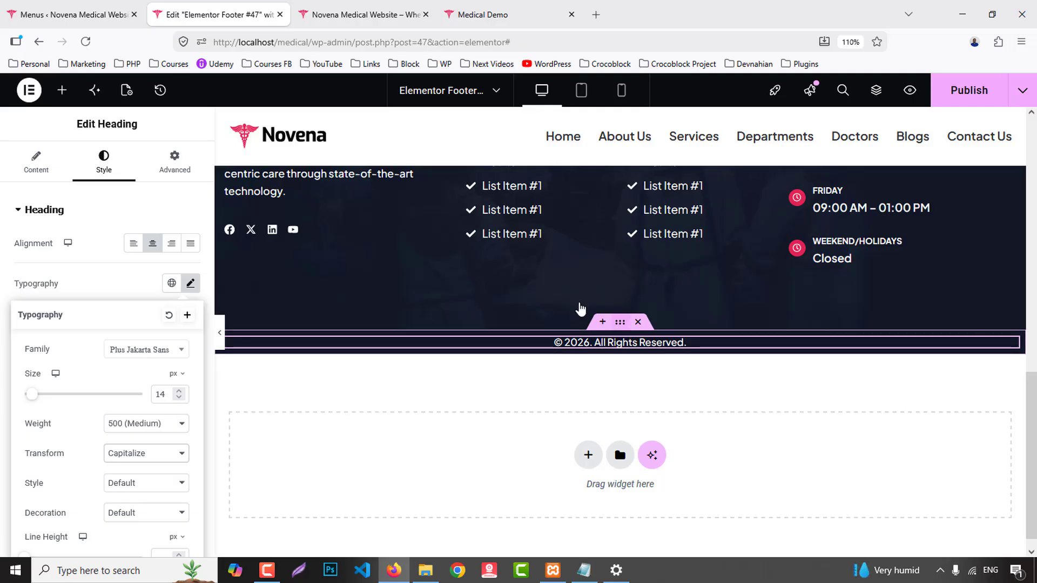
- Set the copyright container's padding to 20 px top and bottom and 0 on both sides, and publish the footer
click(580, 309)
click(170, 165)
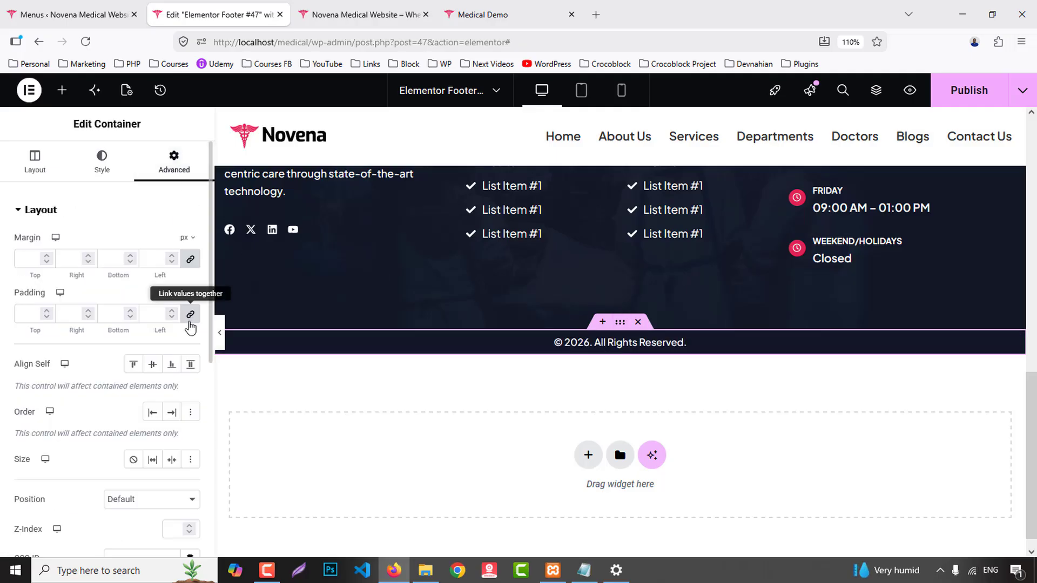
click(73, 315)
text(0)
text(2)
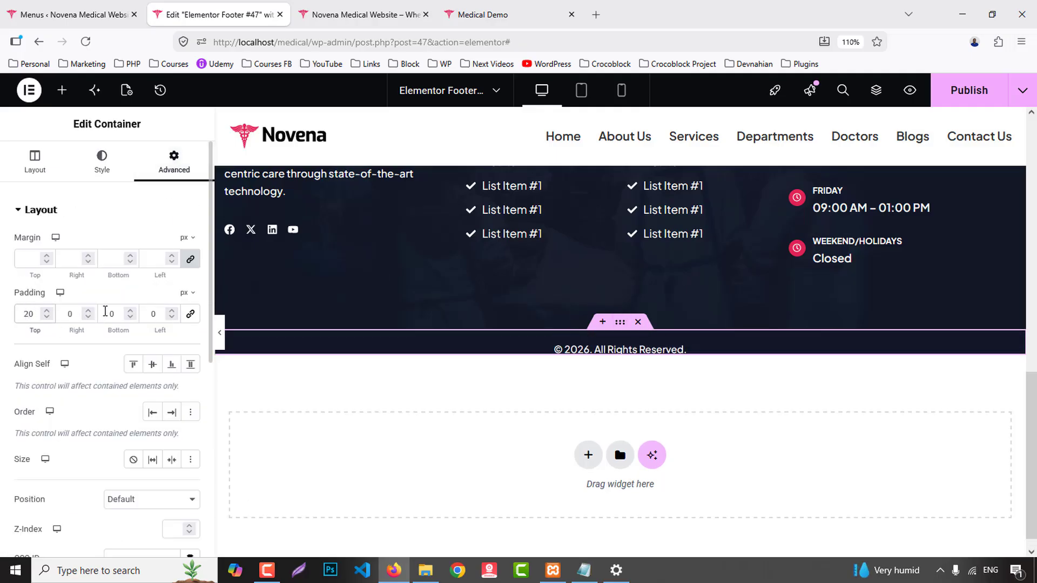
click(108, 313)
text(2)
click(960, 101)
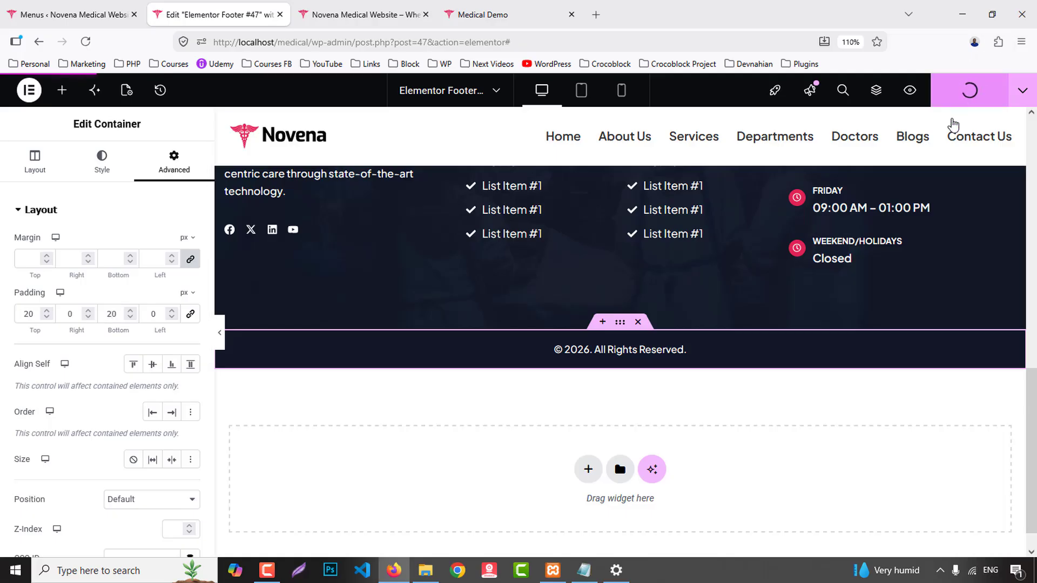
- Reload the Novena site's home page and check the published footer's columns and copyright bar
scroll(962, 245, up, 5)
scroll(962, 239, down, 3)
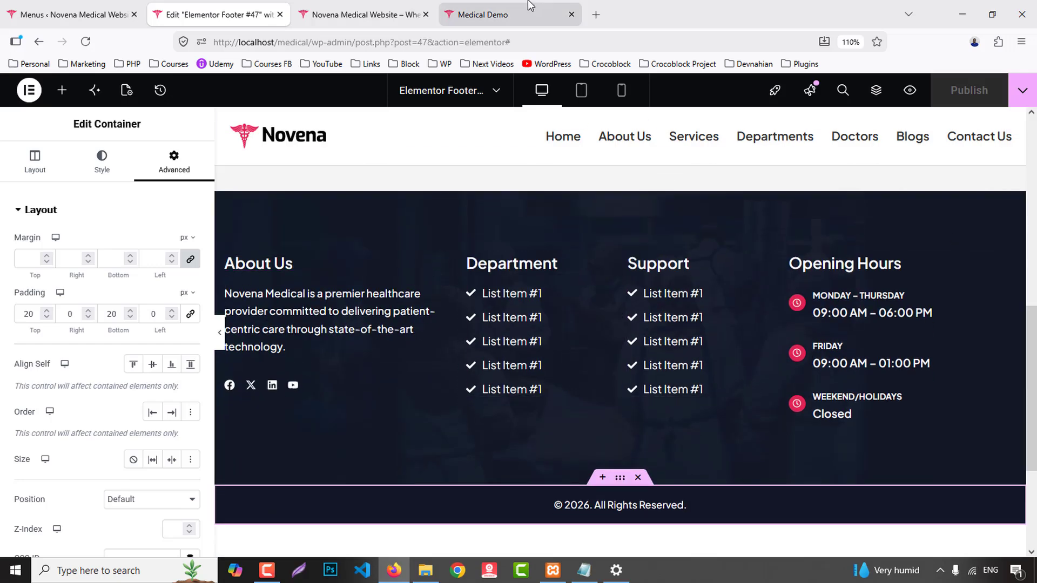
click(486, 15)
click(389, 15)
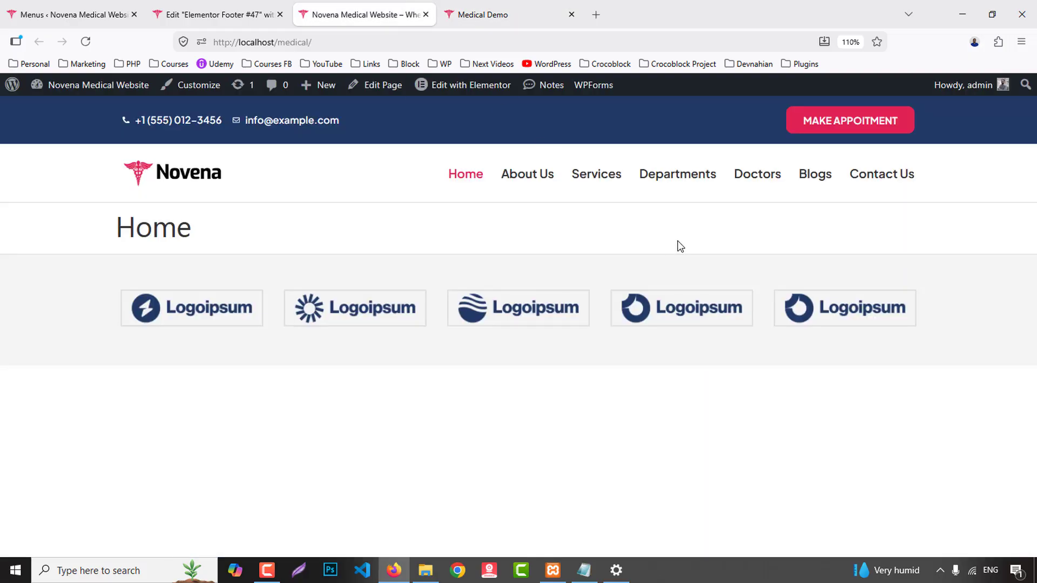
key(F5)
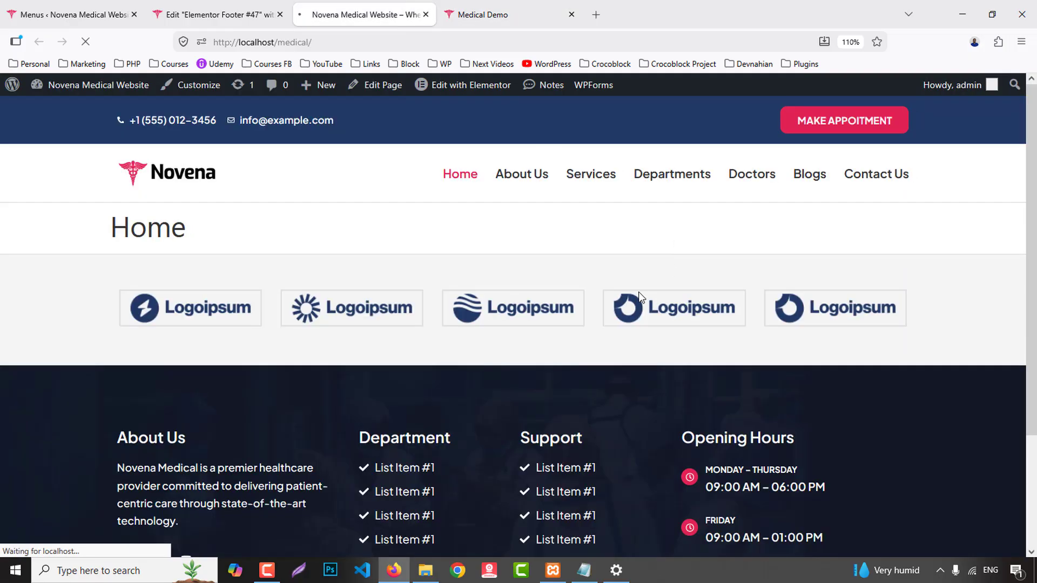
scroll(901, 408, down, 3)
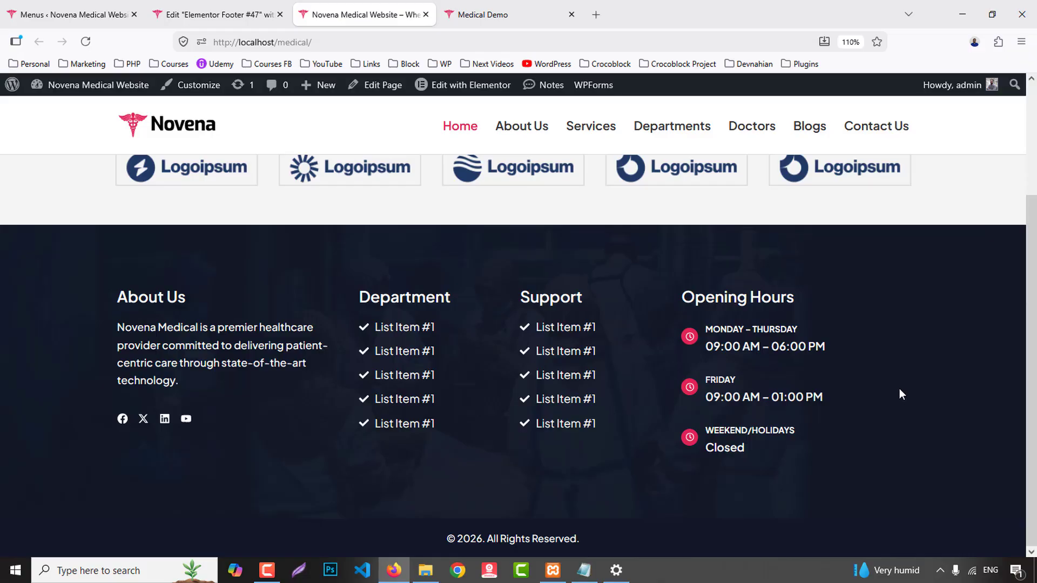
key(ctrl+Tab)
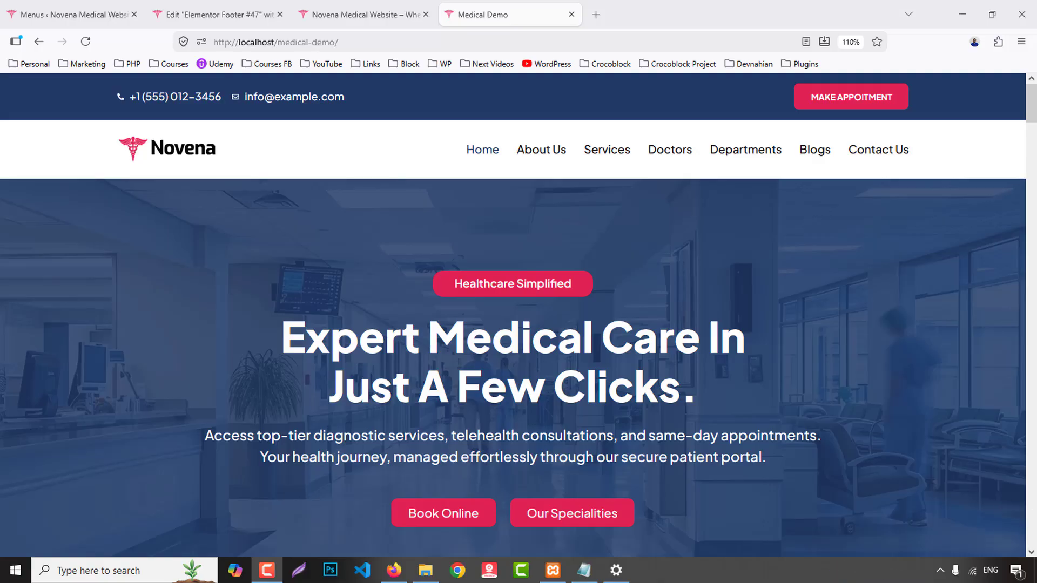
- Close the footer template, open the Home page for editing in Elementor, and review the Medical Demo's hero section meanwhile
click(400, 12)
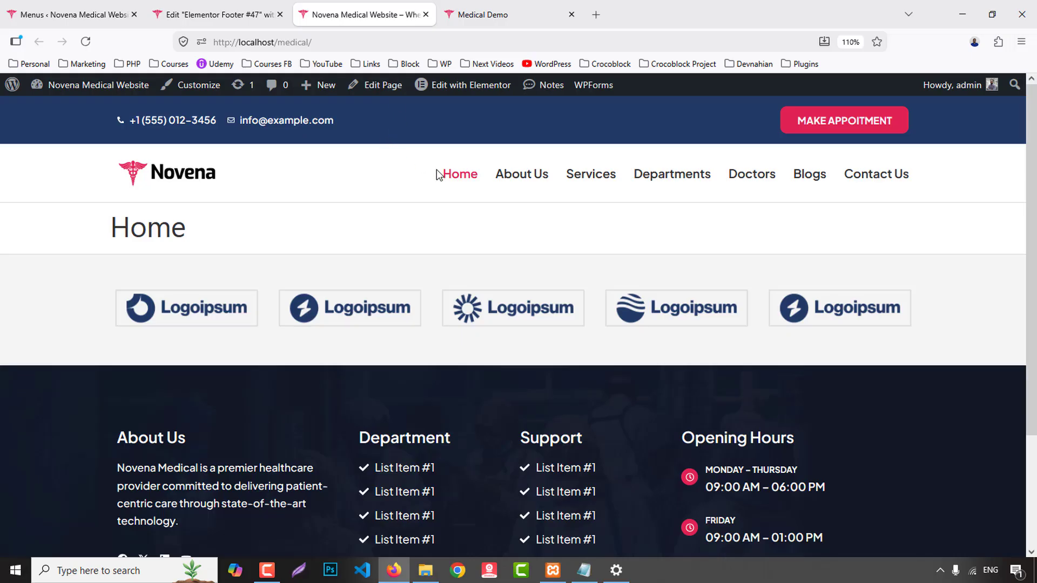
middle_click(194, 20)
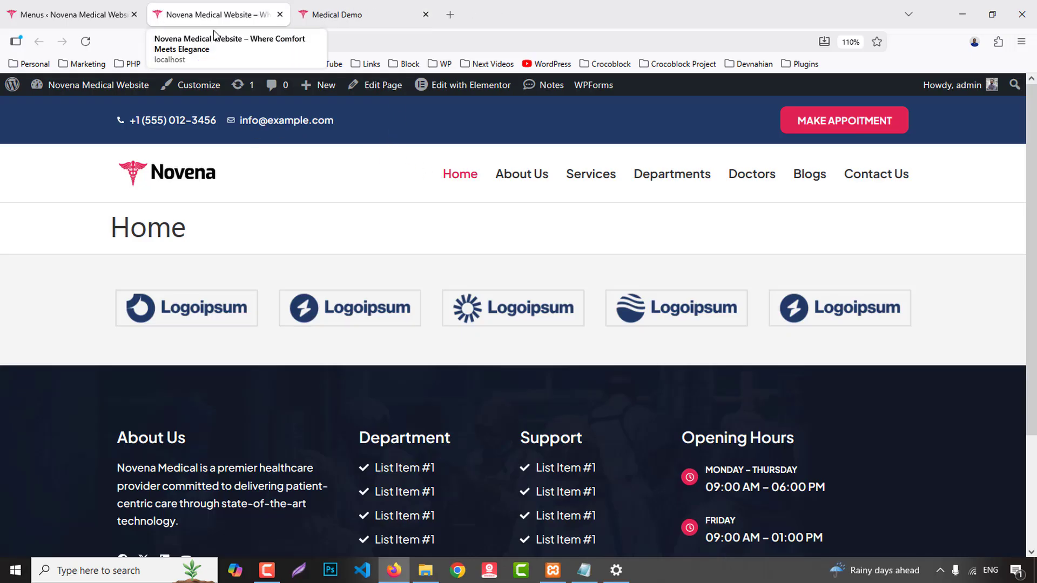
click(377, 91)
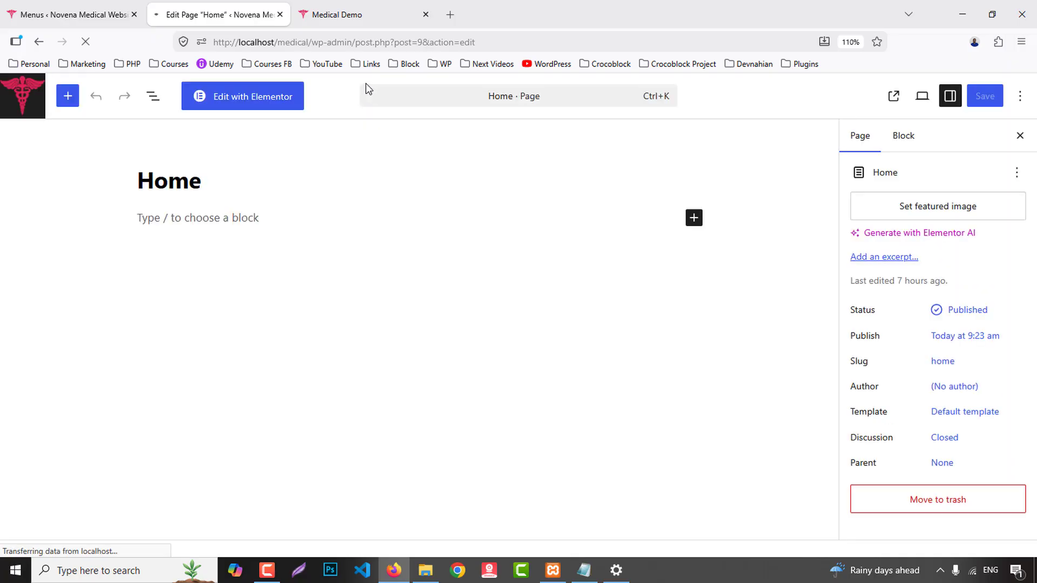
click(249, 103)
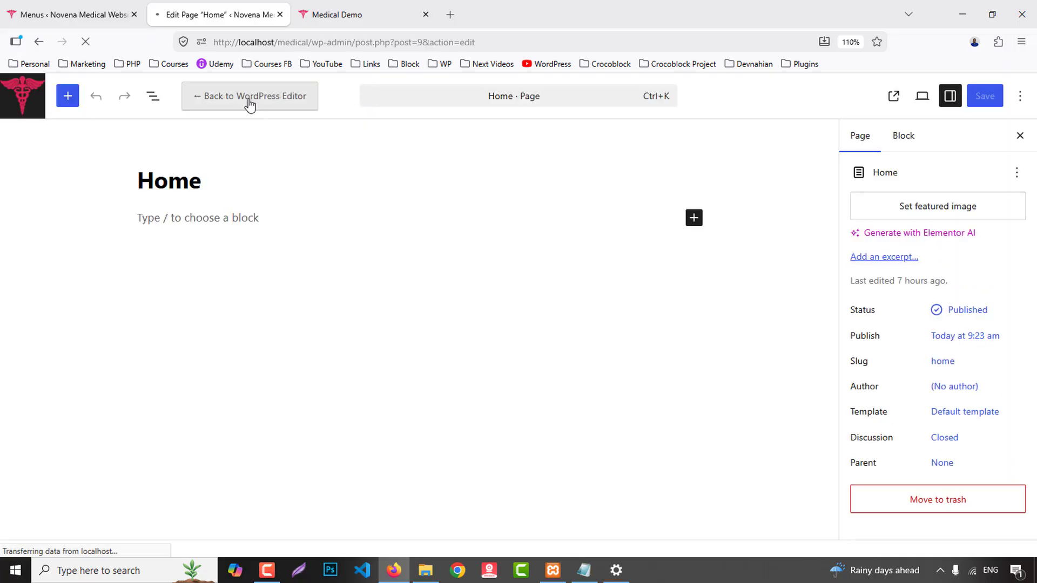
click(347, 11)
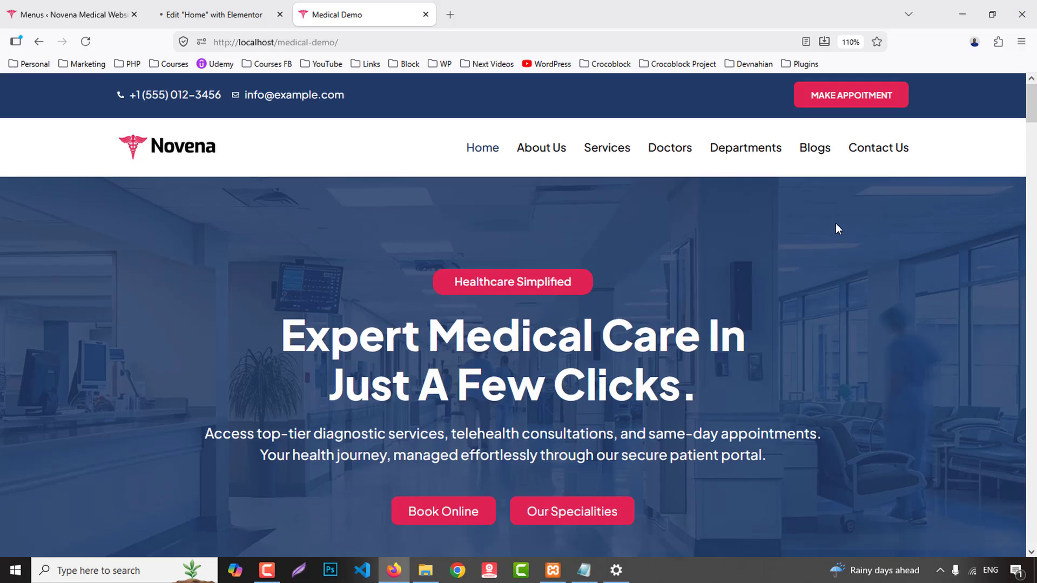
scroll(837, 221, down, 3)
scroll(865, 258, up, 3)
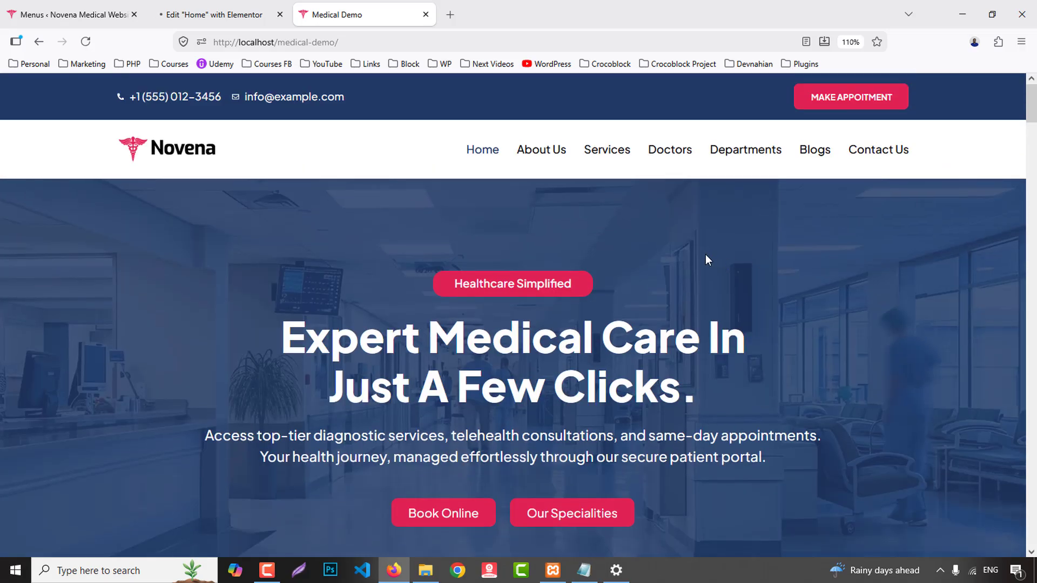
scroll(679, 280, down, 2)
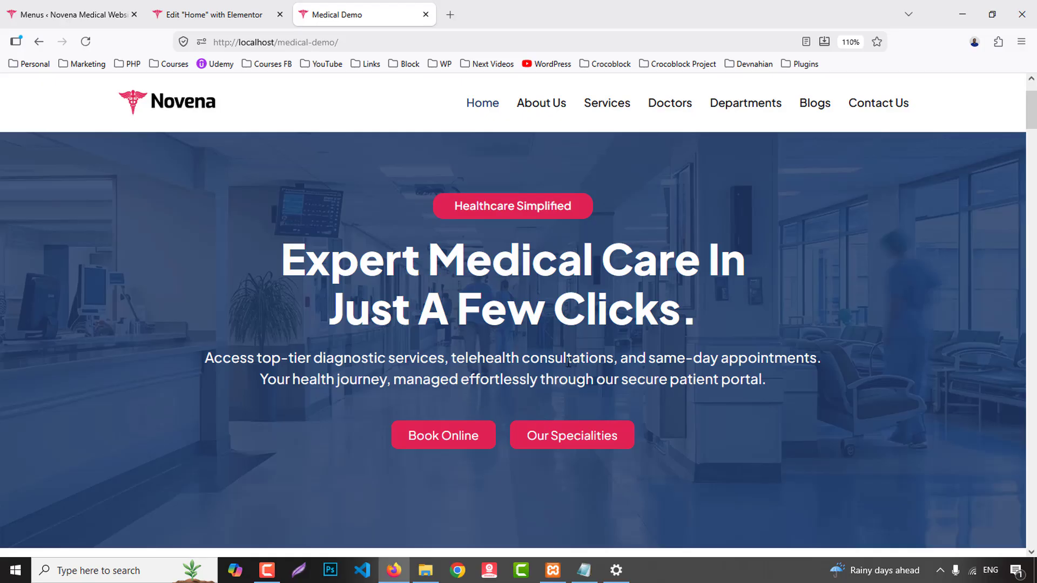
- Set the Home page's layout to Elementor Full Width in its page settings
click(204, 11)
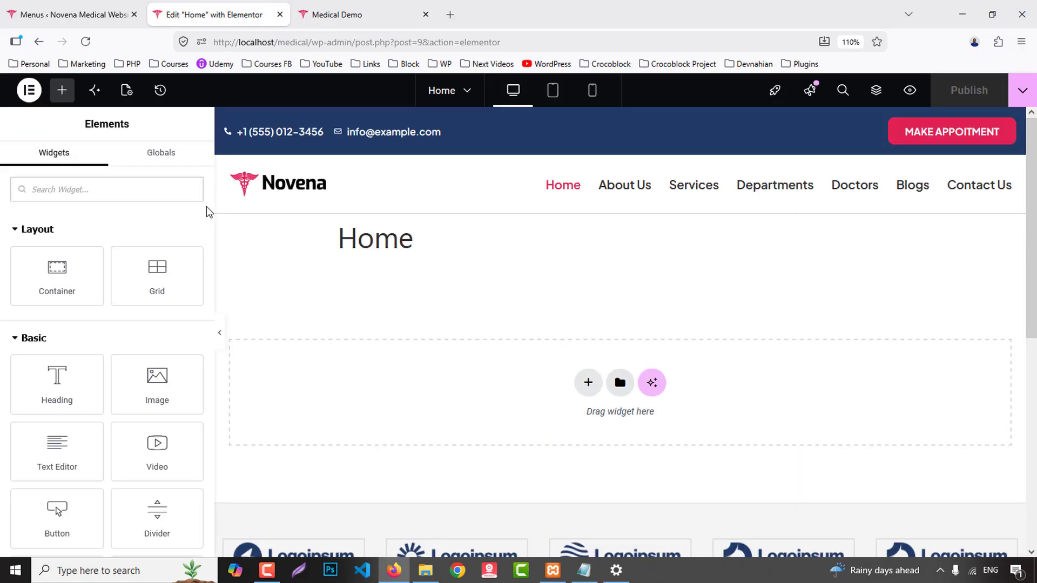
click(127, 90)
scroll(146, 364, down, 3)
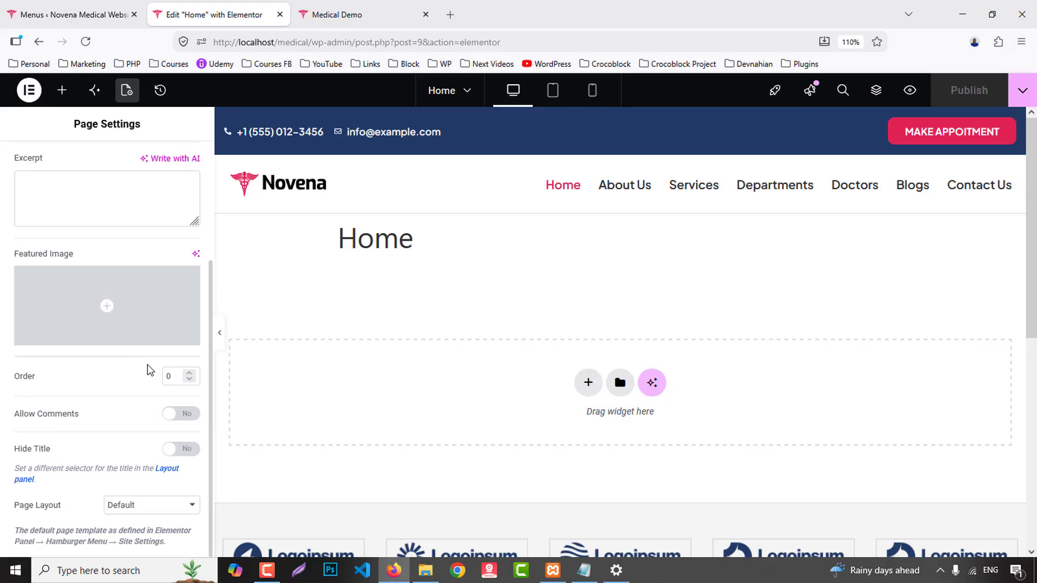
click(151, 508)
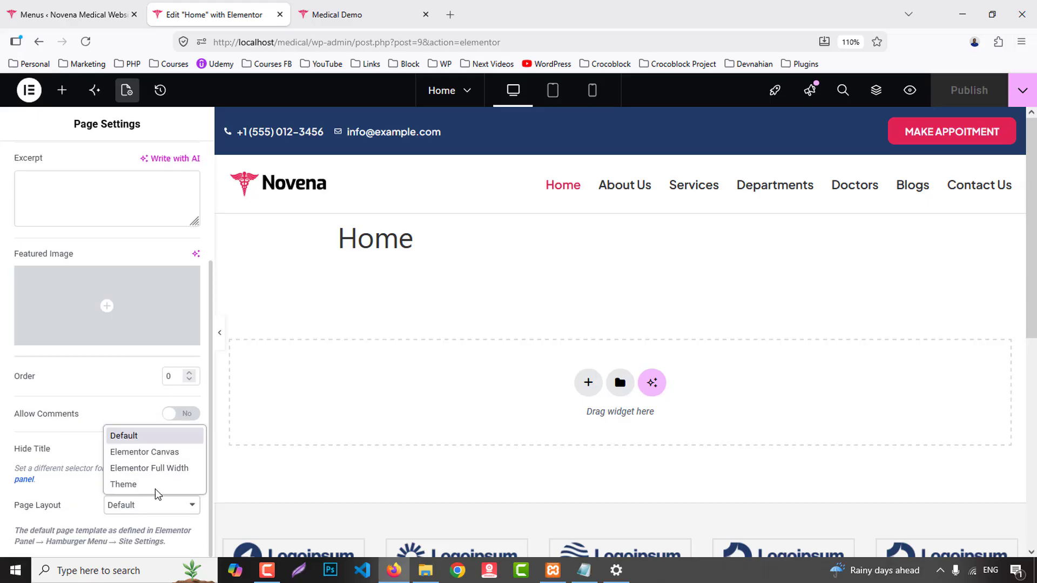
click(161, 467)
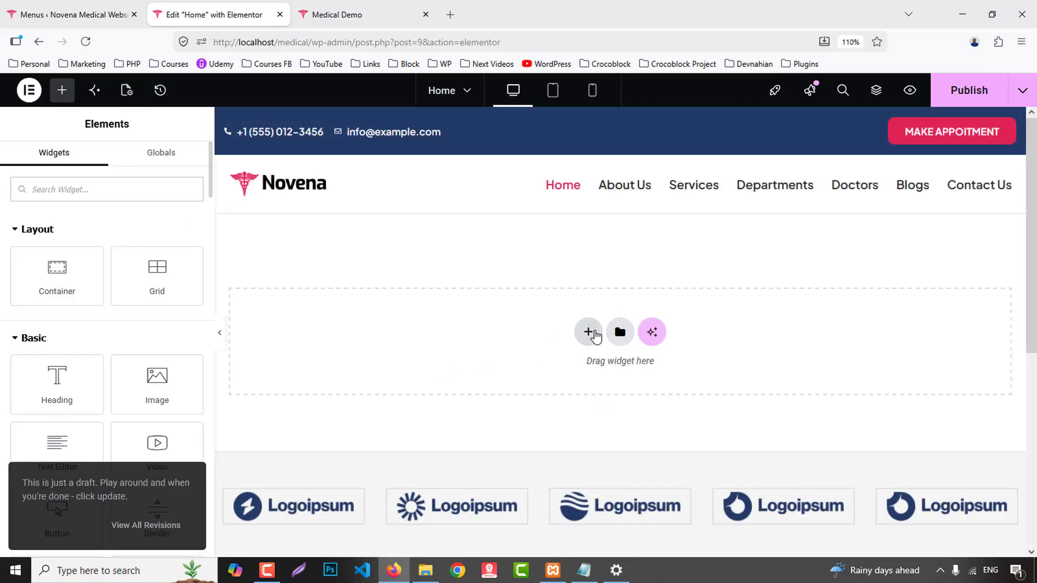
- Add a new single container with vertical direction to the empty Home page
click(588, 332)
click(565, 351)
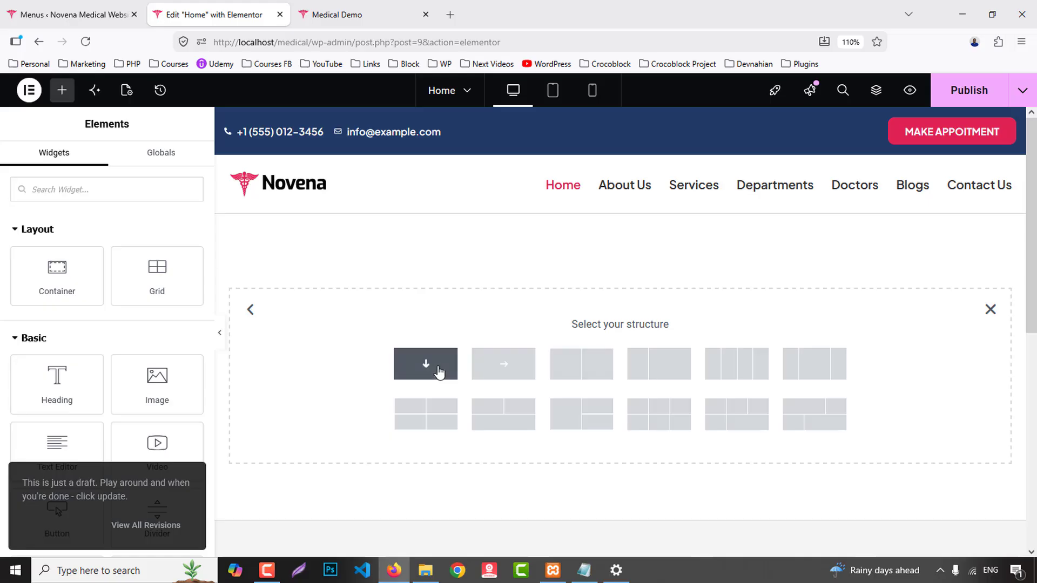
click(442, 372)
- Give the new container a classic background and upload hero_bg.jpg as its background image
click(106, 164)
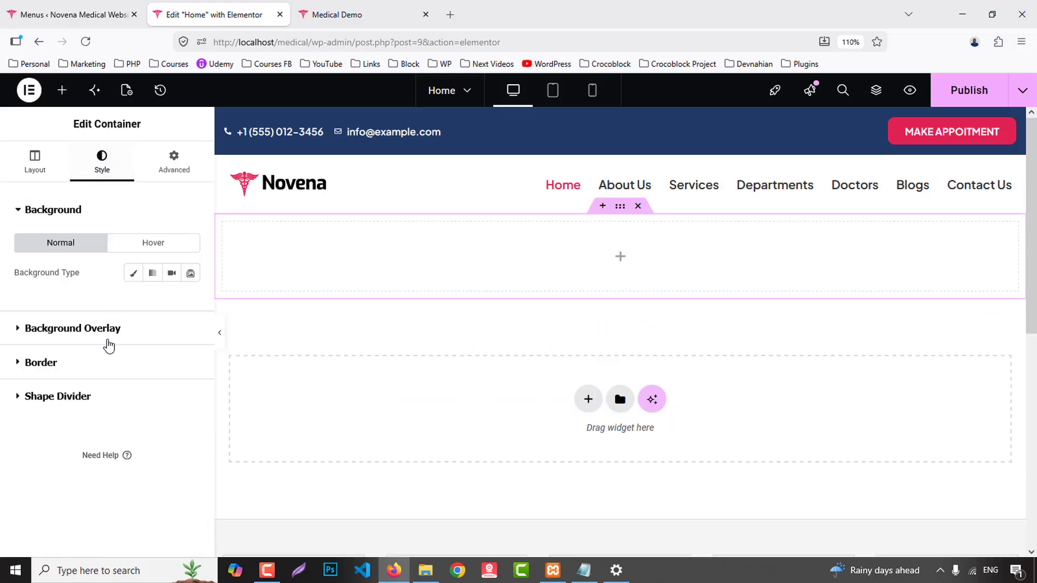
click(134, 275)
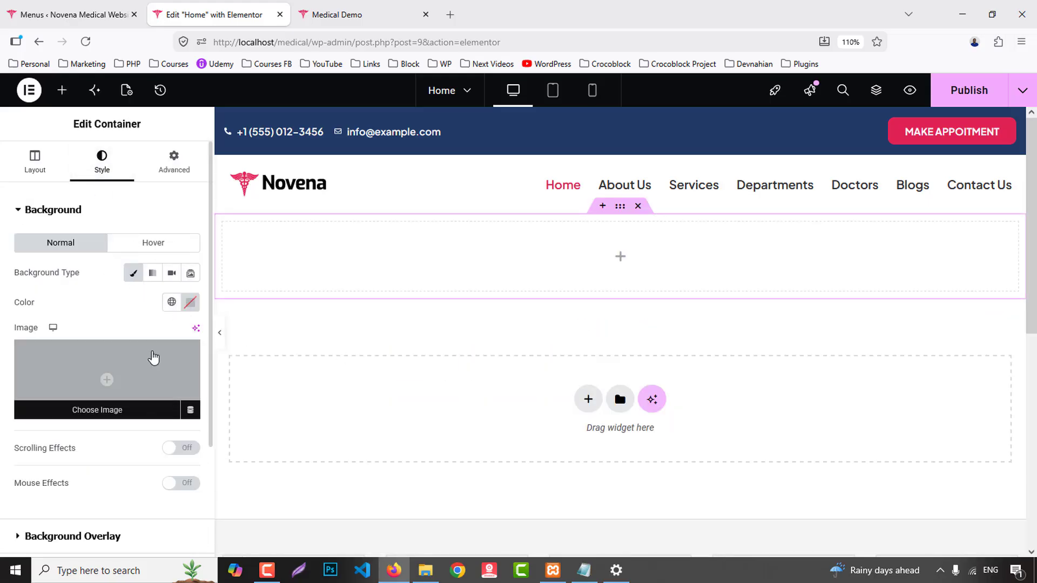
click(152, 354)
click(210, 147)
click(585, 328)
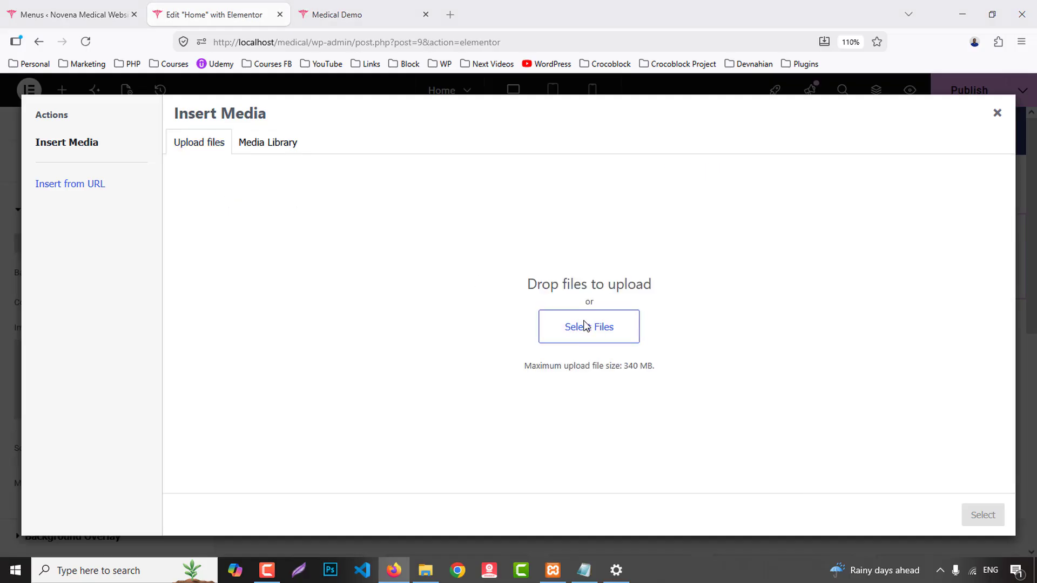
click(412, 229)
double_click(432, 212)
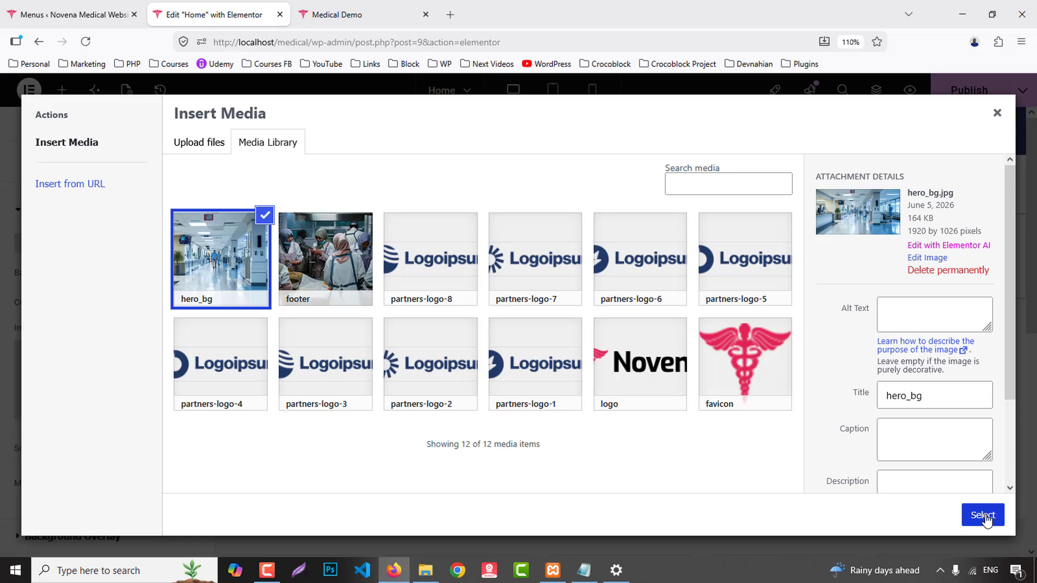
click(991, 516)
- Set the hero background image's position to Center Center and its display size to Cover
scroll(33, 373, down, 6)
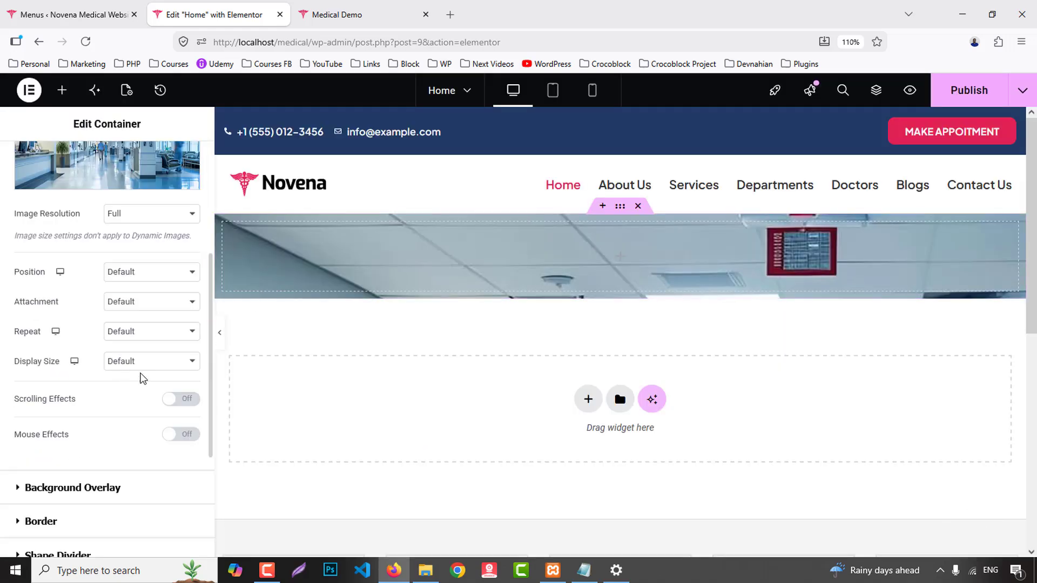
click(135, 273)
click(140, 310)
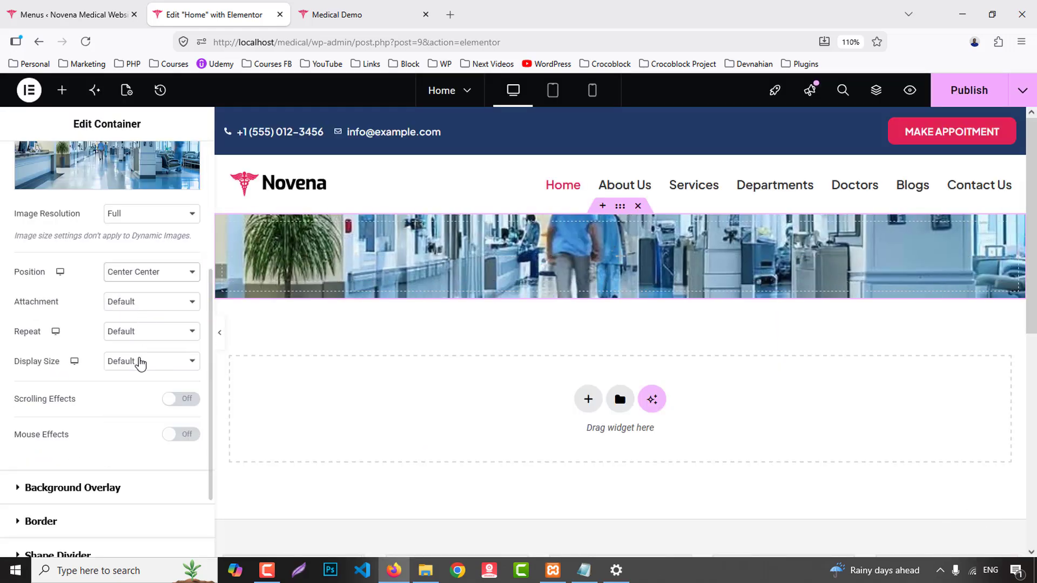
click(139, 362)
click(142, 421)
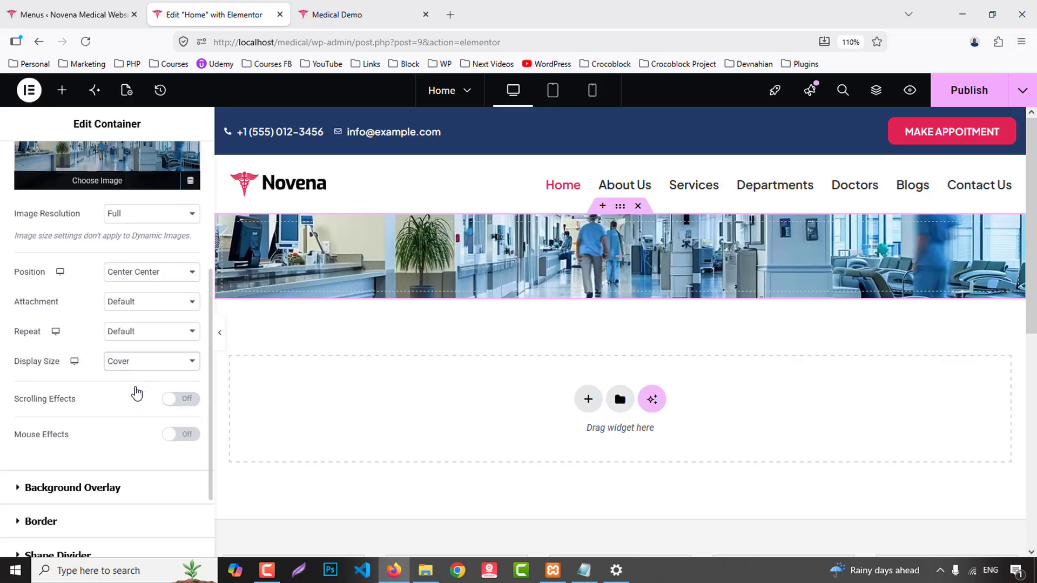
- Add a classic background overlay to the hero container using the global Primary color
scroll(119, 395, down, 2)
click(128, 388)
click(171, 307)
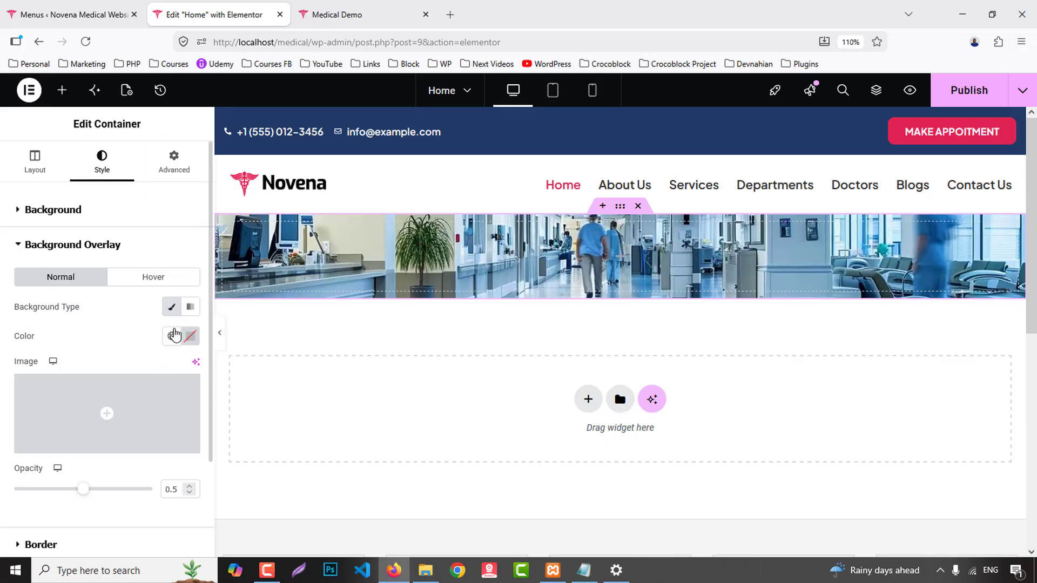
click(172, 337)
scroll(23, 138, up, 2)
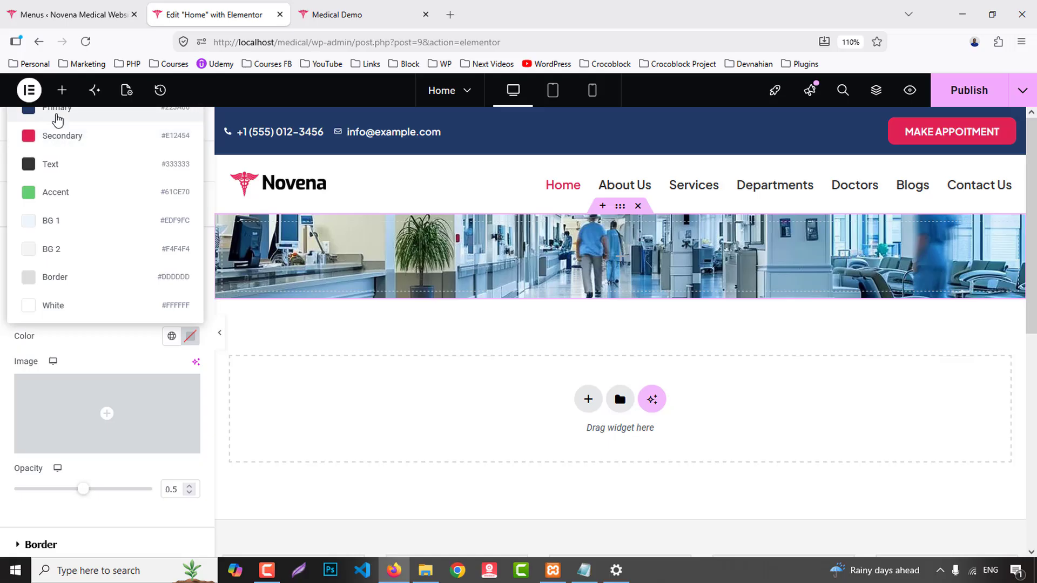
click(64, 120)
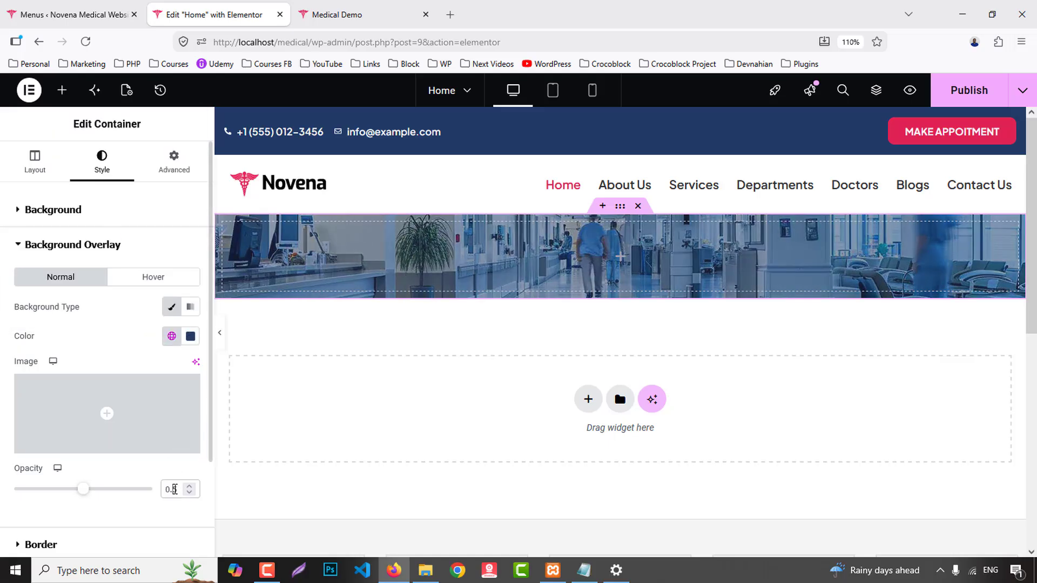
- Set the hero container's background overlay opacity to 0.86, comparing it with the Medical Demo hero
key(BackSpace)
text(95)
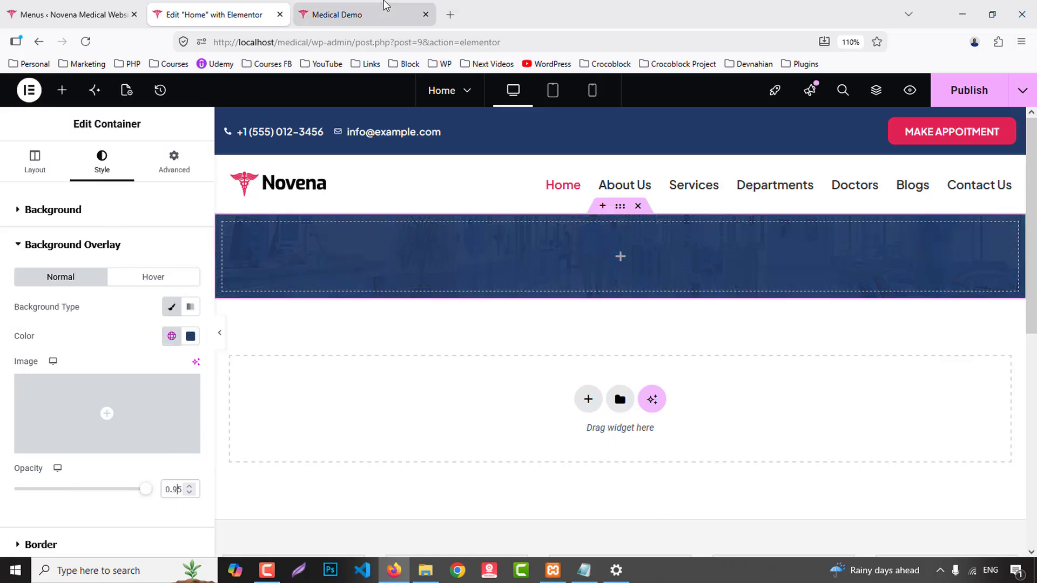
click(387, 7)
click(253, 10)
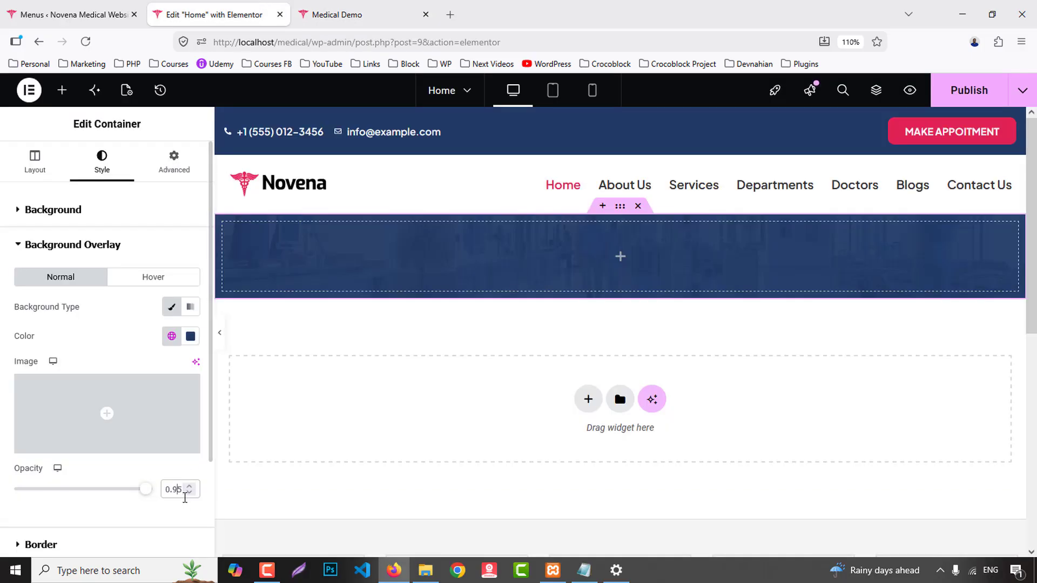
click(336, 15)
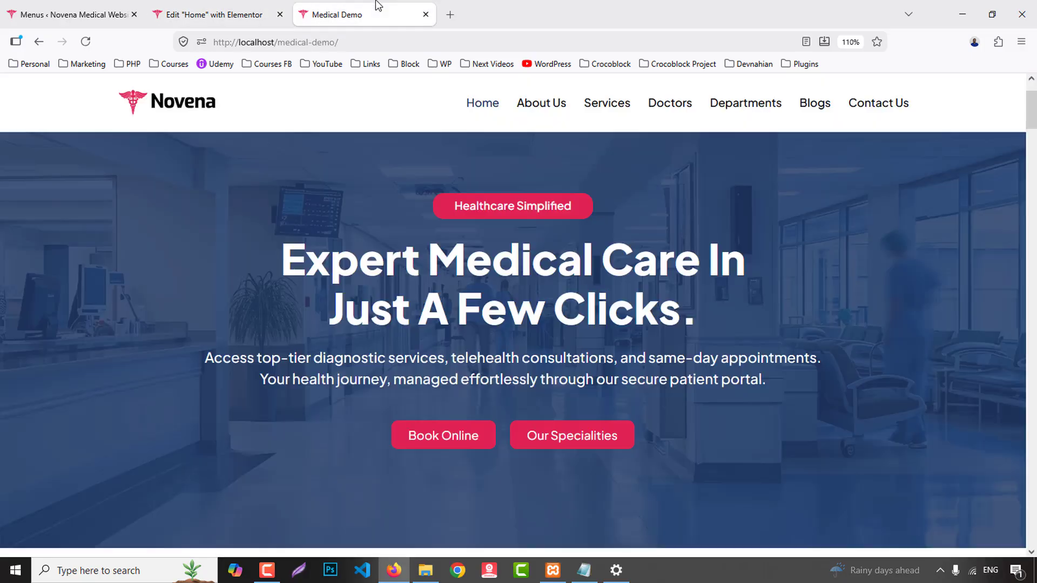
click(236, 16)
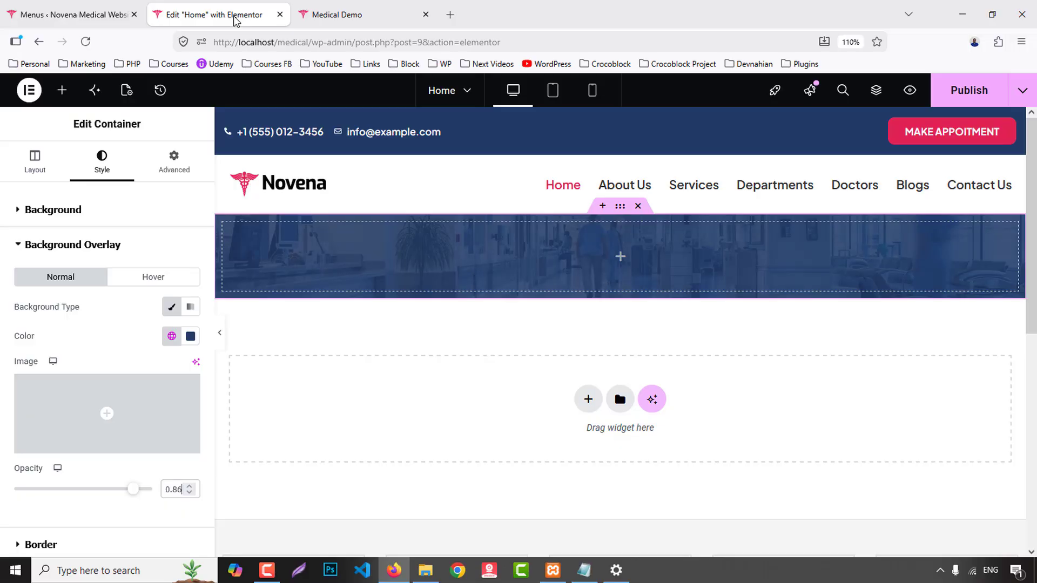
- Unlink the hero container's padding values and set 120 px top and bottom, with 0 right and left
click(168, 169)
click(192, 317)
click(29, 314)
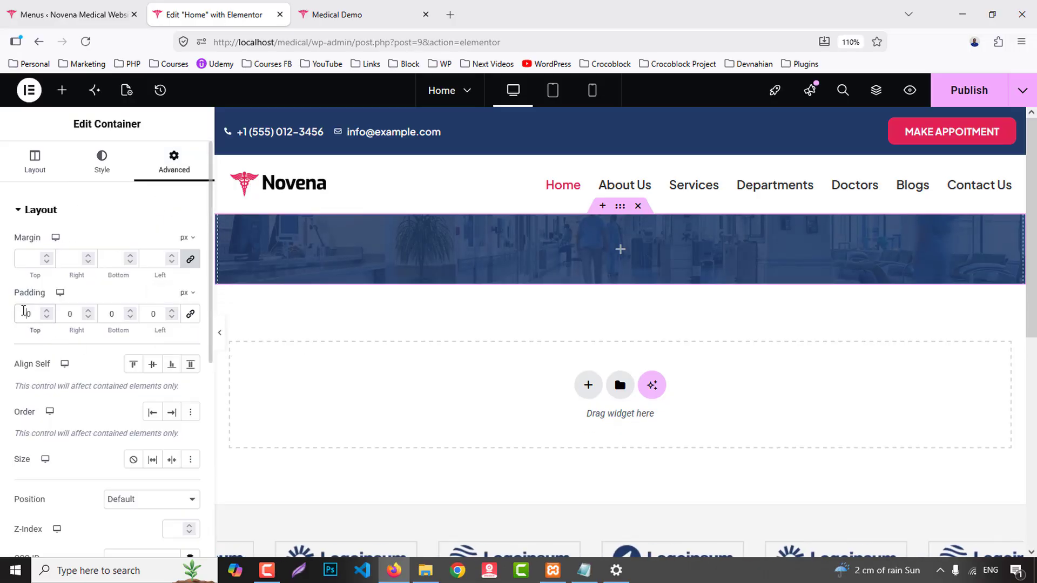
text(120)
click(105, 314)
text(120)
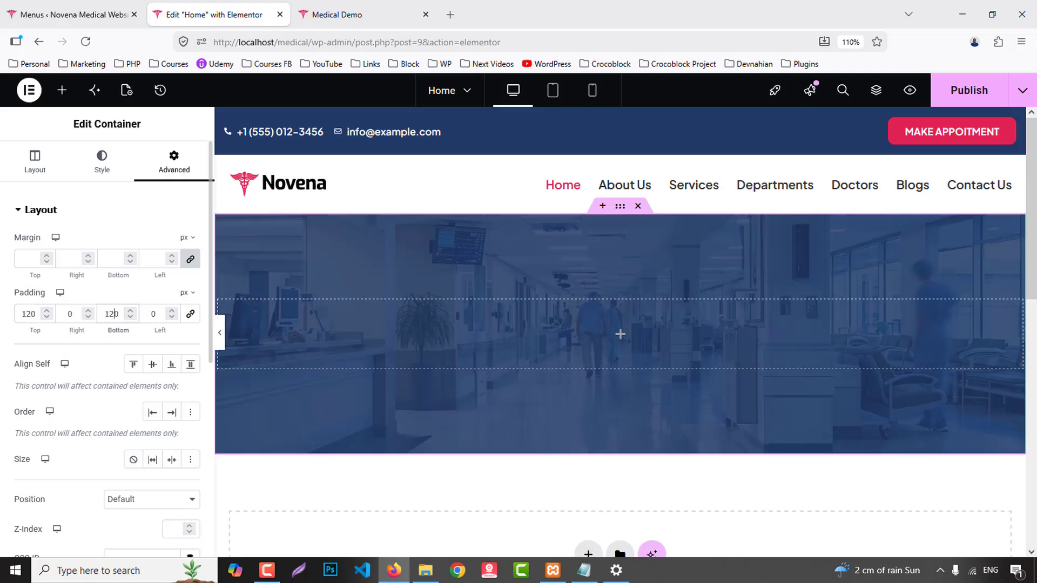
- Add a span-tagged Heading widget to the hero container with the title "Healthcare Simplified" copied from the Medical Demo
click(337, 14)
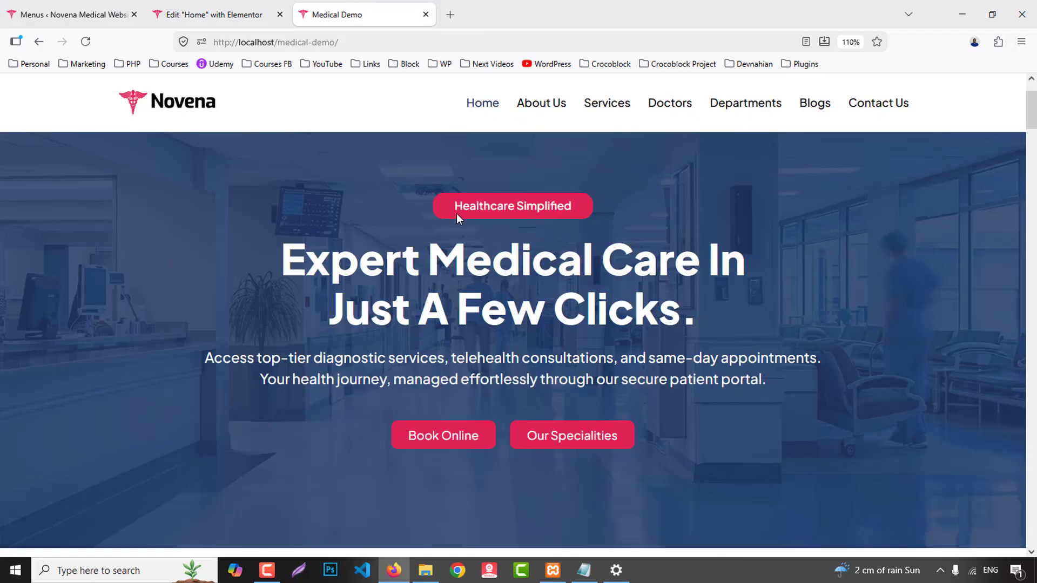
drag(457, 217, 588, 203)
key(ctrl+c)
click(212, 11)
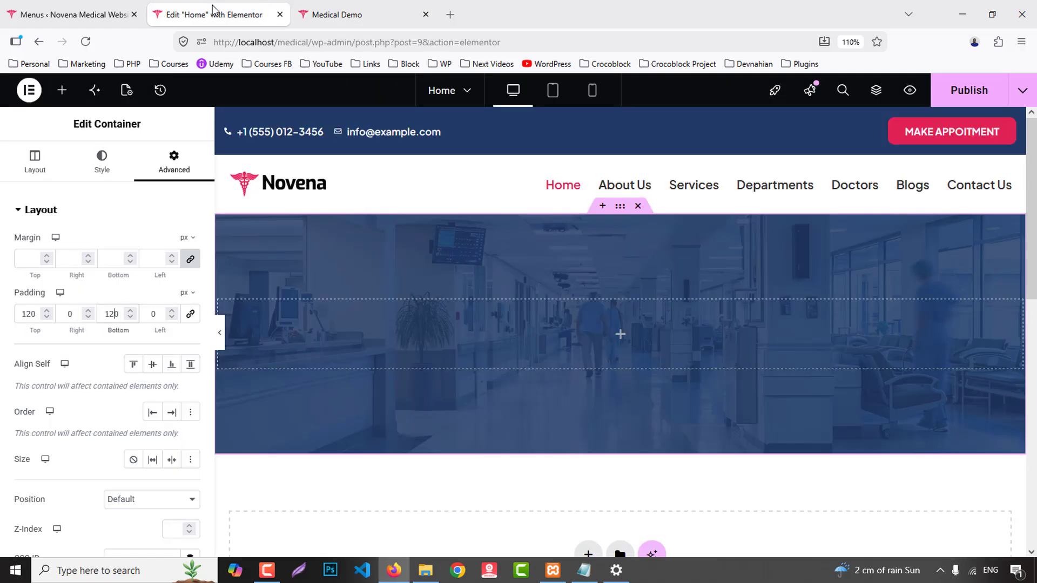
click(62, 91)
drag(57, 384, 438, 320)
click(142, 374)
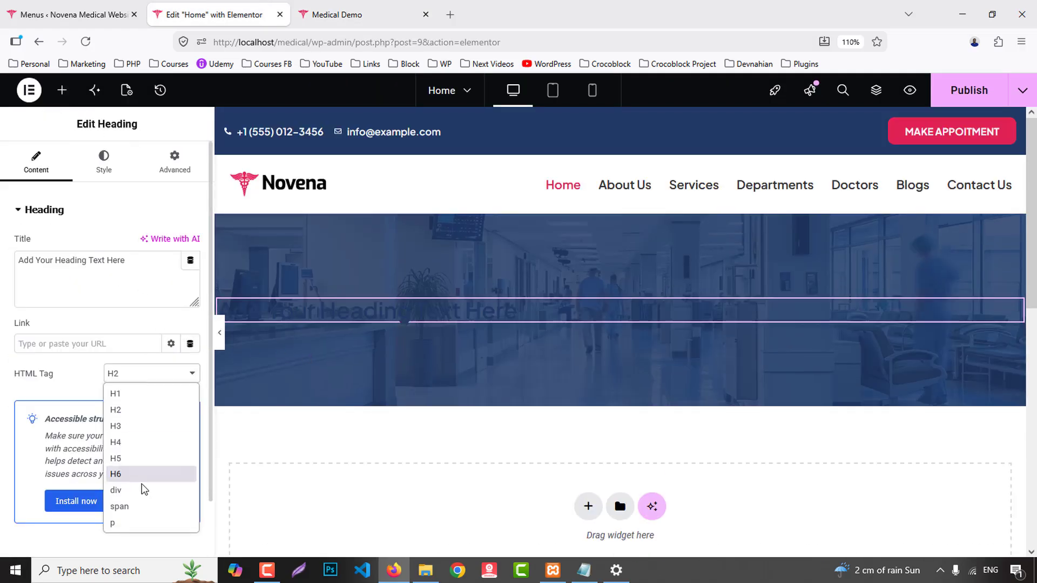
click(135, 510)
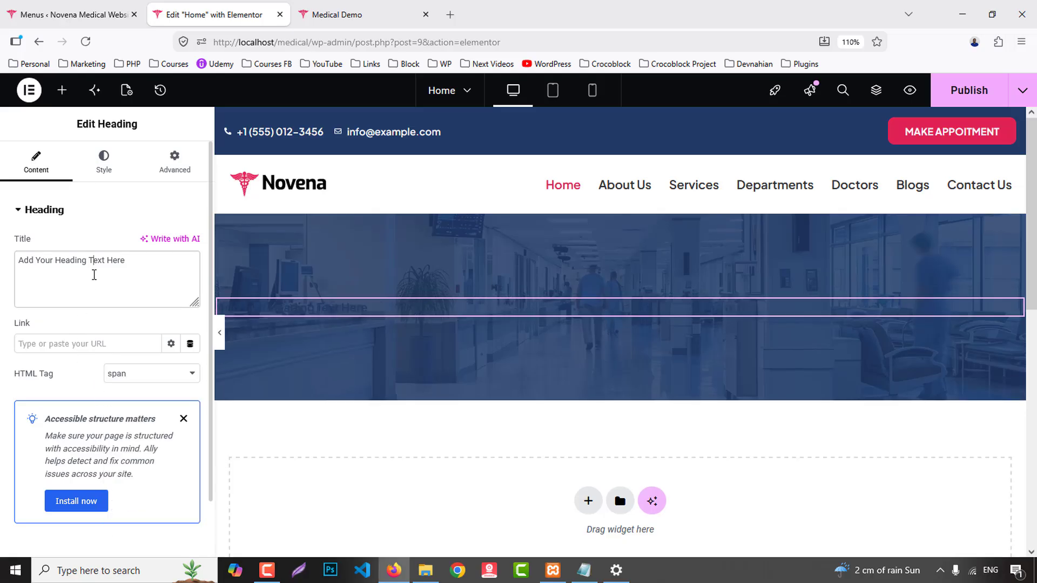
triple_click(95, 272)
key(ctrl+v)
- Copy the main hero title from the Medical Demo and add an H1 Heading widget below the "Healthcare Simplified" heading
click(389, 6)
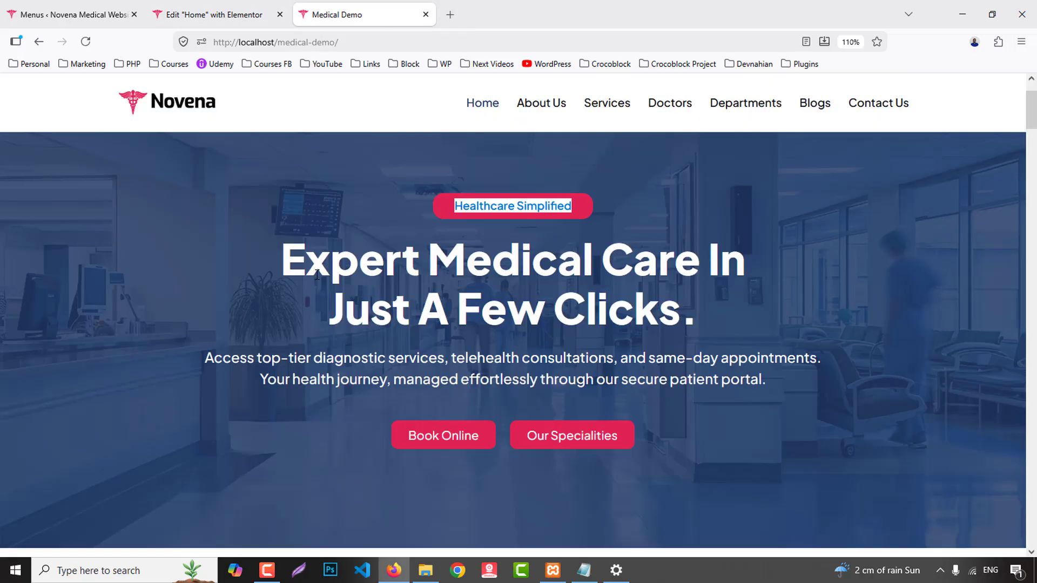
drag(285, 261, 705, 304)
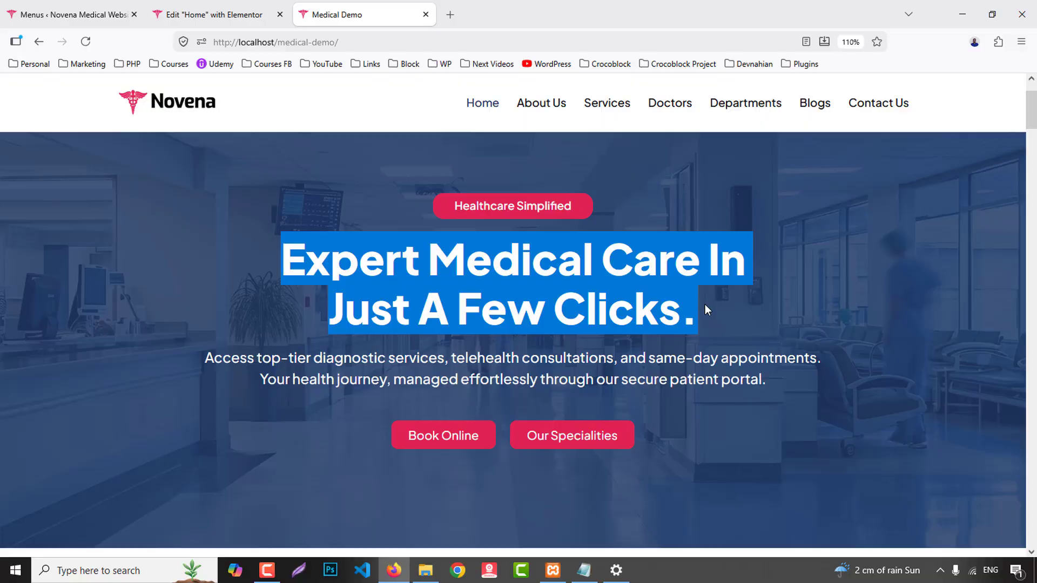
click(208, 15)
click(62, 90)
drag(53, 278, 62, 279)
drag(57, 381, 338, 314)
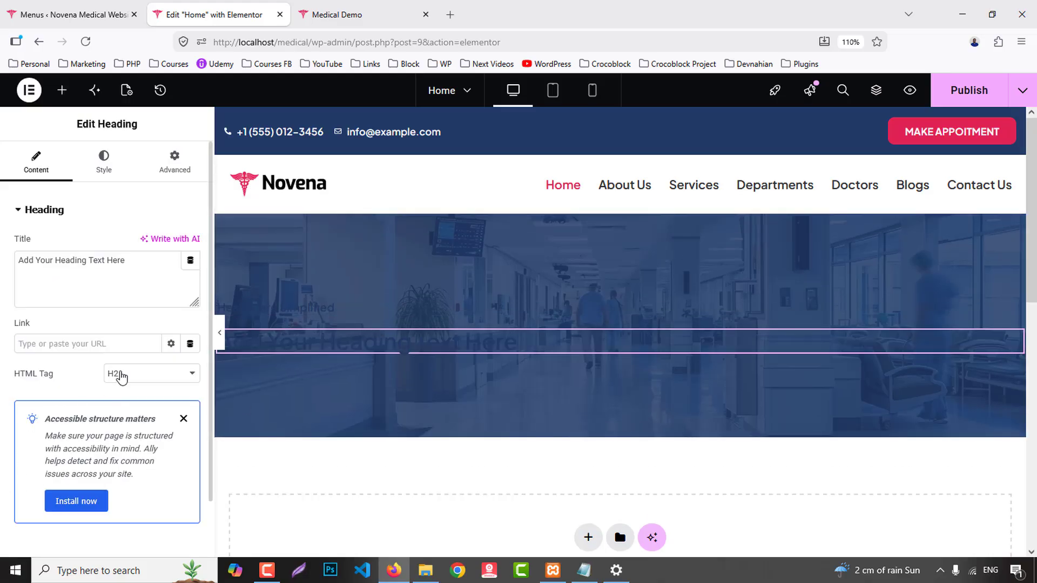
click(122, 378)
click(121, 395)
- Set the H1 heading's title to "Expert Medical Care in <br/> Just a Few Clicks."
triple_click(93, 287)
text(Expert Medical Care in Just a Few Clicks.)
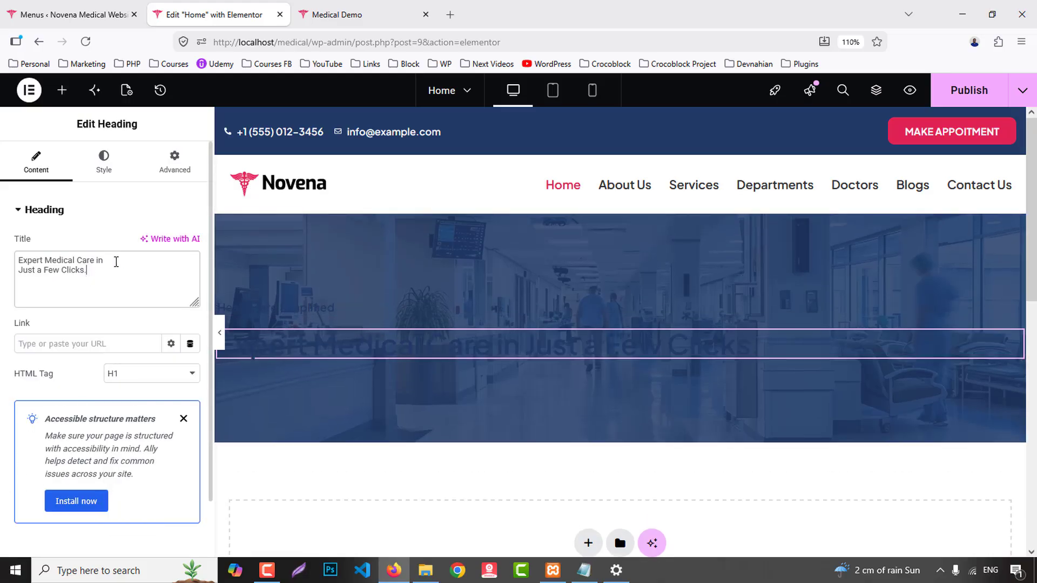
text(>)
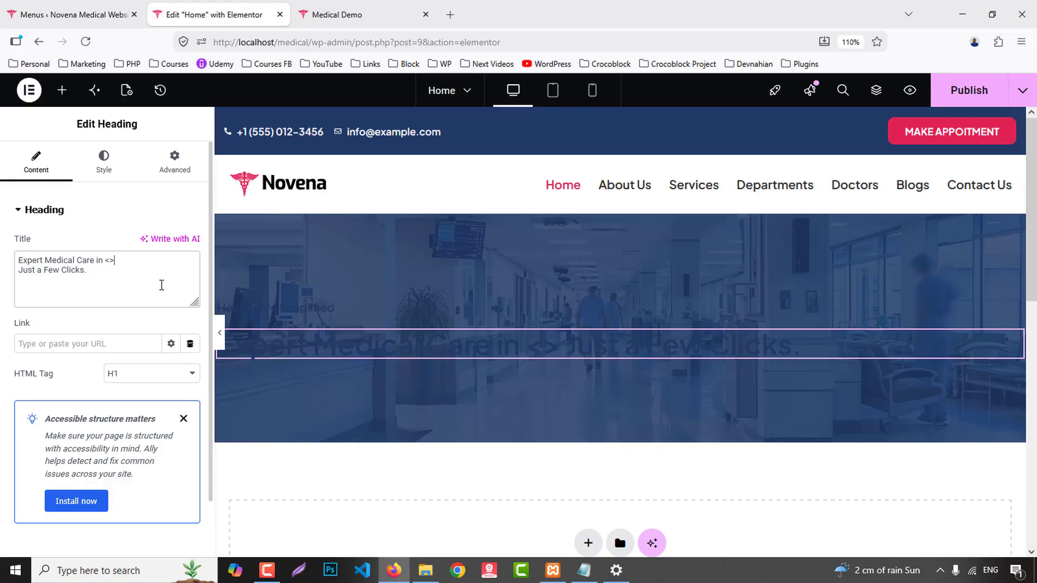
text(br/)
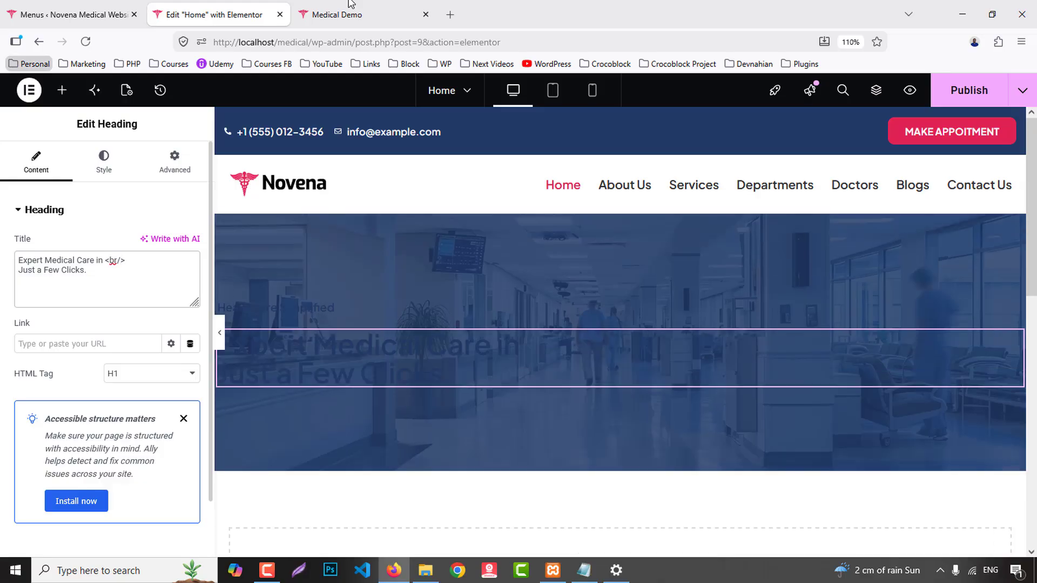
- Copy the two-line hero description from the Medical Demo page and return to the Home page editor
click(334, 10)
drag(769, 380, 478, 358)
click(274, 358)
drag(208, 359, 790, 381)
key(ctrl+c)
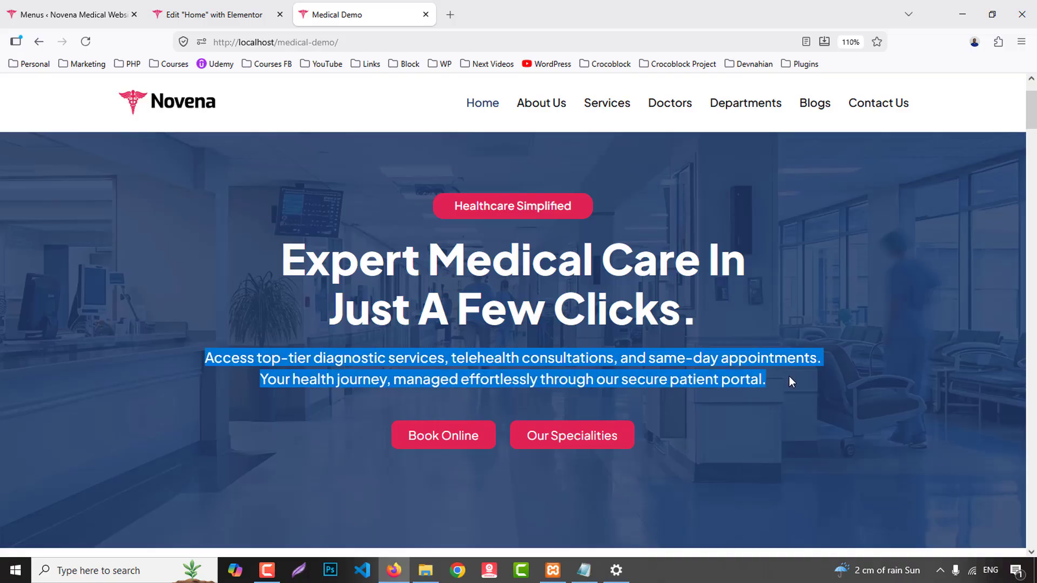
click(214, 15)
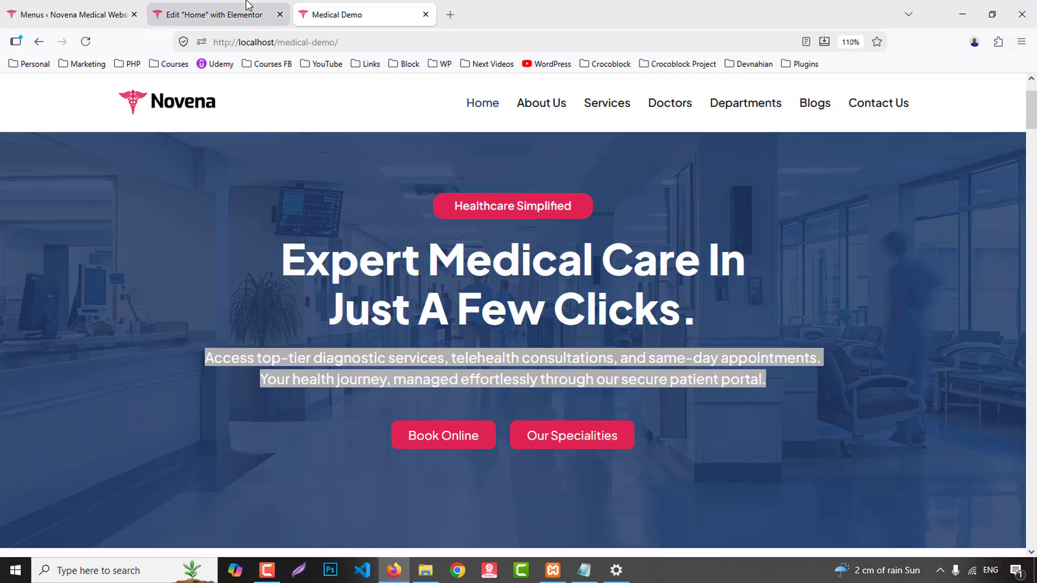
- Add a Text Editor widget below the H1 heading and replace its placeholder text with the copied description
click(62, 89)
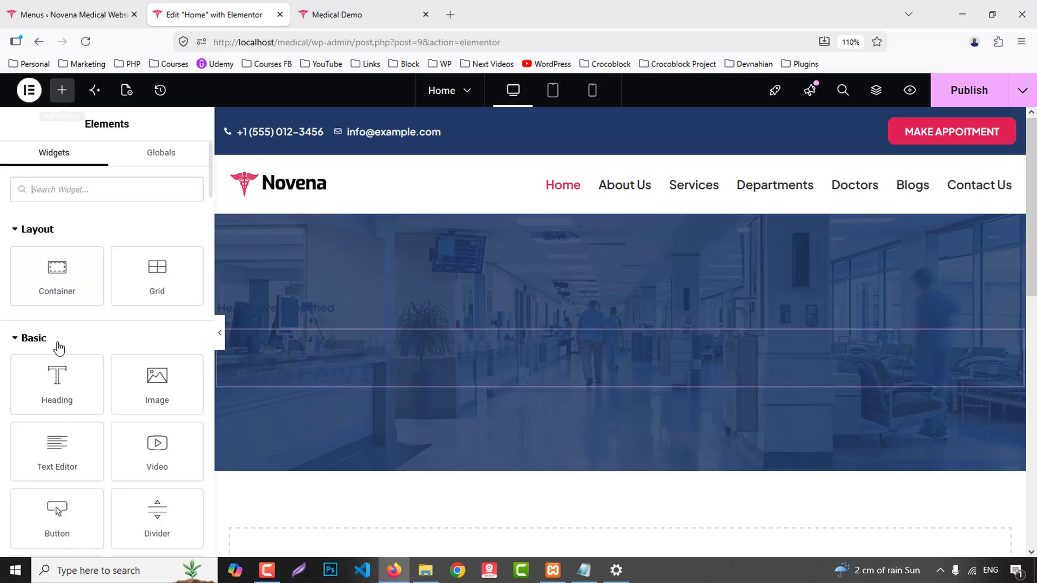
drag(63, 465, 315, 397)
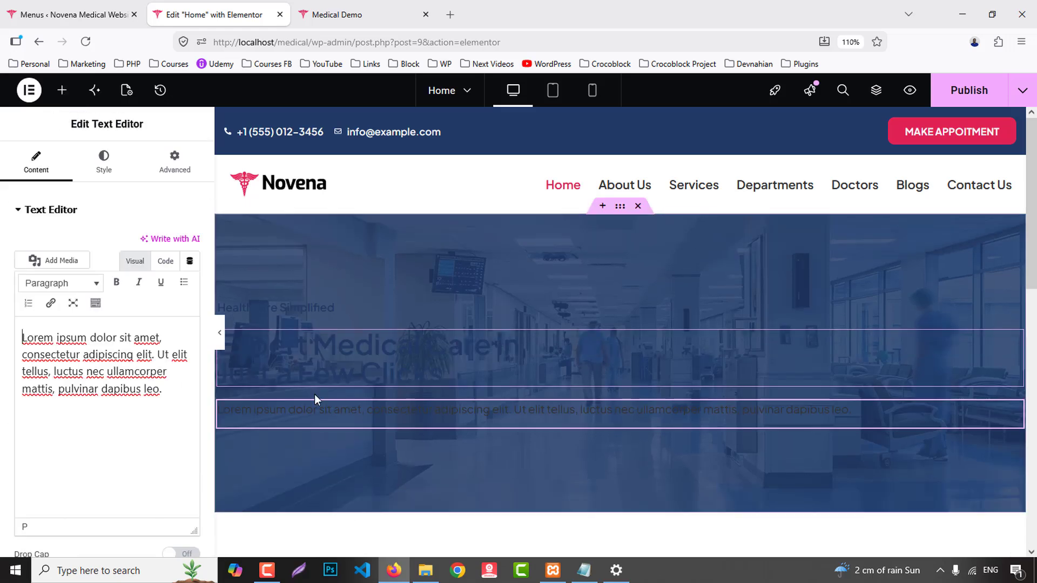
key(ctrl+a)
key(ctrl+v)
- Add a nested container below the hero description, place a Button widget in it and duplicate the button
scroll(600, 326, down, 1)
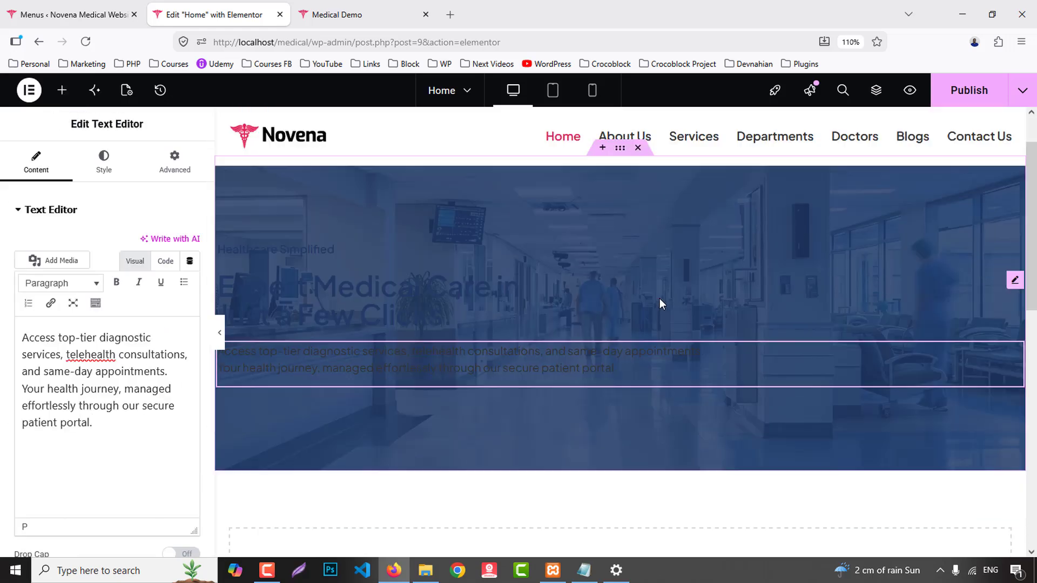
click(62, 89)
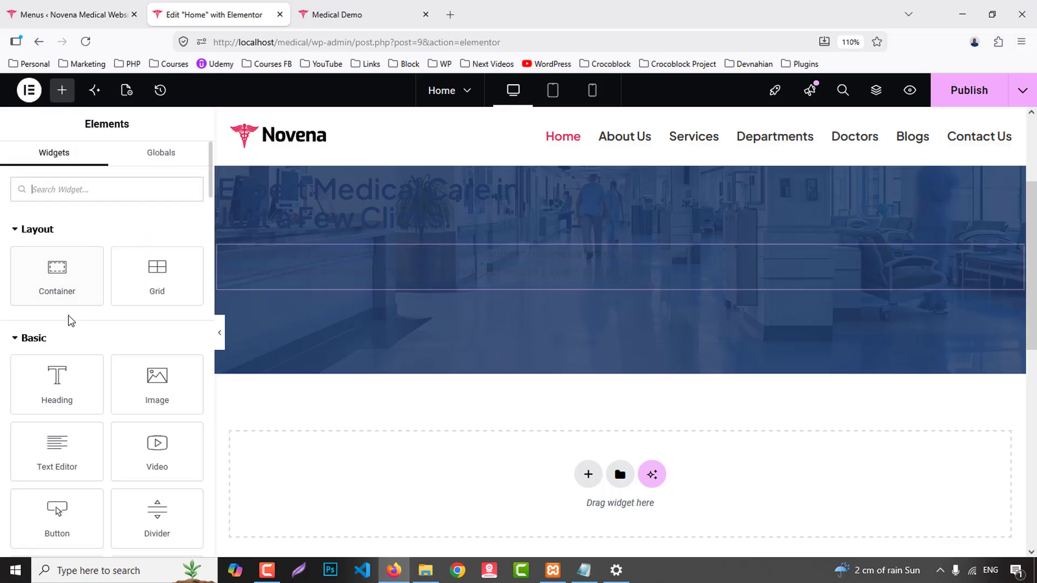
drag(56, 276, 358, 315)
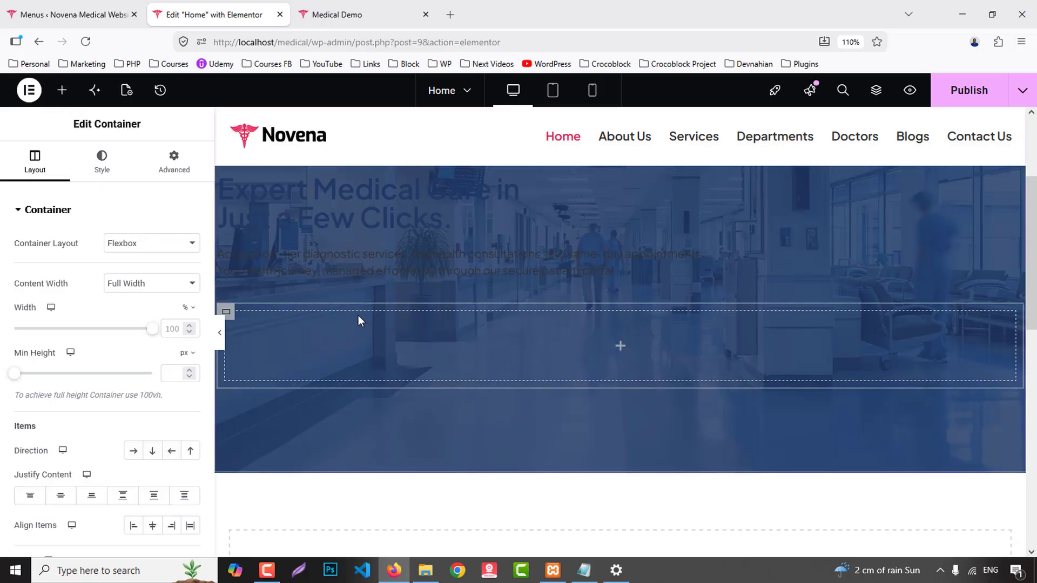
click(60, 88)
scroll(140, 455, down, 2)
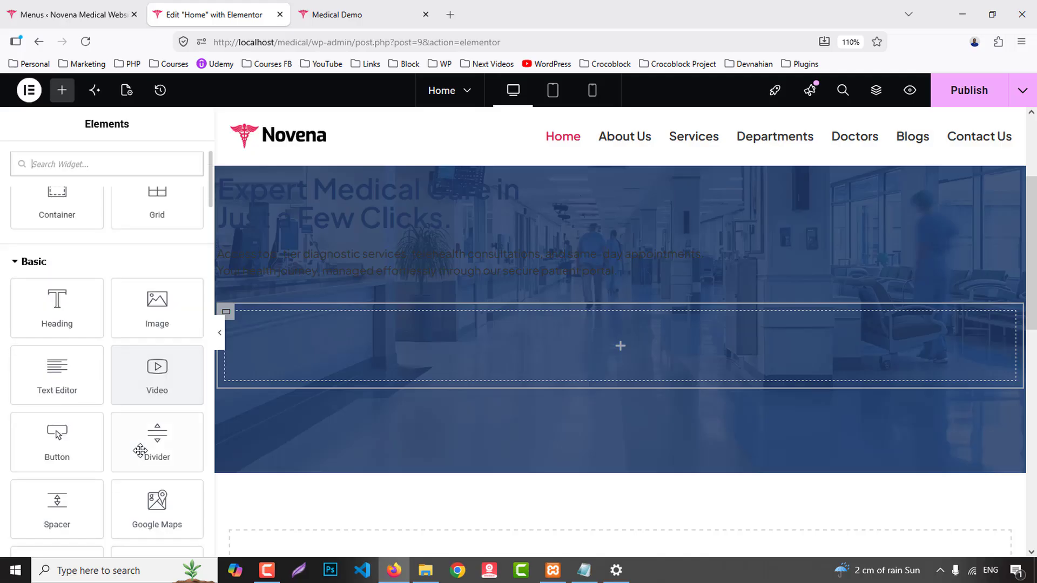
drag(63, 433, 317, 346)
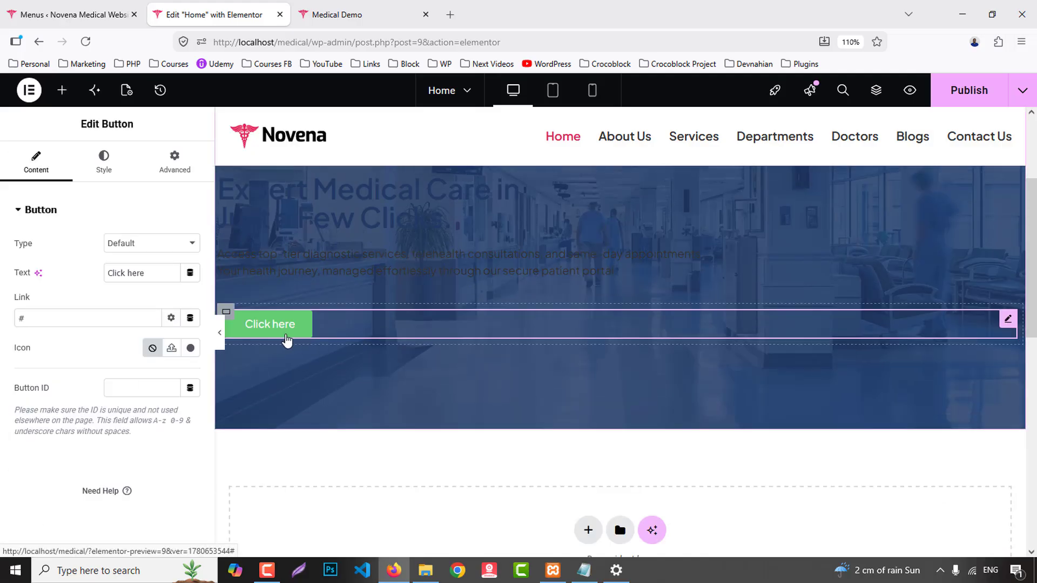
right_click(318, 346)
click(327, 243)
- Set the first hero button's text to "Book Online", as in the Medical Demo
click(392, 6)
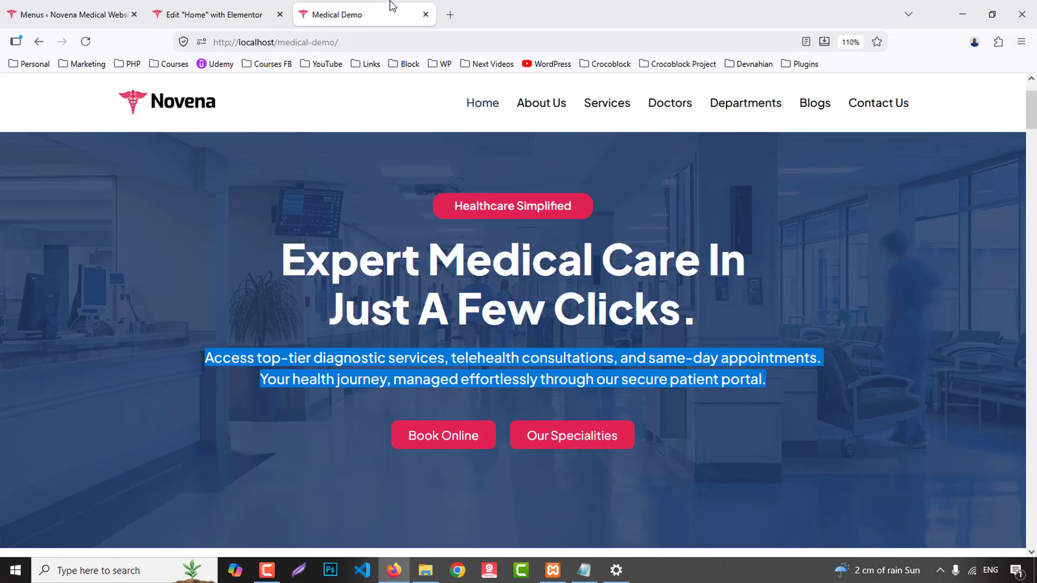
click(385, 439)
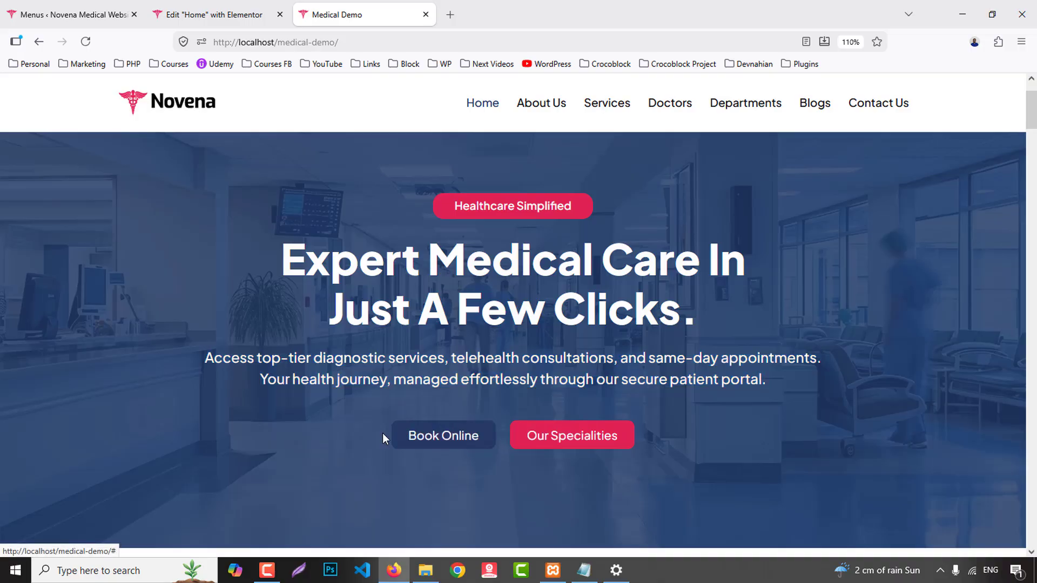
click(214, 14)
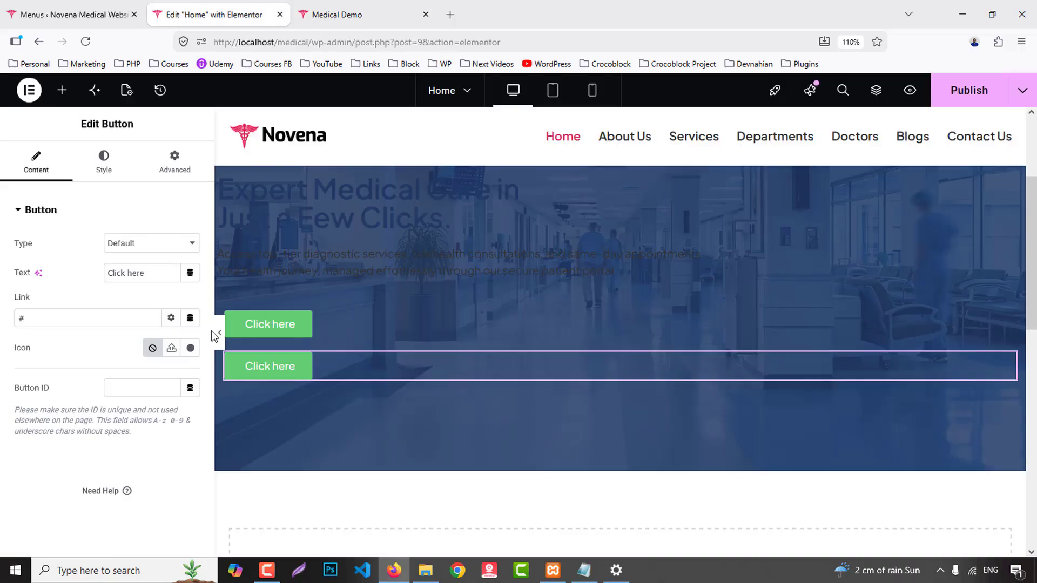
click(294, 325)
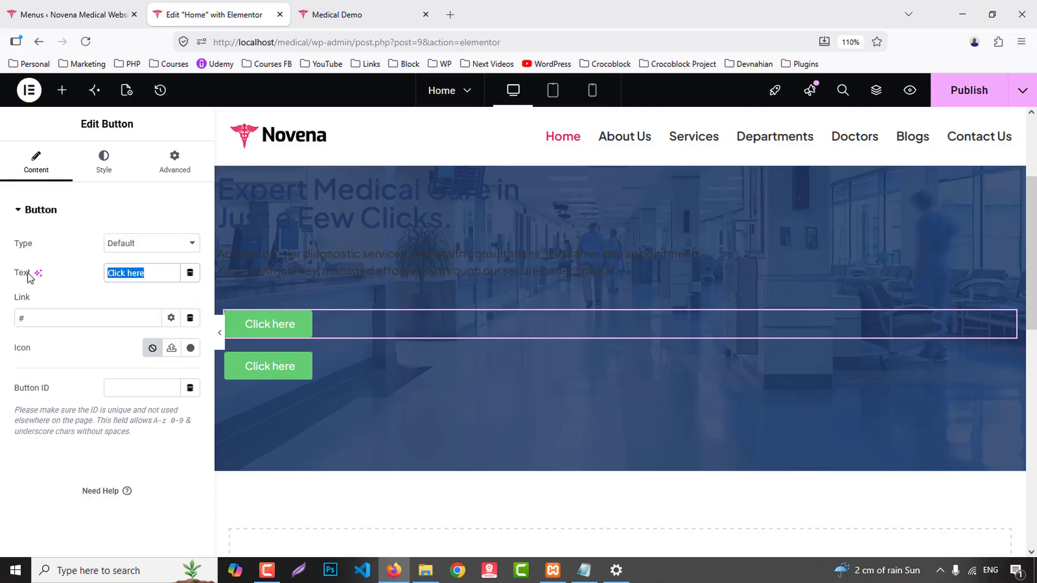
text(Book Online)
- Set the second hero button's text to "Our Specialities", copied from the Medical Demo
click(381, 7)
drag(625, 440, 529, 439)
key(ctrl+c)
click(268, 8)
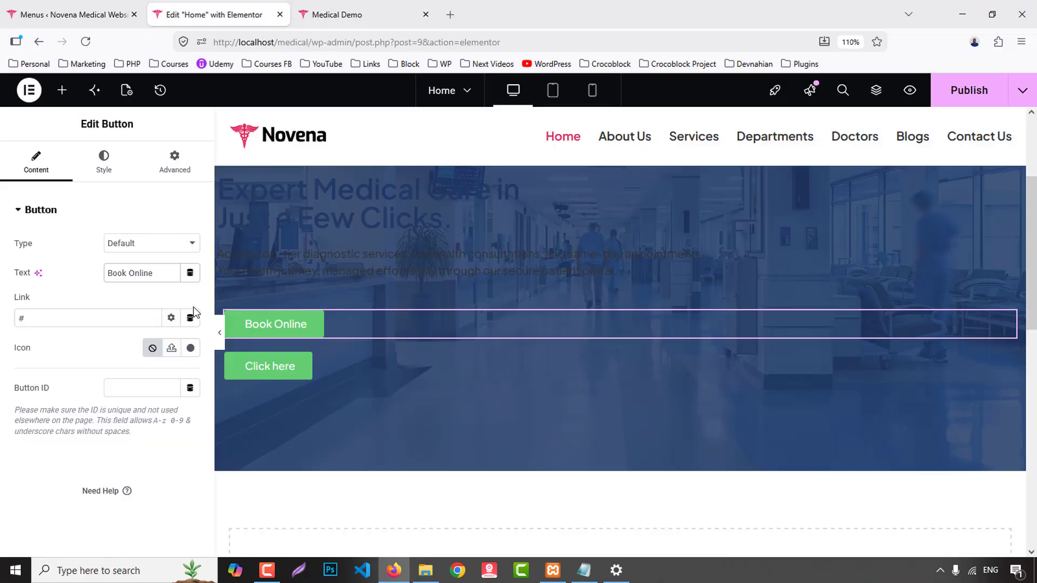
click(301, 370)
triple_click(139, 273)
key(ctrl+v)
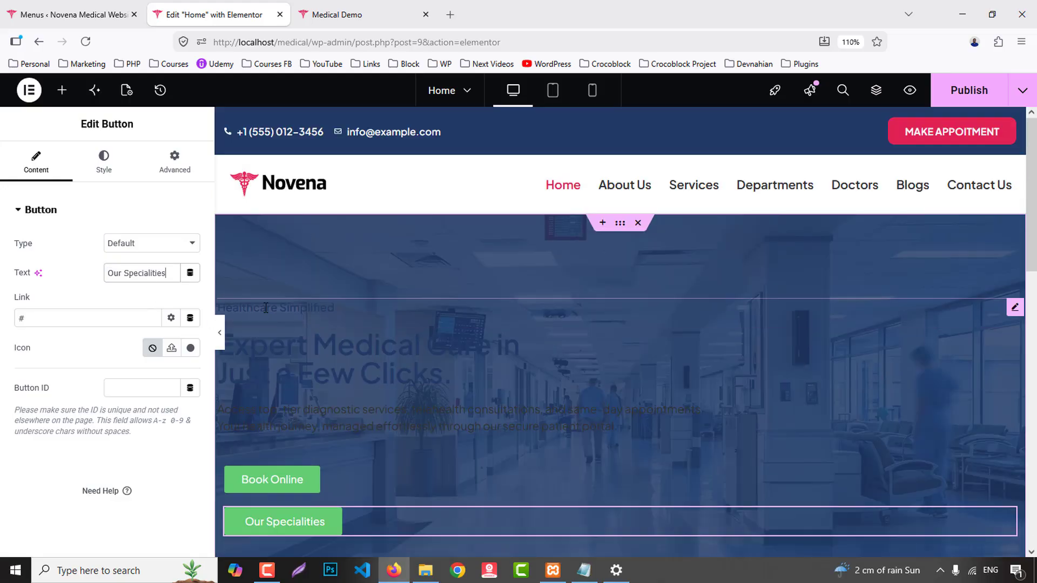
- Align the items of the outer hero container to the center
click(620, 223)
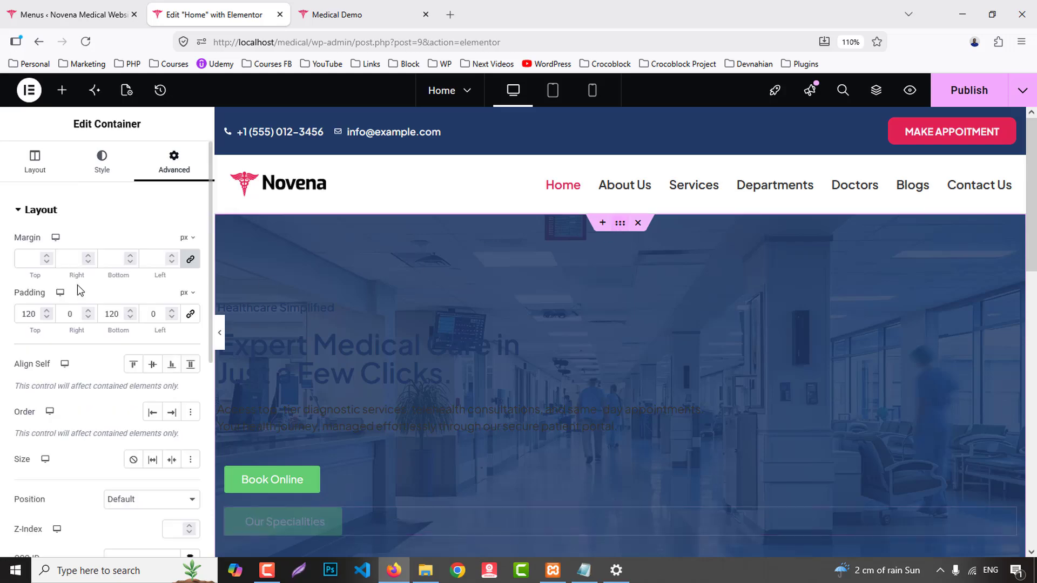
click(35, 162)
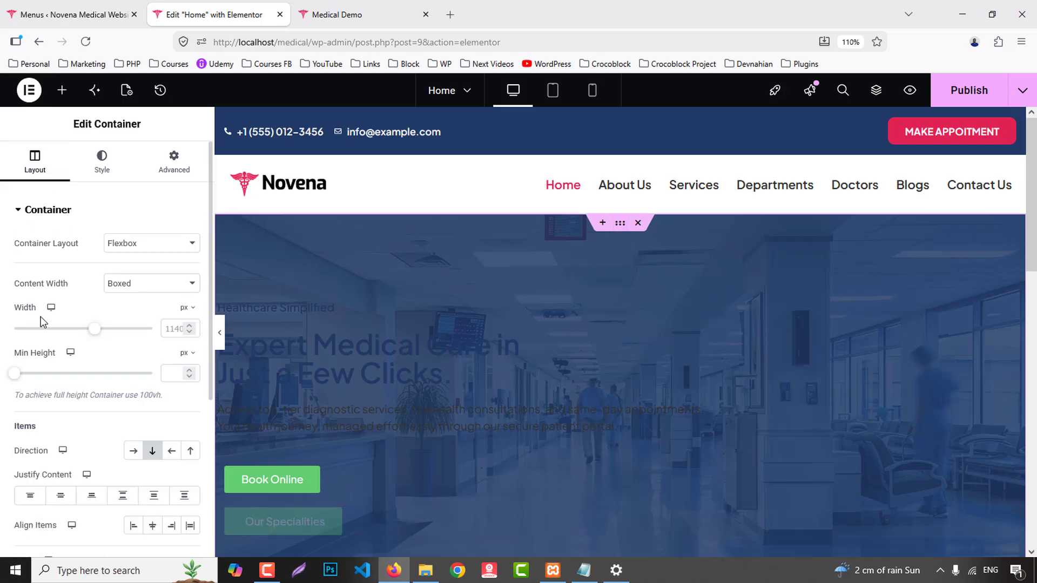
click(152, 526)
- Give the "Healthcare Simplified" heading a classic background in the global Secondary color
click(611, 308)
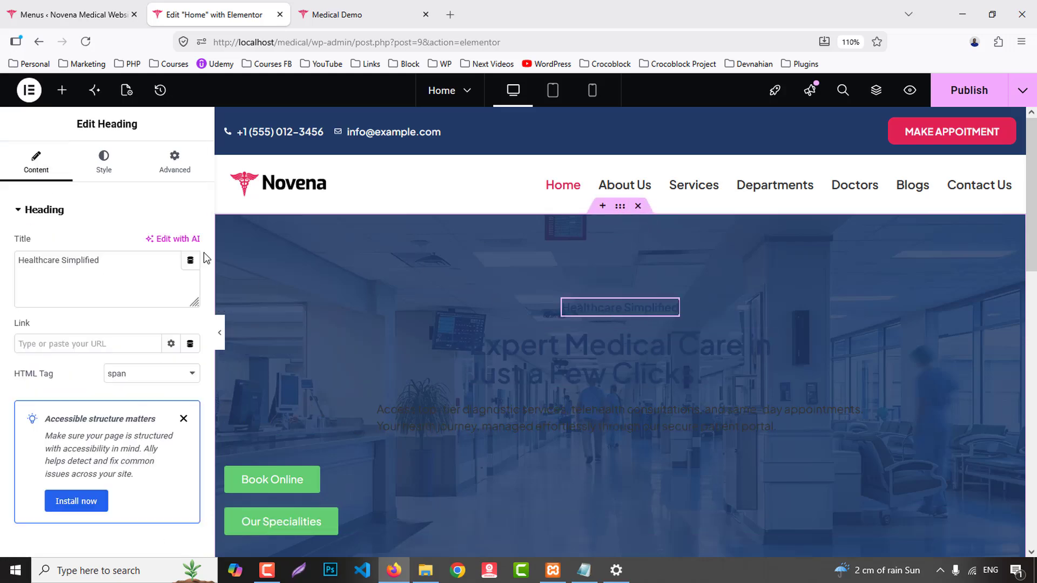
click(174, 162)
scroll(148, 398, down, 10)
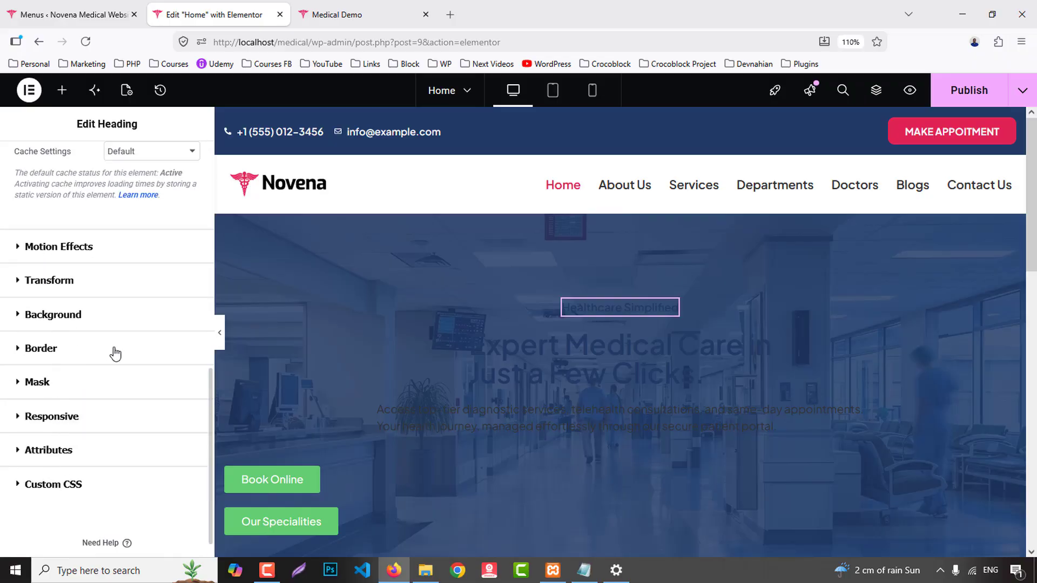
click(116, 315)
click(171, 380)
click(172, 404)
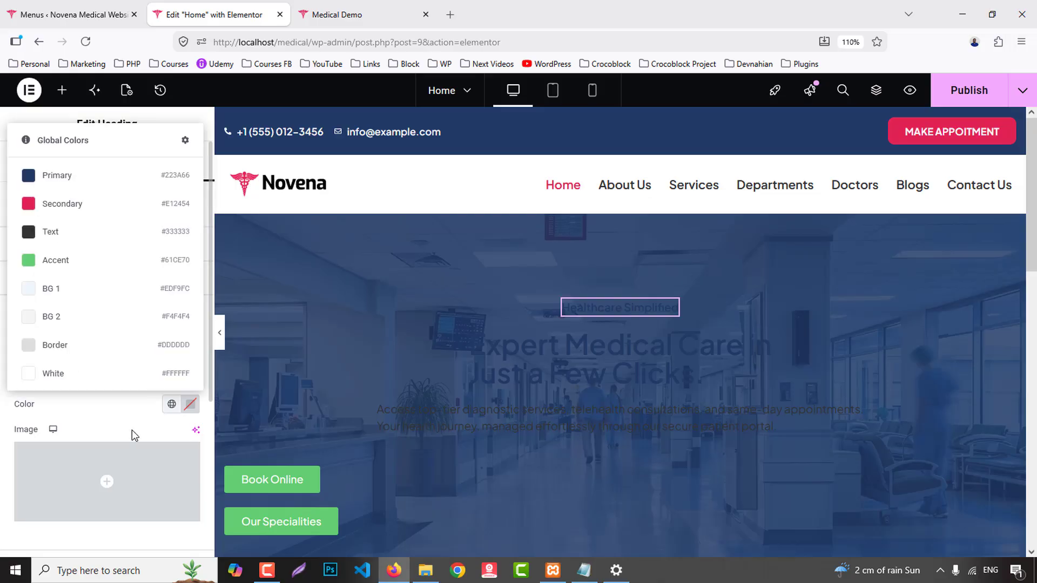
click(65, 211)
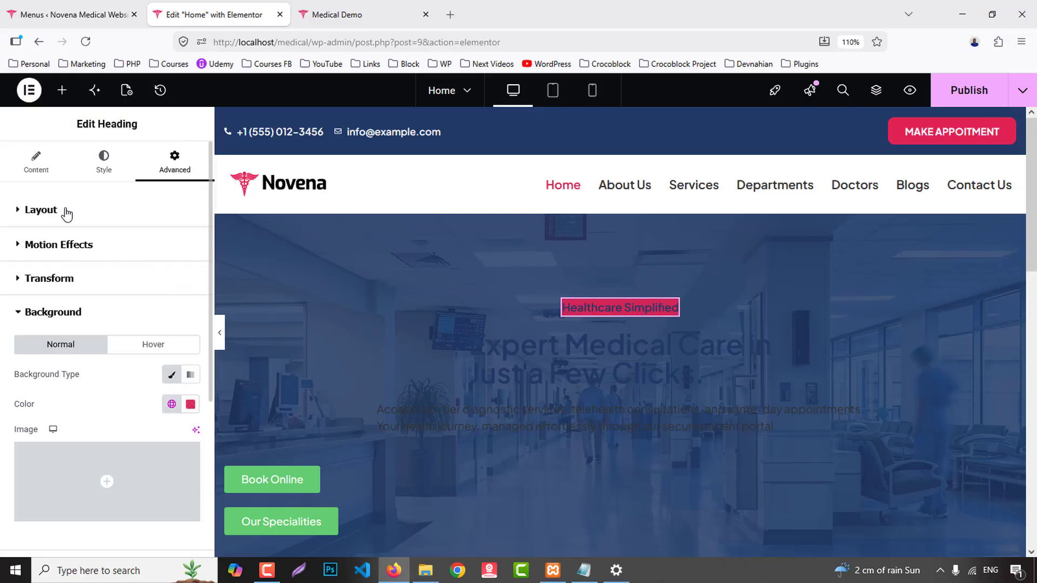
- Set the "Healthcare Simplified" heading's text color to #FFFFFF
click(104, 162)
click(190, 443)
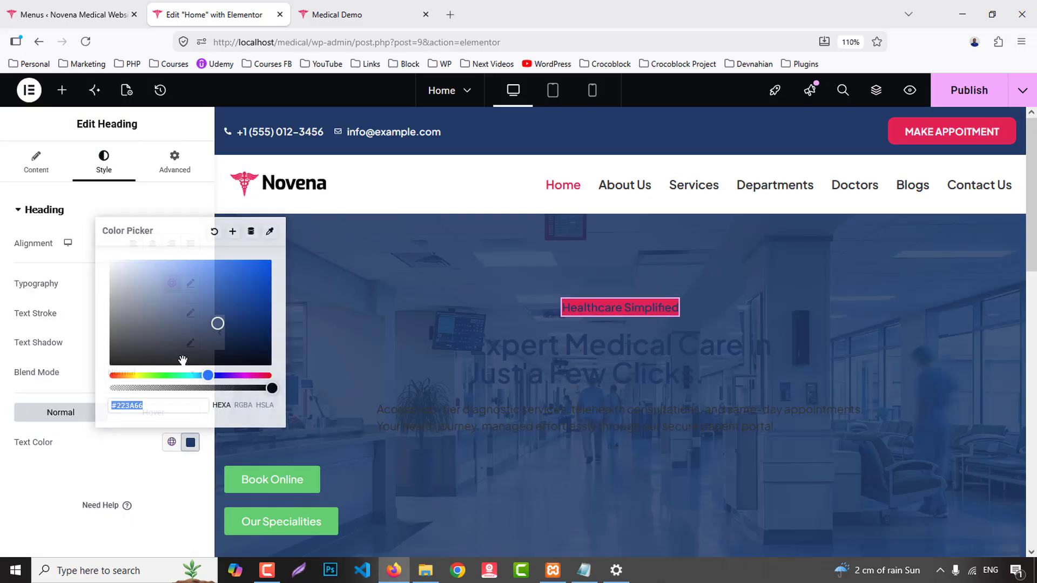
text(#FFFFFF)
click(35, 480)
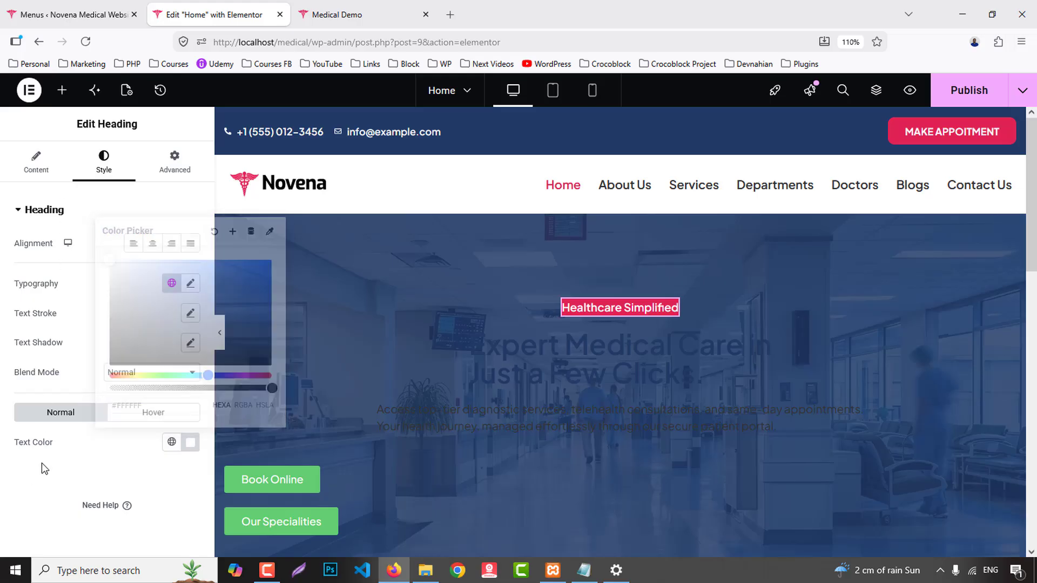
- Set the "Healthcare Simplified" heading's padding to 10 px top and bottom and 30 px right and left
click(182, 157)
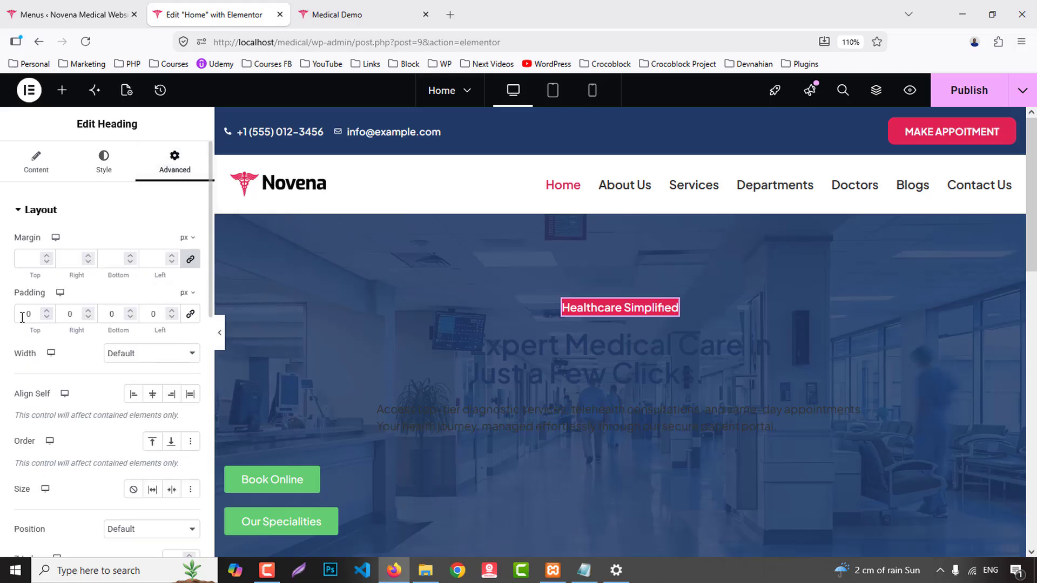
text(1)
click(108, 314)
text(1)
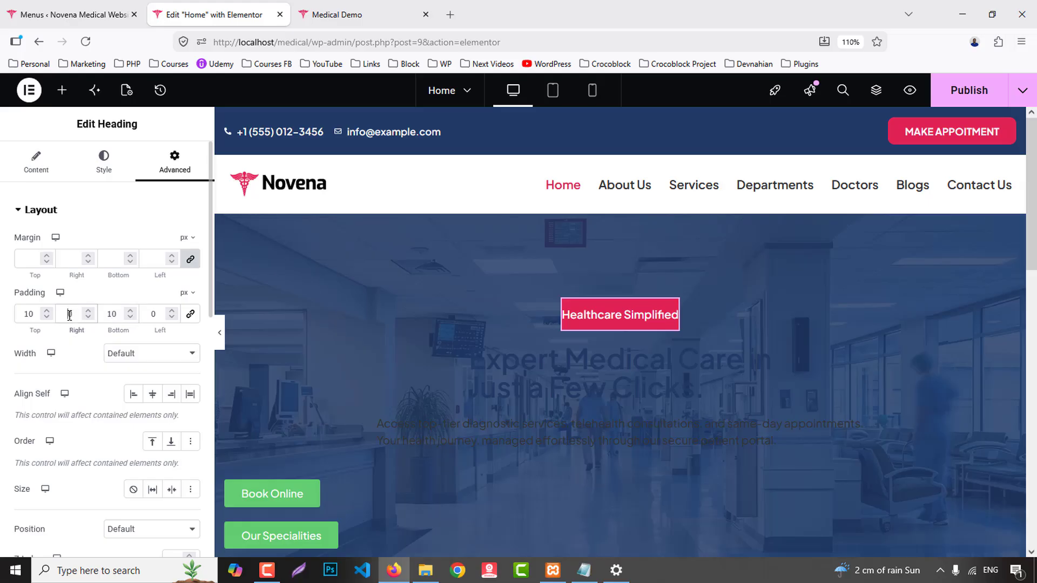
text(30)
click(151, 313)
text(3)
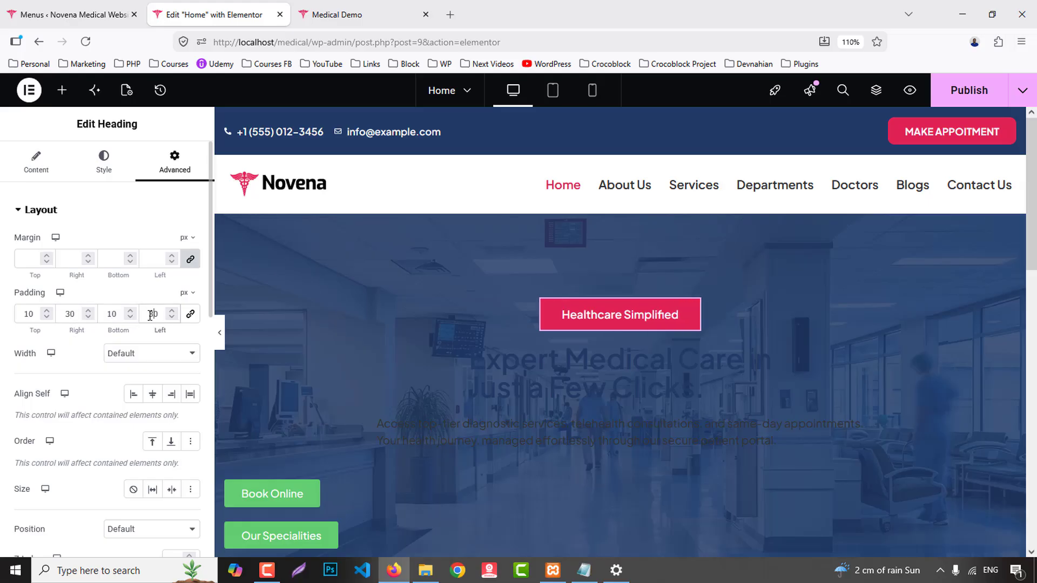
- Round the "Healthcare Simplified" heading's corners with a 15 px border radius on all sides
scroll(30, 449, down, 4)
scroll(83, 441, up, 5)
click(106, 163)
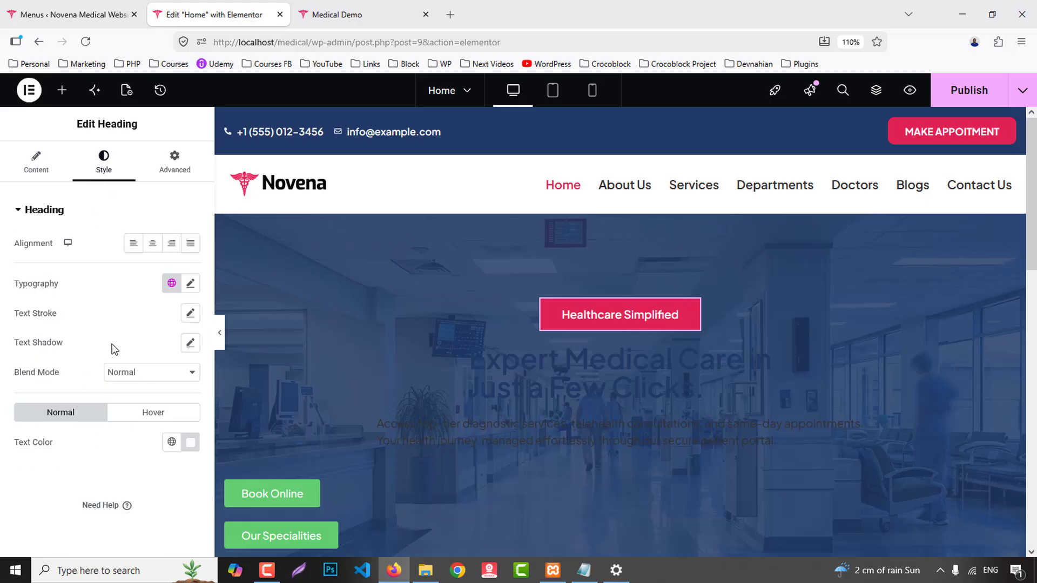
click(168, 170)
scroll(70, 480, down, 6)
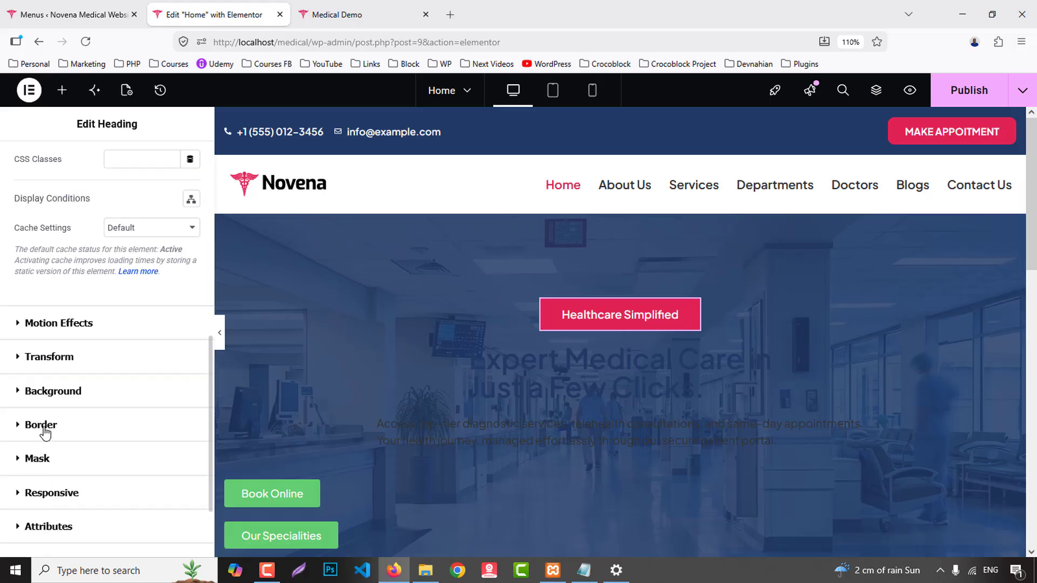
click(41, 426)
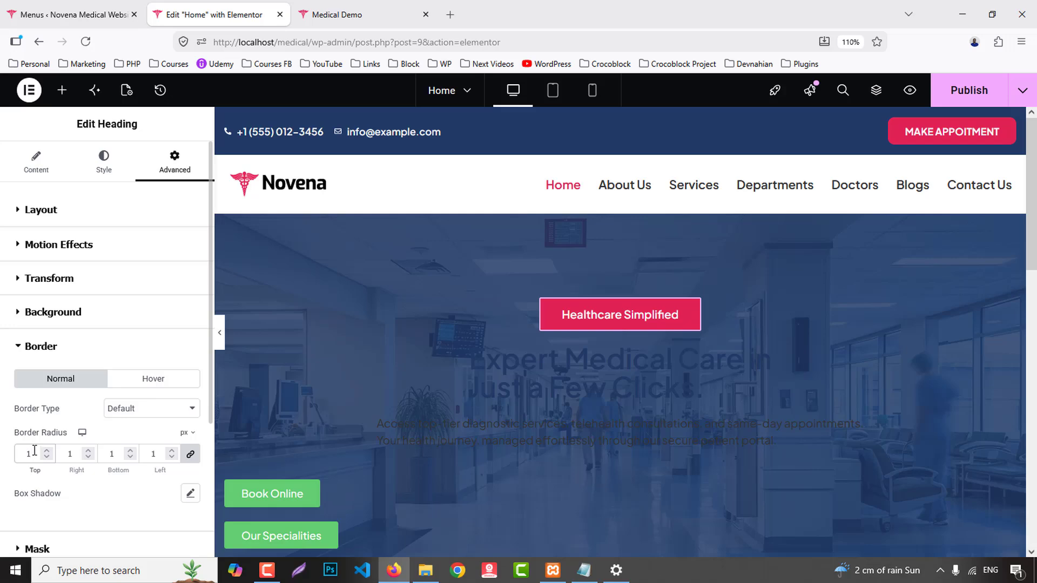
- Set the text color of the main hero heading "Expert Medical Care in Just a Few Clicks." to #FFFFFF
scroll(523, 388, down, 2)
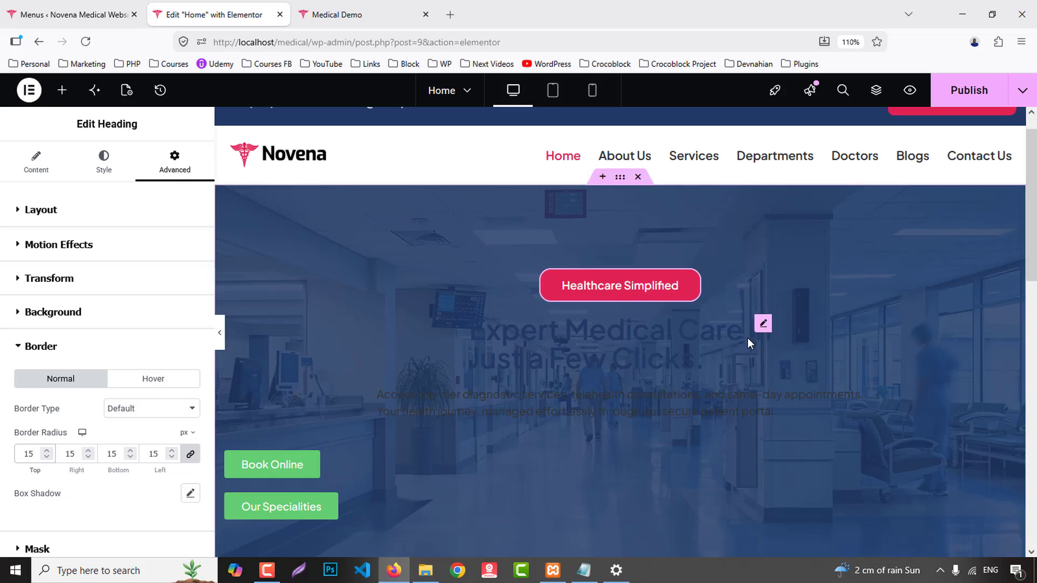
click(762, 273)
click(102, 168)
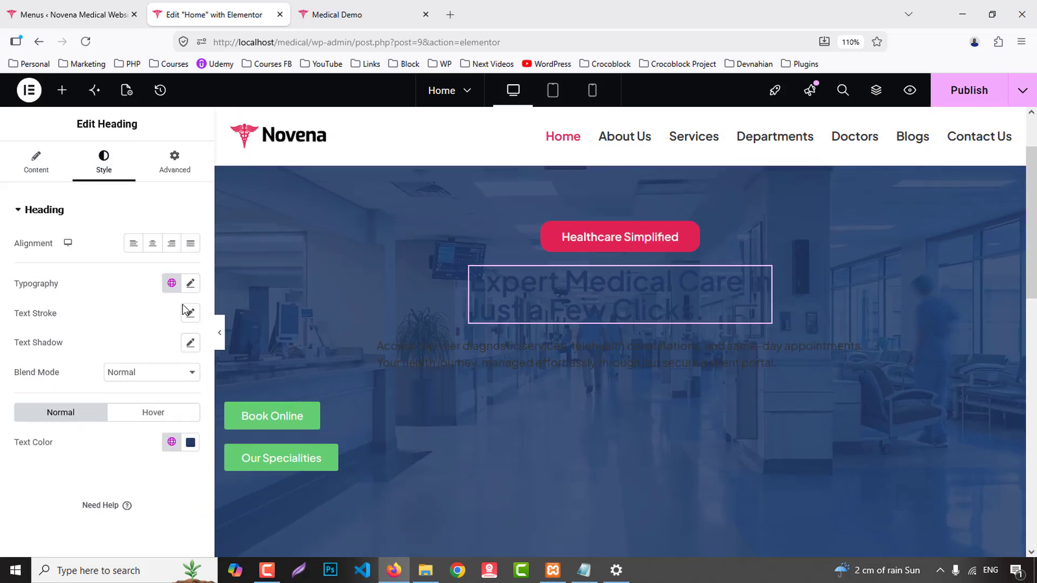
click(192, 442)
drag(243, 306, 87, 227)
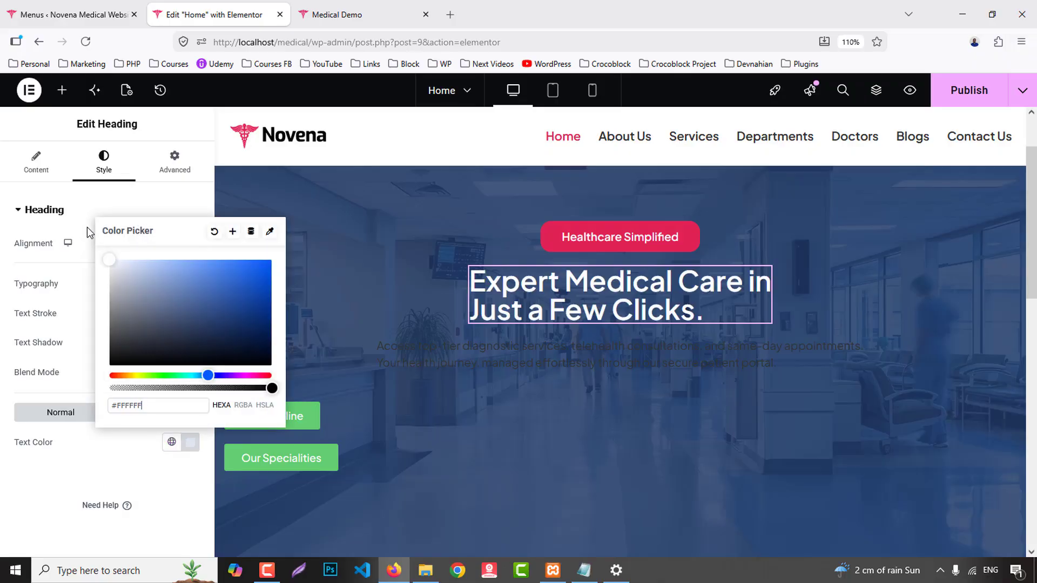
click(107, 486)
- Set the main hero heading's font weight to 800 (Extra Bold) and center its text
click(190, 284)
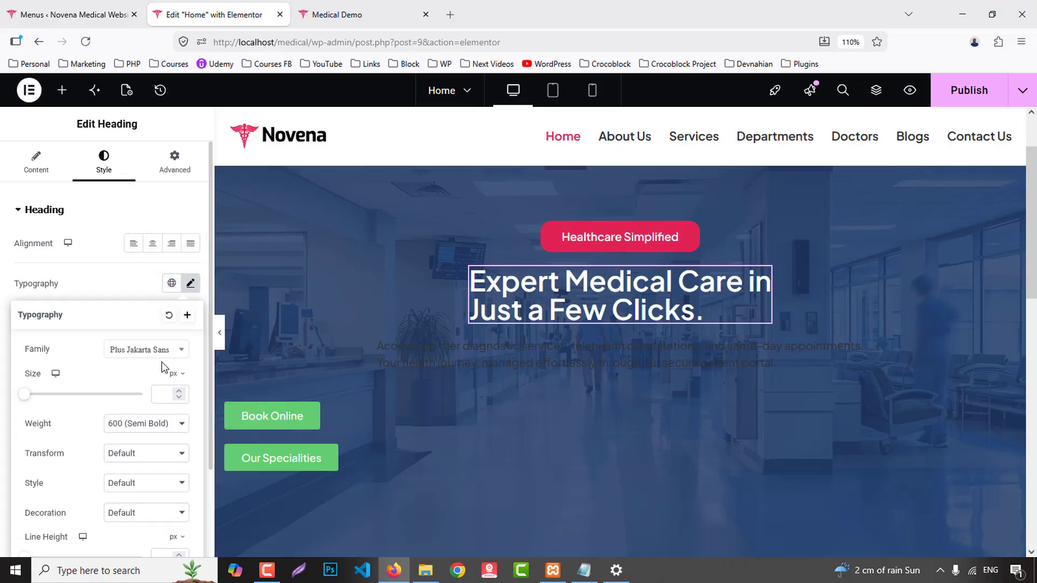
click(156, 429)
click(138, 335)
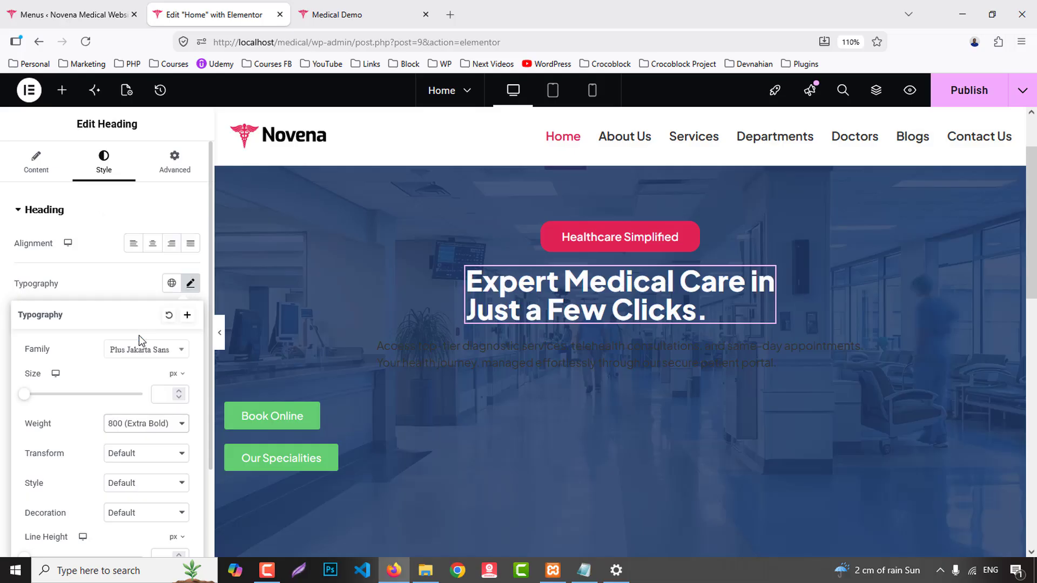
click(153, 243)
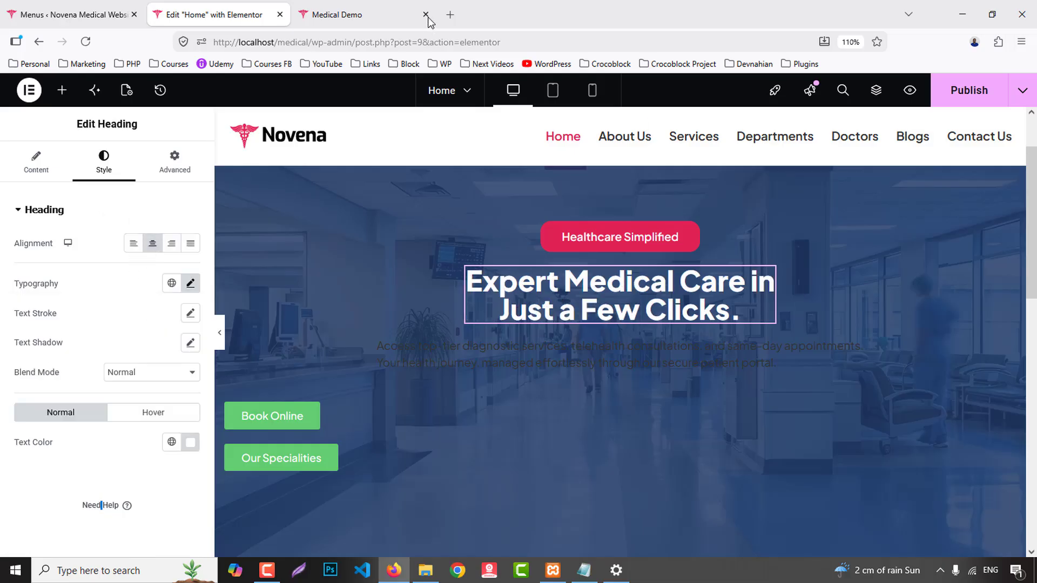
- Compare with the Medical Demo and set the main hero heading's font size to 60 px
click(400, 5)
click(182, 7)
click(190, 284)
click(168, 392)
text(1)
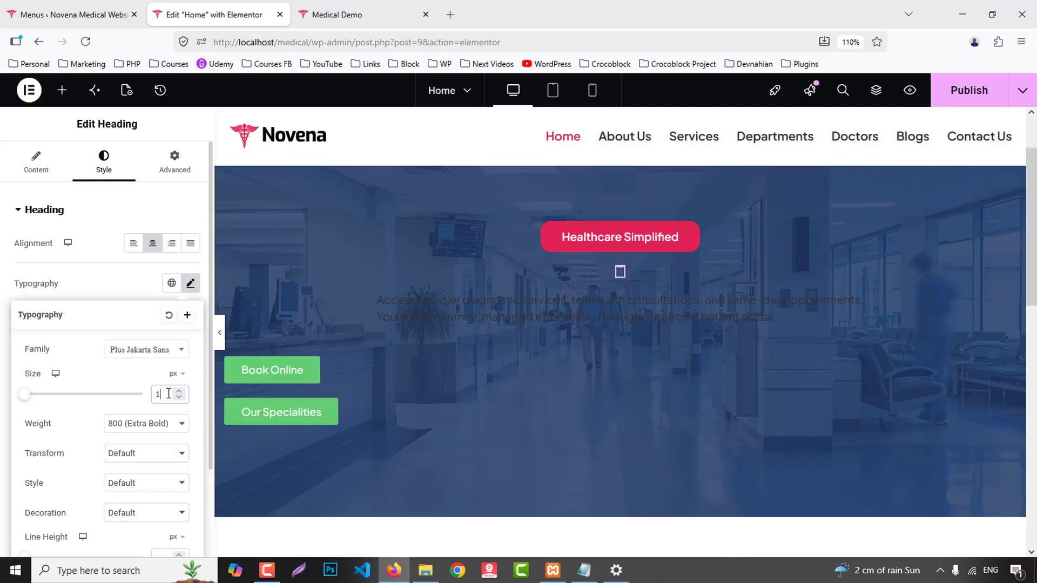
key(Up)
key(Up)
key(Up)
key(Up)
key(Up)
key(Up)
key(Up)
key(Up)
key(Up)
key(Up)
key(Up)
key(Up)
key(Up)
key(Up)
key(Up)
key(Up)
key(Up)
key(Up)
key(Up)
key(Up)
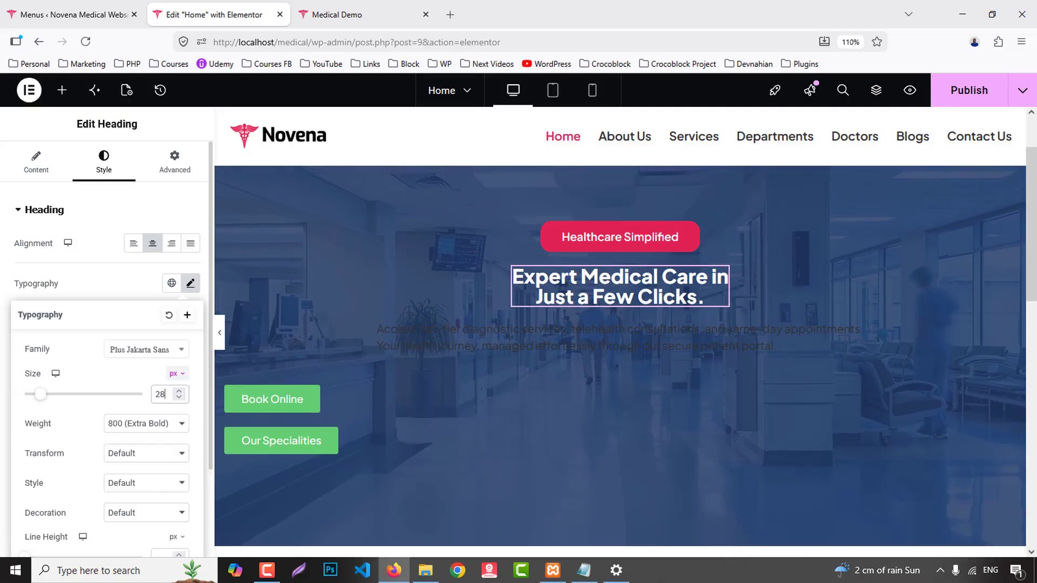
key(Up)
key(Up)
key(Up)
key(Up)
key(Up)
key(Up)
key(Up)
key(Up)
key(Up)
key(Up)
key(Up)
key(Up)
key(Up)
key(Up)
key(Up)
key(Up)
key(Up)
key(Up)
key(Up)
key(Up)
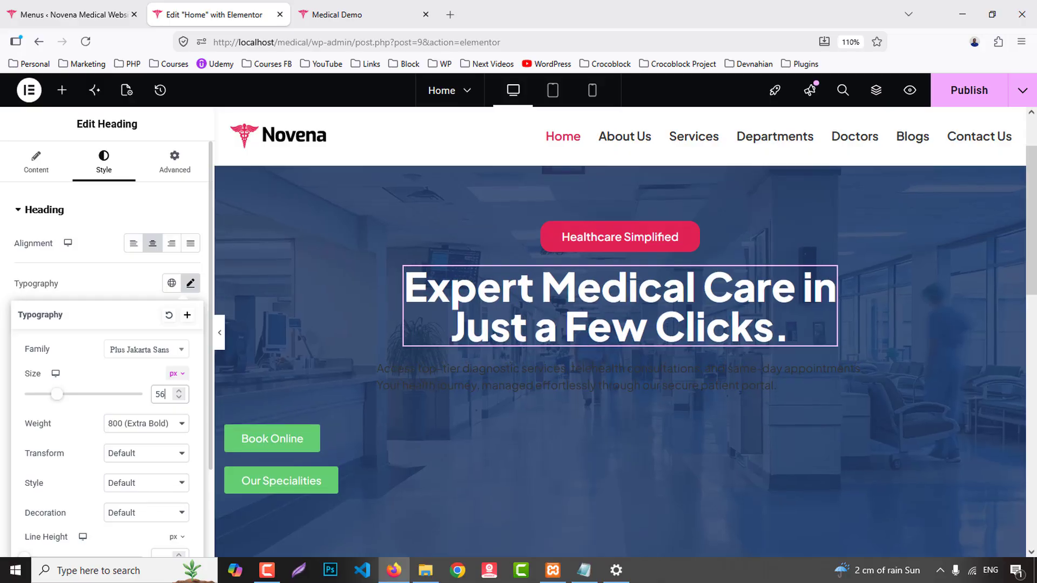
key(Up)
key(Up)
- Set the main hero heading's line height to 70 px and its text transform to Capitalize
scroll(156, 484, down, 2)
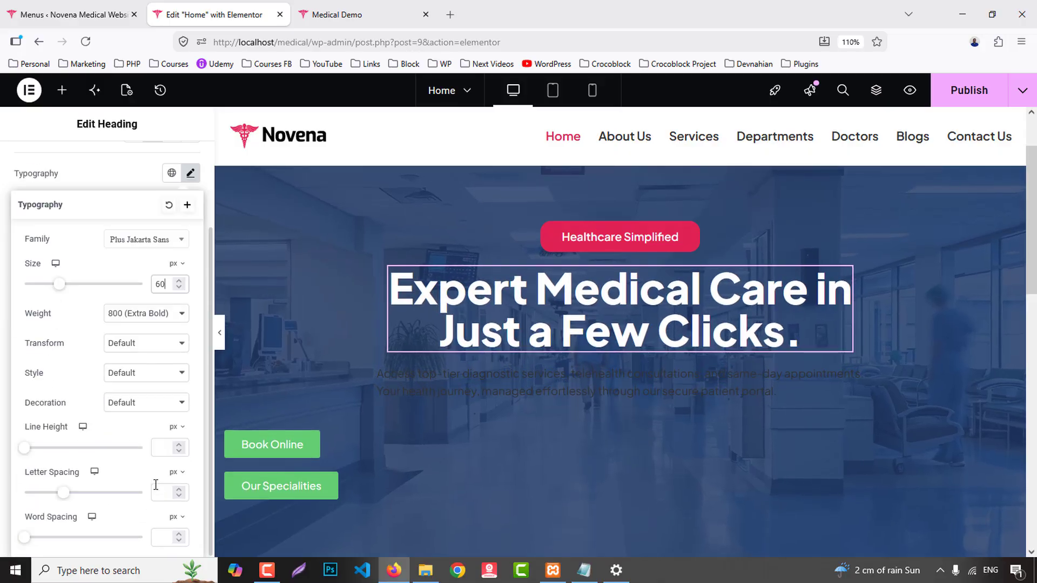
text(70)
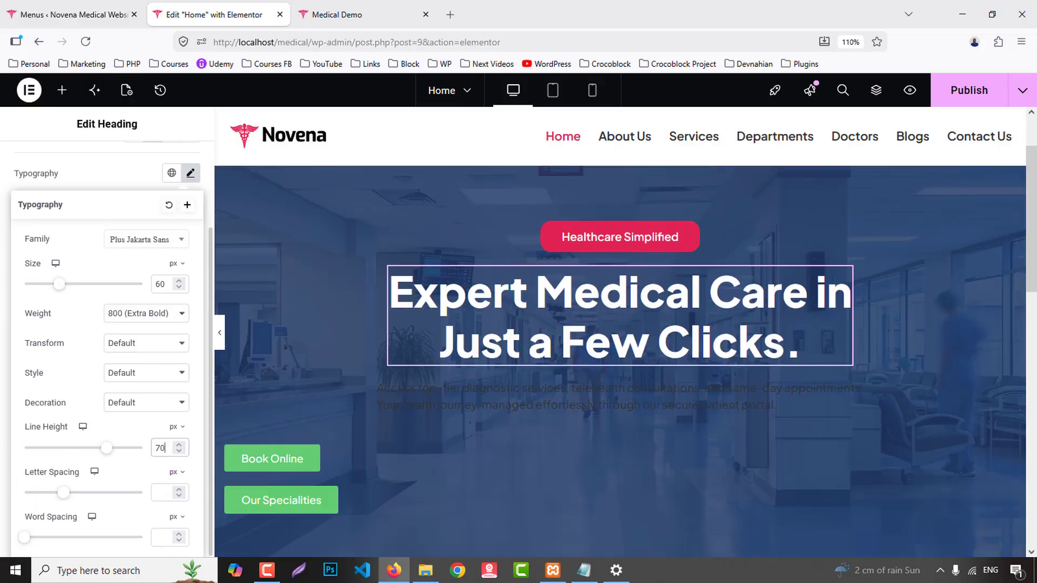
scroll(819, 374, down, 2)
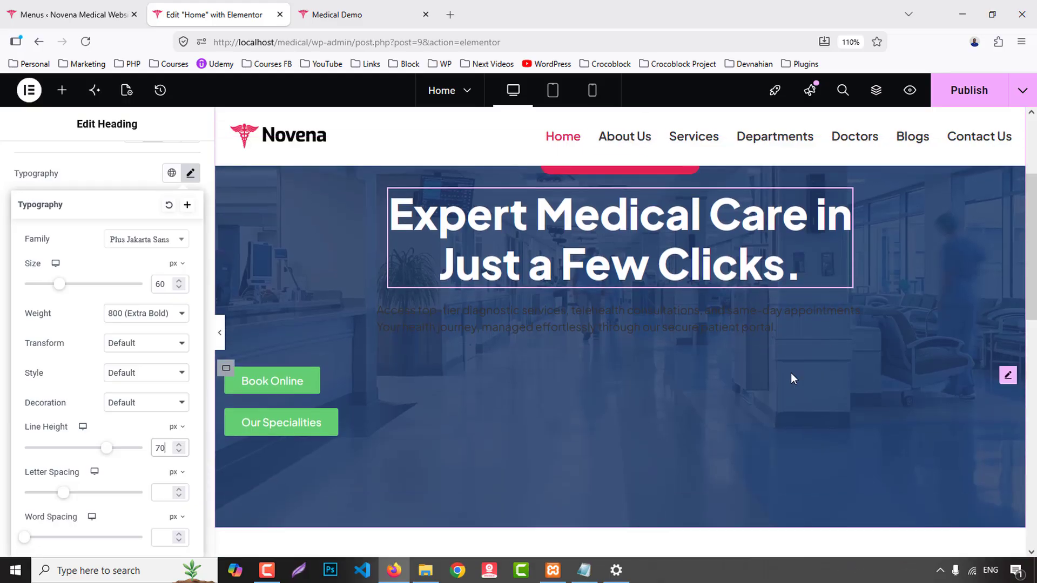
click(133, 348)
click(139, 410)
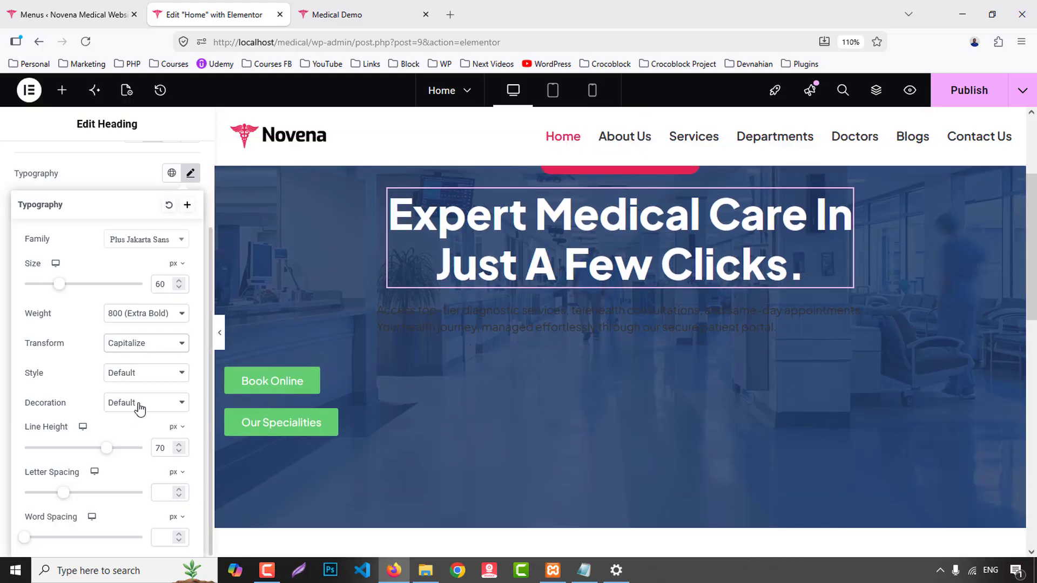
- Center the hero description text and set its color to #FFFFFF
click(637, 304)
click(106, 171)
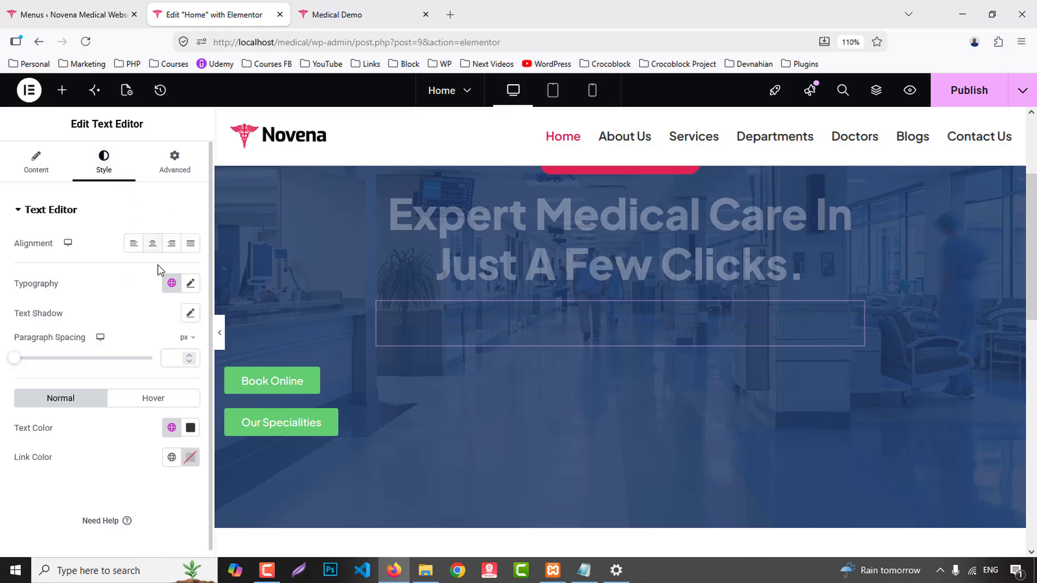
click(152, 245)
click(190, 427)
drag(161, 314, 78, 220)
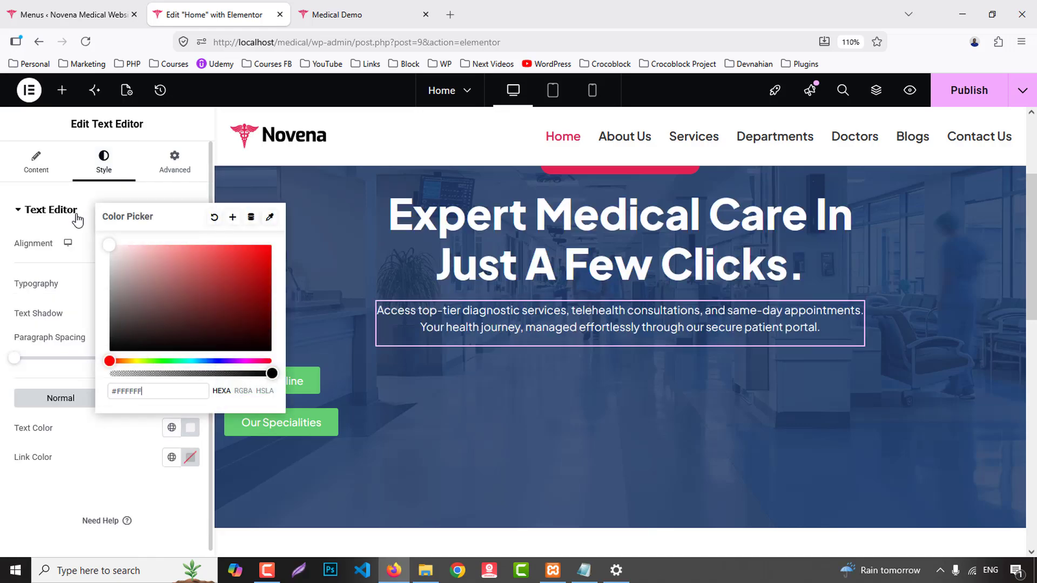
click(64, 470)
- Set the hero description's font size to 20 px and its weight to 500 (Medium)
click(191, 283)
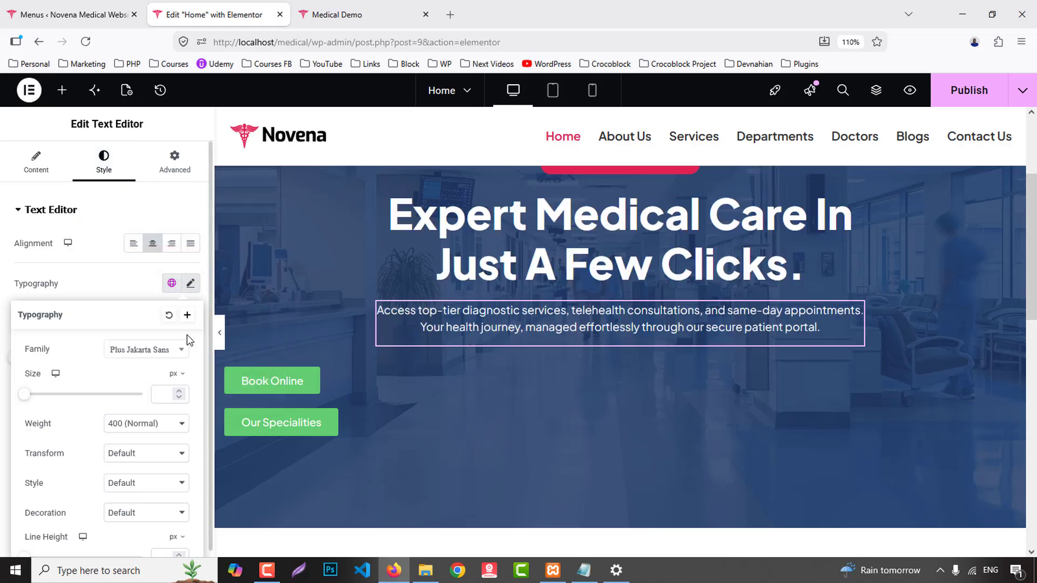
click(164, 395)
text(22)
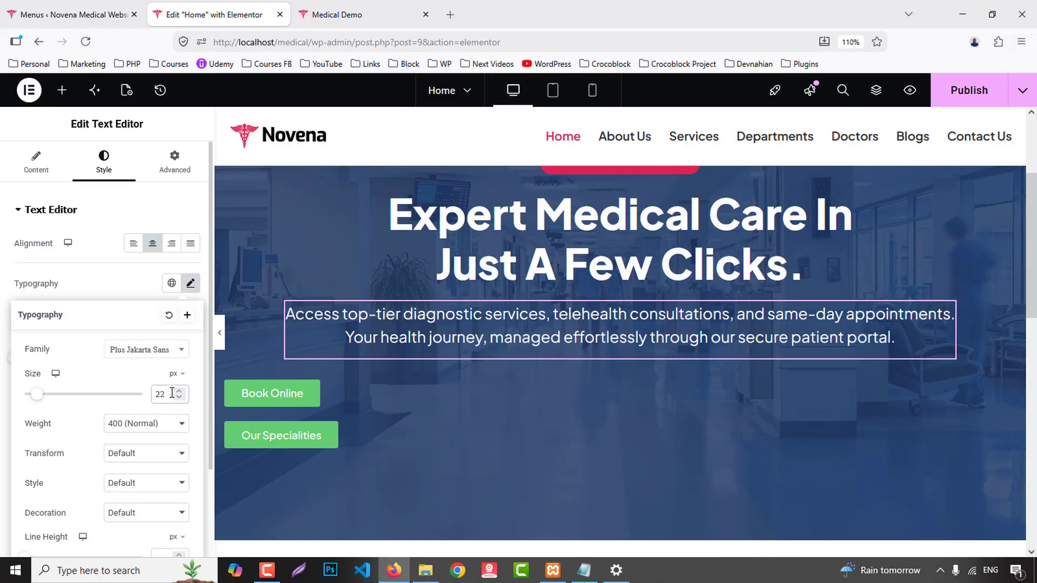
key(BackSpace)
text(0)
click(162, 424)
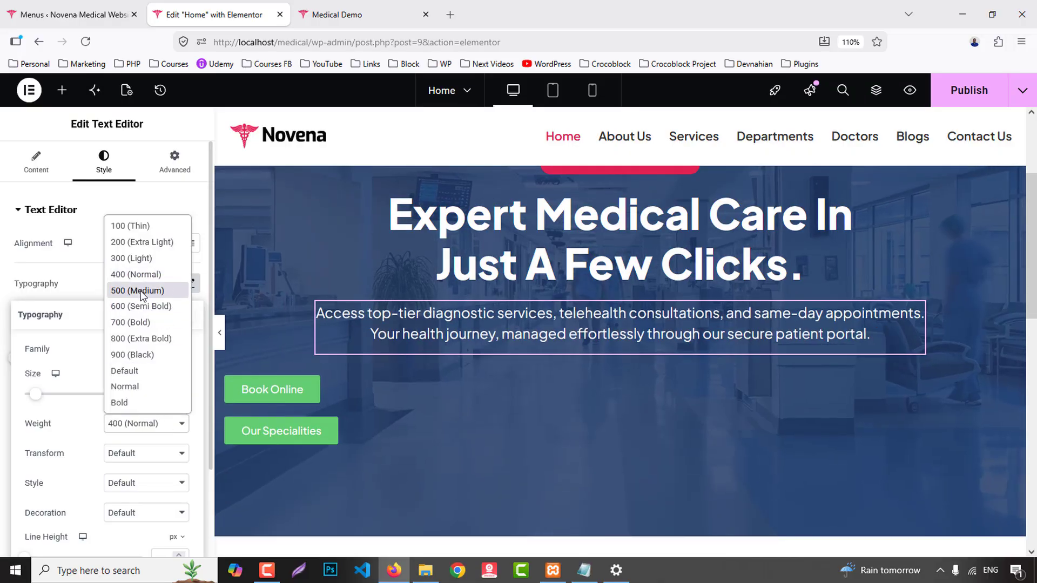
click(137, 297)
- Check the hero button layout in the Medical Demo and arrange the button container's items in a horizontal row, justified to the center
click(356, 15)
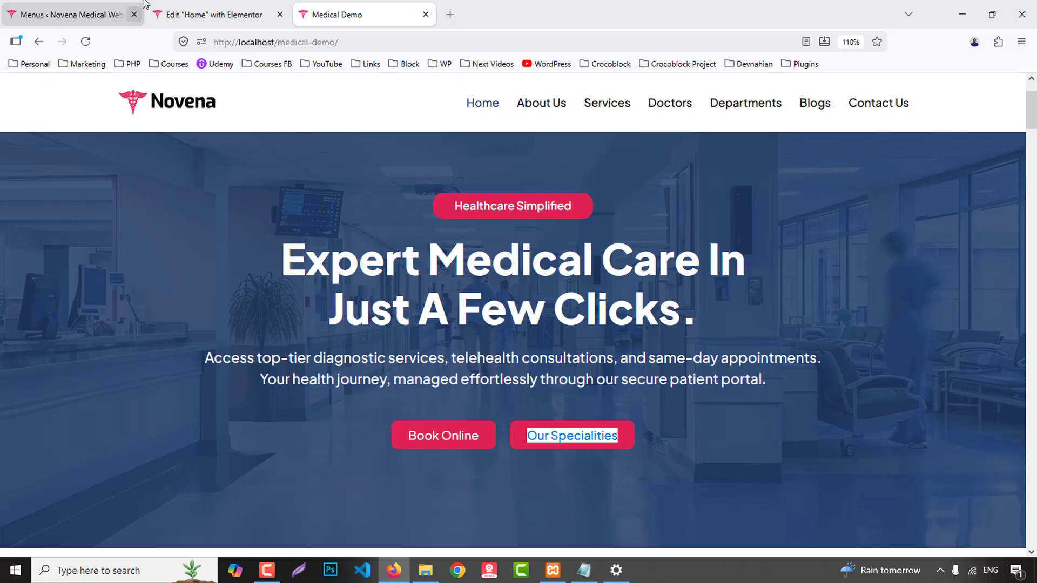
click(216, 15)
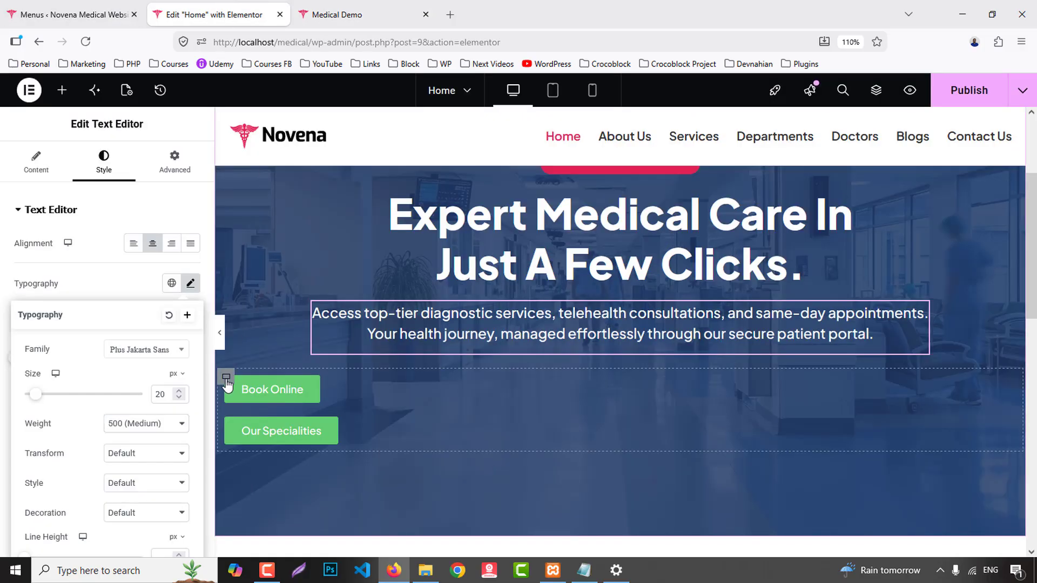
click(227, 375)
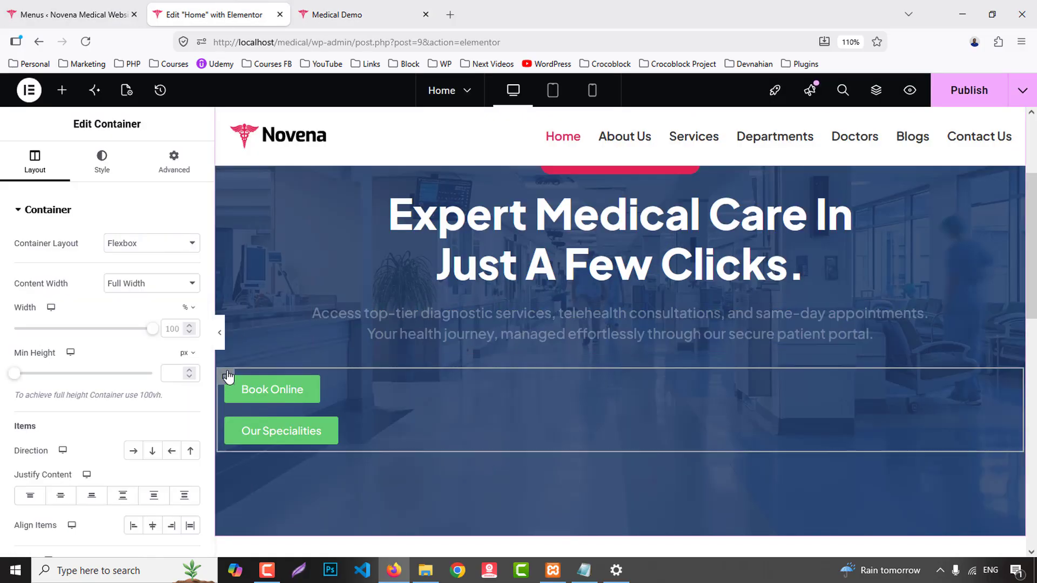
click(135, 452)
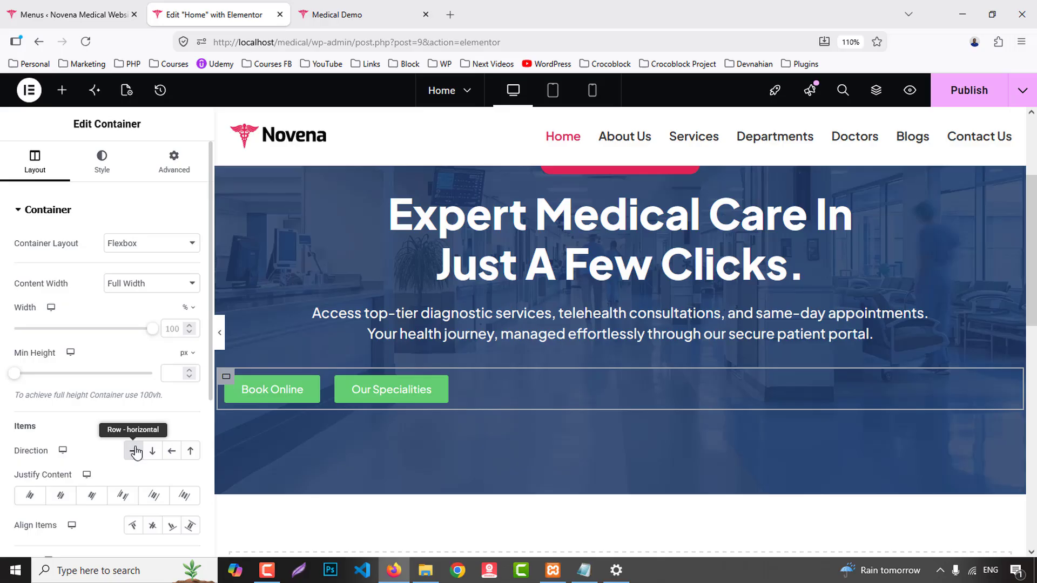
click(61, 496)
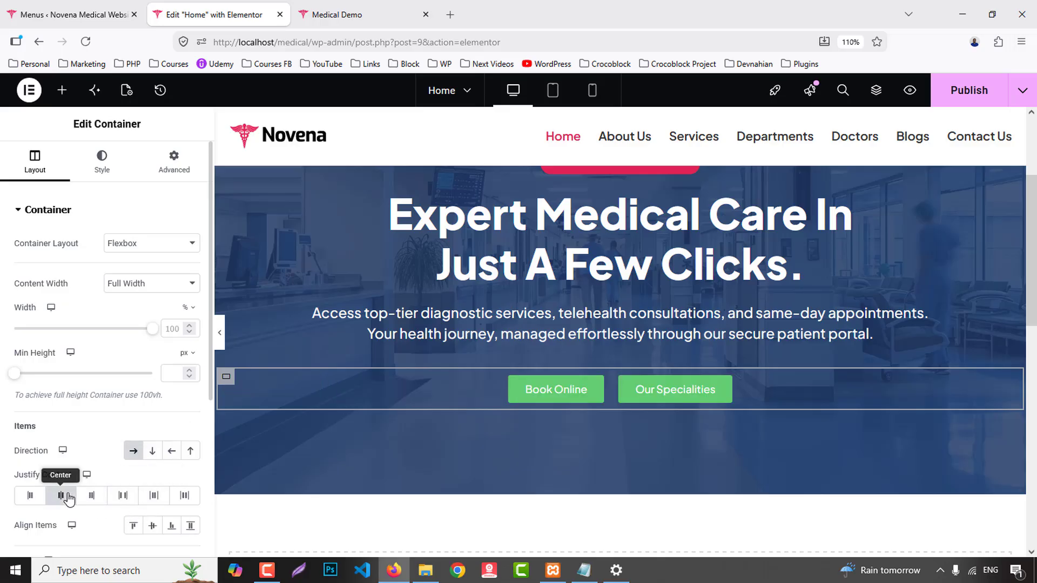
- Set the hero's Book Online button background to the global Secondary color #E12454
click(535, 395)
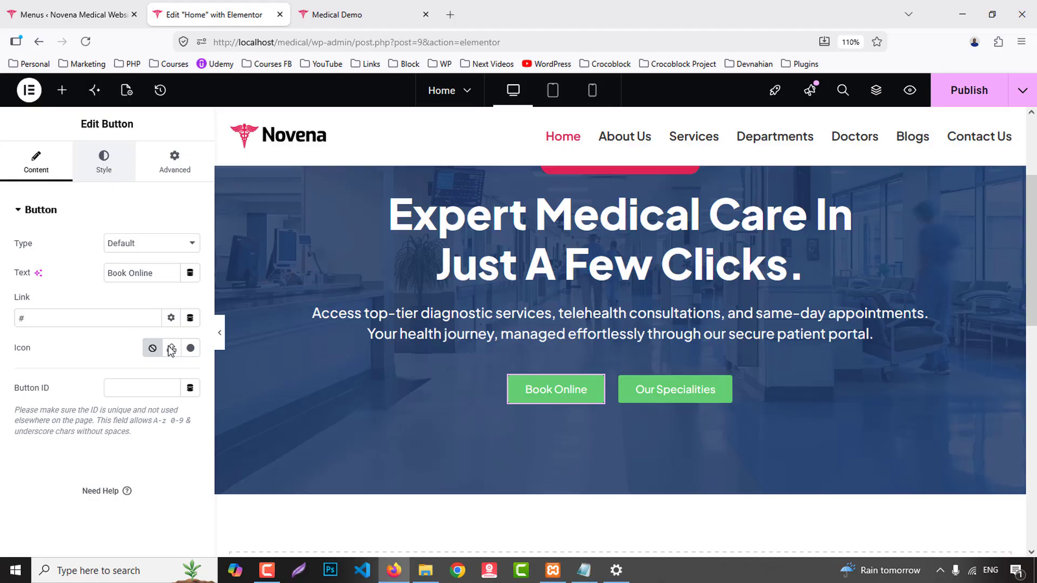
click(104, 162)
click(171, 421)
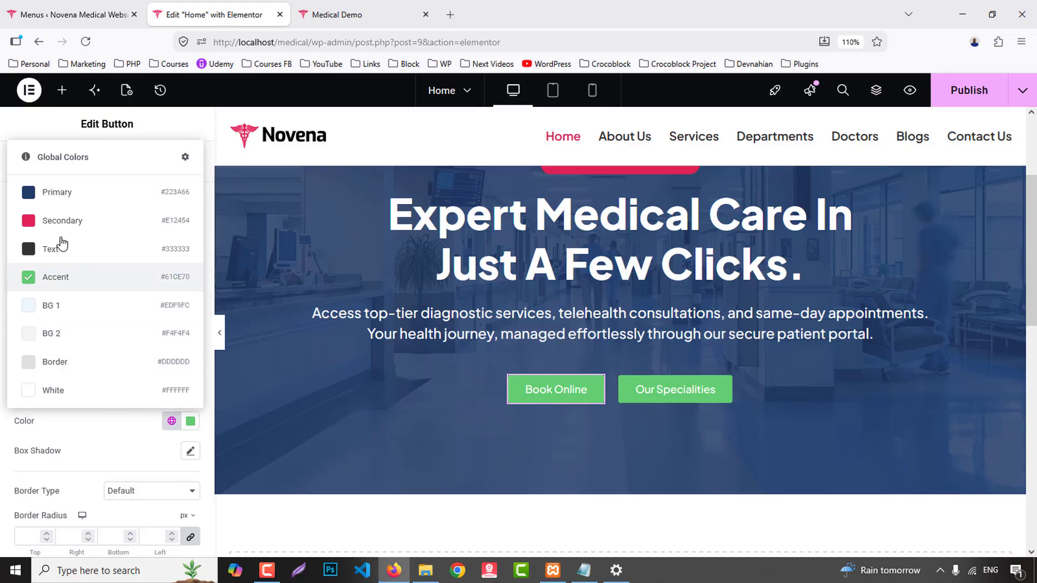
click(54, 220)
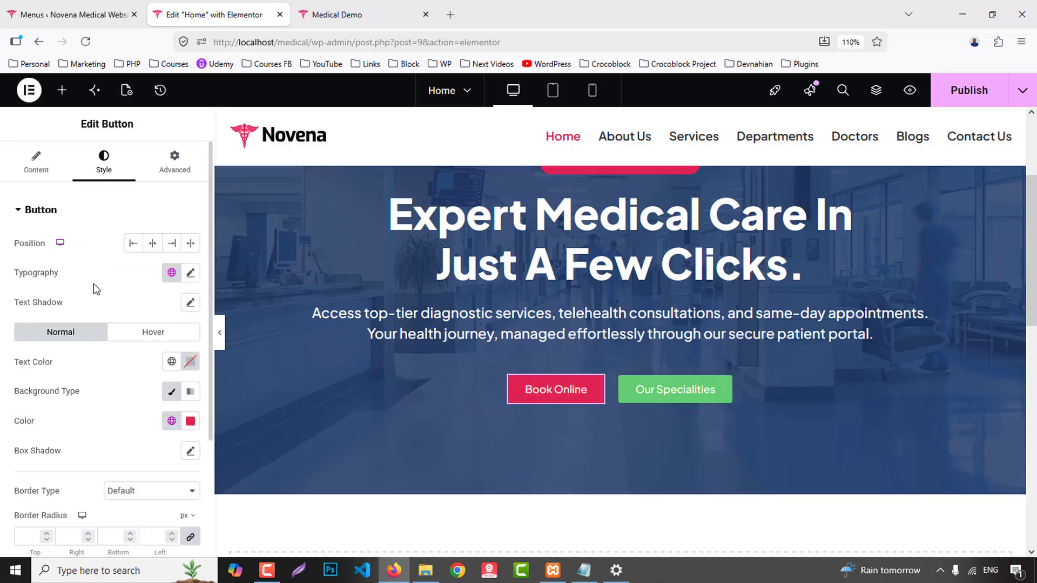
- Switch the Book Online button to custom typography and give all its corners a 9 px border radius
click(192, 274)
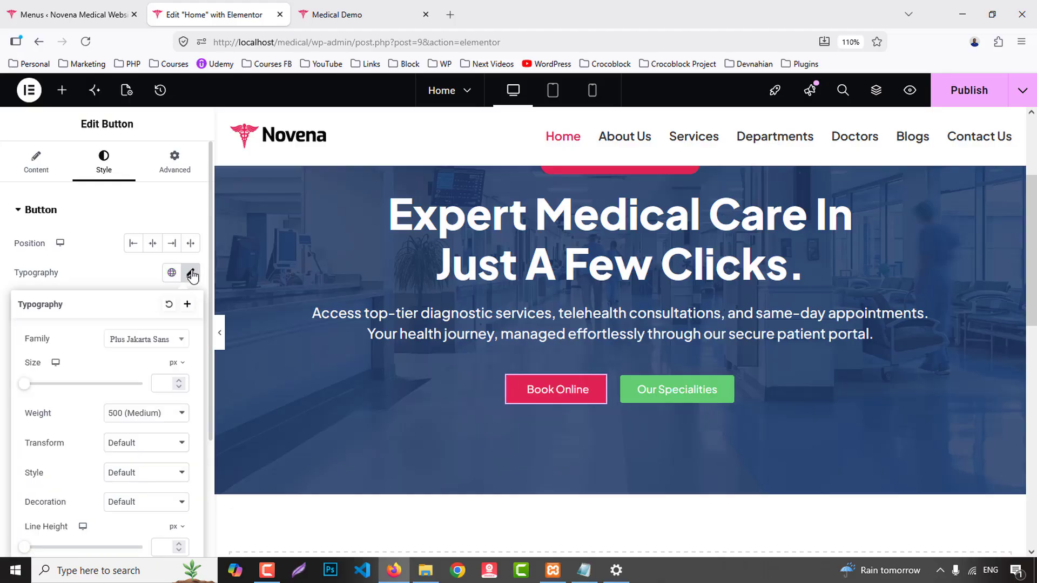
click(191, 274)
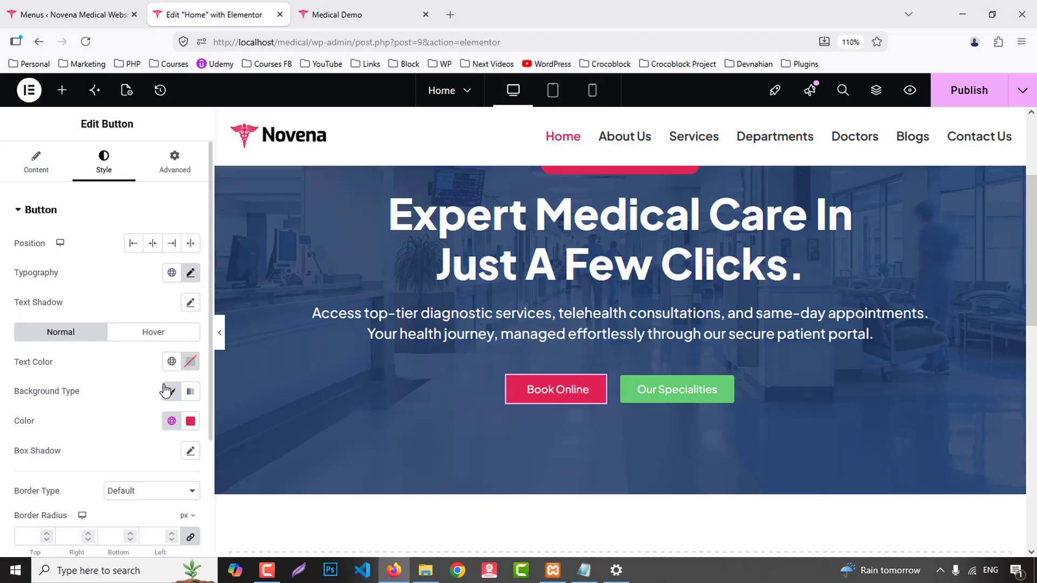
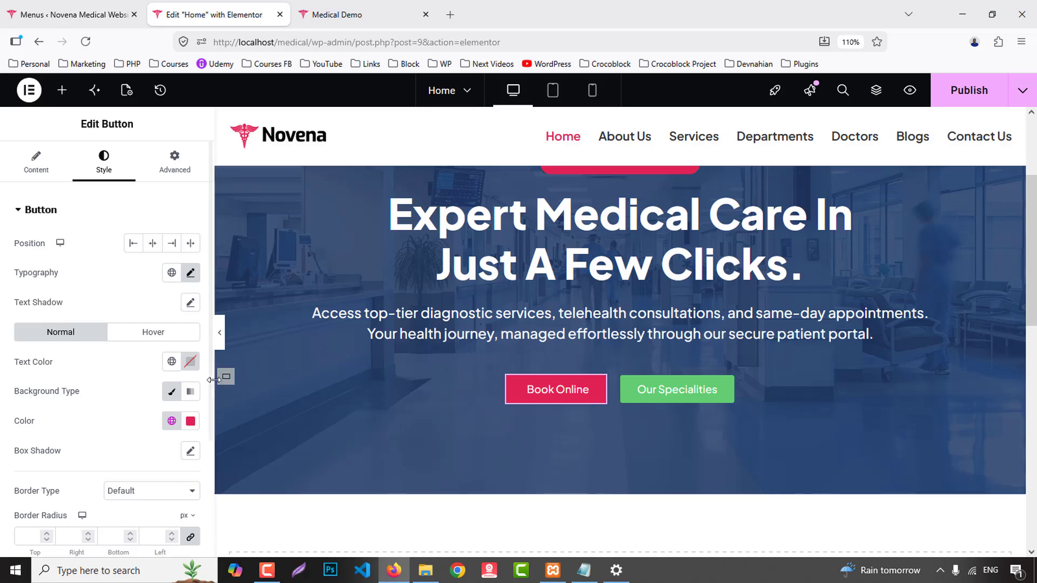
scroll(69, 426, down, 3)
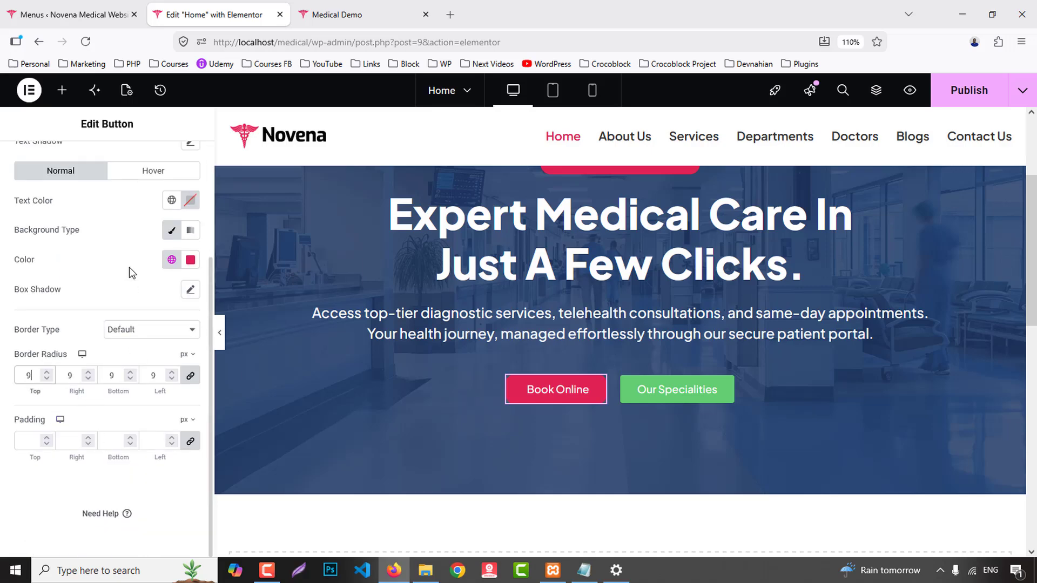
- Set the Book Online button's hover background to the global Primary color #223A66
click(146, 171)
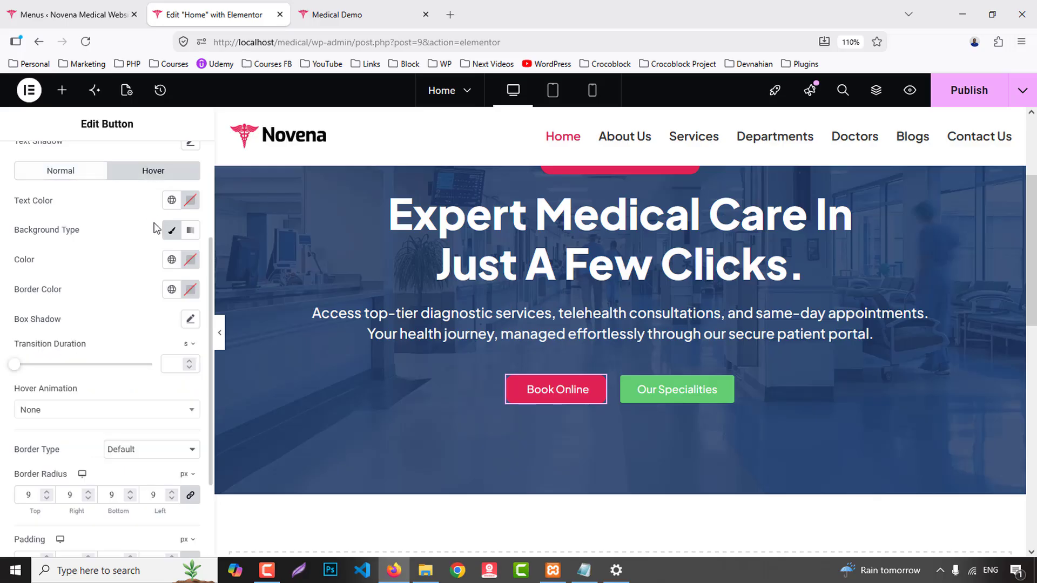
click(171, 259)
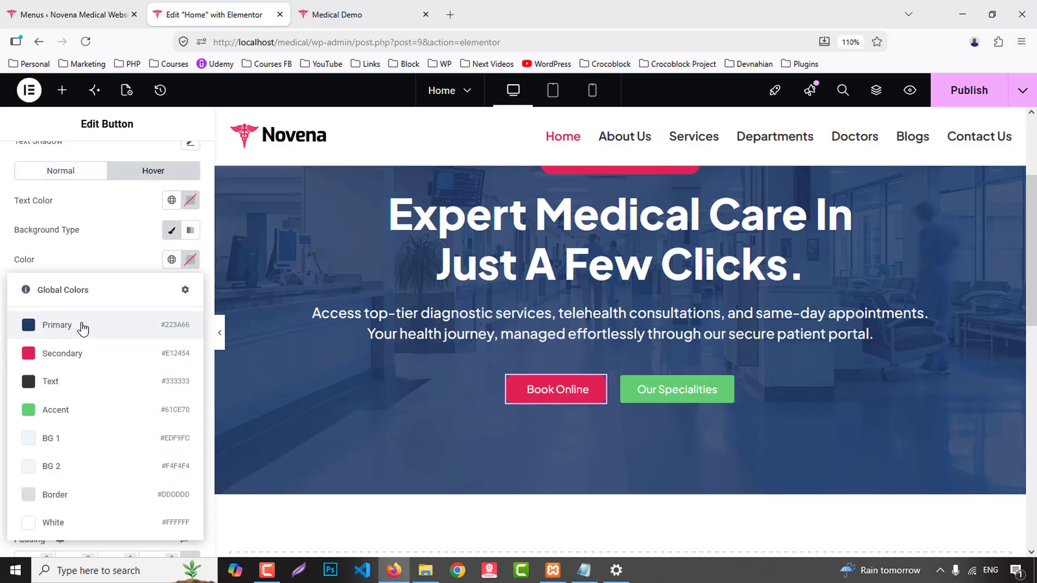
click(84, 327)
- Copy the Book Online button and paste its style onto the Our Specialities button
right_click(589, 381)
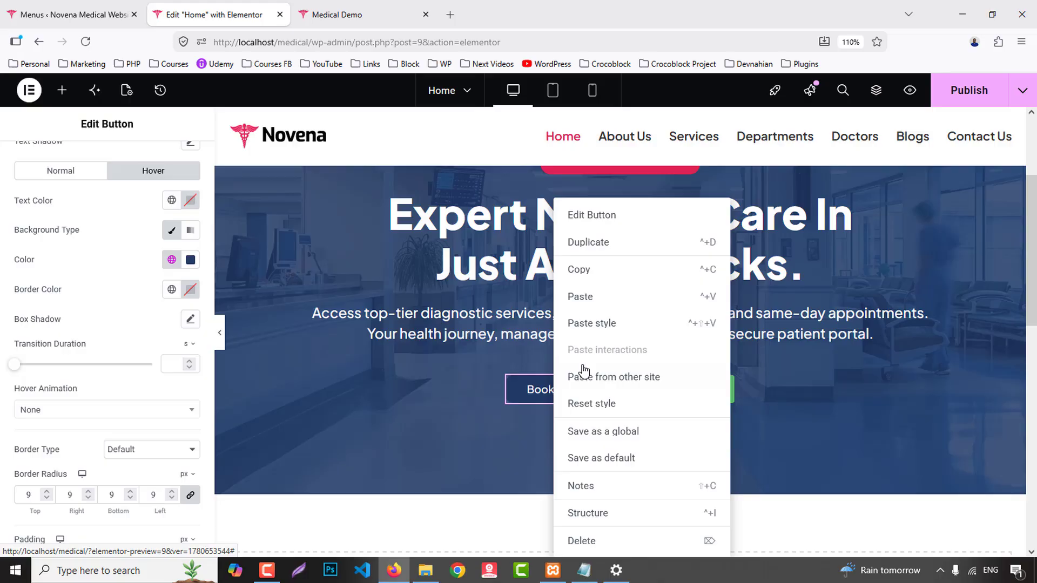
click(589, 270)
right_click(660, 385)
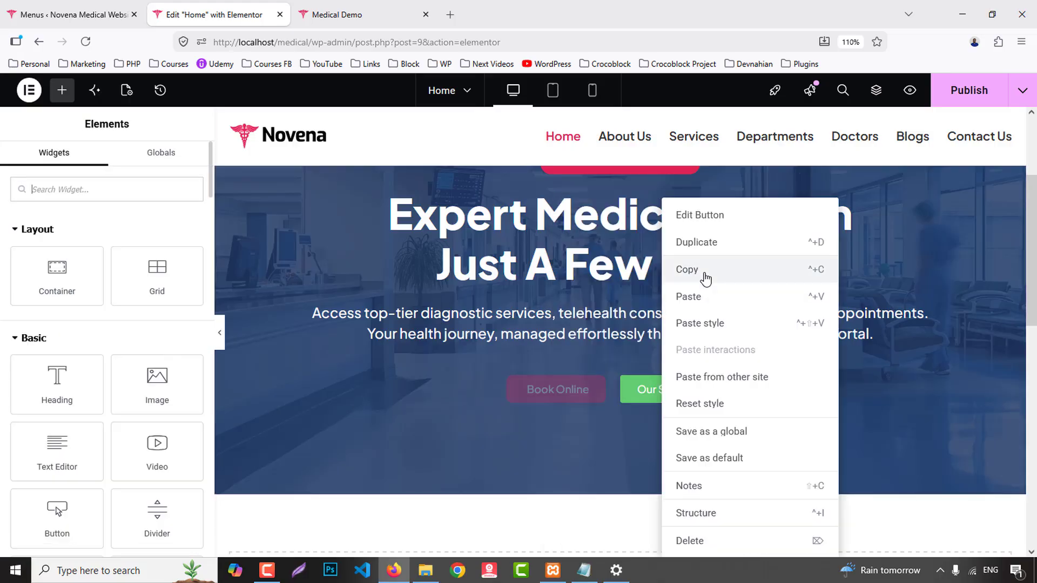
click(701, 324)
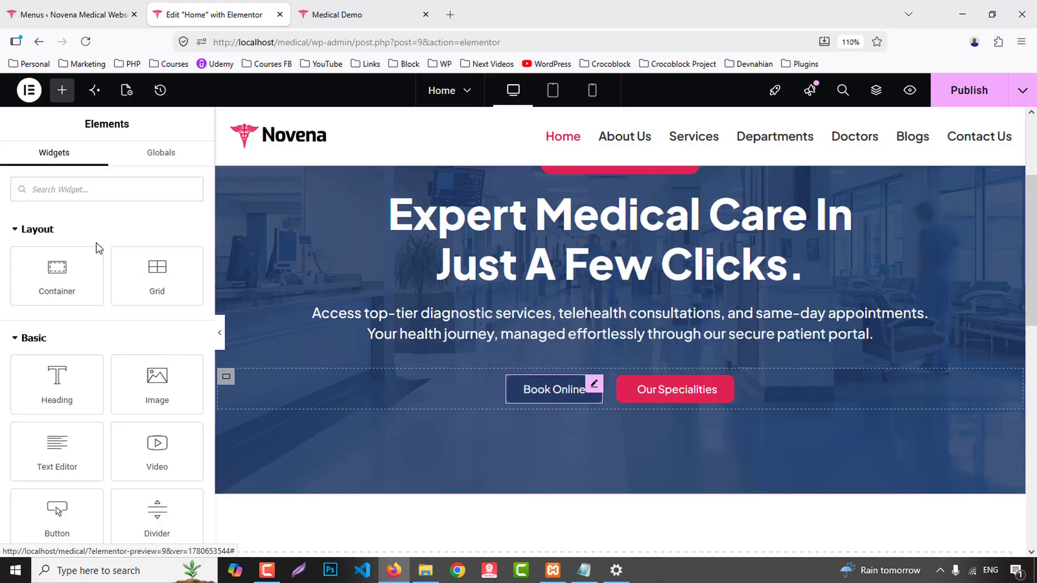
- Find the outlined address book icon with the filter "boo", insert it into the Book Online button and place it at the End
click(33, 178)
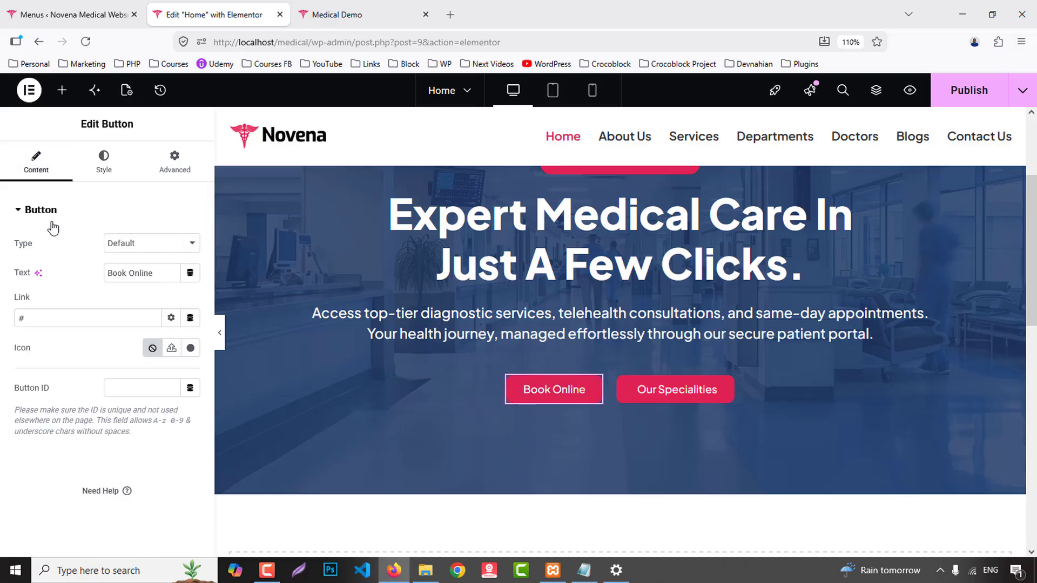
click(172, 348)
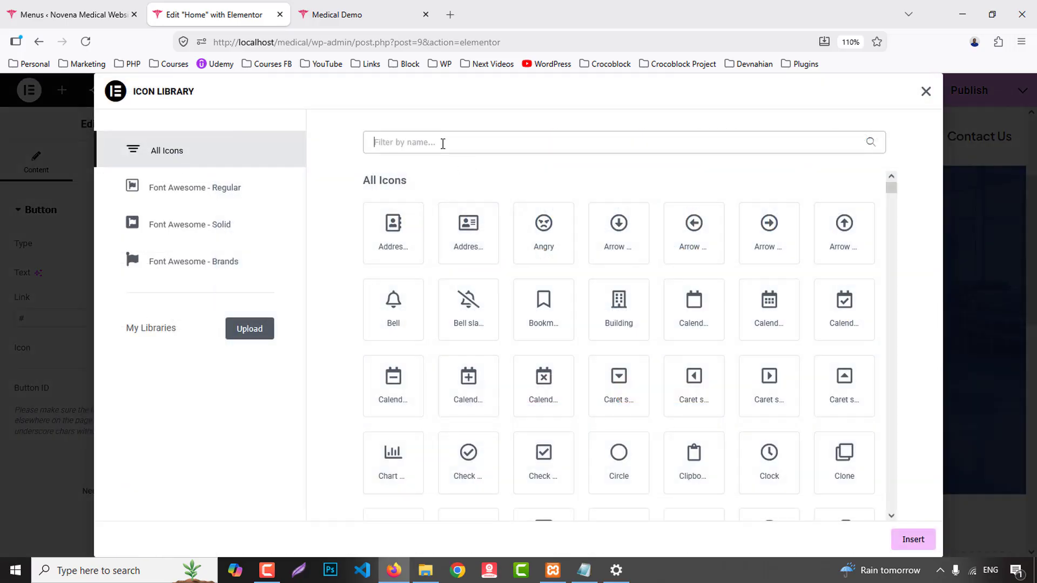
click(451, 146)
text(boo)
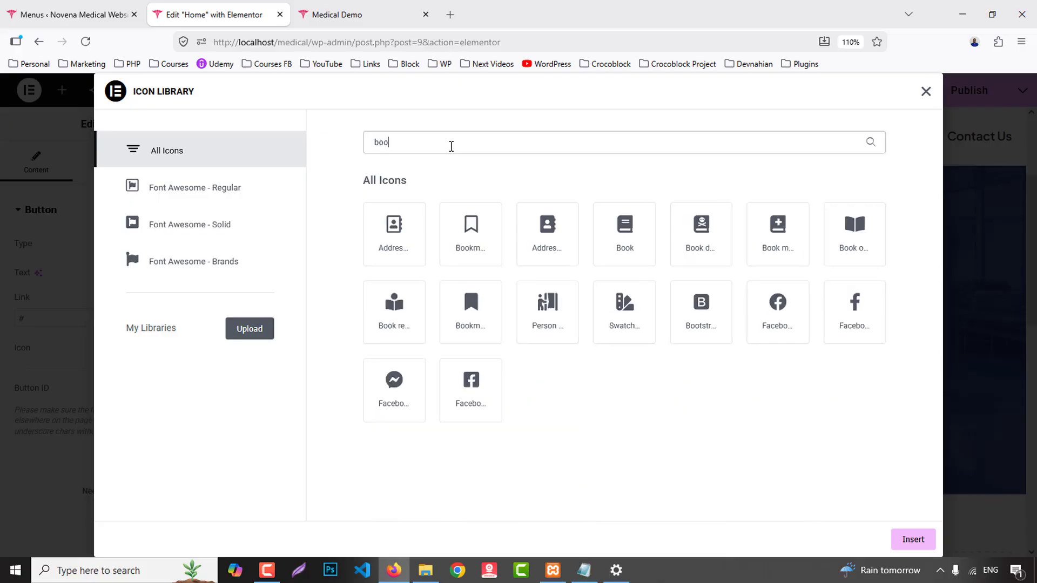
click(396, 234)
click(913, 540)
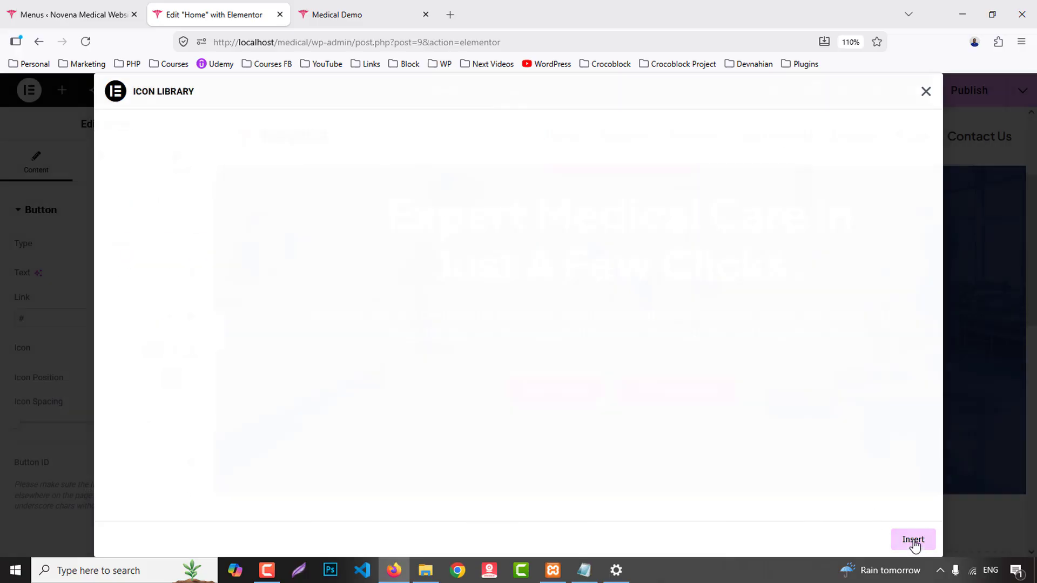
click(190, 378)
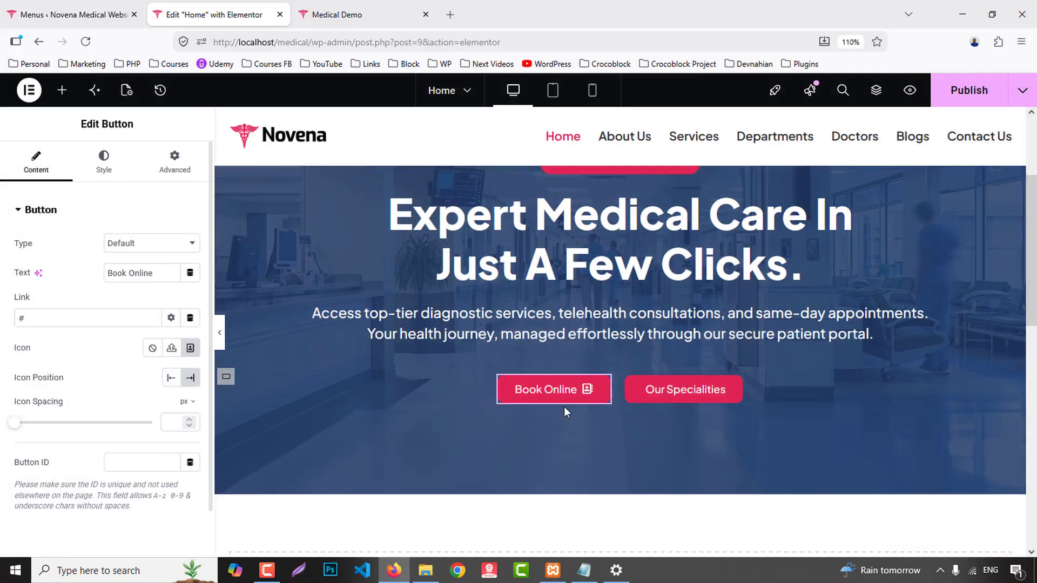
- Find the User md icon with the filter "user", insert it into the Our Specialities button and place it at the End
click(672, 390)
click(191, 348)
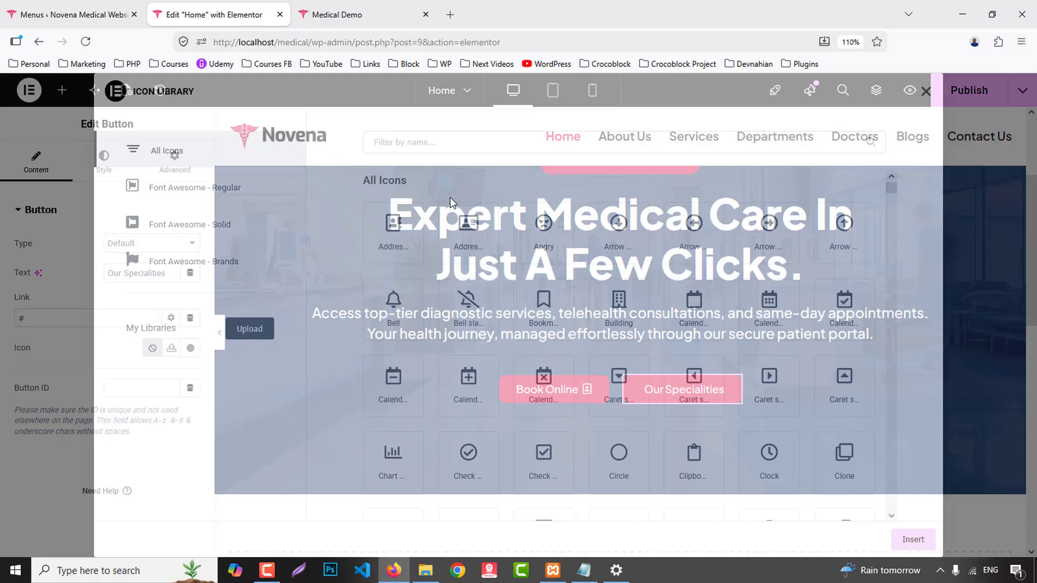
text(user)
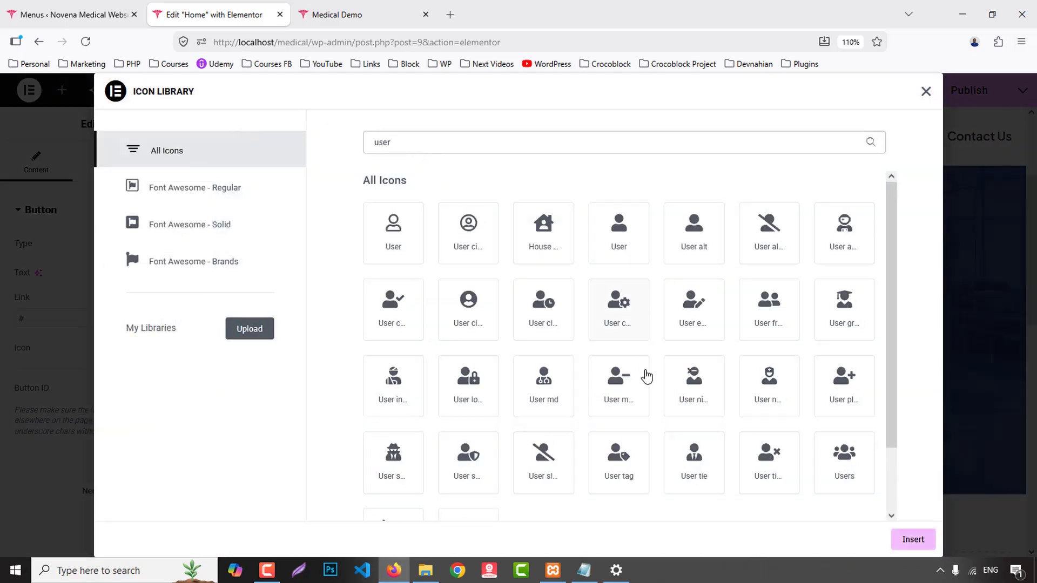
click(546, 402)
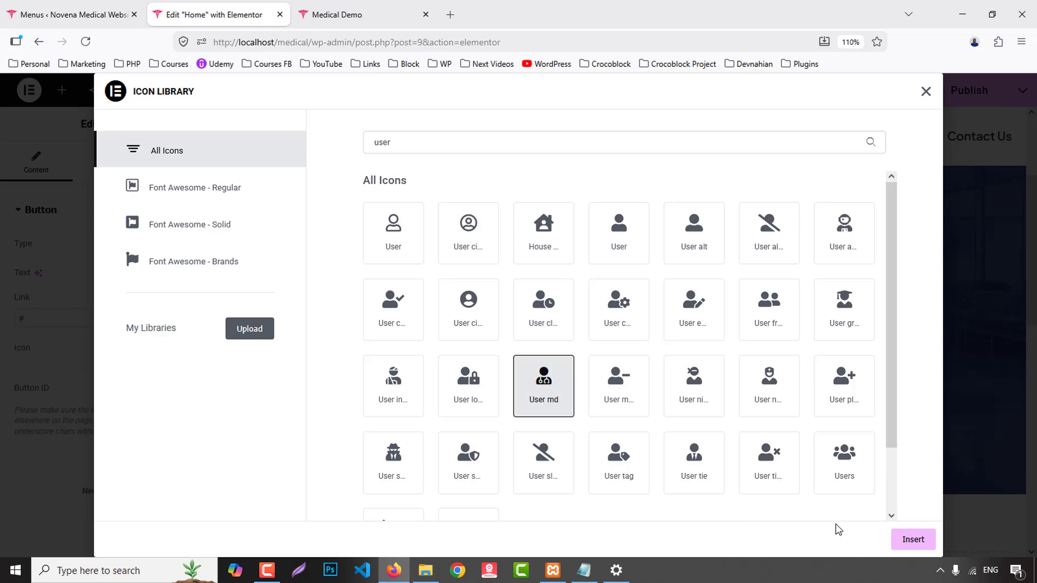
click(913, 540)
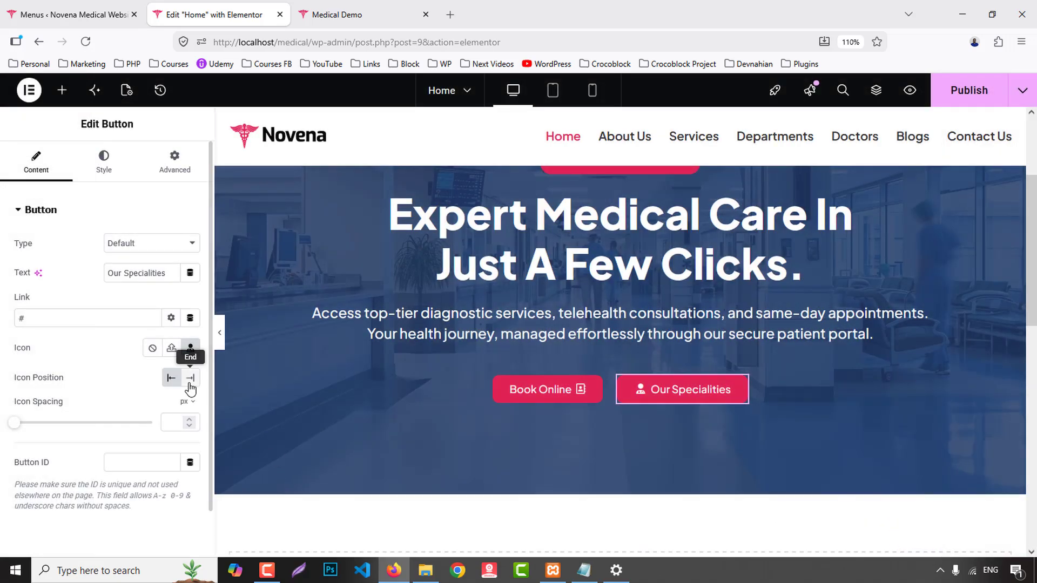
click(190, 375)
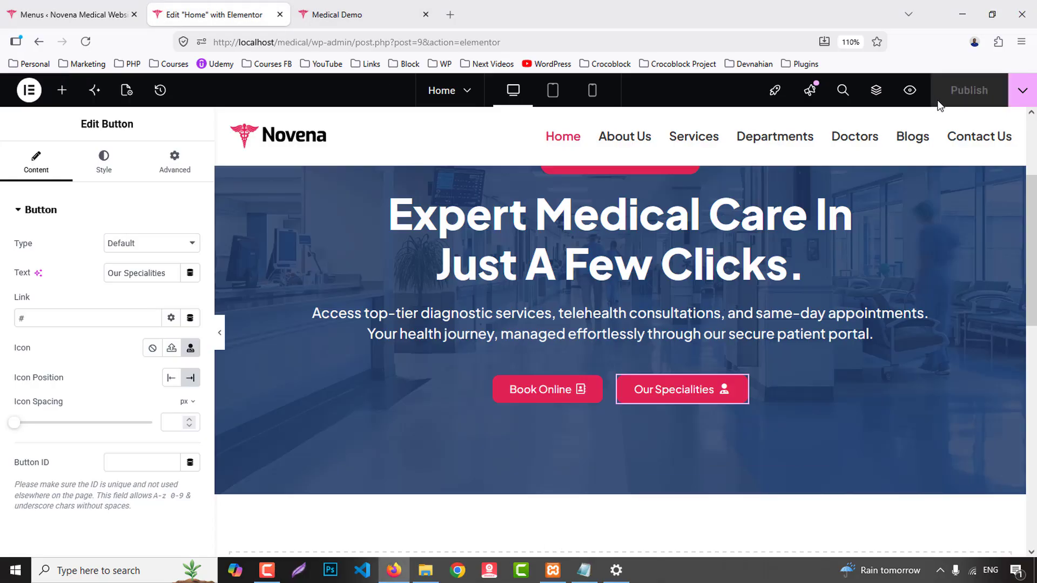
- Preview the Home page hero, compare it with the Medical Demo, and examine the demo's Exceptional Healthcare section layout
click(909, 91)
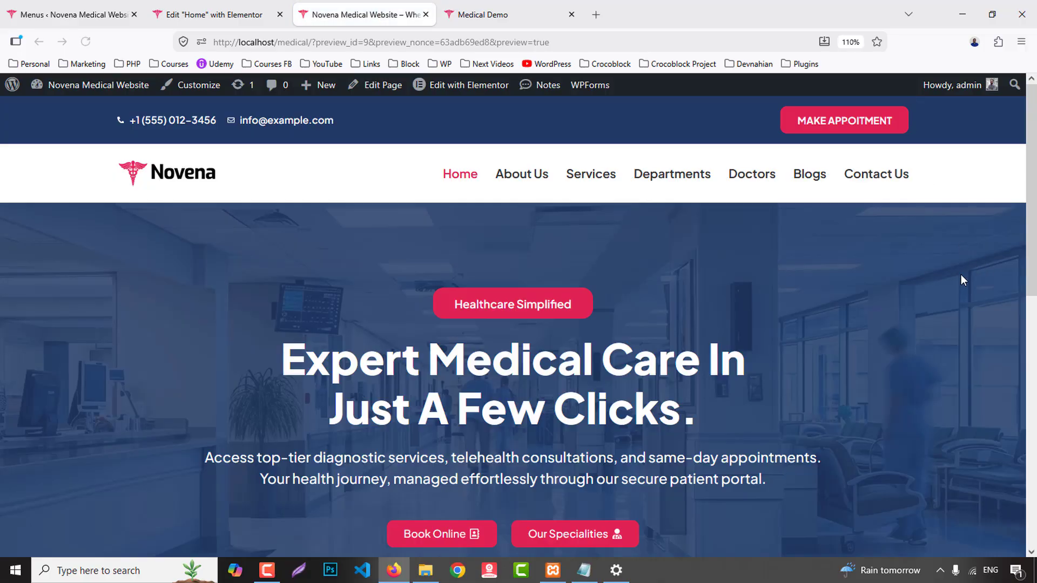
scroll(963, 270, down, 3)
scroll(963, 268, down, 2)
scroll(959, 266, up, 2)
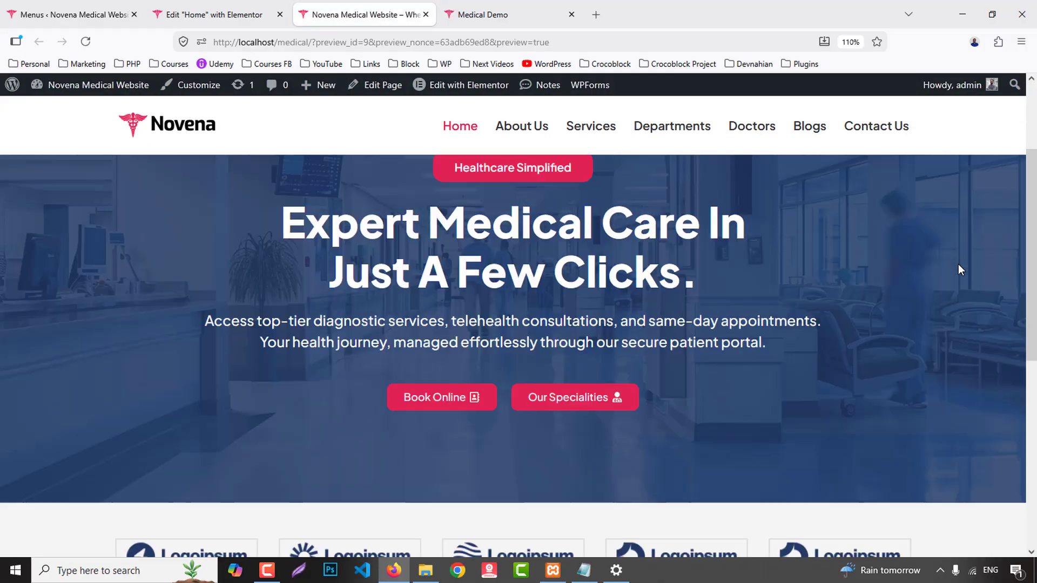
click(561, 8)
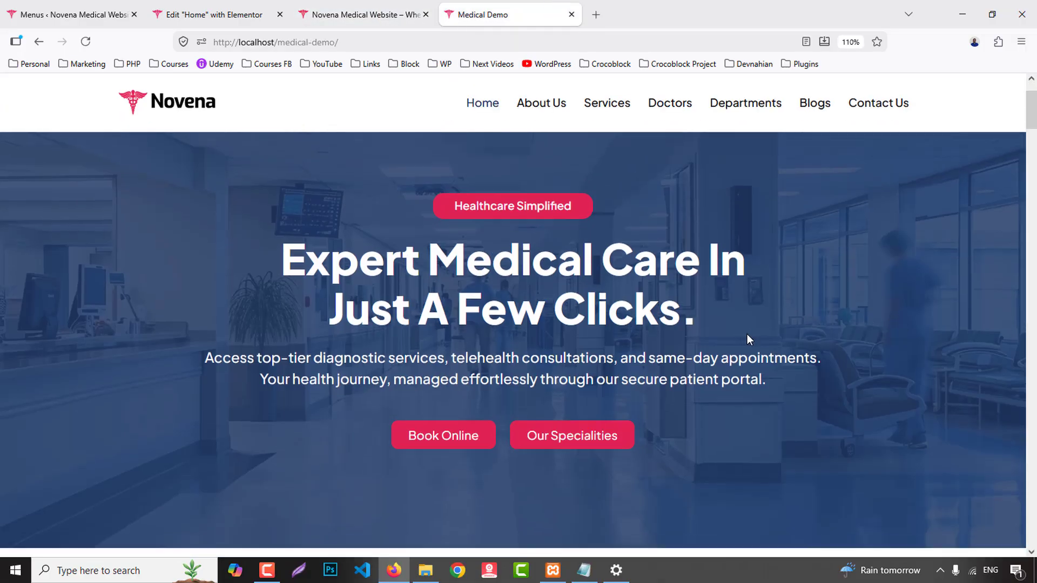
scroll(747, 334, down, 4)
scroll(832, 333, down, 3)
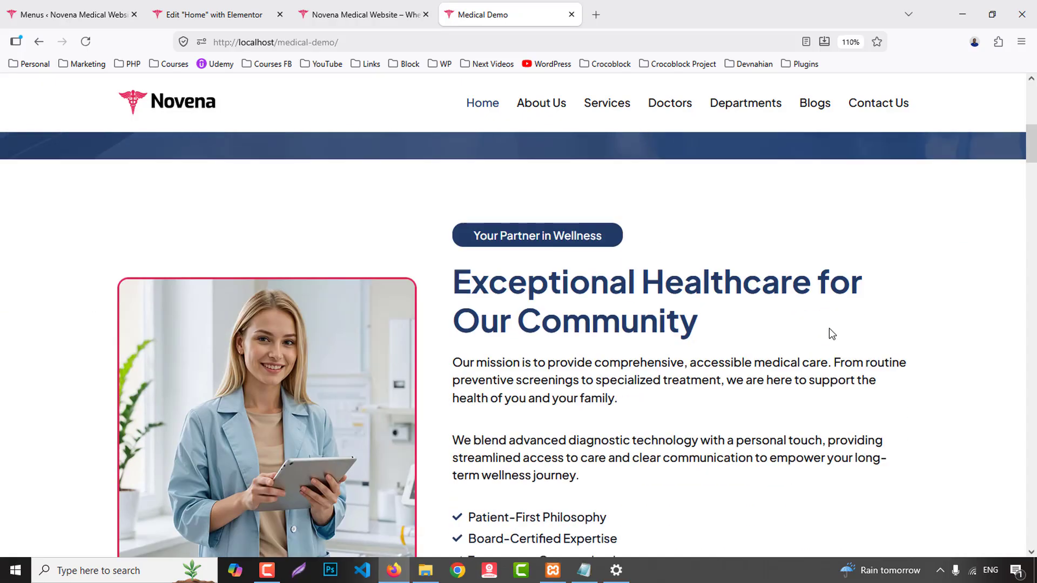
scroll(832, 329, down, 4)
scroll(829, 327, up, 3)
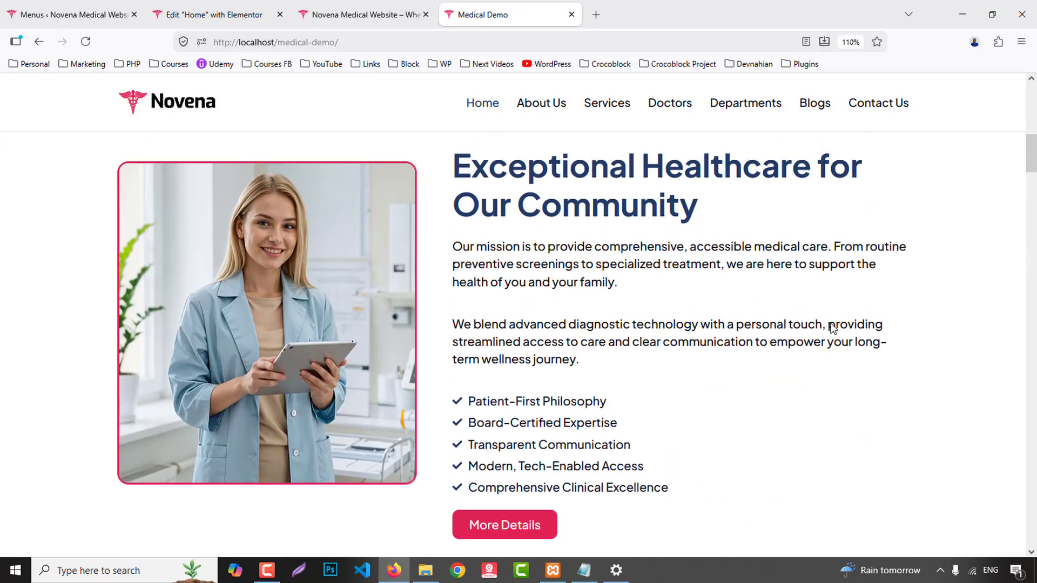
- Return to the Home page editor and add a flexbox container with two equal columns below the hero
click(246, 21)
scroll(662, 431, down, 4)
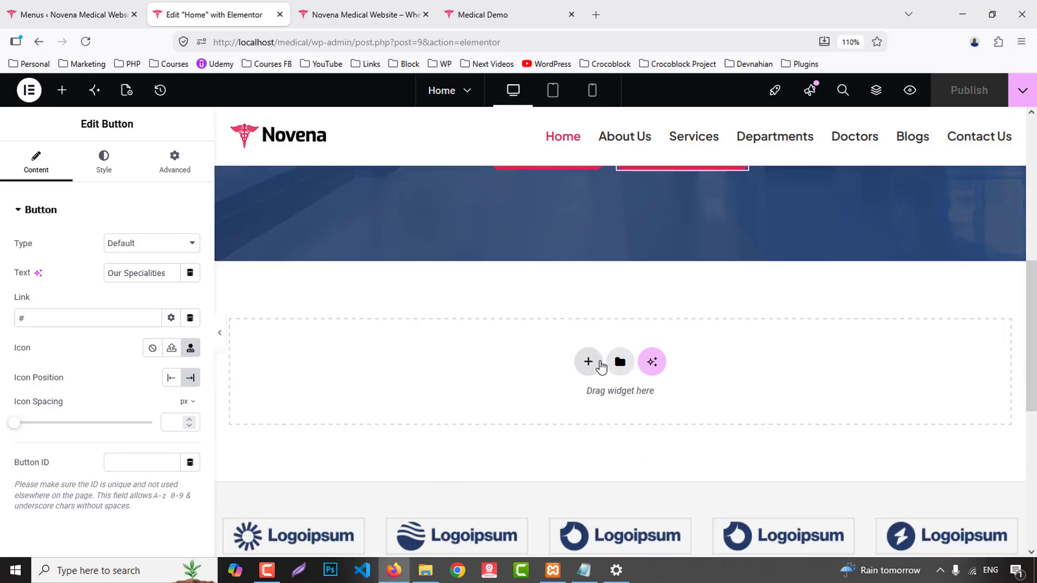
click(591, 359)
click(587, 412)
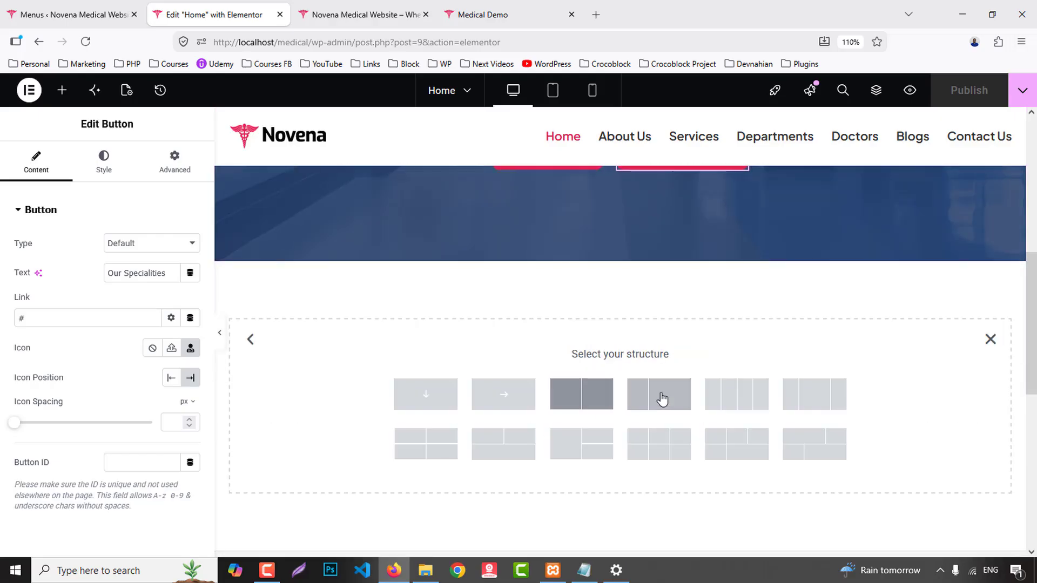
click(580, 405)
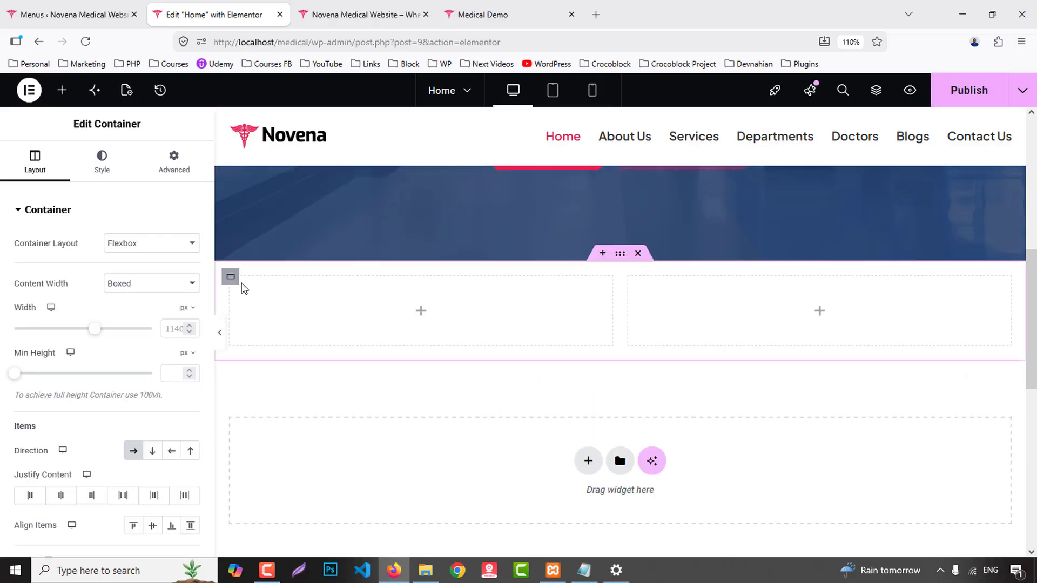
- Set the new section container's padding to 80 px top and bottom and 0 px right and left
click(174, 161)
click(116, 314)
text(0)
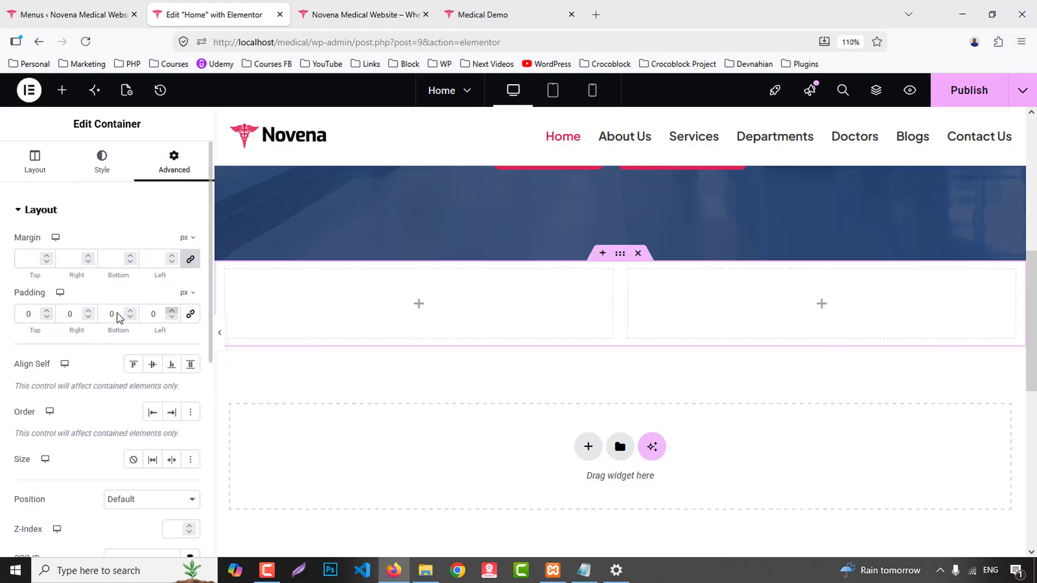
click(34, 308)
text(8)
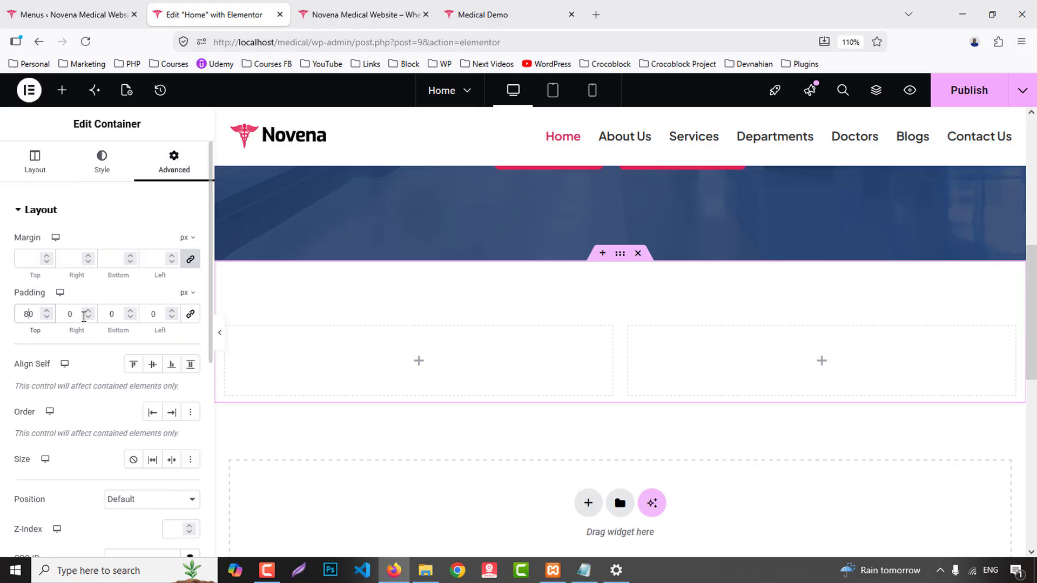
click(101, 310)
text(8)
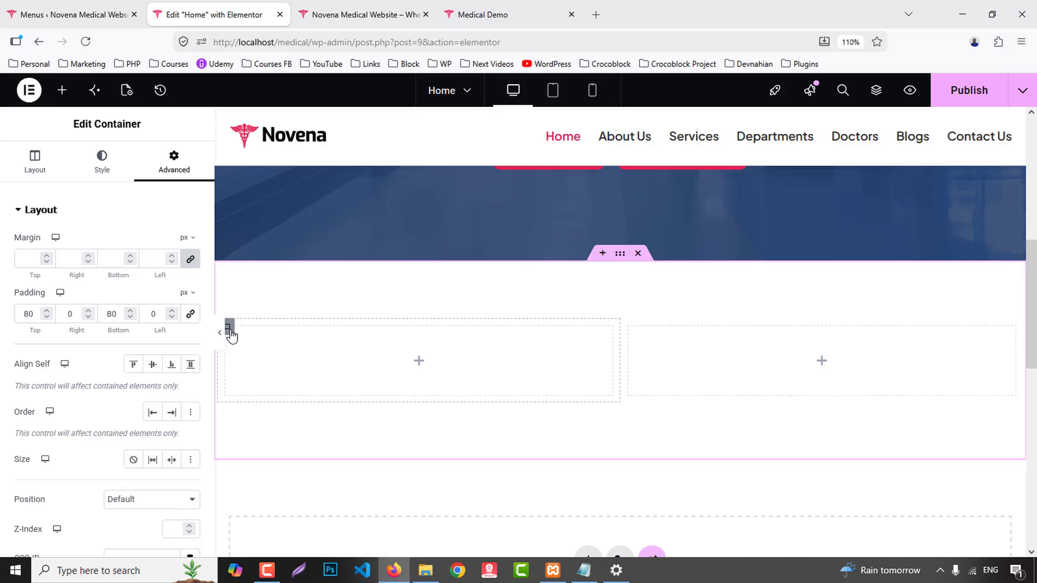
- Set the width of the section's first column container to 40%
click(231, 330)
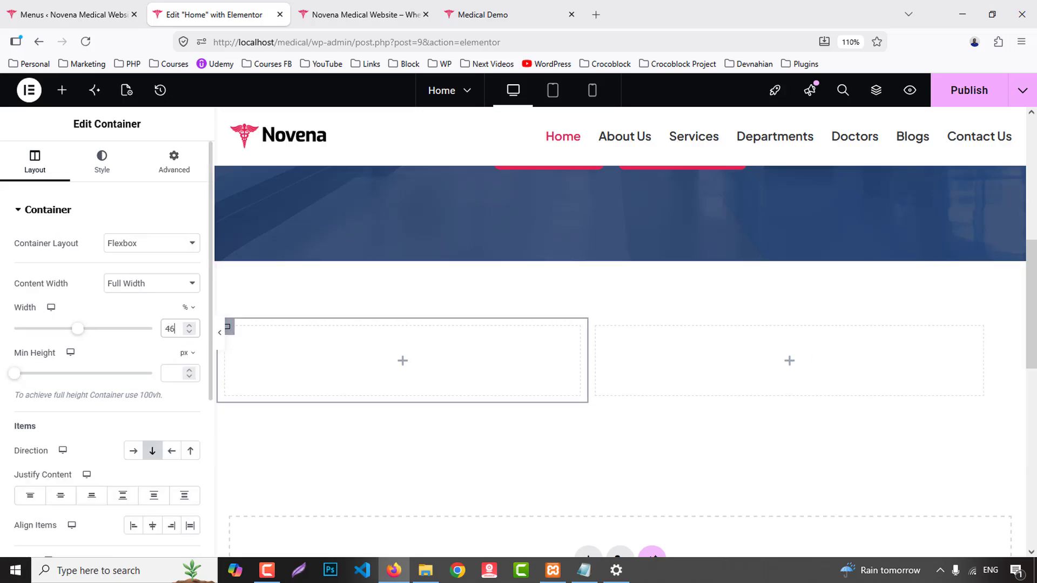
key(Down)
key(Down)
key(Down)
key(Down)
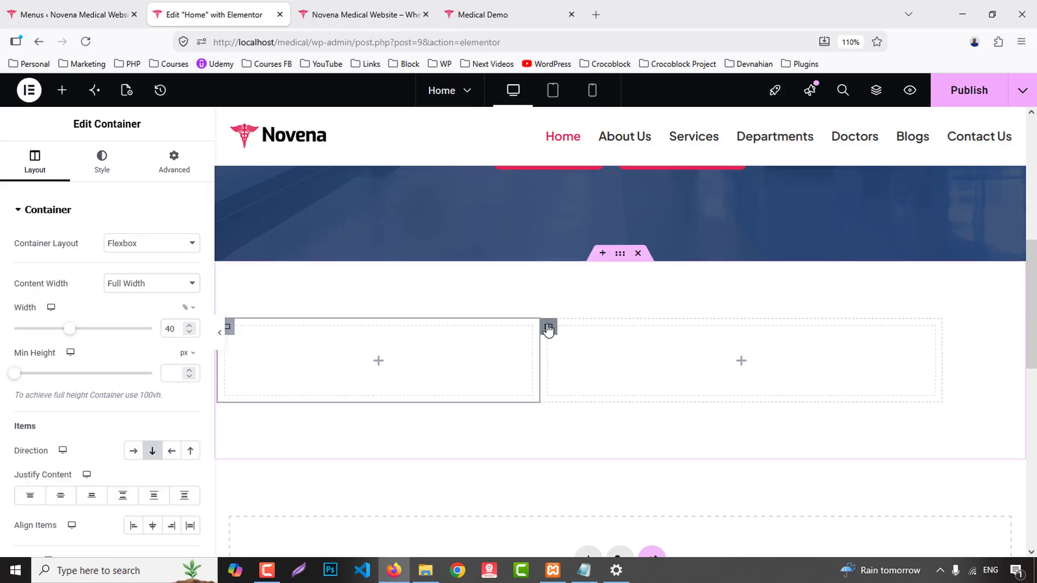
- Set the section's second column container to 60% width and center the parent container's items vertically
click(548, 330)
click(175, 329)
key(Up)
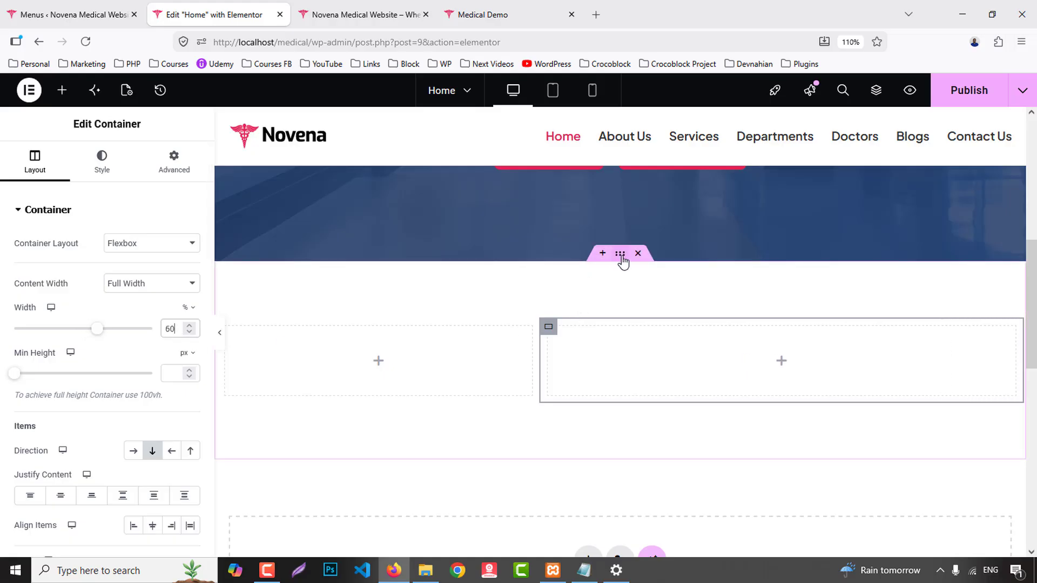
click(620, 254)
click(30, 173)
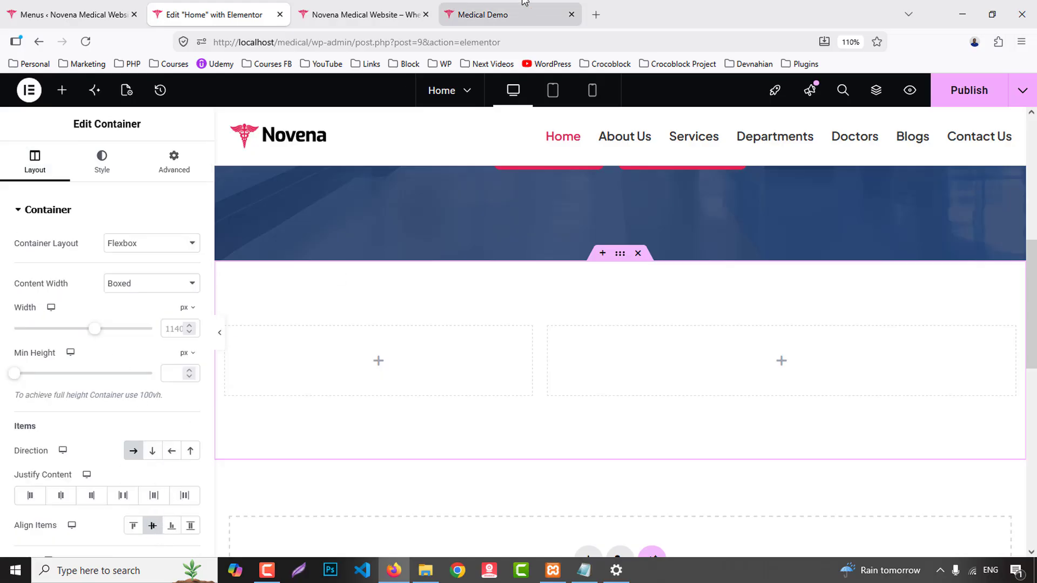
- Check the Medical Demo's about section, then copy the hero's Healthcare Simplified badge heading into the second column
click(475, 14)
scroll(783, 327, up, 3)
click(284, 11)
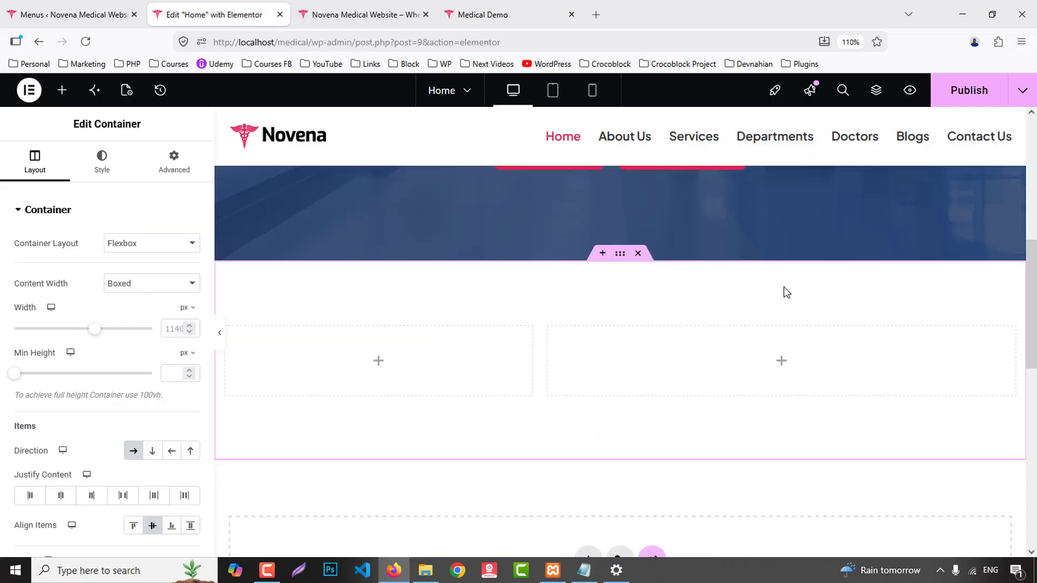
scroll(785, 288, up, 5)
right_click(652, 248)
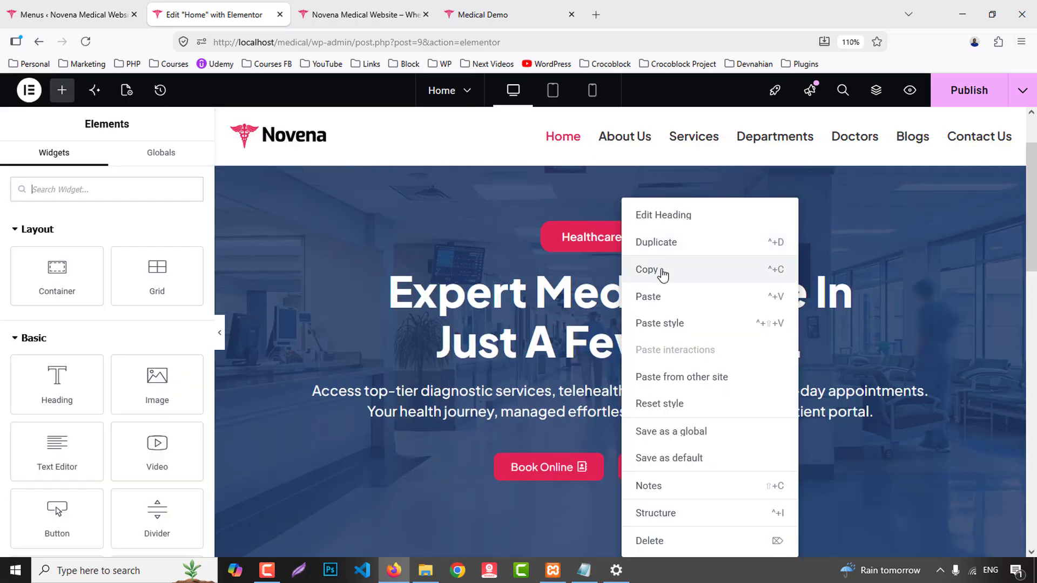
click(663, 272)
scroll(639, 319, down, 5)
right_click(638, 299)
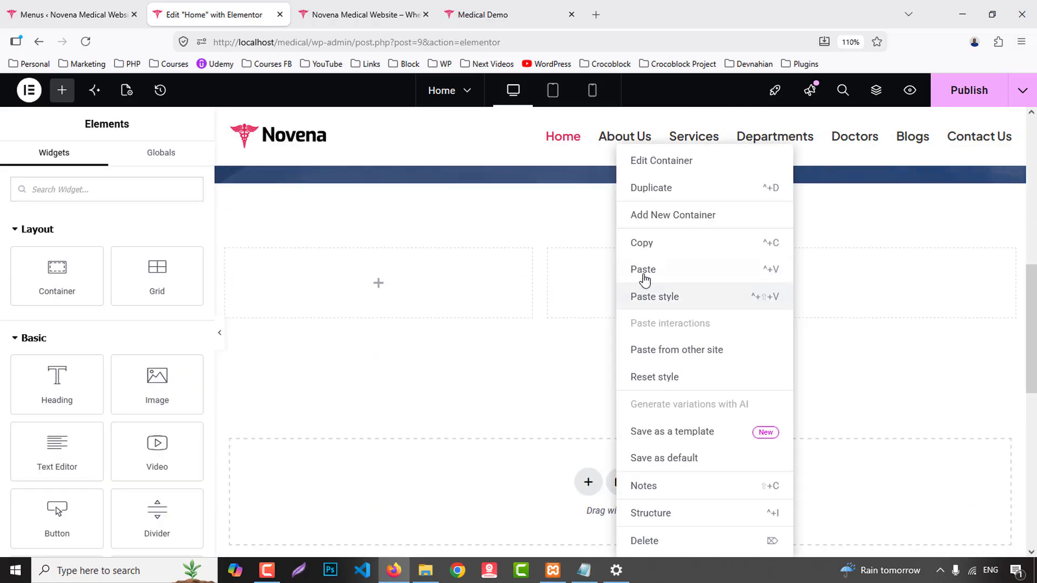
click(643, 270)
- Copy the hero's main "Expert Medical Care in Just a Few Clicks." heading and paste it below the second column's badge
scroll(653, 301, up, 5)
right_click(617, 226)
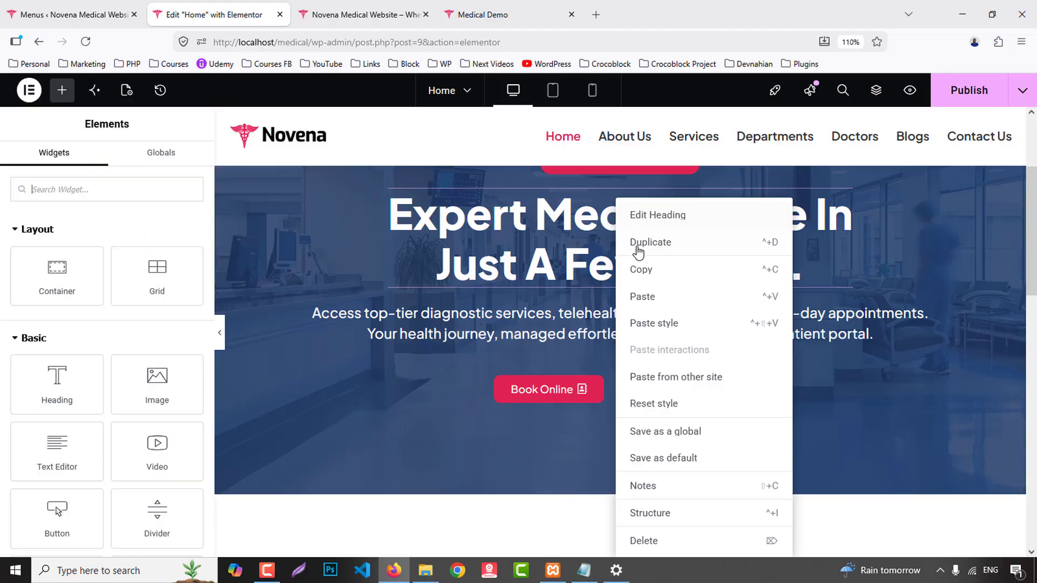
click(646, 273)
scroll(646, 273, down, 6)
right_click(622, 281)
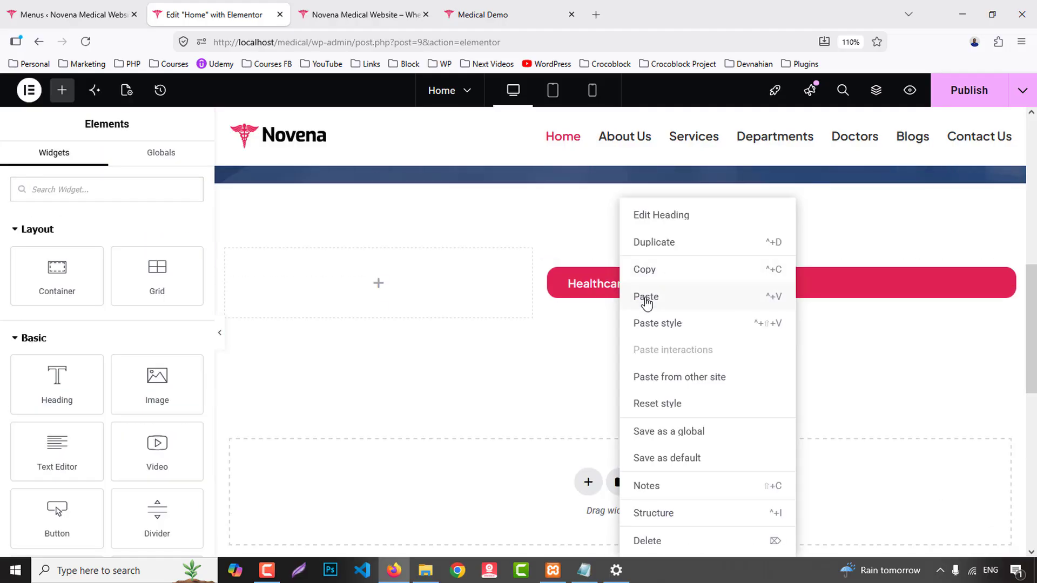
click(646, 296)
- Check the Medical Demo's about text, then add a Text Editor widget below the pasted heading in the second column
click(510, 16)
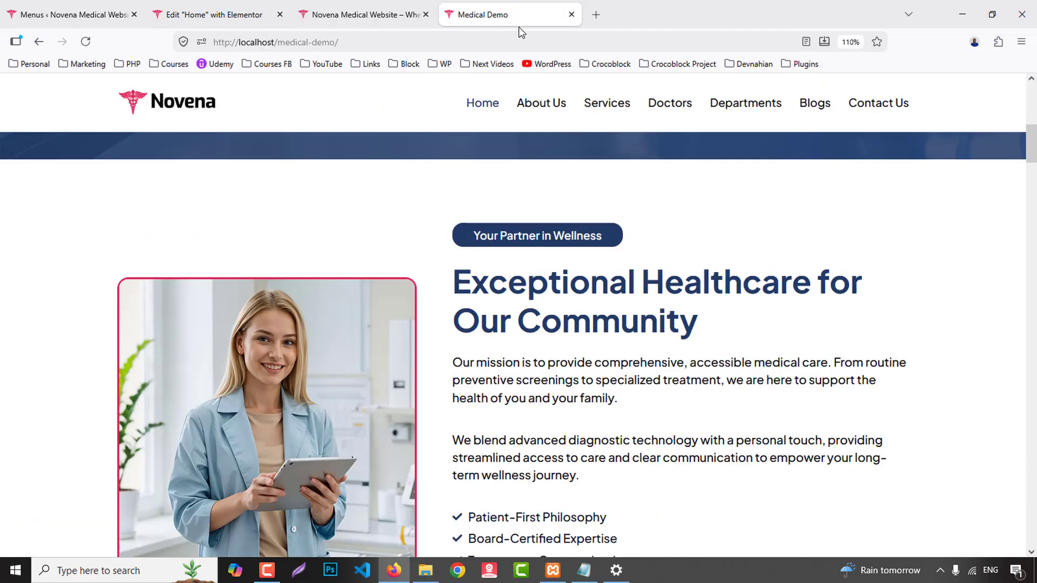
click(204, 8)
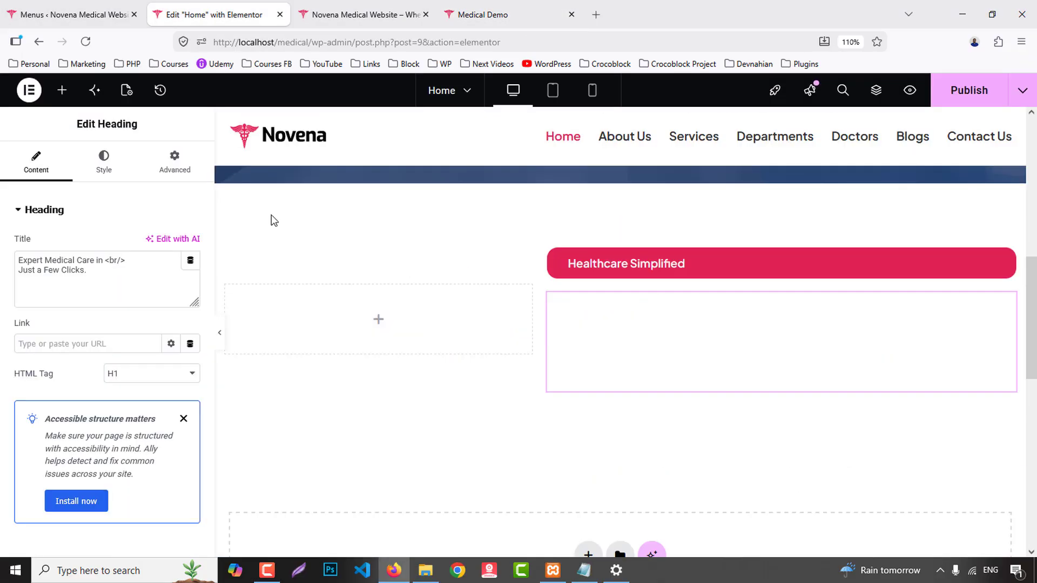
click(61, 90)
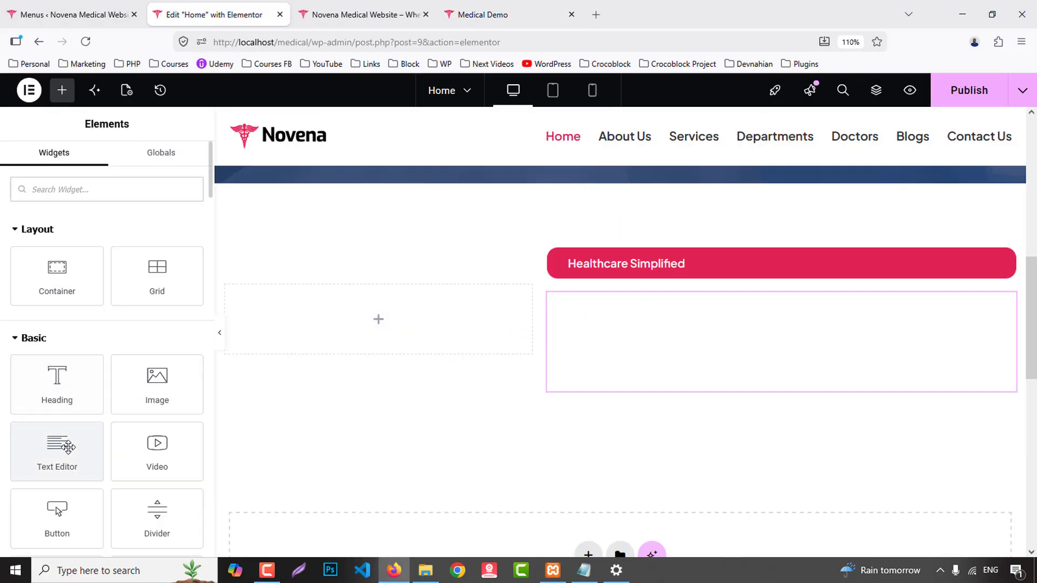
drag(60, 444, 632, 379)
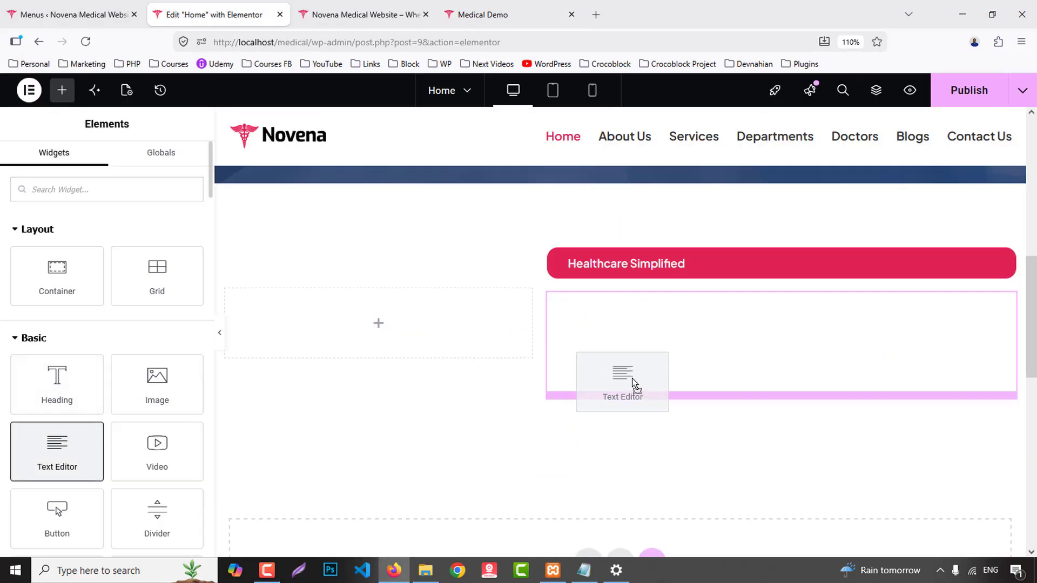
- Check the rest of the Medical Demo's about section, then add an Icon List widget below the second column's text
click(493, 13)
scroll(593, 241, down, 4)
click(208, 9)
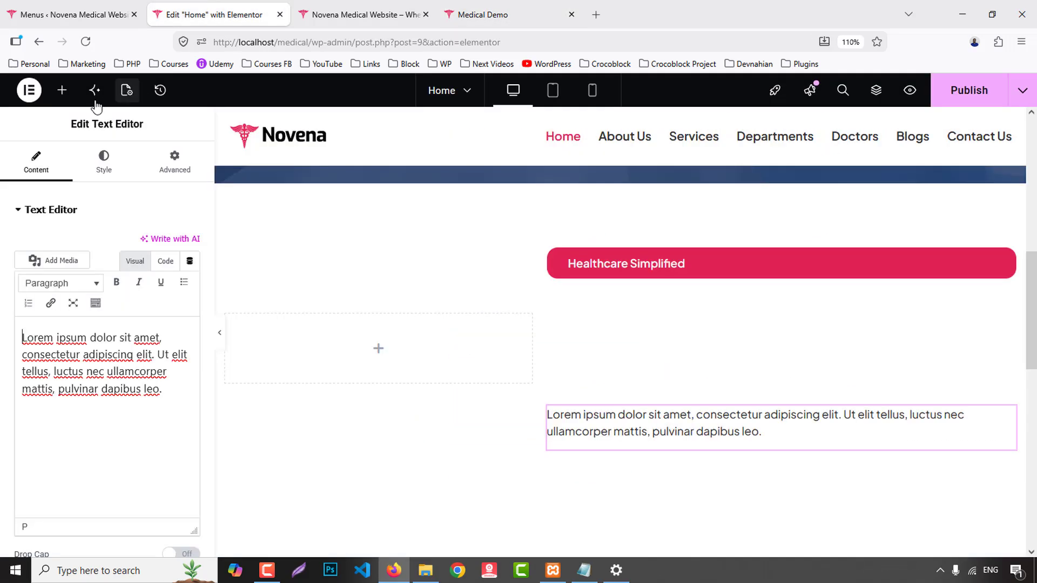
click(62, 90)
text(icon)
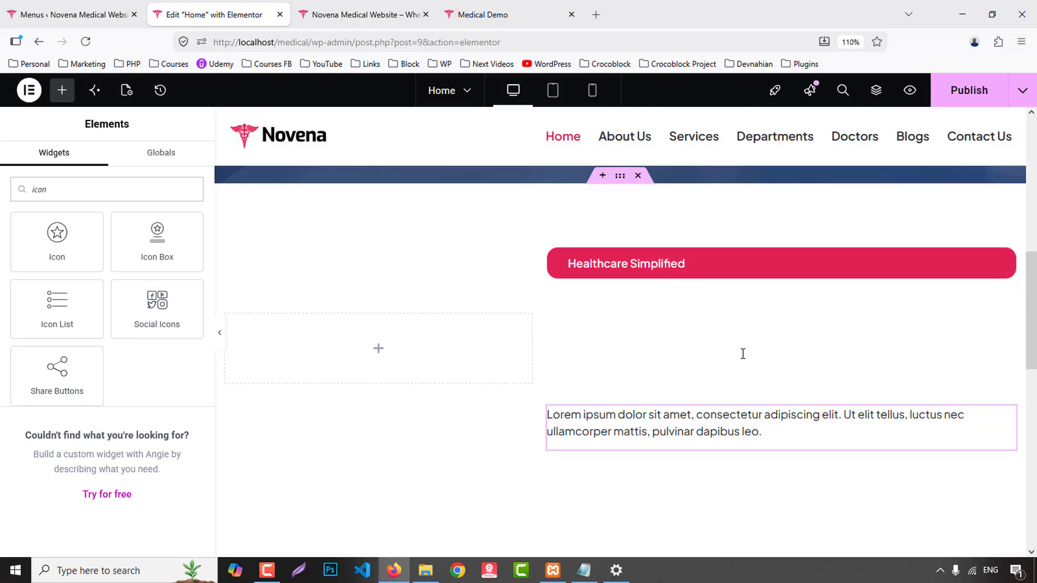
scroll(743, 353, down, 2)
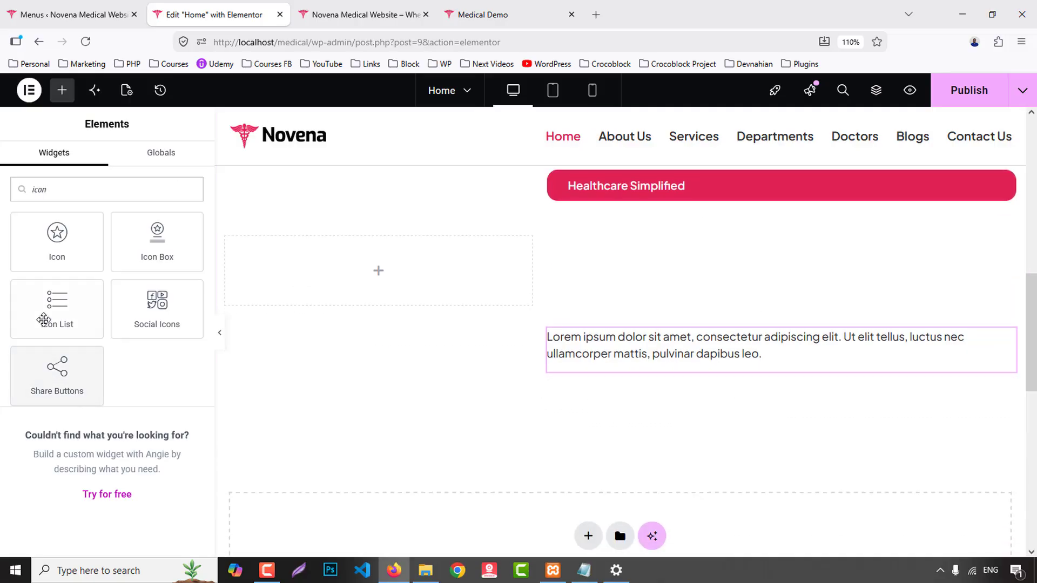
drag(54, 310, 683, 404)
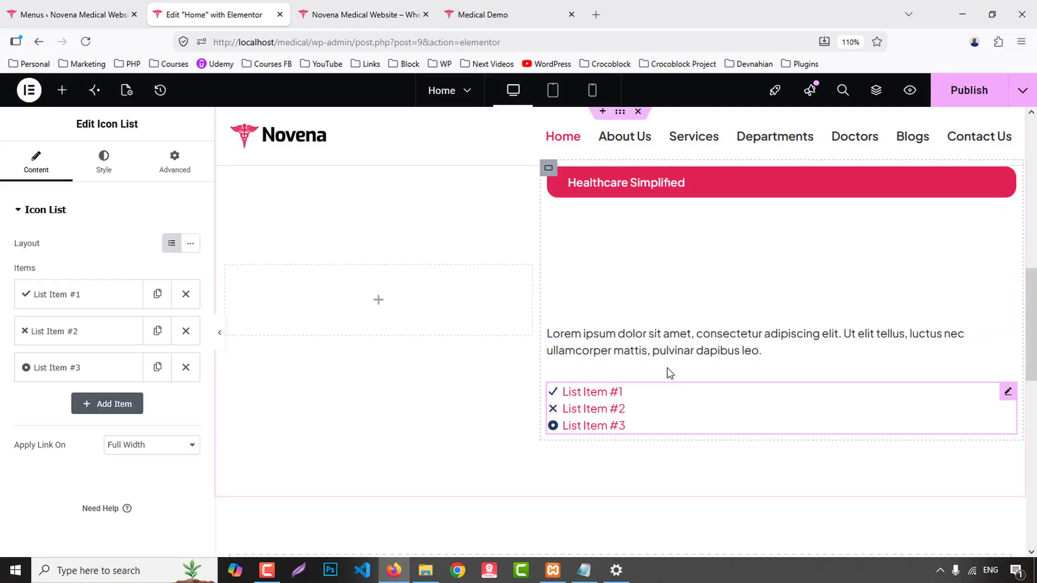
- Copy the hero section's Book Online button and paste it below the icon list in the about section
click(516, 12)
click(162, 5)
scroll(796, 284, up, 5)
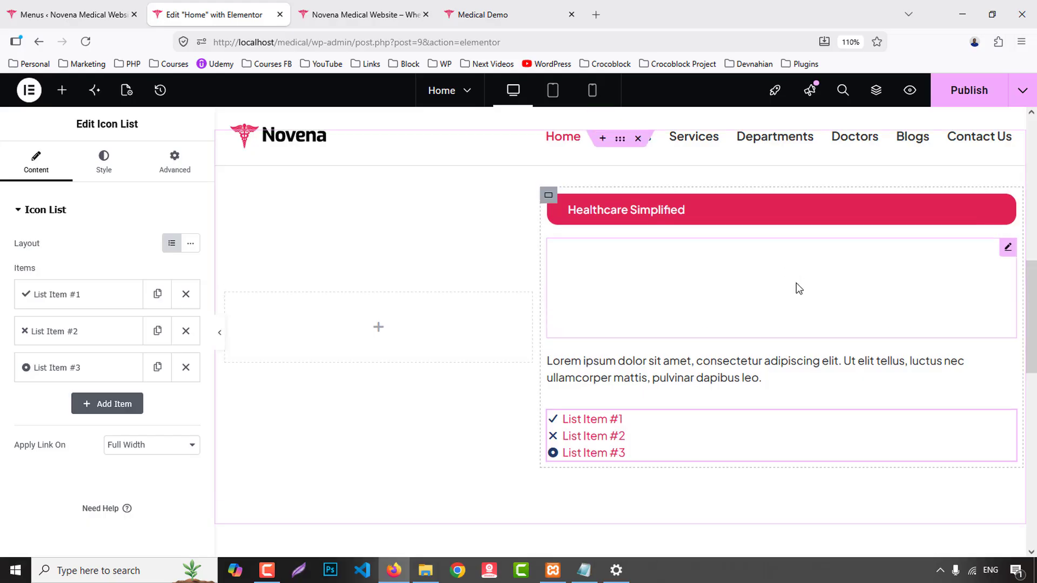
right_click(575, 296)
click(578, 268)
scroll(657, 419, down, 10)
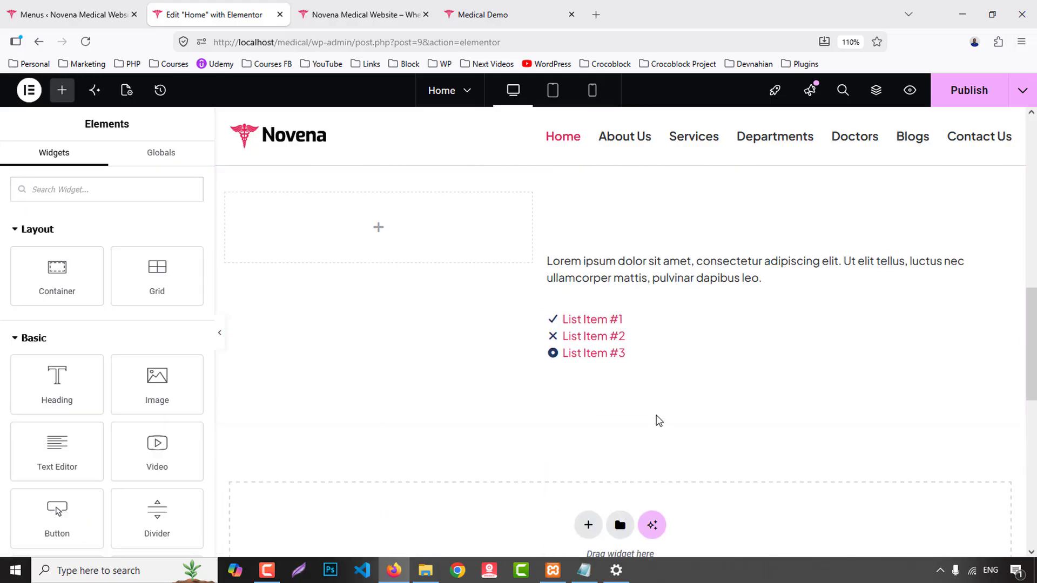
scroll(596, 256, up, 2)
right_click(584, 196)
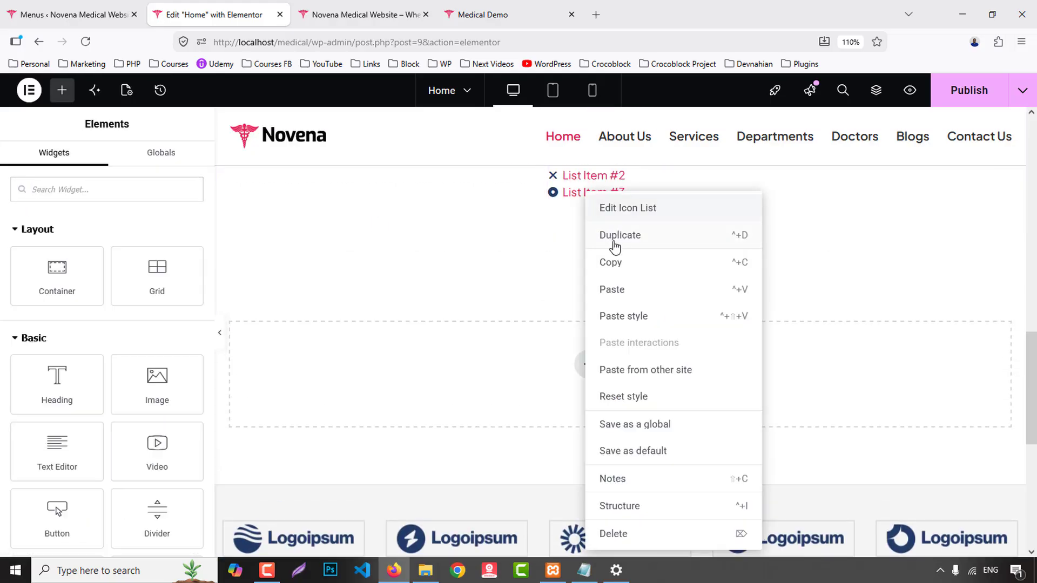
click(618, 290)
- Add an Image widget to the empty column beside the about text
scroll(660, 352, up, 7)
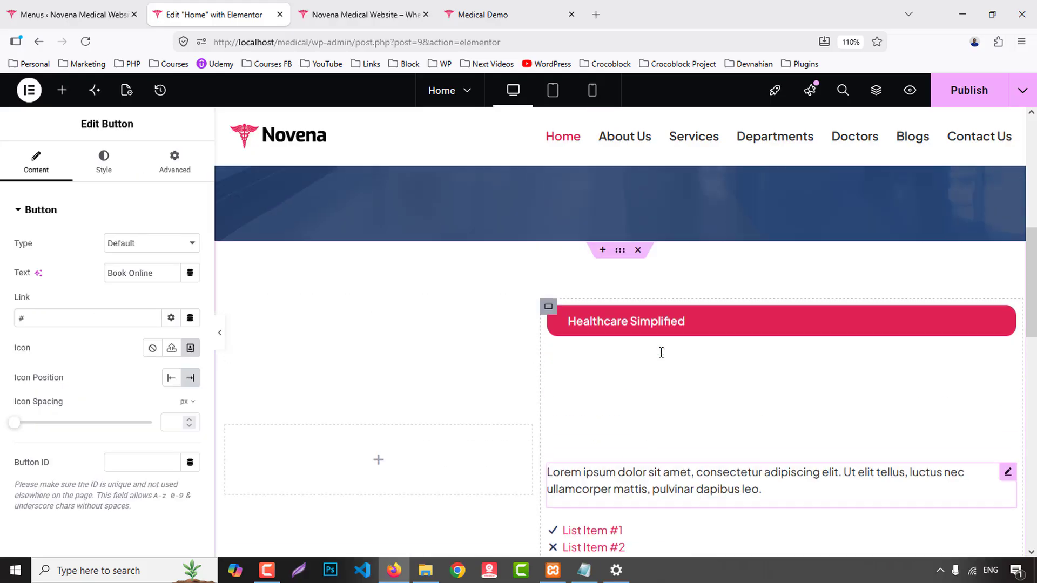
click(62, 90)
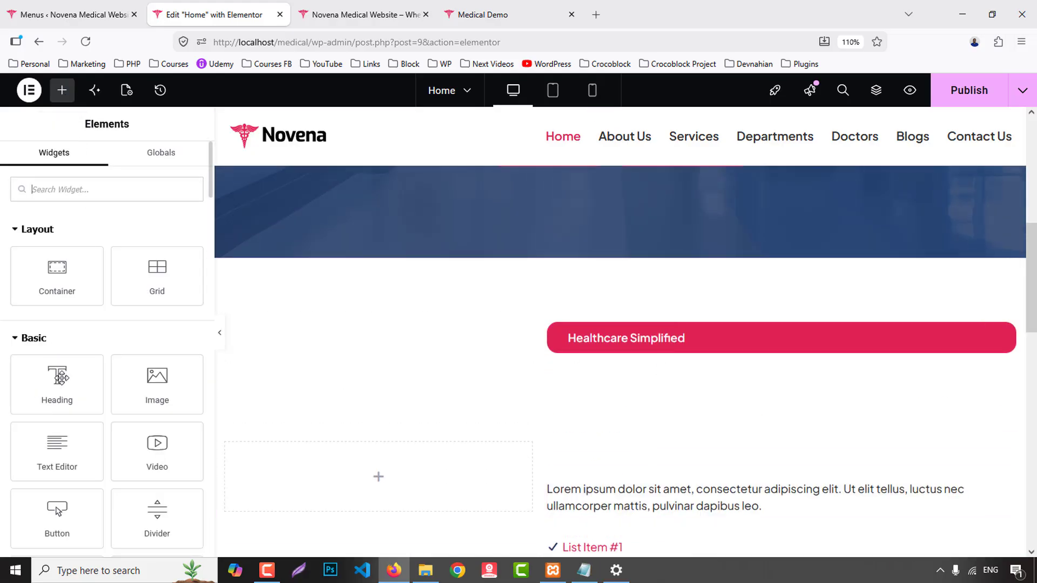
drag(156, 381, 475, 479)
- Upload about.jpg from the meidcal folder and use it as the new widget's image
click(46, 302)
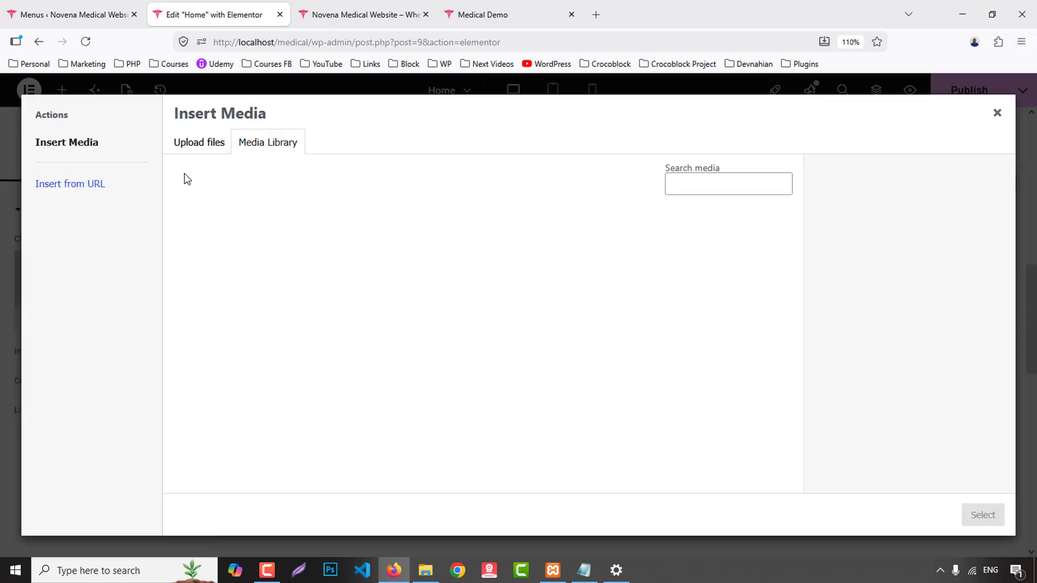
click(197, 143)
click(593, 331)
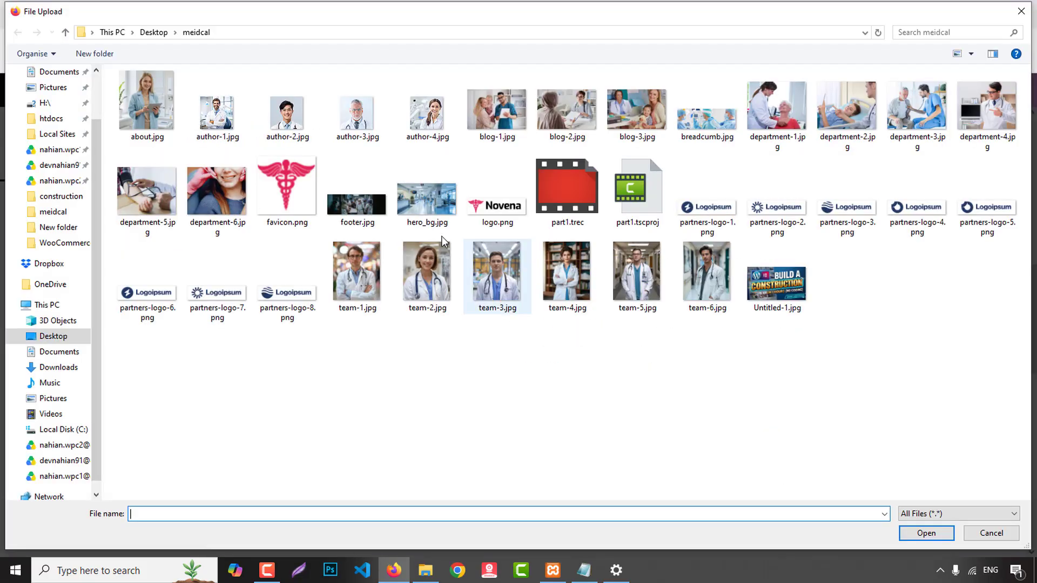
click(426, 203)
key(Home)
double_click(154, 97)
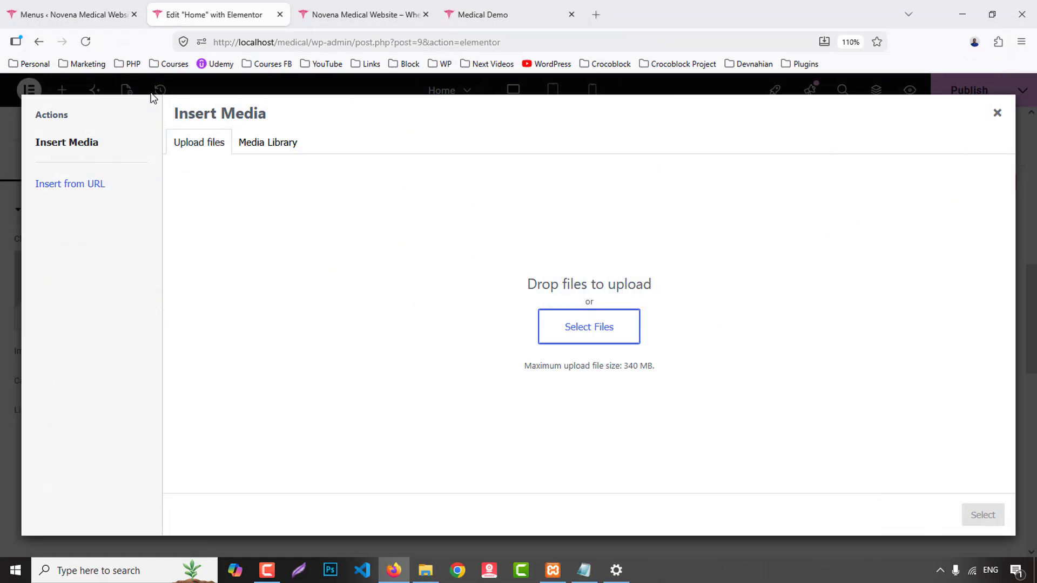
click(985, 515)
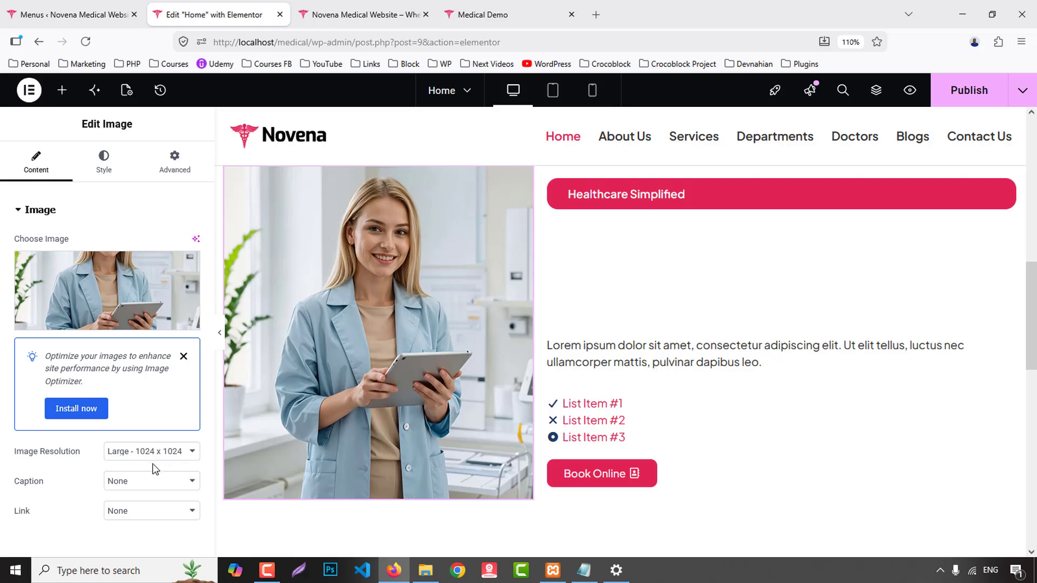
- Set the image resolution to Full and compare the section with the Medical Demo page
click(135, 450)
click(128, 415)
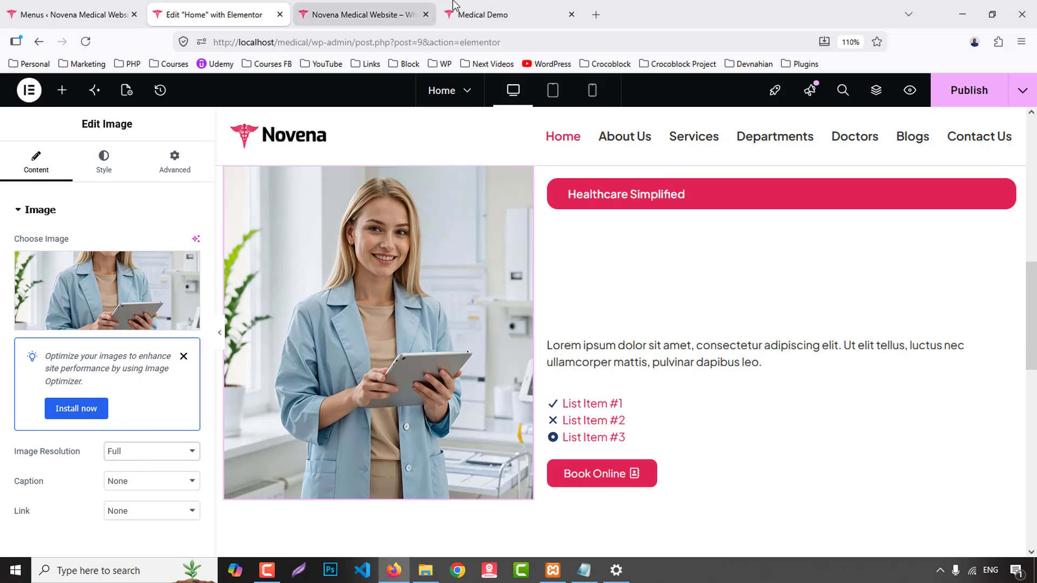
click(483, 15)
click(216, 14)
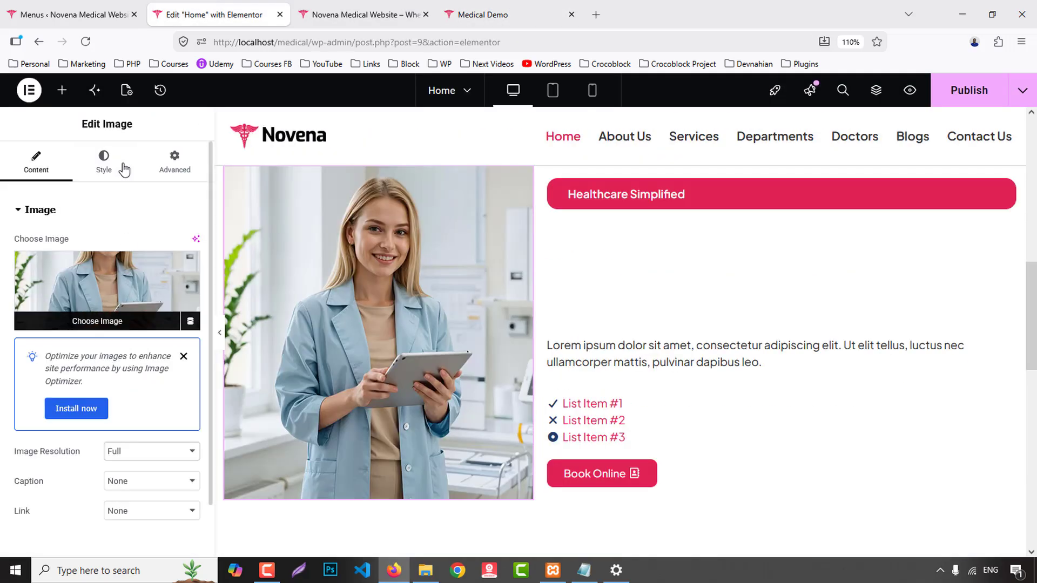
- Give the about image a solid 2 px border in the Secondary global color with a 15 px border radius
click(100, 161)
drag(17, 289, 201, 301)
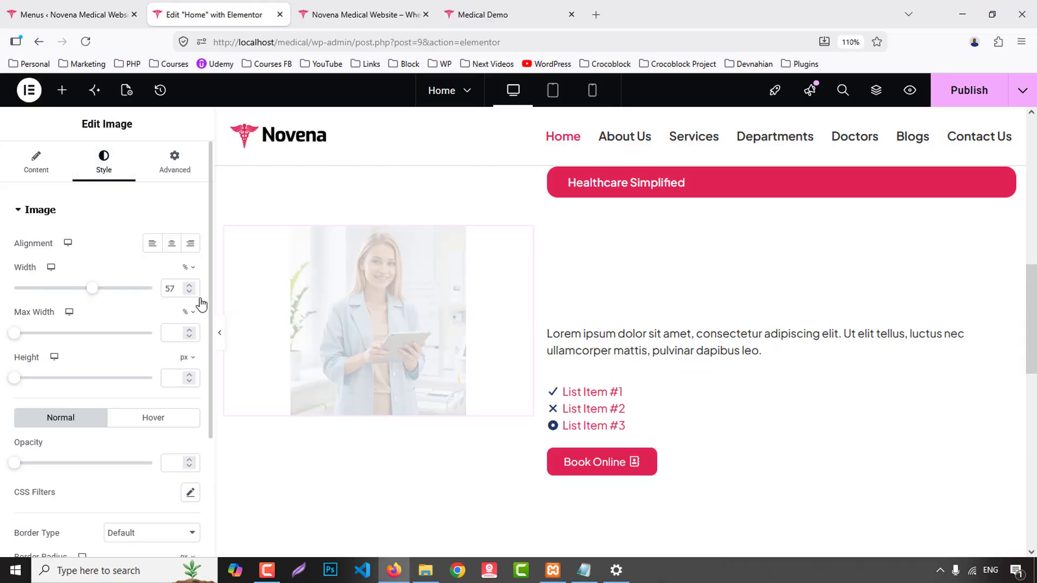
scroll(40, 447, down, 3)
click(134, 382)
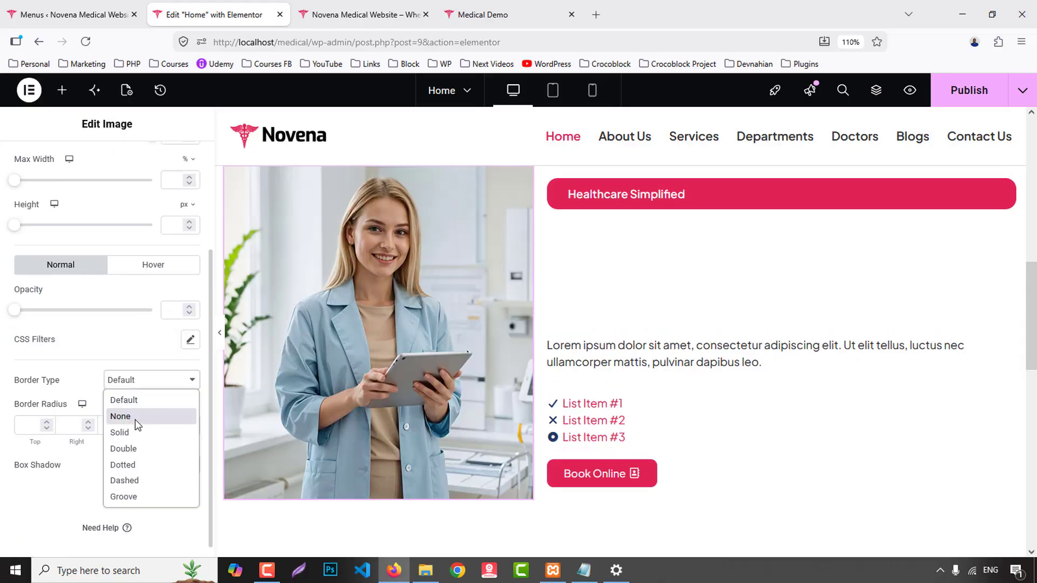
click(134, 430)
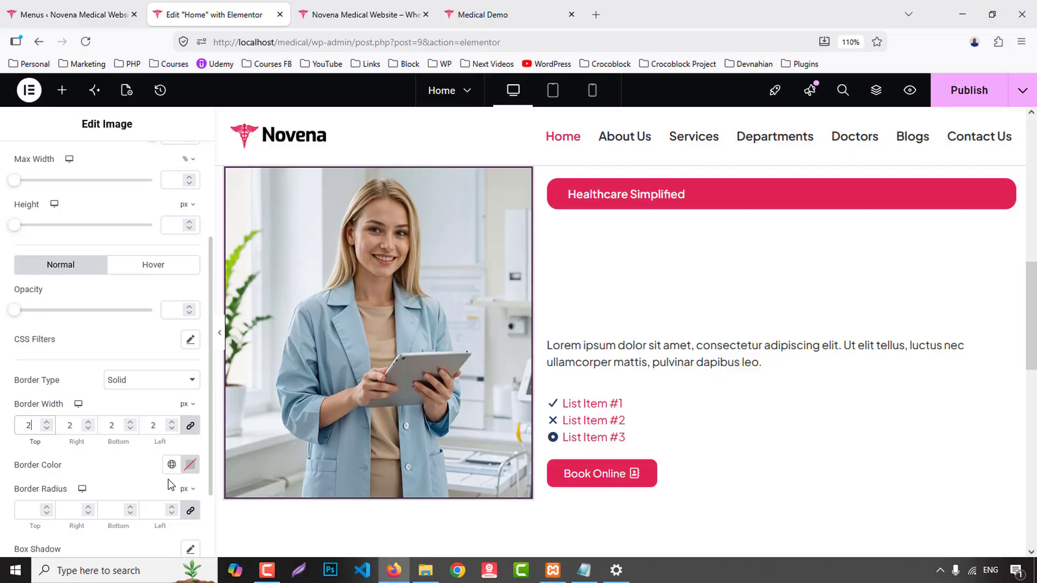
click(171, 465)
click(71, 272)
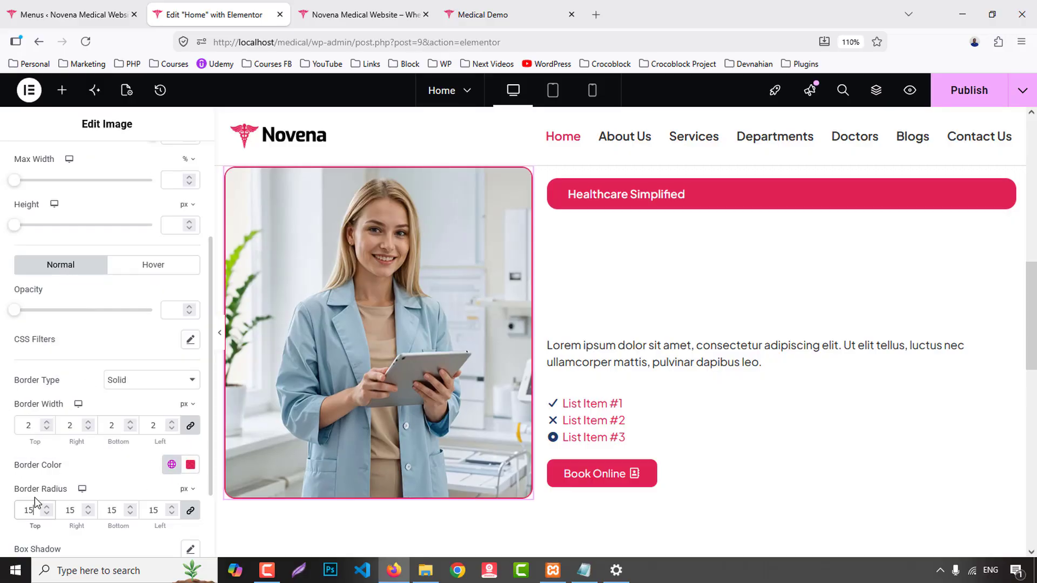
- Copy the badge text "Your Partner in Wellness" from the about section of the Medical Demo page
scroll(800, 452, up, 2)
click(483, 8)
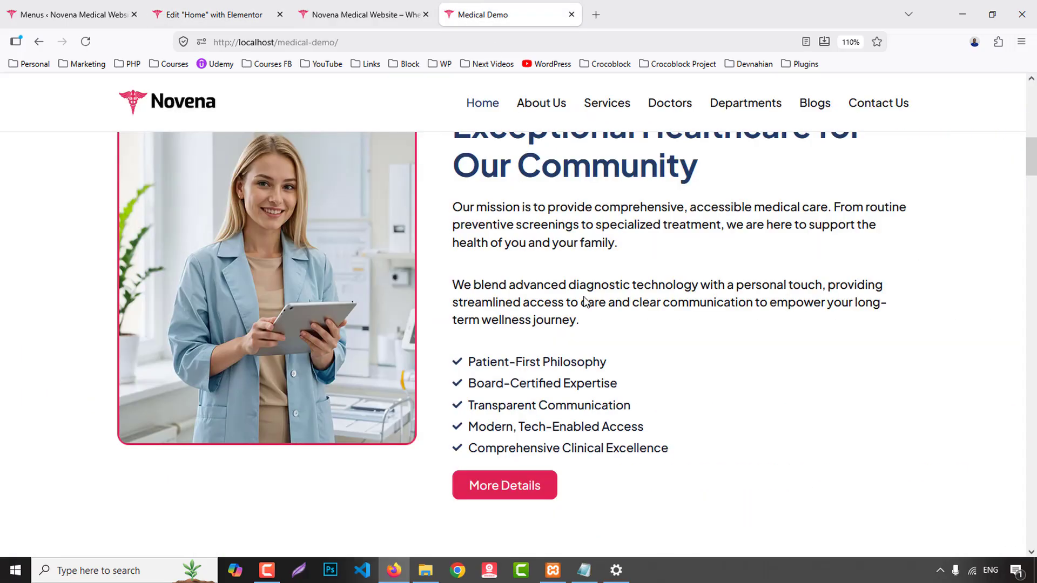
scroll(488, 227, up, 2)
drag(477, 159, 620, 169)
key(ctrl+c)
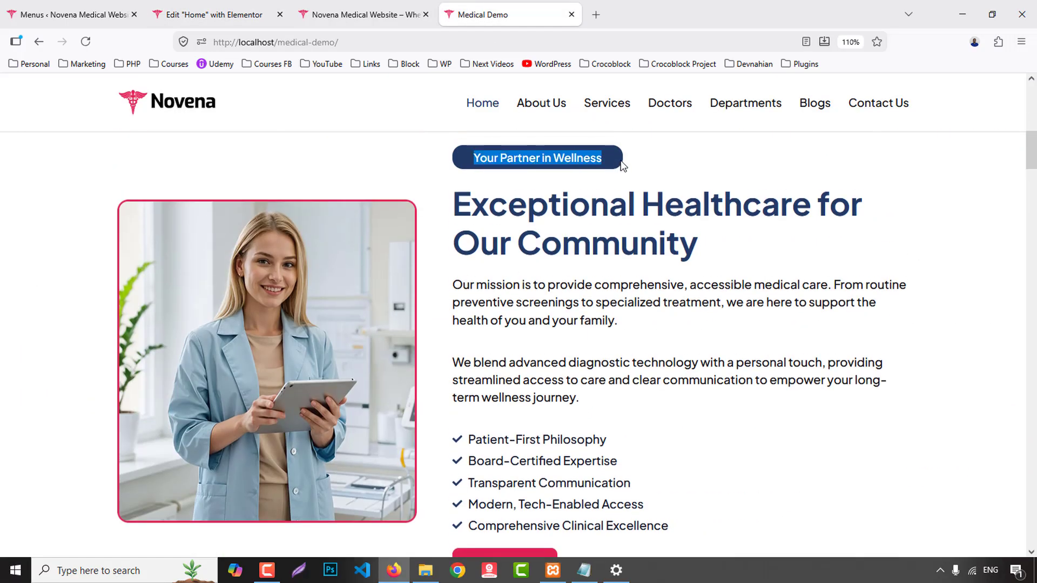
- Replace the about badge text with "Your Partner in Wellness" and align the text column's items to the start
click(195, 8)
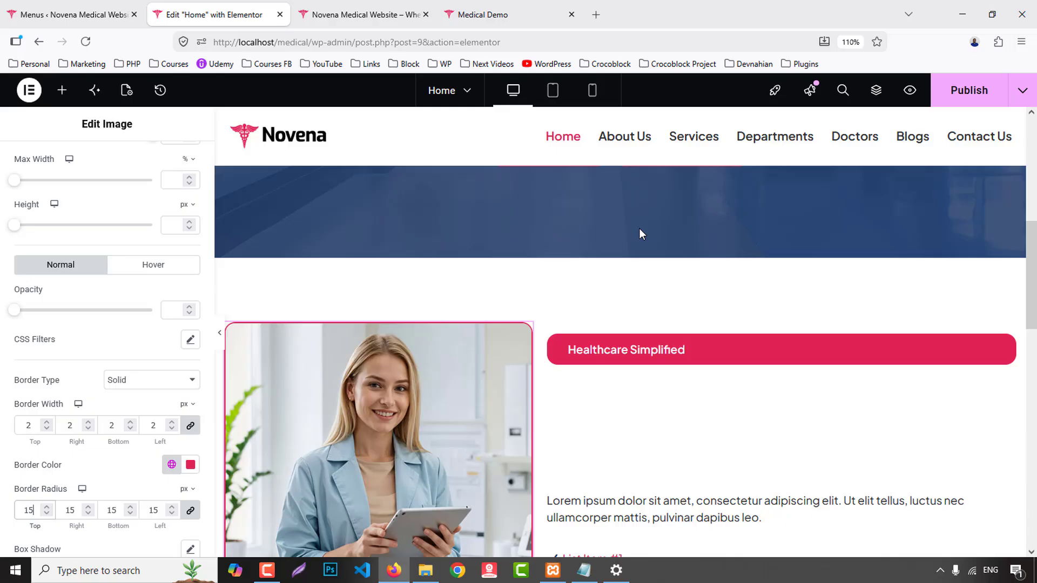
click(619, 360)
key(ctrl+a)
key(ctrl+v)
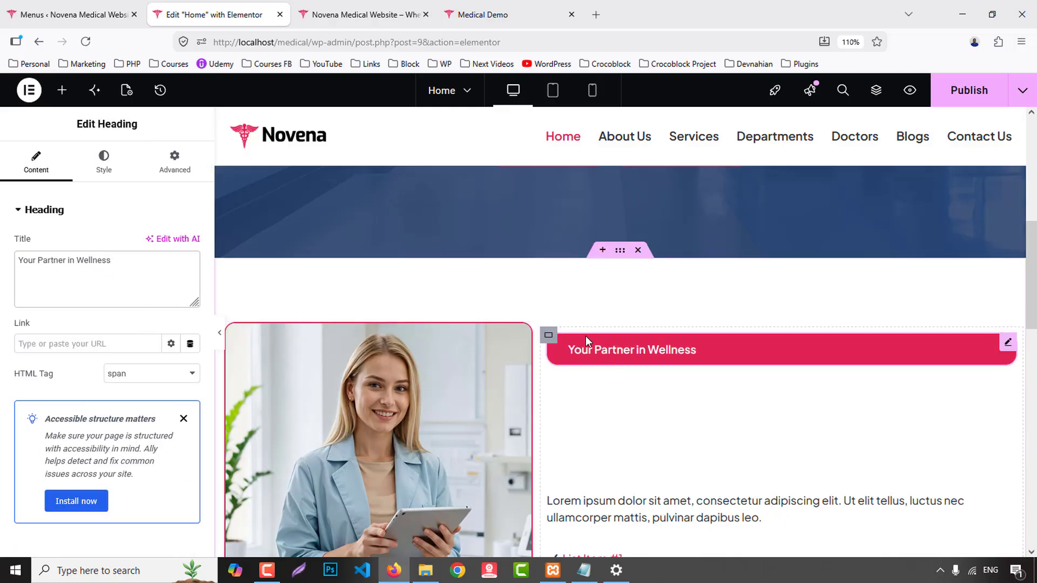
click(549, 338)
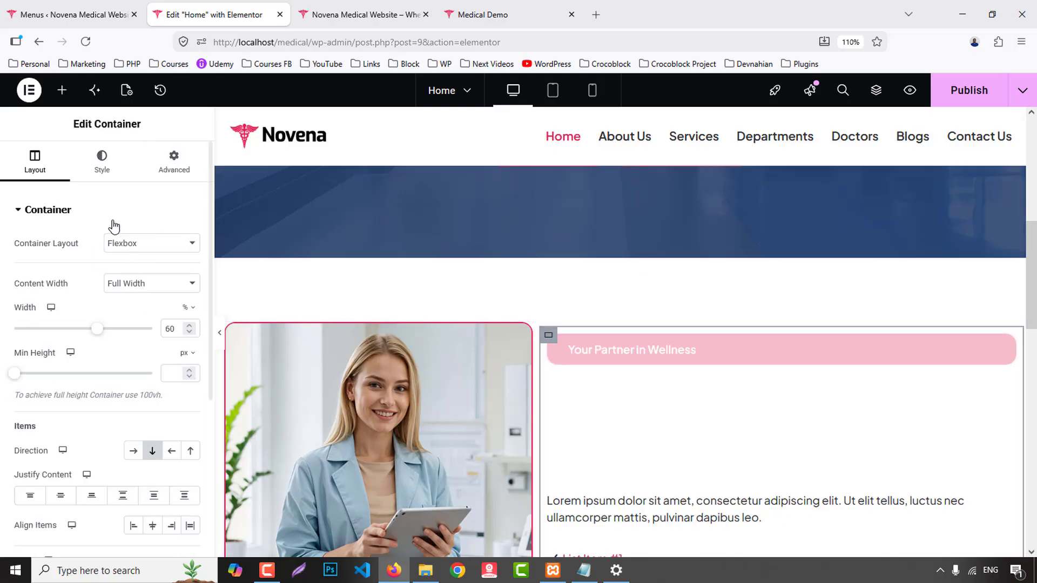
click(138, 525)
- Replace the main about heading with "Exceptional Healthcare for Our Community", copied from the Medical Demo page
click(554, 21)
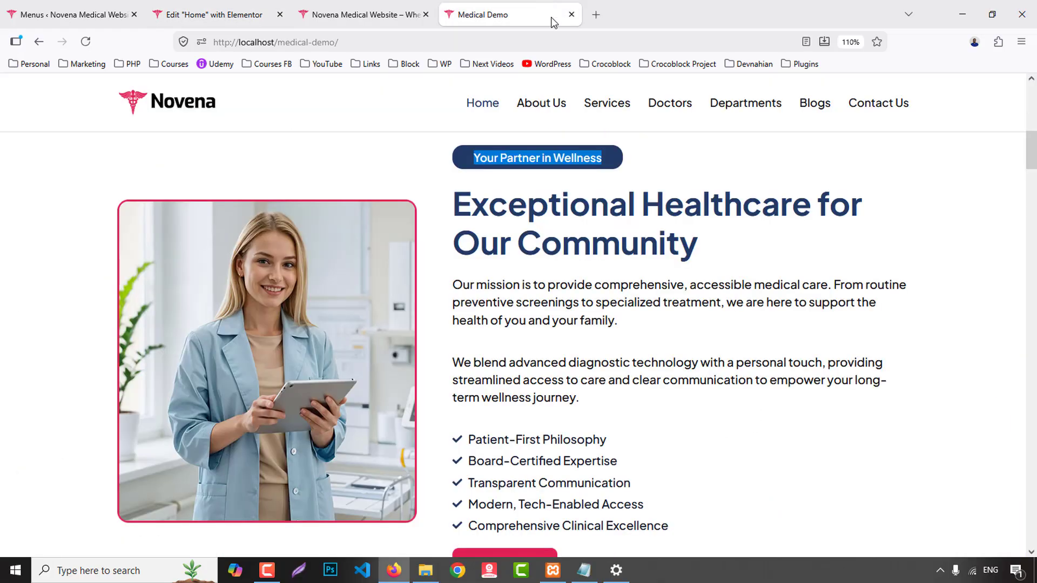
mouse_move(458, 220)
mouse_down()
mouse_move(702, 238)
mouse_move(744, 253)
mouse_up()
key(ctrl+c)
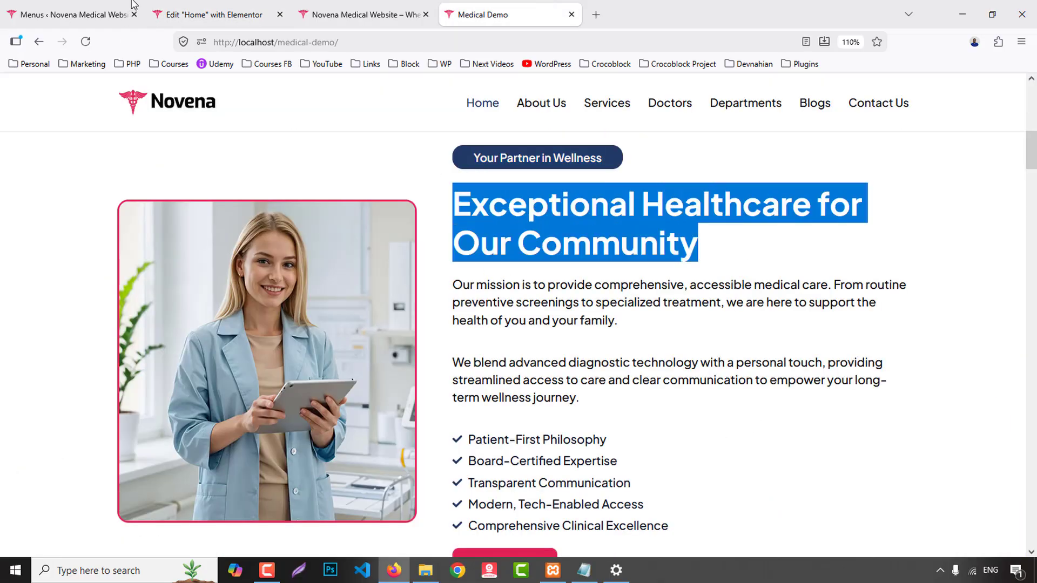
click(162, 14)
click(587, 398)
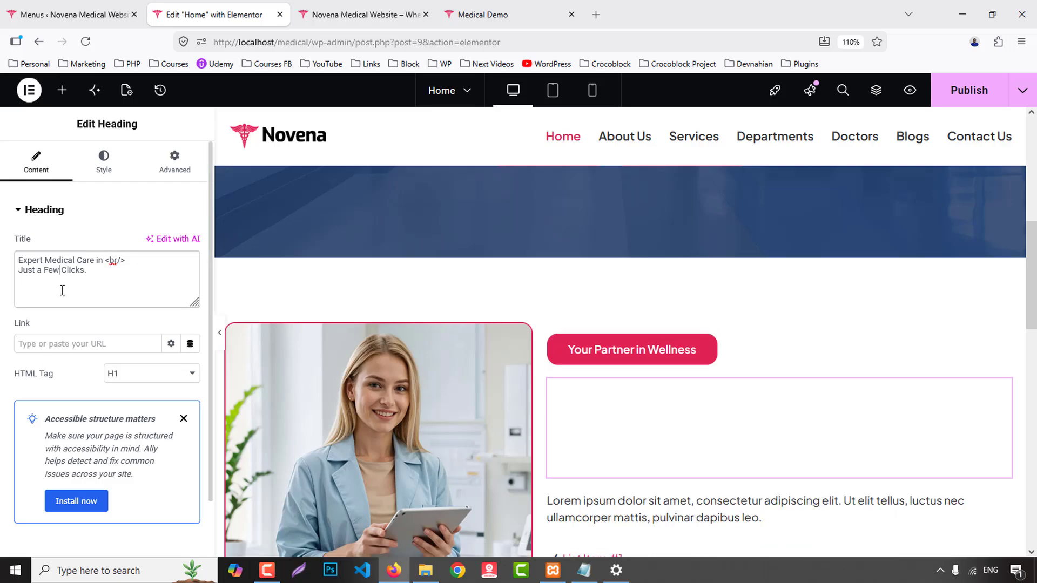
key(ctrl+a)
key(ctrl+v)
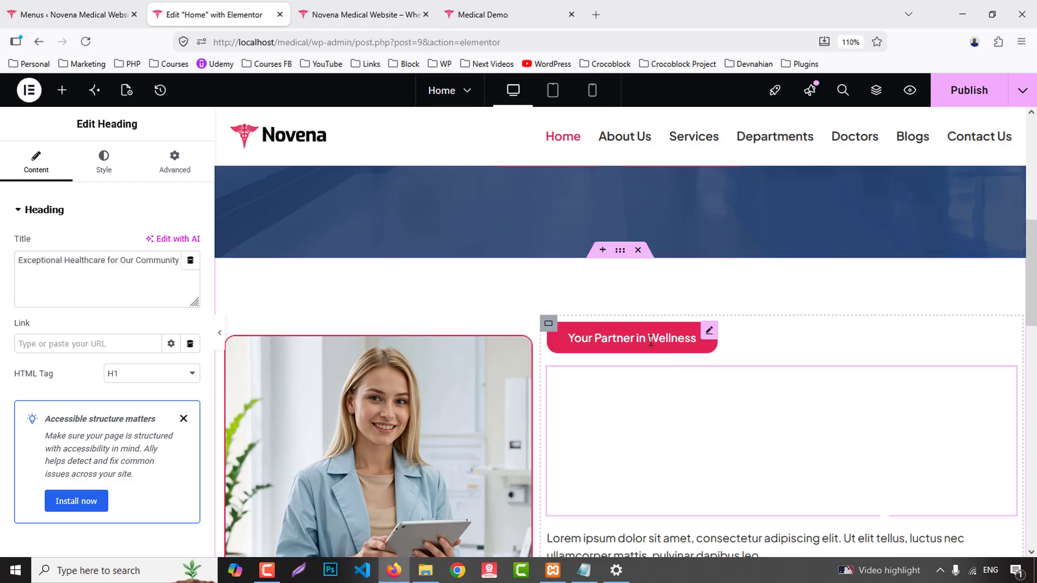
- Change the "Your Partner in Wellness" badge's background to the Primary global color
click(701, 340)
click(104, 163)
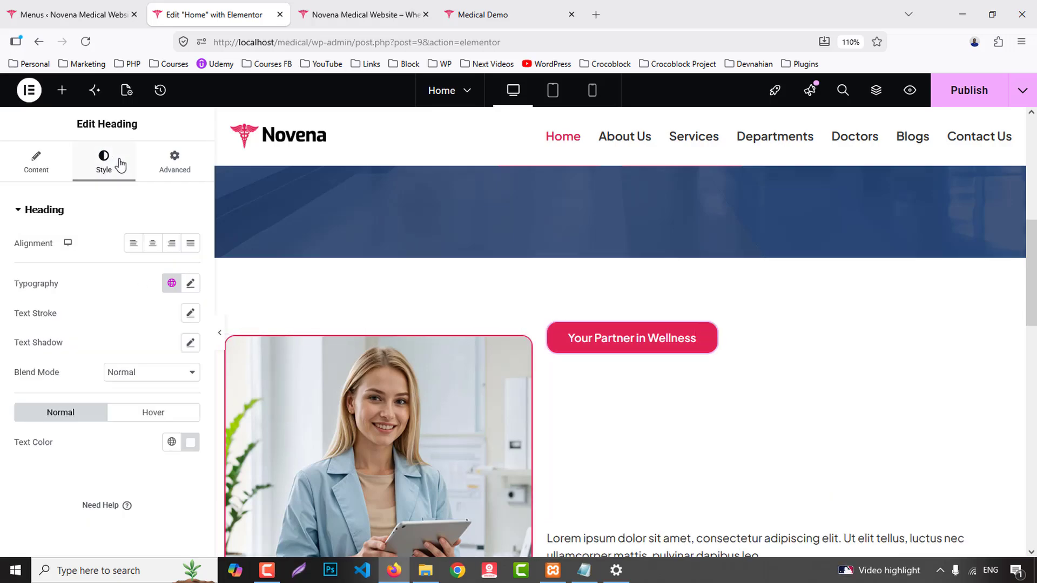
click(174, 162)
scroll(52, 406, down, 10)
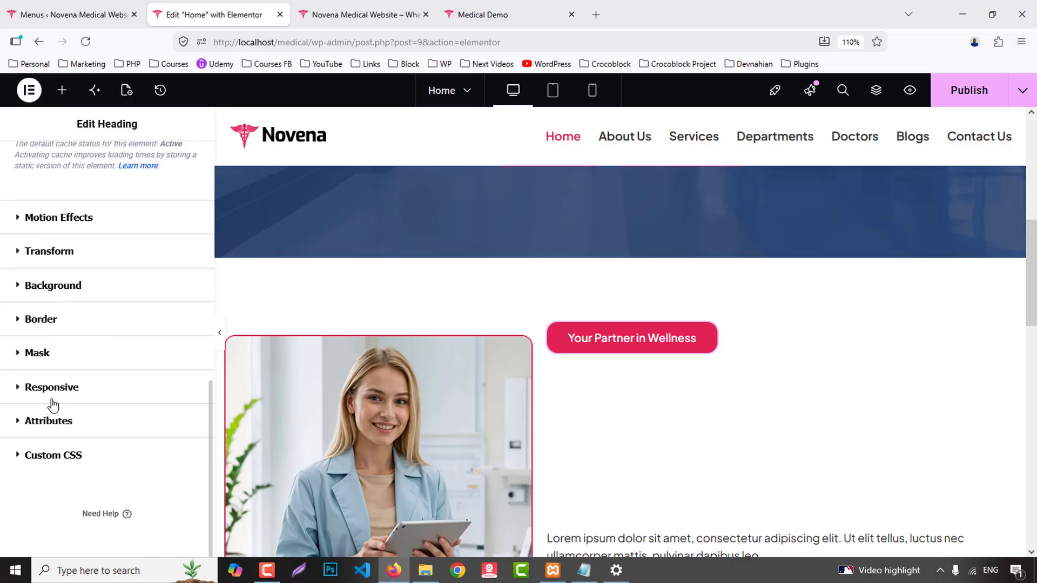
click(35, 290)
click(171, 404)
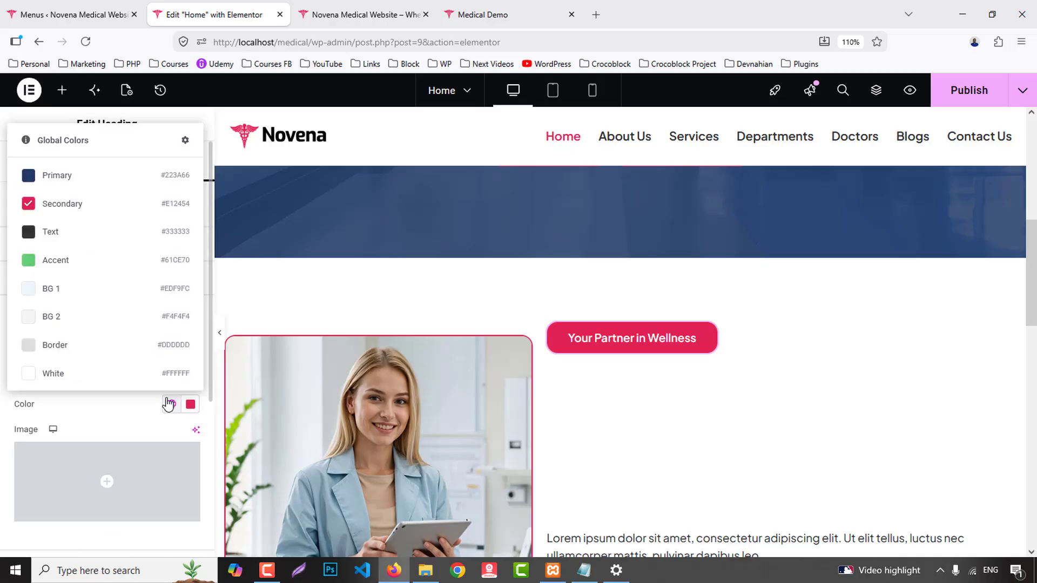
click(50, 174)
- Set the main about heading's text color to the Primary global color and its alignment to Start
scroll(890, 281, down, 2)
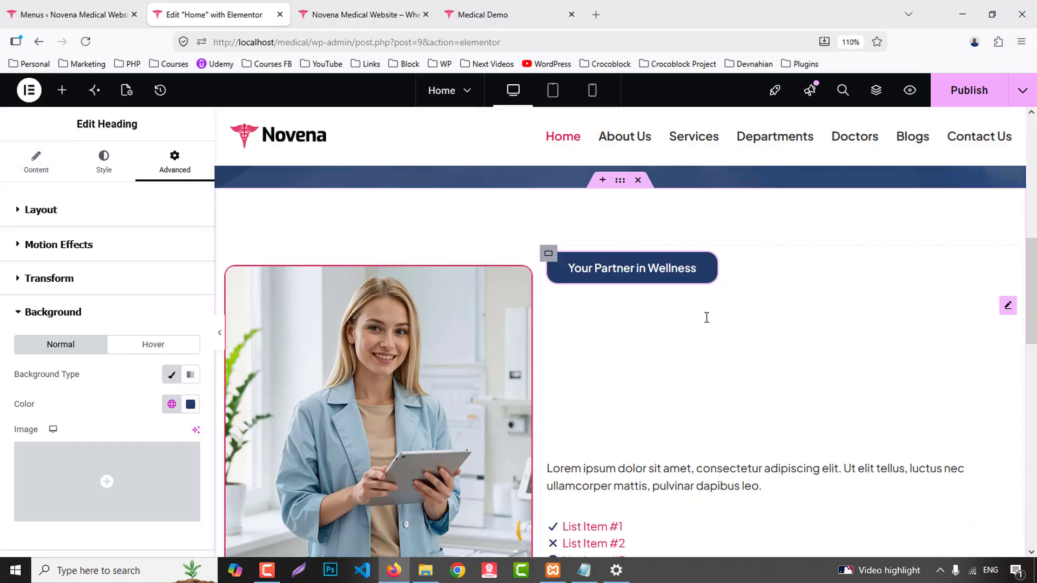
click(633, 309)
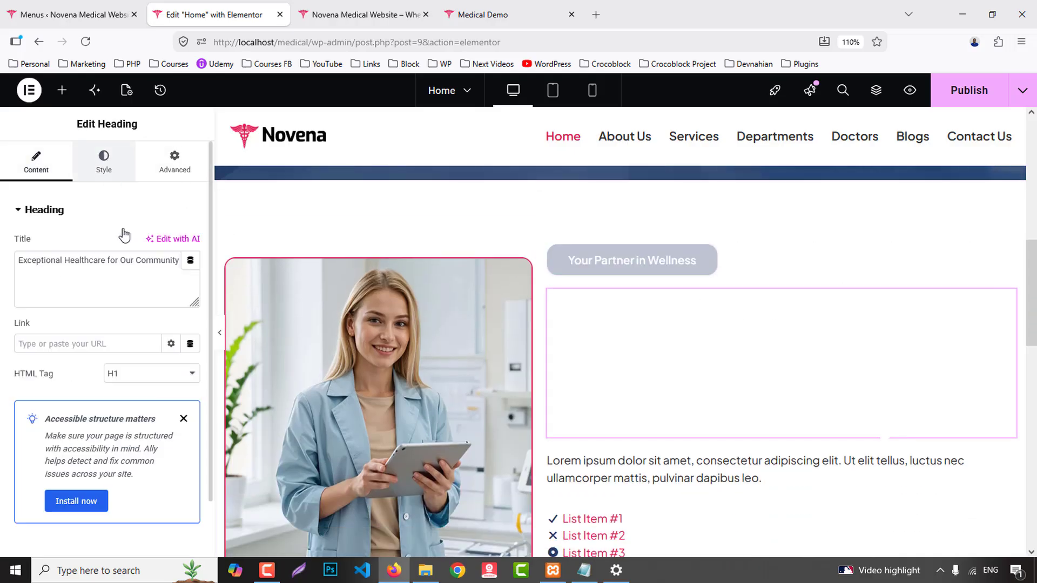
click(105, 159)
click(171, 442)
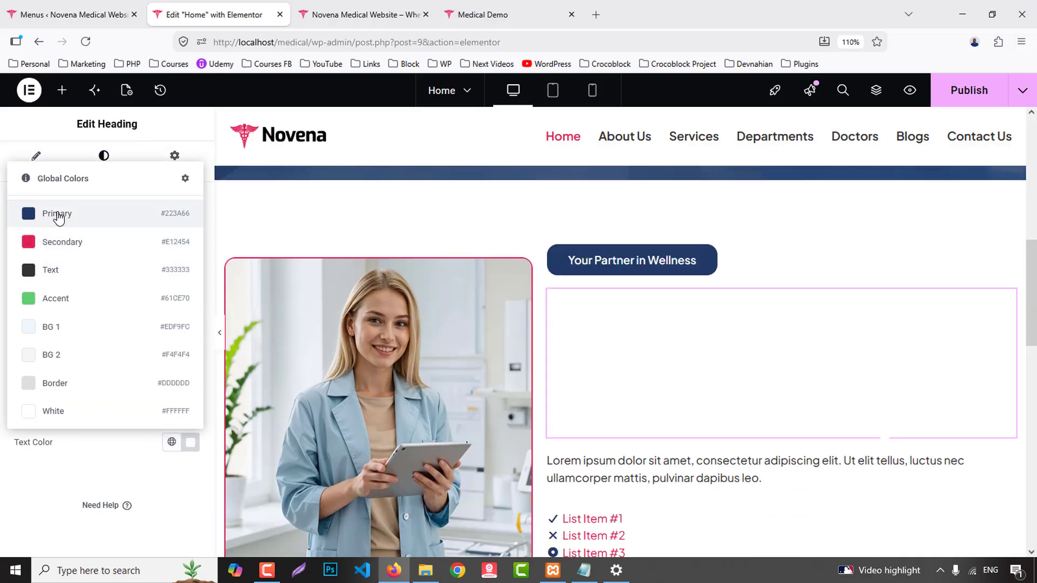
click(27, 215)
click(133, 244)
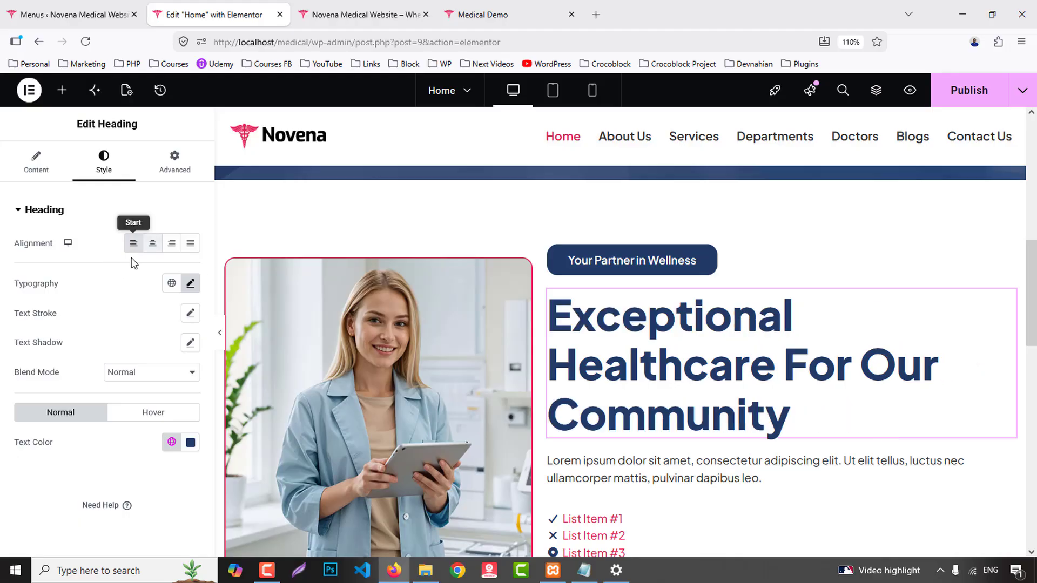
- Set the main about heading's font weight to 700 (Bold) and its size to 50 px
click(190, 283)
click(136, 423)
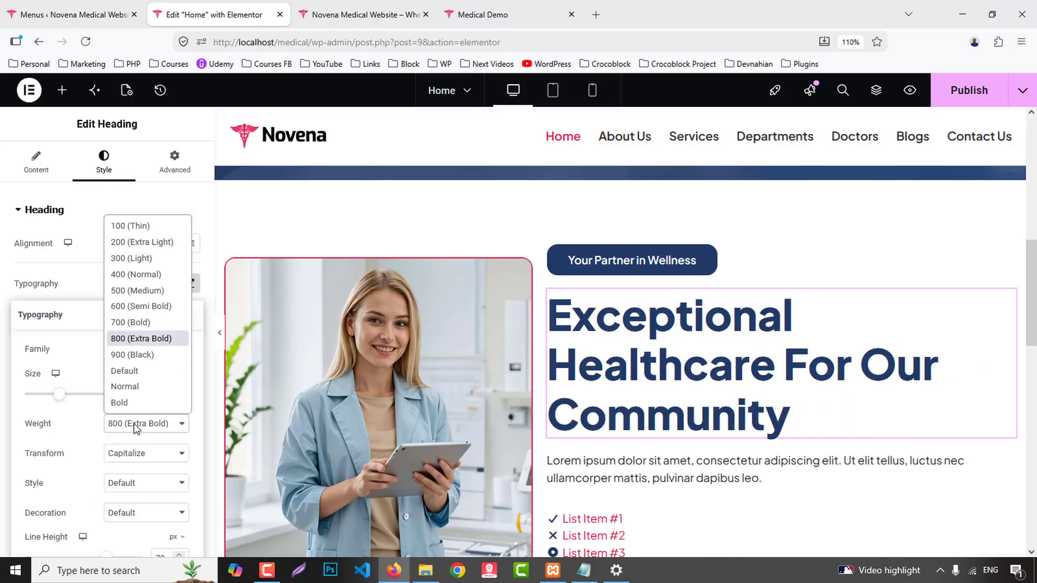
click(125, 323)
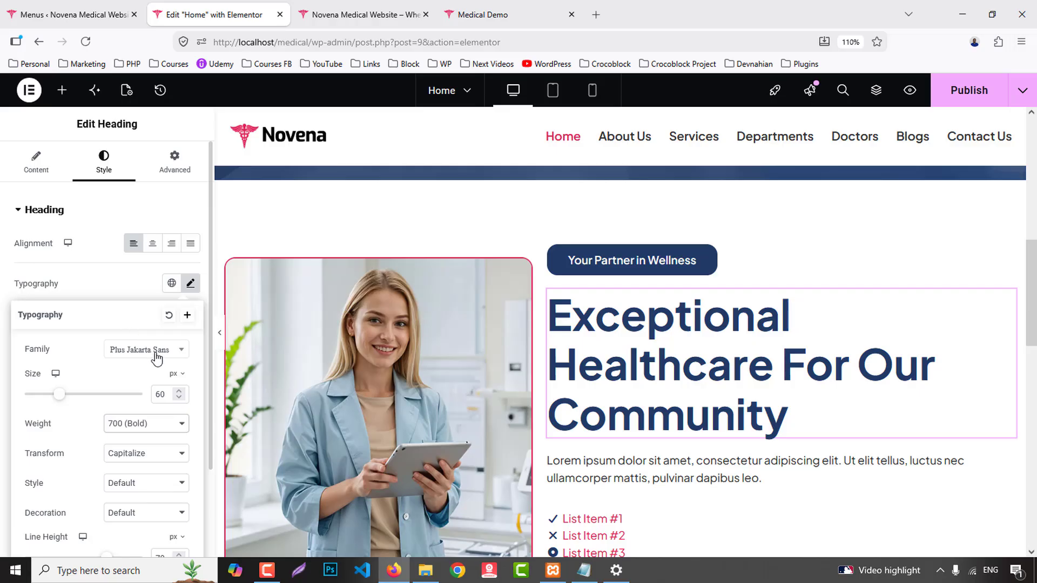
key(Down)
key(Down)
key(Down)
key(Down)
key(Down)
key(Down)
key(Down)
key(Down)
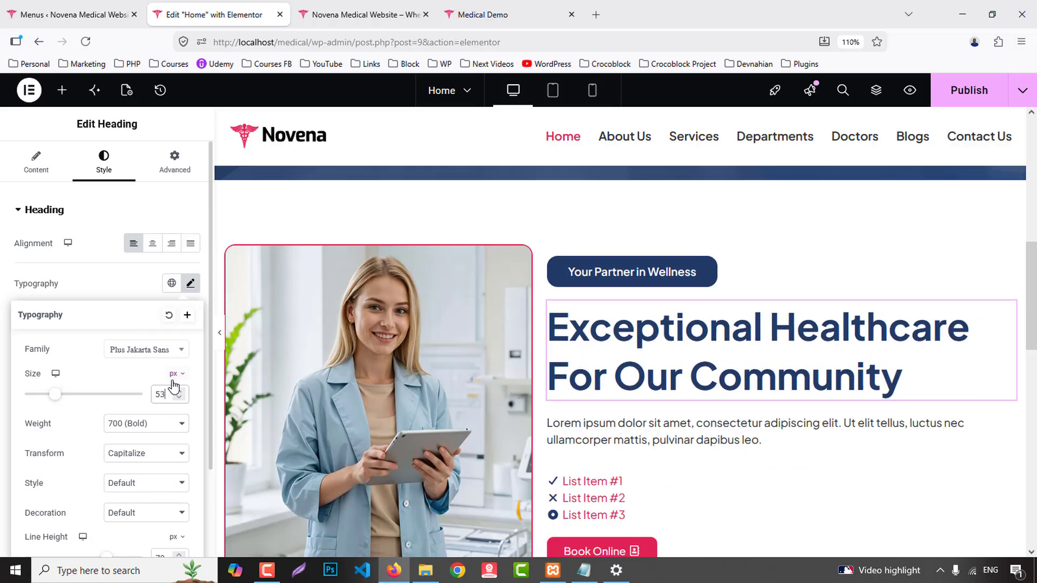
key(Down)
key(Down)
scroll(145, 488, down, 2)
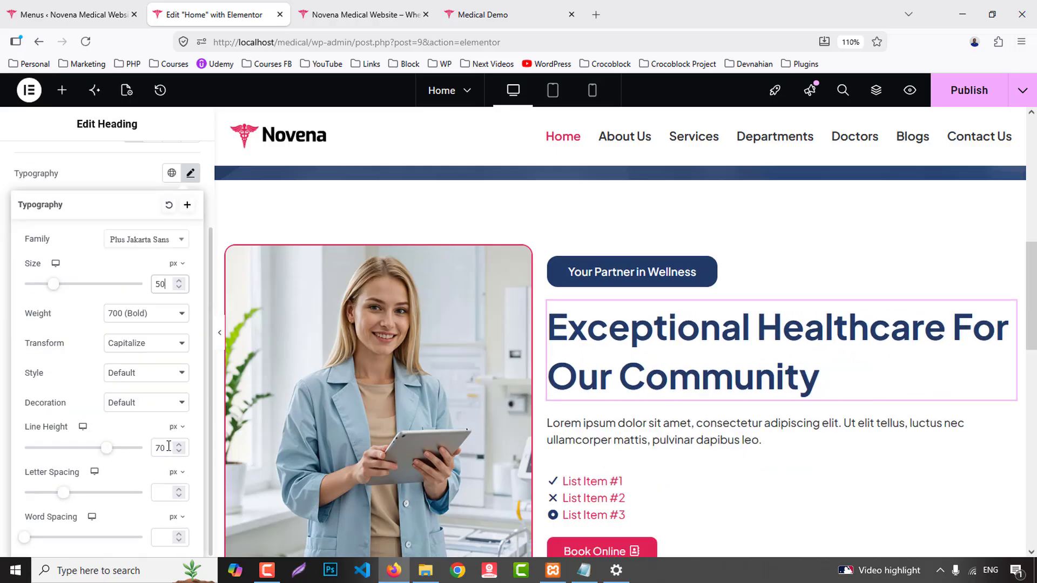
- Set the main about heading's line height to 60 px, comparing it with the Medical Demo page
click(165, 446)
key(Down)
key(Down)
key(Down)
key(Down)
key(Down)
key(Down)
key(Down)
key(Down)
key(Down)
key(Down)
key(Down)
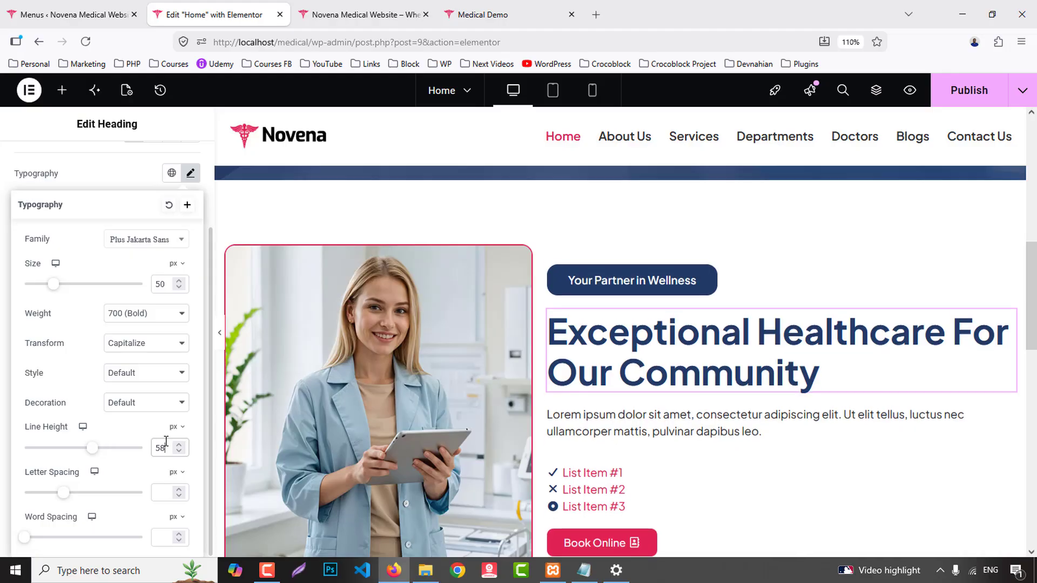
click(479, 8)
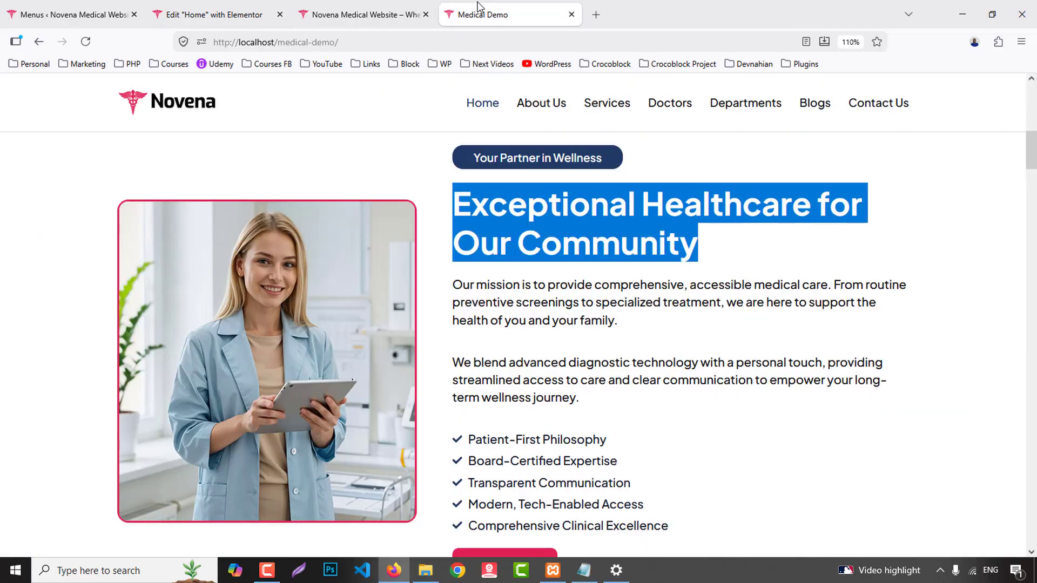
click(226, 6)
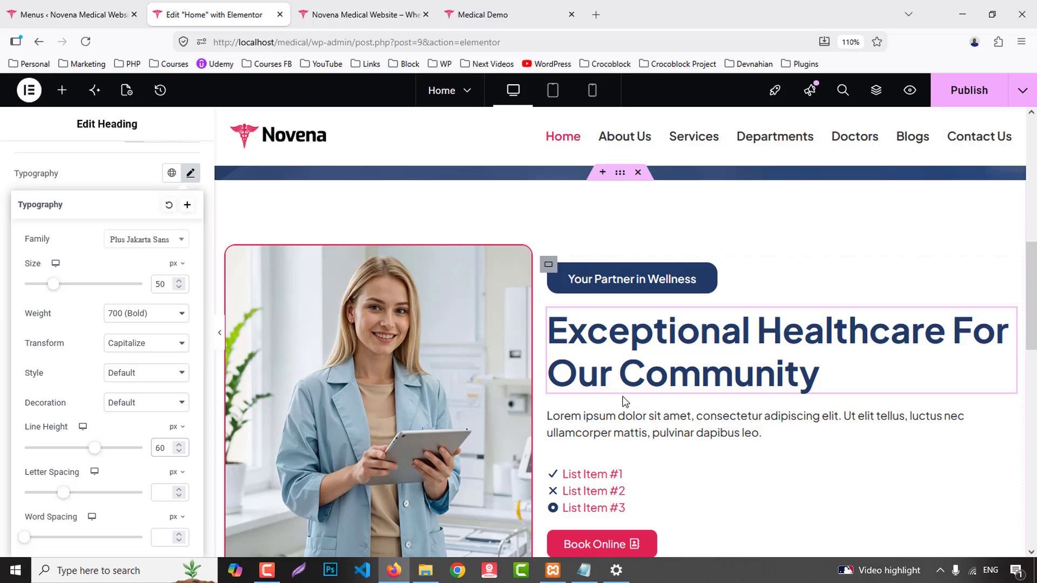
- Try a 44 px font size on the main about heading and restore it to 50 px
click(615, 335)
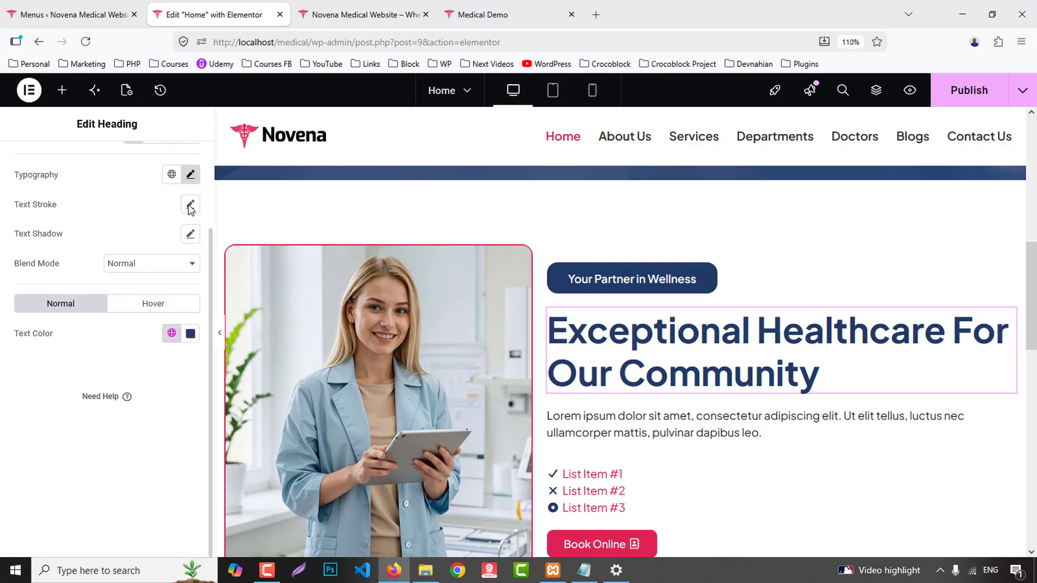
click(190, 176)
click(174, 289)
click(174, 289)
click(174, 289)
click(174, 289)
click(175, 289)
click(175, 289)
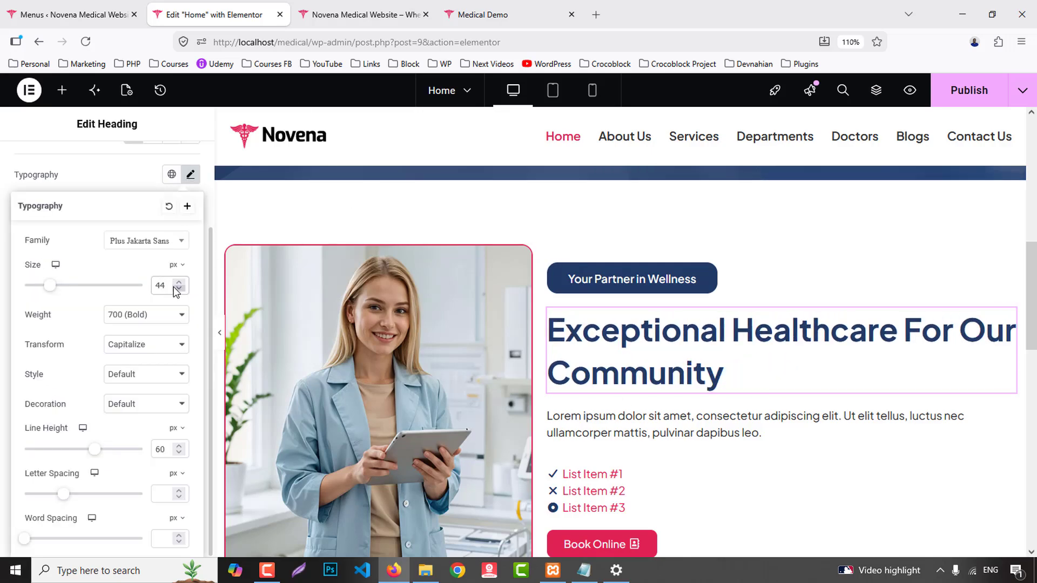
key(Up)
key(Up)
key(Up)
key(Up)
key(Up)
key(Up)
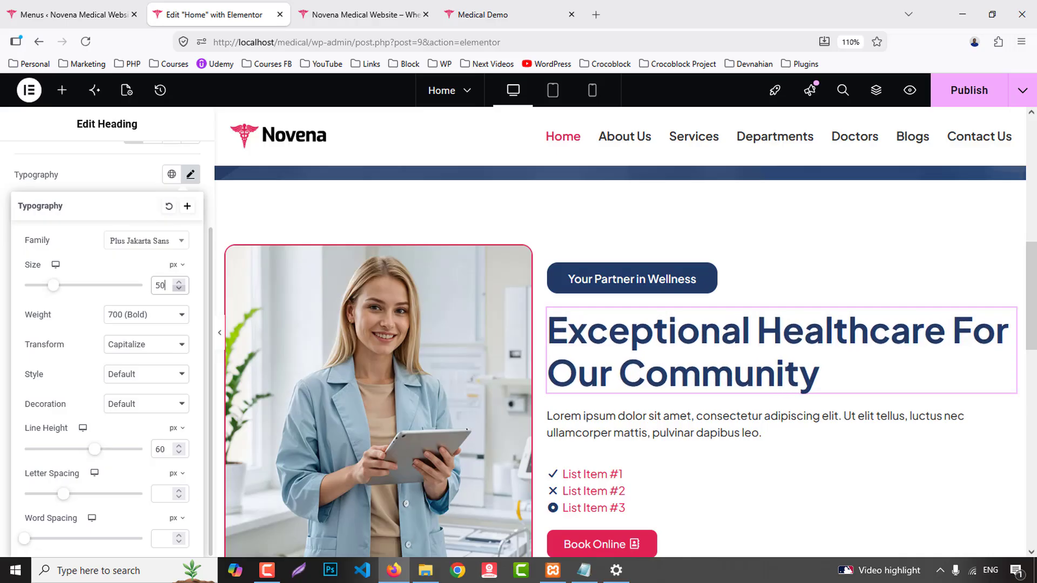
- Set the width of the about section's image container to 45%
click(226, 246)
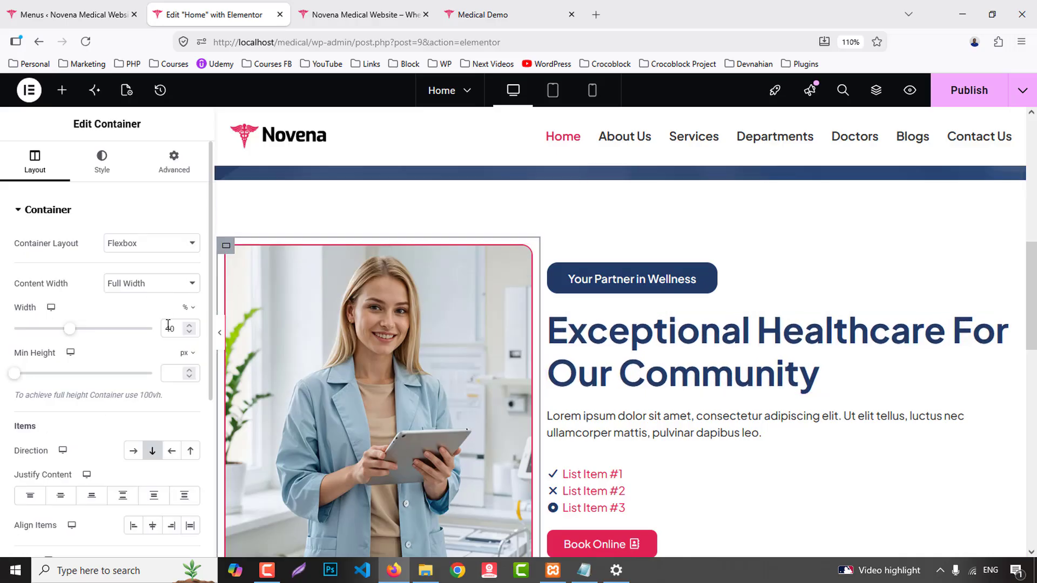
click(190, 332)
key(Up)
key(Up)
key(Up)
key(Up)
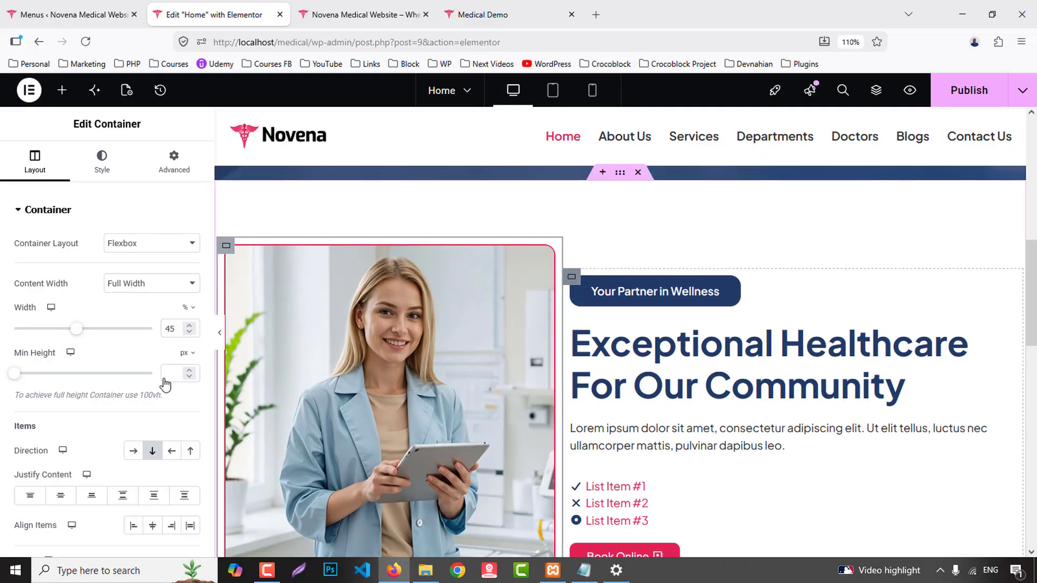
- Set the width of the about section's text container to 55%
key(Up)
key(Up)
key(Up)
key(Up)
key(Up)
key(Up)
key(Up)
key(Up)
key(Up)
key(Up)
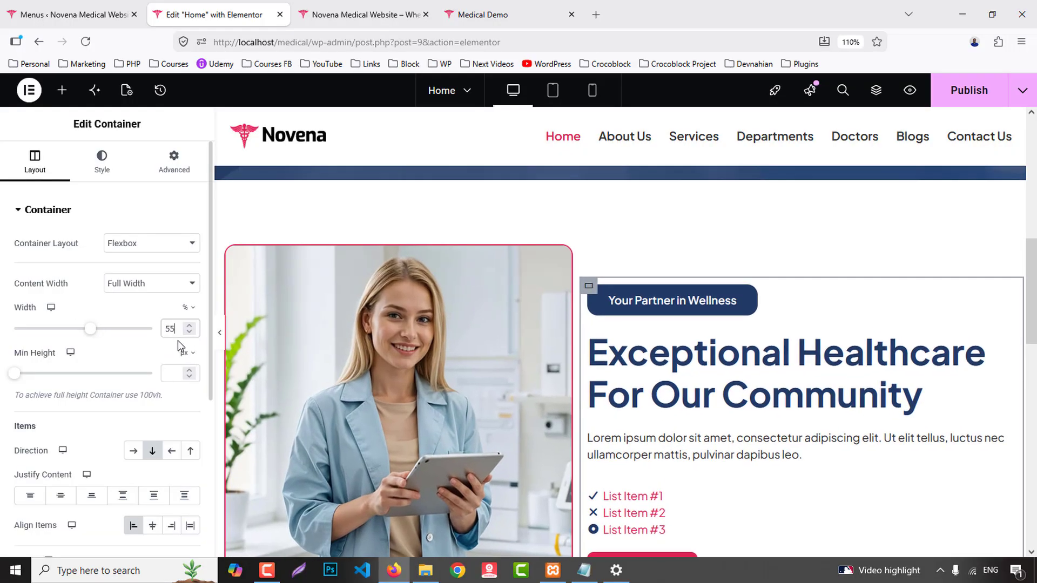
- Set the main about heading's line height to 55 px
scroll(875, 331, down, 3)
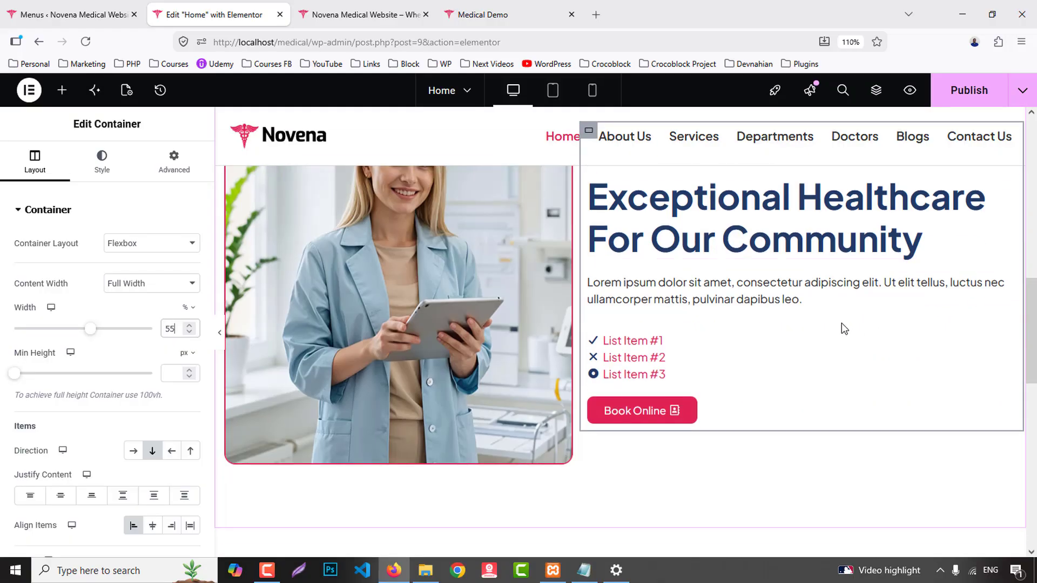
click(1008, 178)
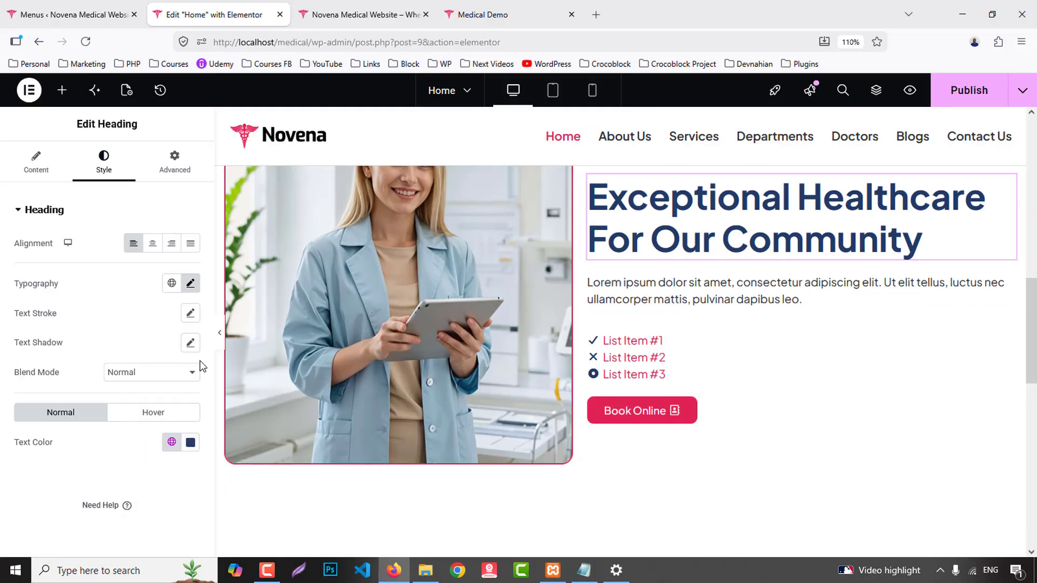
click(191, 284)
scroll(157, 436, down, 2)
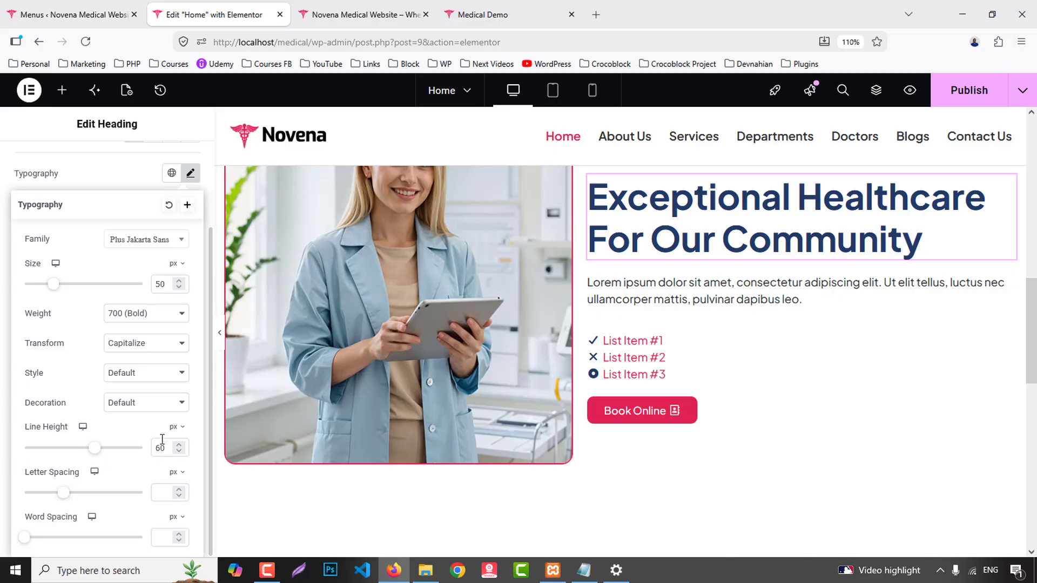
key(Down)
key(Down)
key(Down)
key(Down)
key(Down)
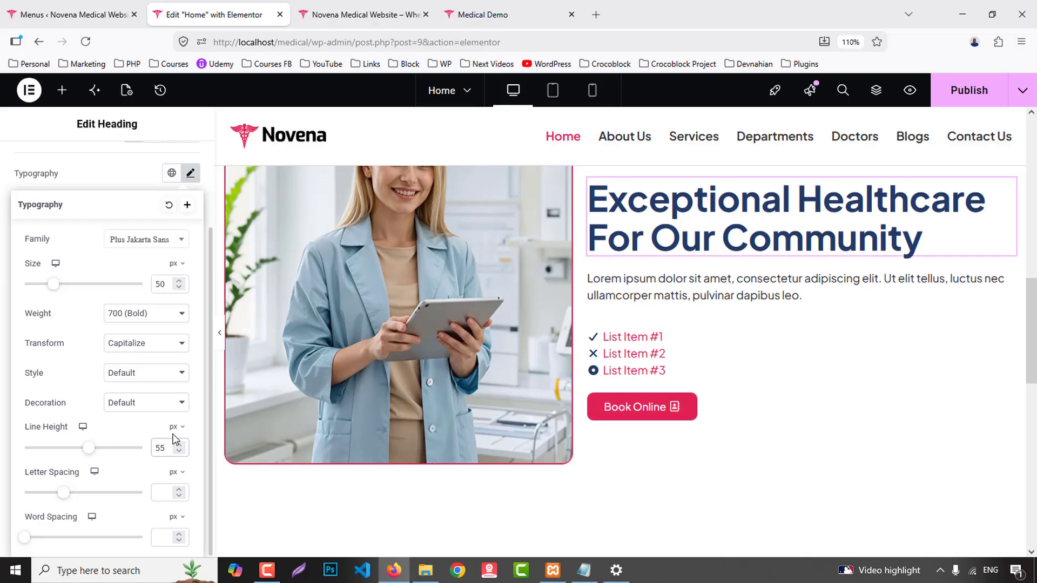
- Replace the placeholder paragraph under the about heading with the two mission paragraphs copied from the Medical Demo page
click(466, 6)
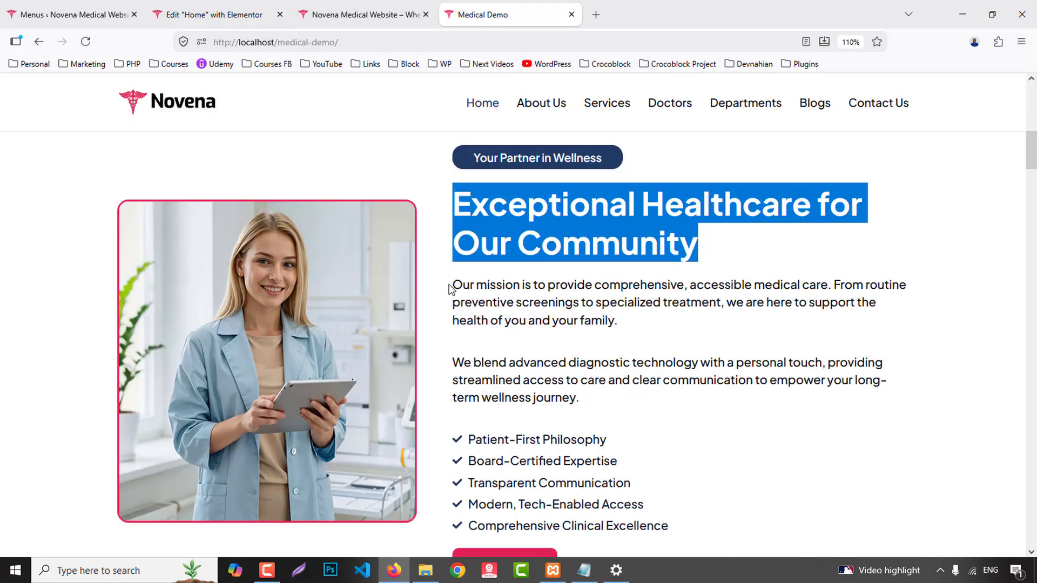
drag(452, 289, 645, 414)
click(230, 10)
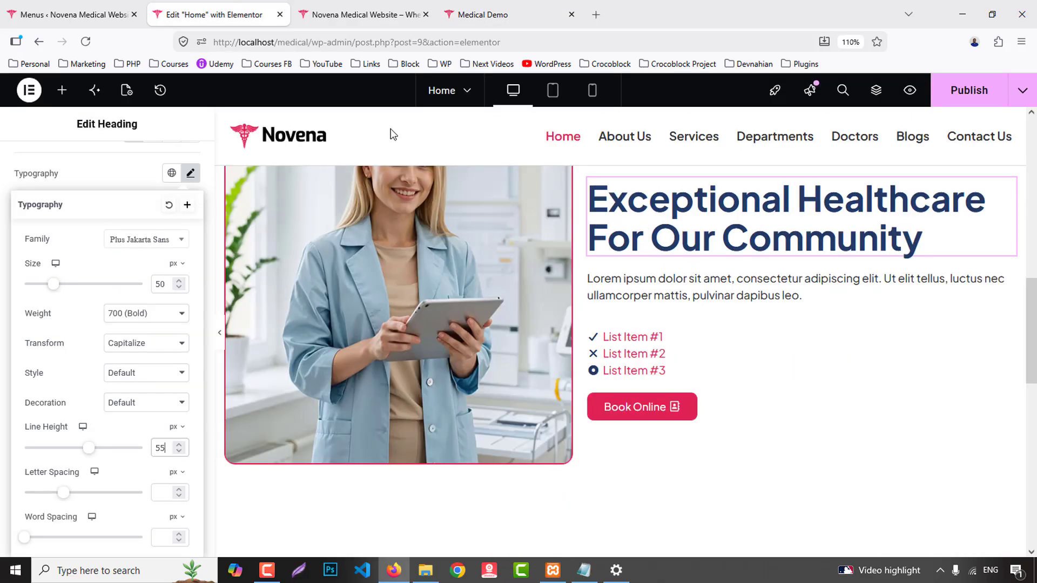
click(605, 292)
key(ctrl+a)
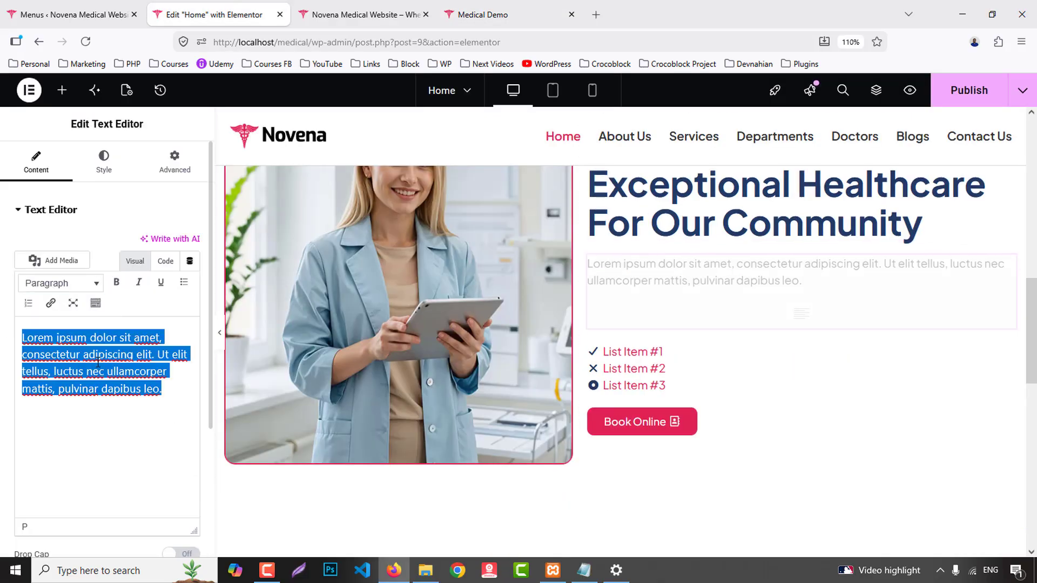
key(ctrl+v)
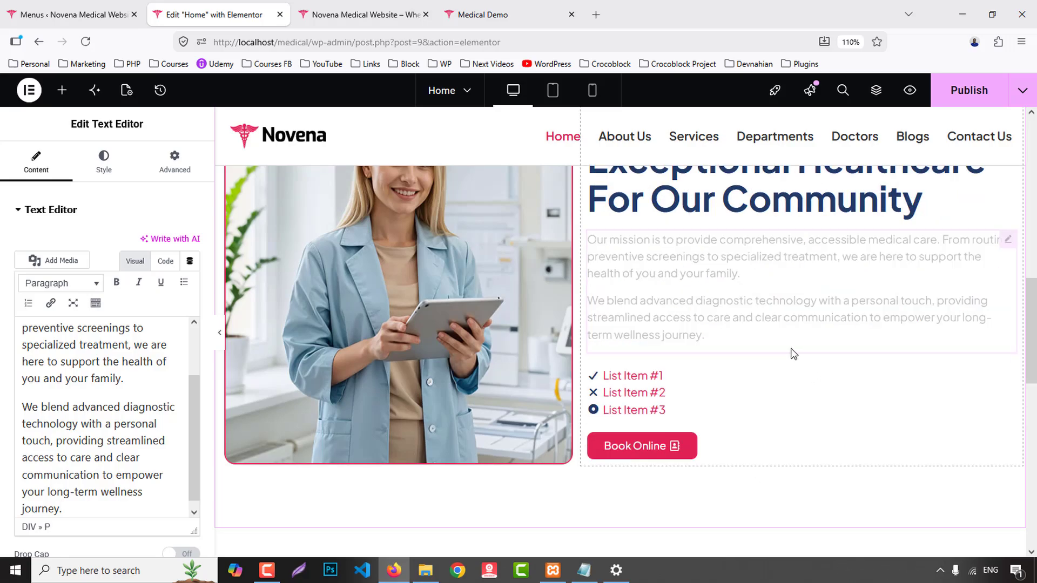
- Copy the first list entry, "Patient-First Philosophy", from the Medical Demo page's about section
click(545, 11)
scroll(470, 405, down, 3)
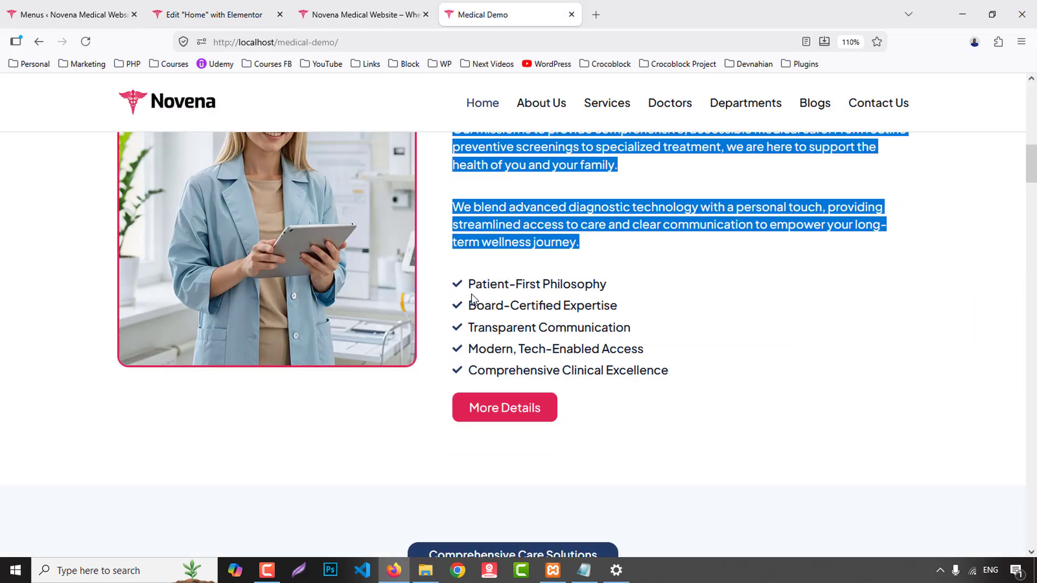
drag(468, 284, 639, 288)
key(ctrl+c)
click(215, 14)
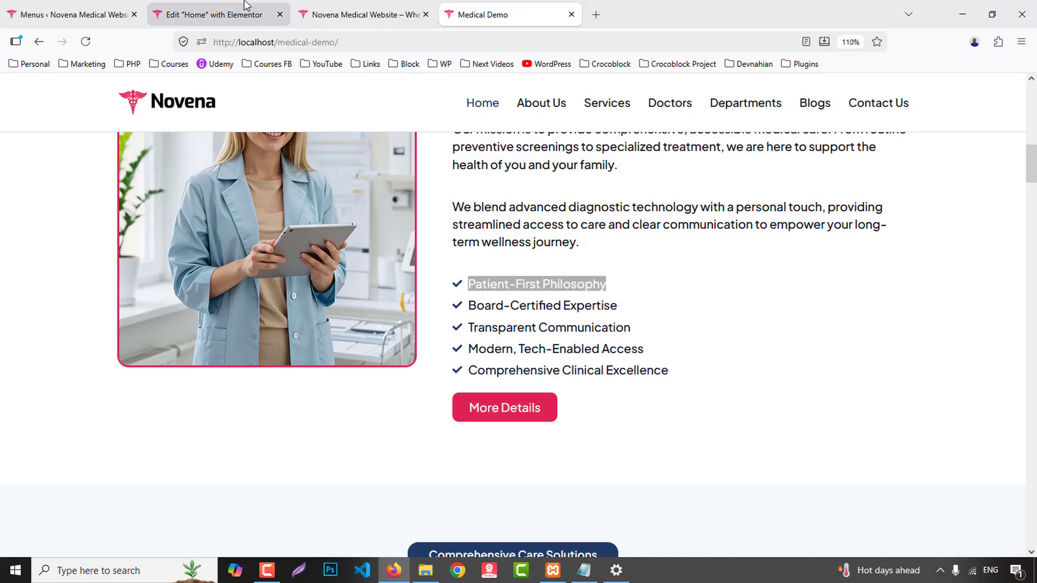
- Remove the second and third icon list items and duplicate the first check-marked item to make five items
click(632, 376)
click(186, 330)
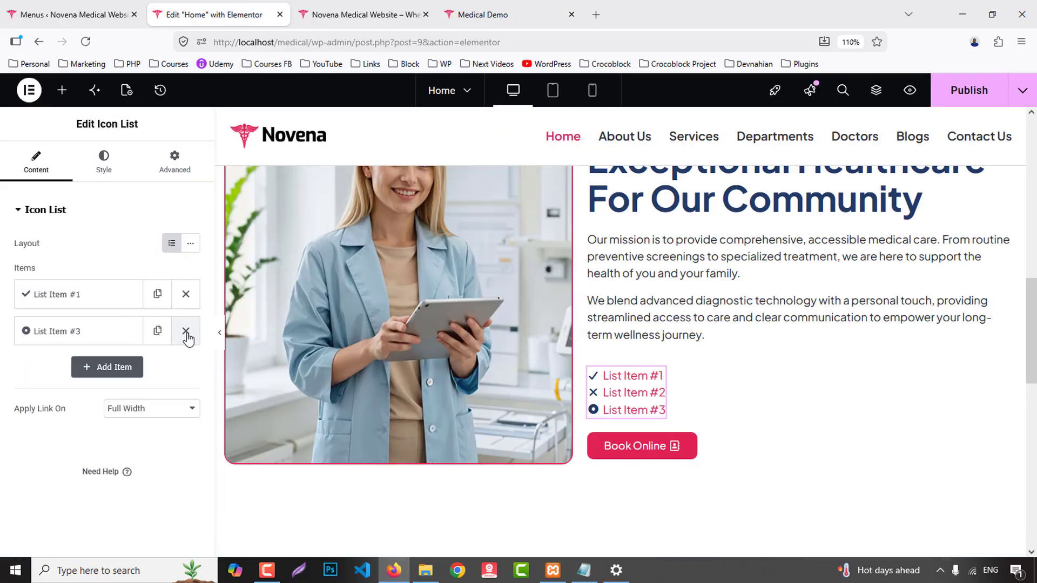
click(186, 331)
click(186, 295)
click(157, 295)
click(157, 294)
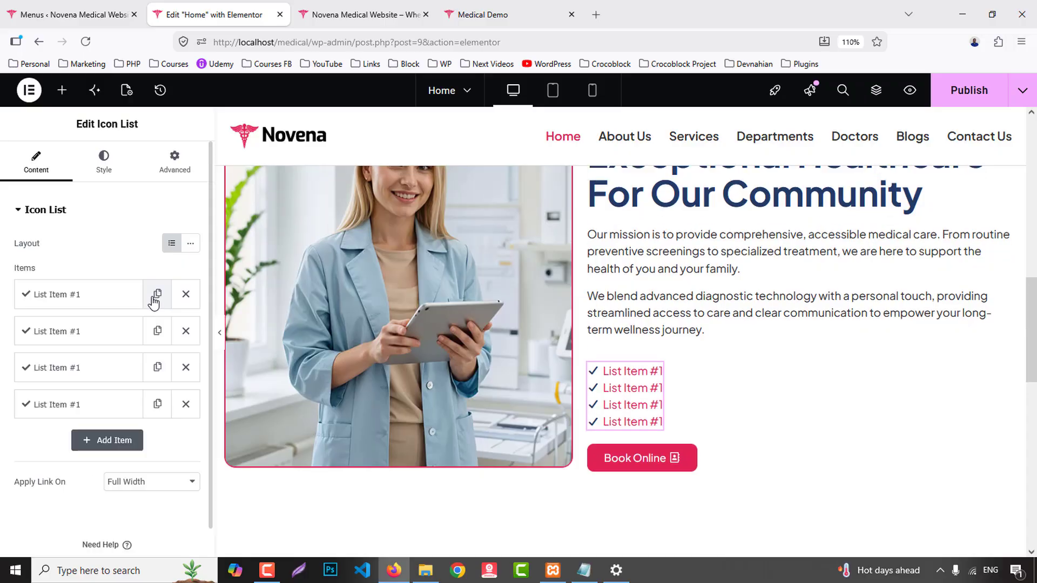
click(157, 295)
- Set the first icon list item's text to the copied "Patient-First Philosophy"
click(83, 294)
key(ctrl+a)
key(ctrl+v)
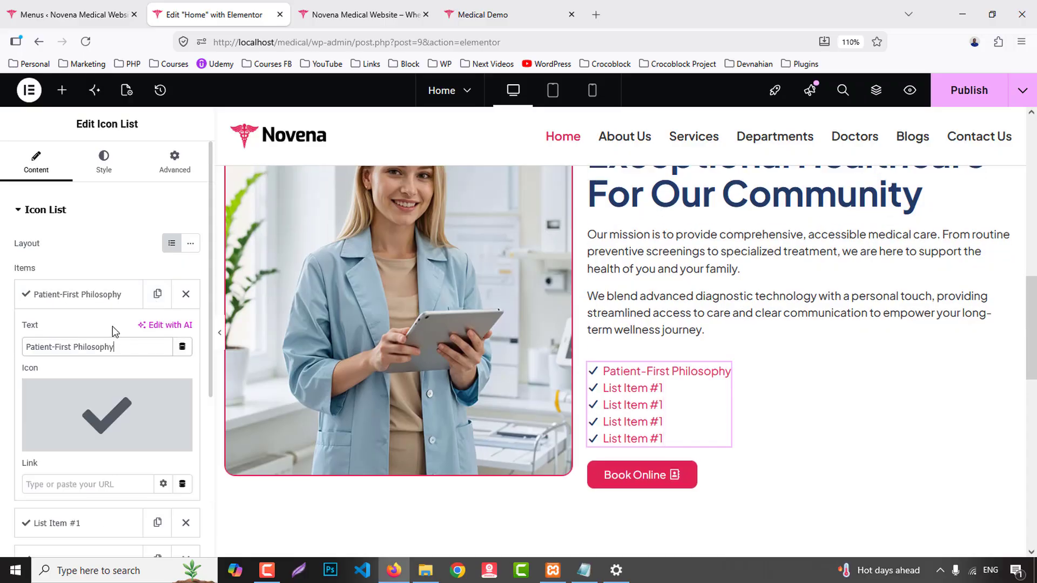
- Set the second icon list item's text to "Board-Certified Expertise", copied from the Medical Demo page
click(474, 11)
drag(468, 306, 656, 307)
key(ctrl+c)
click(227, 8)
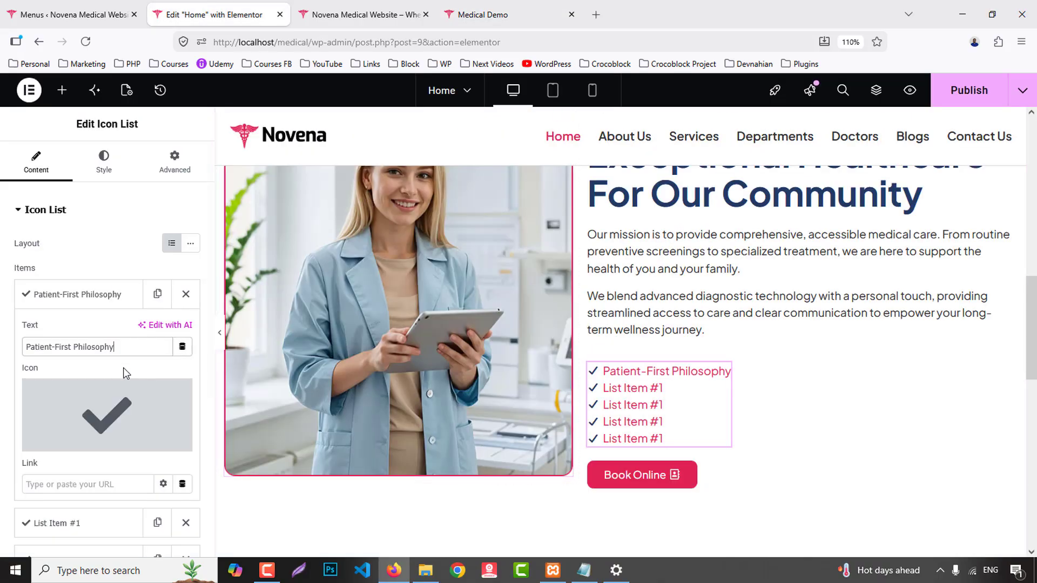
click(75, 296)
click(75, 337)
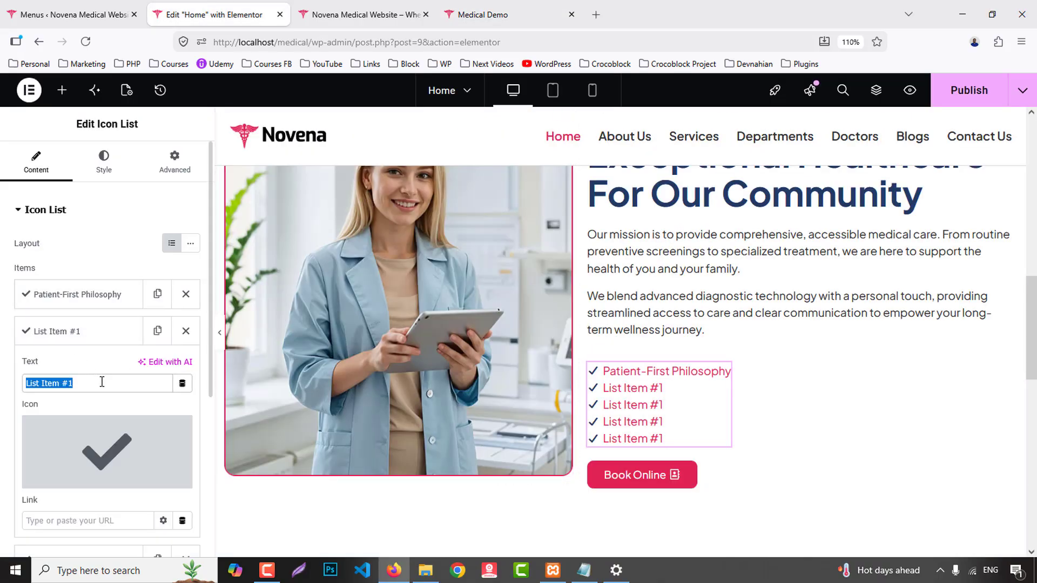
key(ctrl+v)
- Set the third icon list item's text to "Transparent Communication", copied from the Medical Demo page
click(487, 15)
scroll(497, 242, down, 2)
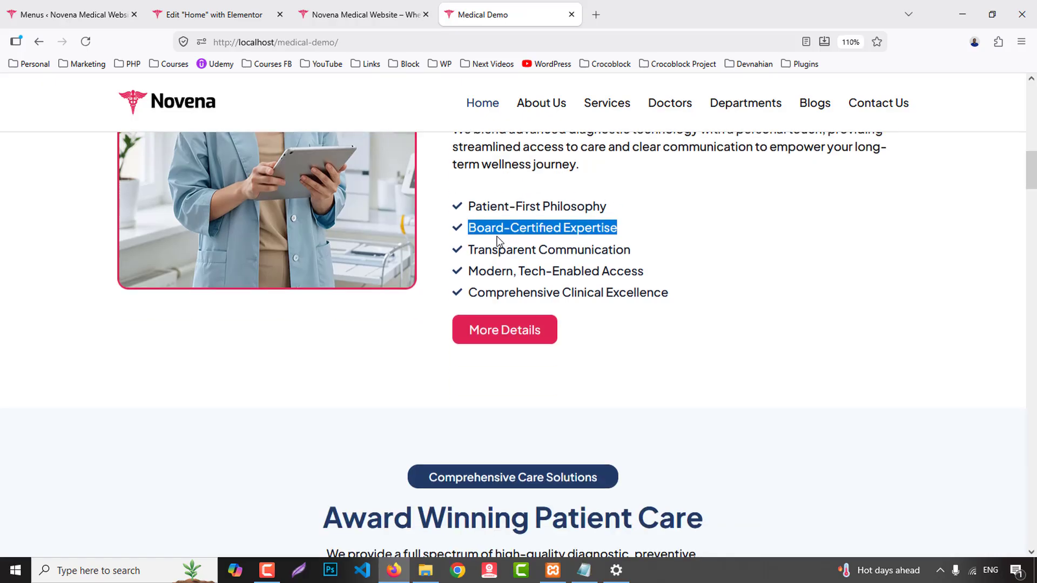
drag(469, 249, 639, 251)
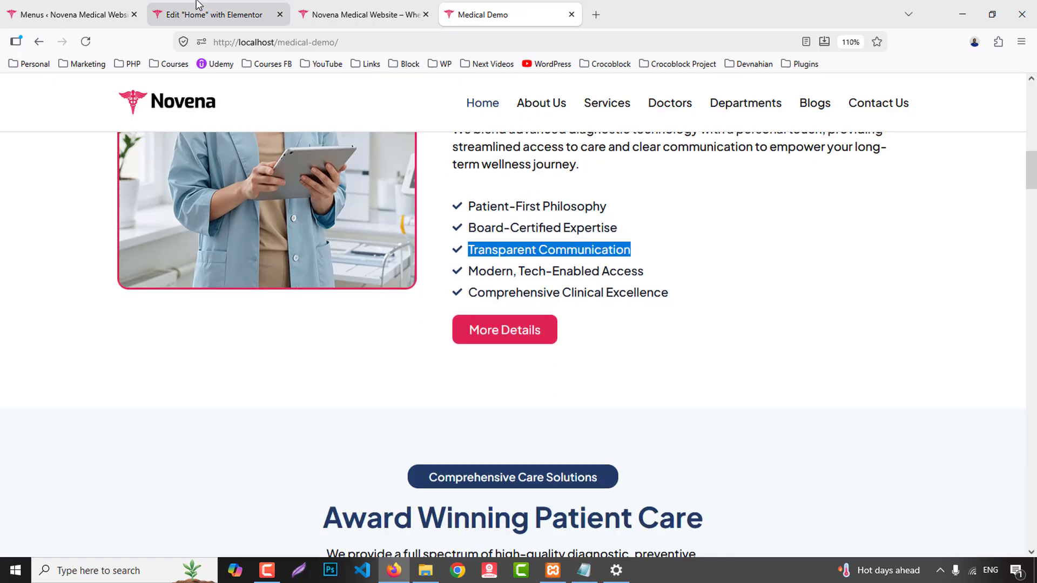
click(217, 14)
click(76, 331)
click(81, 369)
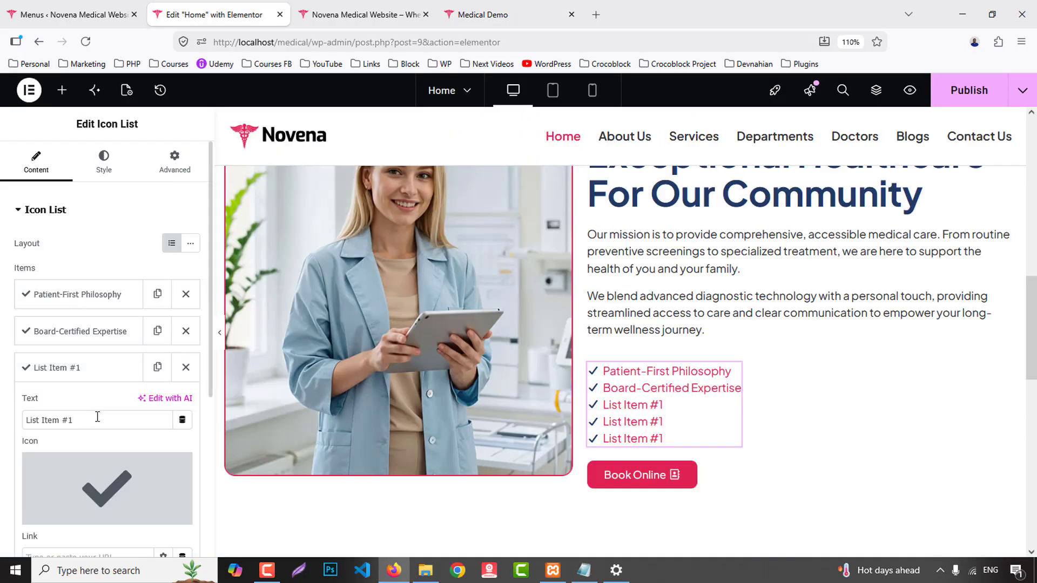
text(Transparent Communication)
- Set the fourth icon list item's text to "Modern, Tech-Enabled Access", copied from the Medical Demo page
click(486, 15)
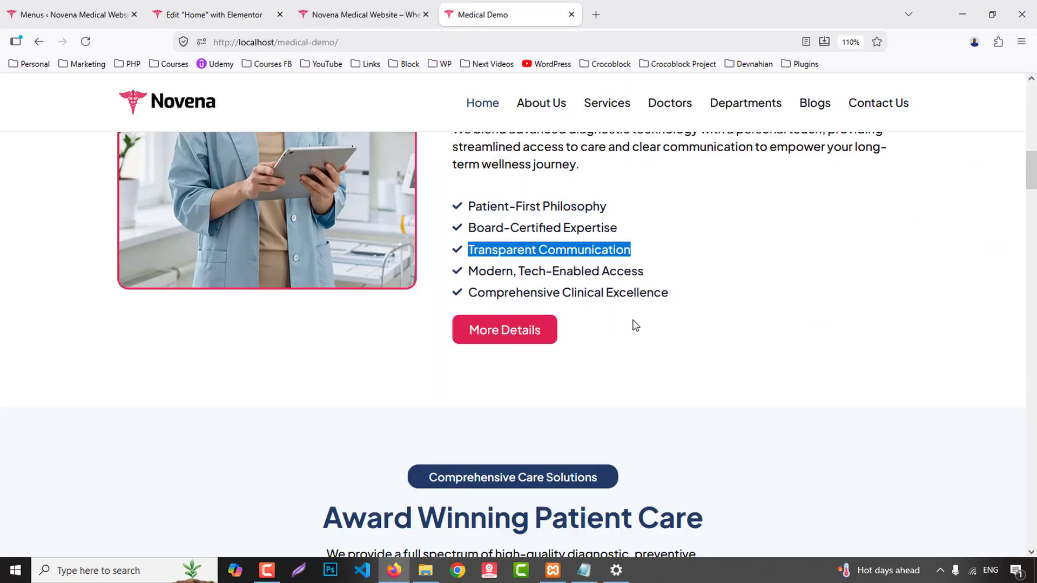
drag(474, 275, 655, 280)
key(ctrl+c)
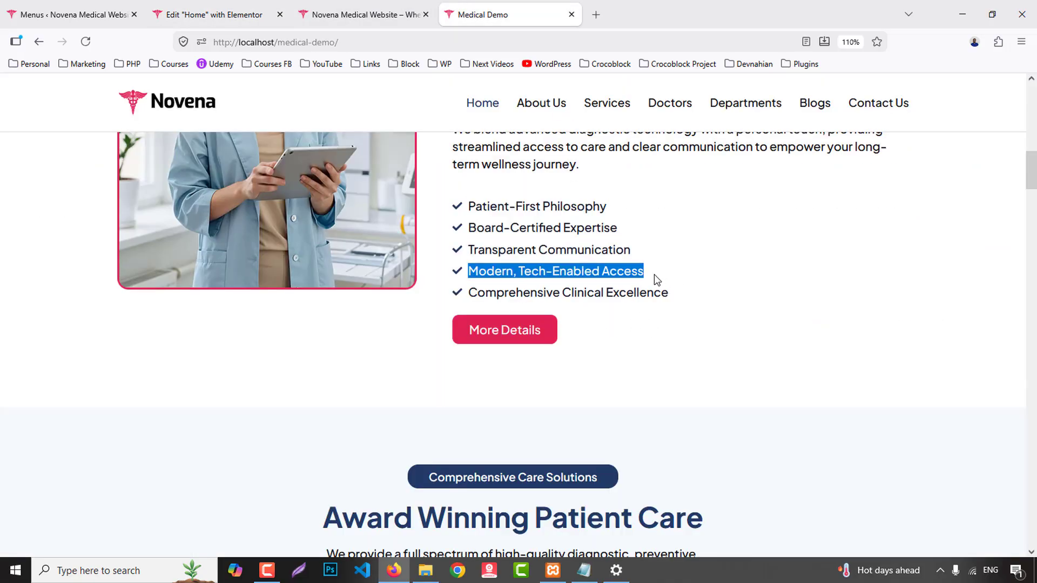
click(216, 15)
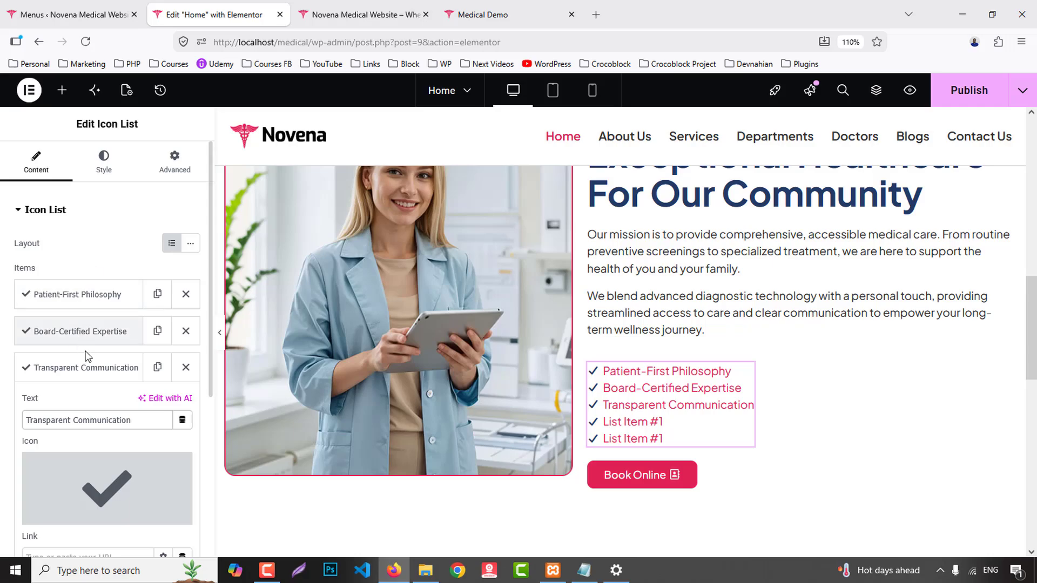
click(93, 379)
click(86, 409)
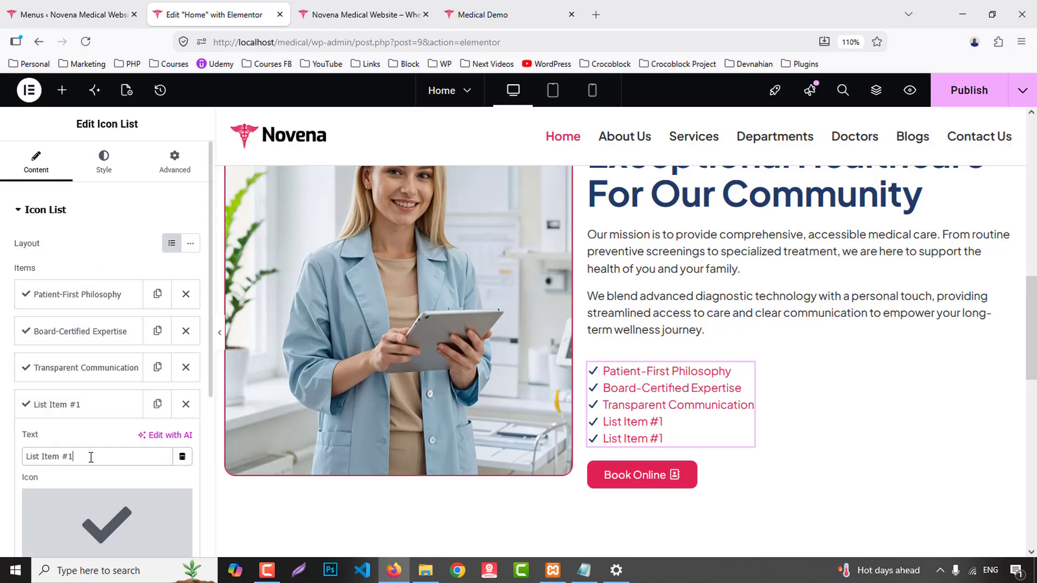
key(ctrl+a)
key(ctrl+v)
- Set the fifth icon list item's text to "Comprehensive Clinical Excellence", copied from the Medical Demo page
click(535, 13)
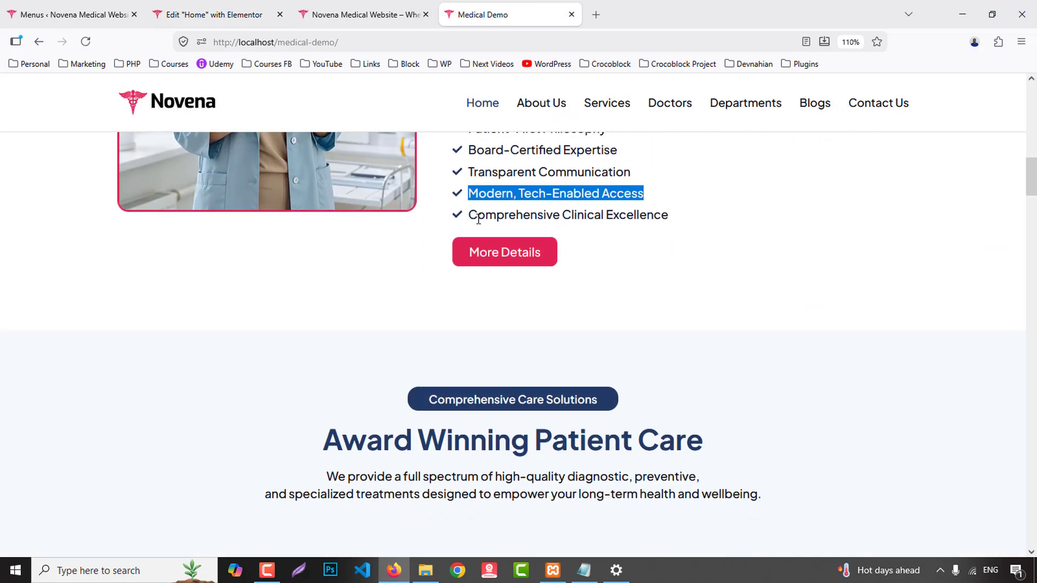
drag(478, 219, 679, 227)
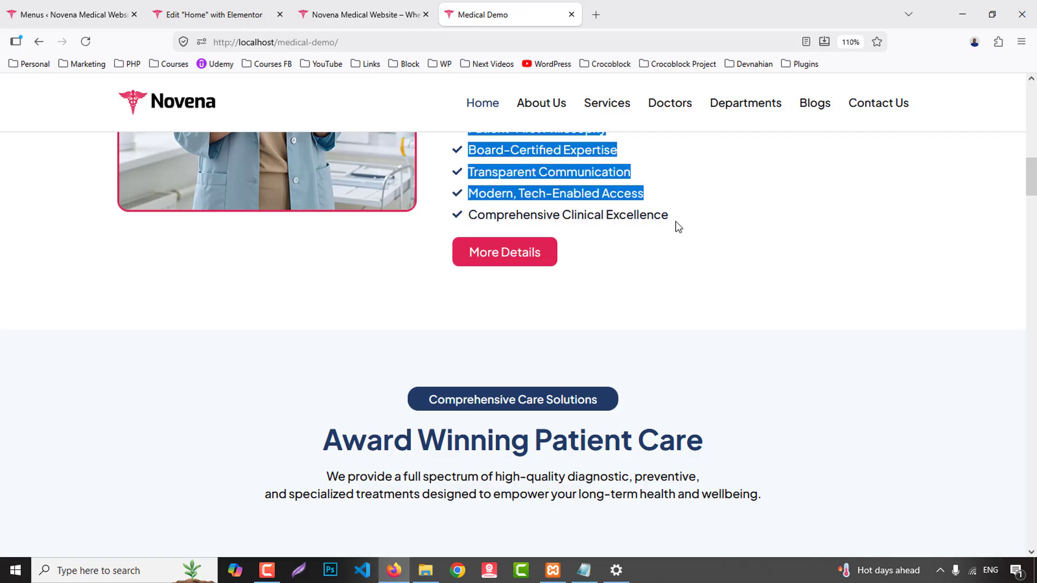
triple_click(670, 215)
key(ctrl+c)
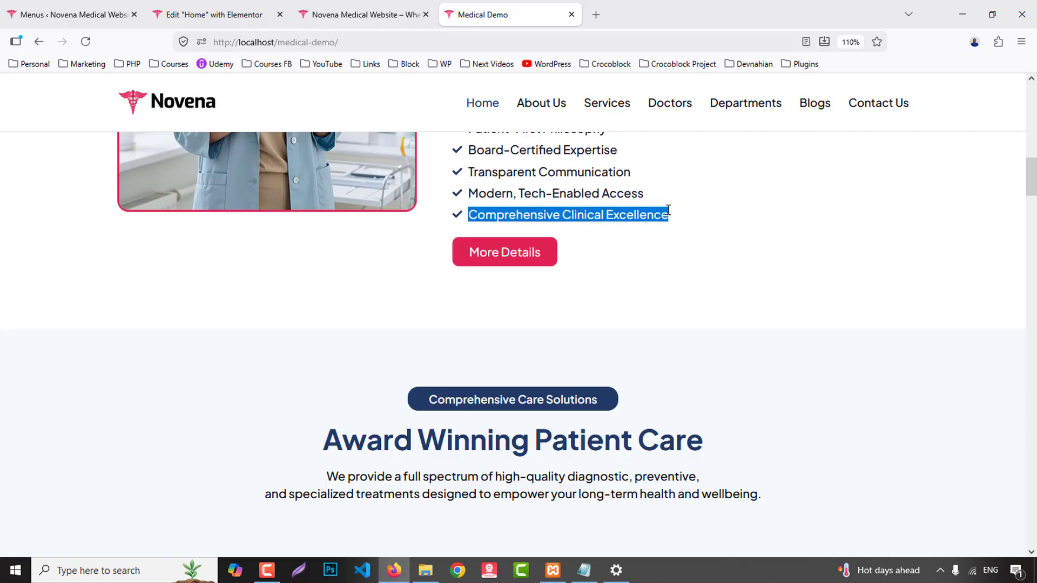
click(216, 14)
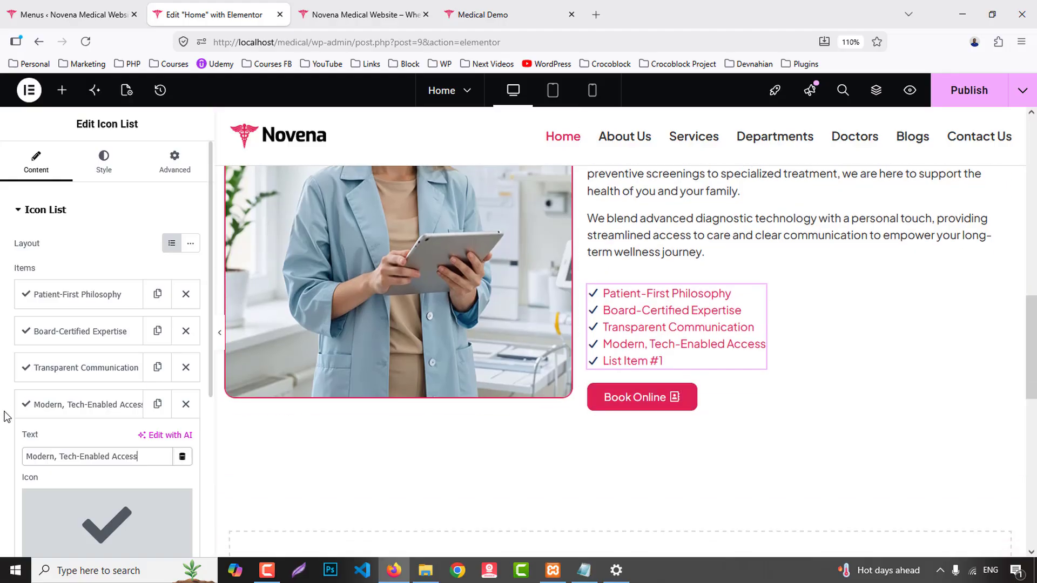
click(25, 409)
click(69, 440)
click(109, 491)
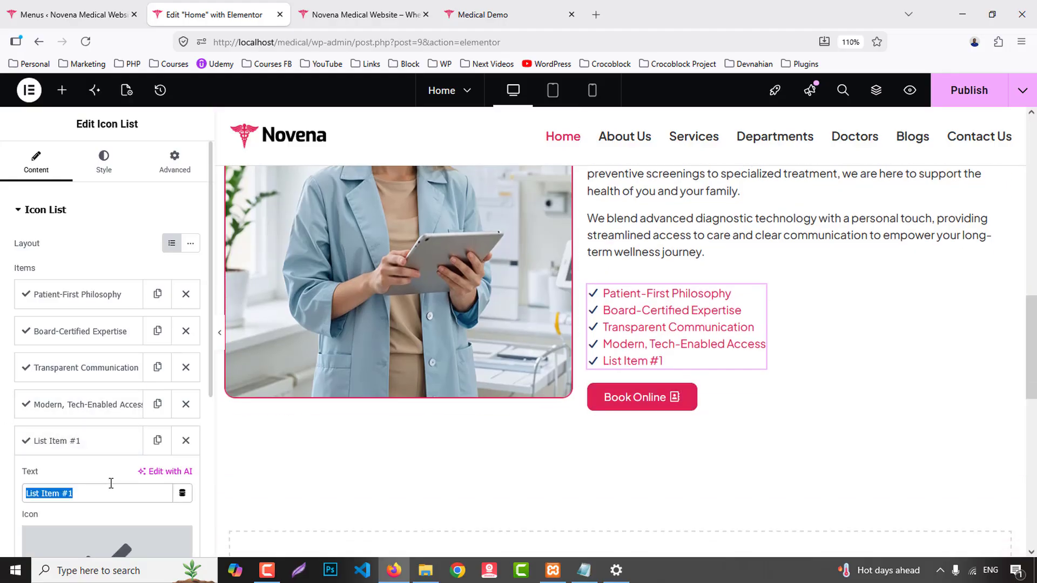
key(ctrl+v)
- Set the space between the icon list items to 5 px
scroll(727, 311, up, 2)
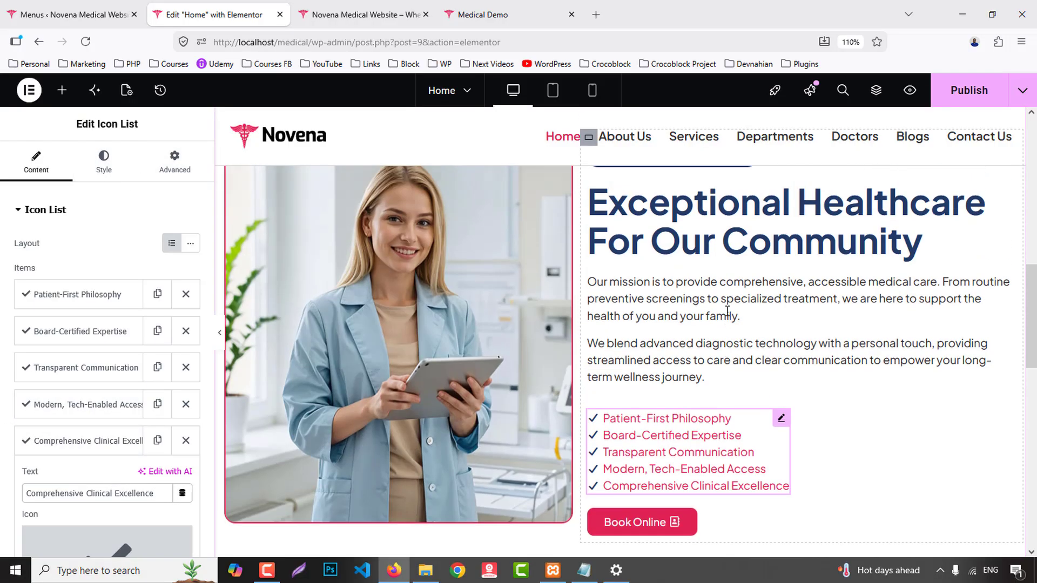
click(104, 161)
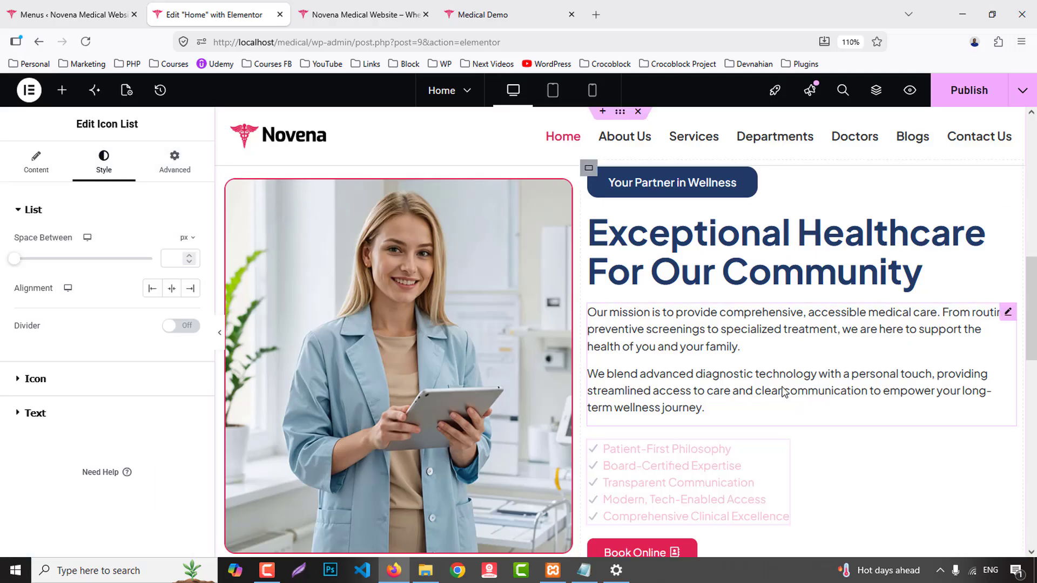
scroll(784, 392, down, 3)
click(168, 258)
text(3)
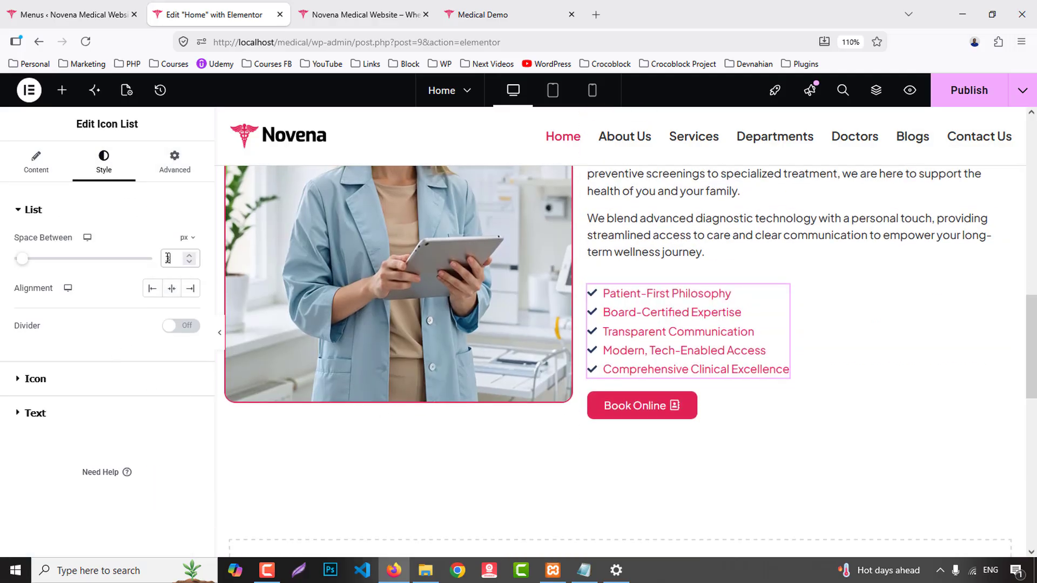
key(Up)
key(Up)
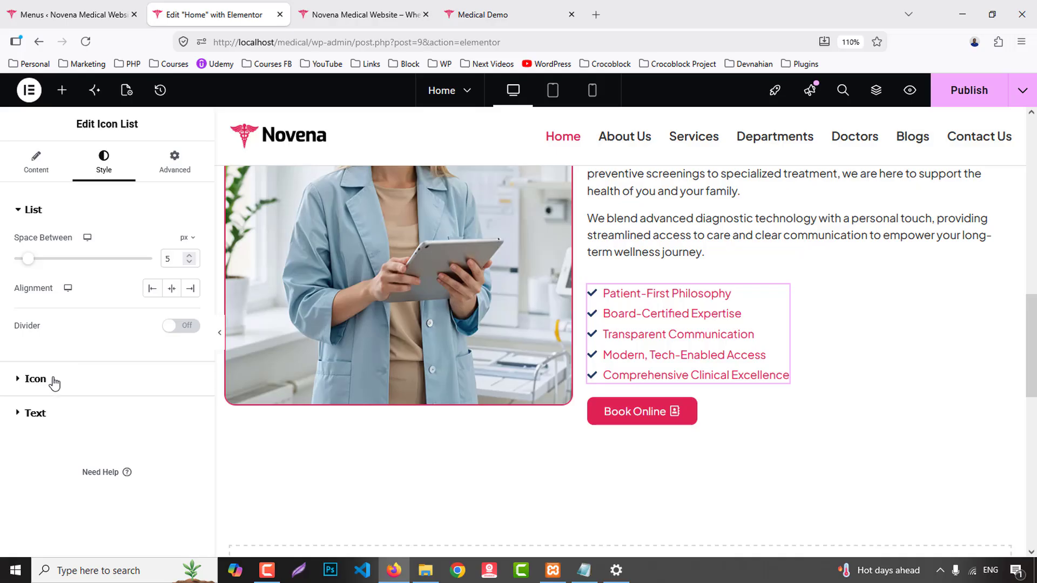
- Give the icon list text the global Primary color and a 500 (Medium) font weight
click(54, 383)
scroll(62, 466, down, 3)
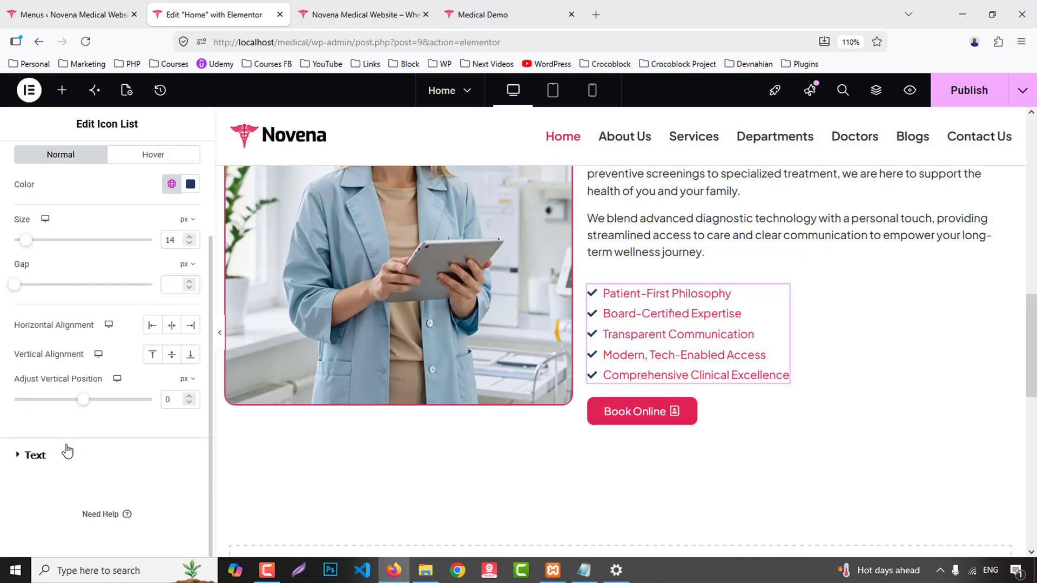
click(149, 455)
click(171, 401)
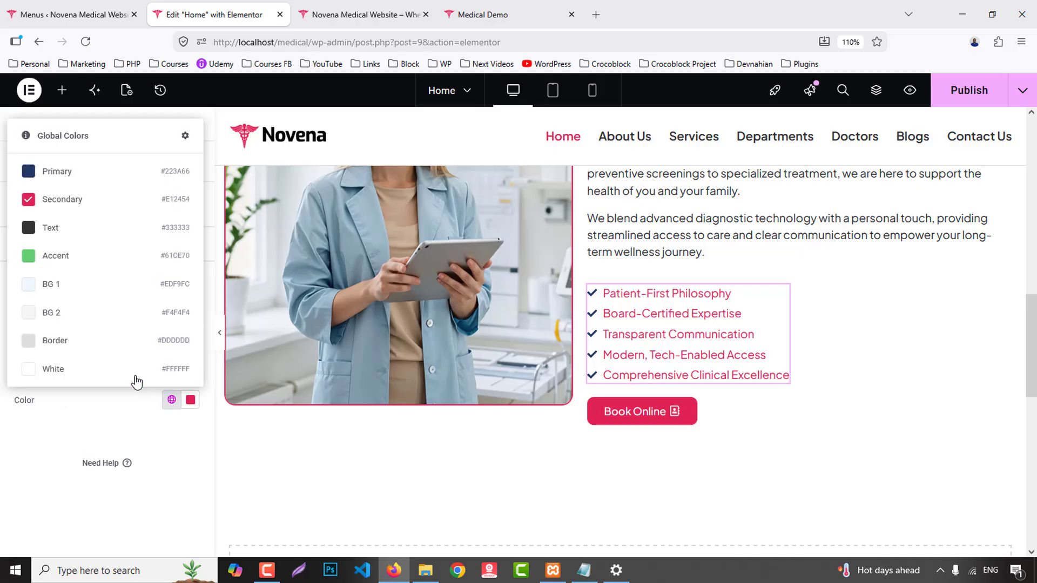
click(54, 171)
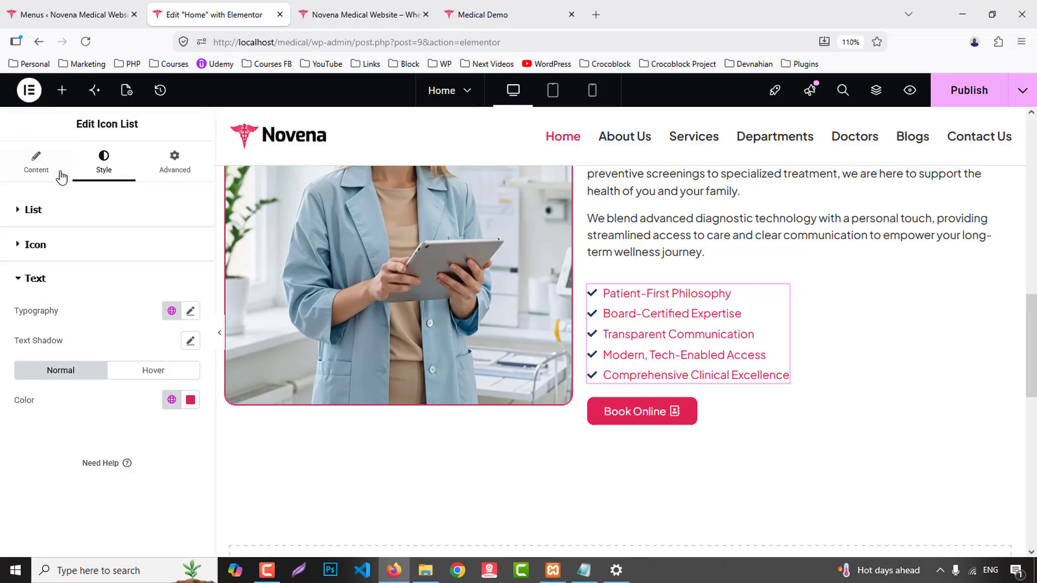
click(191, 310)
click(130, 456)
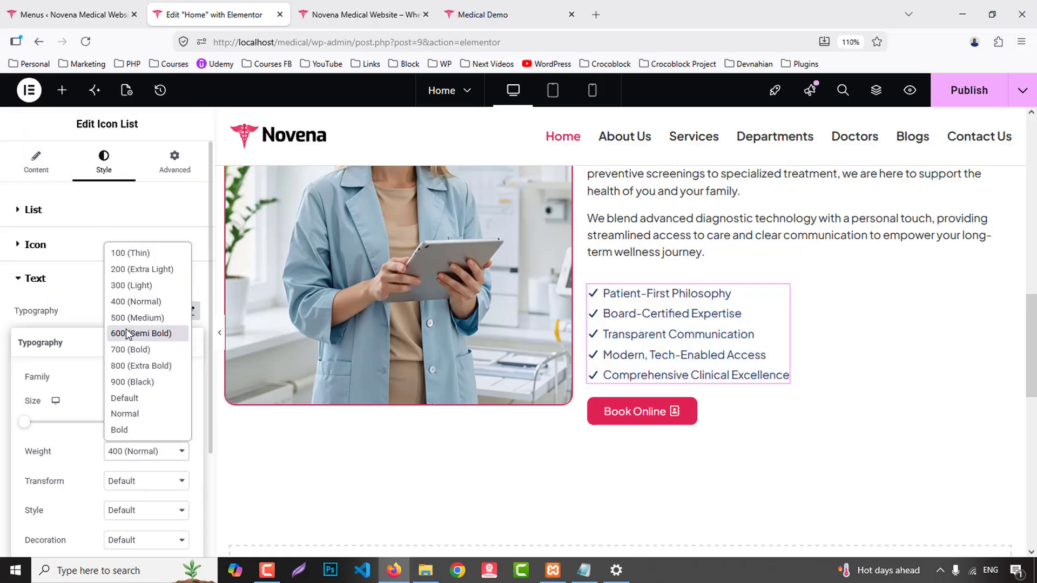
click(128, 319)
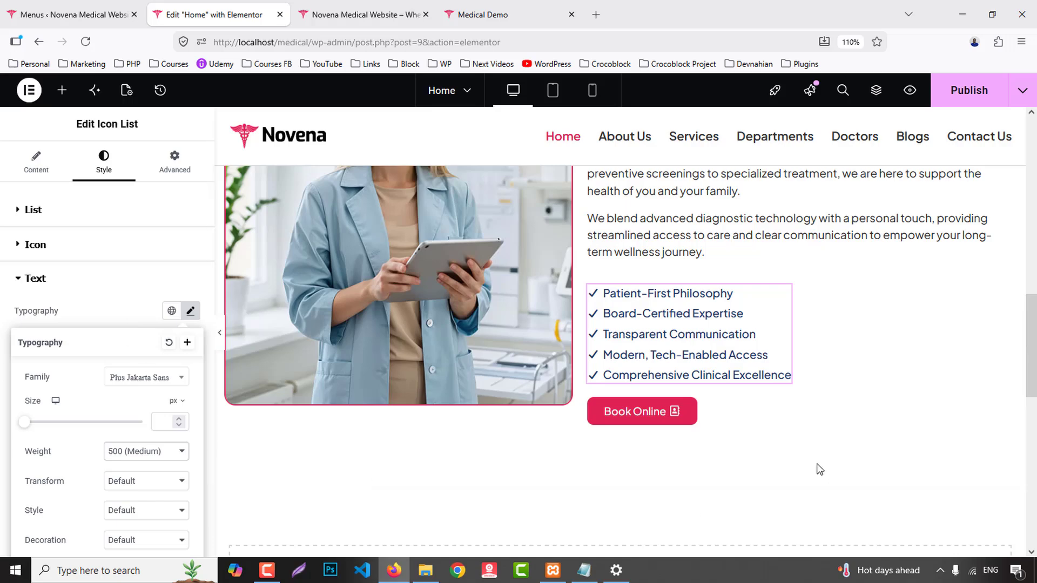
- Change the text of the button below the icon list to "Read More"
click(714, 413)
click(690, 409)
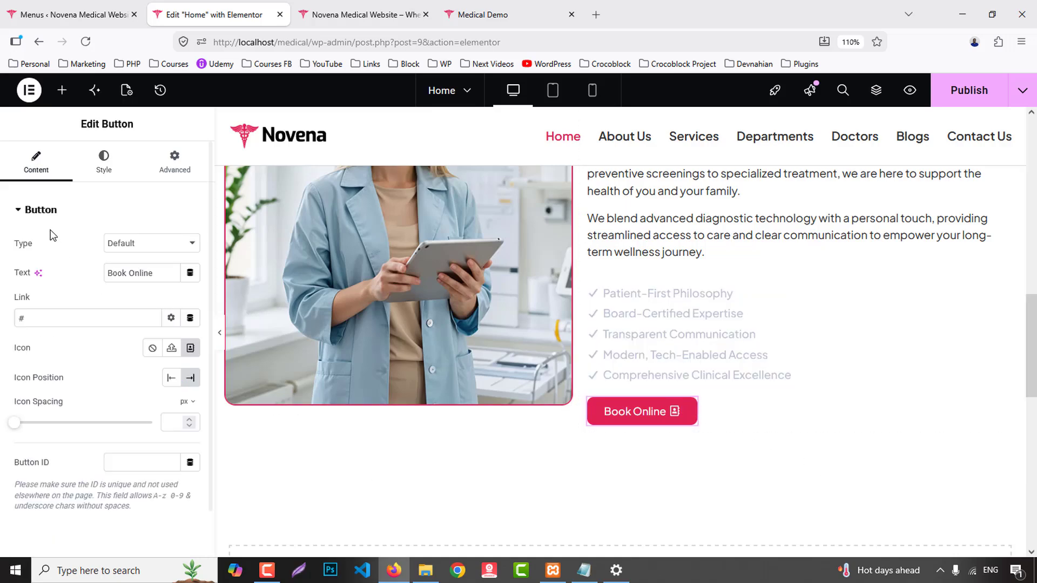
drag(162, 268, 32, 264)
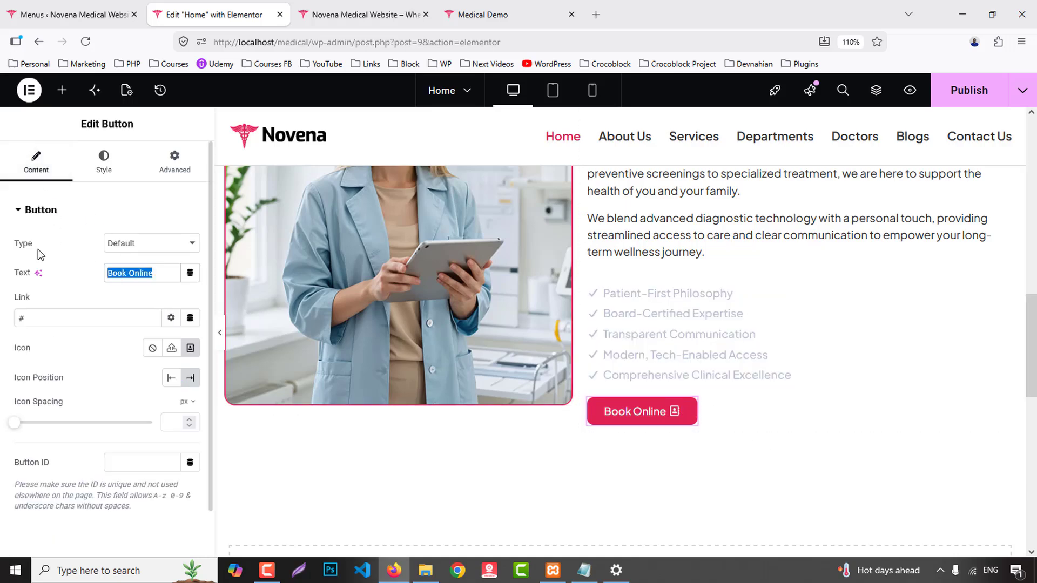
text(Read )
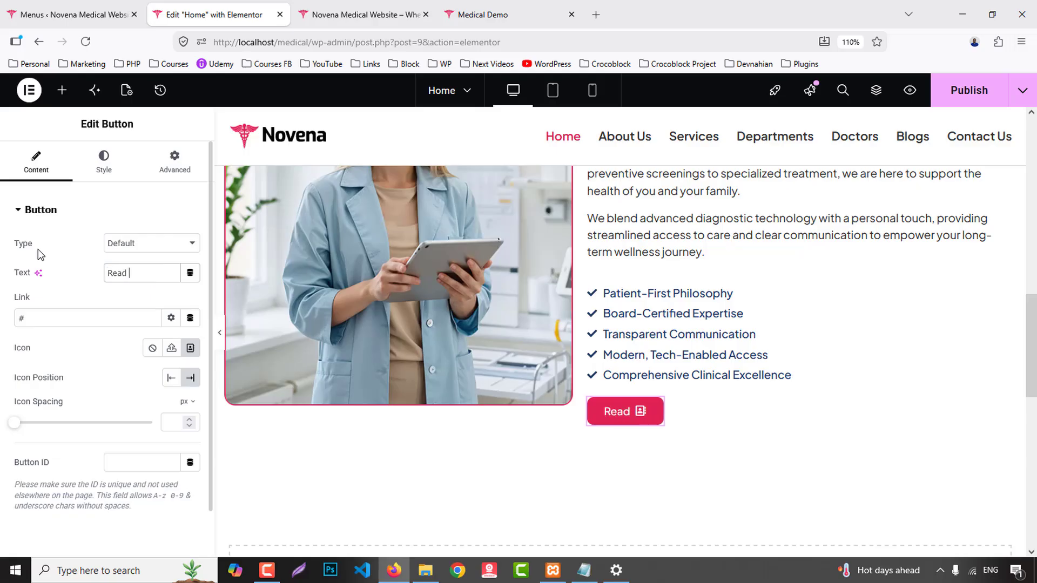
text(More)
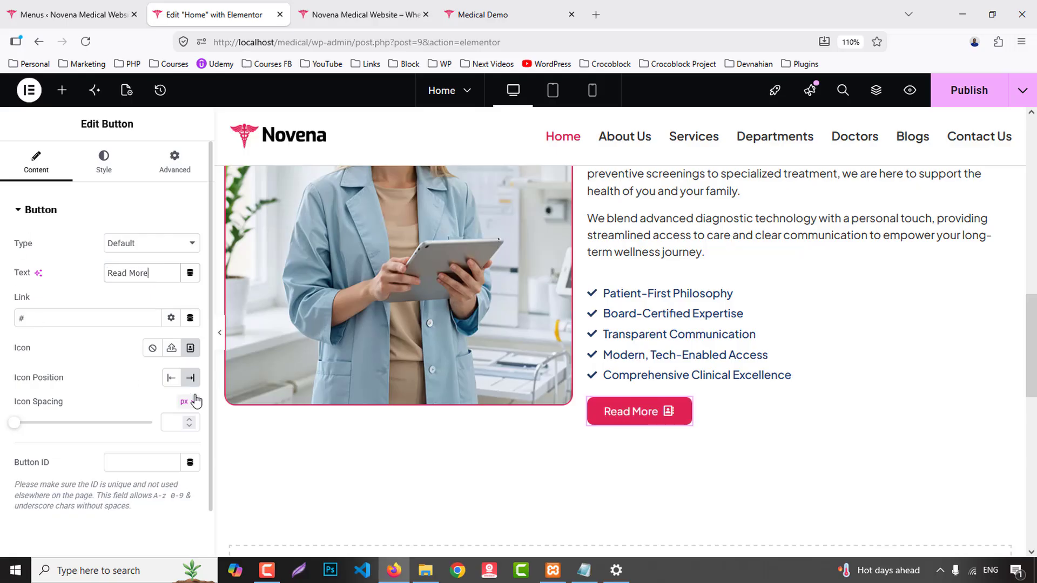
- Replace the Read More button's icon with the long right arrow, searching the icon library for "arrow"
click(190, 348)
click(434, 142)
text(a)
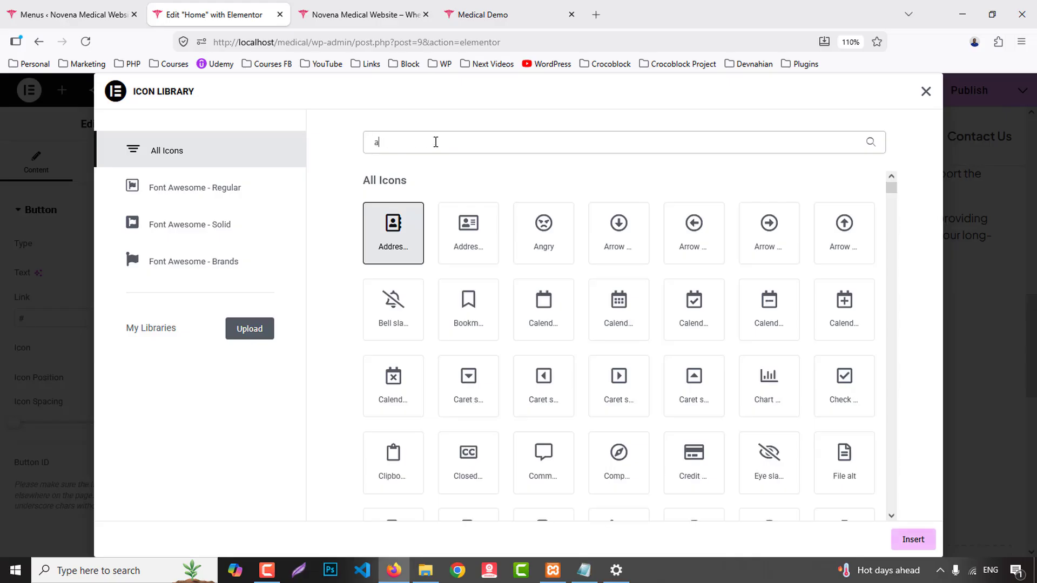
text(rrow)
click(694, 459)
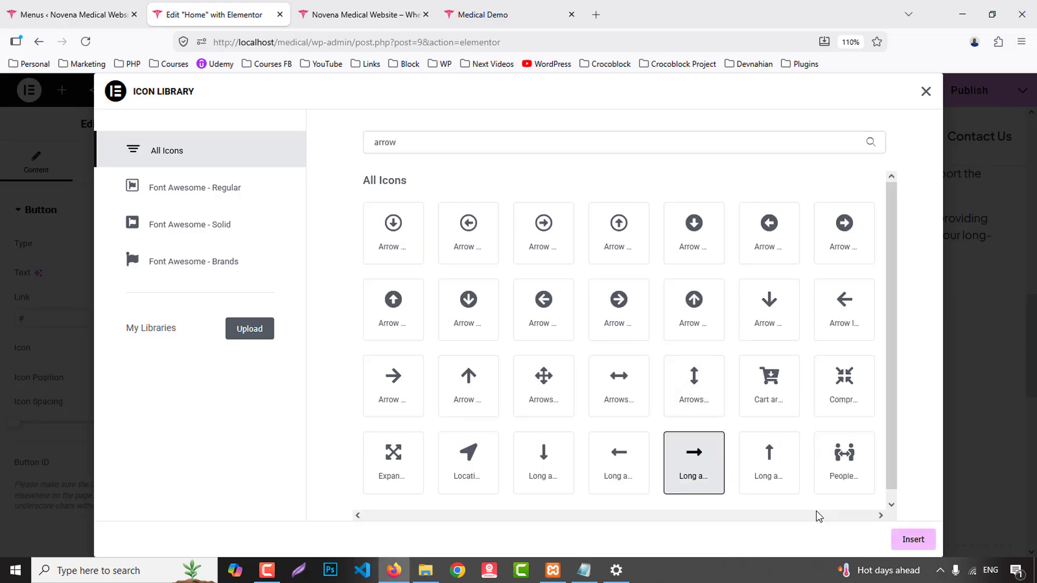
click(913, 540)
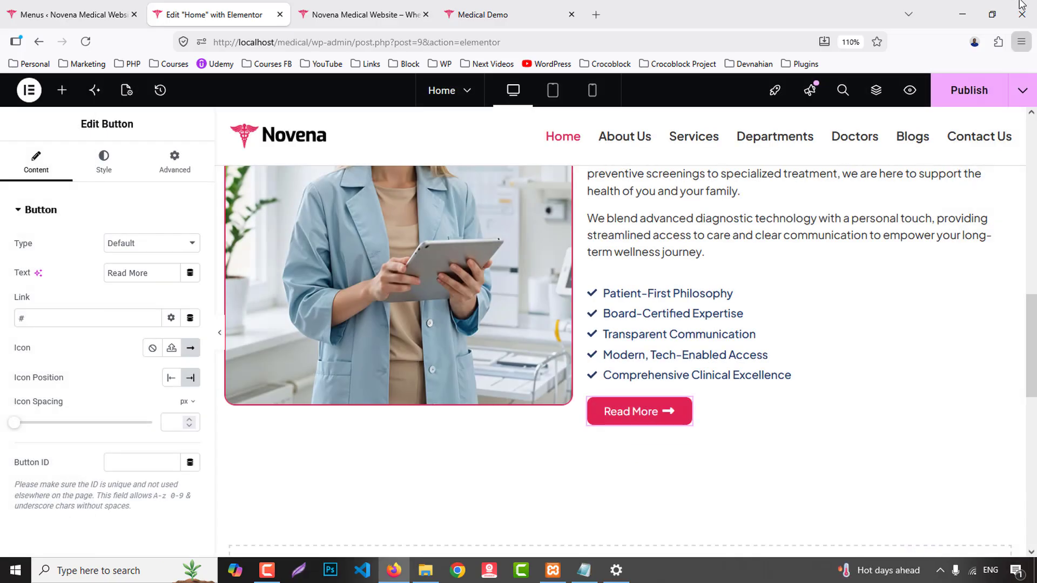
- Publish the page and compare the about section in the site preview with the Medical Demo page
click(978, 90)
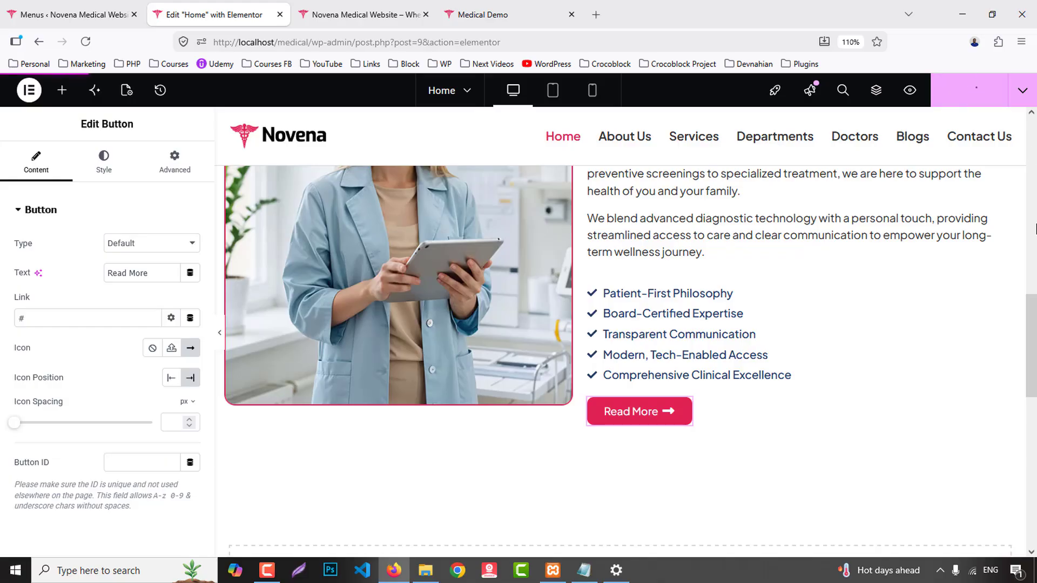
click(373, 7)
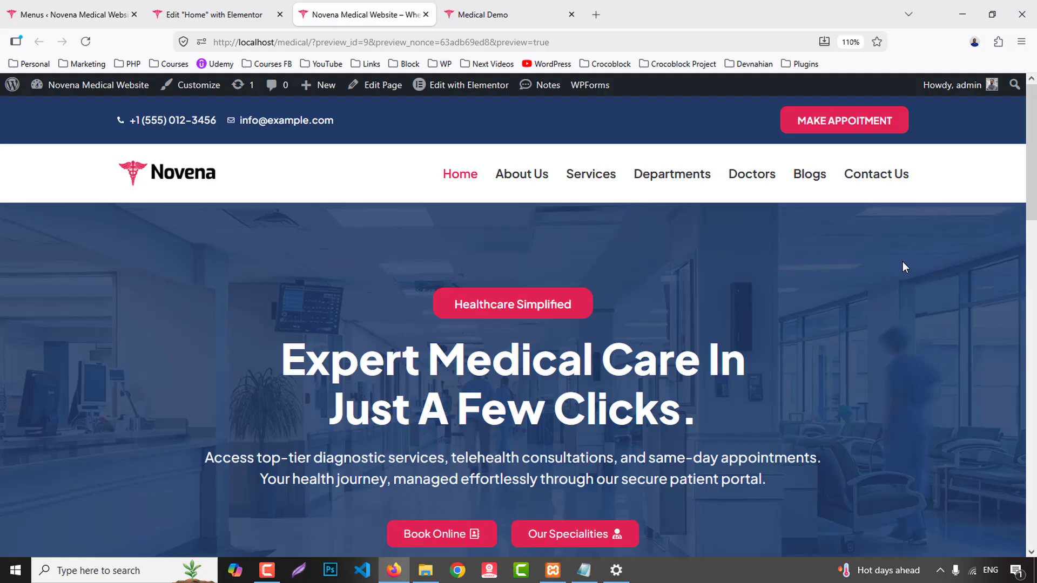
scroll(902, 265, down, 8)
scroll(903, 261, down, 3)
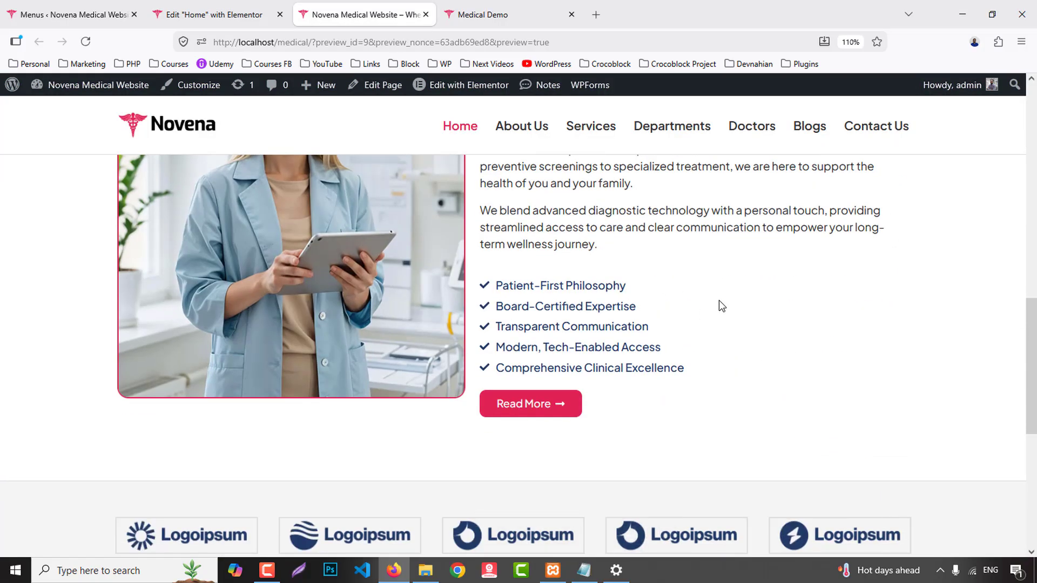
scroll(720, 284, up, 5)
click(509, 4)
scroll(750, 234, up, 6)
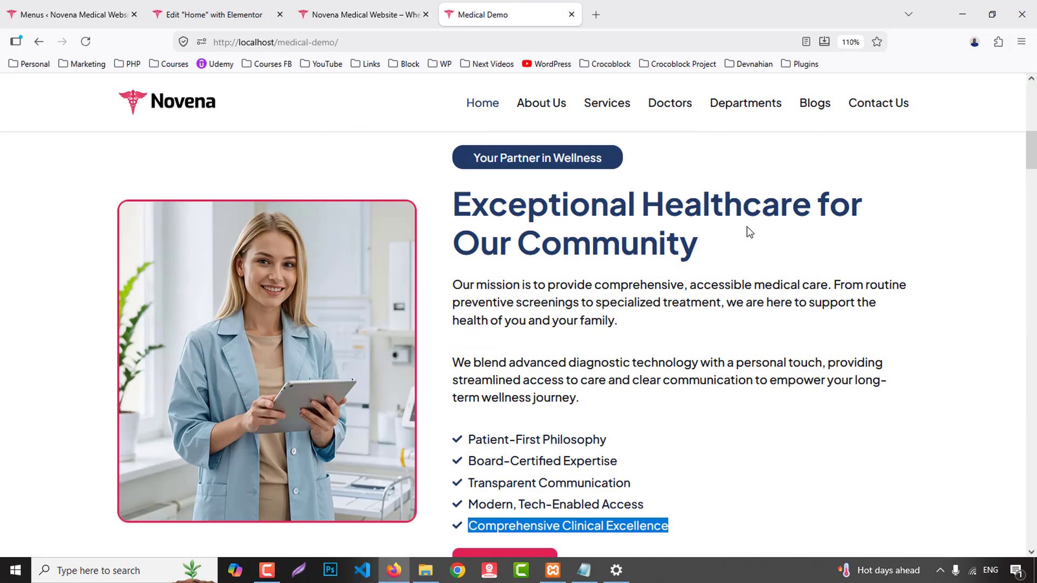
- Set the about section's text container to a 40 px left margin with unlinked margin values, and publish the page
click(216, 14)
scroll(611, 235, up, 5)
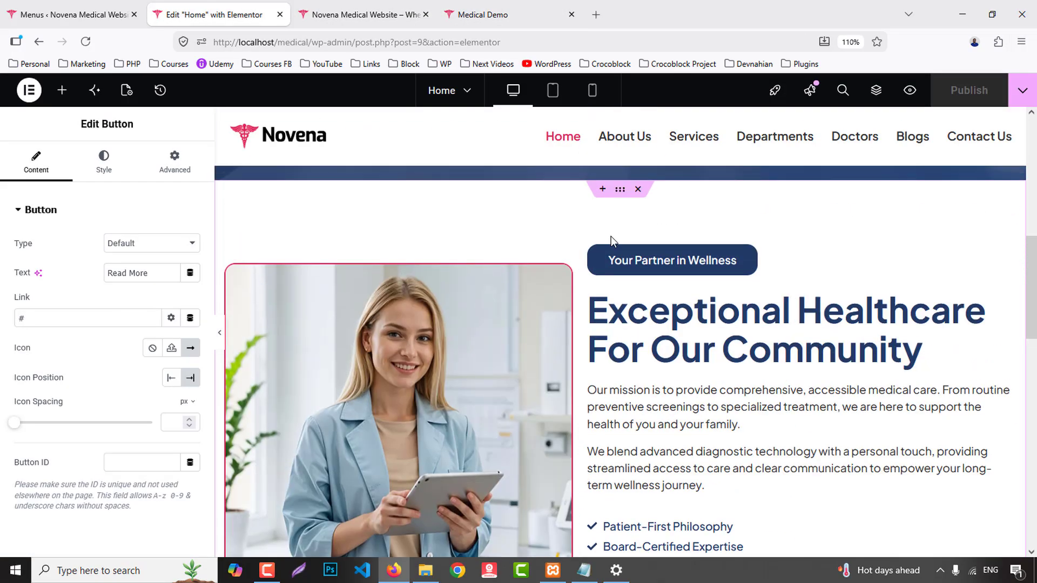
click(589, 248)
click(174, 162)
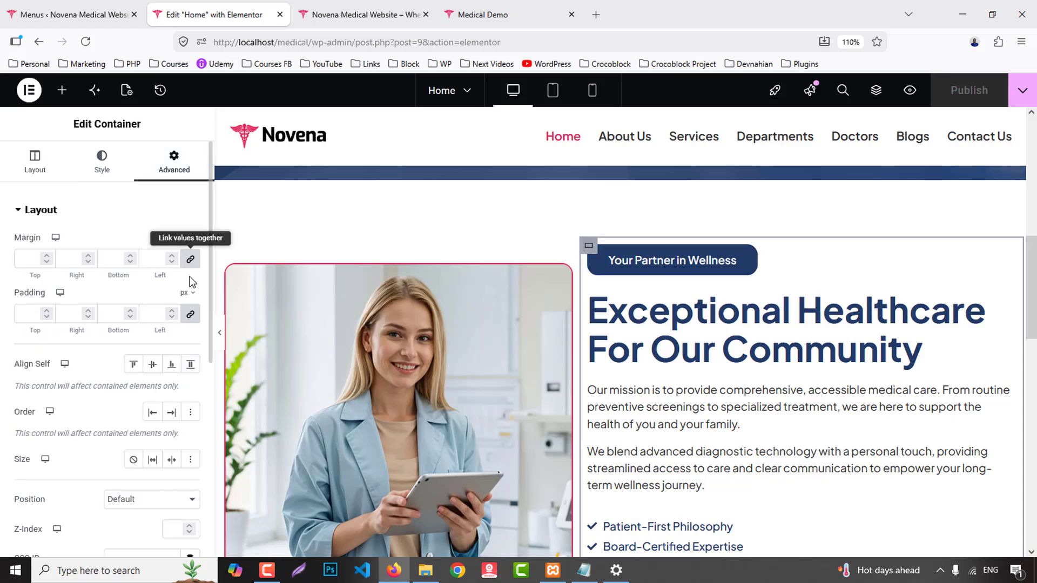
click(190, 259)
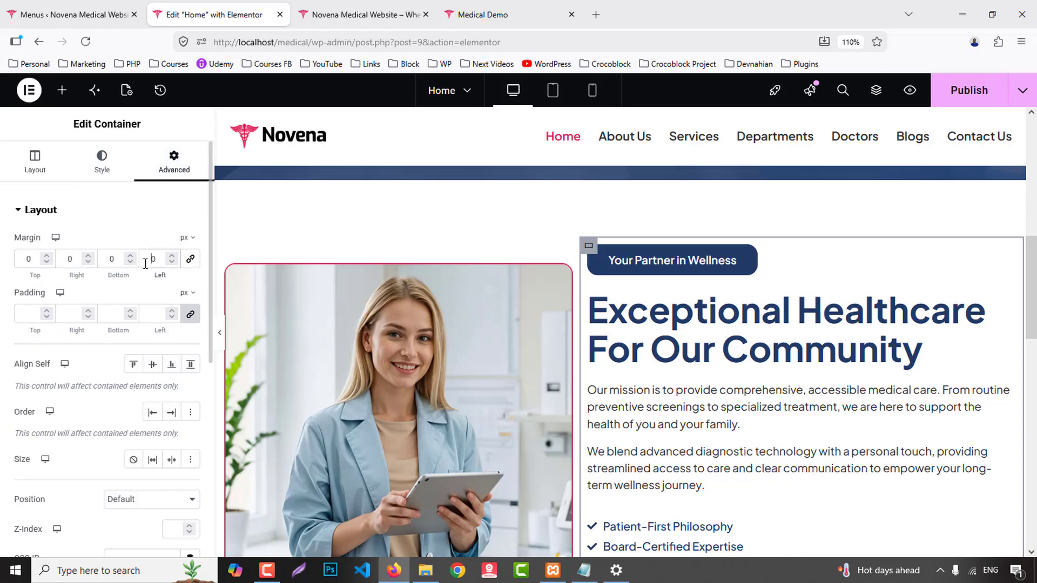
click(145, 263)
text(4)
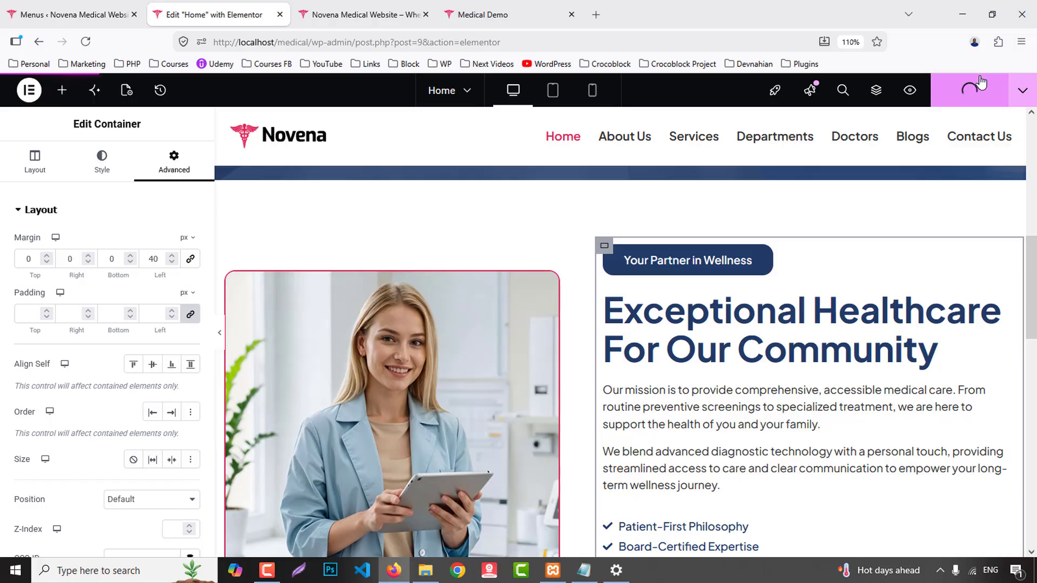
- Review the about section's layout in the site preview and examine the services section's heading and cards on the Medical Demo page
click(362, 15)
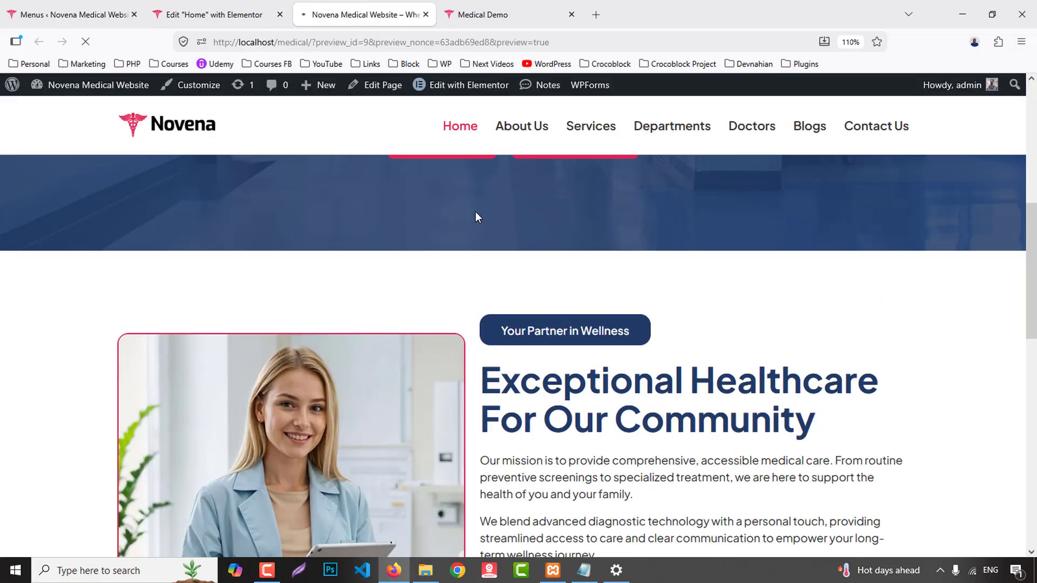
scroll(819, 313, down, 8)
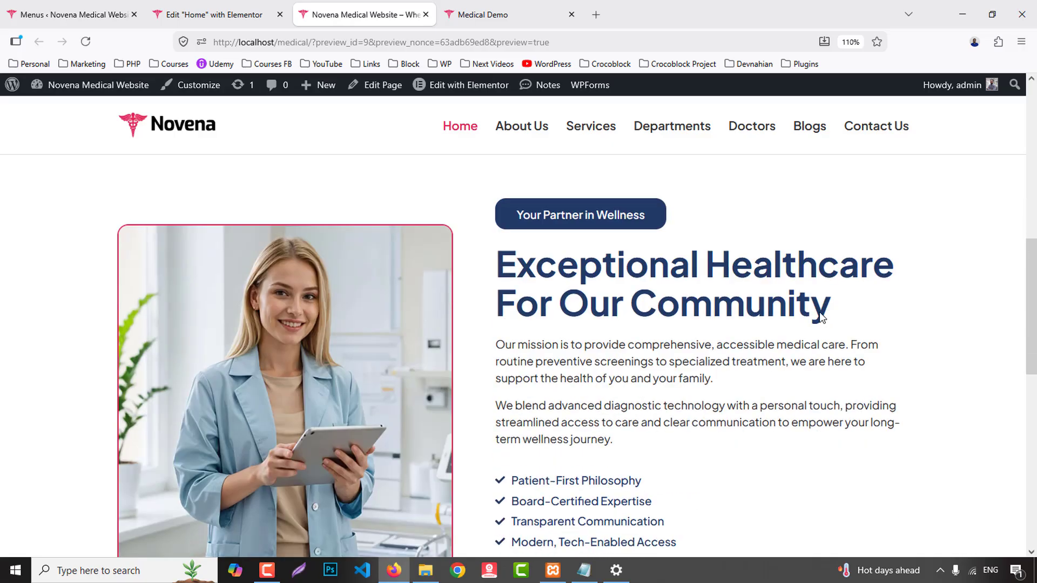
scroll(819, 318, up, 3)
scroll(819, 317, down, 4)
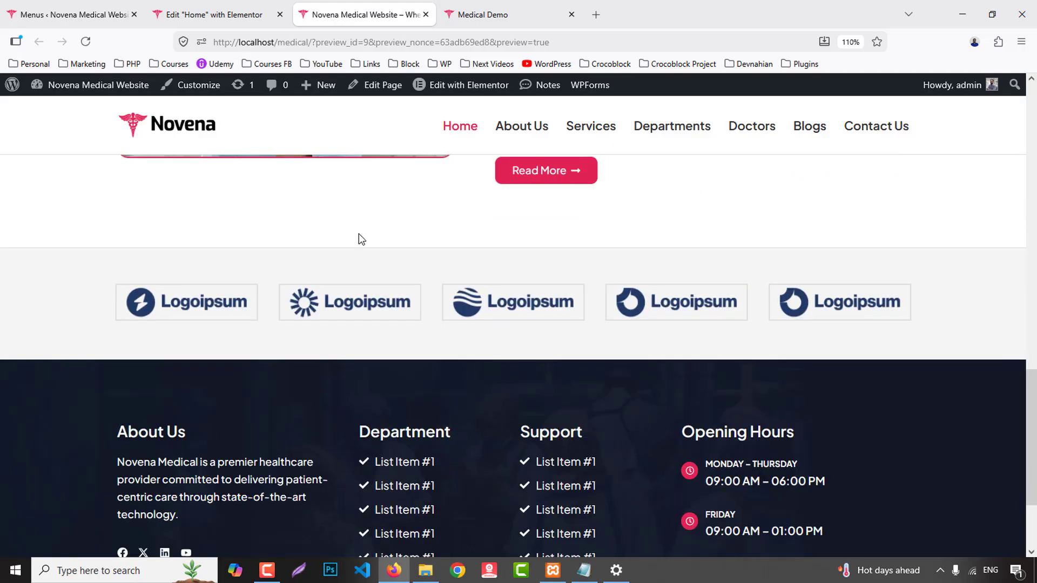
click(465, 7)
scroll(863, 353, down, 8)
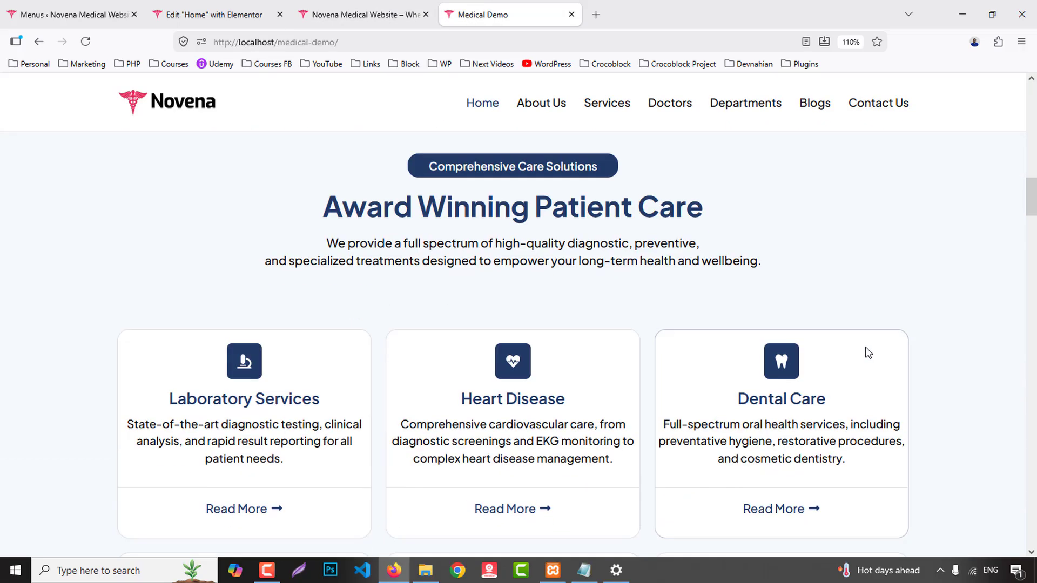
scroll(867, 354, down, 3)
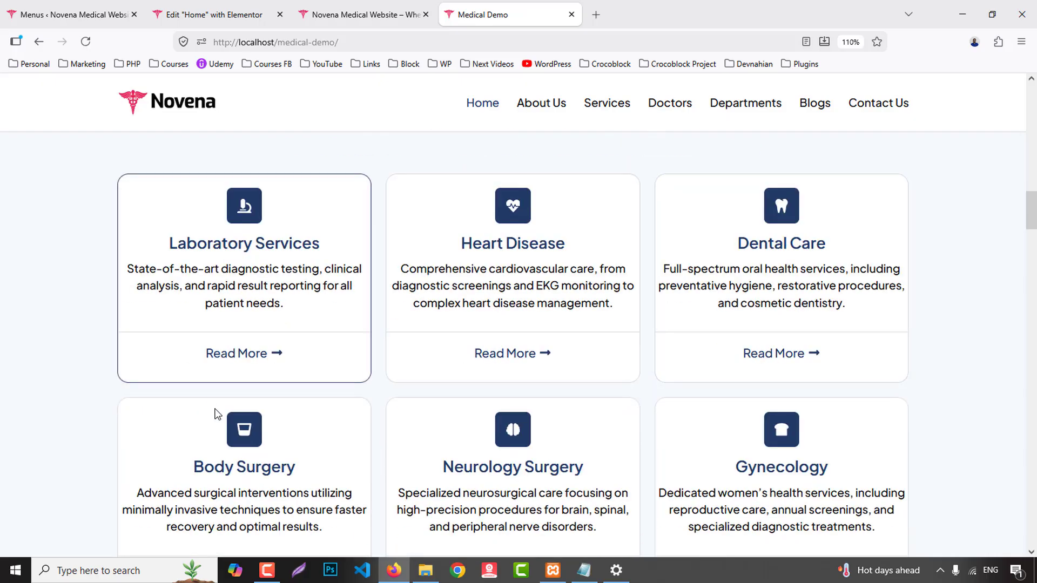
scroll(215, 413, down, 3)
scroll(750, 353, down, 2)
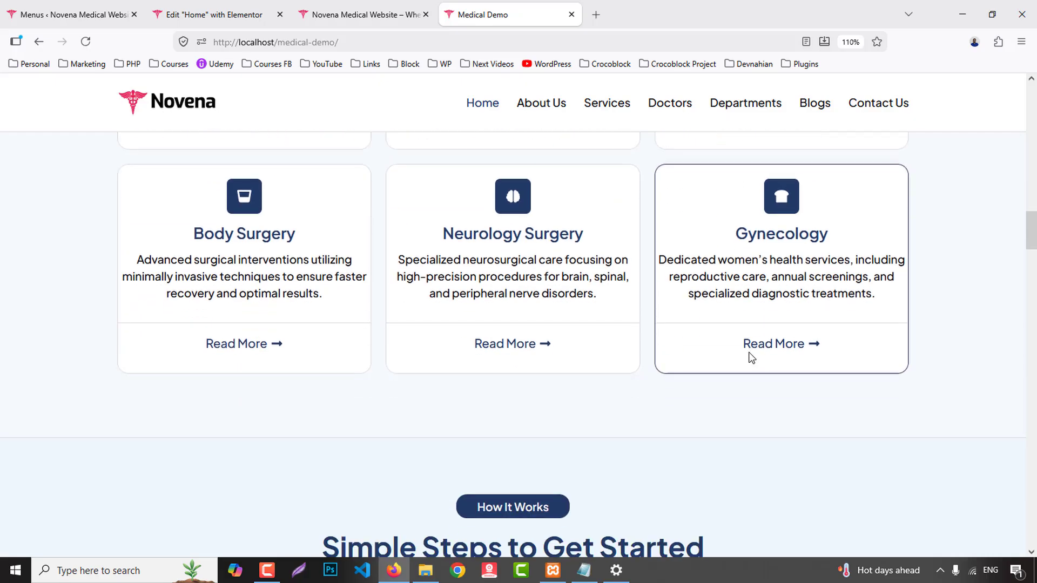
- Add a flexbox container with a three-column, two-row structure below the about section for the services section
scroll(751, 356, up, 8)
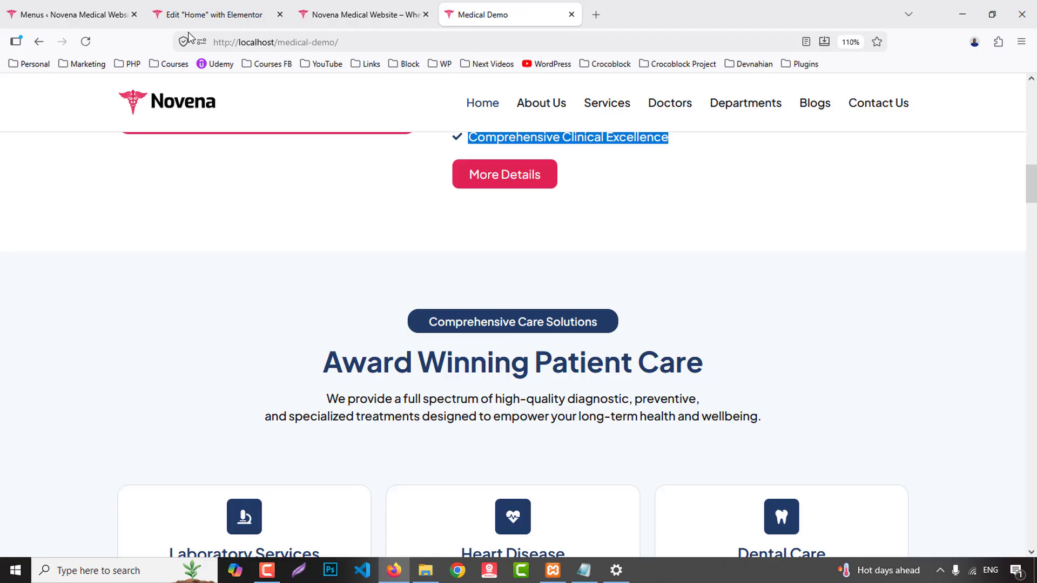
click(196, 14)
scroll(612, 324, down, 6)
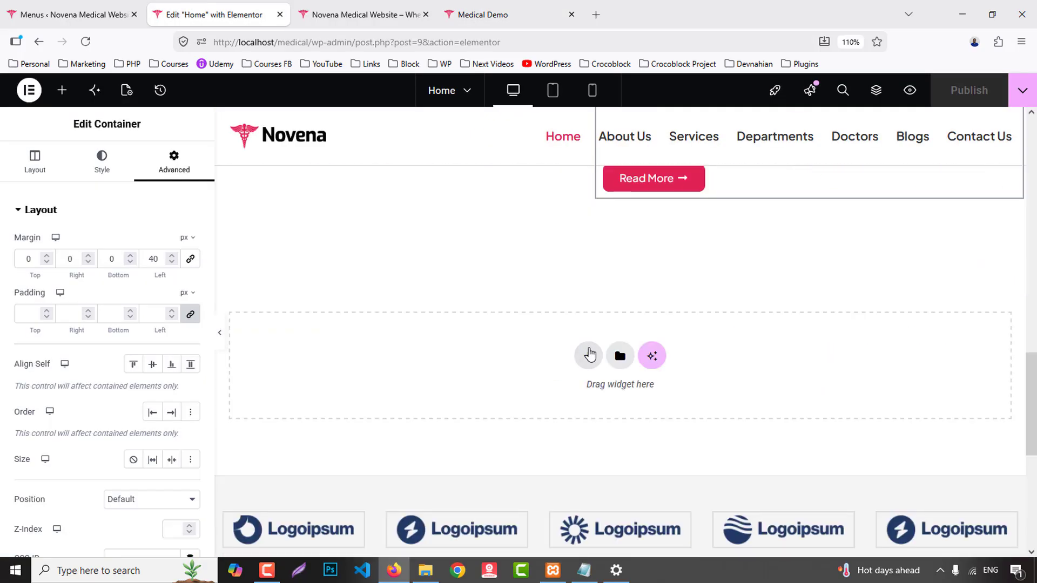
click(589, 354)
scroll(614, 329, down, 2)
click(573, 265)
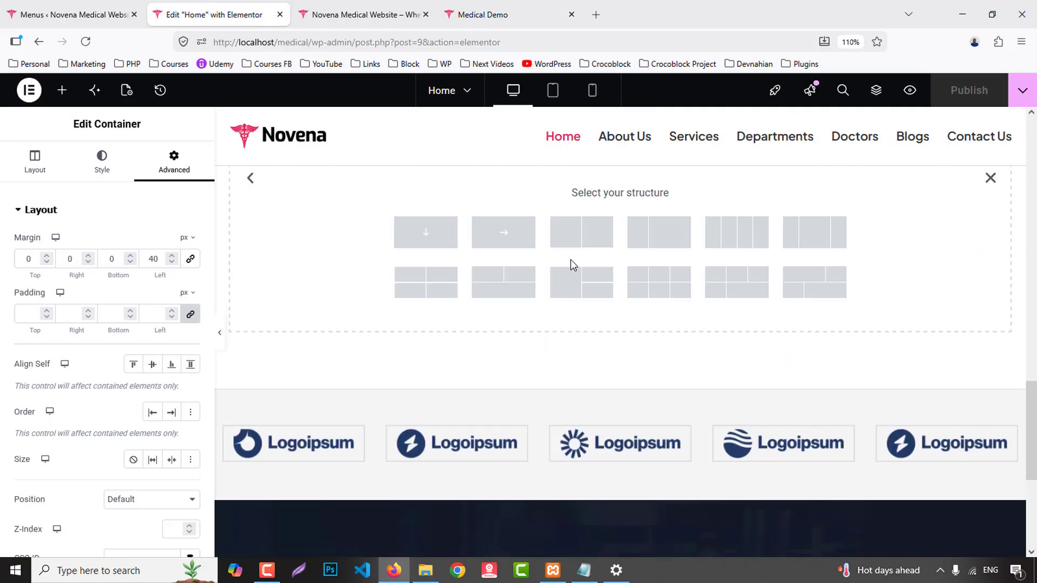
click(665, 289)
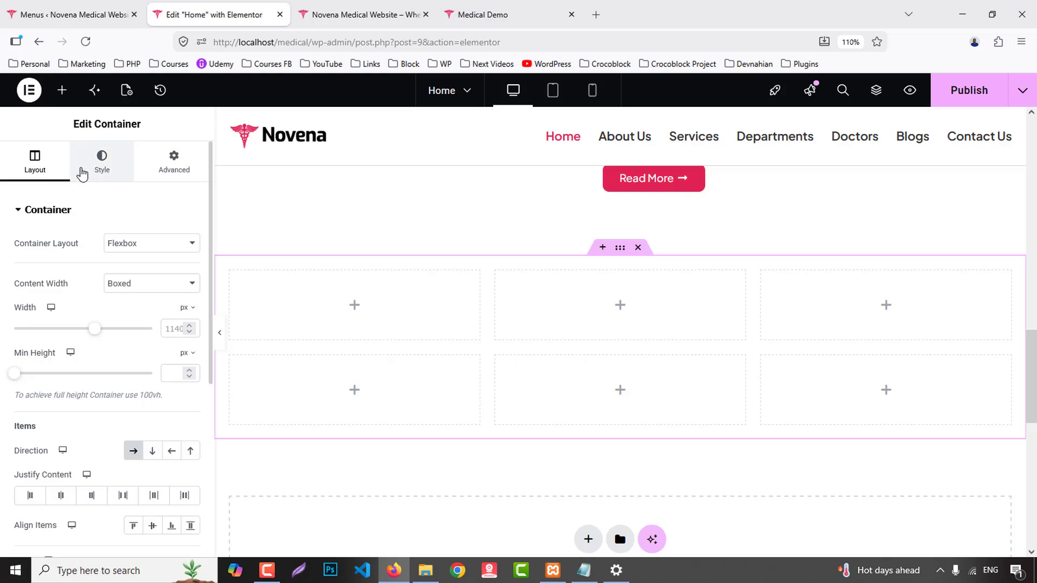
- Give the new services container a classic background using the global color BG 1
click(95, 168)
click(133, 272)
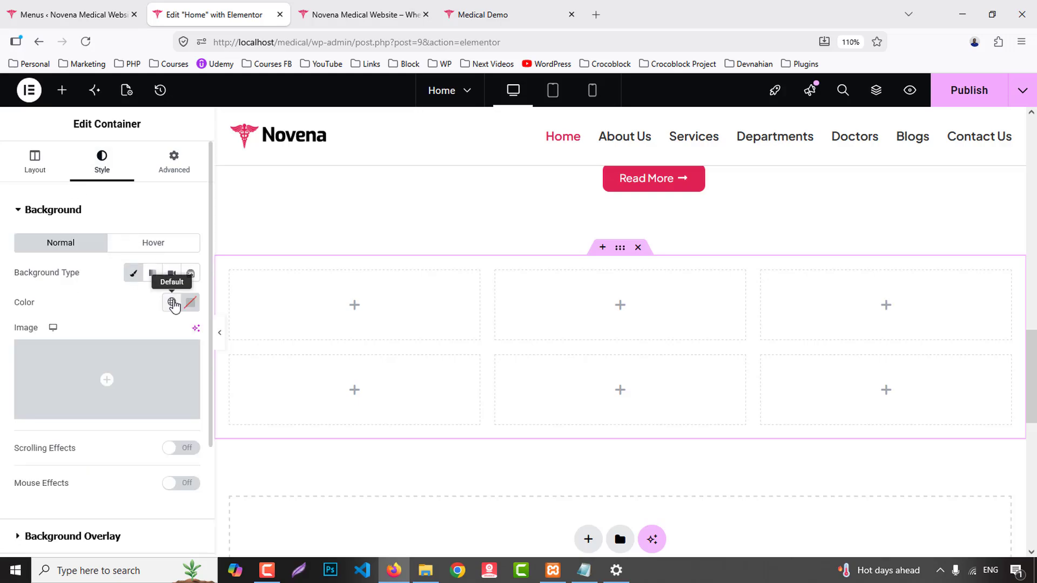
click(172, 302)
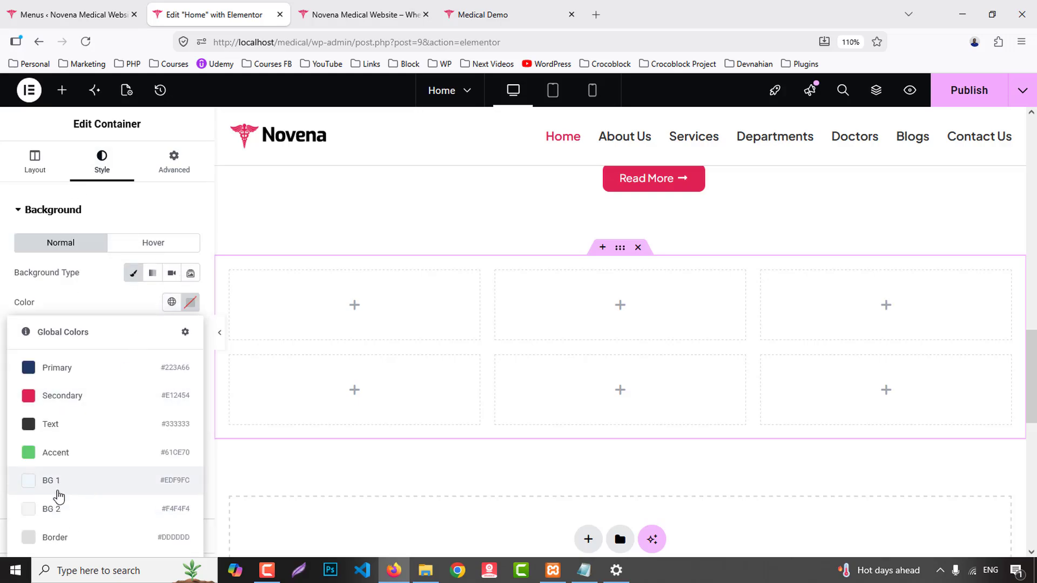
click(60, 489)
- Set the services container's padding to 80 px top and bottom and 0 px right and left, with unlinked values
click(172, 161)
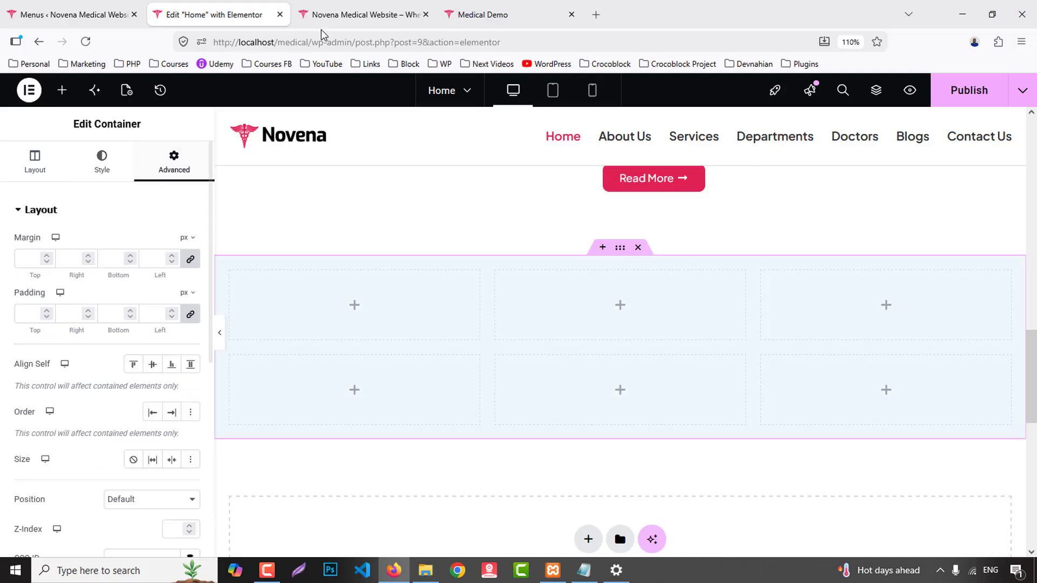
click(502, 14)
click(213, 15)
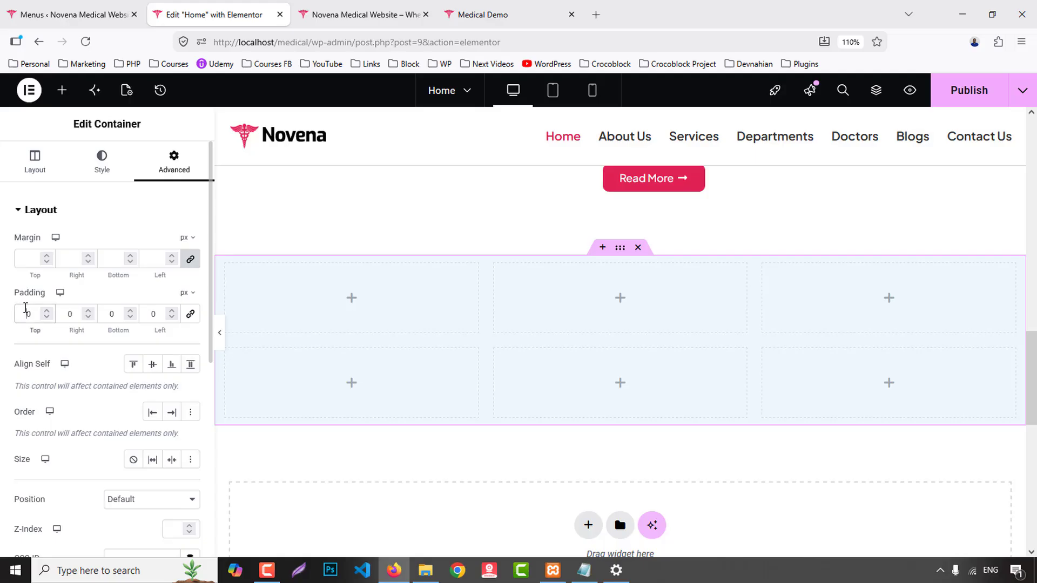
double_click(28, 314)
text(80)
double_click(106, 314)
text(80)
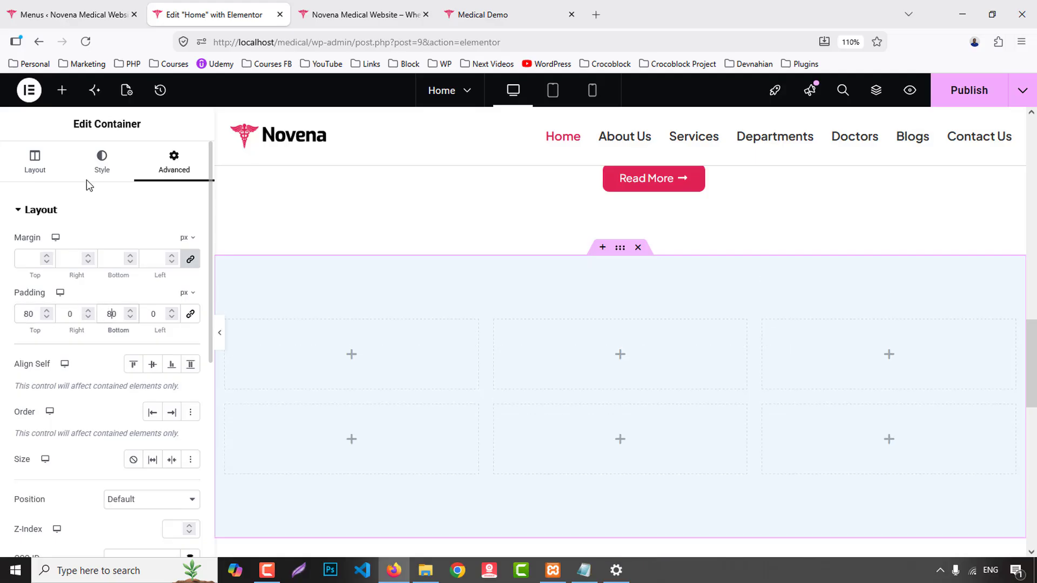
- Give the services container a solid border 1 px wide on the top edge only, in the global Border color, and preview it
click(100, 161)
scroll(81, 394, down, 3)
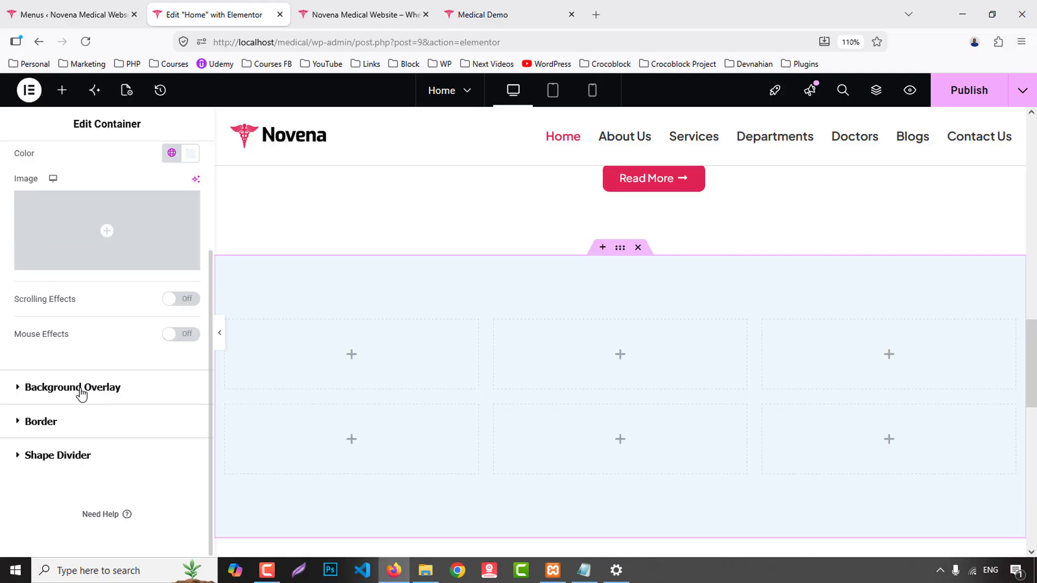
click(54, 422)
click(152, 341)
click(141, 391)
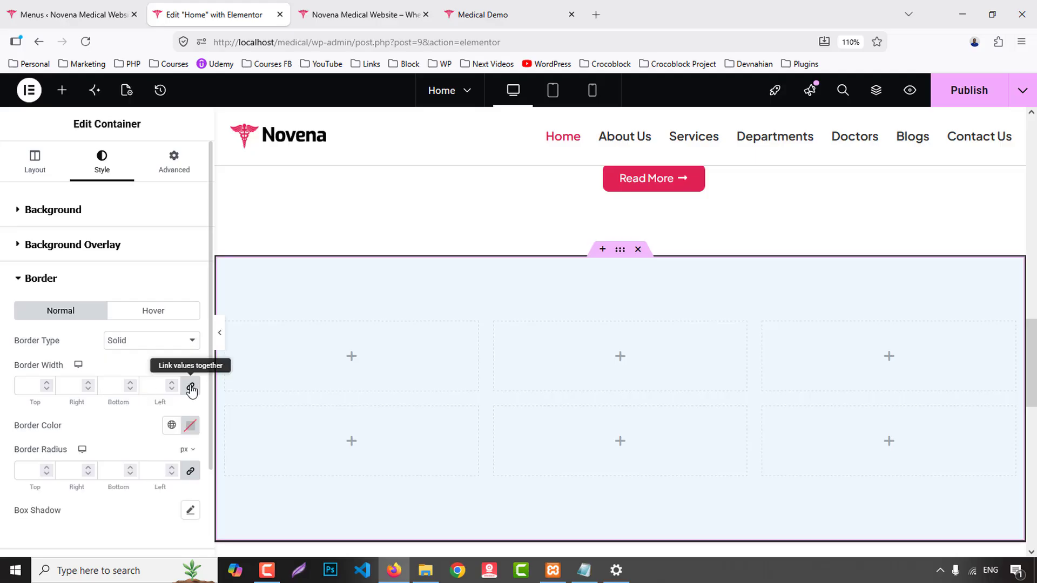
click(22, 386)
text(0)
click(171, 425)
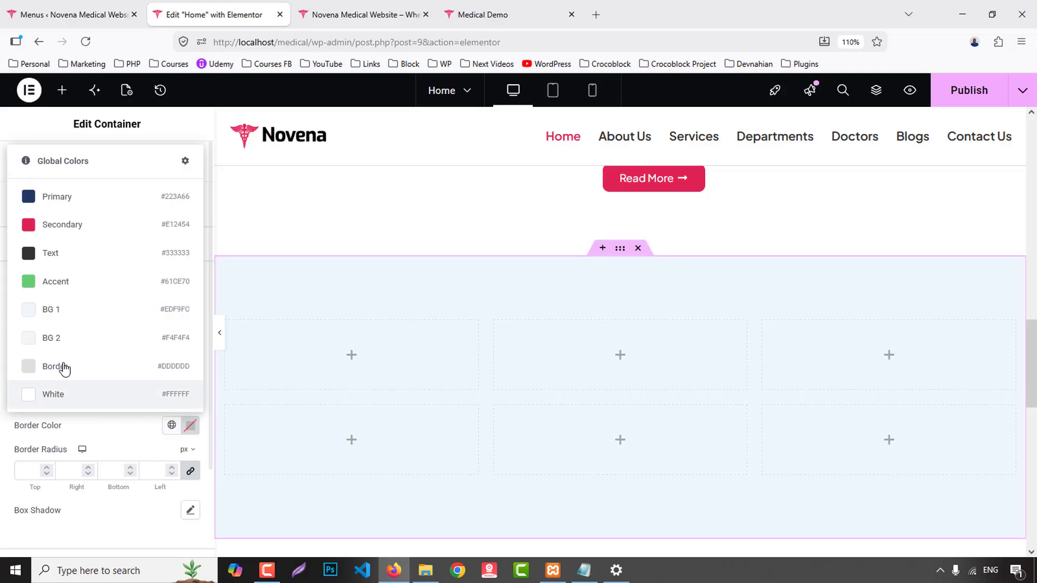
click(59, 366)
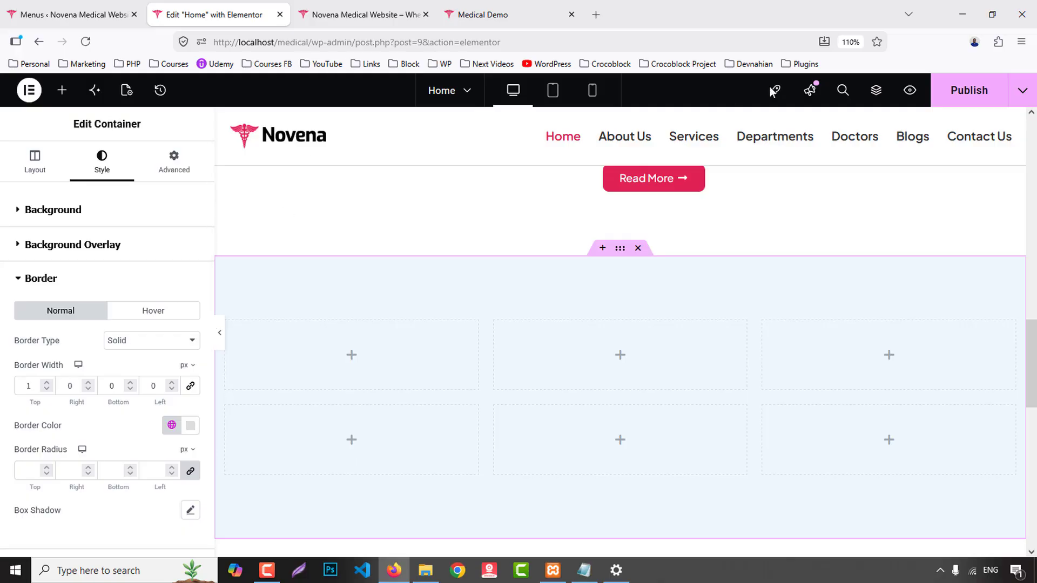
click(217, 336)
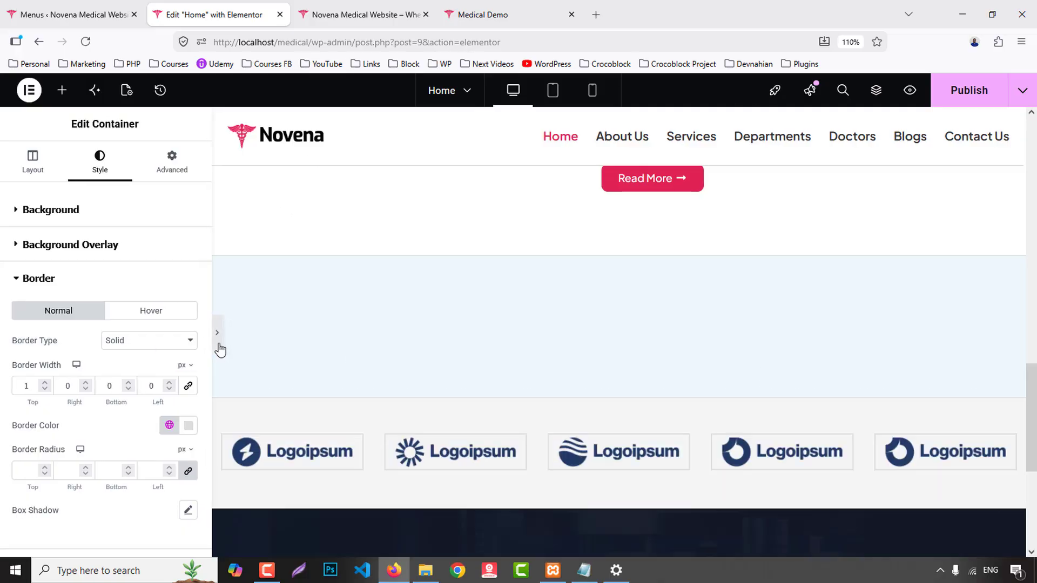
click(6, 339)
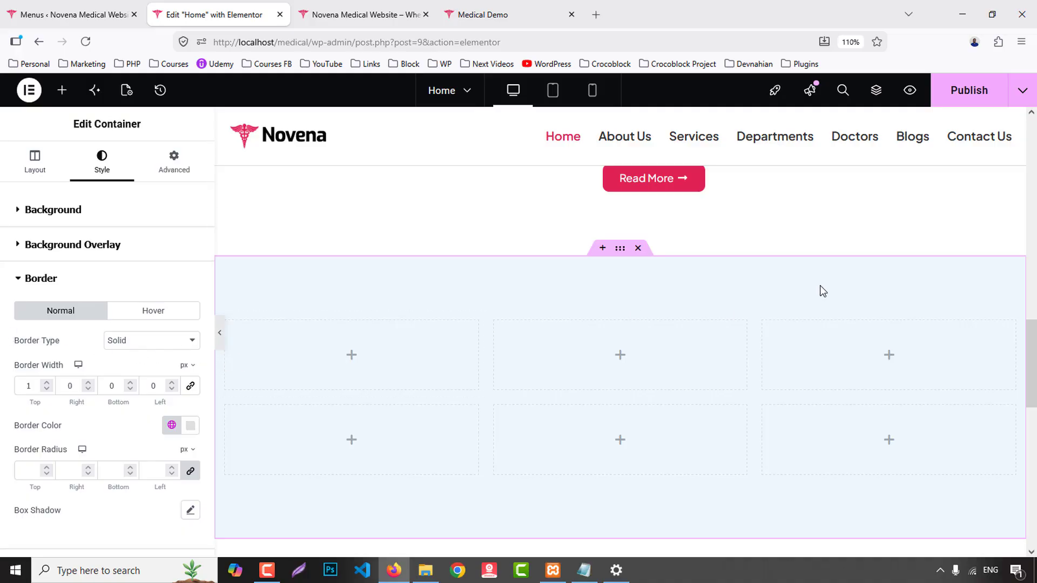
- Set the first inner container of the services section to 100% width with a 60 px bottom margin
scroll(366, 333, down, 2)
click(227, 244)
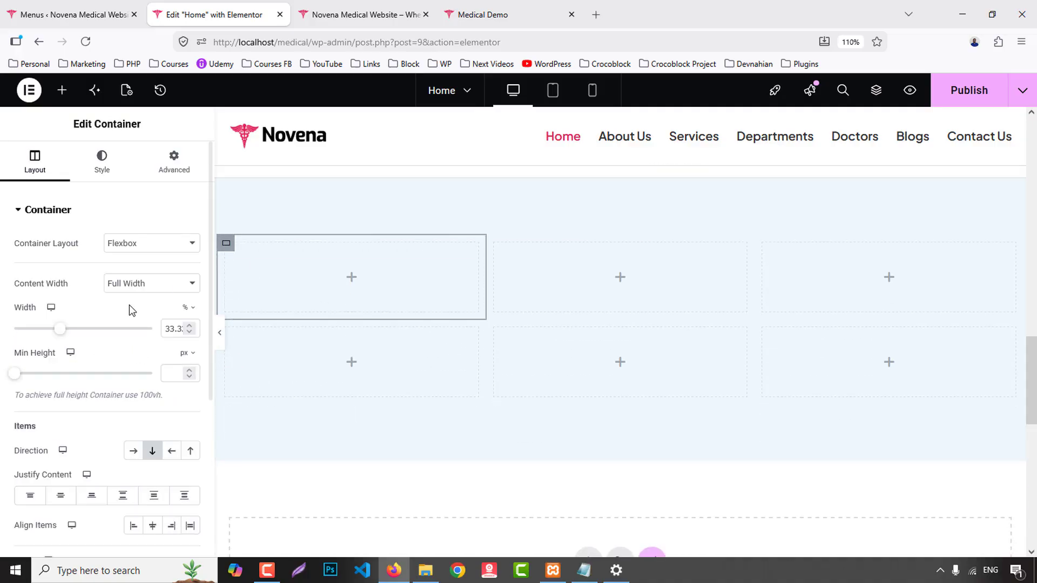
click(151, 329)
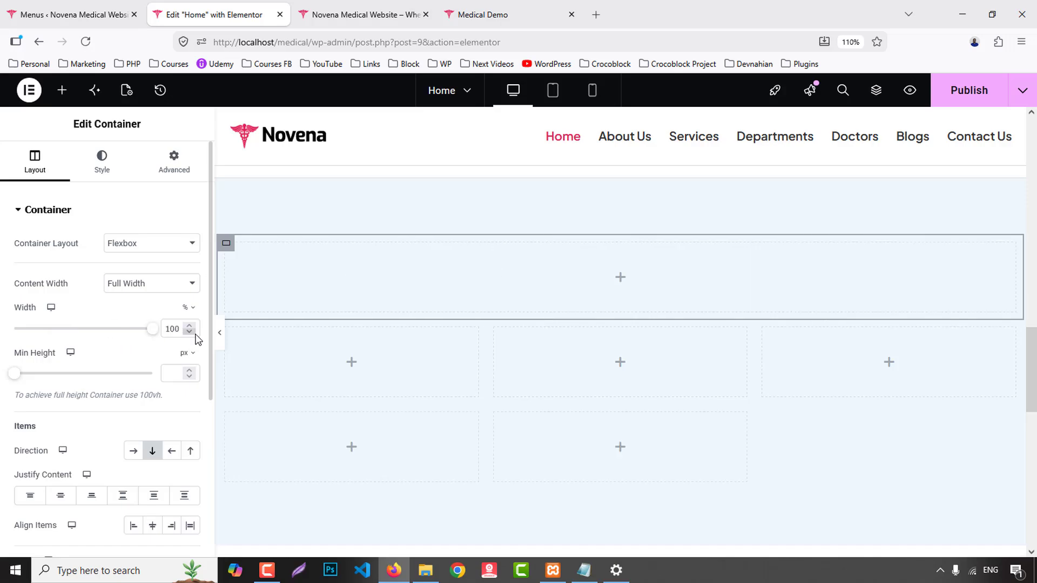
click(174, 160)
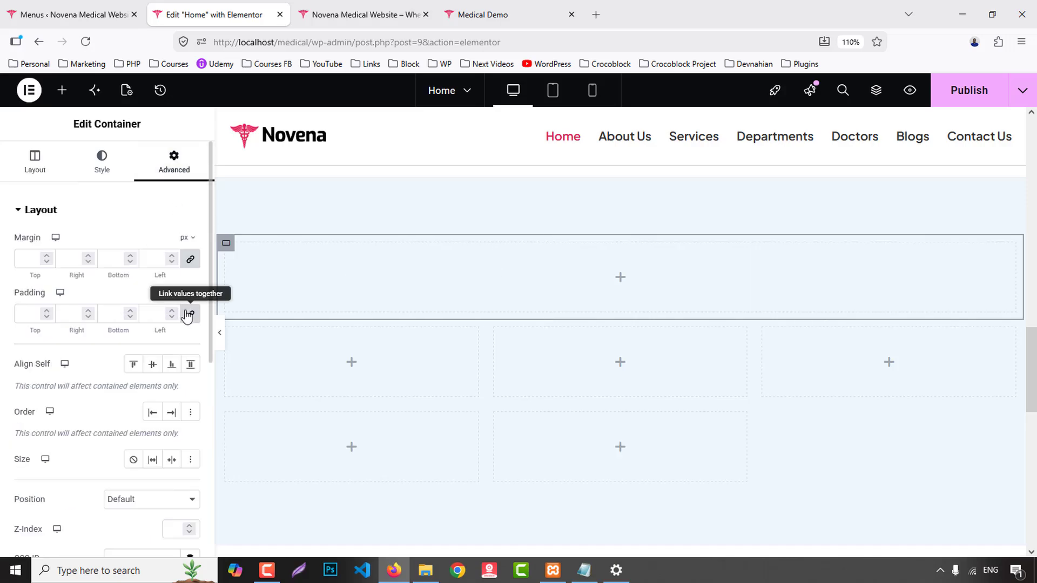
click(191, 260)
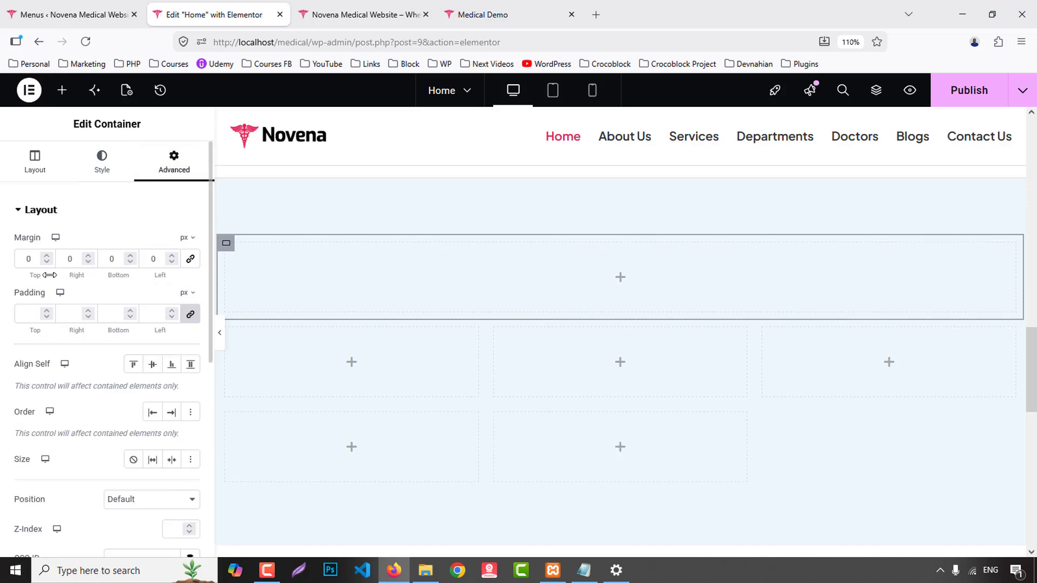
click(107, 259)
text(6)
scroll(377, 327, down, 3)
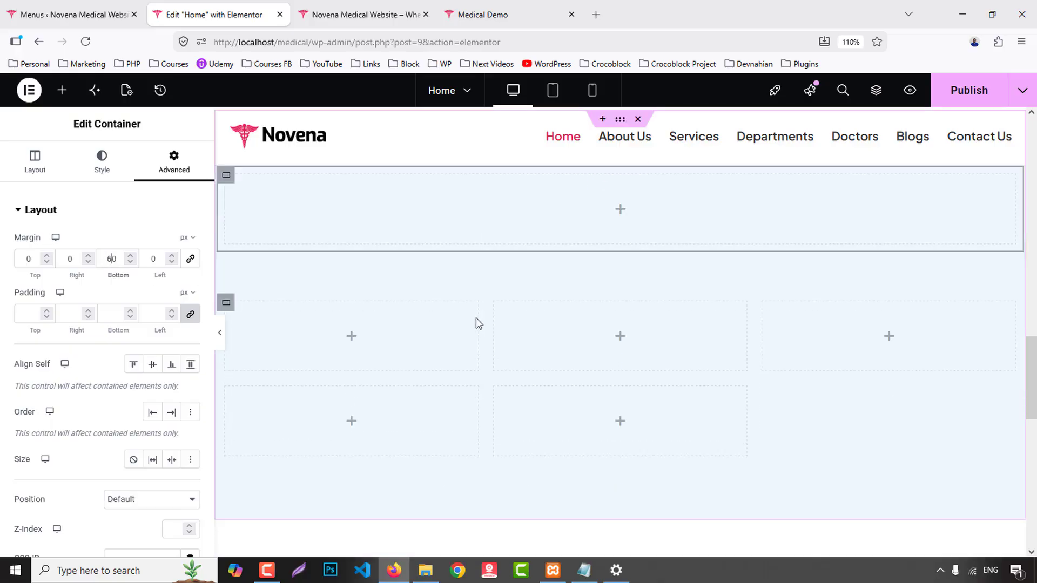
- Duplicate a one-third-width container to complete the six-cell grid, and check the services heading layout on the Medical Demo page
right_click(226, 299)
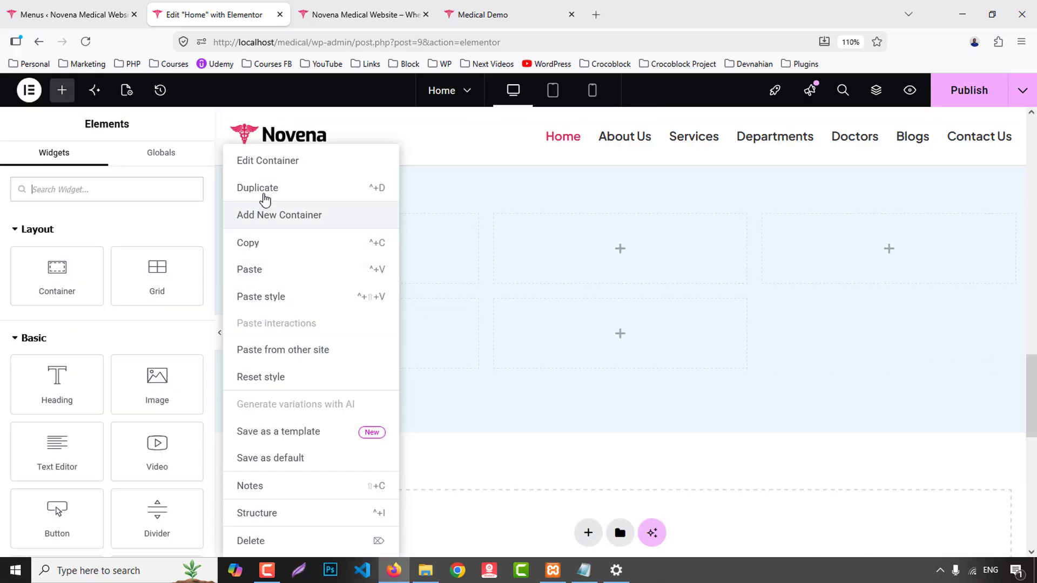
click(289, 192)
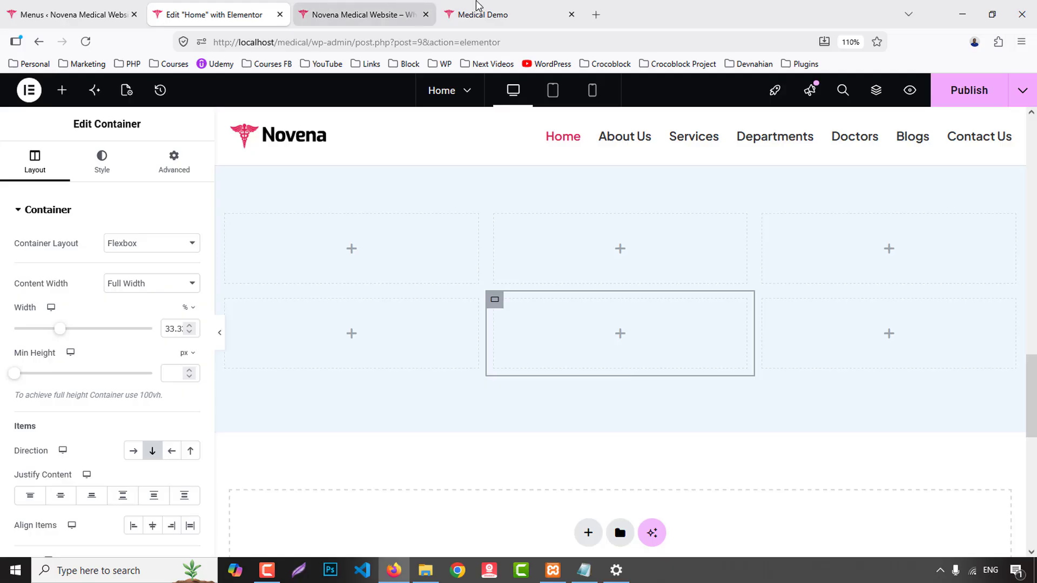
click(482, 15)
scroll(499, 265, up, 3)
scroll(502, 268, down, 5)
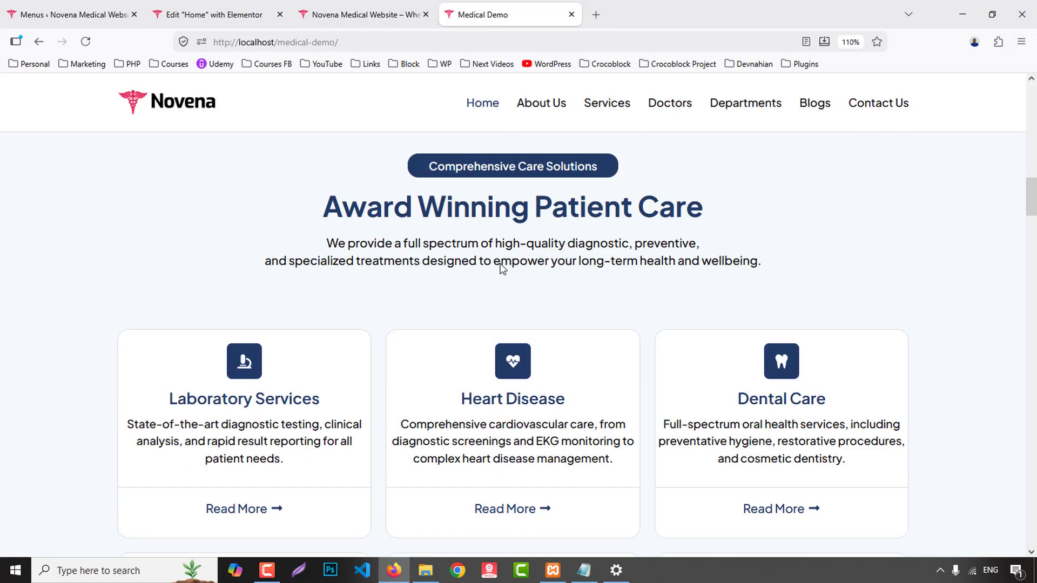
click(227, 15)
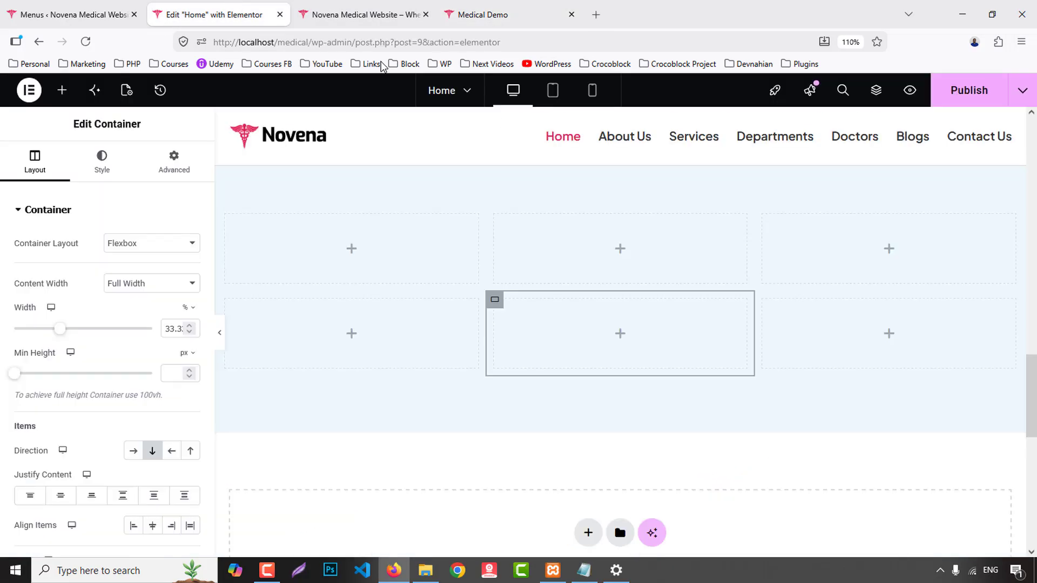
- Set the about section's "Your Partner in Wellness" badge padding to 5 px top and bottom and 30 px right and left
scroll(802, 283, up, 7)
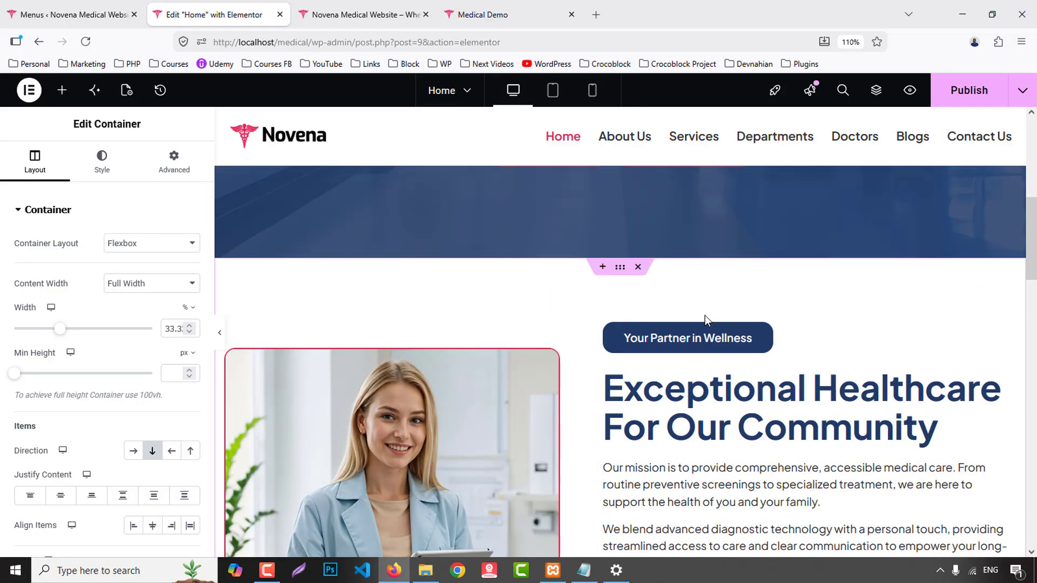
click(692, 338)
click(154, 172)
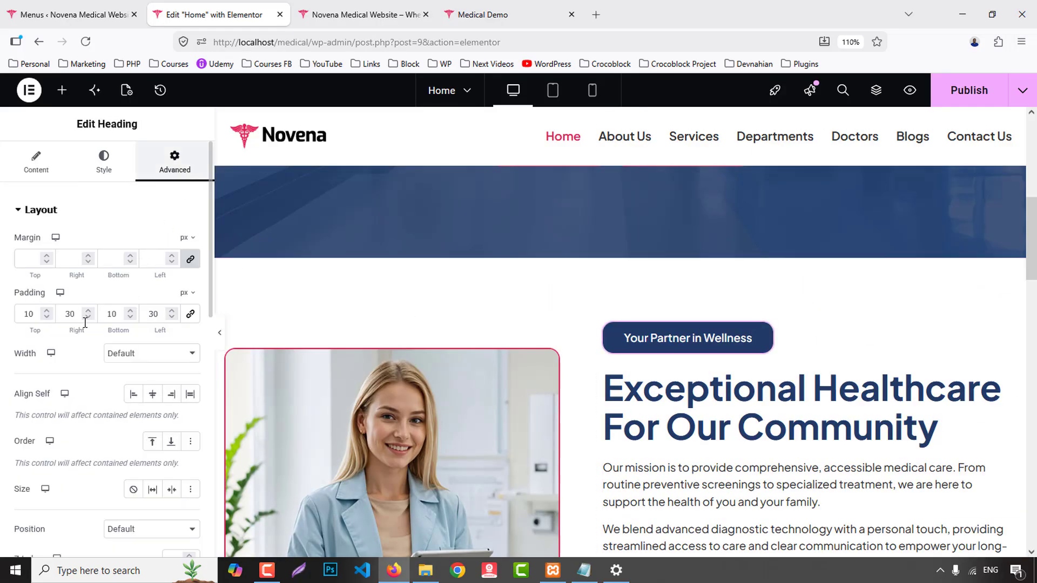
click(70, 314)
double_click(32, 317)
text(5)
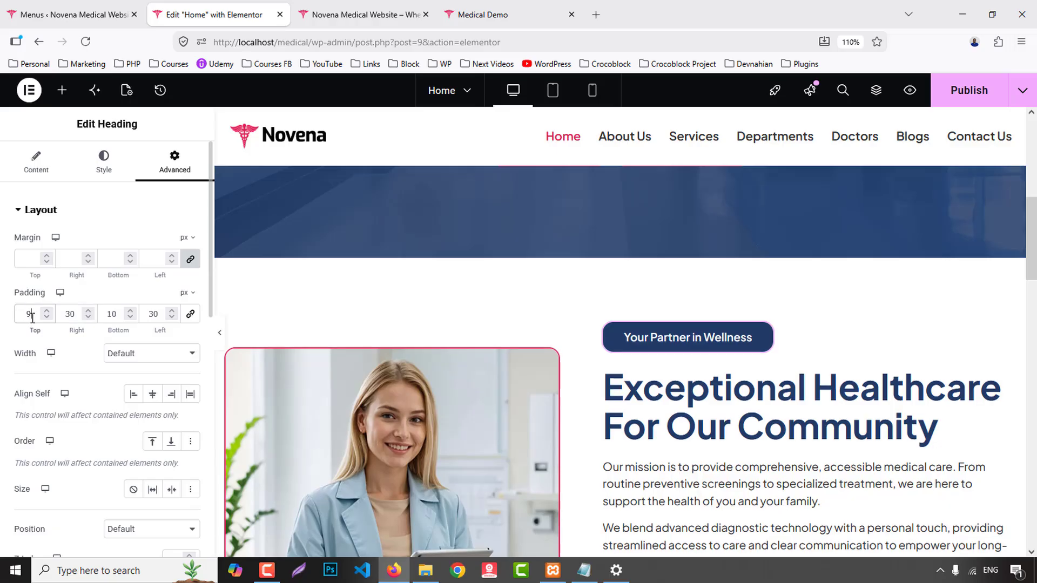
click(160, 316)
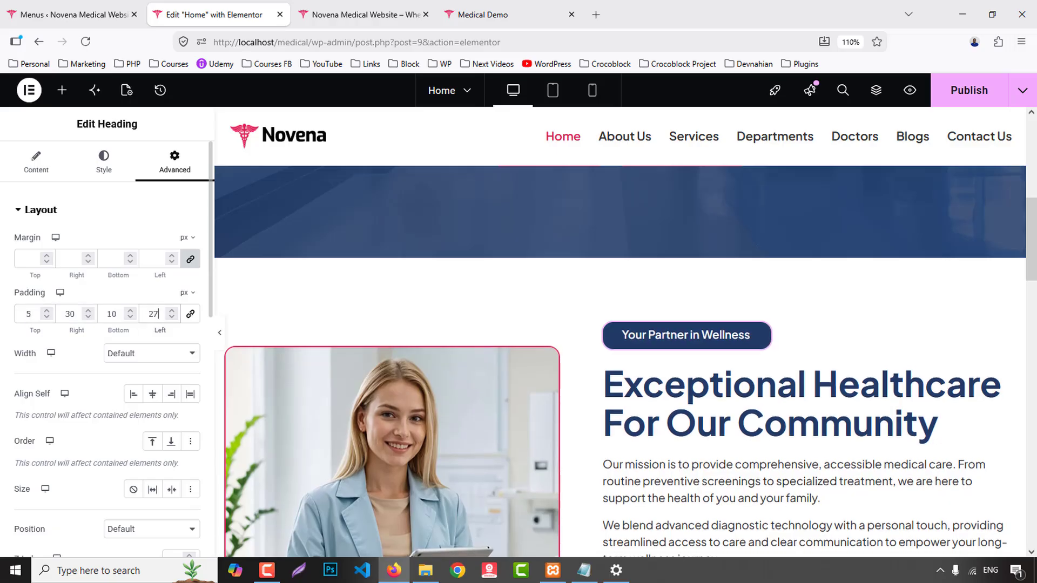
double_click(116, 316)
text(5)
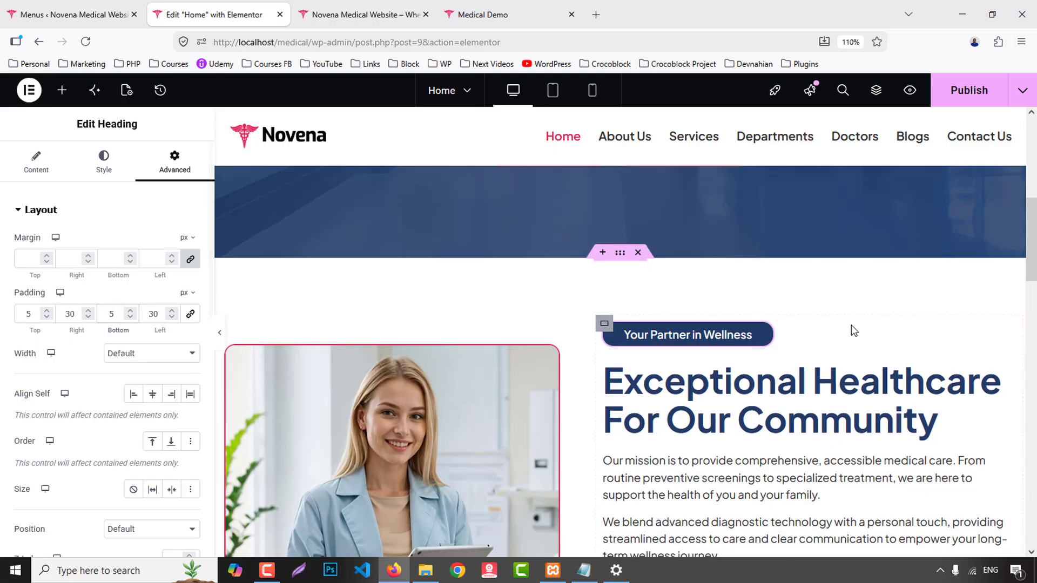
- Copy the "Your Partner in Wellness" badge heading into the full-width container at the start of the services section
scroll(837, 340, up, 6)
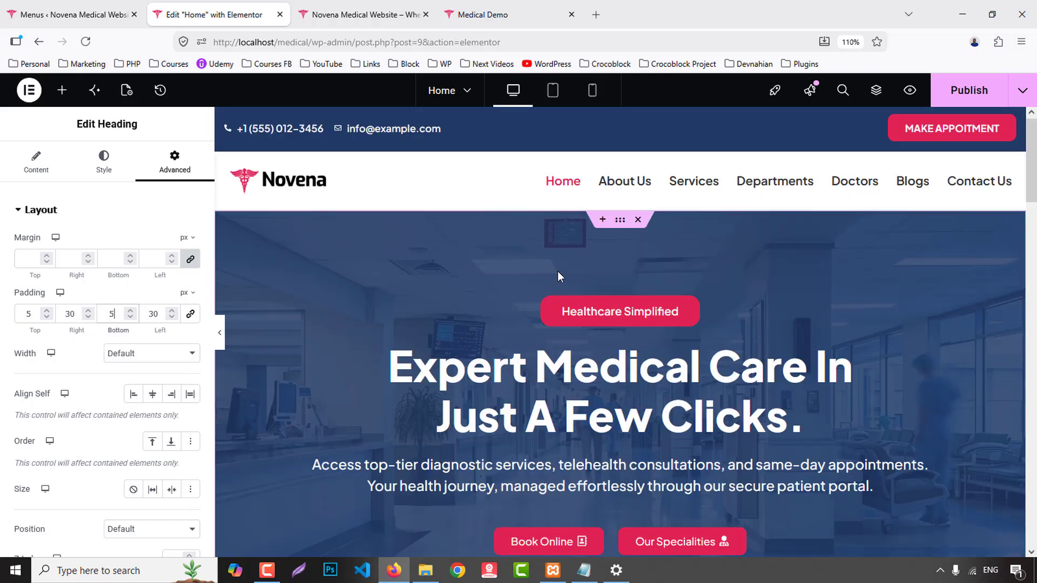
scroll(559, 275, down, 6)
right_click(702, 343)
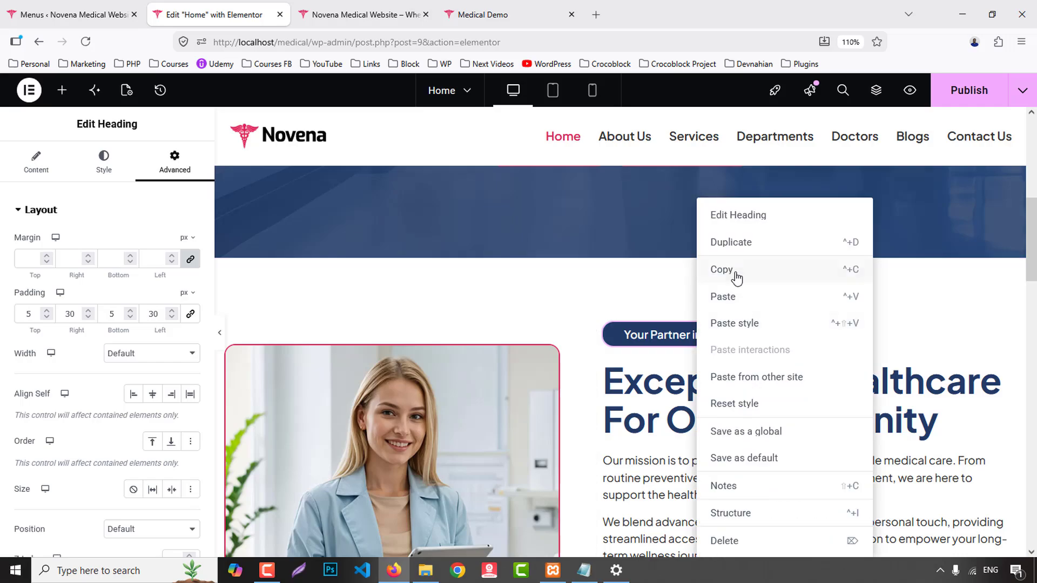
click(736, 270)
scroll(663, 364, down, 5)
scroll(663, 365, down, 2)
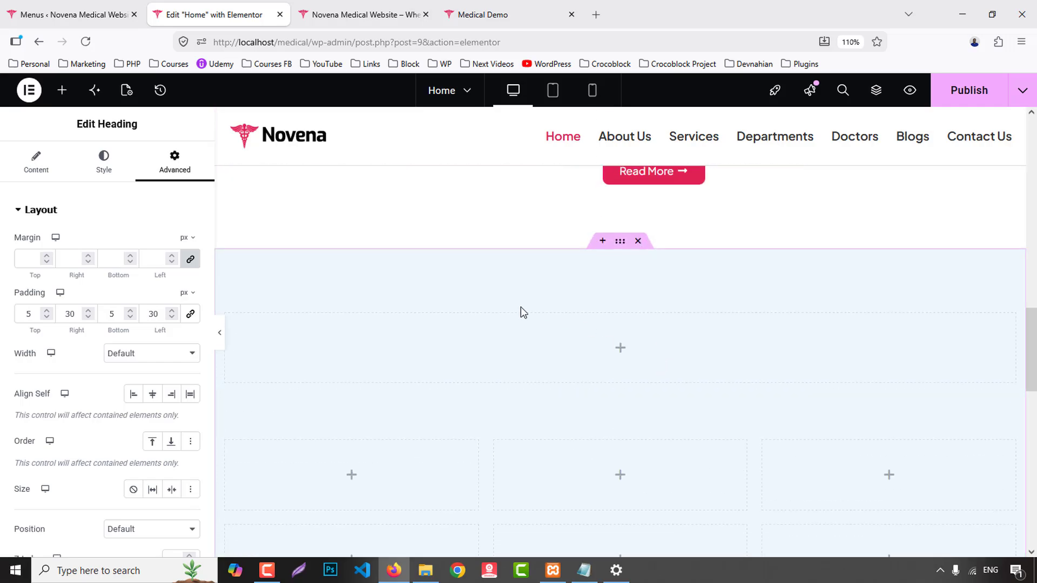
right_click(546, 340)
click(542, 269)
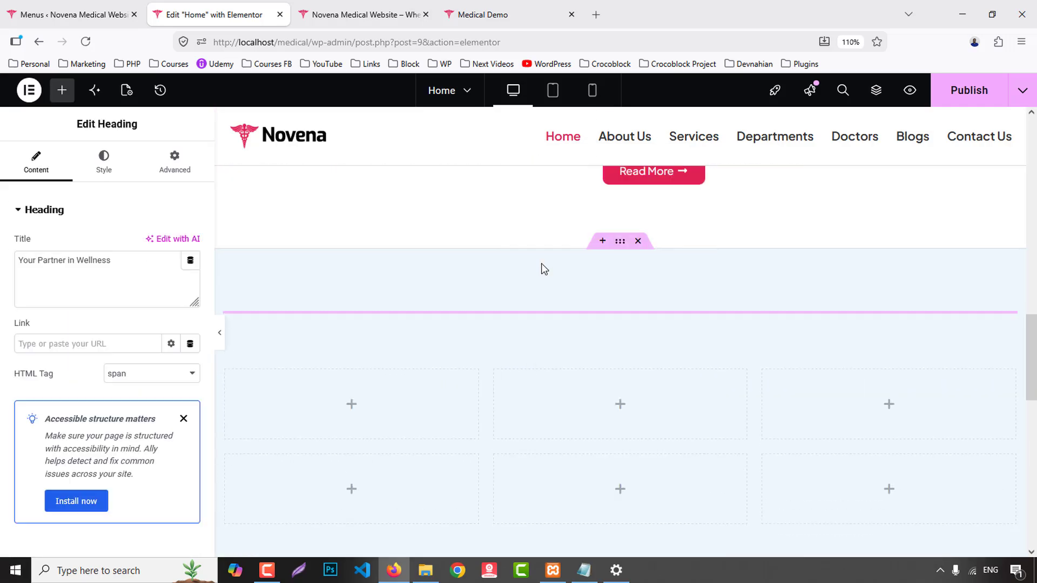
- Copy the heading text "Award Winning Patient Care" from the Medical Demo page's services section, and return to the Elementor editor
click(529, 7)
drag(325, 284, 708, 288)
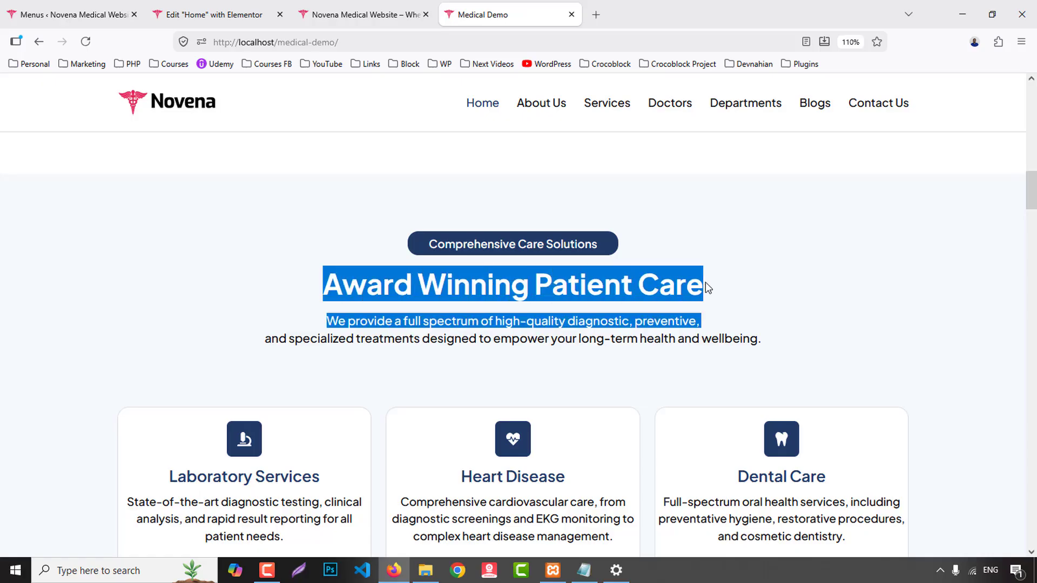
click(327, 296)
drag(469, 281, 700, 278)
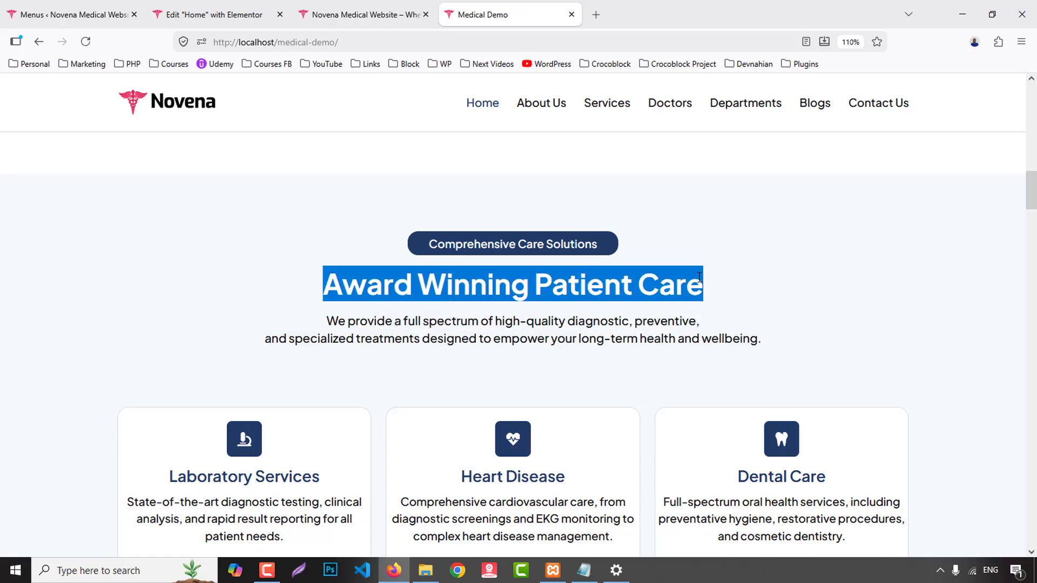
click(241, 16)
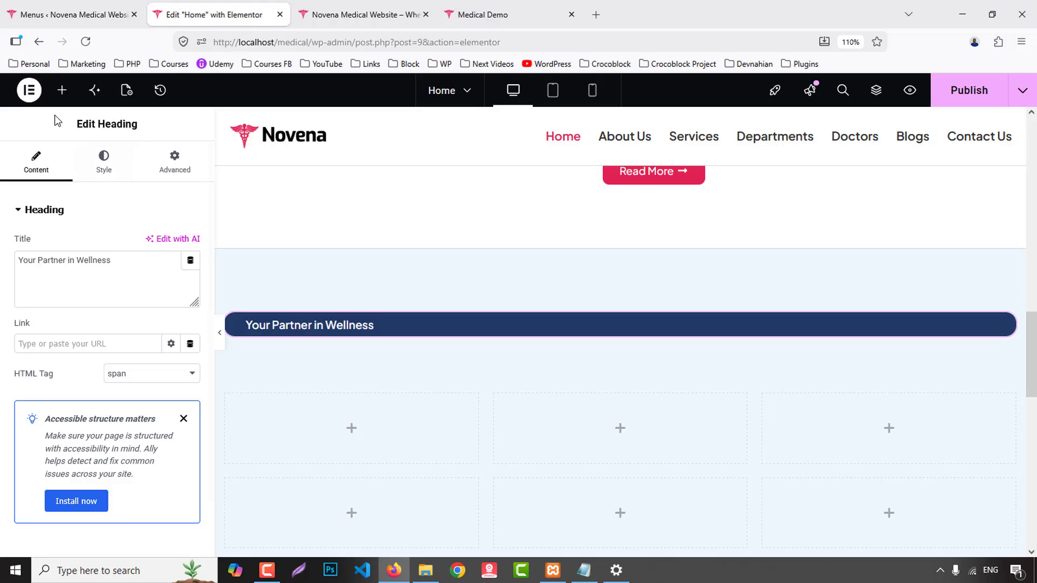
- Add an H4 Heading widget below the services badge and replace its title with the copied text "Award winning patient care"
click(62, 92)
drag(55, 384, 327, 358)
click(130, 375)
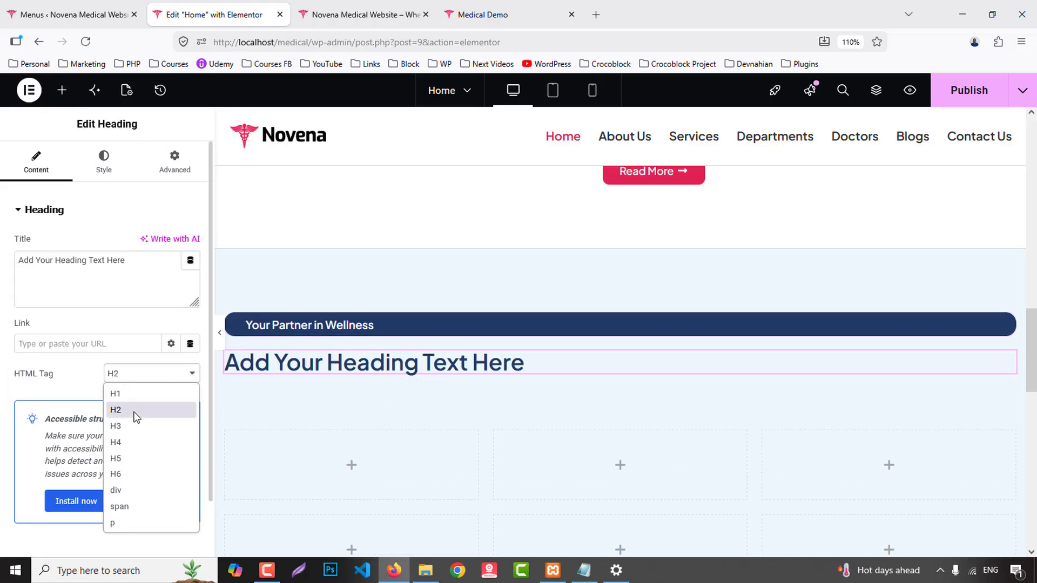
click(139, 442)
click(79, 282)
key(ctrl+a)
key(ctrl+v)
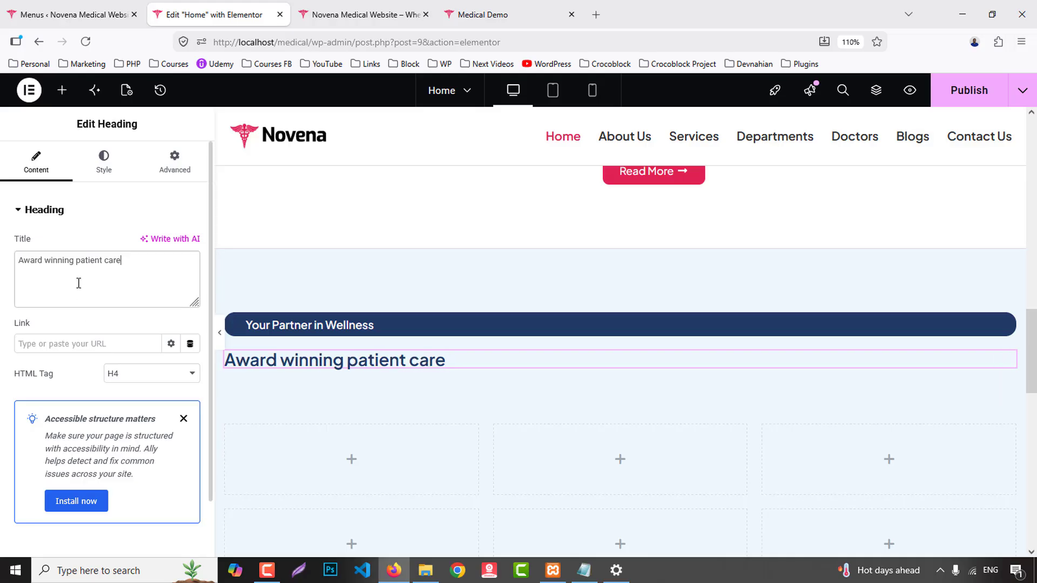
- Add a Text Editor widget below the services heading, containing the two-line "We provide a full spectrum" description copied from the Medical Demo page
click(500, 7)
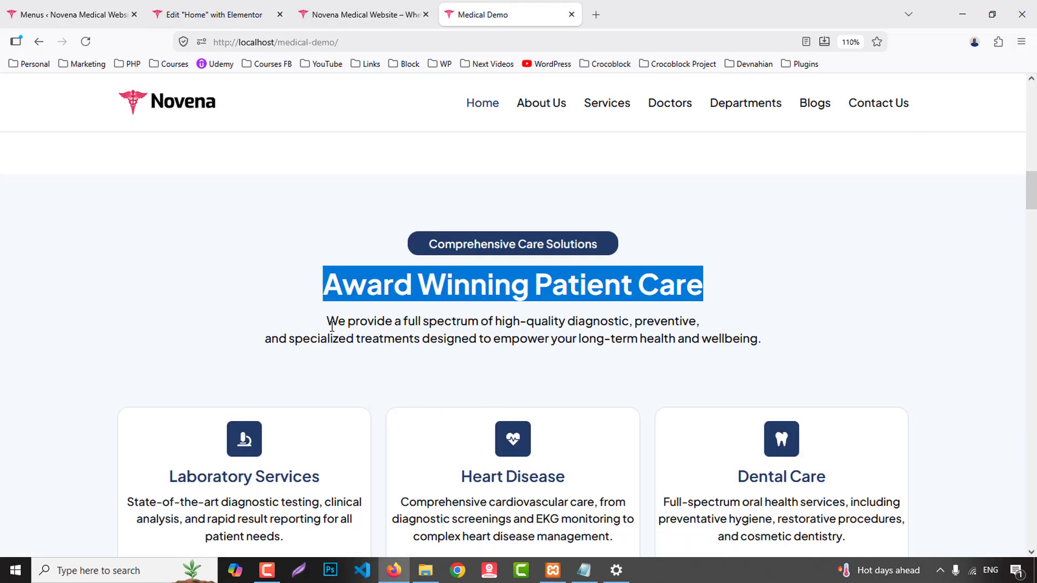
drag(328, 323, 796, 341)
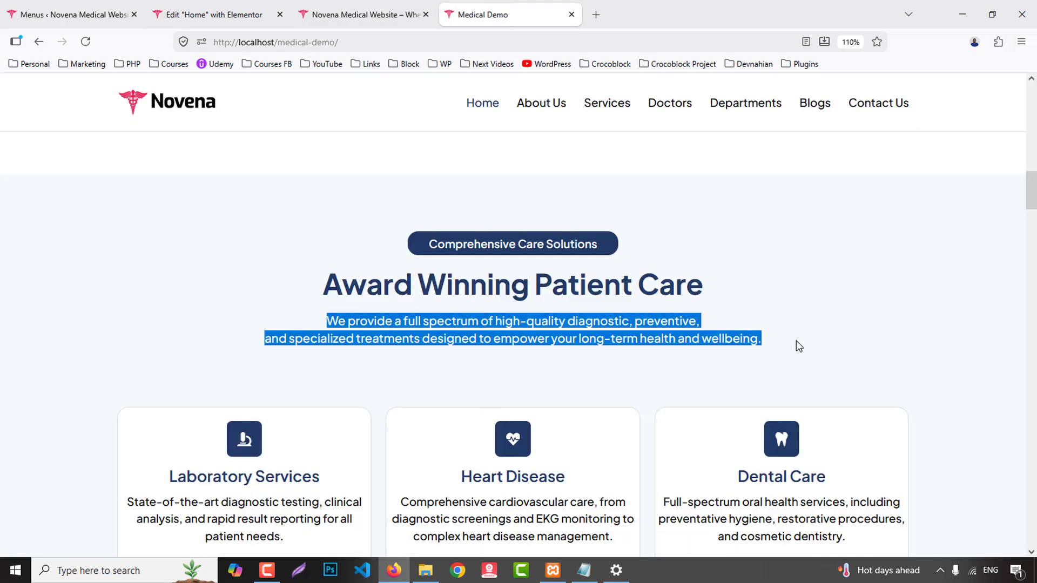
click(277, 7)
click(63, 89)
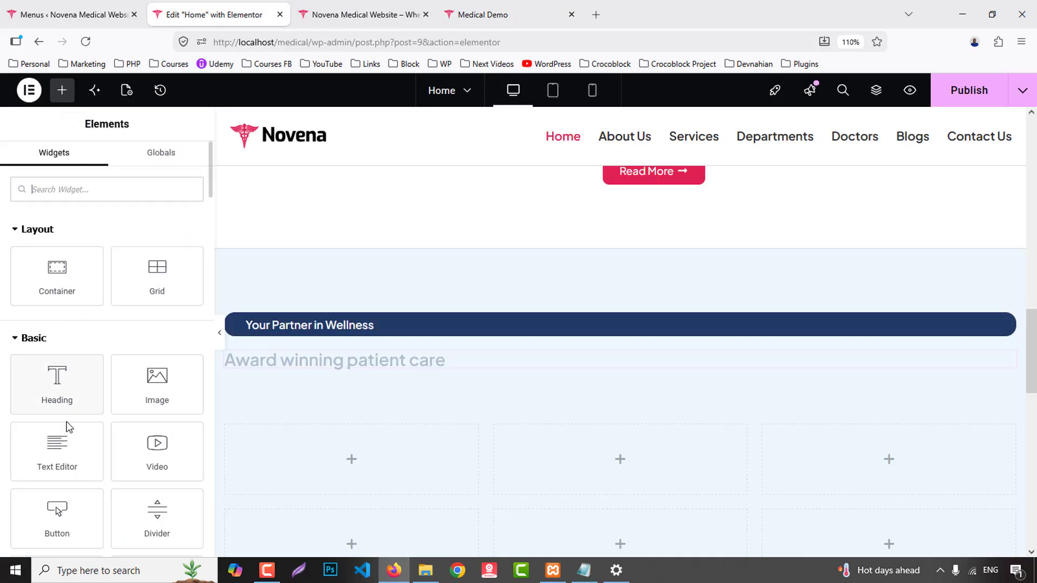
scroll(69, 427, down, 3)
drag(58, 305, 362, 365)
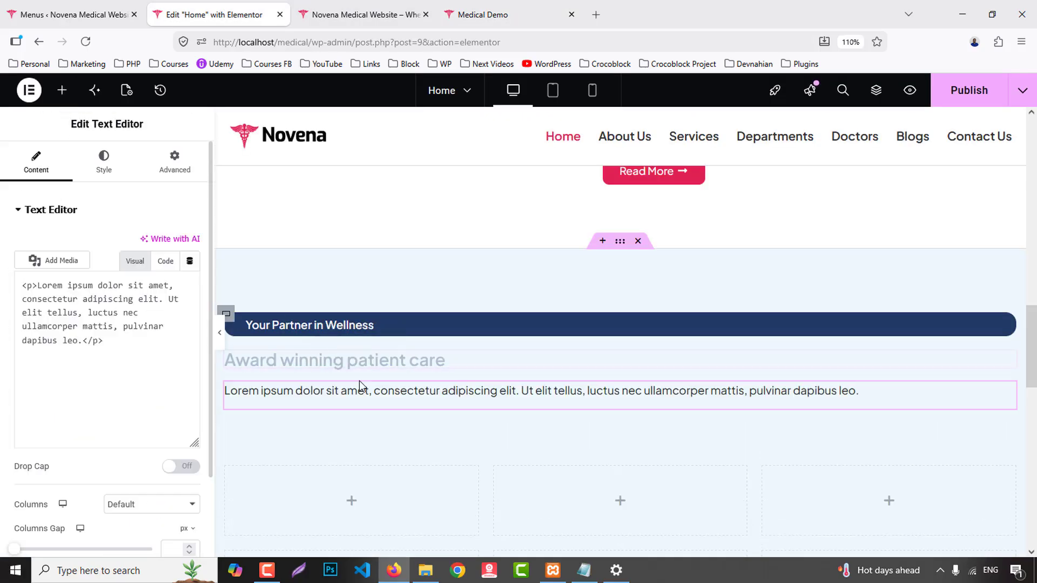
key(ctrl+a)
key(ctrl+v)
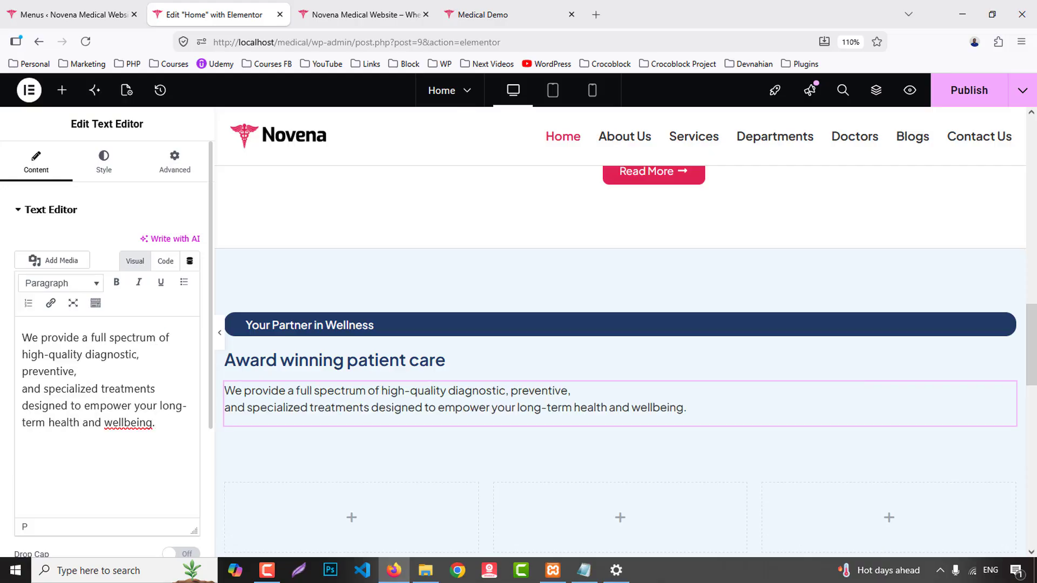
- Center-align the items of the container holding the services badge, heading and description
click(227, 315)
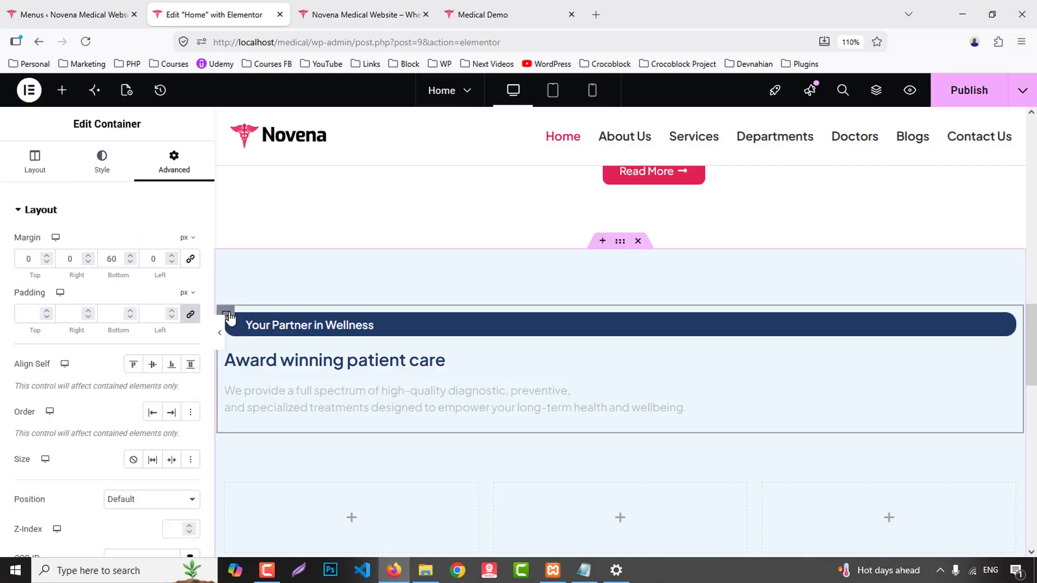
click(35, 161)
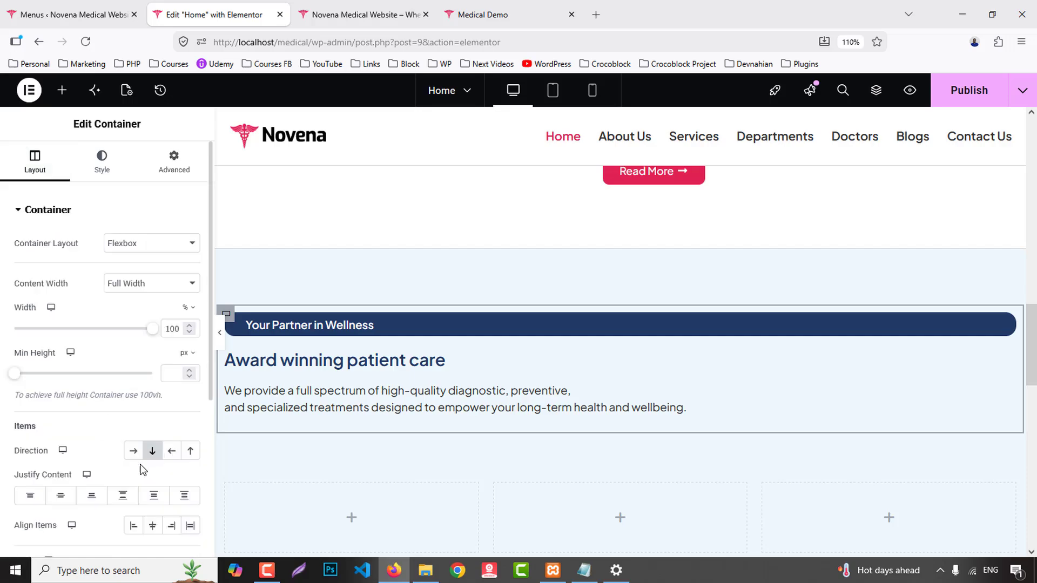
click(153, 526)
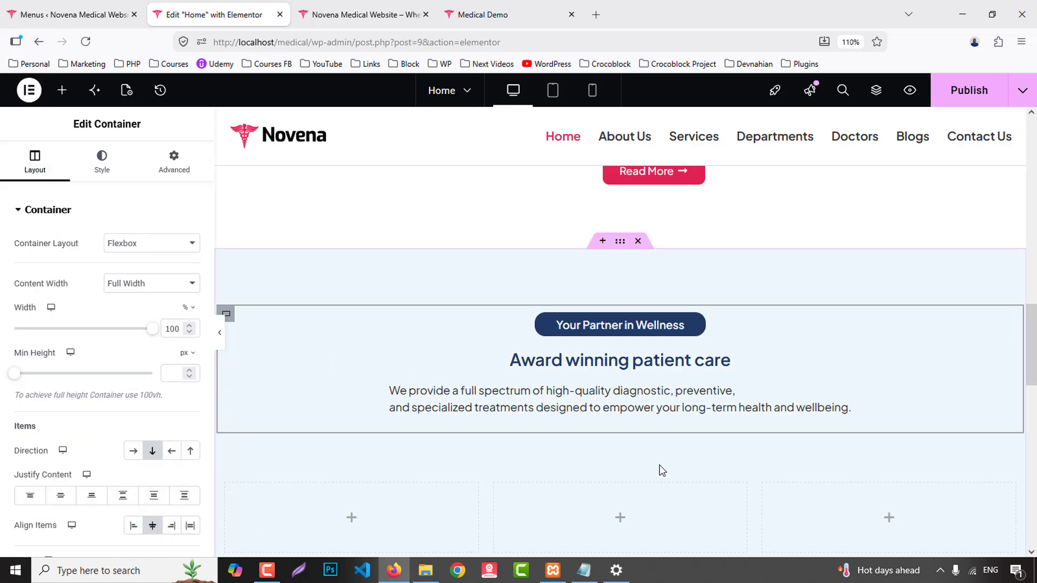
- Set the "Award winning patient care" heading's typography to 700 (Bold) weight, Capitalize transform and 40 px size
click(630, 361)
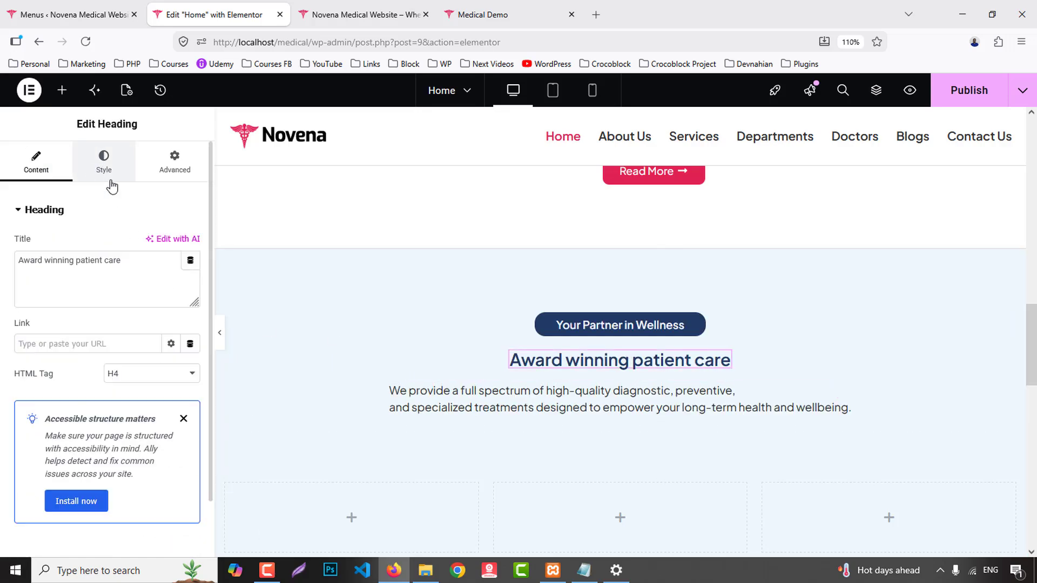
click(104, 162)
click(190, 283)
click(140, 424)
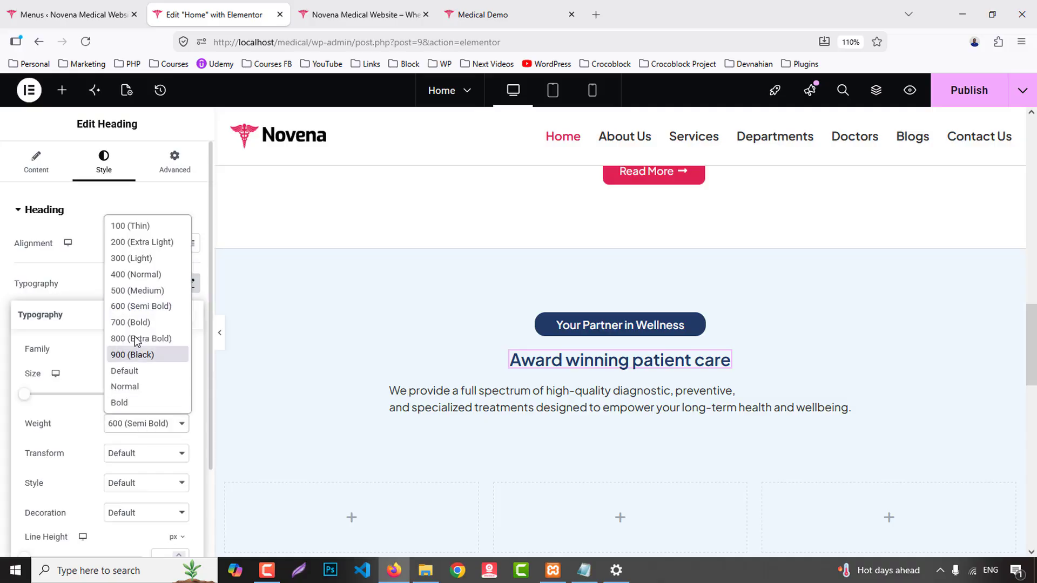
click(130, 322)
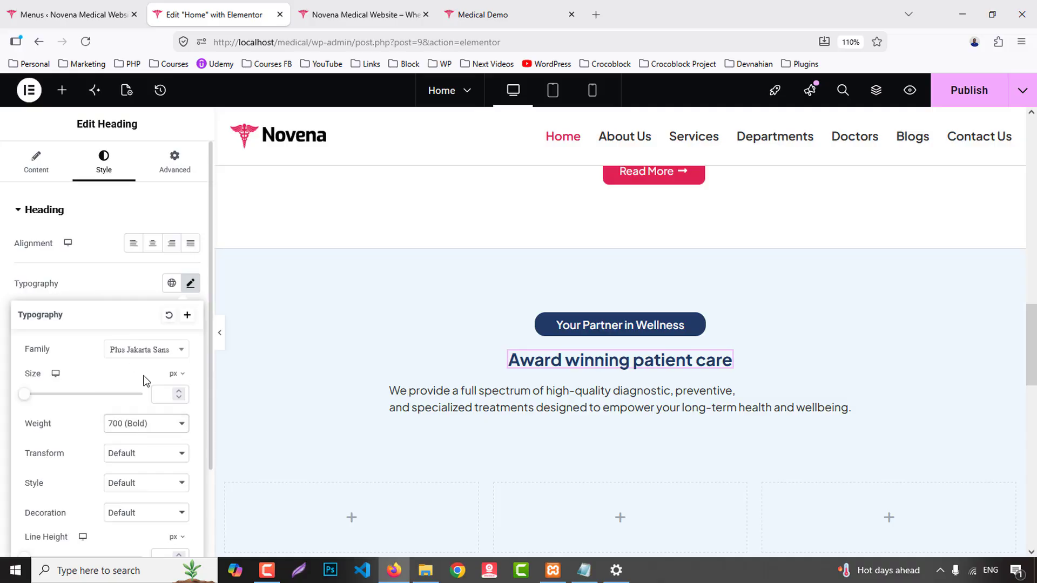
click(127, 457)
click(133, 522)
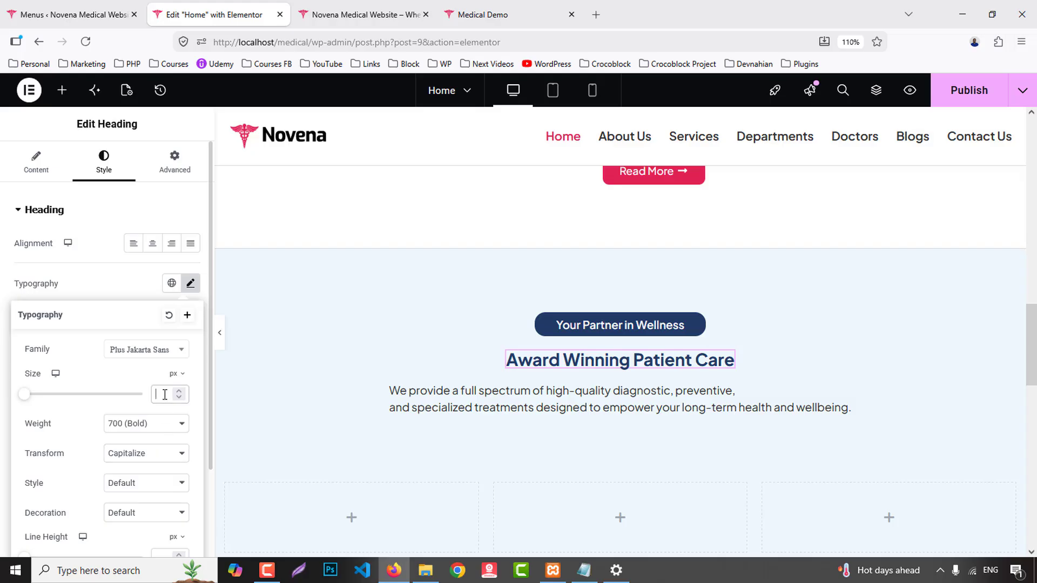
text(40)
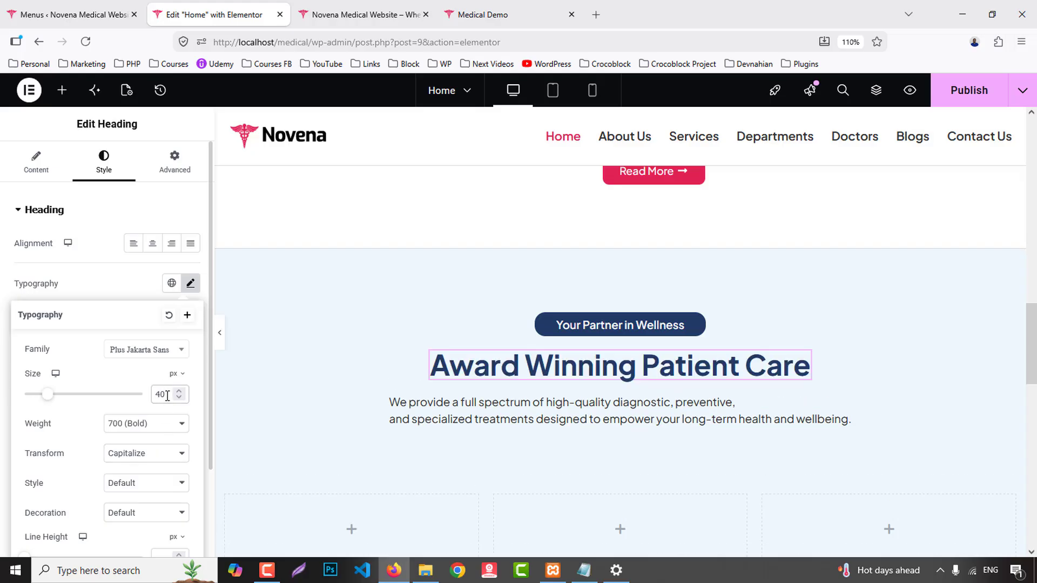
- Center the services description text and set its typography to 500 (Medium) weight and 17 px size
click(462, 419)
click(104, 162)
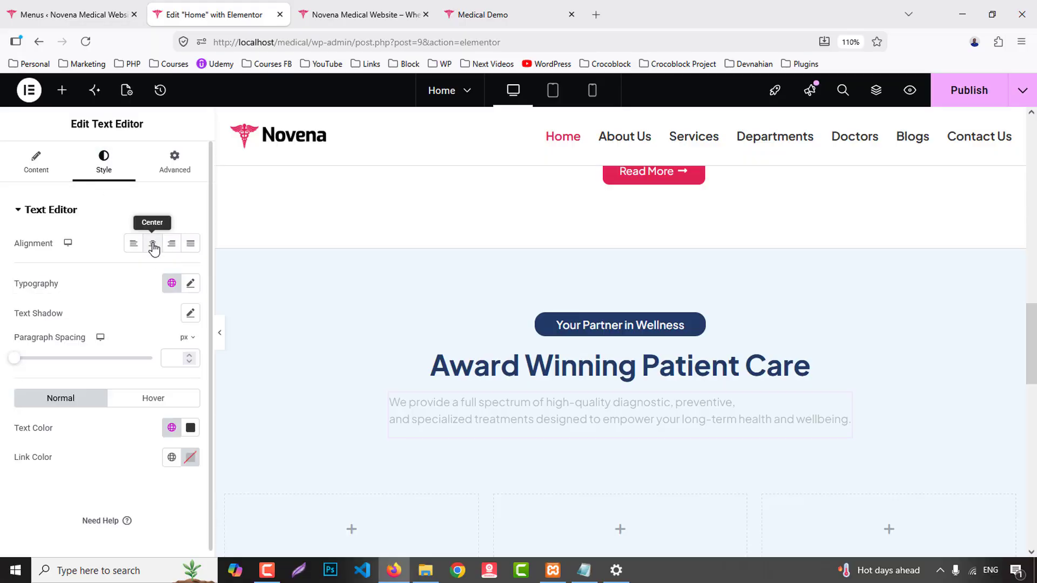
click(153, 244)
click(190, 283)
click(139, 426)
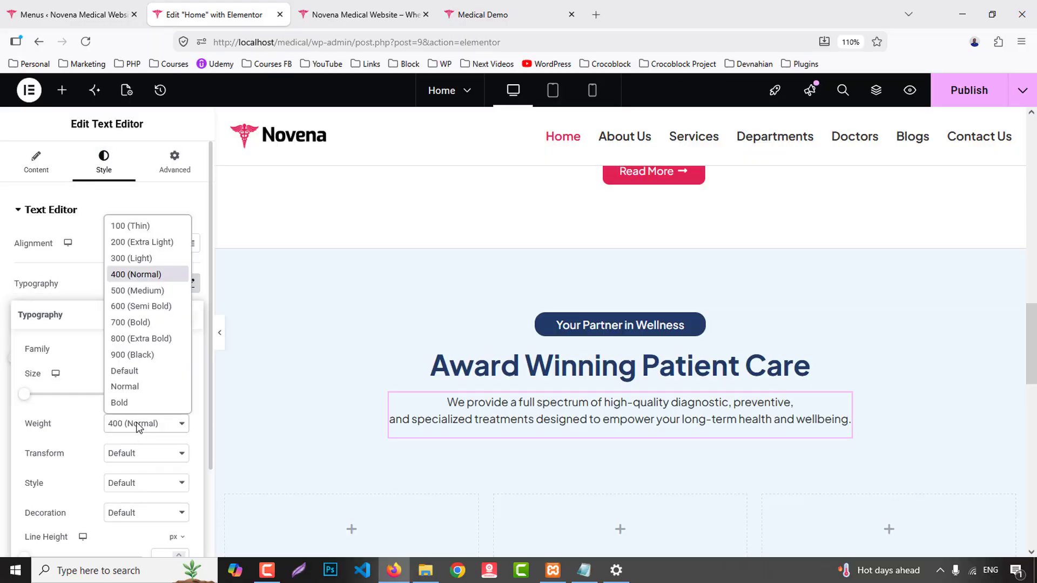
click(128, 291)
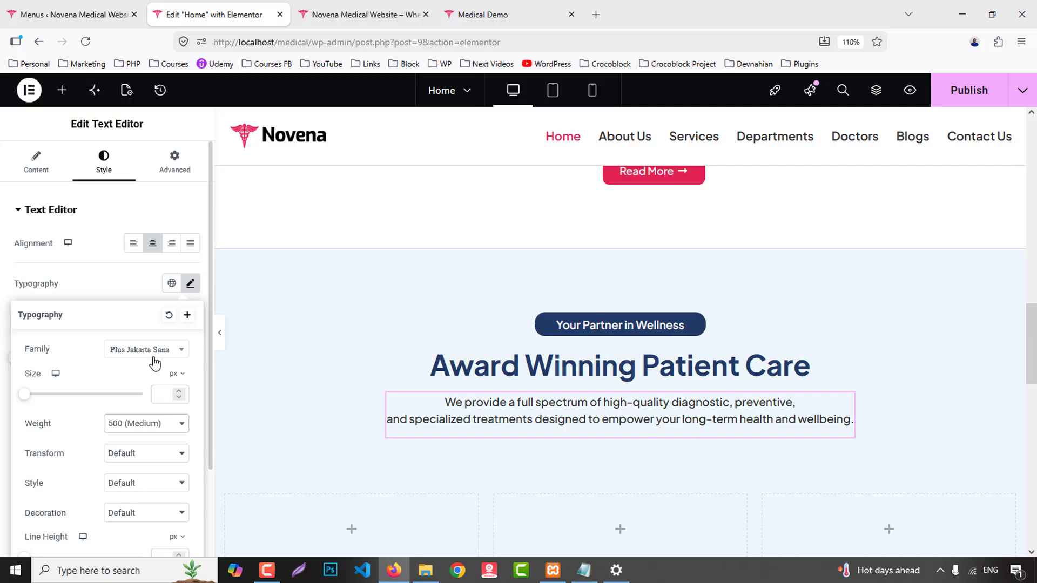
text(17)
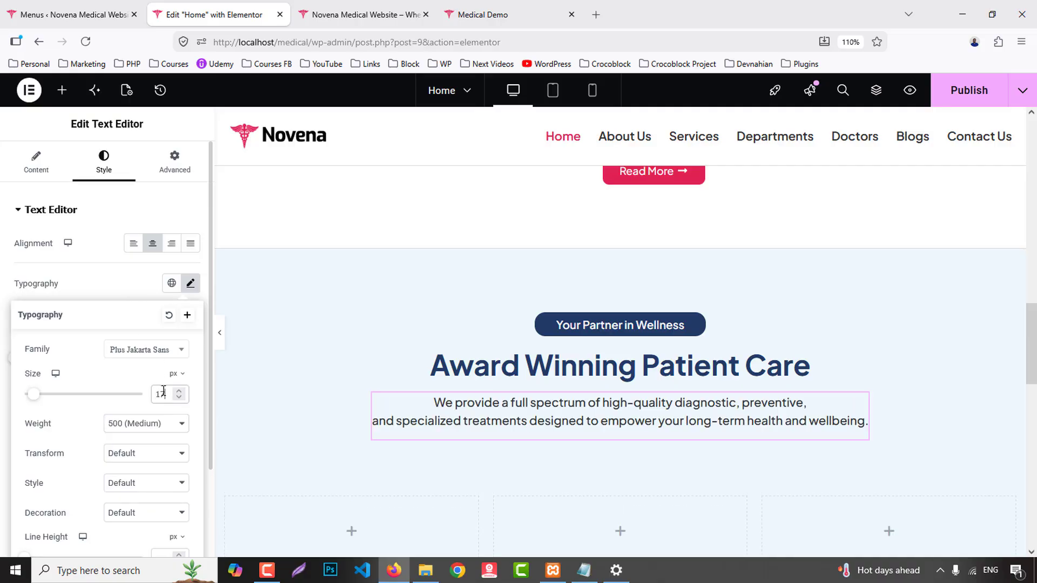
click(158, 285)
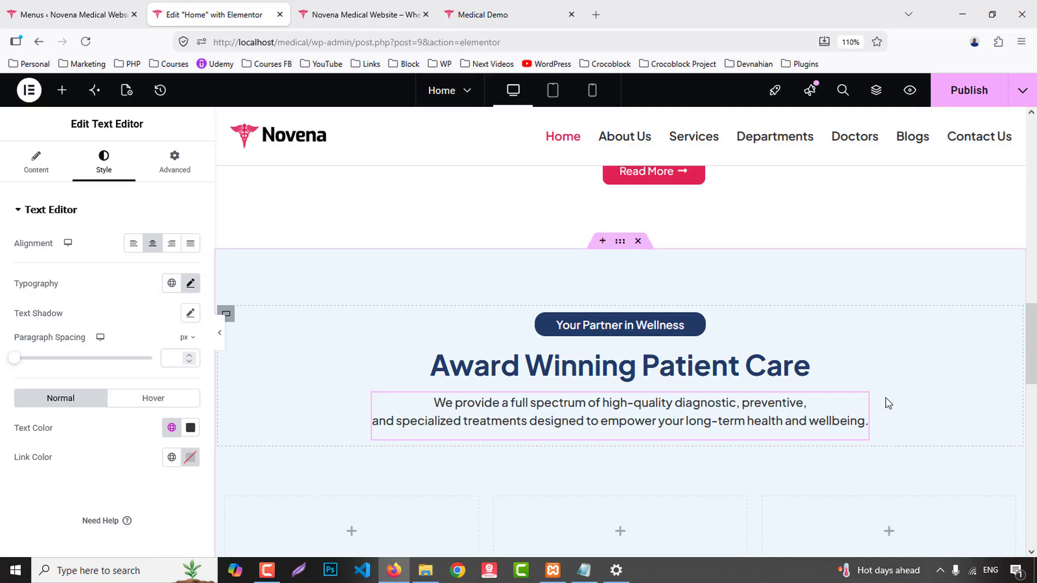
- Publish the home page, and compare its previewed services section with the heading and cards on the Medical Demo page
scroll(885, 400, down, 3)
click(986, 95)
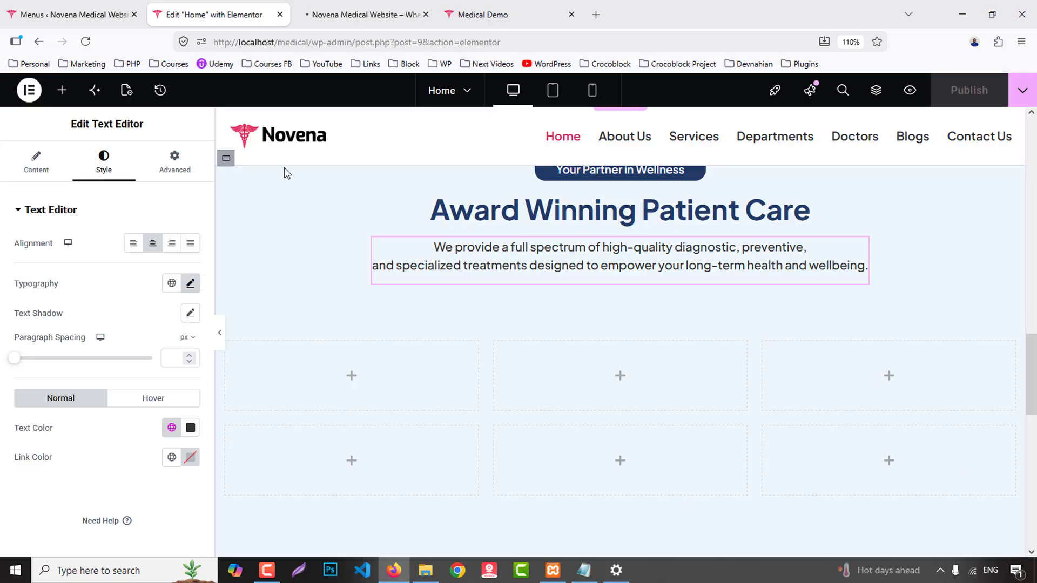
click(360, 14)
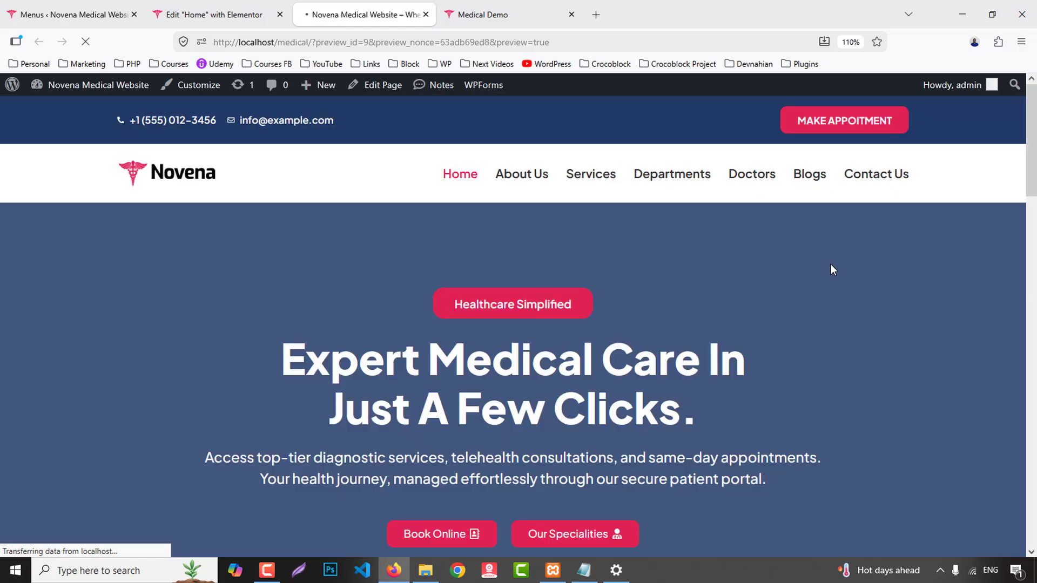
scroll(832, 264, down, 10)
scroll(835, 264, down, 4)
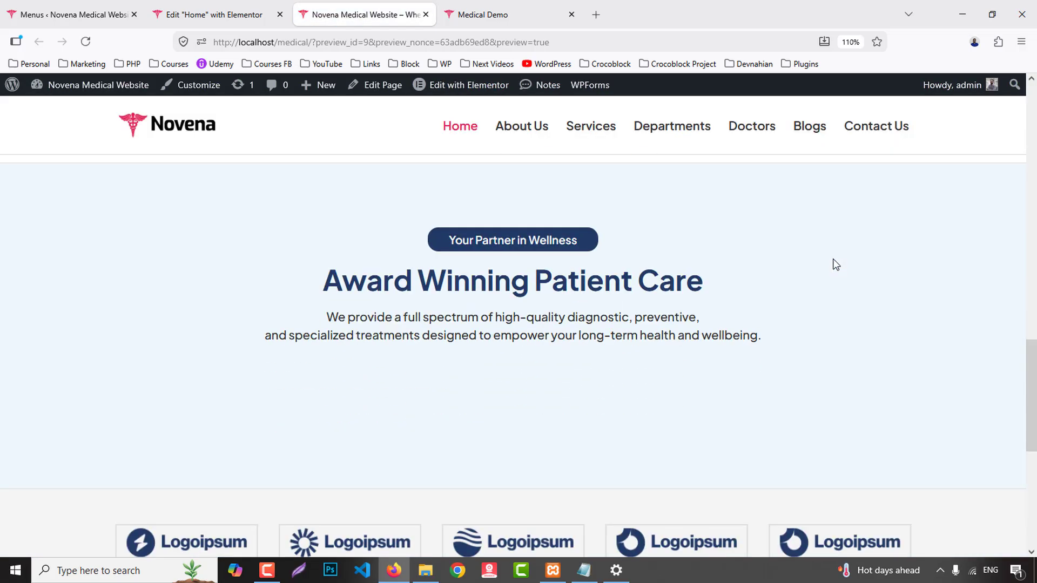
click(528, 8)
scroll(821, 267, down, 4)
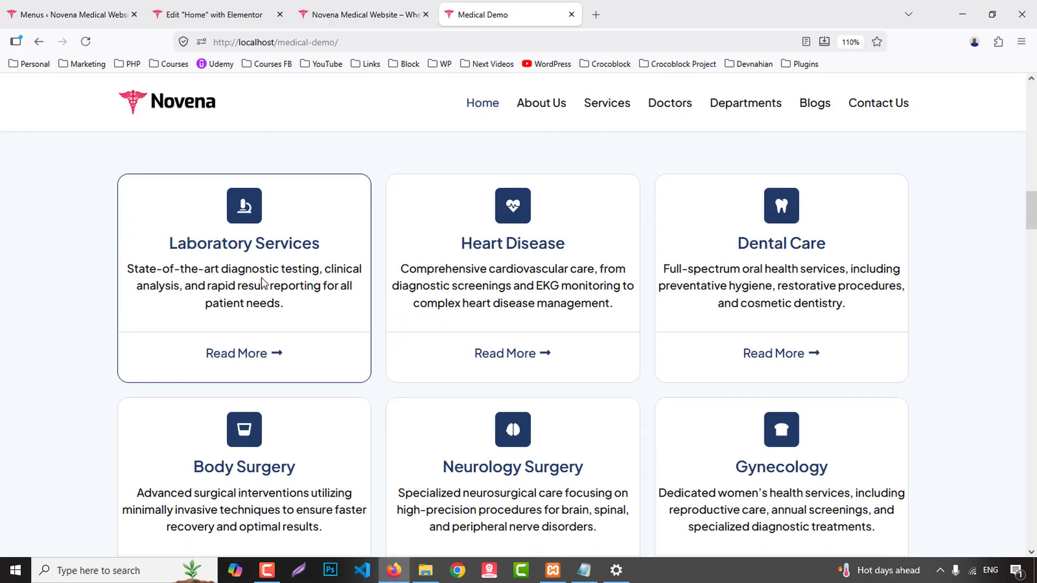
- Nest a container inside the first cell of the services card grid, checking the card structure on the Medical Demo page
click(220, 16)
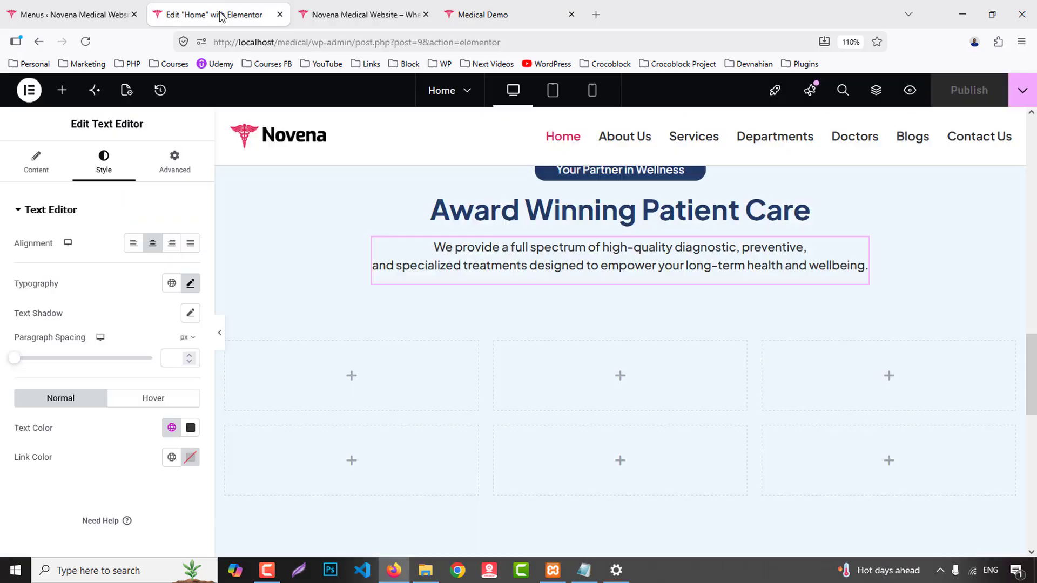
click(62, 90)
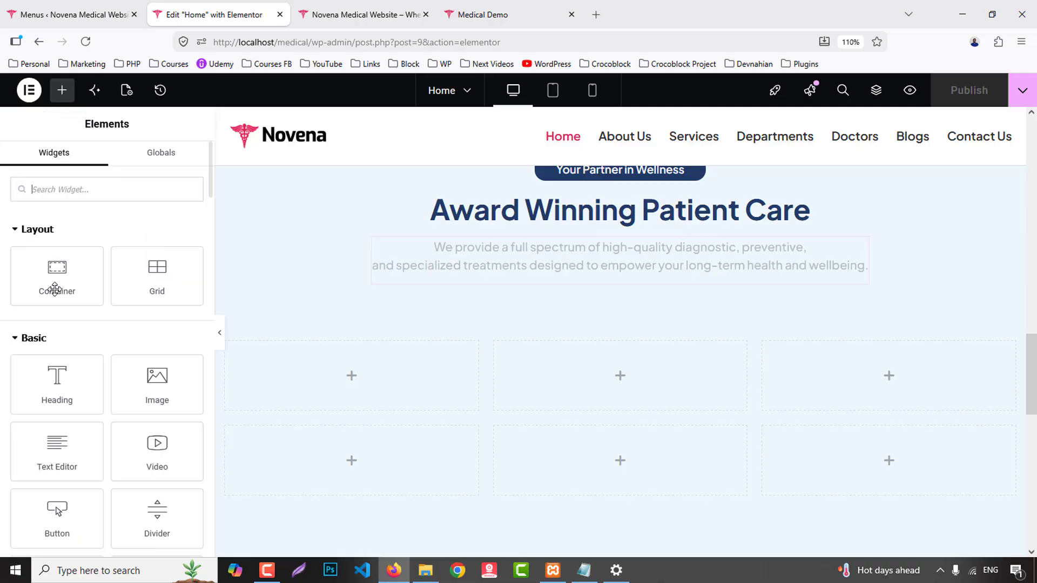
drag(57, 276, 327, 370)
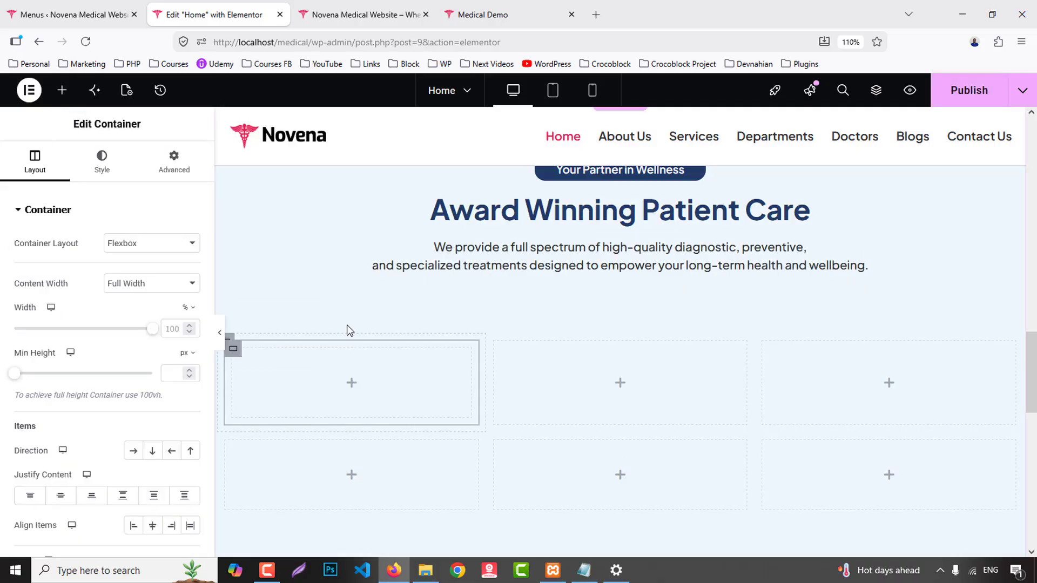
click(538, 6)
click(219, 15)
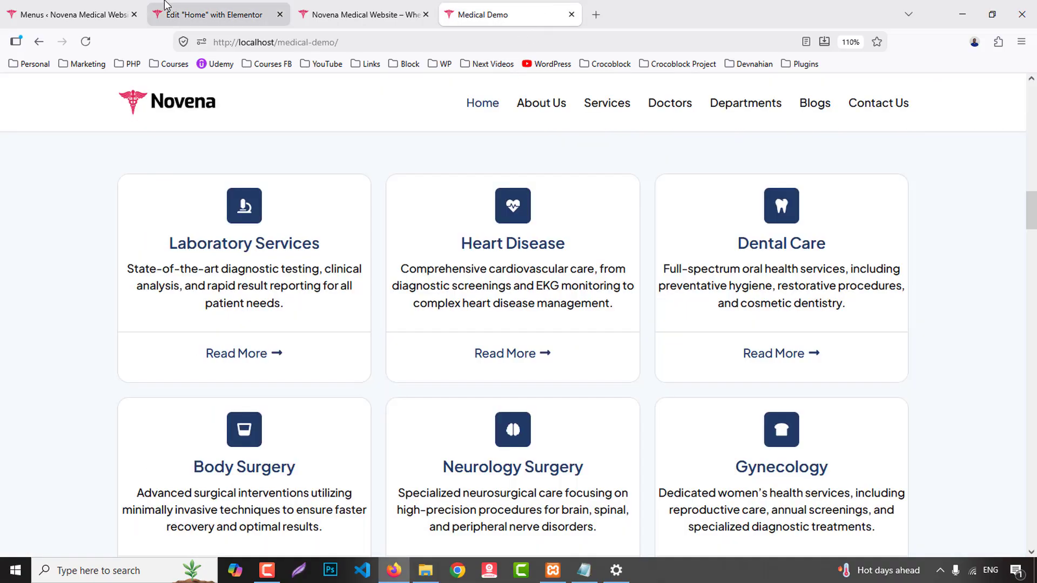
scroll(246, 355, down, 2)
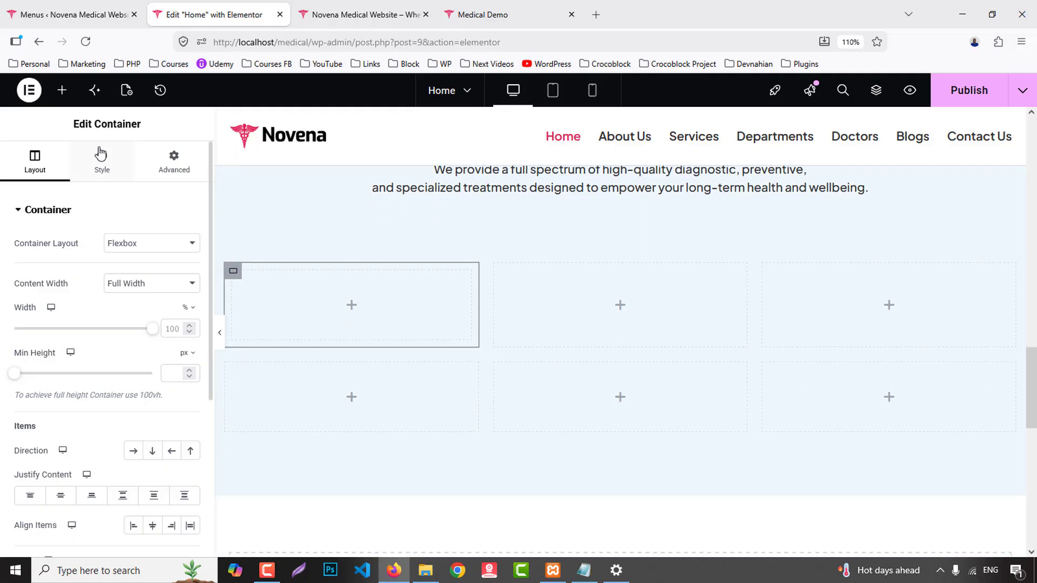
- Add an Icon Box widget to the nested container in the first services card
click(62, 90)
text(icon)
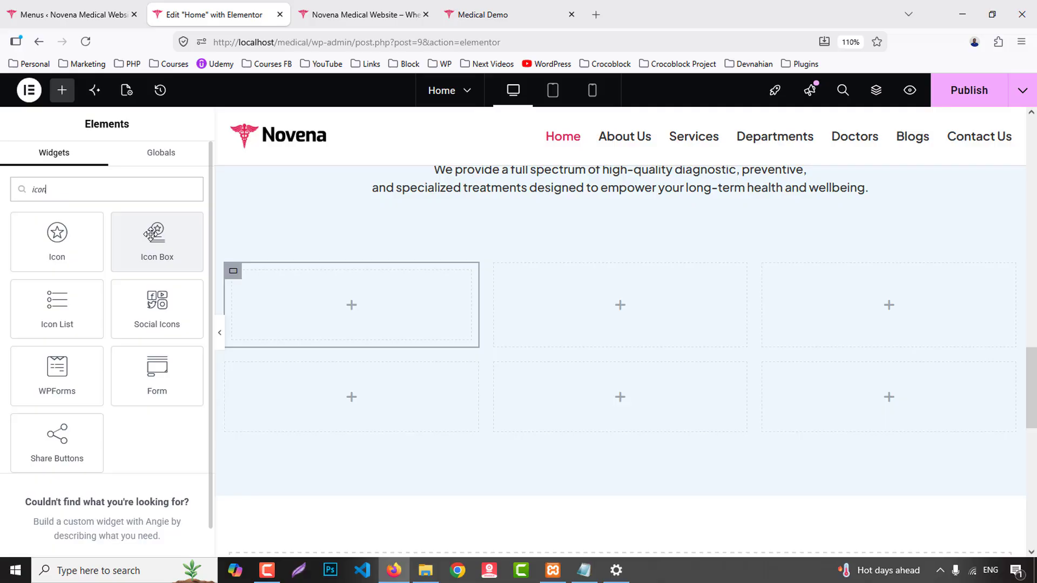
drag(157, 238, 311, 290)
- Add a Button widget below the icon box in the first services card, and check the card layout on the Medical Demo page
click(61, 90)
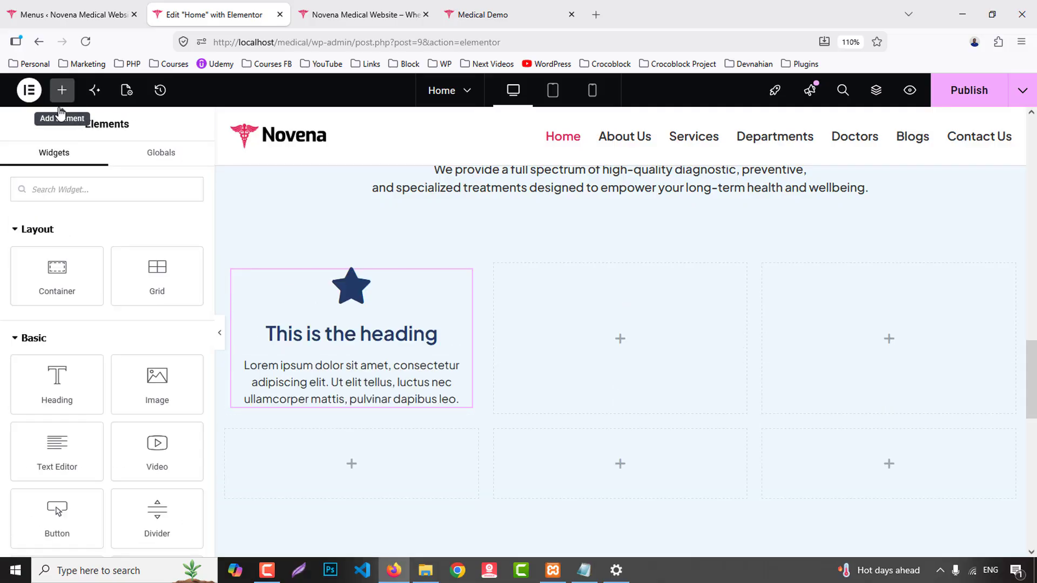
scroll(130, 421, down, 2)
drag(56, 435, 452, 414)
click(538, 7)
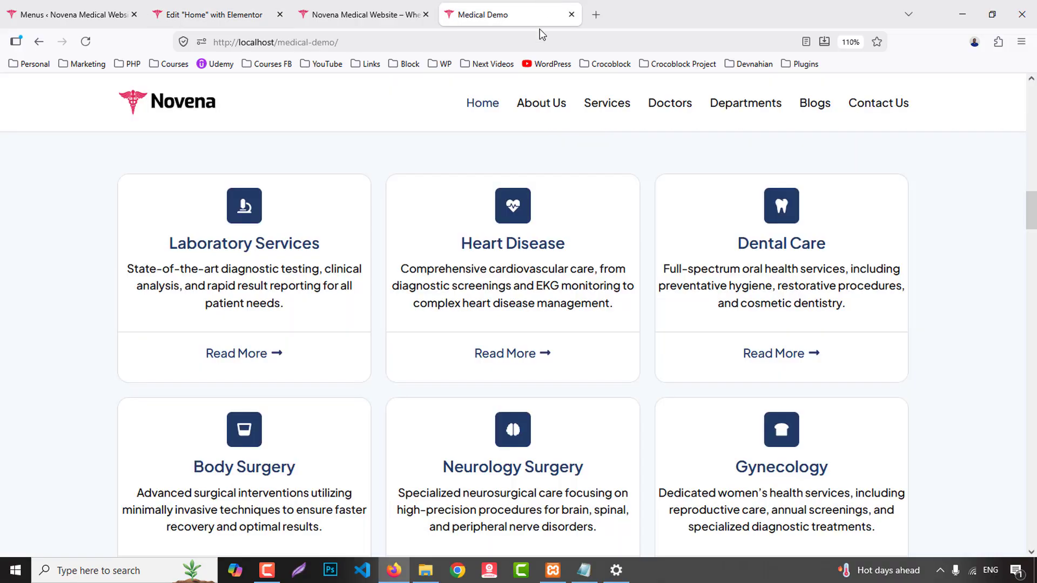
- Title the first services card's icon box "Laboratory Services", copied from the Medical Demo page, and set its title HTML tag to H4
drag(169, 236, 326, 248)
key(ctrl+c)
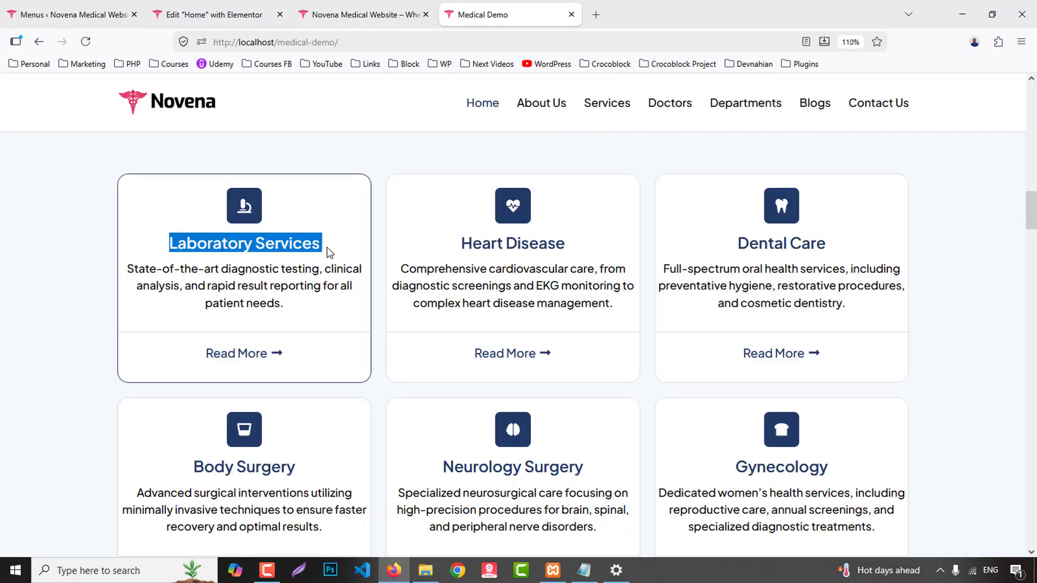
click(224, 5)
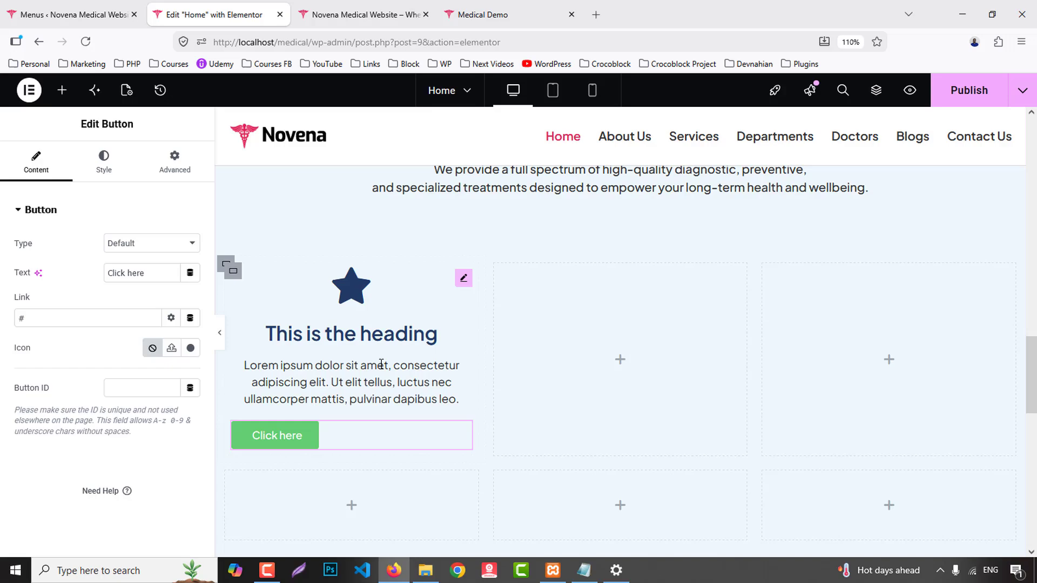
click(345, 335)
scroll(108, 399, down, 1)
click(116, 456)
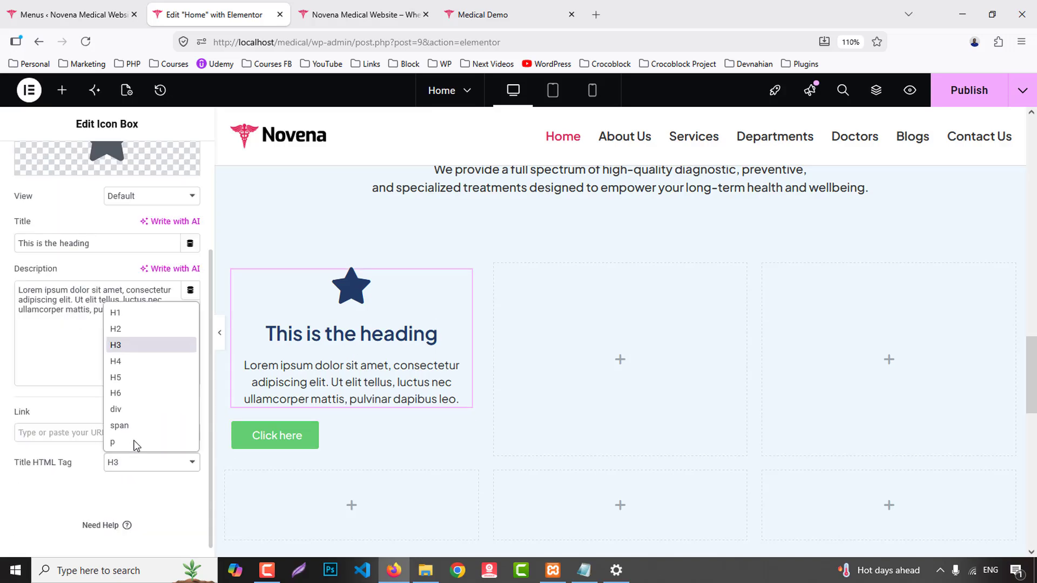
click(139, 362)
scroll(96, 333, up, 2)
triple_click(101, 320)
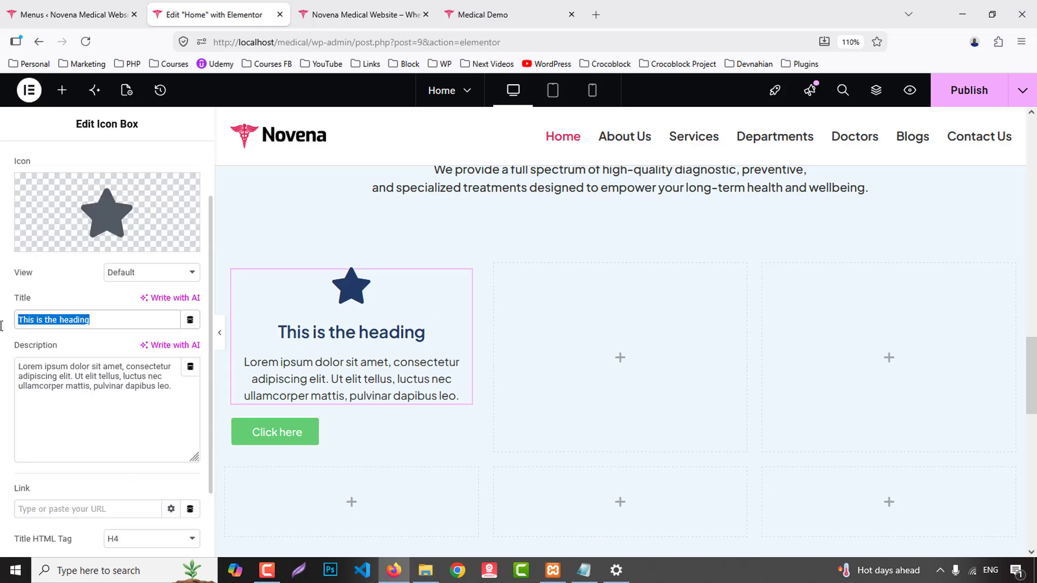
key(ctrl+v)
- Check the card icon on the Medical Demo page and replace the icon box's star with the microscope icon
click(481, 14)
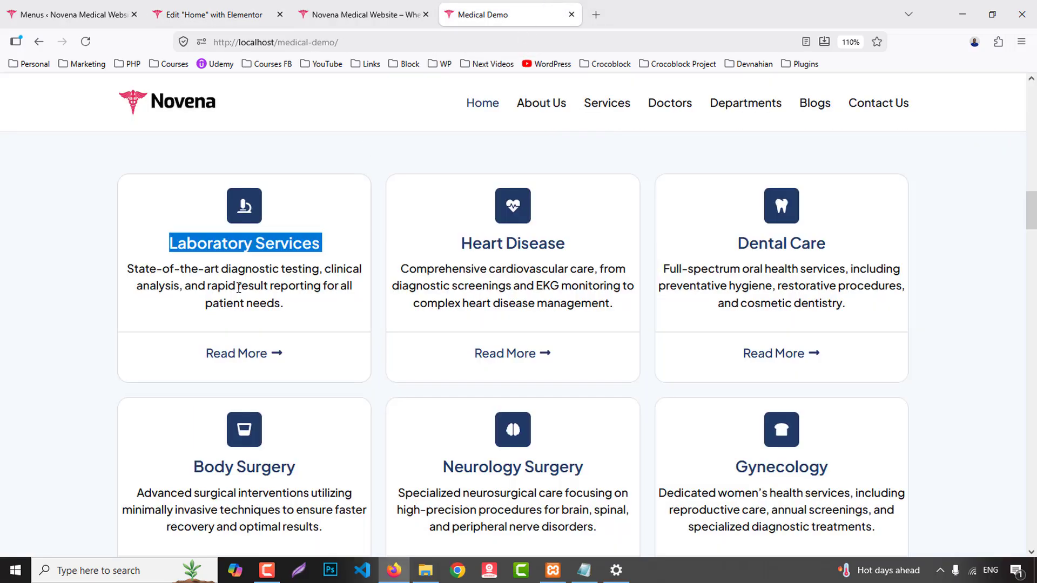
click(216, 15)
click(146, 240)
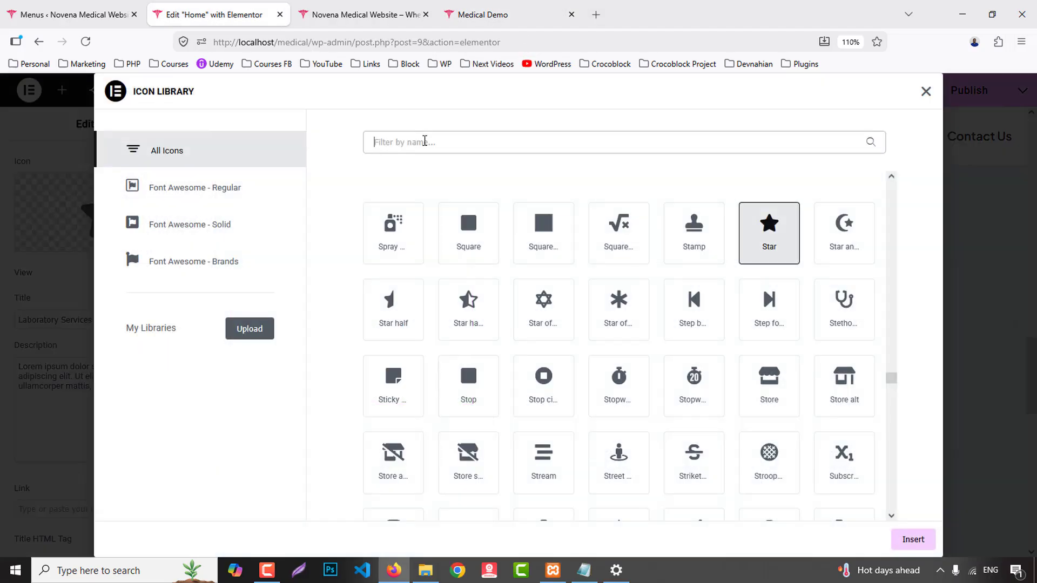
text(mic)
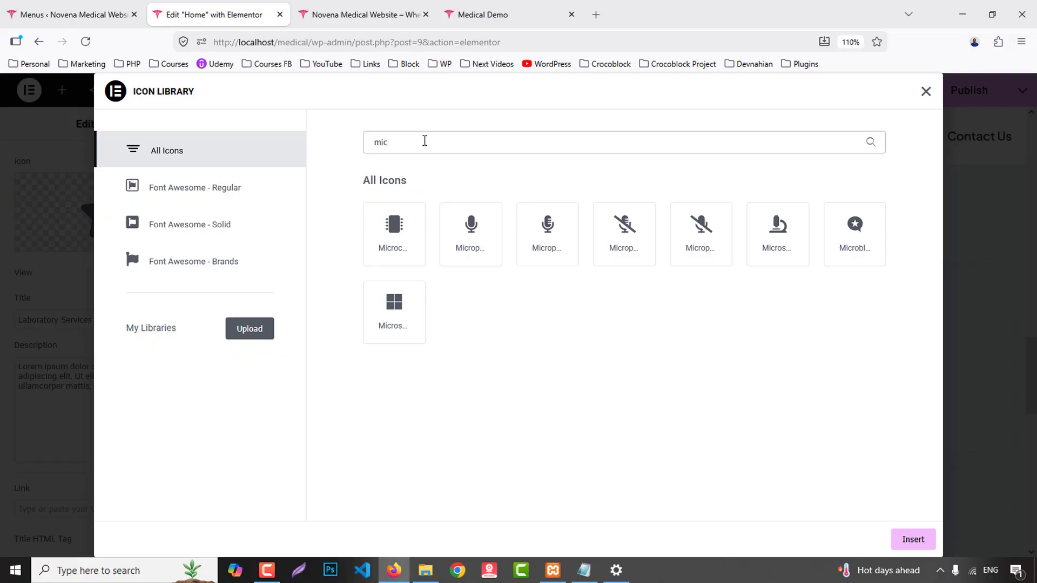
click(778, 234)
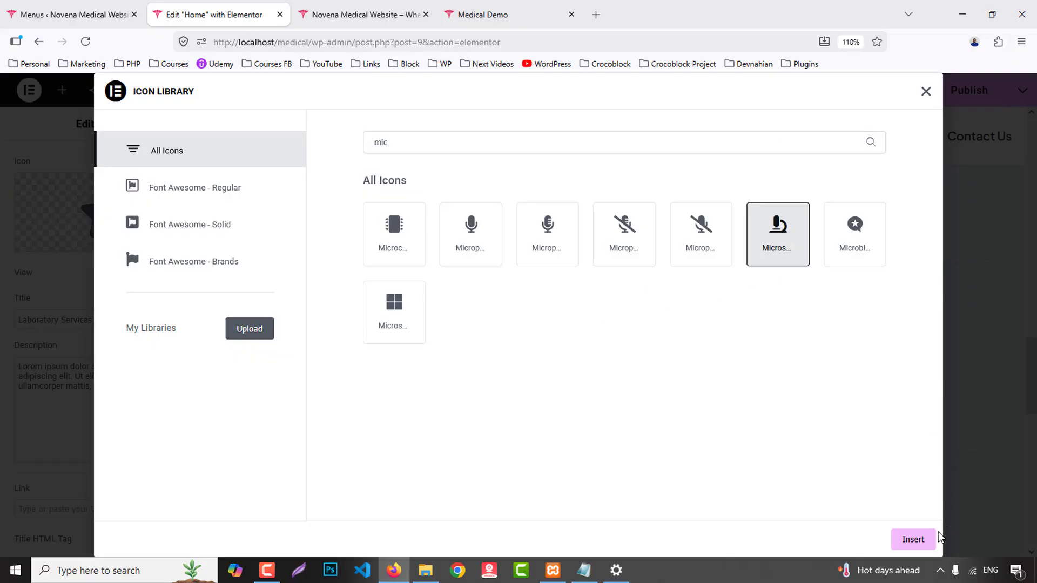
click(914, 540)
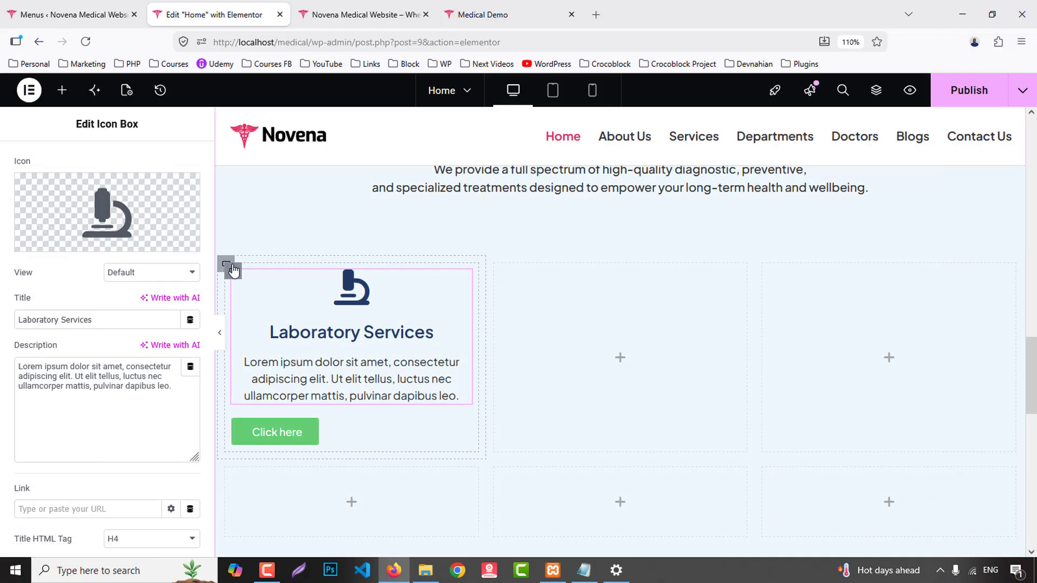
- Set the padding of the first services card's nested container to 15 px on all sides
click(233, 276)
click(102, 159)
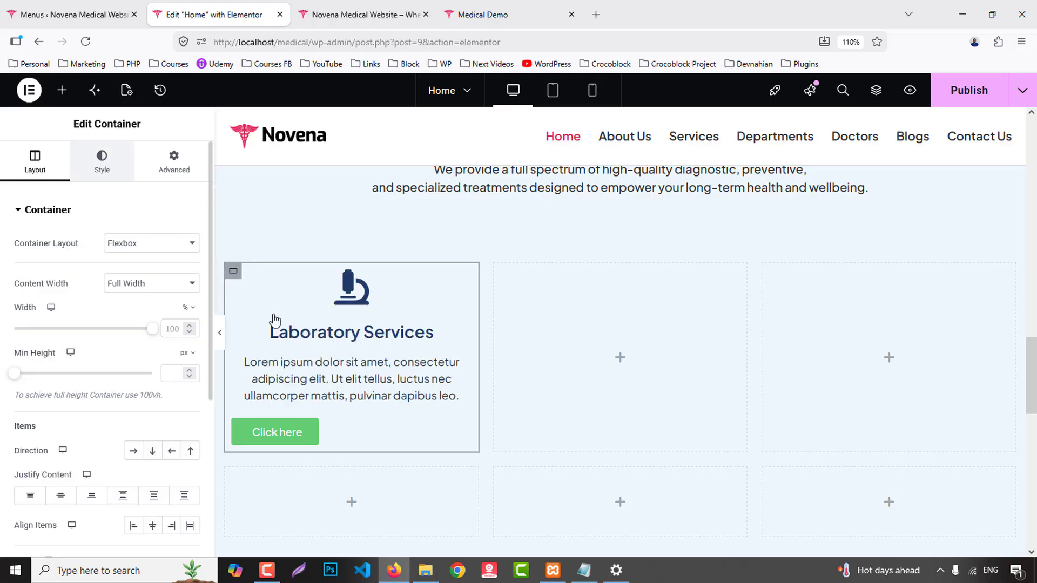
click(174, 162)
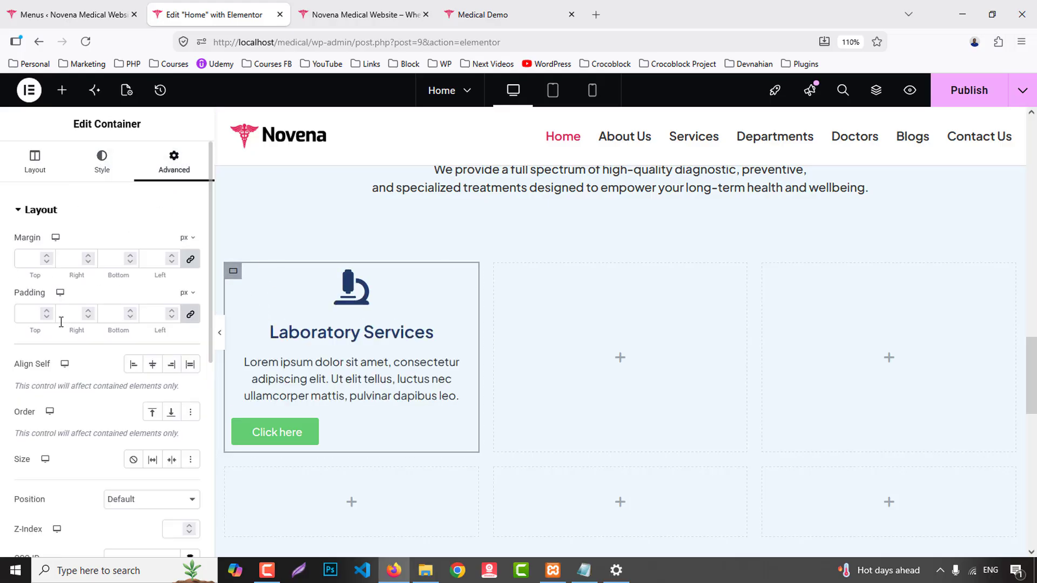
text(15)
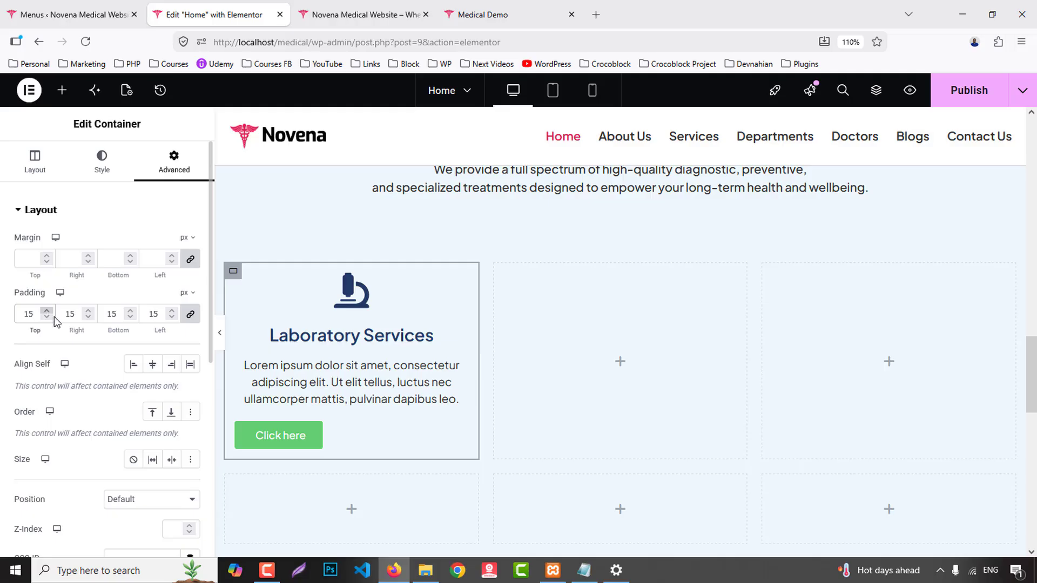
- Unlink the nested container's padding, set its top and bottom values to 25 px, and check the card on the Medical Demo page
click(29, 314)
key(Up)
key(Up)
key(Up)
key(Up)
key(Up)
key(Up)
key(Up)
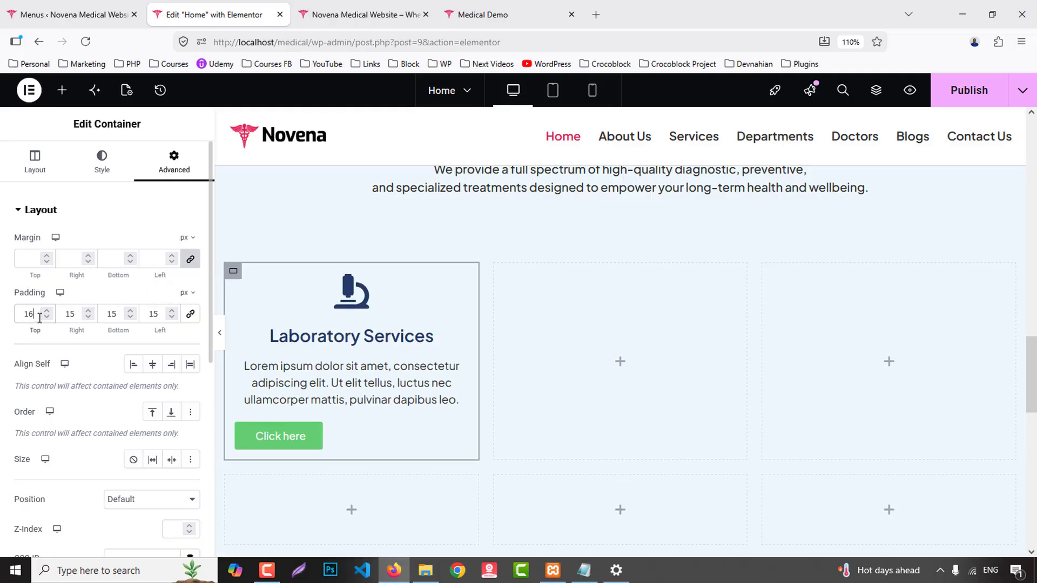
key(Up)
key(Up)
key(Up)
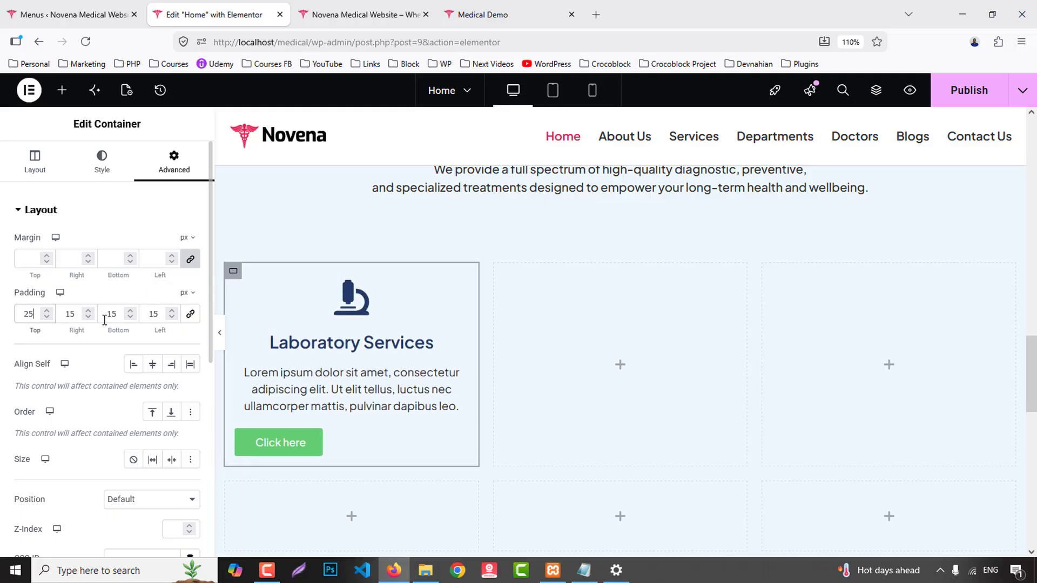
click(109, 313)
key(Up)
key(Up)
key(Up)
key(Up)
key(Up)
key(Up)
key(Up)
key(Up)
key(Up)
key(Up)
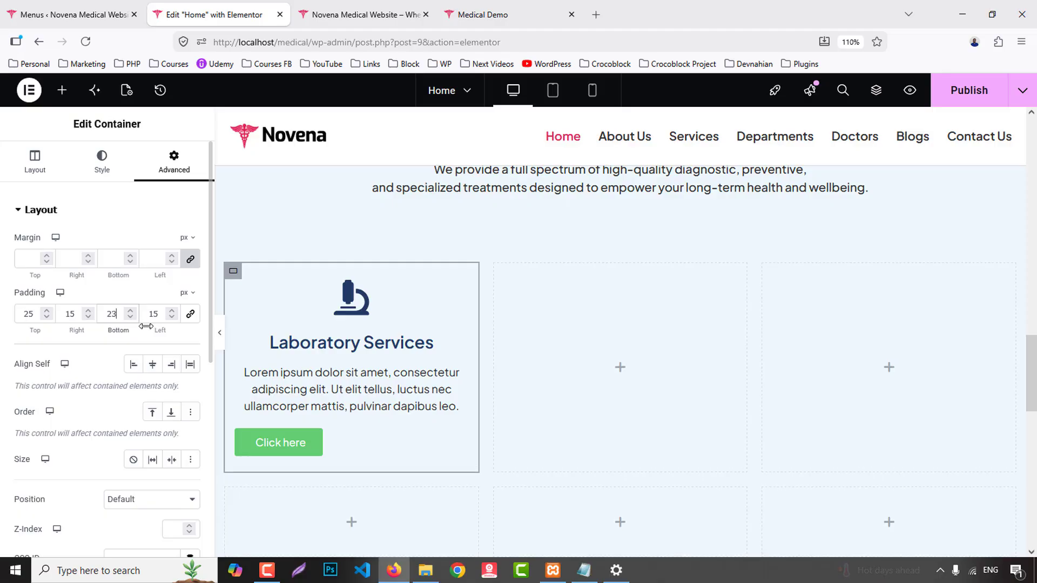
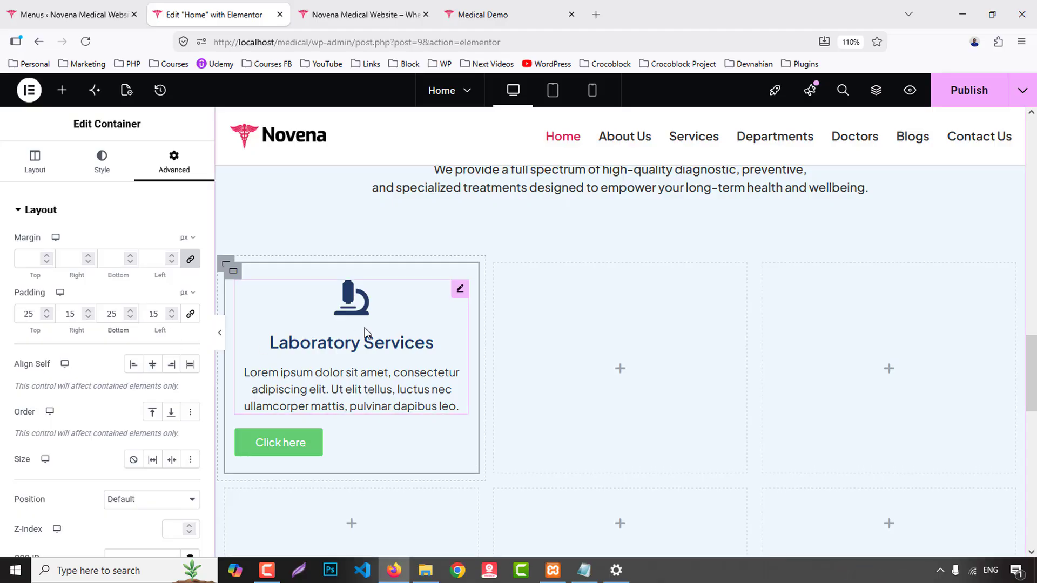
click(543, 5)
click(244, 5)
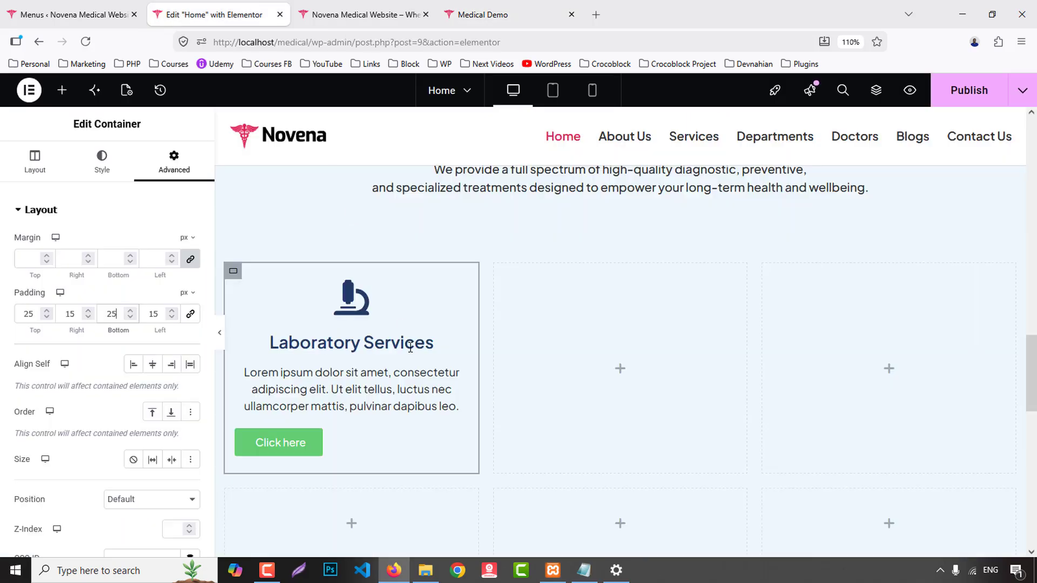
- Set the Laboratory Services icon's view to Stacked and compare it with the icons on the Medical Demo page
click(351, 303)
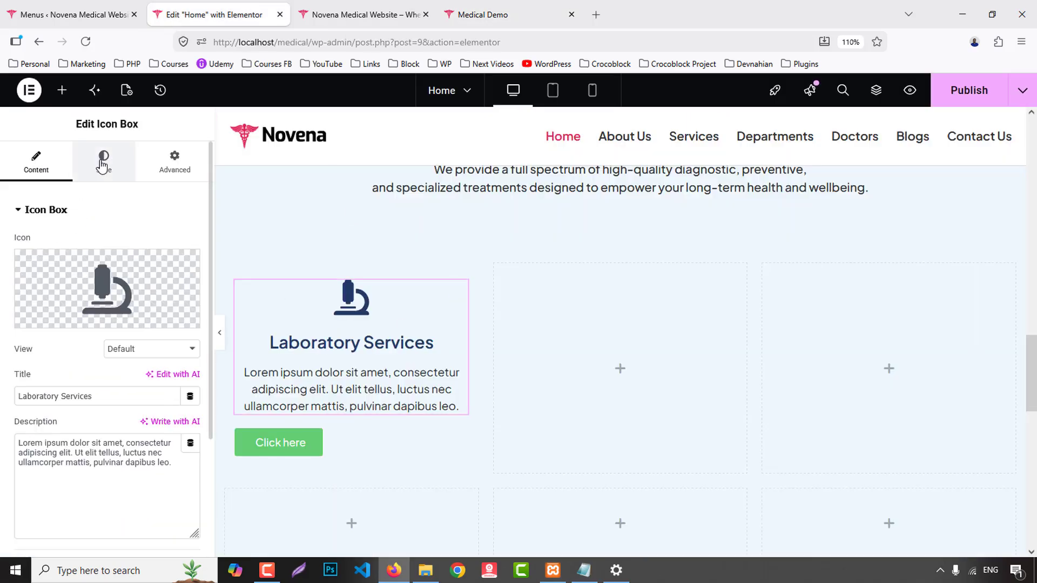
click(135, 349)
click(139, 382)
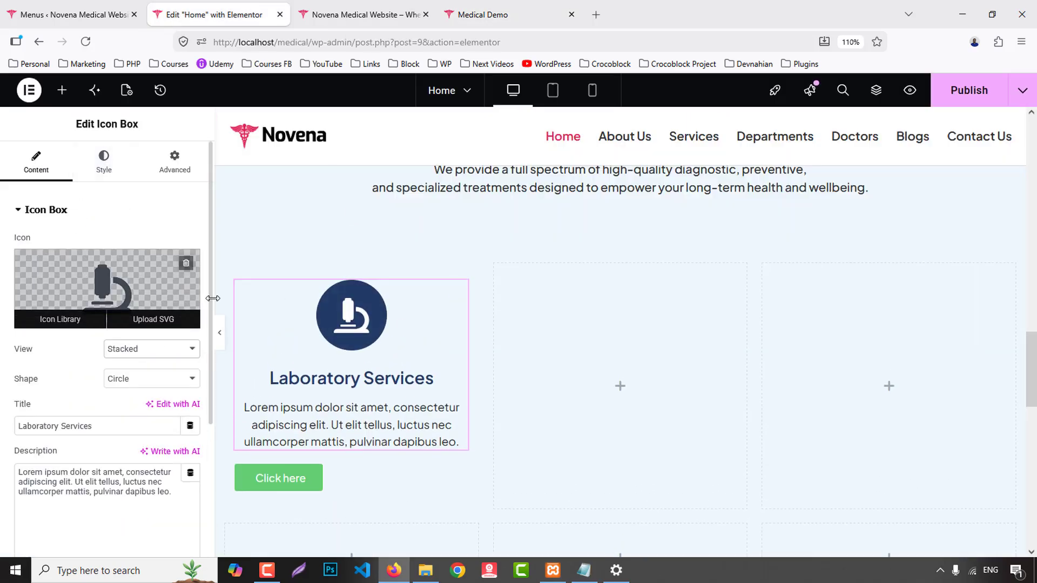
click(518, 8)
click(216, 10)
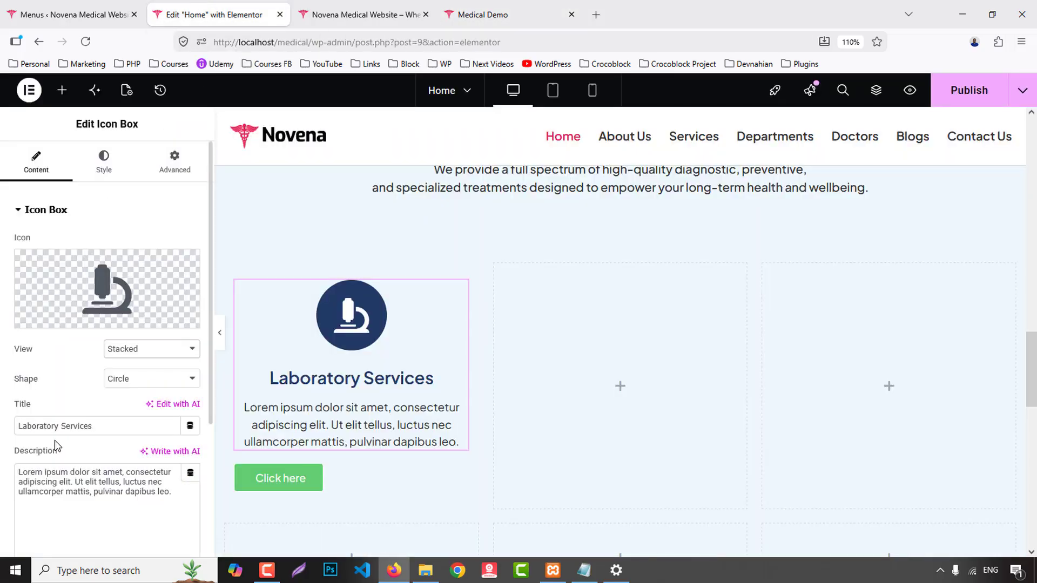
- Set the Laboratory Services icon box's icon spacing to 10 px and its content spacing to 5 px
click(111, 167)
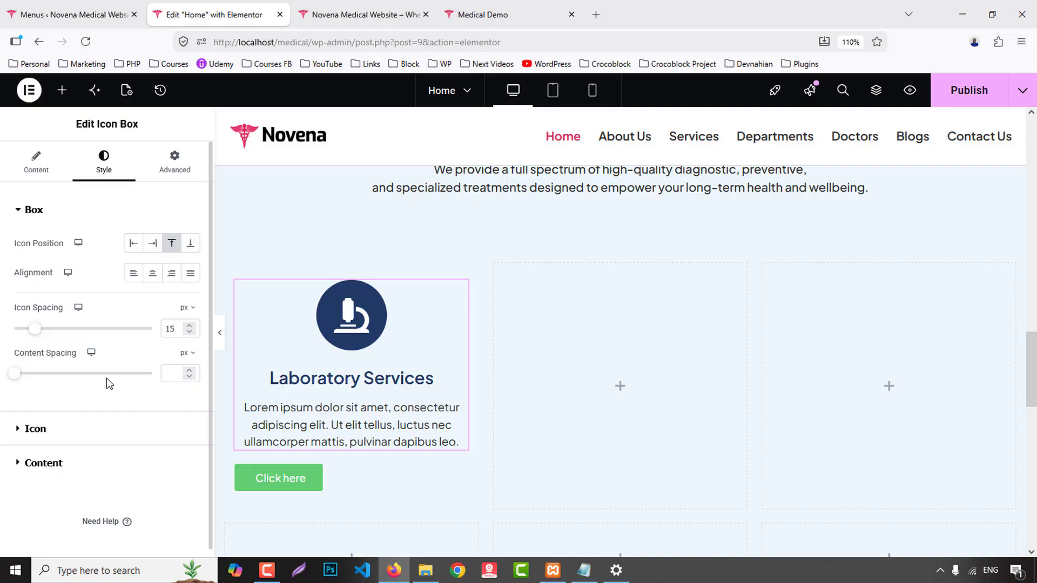
key(Down)
key(Down)
key(Down)
key(Down)
key(Down)
key(Down)
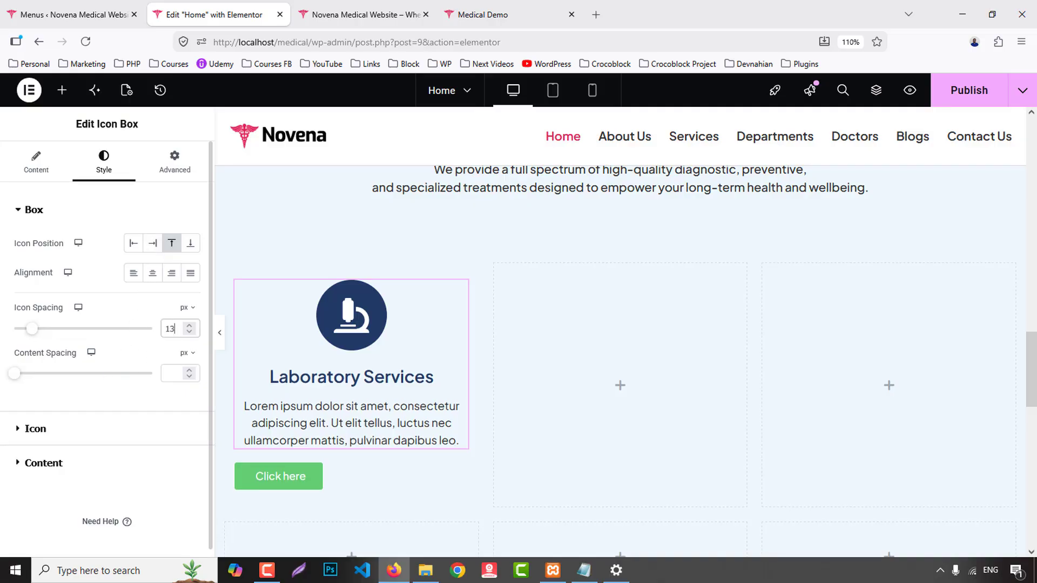
key(Up)
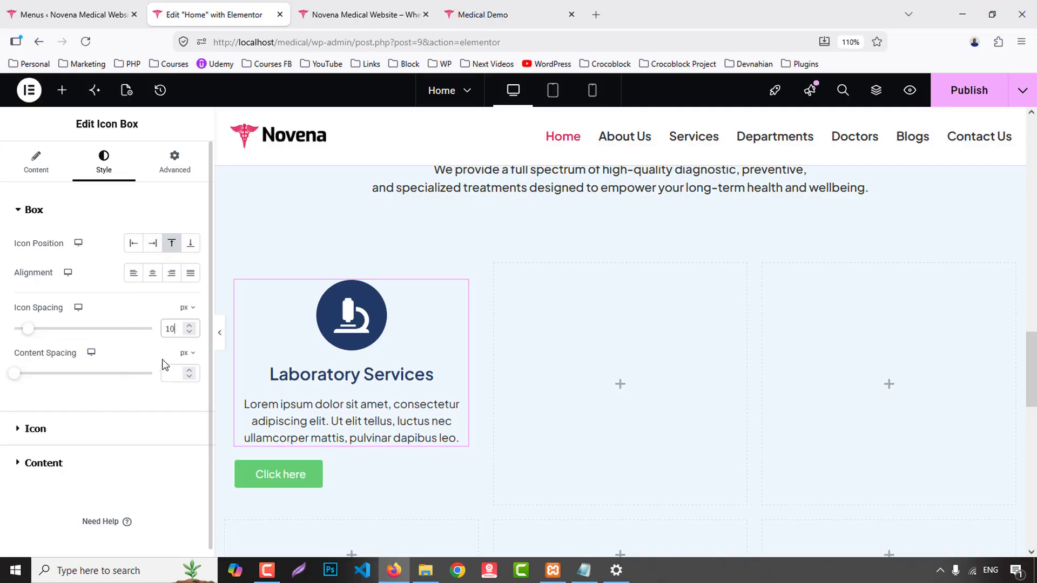
key(Up)
key(Up)
key(Up)
key(Up)
key(Up)
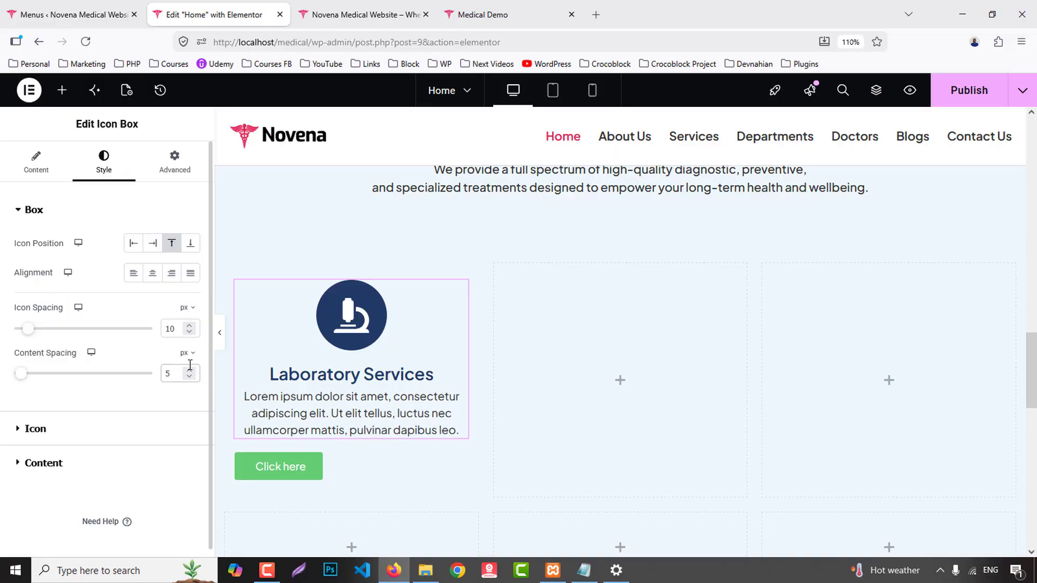
- Style the microscope icon with a size of 20 px and a border radius of 9 px on all corners
click(47, 429)
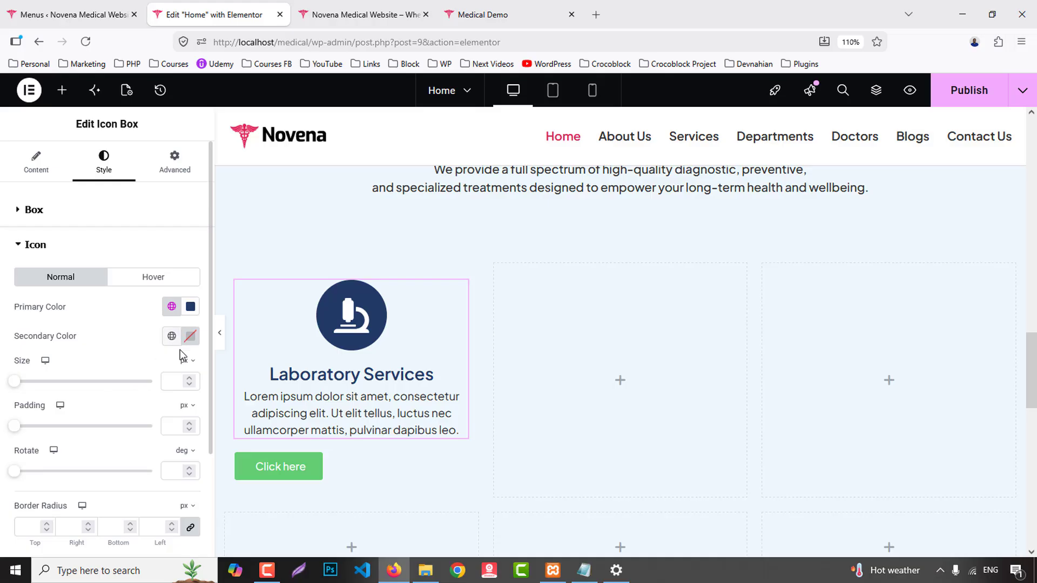
key(Up)
key(Up)
key(Up)
key(Up)
key(Up)
key(Up)
key(Up)
key(Up)
key(Up)
key(Up)
key(Up)
key(Up)
key(Up)
key(Up)
key(Up)
key(Up)
key(Up)
key(Up)
key(Up)
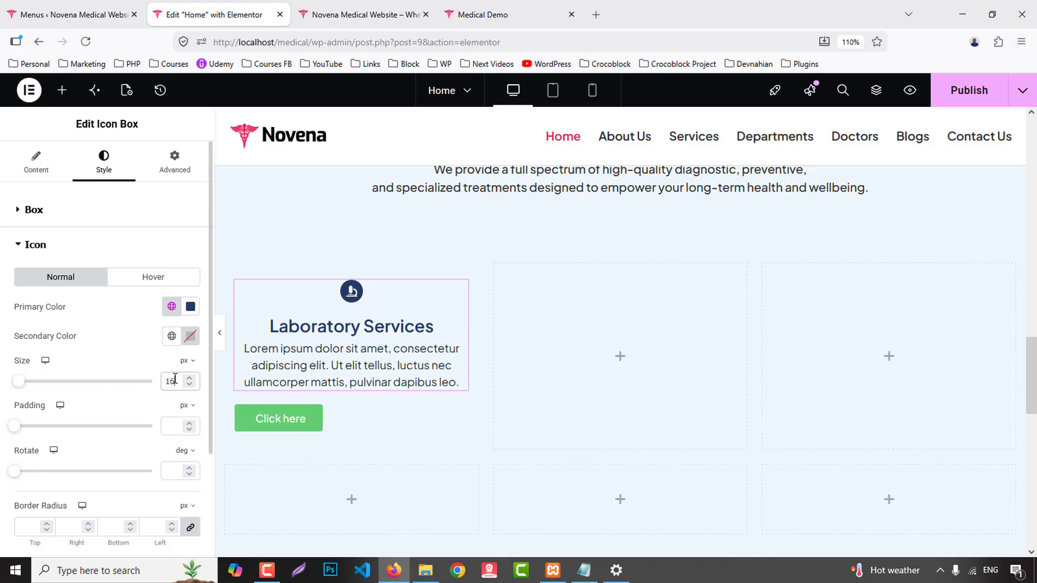
key(Up)
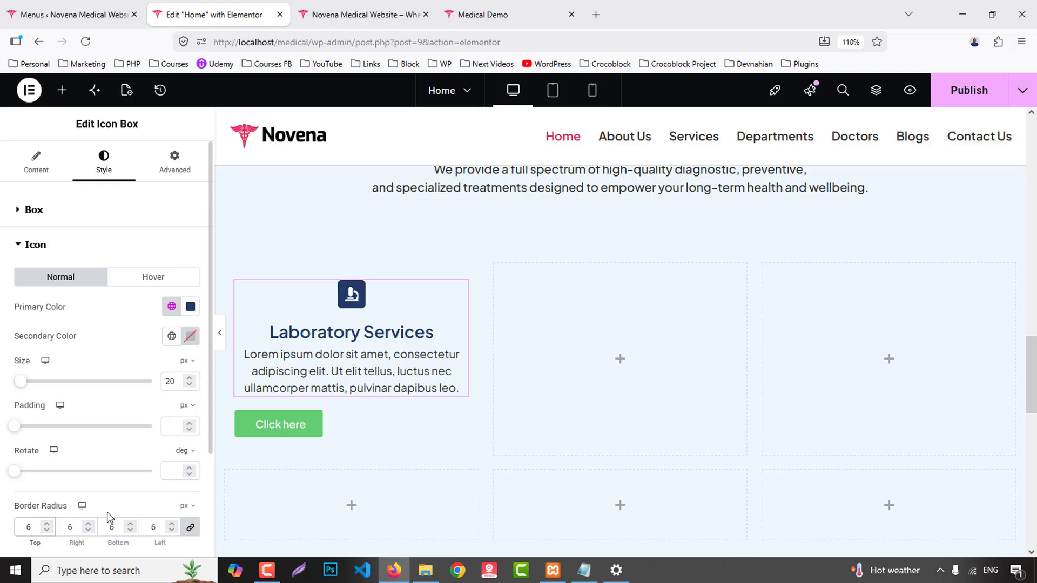
key(Up)
- Compare the icon with the Medical Demo page and set the microscope icon's size to 25 px
click(456, 8)
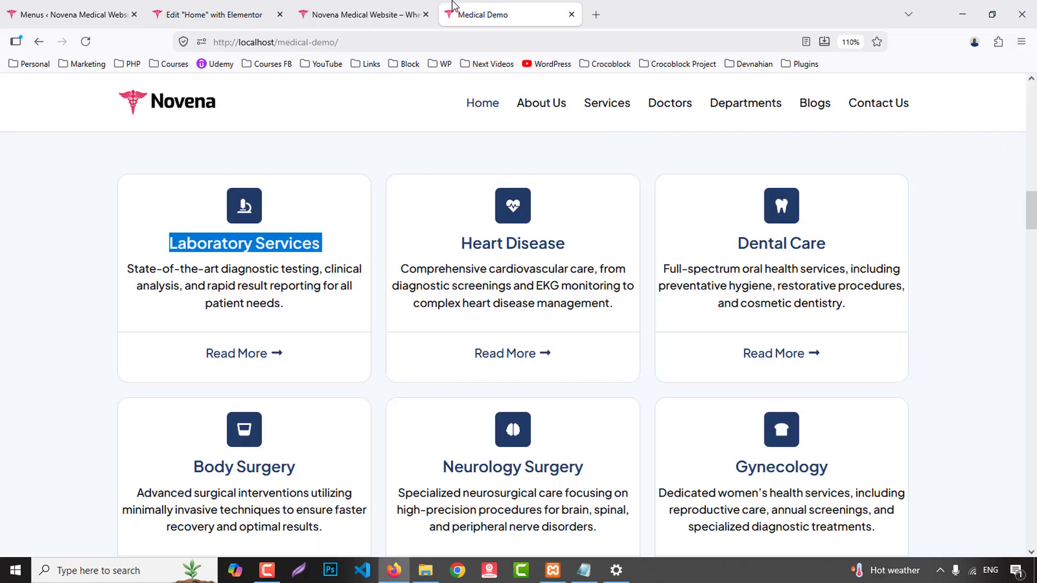
click(233, 8)
click(175, 381)
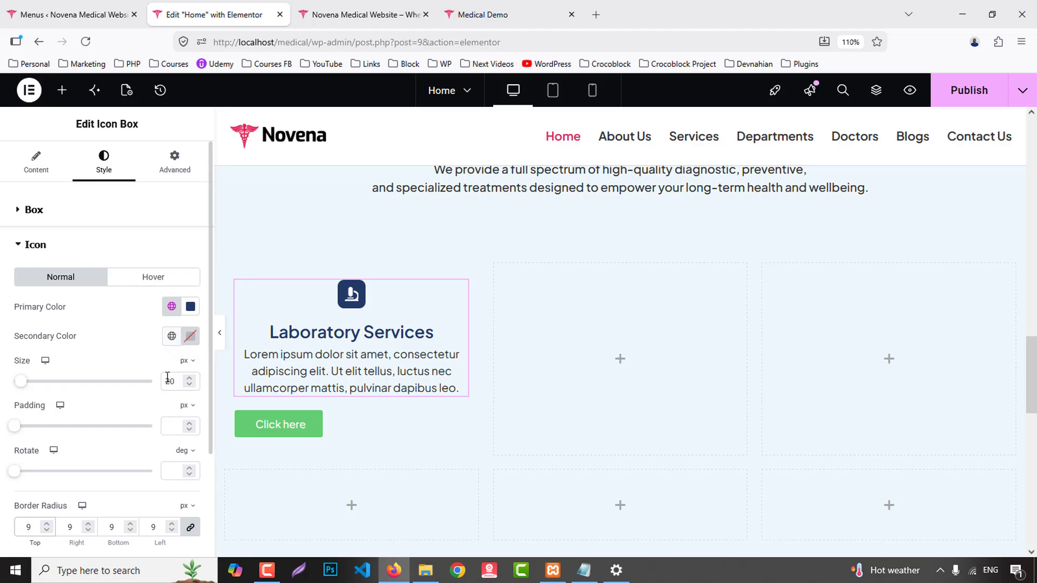
key(Up)
key(Up)
key(Up)
click(189, 378)
click(189, 378)
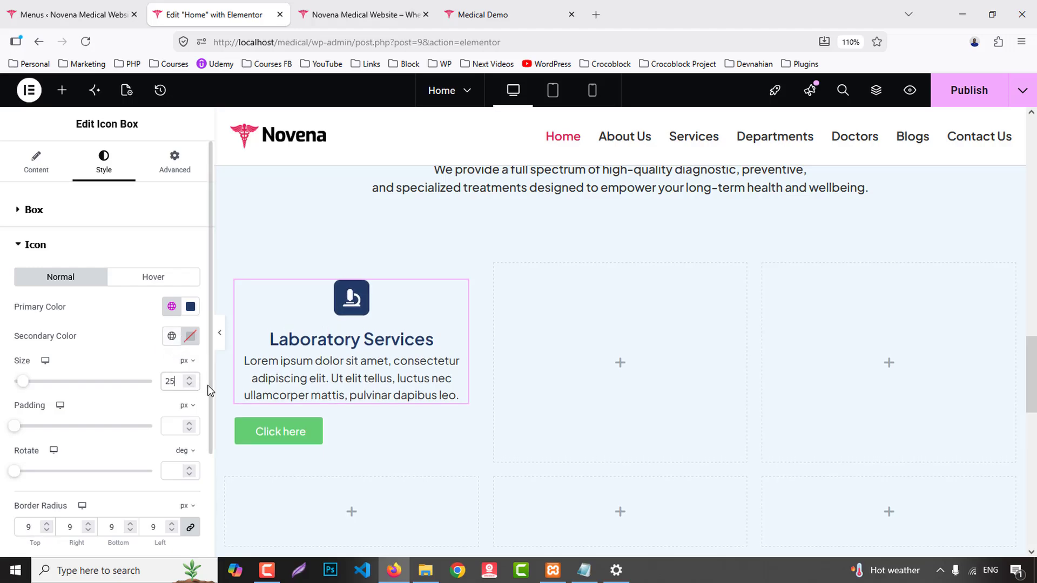
- Increase the Laboratory Services icon box's content spacing to 10 px
click(33, 210)
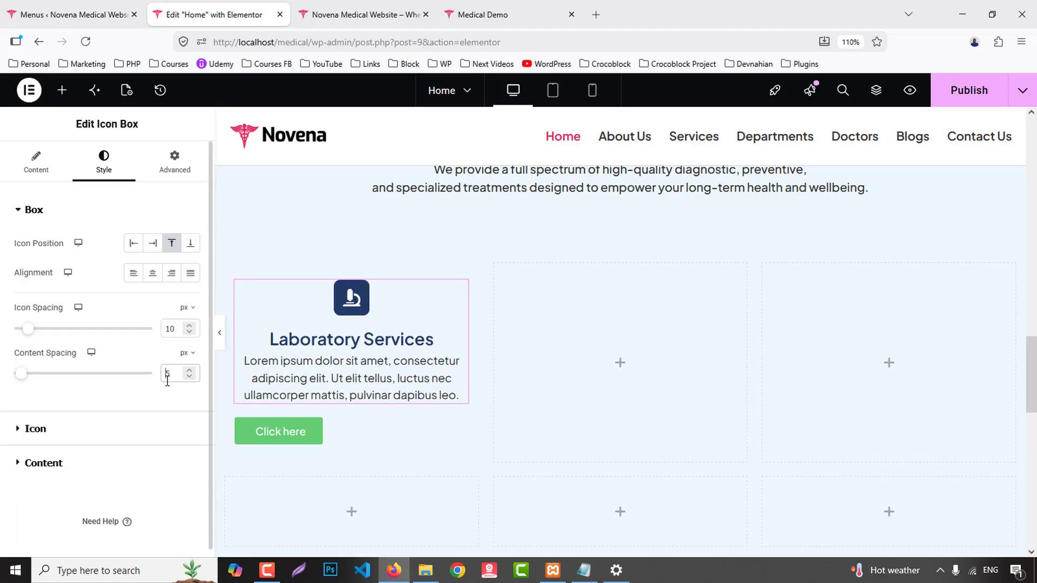
key(Up)
key(Up)
key(Up)
key(Up)
key(Up)
- Replace the icon box's placeholder description with the Laboratory Services text copied from the Medical Demo page
click(534, 5)
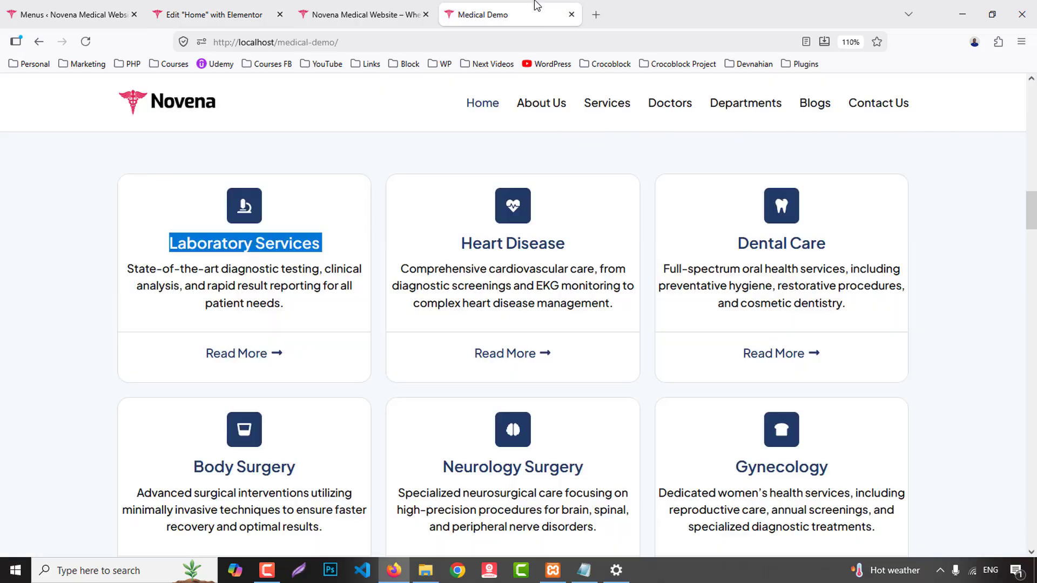
drag(128, 268, 313, 299)
key(ctrl+c)
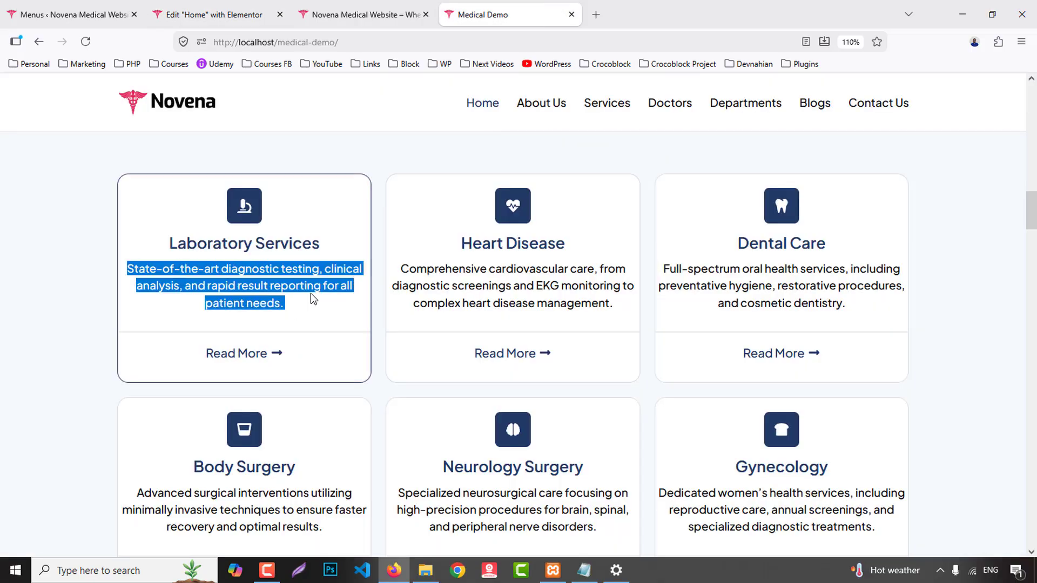
click(211, 16)
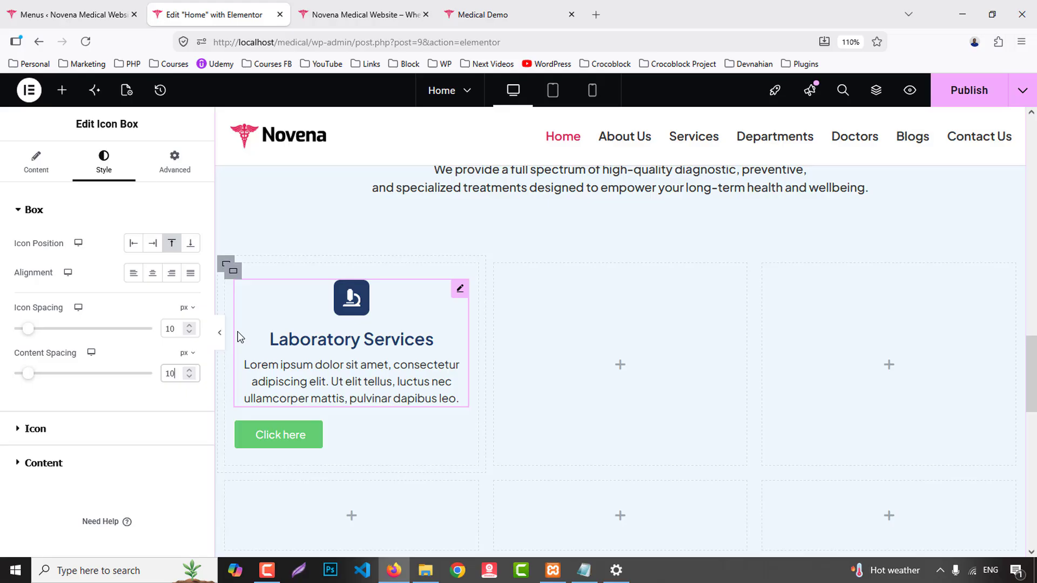
click(50, 161)
click(112, 469)
key(ctrl+a)
key(ctrl+v)
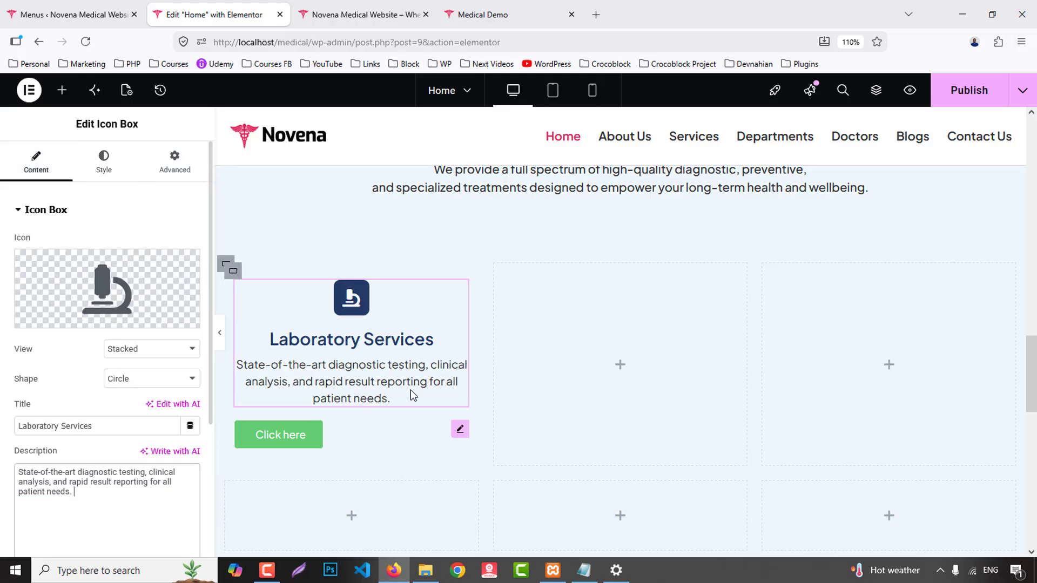
- Compare the icon box's text with the Medical Demo page and set the Laboratory Services title's font size to 24 px
click(516, 12)
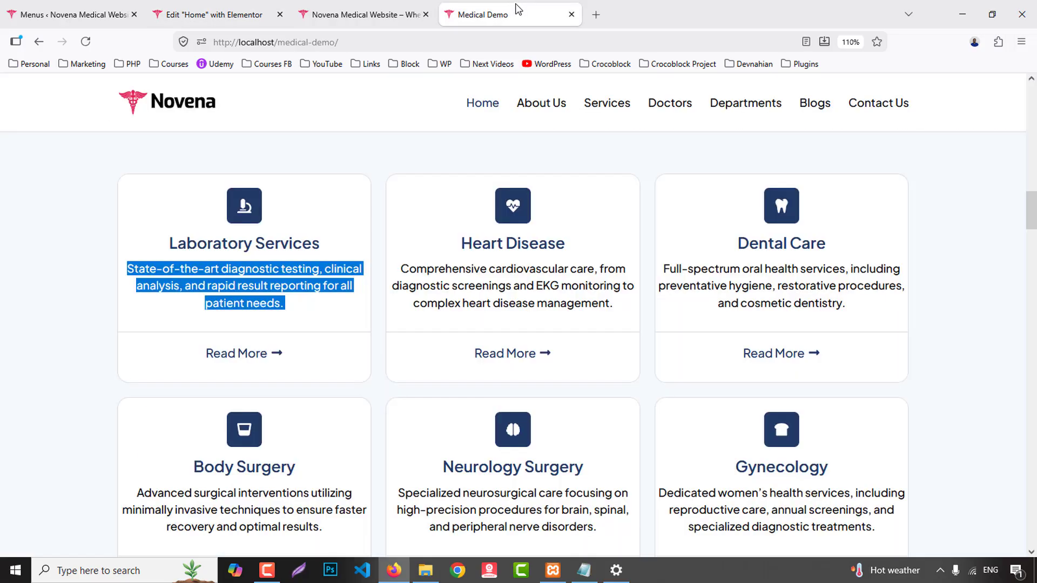
click(244, 6)
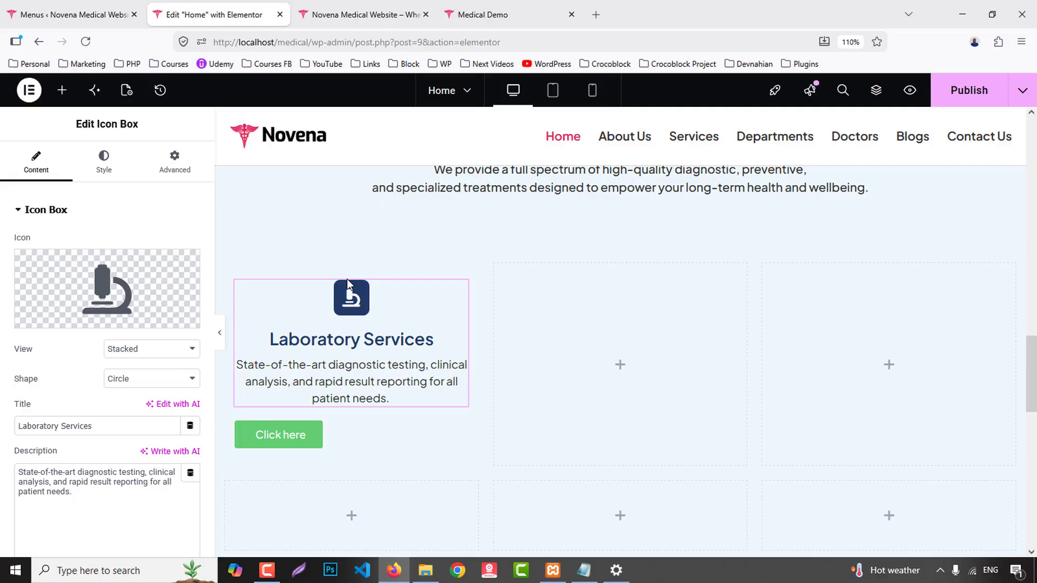
click(99, 161)
click(481, 4)
click(170, 4)
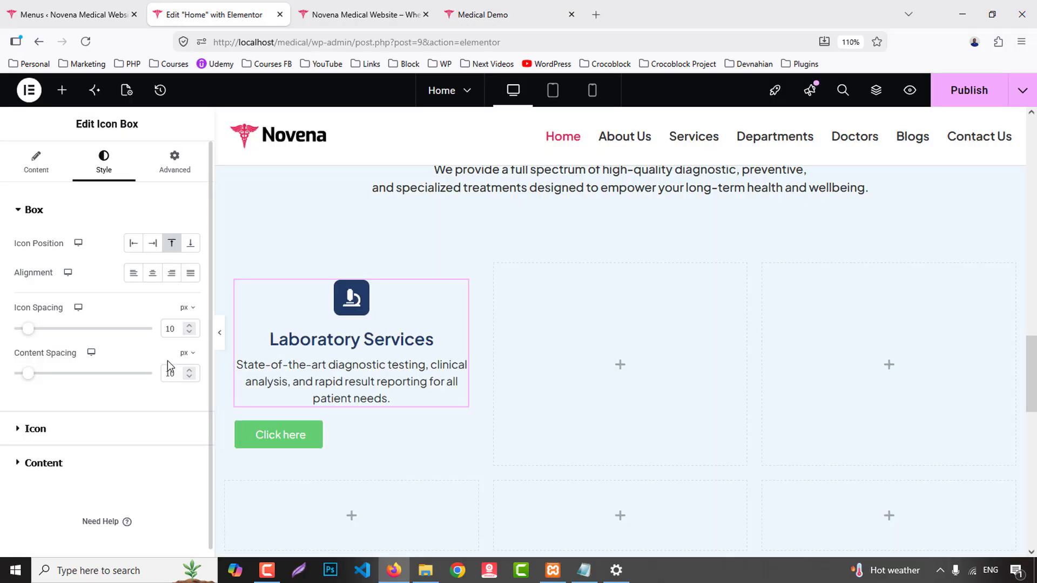
click(44, 463)
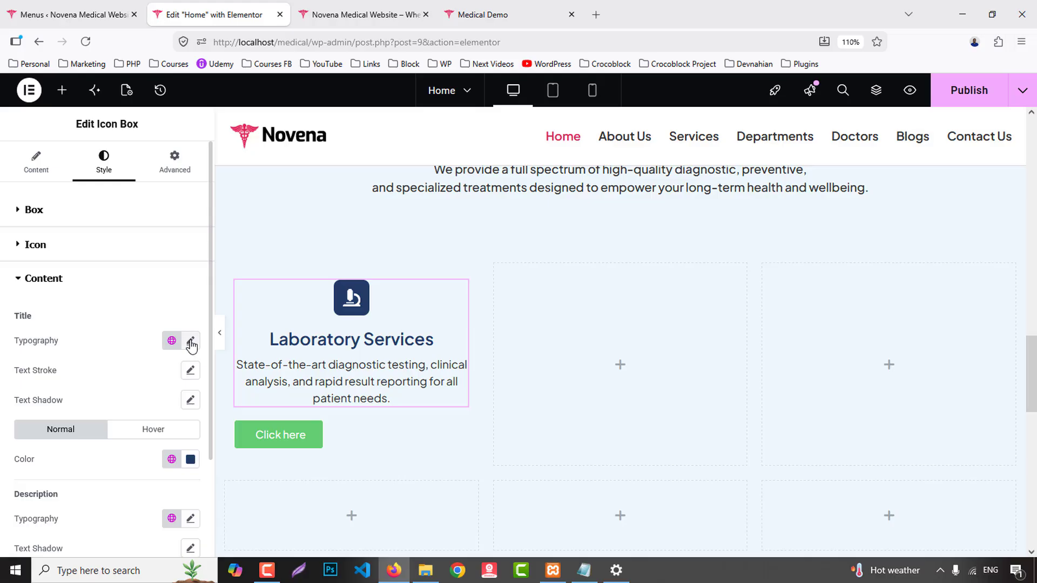
click(191, 342)
text(22)
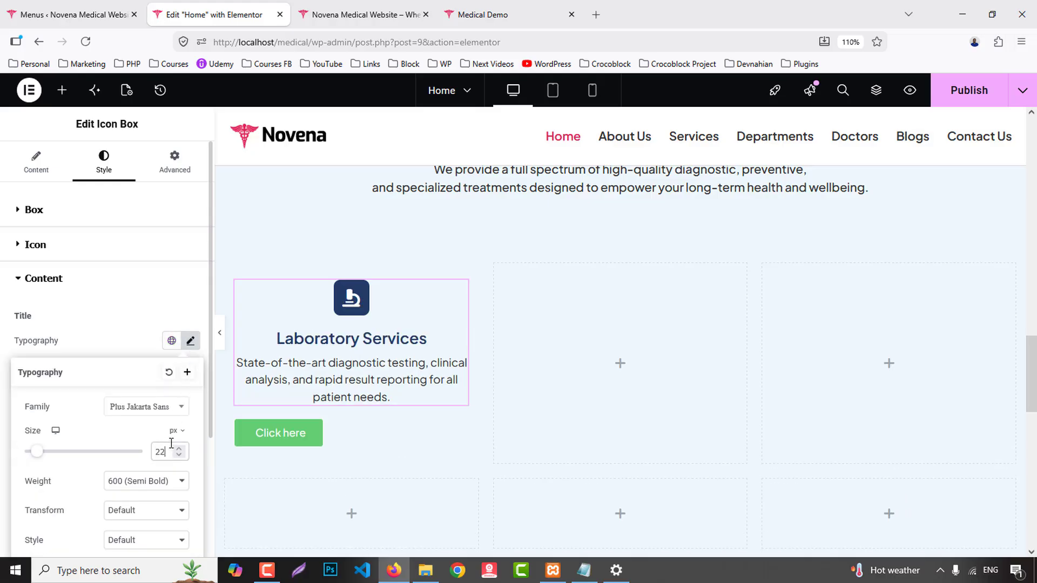
key(BackSpace)
text(4)
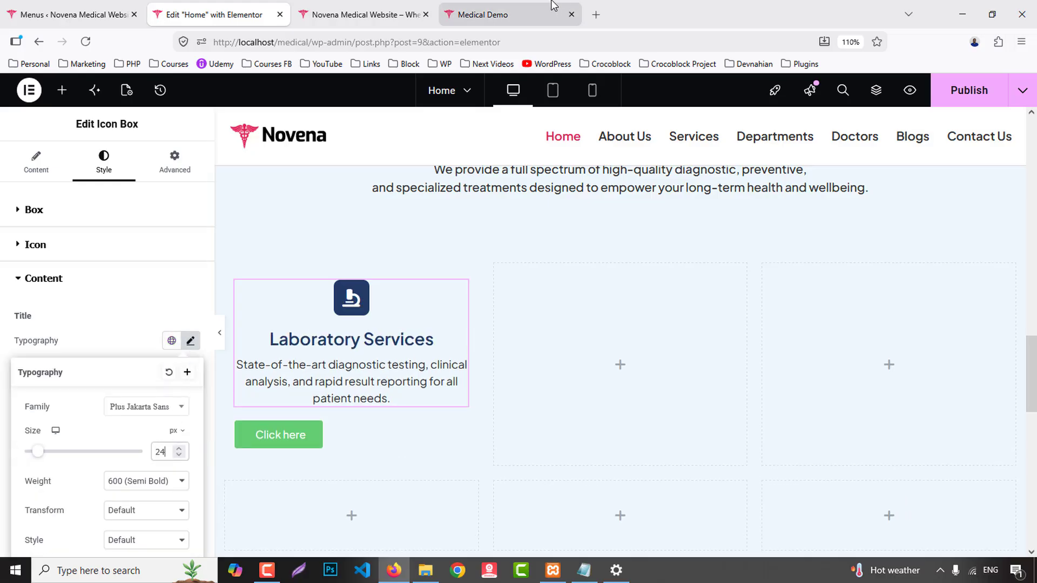
click(532, 9)
click(235, 7)
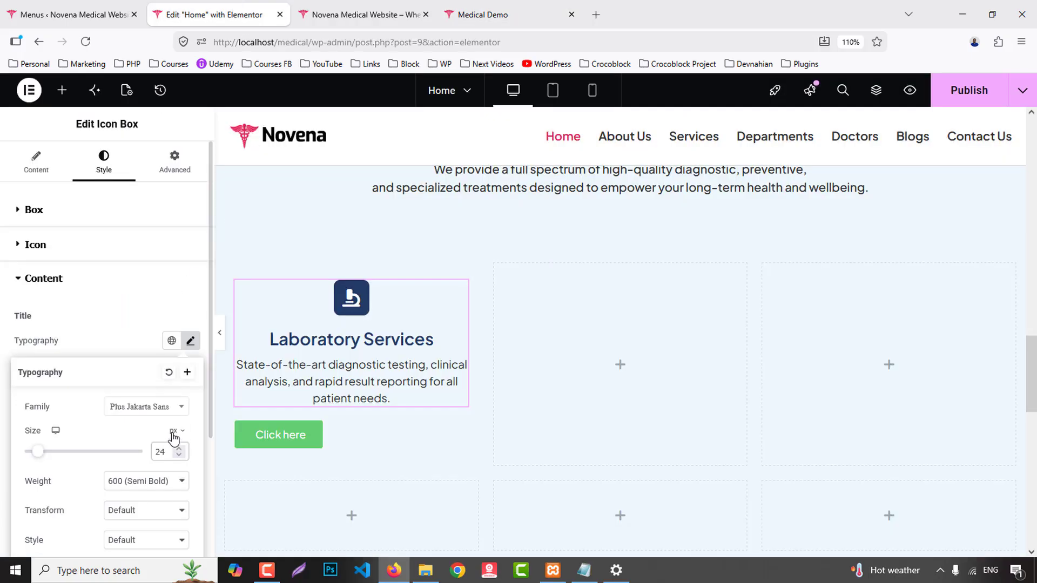
click(127, 342)
- Set the Laboratory Services description's typography to weight 500 (Medium), size 16 px and line height 26 px
scroll(146, 389, down, 3)
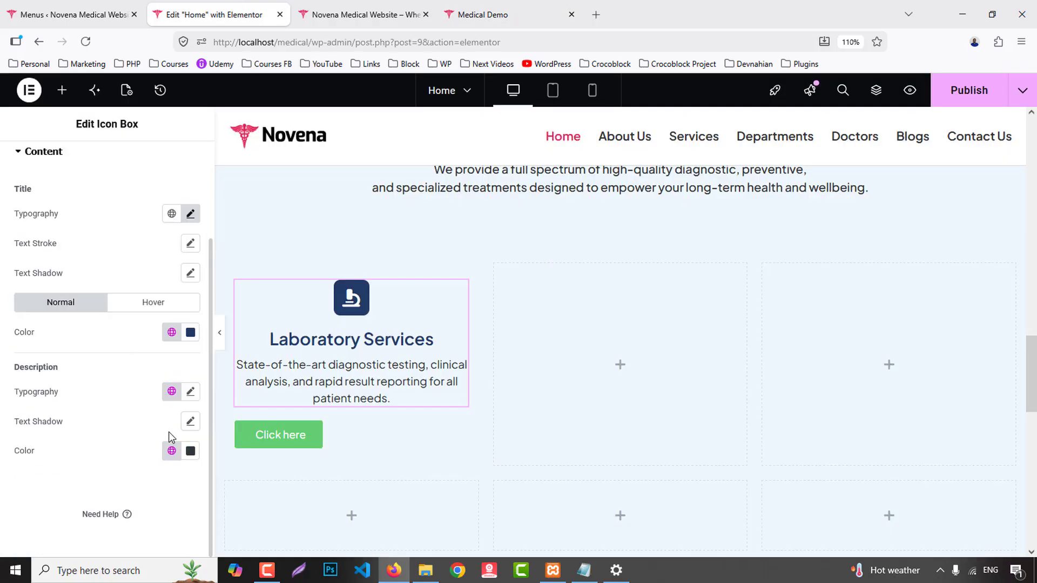
click(190, 392)
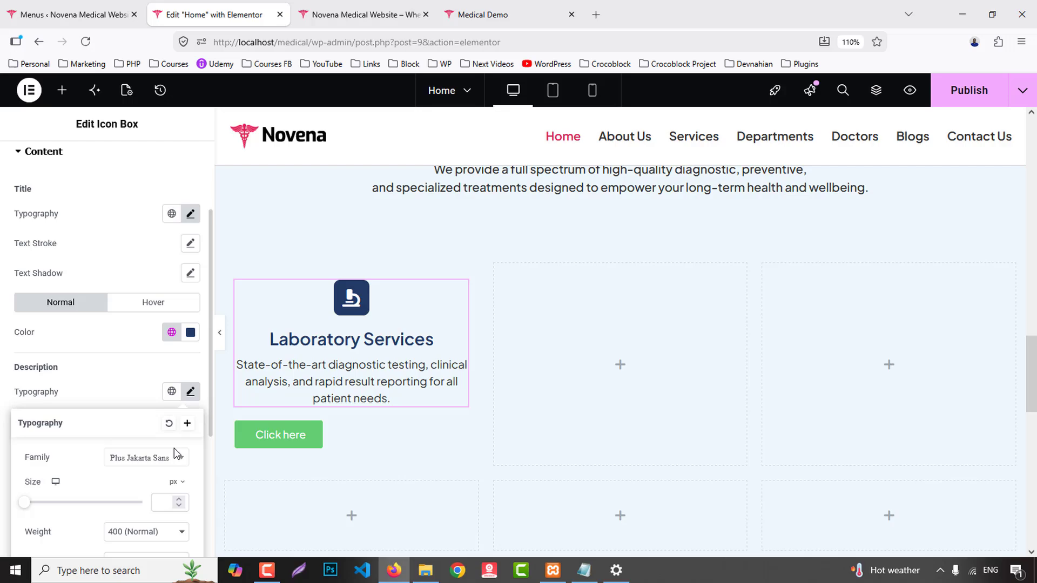
click(149, 533)
click(138, 400)
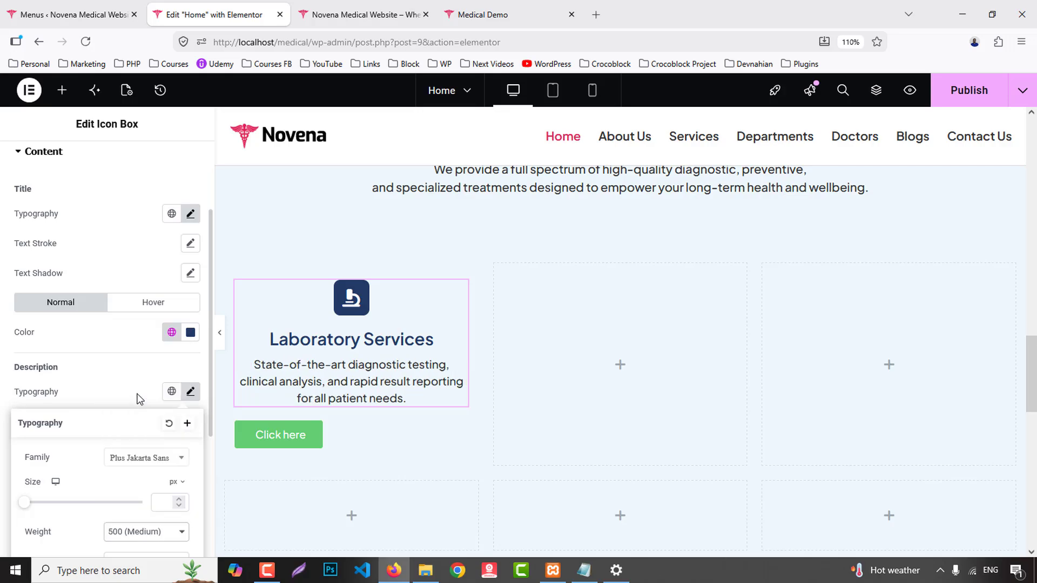
scroll(151, 420, down, 2)
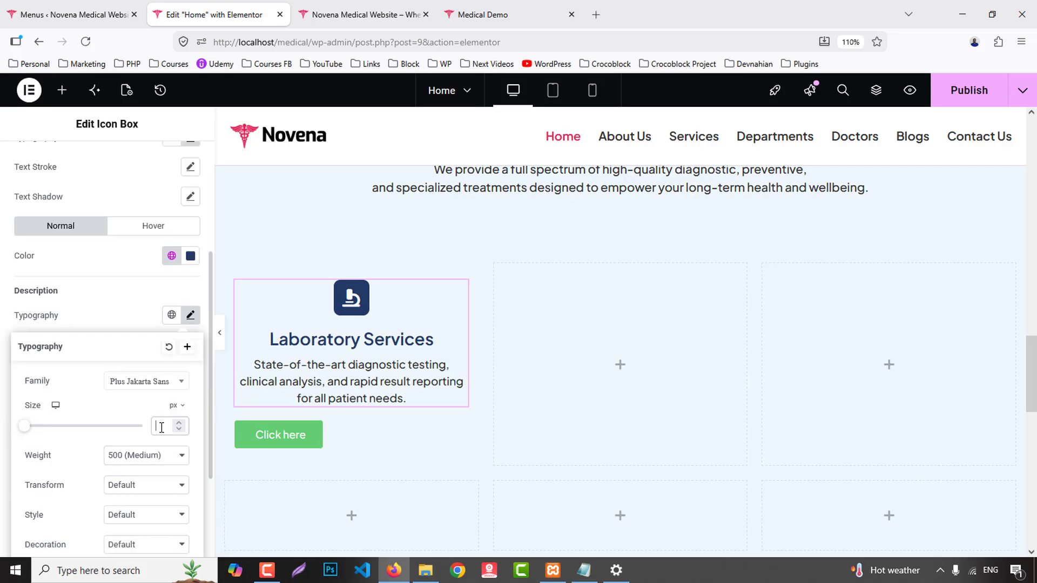
text(17)
key(Down)
scroll(170, 435, down, 4)
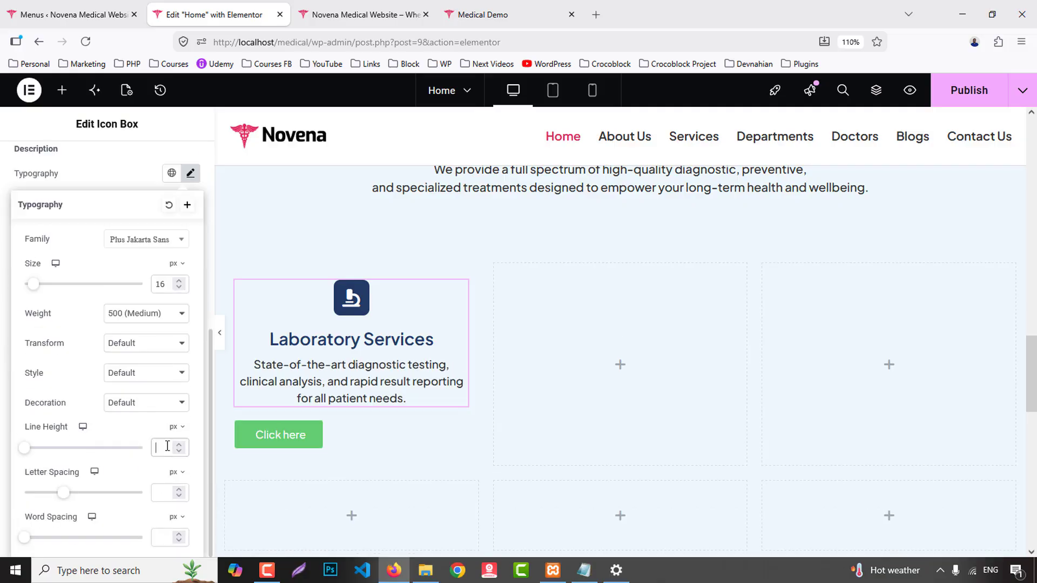
text(26)
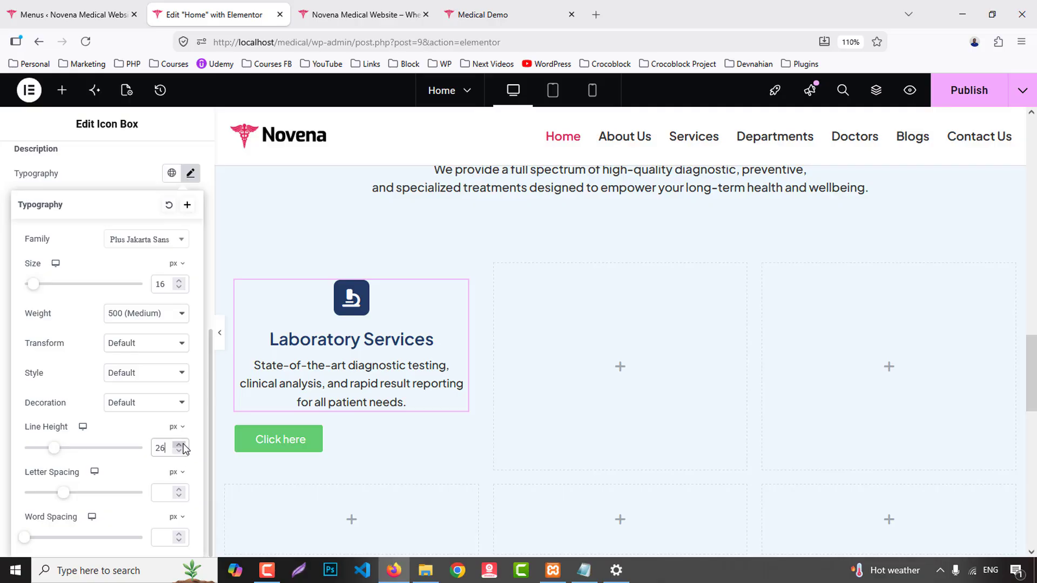
- Give the Laboratory Services card's container a classic white background color
click(233, 271)
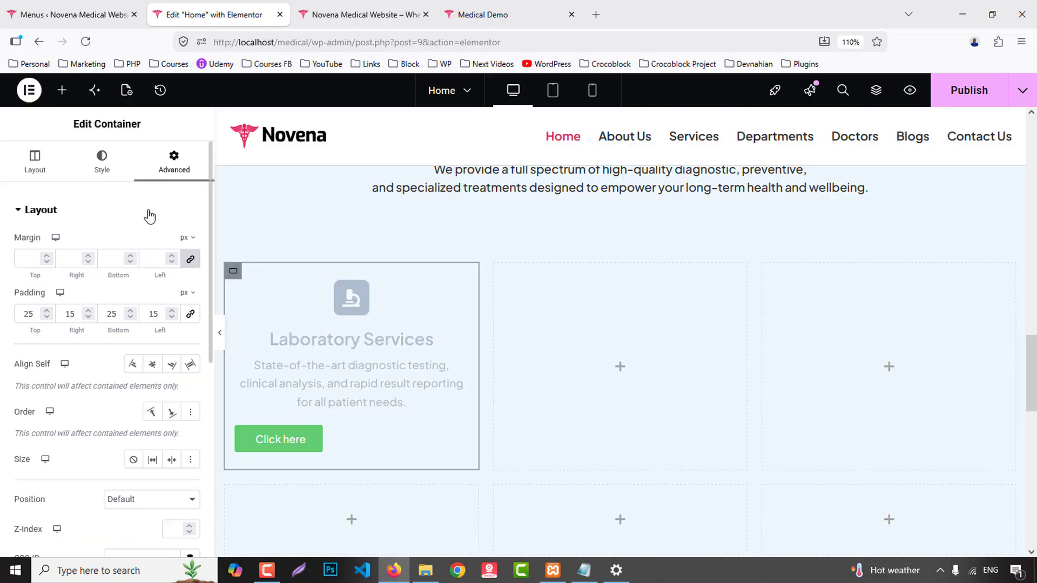
click(103, 162)
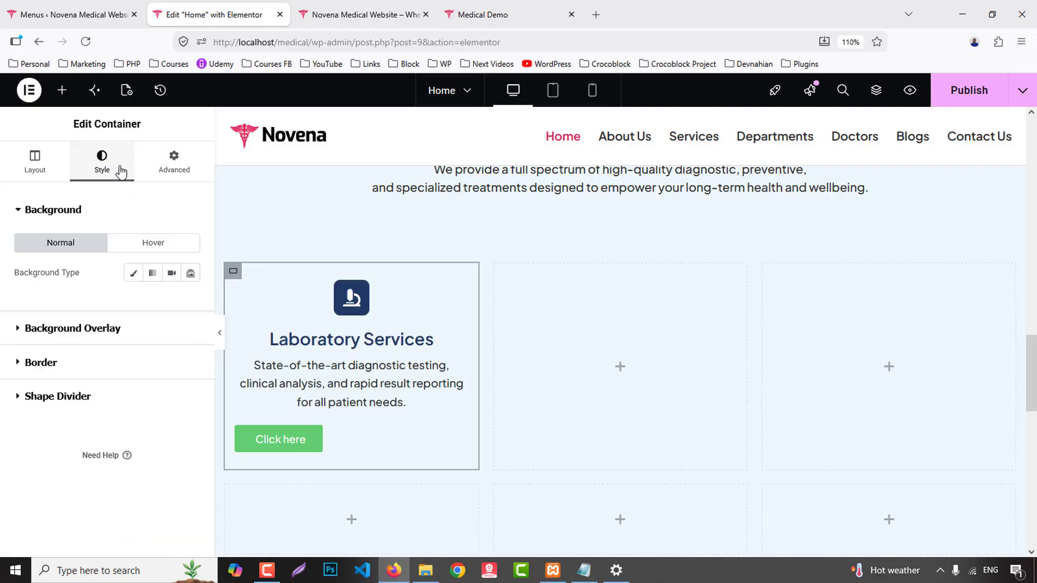
click(133, 272)
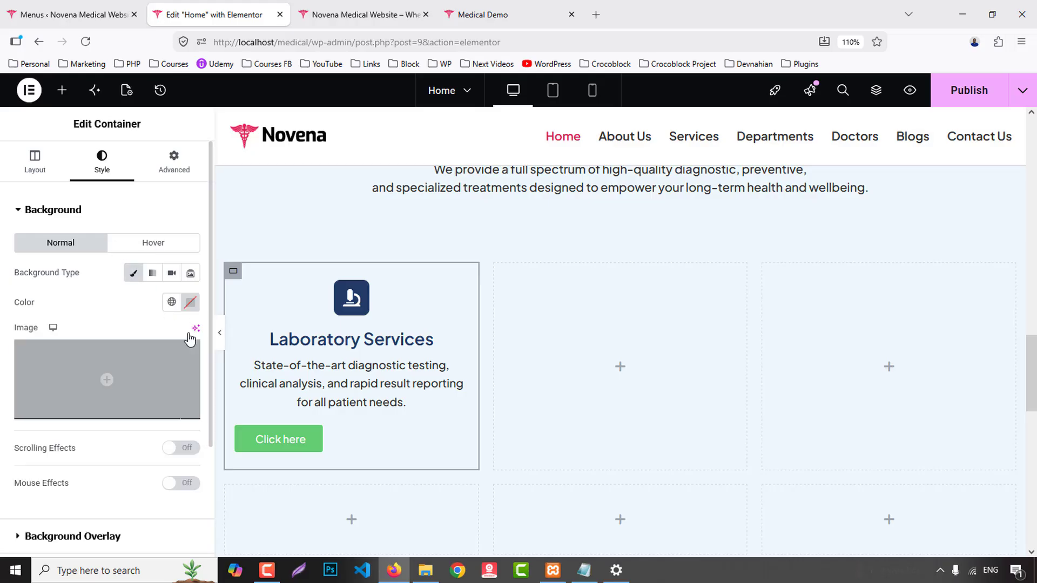
click(191, 302)
drag(127, 373, 31, 343)
click(1, 386)
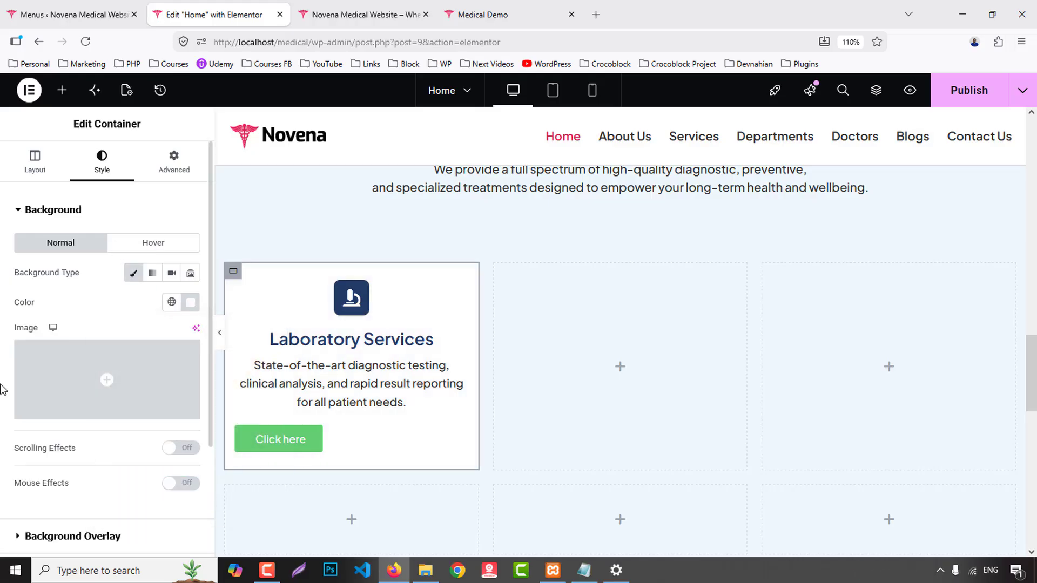
- Add a solid 1 px border in the global color BG 2 to the card's container and preview it
scroll(157, 485, down, 3)
click(41, 421)
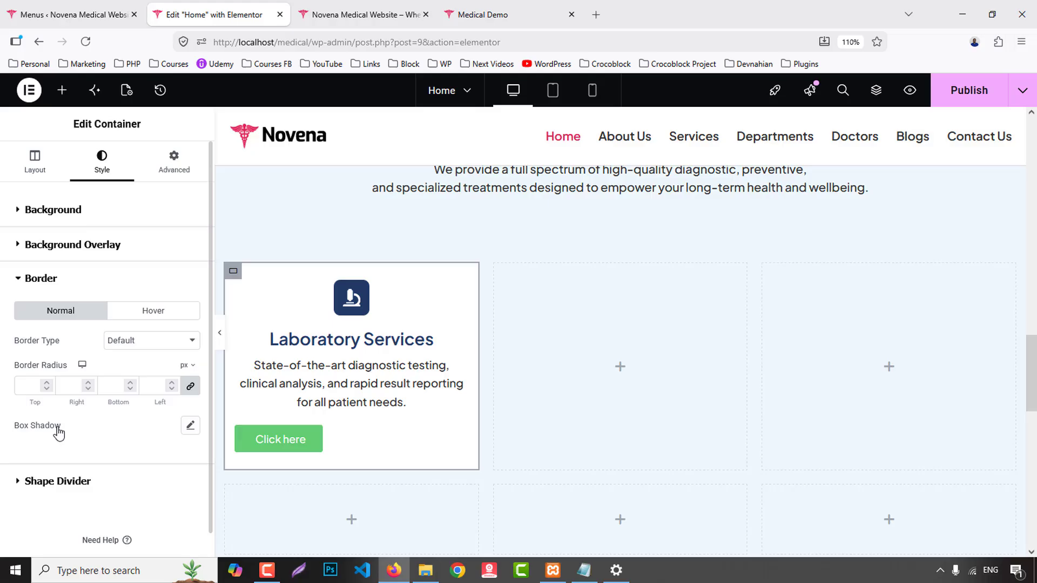
click(131, 349)
click(128, 394)
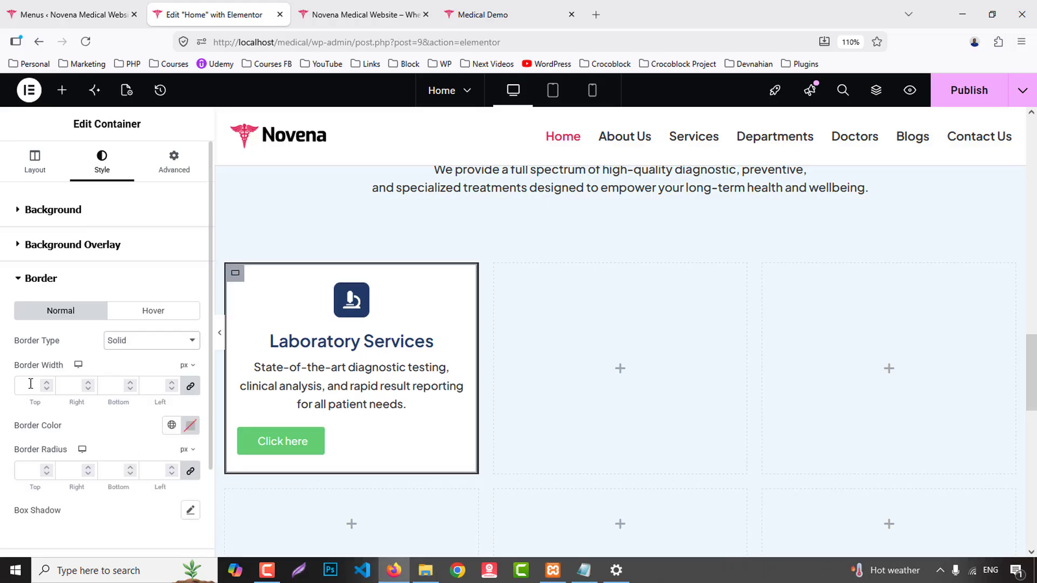
click(172, 425)
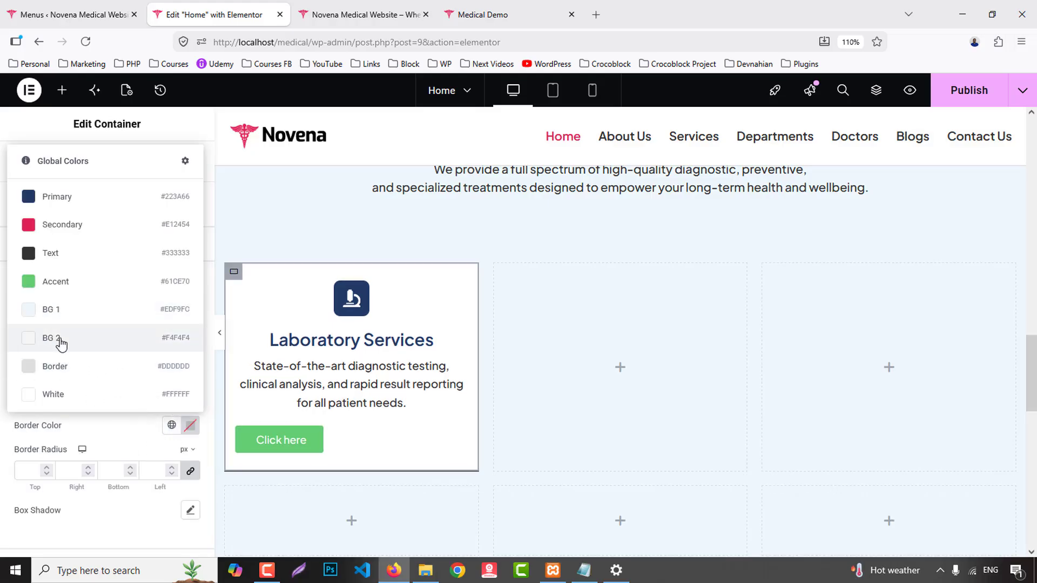
click(60, 342)
click(220, 333)
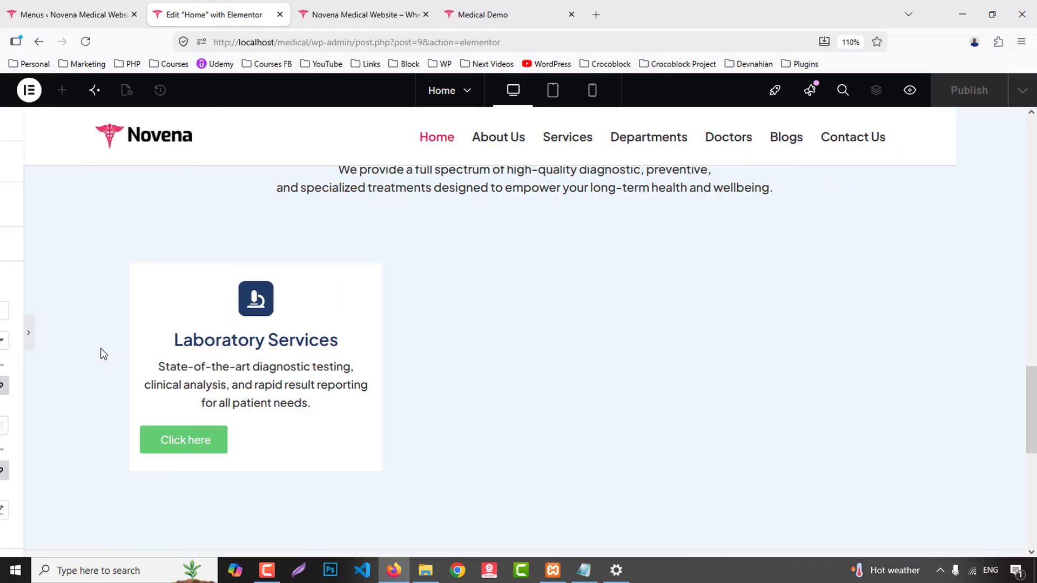
click(7, 333)
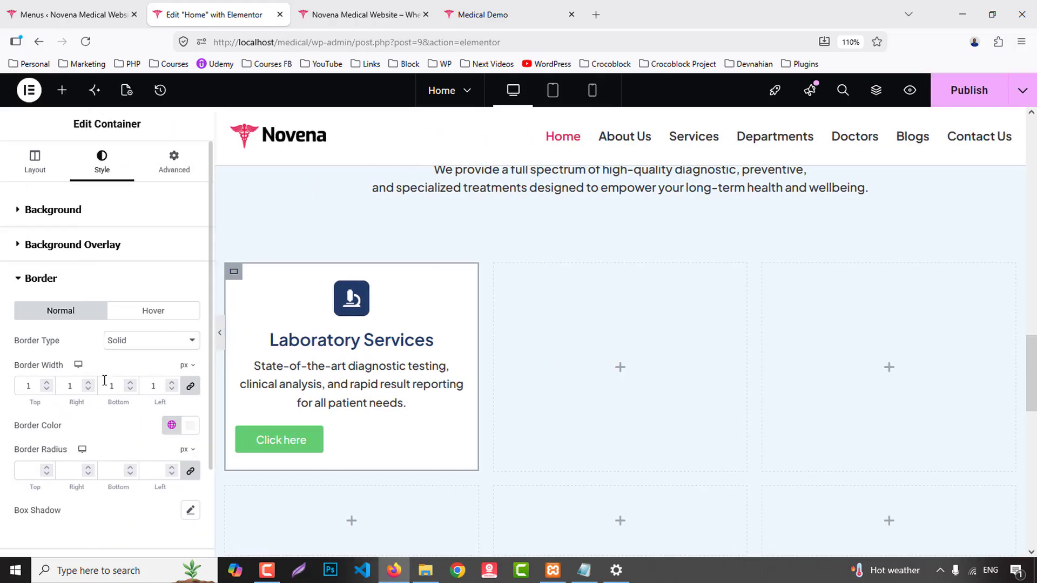
- Change the card's border color to the global color Border and set the border radius to 15 px on all corners
click(171, 425)
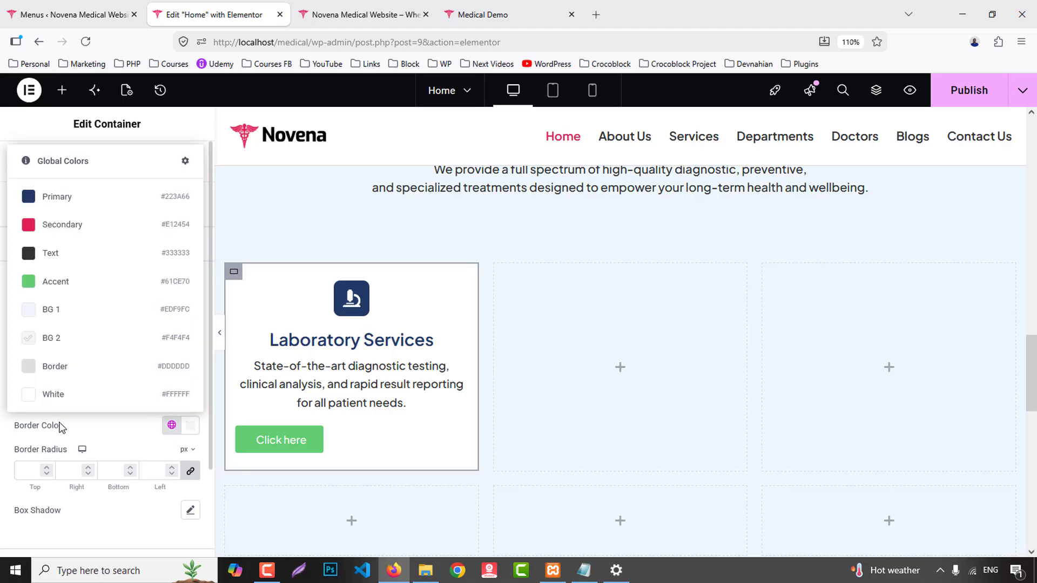
click(52, 373)
click(219, 333)
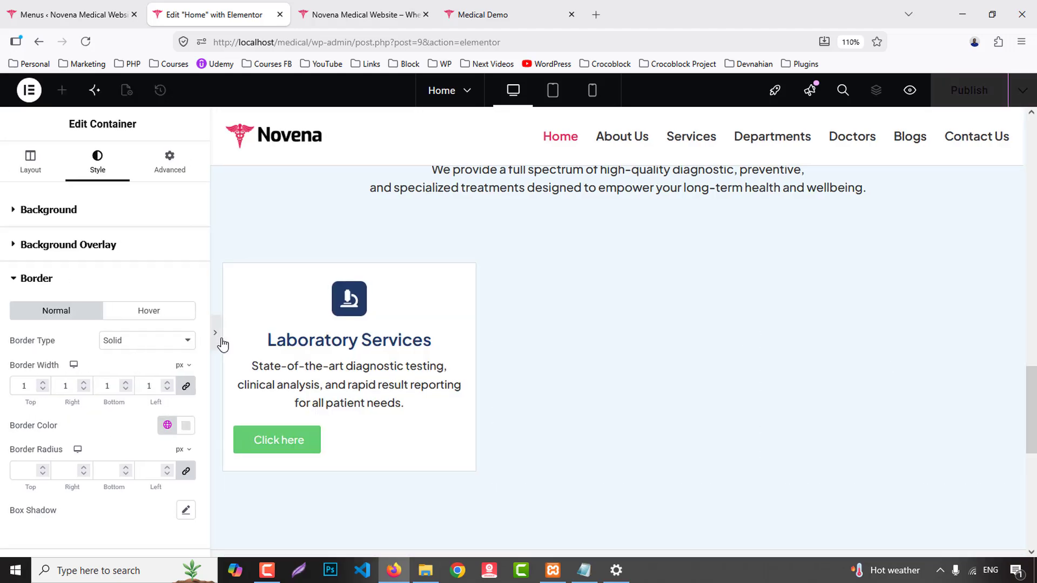
click(4, 336)
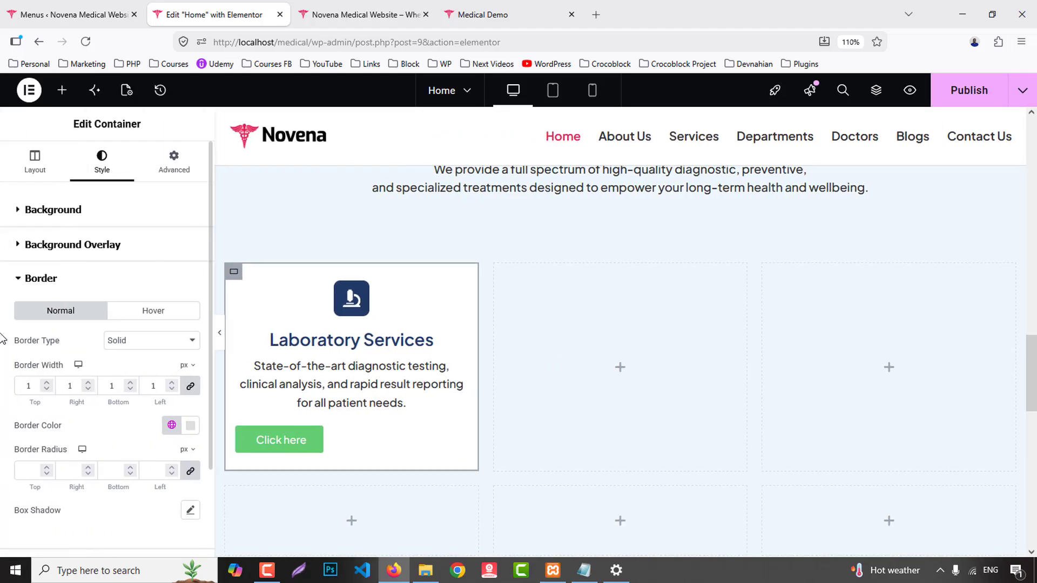
scroll(78, 432, down, 2)
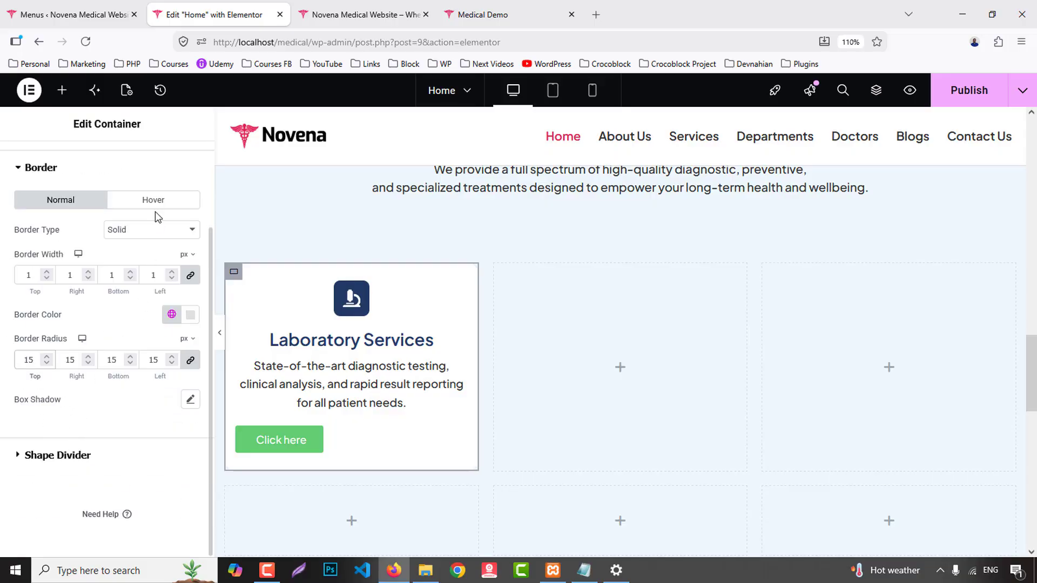
- Give the card's hover state a solid 1 px border in the global Primary color with a 14 px radius on all corners
scroll(156, 211, up, 2)
click(153, 285)
click(138, 313)
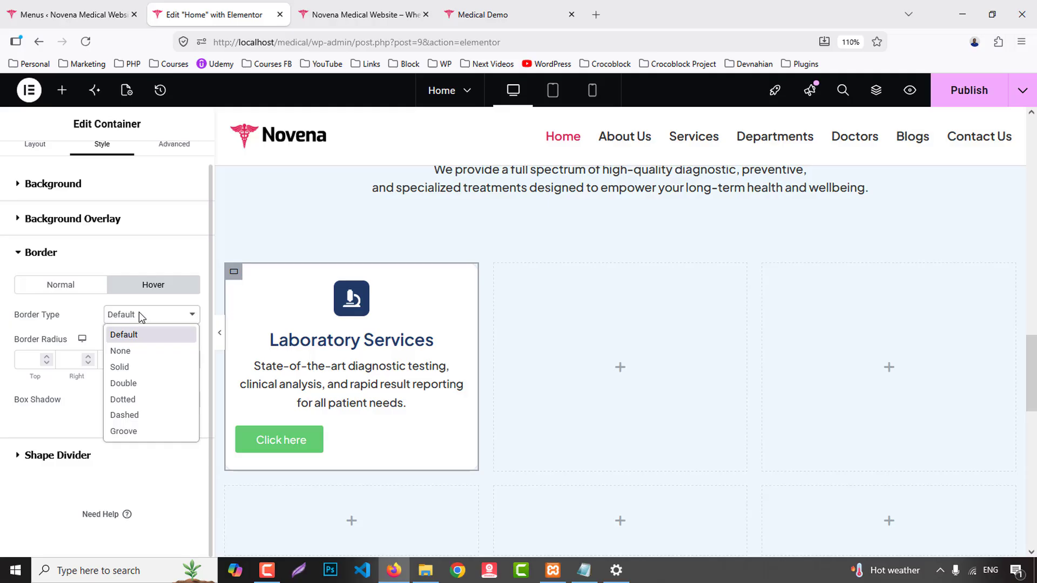
click(120, 367)
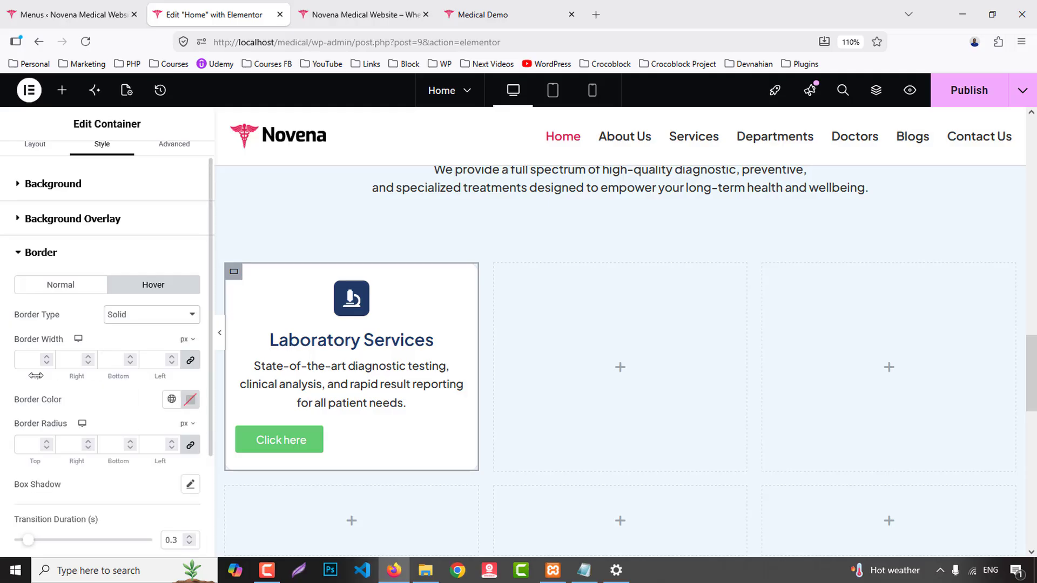
click(171, 400)
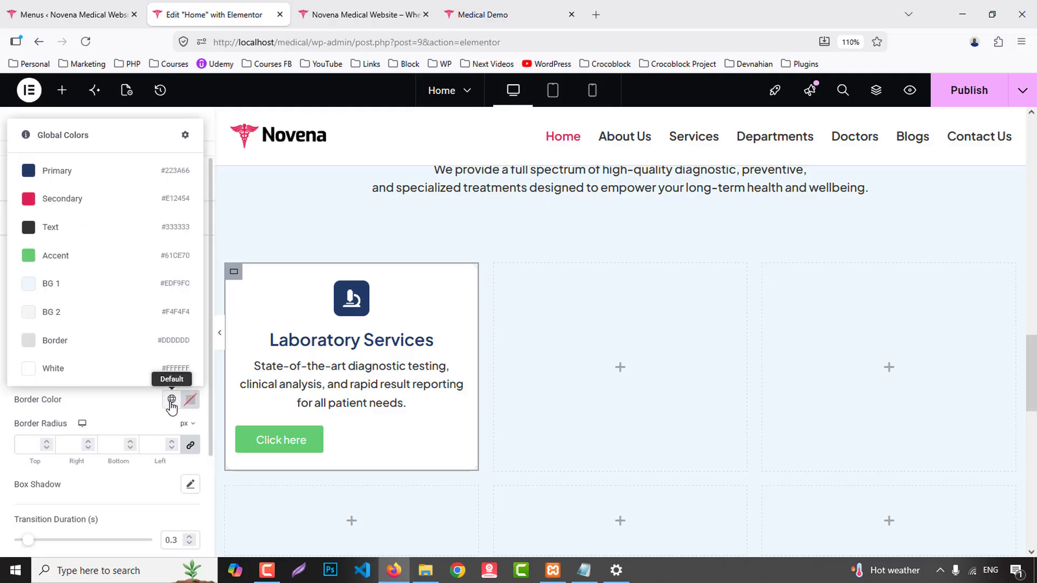
click(57, 171)
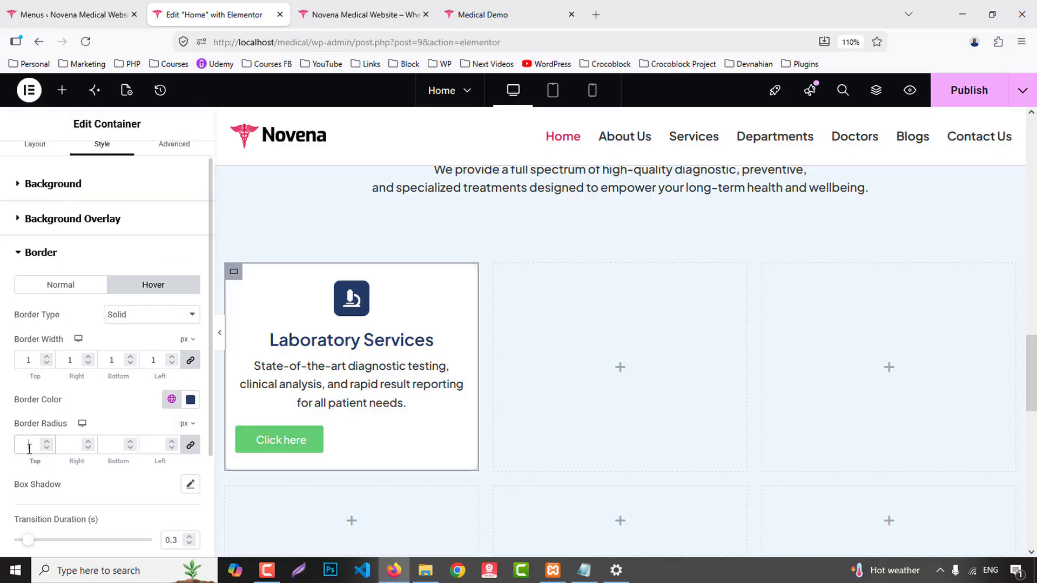
click(214, 335)
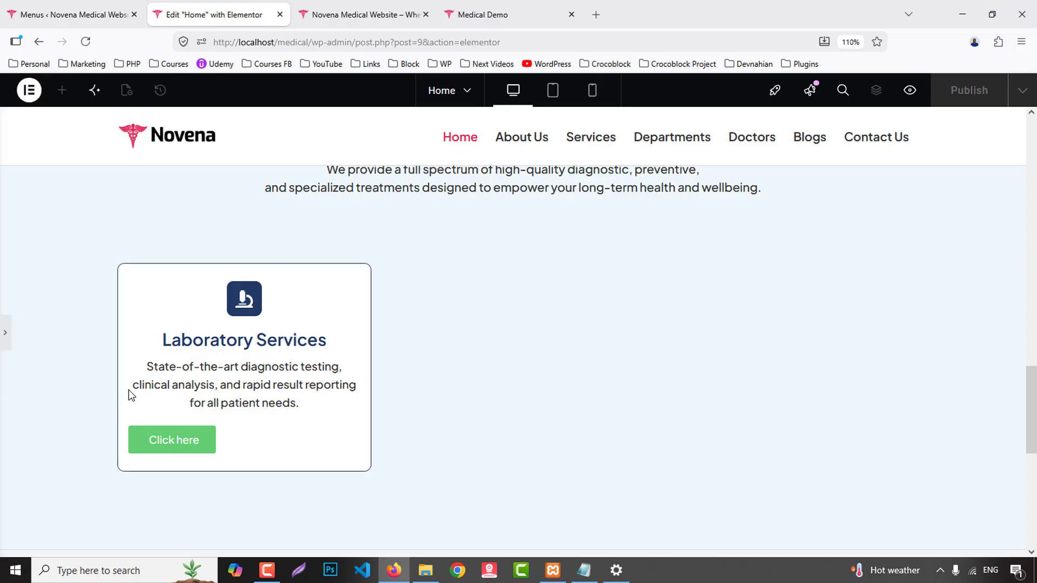
click(17, 344)
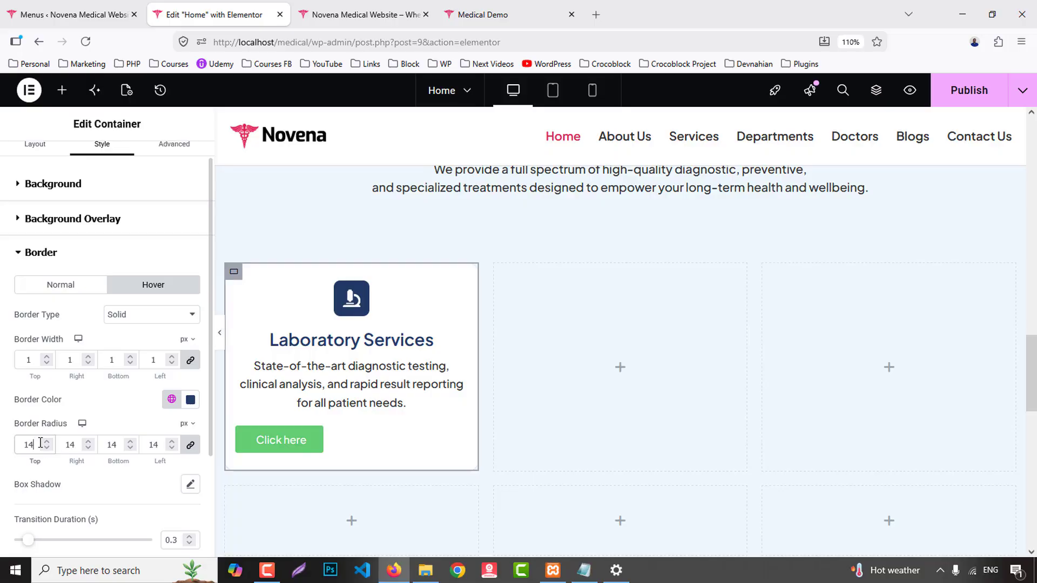
- Check the Read More link on the Medical Demo page and change the Laboratory Services card's button text to "read more"
click(308, 444)
click(537, 16)
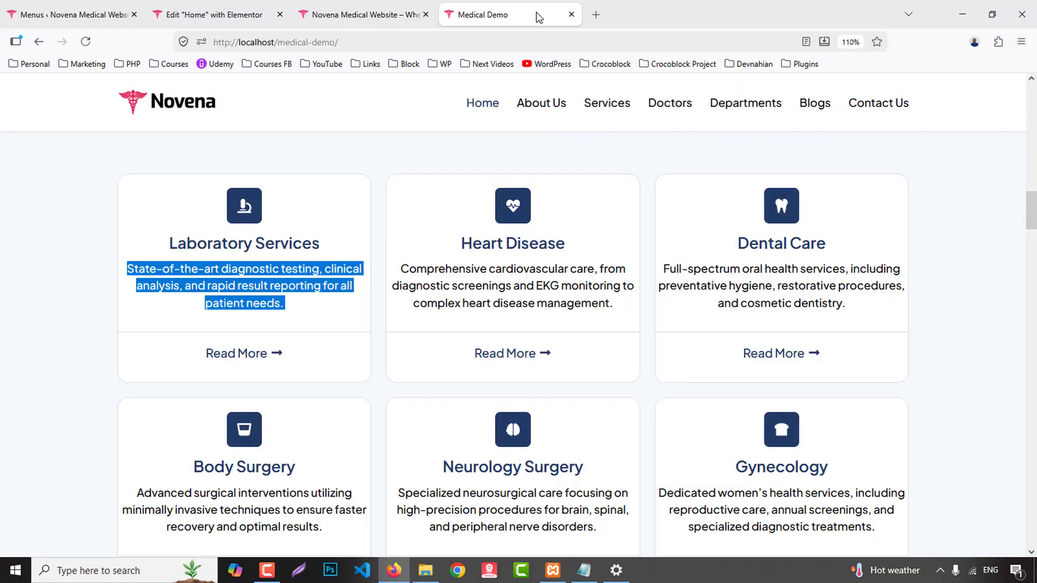
drag(190, 361, 269, 368)
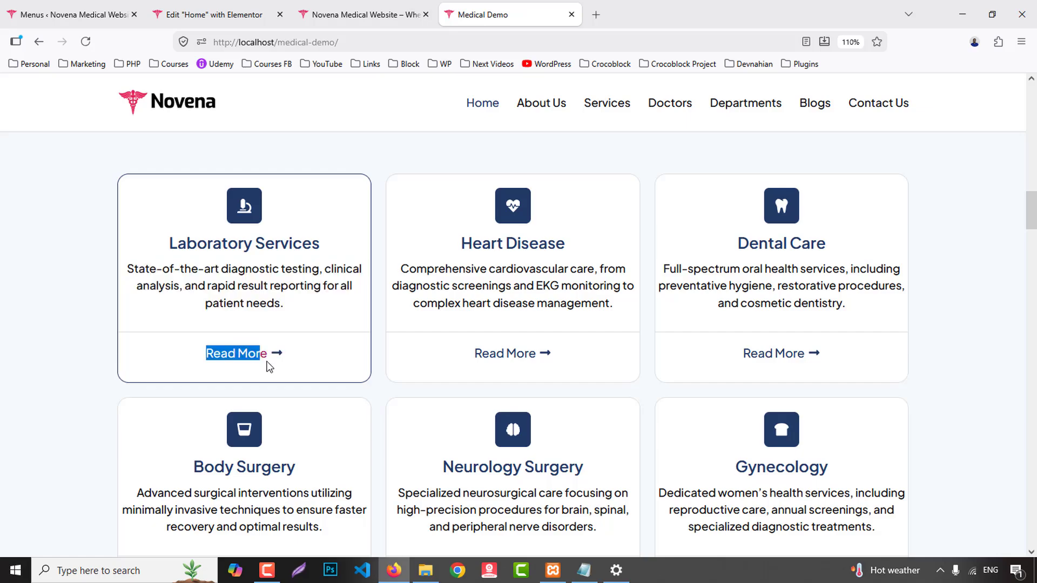
click(179, 13)
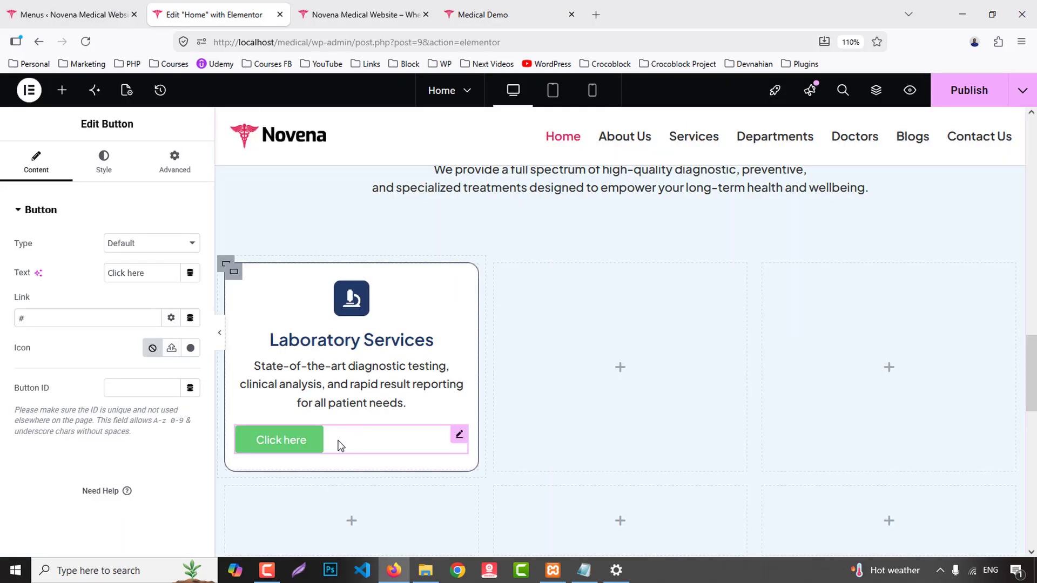
drag(162, 273, 11, 273)
text(read more)
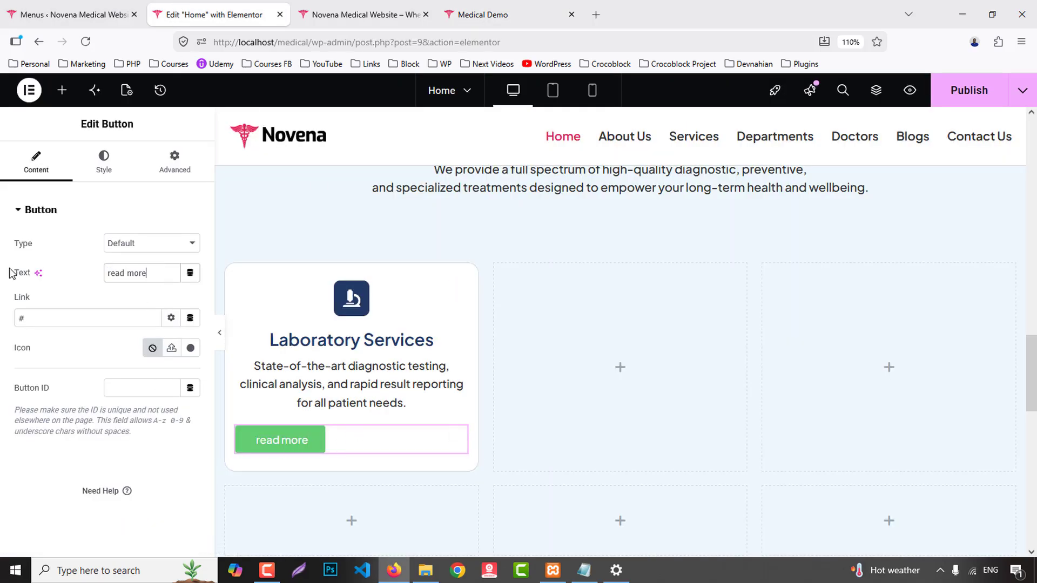
- Add the right-pointing long arrow icon to the button and position it at the end of the text
click(171, 348)
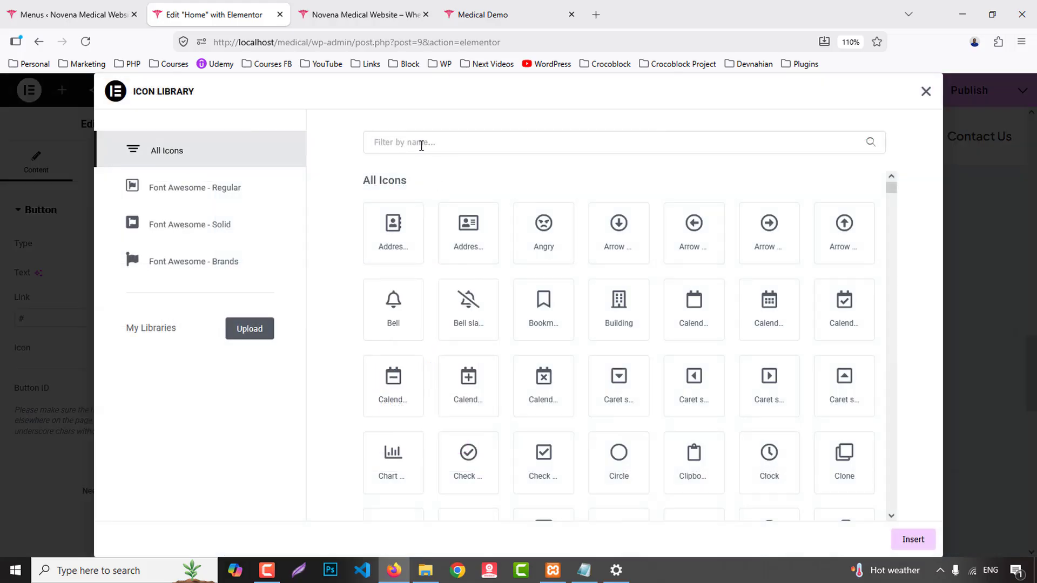
text(long)
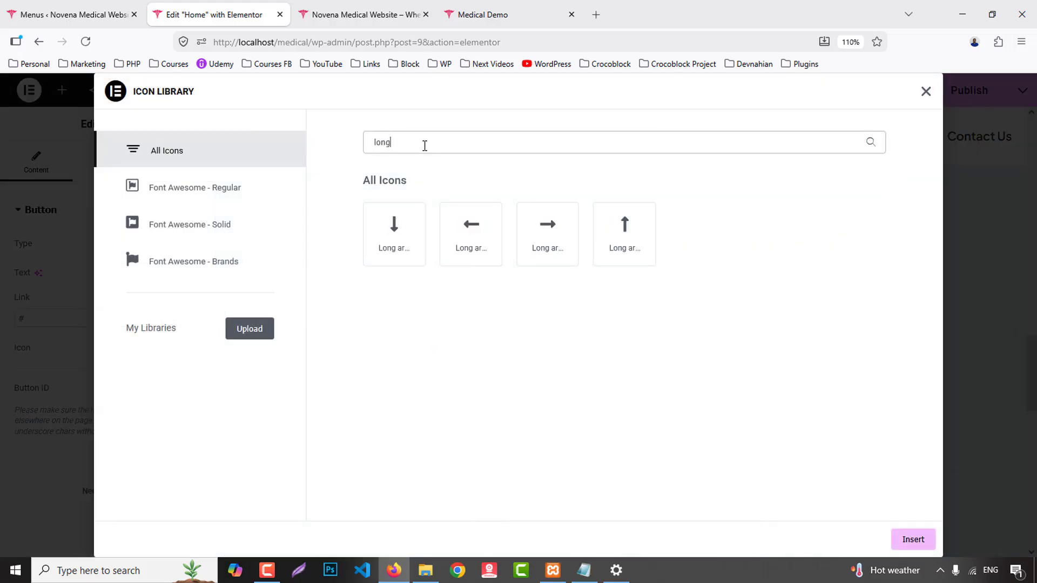
click(549, 223)
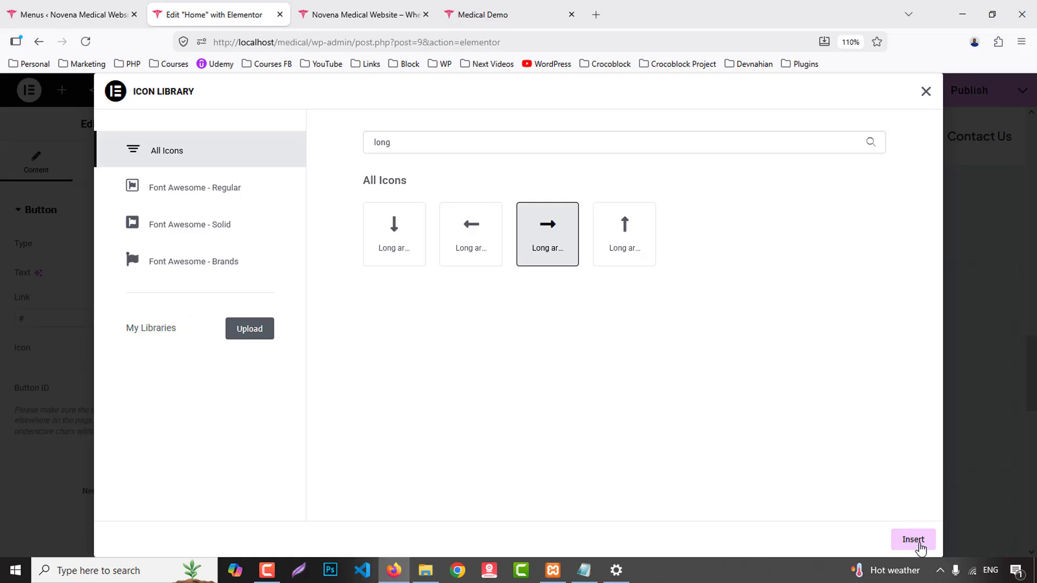
click(915, 540)
click(190, 348)
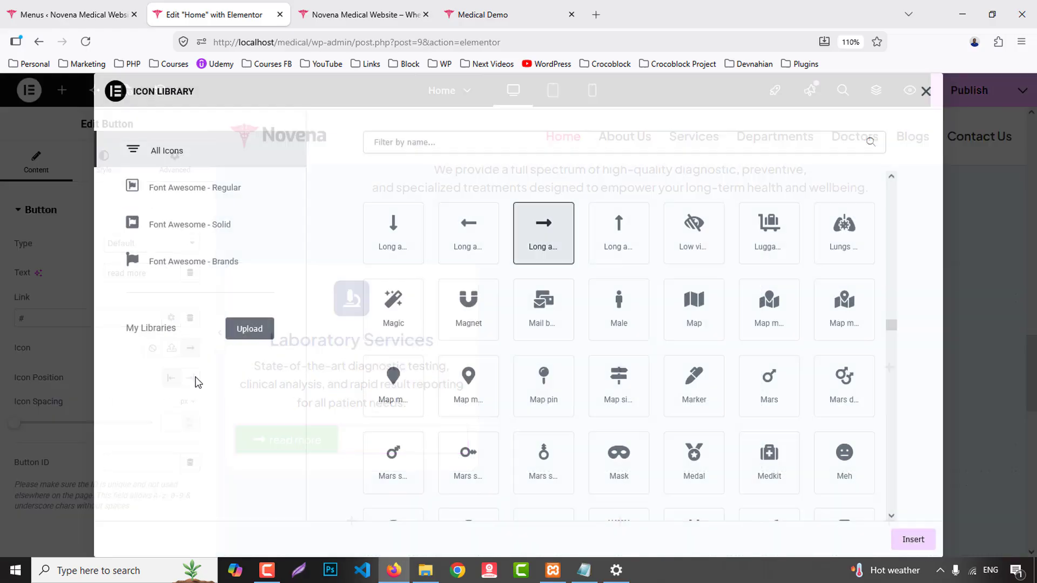
click(925, 91)
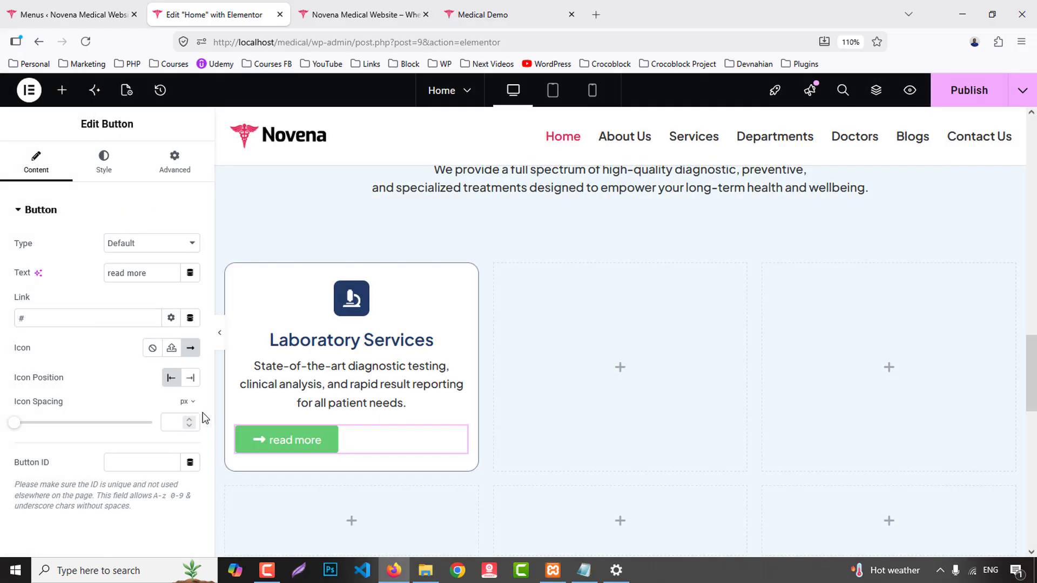
click(192, 380)
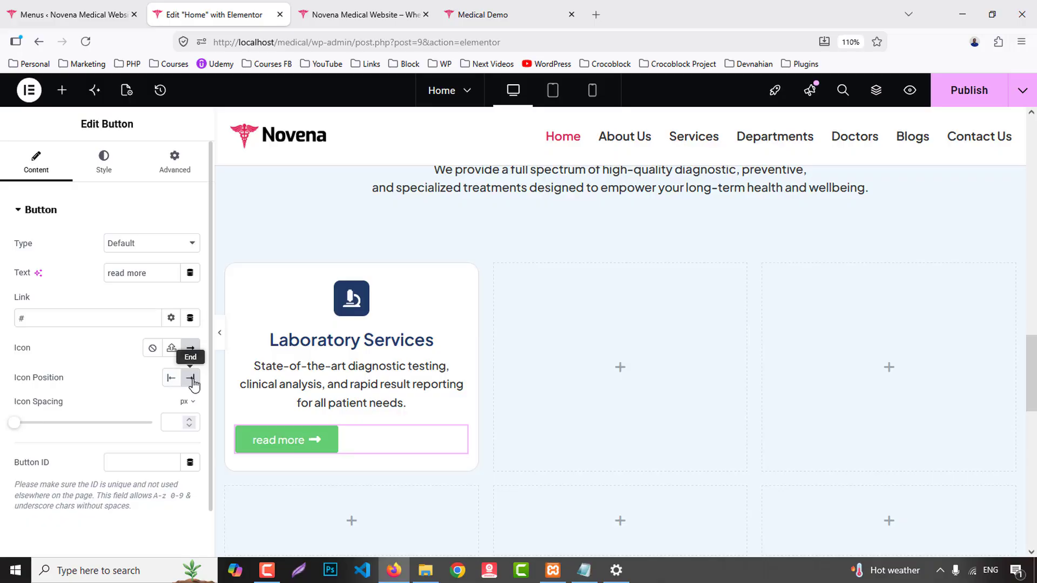
- Center the button in the card and make its background color fully transparent
click(104, 161)
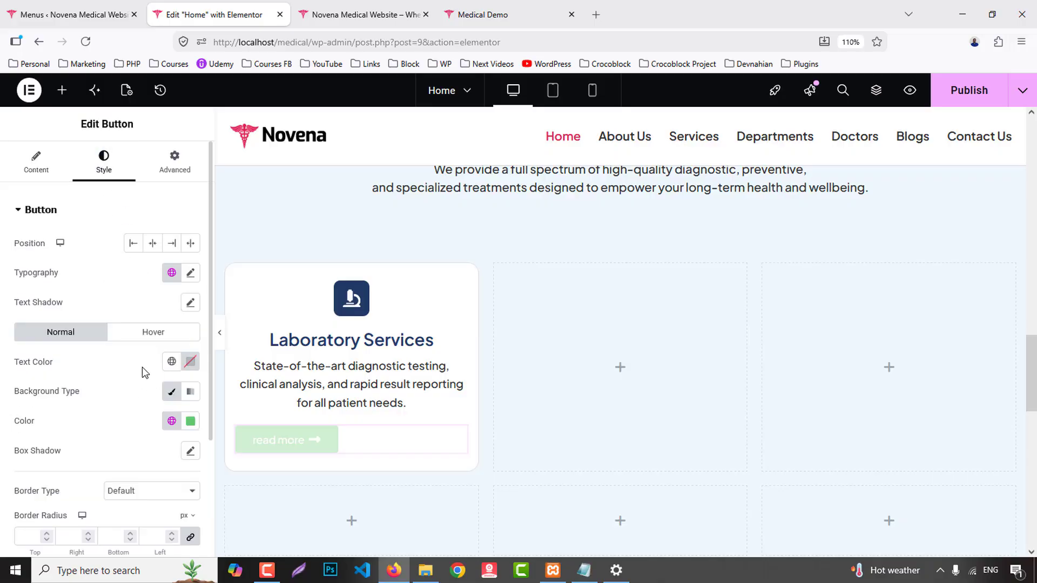
click(153, 243)
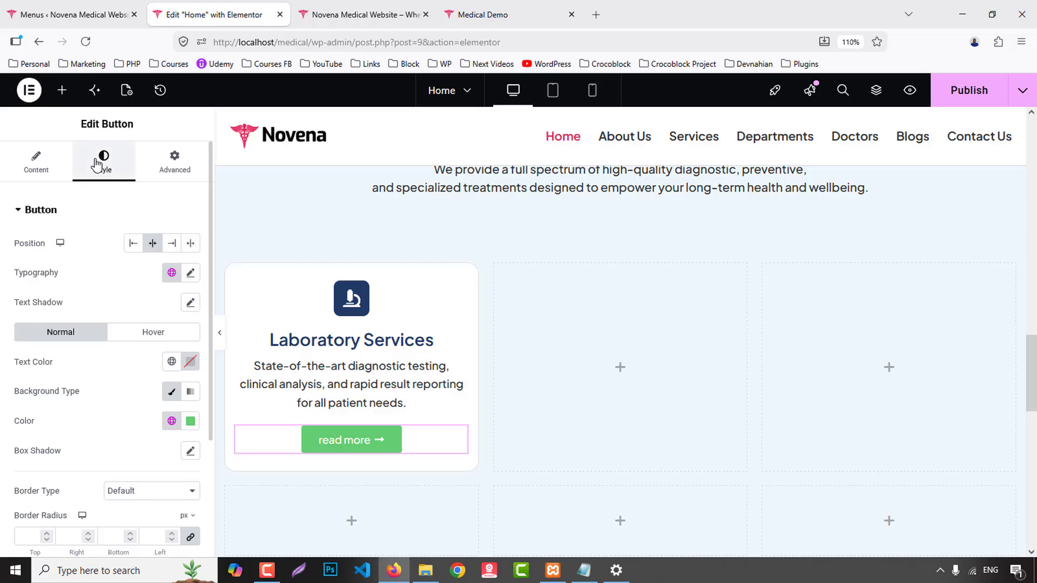
scroll(70, 454, down, 3)
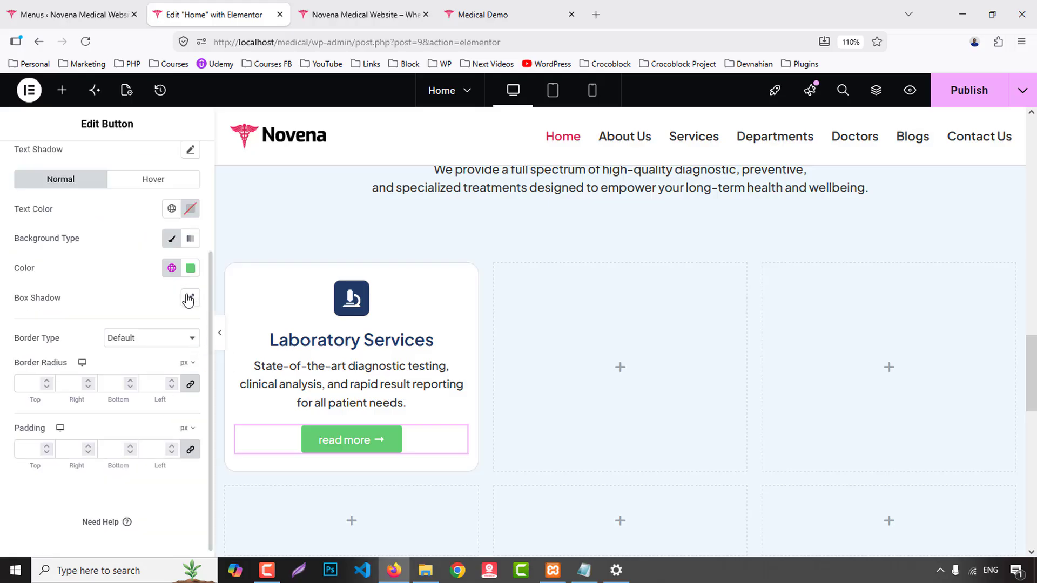
click(188, 268)
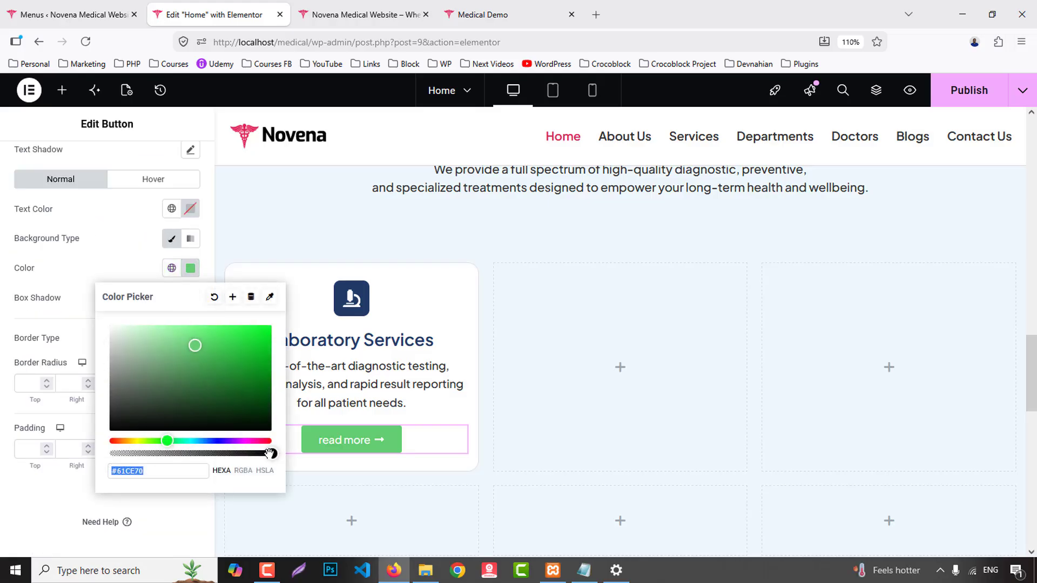
text(00)
click(155, 245)
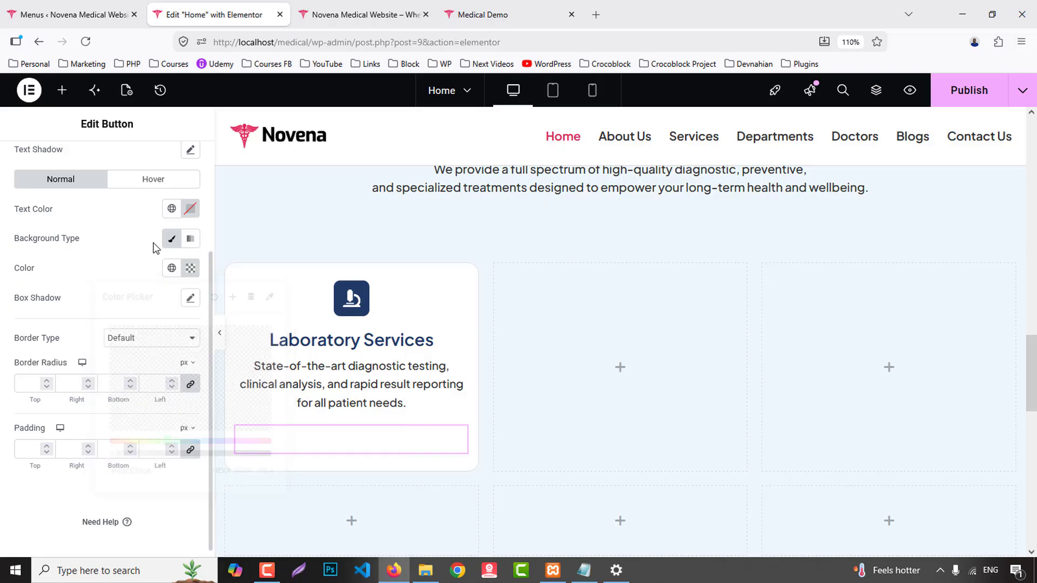
- Set the button's text color to the global Primary color and its padding to 0 px on all sides
click(172, 209)
click(84, 276)
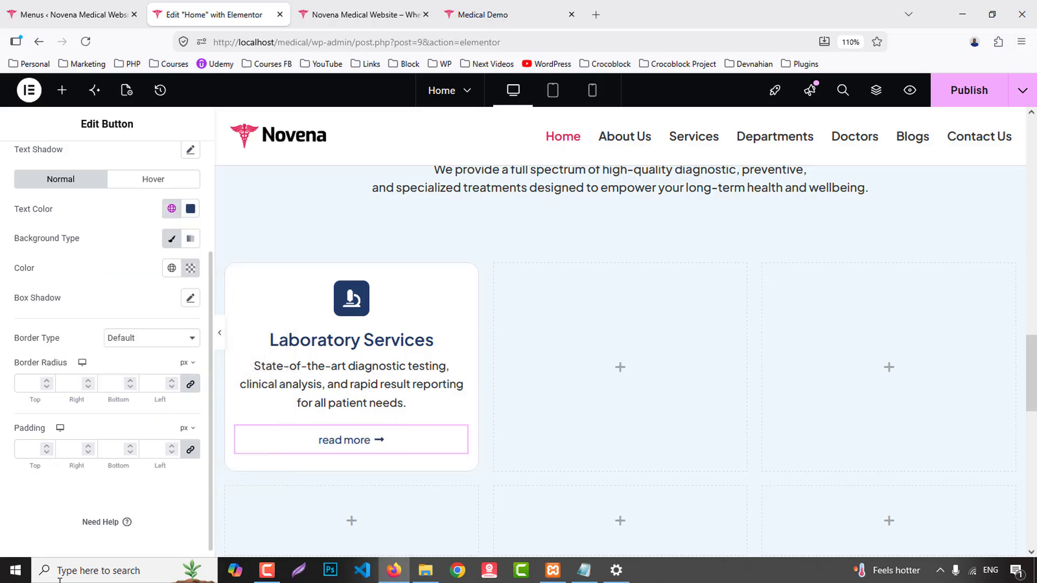
text(0)
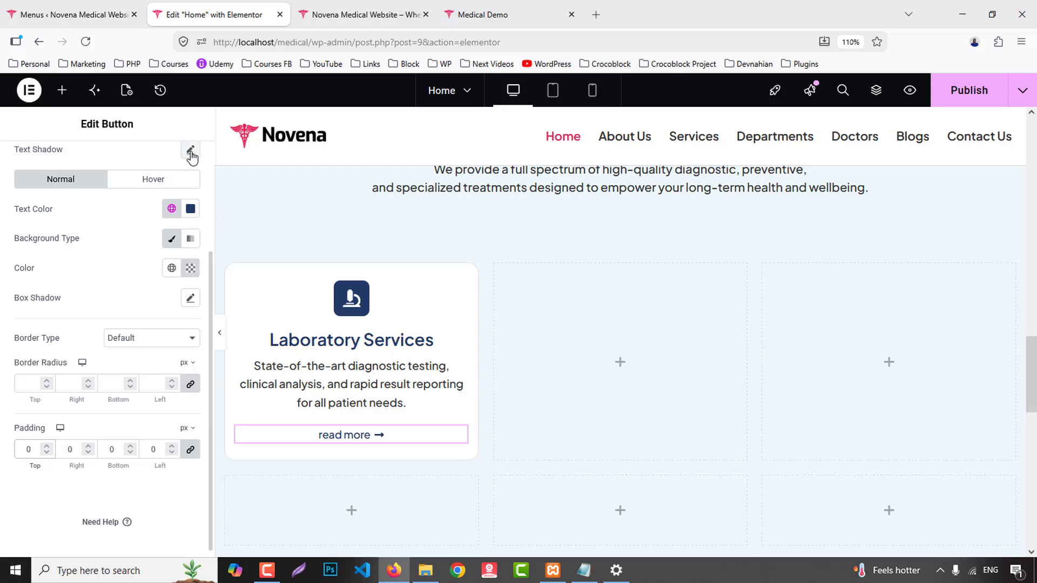
- Set the button's typography transform to Capitalize
scroll(192, 157, up, 2)
click(191, 196)
click(145, 366)
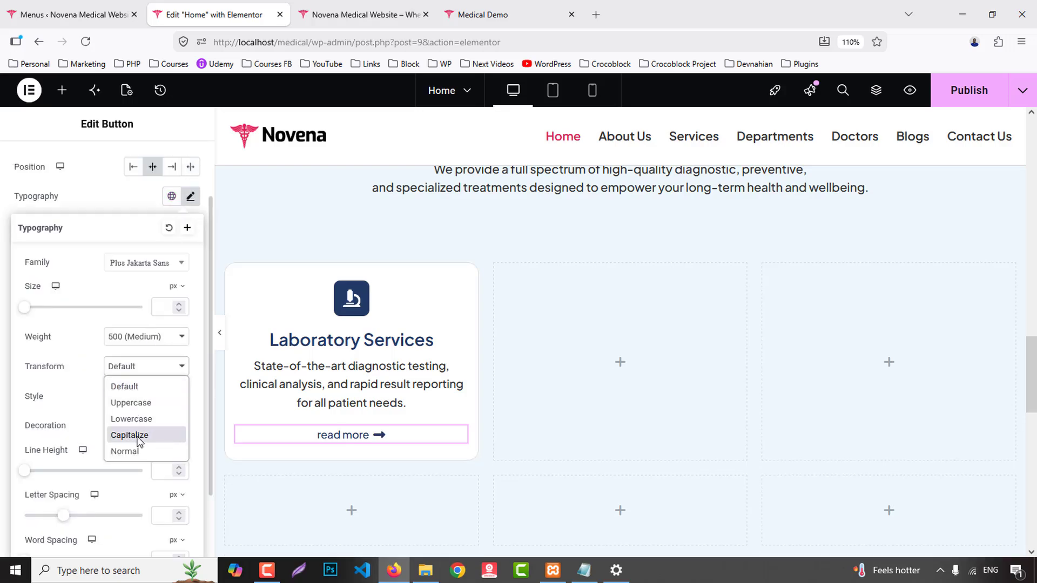
click(130, 435)
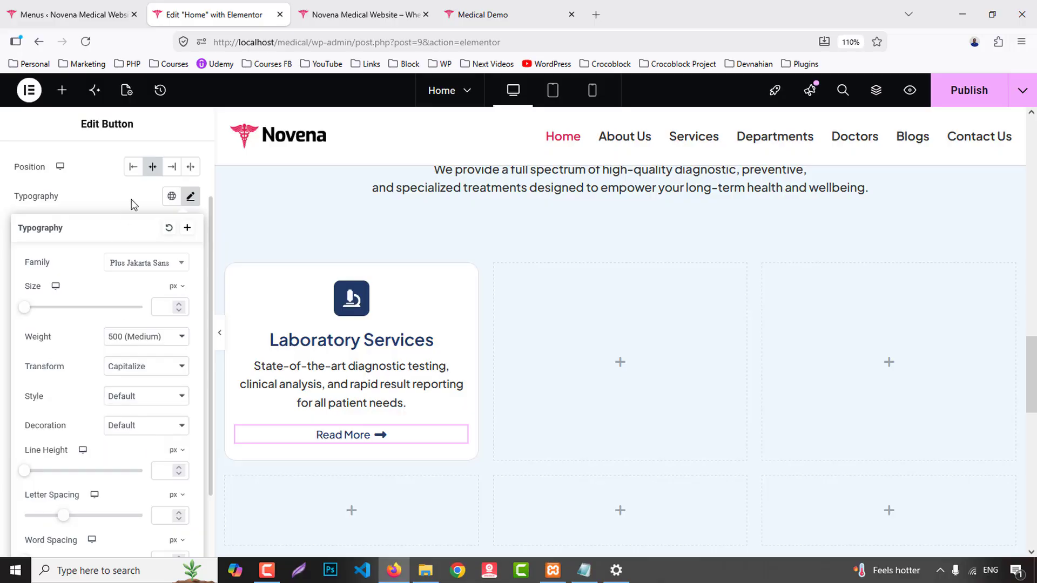
click(201, 301)
- Change the button's text color to the global color Text and its font weight to 600 (Semi Bold)
click(172, 285)
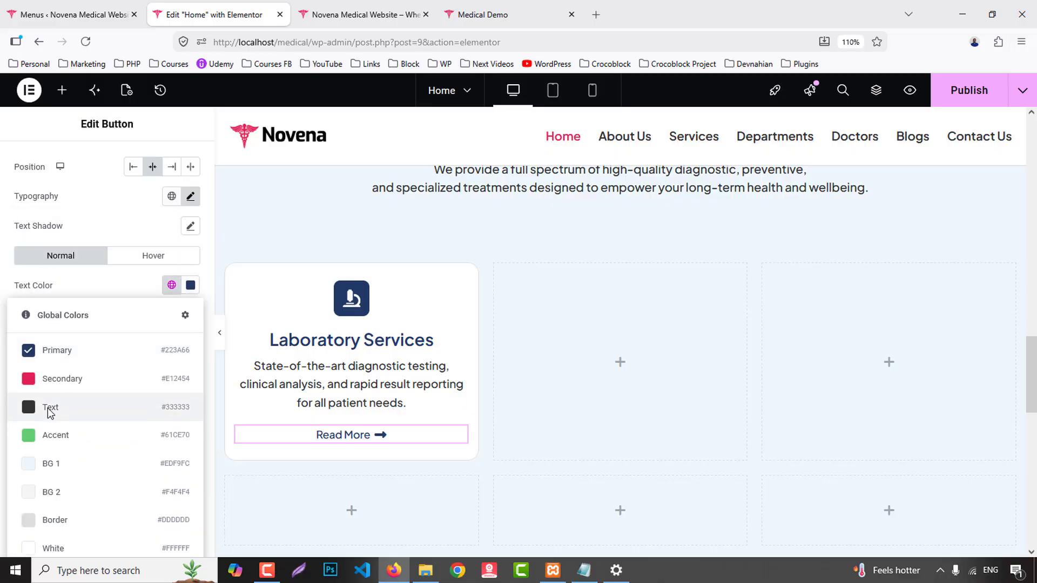
click(47, 408)
click(190, 198)
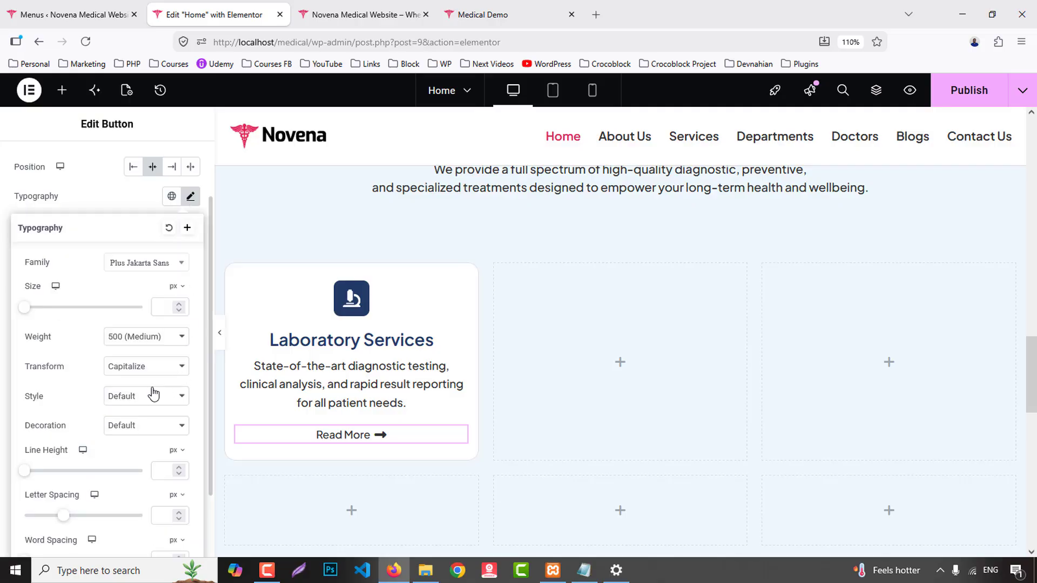
click(130, 337)
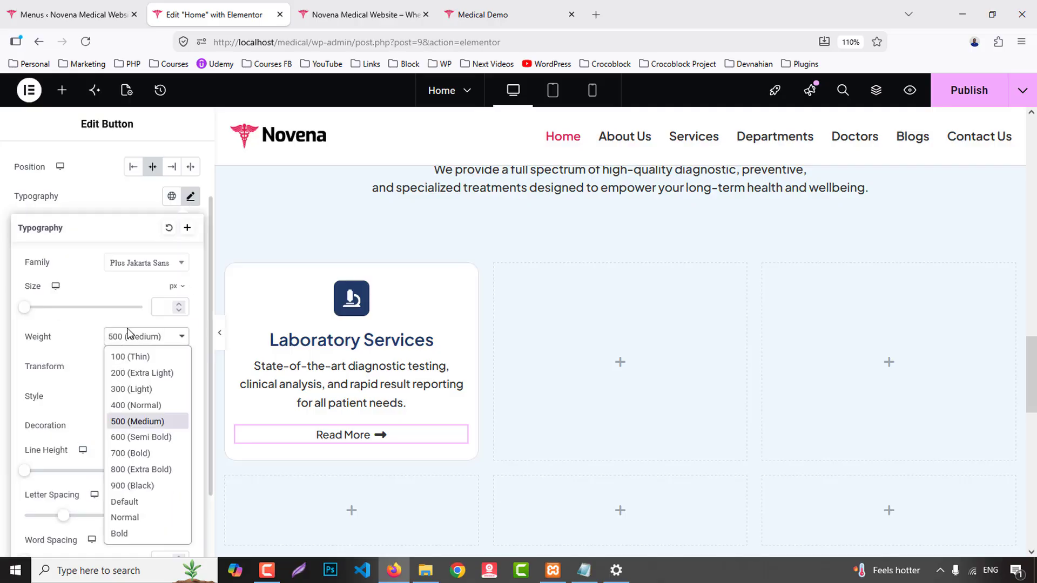
click(139, 437)
click(114, 211)
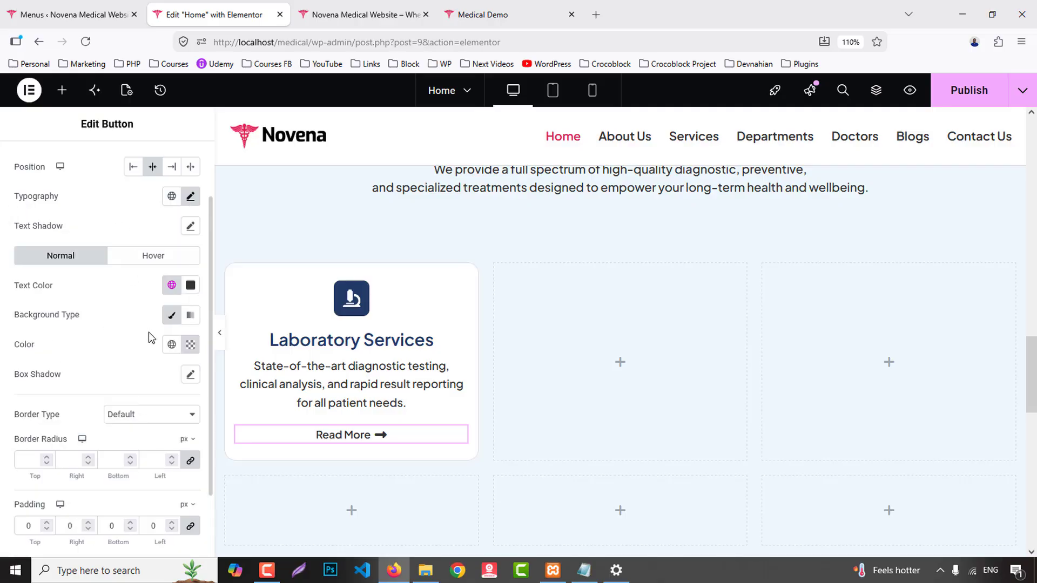
- Set the button's hover text color to the global Secondary color
click(154, 255)
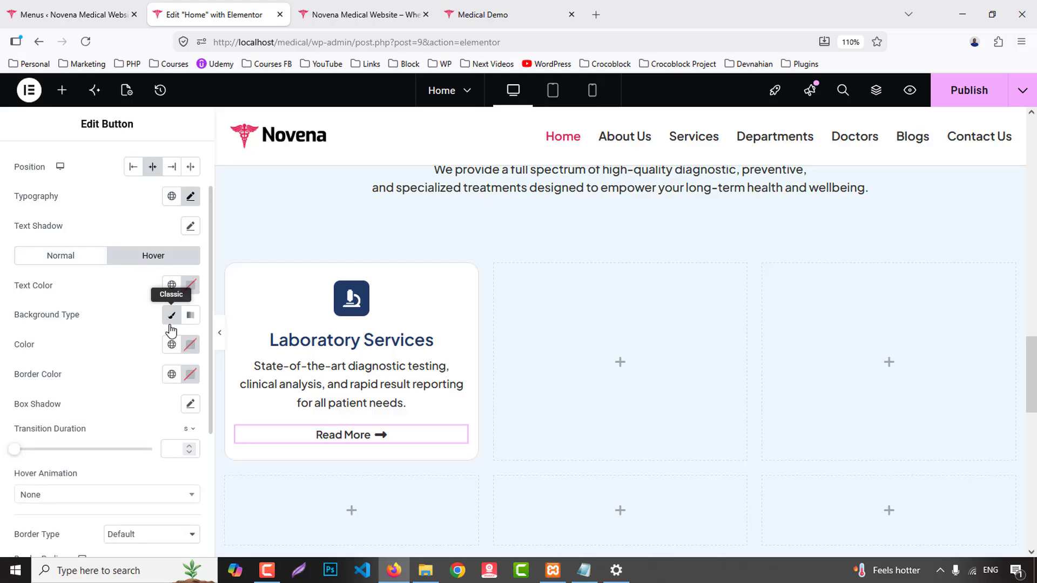
click(165, 285)
click(39, 378)
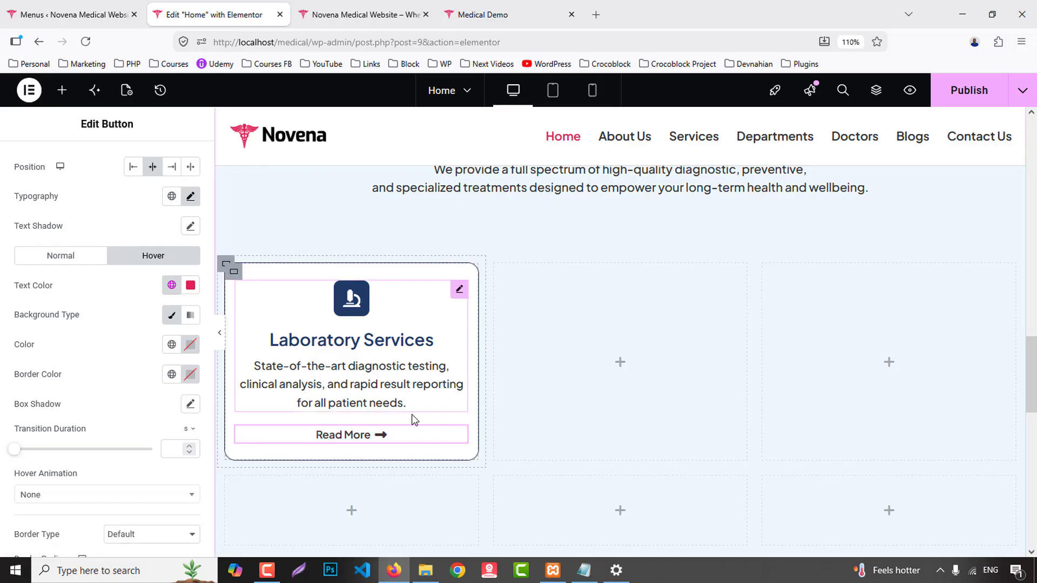
- Give the button widget a thin solid border on its top side only, in the global color Border
scroll(70, 220, up, 2)
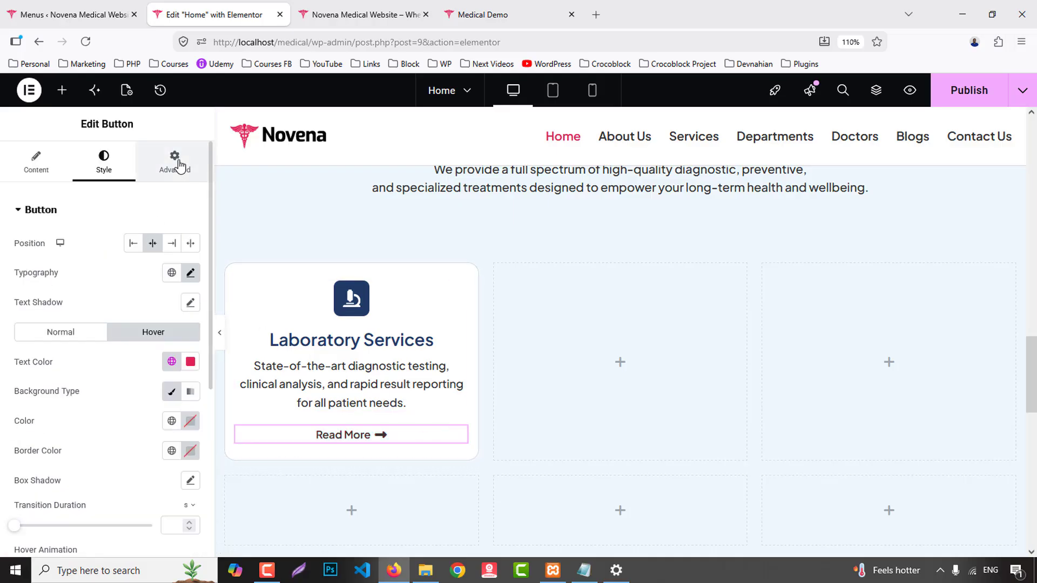
click(179, 166)
scroll(32, 513, down, 4)
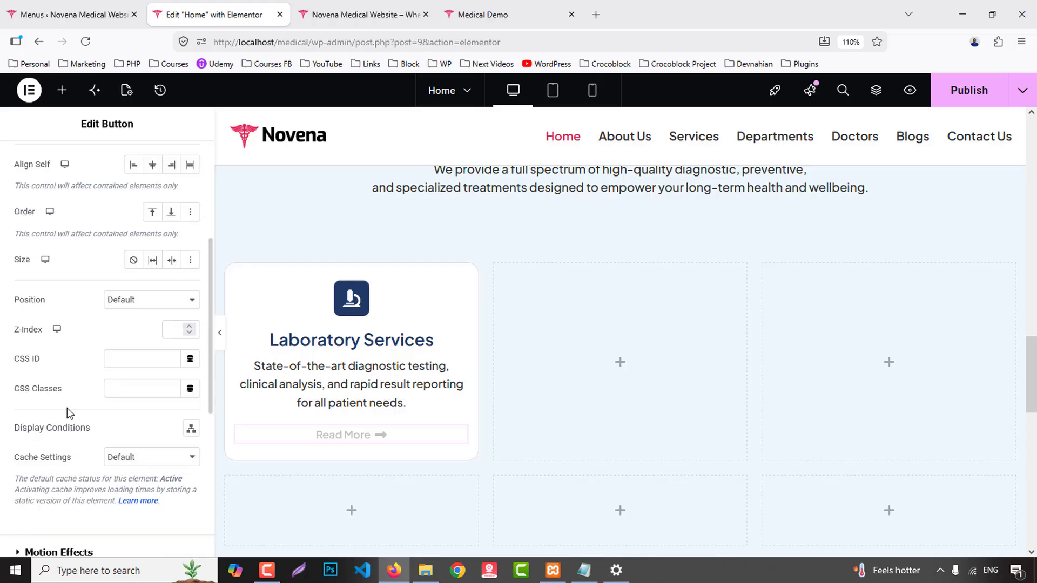
scroll(69, 416, down, 6)
click(47, 323)
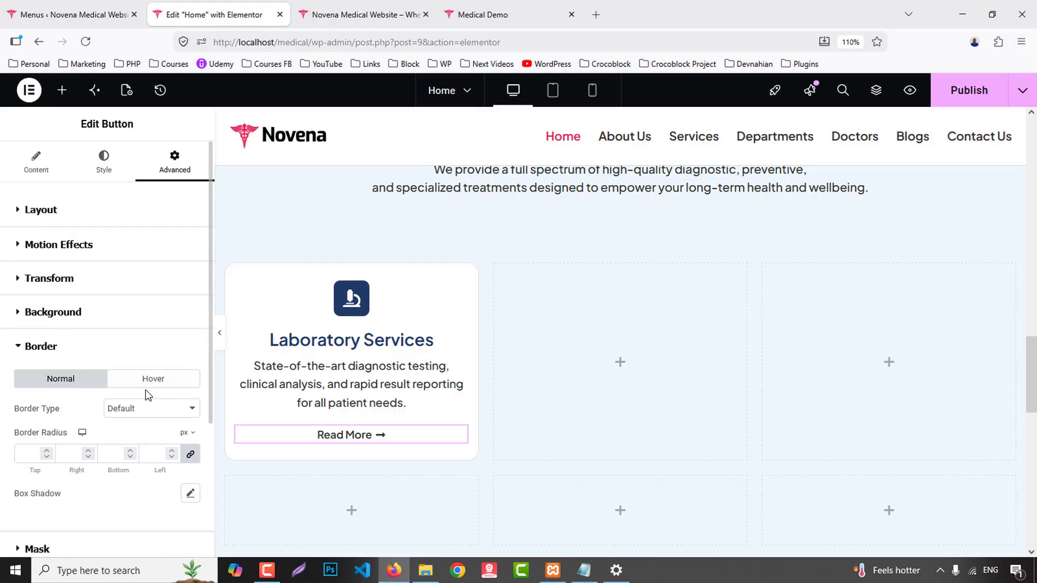
click(145, 408)
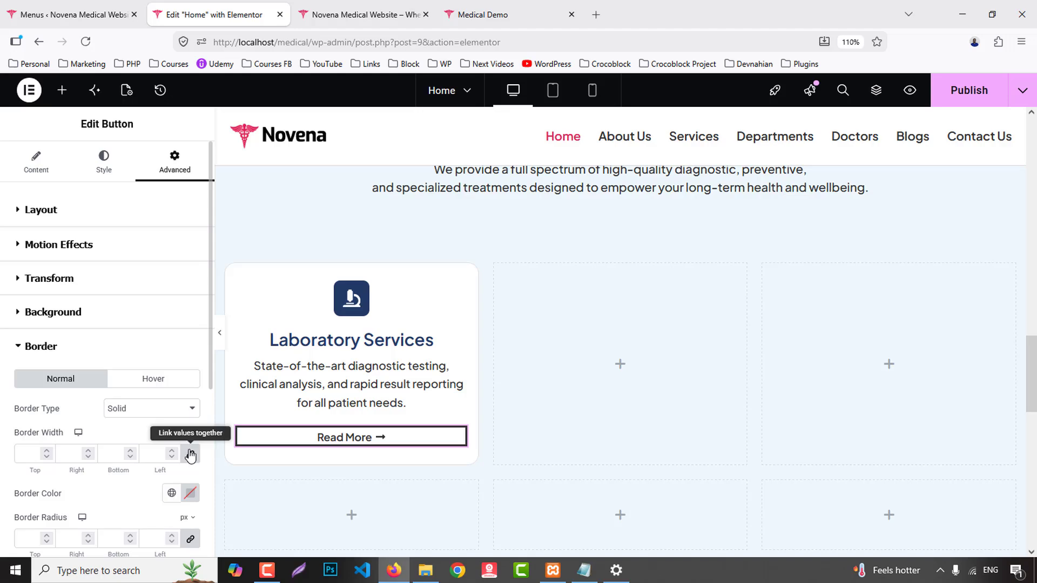
click(46, 457)
click(172, 493)
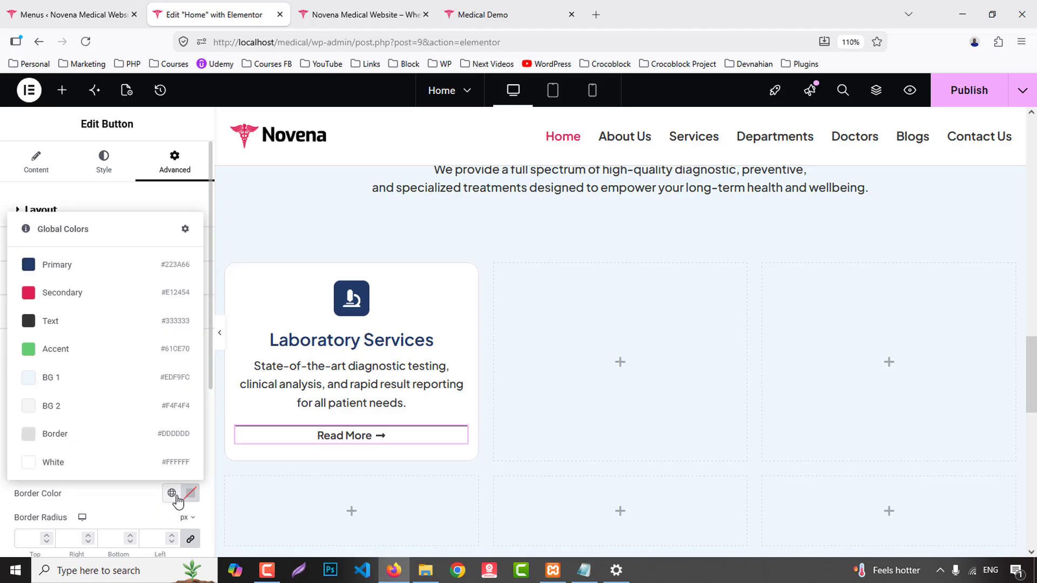
click(68, 433)
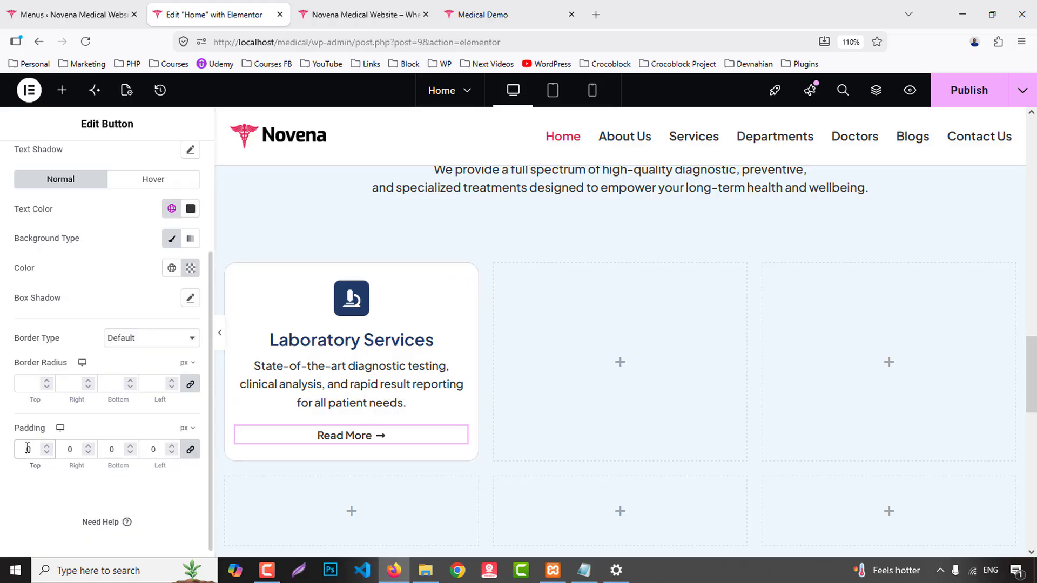
- Set the button's padding to 20 px on top and 0 px on the other sides, and preview the card
click(28, 448)
text(20)
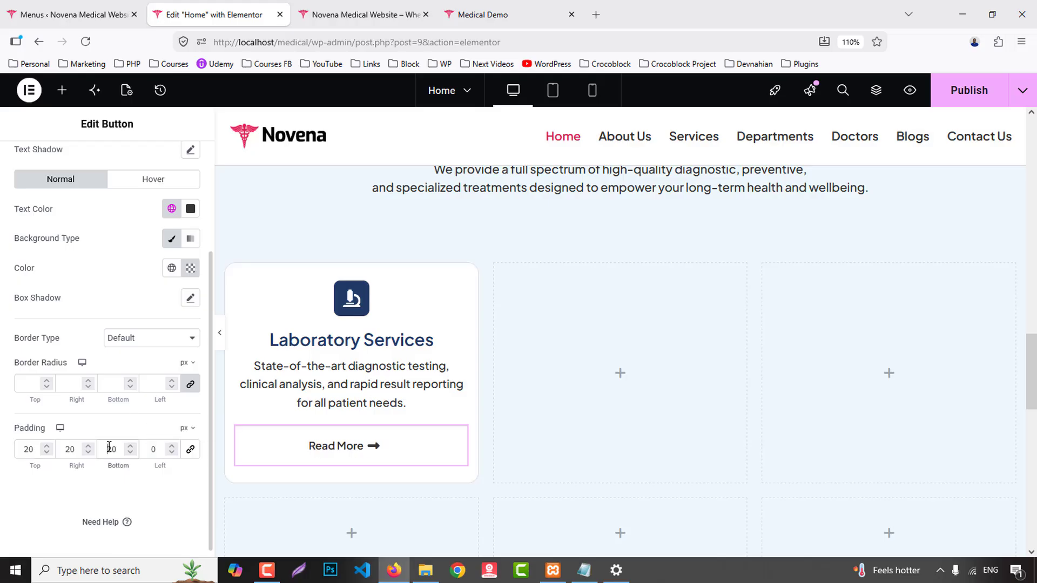
text(0)
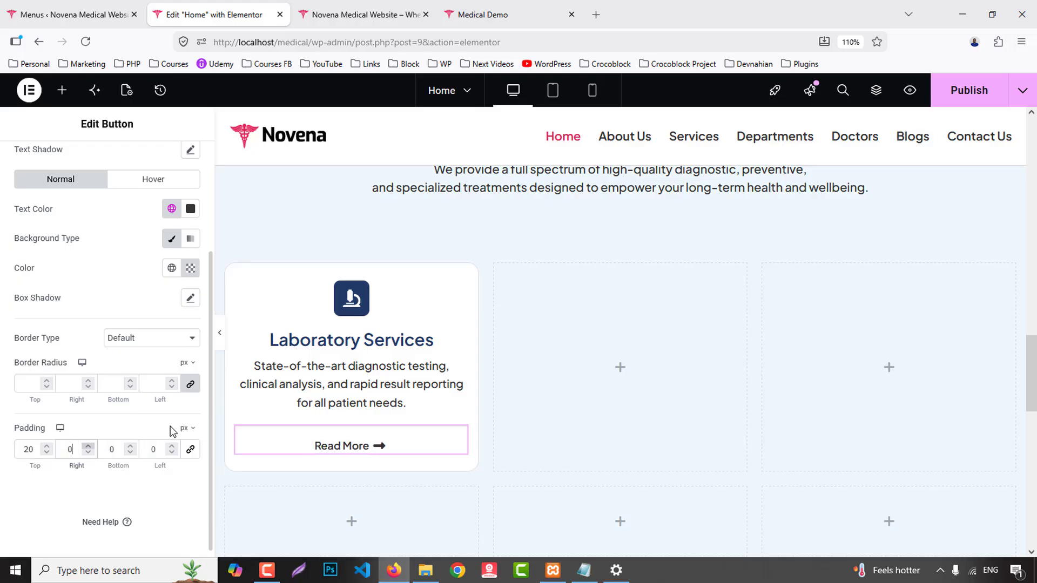
key(ctrl+p)
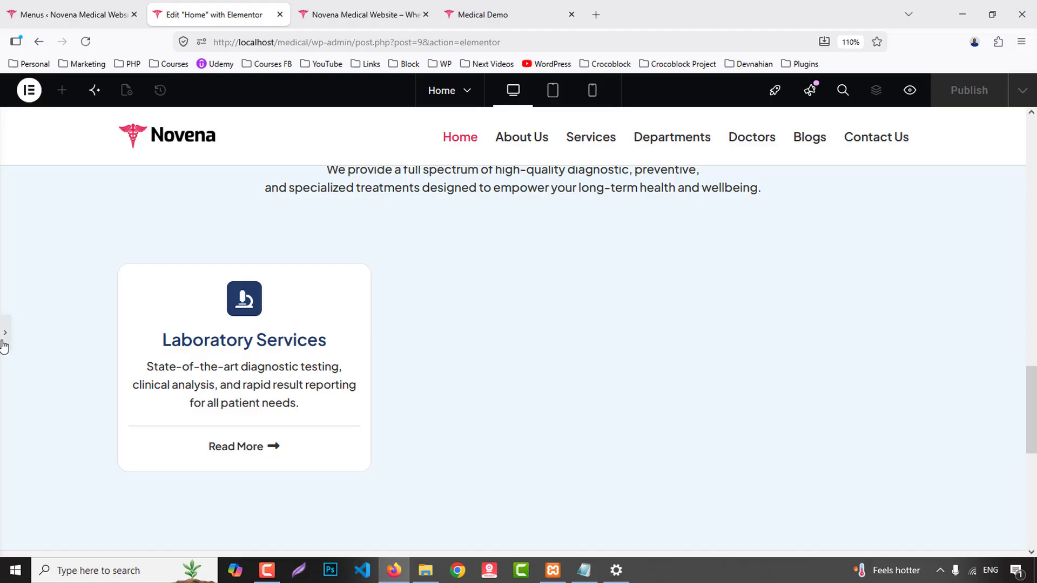
click(3, 340)
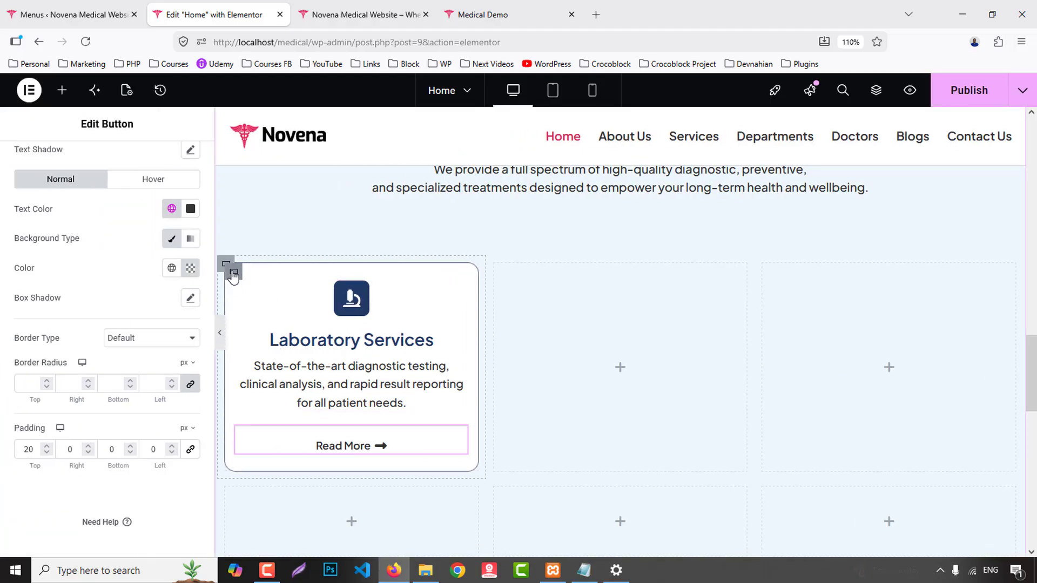
- Copy the Laboratory Services card container and paste it into the two empty cells of the grid's first row
right_click(233, 276)
click(267, 243)
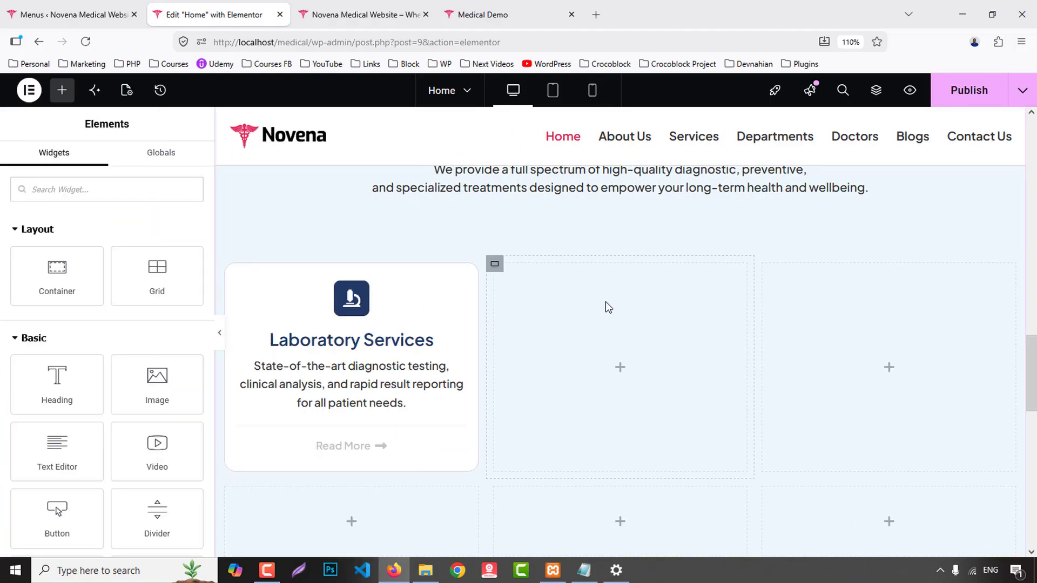
right_click(608, 307)
click(630, 273)
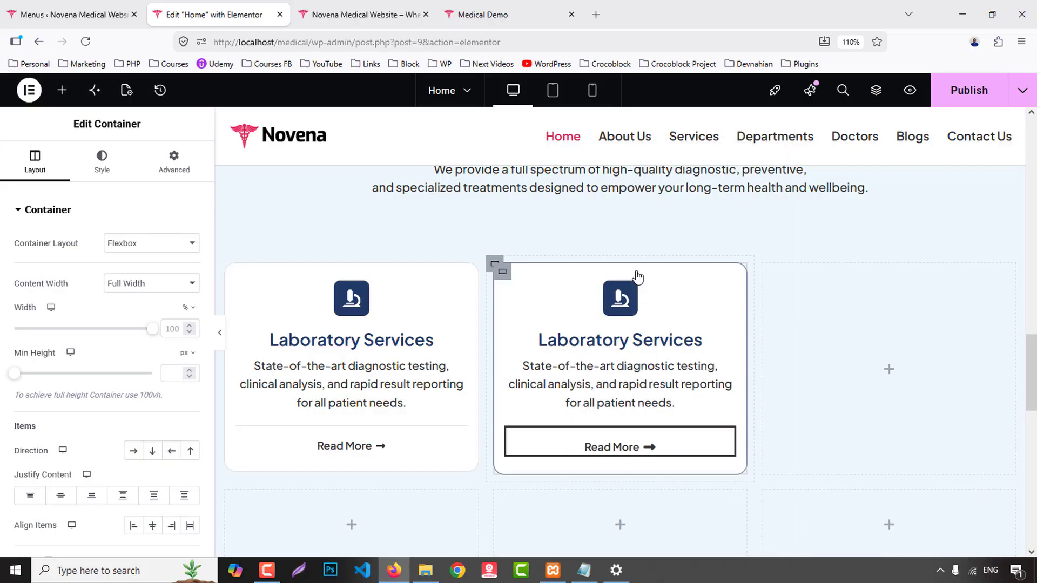
right_click(862, 299)
click(826, 269)
- Paste the copied Laboratory Services card into all three empty cells of the grid's second row
scroll(908, 277, down, 3)
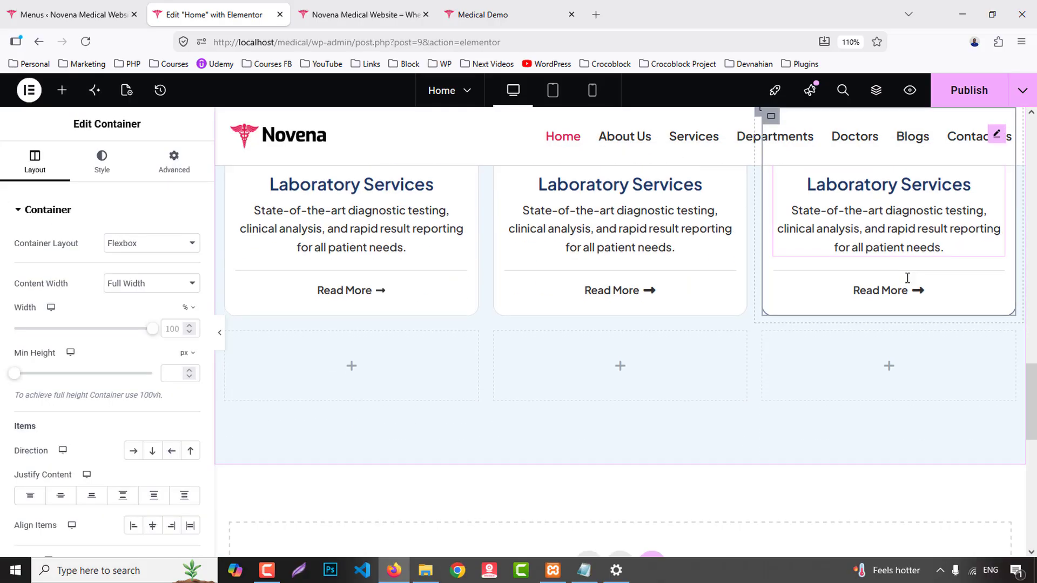
scroll(908, 278, down, 2)
right_click(267, 287)
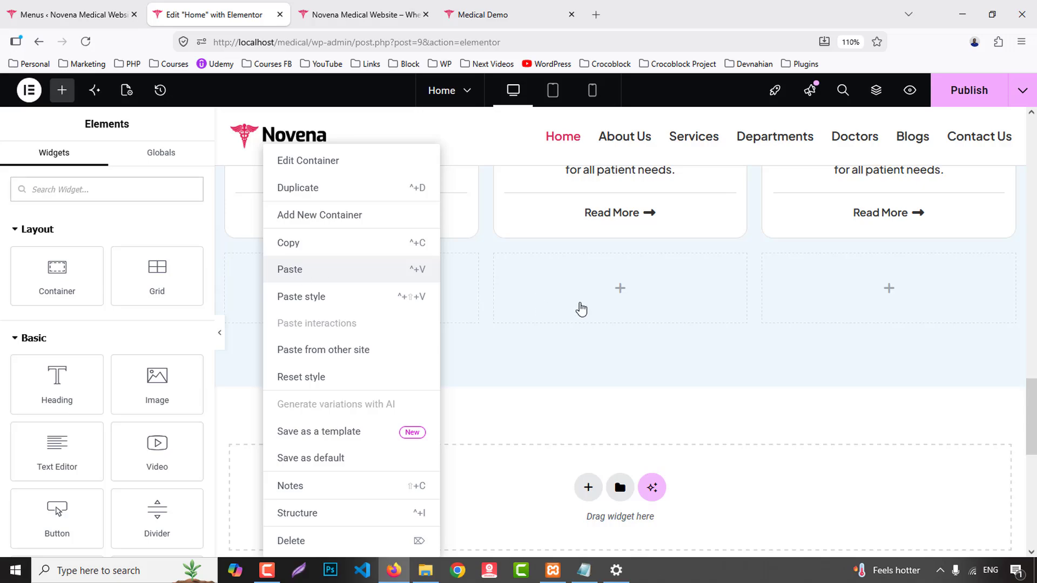
right_click(531, 279)
click(562, 270)
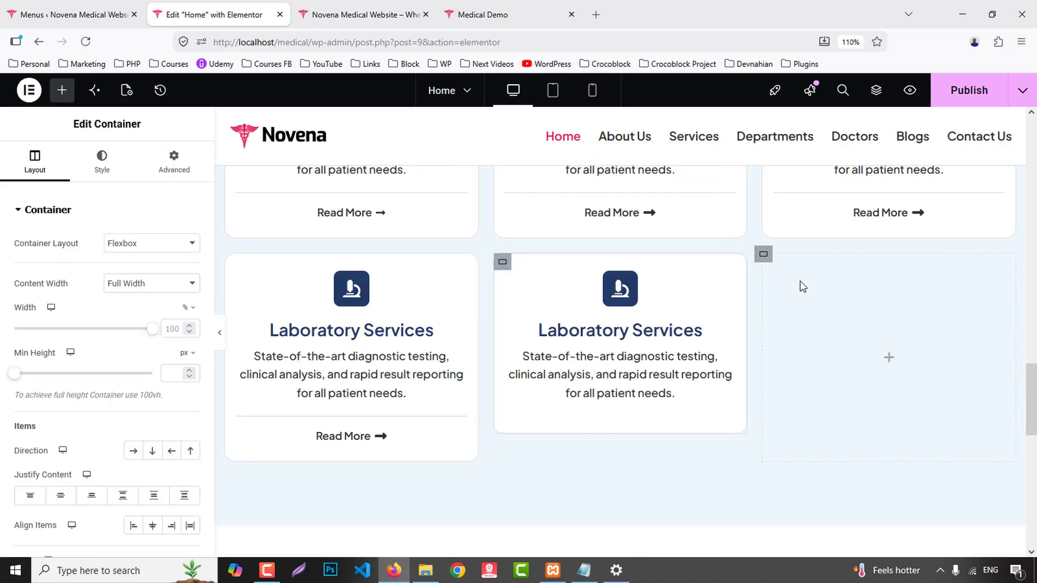
right_click(829, 290)
click(839, 268)
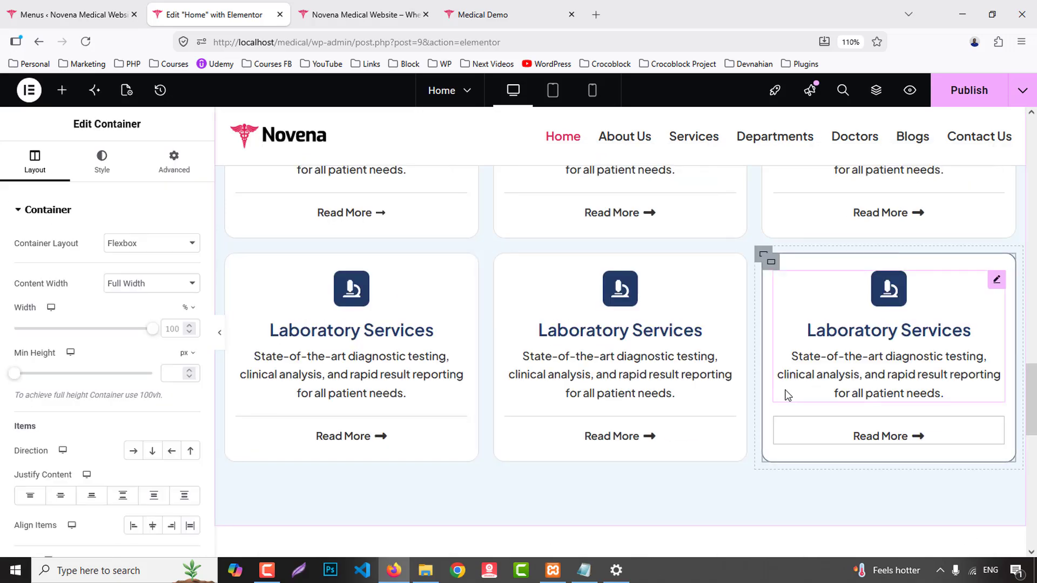
- Give the first row's middle card the heartbeat icon and the title "Heart Disease" copied from the Medical Demo page
scroll(790, 367, up, 4)
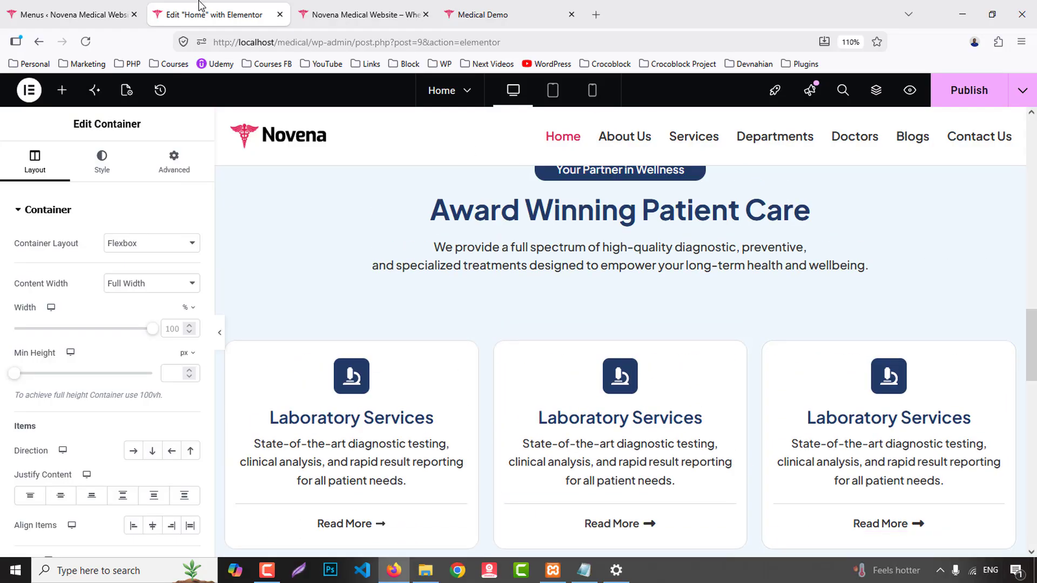
click(483, 15)
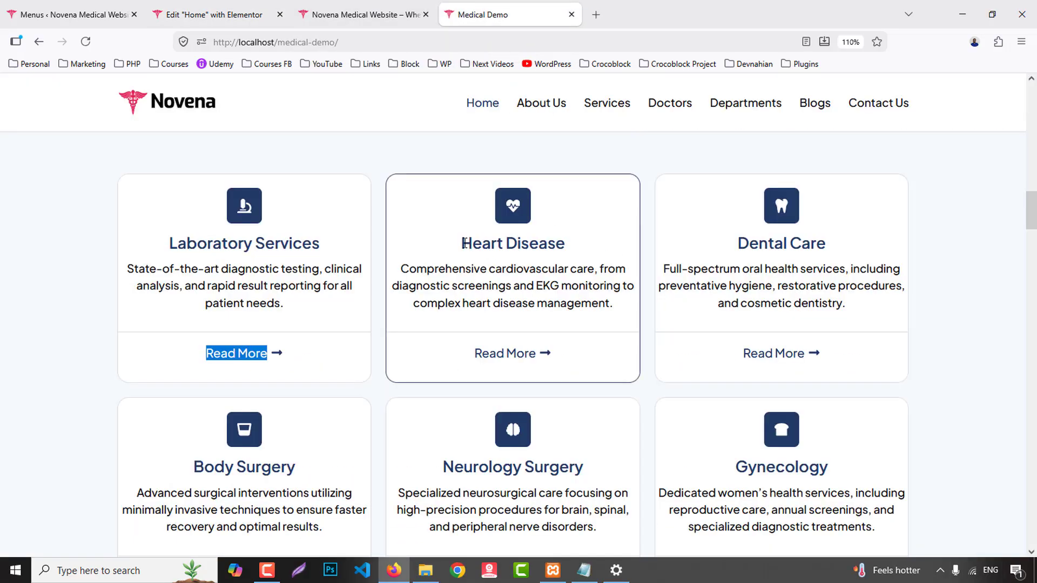
drag(464, 243, 559, 248)
click(217, 15)
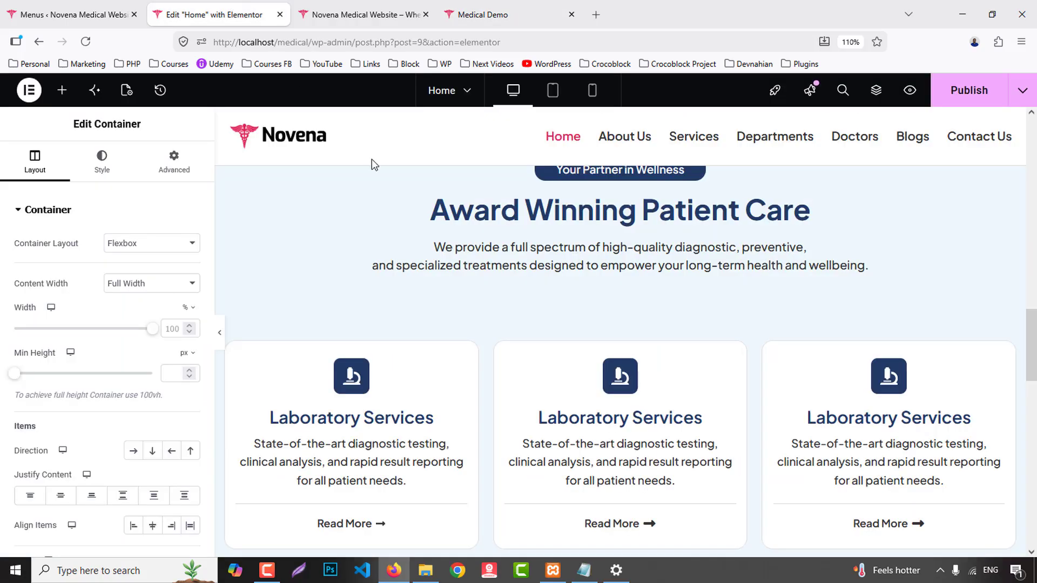
click(620, 389)
click(173, 275)
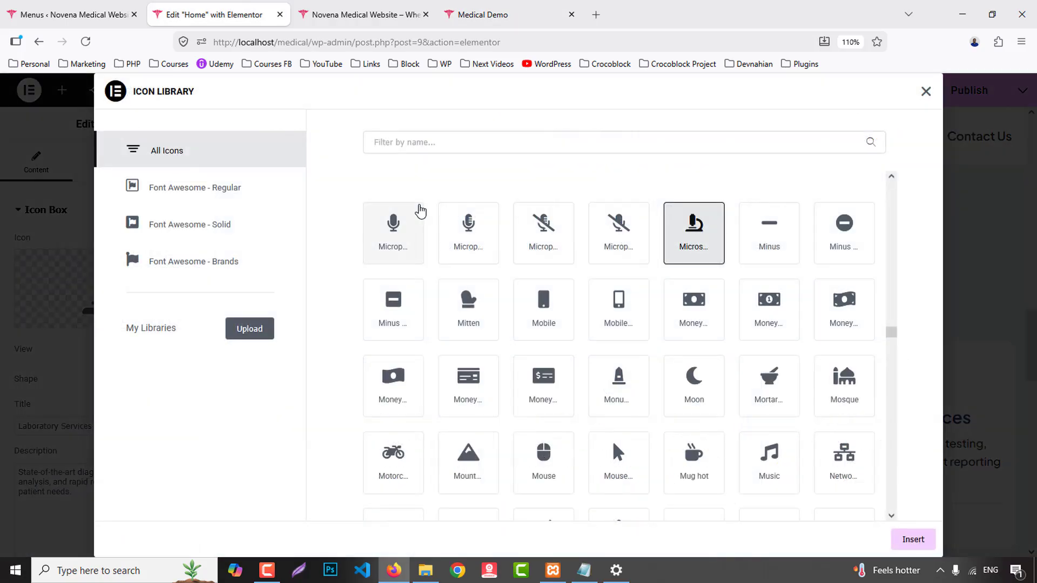
text(hear)
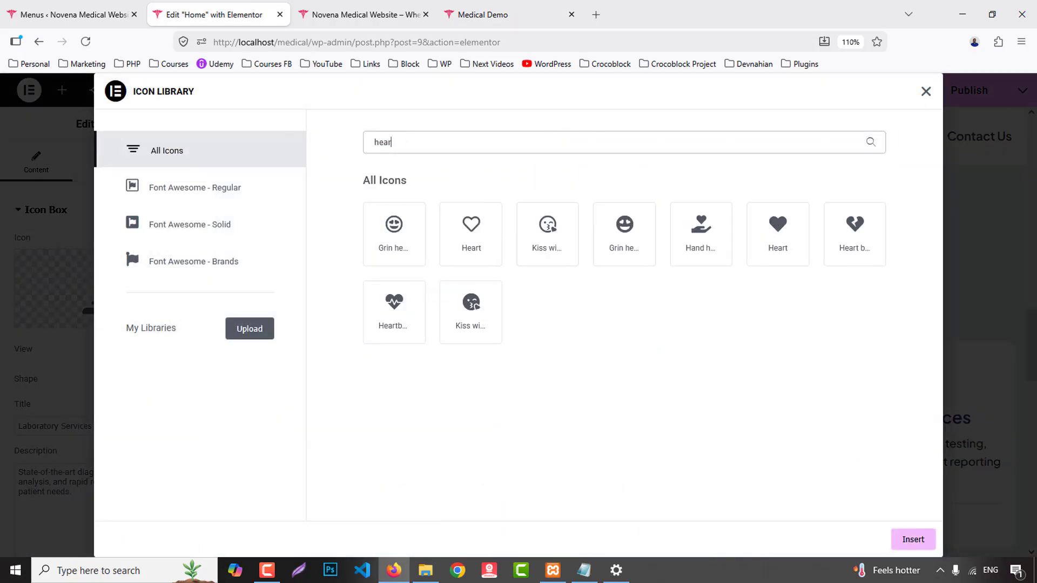
click(414, 314)
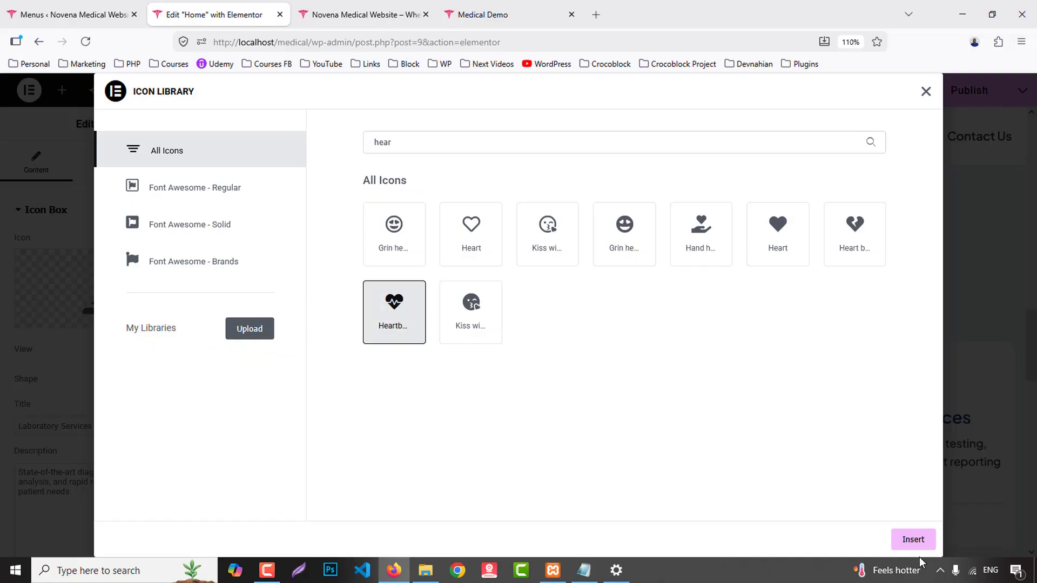
click(913, 540)
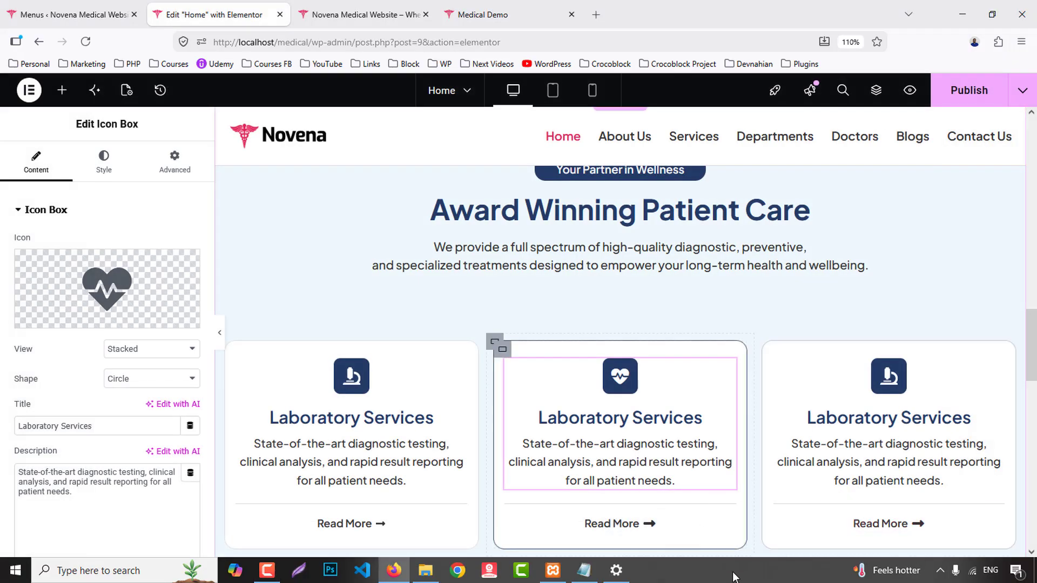
key(ctrl+v)
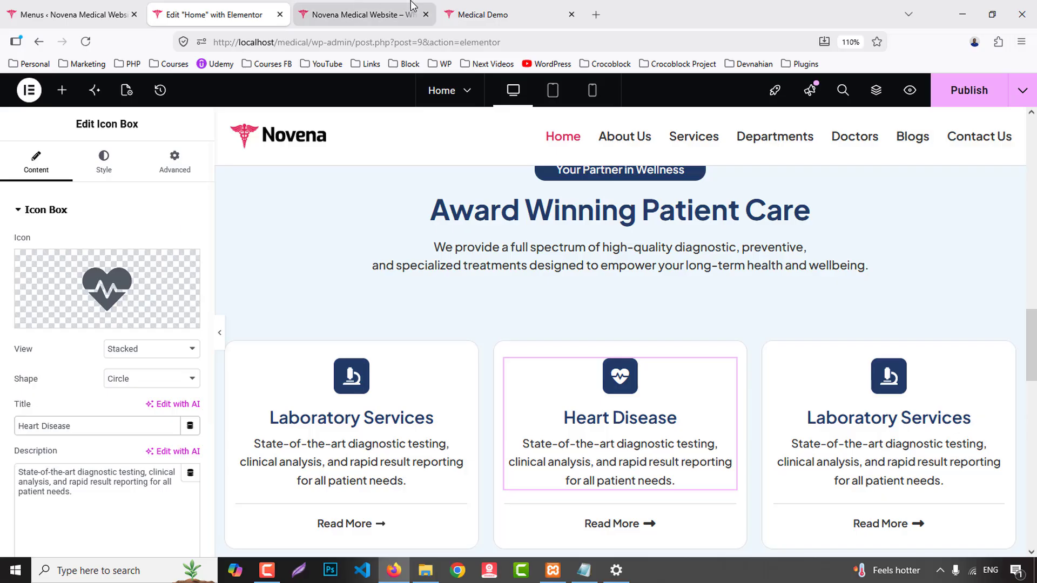
- Replace the Heart Disease card's description with "Comprehensive cardiovascular care, from diagnostic screenings and EKG monitoring to complex heart disease management." from the Medical Demo page
click(470, 15)
drag(401, 268, 613, 298)
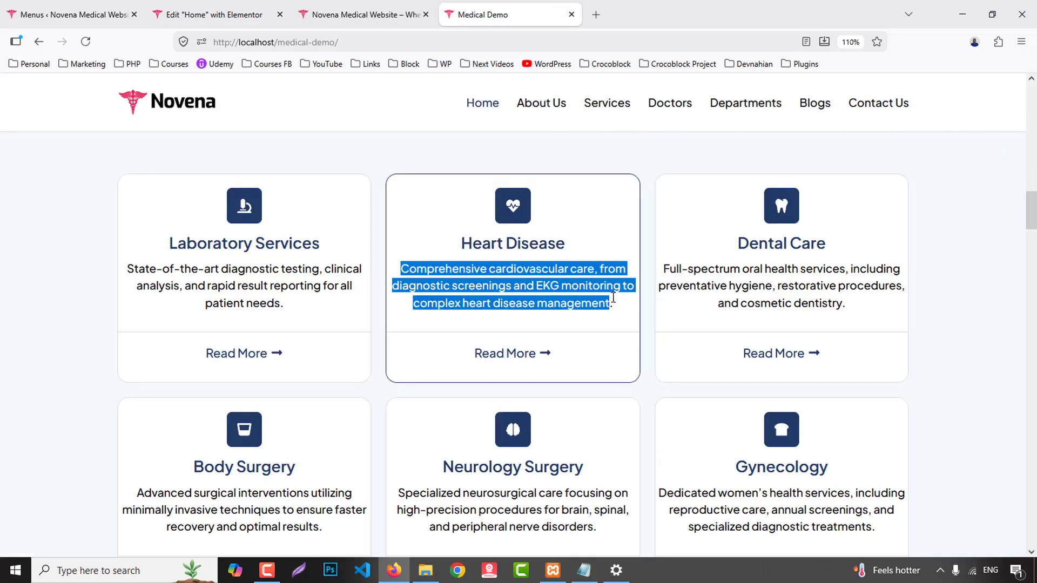
click(216, 15)
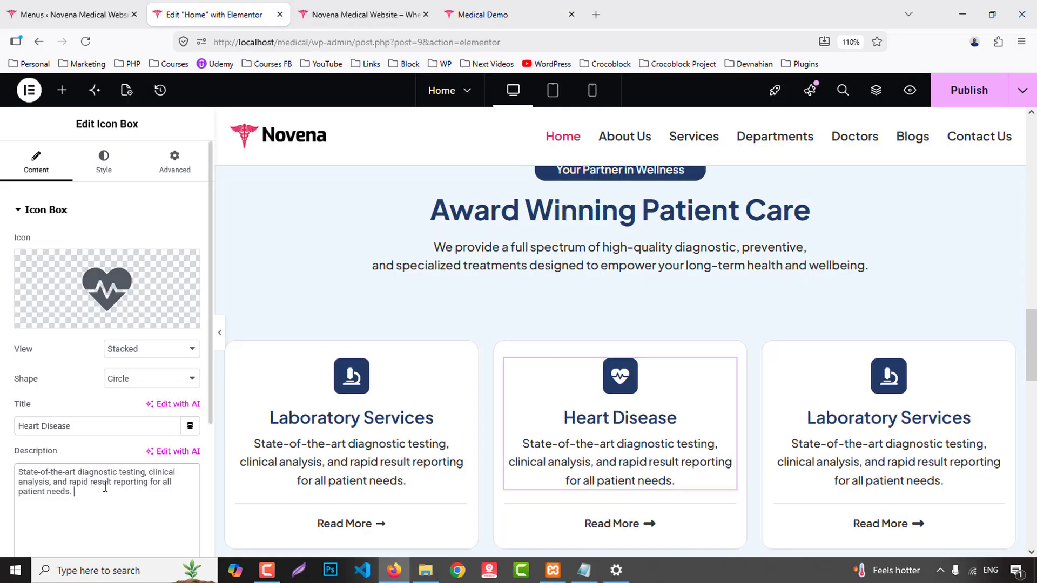
key(ctrl+a)
text(Comprehensive cardiovascular care, from diagnostic screenings and EKG monitoring to complex heart disease management.)
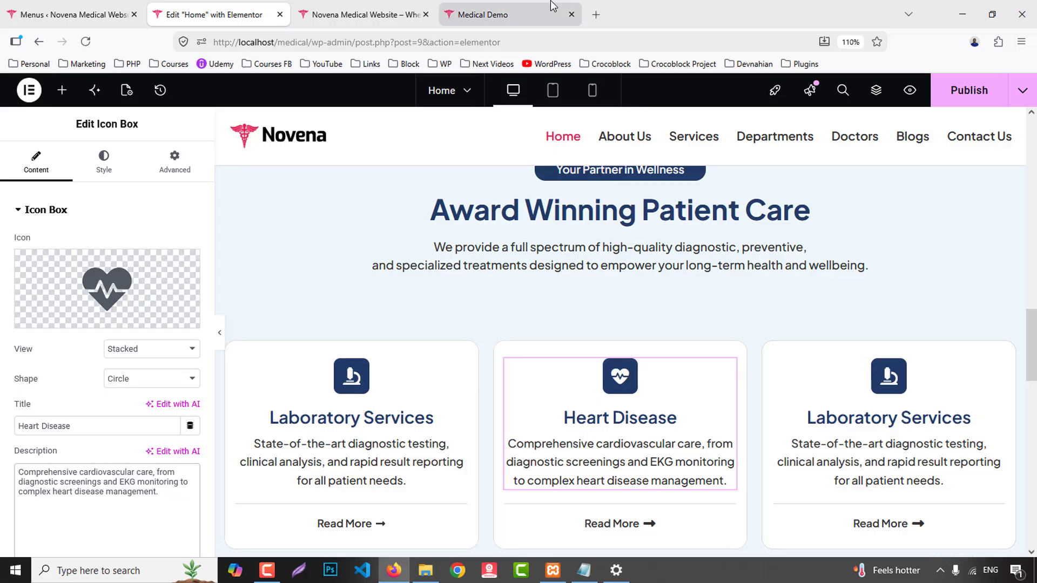
- Give the first row's third card the Tooth icon and the title "Dental Care" copied from the Medical Demo page
click(475, 14)
double_click(755, 244)
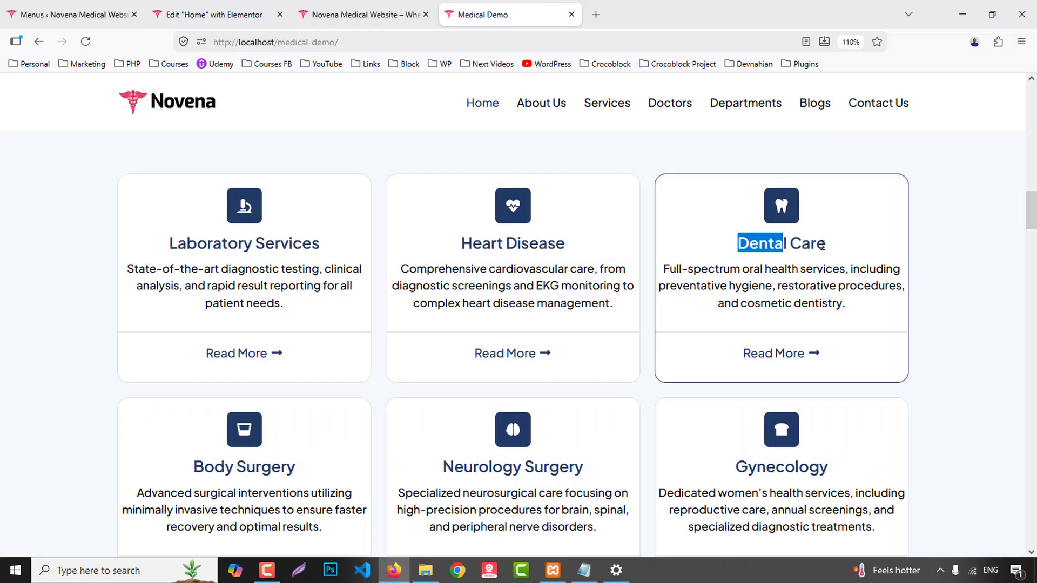
click(215, 15)
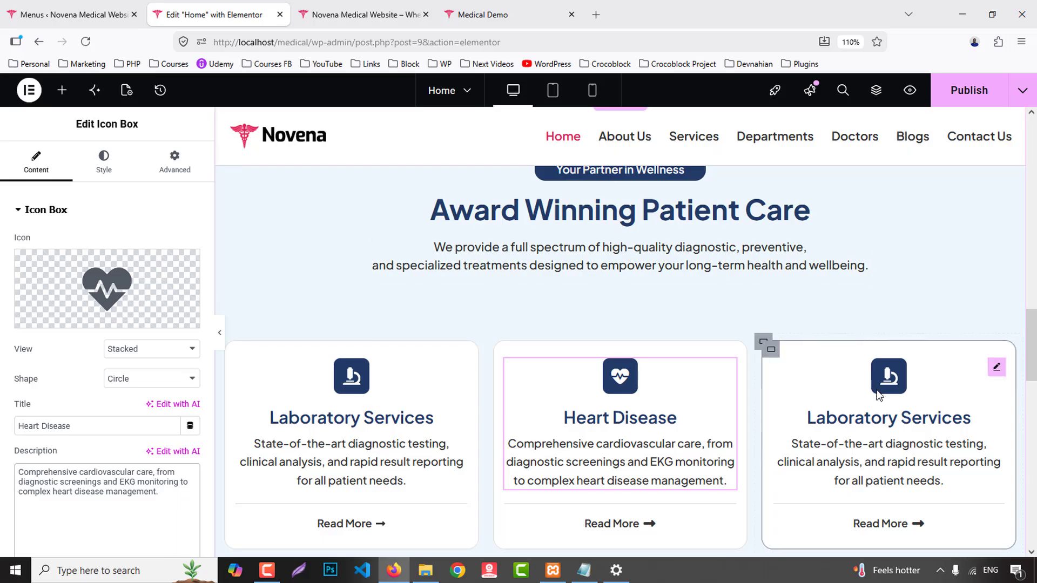
click(888, 421)
click(79, 298)
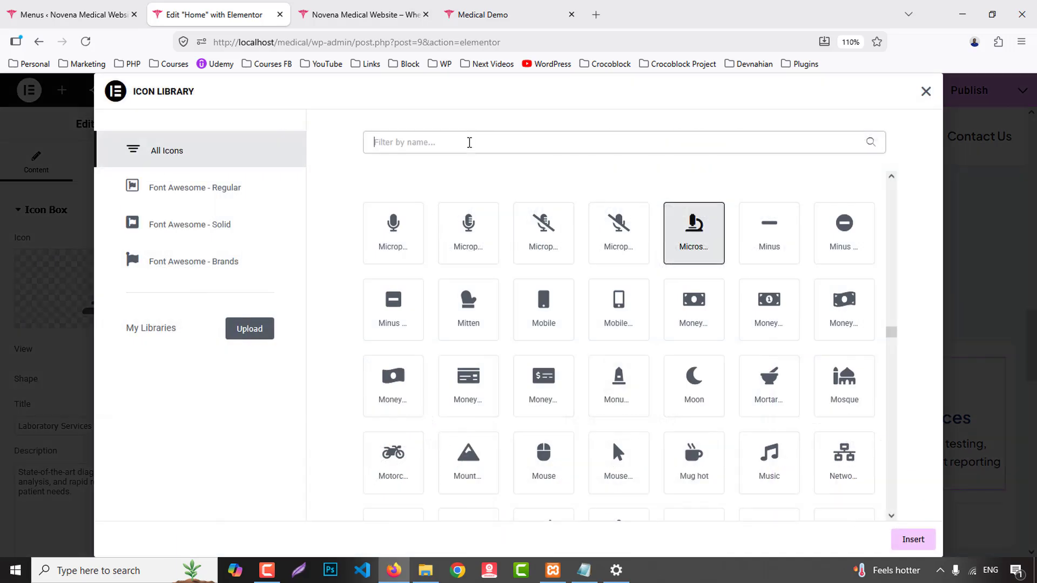
text(too)
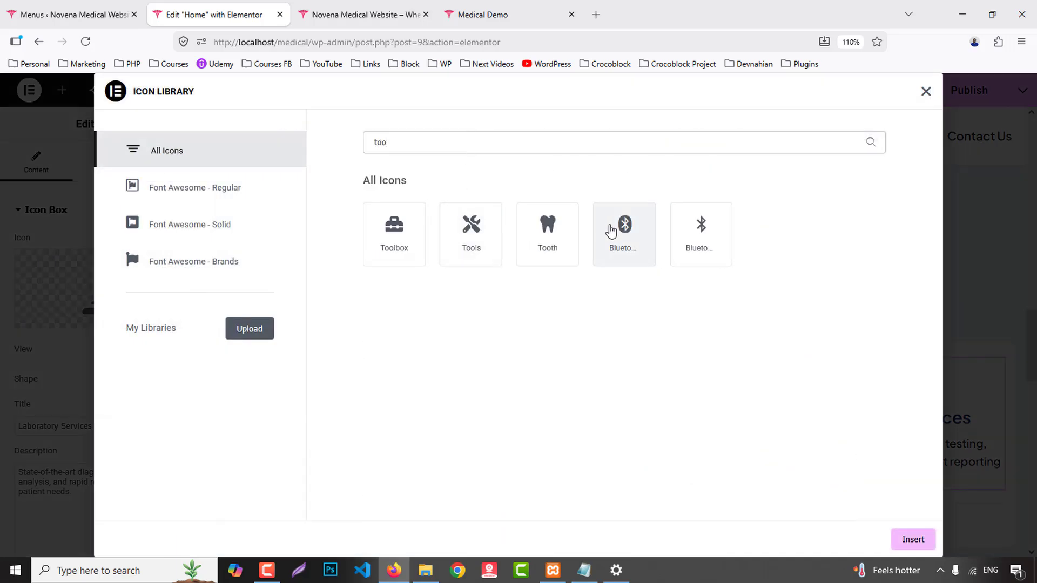
click(548, 234)
click(914, 540)
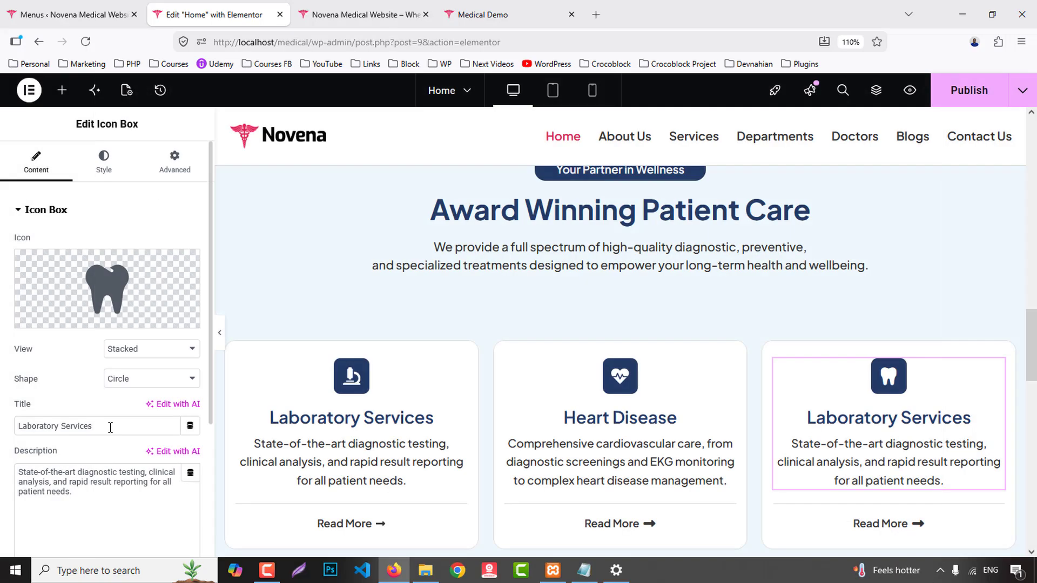
text(Dental Care)
- Replace the Dental Care card's description with "Full-spectrum oral health services, including preventative hygiene, restorative procedures, and cosmetic dentistry." from the Medical Demo page
click(505, 17)
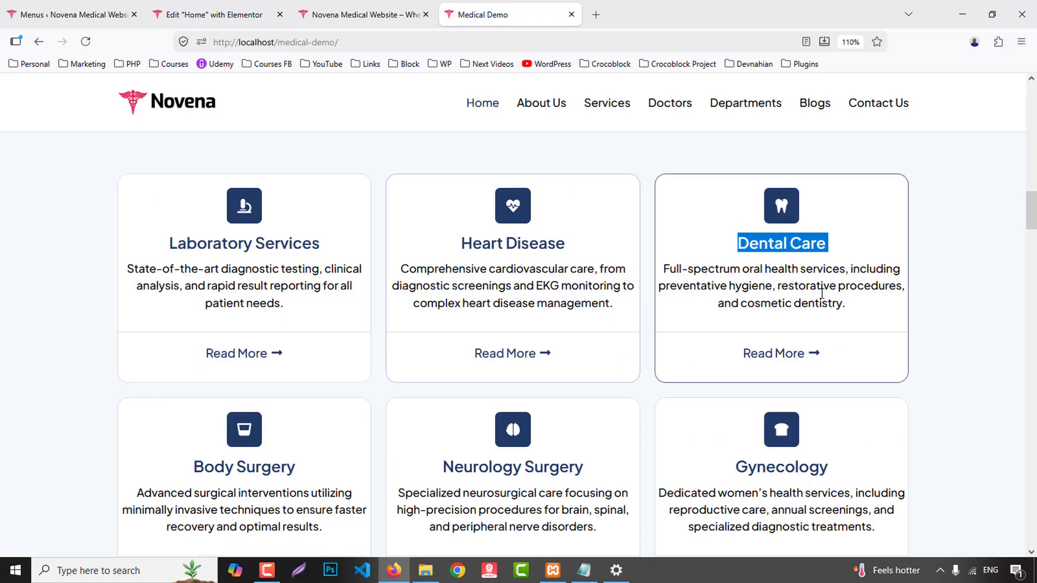
drag(667, 266, 845, 305)
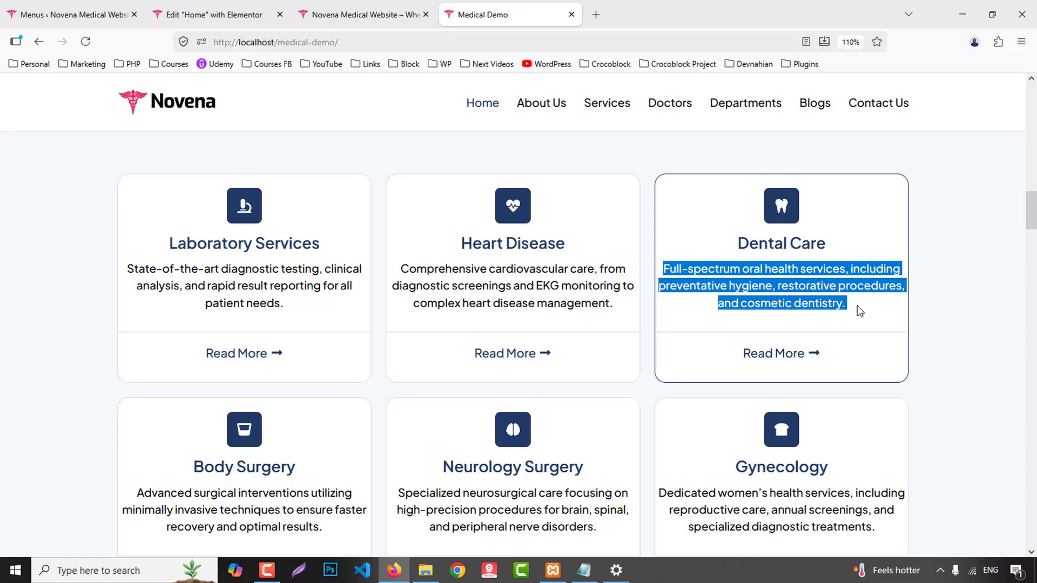
click(214, 15)
triple_click(126, 488)
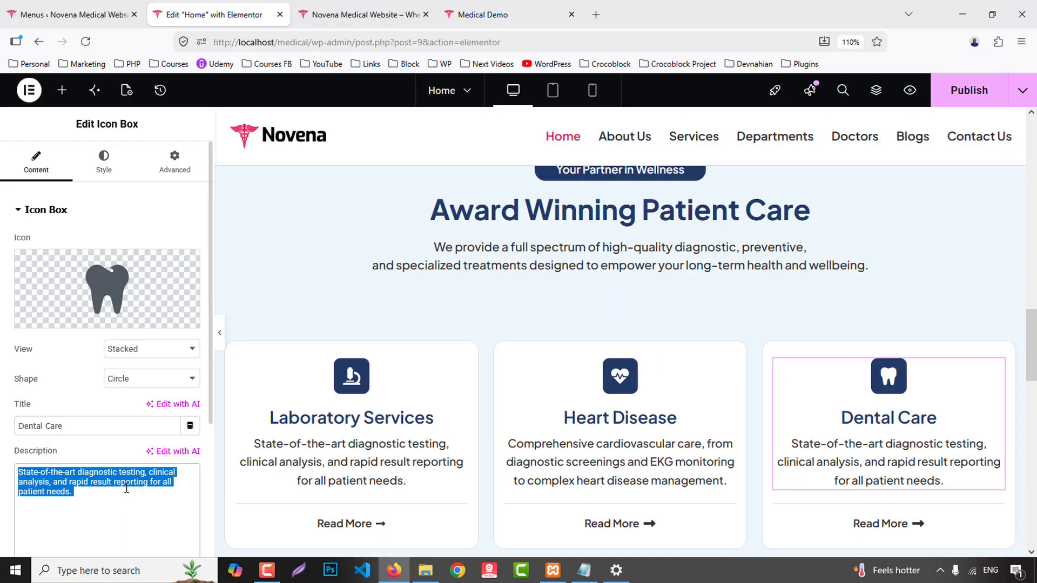
text(Full-spectrum oral health services, including preventative hygiene, restorative procedures, and cosmetic dentistry.)
- Give the second row's first card the outlined clipboard icon and the title "Body Surgery" copied from the Medical Demo page
click(521, 10)
scroll(229, 335, down, 3)
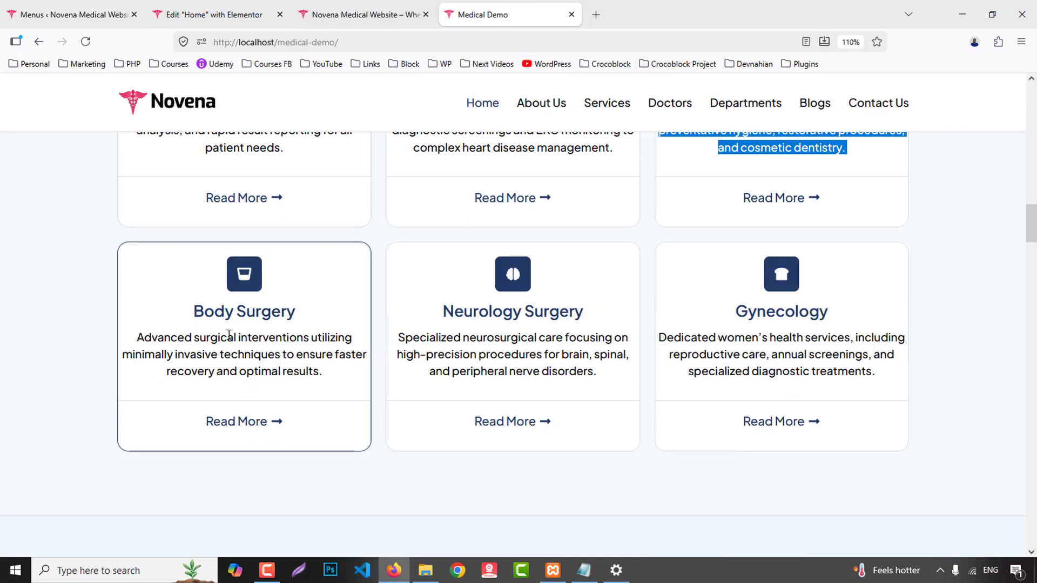
drag(195, 313, 304, 322)
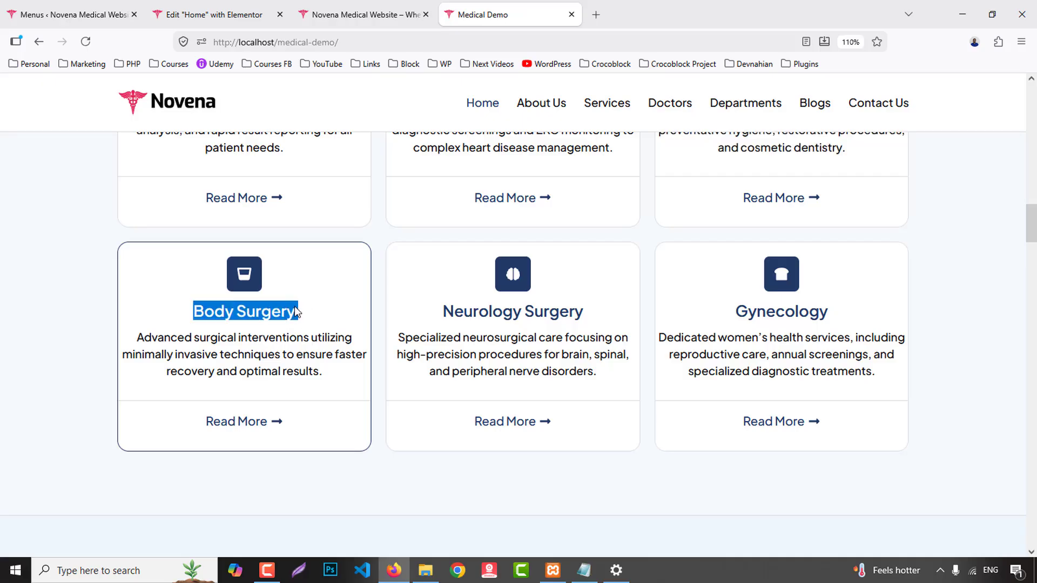
click(214, 15)
scroll(376, 373, down, 4)
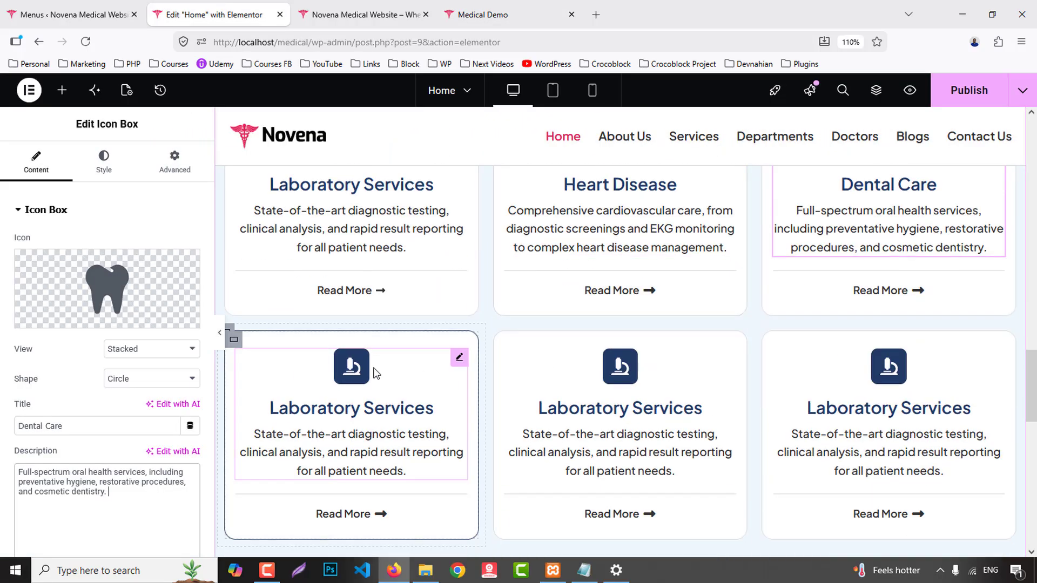
click(374, 372)
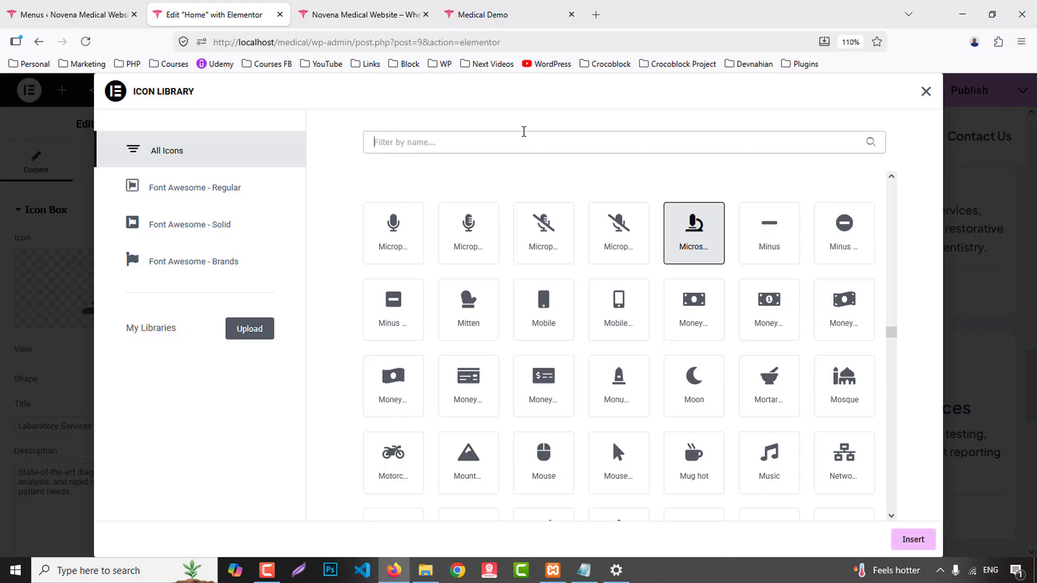
text(bod)
key(BackSpace)
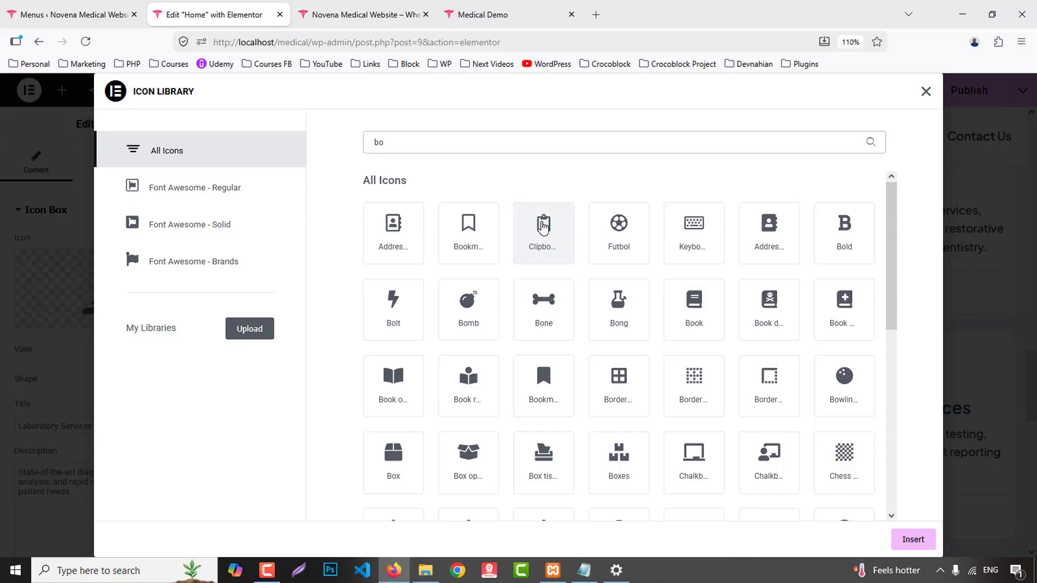
click(543, 227)
click(912, 539)
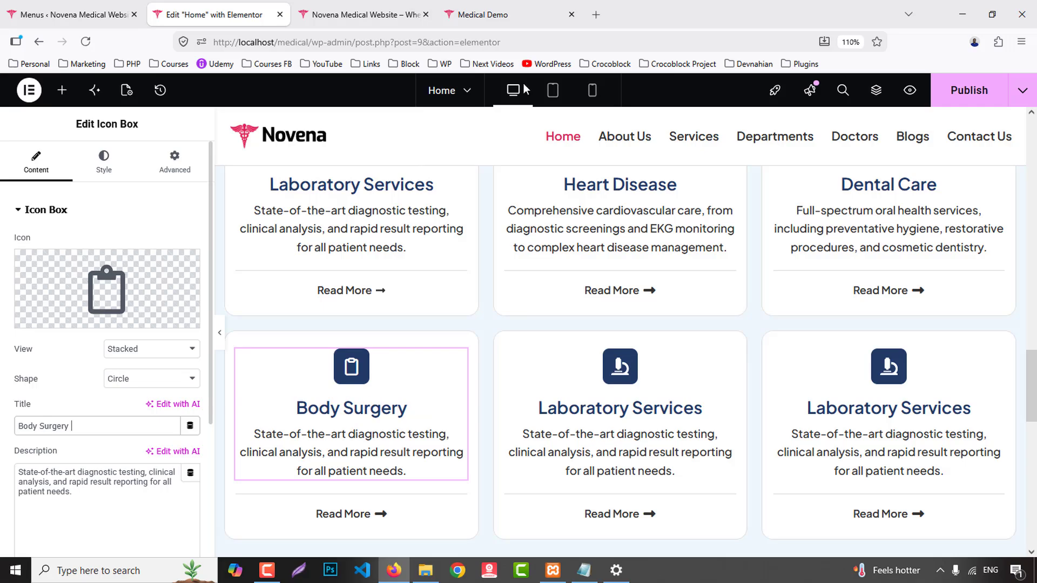
- Replace the Body Surgery card's description with "Advanced surgical interventions utilizing minimally invasive techniques to ensure faster recovery and optimal results." from the Medical Demo page
click(486, 14)
drag(136, 338, 346, 369)
key(ctrl+c)
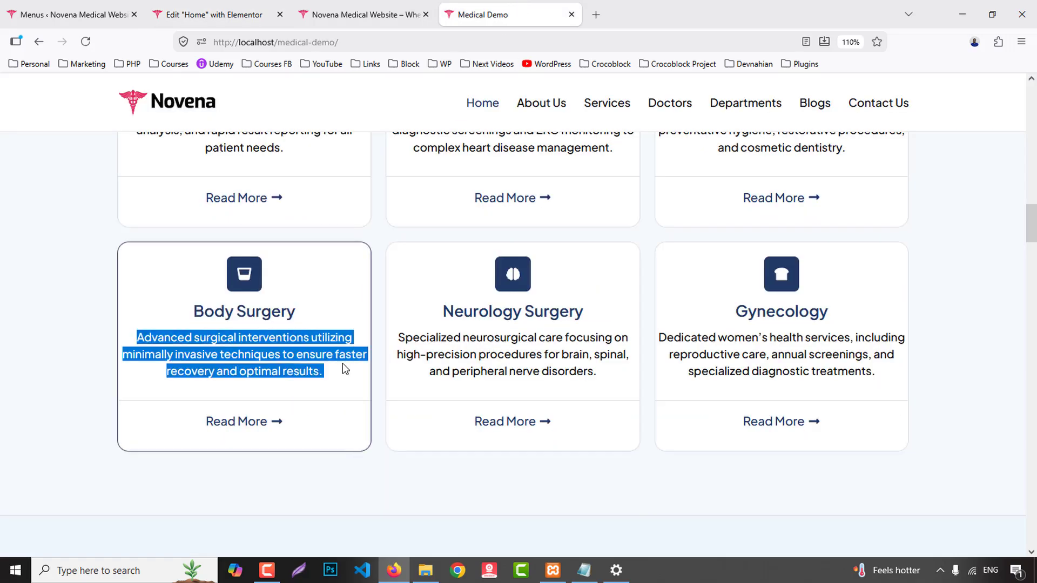
click(215, 15)
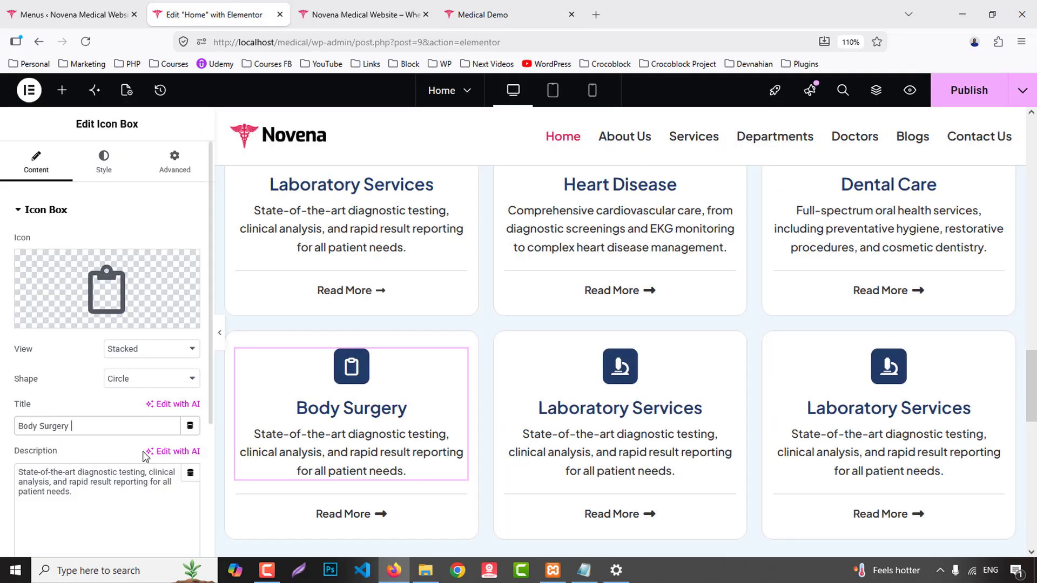
triple_click(118, 484)
key(ctrl+v)
- Give the second row's middle card the Brain icon and the title "Neurology Surgery" copied from the Medical Demo page
click(493, 10)
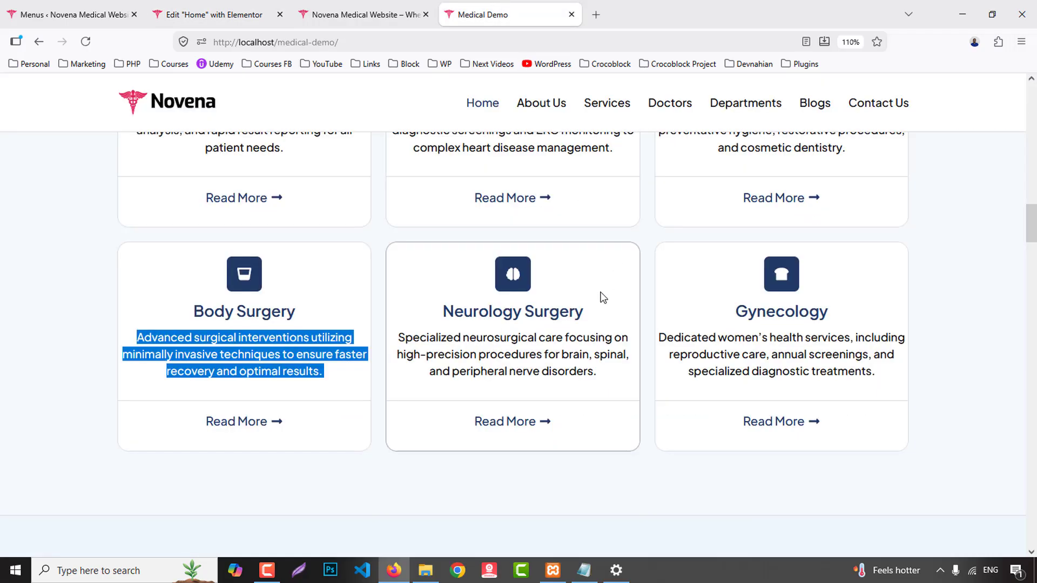
scroll(603, 298, down, 2)
double_click(448, 238)
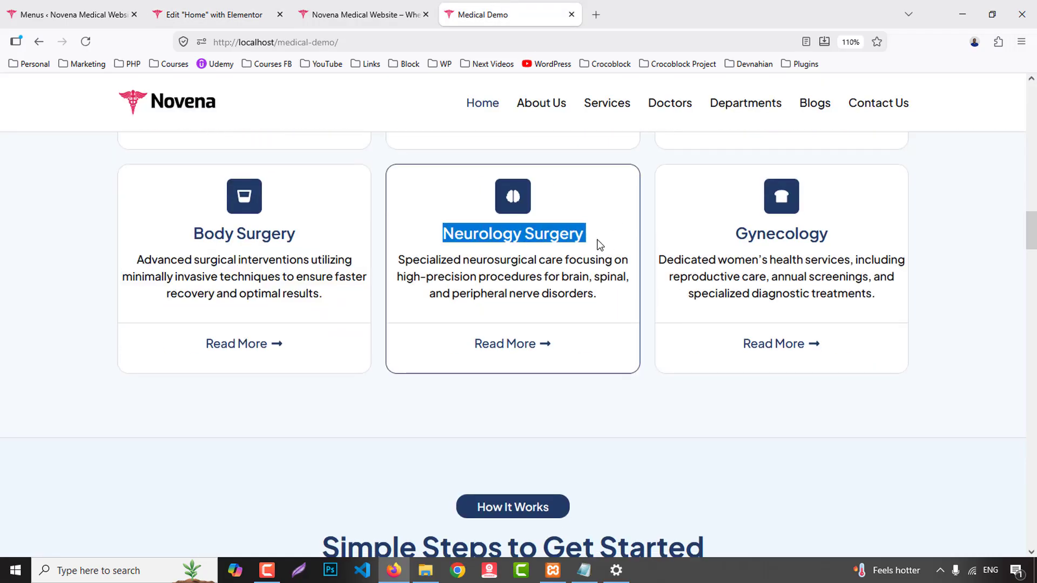
click(216, 15)
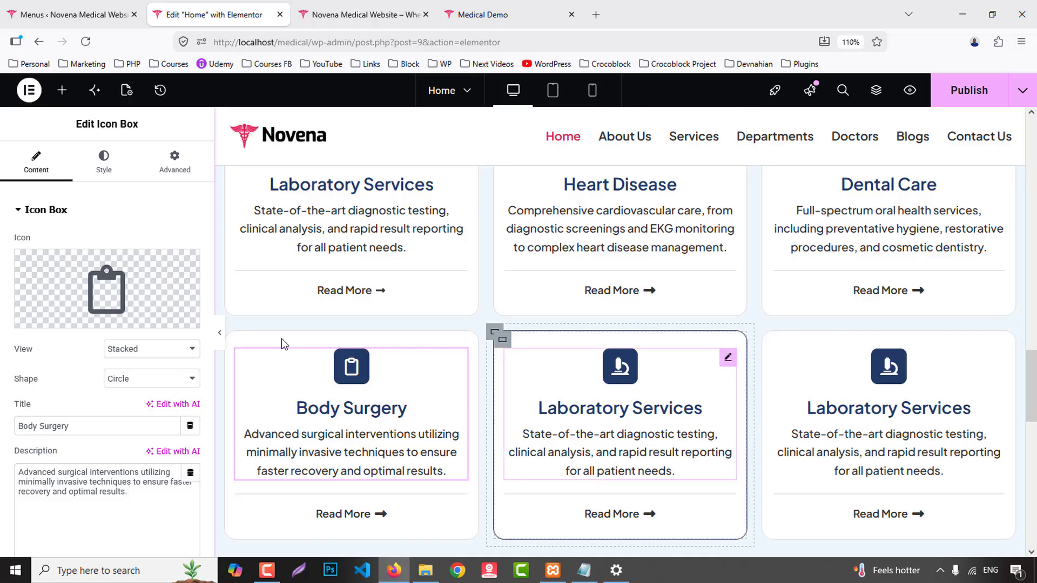
click(120, 279)
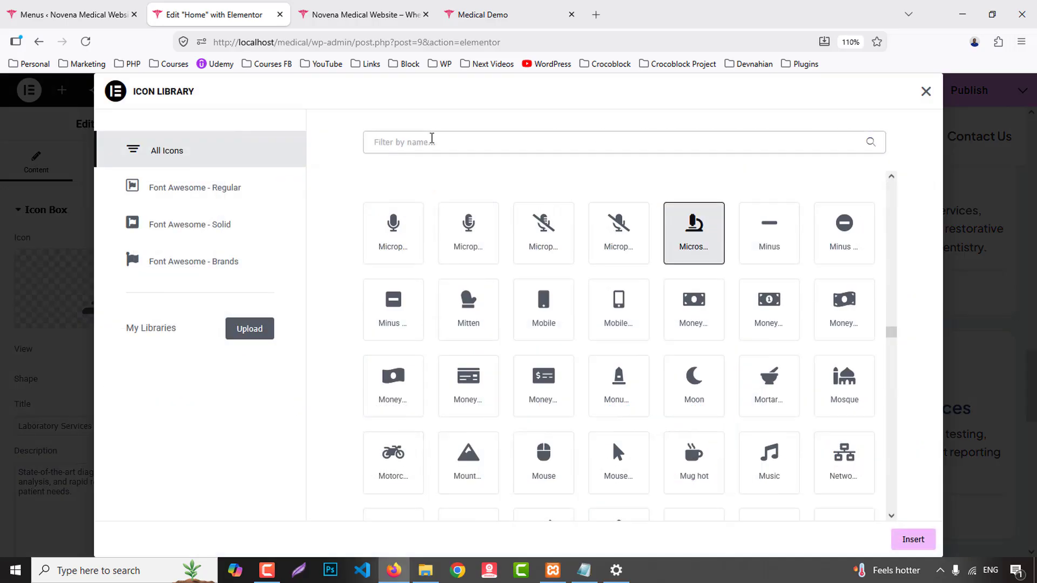
text(bra)
click(471, 227)
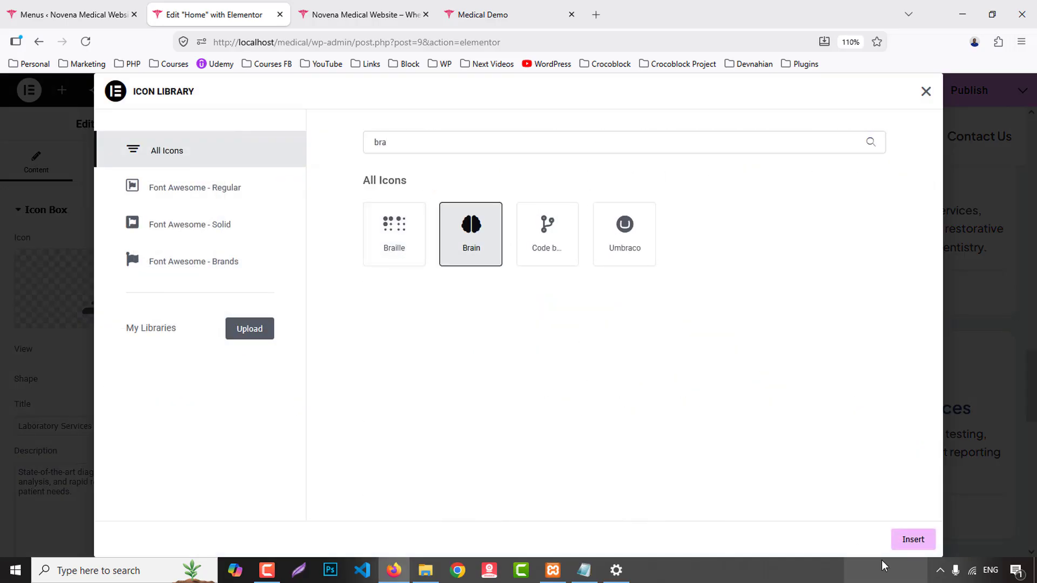
click(907, 541)
key(ctrl+a)
text(Neurology Surgery)
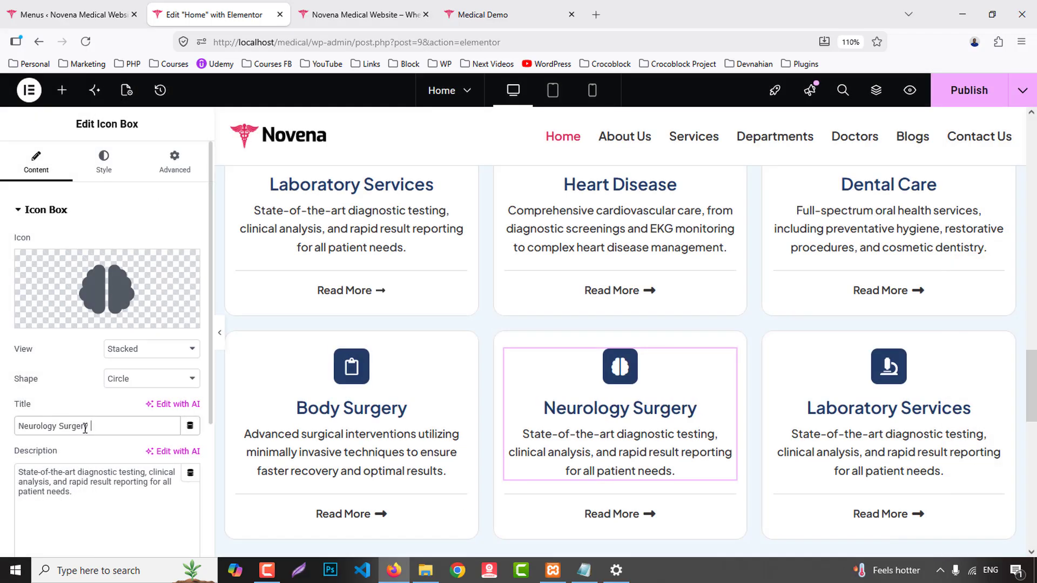
- Replace the Neurology Surgery card's description with "Specialized neurosurgical care focusing on high-precision procedures for brain, spinal, and peripheral nerve disorders." from the Medical Demo page
click(483, 15)
drag(398, 260, 613, 302)
key(ctrl+c)
click(227, 14)
click(145, 475)
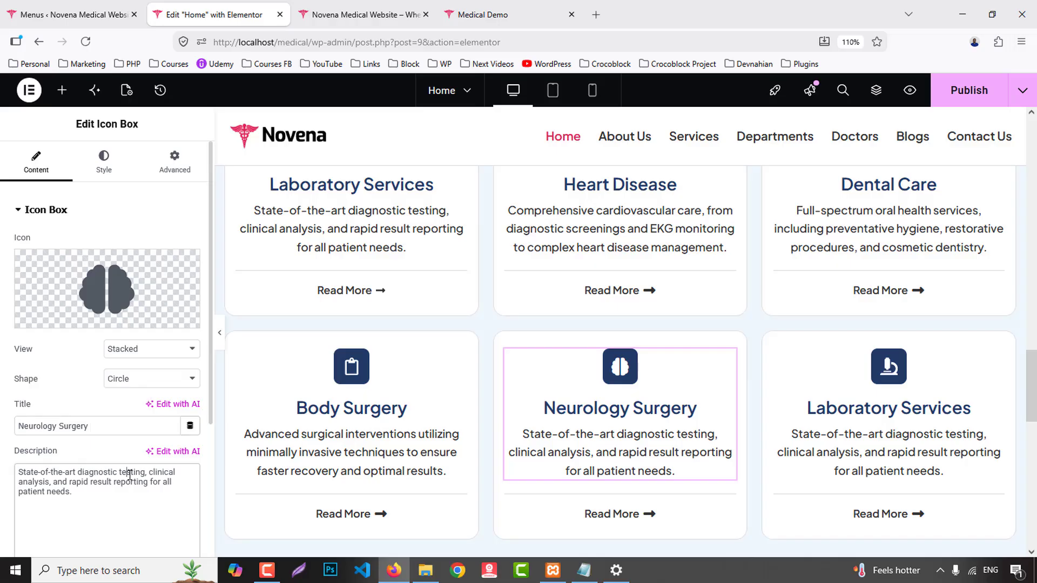
key(ctrl+a)
key(ctrl+v)
- Give the second row's third card the bread slice icon and the title "Gynecology" copied from the Medical Demo page
click(482, 15)
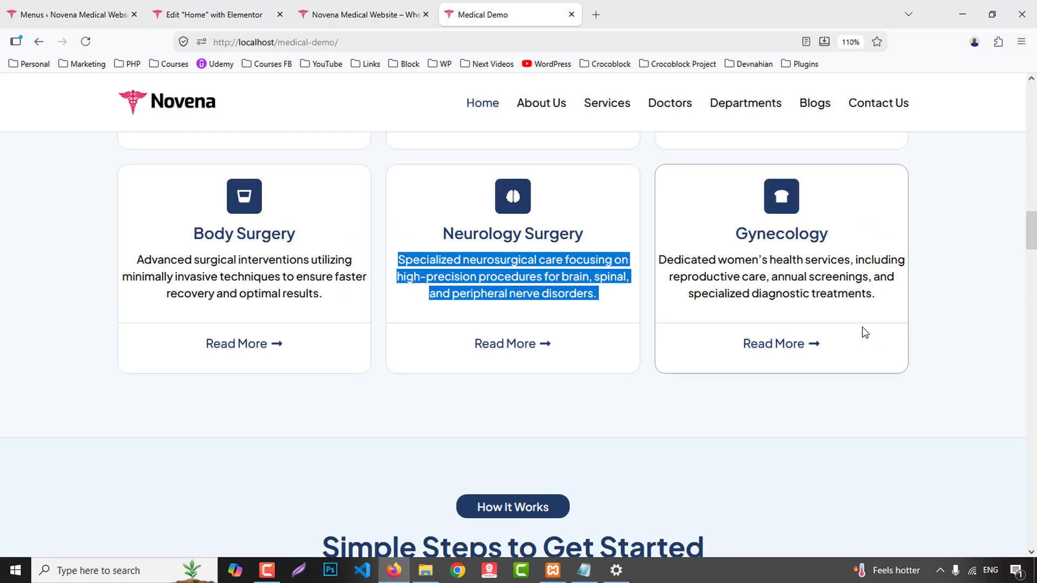
drag(735, 234, 828, 234)
key(ctrl+c)
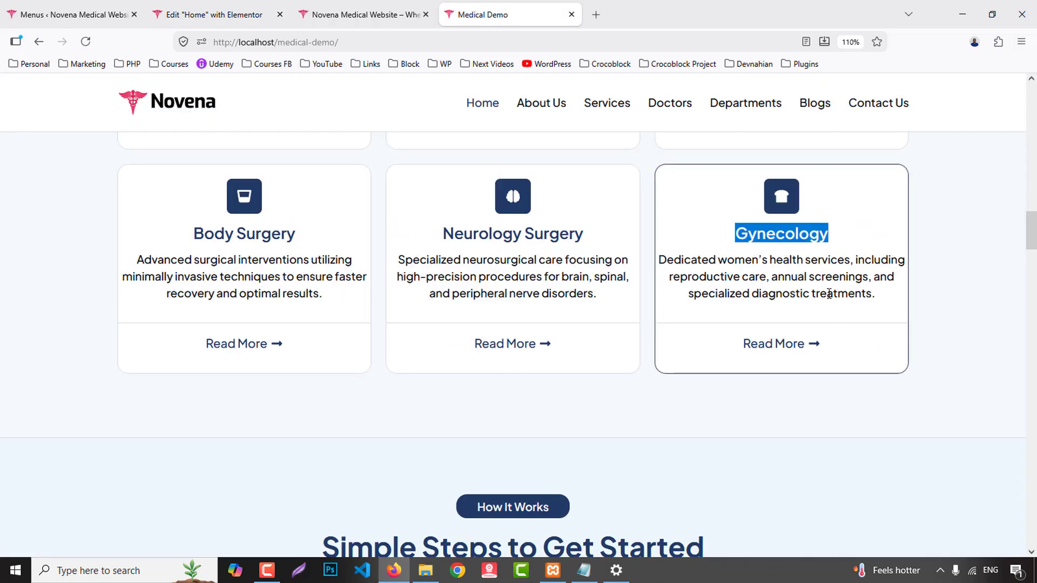
click(243, 13)
click(853, 413)
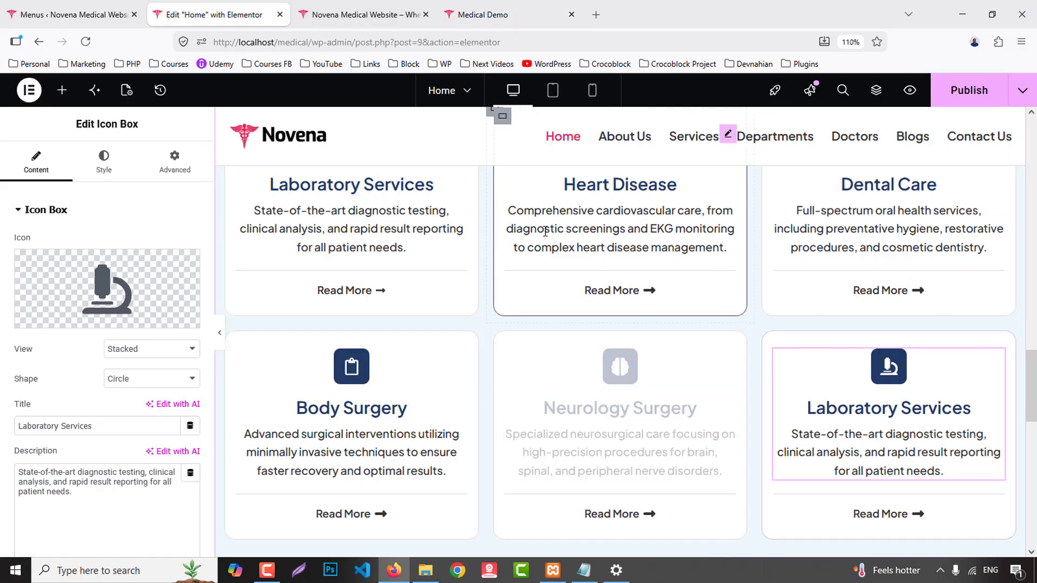
click(118, 294)
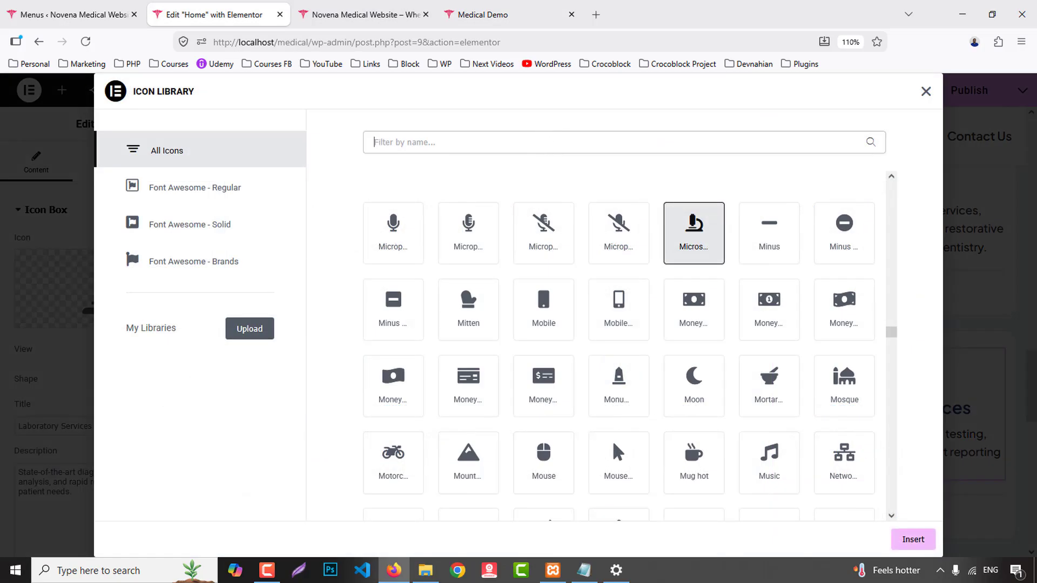
text(vre)
key(BackSpace)
key(BackSpace)
key(BackSpace)
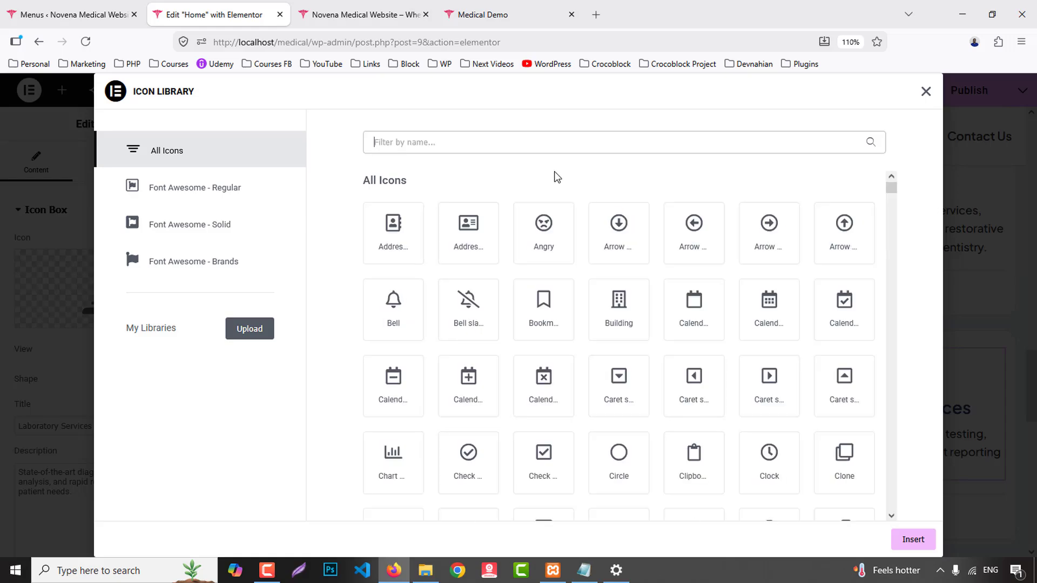
text(bre)
click(412, 255)
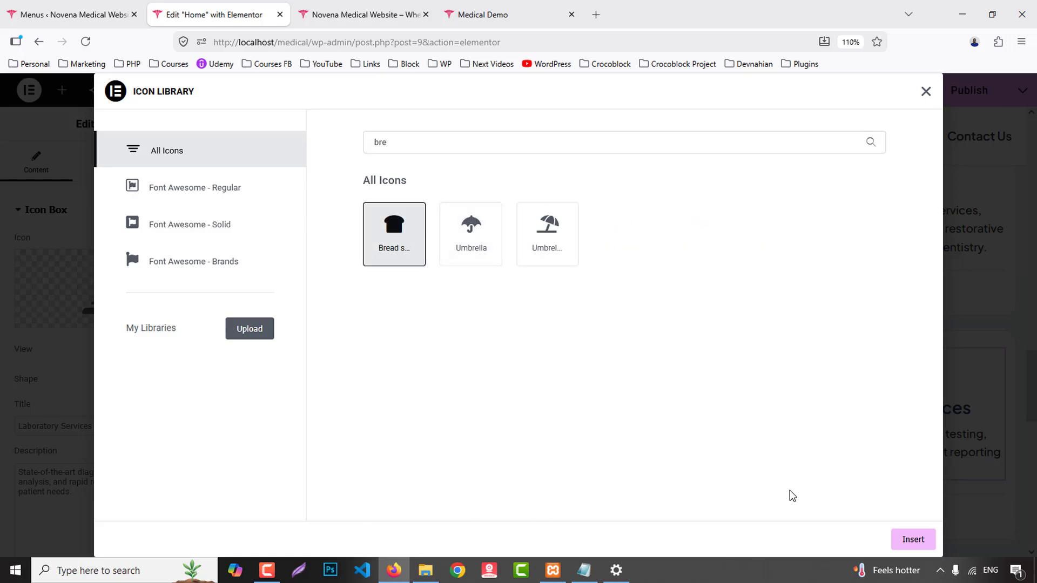
click(916, 543)
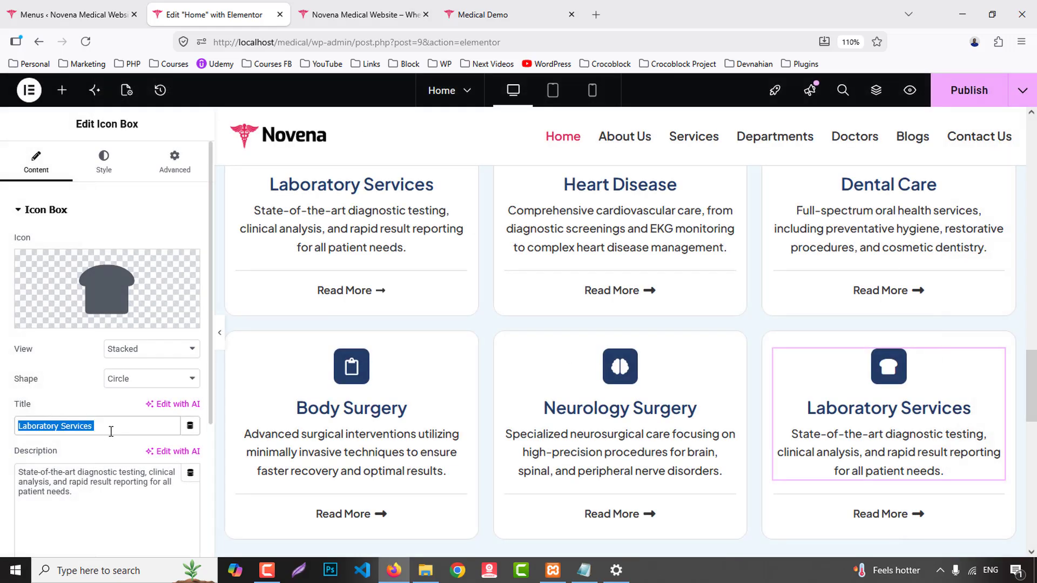
key(ctrl+v)
- Replace the Gynecology card's description with "Dedicated women's health services, including reproductive care, annual screenings, and specialized diagnostic treatments." from the Medical Demo page
click(475, 15)
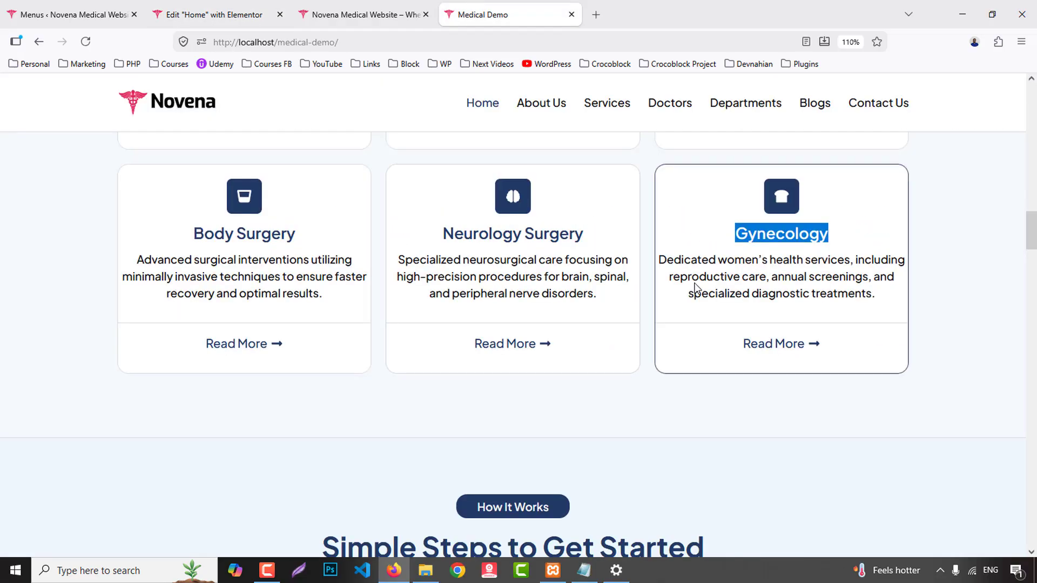
drag(661, 261, 814, 298)
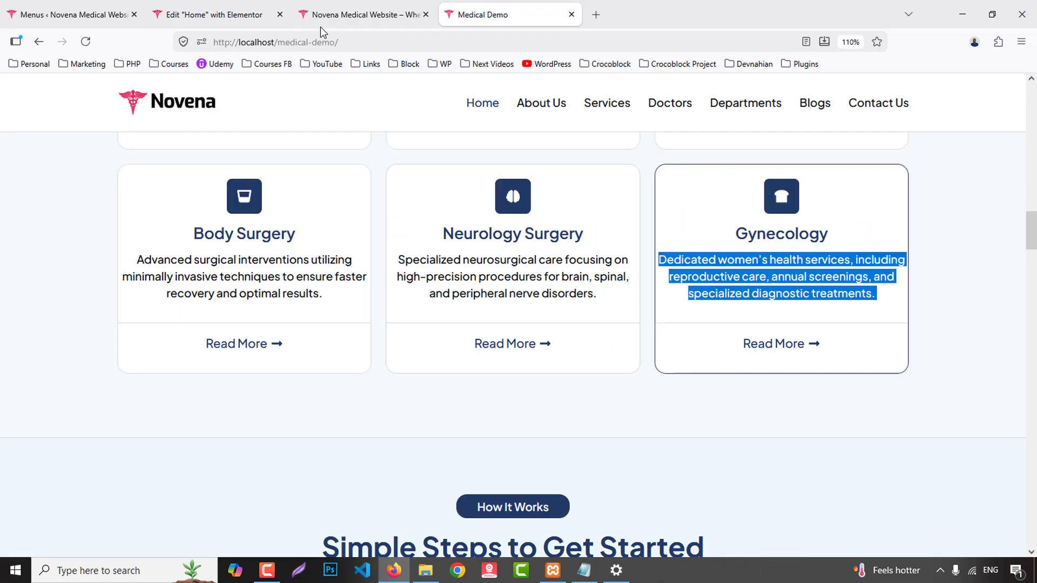
click(238, 15)
click(139, 489)
key(ctrl+a)
text(Dedicated women's health services, including reproductive care, annual screenings, and specialized diagnostic treatments.)
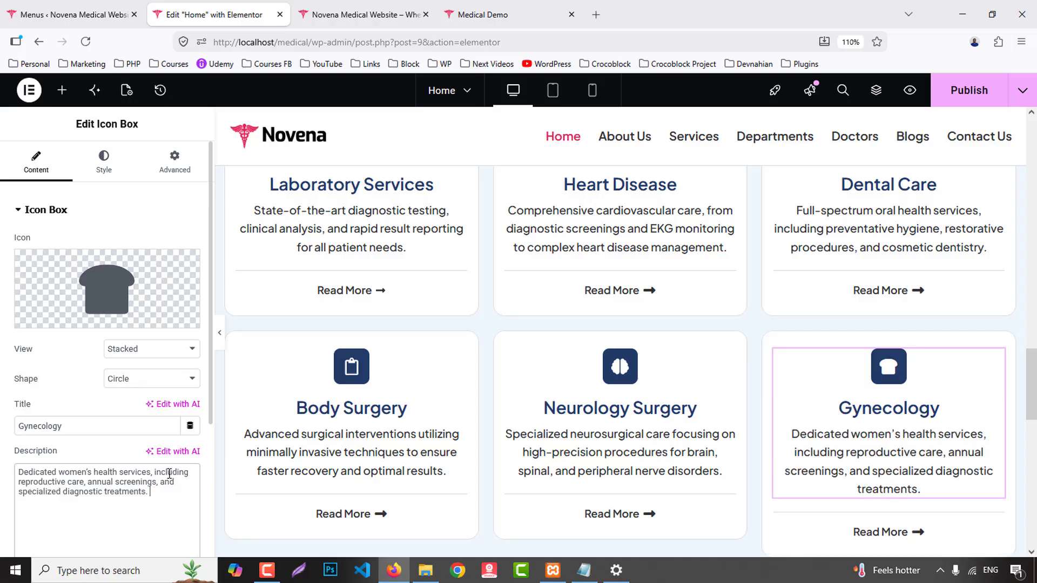
- Delete the word "annual" from the Gynecology card's description and publish the home page
scroll(972, 389, down, 3)
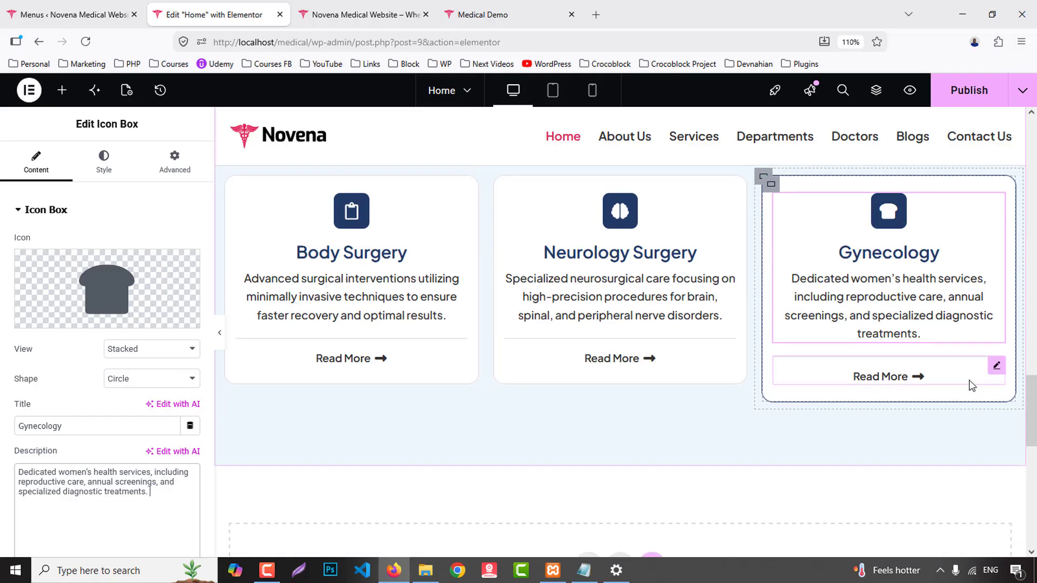
click(893, 313)
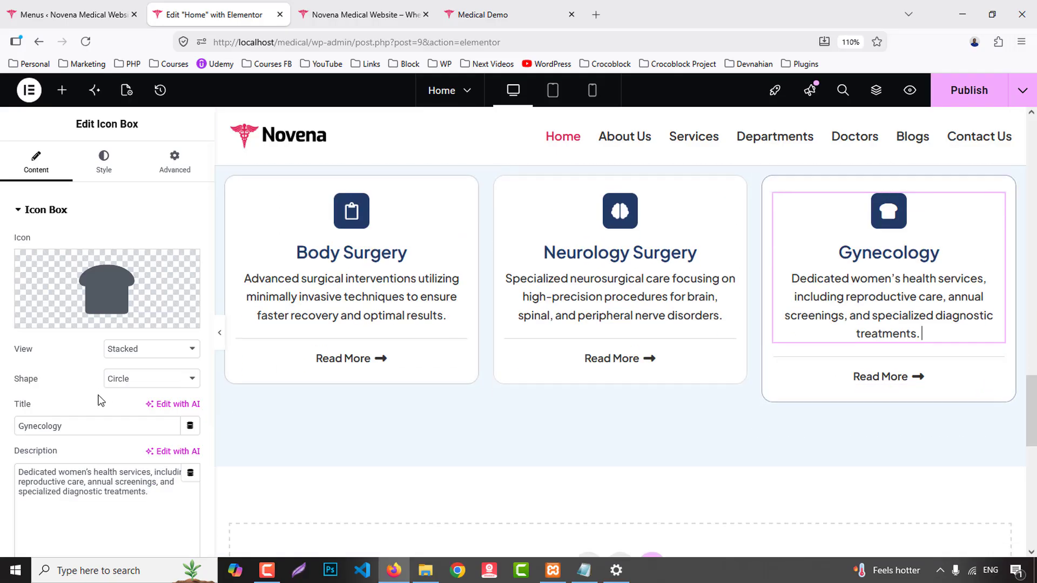
double_click(109, 482)
key(BackSpace)
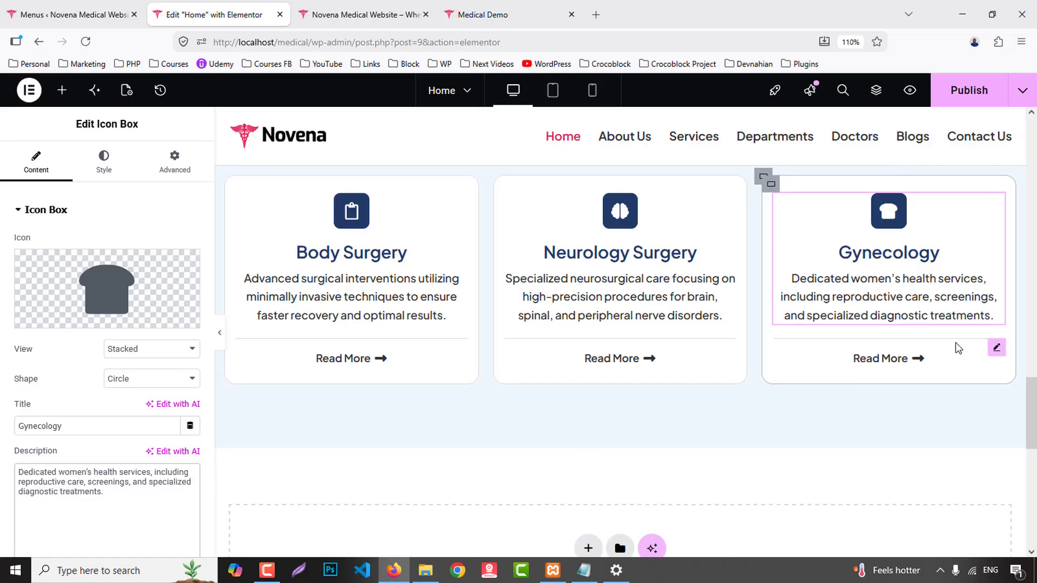
scroll(955, 342, up, 3)
click(971, 98)
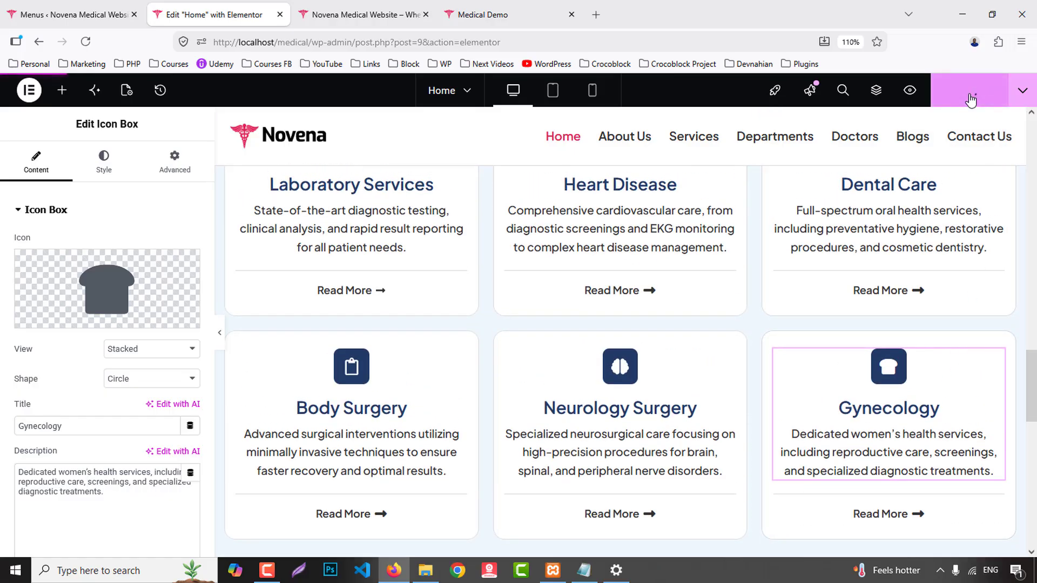
- Compare the services section in the Novena site preview with the services section on the Medical Demo page
click(346, 15)
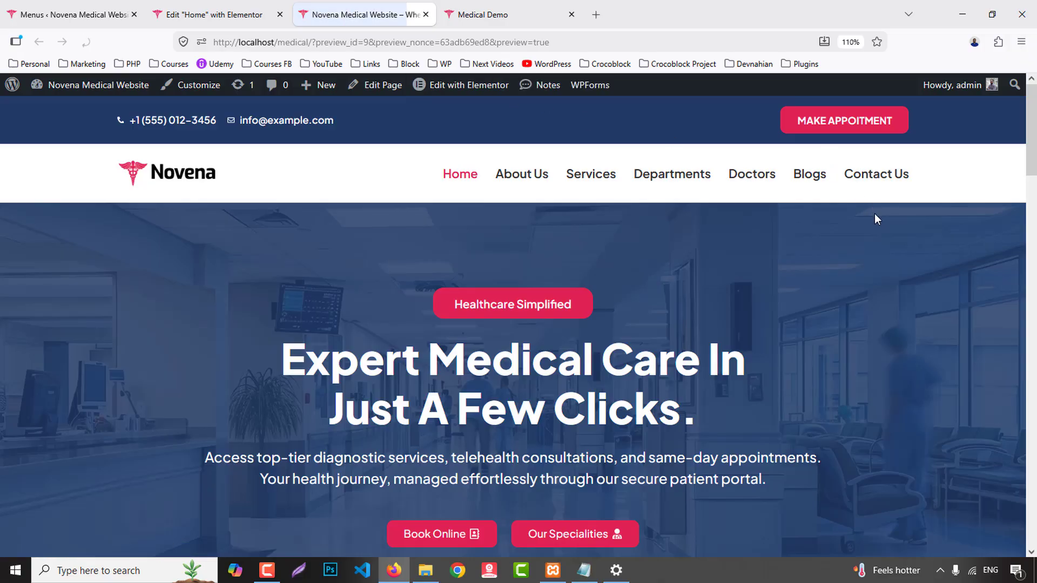
scroll(882, 221, down, 12)
scroll(885, 227, down, 9)
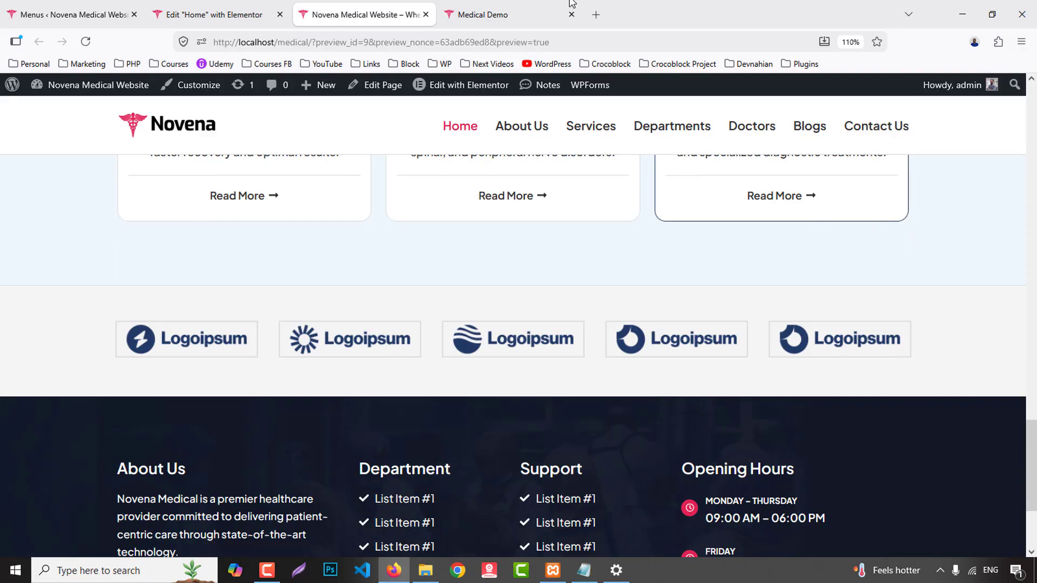
click(522, 8)
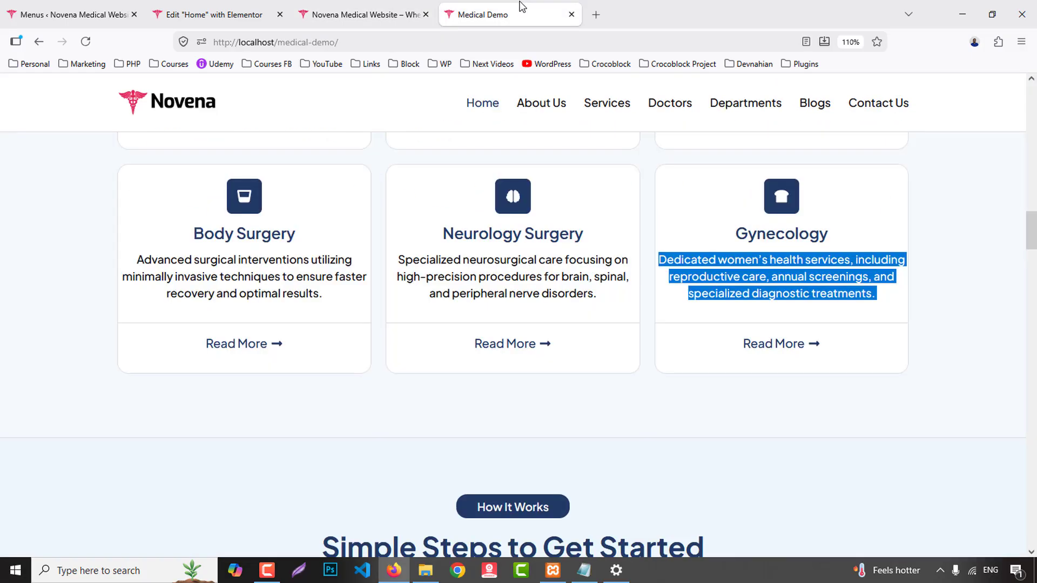
scroll(892, 345, down, 5)
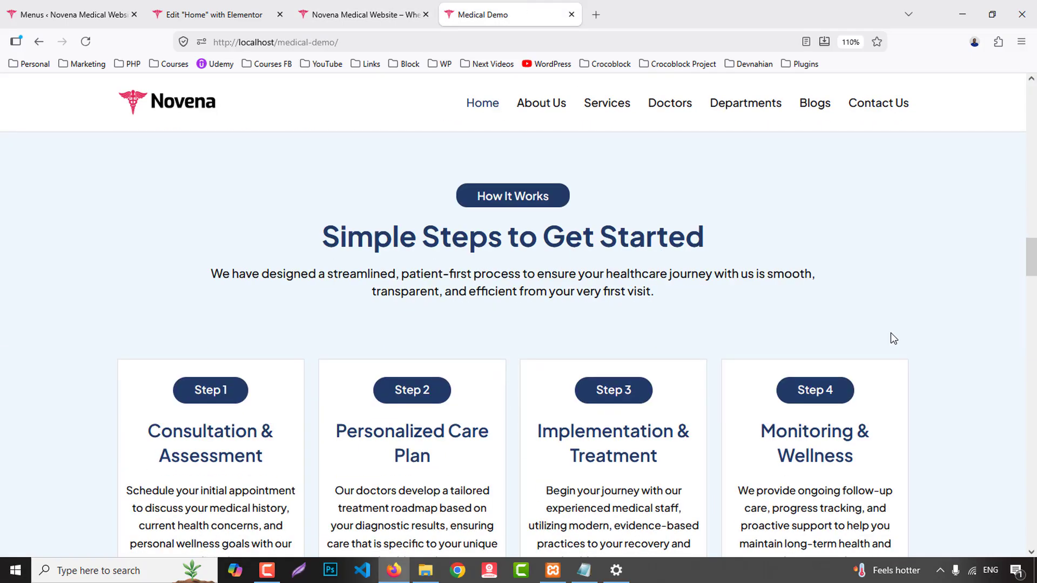
scroll(900, 312, up, 4)
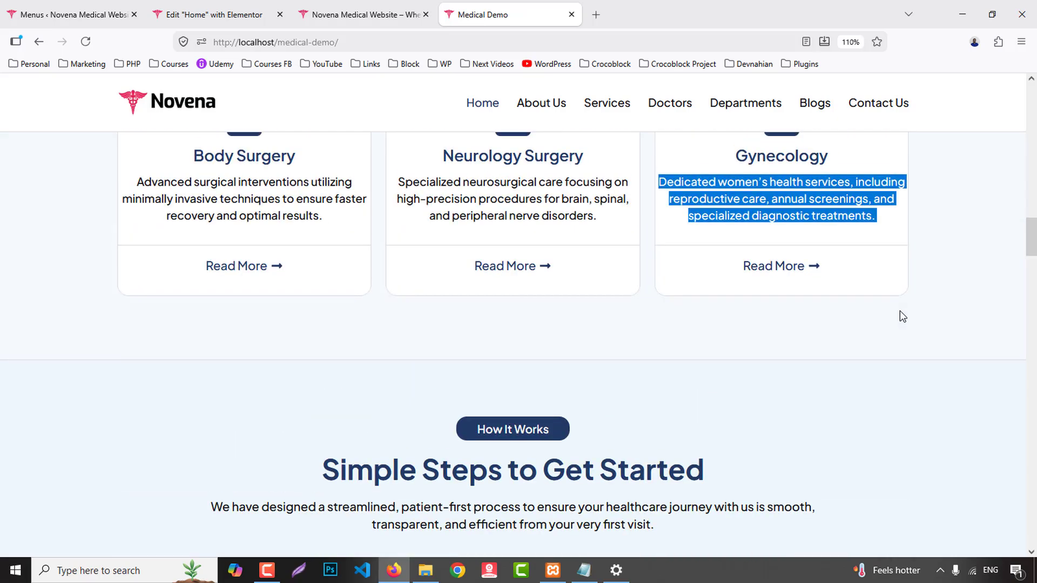
scroll(900, 310, up, 6)
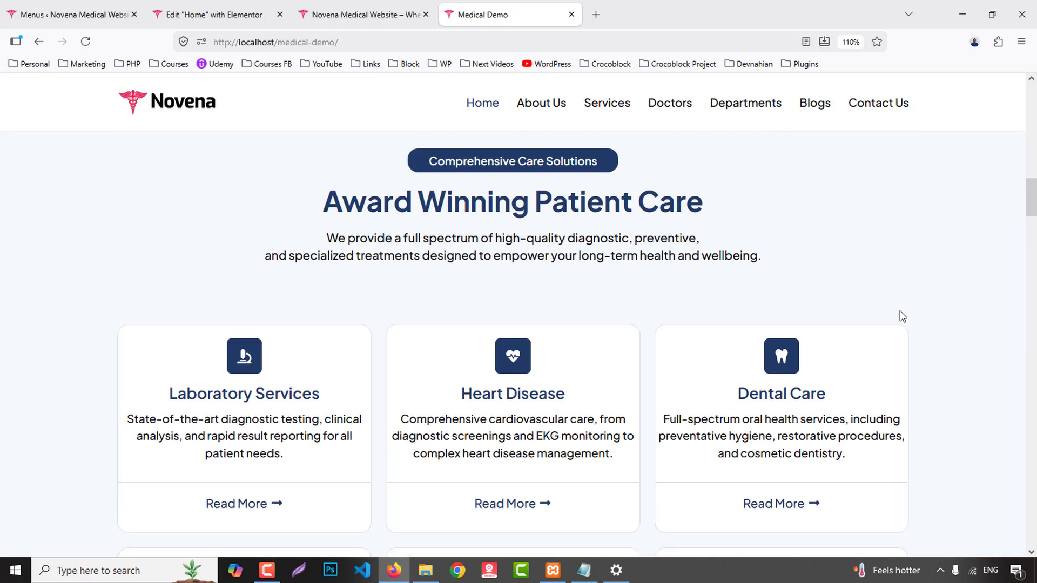
scroll(871, 303, down, 6)
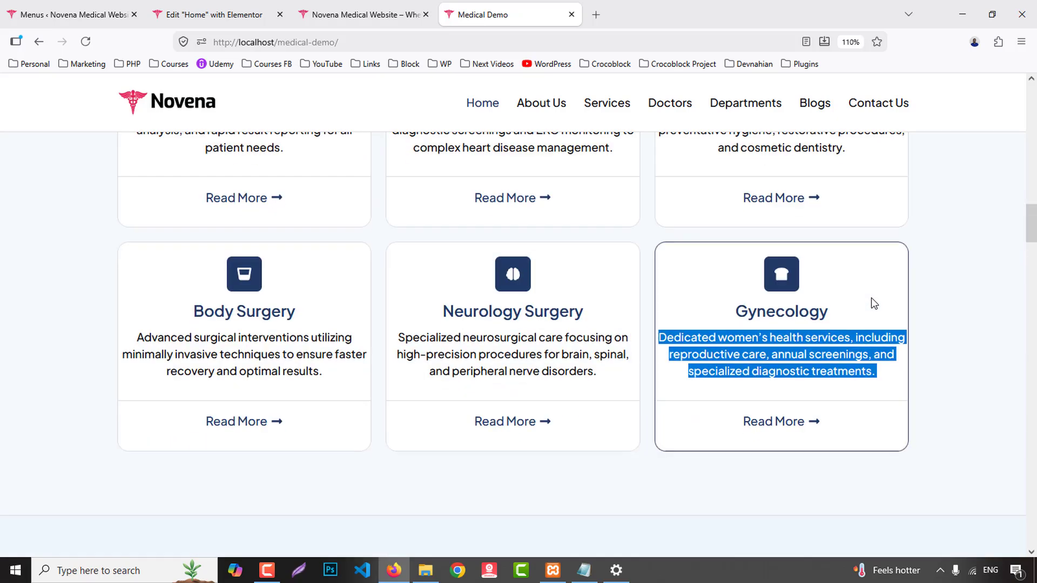
scroll(870, 303, up, 4)
- Set the Award Winning Patient Care section's background colour to #f4f9fc, sampled from the services section of the Medical Demo page
right_click(971, 190)
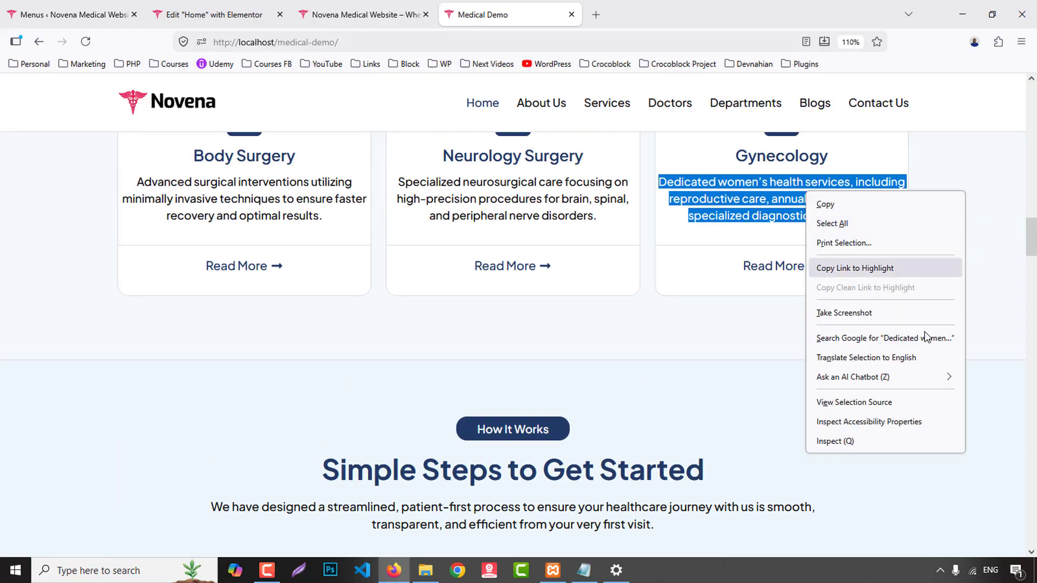
click(887, 443)
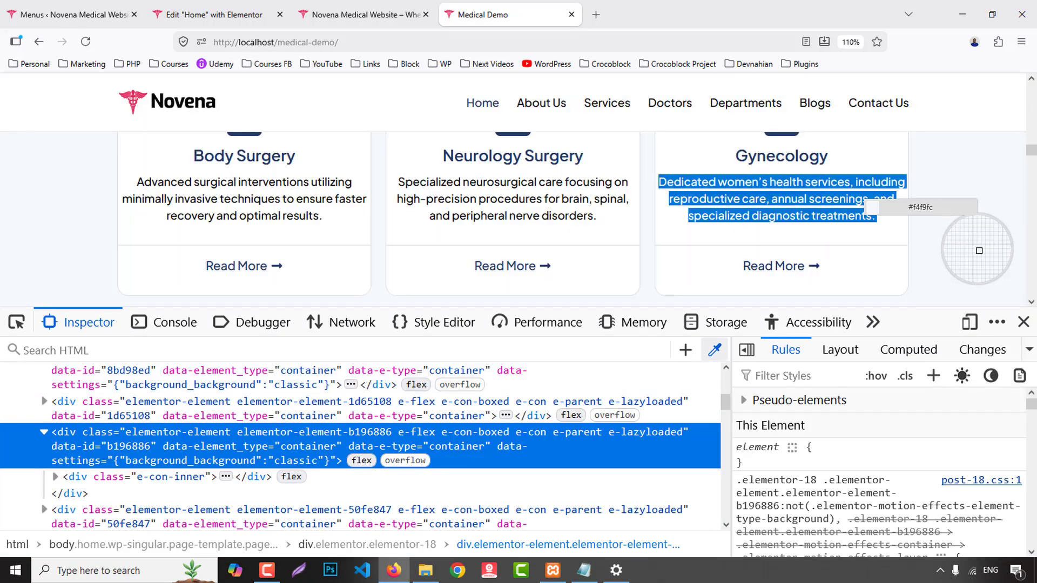
click(213, 16)
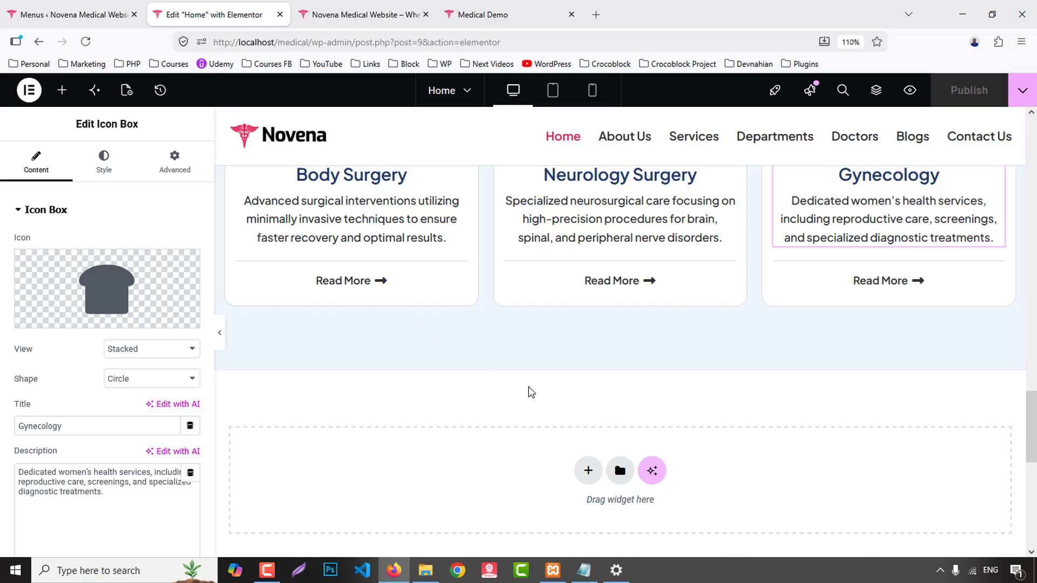
scroll(531, 393, up, 10)
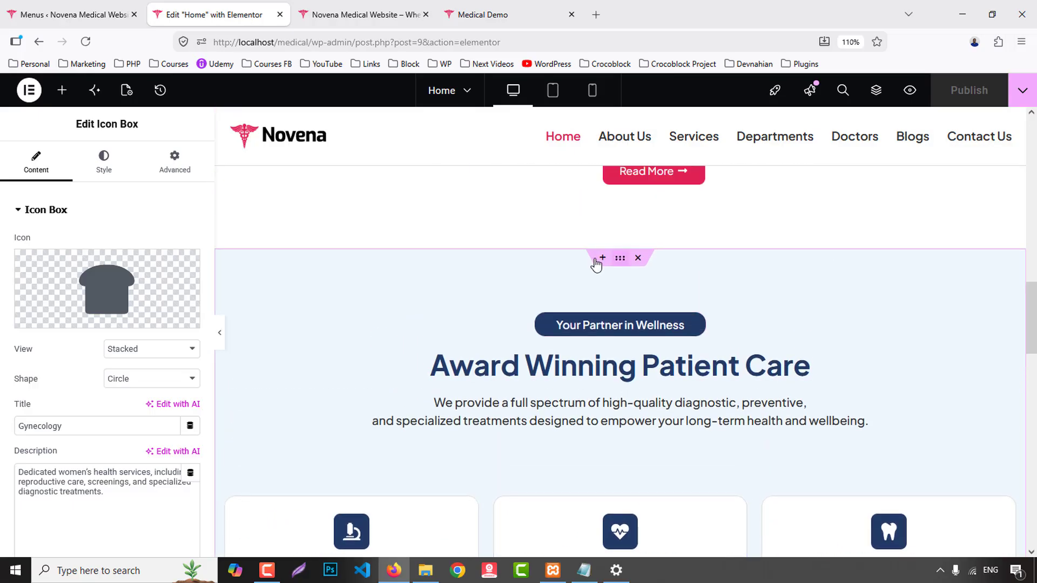
click(190, 303)
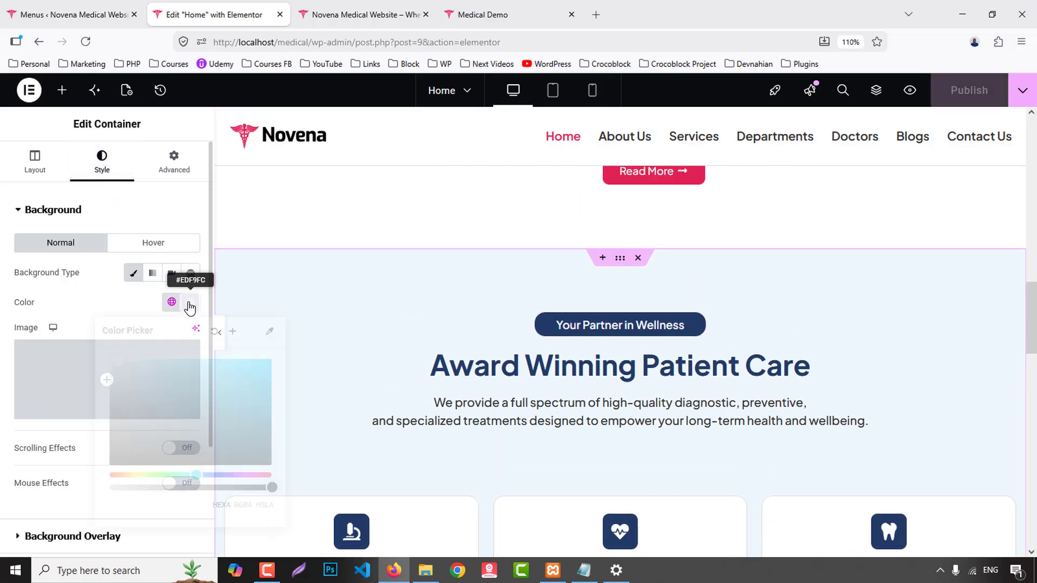
click(282, 299)
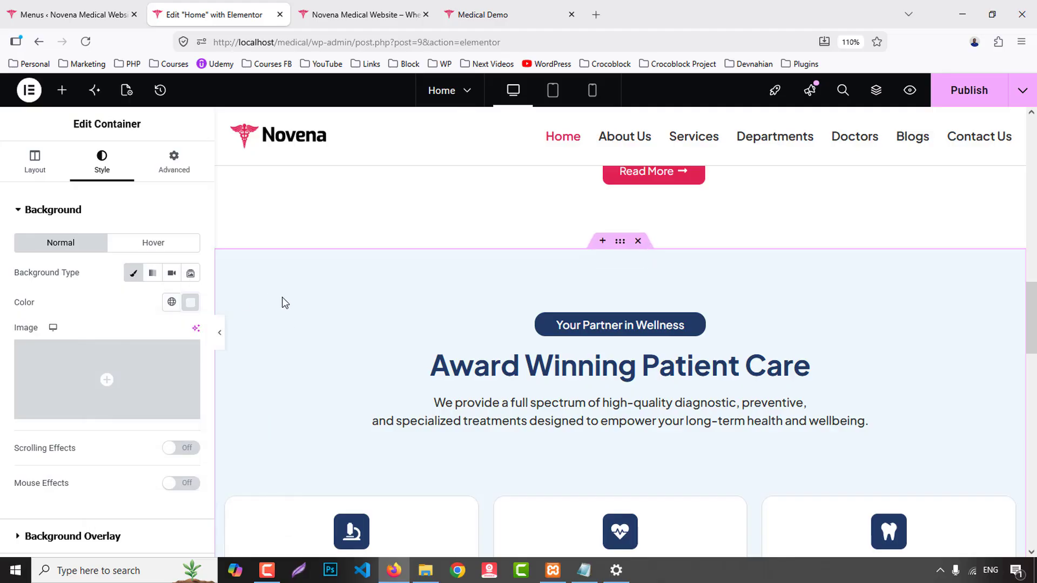
scroll(283, 316, down, 10)
click(485, 6)
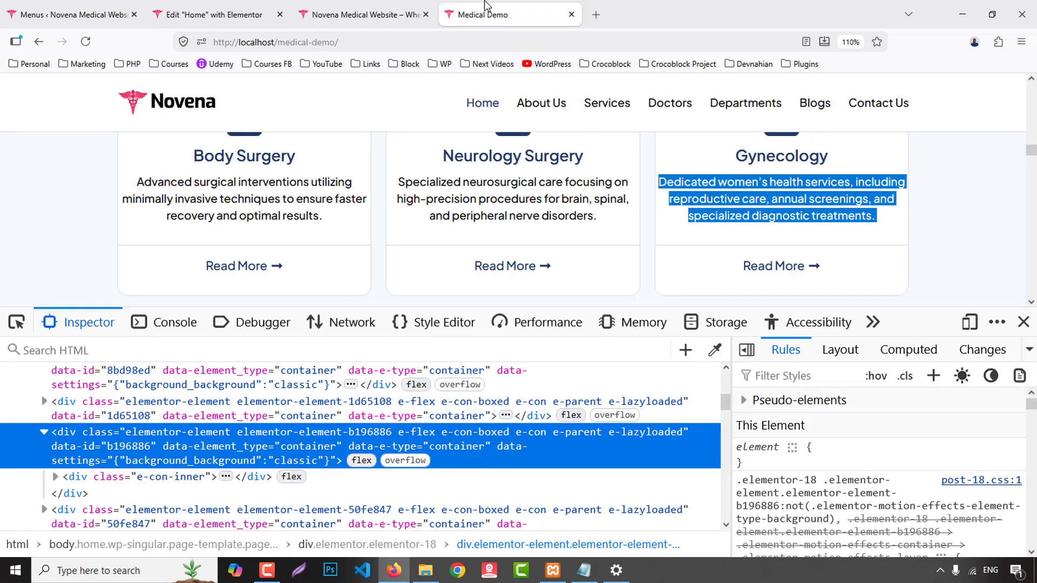
- Duplicate the Award Winning Patient Care section as the base for the How It Works section seen on the Medical Demo page
click(1024, 323)
scroll(1014, 317, down, 4)
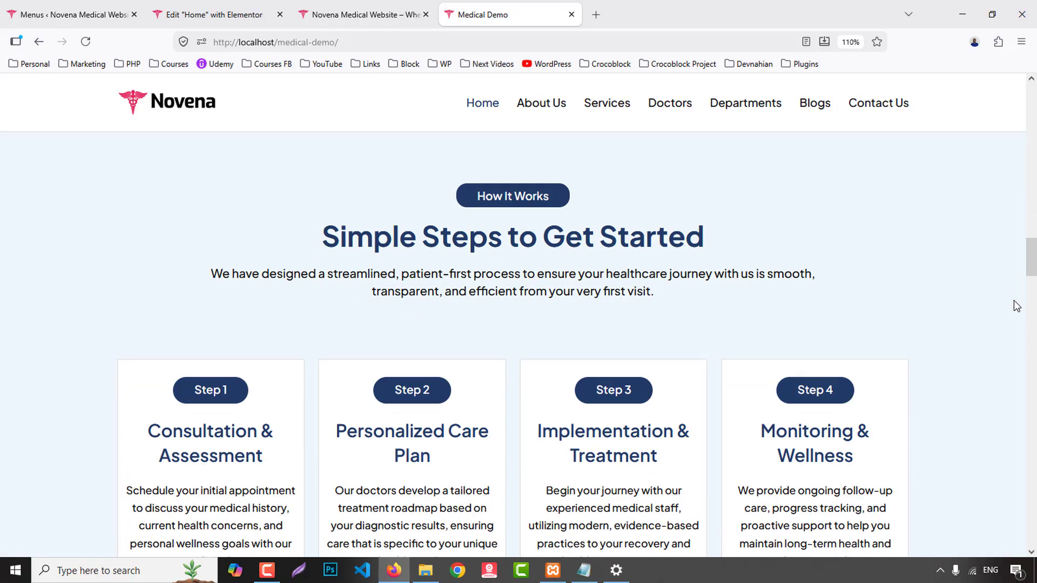
scroll(1018, 303, down, 3)
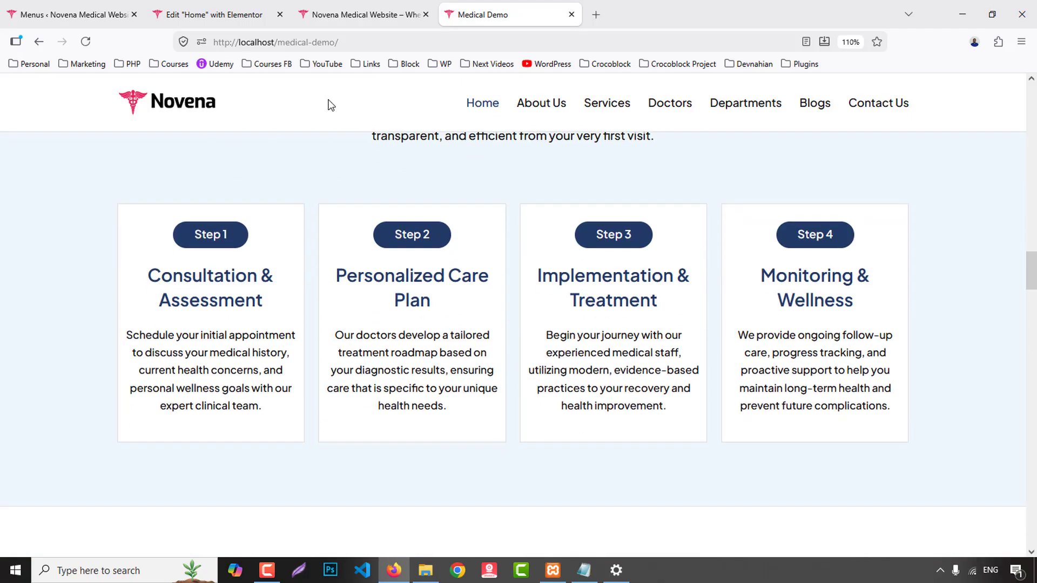
click(216, 14)
scroll(740, 335, up, 10)
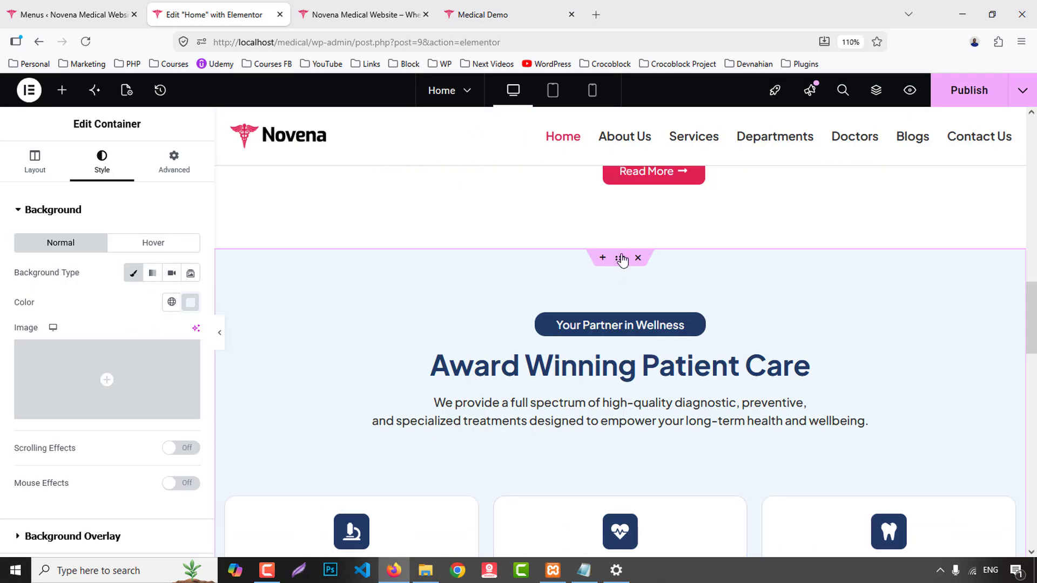
right_click(621, 259)
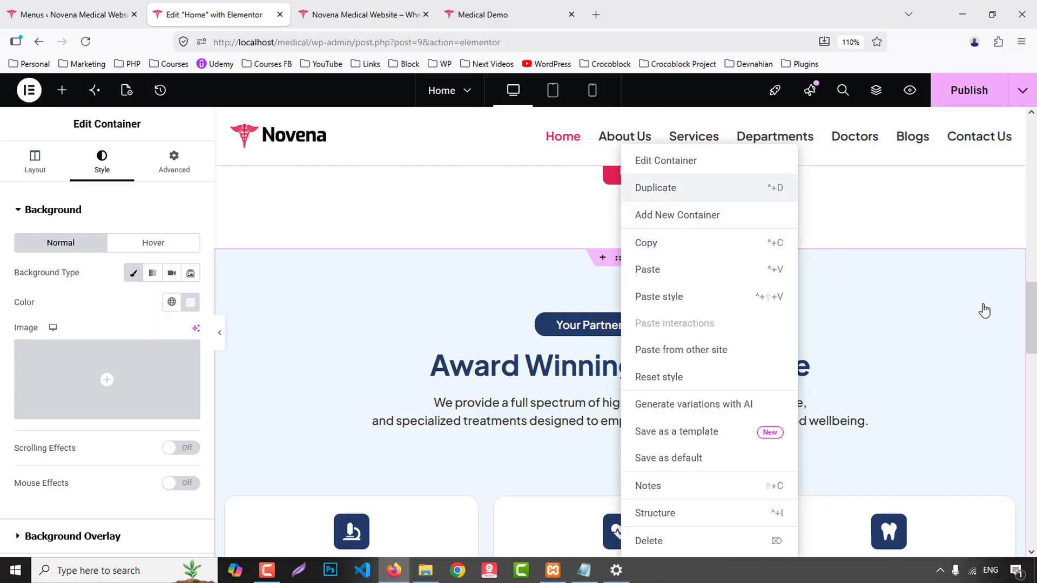
key(ctrl+d)
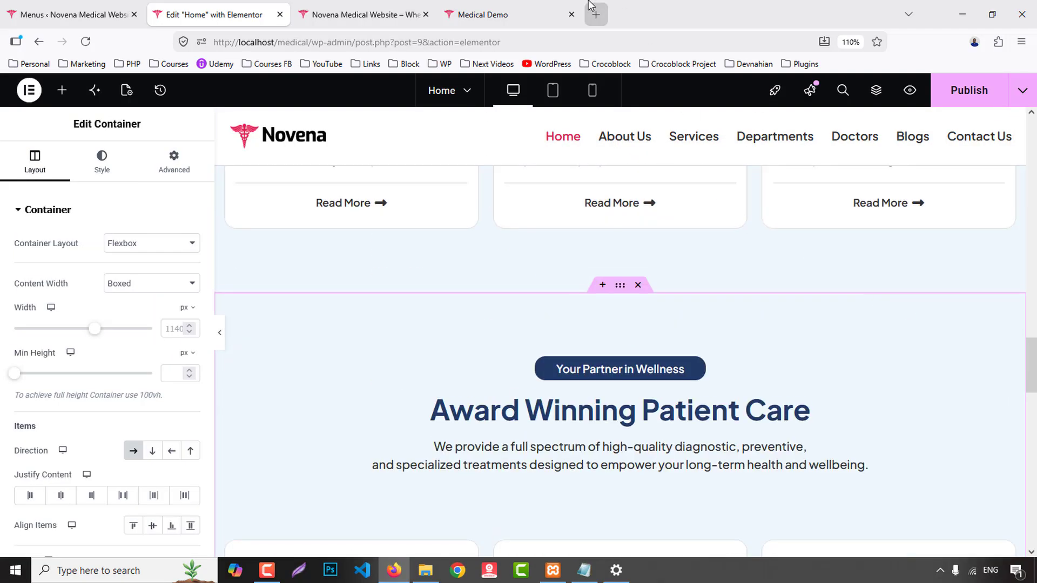
- Set the duplicated section's background colour to #edf9fc, sampled from the How It Works section of the Medical Demo page
click(561, 15)
scroll(670, 324, down, 5)
scroll(670, 328, up, 10)
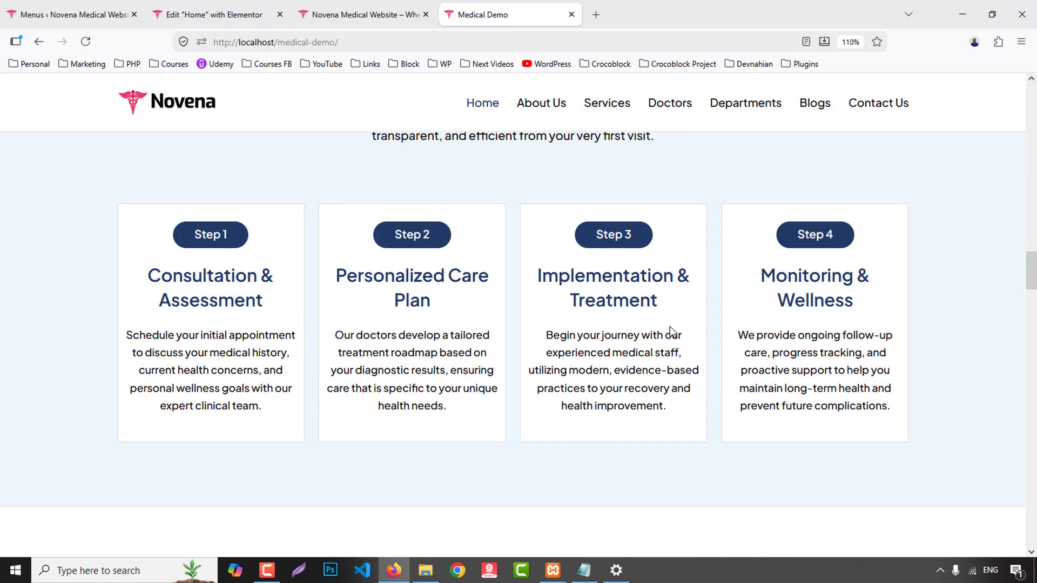
right_click(285, 370)
click(335, 344)
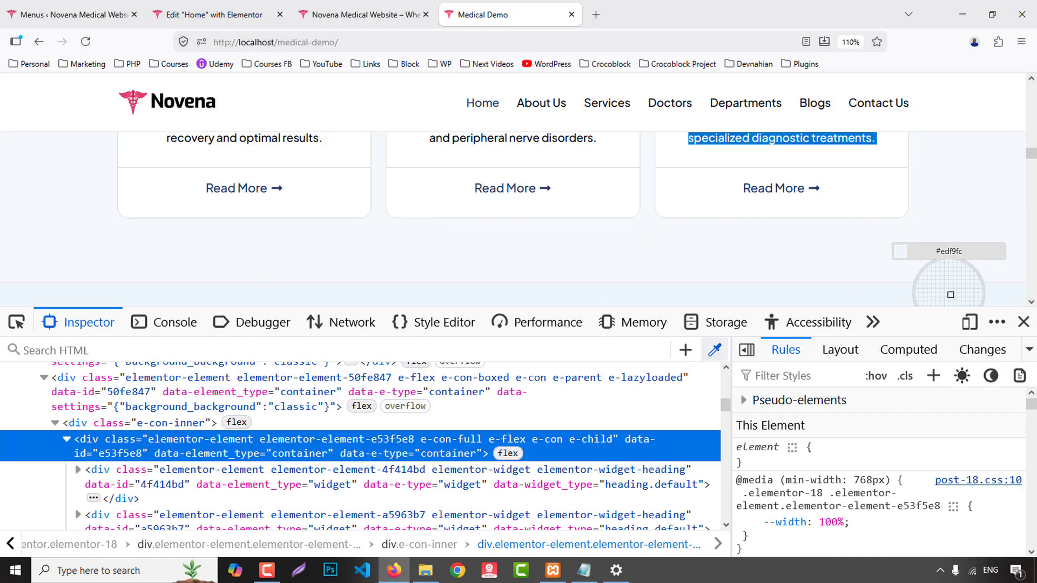
click(178, 7)
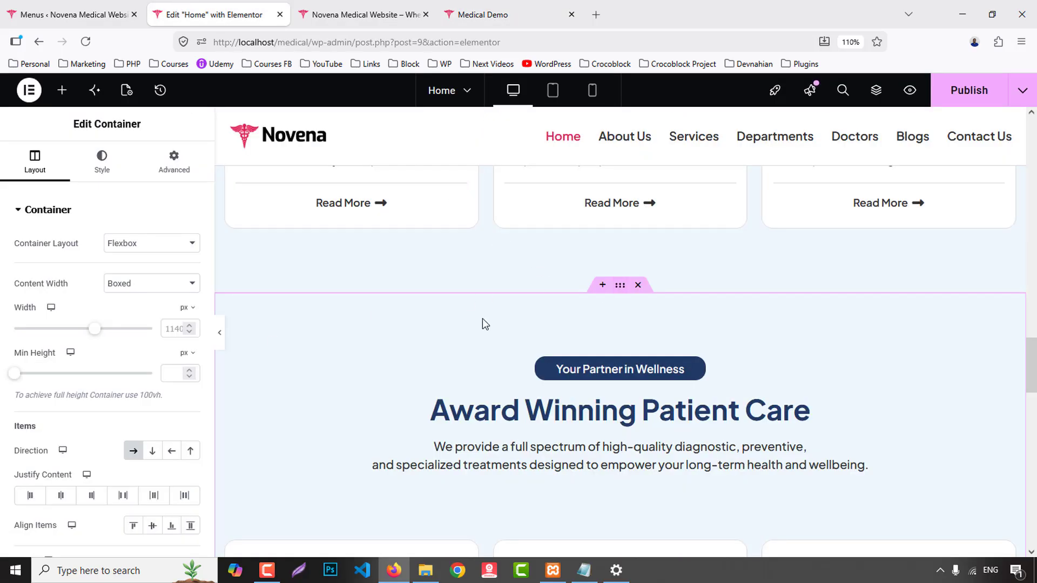
click(101, 162)
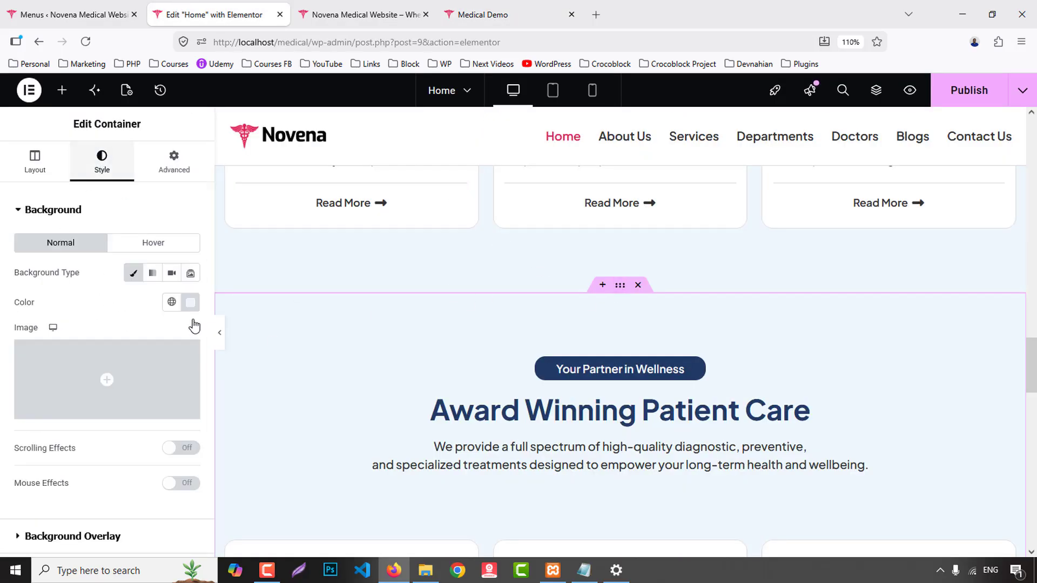
click(191, 304)
click(191, 306)
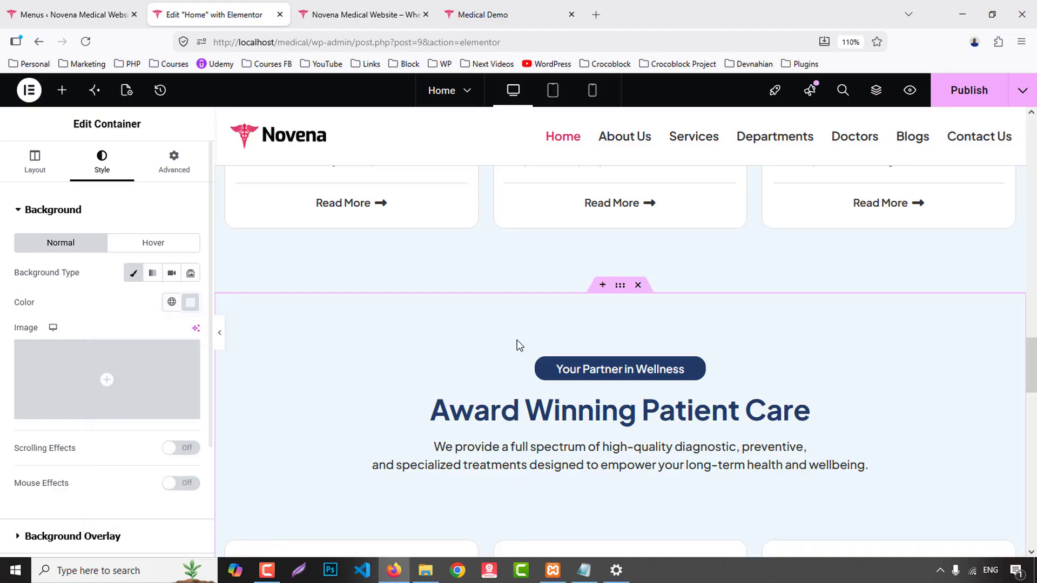
- Delete the Laboratory Services card's inner container from the duplicated section, keeping its outer container
scroll(517, 344, up, 5)
scroll(516, 345, down, 7)
scroll(517, 344, down, 2)
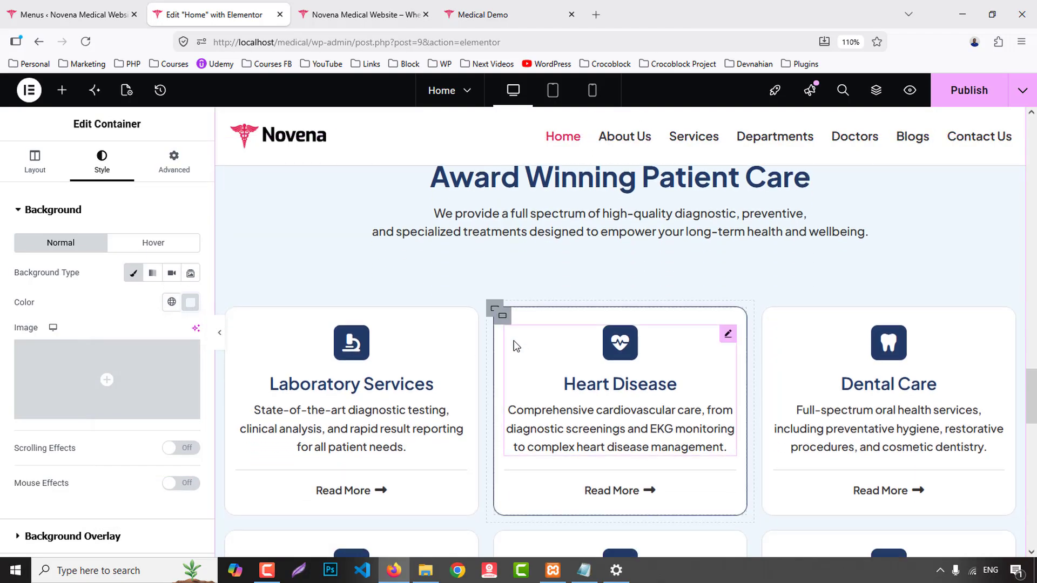
right_click(233, 326)
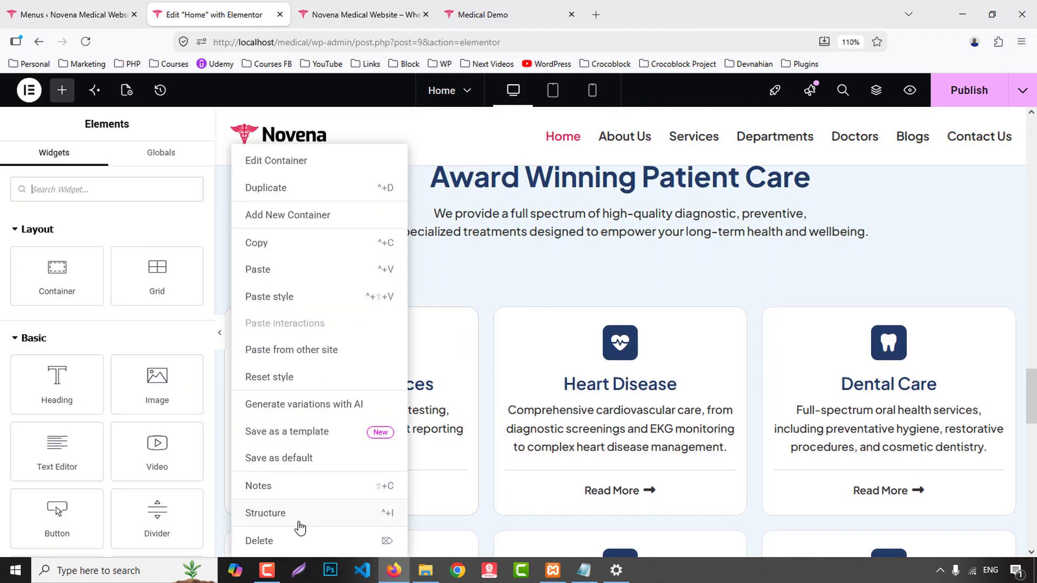
click(295, 539)
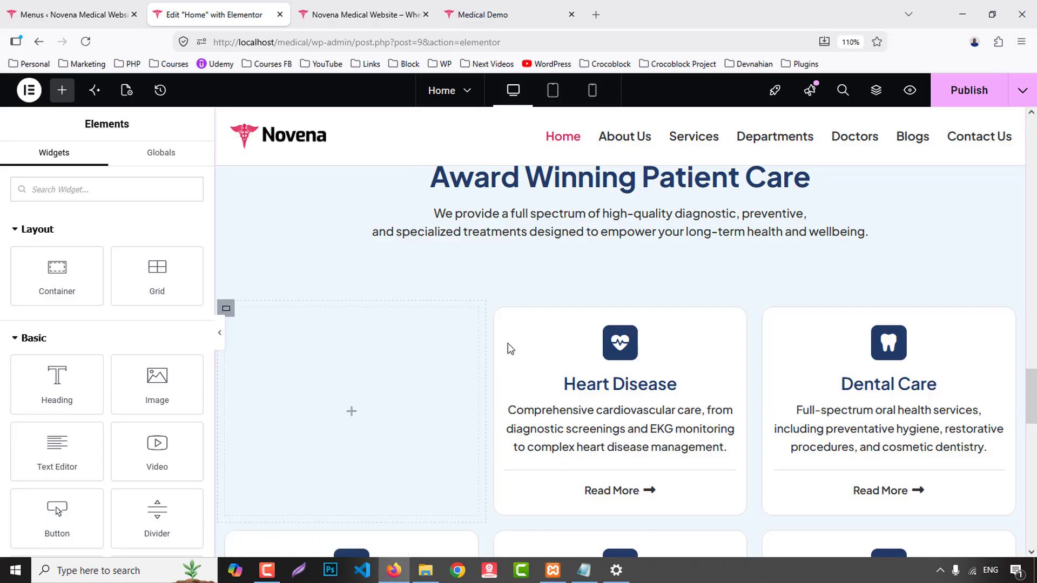
- Delete the Heart Disease, Dental Care, Body Surgery, Neurology Surgery and Gynecology card containers from the duplicated section
right_click(496, 312)
click(520, 539)
right_click(494, 311)
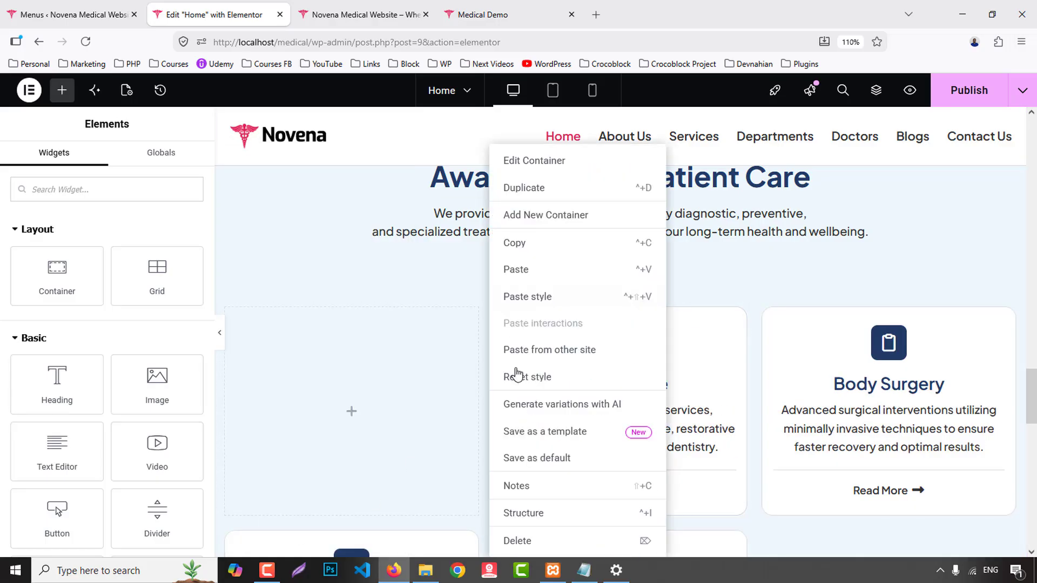
click(519, 539)
right_click(495, 316)
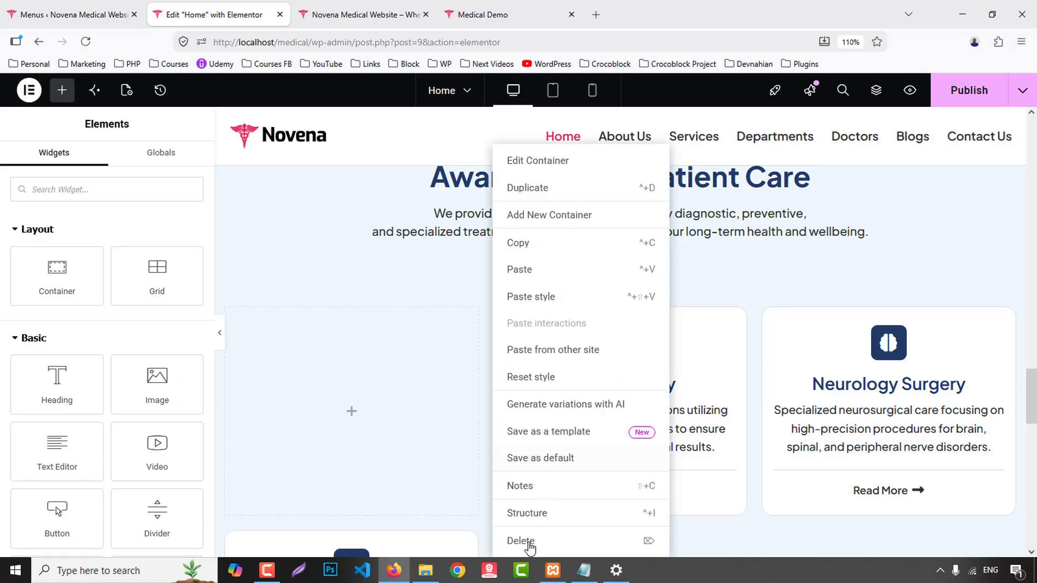
click(526, 536)
right_click(491, 308)
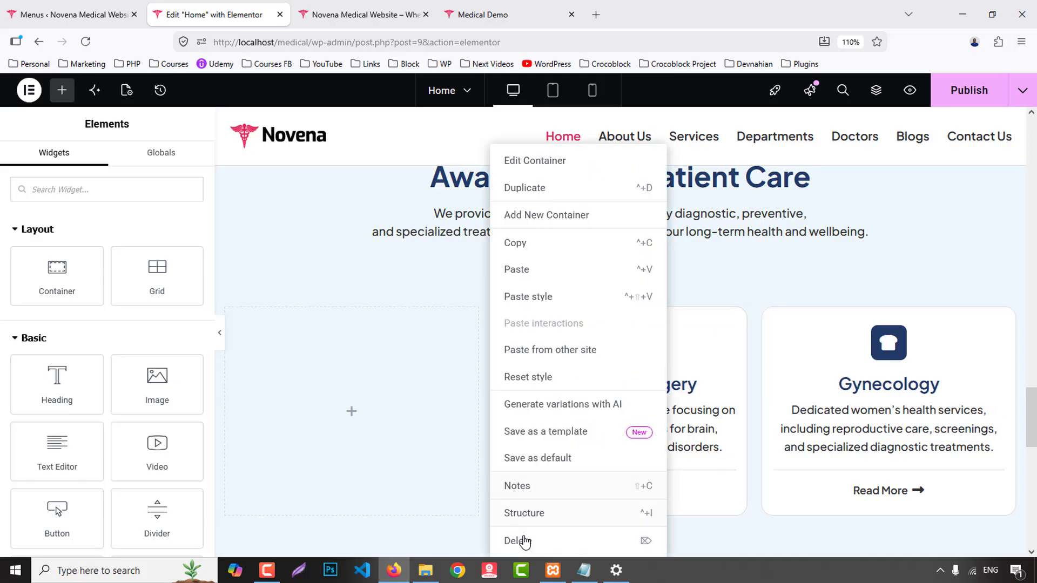
click(522, 540)
right_click(494, 309)
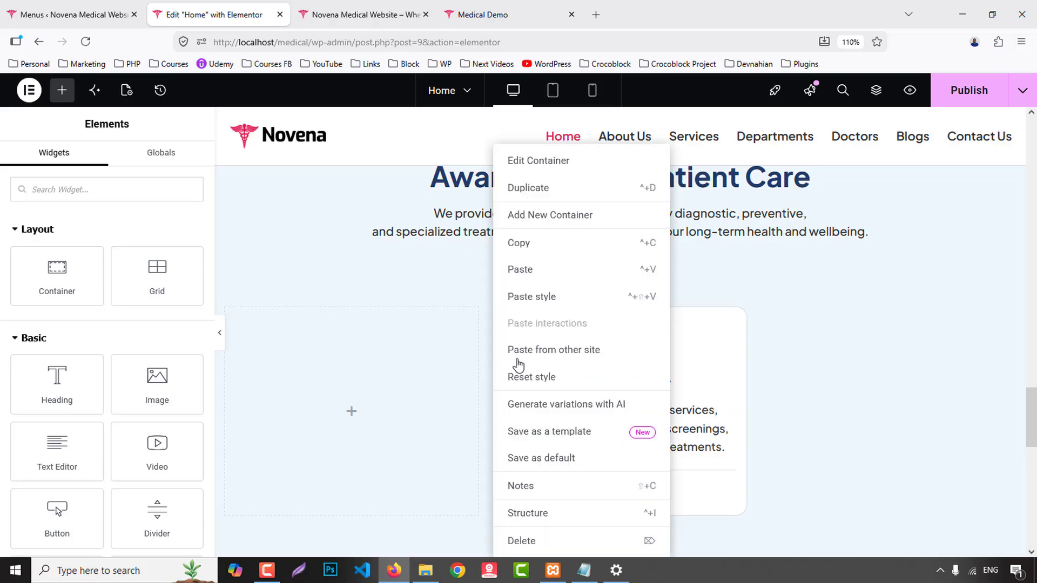
click(522, 541)
- Set the original Award Winning Patient Care section's background colour to #f4f9fc, sampled from the services section of the Medical Demo page
scroll(708, 390, up, 4)
scroll(657, 395, down, 2)
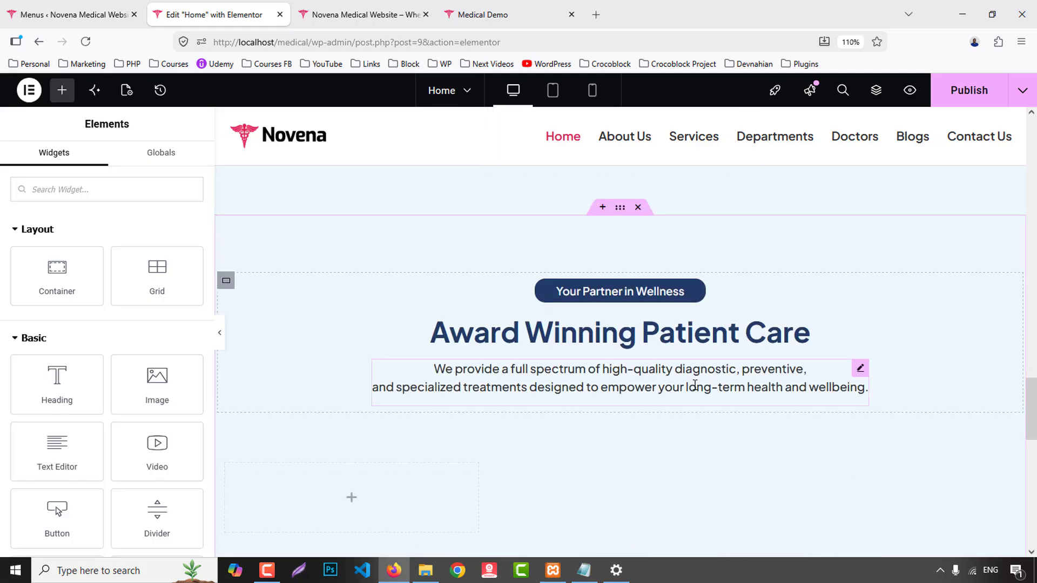
click(486, 12)
scroll(587, 272, up, 5)
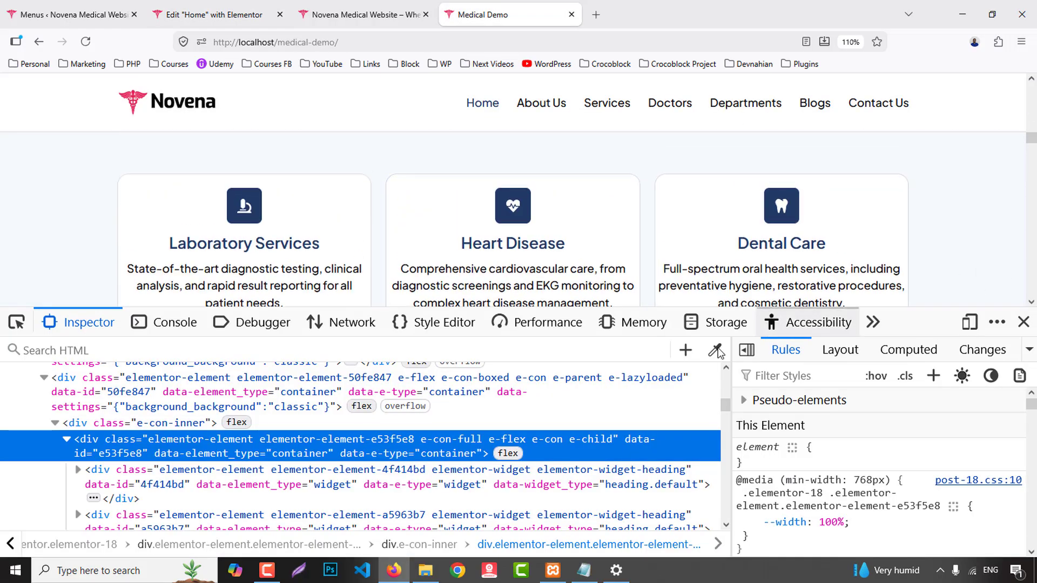
click(717, 351)
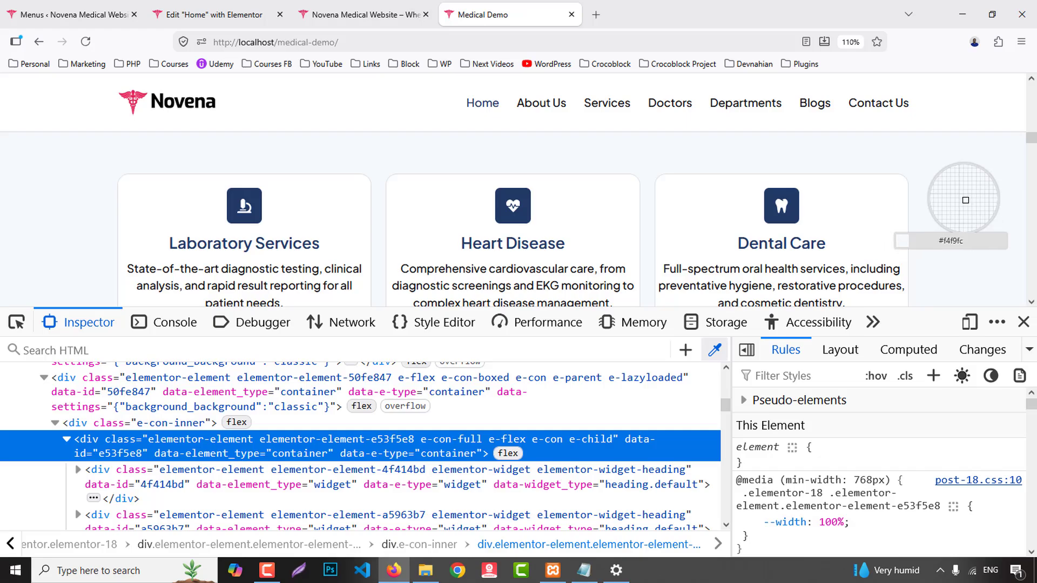
click(966, 200)
click(213, 14)
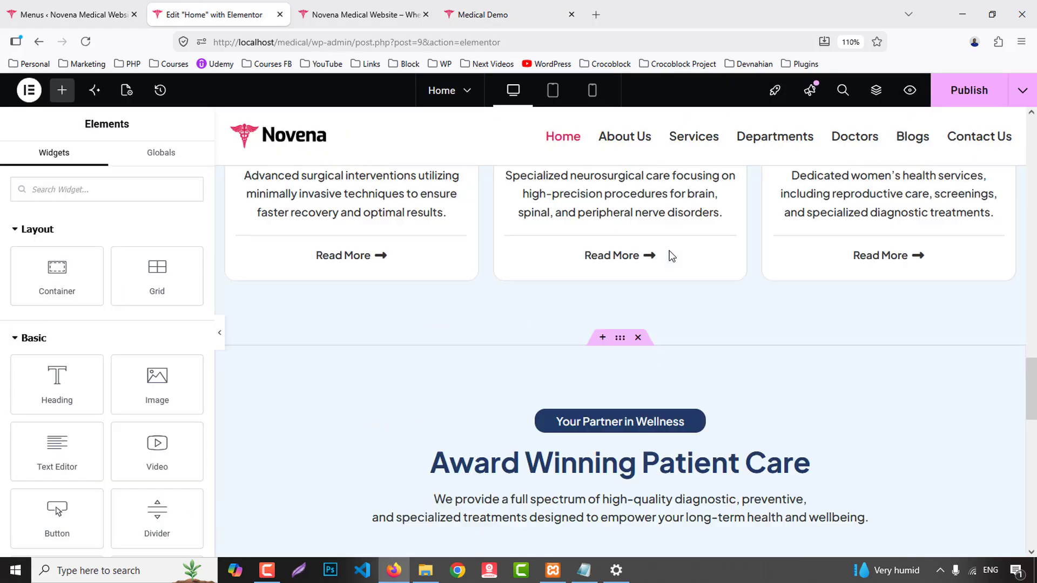
scroll(672, 256, down, 3)
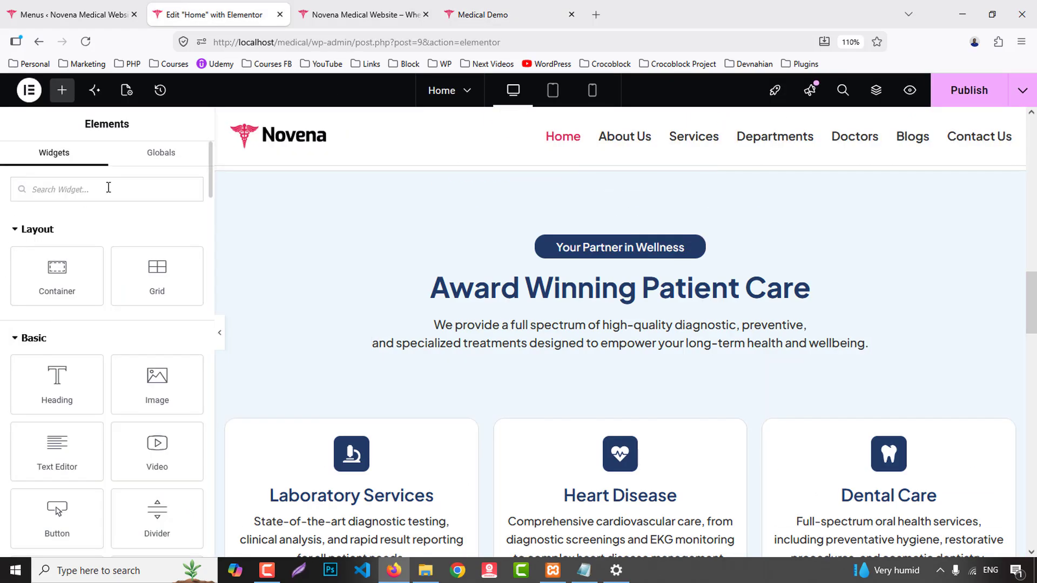
mouse_move(634, 183)
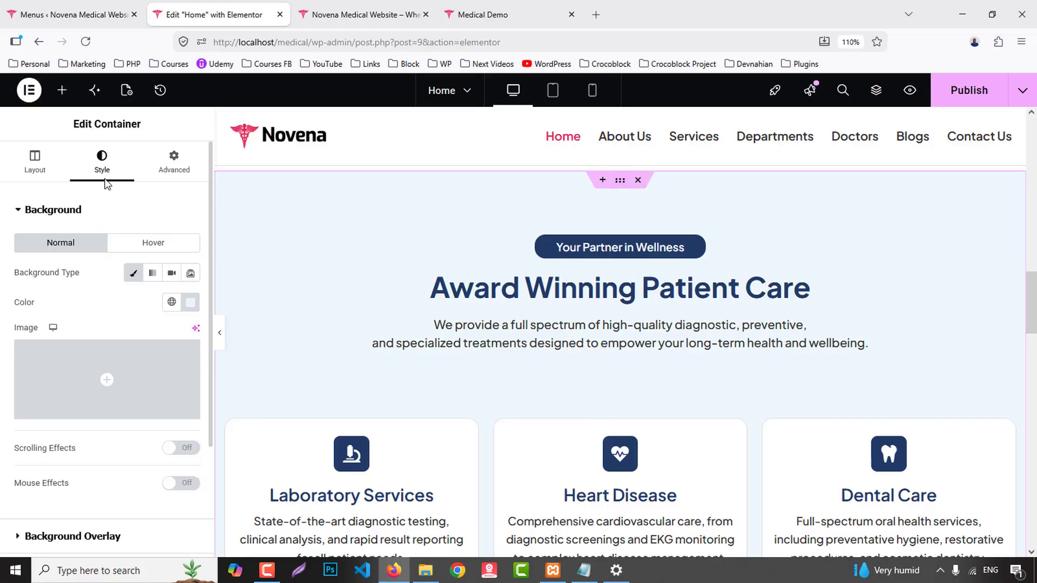
click(196, 304)
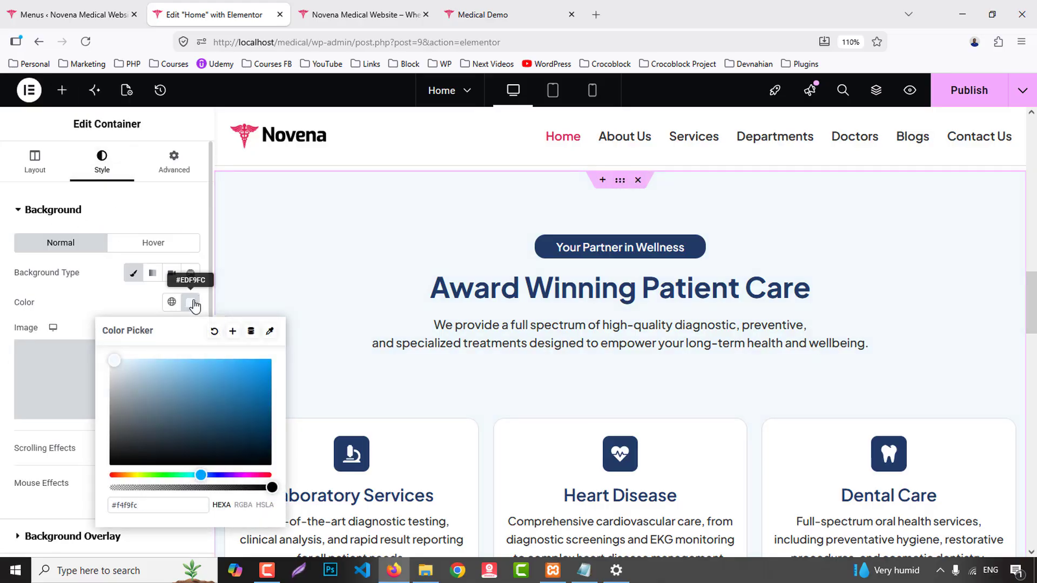
click(433, 246)
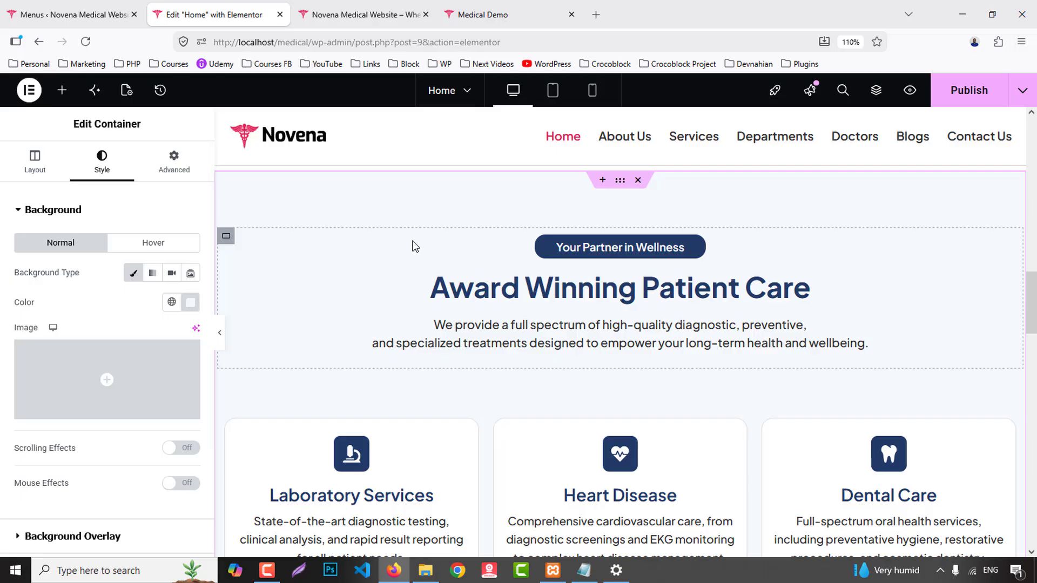
- Replace the duplicated section's "Your Partner in Wellness" label with "How It Works" from the Medical Demo page
scroll(708, 324, down, 6)
scroll(708, 319, down, 8)
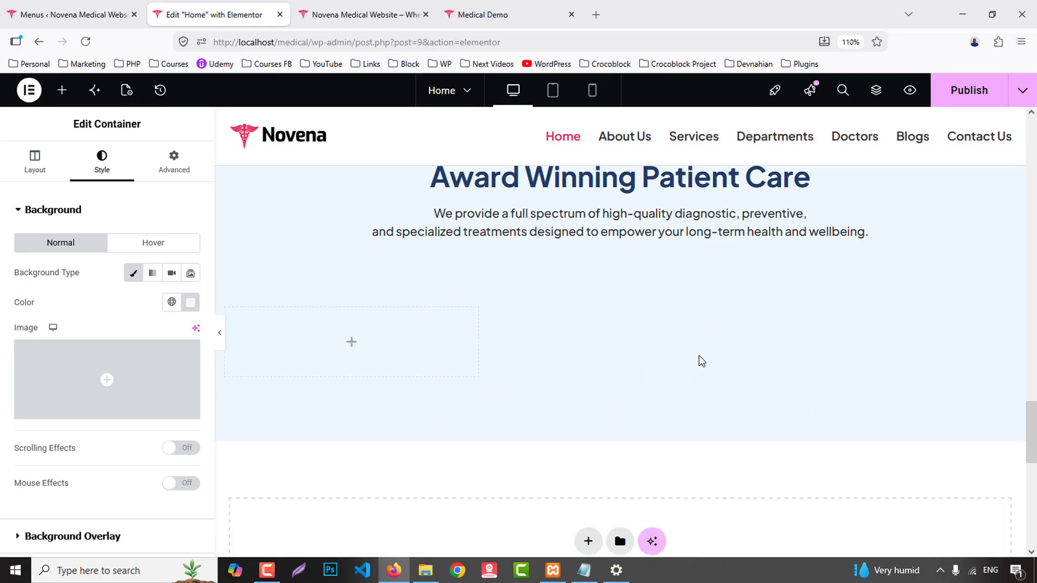
scroll(756, 389, up, 4)
scroll(990, 414, down, 4)
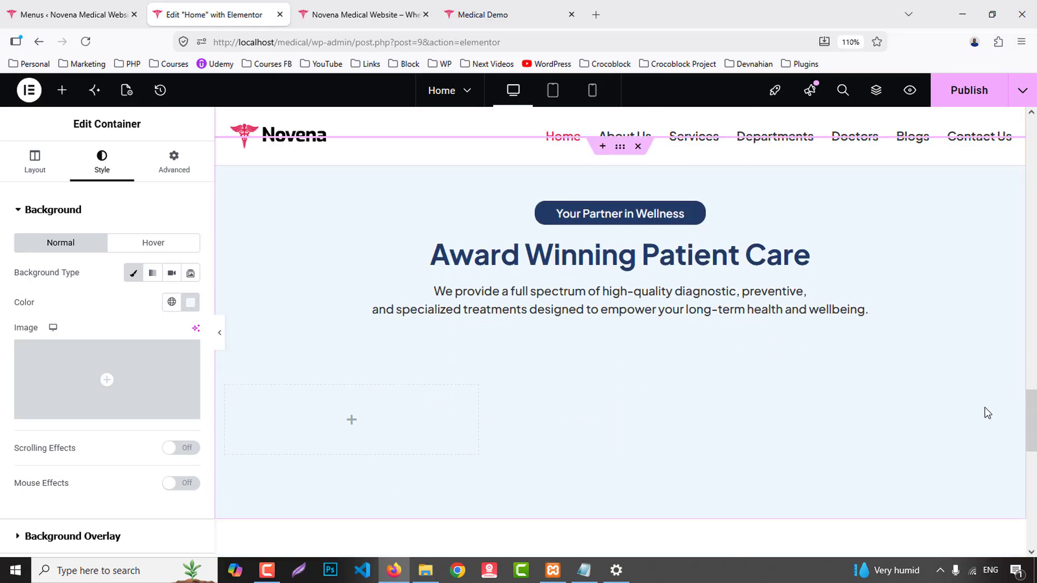
click(534, 11)
scroll(577, 266, down, 6)
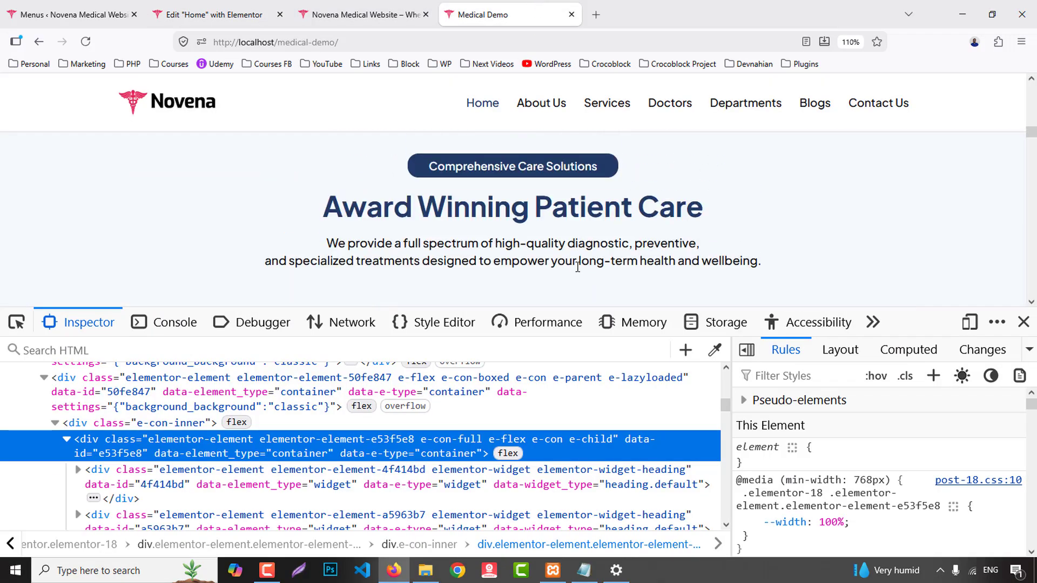
click(1023, 322)
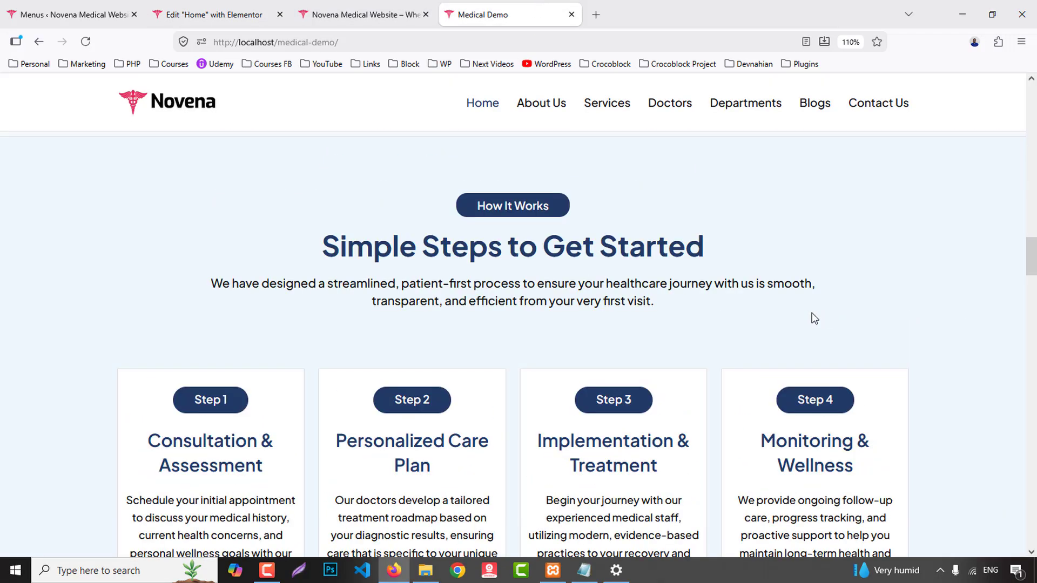
drag(475, 276, 604, 275)
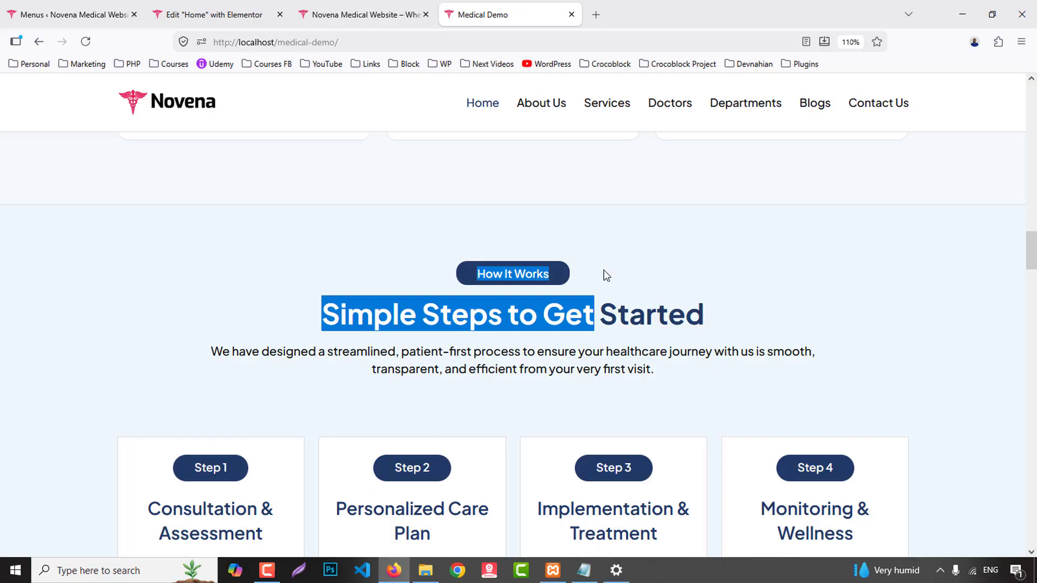
click(570, 285)
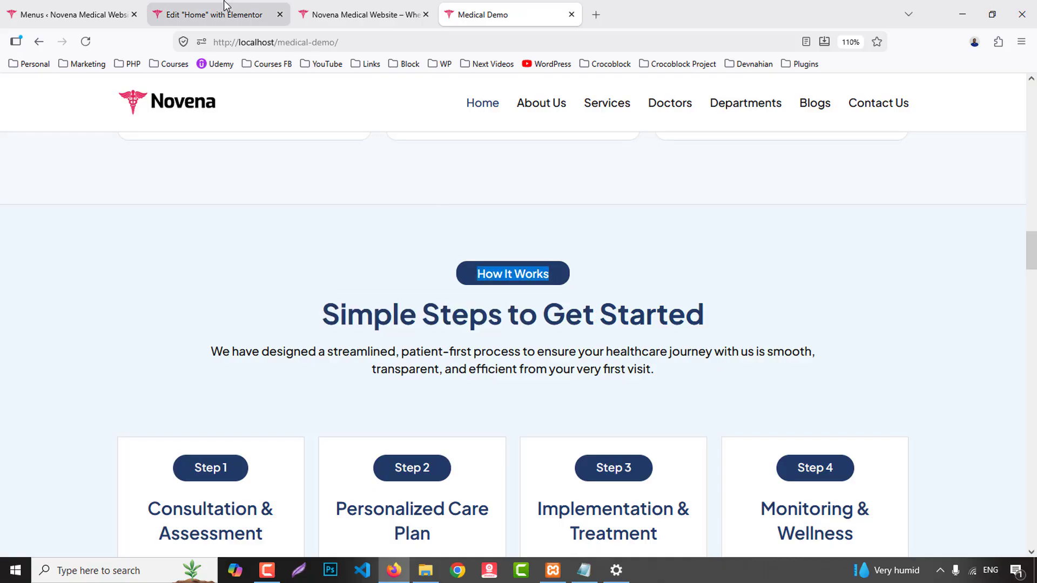
click(215, 15)
click(599, 212)
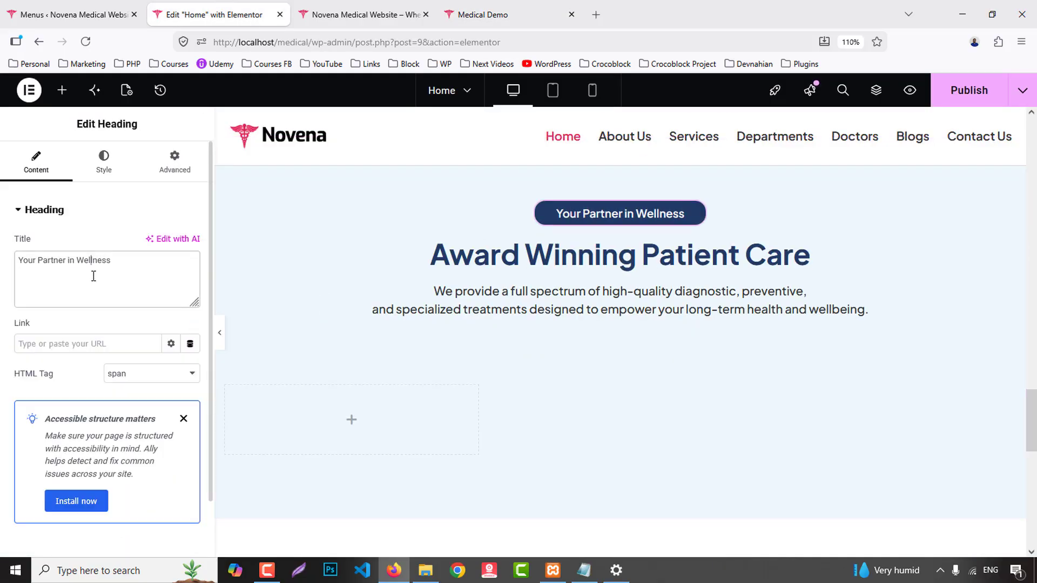
key(ctrl+a)
text(How It Works)
- Replace the duplicated section's "Award Winning Patient Care" heading with "Simple Steps to Get Started" copied from the Medical Demo page
click(483, 14)
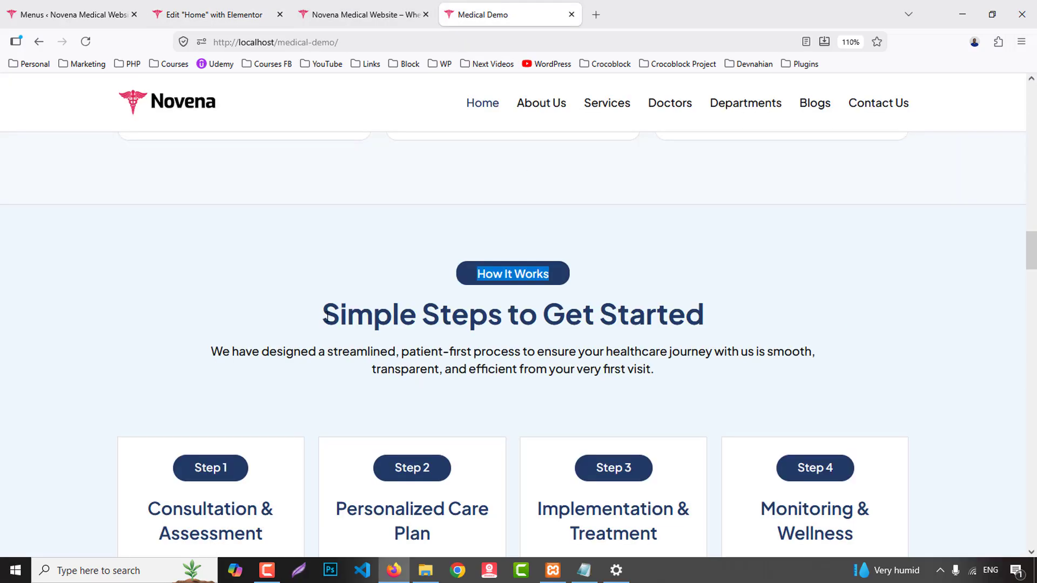
drag(328, 317, 724, 313)
click(639, 340)
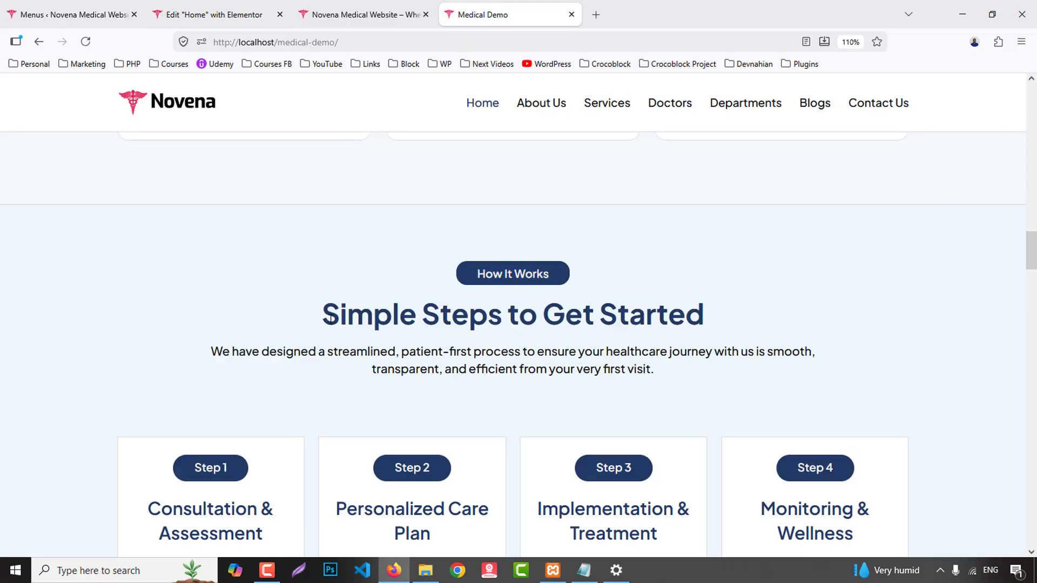
drag(323, 315, 704, 315)
key(ctrl+c)
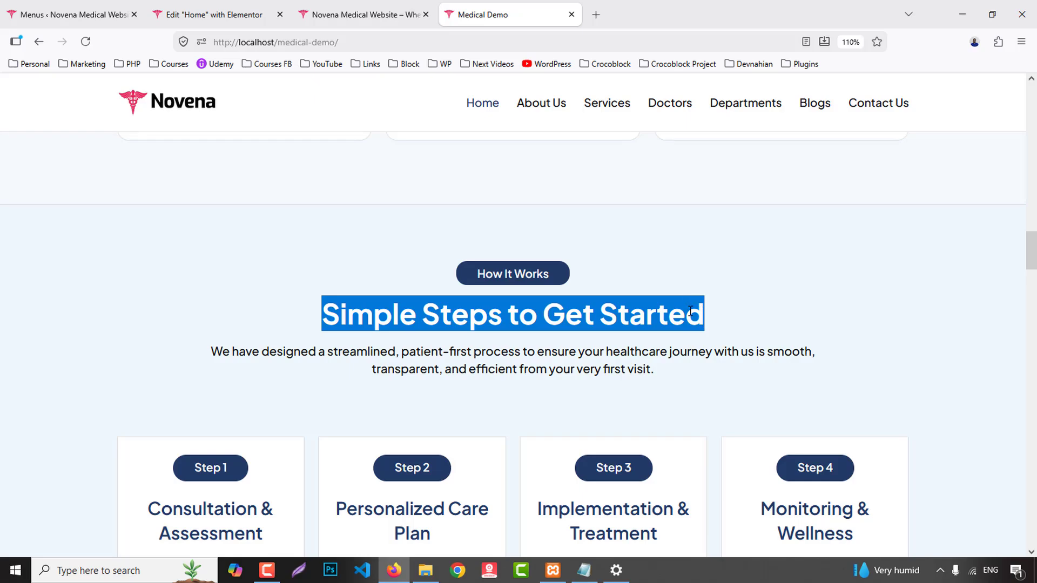
click(180, 7)
click(84, 285)
key(ctrl+a)
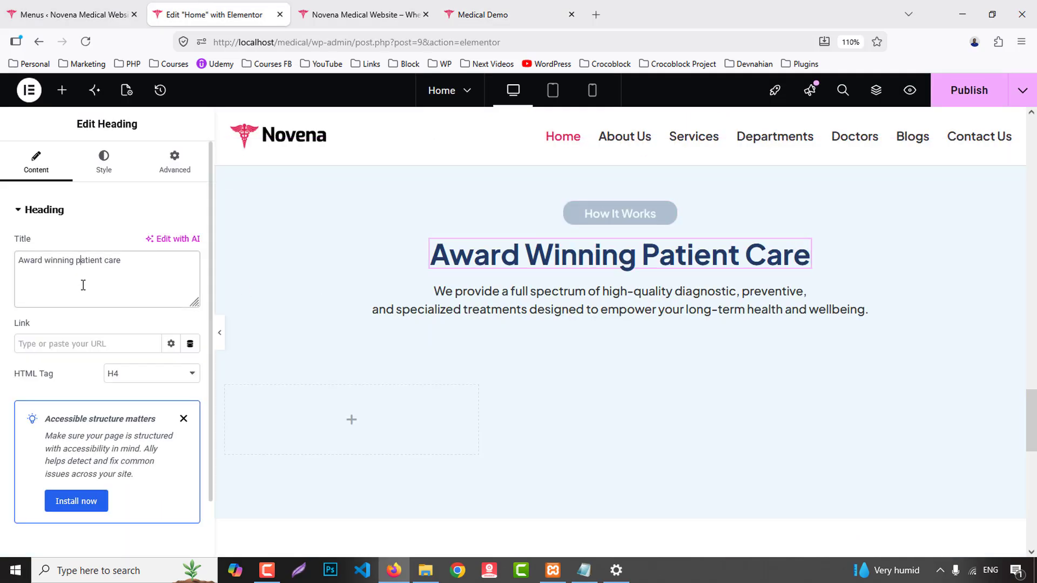
key(ctrl+v)
- Replace the paragraph under the heading with the Medical Demo text beginning "We have designed a streamlined, patient-first process"
click(475, 15)
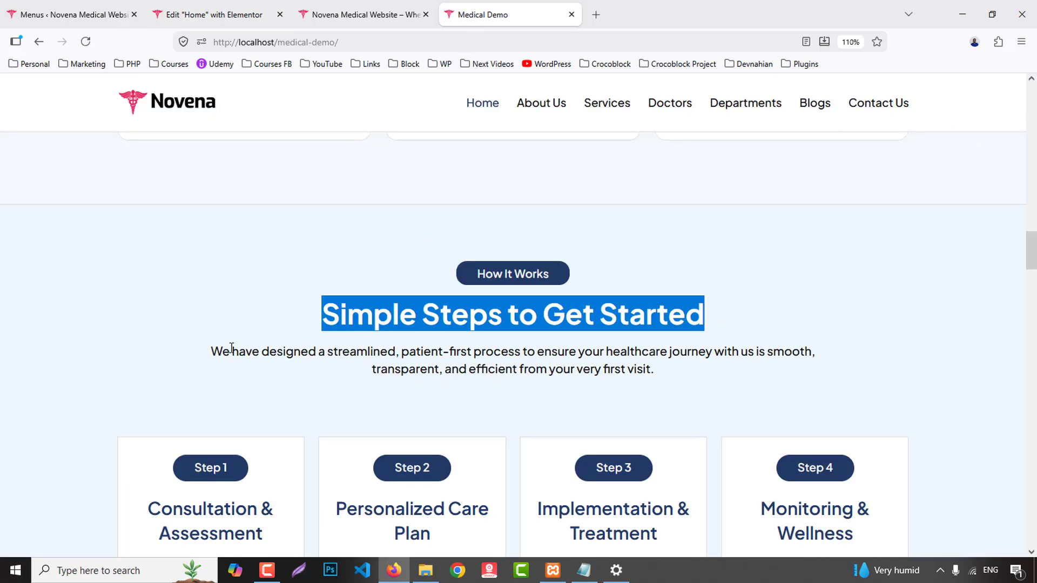
drag(211, 352, 658, 369)
key(ctrl+c)
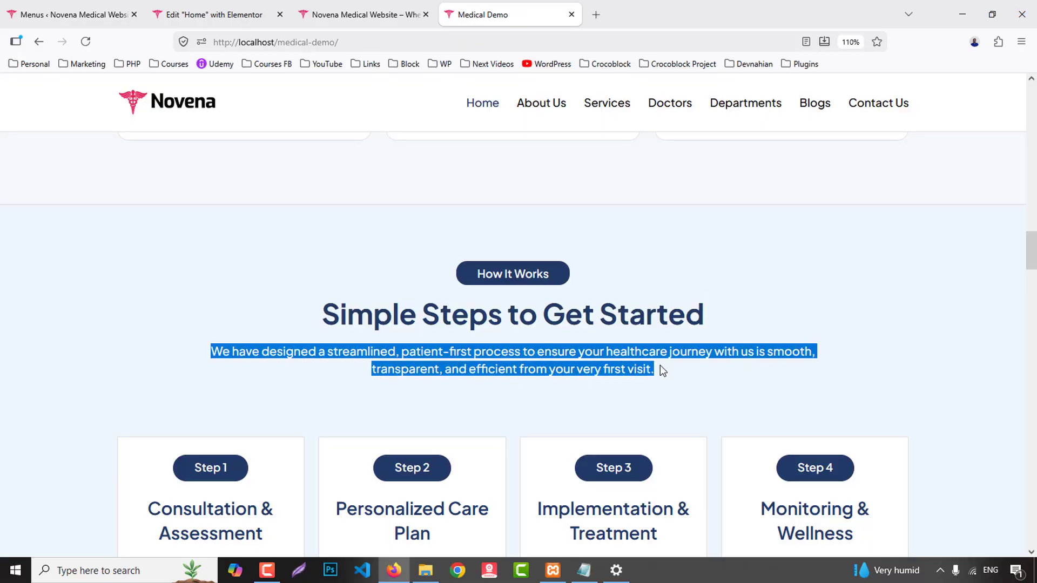
click(216, 15)
click(486, 302)
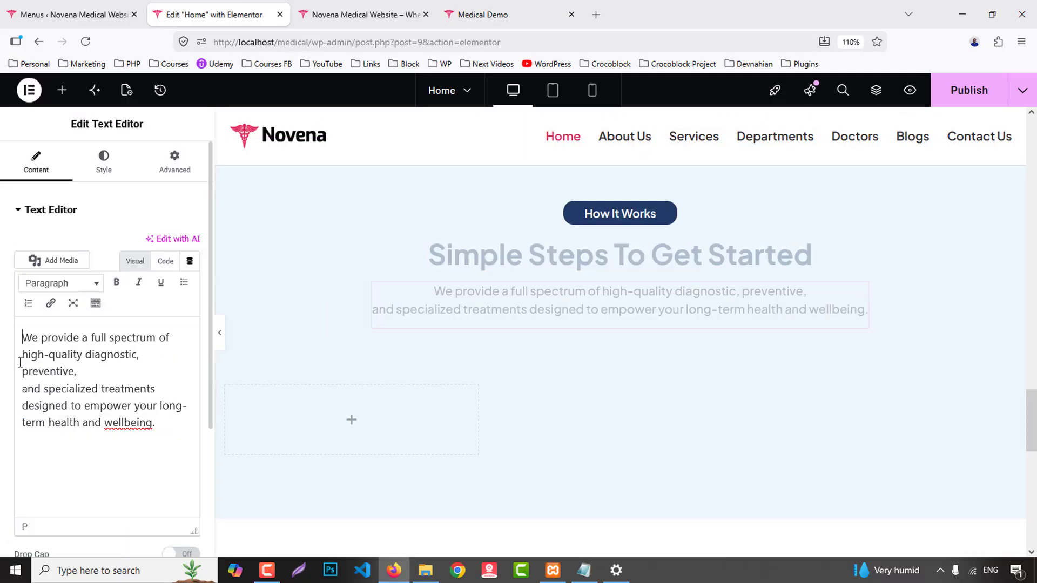
key(ctrl+a)
key(ctrl+v)
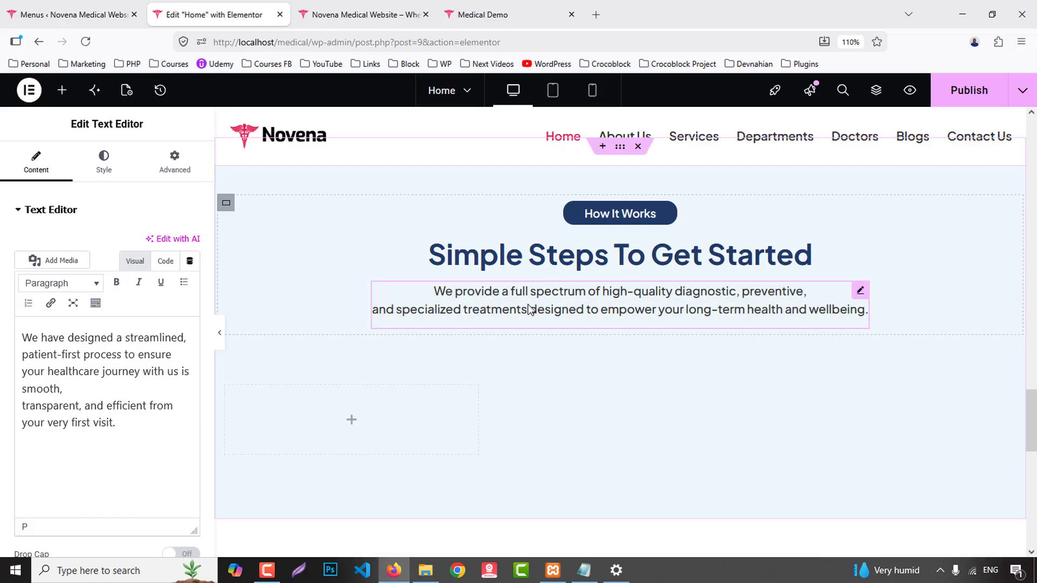
- Set the width of the empty container below the section's introductory text to 25%
scroll(527, 309, down, 2)
scroll(452, 336, up, 1)
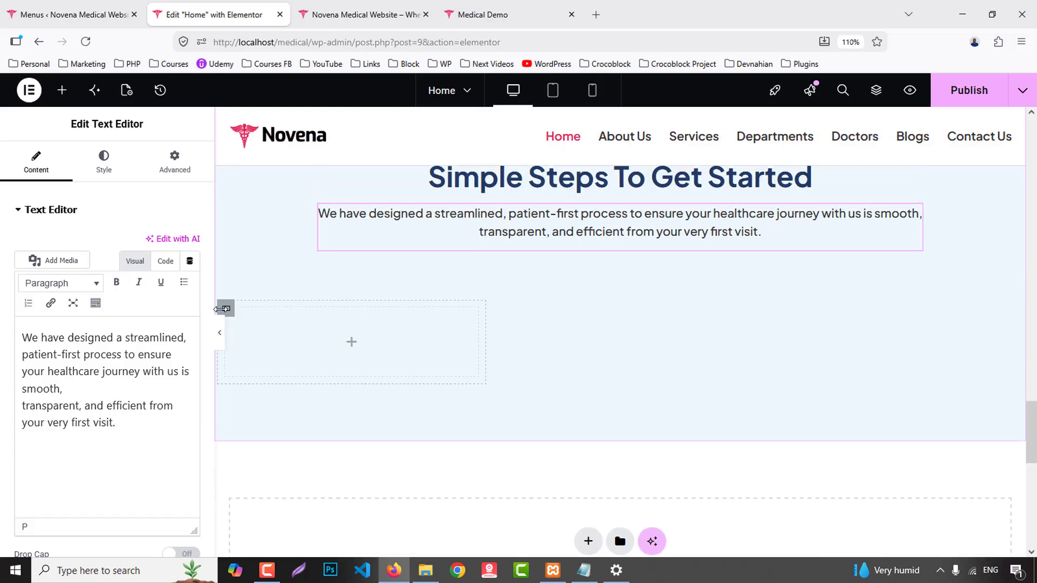
click(226, 310)
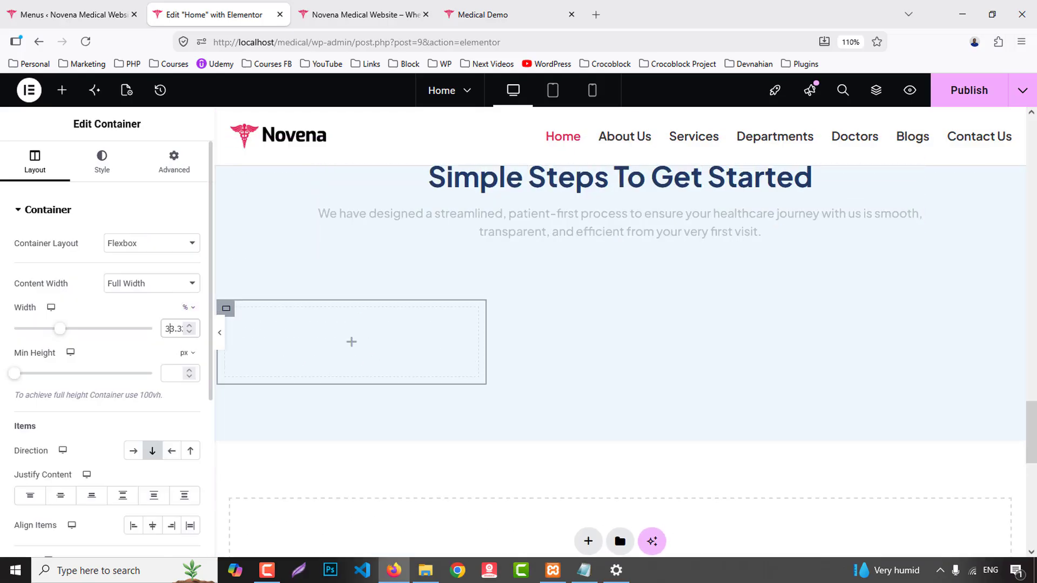
key(Down)
key(Down)
key(Down)
key(Down)
key(Down)
key(Down)
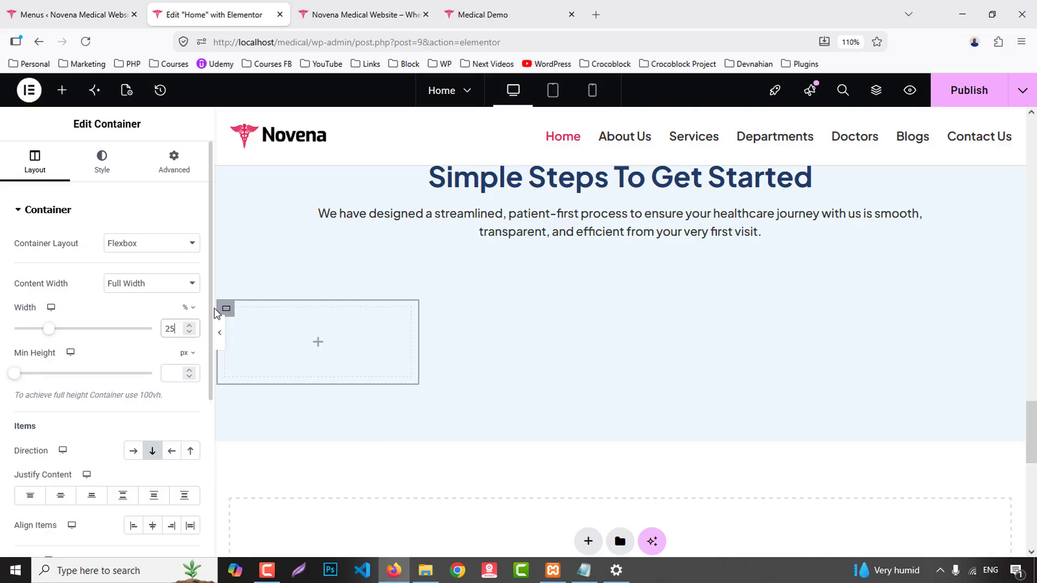
- Duplicate the empty 25% container three times to make a row of four equal columns
right_click(226, 309)
click(267, 185)
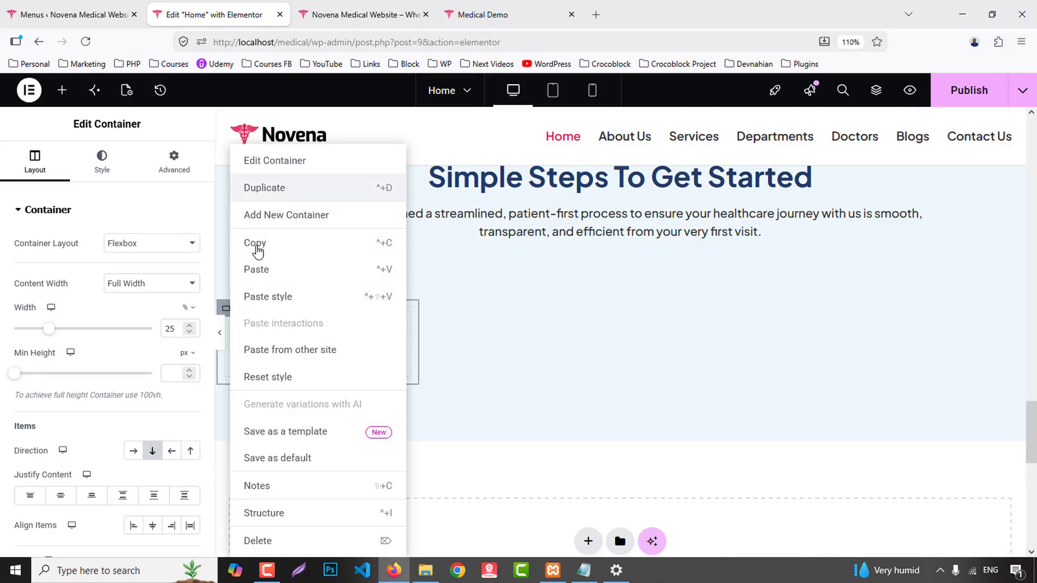
right_click(227, 312)
click(255, 269)
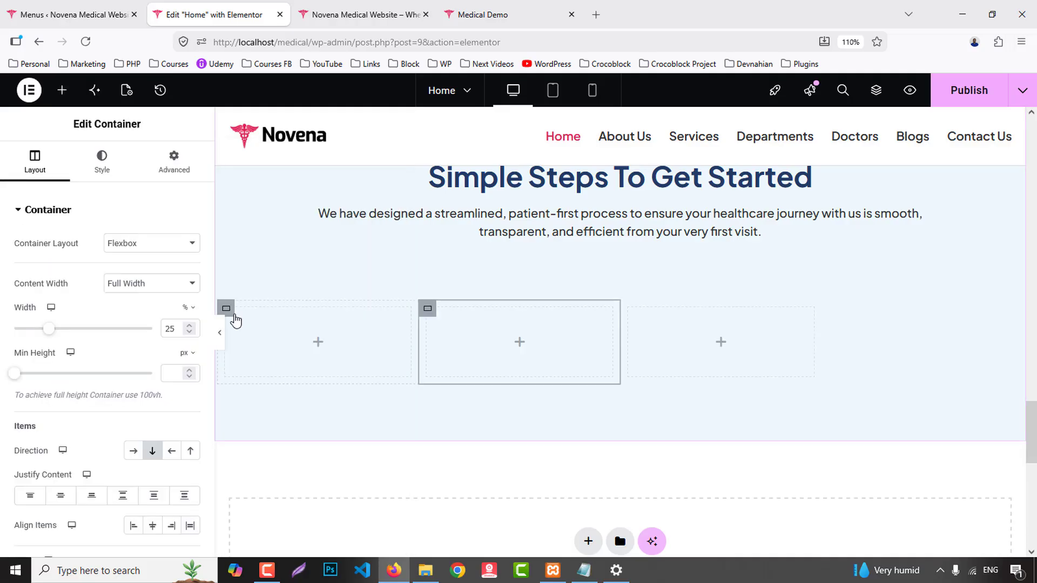
right_click(227, 308)
click(270, 189)
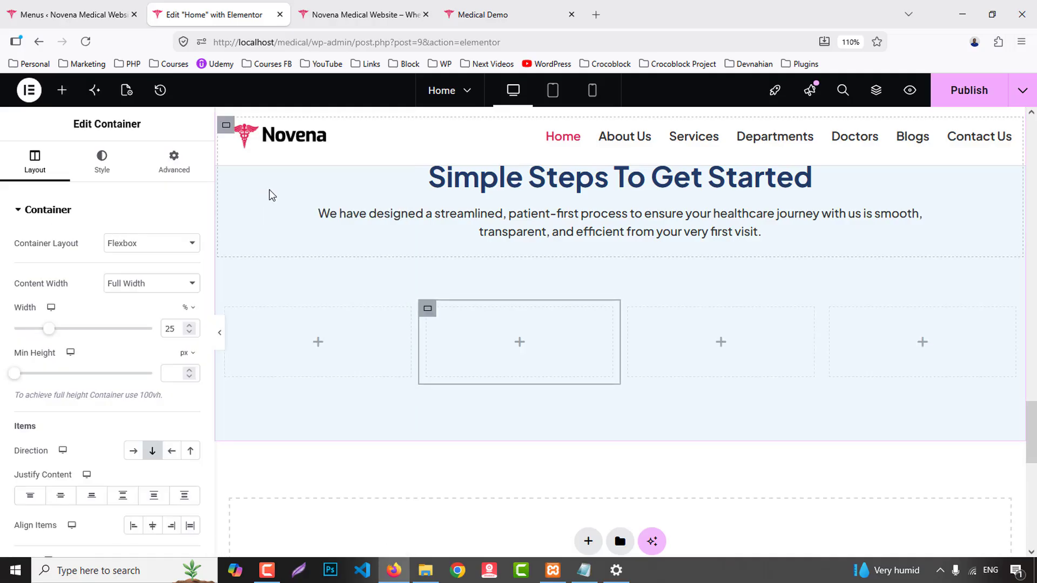
- Check the step cards on the Medical Demo page, then nest a container in the first column and add a Heading widget inside it
click(517, 7)
scroll(332, 310, down, 1)
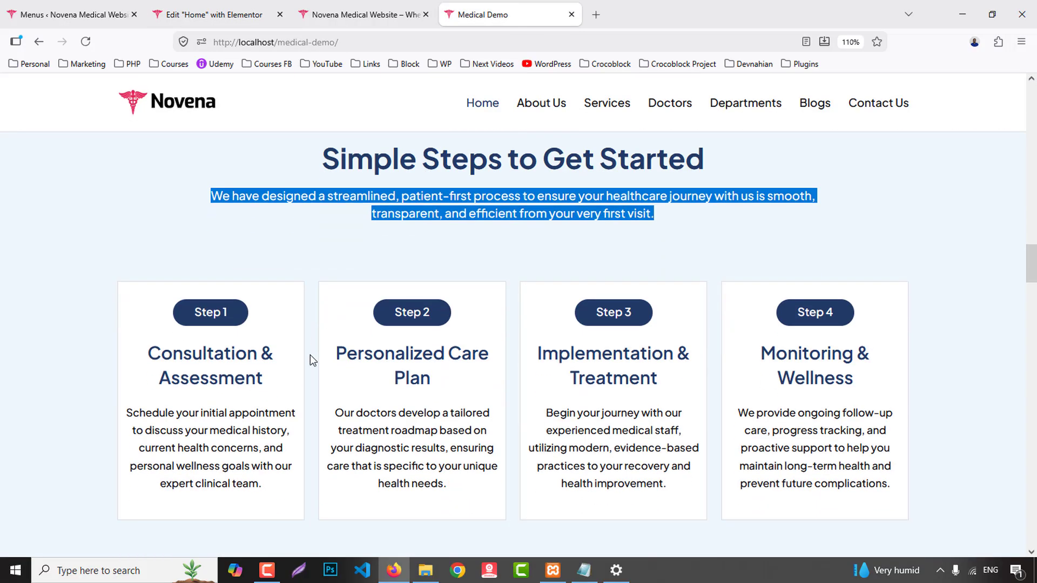
click(216, 14)
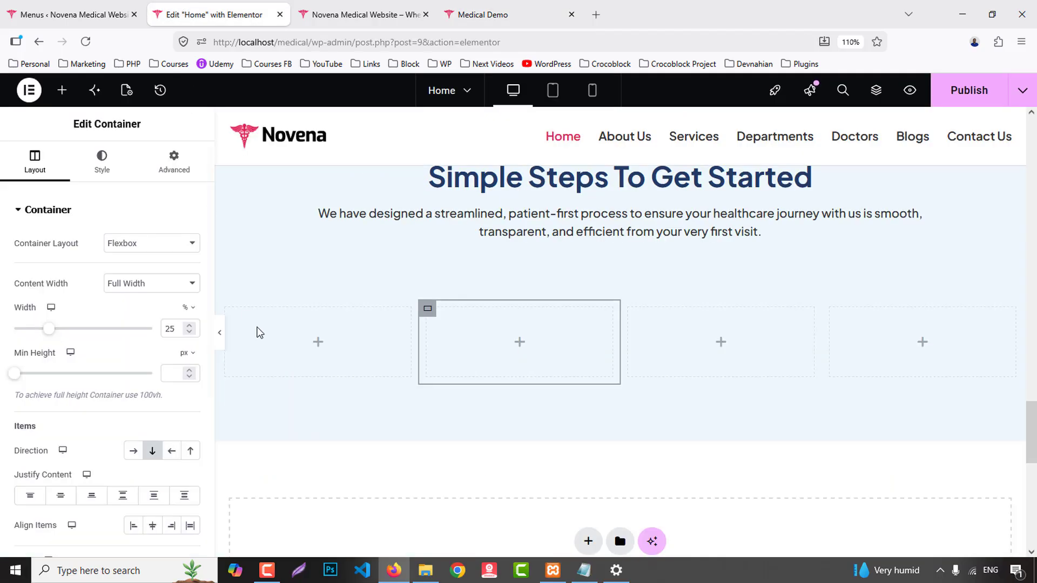
click(62, 90)
drag(117, 296, 314, 352)
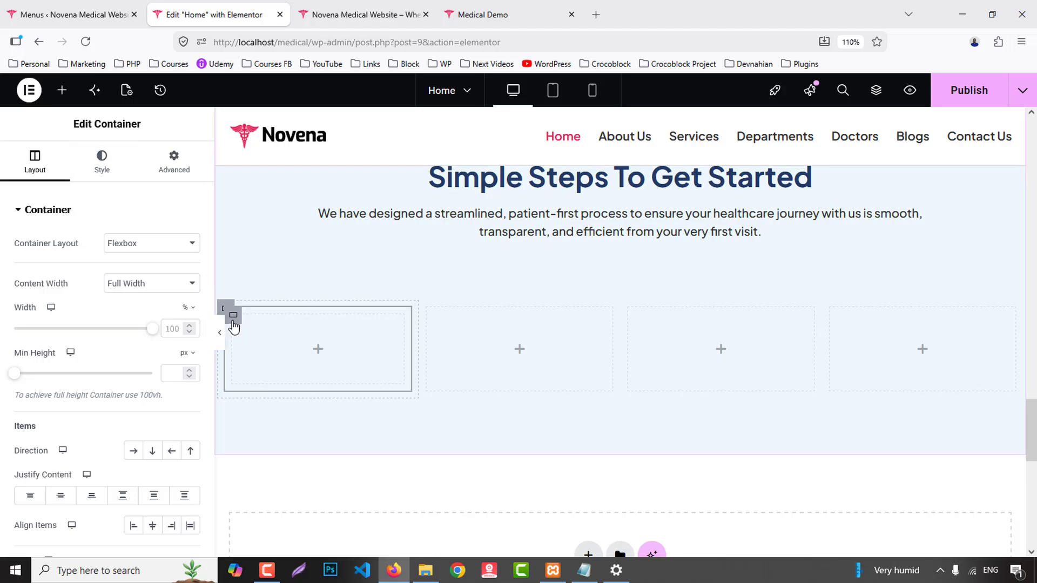
click(62, 90)
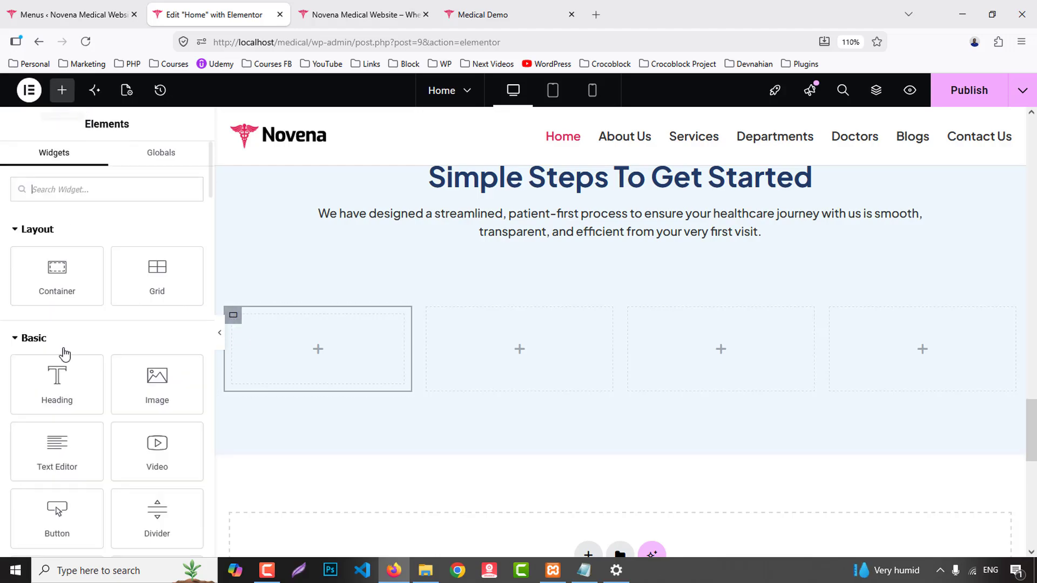
drag(62, 361, 386, 319)
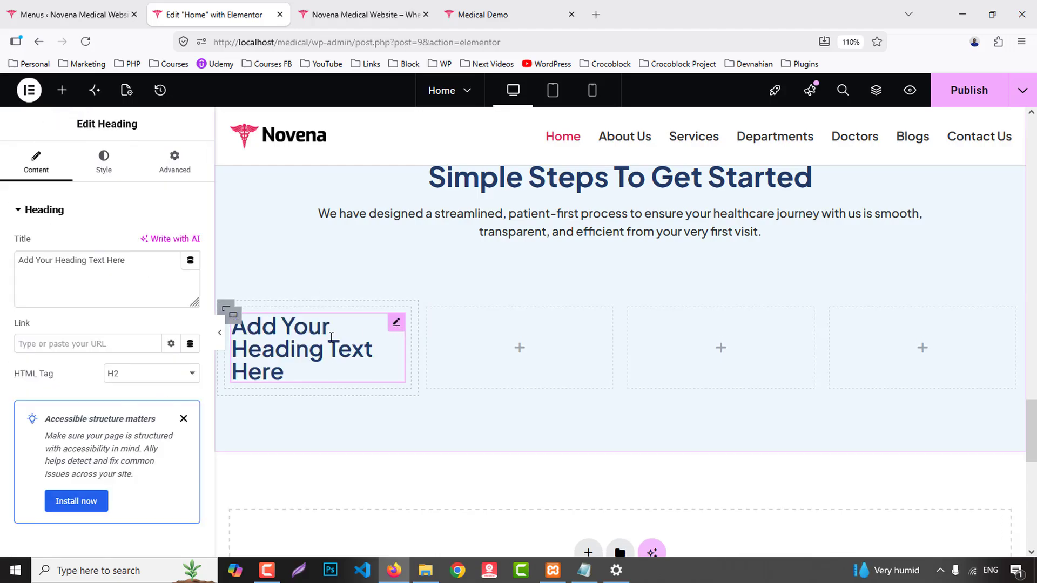
- Set the HTML tag of the placeholder heading in the first column to span
click(132, 374)
click(132, 504)
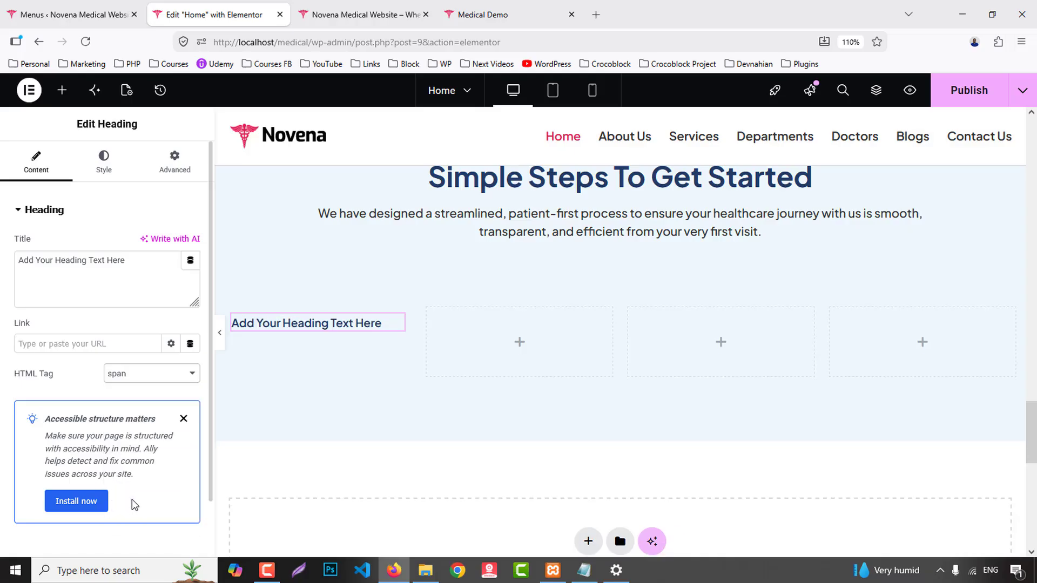
- Add an H4 heading below the span heading, with the text "Consultation & Assessment" copied from the Medical Demo page
click(546, 15)
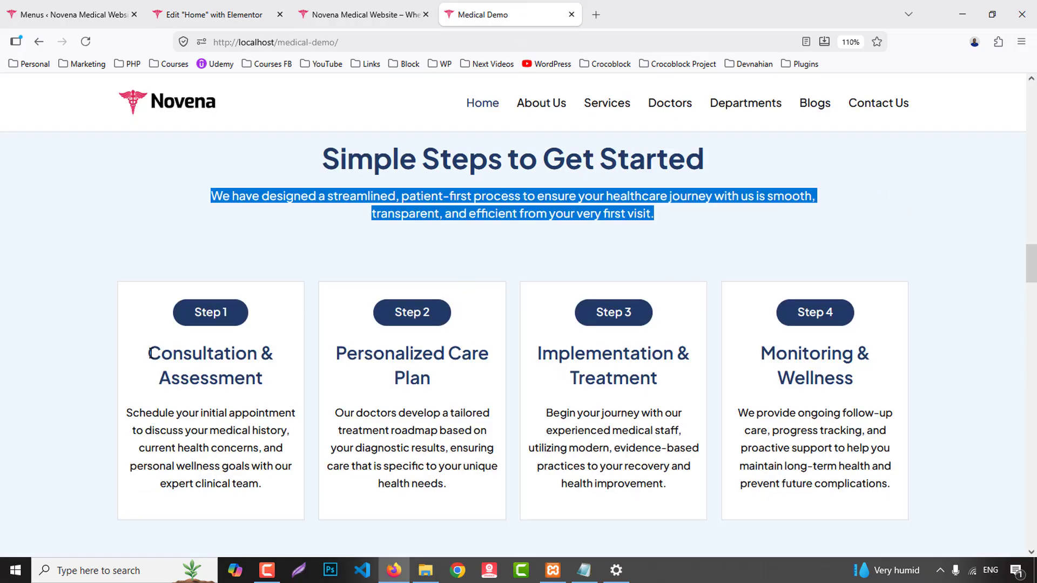
drag(149, 354, 275, 386)
key(ctrl+c)
click(213, 14)
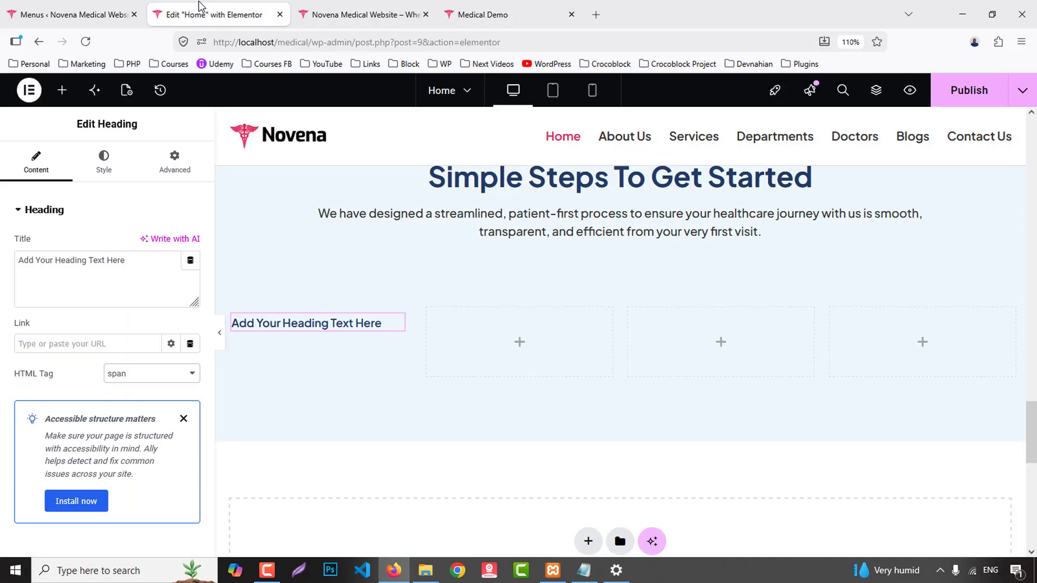
click(62, 90)
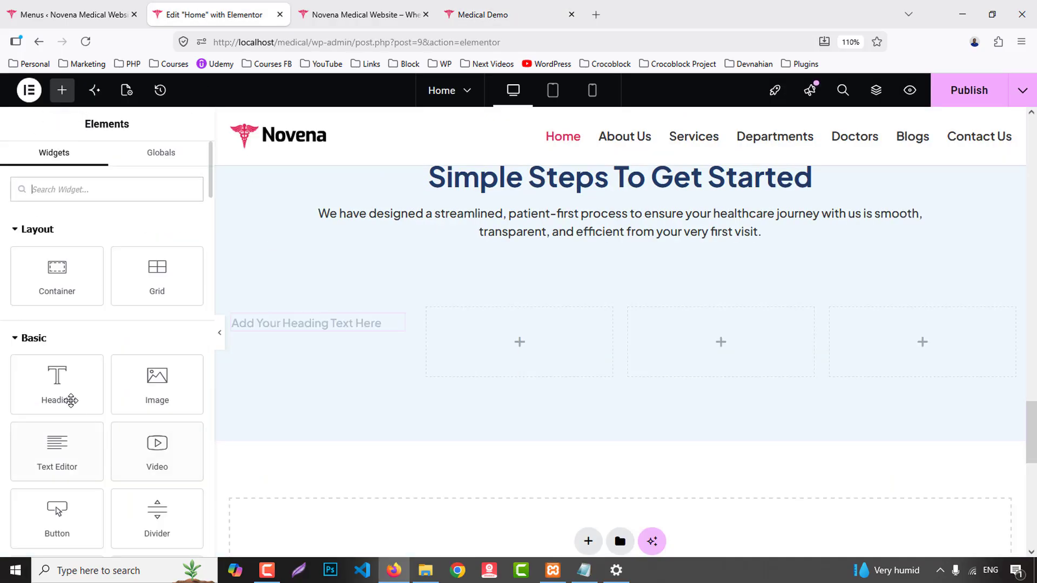
drag(69, 400, 315, 329)
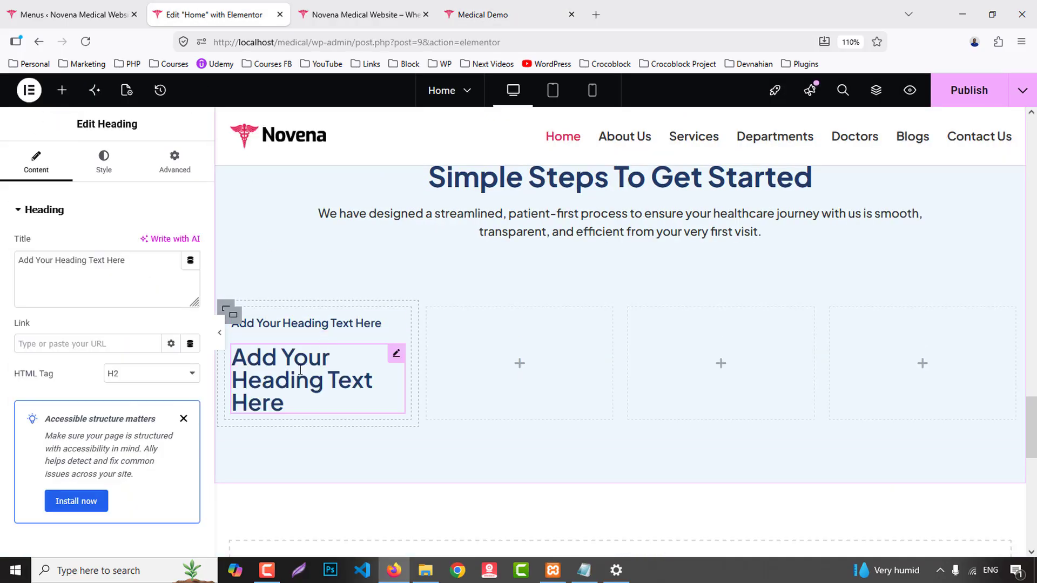
click(145, 380)
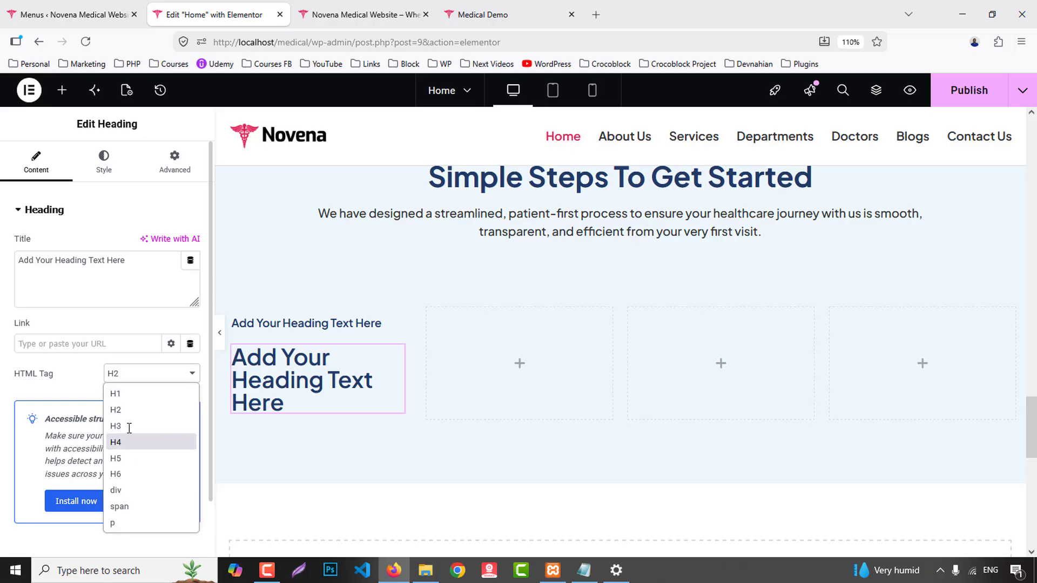
click(129, 445)
triple_click(103, 292)
key(ctrl+v)
- Add a Text Editor below the "Consultation & Assessment" heading, containing the Step 1 description copied from the Medical Demo page
click(516, 11)
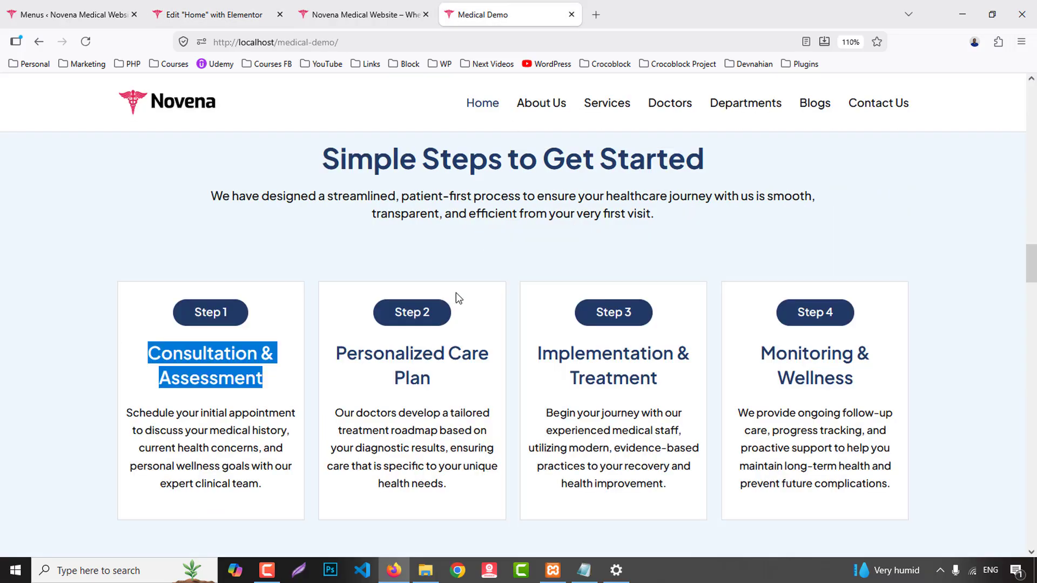
scroll(209, 402, down, 2)
drag(130, 335, 278, 401)
key(ctrl+c)
click(173, 16)
click(62, 90)
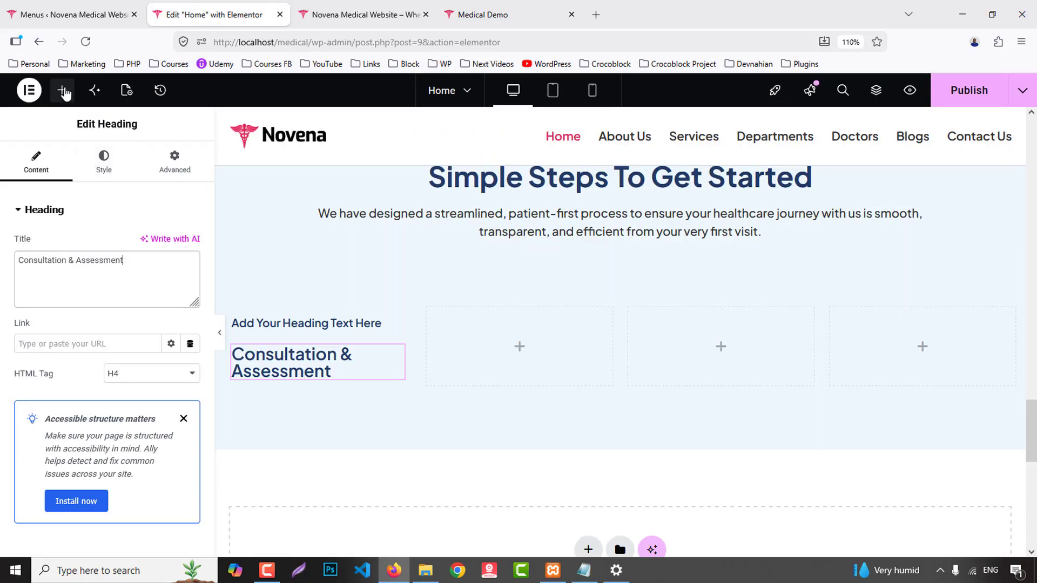
drag(57, 444, 299, 372)
click(51, 407)
key(ctrl+a)
key(ctrl+v)
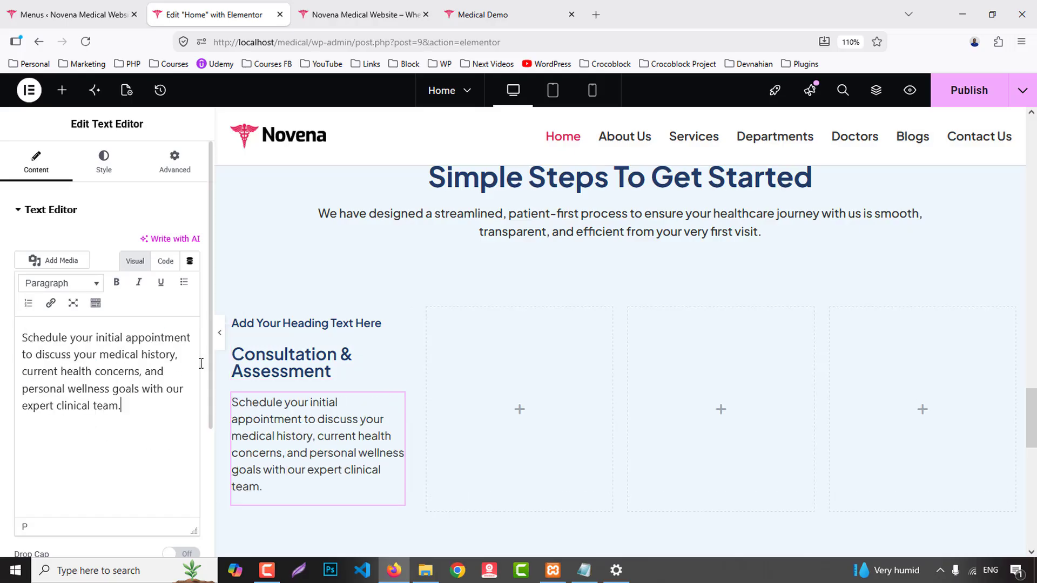
- Replace the placeholder text of the first column's span heading with "Step 1" copied from the Medical Demo page
click(544, 6)
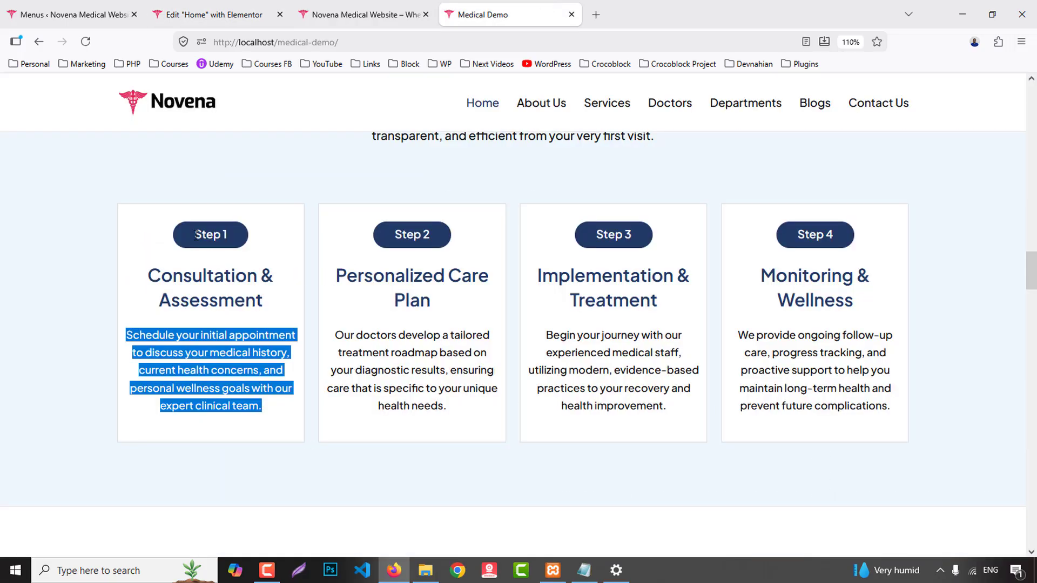
drag(196, 235, 241, 240)
key(ctrl+c)
key(ctrl+2)
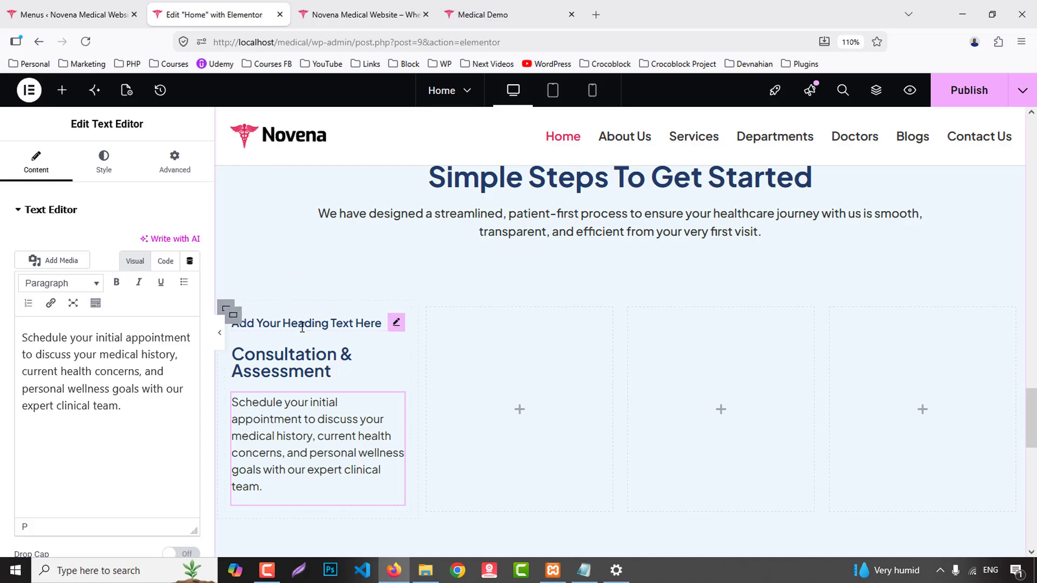
click(96, 295)
key(ctrl+a)
key(ctrl+v)
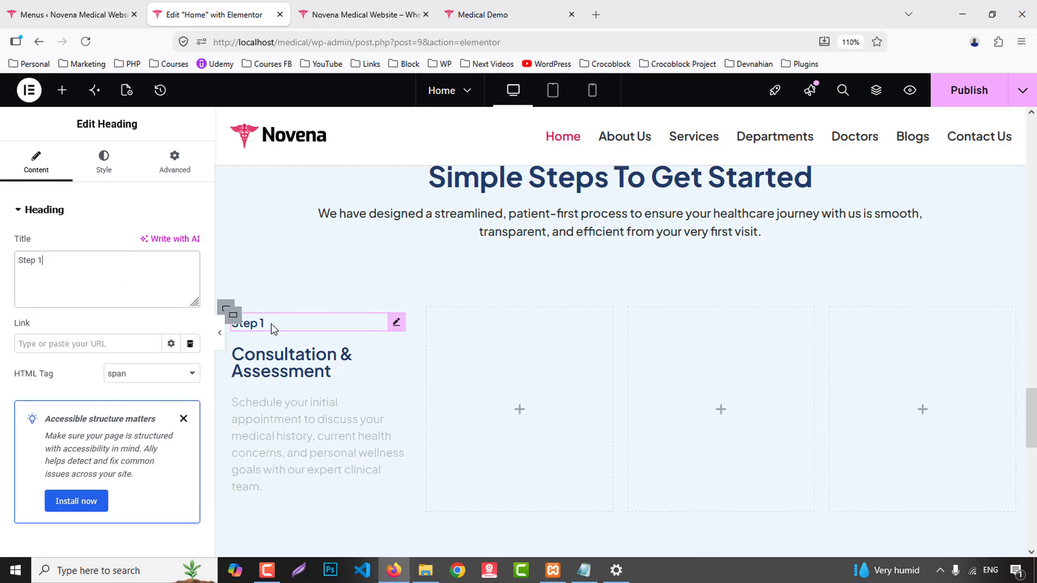
- Give the first column's container a classic background in white, #FFFFFF
click(233, 316)
click(102, 162)
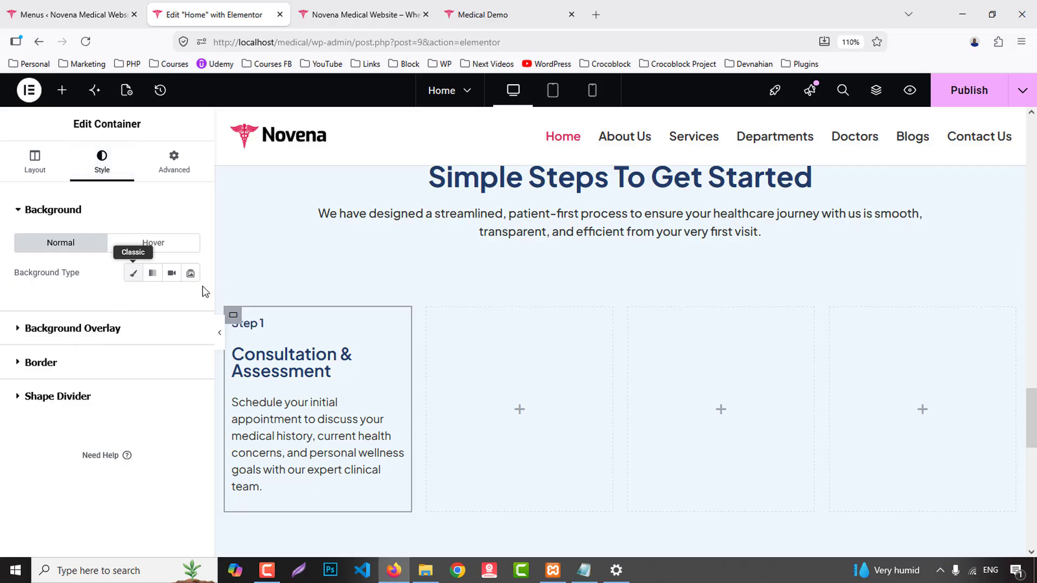
click(134, 273)
click(190, 302)
click(48, 351)
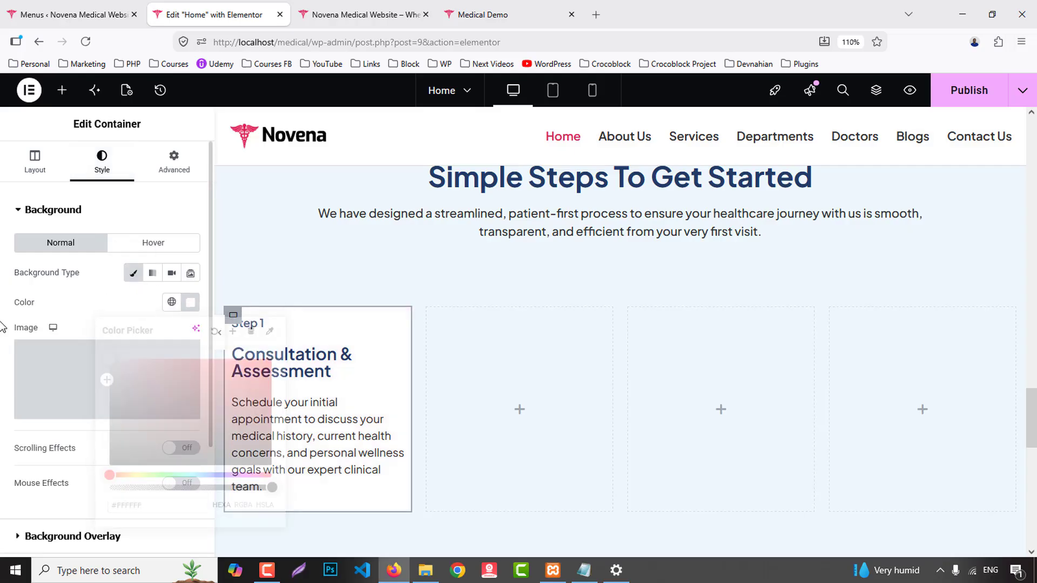
- Give the first column's container a solid 1 px border in the global Border color
scroll(126, 369, down, 3)
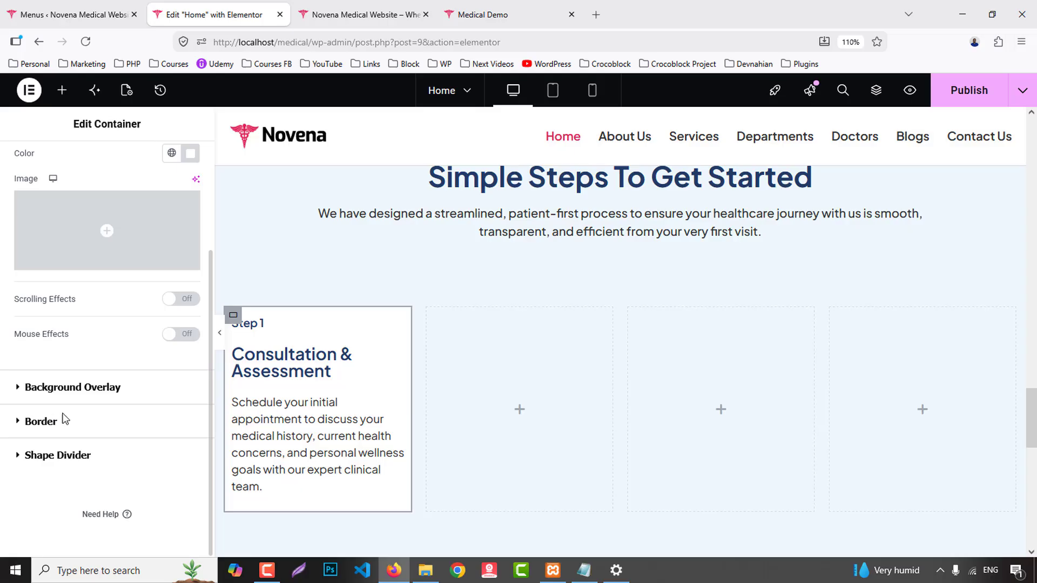
click(41, 421)
click(141, 340)
click(132, 394)
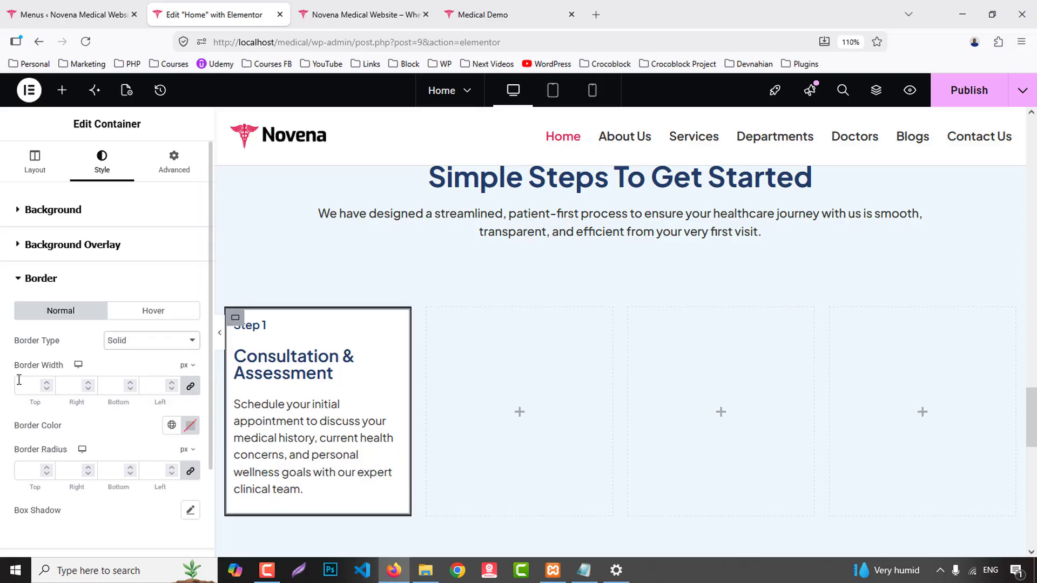
click(172, 425)
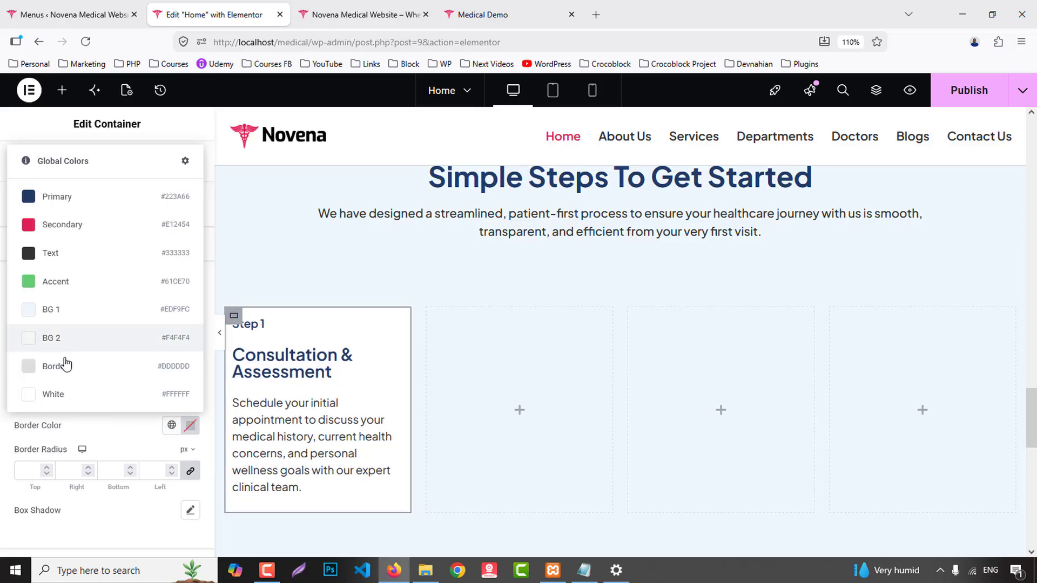
click(64, 367)
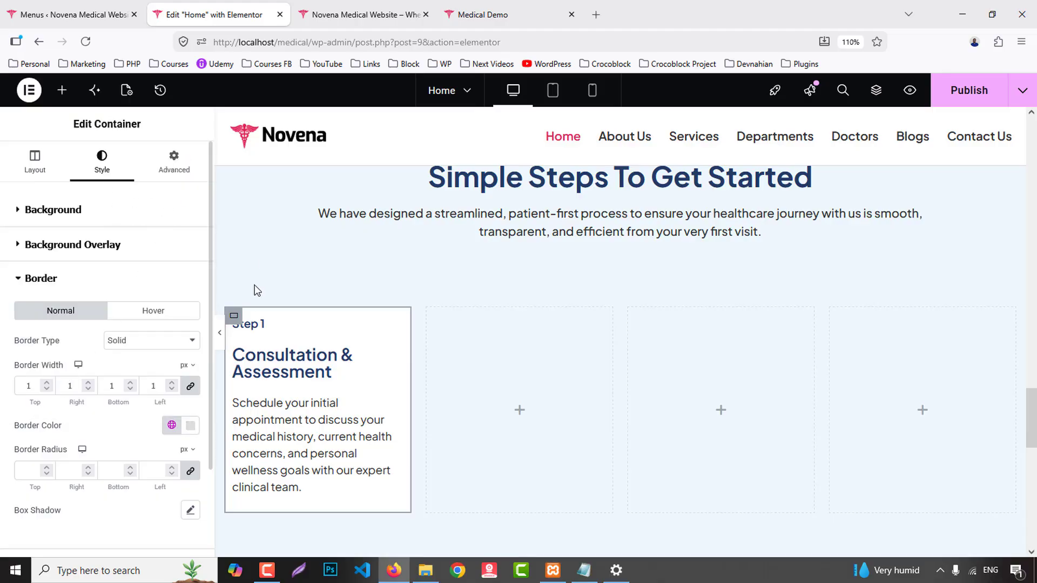
- Center-align the items in the first column's container and set its padding to 15 px on all sides
click(35, 158)
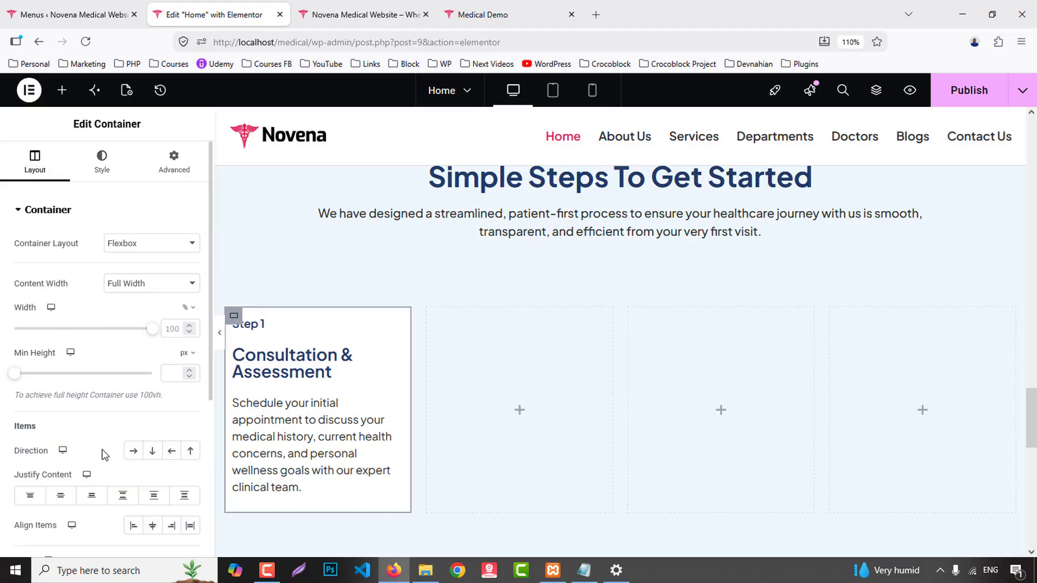
click(157, 524)
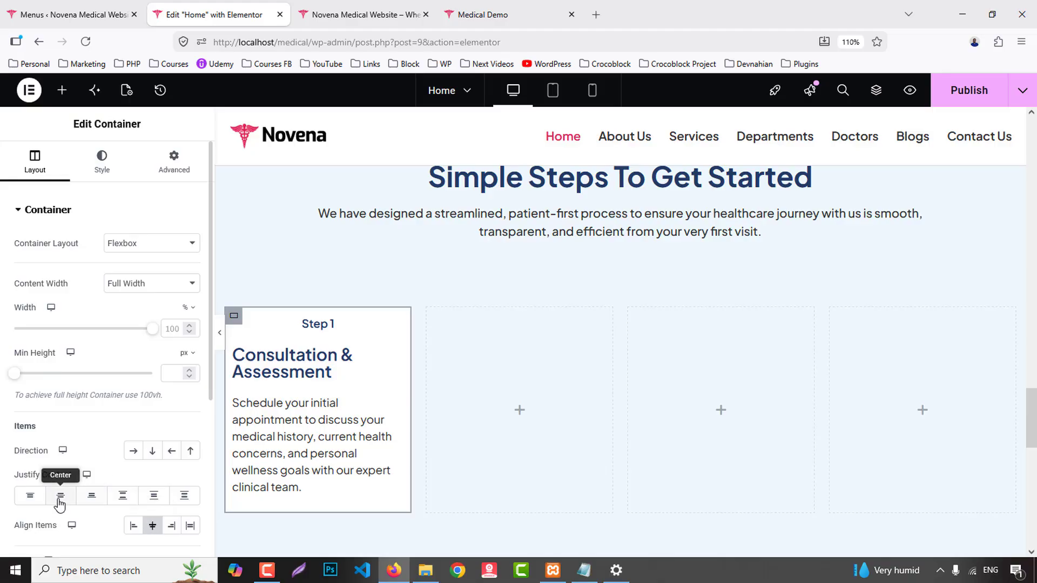
click(273, 368)
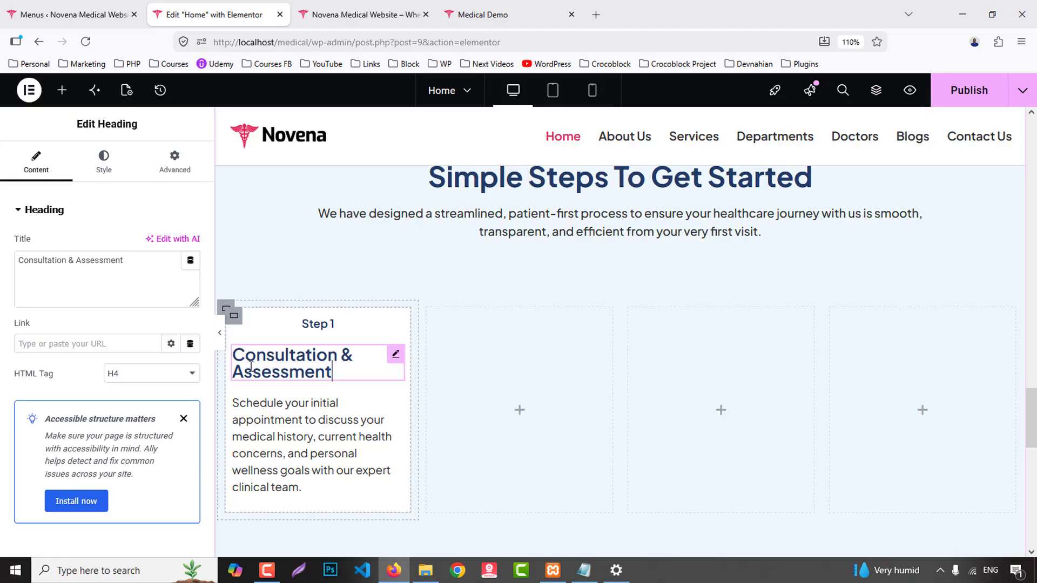
click(108, 170)
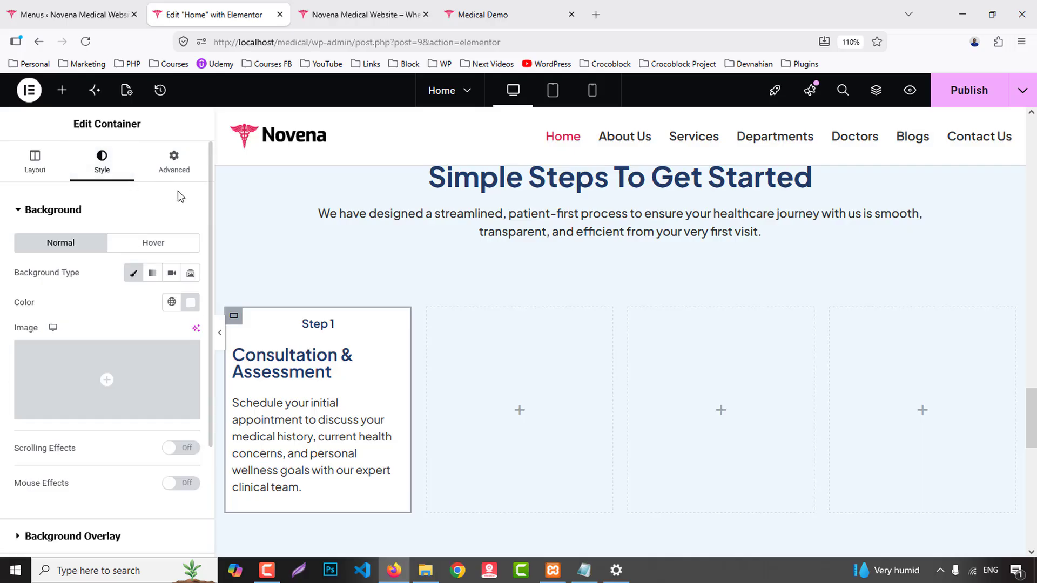
click(189, 173)
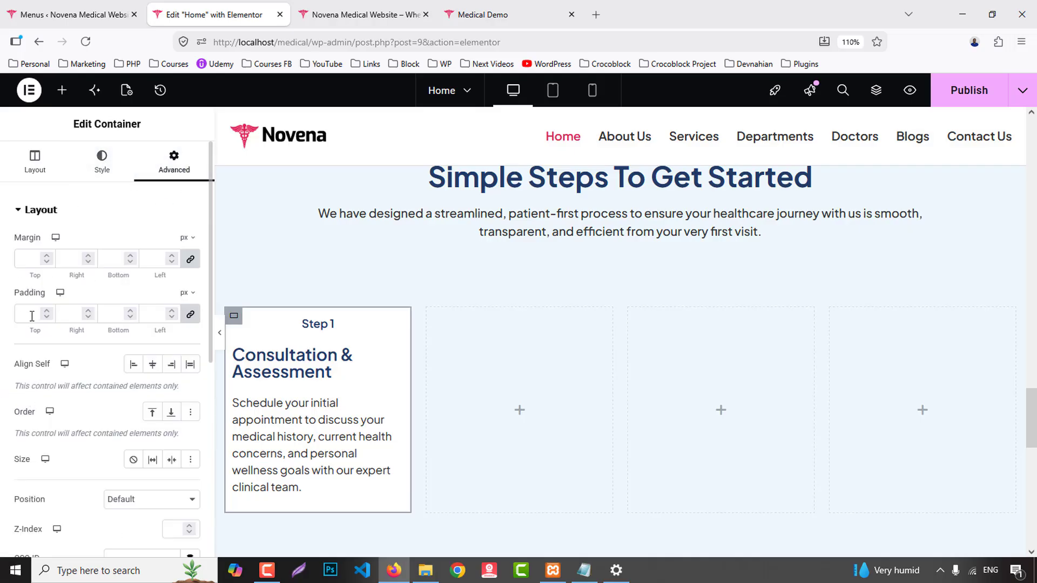
text(15)
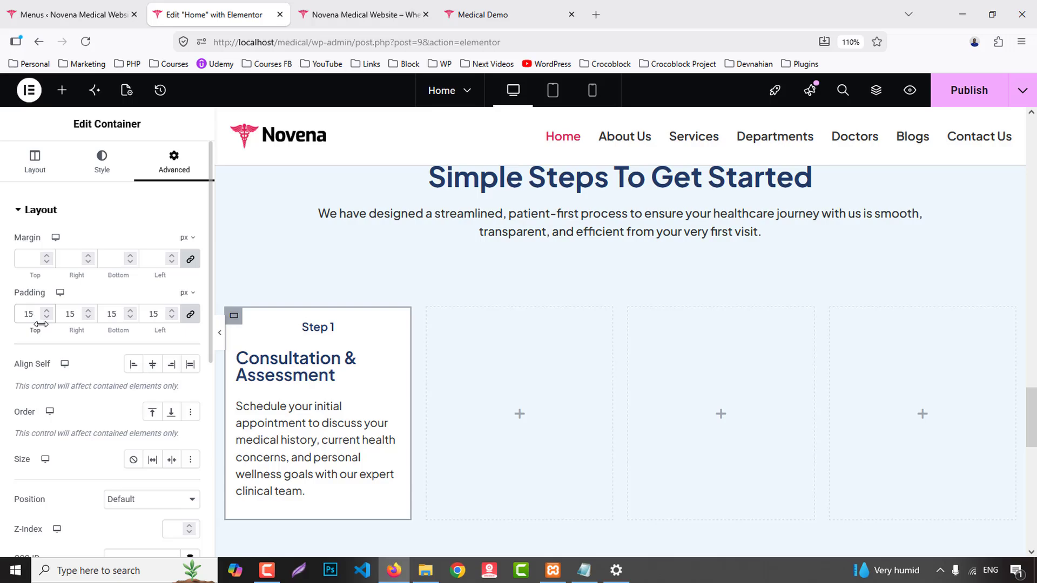
- Give the first column's container a solid hover border in the global Primary color
click(311, 325)
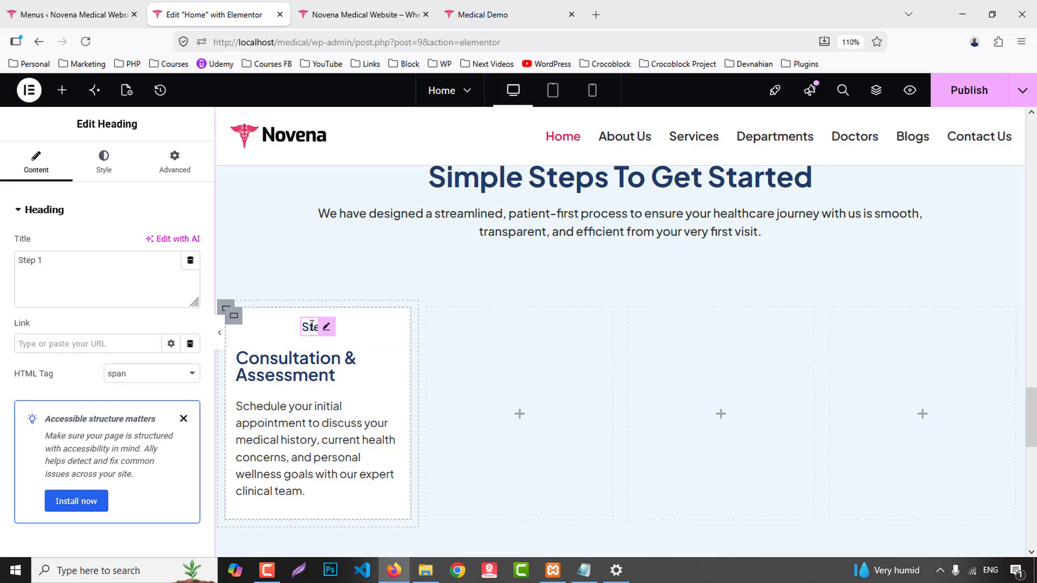
click(233, 318)
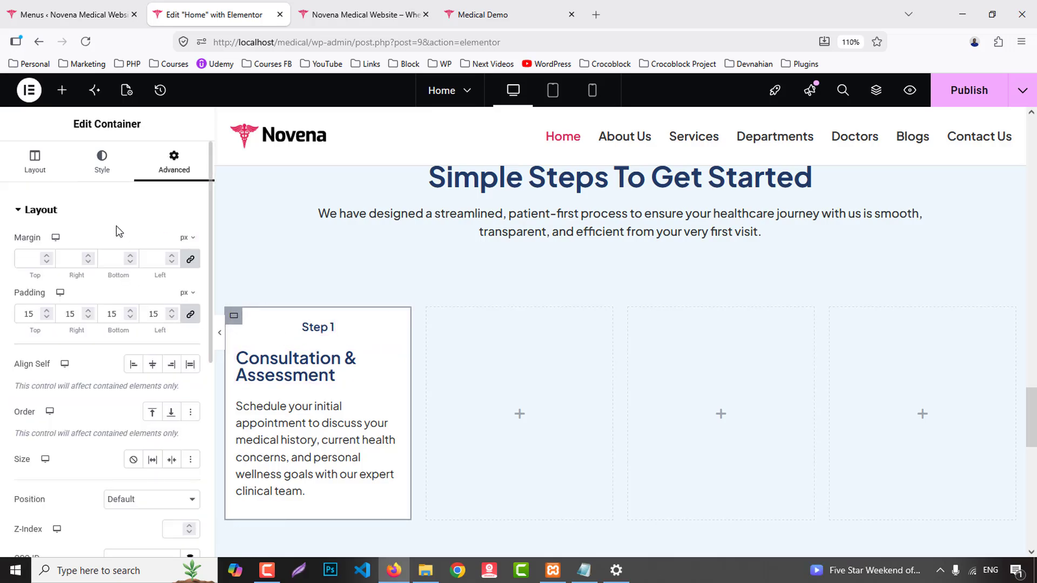
scroll(81, 459, down, 5)
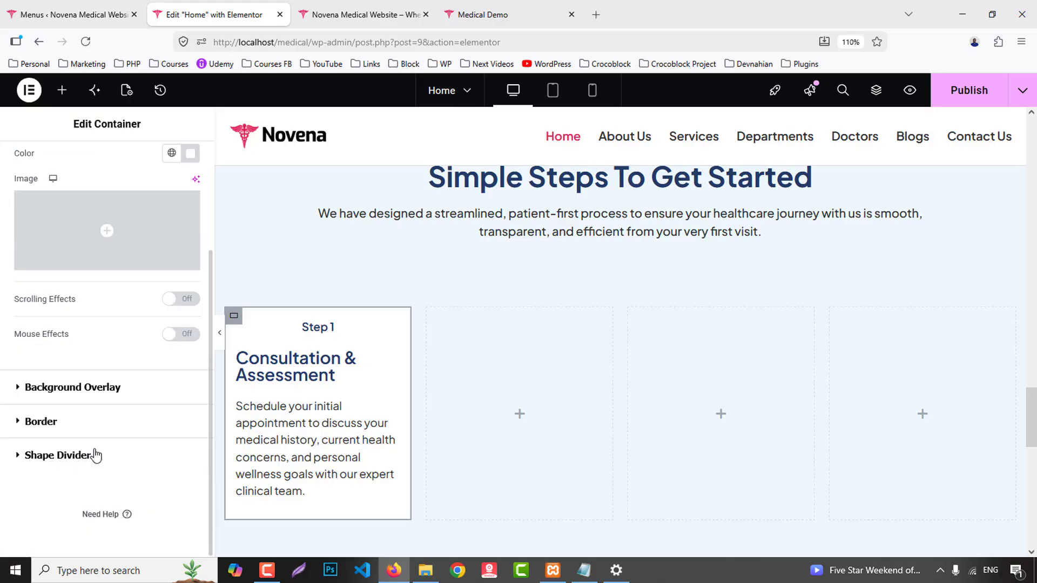
click(33, 422)
click(151, 317)
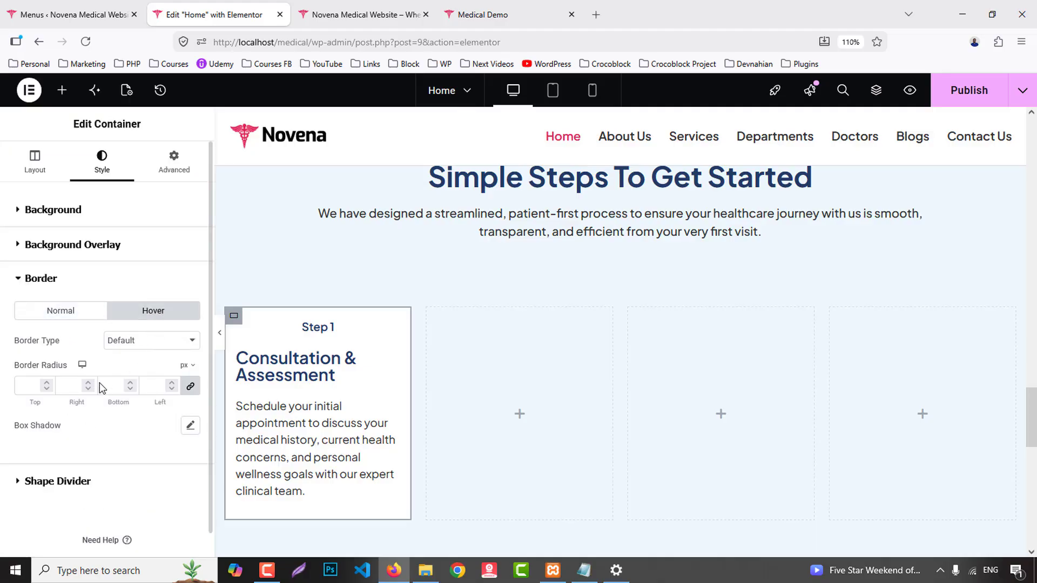
click(122, 347)
click(122, 398)
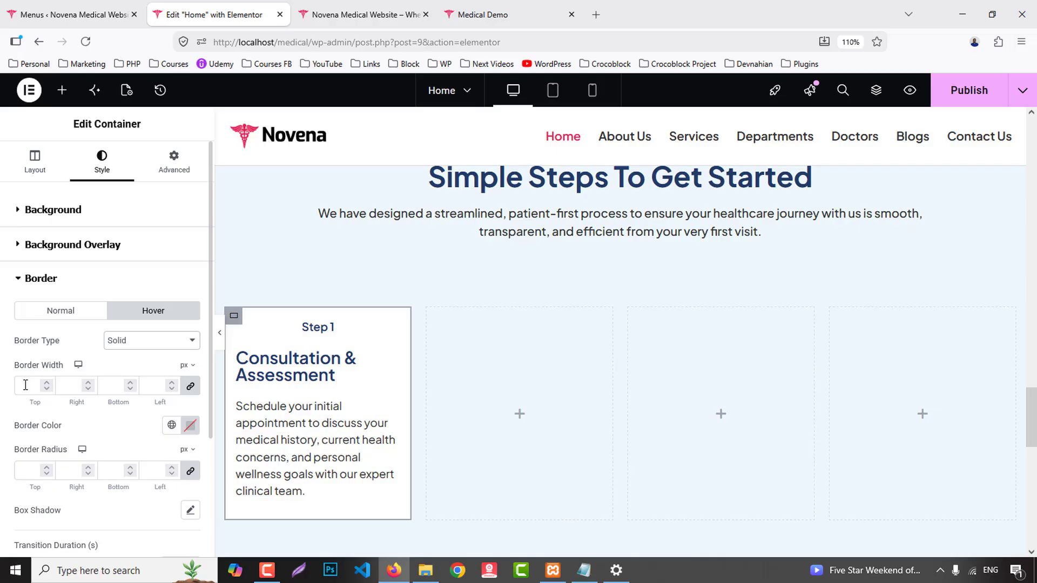
click(171, 425)
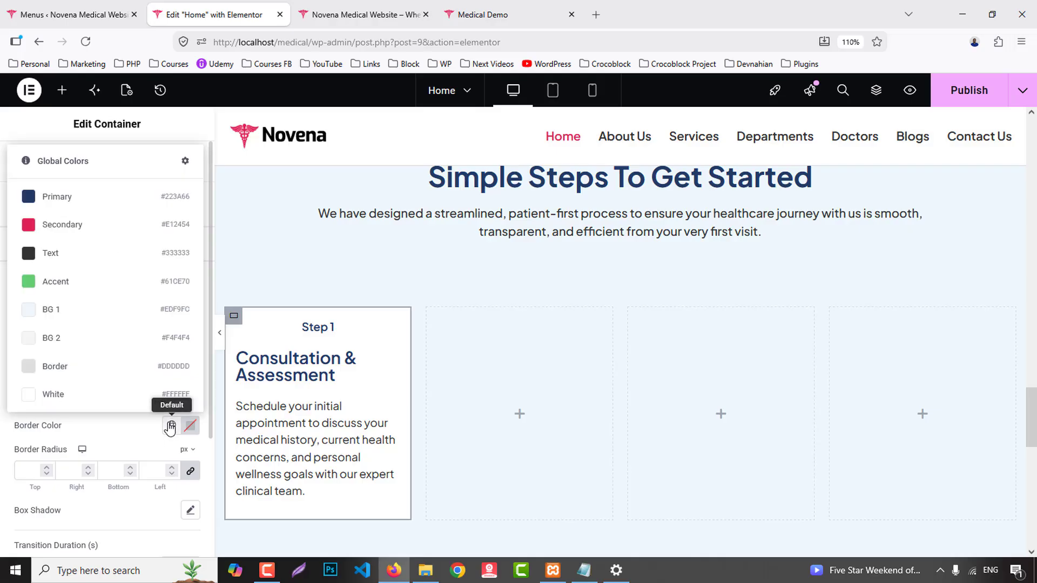
click(59, 197)
- Give the "Step 1" heading a classic background in the global Primary color
click(319, 334)
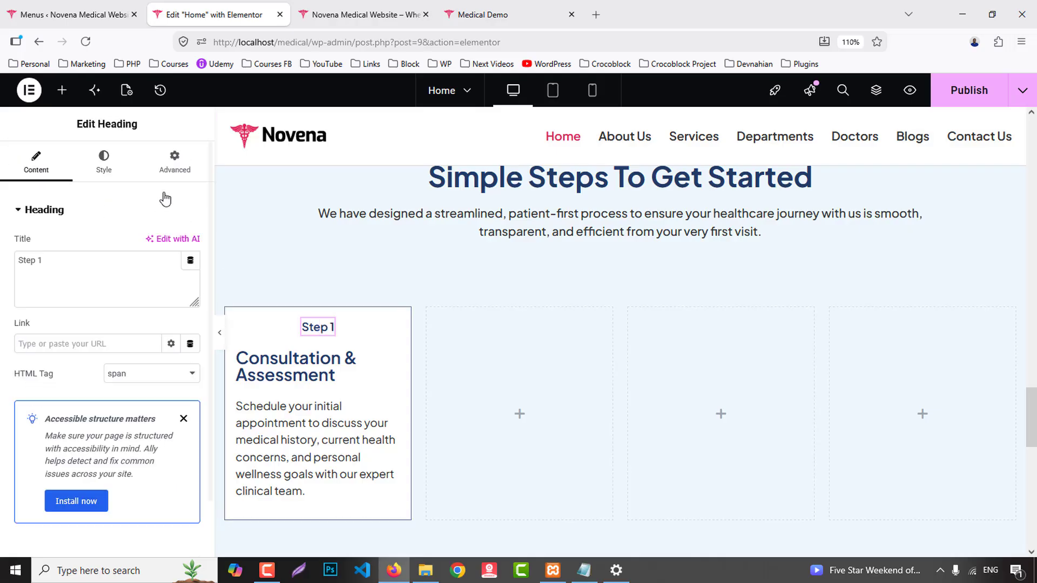
click(174, 159)
scroll(129, 430, down, 3)
scroll(129, 430, down, 5)
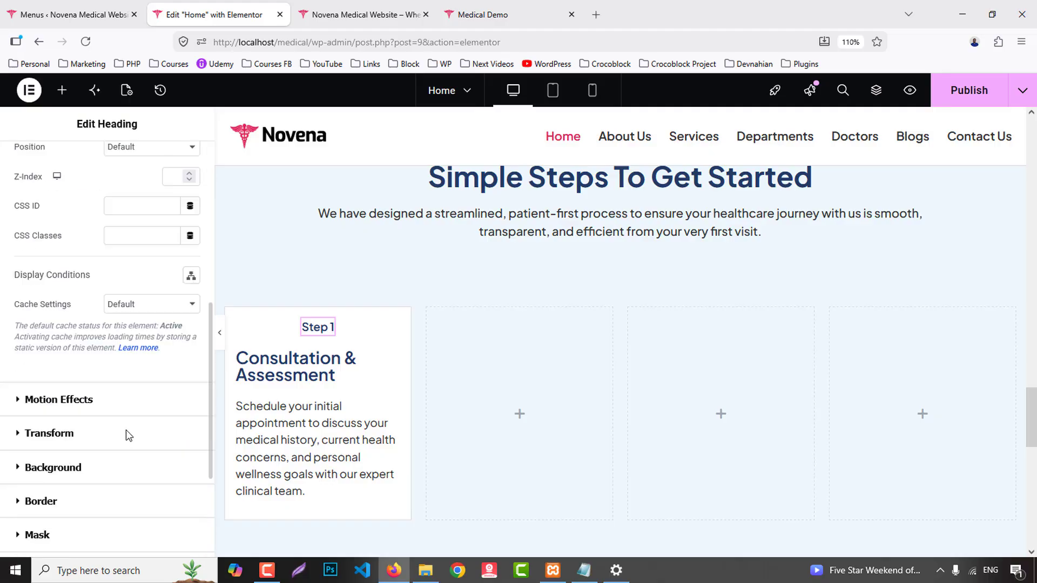
click(55, 394)
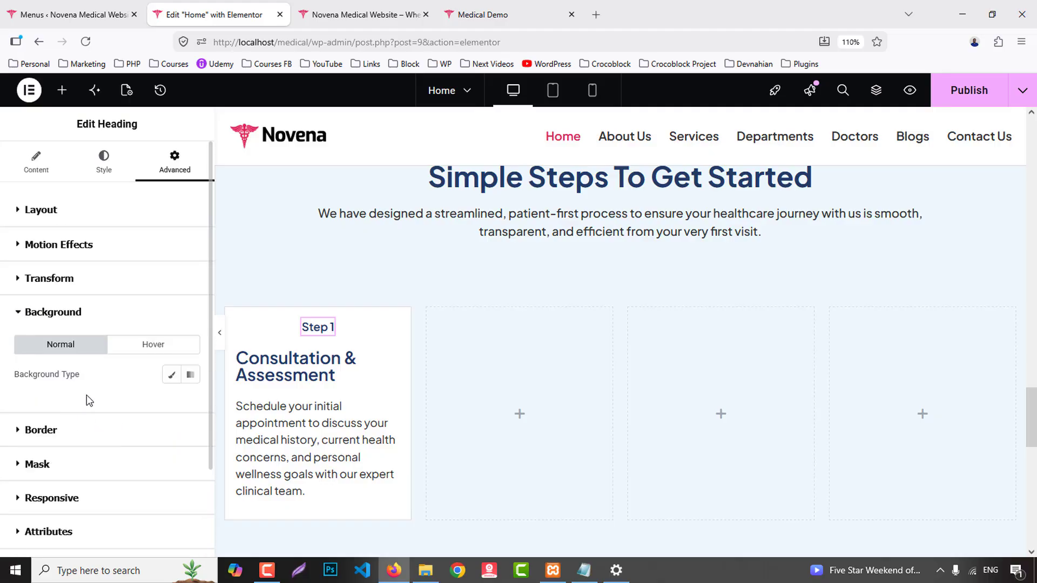
click(171, 378)
click(171, 405)
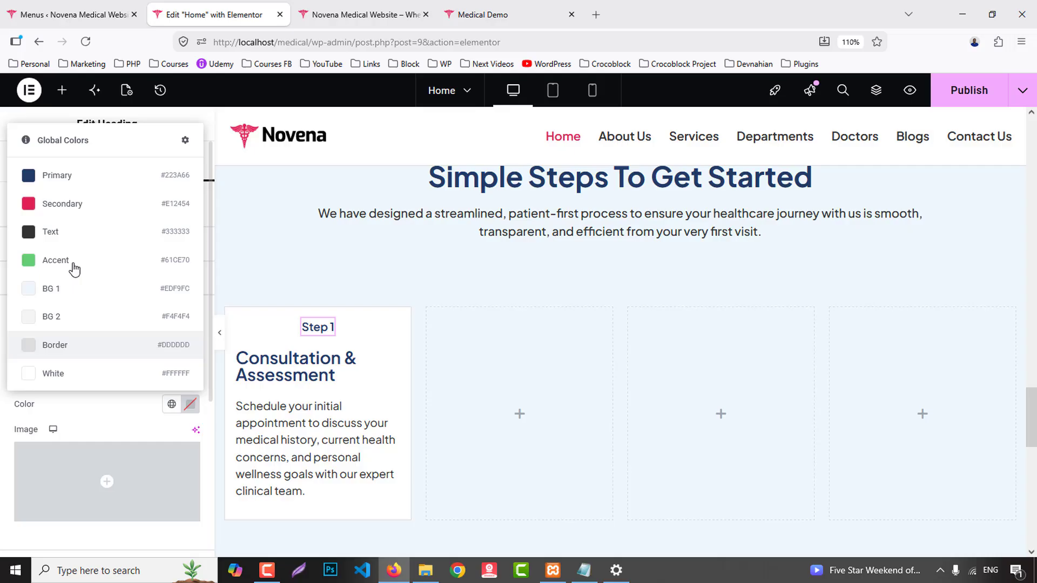
click(61, 184)
- Set the "Step 1" heading's text color to white (#FFFFFF)
click(103, 162)
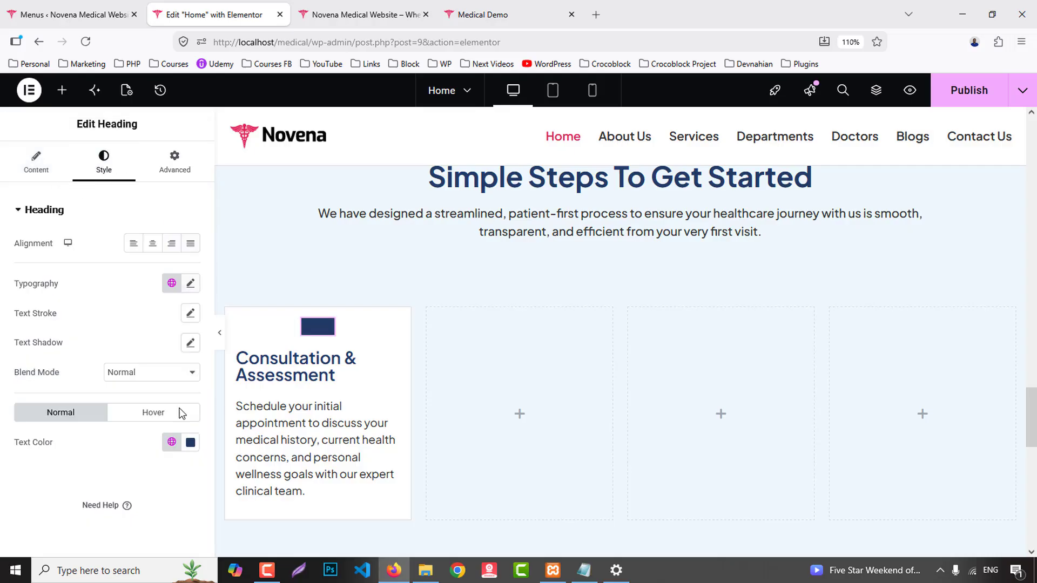
click(190, 442)
text(#FFFFFF)
- Set the "Step 1" heading's padding to 5 px top and bottom and 20 px right and left
click(174, 162)
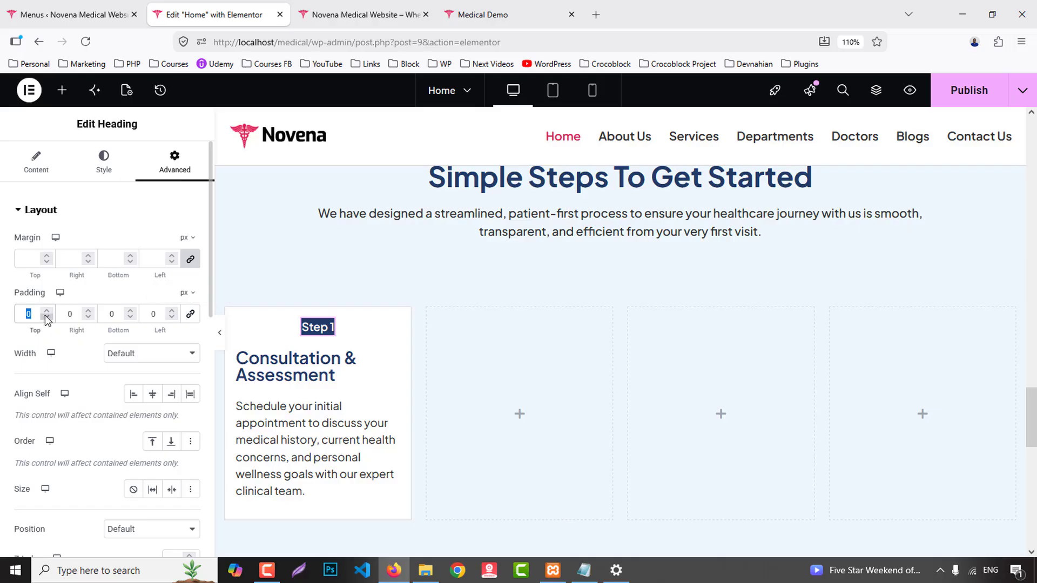
text(5)
key(Tab)
key(Tab)
text(5)
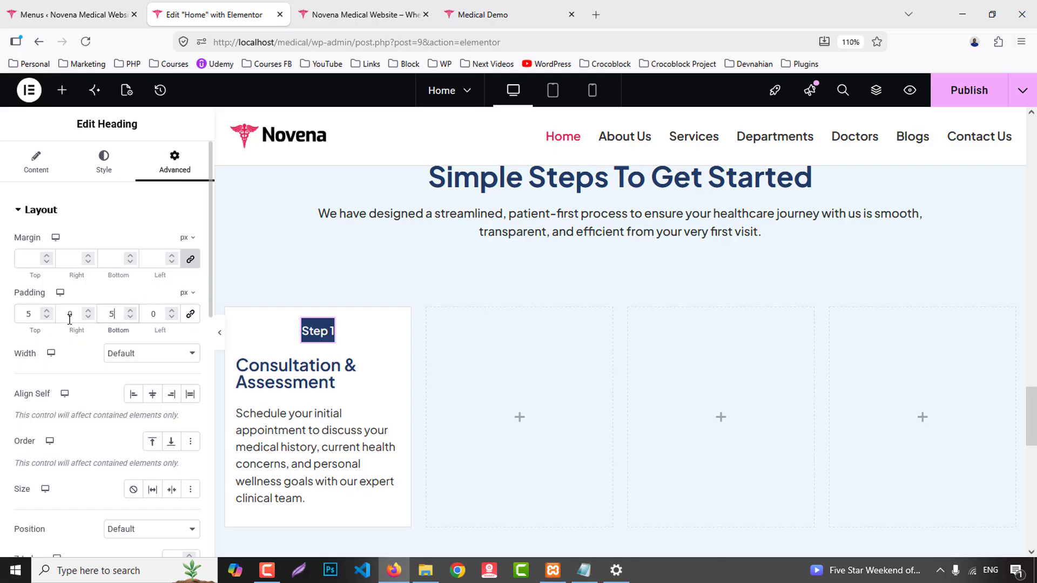
text(2)
click(152, 314)
text(2)
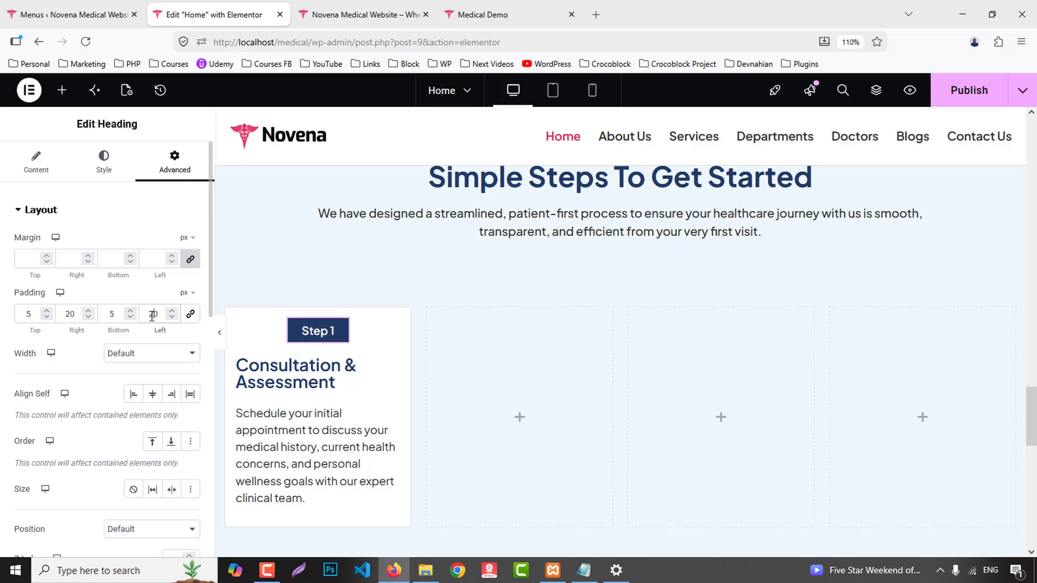
- Round the "Step 1" heading's corners with a 10 px border radius on all sides
scroll(61, 496, down, 6)
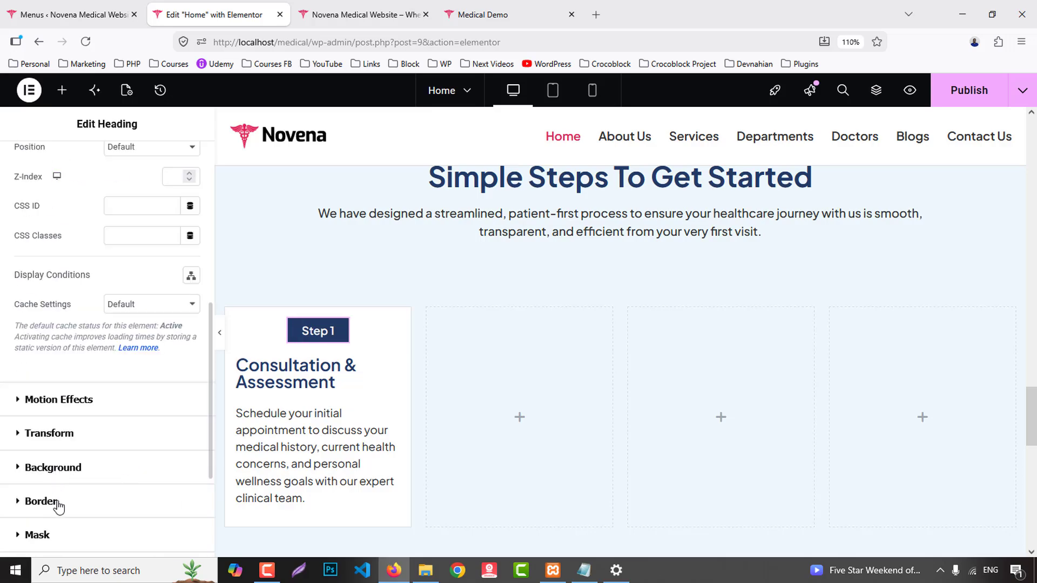
scroll(72, 486, down, 3)
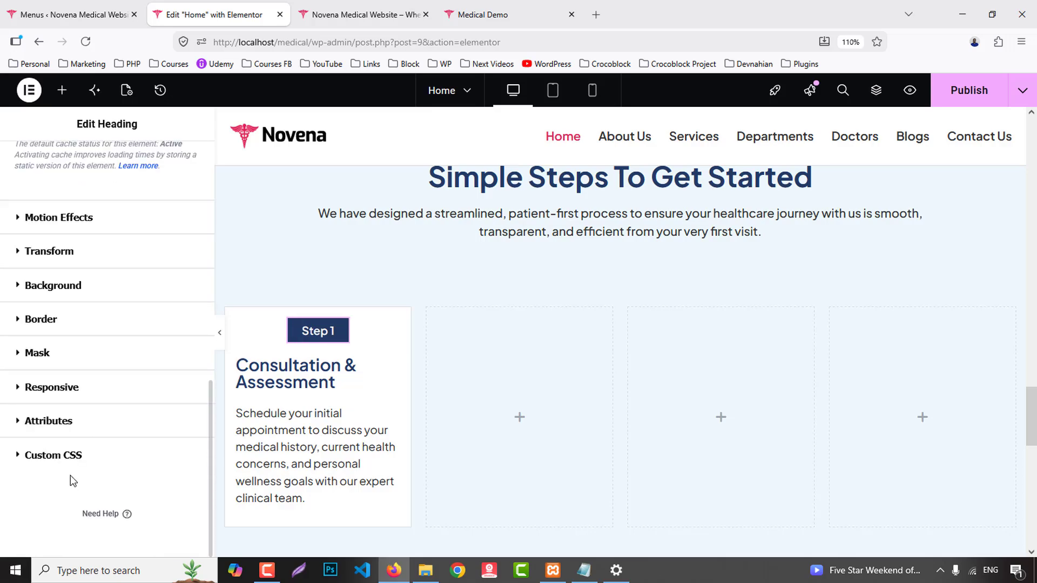
click(48, 320)
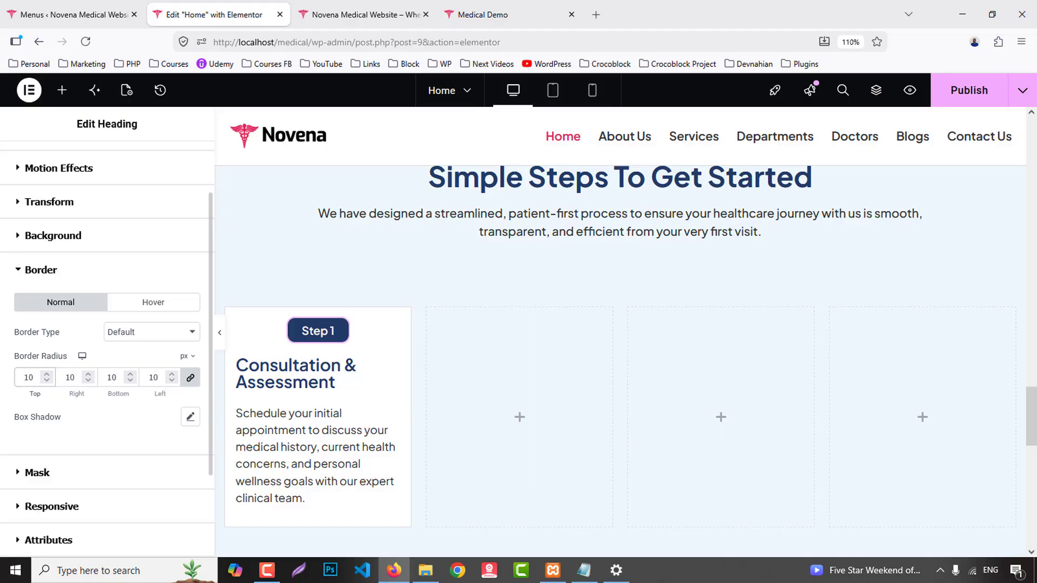
- Center-align the "Consultation & Assessment" heading in the first card
click(394, 363)
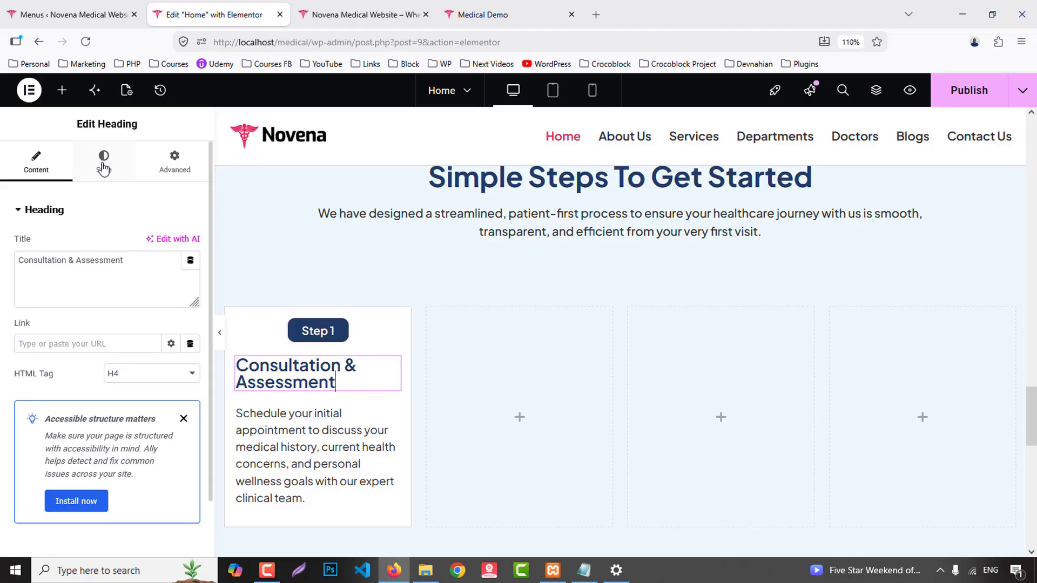
click(113, 181)
click(154, 249)
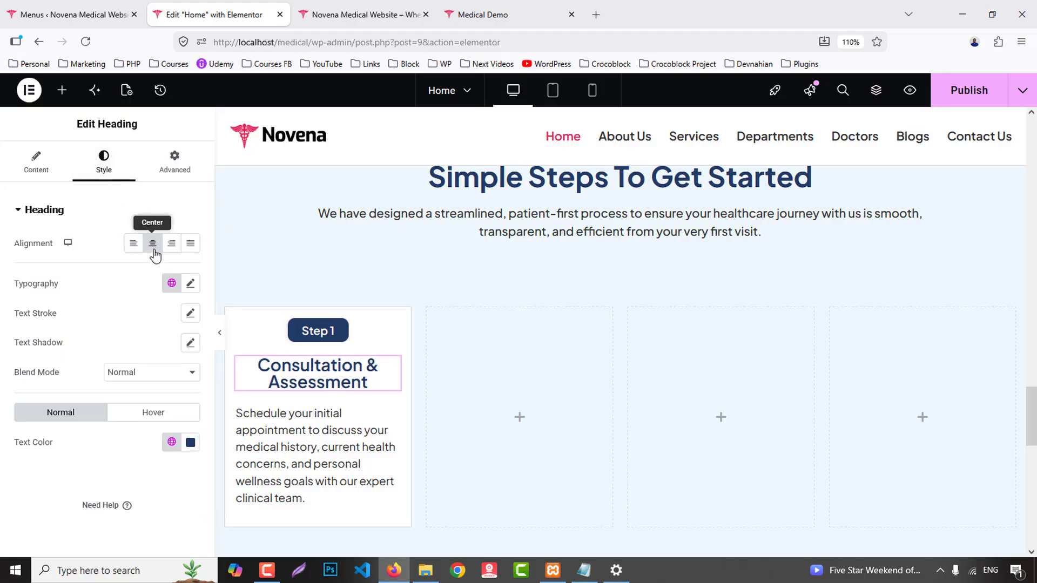
- Set the "Consultation & Assessment" heading's typography to 22 px size, 30 px line height and 700 (Bold) weight
click(190, 283)
text(22)
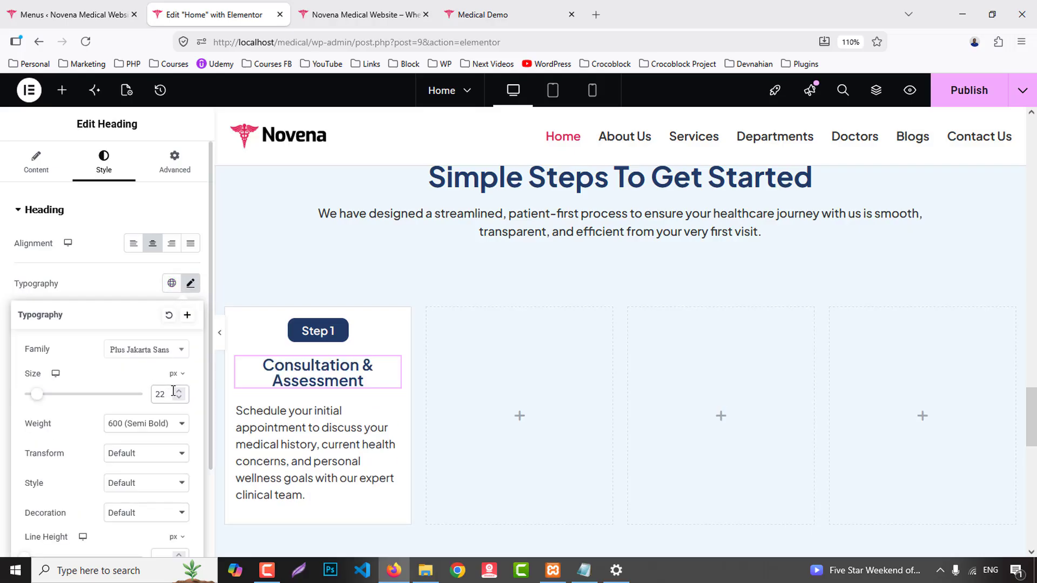
scroll(163, 452, down, 2)
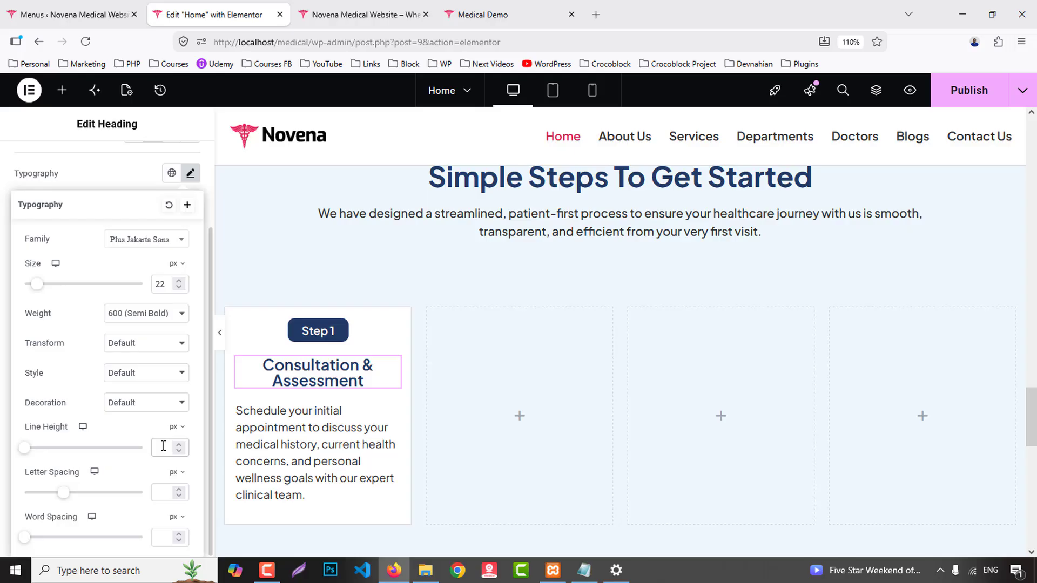
click(163, 446)
text(30)
click(140, 317)
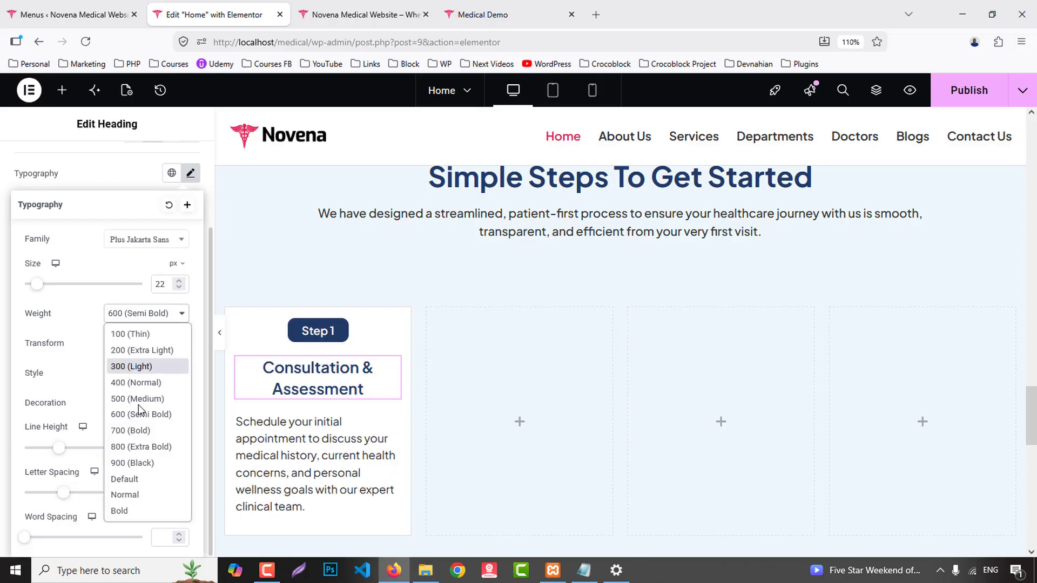
click(138, 434)
- Center-align the description text in the first card
click(300, 450)
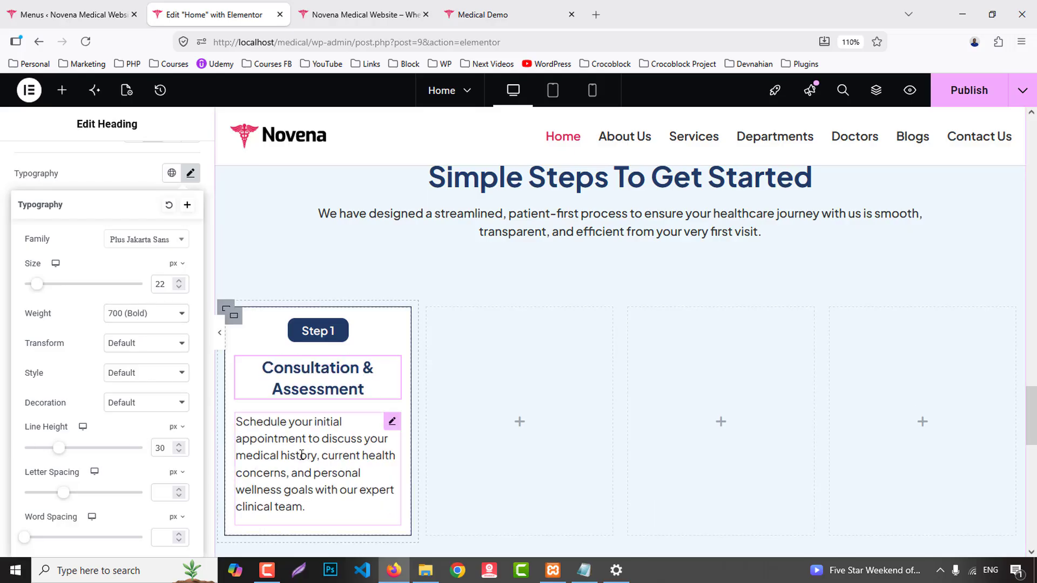
click(104, 159)
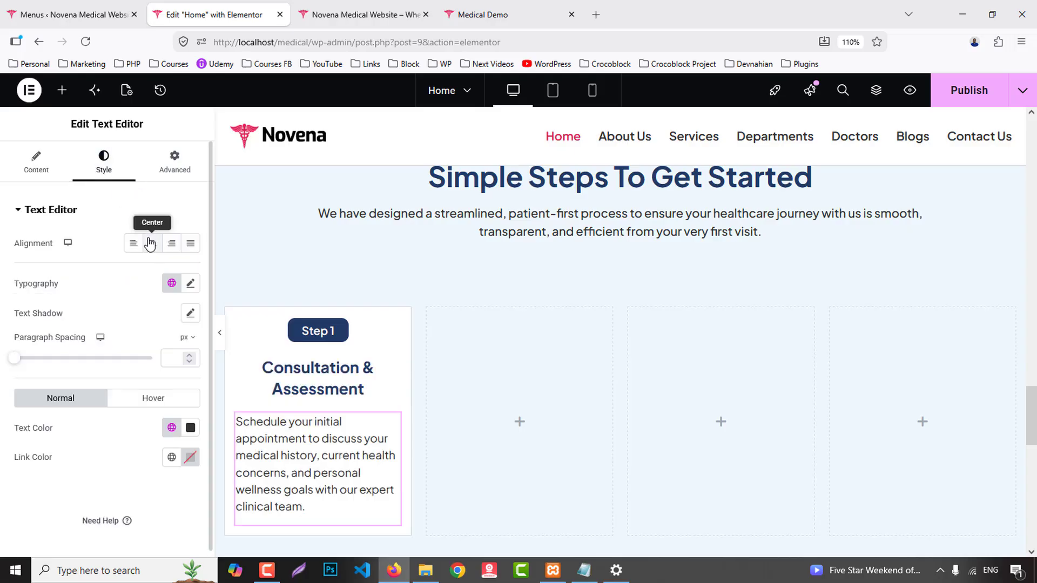
click(152, 243)
- Set the first card description's typography to 500 (Medium) weight, 14 px size and 22 px line height
click(190, 283)
click(145, 423)
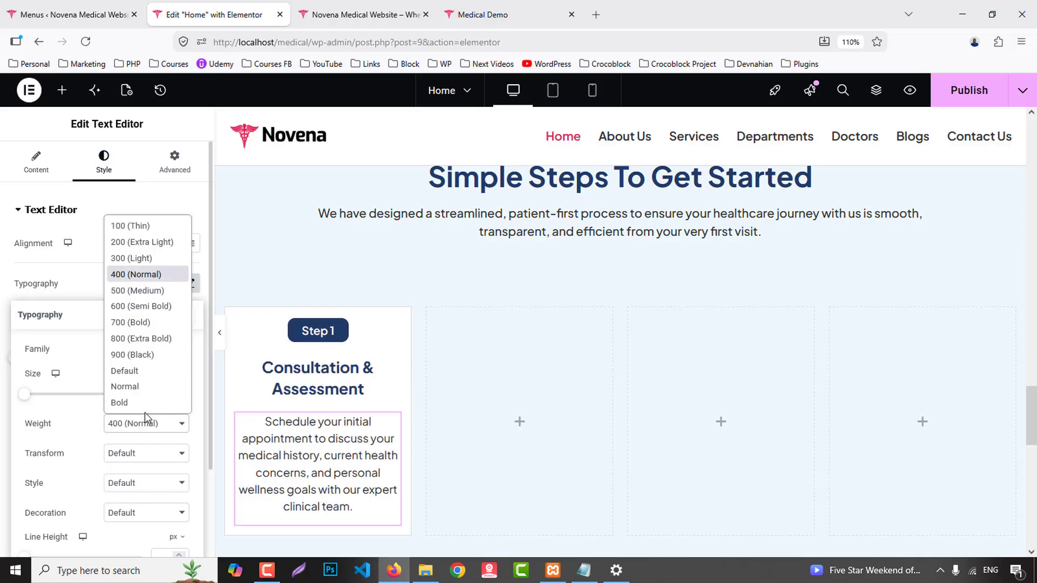
key(Escape)
click(133, 425)
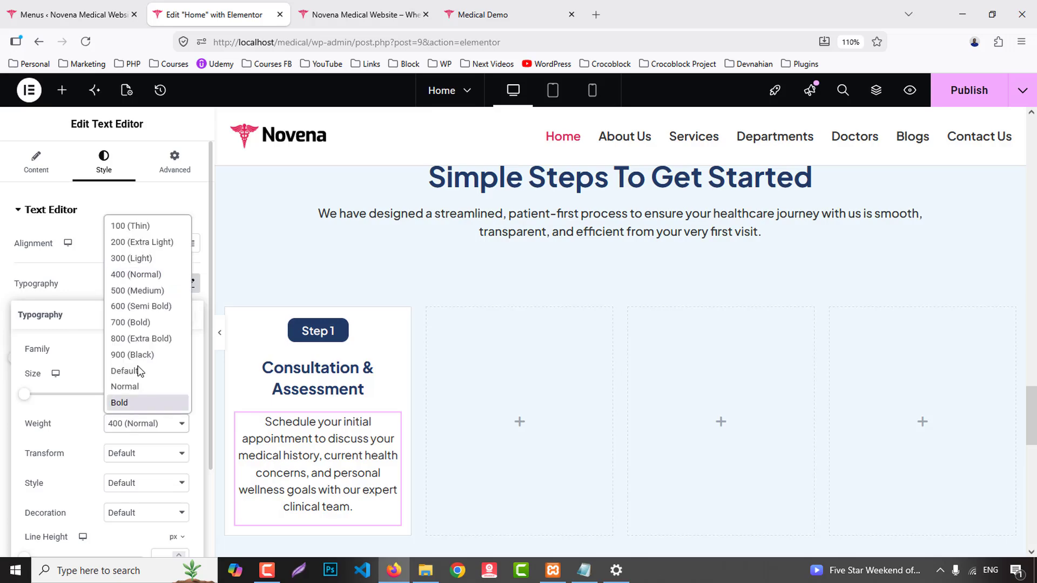
click(141, 292)
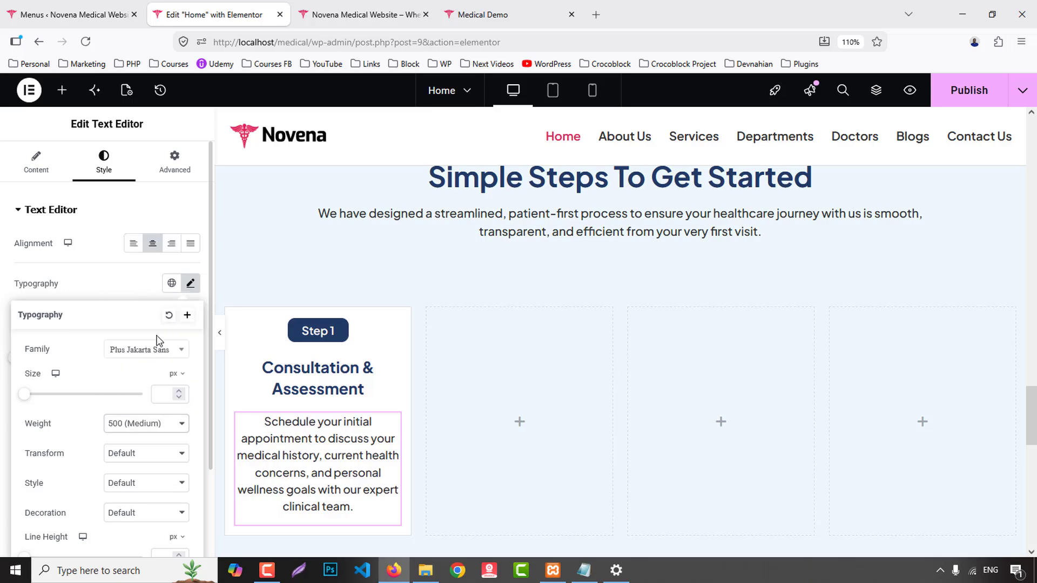
text(1)
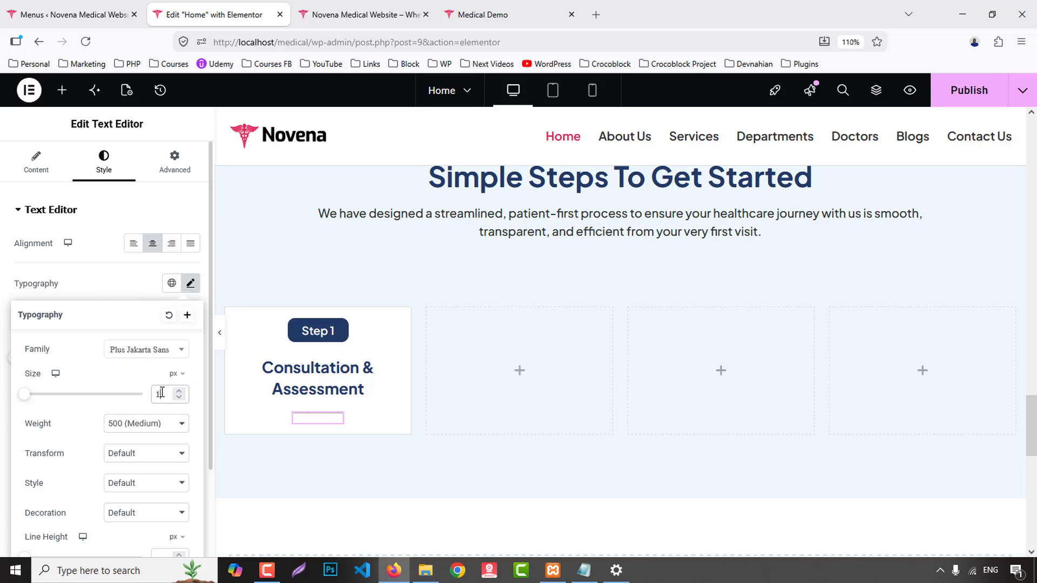
text(4)
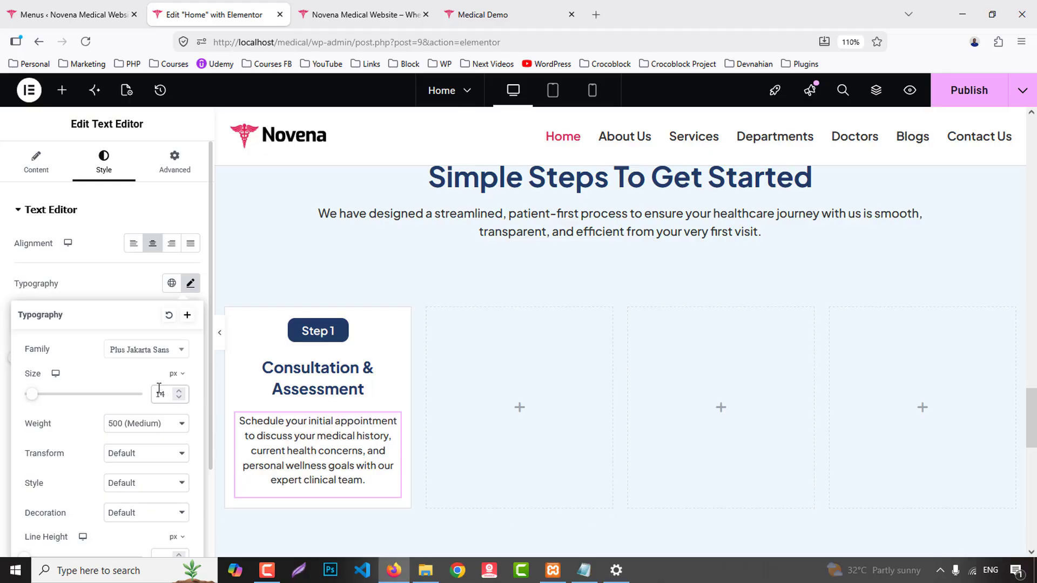
scroll(171, 393, down, 2)
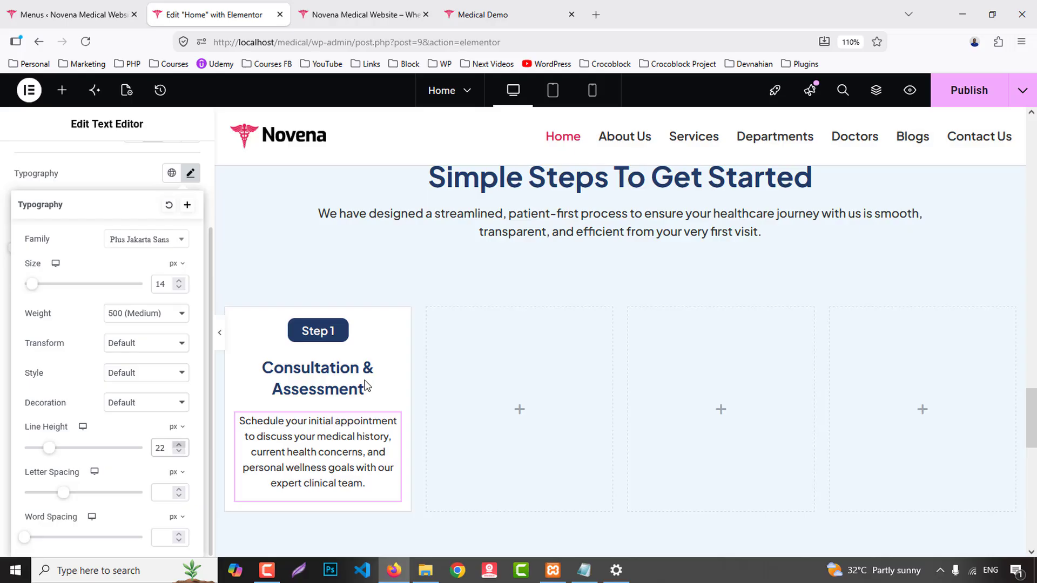
- Copy the finished Step 1 card container and paste it into each of the three empty columns
right_click(233, 317)
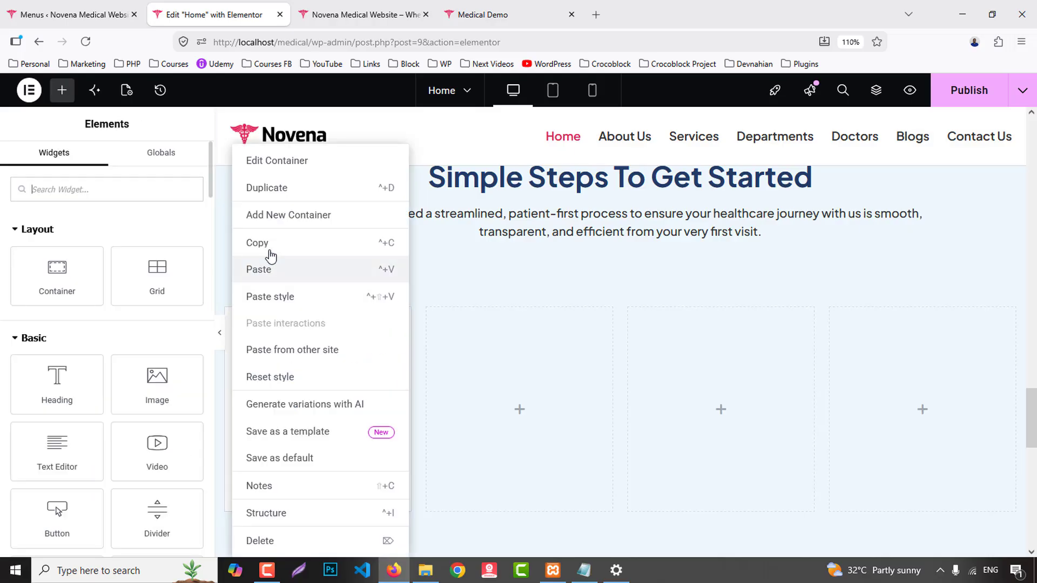
click(269, 244)
right_click(488, 357)
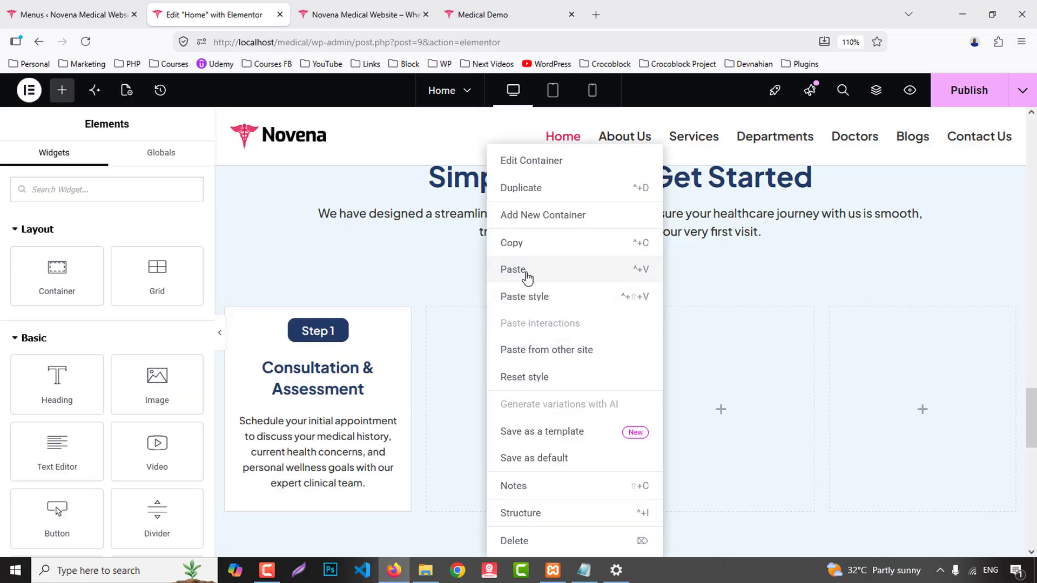
click(637, 269)
right_click(702, 340)
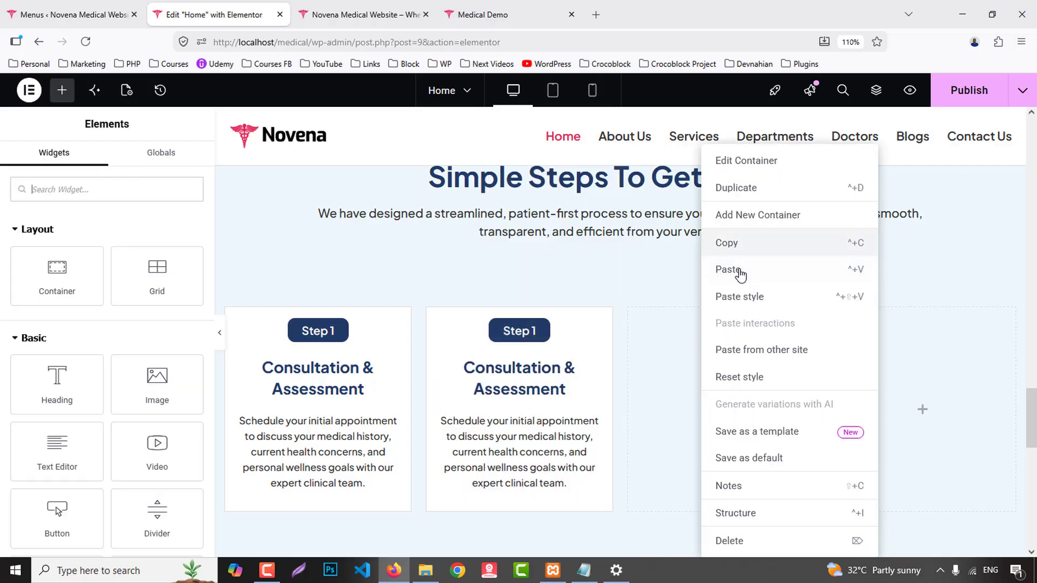
right_click(903, 364)
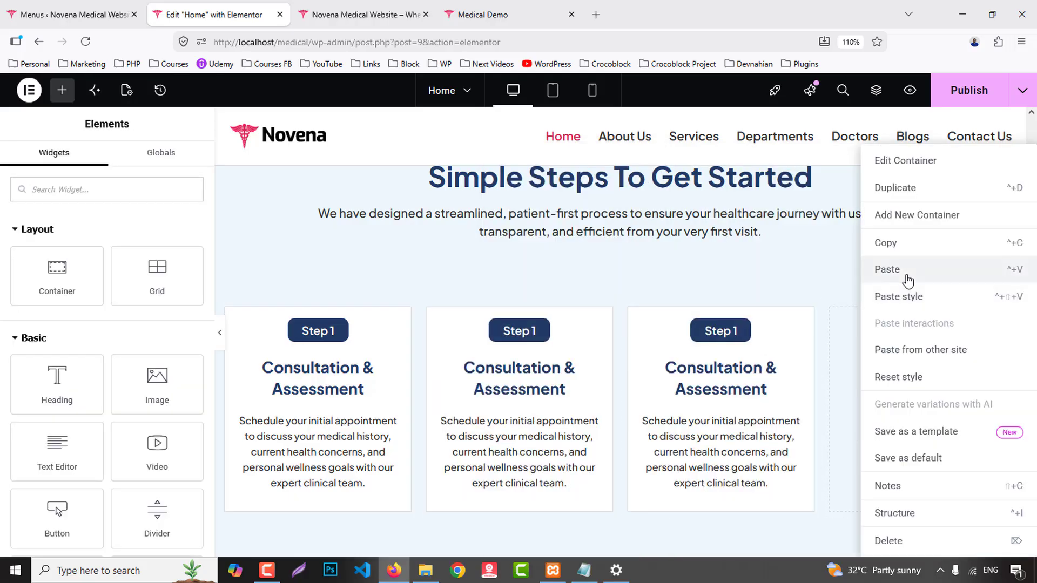
click(910, 277)
- Retitle the step labels of the second, third and fourth cards as "Step 2", "Step 3" and "Step 4"
click(529, 331)
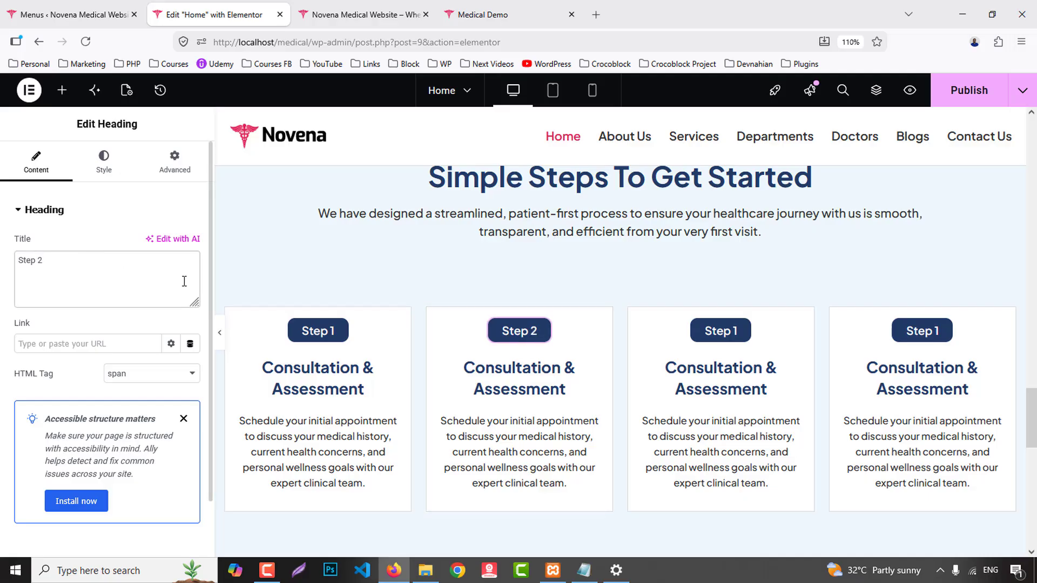
click(718, 331)
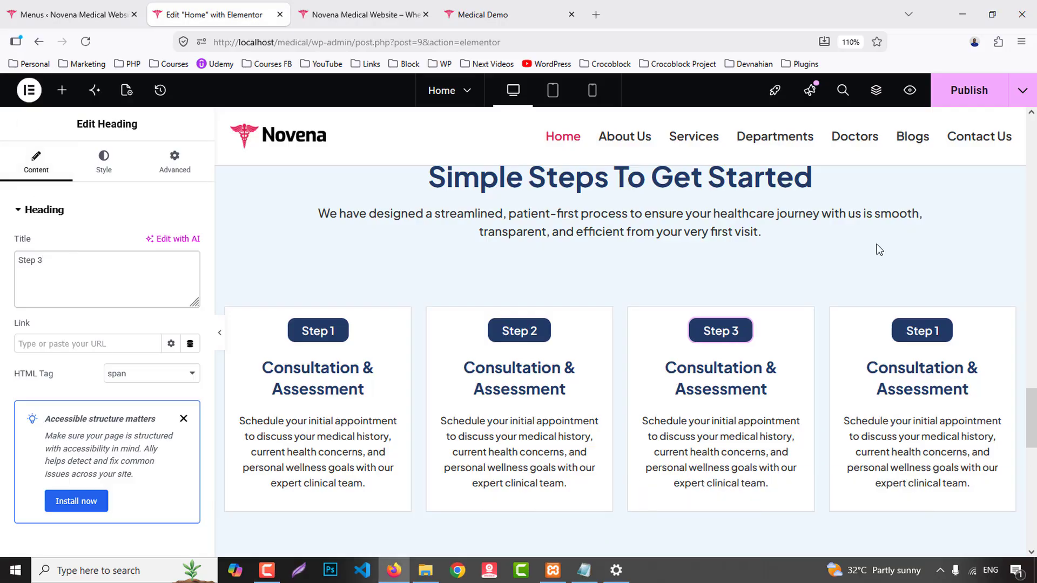
click(929, 330)
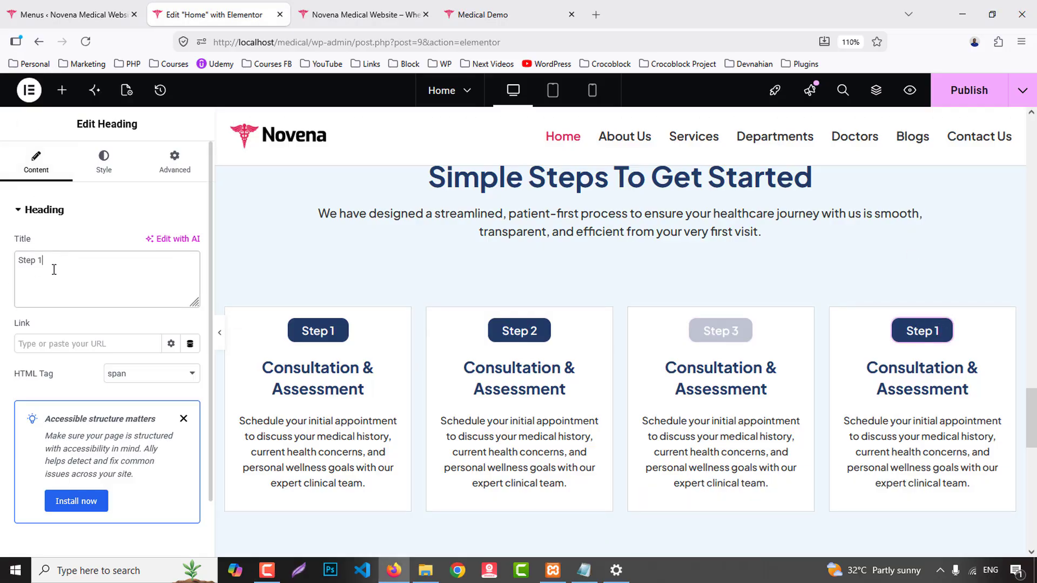
text(4)
- Replace the Step 4 card's heading with "Monitoring & Wellness", copied from the demo site
click(478, 12)
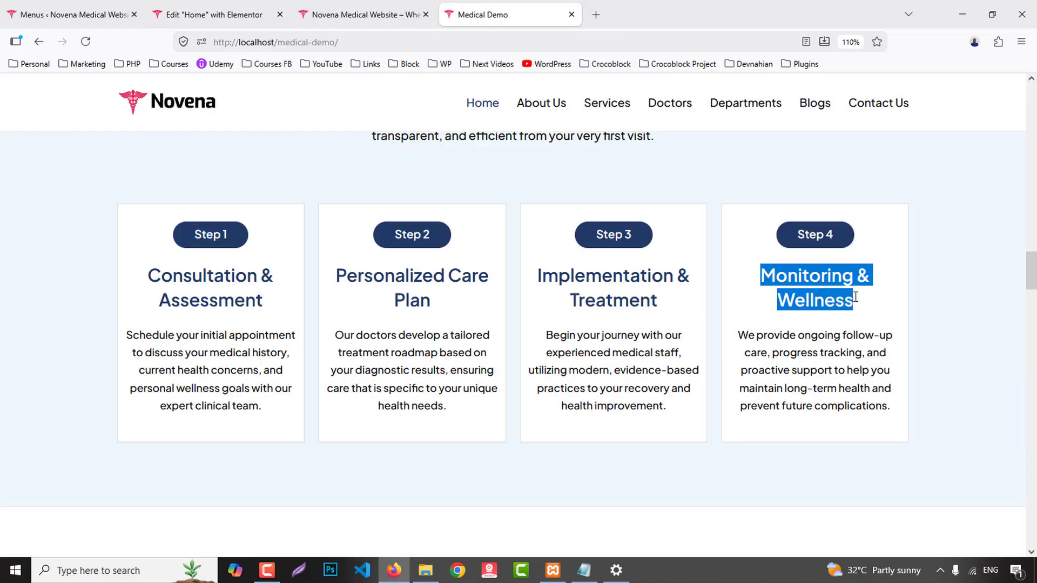
click(213, 15)
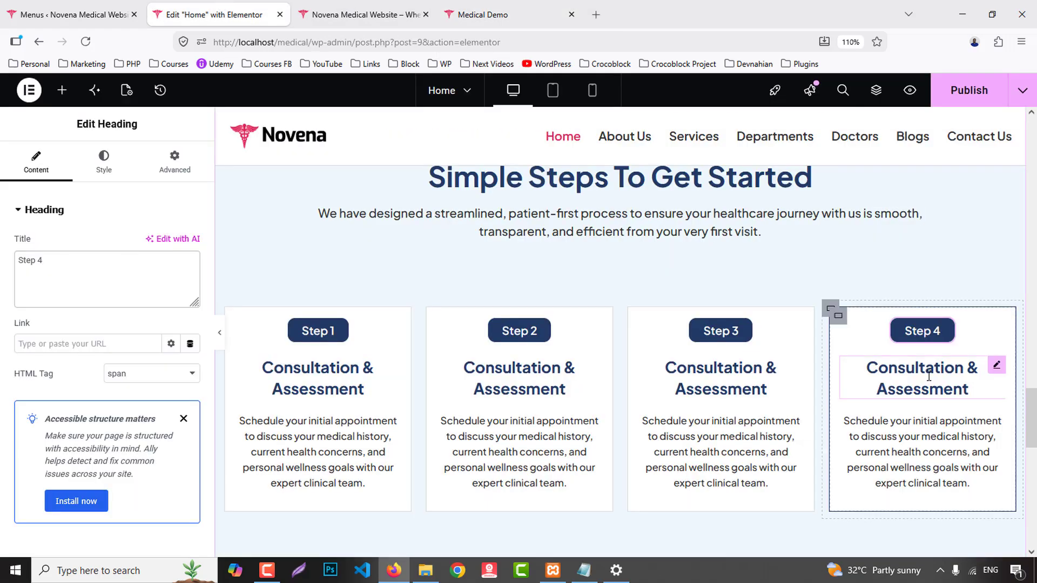
click(962, 387)
click(89, 277)
key(ctrl+a)
key(ctrl+v)
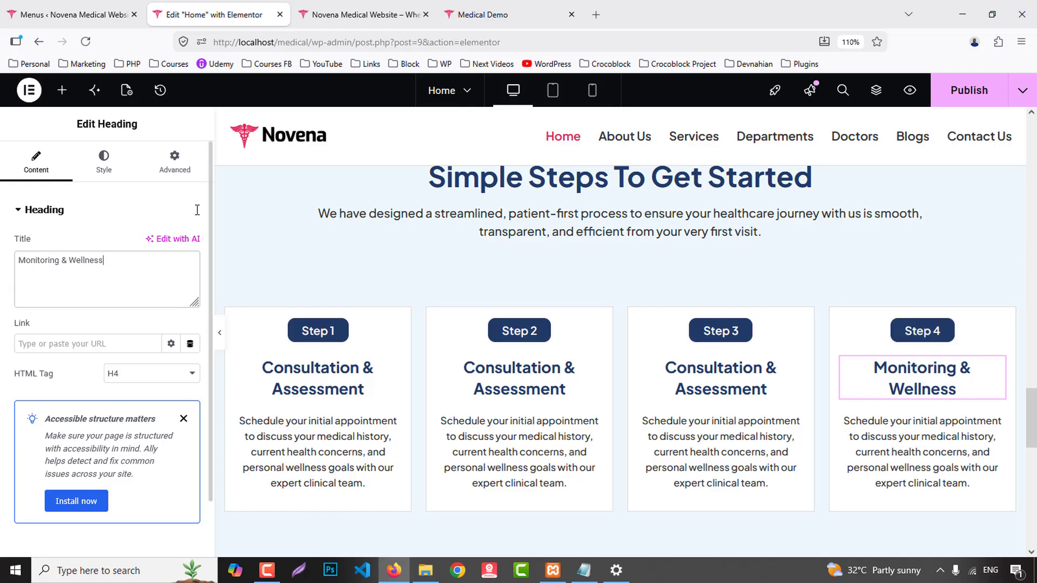
- Replace the Step 4 card's description with the demo site's paragraph beginning "We provide ongoing follow-up care"
click(535, 15)
drag(740, 331, 901, 409)
click(213, 14)
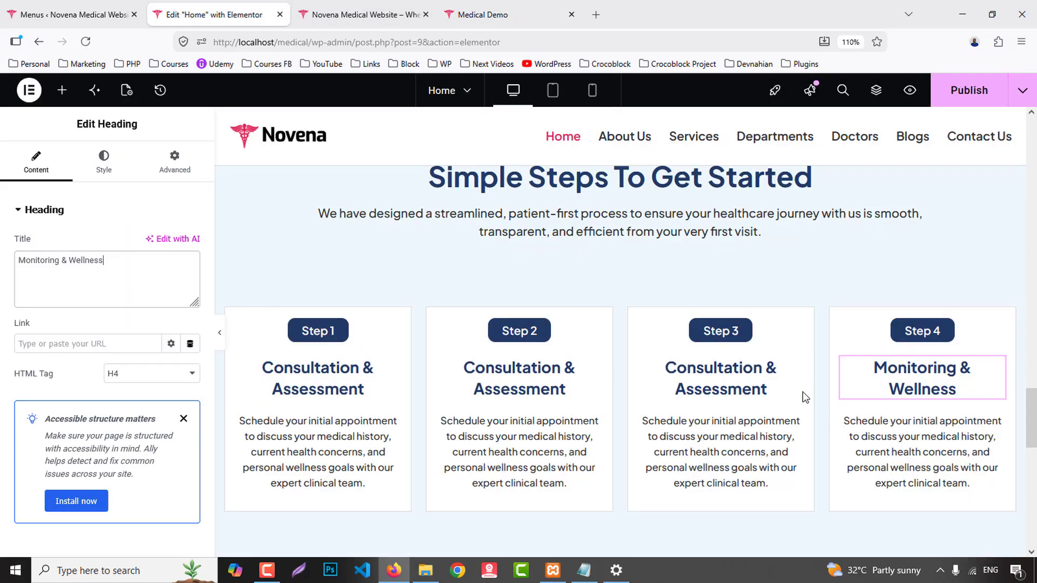
click(946, 449)
key(ctrl+a)
key(ctrl+v)
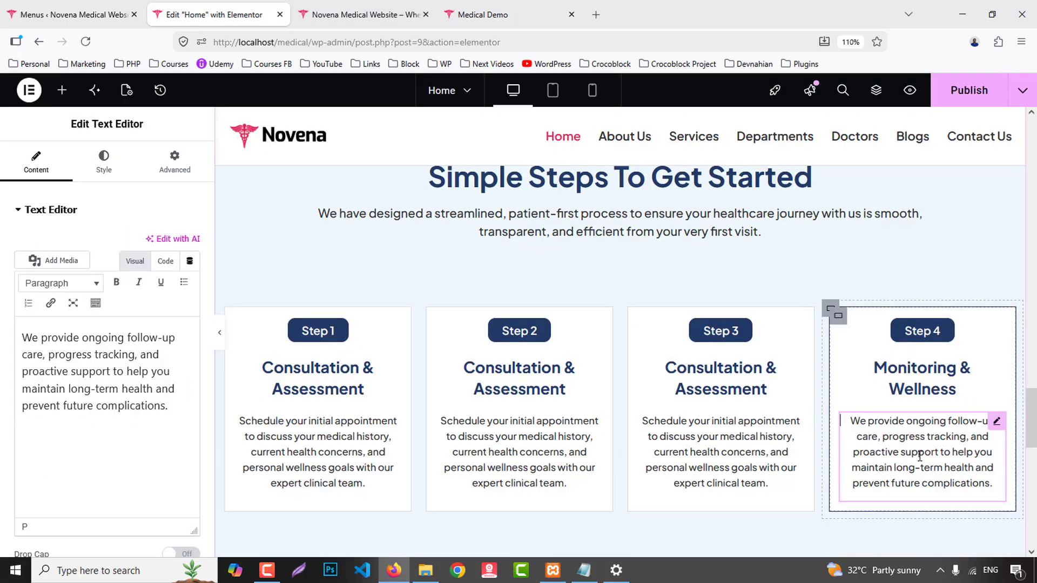
- Replace the Step 3 card's heading with "Implementation & Treatment", copied from the demo site
click(487, 15)
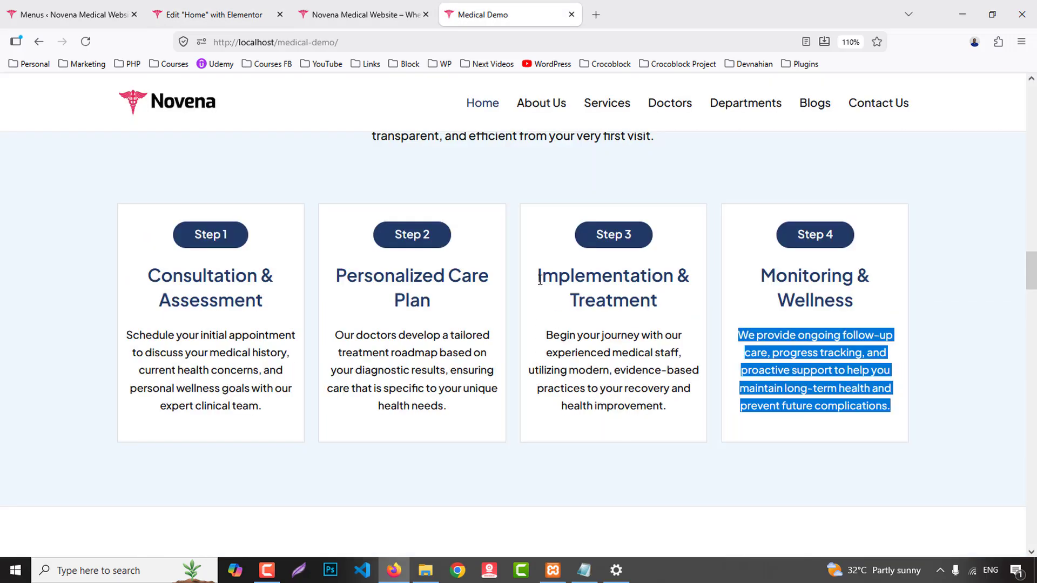
drag(540, 281, 686, 300)
key(ctrl+2)
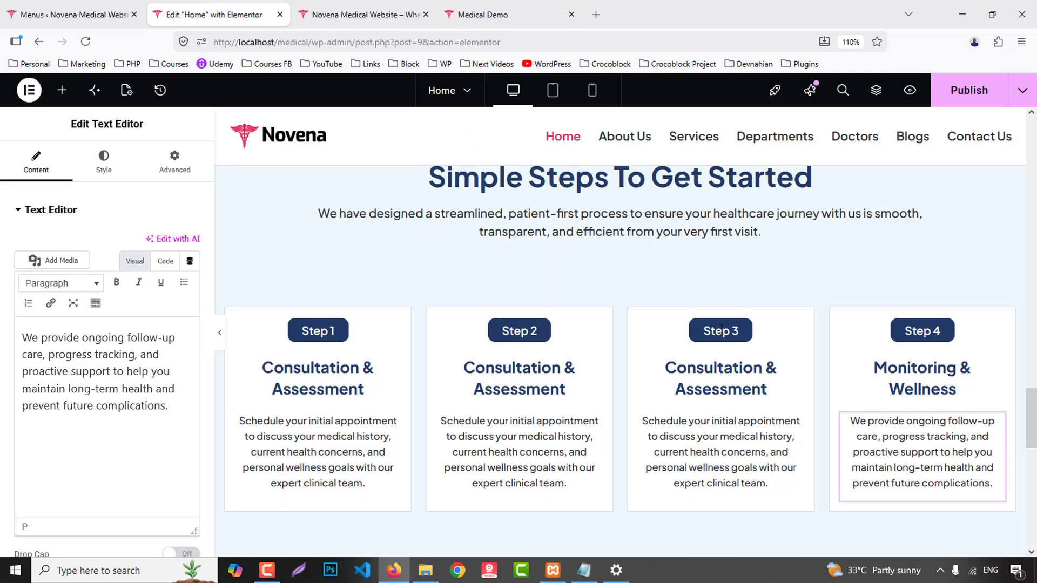
click(717, 373)
click(122, 261)
key(ctrl+a)
key(ctrl+v)
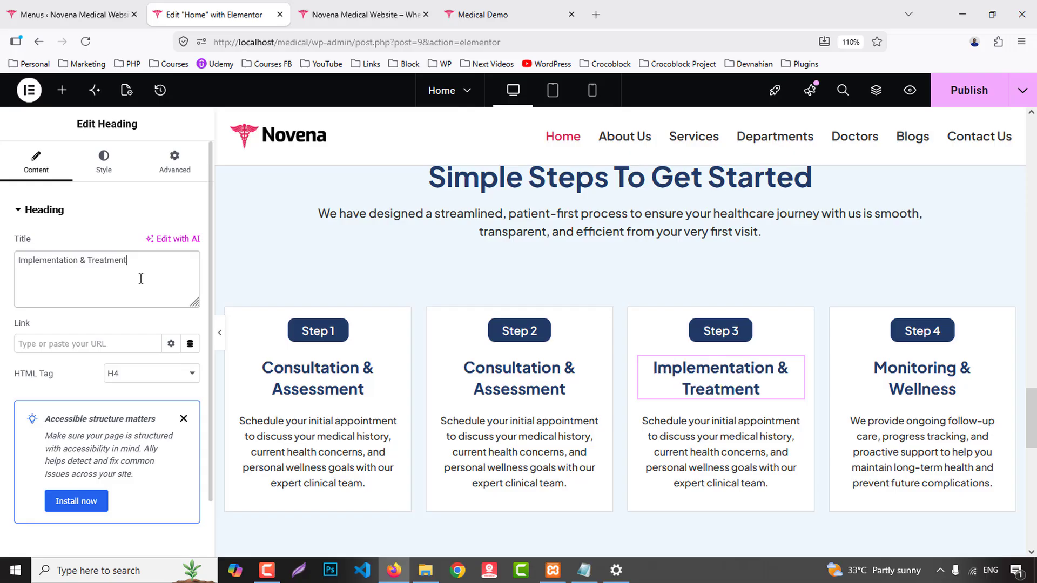
- Replace the Step 3 card's description with the demo site's paragraph beginning "Begin your journey with our experienced medical staff"
click(486, 15)
drag(546, 335, 684, 409)
click(213, 15)
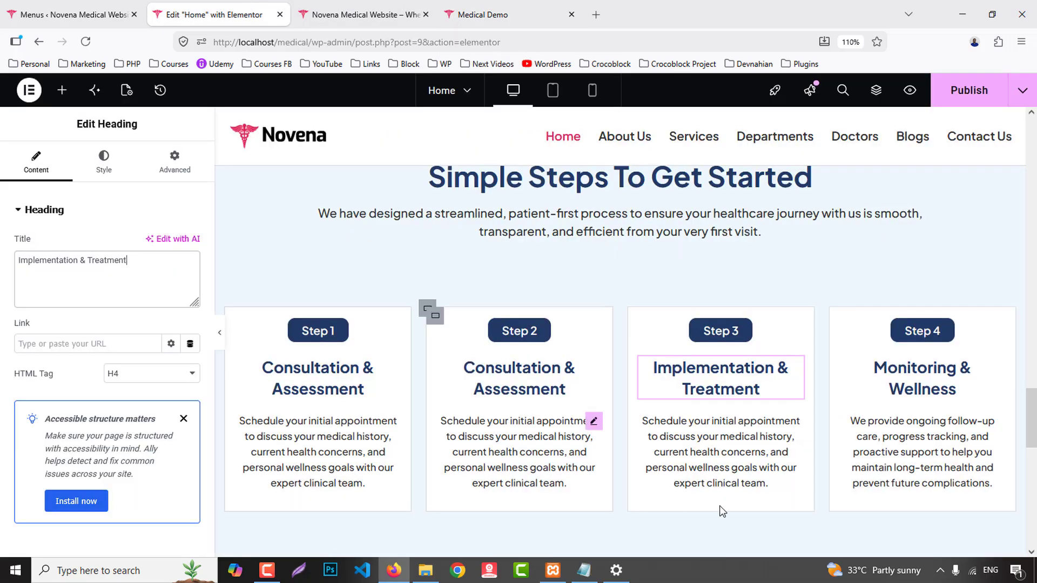
click(705, 448)
key(ctrl+a)
key(ctrl+v)
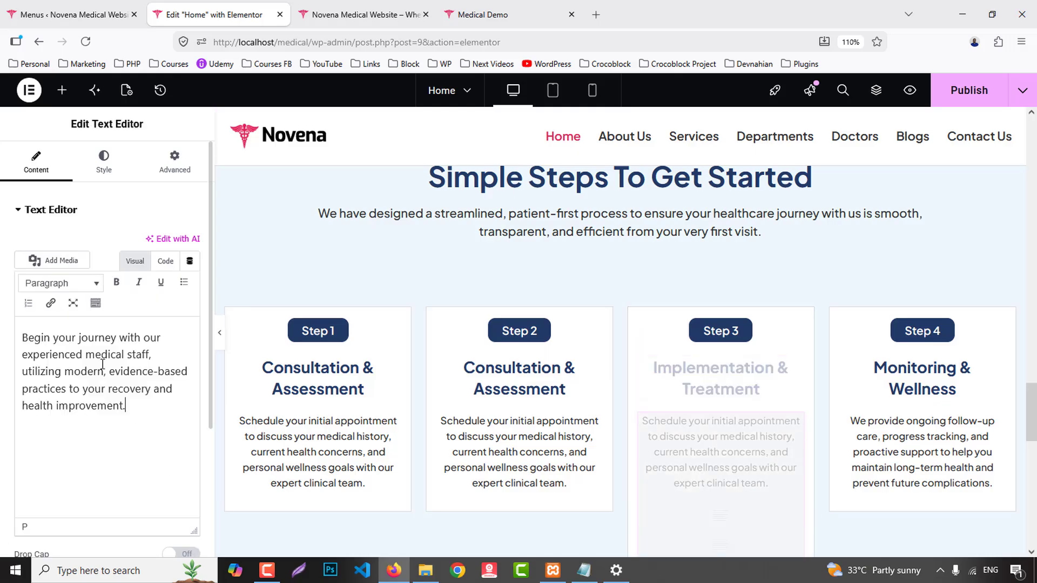
- Replace the Step 2 card's heading with "Personalized Care Plan", copied from the demo site
key(ctrl+Tab)
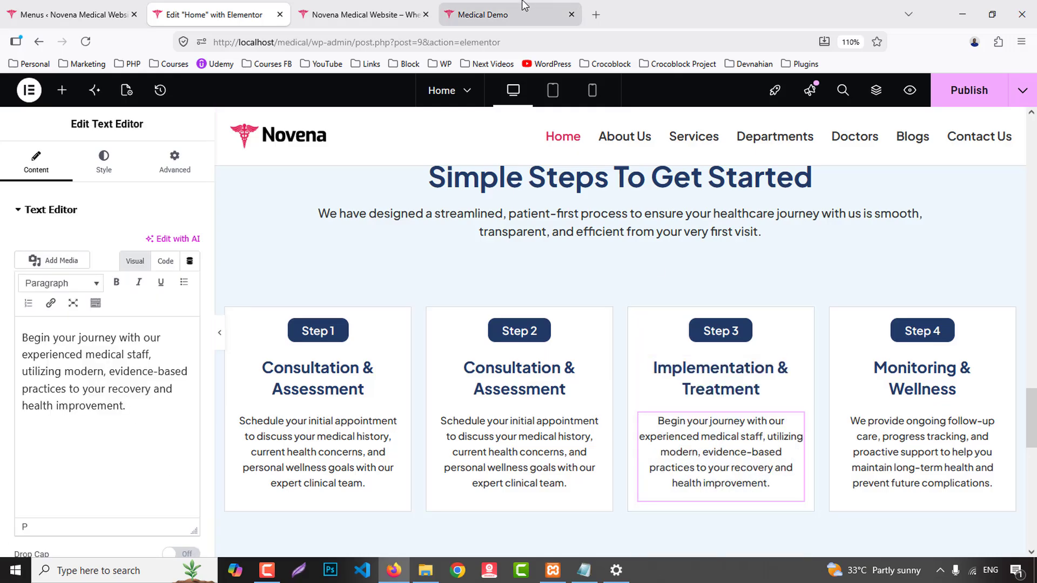
drag(337, 275, 455, 279)
key(ctrl+c)
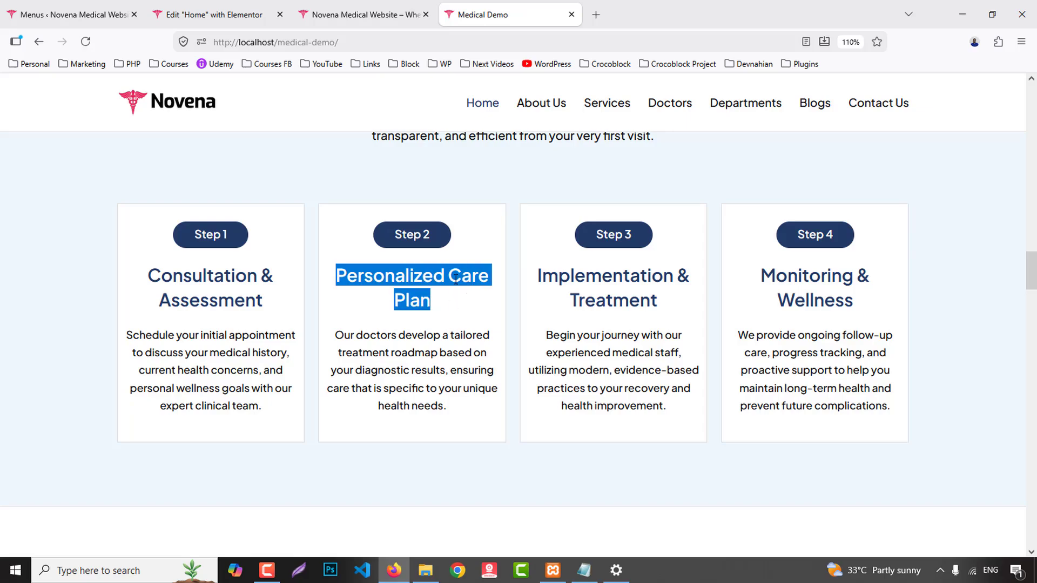
click(165, 11)
click(562, 389)
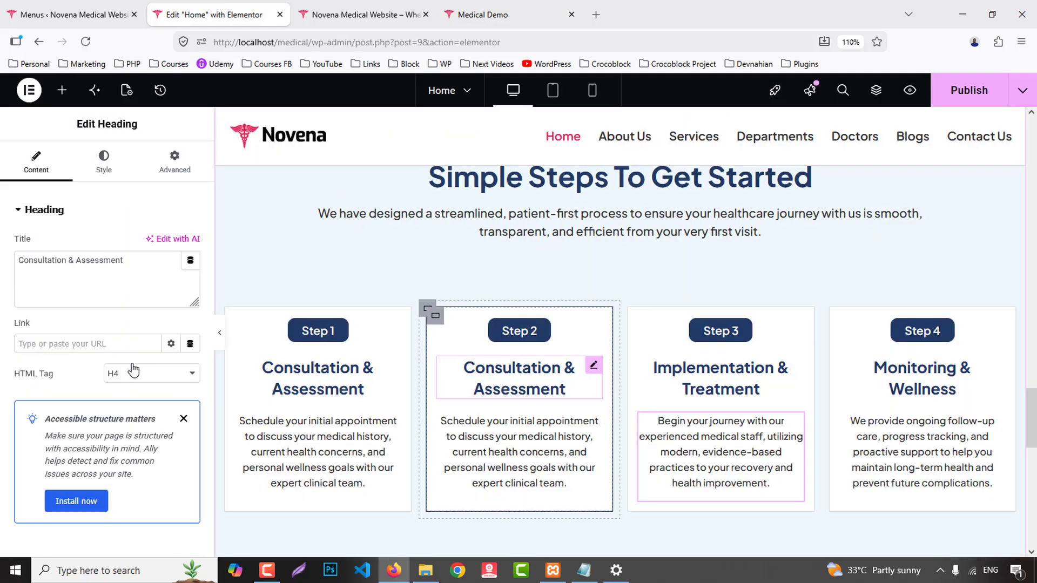
click(72, 282)
key(ctrl+a)
key(ctrl+v)
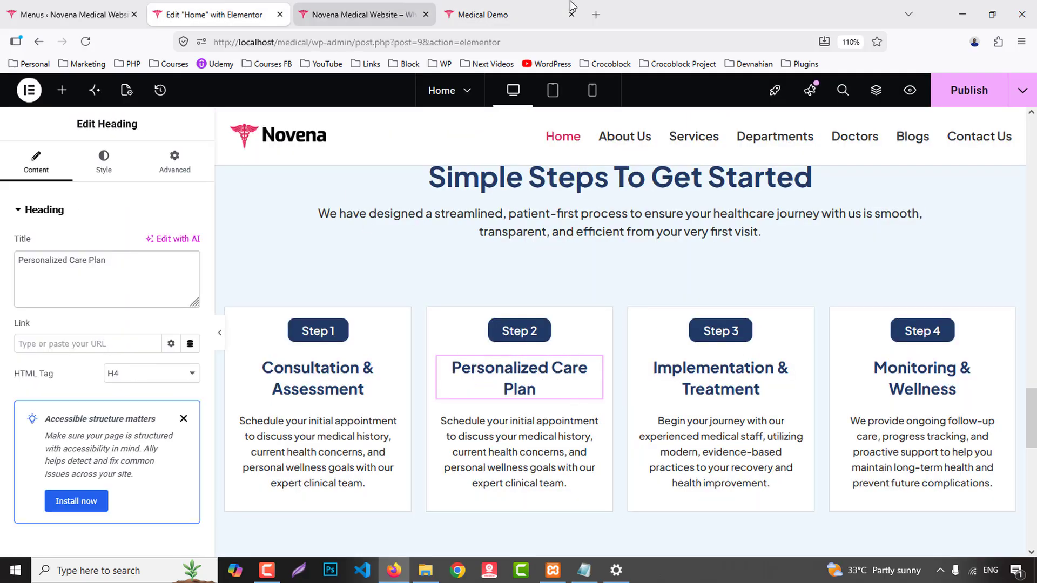
- Replace the Step 2 card's description with the demo site's paragraph beginning "Our doctors develop a tailored treatment roadmap"
click(523, 9)
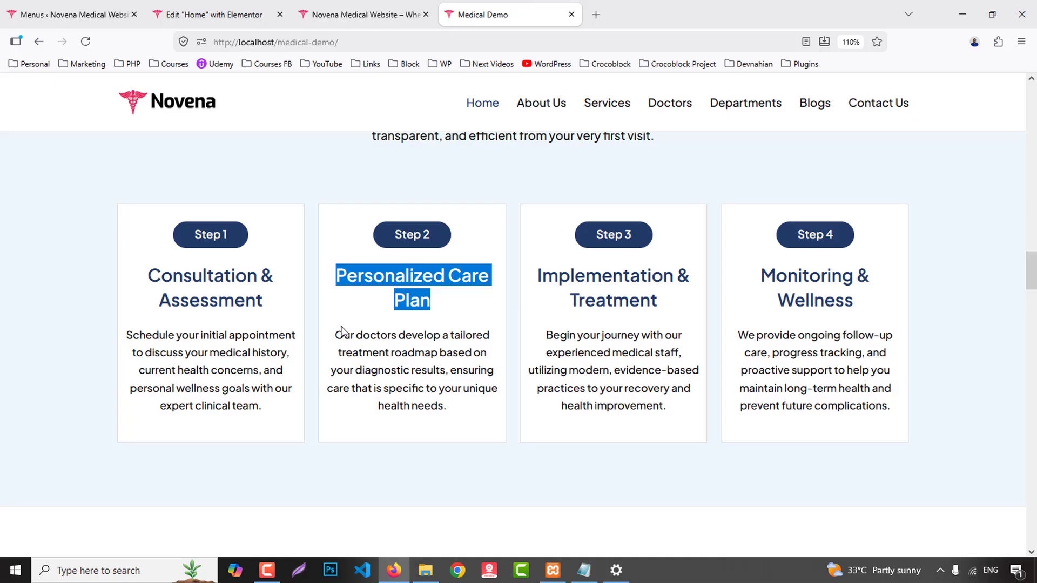
drag(336, 331, 463, 406)
key(ctrl+c)
click(205, 14)
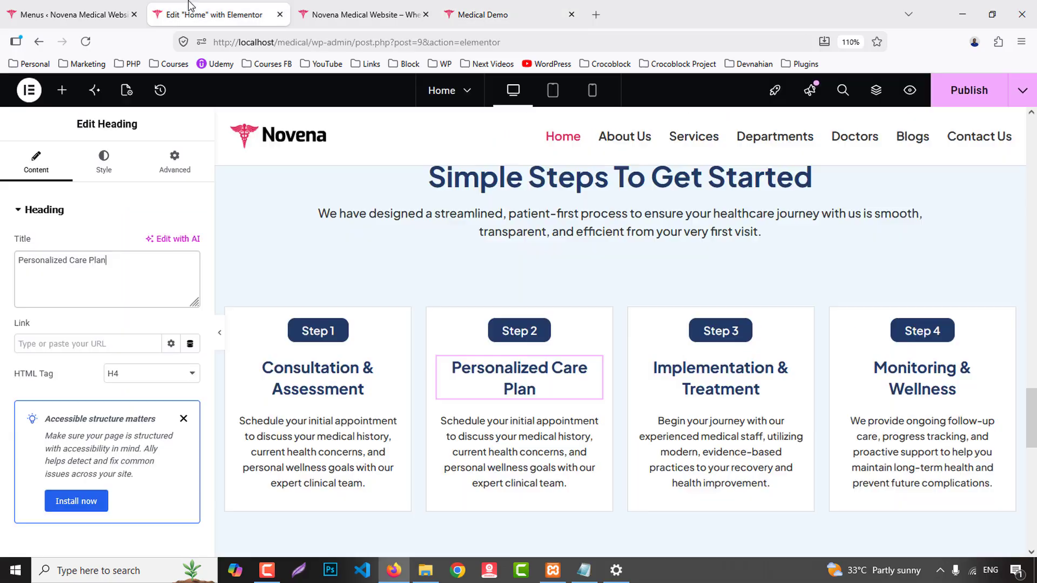
click(519, 451)
key(ctrl+a)
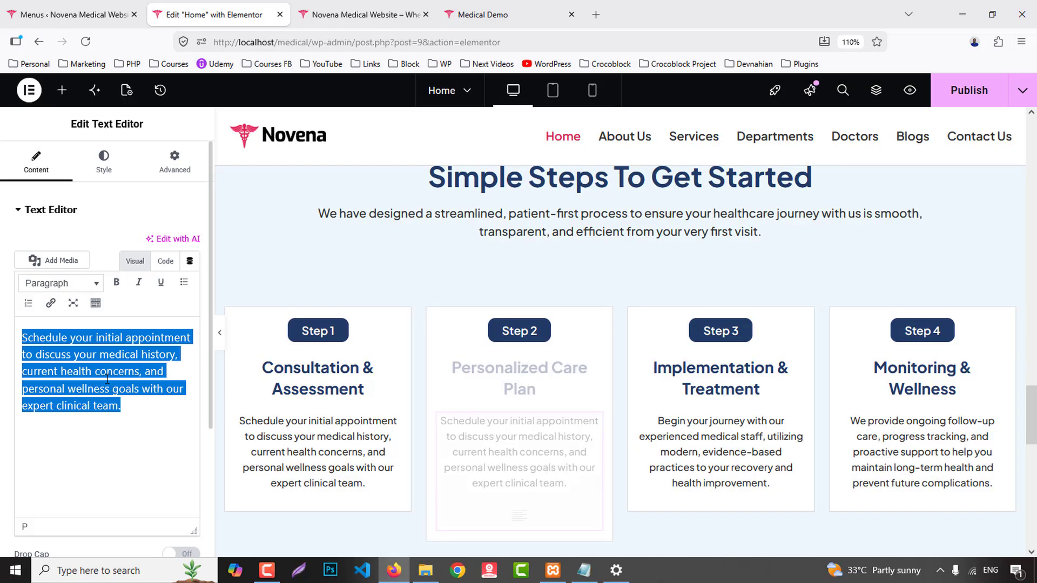
key(ctrl+v)
- Set the typography size of the Step 1 card's description to 16 px
click(339, 428)
scroll(339, 427, down, 3)
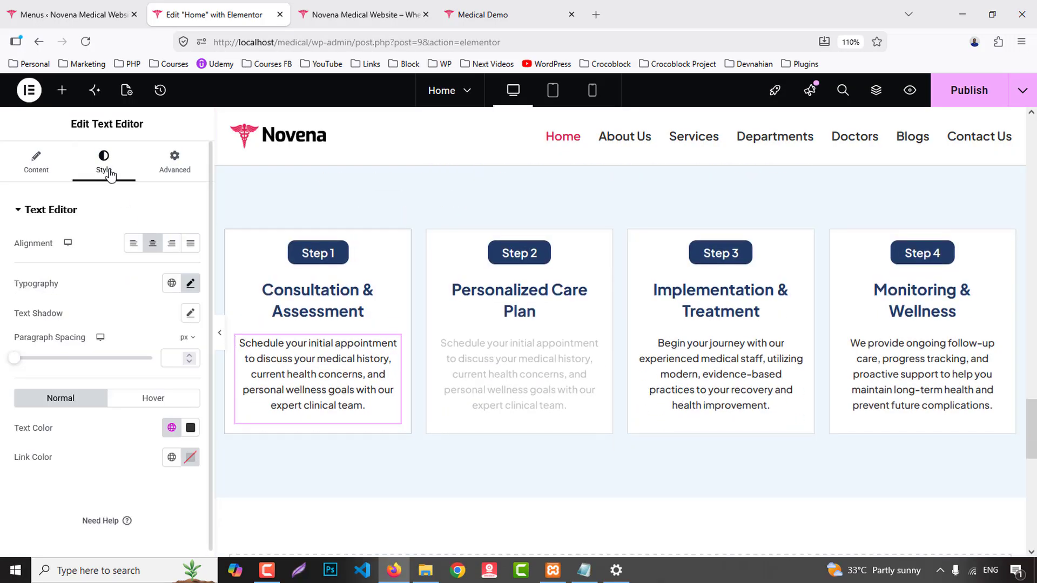
click(189, 285)
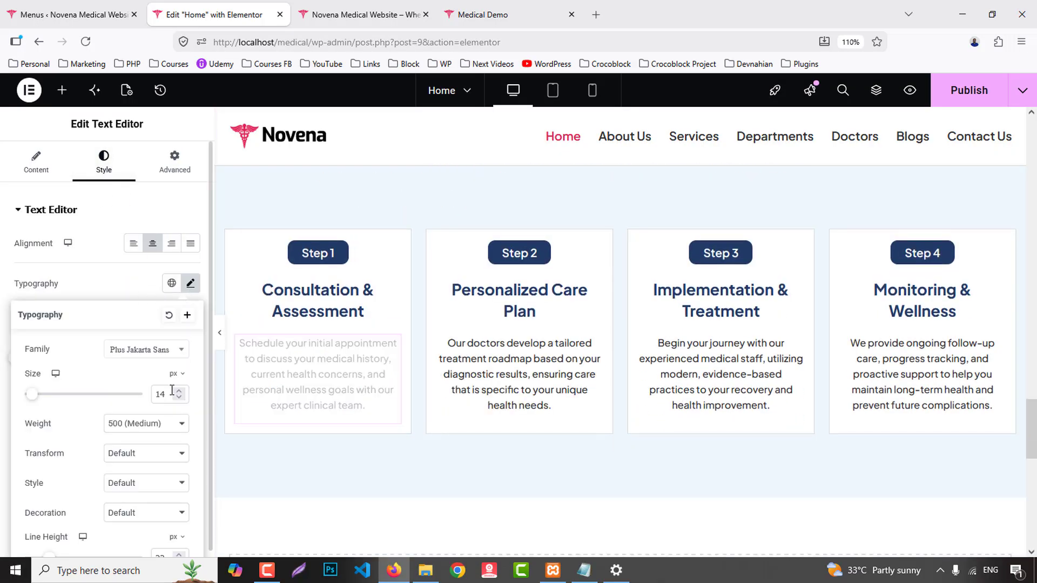
key(Up)
key(Up)
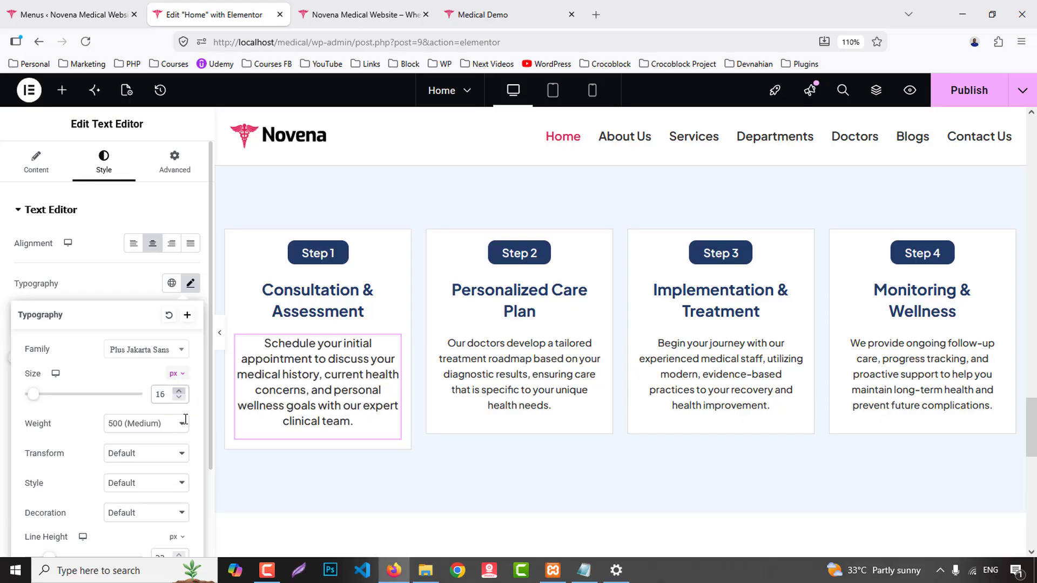
- Copy the Step 1 description's style and apply it to the descriptions of the Step 2, Step 3 and Step 4 cards
right_click(335, 351)
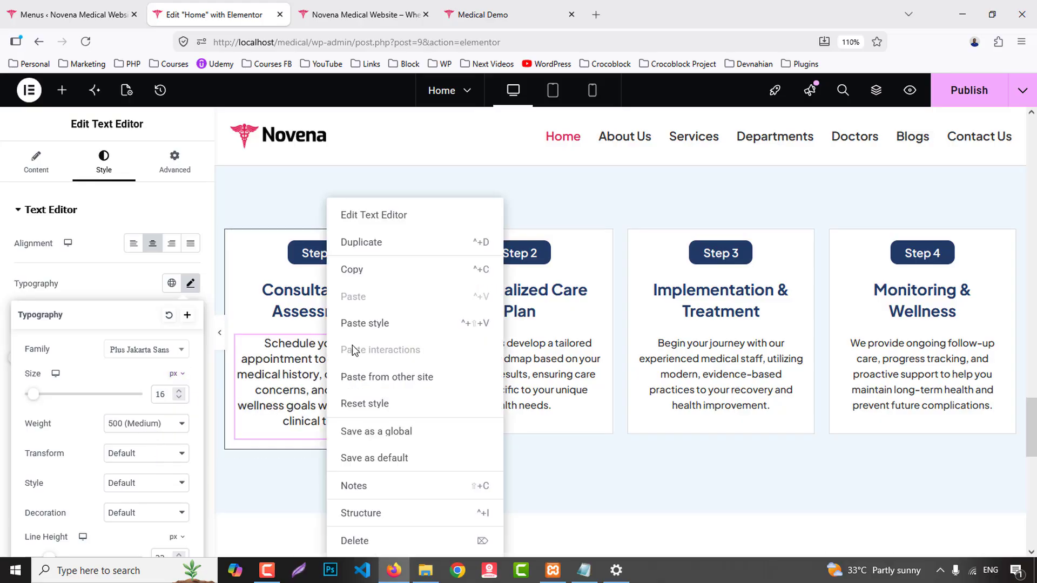
click(352, 269)
right_click(540, 357)
click(586, 323)
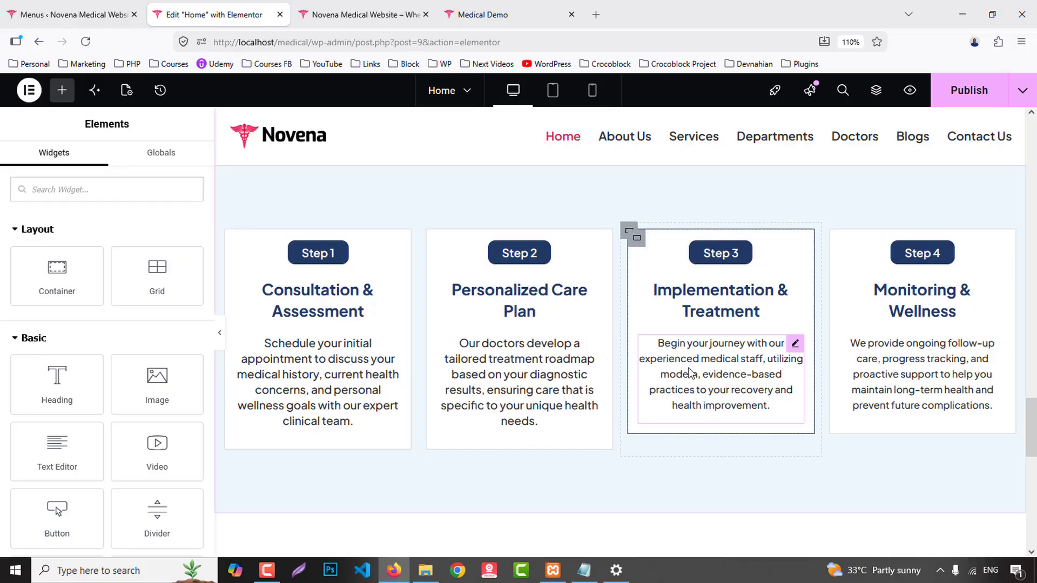
right_click(692, 370)
click(727, 323)
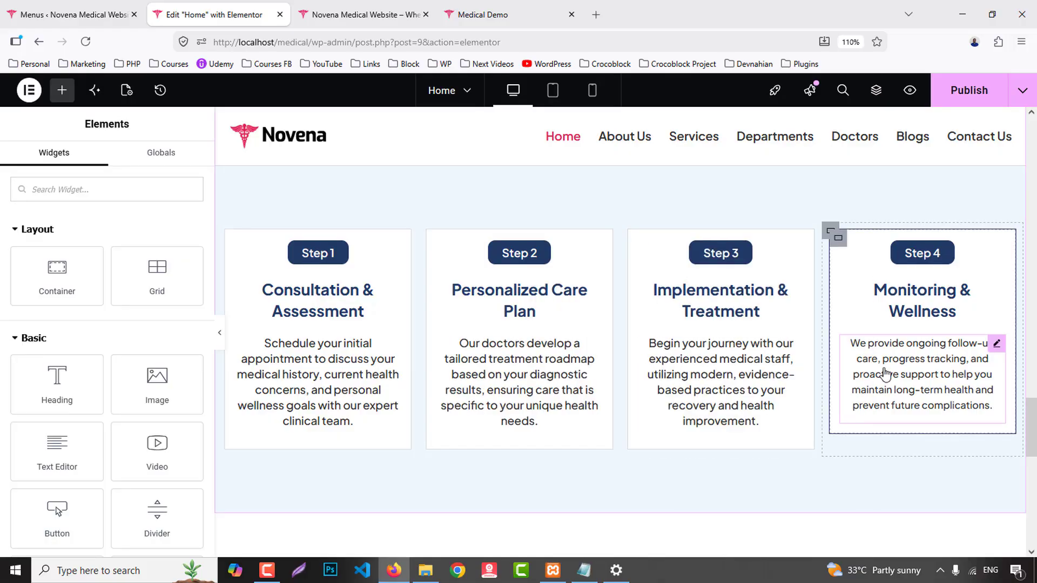
right_click(886, 373)
click(893, 323)
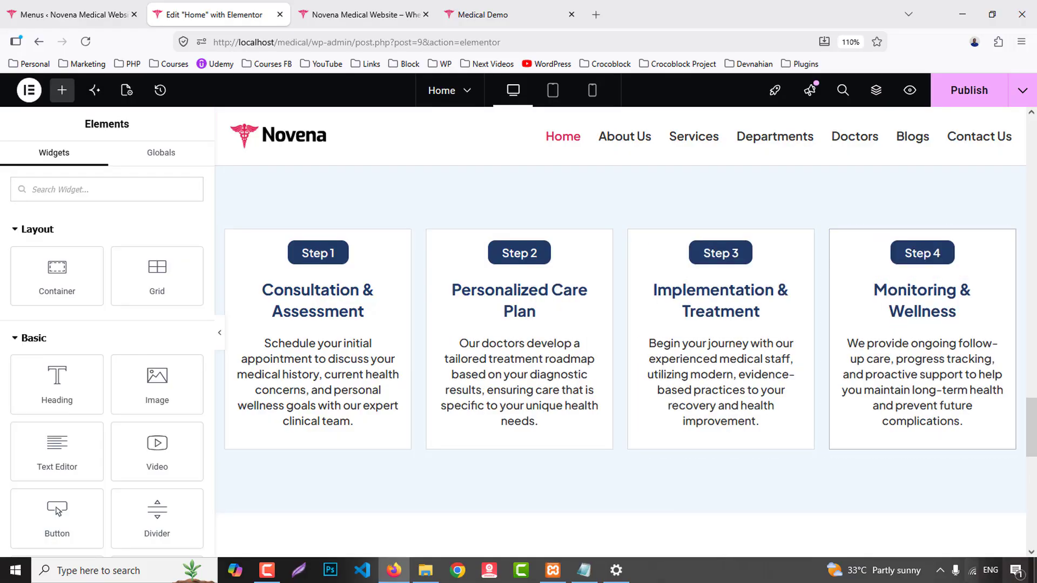
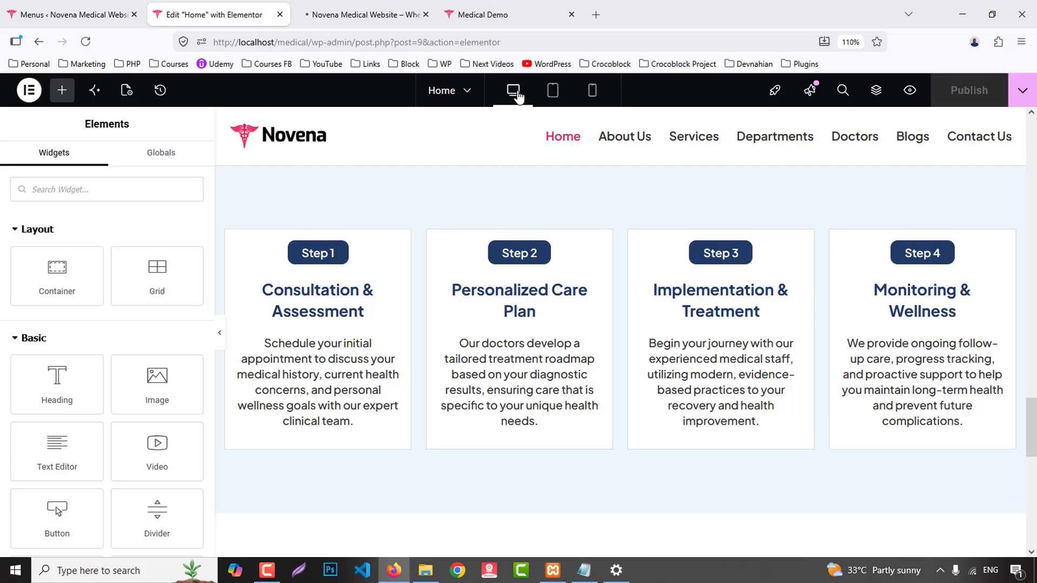
- Review the steps section in the page preview and examine the demo site's "Patient Voices" testimonial section
click(408, 21)
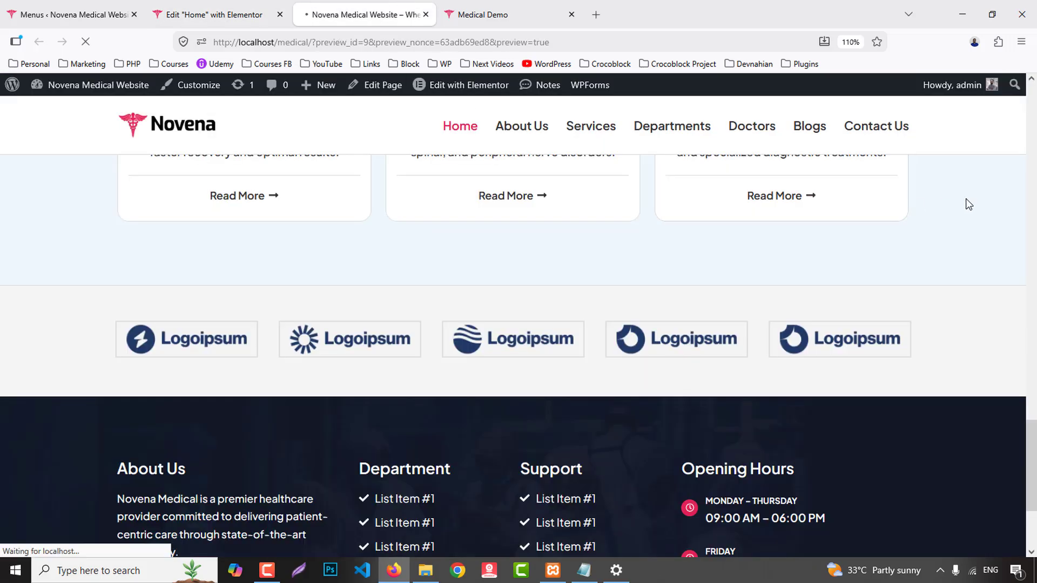
scroll(965, 199, down, 10)
scroll(966, 196, down, 10)
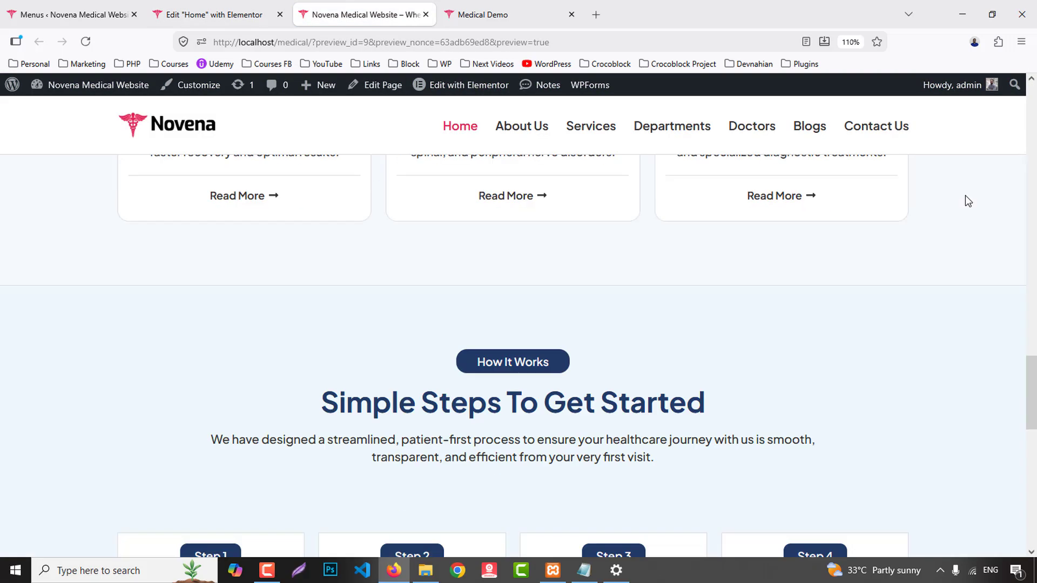
scroll(968, 198, down, 3)
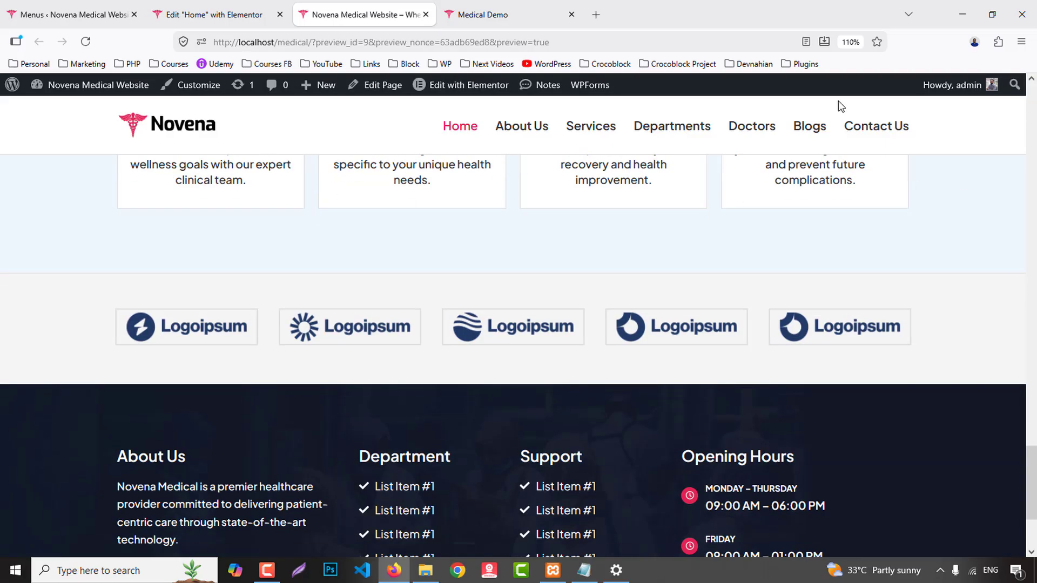
click(505, 7)
scroll(519, 345, down, 6)
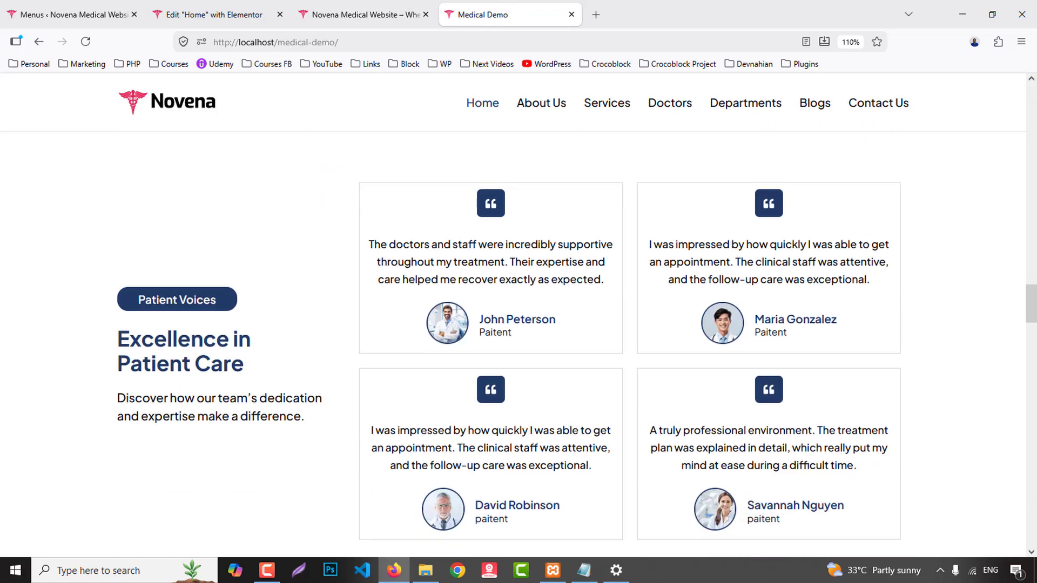
scroll(997, 138, up, 4)
scroll(1007, 143, down, 4)
scroll(1028, 135, down, 2)
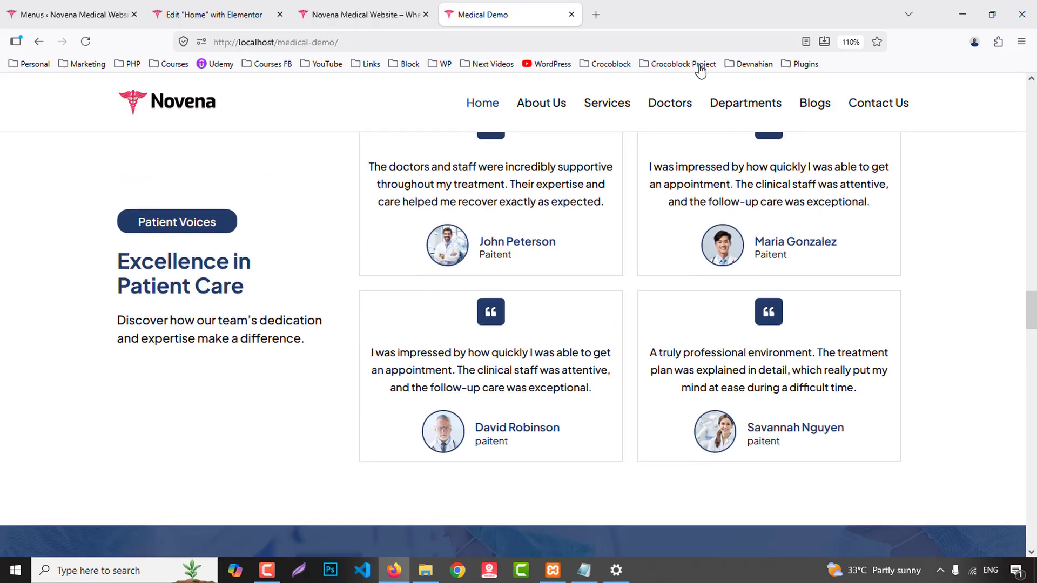
- Add a flexbox container below the steps section with a narrow first column and a wide second column
click(254, 12)
scroll(629, 232, down, 5)
click(587, 225)
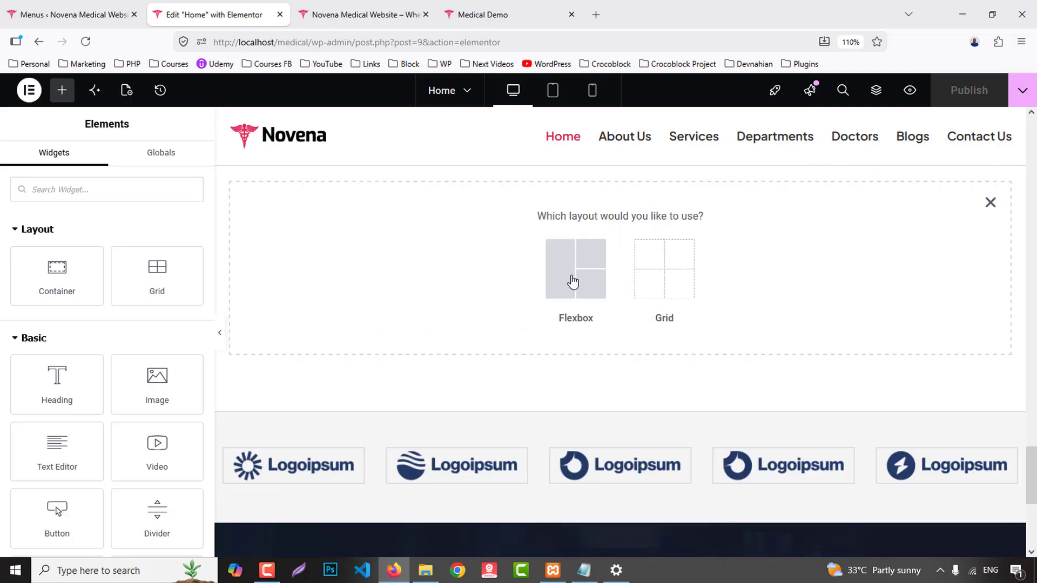
click(572, 276)
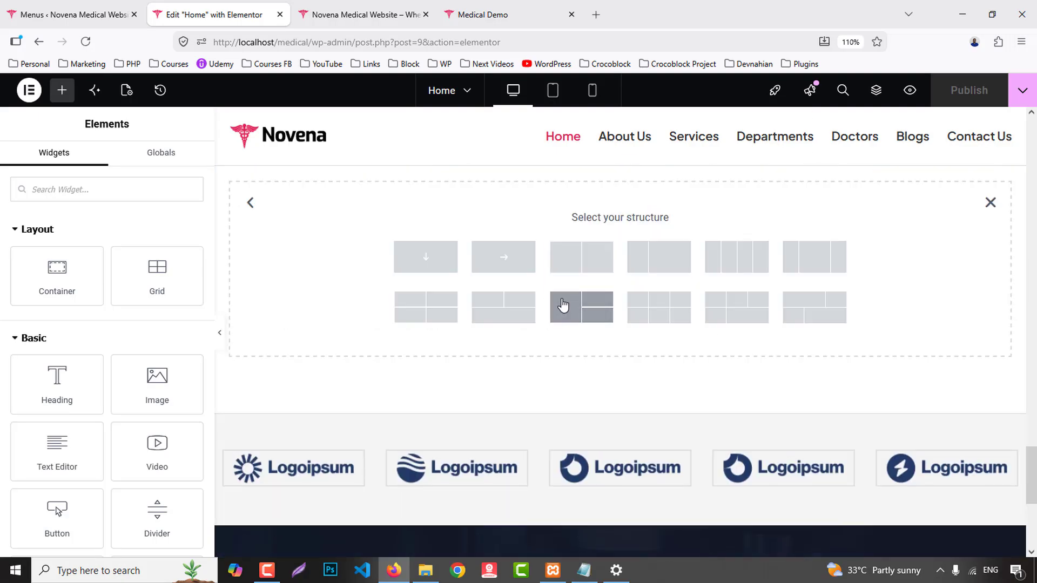
click(659, 257)
- Set the new container's padding to 80 px top and bottom and 0 on the sides, and centre-align its items
click(172, 162)
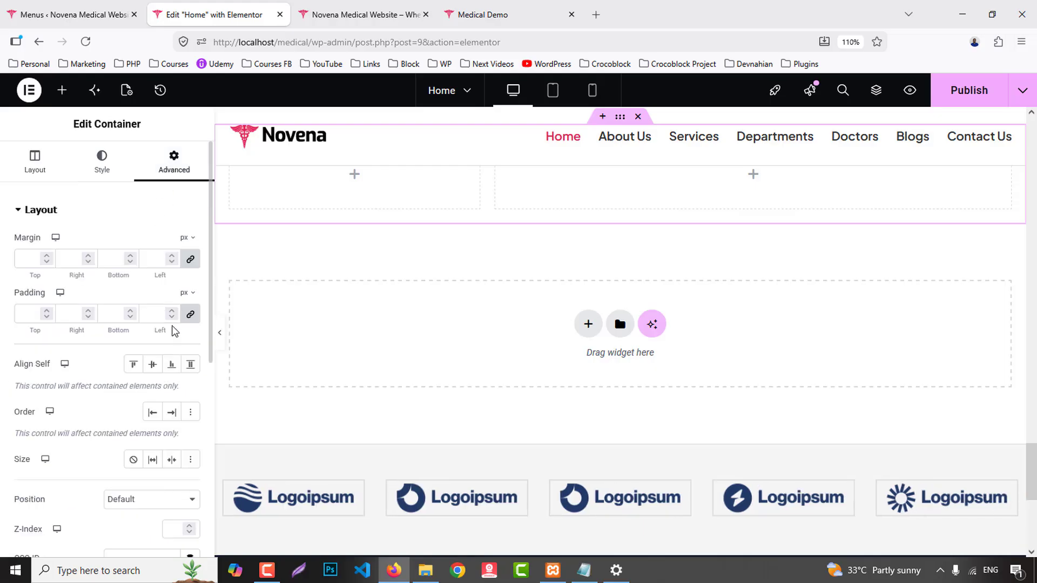
click(191, 313)
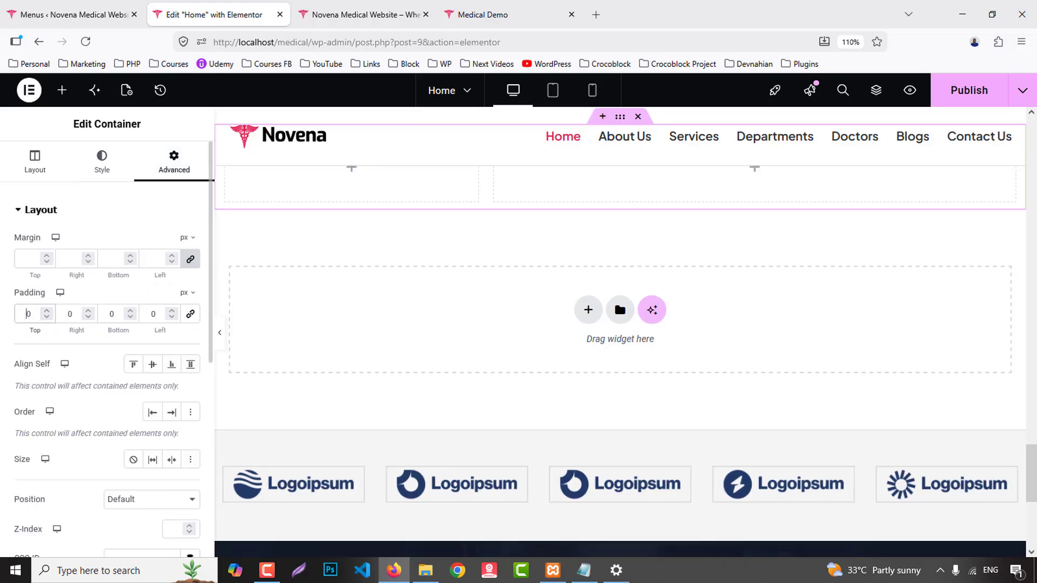
text(8)
click(104, 315)
text(8)
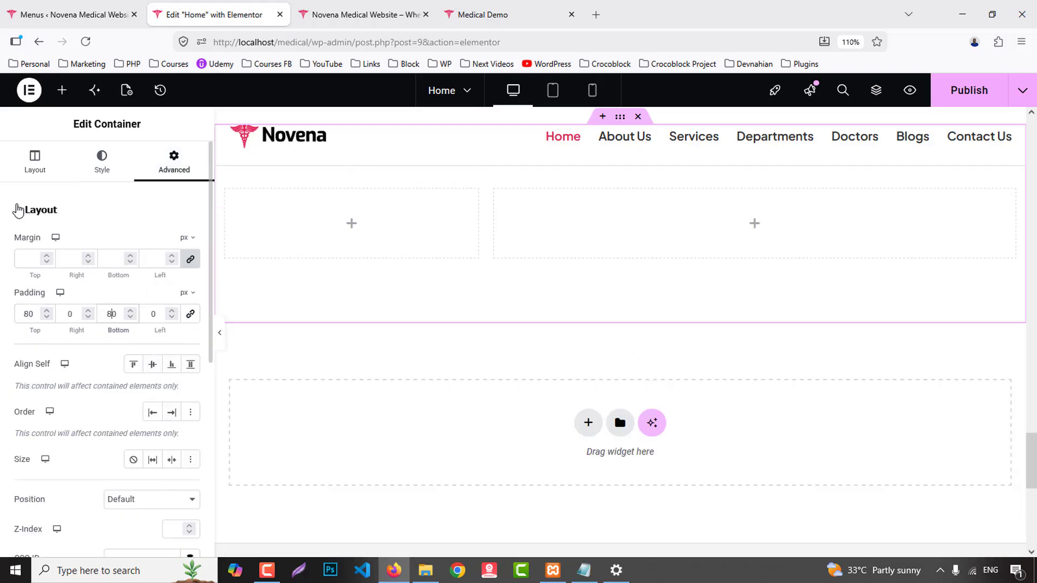
click(35, 161)
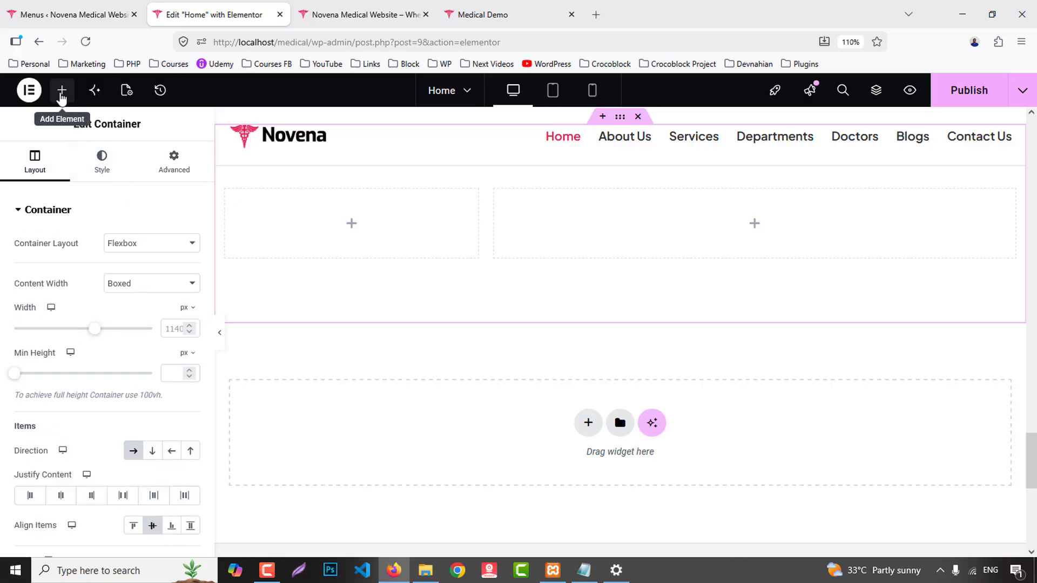
- Add a nested container inside the wide column and set its width to 48%
click(63, 90)
drag(59, 265, 625, 220)
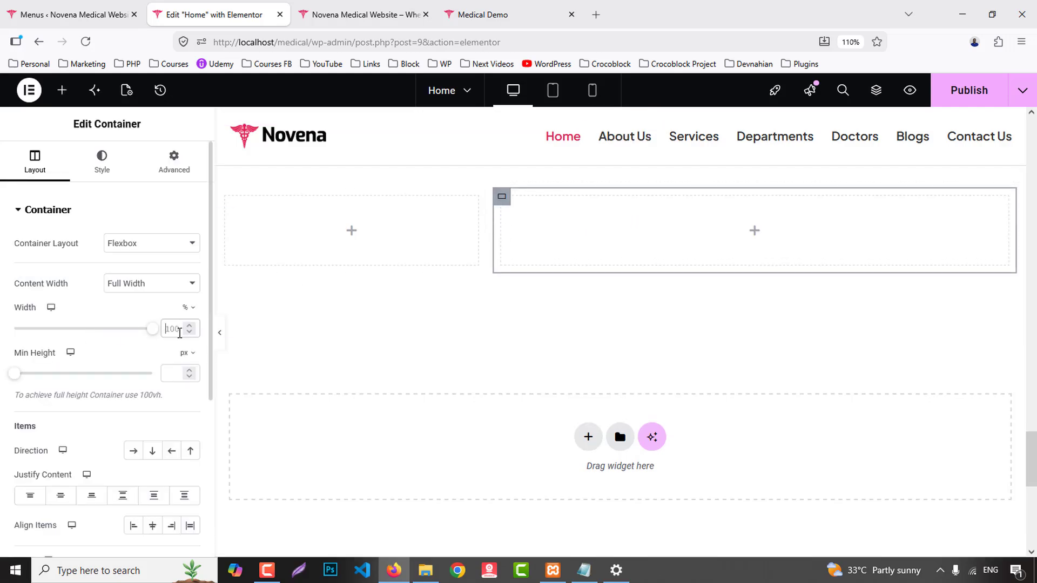
click(181, 329)
text(48)
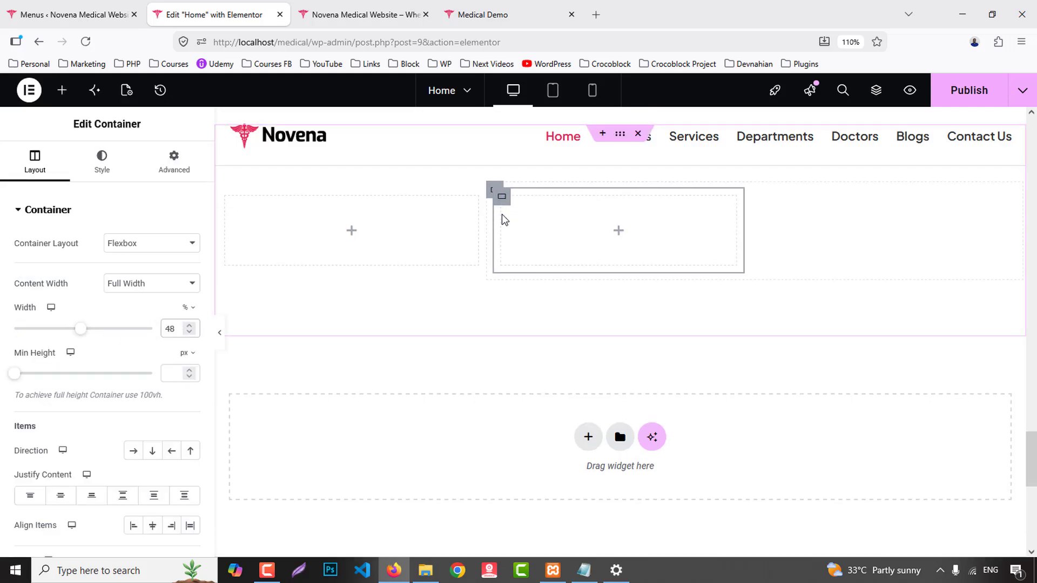
- Duplicate the 48% container three times and set the wide column's direction to horizontal row
right_click(501, 200)
click(512, 215)
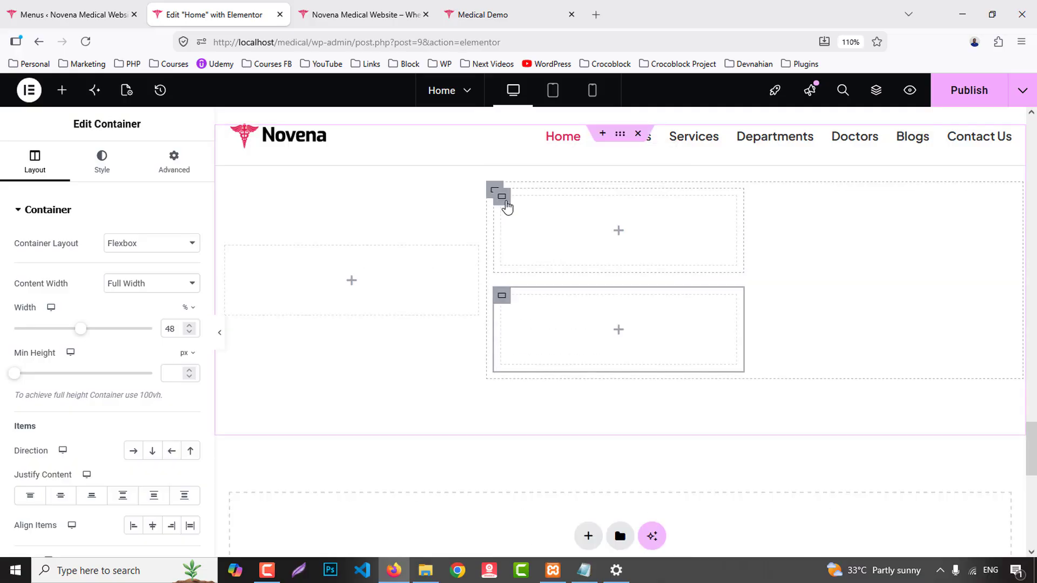
right_click(507, 203)
click(526, 216)
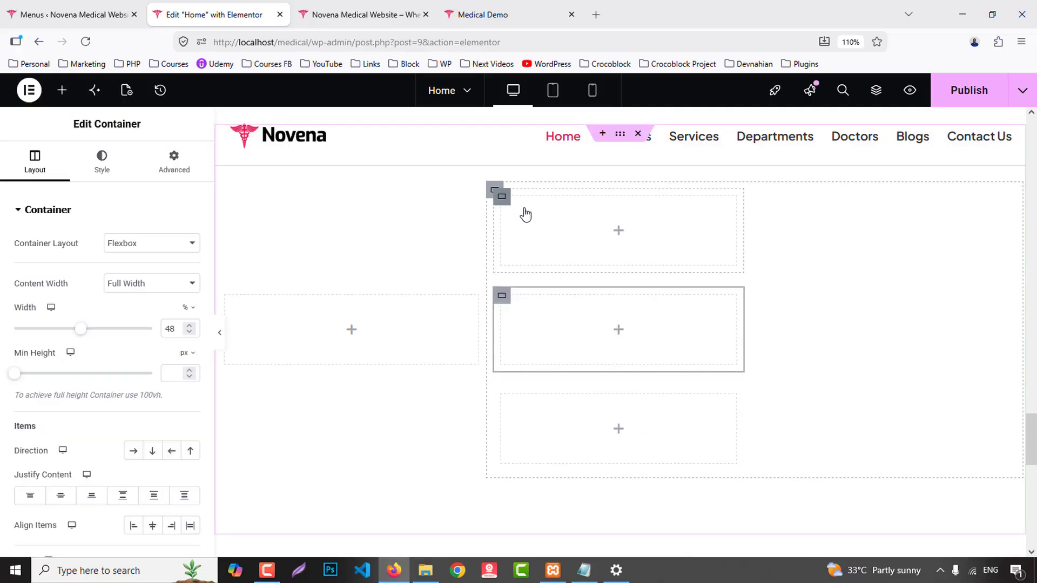
right_click(511, 206)
click(521, 190)
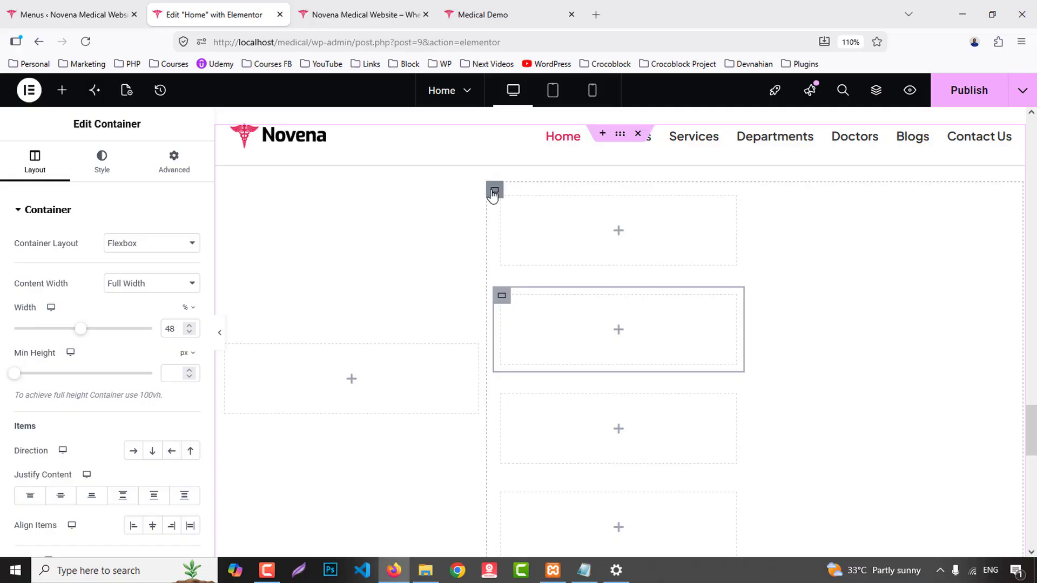
click(494, 191)
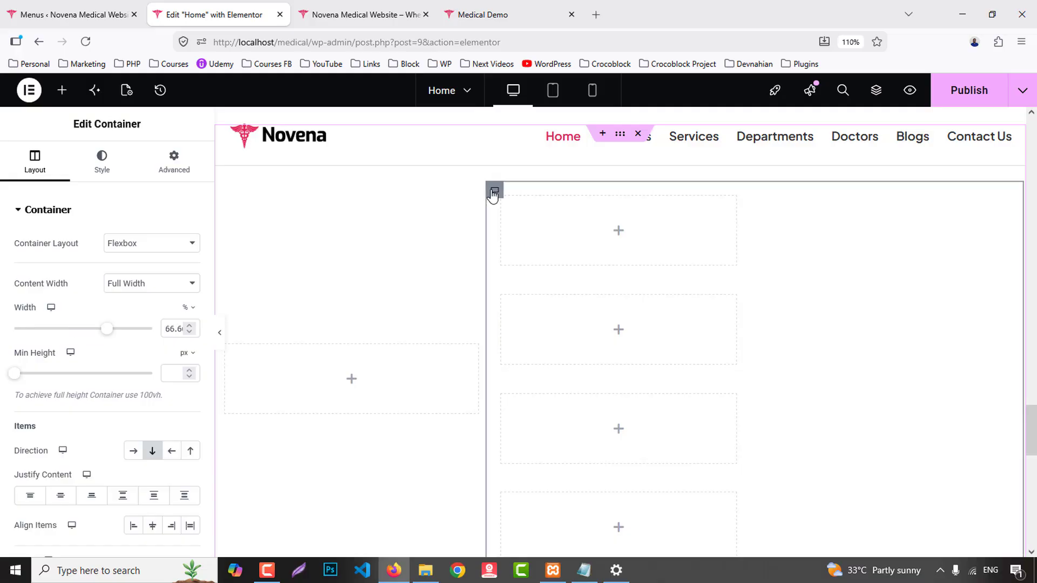
click(135, 451)
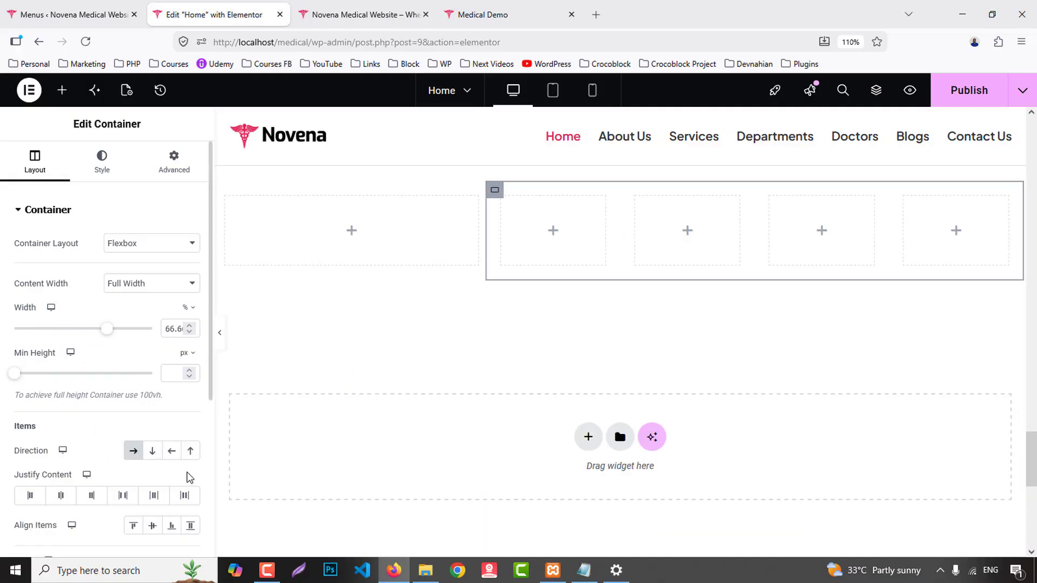
- Set the wide column's items to wrap onto multiple lines, and check the demo and preview pages
scroll(181, 474, down, 5)
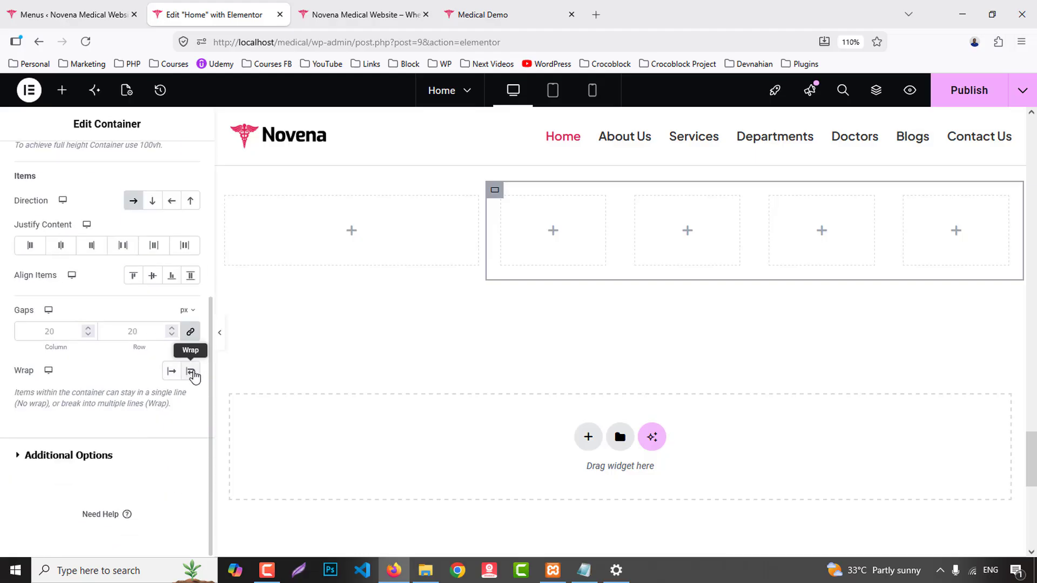
click(191, 372)
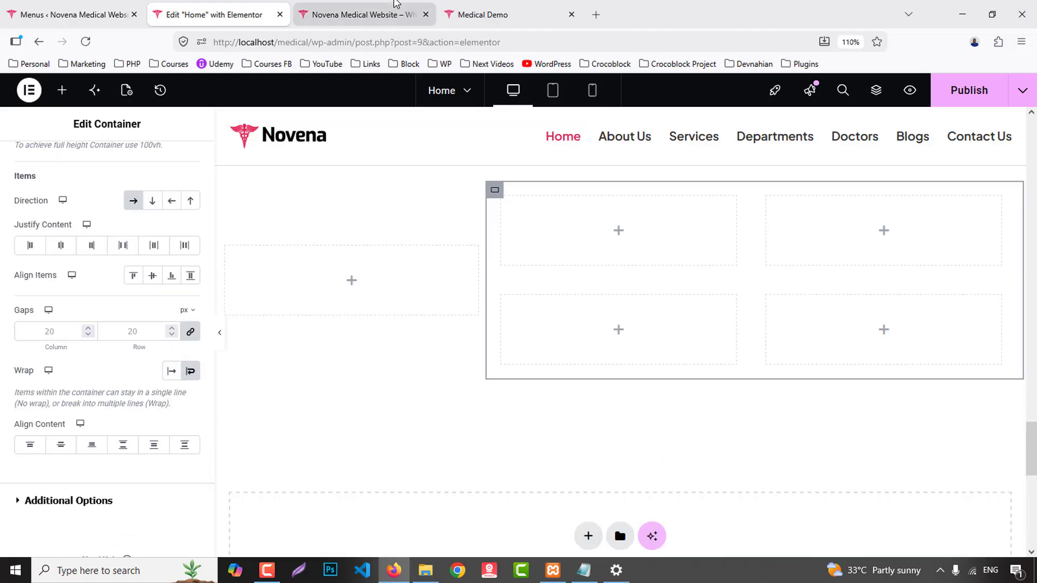
click(486, 15)
click(351, 14)
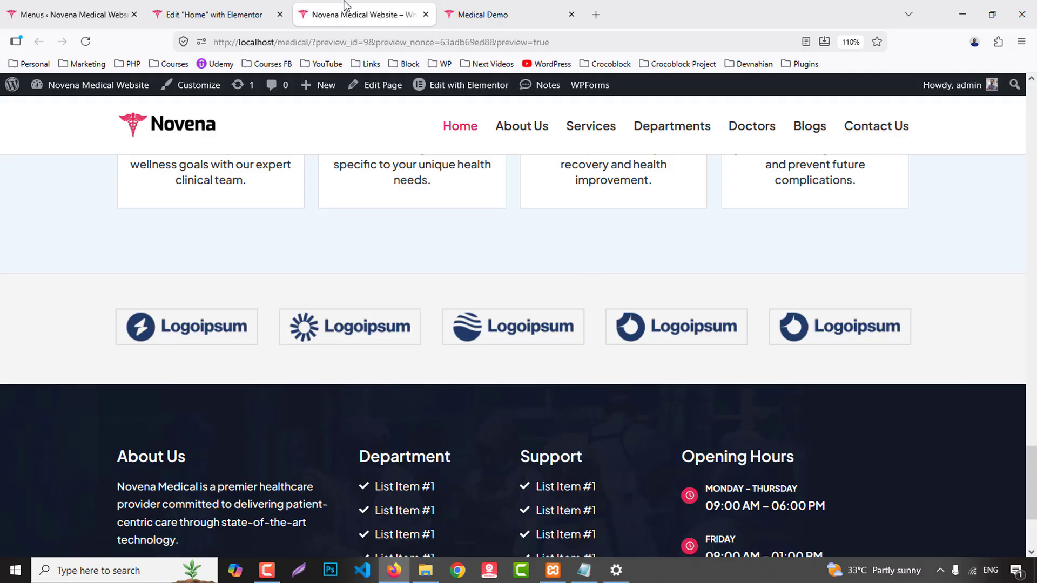
click(216, 14)
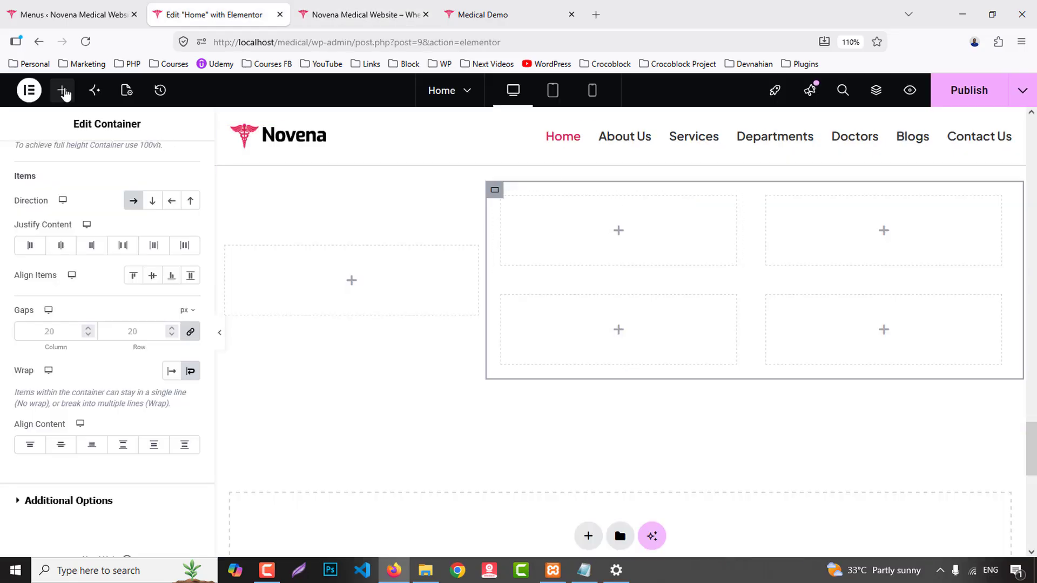
- Add an Icon widget to the wide column's first nested container and set its view to Stacked
click(65, 93)
text(icon)
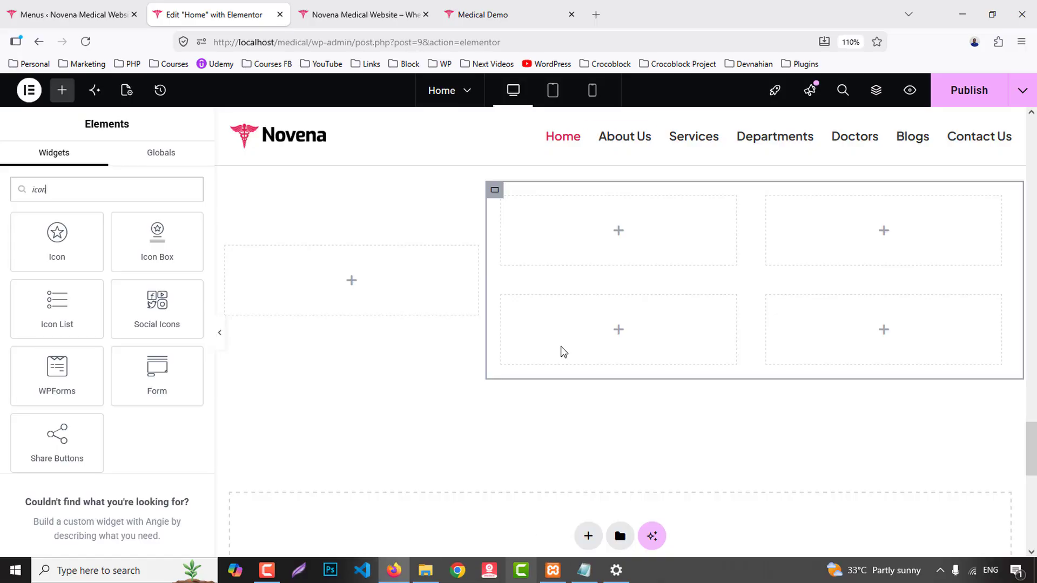
drag(59, 248, 618, 236)
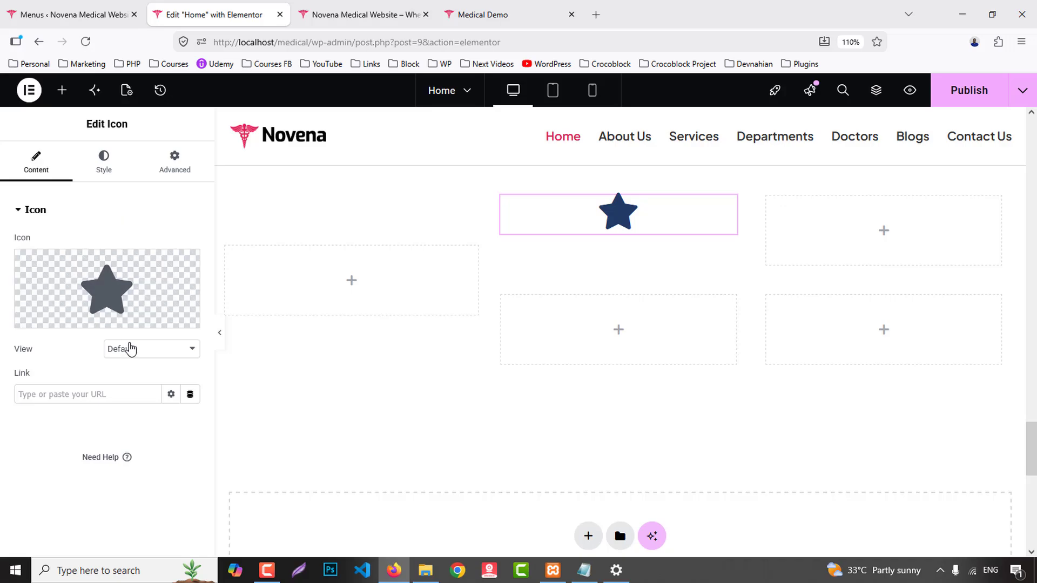
click(131, 349)
click(135, 384)
- Check the demo's testimonial icon and replace the star with the Quote right icon from the icon library
click(516, 11)
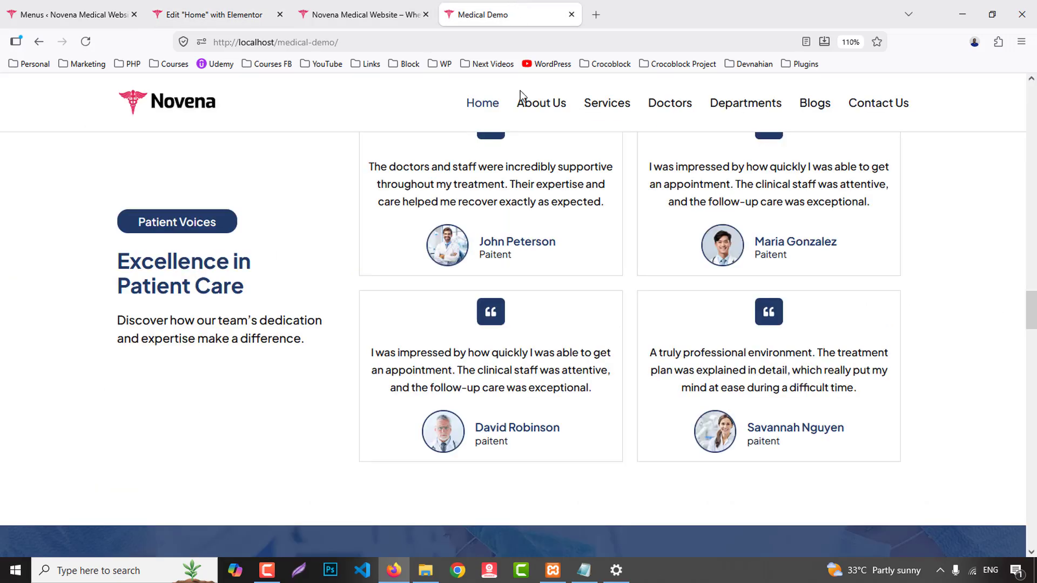
click(214, 15)
click(65, 317)
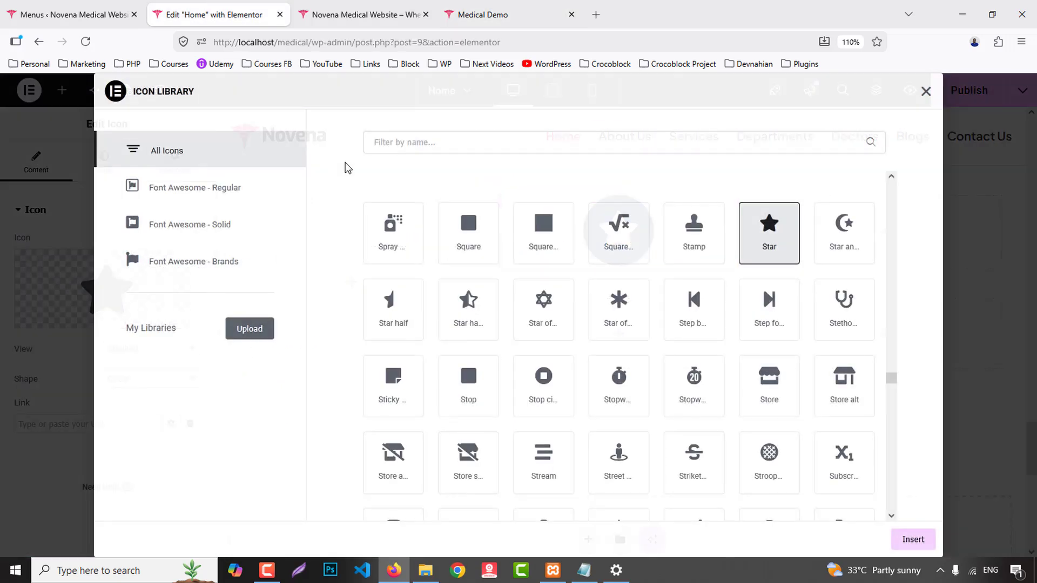
click(402, 140)
text(quote)
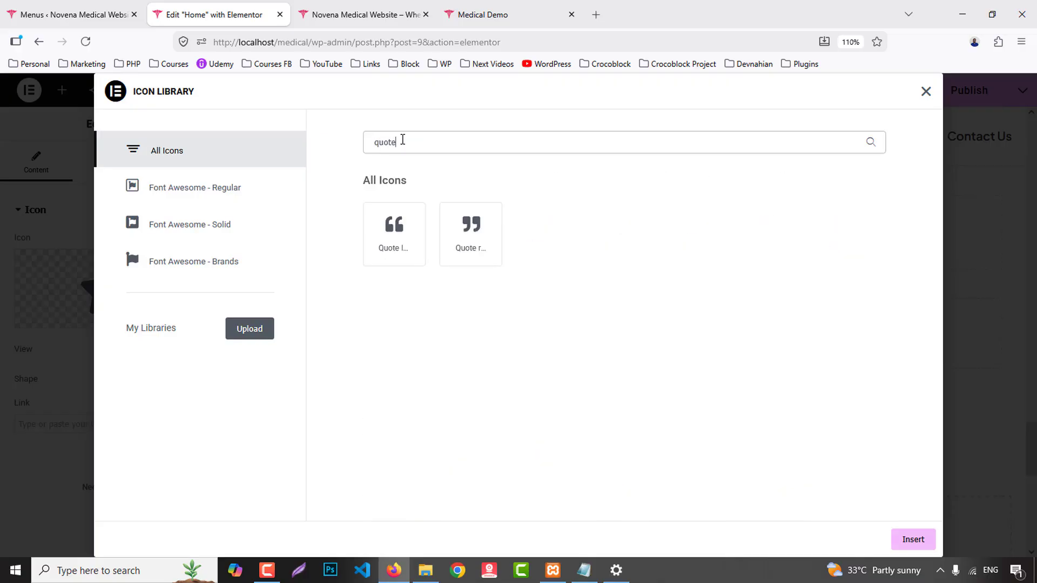
click(493, 241)
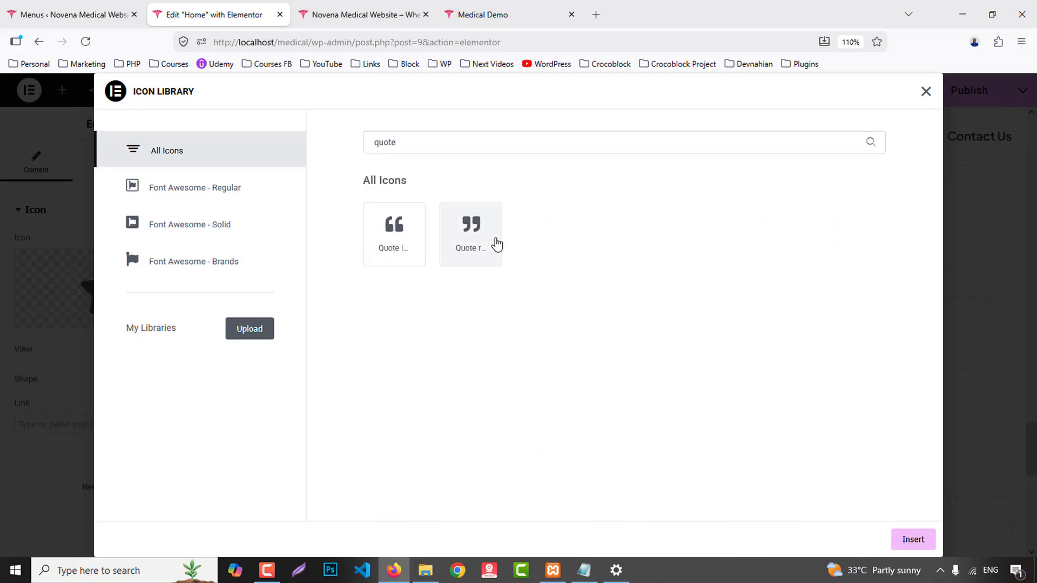
click(913, 540)
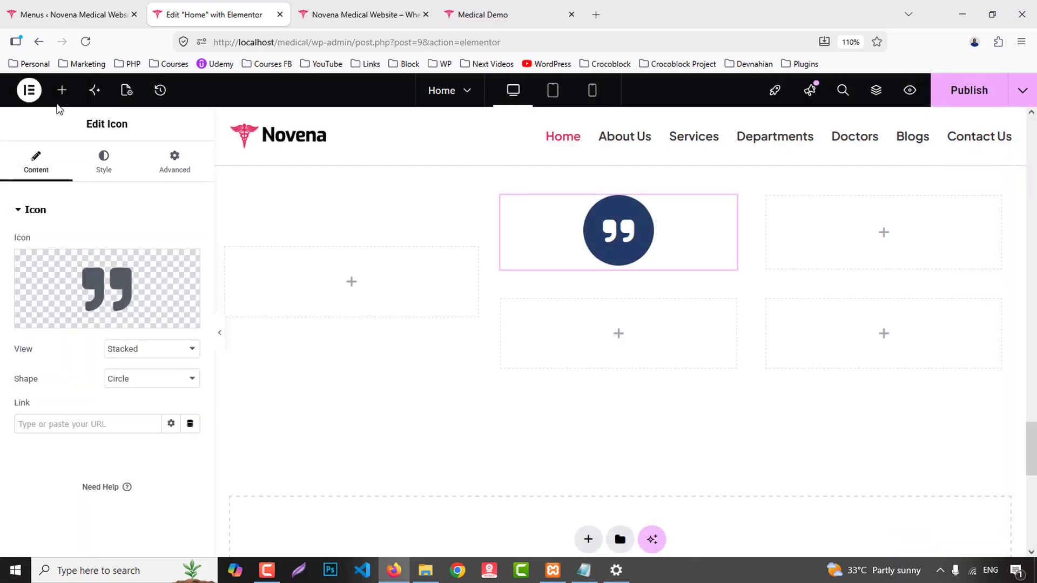
- Add a Testimonial widget below the quote icon in the first nested container
click(62, 90)
text(test)
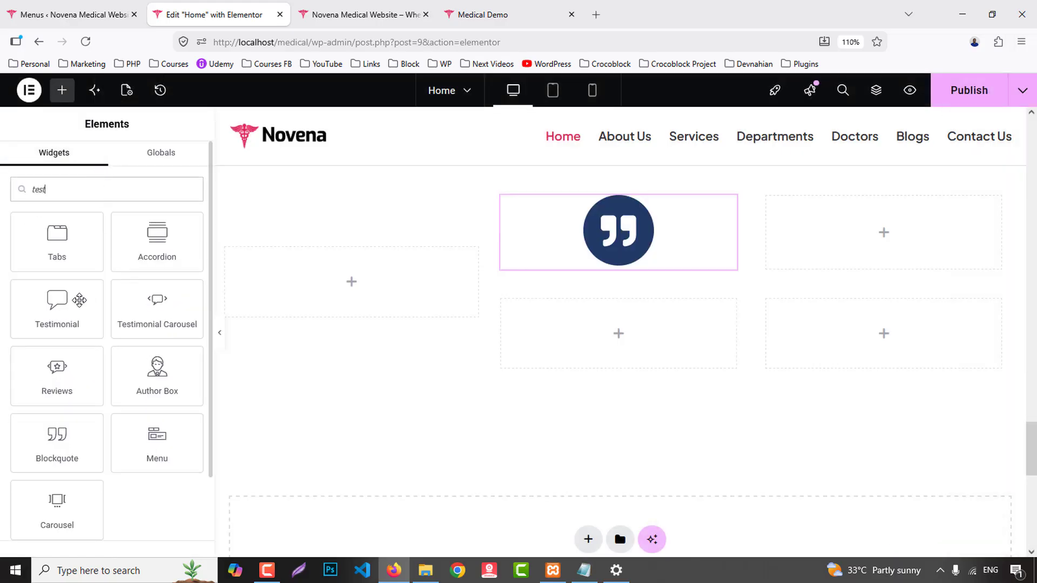
drag(79, 300, 689, 249)
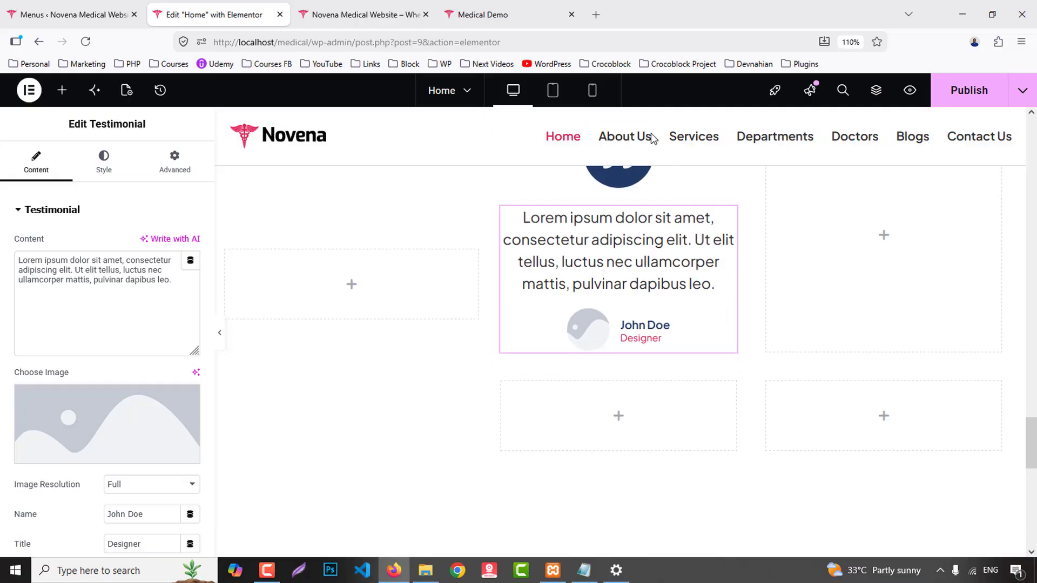
- Copy the quote text of the first testimonial card on the demo site and return to the Home page editor
click(513, 11)
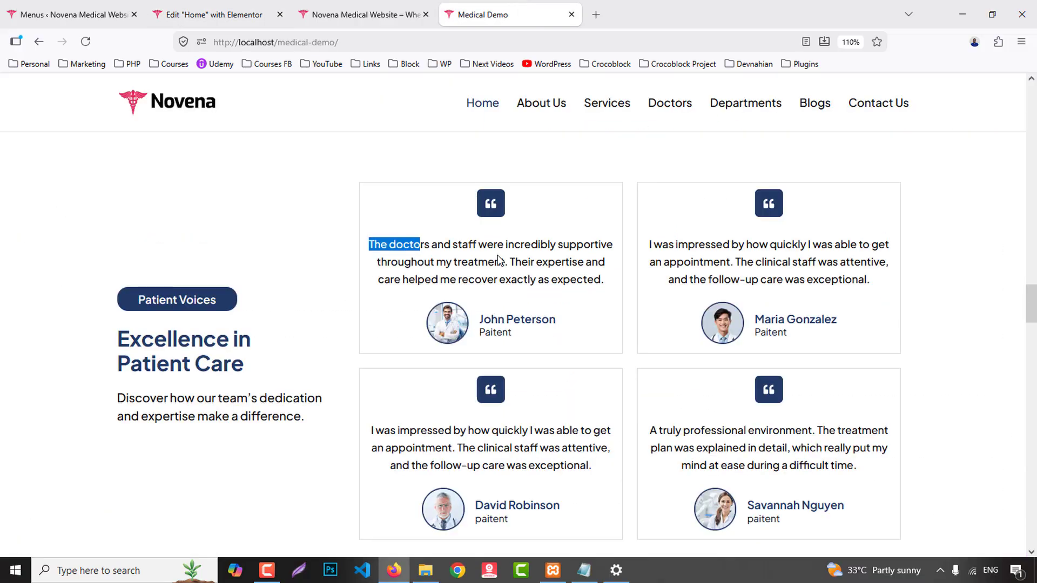
drag(498, 260, 600, 284)
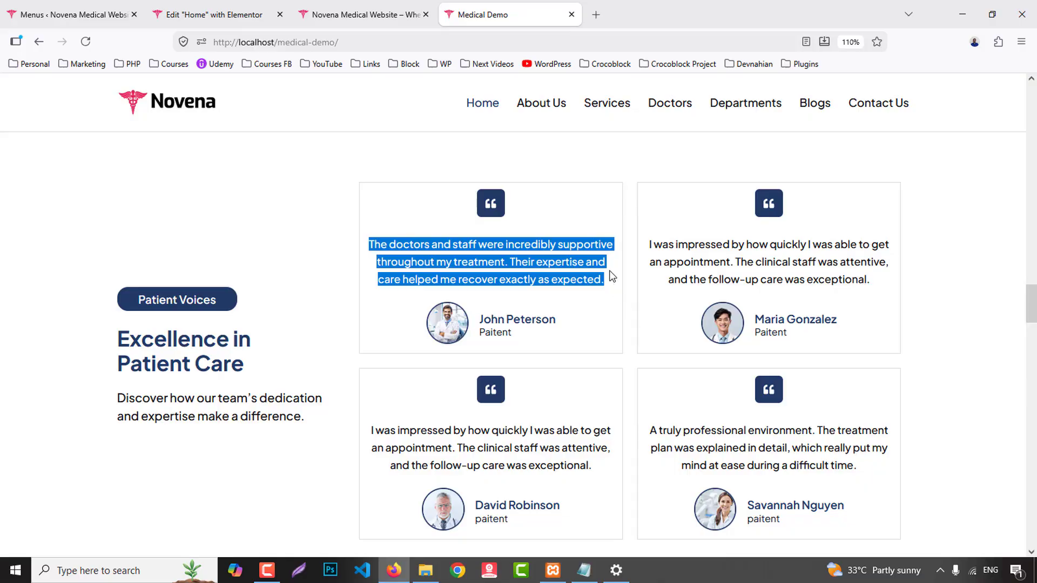
click(232, 14)
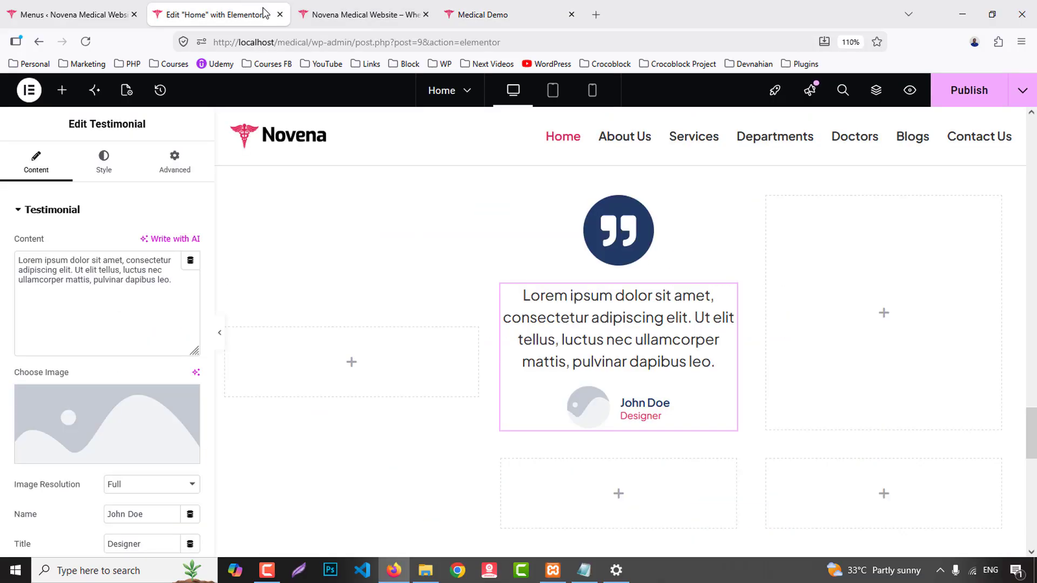
- Upload author-1.jpg through author-4.jpg to the media library and use author-1 as the testimonial's image
click(132, 428)
click(579, 324)
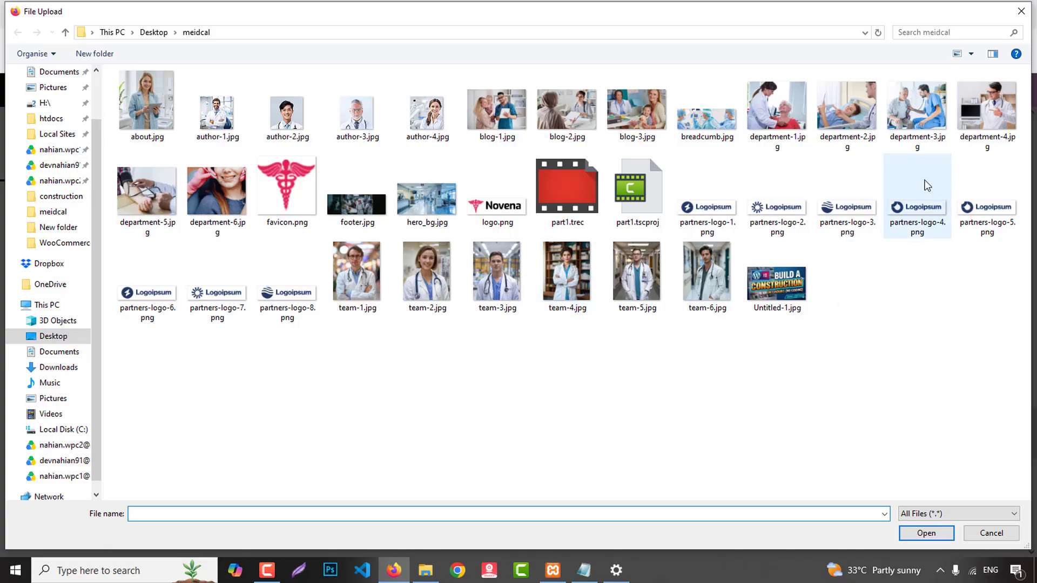
click(217, 114)
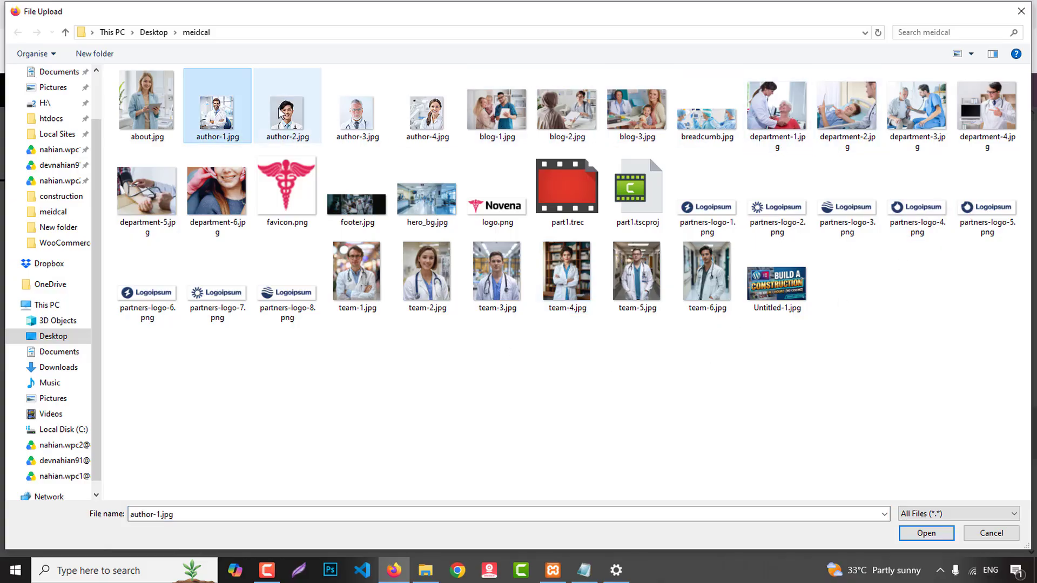
ctrl+click(287, 113)
ctrl+click(356, 113)
ctrl+click(427, 115)
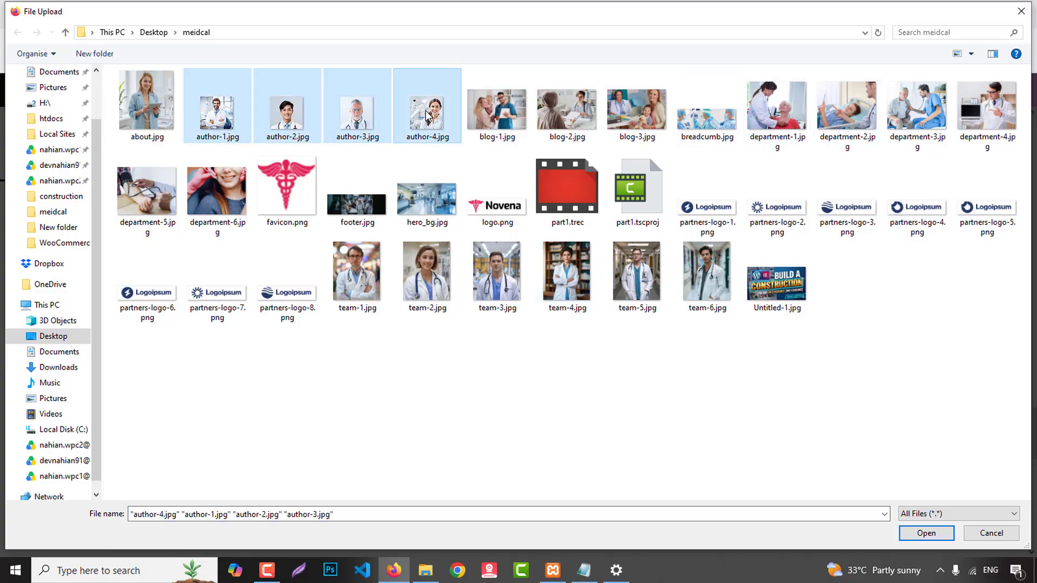
click(921, 530)
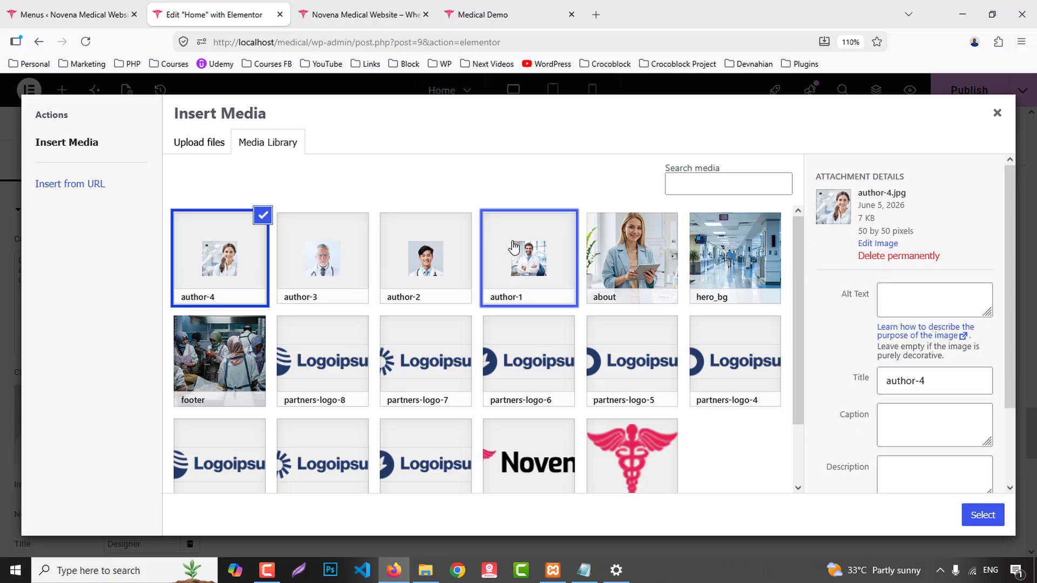
click(513, 240)
click(983, 515)
- Replace the testimonial's placeholder content with the copied quote, and enter the first demo card's patient name and the title "Paitent"
triple_click(159, 279)
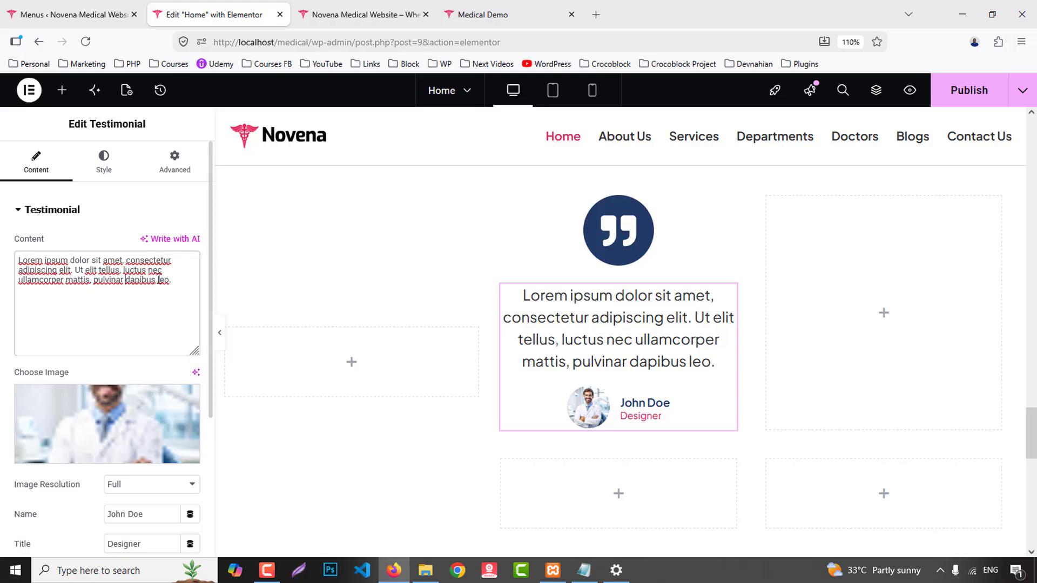
text(The doctors and staff were incredibly supportive throughout my treatment. Their expertise and care helped me recover exactly as expected.)
click(467, 10)
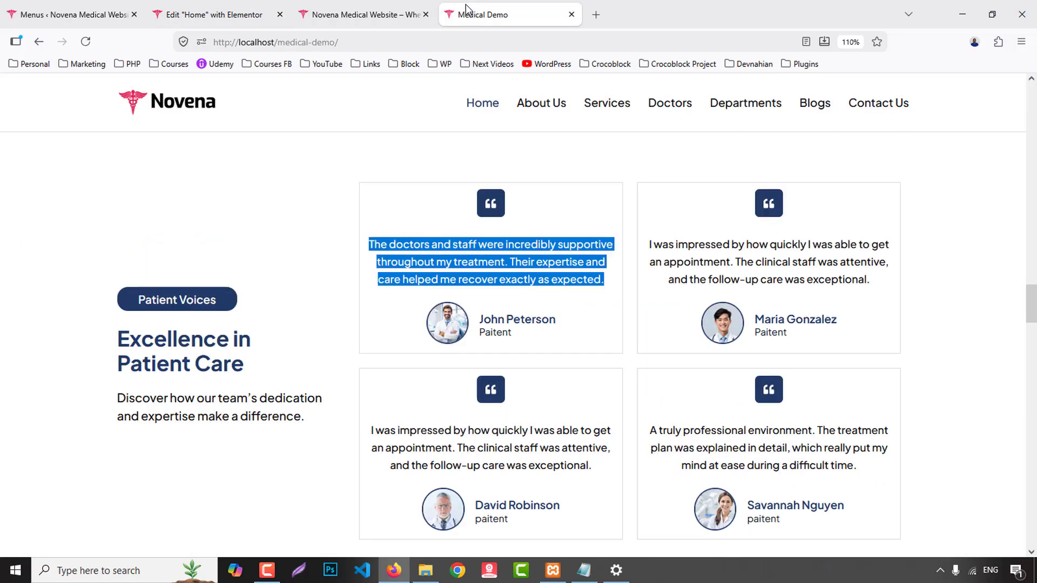
drag(483, 320, 521, 329)
key(ctrl+c)
click(480, 331)
click(222, 8)
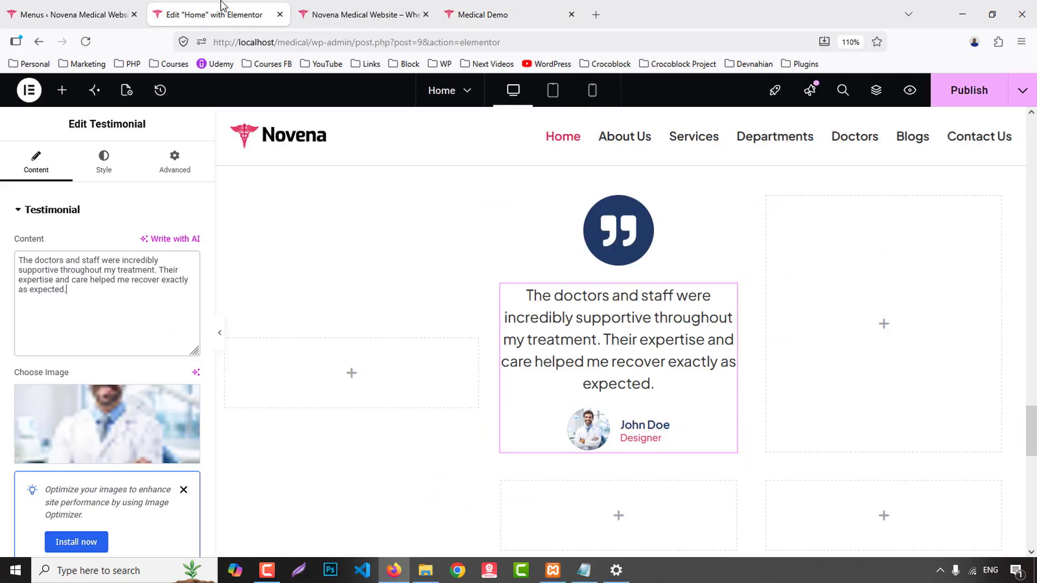
scroll(99, 470, down, 3)
triple_click(148, 461)
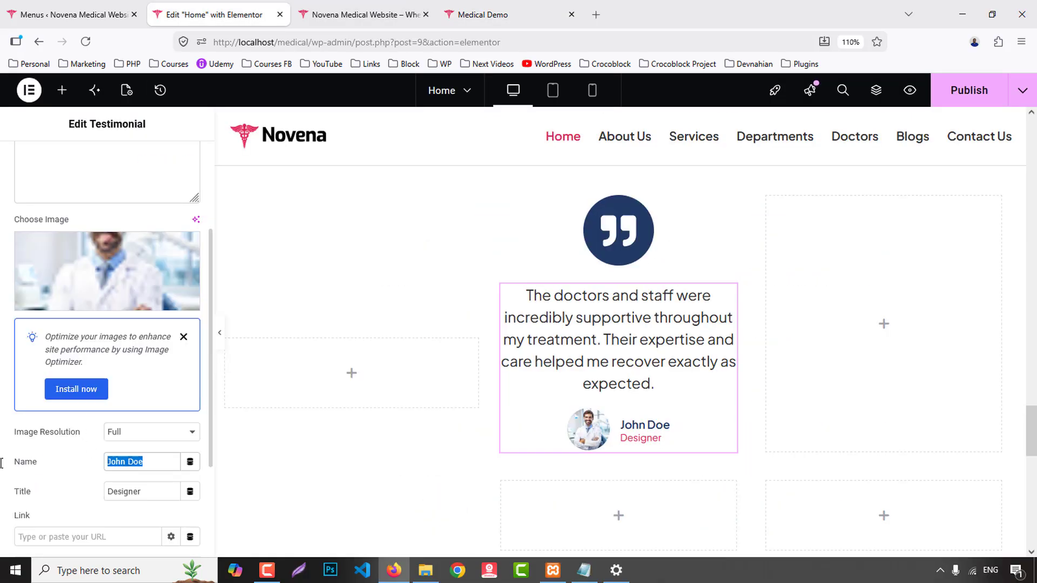
key(ctrl+v)
key(BackSpace)
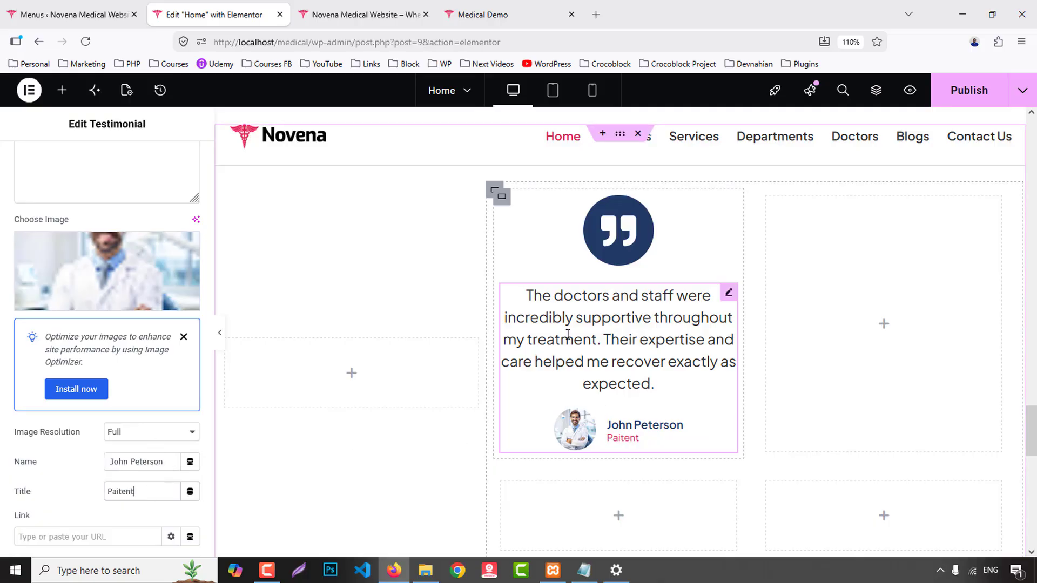
- Try to paste a copy of the testimonial card container into the empty container beside it, and undo the paste
right_click(511, 202)
click(531, 244)
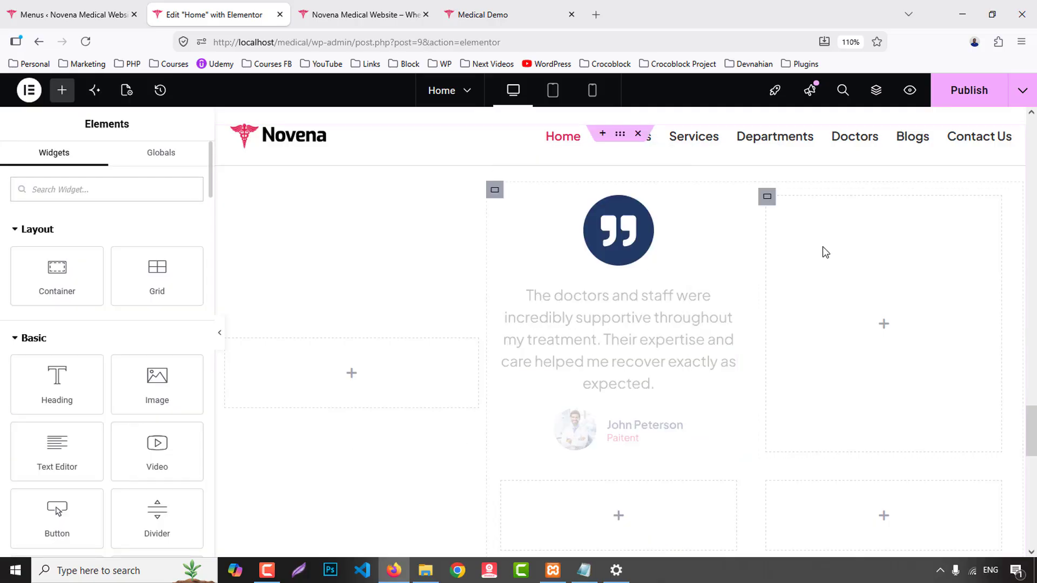
right_click(823, 247)
click(849, 269)
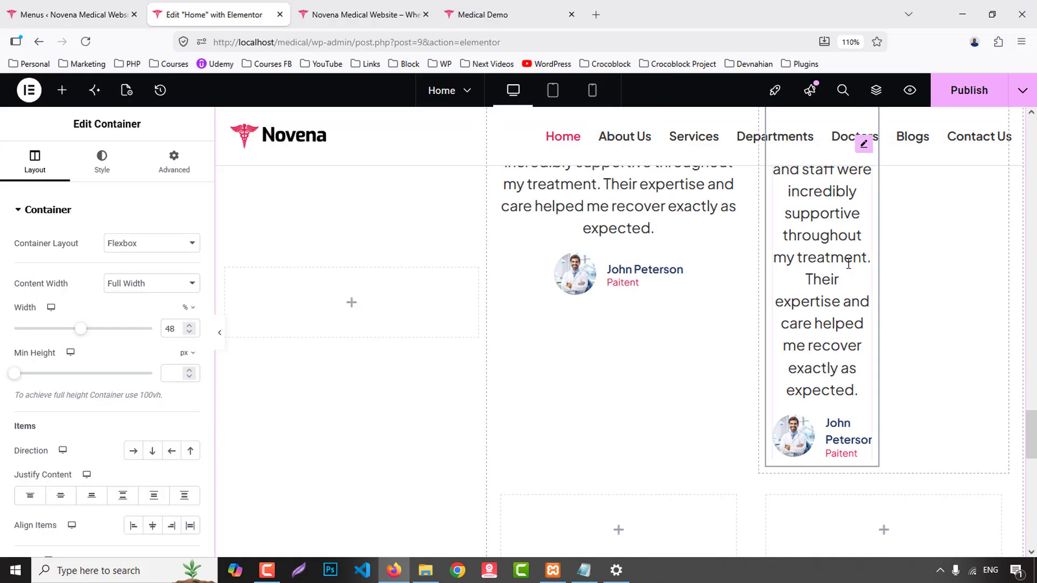
key(ctrl+z)
- Delete the three empty nested containers from the wide column, keeping only the filled testimonial card
right_click(514, 210)
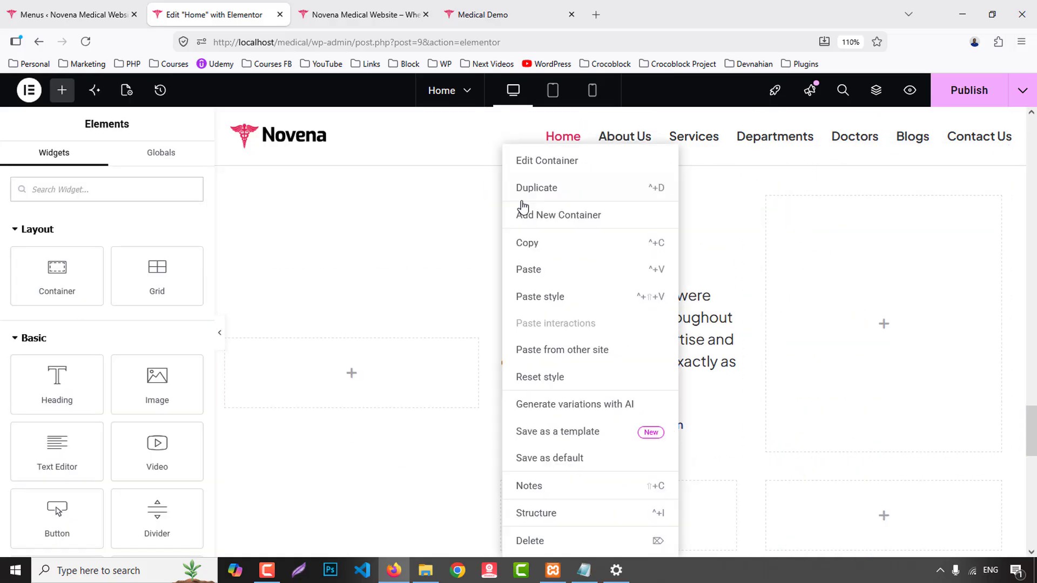
right_click(774, 204)
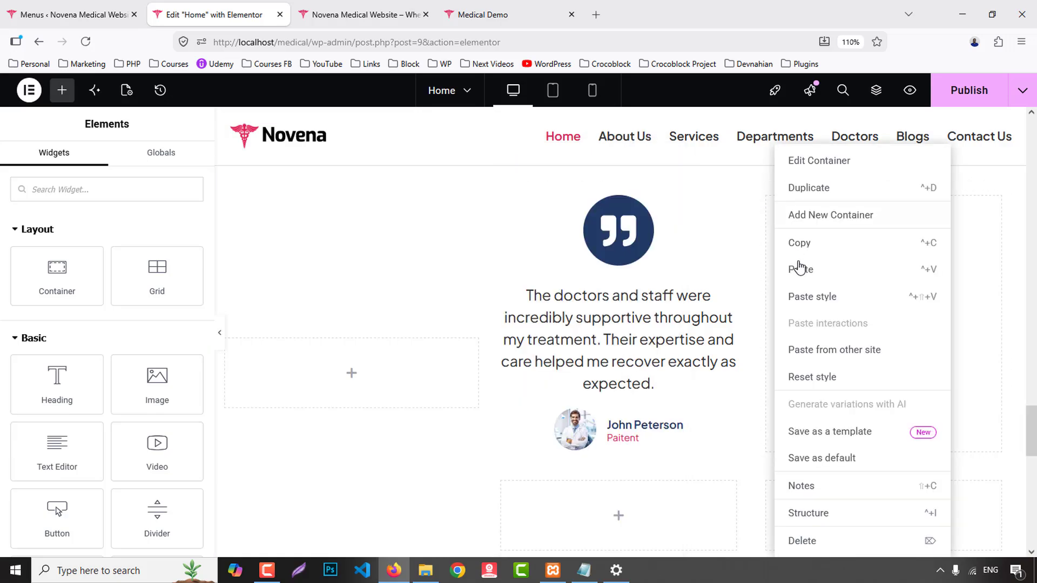
click(802, 540)
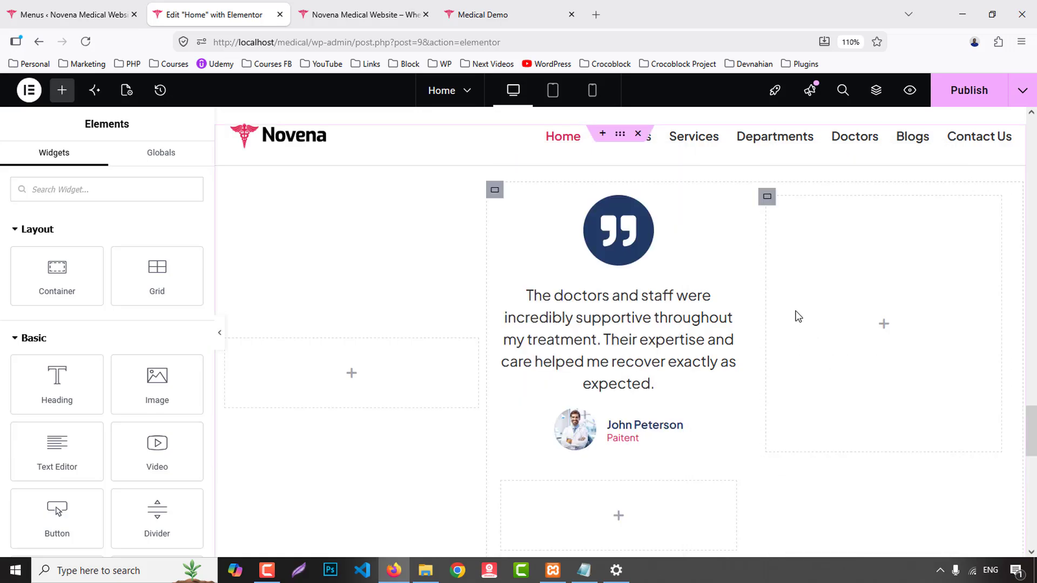
right_click(767, 197)
click(801, 551)
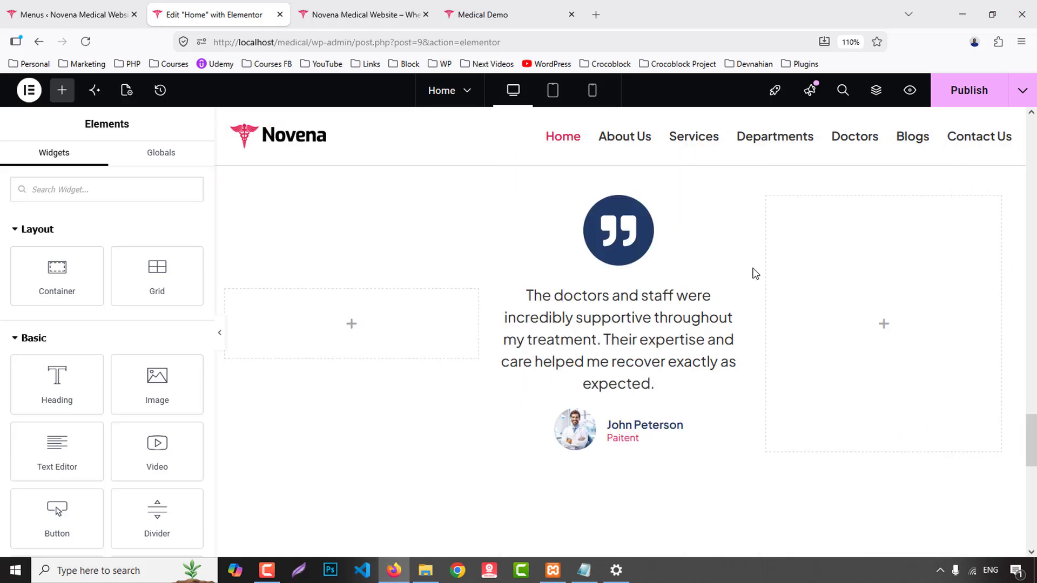
right_click(767, 203)
click(794, 540)
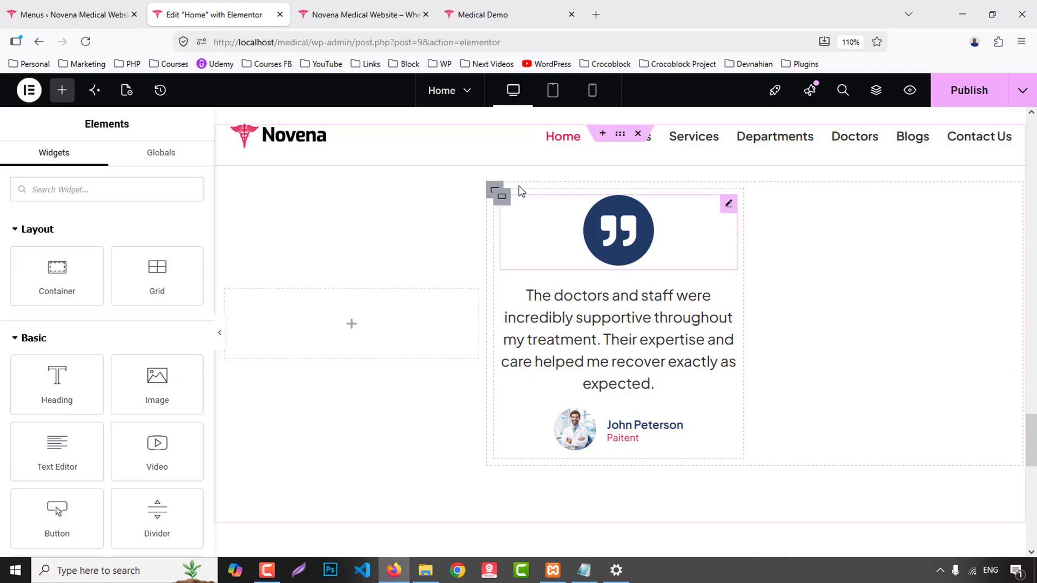
- Duplicate the filled testimonial card container three times to form a two-by-two grid
right_click(506, 211)
click(543, 192)
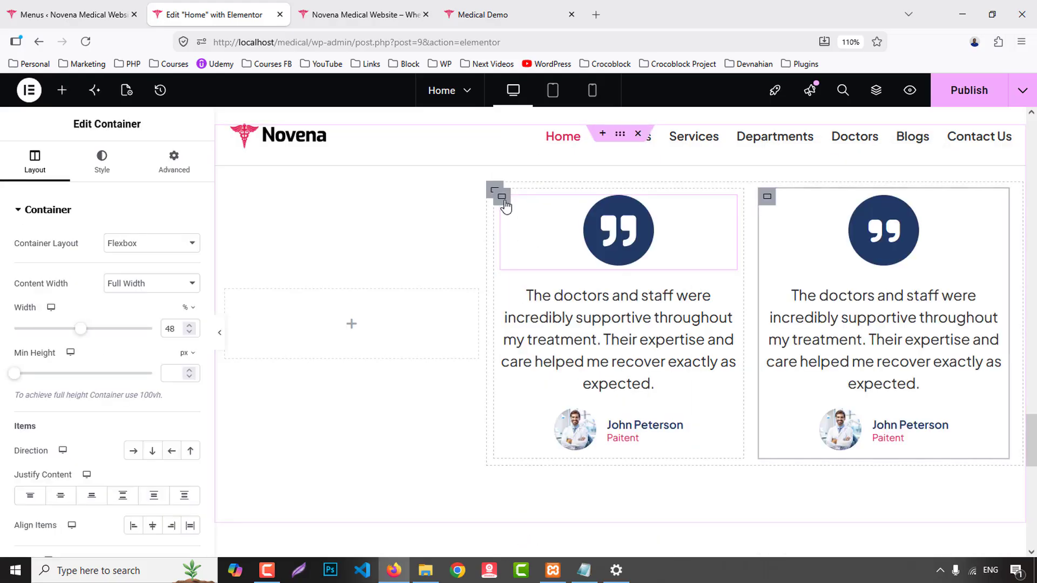
right_click(505, 197)
click(542, 192)
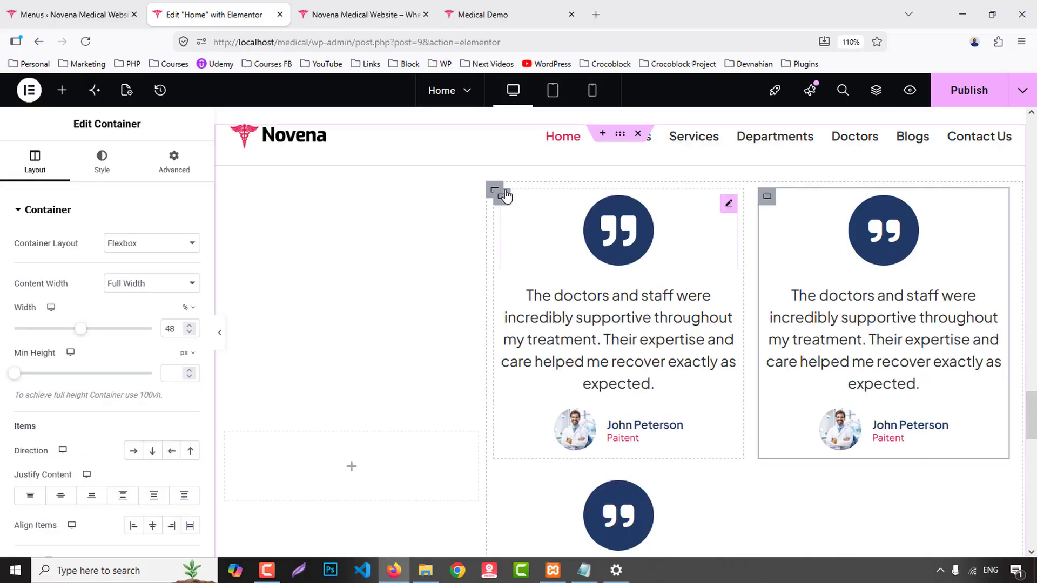
right_click(503, 197)
click(554, 188)
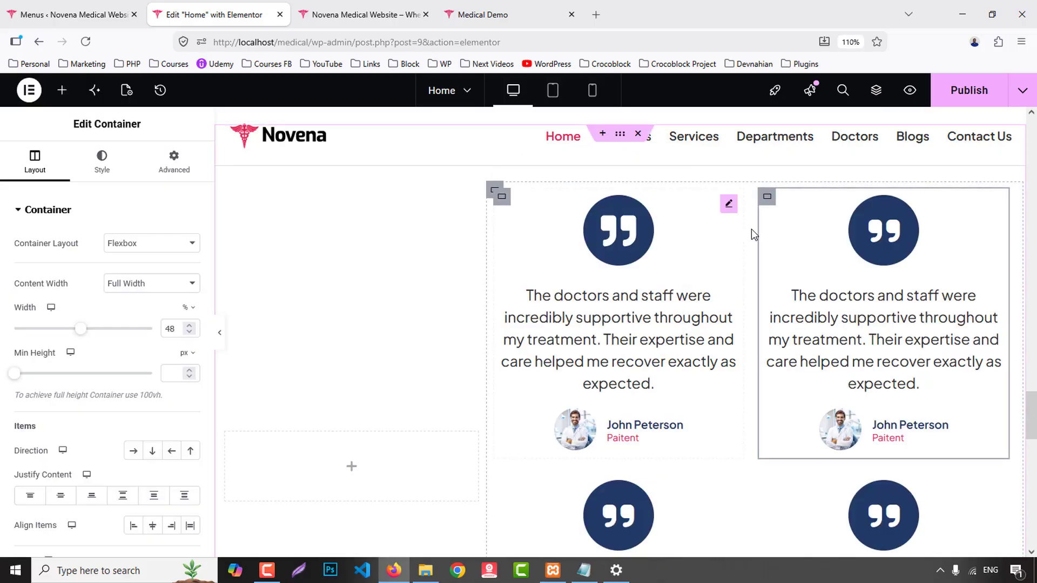
- Set the second testimonial card's image to author-2 and replace its content with the second quote copied from the demo page
scroll(767, 232, down, 3)
scroll(780, 233, down, 2)
click(482, 15)
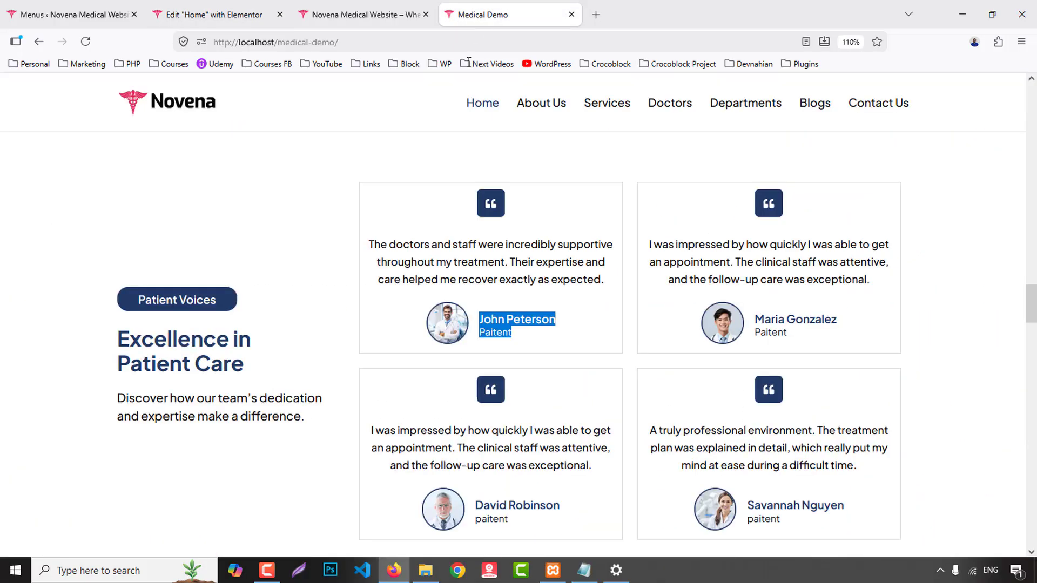
drag(652, 250, 886, 276)
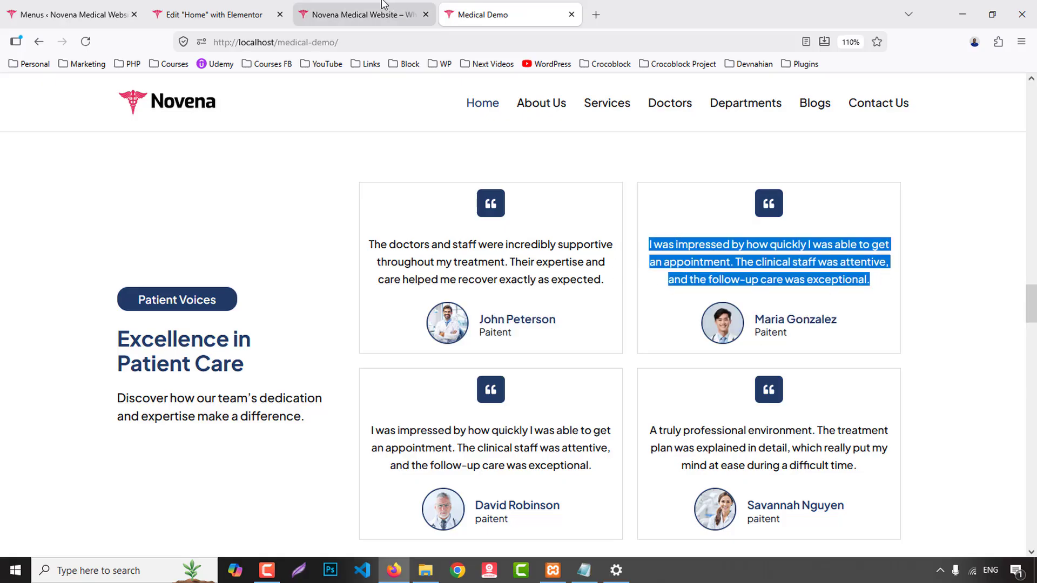
click(216, 14)
click(919, 383)
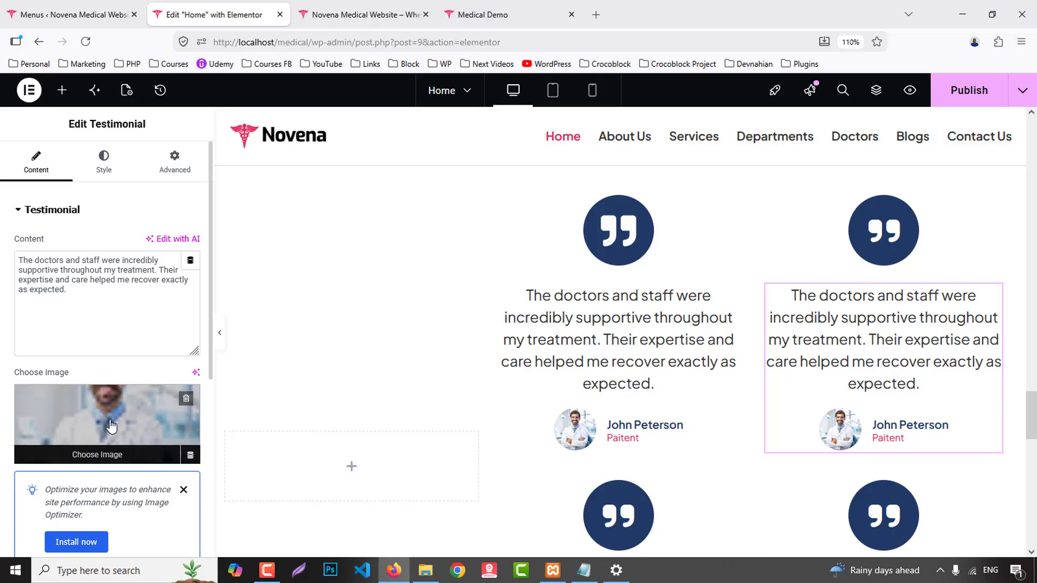
click(156, 394)
click(457, 285)
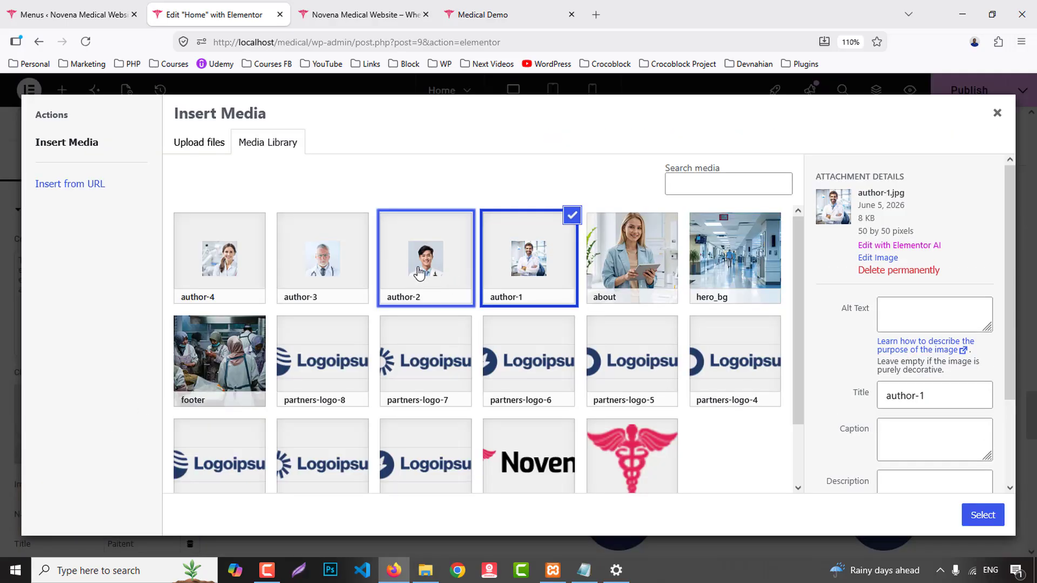
click(983, 515)
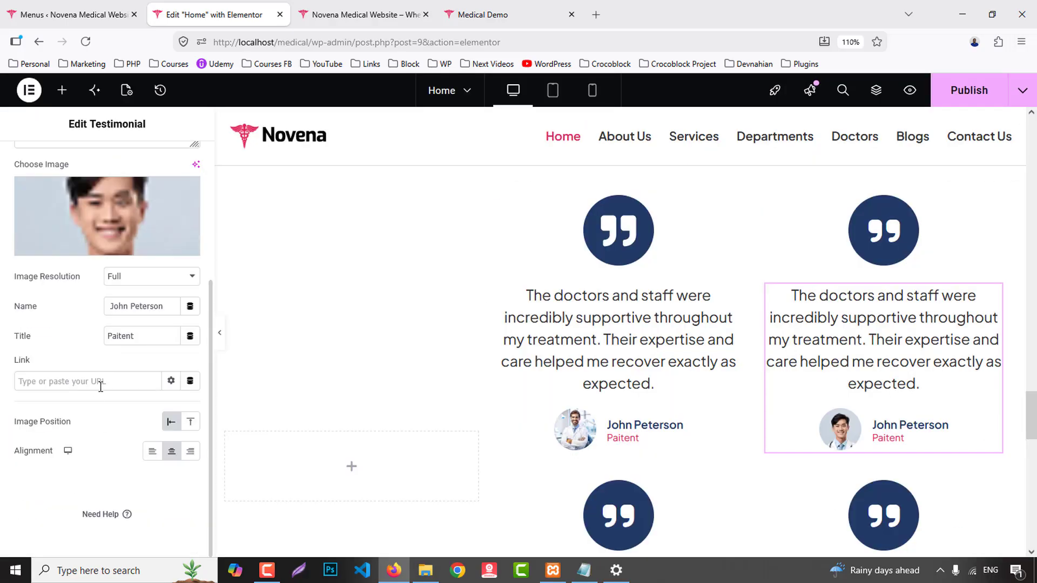
scroll(95, 313, up, 4)
key(ctrl+a)
key(ctrl+v)
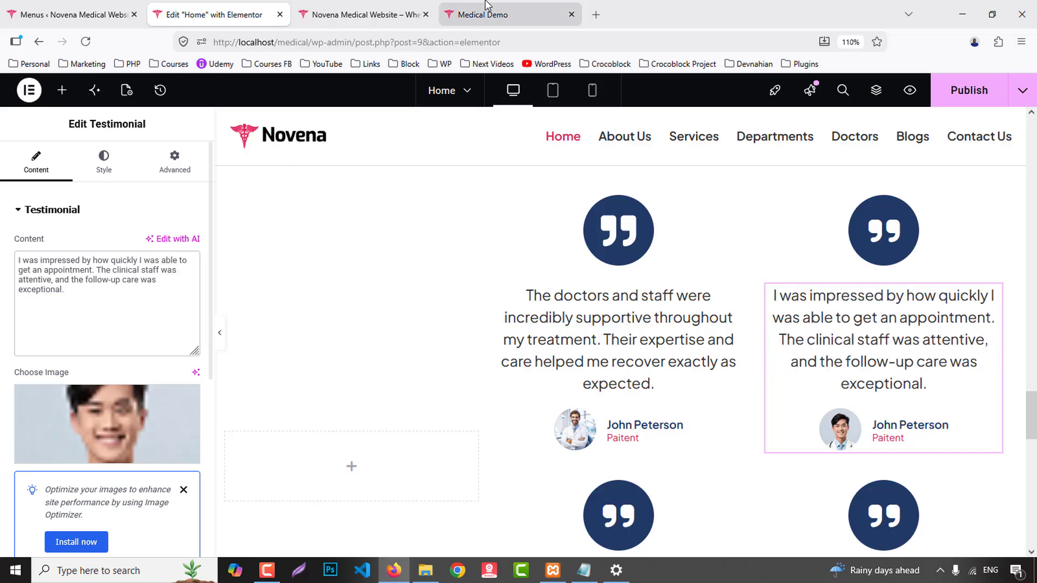
- Replace the second testimonial's name with the patient name copied from the second demo card, keeping the title "Paitent"
click(497, 12)
drag(757, 321, 803, 343)
key(ctrl+c)
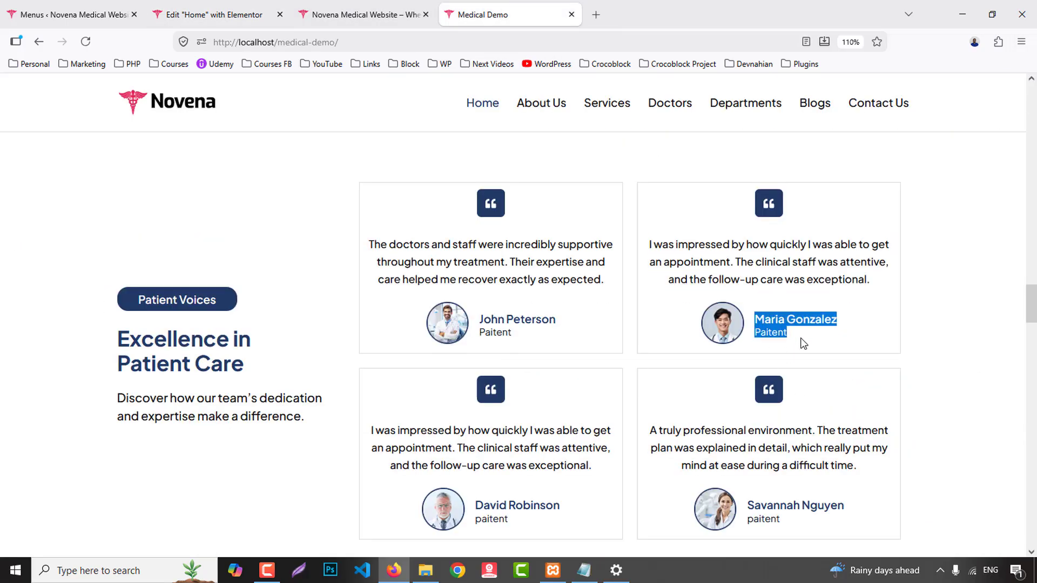
click(214, 11)
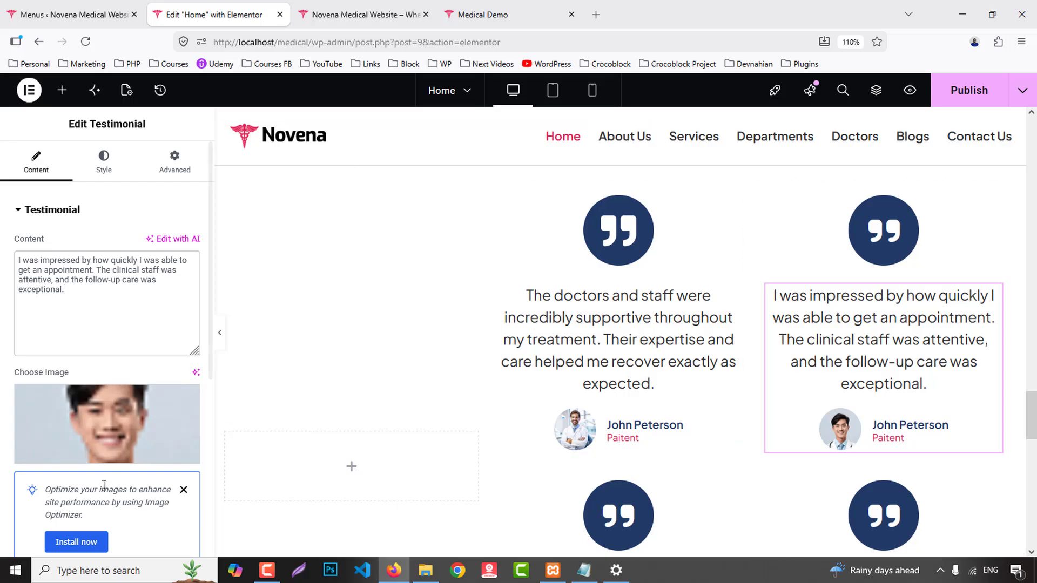
scroll(111, 385, down, 4)
key(ctrl+v)
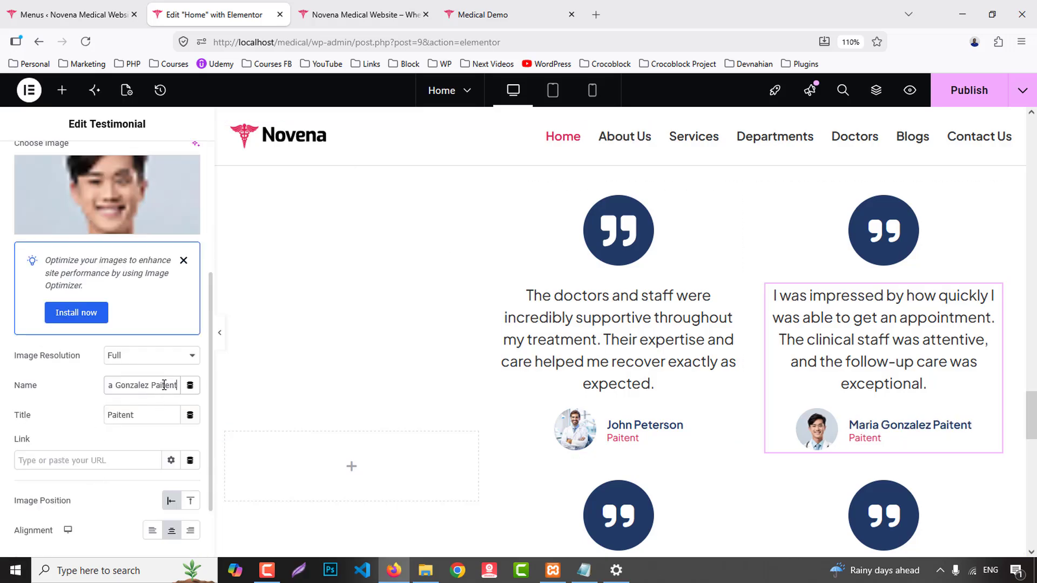
key(BackSpace)
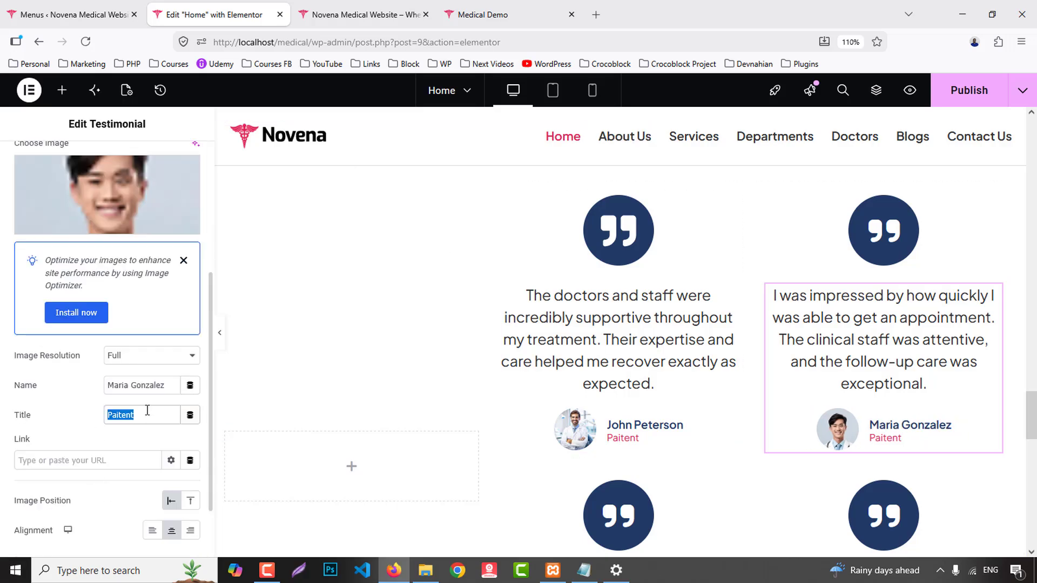
- Copy the third demo card's quote and replace the content of the third testimonial with it
click(503, 13)
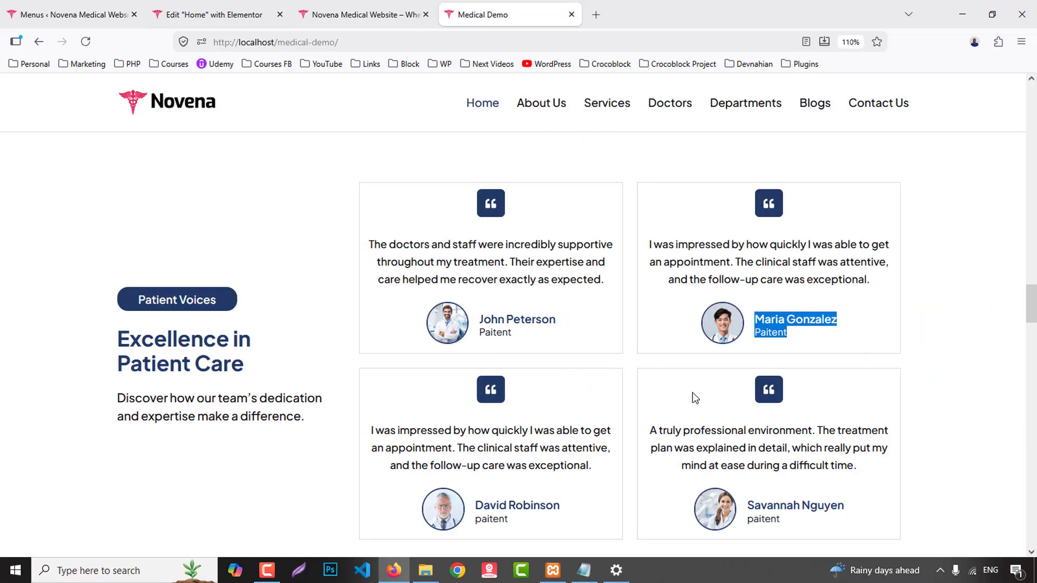
scroll(540, 357, down, 3)
drag(374, 277, 594, 313)
key(ctrl+c)
click(241, 6)
scroll(461, 250, down, 5)
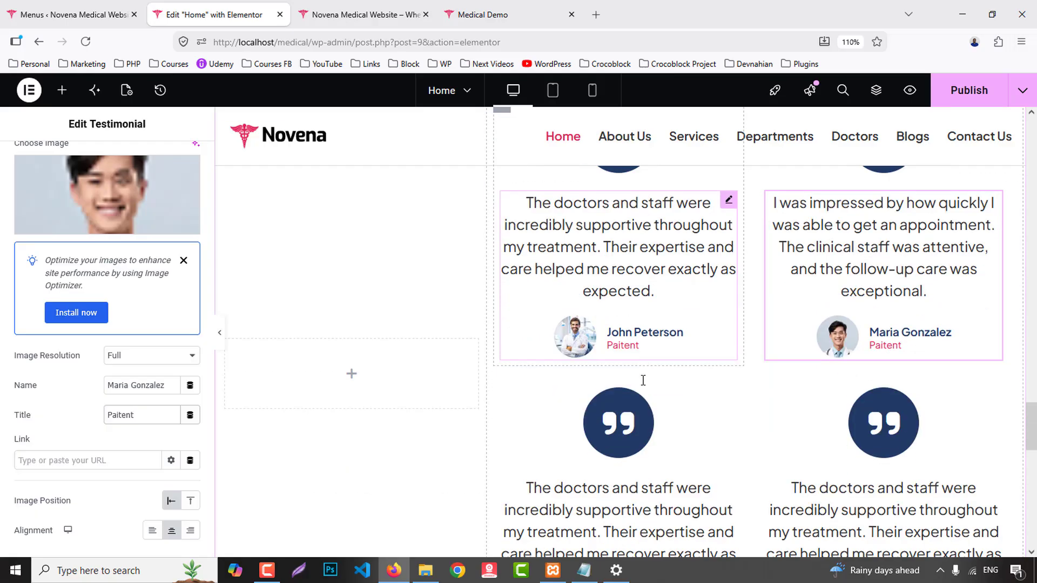
click(605, 379)
key(ctrl+a)
key(ctrl+v)
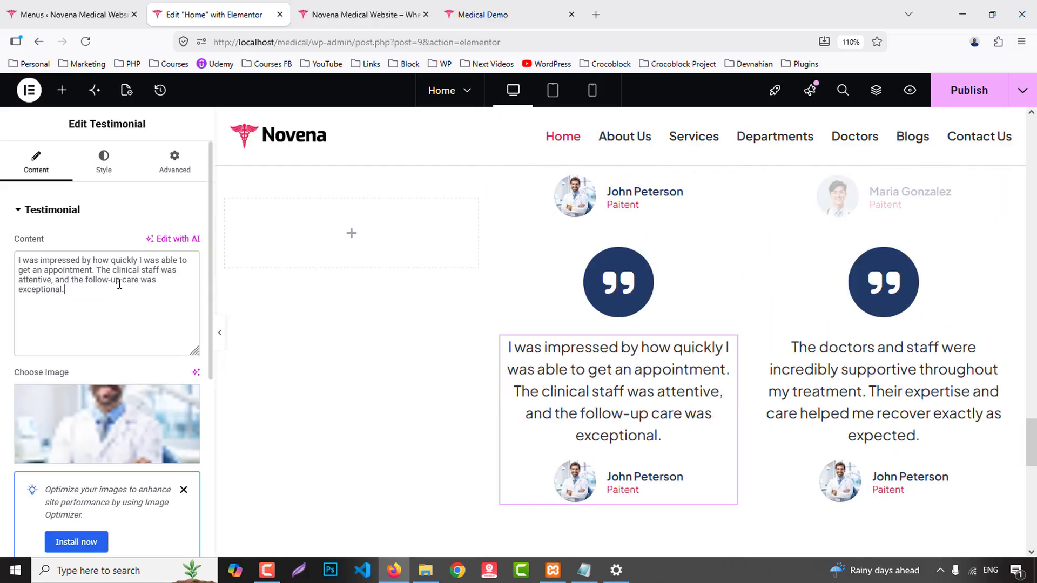
- Replace the third testimonial's name with the patient name copied from the third demo card
click(535, 8)
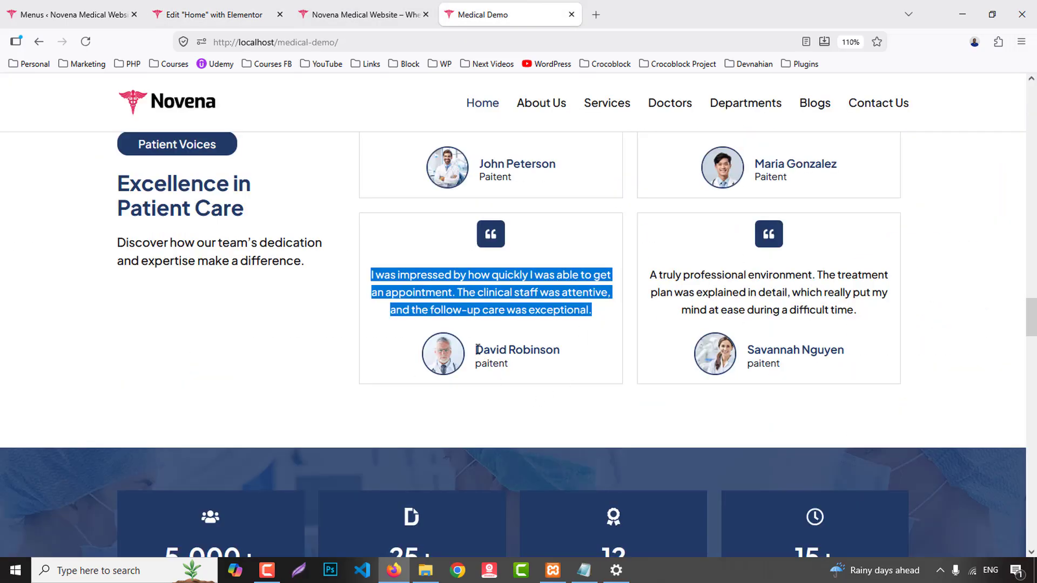
drag(477, 350, 574, 355)
key(ctrl+c)
click(257, 16)
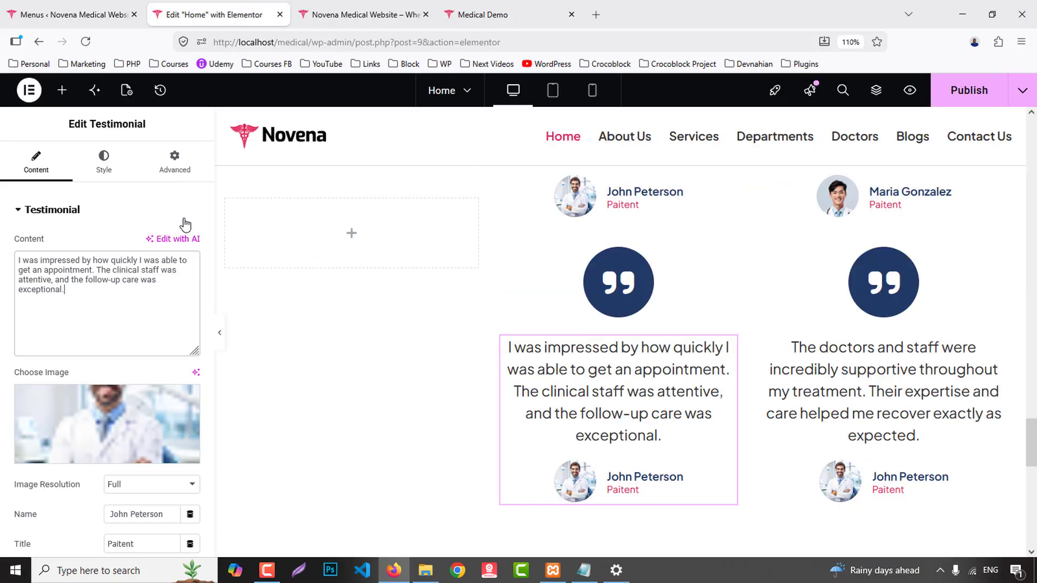
scroll(135, 324, down, 3)
key(ctrl+v)
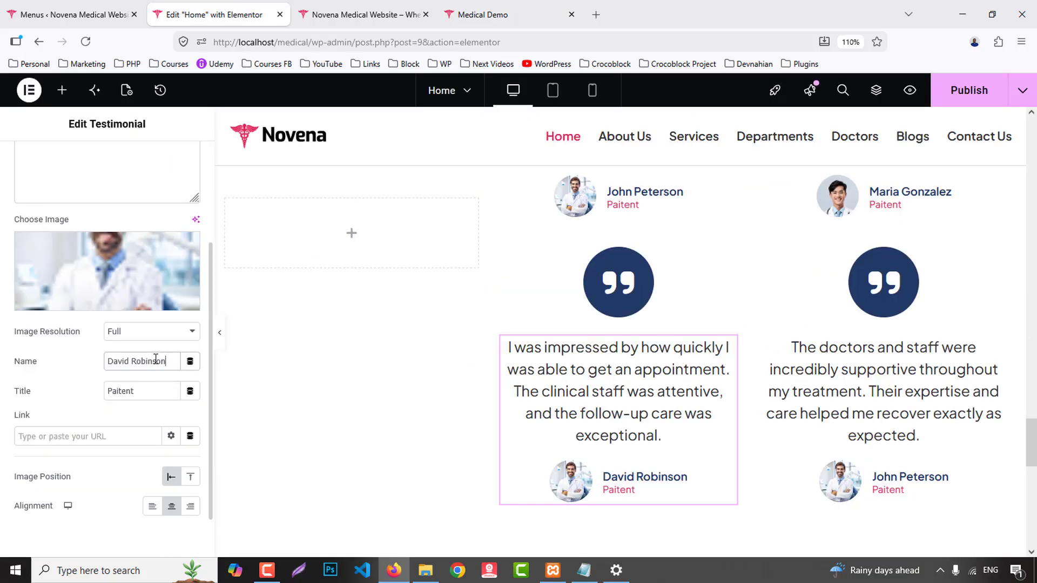
- Set the third testimonial's image to author-3 from the media library
click(125, 282)
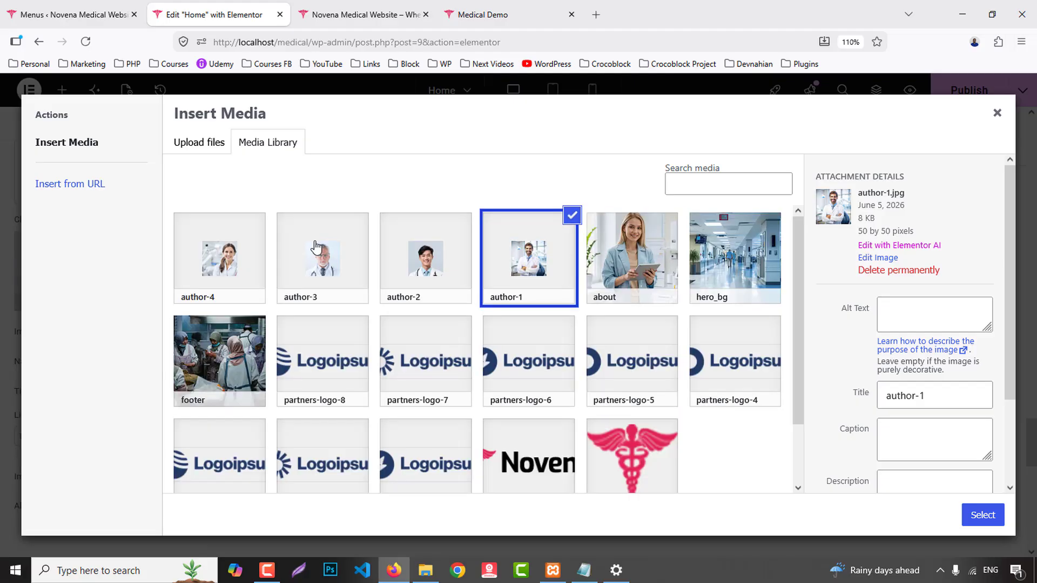
click(319, 247)
click(982, 515)
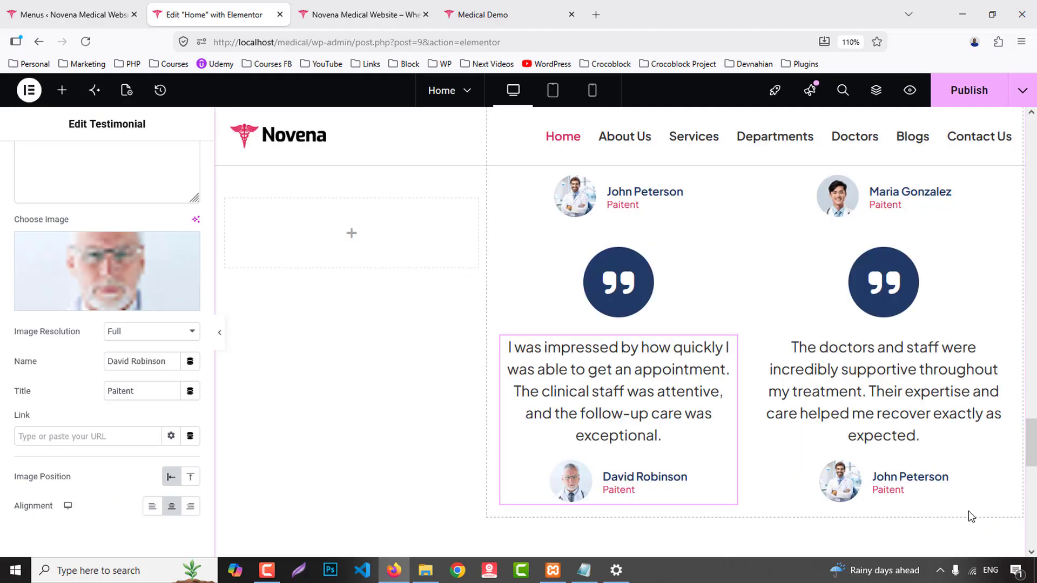
- Replace the fourth testimonial's content with the demo quote beginning "A truly professional environment."
click(597, 14)
click(530, 6)
click(717, 15)
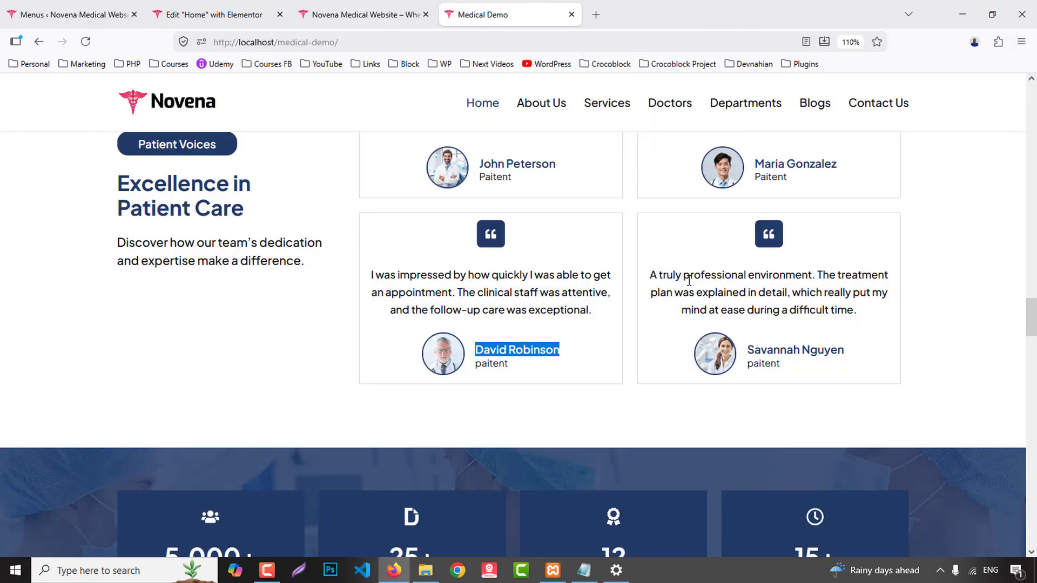
drag(651, 275, 868, 317)
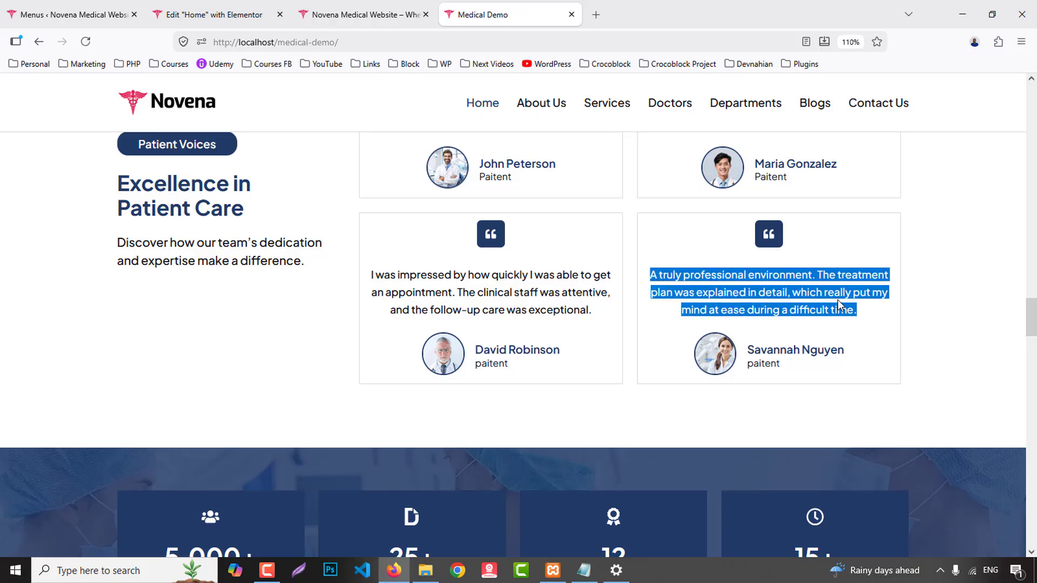
click(216, 14)
click(899, 369)
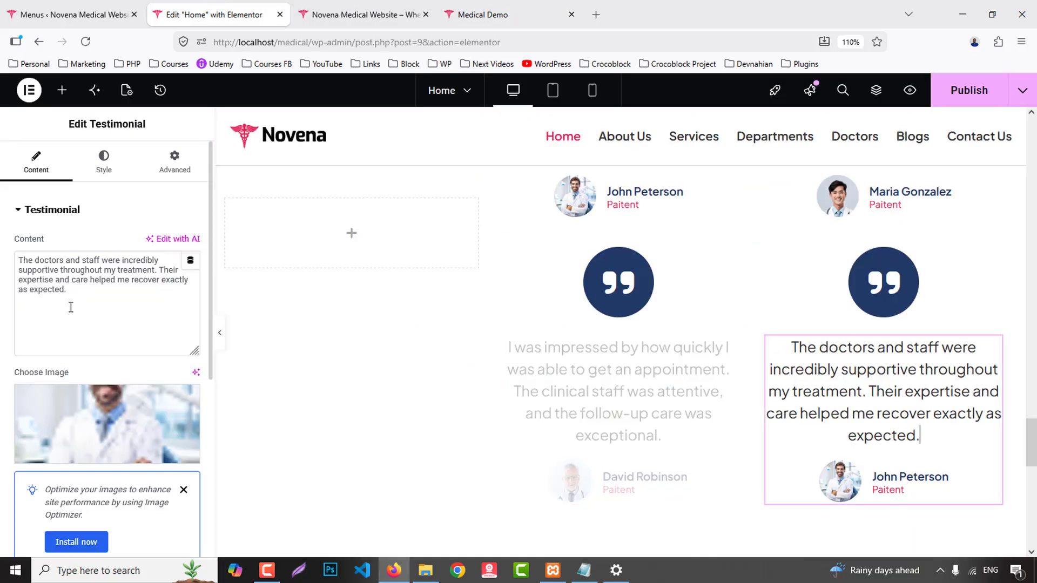
key(ctrl+a)
text(A truly professional environment. The treatment plan was explained in detail, which really put my mind at ease during a difficult time.)
- Set the fourth testimonial's image to author-4 from the media library
click(132, 426)
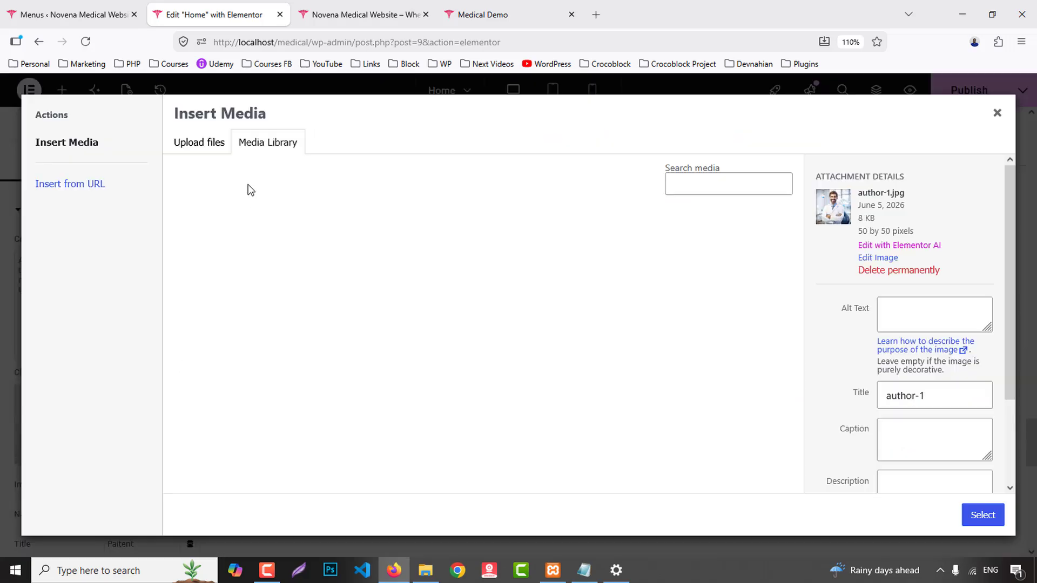
click(224, 259)
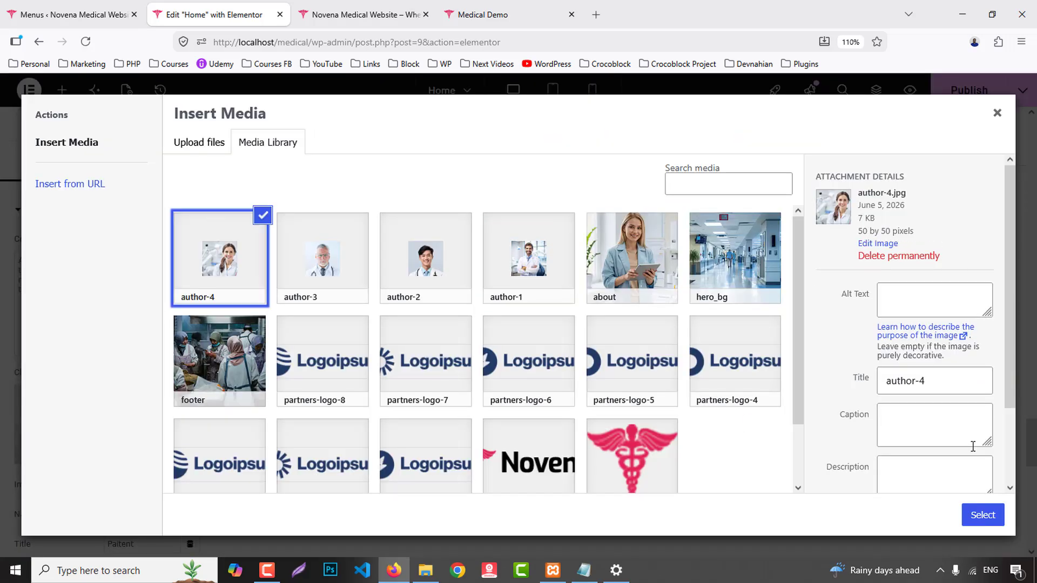
click(979, 516)
- Replace the fourth testimonial's name with the patient name copied from the fourth demo card
click(475, 15)
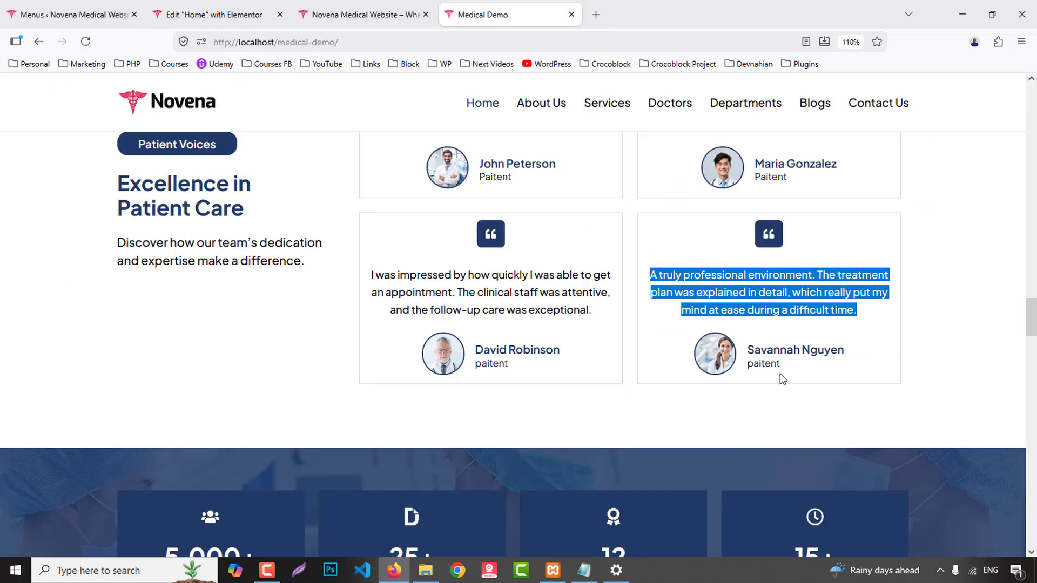
drag(750, 350, 869, 357)
key(ctrl+c)
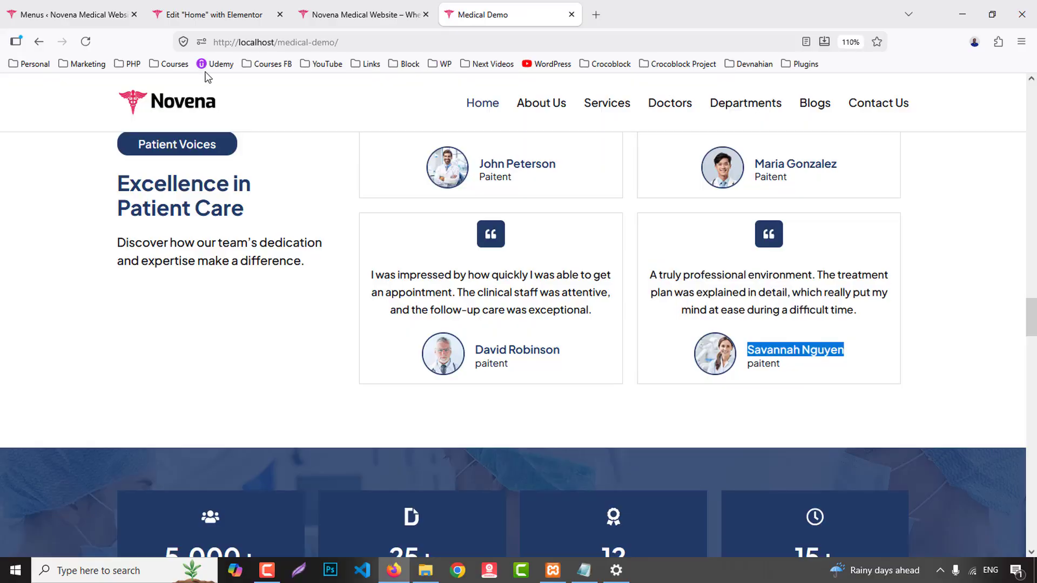
click(211, 14)
scroll(120, 381, down, 4)
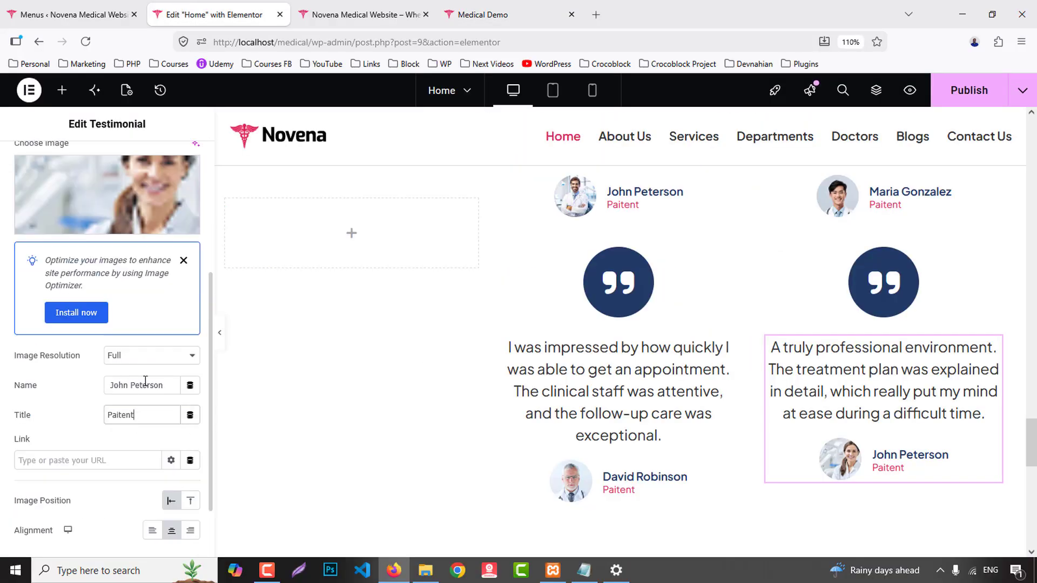
key(ctrl+v)
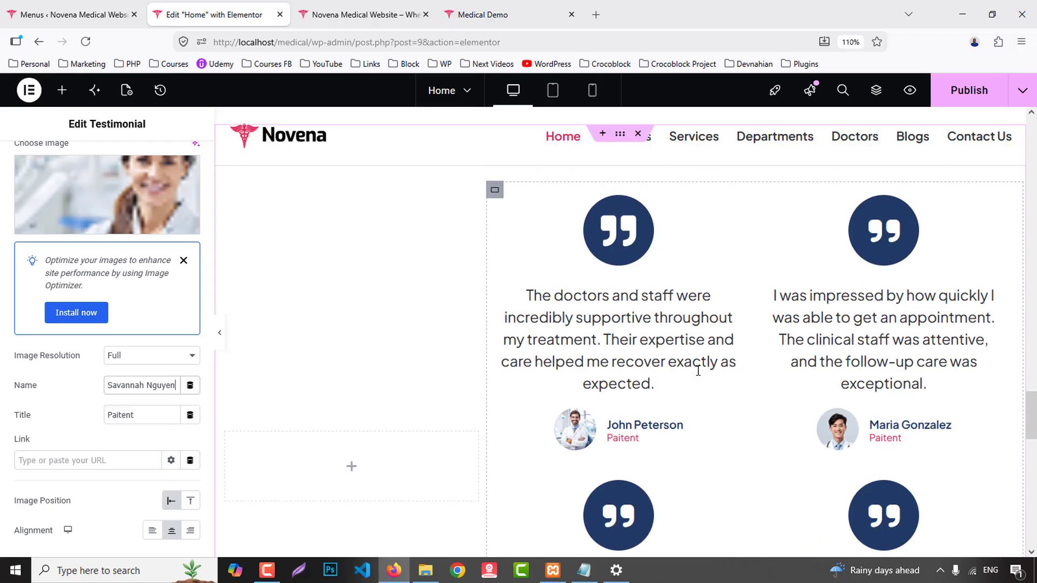
- Give the first testimonial card's container a solid 1 px border in a global color and 15 px padding on all sides
click(463, 16)
click(215, 15)
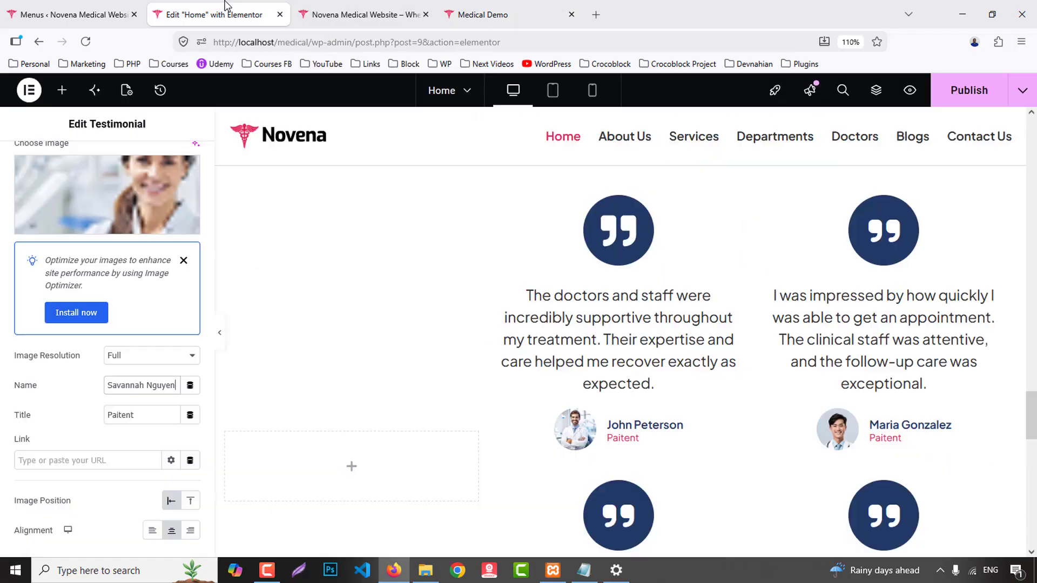
click(502, 275)
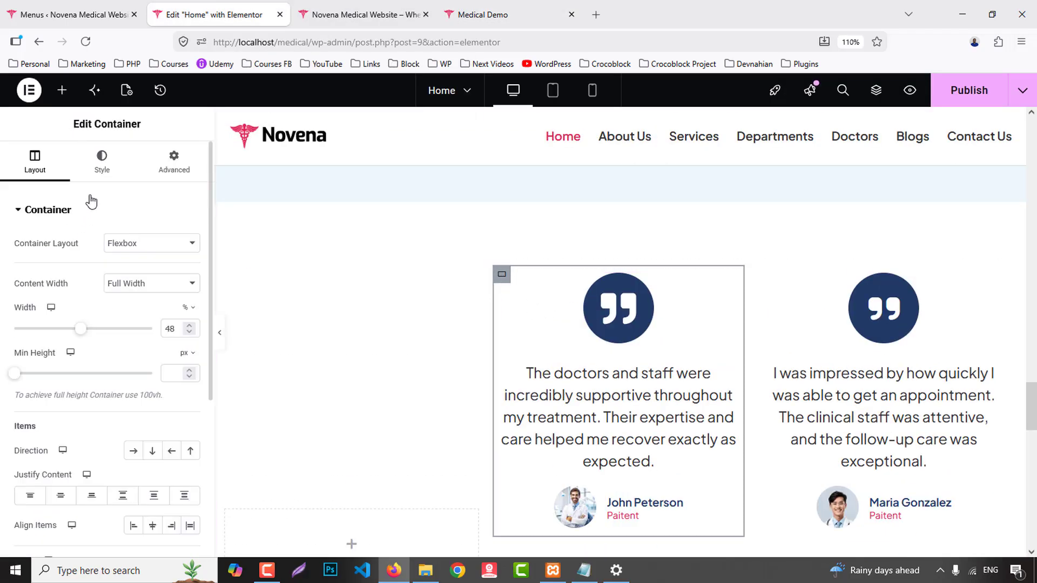
click(101, 161)
click(59, 372)
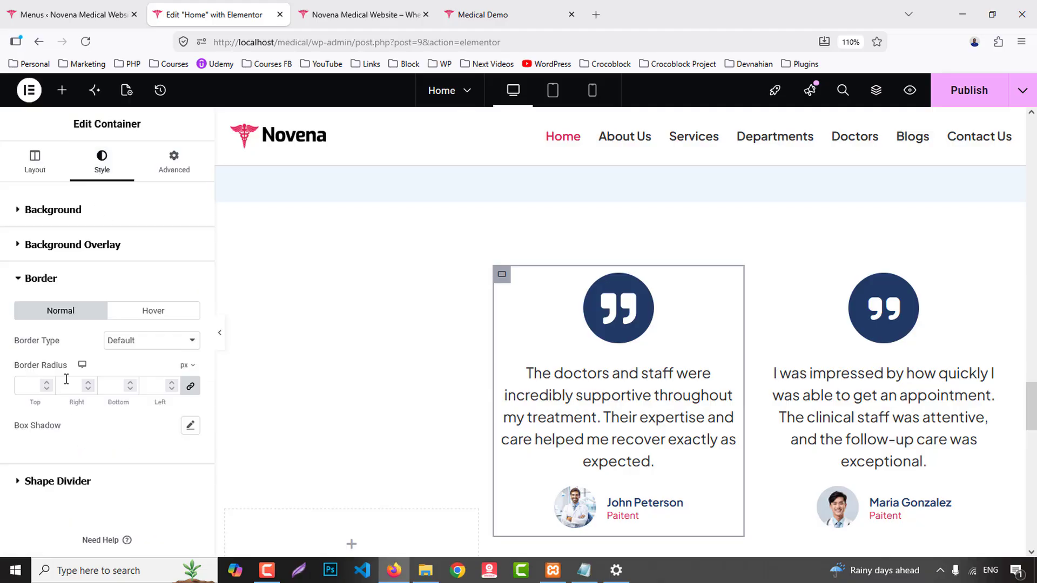
click(136, 342)
click(129, 395)
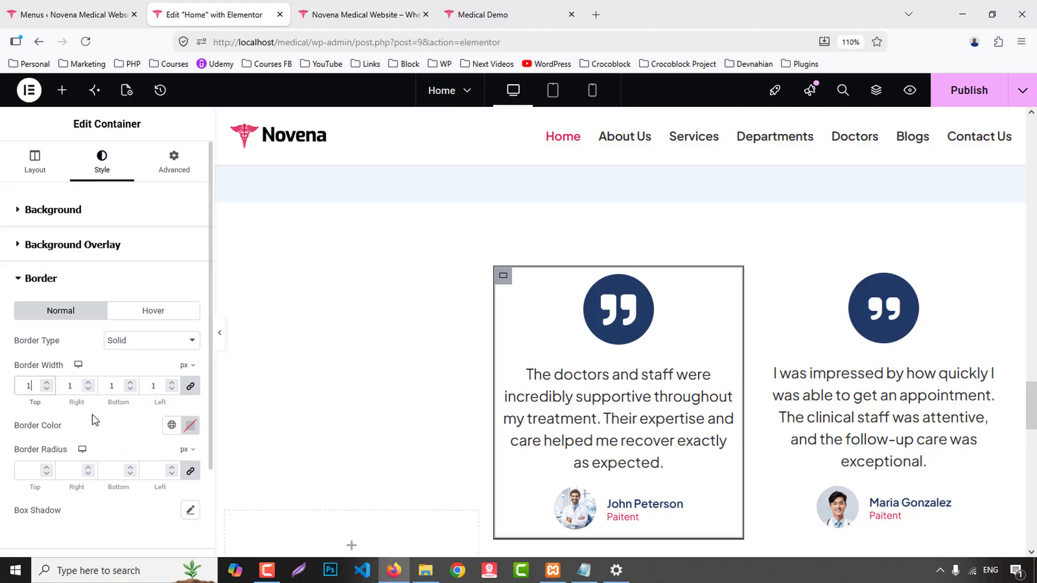
click(171, 425)
click(62, 373)
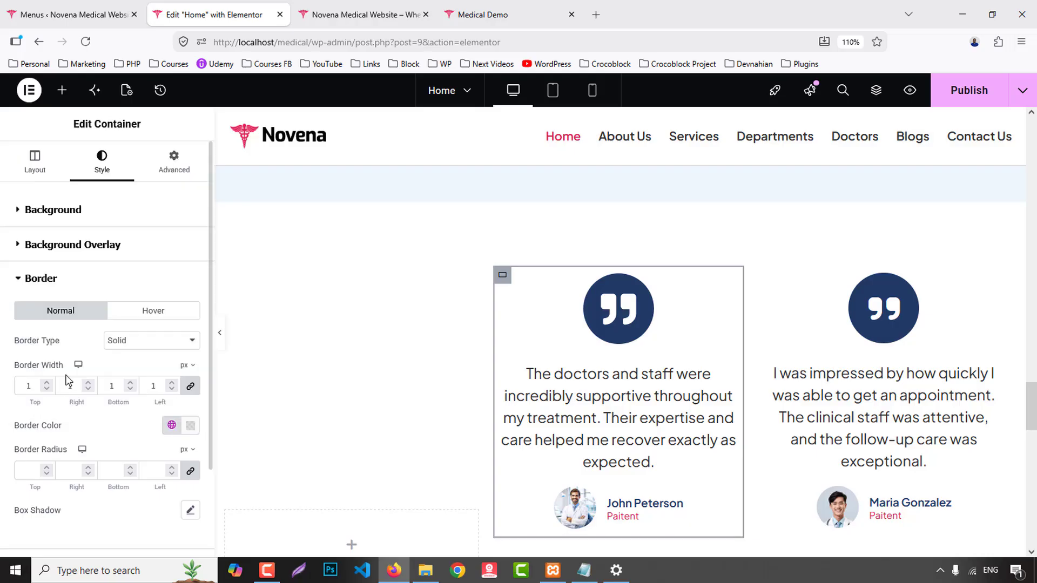
click(158, 177)
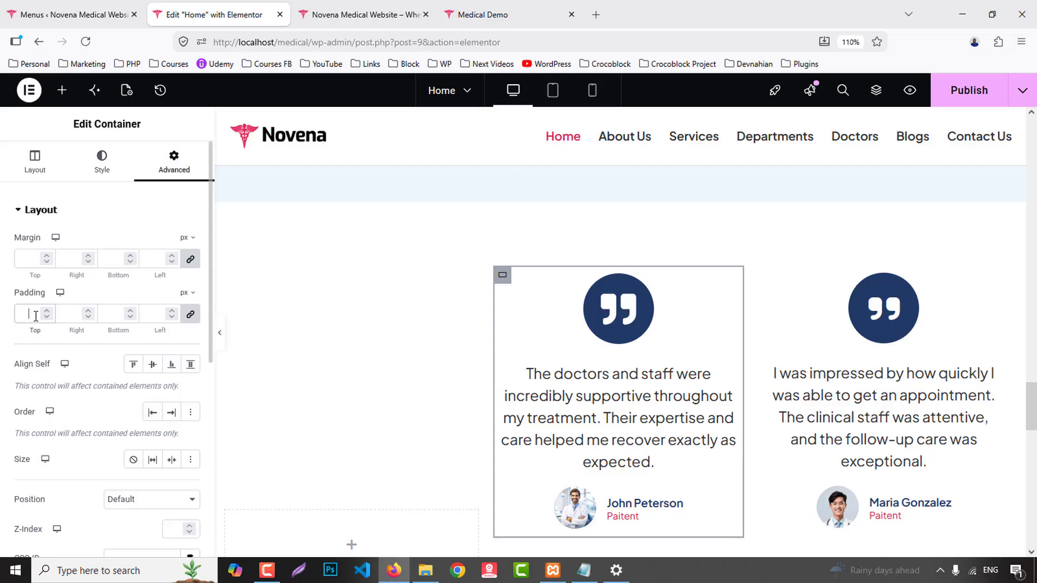
text(15)
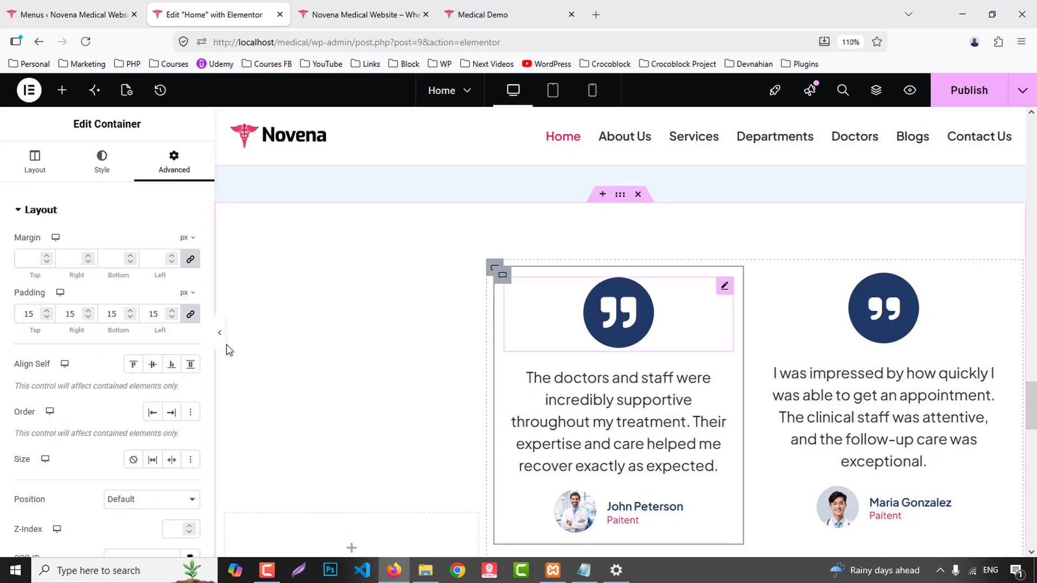
- Style the first testimonial card's quote icon with 18 px size, 15 px padding and a 9 px border radius
click(102, 175)
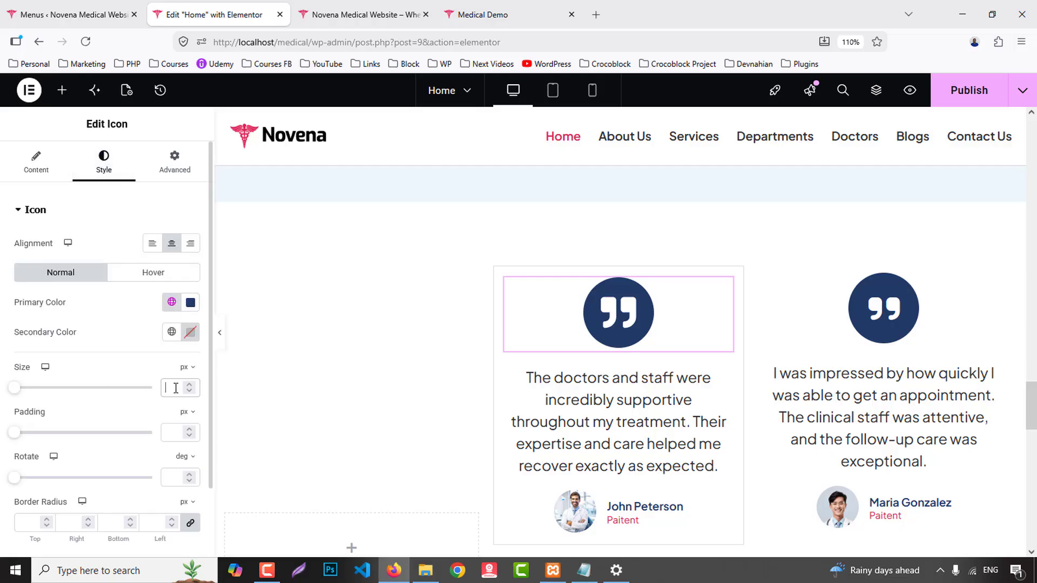
text(16)
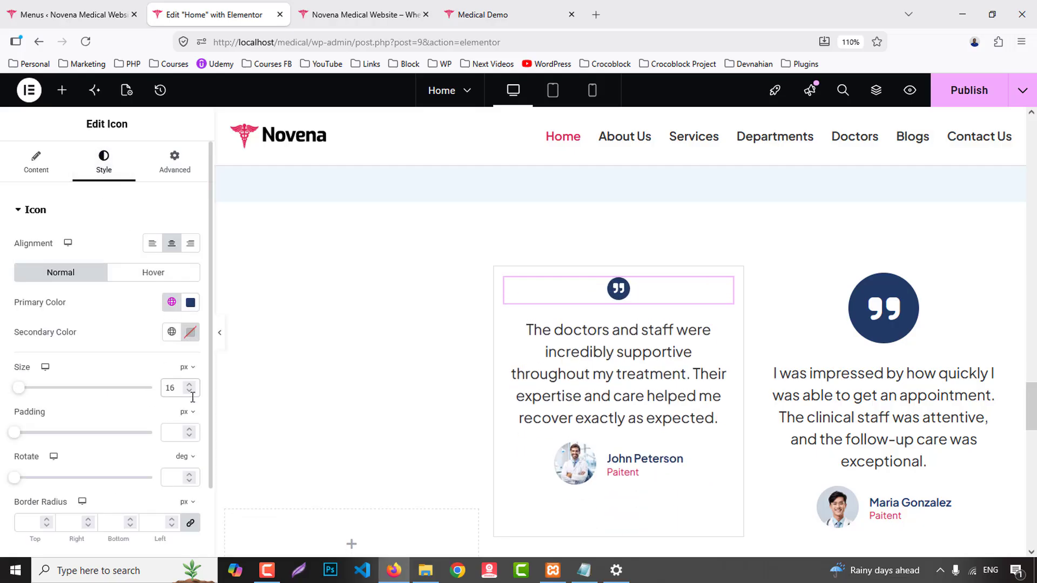
key(Up)
key(Up)
click(166, 430)
text(11)
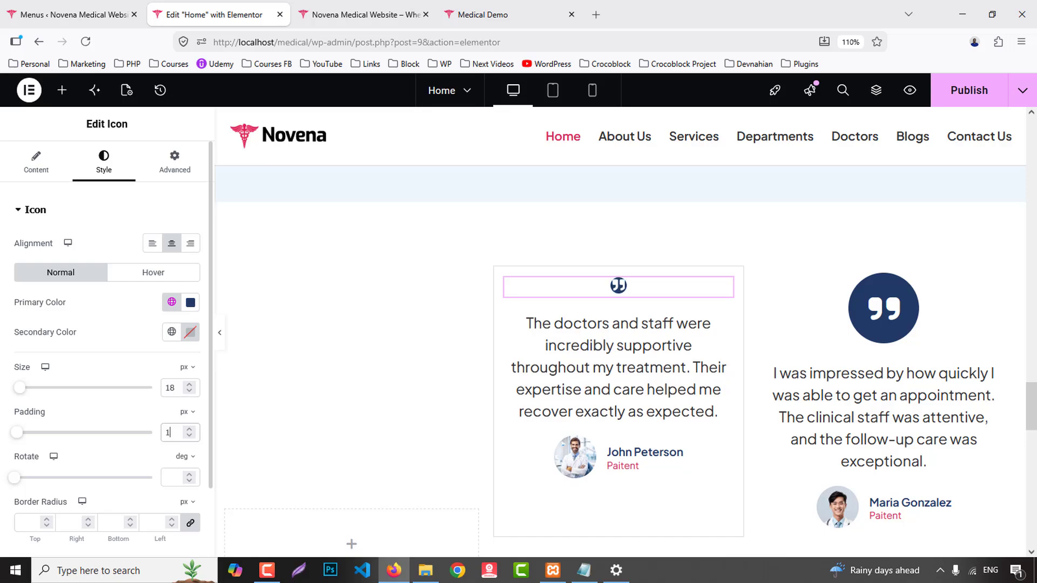
click(190, 430)
click(189, 430)
click(190, 430)
click(189, 430)
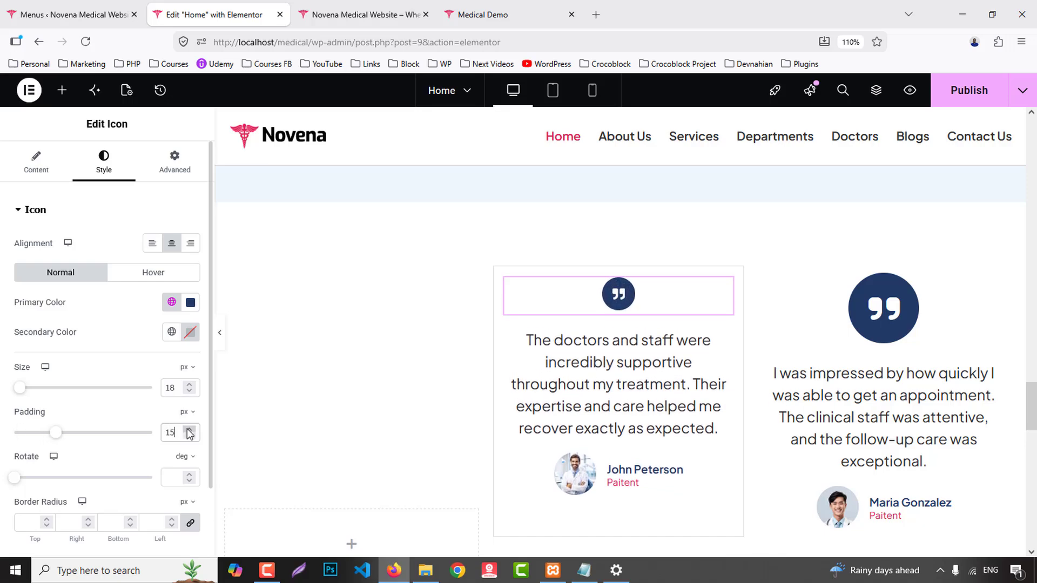
scroll(40, 445, down, 2)
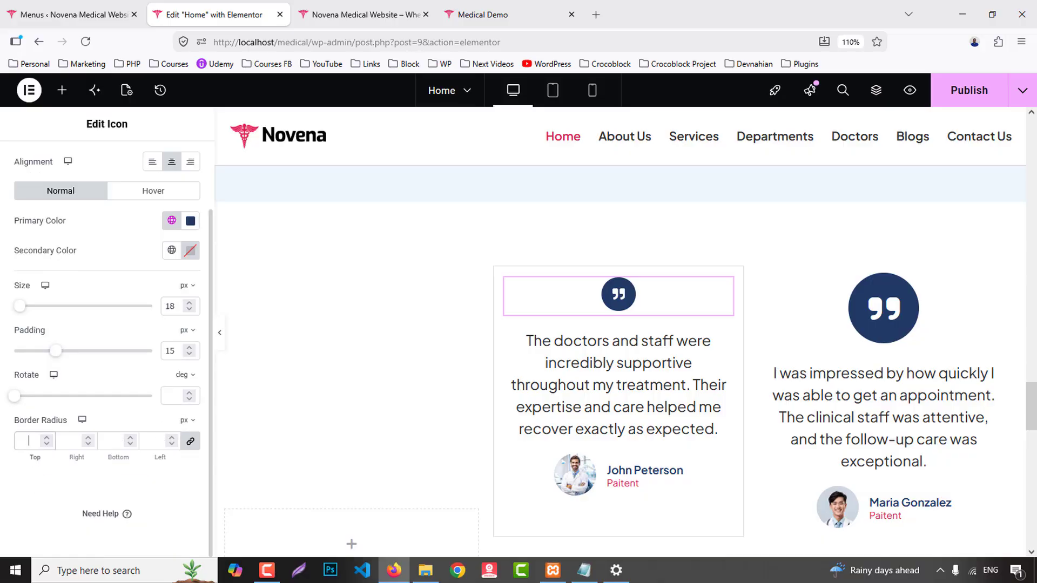
click(46, 440)
- Copy the first card's quote icon style onto the quote icons of the other three testimonial cards
right_click(603, 303)
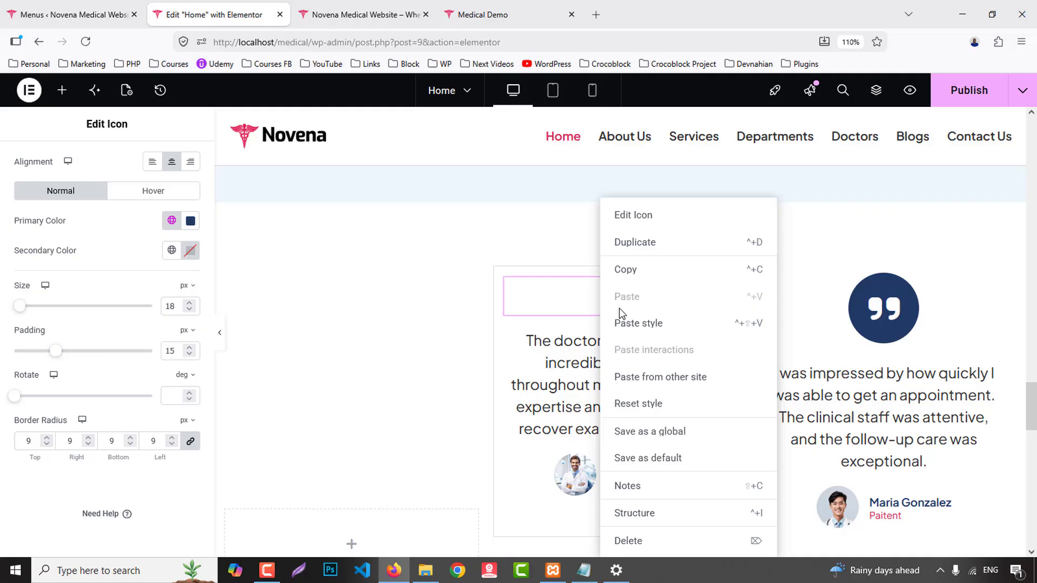
click(627, 272)
right_click(886, 309)
click(909, 322)
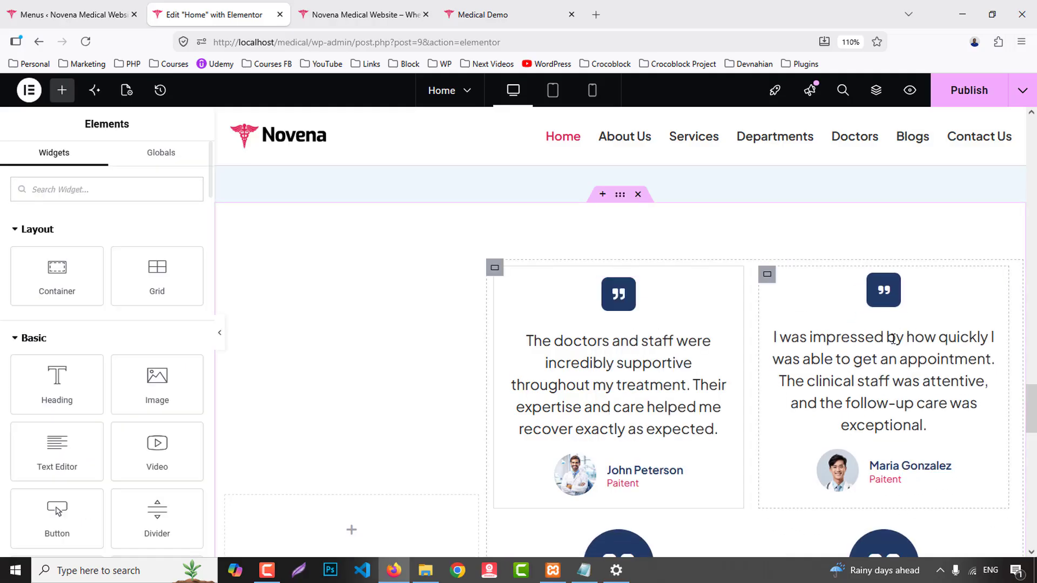
scroll(893, 339, down, 4)
right_click(616, 333)
click(656, 326)
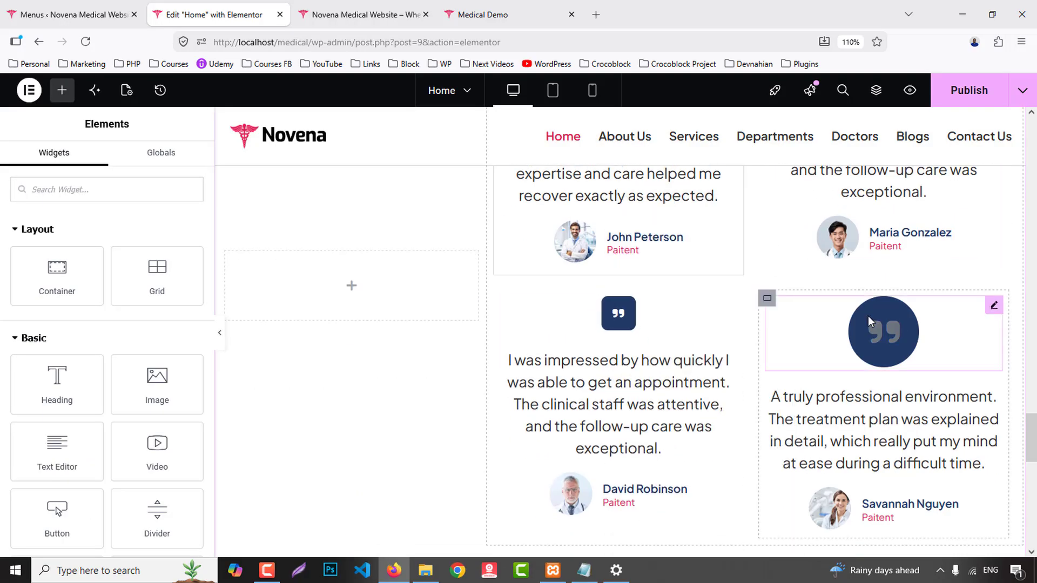
right_click(867, 319)
click(892, 323)
- Copy the first testimonial card's container style onto the containers of the other three cards
scroll(725, 327, up, 5)
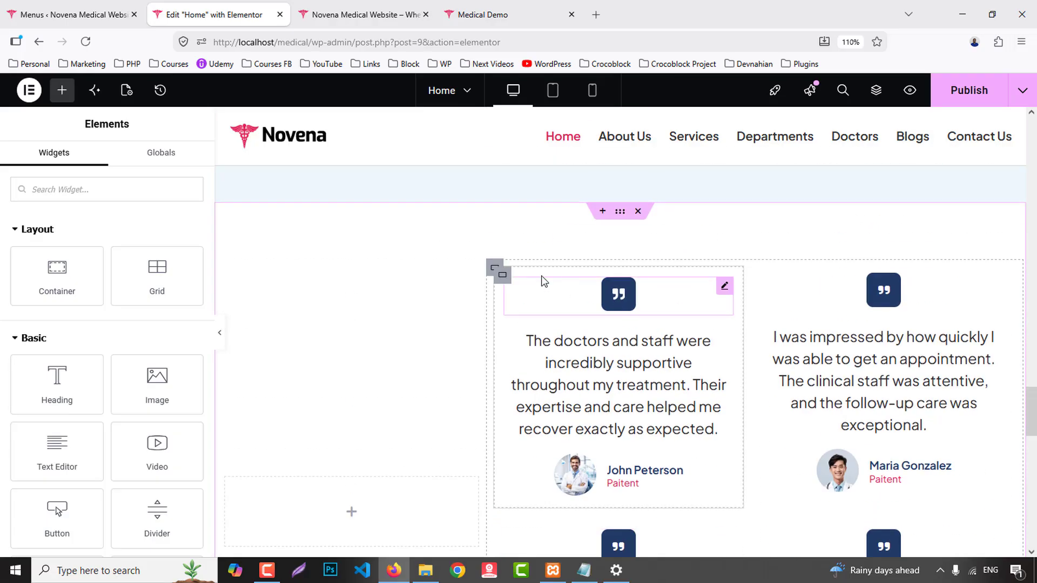
right_click(500, 272)
click(535, 250)
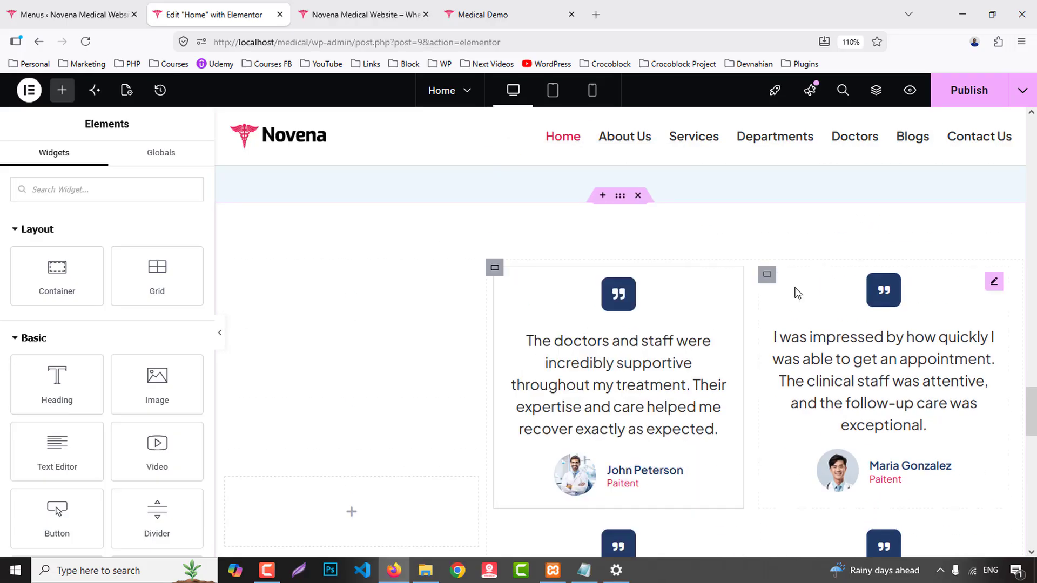
right_click(768, 275)
click(797, 296)
scroll(796, 296, down, 4)
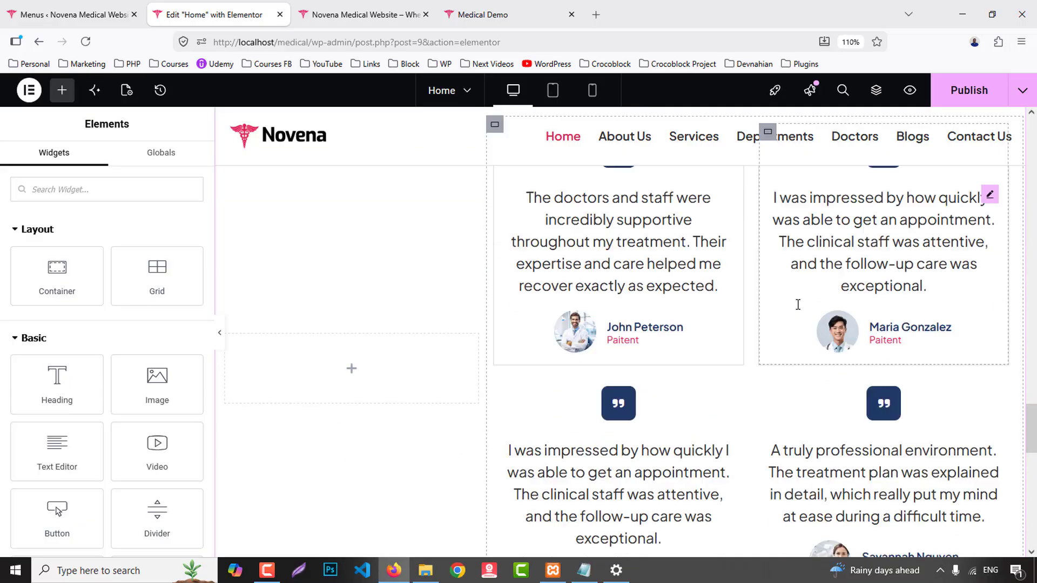
right_click(499, 301)
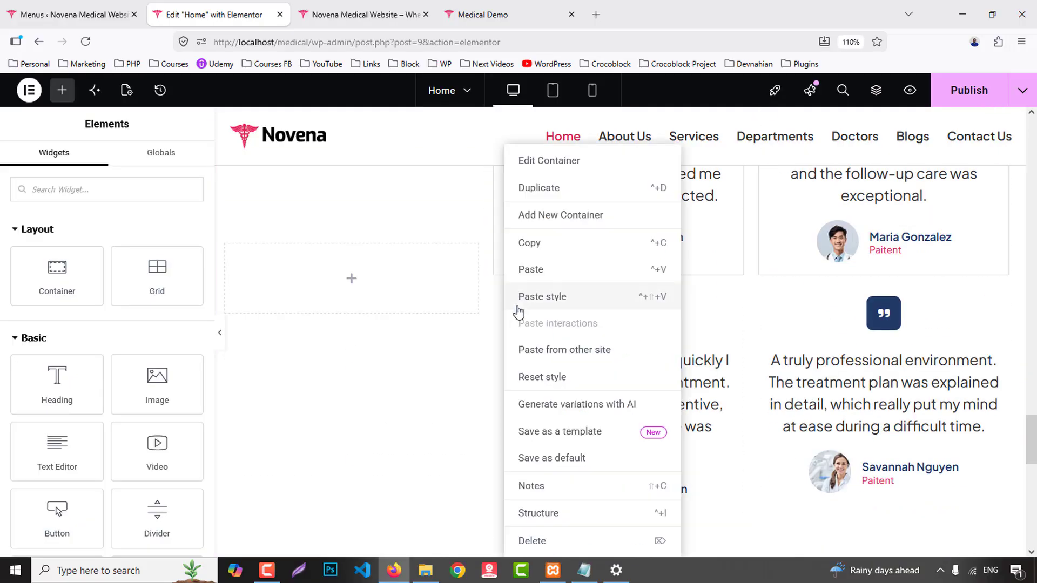
click(546, 297)
right_click(765, 298)
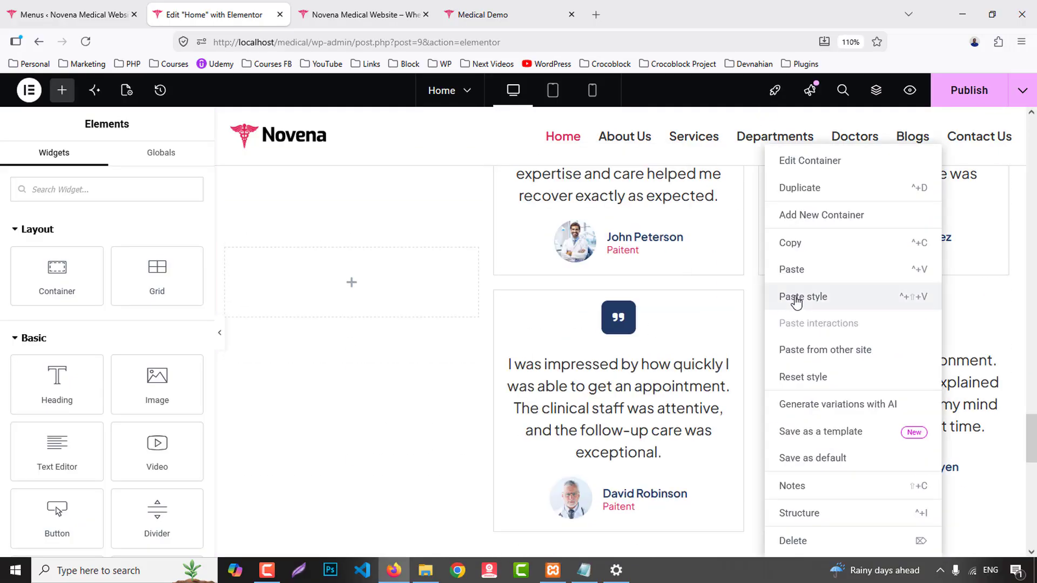
click(795, 297)
- Give the first testimonial's image a solid 2 px border in the global Primary color and compare with the demo page
scroll(778, 294, up, 4)
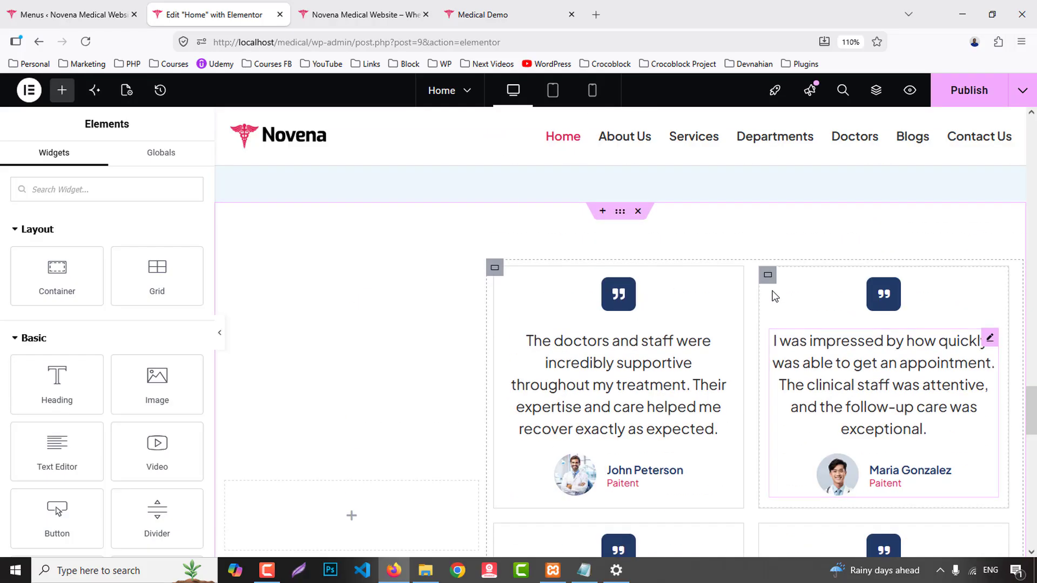
click(600, 391)
click(103, 162)
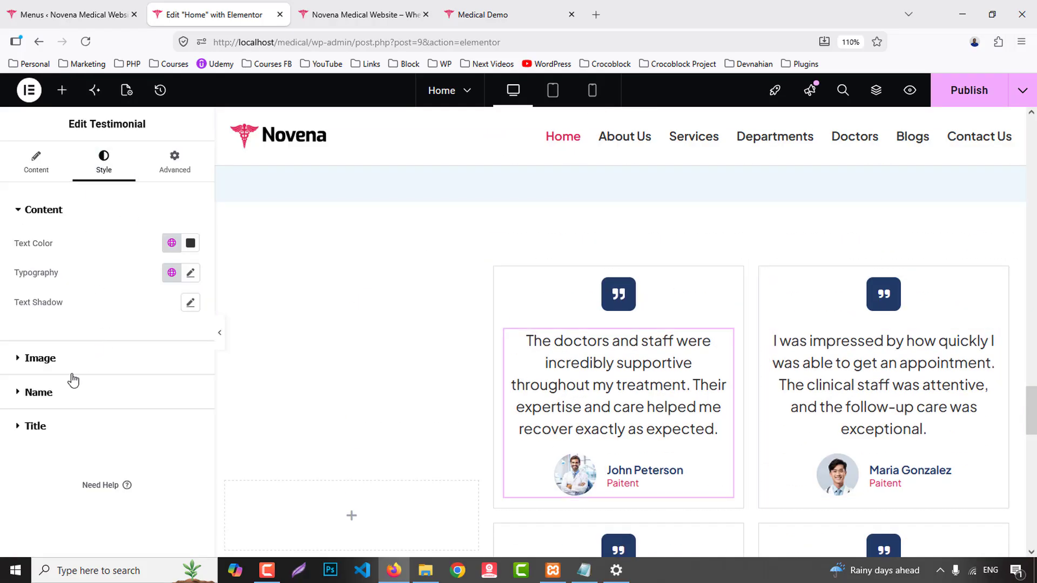
click(40, 357)
scroll(65, 348, down, 1)
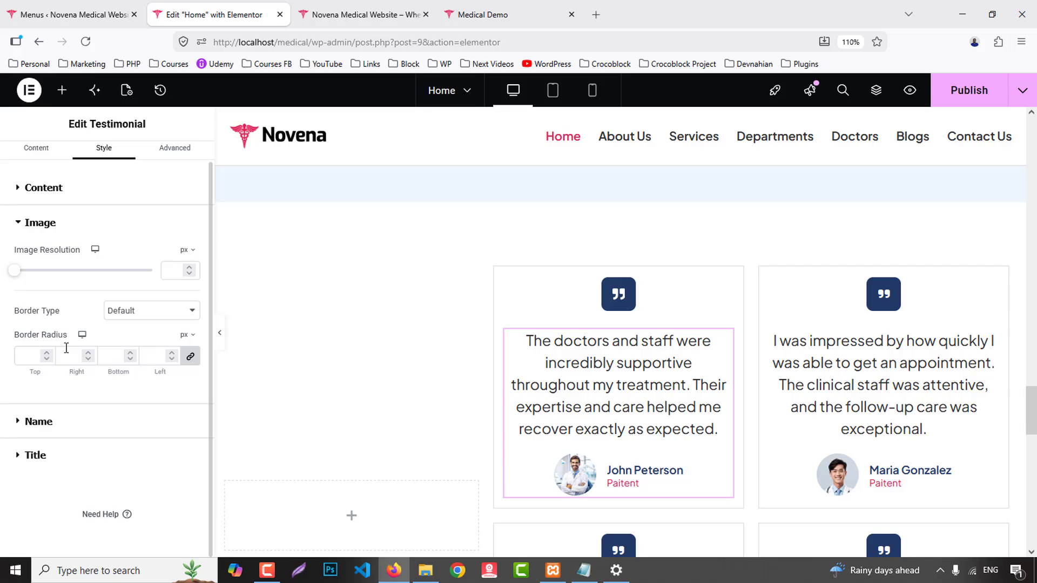
click(139, 310)
click(133, 361)
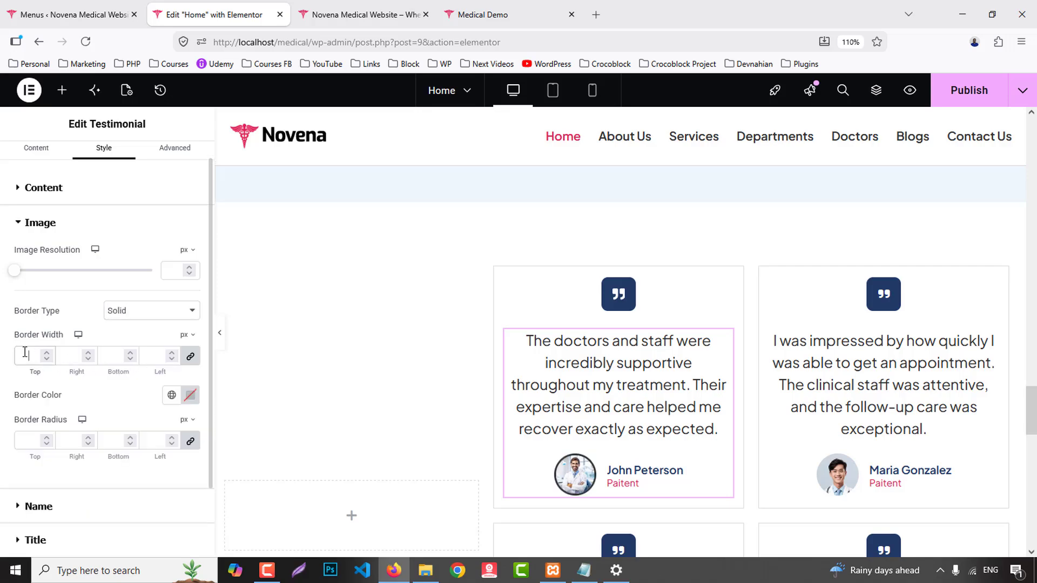
click(171, 395)
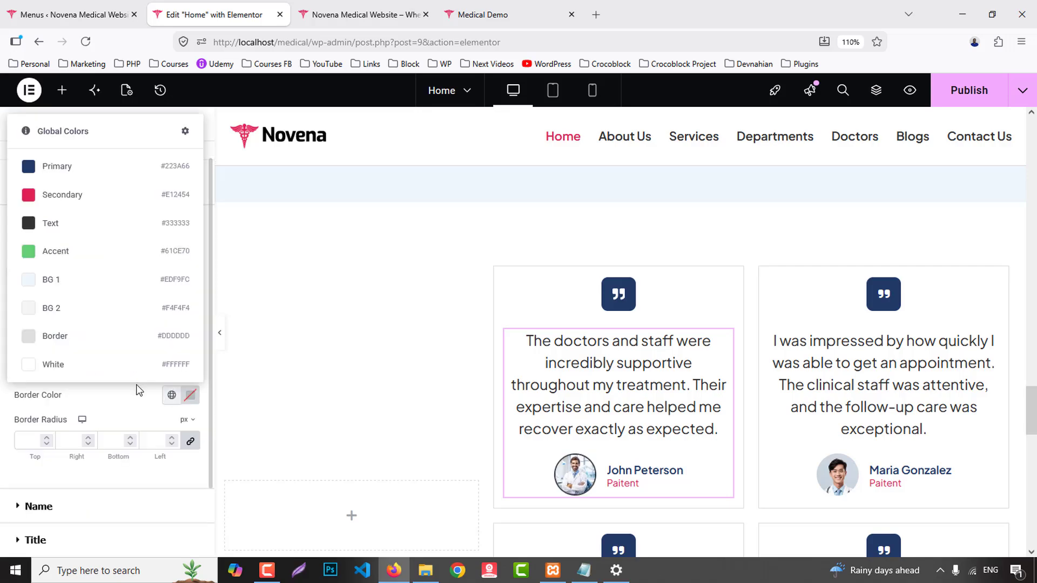
click(60, 168)
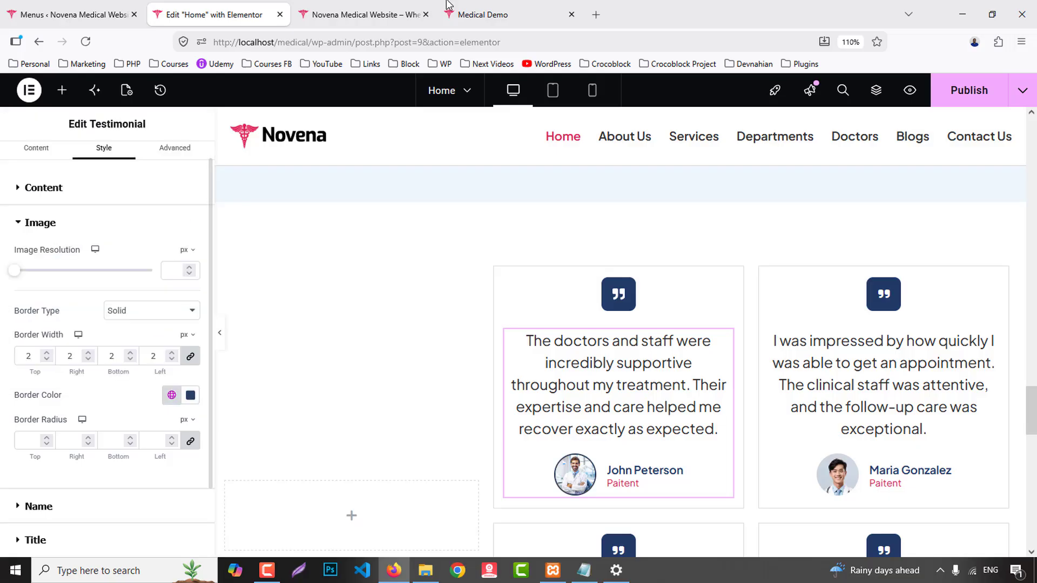
click(478, 13)
click(216, 14)
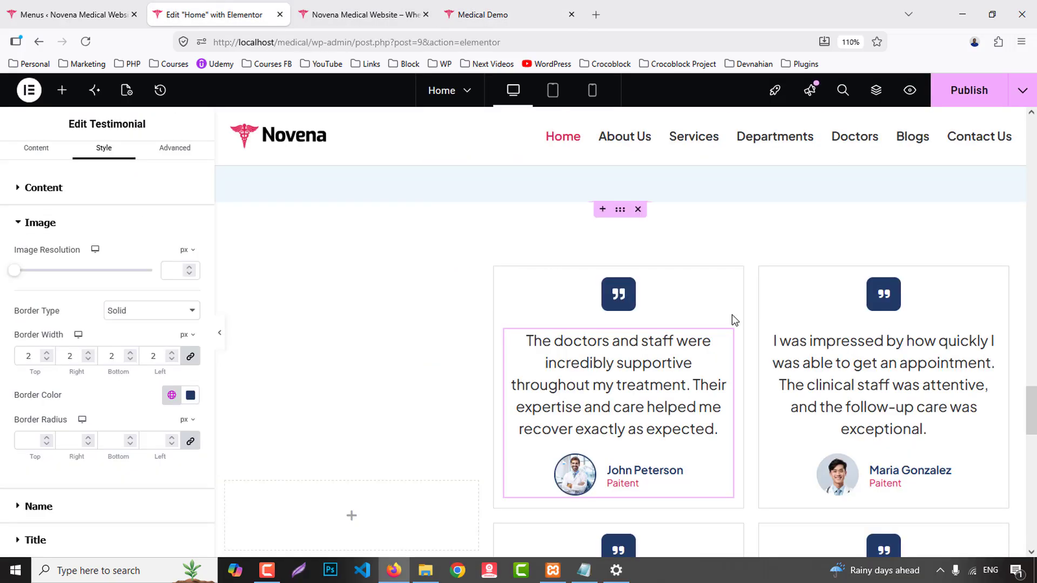
- Set the first testimonial's title text color to the global Text color
scroll(85, 422, down, 2)
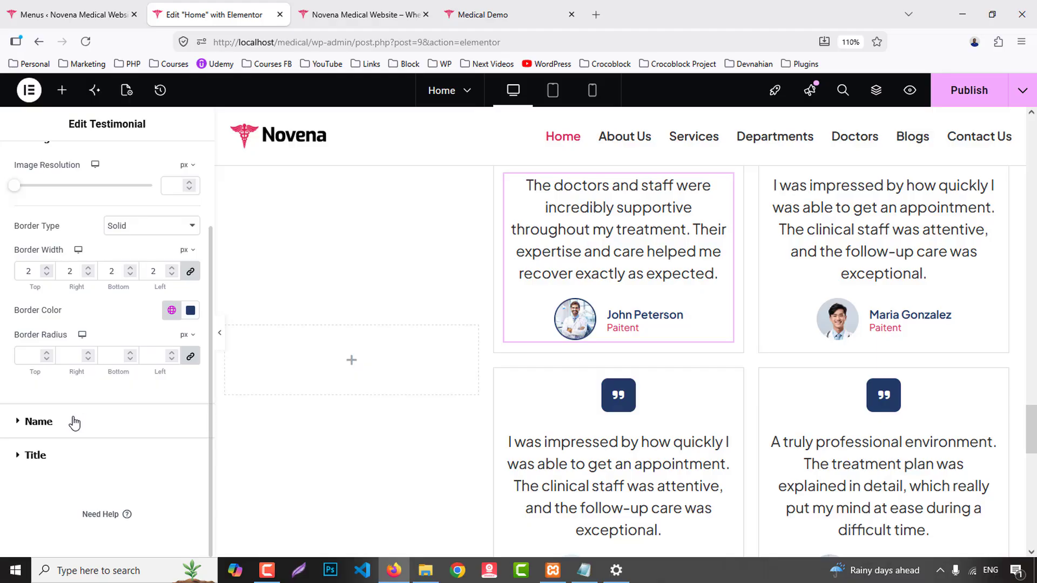
click(74, 423)
click(62, 438)
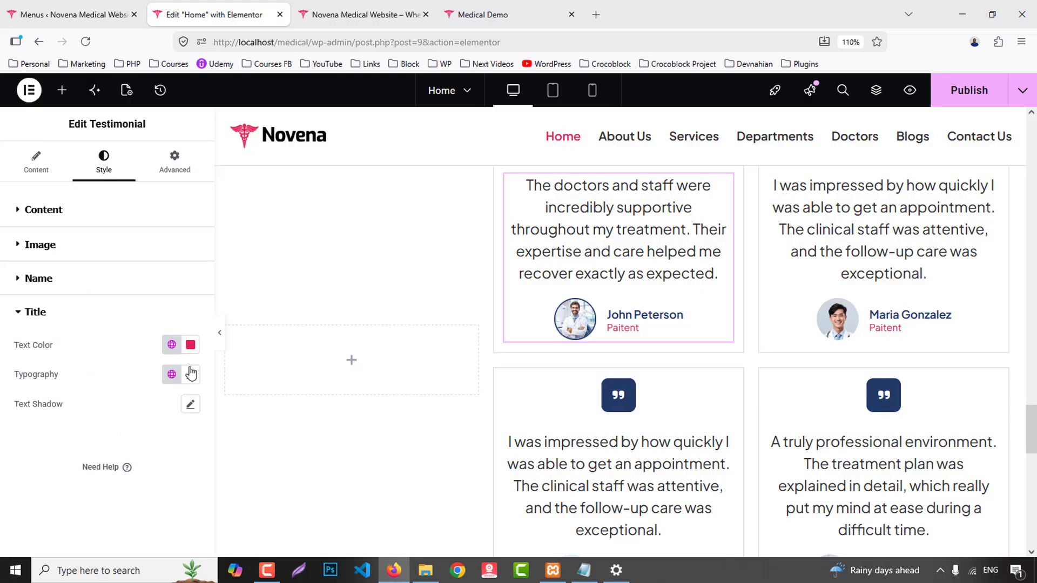
click(172, 345)
click(60, 177)
- Set the first testimonial's name typography to 15 px size with a 30 px line height
click(70, 285)
click(191, 340)
click(167, 451)
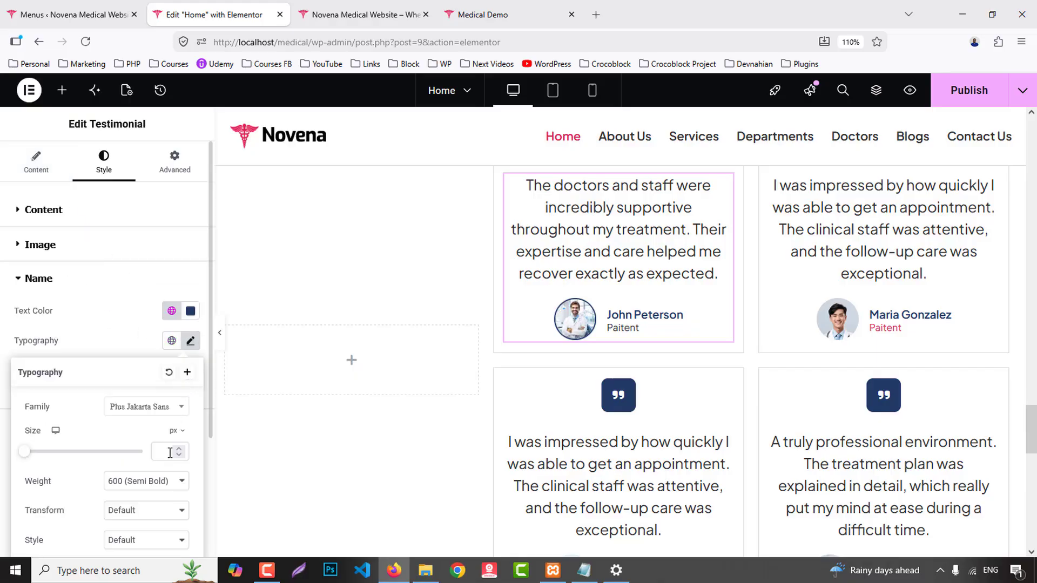
text(1)
text(5)
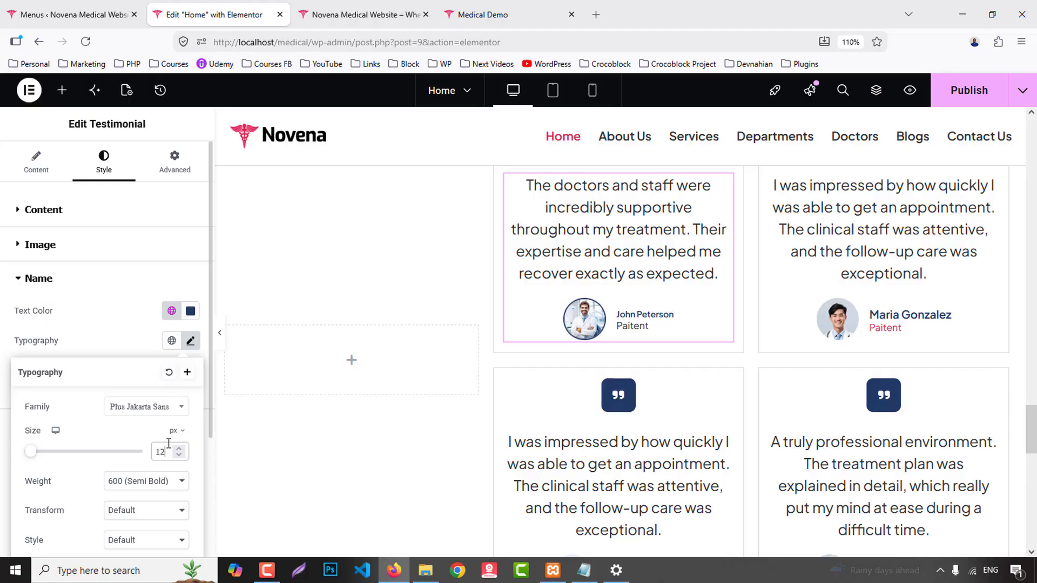
scroll(171, 443, down, 3)
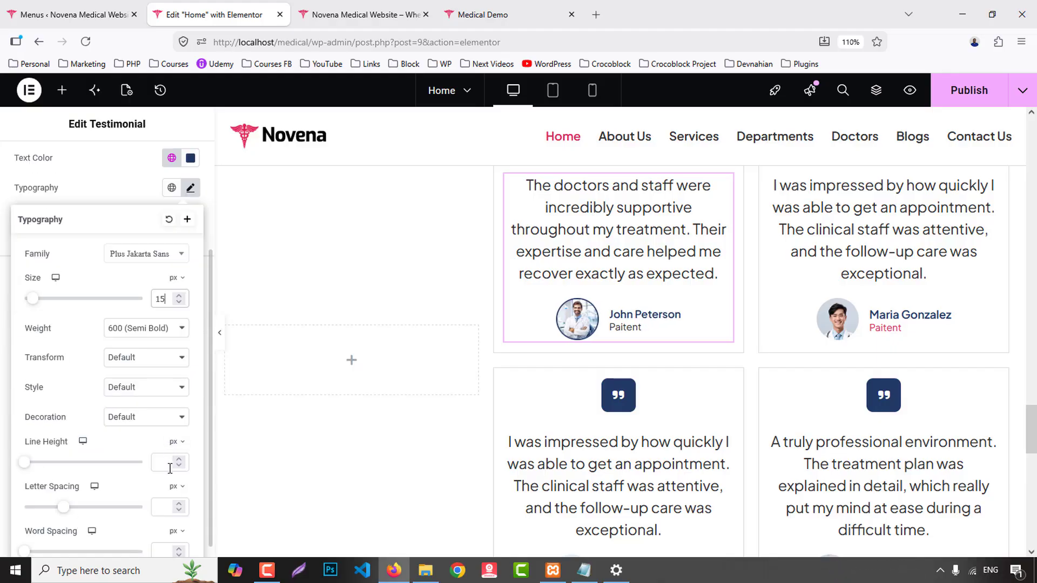
text(30)
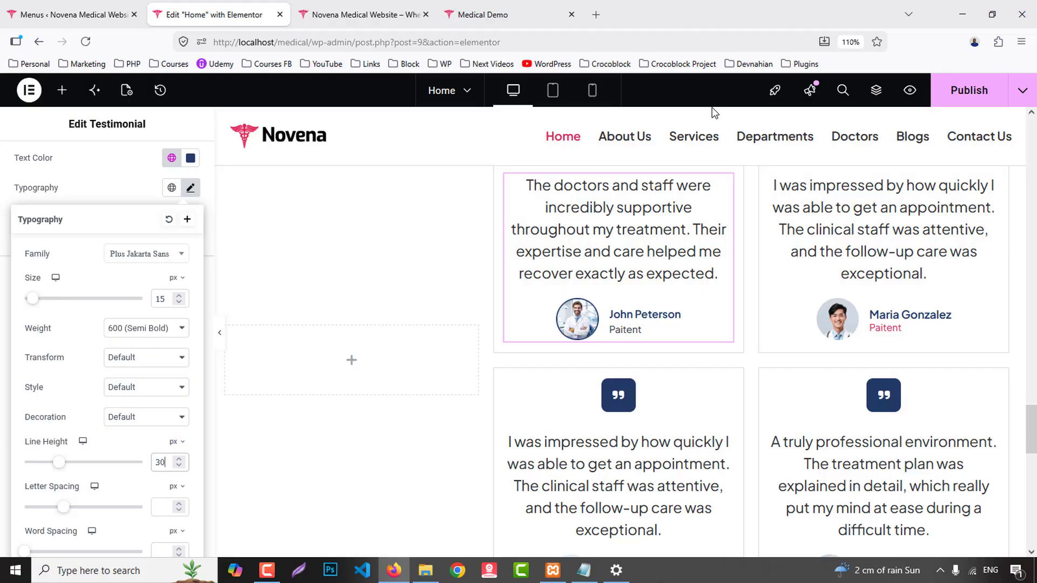
scroll(112, 211, up, 2)
click(111, 236)
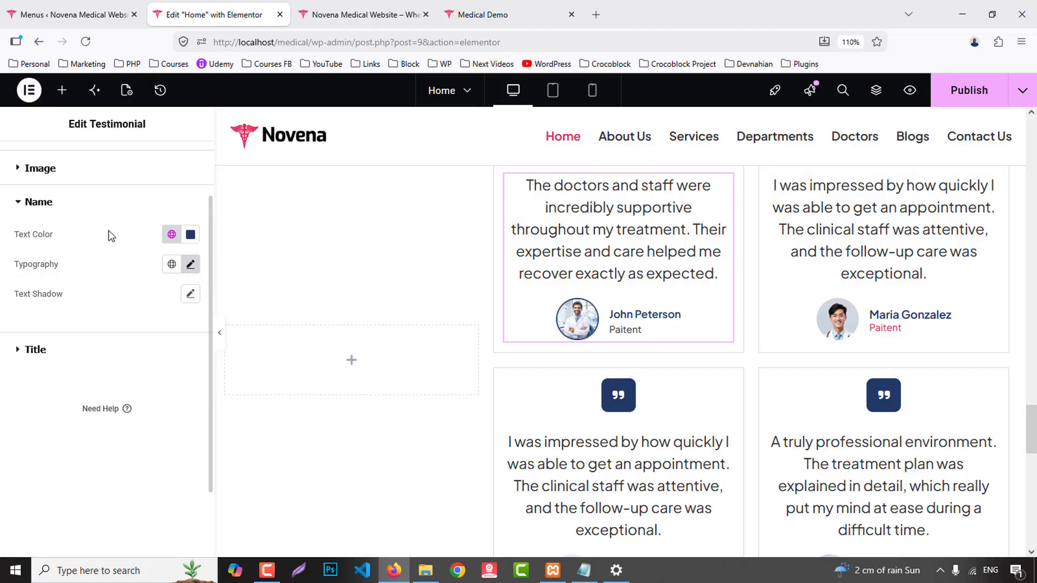
click(25, 203)
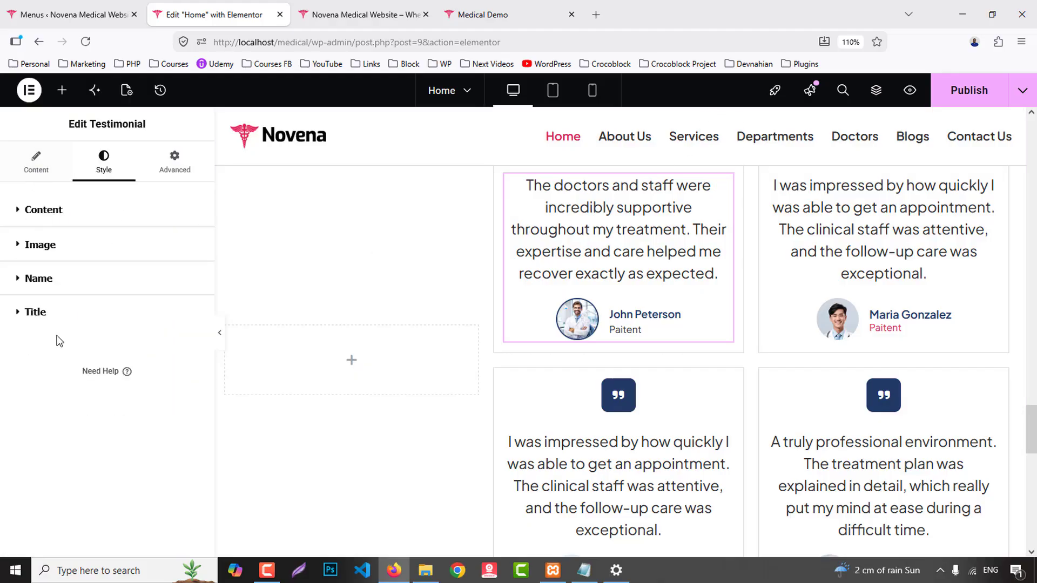
- Set the first testimonial's content typography to 16 px size and 500 (Medium) weight
click(49, 212)
click(191, 274)
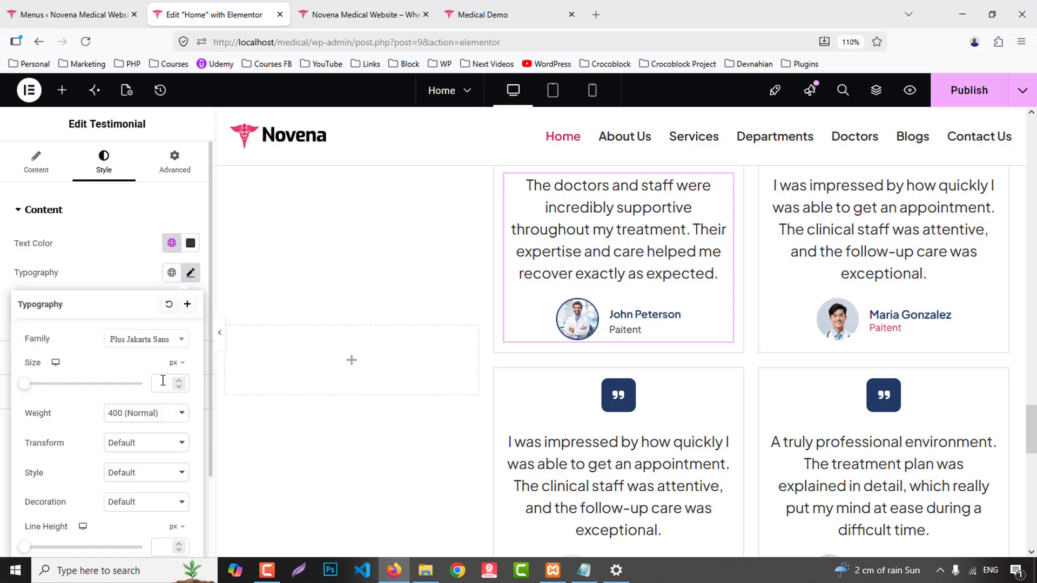
text(16)
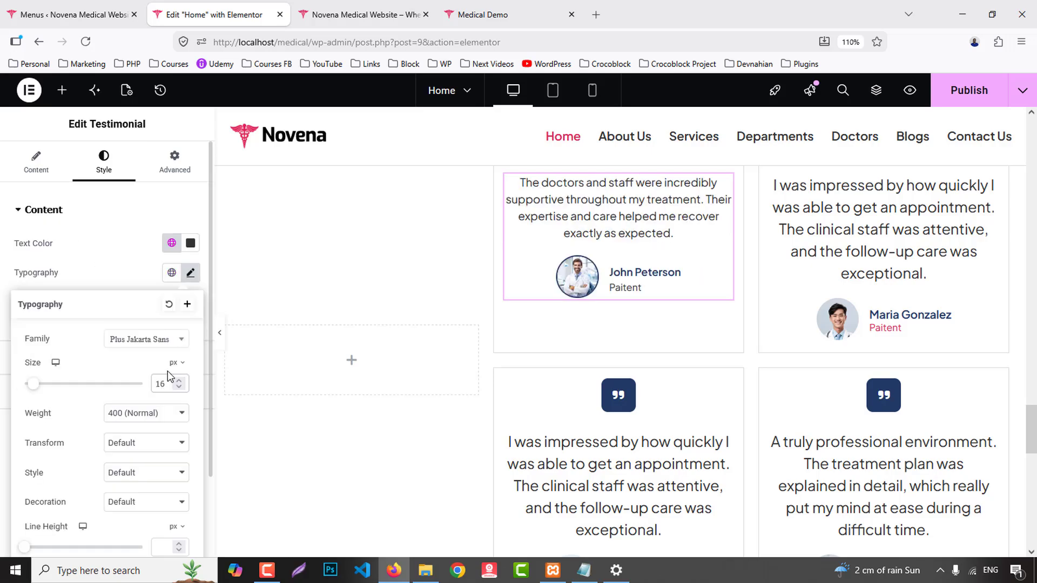
click(149, 412)
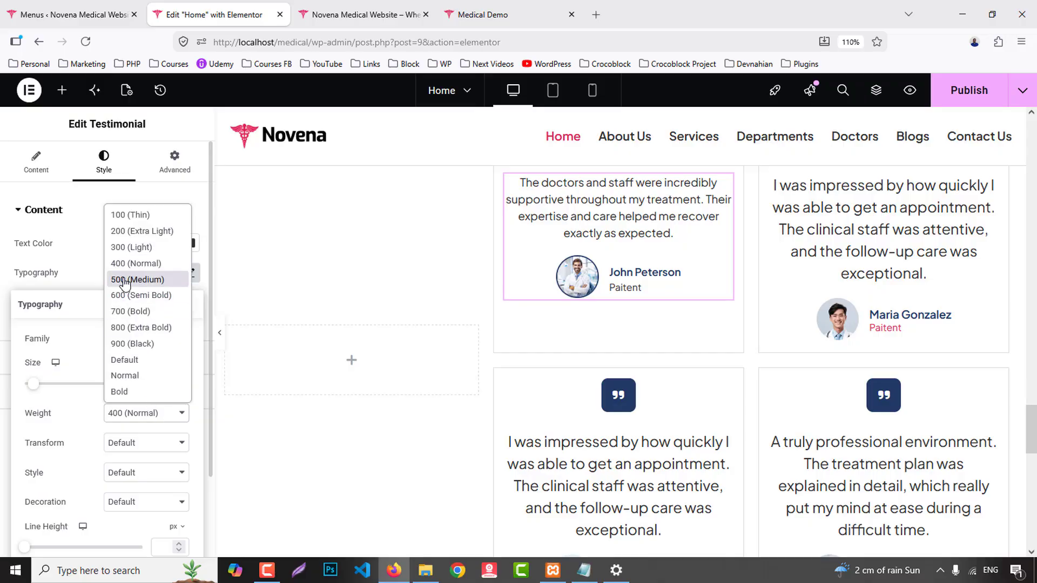
click(125, 281)
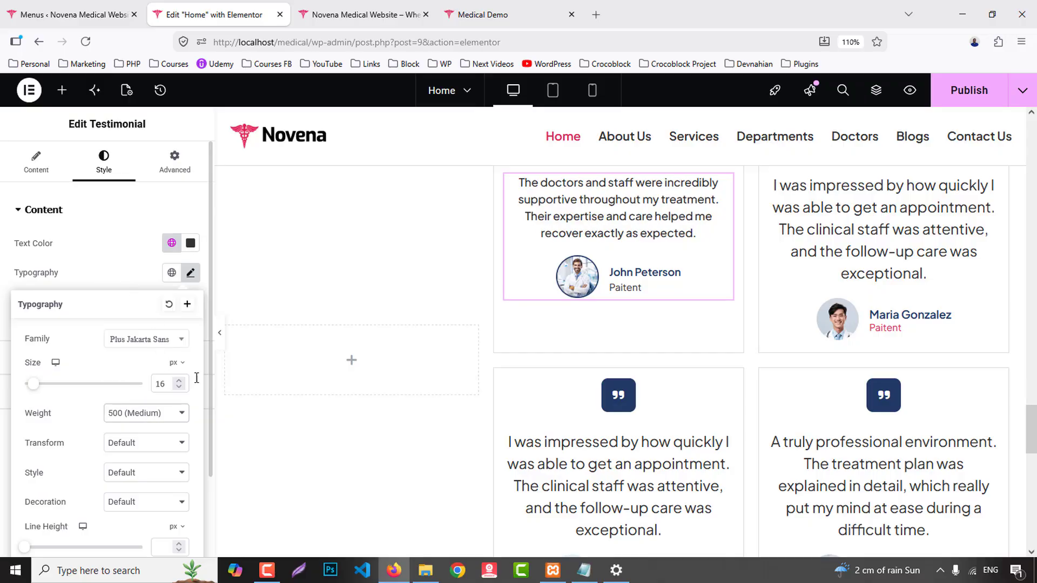
- Copy the first testimonial's style and apply it to the other three testimonial widgets
right_click(622, 191)
click(644, 256)
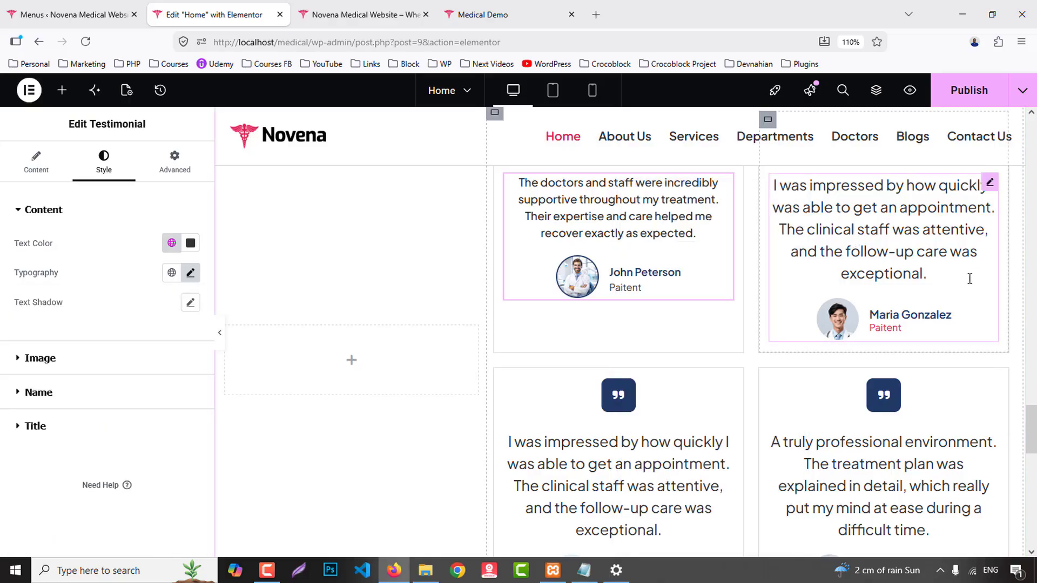
right_click(951, 201)
click(918, 321)
scroll(757, 324, down, 4)
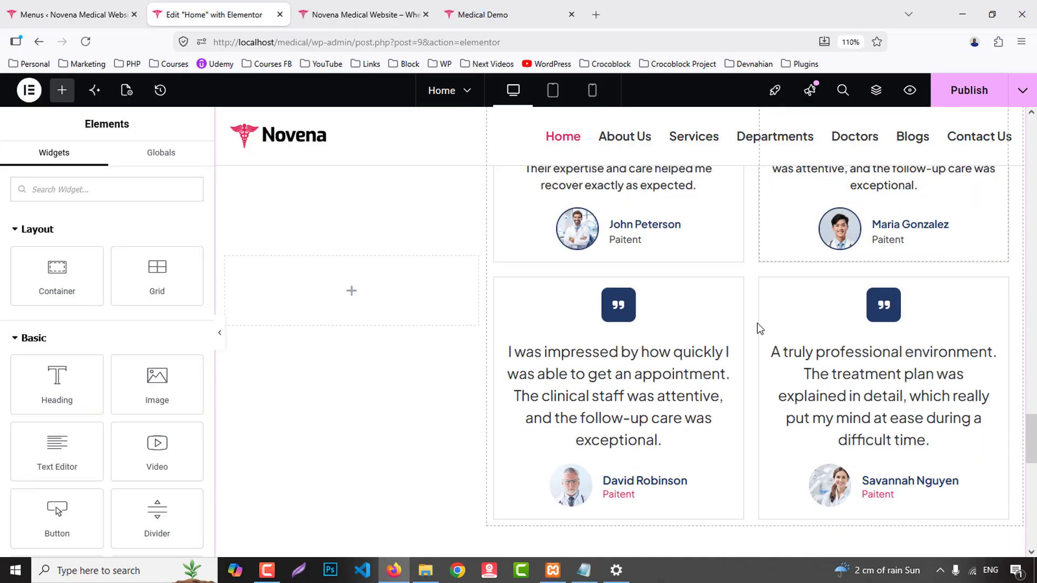
right_click(657, 324)
click(673, 323)
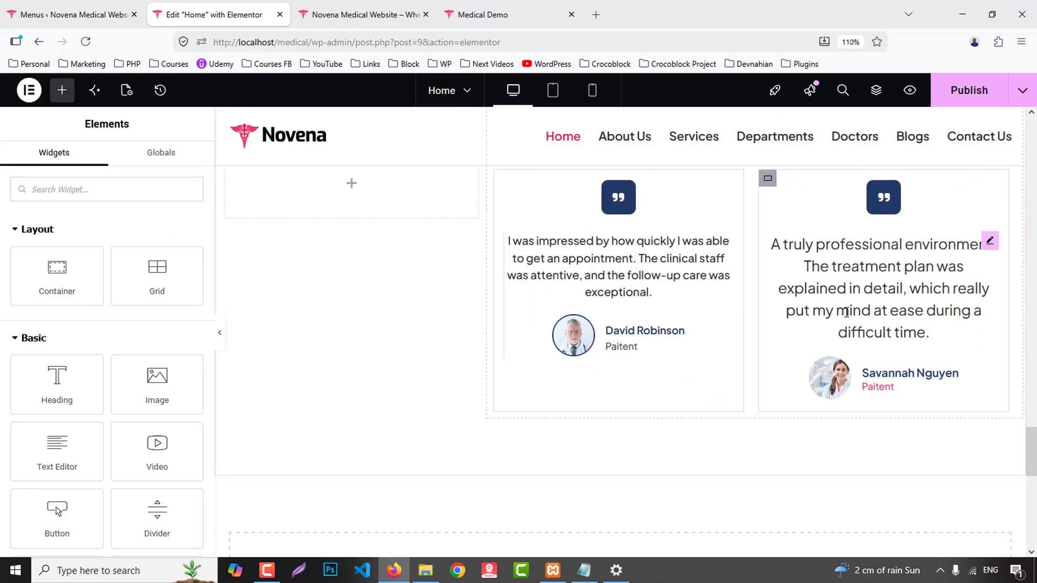
right_click(858, 301)
click(889, 323)
scroll(974, 340, up, 5)
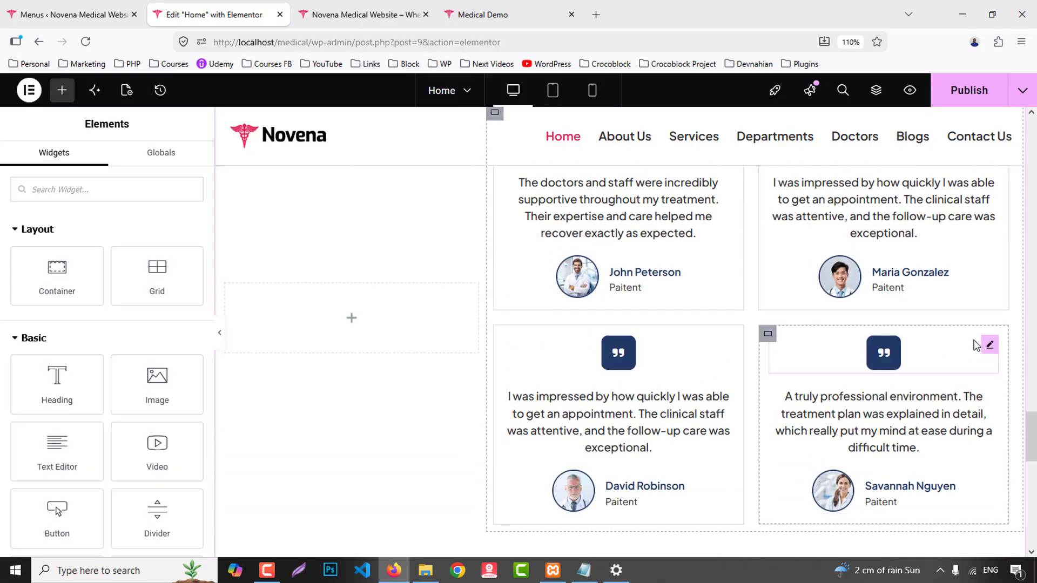
- Check the demo page's section heading, then copy the "How It Works" badge into the empty container beside the testimonial cards
click(507, 15)
scroll(336, 259, up, 2)
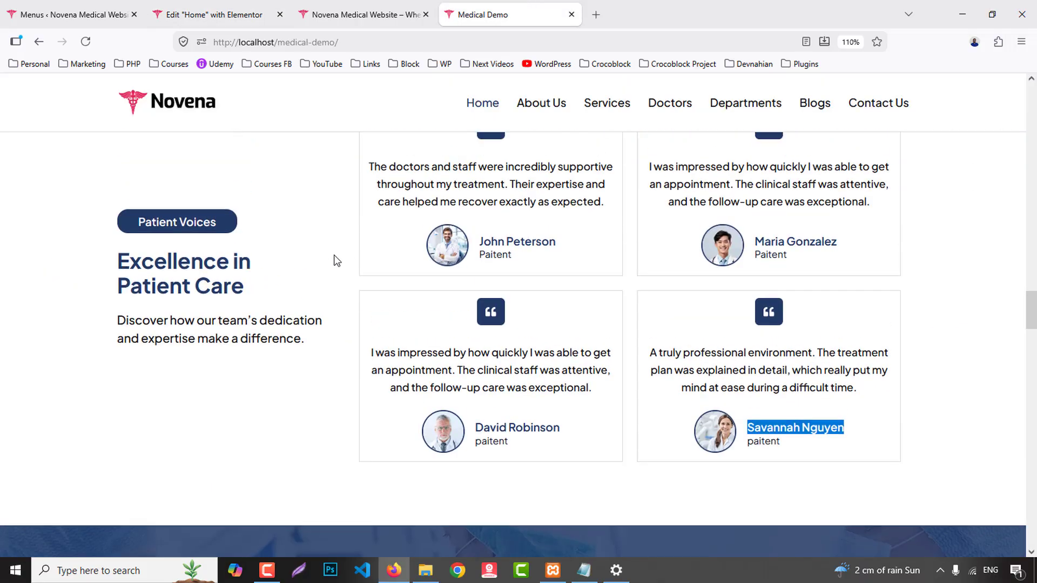
click(216, 14)
scroll(694, 323, up, 10)
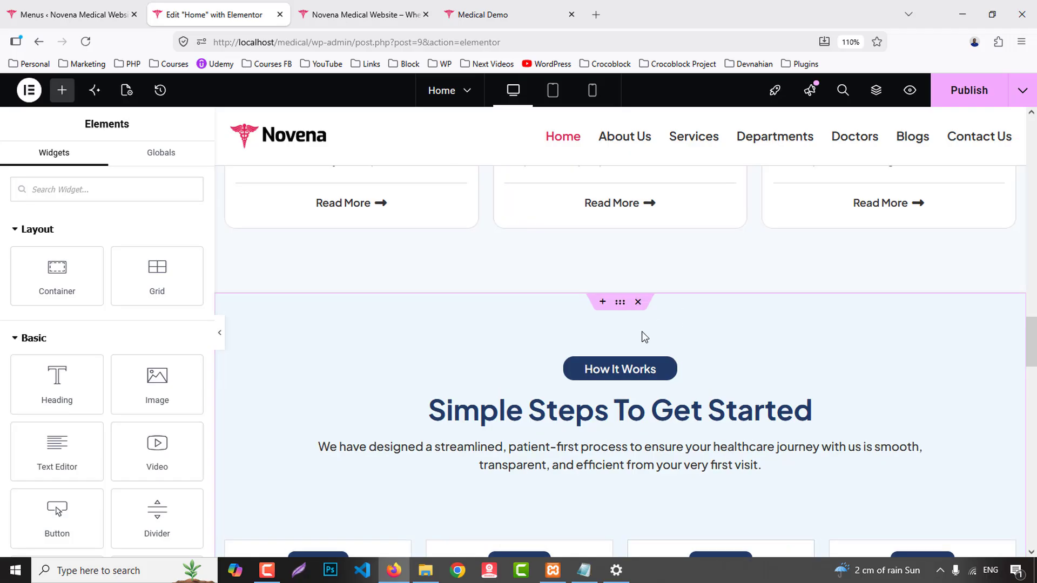
right_click(616, 373)
key(Escape)
scroll(348, 398, down, 10)
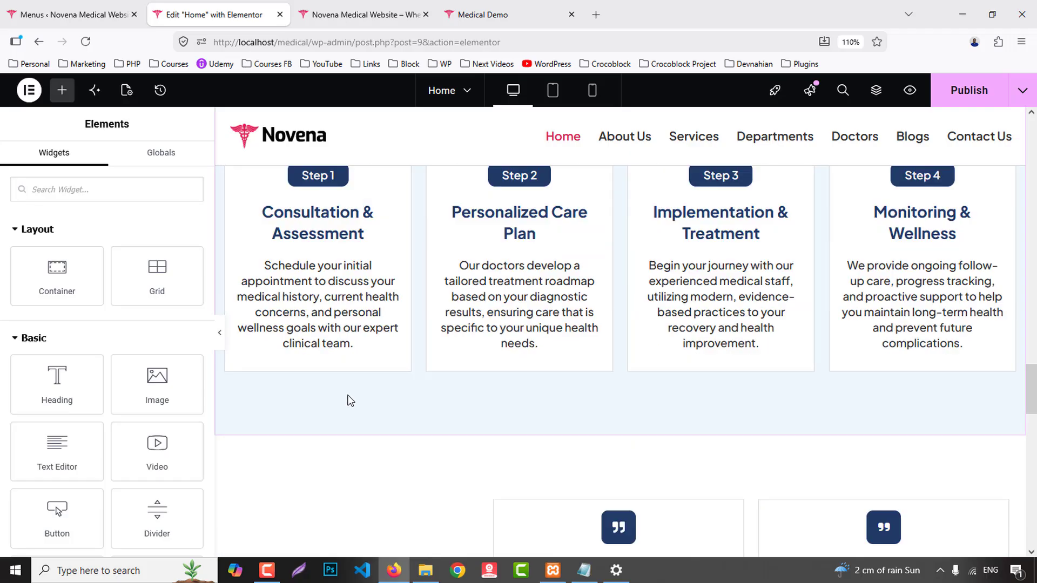
scroll(349, 395, down, 3)
right_click(301, 300)
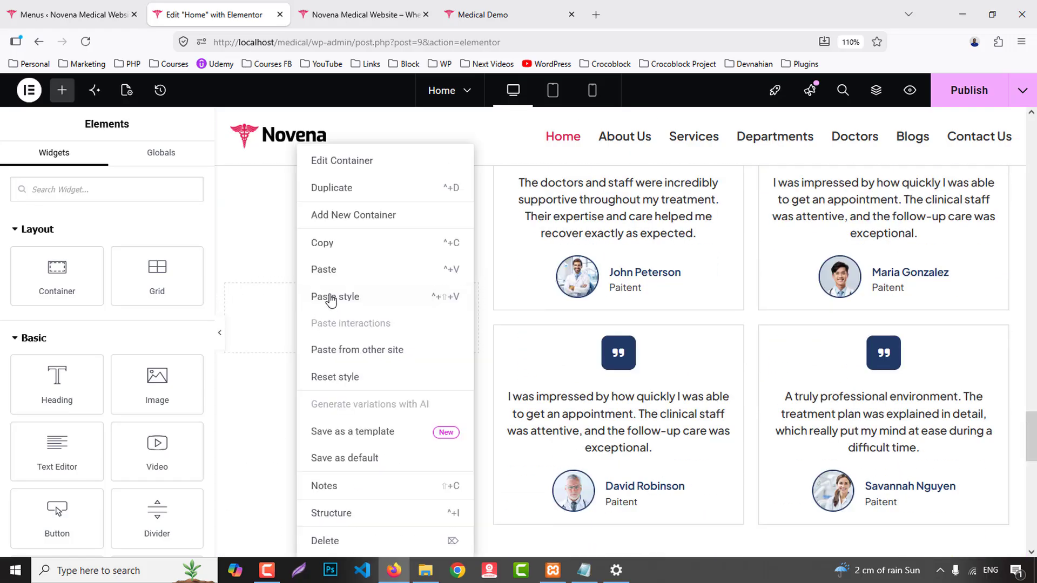
click(359, 269)
- Copy the "Simple Steps to Get Started" heading and paste it below the badge beside the testimonial cards
scroll(561, 334, up, 10)
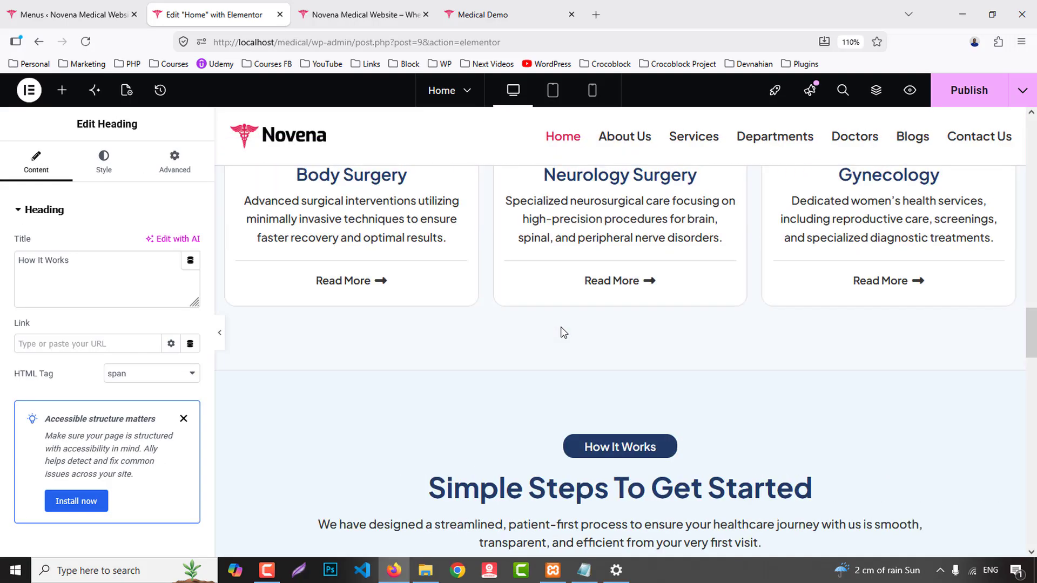
scroll(560, 328, down, 3)
right_click(515, 245)
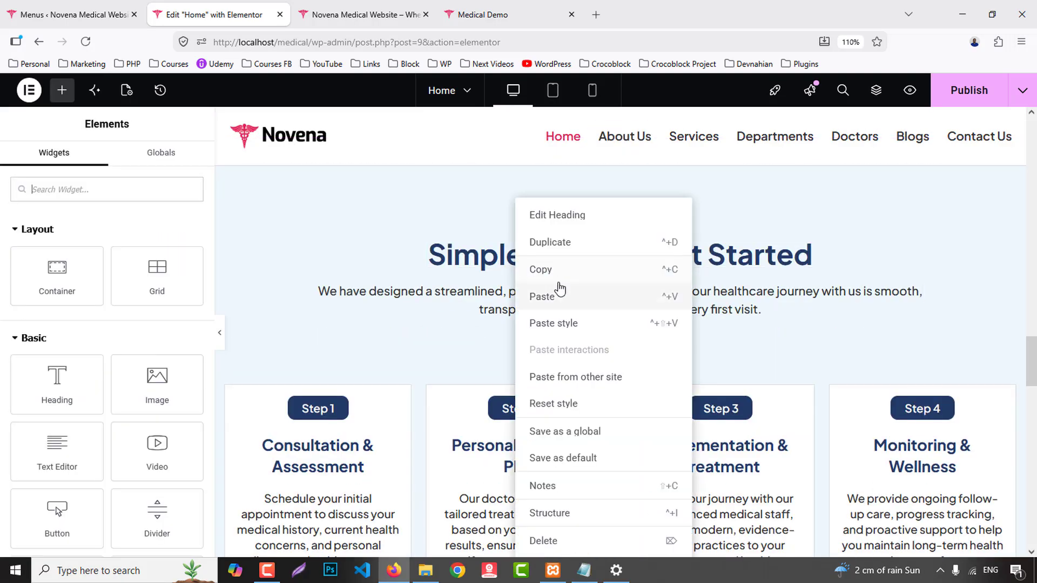
click(534, 269)
scroll(291, 400, down, 10)
right_click(289, 319)
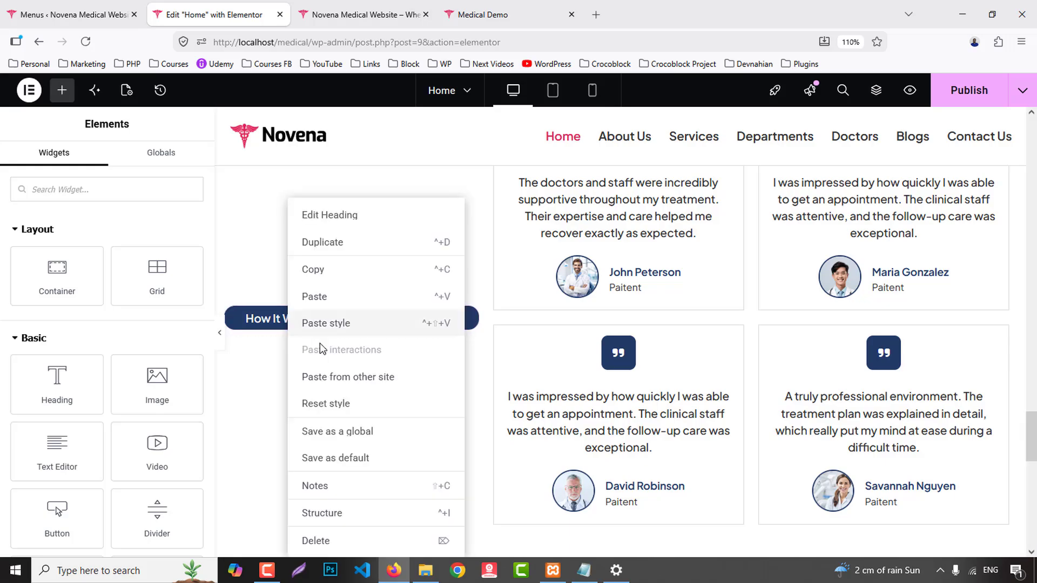
click(316, 302)
scroll(728, 329, up, 6)
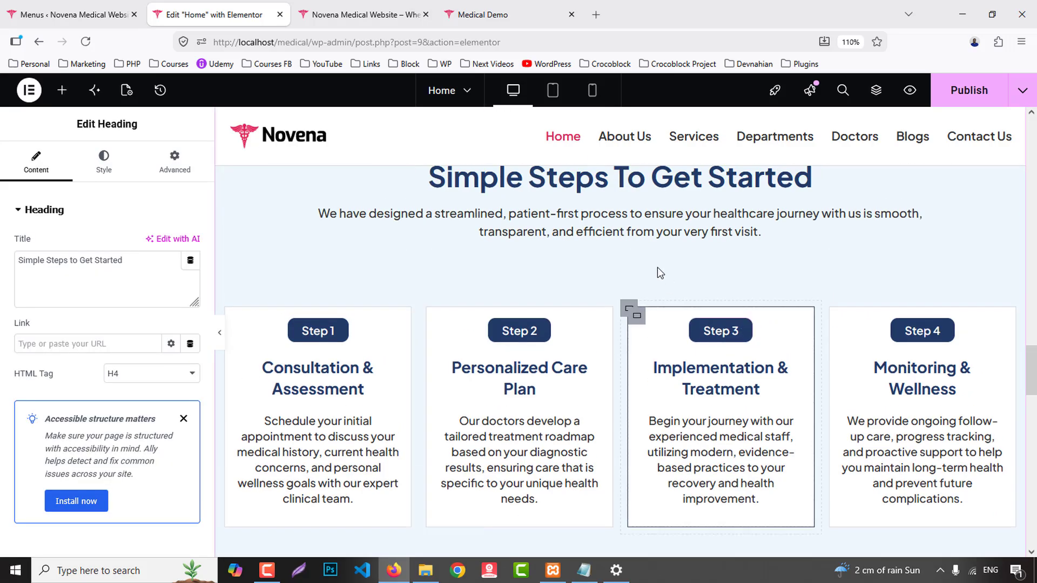
right_click(651, 253)
click(665, 269)
scroll(275, 449, down, 6)
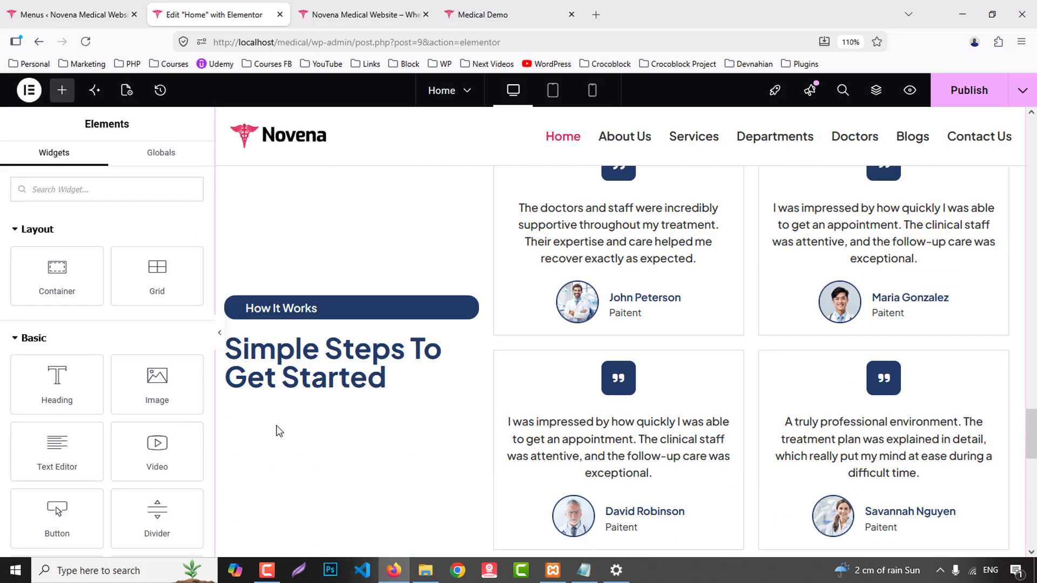
right_click(275, 356)
click(324, 322)
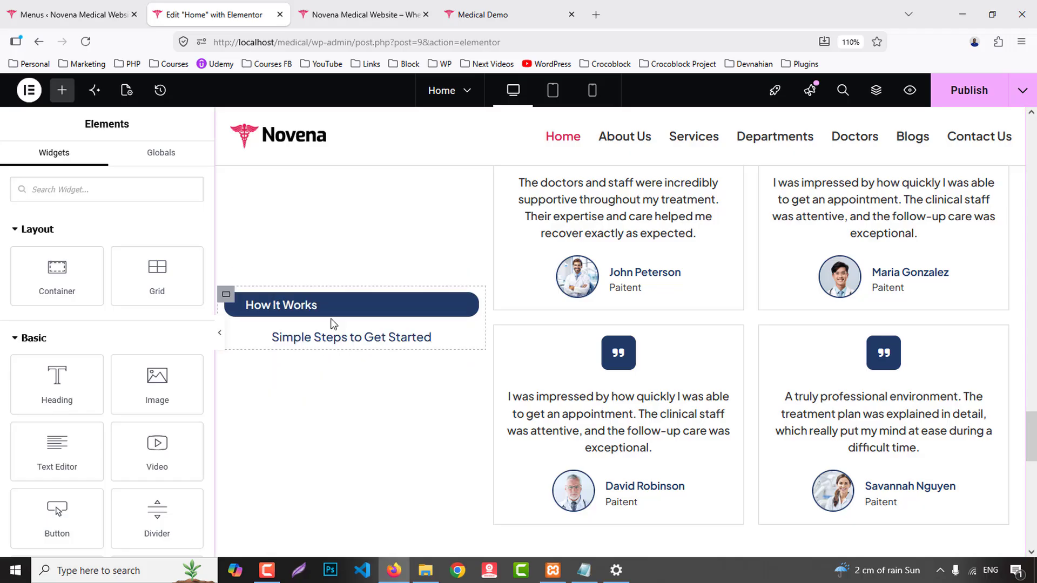
key(ctrl+z)
- Copy the intro paragraph of the "How It Works" section and paste it under the heading beside the testimonial cards
scroll(662, 325, up, 5)
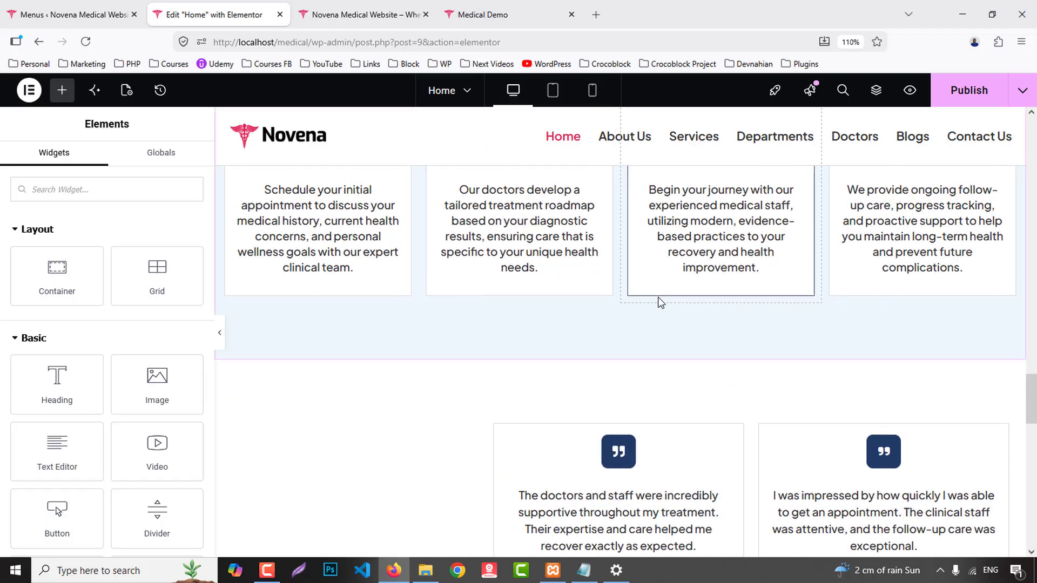
scroll(657, 301, up, 3)
scroll(620, 252, up, 4)
right_click(591, 335)
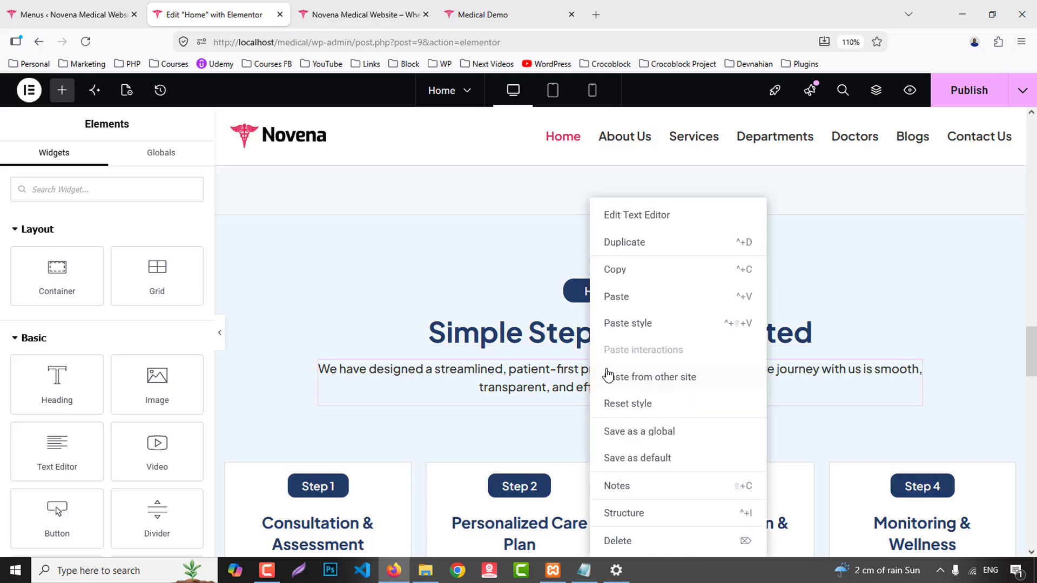
click(614, 272)
scroll(428, 431, down, 5)
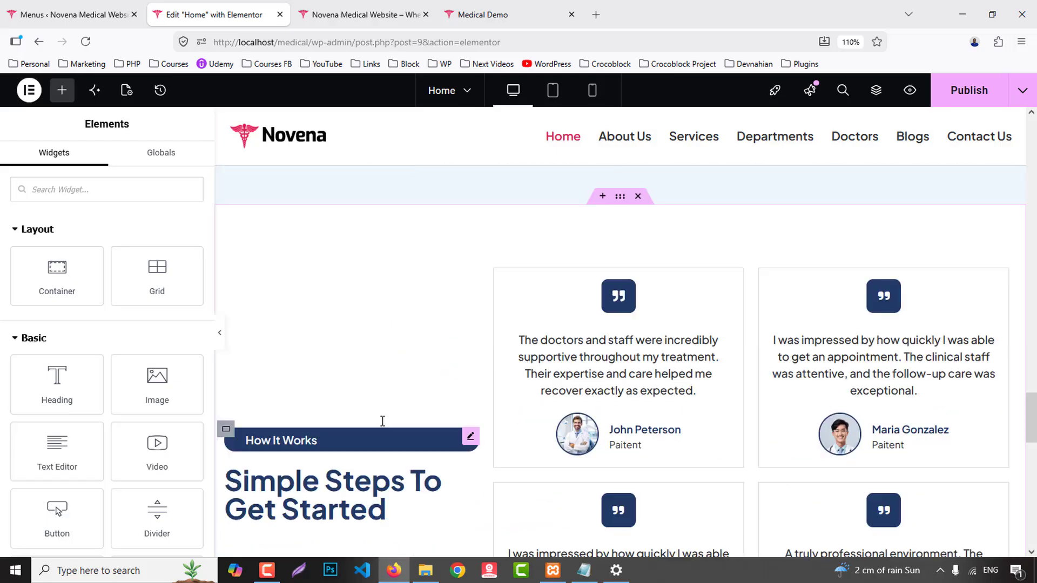
right_click(307, 348)
click(327, 297)
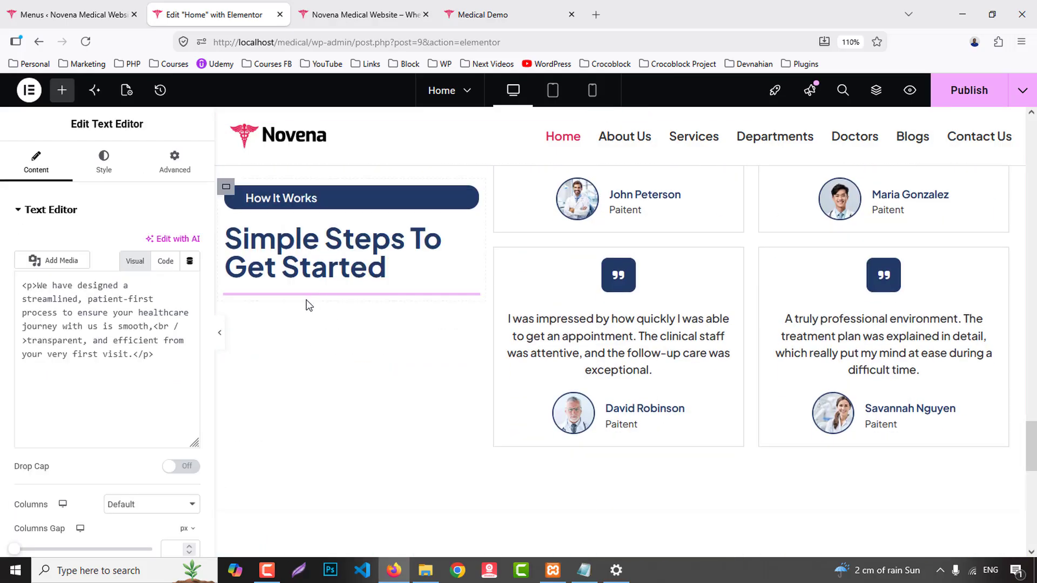
- Align the items of the container beside the testimonial cards to the start
scroll(235, 270, up, 3)
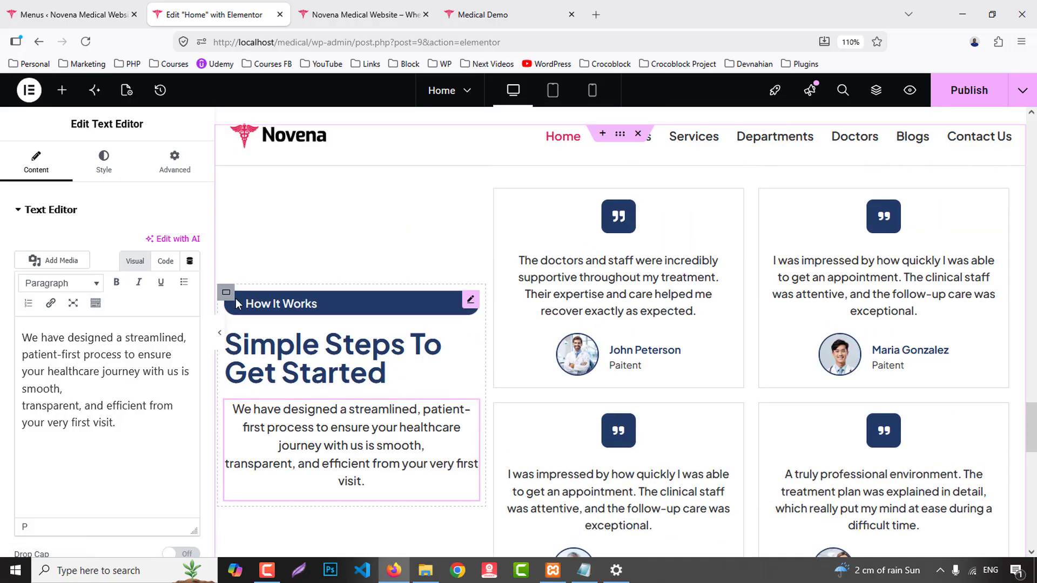
click(226, 294)
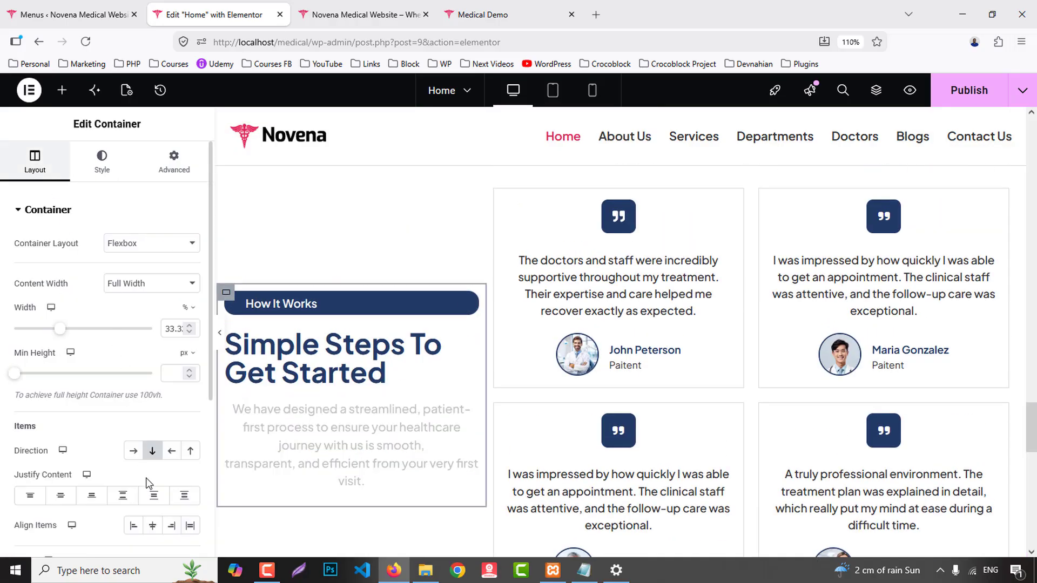
click(135, 529)
- Replace the badge text beside the testimonial cards with "Patient Voices" copied from the demo page
click(492, 5)
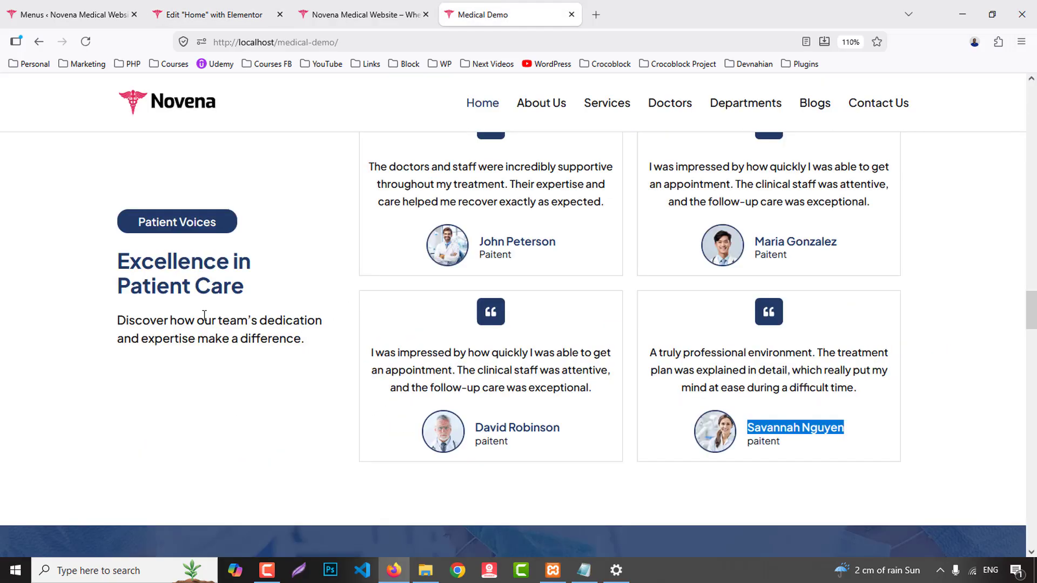
drag(133, 227, 236, 226)
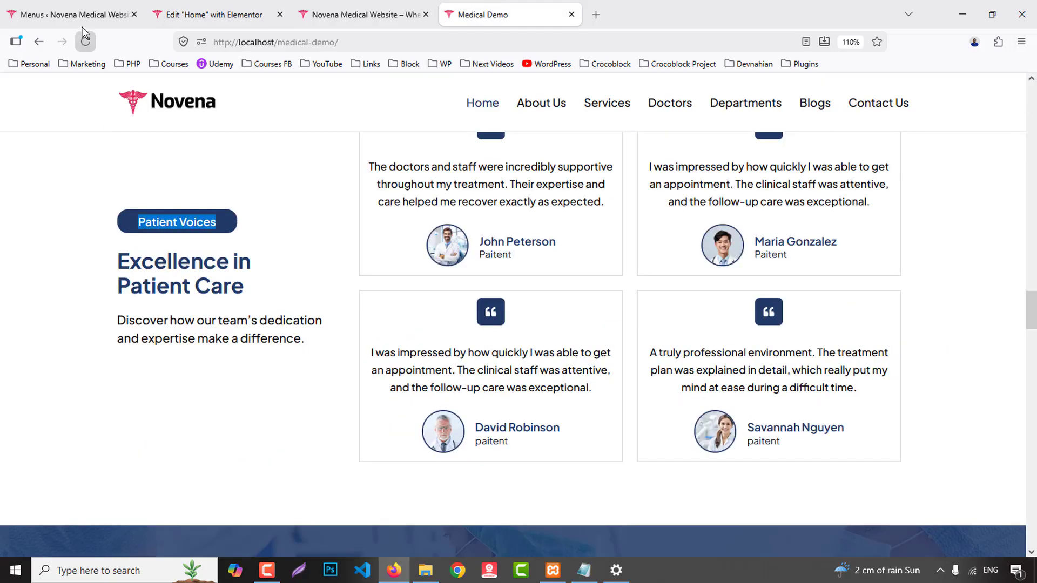
click(217, 14)
click(92, 274)
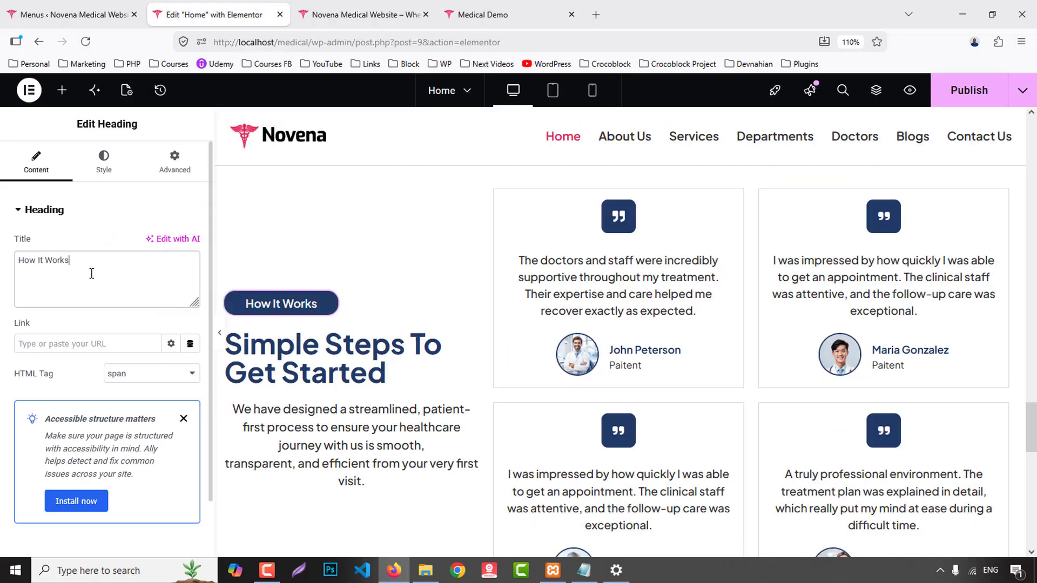
- Replace the heading under the badge with the demo page's "Excellence in Patient Care", adding a line break tag after "Excellence in"
click(480, 14)
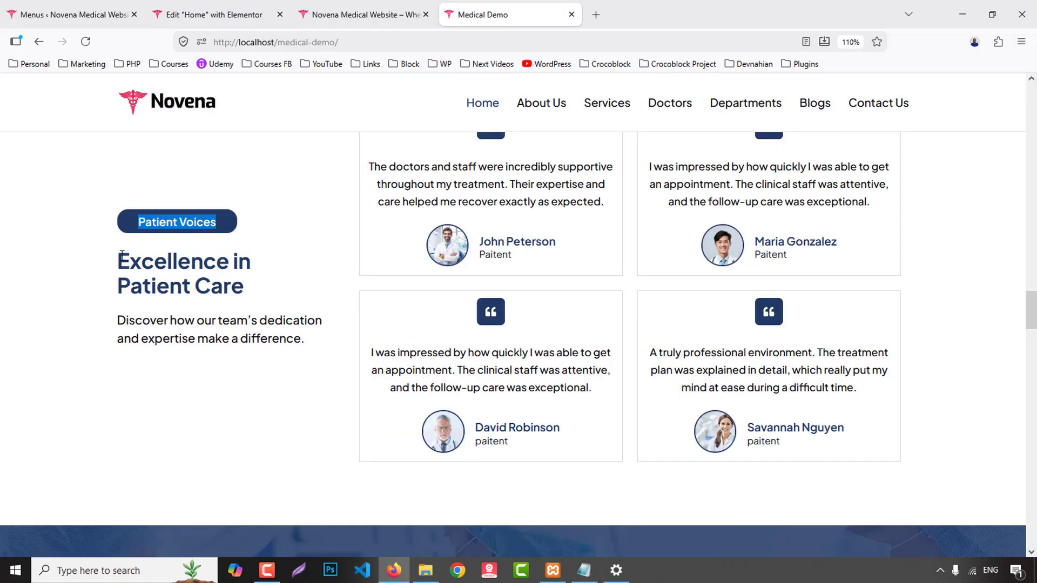
drag(120, 255, 251, 295)
click(214, 15)
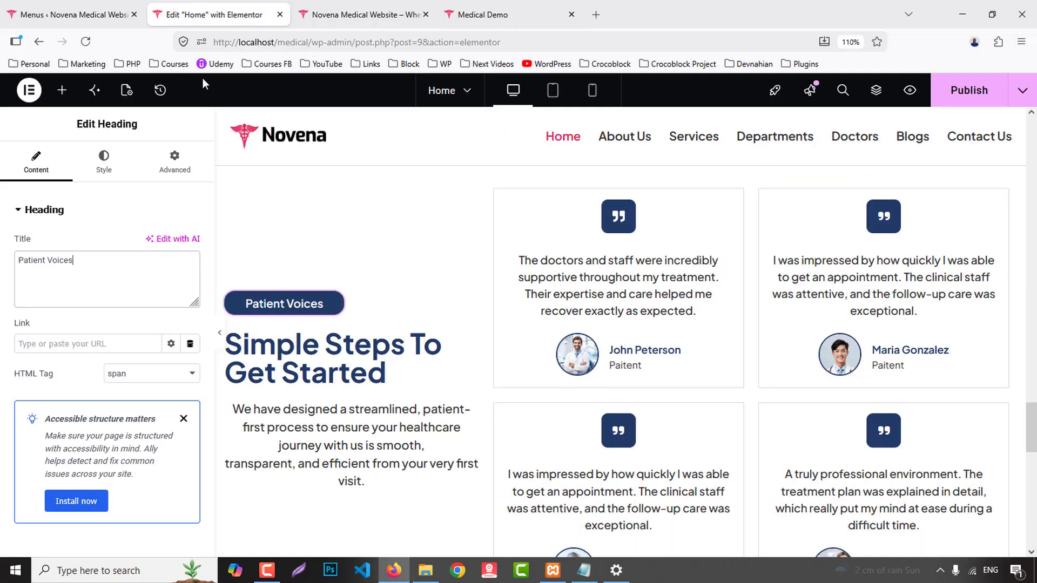
click(324, 356)
triple_click(87, 281)
key(ctrl+v)
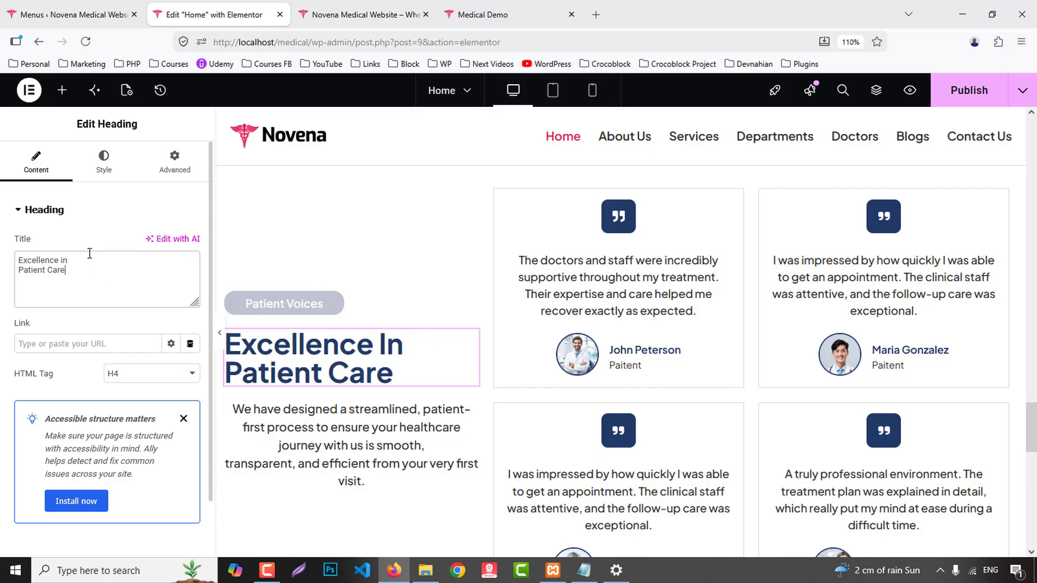
click(107, 264)
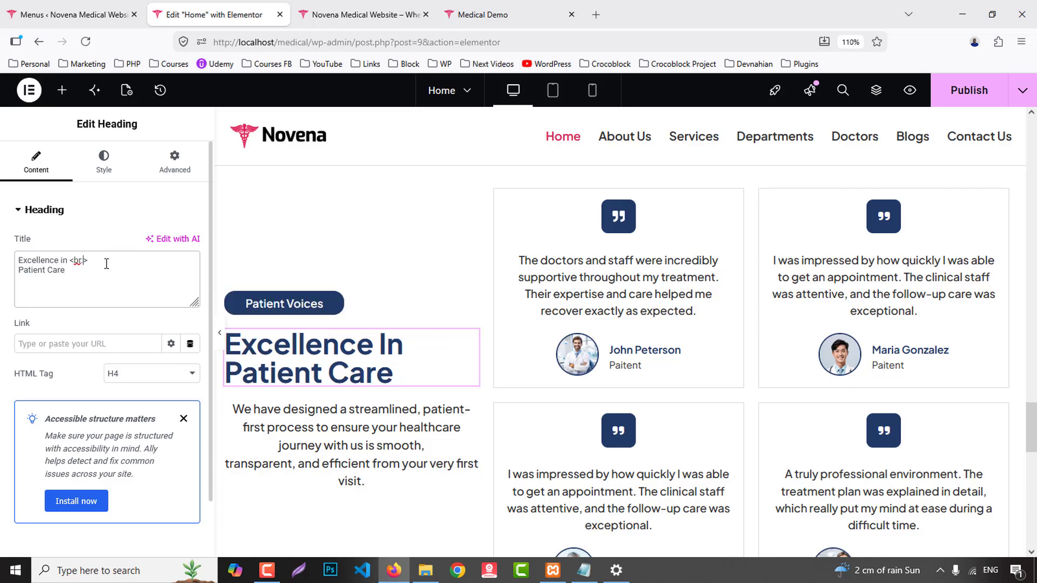
- Replace the paragraph below the heading with the demo page's text "Discover how our team's dedication and expertise make a difference."
click(481, 15)
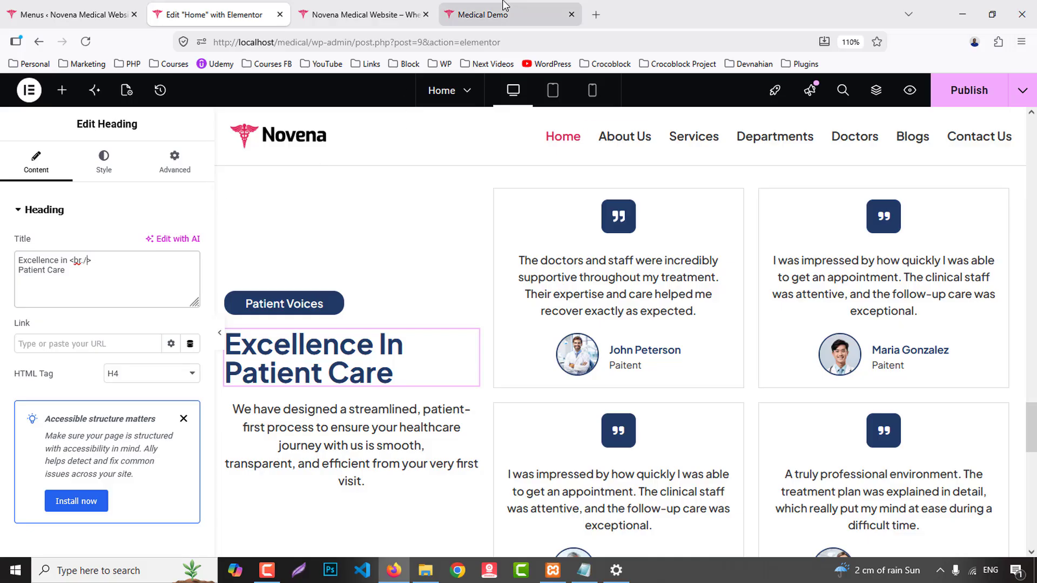
drag(117, 325, 313, 341)
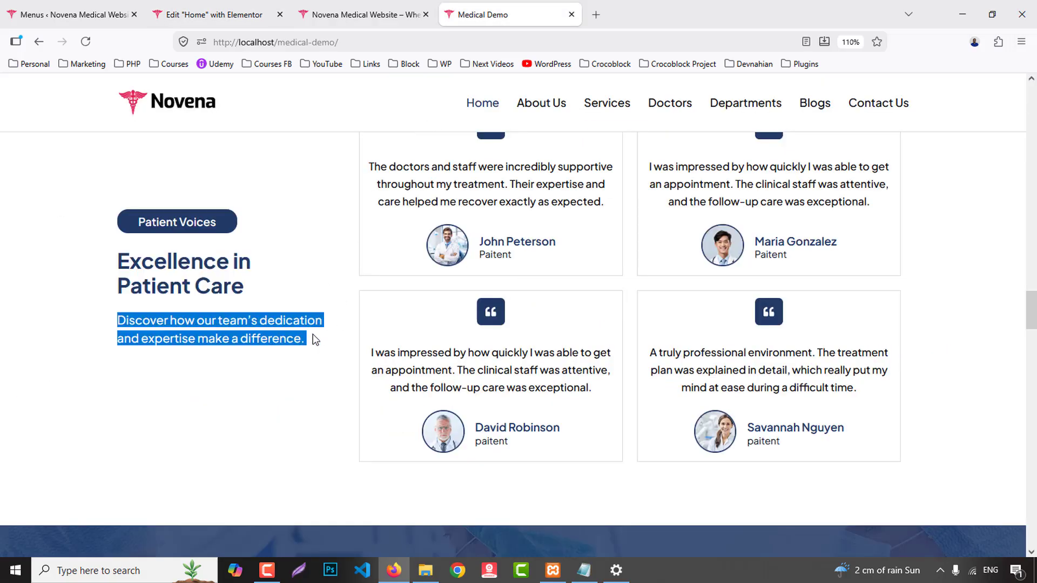
click(168, 6)
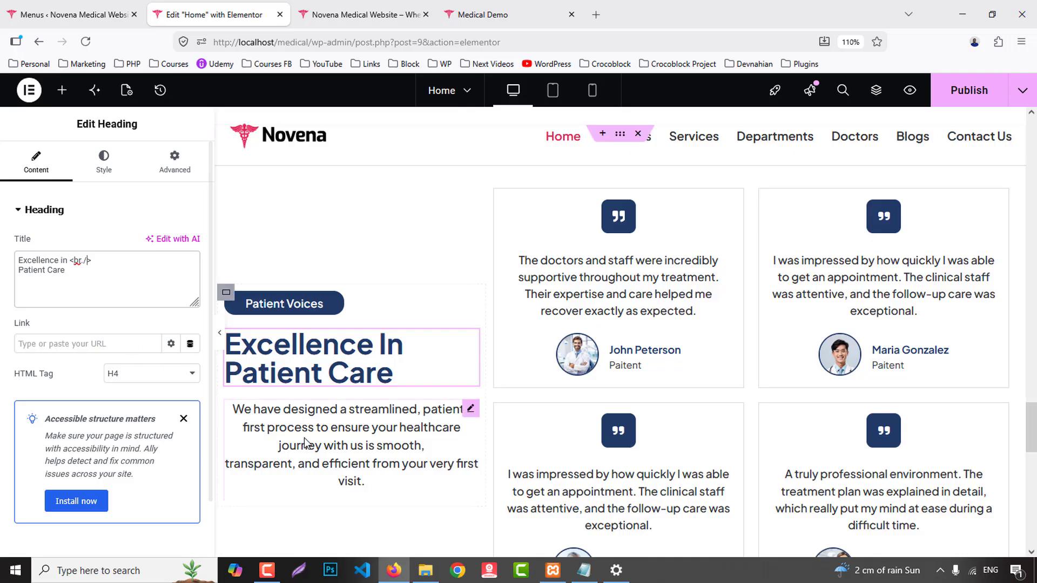
click(352, 426)
key(ctrl+a)
key(ctrl+v)
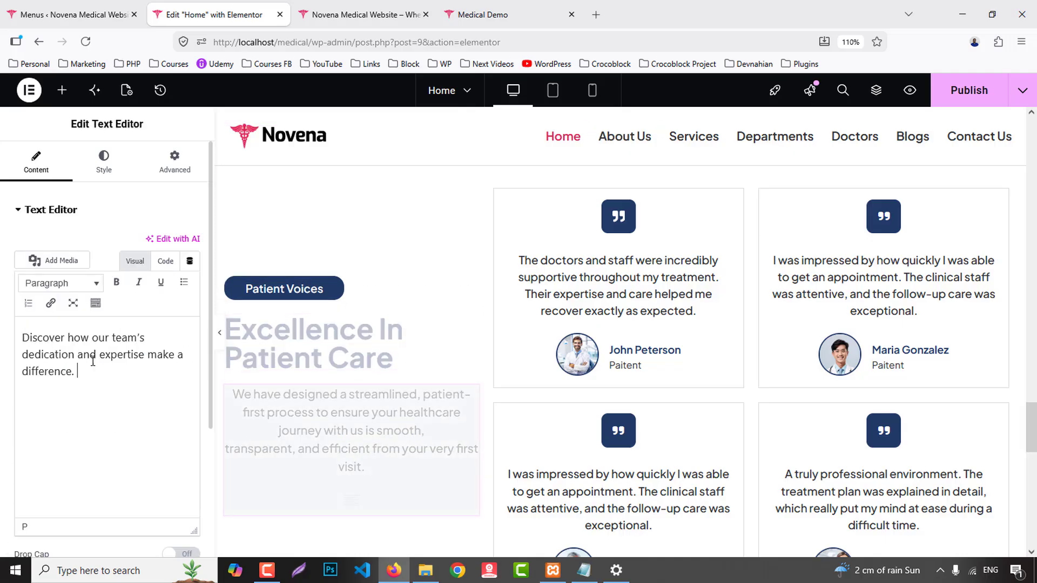
- Set the "Excellence in Patient Care" heading's font size to 35 px
click(294, 339)
click(98, 171)
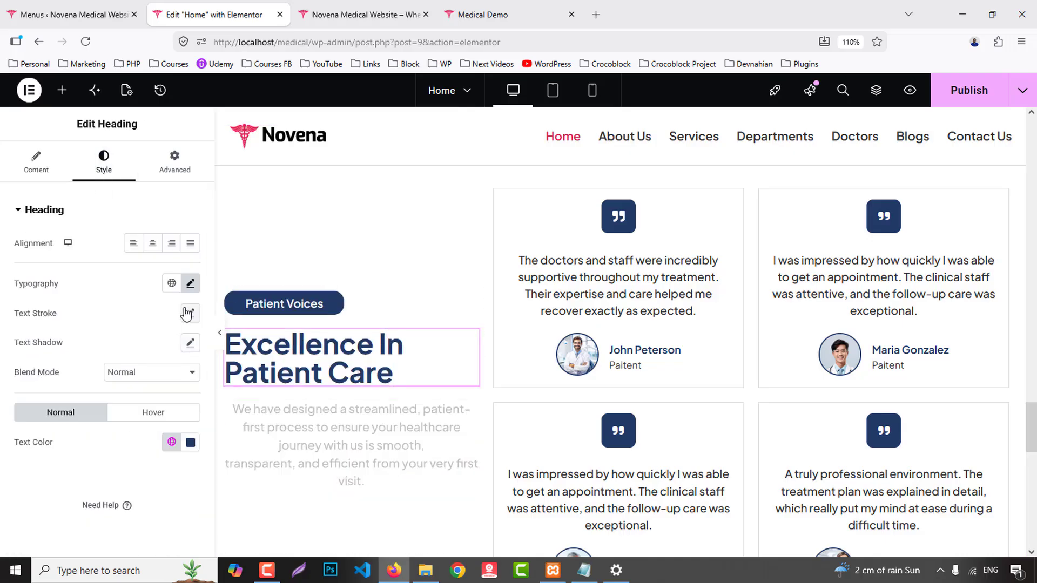
click(190, 283)
key(BackSpace)
key(BackSpace)
text(35)
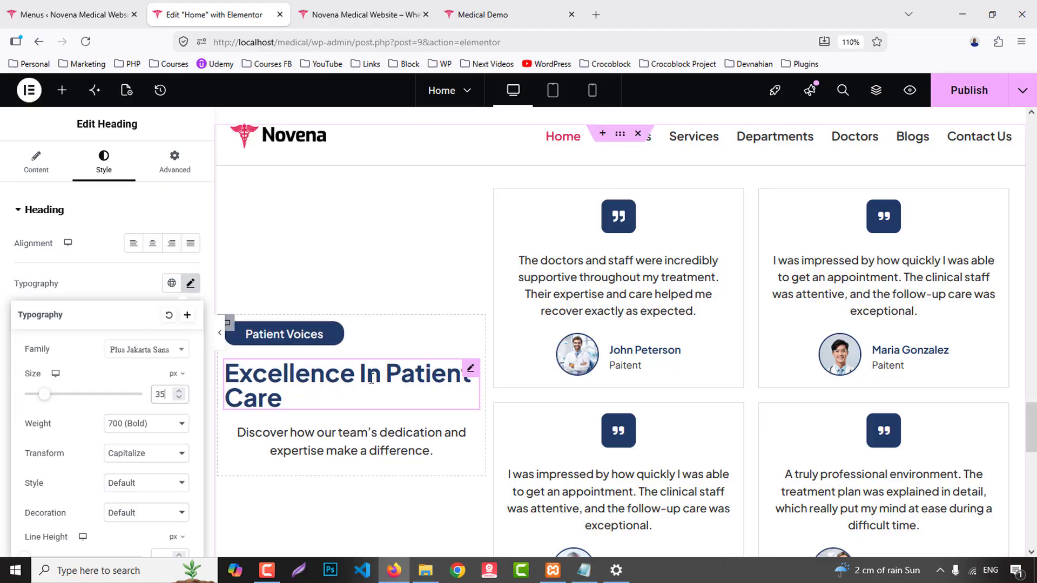
- Correct the line break tag in the "Excellence in Patient Care" heading to <br/> and open the heading's style settings
click(270, 381)
click(36, 163)
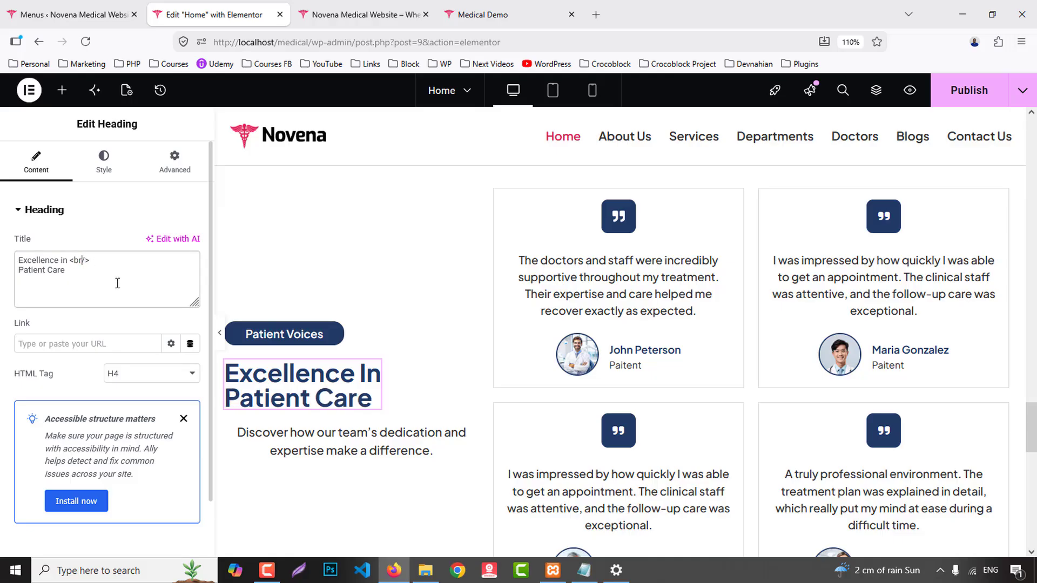
click(103, 162)
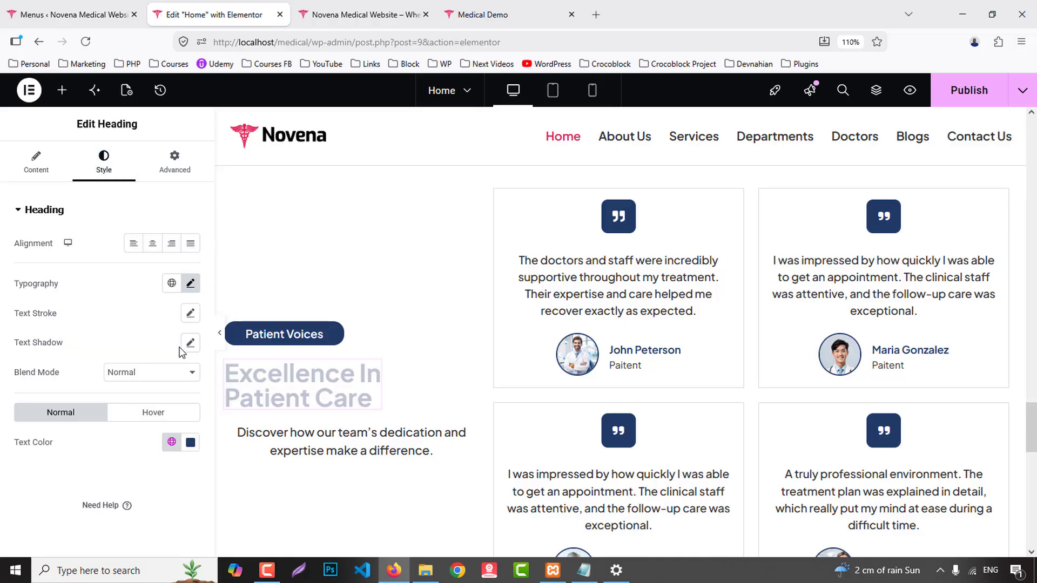
- Set the line height of the "Excellence in Patient Care" heading to 40 px
click(187, 284)
scroll(187, 390, down, 2)
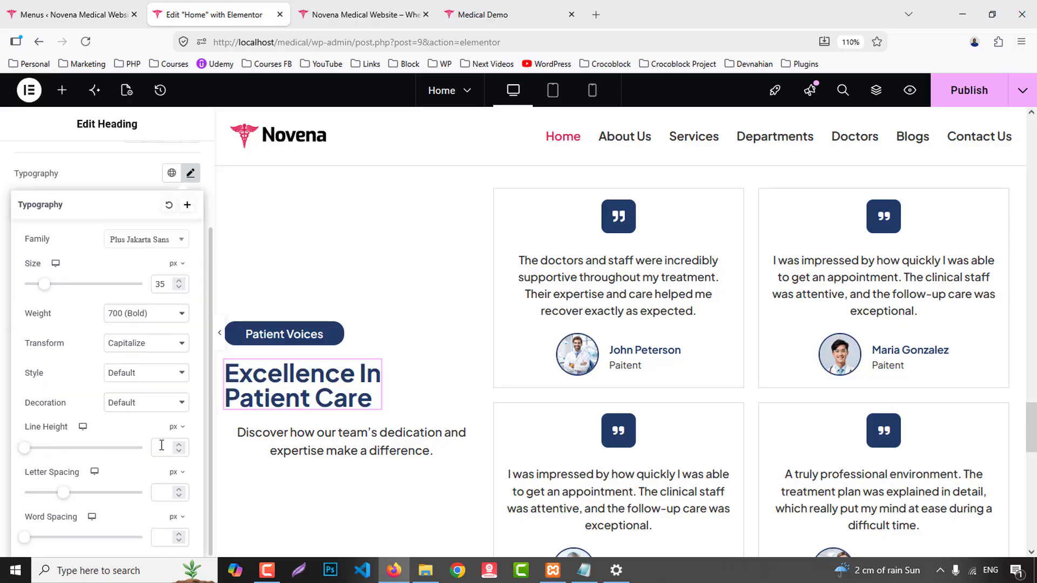
click(162, 447)
text(45)
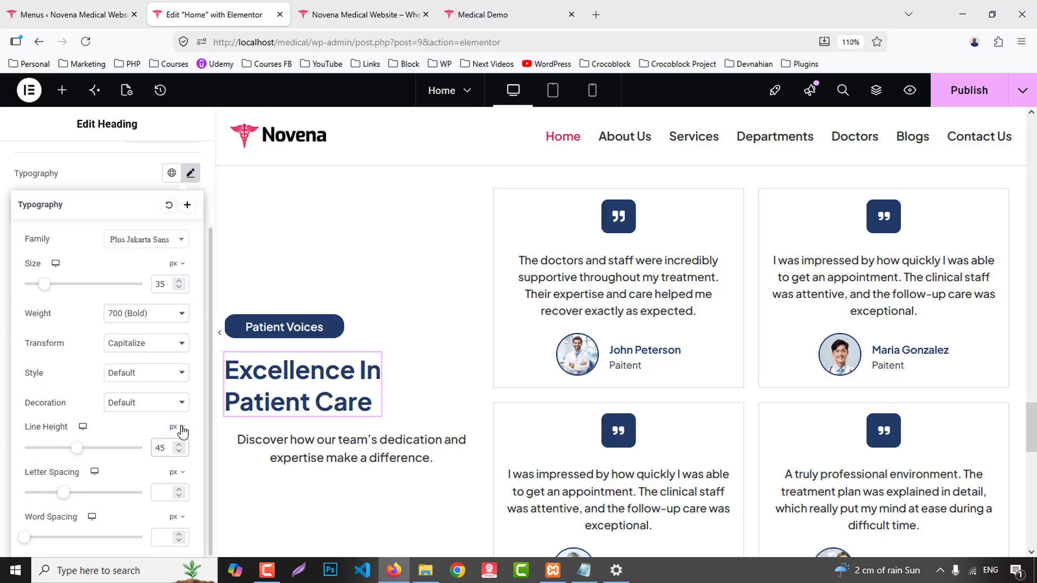
key(Down)
key(Down)
key(Down)
key(Down)
key(Down)
- Left-align the paragraph below the "Excellence in Patient Care" heading
scroll(330, 375, down, 1)
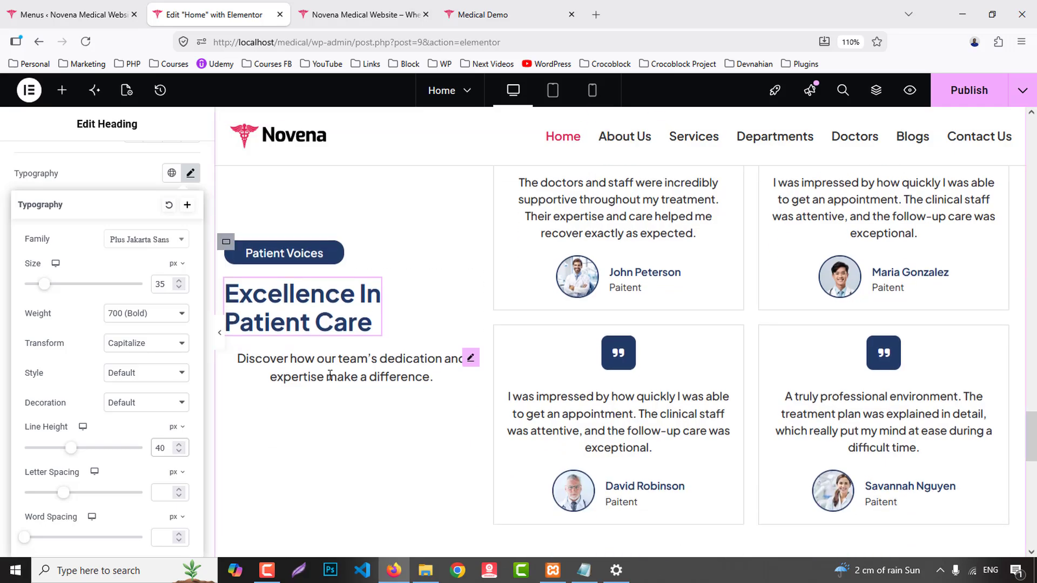
click(330, 375)
click(104, 160)
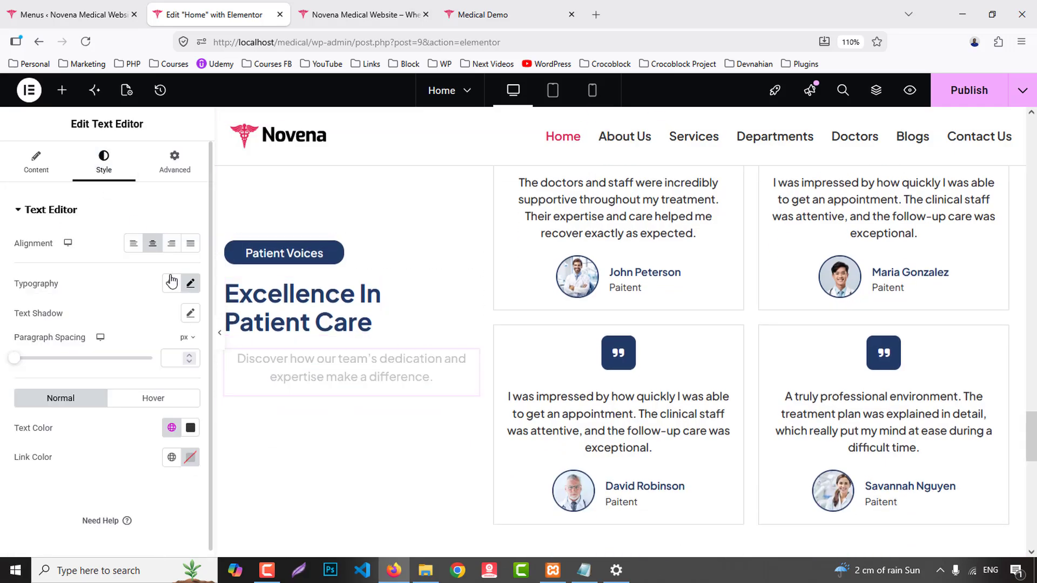
click(134, 247)
scroll(1019, 282, up, 4)
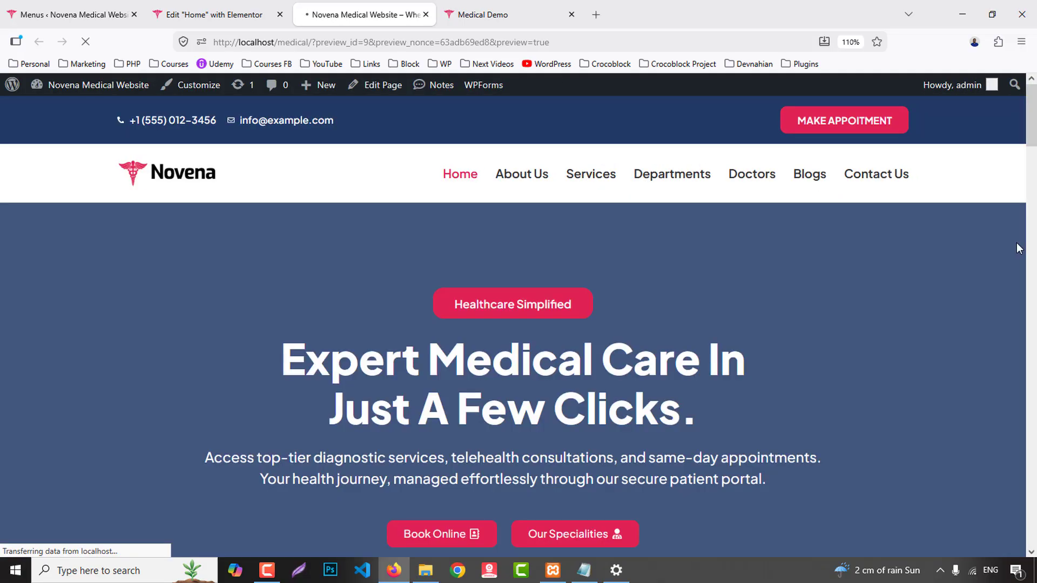
- Review the testimonials section in the page preview and examine the statistics section that follows it on the Medical Demo page
scroll(1026, 258, down, 10)
scroll(1026, 258, down, 12)
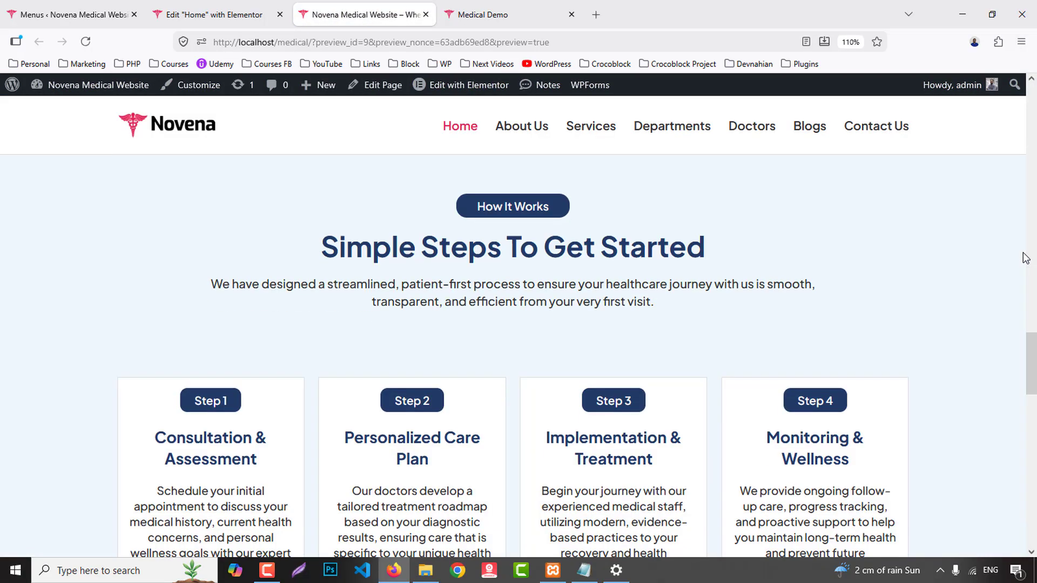
scroll(1026, 257, down, 5)
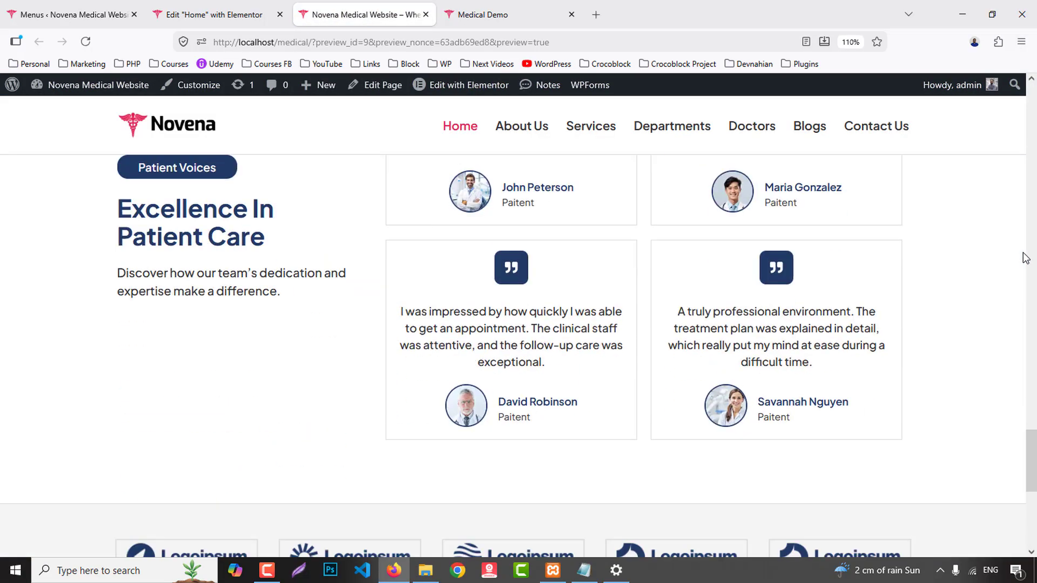
key(ctrl+Tab)
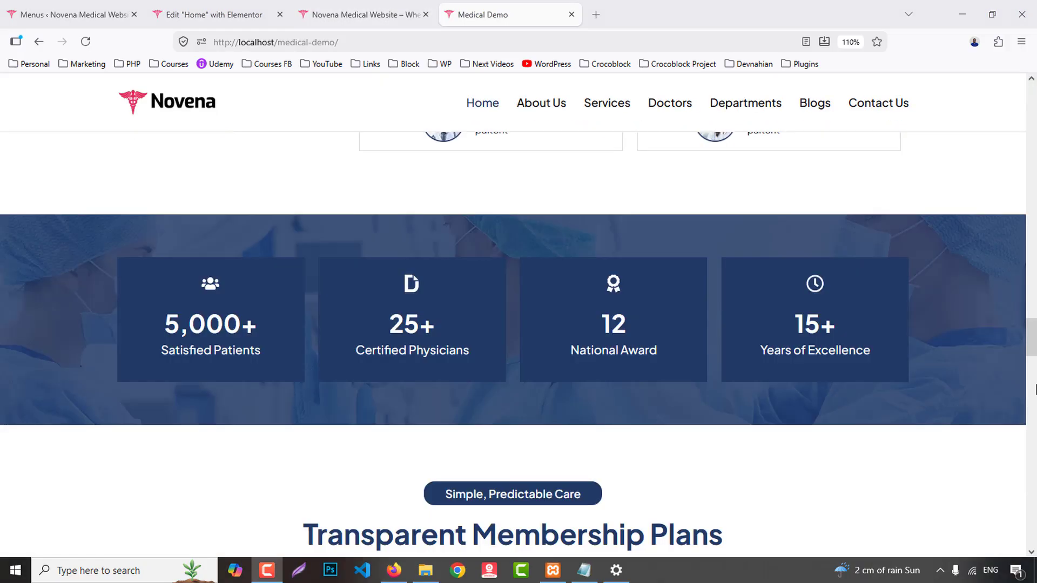
scroll(980, 332, up, 2)
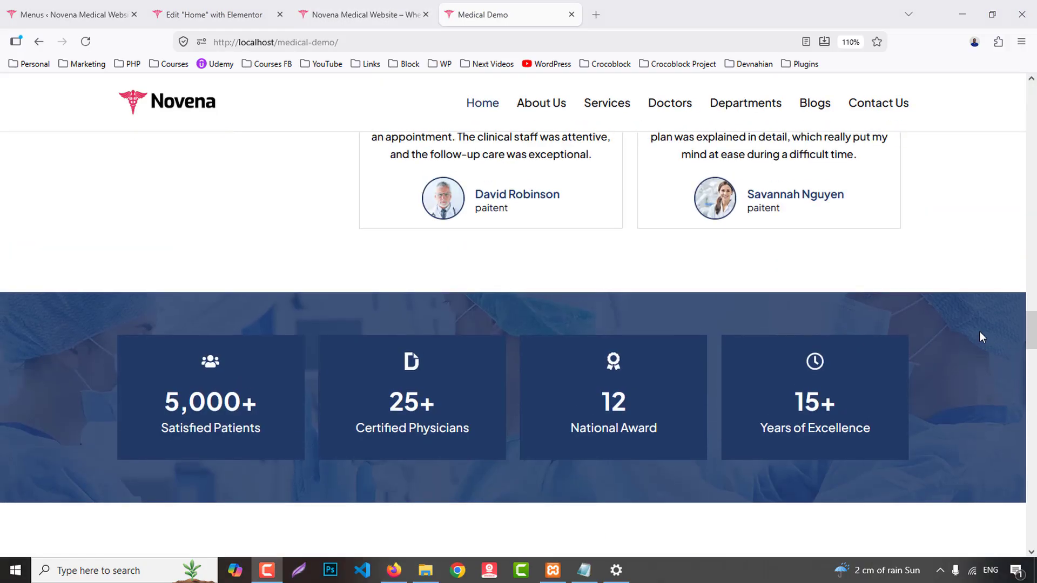
scroll(1010, 394, down, 2)
- Back in the Elementor editor, add a flexbox container with four equal columns below the testimonials section
click(223, 5)
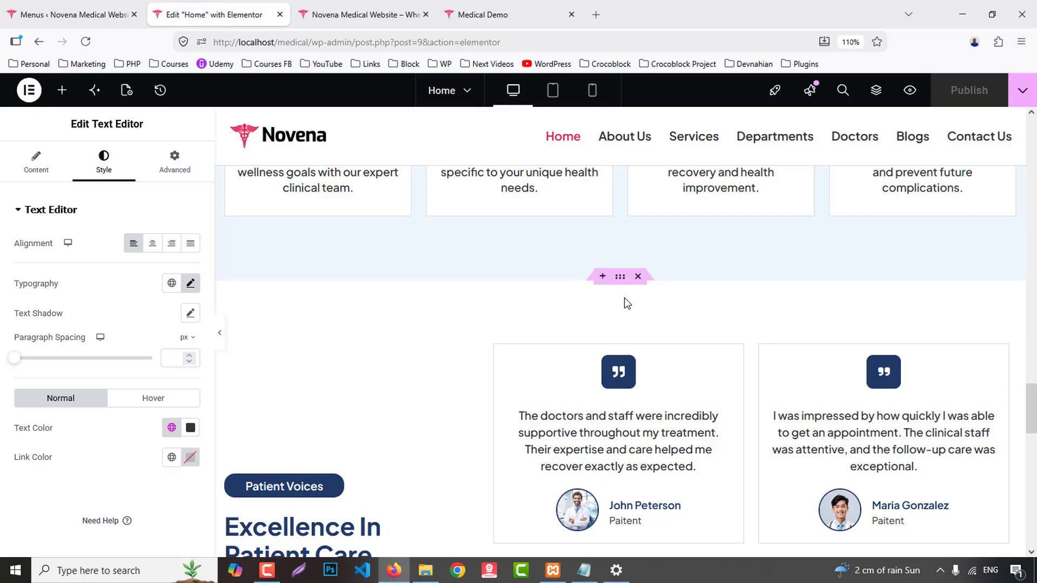
scroll(624, 297, down, 10)
scroll(603, 253, up, 2)
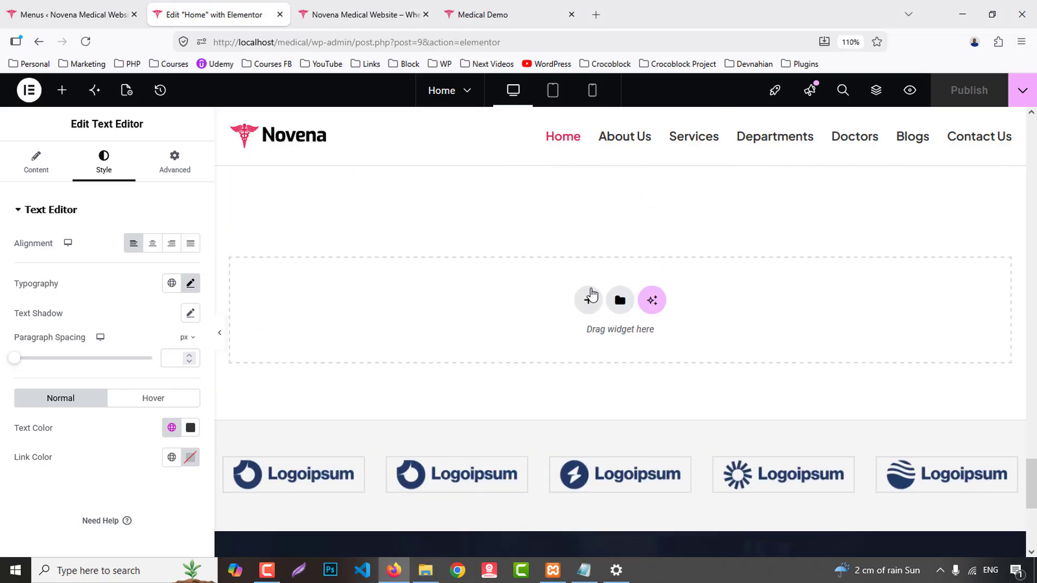
click(589, 299)
click(590, 353)
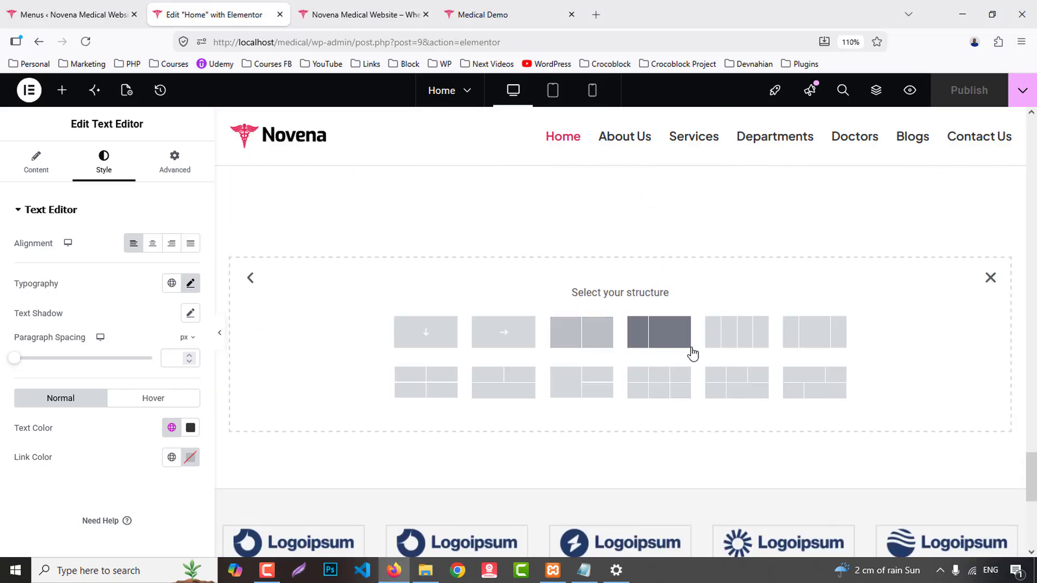
click(737, 334)
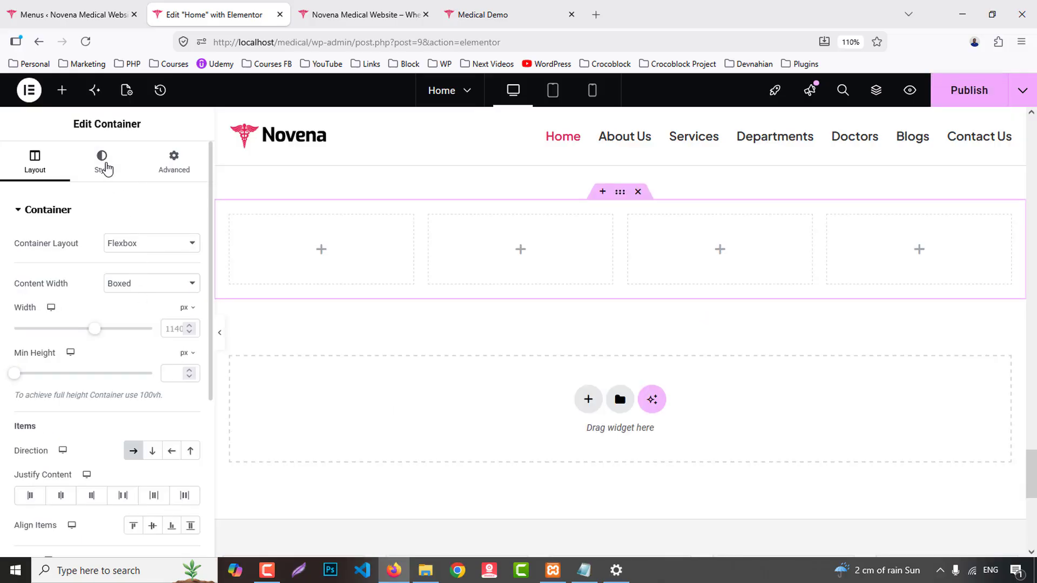
- Give the new four-column container a classic background and upload breadcumb.jpg as its background image
click(103, 162)
click(130, 276)
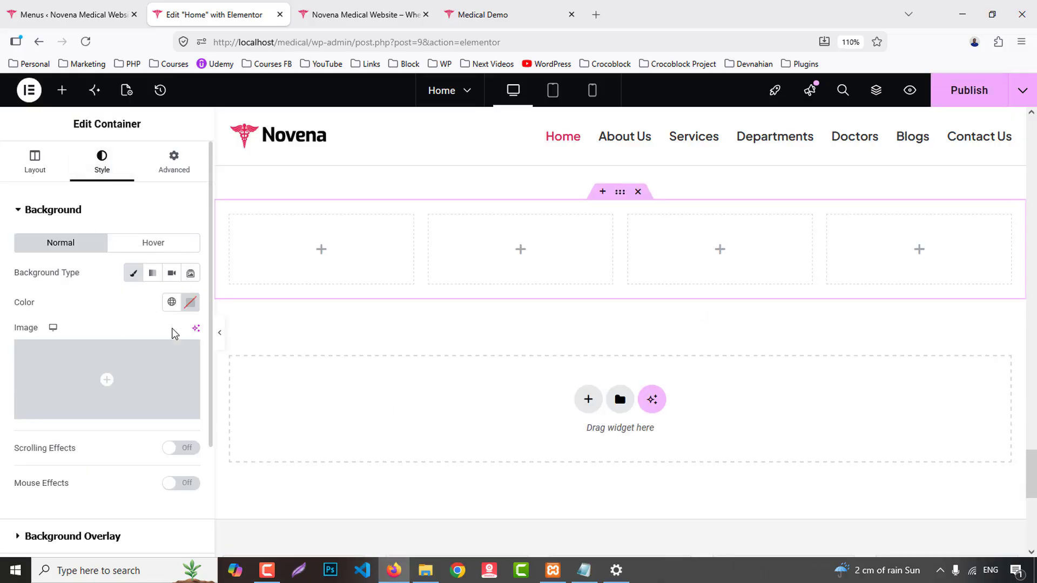
click(155, 358)
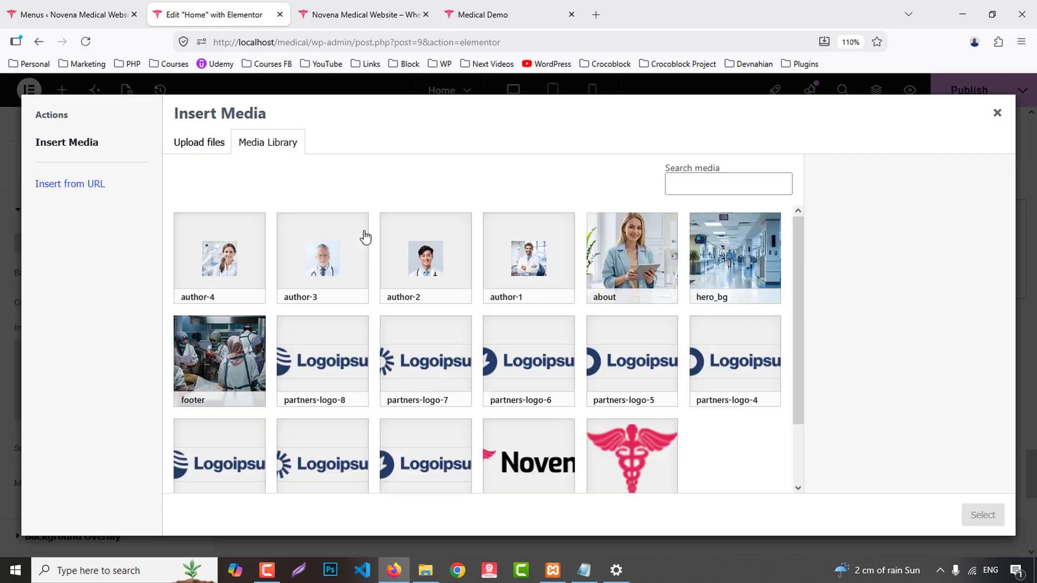
click(346, 243)
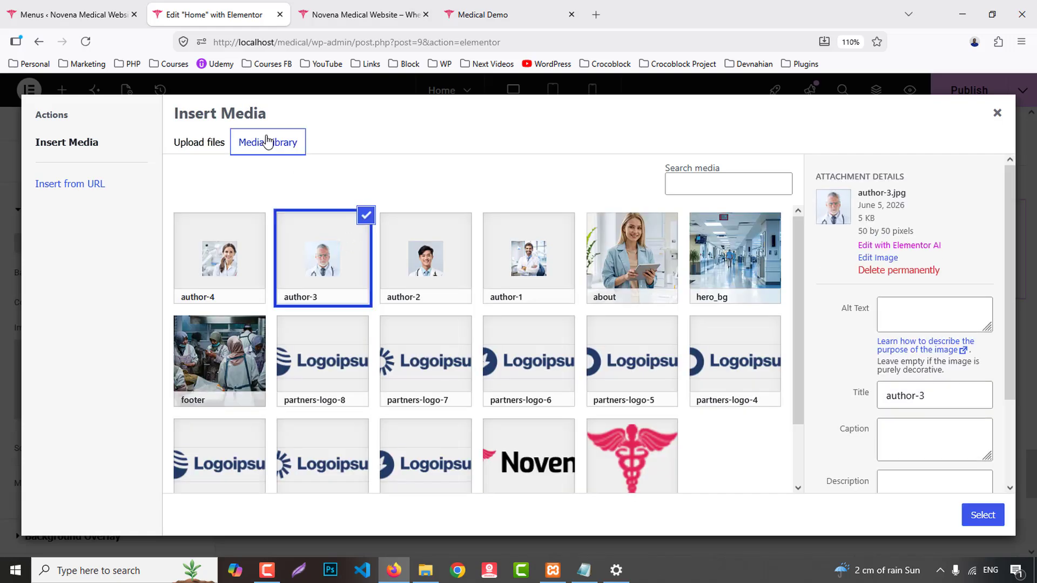
click(195, 150)
click(563, 318)
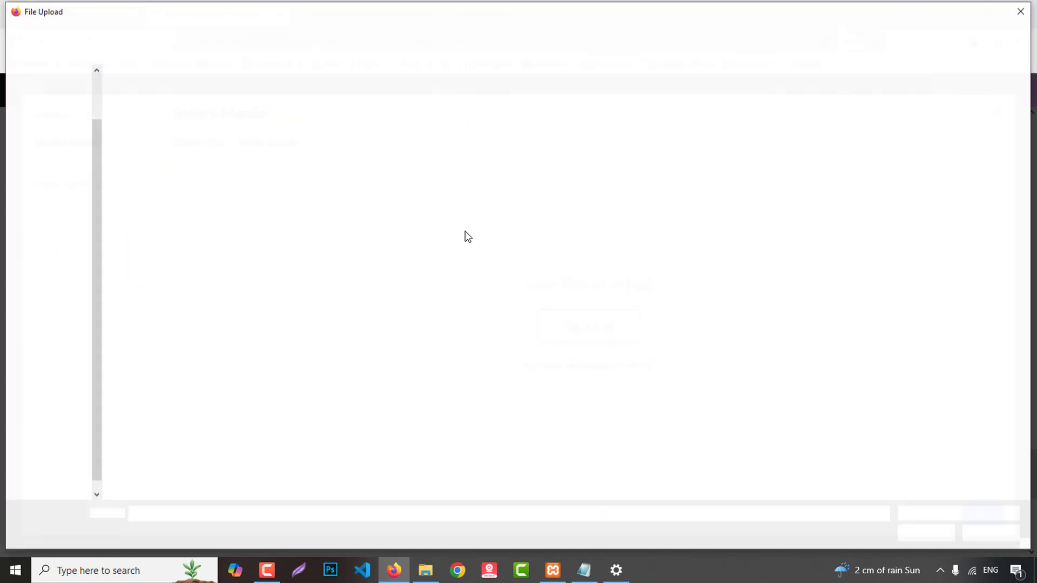
double_click(701, 119)
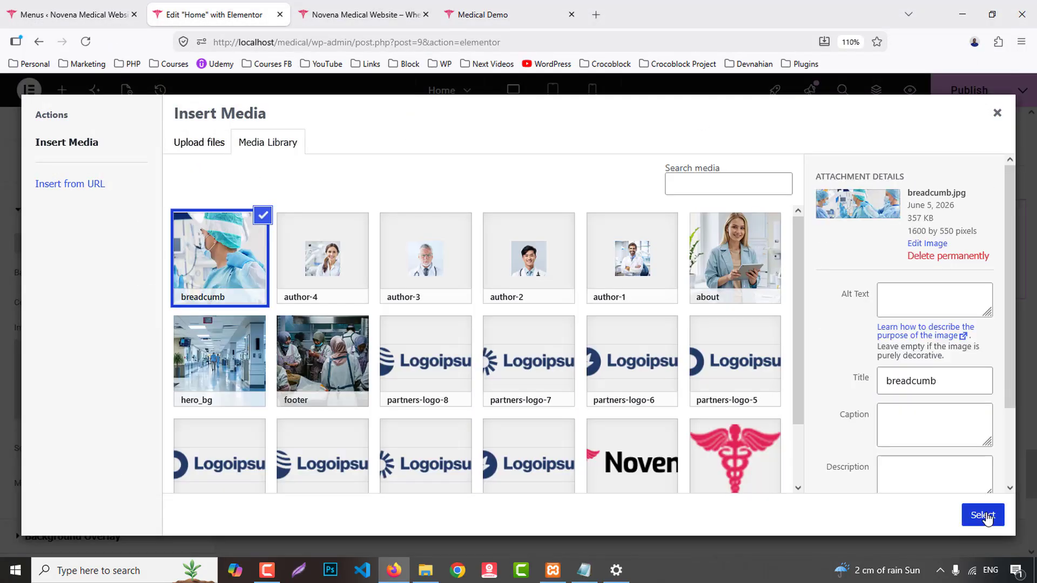
click(982, 515)
- Set the background image's position to Center Center and its display size to Cover
scroll(90, 406, down, 5)
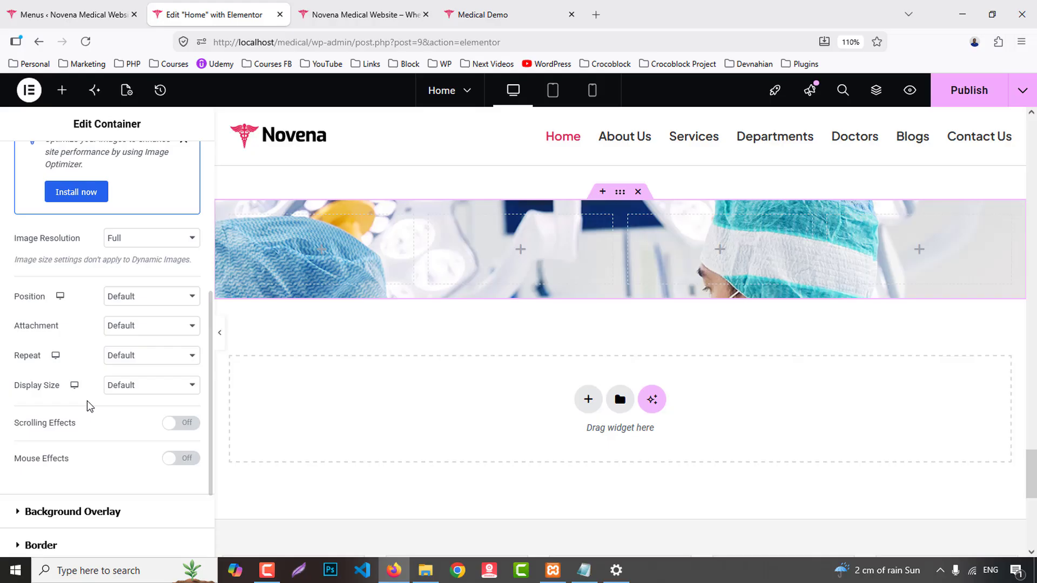
click(152, 296)
click(146, 331)
scroll(140, 432, down, 2)
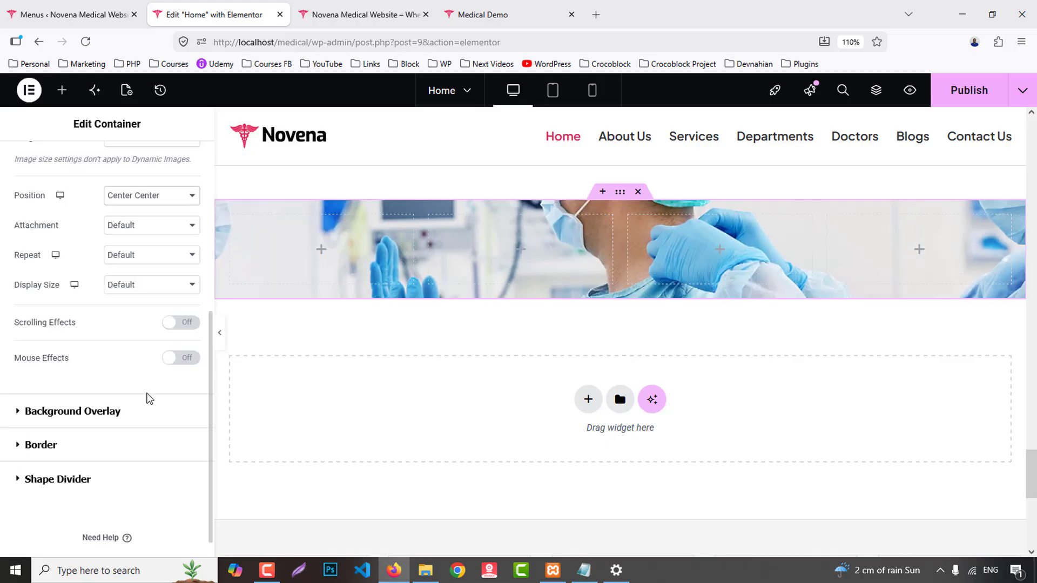
click(141, 284)
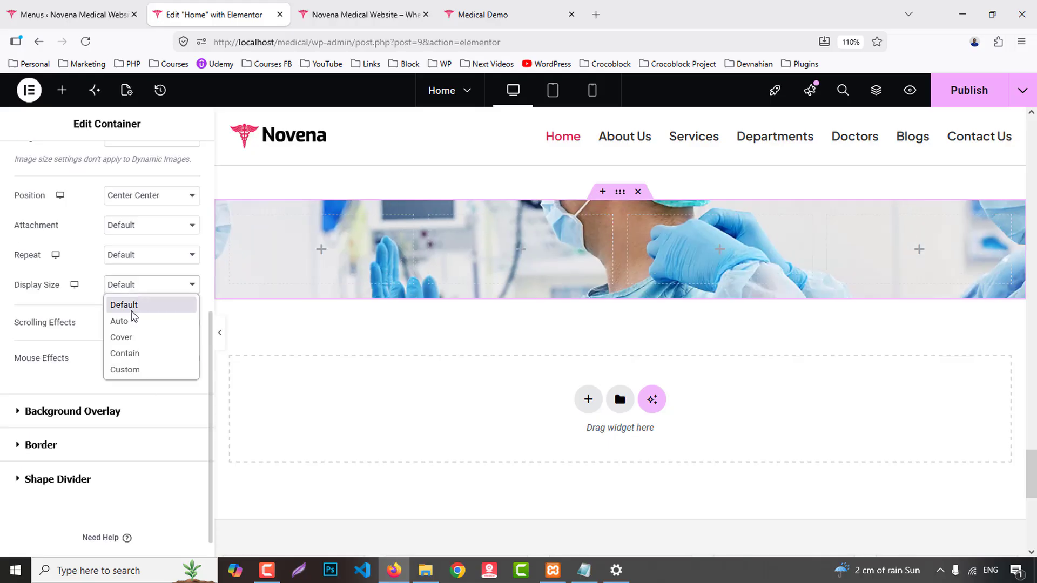
click(120, 336)
scroll(233, 371, up, 3)
scroll(84, 346, down, 1)
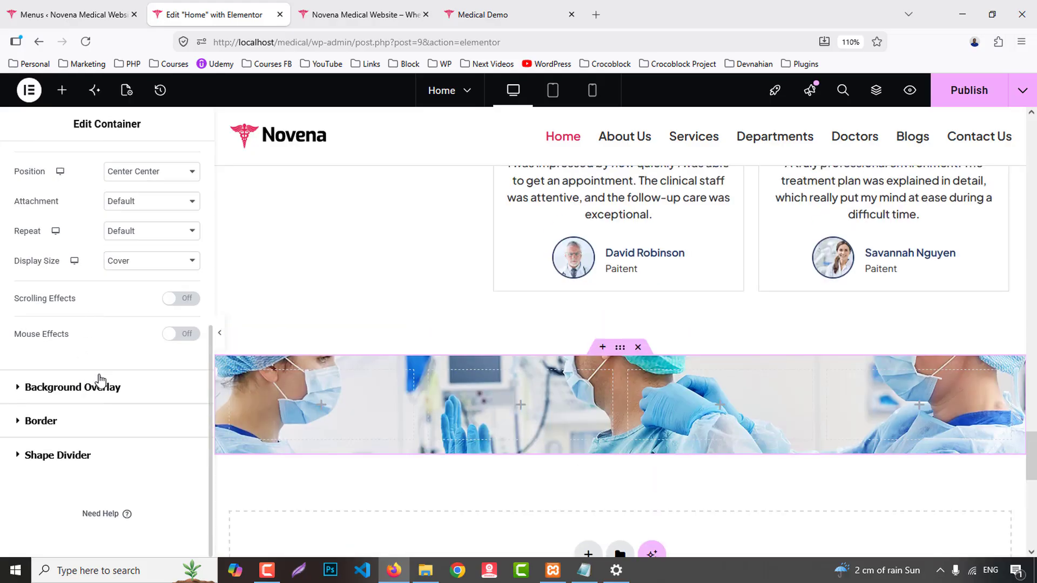
- Add a classic background overlay to the container in the global Primary color with an opacity of 0.91
click(100, 380)
click(172, 307)
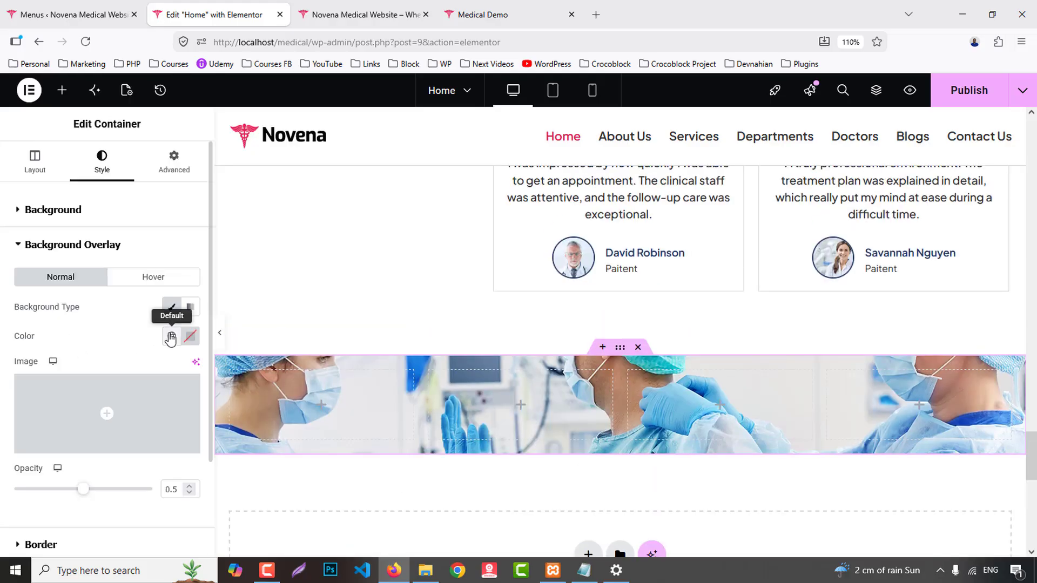
click(171, 337)
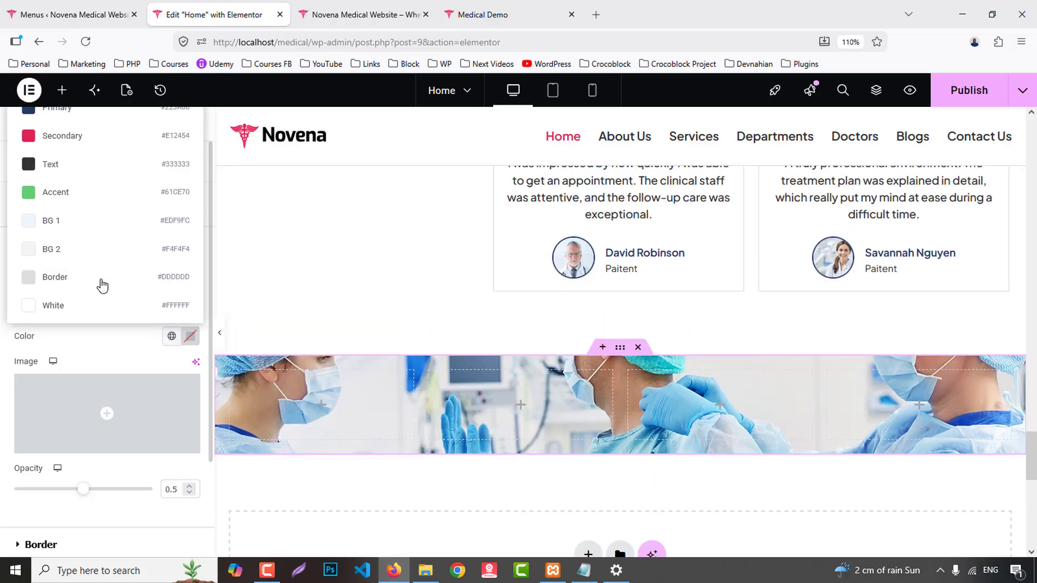
click(58, 111)
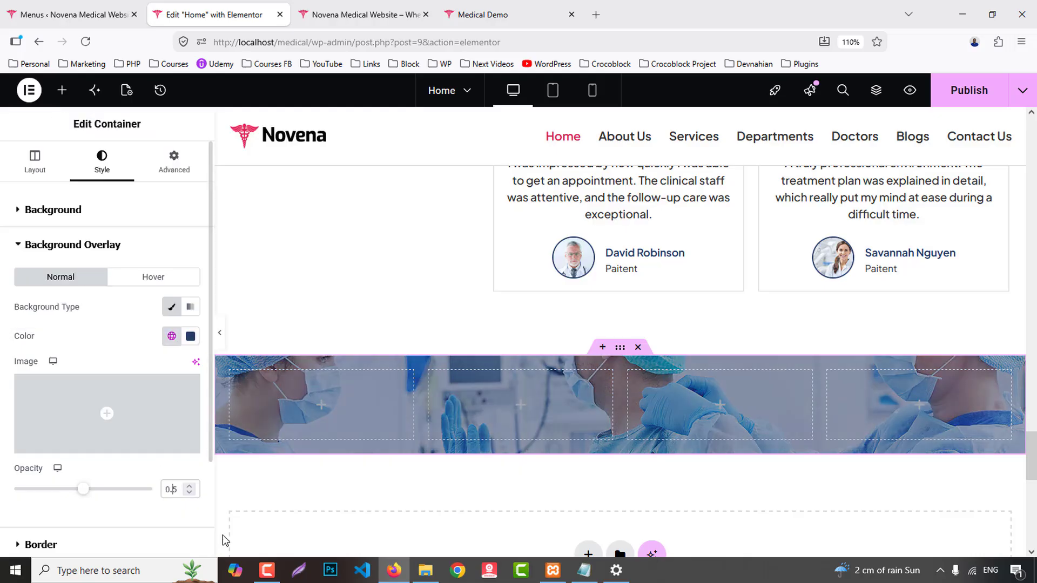
text(86)
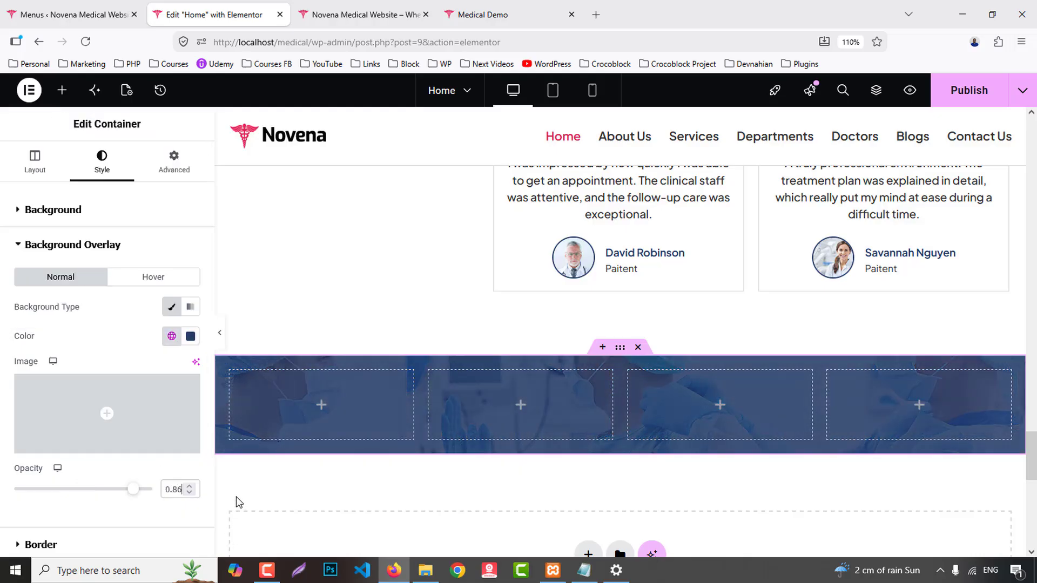
key(BackSpace)
key(BackSpace)
text(93)
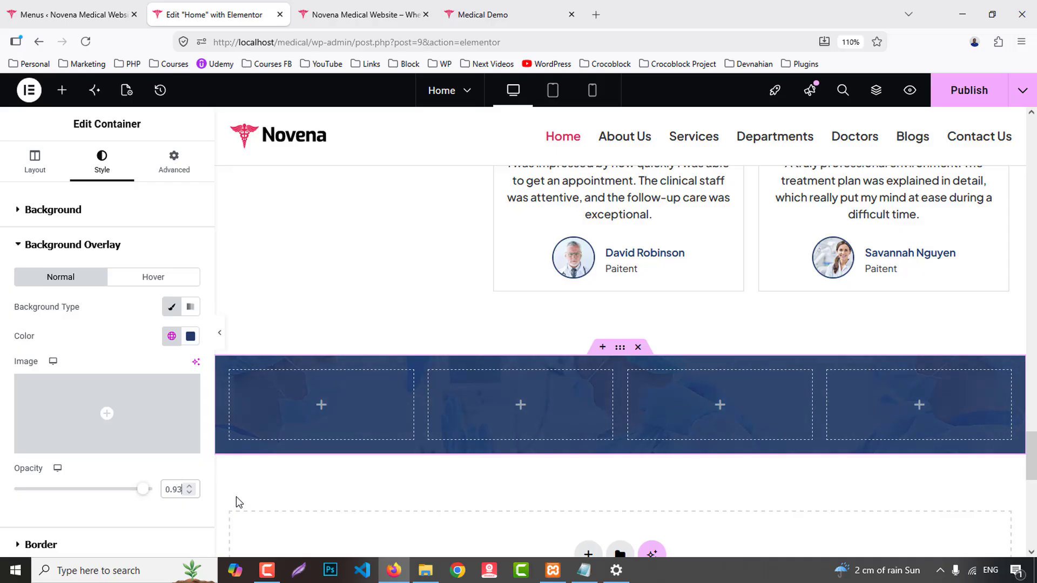
key(BackSpace)
text(1)
- Unlink the container's padding values and set its top and bottom padding to 50 px
click(174, 162)
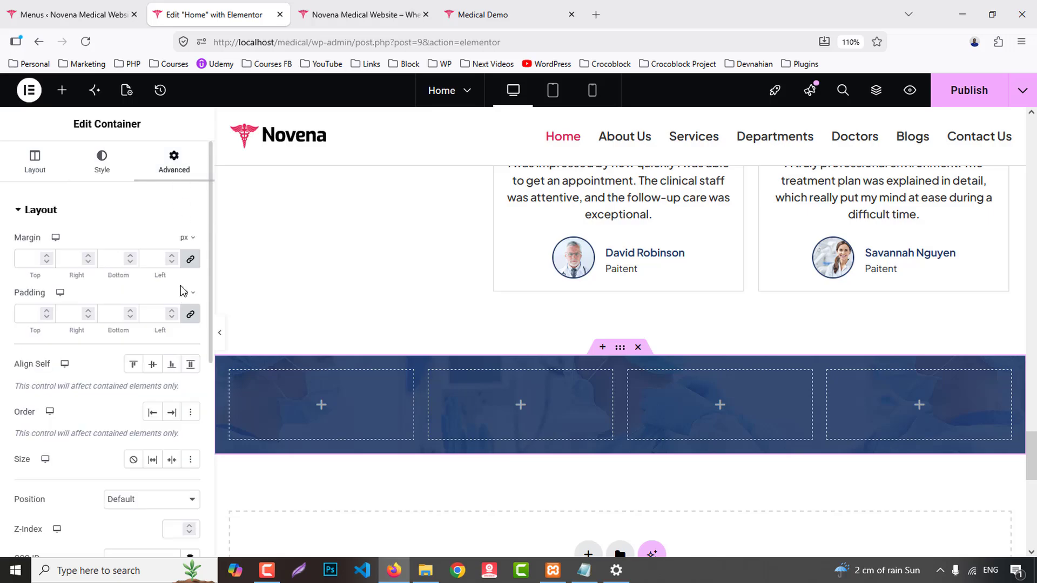
click(190, 315)
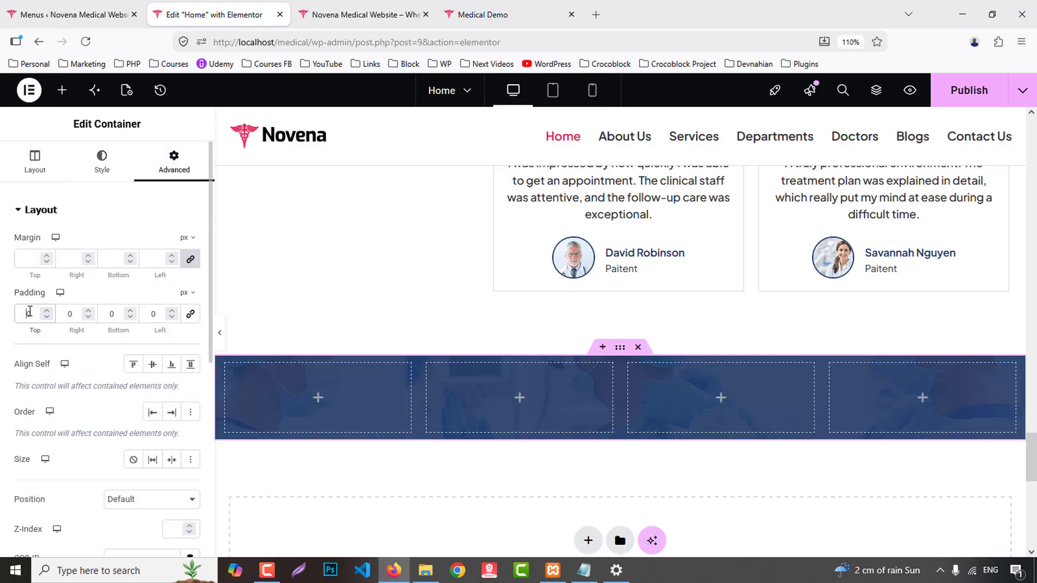
text(5)
click(110, 314)
text(5)
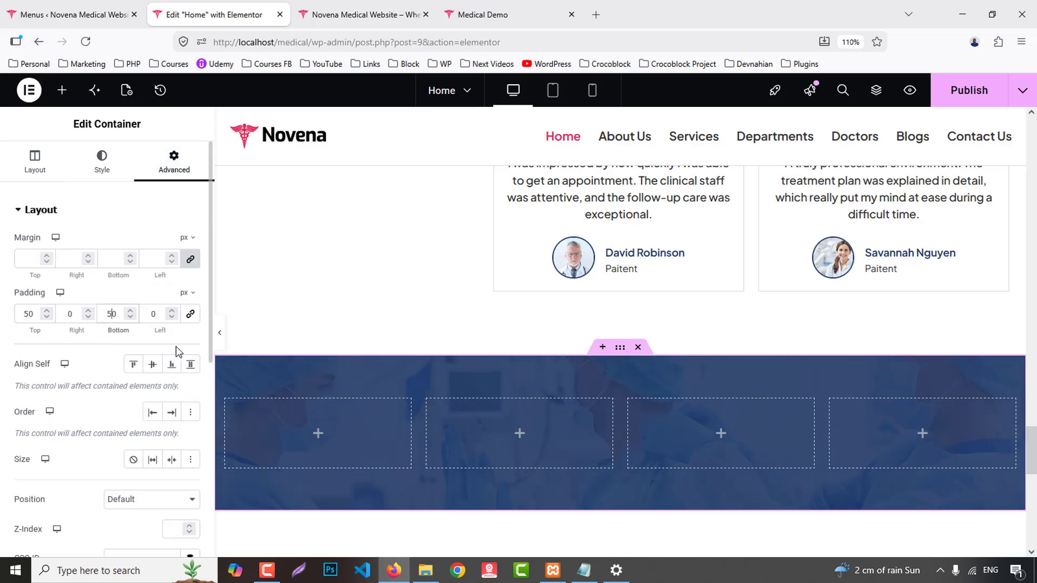
- Nest a container in the first column of the statistics section and add an Icon widget inside it
click(62, 90)
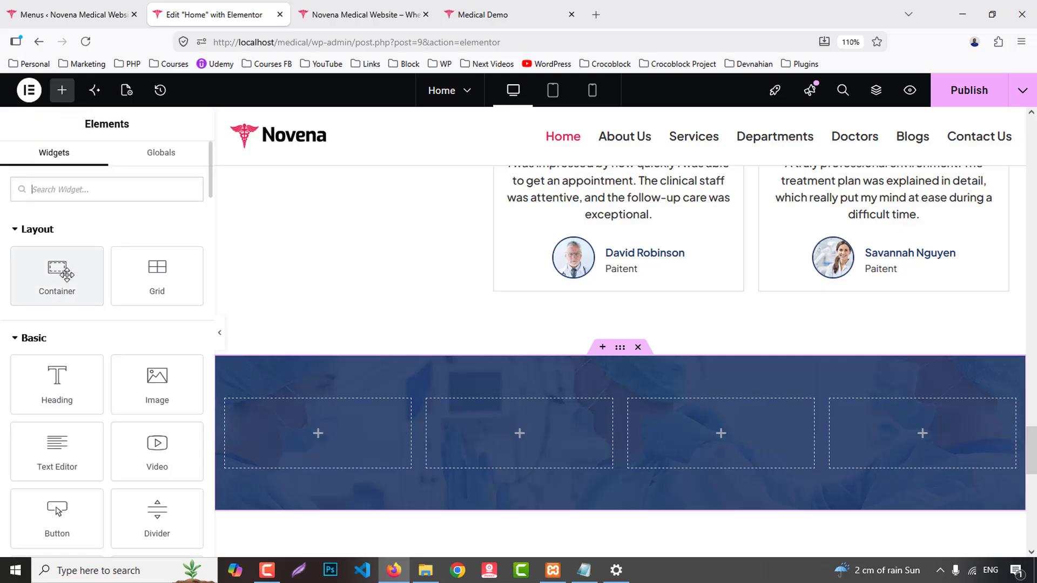
drag(55, 273, 496, 415)
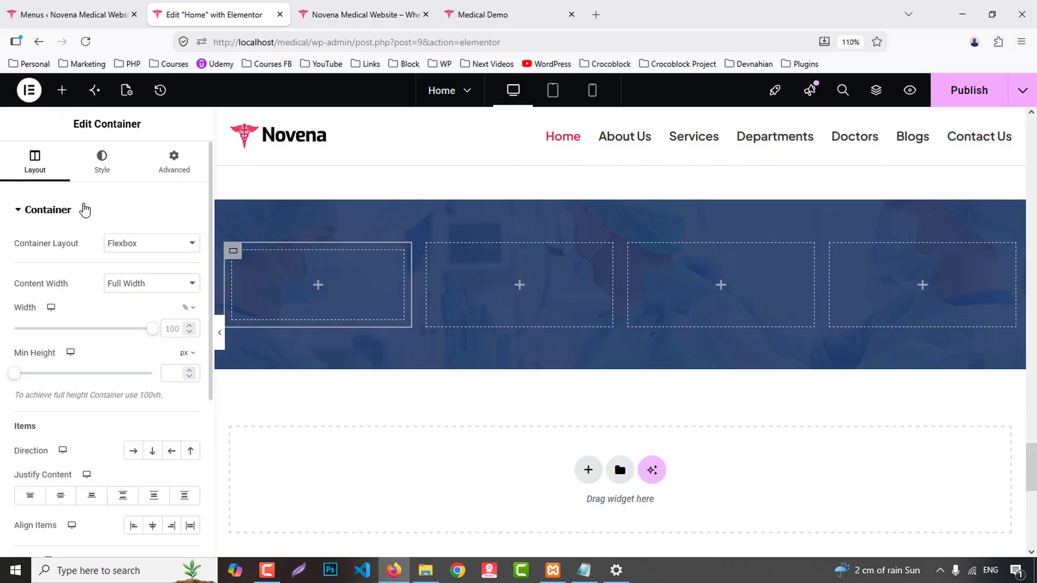
click(62, 89)
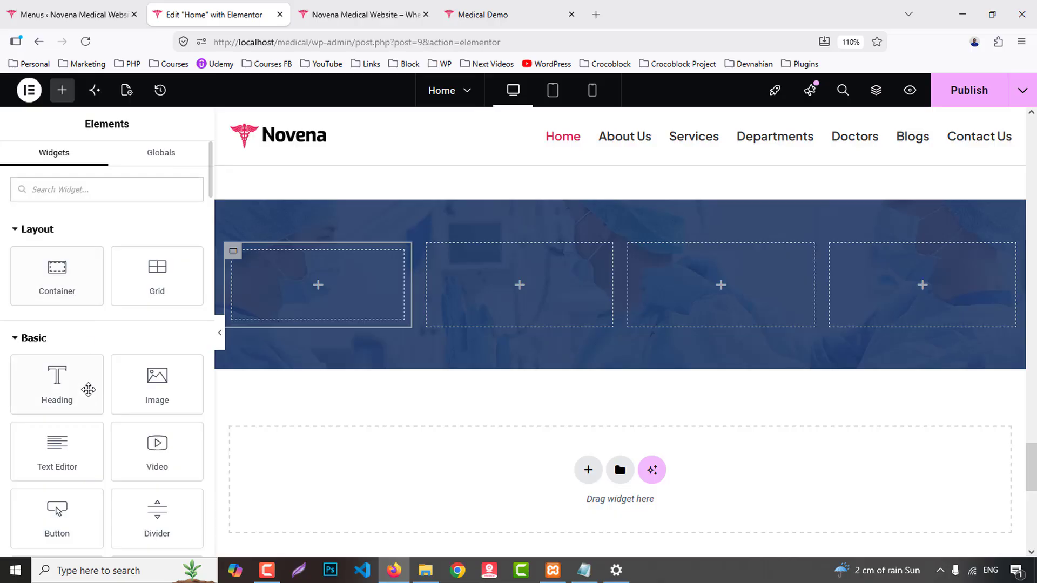
text(icon)
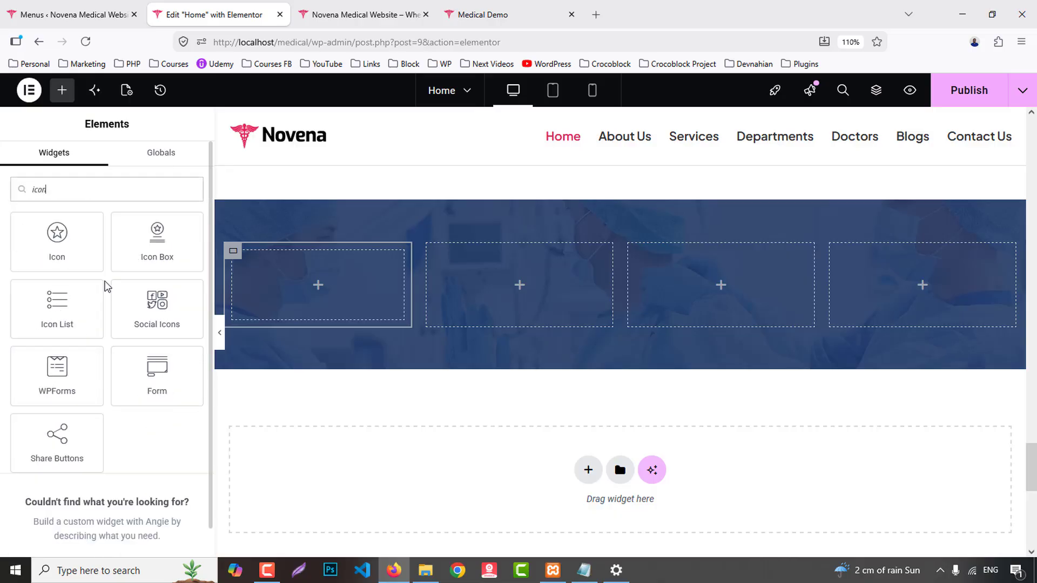
drag(45, 237, 373, 292)
click(64, 92)
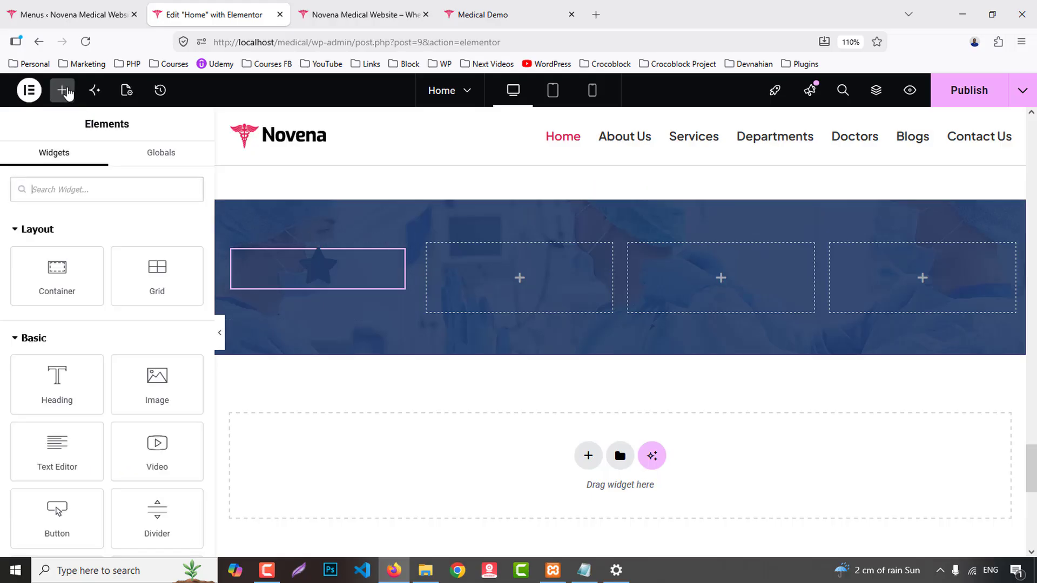
- Add a Counter widget below the star icon in the first column of the statistics section
text(counter)
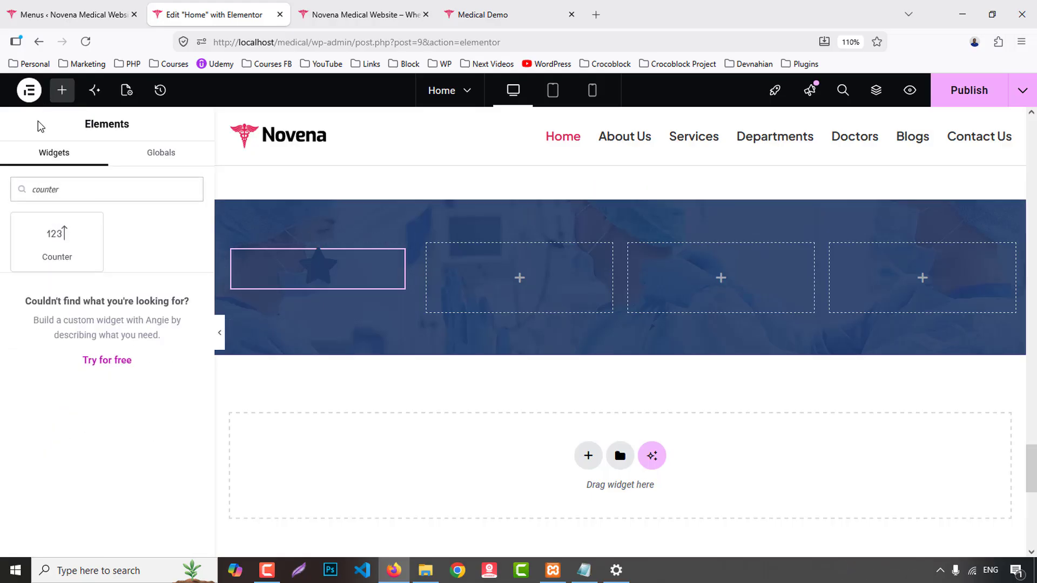
drag(57, 238, 400, 310)
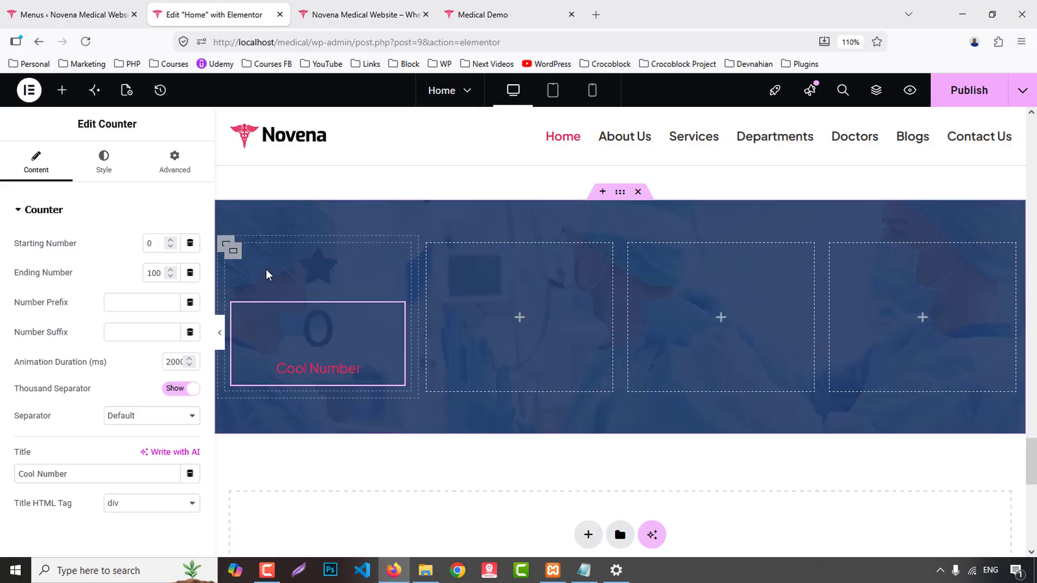
- Give the nested container a classic background in the global Primary color and 15 px padding on all sides
click(231, 250)
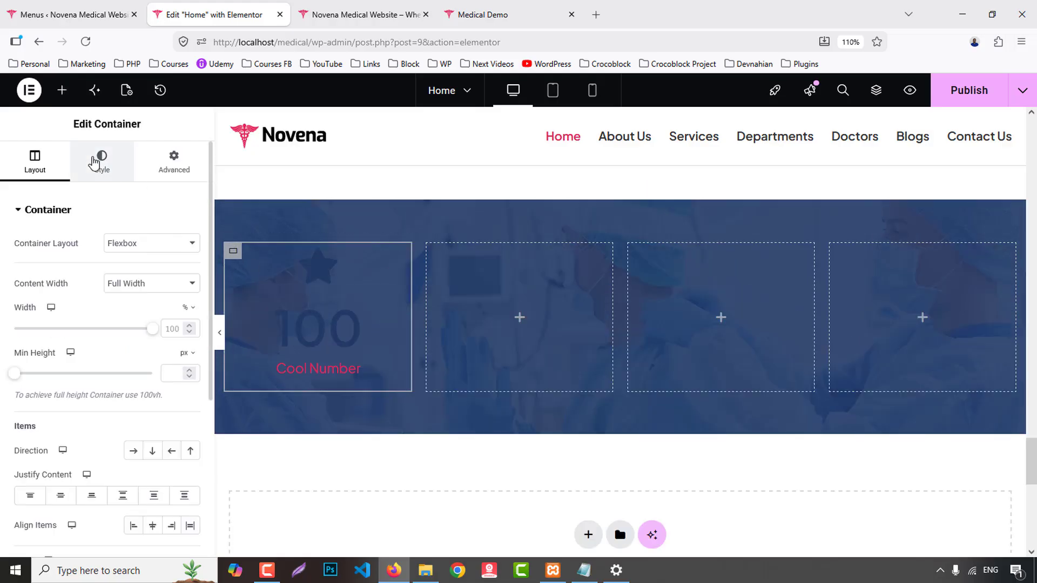
click(102, 162)
click(133, 273)
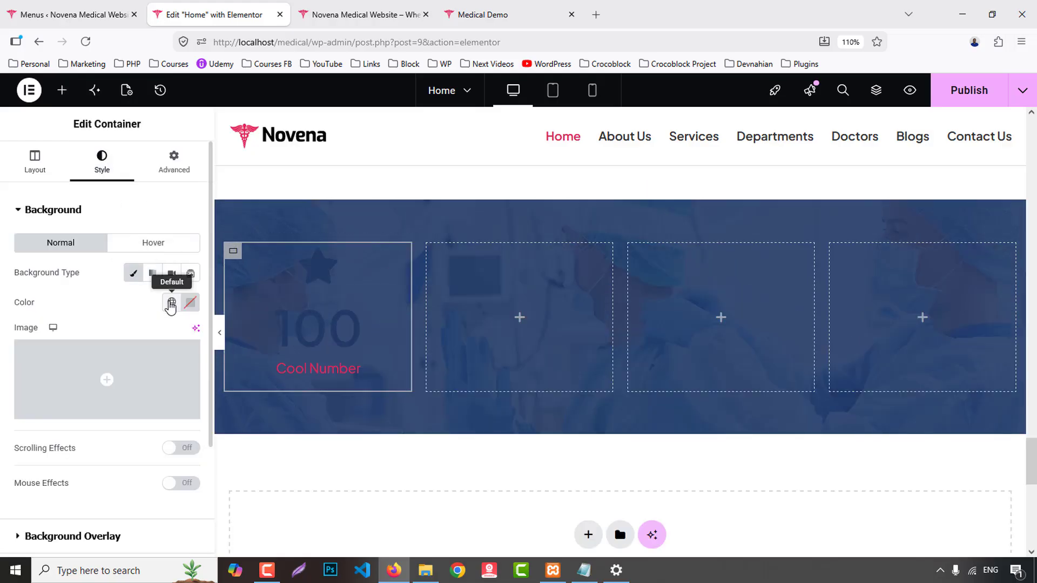
click(171, 301)
click(69, 370)
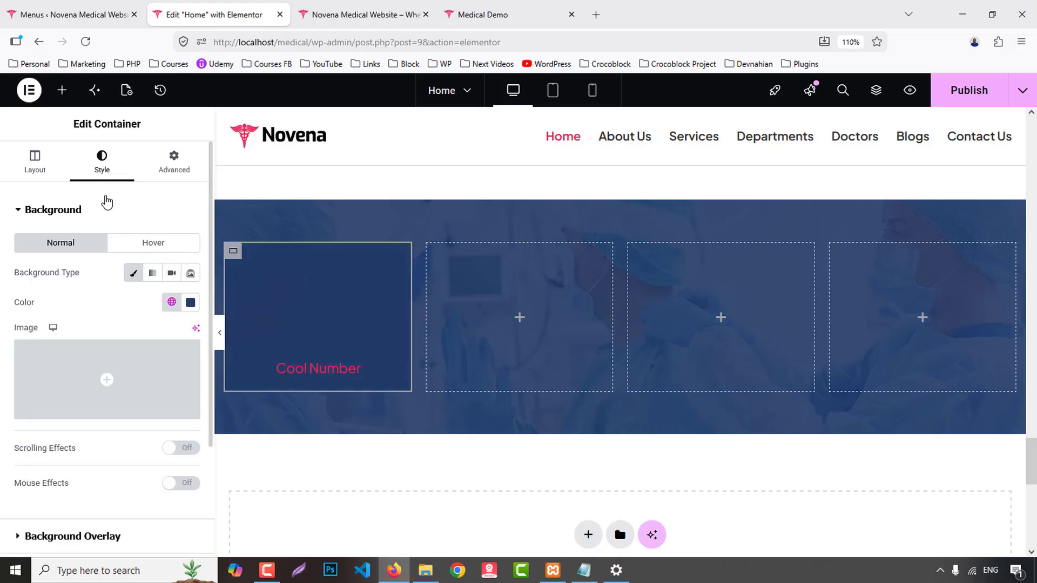
click(170, 171)
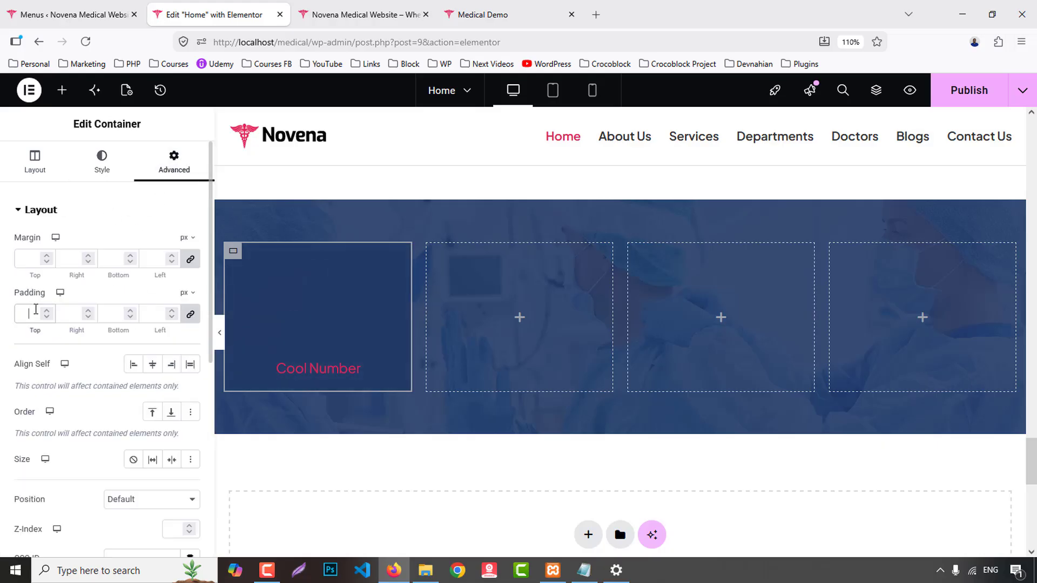
text(15)
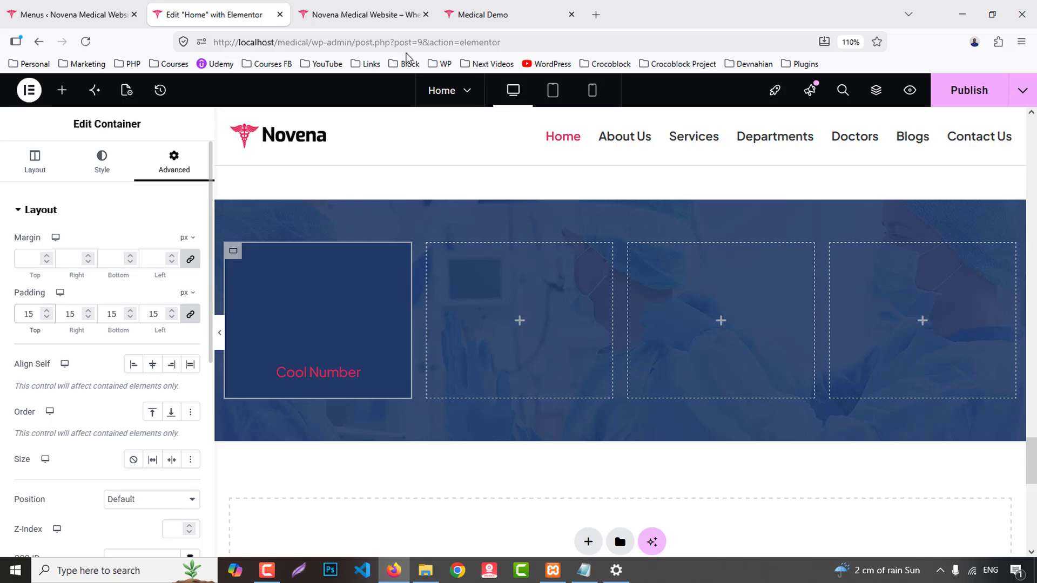
- Check the statistics cards on the Medical Demo page, then set the star icon's primary color to #FFFFFF and its size to 25 px
click(502, 9)
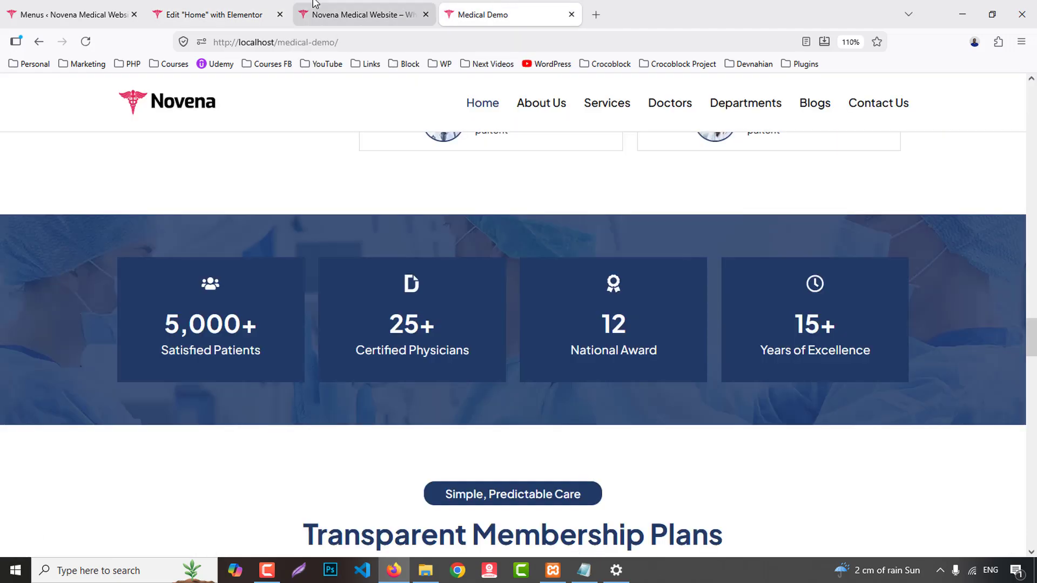
click(214, 13)
click(324, 271)
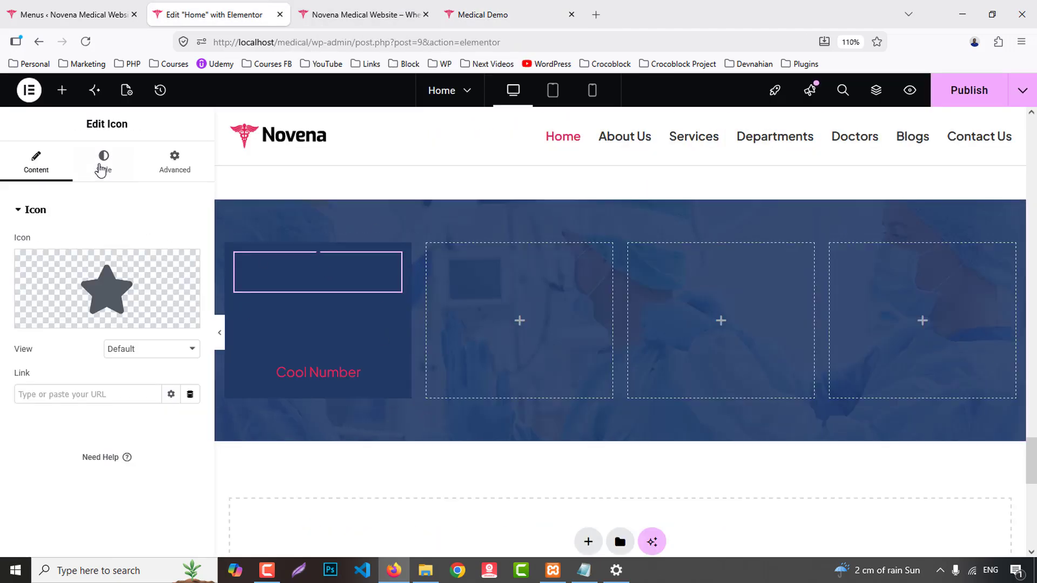
click(101, 163)
click(171, 303)
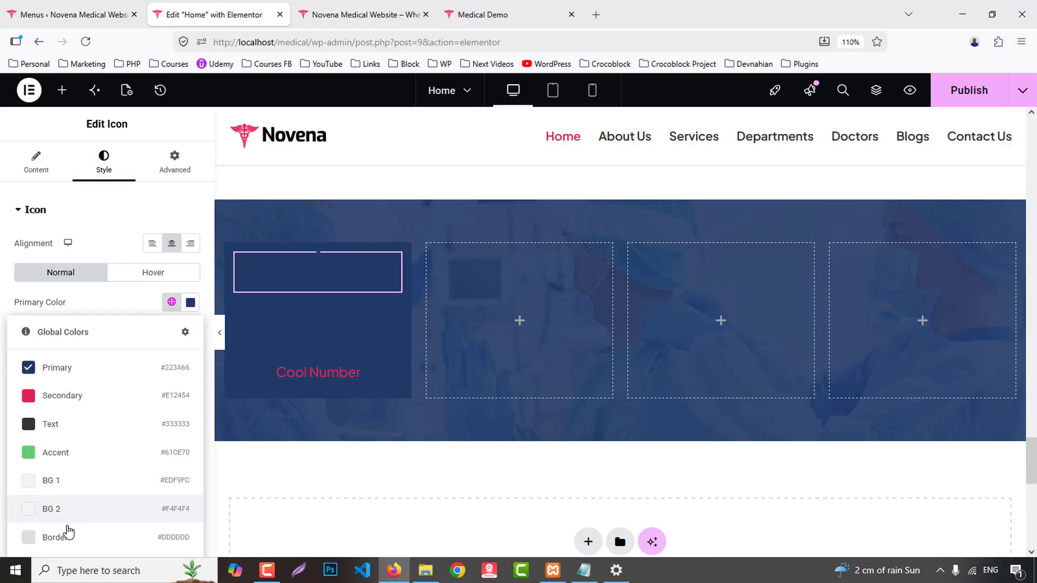
click(191, 302)
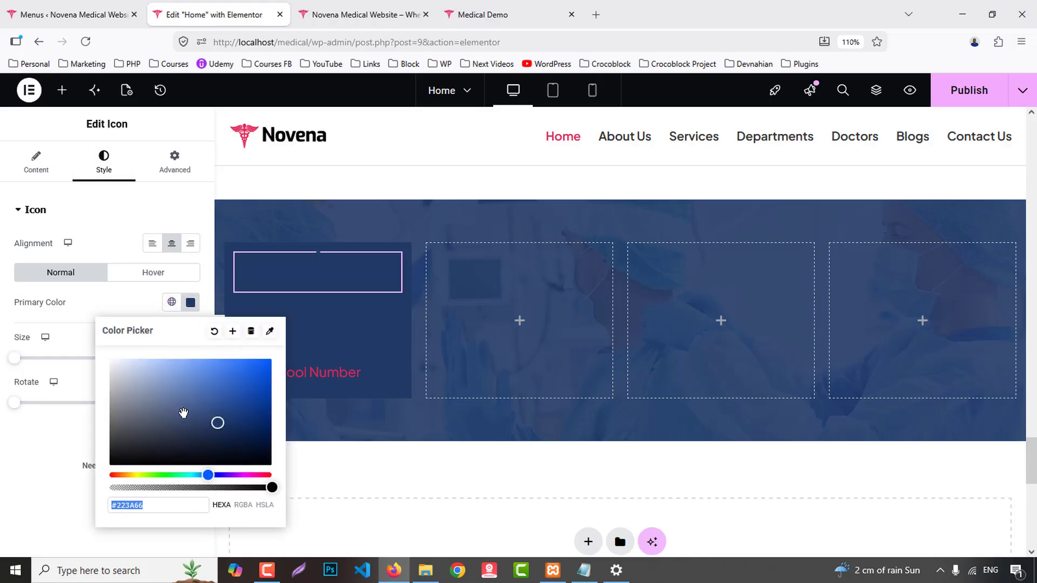
text(#FFFFFF)
click(82, 185)
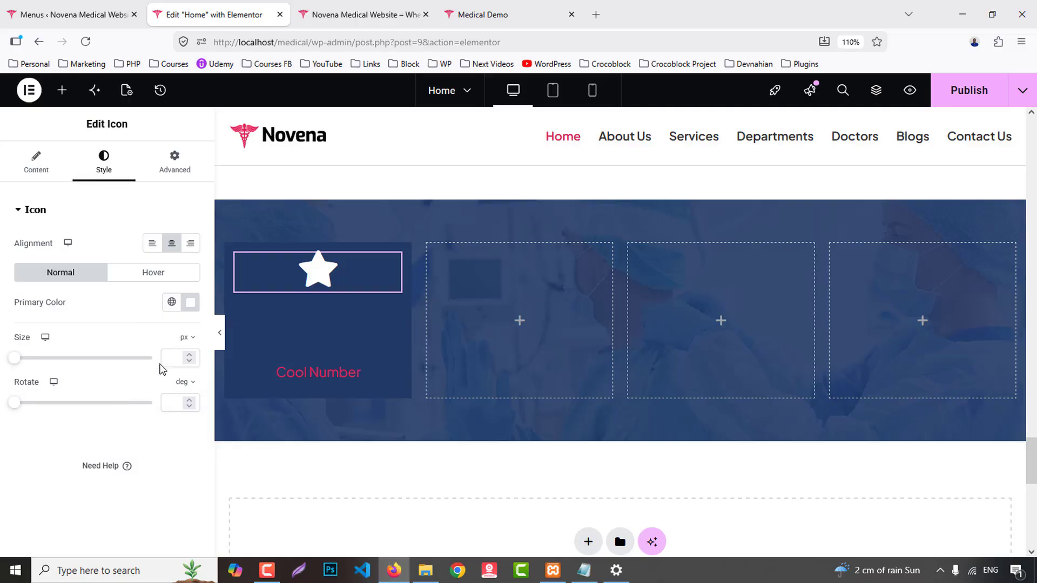
text(24)
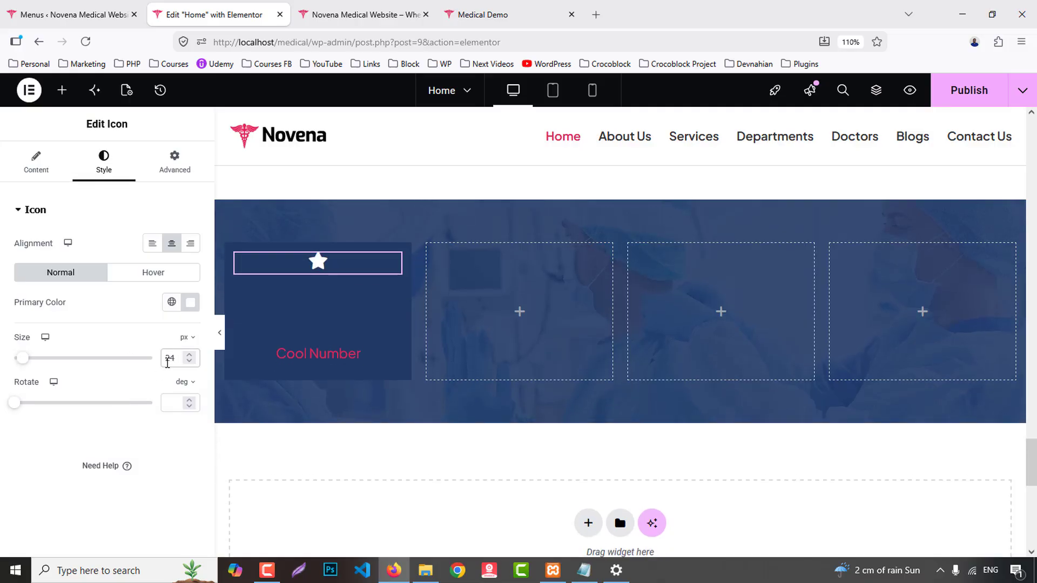
- Set the text color of the counter's number to #FFFFFF
click(330, 306)
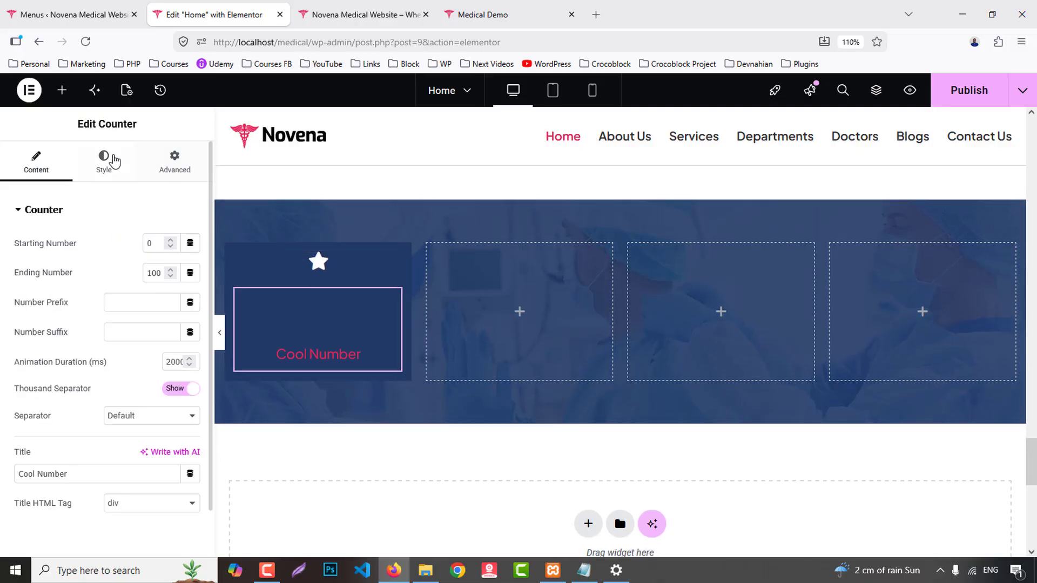
click(114, 160)
click(56, 429)
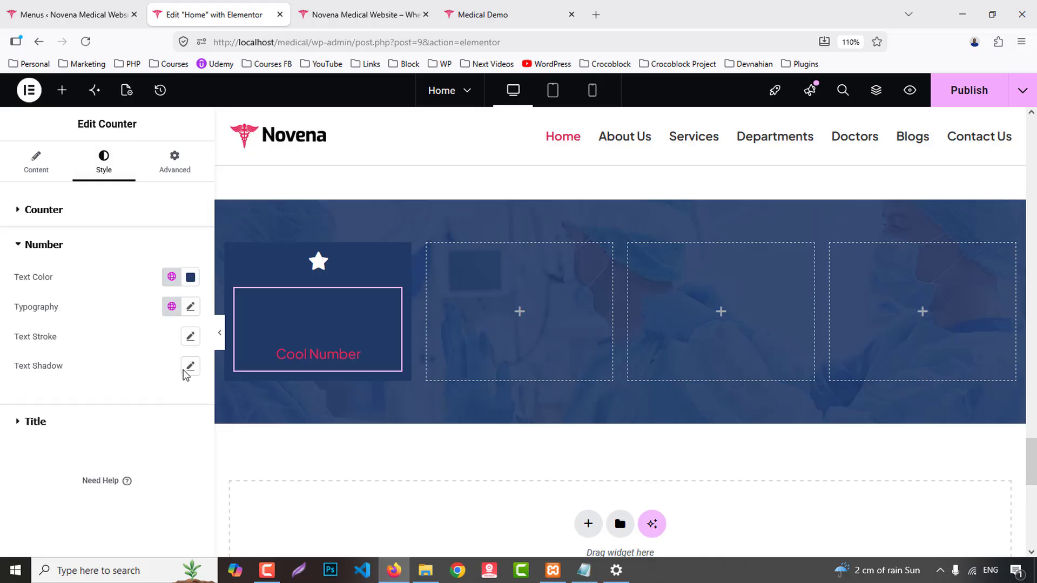
click(191, 276)
text(#FFFFFF)
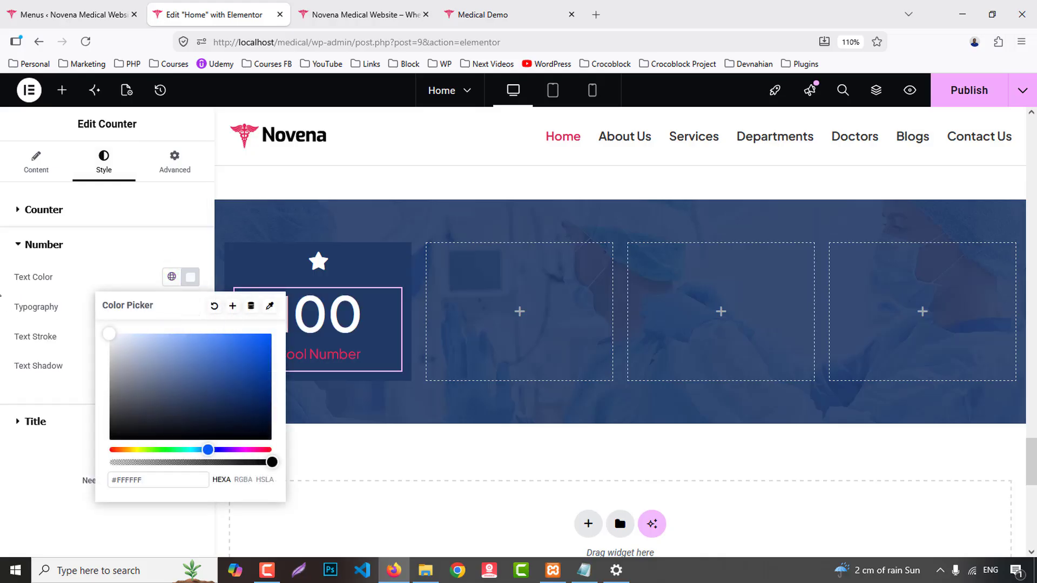
click(89, 280)
- Set the counter number's typography to a size of 35 px and a weight of 700 (Bold)
click(191, 307)
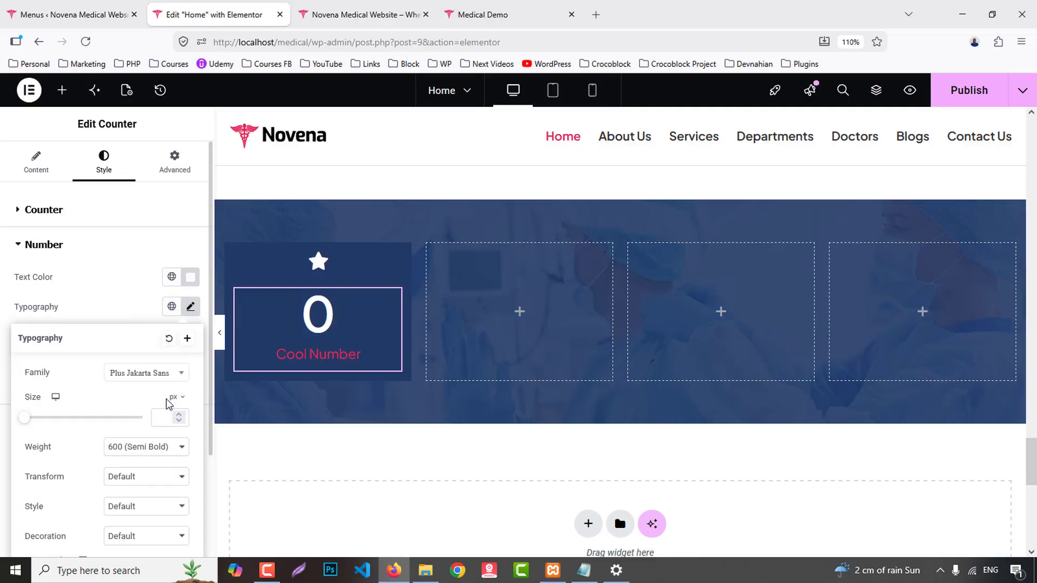
click(169, 413)
text(2)
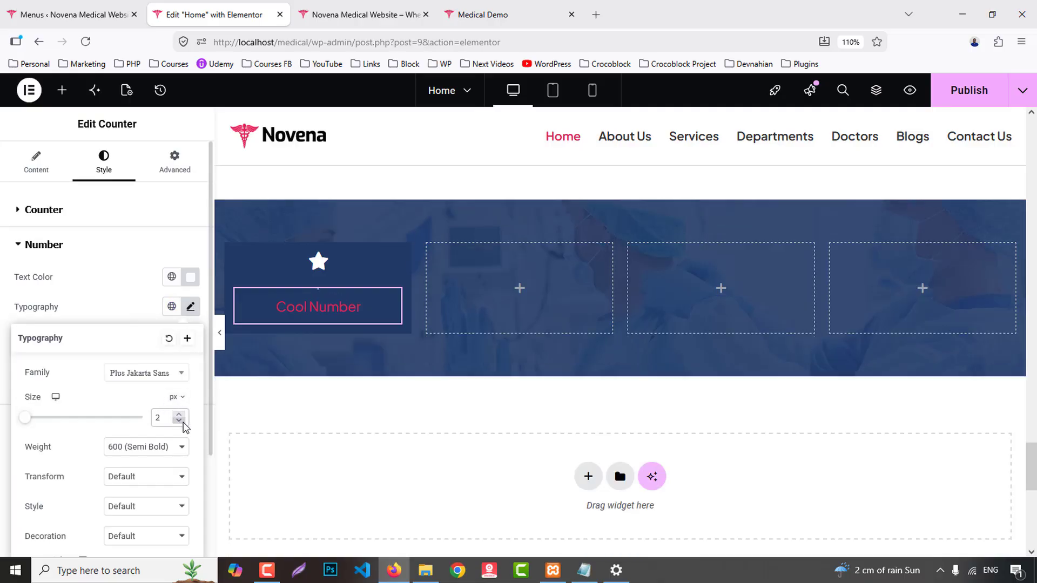
text(9)
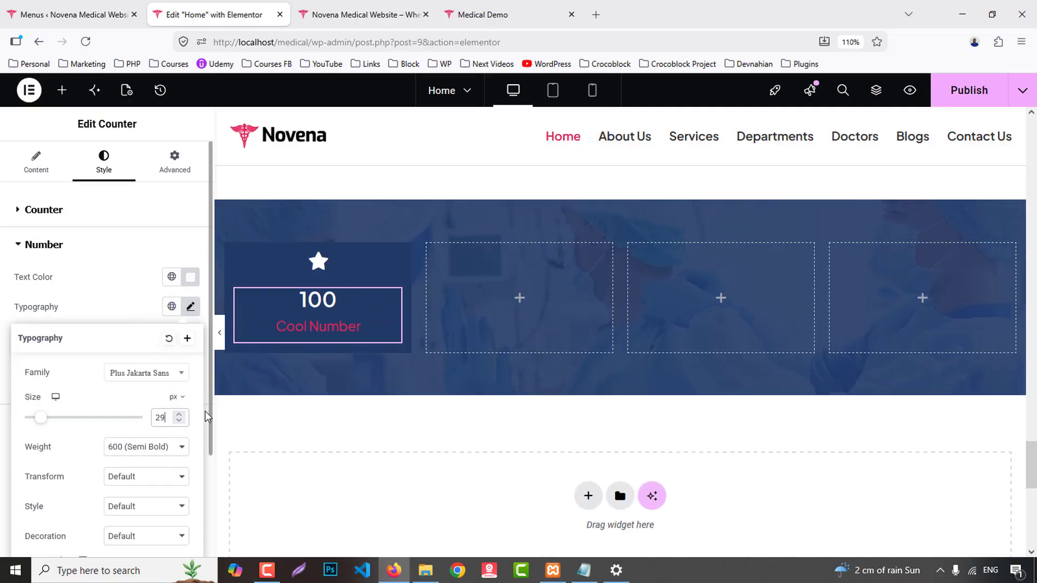
click(131, 448)
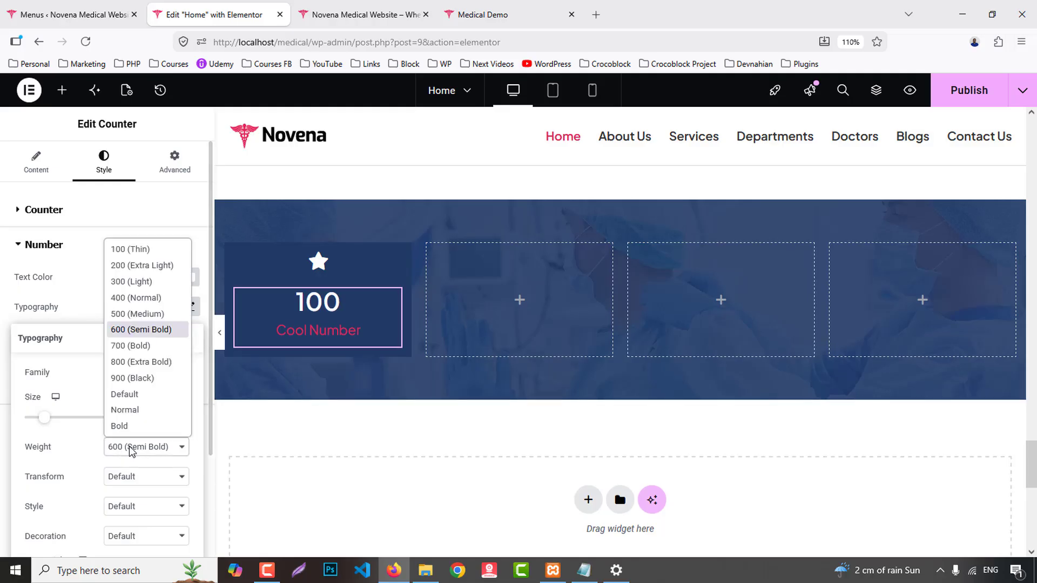
click(138, 347)
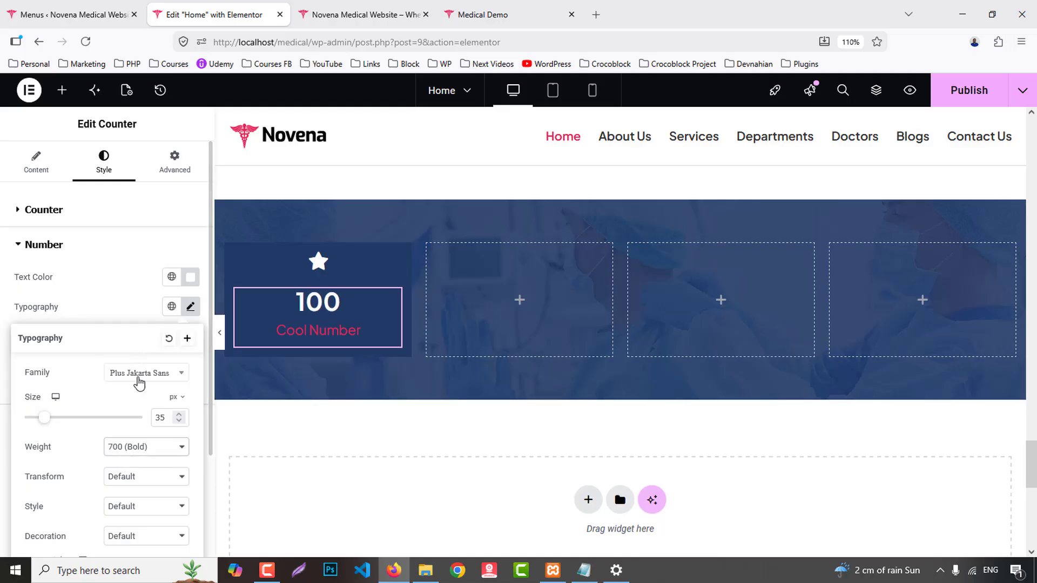
click(46, 258)
- Set the counter title's text color to #FFFFFF and its font weight to 500 (Medium)
click(41, 279)
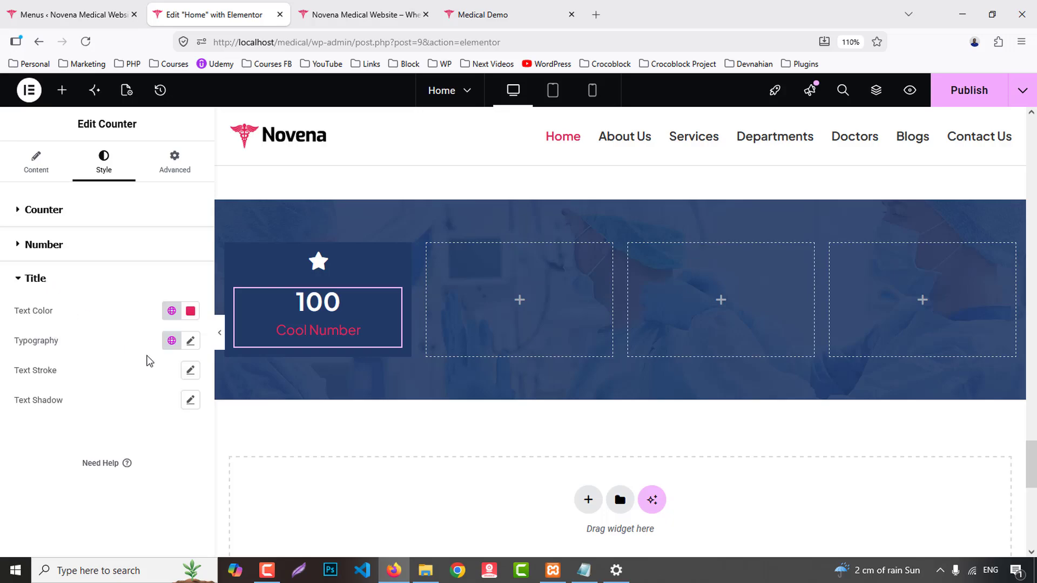
click(190, 311)
text(#FFFFFF)
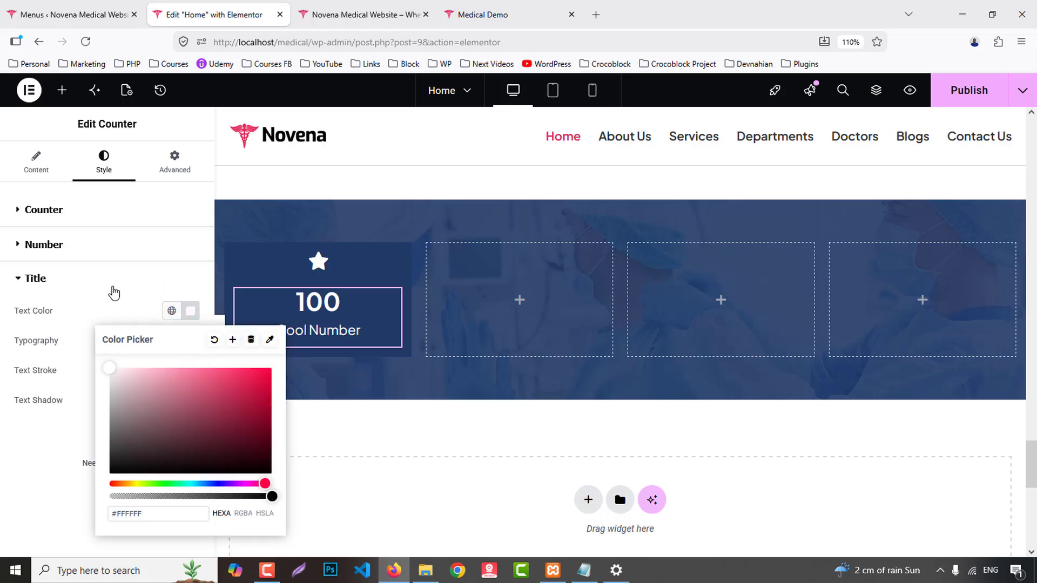
click(114, 290)
click(79, 281)
click(193, 340)
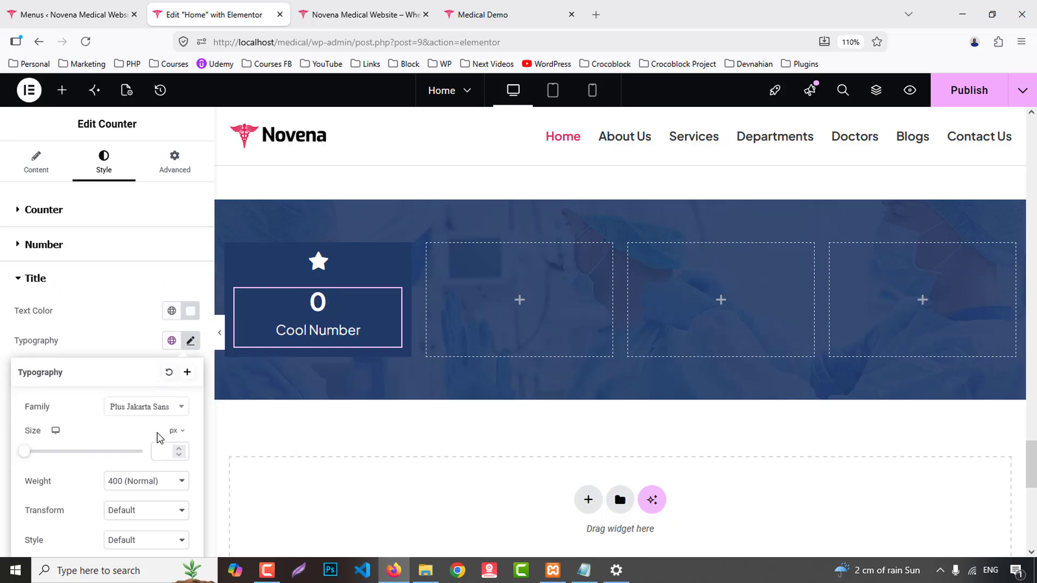
click(144, 481)
click(153, 347)
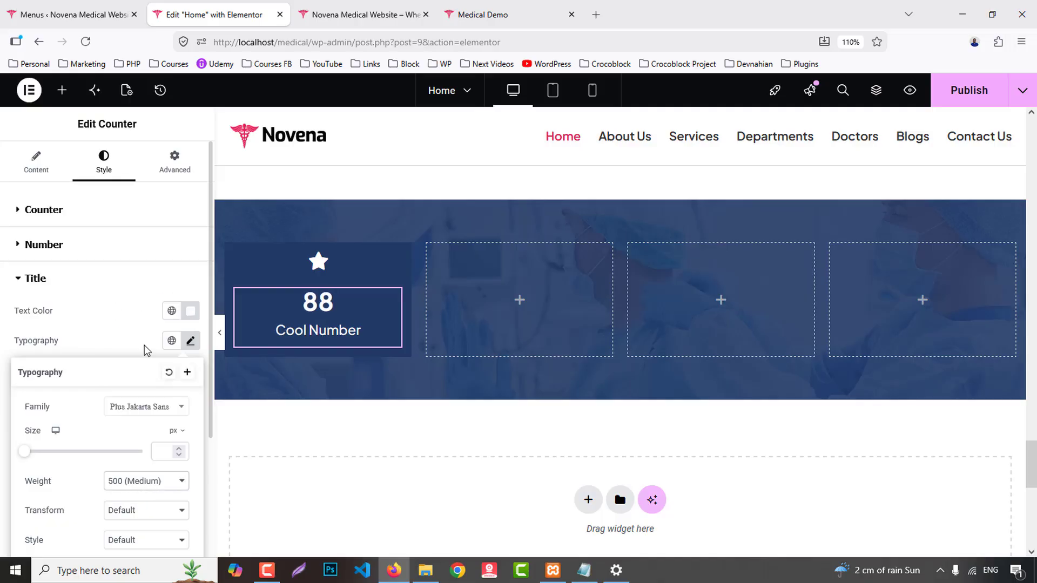
- Check the first statistics card on the Medical Demo page and replace the star icon with the Users icon from the icon library
click(508, 7)
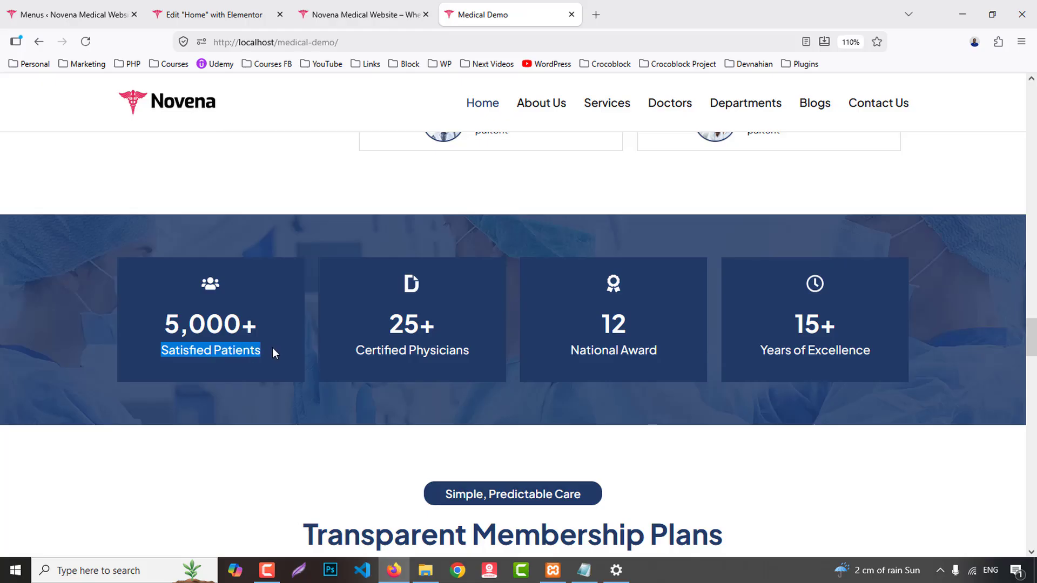
click(216, 14)
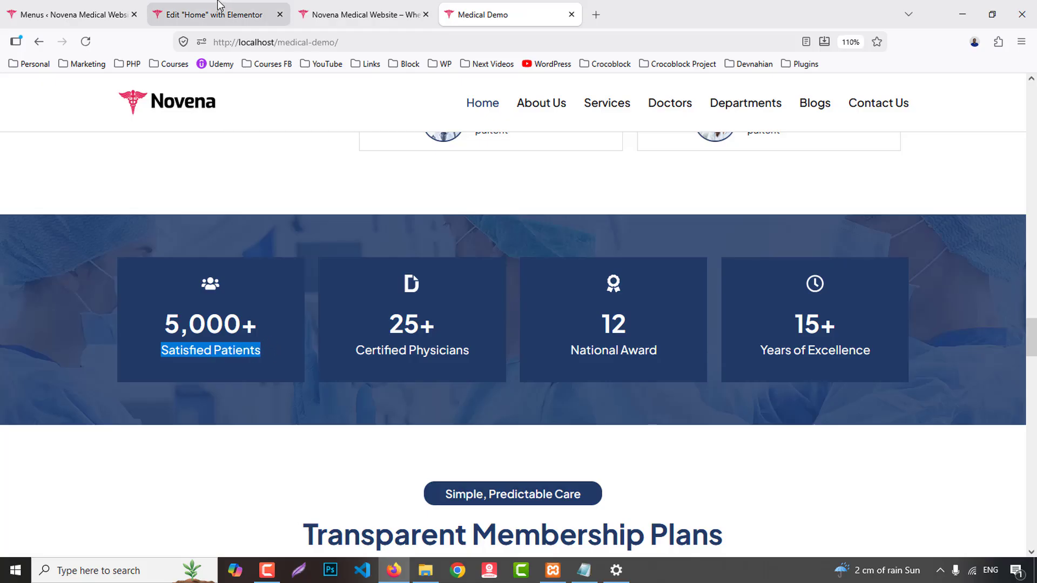
click(321, 266)
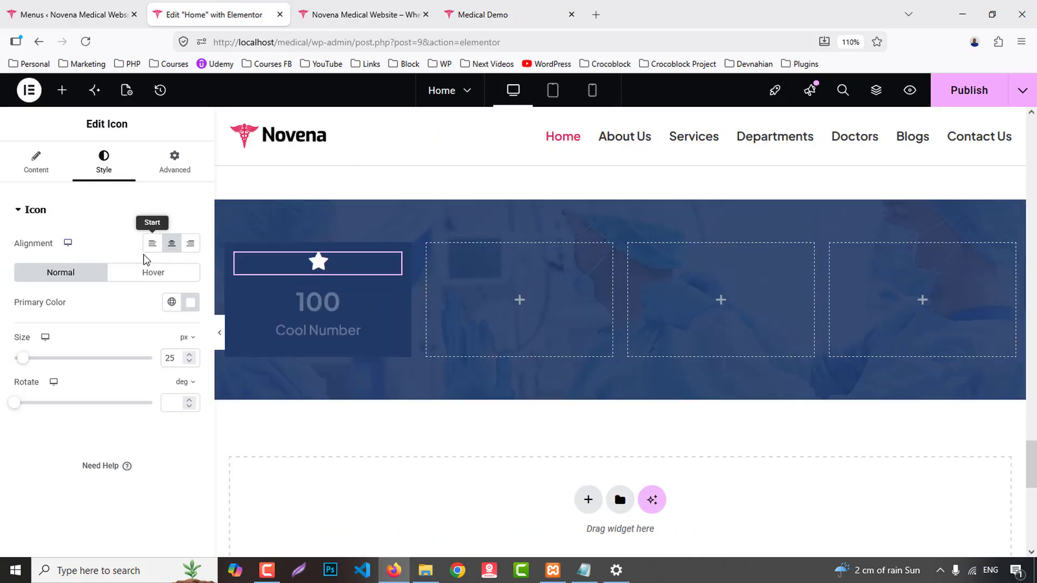
click(36, 161)
click(108, 291)
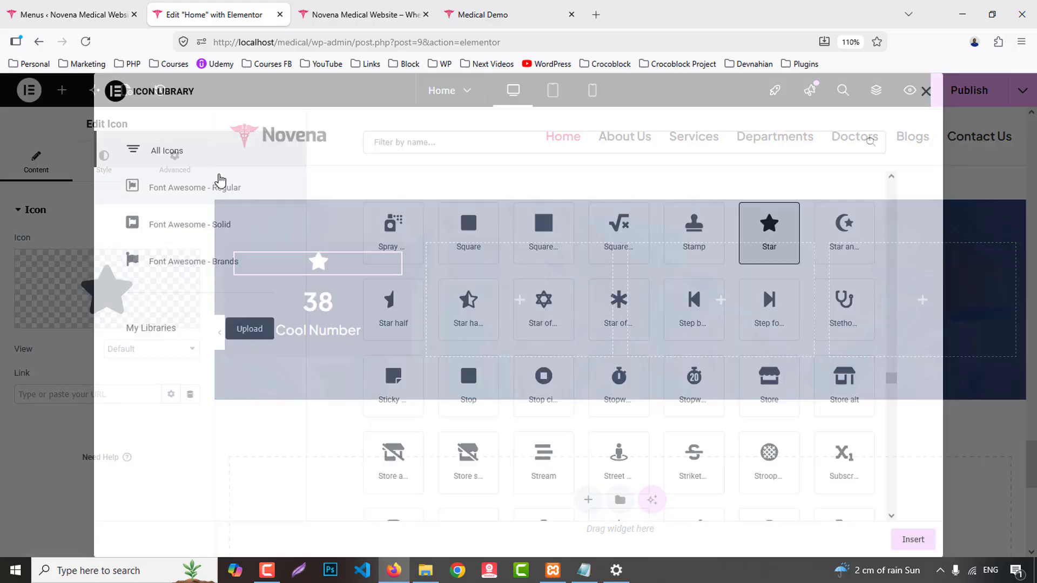
click(370, 151)
text(users)
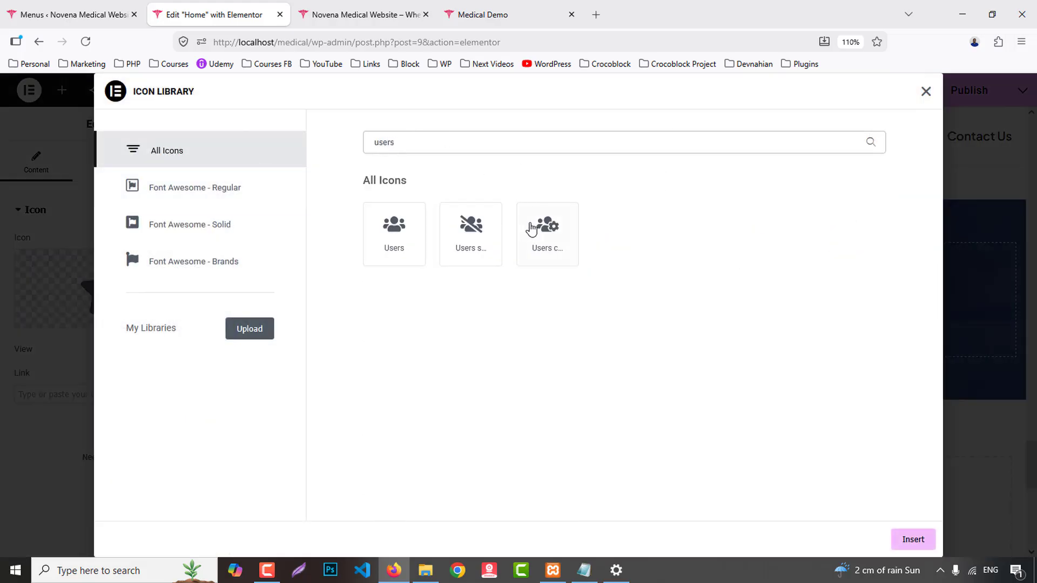
click(416, 255)
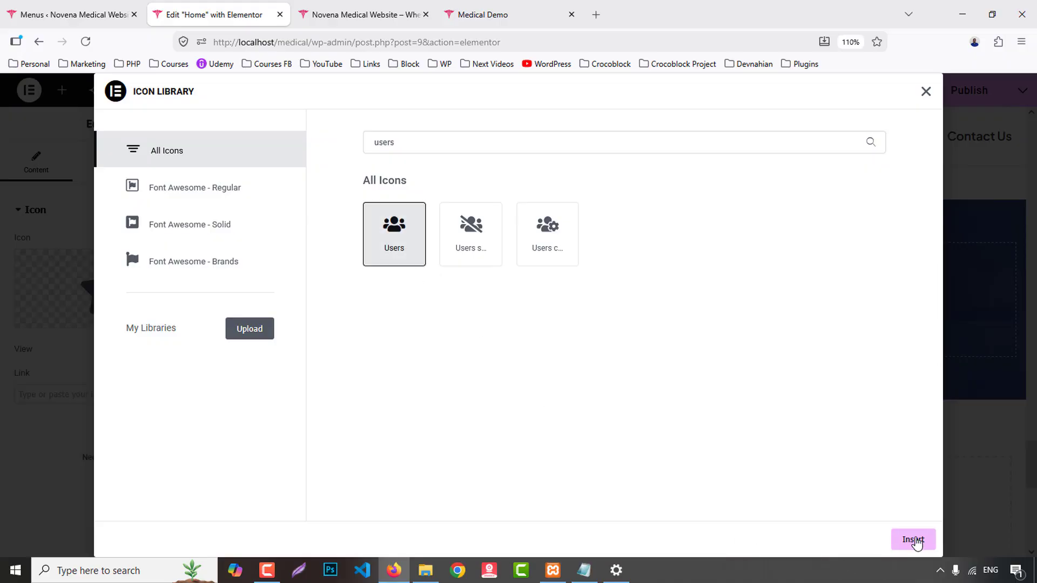
click(912, 538)
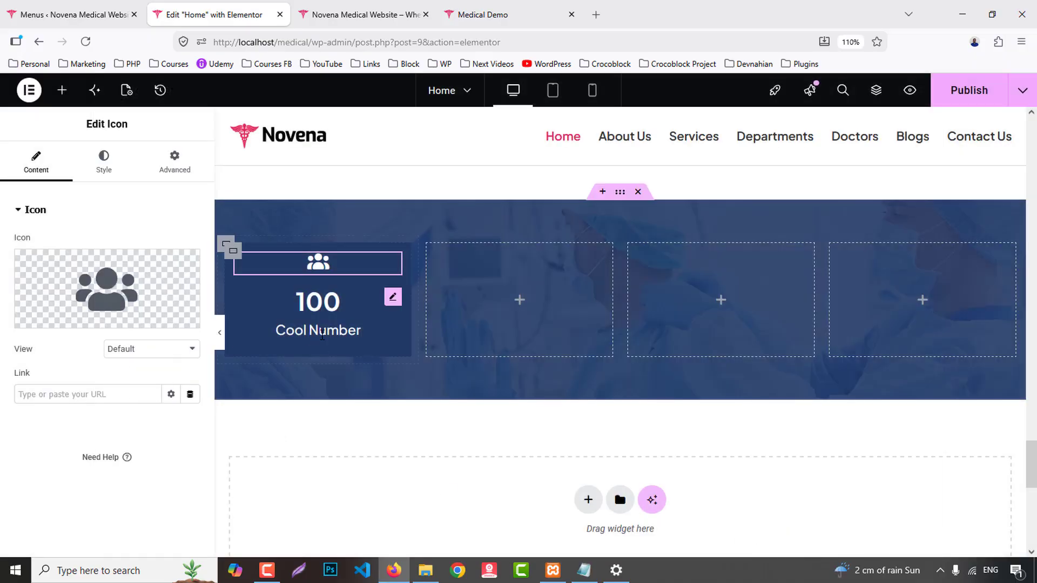
- Set the counter's ending number to 5000
click(324, 316)
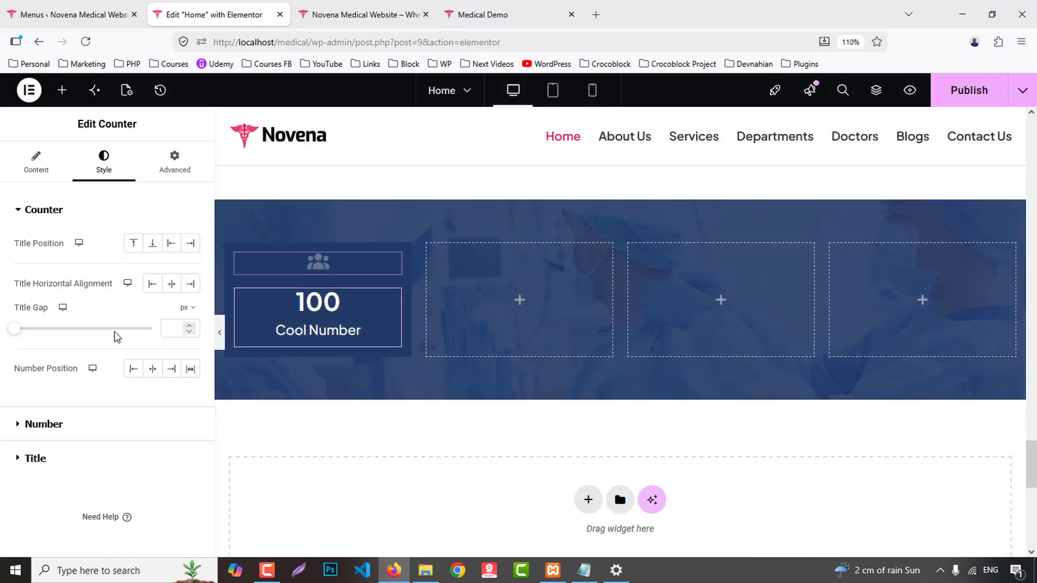
click(38, 161)
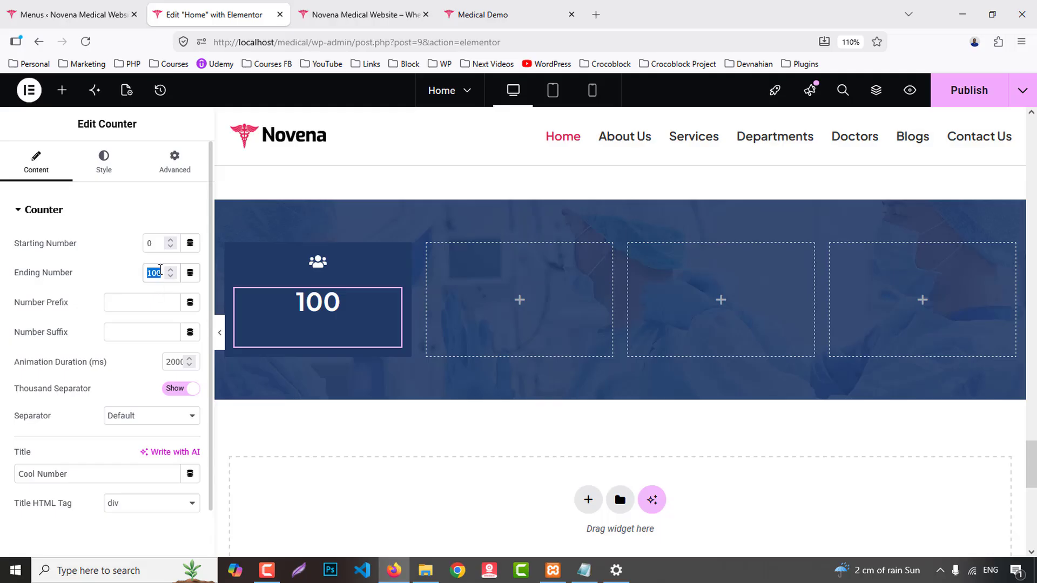
text(5000)
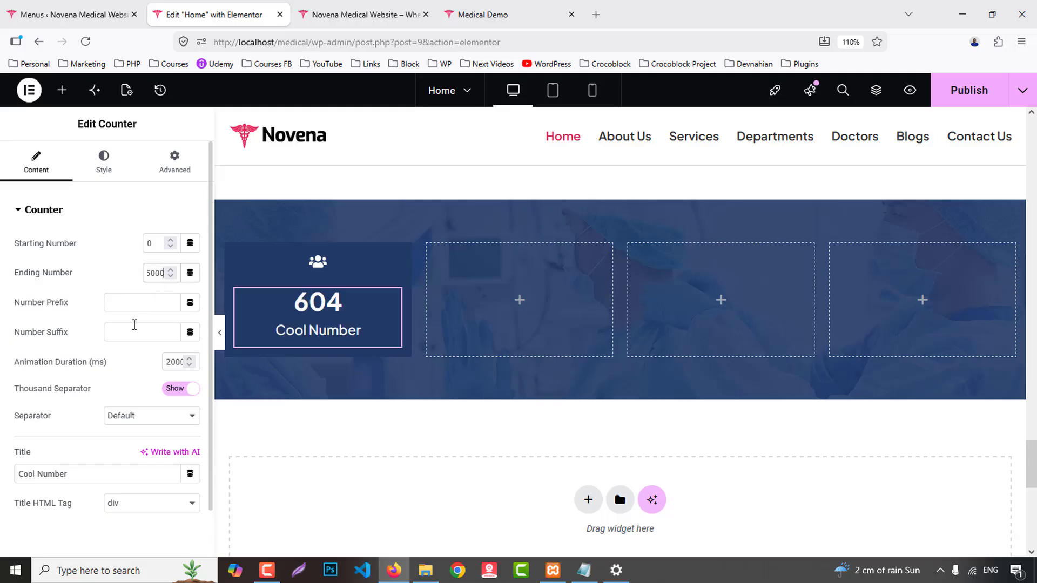
- Give the counter the number suffix "+" and the title "Satisfied Patients"
click(132, 327)
text(+)
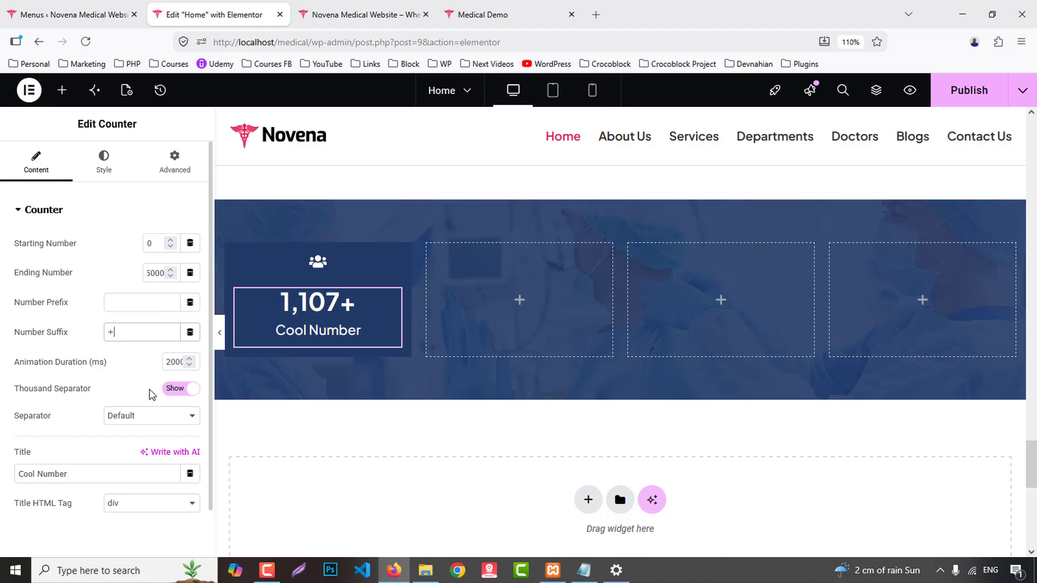
click(92, 475)
key(ctrl+a)
text(Satisfied Patients)
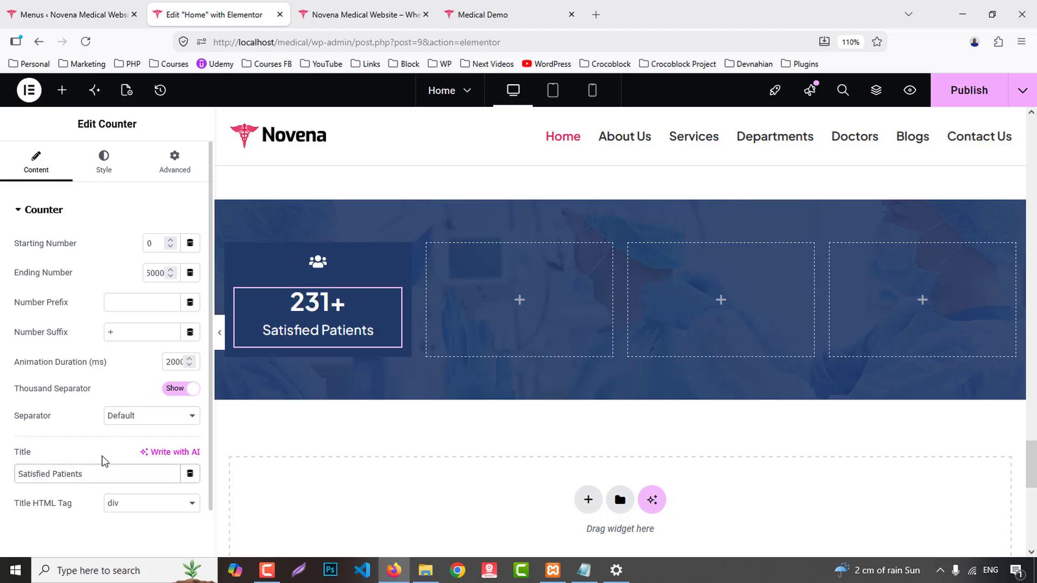
- Set the view of the first statistics card's Users icon to Stacked
click(320, 263)
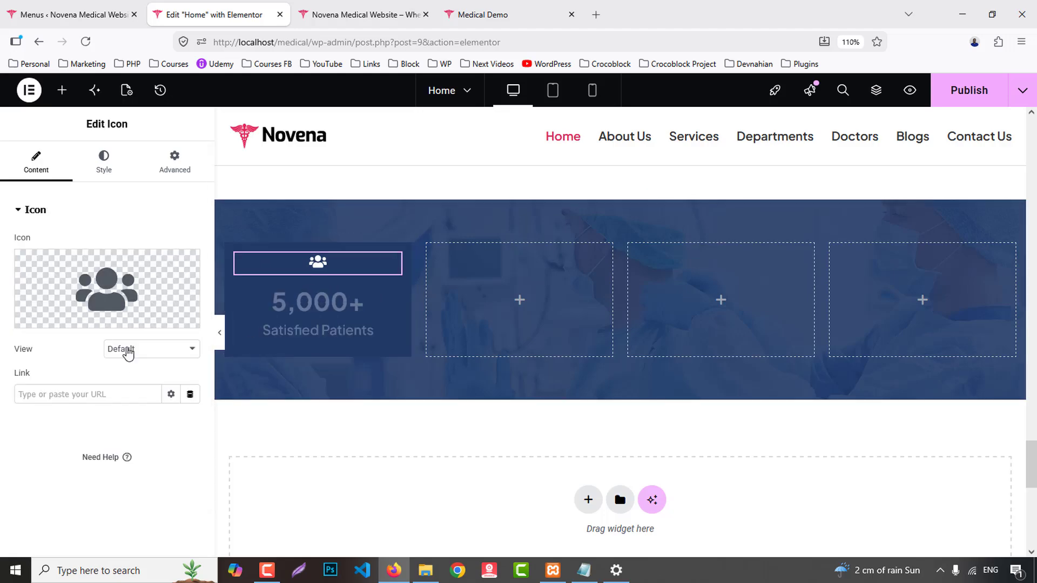
click(127, 350)
click(120, 386)
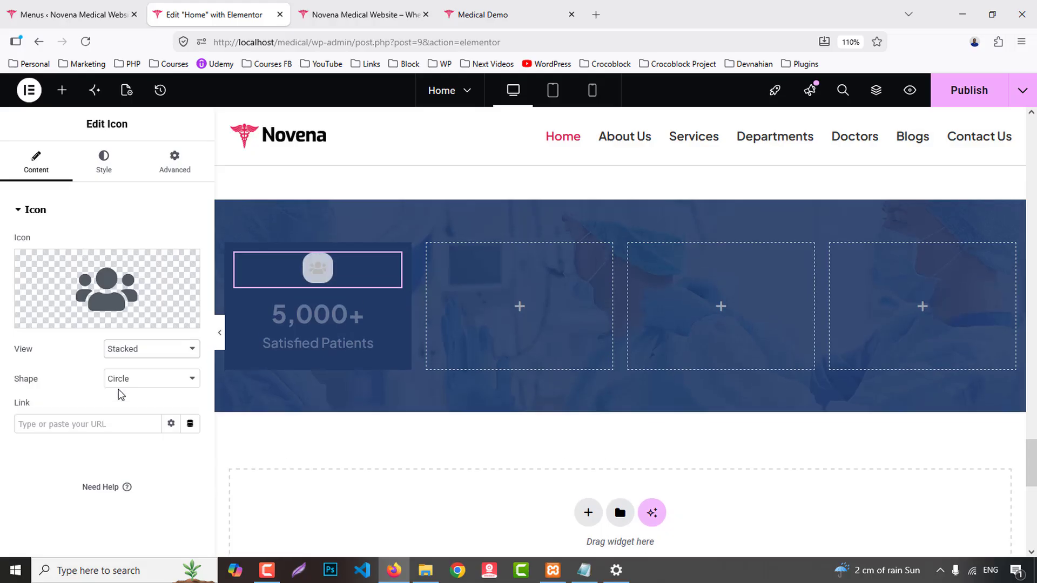
- Set both the secondary and the primary color of the first card's icon to the global Secondary color, #E12454
click(103, 160)
click(171, 332)
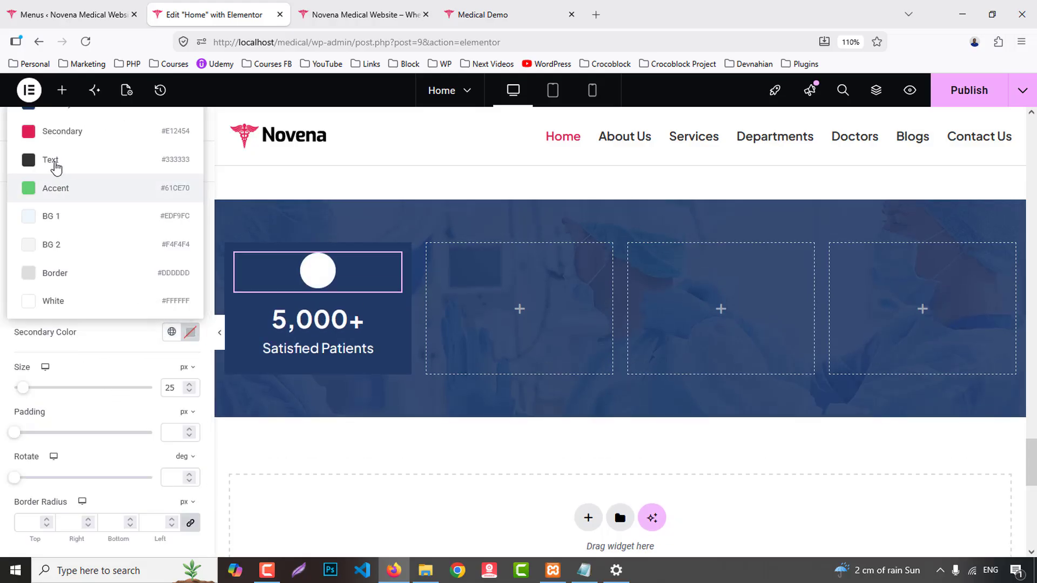
click(54, 140)
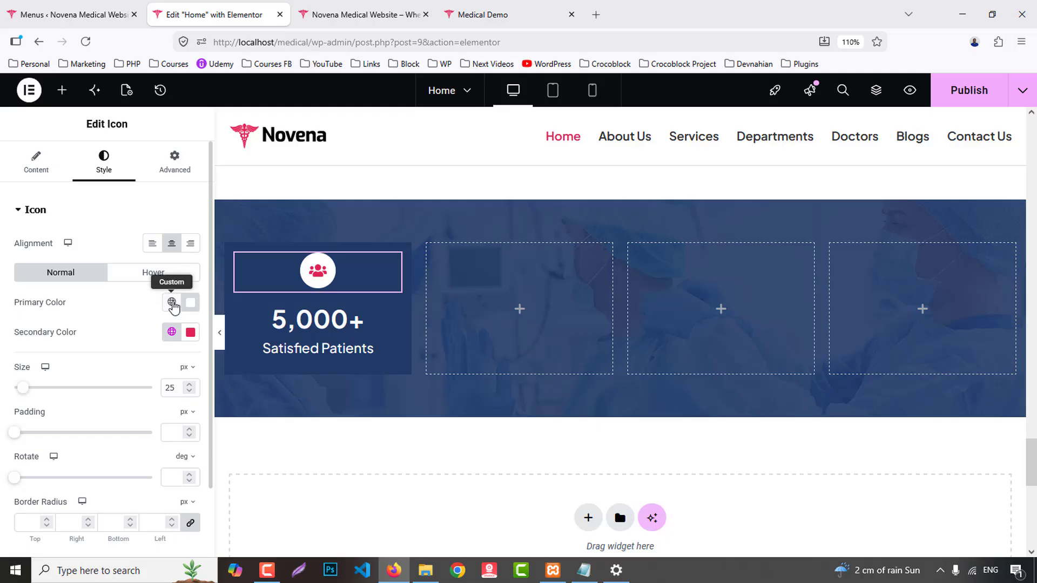
click(172, 302)
click(54, 394)
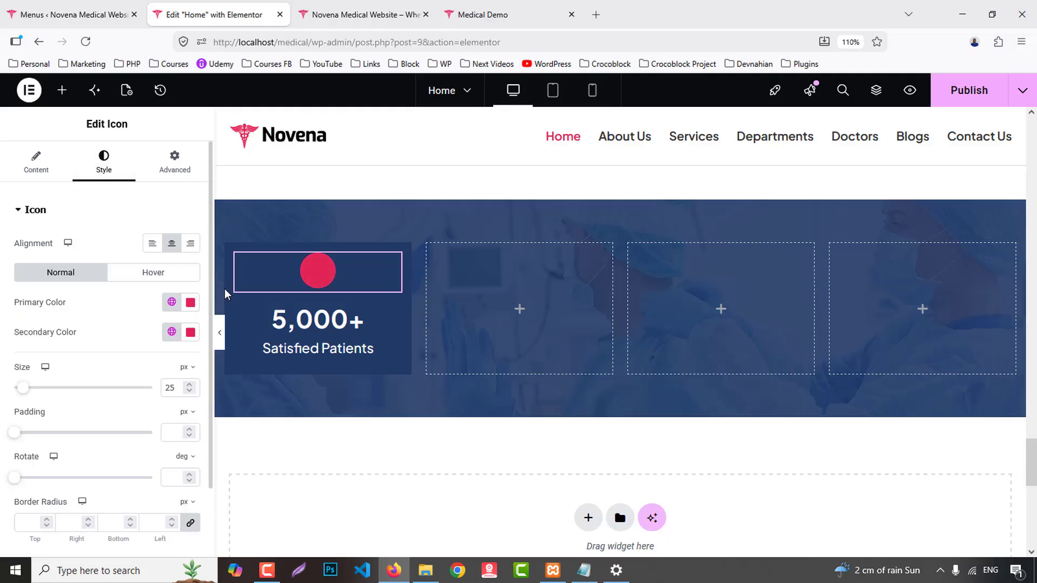
- Set the icon's secondary color to #FFFFFF and its border radius to 15 px on all sides
click(190, 331)
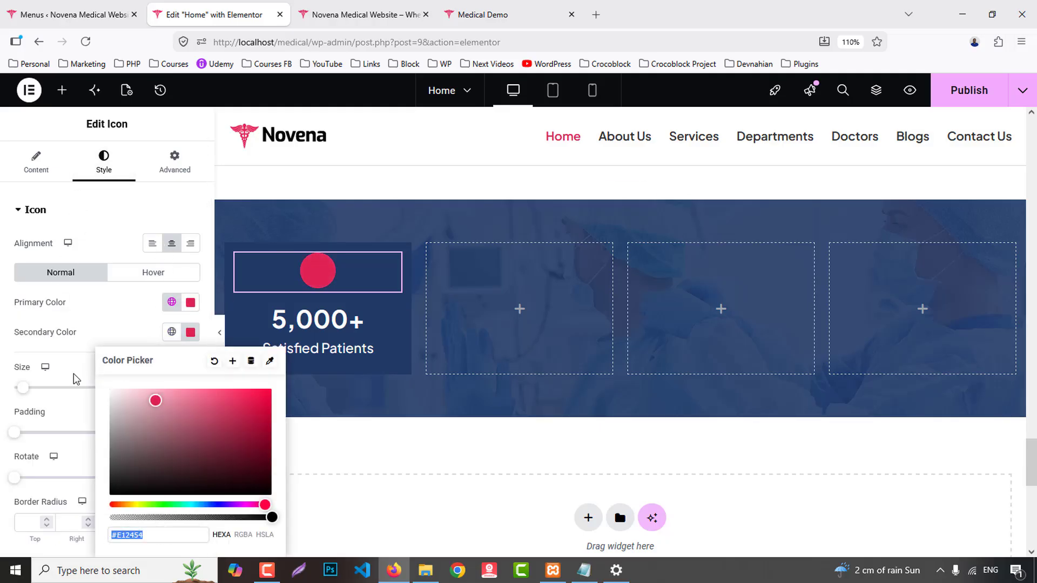
text(#FFFFFF)
click(115, 322)
scroll(43, 457, down, 2)
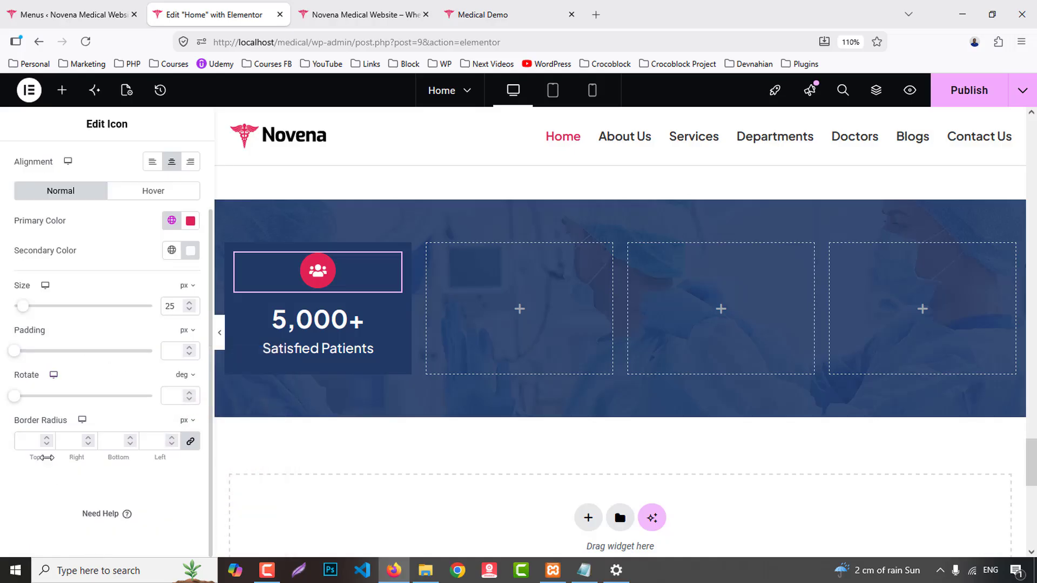
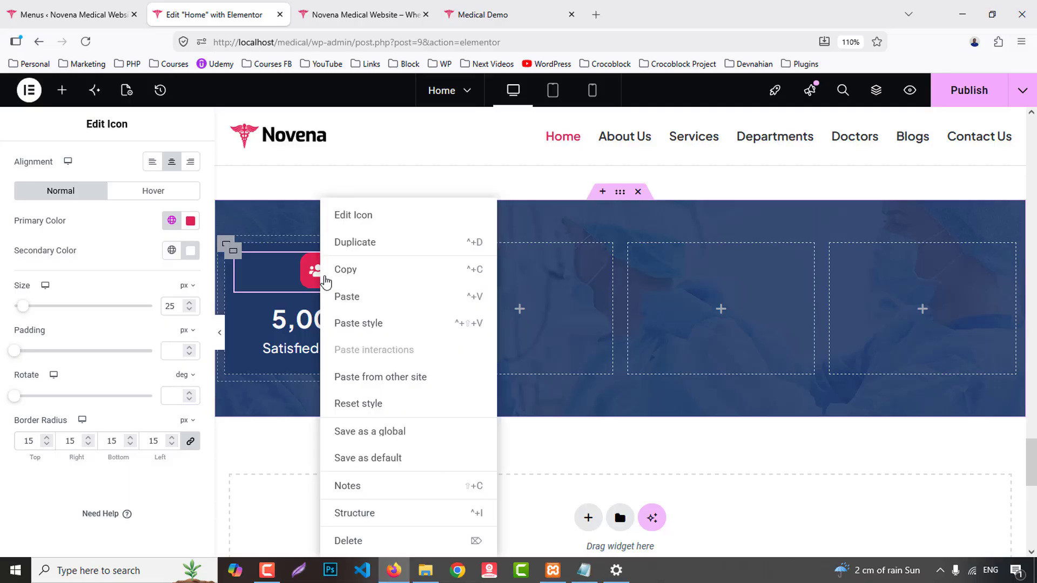
- Copy the finished first statistics card and paste it into each of the three empty columns beside it
right_click(320, 273)
click(367, 275)
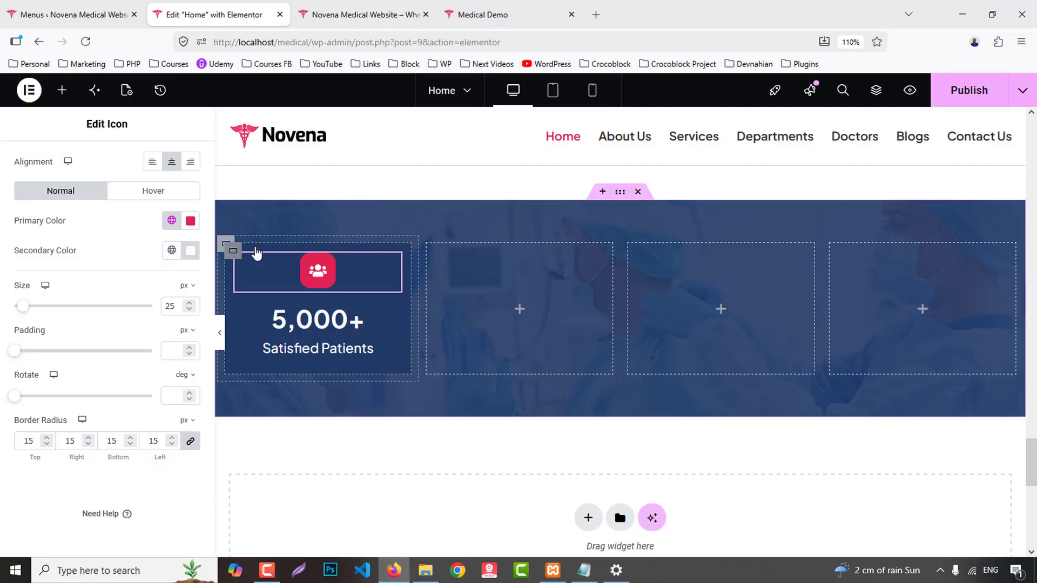
right_click(257, 252)
click(348, 251)
right_click(484, 267)
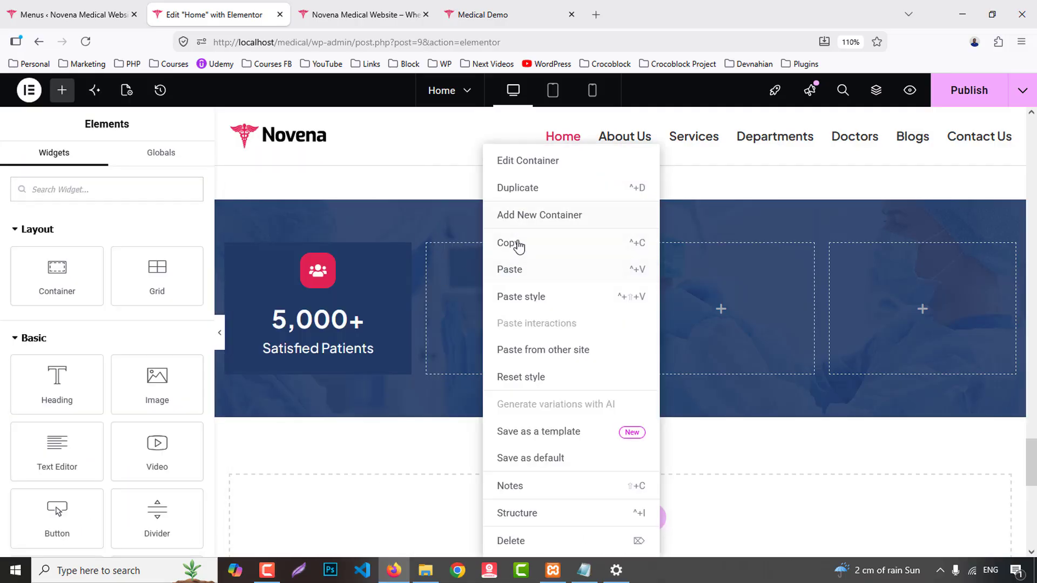
click(625, 292)
right_click(711, 273)
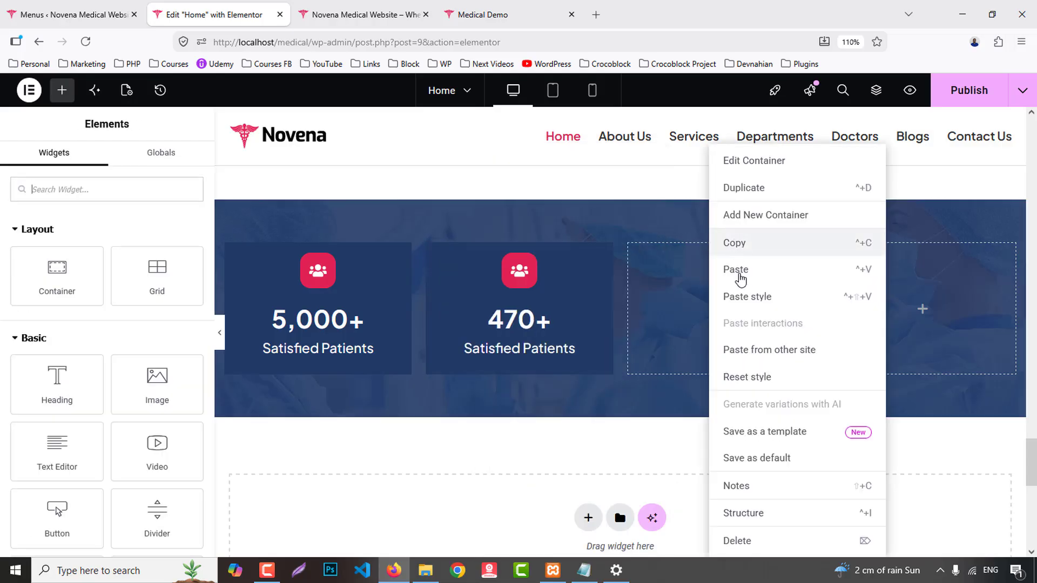
click(741, 283)
right_click(903, 268)
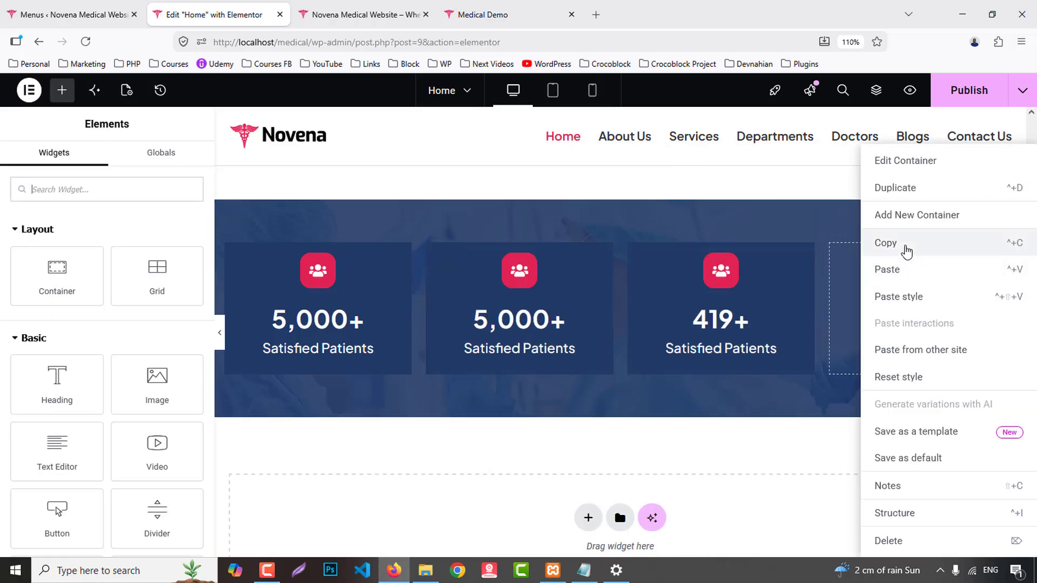
click(898, 272)
- Copy the second statistics card's title, "Certified Physicians", from the Medical Demo page and return to the Elementor editor
click(475, 14)
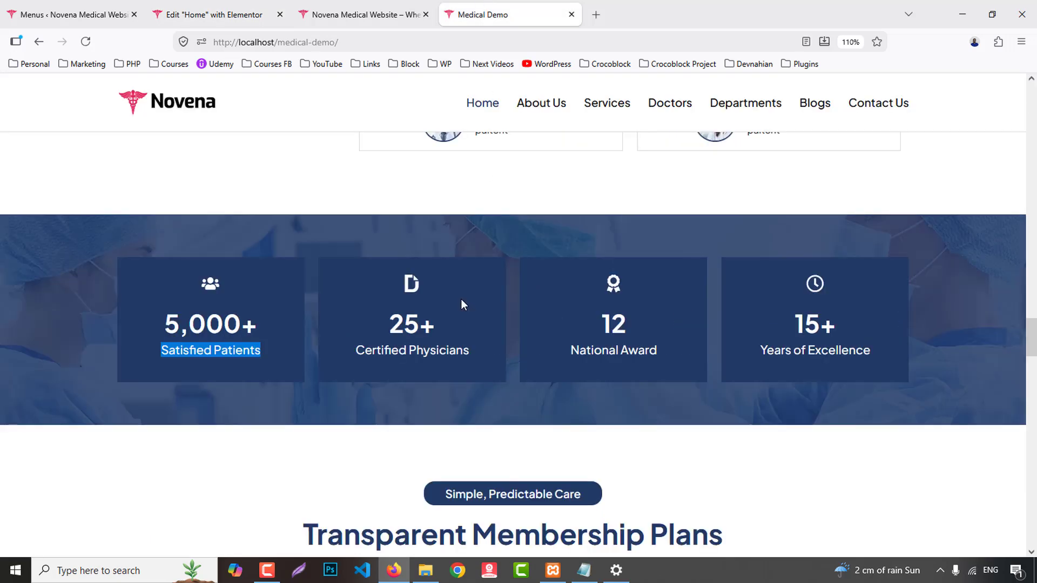
drag(357, 350, 401, 348)
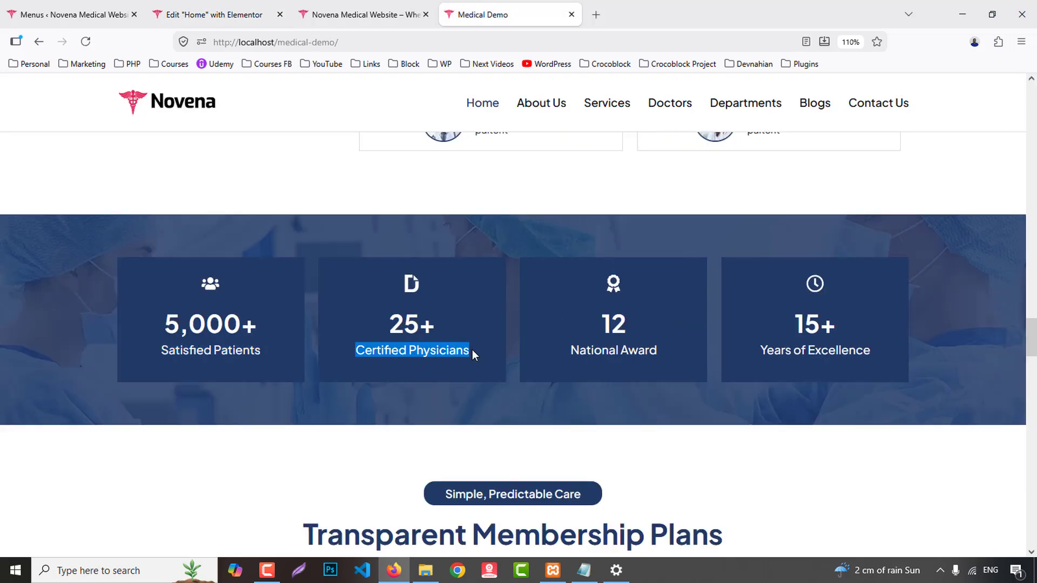
click(197, 12)
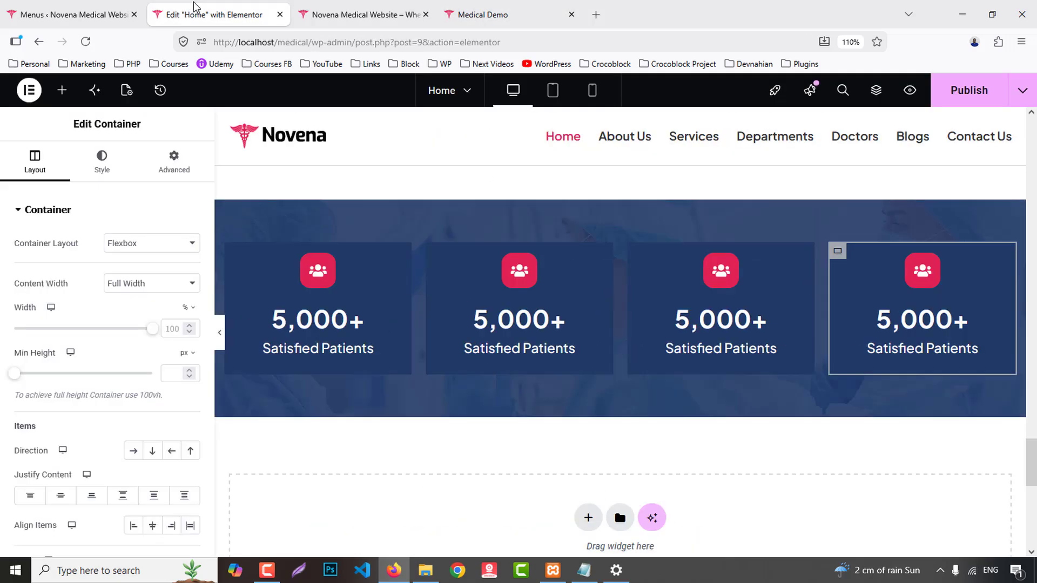
- Search the icon library for "doc" and replace the second card's icon with the Dochub icon
click(519, 270)
click(107, 286)
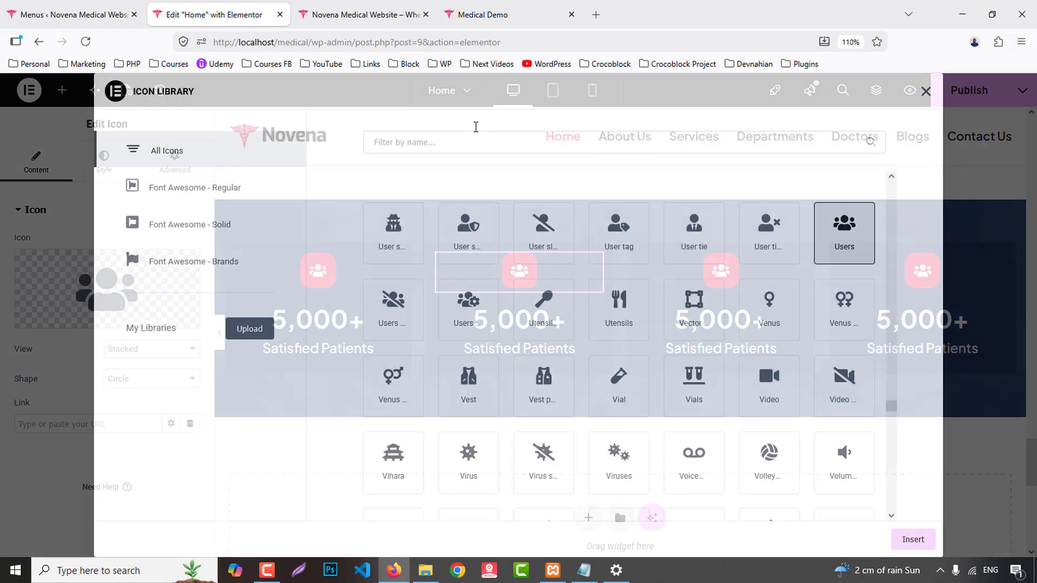
click(401, 142)
text(d)
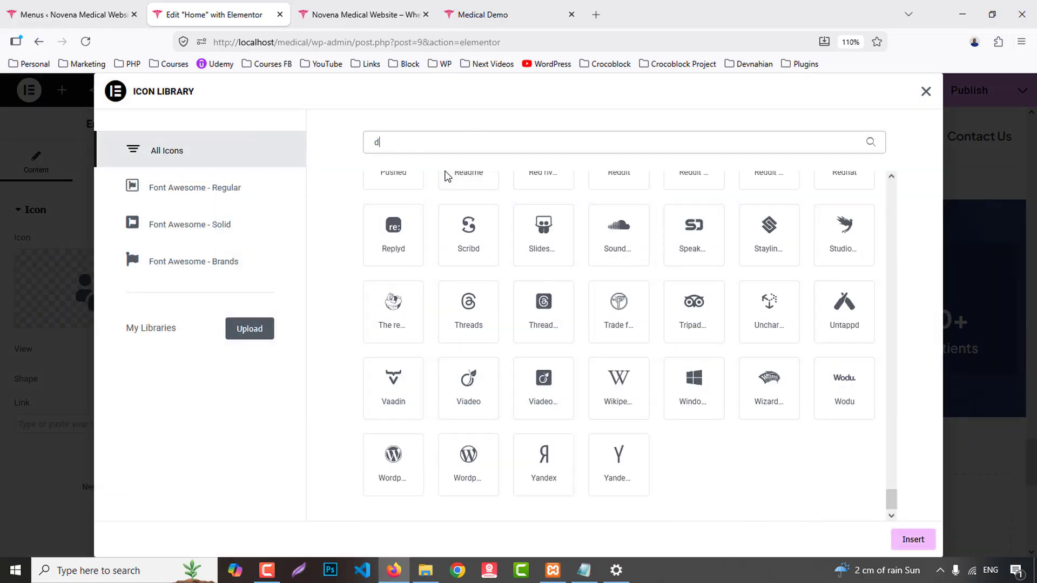
text(oc)
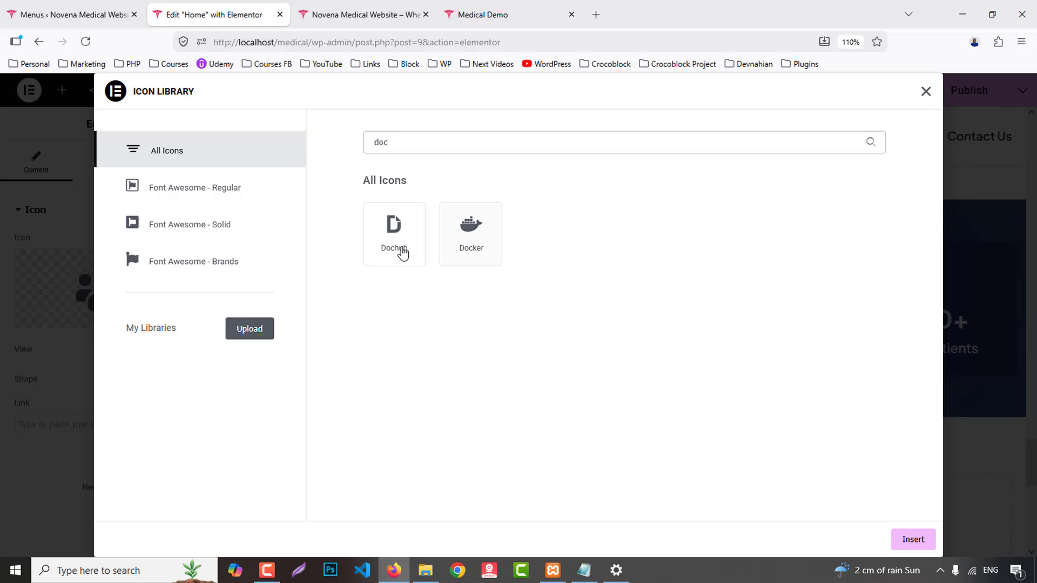
click(403, 253)
click(913, 540)
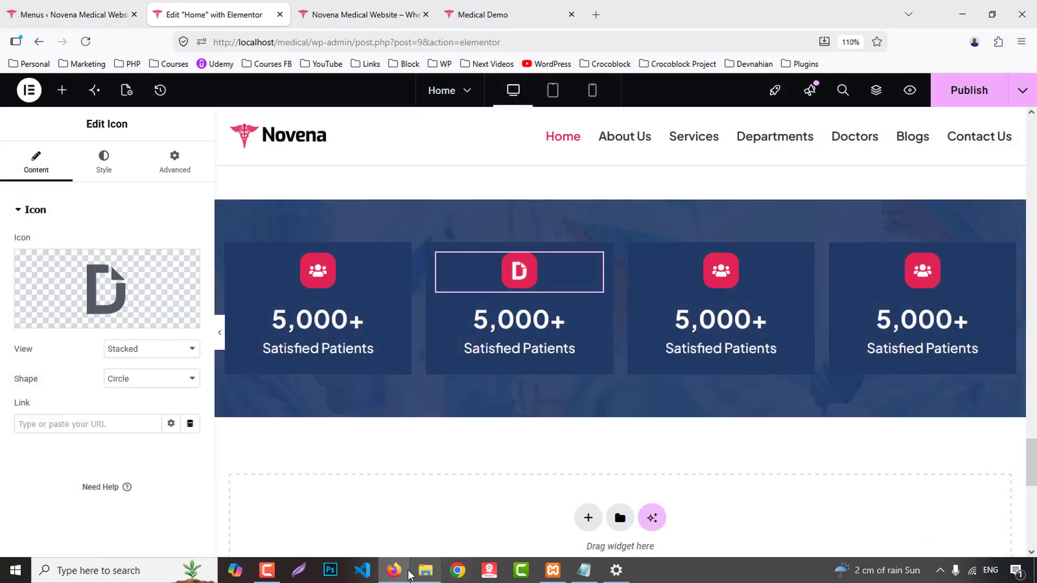
click(281, 573)
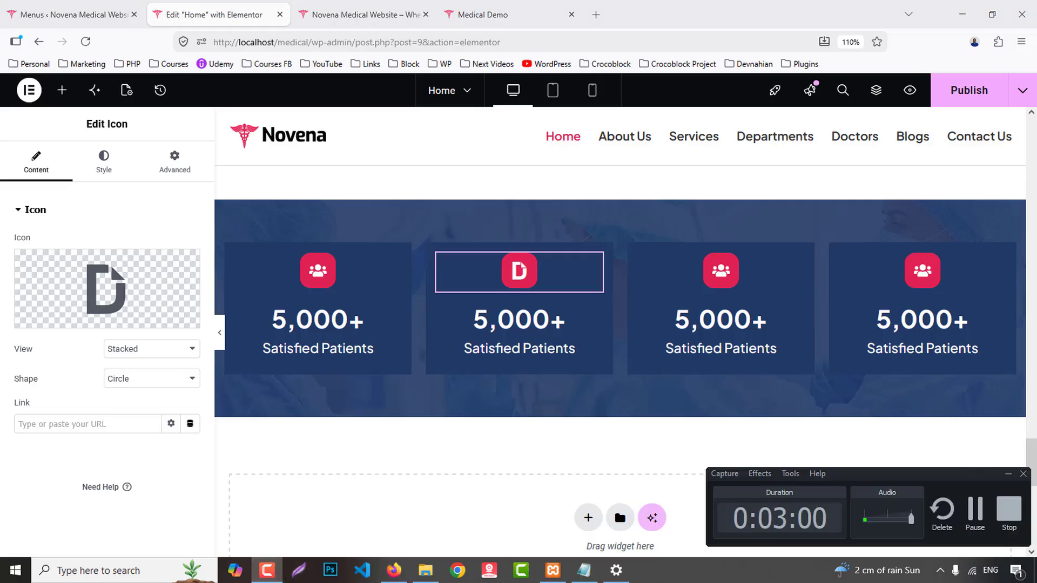
click(975, 520)
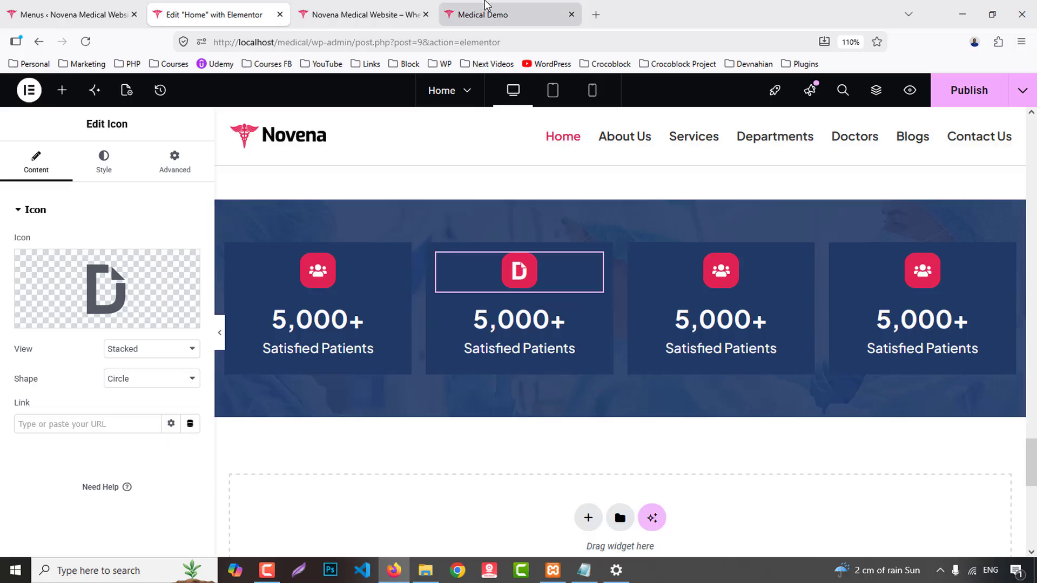
- Check the second card on the Medical Demo page, then set its counter's ending number to 25 and title to "Certified Physicians"
click(465, 14)
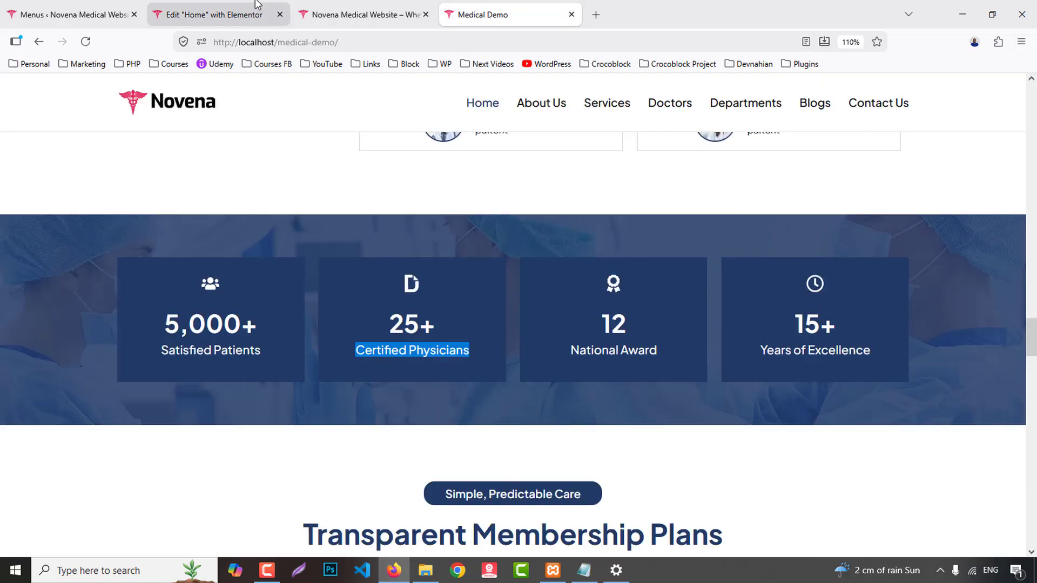
click(227, 15)
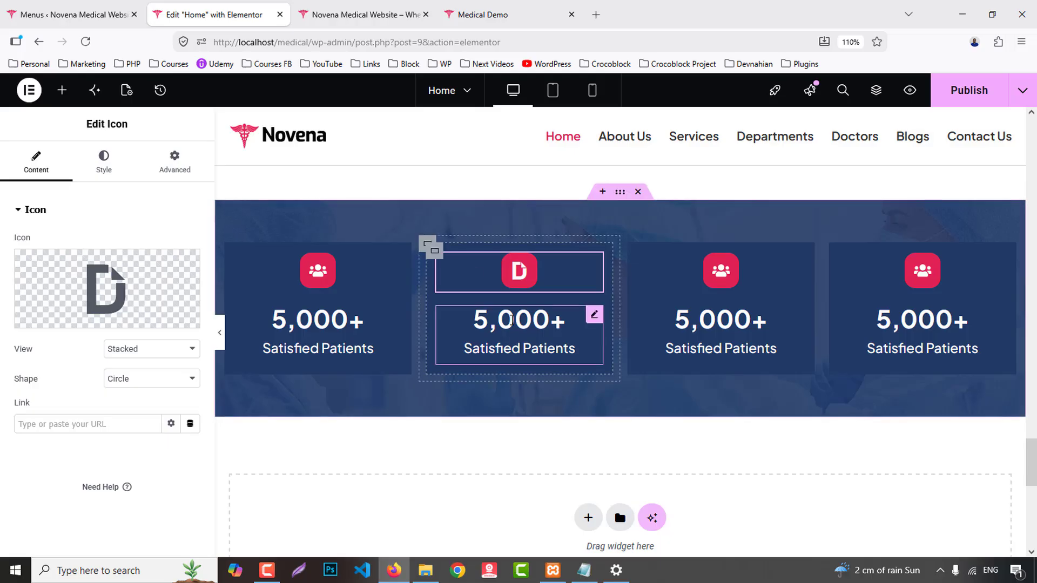
click(511, 320)
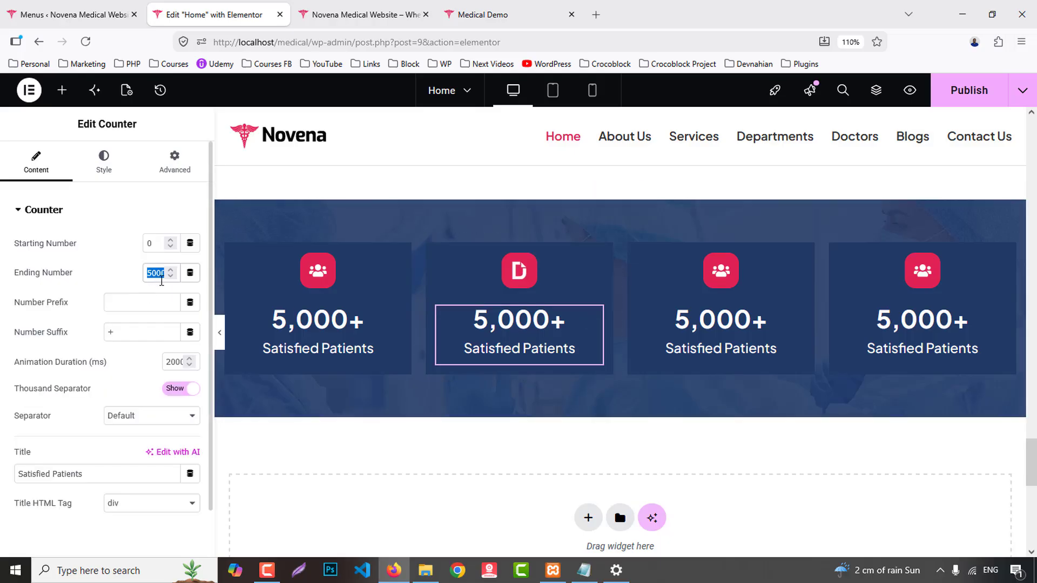
triple_click(108, 475)
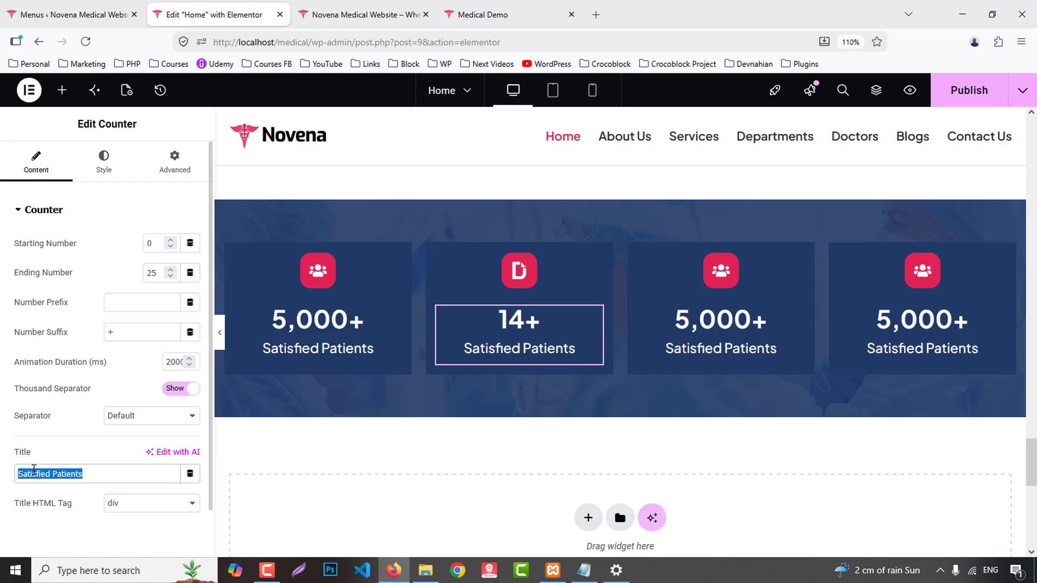
text(Certified Physicians)
- Using the Medical Demo page as reference, set the third card's ending number to 12 and its title to "National Award"
click(362, 15)
click(519, 11)
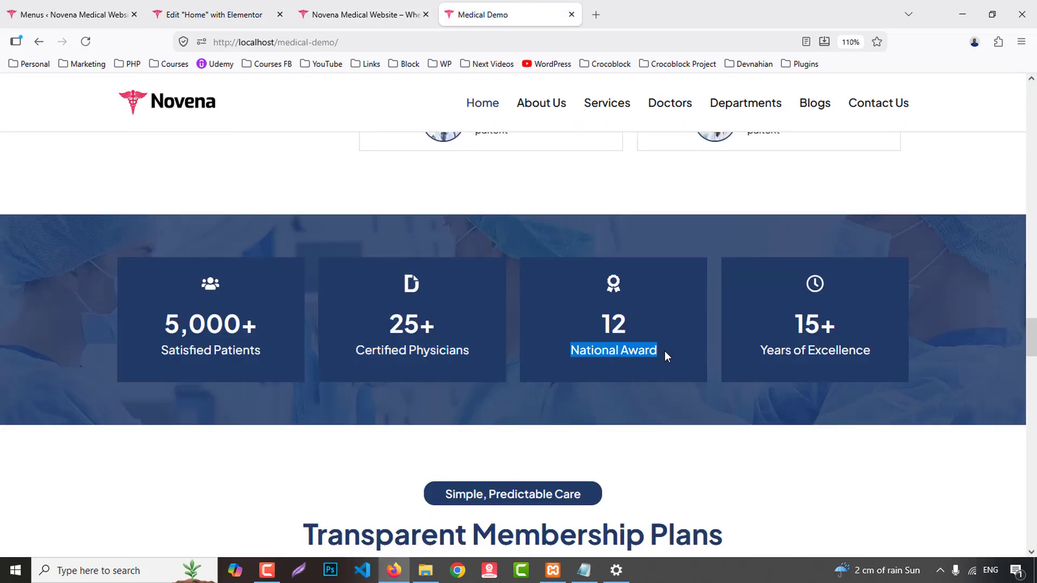
click(214, 15)
click(721, 335)
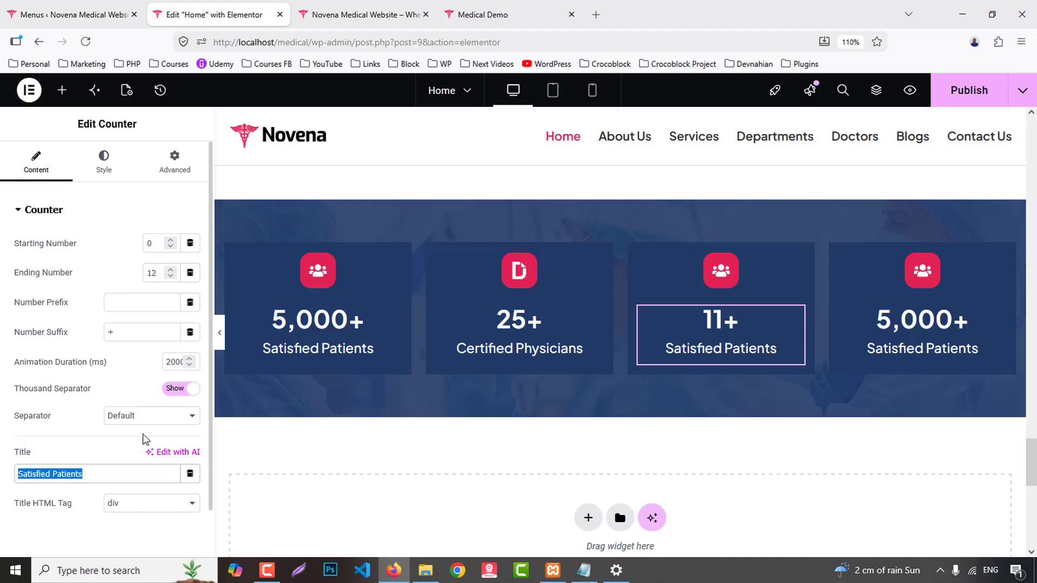
text(National Award)
- Search the icon library for "awa" and replace the third card's icon with the Award icon
click(721, 270)
click(107, 289)
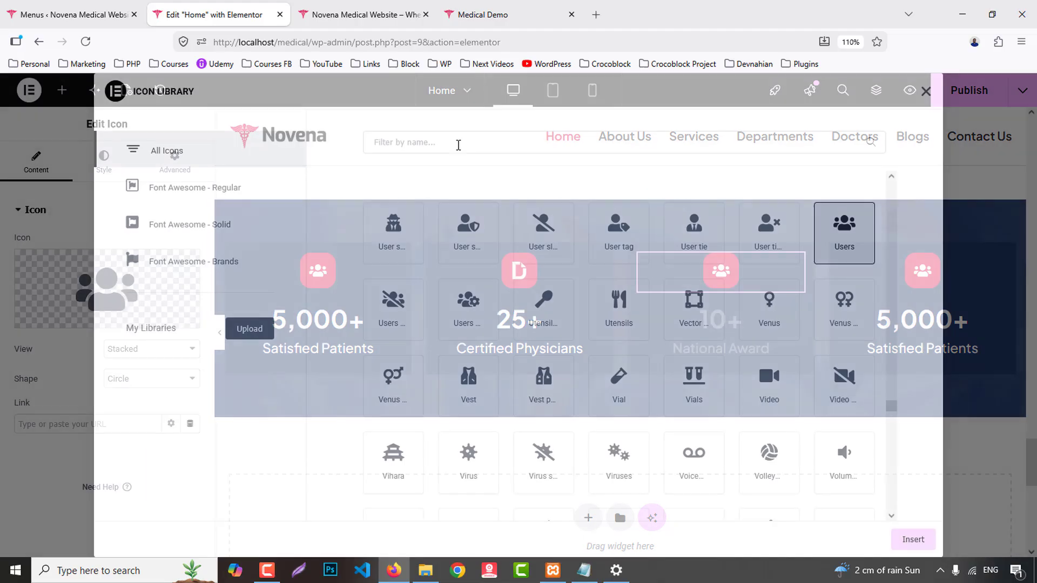
text(awa)
click(410, 234)
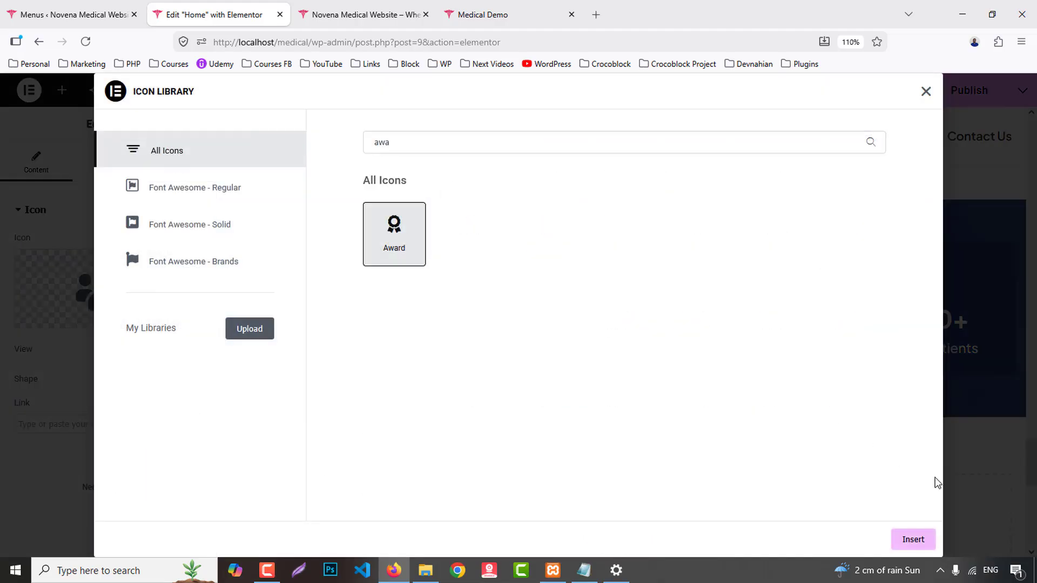
click(913, 539)
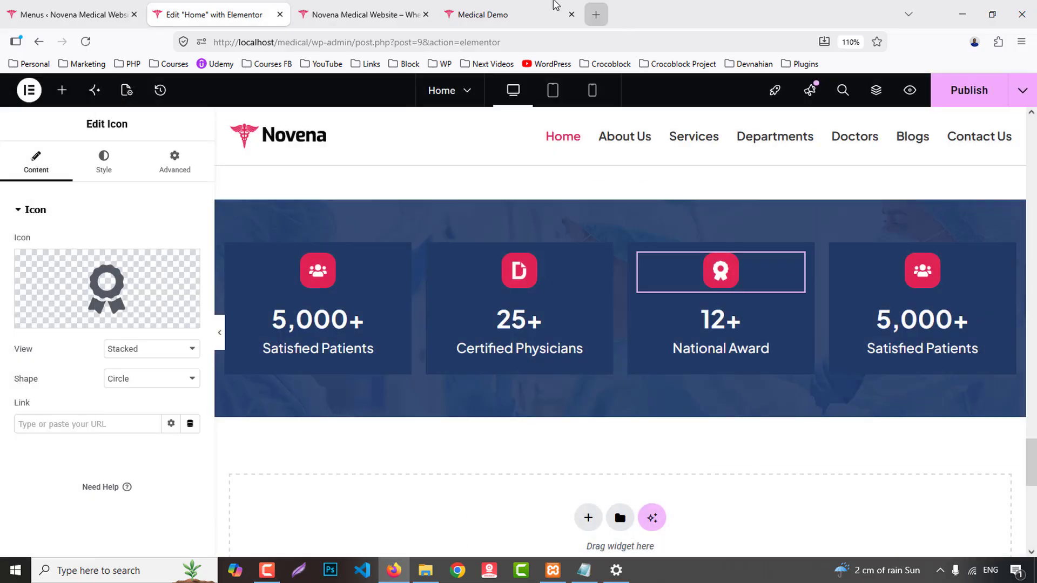
- Check the fourth card on the Medical Demo page, then search the icon library for "cloc" and replace the fourth card's icon with the outlined Clock
click(497, 15)
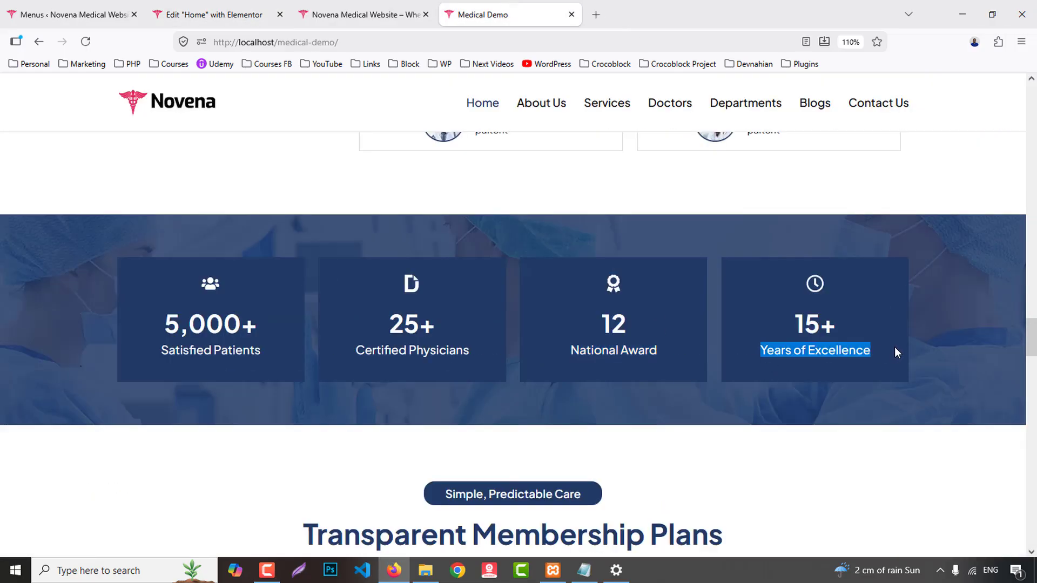
click(216, 15)
click(923, 270)
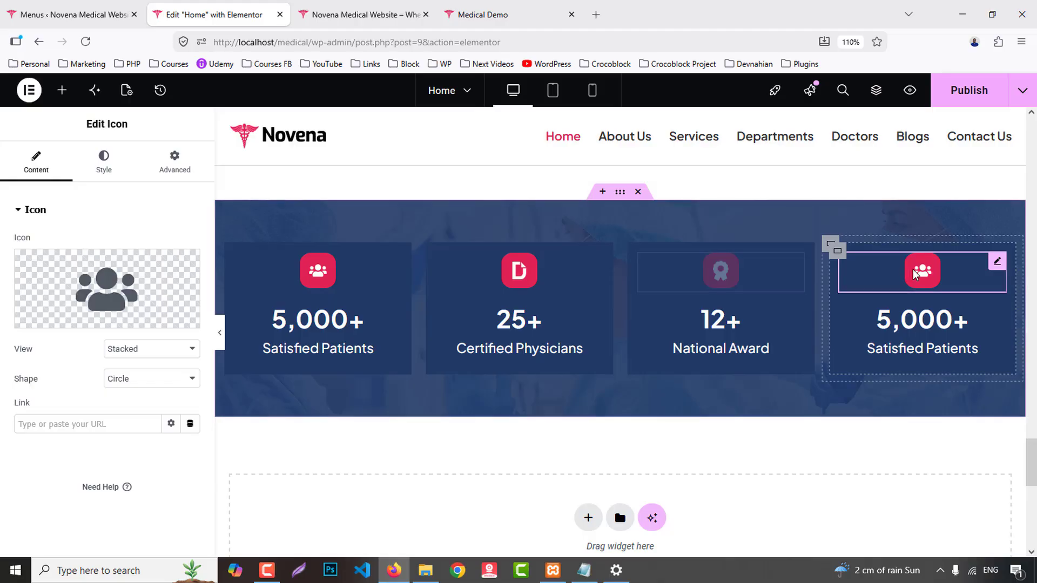
click(146, 270)
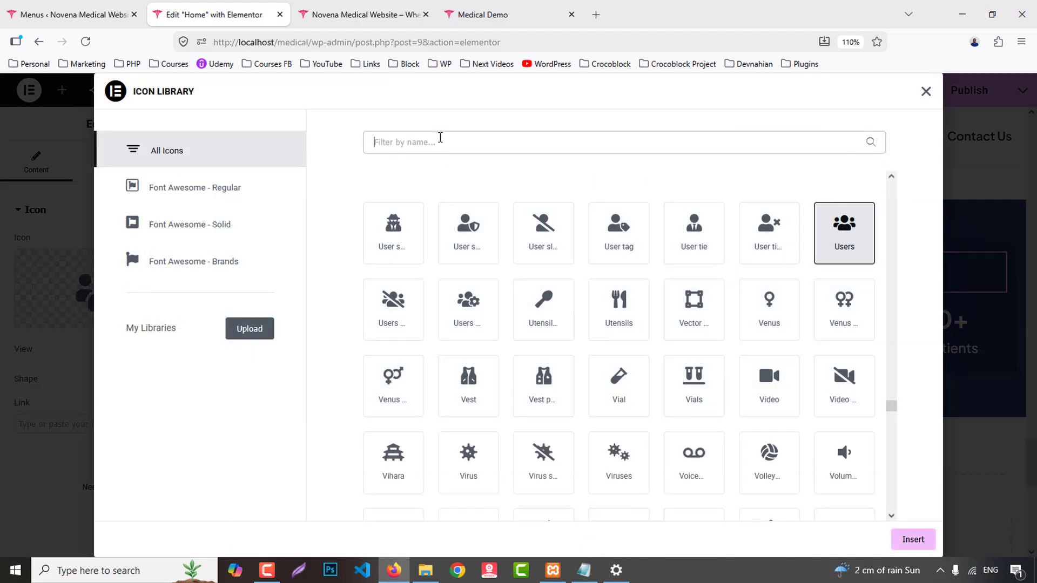
text(cloc)
click(401, 235)
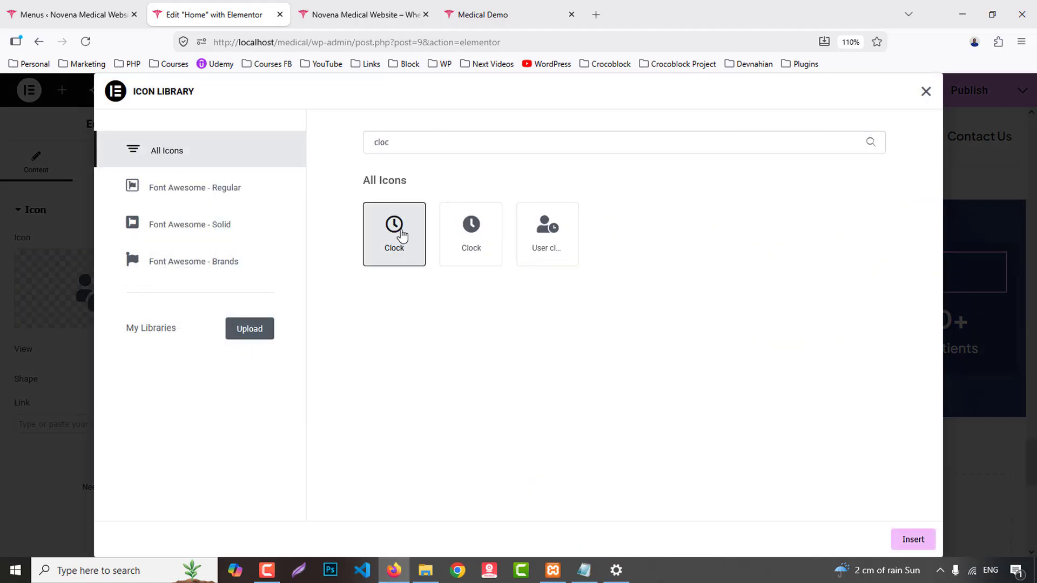
click(913, 540)
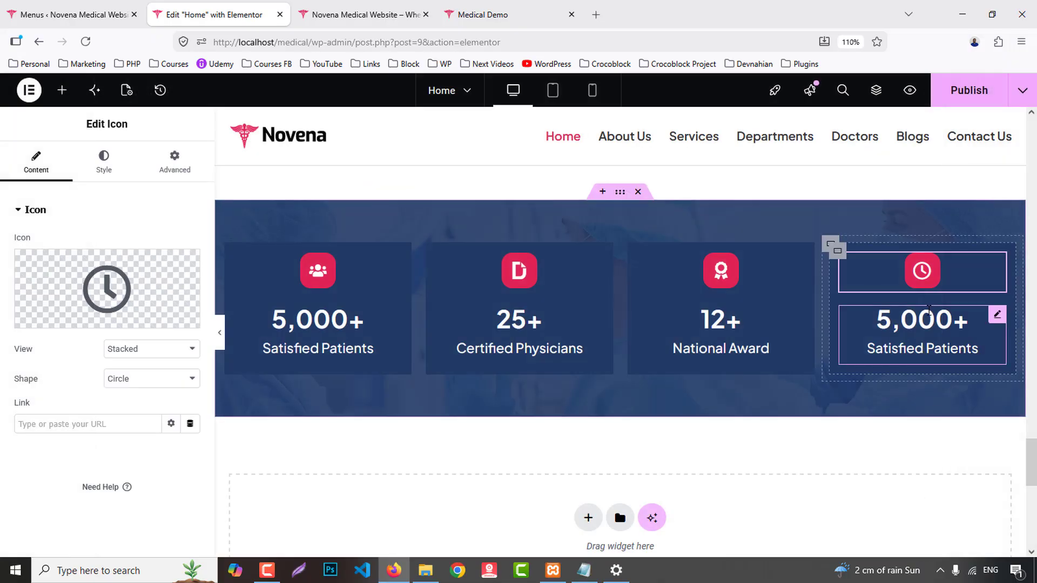
- Set the fourth card's counter to an ending number of 15 and the title "Years of Excellence", and publish the page
click(922, 324)
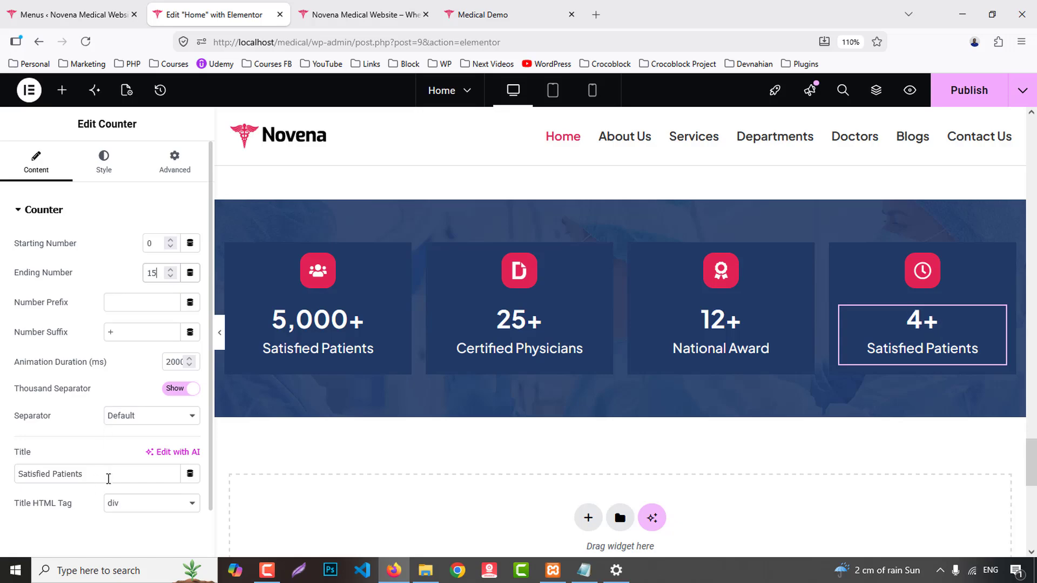
triple_click(108, 479)
text(Years of Excellence)
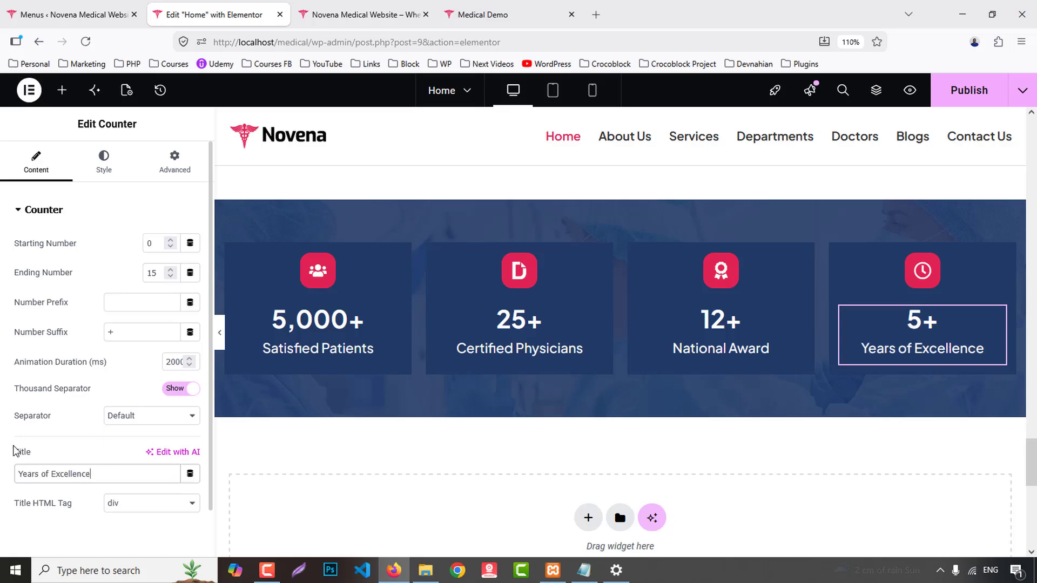
click(982, 92)
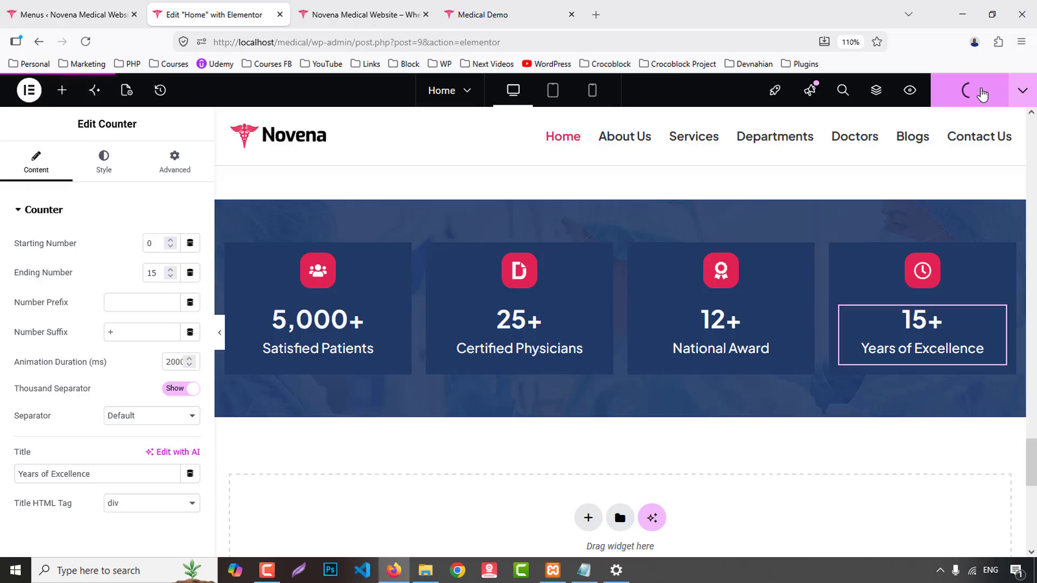
- Review the published Home page preview, and examine the membership plans section on the Medical Demo page
click(368, 11)
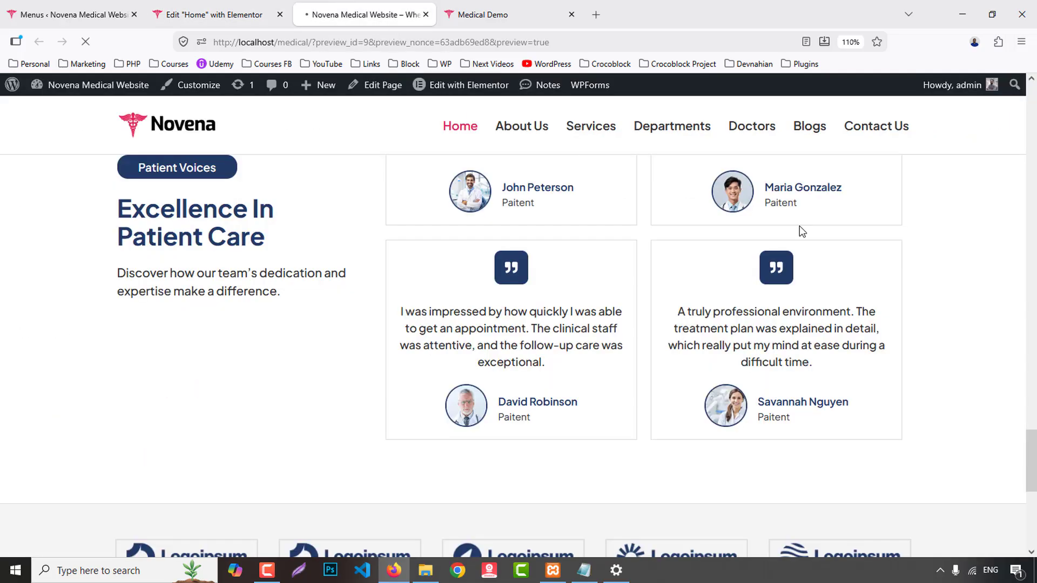
scroll(973, 253, down, 15)
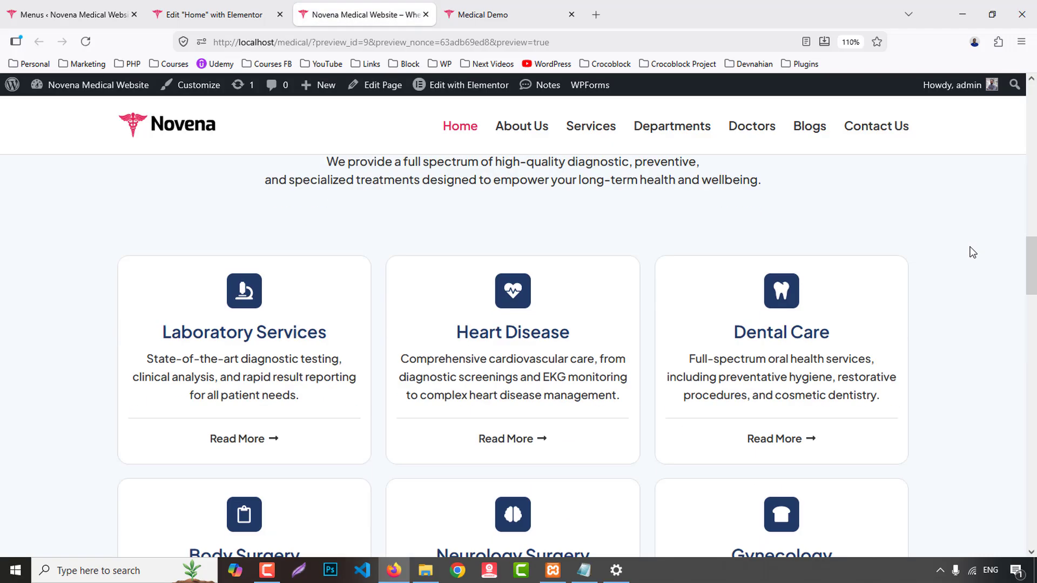
scroll(973, 252, down, 15)
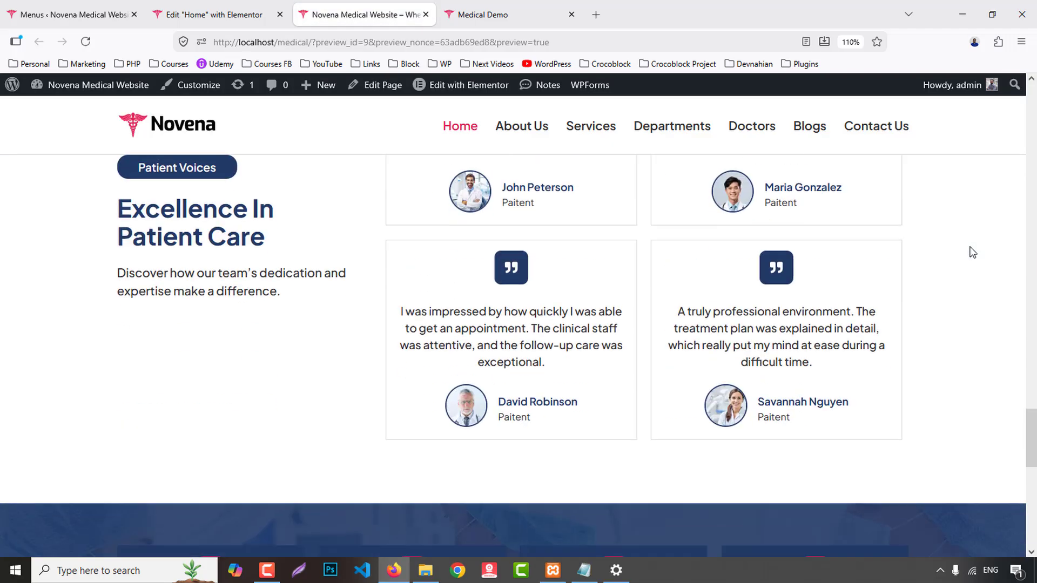
key(ctrl+Tab)
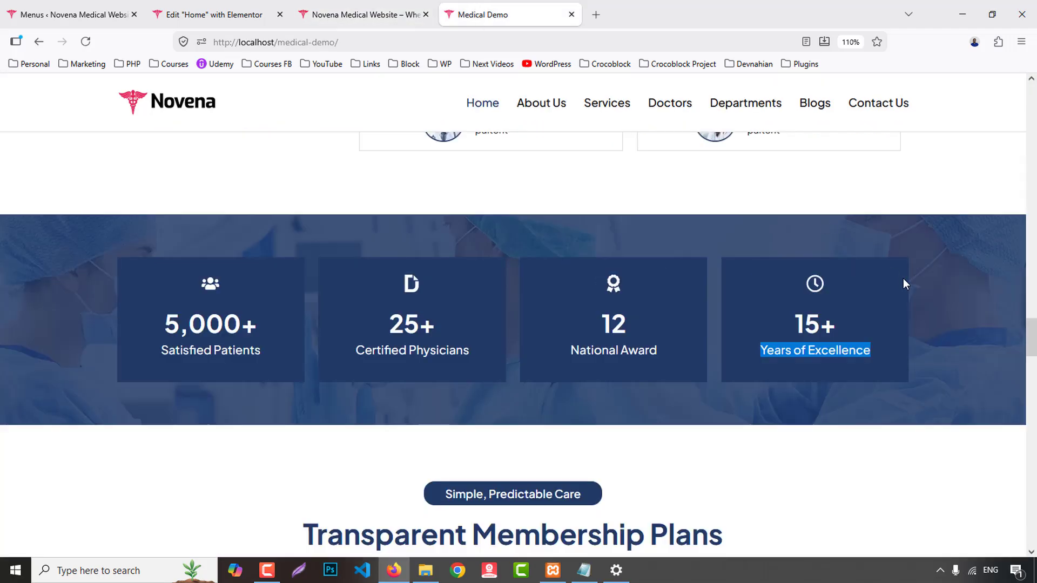
scroll(907, 283, down, 5)
scroll(907, 278, down, 3)
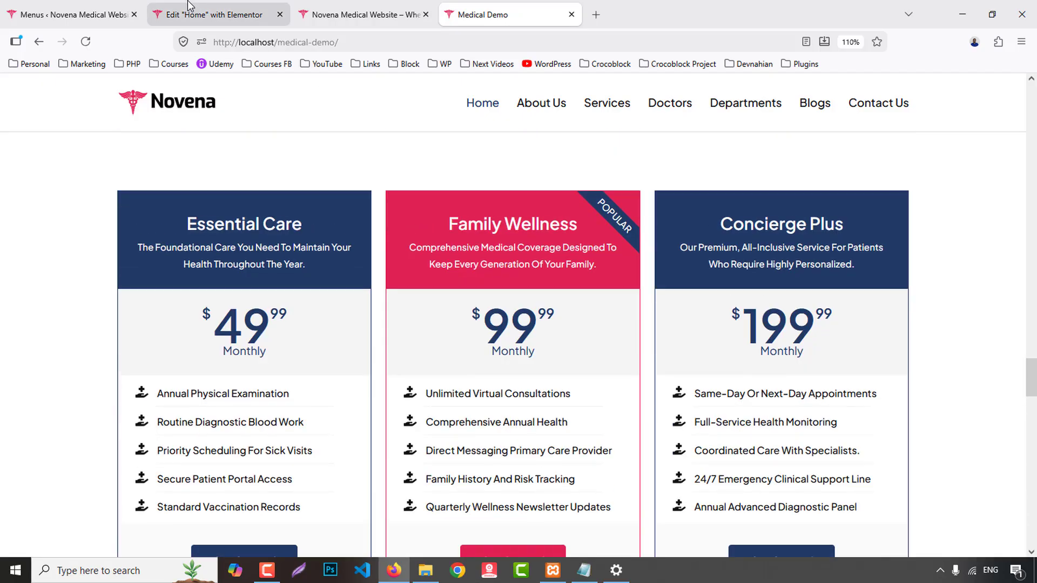
- Try to copy the Award Winning Patient Care section and paste it into the empty area below the statistics section
click(189, 7)
scroll(767, 396, up, 10)
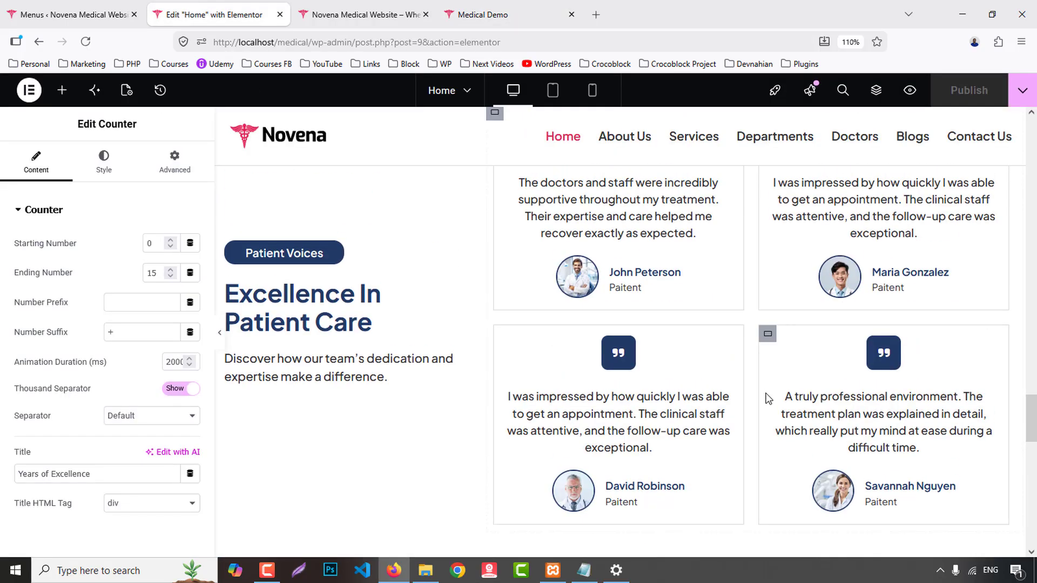
scroll(764, 389, up, 8)
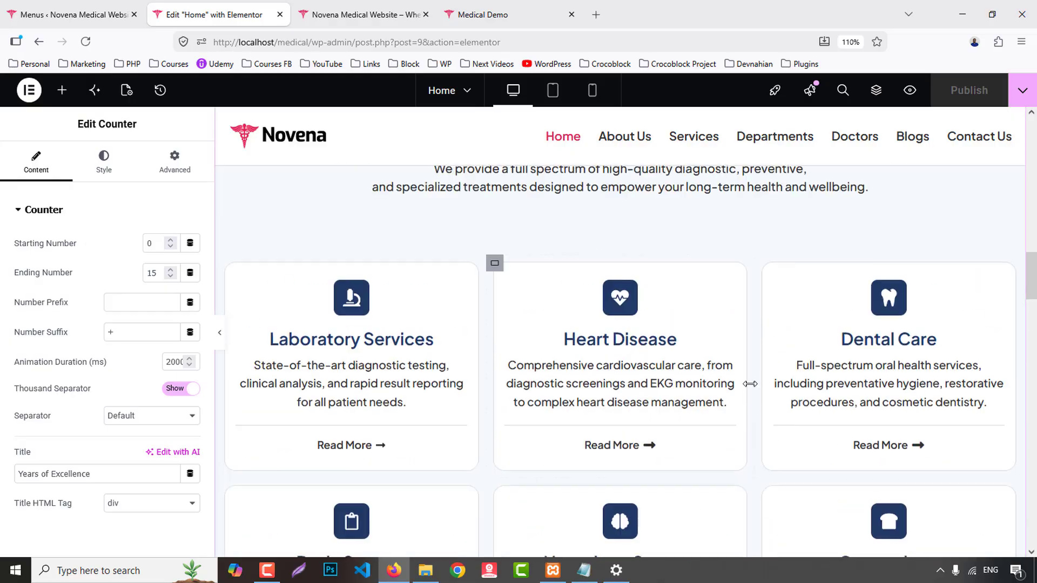
scroll(649, 335, up, 5)
scroll(637, 324, down, 8)
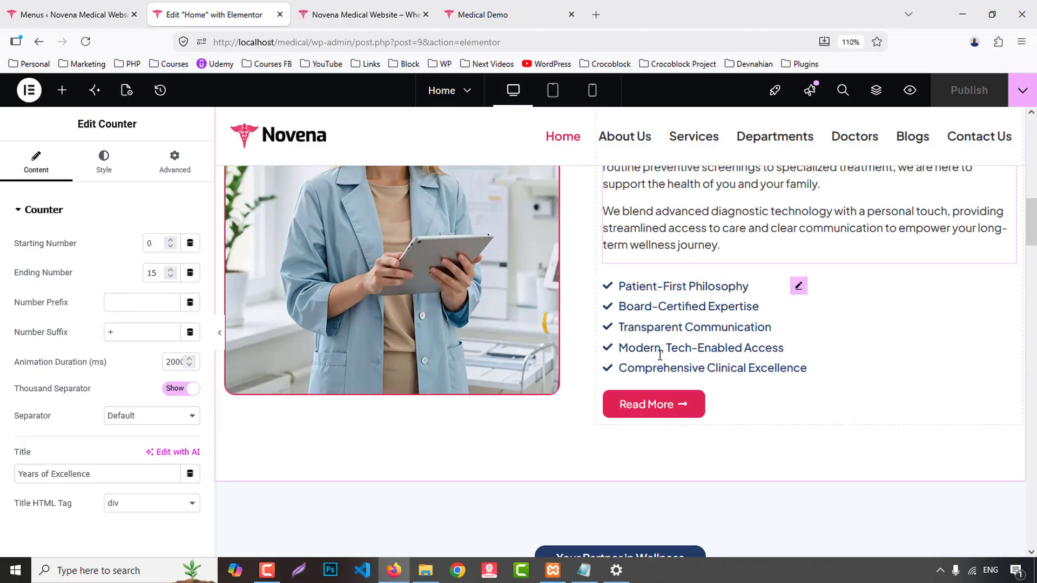
scroll(621, 280, up, 3)
right_click(621, 243)
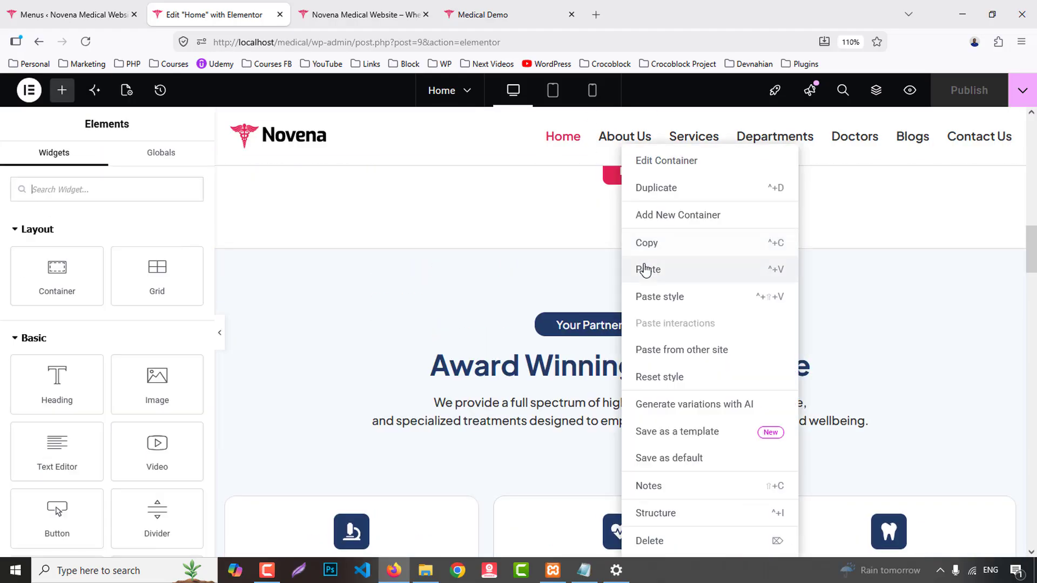
click(648, 249)
scroll(569, 405, down, 10)
scroll(571, 408, down, 10)
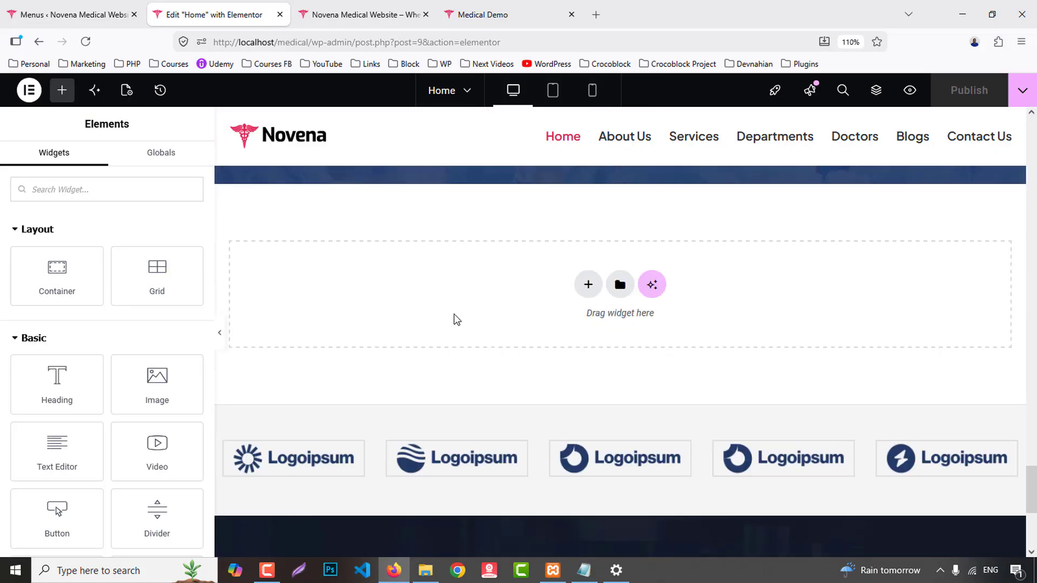
right_click(457, 319)
click(476, 332)
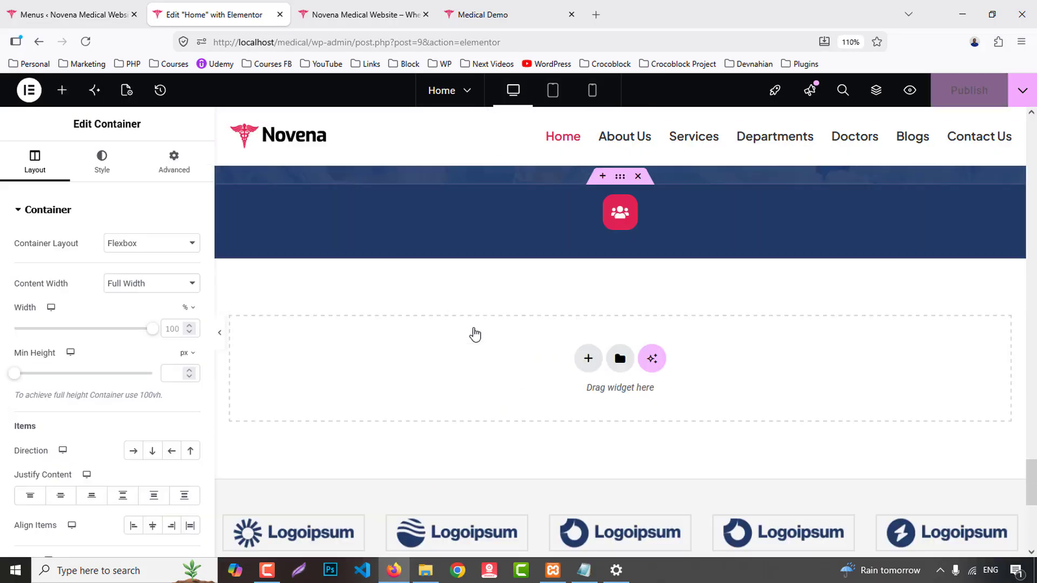
- Duplicate the Award Winning Patient Care section and move the copy directly below the statistics section
scroll(681, 254, up, 15)
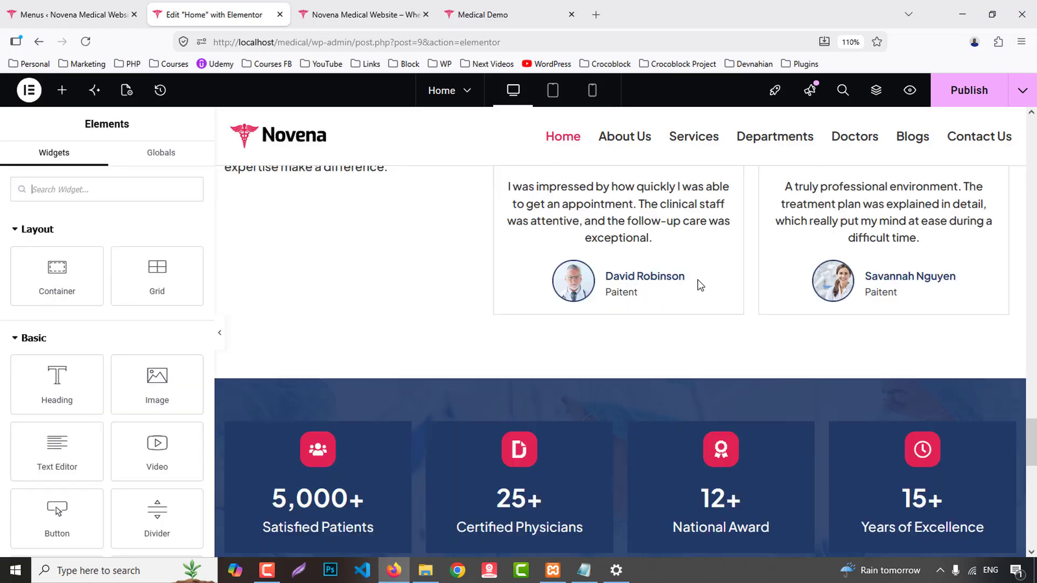
scroll(700, 285, up, 6)
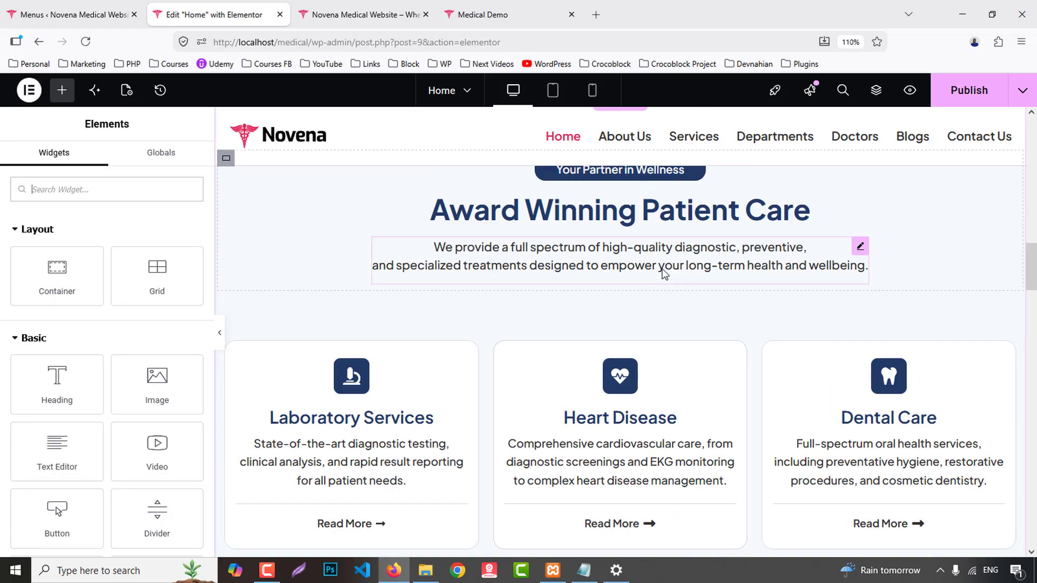
right_click(620, 244)
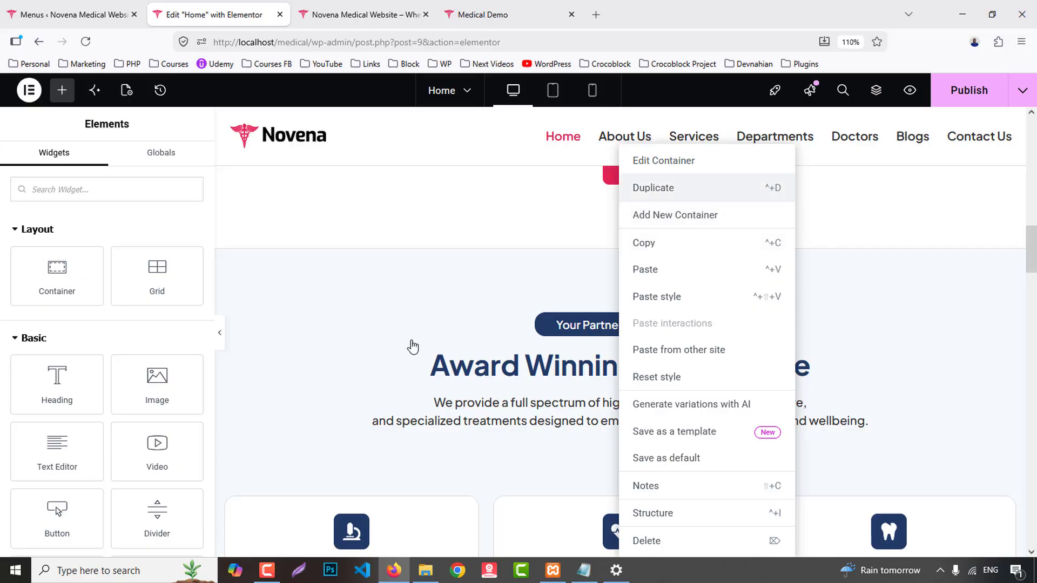
scroll(413, 346, down, 14)
scroll(617, 269, up, 4)
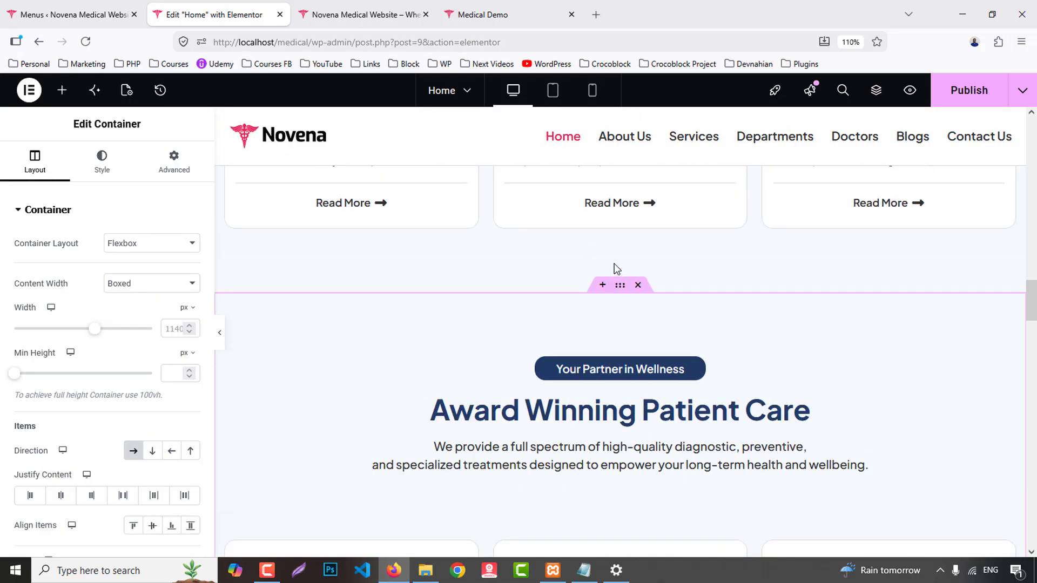
drag(620, 286, 630, 499)
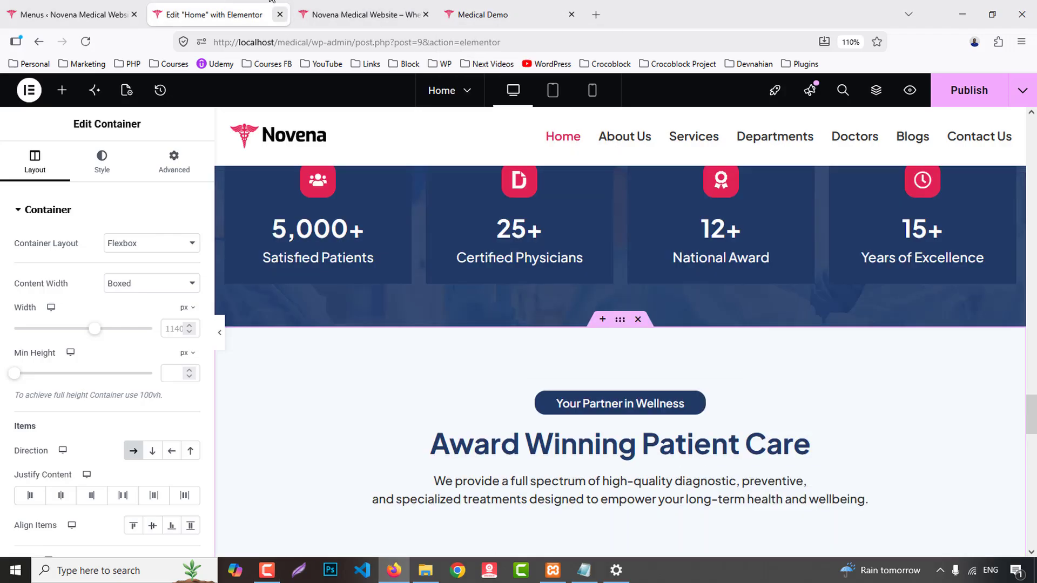
- Check the membership plans section on the Medical Demo page, then change the duplicated section's background color to white
click(475, 15)
scroll(395, 378, down, 2)
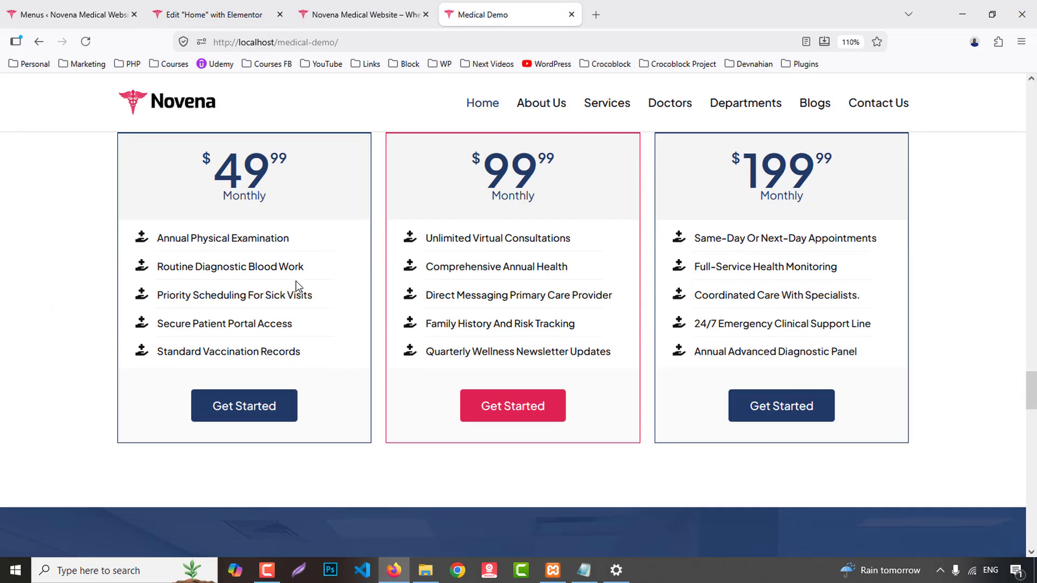
click(206, 11)
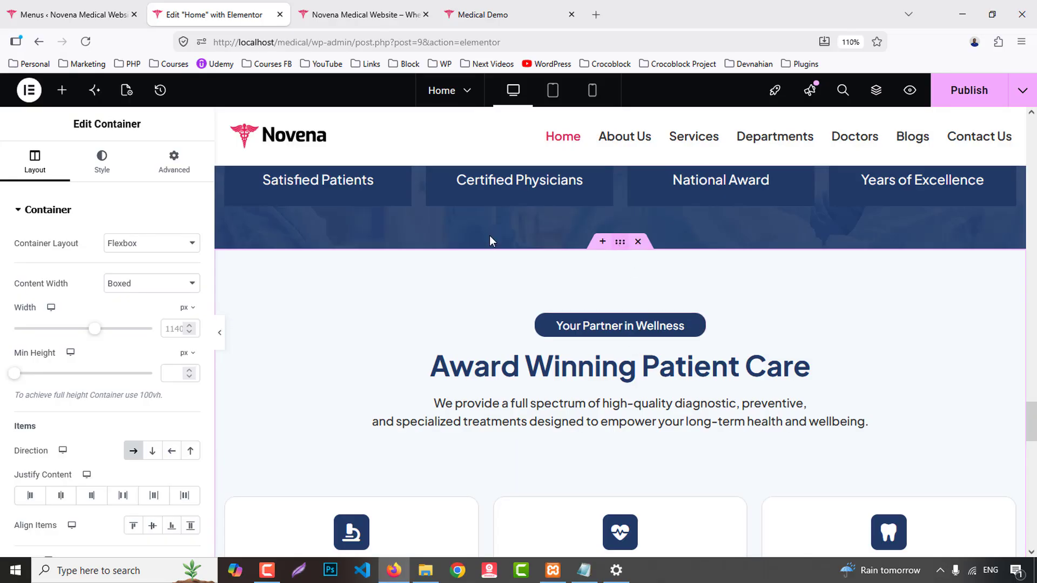
click(103, 172)
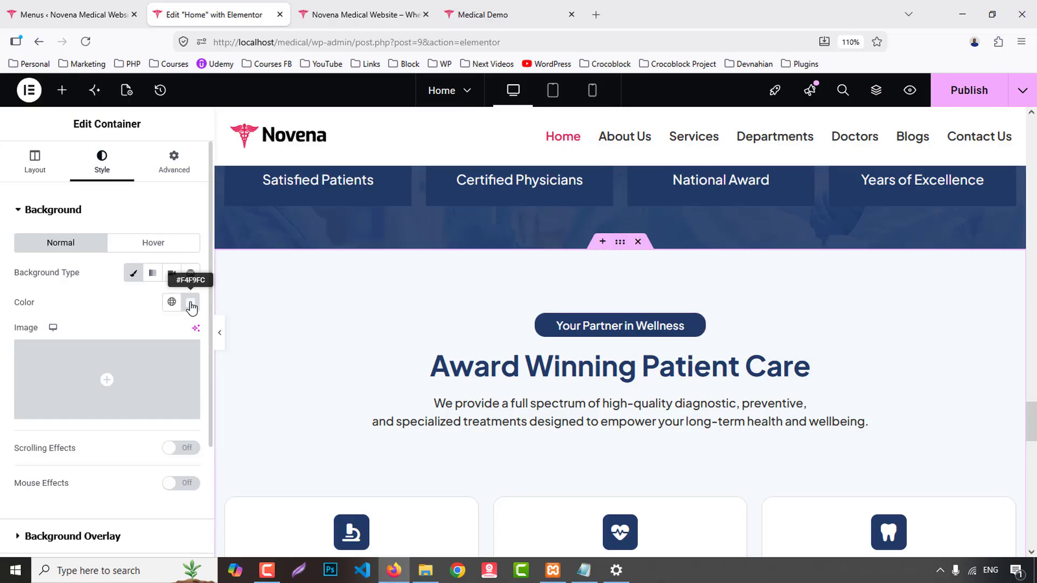
click(190, 302)
click(359, 300)
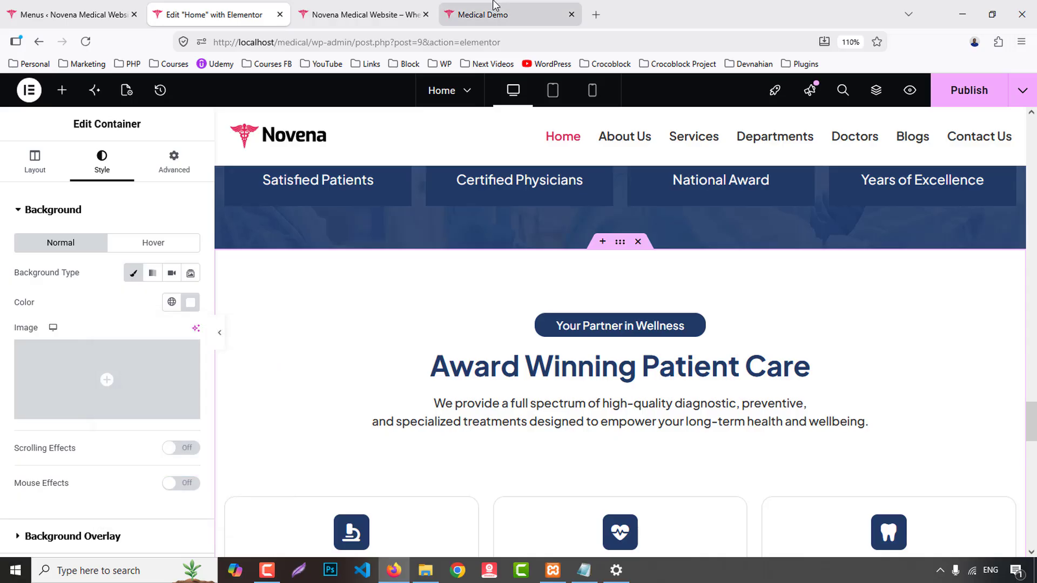
- Copy the badge text "Simple, Predictable Care" from the Medical Demo page into the duplicated section's badge heading
click(491, 12)
scroll(515, 248, up, 7)
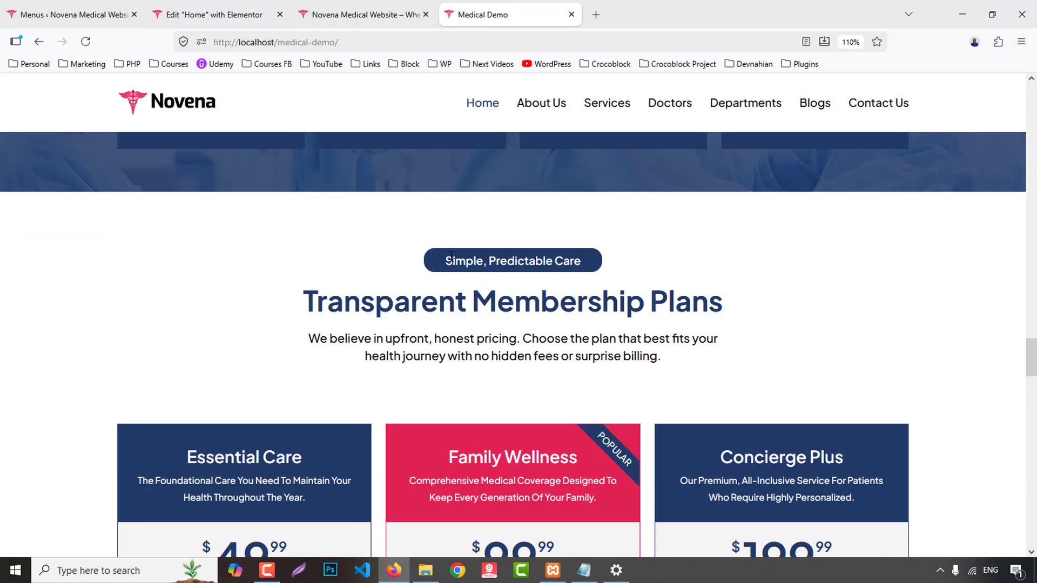
drag(444, 261, 480, 266)
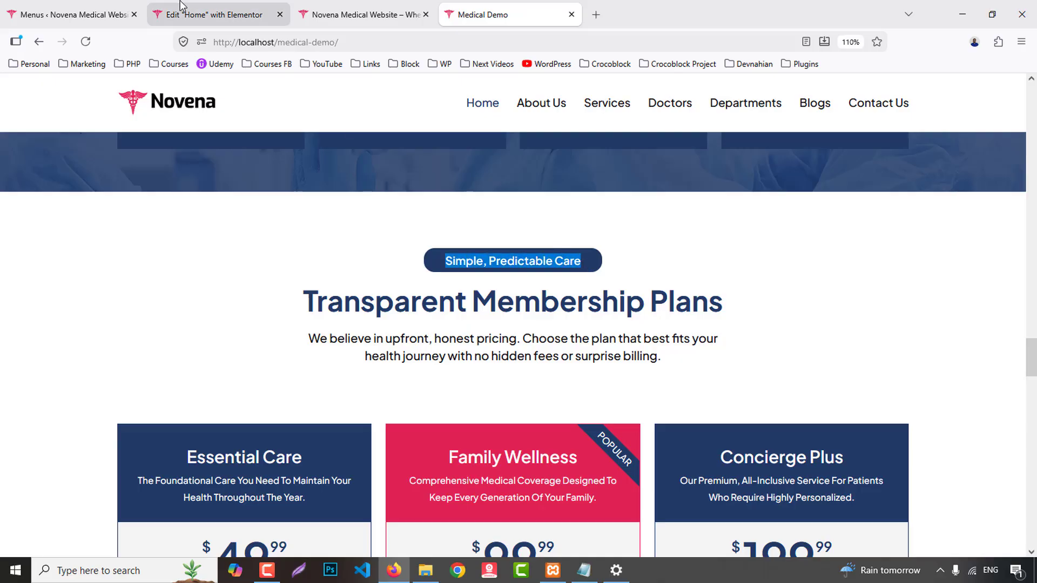
click(216, 15)
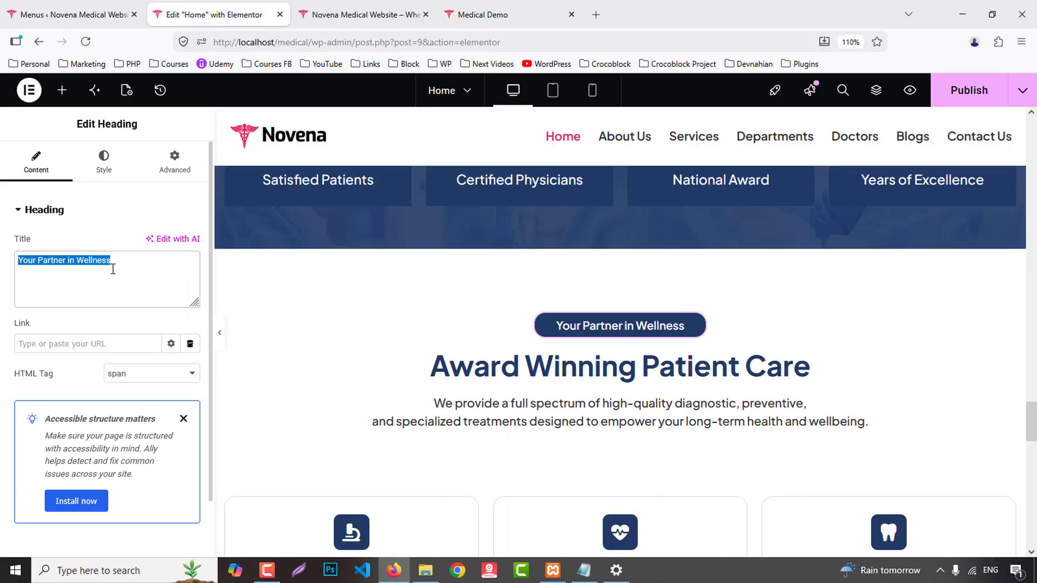
- Copy "Transparent Membership Plans" from the Medical Demo page into the duplicated section's main heading title
click(475, 14)
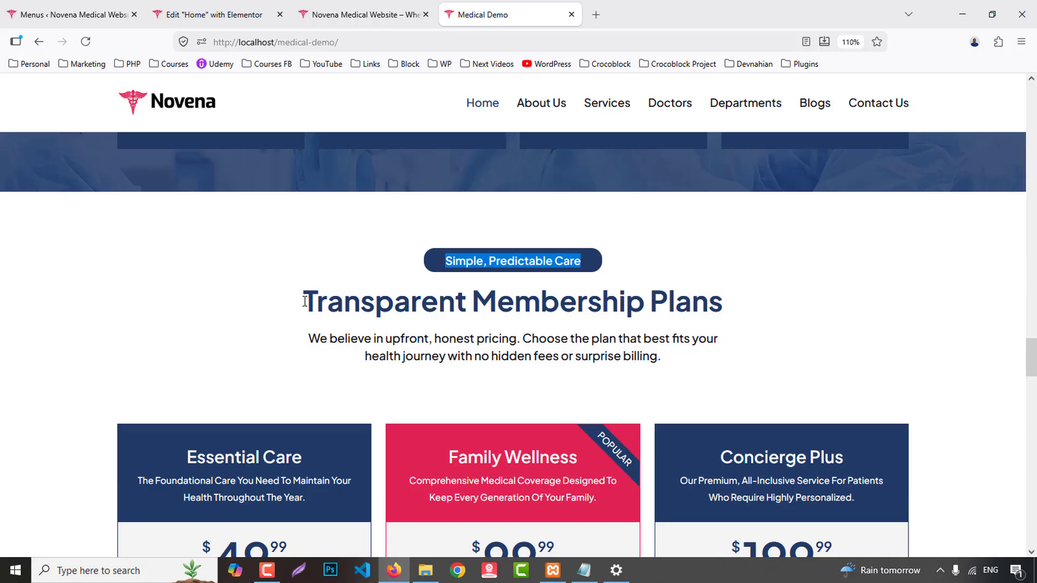
drag(305, 301, 713, 300)
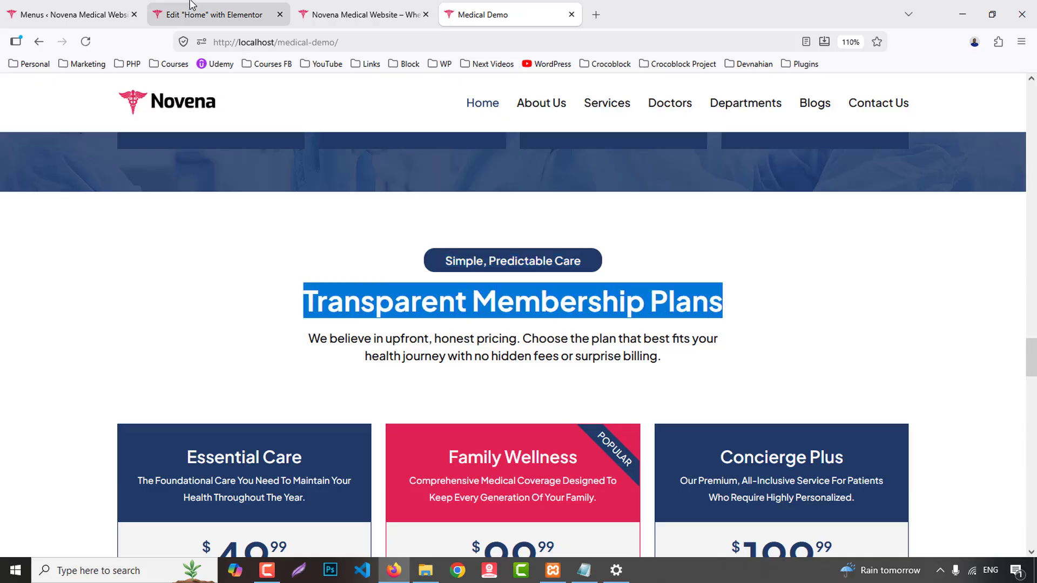
click(216, 15)
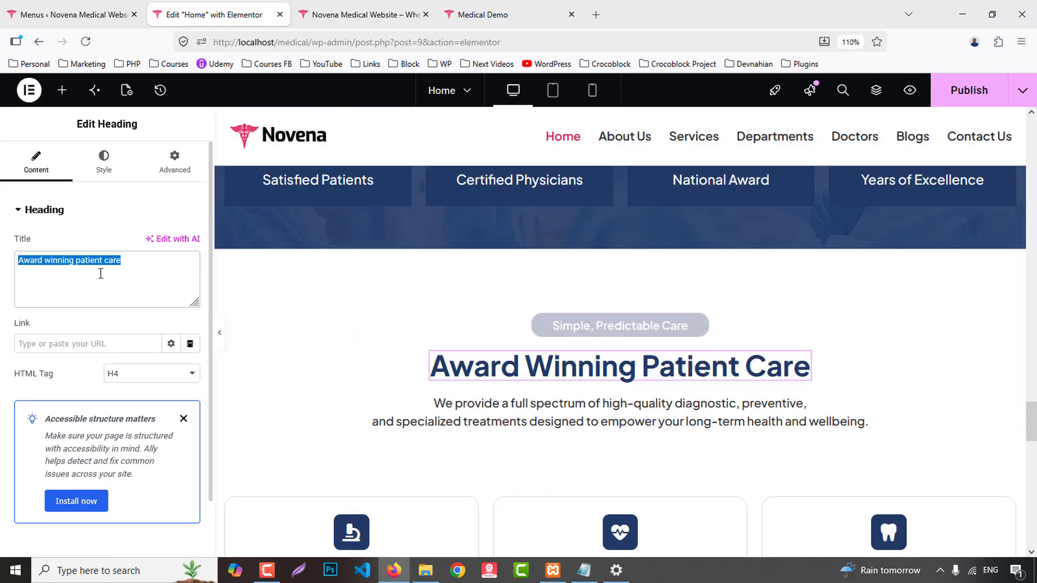
text(Transparent Membership Plans)
- Copy the membership plans description from the Medical Demo page and replace the duplicated section's description text with it
click(475, 15)
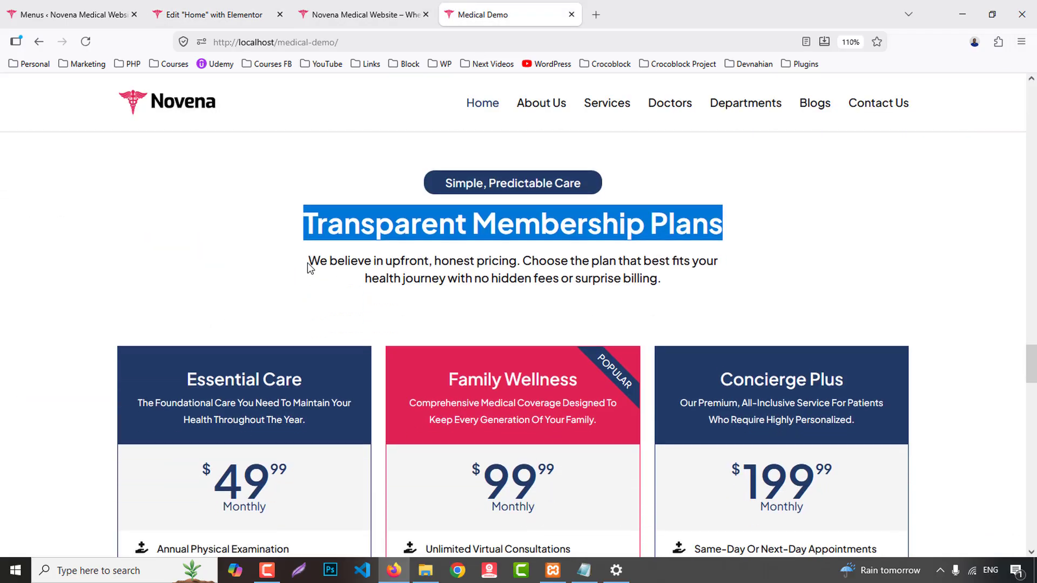
drag(309, 263, 618, 279)
drag(310, 260, 683, 286)
key(ctrl+c)
key(ctrl+Tab)
key(ctrl+Tab)
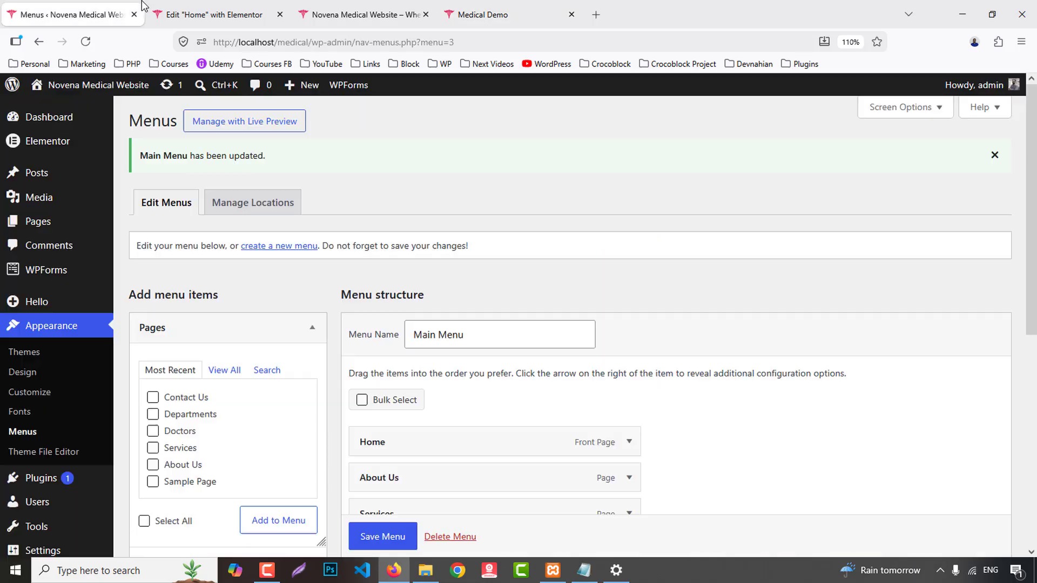
click(859, 400)
click(135, 261)
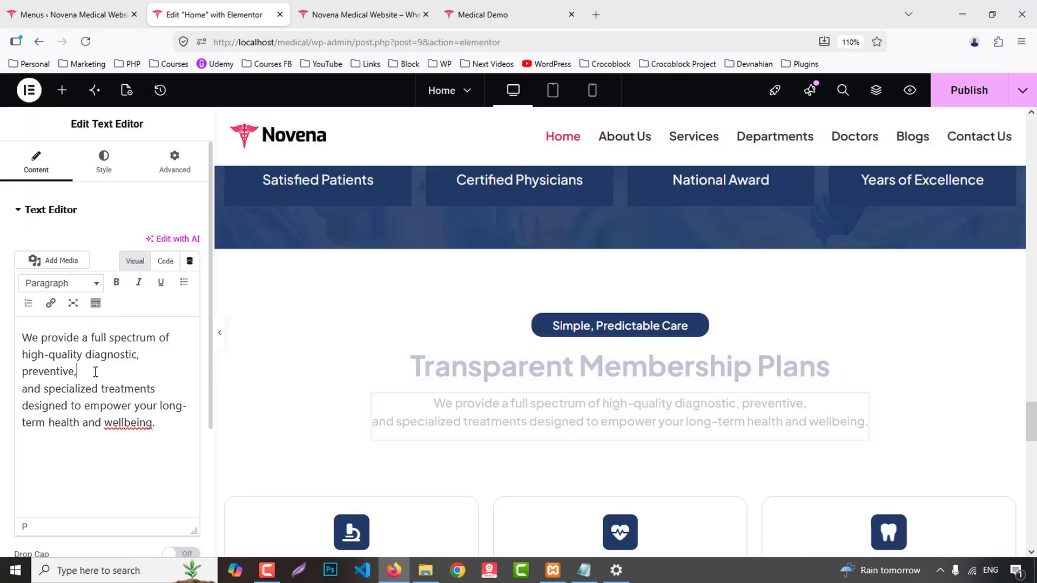
key(ctrl+a)
key(ctrl+v)
scroll(18, 298, down, 2)
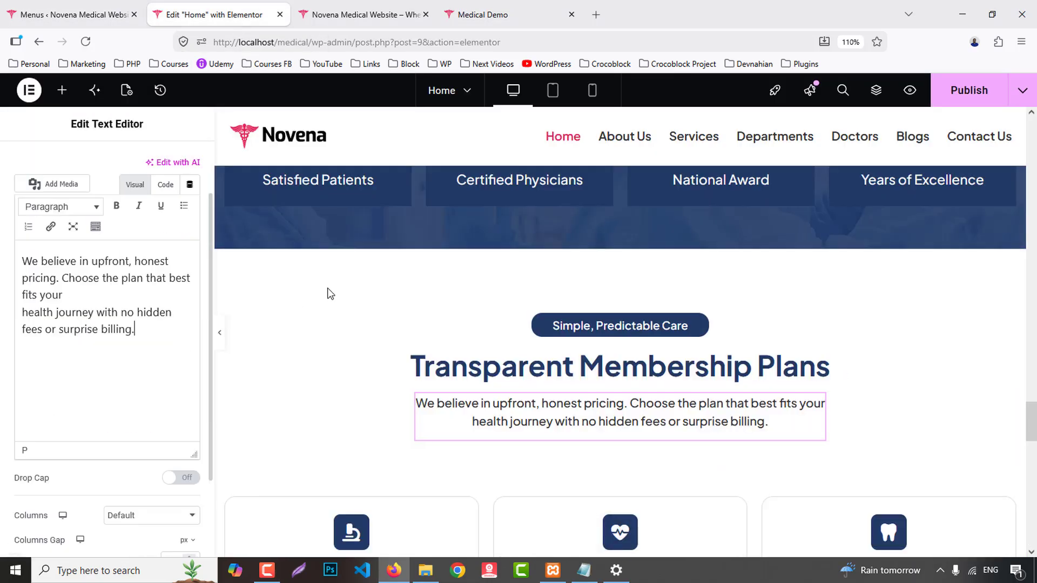
- Delete the inner Laboratory Services card from the duplicated section, keeping its outer column container
scroll(416, 273, down, 5)
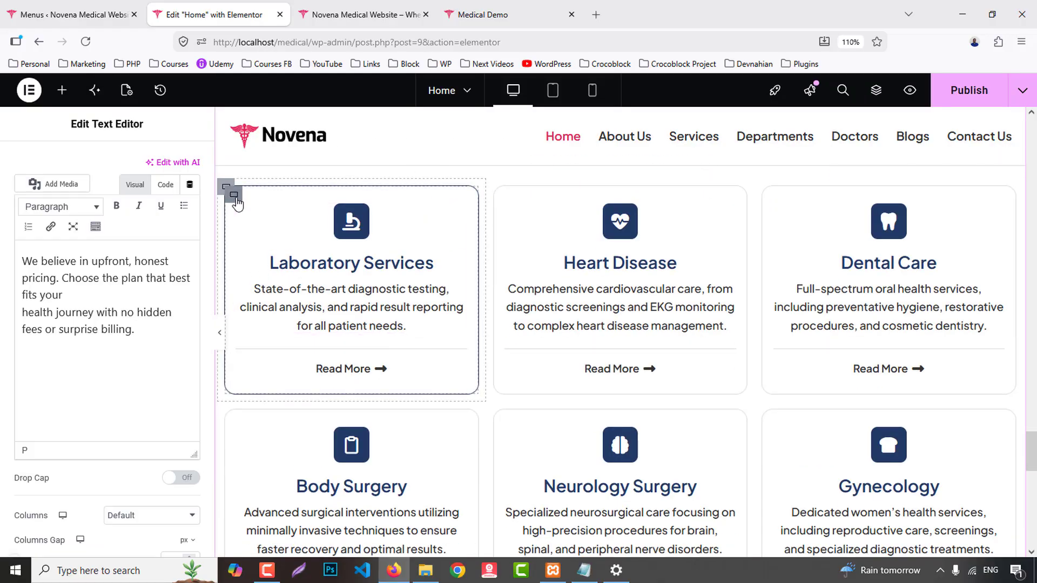
right_click(237, 204)
click(293, 541)
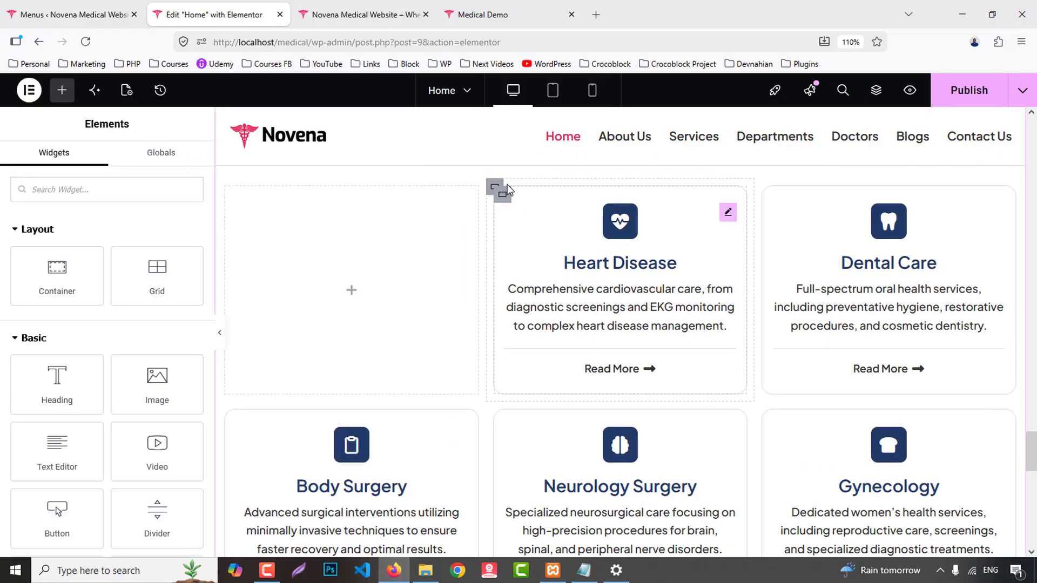
- Delete the Heart Disease, Dental Care, Body Surgery, Neurology Surgery and Gynecology card containers from the duplicated section
right_click(491, 187)
click(523, 539)
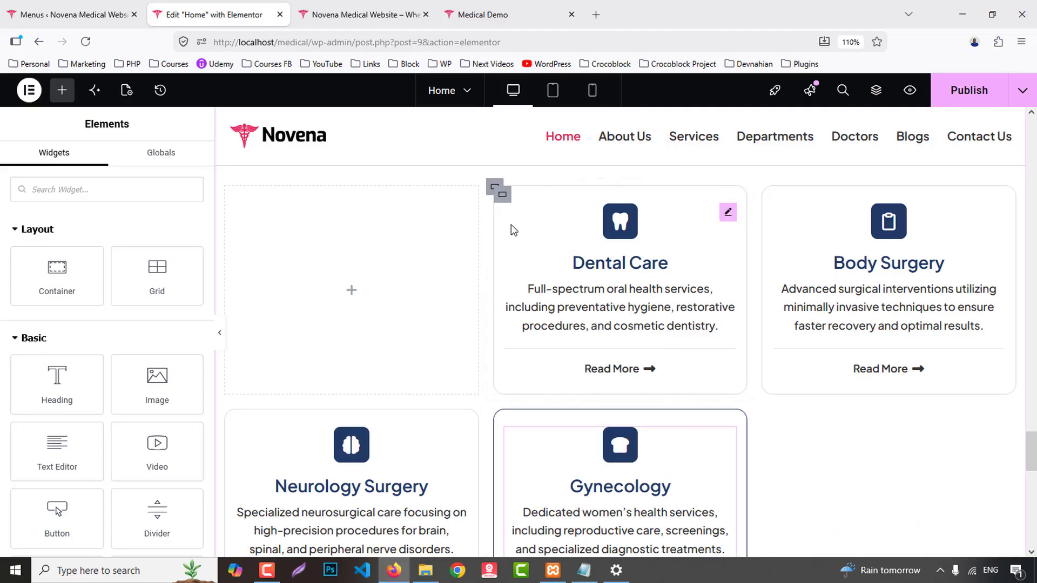
right_click(493, 190)
click(526, 539)
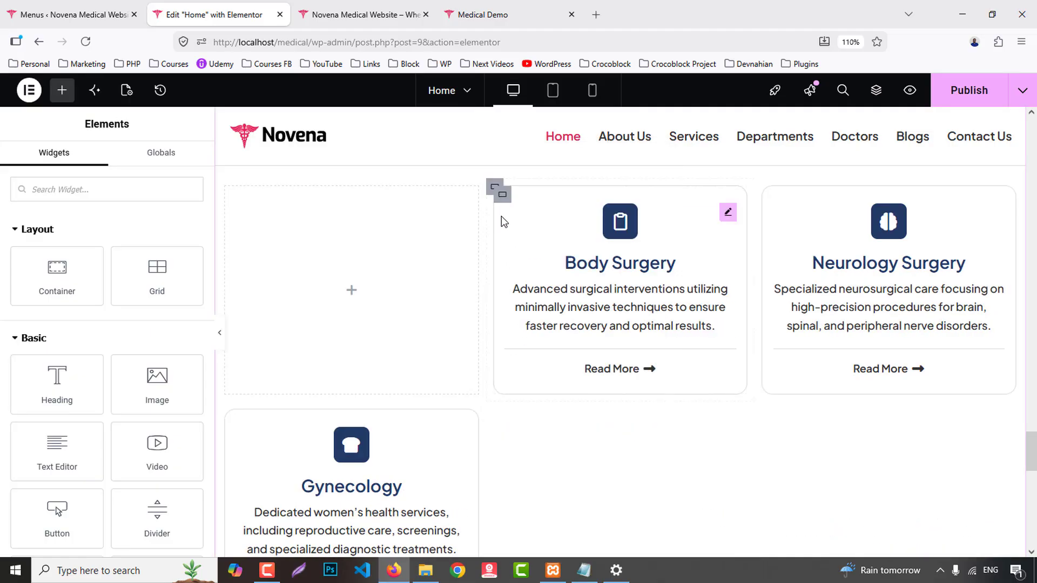
right_click(493, 190)
click(527, 541)
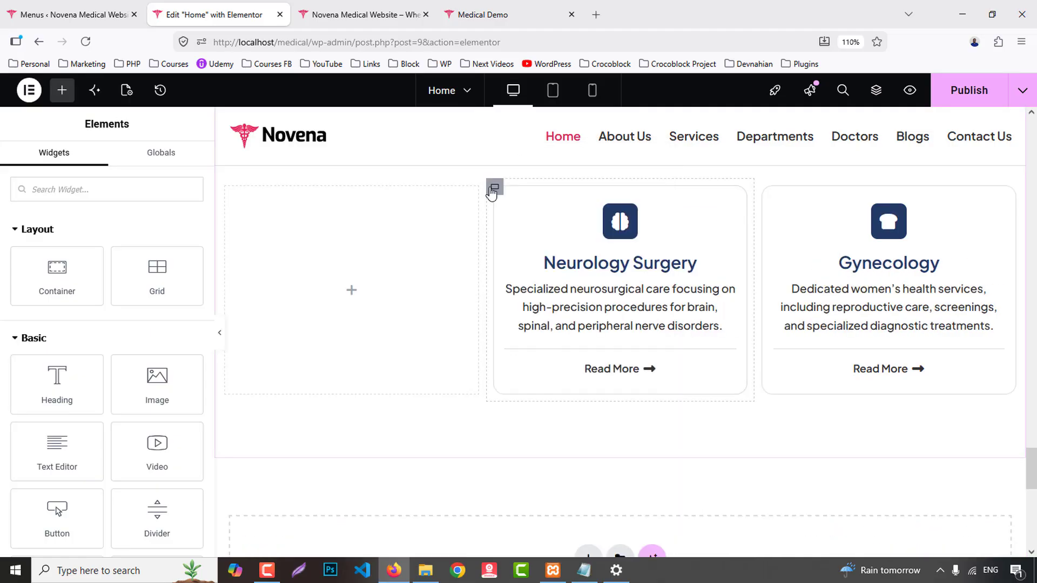
right_click(493, 190)
click(532, 540)
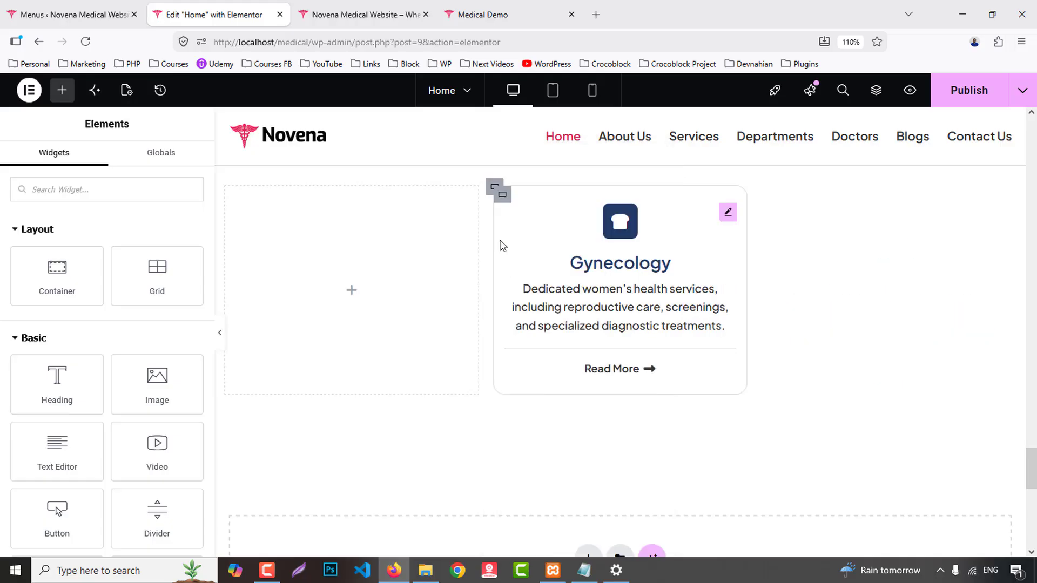
right_click(494, 190)
click(533, 540)
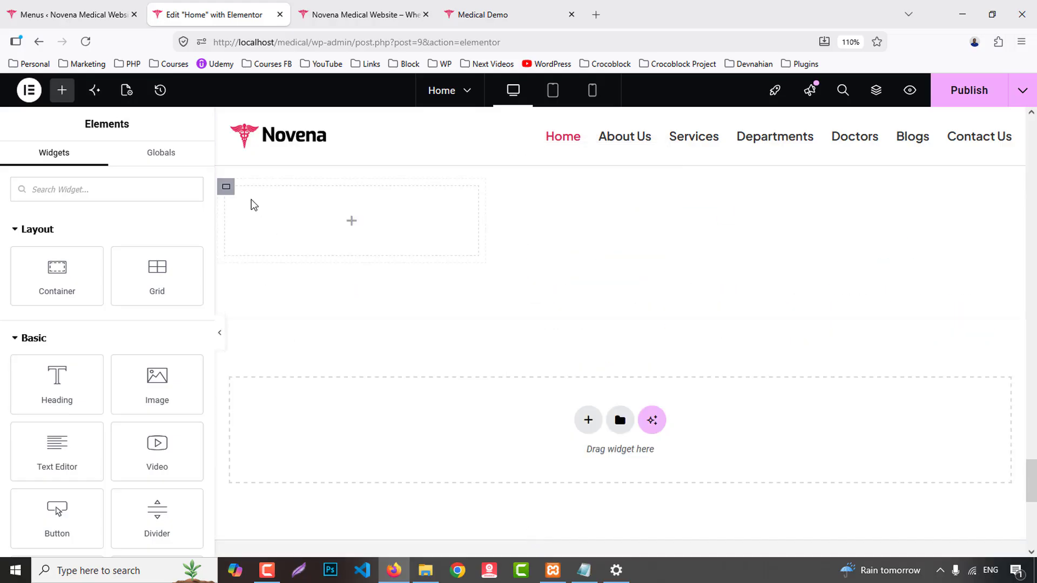
- Duplicate the empty column container twice to make a row of three equal columns
click(220, 186)
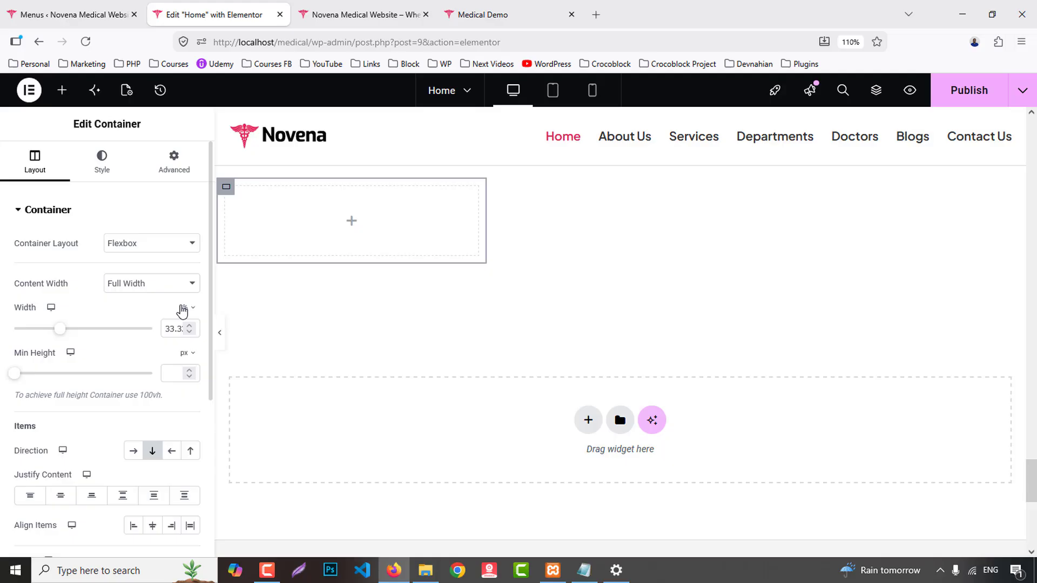
right_click(227, 206)
click(261, 192)
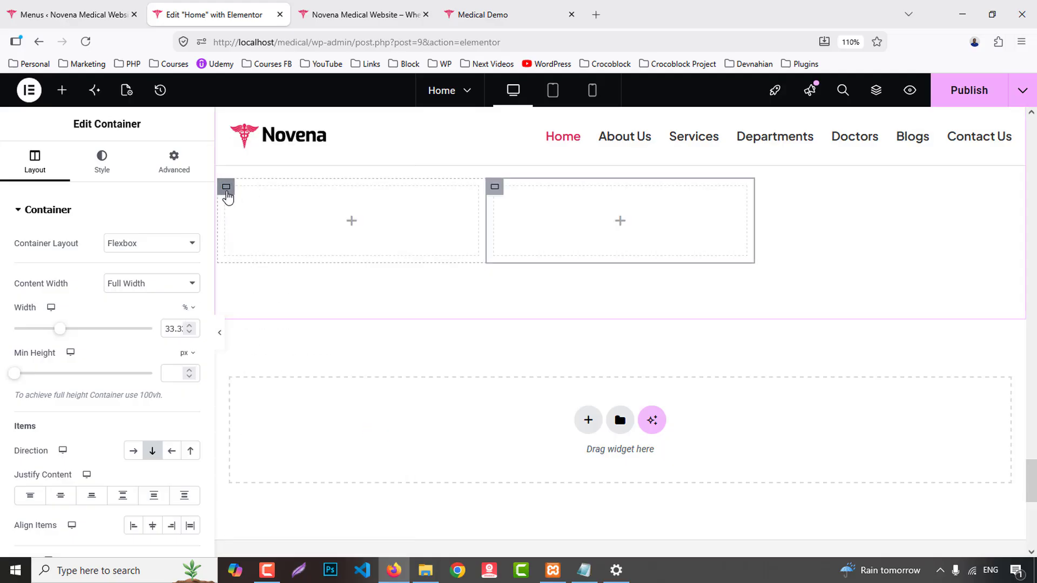
right_click(227, 198)
click(259, 192)
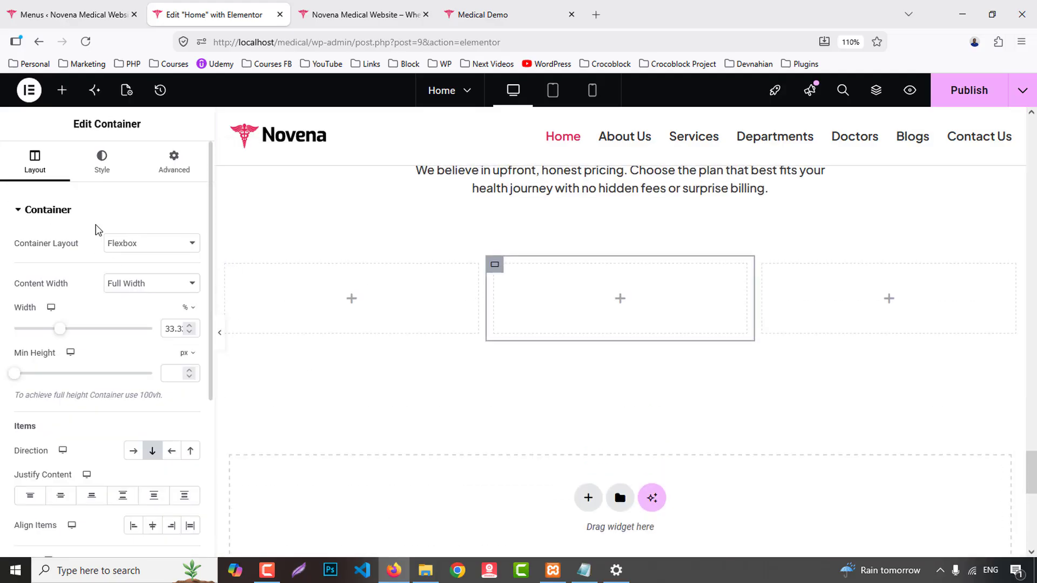
- Search the widget library for "price" to find a pricing widget for the membership columns
click(62, 90)
text(price)
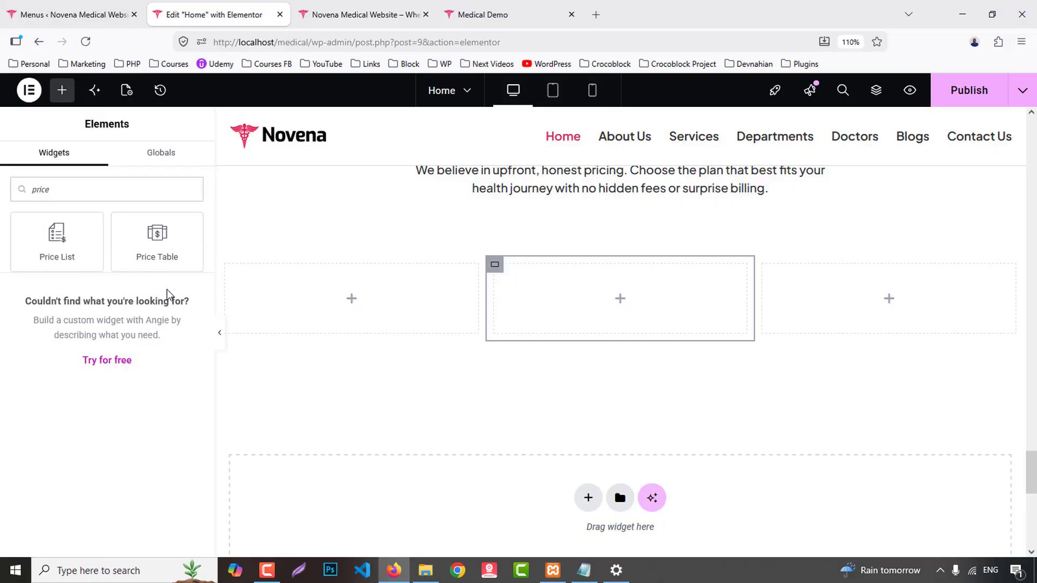
- Add a Price Table widget to the first column below the Transparent Membership Plans heading
drag(162, 240, 486, 321)
scroll(359, 377, down, 4)
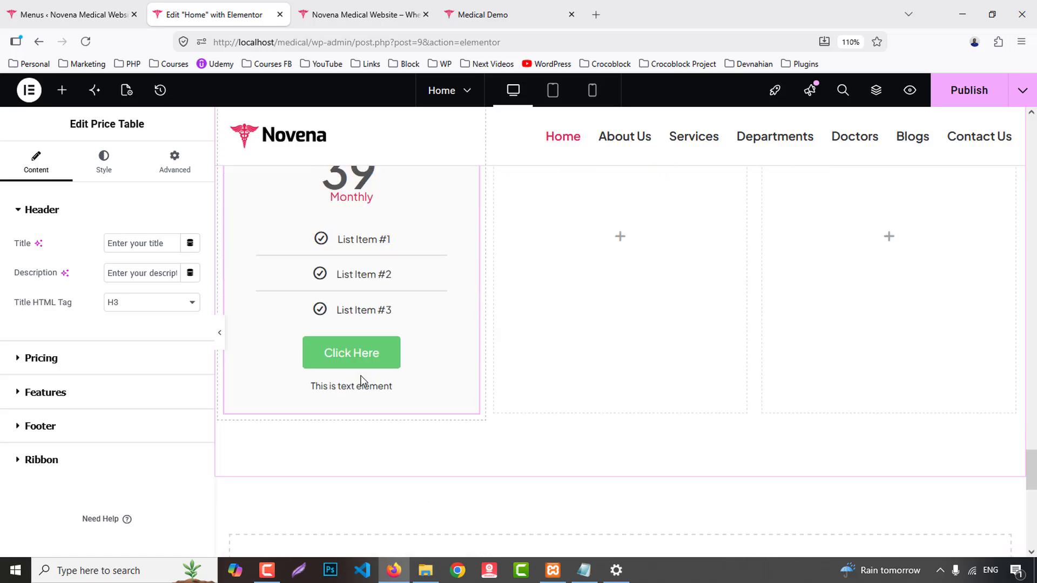
scroll(364, 374, up, 6)
scroll(568, 176, down, 1)
- Copy the first plan's title from the Medical Demo page and set the price table's title to "Essential Care"
click(475, 15)
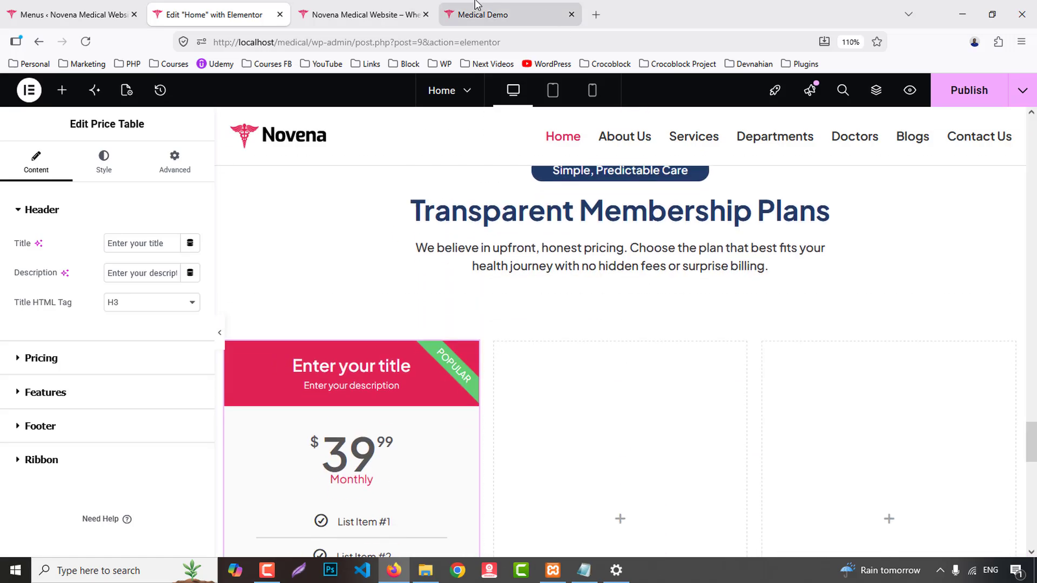
scroll(168, 203, down, 3)
drag(178, 225, 323, 225)
key(ctrl+c)
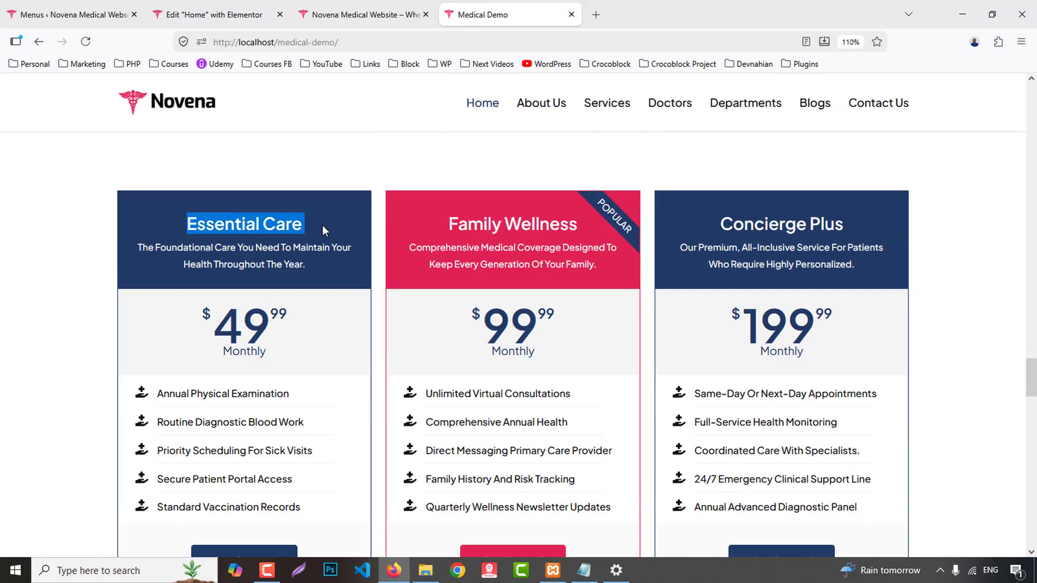
click(216, 15)
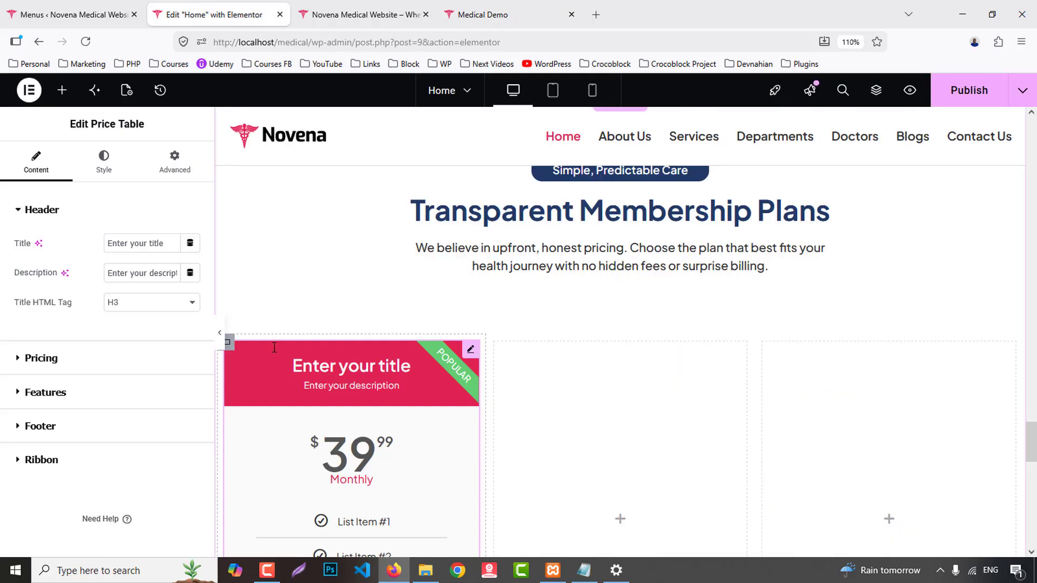
click(126, 244)
key(ctrl+v)
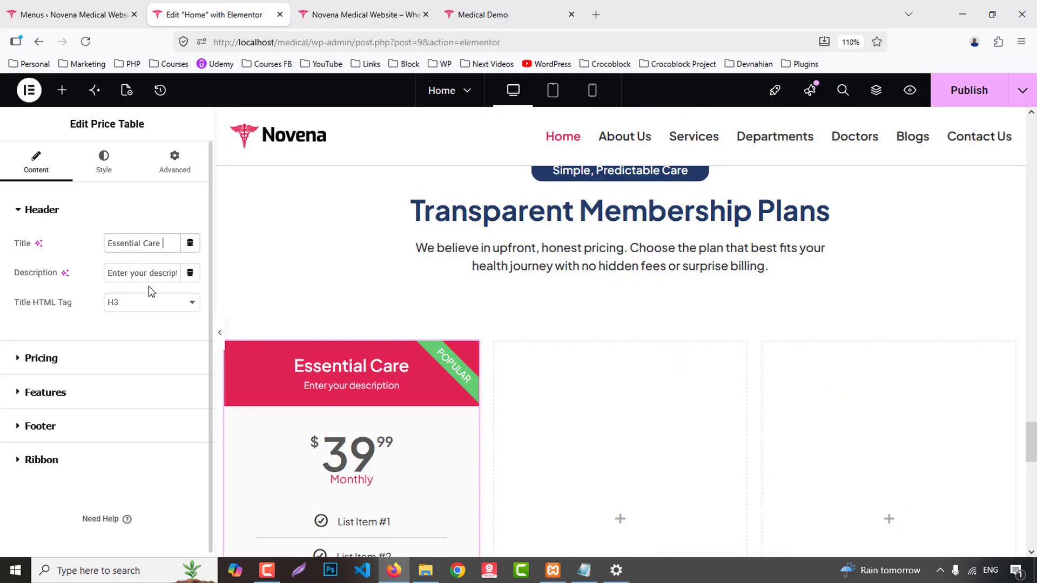
- Copy the demo plan's description into the price table: "The foundational care you need to maintain your health throughout the year."
click(475, 14)
drag(137, 247, 336, 264)
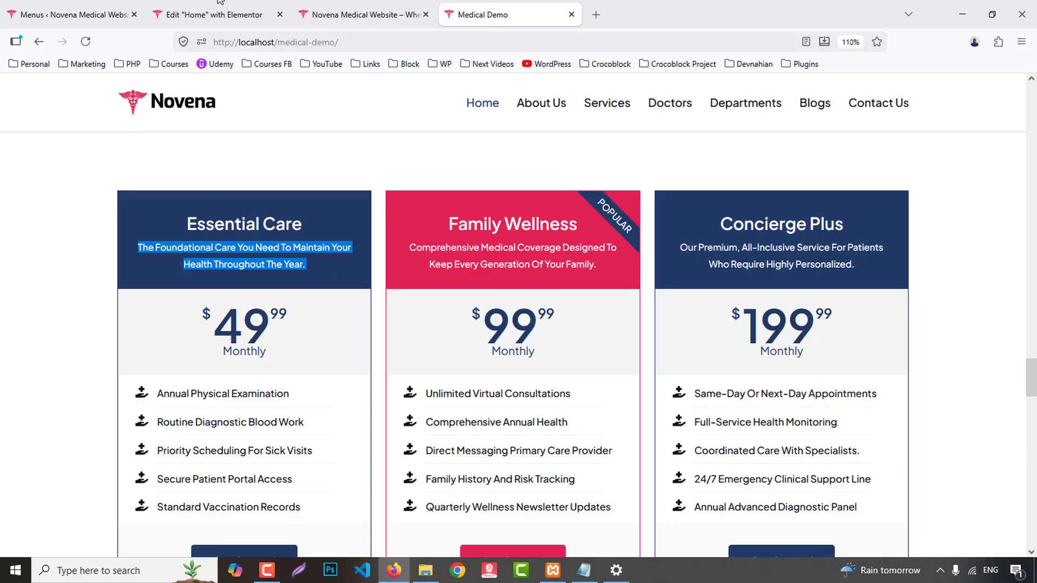
click(216, 15)
triple_click(160, 274)
text(The foundational care you need to maintain your health throughout the year.)
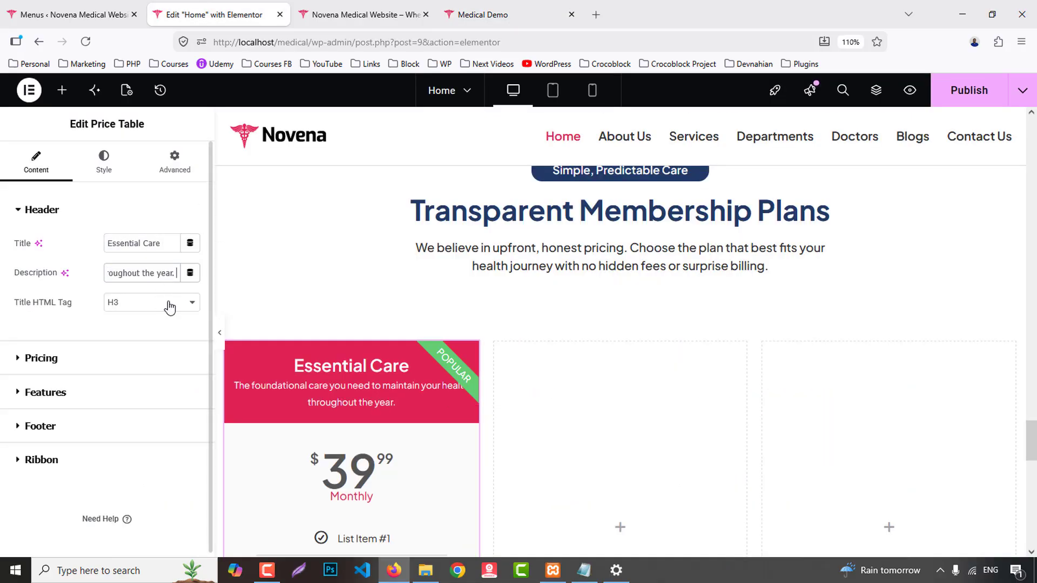
- Turn off the ribbon on the Essential Care price table
click(140, 306)
click(135, 356)
click(54, 454)
click(173, 388)
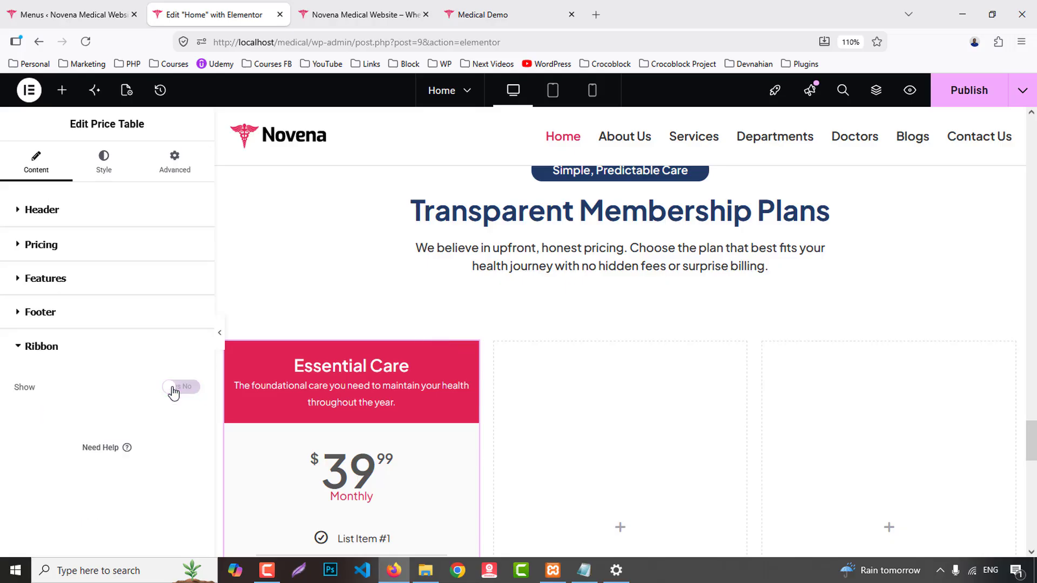
- Copy the first Essential Care feature text from the Medical Demo page and set the price table's price to 49.99
click(475, 15)
scroll(303, 274, down, 3)
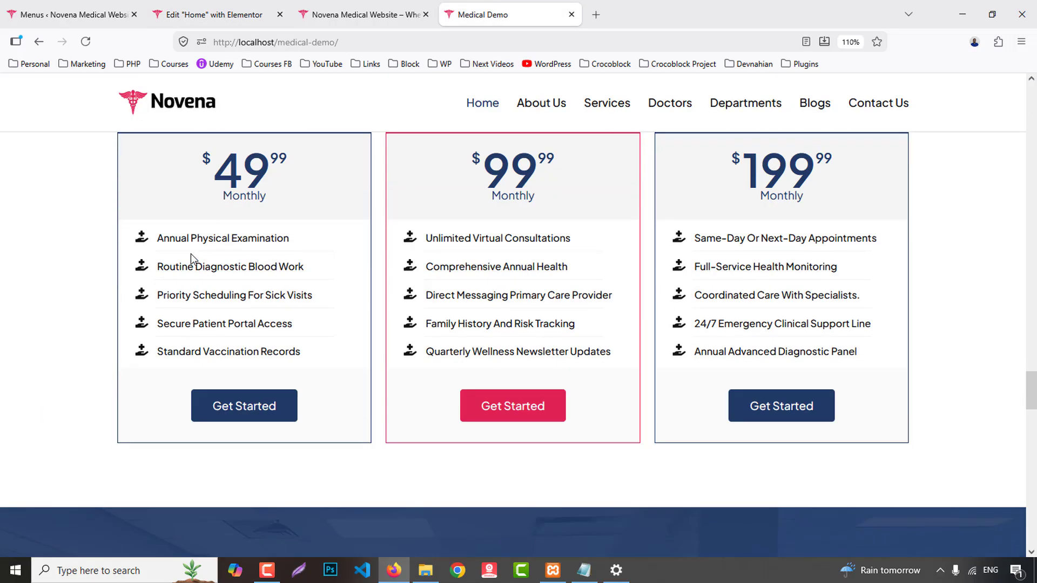
drag(158, 239, 296, 244)
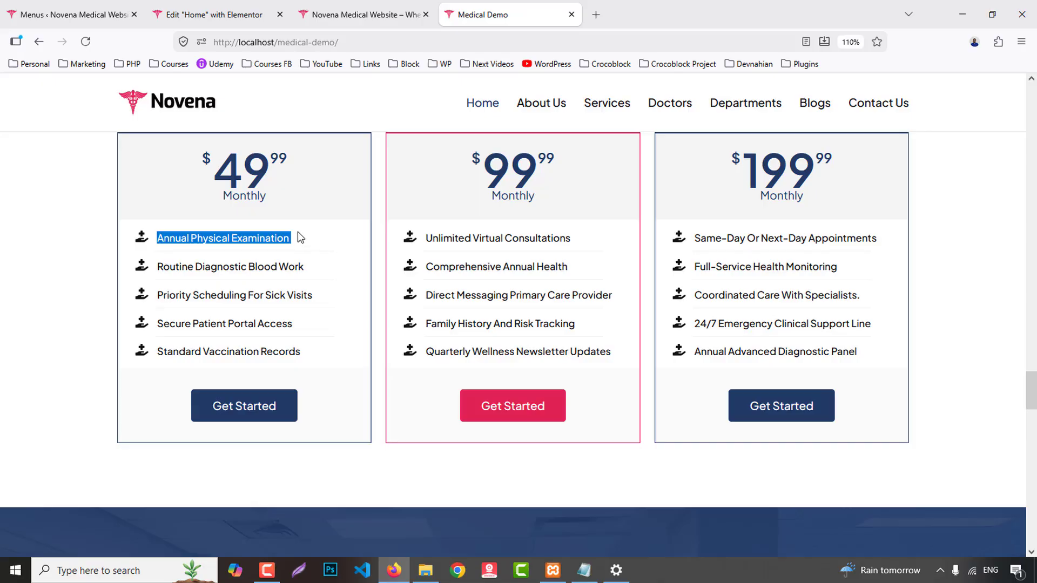
click(209, 12)
scroll(449, 397, down, 5)
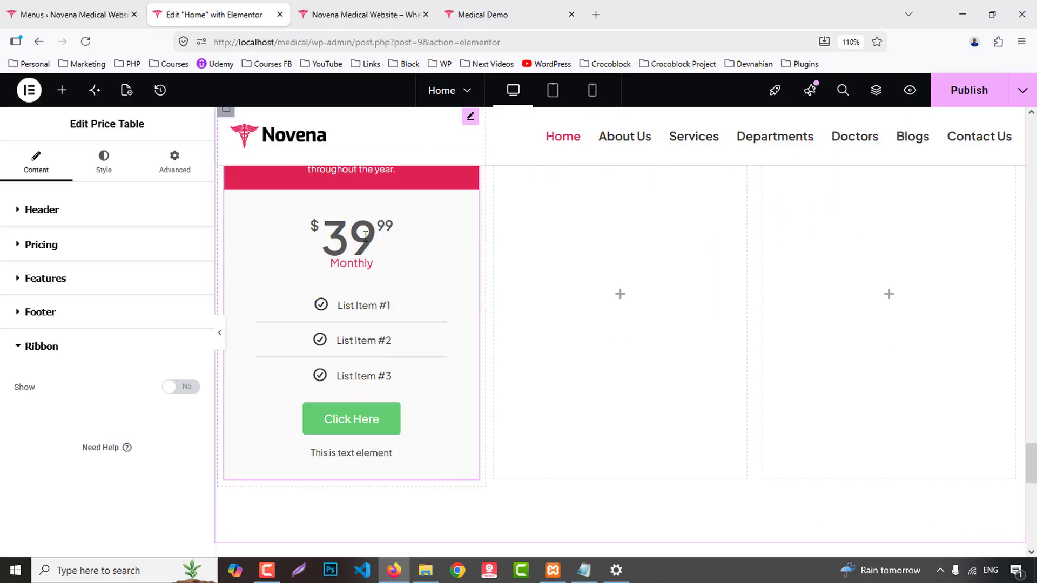
click(56, 245)
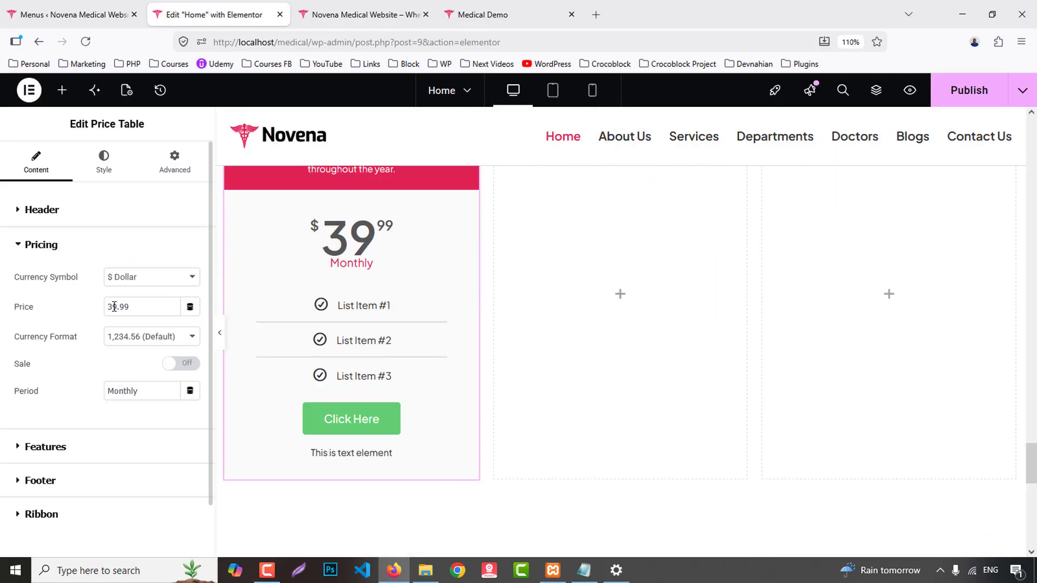
text(4)
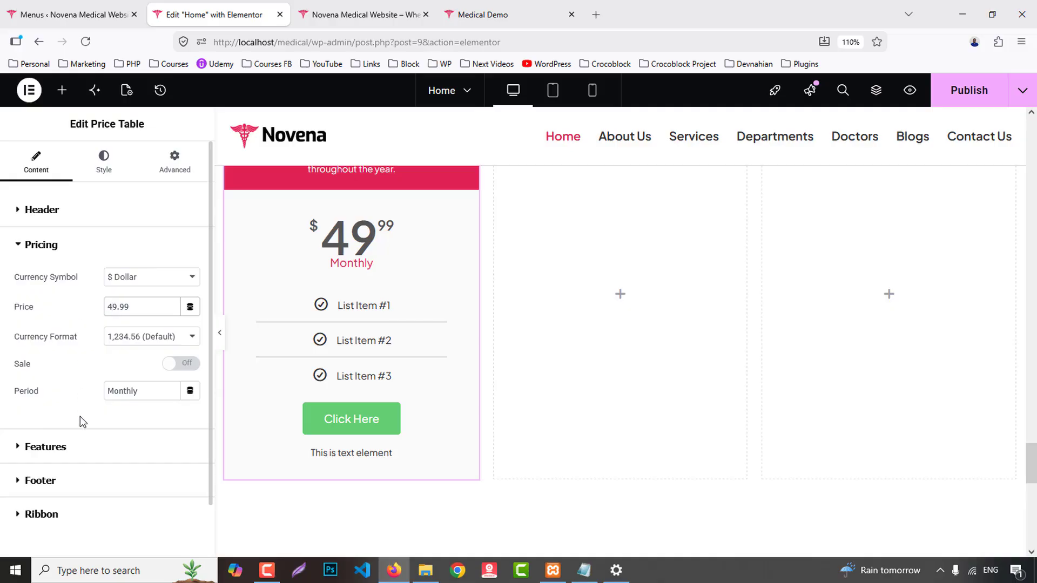
- Set the first feature item's text to "Annual physical examination"
click(70, 446)
click(79, 324)
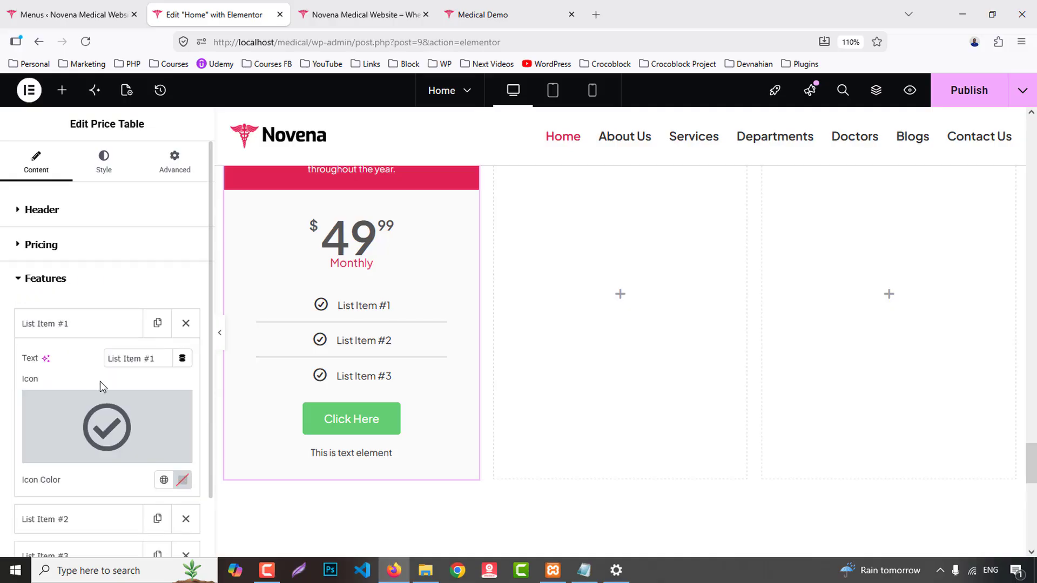
triple_click(159, 361)
text(Annual physical examination)
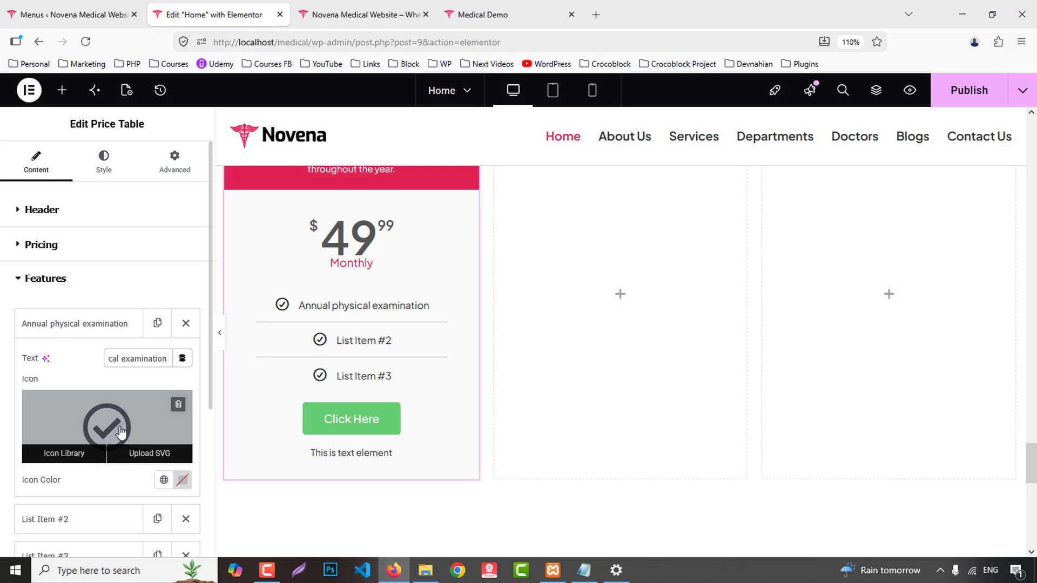
- Search the icon library for "heart" and give the first feature item the icon of a hand holding a heart
click(64, 449)
click(421, 142)
text(heart)
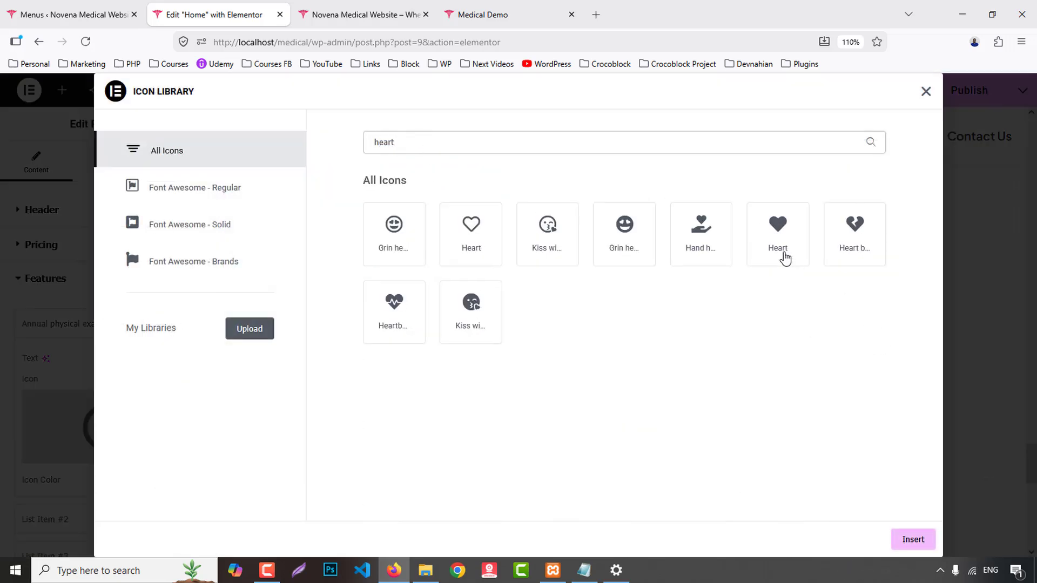
click(701, 233)
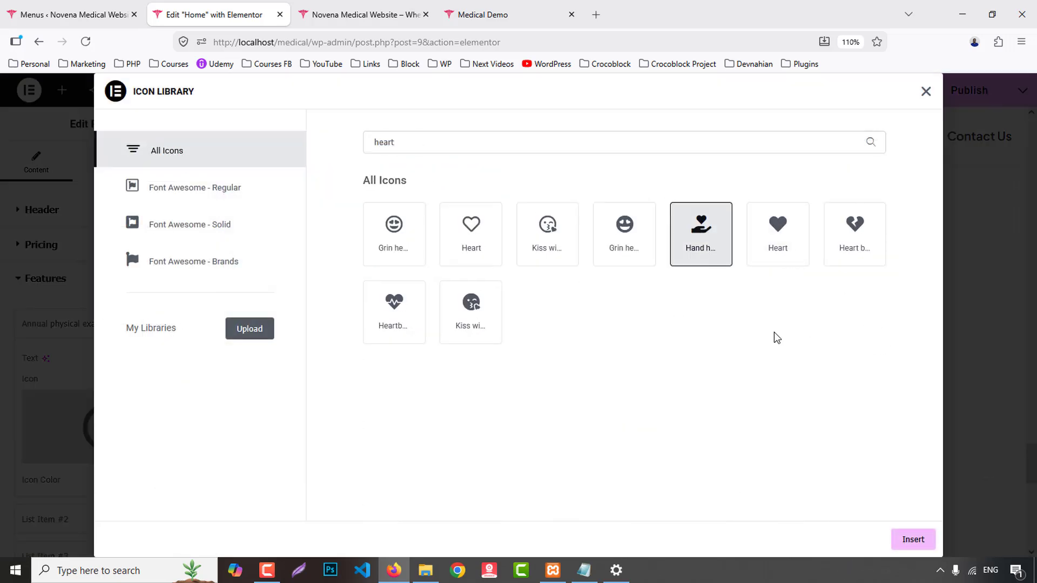
click(914, 540)
click(84, 327)
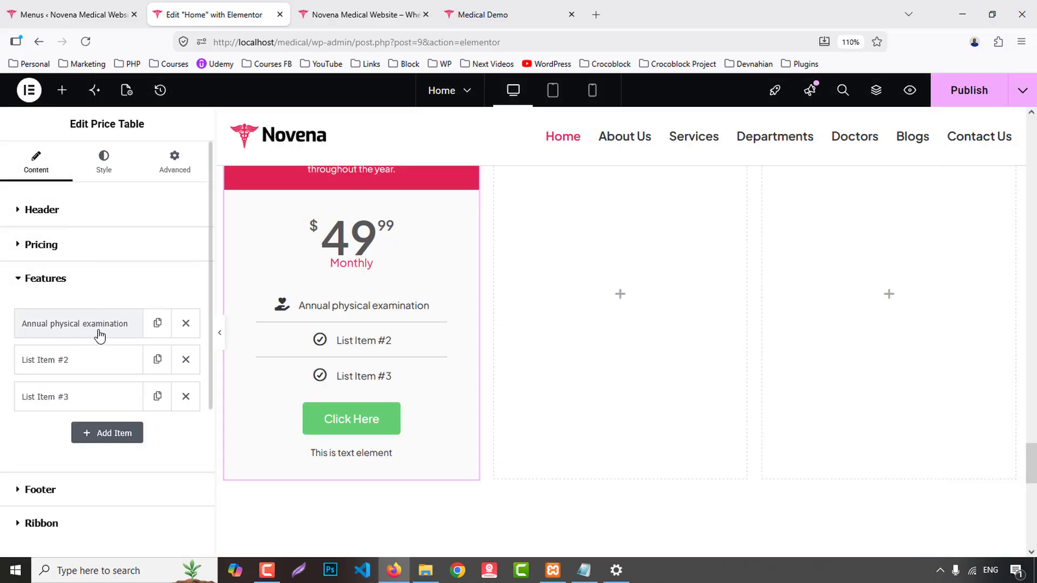
- Delete List Item #2 and List Item #3, and duplicate the "Annual physical examination" item four times
click(186, 360)
click(186, 360)
click(157, 325)
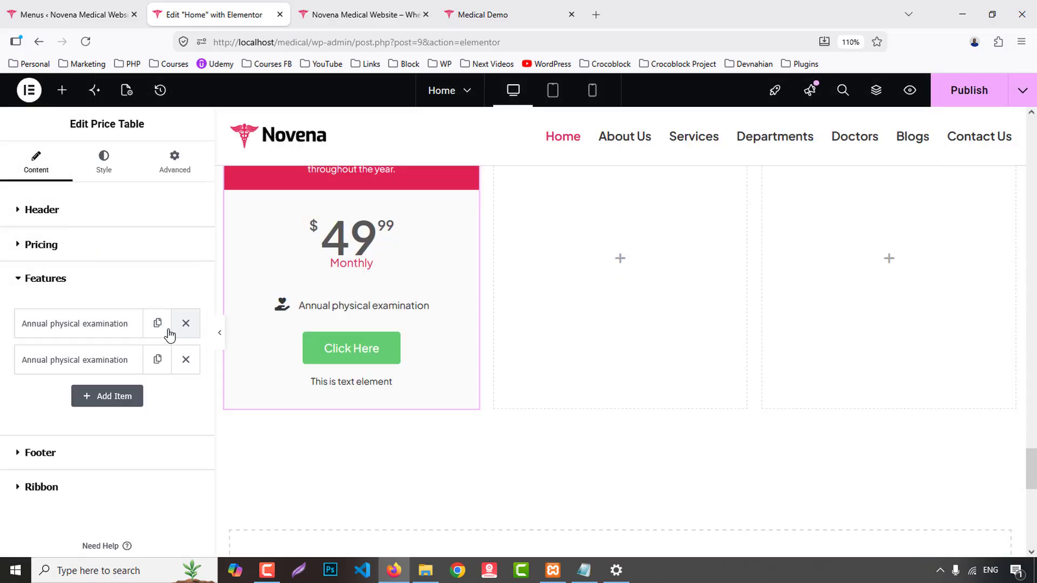
click(157, 324)
click(157, 324)
click(157, 324)
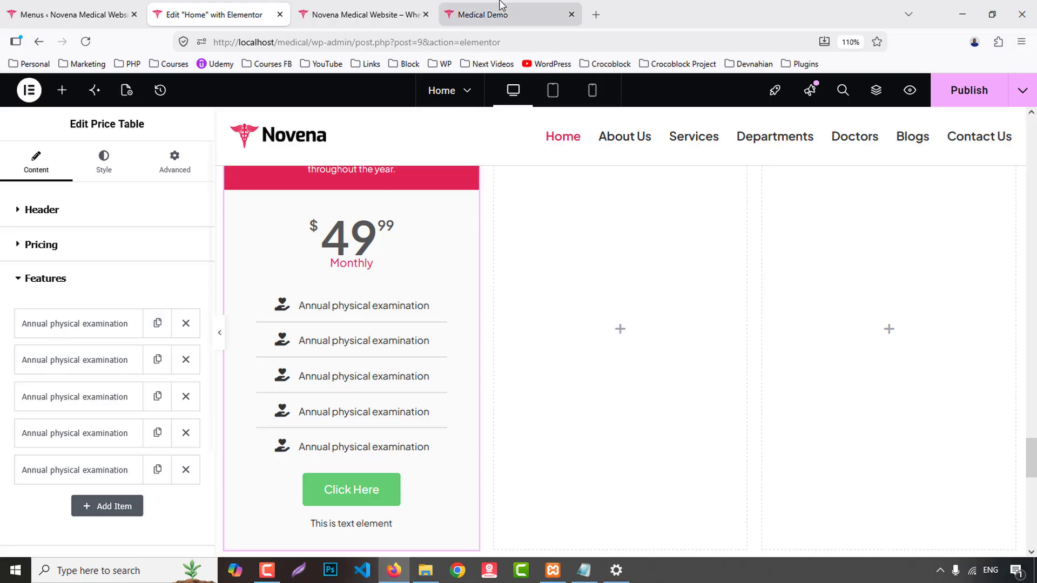
- Copy the second demo feature and set the second feature item's text to "Routine diagnostic blood work"
click(500, 11)
drag(158, 266, 313, 270)
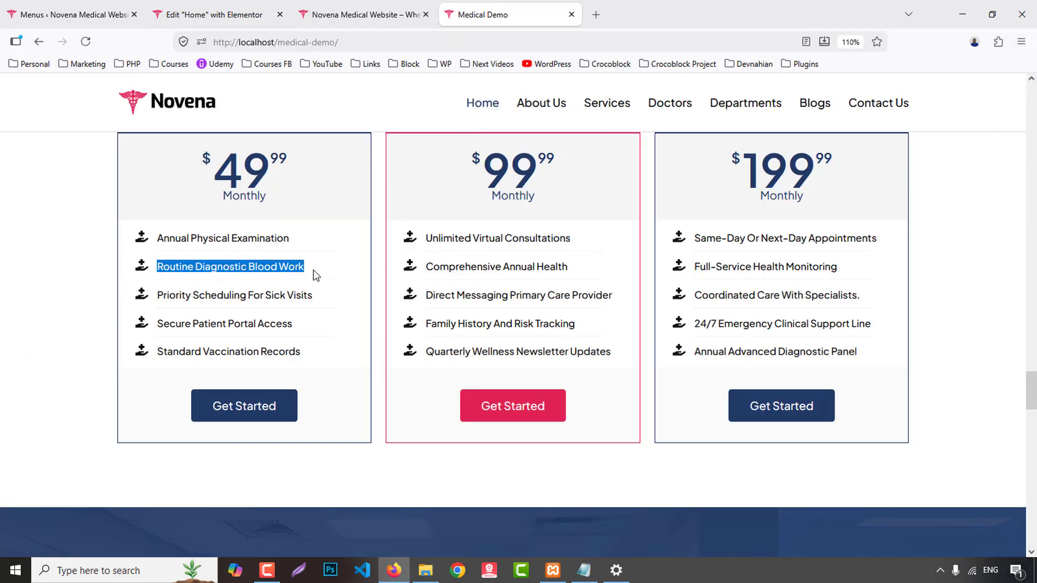
click(216, 15)
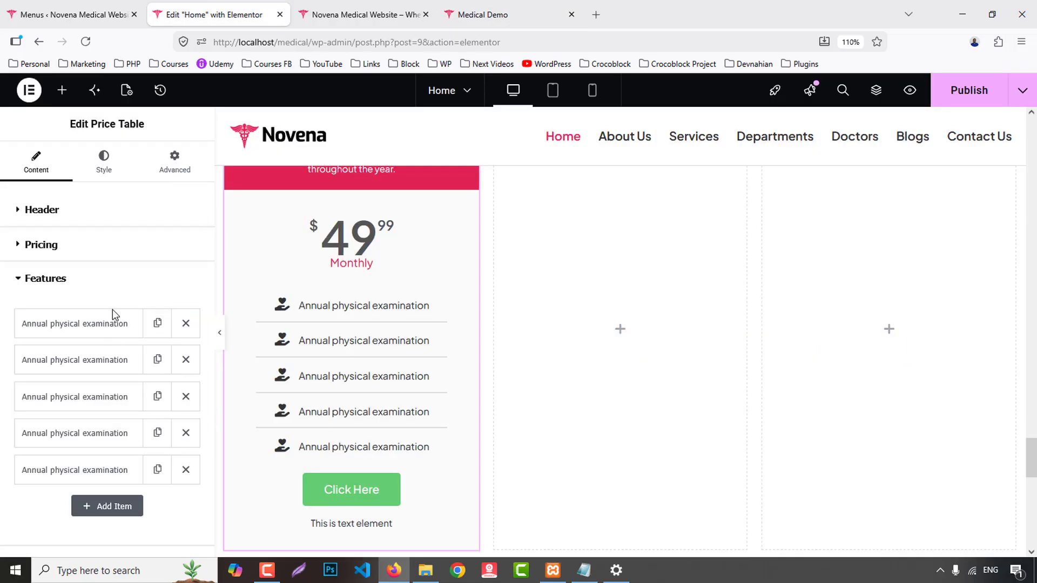
click(75, 361)
click(142, 396)
key(ctrl+a)
text(Routine diagnostic blood work)
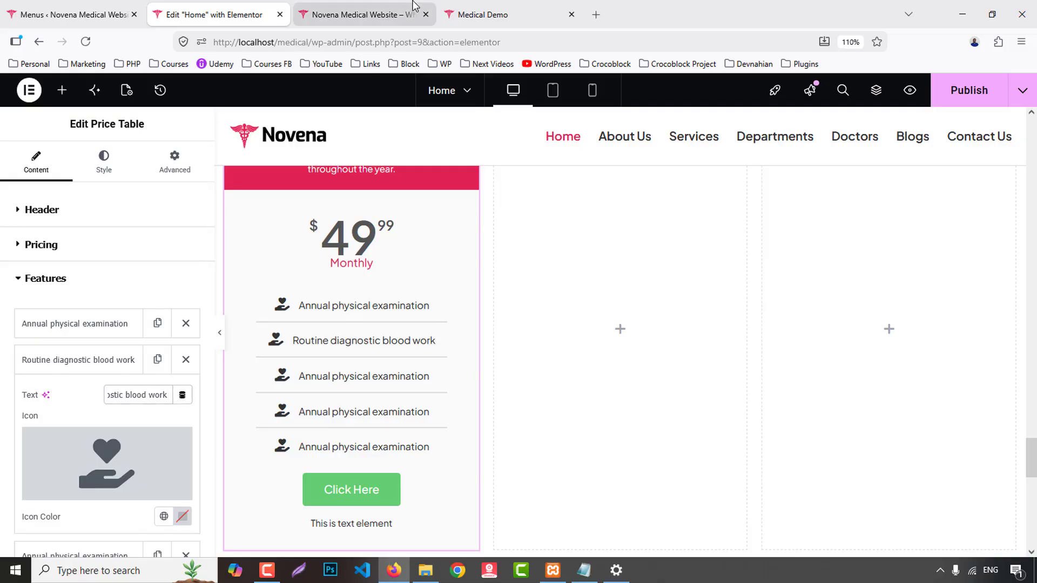
- Copy the third demo feature and set the third feature item's text to "Priority scheduling for sick visits"
click(486, 15)
drag(156, 295, 327, 297)
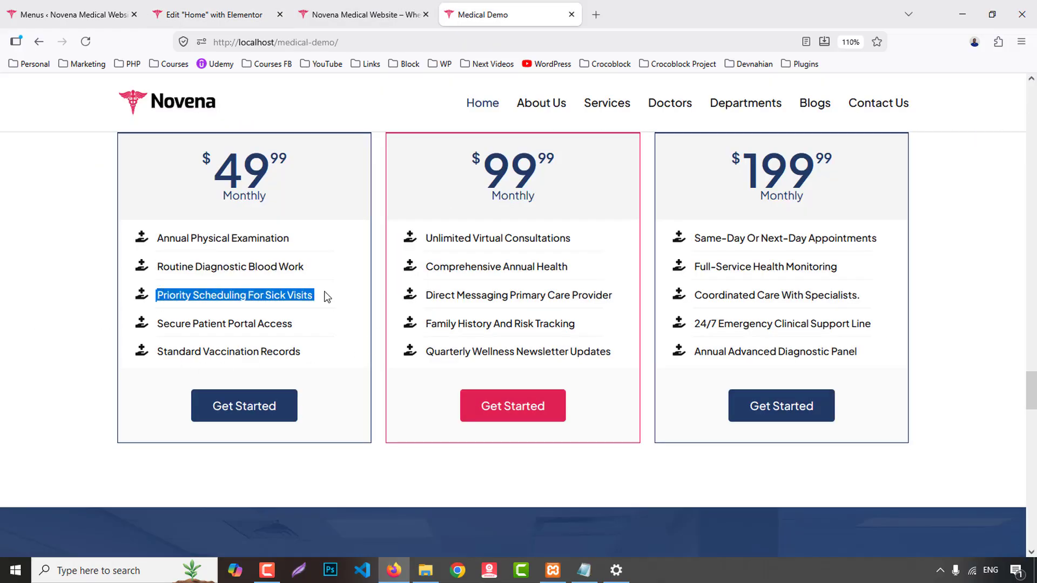
click(205, 14)
click(31, 361)
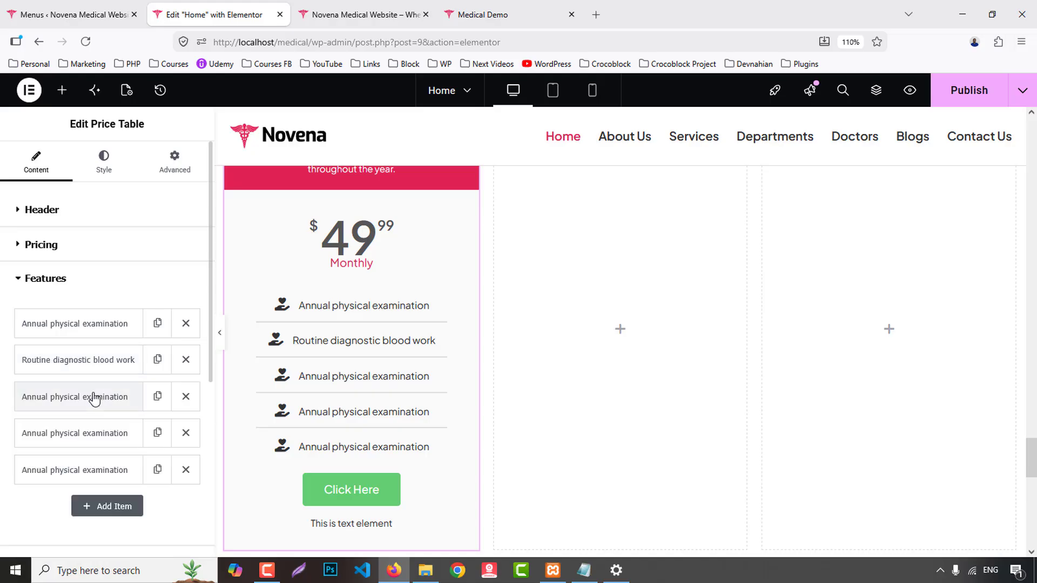
click(89, 396)
click(136, 432)
key(ctrl+a)
text(Priority scheduling for sick visits)
- Copy the fourth demo feature and set the fourth feature item's text to "Secure patient portal access"
click(486, 15)
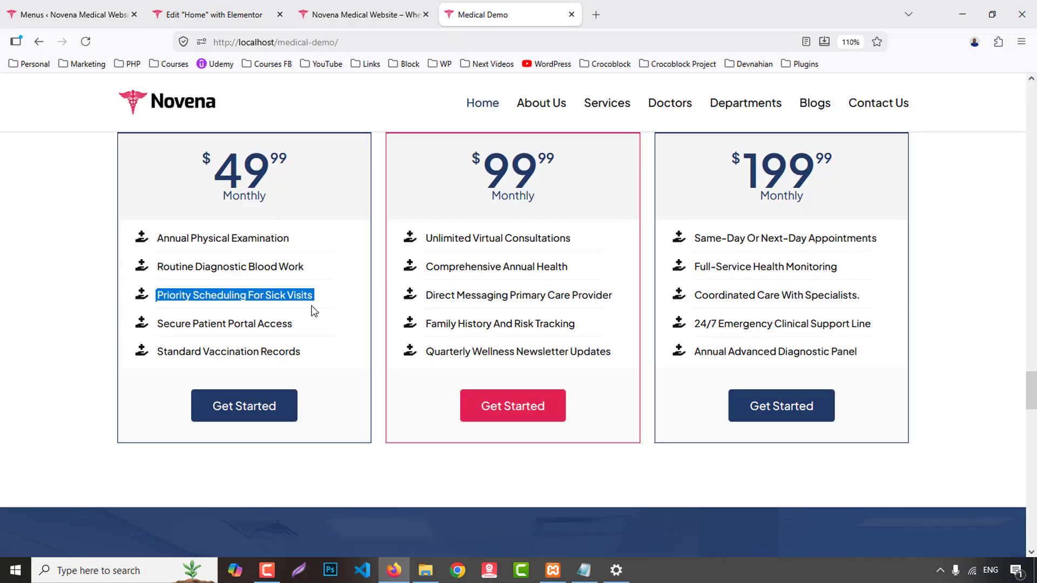
drag(156, 324, 301, 332)
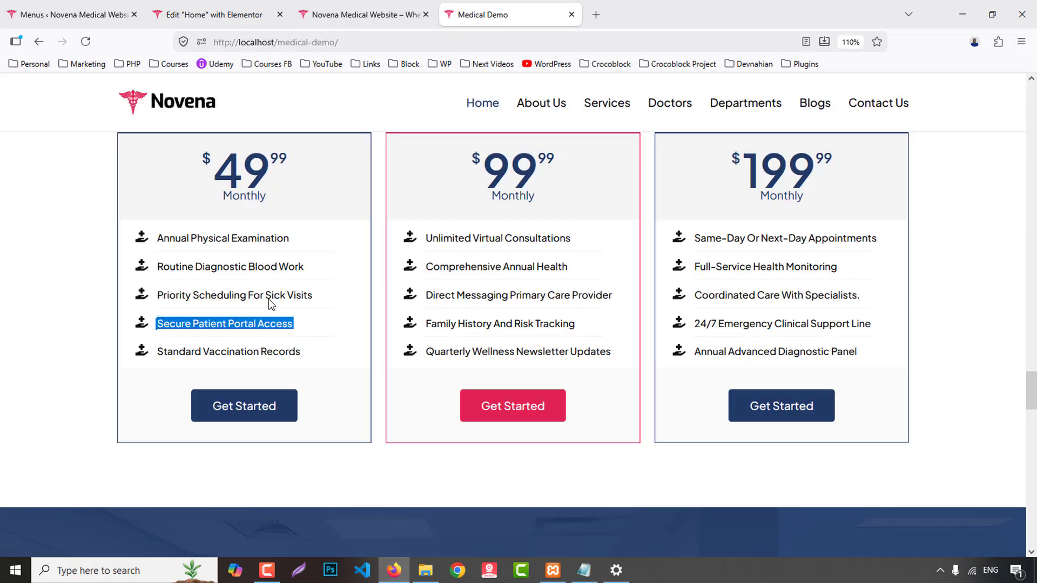
click(205, 15)
click(78, 397)
click(75, 433)
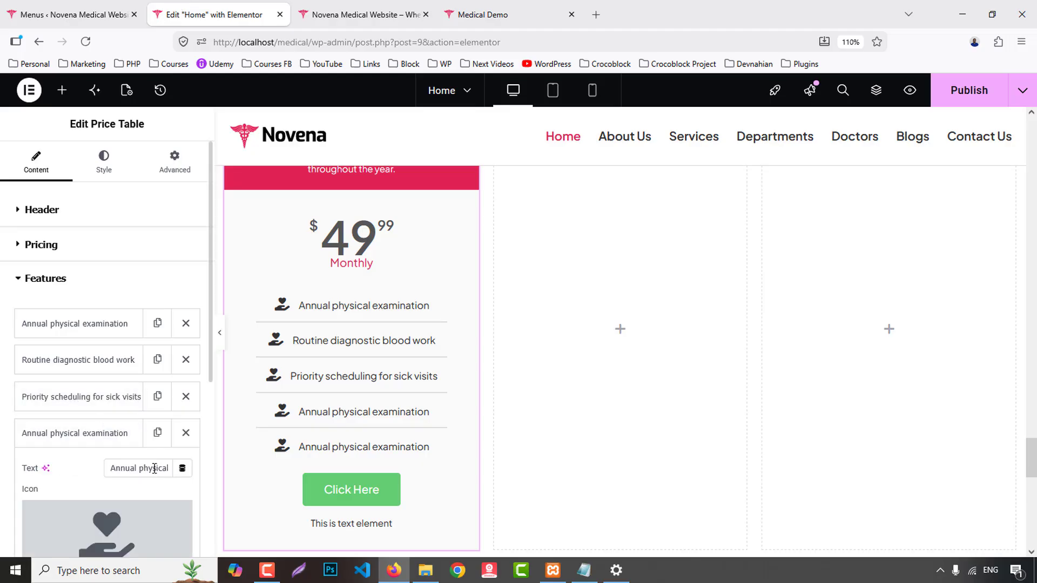
click(155, 469)
key(ctrl+a)
text(Secure patient portal access)
- Copy the fifth demo feature and set the fifth feature item's text to "Standard vaccination records"
click(482, 14)
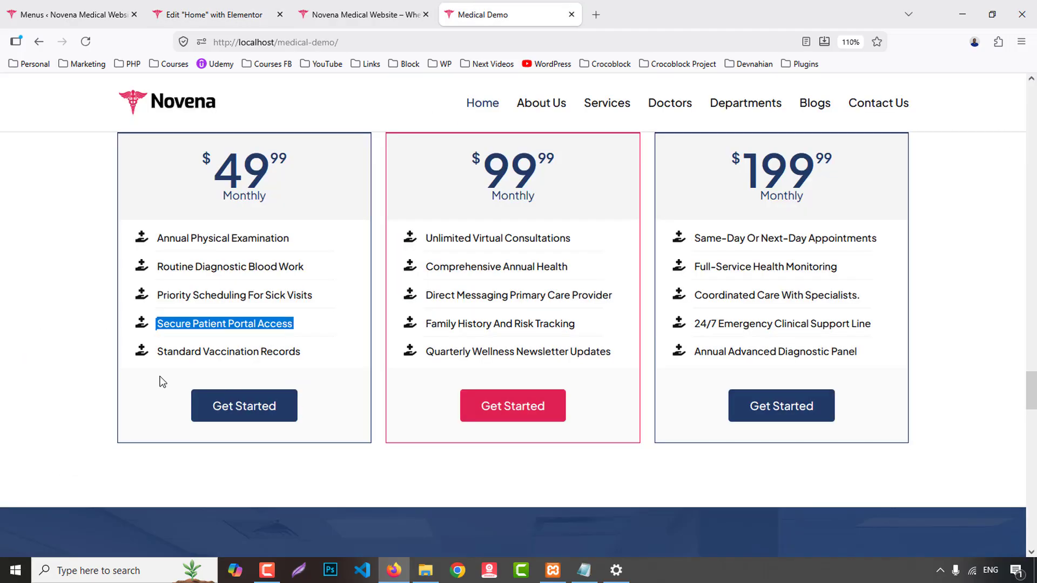
click(189, 352)
drag(157, 352, 313, 358)
click(188, 7)
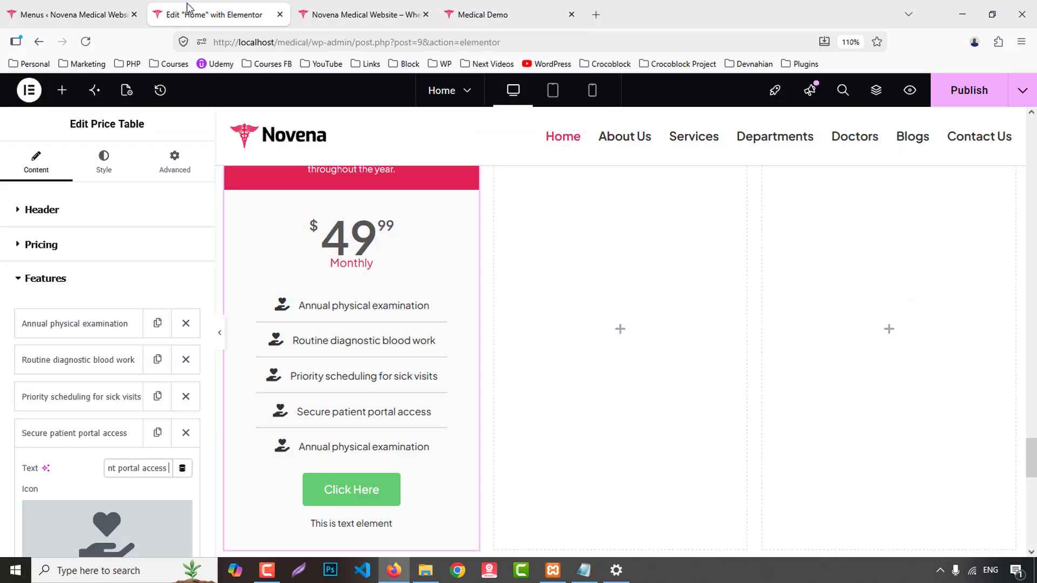
click(76, 433)
click(76, 470)
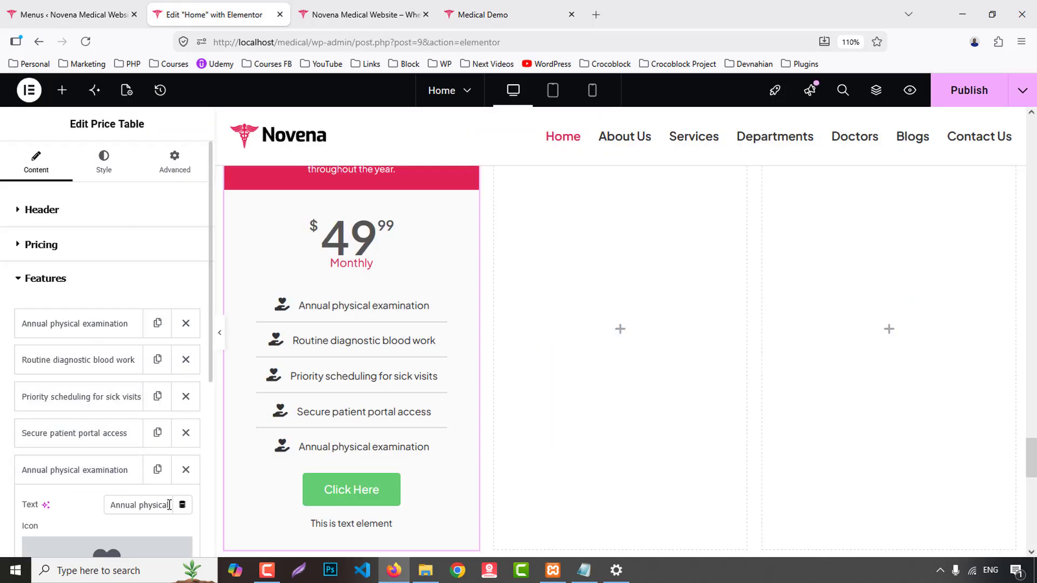
click(169, 505)
key(ctrl+a)
text(Standard vaccination records)
- Set the Essential Care price table's footer button text to "get started" and clear its additional info text
click(478, 15)
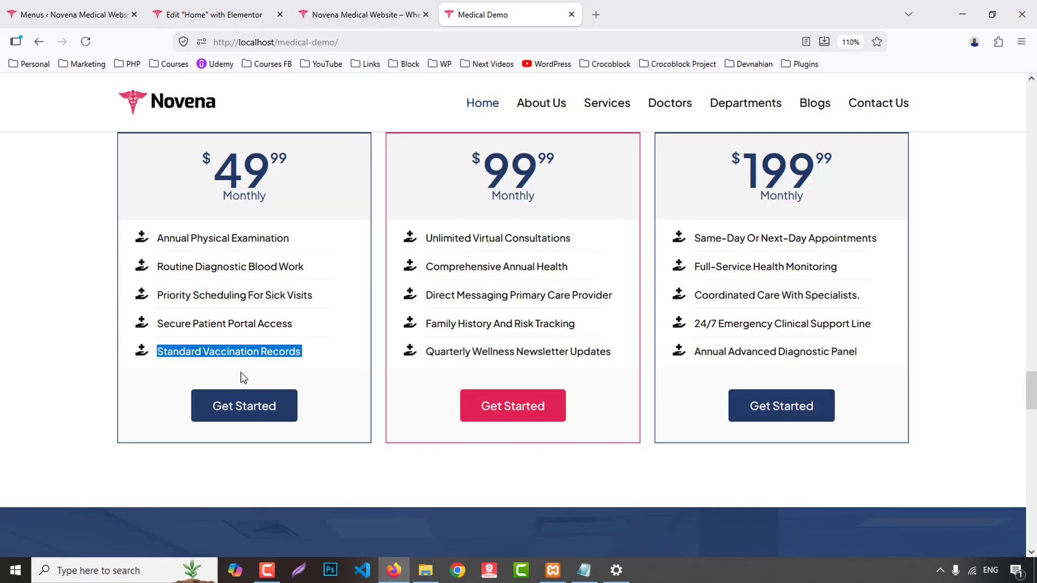
click(216, 15)
scroll(289, 410, down, 5)
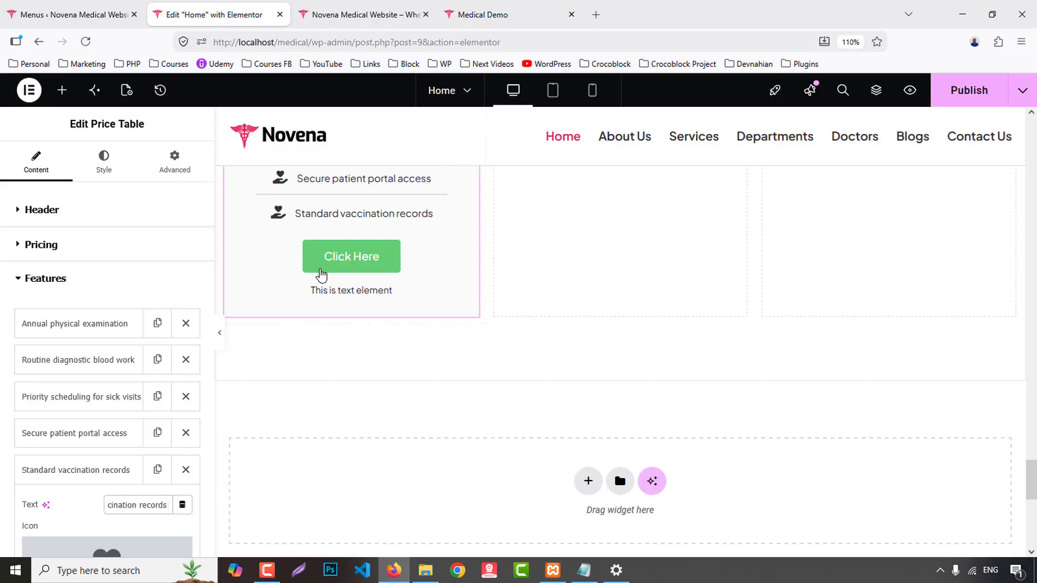
scroll(76, 465, down, 5)
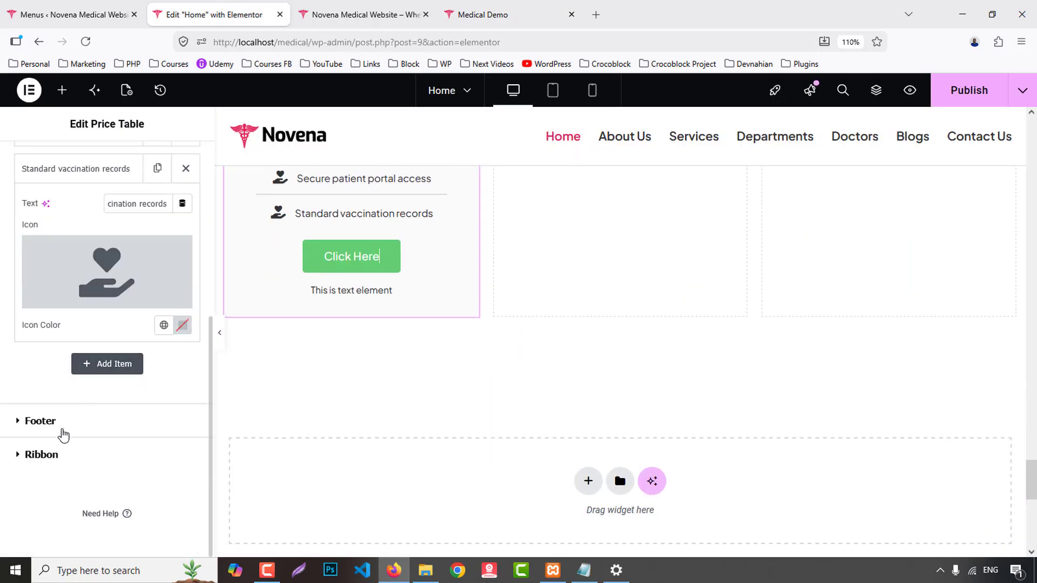
click(61, 427)
triple_click(155, 348)
text(g)
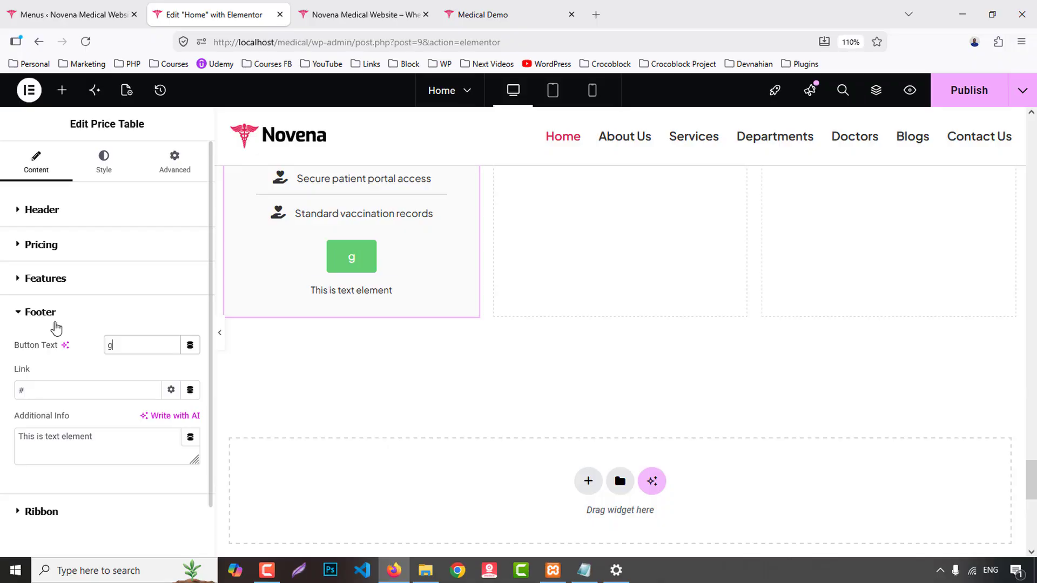
text(et started)
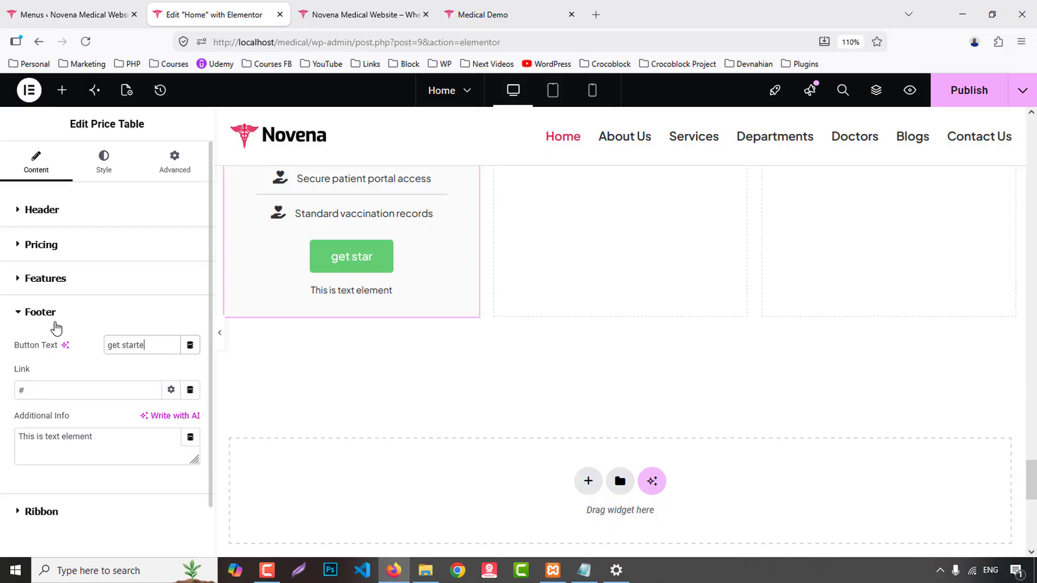
triple_click(95, 438)
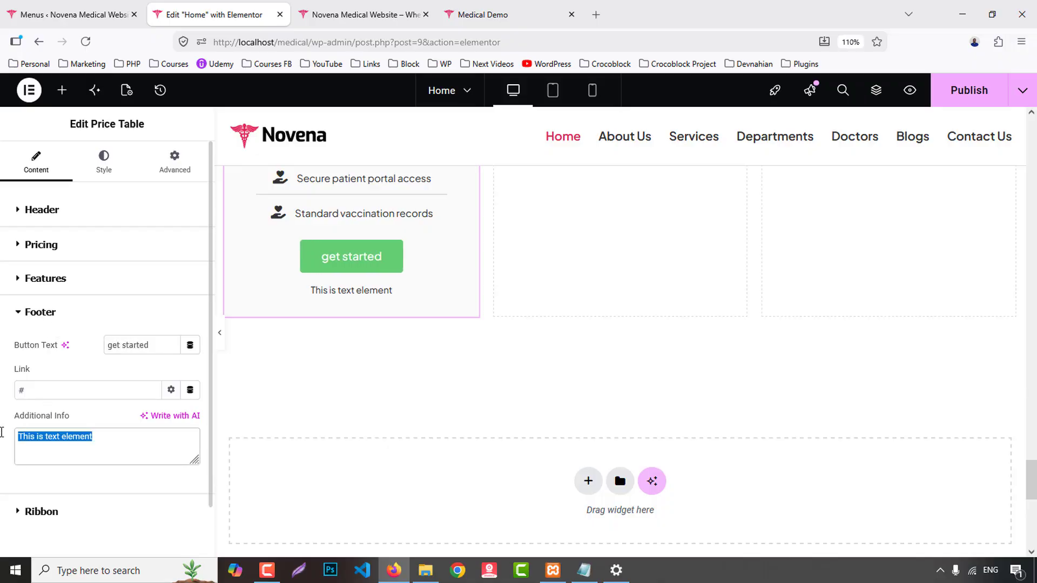
key(BackSpace)
- Check the Medical Demo's plan headers, and give the price table header the Primary global background color and 25 px padding on all sides
scroll(550, 410, up, 7)
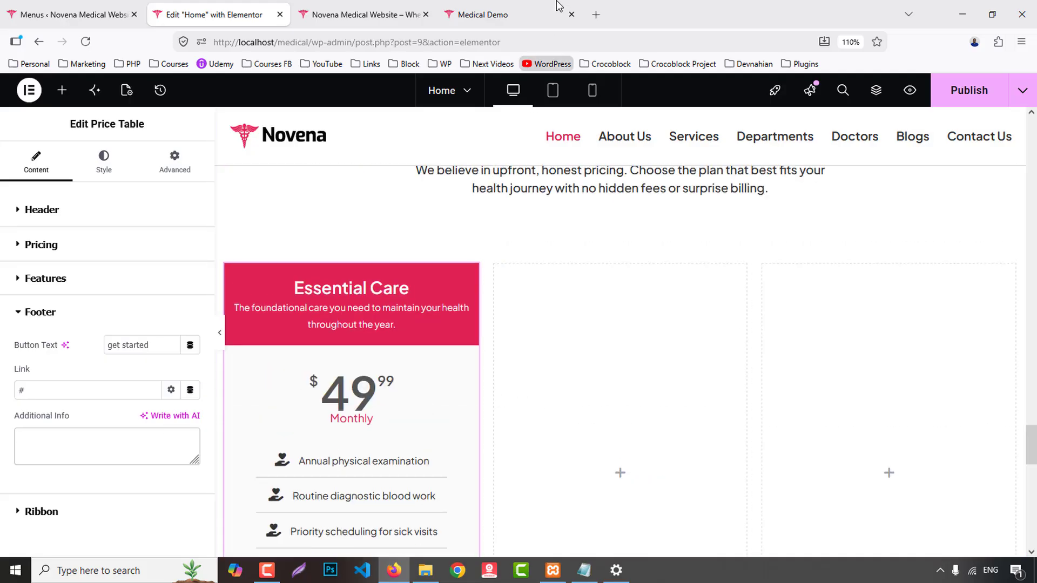
click(483, 15)
scroll(305, 318, up, 2)
scroll(305, 318, up, 3)
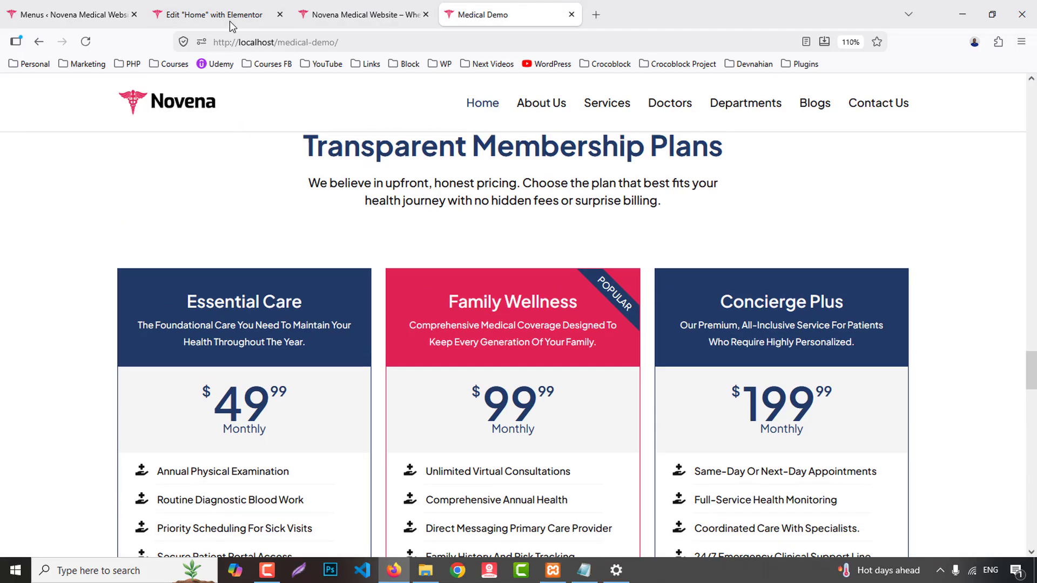
click(229, 16)
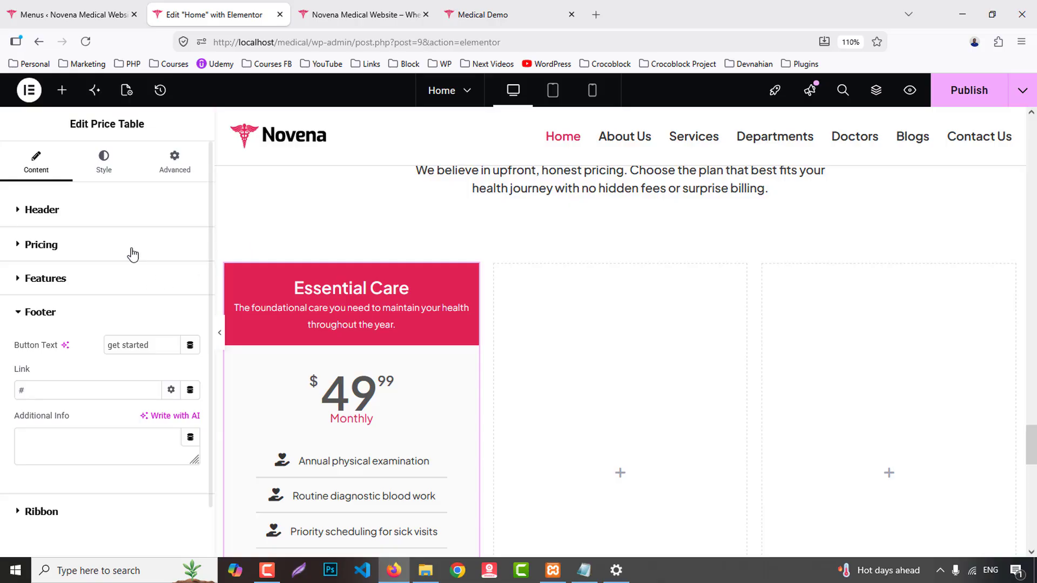
click(116, 164)
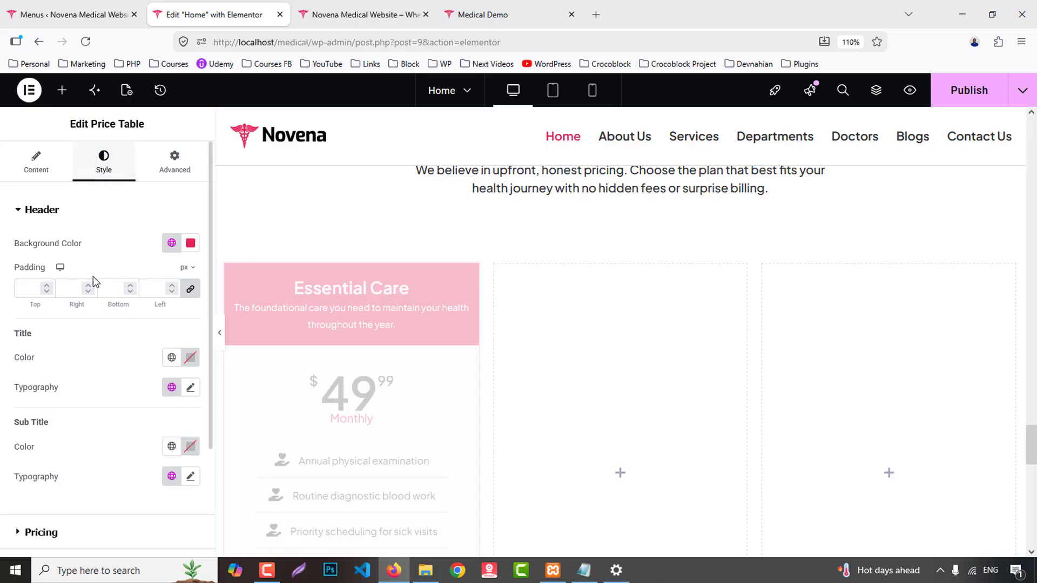
click(172, 243)
click(40, 308)
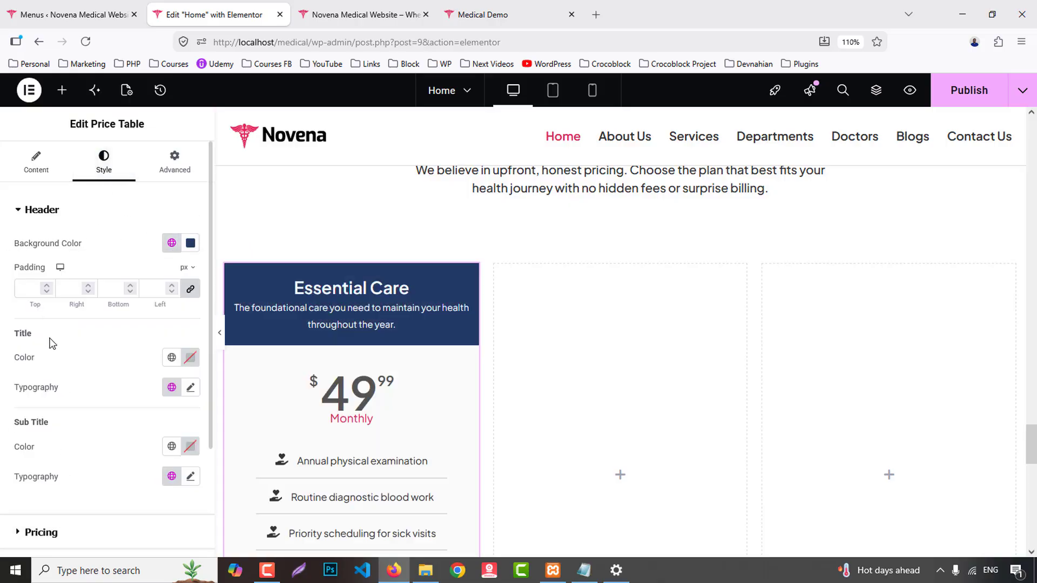
text(25)
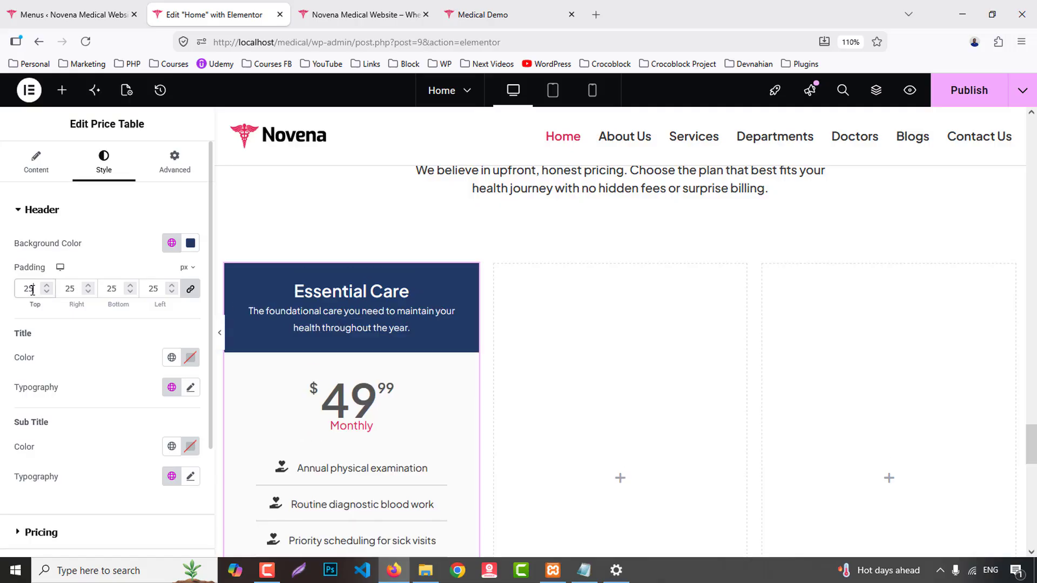
- Set the header title's typography to a 24 px font size and a 40 px line height
scroll(168, 390, down, 2)
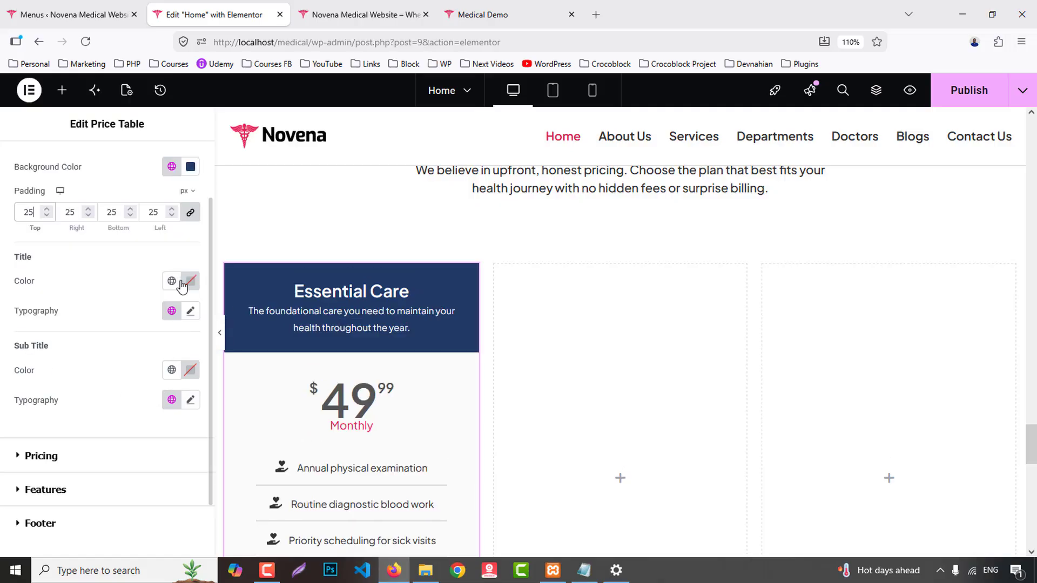
click(191, 311)
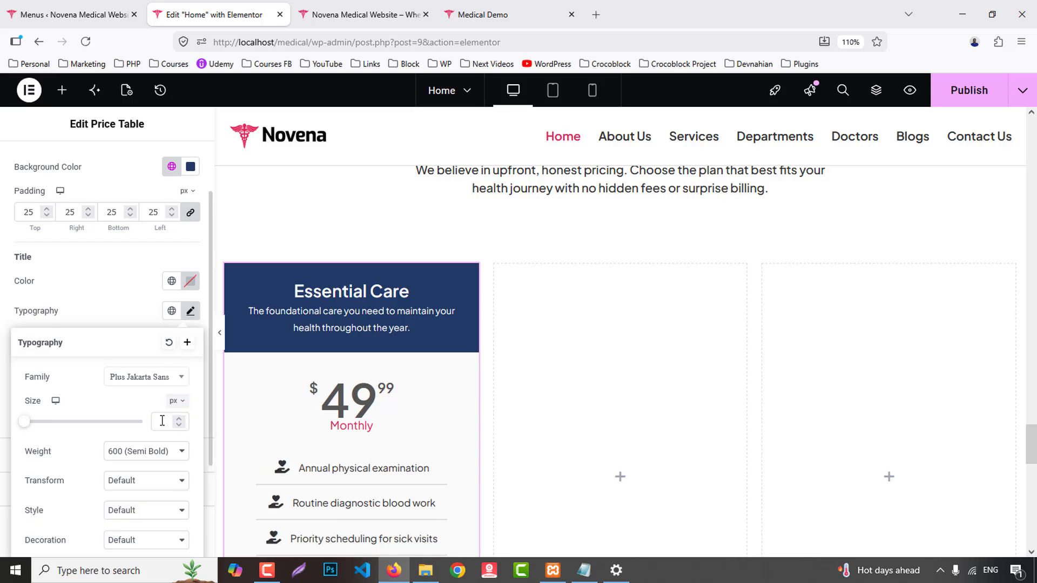
click(161, 421)
text(22)
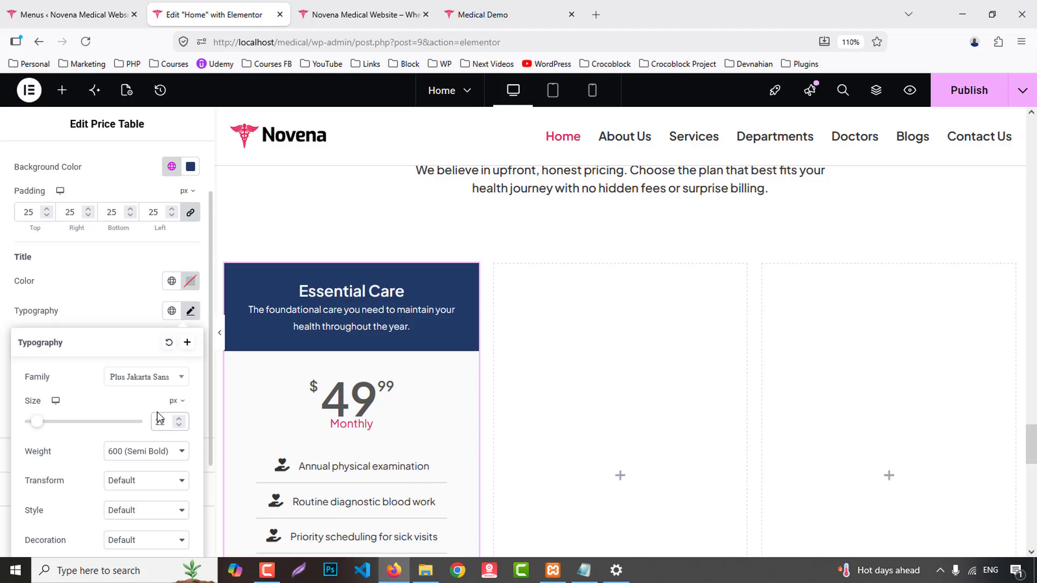
key(BackSpace)
text(4)
scroll(171, 447, down, 3)
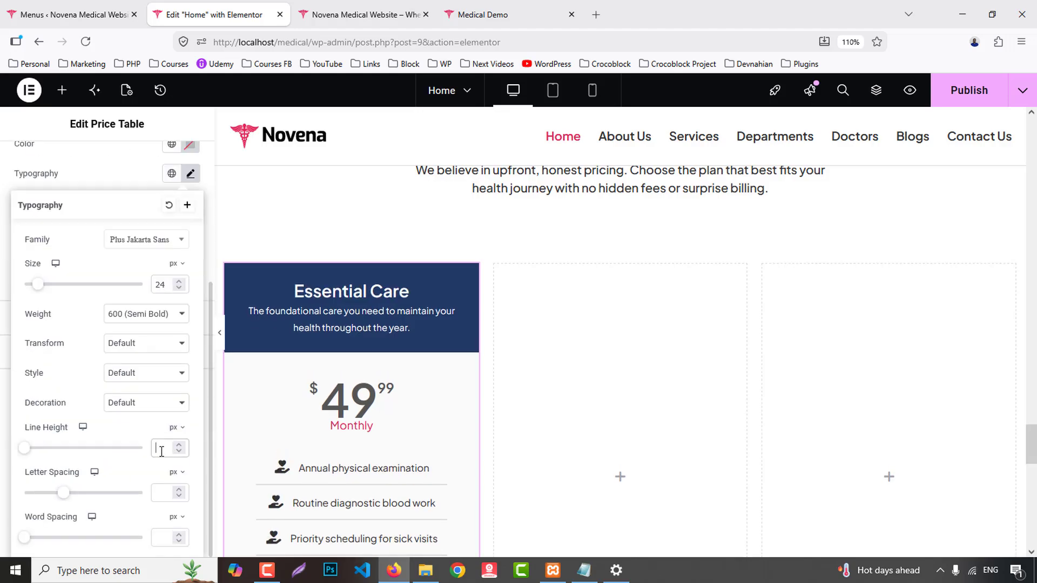
text(40)
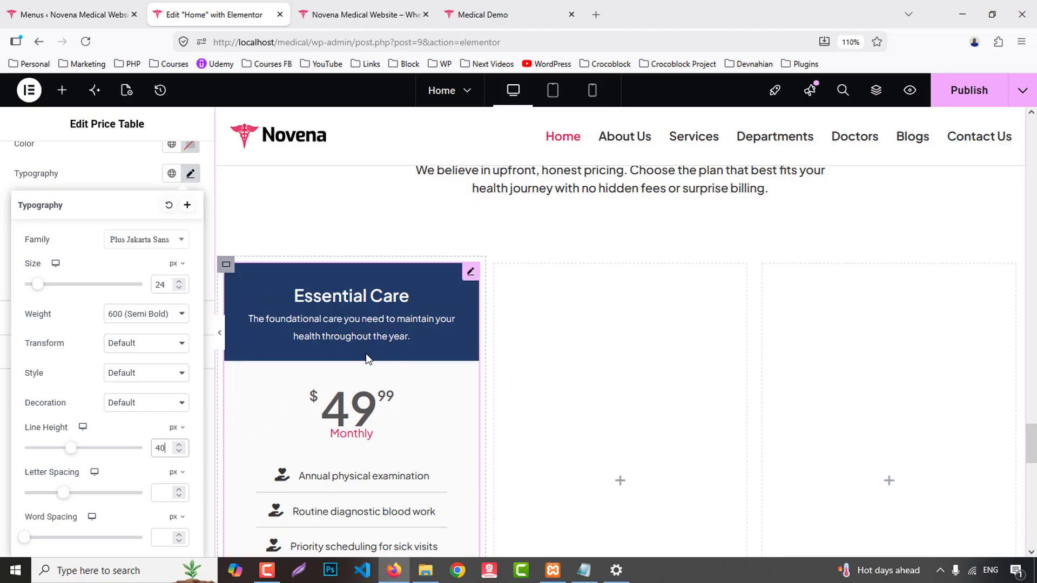
click(122, 181)
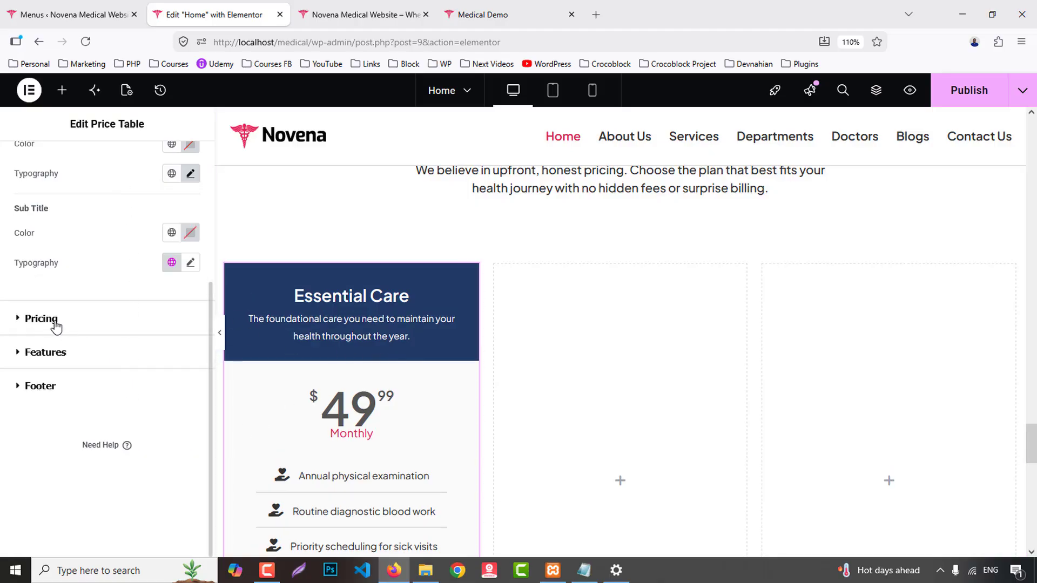
- Set the header subtitle's font weight to 500 (Medium)
click(191, 262)
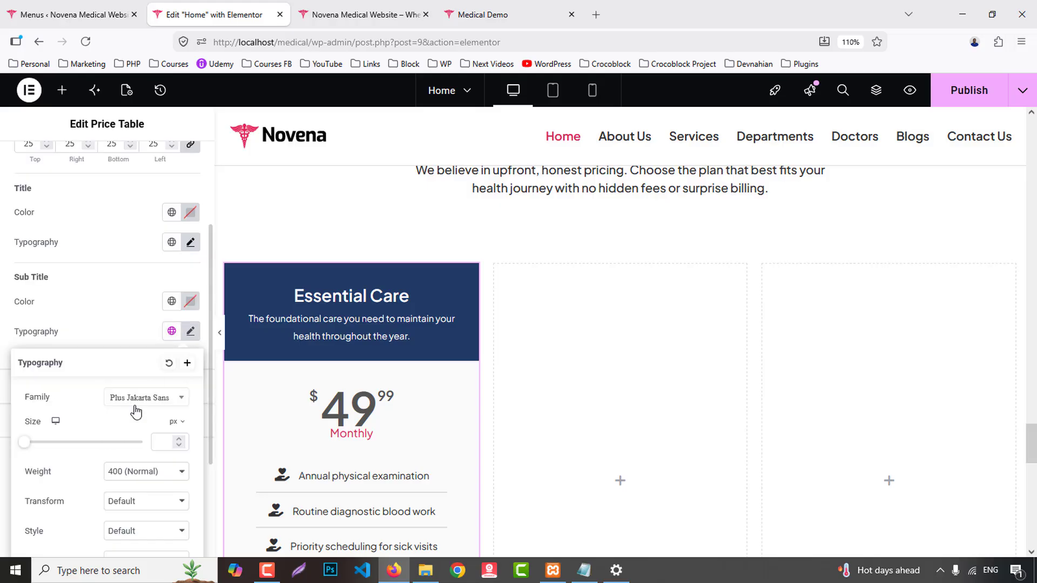
click(133, 472)
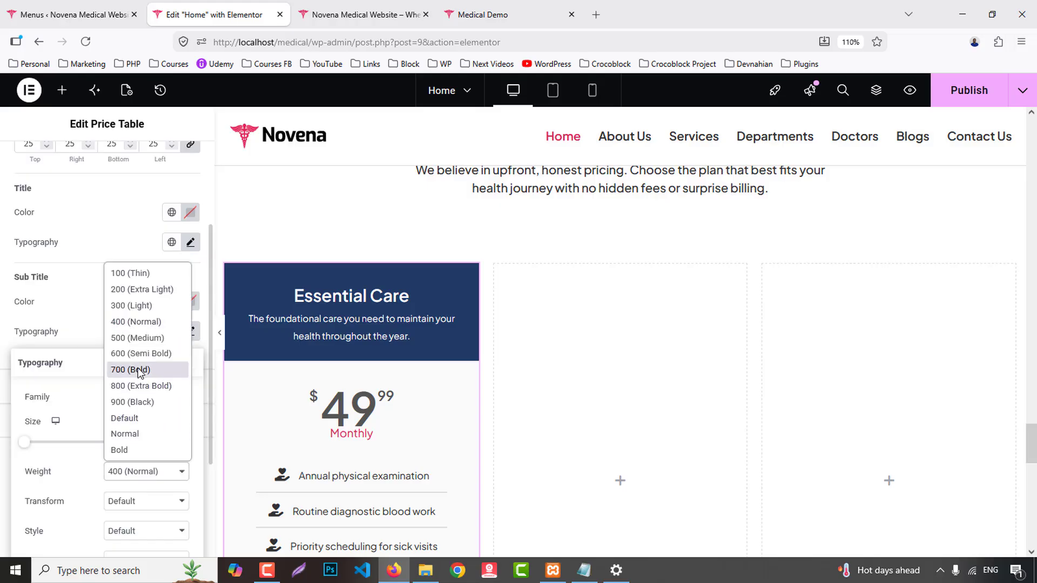
click(132, 341)
click(188, 244)
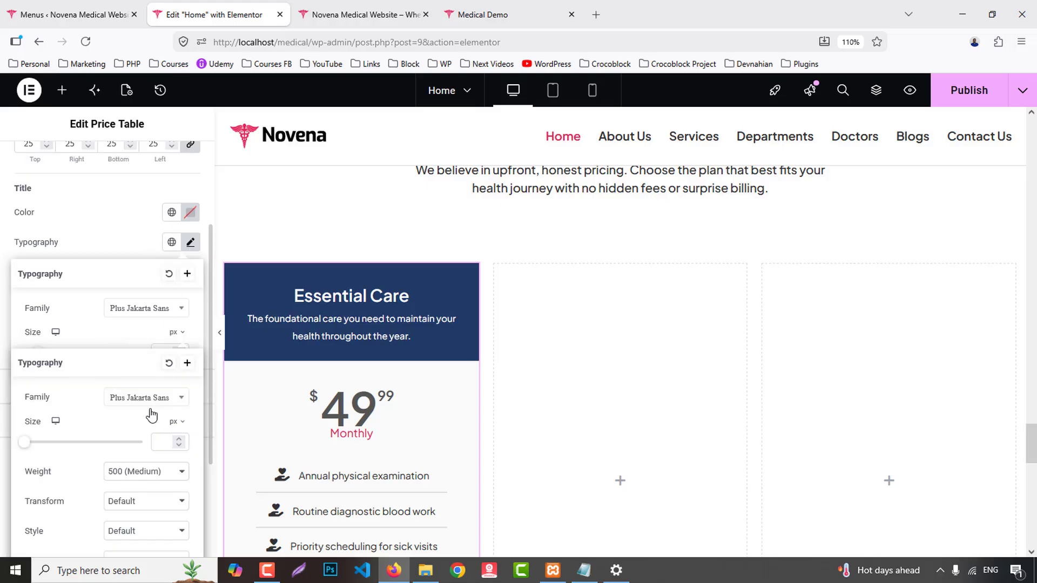
click(122, 223)
- Increase the header title's font size to 30 px
scroll(121, 249, up, 3)
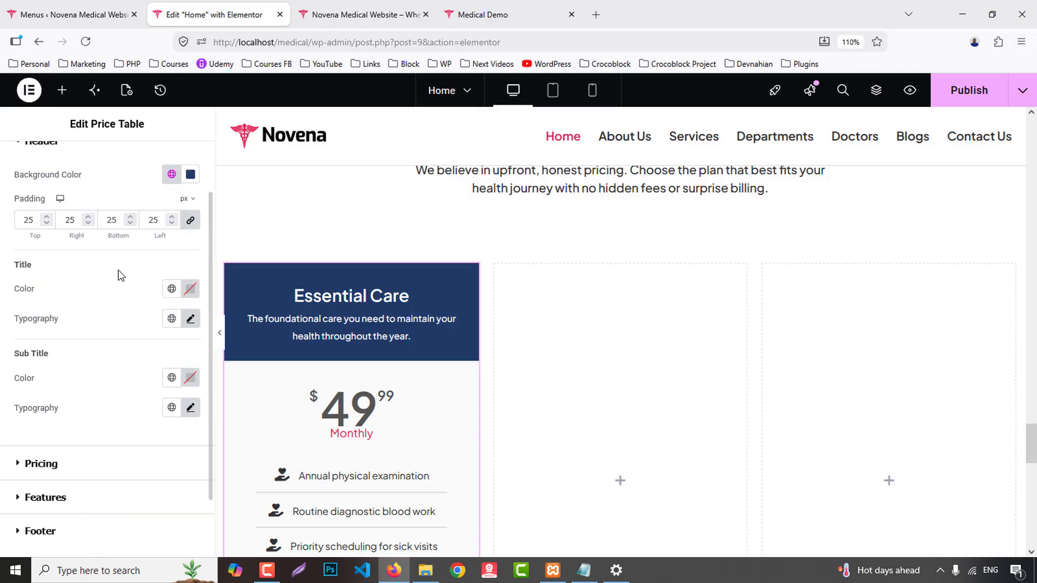
scroll(122, 282, down, 1)
click(190, 310)
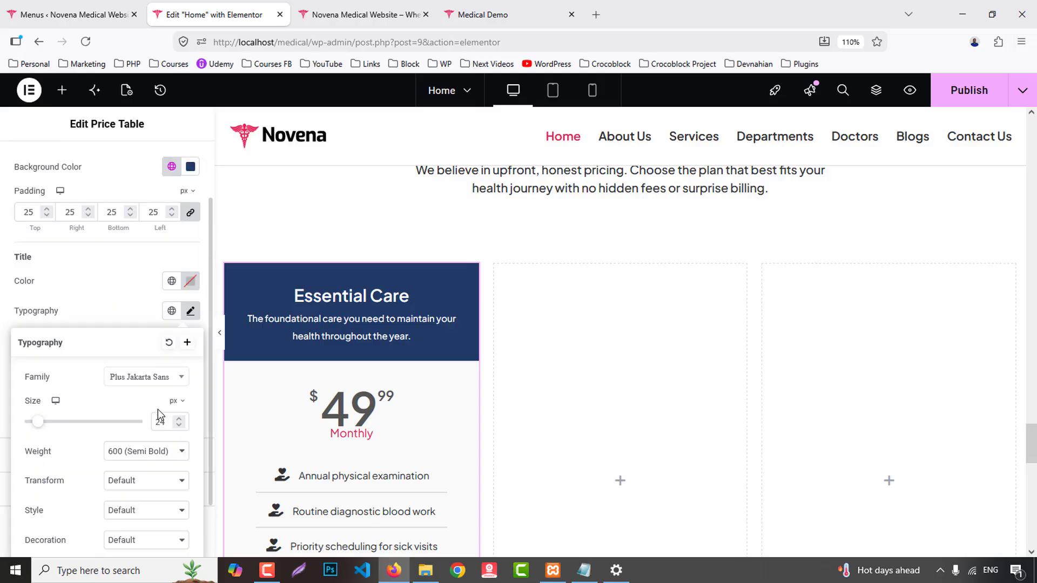
click(161, 424)
key(Up)
key(Up)
key(Up)
key(Up)
key(Up)
key(Up)
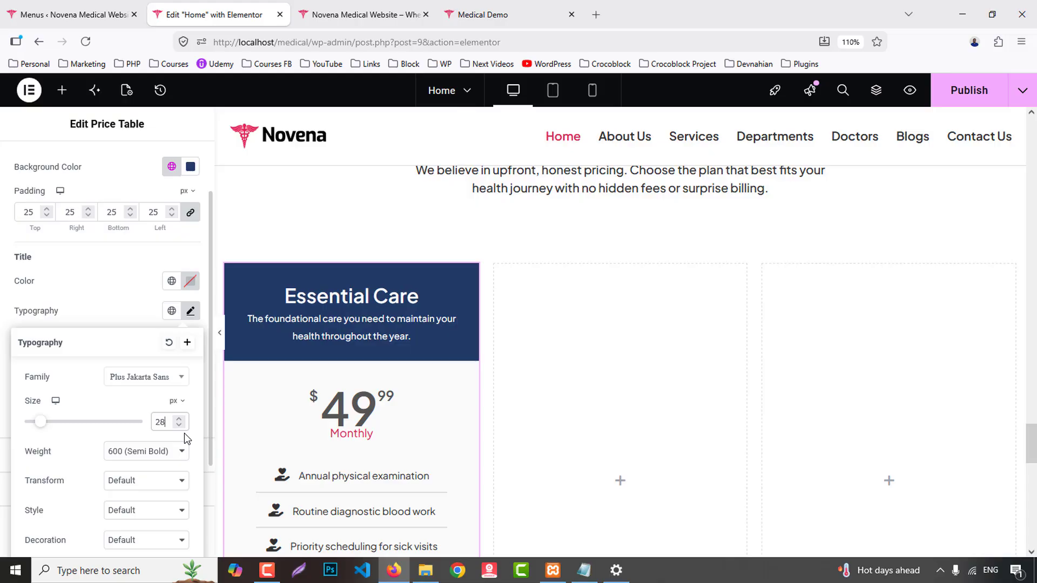
scroll(432, 349, down, 2)
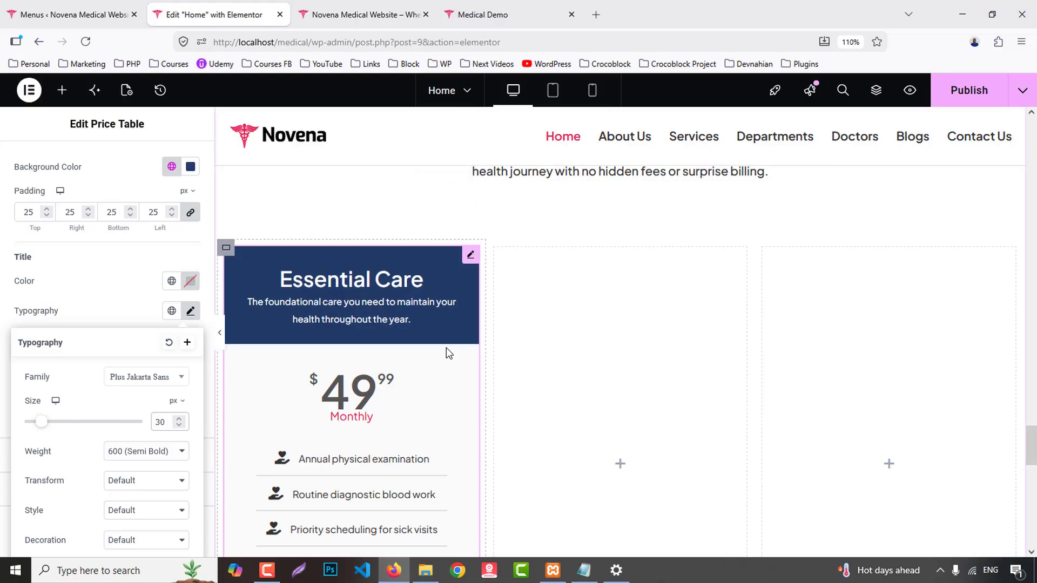
click(118, 303)
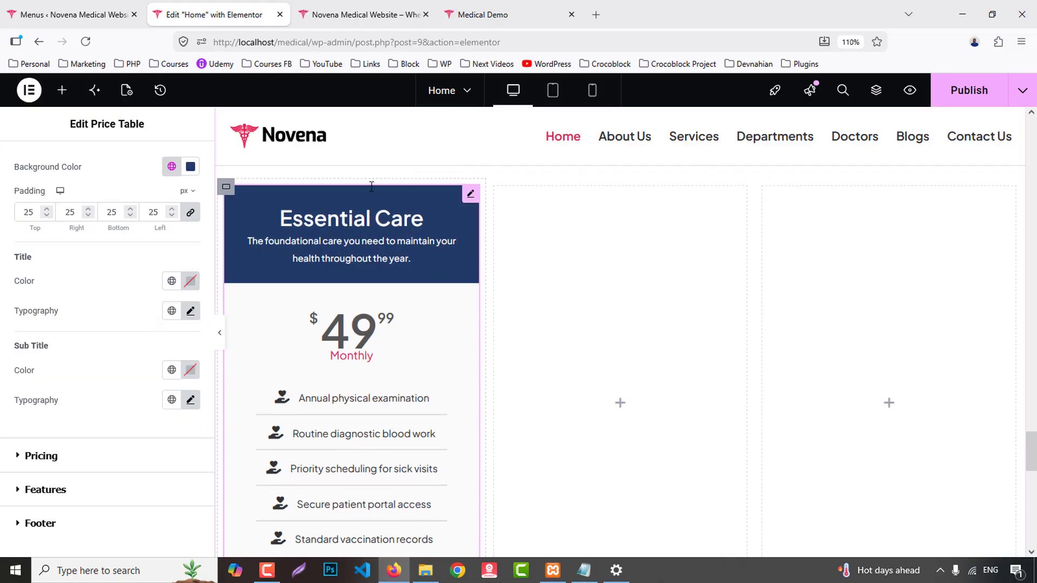
- Check the demo's price band, and give the pricing area the BG 2 global background color and 30 px padding on all sides
click(482, 7)
scroll(373, 287, down, 2)
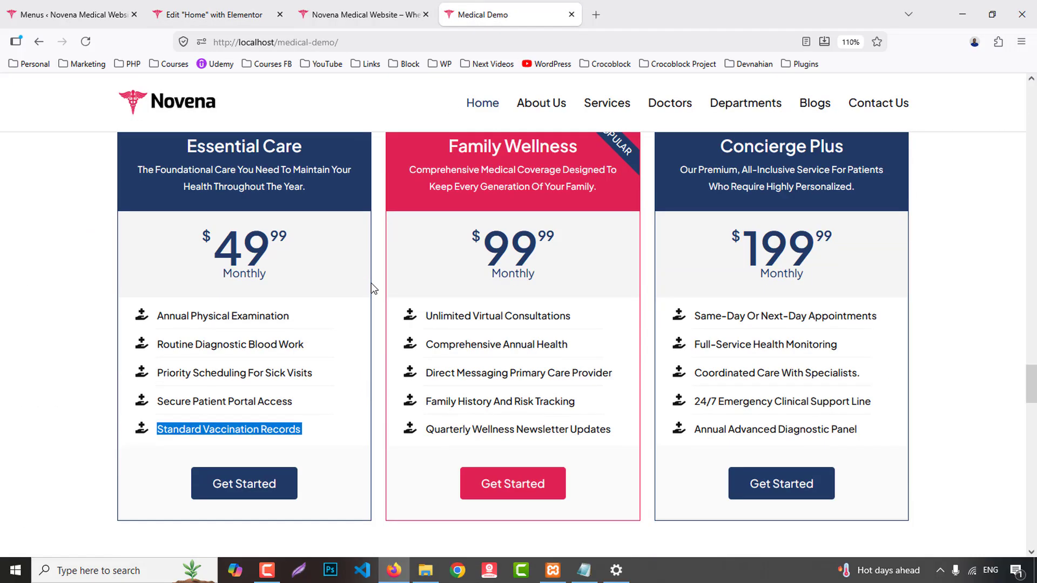
click(218, 7)
scroll(129, 363, down, 1)
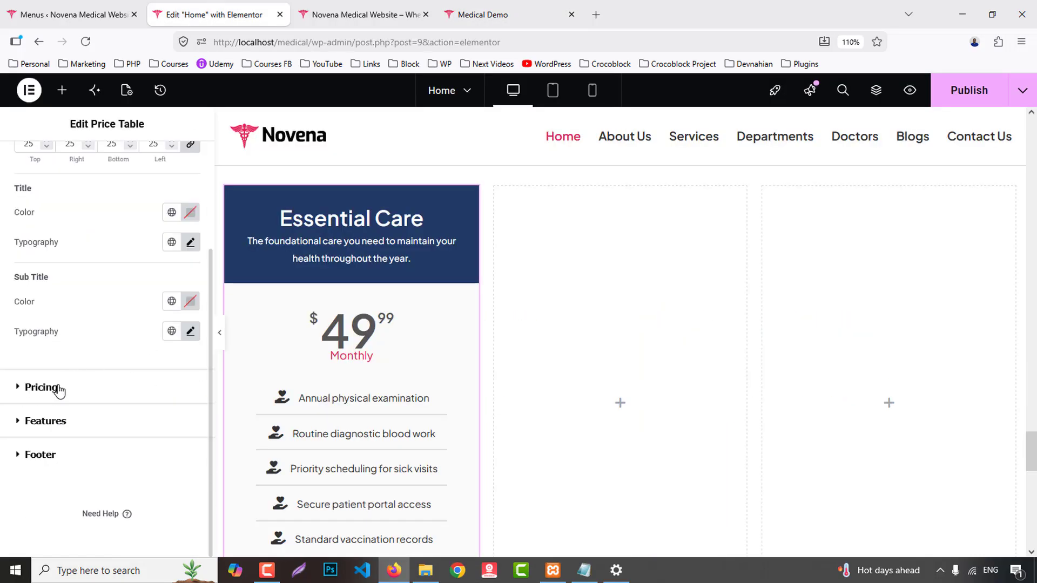
click(110, 387)
scroll(125, 332, up, 2)
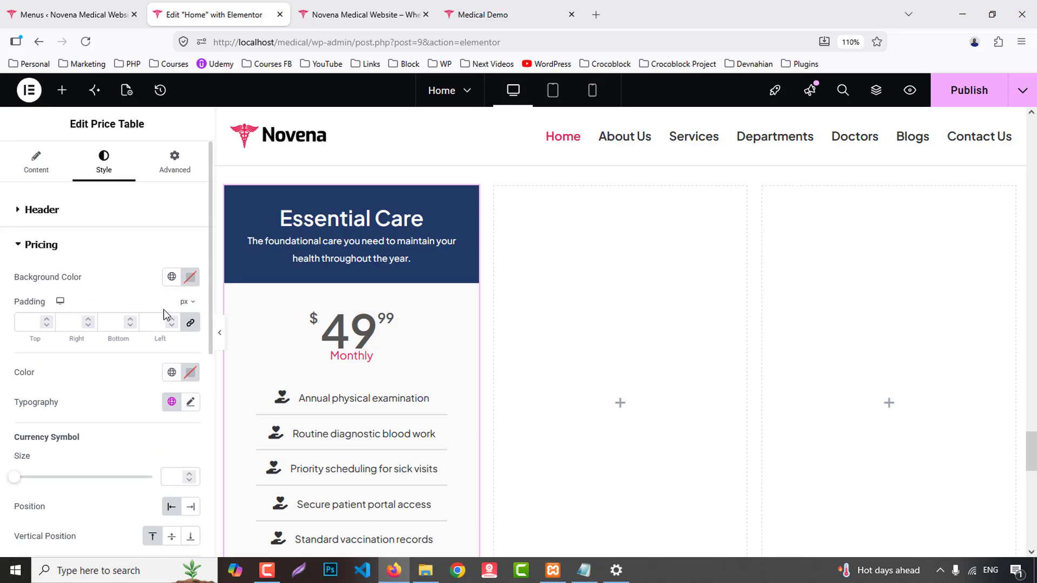
click(172, 277)
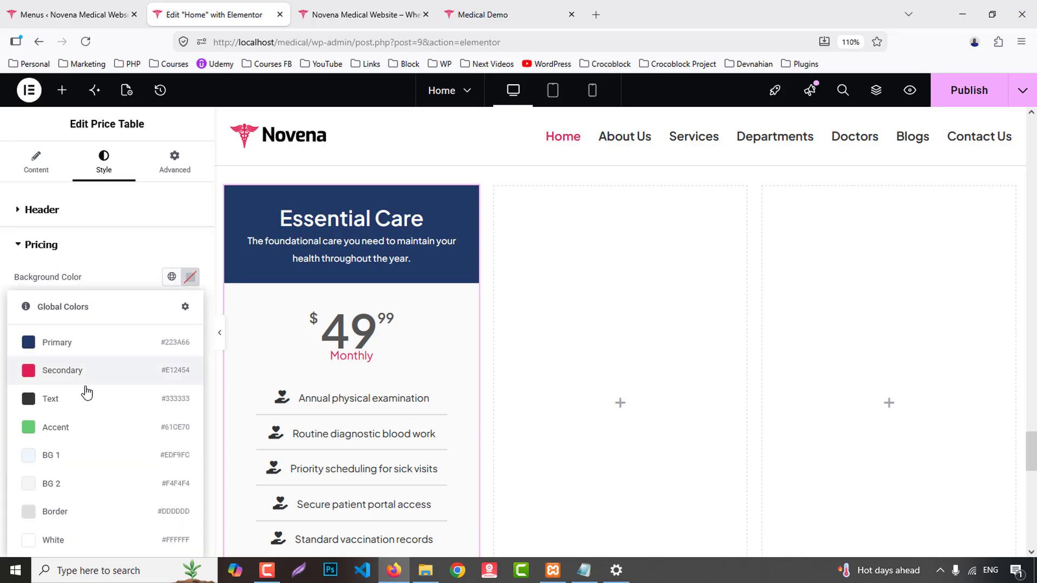
click(62, 492)
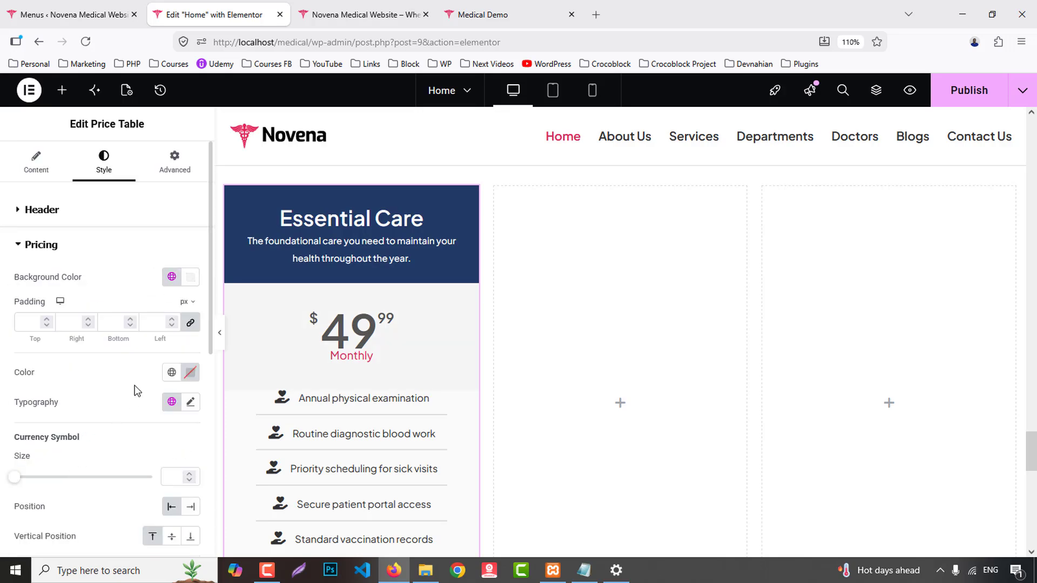
click(28, 323)
text(25)
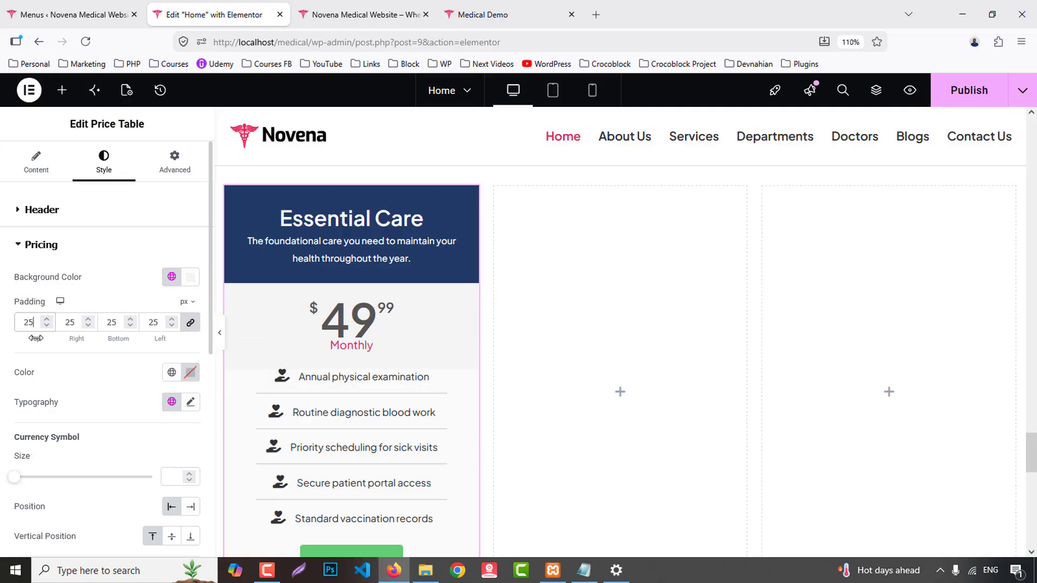
drag(38, 338, 46, 362)
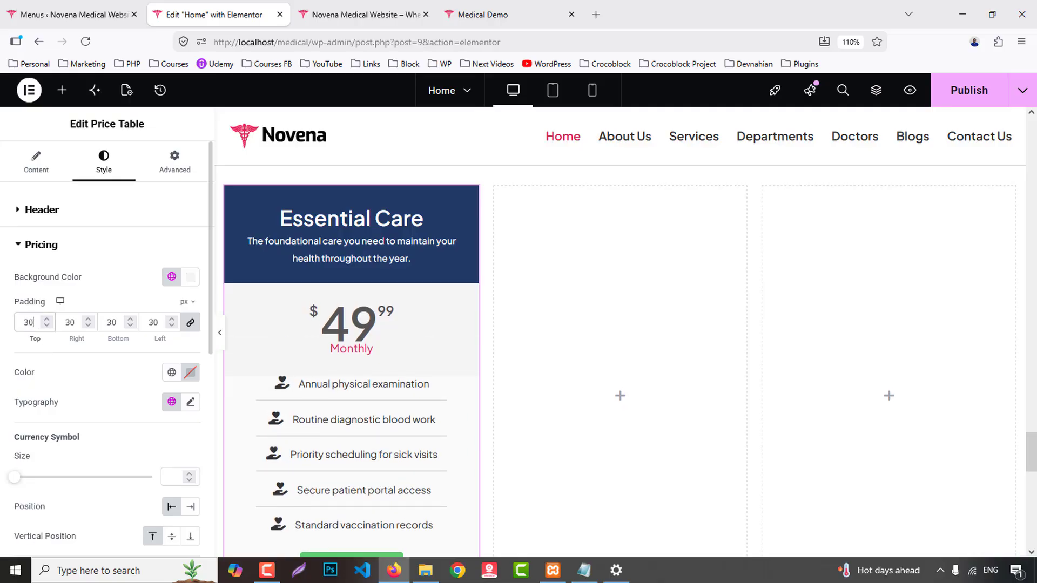
- Set the price text color in the pricing area to the Primary global color
scroll(125, 382, down, 2)
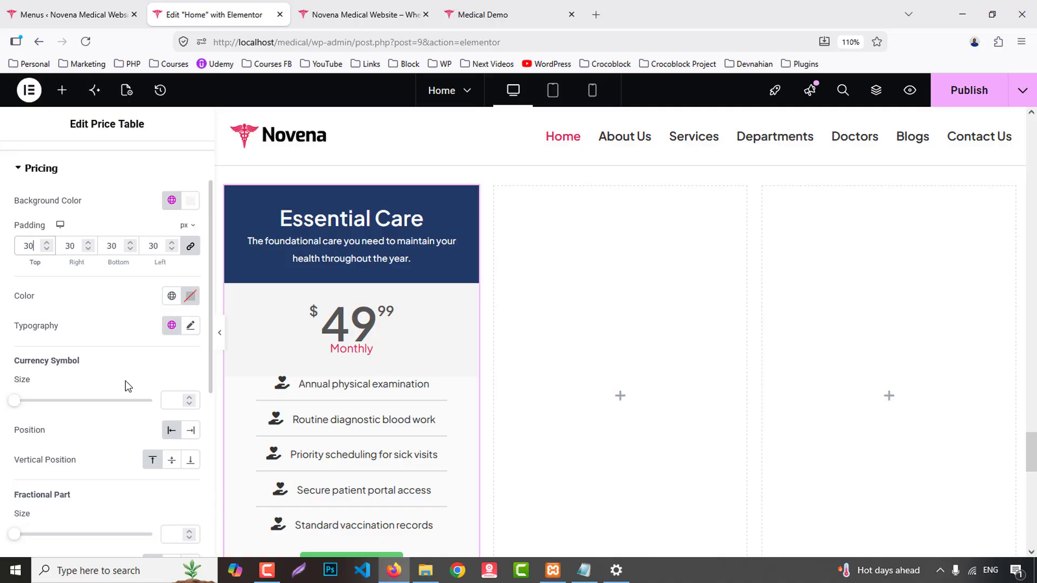
click(172, 297)
click(60, 362)
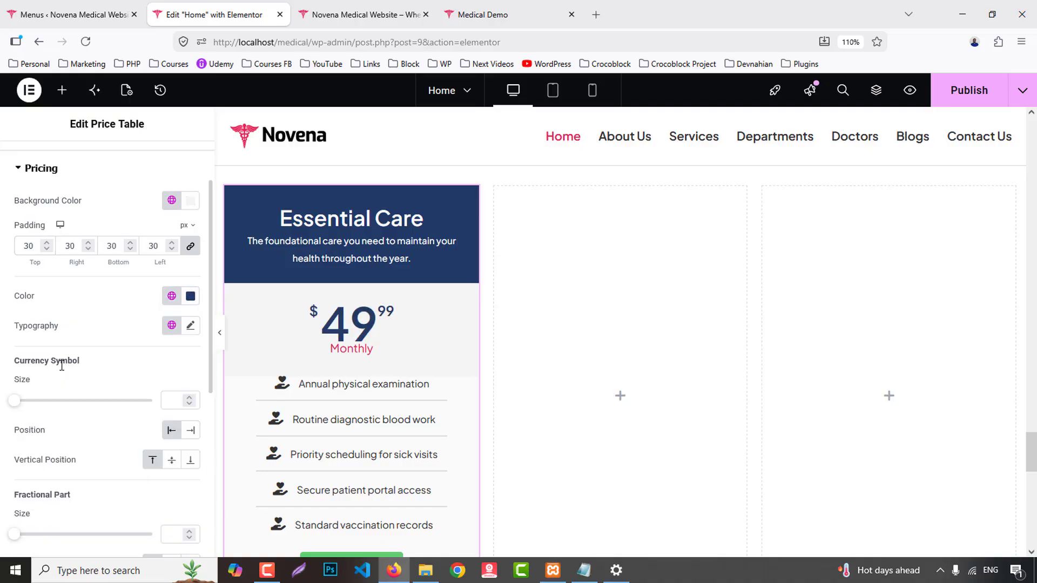
- Set the vertical position of both the currency symbol and the fractional part of the price to Middle
scroll(89, 387, down, 2)
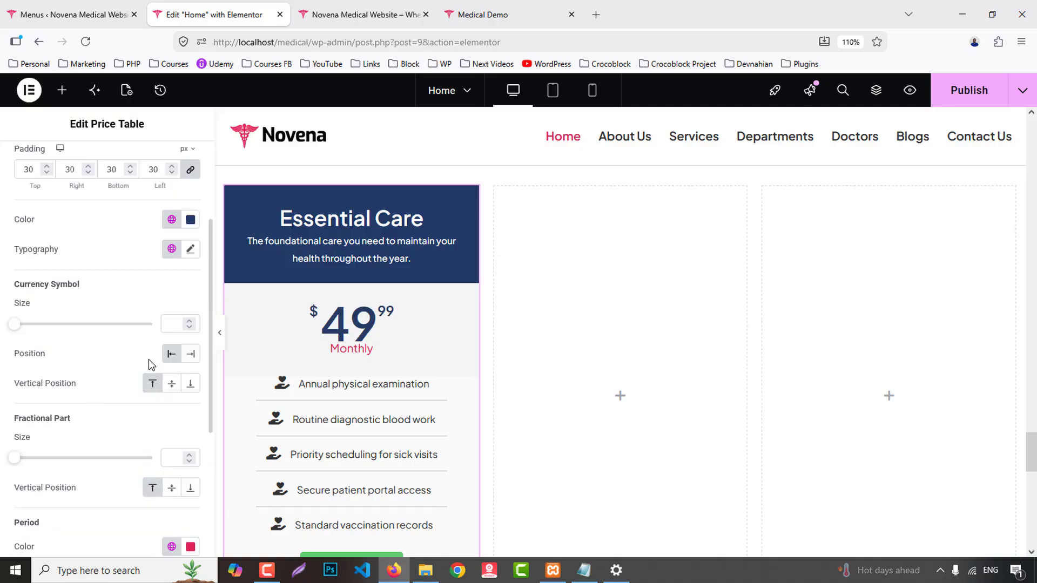
click(171, 385)
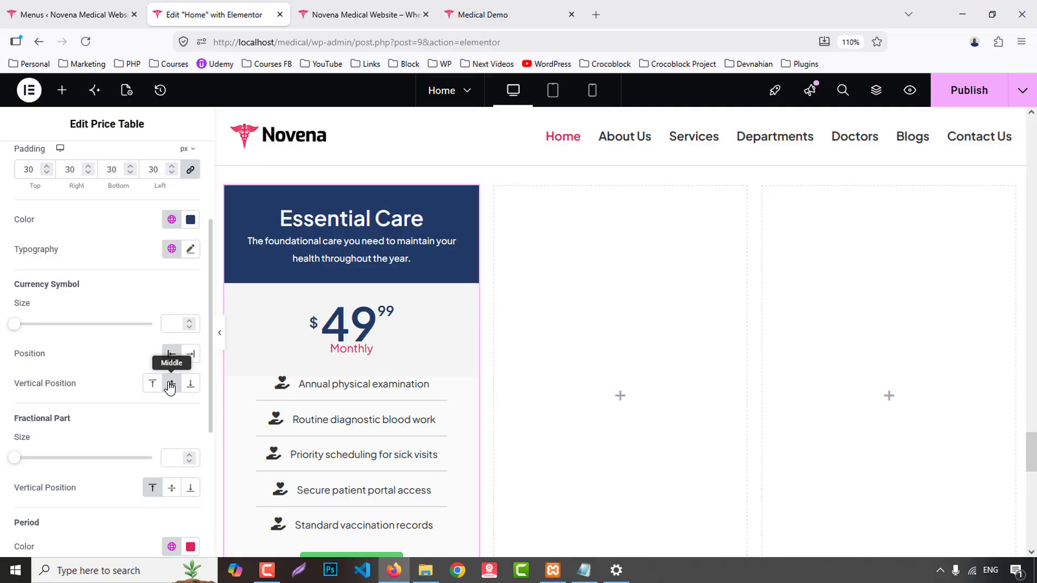
click(190, 354)
click(170, 355)
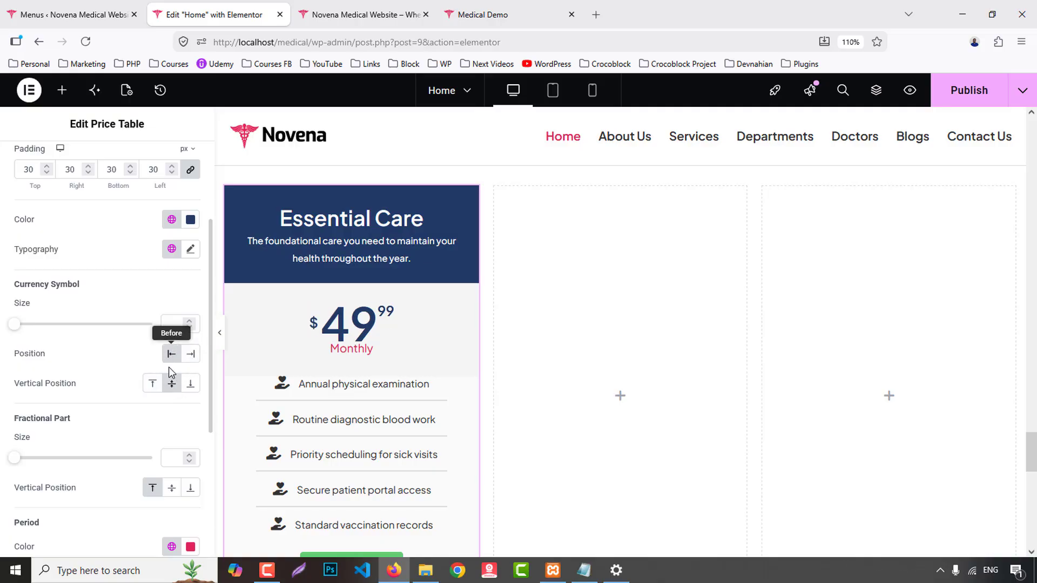
scroll(171, 397, down, 4)
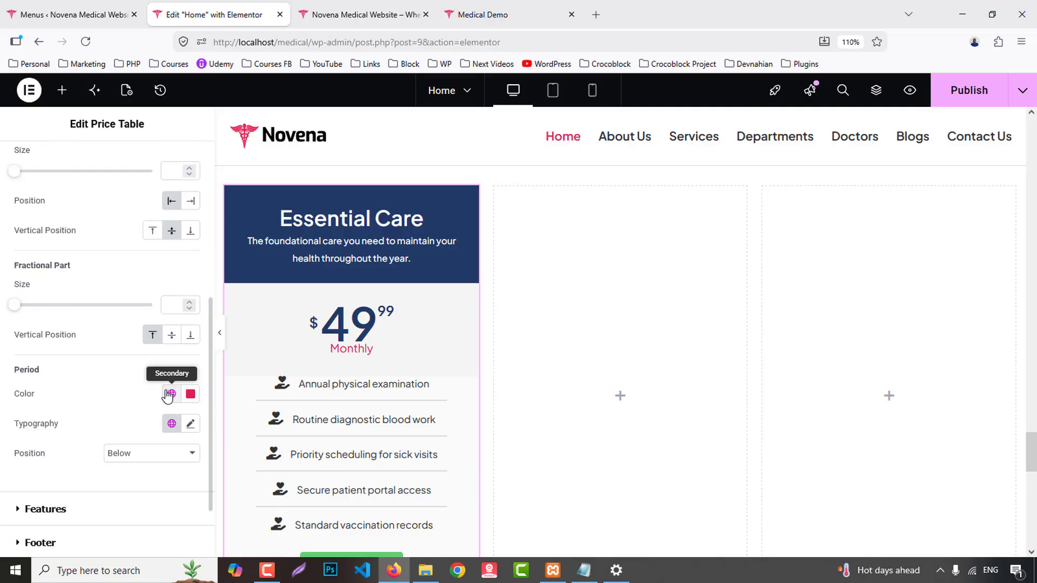
click(171, 338)
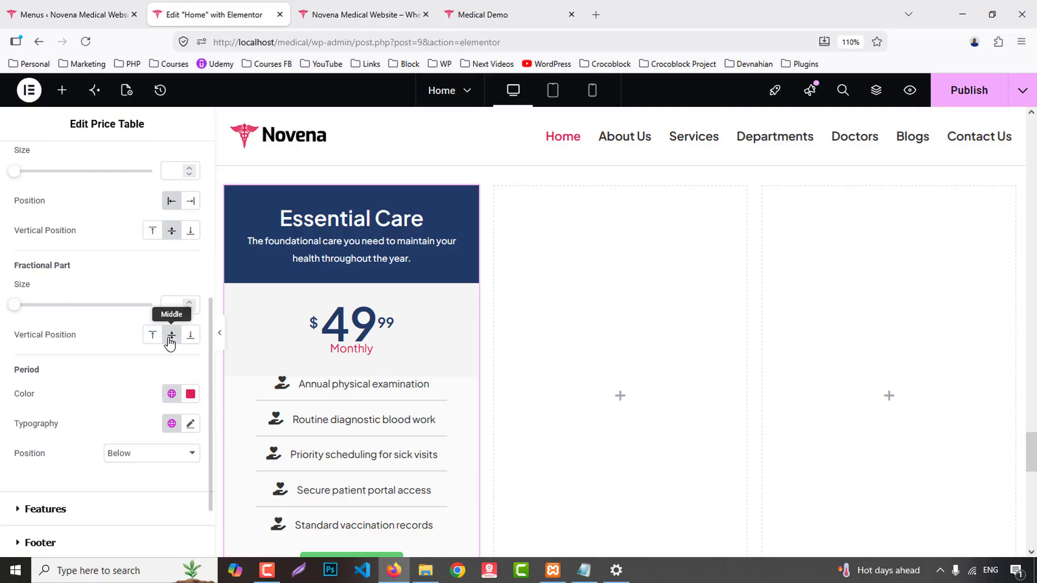
- Set the billing period's text color to the Primary global color
scroll(161, 353, down, 2)
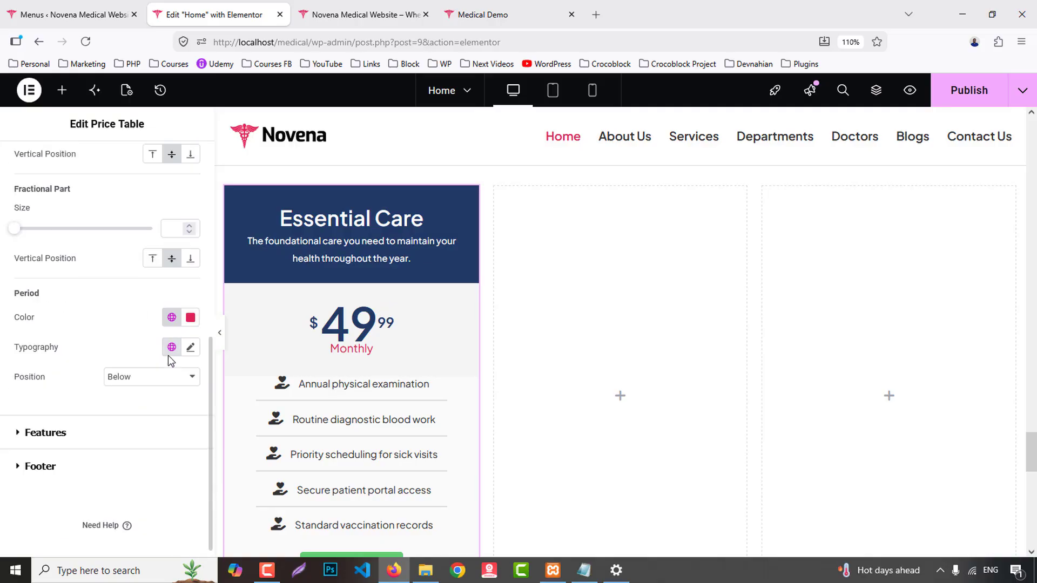
click(171, 317)
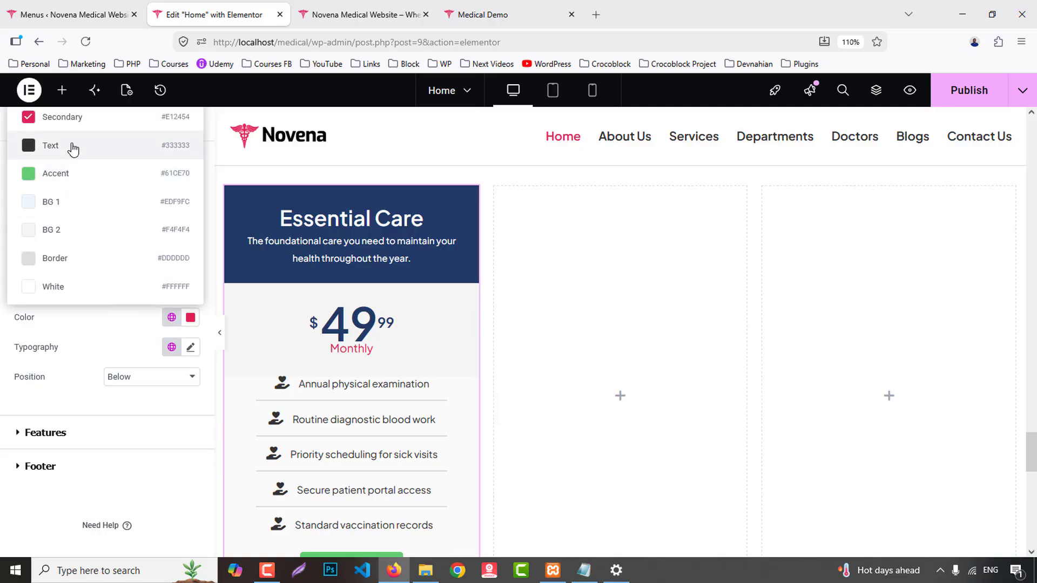
click(147, 499)
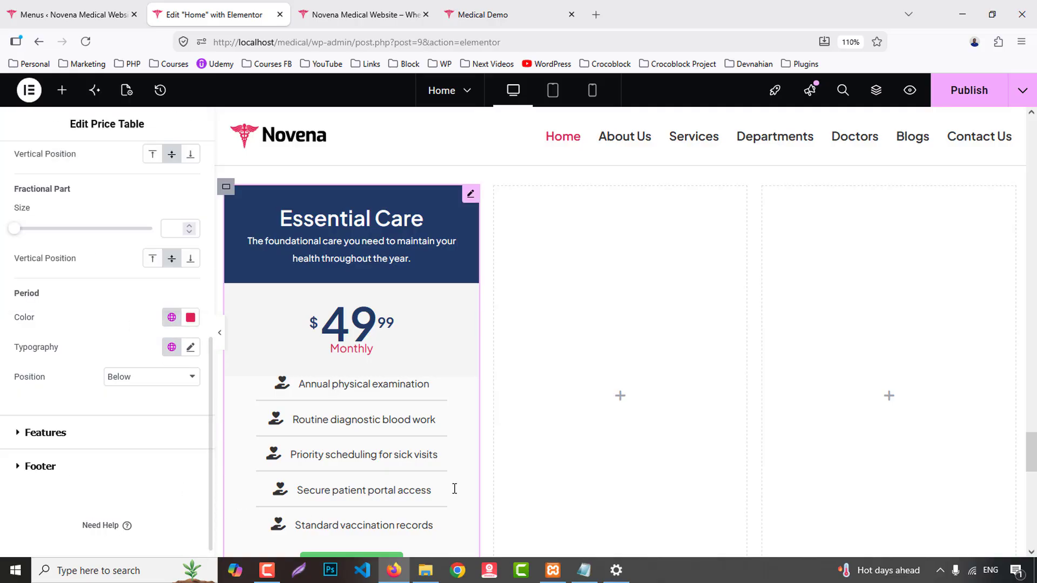
scroll(155, 419, up, 3)
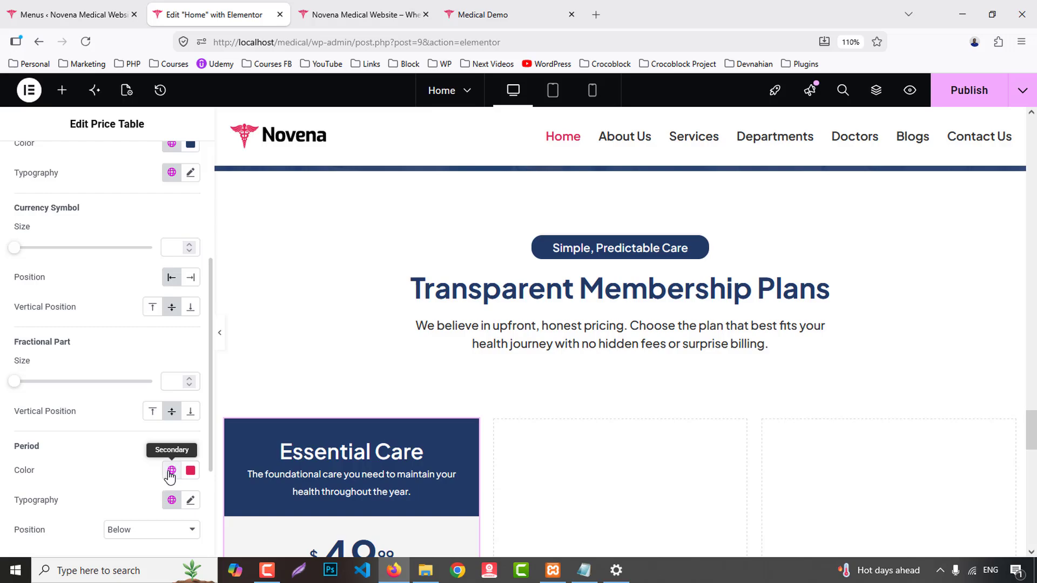
click(172, 470)
click(80, 249)
- Left-align the price table's feature list and set its color to the Primary global color
scroll(572, 499, down, 6)
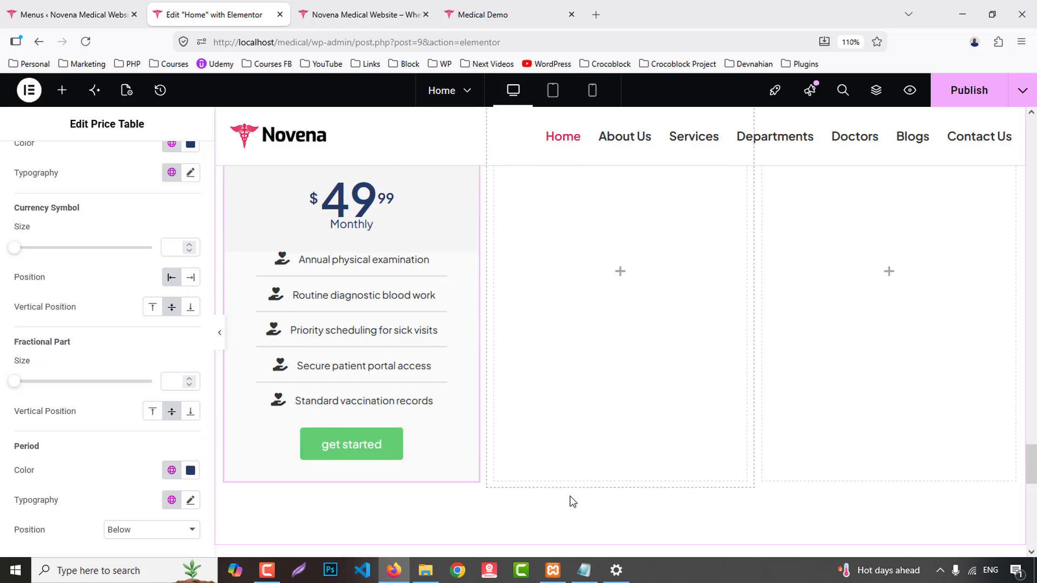
scroll(85, 479, down, 3)
click(46, 421)
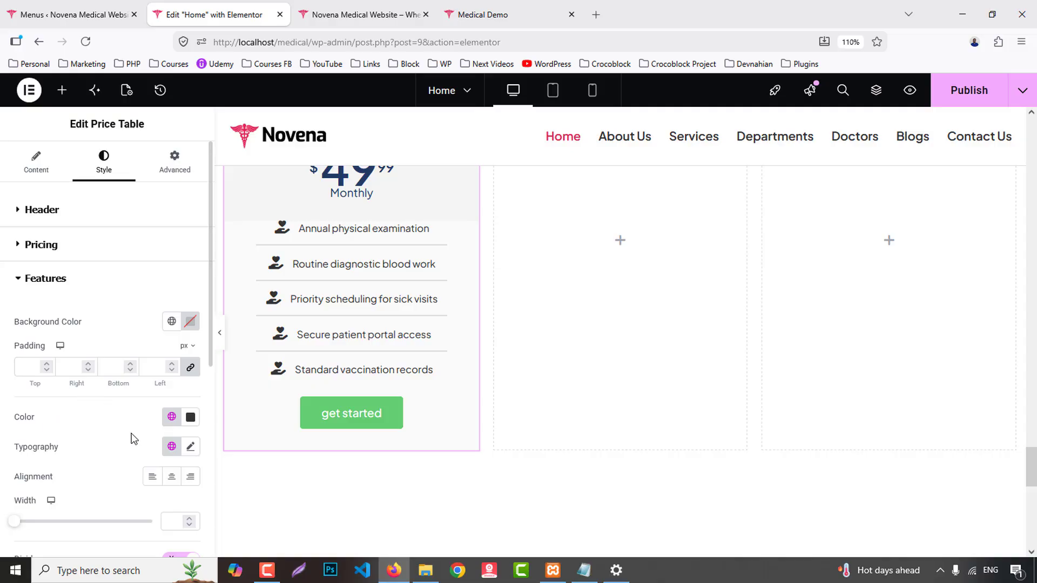
click(153, 478)
click(172, 417)
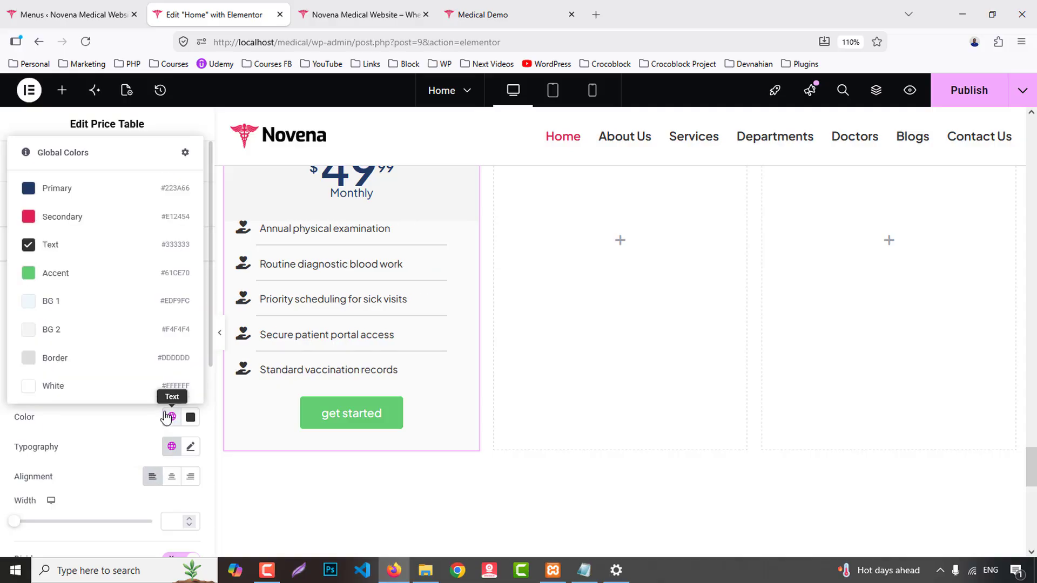
click(56, 189)
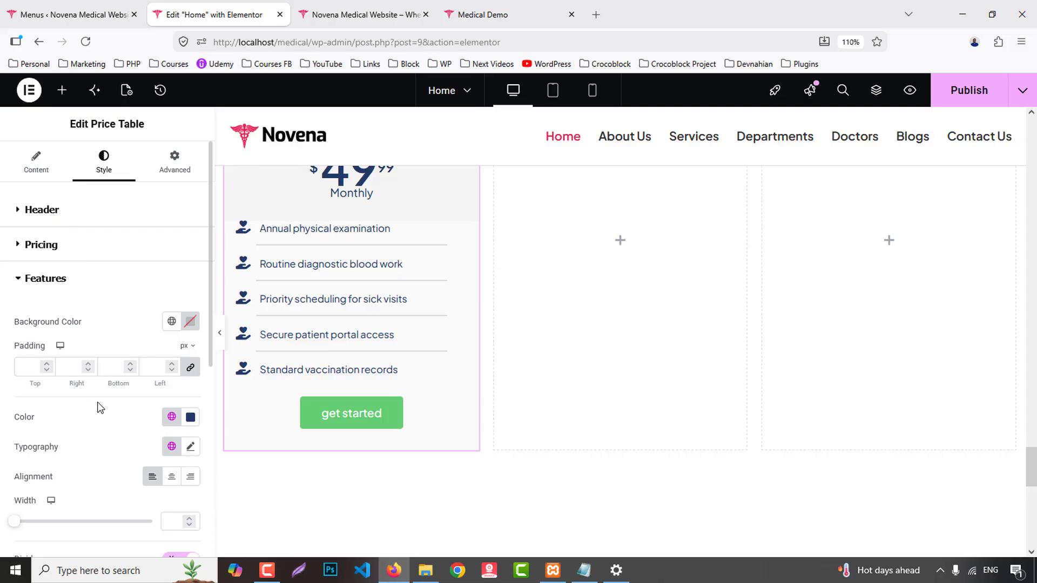
- Set the feature list's typography to weight 500 (Medium), size 16 px and the Capitalize transform
scroll(100, 408, down, 2)
click(190, 370)
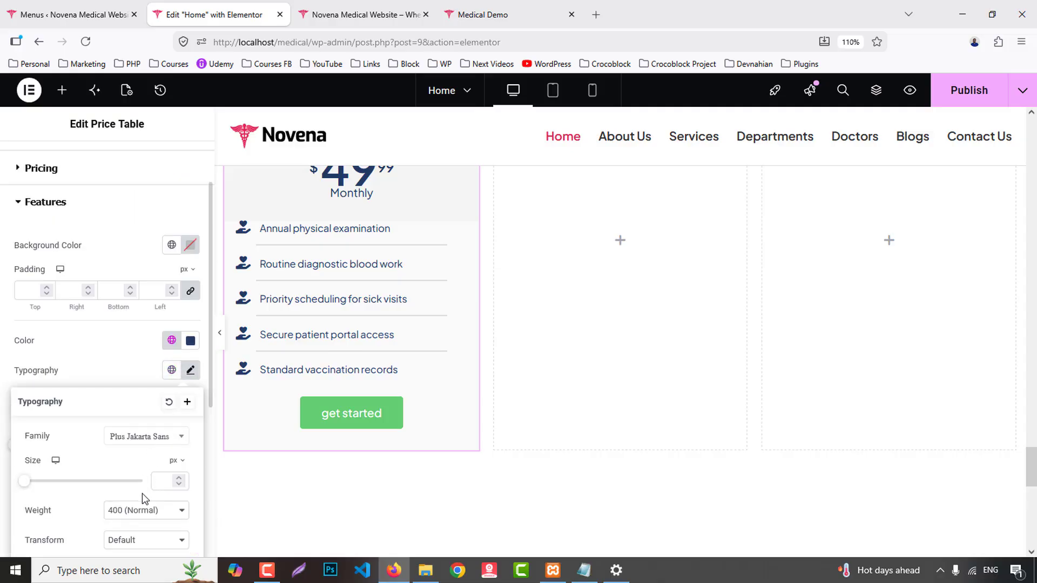
click(145, 510)
click(135, 381)
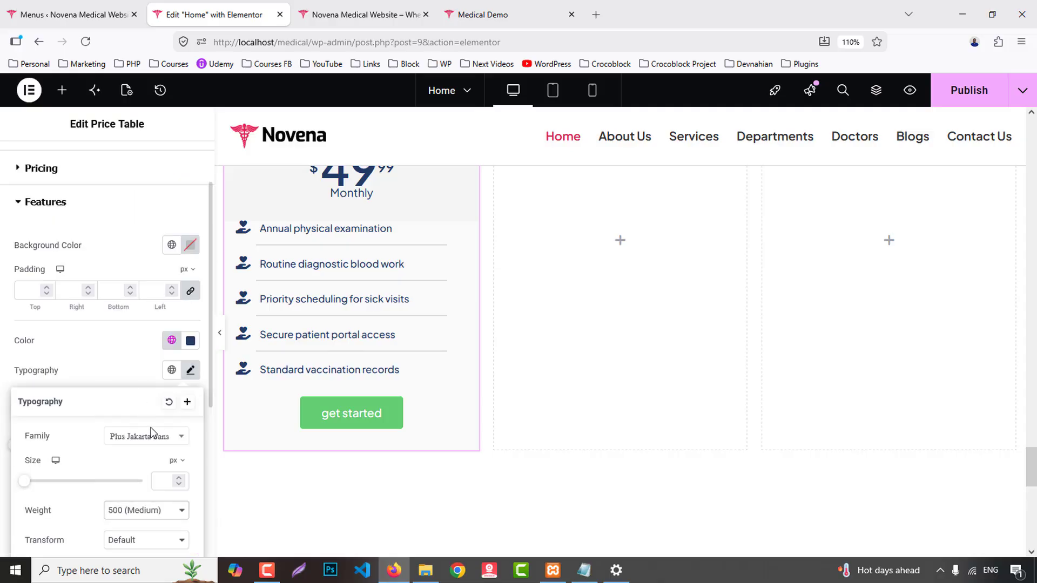
click(161, 482)
text(16)
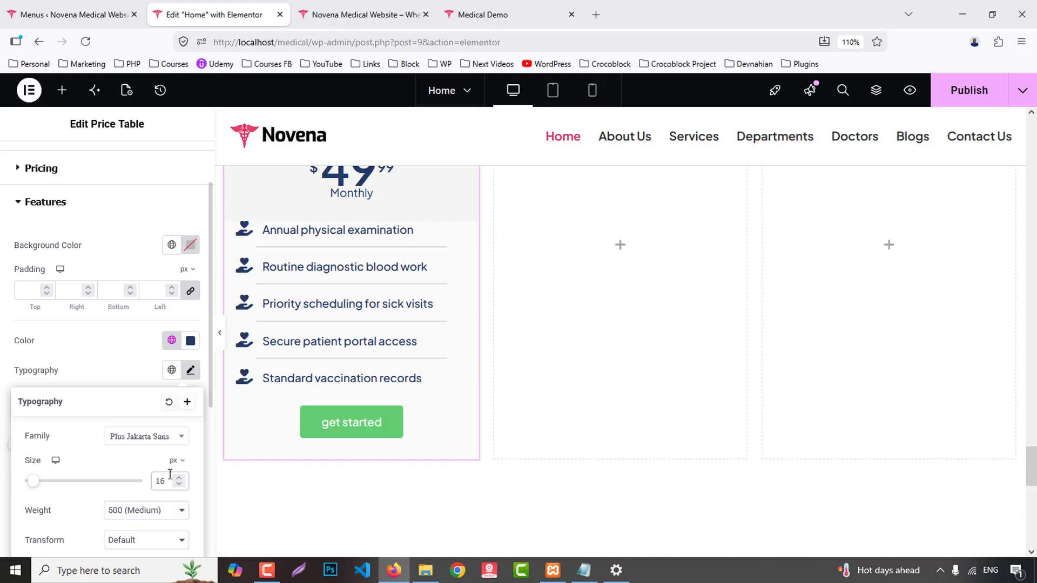
scroll(157, 492, down, 5)
click(134, 312)
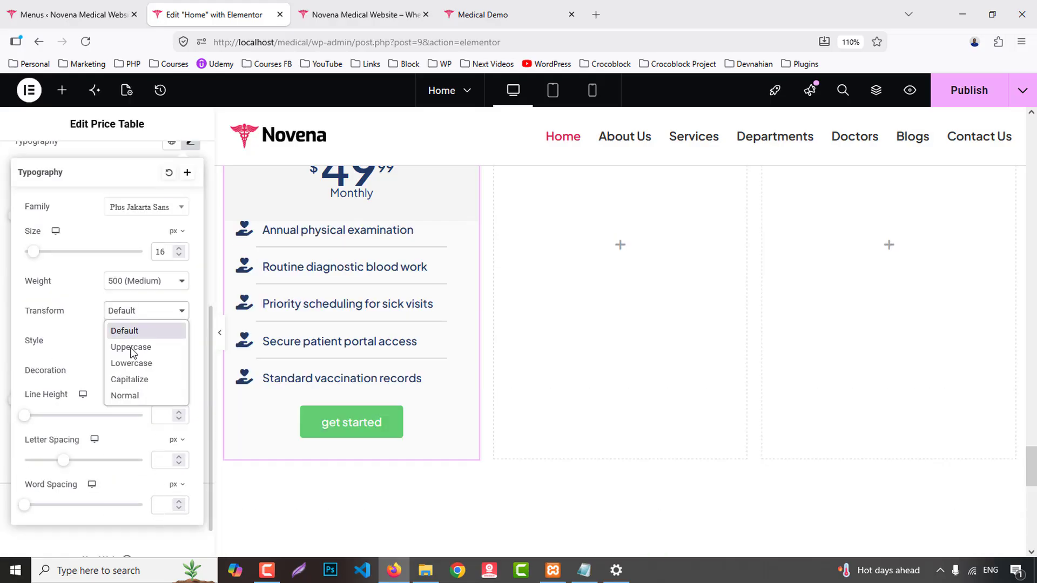
click(133, 381)
- Set the feature list's color to the Text global color
scroll(140, 373, up, 5)
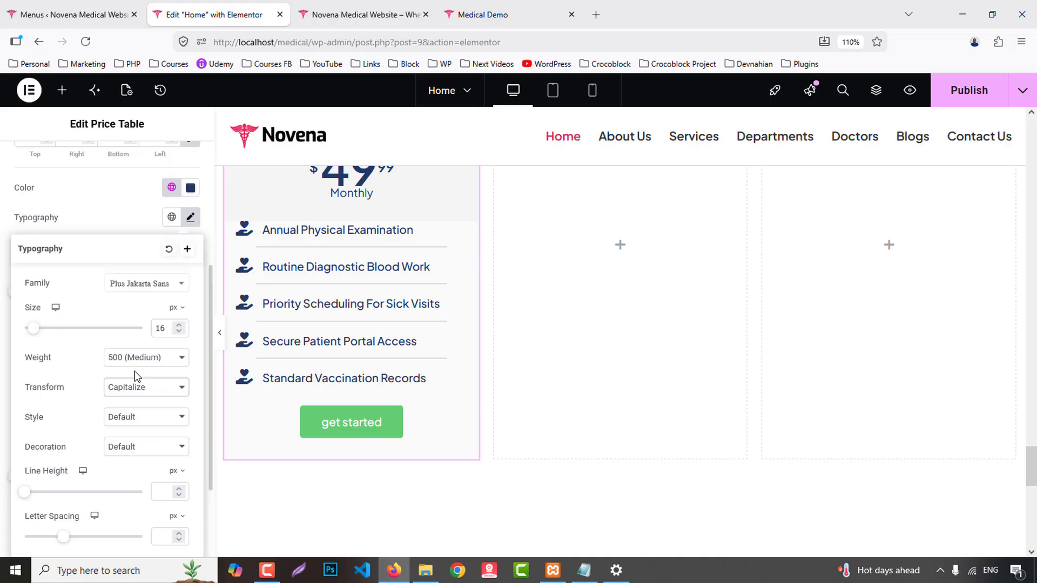
click(171, 340)
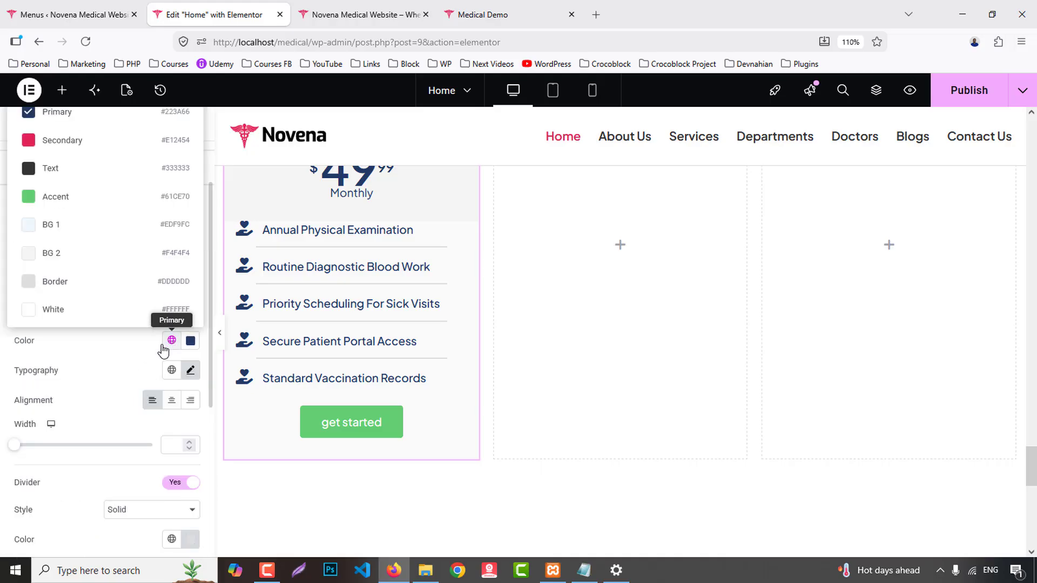
click(60, 168)
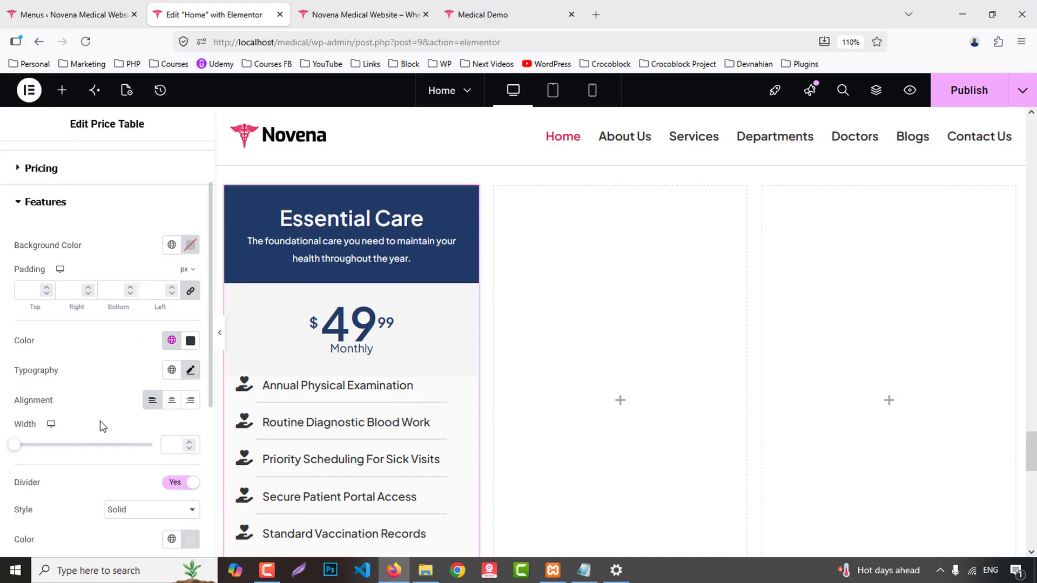
- Unlink the feature list's padding values and set the left padding to 15 px
click(192, 292)
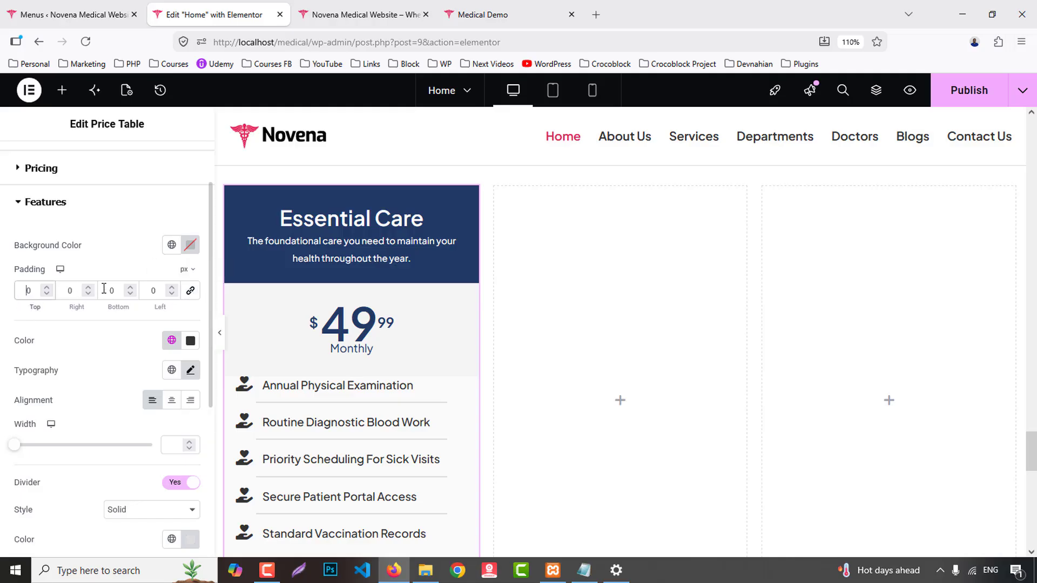
double_click(154, 290)
text(6)
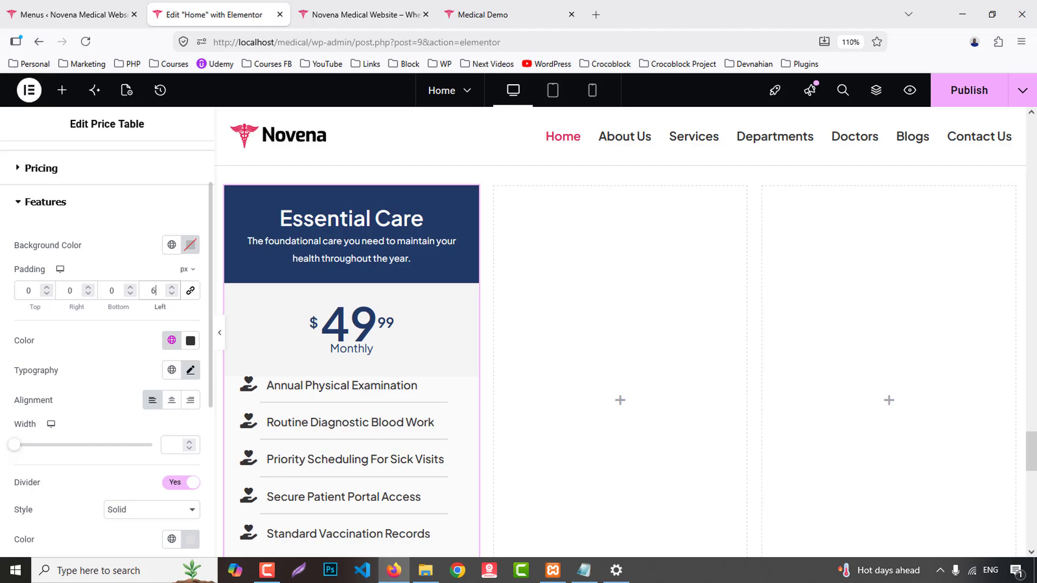
key(Up)
key(Up)
key(Up)
key(Up)
key(Up)
key(Up)
key(Up)
key(Up)
key(Up)
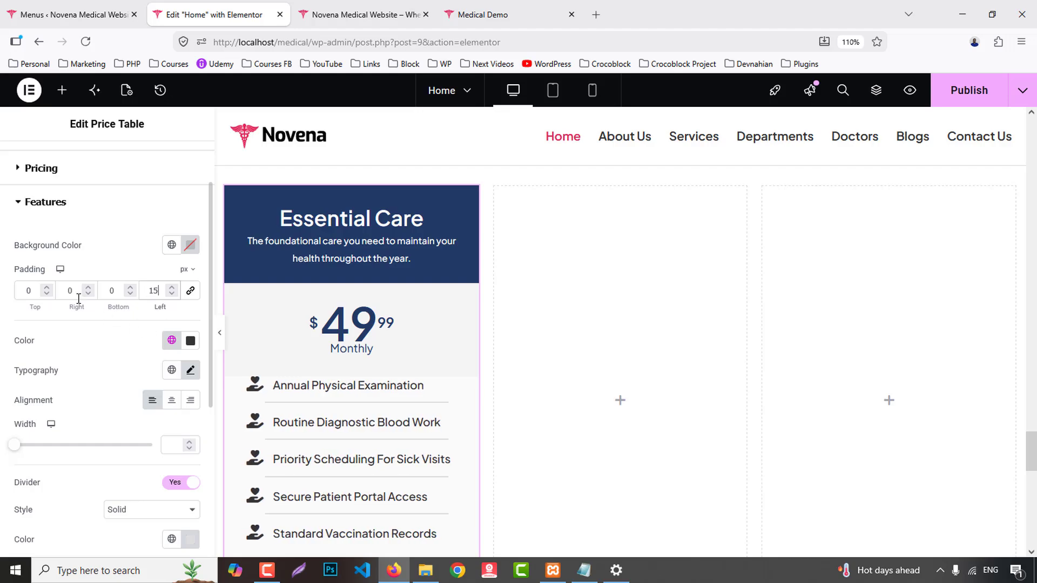
- Set the feature list's right, top and bottom padding to 15 px
double_click(84, 292)
text(1)
key(Up)
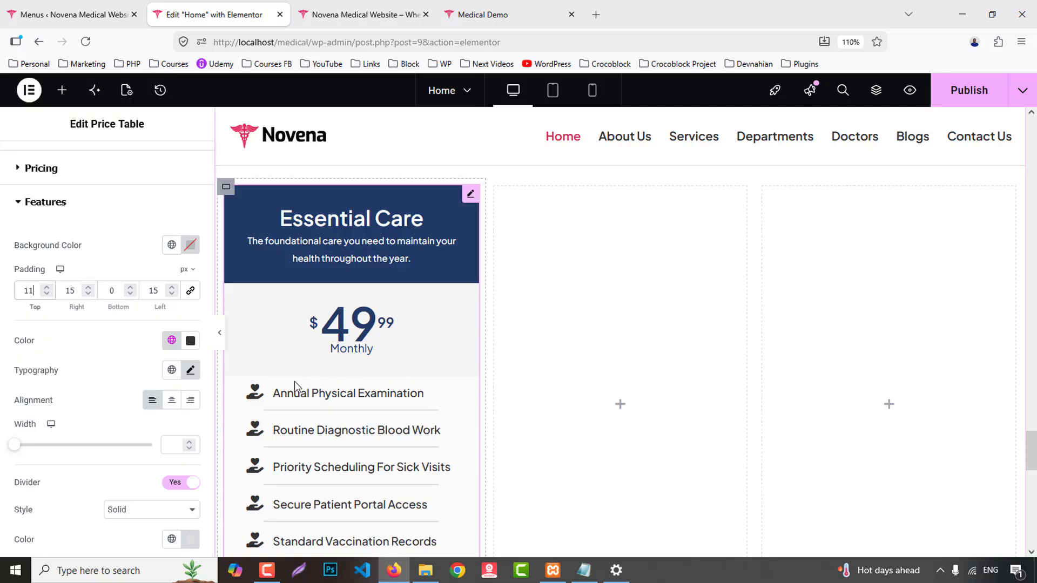
key(Up)
key(Up)
key(Up)
key(Up)
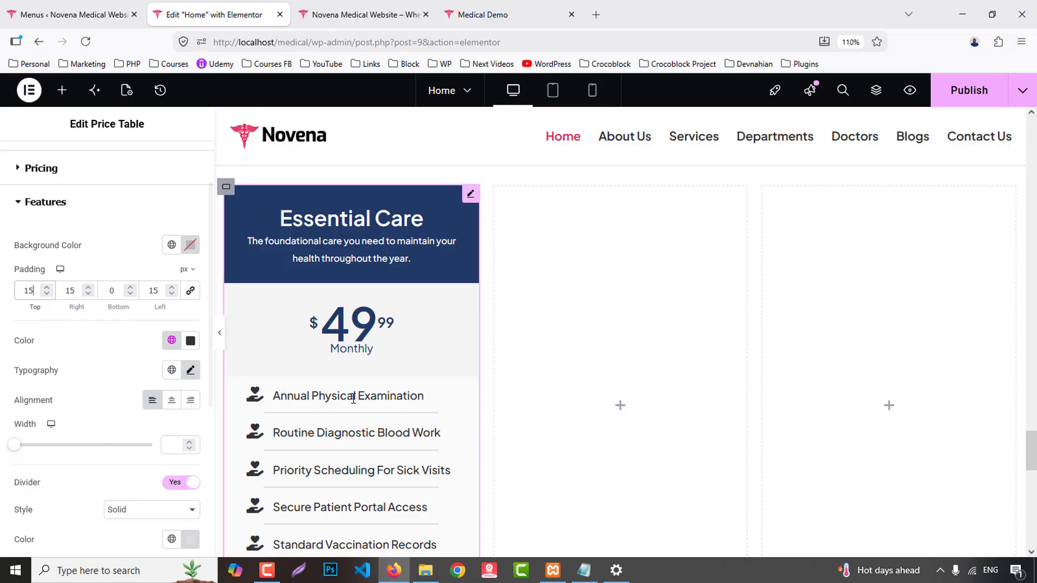
scroll(352, 399, down, 3)
click(112, 292)
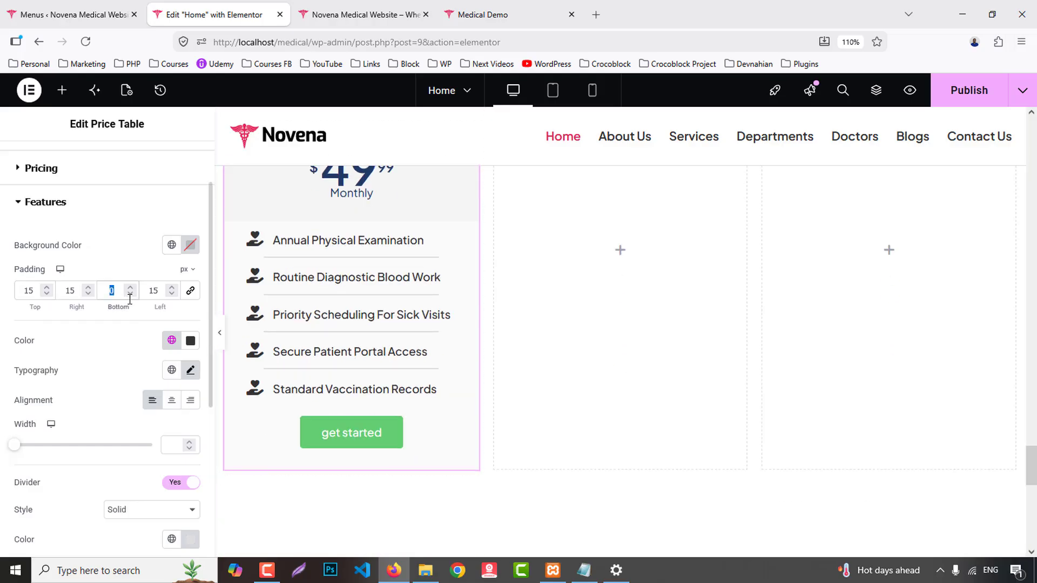
text(15)
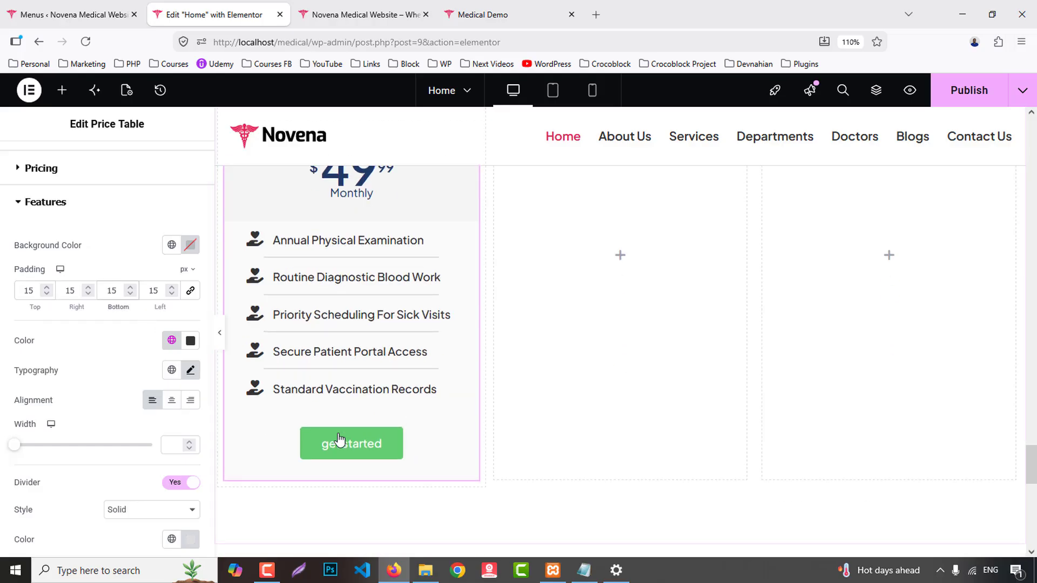
- Try the Primary global color as the price table footer's background, and undo it
click(384, 448)
scroll(142, 382, down, 4)
scroll(145, 389, down, 2)
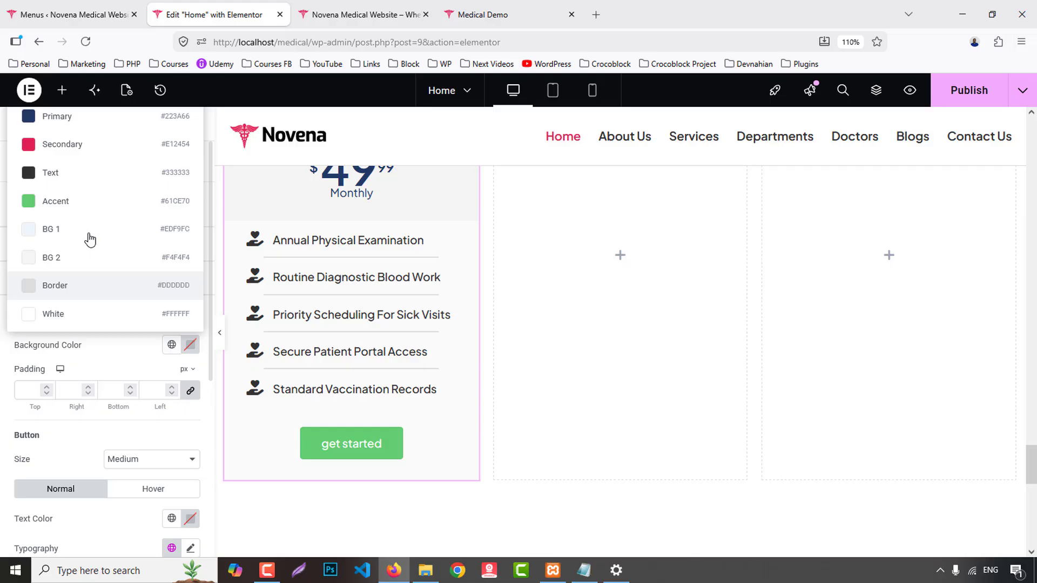
click(63, 118)
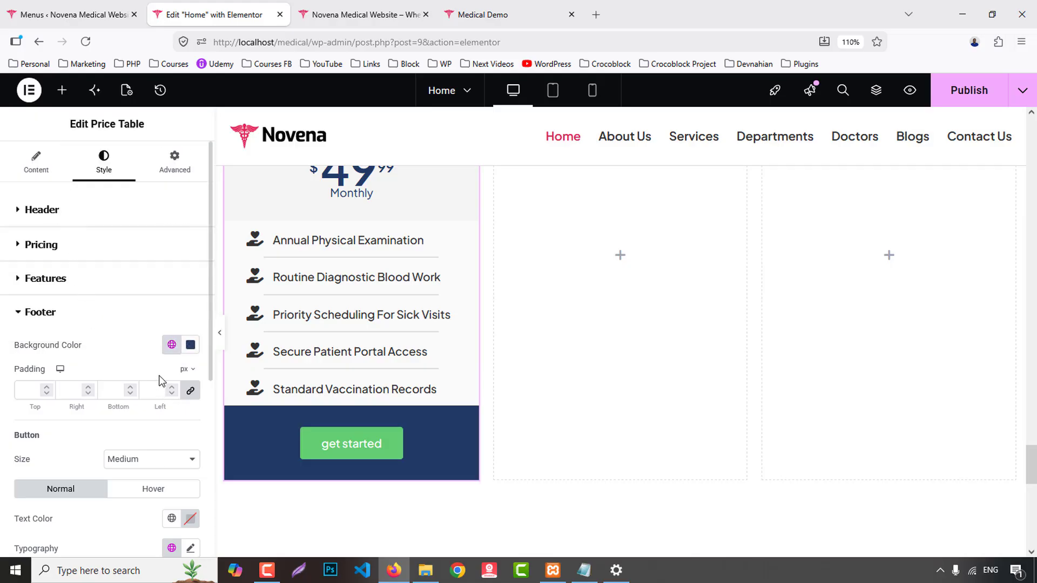
key(ctrl+z)
- Set the footer button's background color to the Primary global color
scroll(191, 422, down, 3)
scroll(427, 467, down, 7)
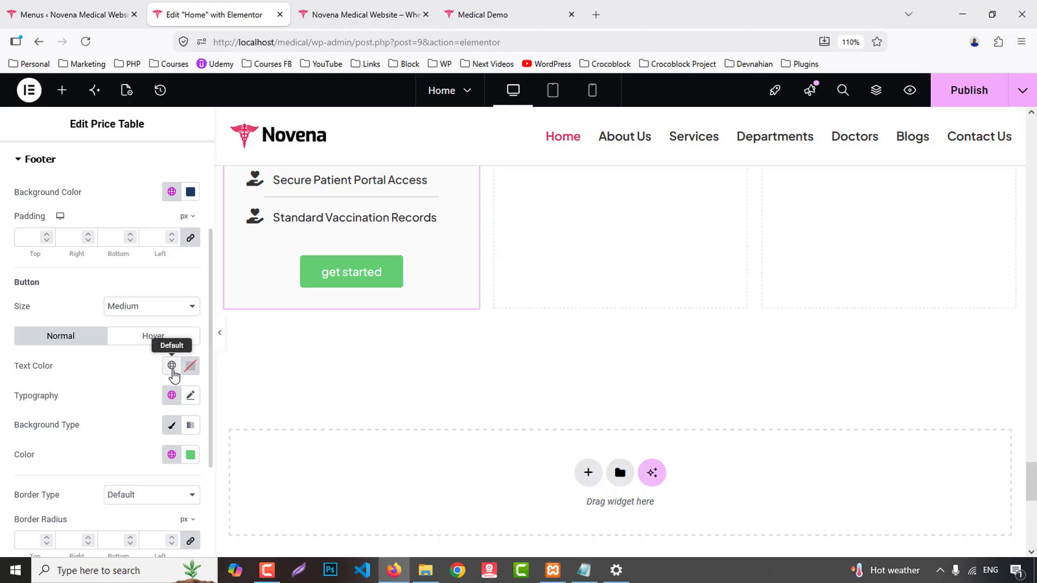
click(171, 454)
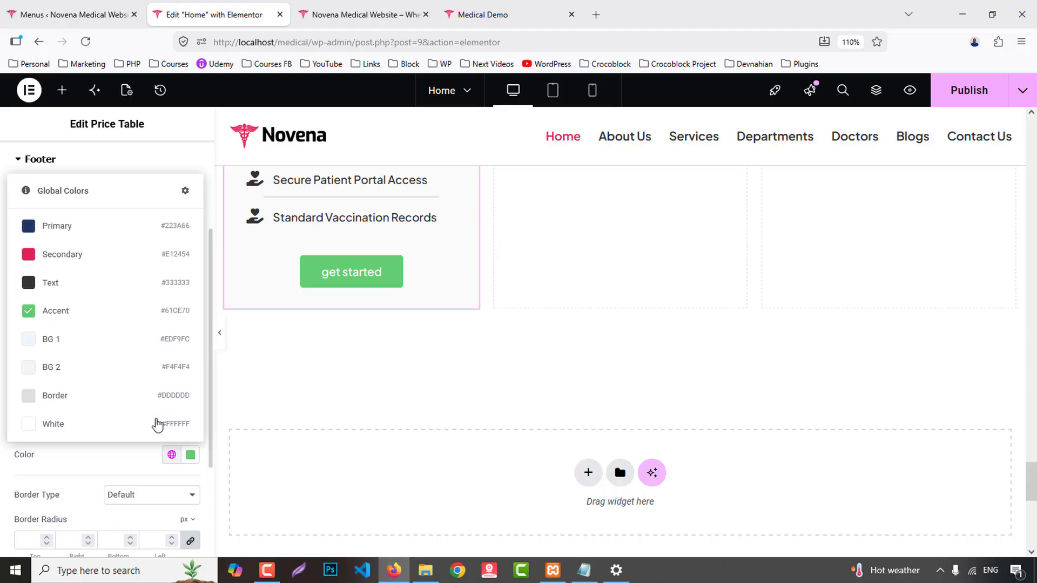
click(69, 226)
- Set the text transform of the price table's footer button to Capitalize in its typography settings
scroll(162, 400, down, 3)
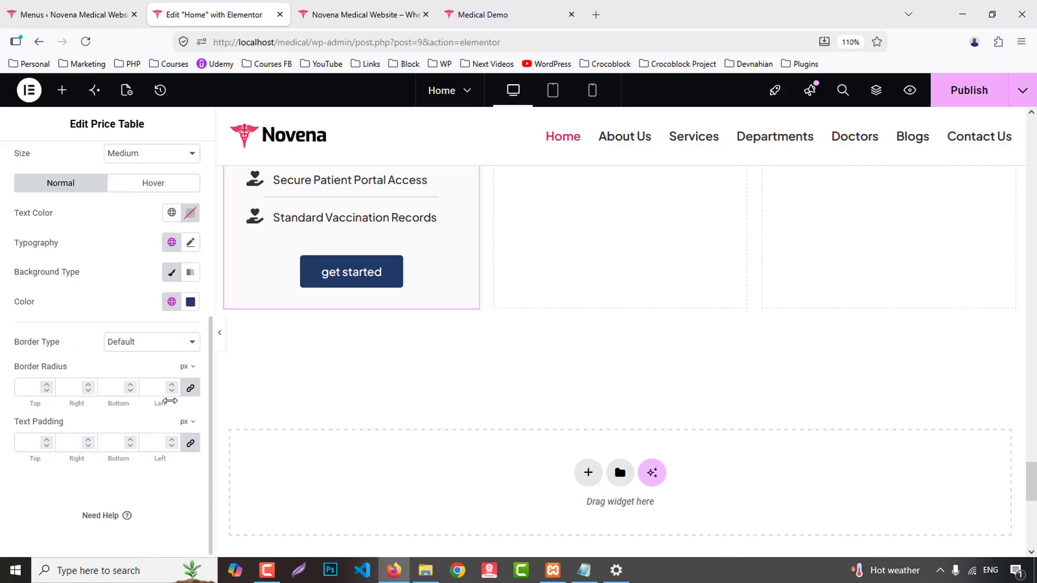
click(191, 243)
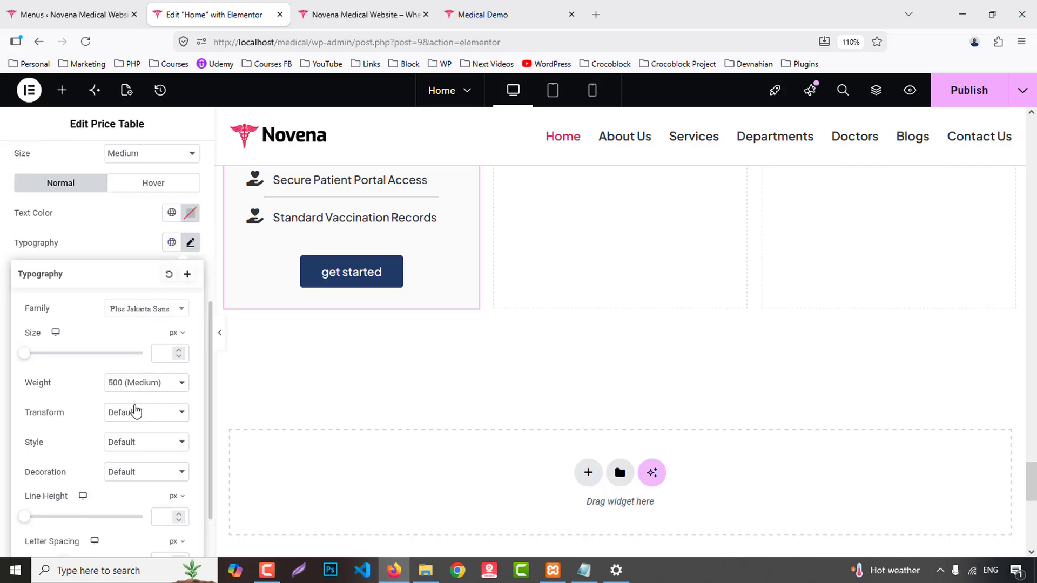
click(135, 412)
click(130, 472)
click(136, 472)
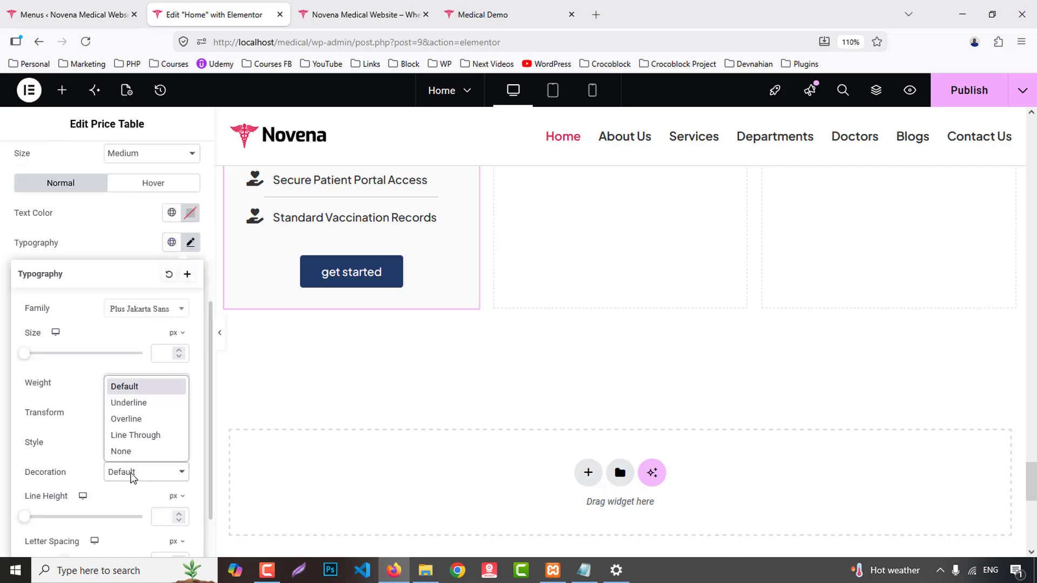
click(74, 390)
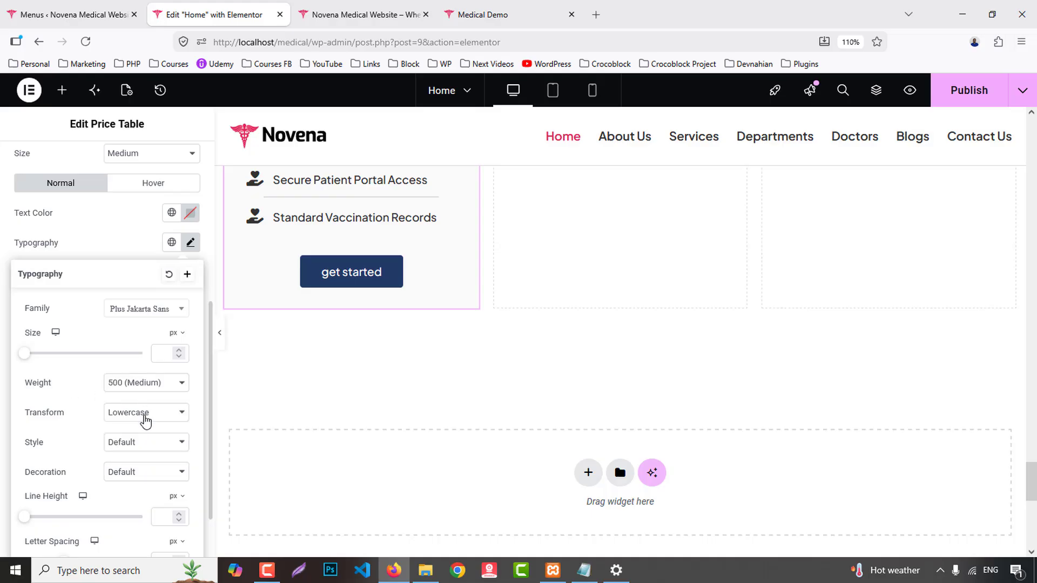
click(143, 414)
click(129, 480)
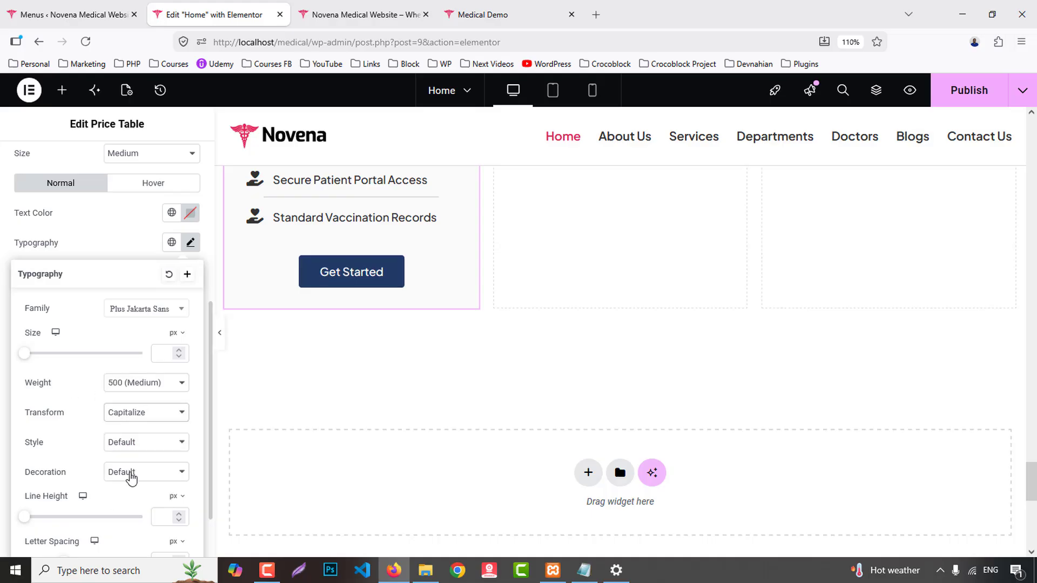
click(129, 240)
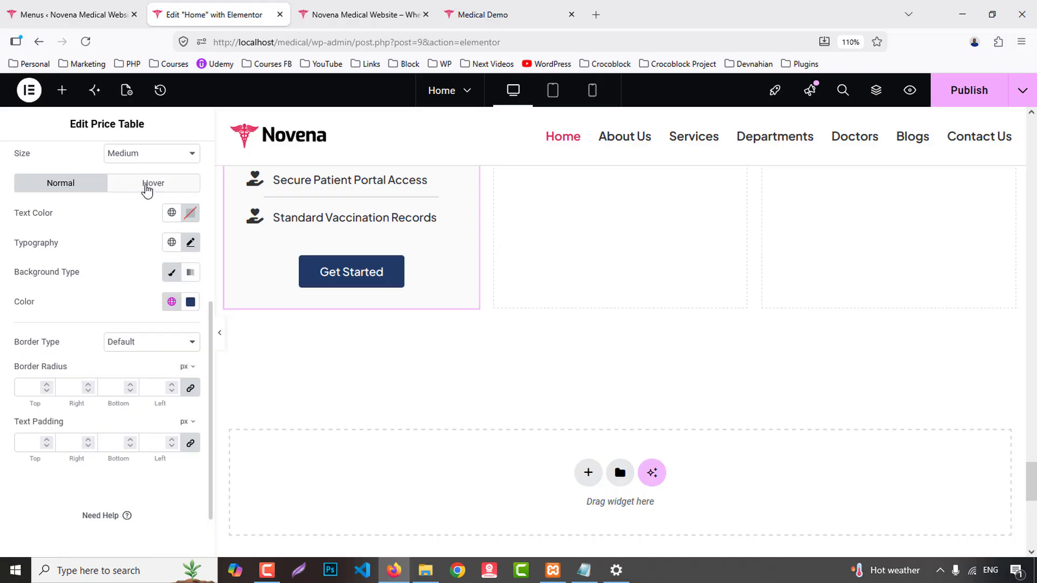
- Set the footer button's hover background color to the Secondary global color
click(149, 185)
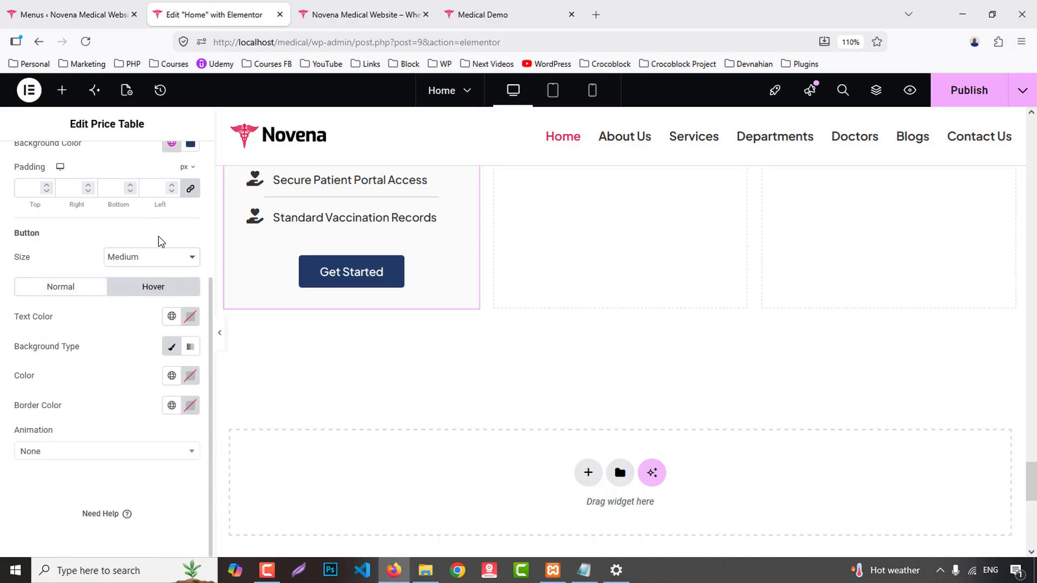
click(171, 376)
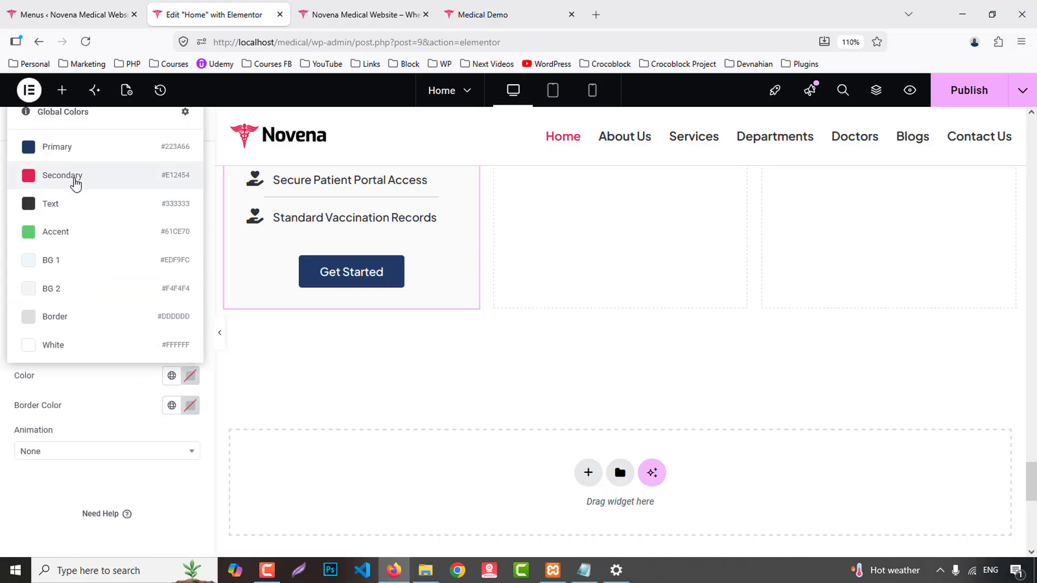
click(76, 176)
- Copy the Essential Care price table and paste it into the empty second and third containers
scroll(529, 454, up, 5)
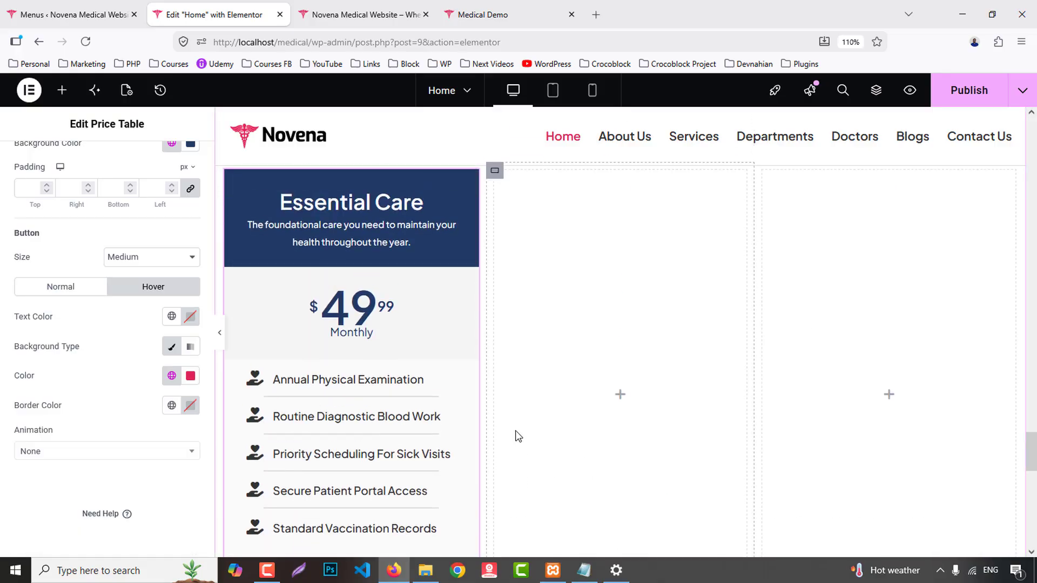
scroll(516, 432, up, 3)
scroll(470, 389, down, 2)
right_click(440, 355)
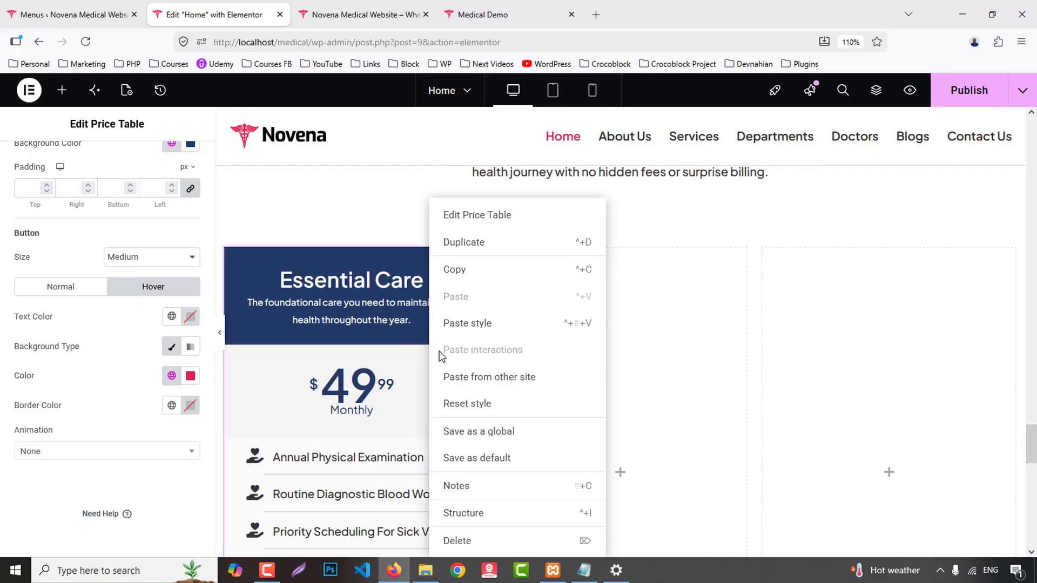
click(455, 270)
right_click(625, 316)
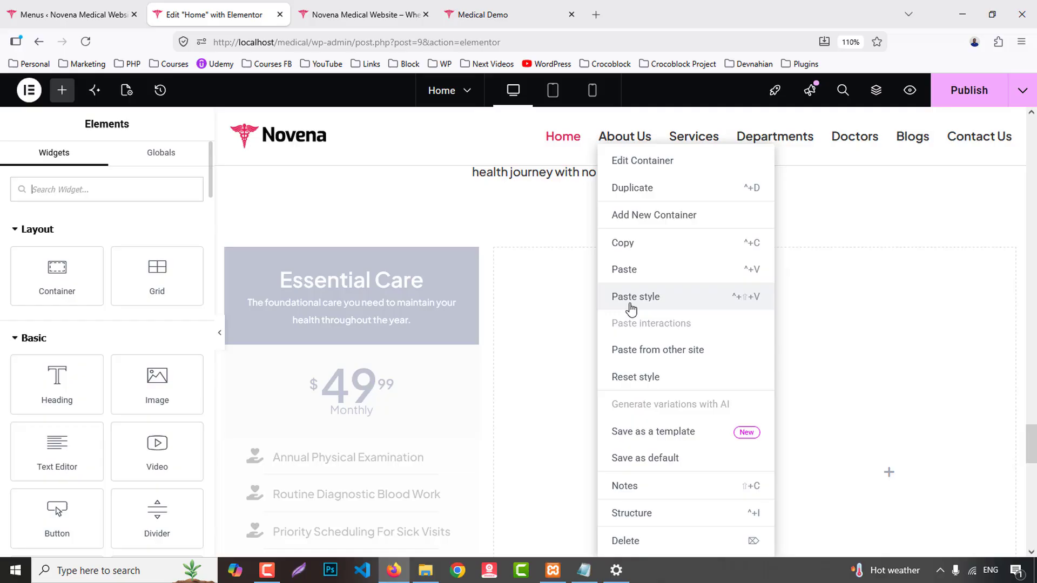
click(630, 270)
right_click(881, 285)
click(886, 270)
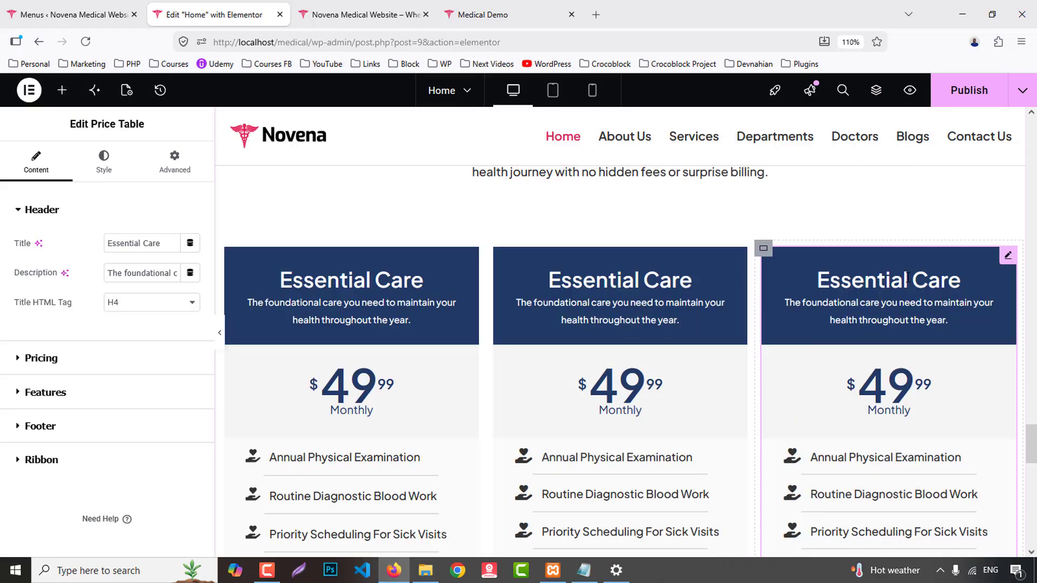
- Change the third price table's title to "Concierge Plus", copied from the Medical Demo page
click(547, 6)
scroll(765, 317, up, 3)
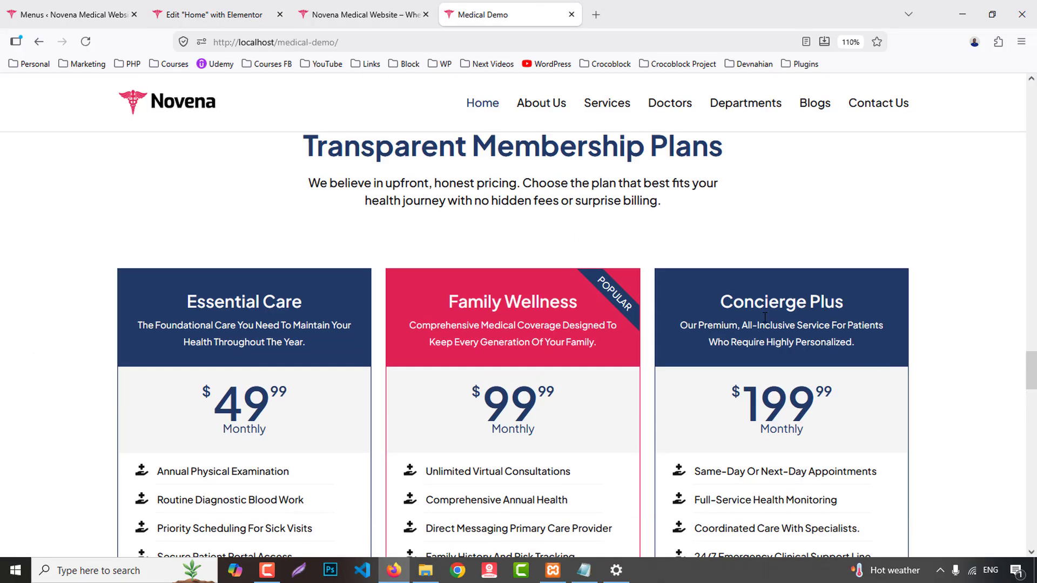
triple_click(774, 299)
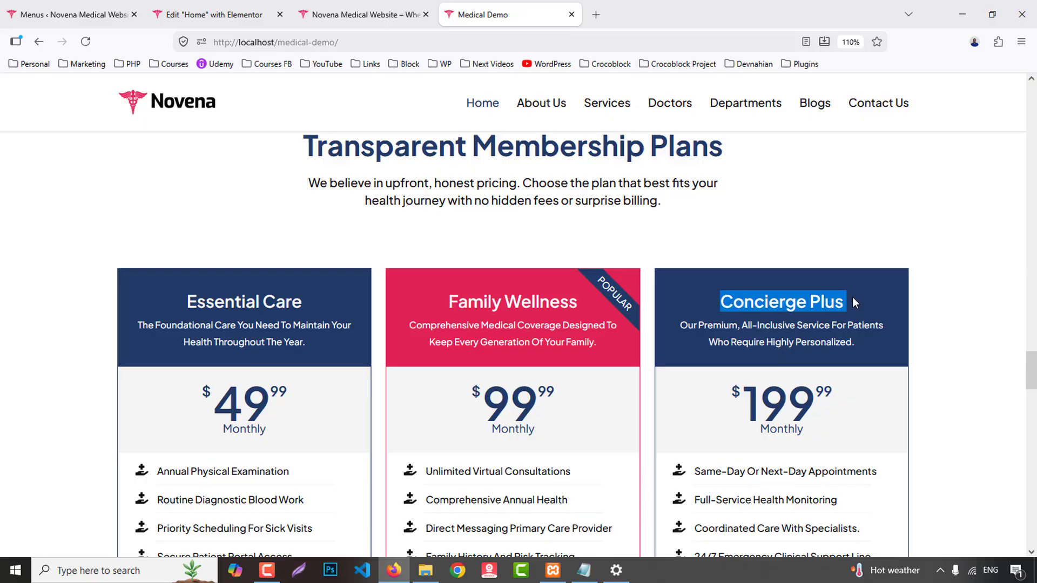
click(254, 8)
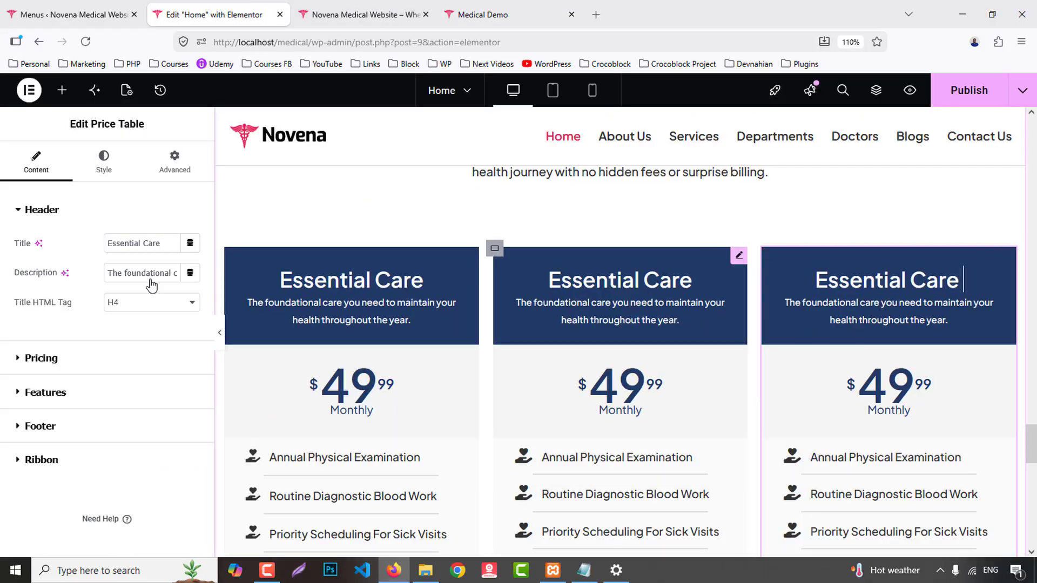
triple_click(154, 244)
key(ctrl+v)
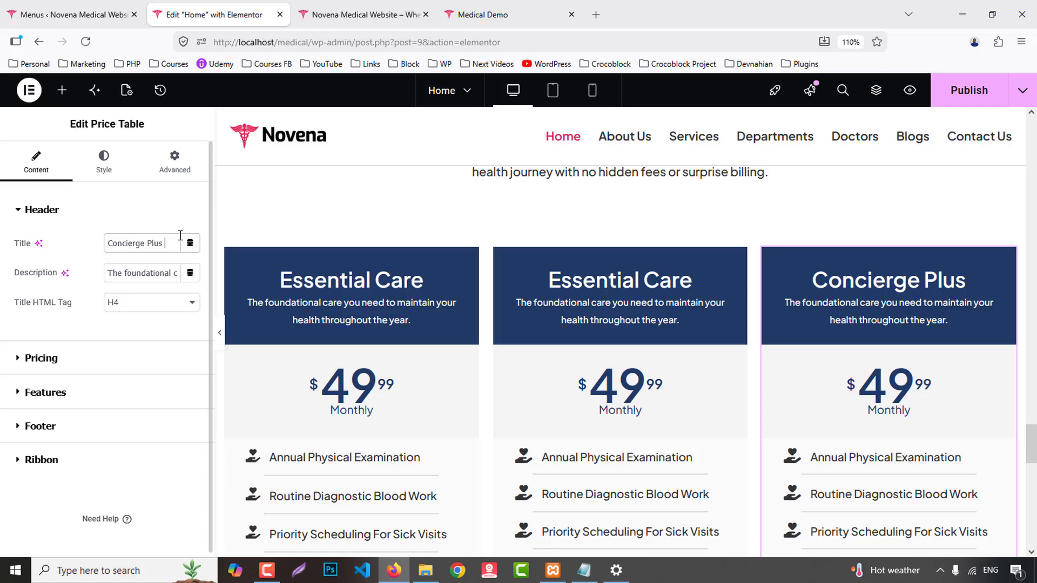
- Replace the Concierge Plus table's description with the demo's "Our premium, all-inclusive service for patients who require highly personalized."
click(525, 4)
drag(671, 324, 841, 359)
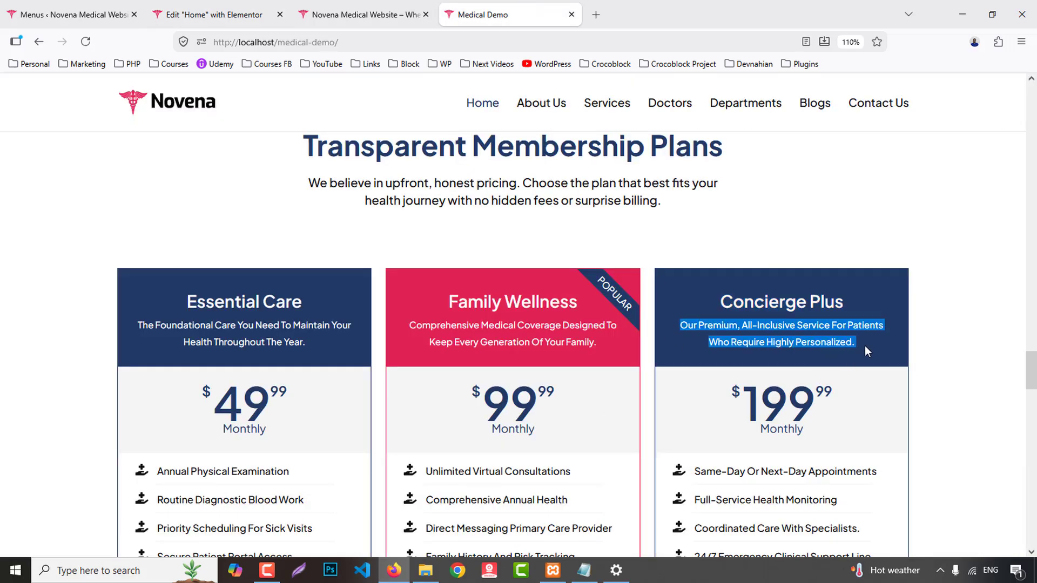
click(342, 4)
click(216, 11)
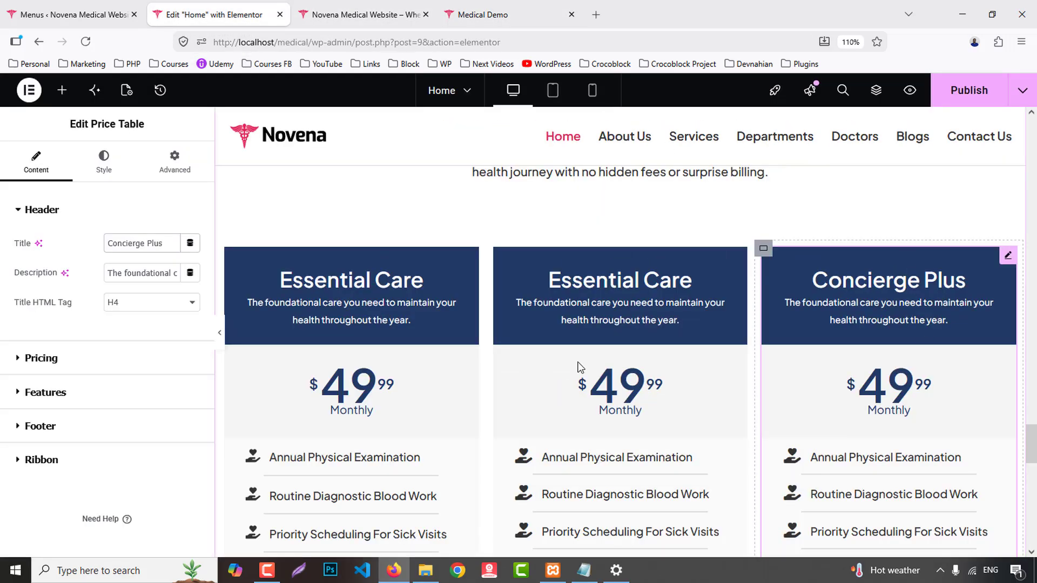
click(163, 273)
key(ctrl+a)
key(ctrl+v)
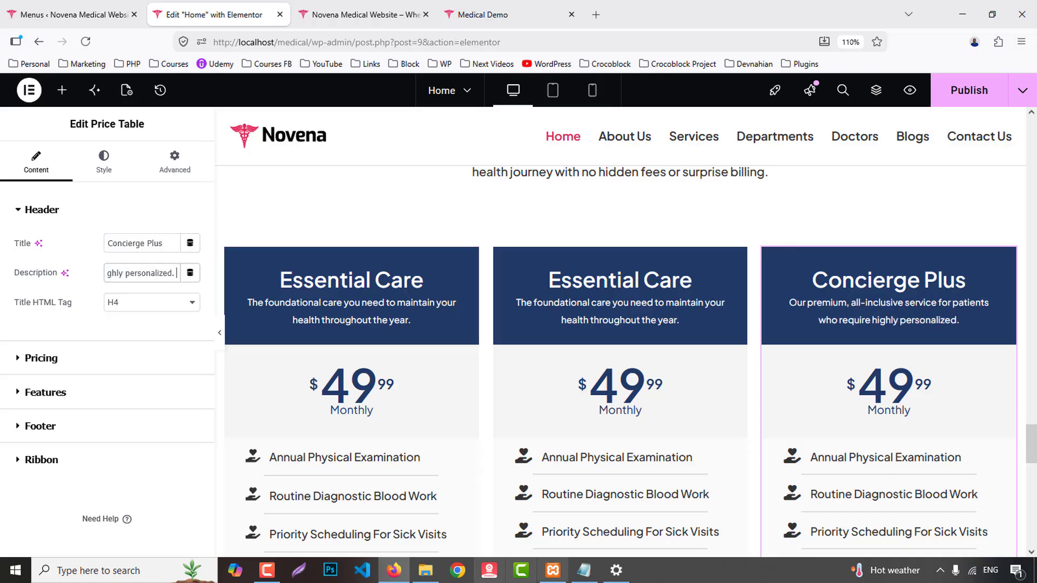
- Check the demo's Concierge Plus price and set the third price table's price to 199.99
click(511, 5)
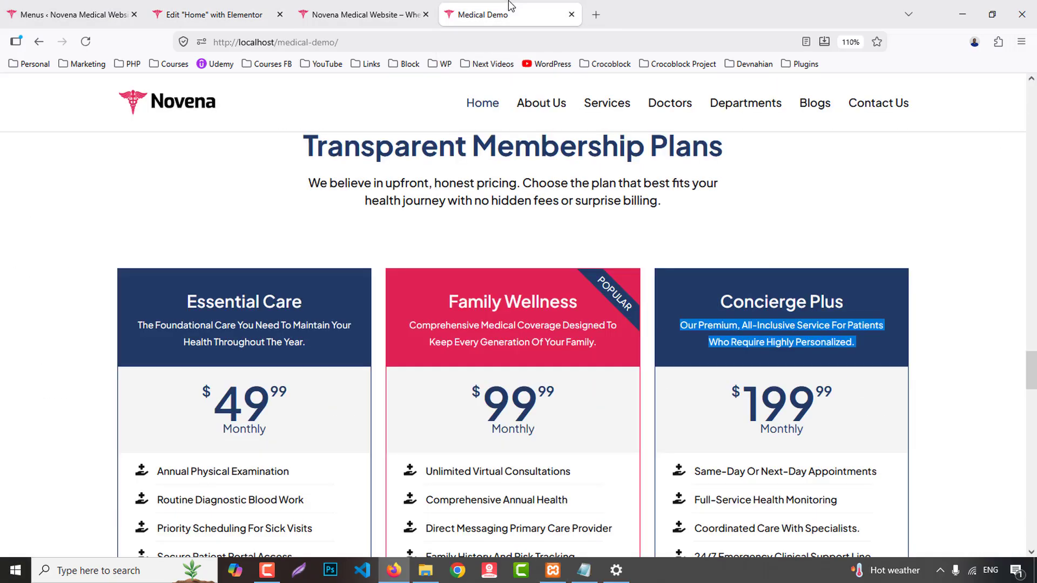
click(232, 11)
scroll(881, 324, down, 2)
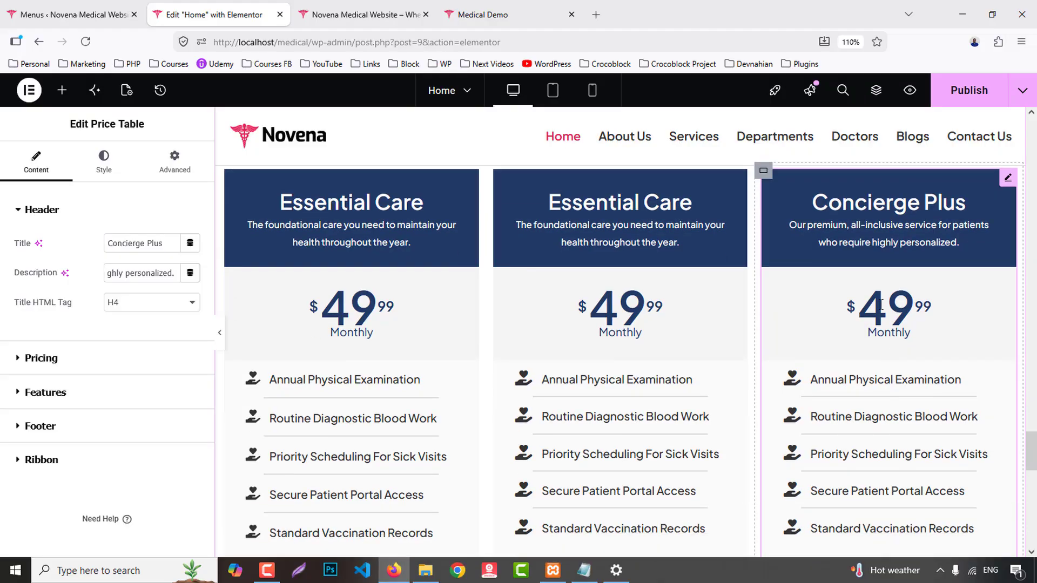
click(54, 366)
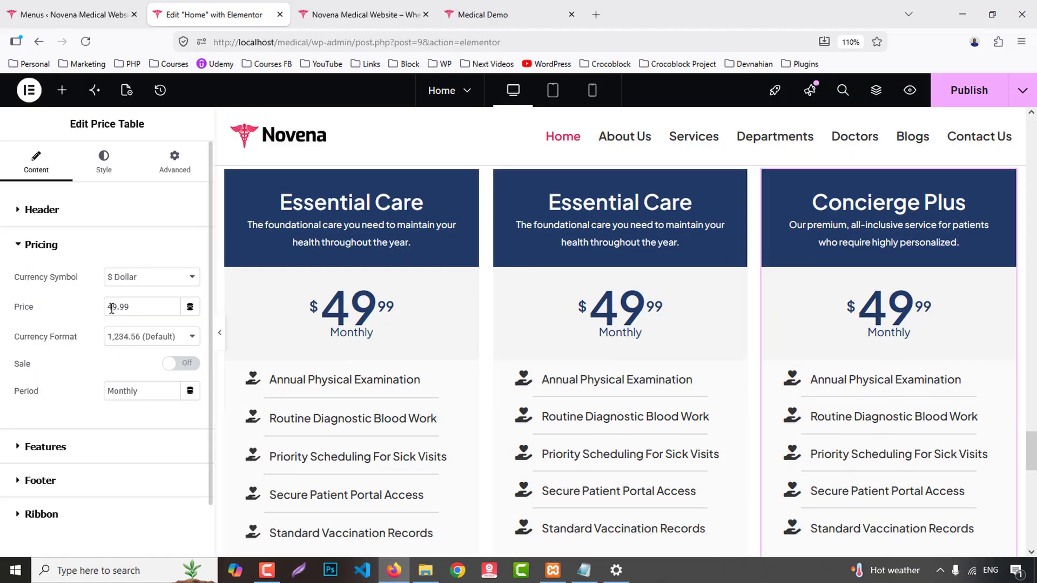
text(19)
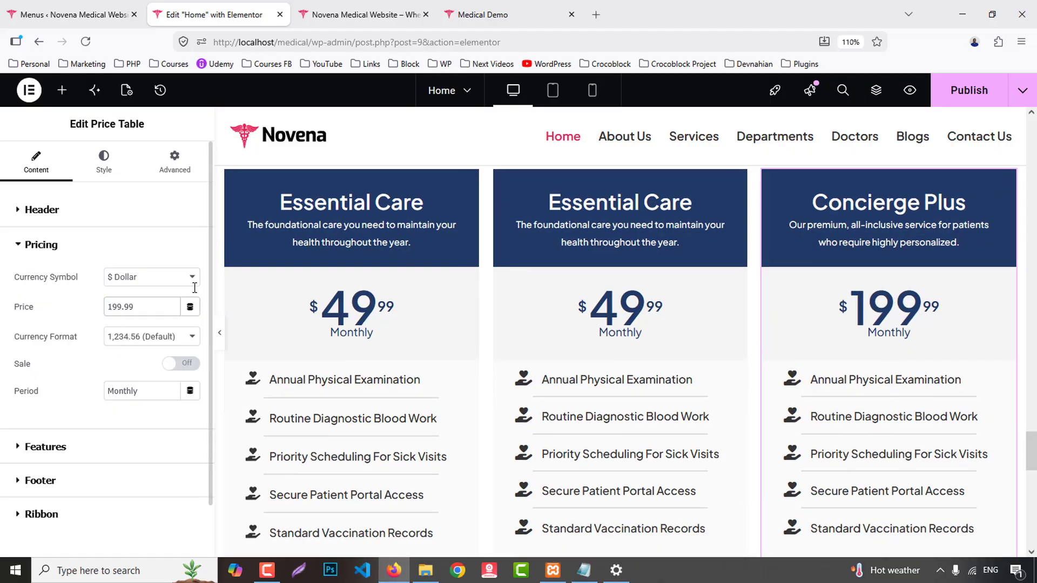
- Replace the Concierge Plus table's first feature with the demo's text "Same-day or next-day appointments"
click(513, 7)
scroll(771, 314, down, 3)
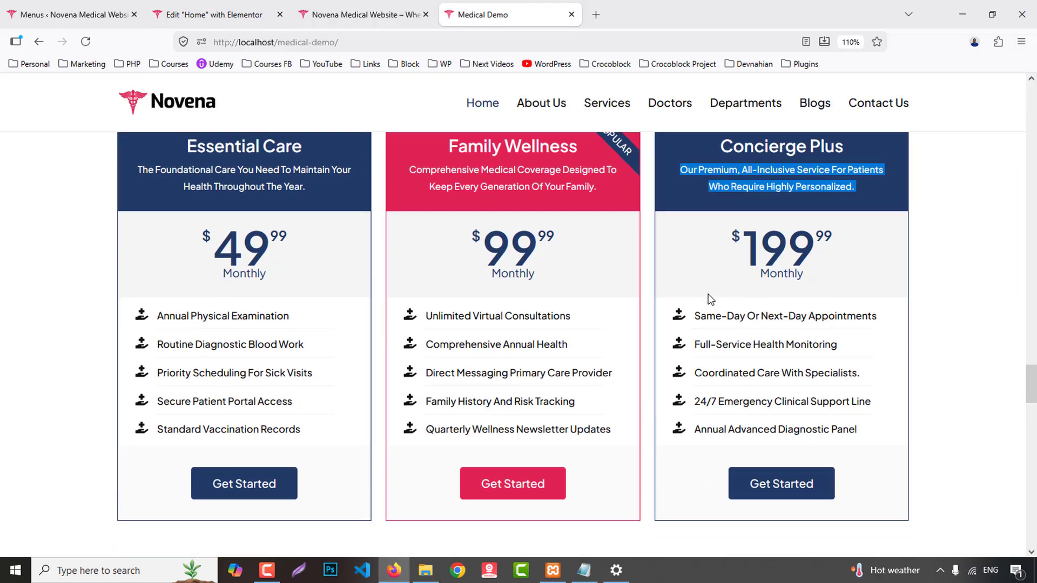
drag(696, 313, 859, 317)
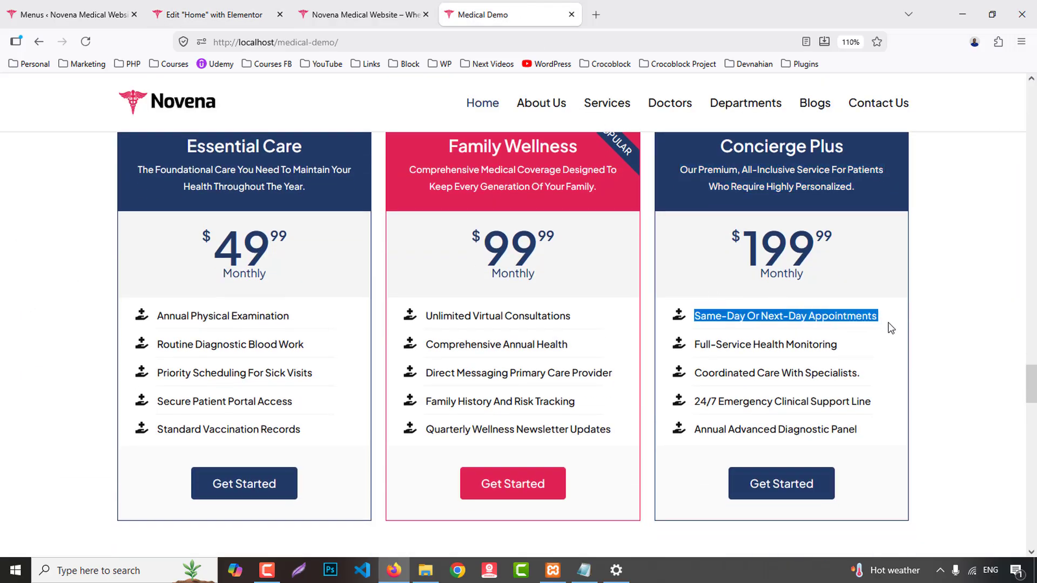
click(216, 15)
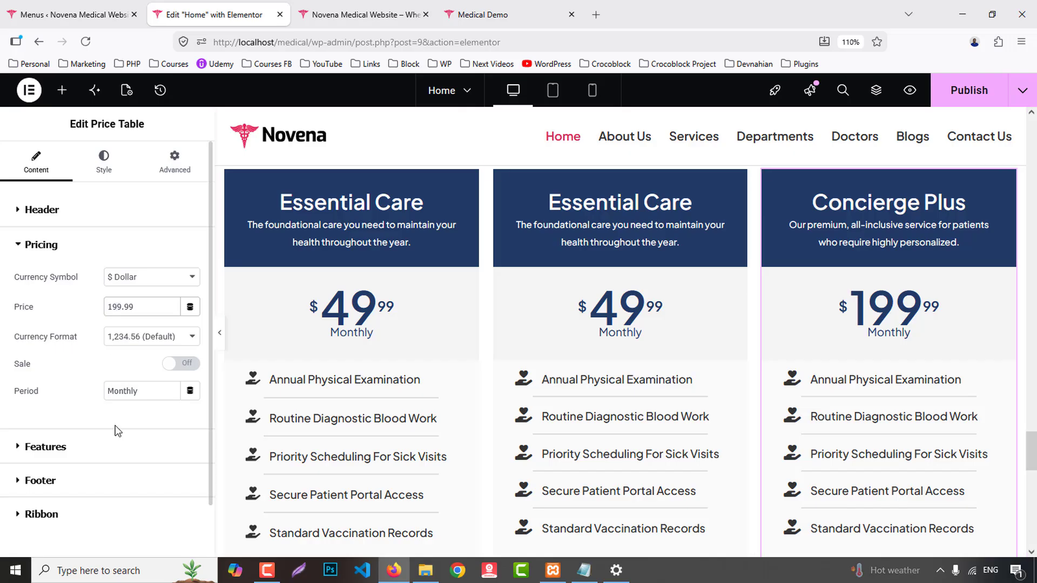
click(55, 448)
click(50, 326)
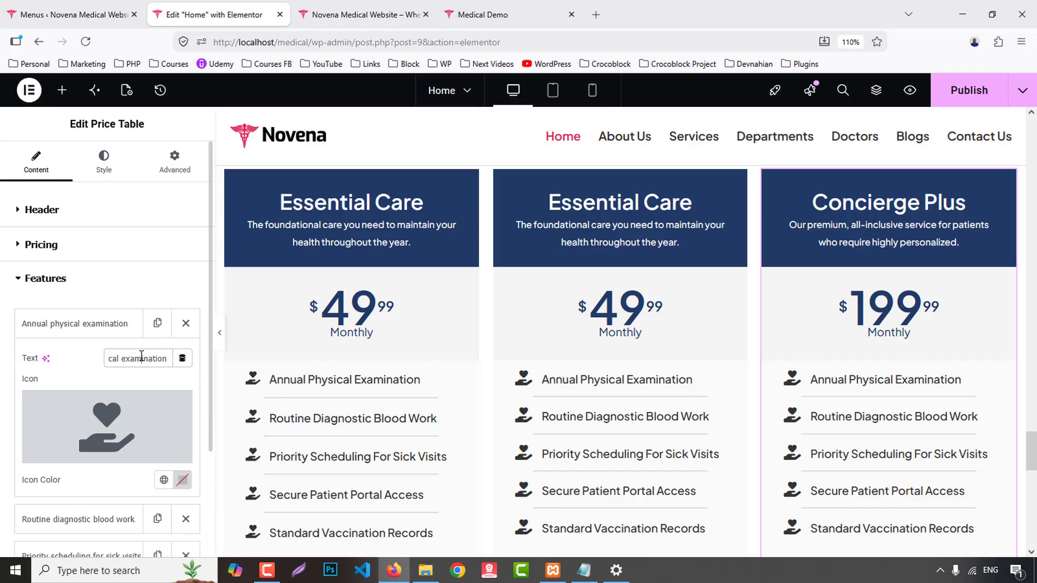
key(ctrl+a)
text(Same-day or next-day appointments)
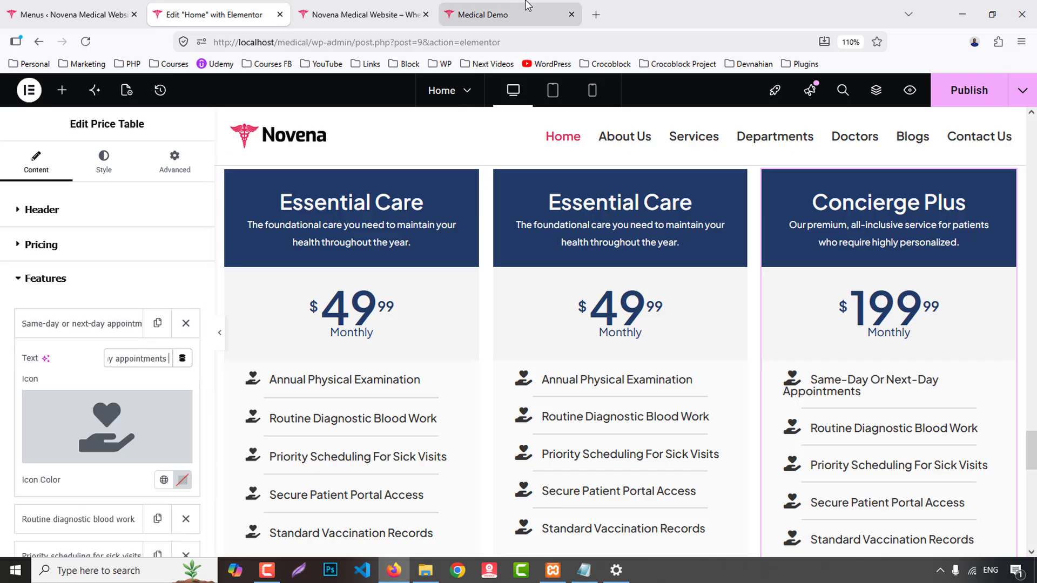
- Replace the Concierge Plus table's second feature with the demo's text "Full-service health monitoring"
click(476, 14)
drag(696, 344, 828, 346)
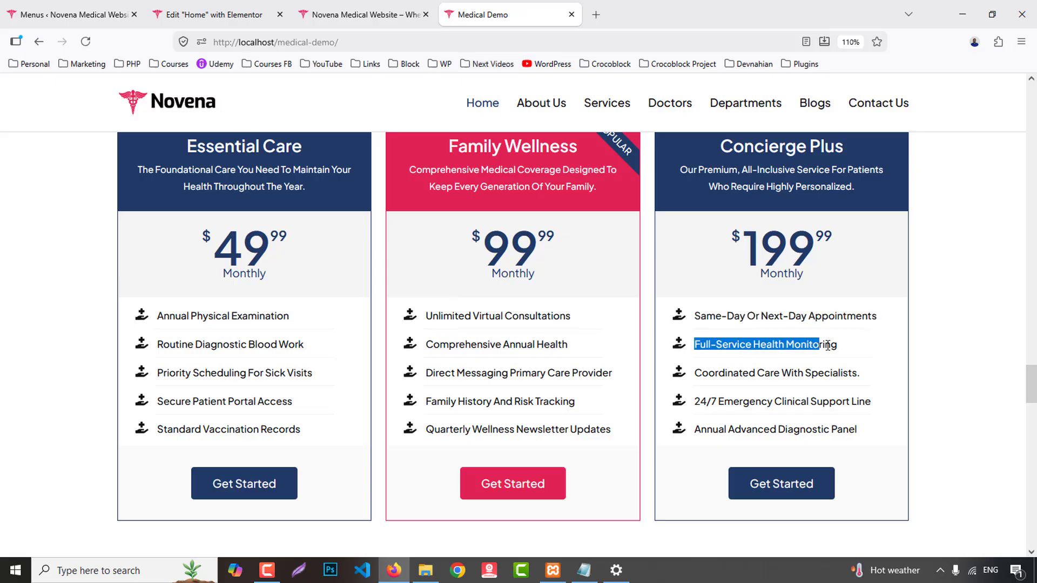
click(287, 9)
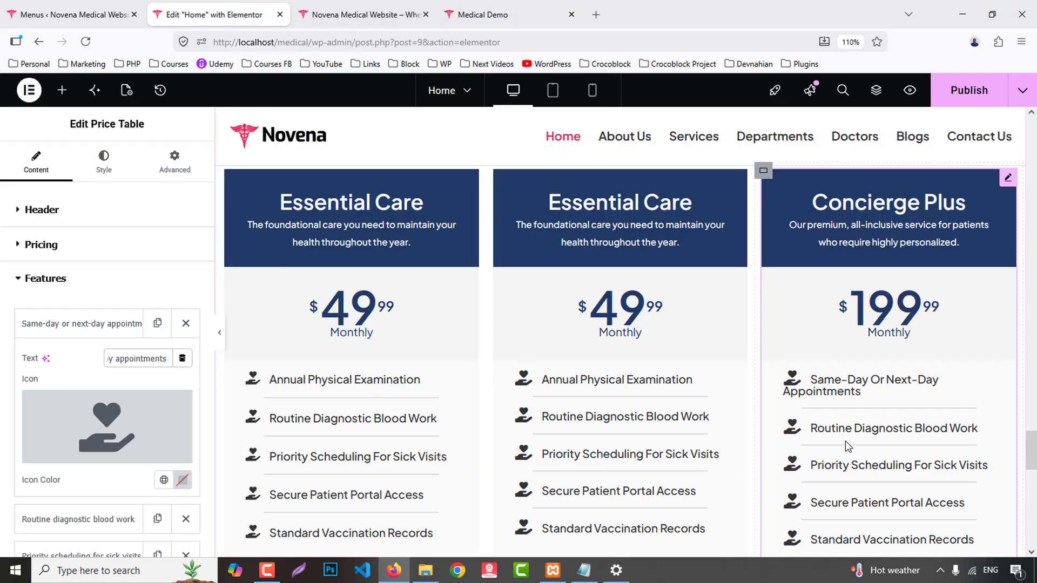
scroll(148, 387, down, 3)
click(113, 367)
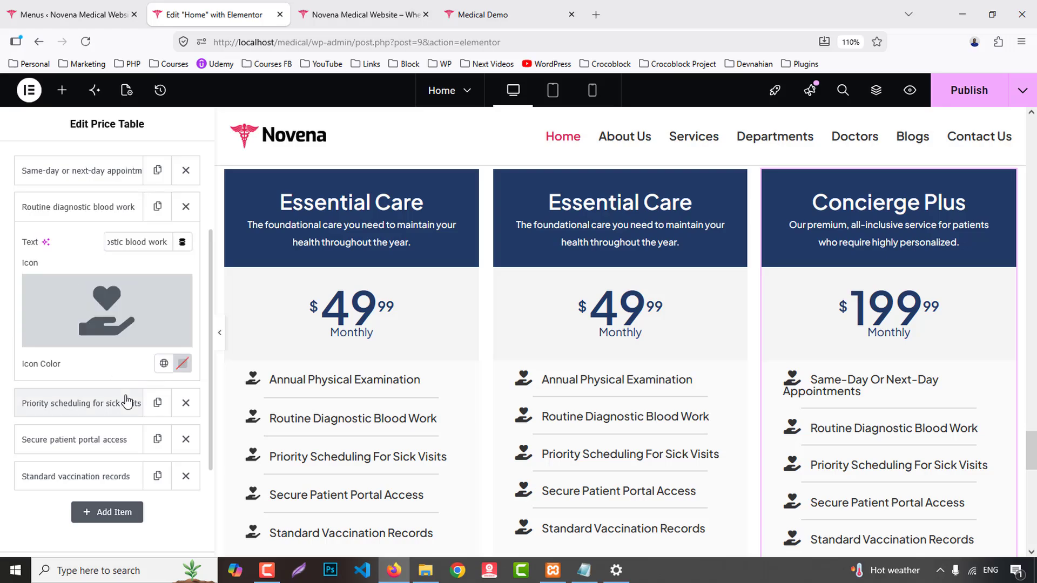
click(136, 243)
key(ctrl+a)
text(Full-service health monitoring)
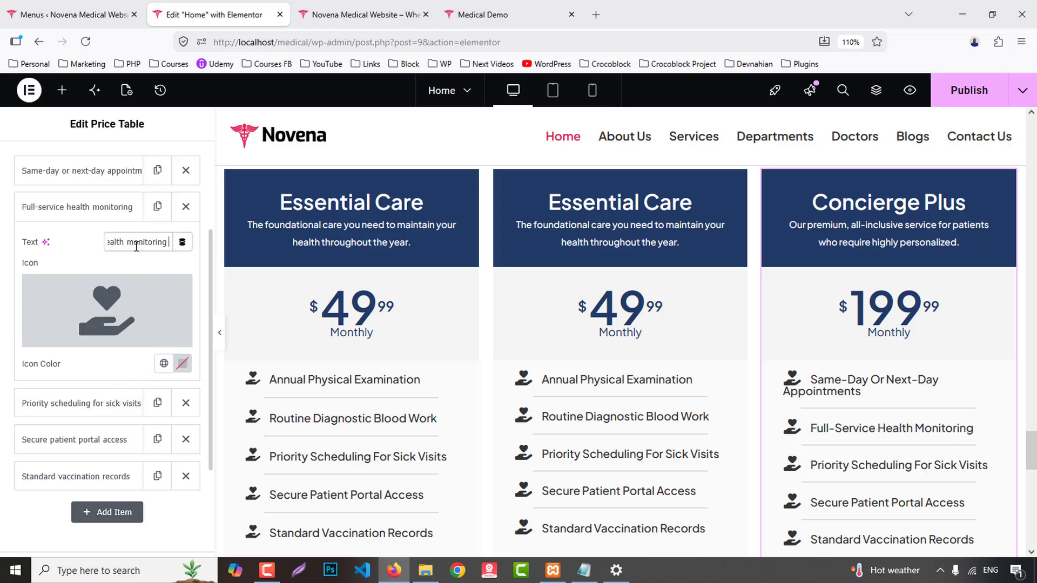
- Replace the Concierge Plus table's third feature with the demo's text "Coordinated care with specialists."
click(496, 7)
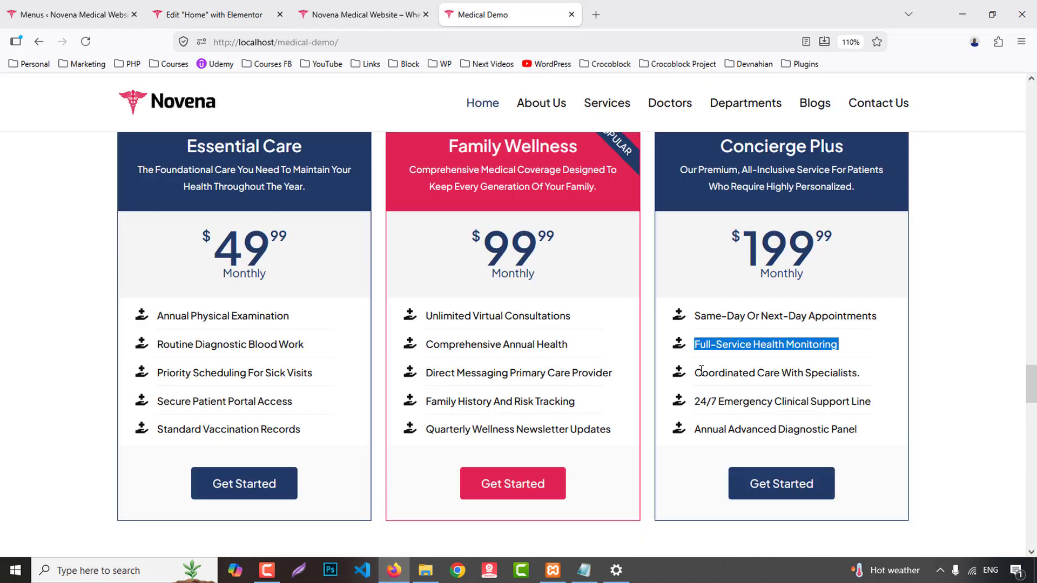
drag(697, 373, 864, 372)
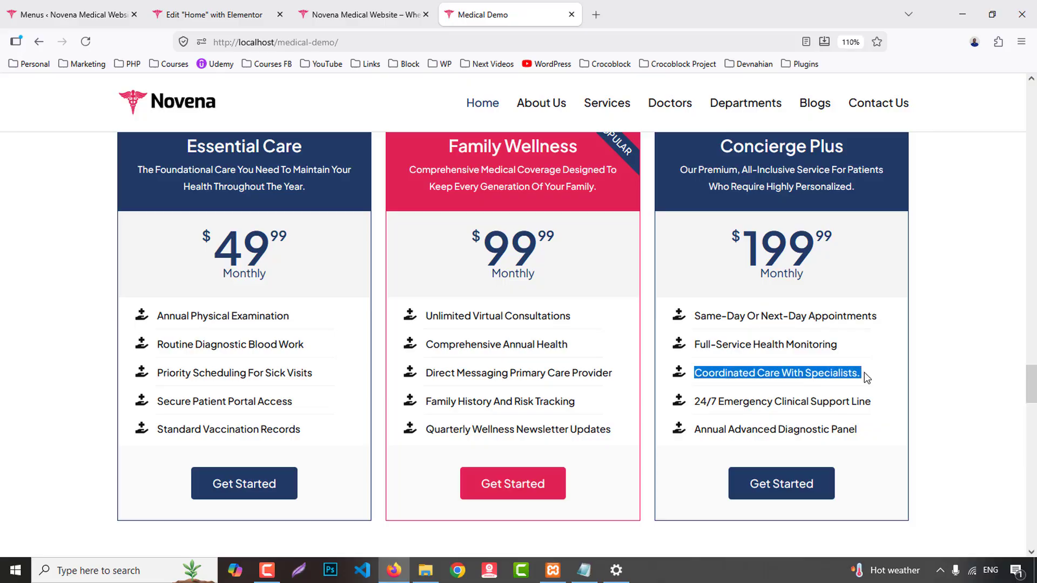
click(221, 11)
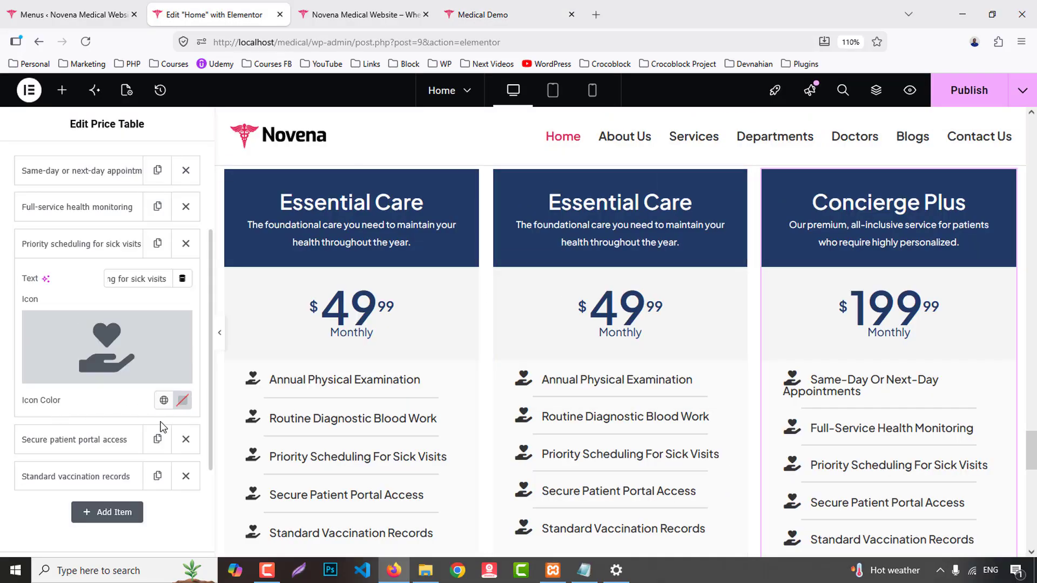
key(ctrl+a)
text(Coordinated care with specialists.)
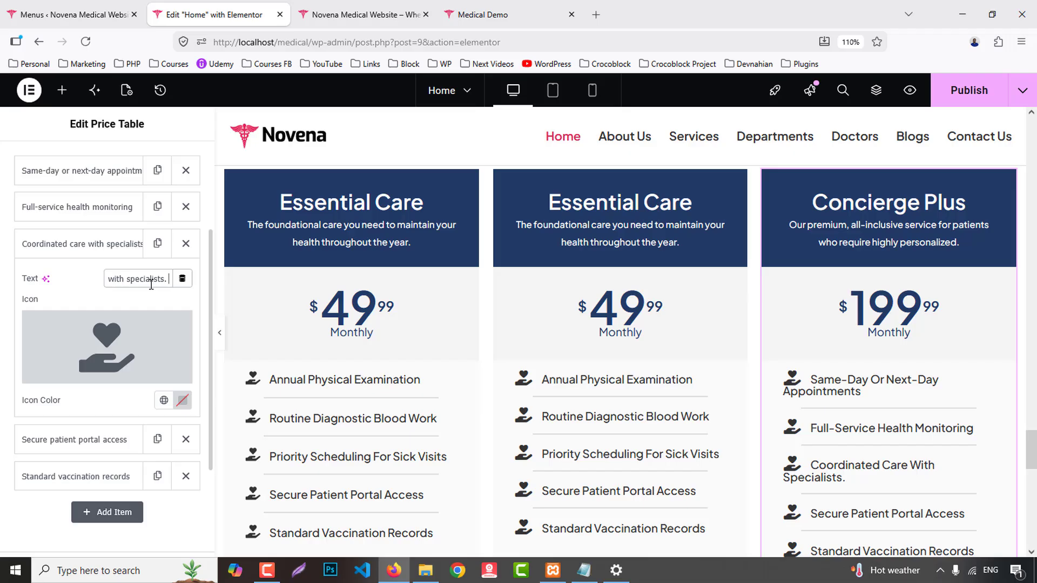
- Replace the Concierge Plus table's fourth feature with the demo's text "24/7 emergency clinical support line"
click(476, 15)
scroll(708, 342, down, 2)
scroll(705, 337, down, 1)
drag(694, 246, 875, 248)
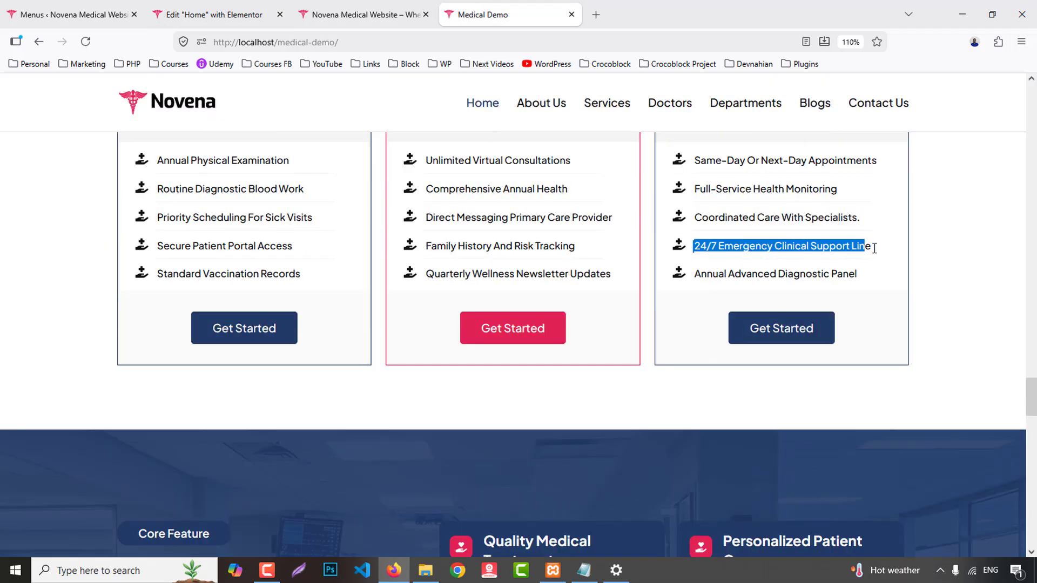
click(213, 14)
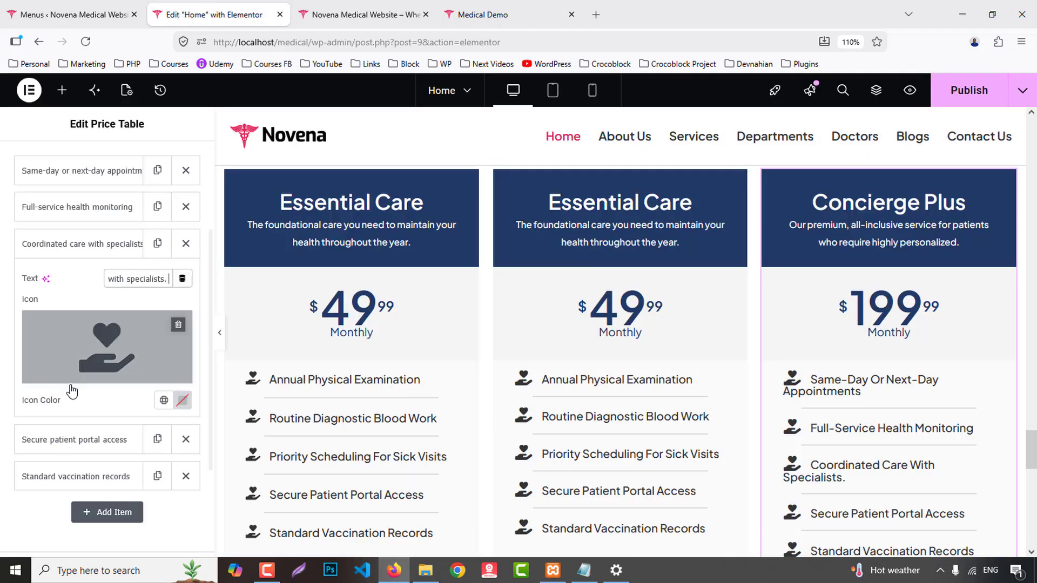
click(60, 441)
click(138, 315)
key(ctrl+a)
text(24/7 emergency clinical support line)
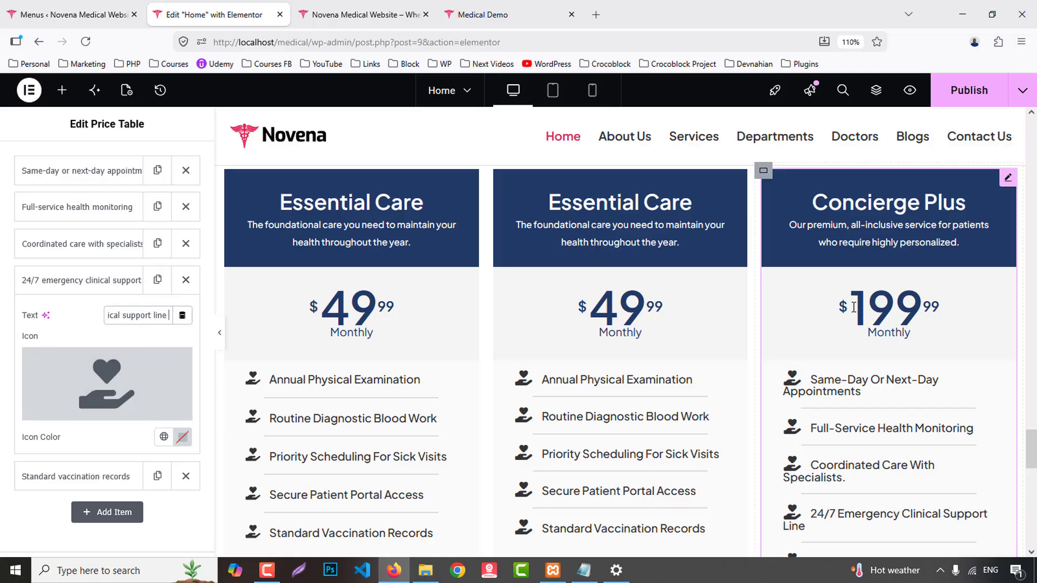
- Replace the Concierge Plus table's fifth feature with the demo's text "Annual advanced diagnostic panel"
key(ctrl+Tab)
drag(691, 273, 875, 278)
key(ctrl+shift+Tab)
key(ctrl+shift+Tab)
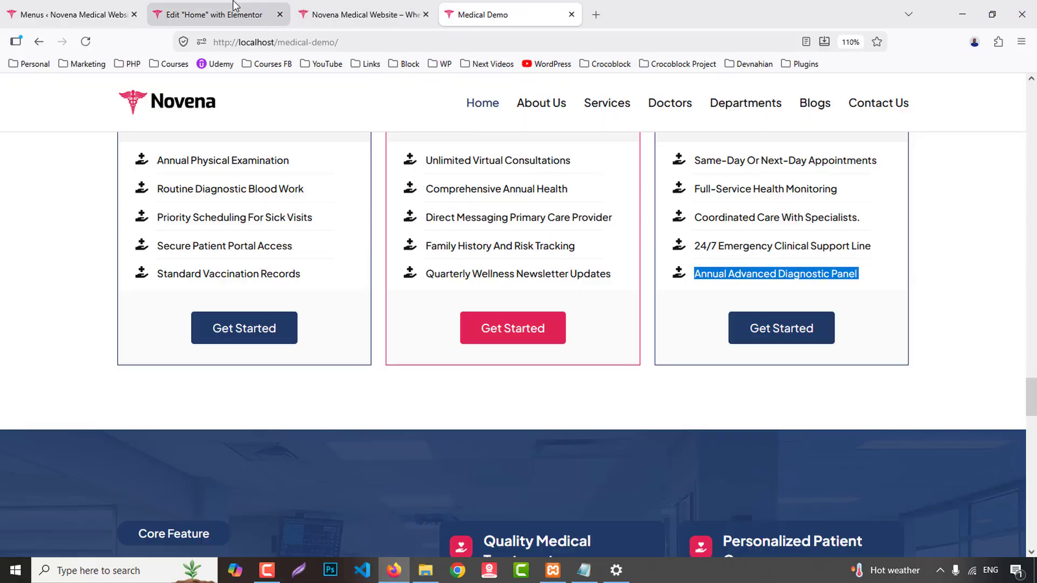
click(47, 483)
click(124, 357)
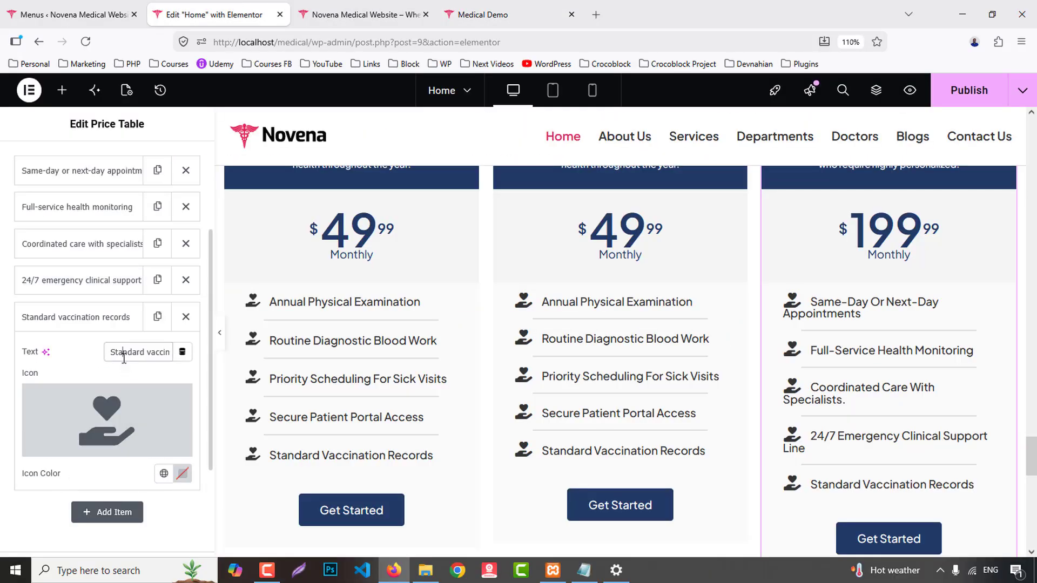
text(Annual advanced diagnostic panel)
- Set the Concierge Plus features' right and left padding to 10 px and reduce their text size so each feature fits on one line
scroll(100, 301, up, 3)
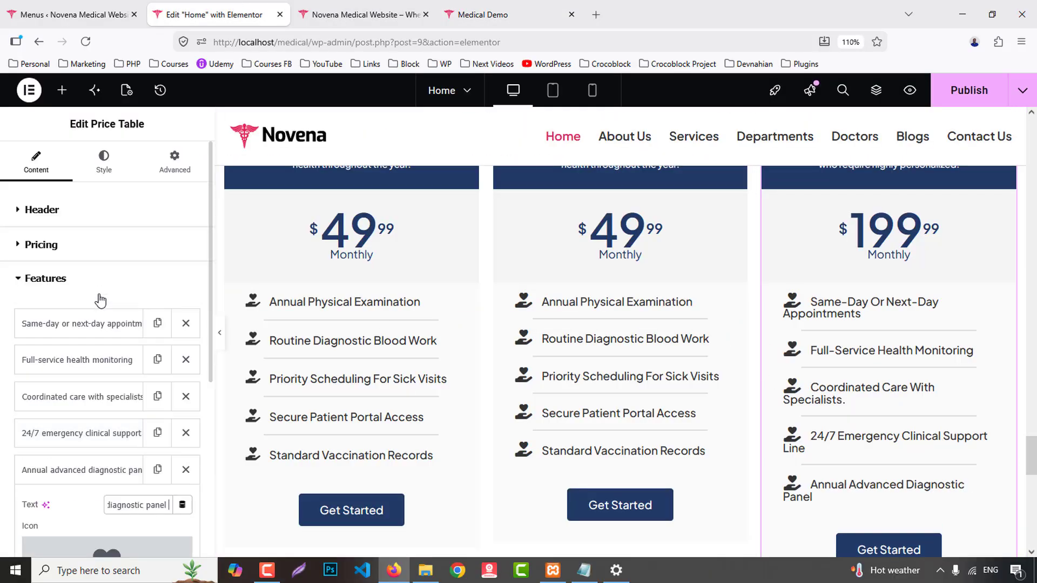
click(113, 166)
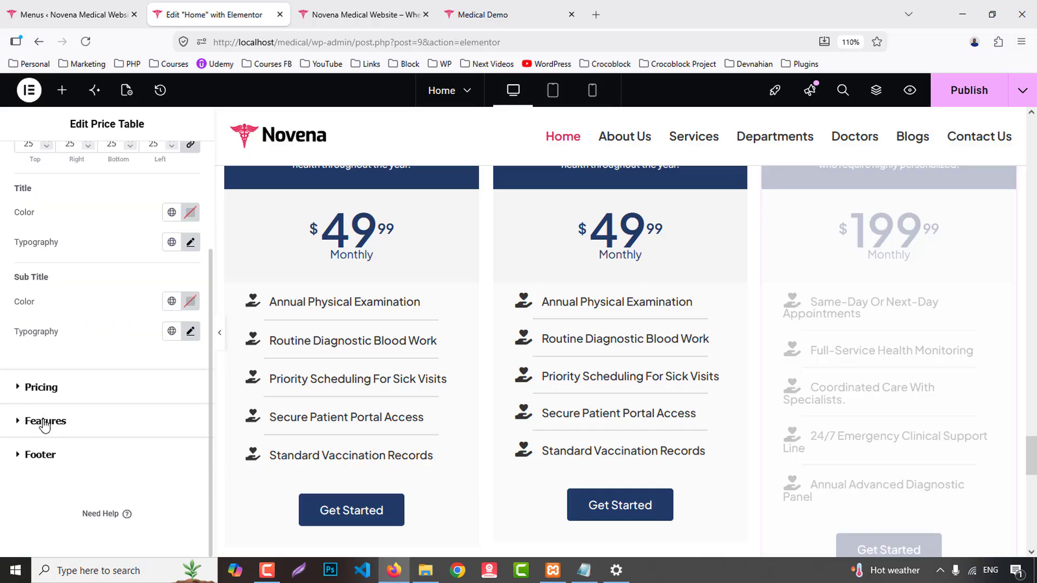
click(44, 421)
scroll(81, 324, down, 3)
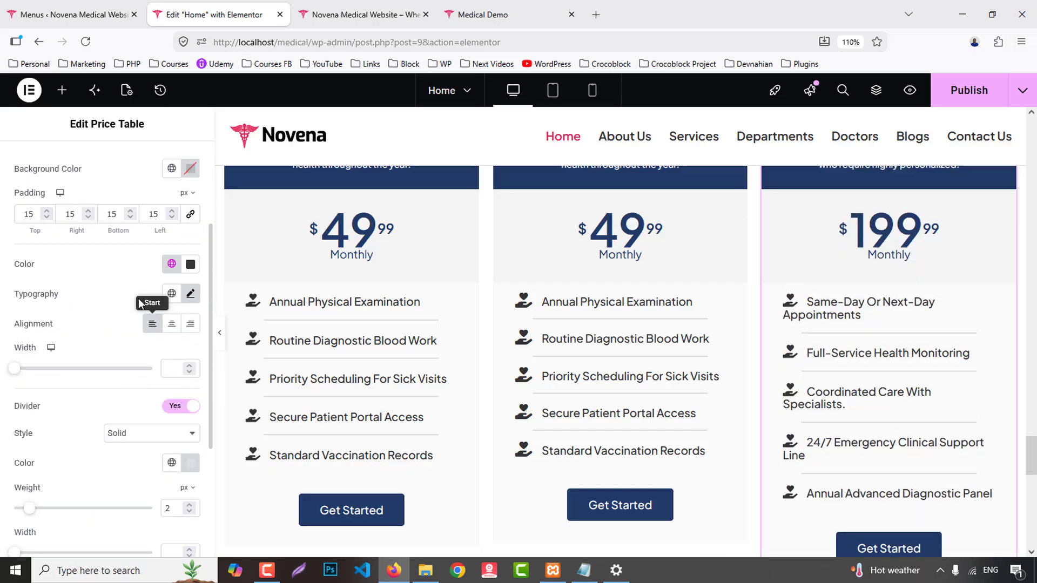
key(BackSpace)
text(2)
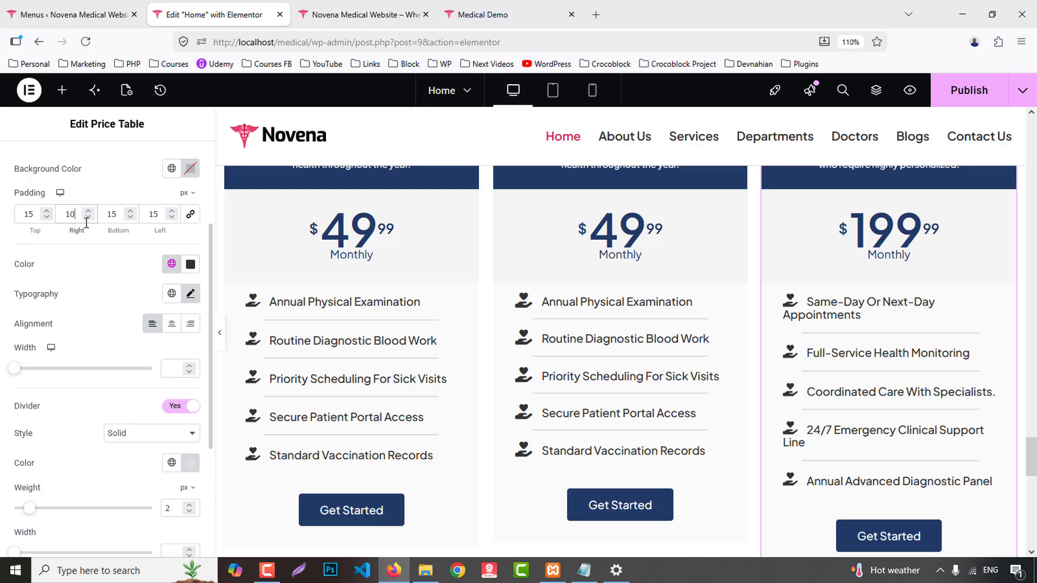
click(155, 219)
key(Down)
key(Down)
key(Down)
key(Down)
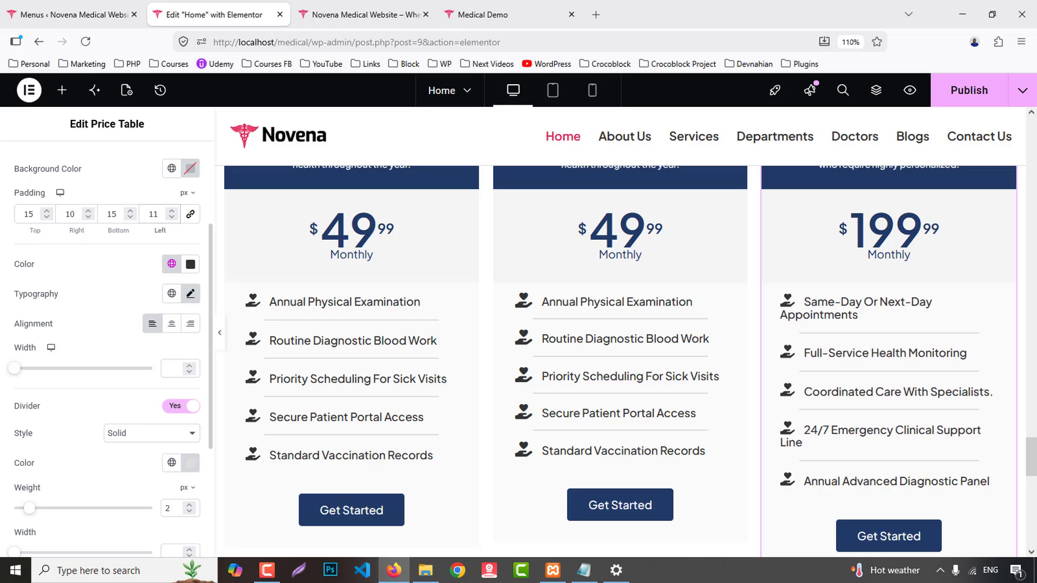
key(Down)
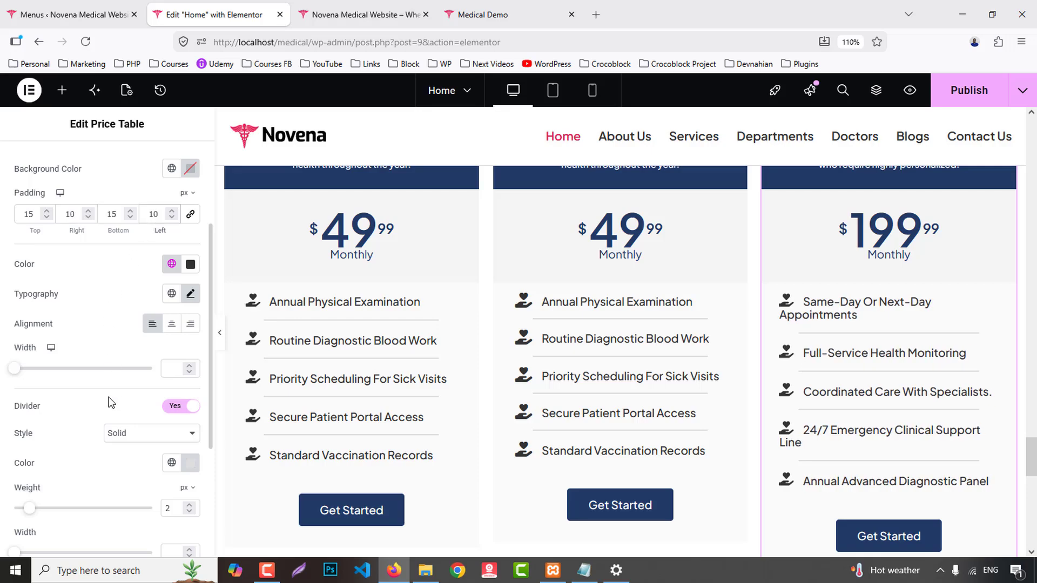
click(190, 294)
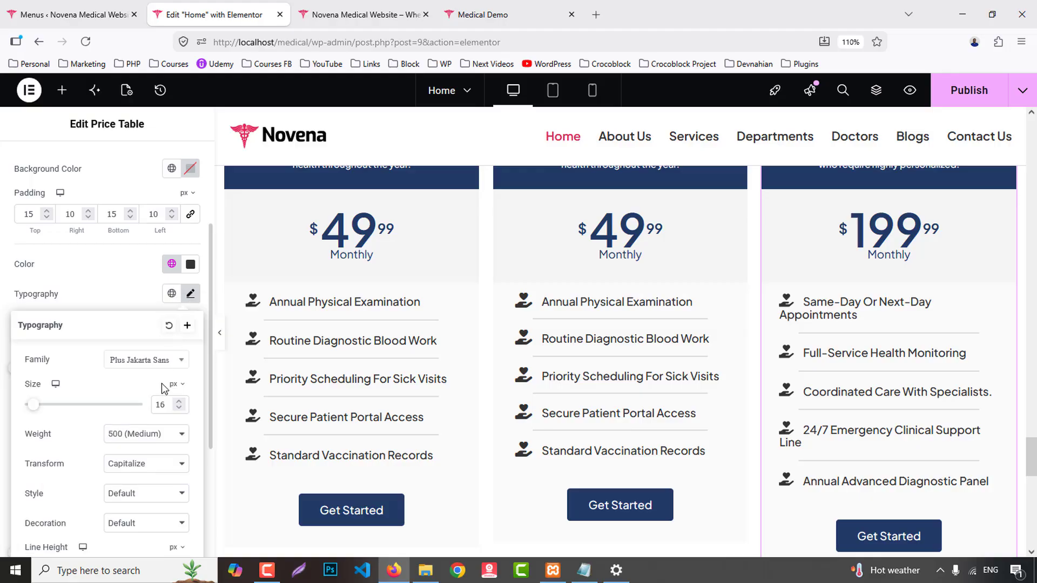
key(Down)
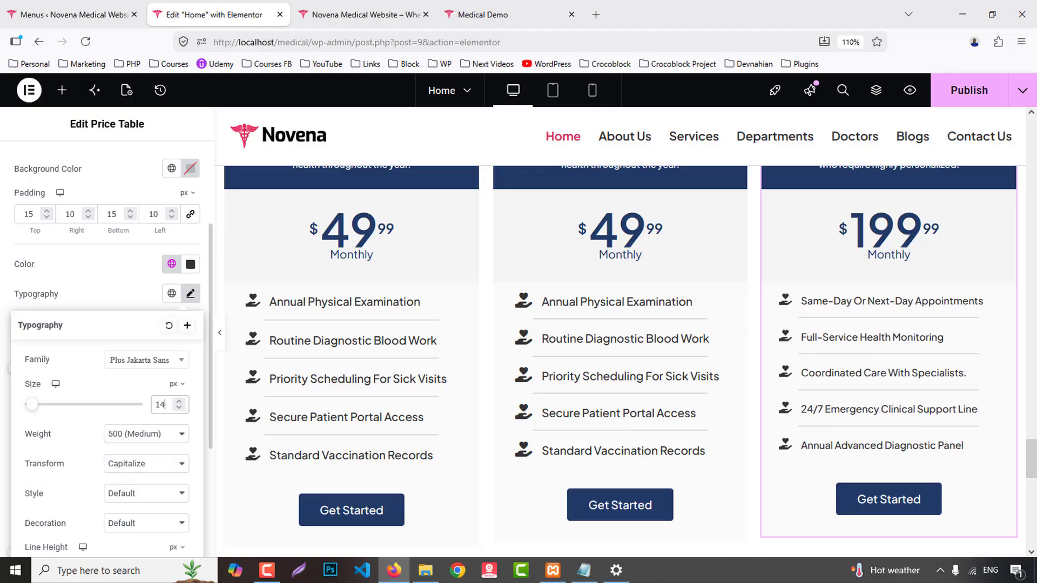
- Copy the Concierge Plus table and paste its style onto the other two price tables
right_click(886, 320)
click(891, 277)
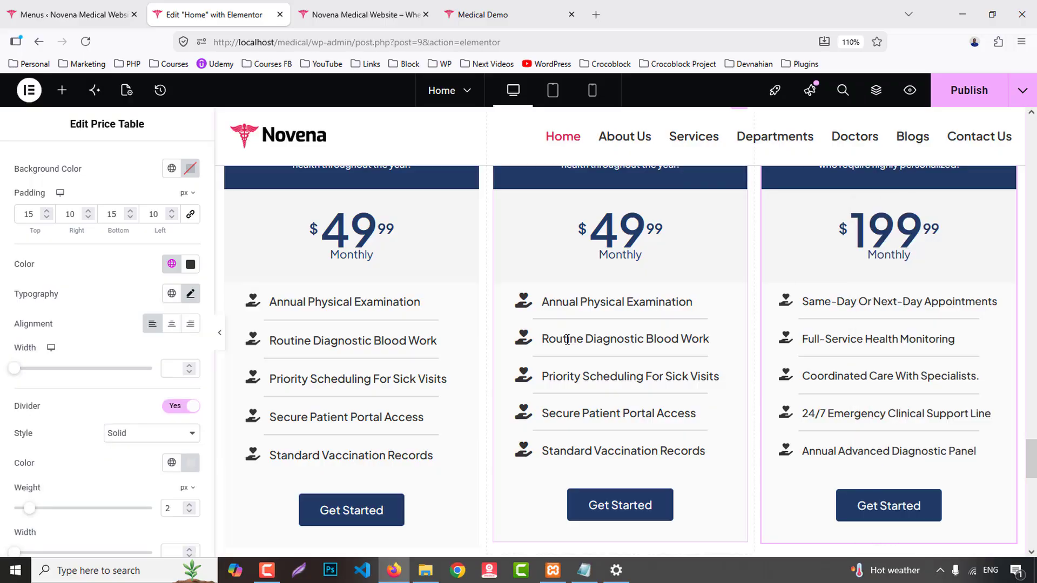
right_click(609, 324)
click(609, 324)
right_click(392, 337)
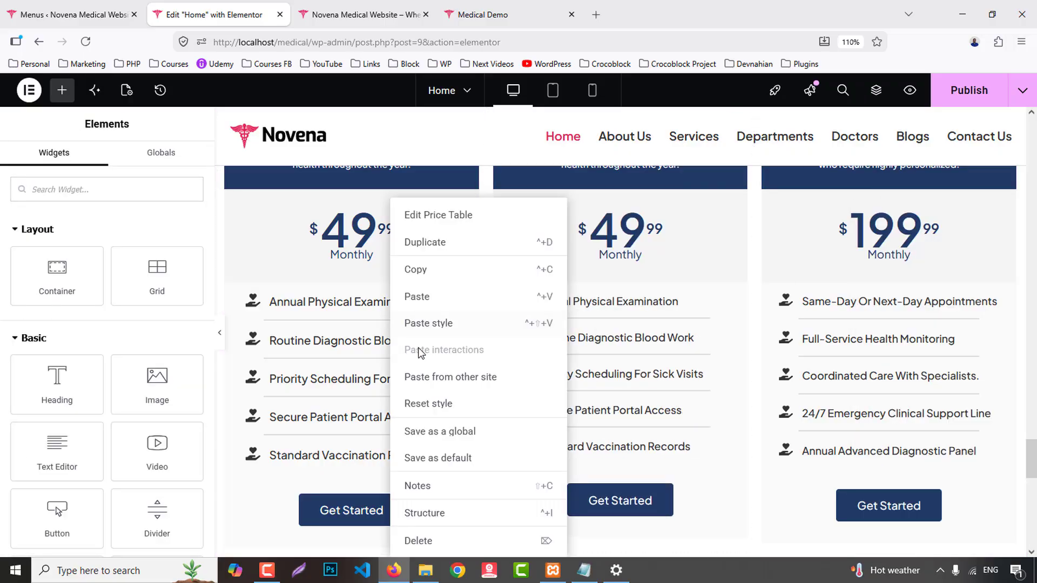
click(455, 331)
- Open the middle price table for editing and try to select the middle plan's title on the Medical Demo page
scroll(681, 398, up, 1)
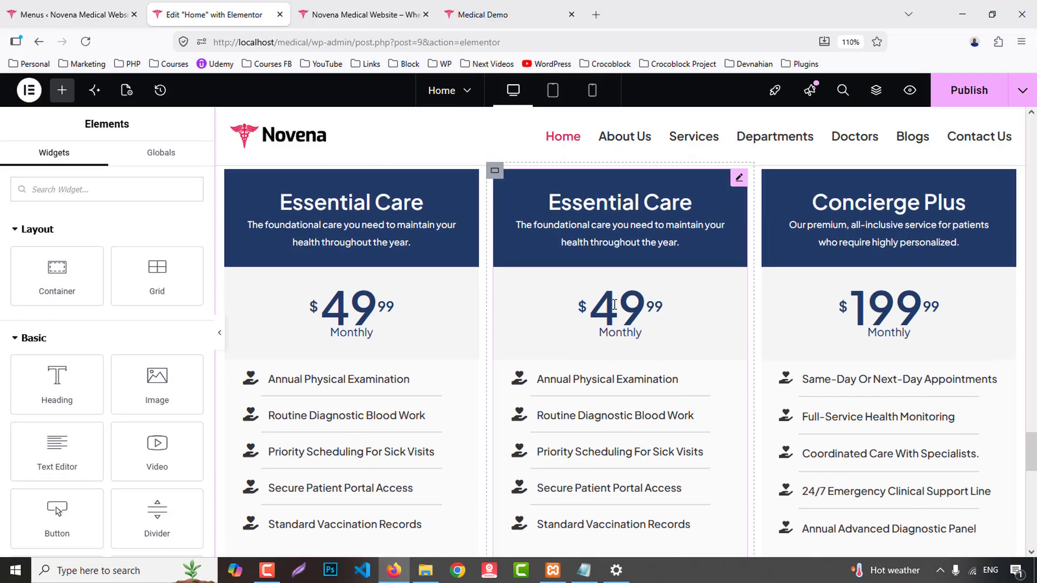
click(738, 177)
click(507, 16)
scroll(519, 272, up, 5)
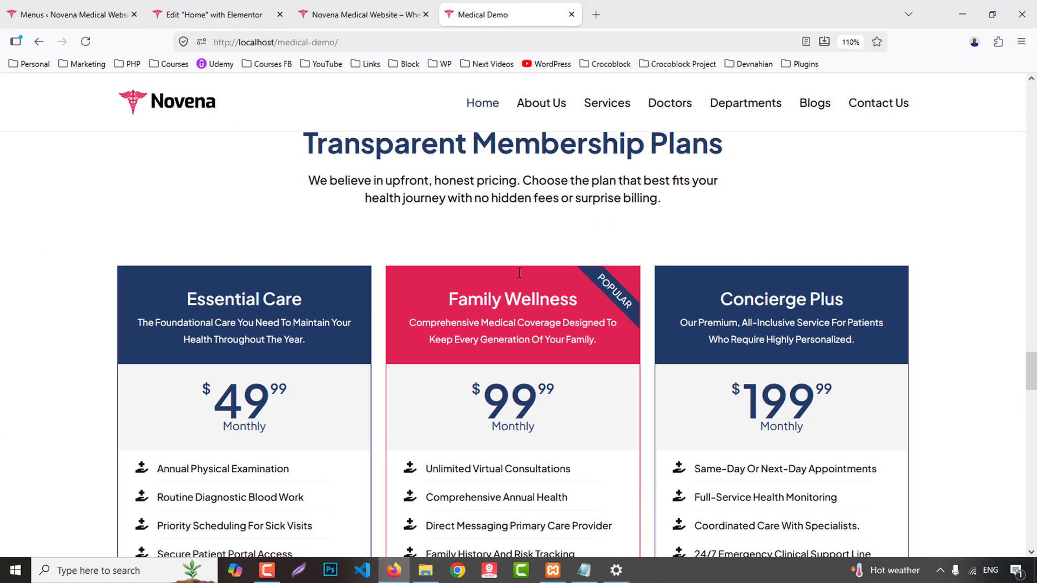
double_click(453, 298)
drag(453, 299, 570, 291)
click(462, 303)
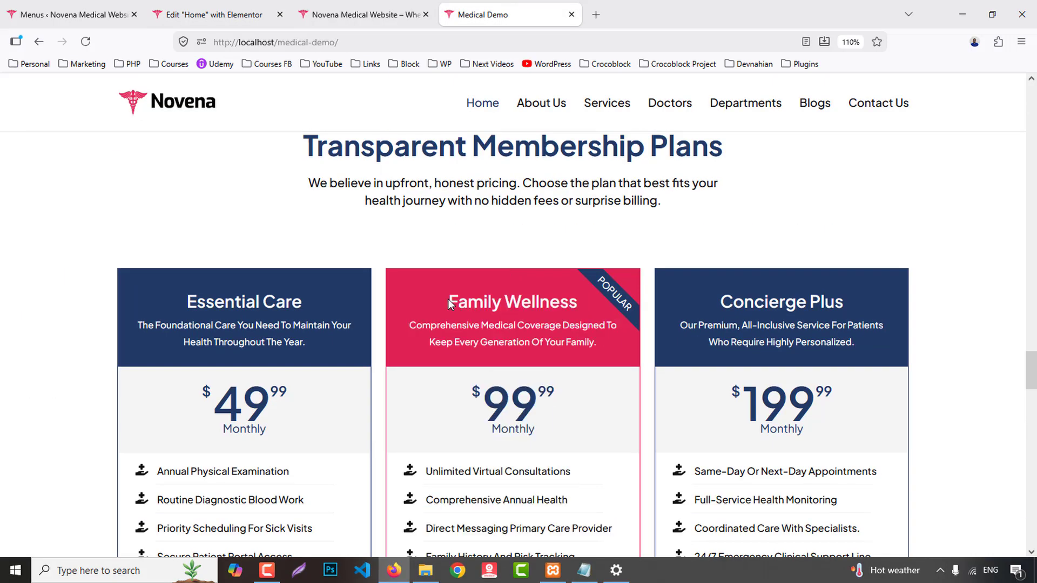
drag(448, 300, 562, 300)
click(458, 310)
drag(452, 302, 577, 301)
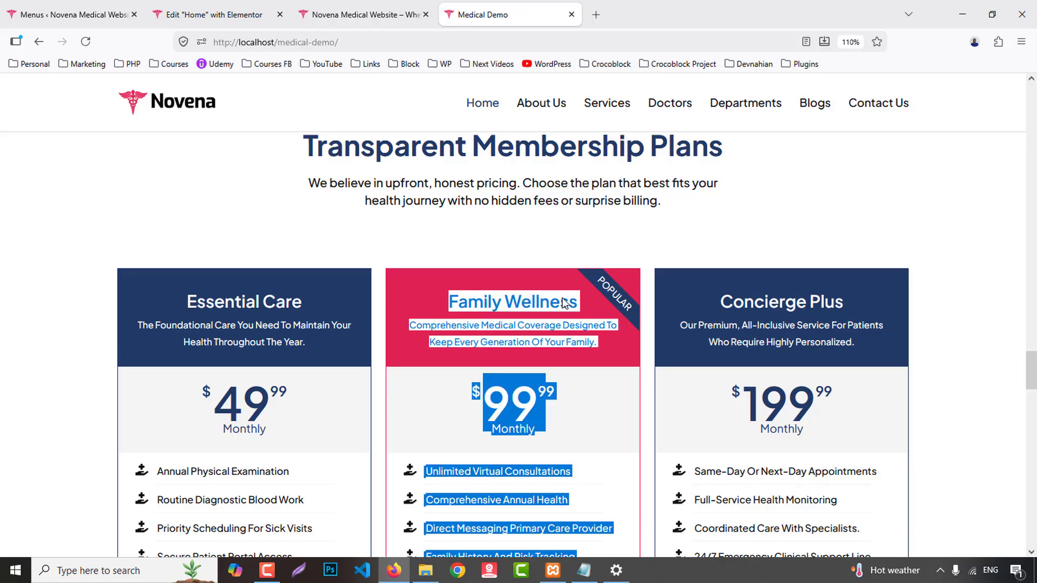
click(474, 307)
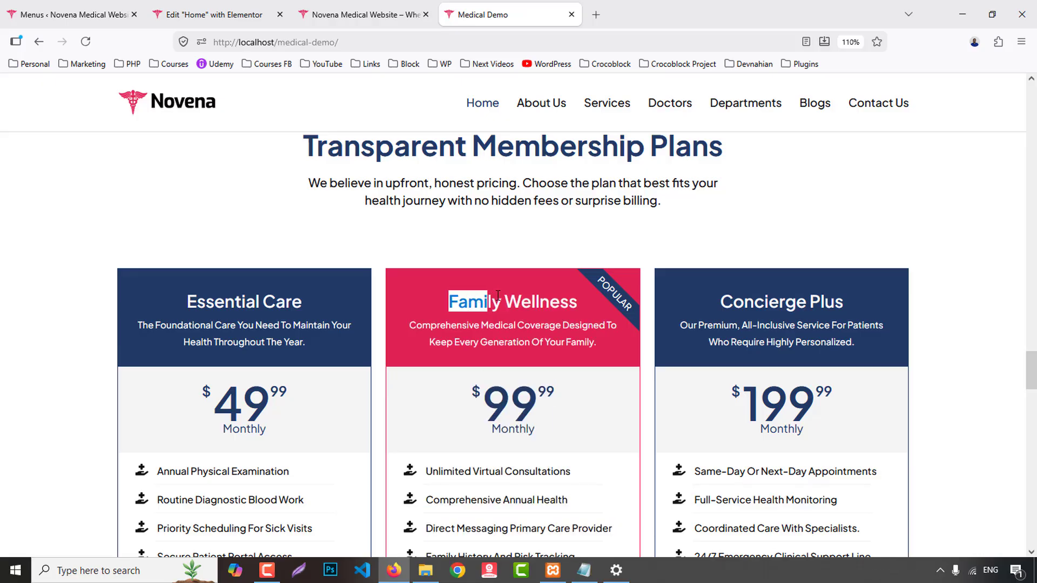
drag(530, 293, 546, 296)
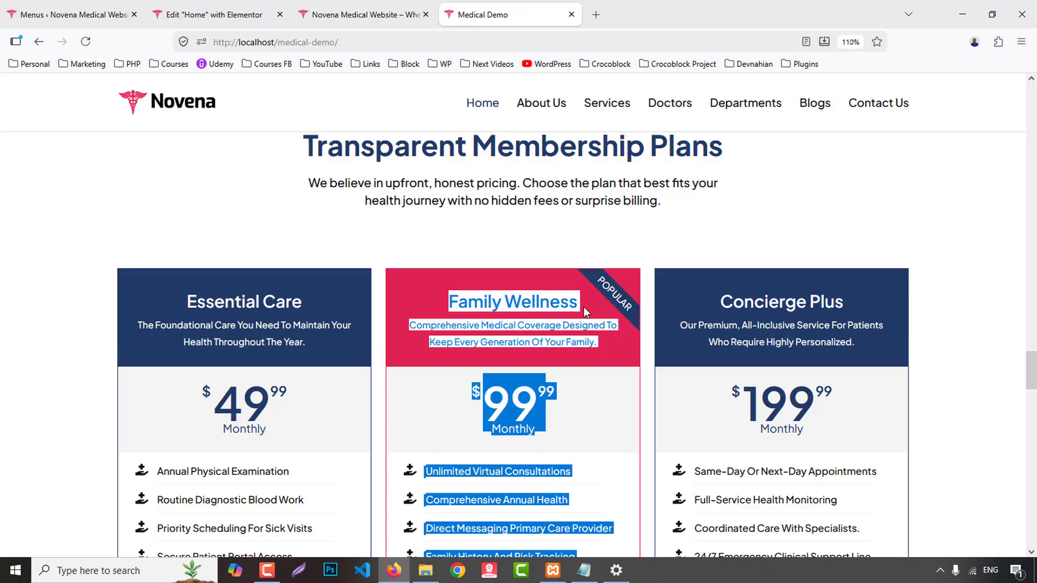
- Set the middle price table's title to "Family Wellness"
click(216, 15)
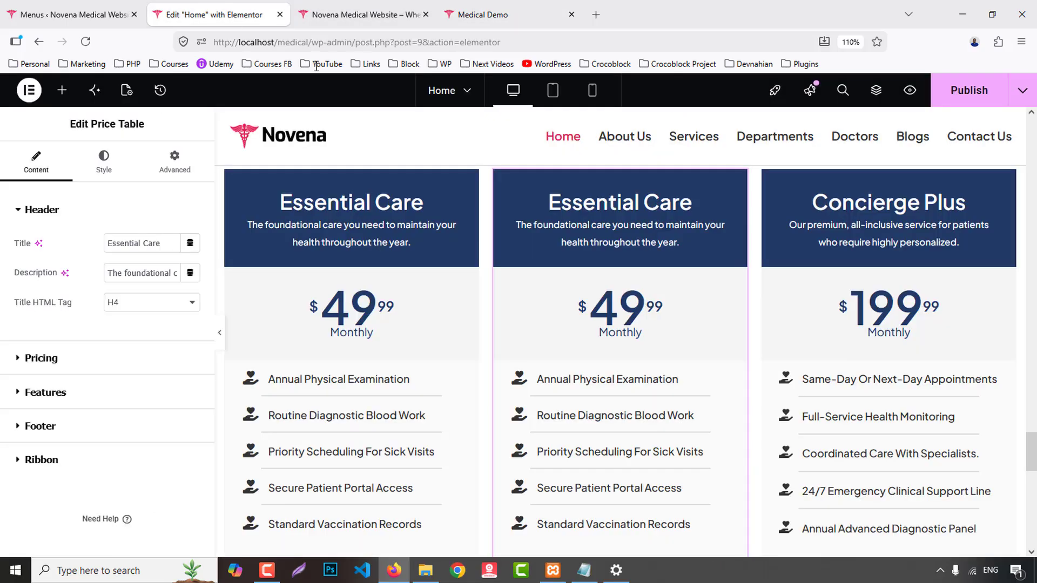
triple_click(171, 243)
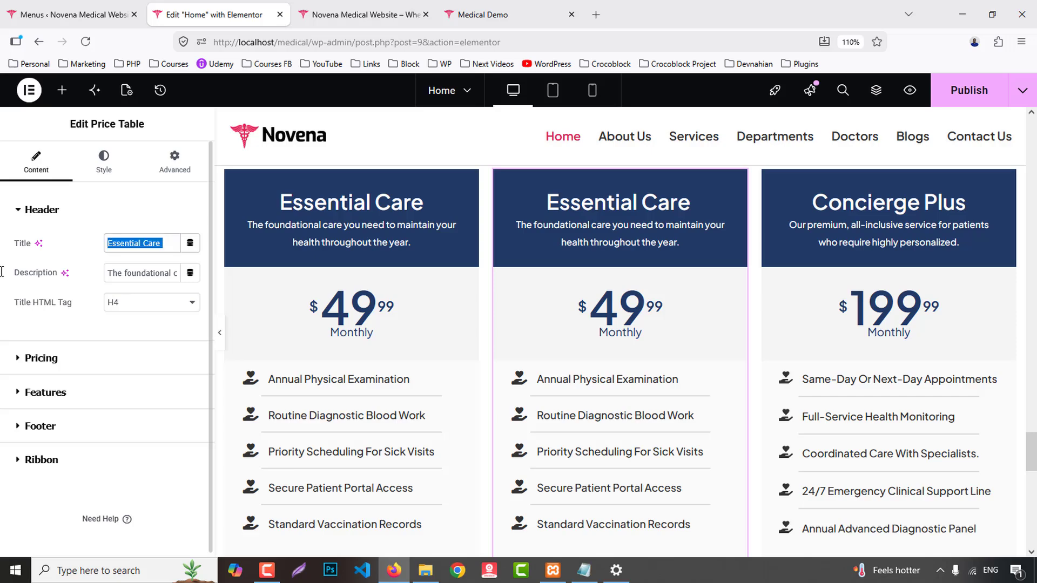
text(Family )
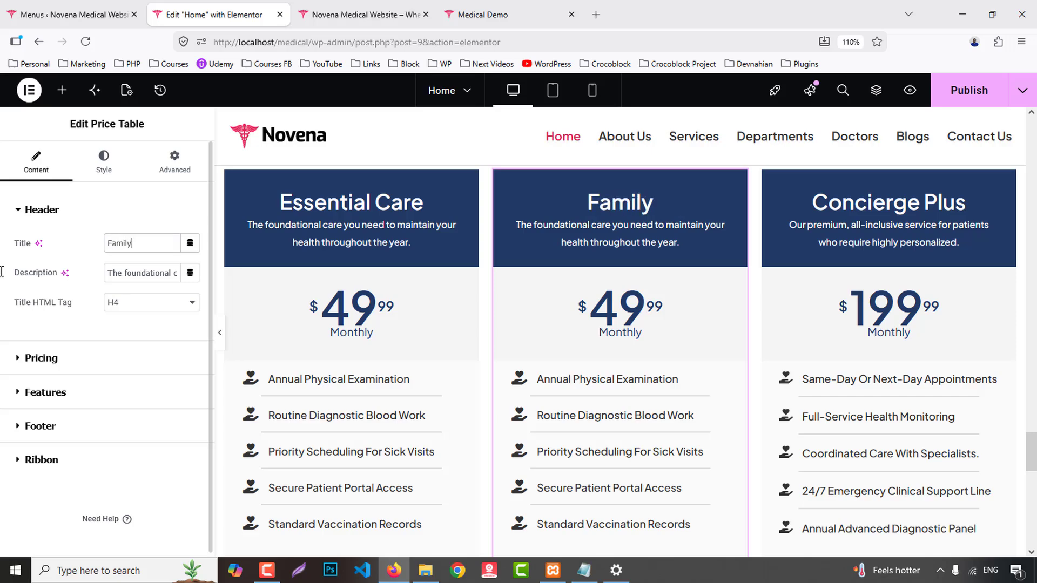
text(Wel)
key(BackSpace)
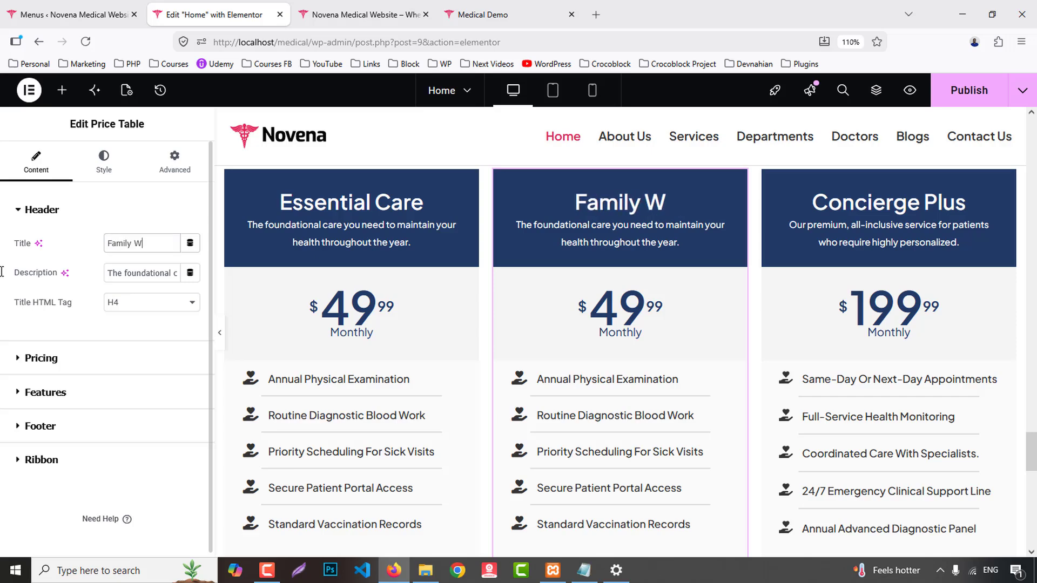
text(ellness)
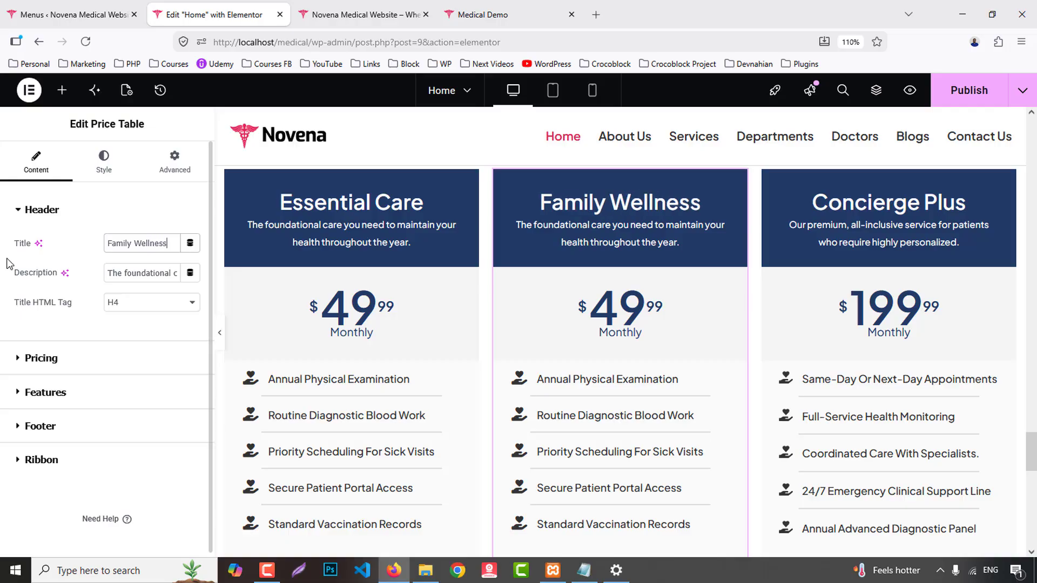
- Check the demo's Family Wellness price and set the middle price table's price to 99.99
click(485, 6)
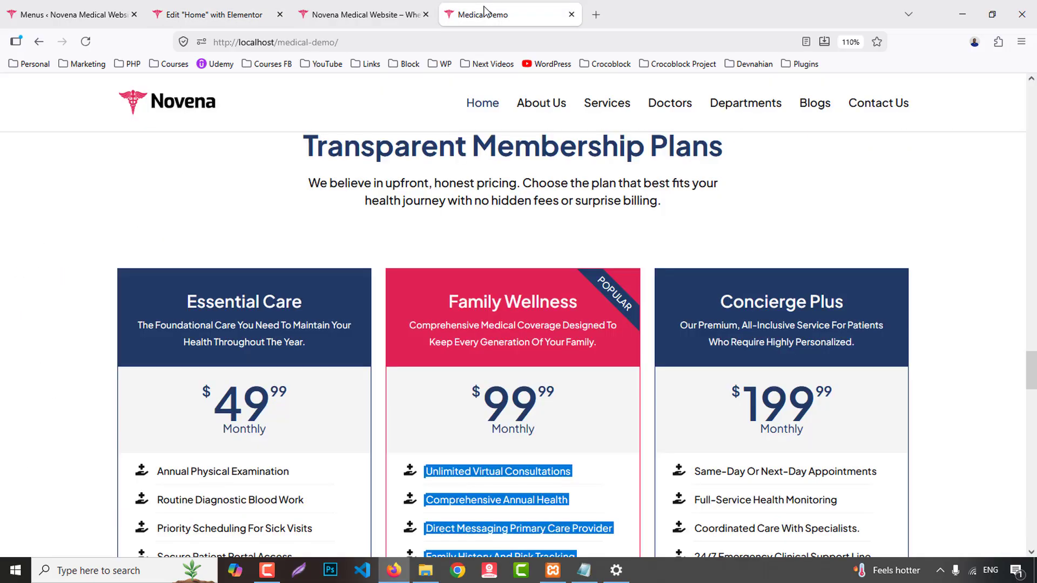
click(211, 15)
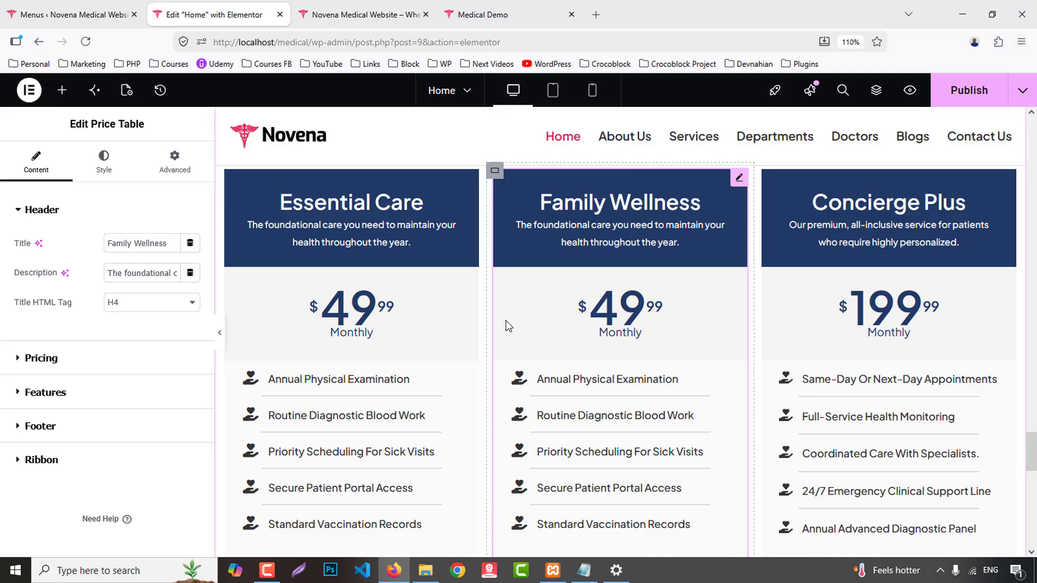
click(72, 359)
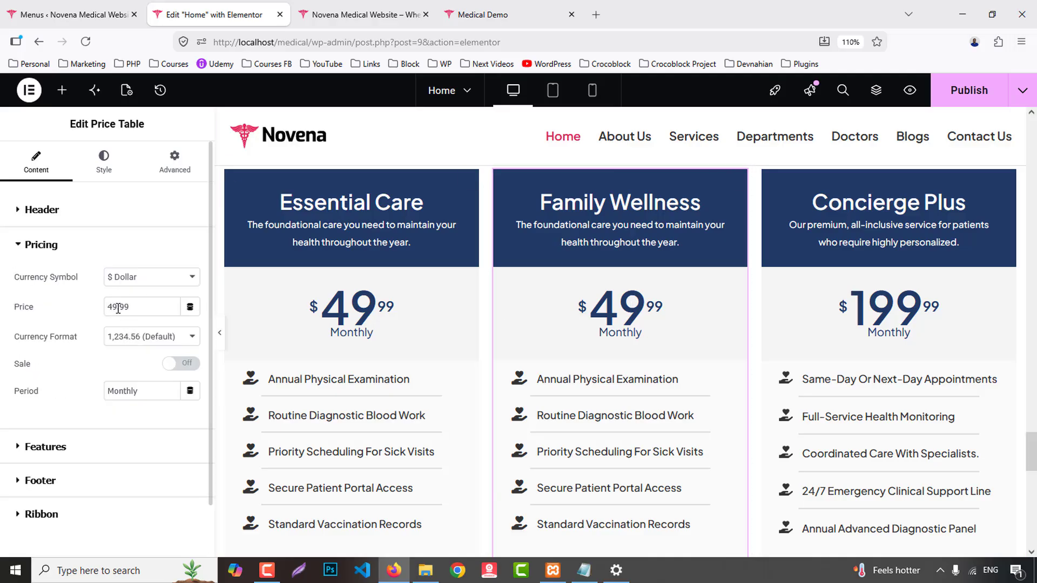
text(9)
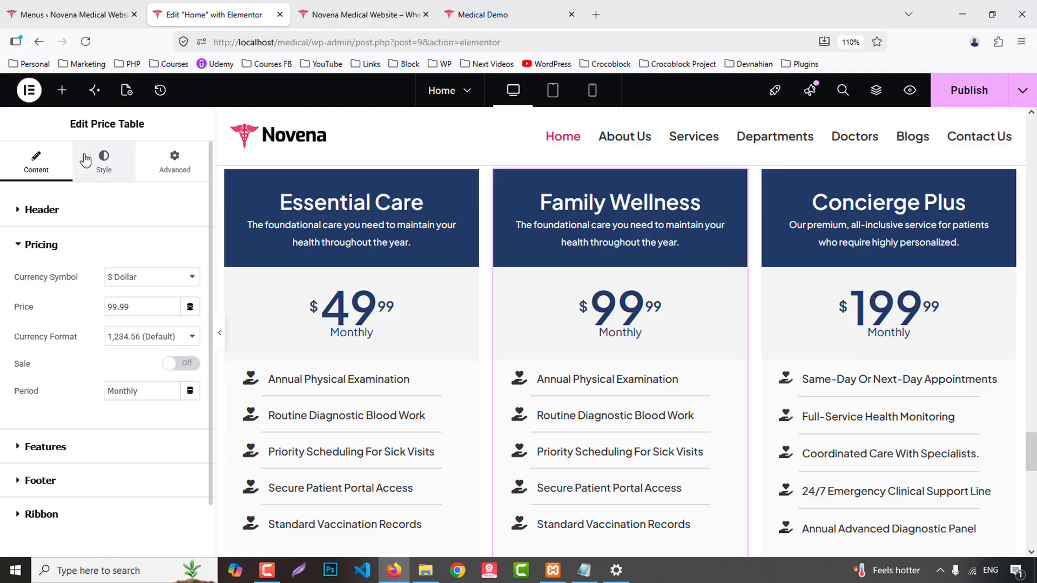
- Set the Family Wellness price table's header background to the global Secondary color
click(100, 162)
click(166, 244)
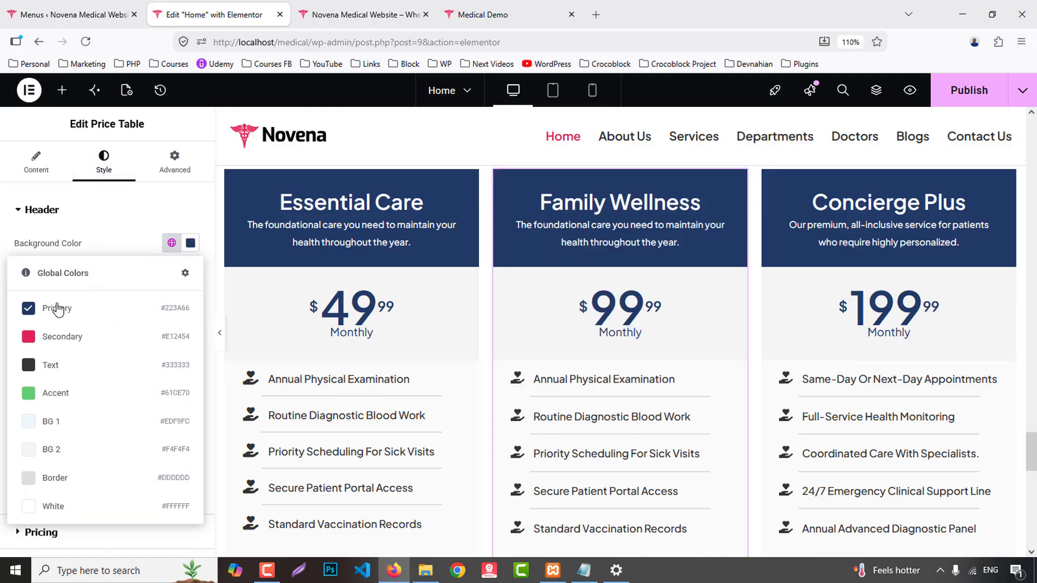
click(58, 335)
- Turn on the Popular ribbon for the Family Wellness price table
scroll(697, 292, down, 2)
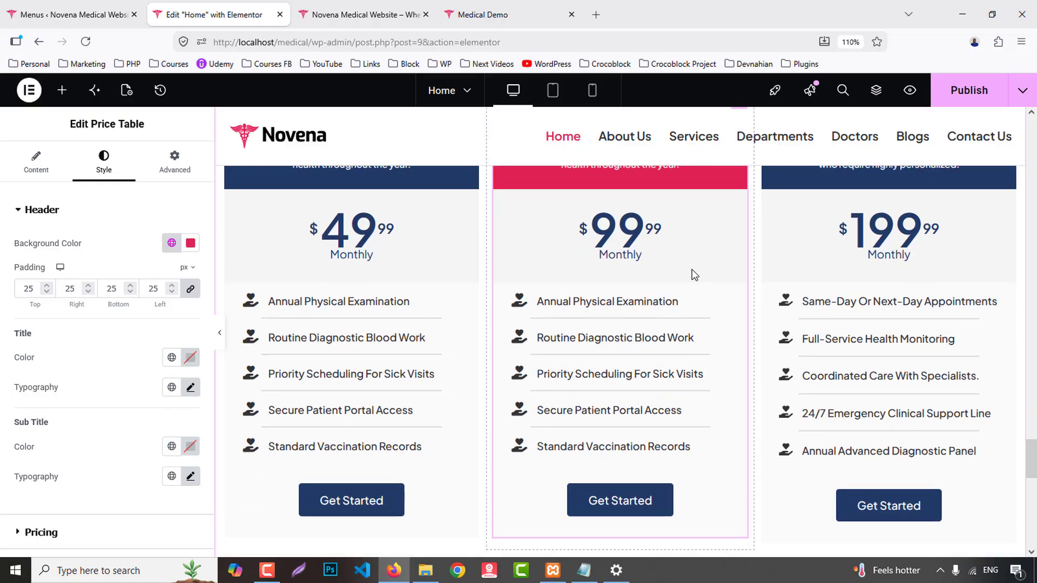
scroll(150, 463, down, 3)
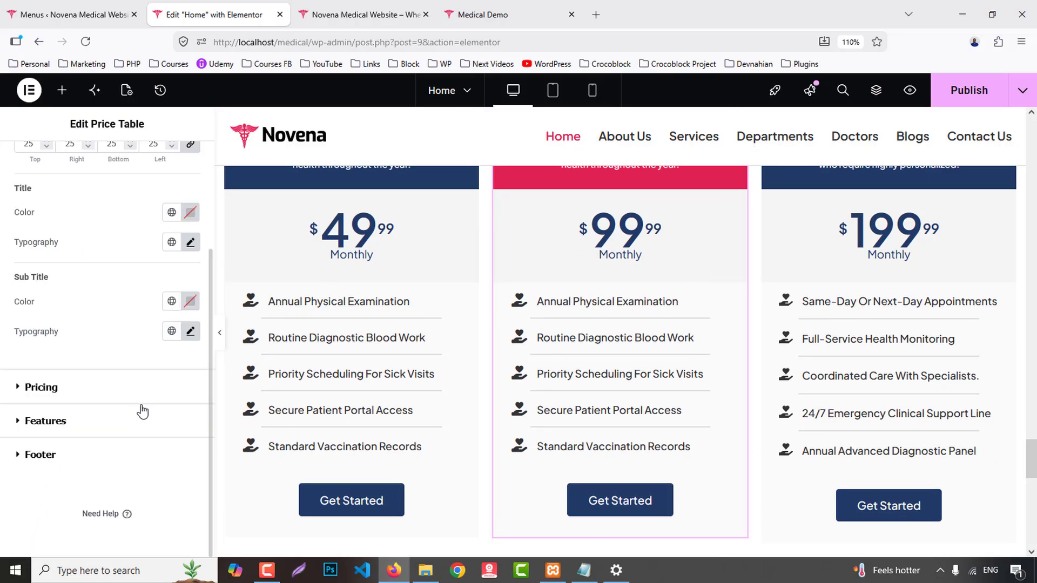
click(92, 454)
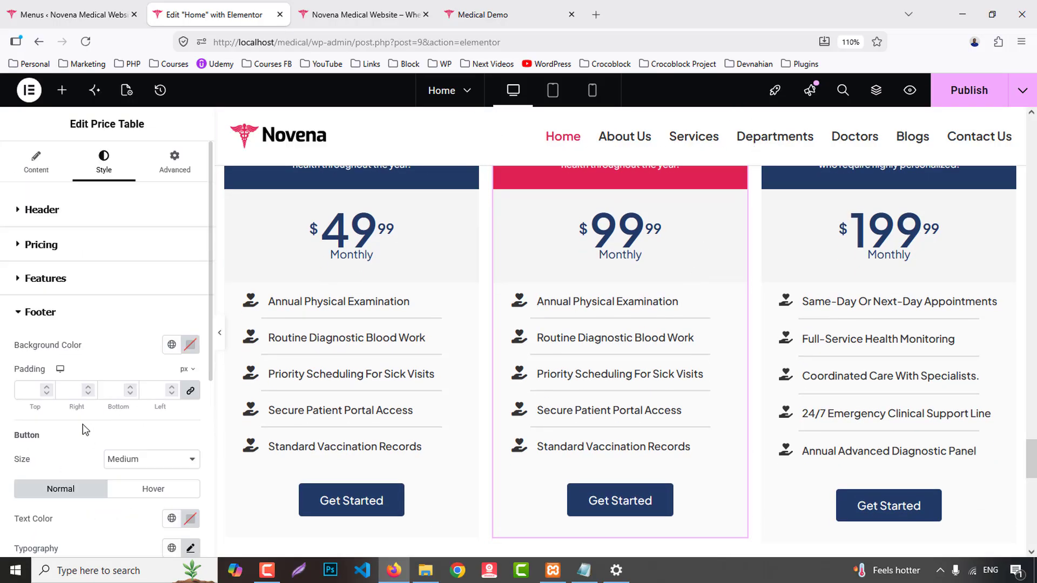
click(33, 160)
click(65, 453)
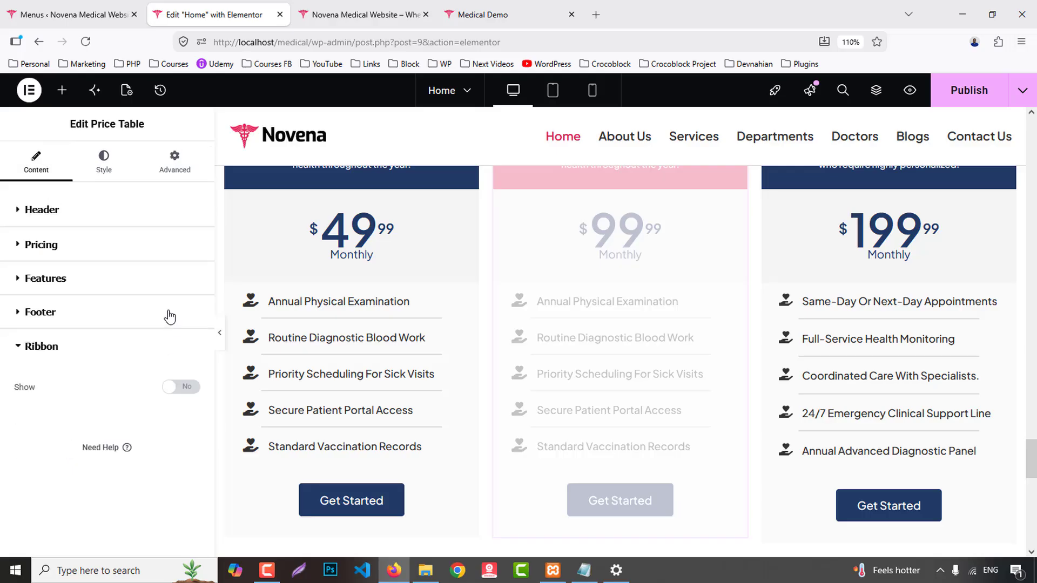
click(182, 386)
scroll(580, 331, up, 5)
scroll(551, 317, down, 3)
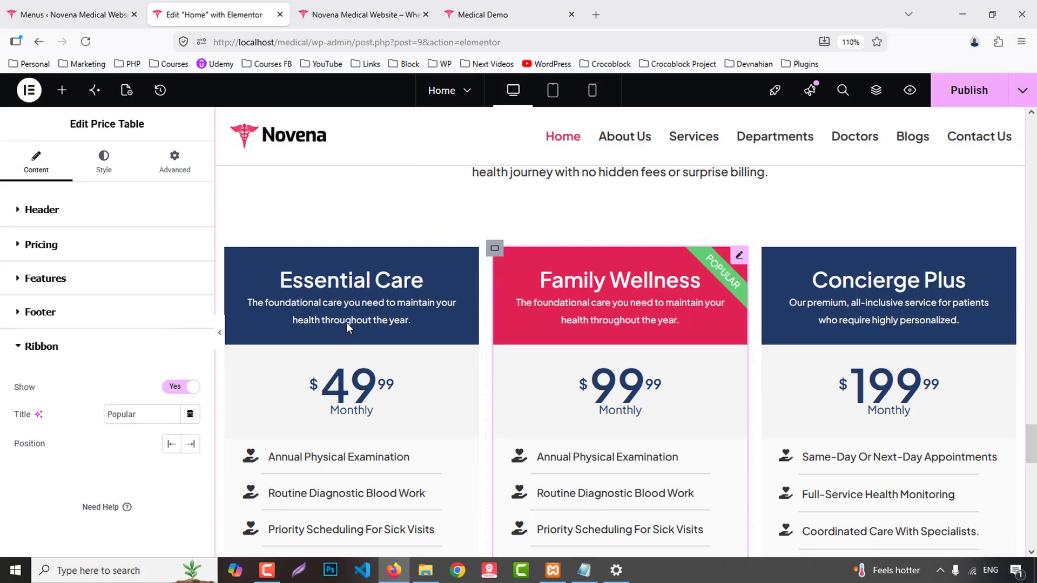
- Set the Family Wellness ribbon's background to the global Primary color
click(100, 162)
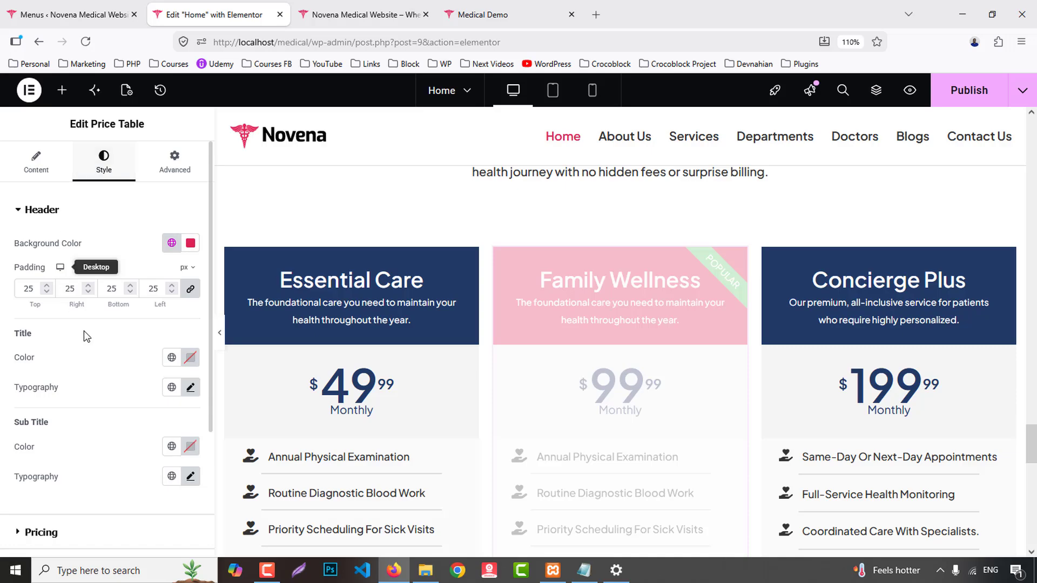
scroll(86, 346, down, 3)
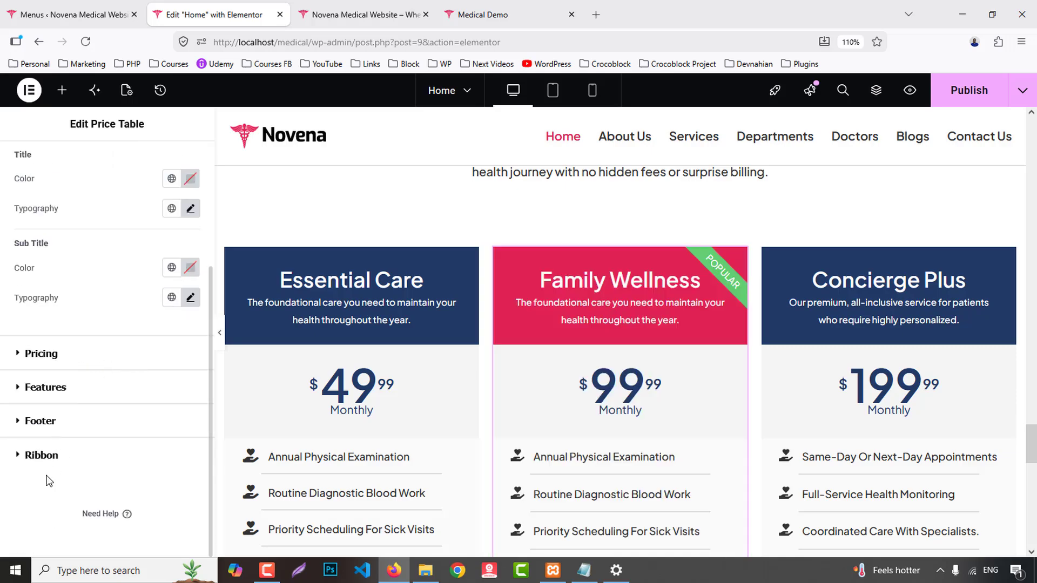
click(61, 456)
click(171, 379)
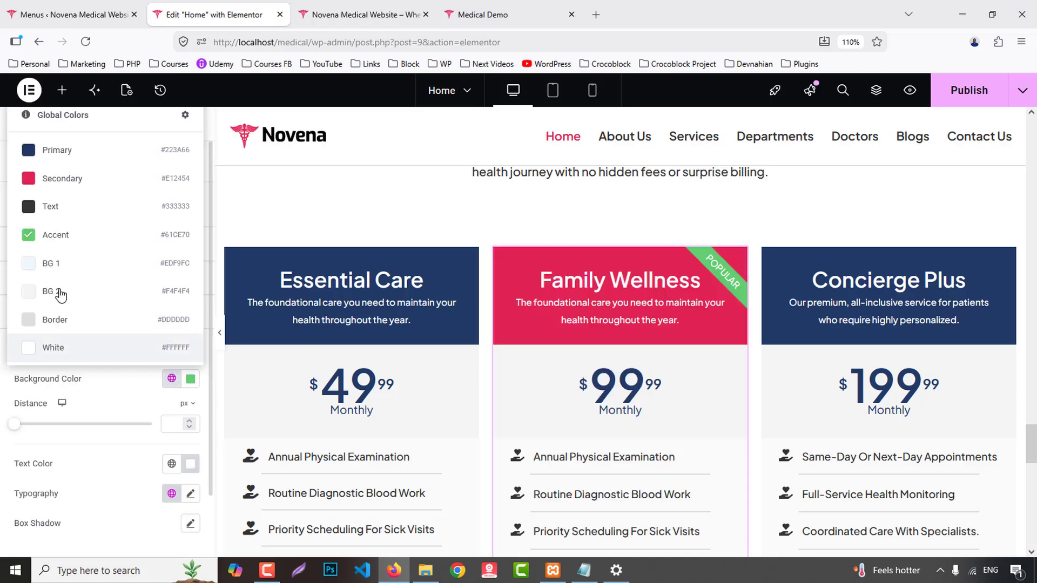
click(52, 156)
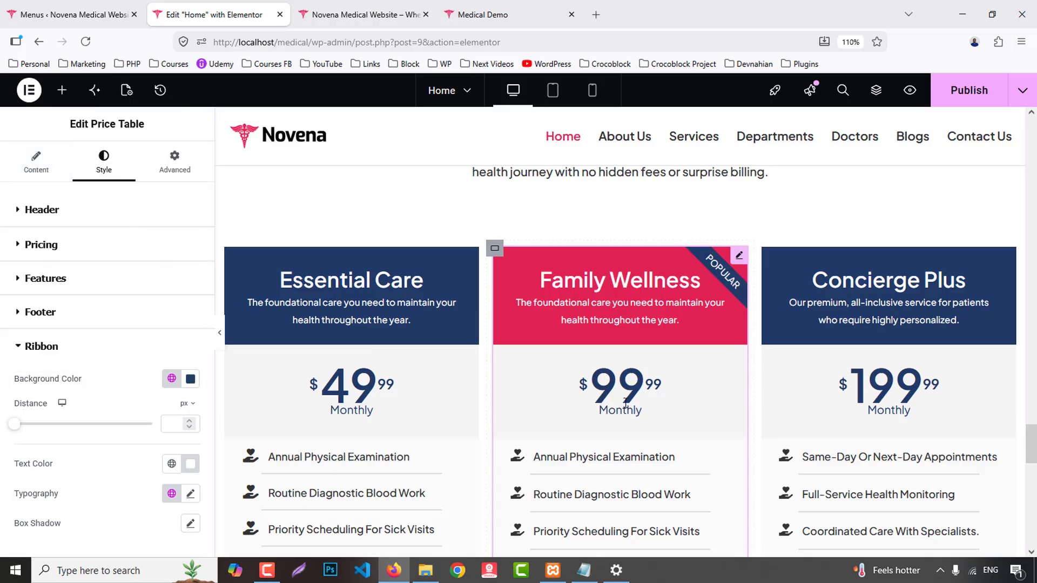
- Set the normal-state background of the Family Wellness table's Get Started button to the global Secondary color
scroll(624, 405, down, 5)
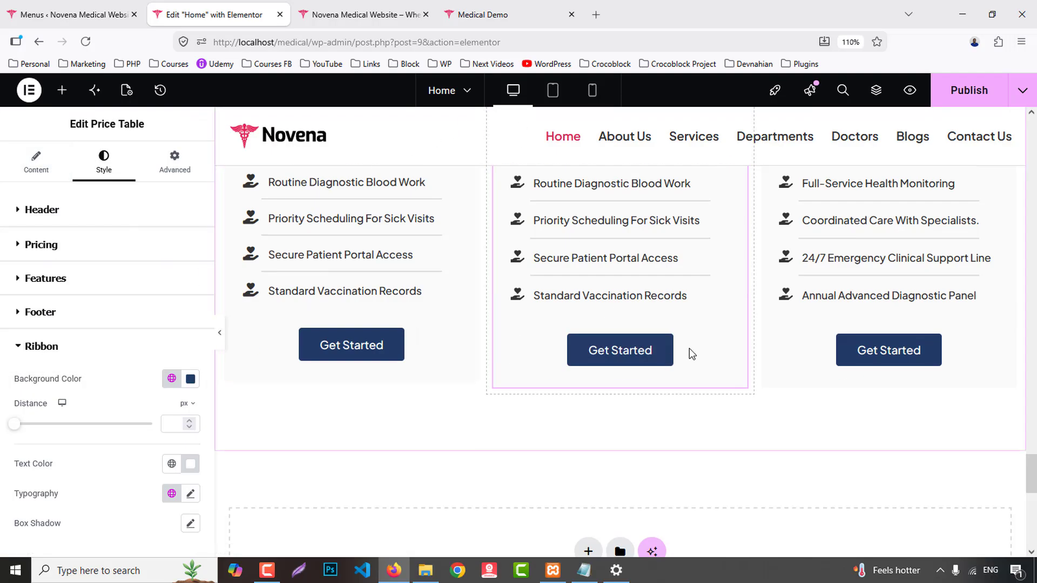
scroll(92, 432, down, 2)
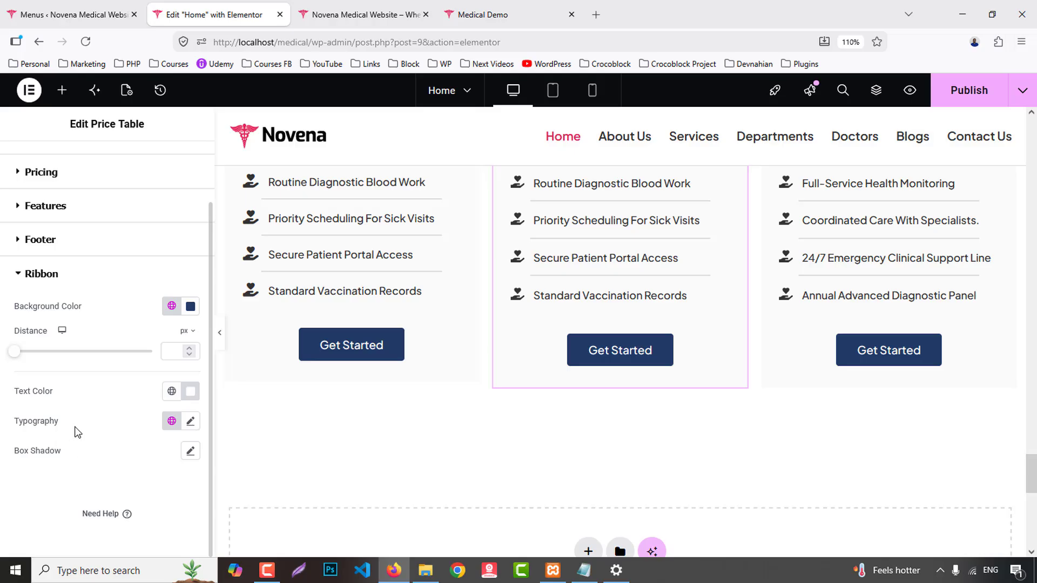
scroll(78, 432, up, 2)
click(42, 311)
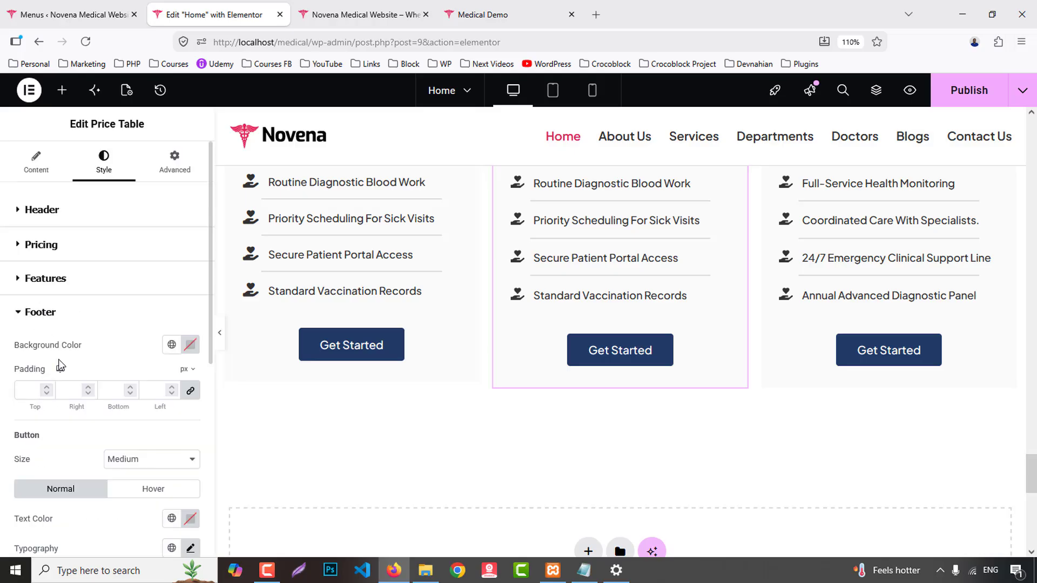
scroll(132, 459, down, 3)
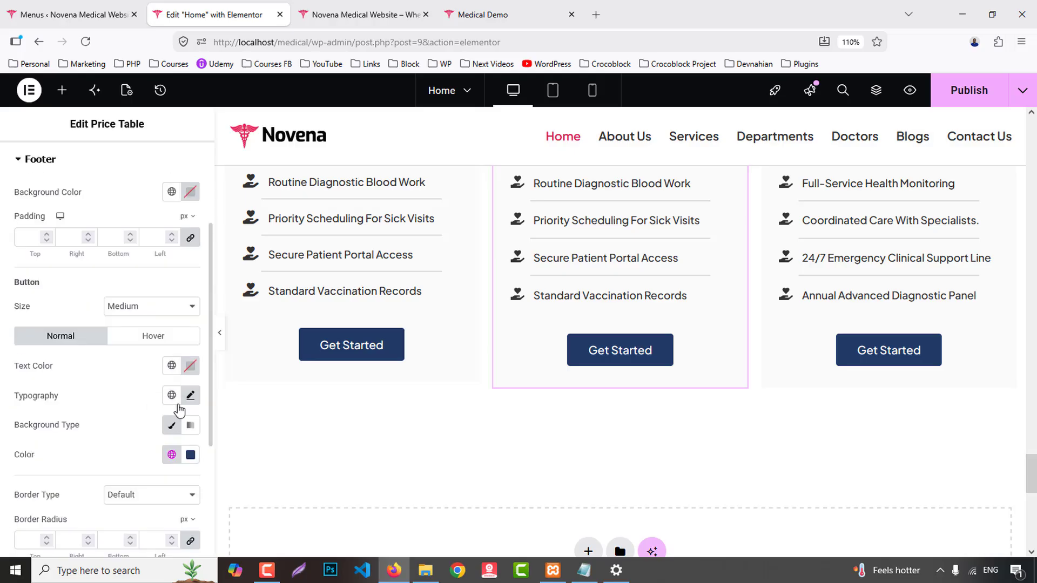
click(172, 455)
click(49, 254)
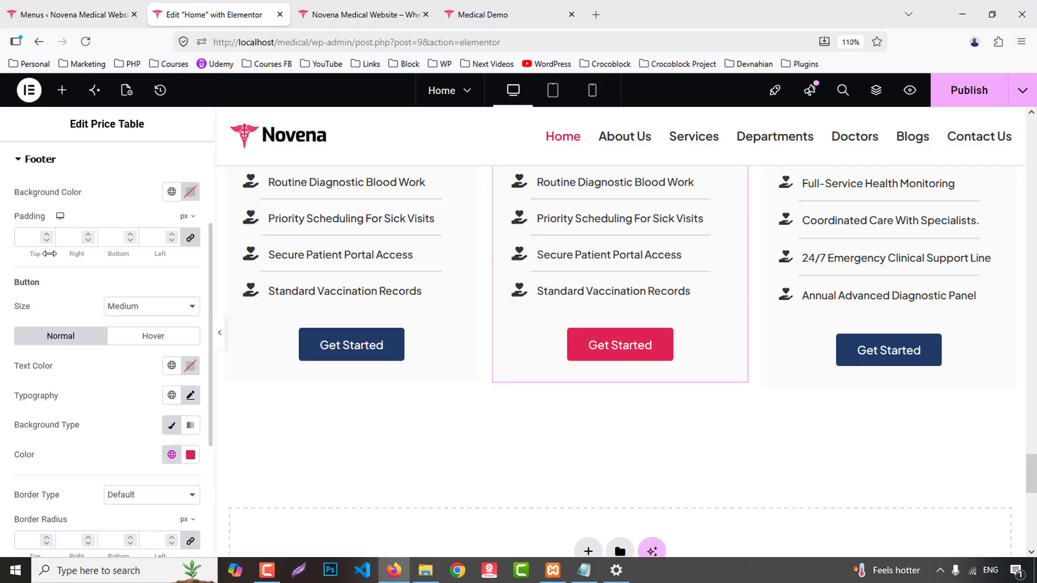
click(139, 307)
click(73, 319)
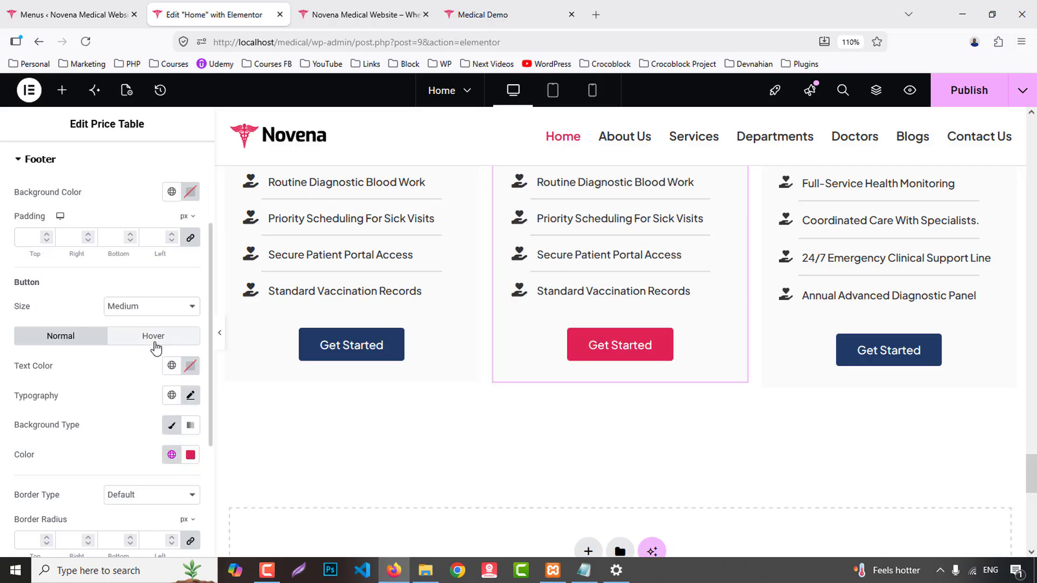
- Set the hover background of the Family Wellness table's Get Started button to the global Primary color
click(153, 337)
click(172, 425)
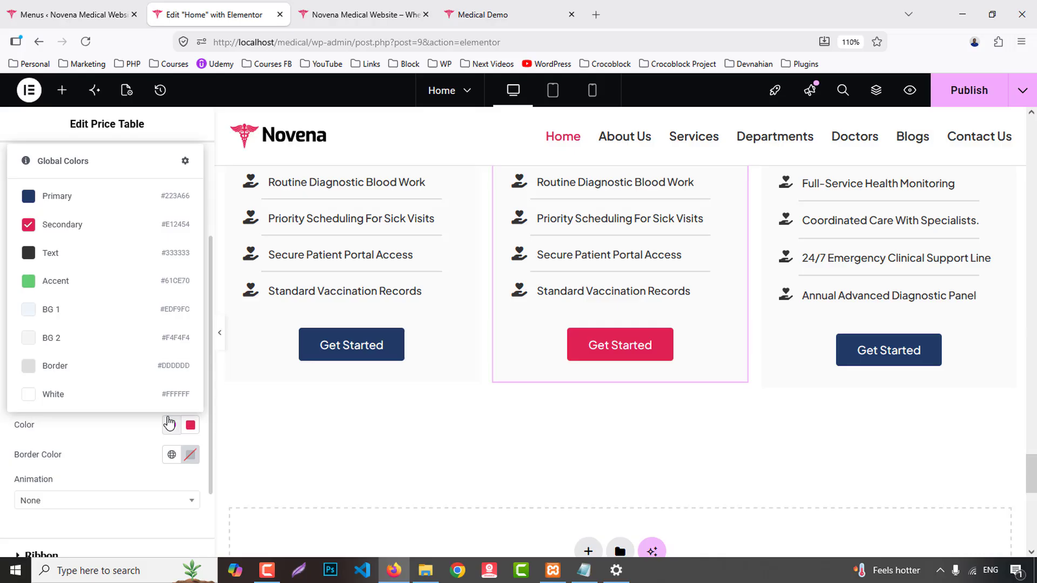
click(68, 223)
scroll(808, 442, up, 5)
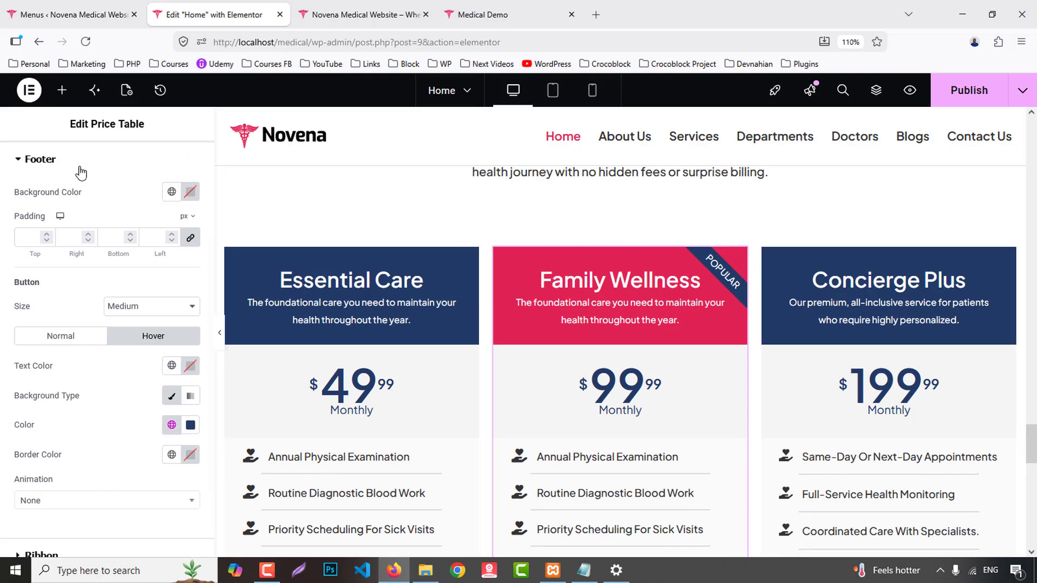
scroll(118, 204, up, 3)
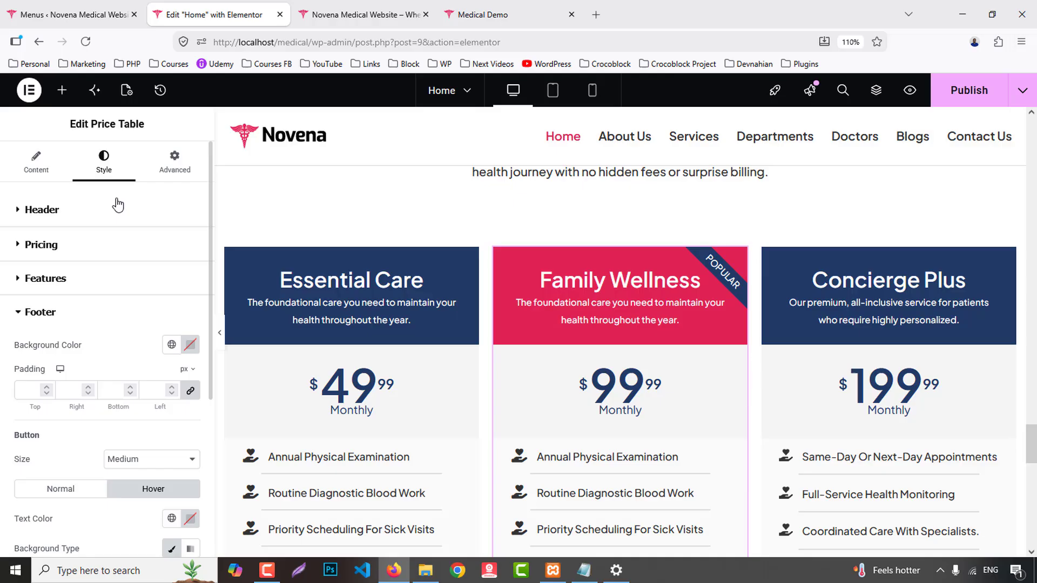
- Check the table borders on the Medical Demo page and give the Family Wellness table a solid 1 px border in the global Secondary color
click(174, 162)
scroll(92, 362, down, 5)
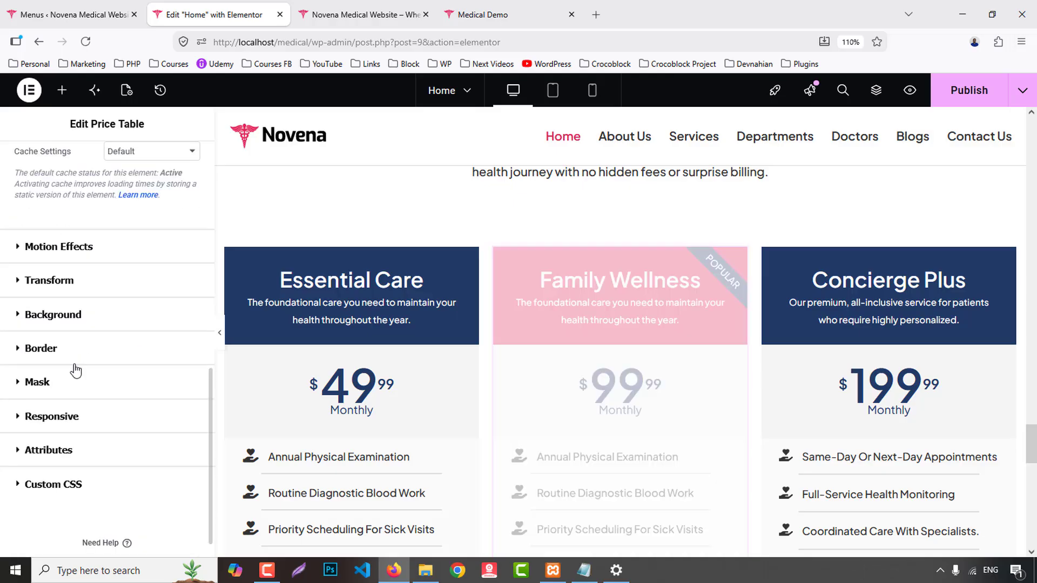
click(53, 347)
click(483, 6)
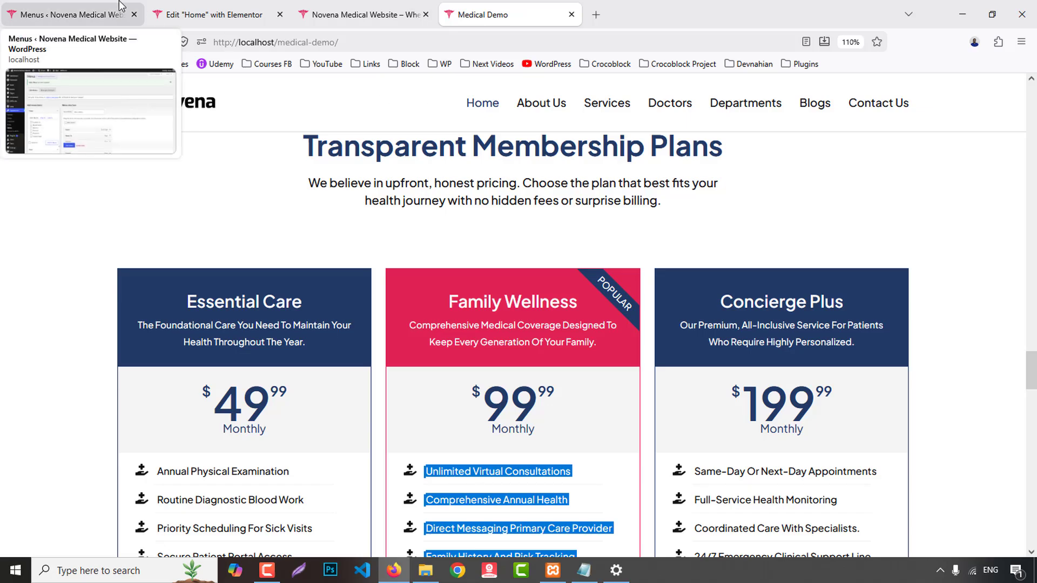
click(215, 15)
scroll(139, 302, down, 3)
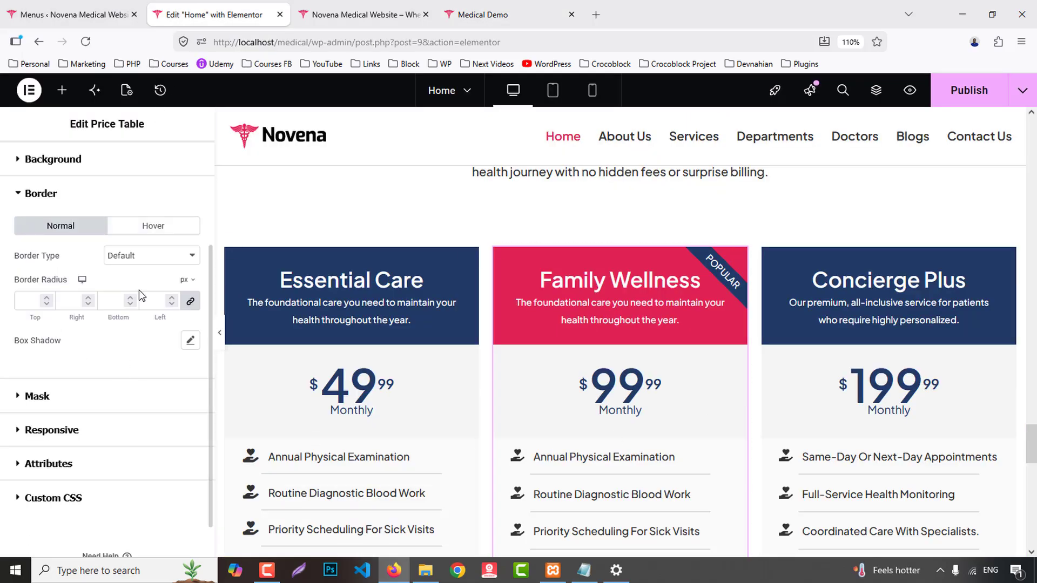
click(138, 256)
click(129, 303)
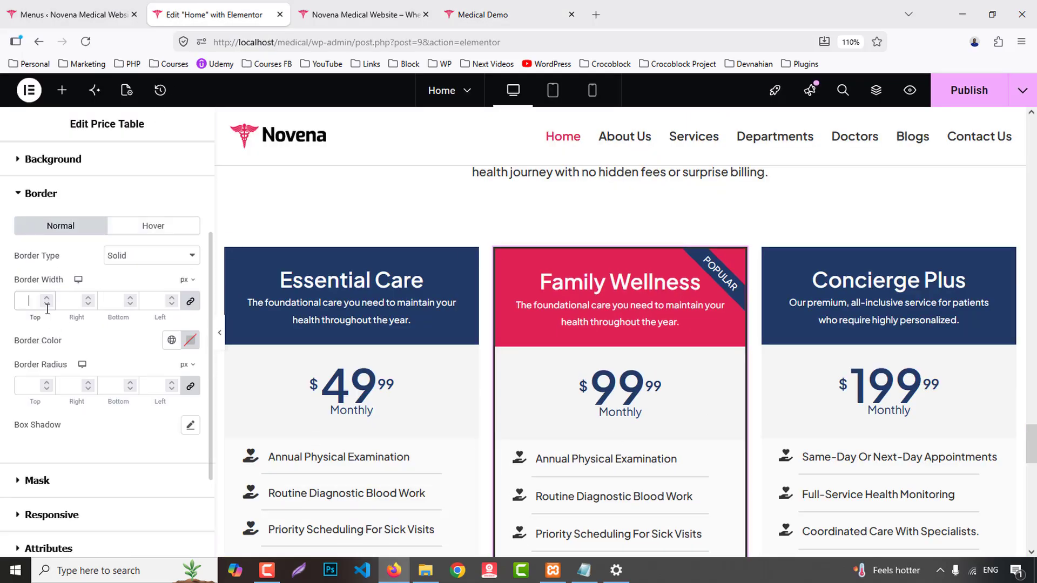
click(171, 339)
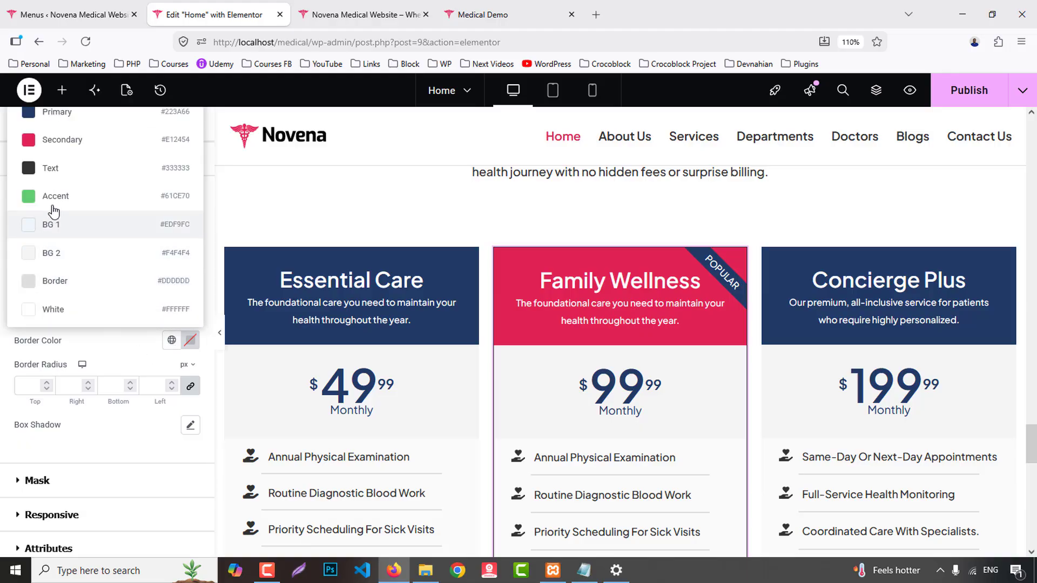
click(54, 140)
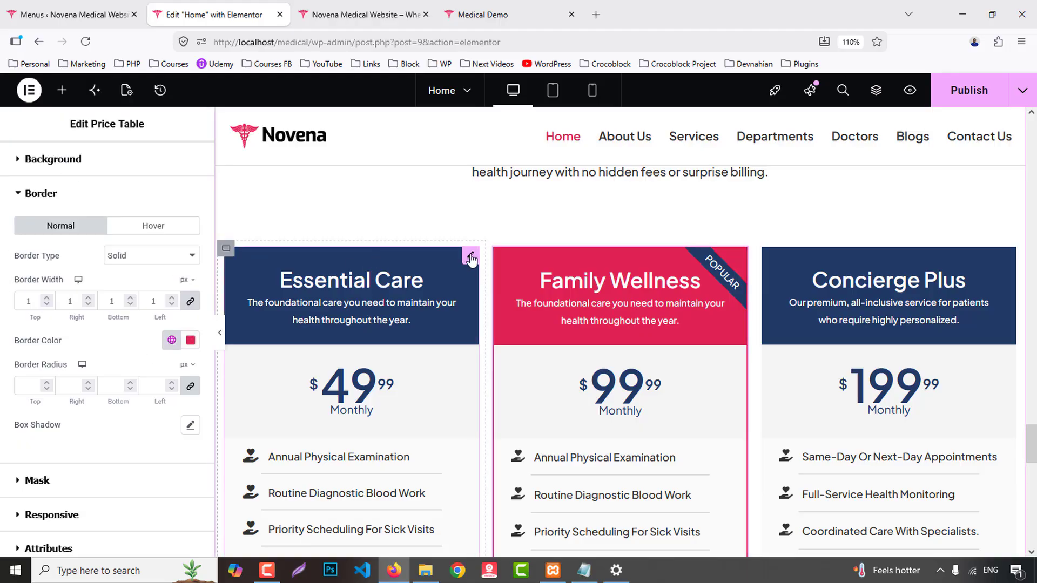
- Give the Essential Care price table a solid 1 px border in the global Primary color
click(471, 258)
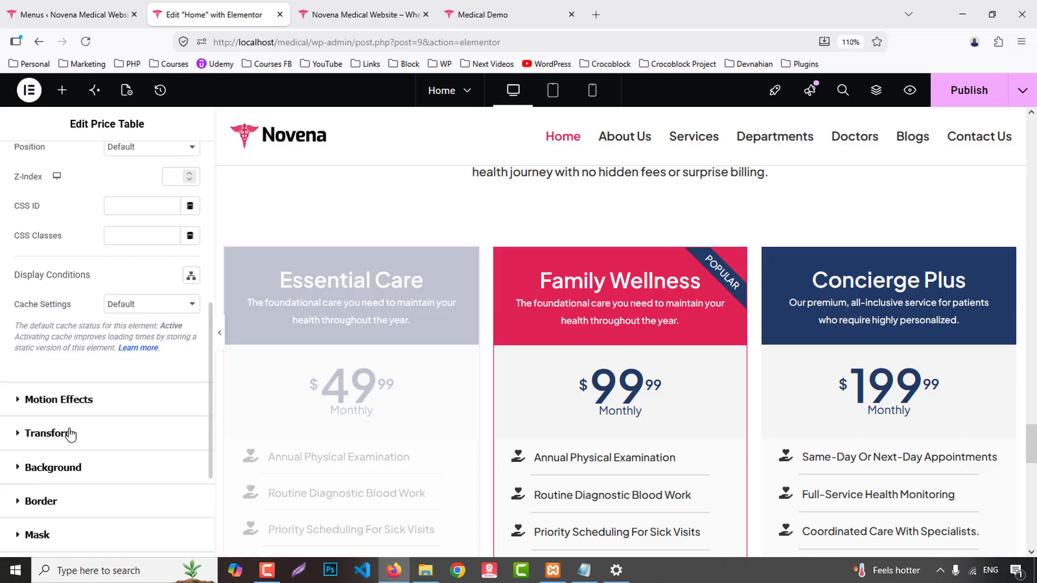
scroll(69, 431, down, 3)
click(40, 348)
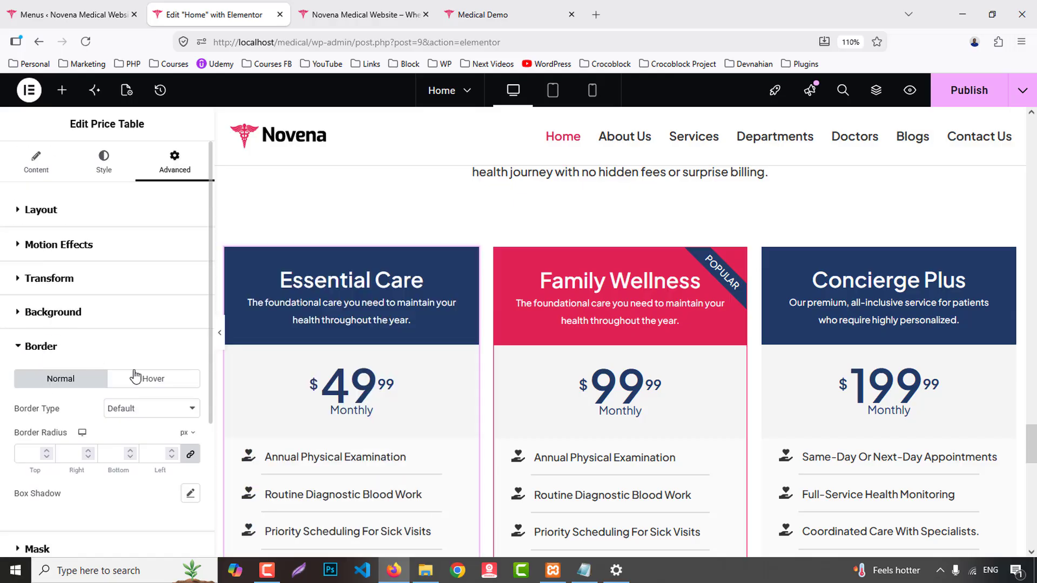
scroll(150, 398, down, 2)
click(128, 333)
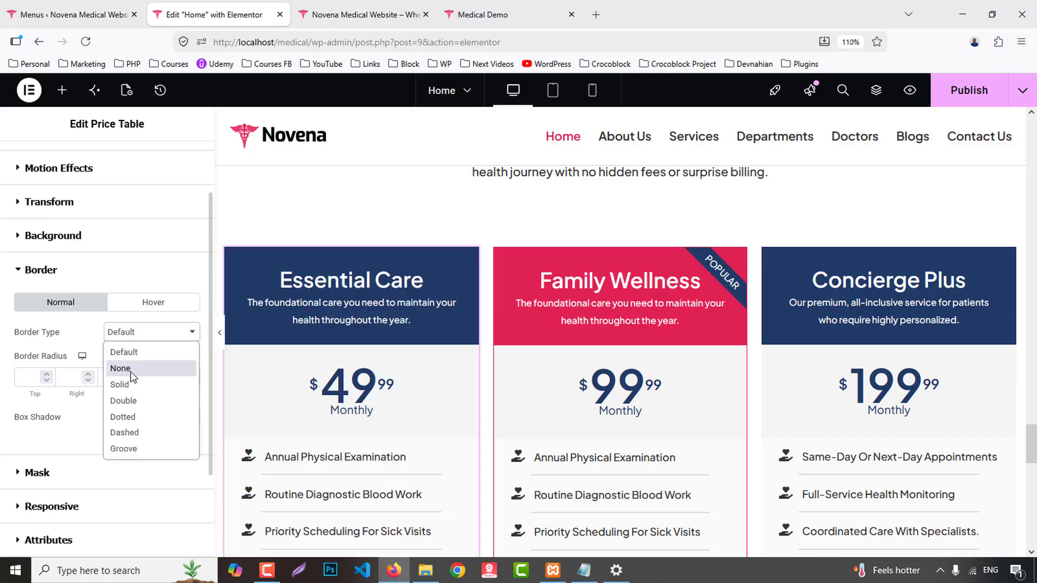
click(132, 384)
click(31, 382)
text(1)
click(172, 417)
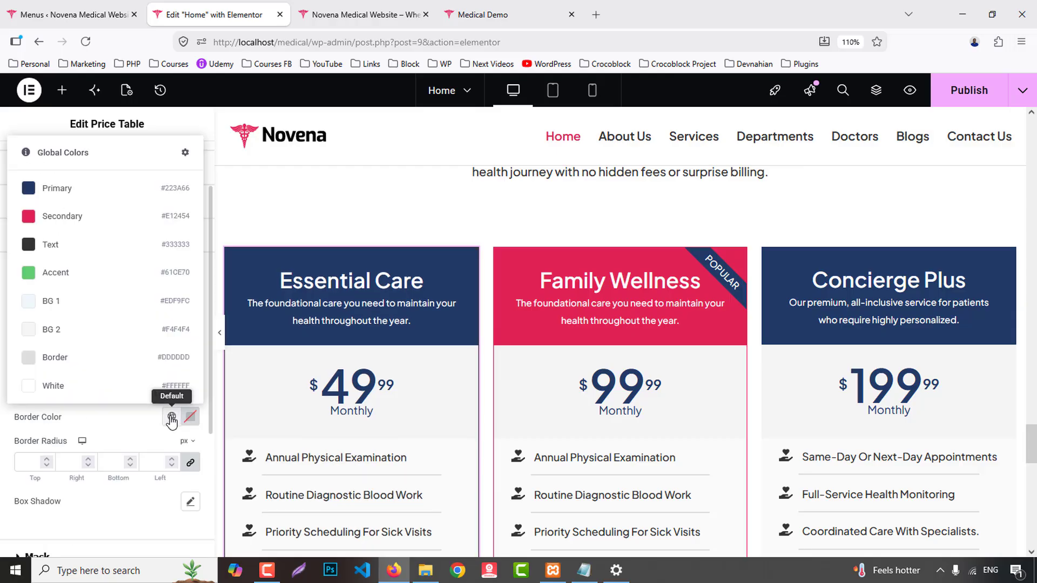
click(56, 189)
- Copy the Essential Care table and paste its style onto the Concierge Plus table
right_click(278, 385)
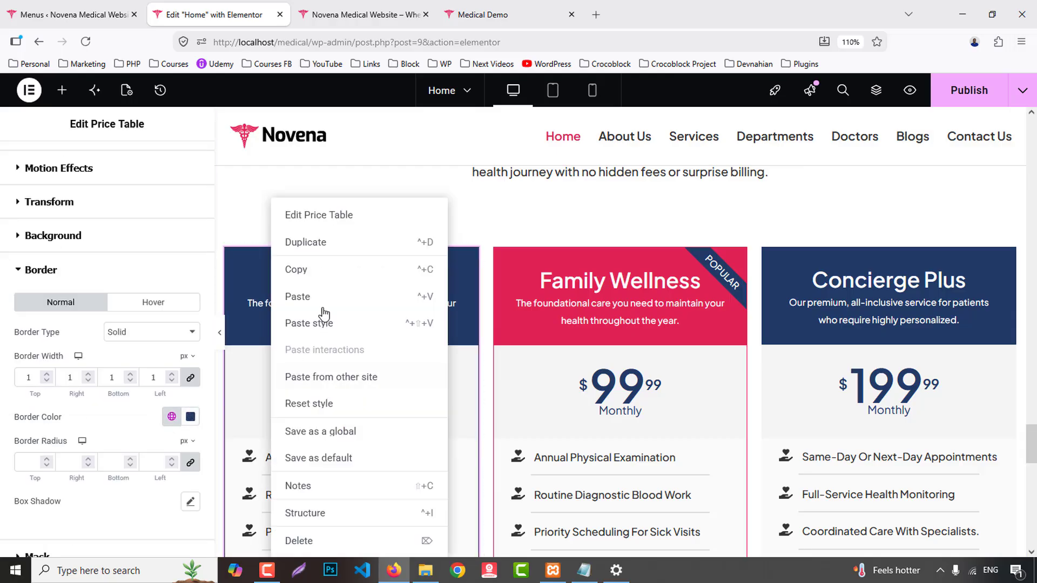
click(312, 270)
right_click(800, 330)
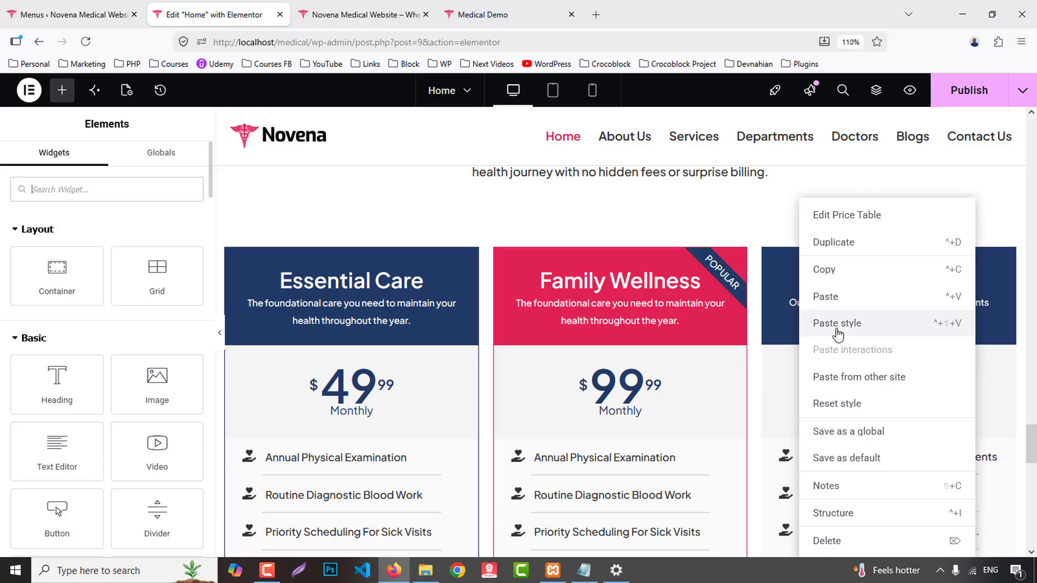
click(837, 323)
- Publish the homepage and check the three membership price tables on the Novena Medical Website preview page
click(962, 91)
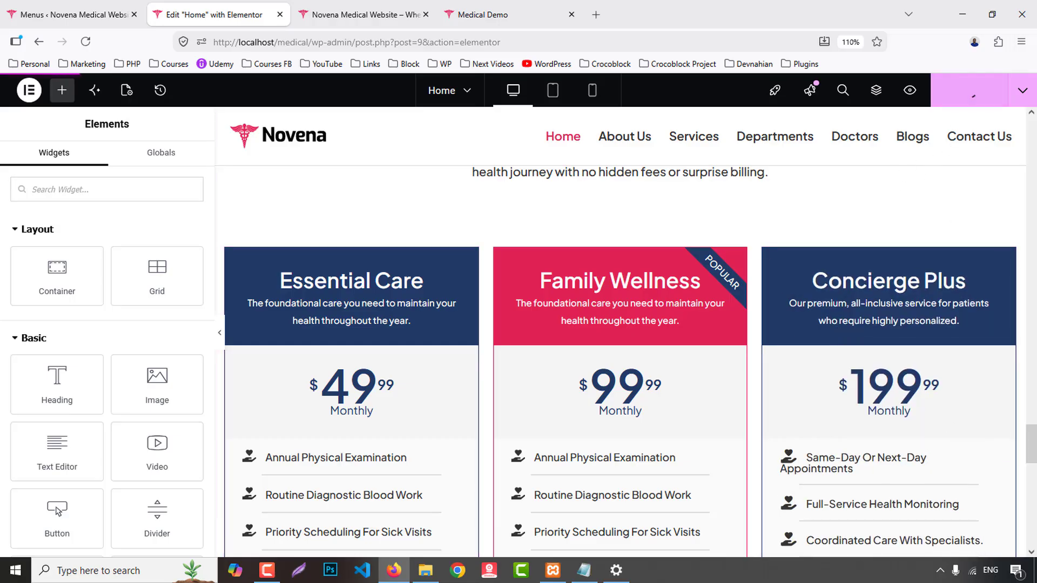
mouse_move(357, 5)
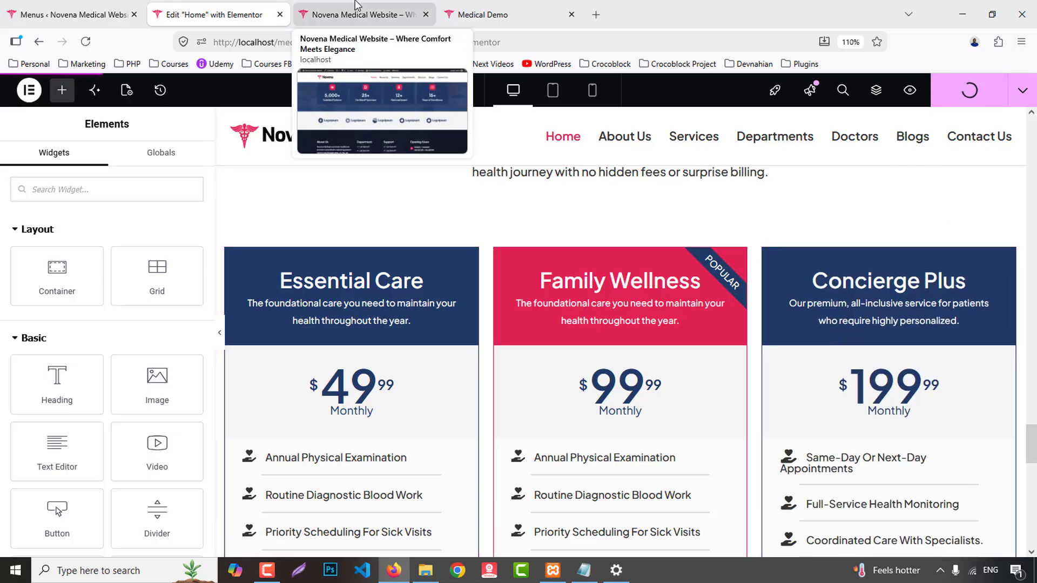
click(356, 5)
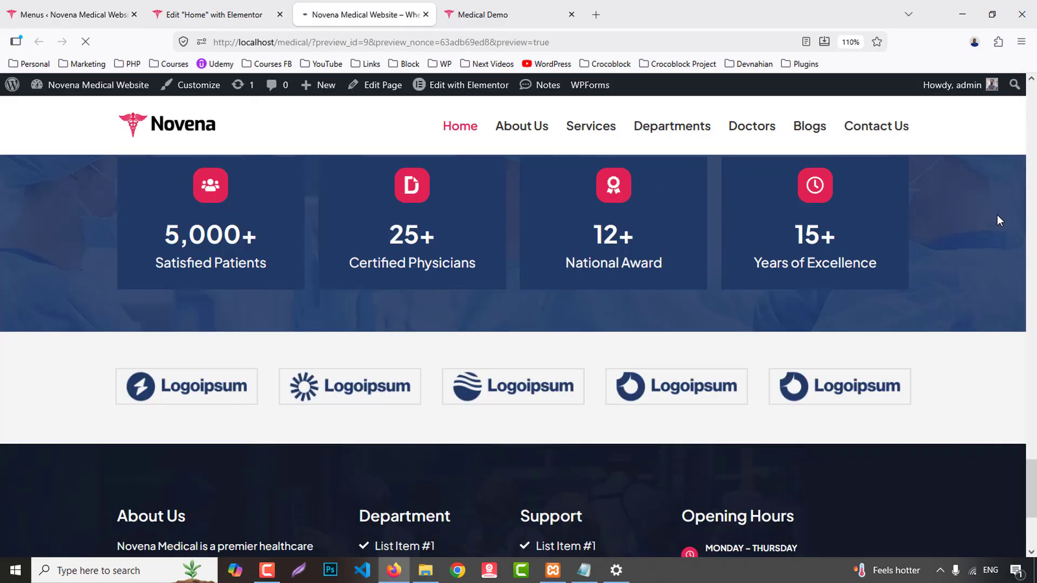
scroll(998, 215, down, 10)
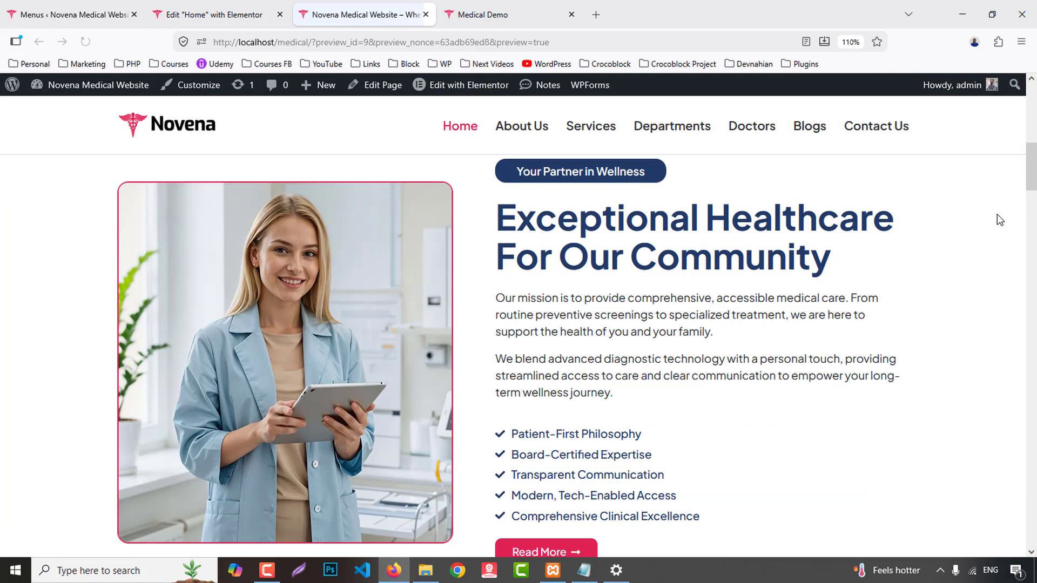
scroll(997, 216, down, 15)
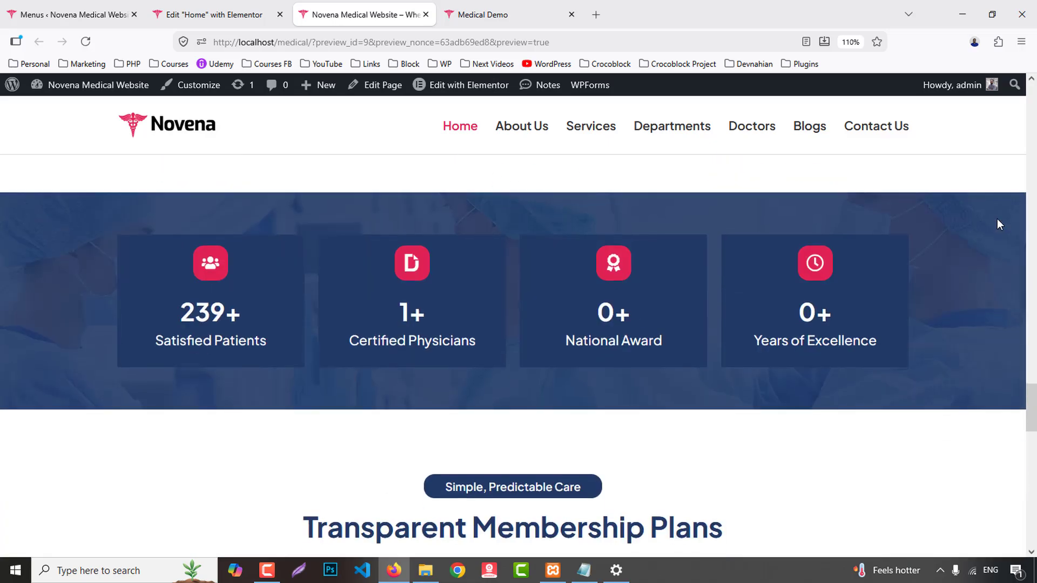
scroll(997, 219, down, 10)
scroll(997, 219, up, 2)
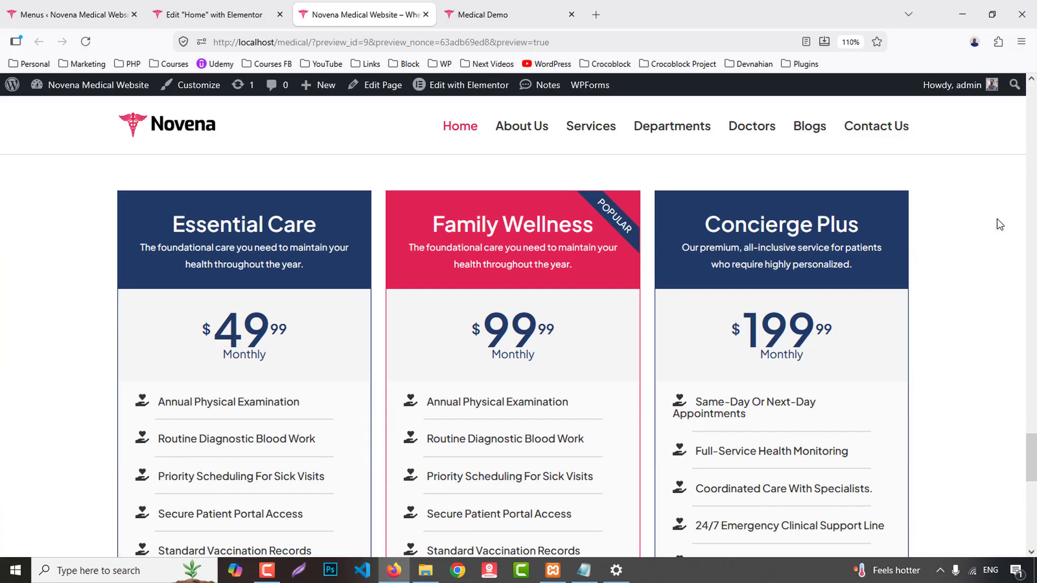
scroll(998, 218, down, 7)
scroll(997, 219, up, 4)
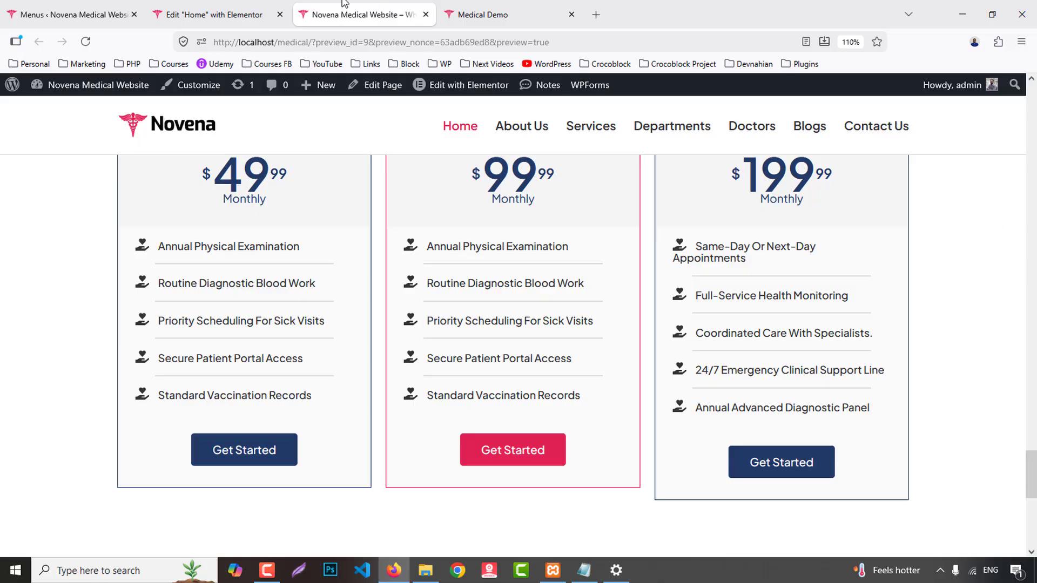
- Set the right padding of the Concierge Plus table's features to 5 px in the Elementor editor and publish the page
click(234, 8)
scroll(920, 458, down, 3)
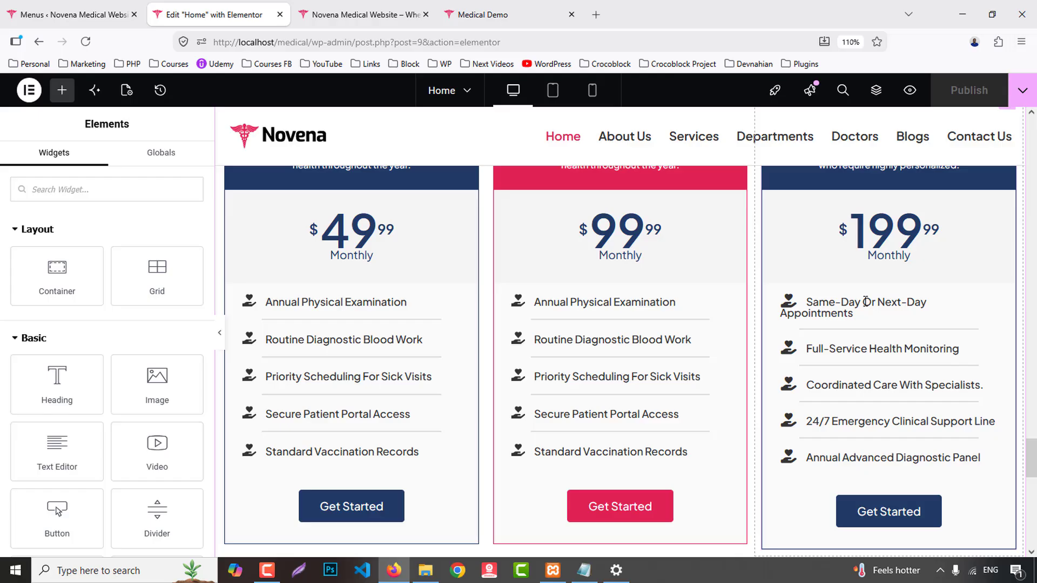
click(866, 301)
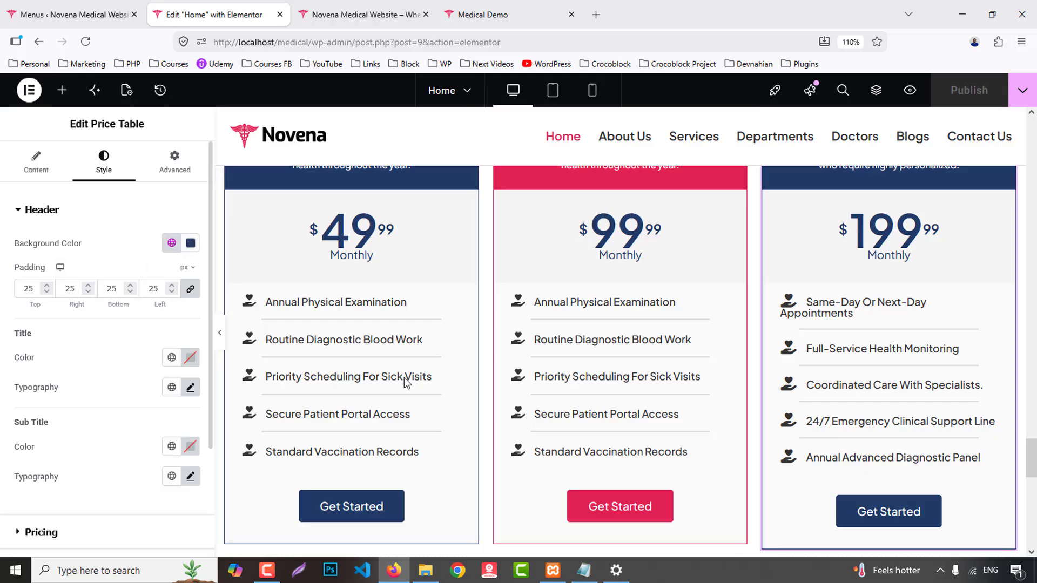
scroll(79, 446, down, 3)
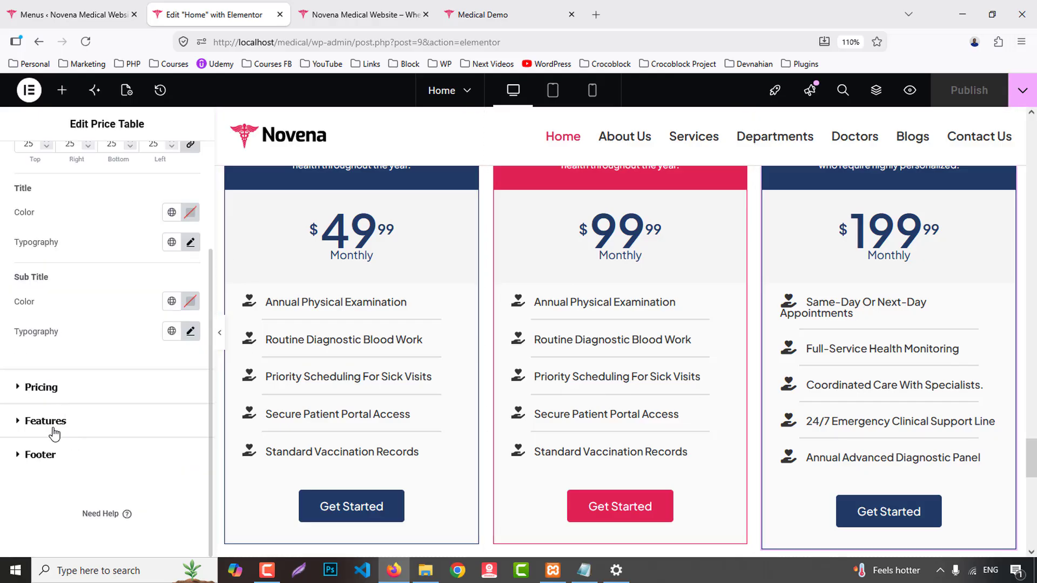
click(53, 426)
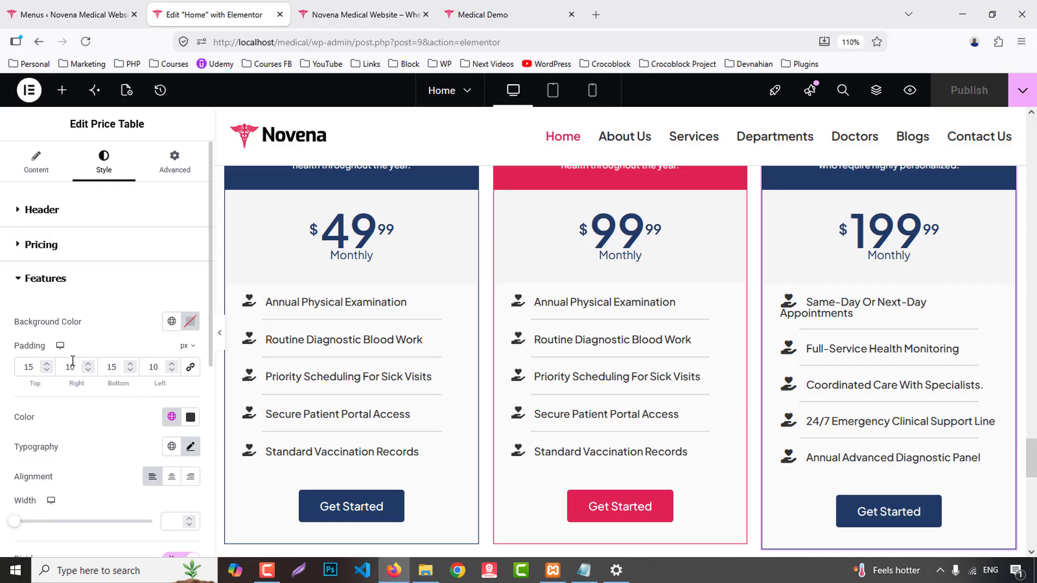
key(BackSpace)
key(BackSpace)
text(5)
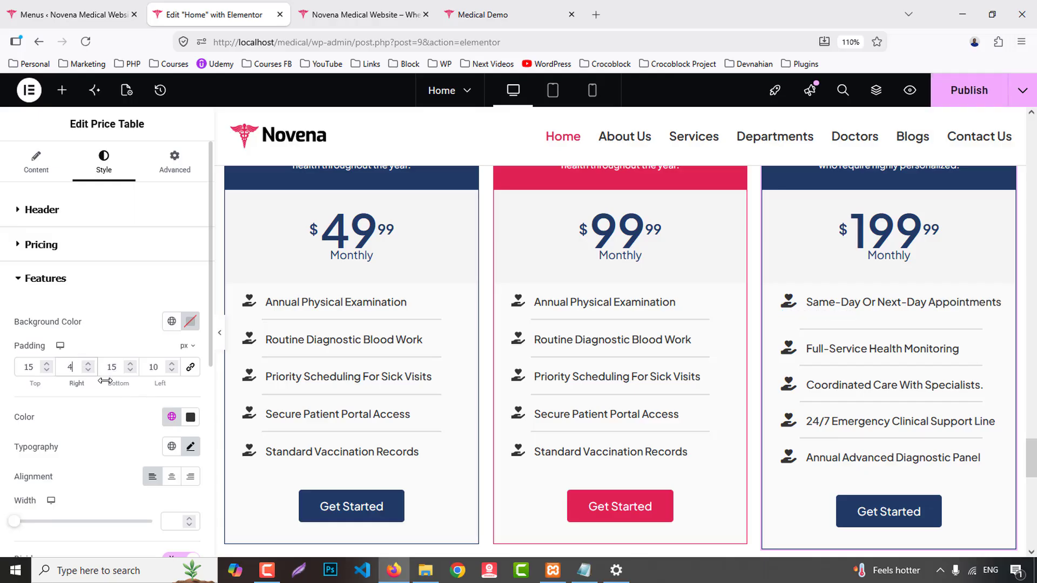
key(Up)
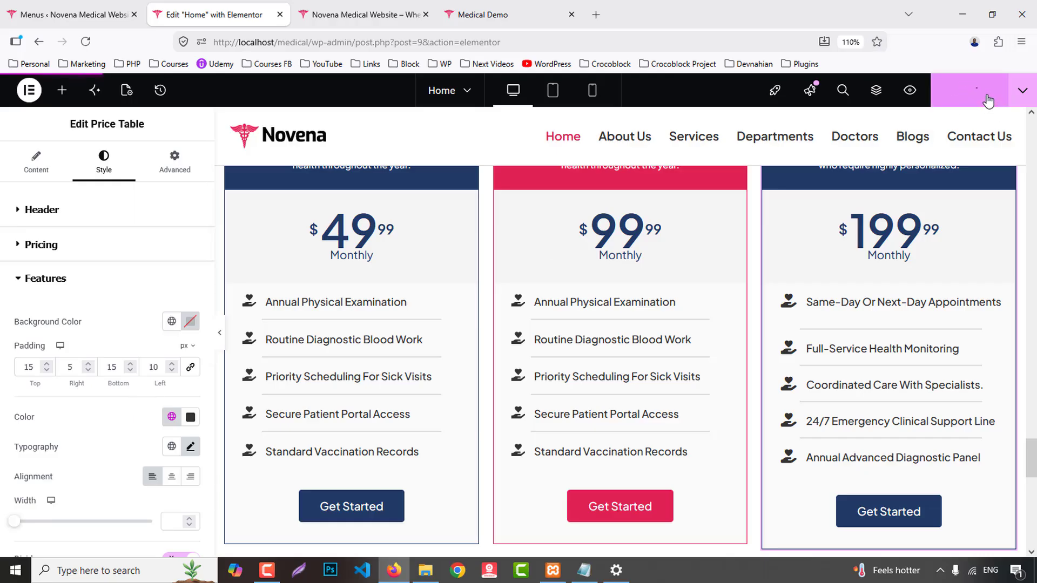
- Check the published homepage on the Novena Medical Website preview page
click(366, 9)
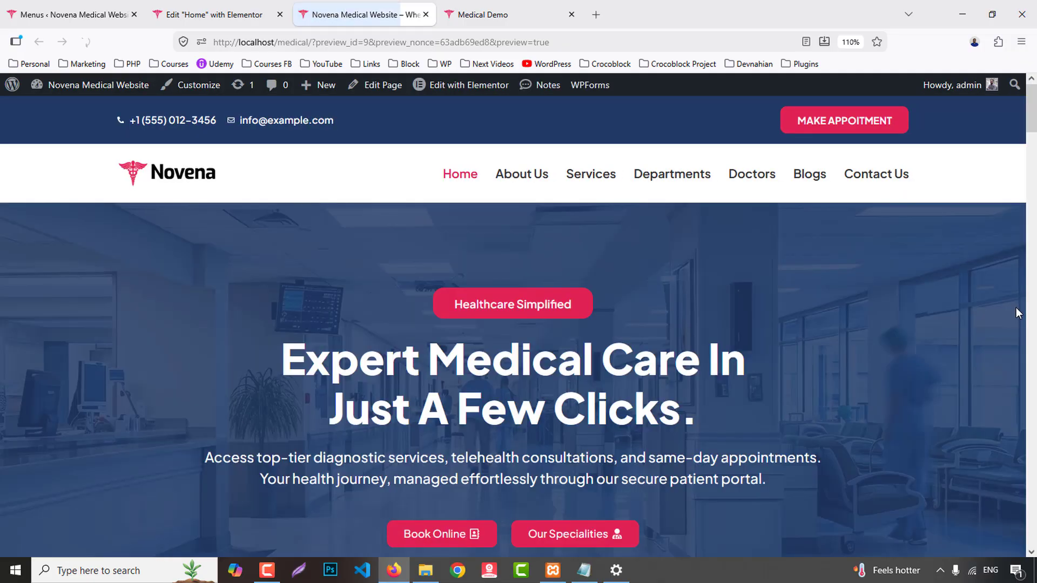
scroll(1016, 311, down, 10)
drag(1034, 244, 1036, 493)
- Examine the layout of the Core Feature section below the membership plans on the Medical Demo page
click(482, 15)
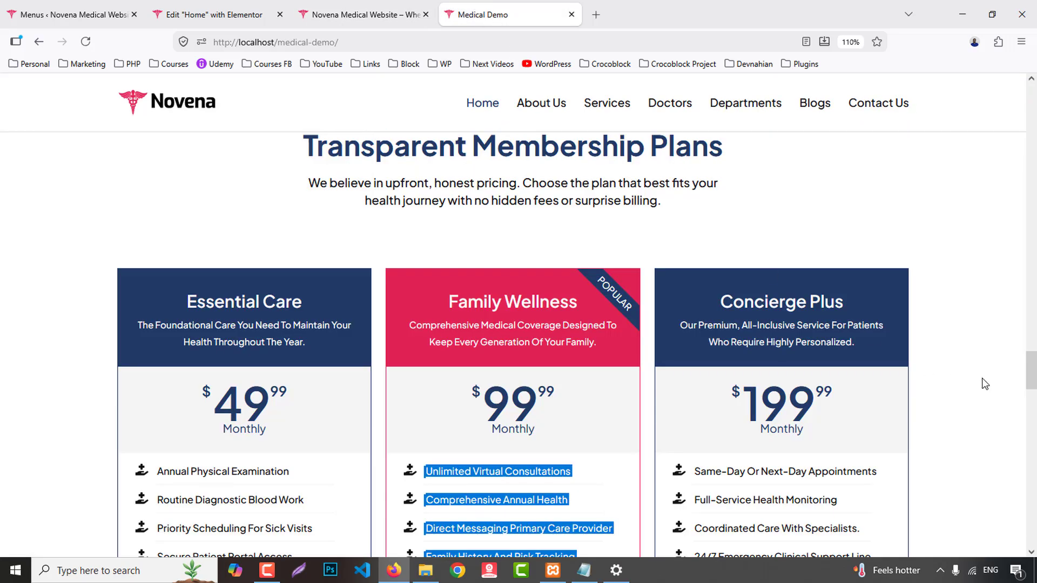
scroll(982, 379, down, 10)
scroll(983, 379, up, 7)
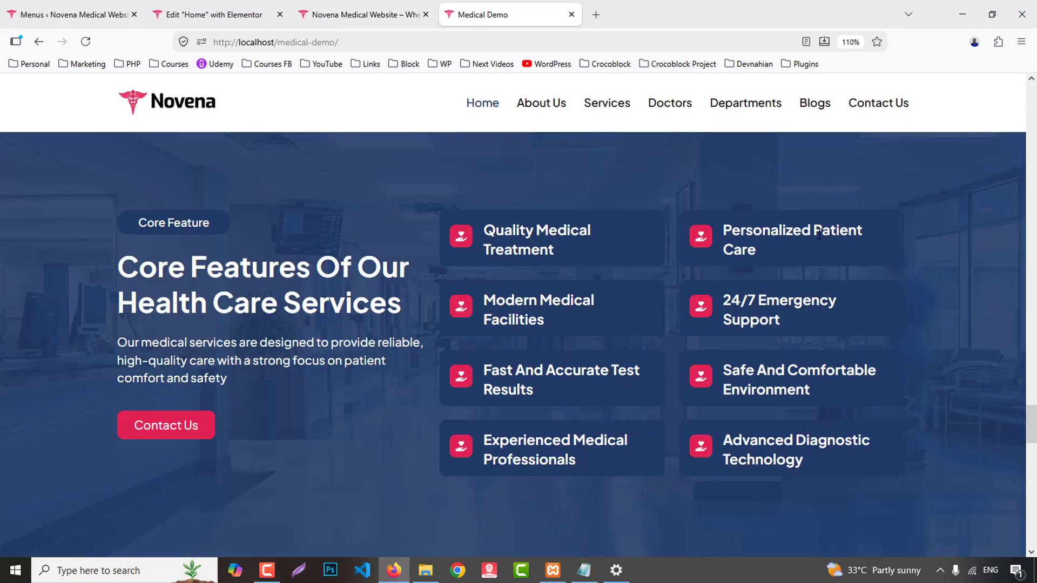
scroll(819, 234, up, 3)
scroll(821, 245, down, 3)
- Add a flexbox container with a 25-50-25 column structure below the pricing section of the Home page in Elementor
click(254, 15)
scroll(565, 359, down, 7)
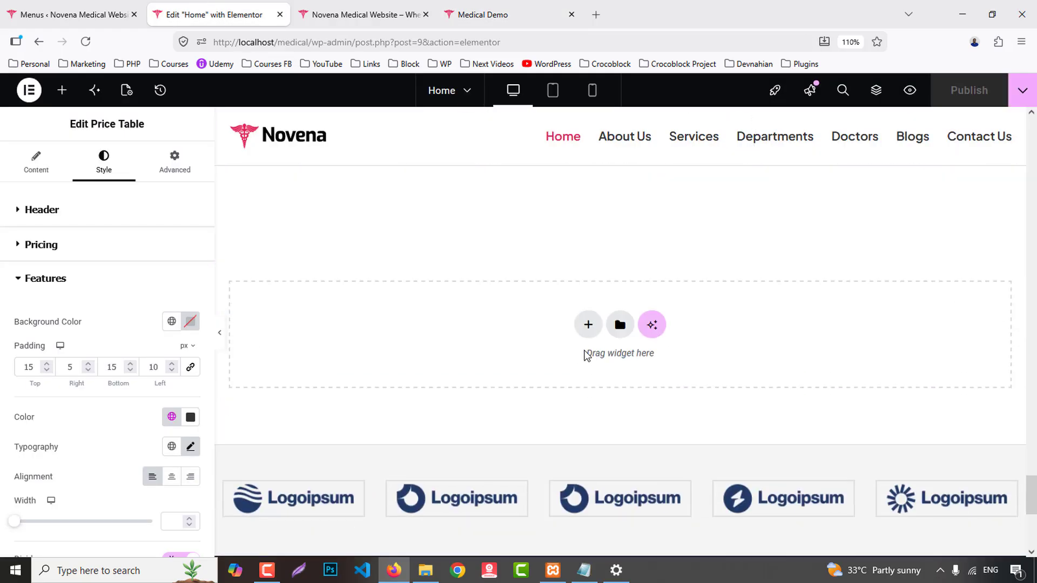
click(589, 324)
click(566, 366)
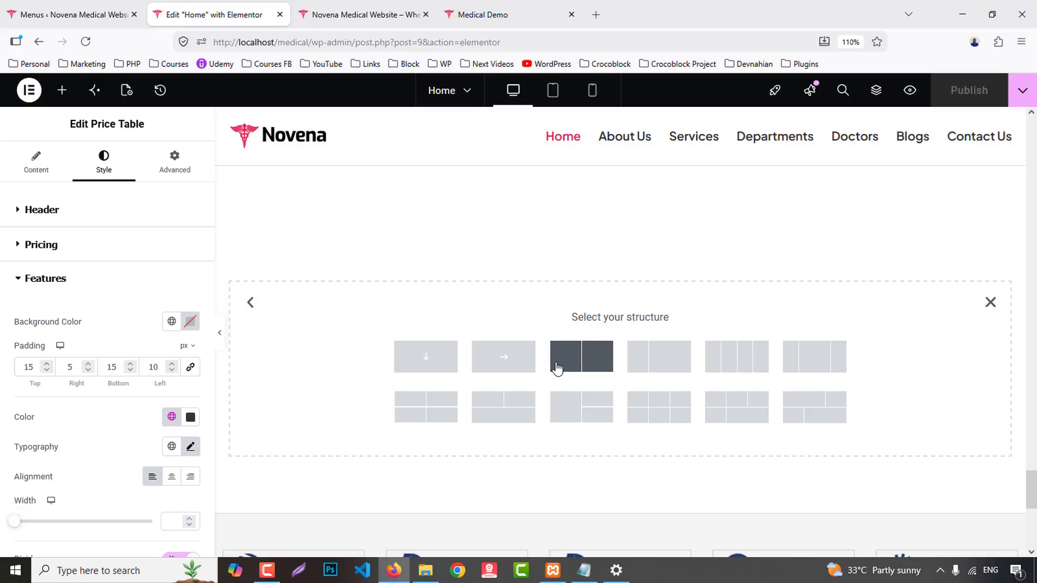
click(814, 363)
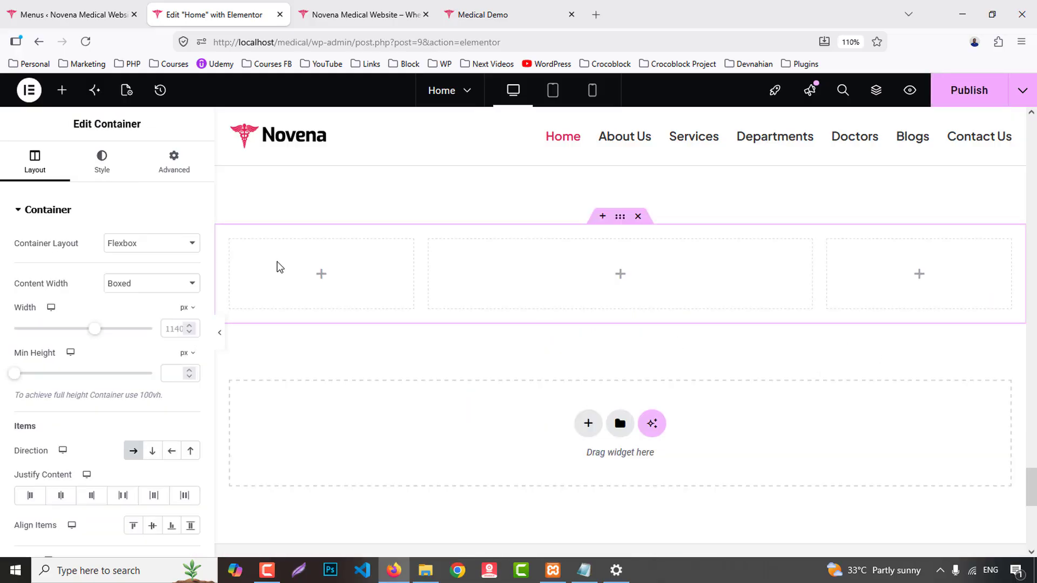
- Delete the third column of the new container
click(231, 238)
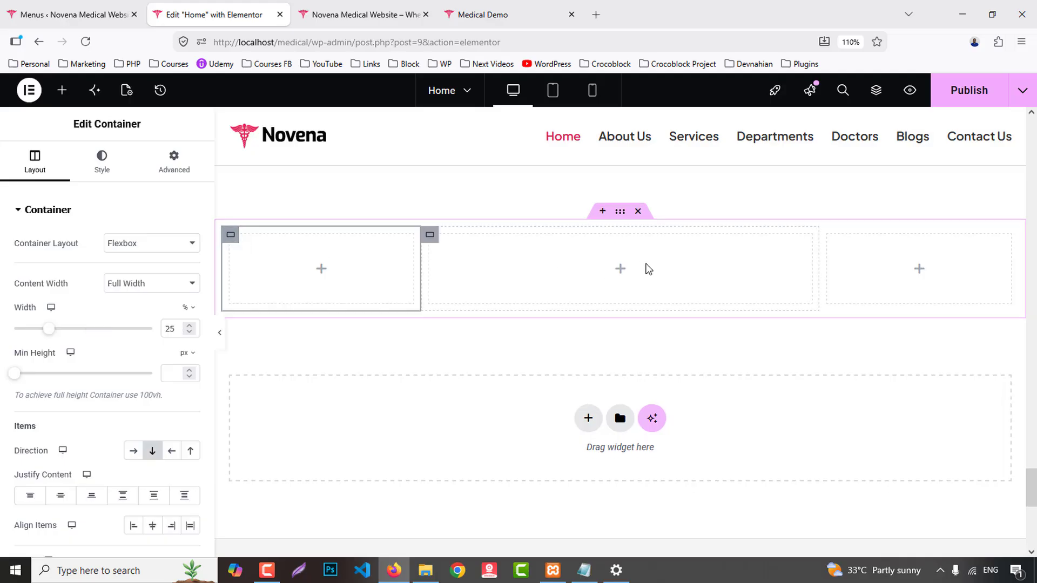
right_click(897, 270)
click(891, 540)
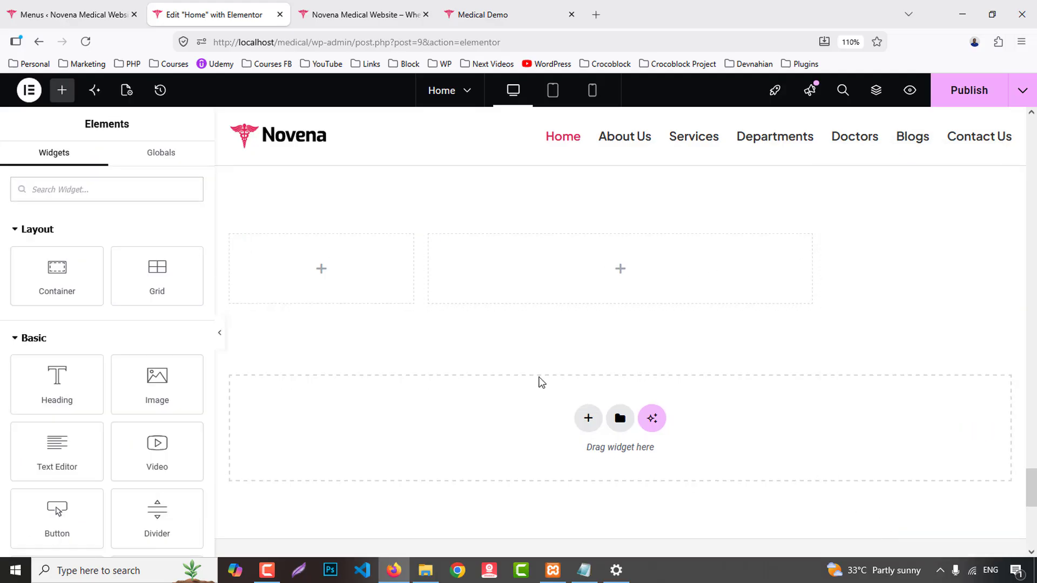
- Widen the first column of the new container and set the second column's width to 60%
click(230, 238)
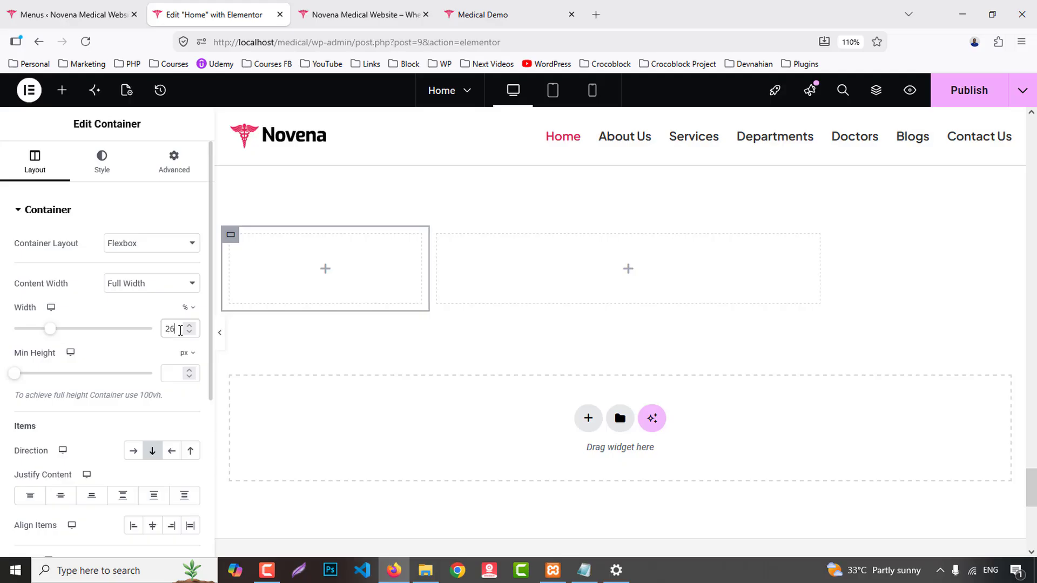
key(Up)
key(Up)
key(Up)
key(Up)
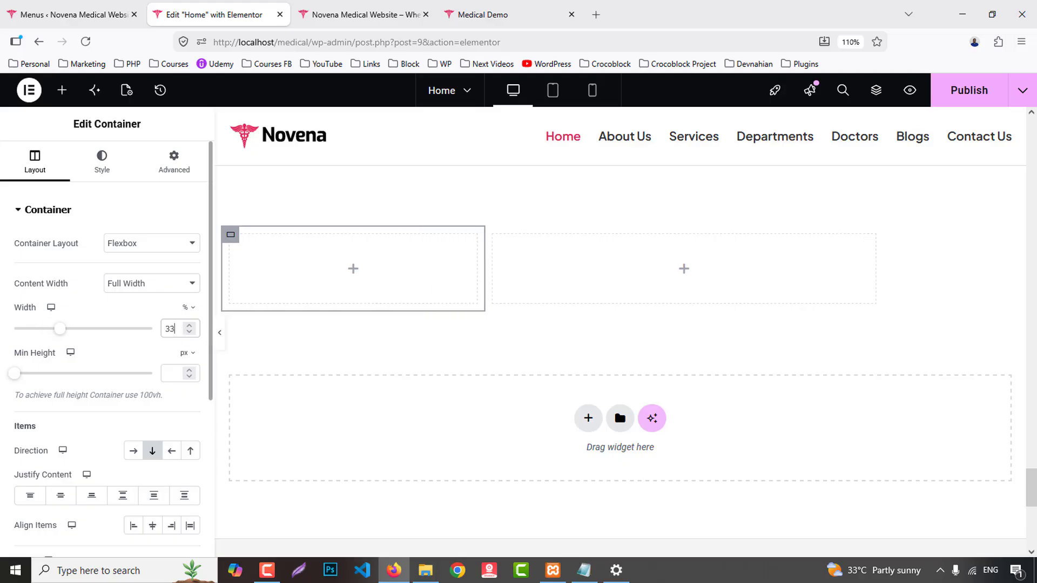
key(Up)
key(Up)
key(Up)
key(Up)
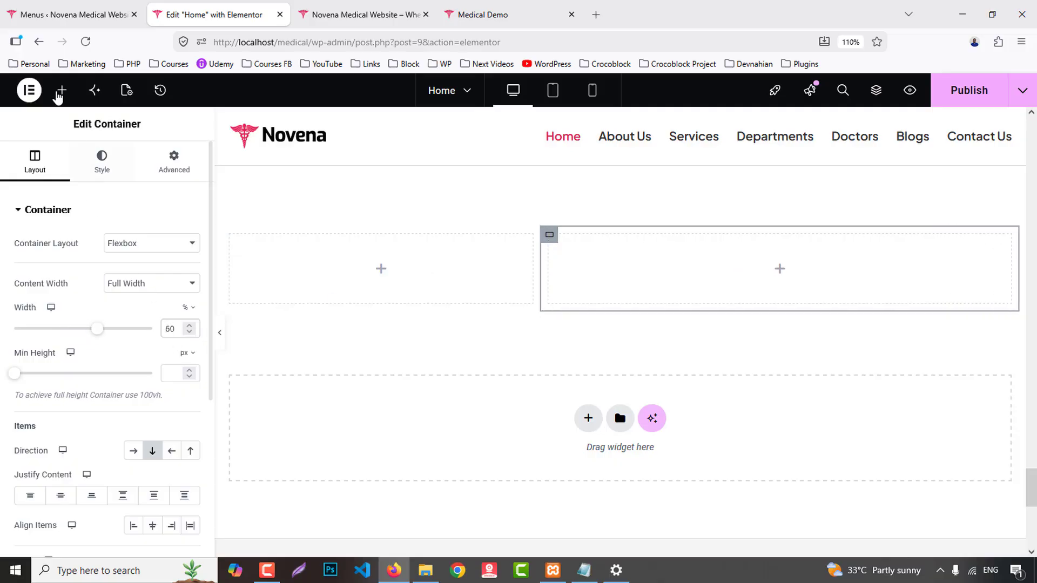
- Nest a container inside the wider second column and set its width to 48%
click(62, 90)
drag(56, 279, 697, 305)
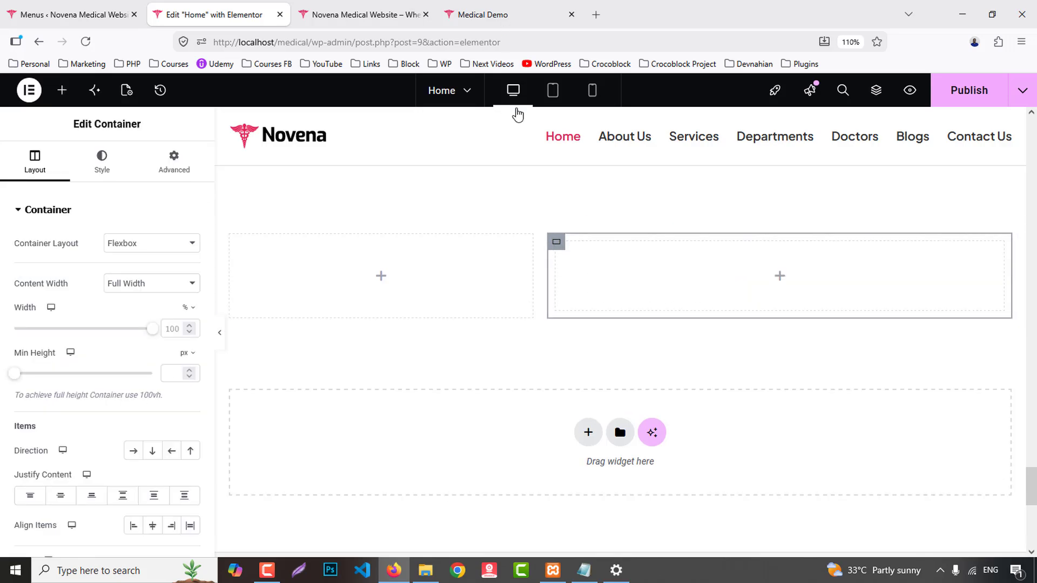
right_click(559, 246)
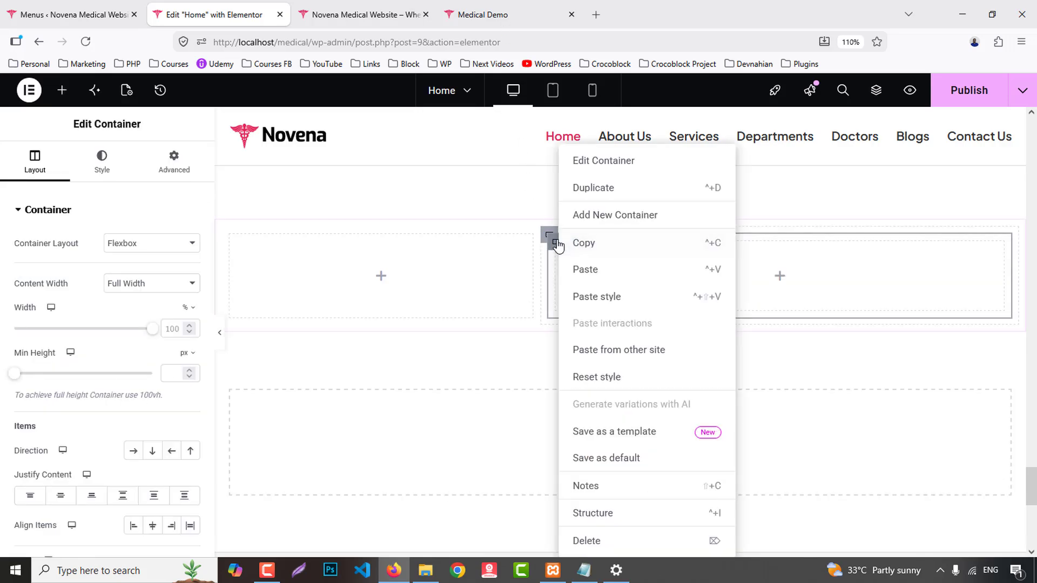
key(Escape)
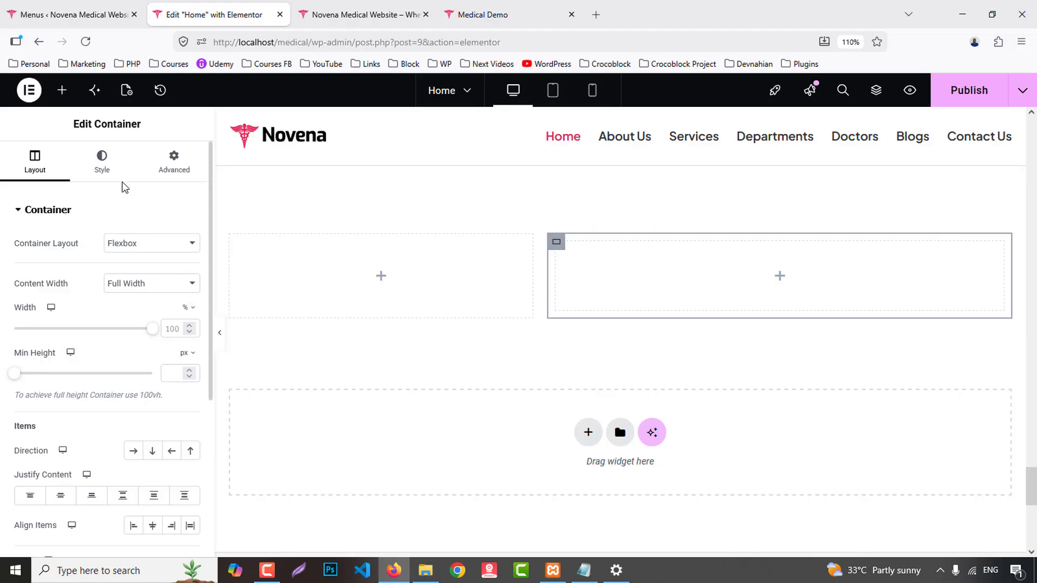
click(106, 170)
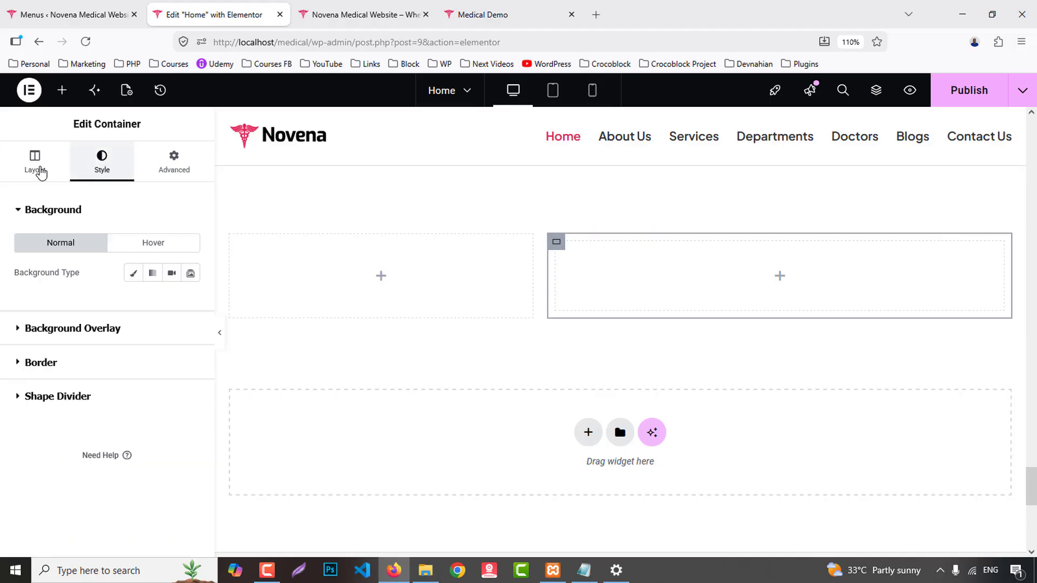
click(33, 168)
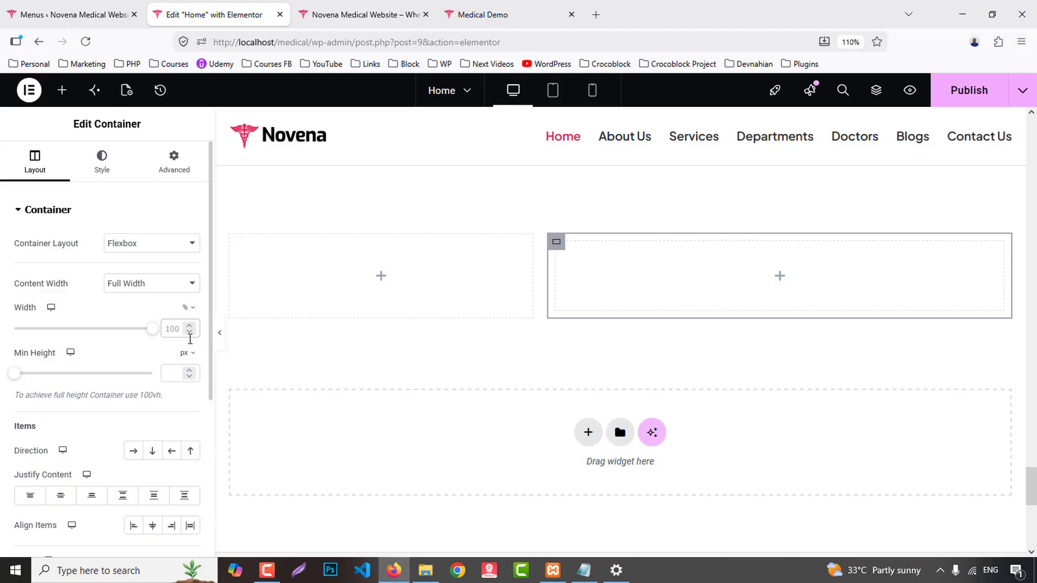
click(190, 340)
text(48)
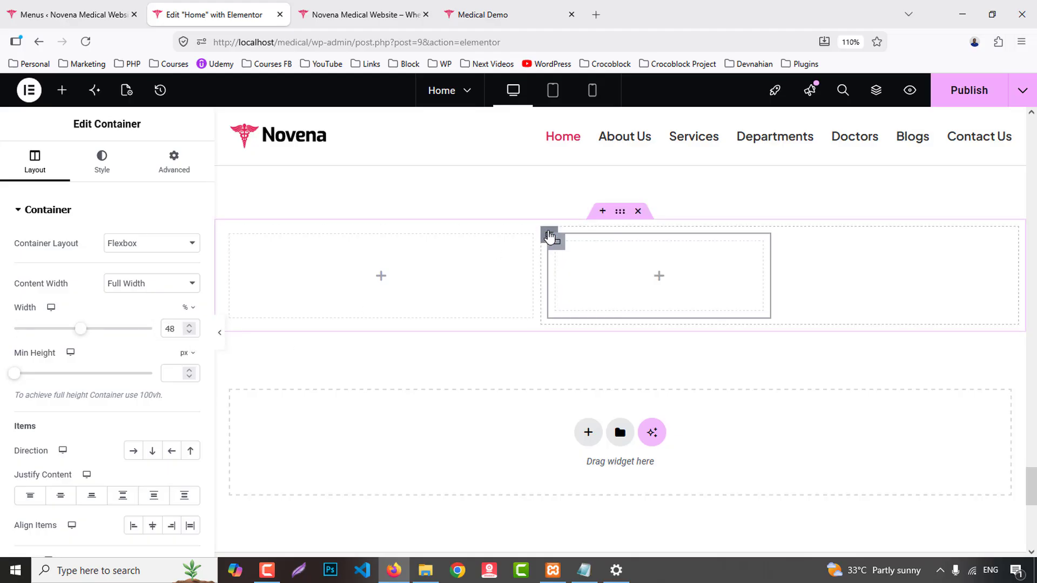
- Arrange the second column's items in a horizontal row and allow them to wrap
click(153, 450)
scroll(153, 427, down, 4)
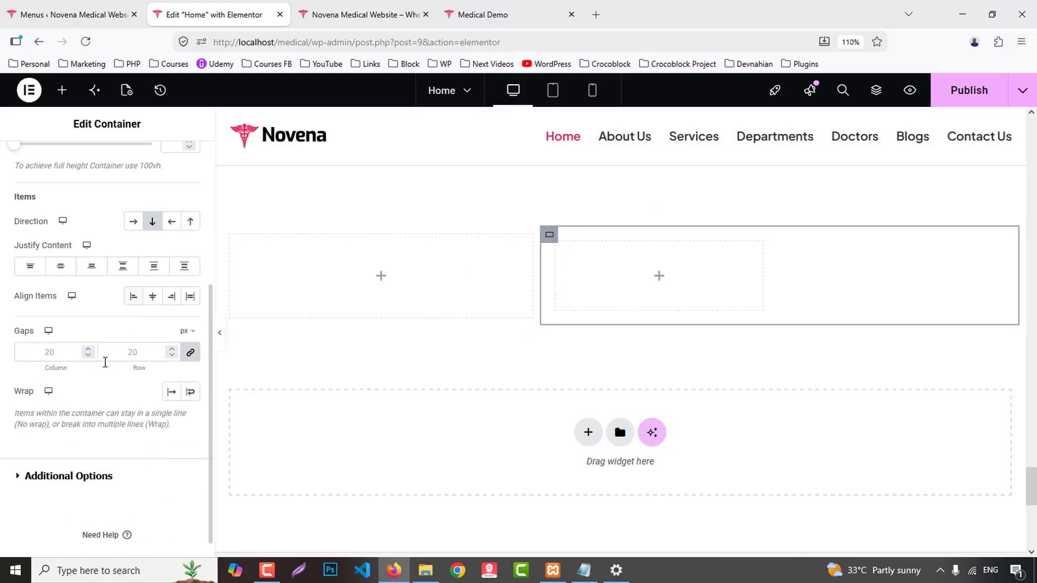
click(133, 222)
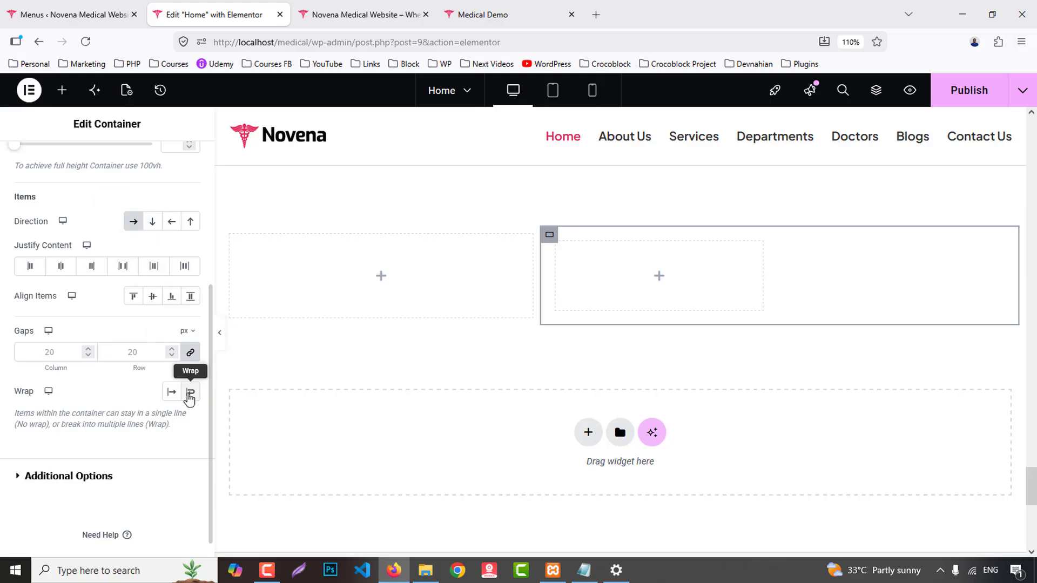
click(190, 392)
- Duplicate the nested container inside the second column and check the feature grid on the Medical Demo page
right_click(553, 241)
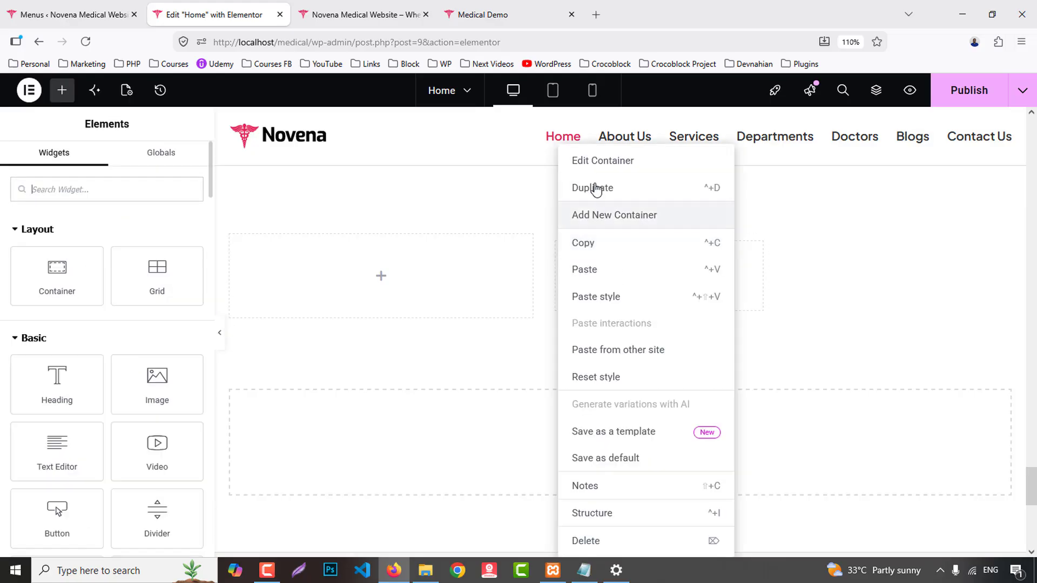
click(593, 188)
click(482, 14)
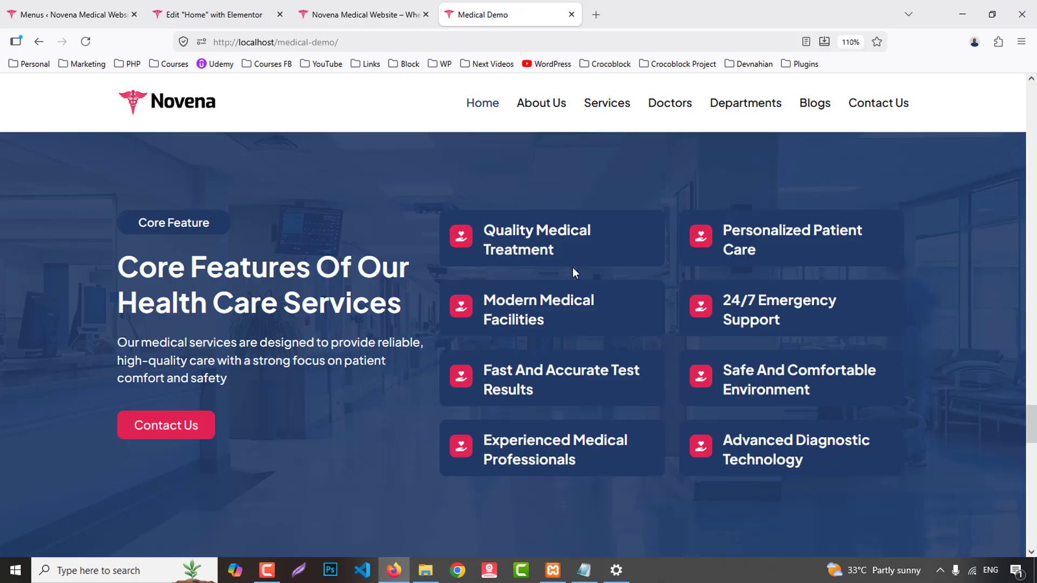
click(151, 11)
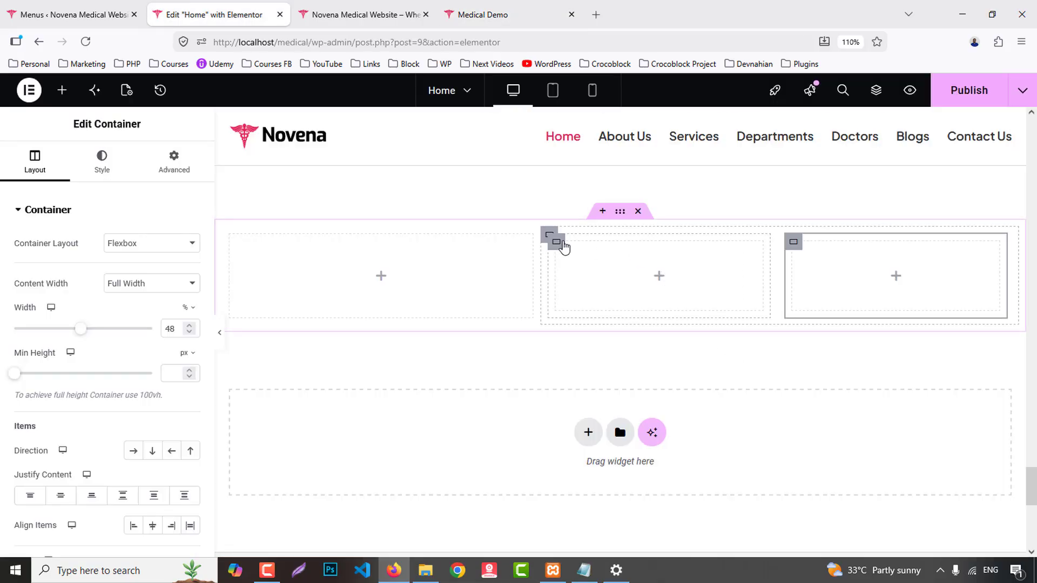
- Duplicate the nested container in the second column repeatedly to build a two-across grid of nine feature boxes
right_click(556, 243)
click(586, 216)
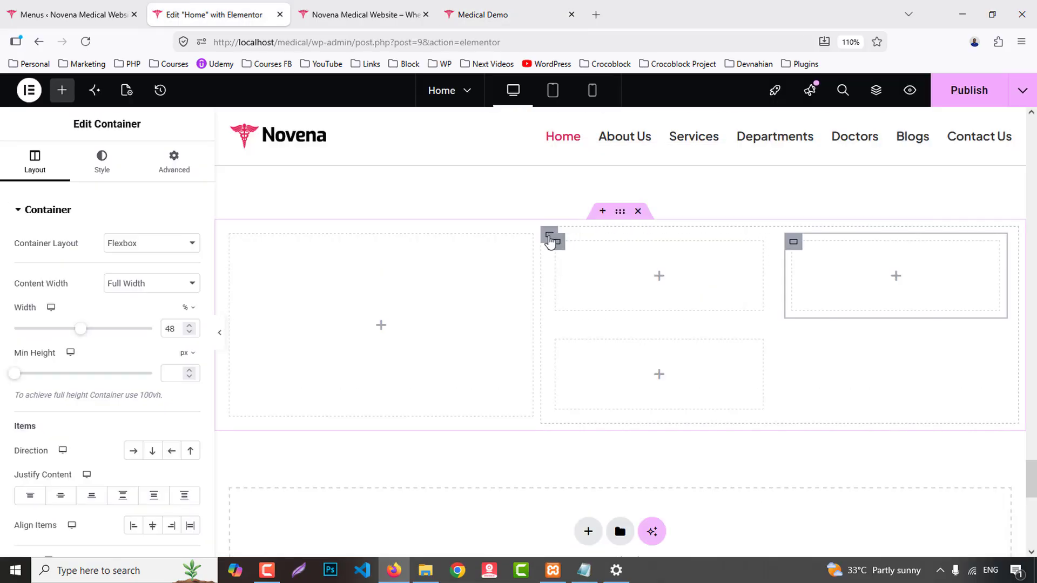
right_click(558, 259)
click(818, 332)
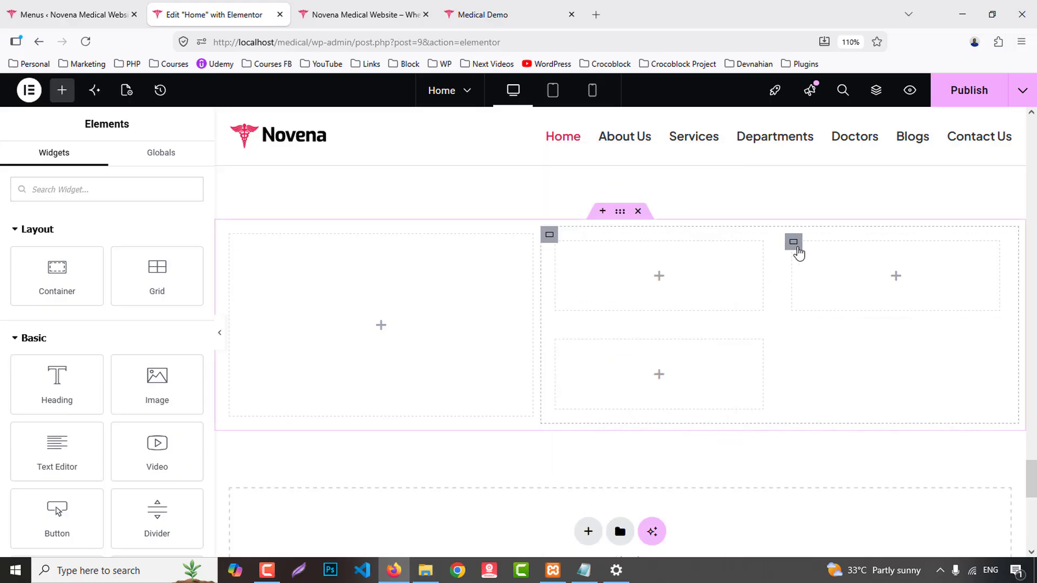
right_click(793, 247)
click(815, 273)
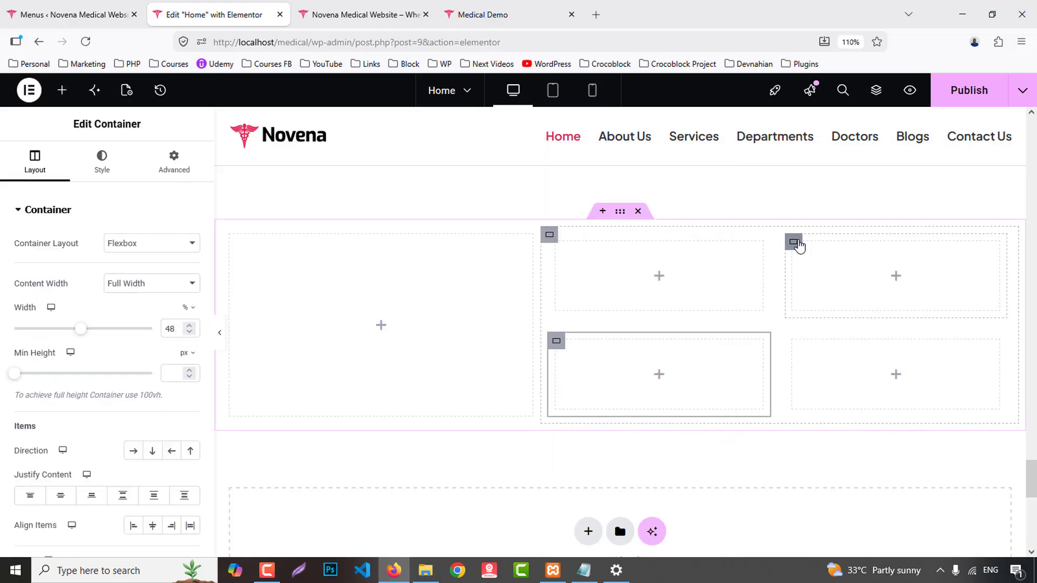
right_click(798, 241)
click(818, 267)
right_click(796, 241)
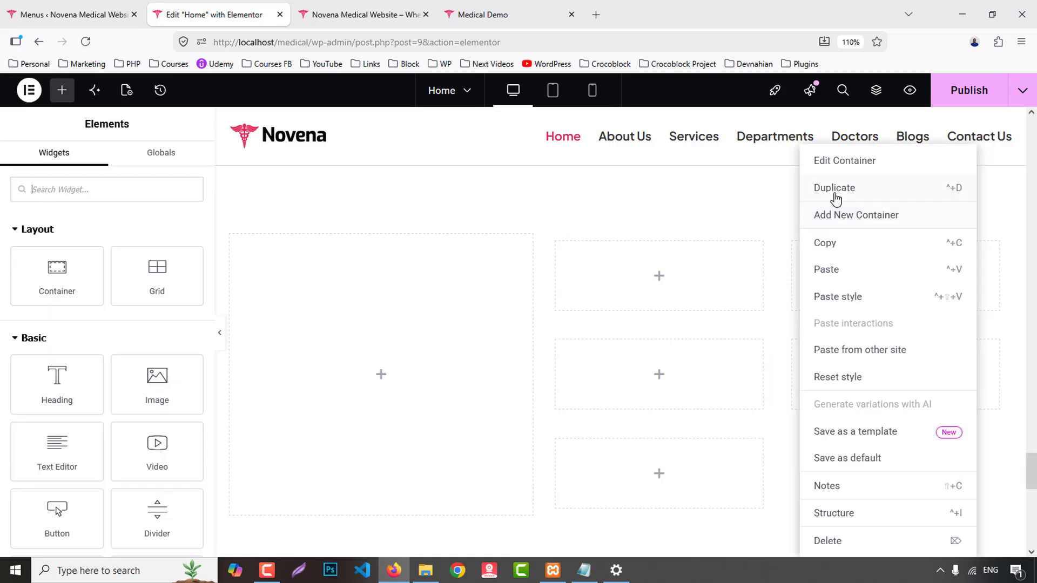
click(805, 244)
right_click(794, 241)
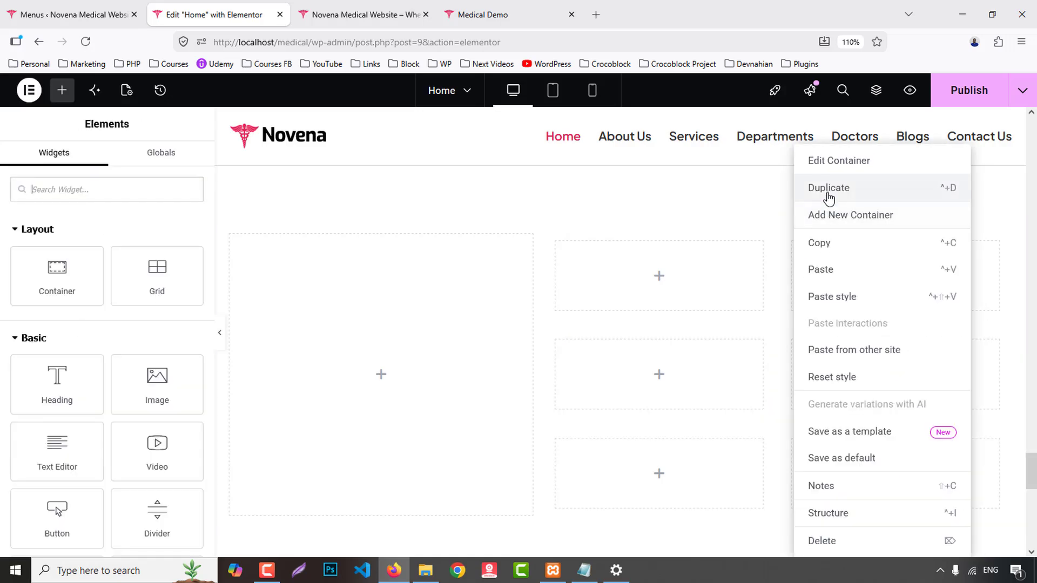
click(813, 268)
right_click(796, 243)
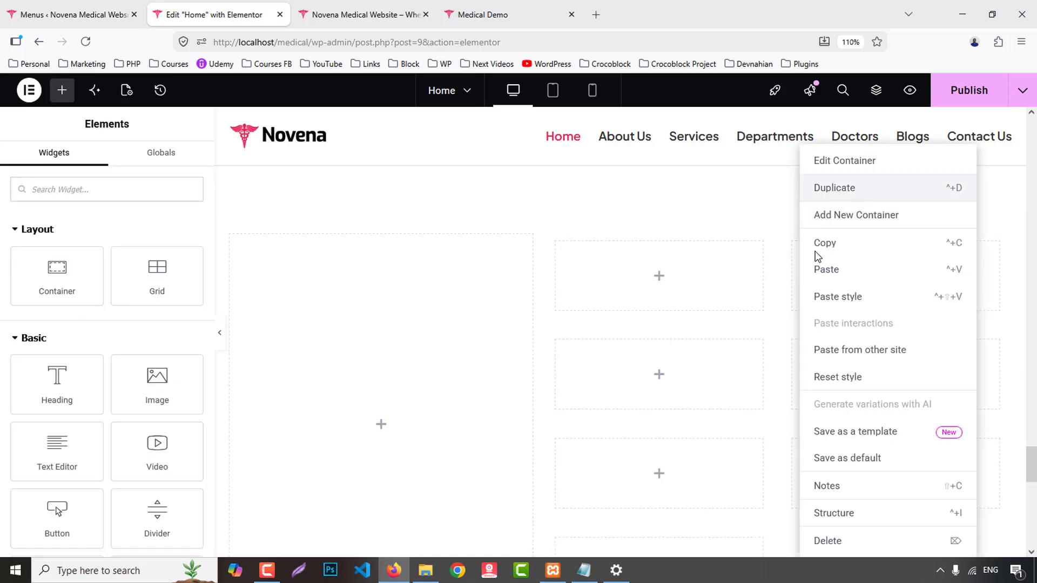
click(817, 268)
right_click(793, 241)
click(837, 194)
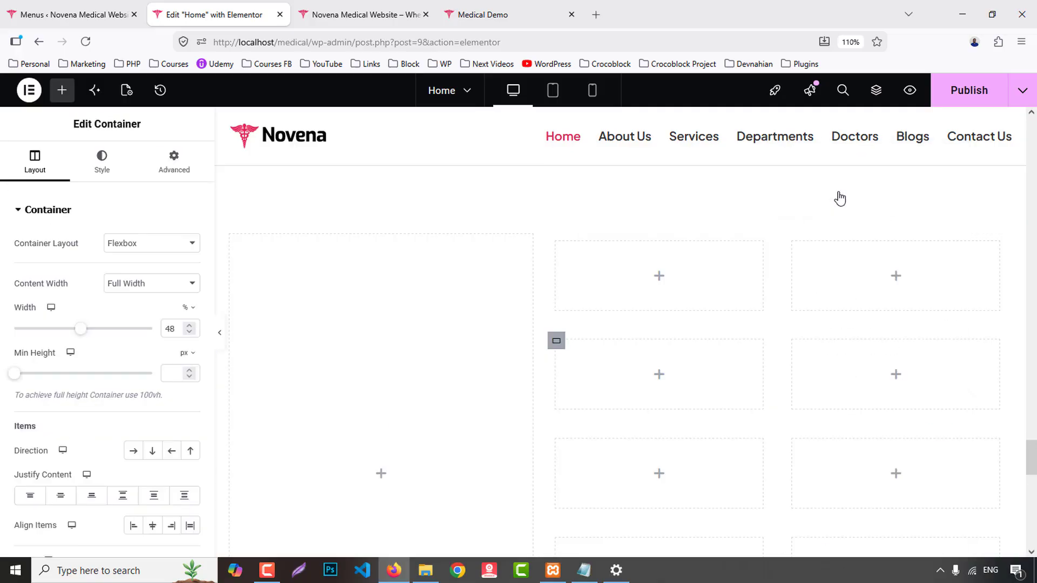
- Copy the statistics section's container and paste its style onto the new two-column section's container
scroll(776, 375, down, 10)
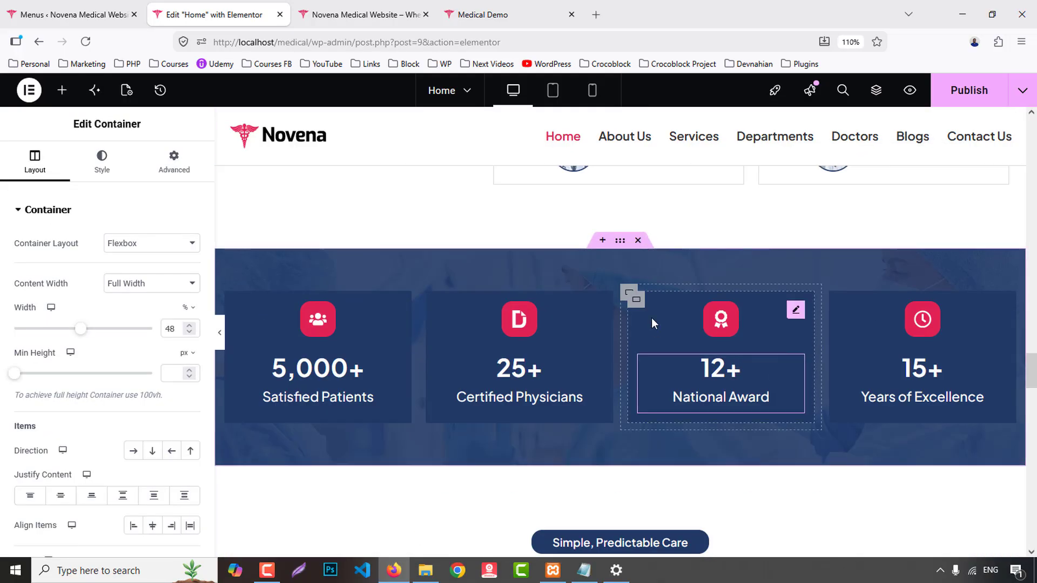
right_click(620, 246)
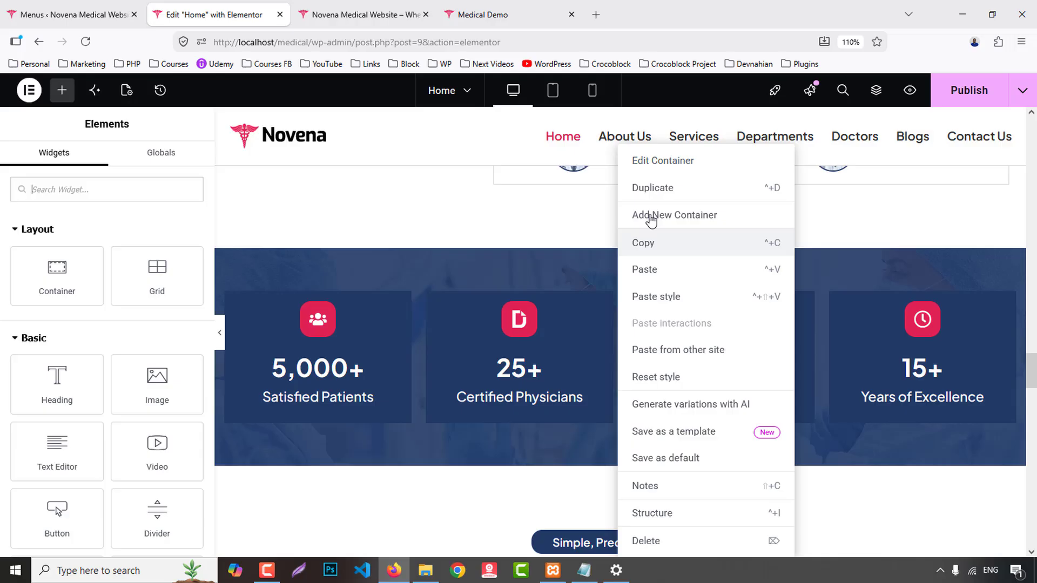
click(650, 241)
scroll(664, 308, down, 5)
scroll(665, 323, down, 10)
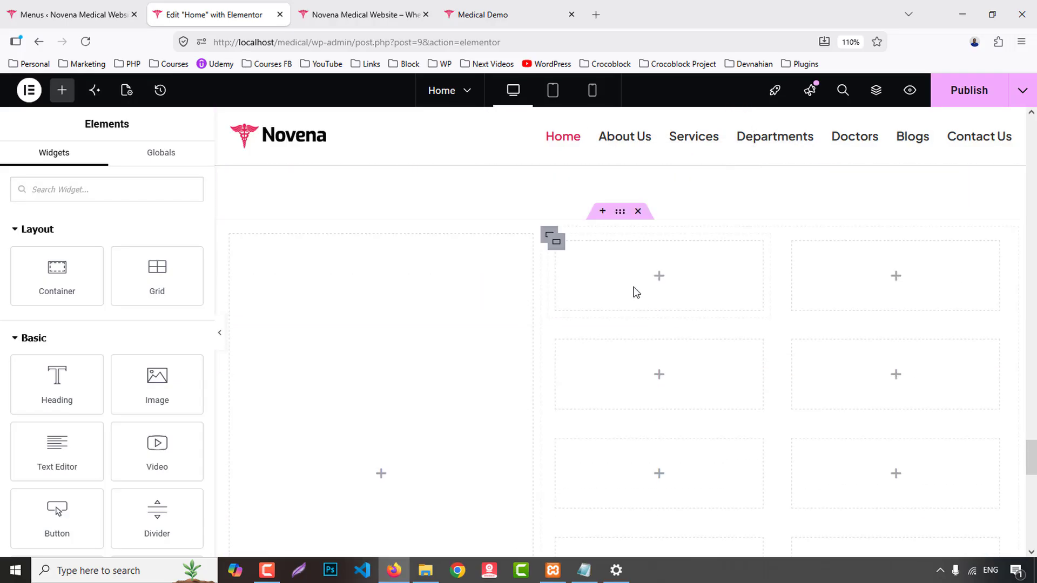
right_click(620, 215)
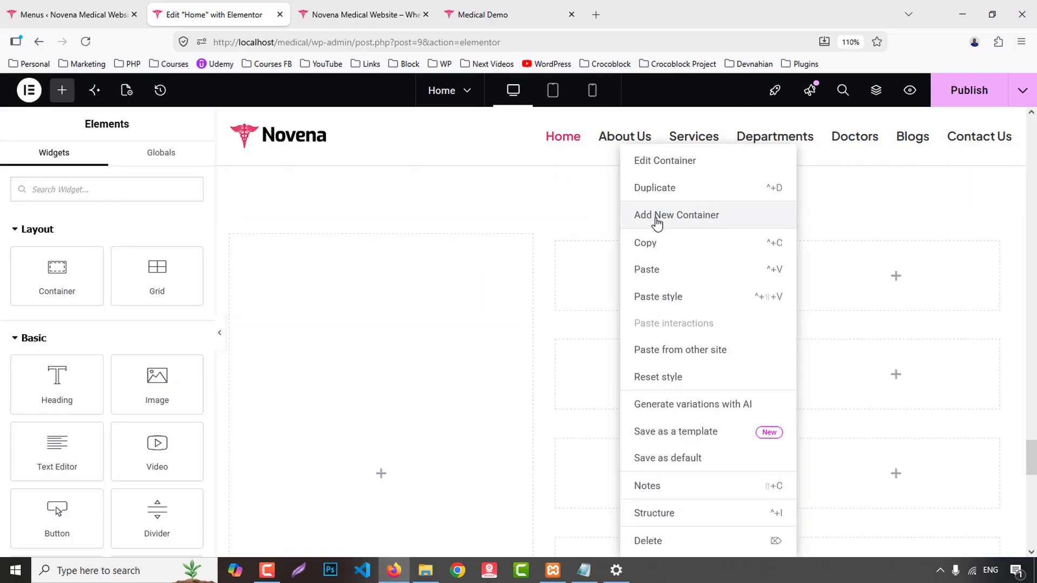
click(665, 296)
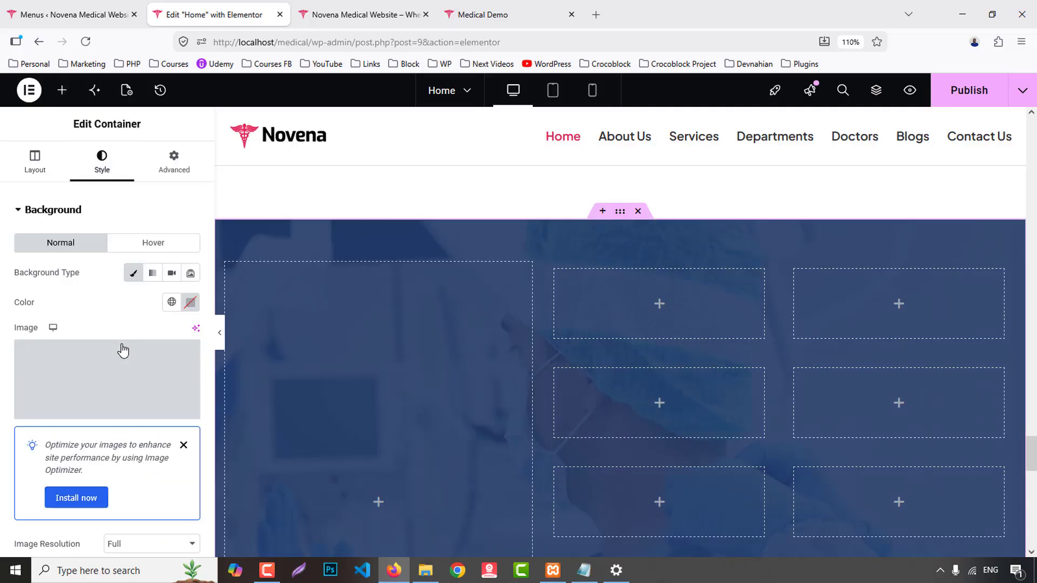
- Replace the new section's background image with hero_bg from the media library
click(125, 378)
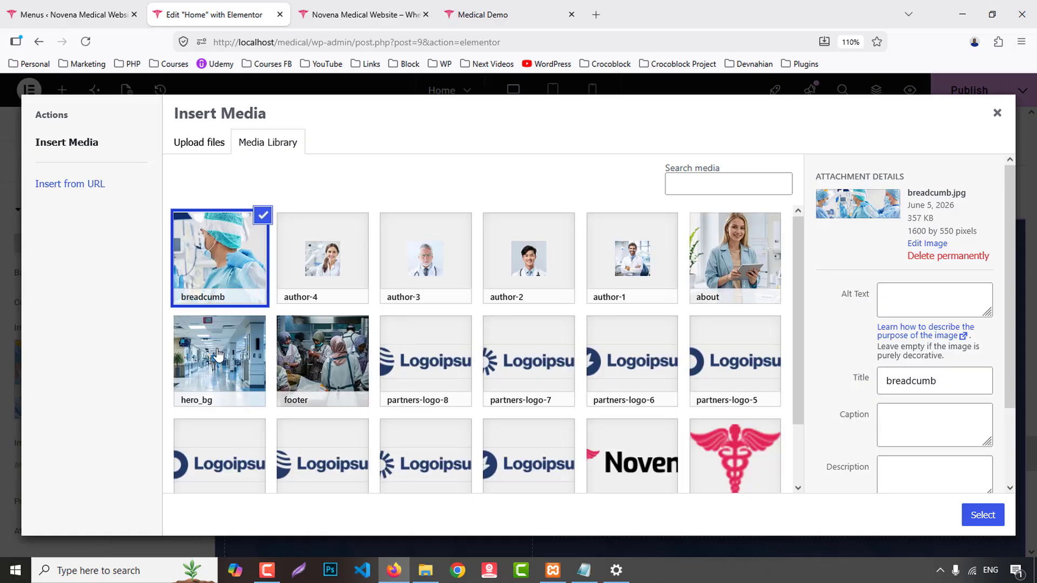
click(218, 355)
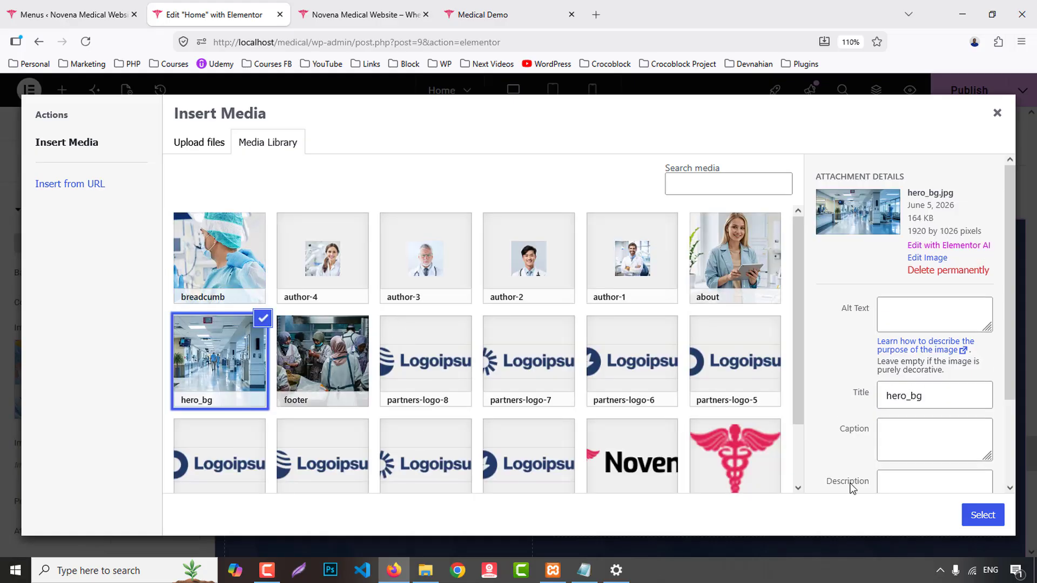
click(971, 513)
scroll(703, 325, down, 2)
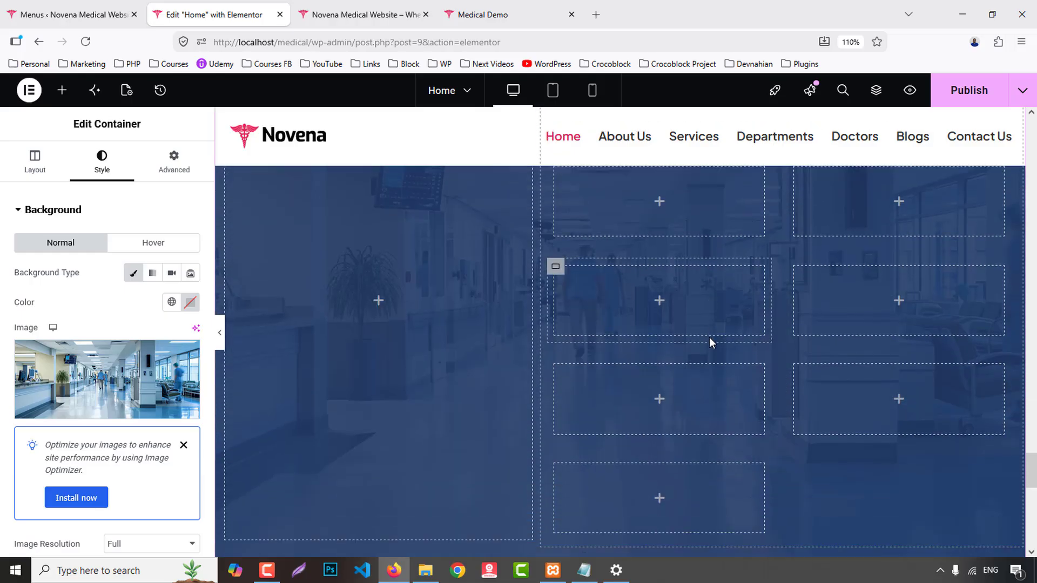
scroll(708, 337, up, 2)
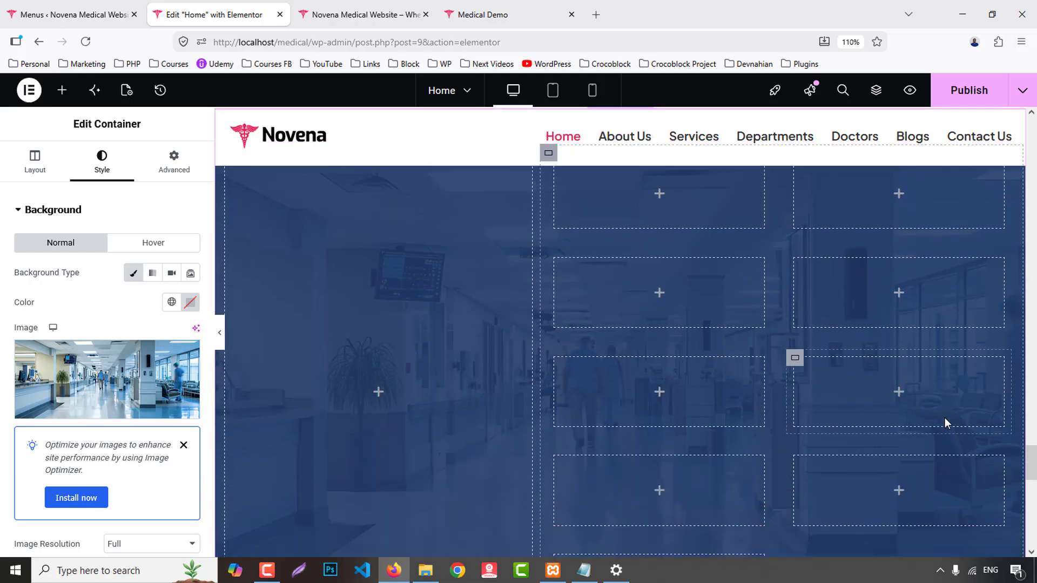
- Delete the surplus ninth container in the feature grid, leaving four rows of two
scroll(610, 360, down, 4)
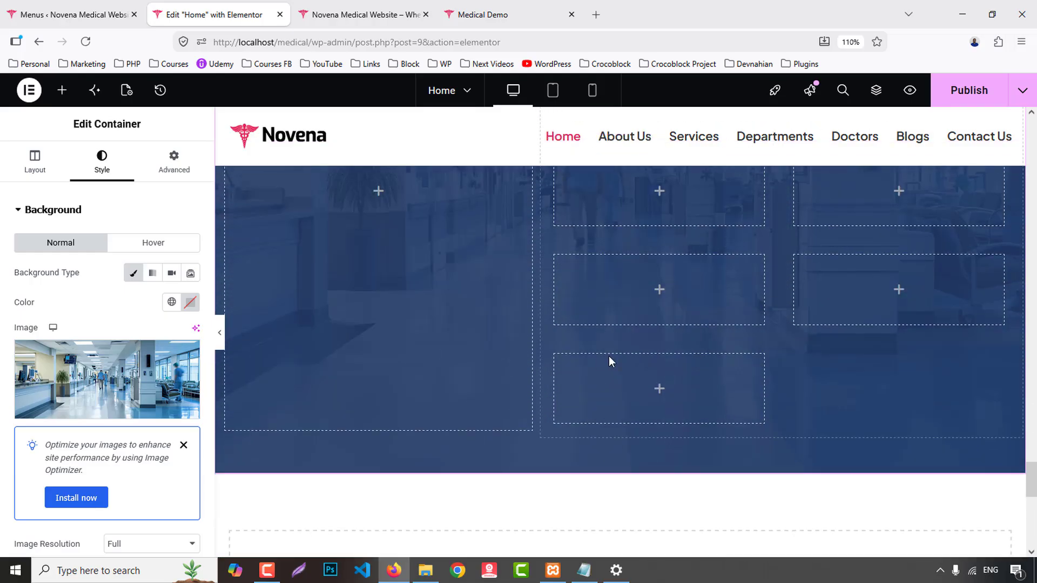
right_click(591, 508)
click(593, 541)
scroll(746, 458, up, 5)
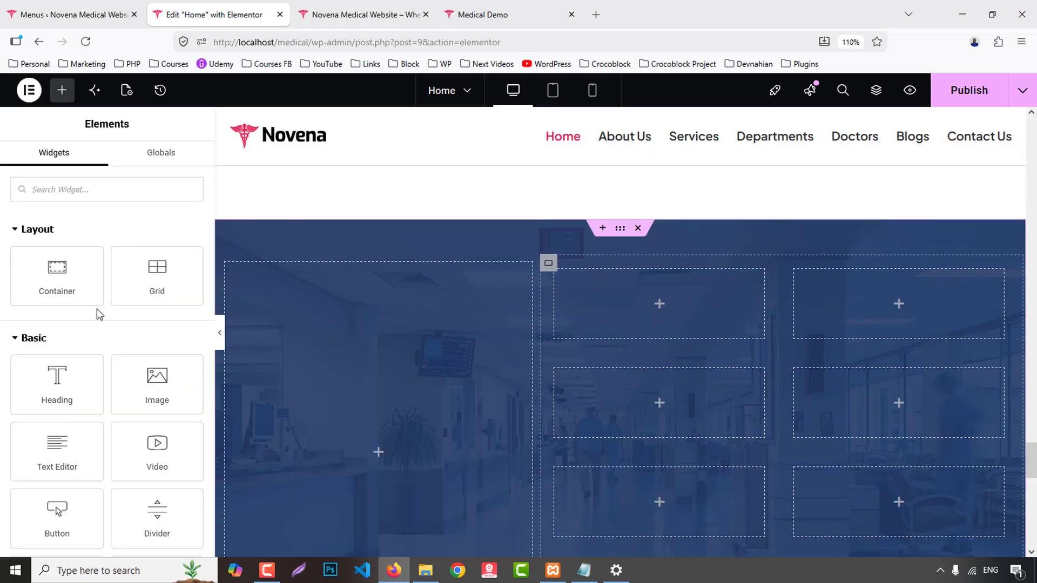
text(icon)
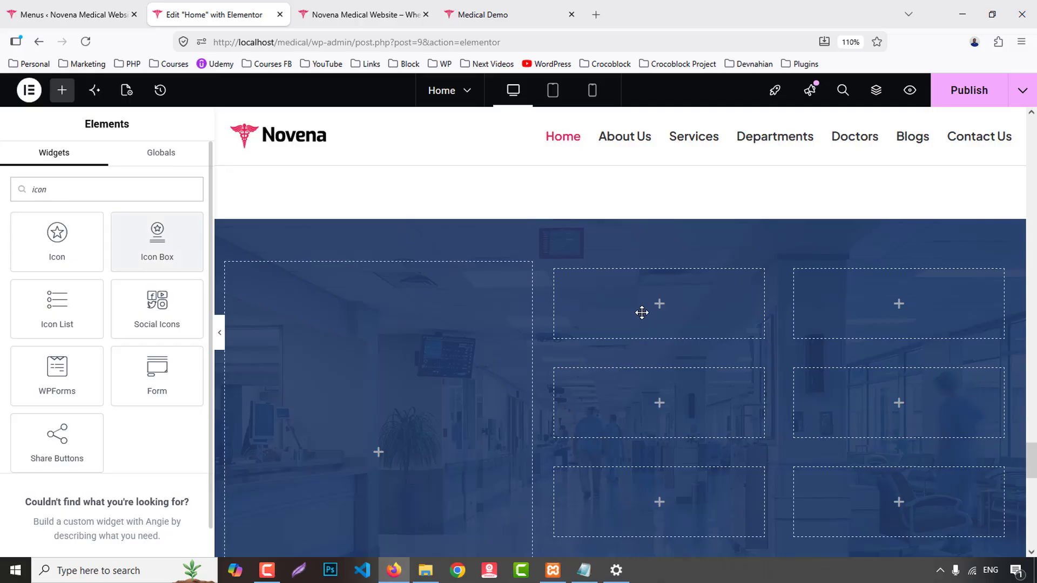
drag(641, 313, 153, 246)
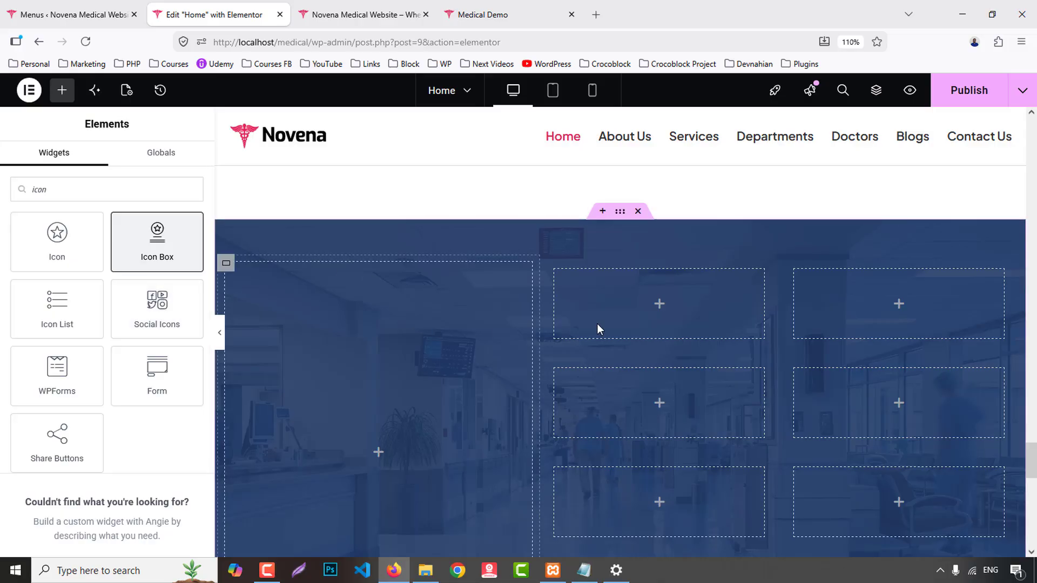
scroll(675, 340, down, 4)
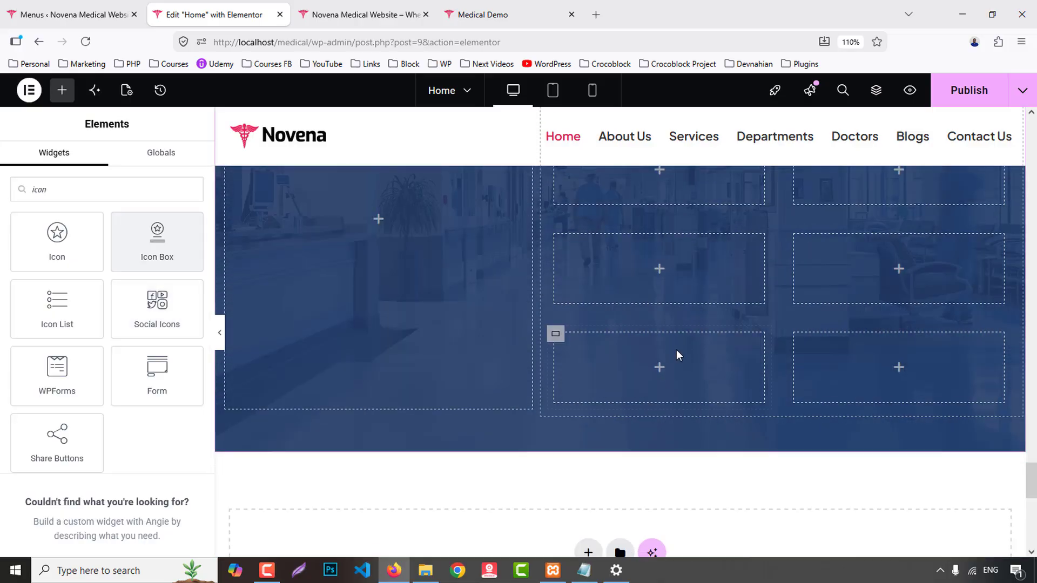
drag(160, 302, 622, 513)
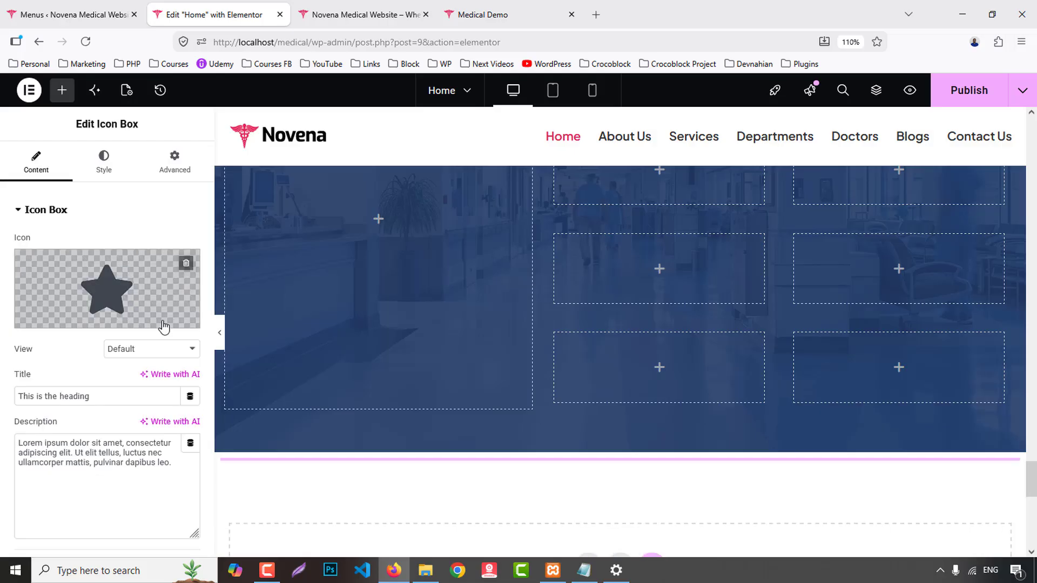
scroll(611, 332, down, 3)
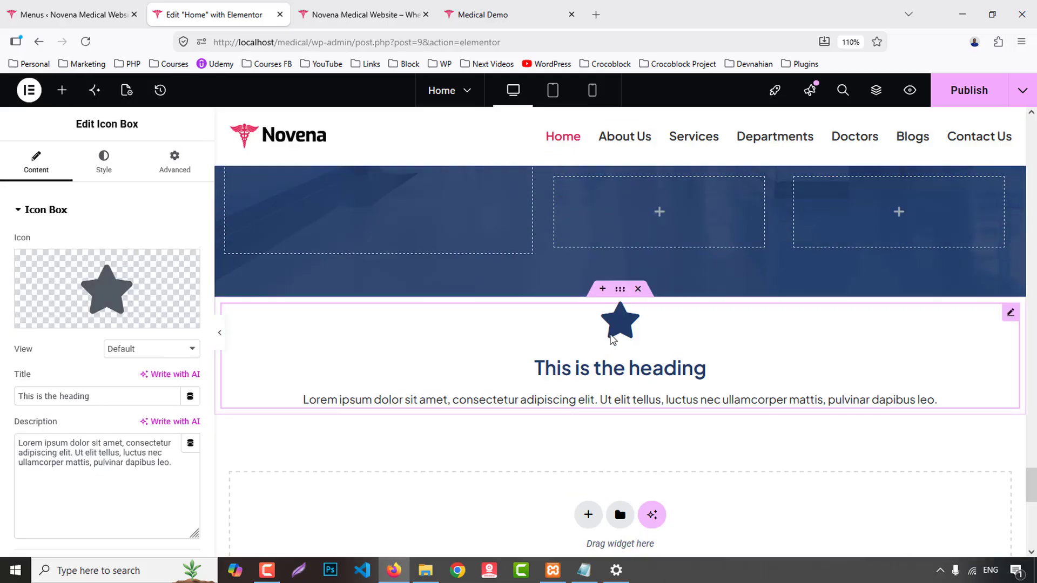
click(638, 290)
- Search the widgets for "icon" and place an Icon Box in the first container of the feature grid
scroll(626, 347, up, 5)
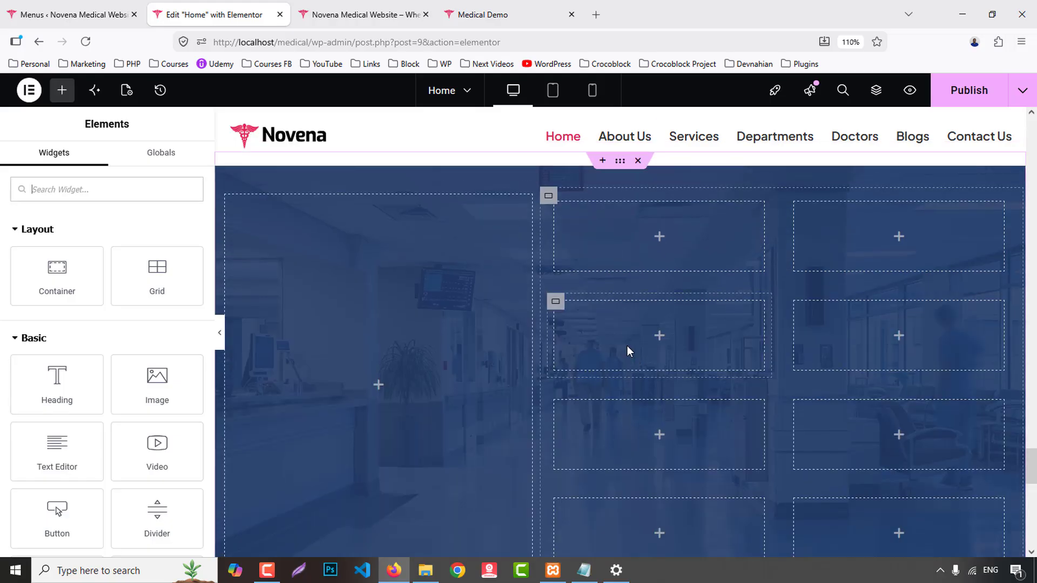
click(53, 190)
text(icon)
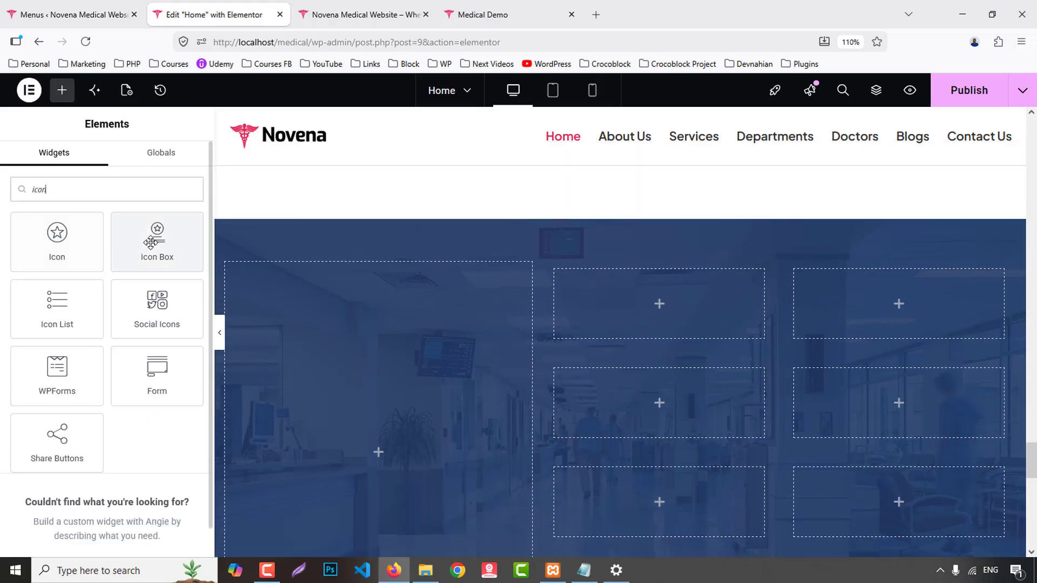
drag(156, 233, 737, 301)
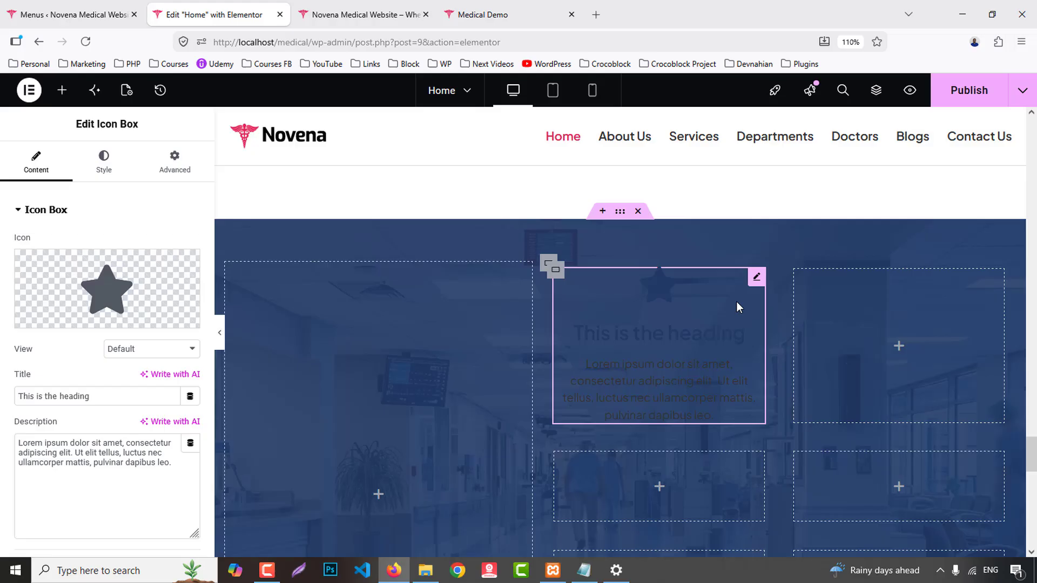
- Position the icon to the left of the icon box's text and align it vertically to the middle
click(103, 159)
click(134, 245)
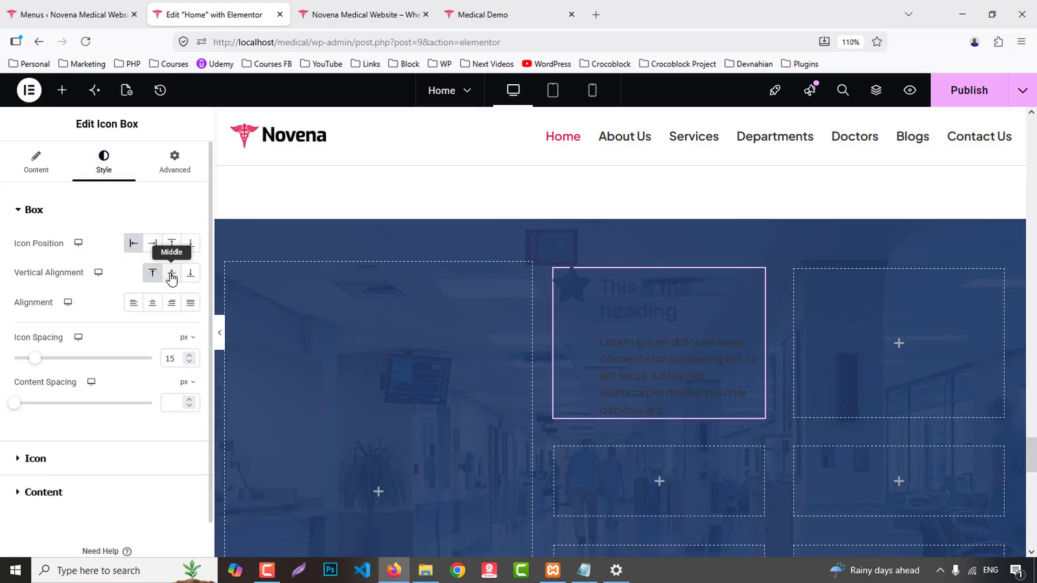
click(171, 272)
scroll(125, 373, down, 1)
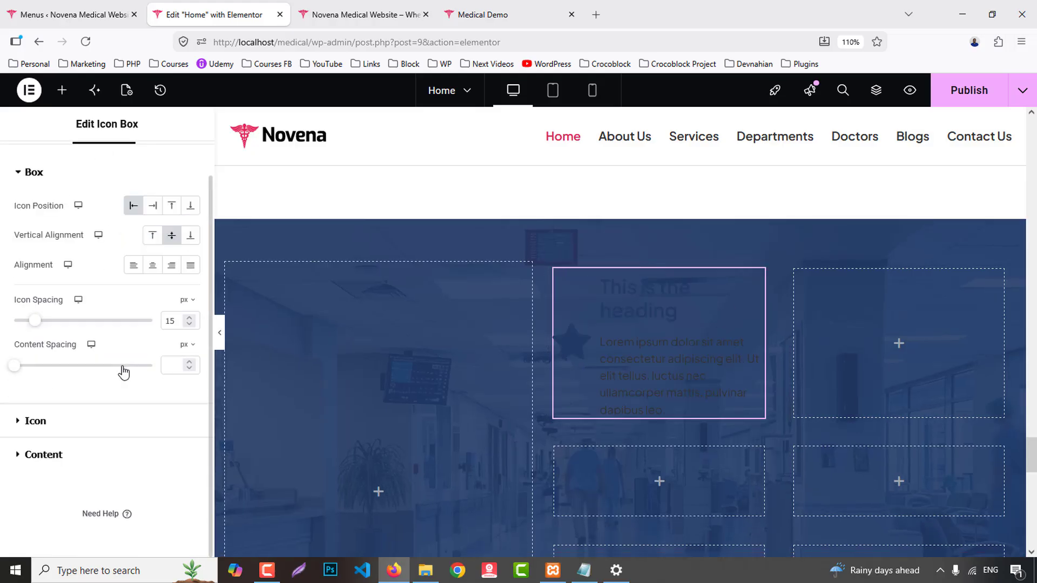
click(109, 449)
- Copy "Quality Medical Treatment" from the Medical Demo page and paste it as the icon box's title
click(493, 13)
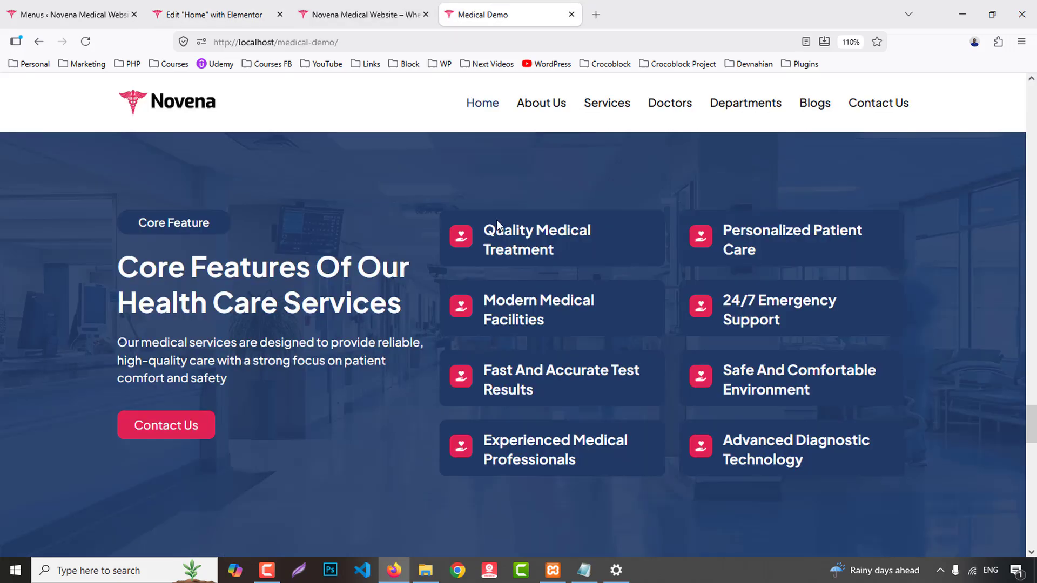
drag(486, 227, 591, 247)
key(ctrl+c)
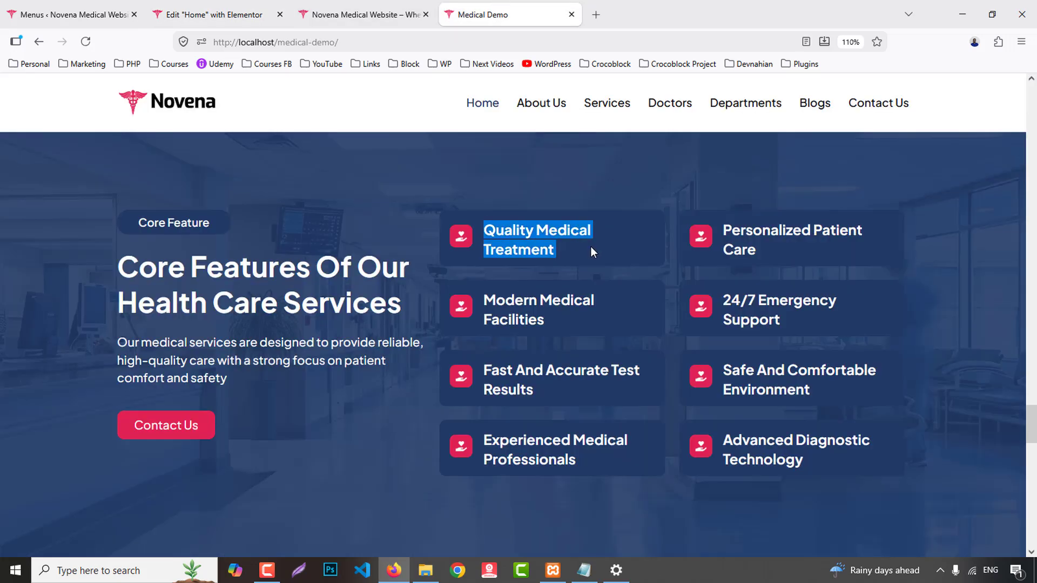
click(205, 14)
scroll(83, 413, down, 2)
scroll(24, 232, up, 2)
click(36, 162)
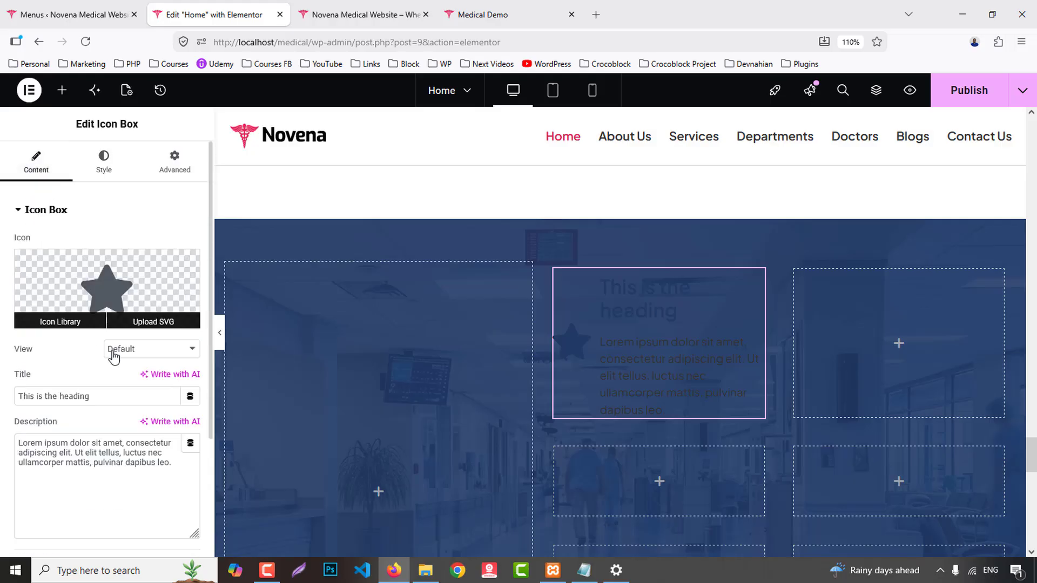
triple_click(120, 396)
key(ctrl+v)
- Set the icon box's view to Stacked
click(154, 350)
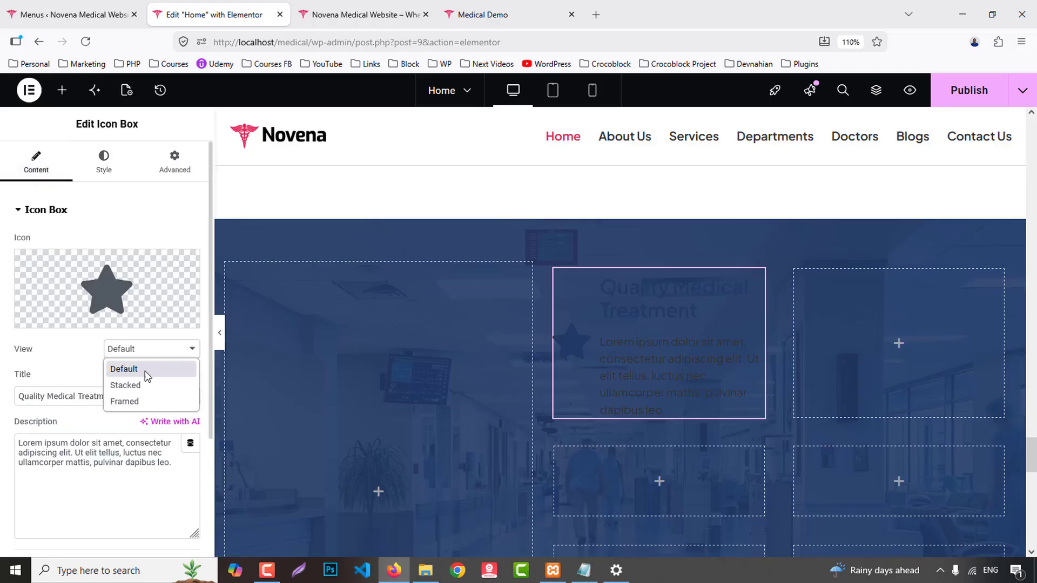
click(142, 385)
scroll(135, 395, down, 3)
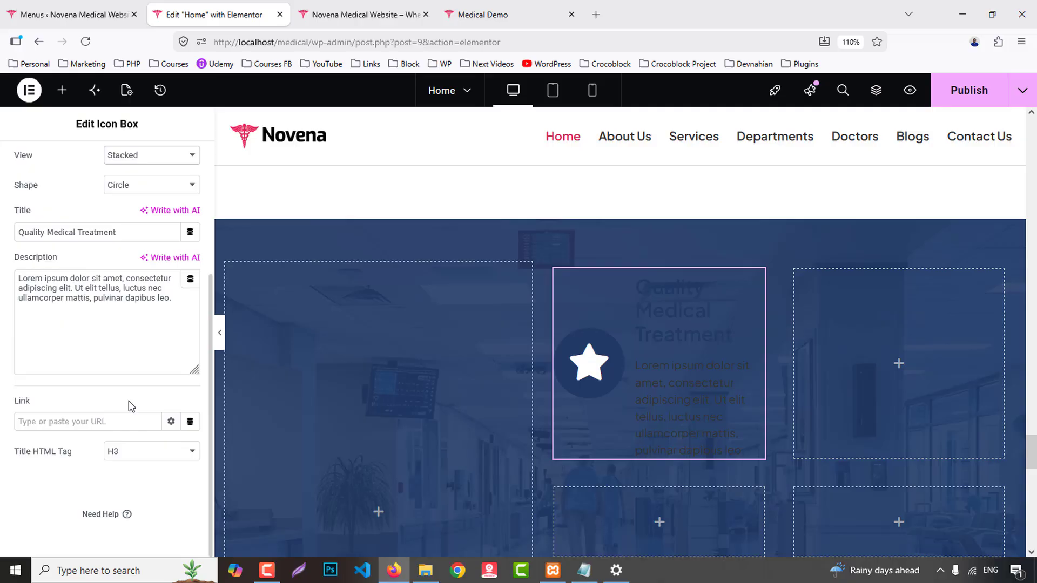
- Set the icon box's title HTML tag to H4 and clear its placeholder description
click(134, 453)
click(132, 350)
drag(176, 309, 51, 278)
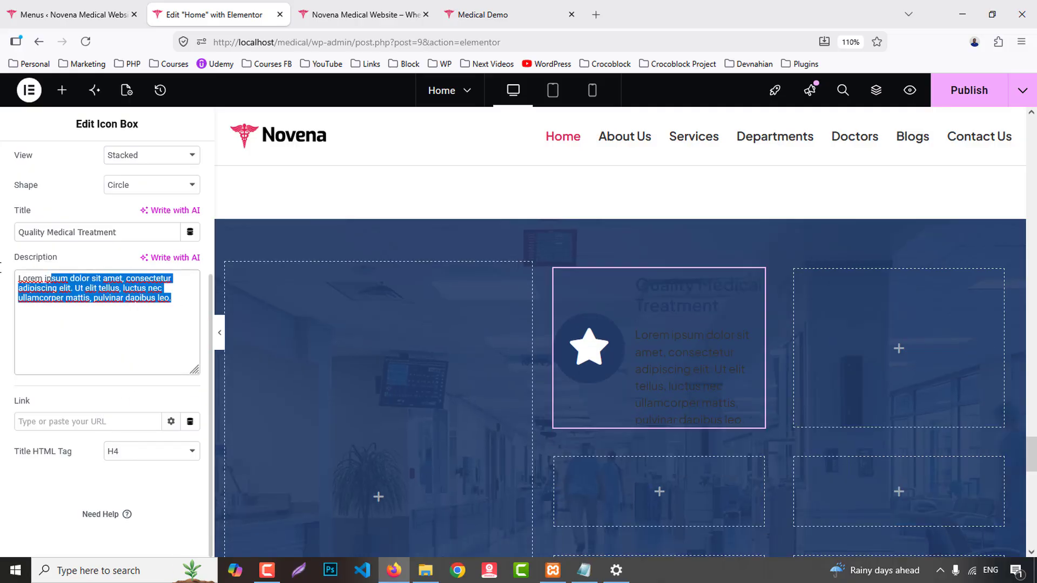
key(BackSpace)
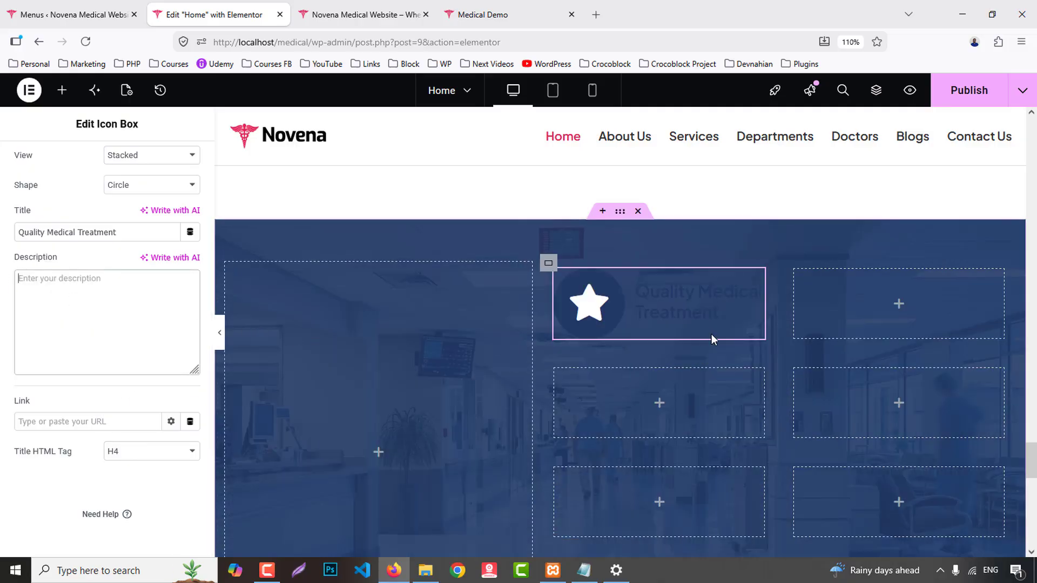
- Give the icon box a classic background in the global Primary color and set its padding to 15 px on all sides
scroll(621, 347, up, 3)
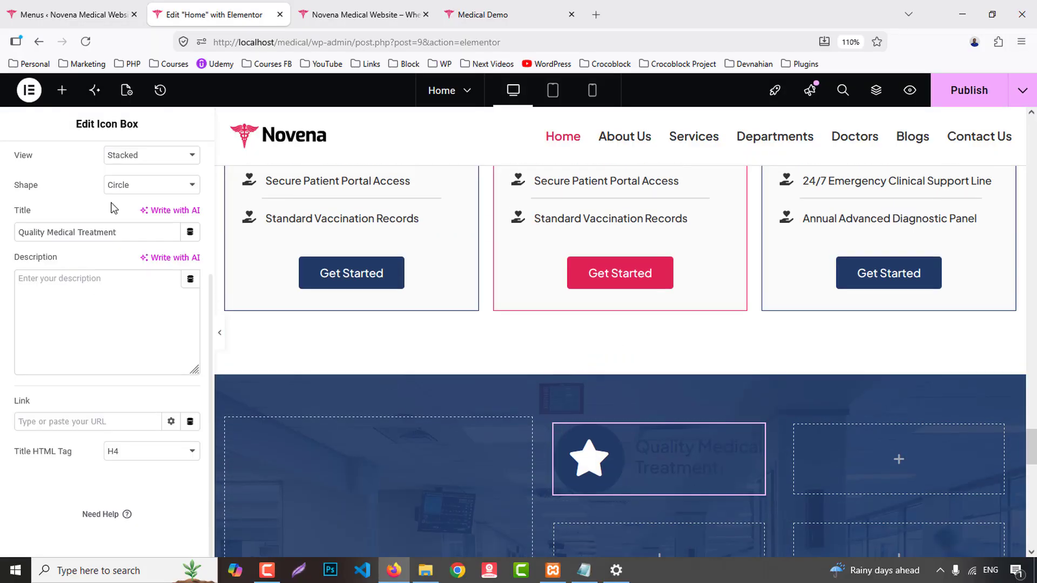
scroll(86, 225, up, 4)
click(105, 290)
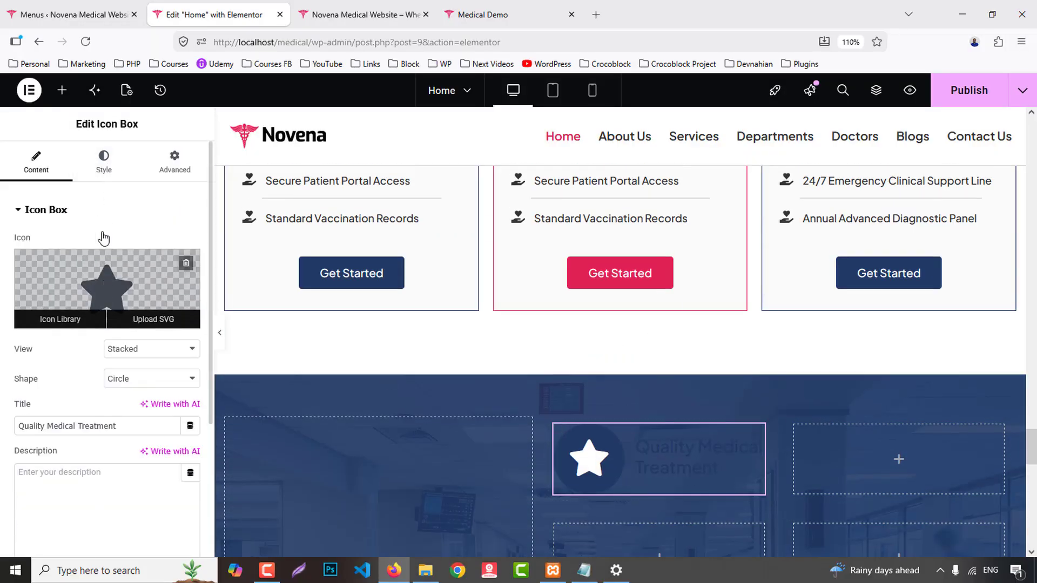
click(3, 255)
scroll(715, 381, down, 3)
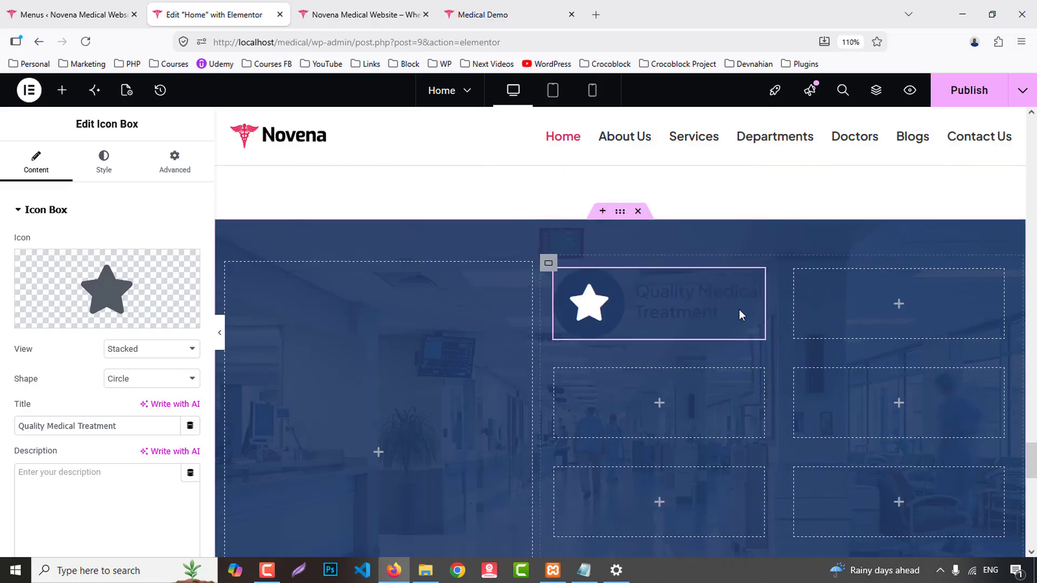
click(174, 160)
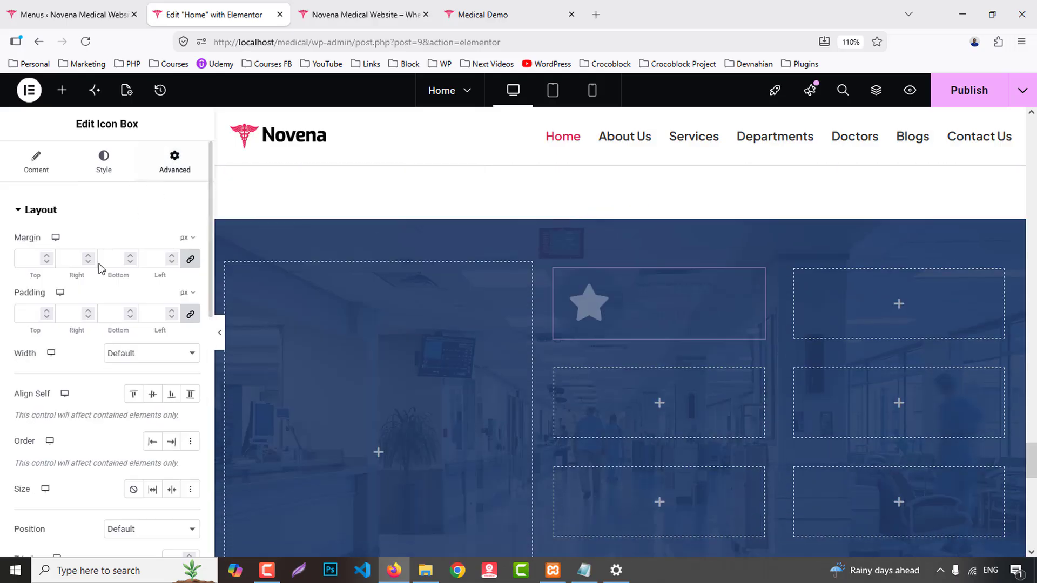
scroll(50, 463, down, 10)
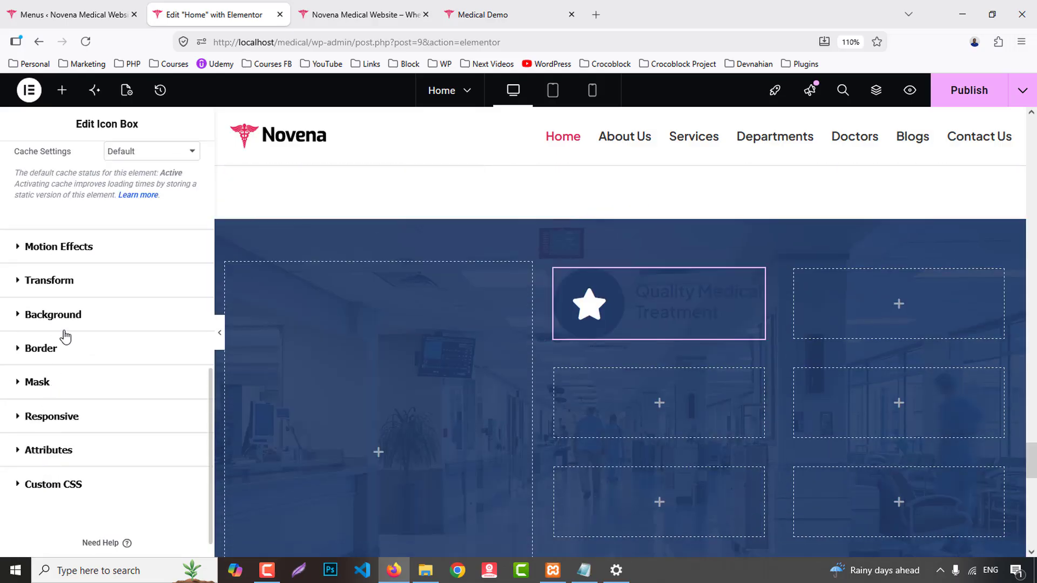
click(60, 316)
click(170, 378)
click(172, 404)
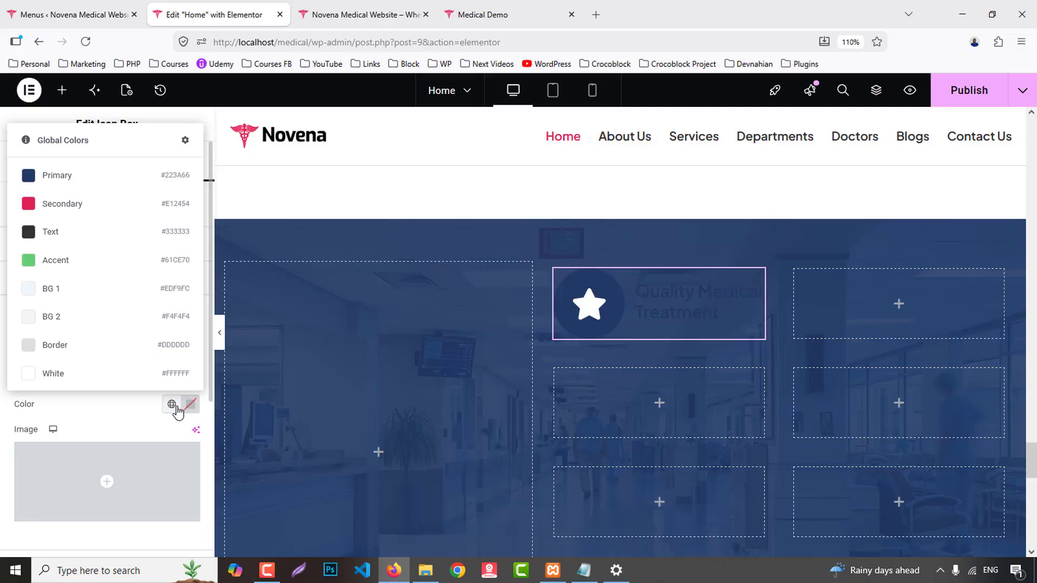
click(69, 174)
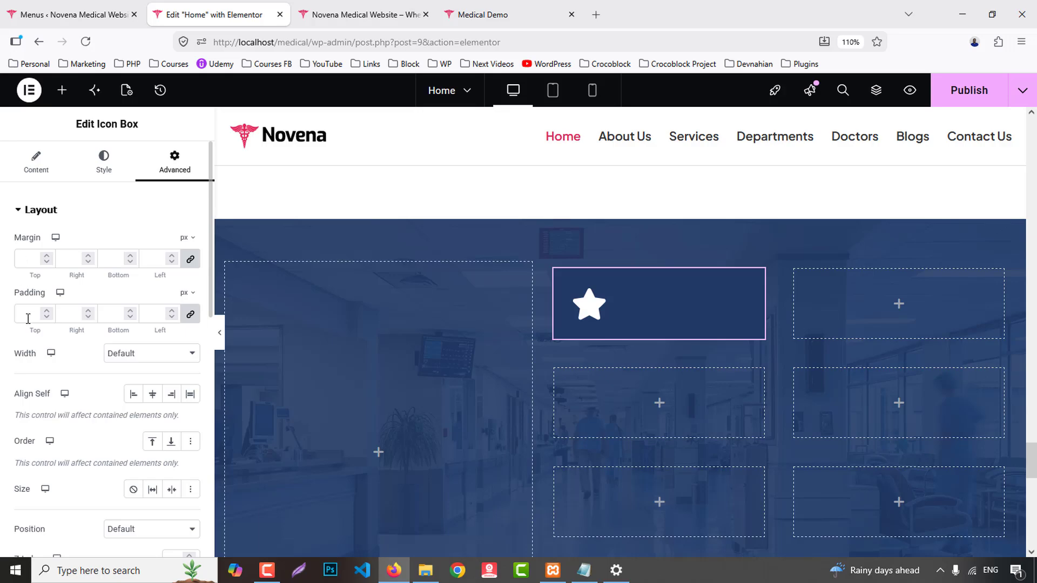
click(29, 316)
text(15)
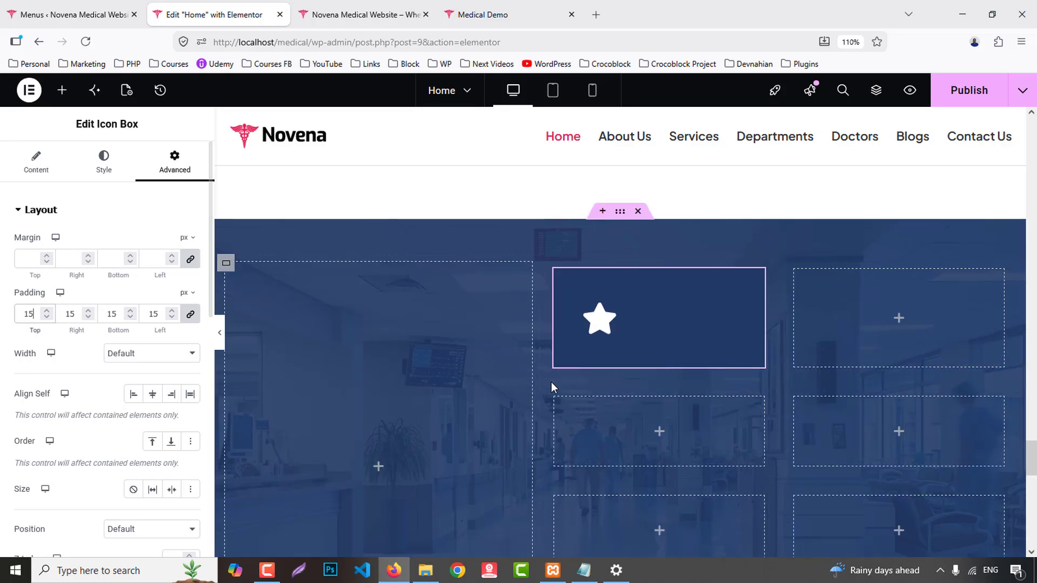
- Set the icon's primary color to the global Secondary color
click(98, 165)
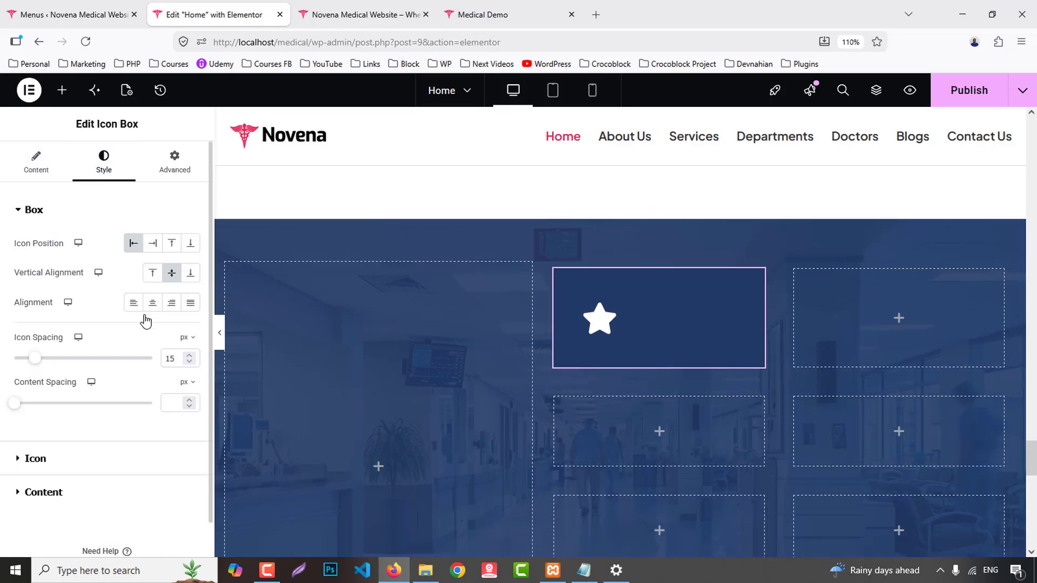
click(42, 462)
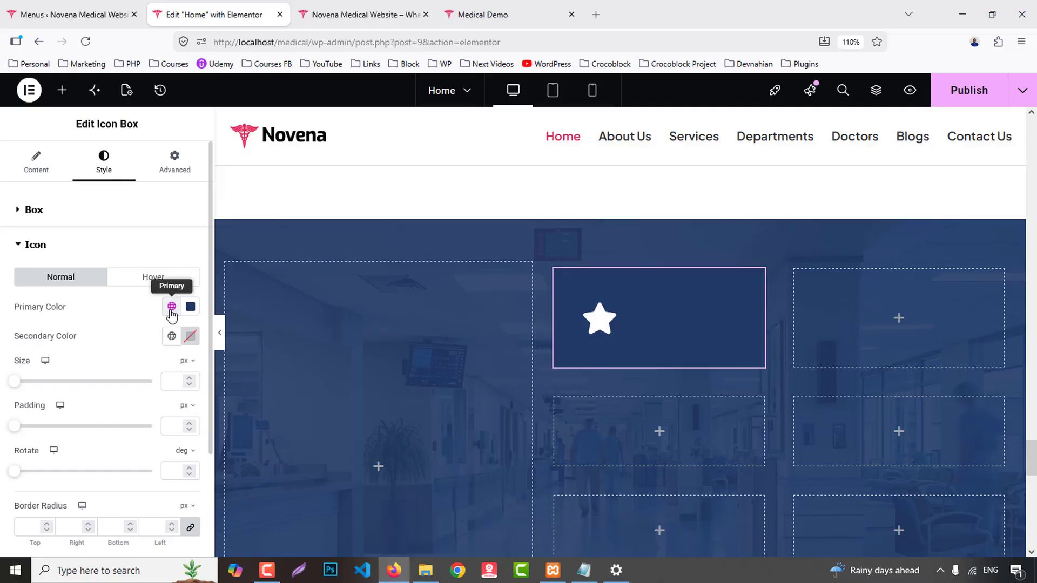
click(172, 306)
click(52, 385)
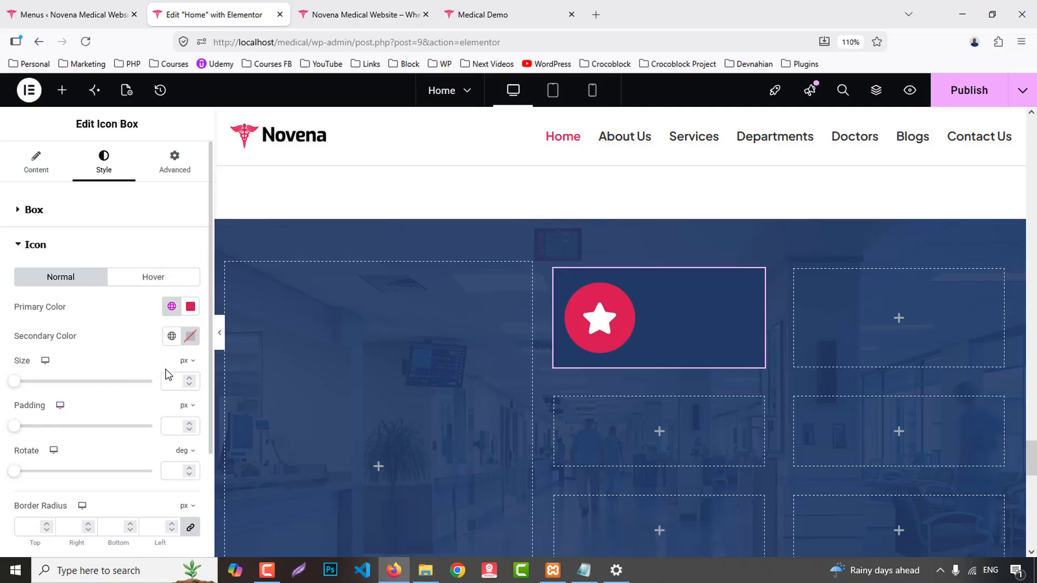
- Check the icon's look on the Medical Demo page, and set its size to 20 px and its border radius to 7 px
text(6)
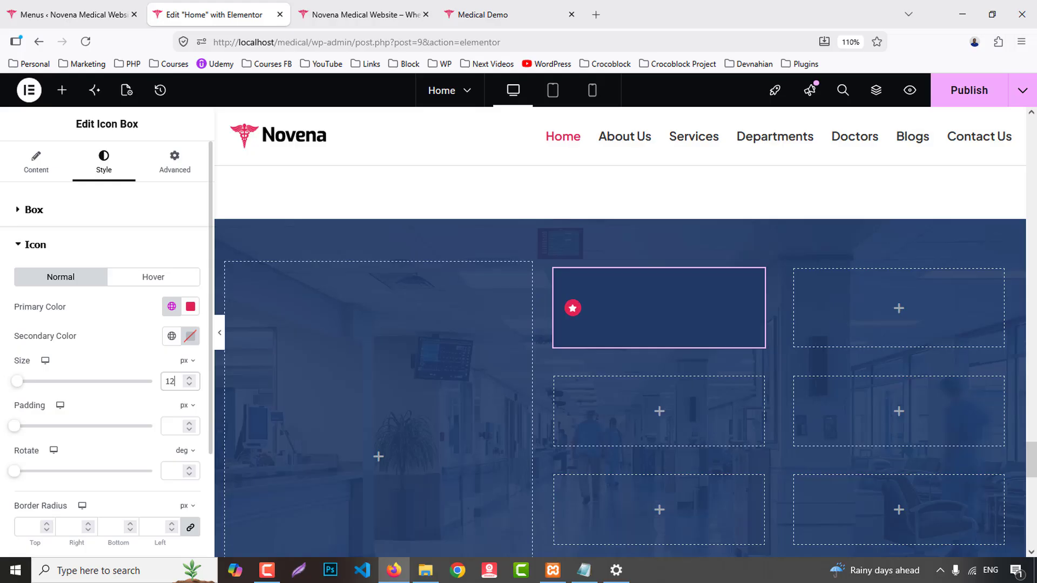
click(560, 7)
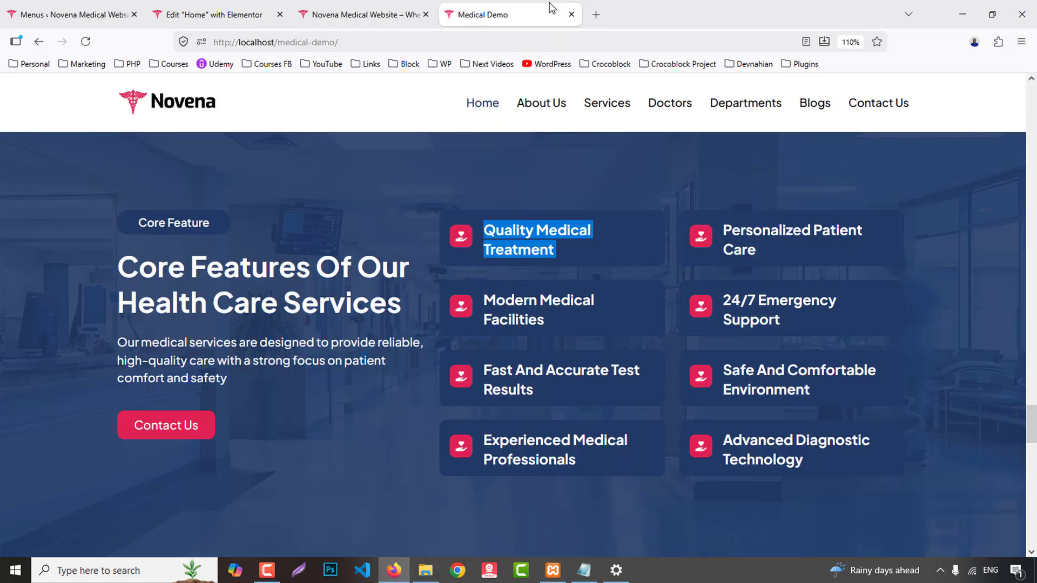
click(214, 15)
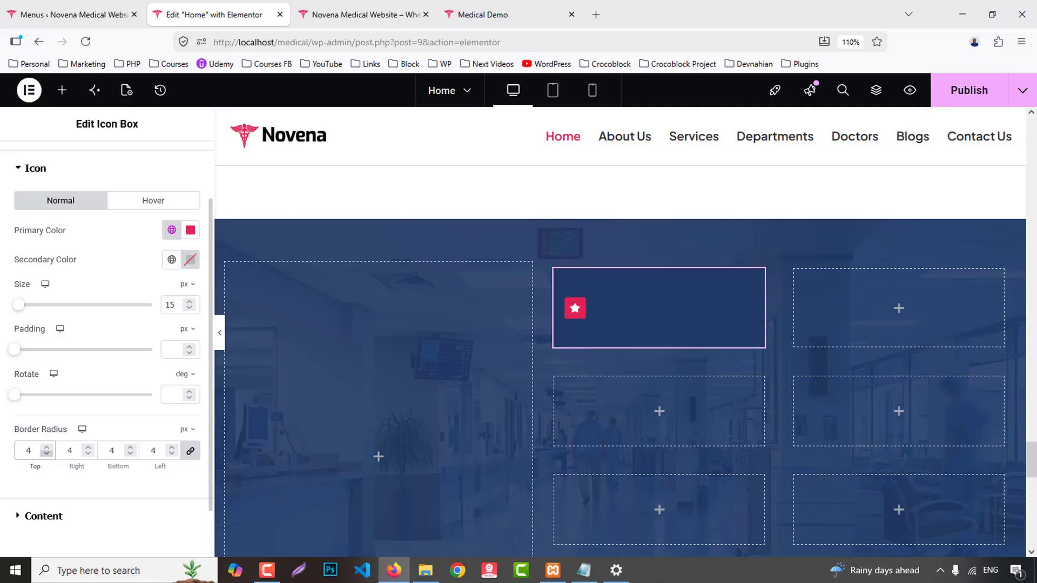
click(47, 455)
click(47, 454)
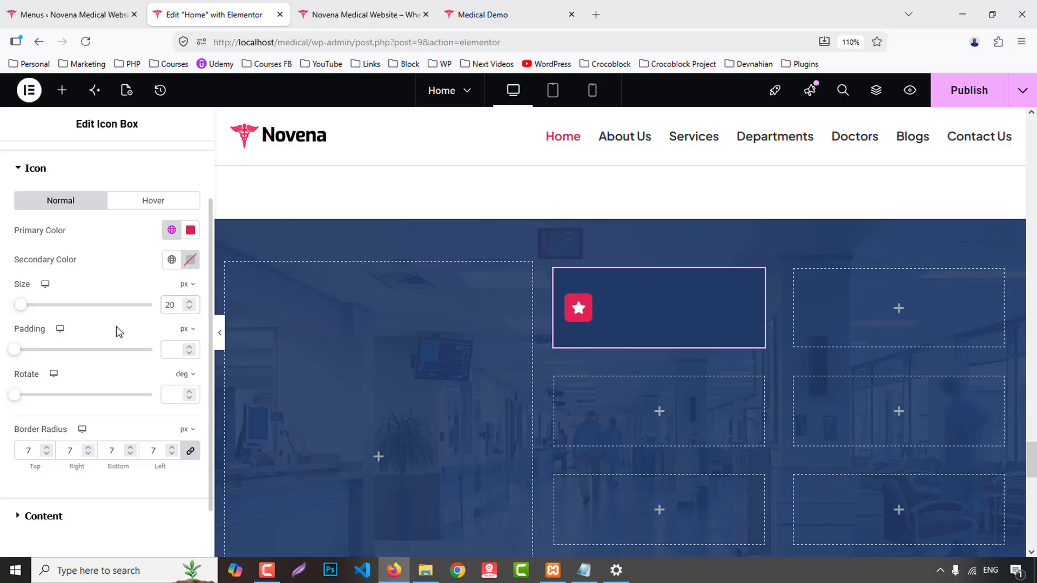
- Search the icon library for "heart" and replace the star with the icon of a hand holding a heart
scroll(121, 331, up, 3)
click(38, 172)
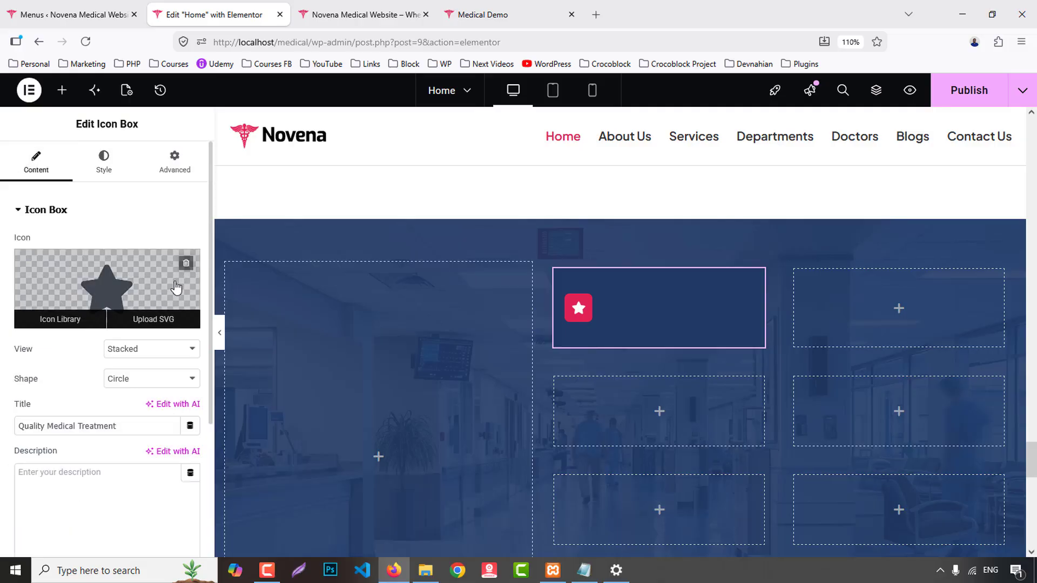
click(149, 279)
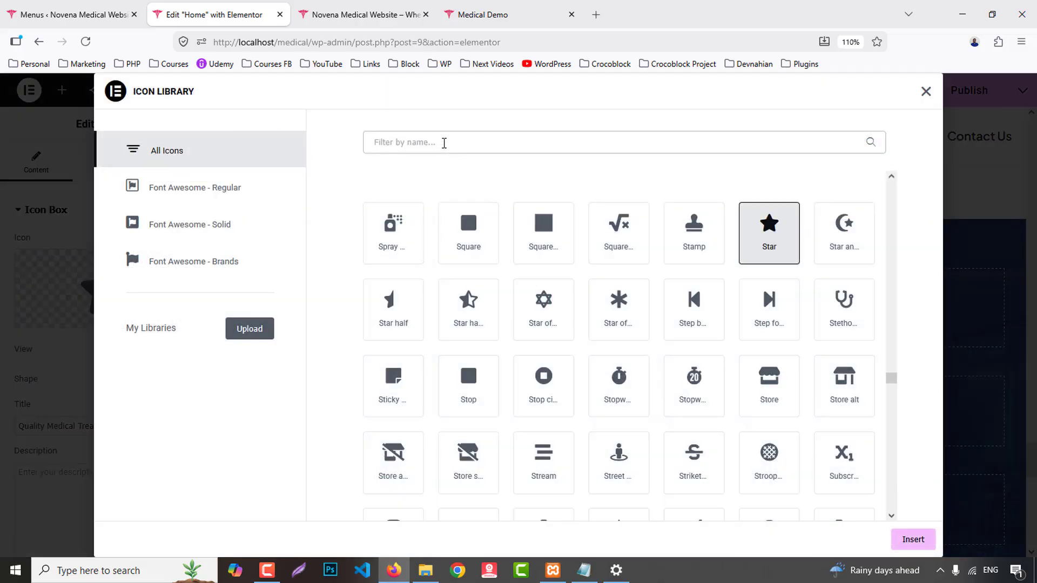
text(heart)
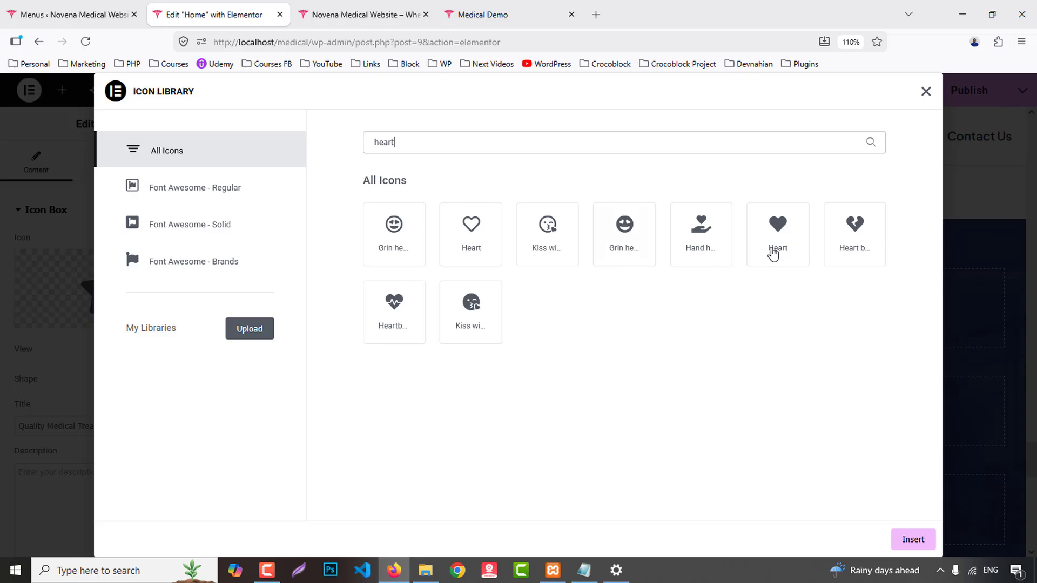
click(700, 233)
click(913, 540)
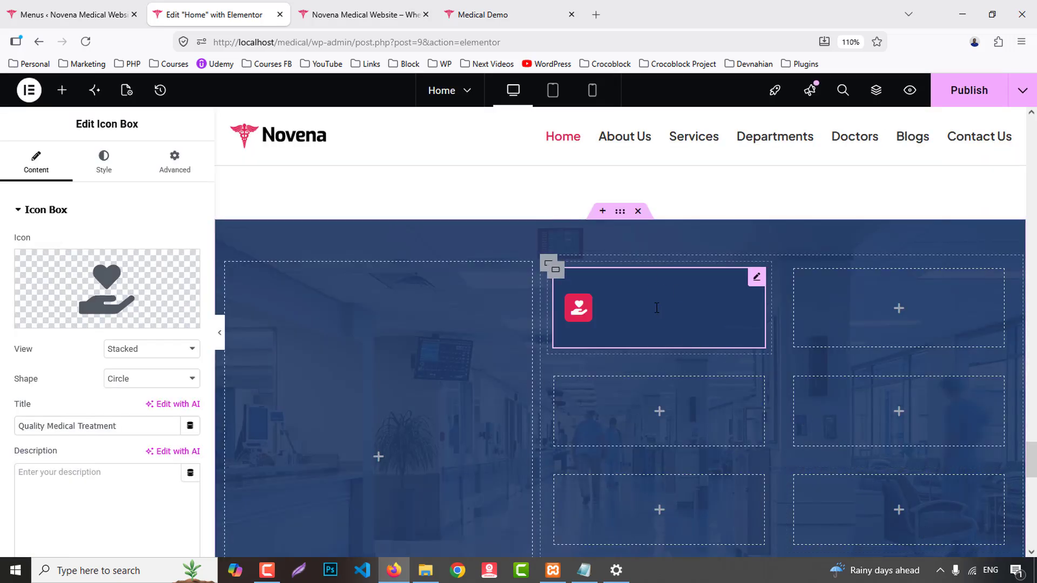
- Set the icon box's title color to white, #FFFFFF
click(104, 159)
scroll(61, 452, down, 1)
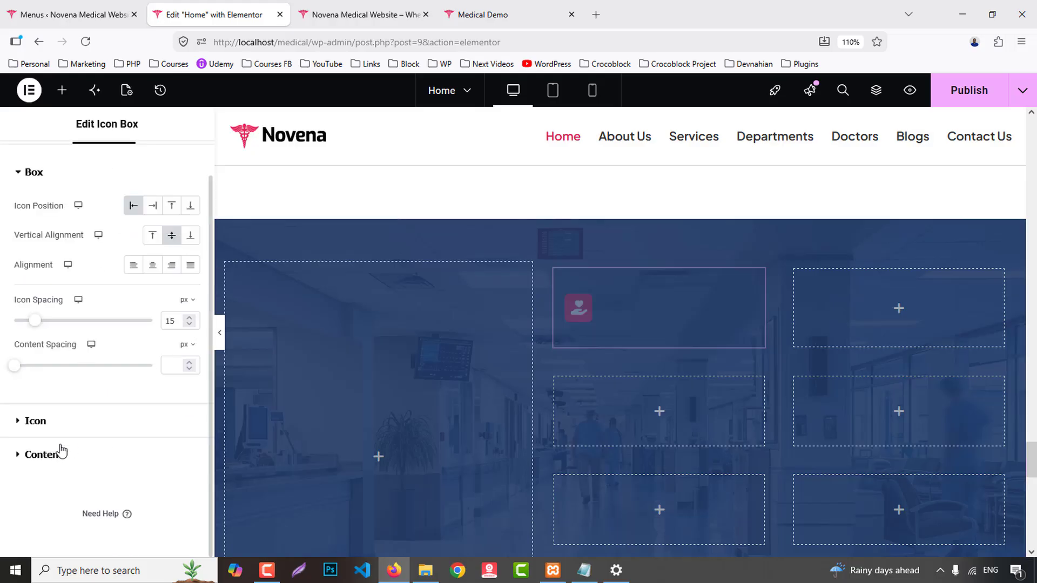
click(44, 455)
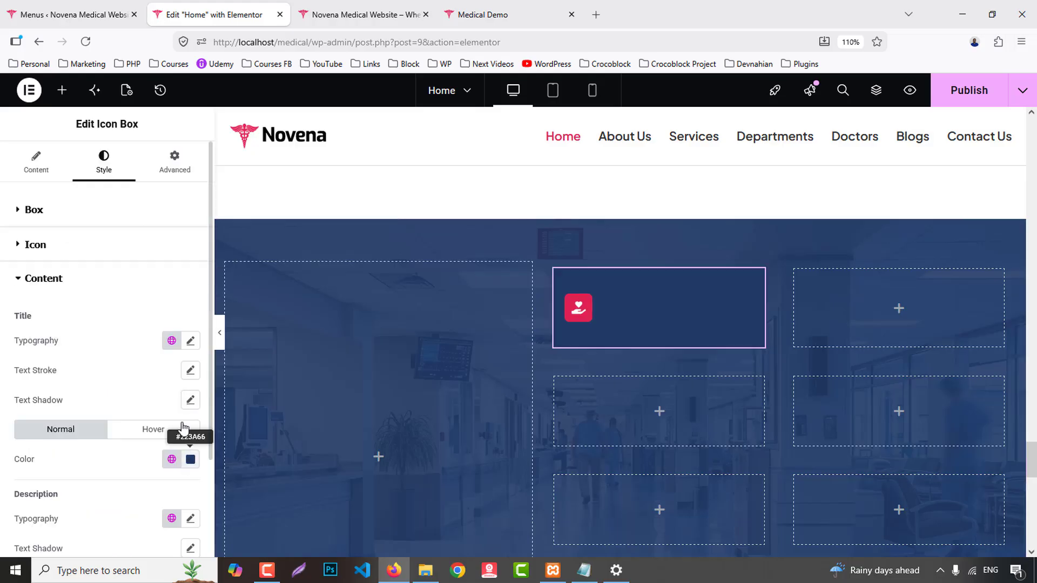
click(190, 459)
text(#FFFFFF)
click(72, 313)
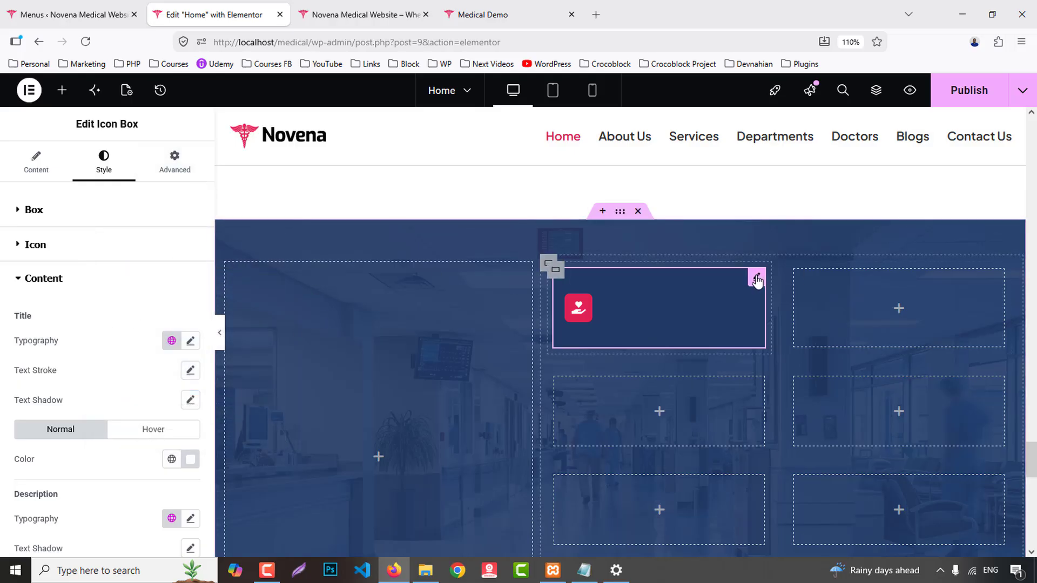
- Reduce the icon box's padding to 10 px on all sides
click(175, 158)
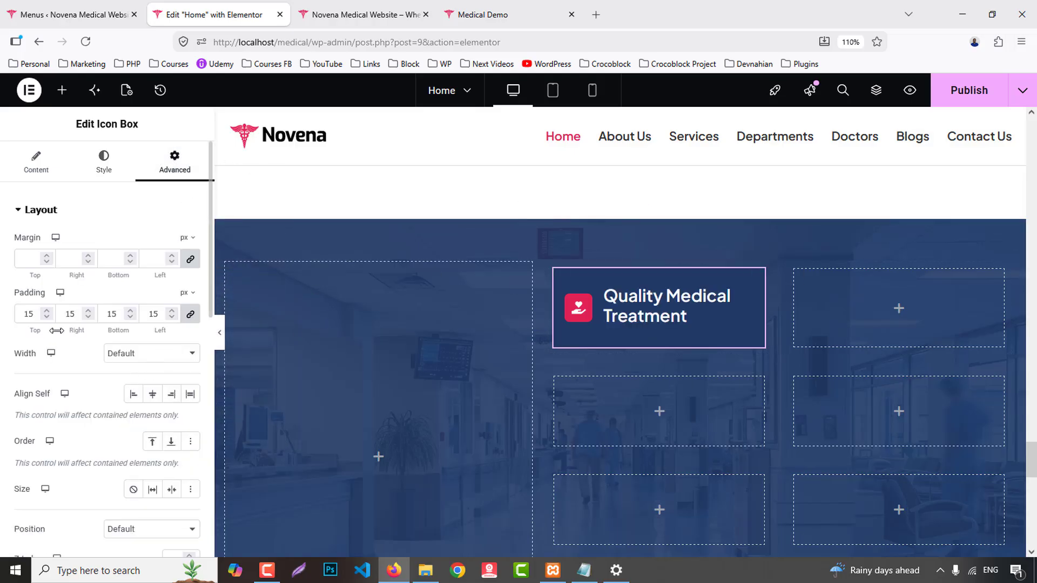
key(Down)
key(Down)
key(Down)
key(Down)
key(Down)
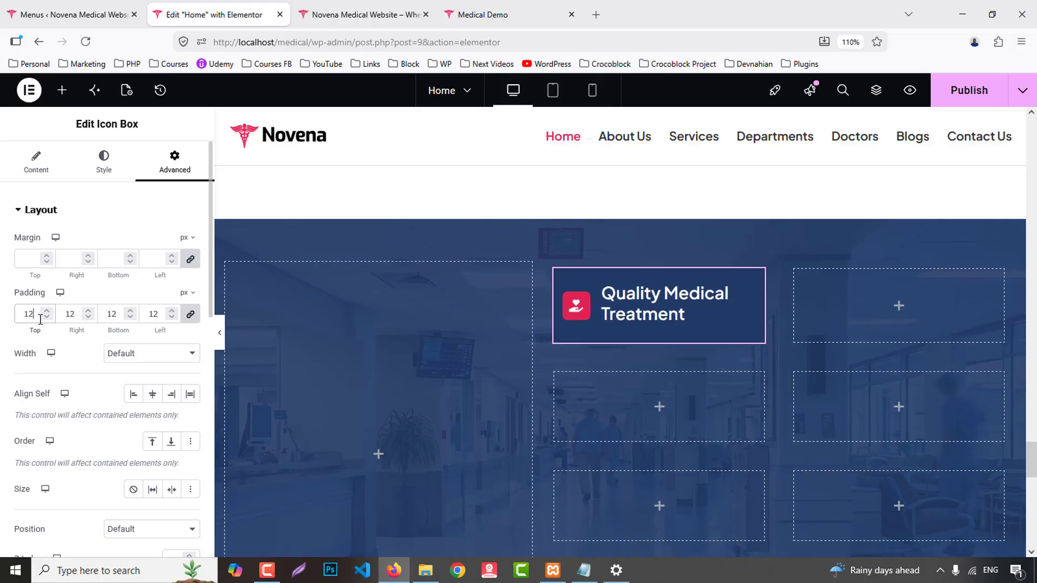
- Round the icon box's corners with a 15 px border radius
scroll(104, 455, down, 3)
scroll(104, 455, down, 4)
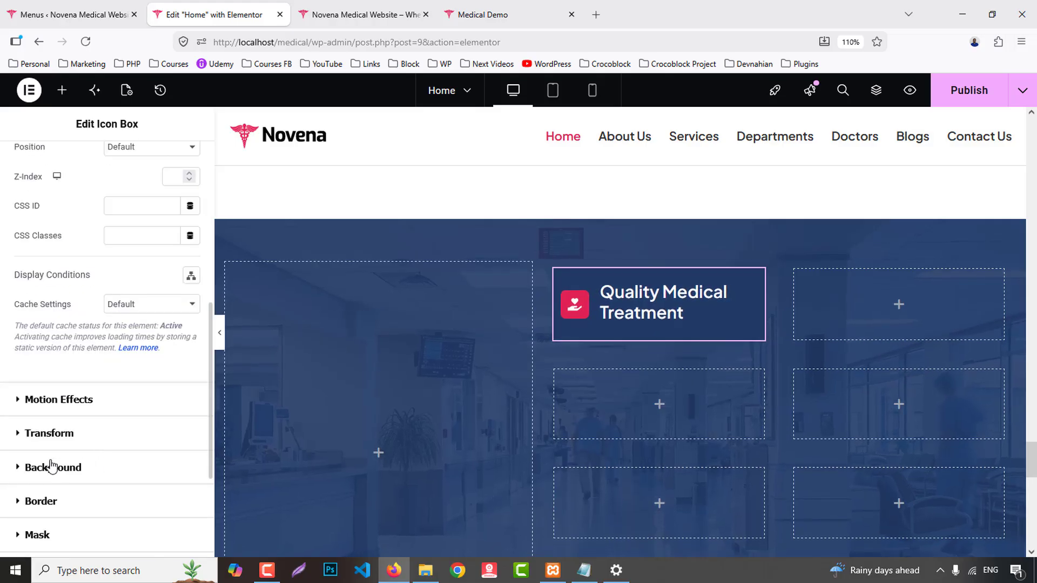
click(43, 502)
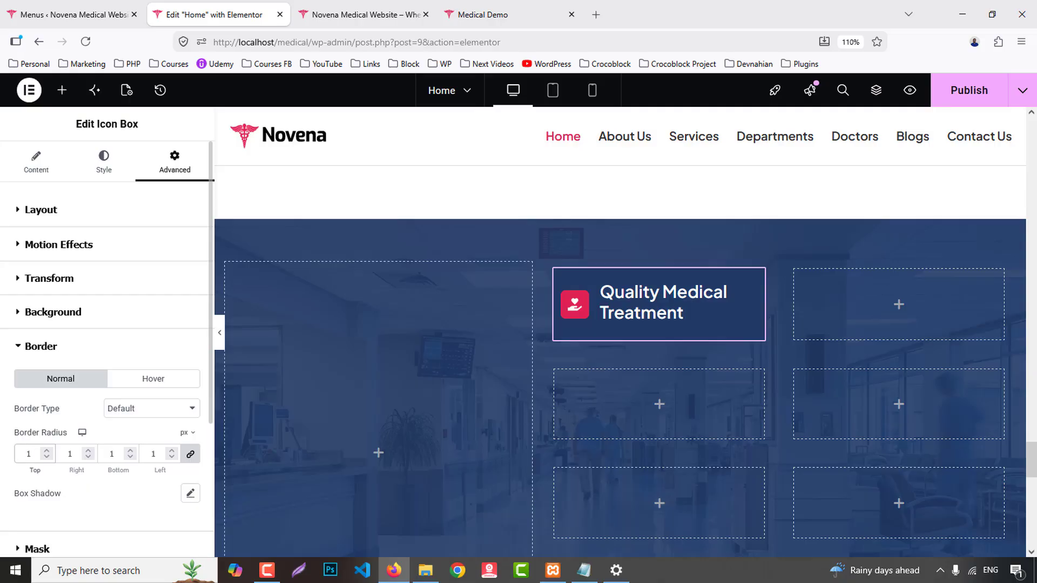
click(666, 312)
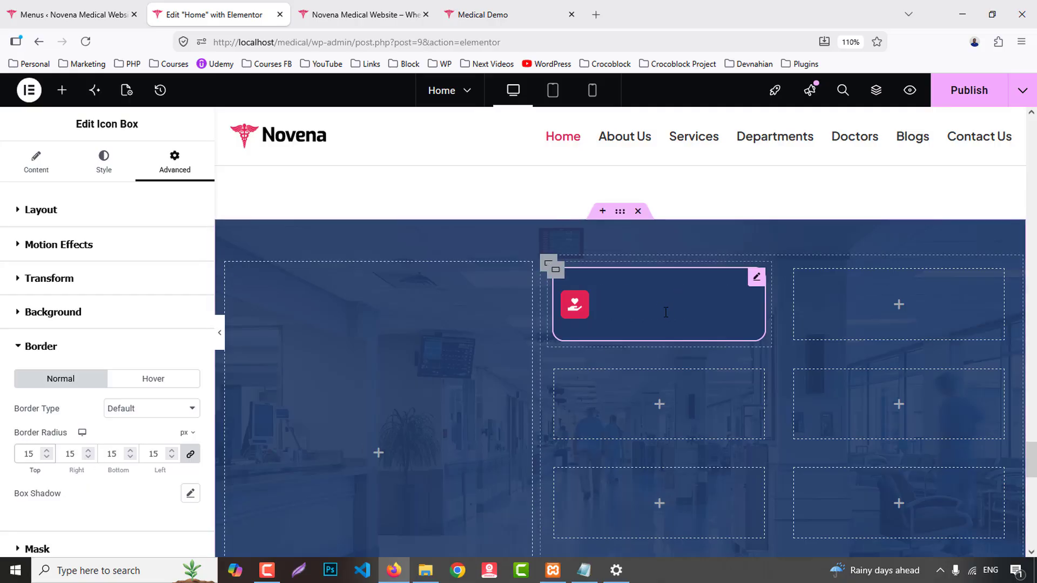
- Set the icon box title's hover color to white, #FFFFFF
click(107, 167)
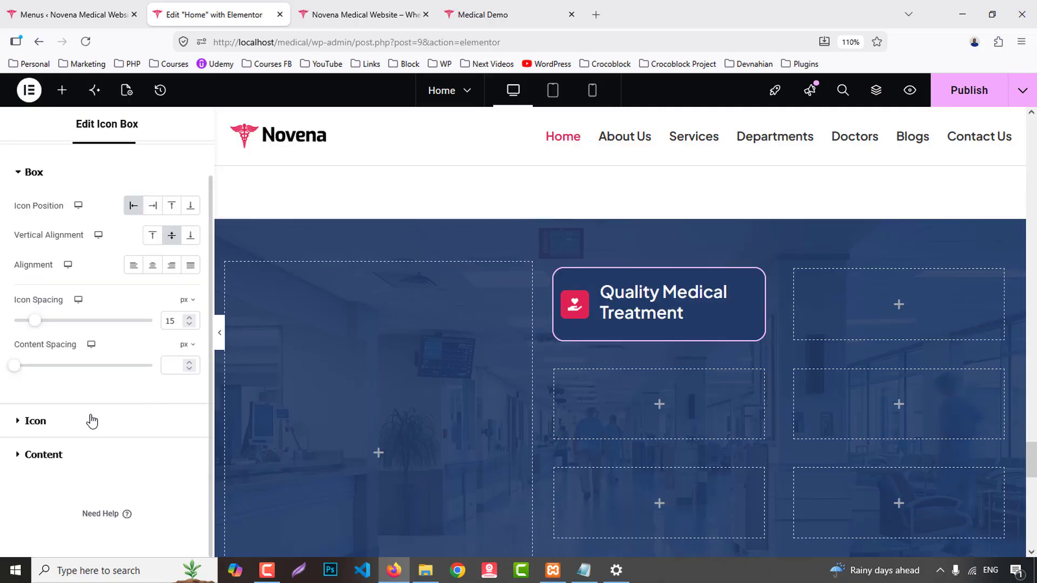
click(63, 458)
scroll(130, 350, down, 3)
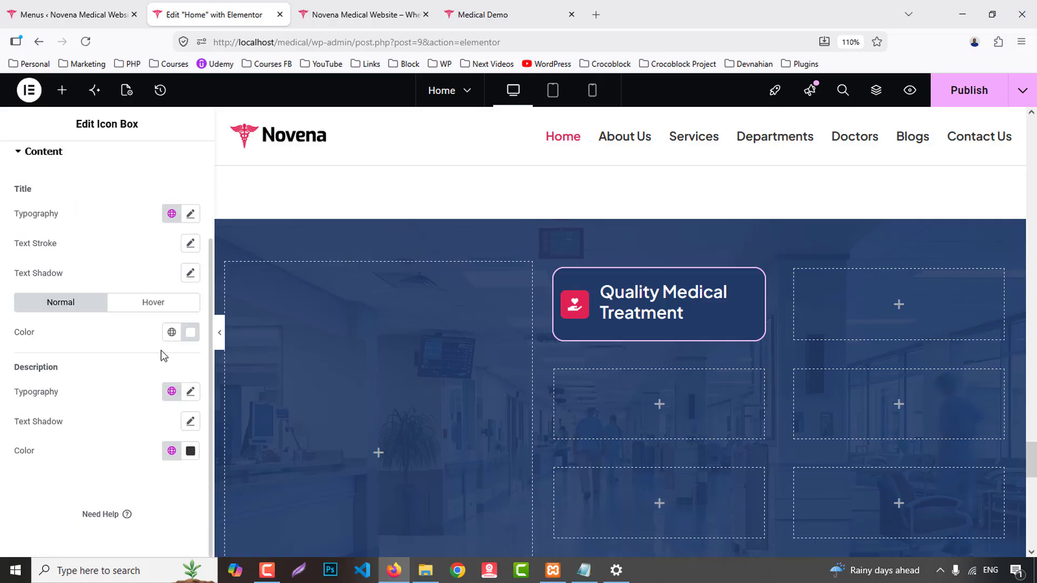
click(152, 306)
click(172, 333)
click(190, 335)
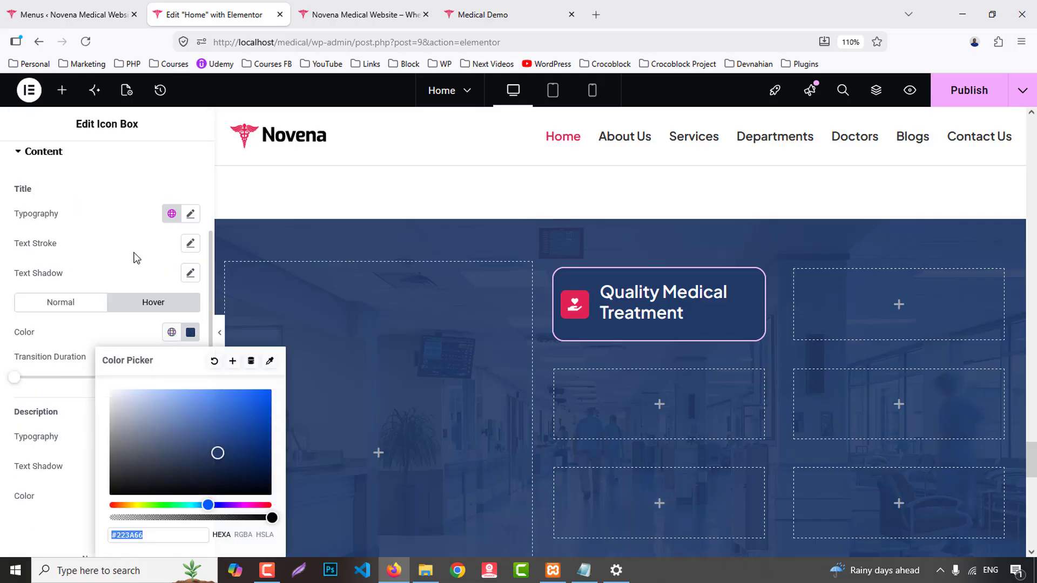
click(143, 336)
click(191, 333)
drag(207, 434, 109, 389)
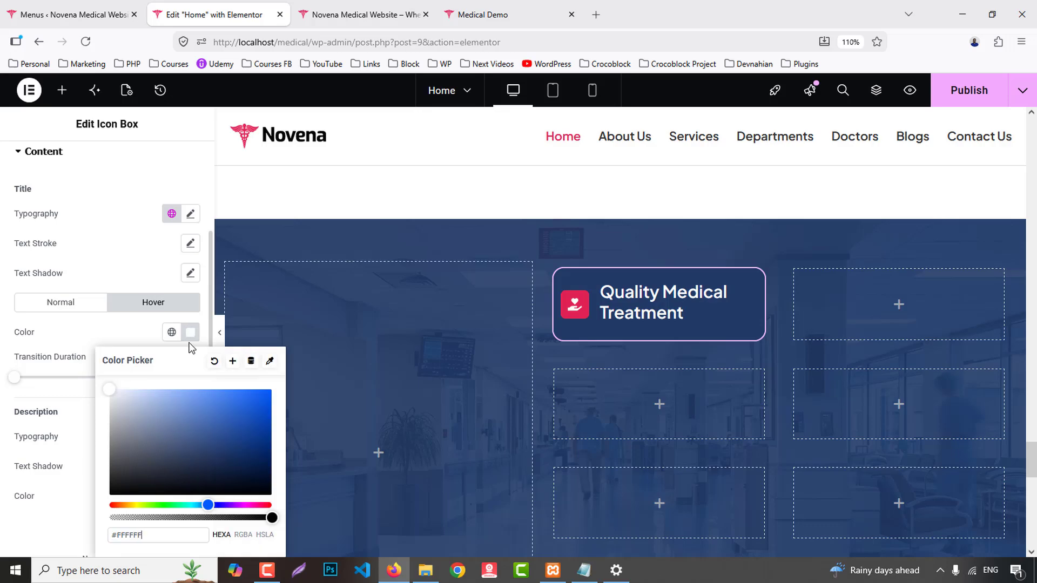
- Copy the styled icon box and paste it into the second cell of the grid's first row
right_click(650, 283)
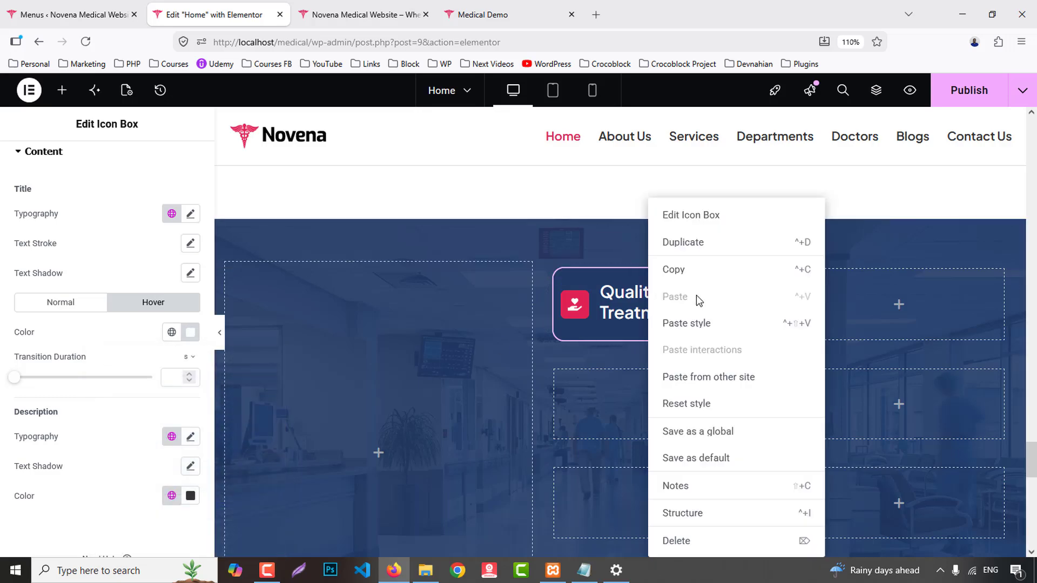
click(772, 270)
right_click(899, 307)
click(891, 270)
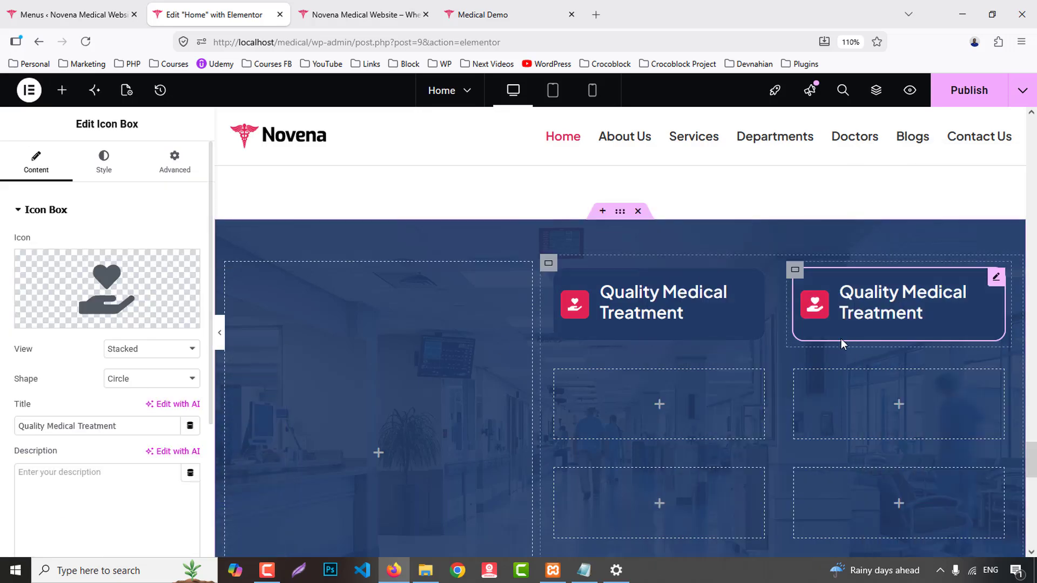
- Paste the copied icon box into both cells of the grid's second row
scroll(578, 324, down, 1)
right_click(581, 320)
click(614, 270)
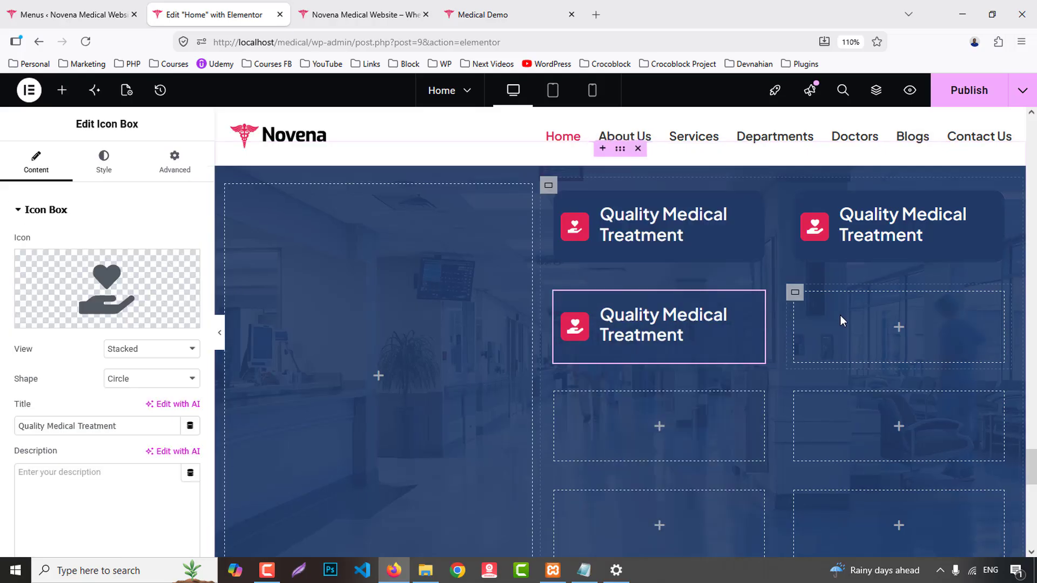
right_click(840, 316)
click(870, 270)
scroll(745, 307, down, 3)
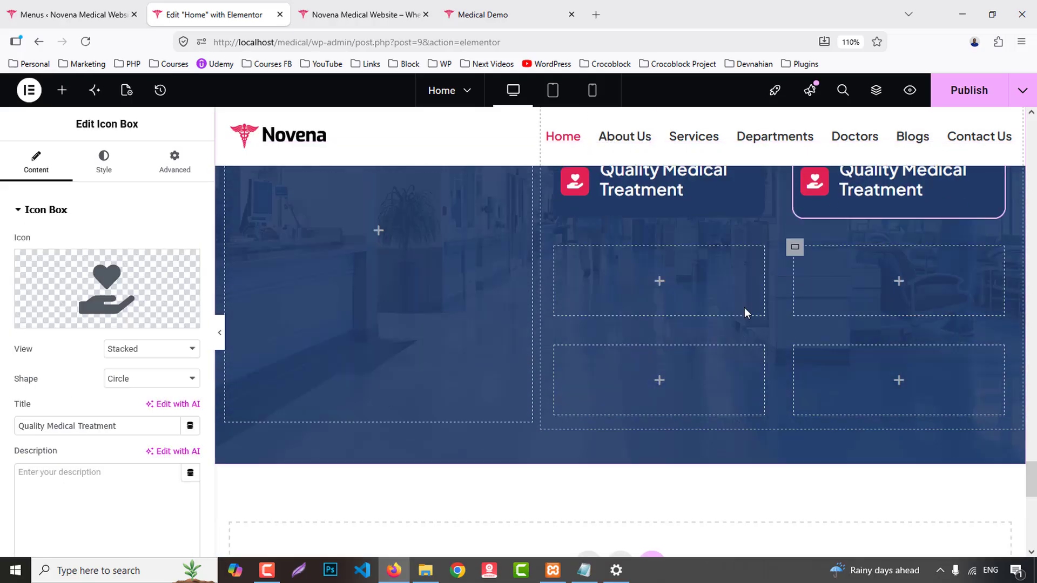
- Paste the copied icon box into all four empty cells of the grid's third and fourth rows
right_click(602, 249)
click(627, 270)
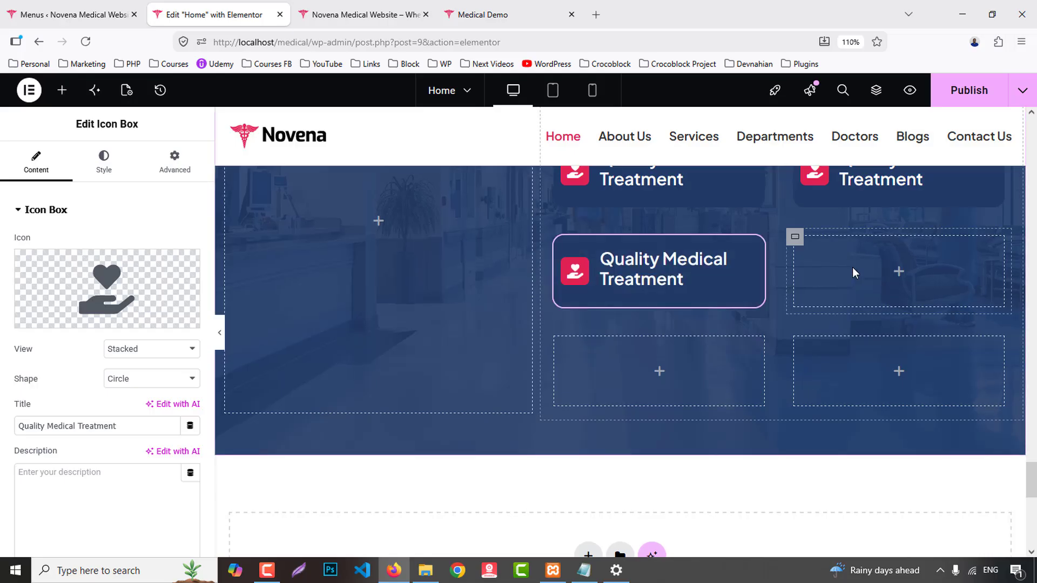
right_click(852, 267)
click(880, 271)
right_click(579, 384)
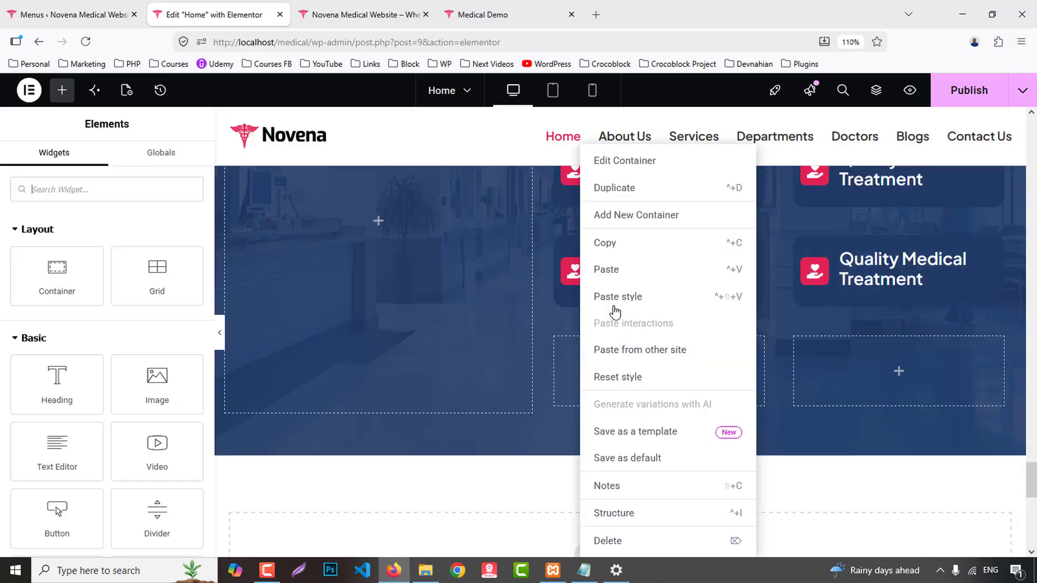
click(609, 275)
right_click(847, 374)
click(886, 270)
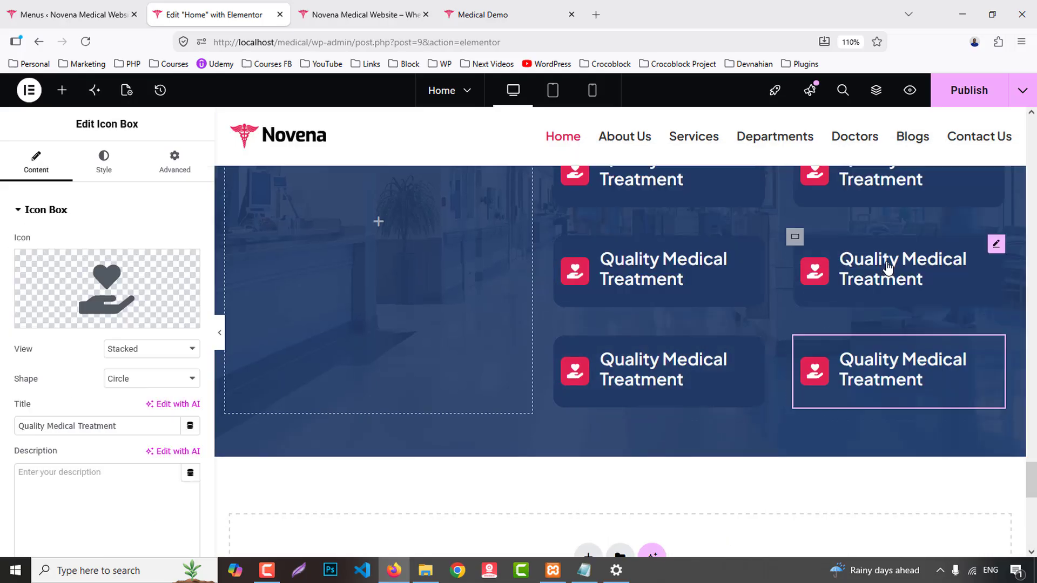
scroll(954, 346, up, 3)
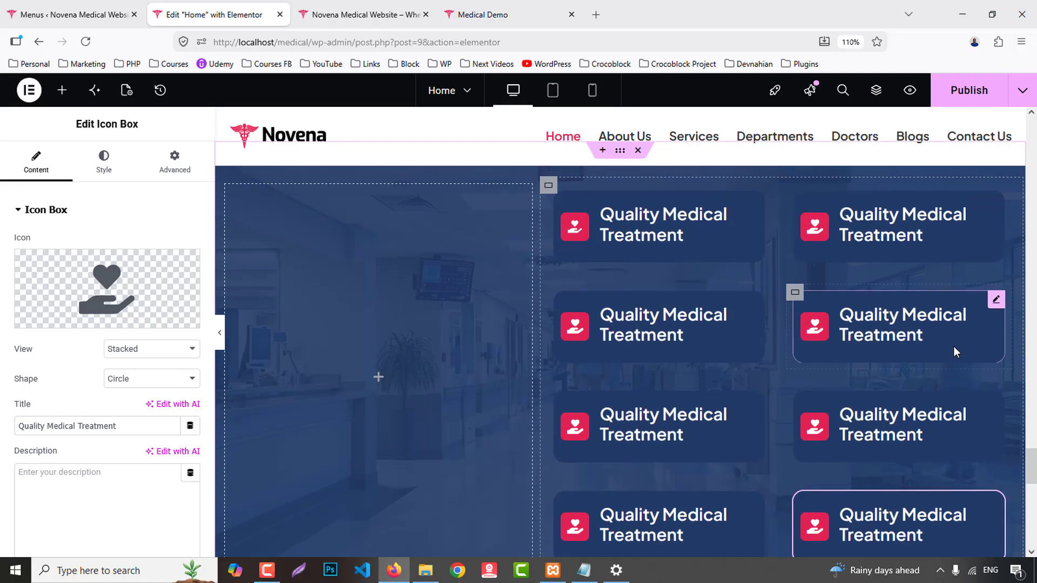
click(550, 191)
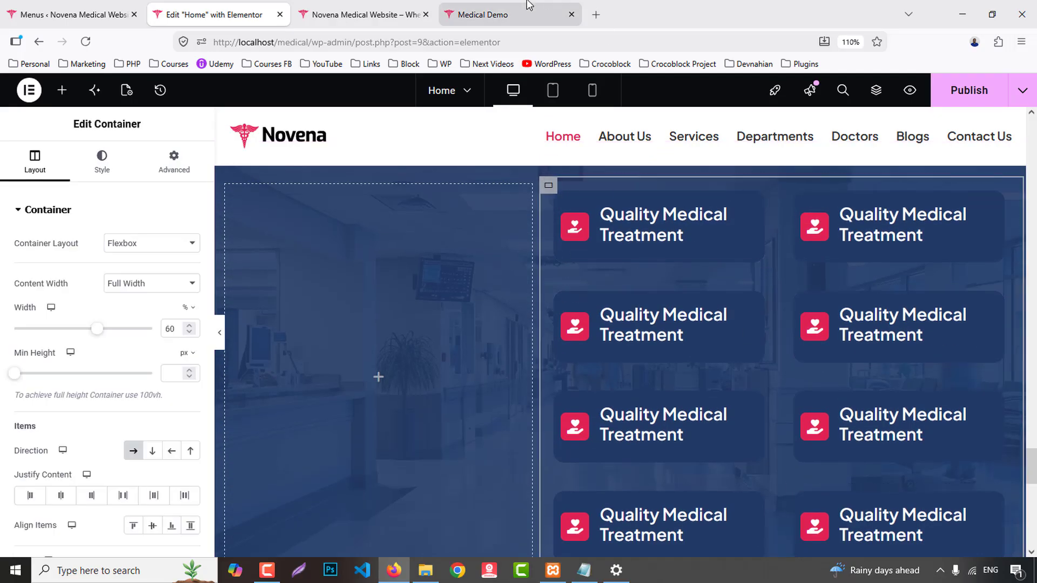
- Copy "Personalized Patient Care" from the Medical Demo page and use it as the title of the first row's second icon box
click(481, 15)
click(509, 250)
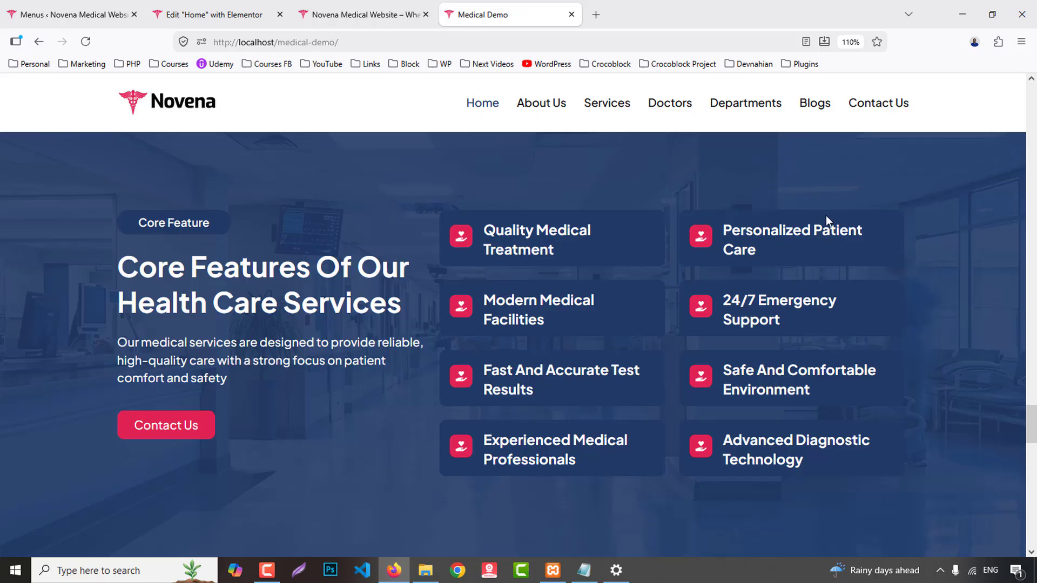
drag(772, 245, 773, 248)
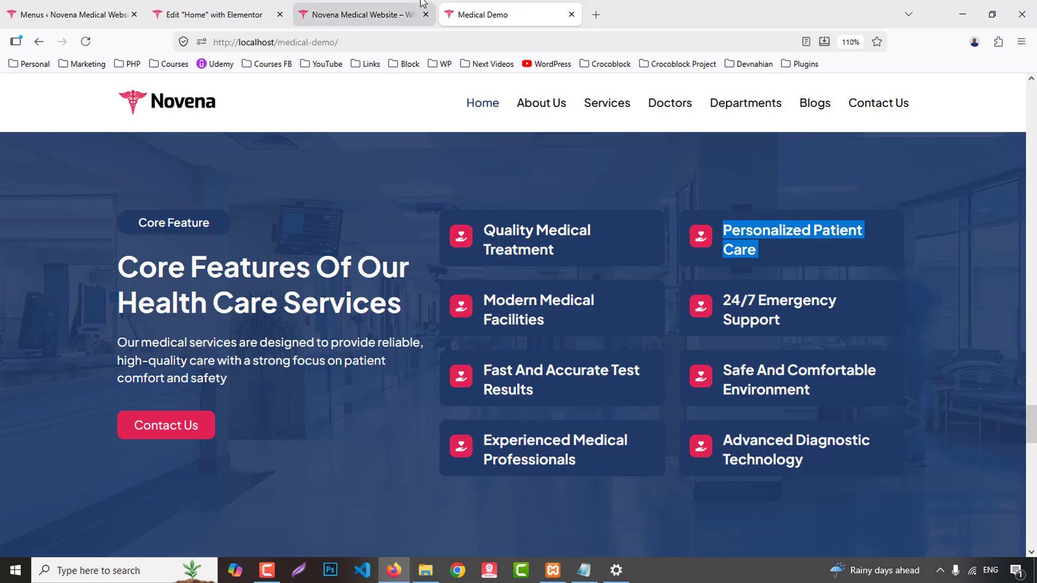
click(216, 15)
click(878, 253)
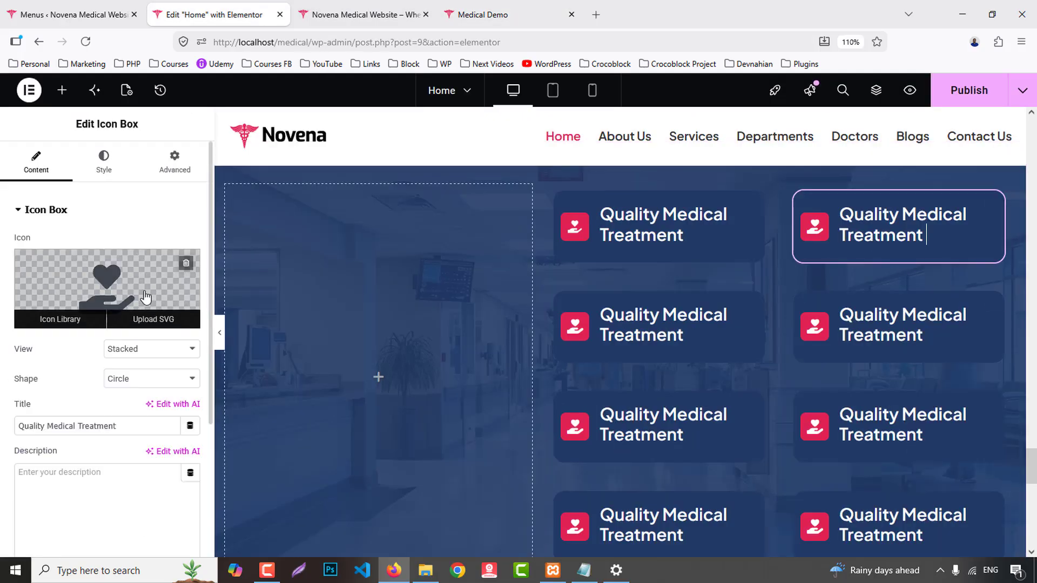
key(ctrl+a)
key(ctrl+v)
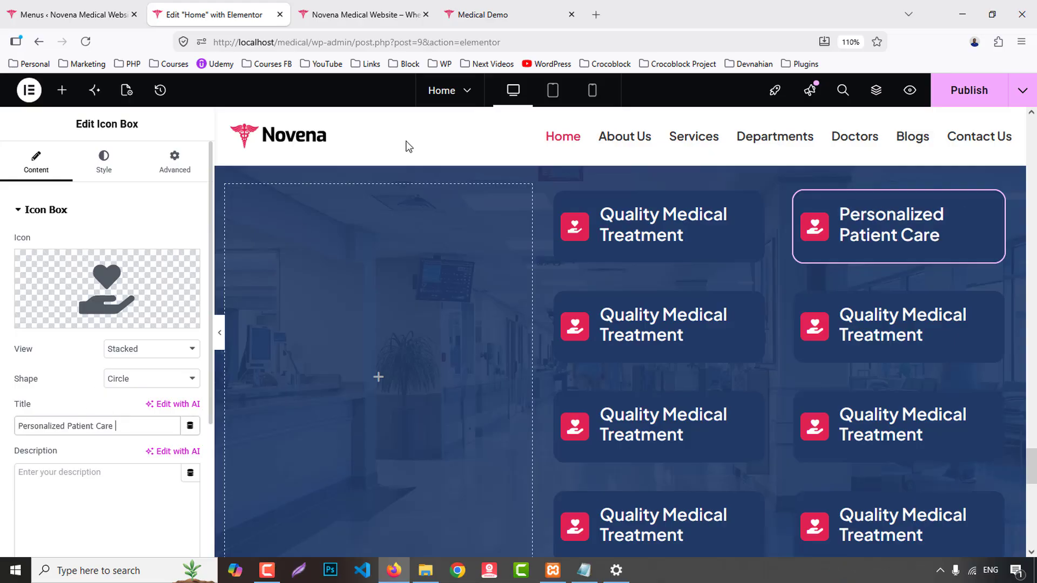
- Retitle the second row's first icon box "Modern Medical Facilities", copying the text from the Medical Demo page
click(475, 14)
drag(488, 296, 569, 326)
click(216, 14)
click(685, 332)
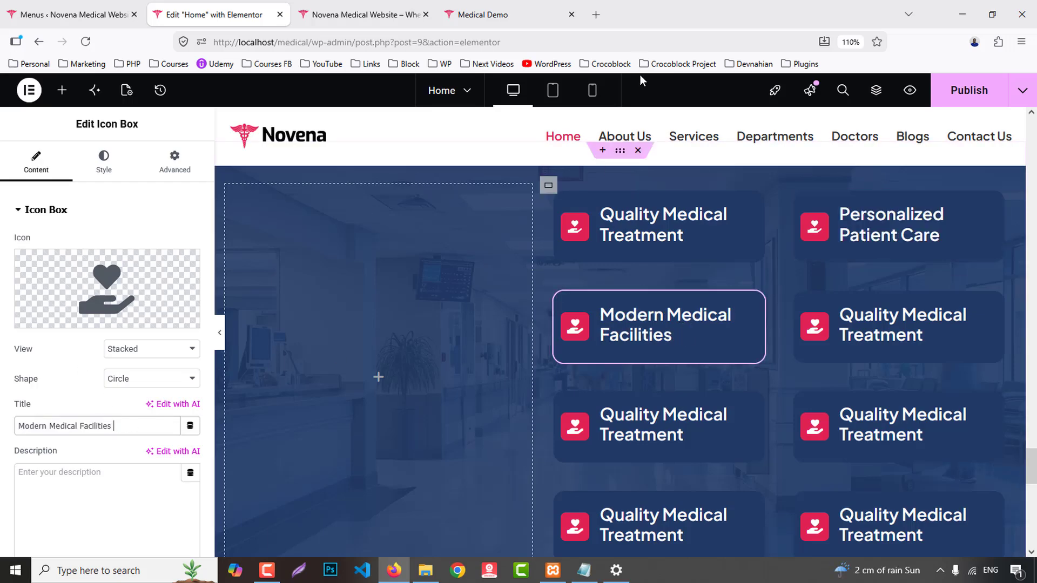
- Retitle the second row's second icon box "24/7 Emergency Support" with the text from the Medical Demo page
click(475, 15)
drag(720, 307, 796, 325)
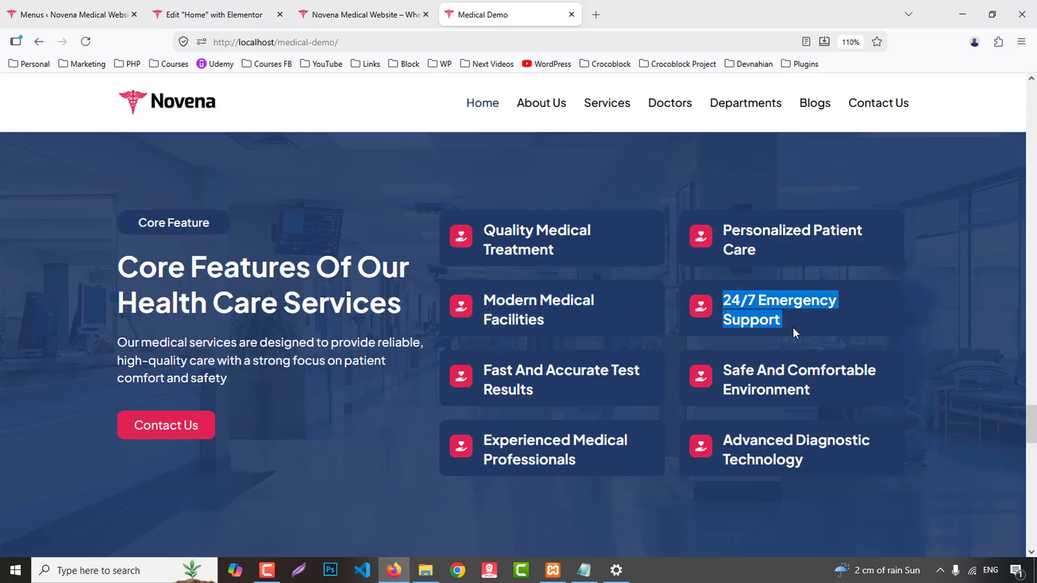
click(216, 15)
scroll(874, 262, down, 2)
click(921, 255)
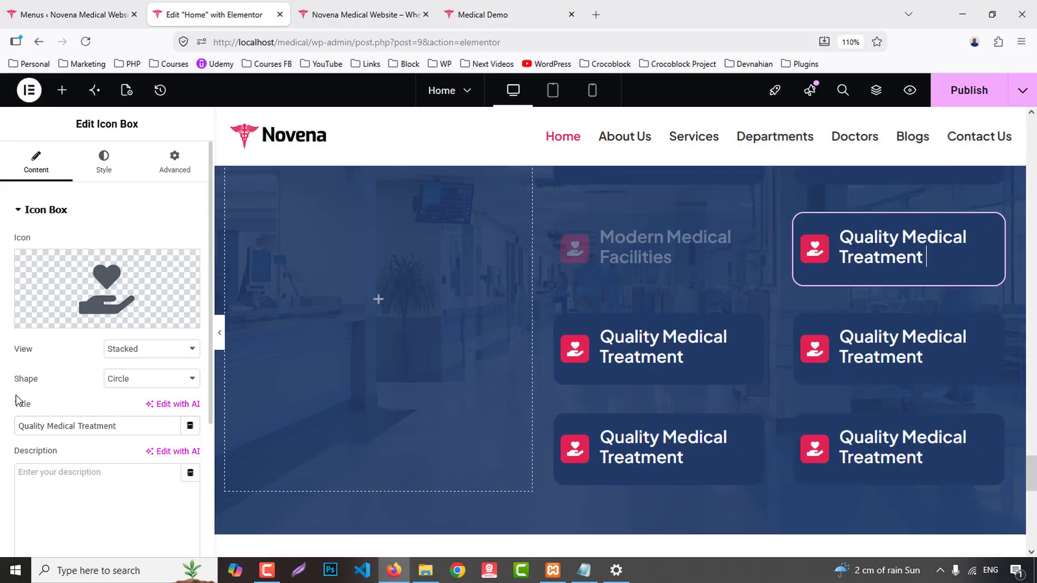
triple_click(79, 426)
key(ctrl+v)
- Copy "Fast and Accurate Test Results" from the Medical Demo page into the title of the third row's first icon box
click(476, 15)
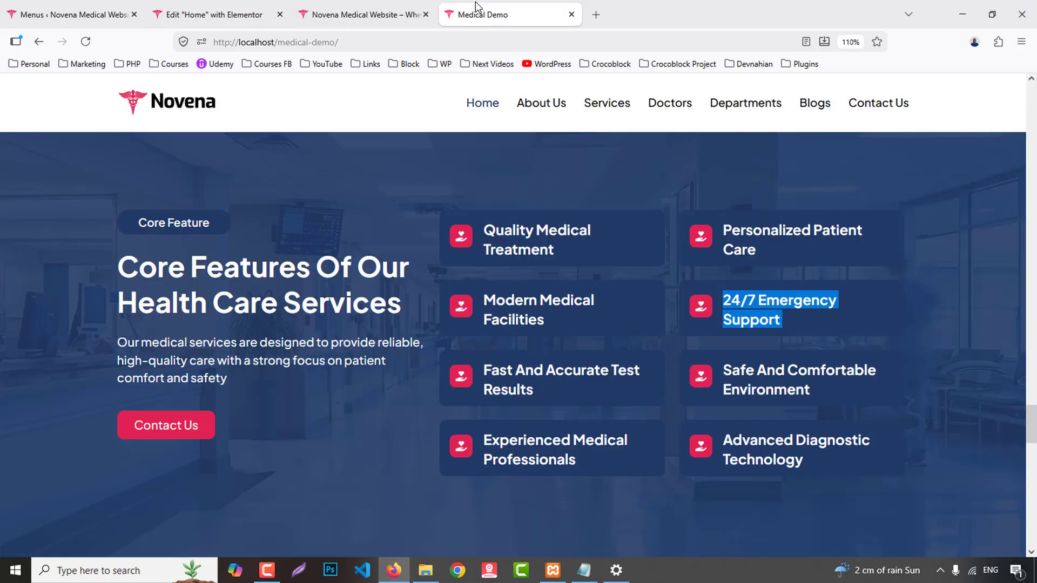
scroll(487, 269, down, 3)
drag(485, 214, 557, 228)
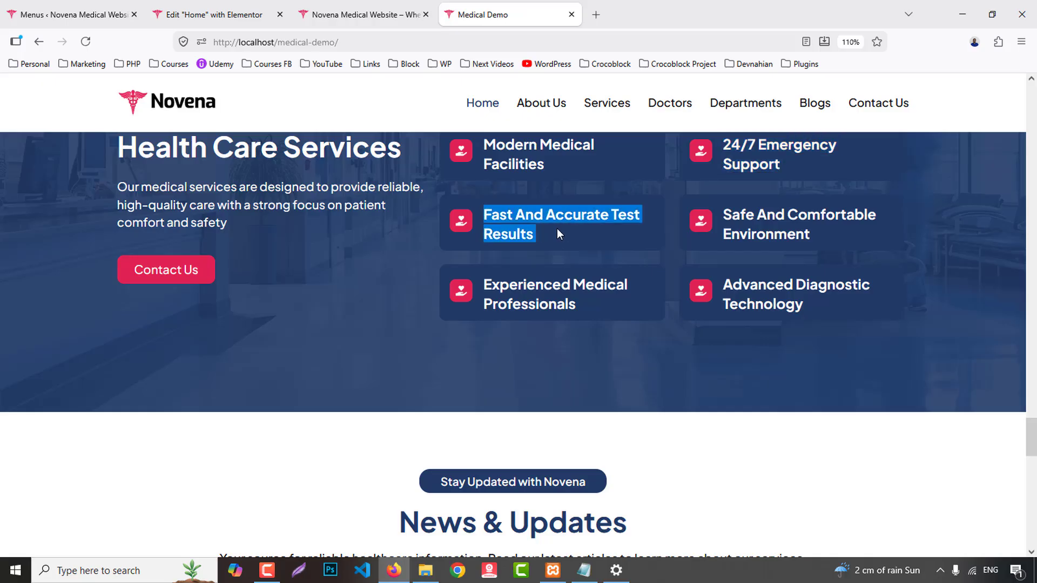
click(222, 15)
scroll(651, 270, down, 2)
click(685, 279)
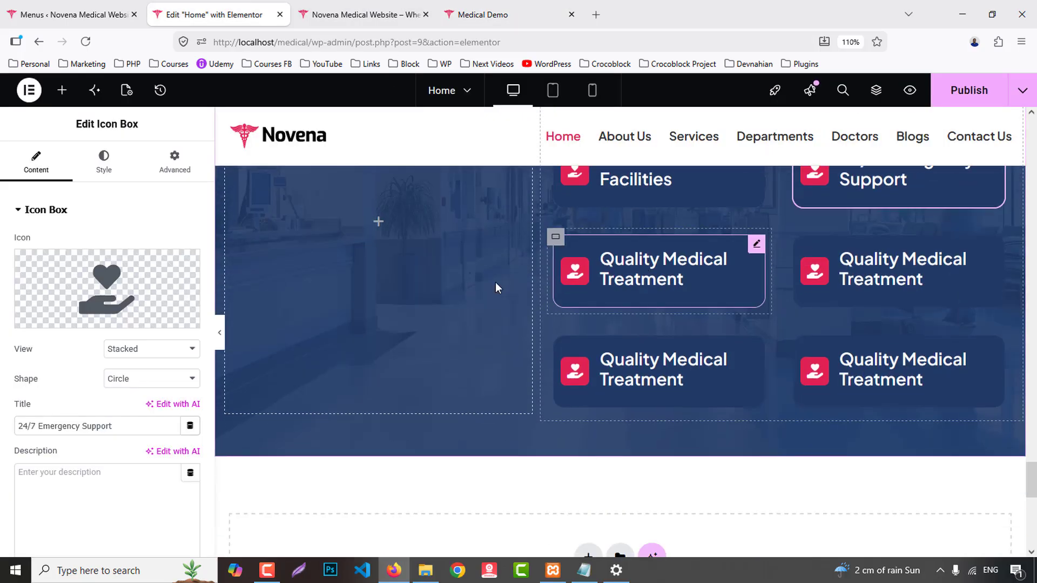
triple_click(102, 422)
text(Fast and Accurate Test Results)
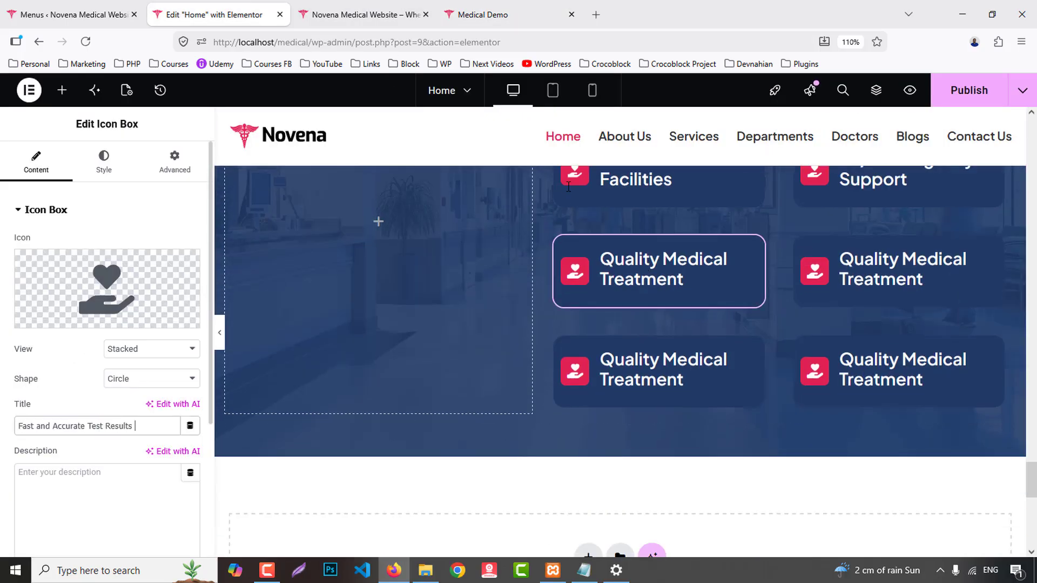
- Copy "Safe and Comfortable Environment" from the Medical Demo page into the title of the third row's second icon box
click(483, 15)
drag(722, 215, 817, 245)
key(ctrl+c)
click(214, 14)
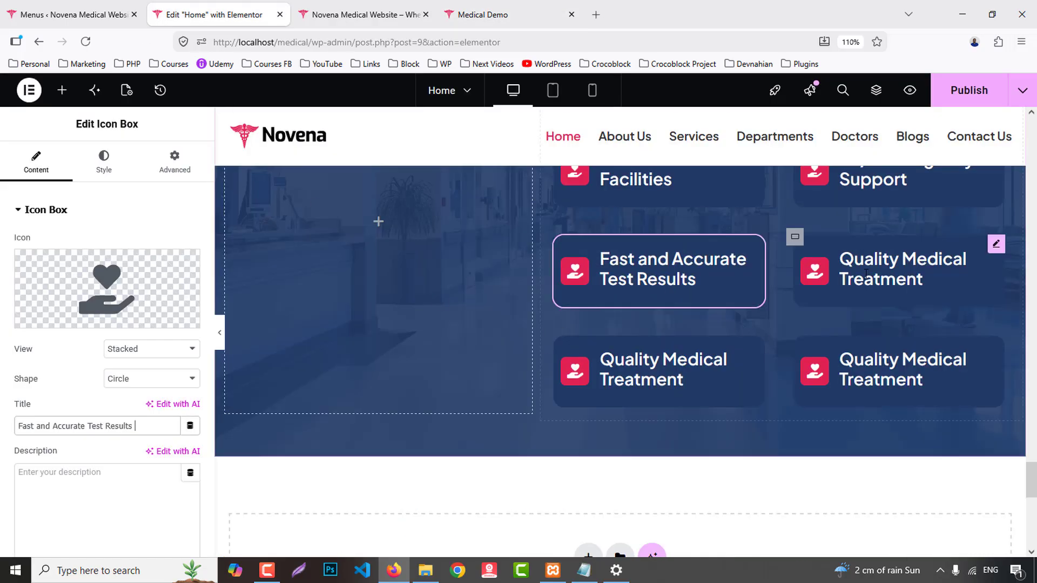
click(918, 278)
triple_click(91, 427)
key(ctrl+v)
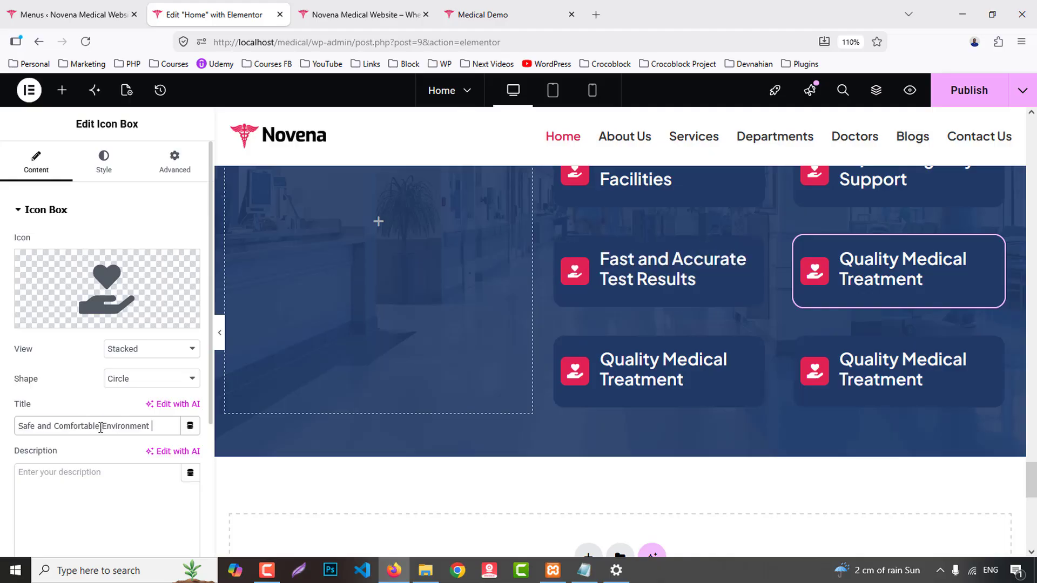
- Retitle the fourth row's first icon box "Experienced Medical Professionals", using the text copied from the Medical Demo page
click(474, 7)
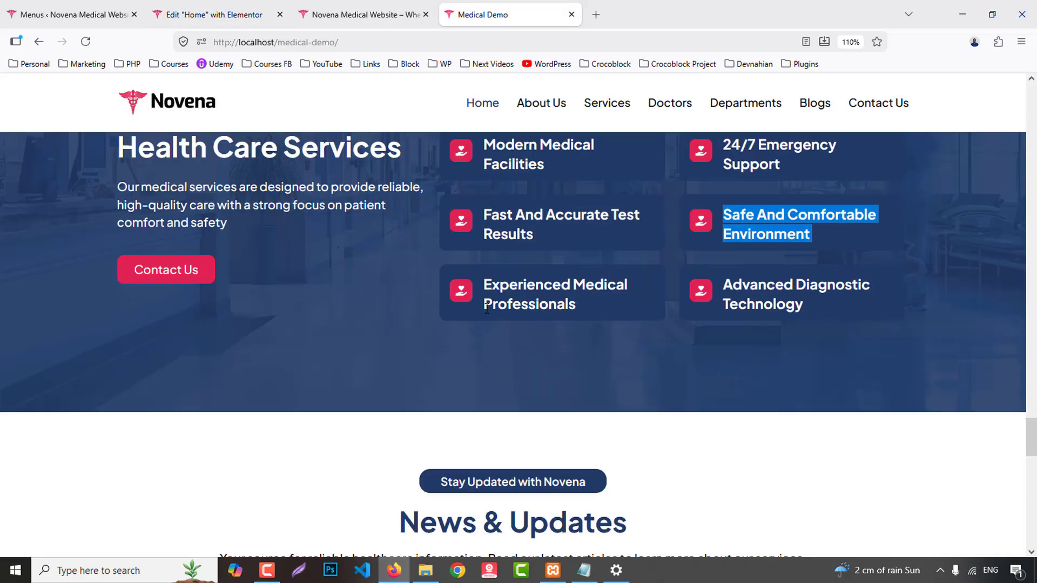
drag(484, 285, 592, 297)
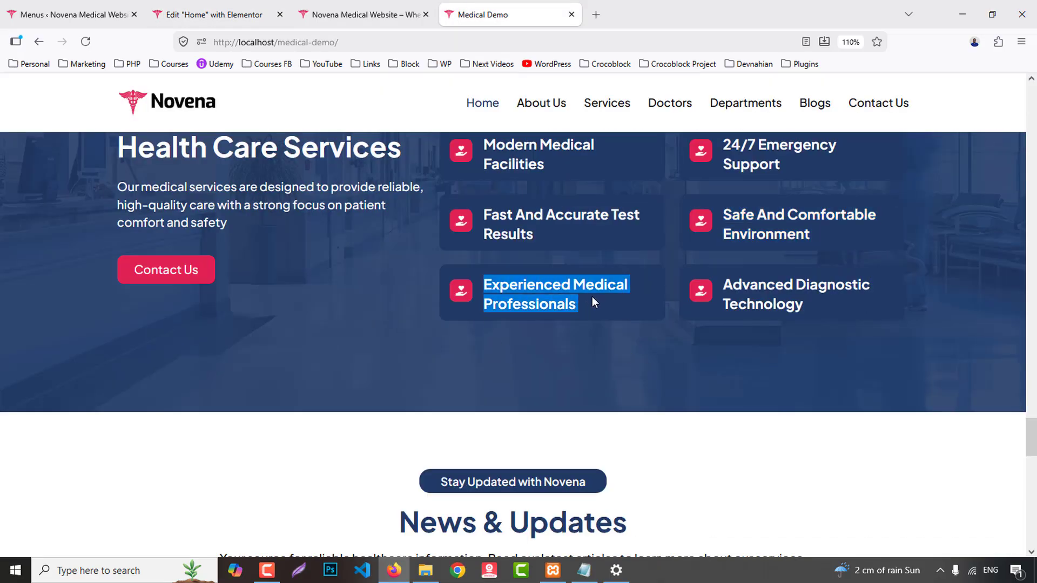
click(197, 7)
click(637, 392)
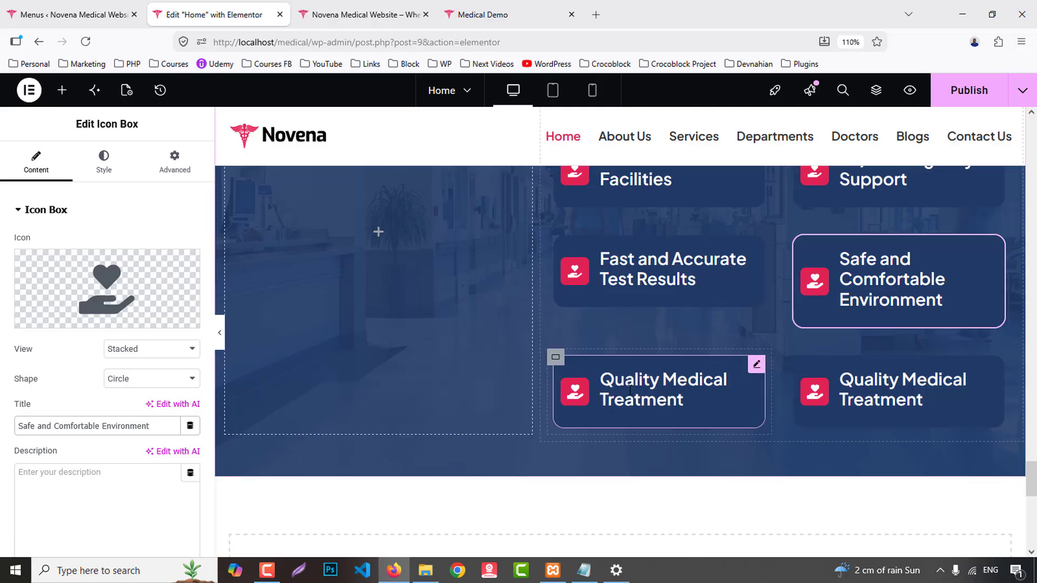
triple_click(78, 427)
key(ctrl+v)
- Retitle the last icon box "Advanced Diagnostic Technology", using the text copied from the Medical Demo page
click(493, 12)
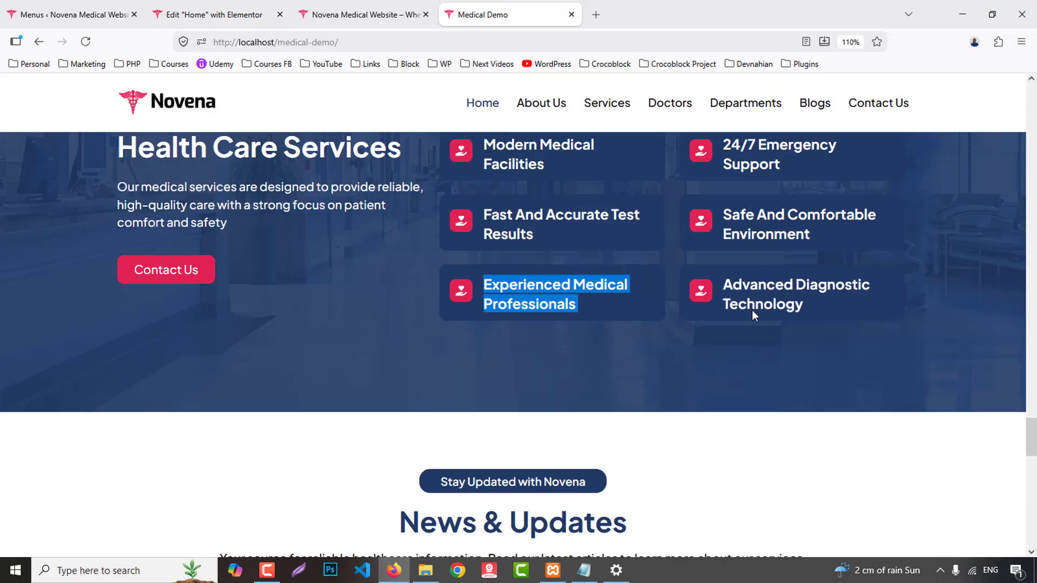
drag(724, 284, 821, 309)
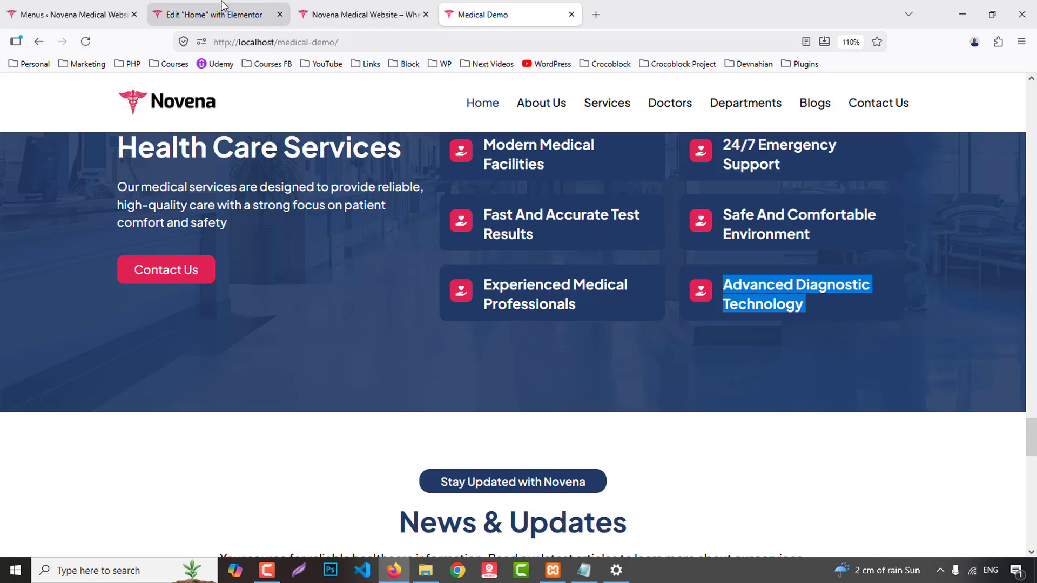
click(214, 14)
click(918, 399)
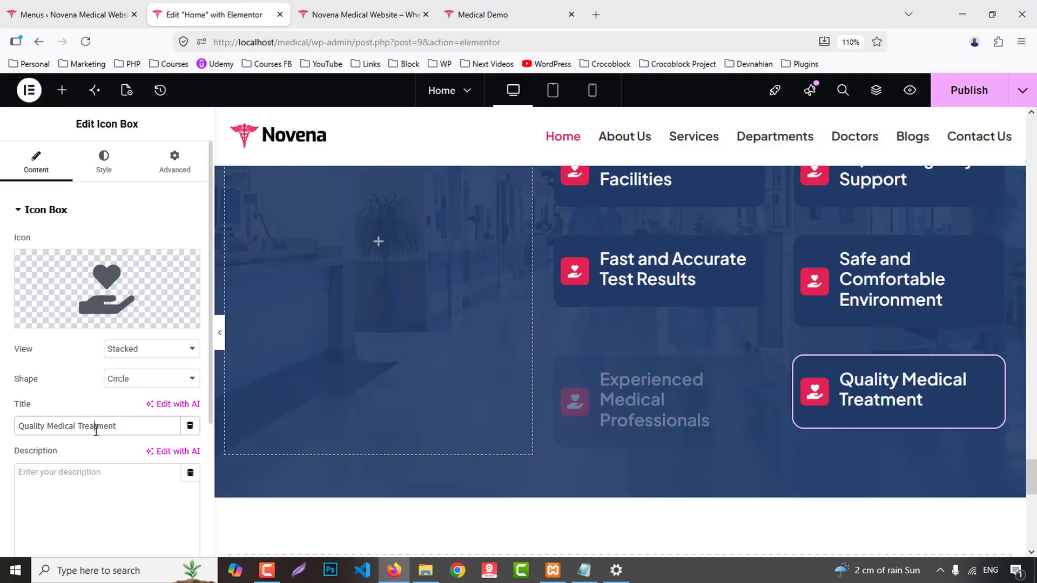
triple_click(78, 426)
key(ctrl+v)
- Compare the section's layout with the Medical Demo page and set the empty container's width beside the icon boxes to 35%
scroll(685, 354, up, 5)
click(494, 12)
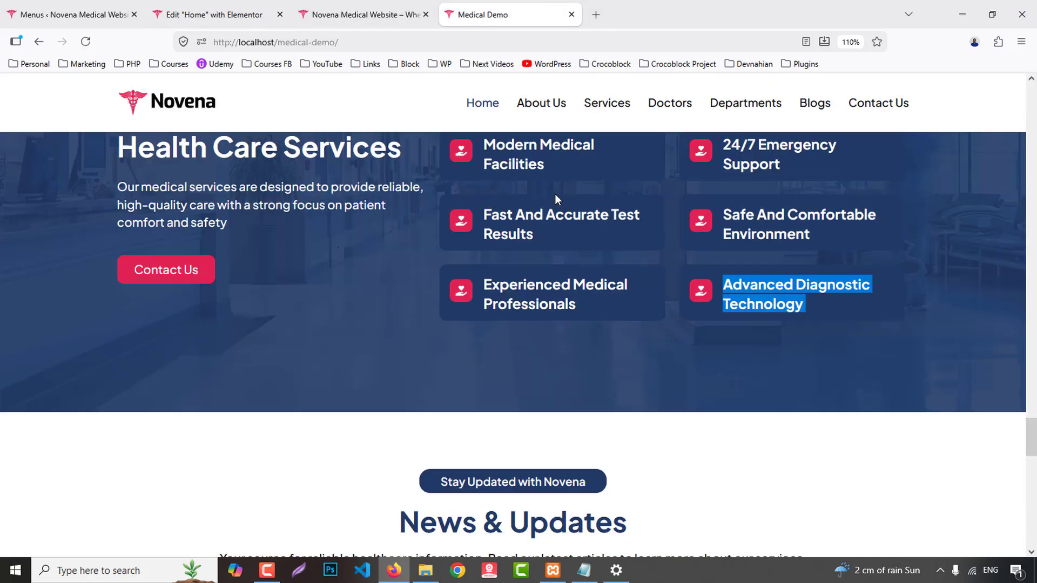
scroll(556, 199, up, 3)
click(214, 15)
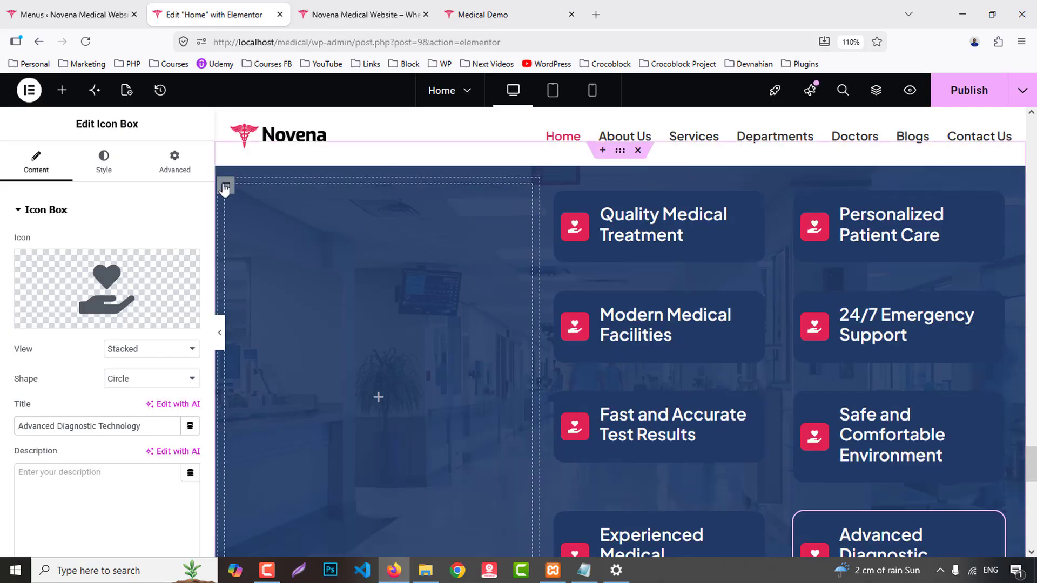
click(225, 187)
click(170, 324)
key(Down)
key(Down)
key(Down)
key(Down)
key(Down)
key(Down)
key(Down)
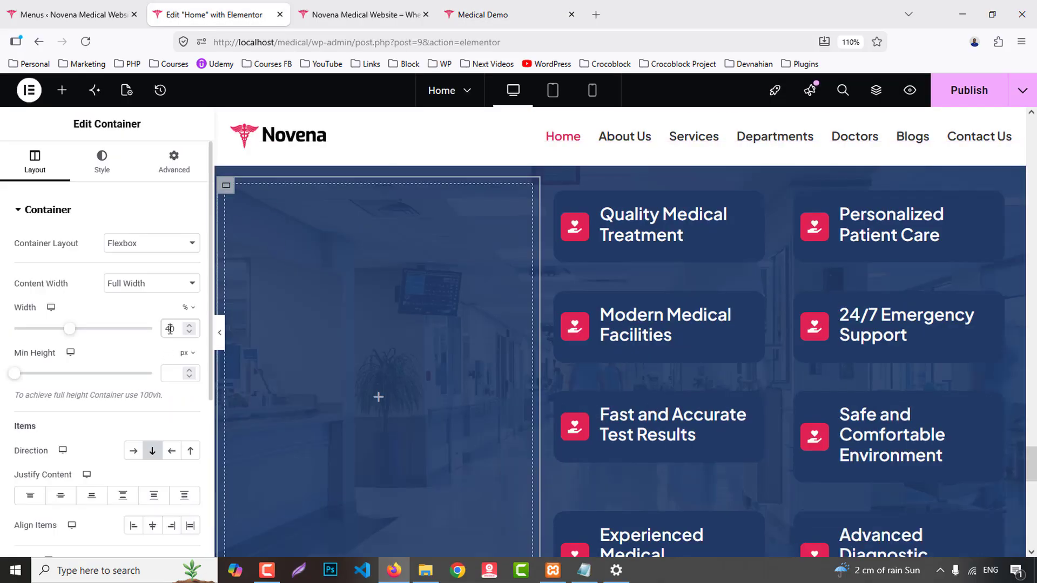
key(Down)
key(Down)
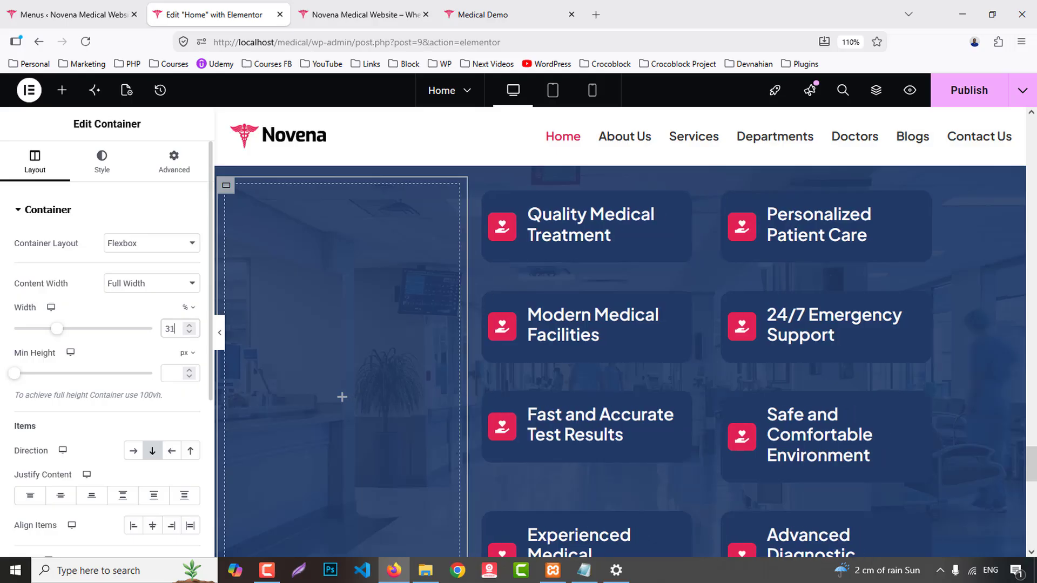
key(Up)
key(Up)
key(Up)
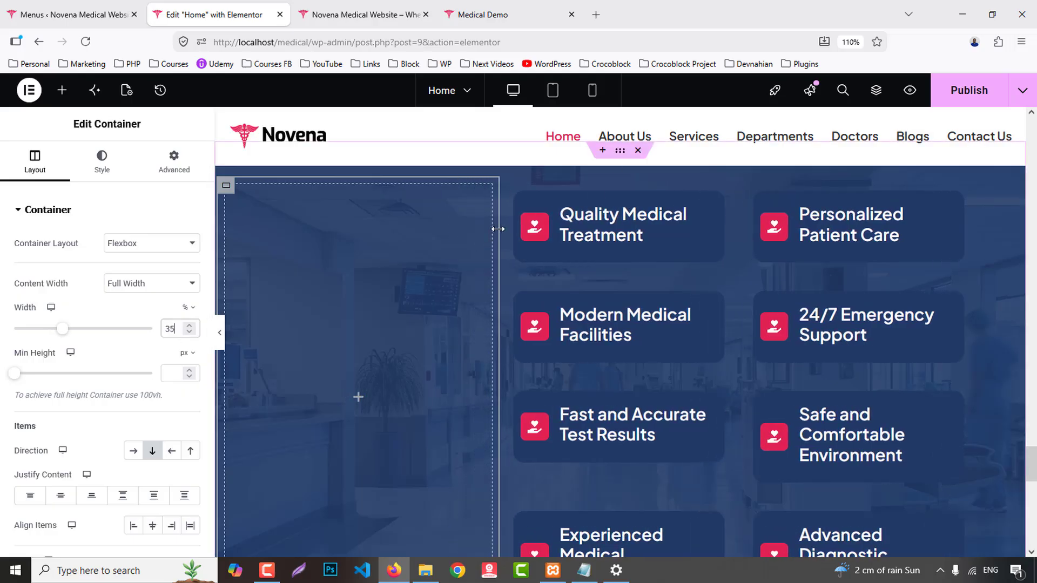
- Widen the container holding the icon boxes to 65%
click(496, 230)
click(178, 327)
key(Up)
key(Up)
key(Up)
key(Up)
key(Up)
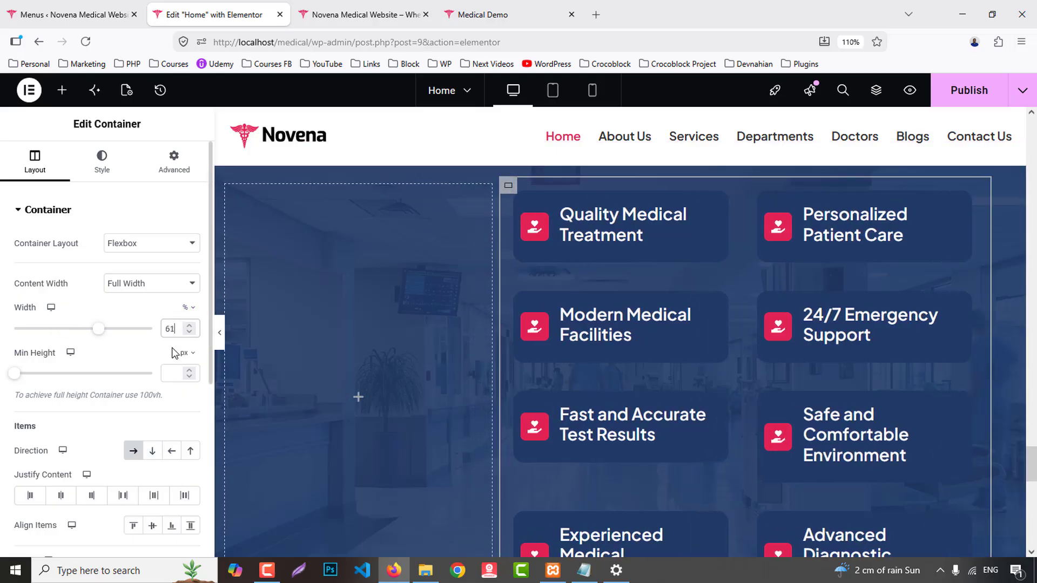
- Set the title font size of the "Quality Medical Treatment" icon box to 23 px
click(637, 234)
scroll(87, 400, down, 1)
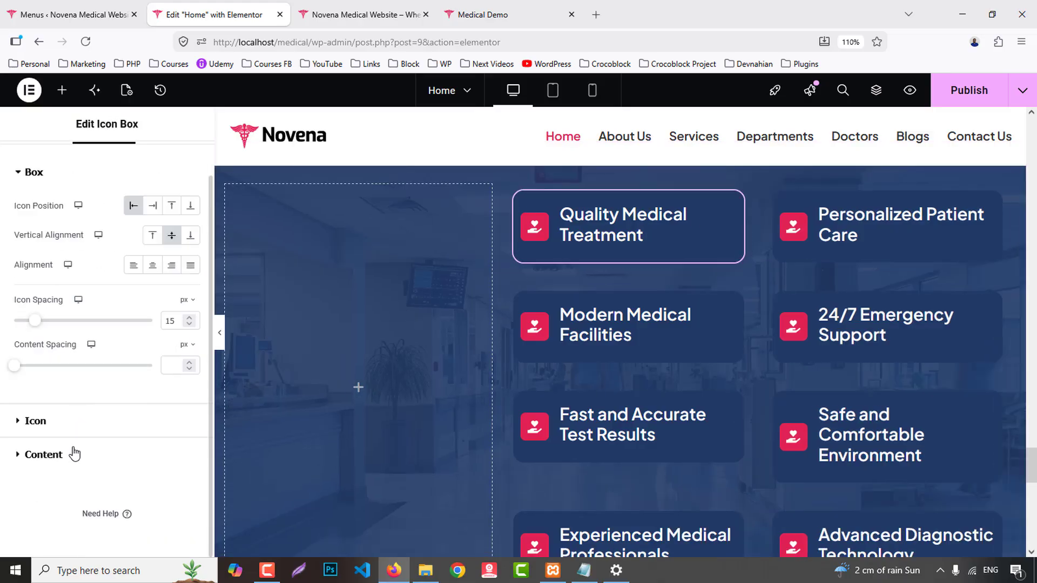
click(74, 454)
click(191, 341)
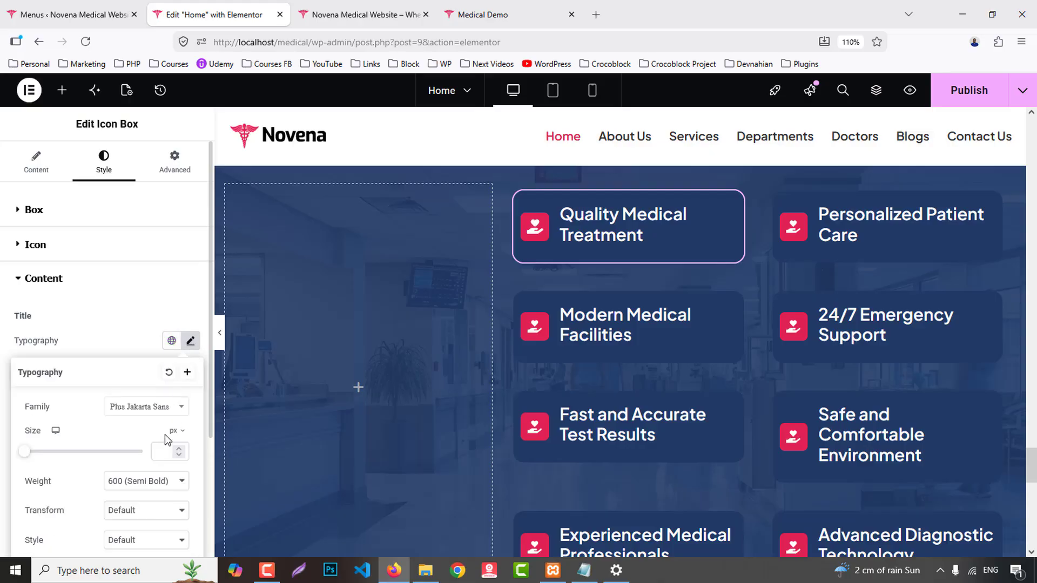
text(1)
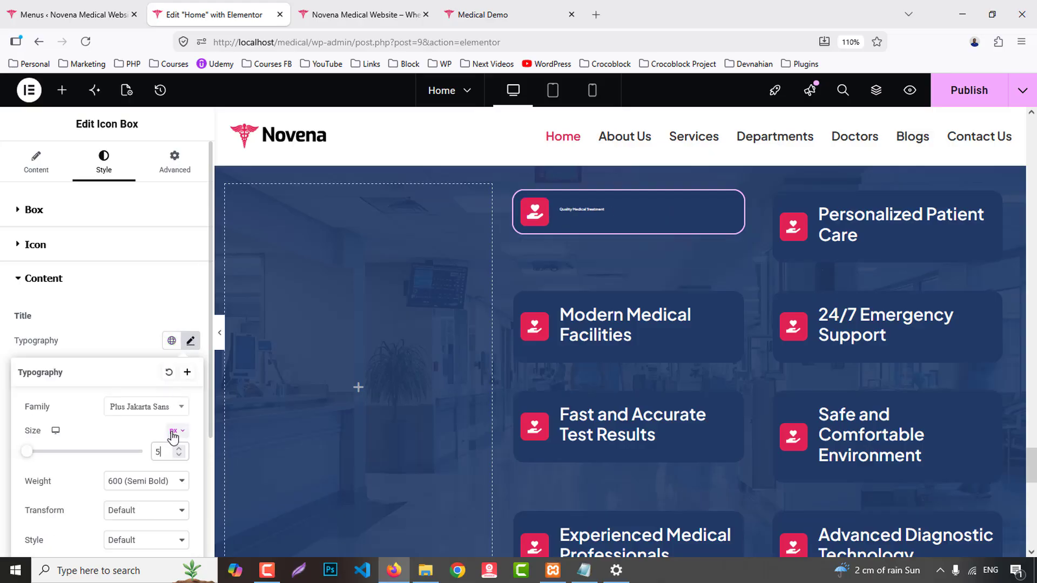
text(2)
key(BackSpace)
key(BackSpace)
text(21)
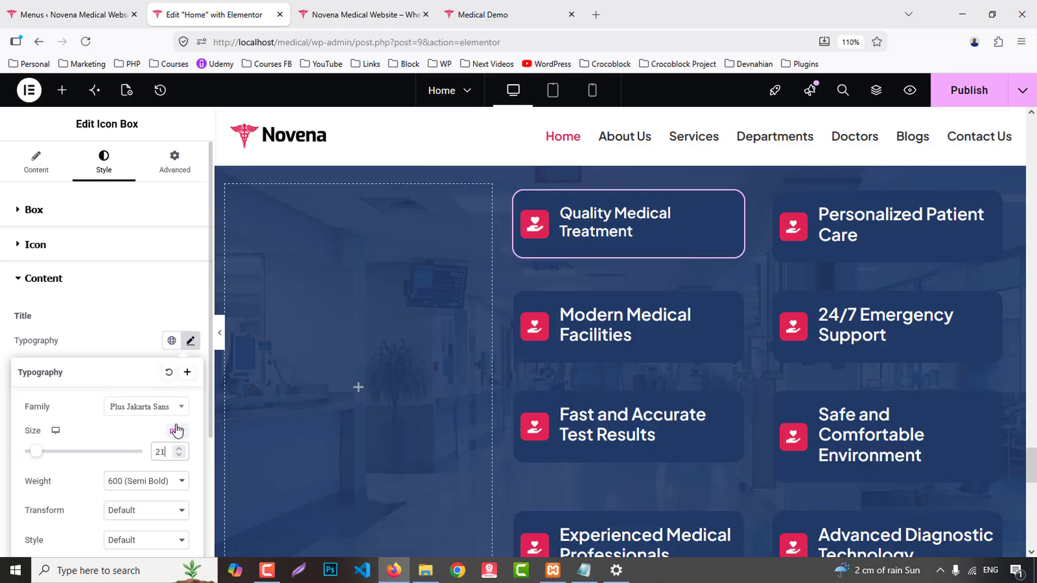
key(Up)
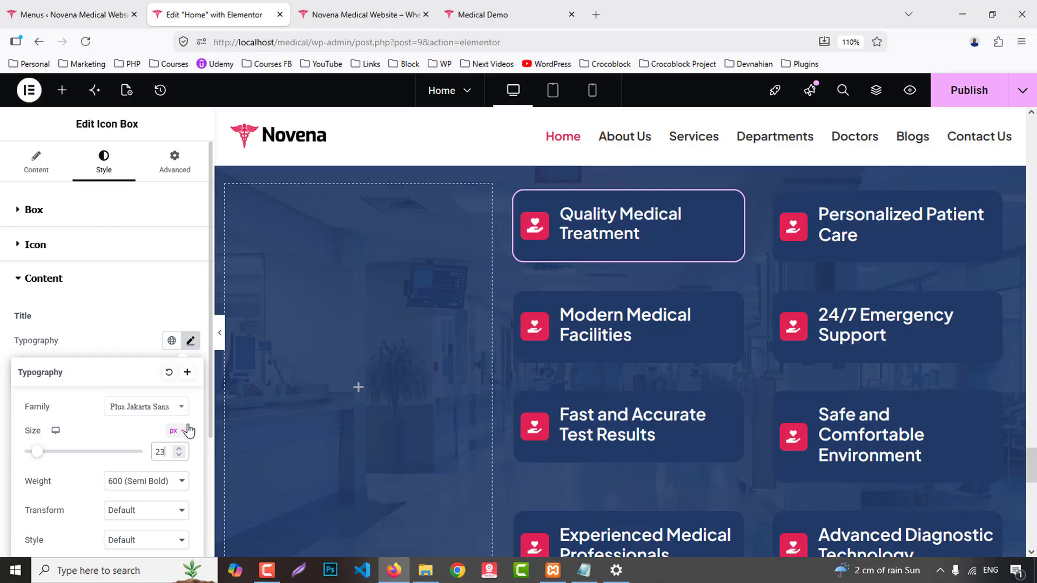
- Set the "Quality Medical Treatment" title's font size to 22 px and its line height to 30 px
scroll(165, 490, down, 3)
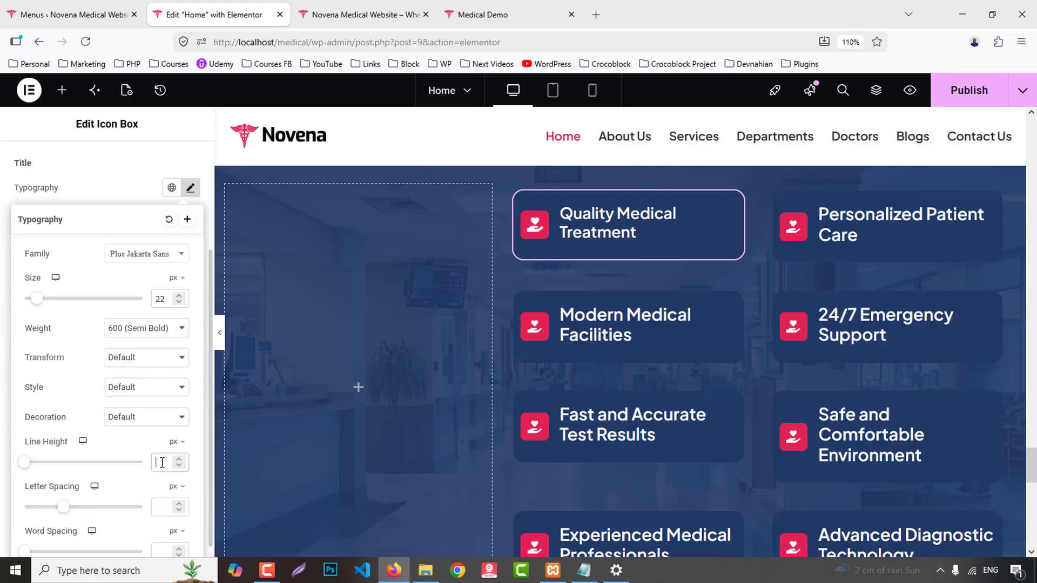
text(30)
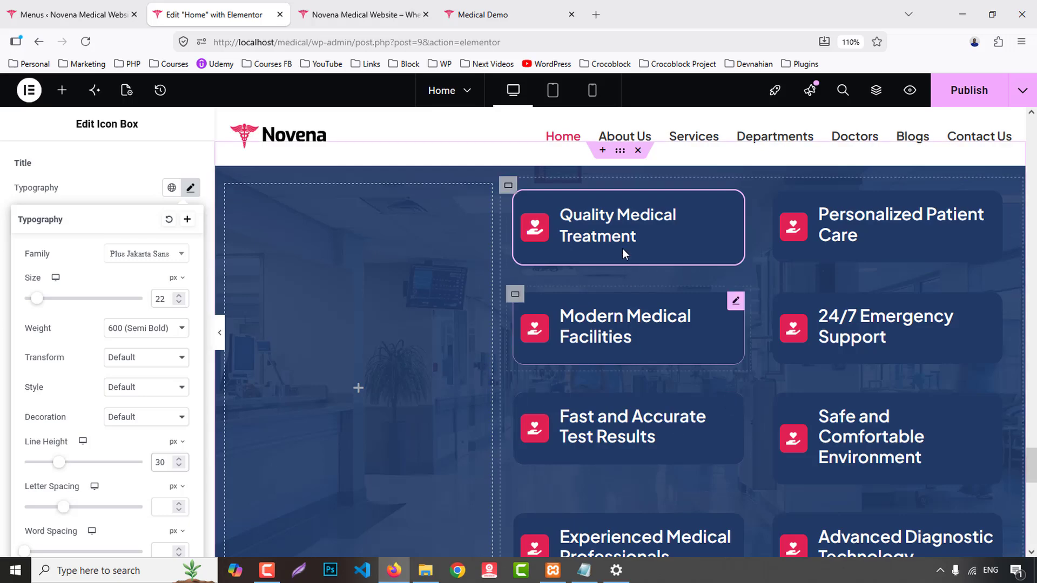
- Copy the "Quality Medical Treatment" icon box's style onto the "Personalized Patient Care", "Modern Medical Facilities" and "24/7 Emergency Support" boxes
right_click(630, 249)
click(844, 245)
right_click(899, 313)
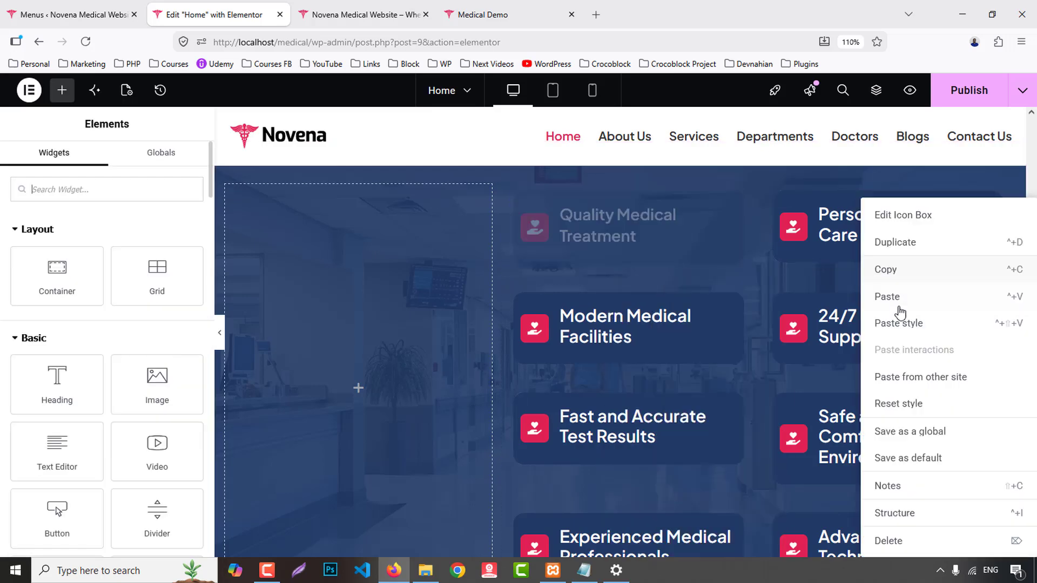
click(900, 325)
scroll(810, 325, down, 2)
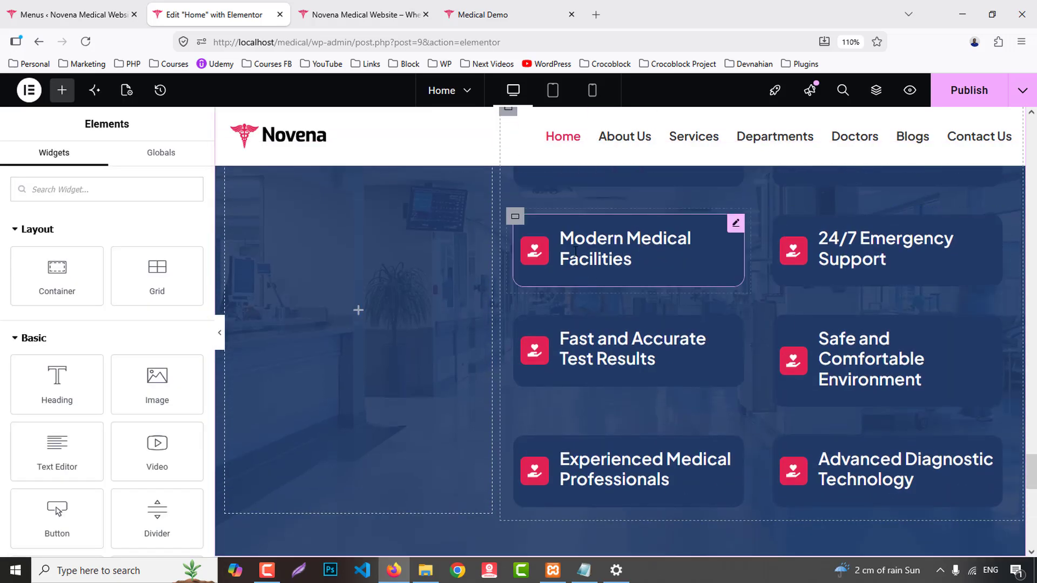
right_click(576, 254)
click(627, 331)
right_click(863, 249)
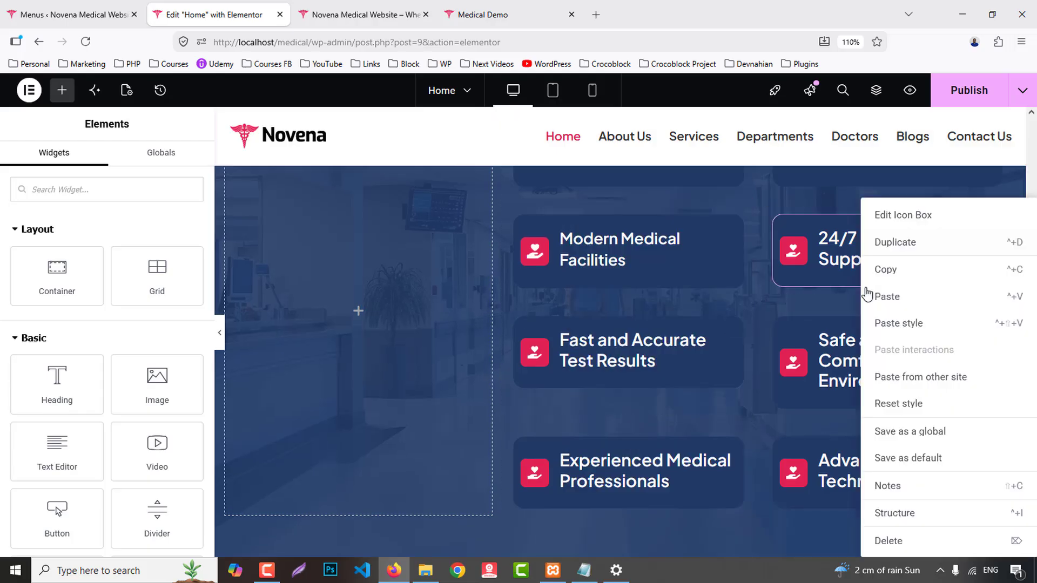
click(878, 321)
- Paste the copied style onto the four remaining icon boxes, from "Safe and Comfortable Environment" through "Advanced Diagnostic Technology"
scroll(870, 318, down, 2)
right_click(869, 318)
click(886, 324)
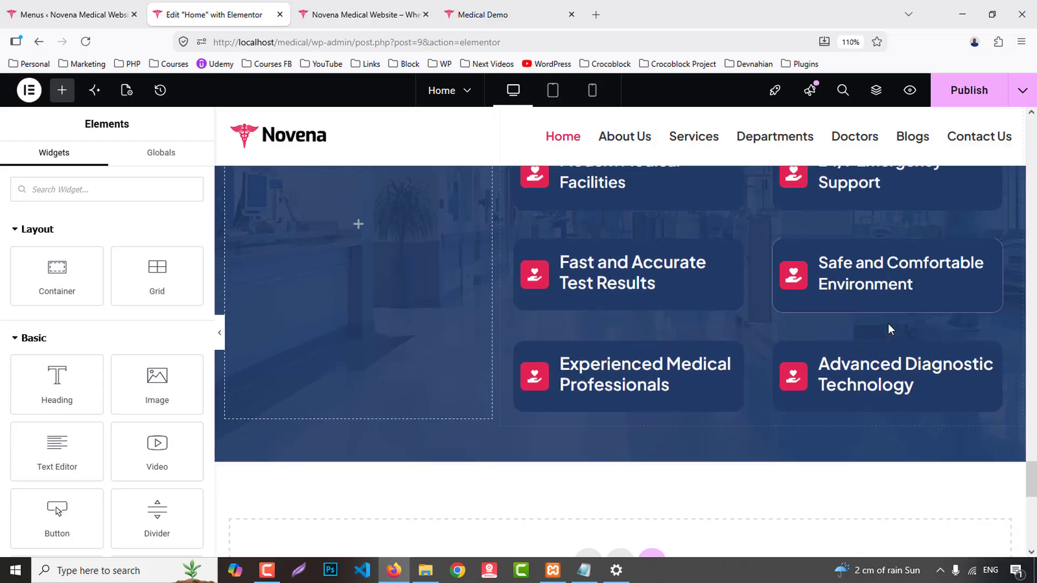
right_click(619, 273)
click(659, 324)
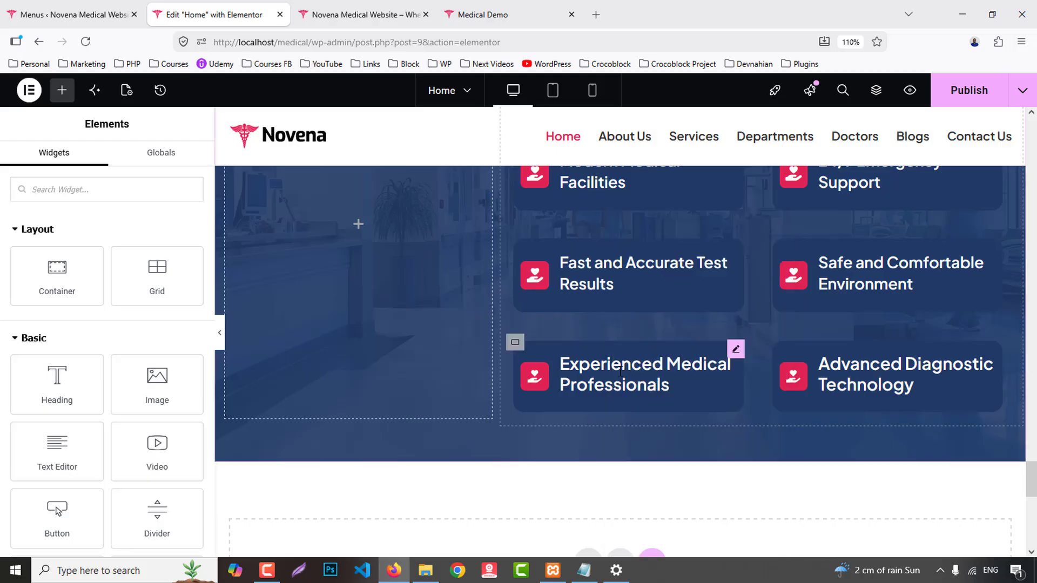
right_click(618, 373)
click(656, 323)
right_click(862, 372)
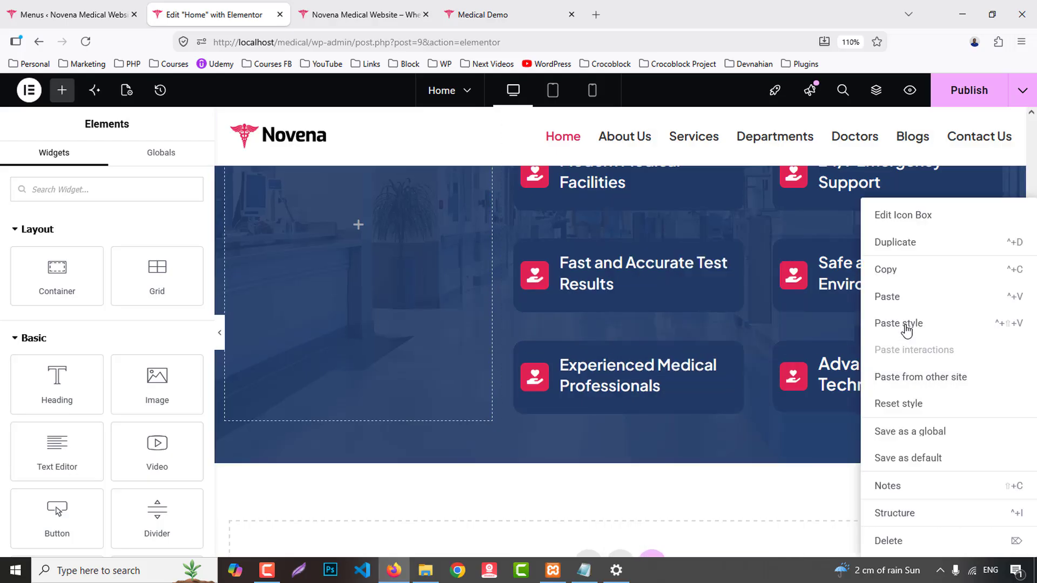
click(907, 323)
- Set the column and row gaps of the container holding all eight icon boxes to 0 px
scroll(969, 358, up, 5)
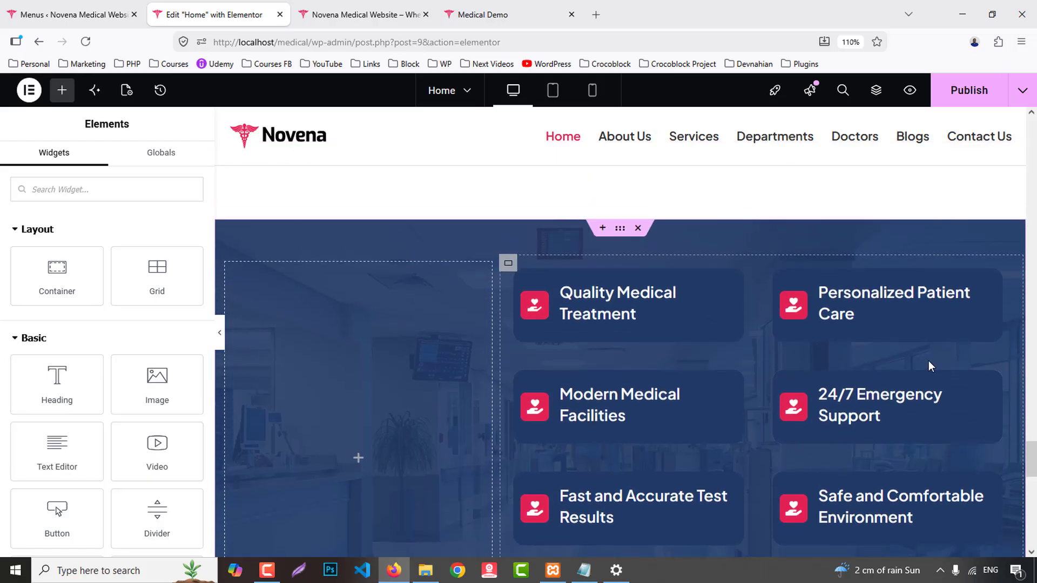
click(514, 269)
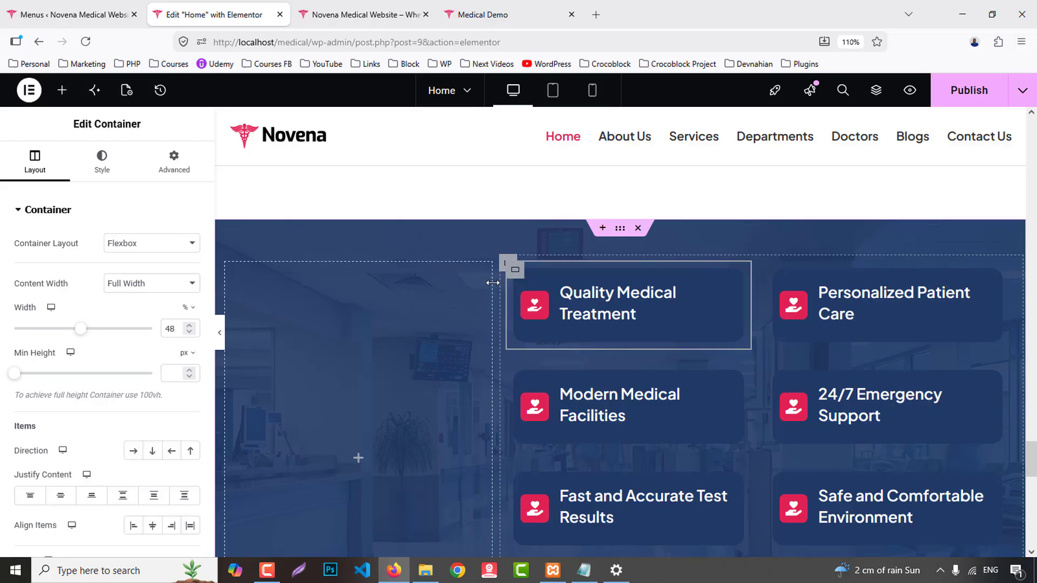
scroll(119, 393, down, 4)
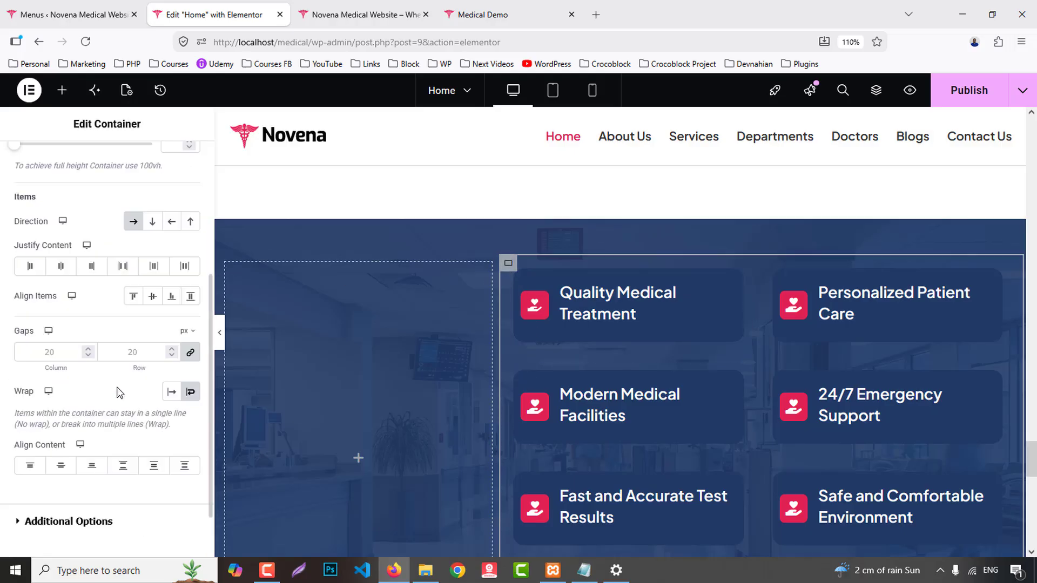
click(52, 352)
text(0)
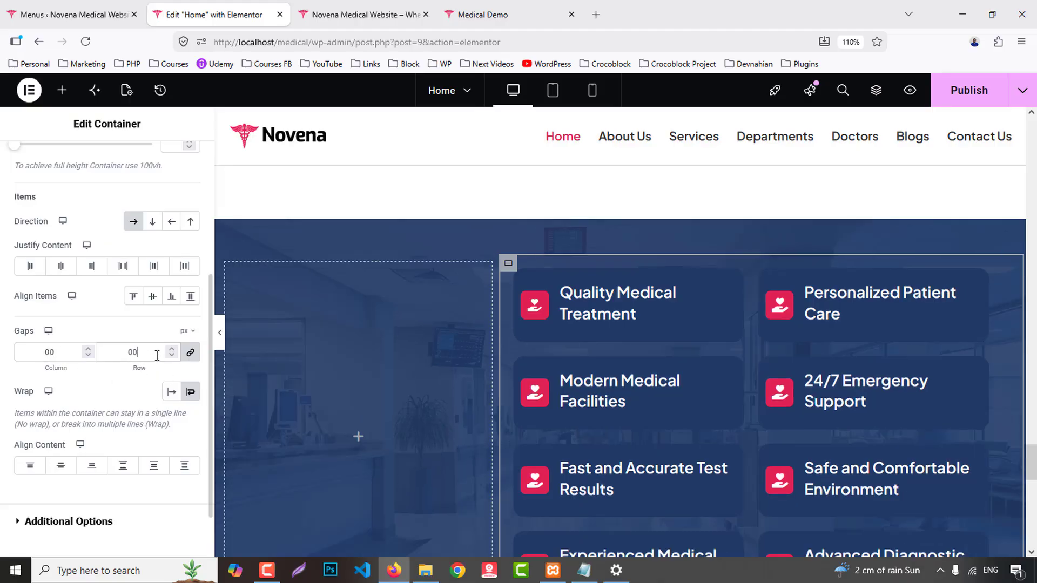
double_click(161, 359)
text(1)
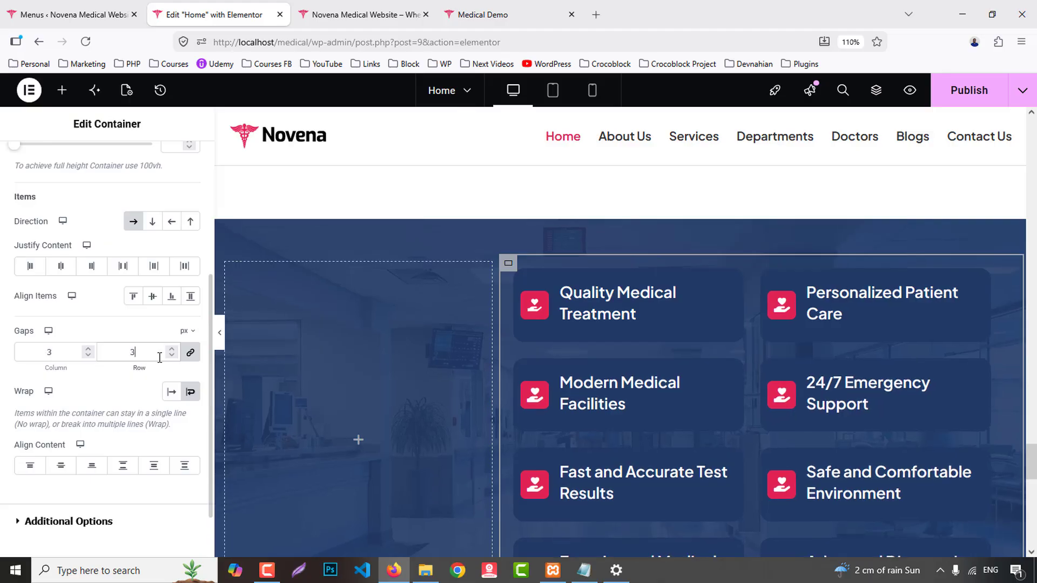
key(BackSpace)
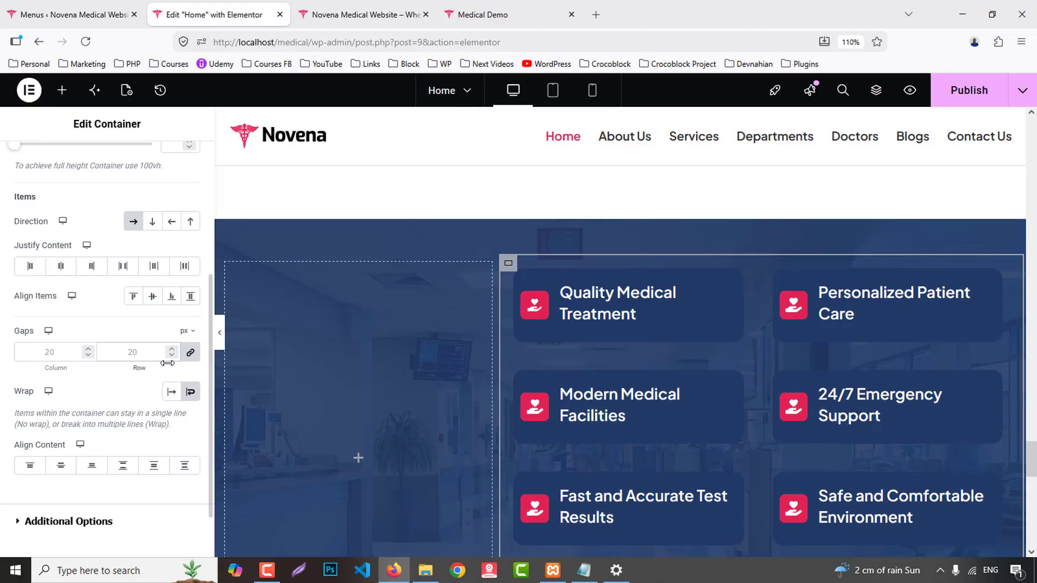
text(0)
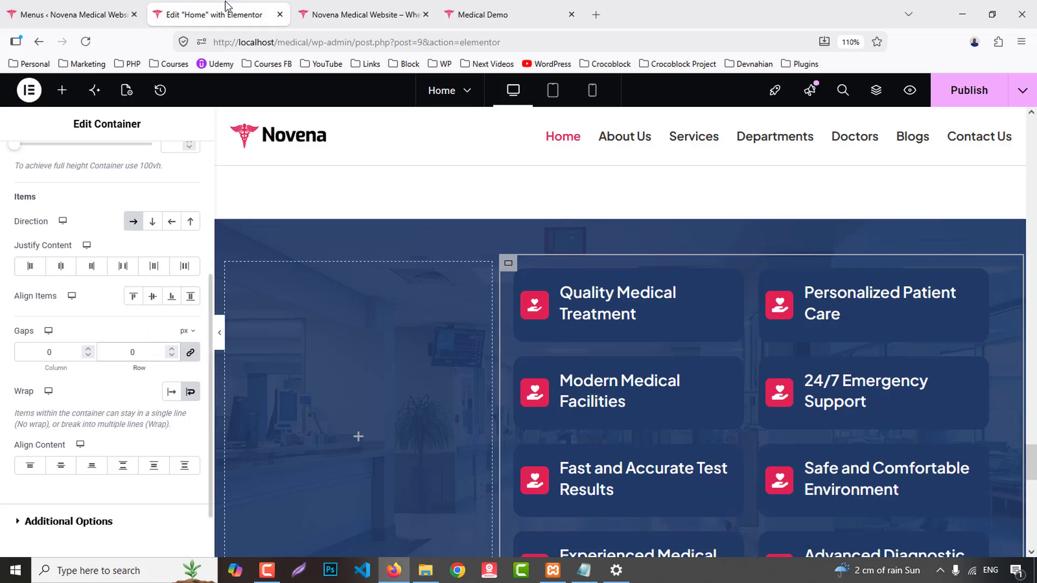
- Check the Medical Demo layout, then copy the "Simple, Predictable Care" heading into the empty container beside the icon boxes
click(476, 15)
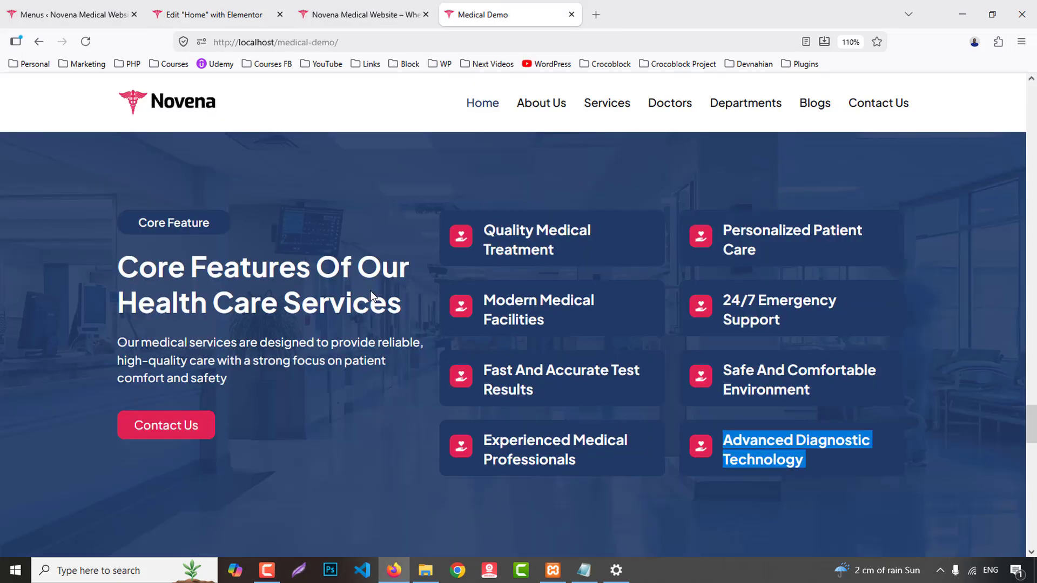
click(216, 15)
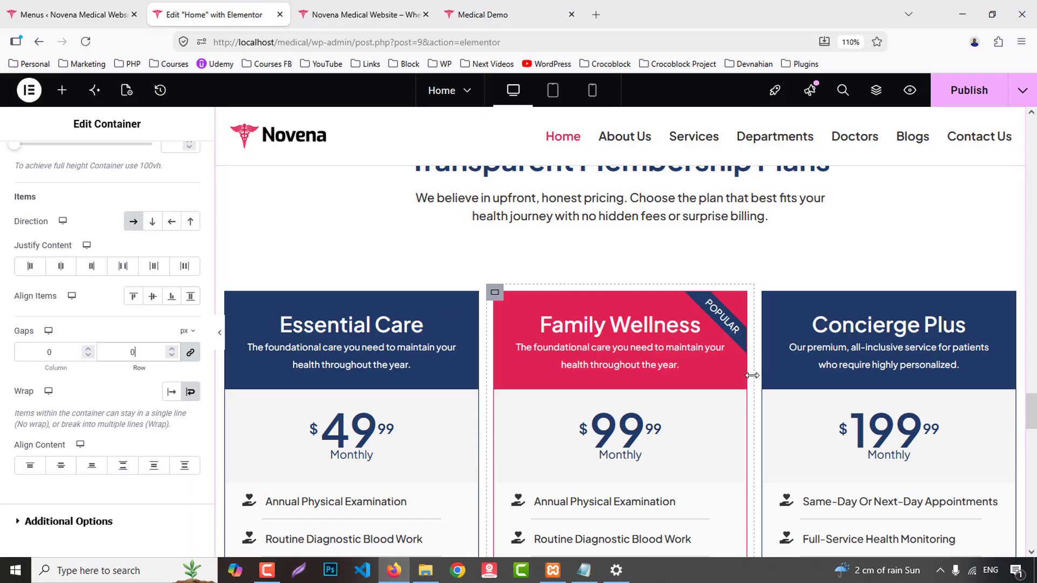
scroll(752, 375, up, 5)
scroll(752, 375, down, 3)
right_click(613, 310)
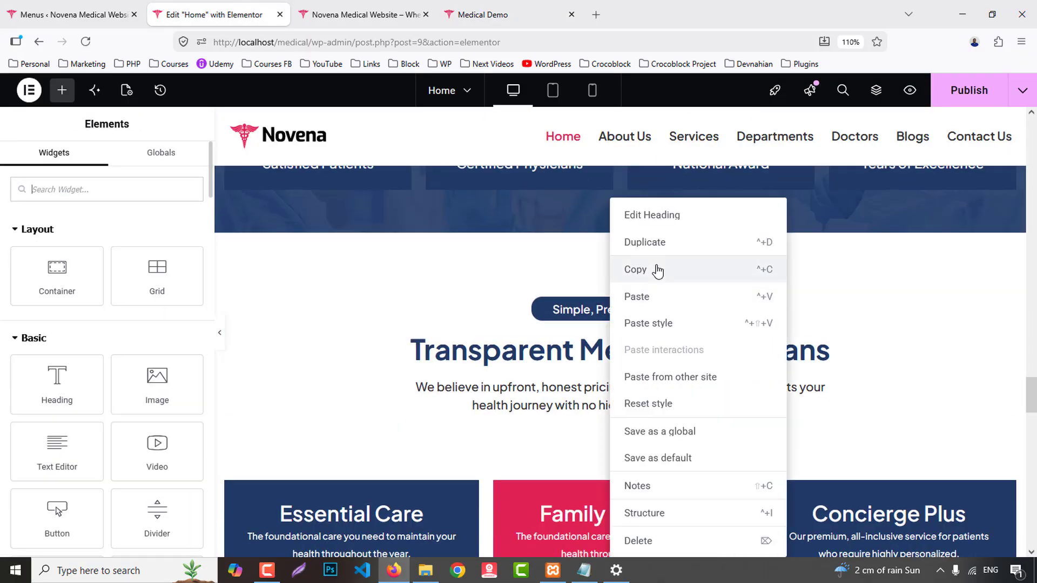
click(658, 270)
scroll(398, 417, down, 10)
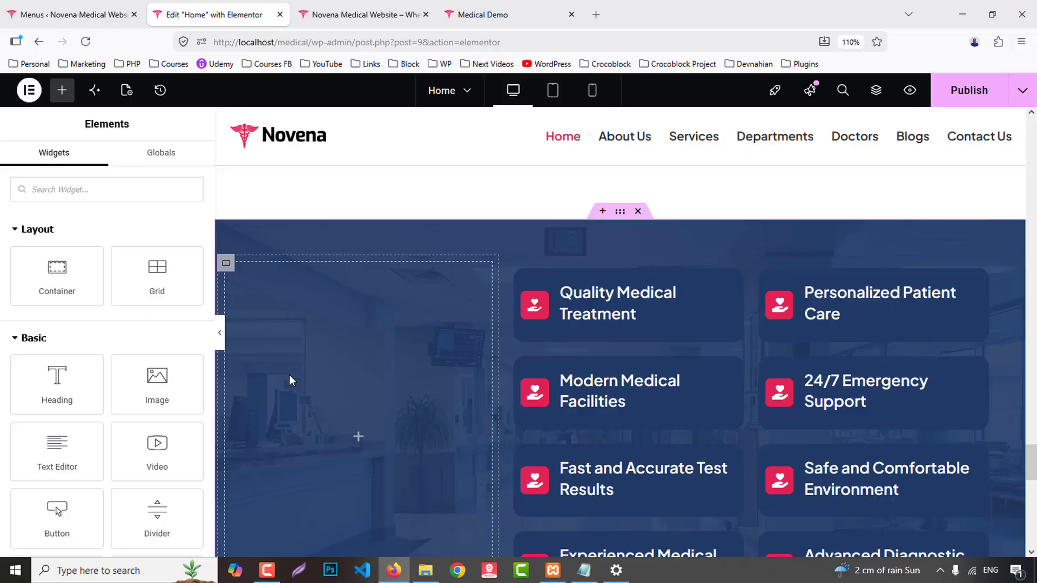
right_click(289, 375)
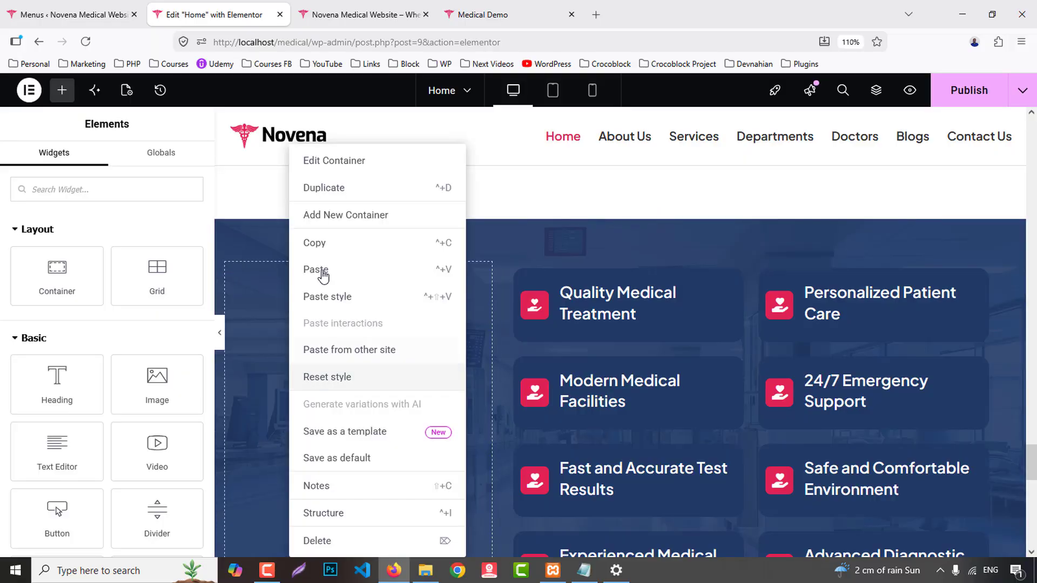
click(323, 276)
- Copy the "Transparent Membership Plans" heading and paste it below the badge heading beside the icon boxes
scroll(664, 426, up, 10)
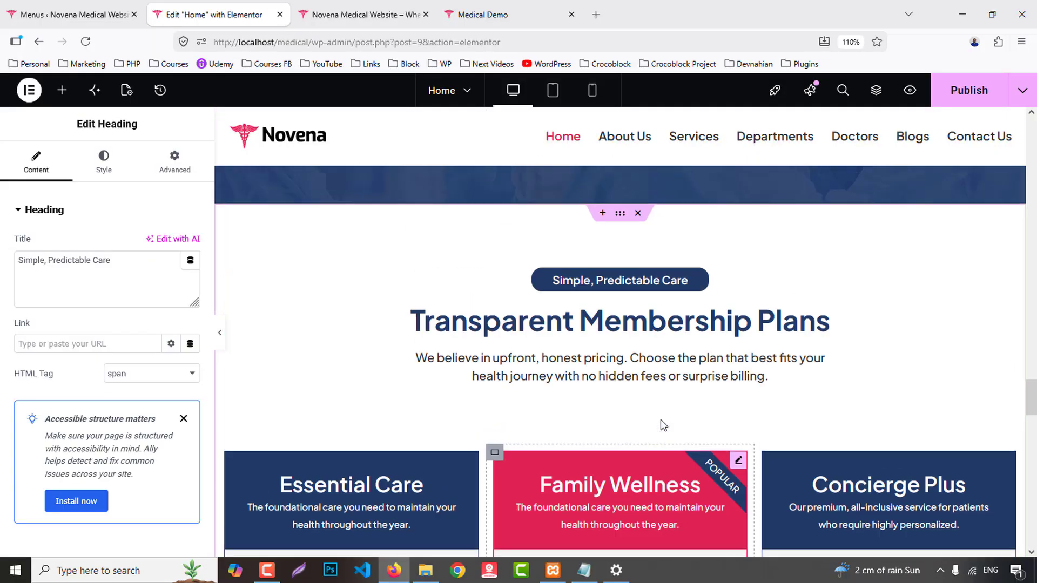
right_click(616, 351)
click(646, 276)
scroll(258, 450, down, 5)
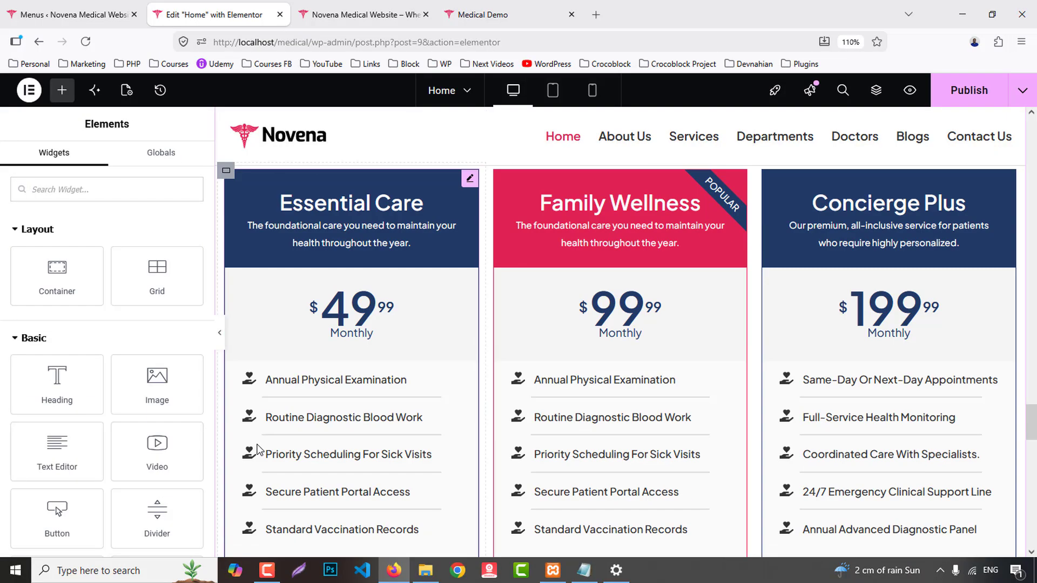
scroll(259, 449, down, 5)
right_click(289, 430)
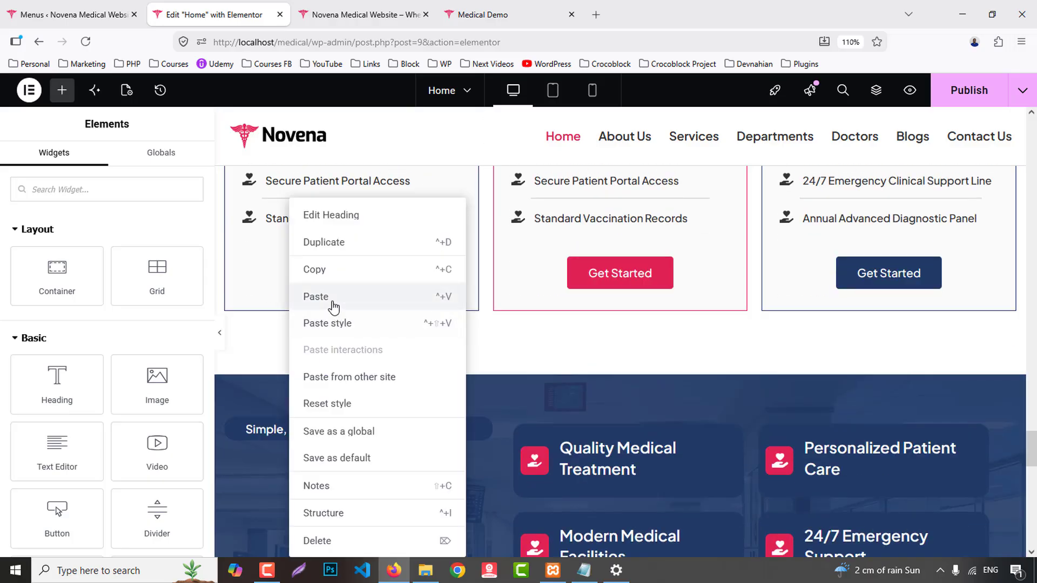
click(333, 307)
- Copy the membership section's description paragraph and paste it below the "Transparent Membership Plans" heading beside the icon boxes
scroll(666, 432, up, 10)
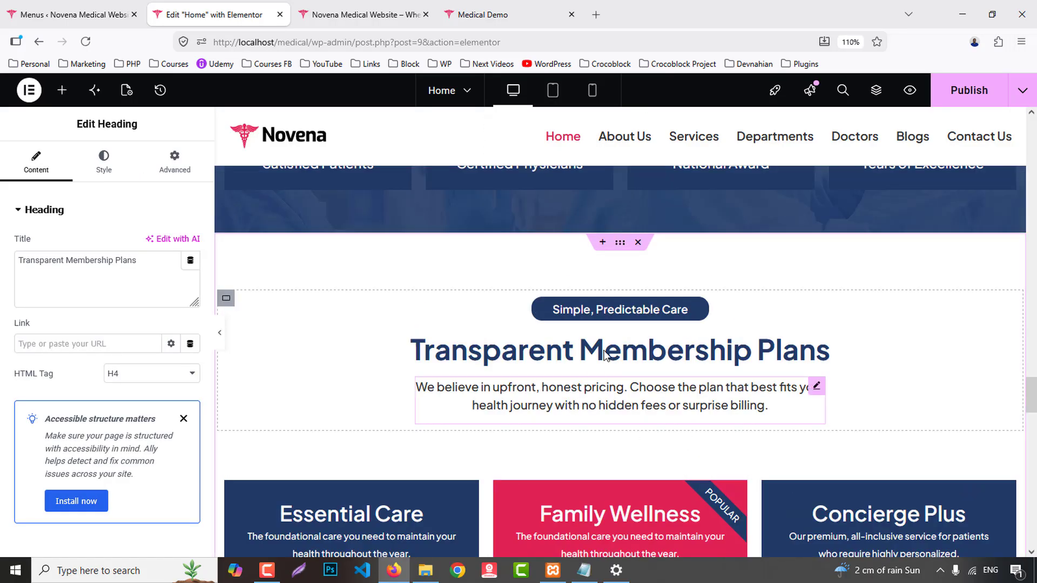
right_click(578, 396)
click(606, 270)
scroll(417, 408, up, 8)
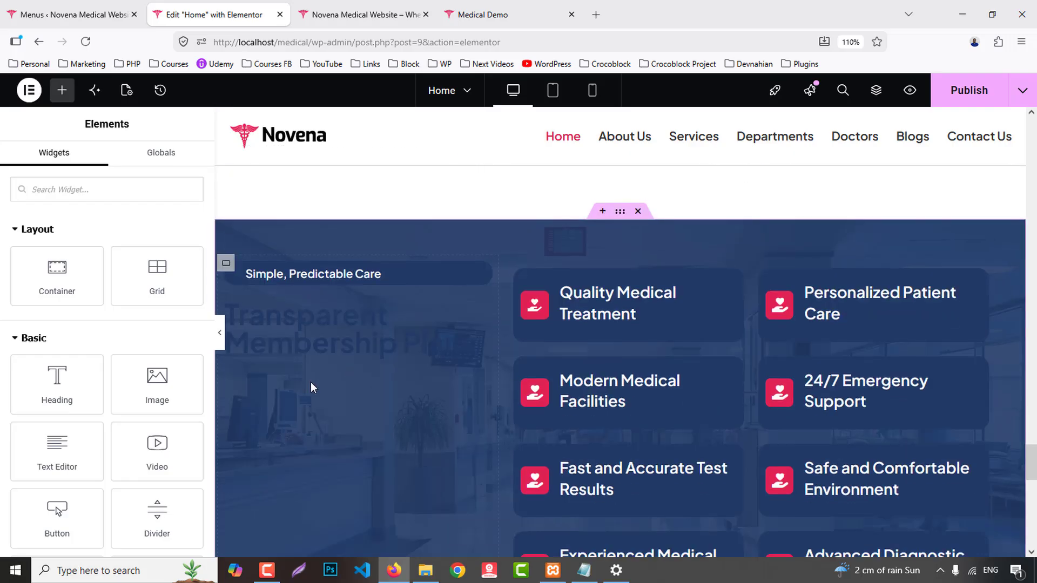
right_click(297, 341)
click(342, 303)
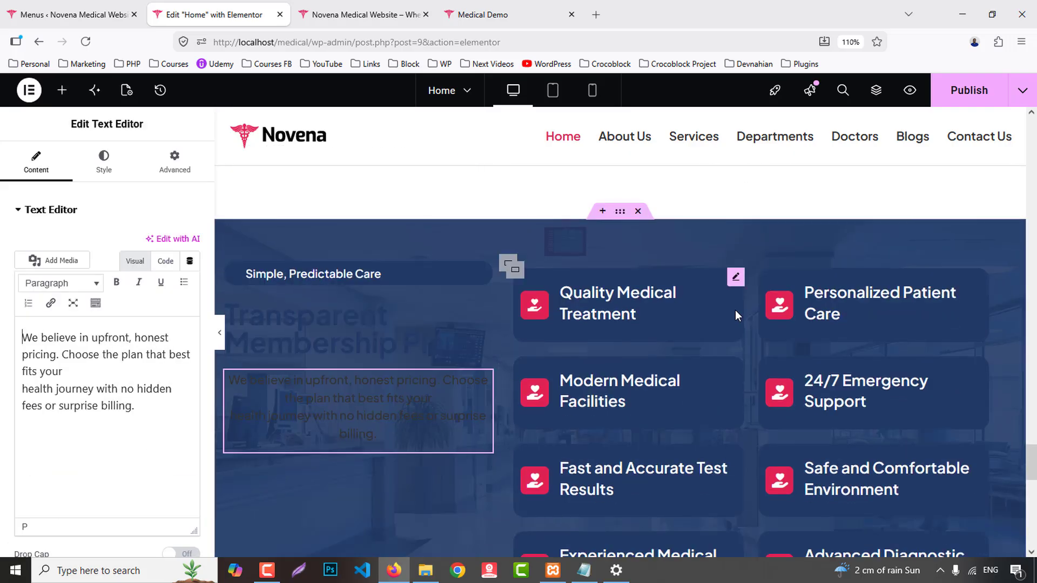
- Copy the "Read More" button from above the "Award Winning Patient Care" section and paste it below the description beside the icon boxes
scroll(734, 310, up, 15)
scroll(735, 312, up, 15)
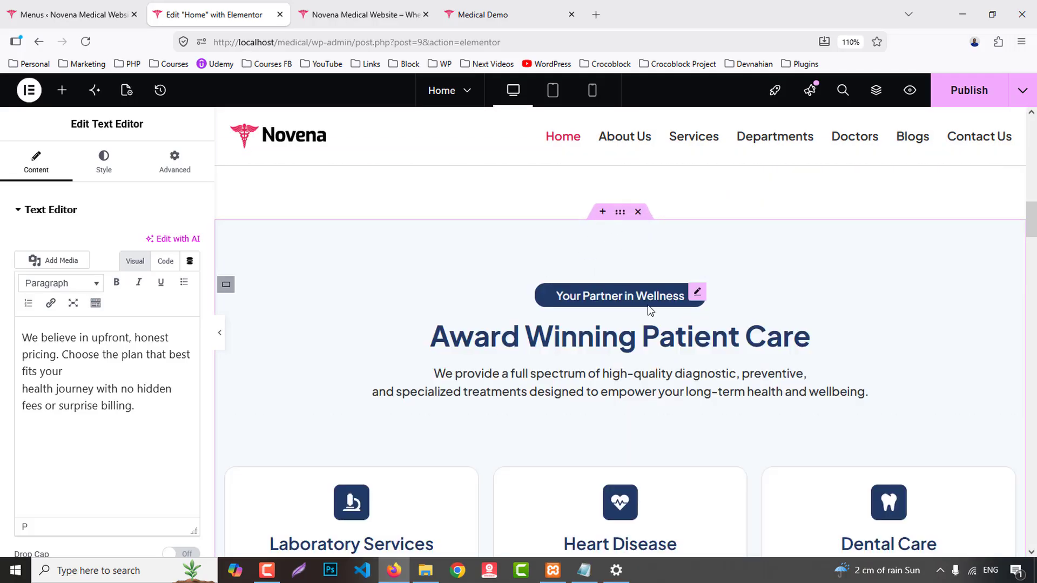
scroll(647, 305, up, 2)
right_click(636, 223)
click(658, 270)
scroll(417, 371, down, 8)
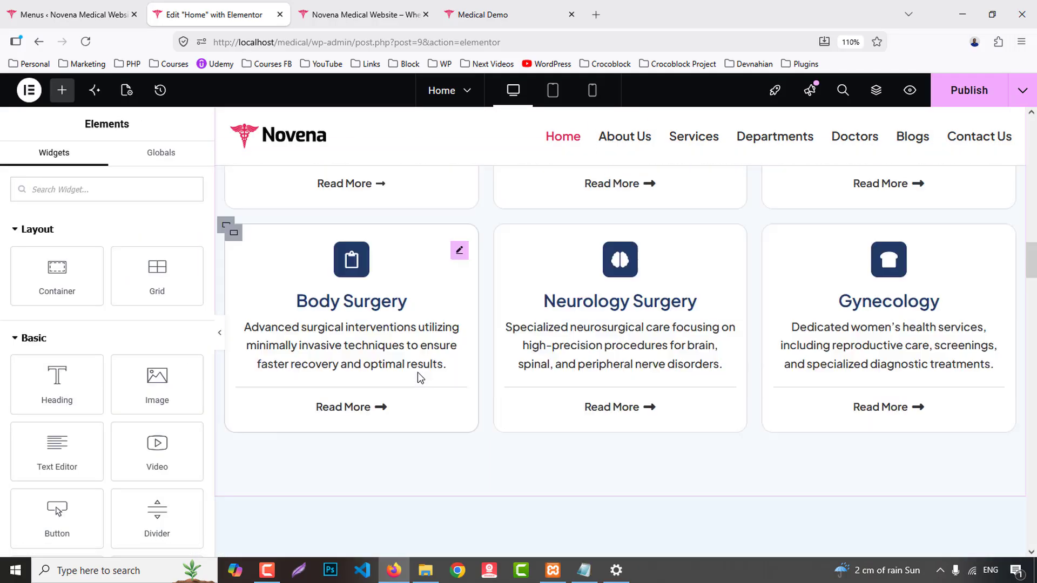
scroll(427, 372, down, 20)
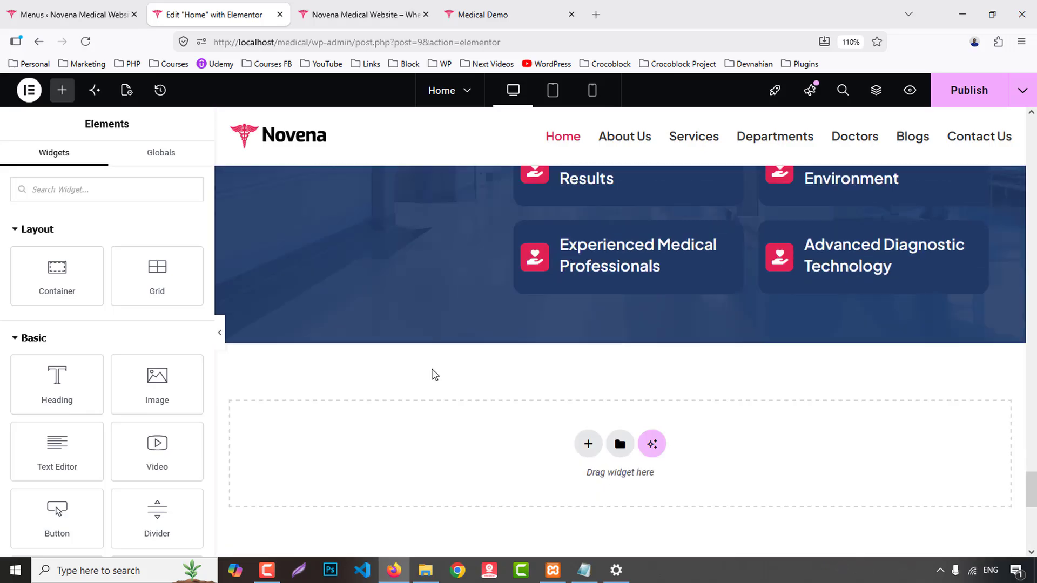
scroll(422, 368, up, 3)
right_click(310, 280)
click(340, 298)
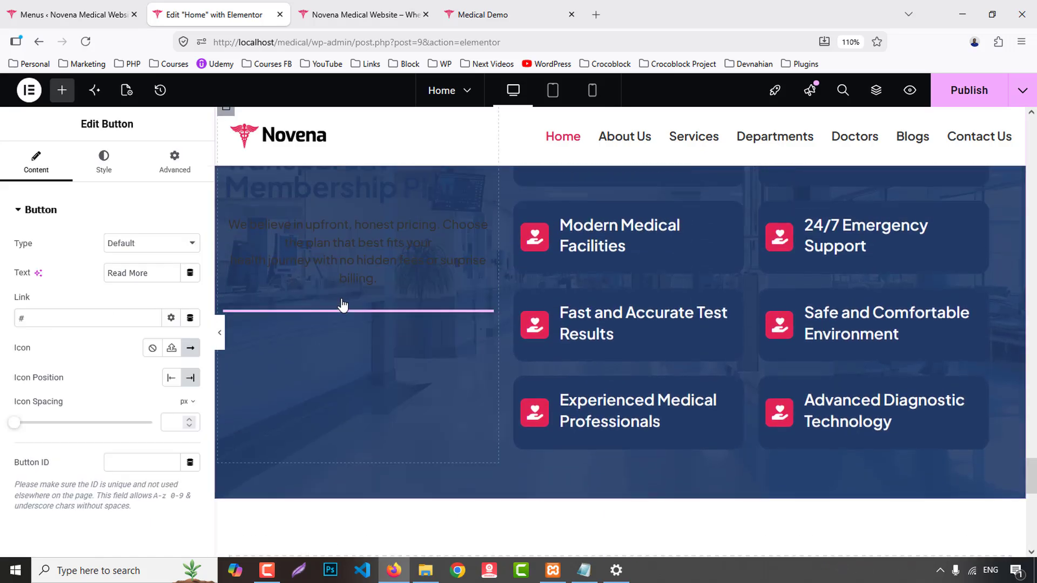
- Retitle the badge heading beside the icon boxes "Core Feature", using the text copied from the Medical Demo page
click(517, 14)
double_click(150, 222)
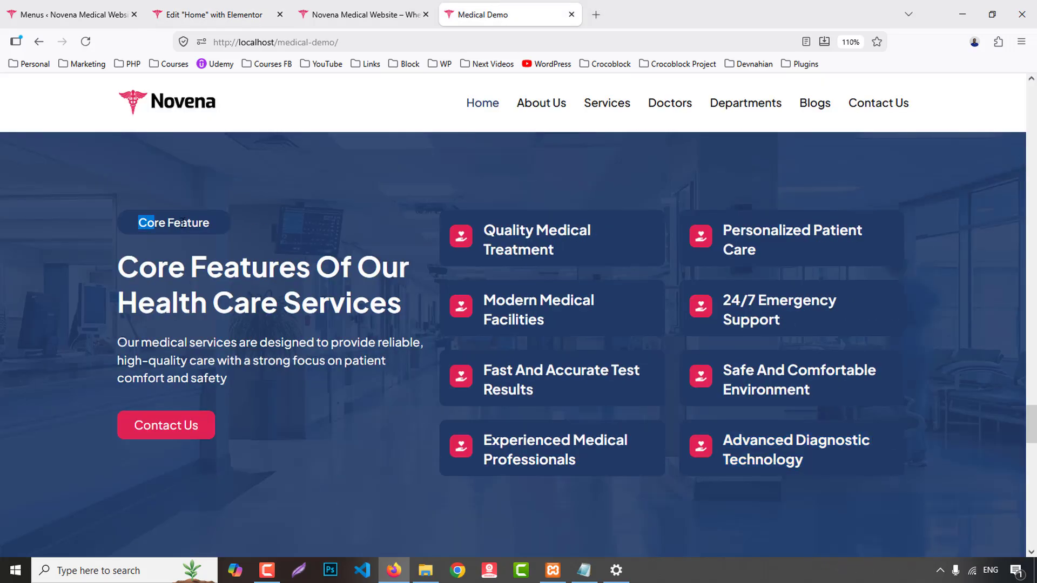
click(216, 15)
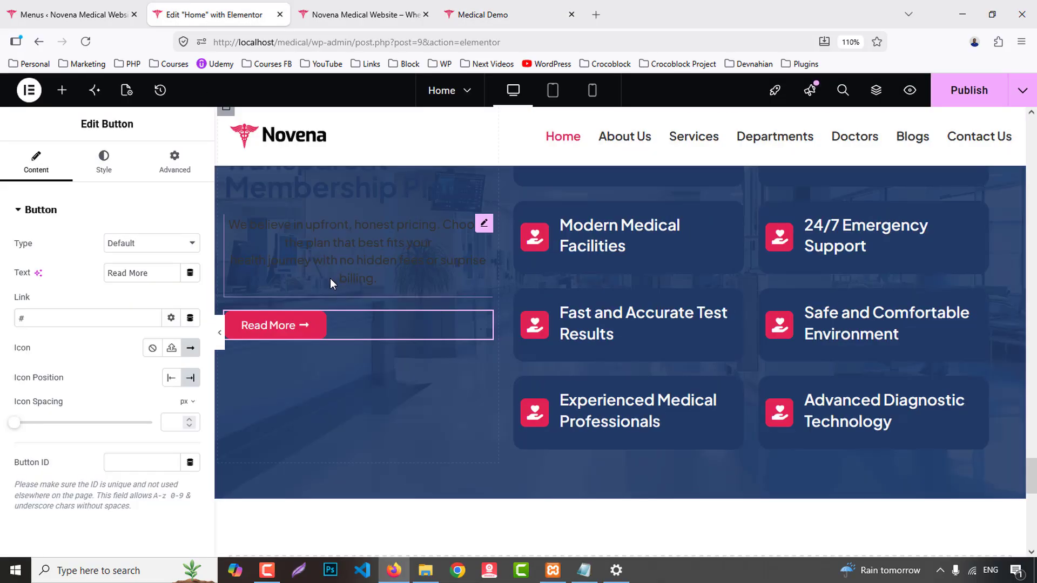
scroll(326, 284, up, 3)
click(301, 276)
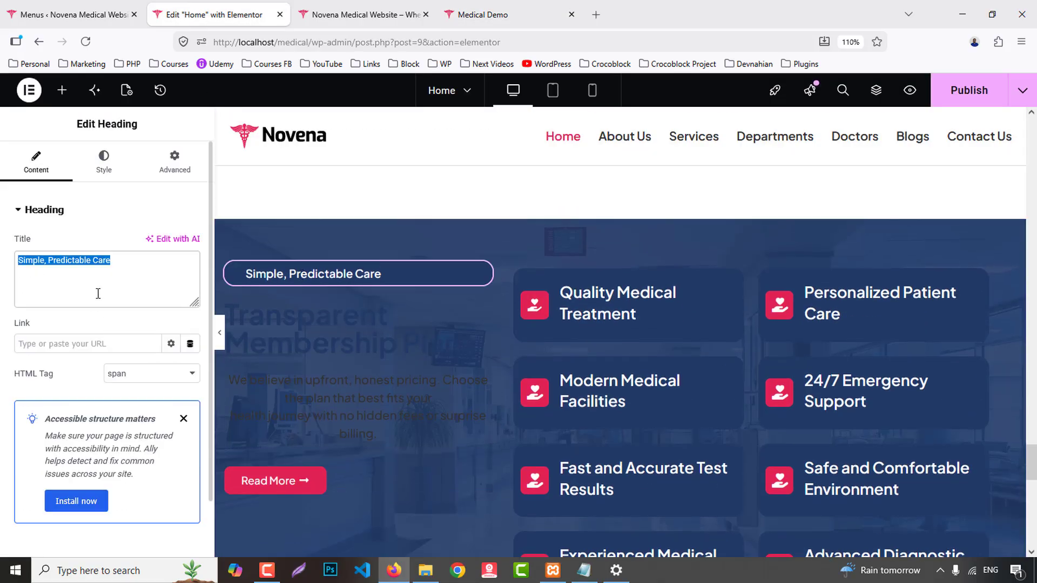
- Vertically center the items of the section container that holds the heading column and the icon boxes
click(604, 214)
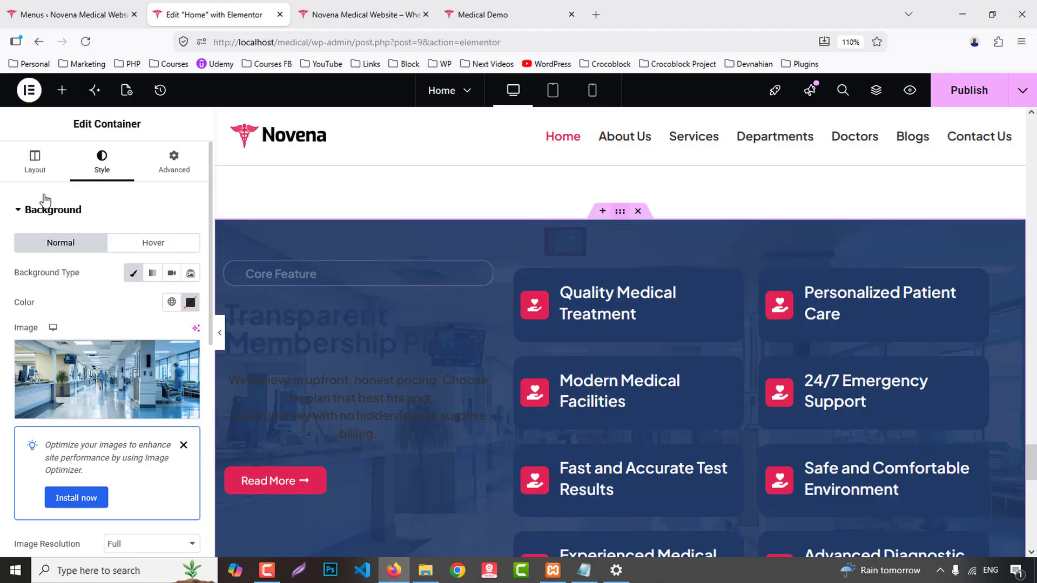
click(43, 167)
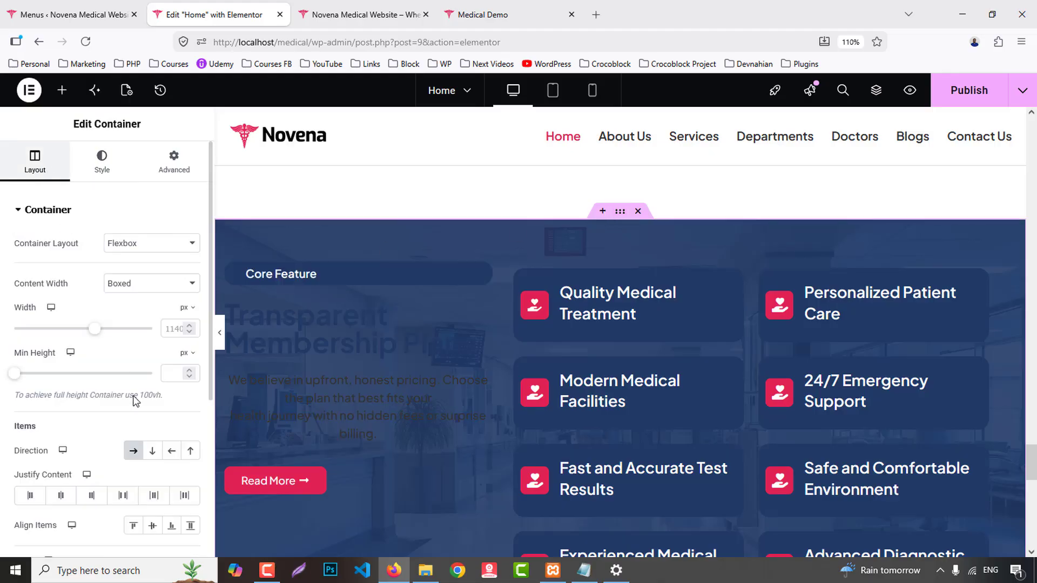
click(152, 525)
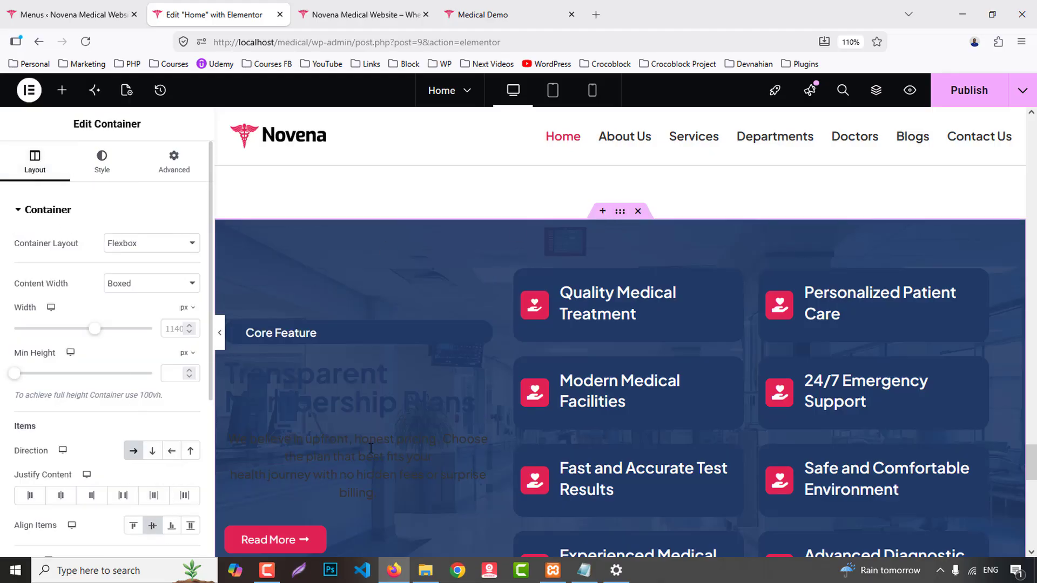
- Retitle the "Transparent Membership Plans" heading beside the icon boxes "Core features of our health care services", copied from the Medical Demo page
click(528, 4)
drag(132, 259, 392, 294)
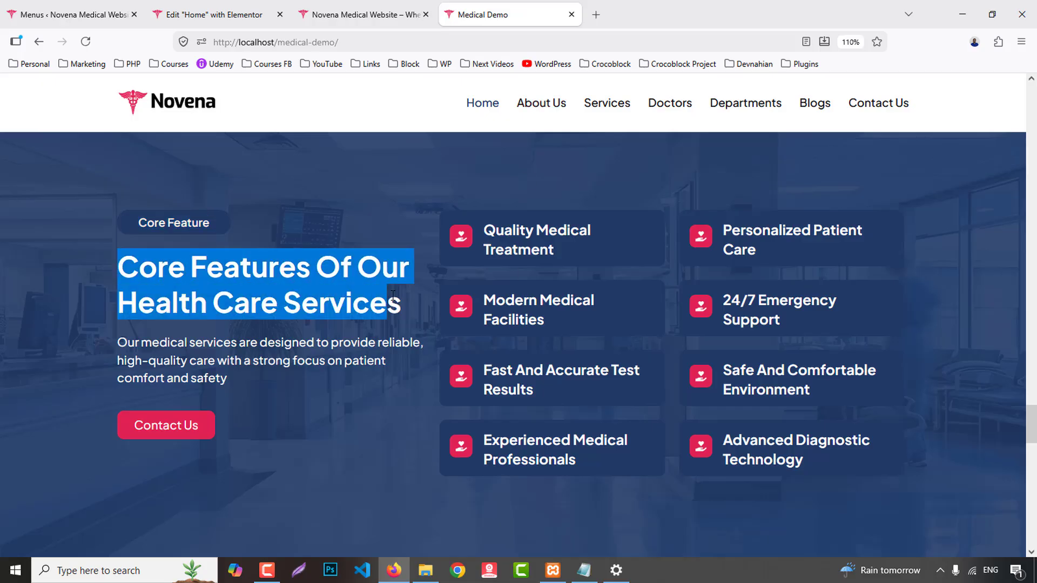
click(214, 14)
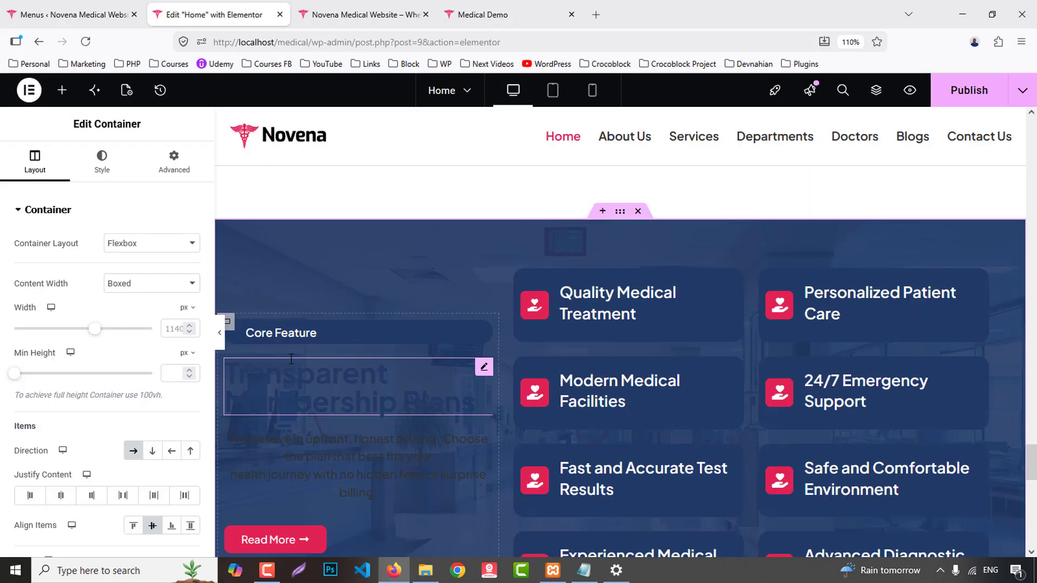
click(356, 387)
click(82, 295)
key(ctrl+a)
key(ctrl+v)
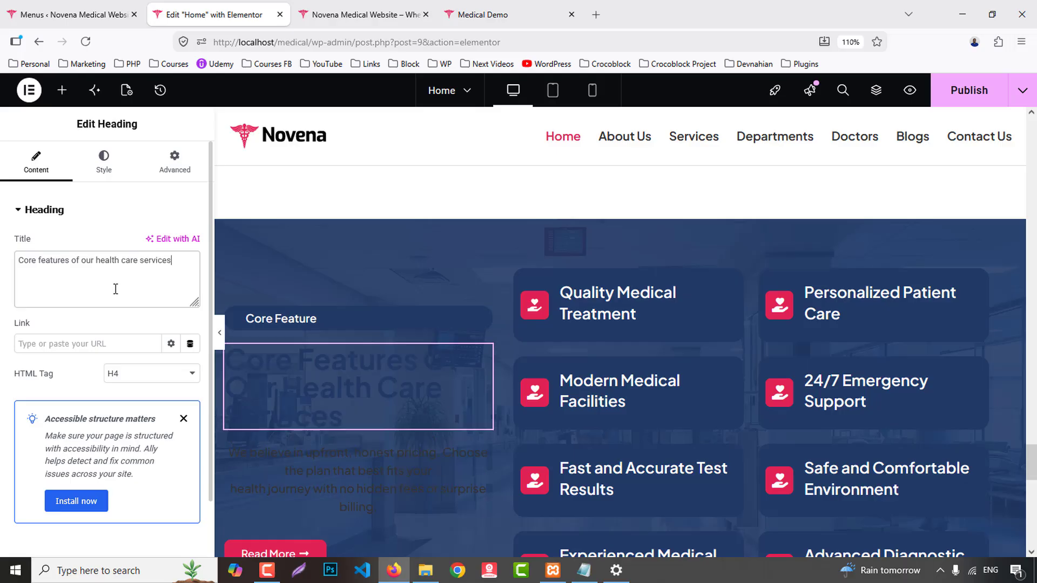
- Replace the description beside the icon boxes with the Medical Demo page's "Our medical services are designed to provide reliable, high-quality care" paragraph
scroll(667, 268, down, 2)
click(475, 15)
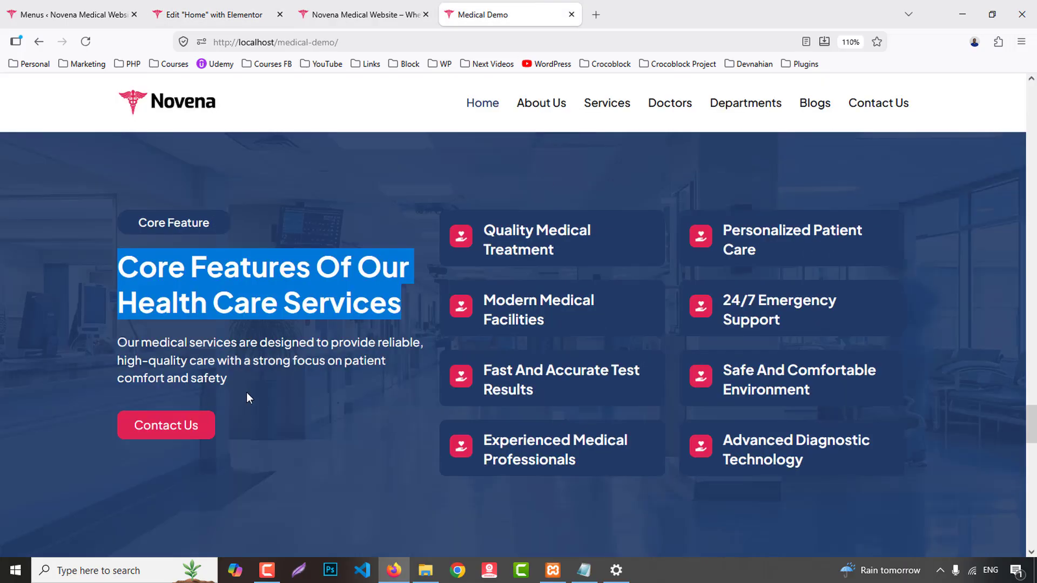
drag(114, 349, 347, 377)
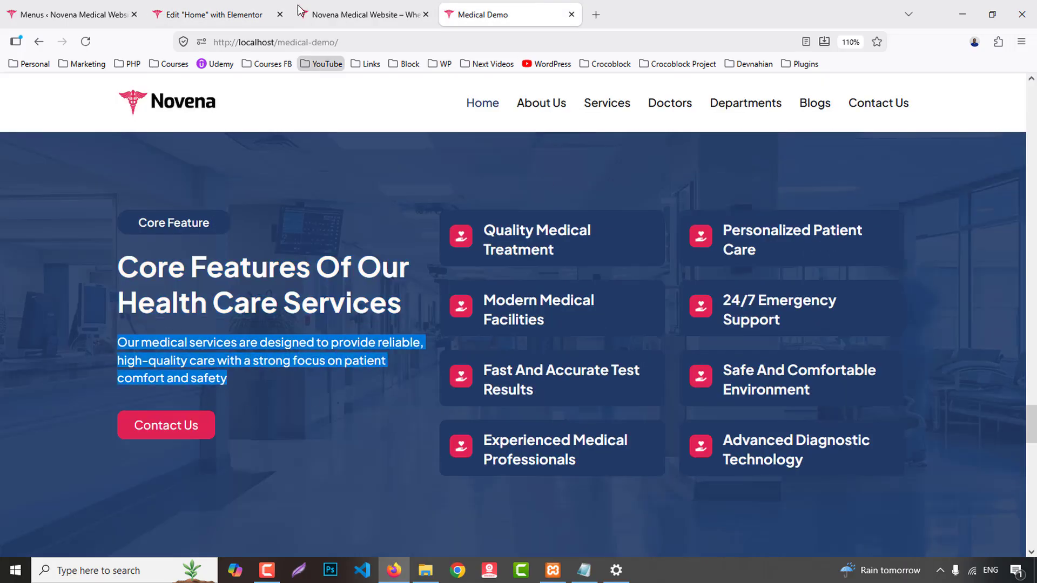
click(214, 14)
scroll(339, 244, down, 3)
click(233, 283)
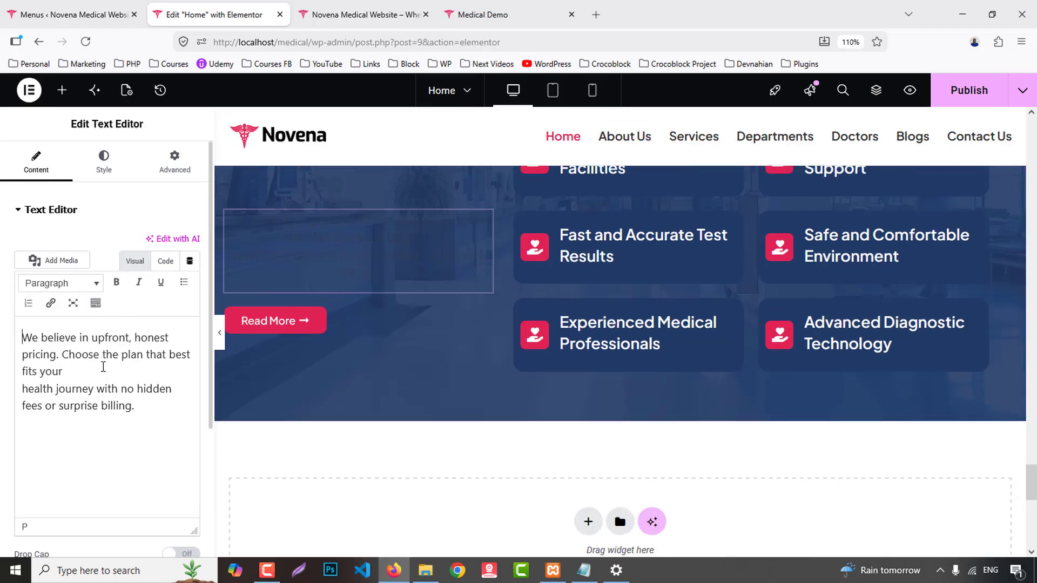
click(120, 372)
key(ctrl+a)
key(ctrl+v)
- Change the text of the button below the description to "Contact Us" and its icon to the outlined Envelope
click(273, 363)
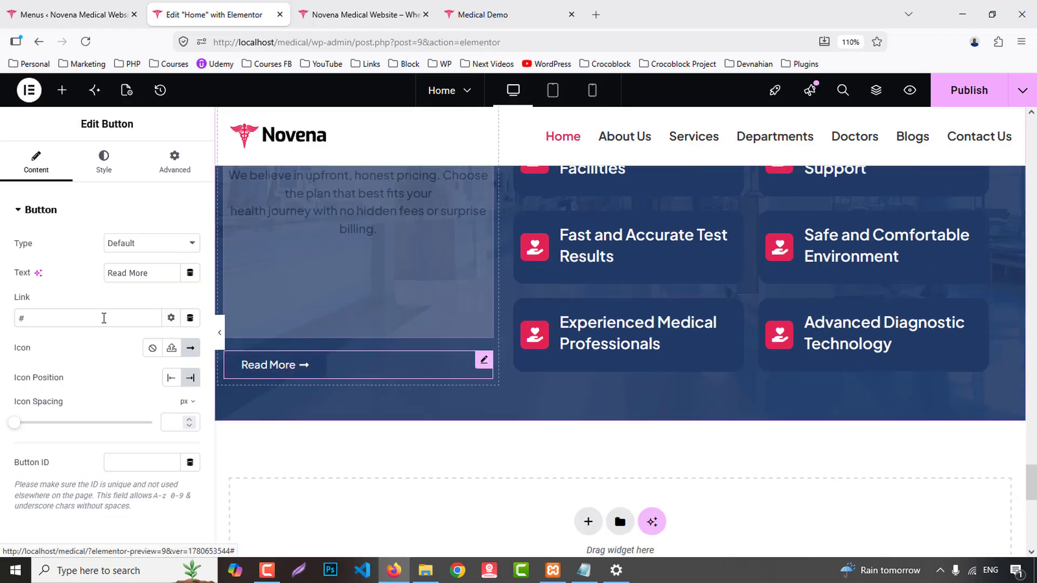
click(140, 269)
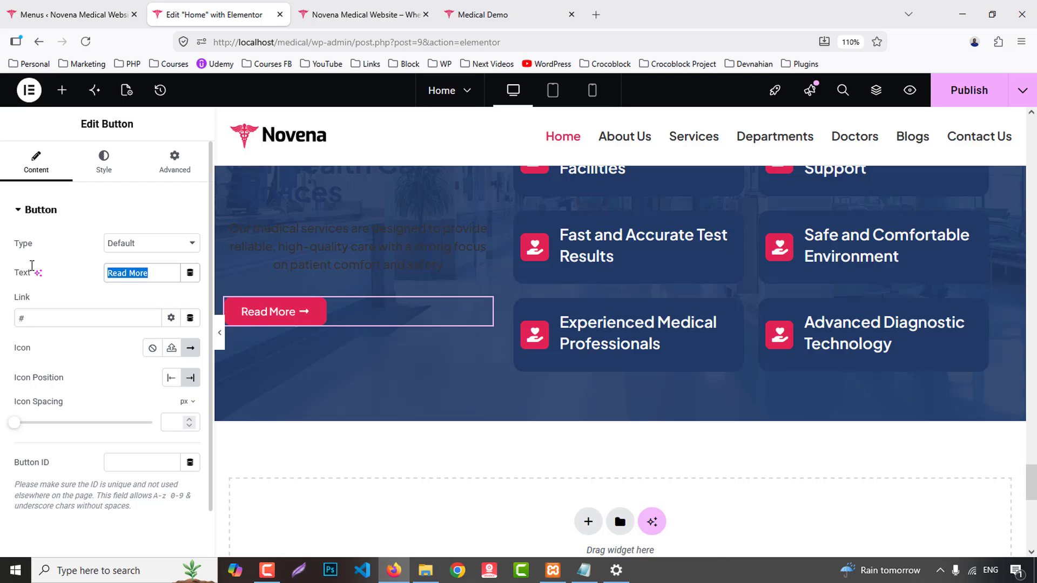
text(Contact Us)
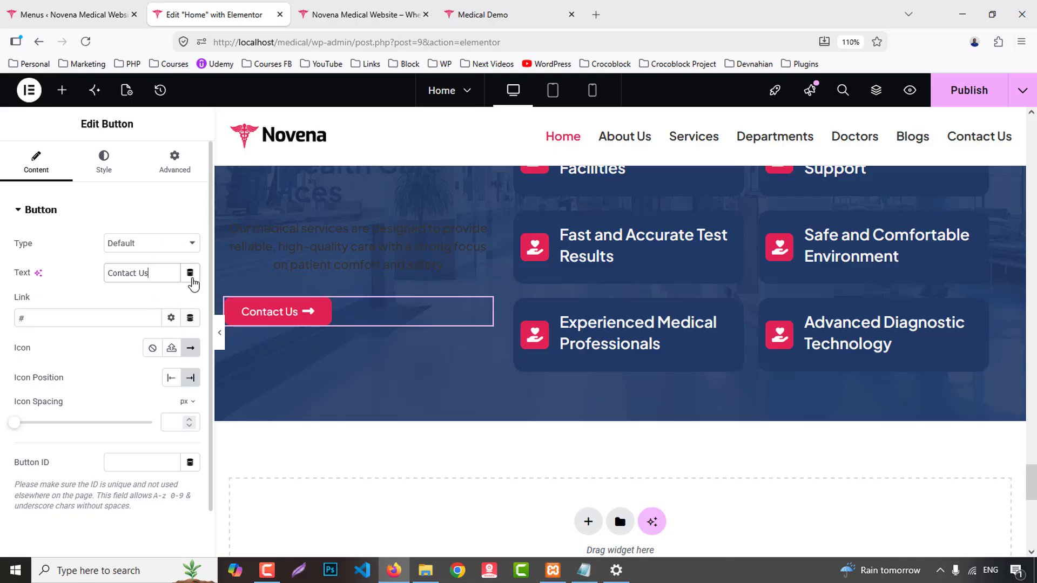
click(190, 351)
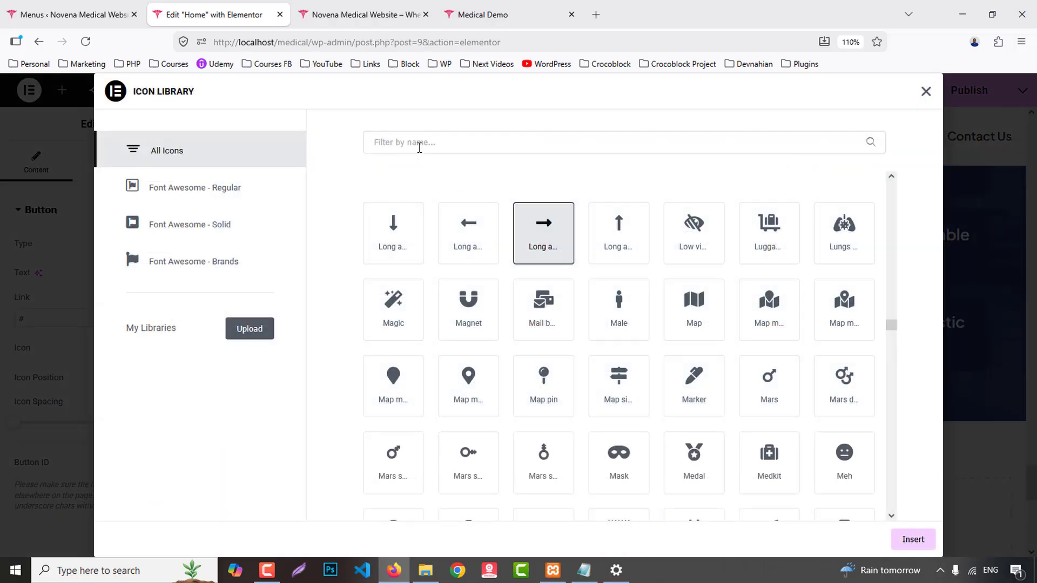
text(enve)
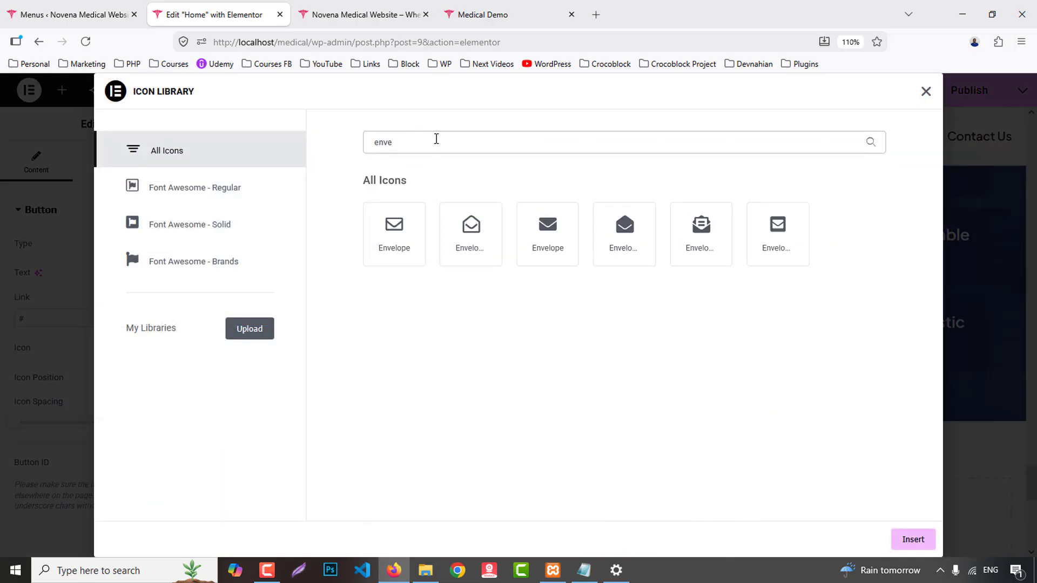
click(401, 244)
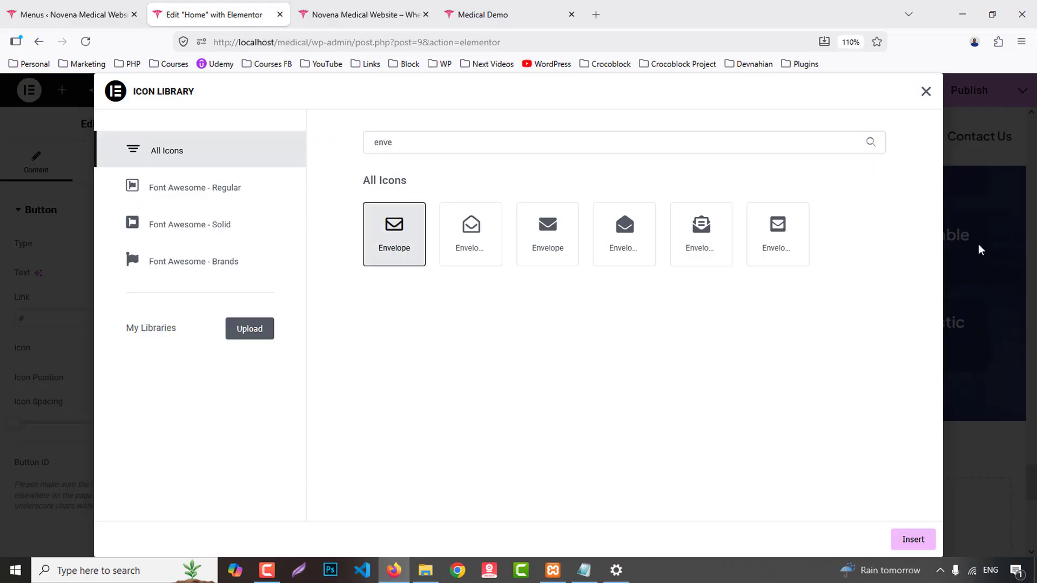
click(921, 542)
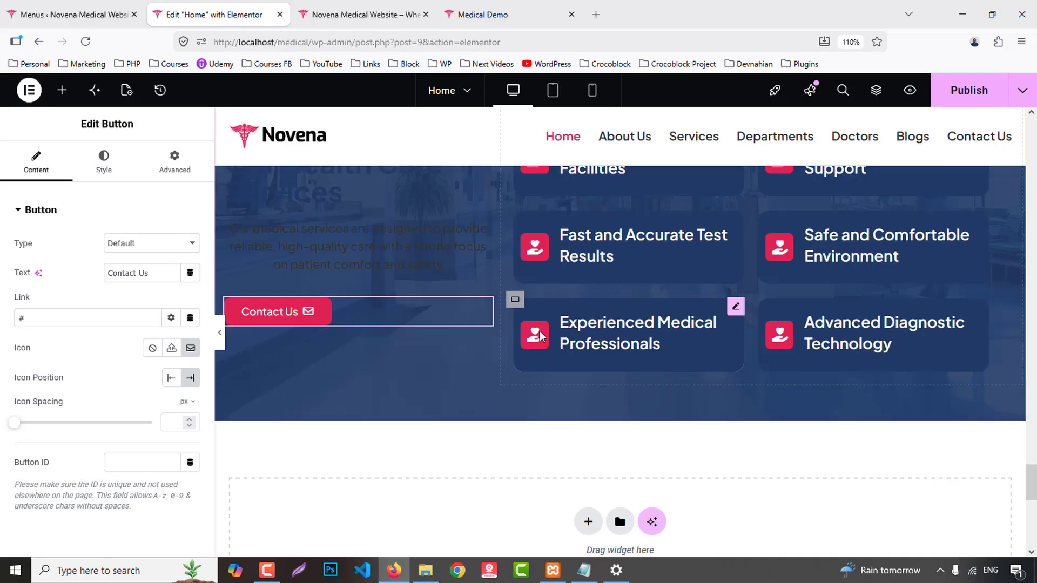
- Align the text column's items to the start and set the "Core Features Of Our Health Care Services" heading color to #FFFFFF
click(225, 238)
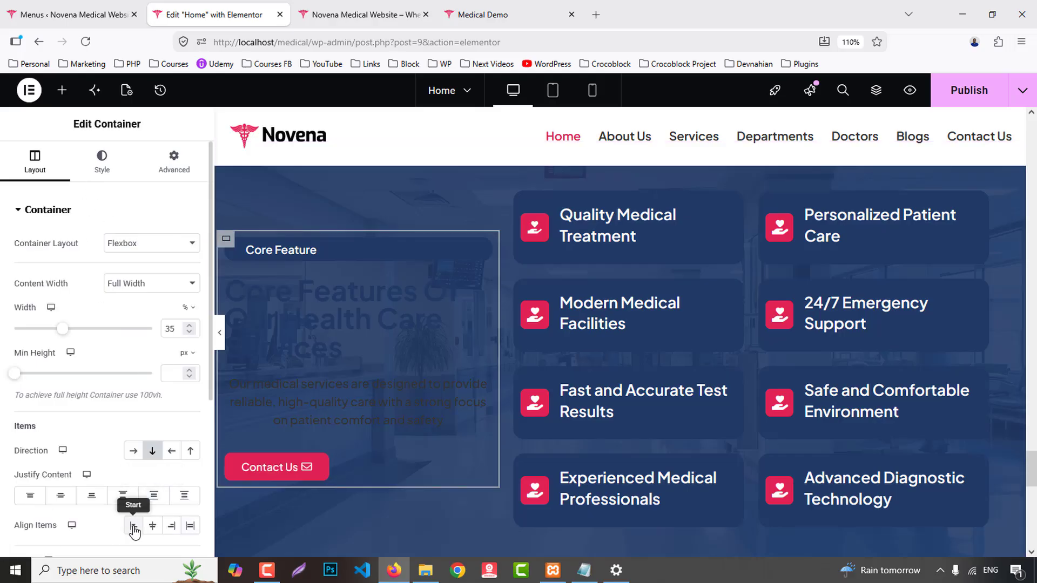
click(344, 349)
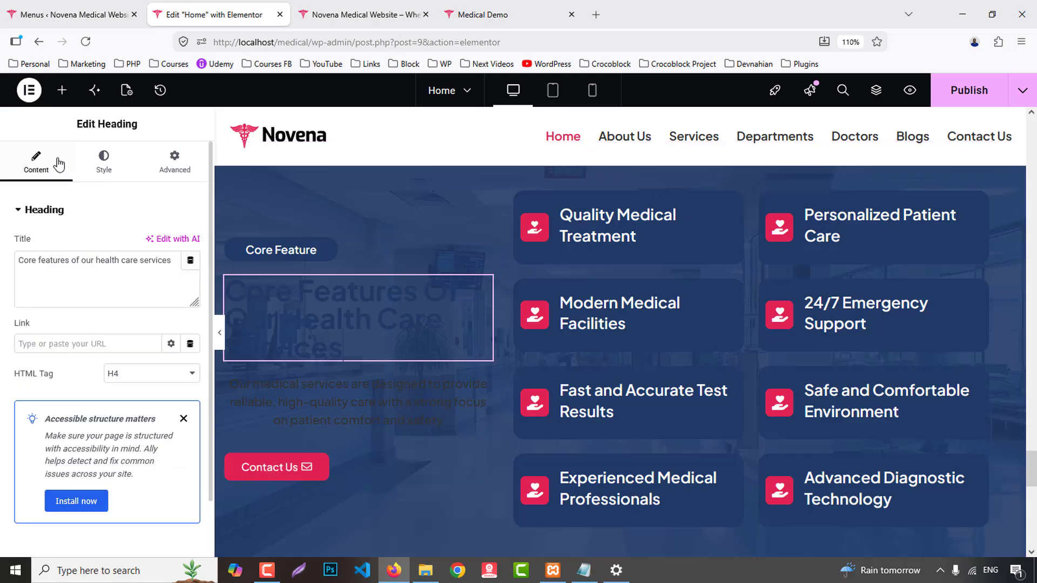
click(106, 170)
click(191, 443)
text(#FFFFFF)
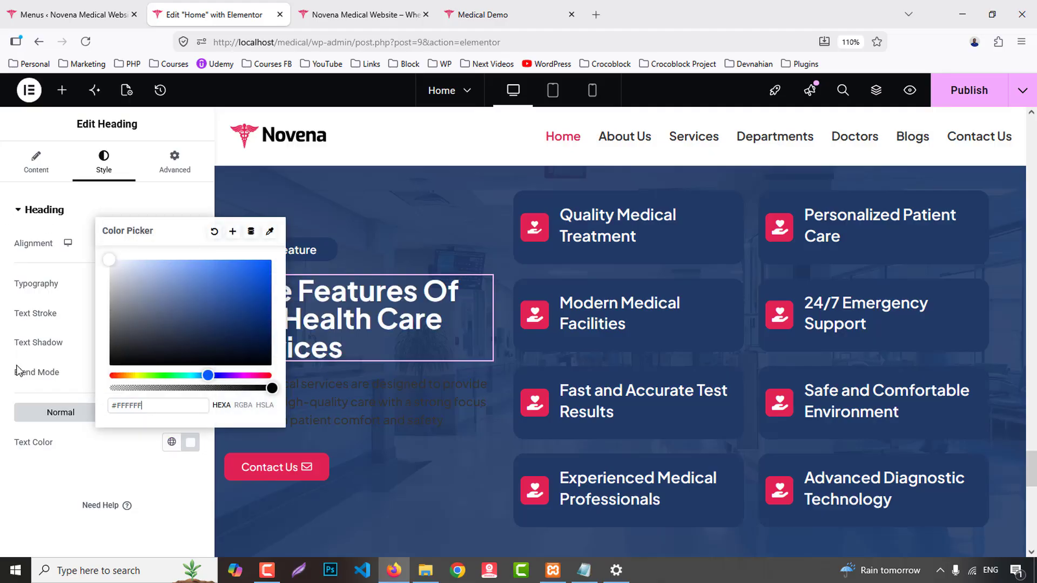
click(72, 479)
- Set the "Core Features Of Our Health Care Services" heading's font size to 35 px and line height to 45 px
click(190, 283)
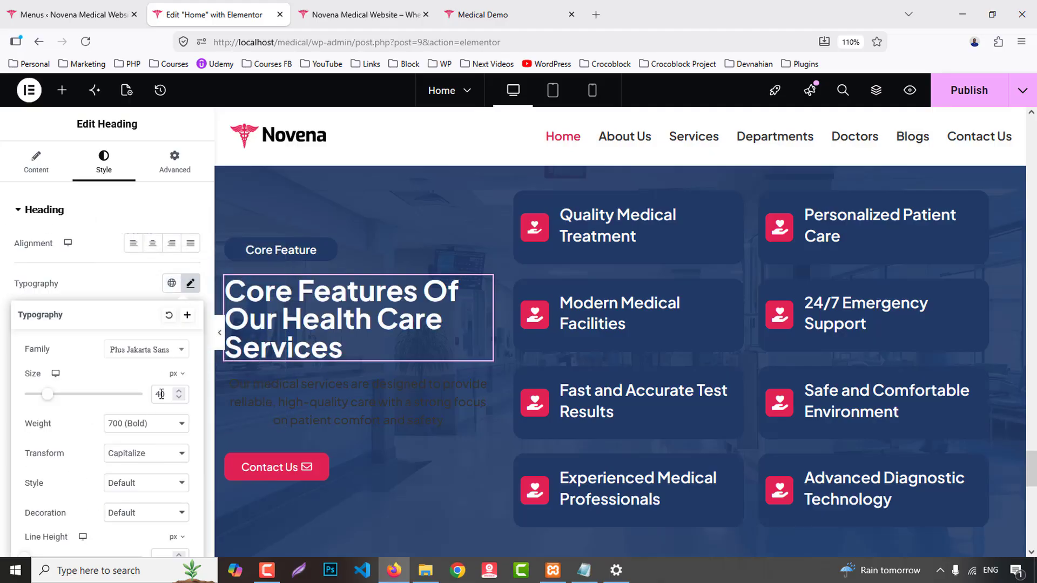
key(Down)
key(Down)
key(Down)
key(Down)
key(Down)
key(Down)
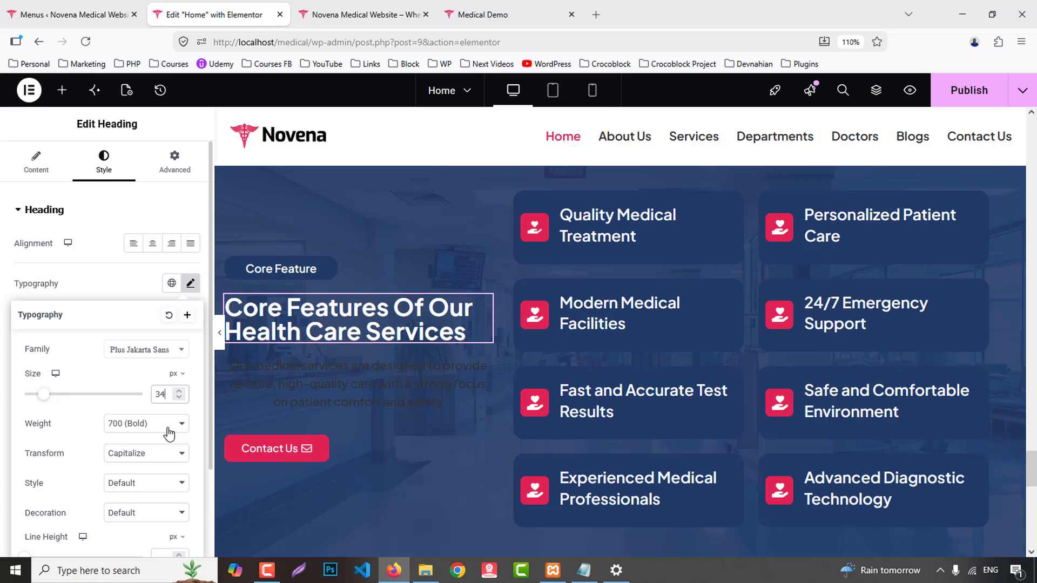
key(Up)
scroll(154, 502, down, 2)
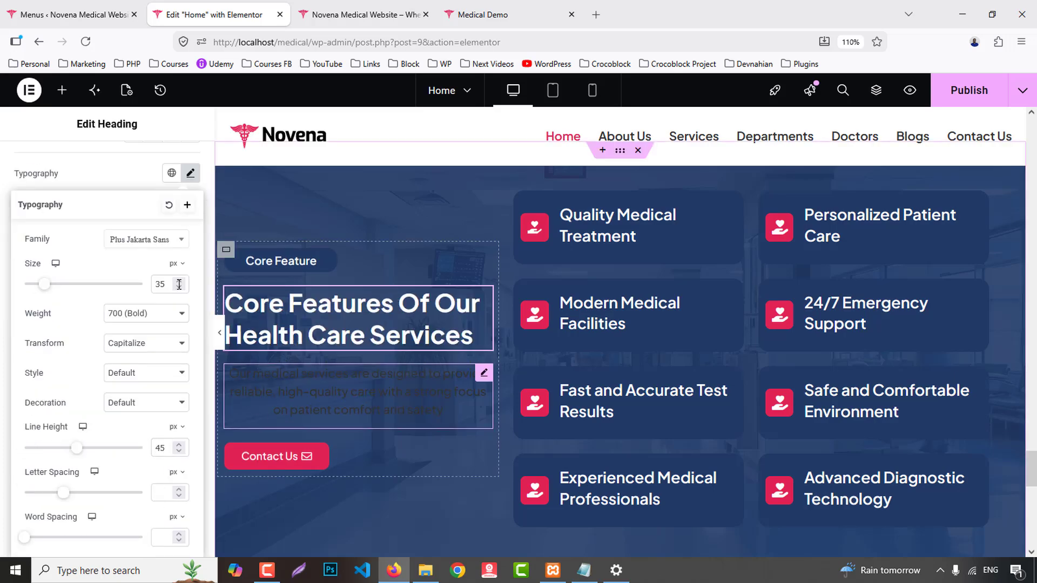
- Set the text color of the description paragraph below the heading to #FFFFFF
click(302, 397)
click(101, 172)
click(190, 428)
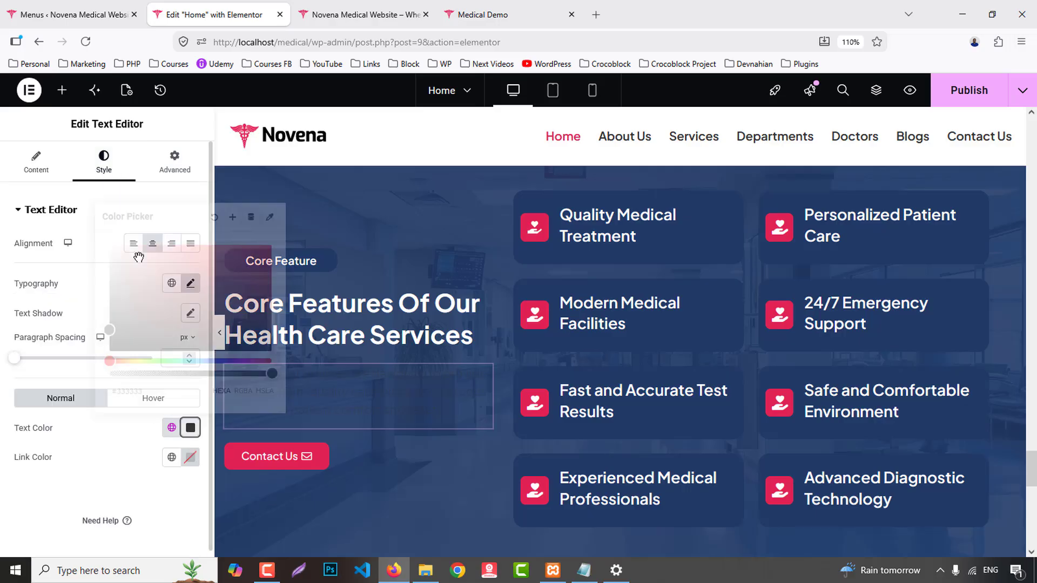
text(#FFFFFF)
click(1, 409)
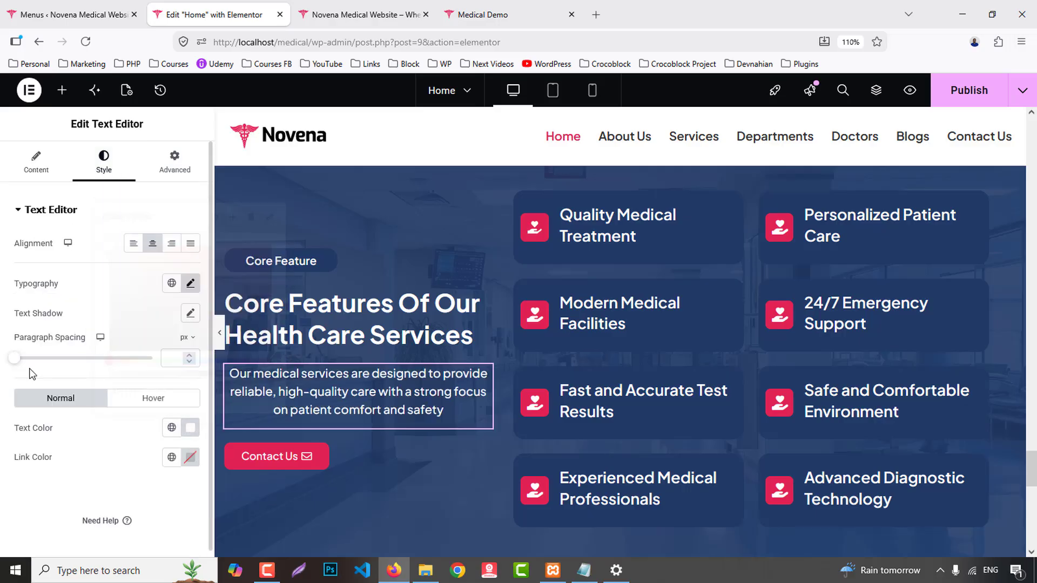
- Left-align the description text under the Core Features heading and publish the page
click(134, 244)
scroll(920, 368, down, 3)
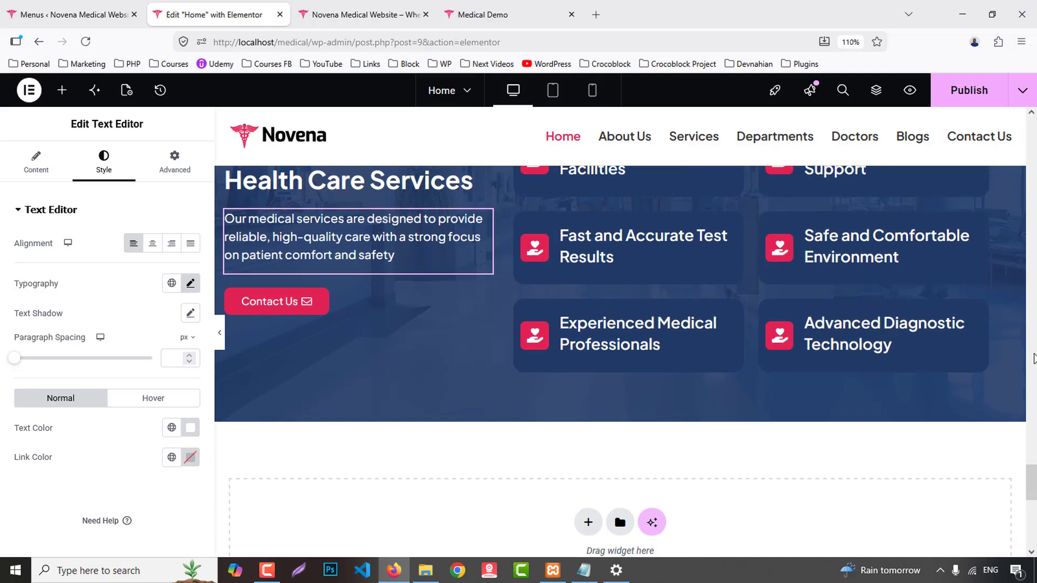
scroll(1034, 359, up, 6)
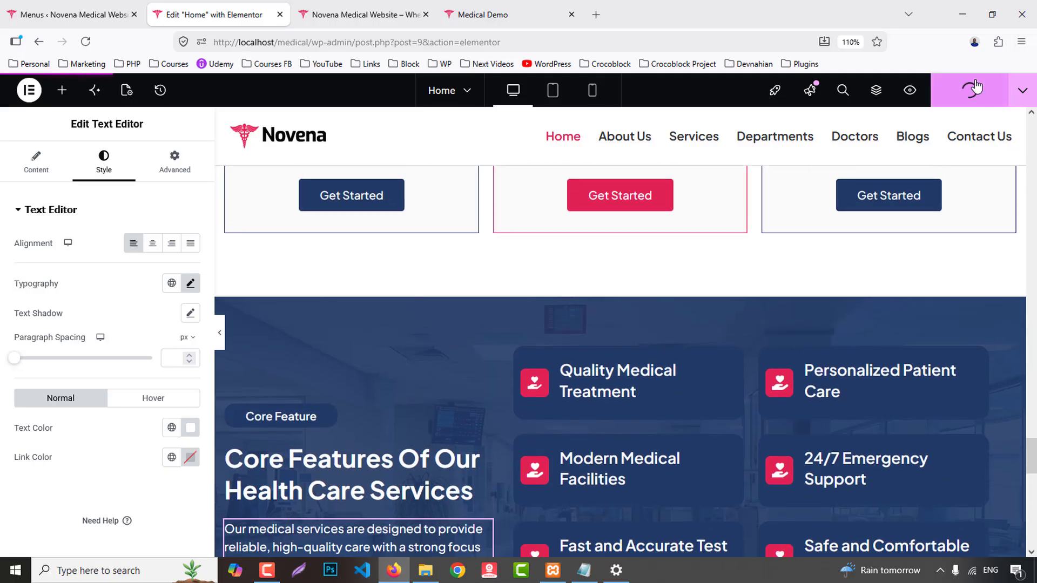
- Check the Core Features section in the Novena page preview
click(354, 11)
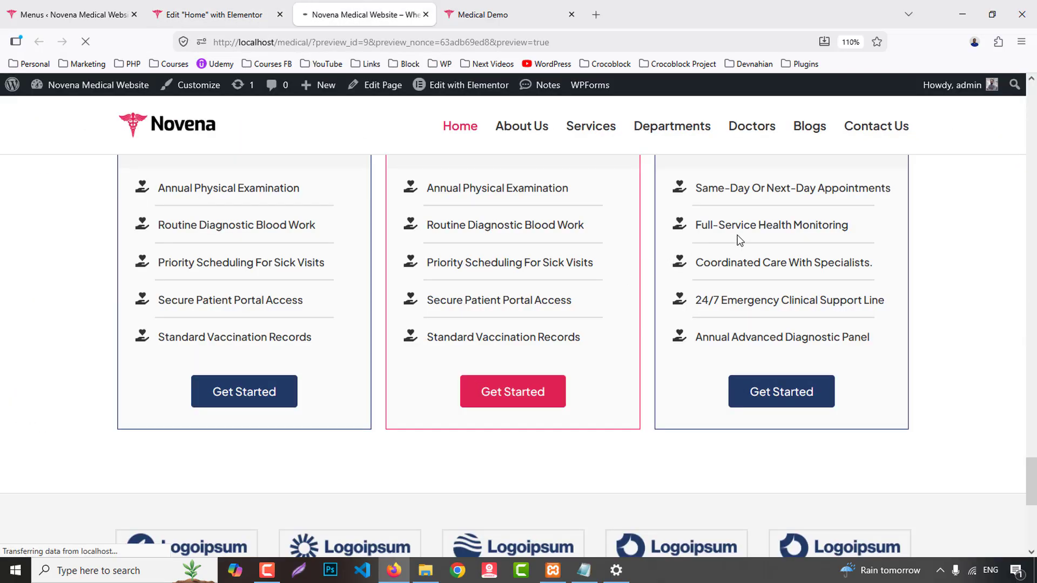
scroll(740, 238, down, 20)
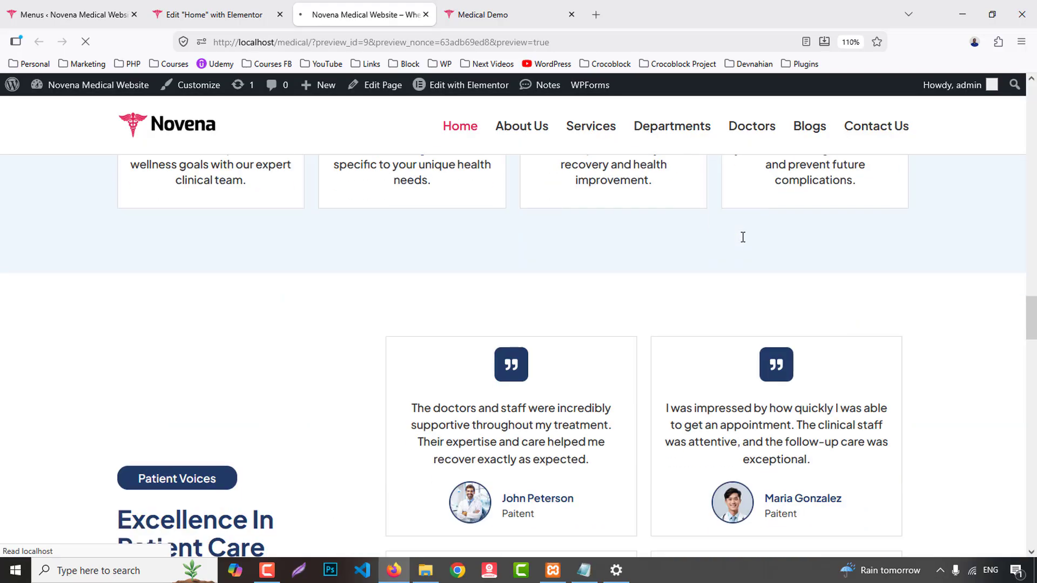
scroll(742, 237, down, 20)
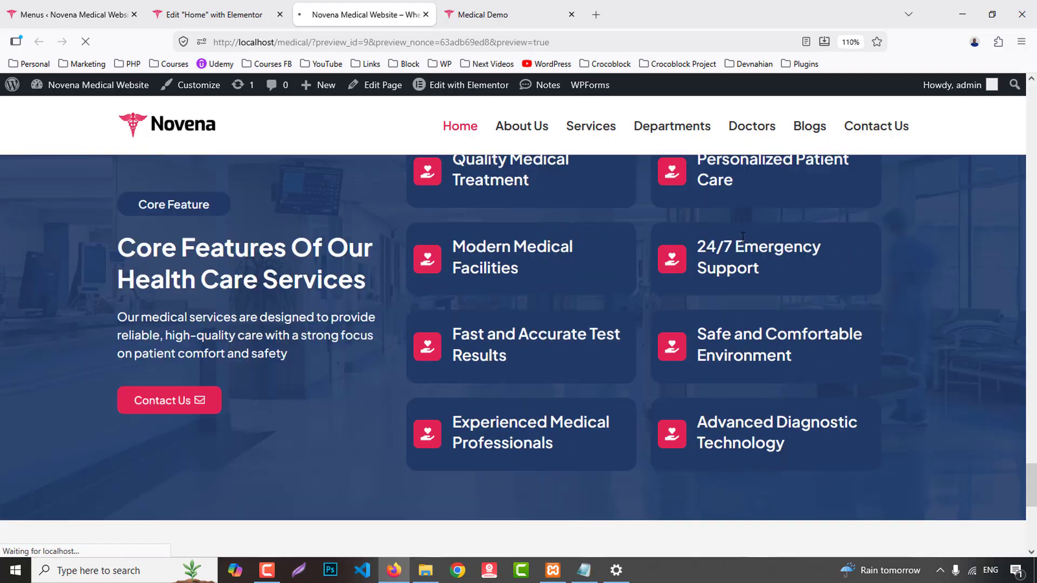
scroll(743, 237, down, 10)
- Examine the News & Updates section on the Medical Demo page, including its heading block and blog cards
click(489, 15)
scroll(952, 345, down, 5)
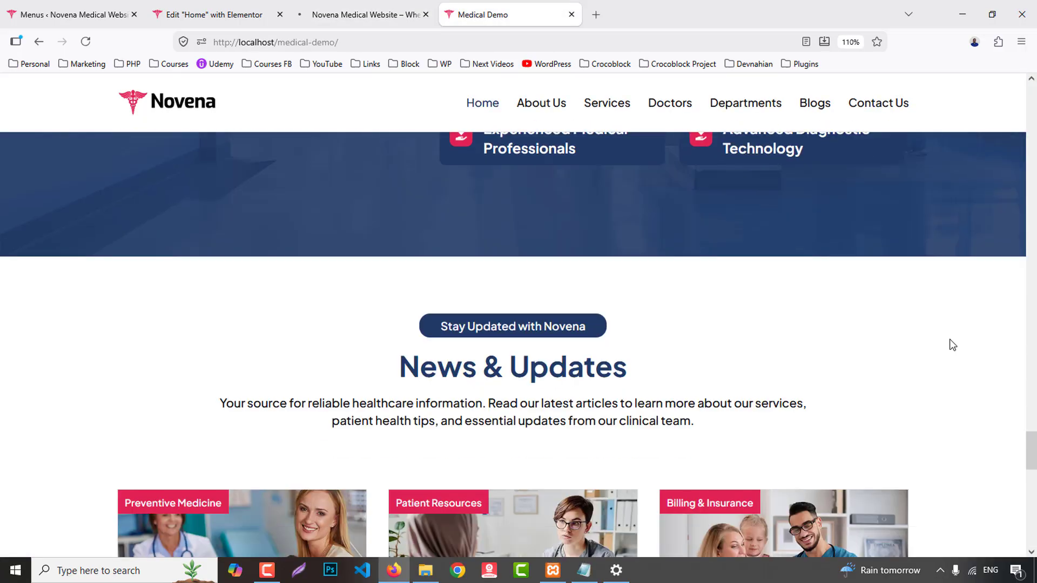
scroll(952, 345, down, 8)
scroll(948, 334, down, 3)
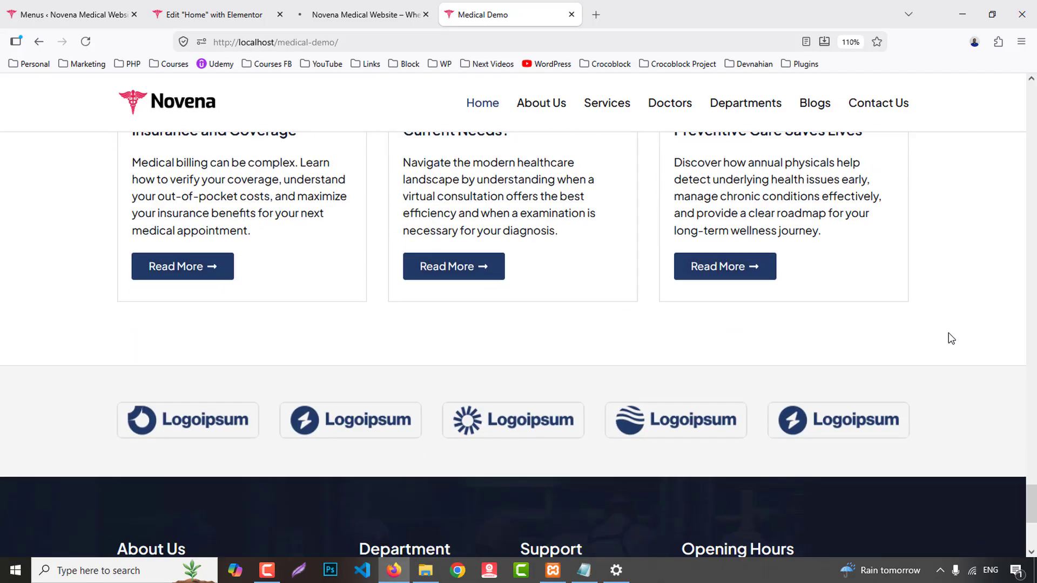
scroll(949, 334, up, 8)
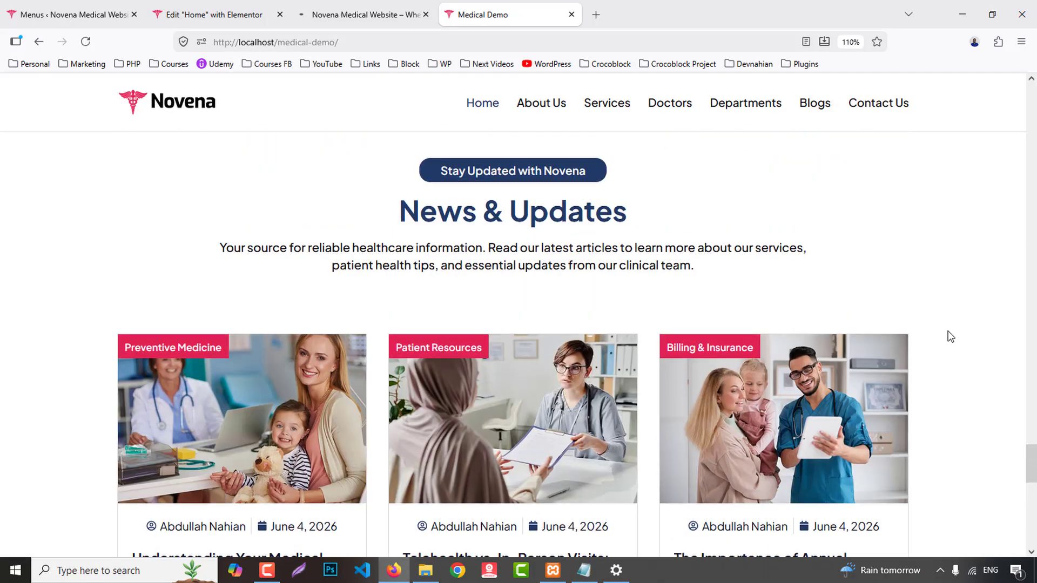
scroll(924, 189, down, 5)
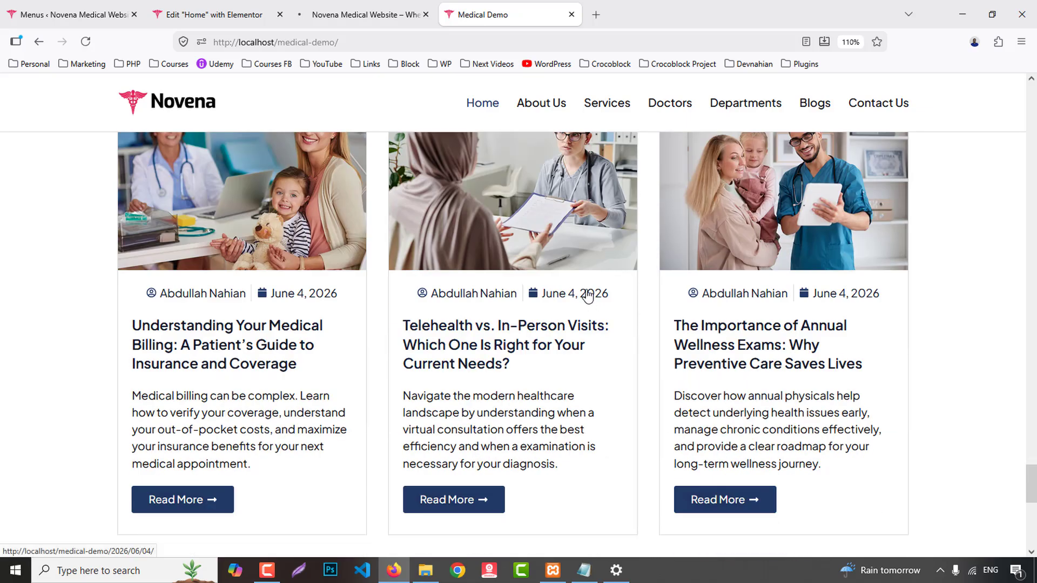
scroll(588, 296, up, 3)
scroll(588, 295, up, 3)
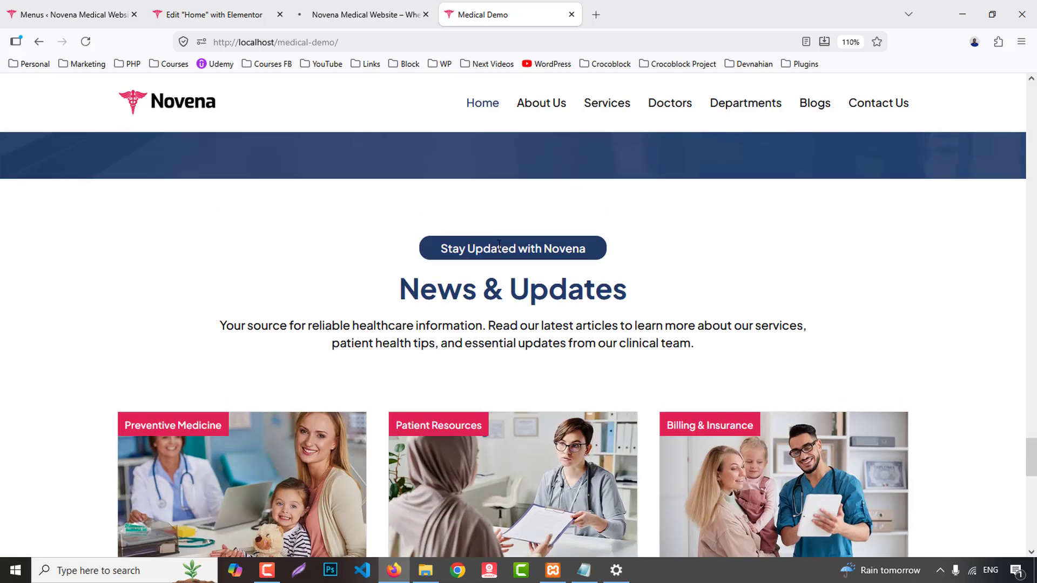
- In the Elementor editor, duplicate the Transparent Membership Plans section container
click(205, 14)
scroll(659, 346, down, 10)
scroll(643, 318, up, 5)
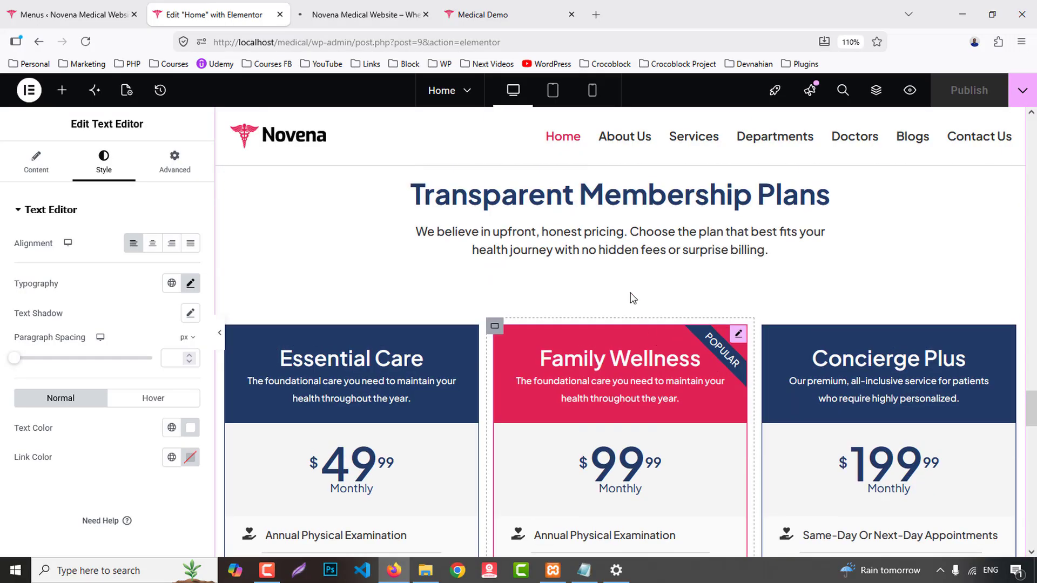
scroll(627, 259, up, 1)
right_click(620, 243)
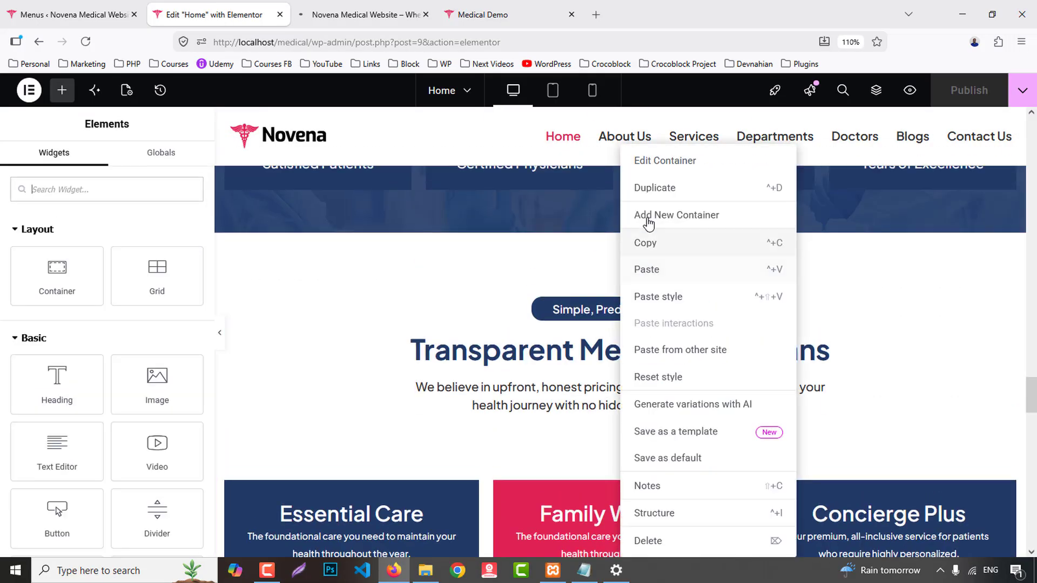
key(ctrl+d)
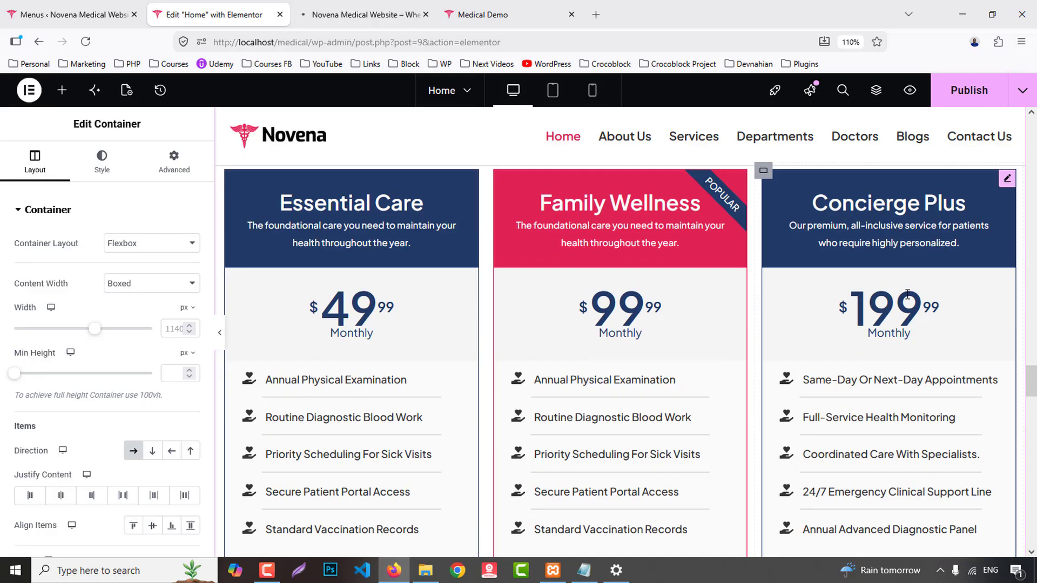
- Move the duplicated Membership Plans section directly below the Core Features section
scroll(817, 295, down, 1)
scroll(632, 206, up, 1)
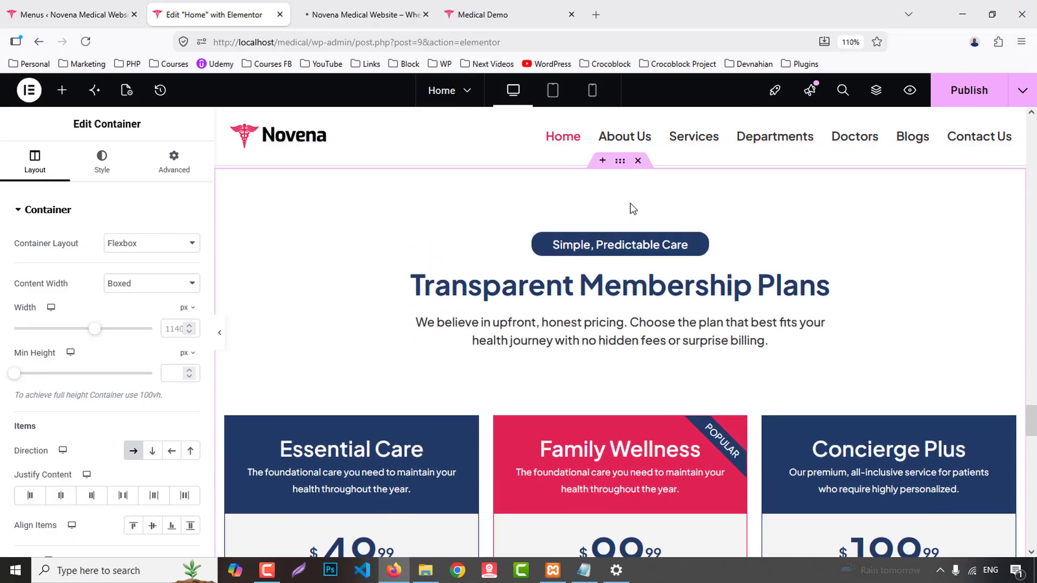
drag(620, 214, 634, 508)
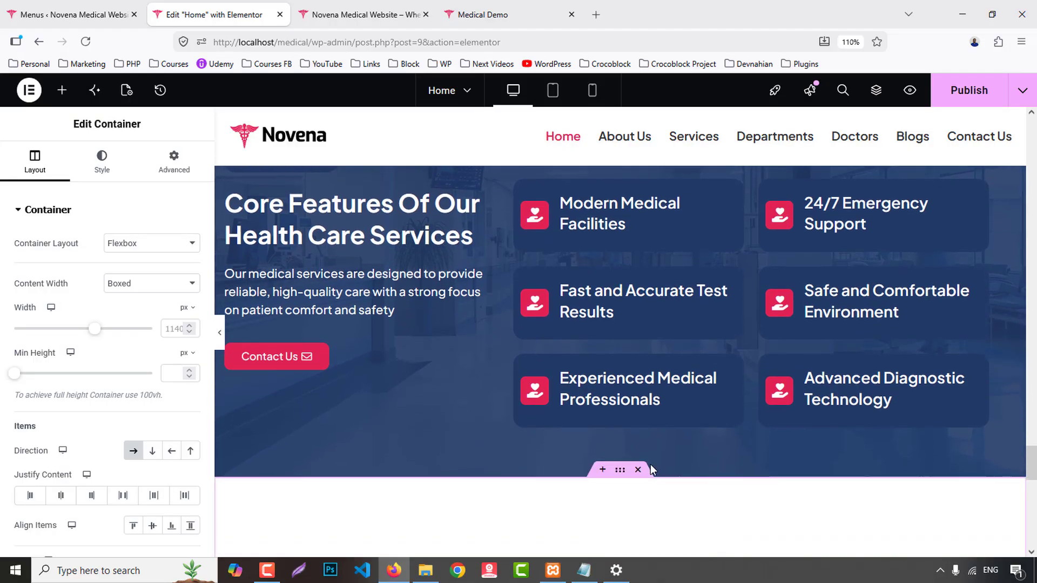
scroll(561, 299, up, 5)
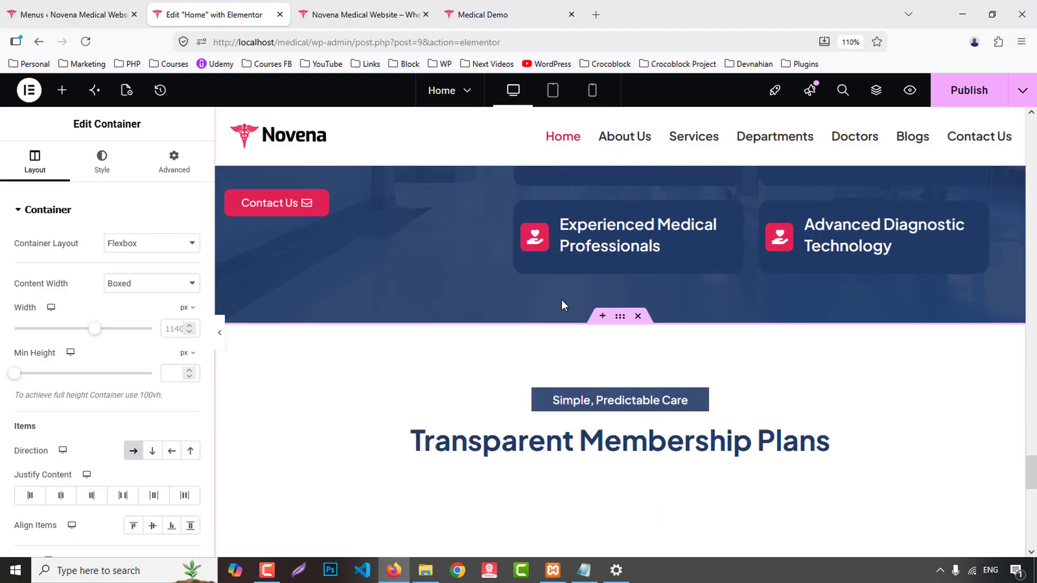
- Replace the duplicated section's label with "Stay Updated with Novena", copied from the Medical Demo page
click(506, 10)
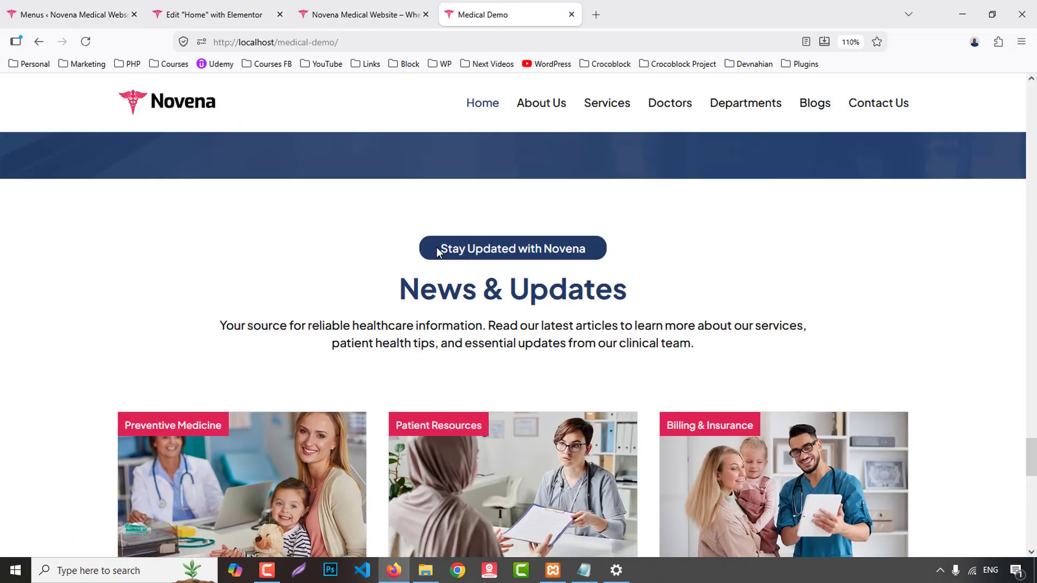
drag(437, 251, 594, 250)
key(ctrl+c)
click(258, 7)
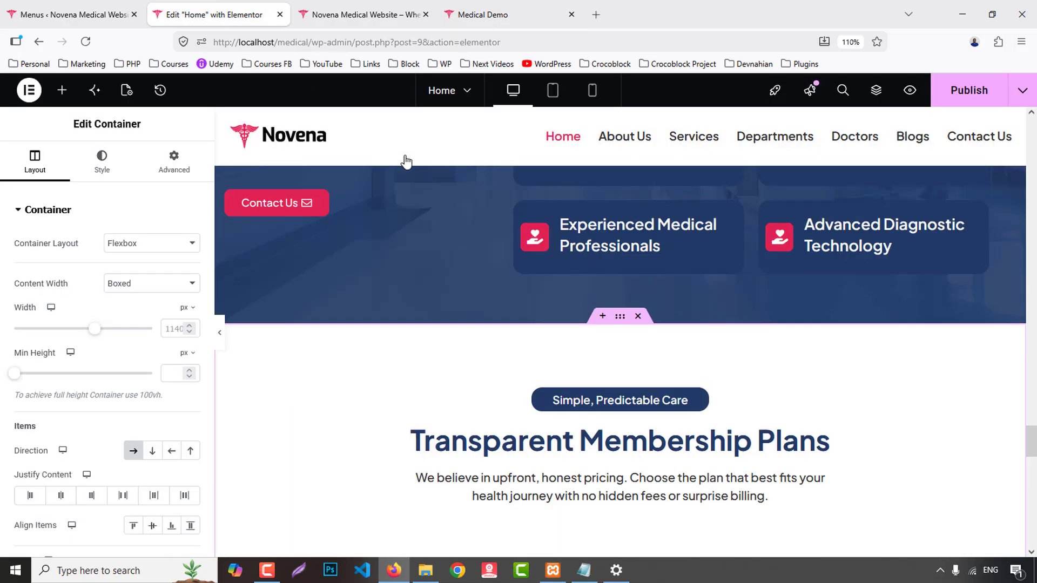
scroll(600, 317, down, 2)
click(598, 323)
click(87, 264)
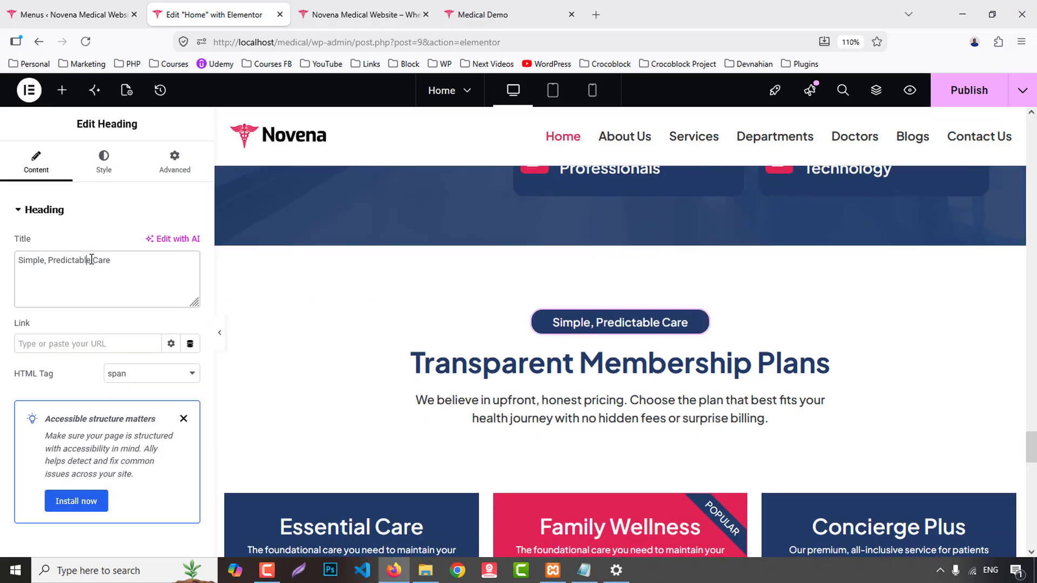
key(ctrl+a)
key(ctrl+v)
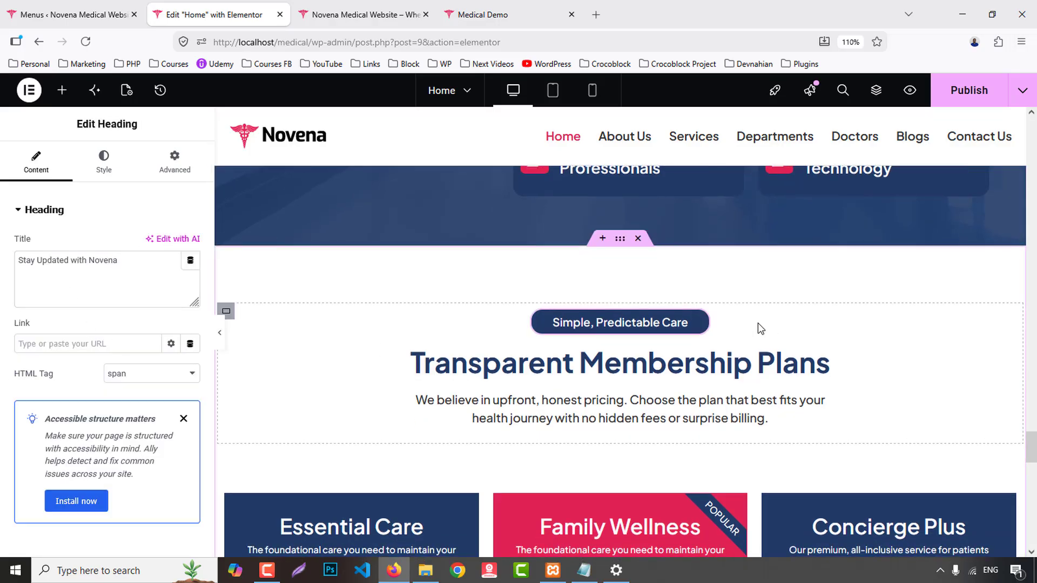
- Change the duplicated section's main heading to "News & Updates", matching the Medical Demo page
click(481, 15)
scroll(418, 227, down, 4)
scroll(417, 254, up, 4)
drag(403, 282, 623, 274)
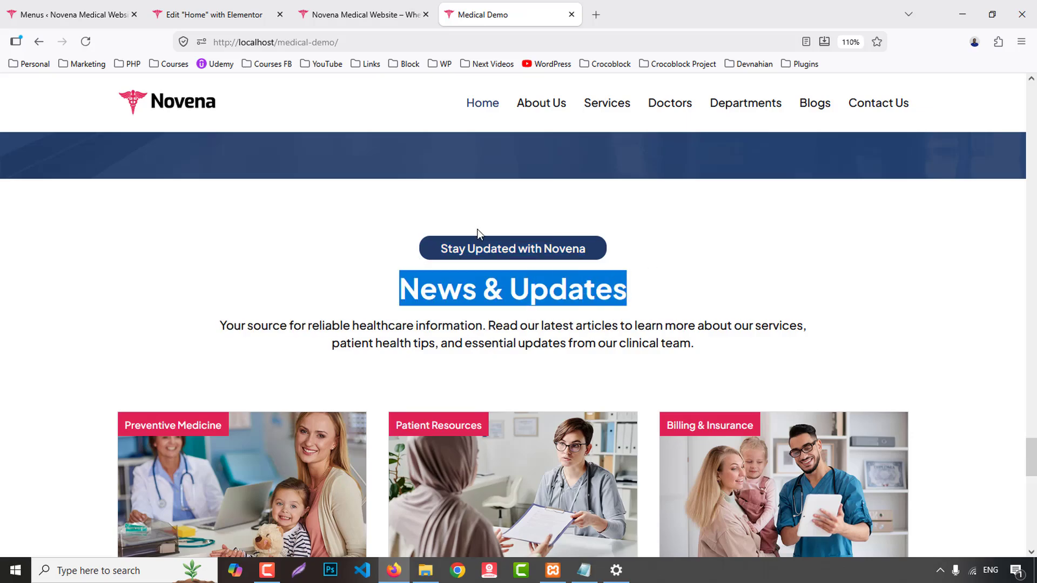
click(205, 14)
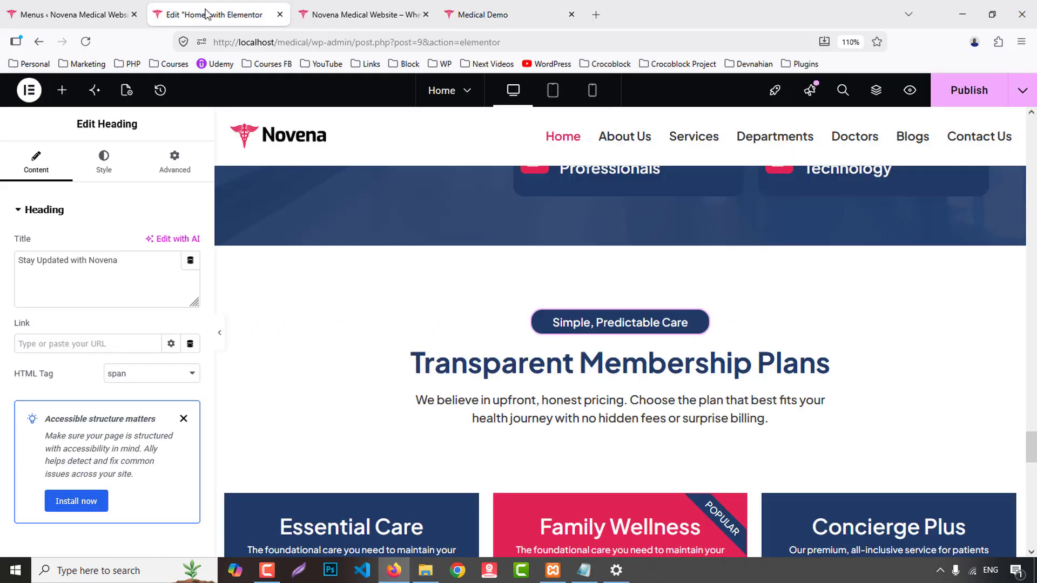
triple_click(62, 292)
text(News & Updates)
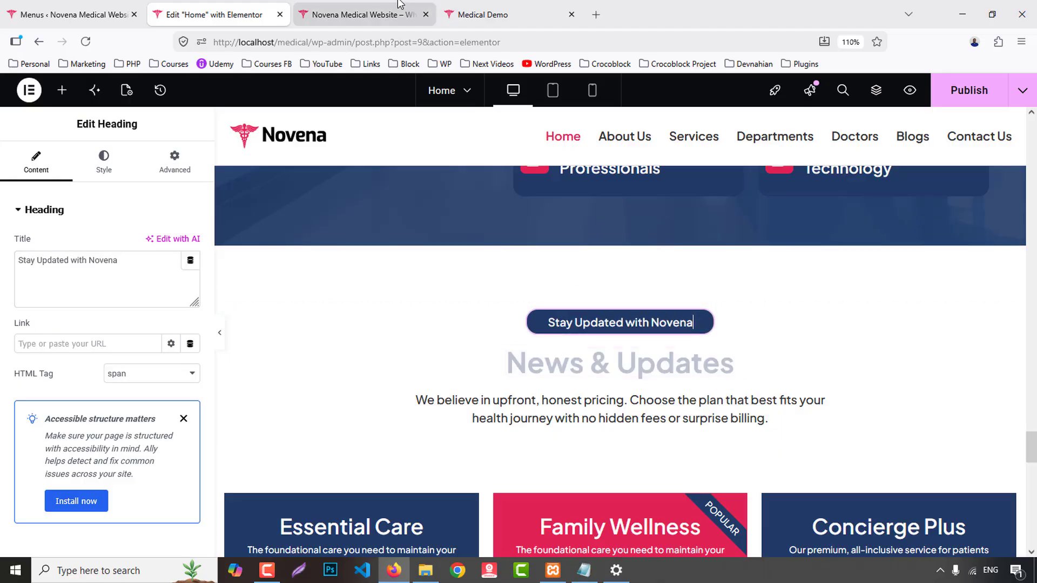
click(484, 10)
drag(542, 247, 535, 247)
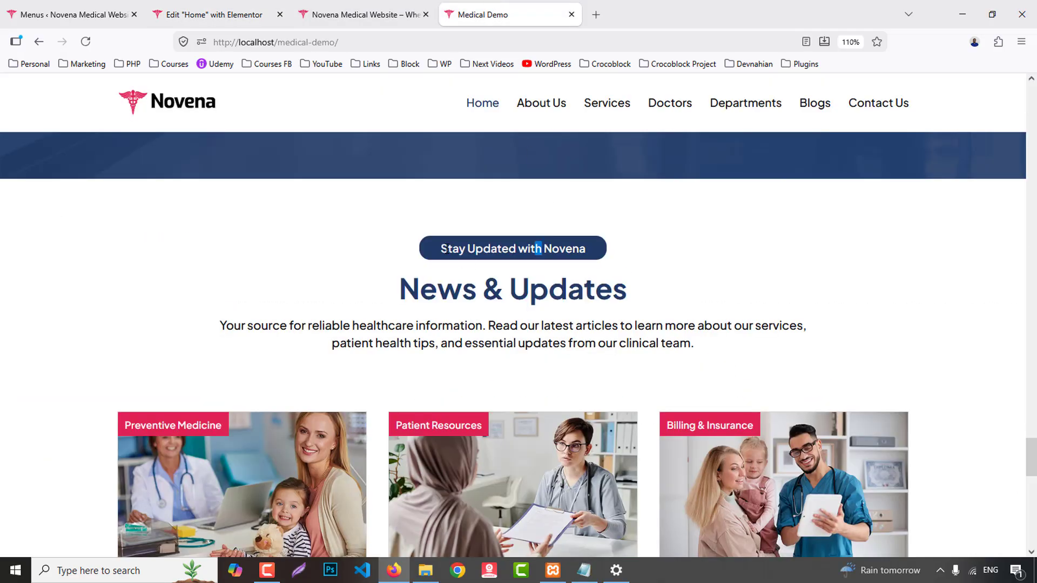
drag(445, 249, 440, 249)
click(207, 5)
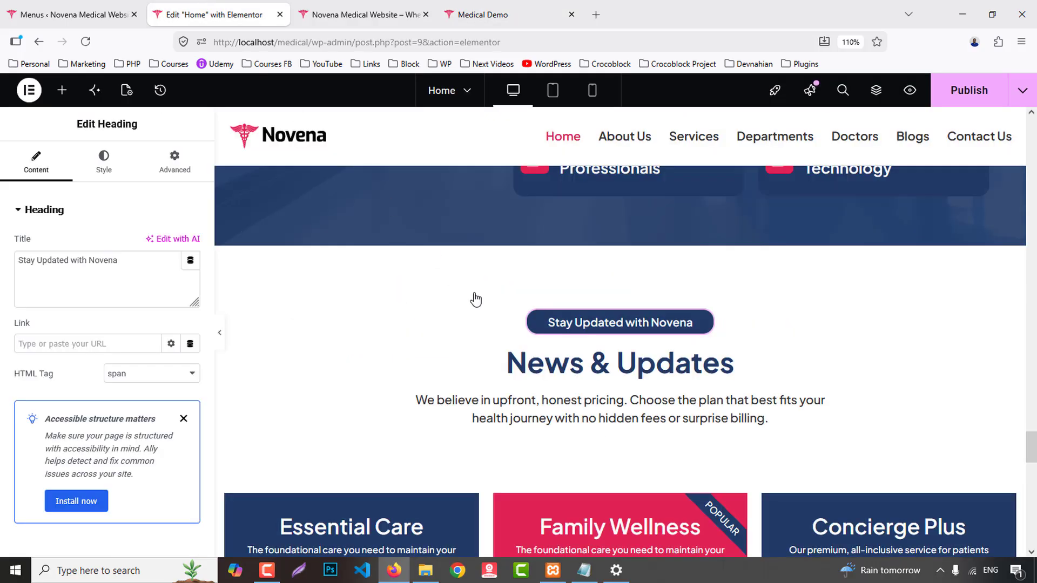
- Replace the section's description with the demo's News & Updates paragraph beginning "Your source for reliable healthcare information."
click(470, 12)
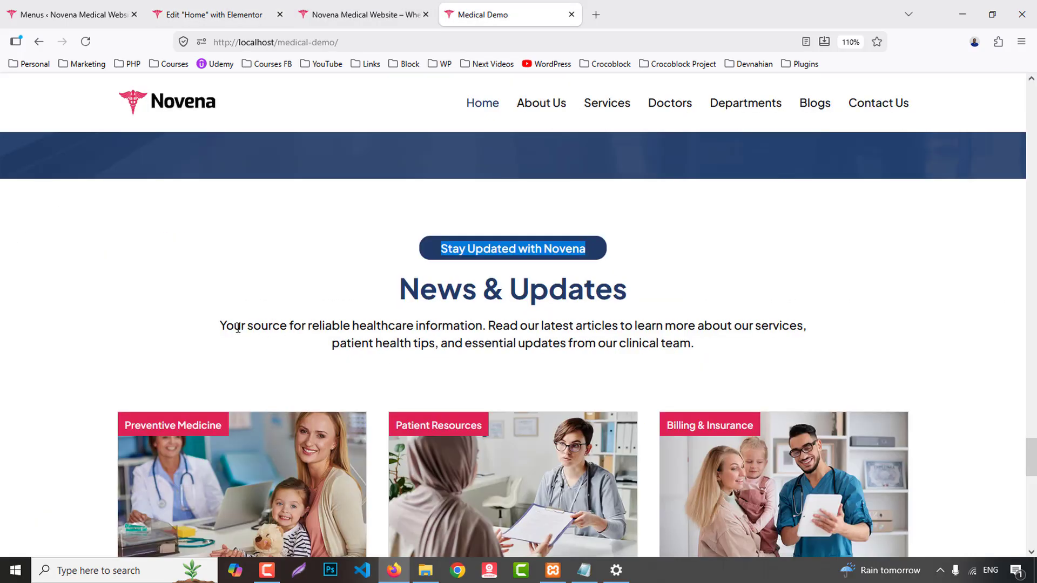
drag(218, 328, 745, 365)
key(ctrl+c)
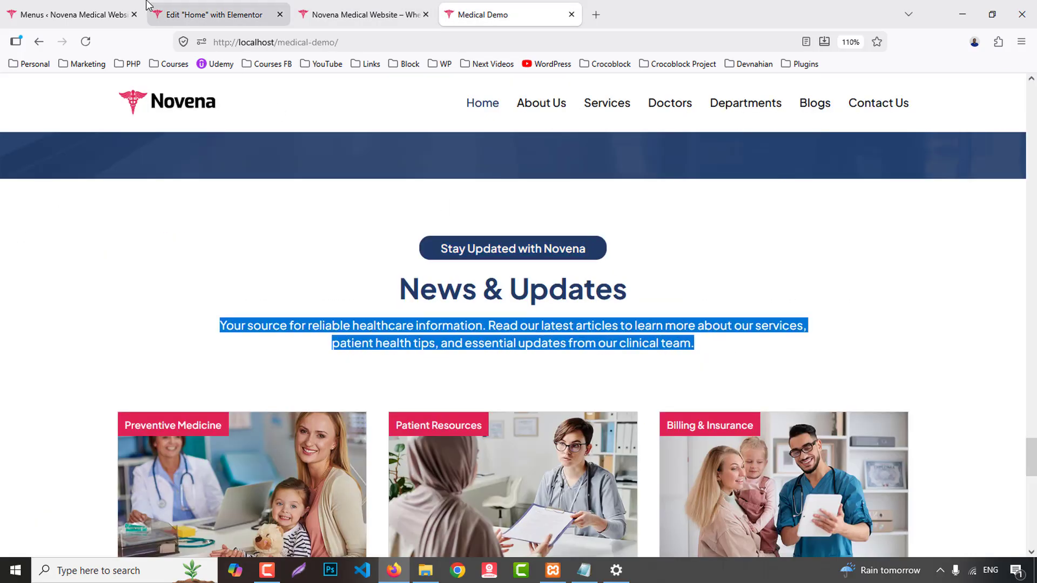
click(216, 15)
click(533, 419)
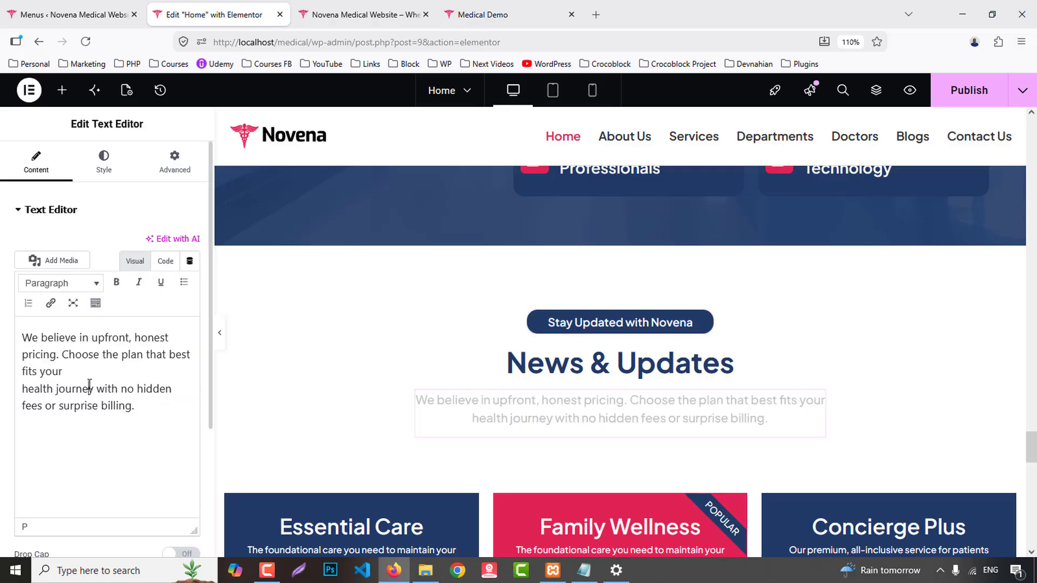
key(ctrl+a)
key(ctrl+v)
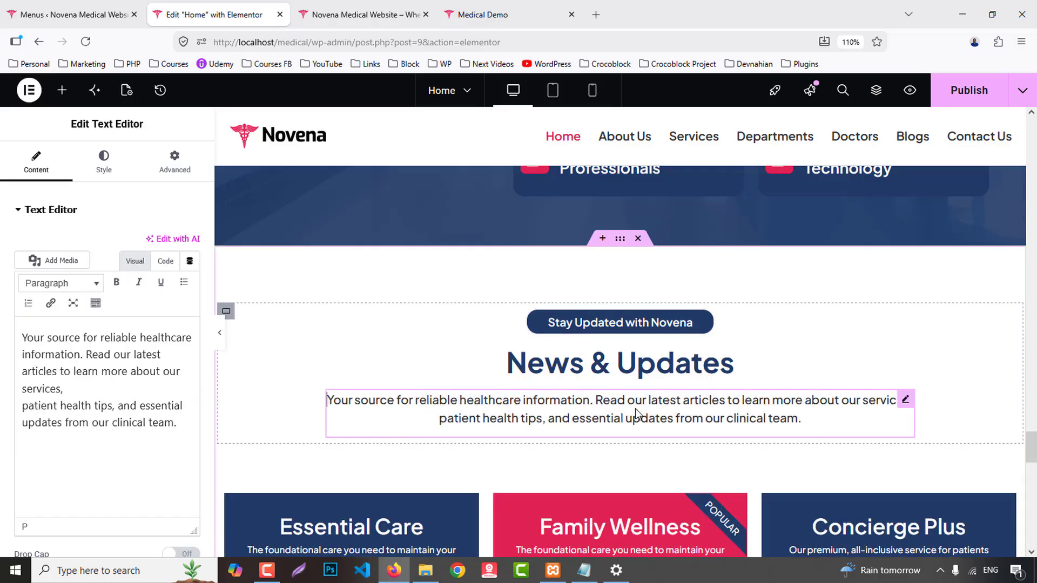
- Delete the Family Wellness and Concierge Plus pricing containers from the News & Updates section
scroll(635, 408, down, 4)
right_click(498, 268)
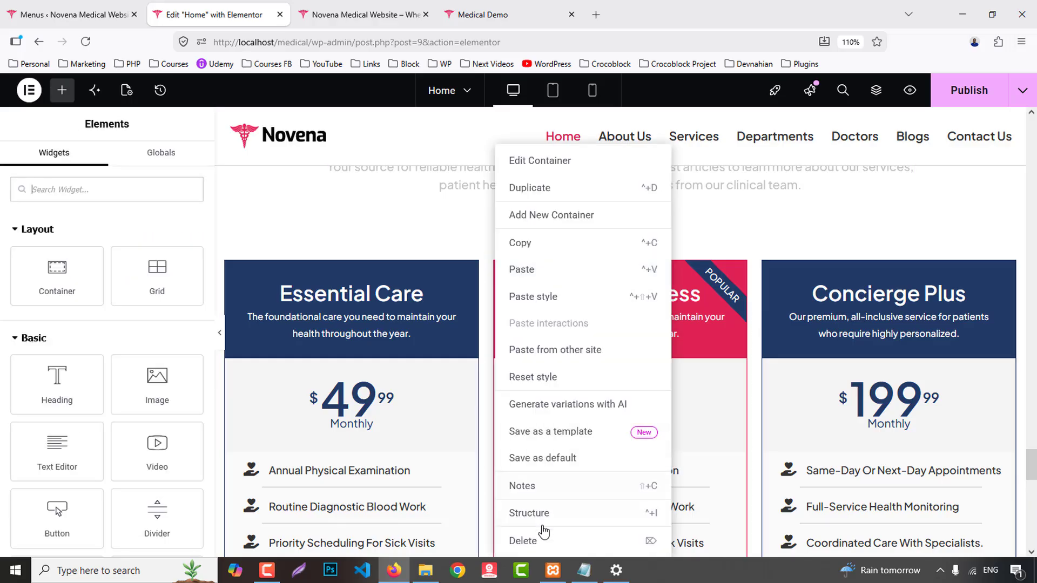
click(531, 537)
right_click(495, 265)
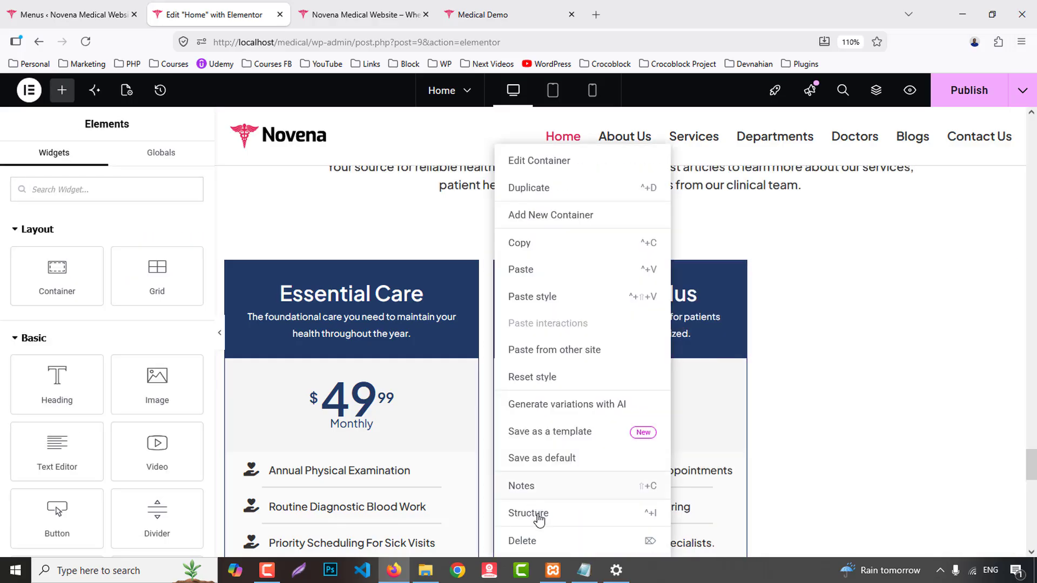
click(531, 537)
- Delete the Essential Care price table, widen its container to 100% and publish the page
right_click(348, 335)
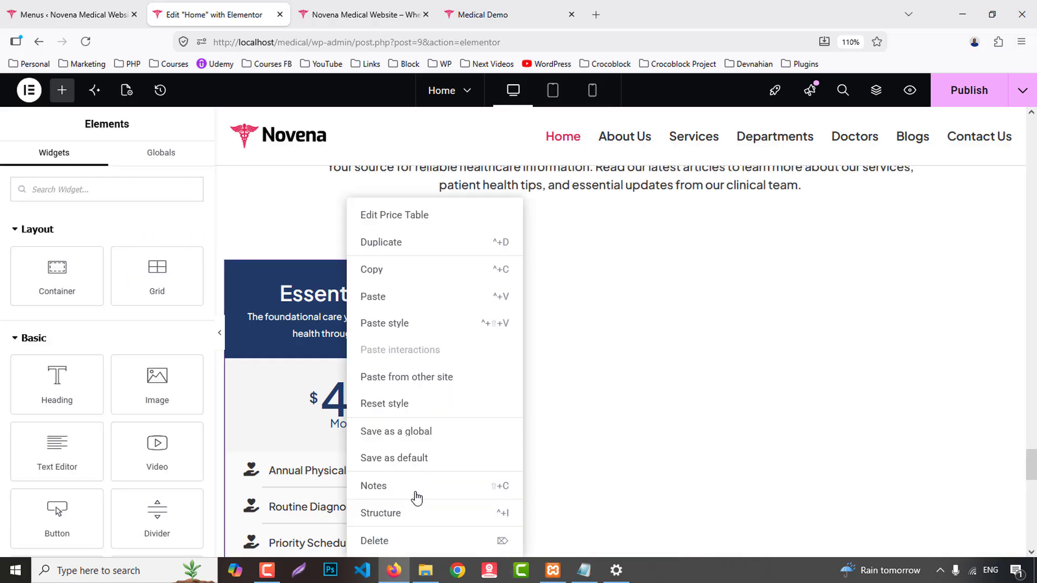
click(401, 542)
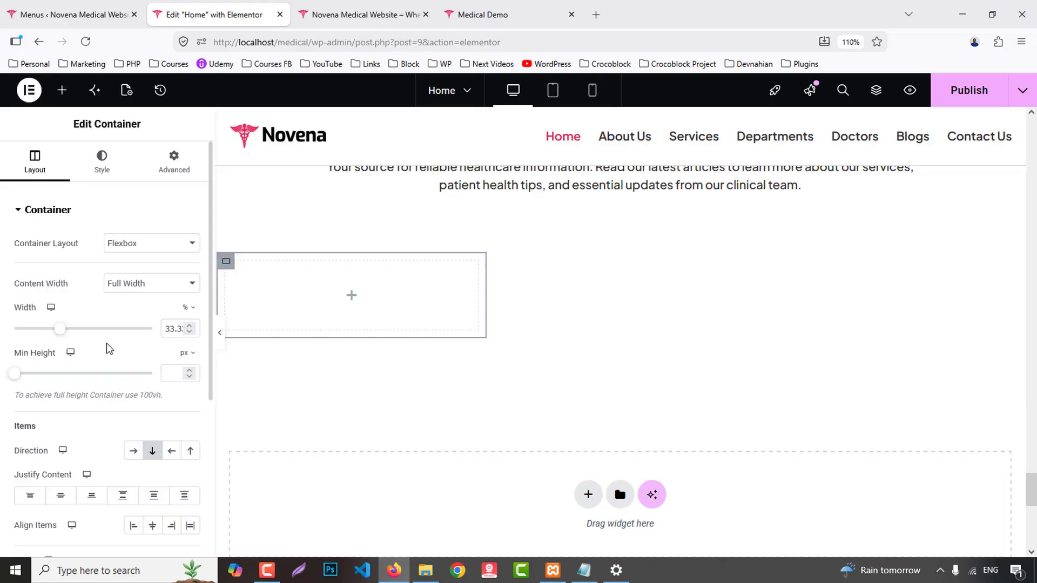
drag(63, 332, 192, 336)
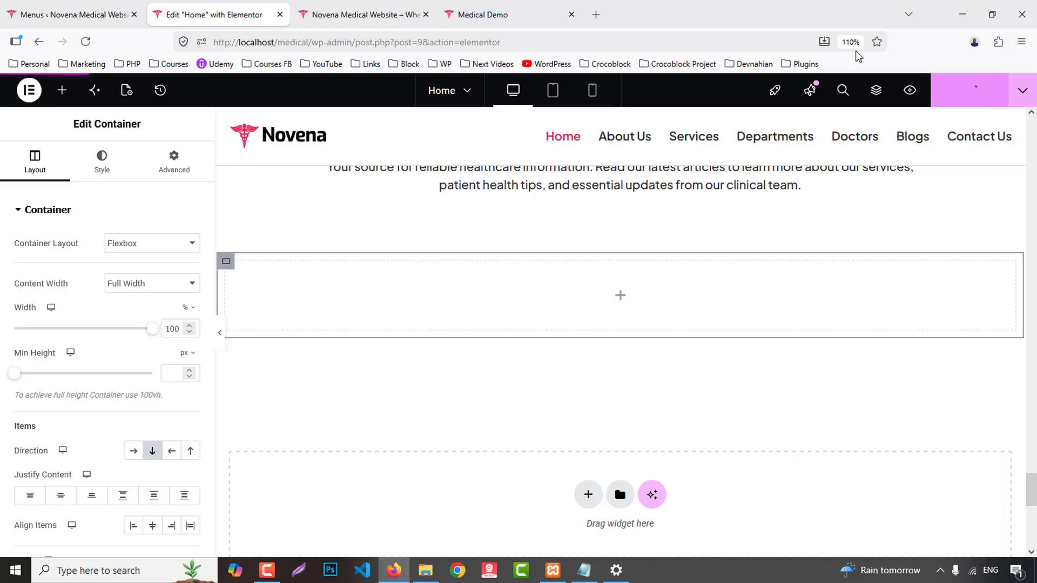
- Open the medical site's Posts list in a new tab and trash the default "Hello world!" post
click(491, 12)
scroll(586, 378, down, 3)
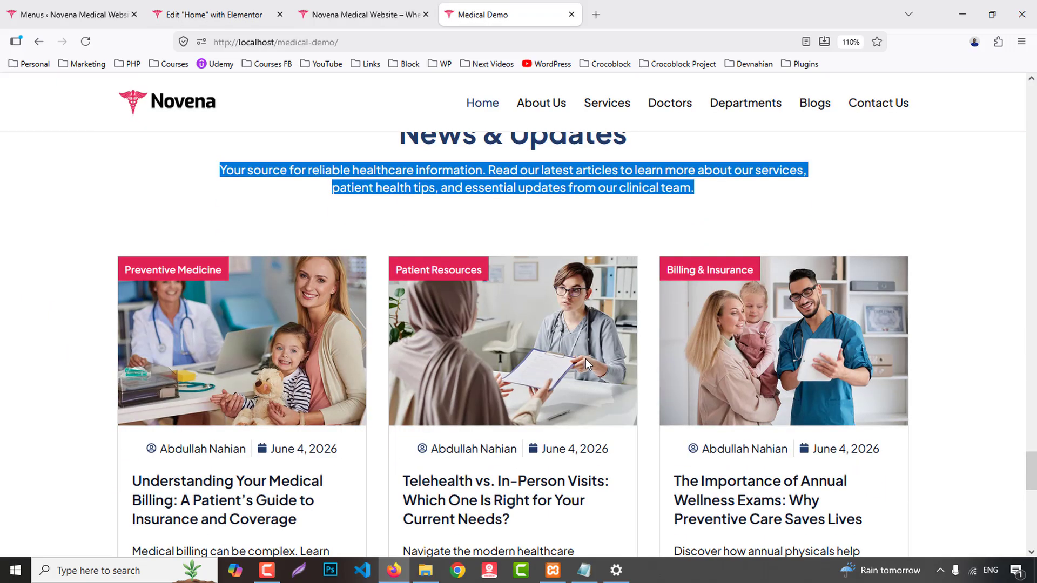
click(75, 15)
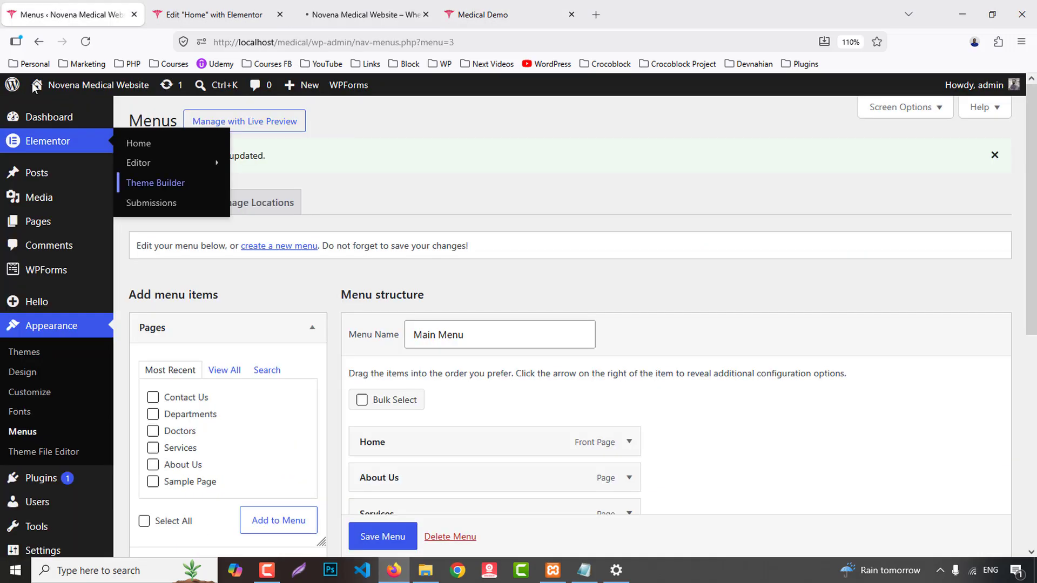
middle_click(43, 172)
click(227, 6)
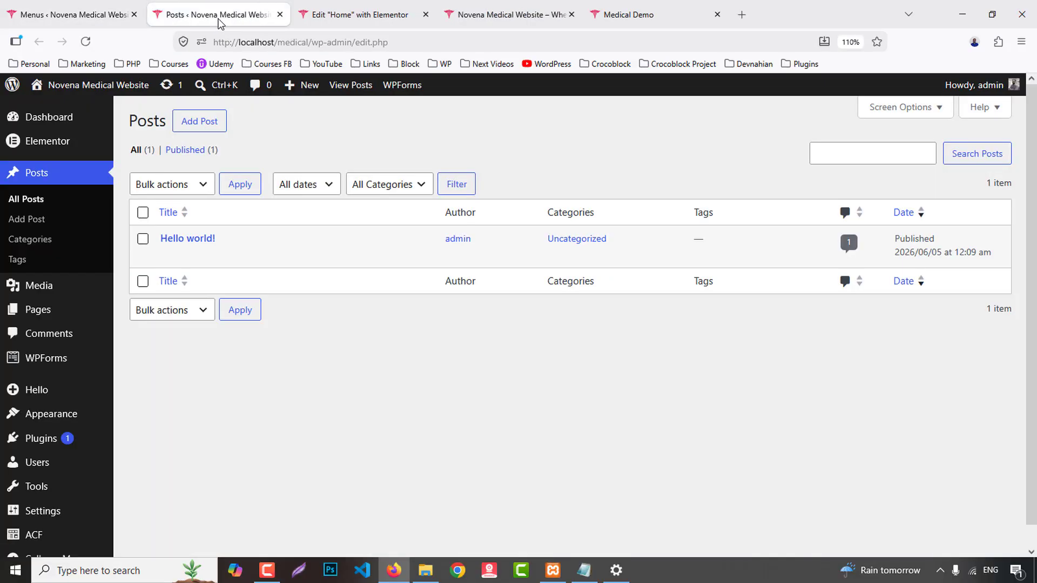
click(251, 257)
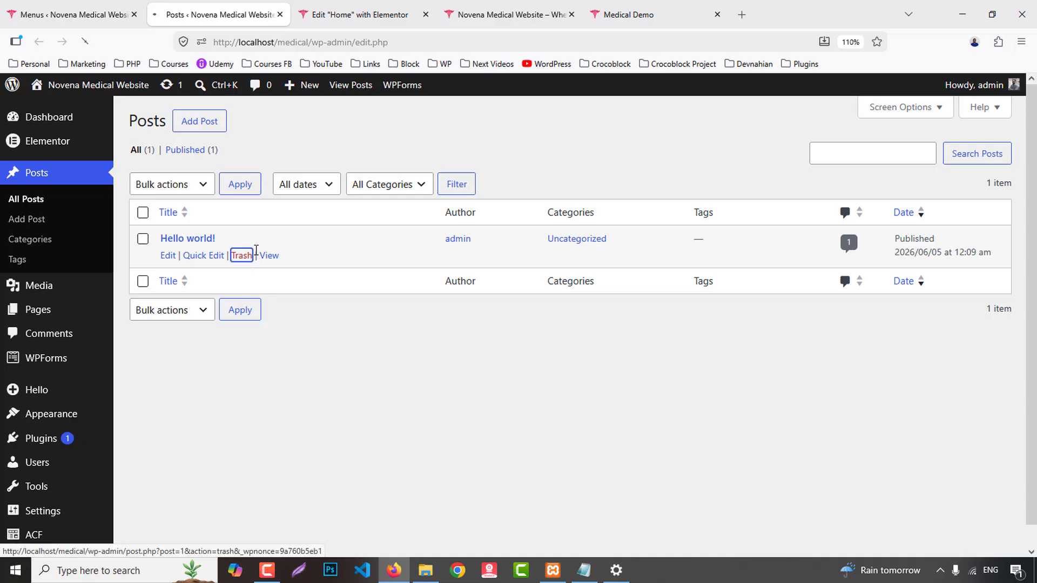
- Copy the title of the first News & Updates blog card on the Medical Demo page
click(682, 7)
scroll(610, 307, down, 4)
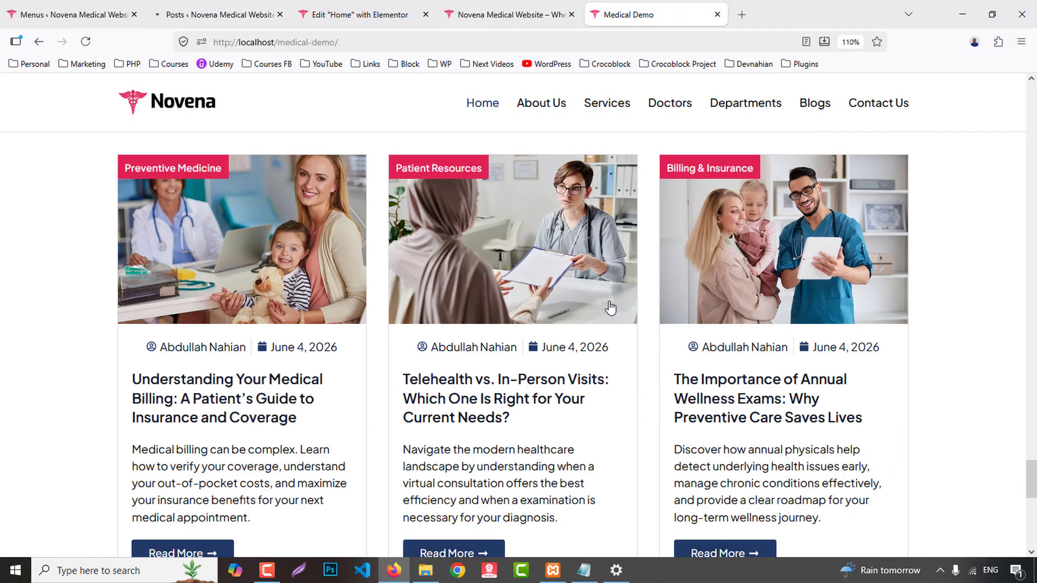
drag(132, 248, 314, 291)
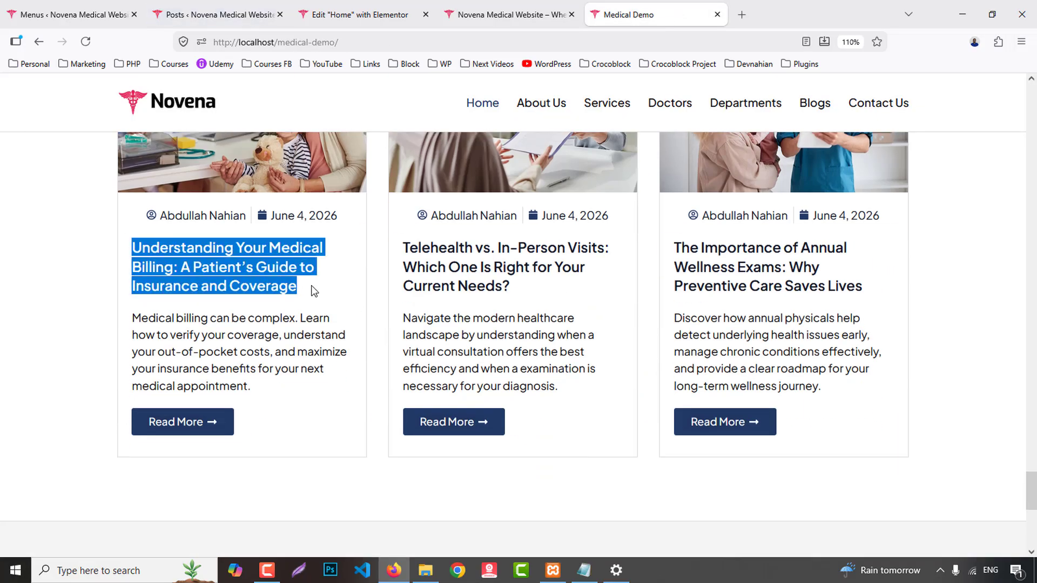
scroll(316, 286, up, 3)
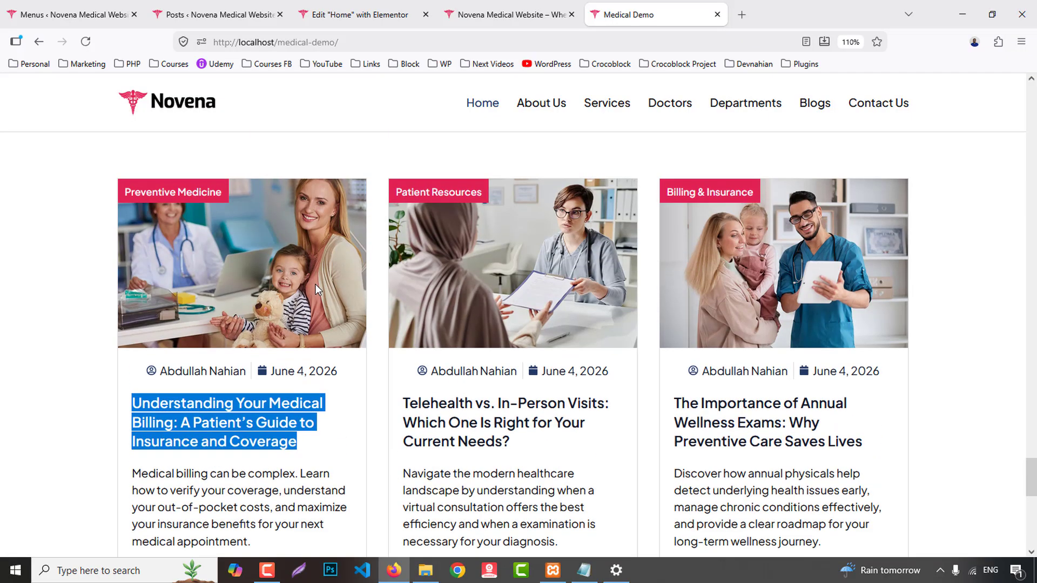
click(158, 193)
drag(222, 193, 136, 197)
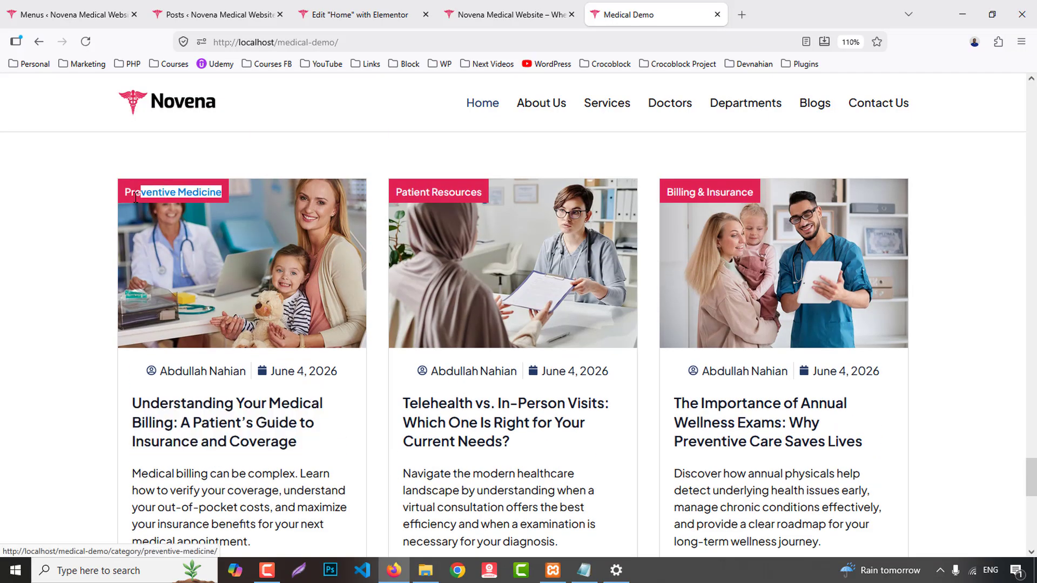
drag(133, 404, 308, 438)
key(ctrl+c)
- Open four new post editors and title the first one "Understanding Your Medical Billing: A Patient’s Guide to Insurance and Coverage"
click(212, 12)
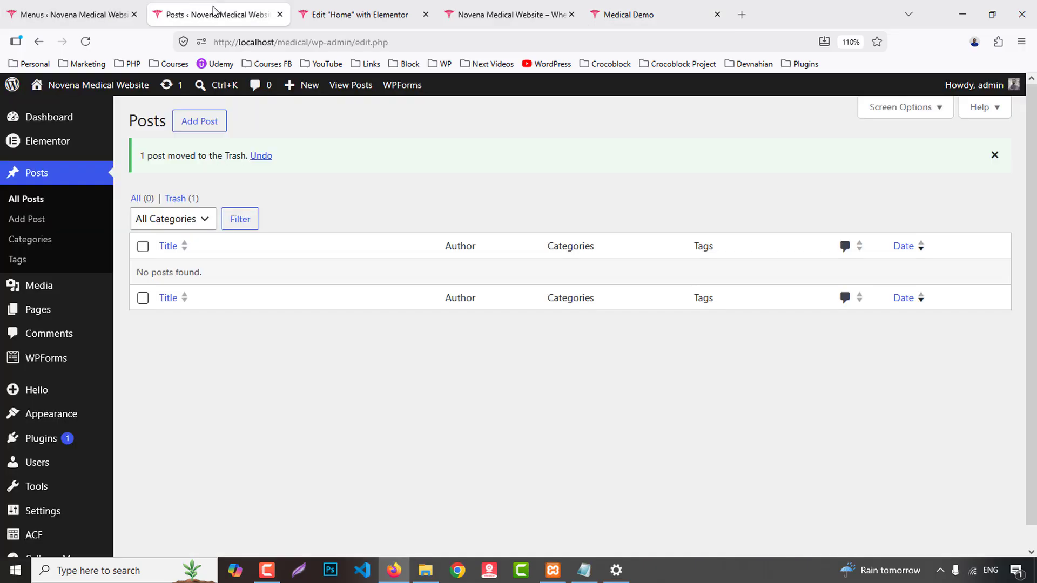
middle_click(194, 130)
middle_click(194, 129)
middle_click(195, 129)
middle_click(196, 130)
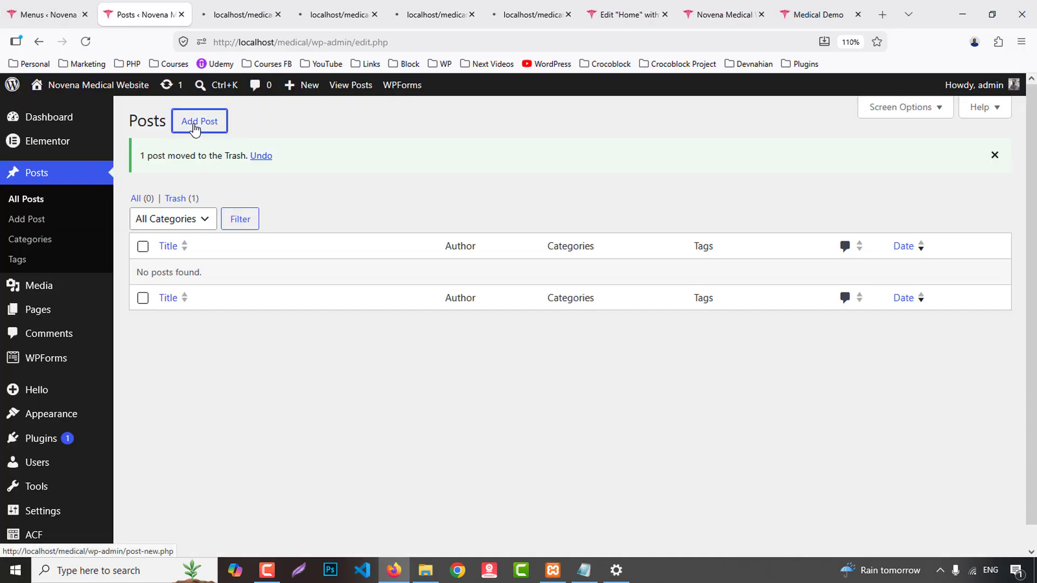
click(260, 6)
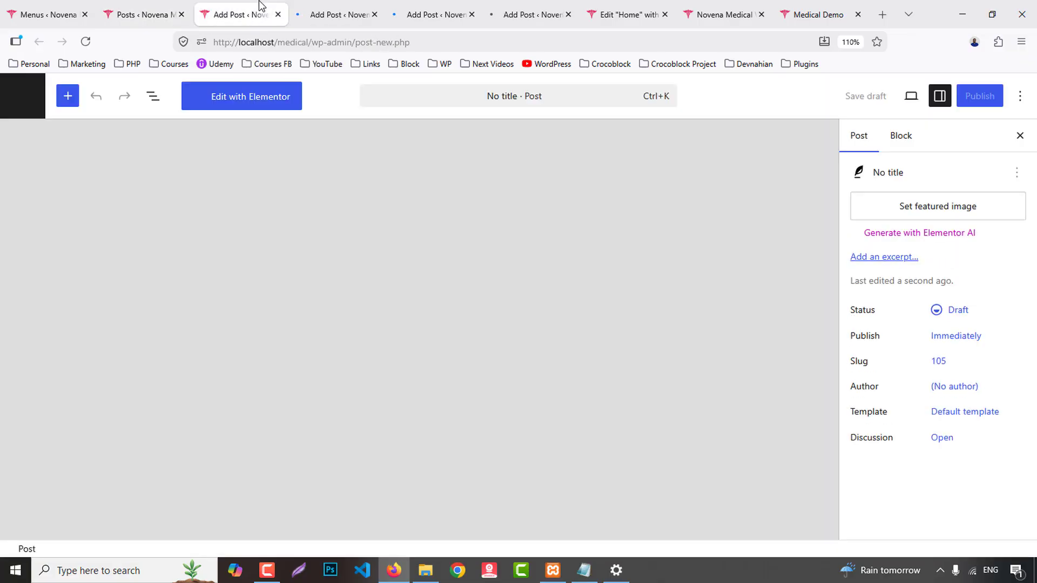
key(ctrl+v)
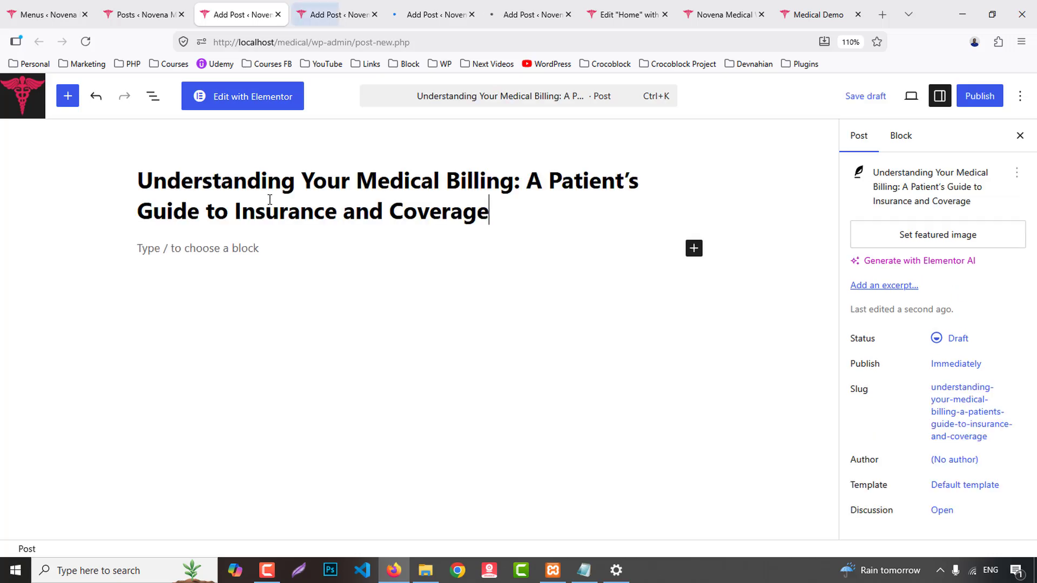
- Upload blog-1.jpg, blog-2.jpg and blog-3.jpg to the media library from the post's featured image setting
click(891, 237)
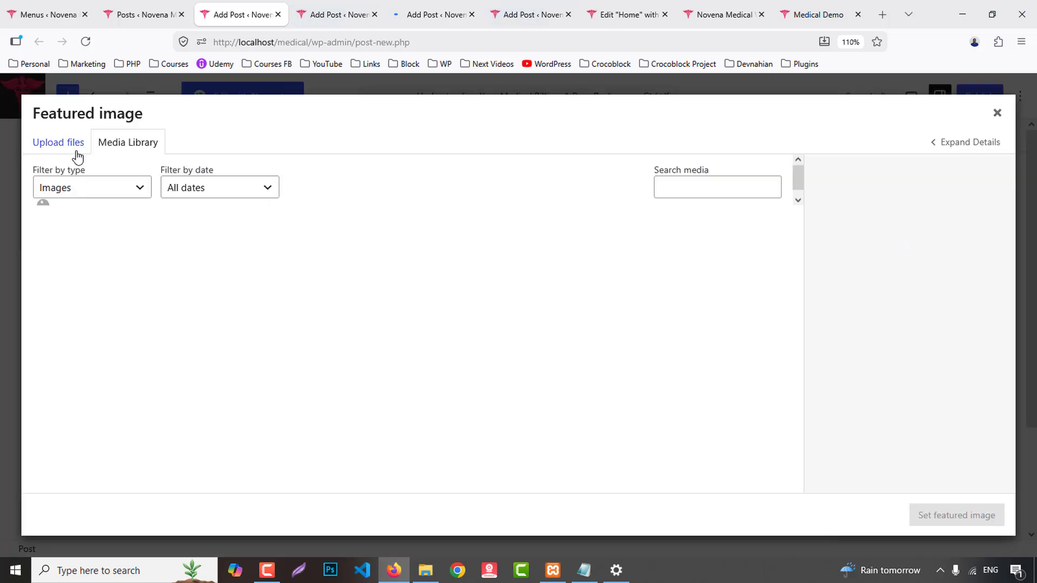
click(60, 143)
click(528, 332)
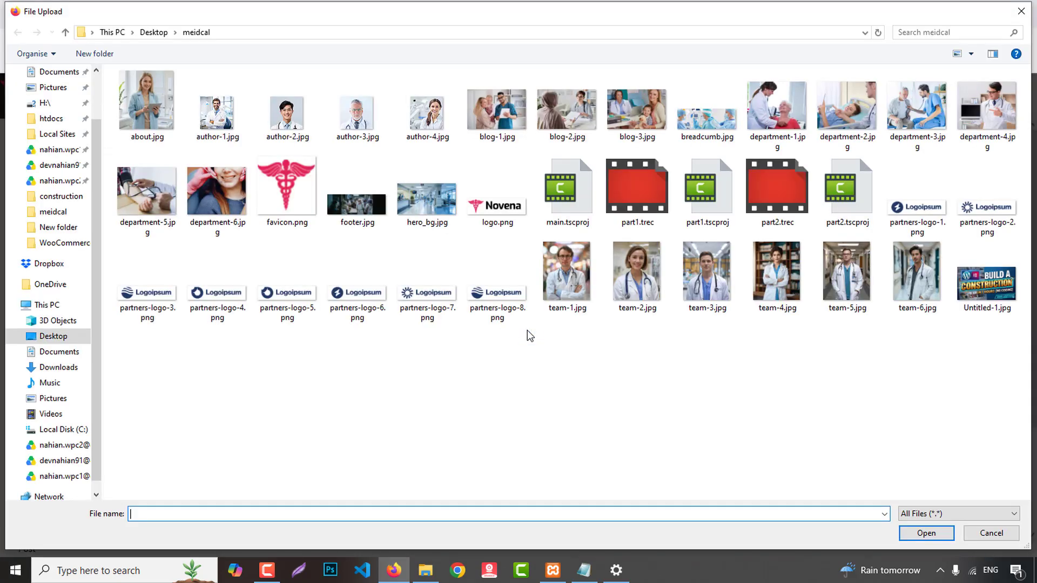
click(510, 108)
shift+click(637, 108)
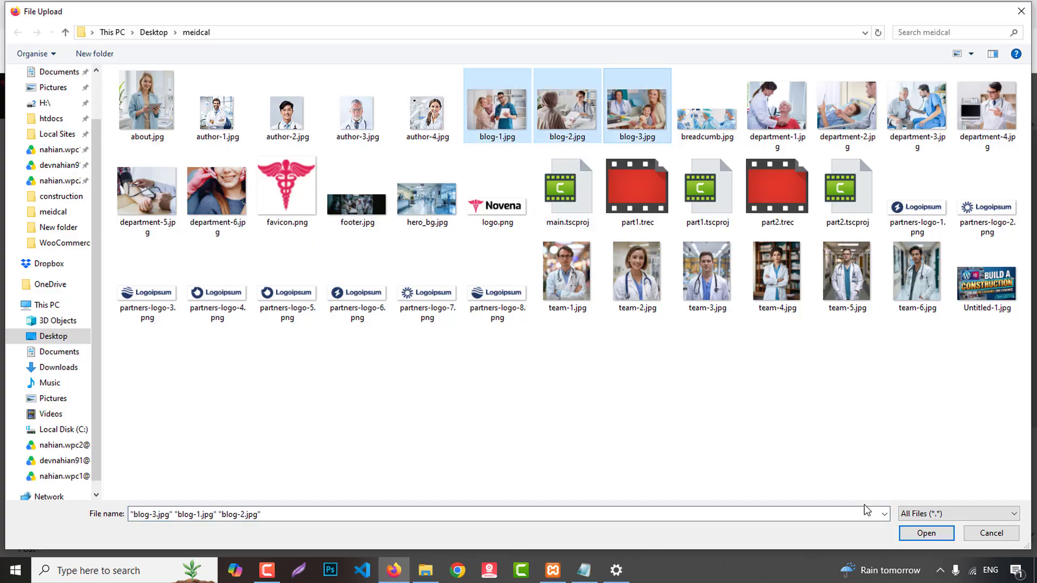
click(913, 531)
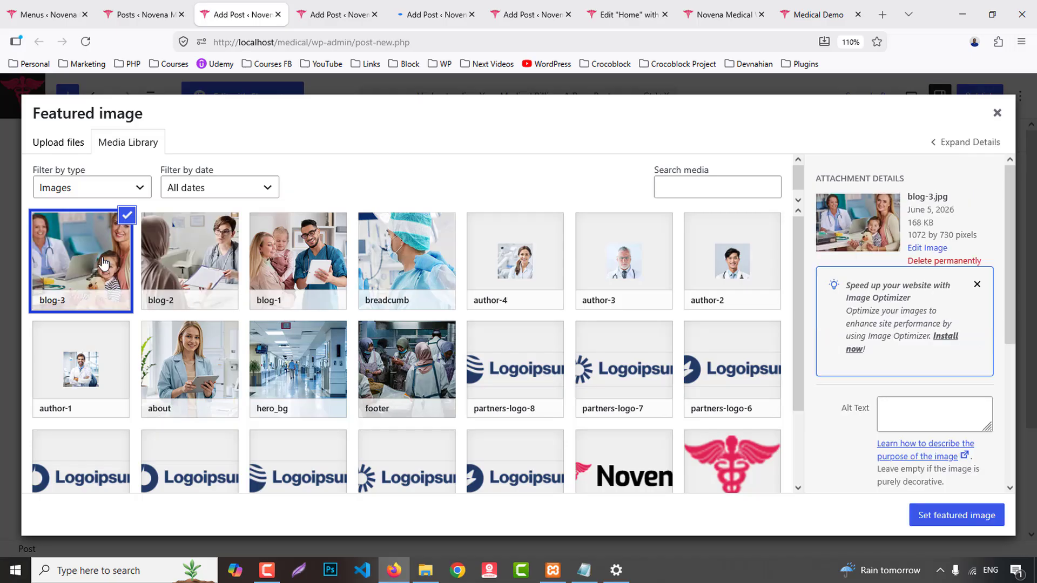
- Set blog-3 as the medical billing post's featured image
click(104, 264)
click(80, 268)
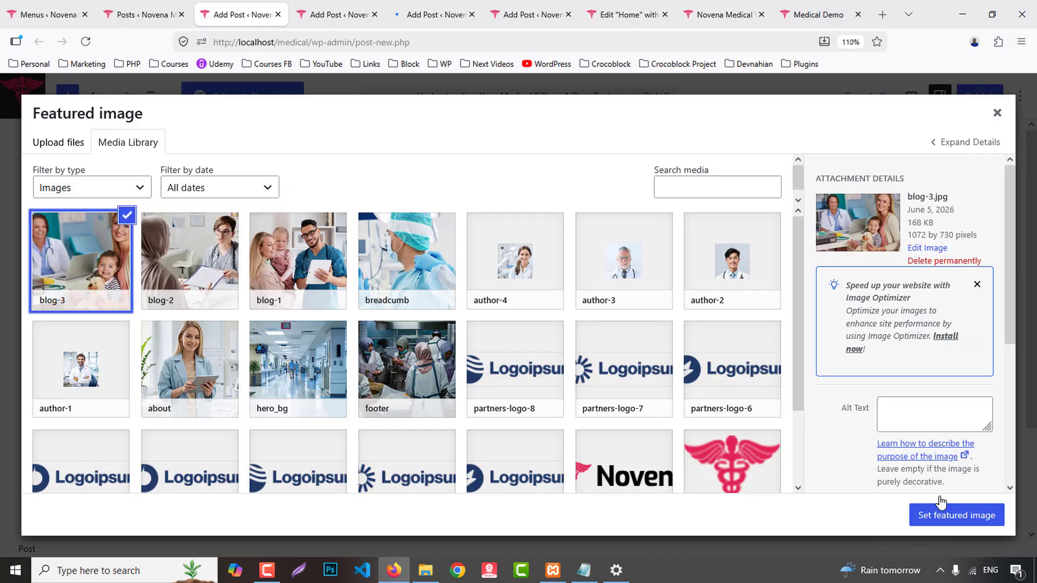
click(967, 514)
- Add the first demo card's text, beginning "Medical billing can be complex.", as the medical billing post's excerpt
click(817, 15)
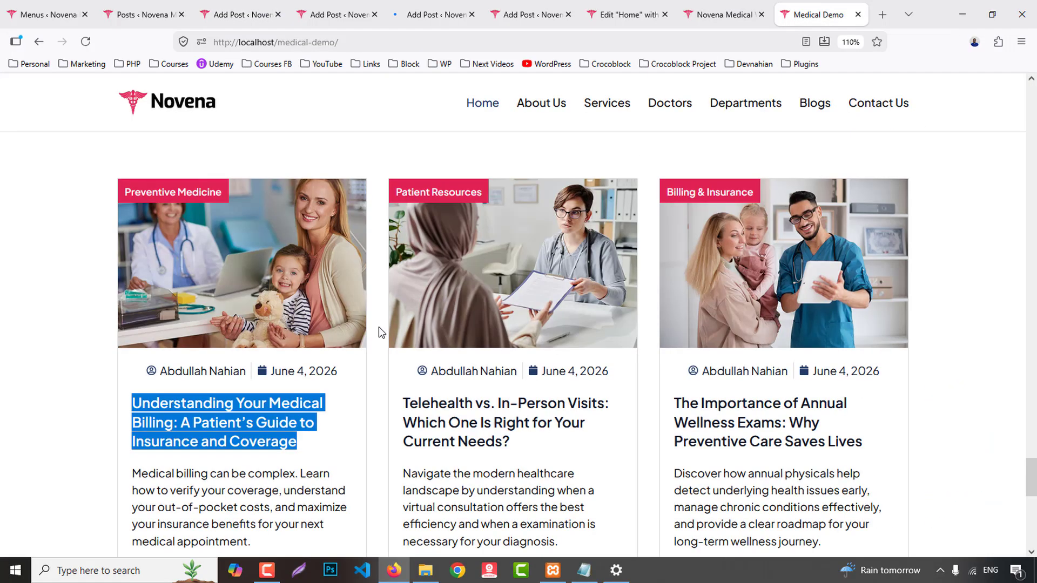
scroll(144, 421, down, 2)
drag(135, 400, 282, 462)
key(ctrl+c)
click(143, 15)
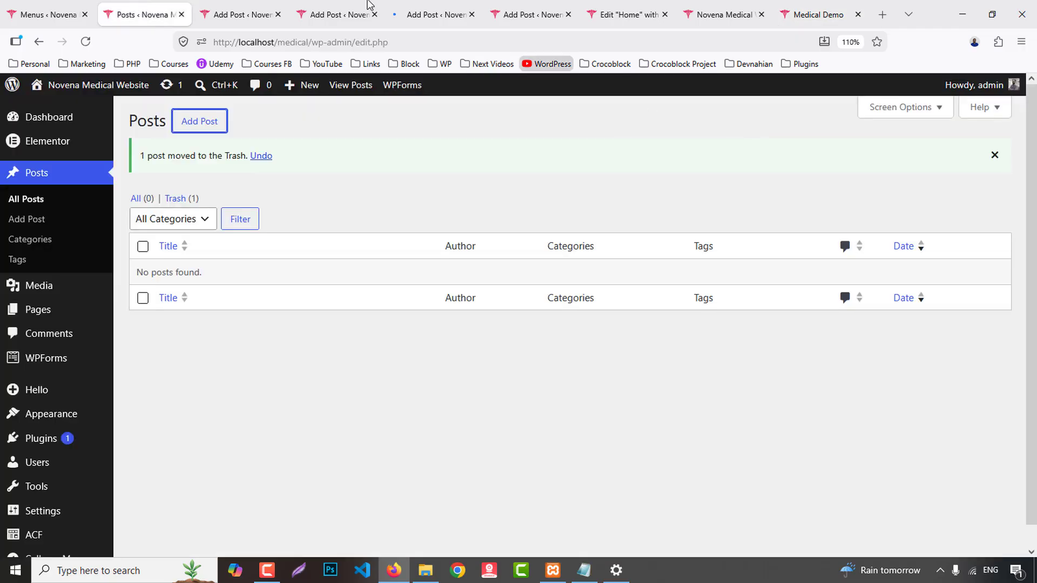
click(243, 15)
click(874, 339)
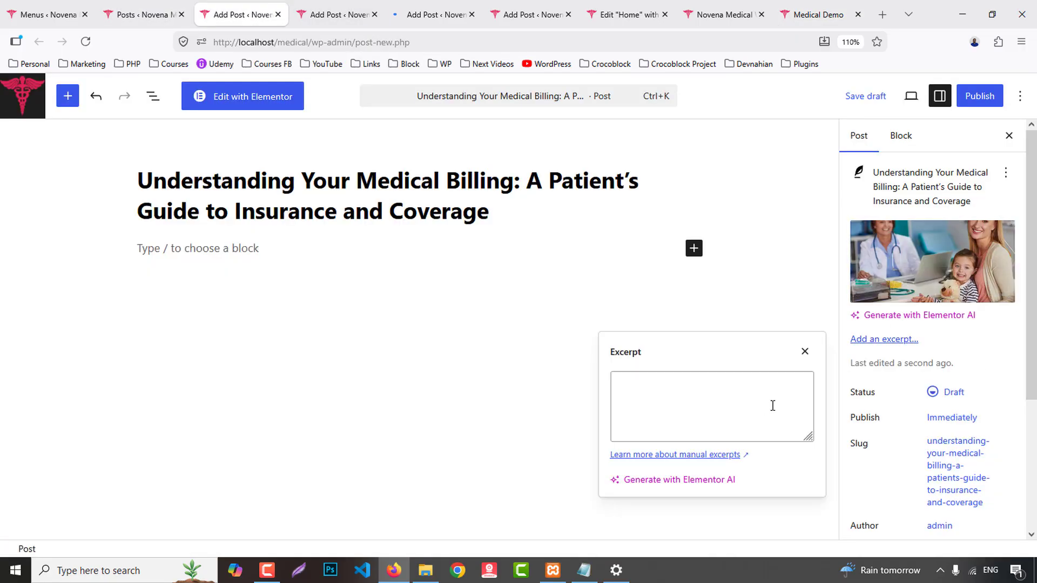
click(761, 400)
key(ctrl+v)
- Create the category "Preventive Medicine", copied from the demo card's label, and assign it to the medical billing post
scroll(1016, 382, down, 3)
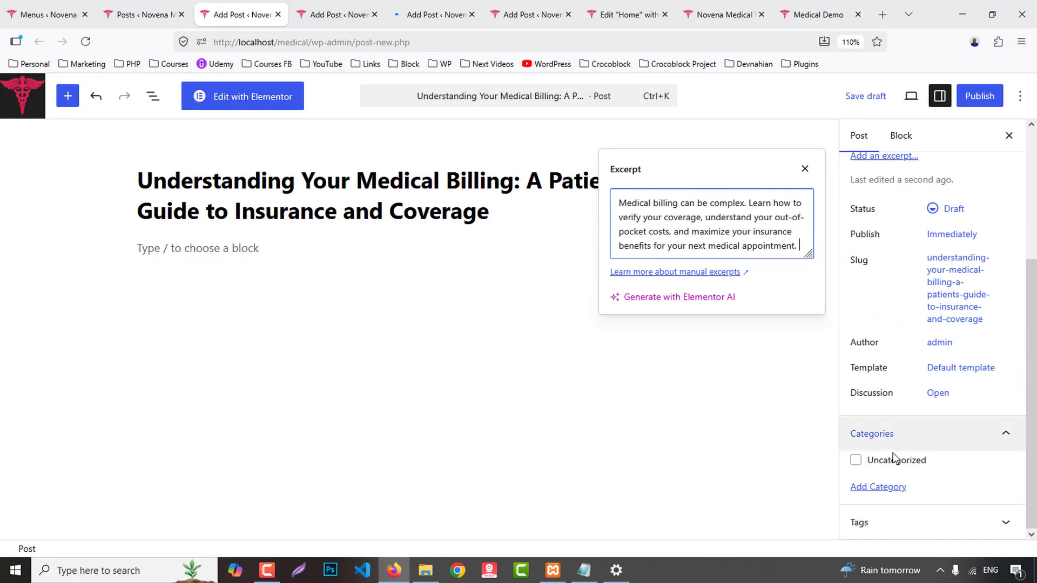
click(881, 493)
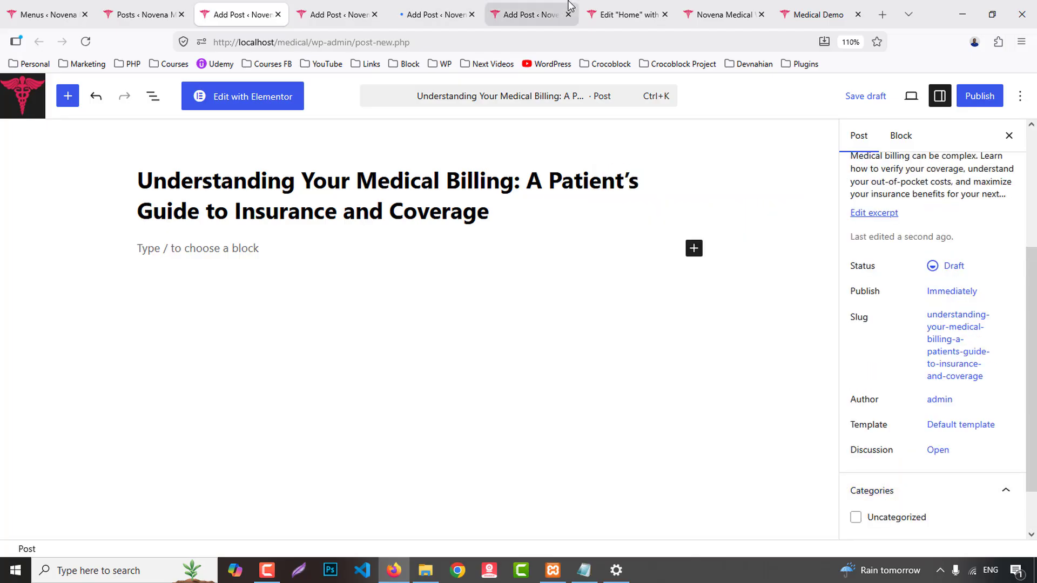
click(818, 14)
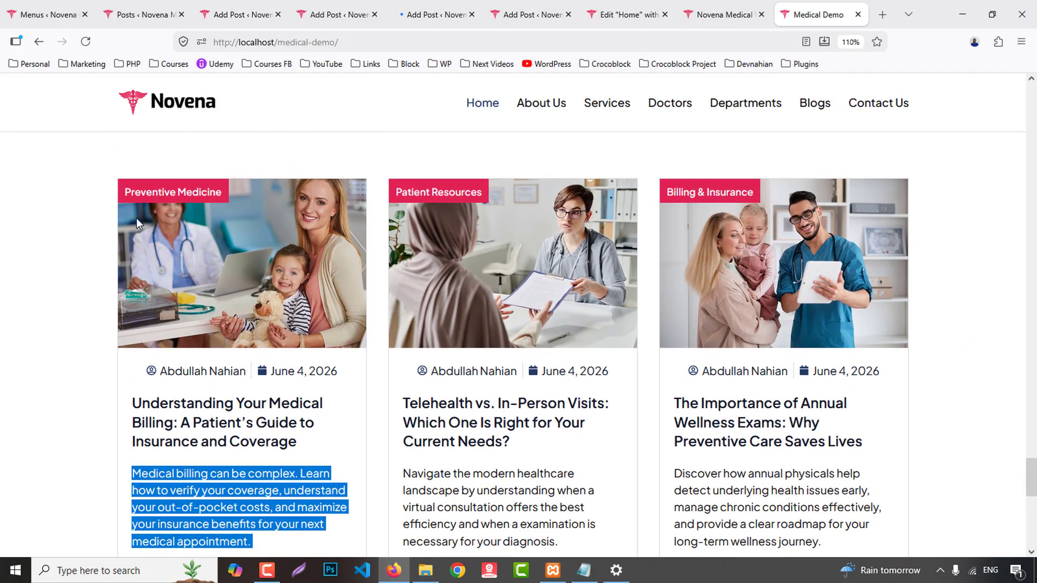
drag(123, 192, 233, 192)
key(ctrl+c)
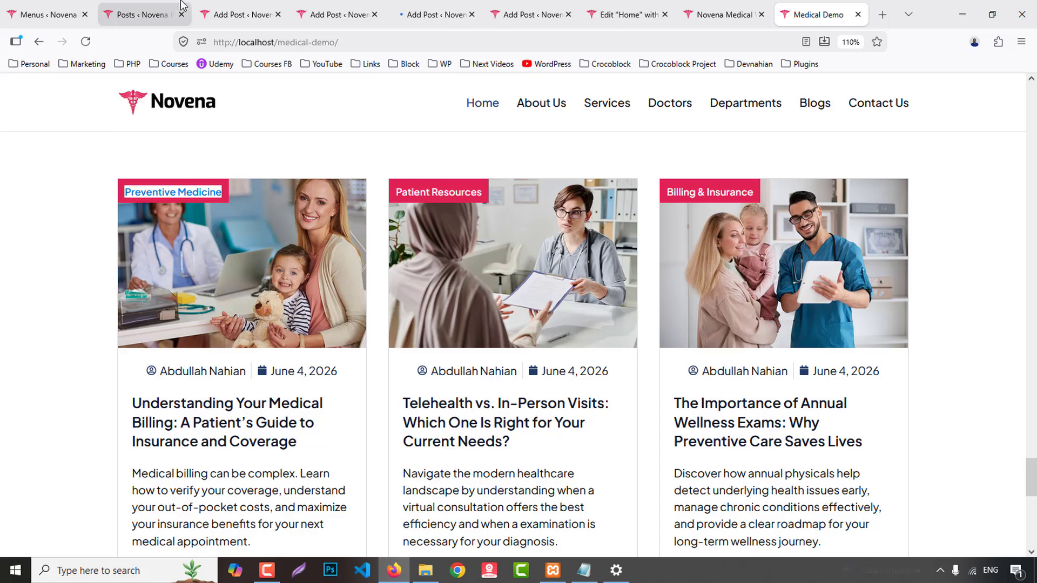
click(238, 14)
scroll(886, 486, down, 2)
click(884, 489)
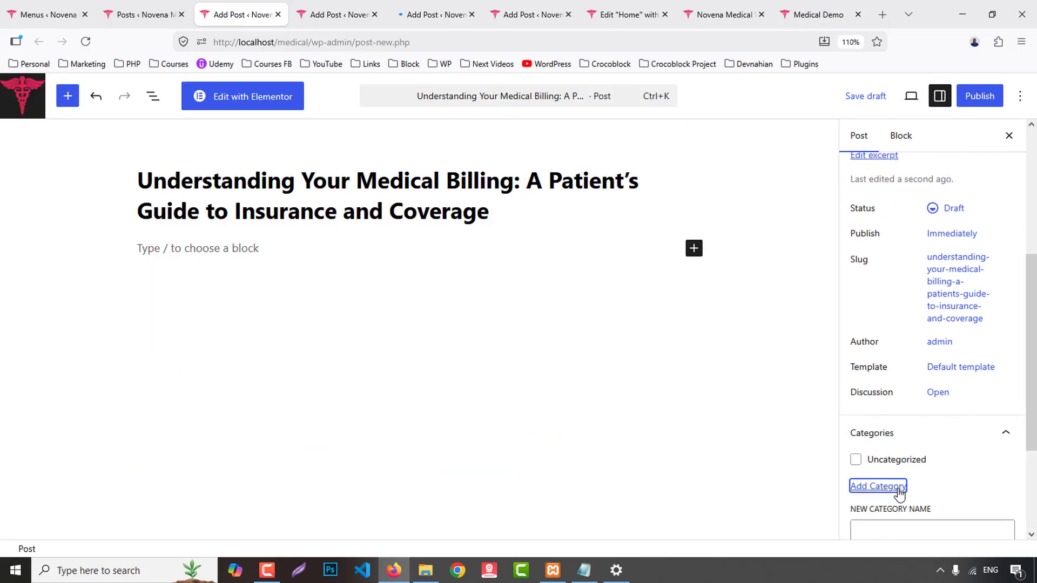
scroll(913, 502, down, 3)
key(ctrl+v)
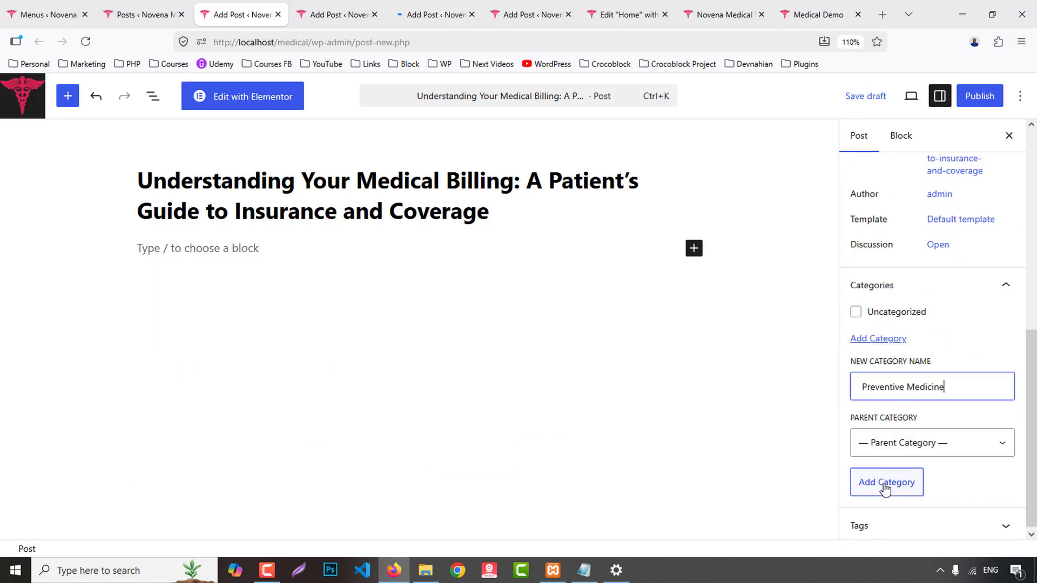
click(885, 486)
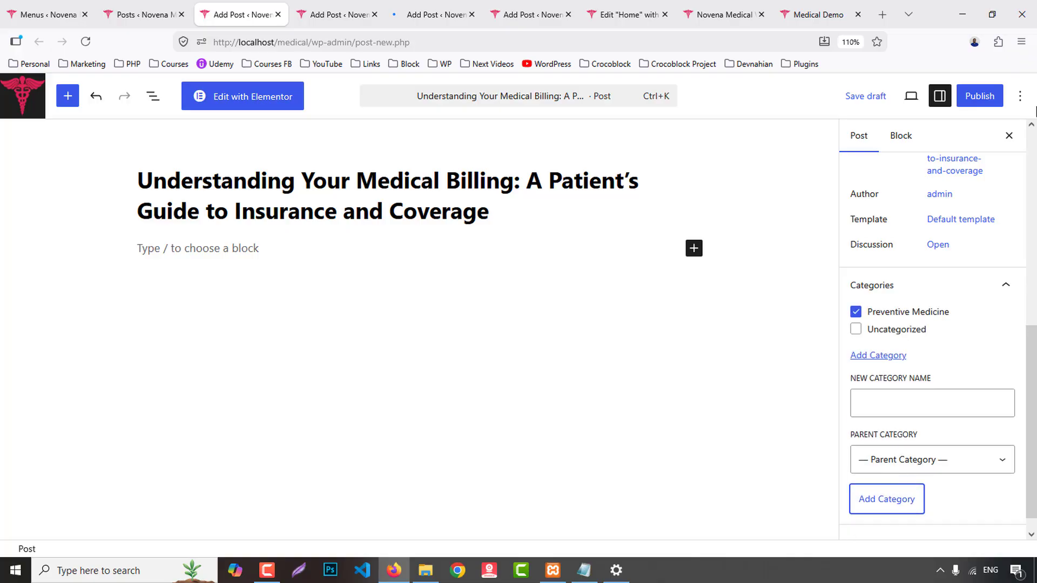
- Publish the medical billing post and close its editor tab
click(977, 97)
click(979, 102)
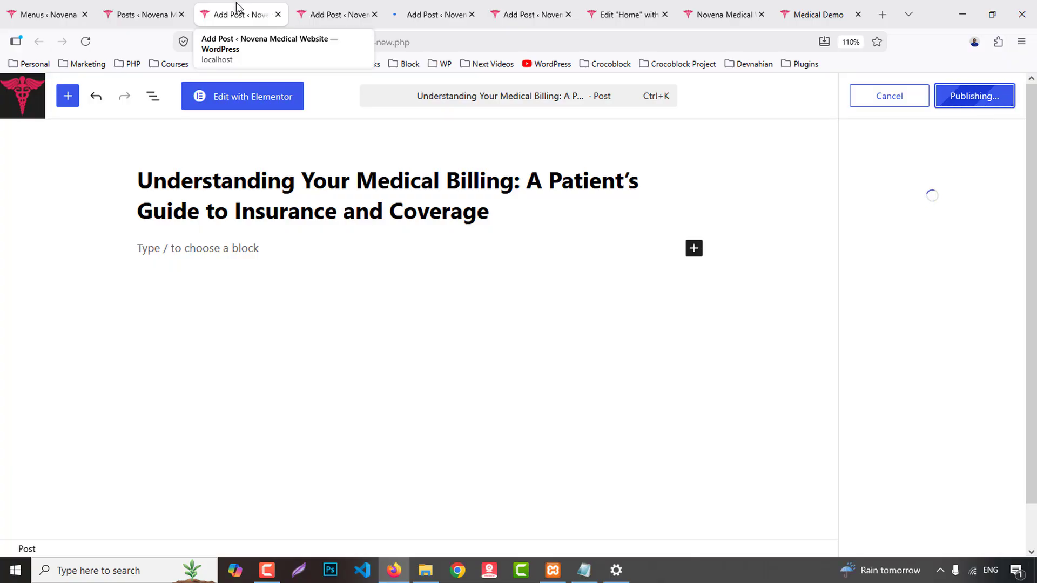
key(ctrl+w)
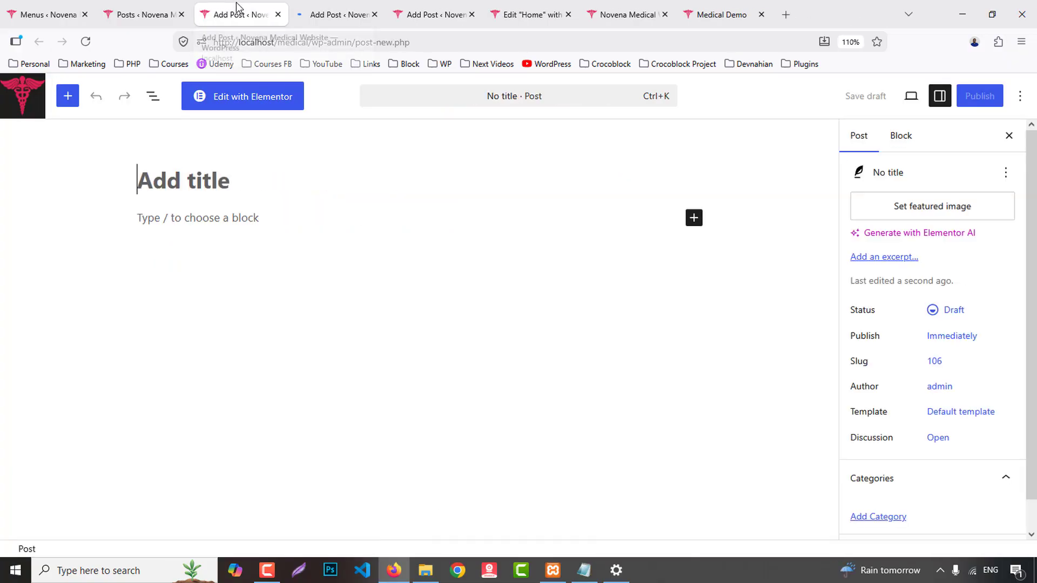
- Title the next new post "Telehealth vs. In-Person Visits: Which One Is Right for Your Current Needs?", copied from the second demo card
click(722, 15)
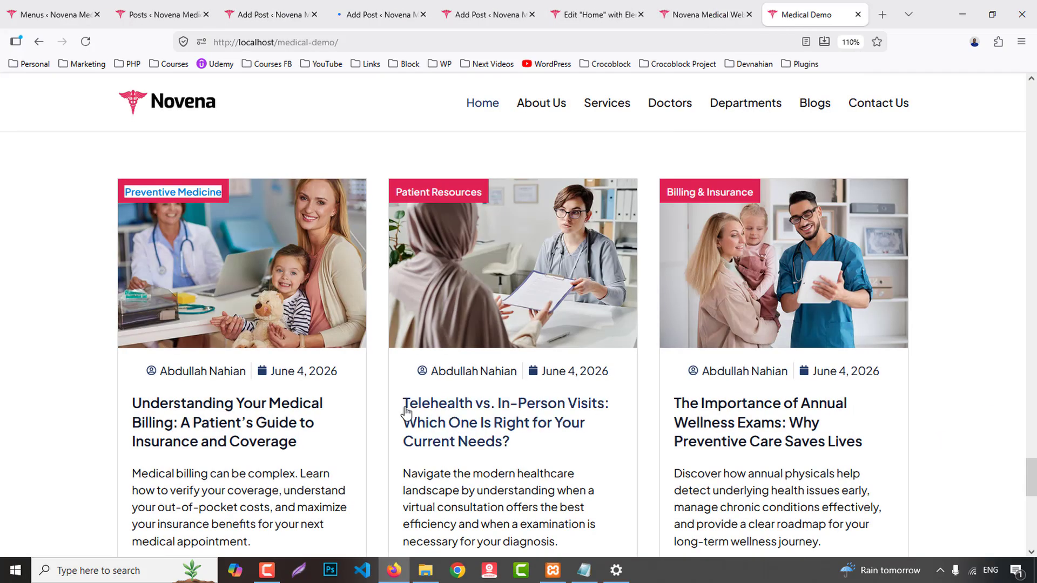
drag(404, 404, 519, 443)
key(ctrl+c)
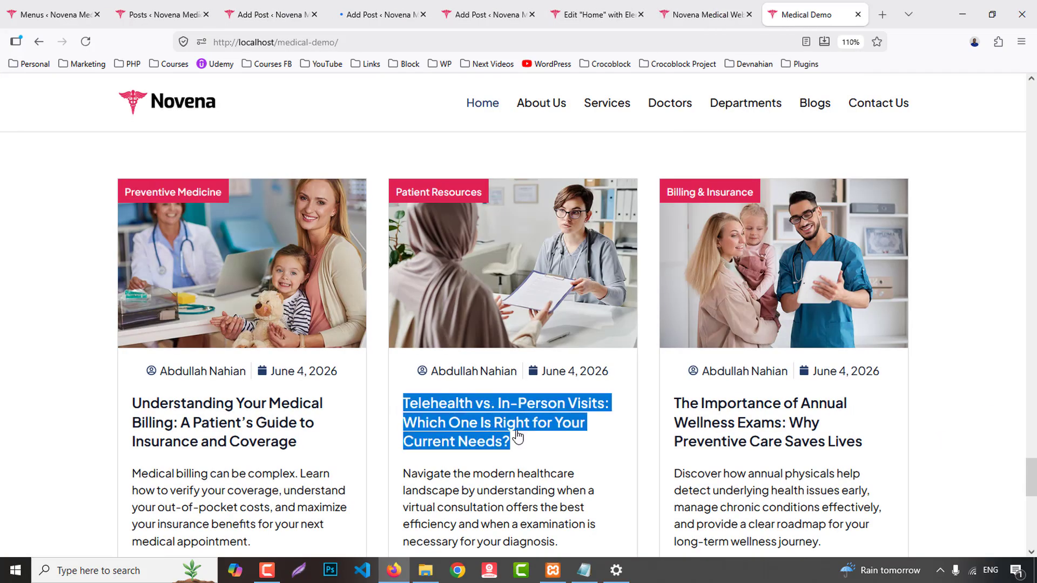
click(273, 13)
click(201, 187)
key(ctrl+v)
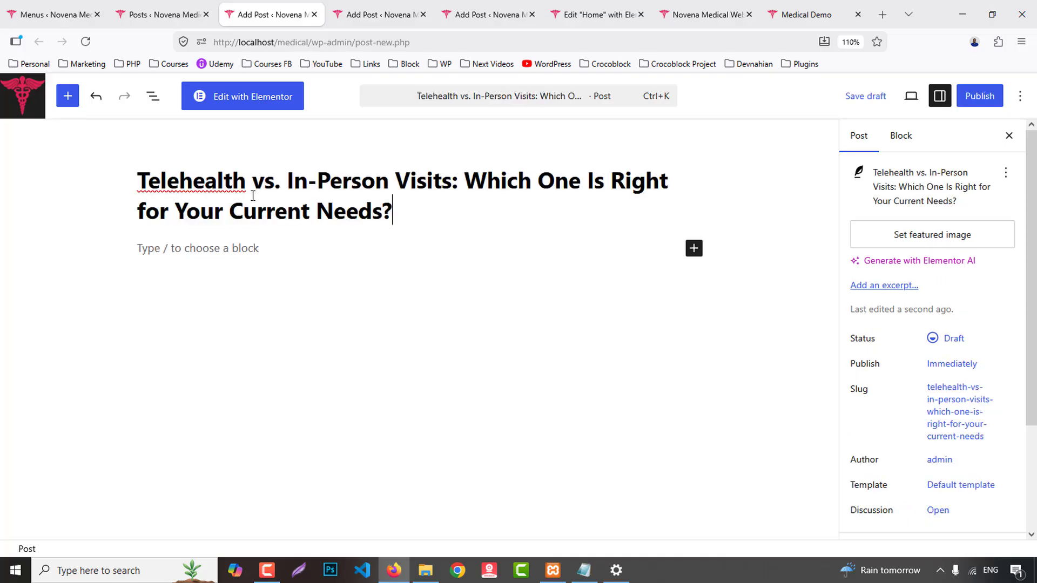
- Set blog-2 as the telehealth post's featured image and add the second demo card's text, beginning "Navigate the modern healthcare", as its excerpt
click(849, 11)
scroll(416, 421, down, 3)
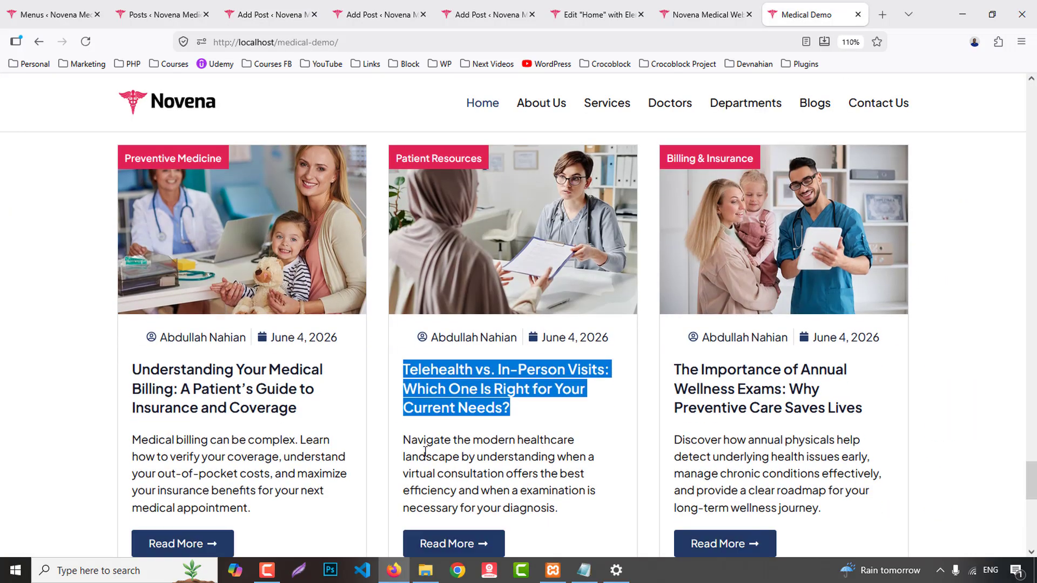
drag(404, 318, 565, 390)
key(ctrl+c)
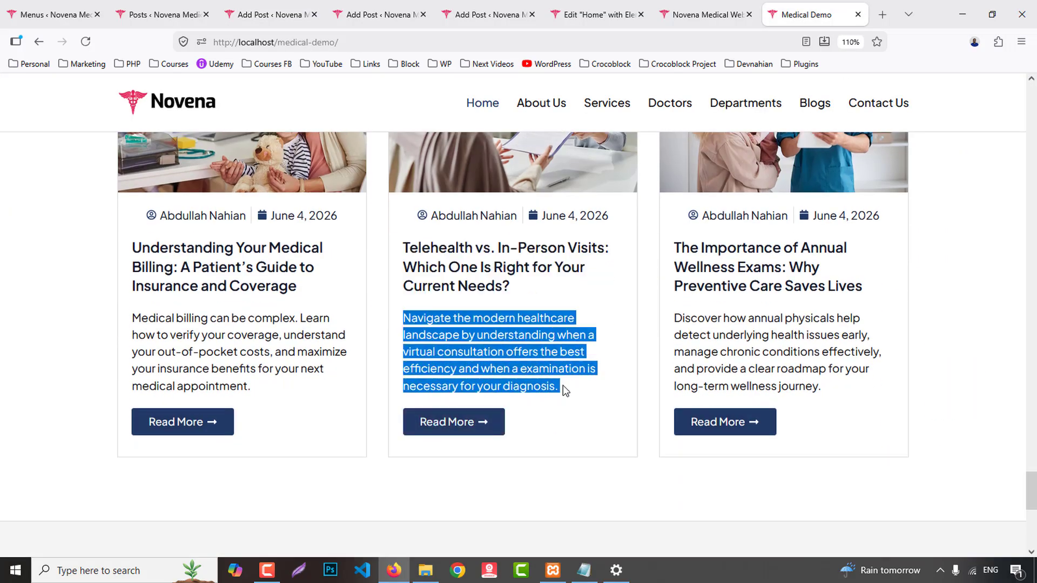
click(270, 15)
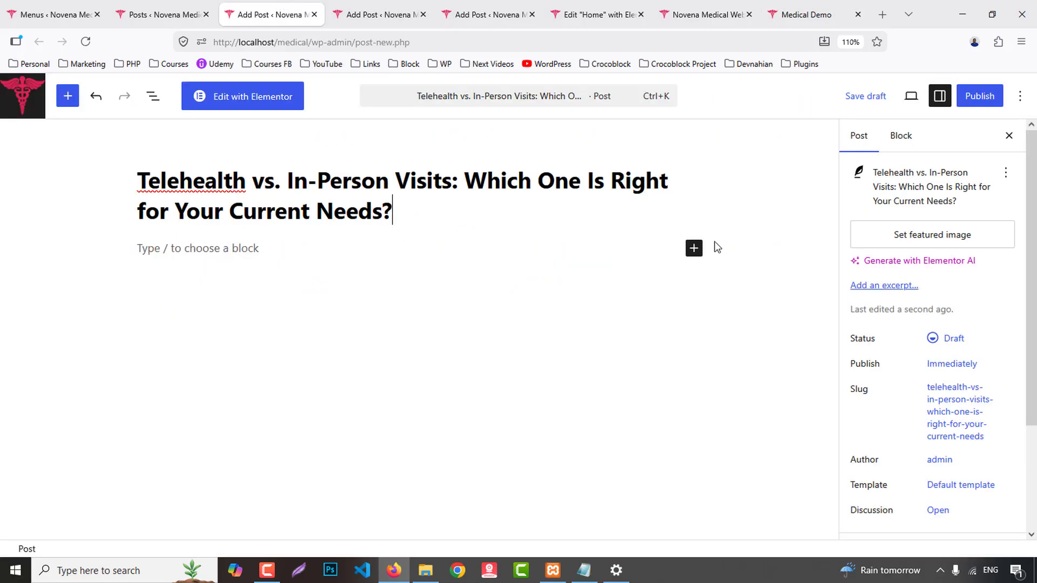
click(881, 241)
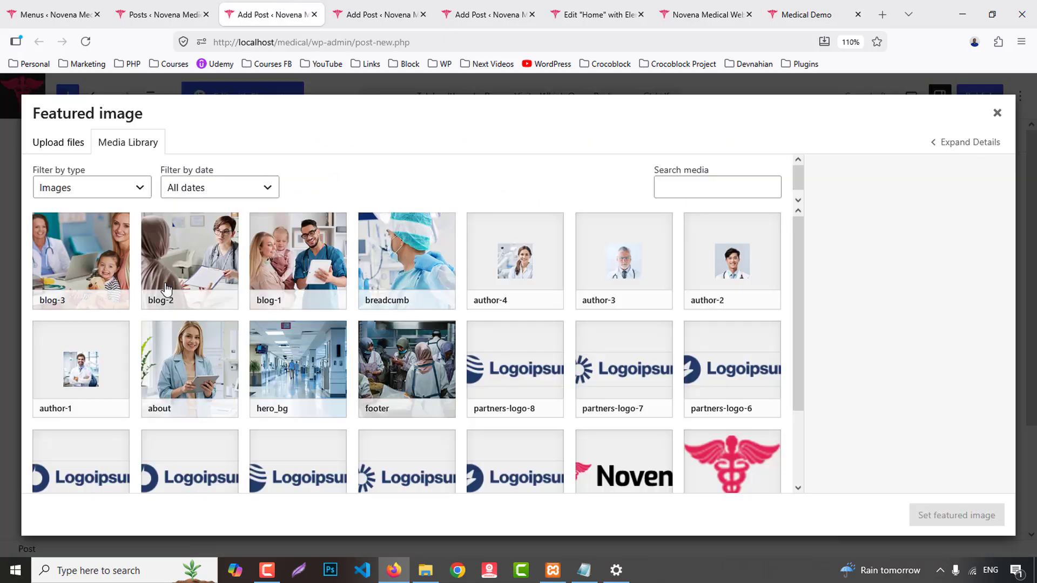
click(208, 251)
click(931, 515)
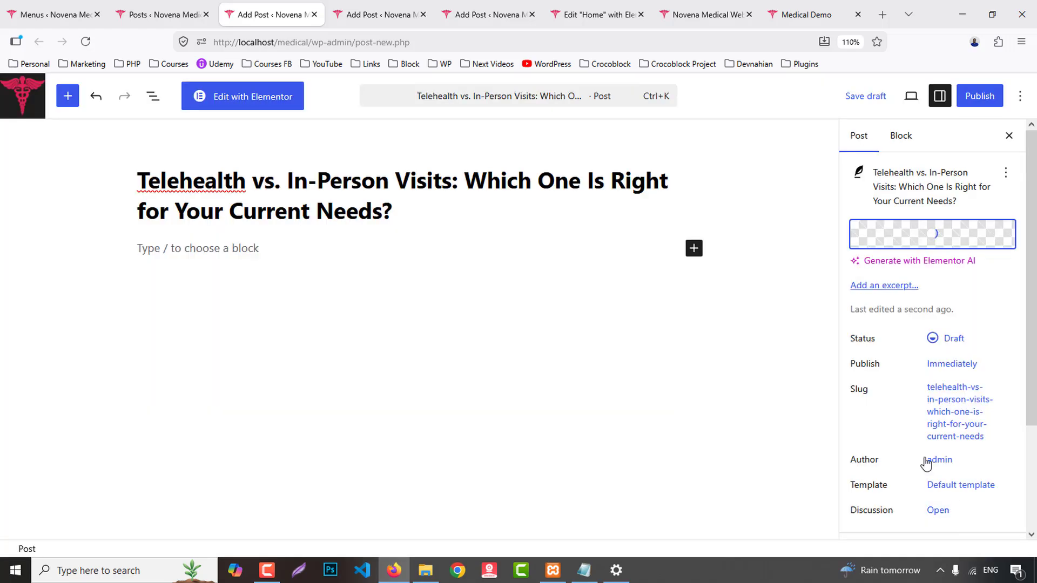
click(883, 286)
click(722, 408)
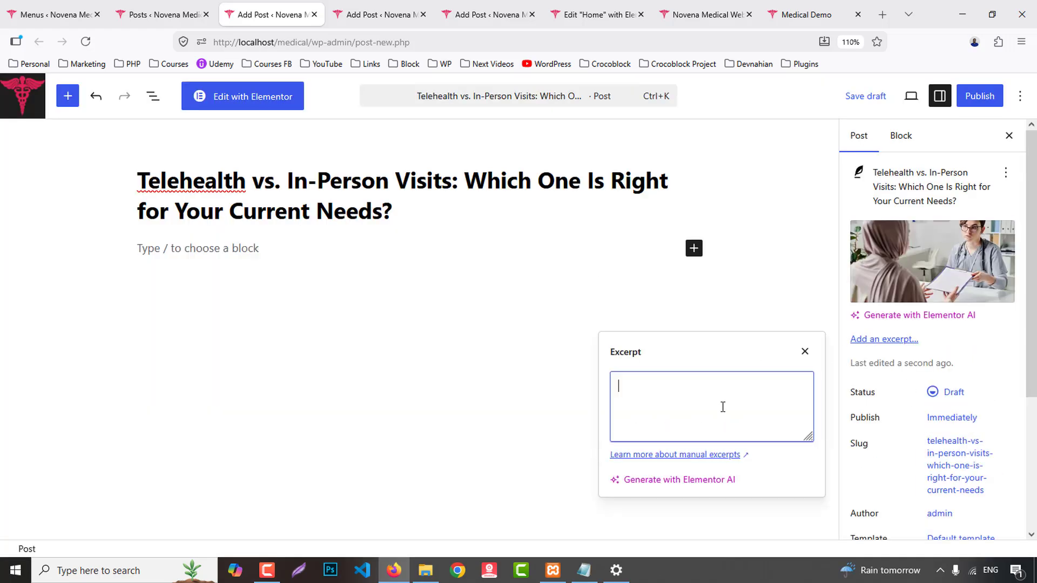
key(ctrl+v)
- Create the category "Patient Resources", copied from the second demo card's label, and assign it to the telehealth post
click(806, 14)
scroll(505, 229, up, 3)
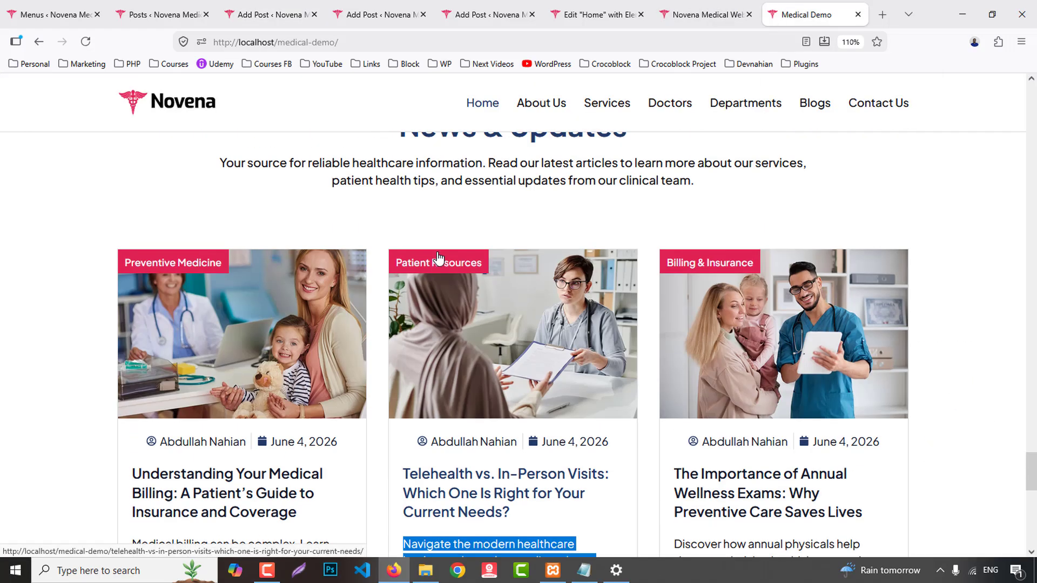
drag(483, 270, 412, 274)
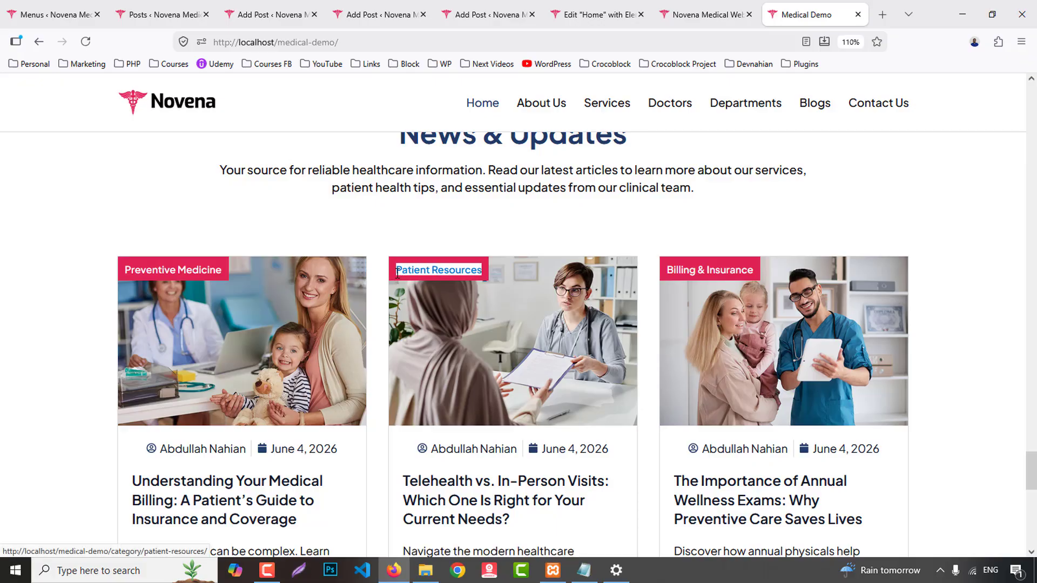
click(271, 14)
scroll(897, 291, down, 4)
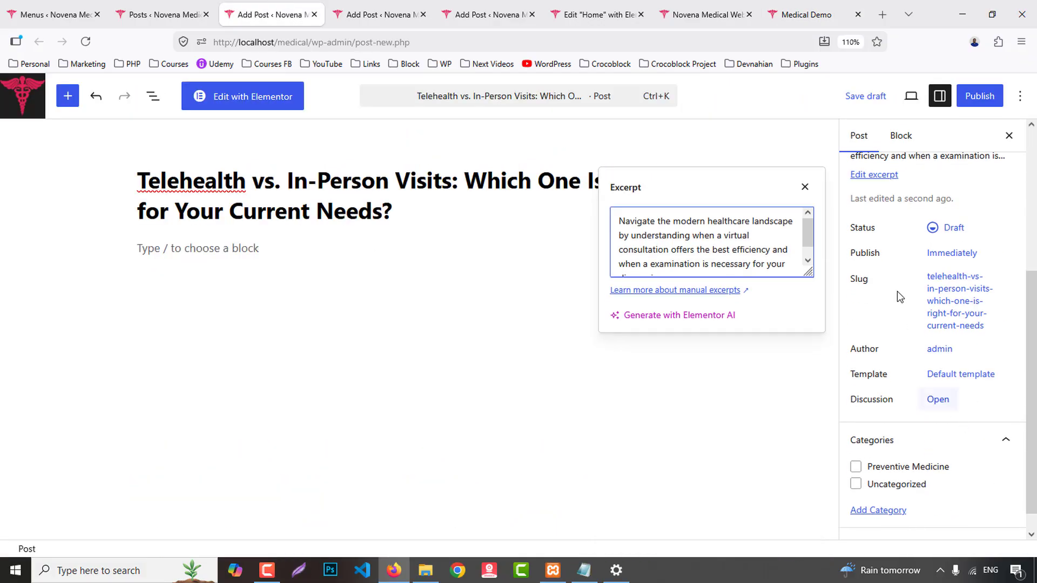
click(883, 514)
click(883, 515)
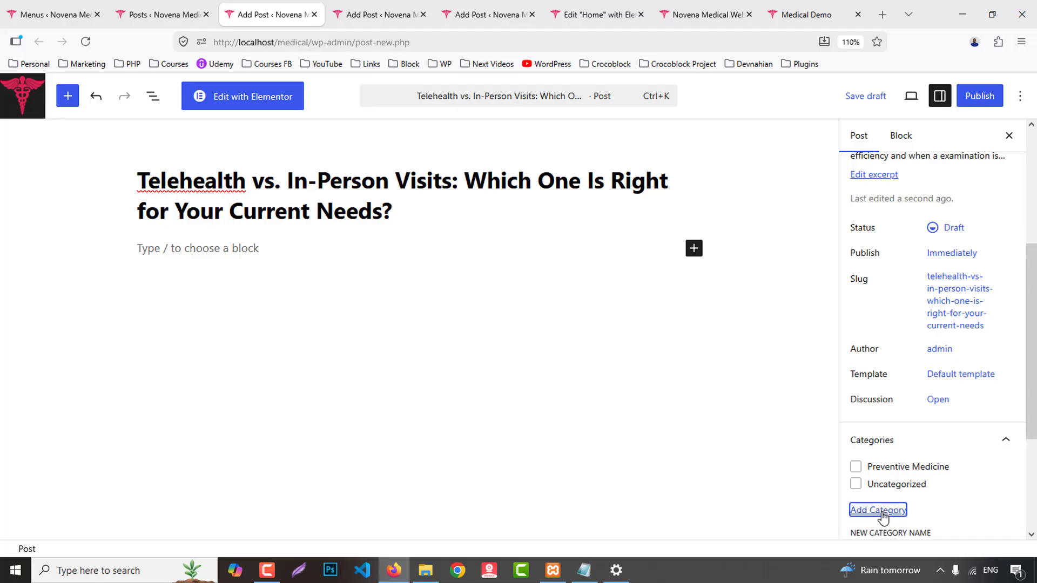
scroll(905, 479, down, 2)
click(859, 484)
text(Patient Resources)
scroll(951, 479, down, 2)
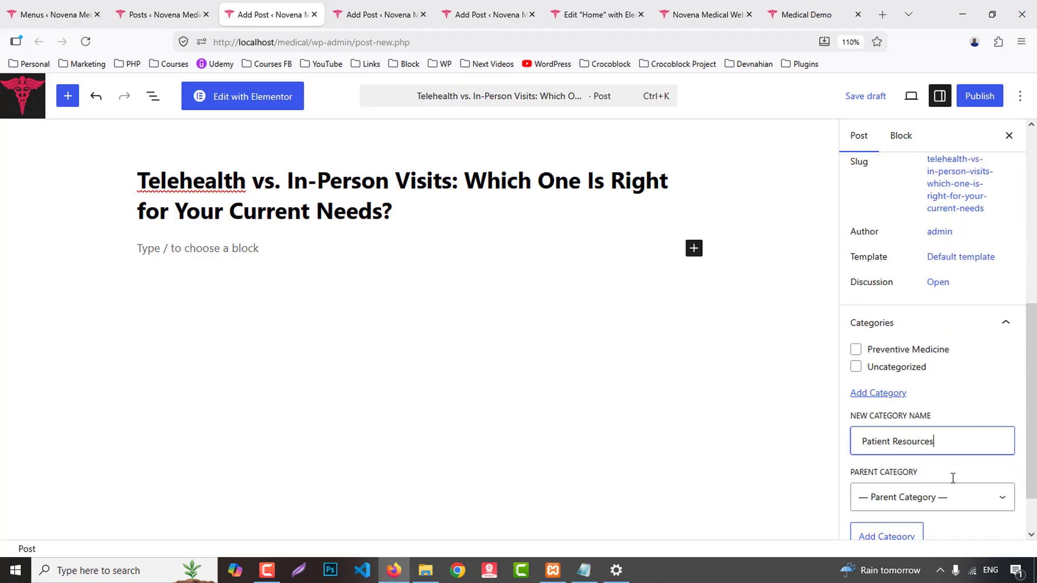
click(891, 482)
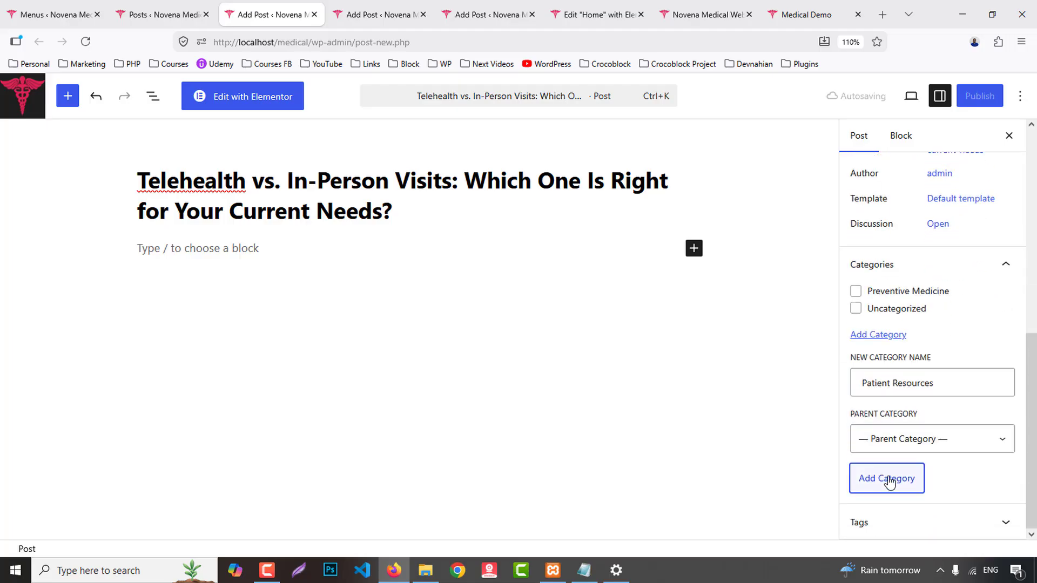
- Publish the telehealth post and close its editor tab
scroll(911, 382, up, 4)
click(975, 103)
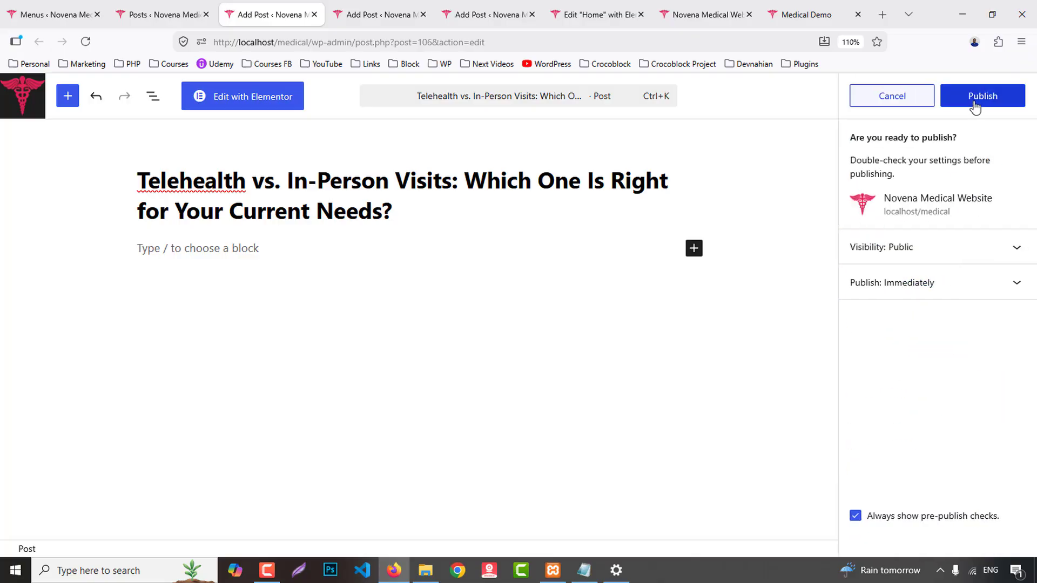
click(973, 103)
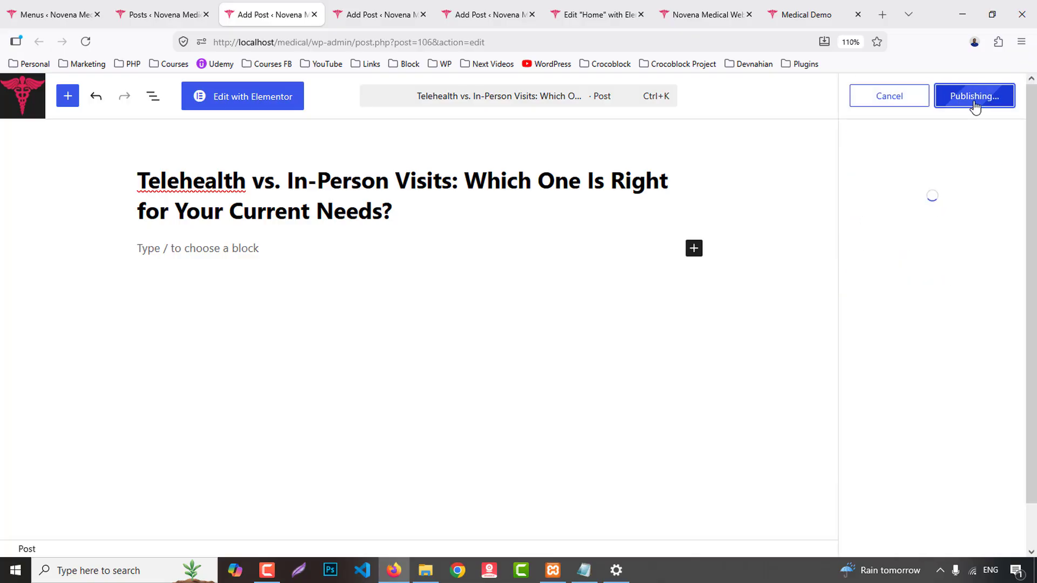
middle_click(282, 7)
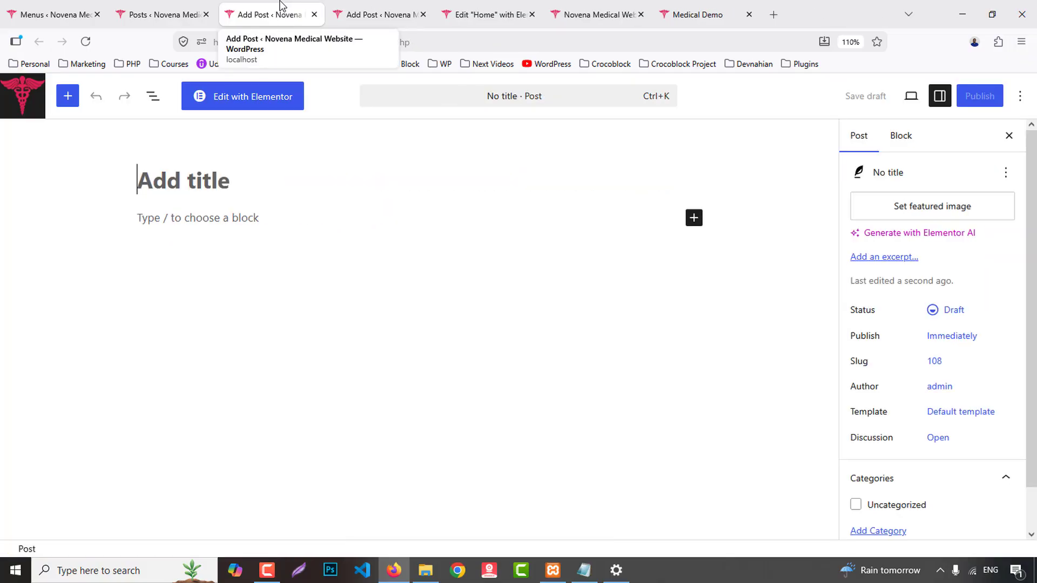
- Title the next new post "The Importance of Annual Wellness Exams: Why Preventive Care Saves Lives", copied from the third demo card
click(712, 12)
scroll(717, 425, down, 1)
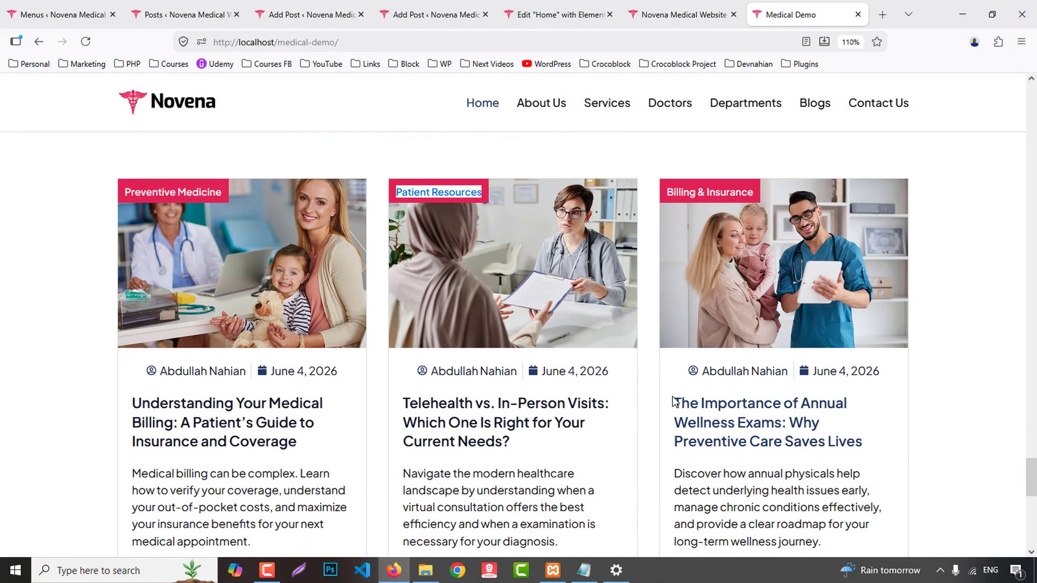
drag(675, 402, 885, 441)
key(ctrl+c)
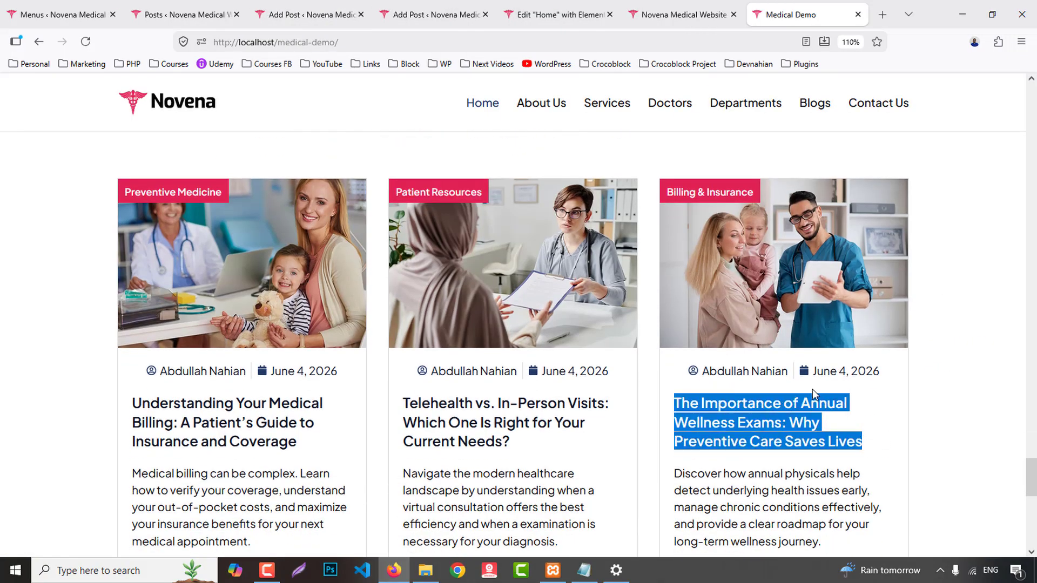
click(311, 14)
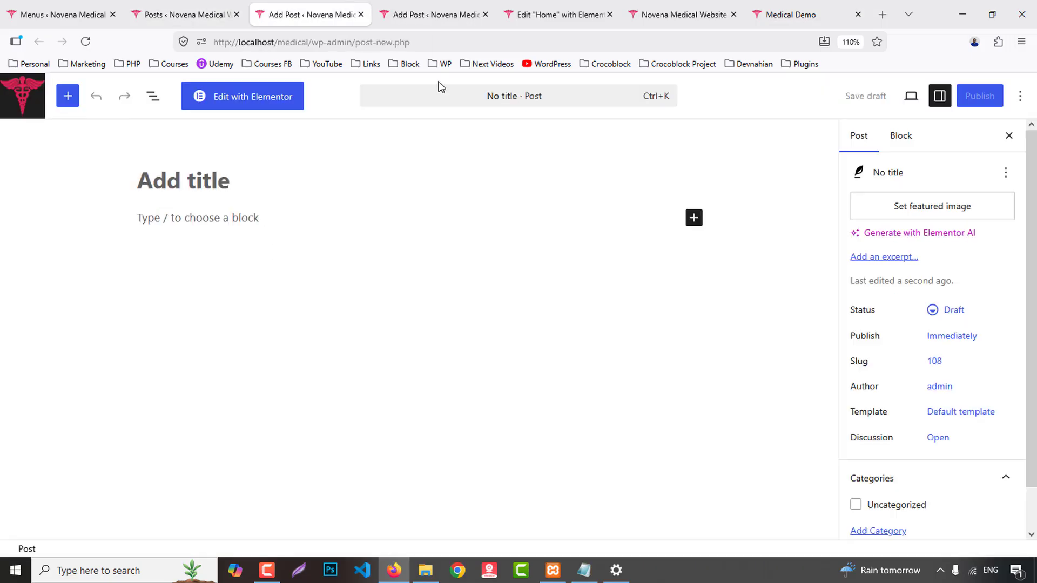
key(ctrl+v)
- Set the blog-1 image from the media library as the wellness exams post's featured image
click(928, 240)
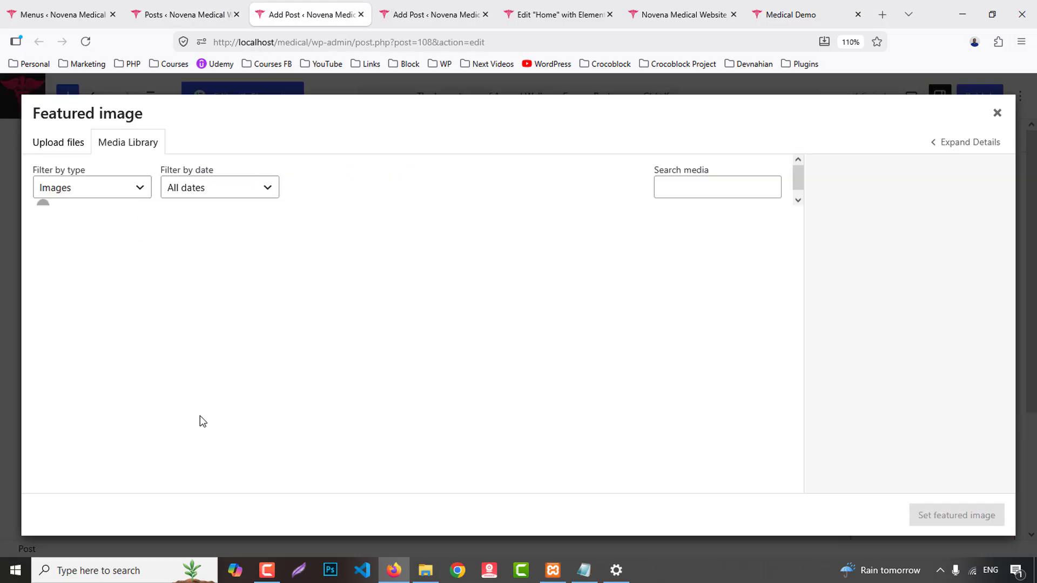
click(293, 254)
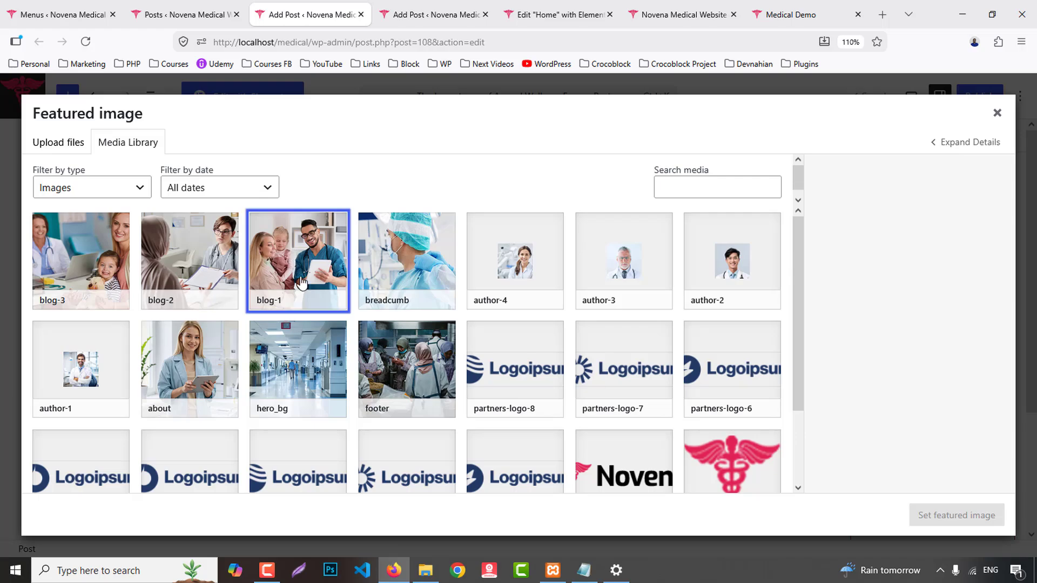
click(937, 517)
- Add the third demo card's text, beginning "Discover how annual physicals help", as the wellness exams post's excerpt
click(779, 7)
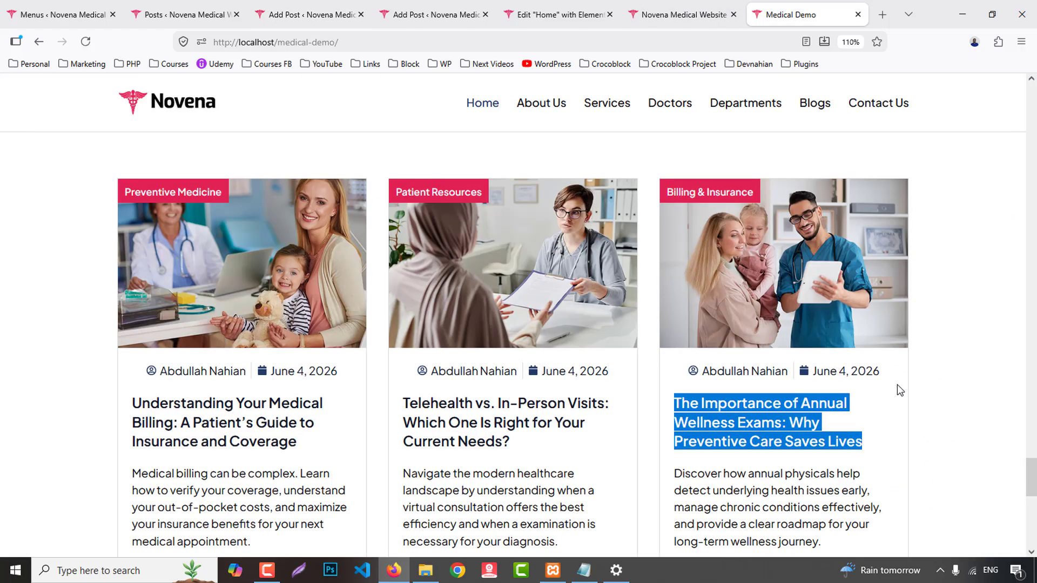
scroll(707, 272, down, 4)
drag(671, 238, 822, 317)
key(ctrl+c)
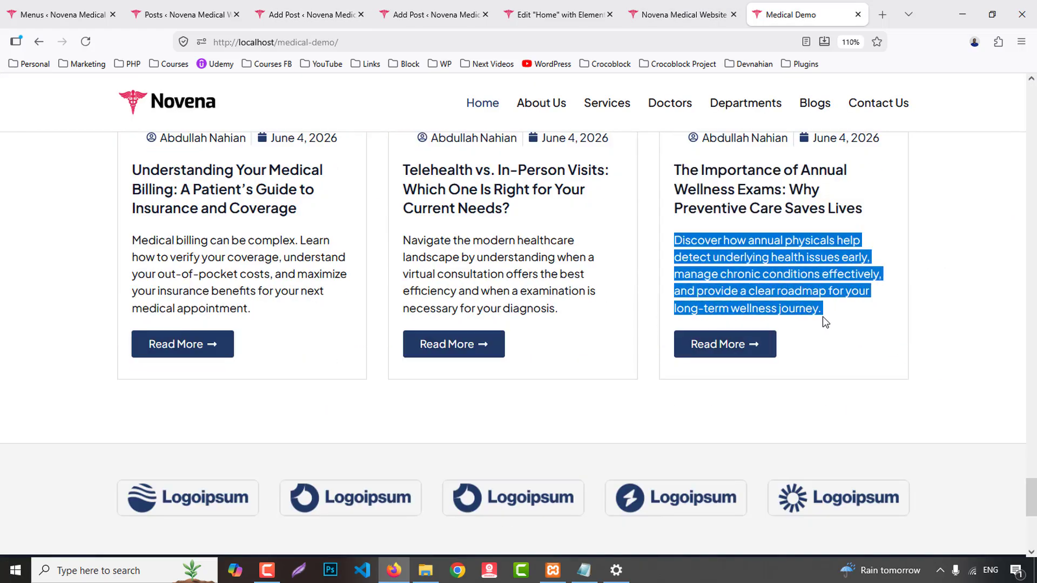
click(346, 5)
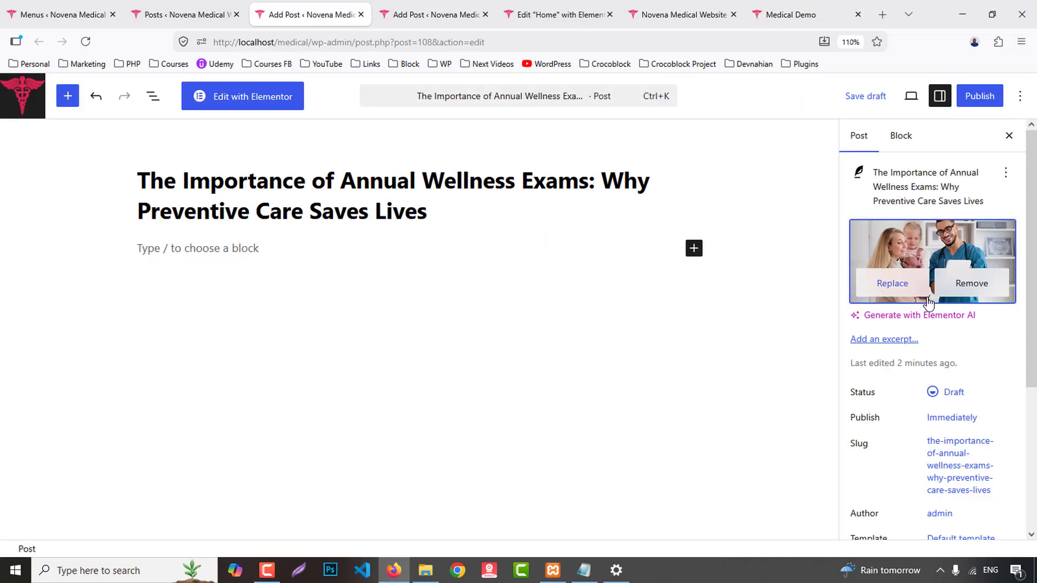
click(883, 340)
key(ctrl+v)
- Copy the category label "Billing & Insurance" from the third demo card and return to the wellness exams post's category settings
click(810, 13)
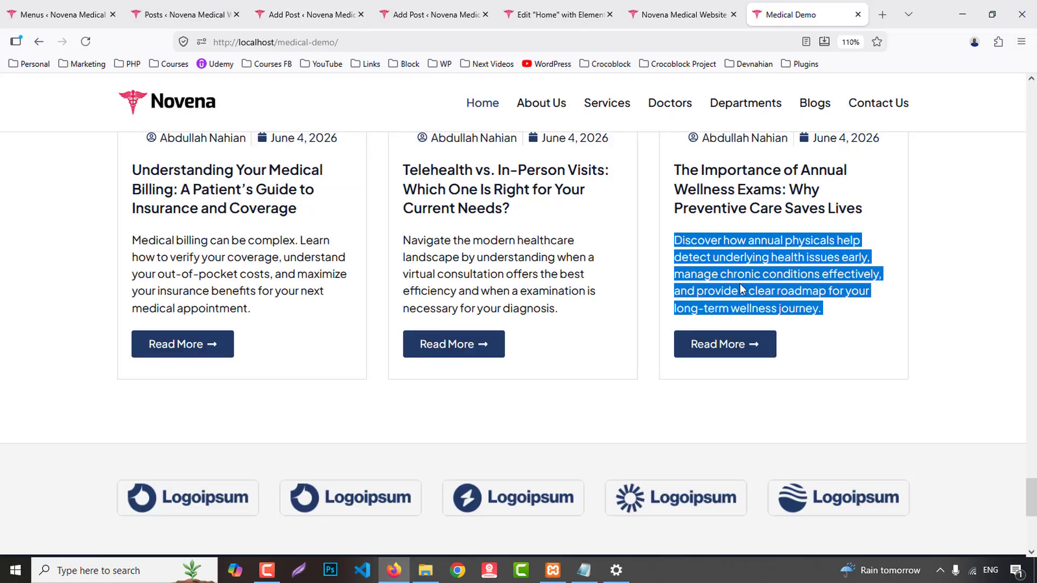
scroll(711, 275, up, 5)
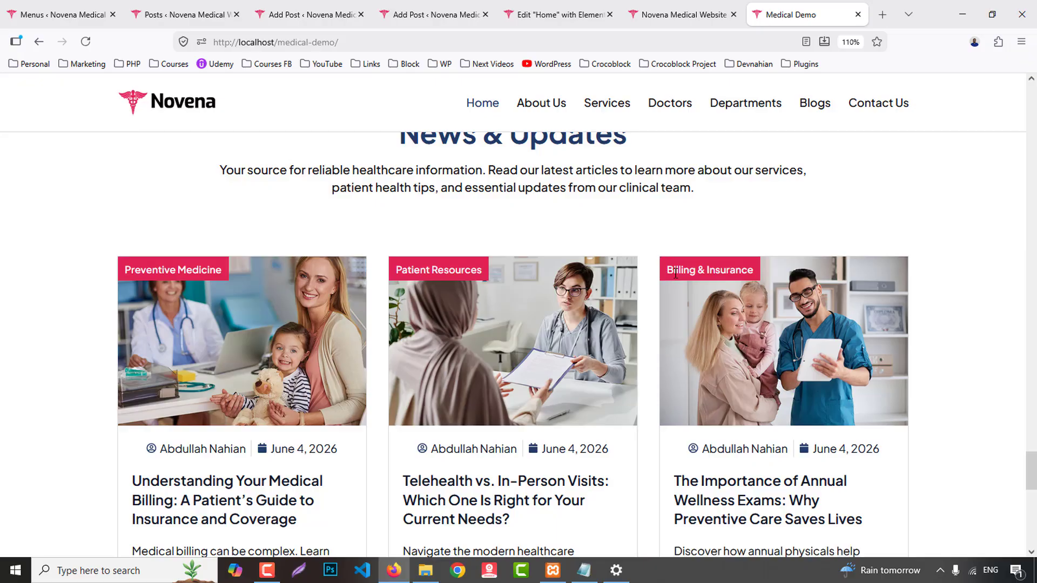
drag(668, 271, 757, 280)
click(312, 14)
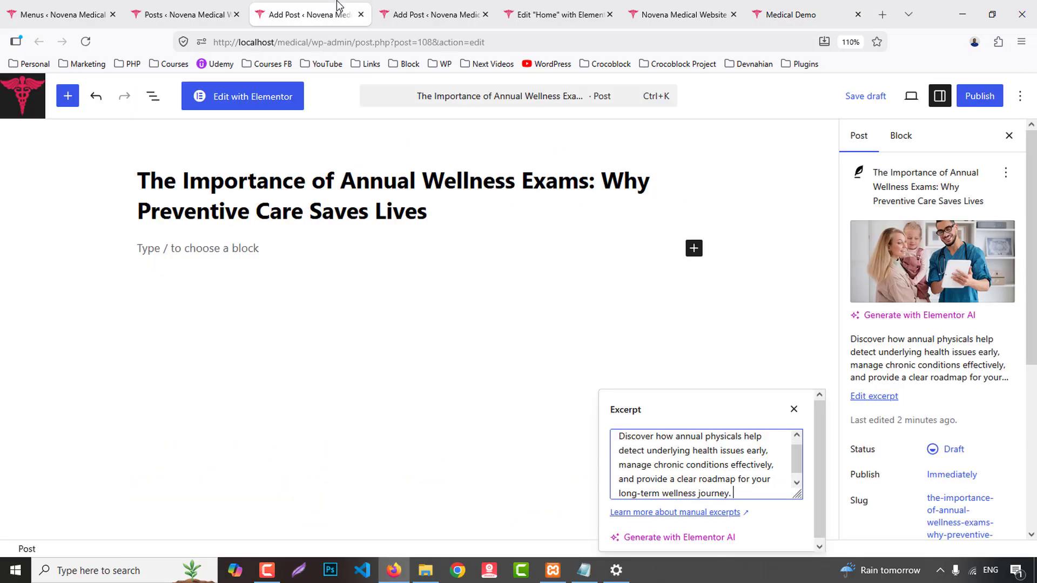
scroll(864, 324, down, 3)
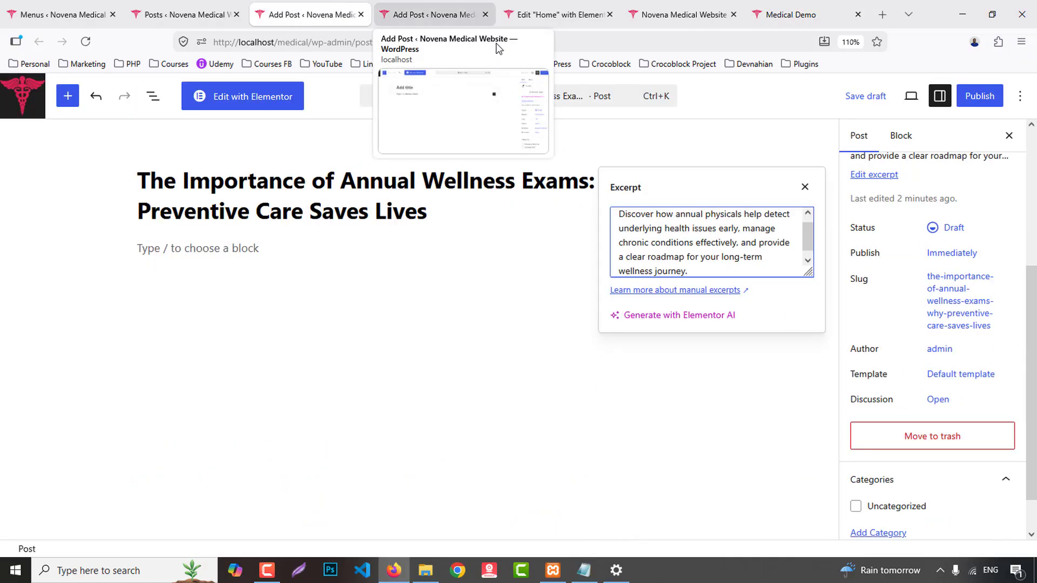
scroll(956, 371, down, 1)
- Reload the posts list to check the created posts and close the unused blank post's editor tab
click(465, 13)
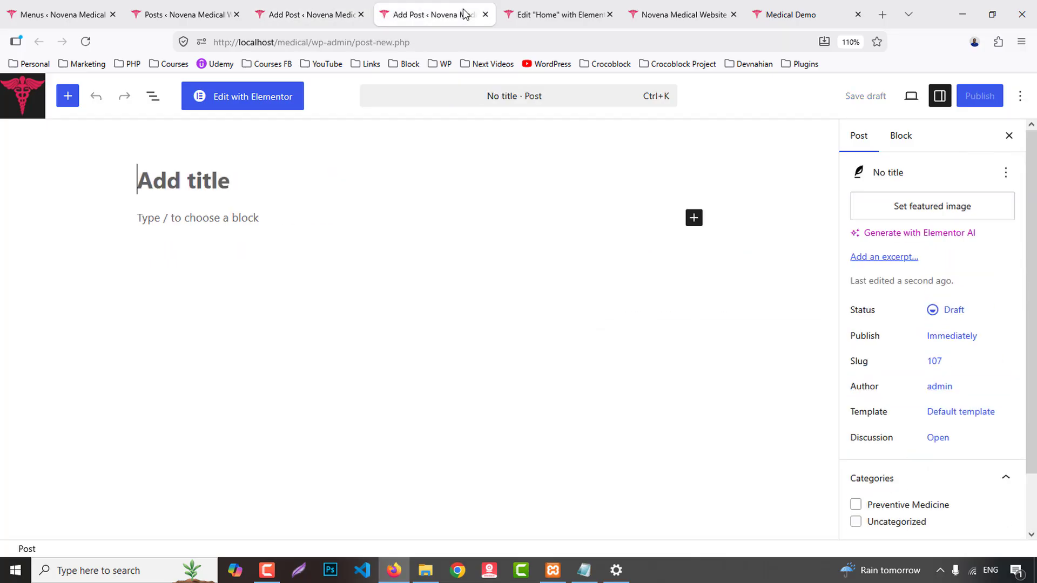
click(199, 11)
key(ctrl+f)
key(F5)
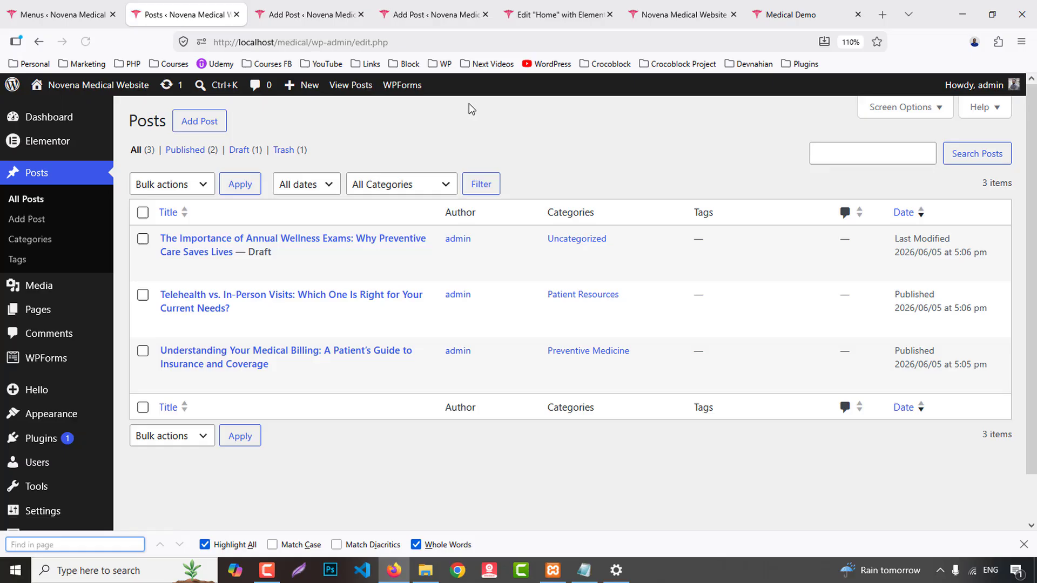
click(438, 5)
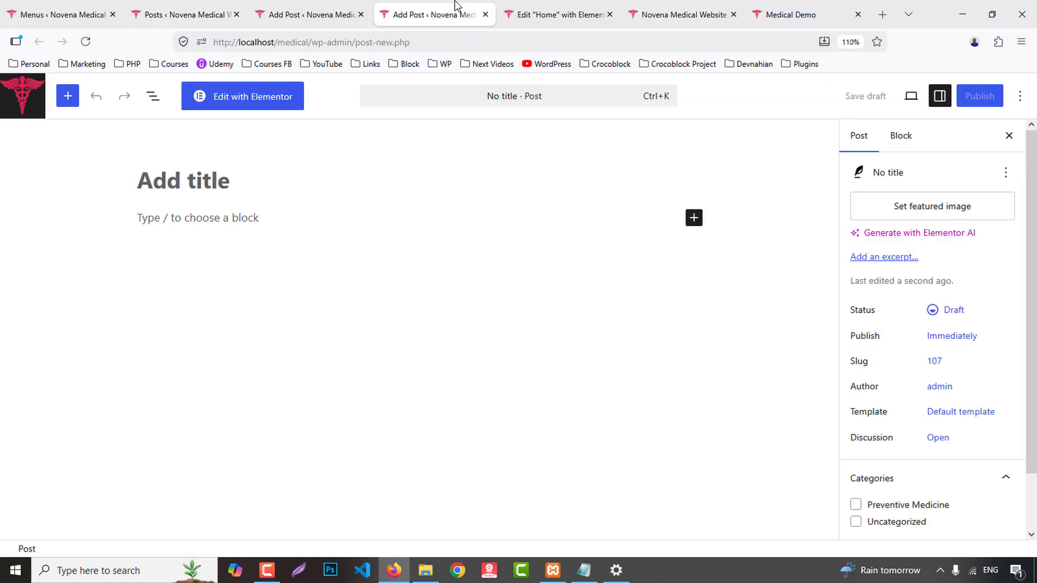
click(485, 15)
- Create the category "Billing & Insurance" and assign it to the wellness exams post
click(310, 14)
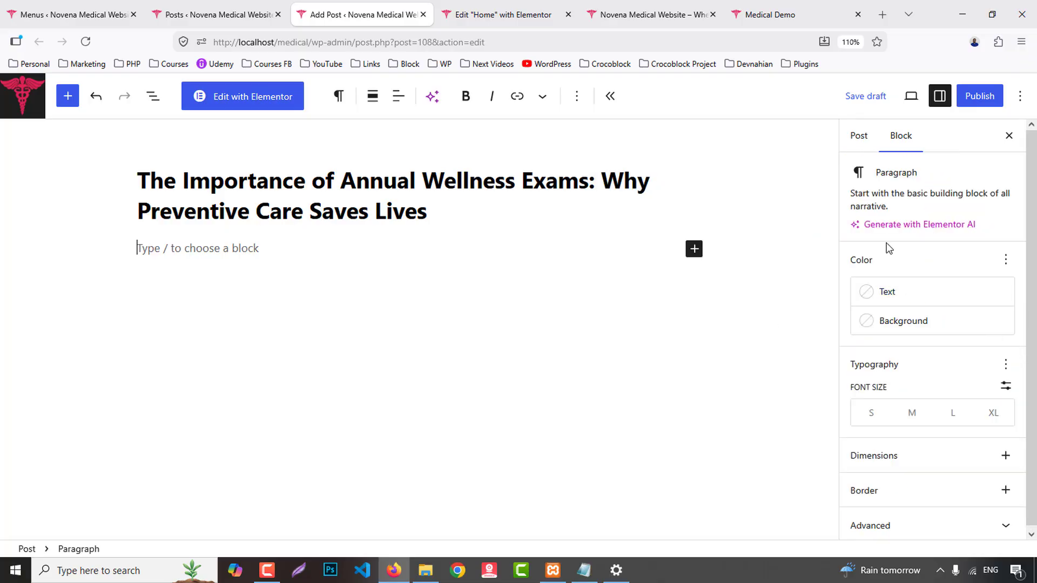
click(856, 141)
scroll(964, 378, down, 5)
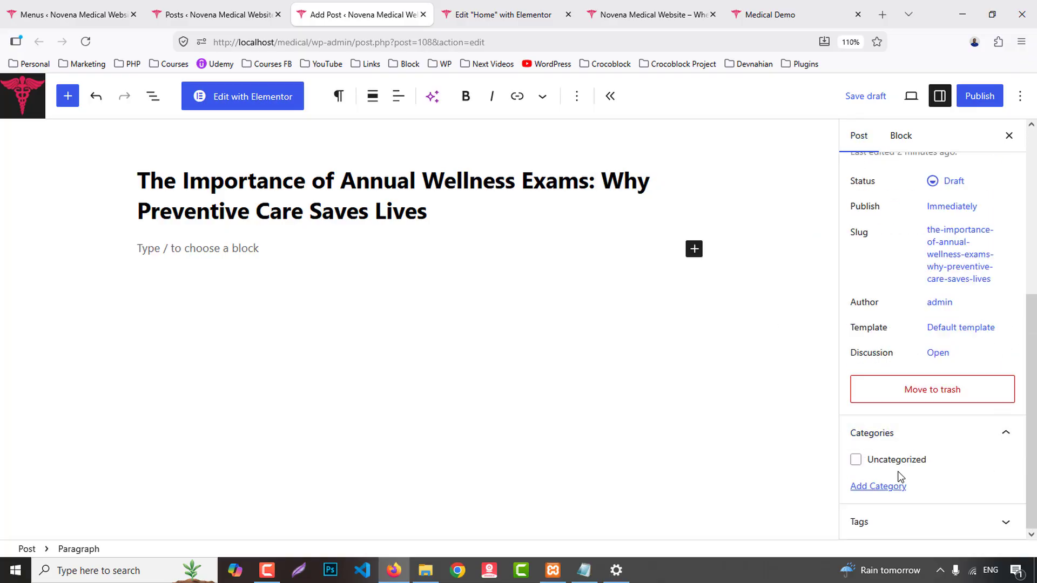
click(890, 489)
click(895, 534)
text(Billing & Insurance)
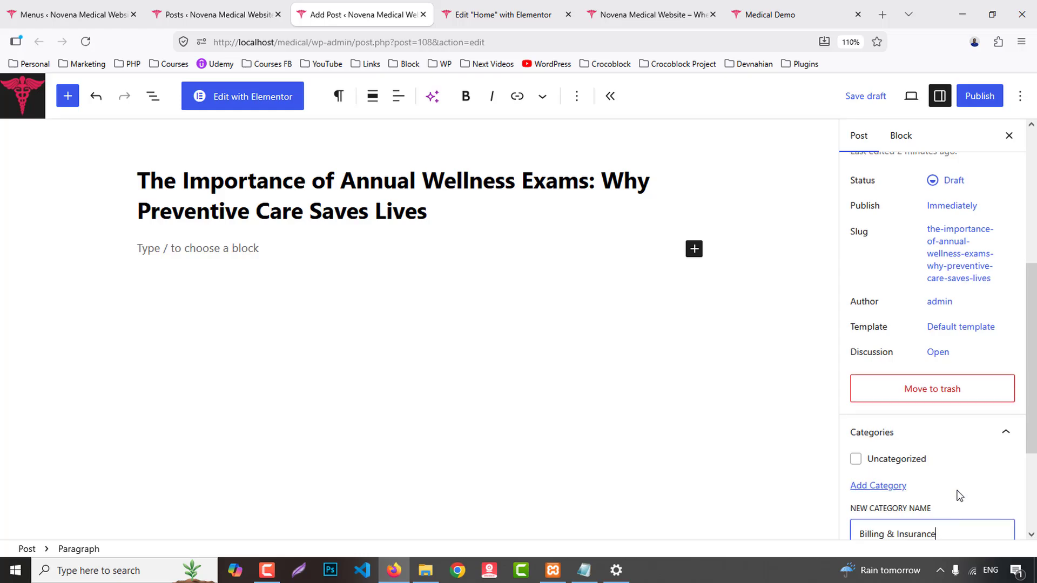
scroll(954, 432, down, 3)
click(892, 493)
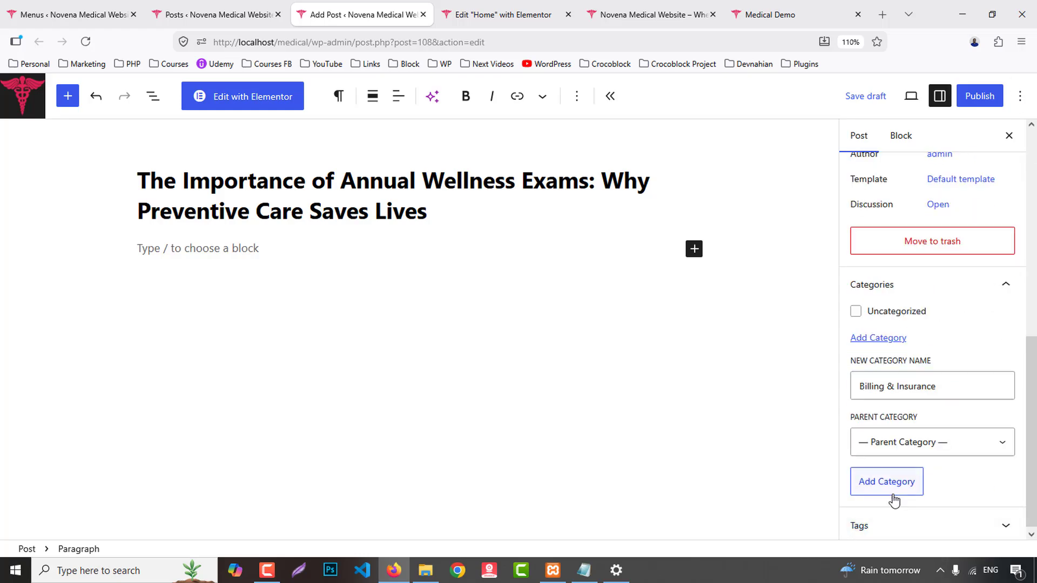
click(901, 489)
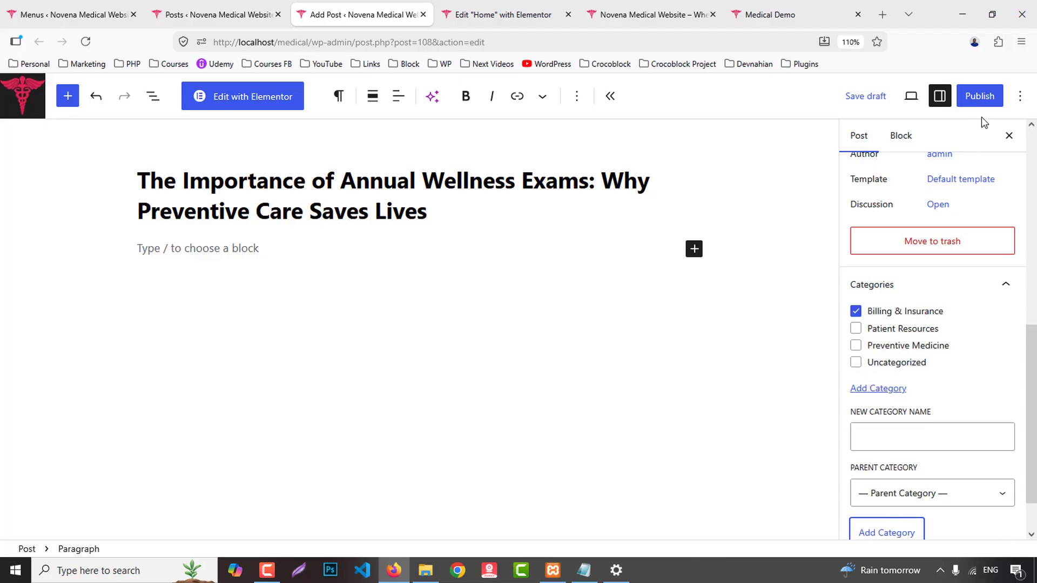
- Publish the wellness exams post, close its editor tab and reload the posts list to check it
click(984, 103)
click(978, 96)
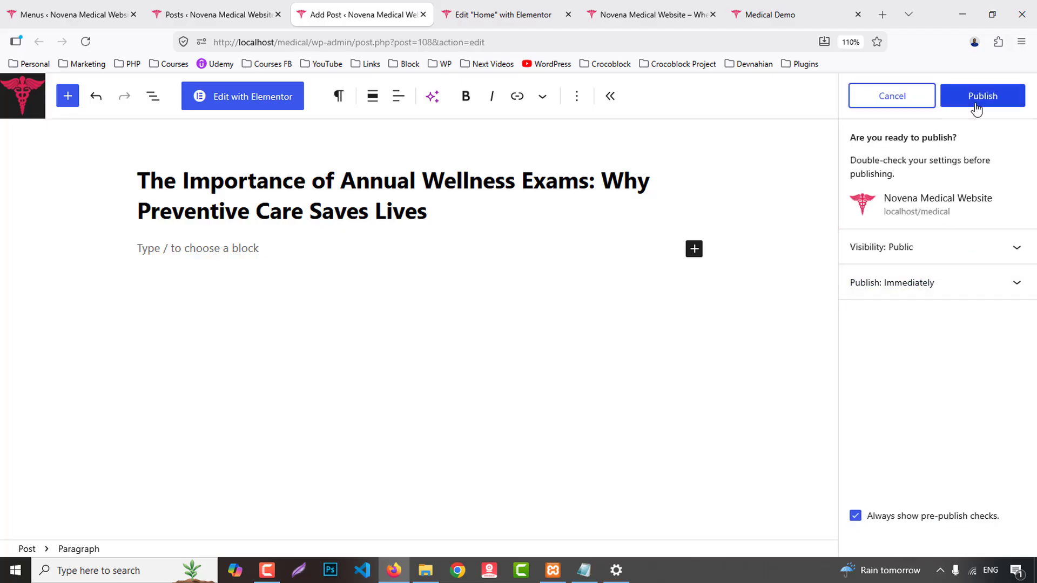
middle_click(381, 5)
click(207, 6)
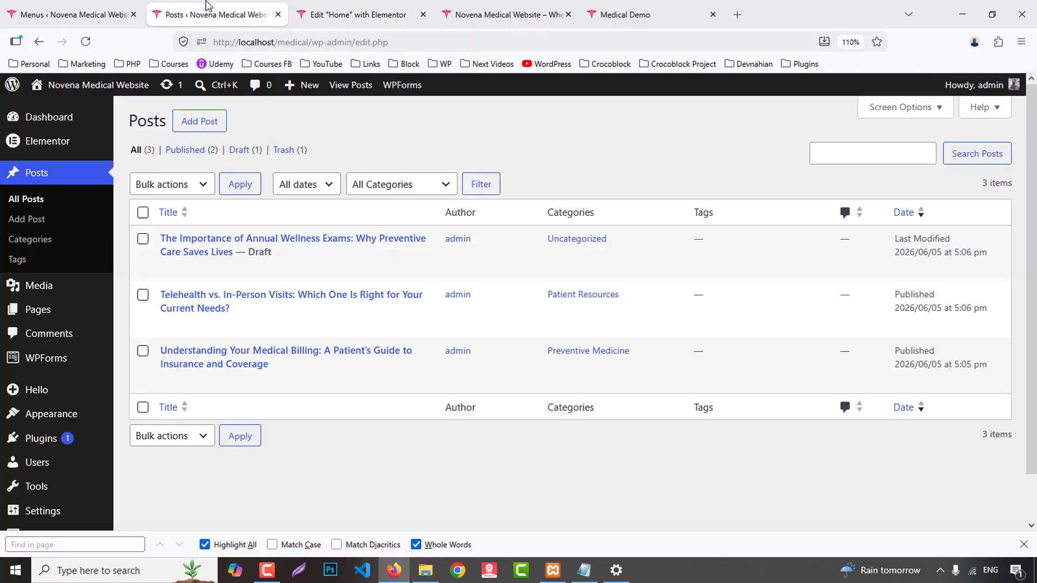
key(ctrl+r)
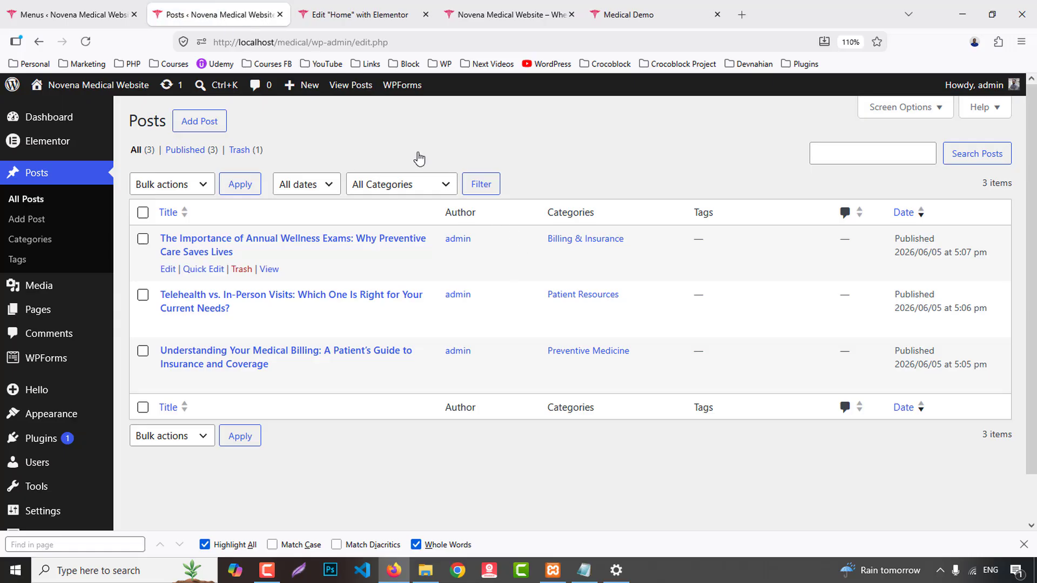
- Close the posts list, open Elementor's Theme Builder in a new tab and show its footer template
middle_click(200, 9)
click(76, 14)
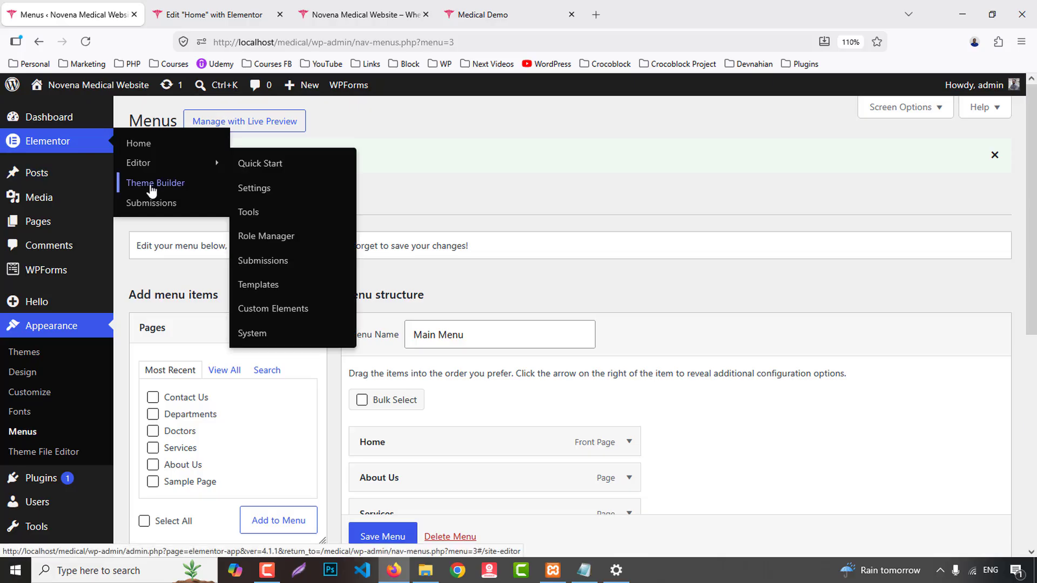
middle_click(156, 183)
click(199, 16)
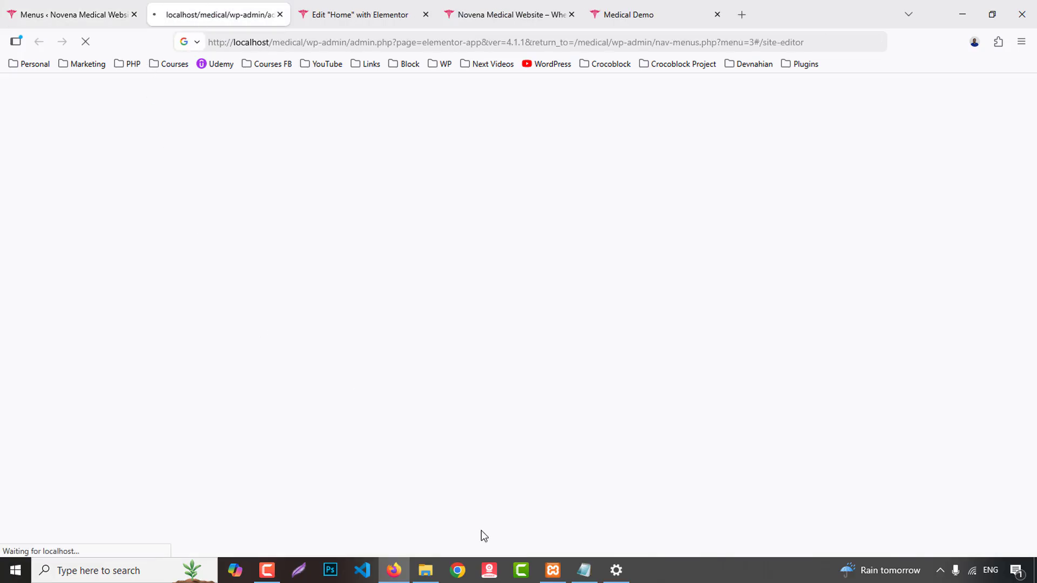
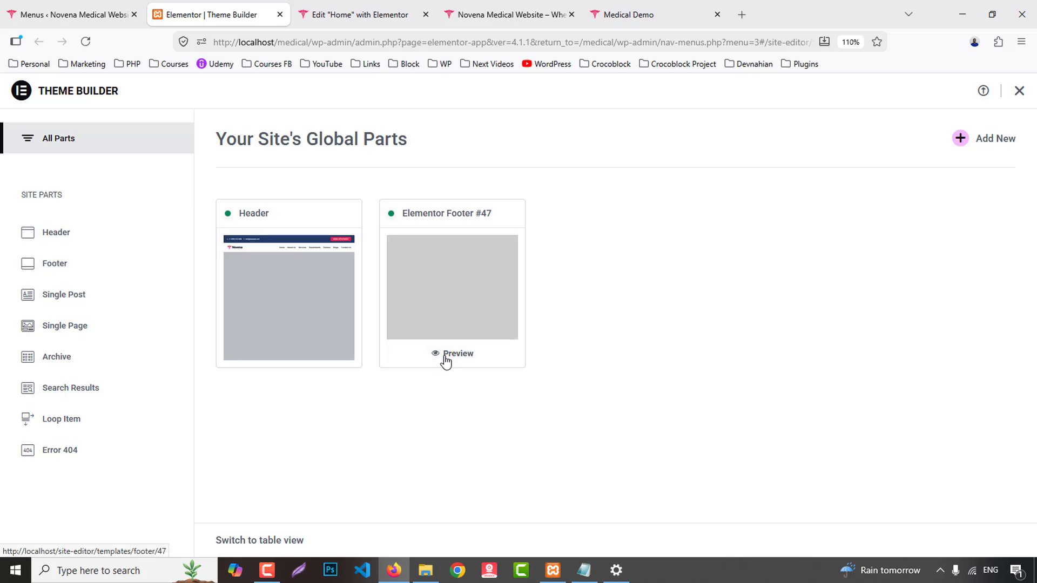
double_click(434, 214)
click(461, 272)
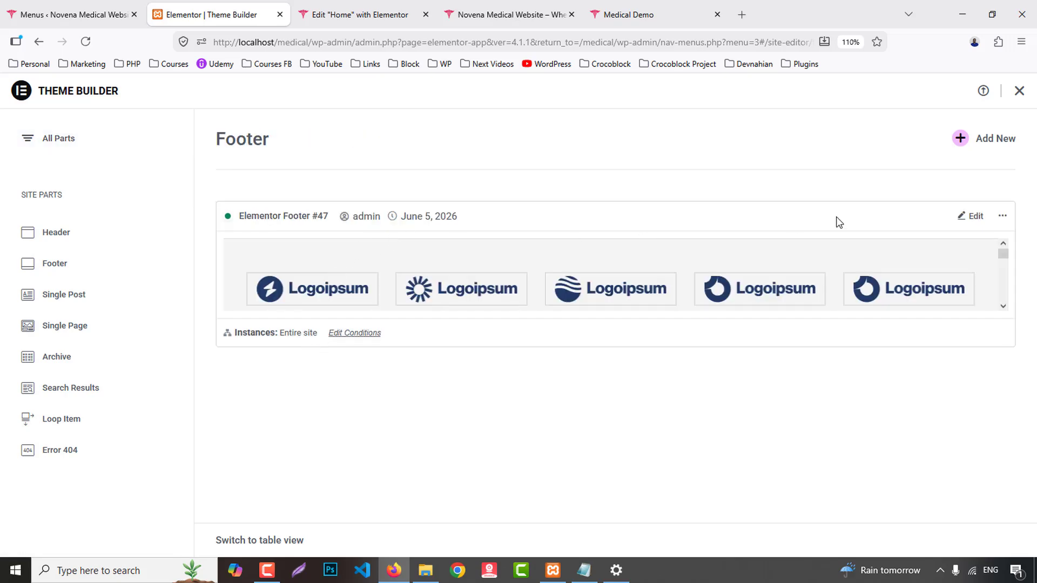
- Try to rename the "Elementor Footer #47" template
click(1003, 217)
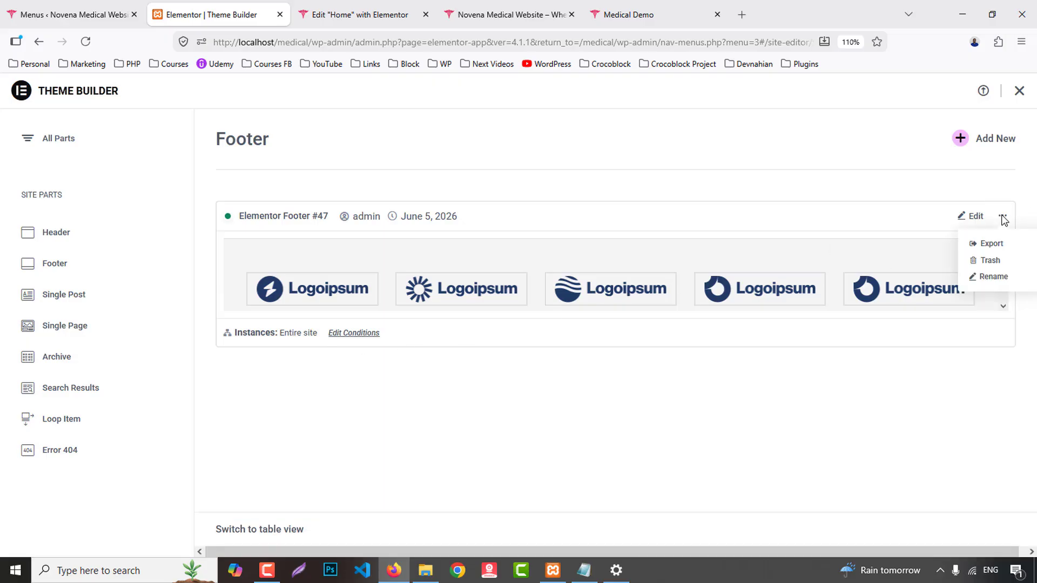
click(992, 277)
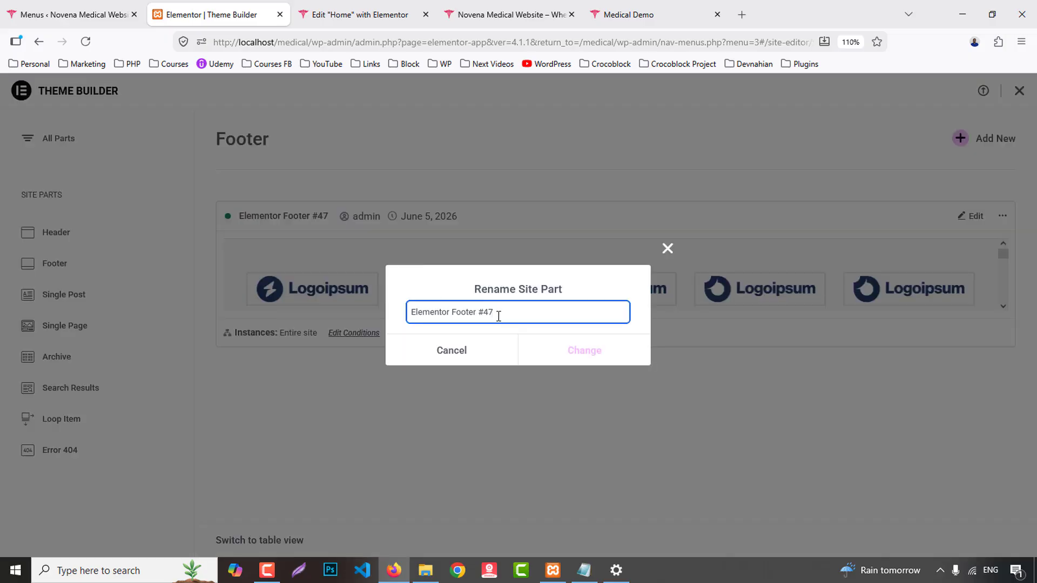
key(ctrl+a)
text(F)
click(540, 350)
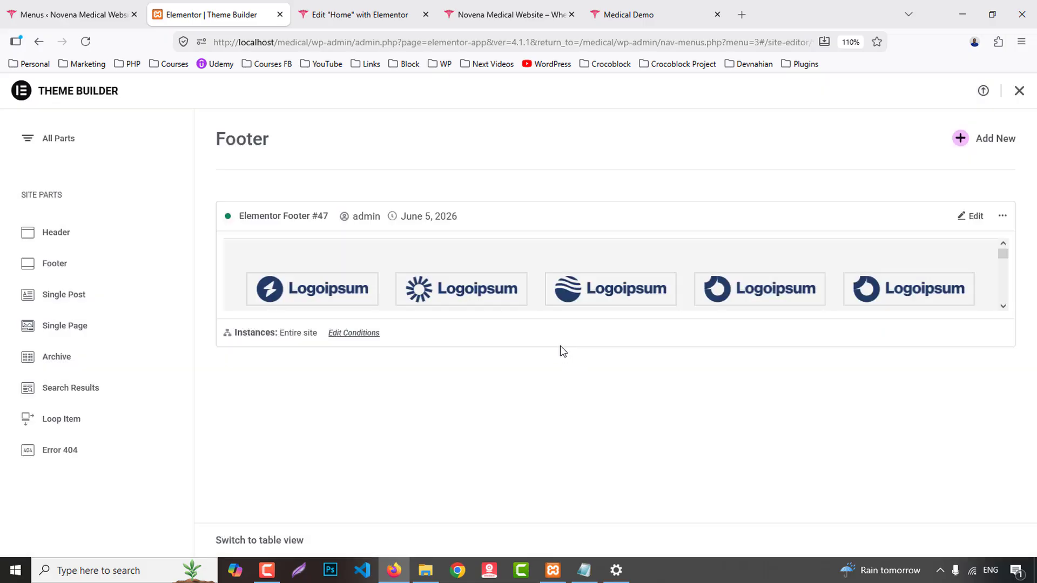
- Rename the site's footer template as "Footer"
click(1001, 219)
click(970, 274)
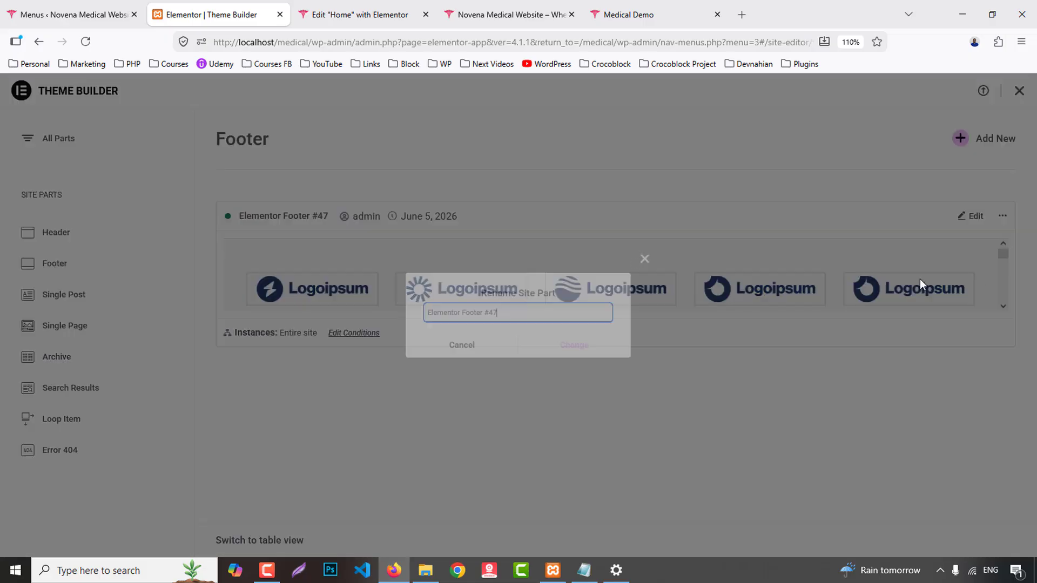
key(ctrl+a)
text(Fo)
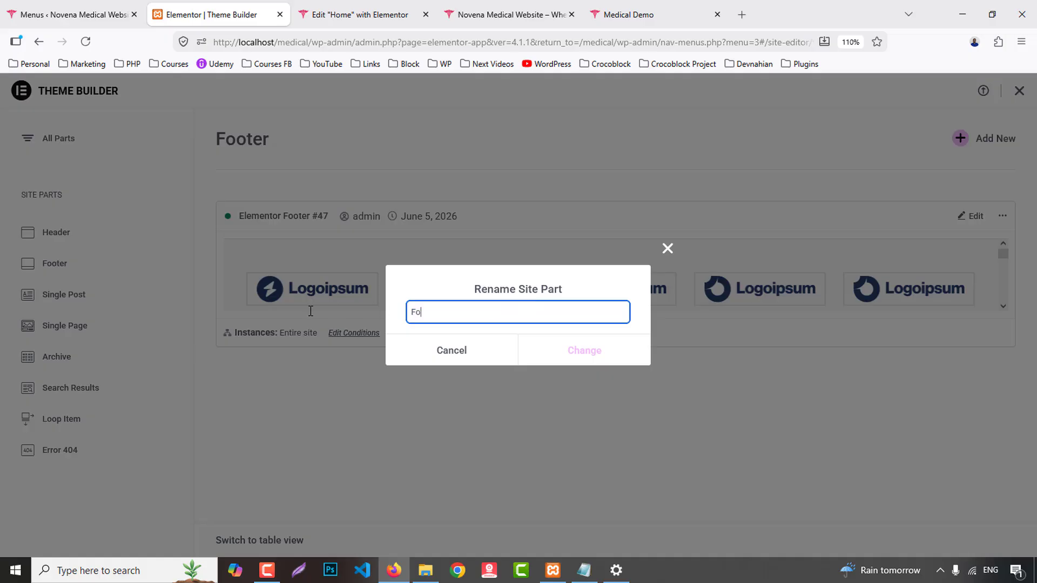
click(541, 348)
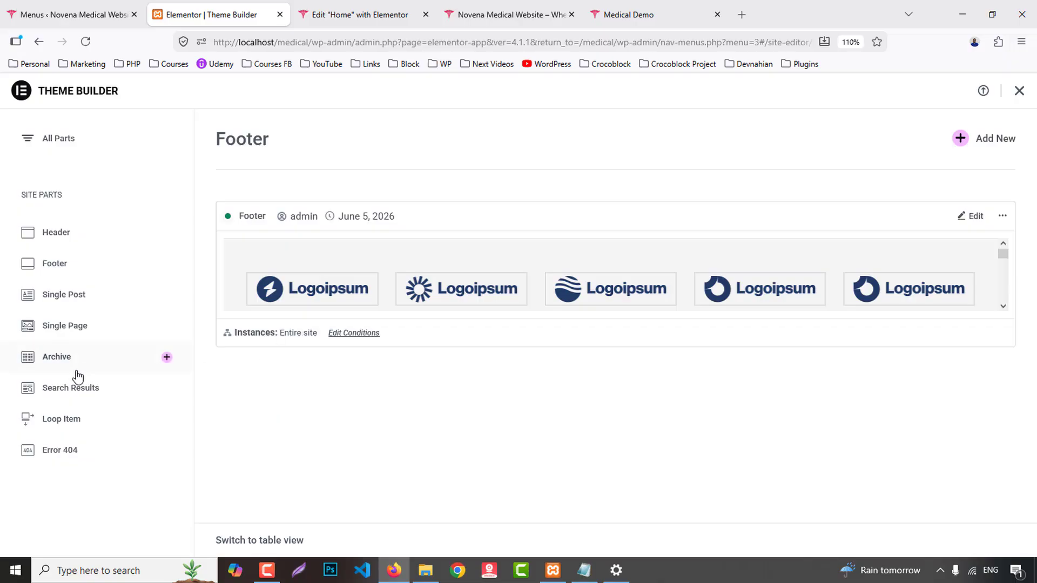
- Create a new Loop Item template, review the demo's blog cards for reference and dismiss the template library
click(78, 419)
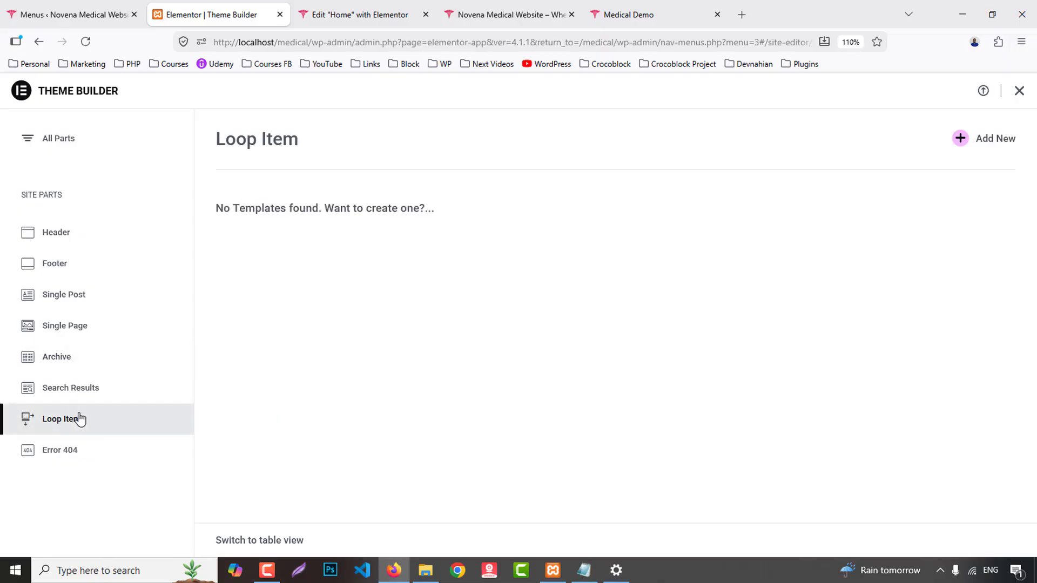
click(994, 144)
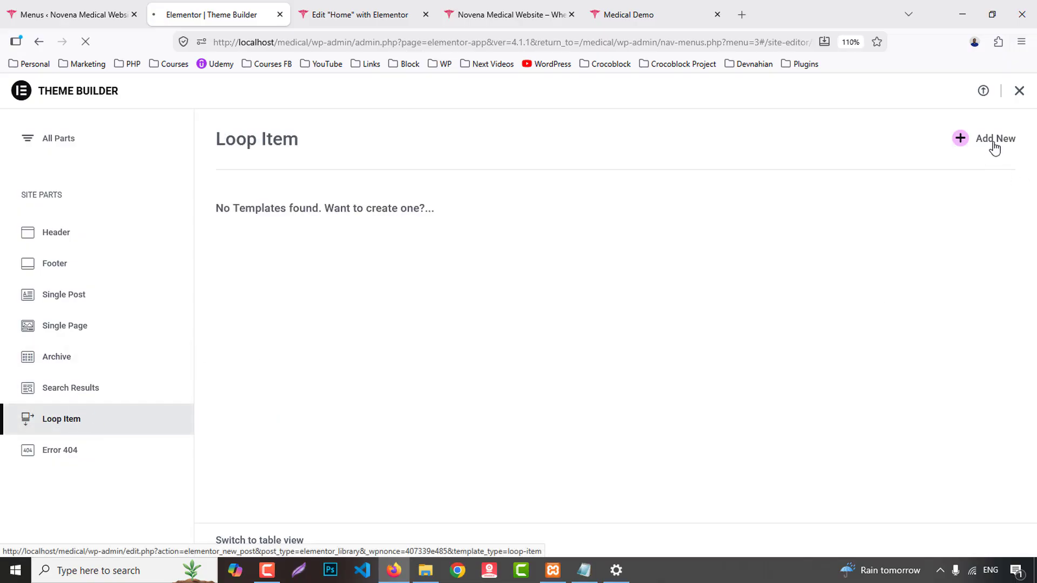
click(671, 11)
scroll(851, 388, down, 2)
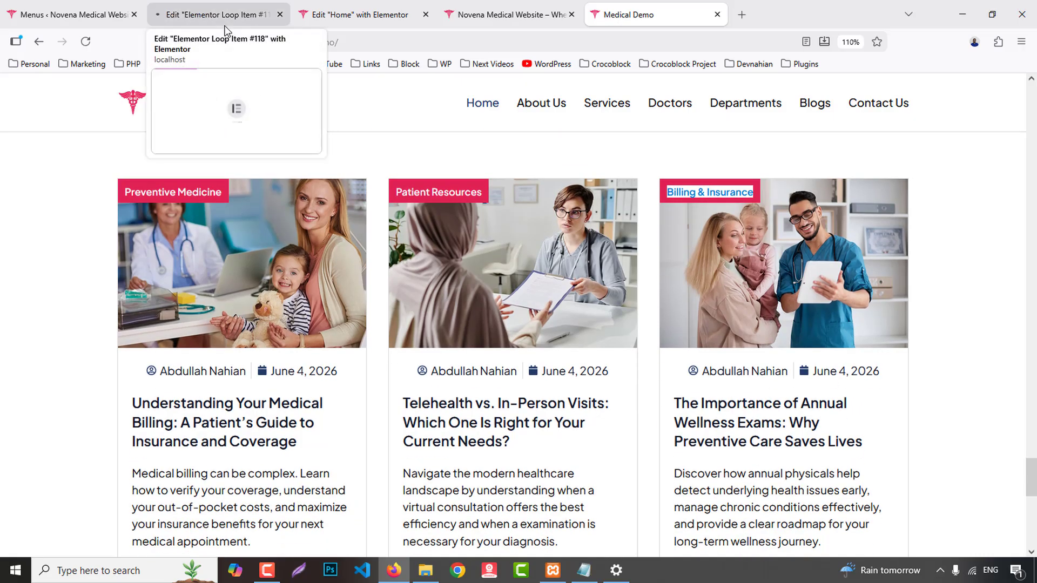
click(221, 22)
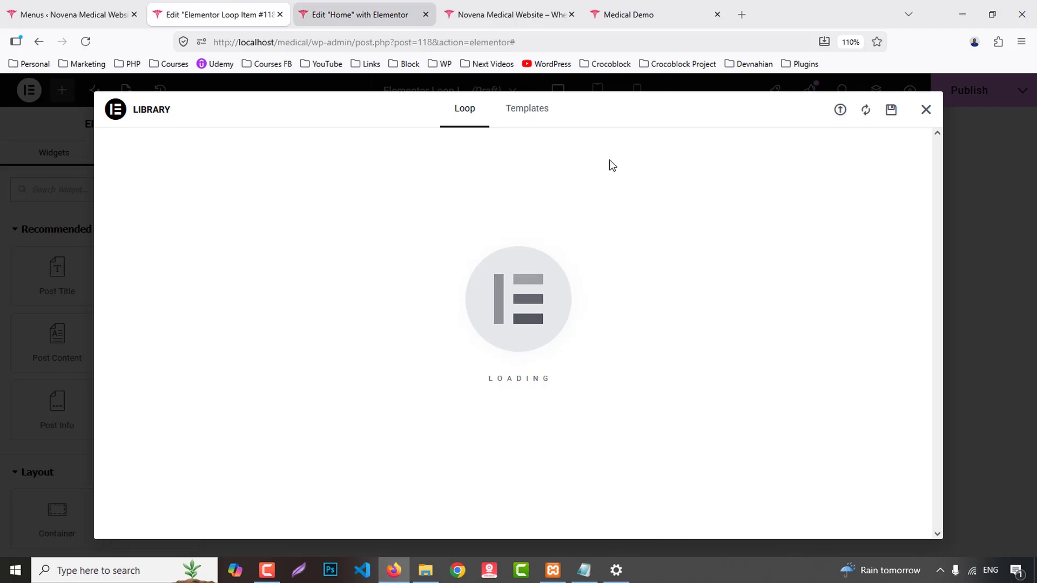
click(926, 109)
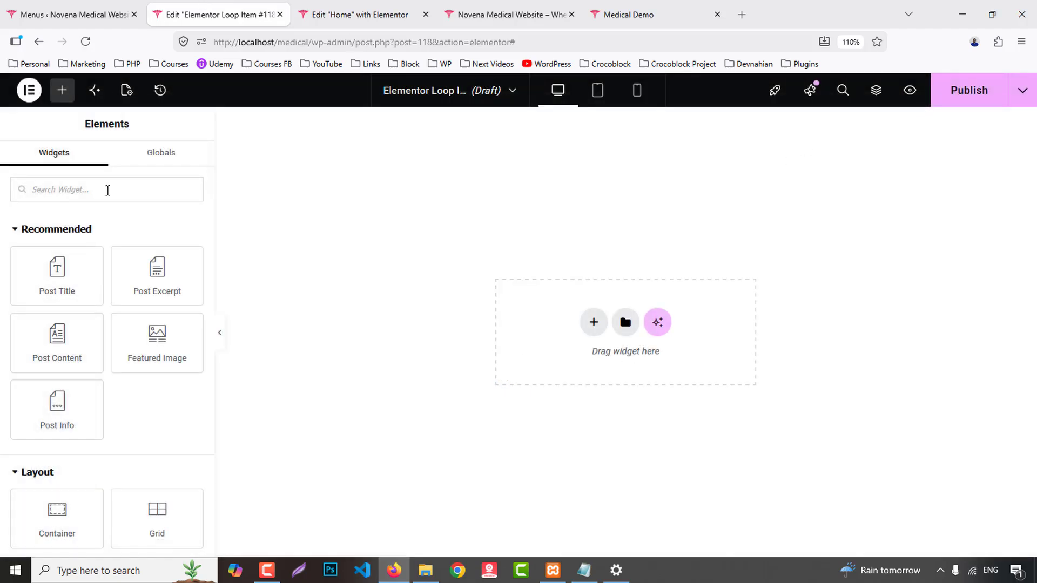
- Title the loop item "Post Grid" and set its status to Published
click(127, 90)
drag(133, 258, 1, 252)
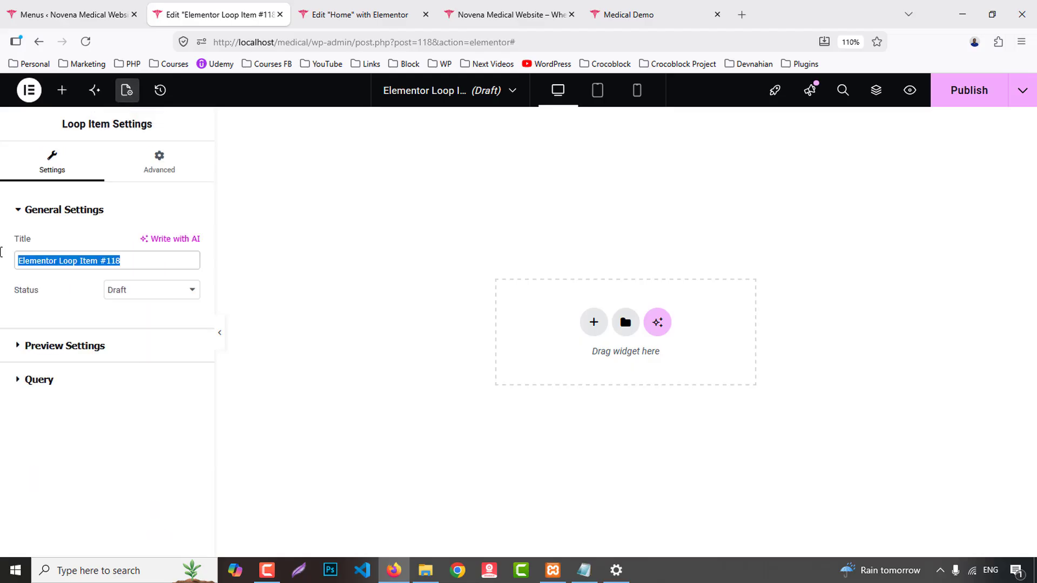
text(Post )
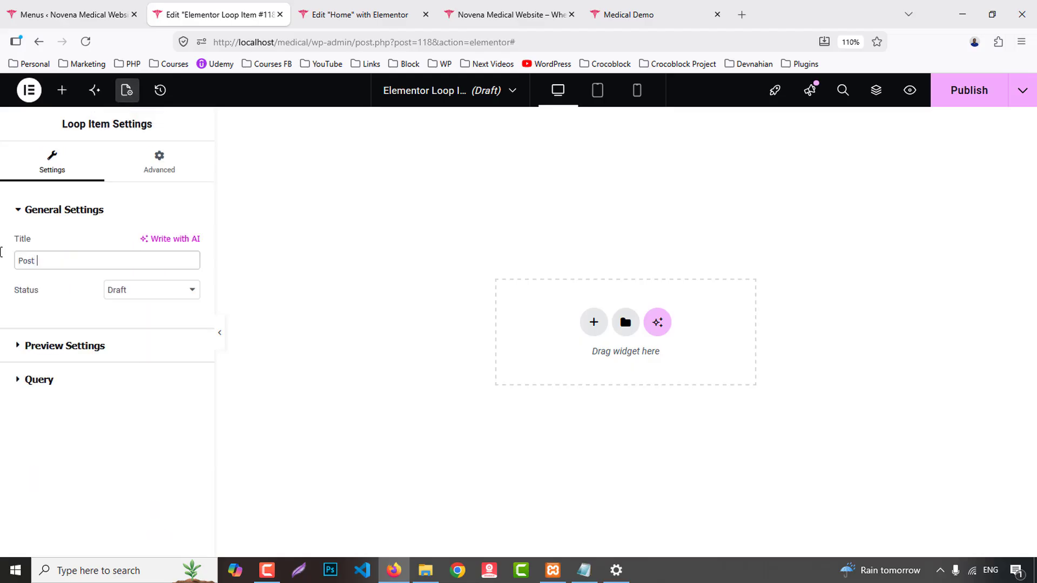
text(Grid)
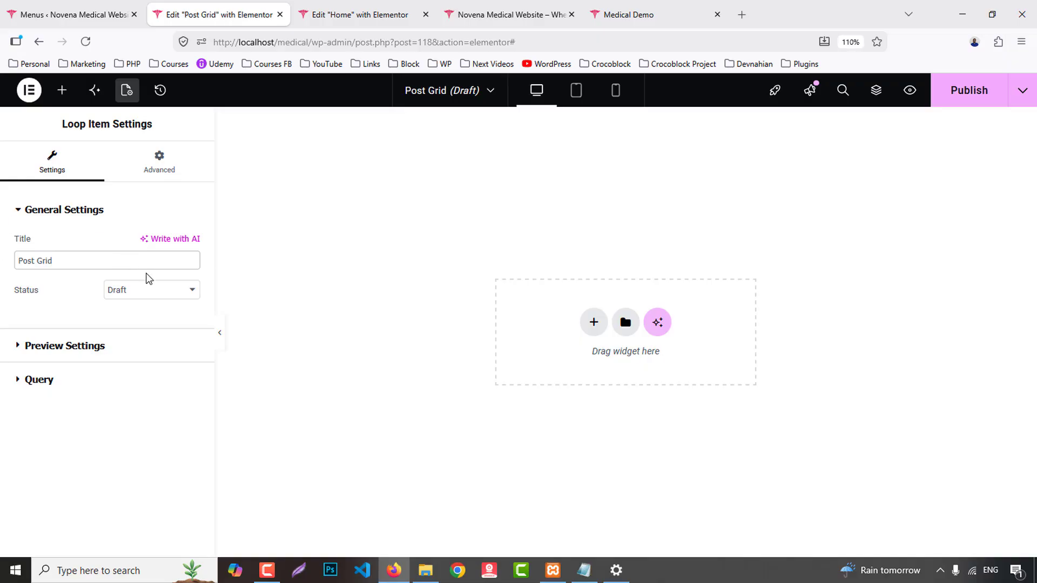
click(156, 290)
click(156, 359)
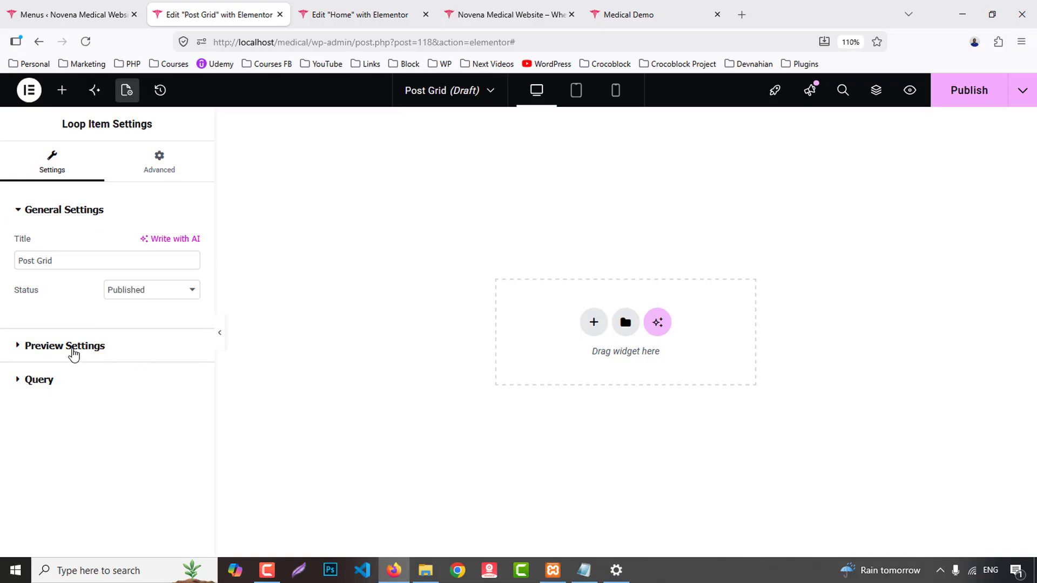
- Set the loop item's preview width to 400 px with Post as the previewed type, check the query source and apply the preview
click(70, 348)
click(78, 344)
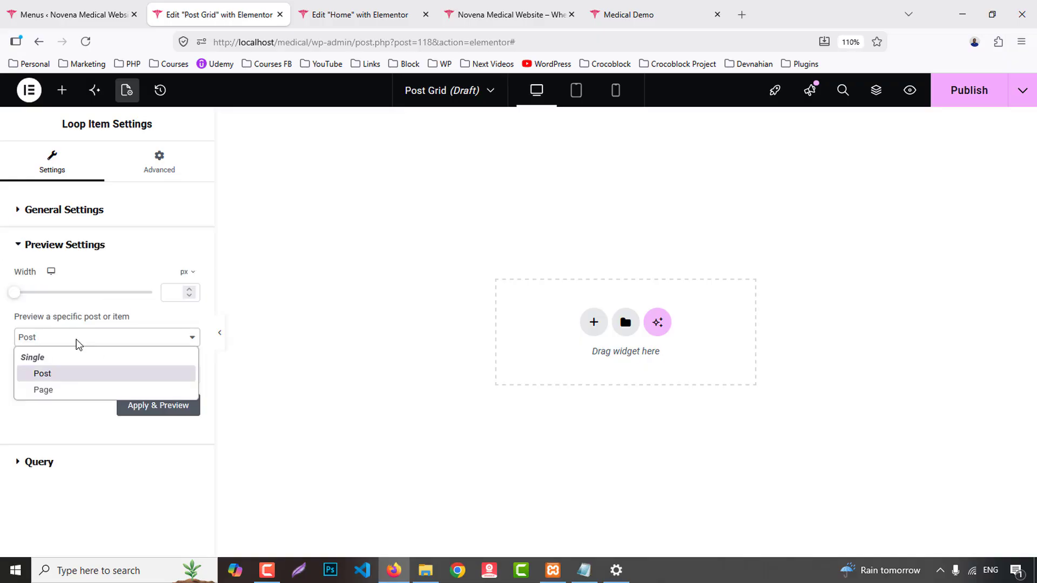
click(105, 368)
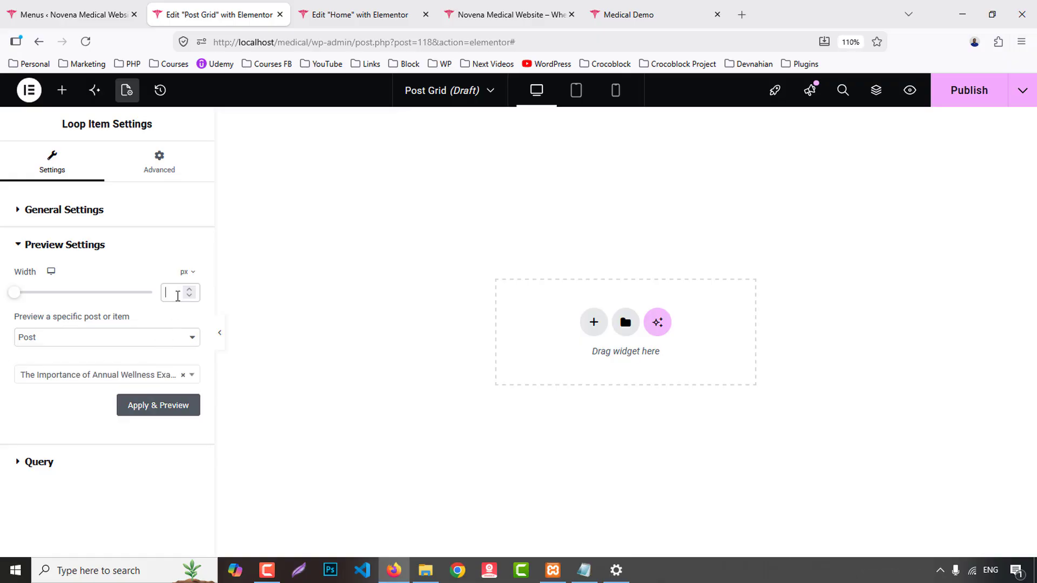
text(400)
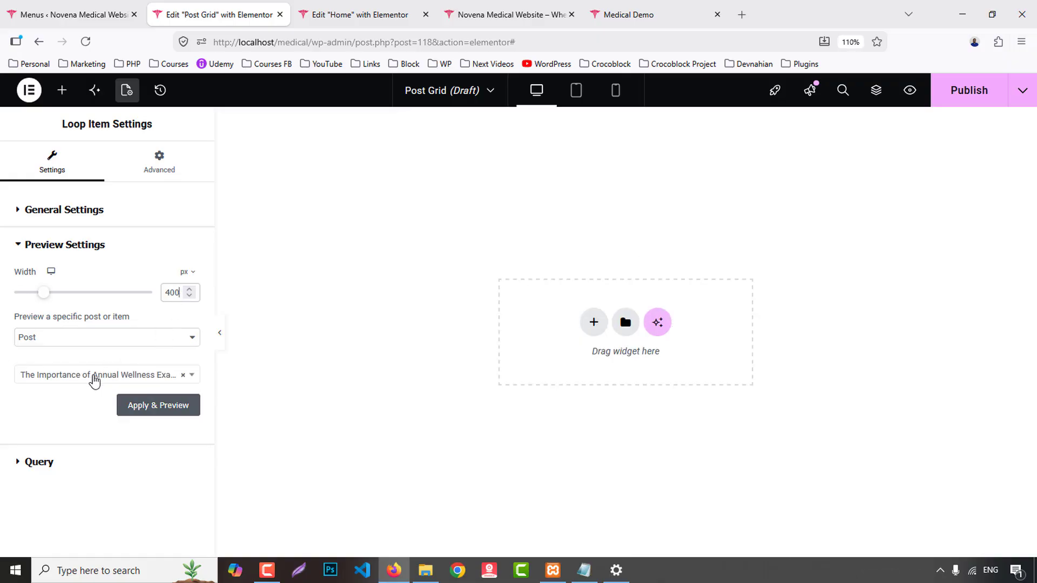
click(39, 468)
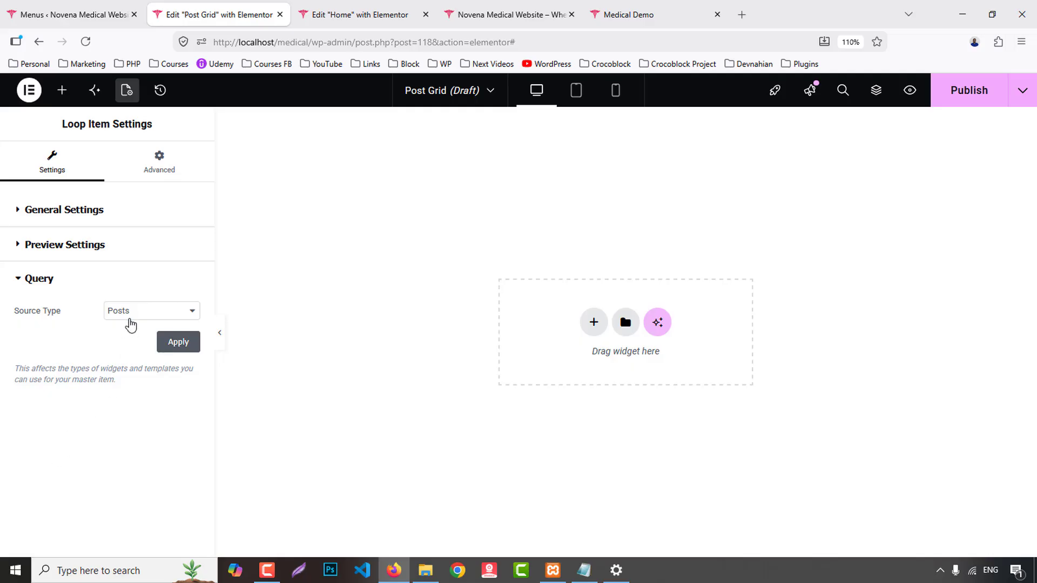
click(130, 319)
click(53, 347)
click(54, 246)
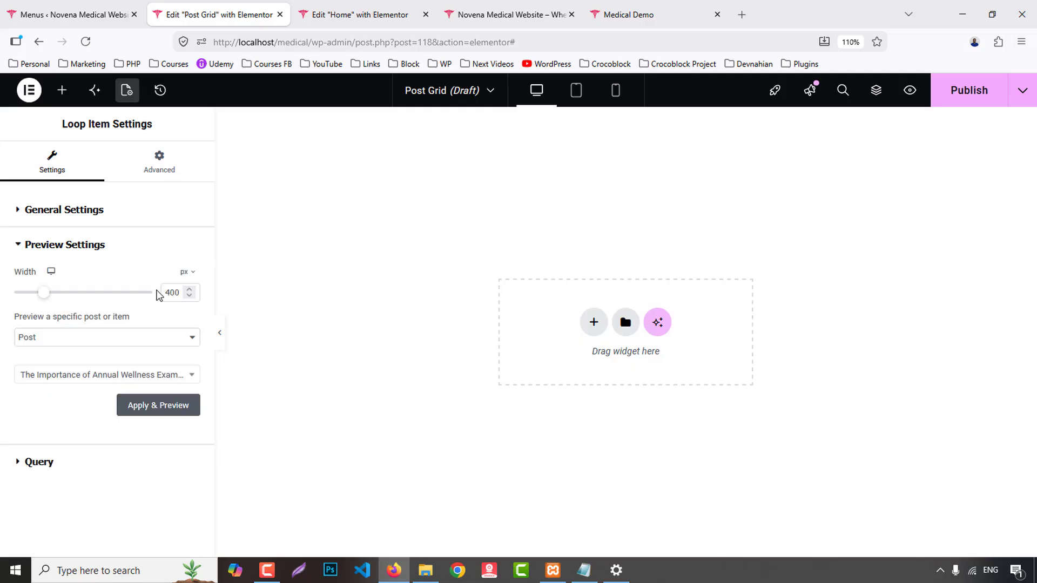
click(178, 406)
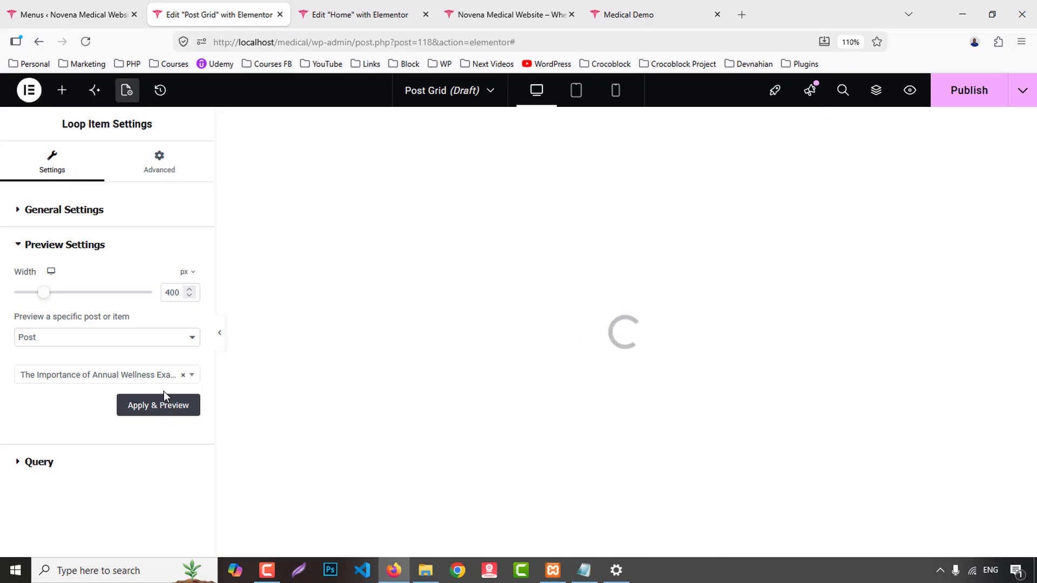
- Check the demo's blog cards and add a single-column flexbox container to the Post Grid template
click(514, 15)
click(627, 14)
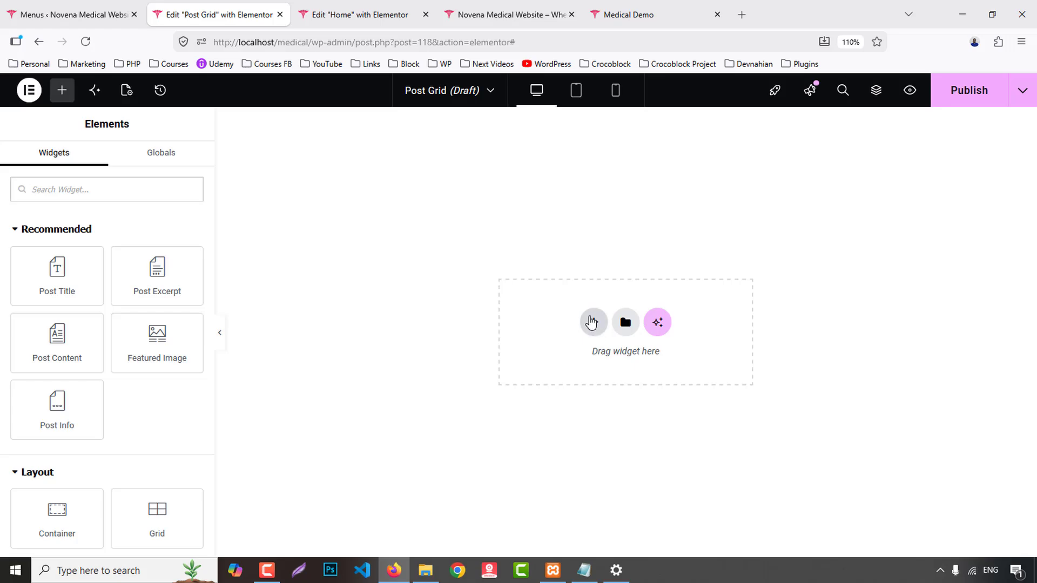
click(592, 322)
click(567, 339)
click(552, 279)
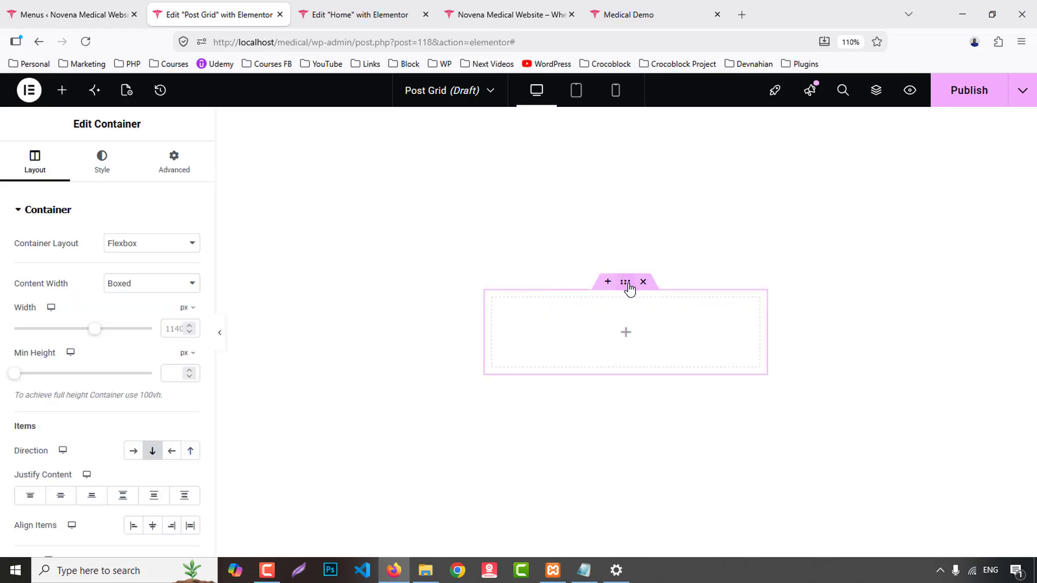
- Give the container a 1 px solid border in the global Border color and set its padding to 0 on all sides
click(102, 161)
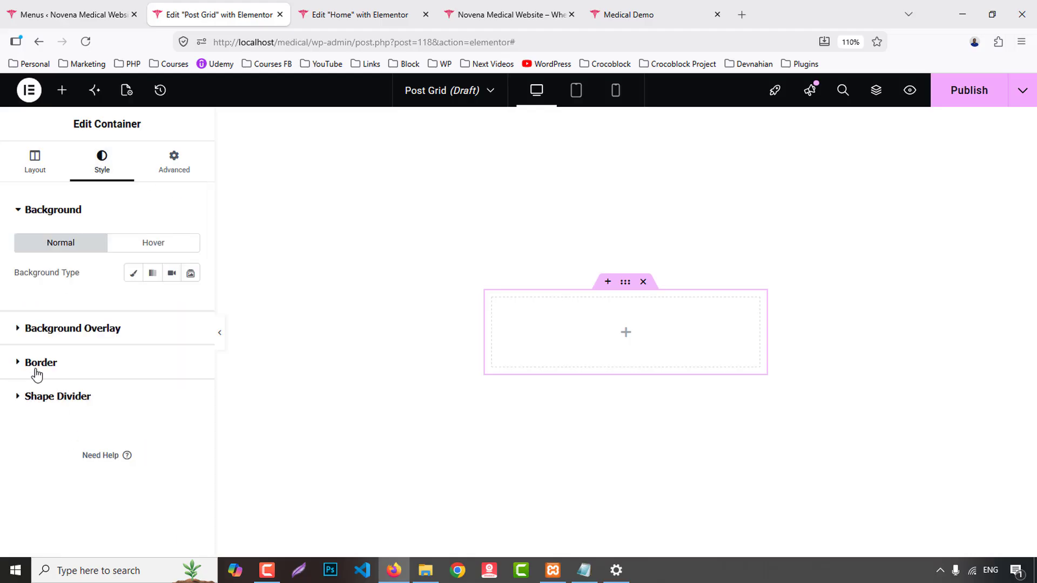
click(38, 365)
click(140, 346)
click(95, 394)
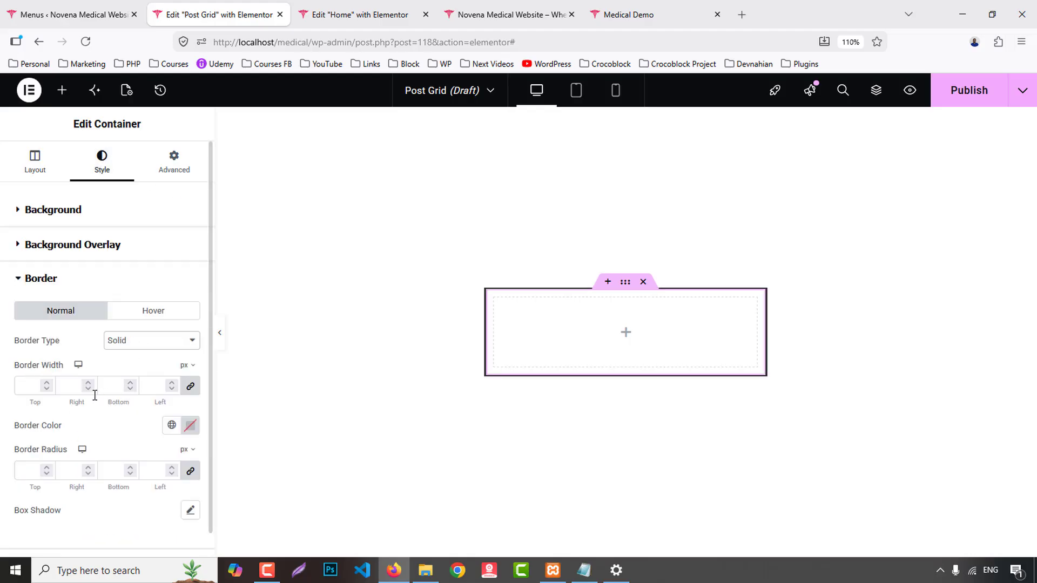
text(1)
click(172, 425)
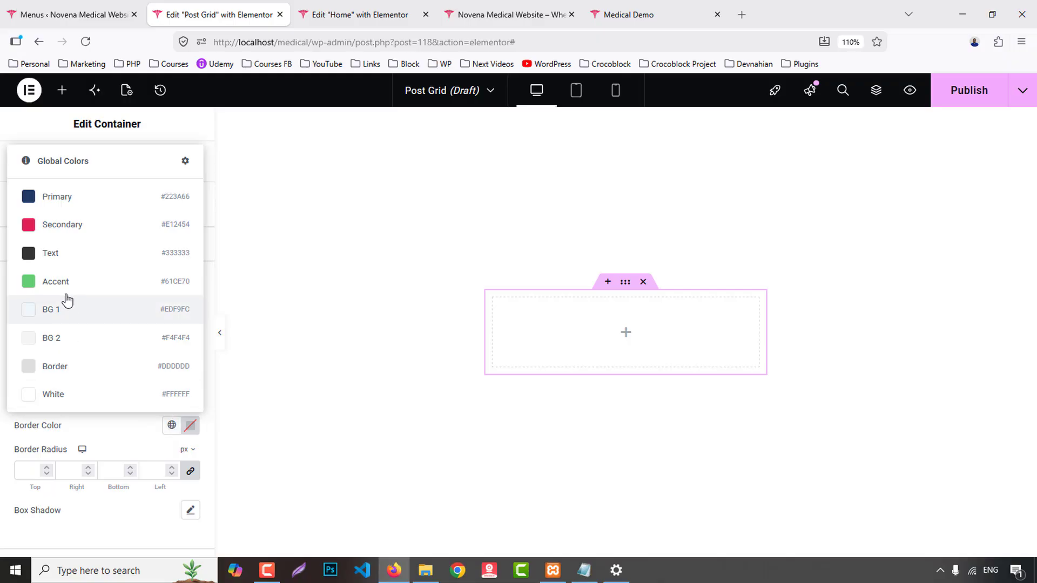
click(67, 366)
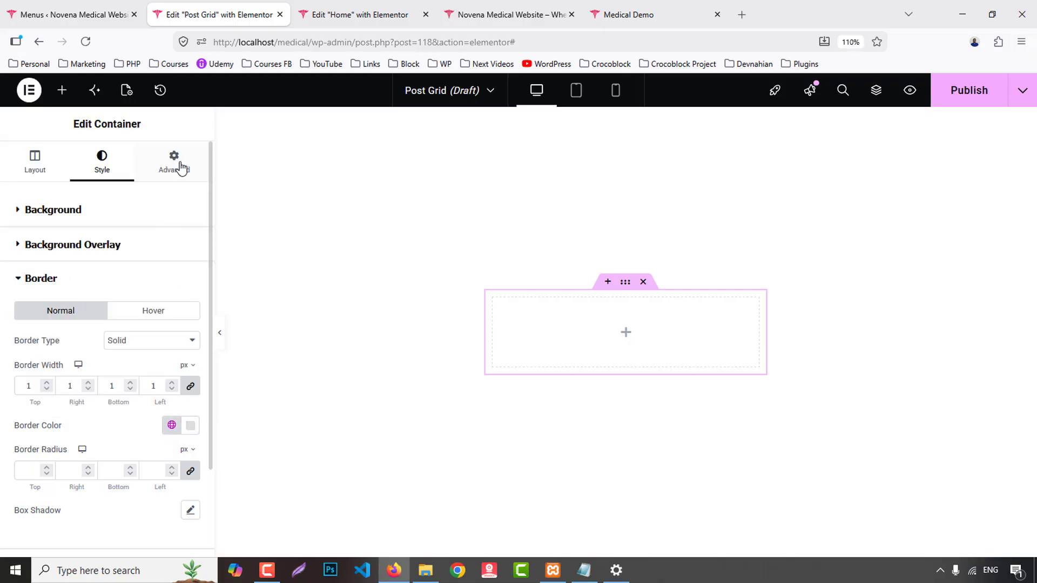
click(178, 165)
click(190, 314)
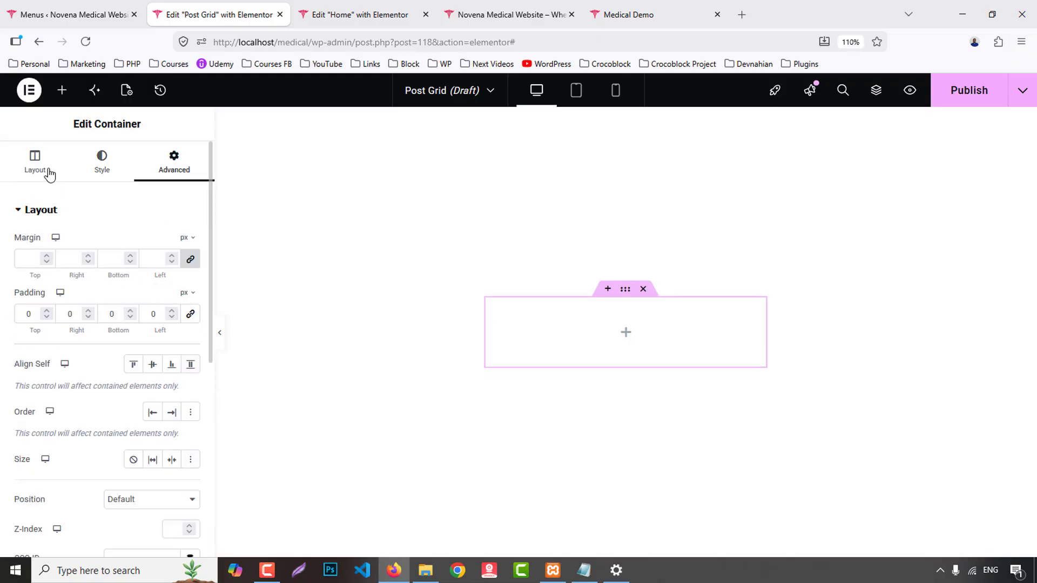
- Add a Featured Image widget inside the bordered container
click(61, 92)
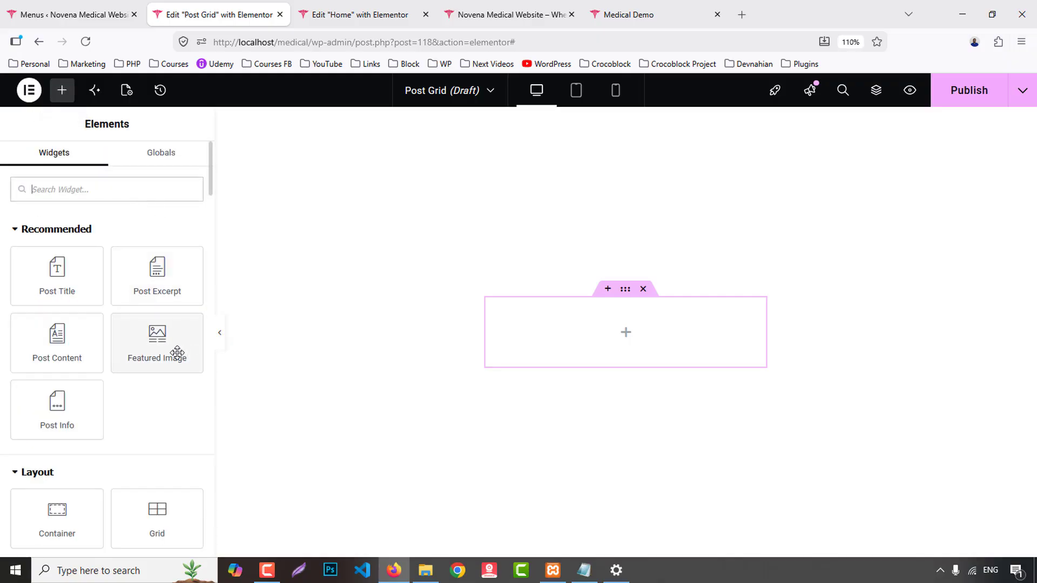
drag(176, 350, 658, 331)
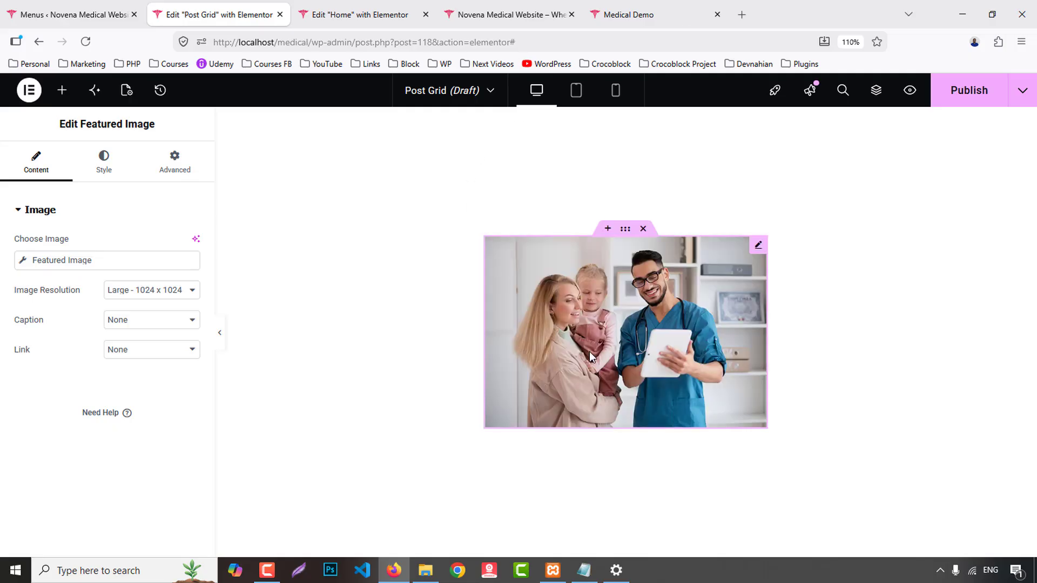
click(62, 90)
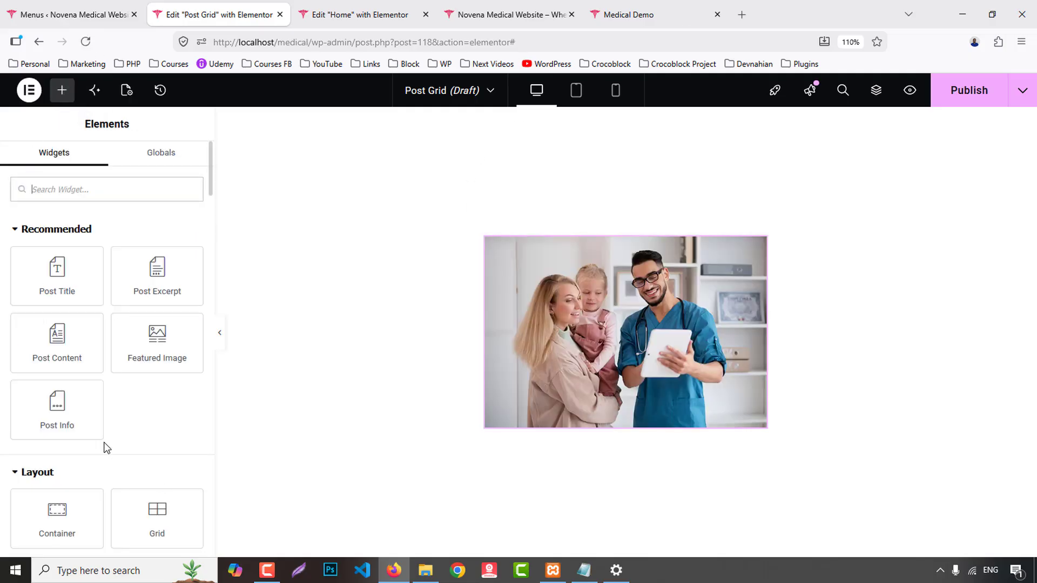
scroll(106, 448, down, 5)
scroll(122, 442, down, 3)
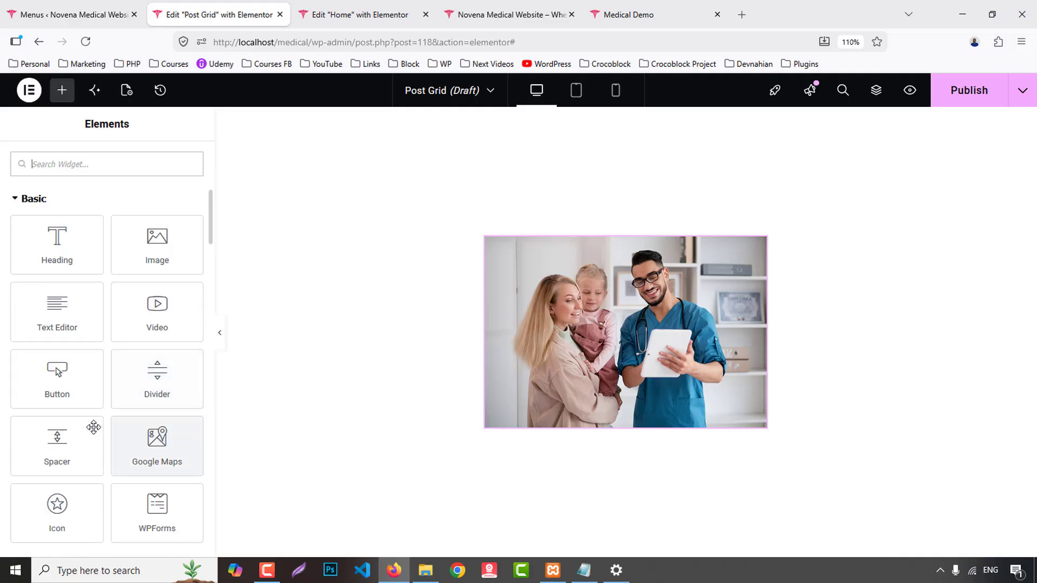
drag(60, 373, 588, 300)
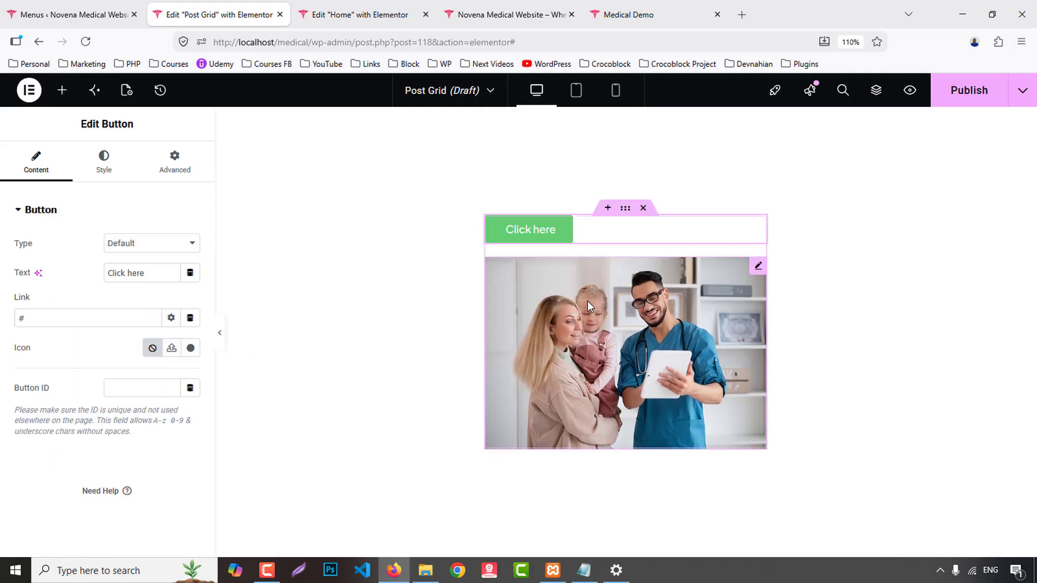
click(191, 276)
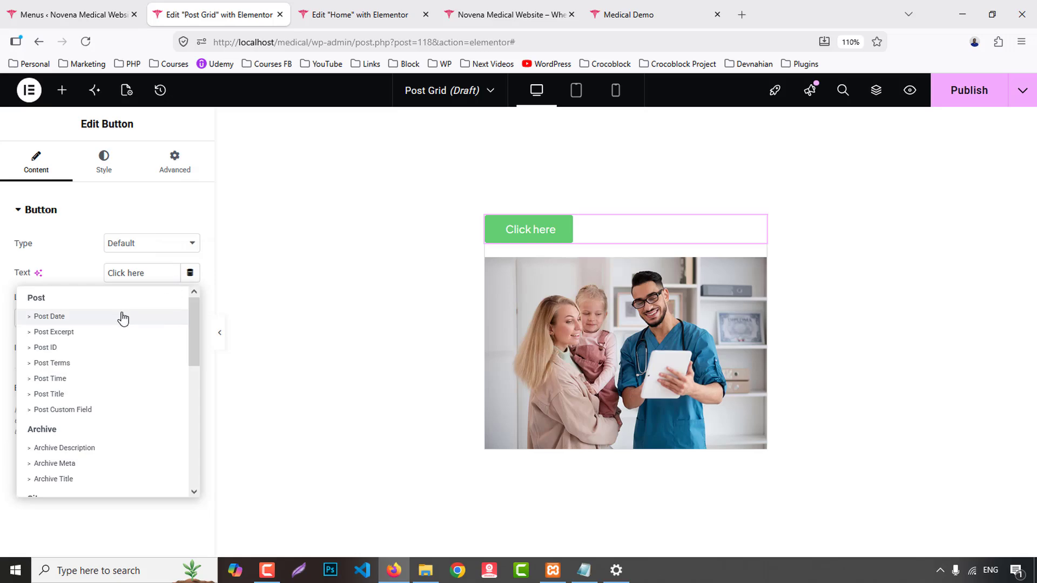
click(73, 363)
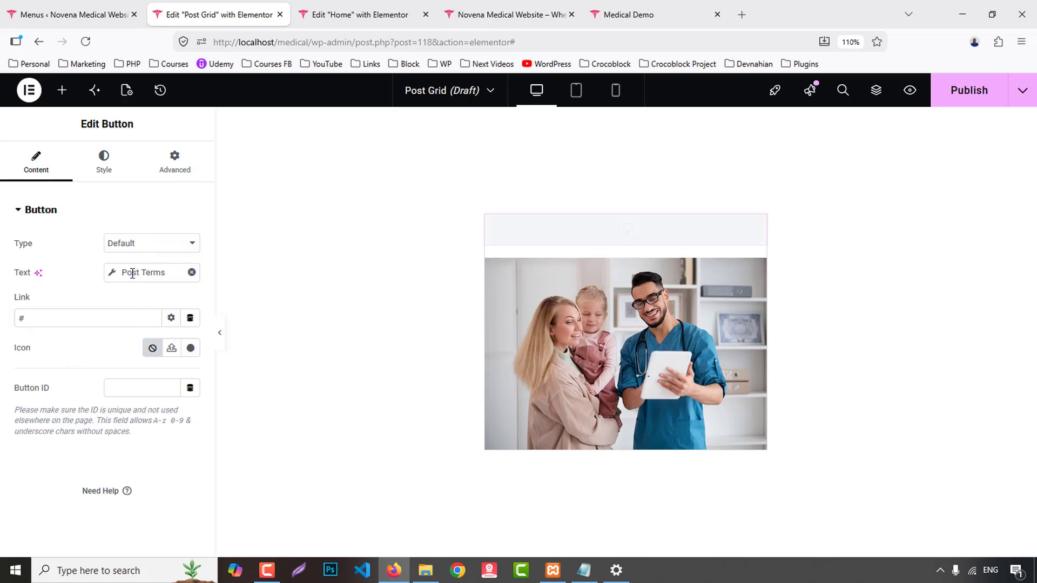
click(113, 274)
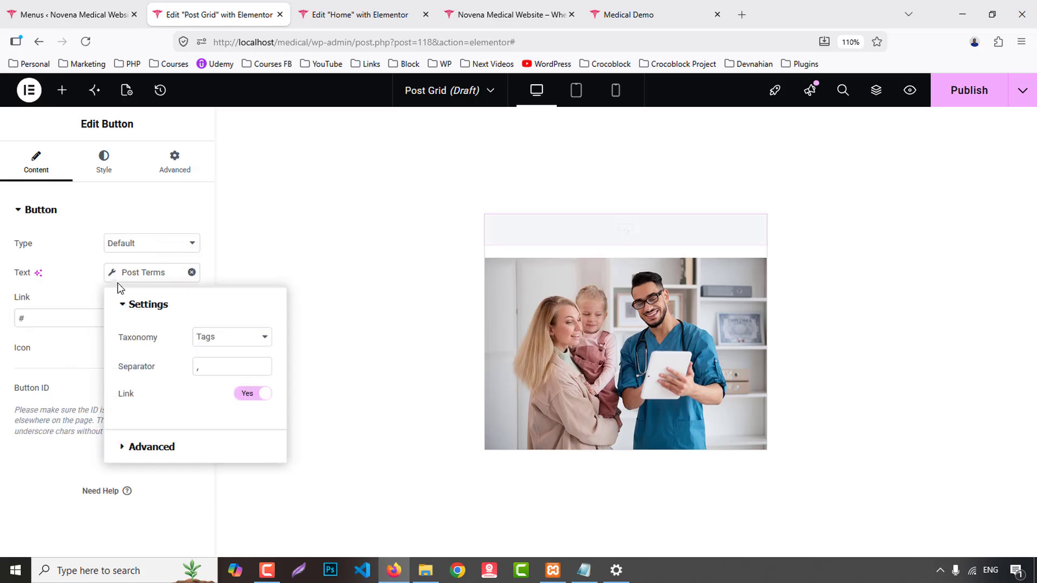
click(225, 338)
click(220, 358)
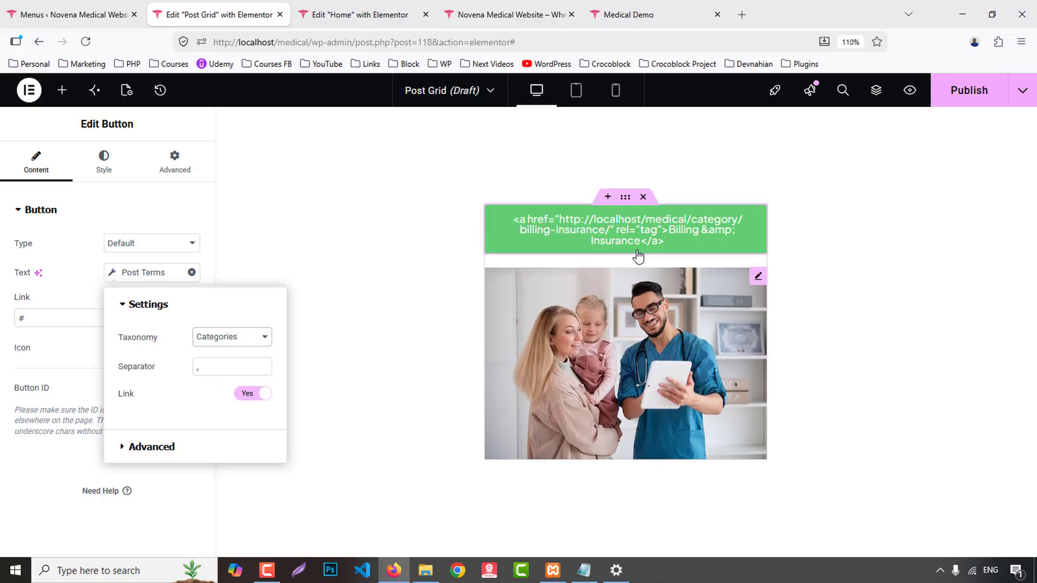
right_click(606, 240)
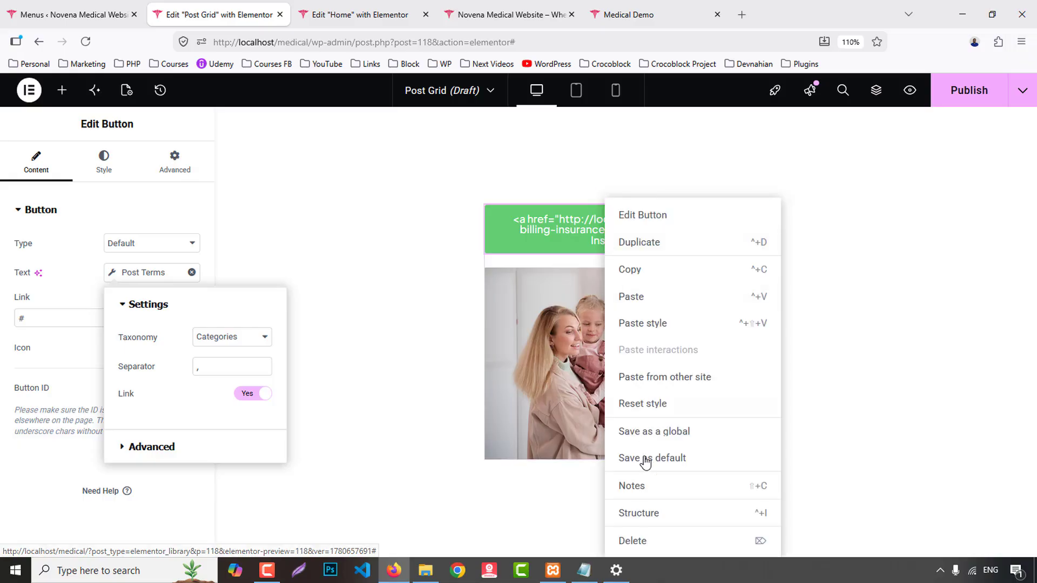
click(655, 538)
- Add a Heading widget above the featured image and set its HTML tag to span
scroll(94, 296, down, 5)
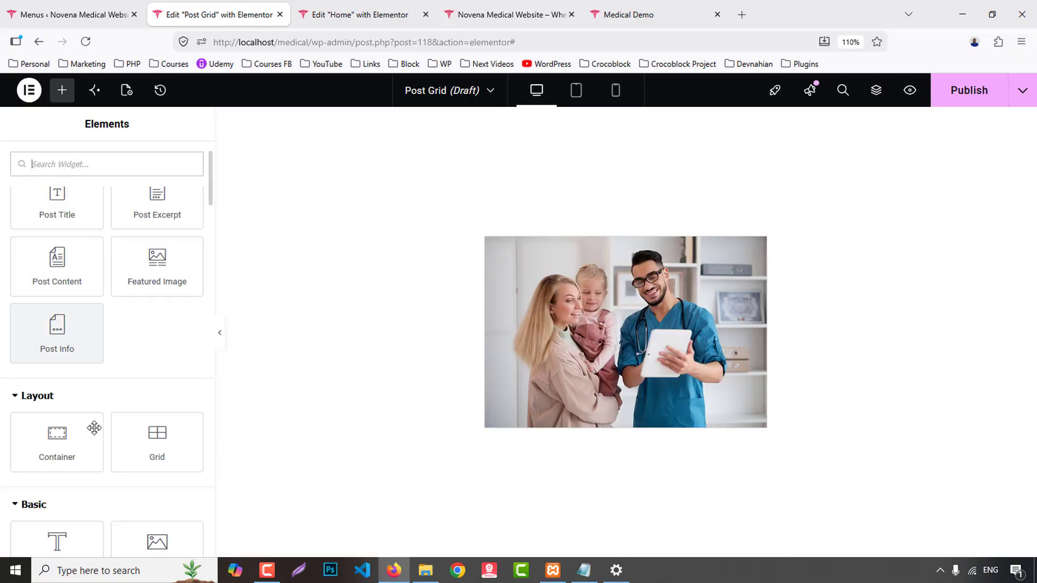
drag(60, 389, 594, 243)
click(144, 376)
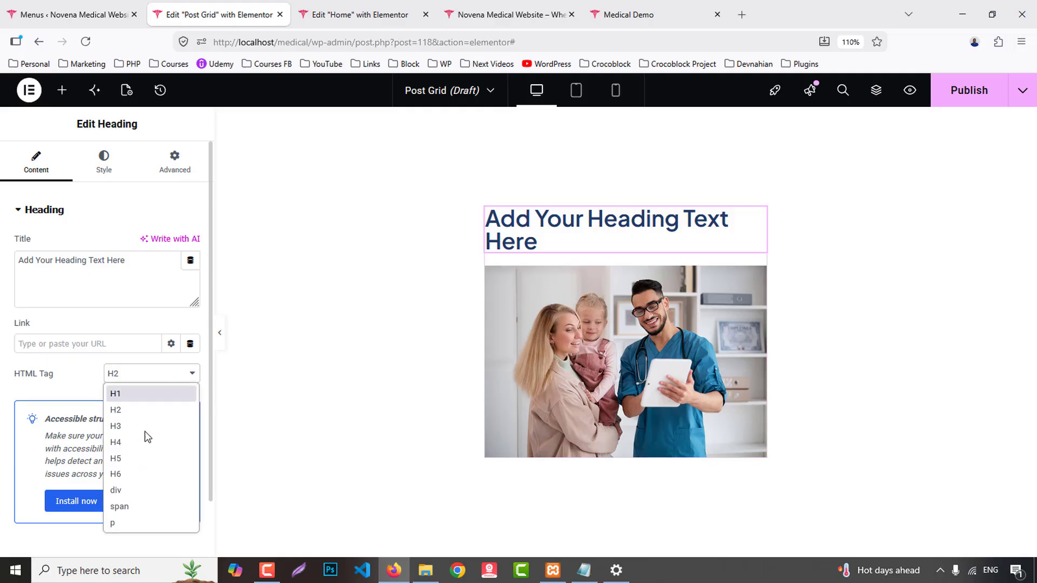
click(139, 505)
- Bind the heading's title to the dynamic Post Terms tag with Categories as its taxonomy
click(190, 260)
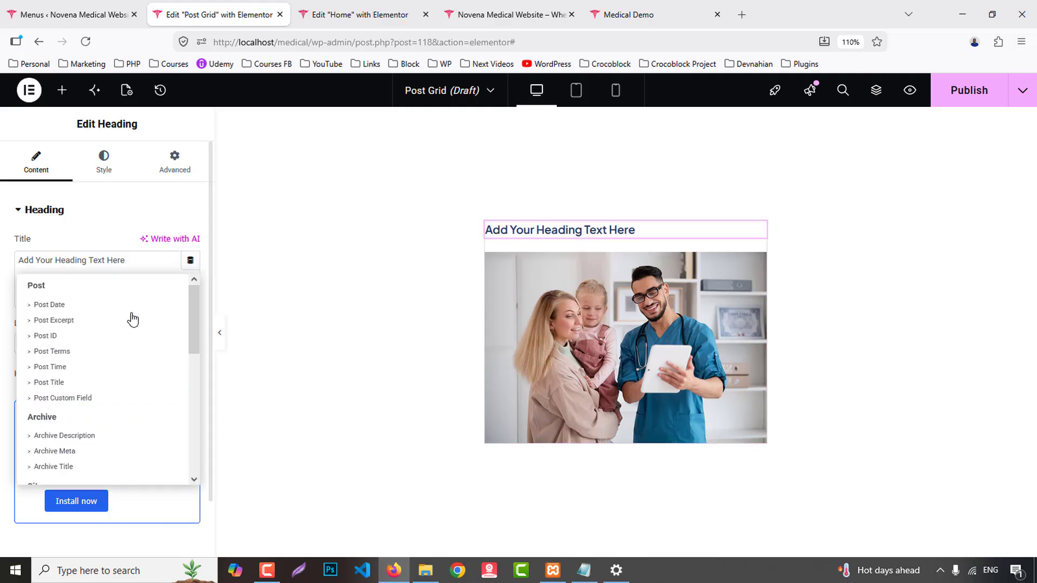
click(62, 351)
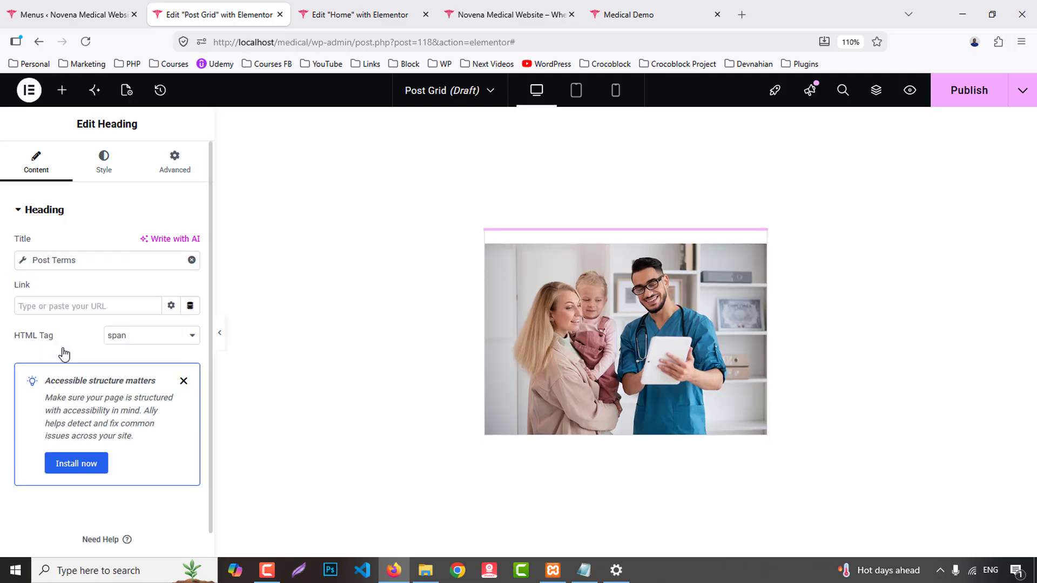
click(40, 261)
click(111, 325)
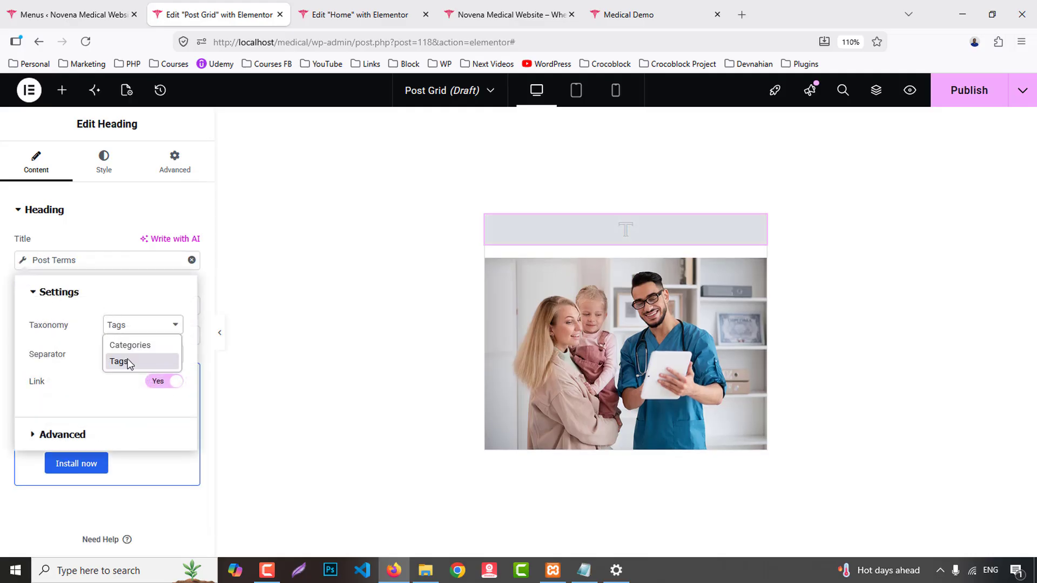
click(131, 346)
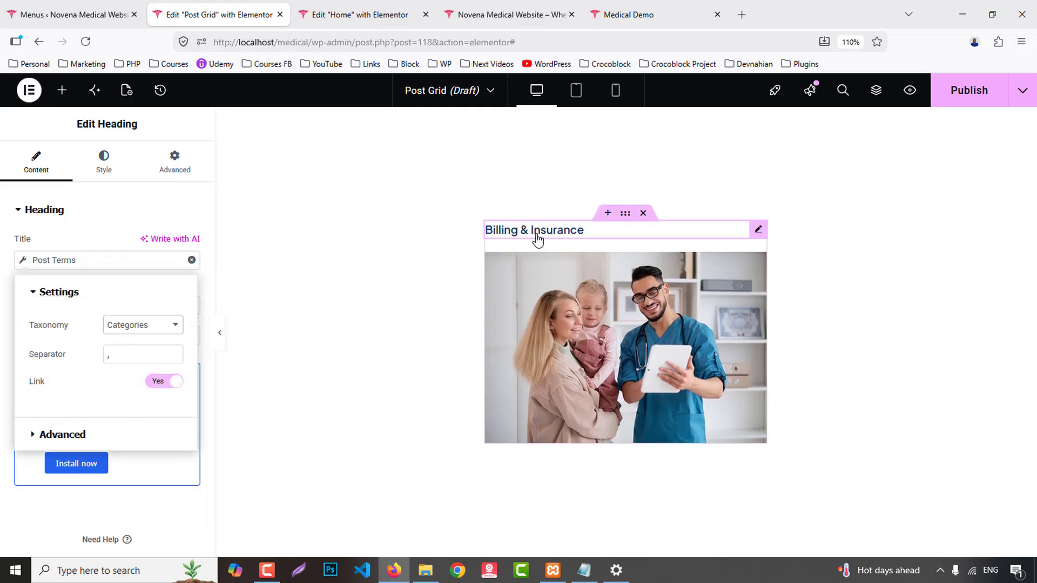
- Set the category heading's position to Absolute so it overlays the featured image
click(180, 163)
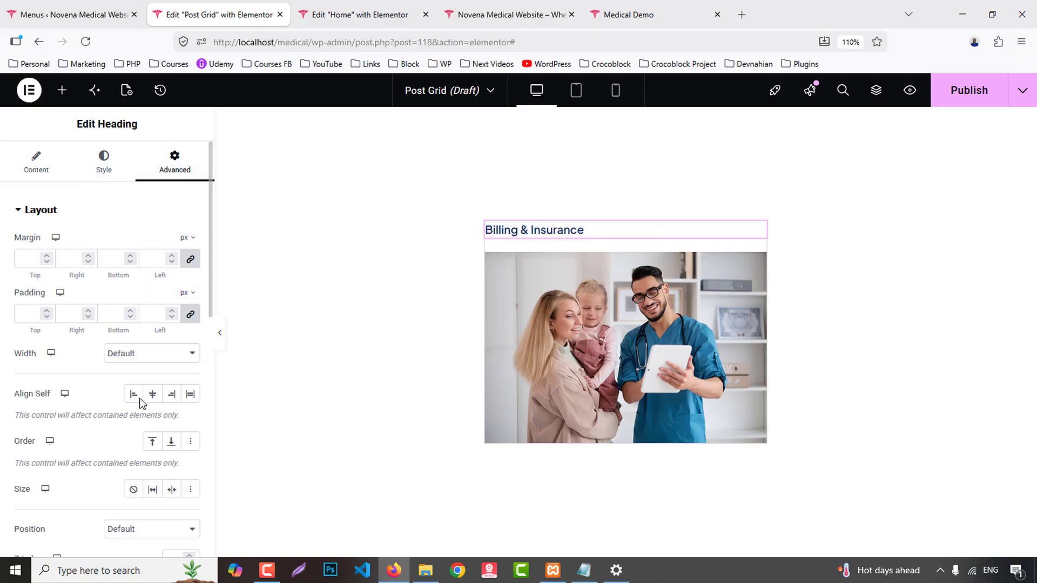
scroll(129, 397, down, 4)
scroll(122, 331, down, 2)
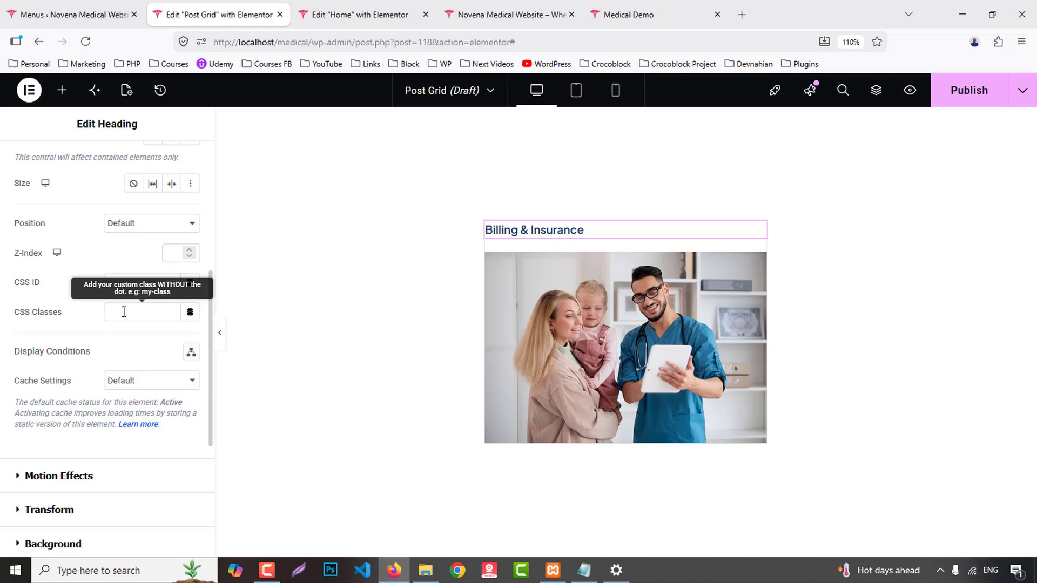
click(129, 225)
click(127, 261)
- Give the category heading a solid background in the global Secondary color and set its text color to #EFF5FF
scroll(156, 255, up, 4)
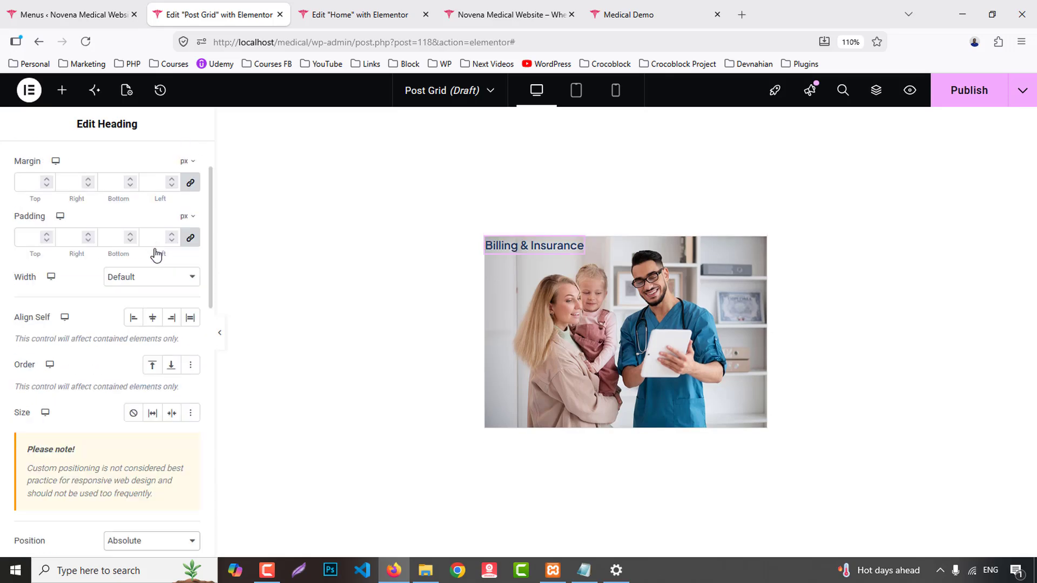
scroll(162, 216, up, 2)
scroll(107, 387, down, 7)
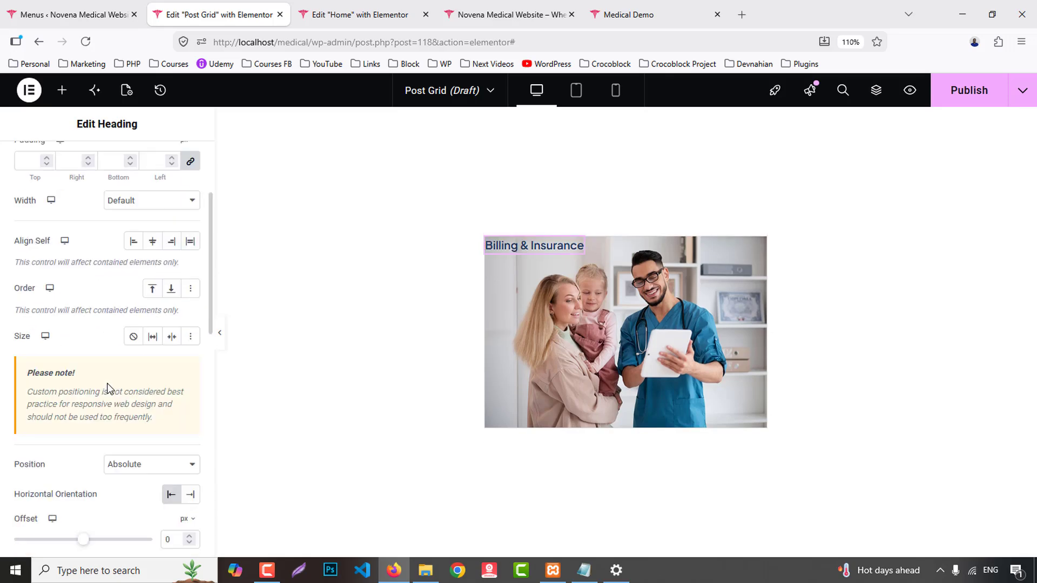
scroll(78, 417, down, 7)
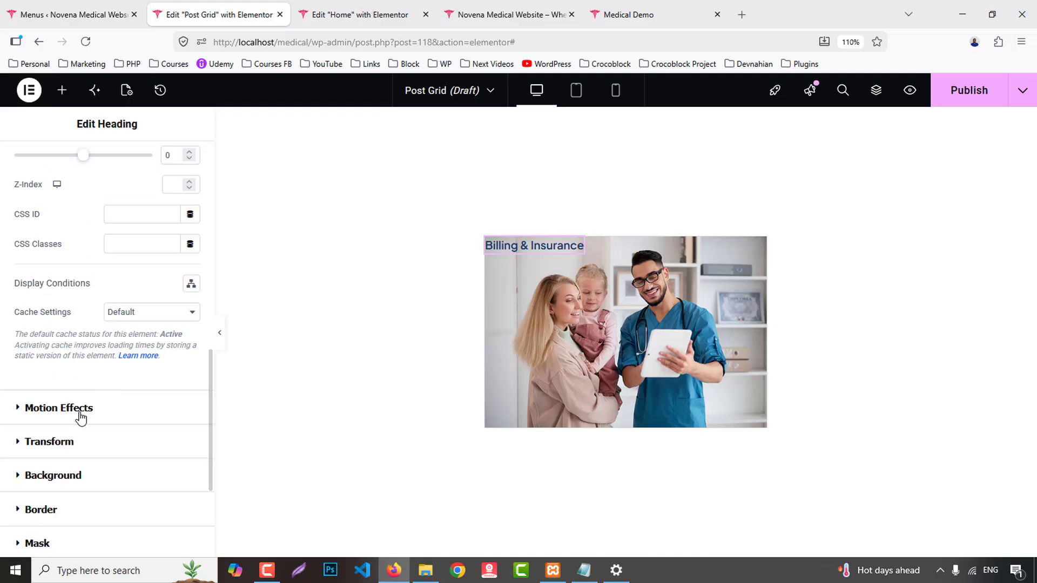
click(145, 338)
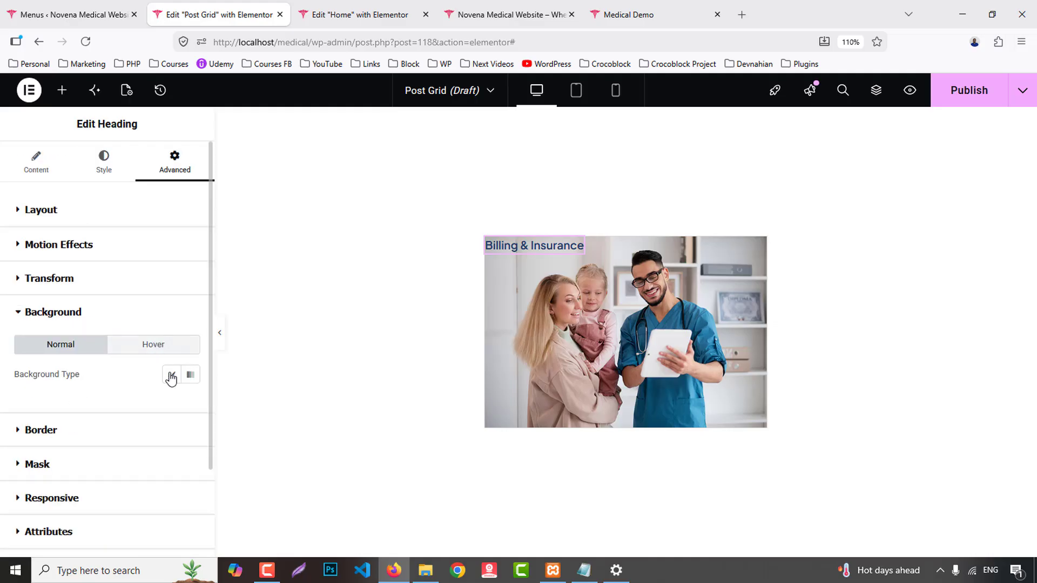
click(169, 373)
click(172, 404)
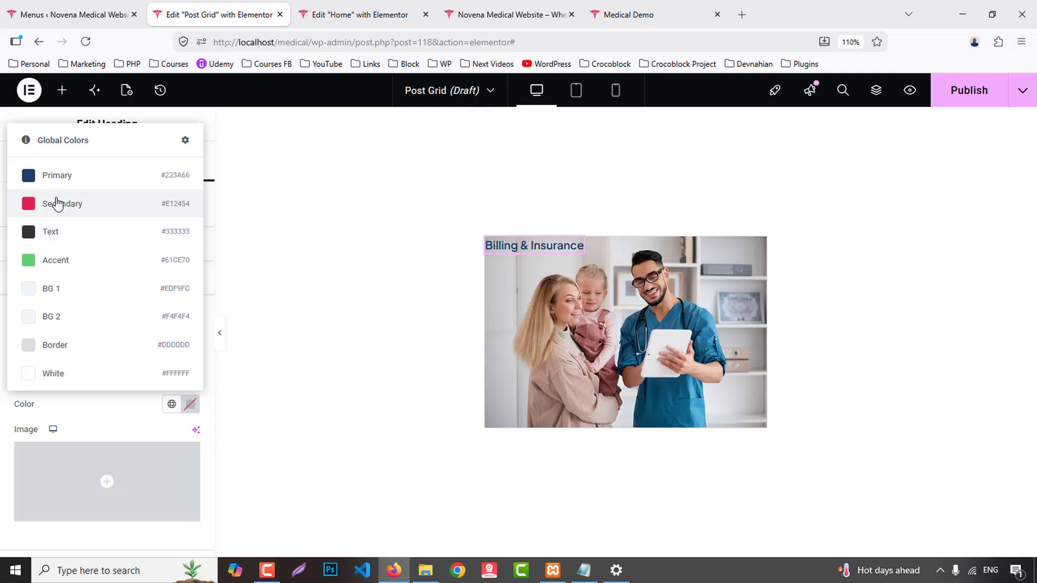
click(60, 206)
click(105, 168)
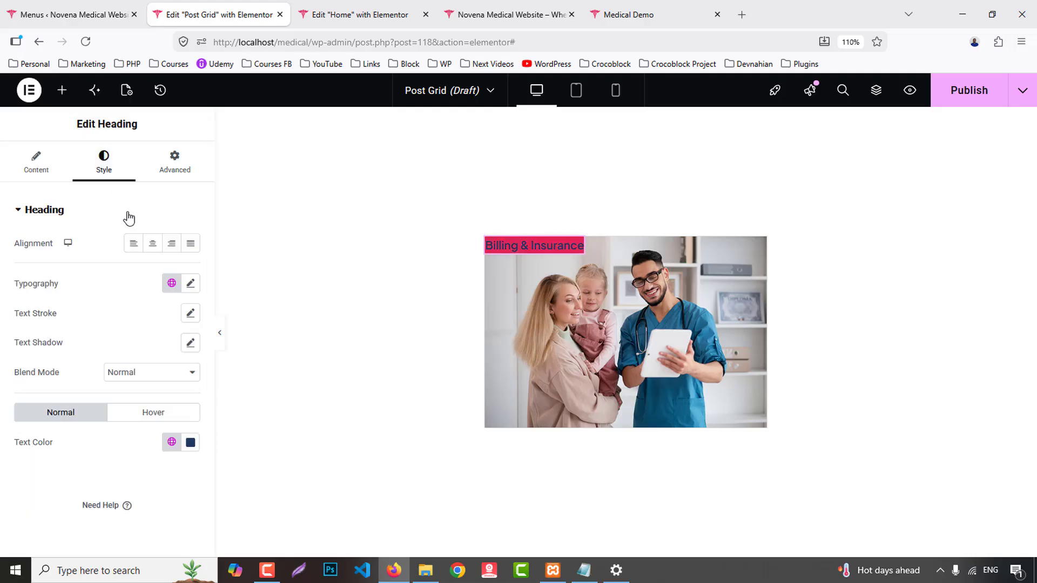
click(190, 442)
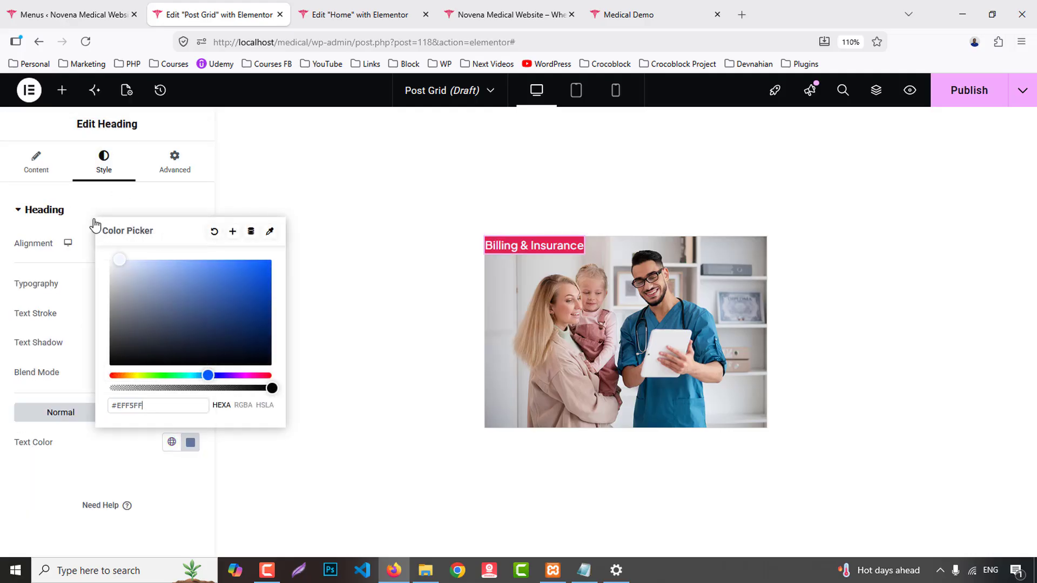
- Set the category heading's padding to 10 px top and bottom and 20 px right and left
click(178, 165)
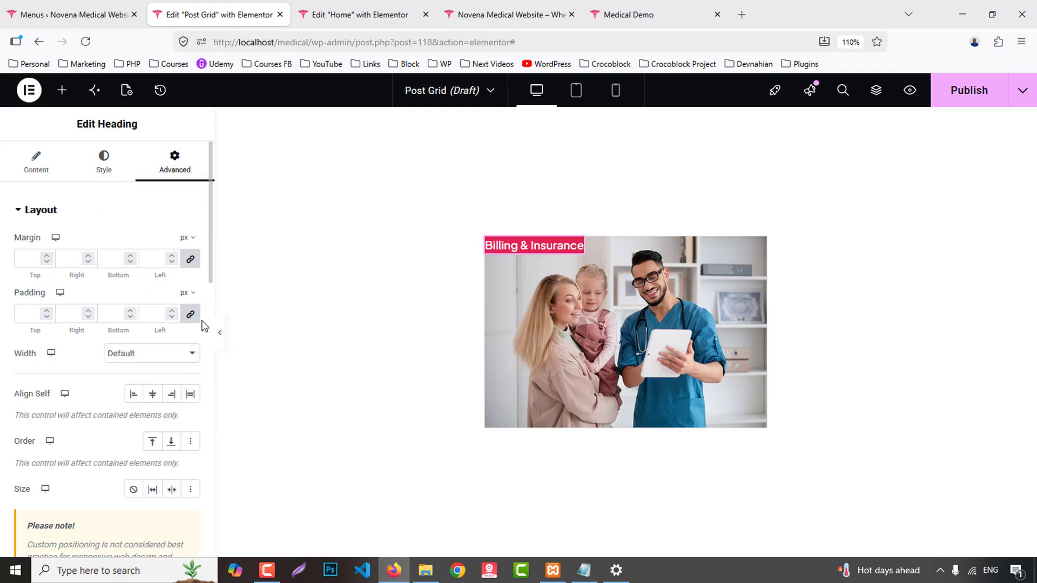
text(10)
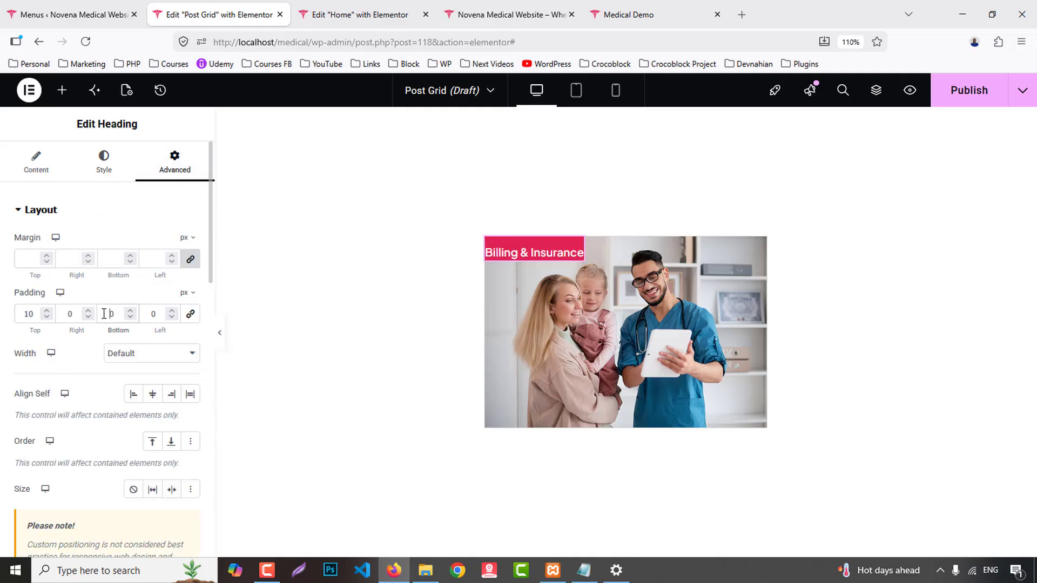
text(1)
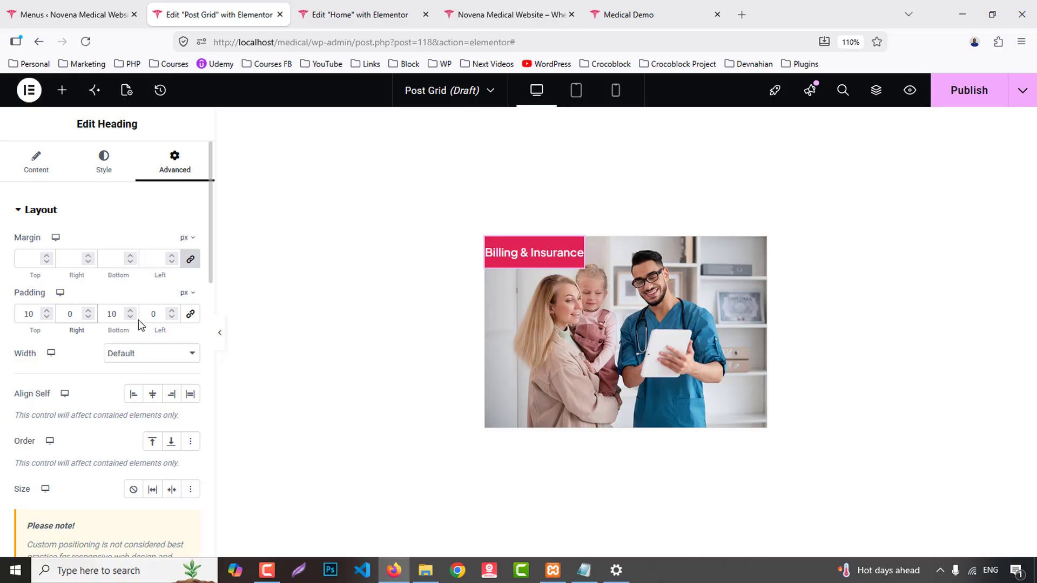
text(2)
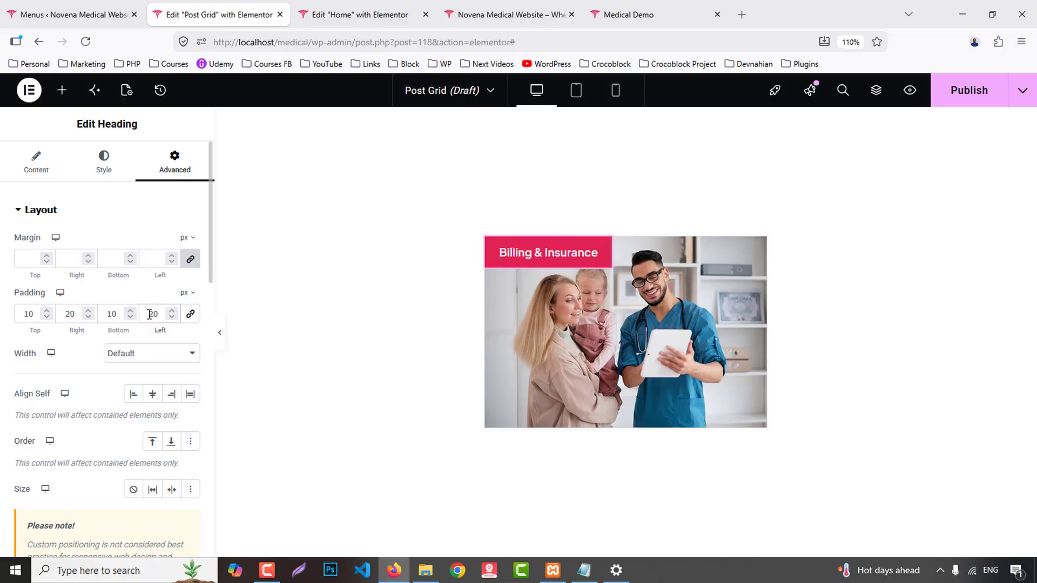
- Set the category heading's typography to weight 500 (Medium) and size 15 px
click(104, 162)
click(190, 283)
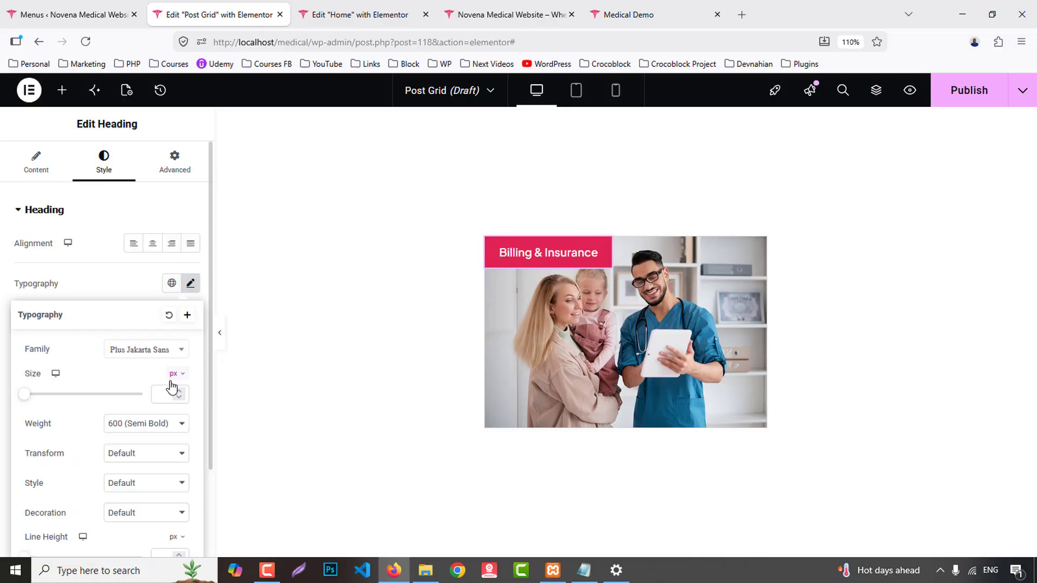
click(150, 434)
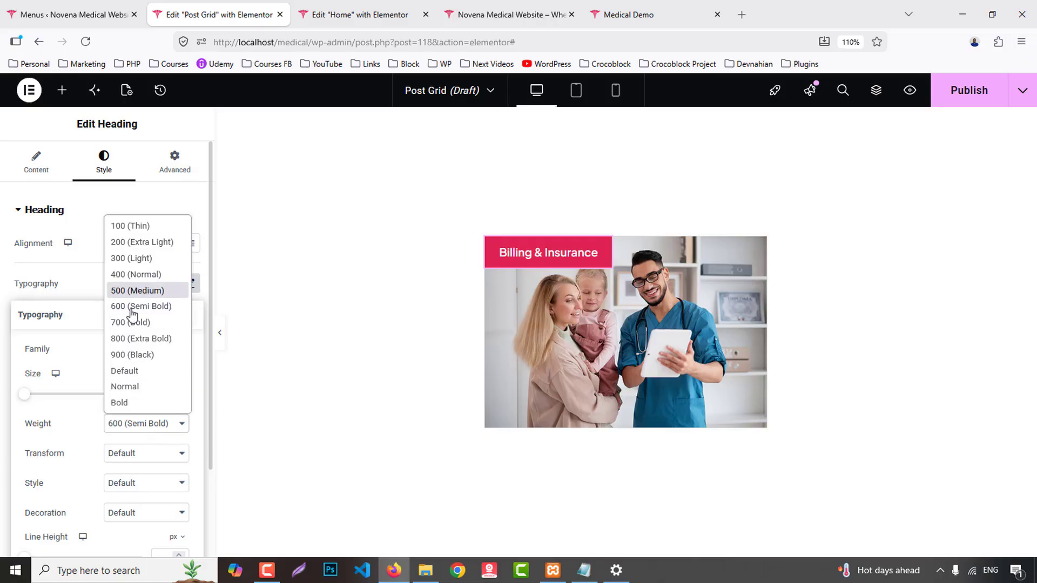
click(130, 291)
click(165, 395)
text(15)
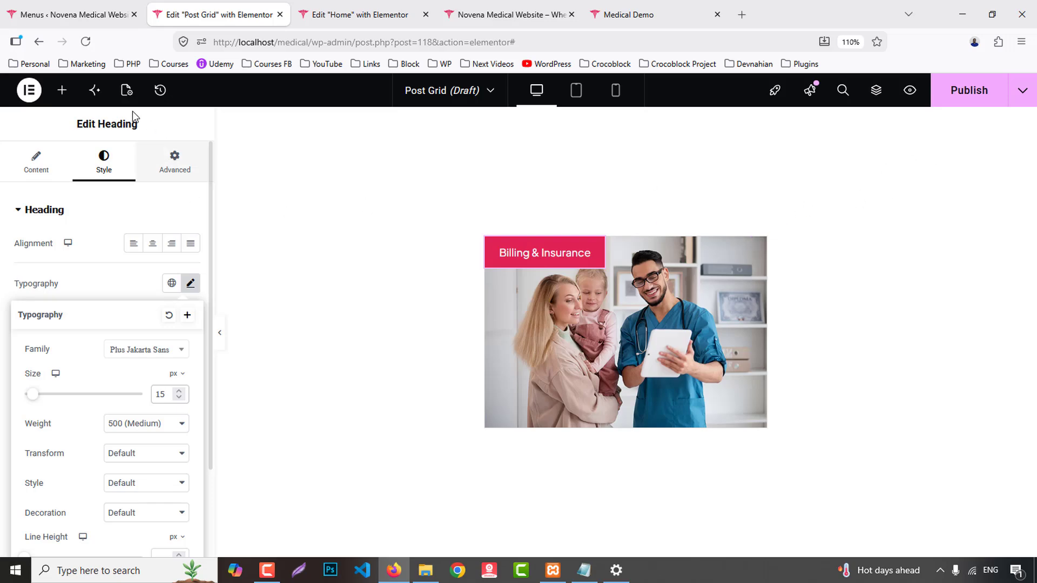
- Add a nested container below the featured image in the card
click(62, 90)
scroll(90, 406, down, 3)
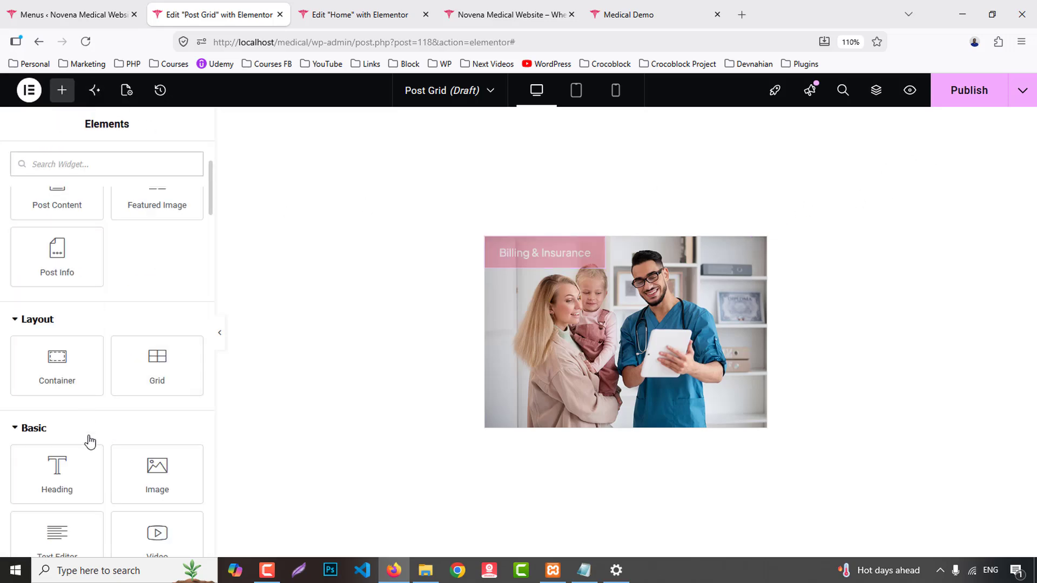
drag(56, 371, 589, 397)
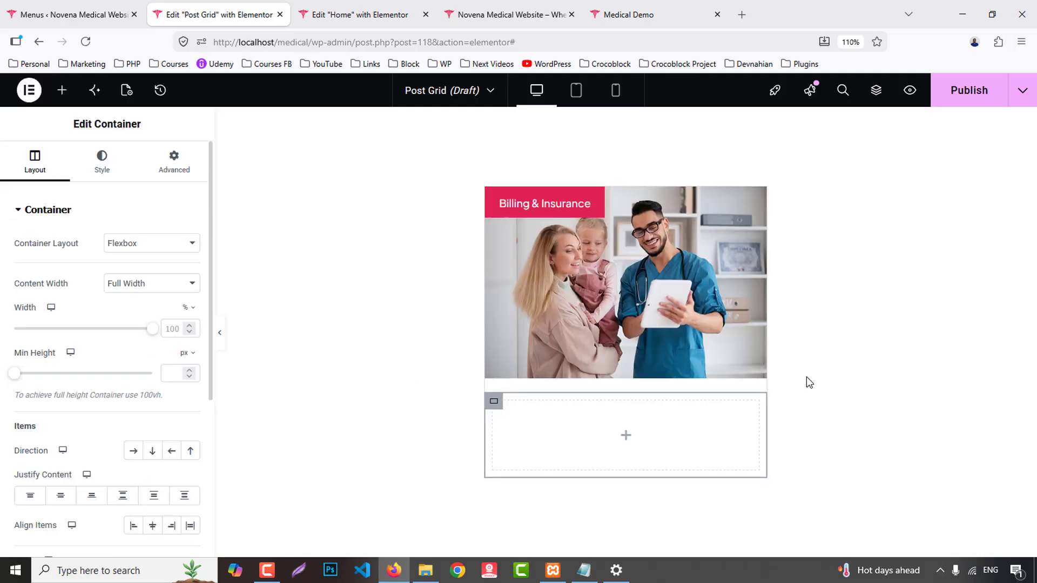
mouse_move(639, 210)
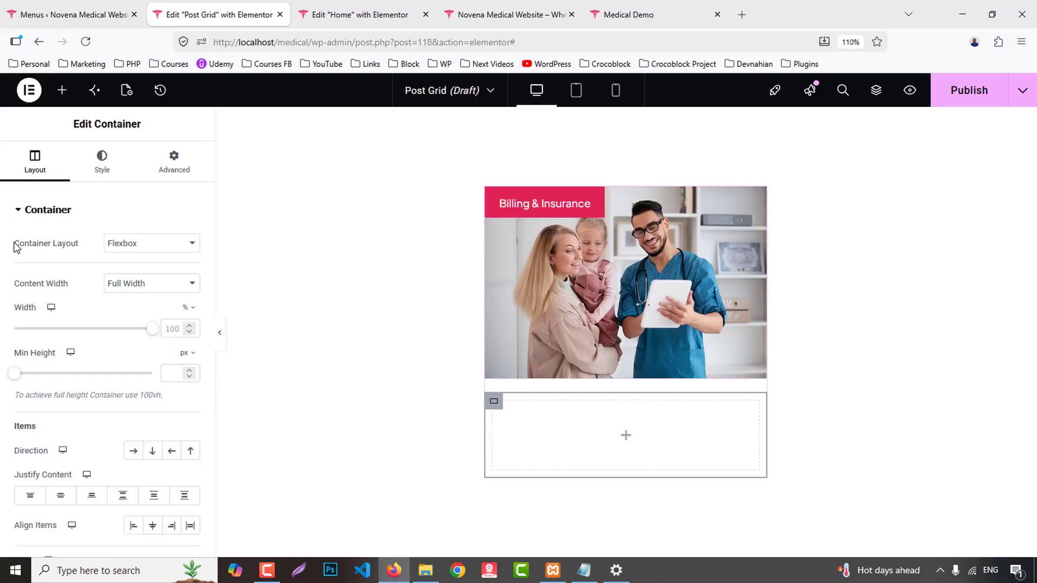
- Add a Post Info widget to the container below the featured image, keeping only its Author and Date items
click(62, 90)
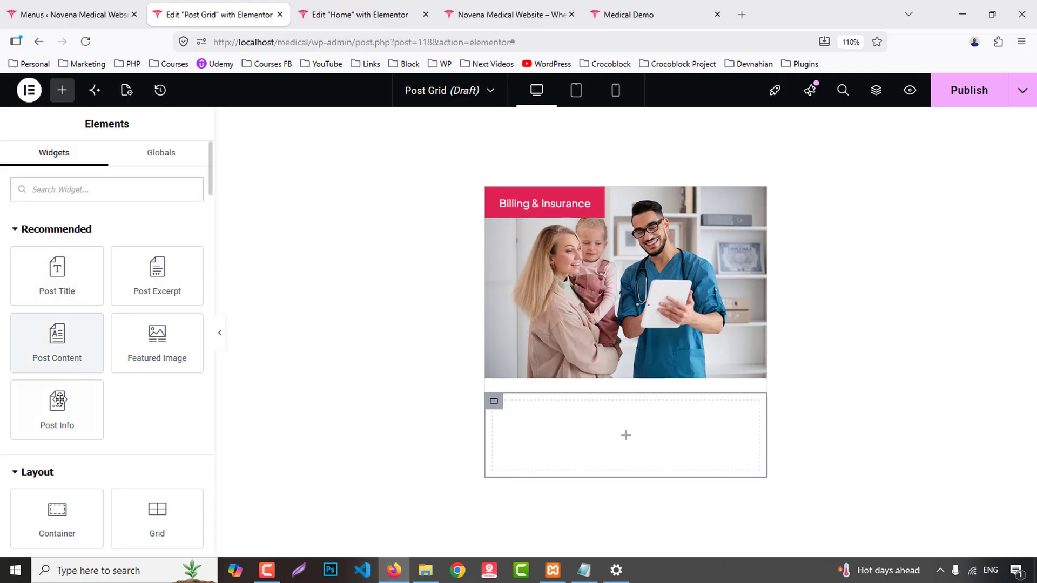
drag(56, 411, 682, 422)
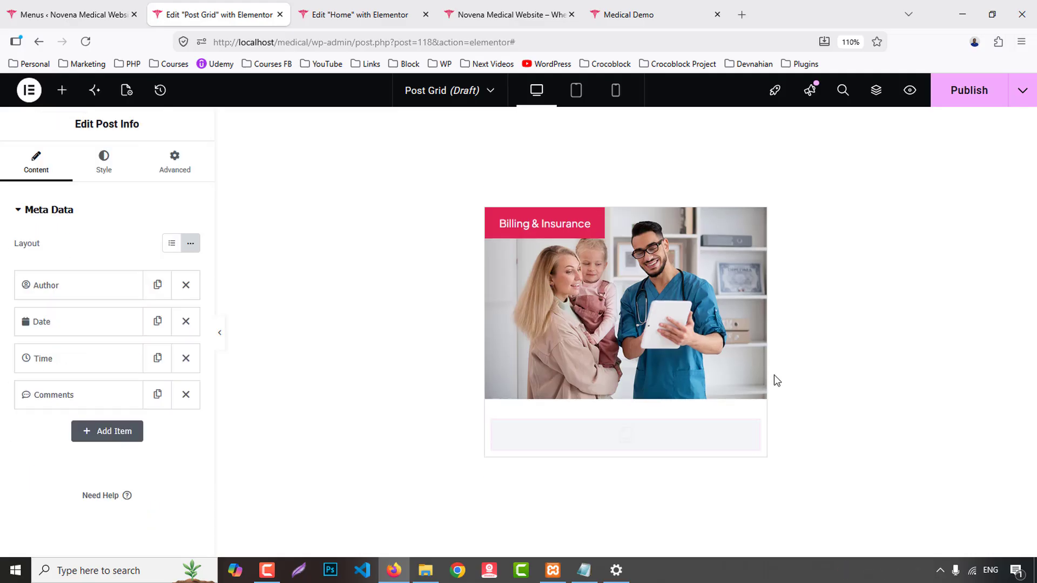
click(186, 395)
click(616, 7)
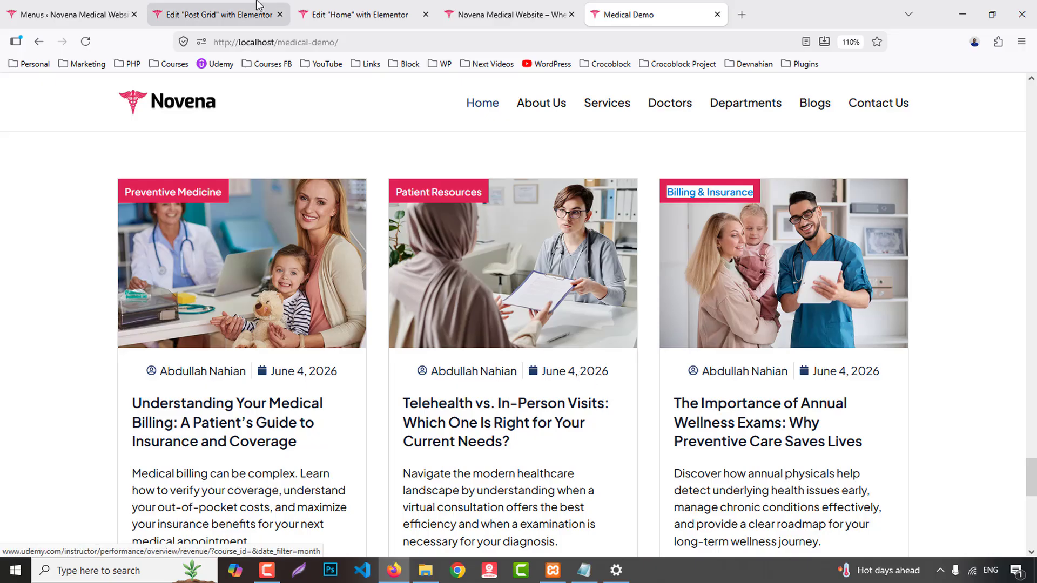
click(218, 15)
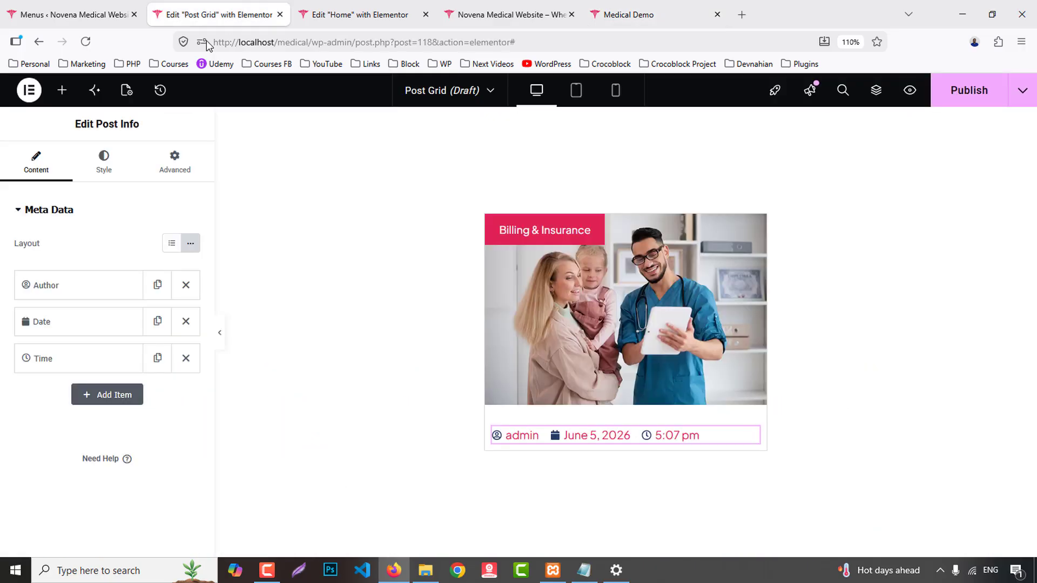
click(185, 358)
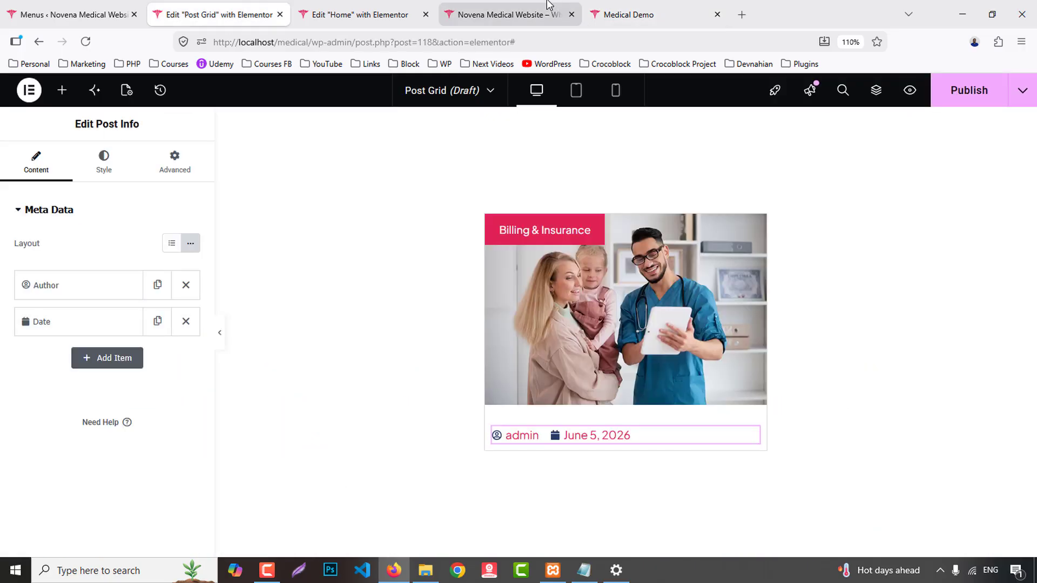
- Compare the post info with the demo site's blog cards and publish the Post Grid template
click(510, 15)
click(627, 14)
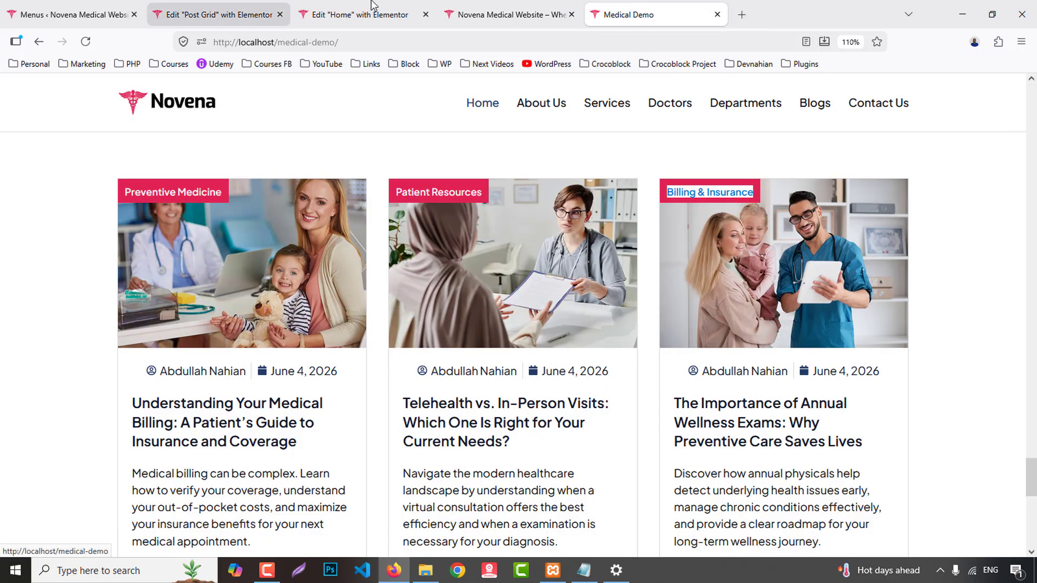
click(219, 15)
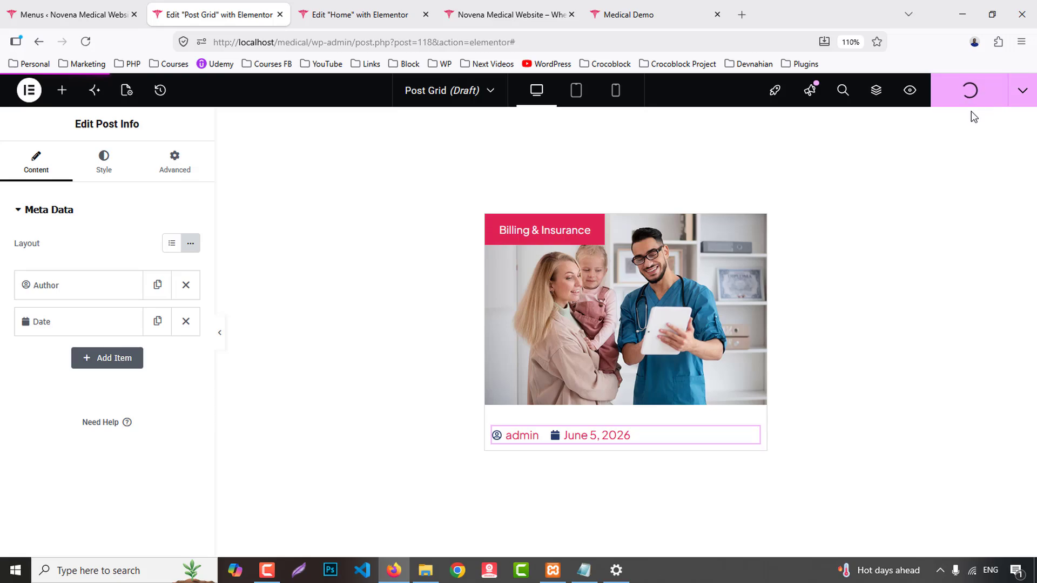
- Open the WordPress users list in a new browser tab and edit the admin user's profile
click(81, 12)
mouse_move(57, 513)
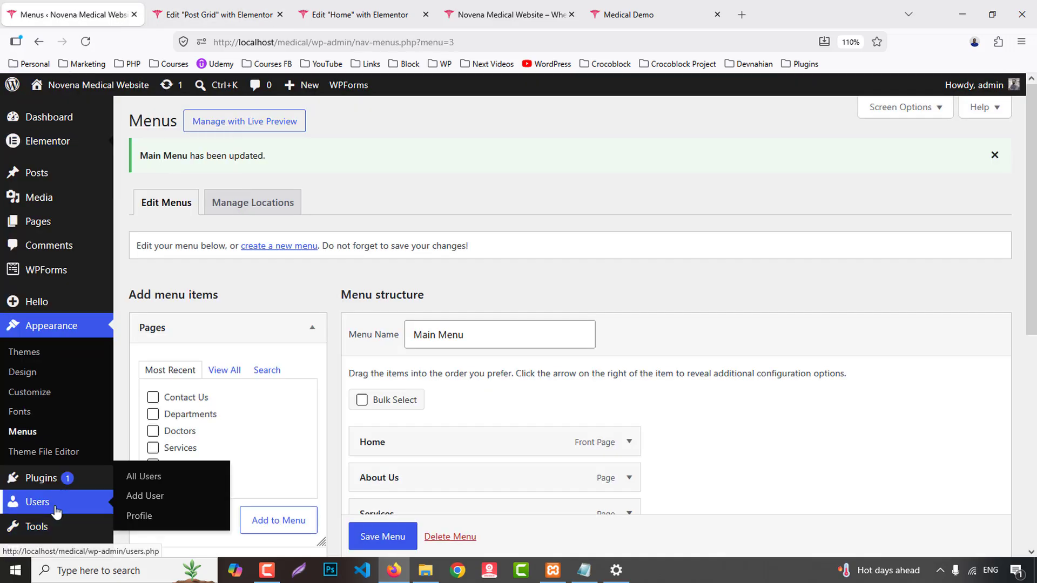
middle_click(162, 476)
click(196, 5)
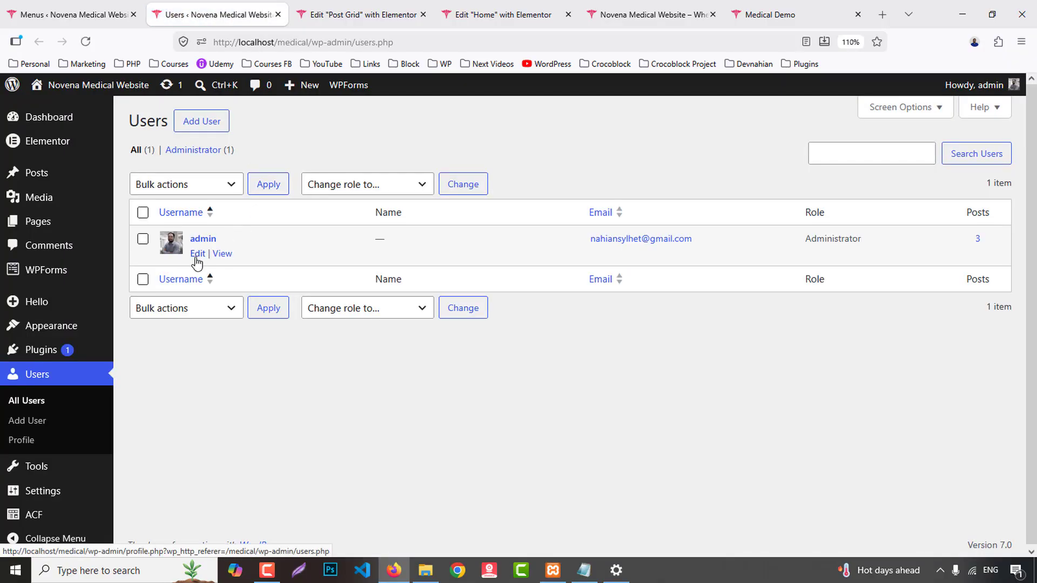
click(198, 254)
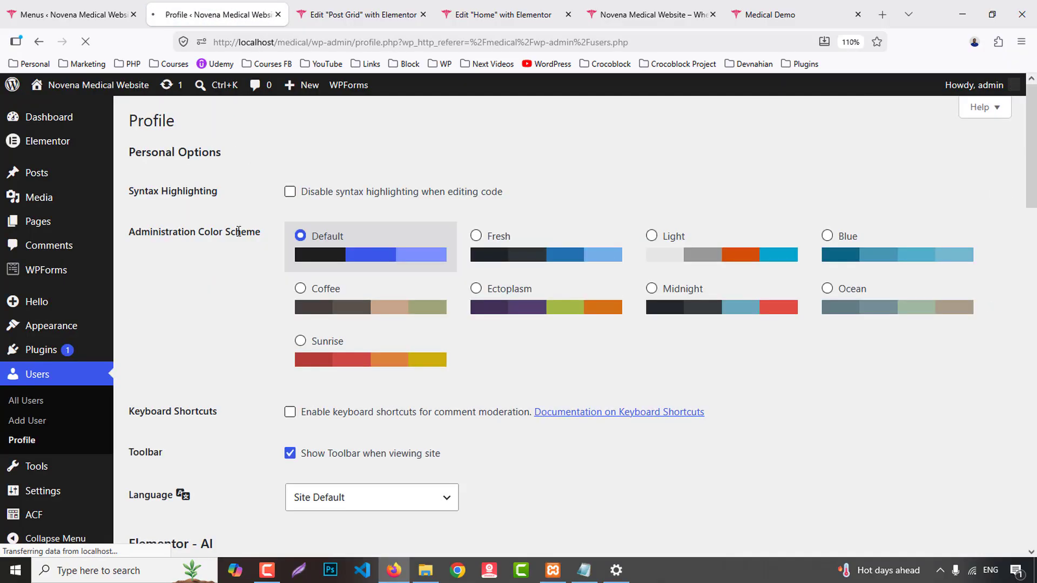
- Enter the admin user's first and last name, choose the full name as public display name, and update the profile
scroll(542, 363, down, 5)
scroll(542, 363, down, 3)
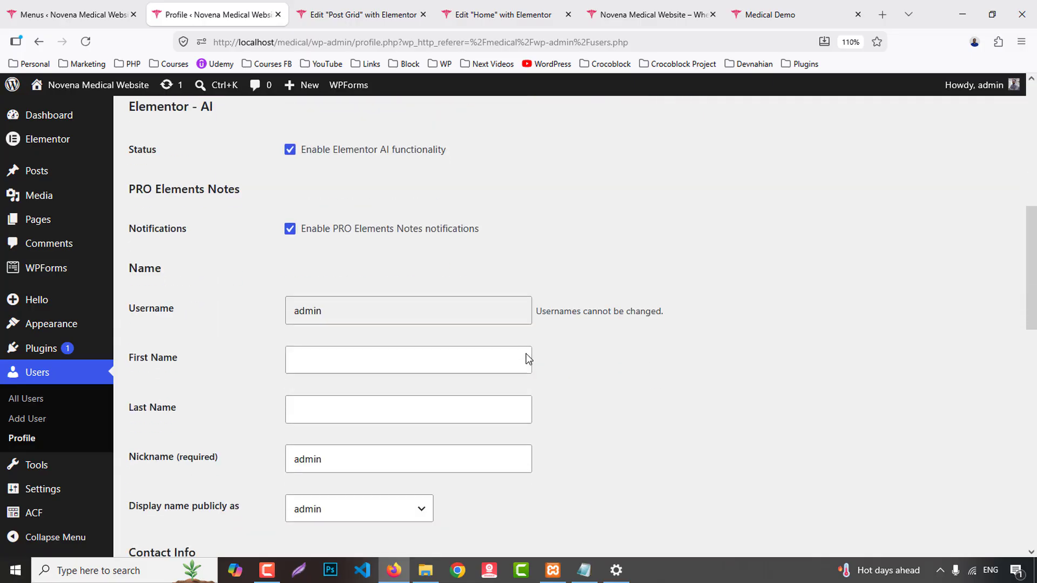
click(303, 329)
click(314, 358)
click(322, 382)
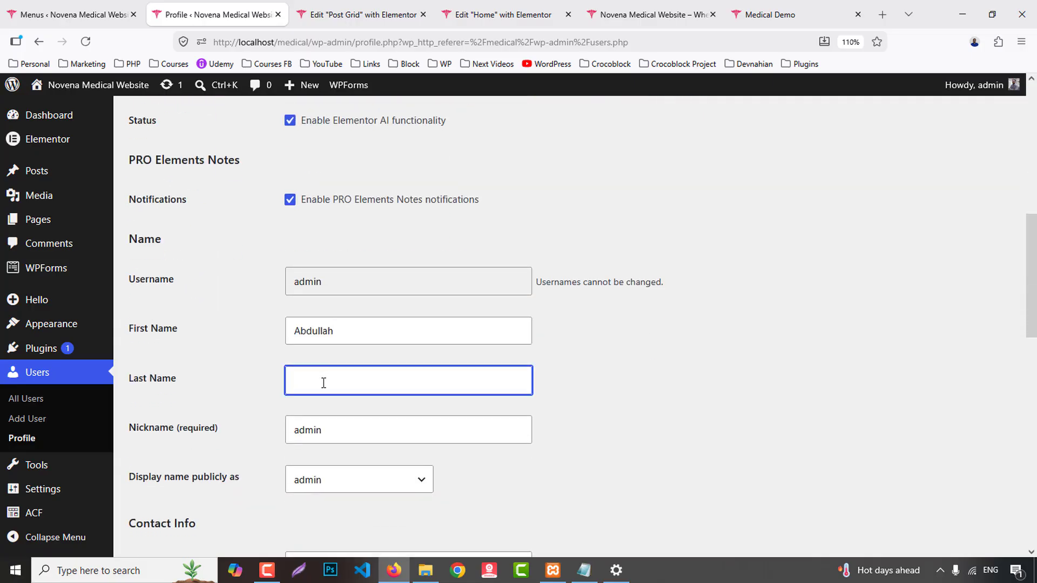
click(322, 409)
scroll(380, 383, down, 3)
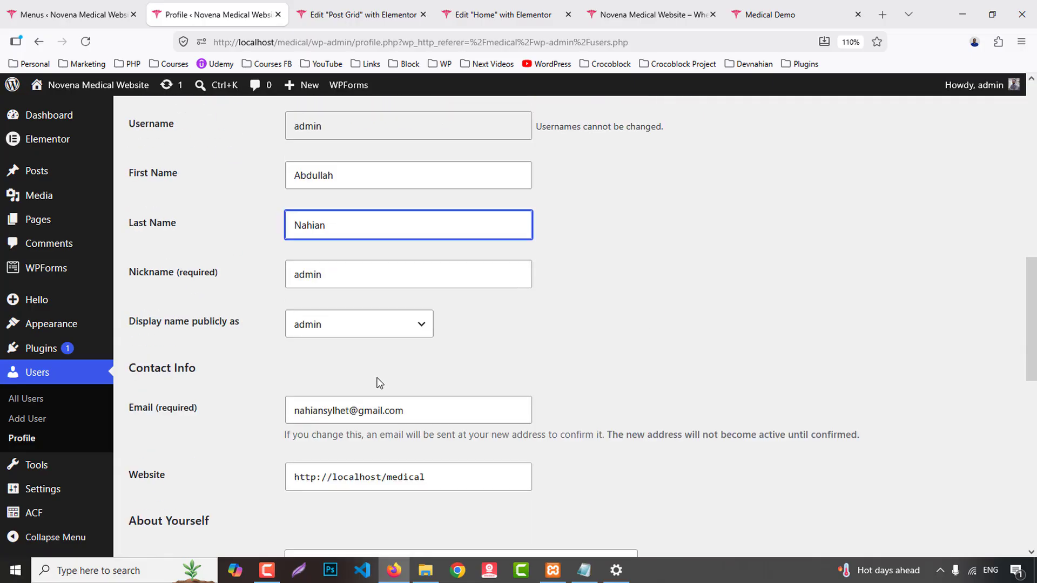
click(325, 333)
click(332, 408)
scroll(446, 406, down, 10)
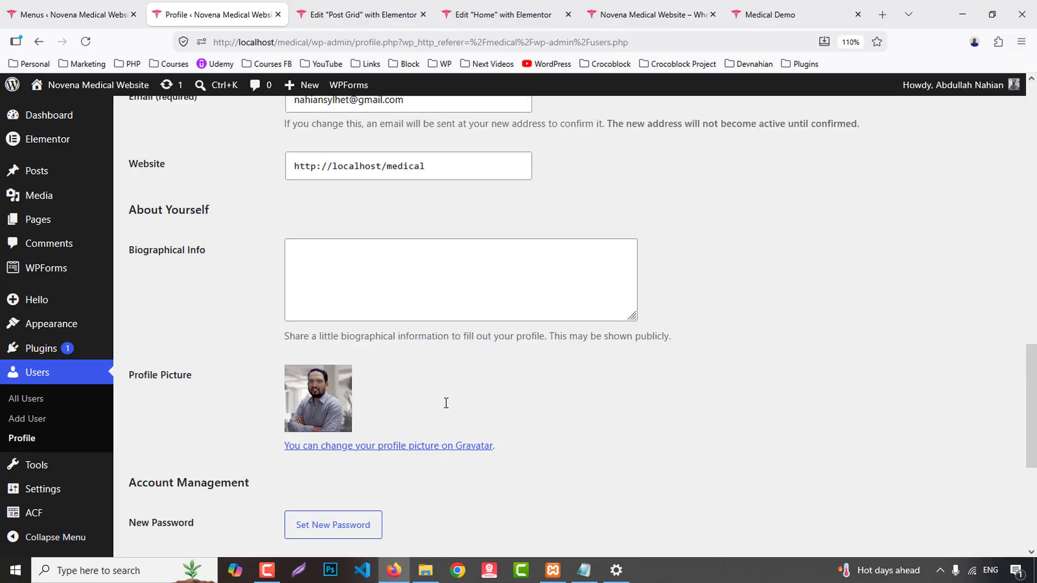
click(179, 483)
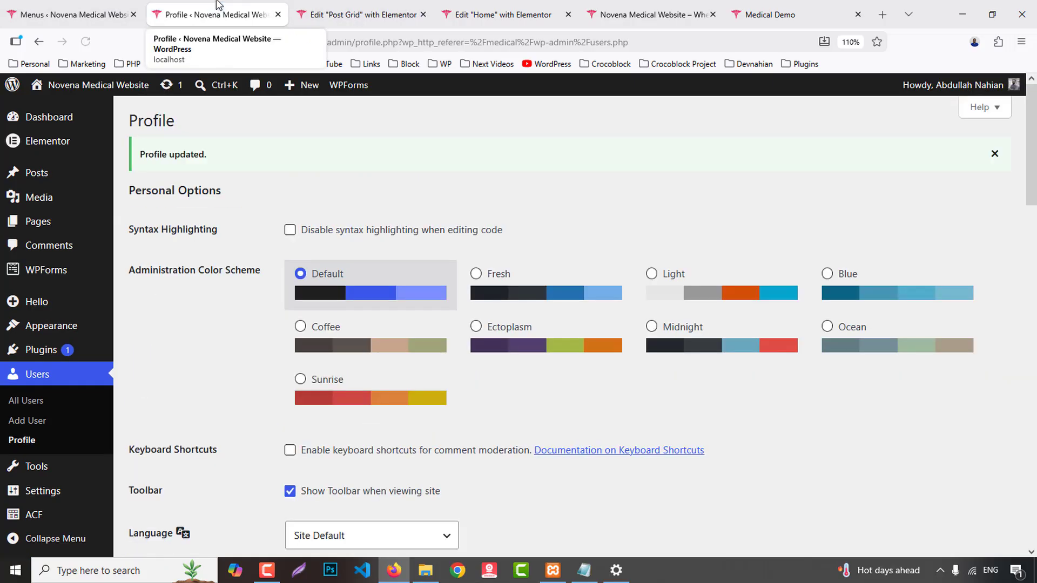
- Close the profile page, reload the Post Grid editor, and check the card layout on the demo site
middle_click(225, 5)
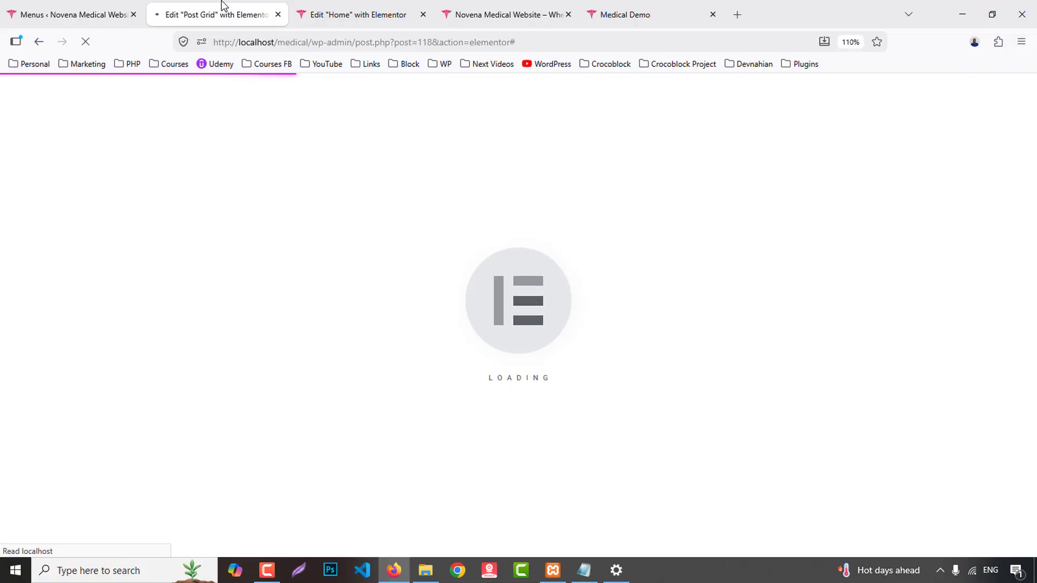
click(660, 7)
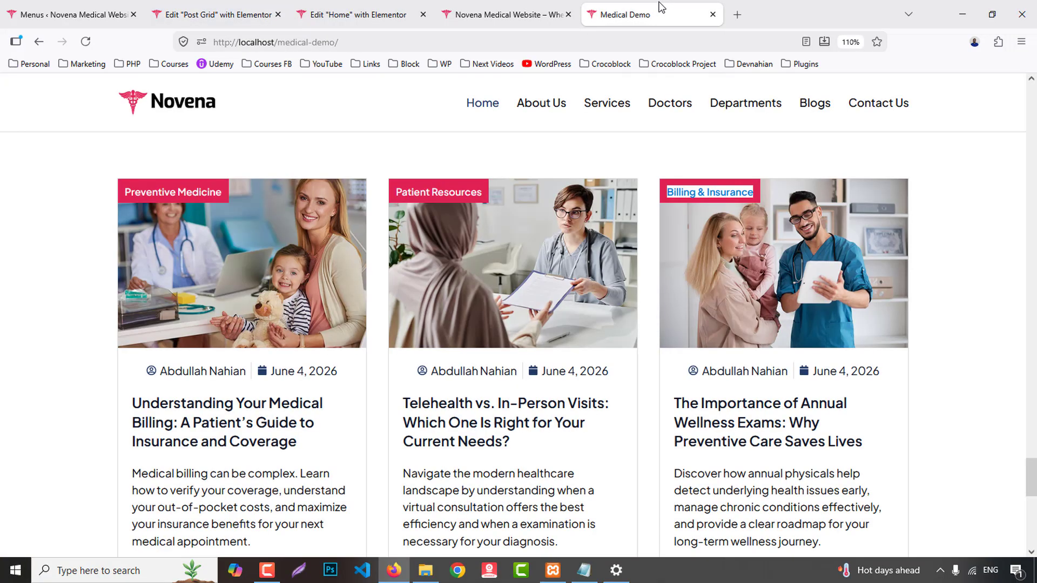
click(246, 15)
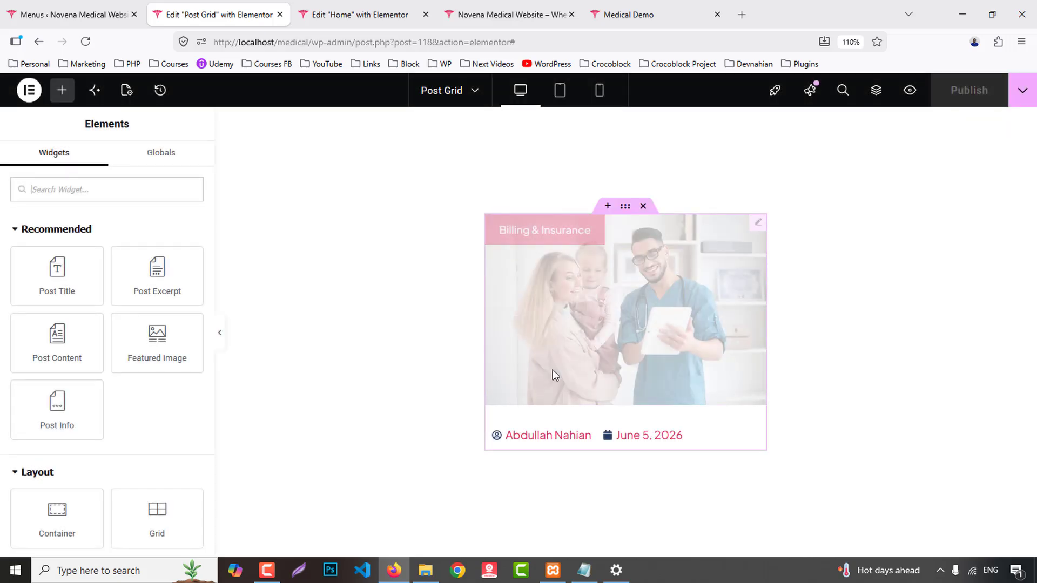
- Set the padding of the container around the post info to 15 px on all sides
click(362, 292)
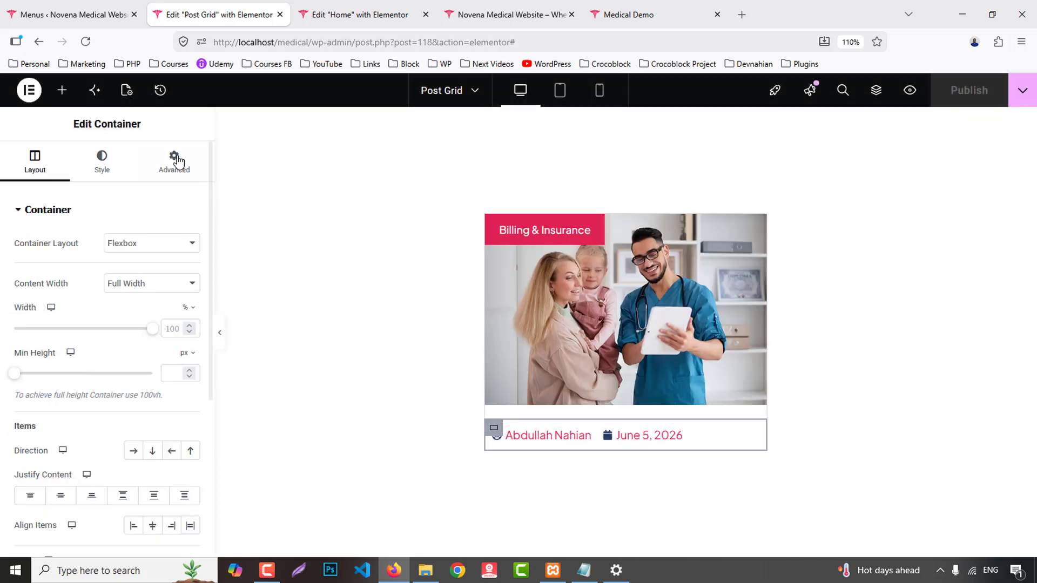
click(173, 159)
click(39, 311)
text(0)
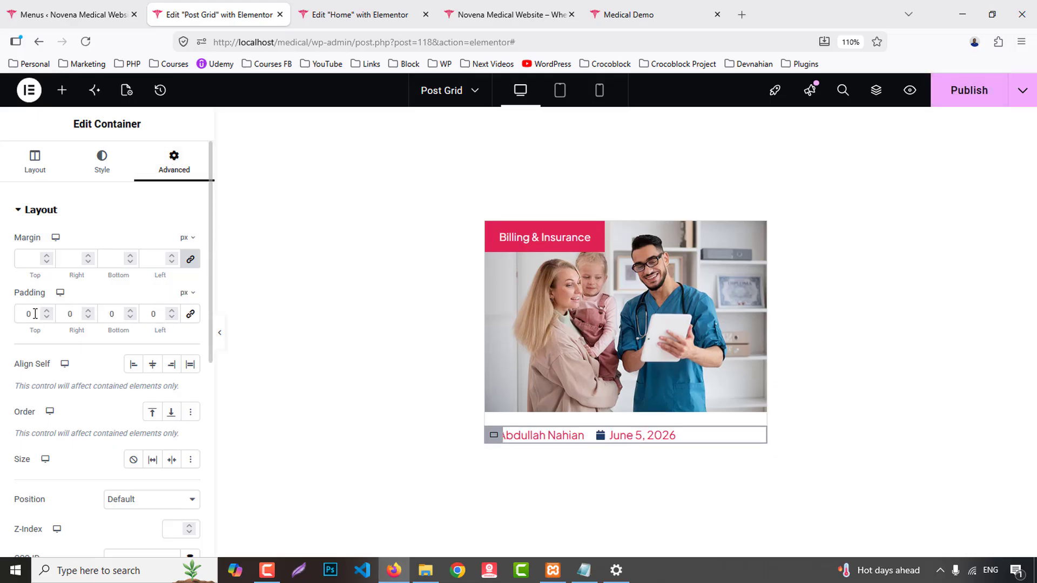
double_click(34, 314)
text(15)
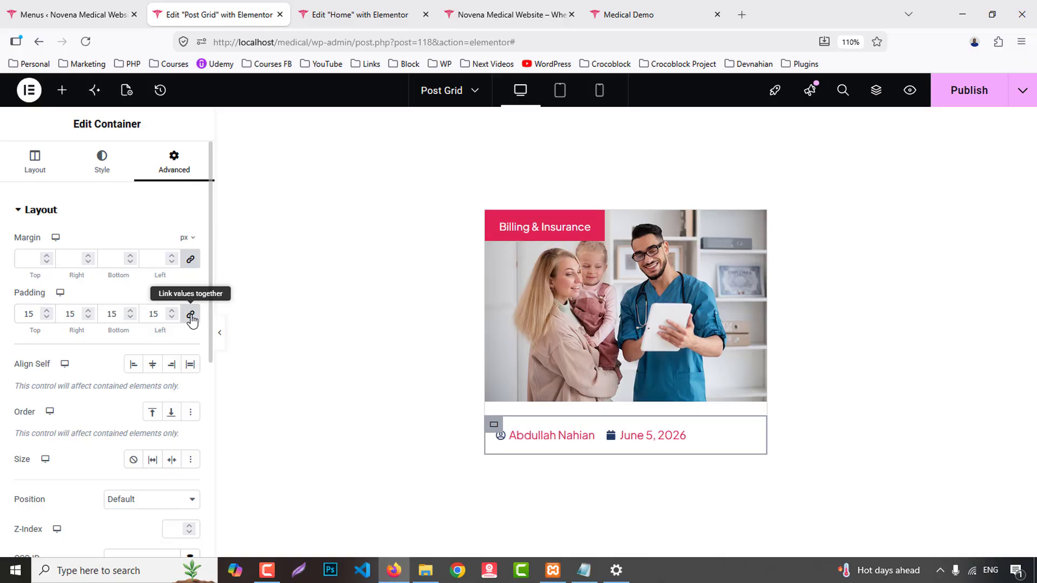
- Center the Post Info items and turn on the divider between them
click(576, 433)
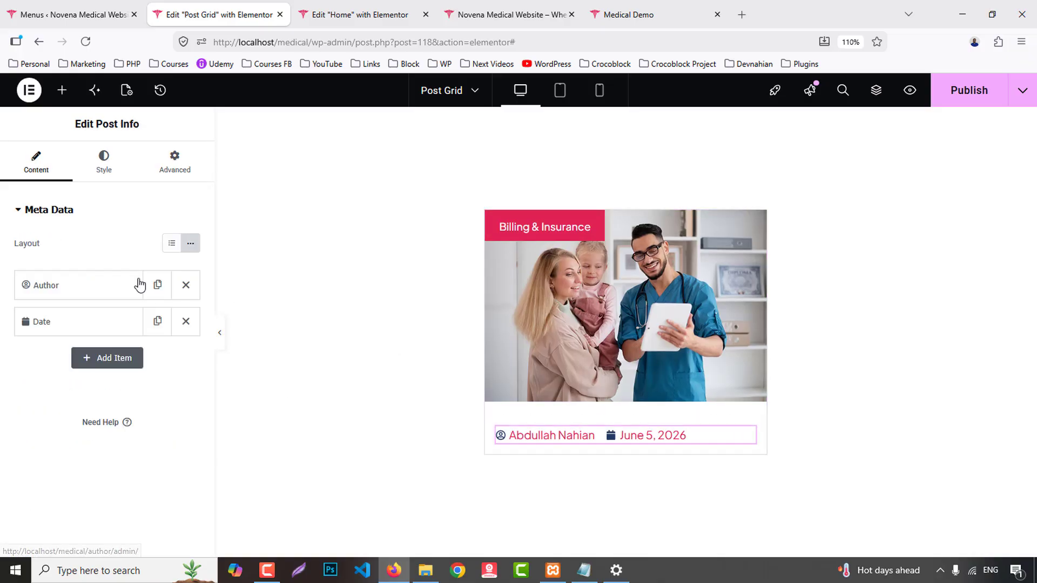
click(108, 166)
click(173, 289)
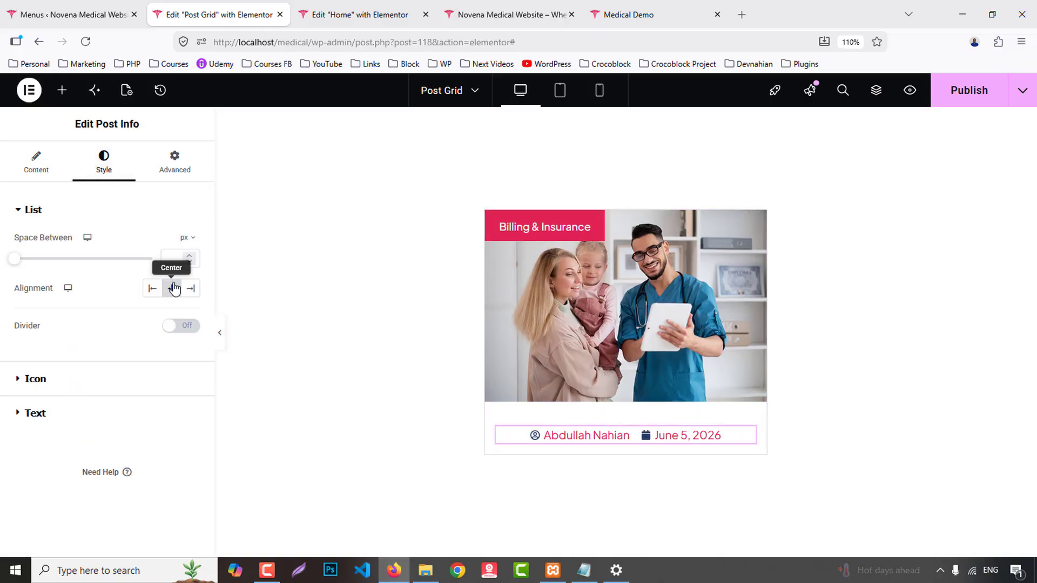
click(183, 326)
- Set the space between the Post Info items to 25 px
scroll(136, 329, down, 2)
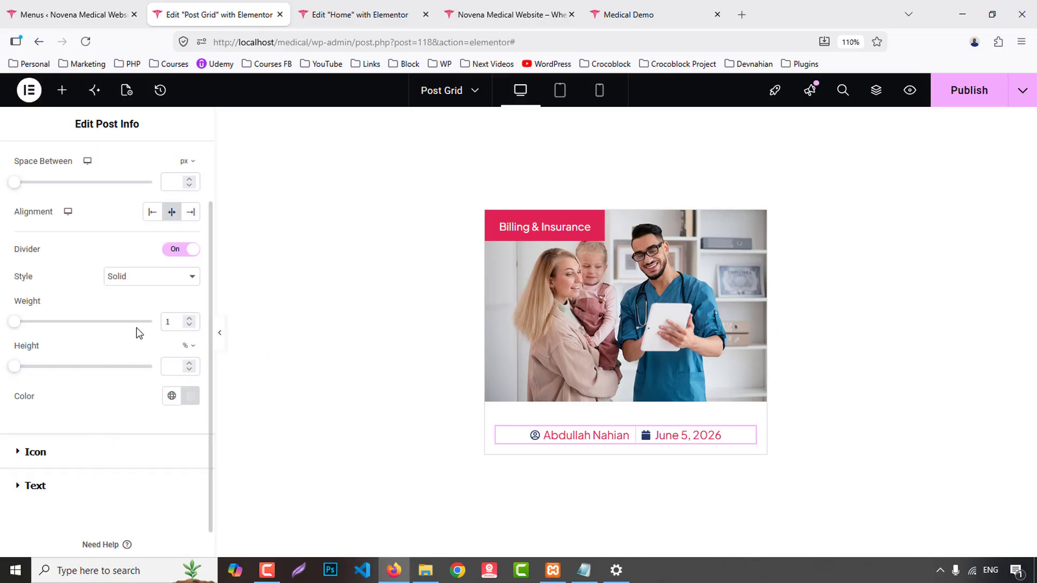
click(175, 180)
key(Up)
key(Up)
key(Up)
key(Up)
key(Up)
key(Up)
key(Up)
key(Up)
key(Up)
key(Up)
key(Up)
key(Up)
key(Up)
key(Up)
key(Up)
key(Up)
key(Up)
key(Up)
key(Up)
key(Up)
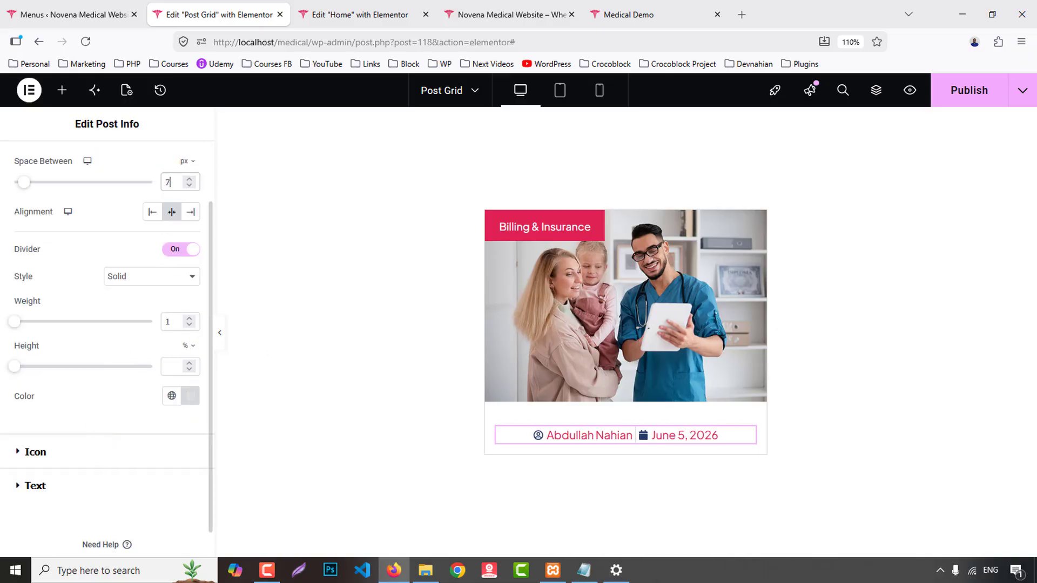
key(Up)
key(Up)
key(Up)
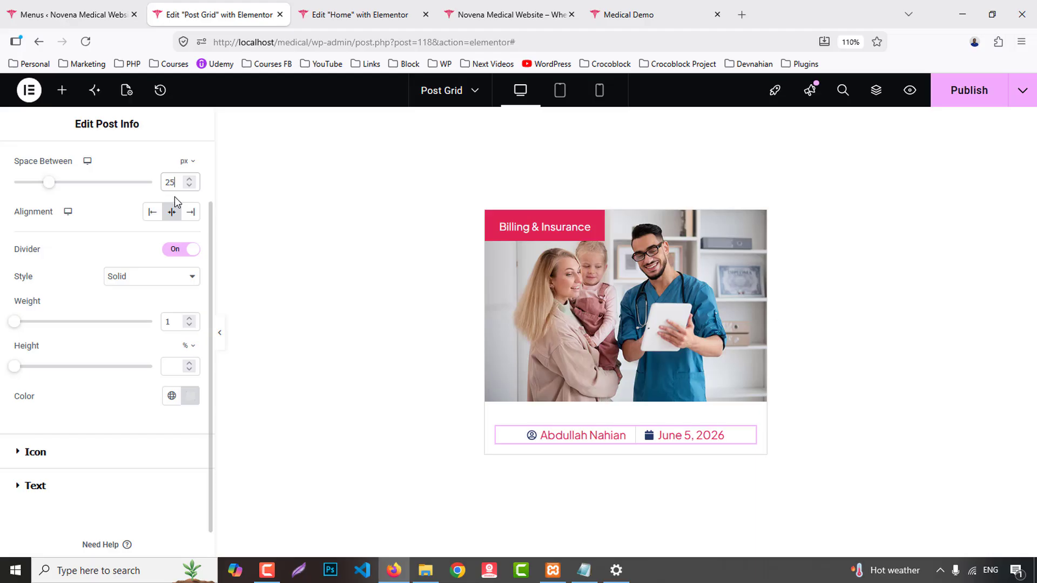
- Set the Post Info text to the global Primary color and its typography weight to 500 (Medium)
scroll(122, 388, down, 1)
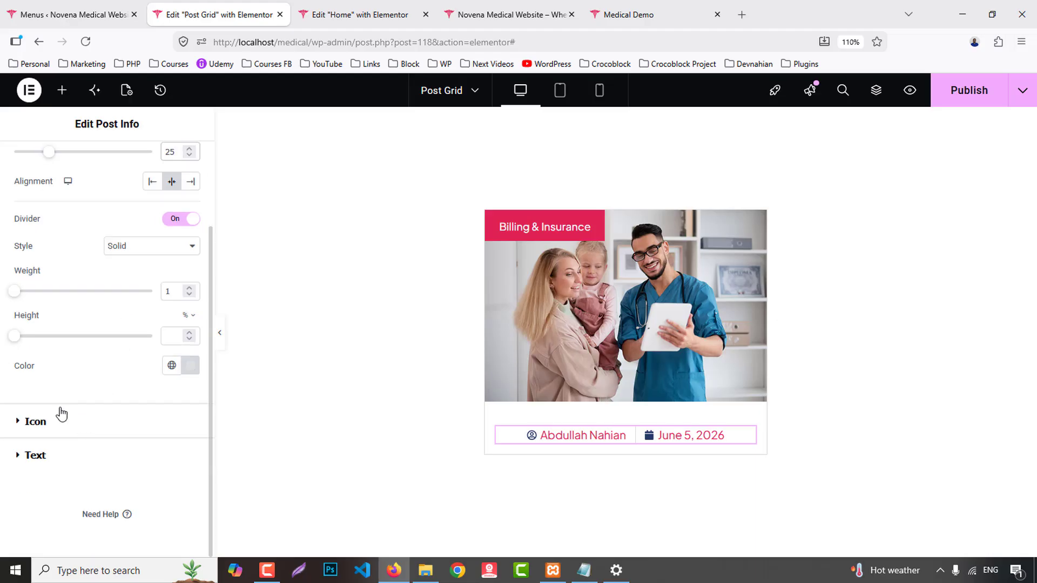
click(55, 464)
click(171, 355)
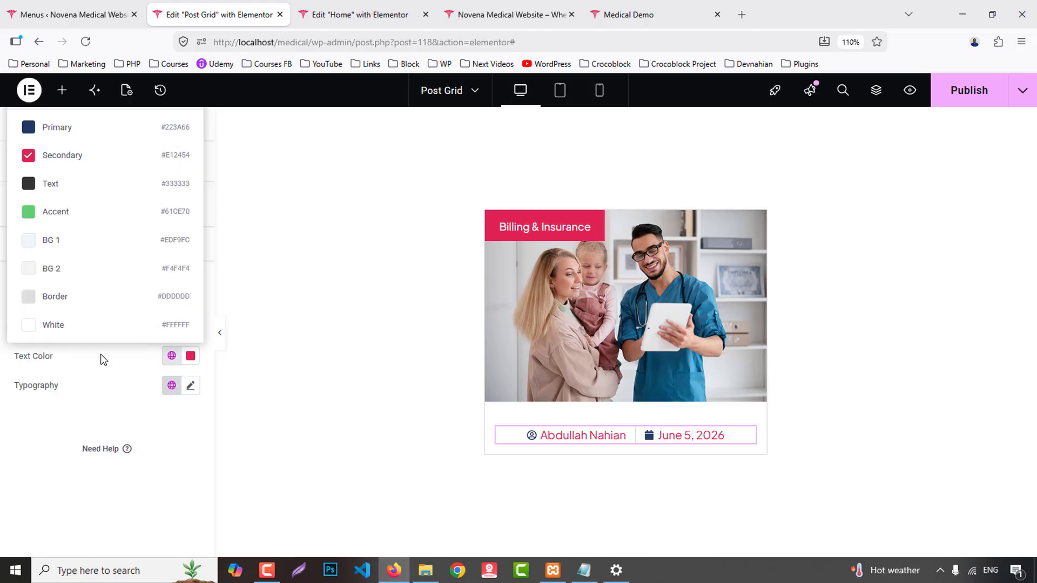
click(51, 128)
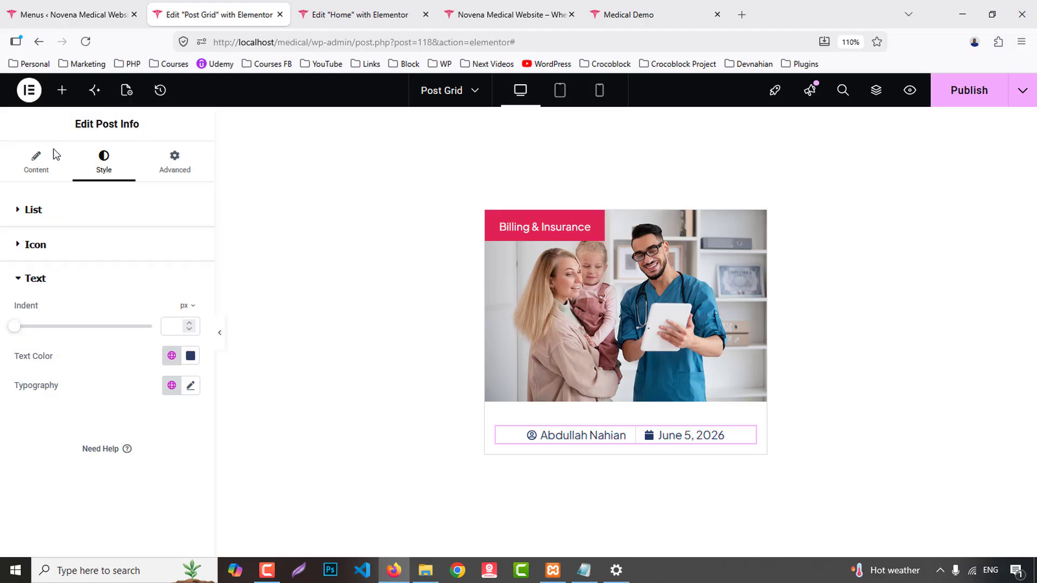
click(190, 386)
click(143, 527)
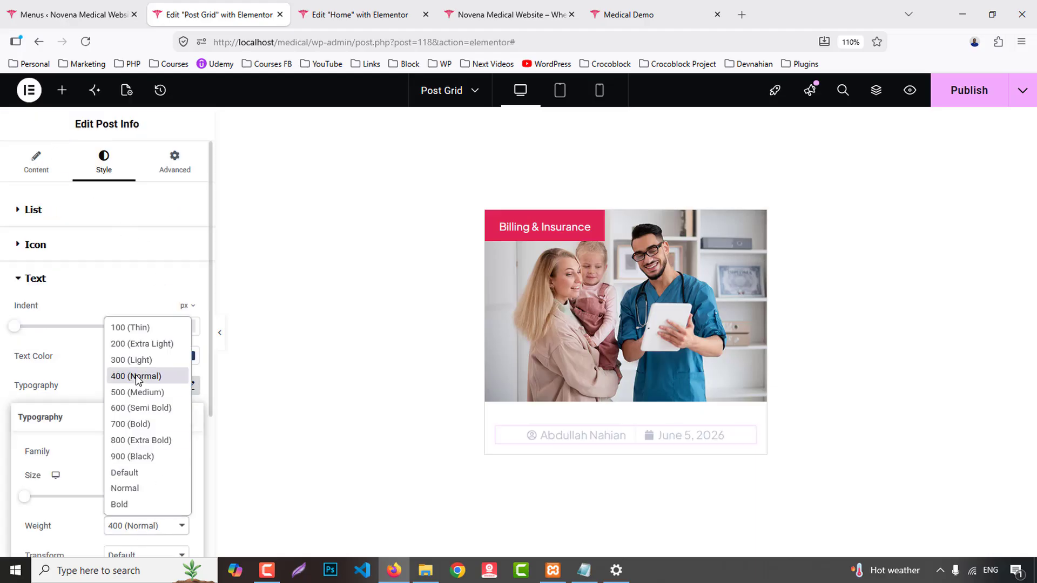
click(149, 392)
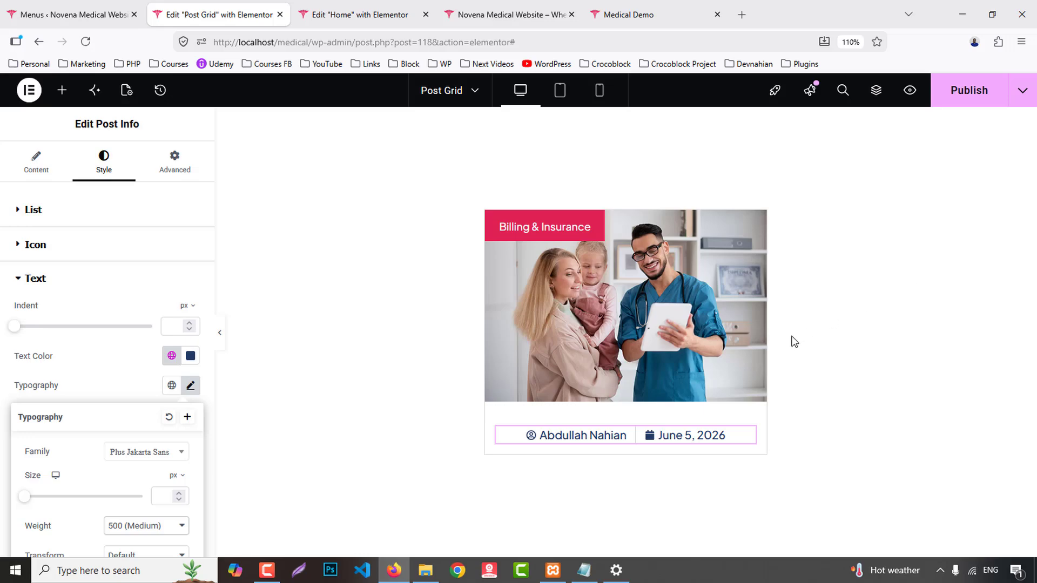
- Publish the Post Grid template, reload the Home page editor, and return to the template
click(975, 97)
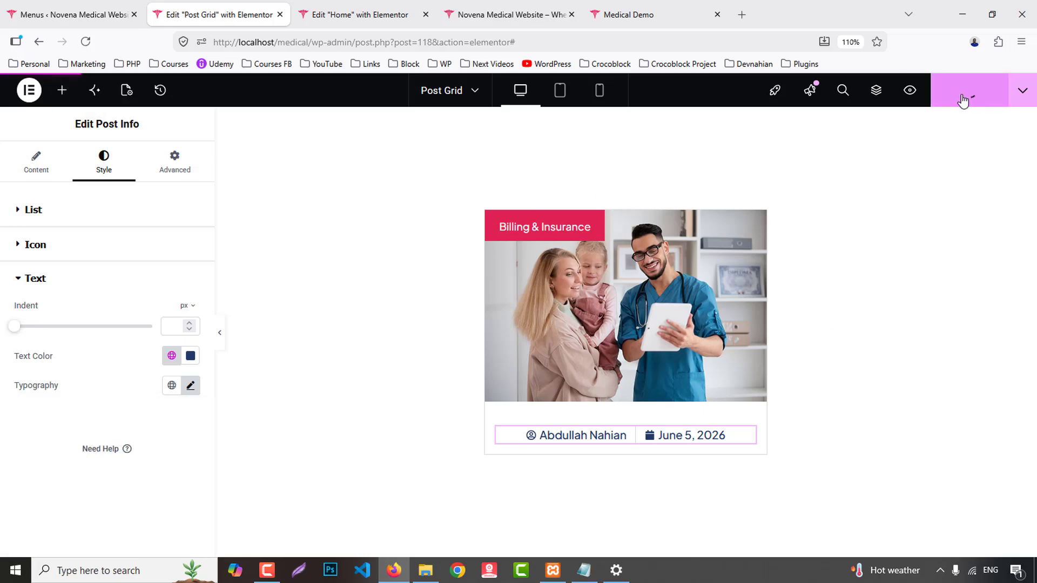
click(329, 11)
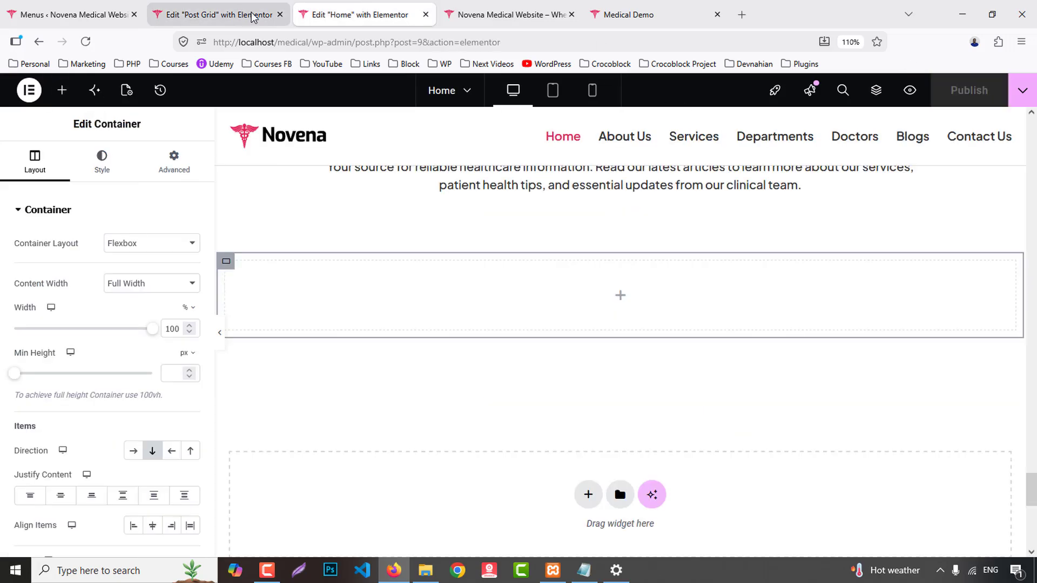
mouse_move(272, 20)
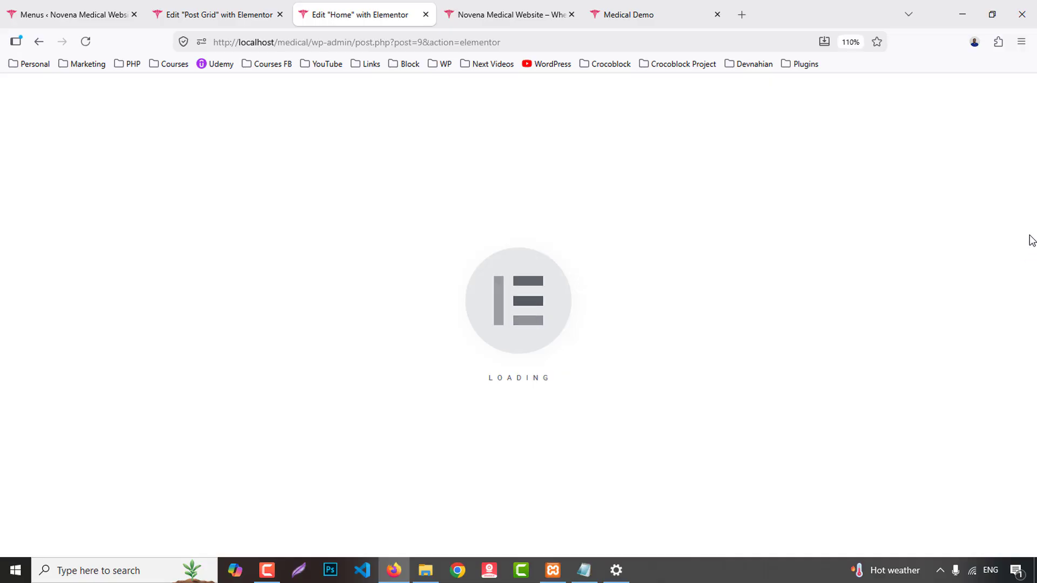
click(188, 7)
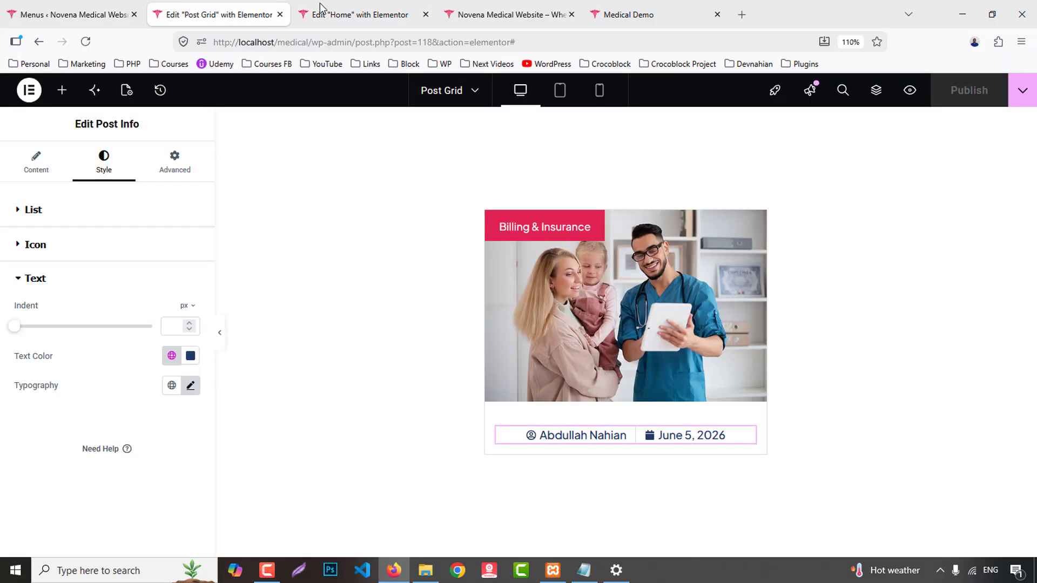
- In the Home page editor, add a Loop Grid widget to the empty container below the News & Updates intro text
click(341, 7)
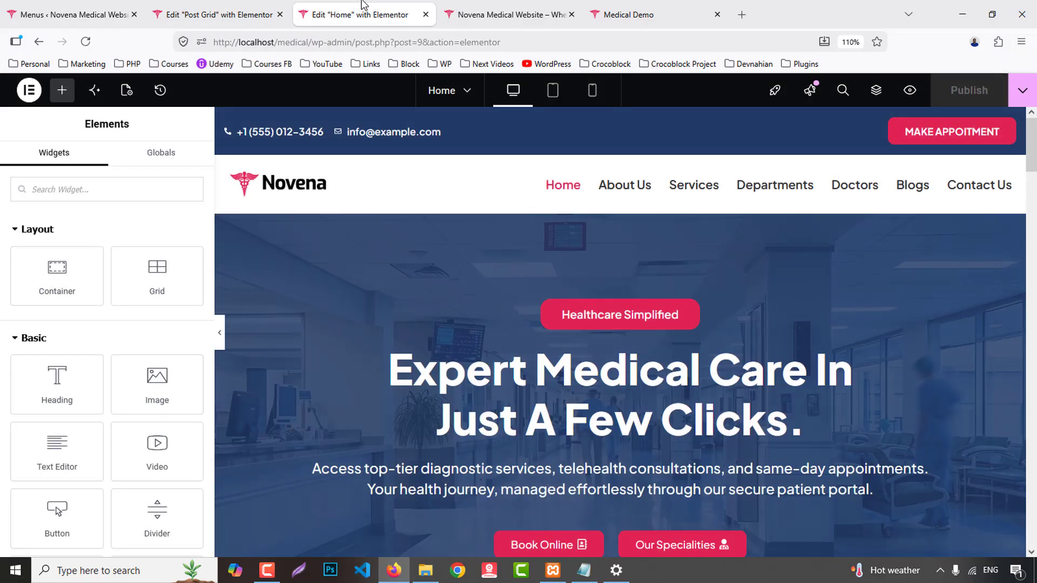
scroll(652, 441, down, 15)
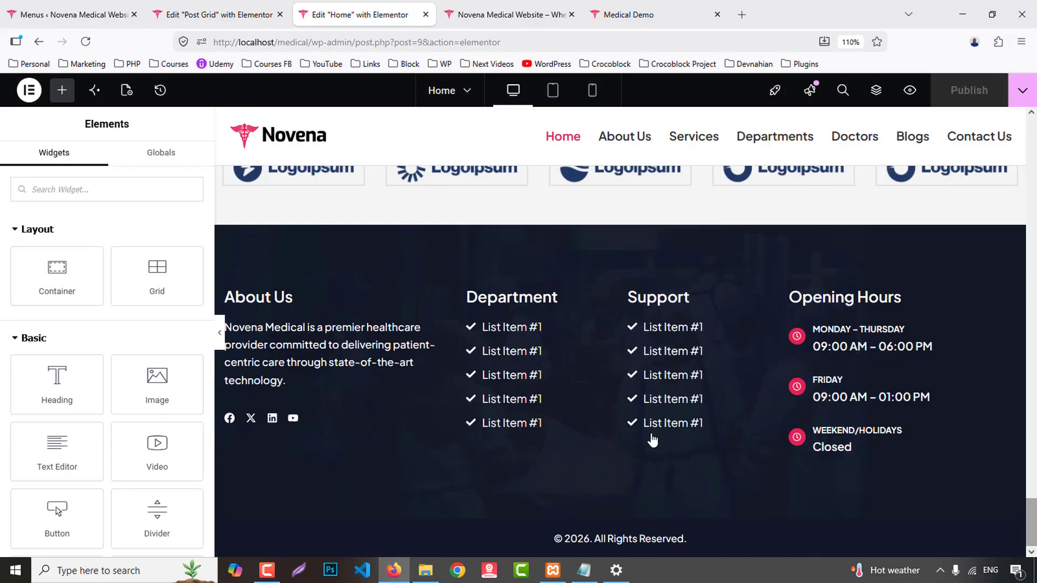
scroll(652, 441, up, 7)
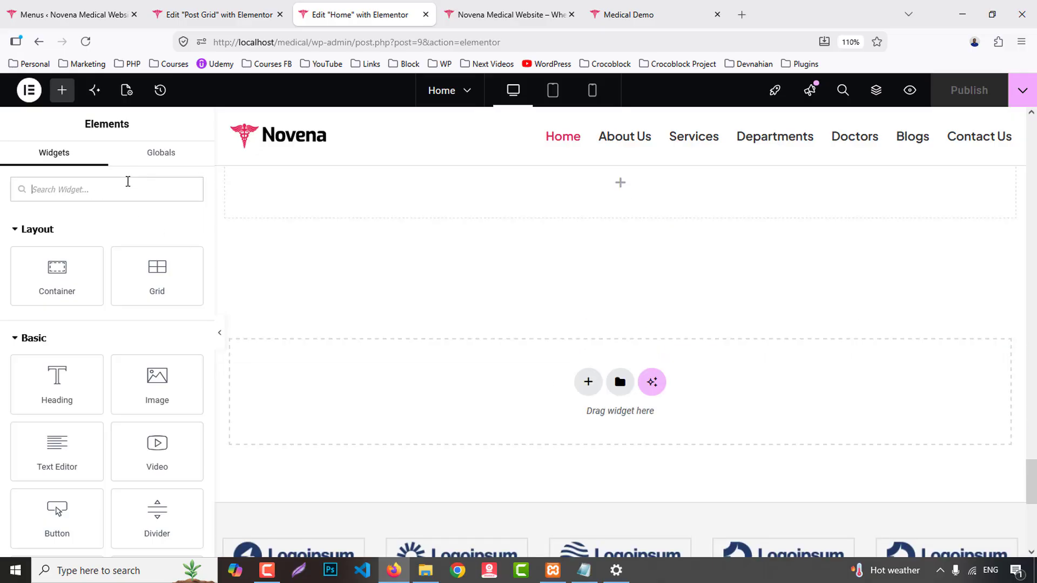
text(loop)
scroll(523, 343, up, 4)
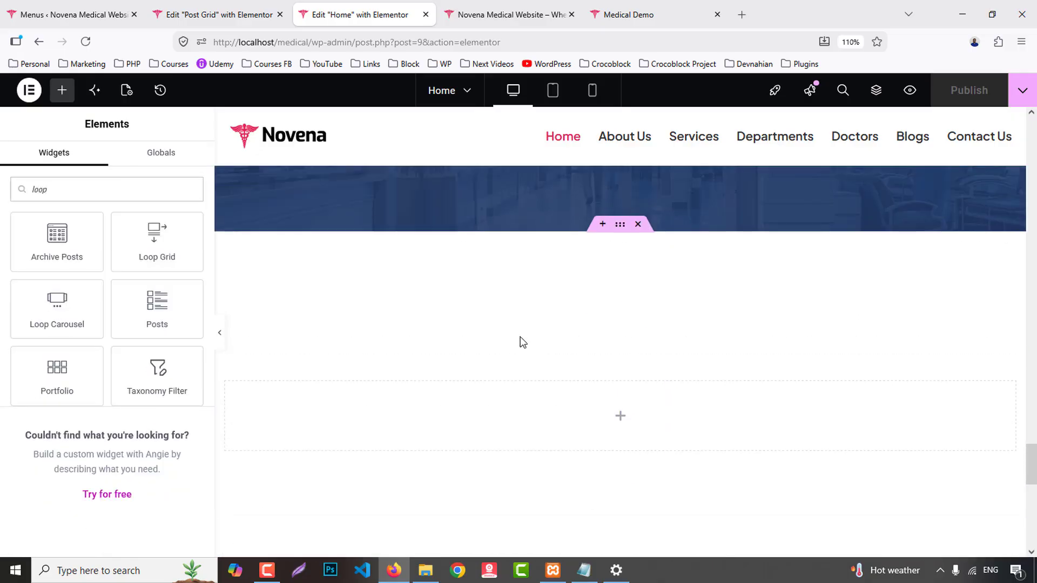
scroll(624, 318, up, 6)
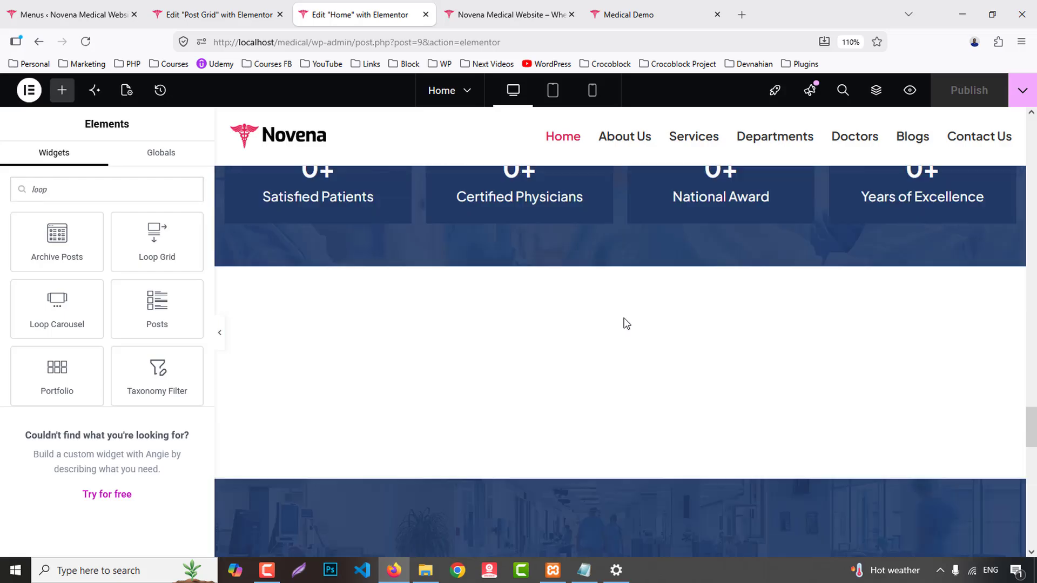
scroll(624, 318, down, 12)
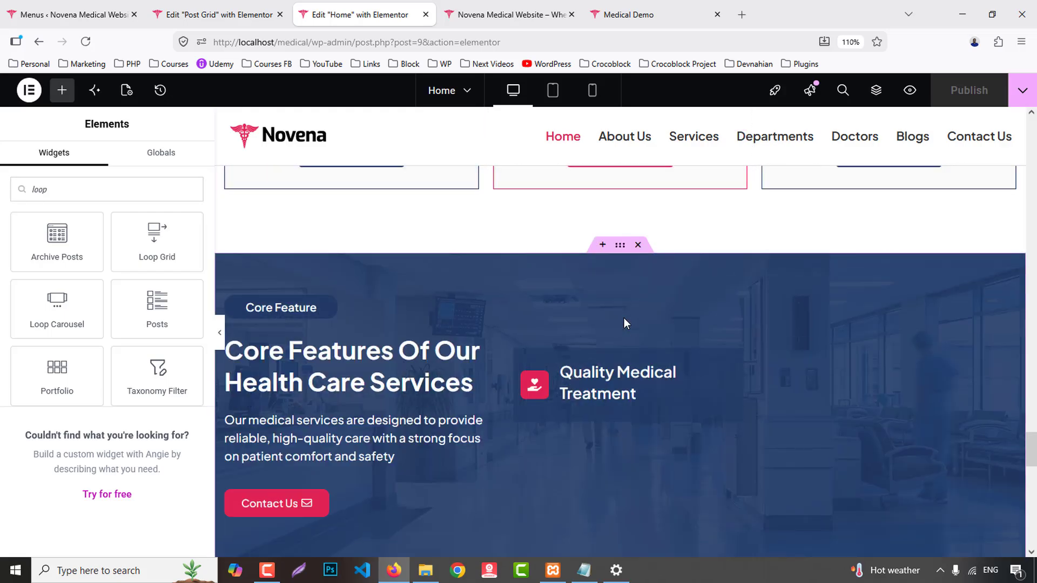
scroll(624, 318, down, 7)
scroll(624, 320, up, 3)
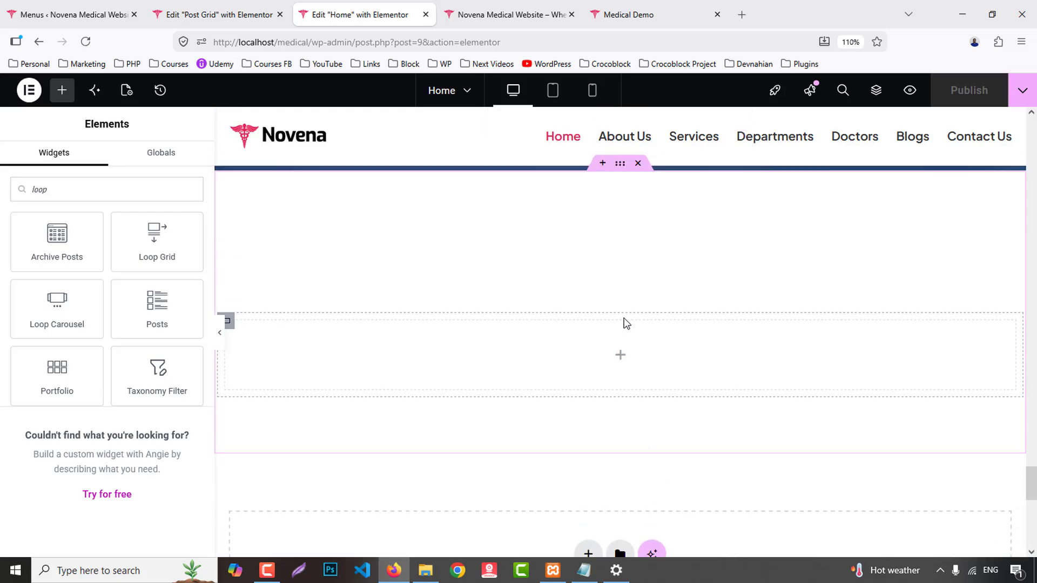
scroll(624, 320, down, 2)
scroll(624, 320, up, 20)
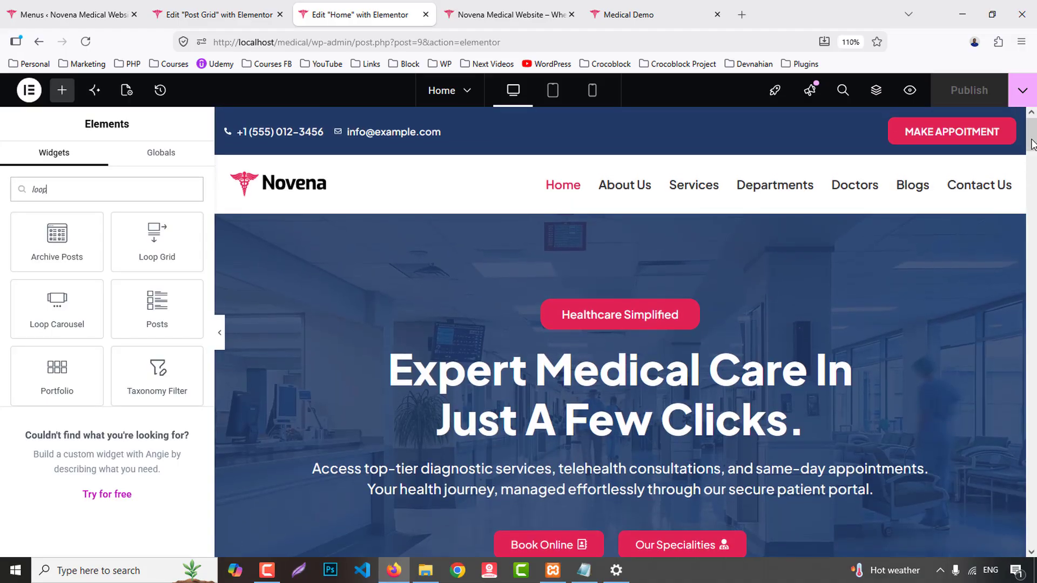
drag(1032, 144, 1033, 540)
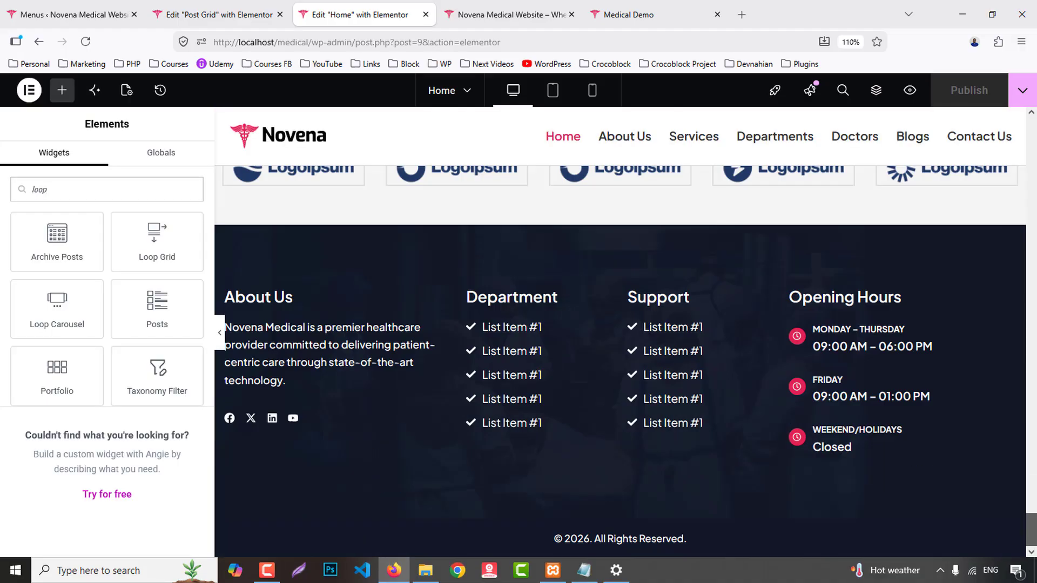
scroll(556, 425, up, 8)
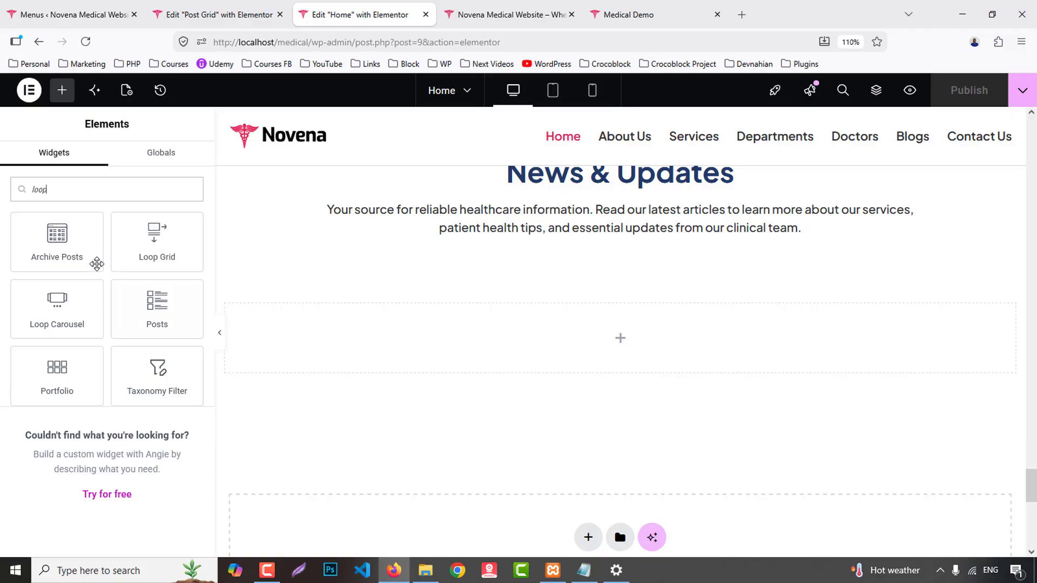
drag(144, 236, 431, 333)
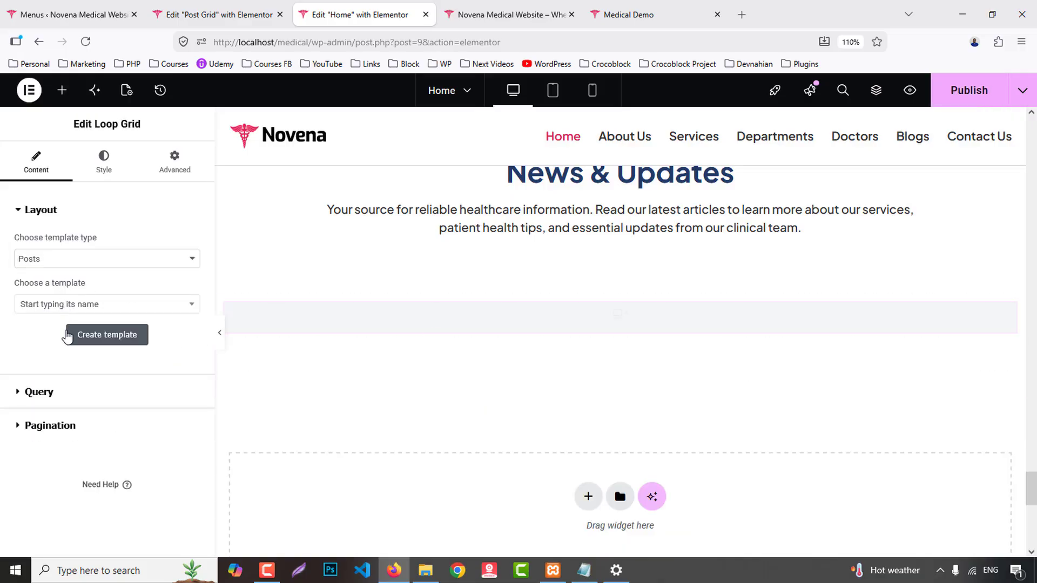
- Assign the Post Grid template to the Loop Grid
click(61, 307)
text(post)
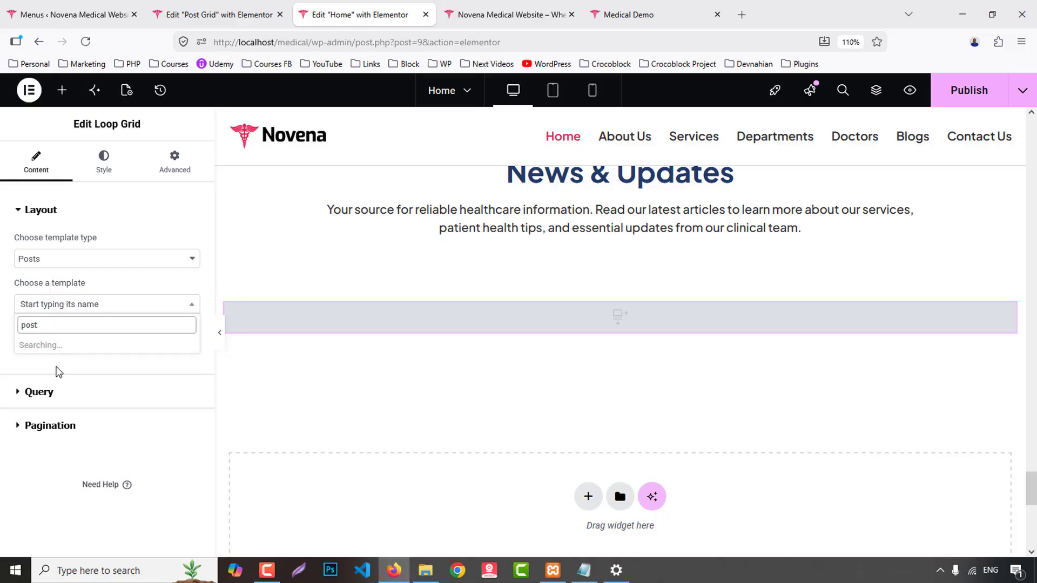
click(54, 340)
click(44, 313)
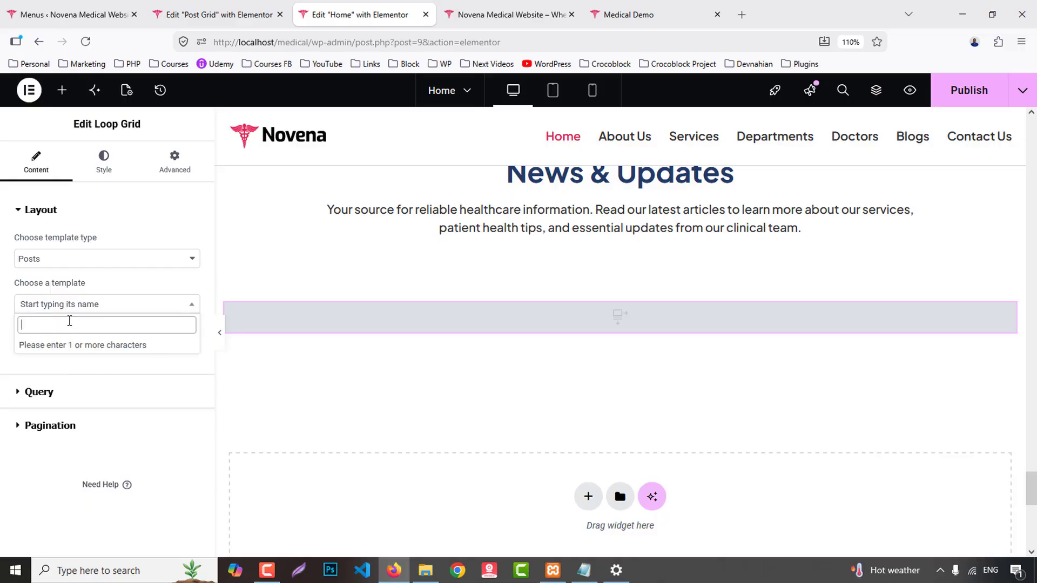
text(post)
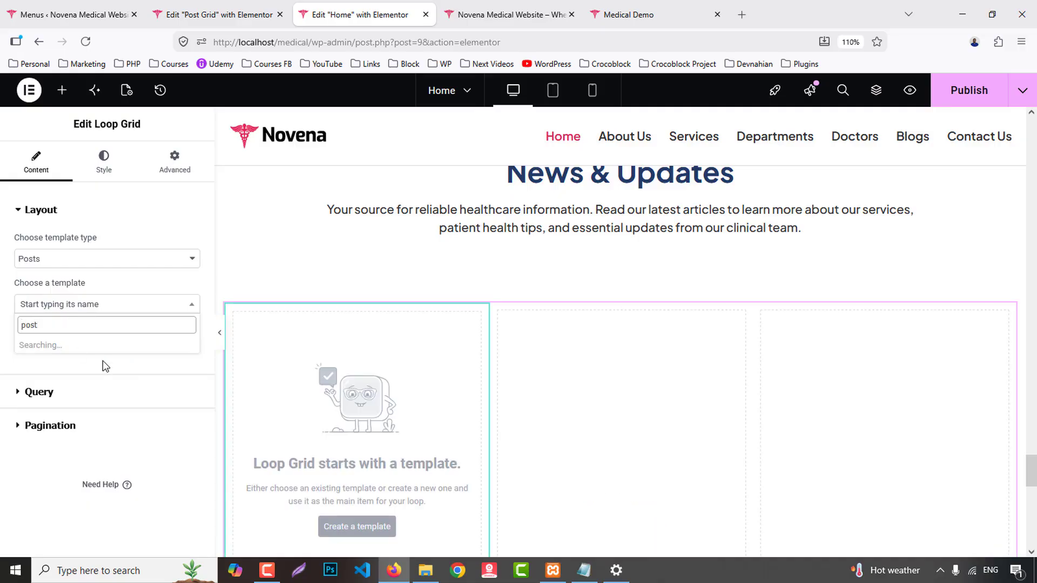
click(49, 348)
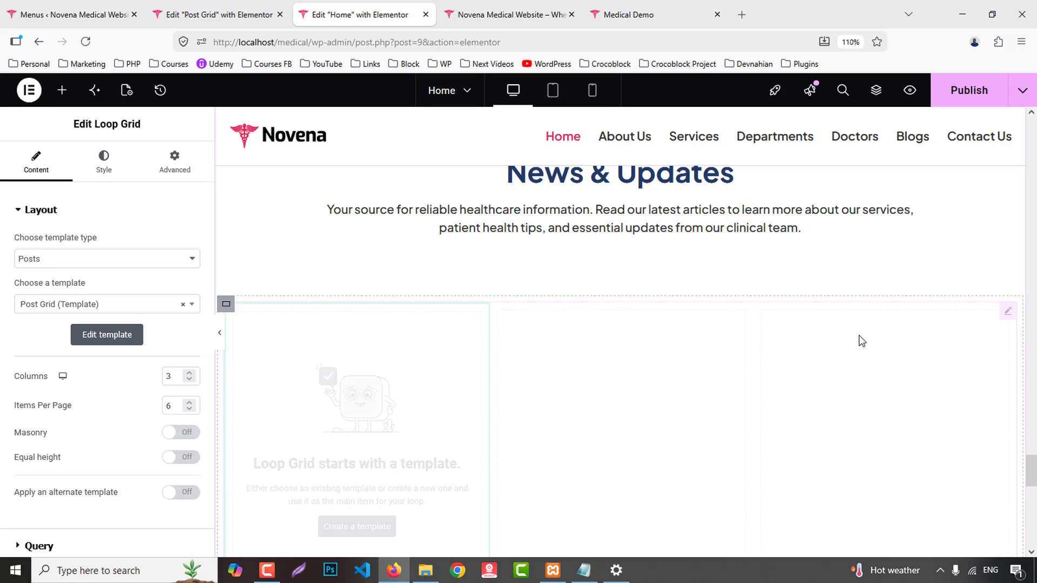
- Limit the Loop Grid to 3 items per page and publish the Home page
click(190, 408)
click(190, 408)
click(190, 410)
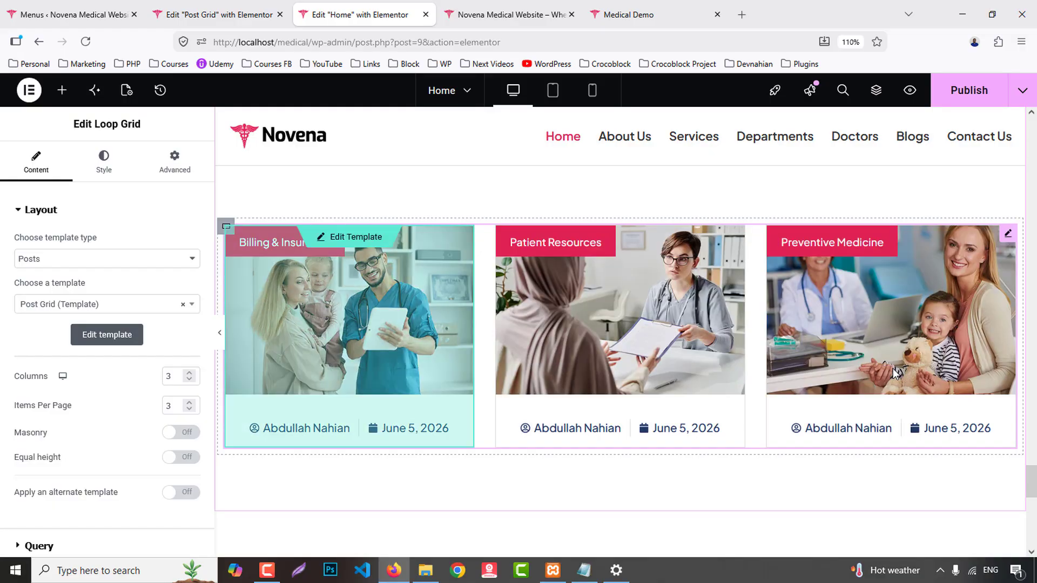
click(964, 92)
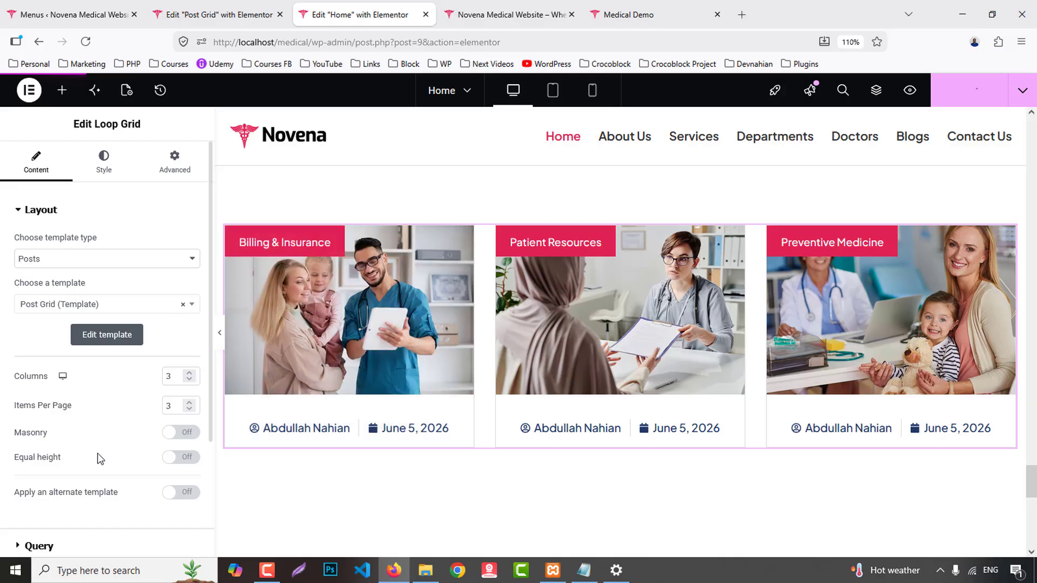
- Set the Loop Grid query to order posts by Random and publish the Home page
scroll(95, 464, down, 3)
click(38, 394)
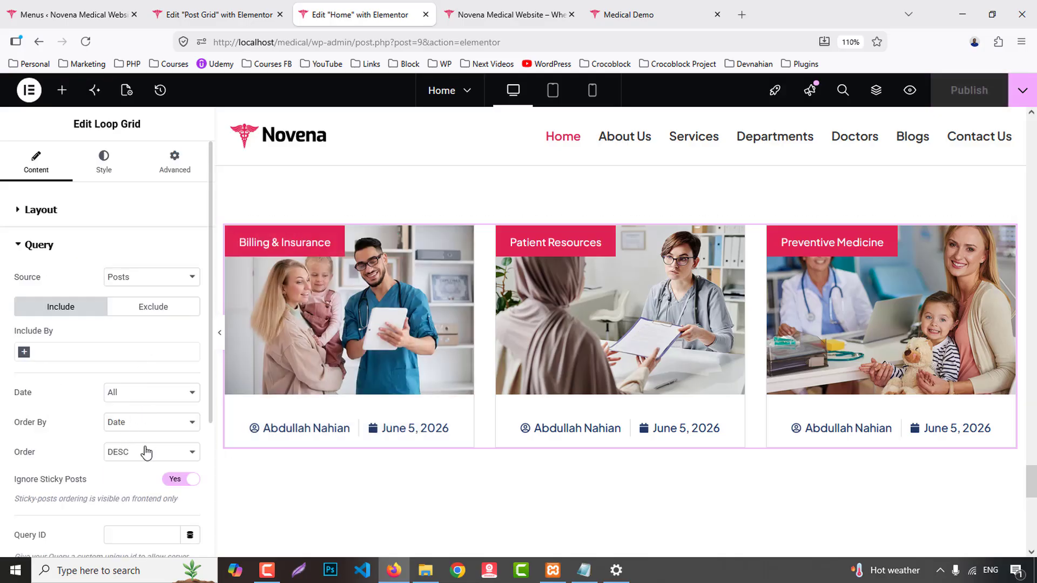
click(146, 452)
click(146, 452)
click(140, 427)
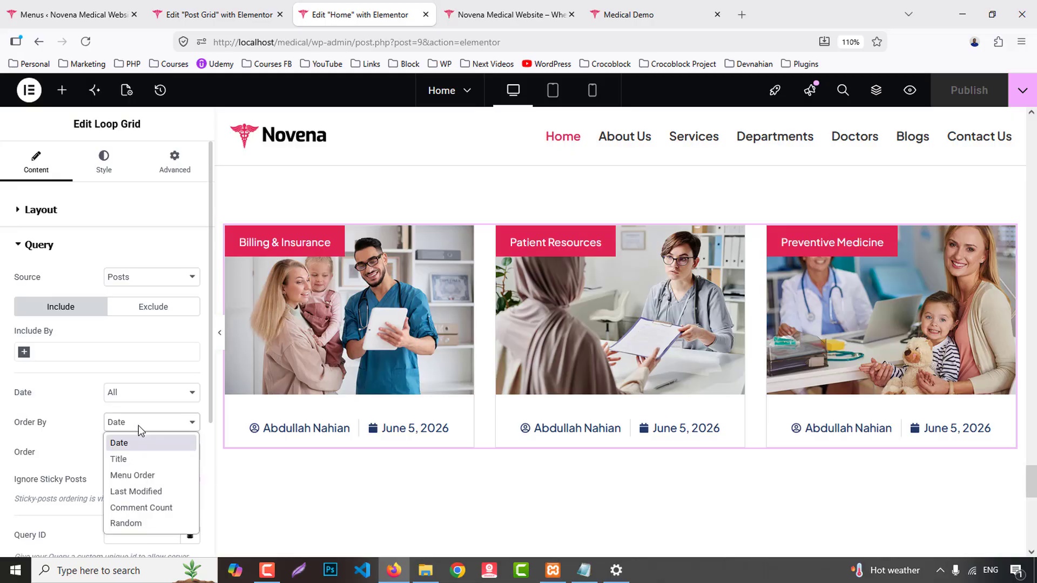
click(132, 525)
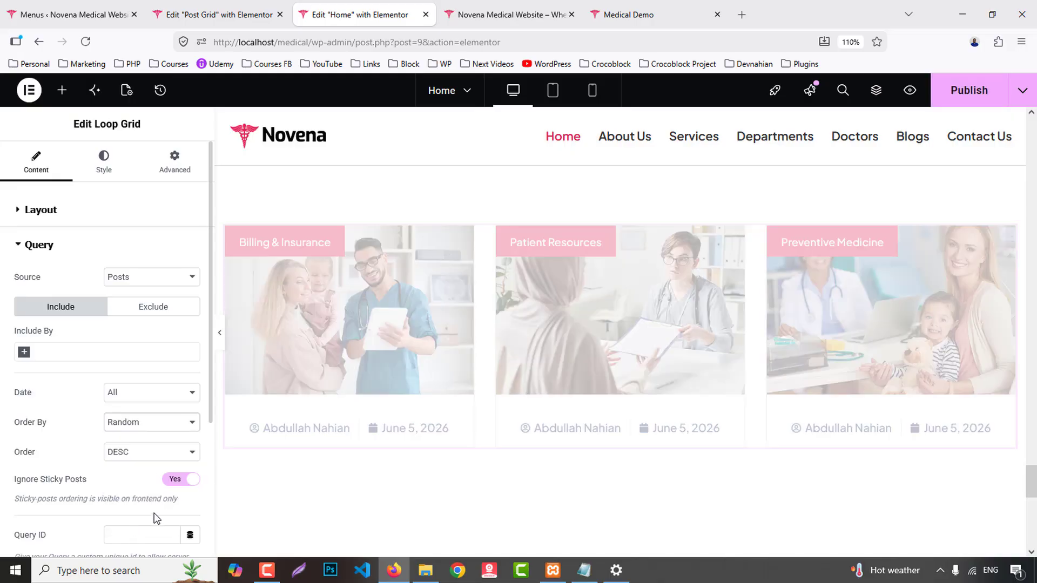
click(967, 91)
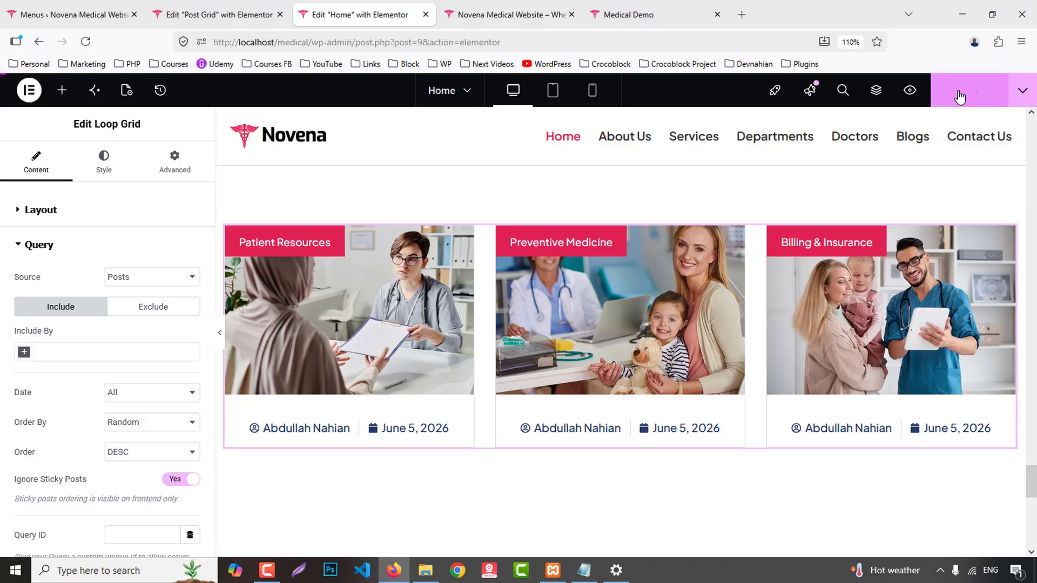
- In the Post Grid template, unlink the margin and padding of the container around the Post Info and set all sides to 0
click(251, 7)
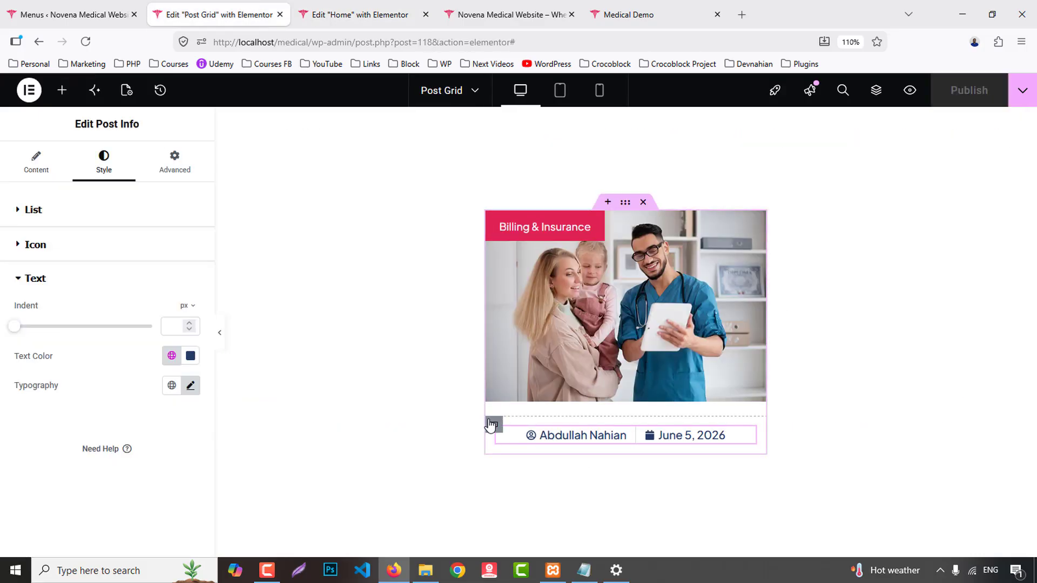
click(493, 424)
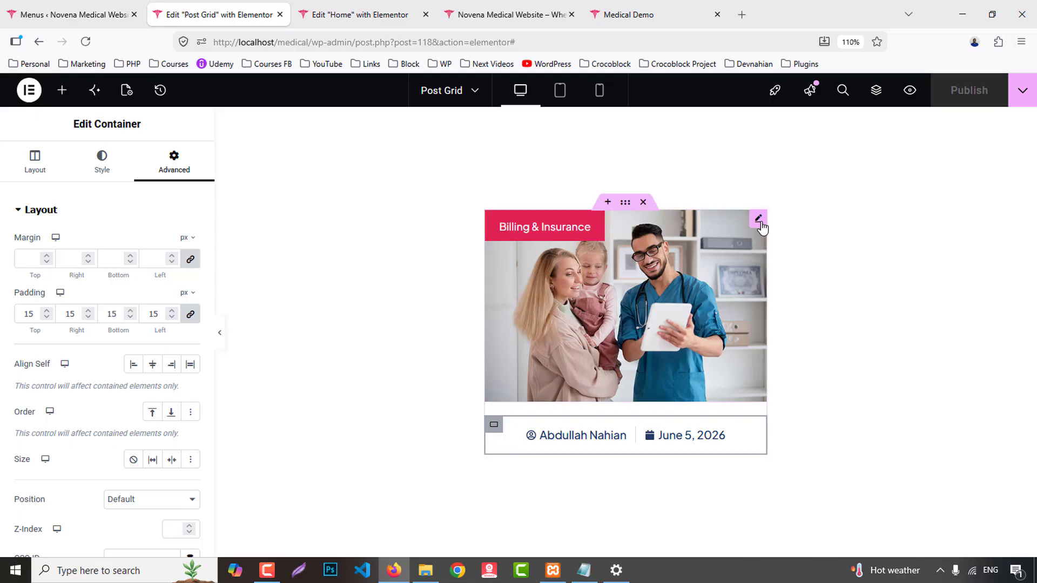
click(625, 201)
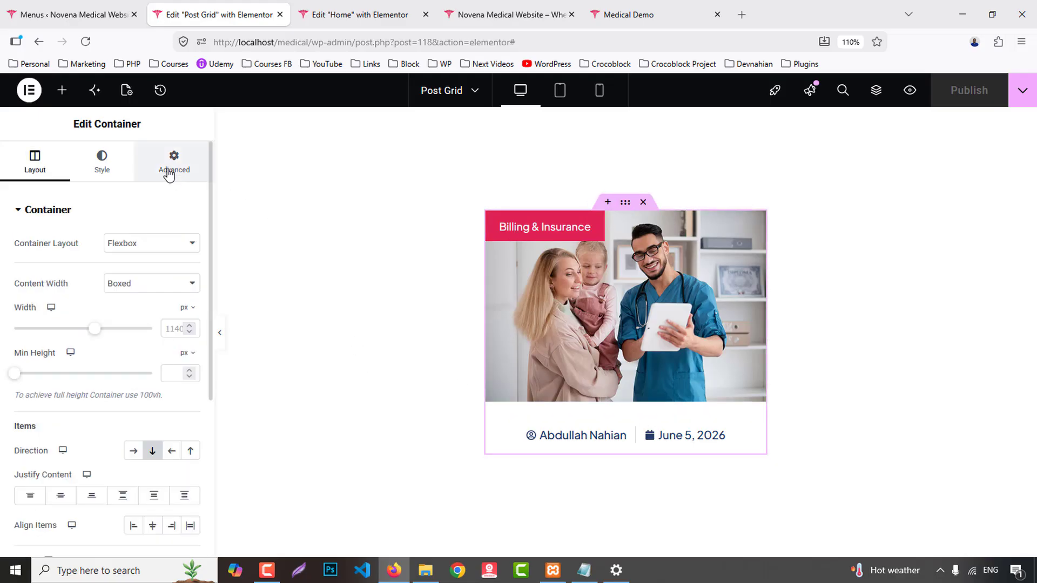
click(170, 174)
click(178, 259)
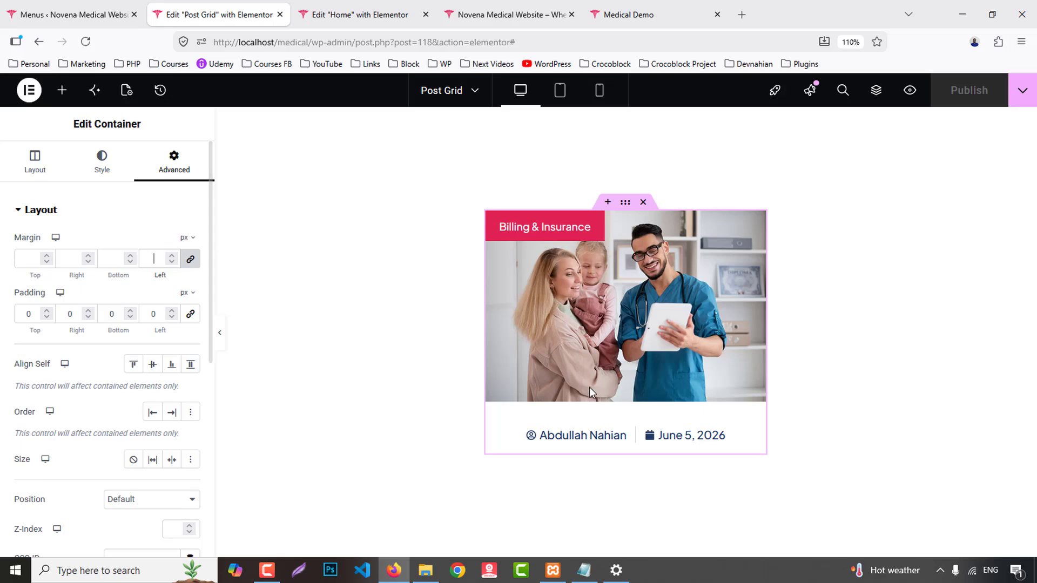
click(494, 425)
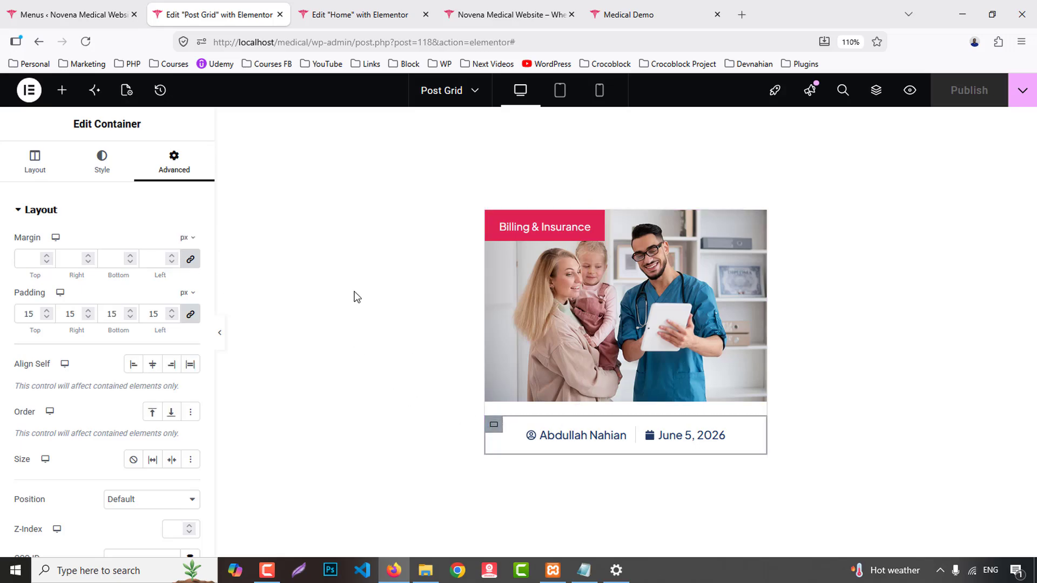
click(192, 259)
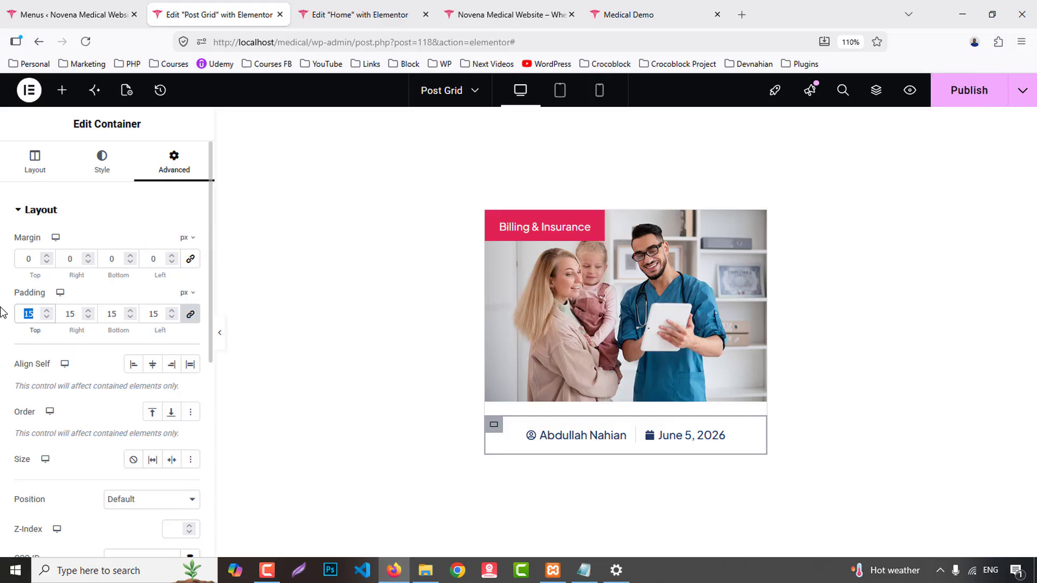
key(BackSpace)
click(189, 317)
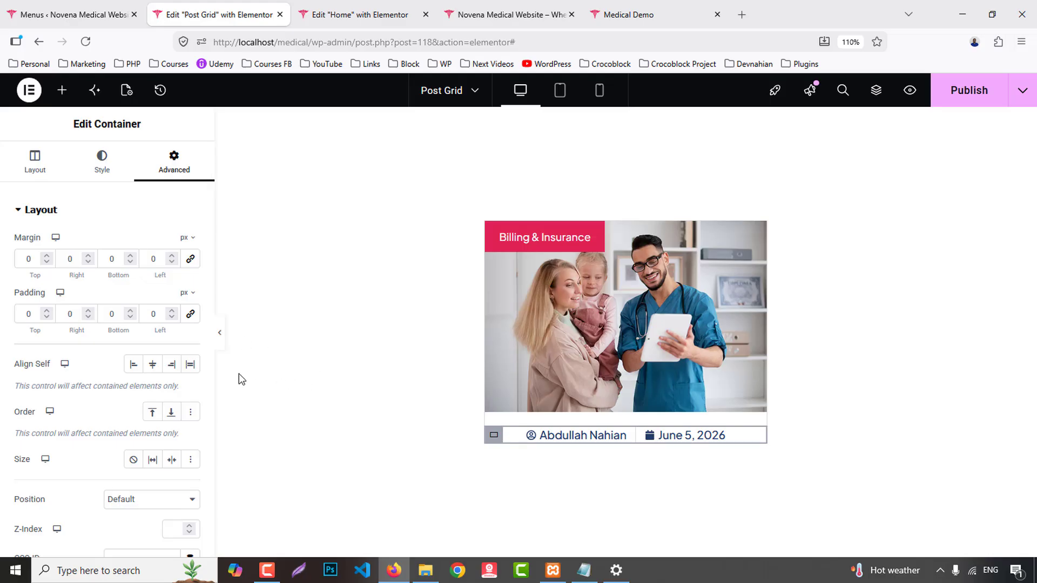
- Add a Post Title widget below the Post Info and set its HTML tag to H4
click(61, 90)
drag(57, 273, 586, 439)
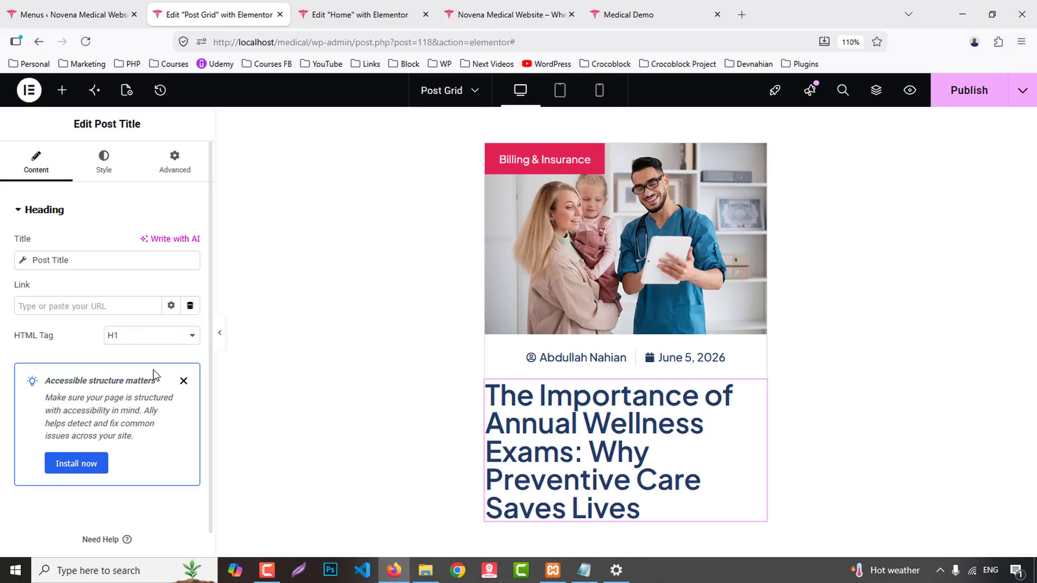
click(127, 335)
click(132, 405)
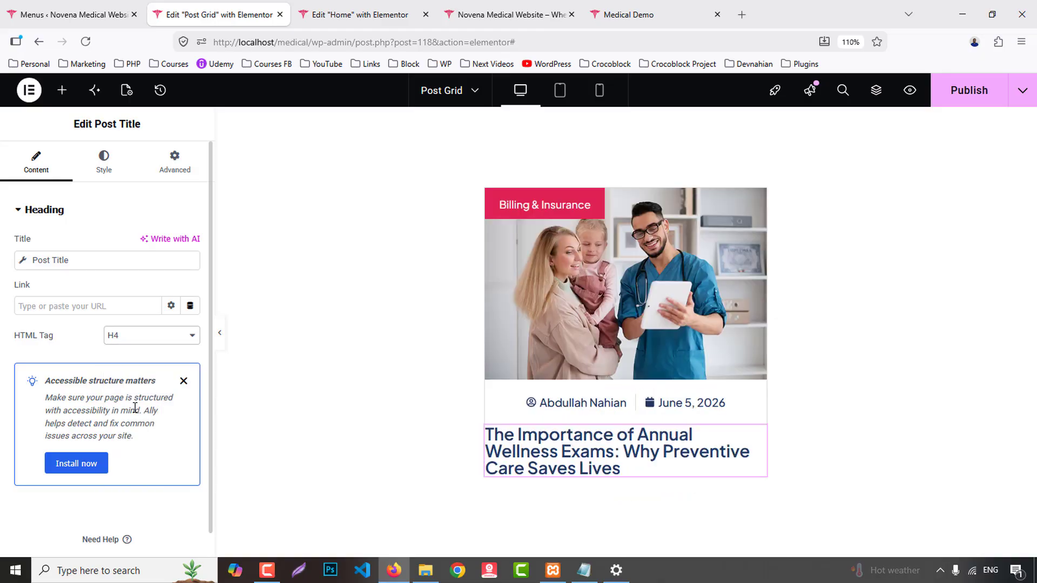
- Link the Post Title dynamically to the Post URL
scroll(151, 411, down, 1)
click(190, 281)
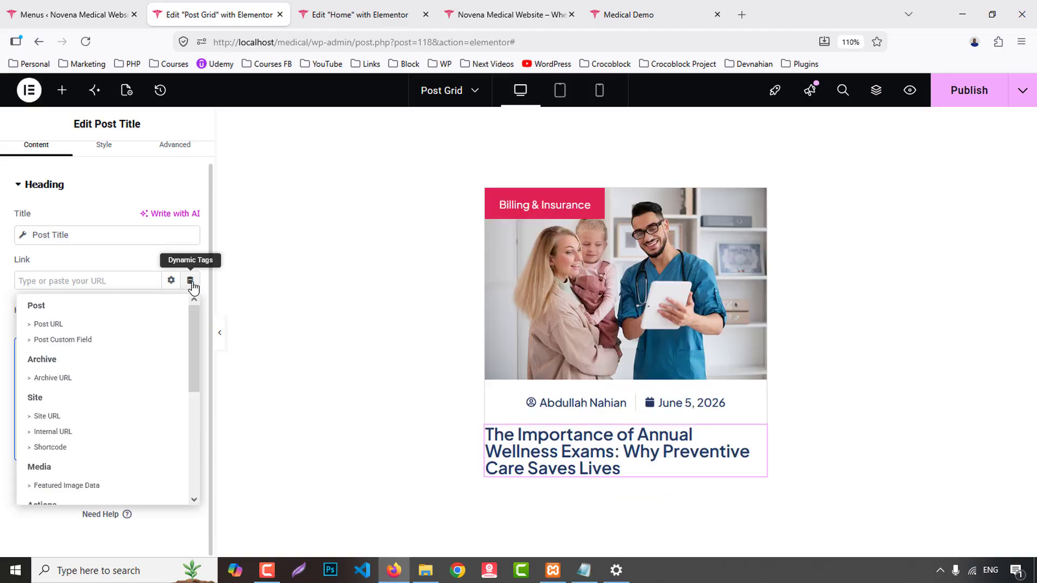
click(48, 324)
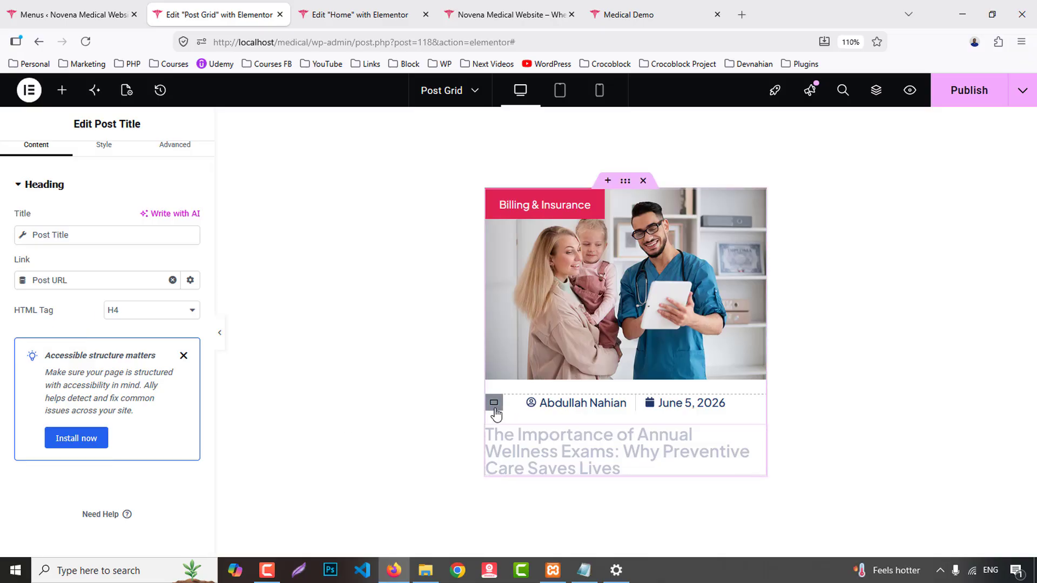
- Set the right and left padding of the container around the Post Info and Post Title to 10 px
click(495, 409)
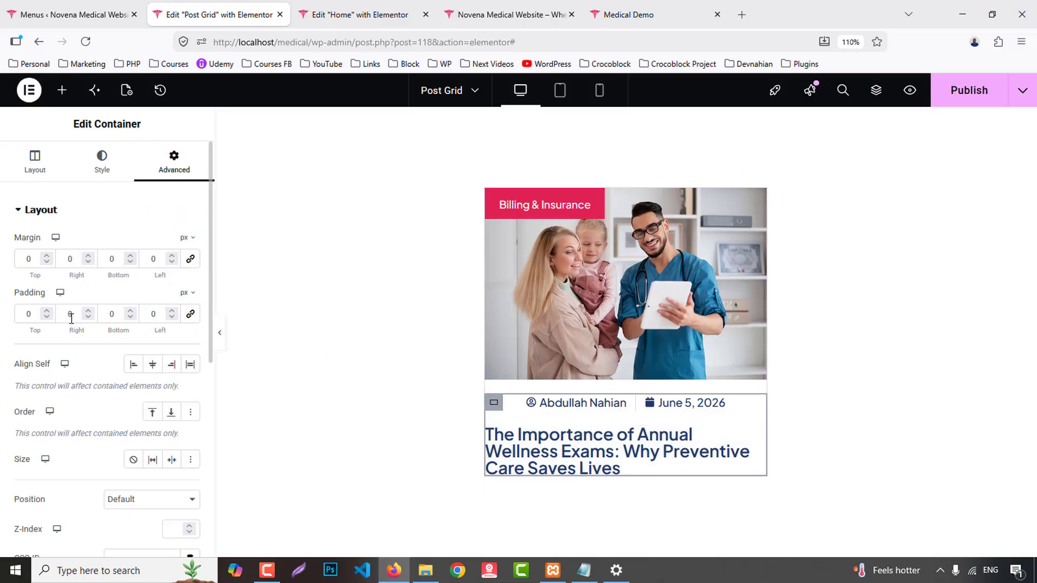
text(1)
click(162, 315)
text(1)
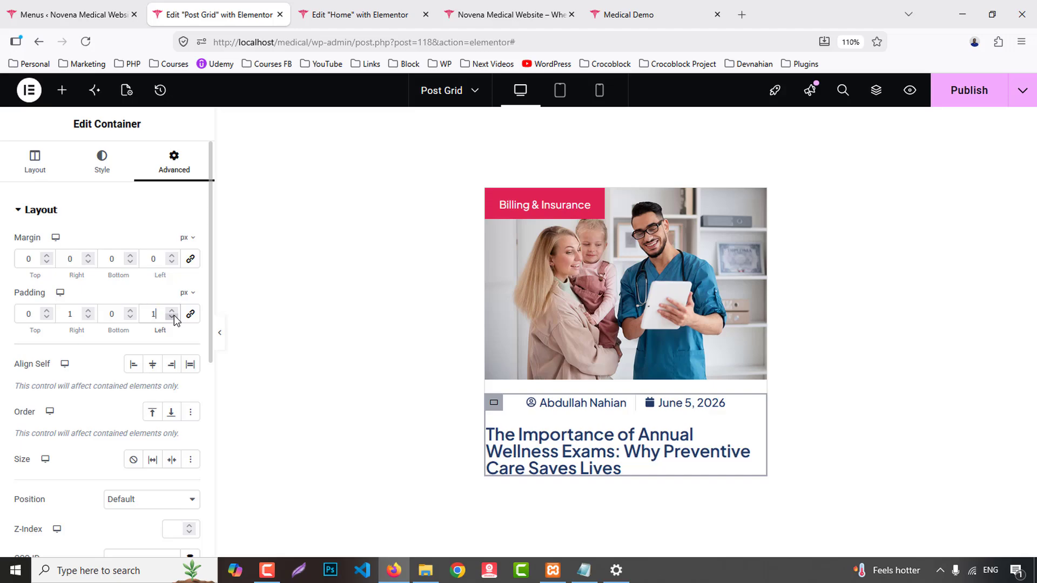
text(0)
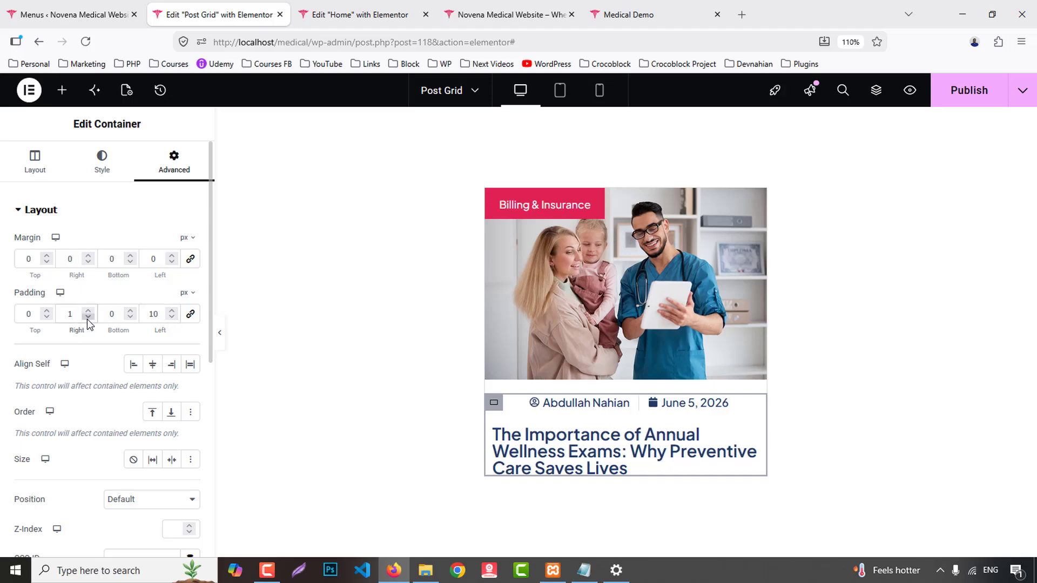
- Set the Post Title's typography to a size of 24 px and a line height of 31 px
click(621, 452)
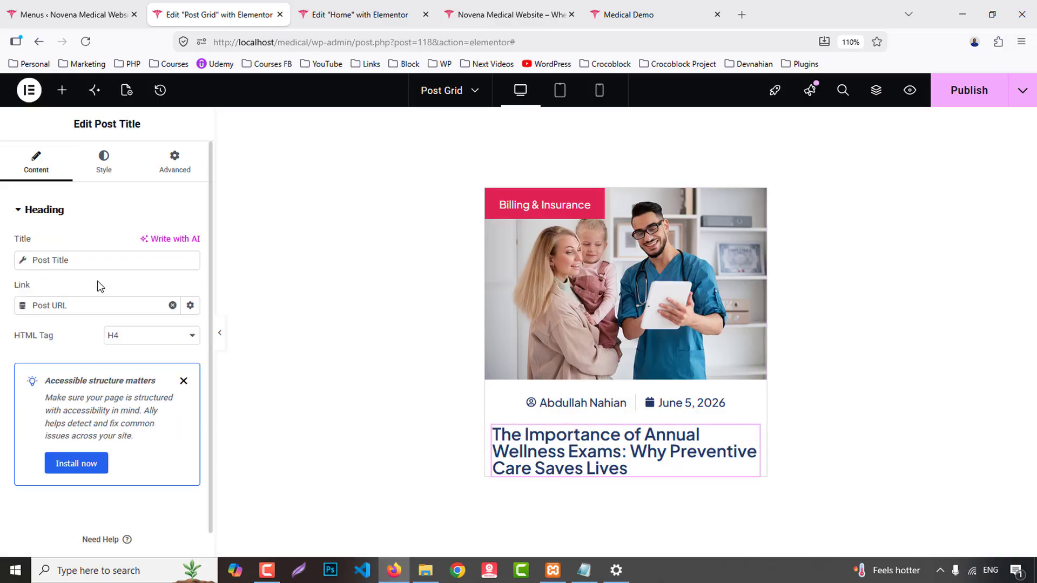
click(104, 163)
click(189, 284)
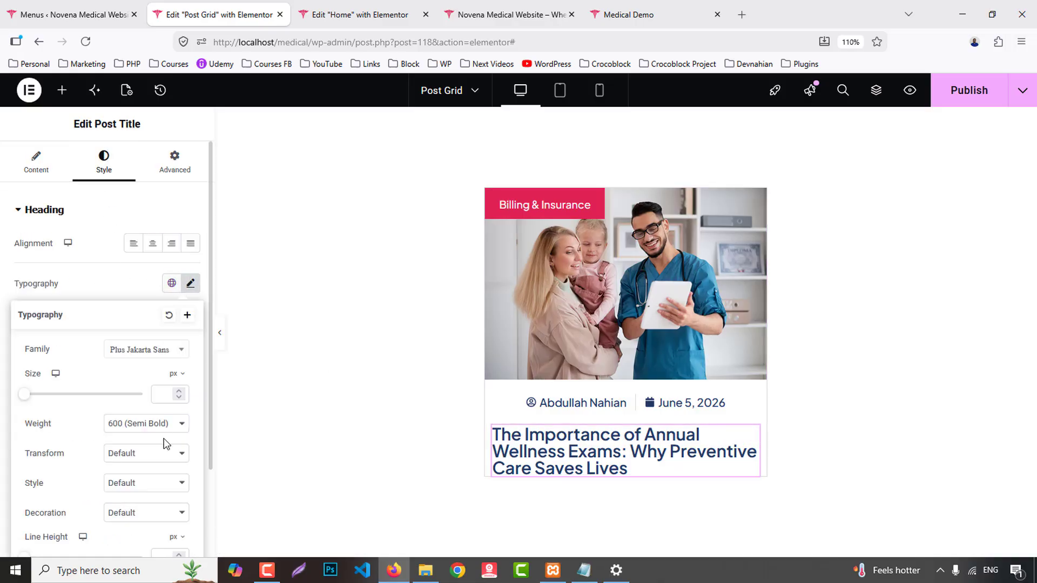
click(165, 400)
text(22)
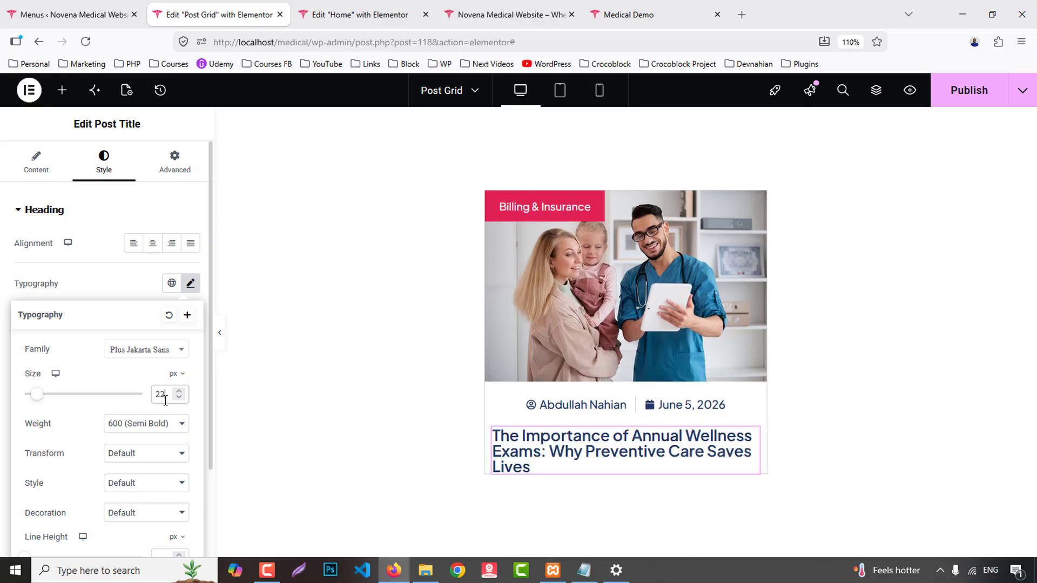
key(Up)
key(Up)
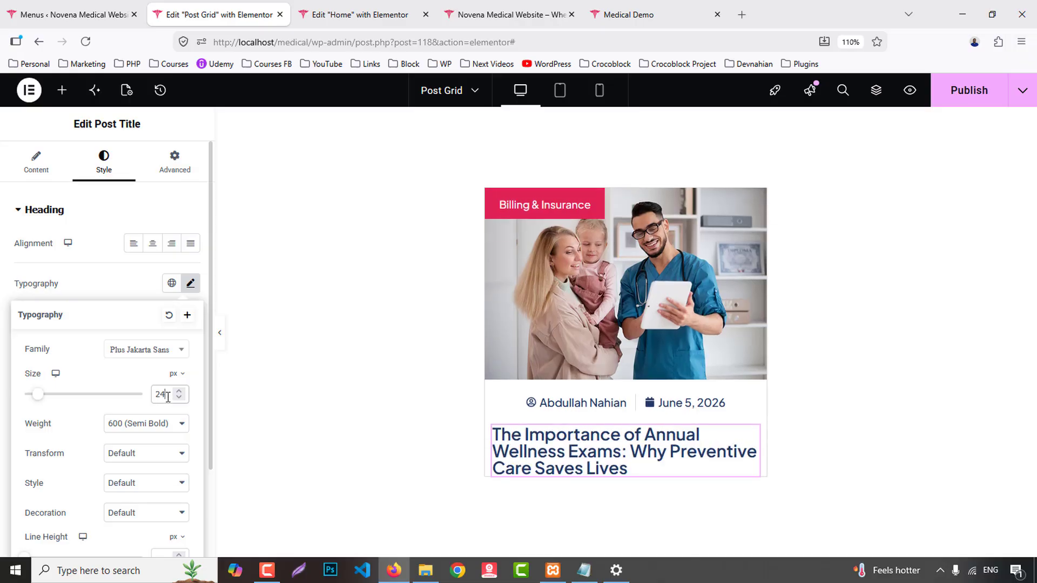
scroll(163, 432, down, 2)
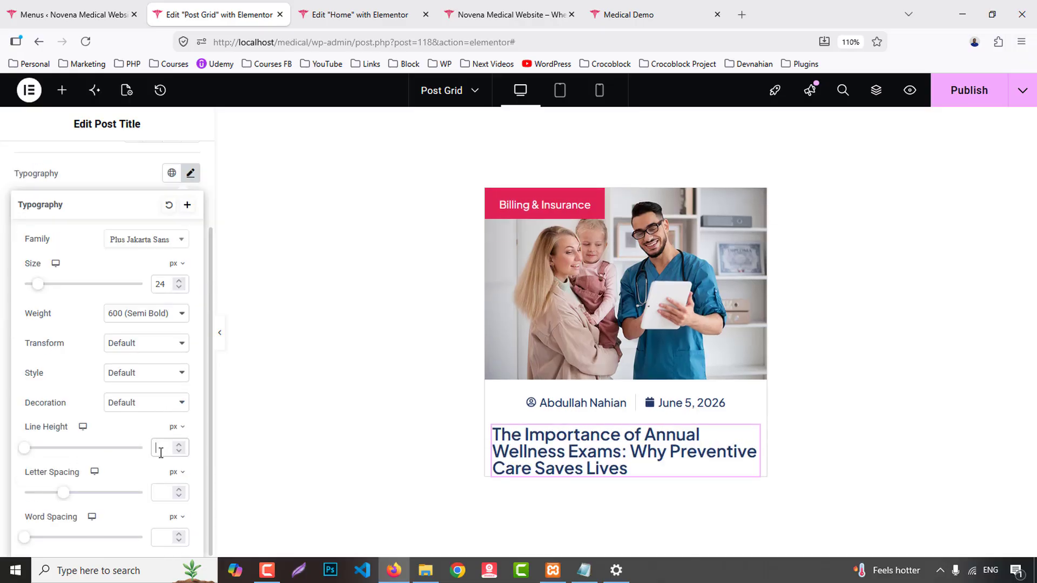
text(31)
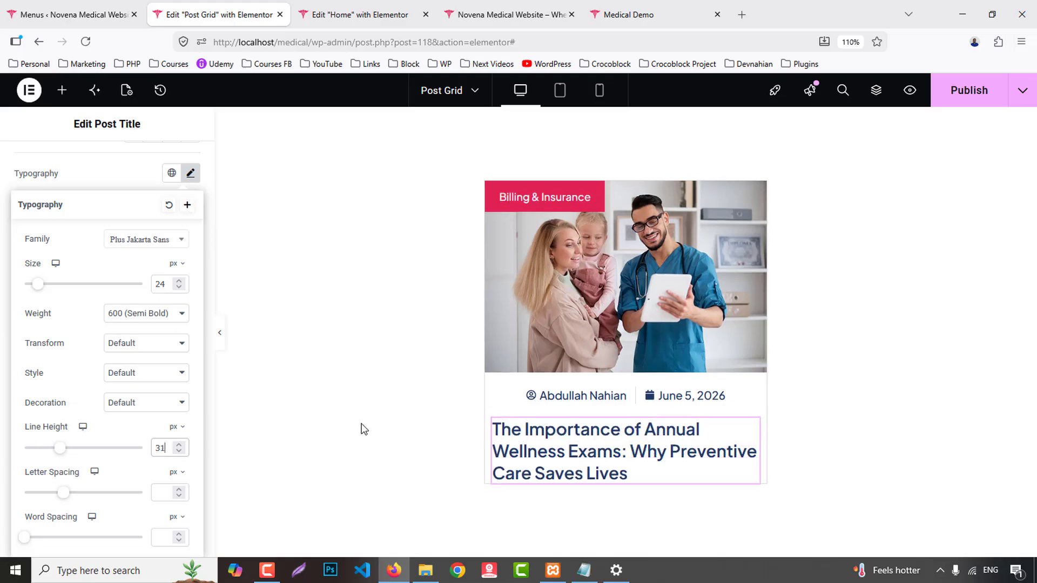
click(127, 180)
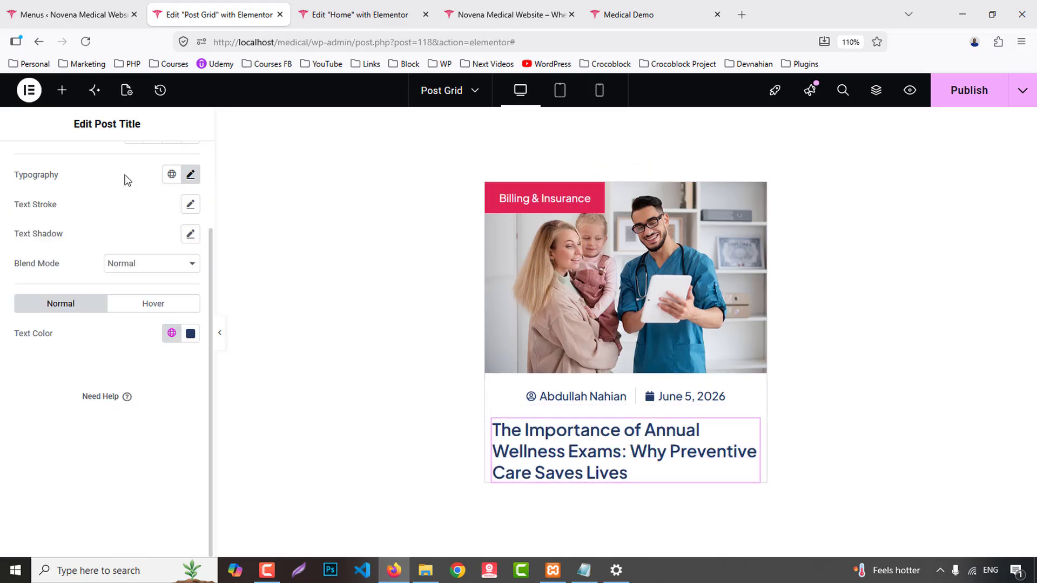
- Set the Post Title's hover link color to the global Secondary color
click(158, 310)
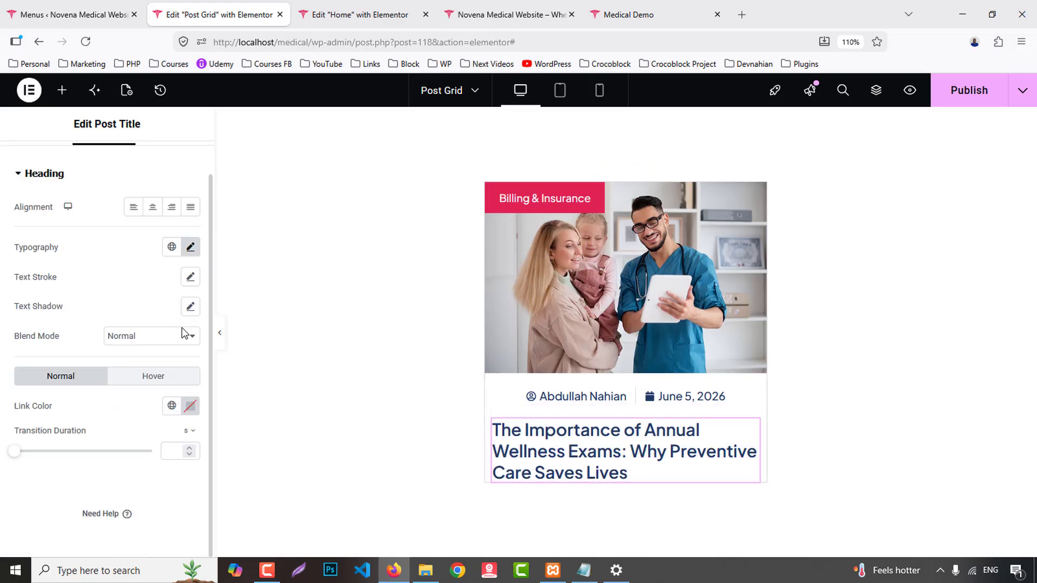
click(170, 410)
drag(104, 487, 109, 488)
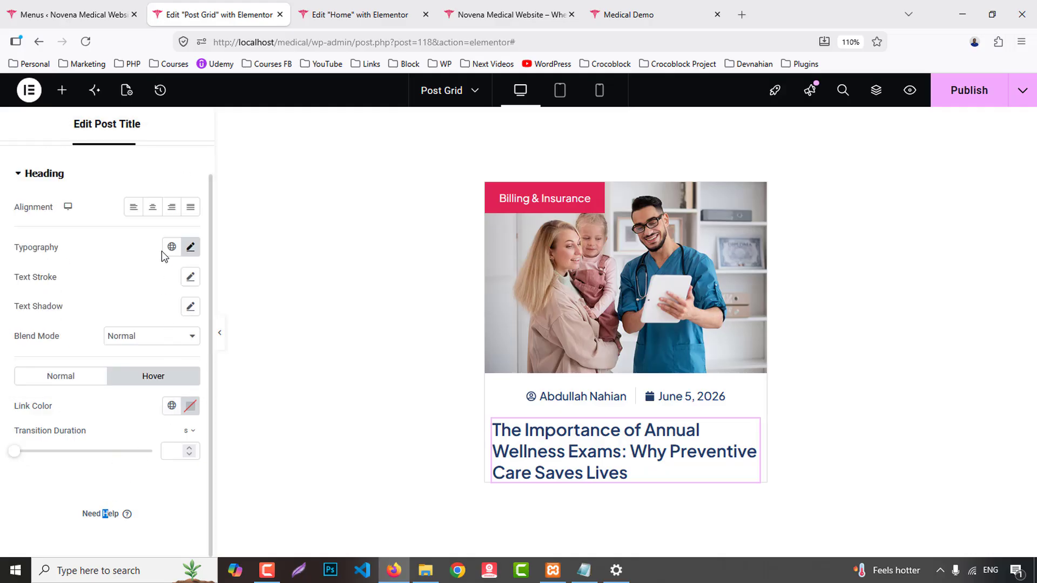
click(171, 406)
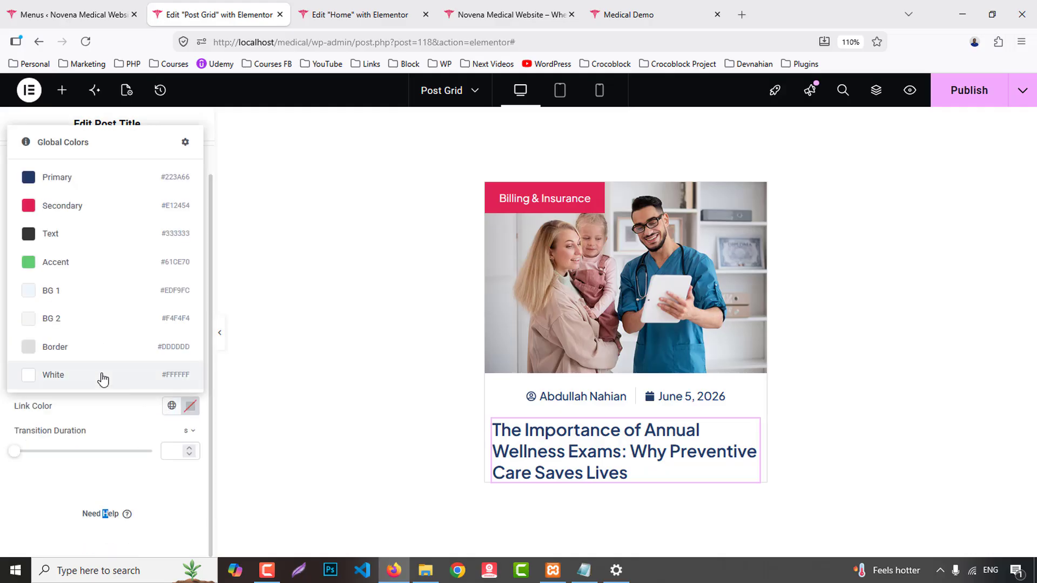
click(62, 206)
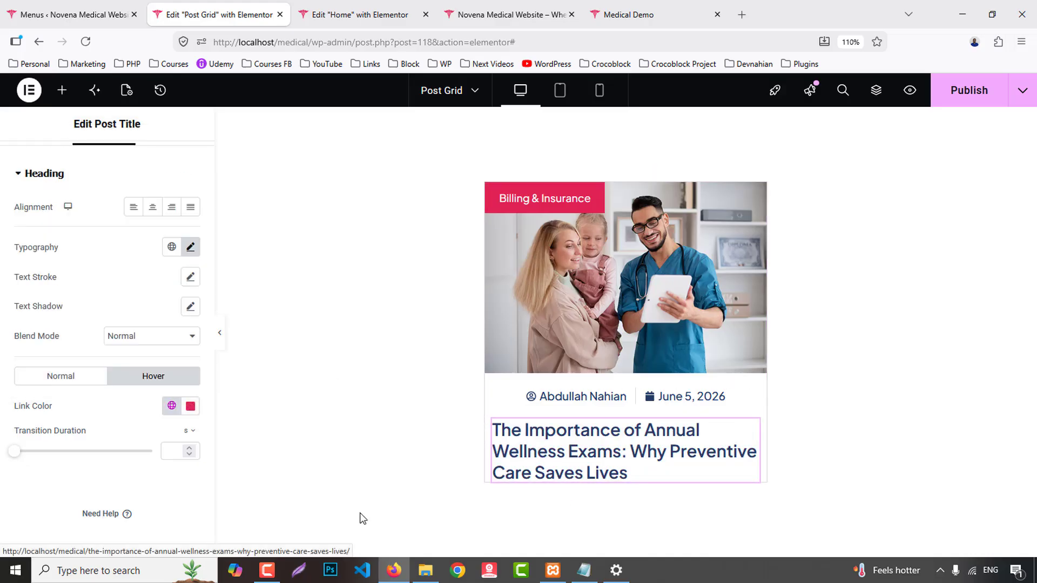
- Add a Post Excerpt widget below the Post Title and a Button widget beneath the excerpt
click(61, 91)
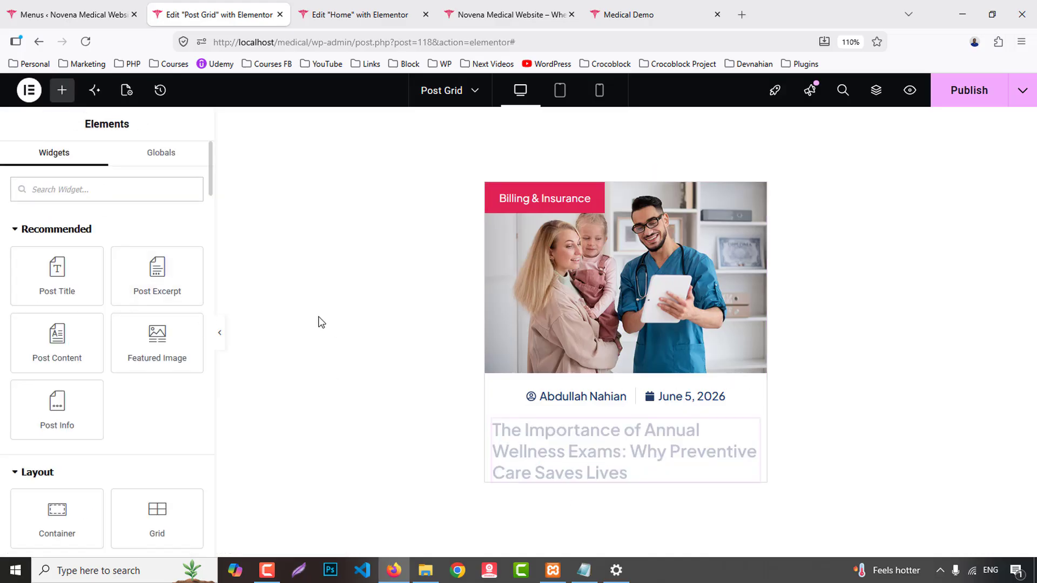
drag(156, 270, 575, 462)
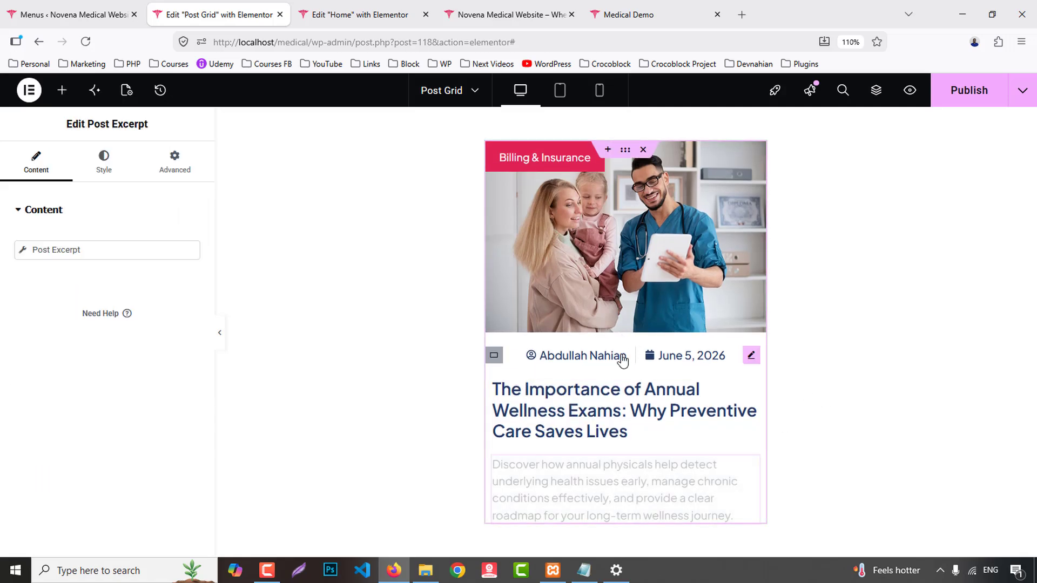
click(63, 90)
scroll(103, 324, down, 2)
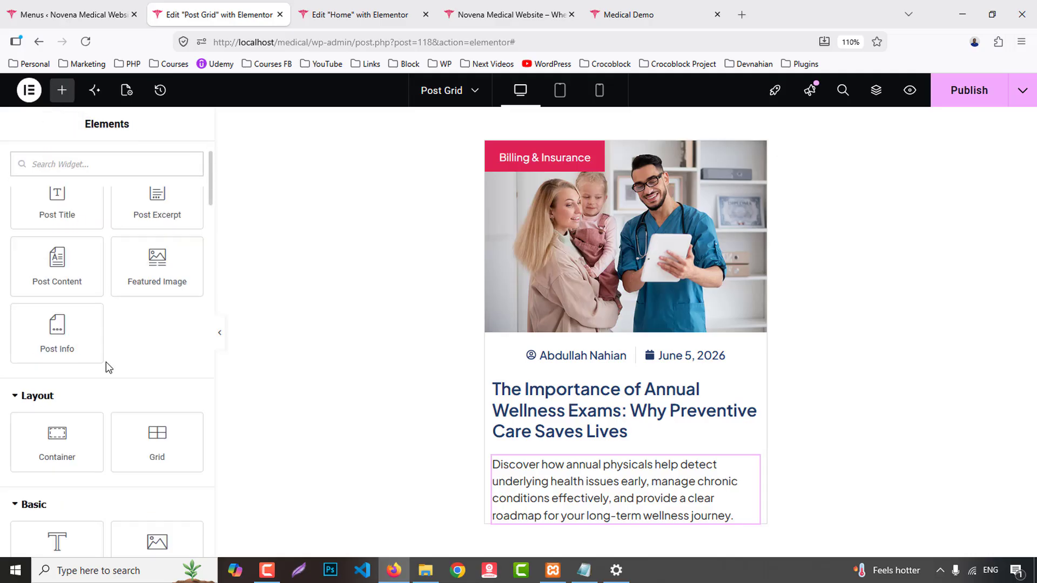
scroll(133, 435, down, 8)
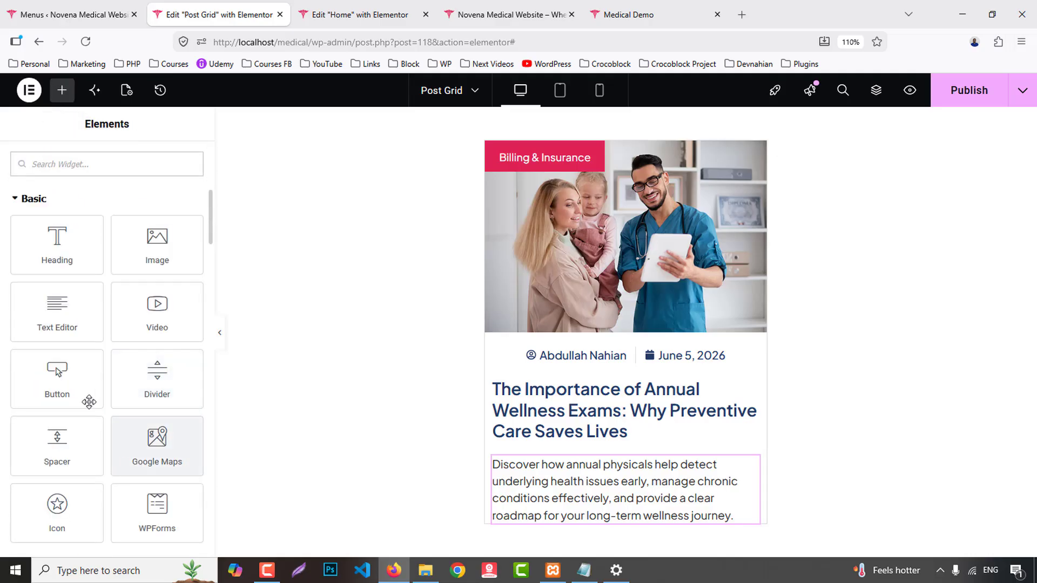
drag(89, 397, 585, 484)
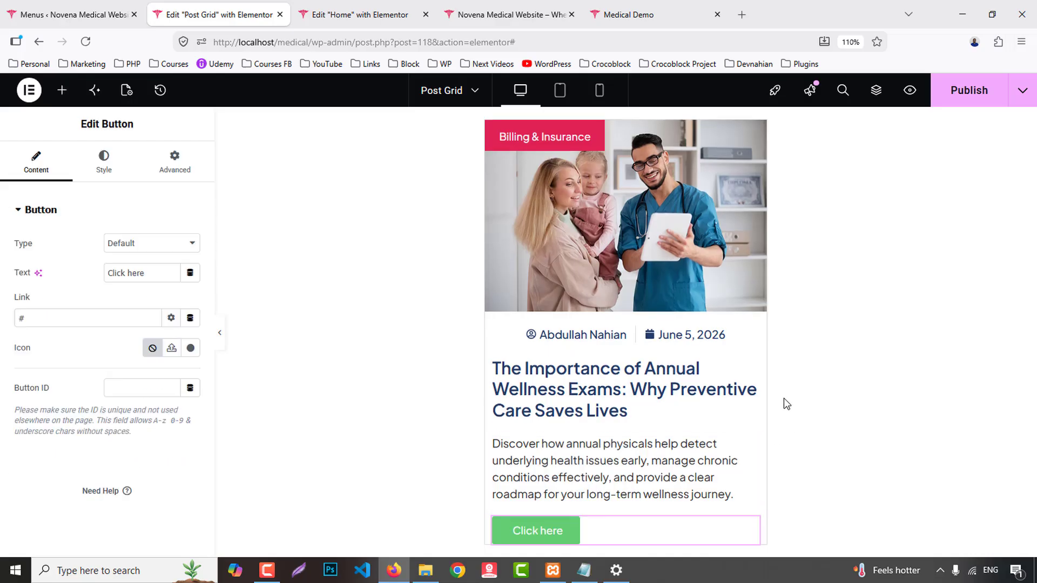
- Check the blog cards on the Medical Demo page and set the new button's text to "read more"
click(691, 6)
scroll(349, 397, down, 2)
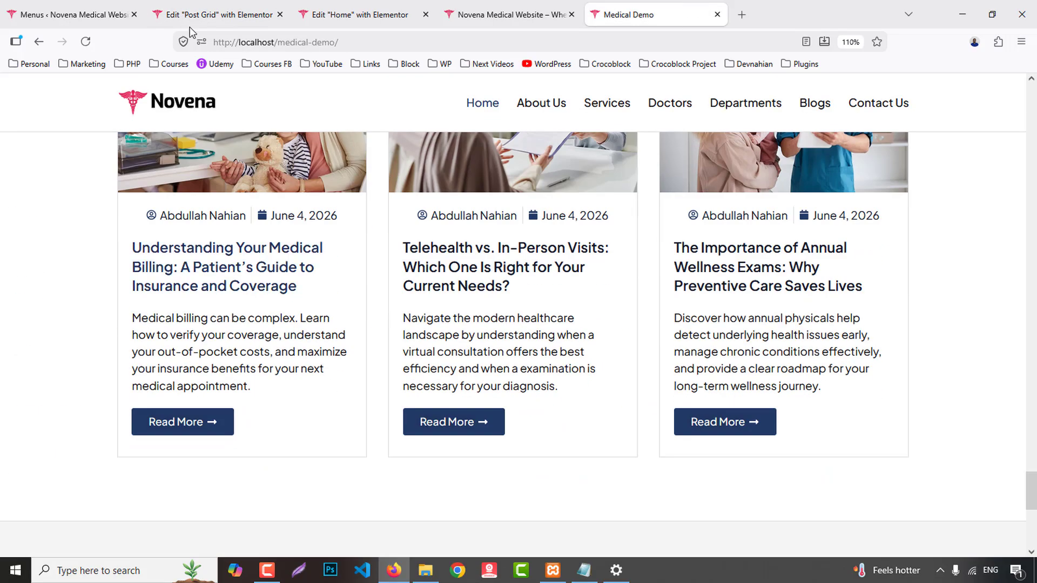
key(ctrl+Tab)
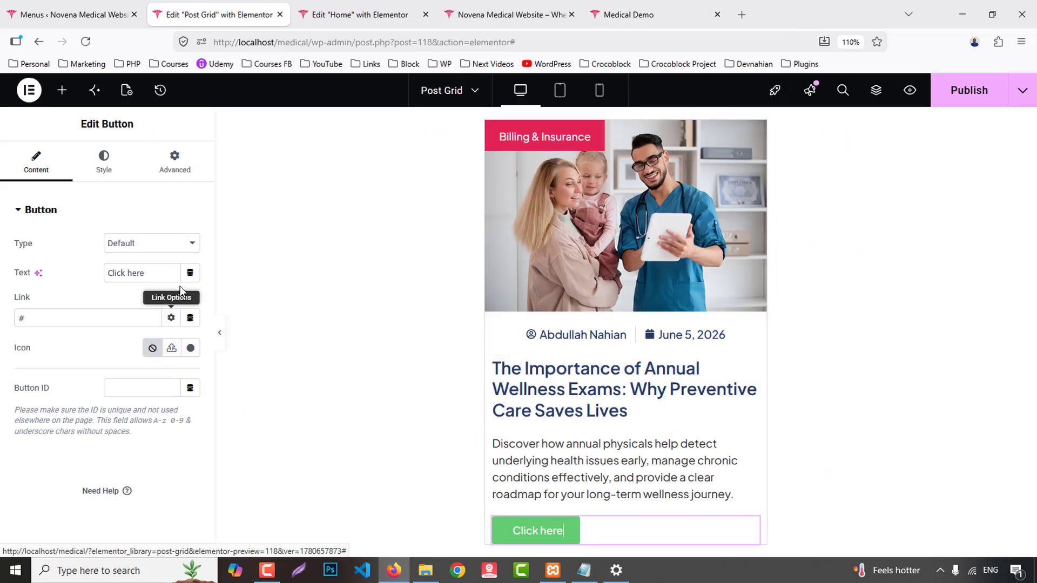
drag(172, 273, 49, 273)
text(read more)
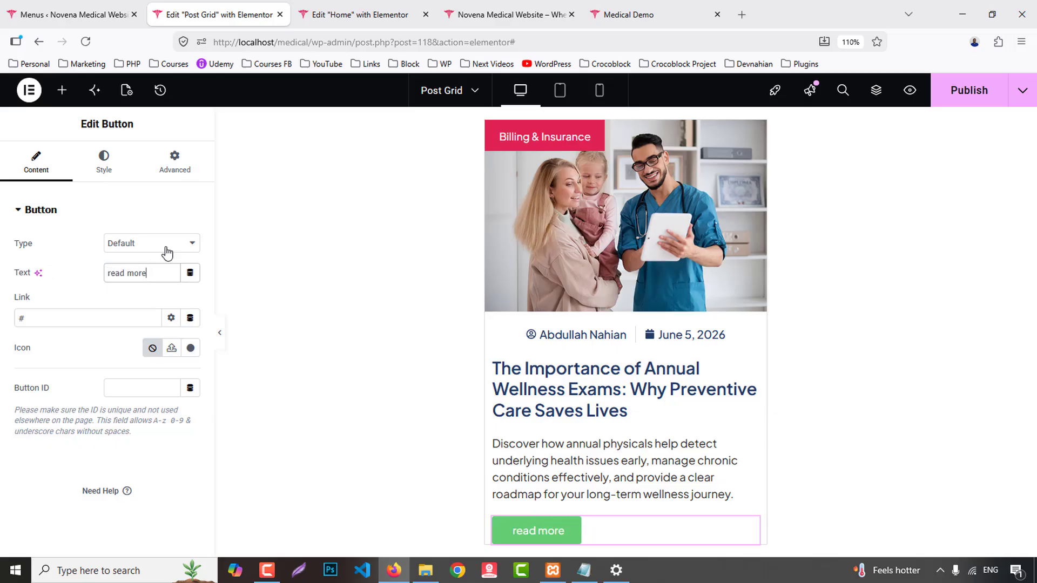
- Give the button a long right-arrow icon from the icon library, searching for "arrow", and place it after the text
click(190, 348)
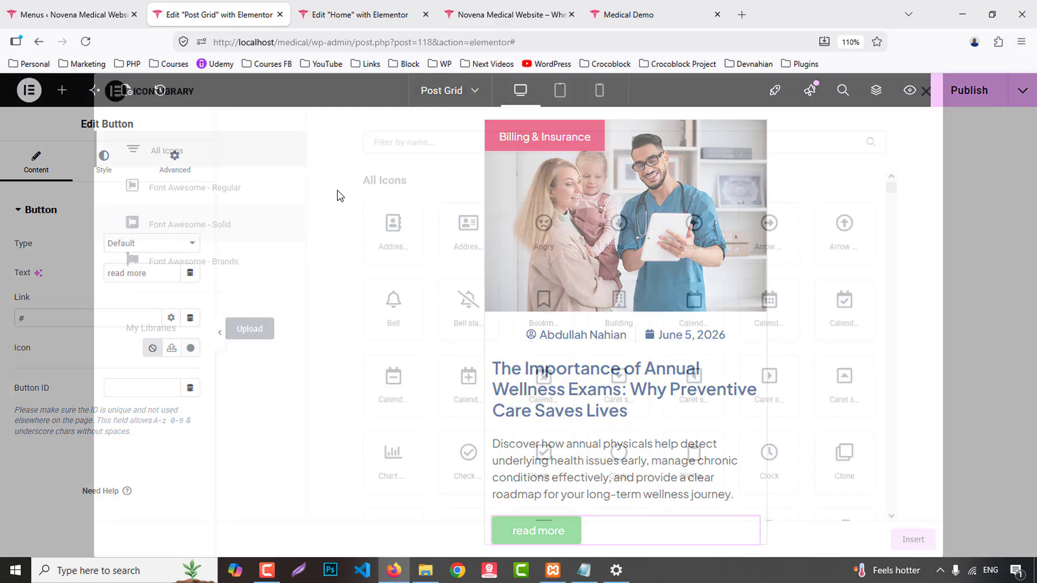
click(429, 142)
text(arrow)
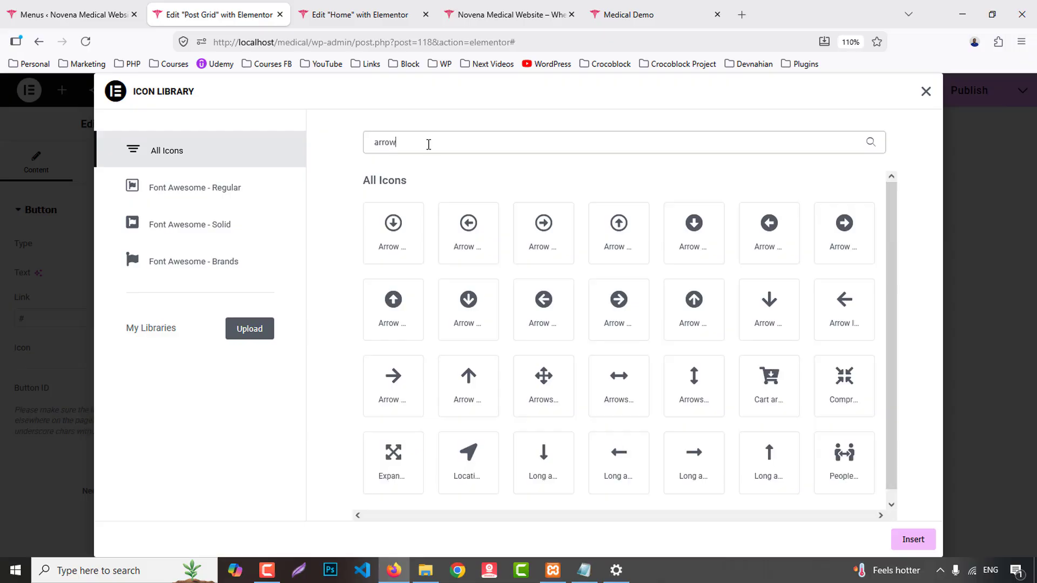
click(694, 459)
click(915, 540)
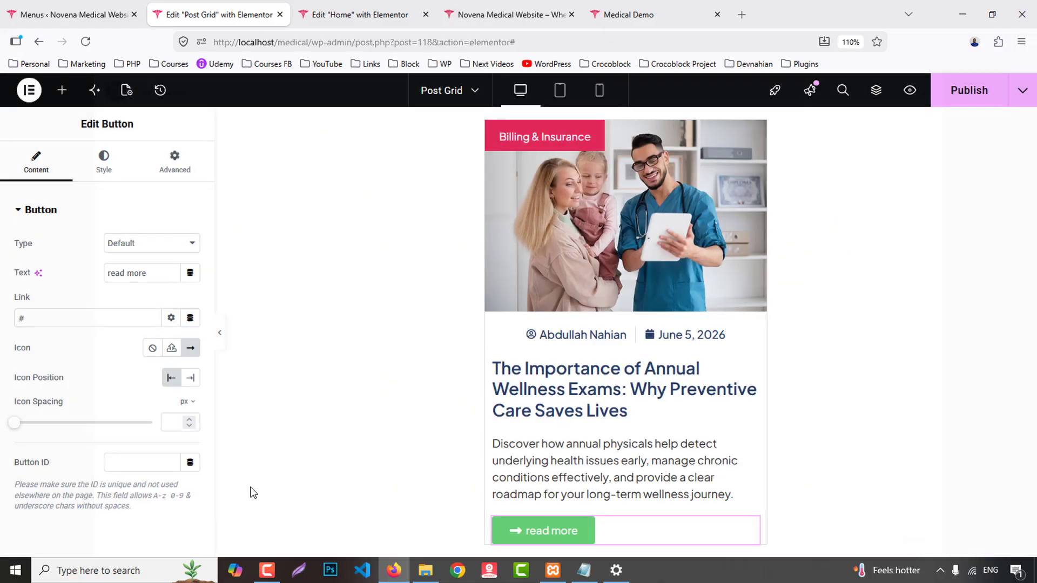
click(190, 378)
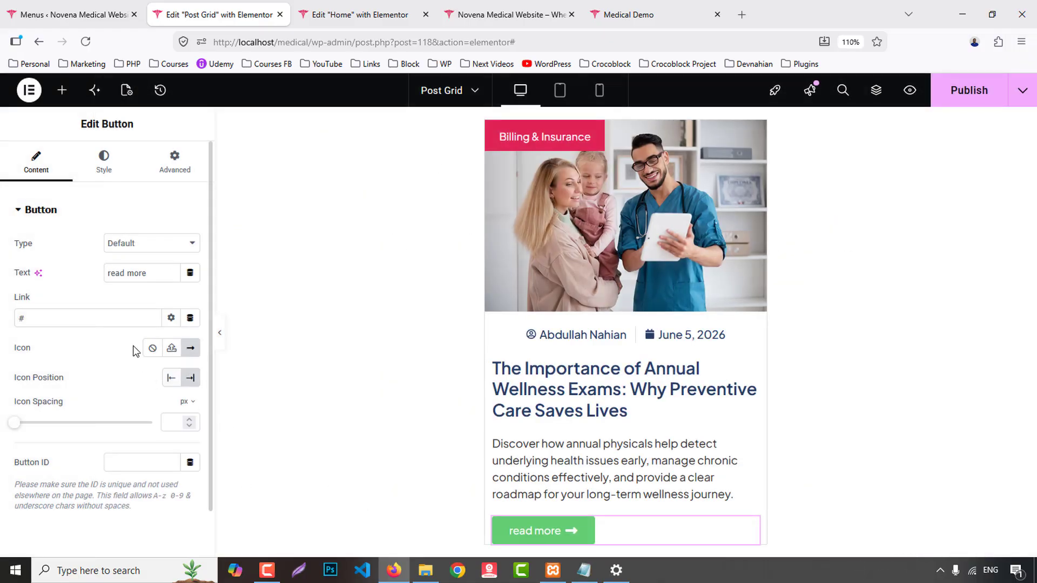
- Set the button's typography to a size of 17 px with the Capitalize transform
click(107, 169)
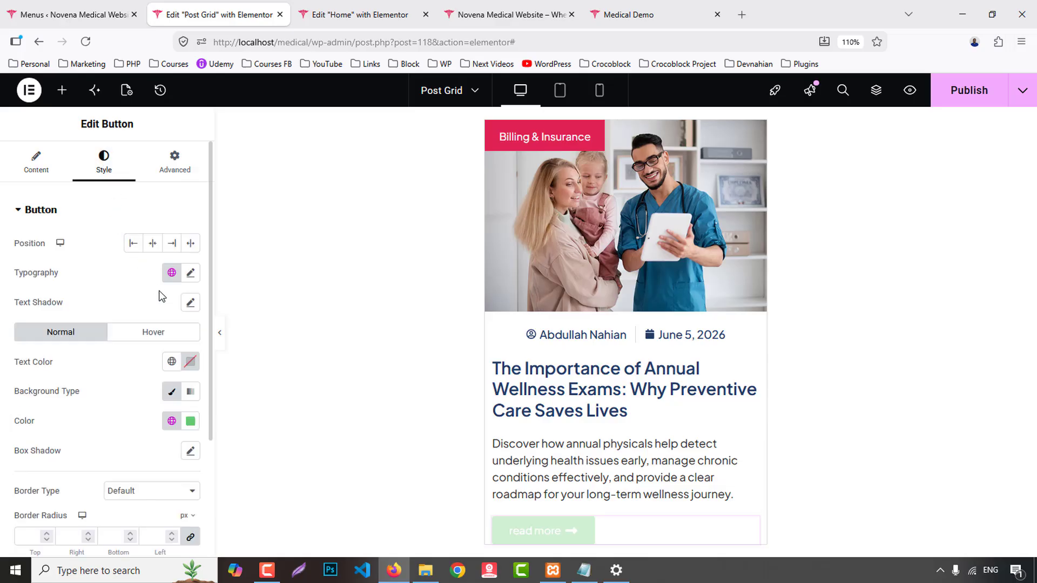
click(187, 275)
click(172, 384)
text(1)
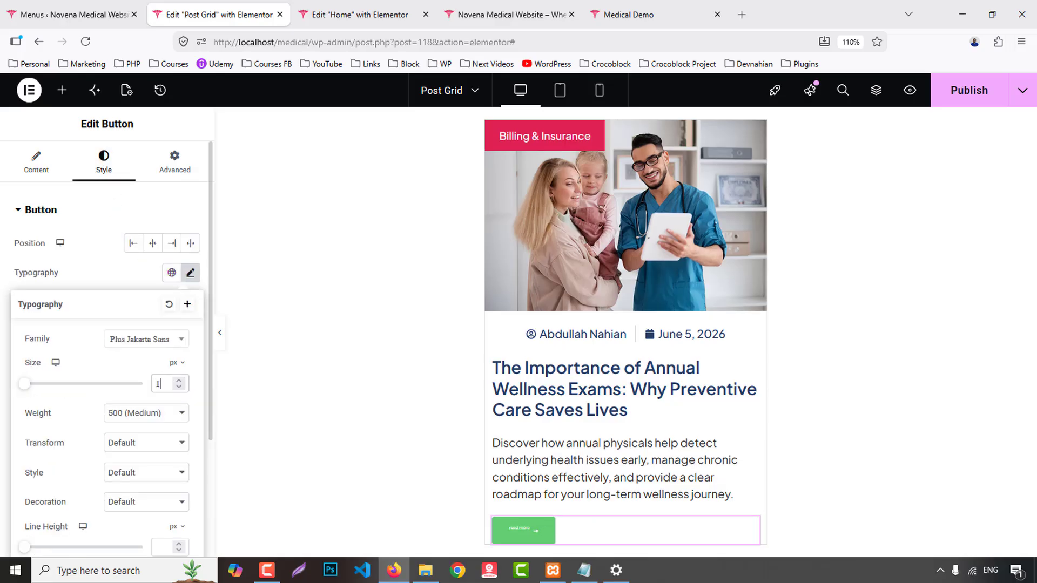
text(7)
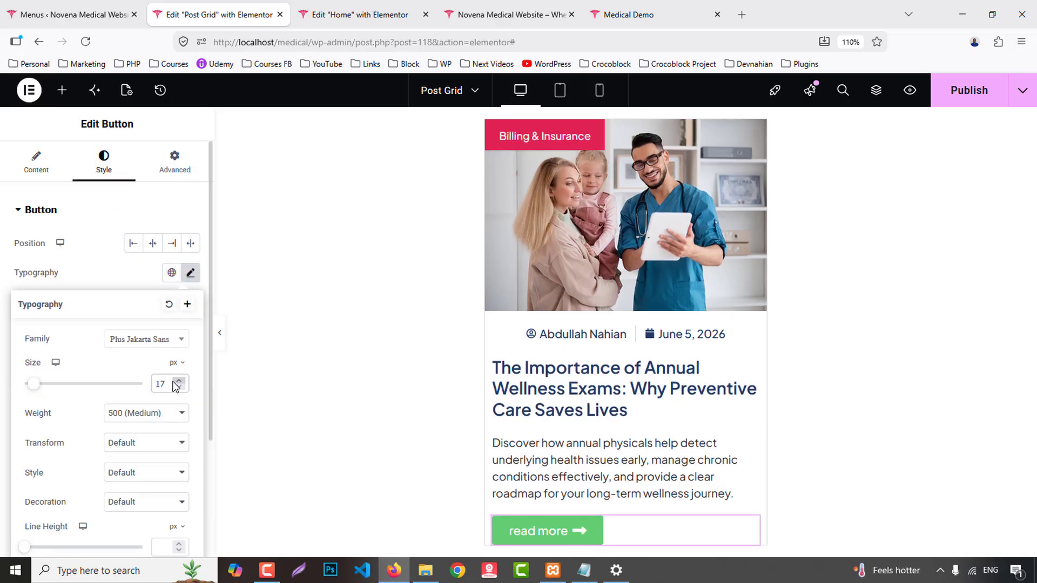
click(142, 414)
click(131, 444)
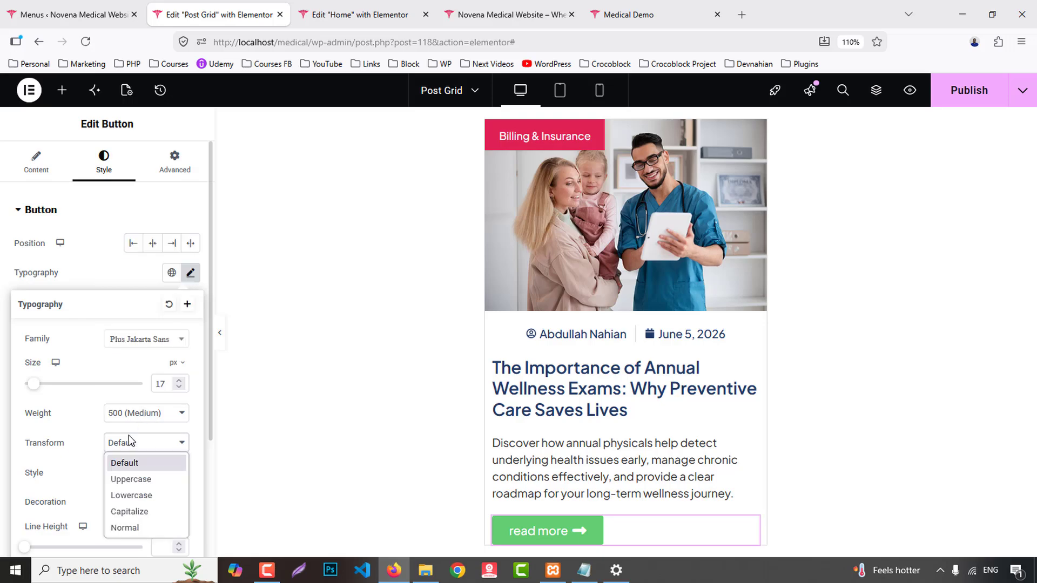
click(133, 512)
click(116, 271)
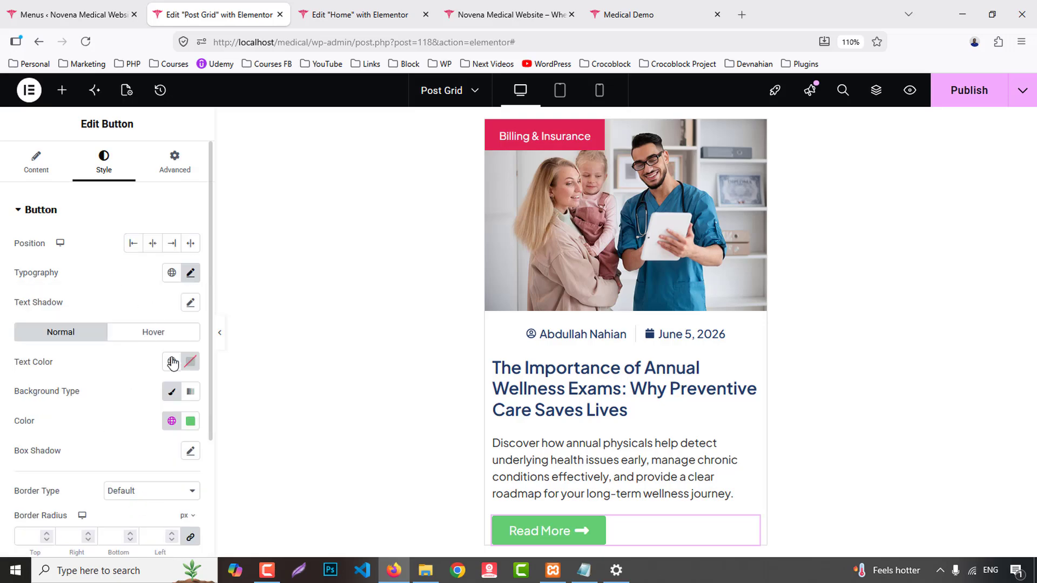
- Set the button's background color to global Primary for the normal state and Secondary for hover
scroll(167, 355, down, 1)
click(171, 345)
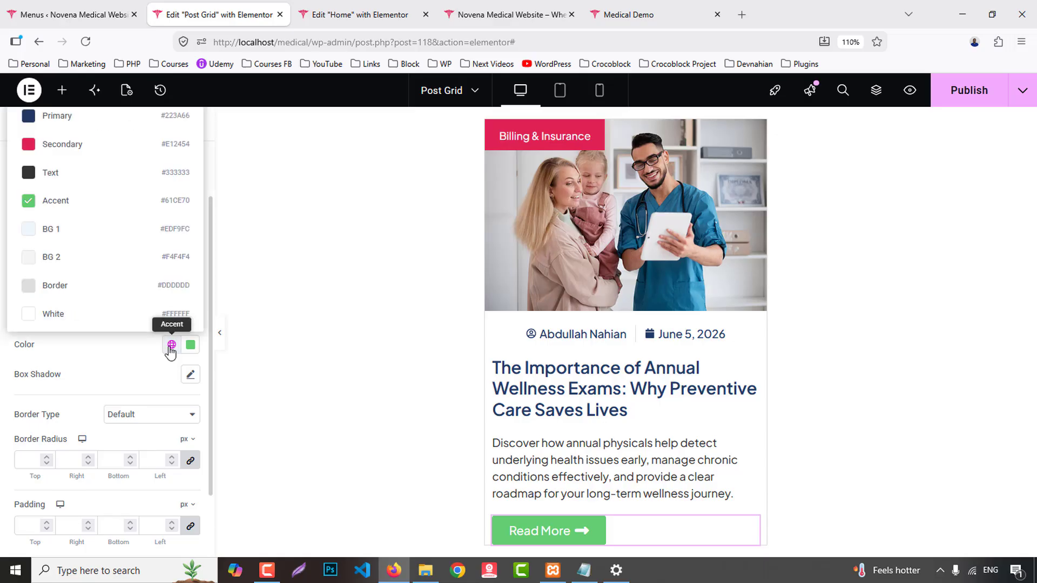
click(60, 118)
click(153, 260)
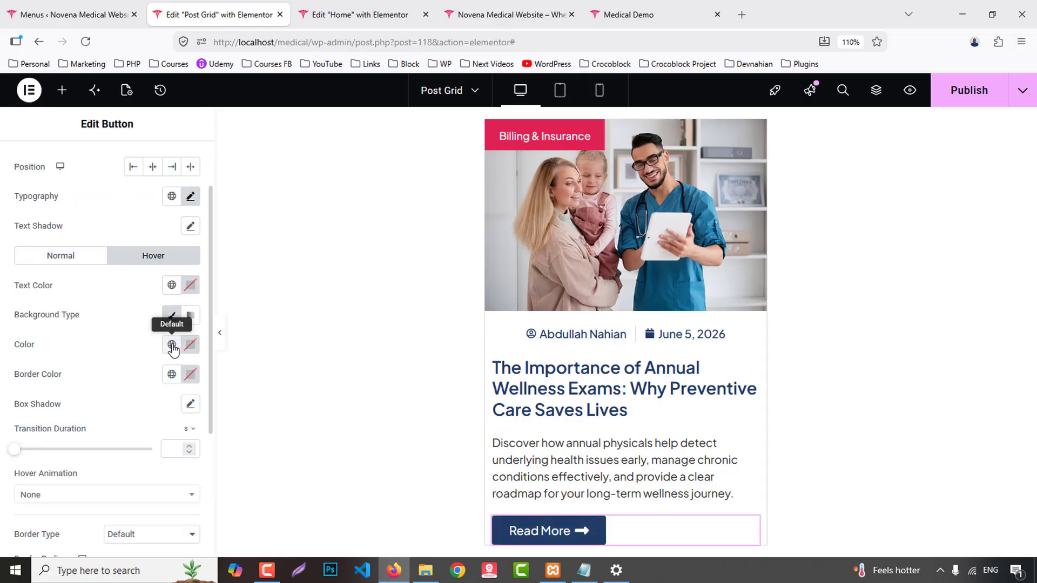
click(172, 344)
click(65, 144)
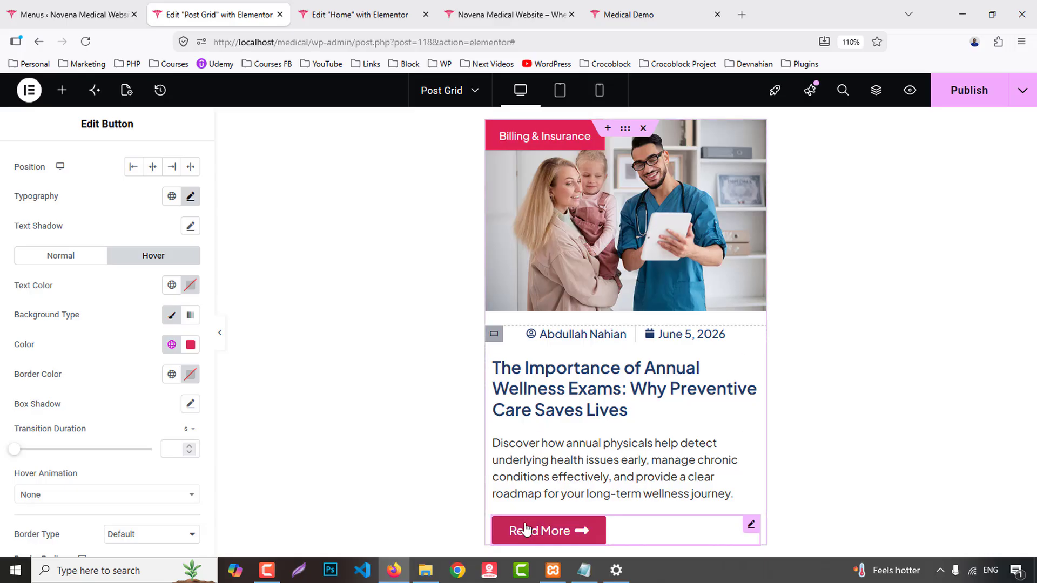
- Reduce the button's font size to 15 px
click(190, 196)
click(171, 304)
key(Down)
key(Down)
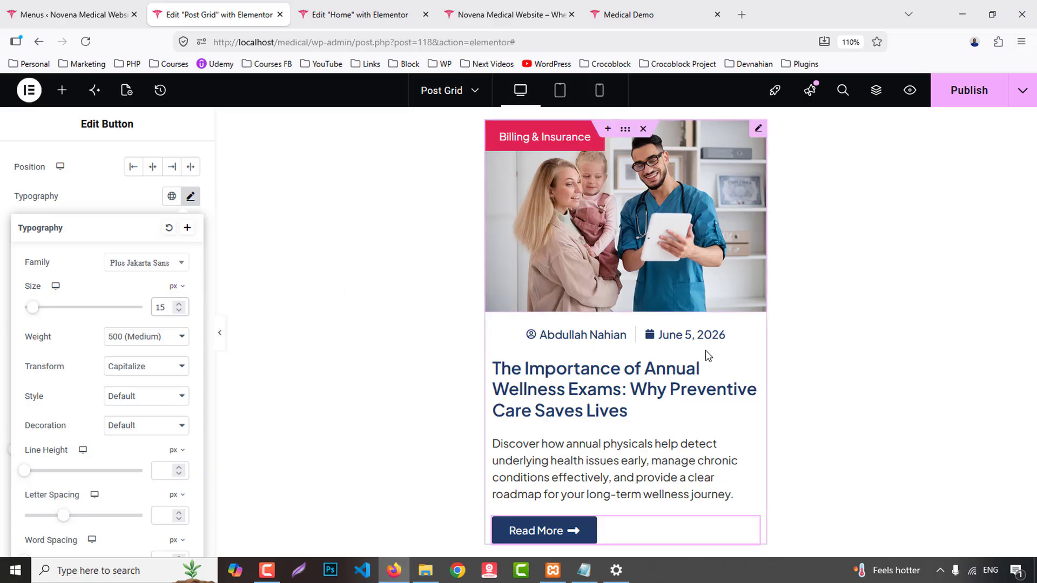
- Link the Read More button to the dynamic Post URL and publish the Post Grid template
click(970, 96)
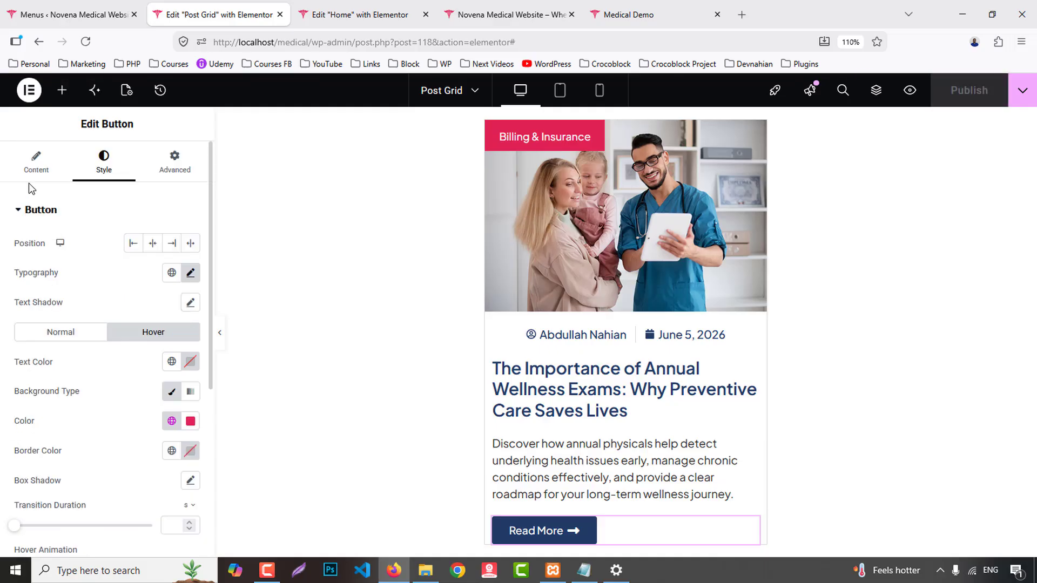
click(36, 162)
click(190, 318)
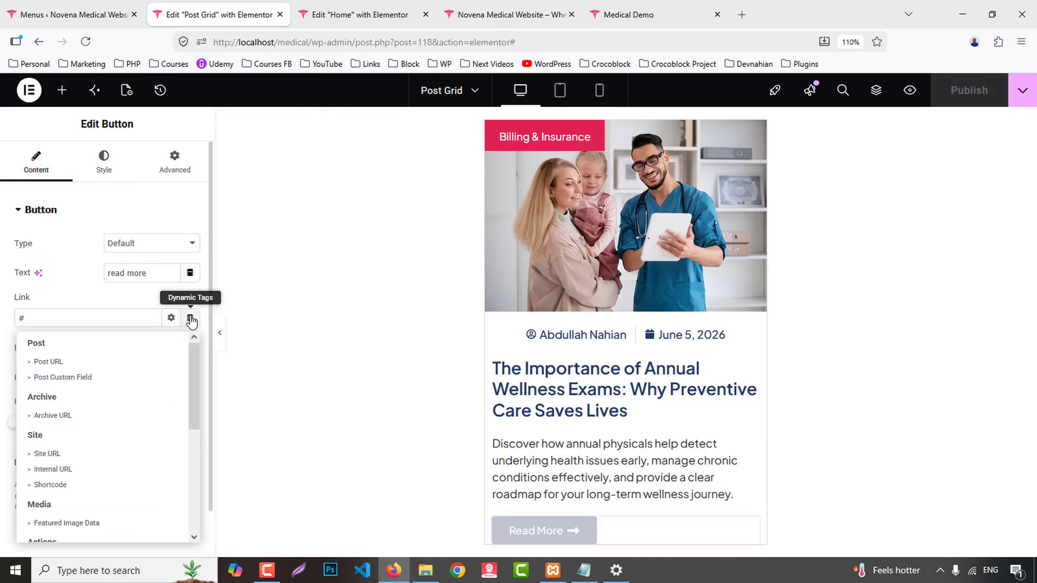
click(57, 360)
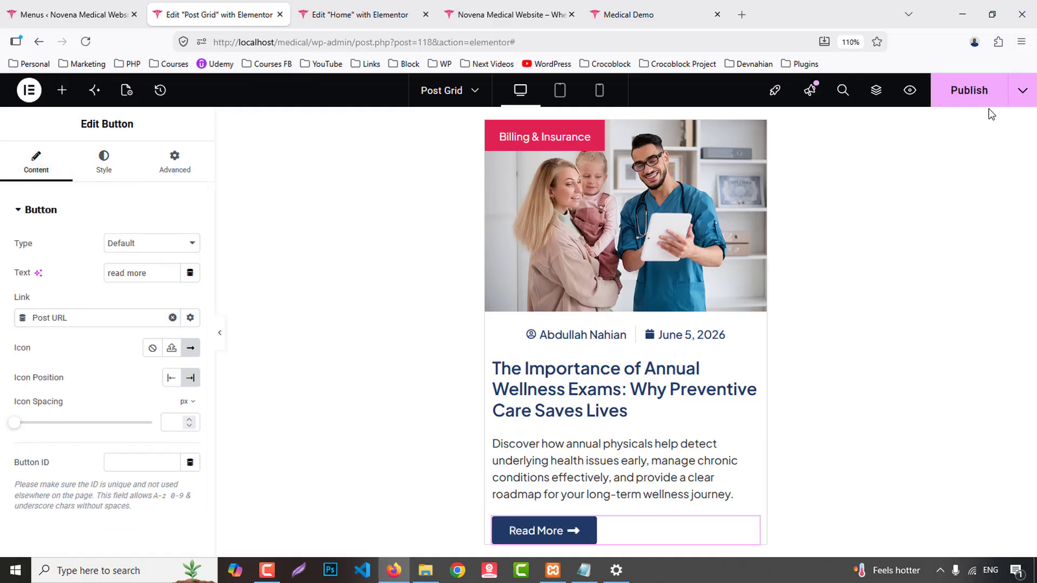
click(975, 99)
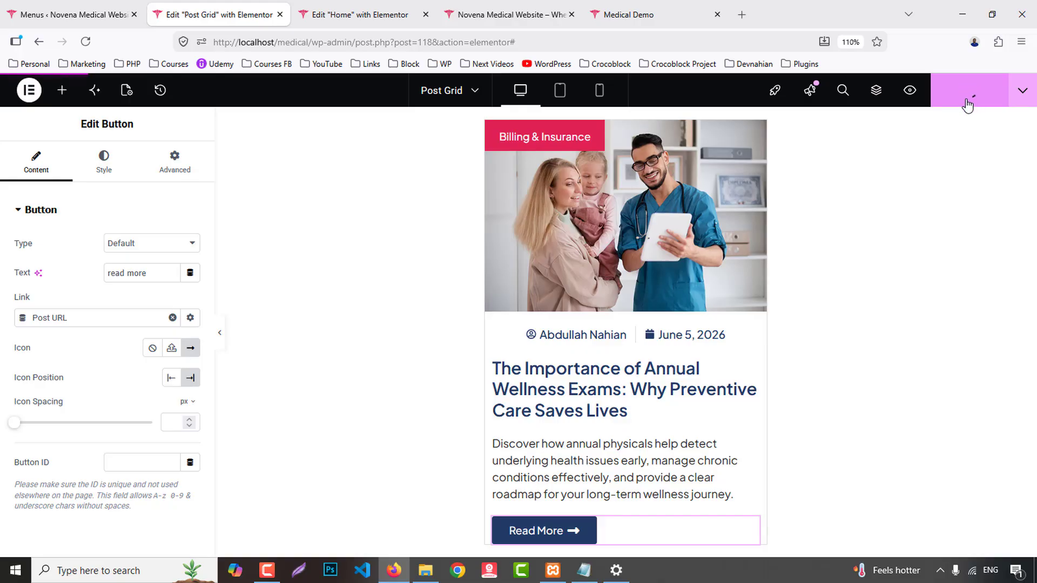
- Review the blog cards and their Read More buttons on the refreshed home page preview
click(508, 15)
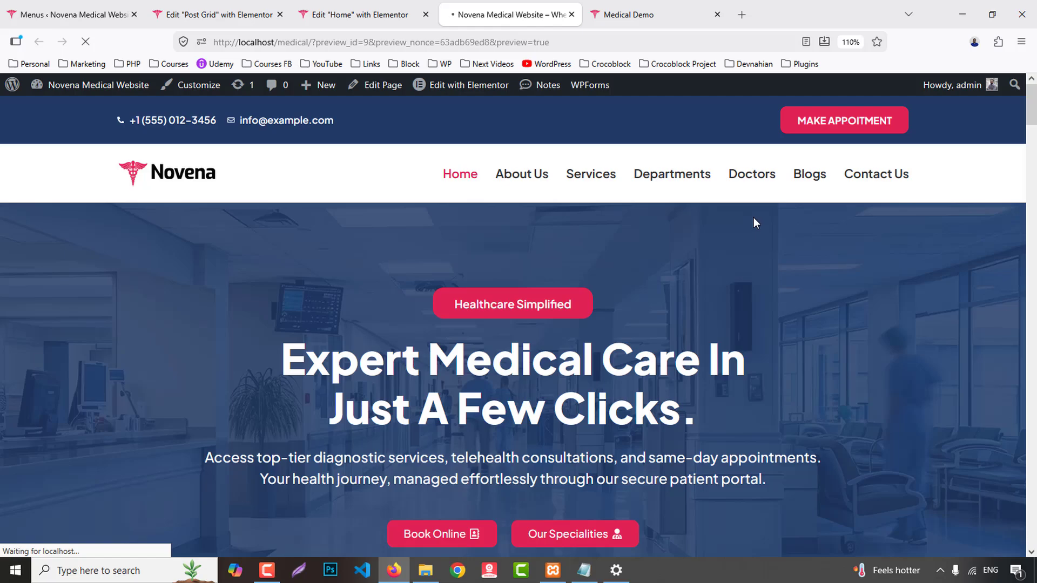
scroll(754, 212, down, 10)
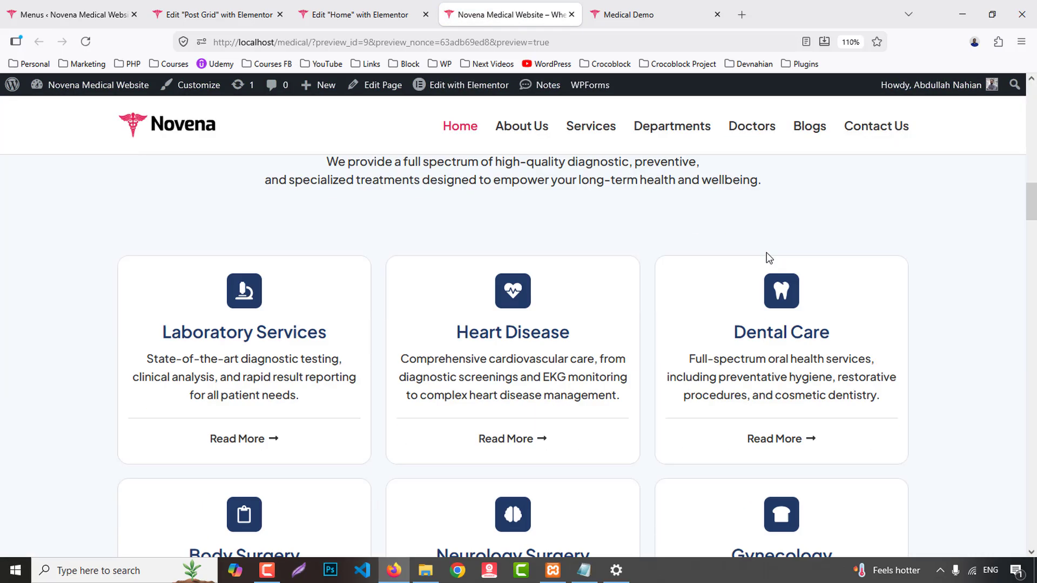
scroll(769, 258, down, 15)
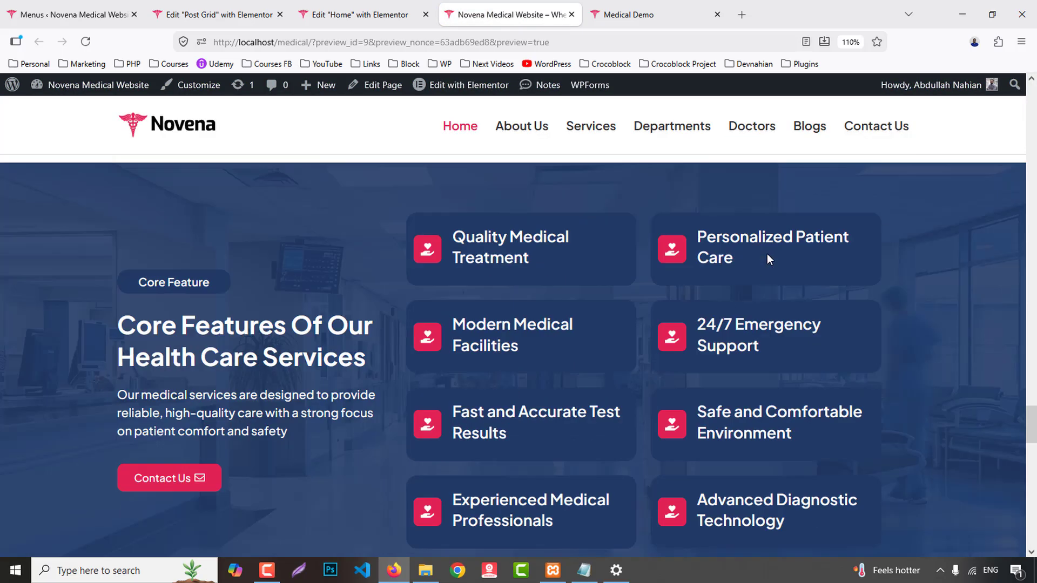
scroll(767, 254, down, 12)
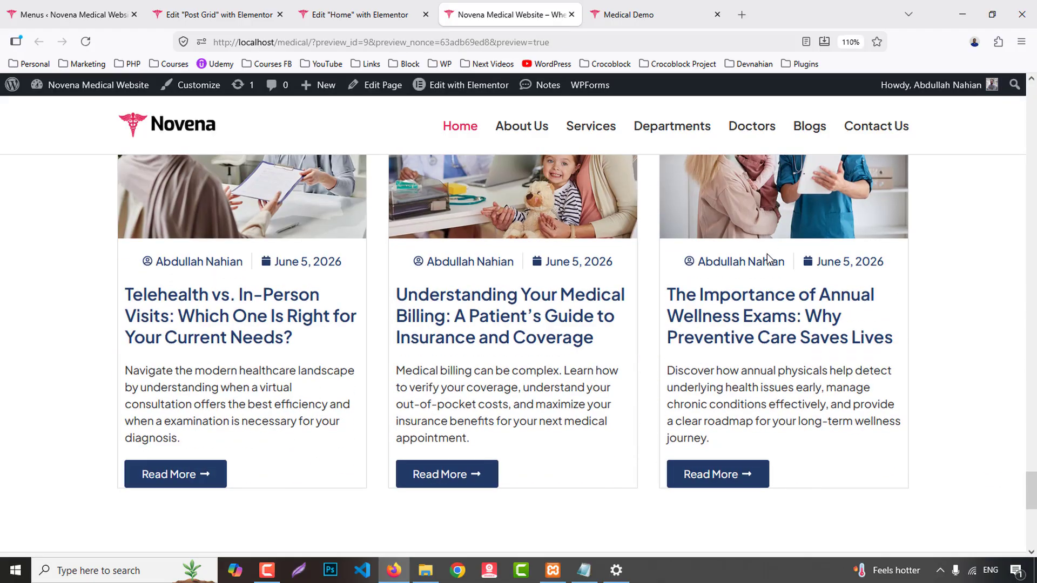
scroll(767, 259, down, 3)
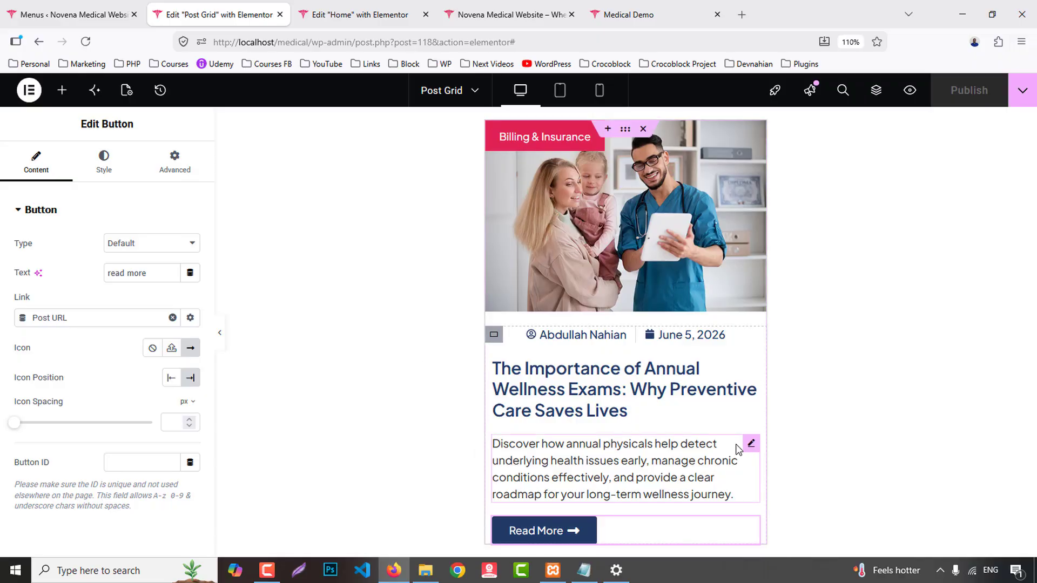
- Set the bottom padding of the card's text content container to 30 px and publish the template
click(494, 335)
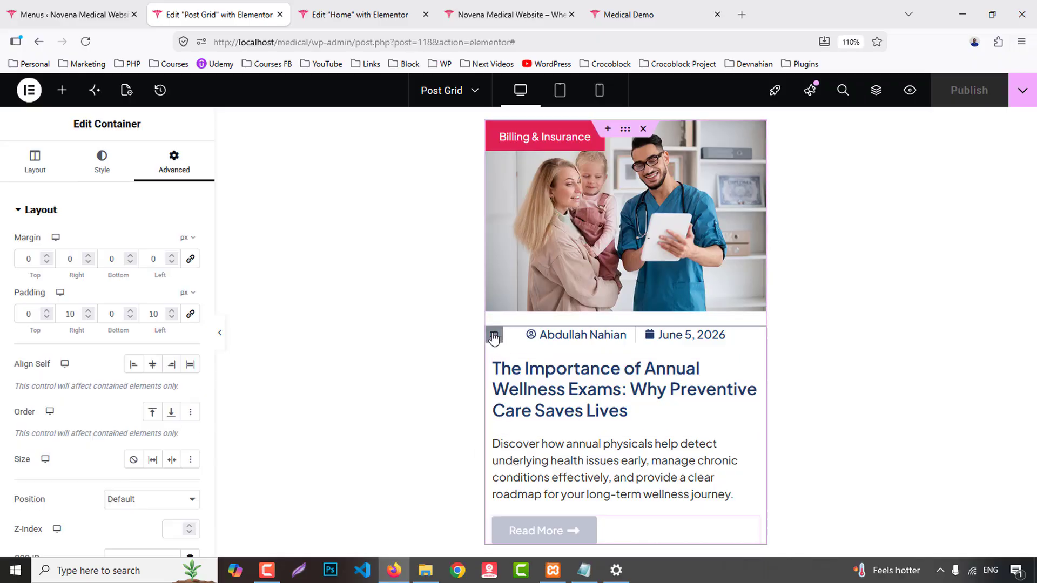
click(106, 318)
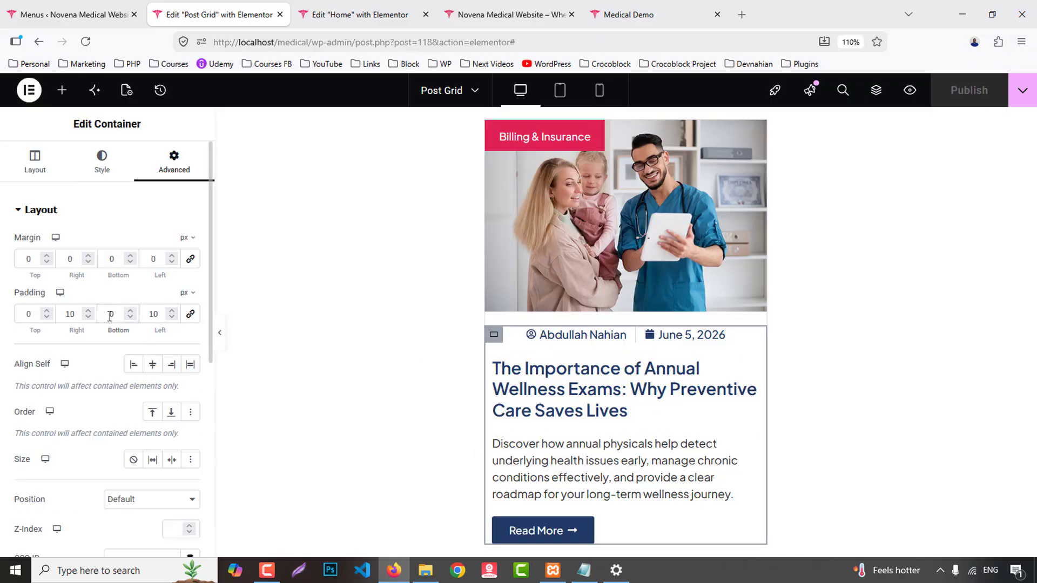
text(3)
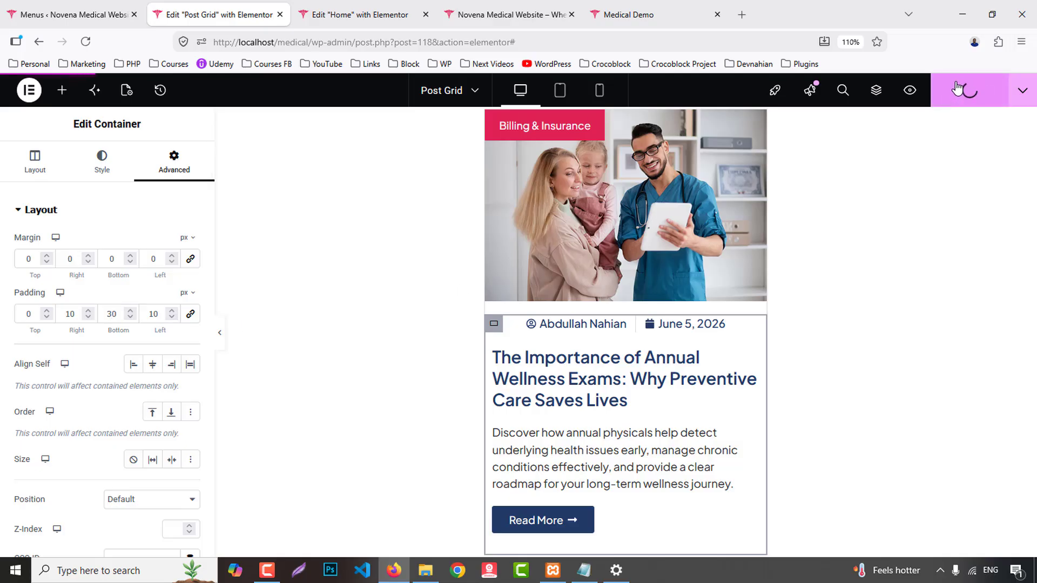
- Examine the refreshed home page preview, checking the News & Updates cards' spacing and the overall page from the top
click(533, 15)
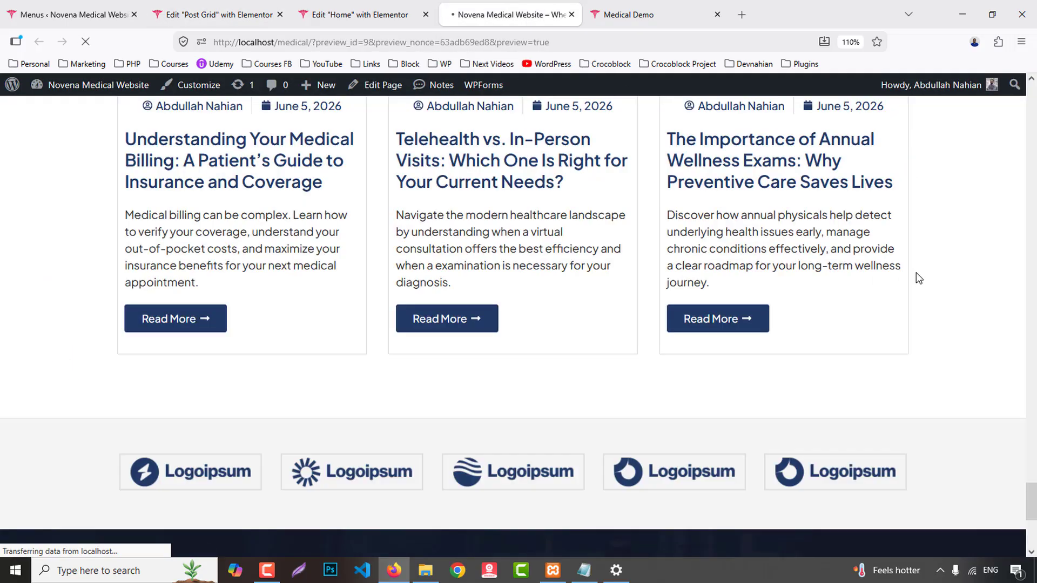
scroll(921, 274, up, 5)
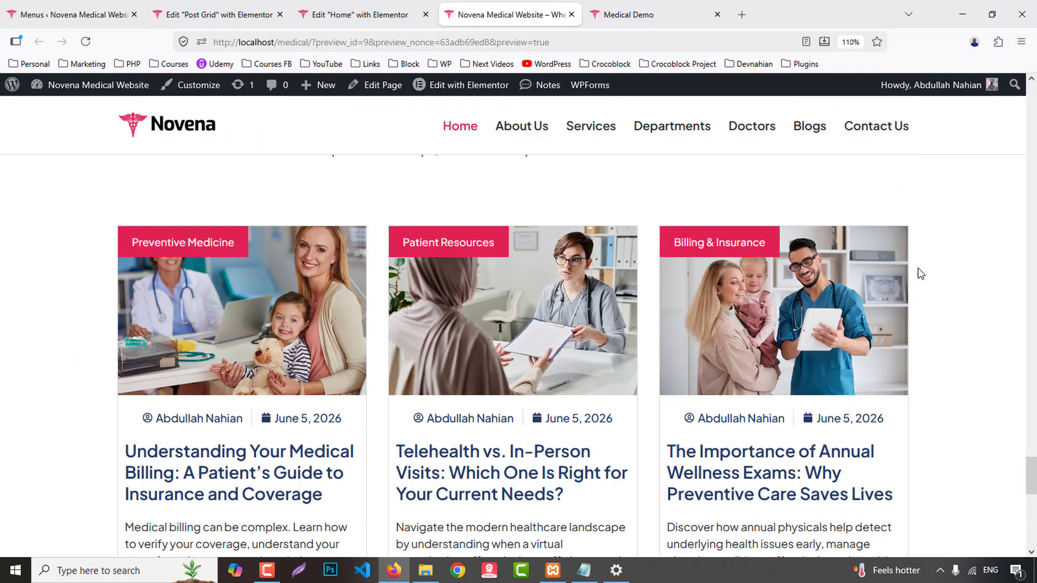
scroll(921, 274, down, 2)
scroll(921, 273, down, 1)
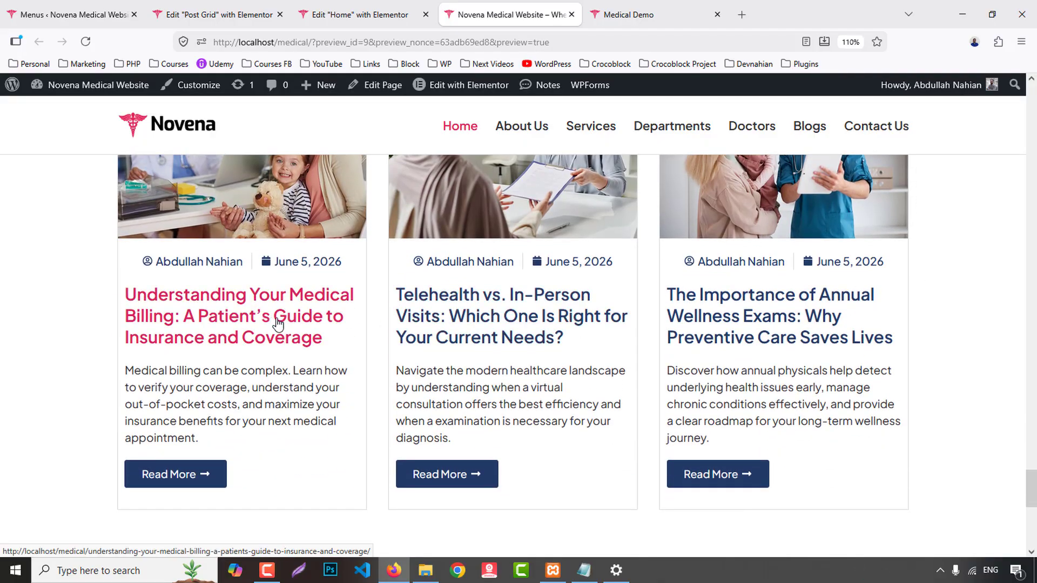
scroll(1033, 493, down, 4)
drag(1031, 498, 1001, 84)
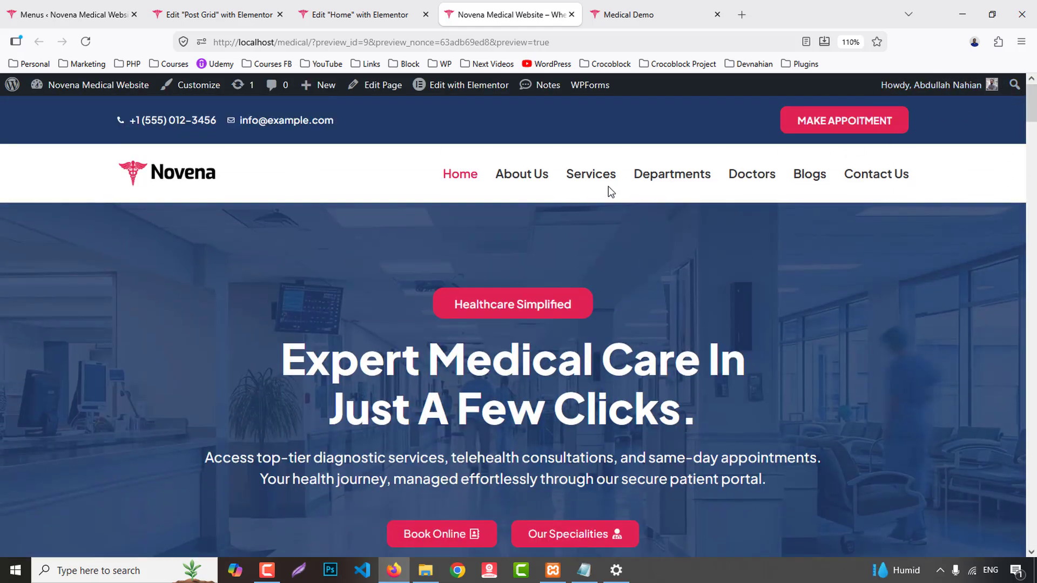
scroll(1021, 388, down, 20)
scroll(1021, 390, up, 3)
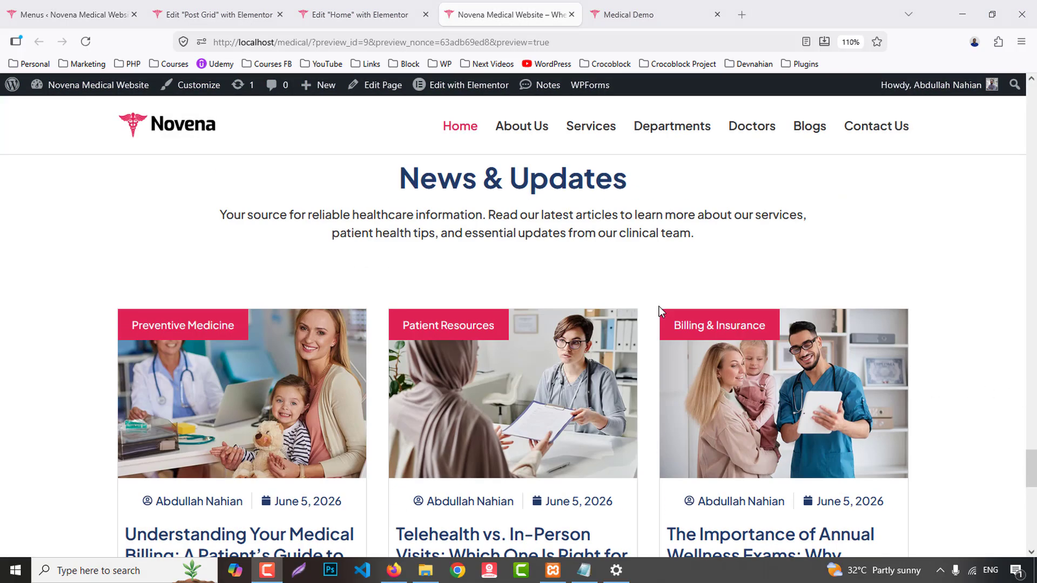
- Open the new site's About Us page and examine the sections of the demo site's About Us page
click(524, 132)
click(691, 12)
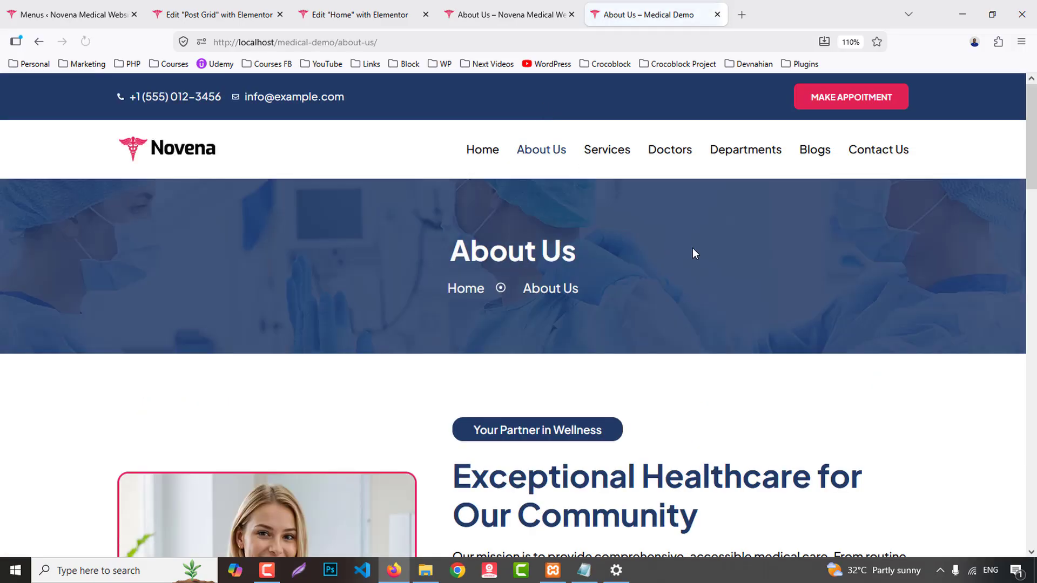
scroll(692, 249, down, 10)
scroll(692, 249, down, 5)
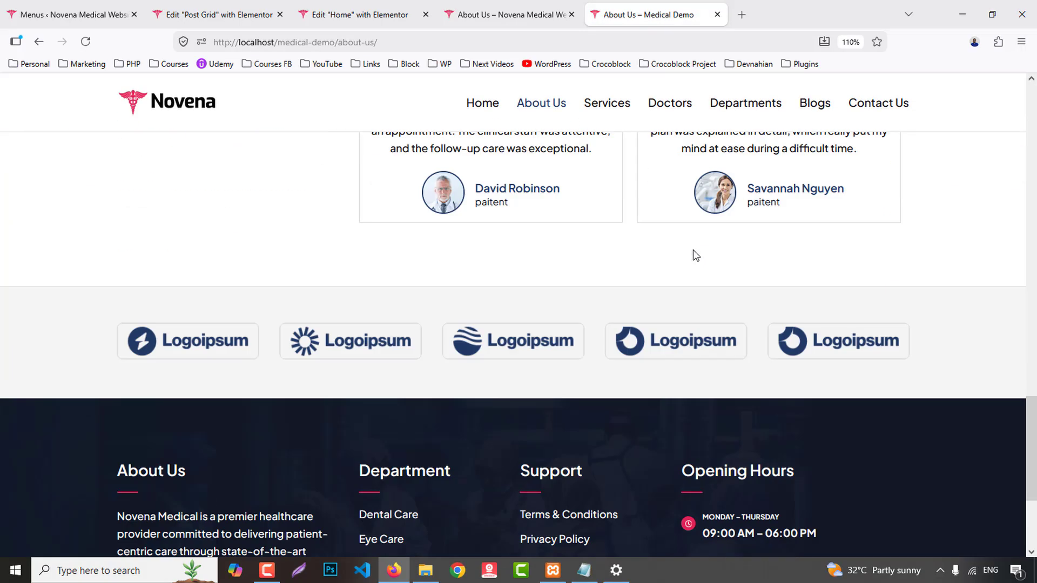
scroll(692, 250, up, 15)
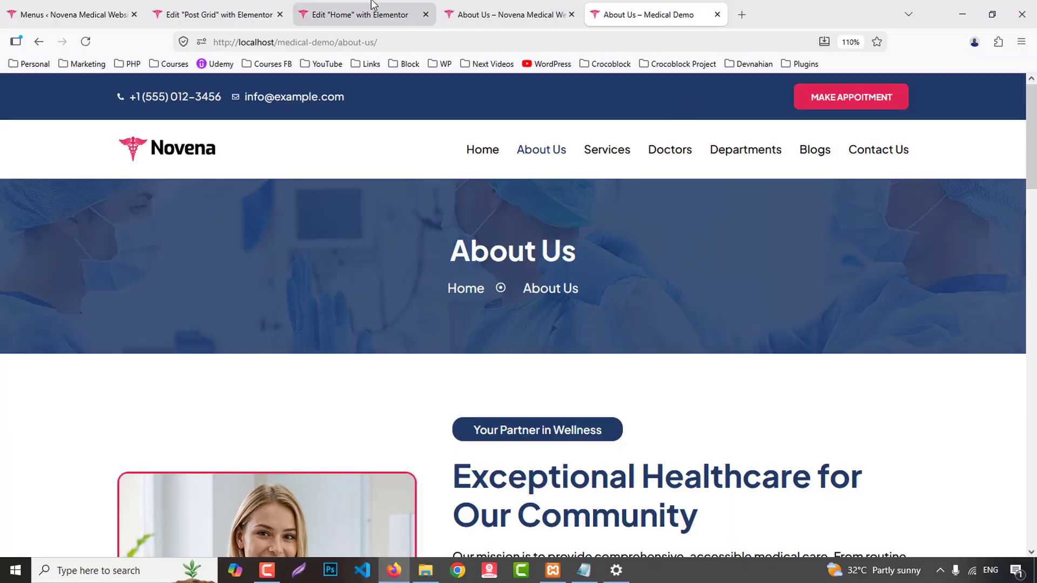
- Open the new site's About Us page for editing with Elementor, checking the demo's page banner for reference
click(482, 7)
click(383, 86)
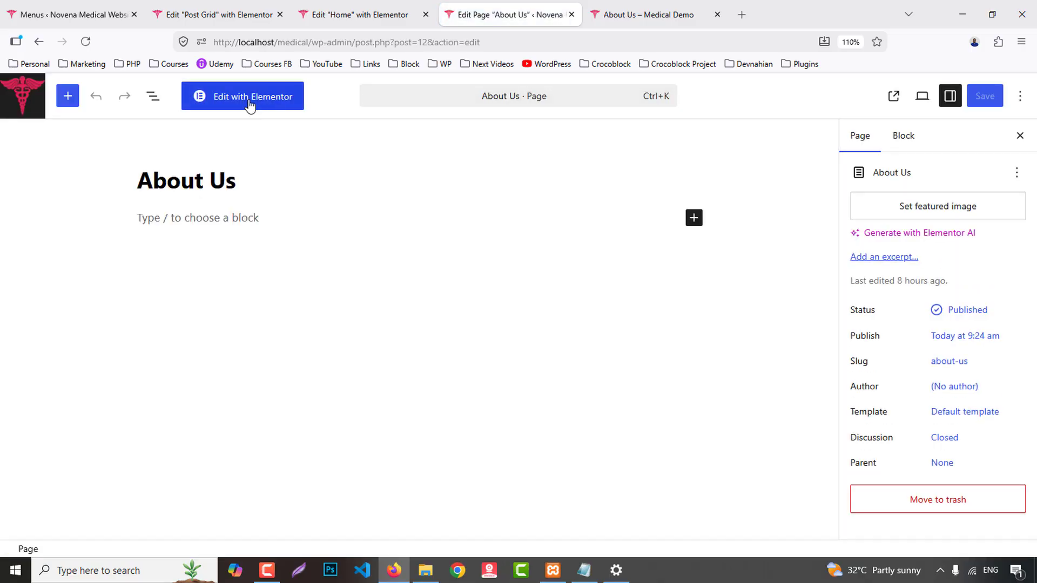
click(247, 105)
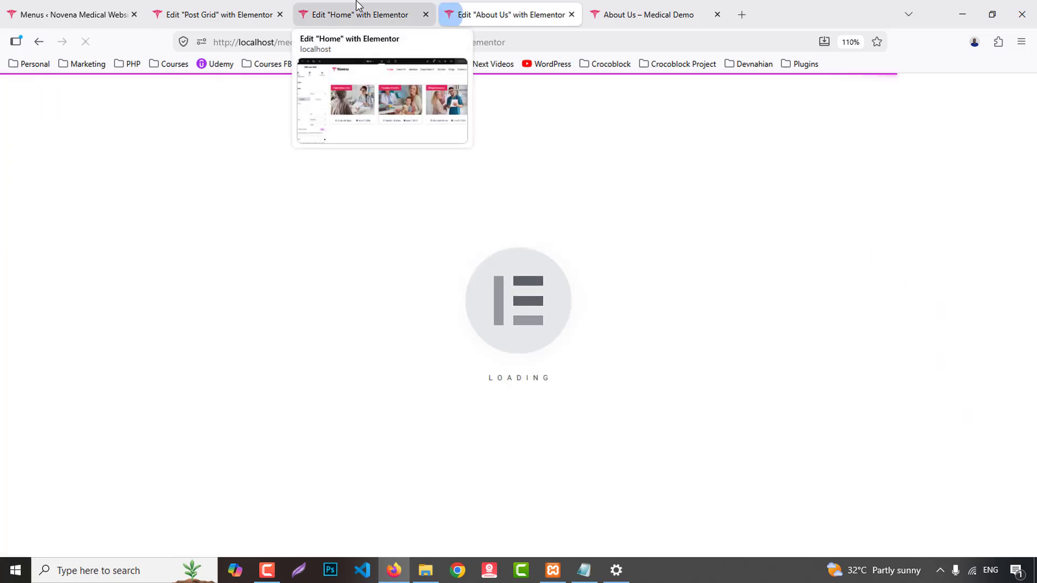
click(673, 13)
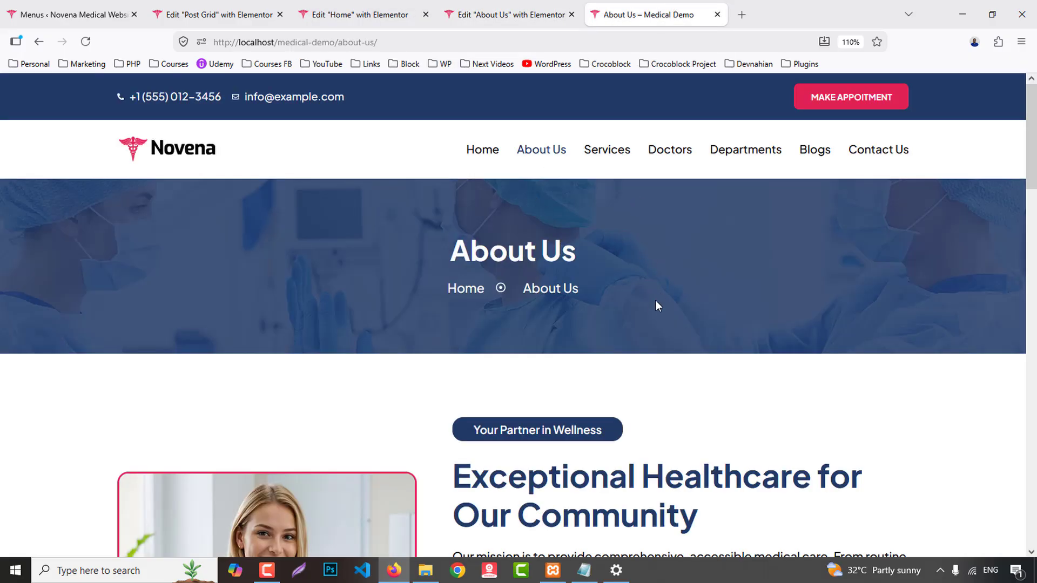
click(511, 14)
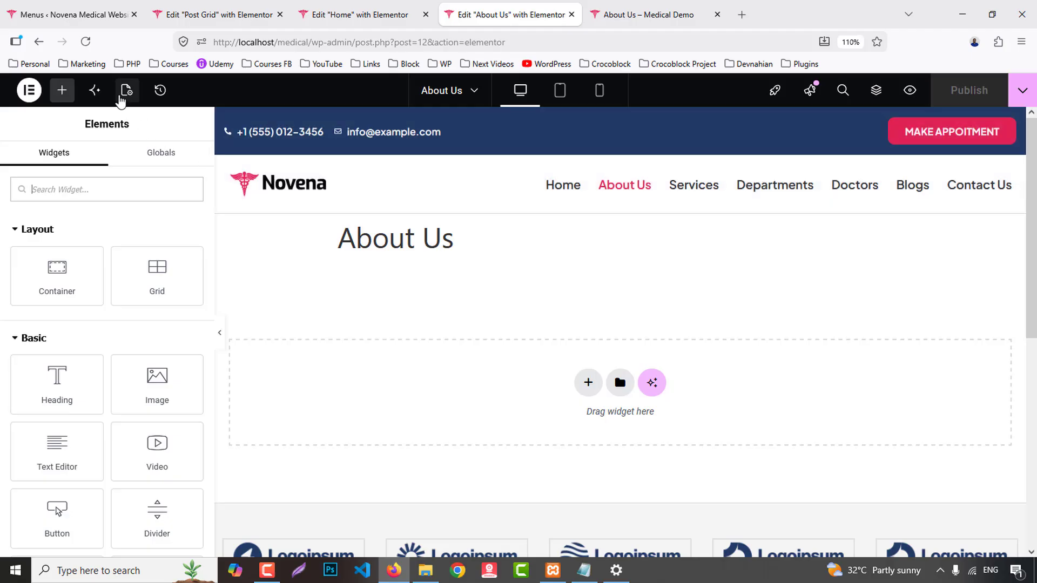
- Change the About Us page layout from Default to a full-width one that keeps the header and footer
click(126, 90)
scroll(106, 440, down, 3)
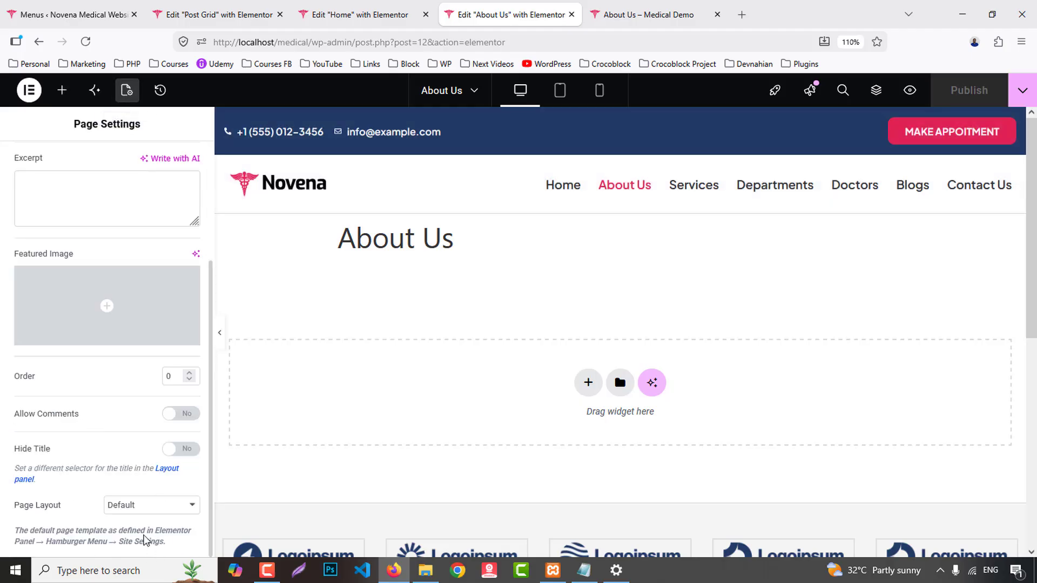
click(143, 511)
click(144, 466)
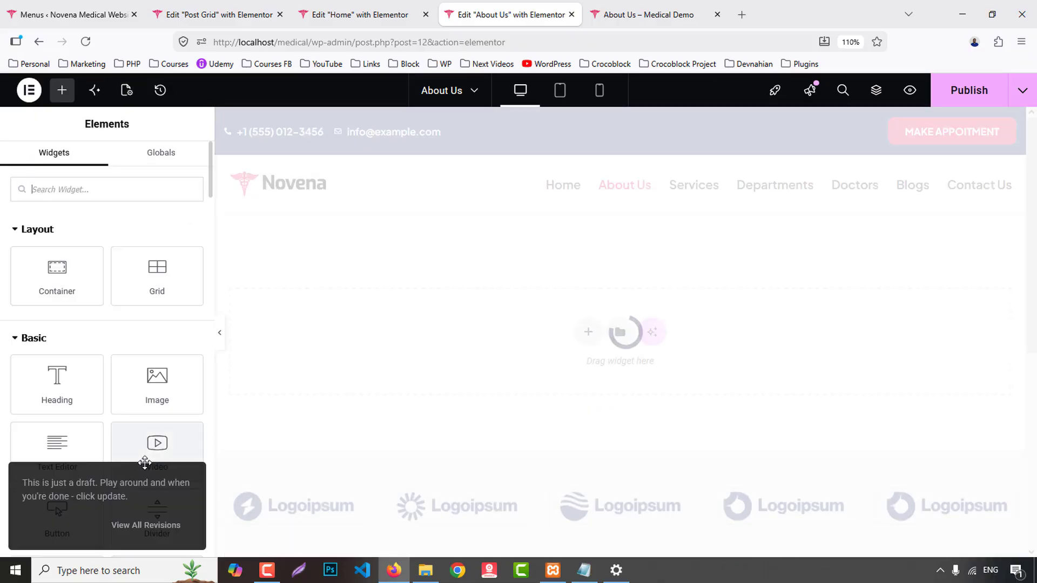
- Add a single-column flexbox container to the empty About Us page
click(588, 332)
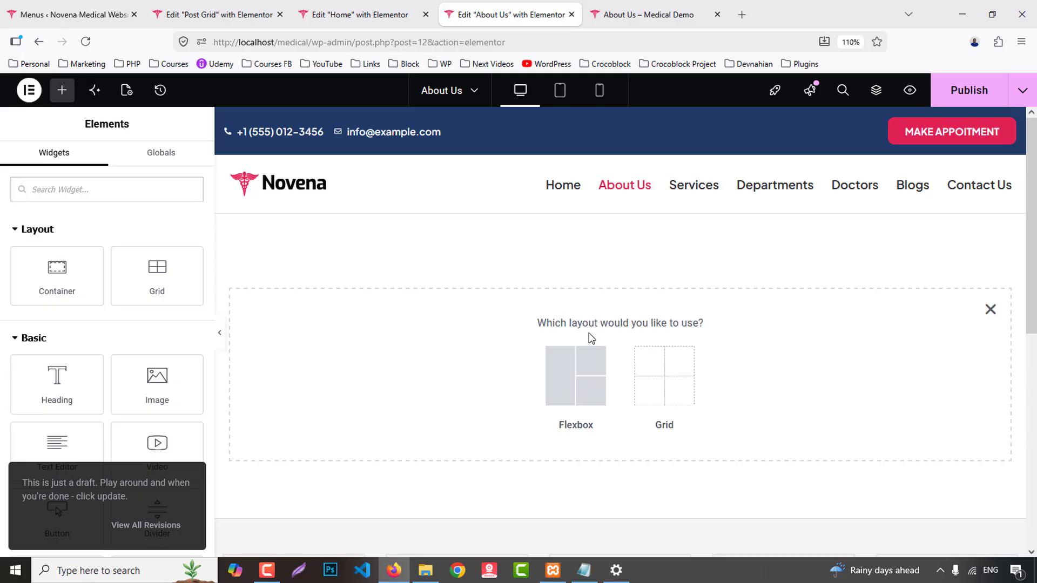
click(572, 373)
click(426, 364)
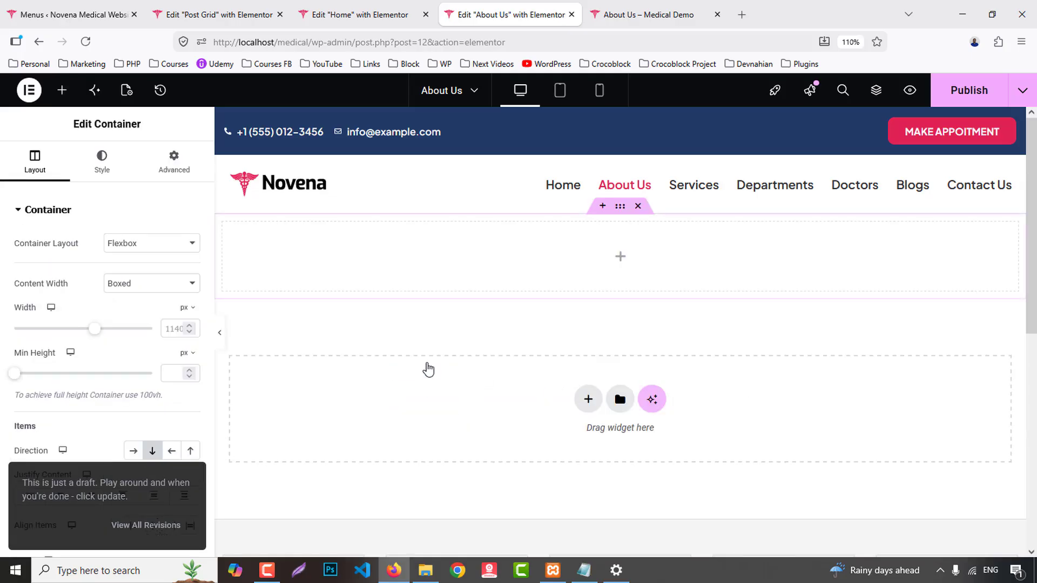
- Give the container a classic background image by uploading breadcumb.jpg from the meidcal folder
click(105, 163)
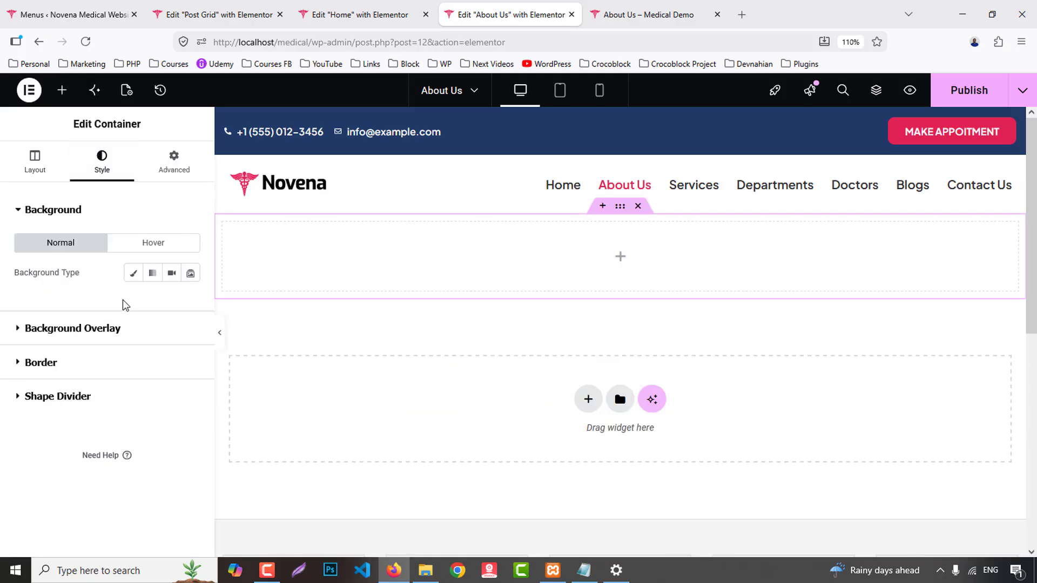
click(135, 274)
click(149, 368)
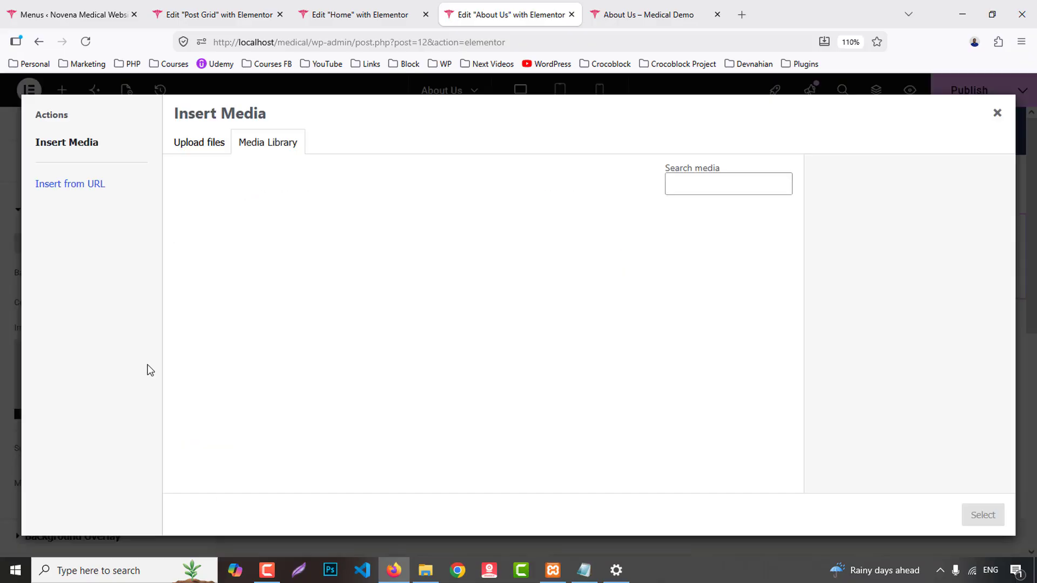
click(194, 145)
click(562, 326)
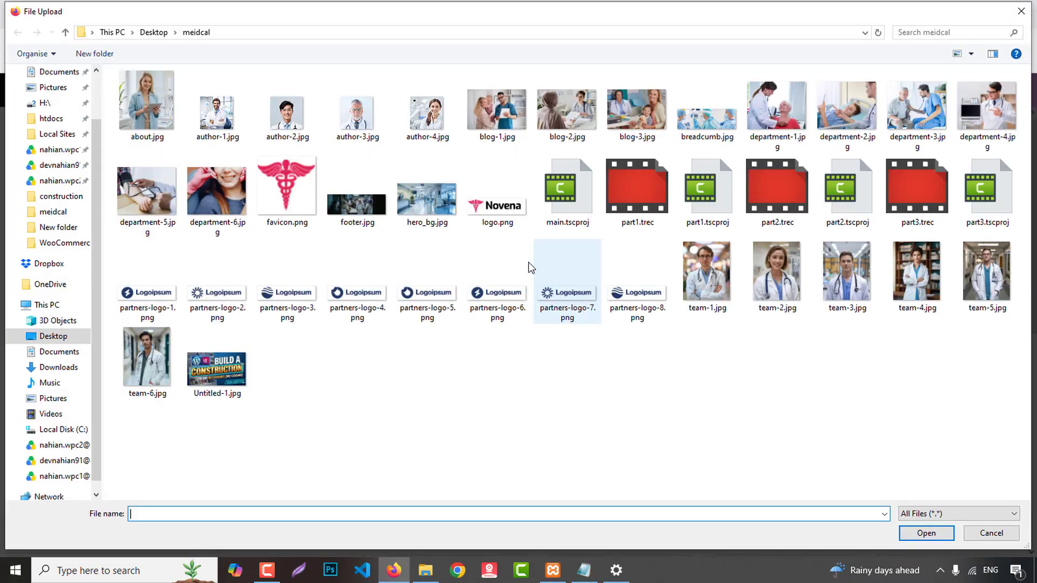
double_click(707, 115)
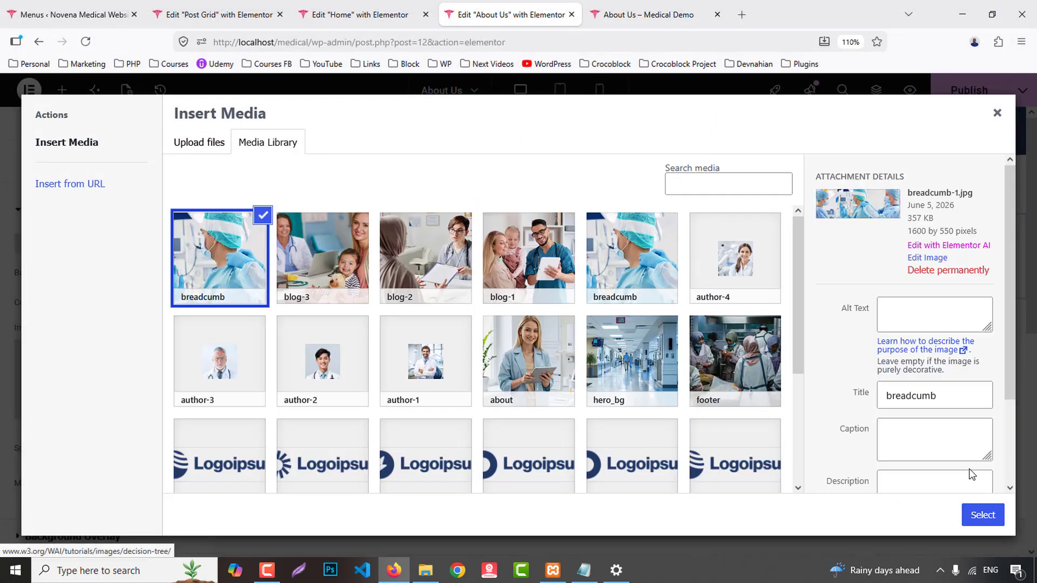
click(984, 516)
- Set the banner container's background image position to Center Center and its display size to Cover
scroll(88, 417, down, 7)
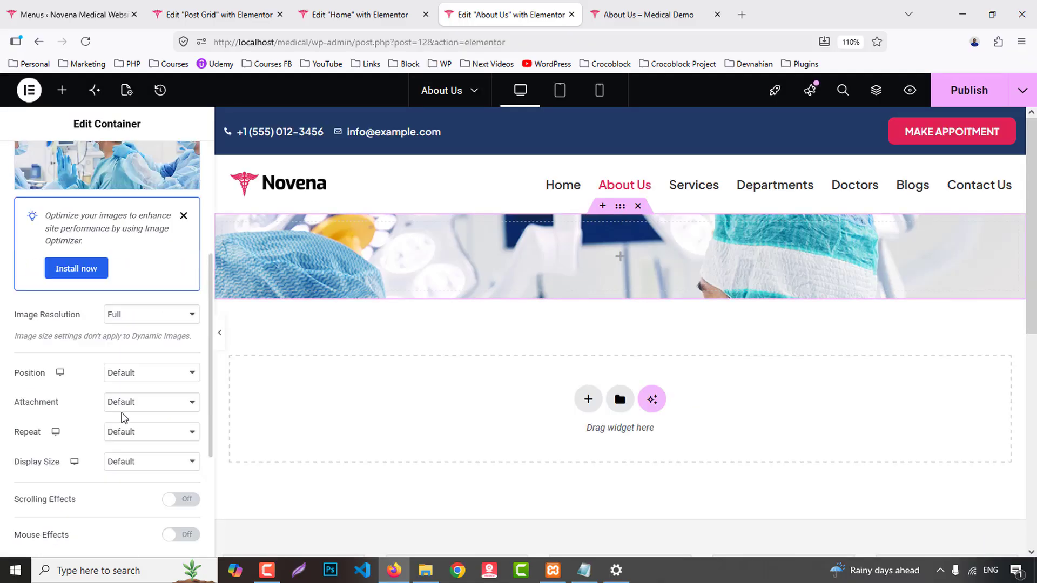
click(129, 197)
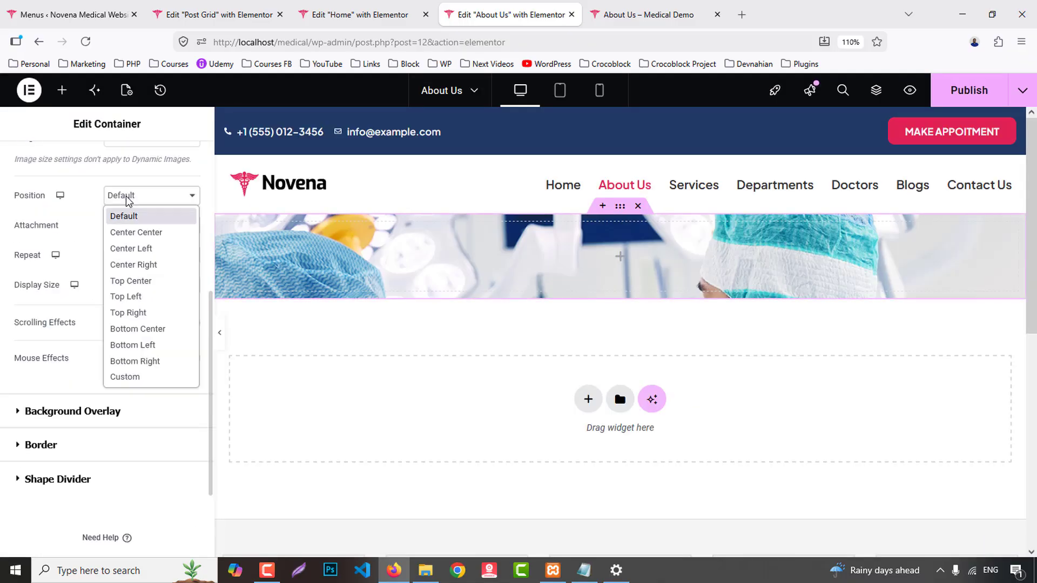
click(132, 231)
click(132, 286)
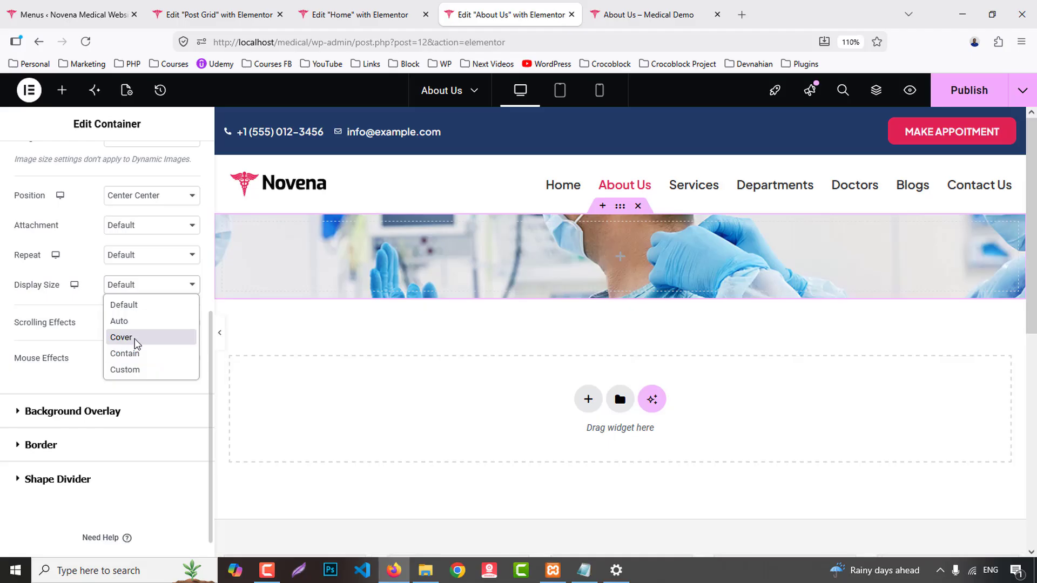
click(134, 338)
scroll(134, 332, up, 6)
scroll(134, 329, down, 6)
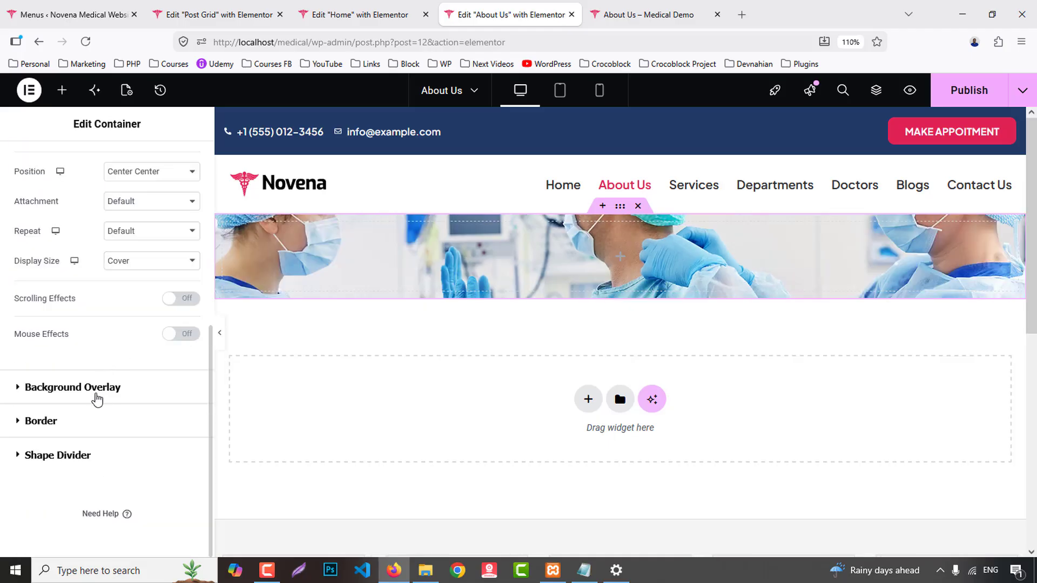
- Give the banner container a classic background overlay in the dark blue global color with opacity 0.85
click(97, 398)
click(172, 308)
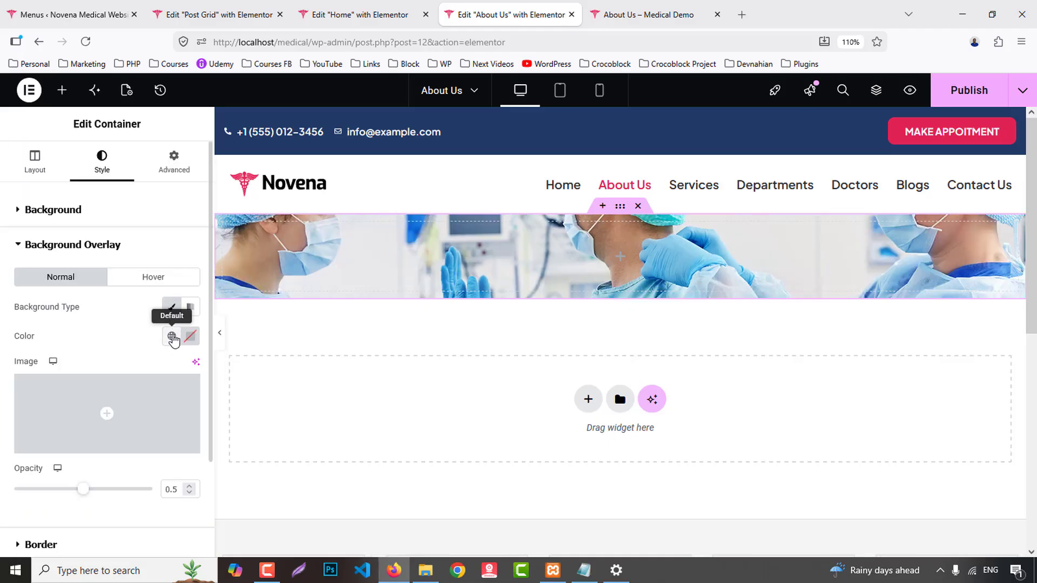
click(172, 336)
click(69, 120)
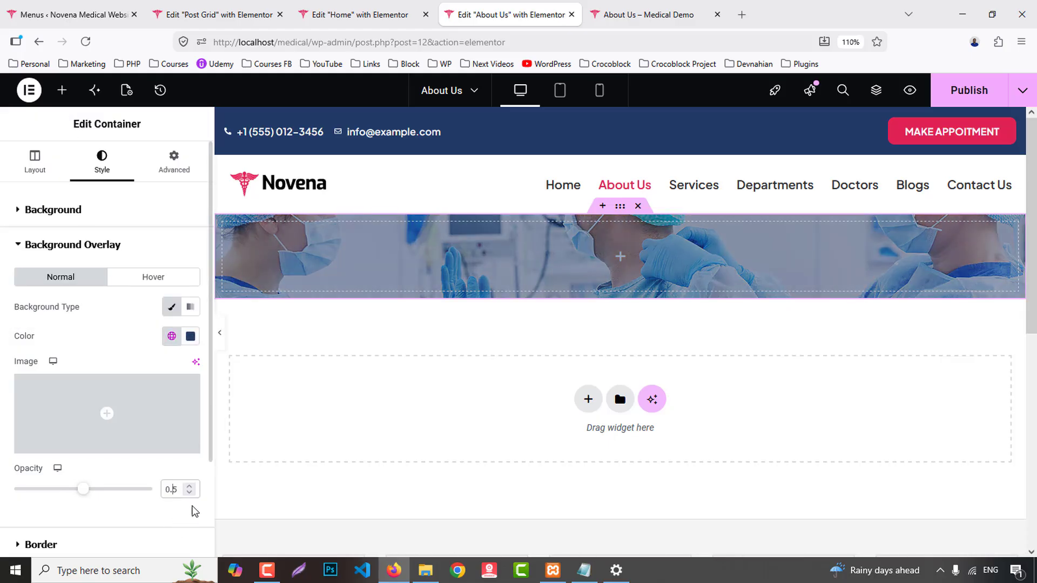
text(8)
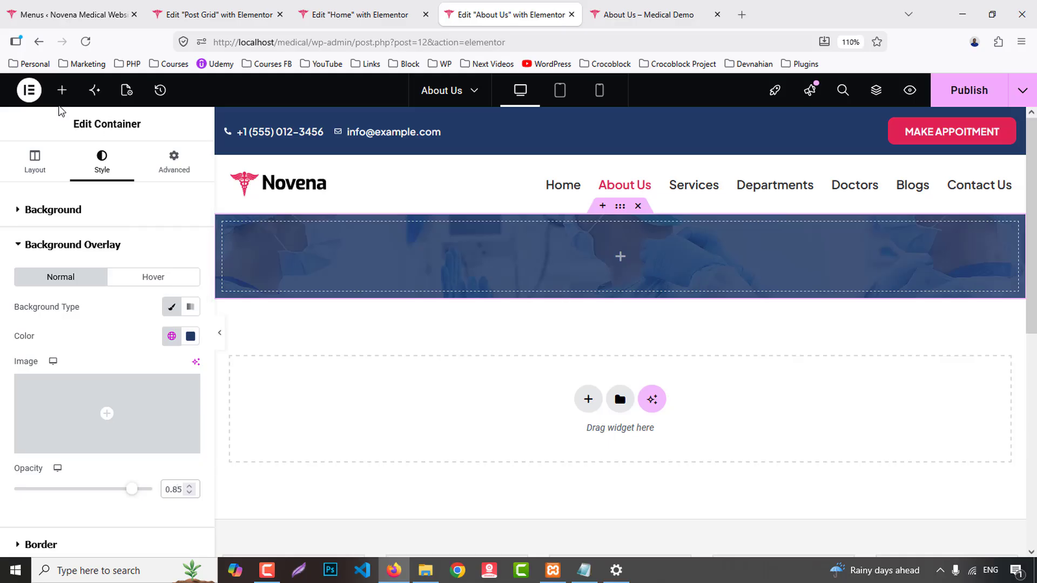
- Add a Heading widget to the banner container as an H4 with the dynamic Post Title as its text
click(62, 91)
drag(55, 378, 574, 271)
click(156, 377)
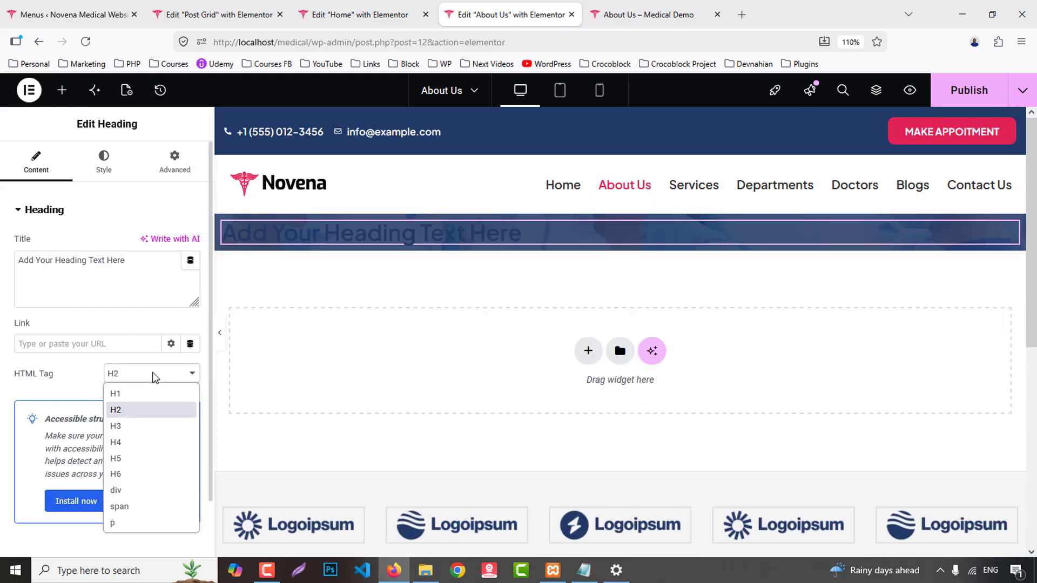
click(135, 442)
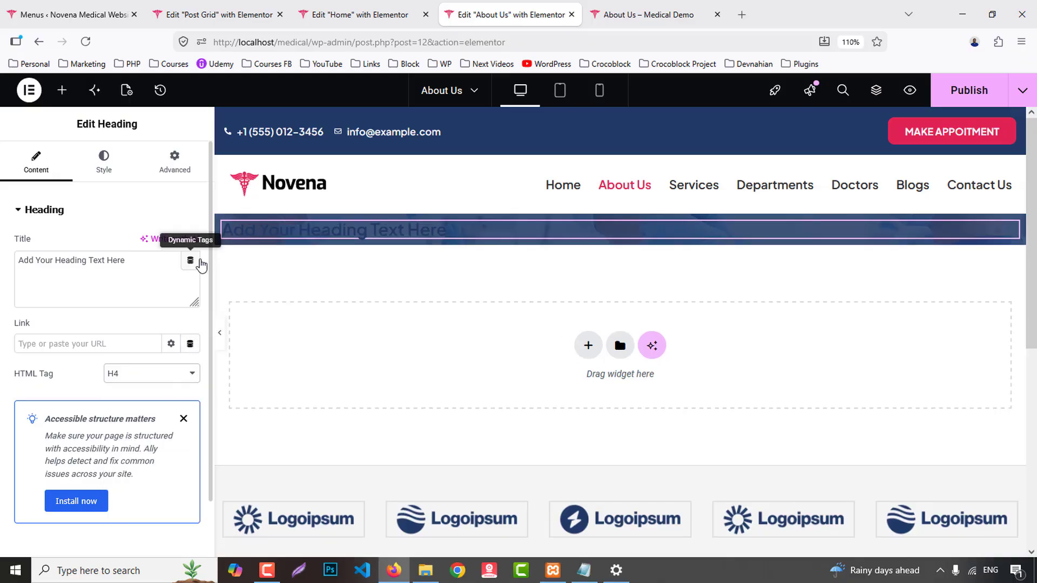
click(190, 261)
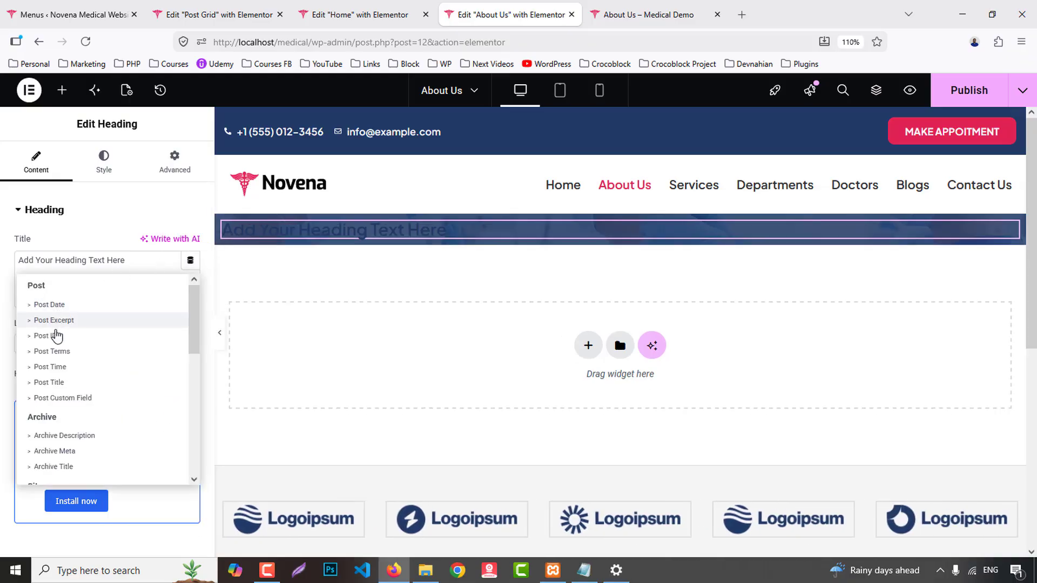
click(60, 383)
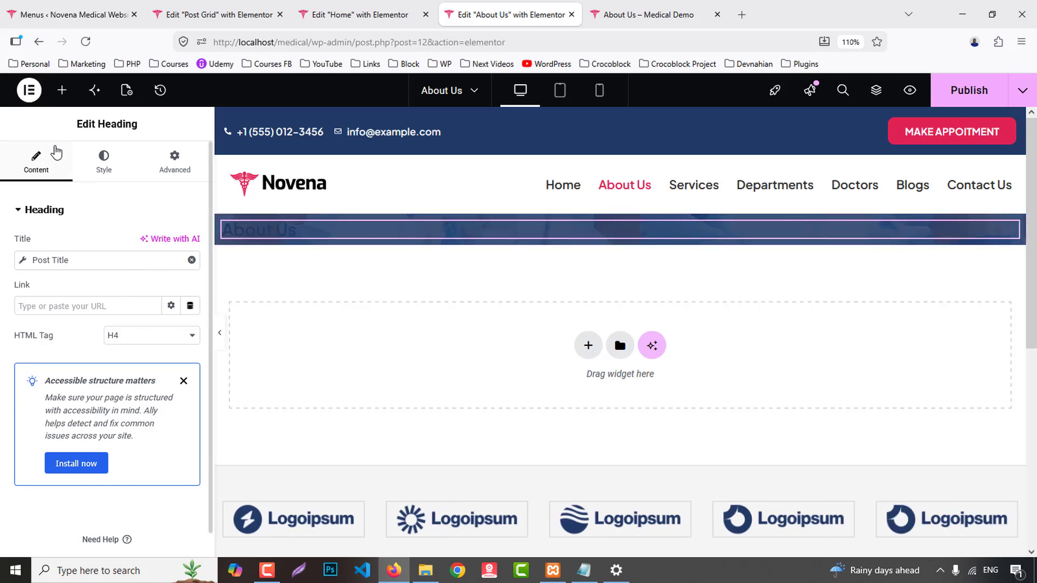
- Add an Icon List widget below the heading in the banner container
click(61, 89)
text(icon)
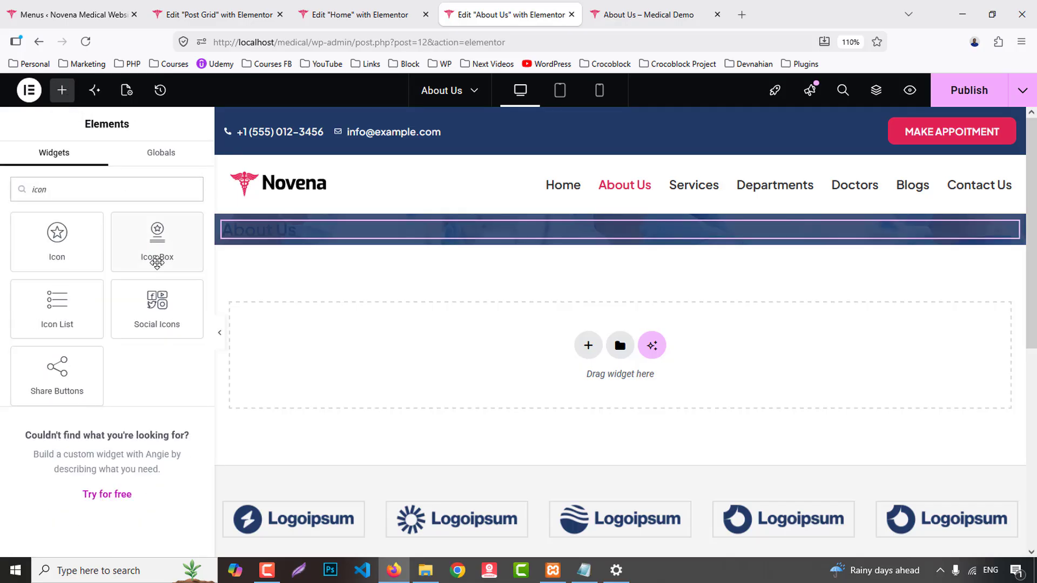
drag(57, 305, 302, 237)
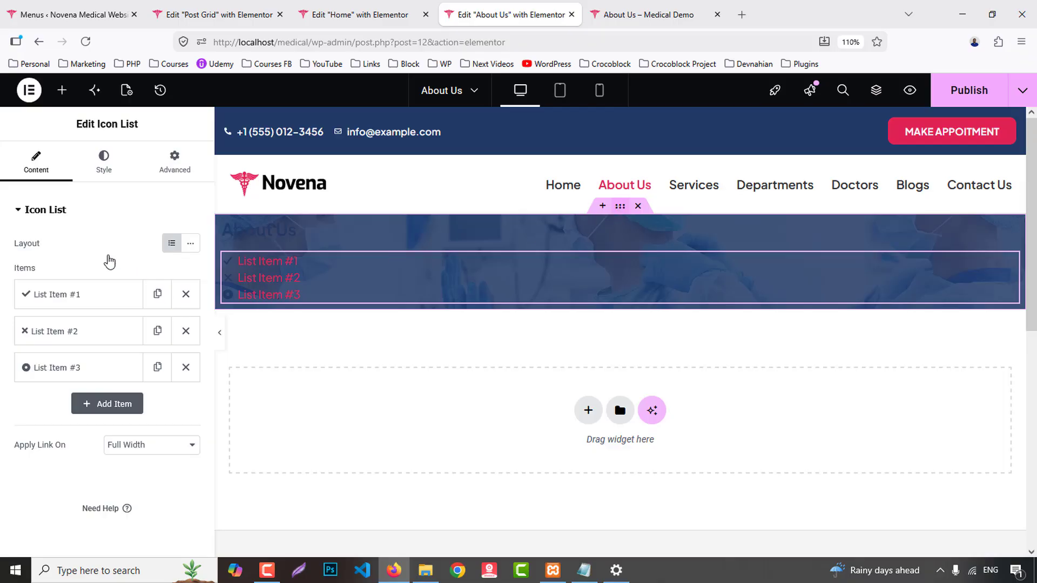
- Center-align the banner container's items and set its padding to 60 px top and bottom with 0 on both sides
click(33, 162)
scroll(118, 405, down, 2)
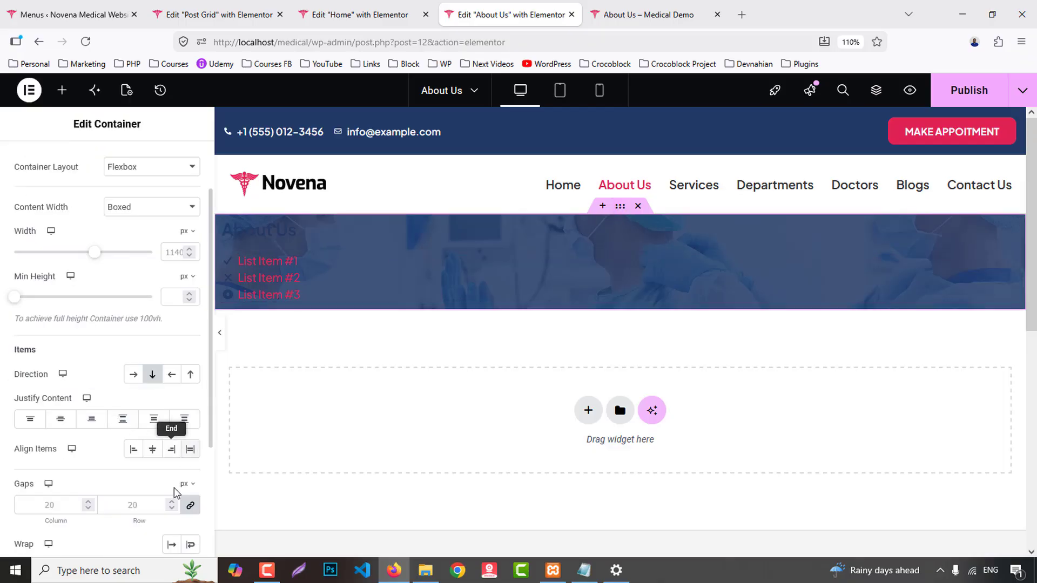
click(152, 450)
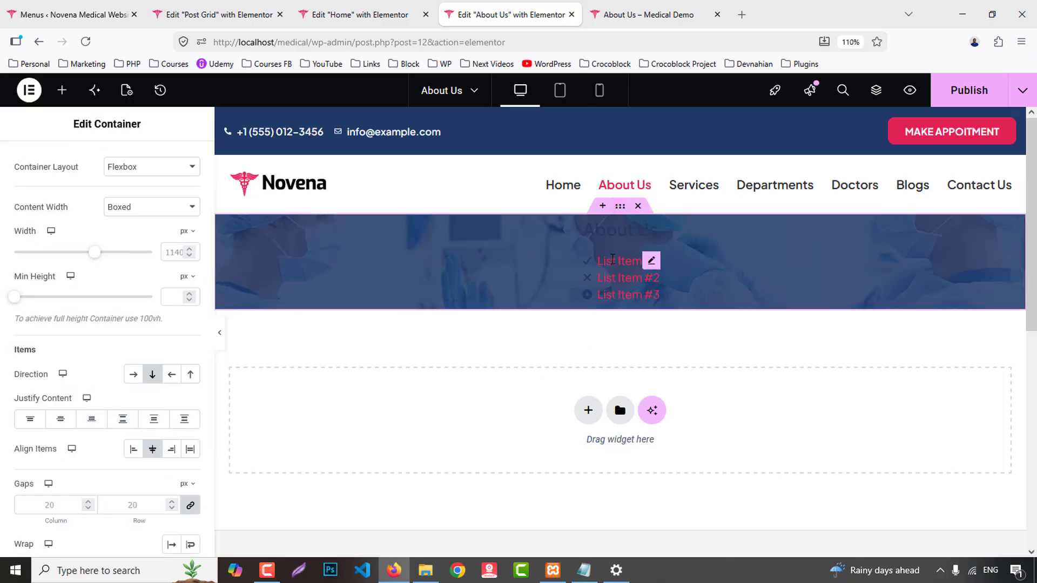
scroll(167, 203, up, 2)
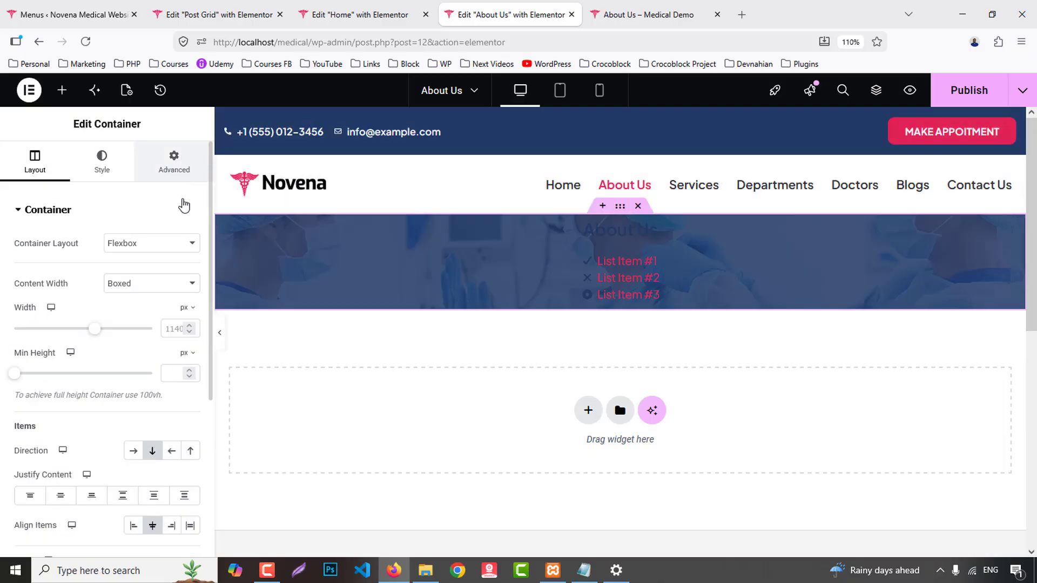
click(174, 162)
click(190, 314)
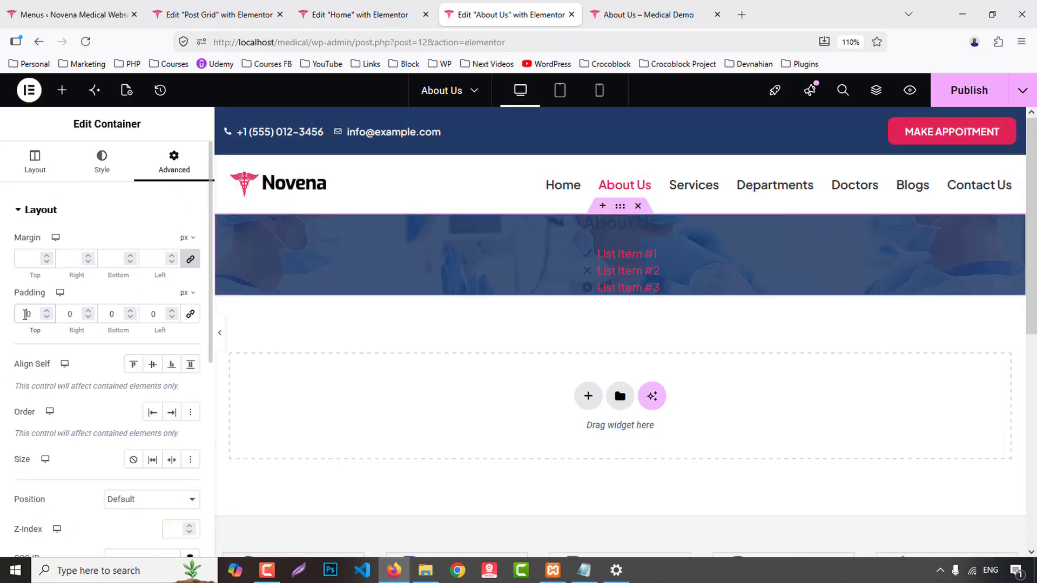
text(6)
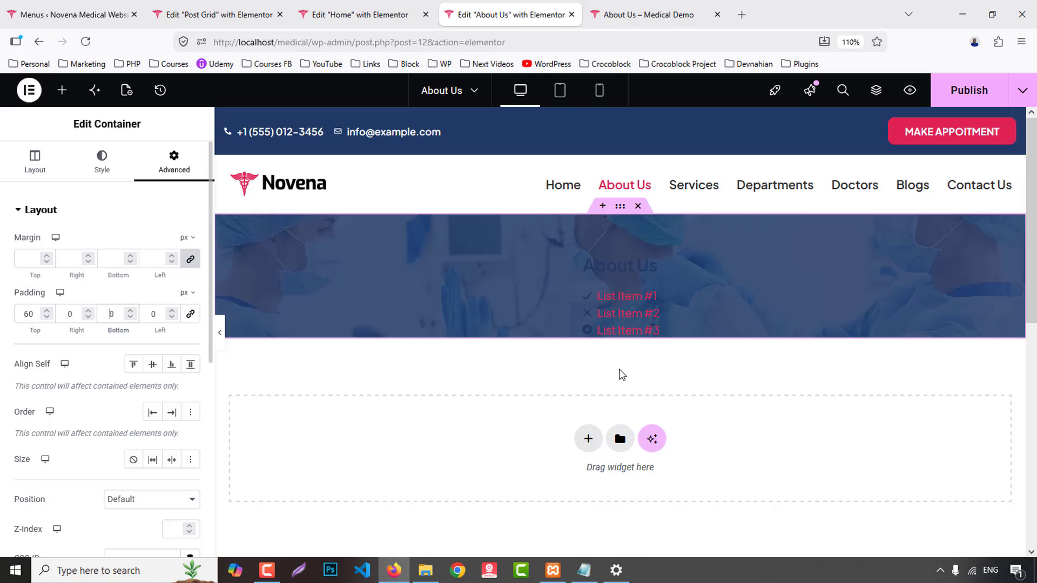
text(60)
- Set the banner heading's text color to white, #FFFFFF
click(611, 267)
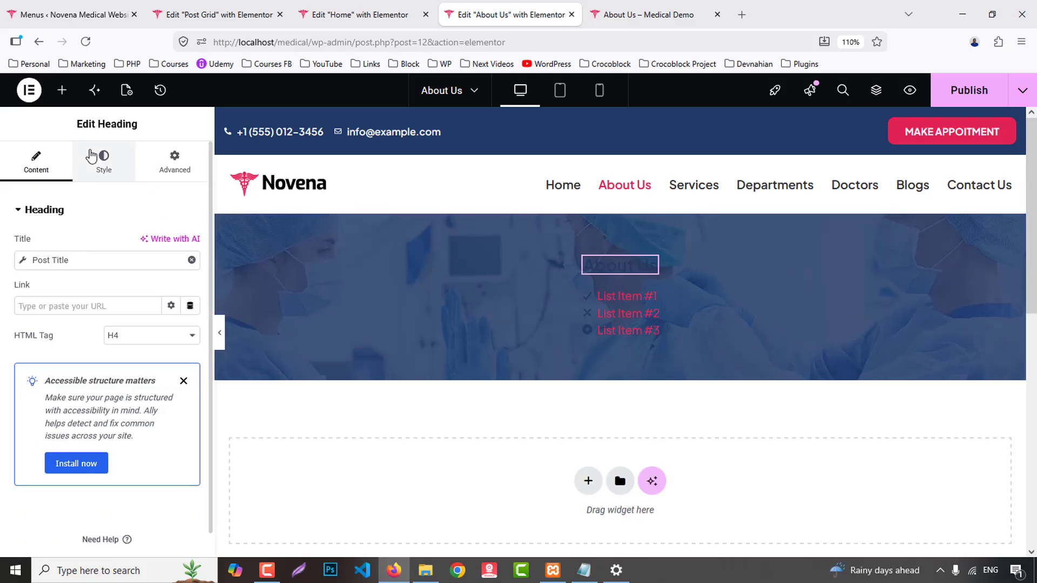
click(100, 160)
click(190, 443)
drag(159, 346, 50, 199)
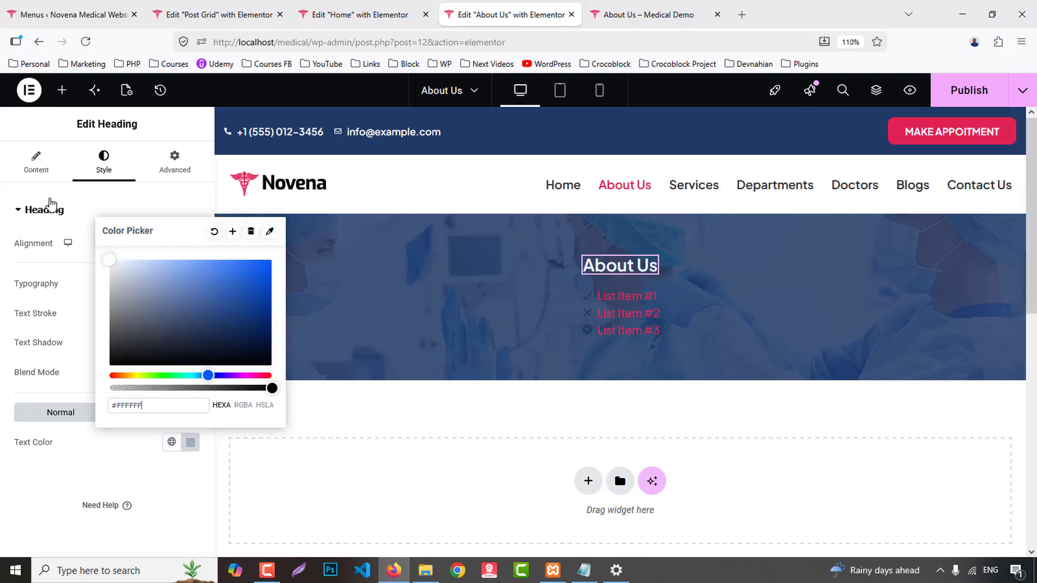
click(130, 195)
- Set the banner heading's font size to 40 px, checking the demo's About Us banner for comparison
click(174, 159)
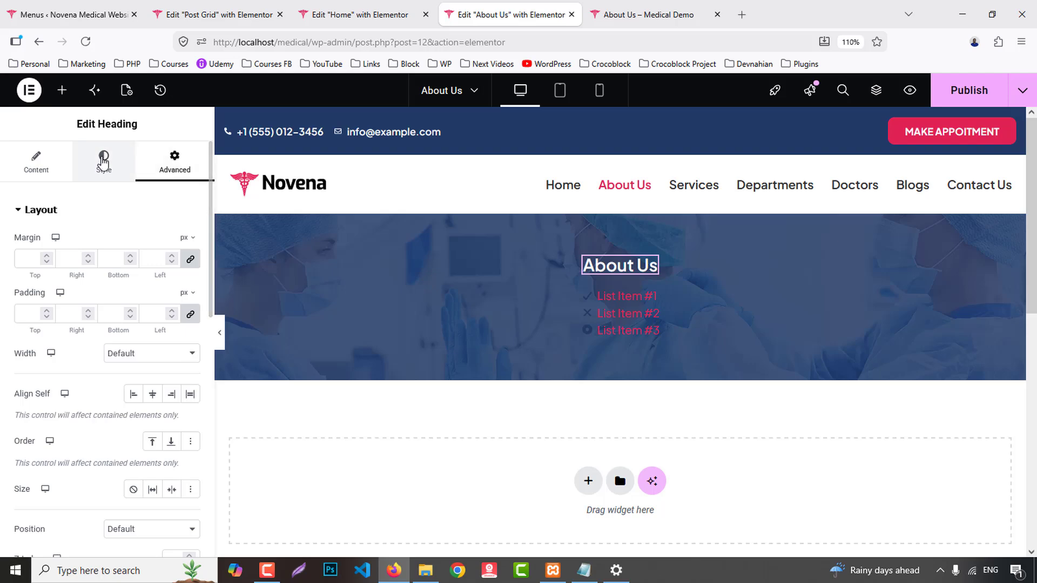
click(103, 159)
click(190, 285)
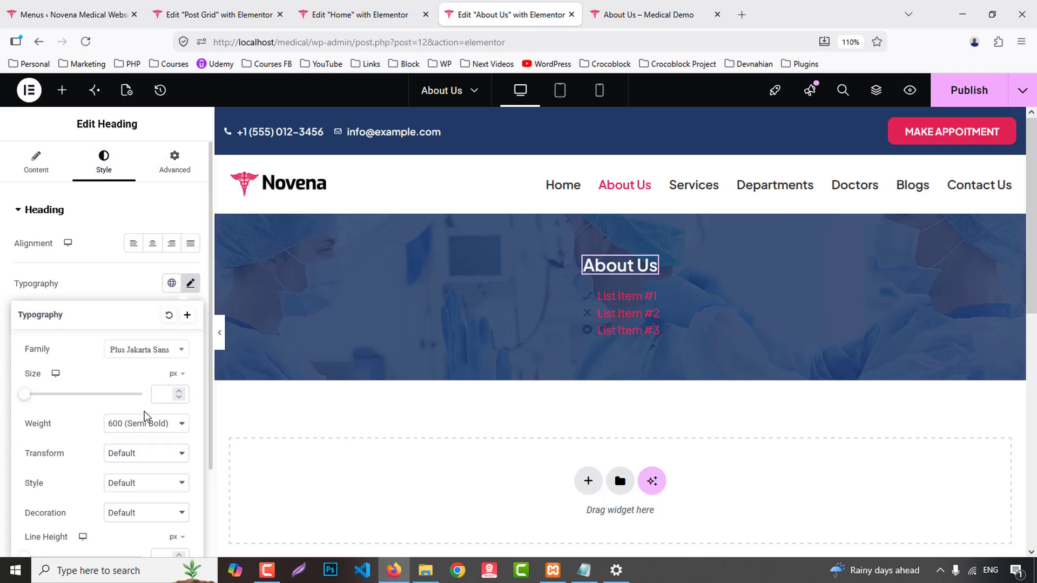
text(33)
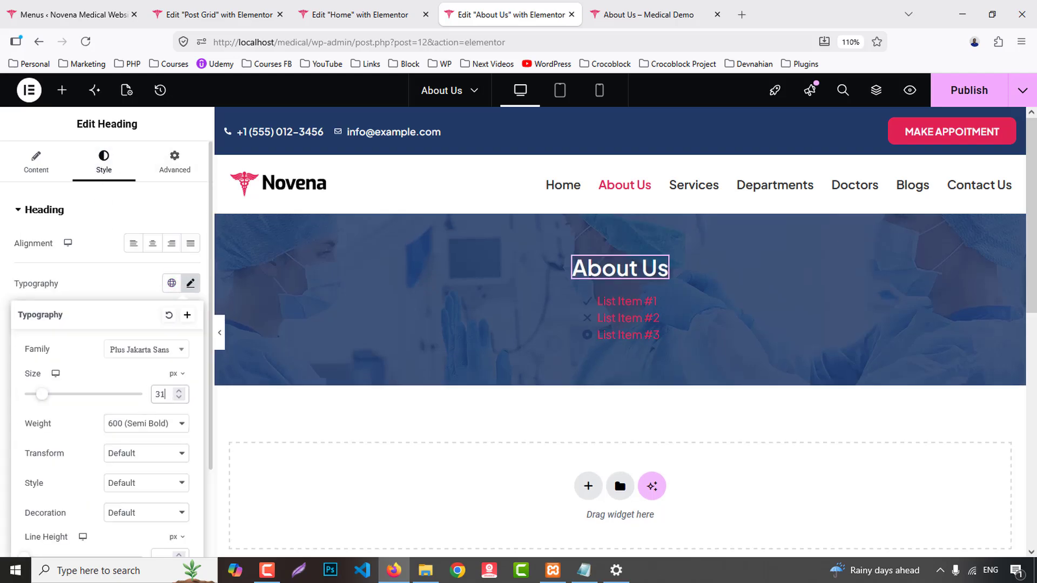
key(BackSpace)
text(8)
key(ctrl+Tab)
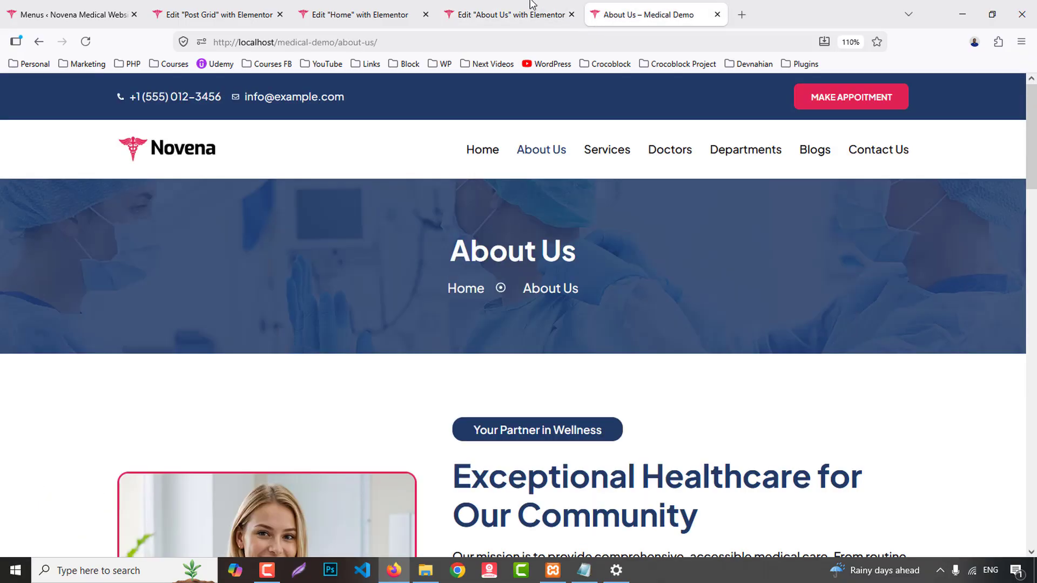
key(ctrl+shift+Tab)
key(BackSpace)
key(BackSpace)
text(40)
- Set the banner heading's font weight to 700 (Bold) and its size to 35 px
click(146, 423)
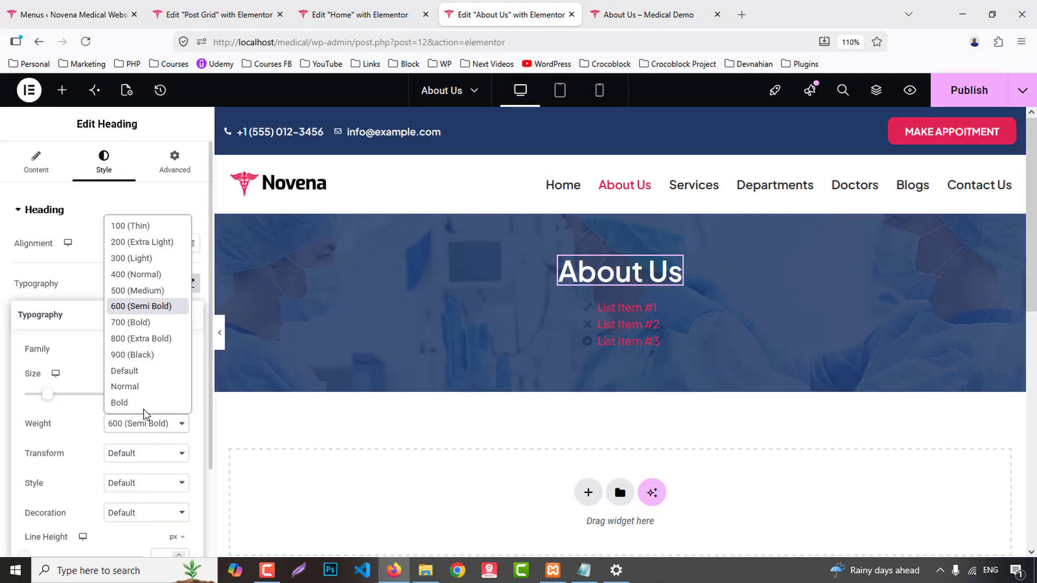
click(135, 323)
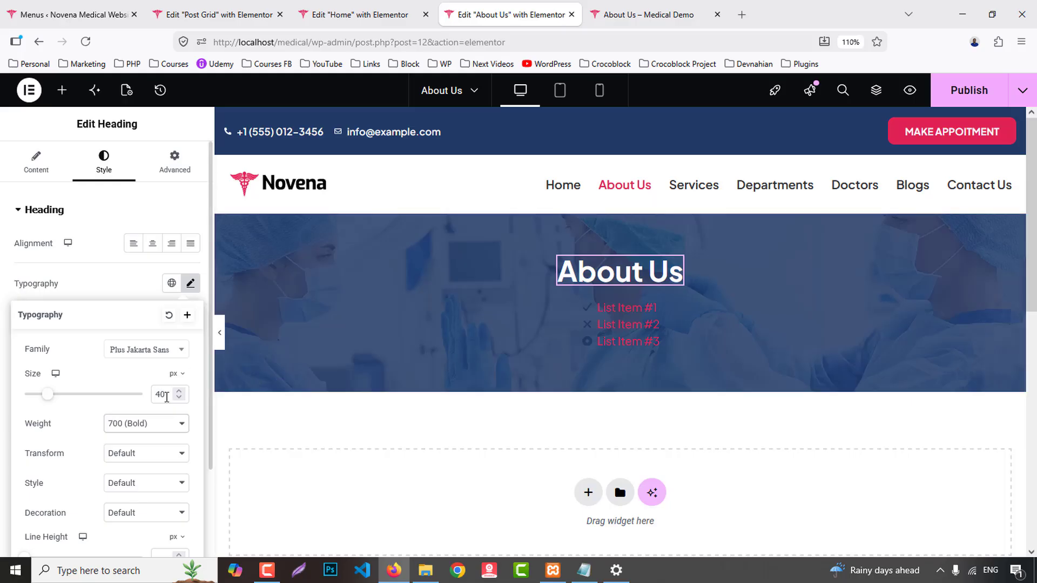
click(167, 397)
key(BackSpace)
key(BackSpace)
text(38)
key(BackSpace)
text(5)
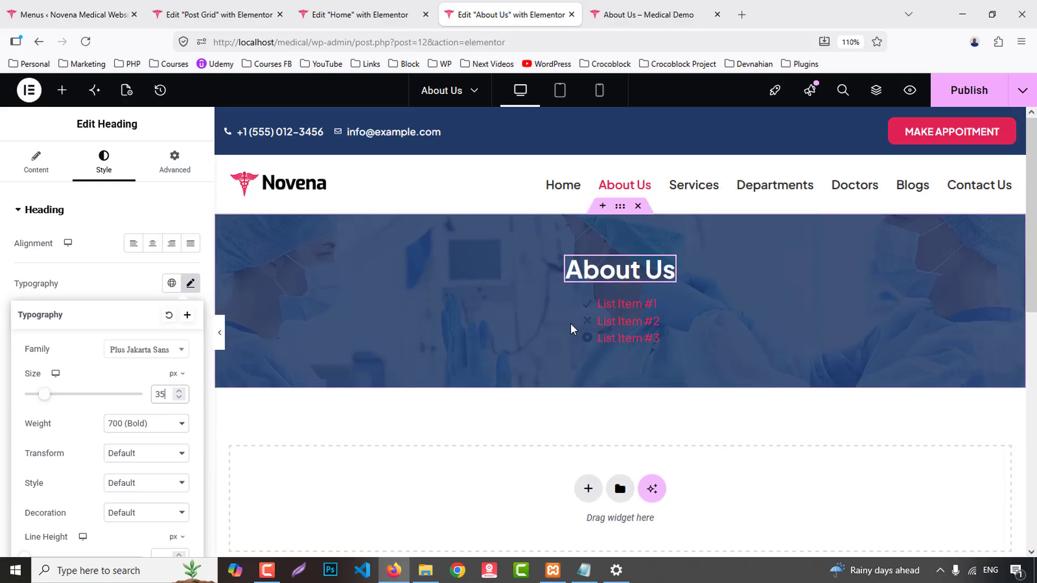
- Change the icon list below the banner heading to the Inline layout
click(586, 323)
click(102, 161)
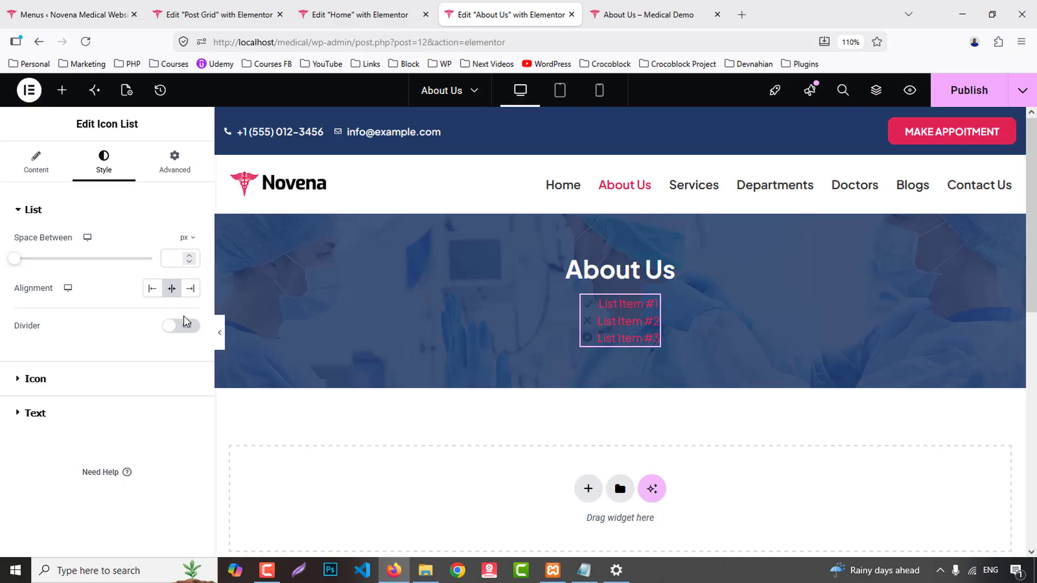
click(63, 177)
click(190, 246)
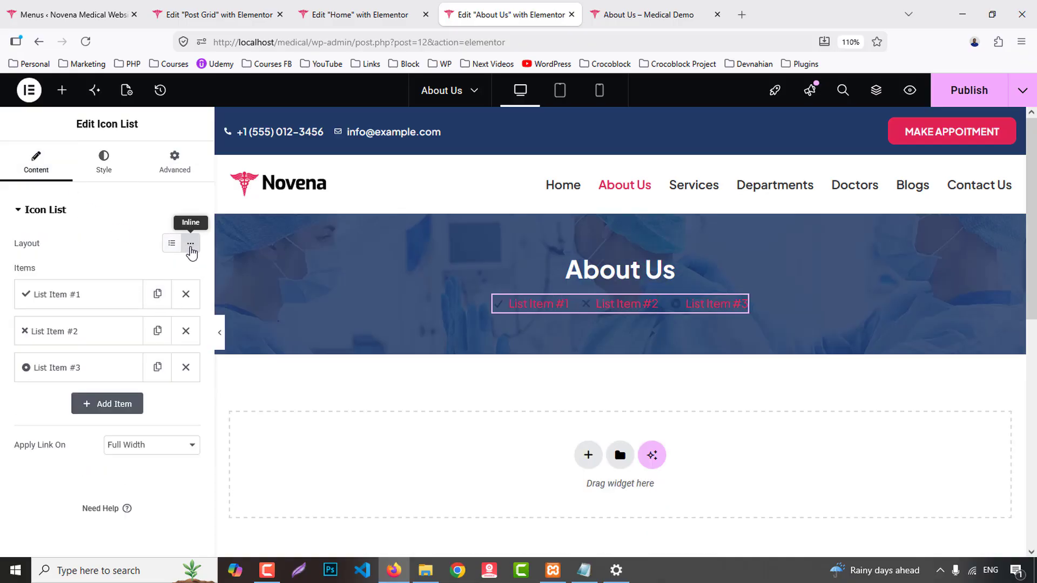
- Rename the first list item Home, remove its icon and link it to the dynamic Site URL
click(97, 296)
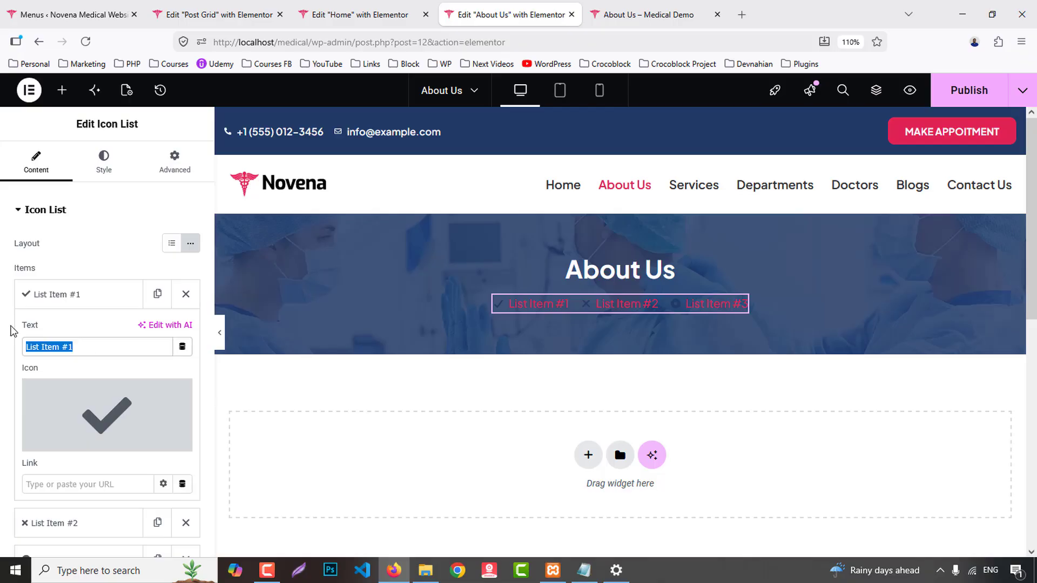
text(Home)
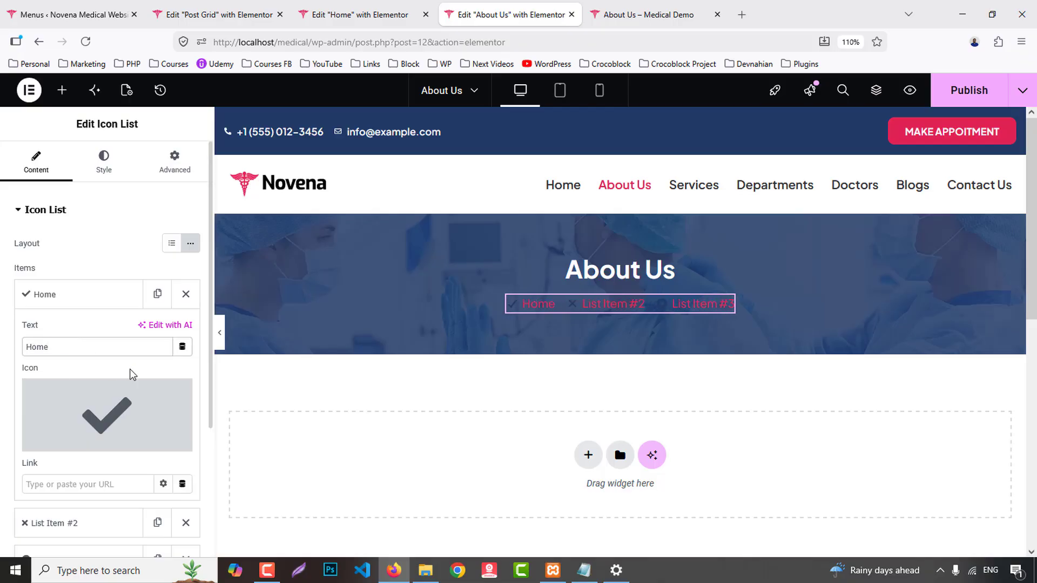
click(174, 392)
scroll(162, 381, down, 3)
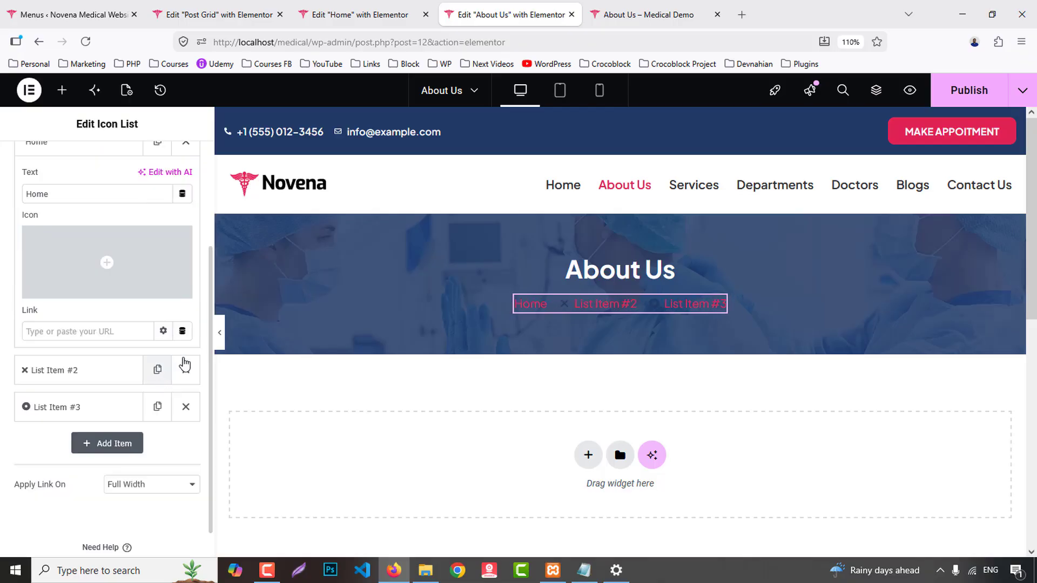
click(182, 330)
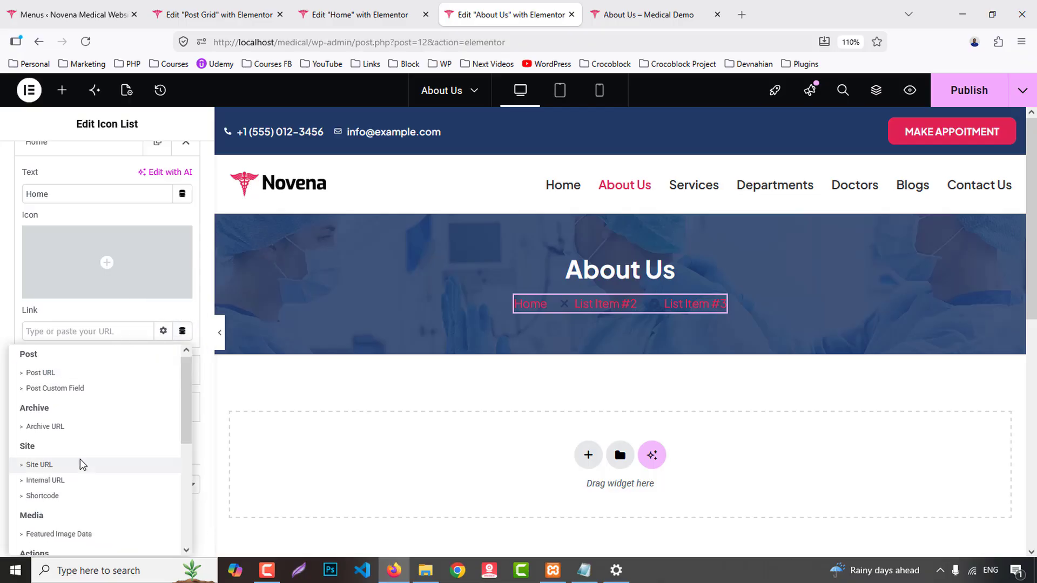
scroll(47, 401, down, 3)
scroll(48, 401, up, 2)
click(39, 401)
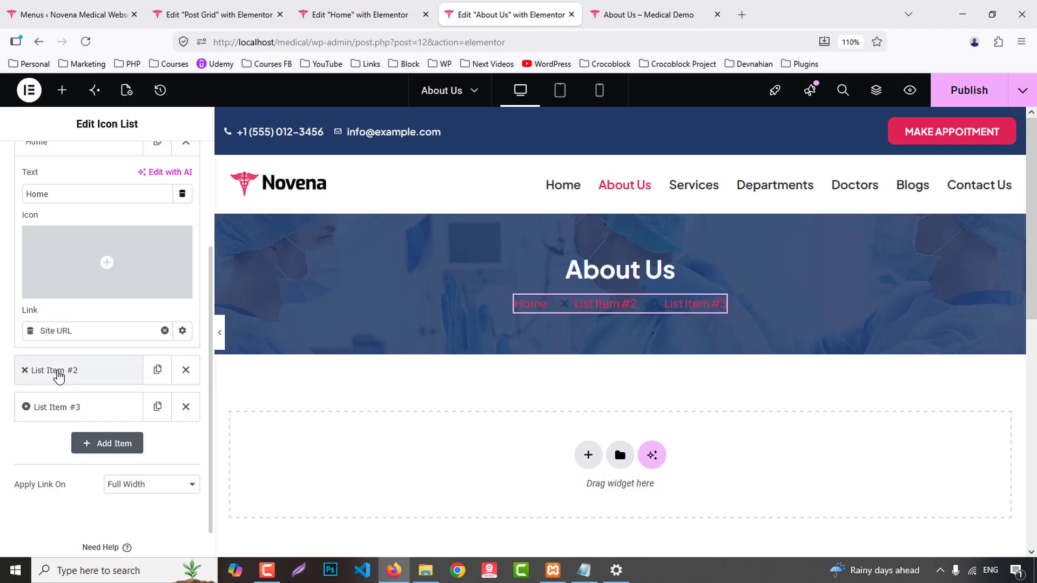
- Give the second breadcrumb list item the outlined Dot circle icon and clear its text
click(57, 372)
click(64, 326)
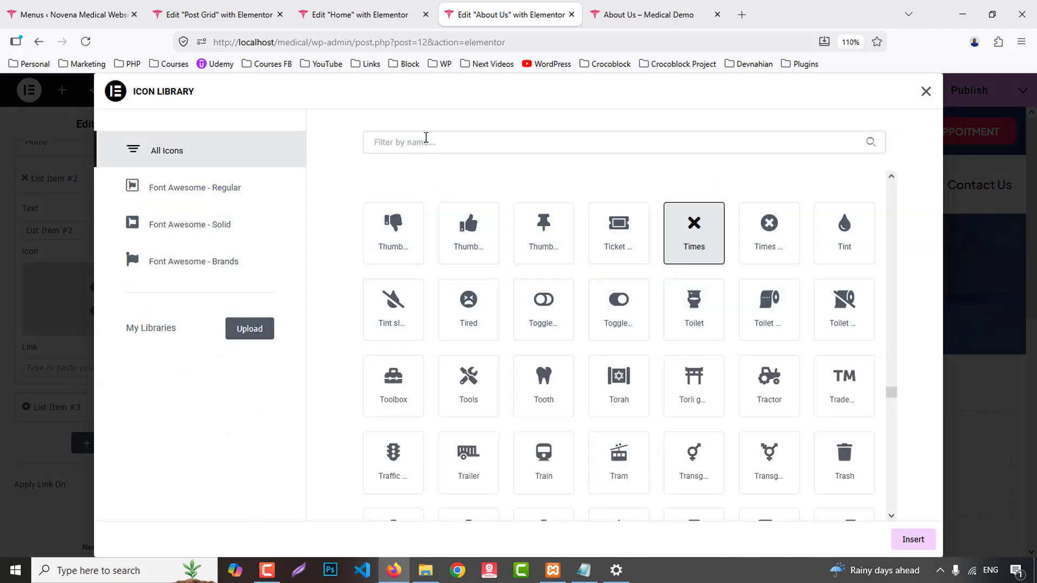
text(dot)
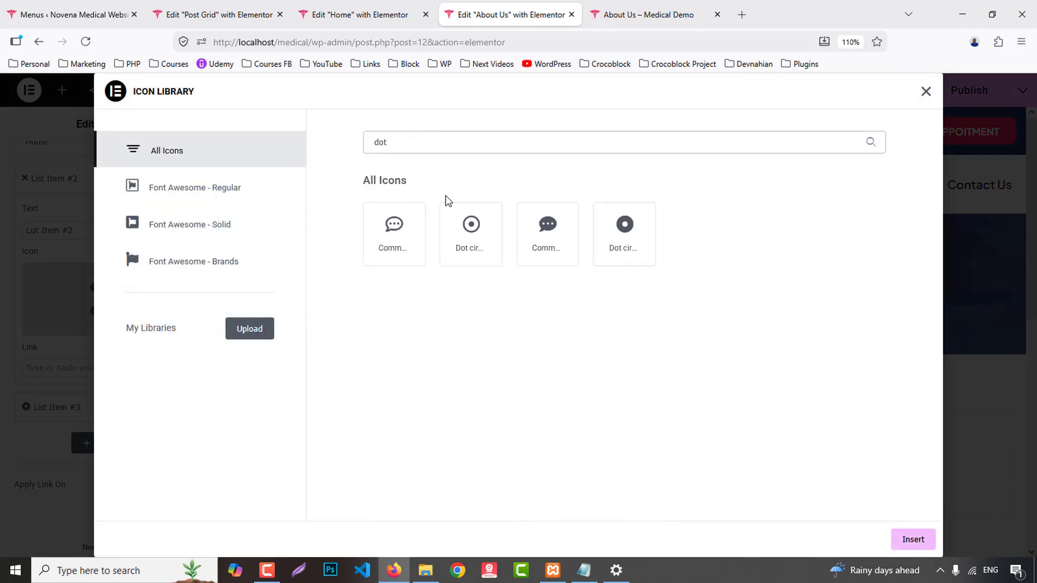
click(491, 237)
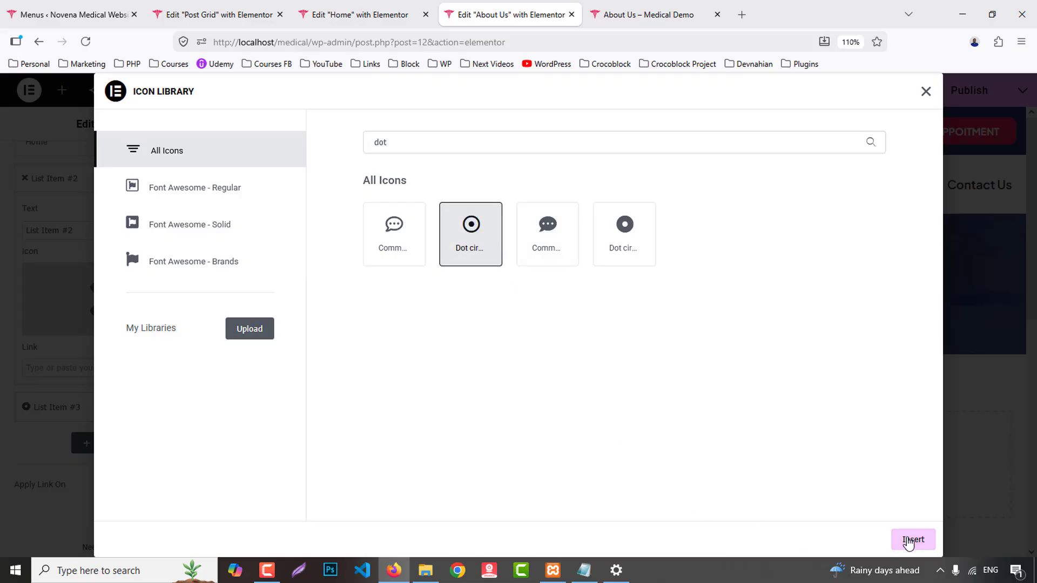
click(912, 541)
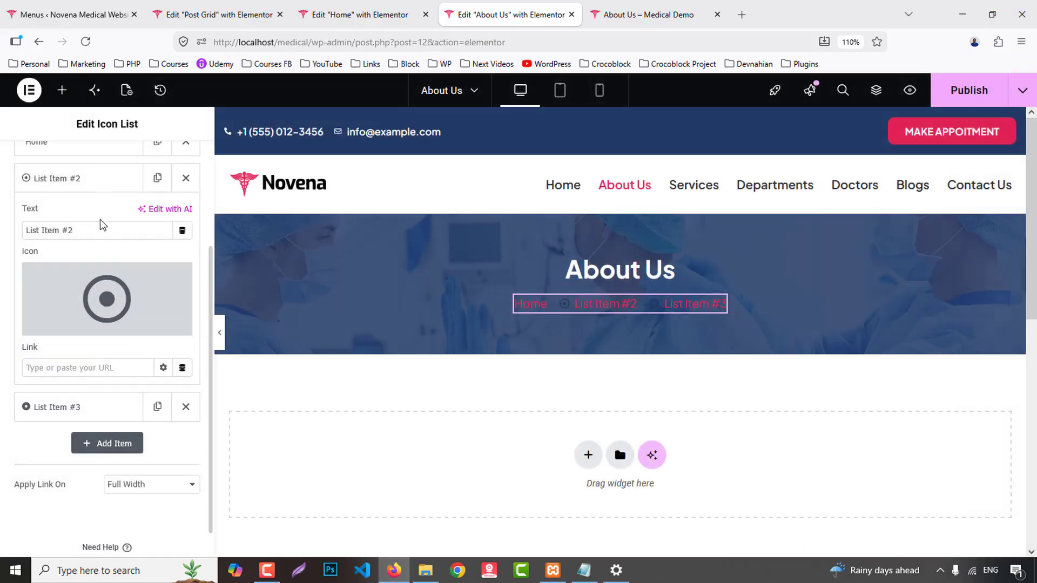
key(BackSpace)
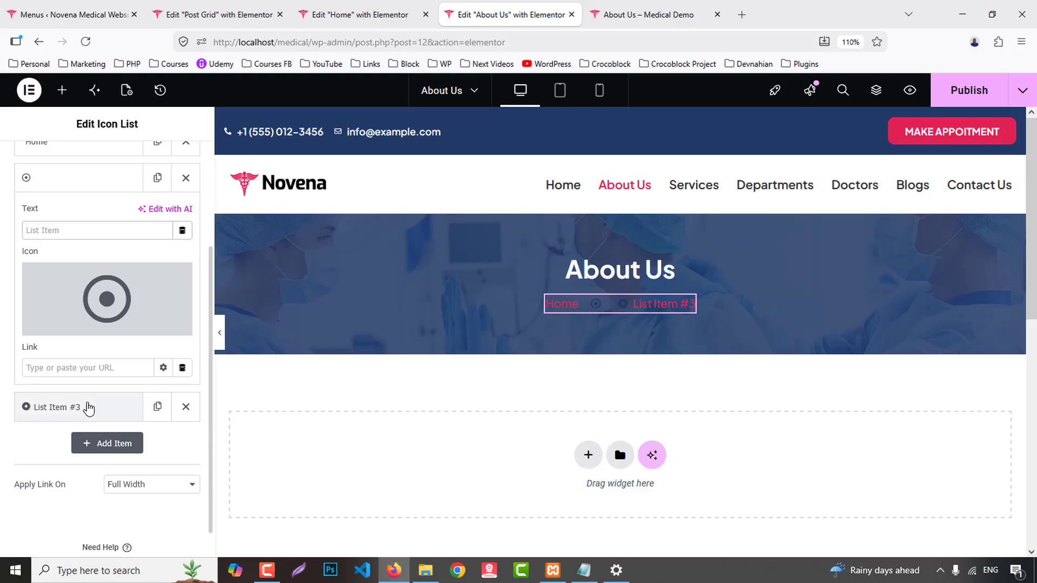
- Remove the third list item's icon and set its text to the dynamic Post Title
click(88, 408)
click(176, 319)
scroll(157, 346, down, 1)
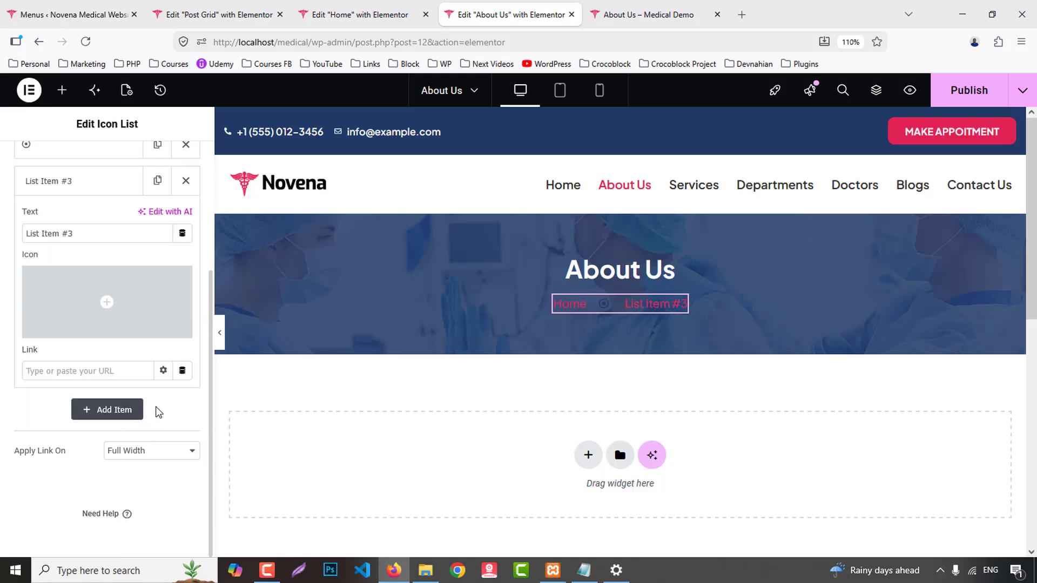
click(183, 371)
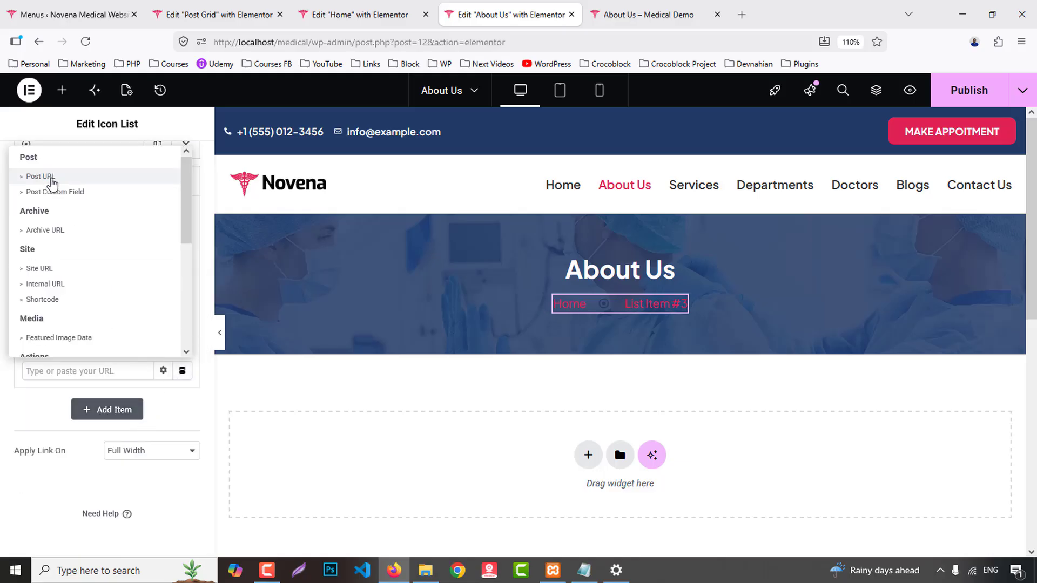
click(20, 402)
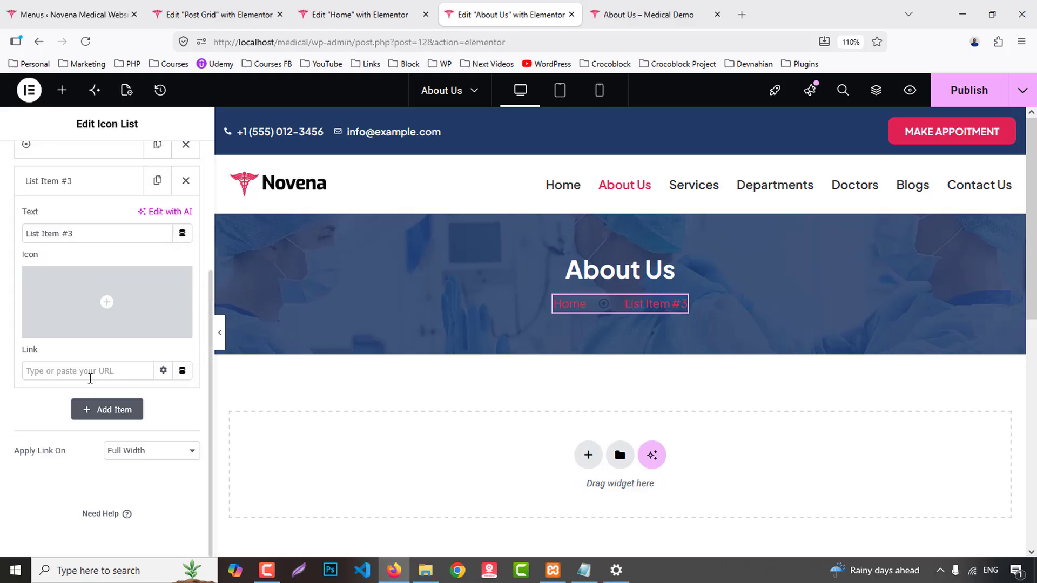
click(182, 234)
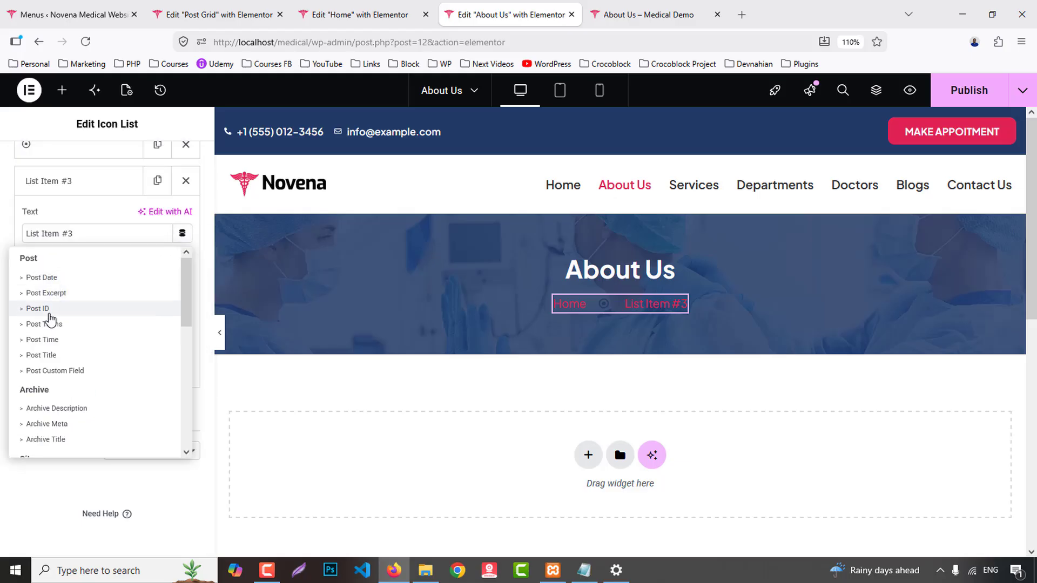
click(48, 355)
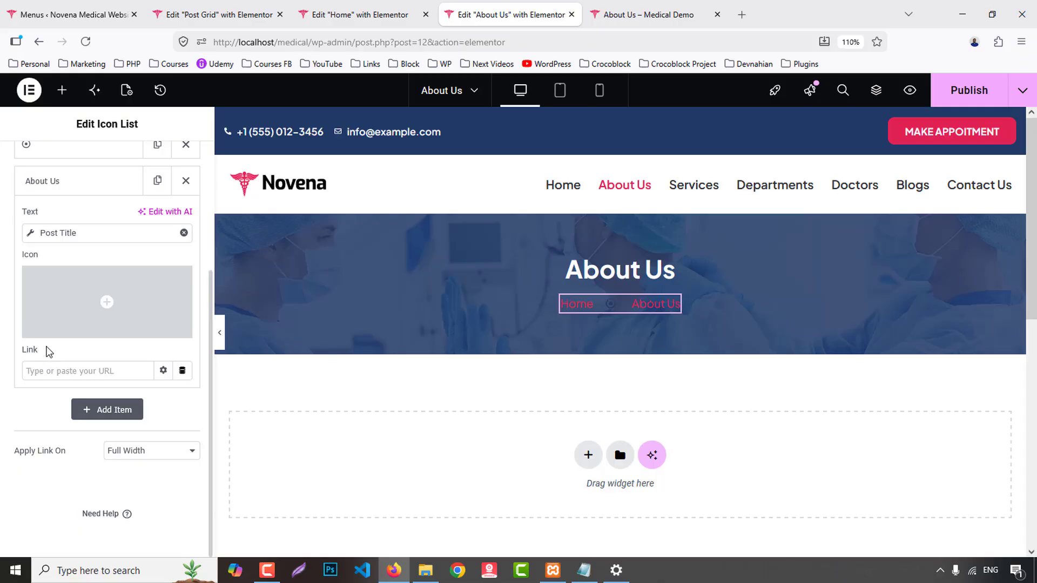
- Set the normal icon color of the breadcrumb list to white
scroll(108, 271, up, 3)
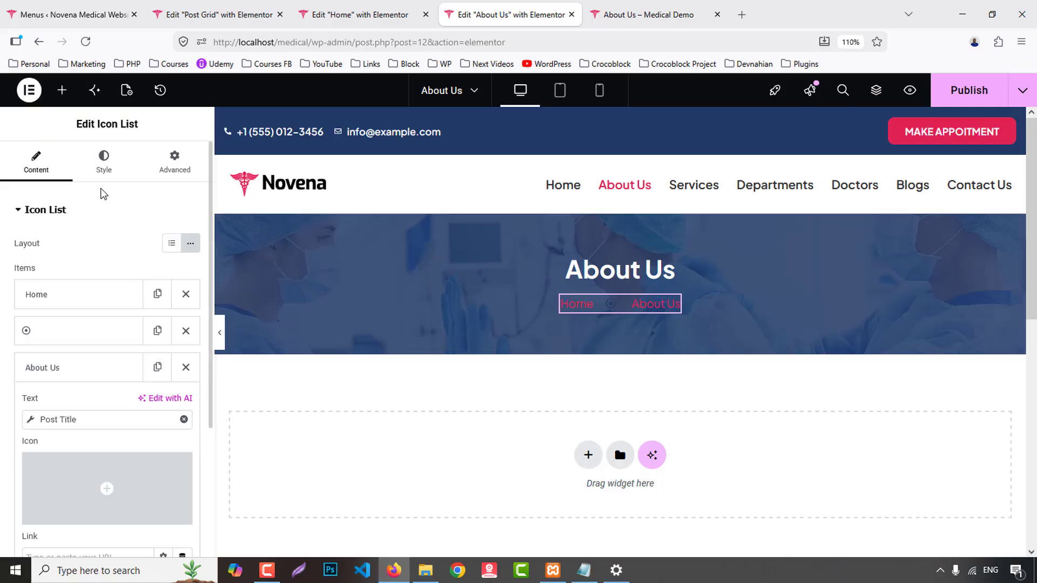
click(99, 177)
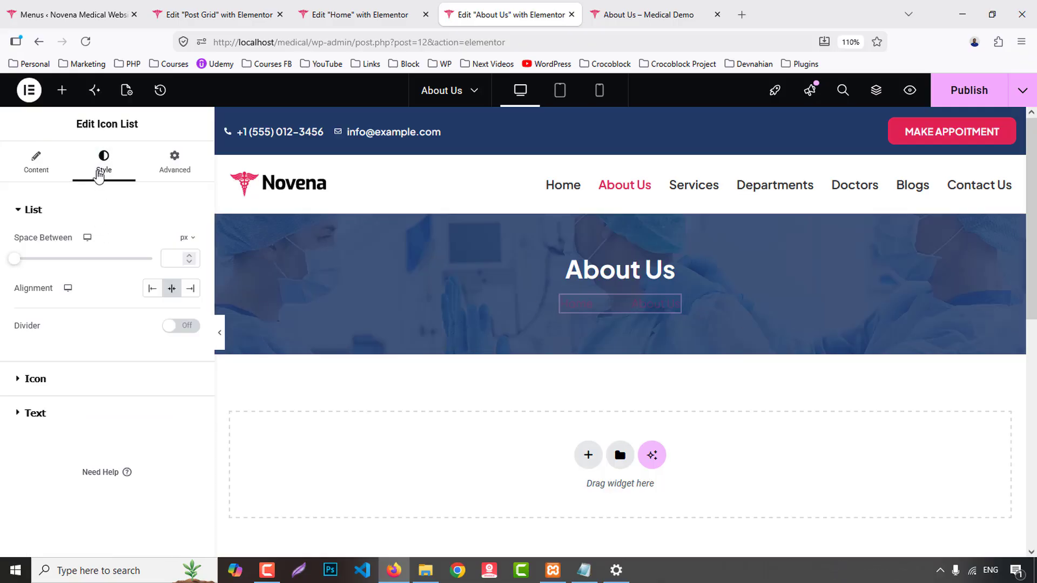
click(36, 379)
click(171, 306)
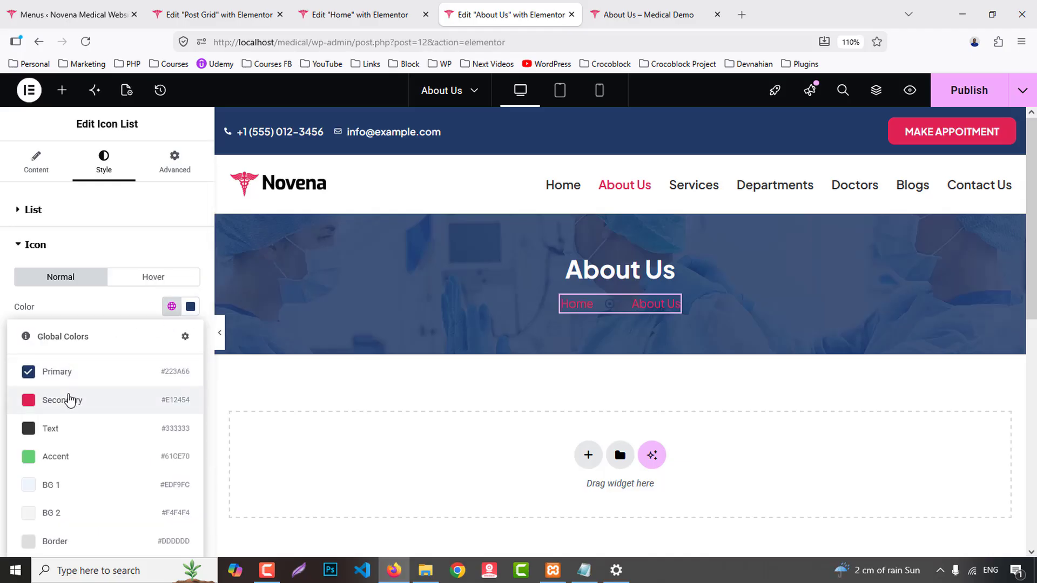
click(190, 306)
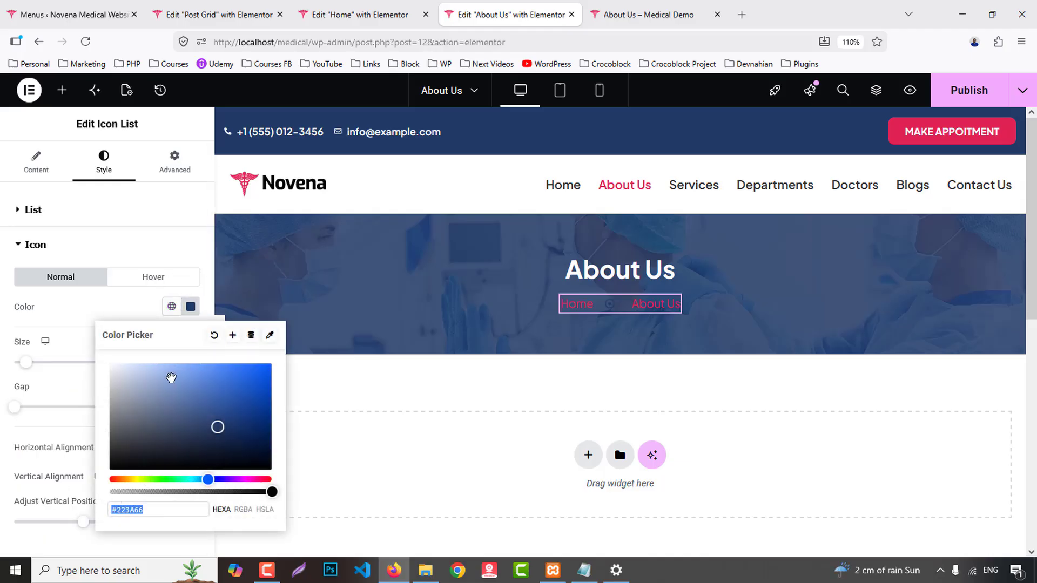
drag(171, 378, 109, 300)
click(89, 349)
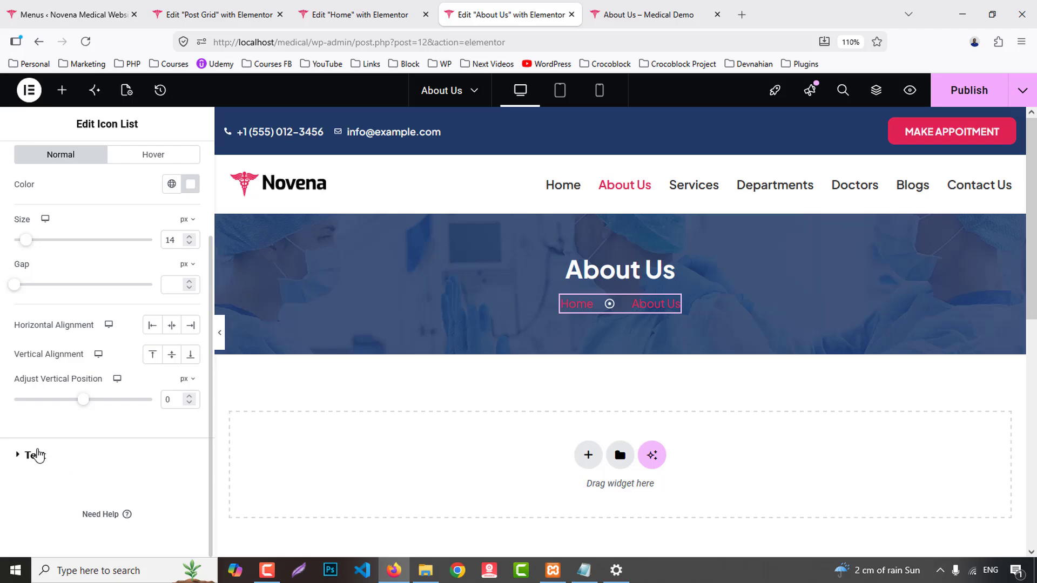
- Set the breadcrumb list's text color to #FFFFFF and its font weight to 500 (Medium)
click(37, 455)
click(190, 400)
text(#FFFFFF)
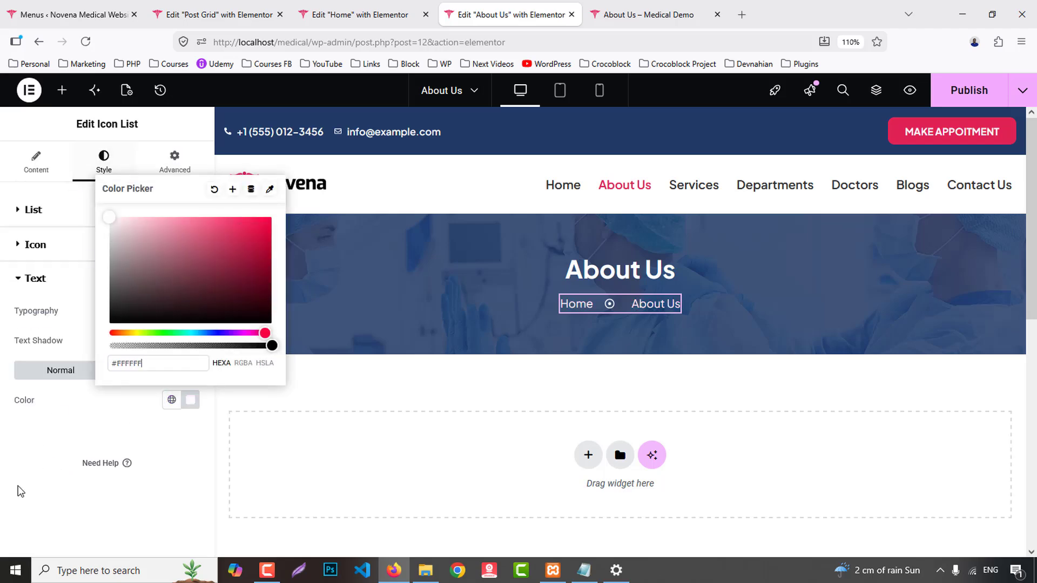
click(17, 488)
click(189, 313)
click(129, 454)
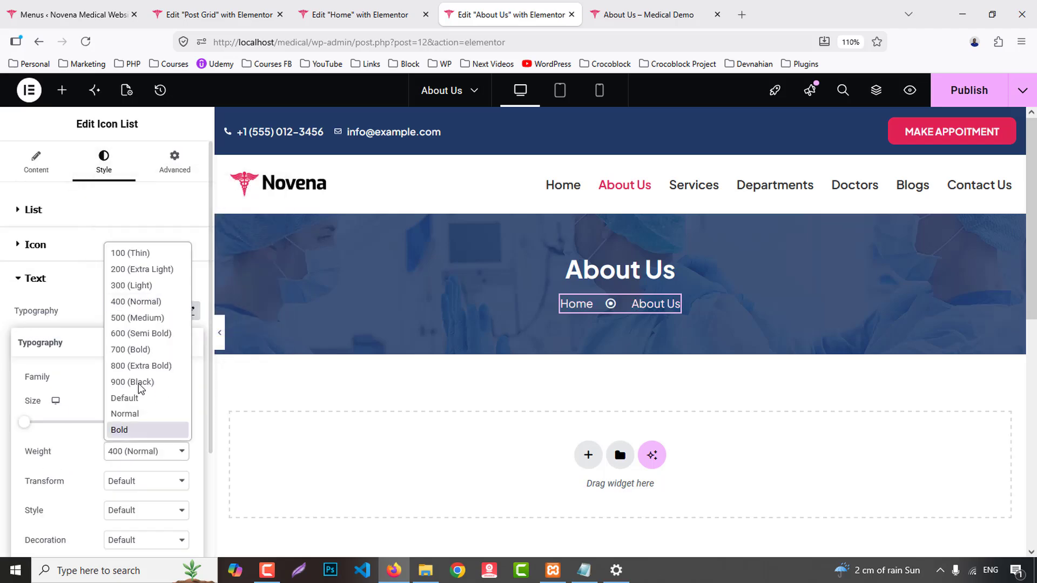
click(133, 315)
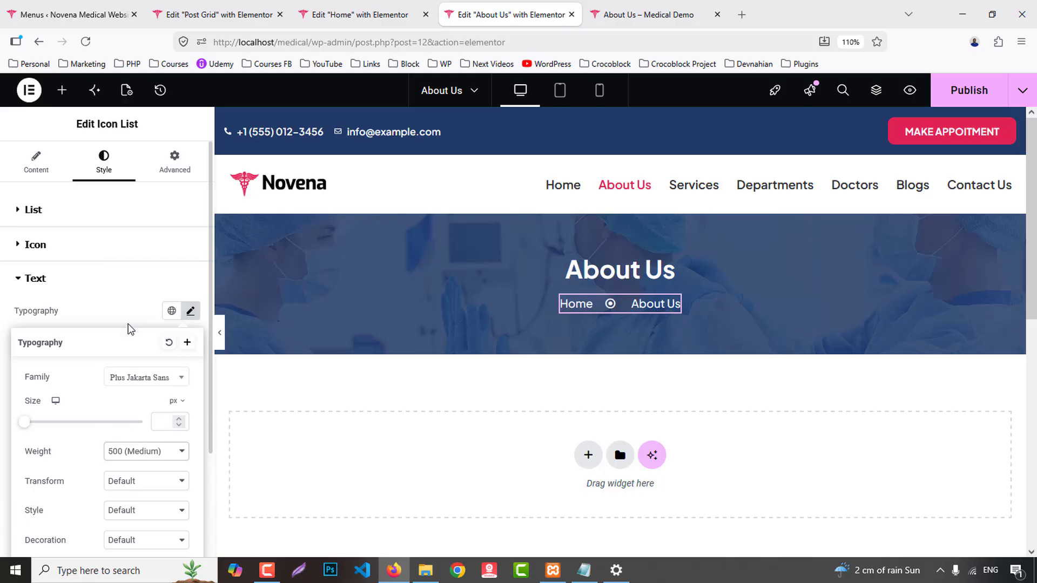
- Compare with the demo's About Us banner, set the banner heading's font size to 40 px and publish the page
click(654, 11)
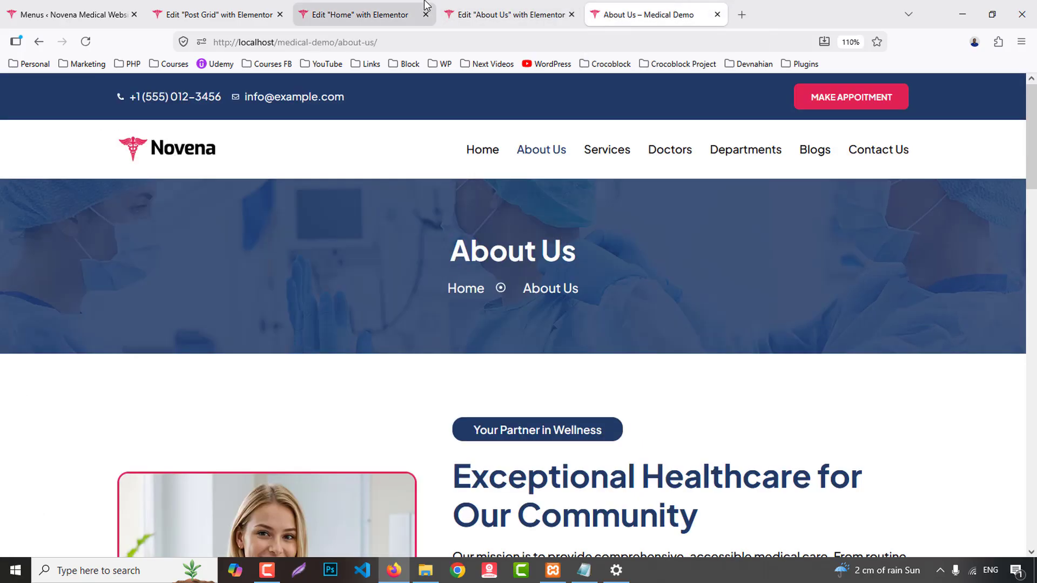
click(392, 6)
click(508, 14)
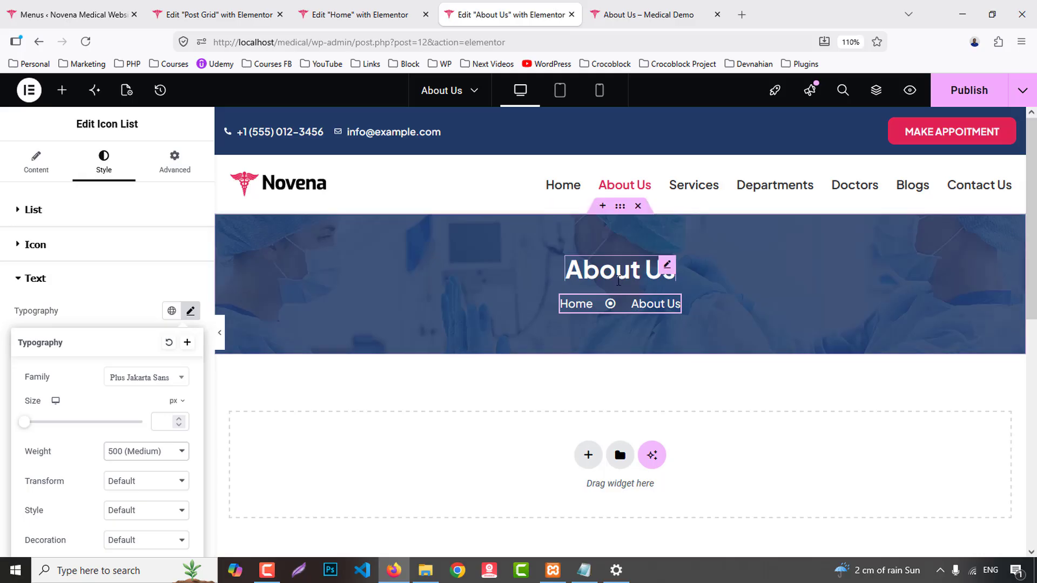
click(620, 269)
click(191, 283)
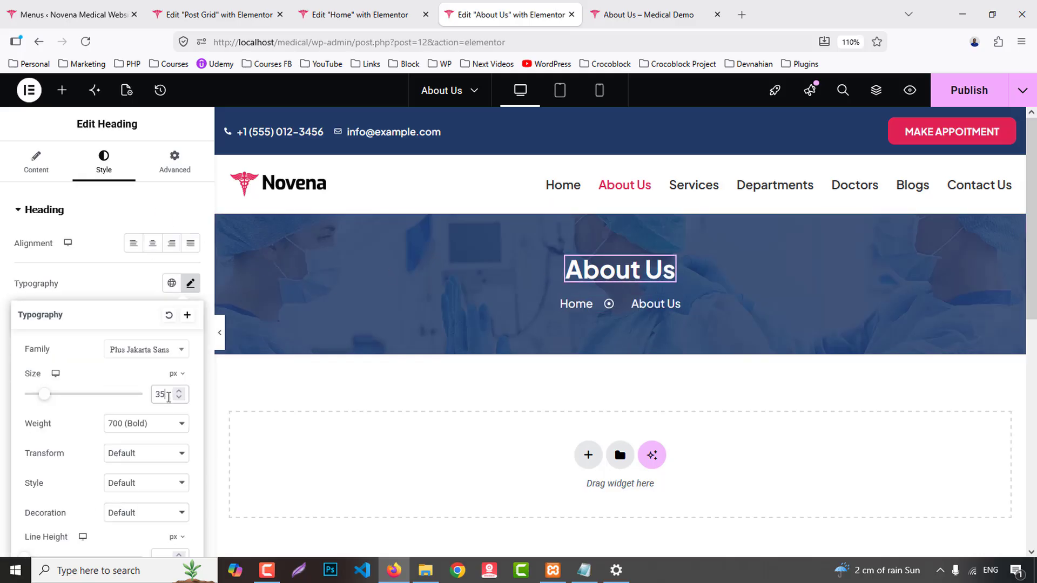
key(Up)
key(Up)
key(Up)
key(Up)
key(Up)
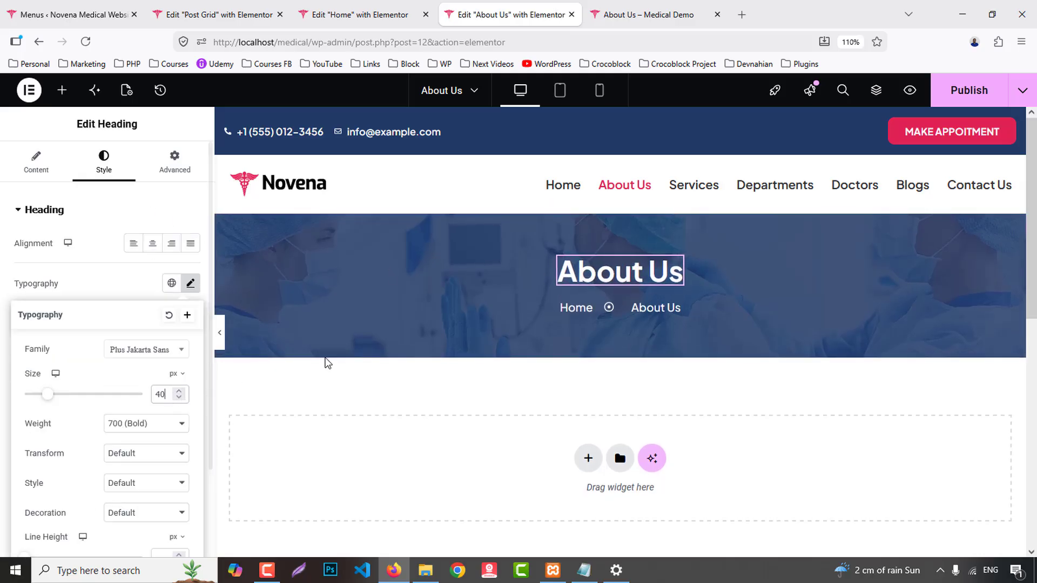
click(969, 90)
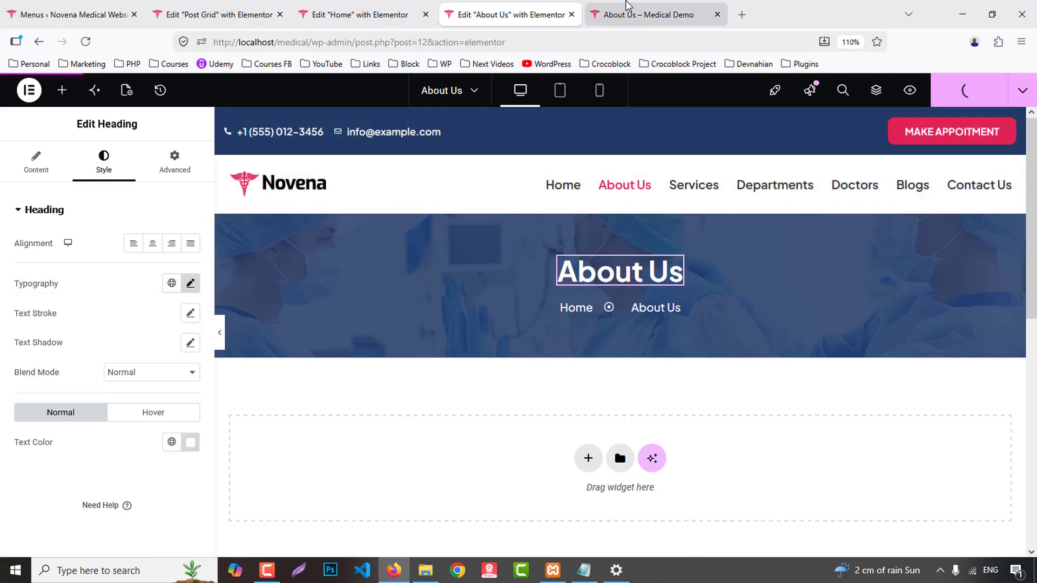
- Set the banner container's top and bottom padding to 70 px, checking the demo page for comparison
click(627, 6)
click(510, 15)
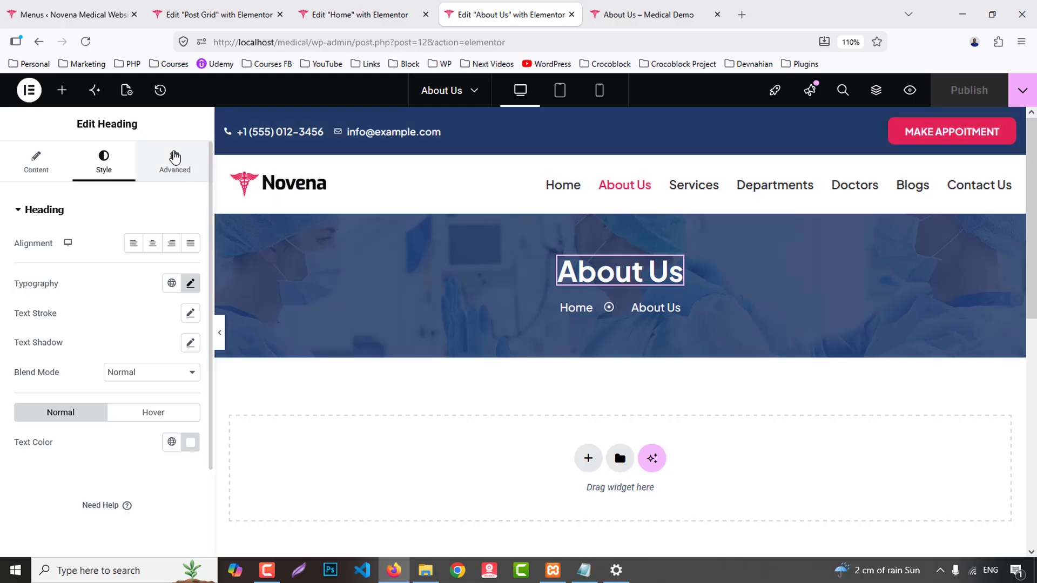
click(174, 157)
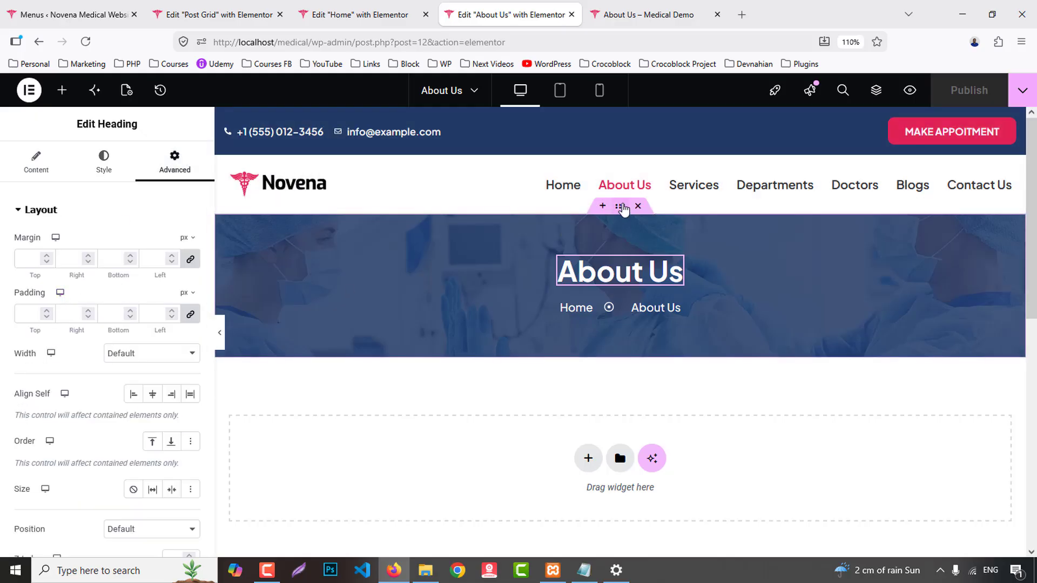
click(623, 208)
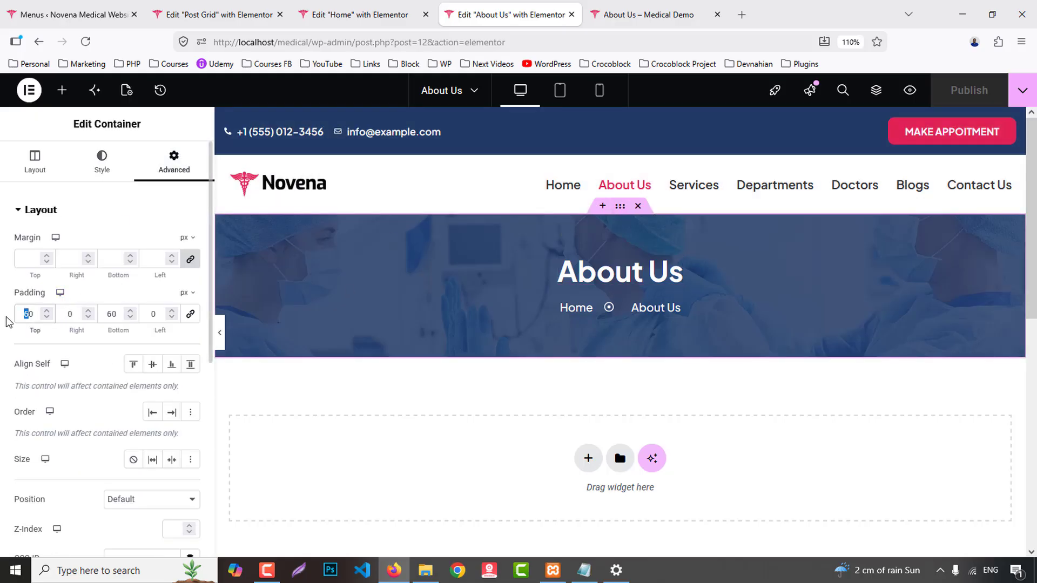
text(7)
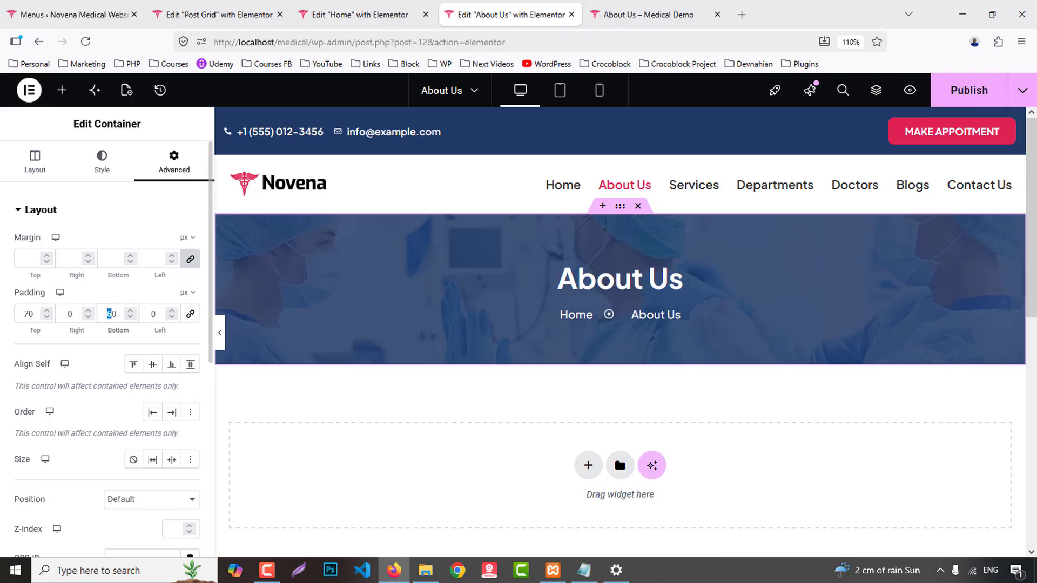
text(7)
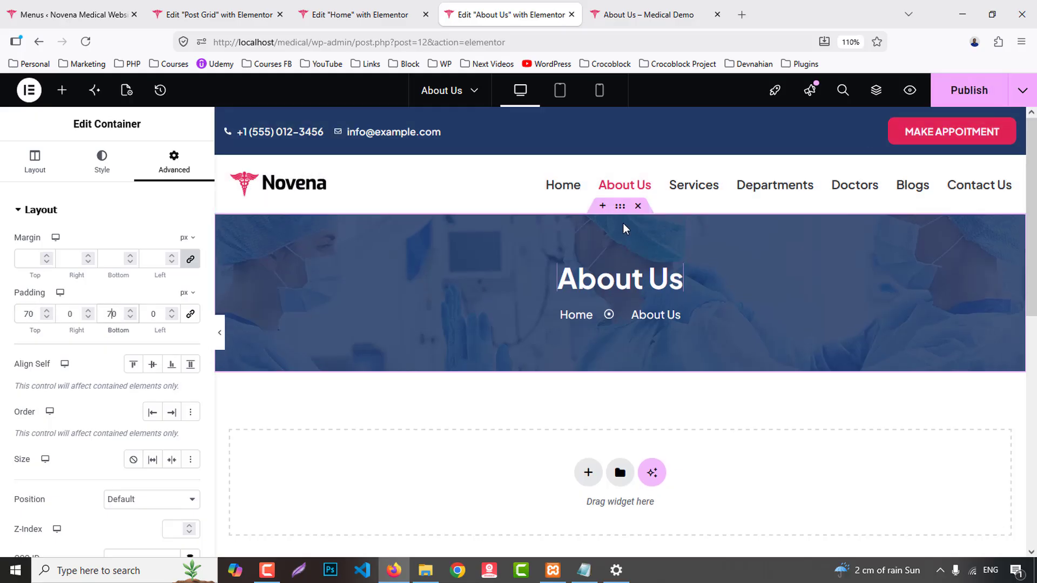
- Save the banner container to Site Templates under the name Breadcreumb and close the library
right_click(618, 213)
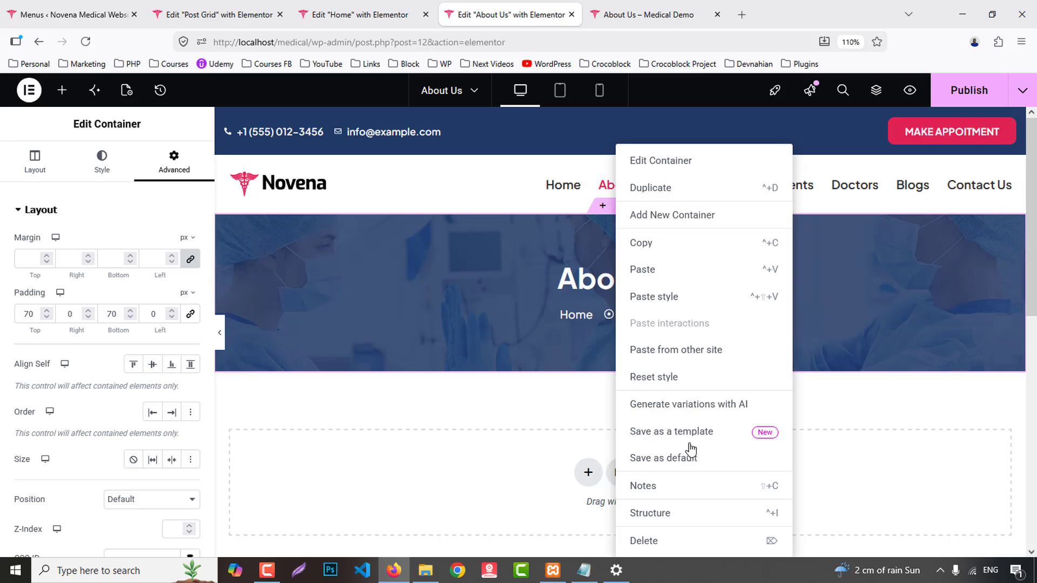
click(670, 431)
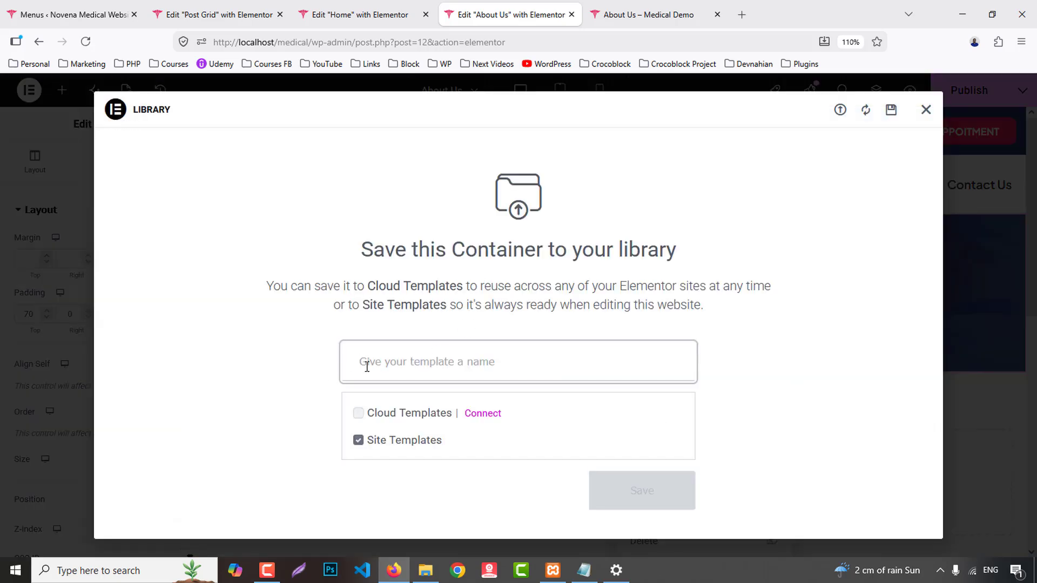
text(Breadc)
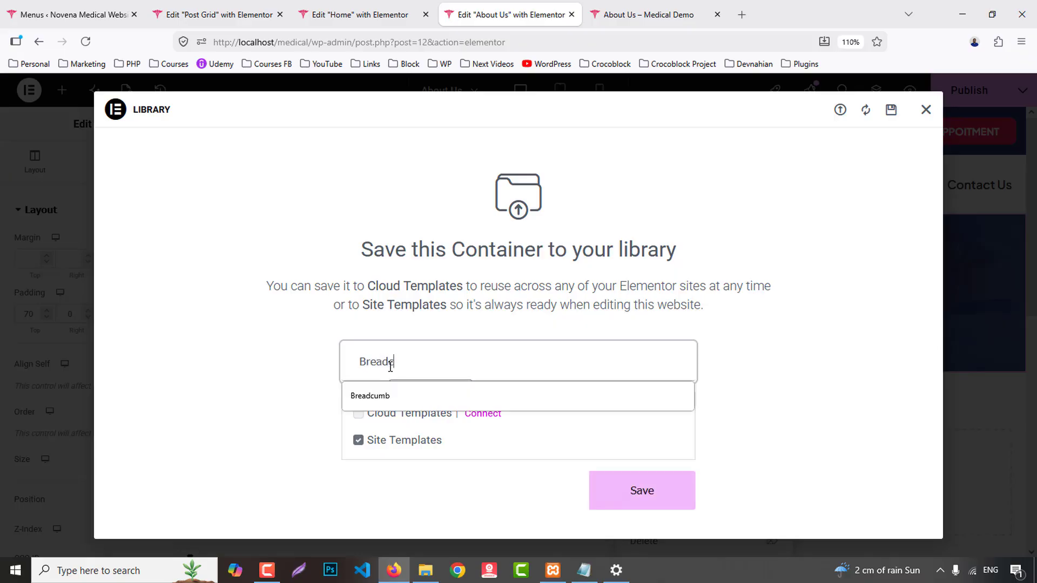
text(reumb)
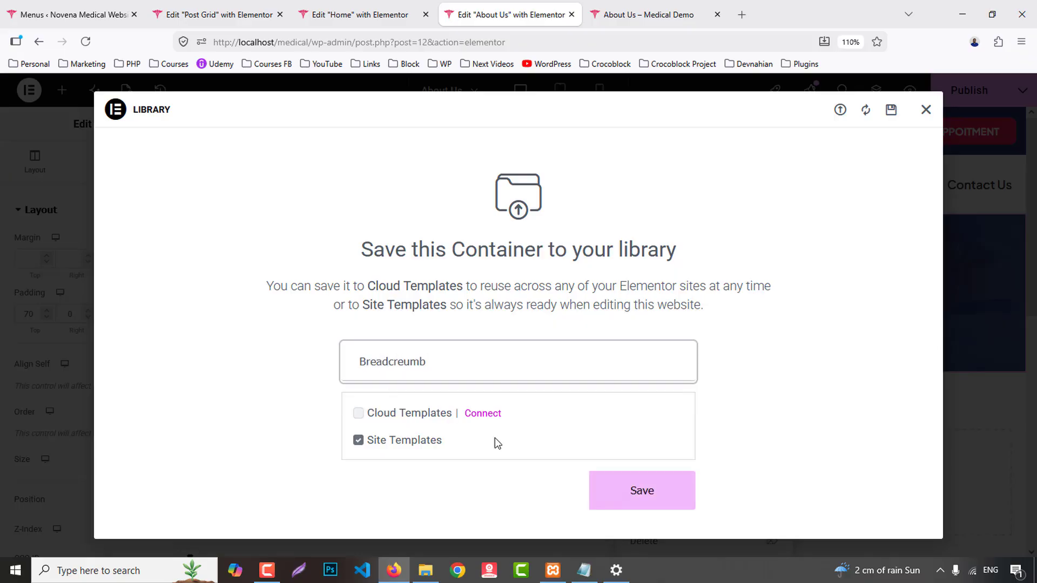
click(645, 497)
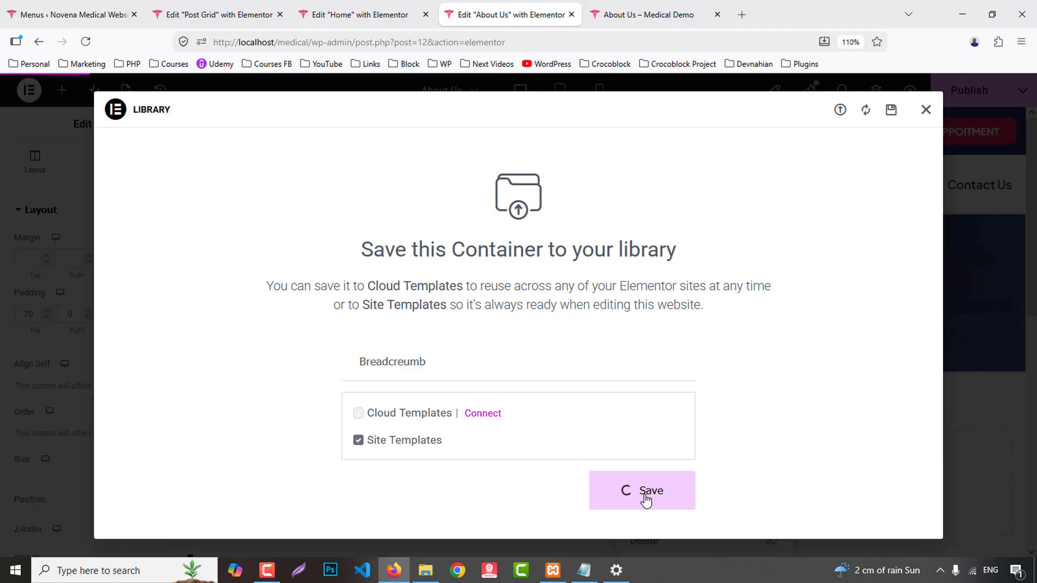
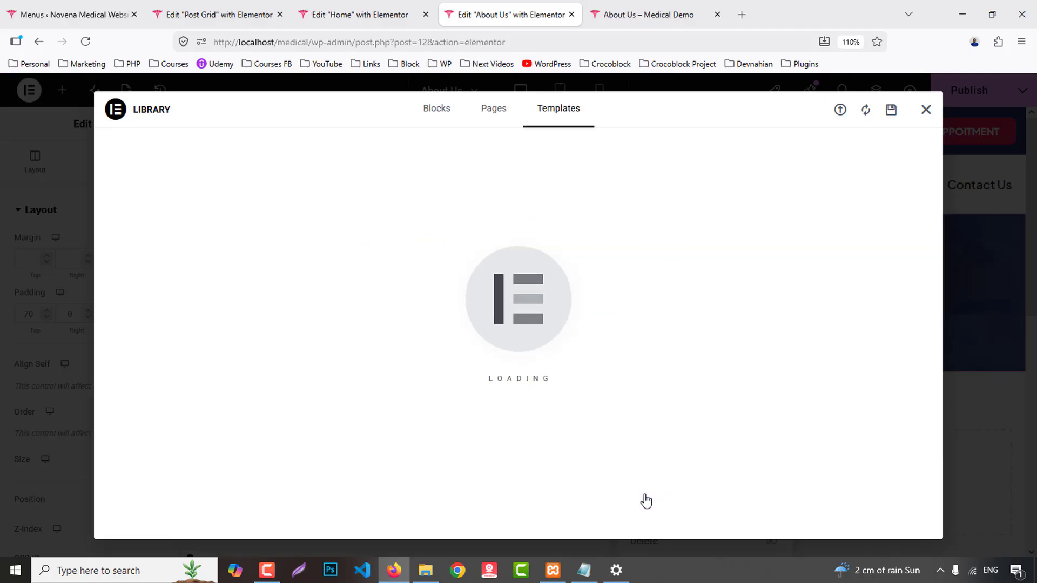
click(925, 110)
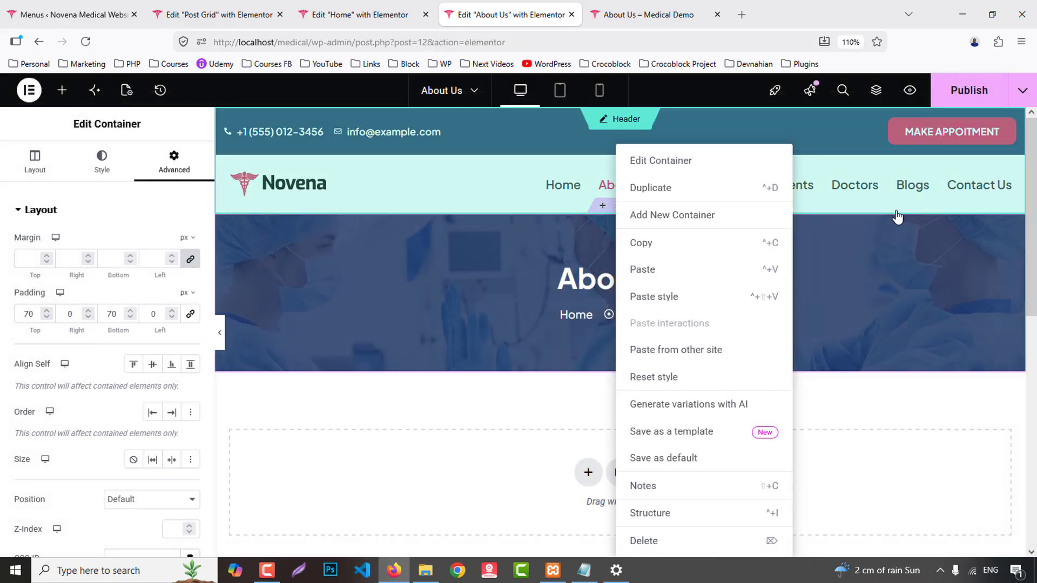
- Publish the About Us page and check the section below the banner on the demo's About Us page
click(968, 93)
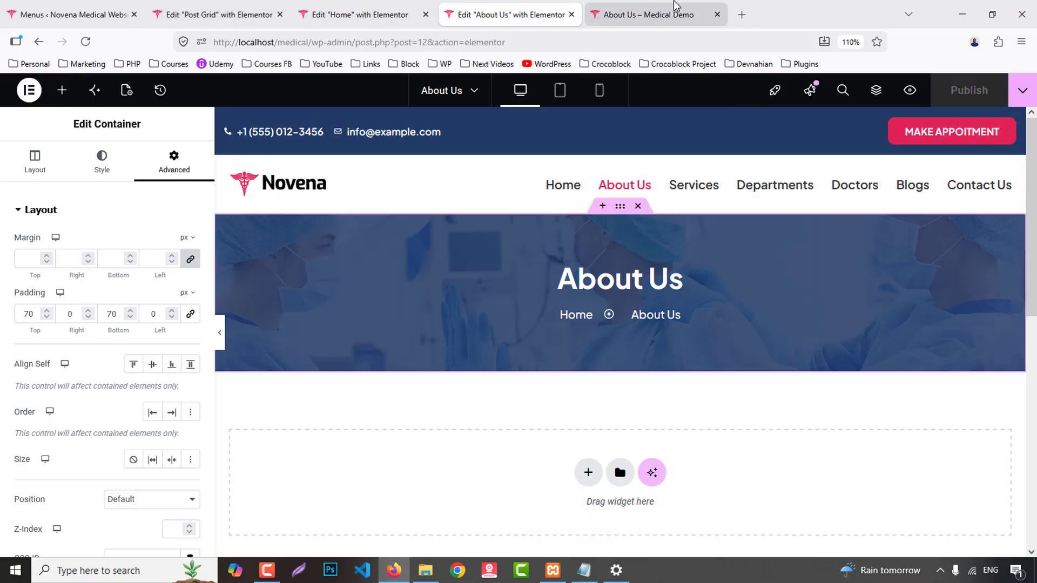
click(648, 14)
scroll(658, 304, down, 5)
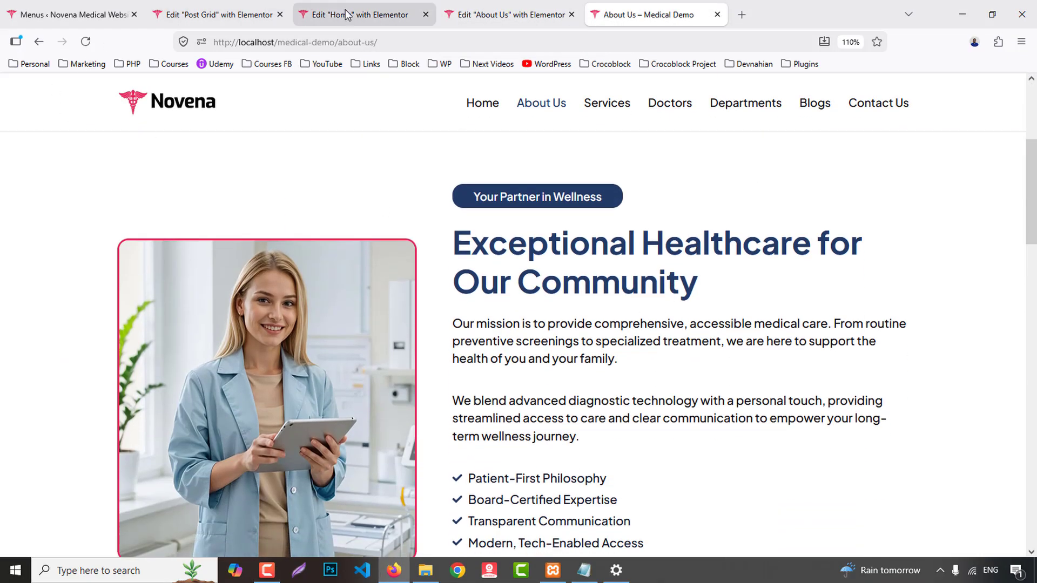
- Save the Home page's "Exceptional Healthcare For Our Community" container to Site Templates under the name About
click(360, 14)
scroll(729, 350, up, 20)
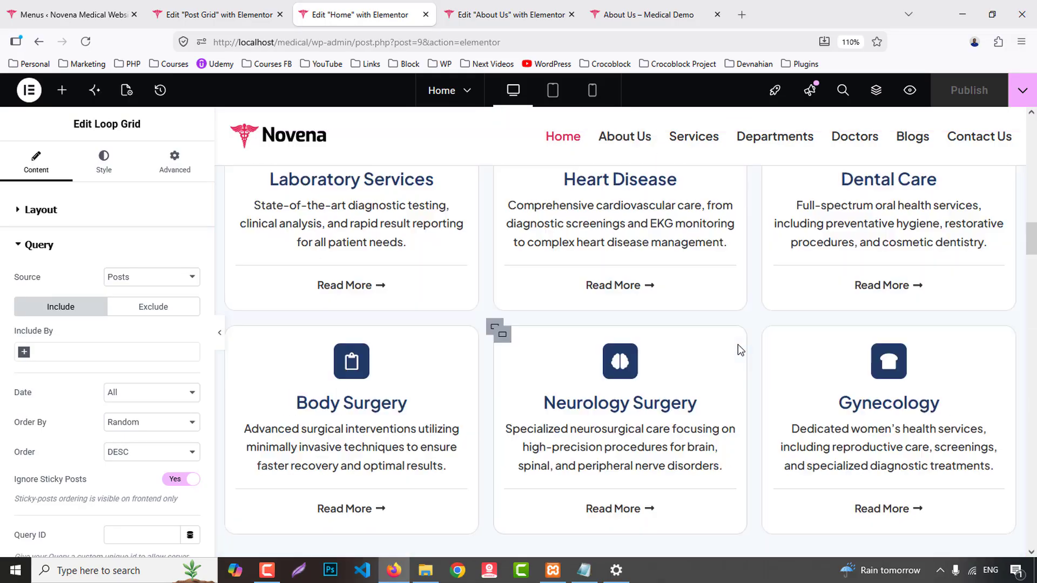
scroll(741, 340, down, 8)
scroll(683, 330, up, 5)
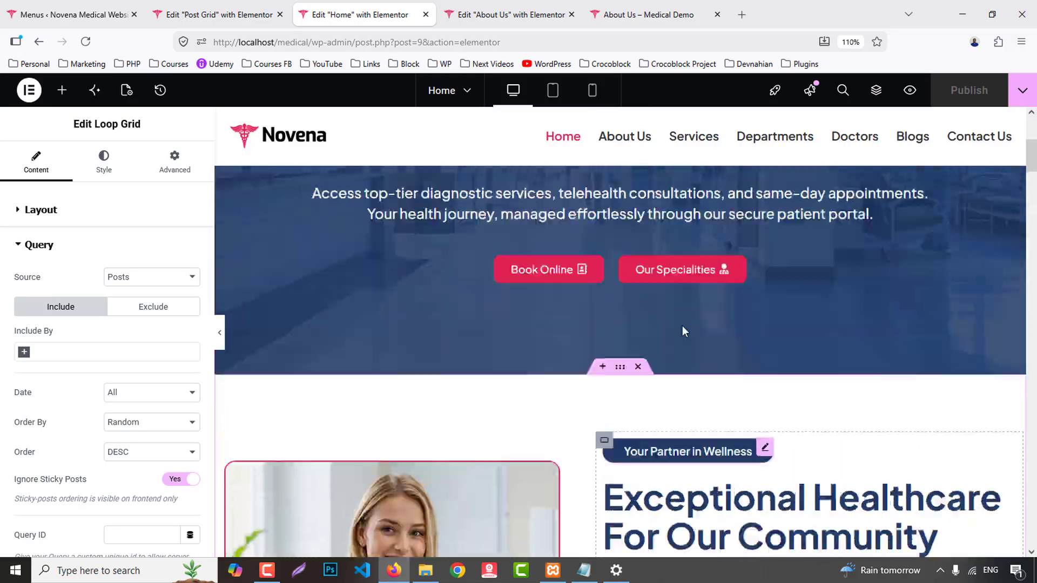
scroll(643, 294, down, 2)
right_click(620, 254)
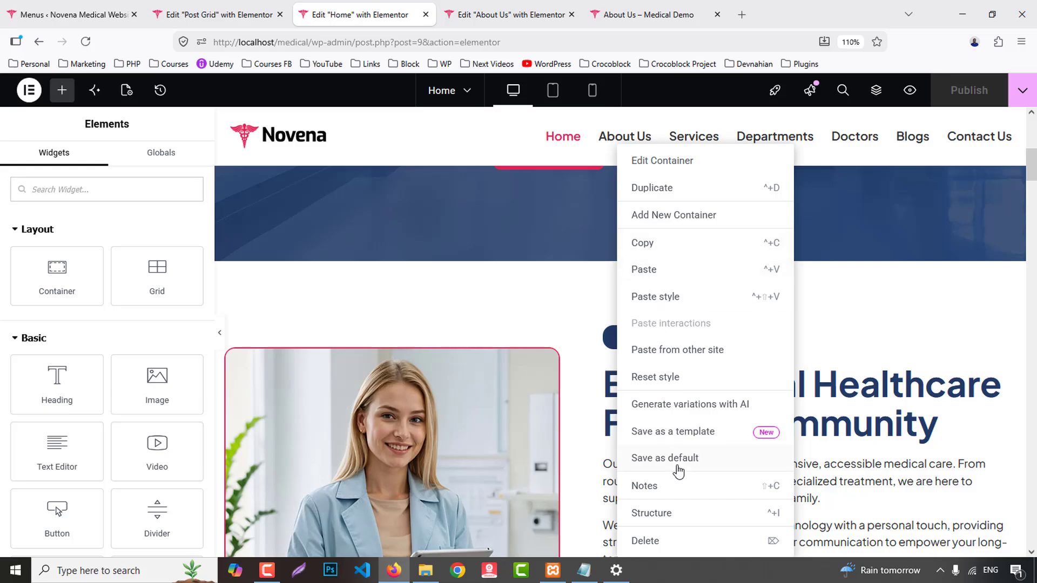
click(675, 433)
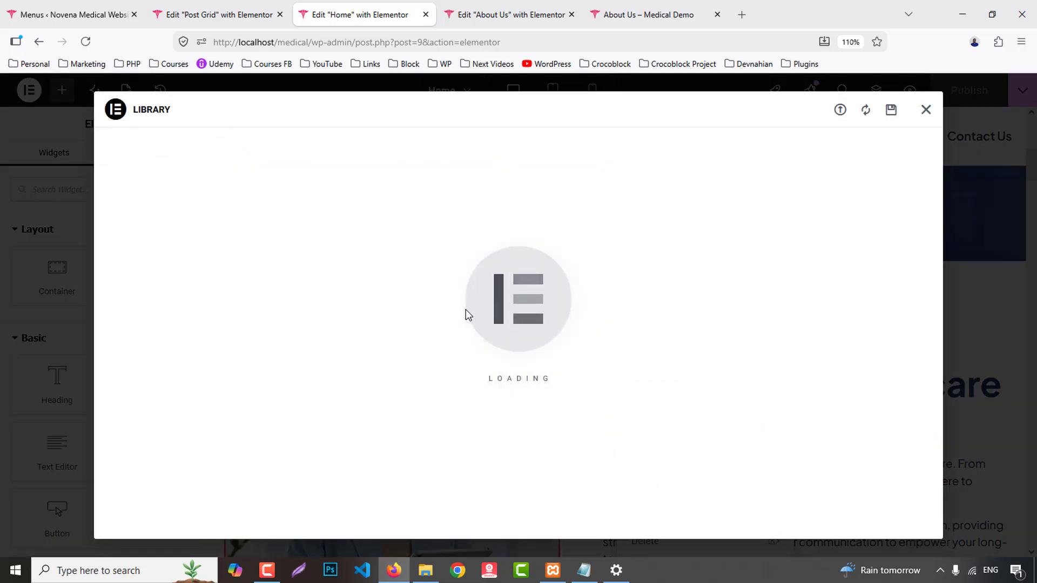
click(404, 350)
text(About)
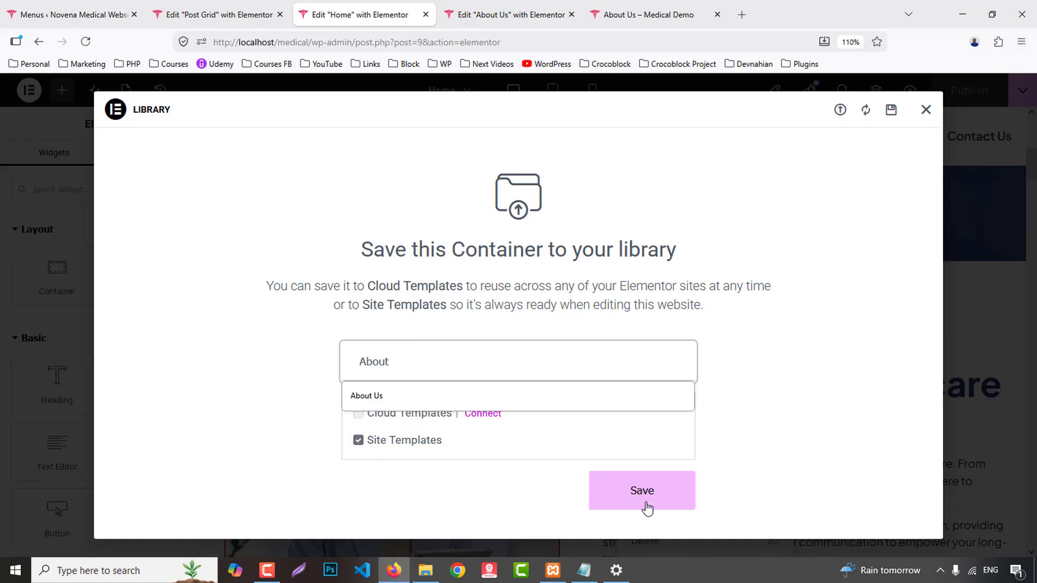
click(627, 490)
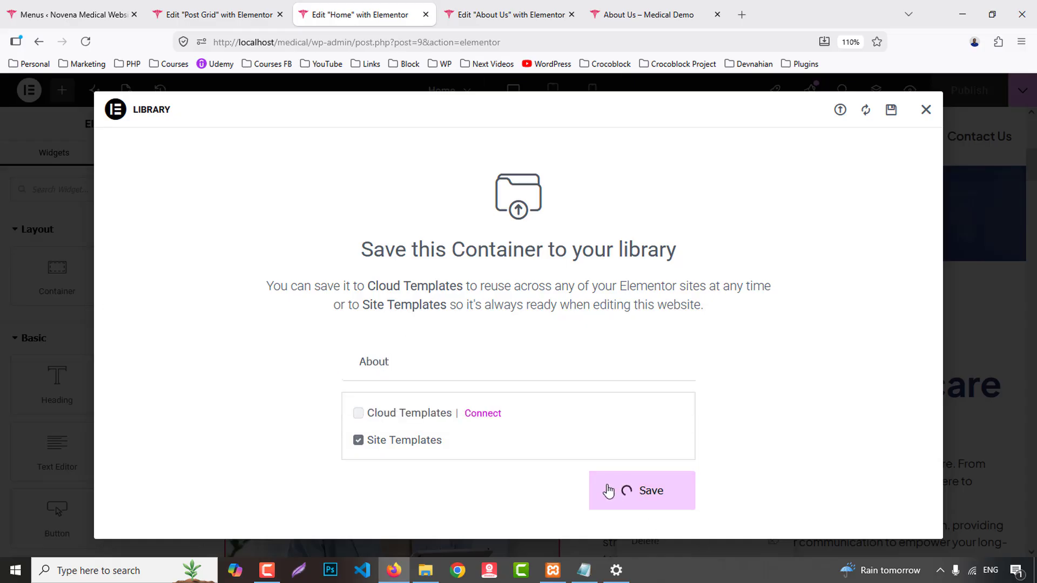
- Check the demo's About Us page down to the statistics section, then close the Post Grid editor and the Home page's template library
click(642, 15)
scroll(673, 385, down, 6)
scroll(673, 376, down, 3)
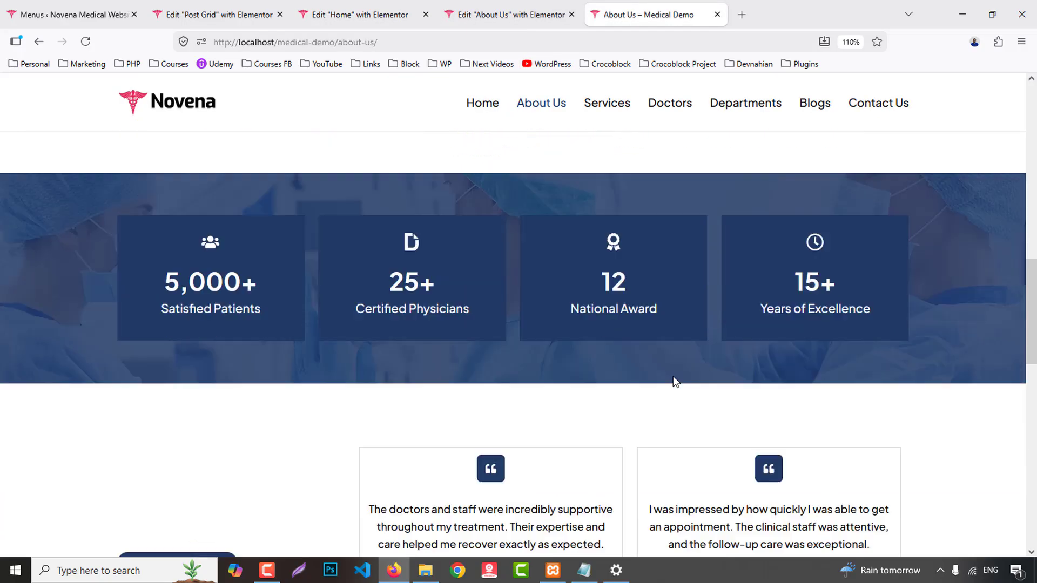
click(201, 8)
middle_click(200, 7)
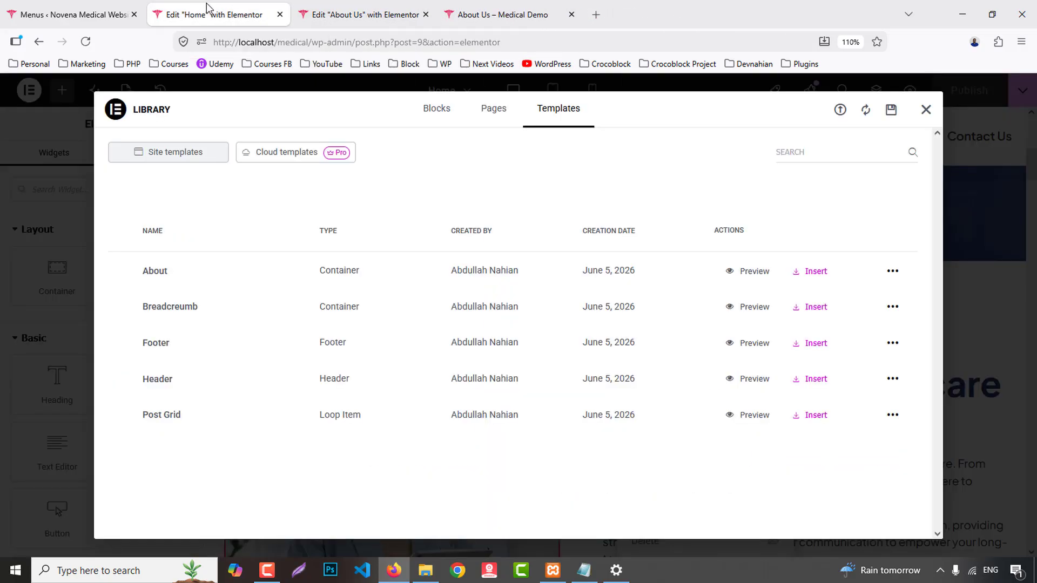
click(924, 111)
- Save the Home page's statistics container with the four counter boxes to Site Templates under the name Counter
scroll(560, 371, down, 8)
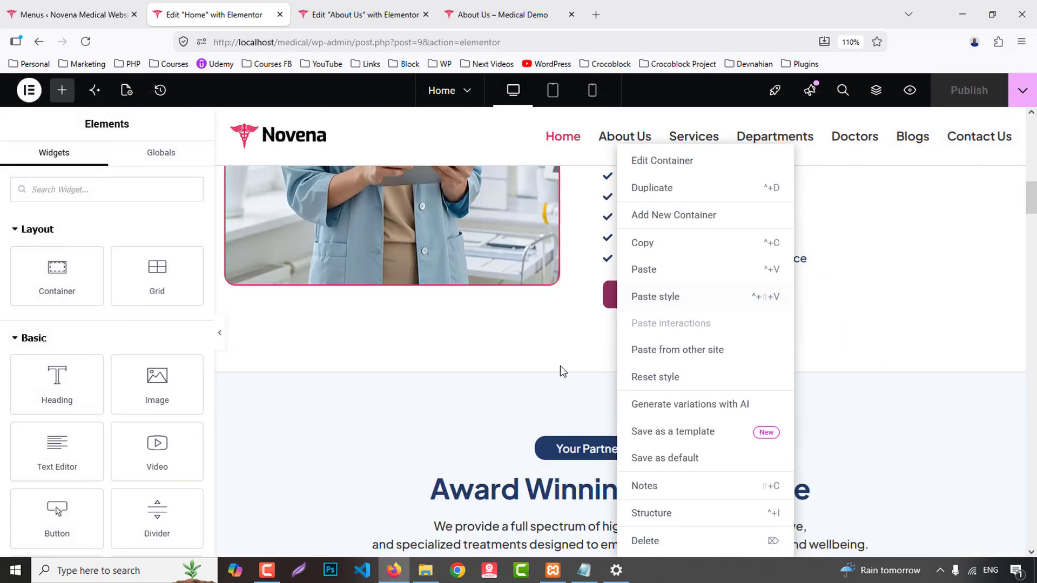
scroll(687, 394, down, 15)
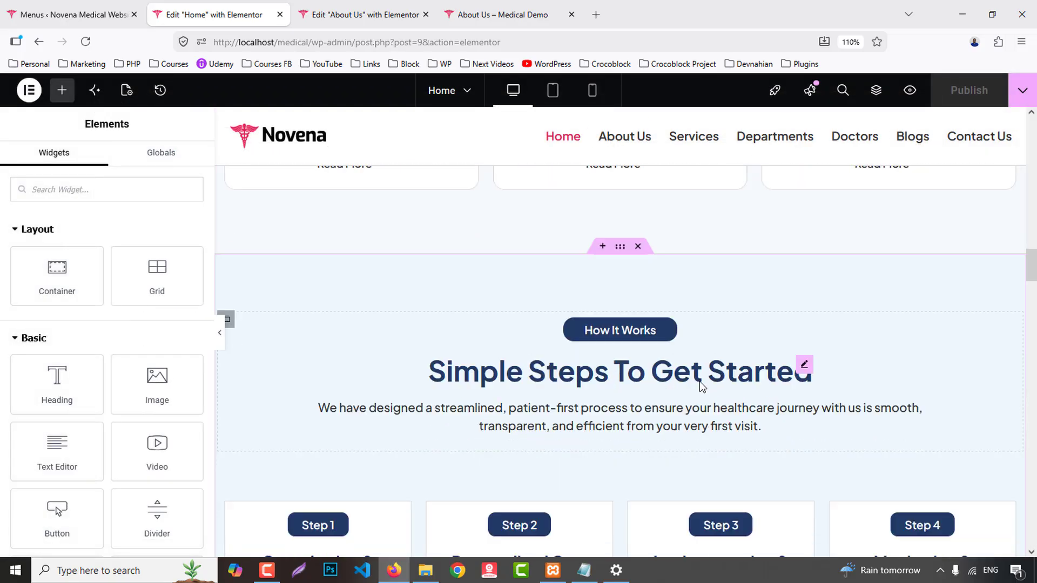
scroll(702, 362, down, 5)
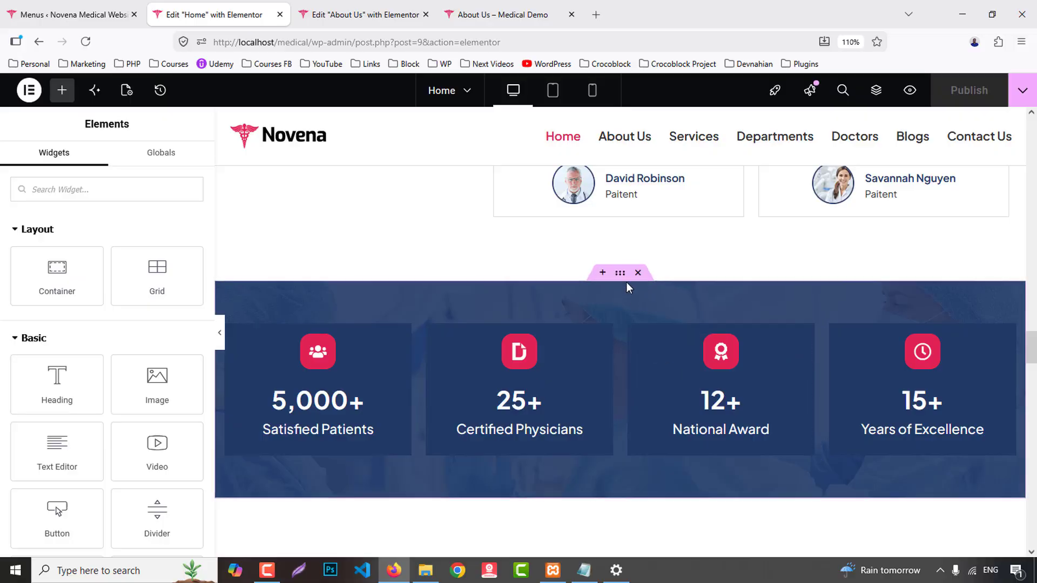
right_click(624, 282)
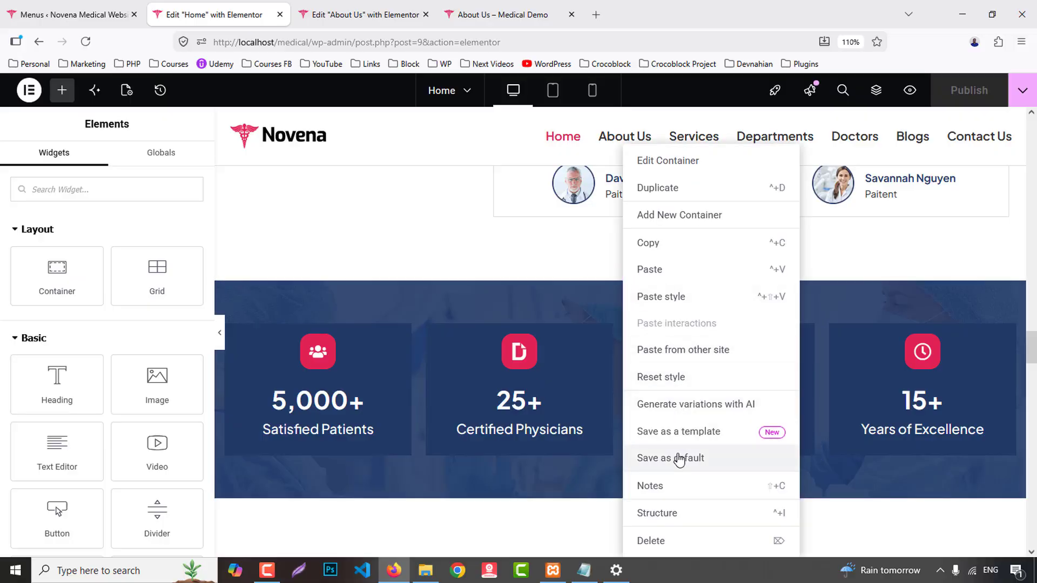
click(685, 433)
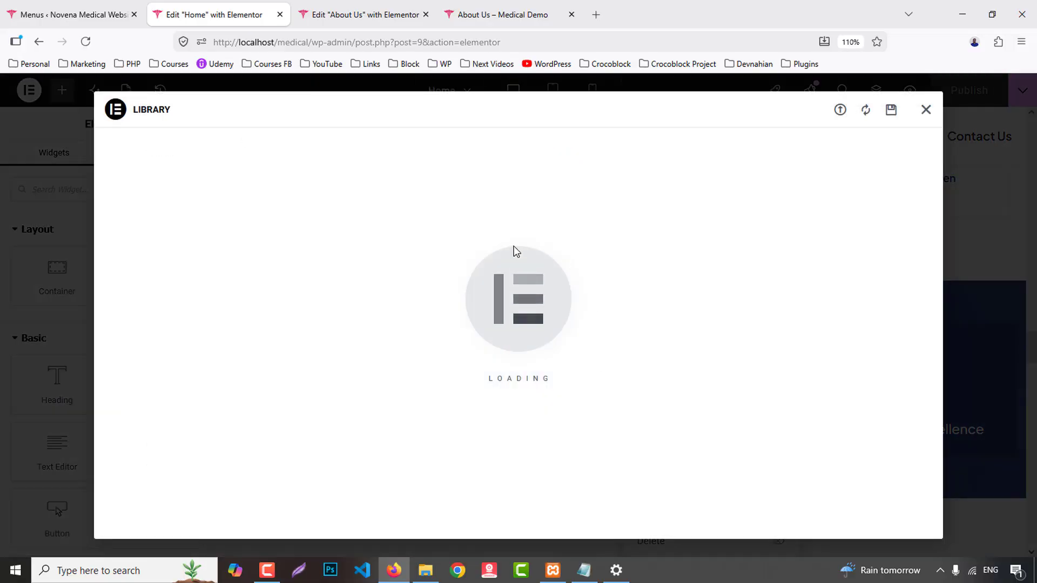
text(Co)
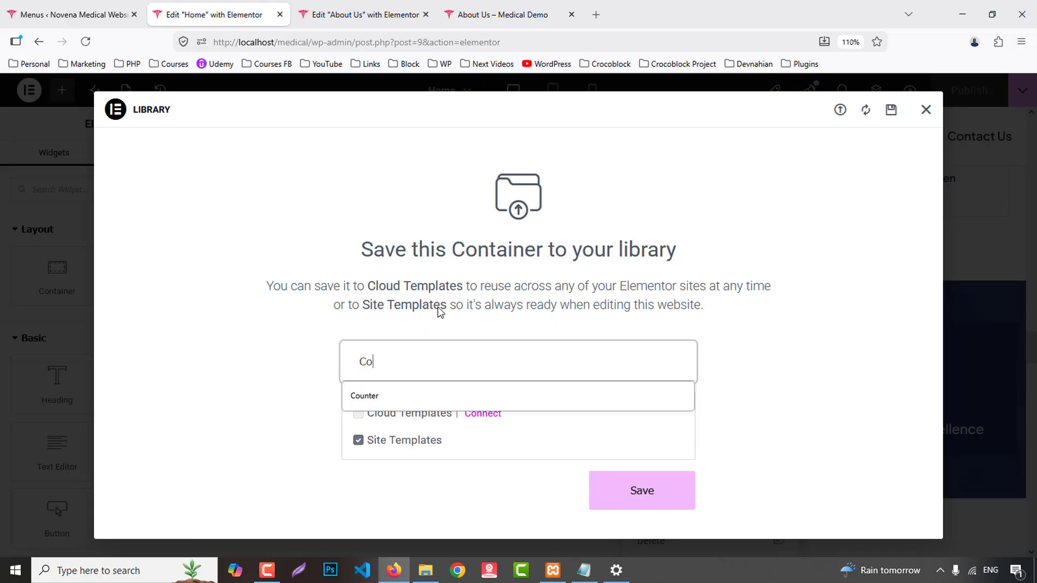
text(unter)
click(677, 498)
- Check which section follows the counters on the demo's About Us page
click(535, 11)
scroll(702, 248, down, 4)
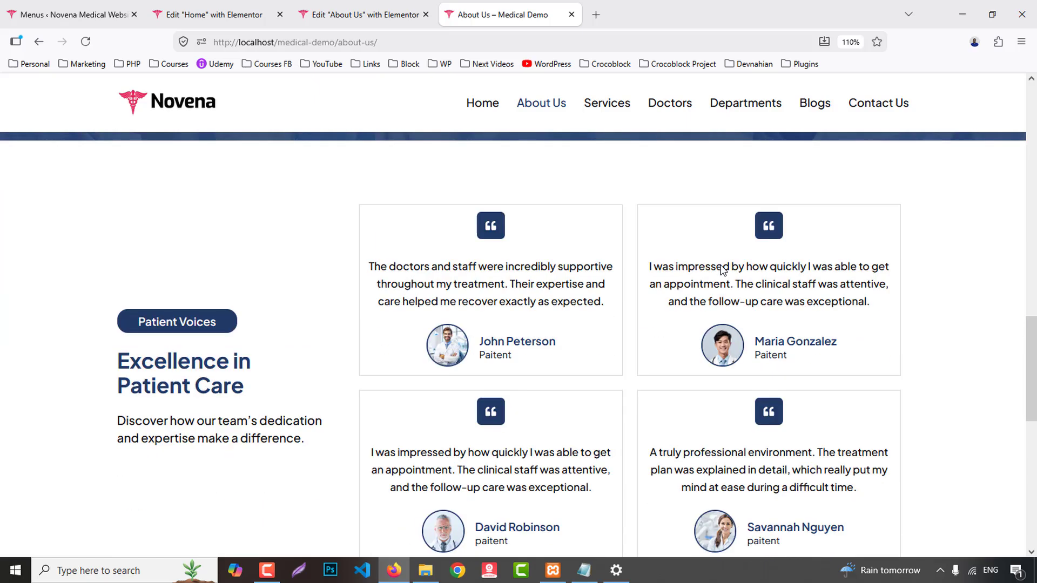
- On the Home page in Elementor, save the patient testimonials container to the site library as a template named Testimonials
scroll(723, 270, down, 4)
click(367, 15)
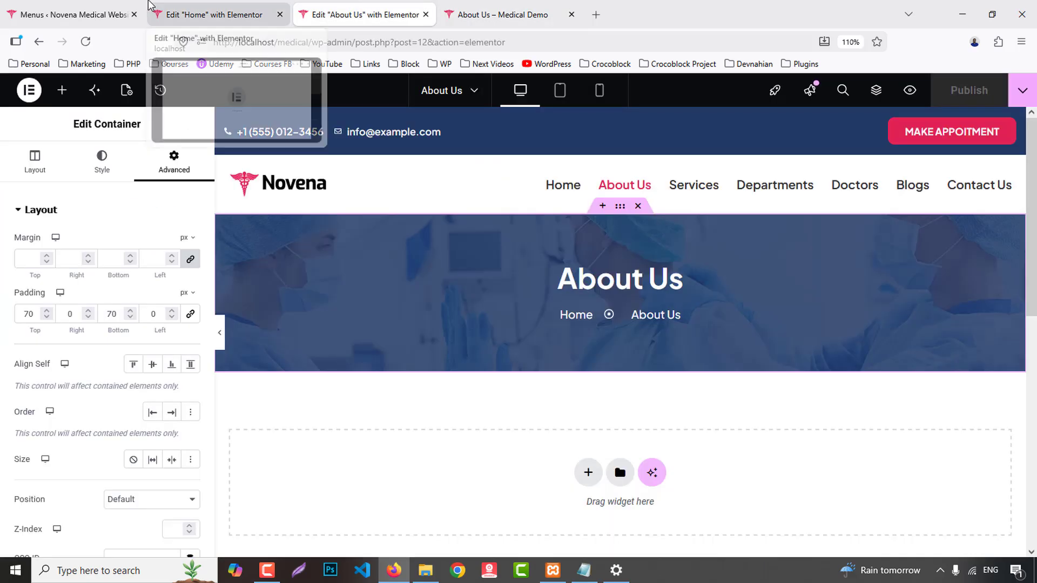
click(205, 15)
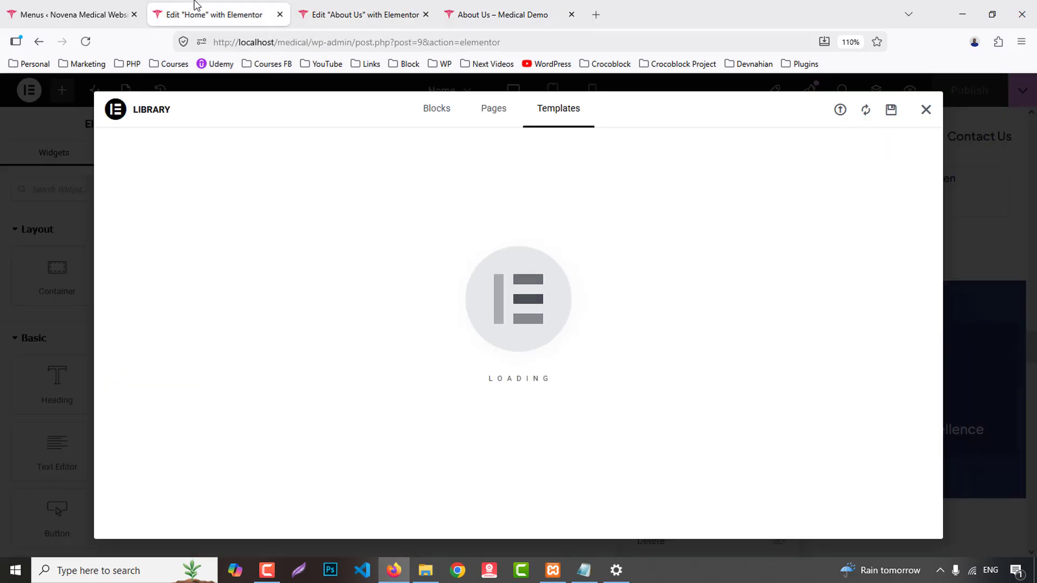
click(926, 110)
scroll(408, 323, up, 6)
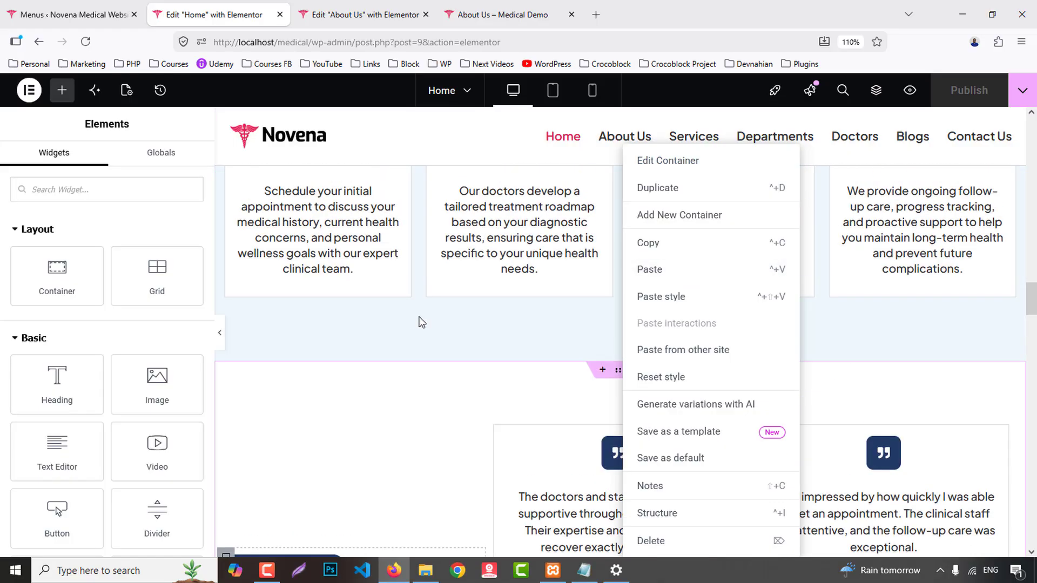
click(481, 360)
right_click(619, 357)
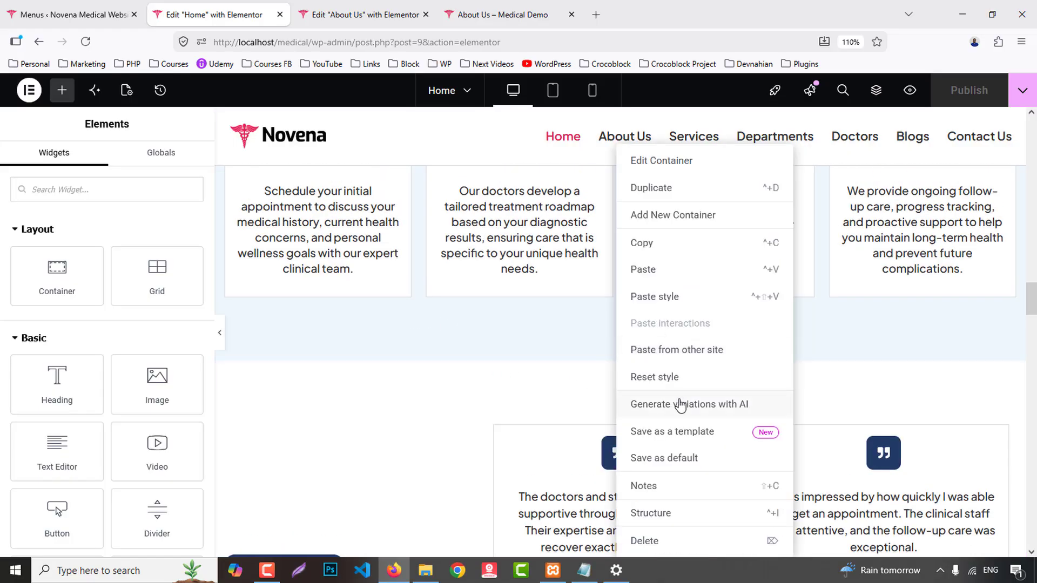
click(680, 432)
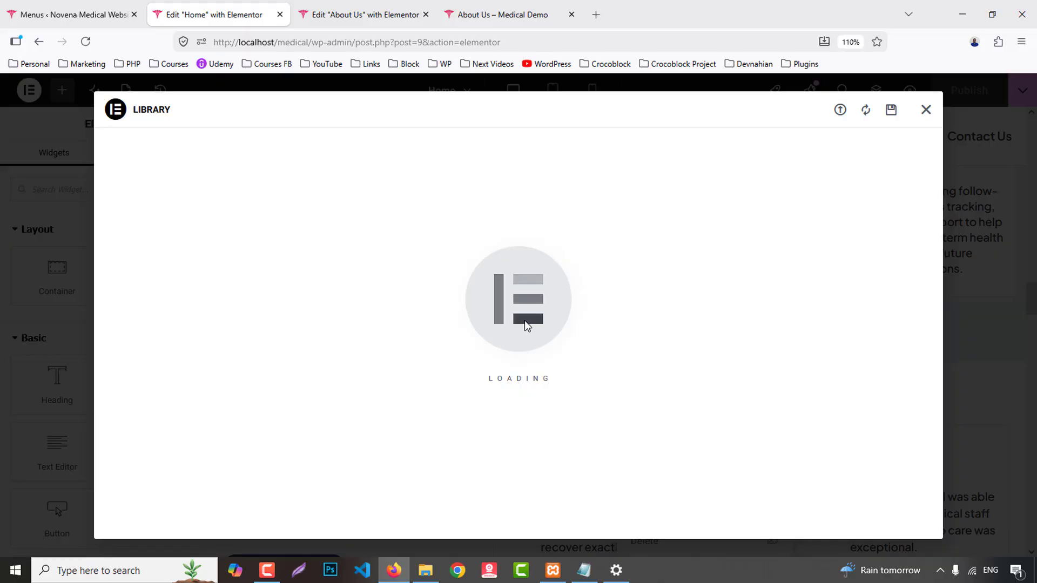
text(Test)
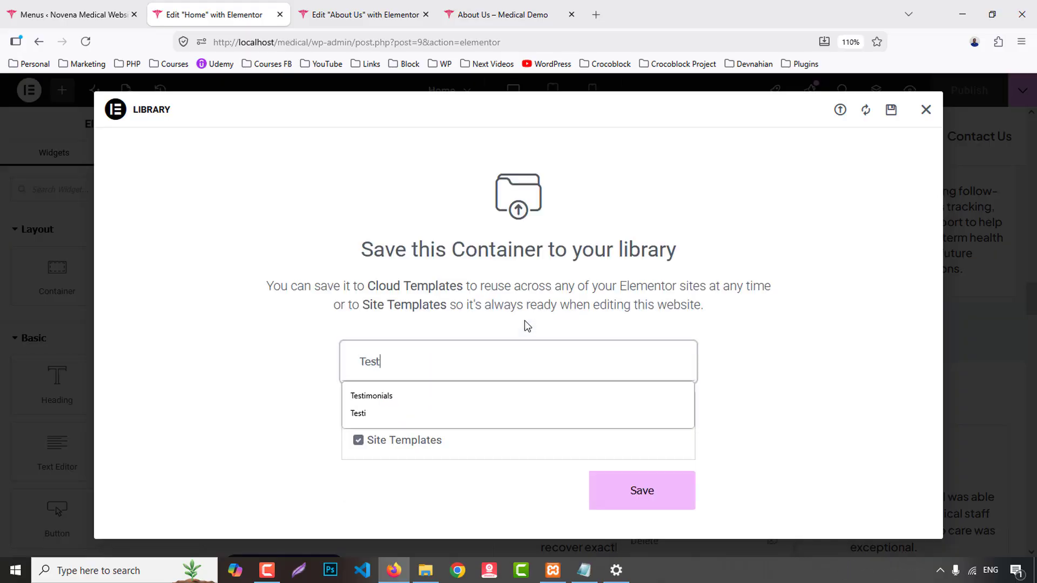
click(409, 395)
click(666, 487)
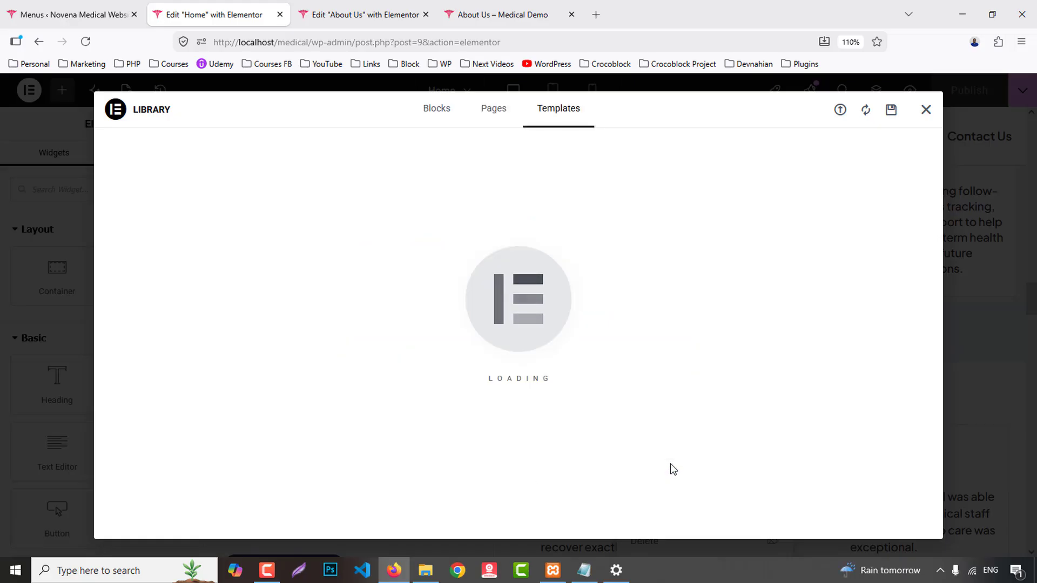
click(926, 110)
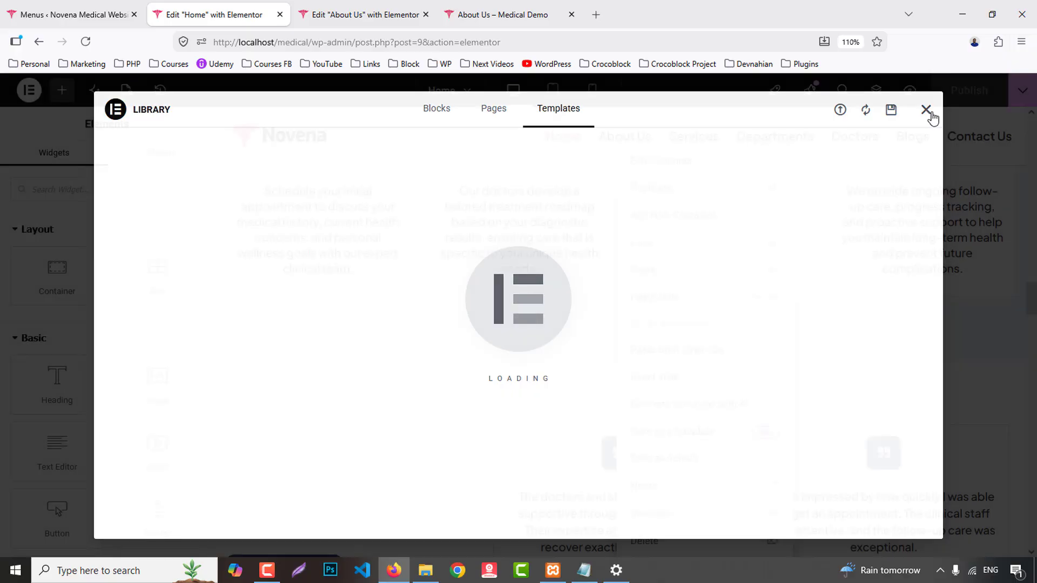
- In the About Us page editor, insert the saved About template in the empty area below the banner
click(365, 15)
scroll(629, 351, down, 3)
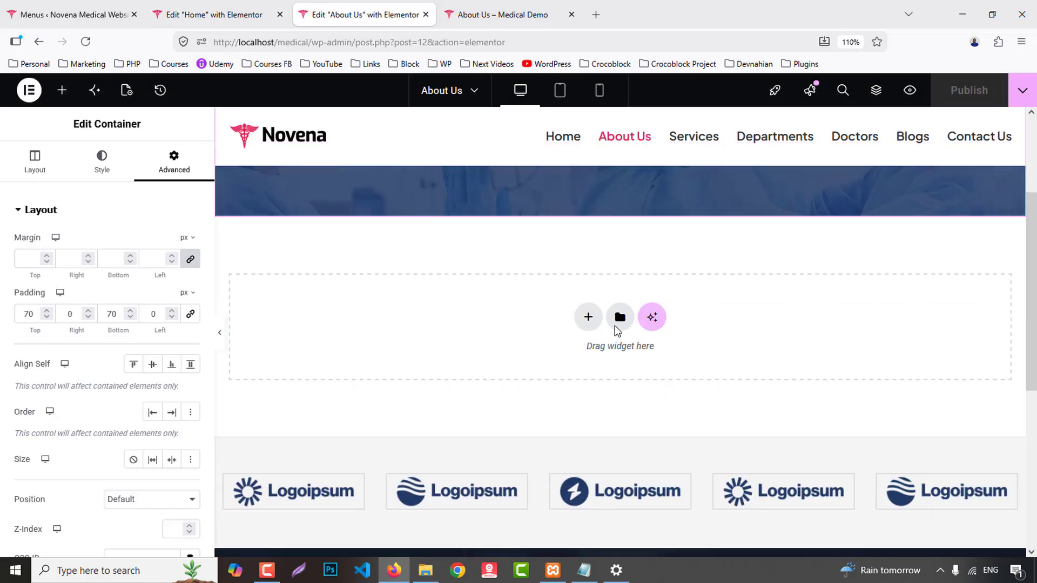
click(619, 318)
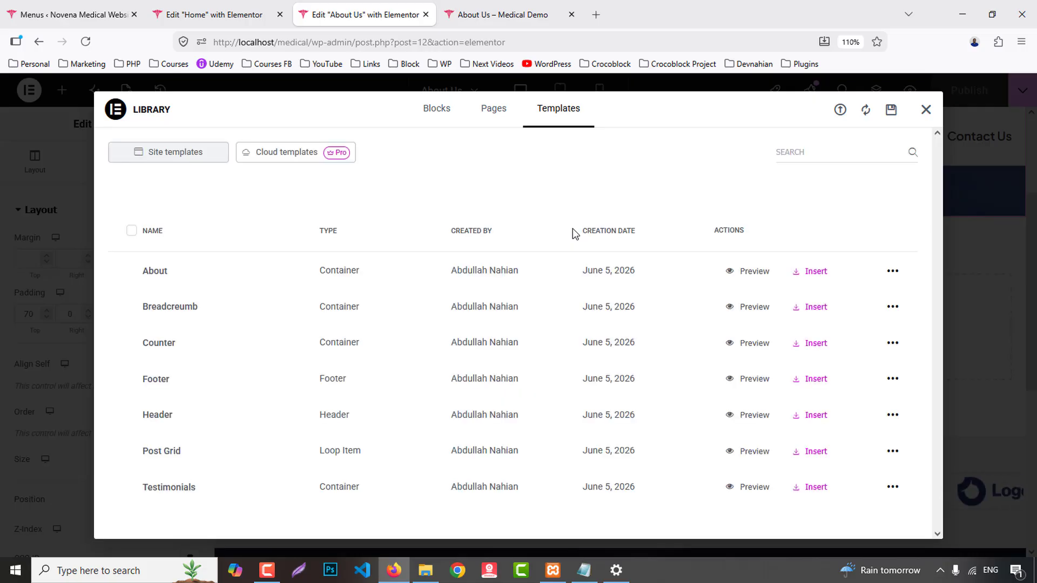
click(818, 274)
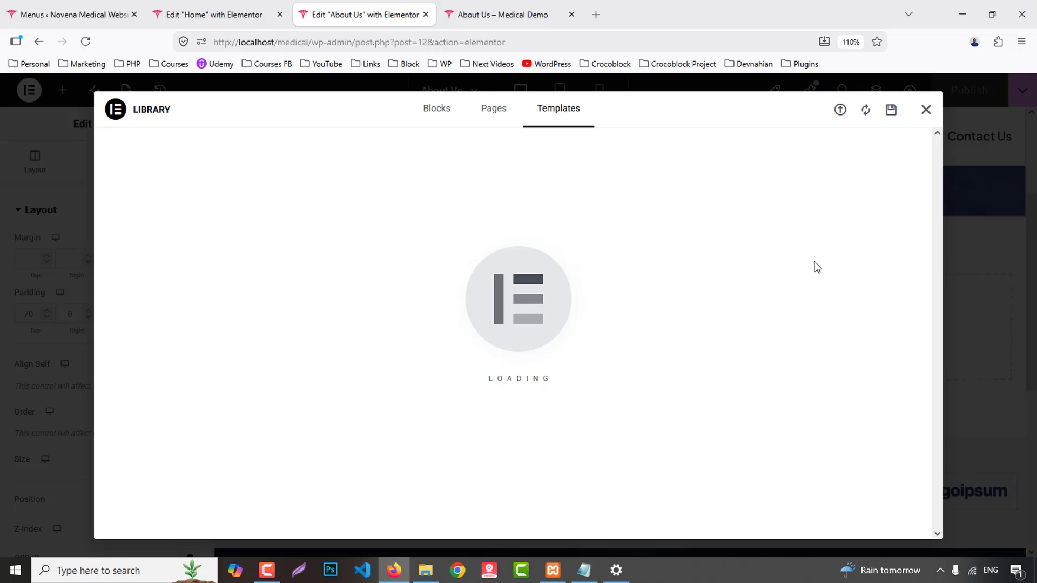
- Insert the saved Counter template below the About section of the About Us page
scroll(815, 272, down, 5)
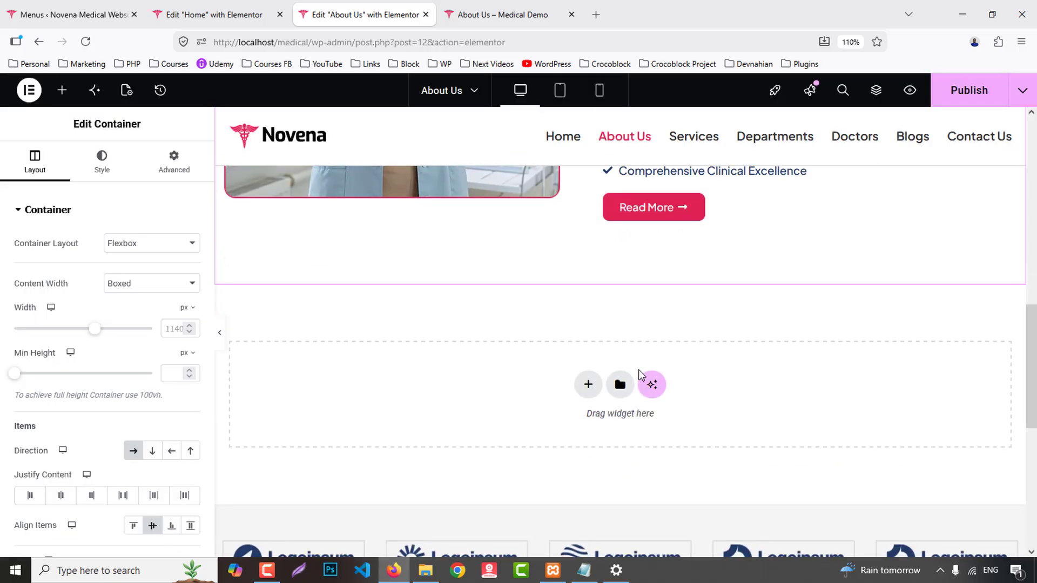
click(621, 385)
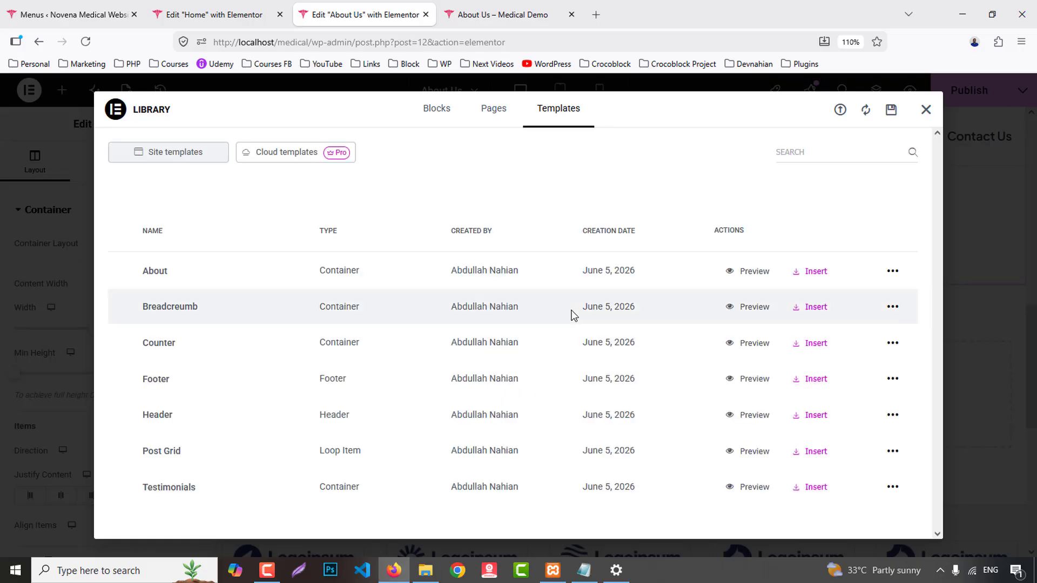
click(816, 345)
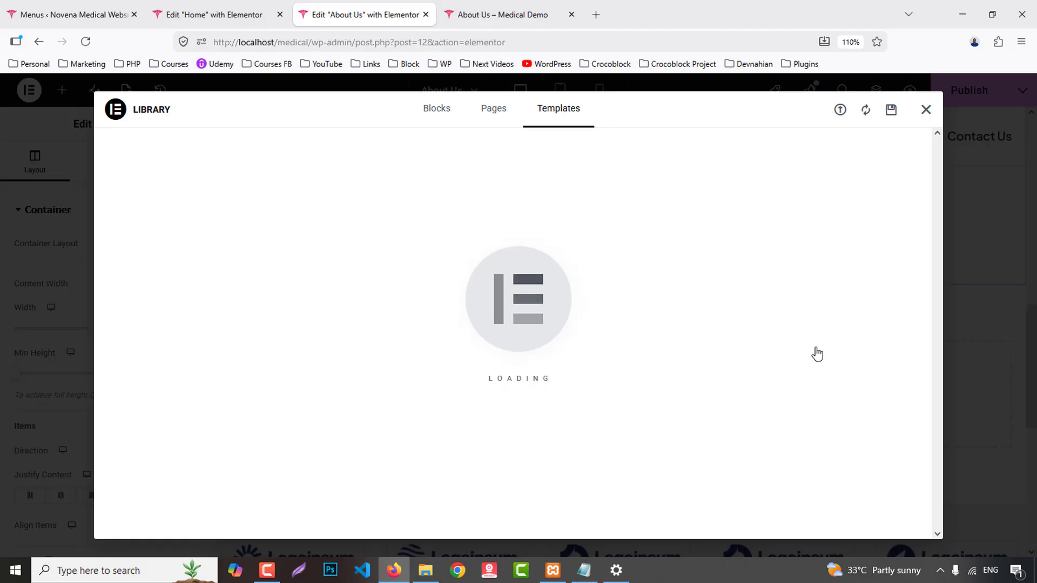
- Insert the saved Testimonials template below the counter section of the About Us page
scroll(702, 339, down, 5)
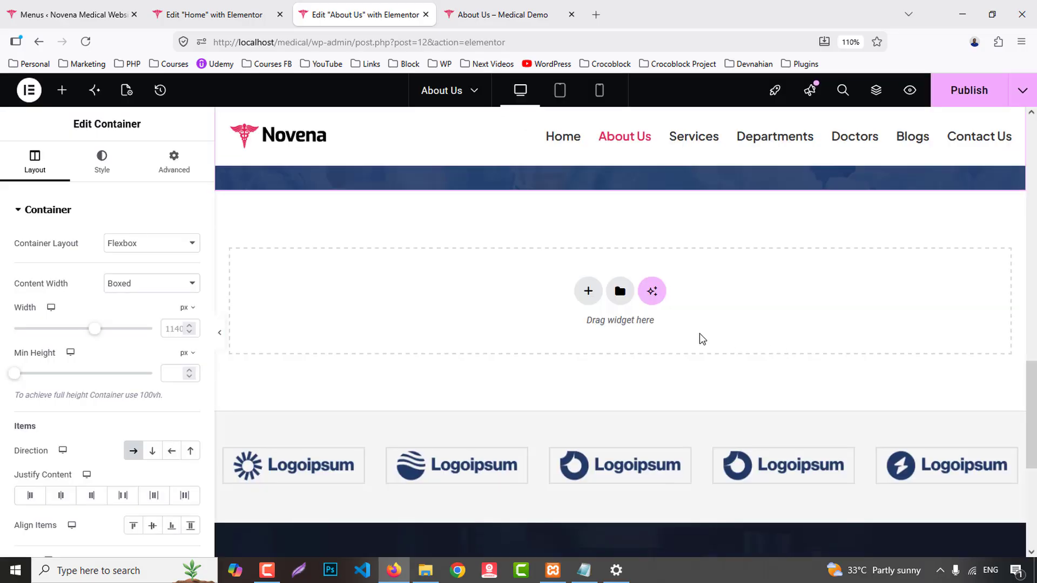
click(620, 292)
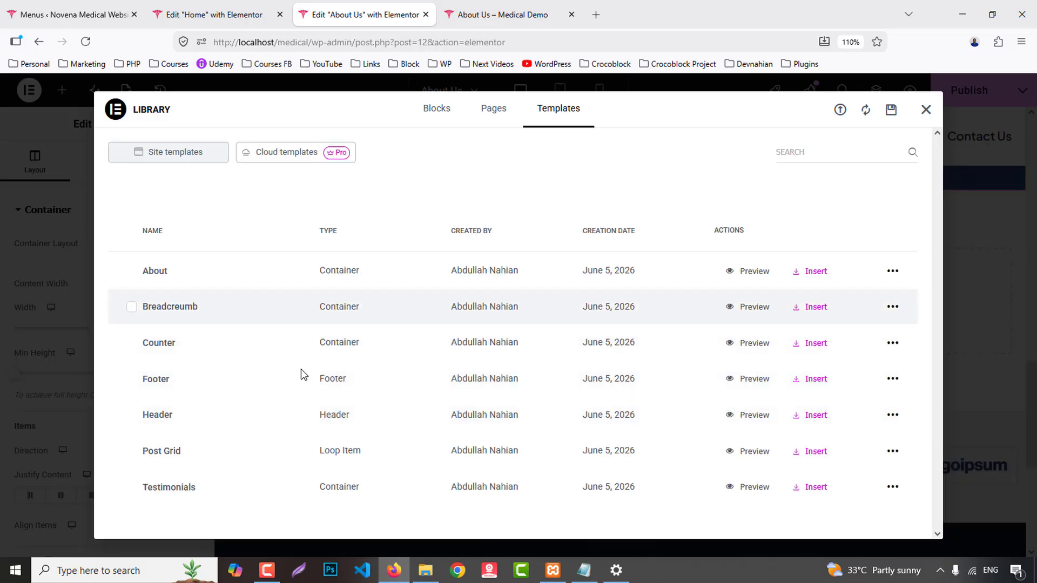
click(815, 488)
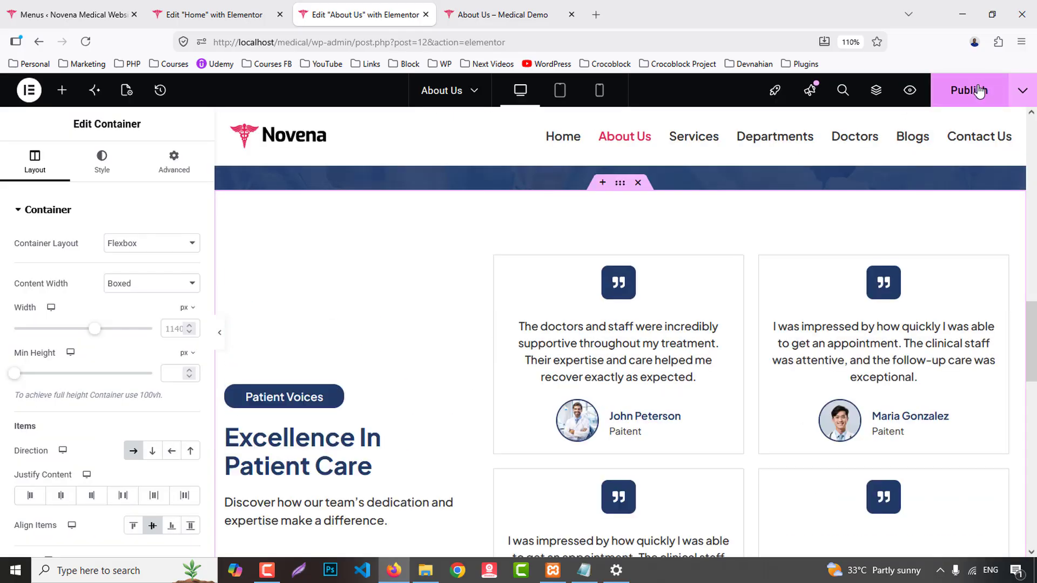
- Publish the About Us page, then preview it from top to bottom and close its editor
click(977, 91)
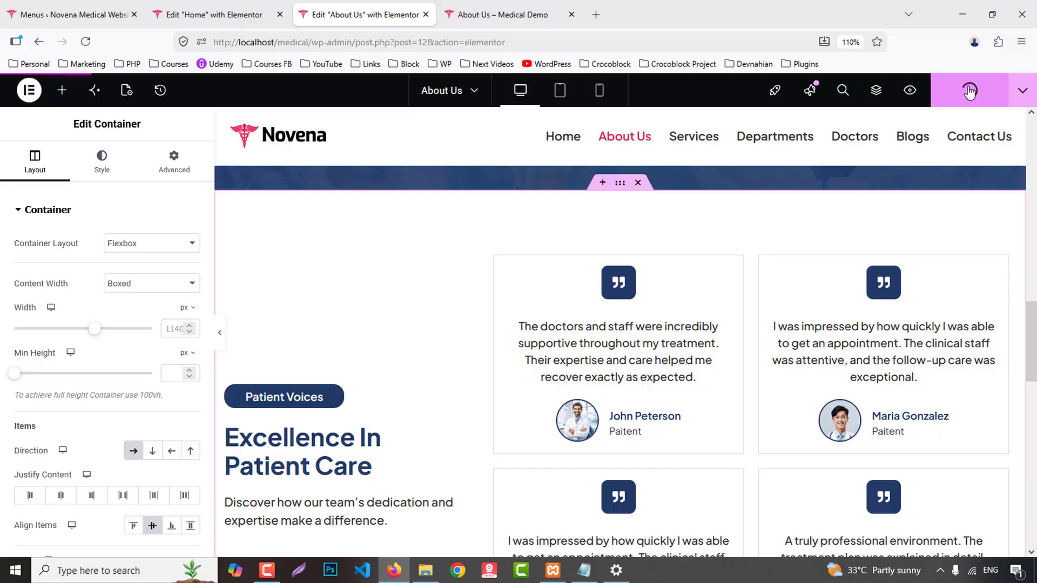
click(910, 90)
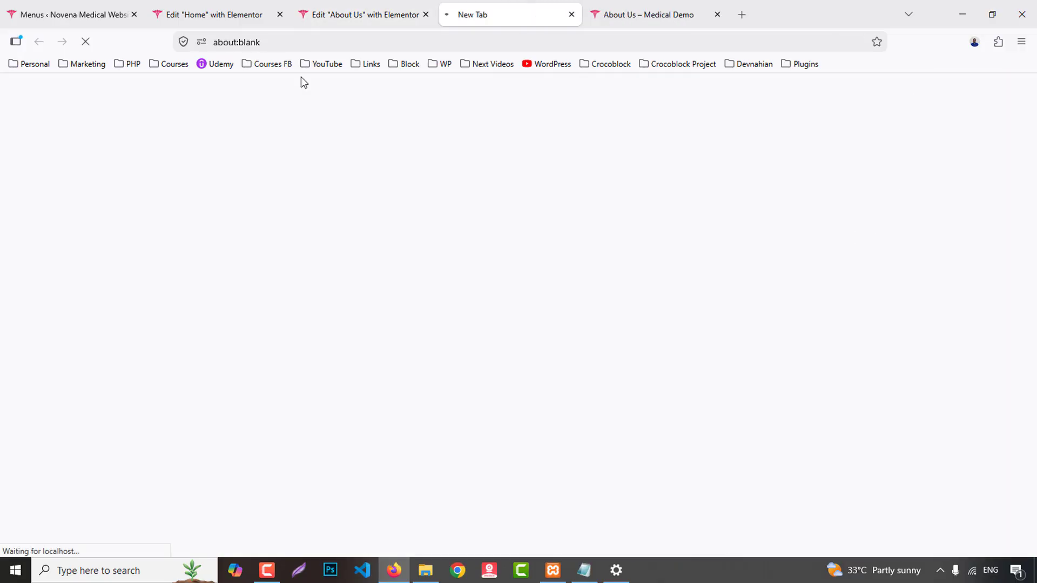
middle_click(333, 11)
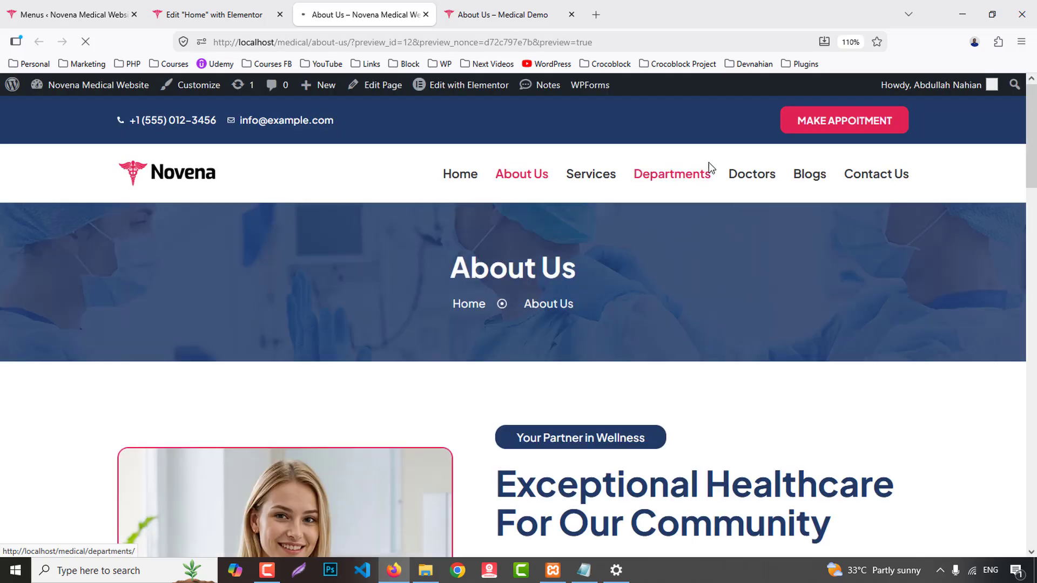
scroll(757, 179, down, 15)
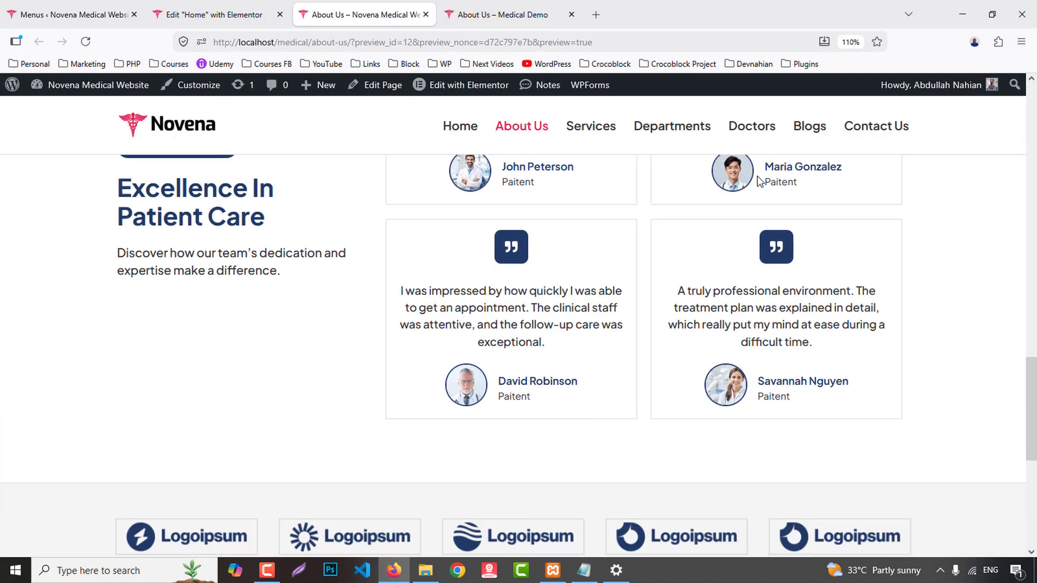
scroll(756, 178, down, 5)
scroll(743, 169, up, 20)
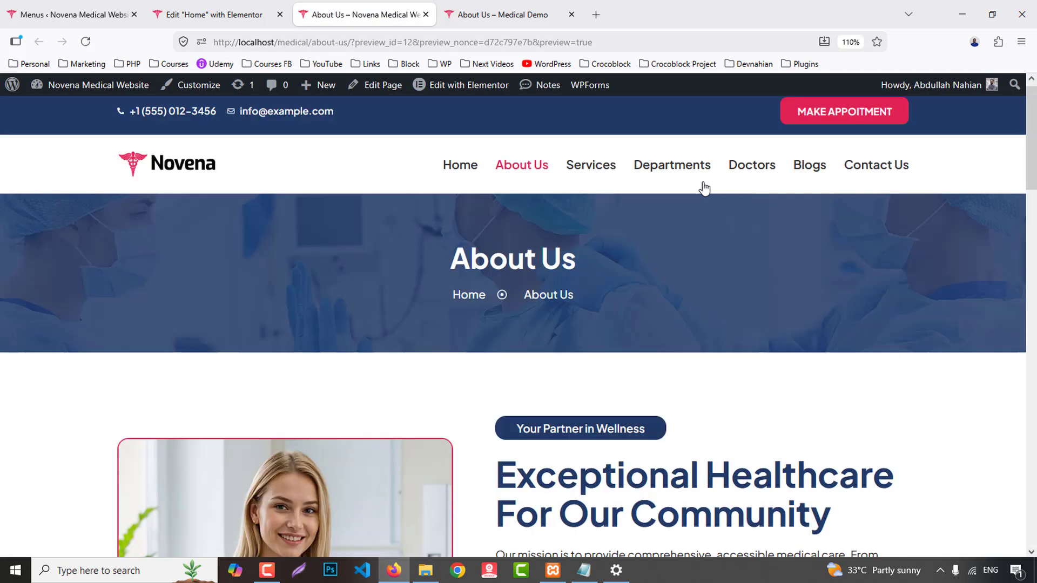
- Open the Services page of the Medical Demo site and examine its sections down to the logo strip
click(561, 15)
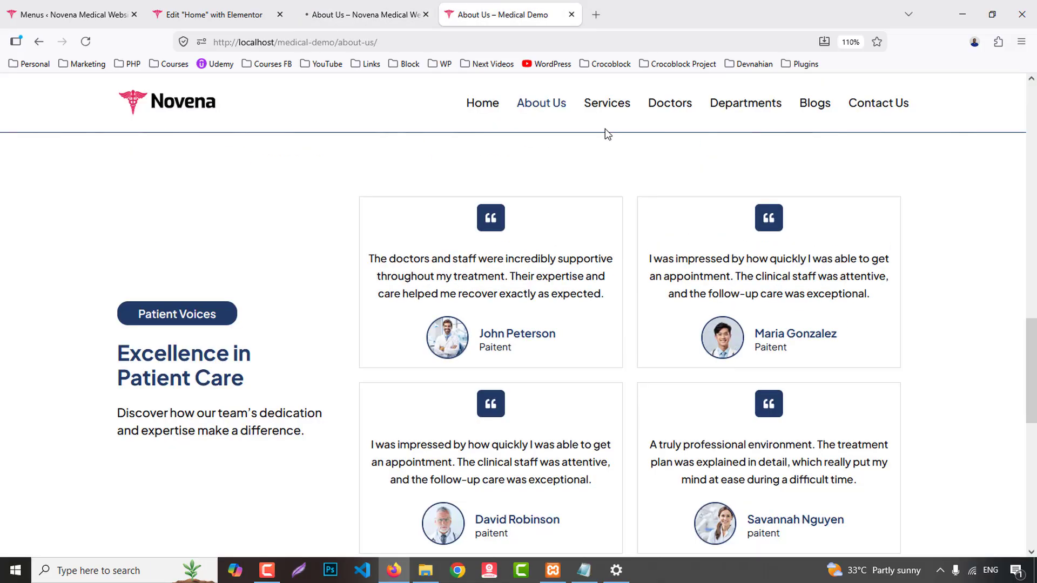
click(607, 108)
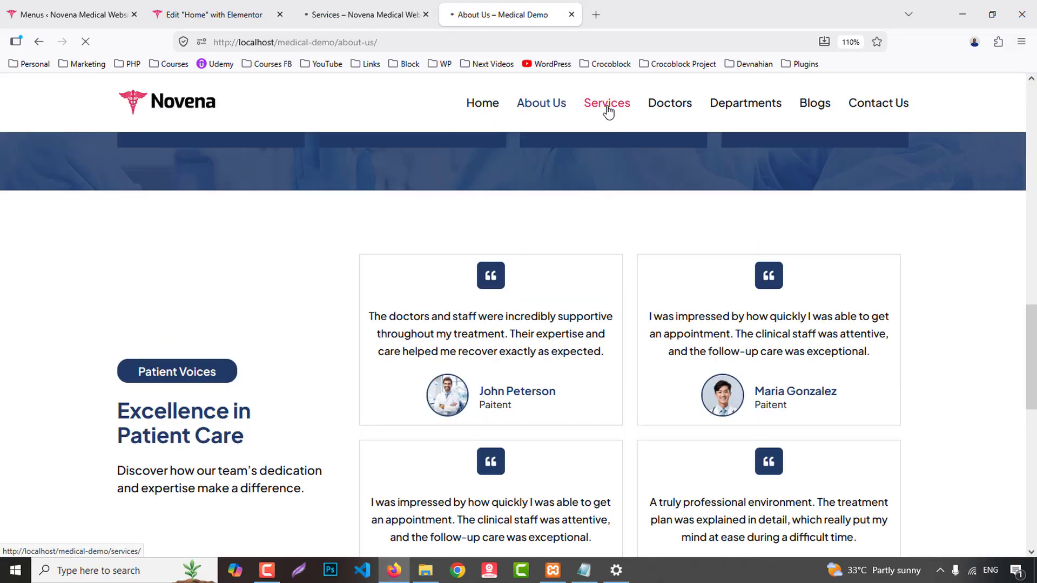
scroll(774, 274, down, 10)
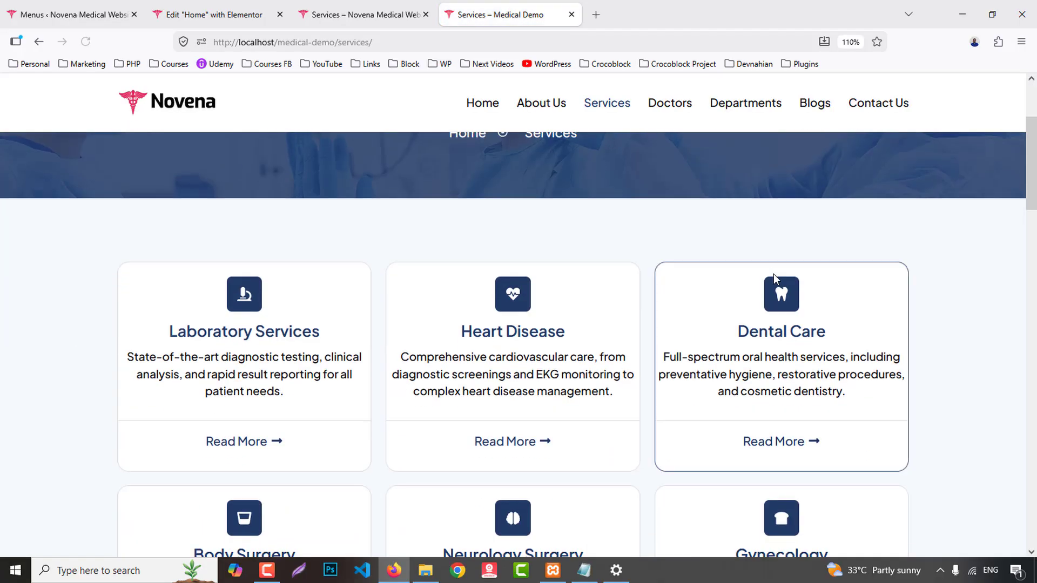
scroll(774, 273, down, 12)
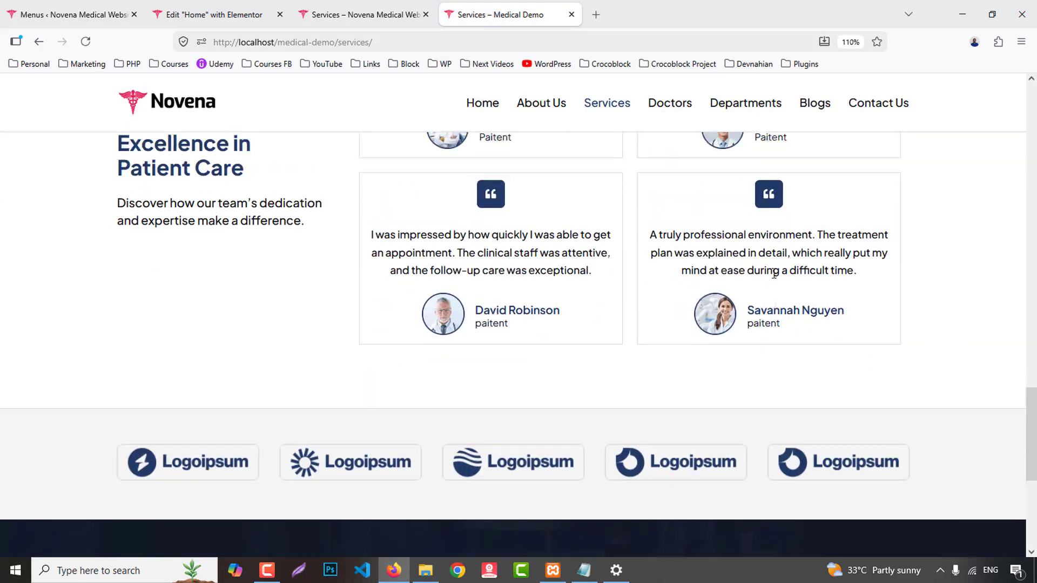
scroll(774, 274, up, 5)
- On the Home page in Elementor, save the Award Winning Patient Care container to the site library as a template named Services
click(227, 8)
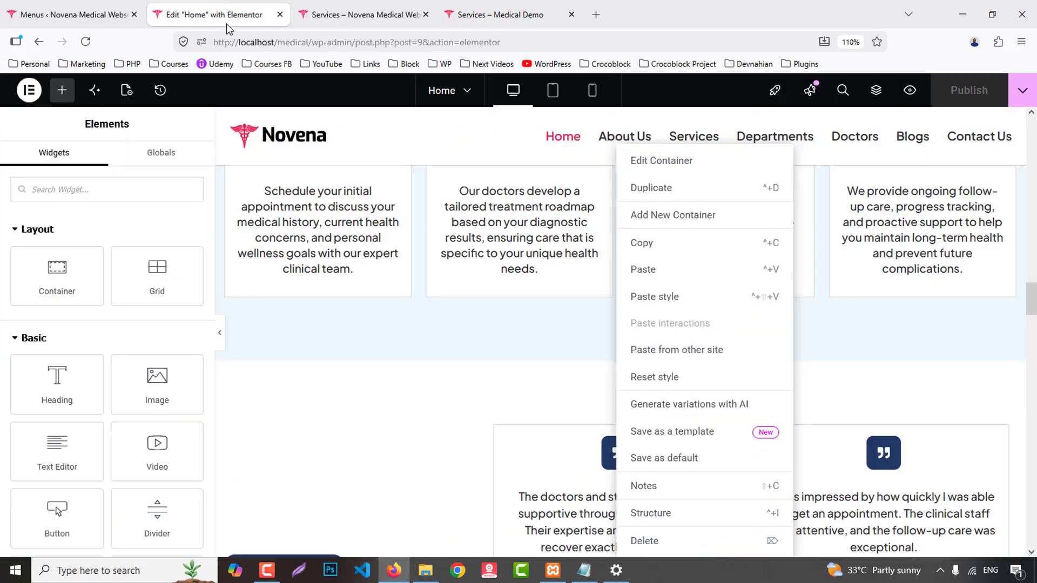
click(921, 364)
scroll(918, 354, up, 10)
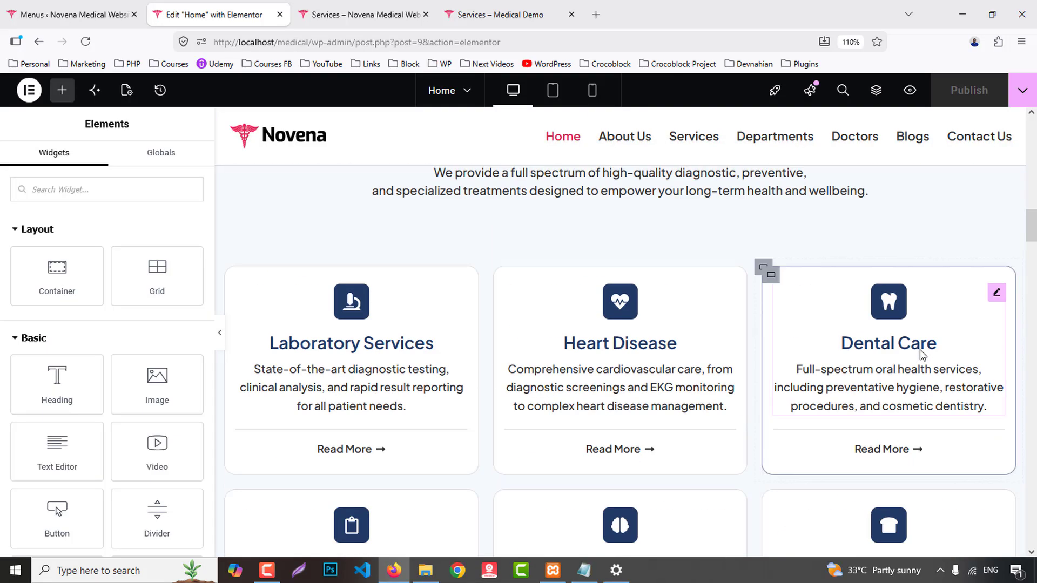
scroll(921, 351, up, 5)
scroll(578, 283, down, 3)
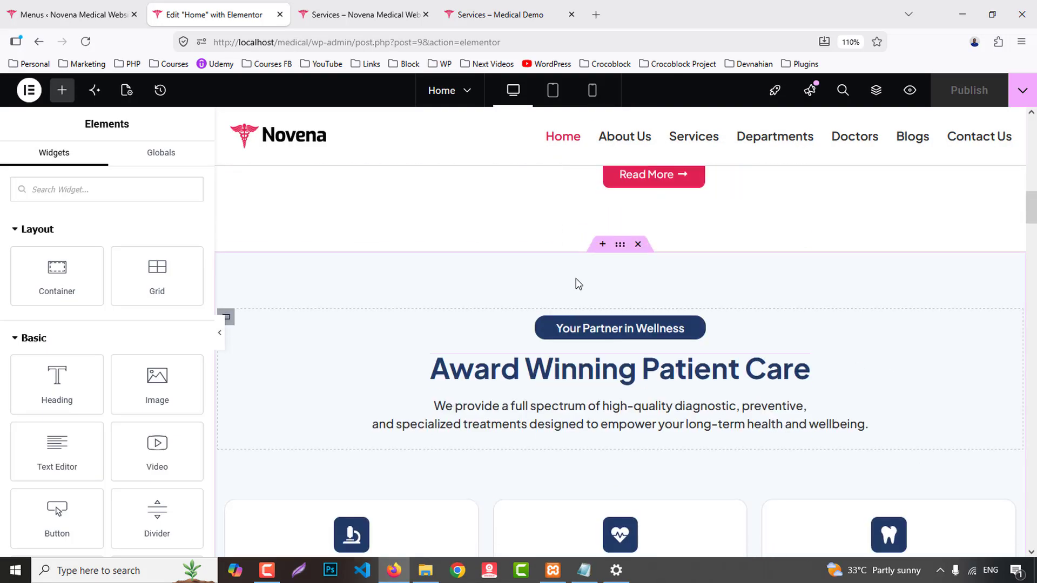
right_click(623, 249)
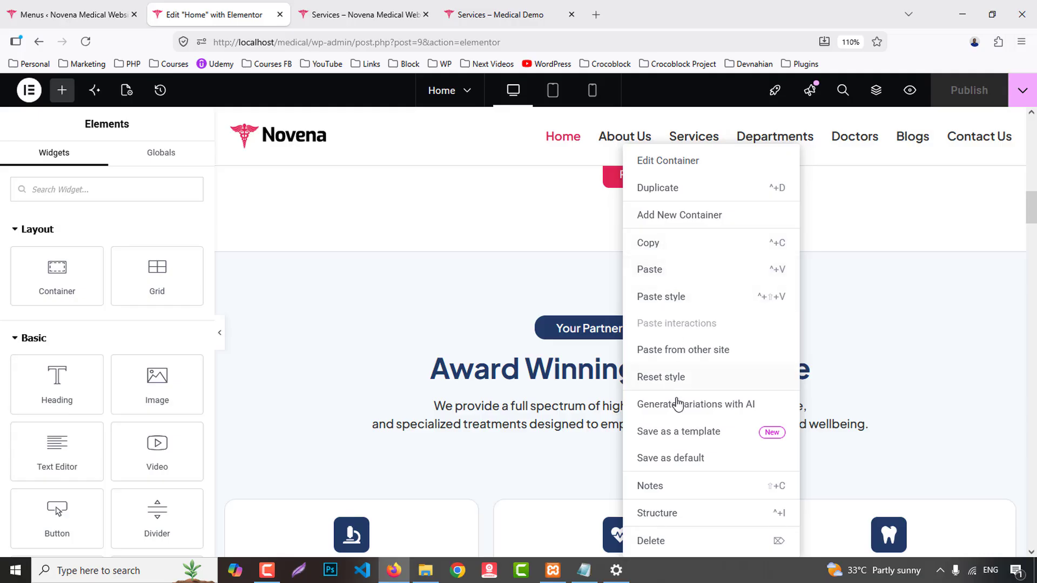
click(675, 432)
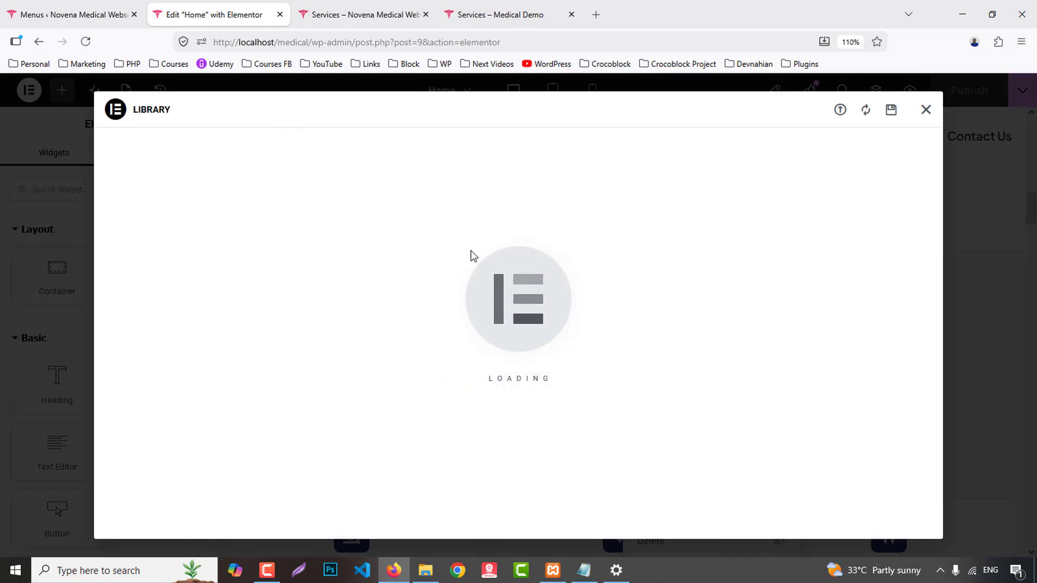
click(432, 367)
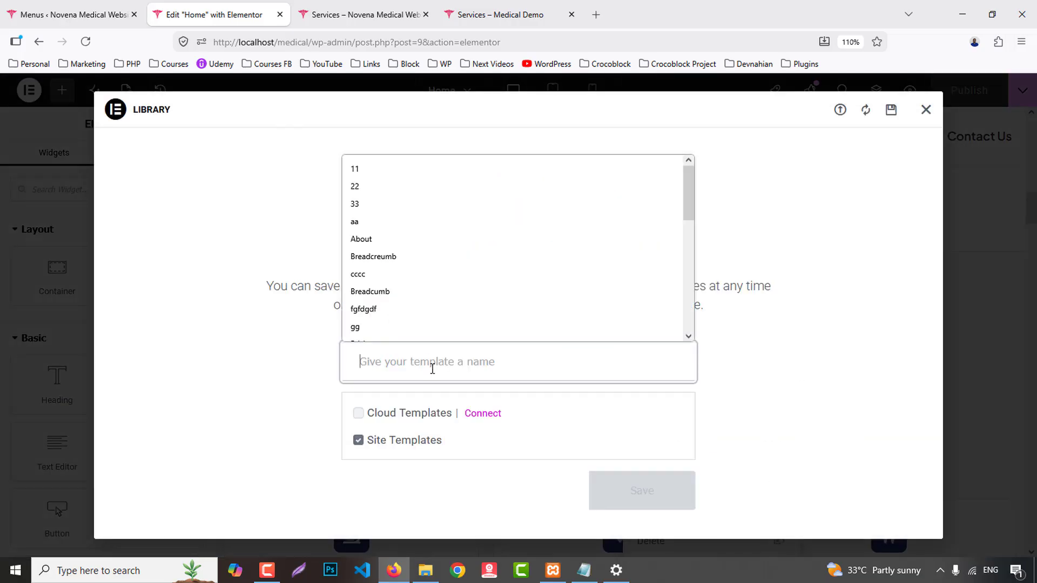
text(Ser)
click(432, 394)
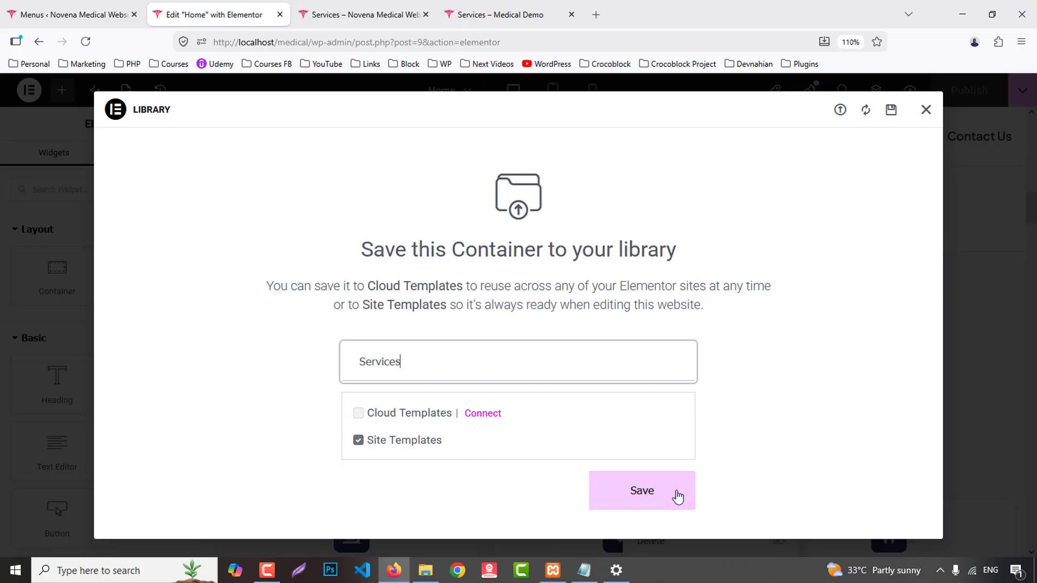
click(664, 496)
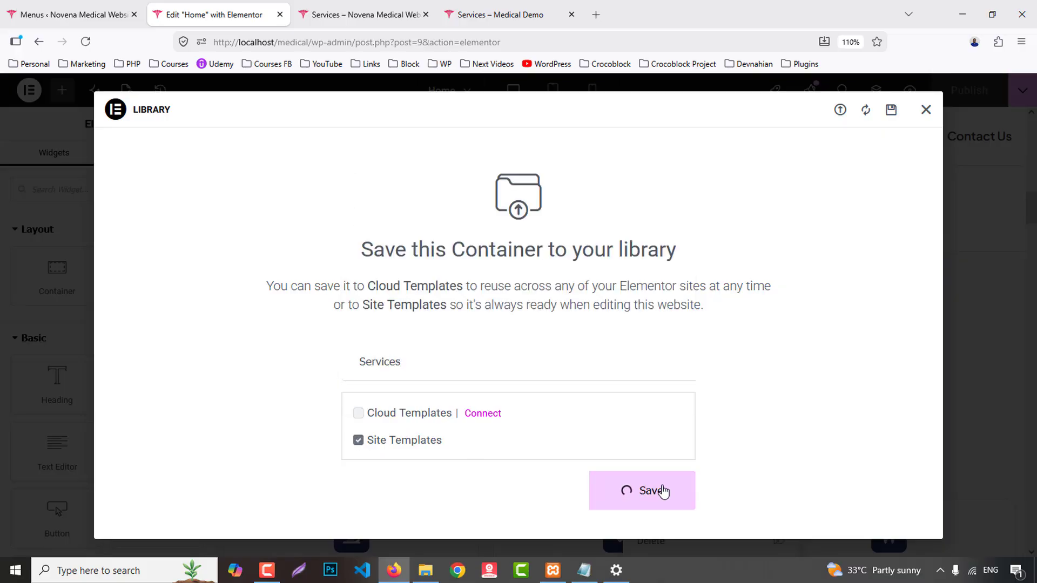
click(978, 351)
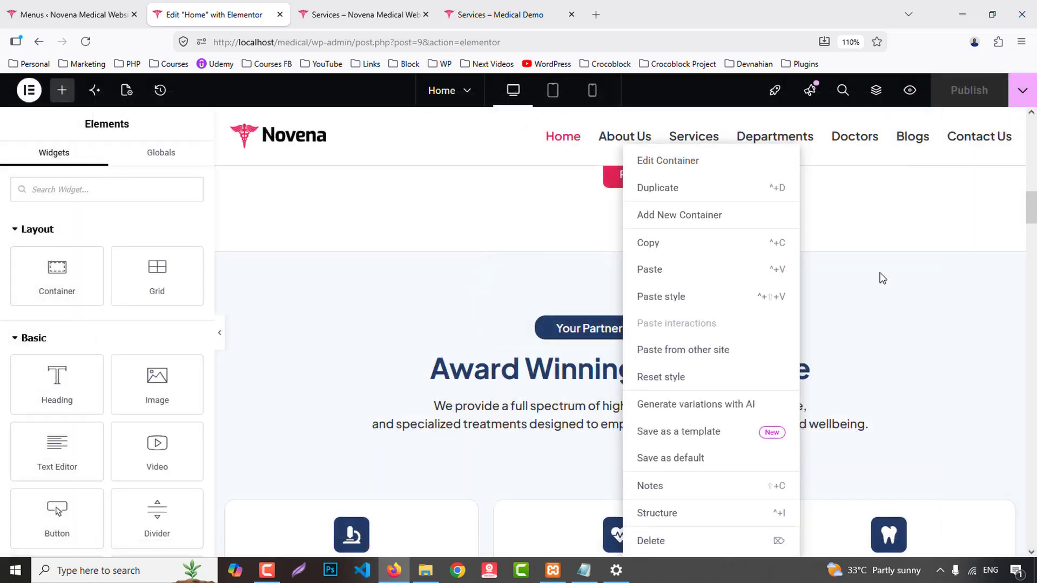
- Save the Core Features Of Our Health Care Services container of the Home page to the site templates as Features
scroll(883, 281, down, 5)
scroll(886, 310, down, 15)
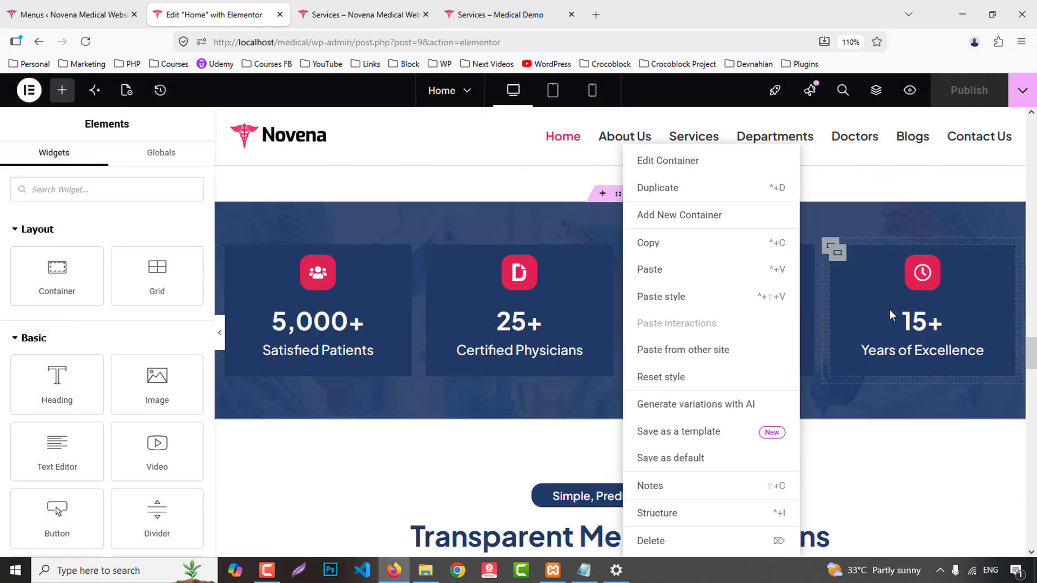
scroll(875, 314, up, 5)
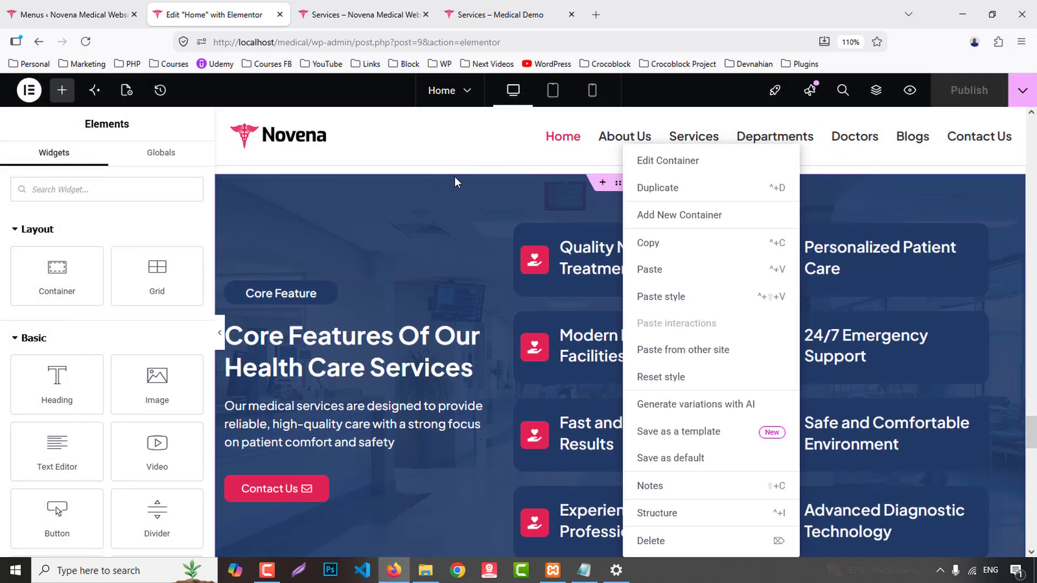
click(513, 210)
scroll(639, 266, up, 3)
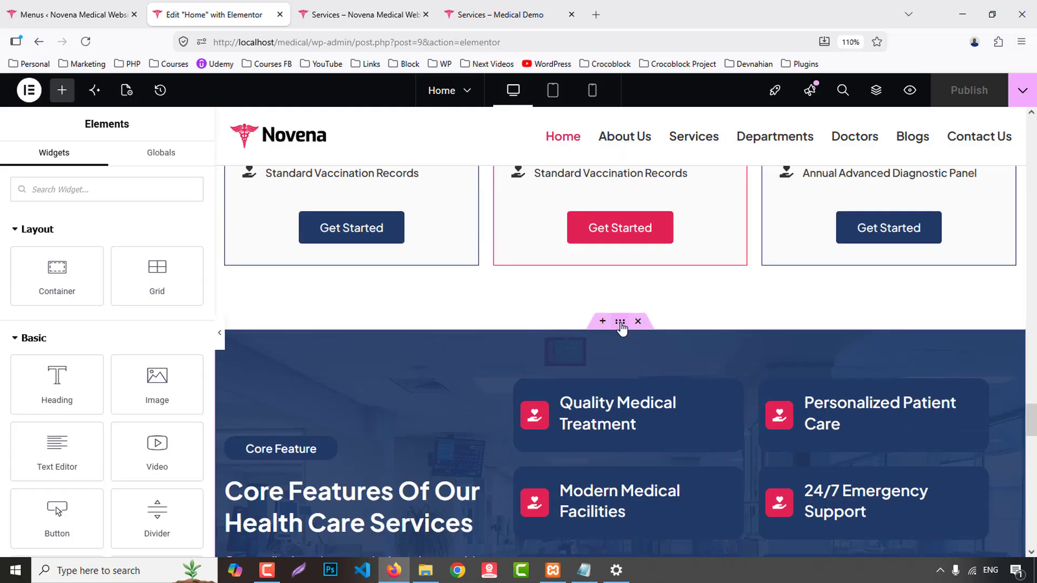
right_click(620, 325)
click(673, 431)
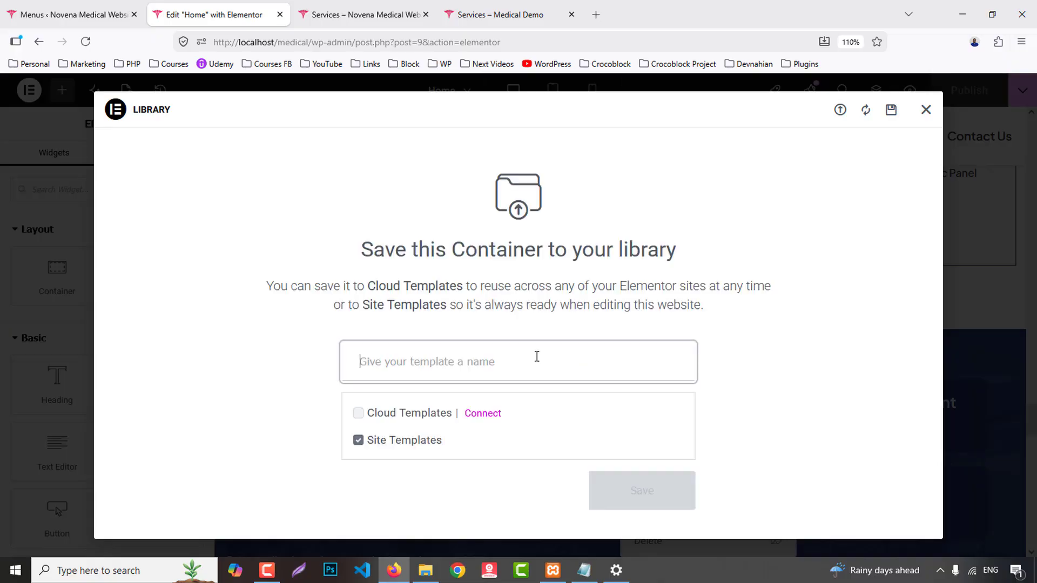
click(447, 359)
text(Features)
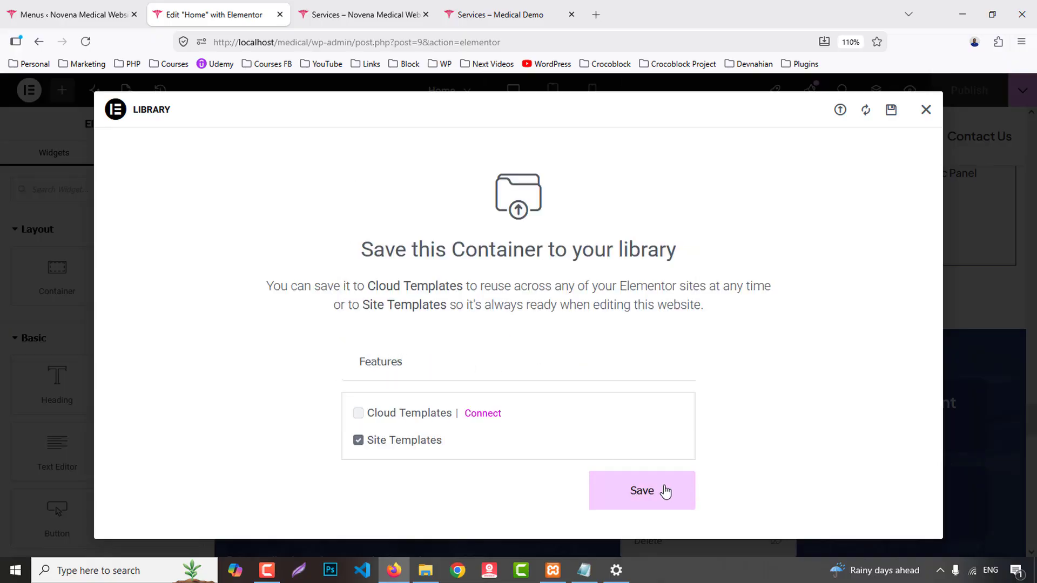
click(684, 493)
- Open the Services page of the Novena site in Elementor and set its page layout to Elementor Full Width
click(361, 15)
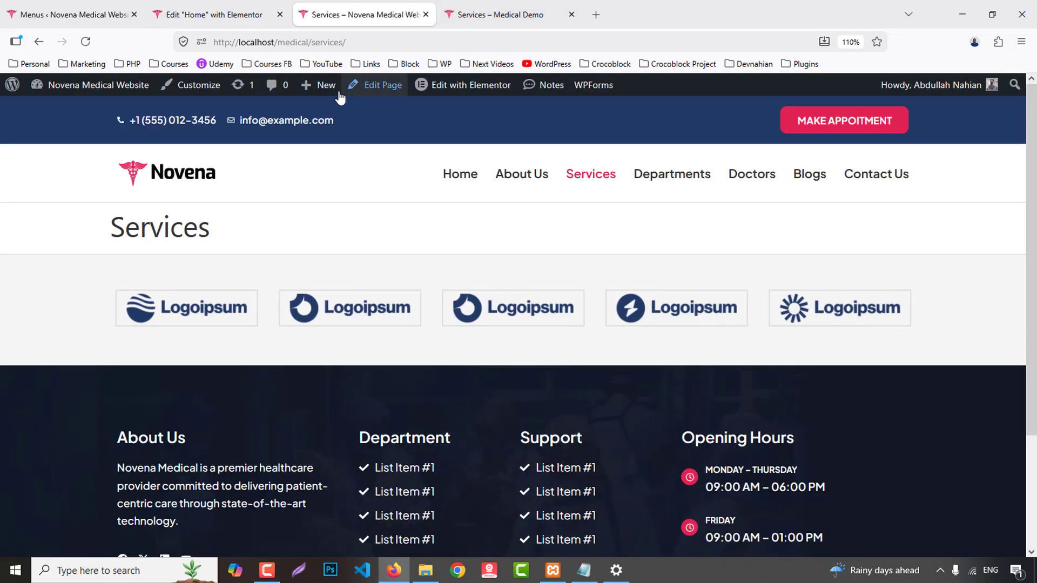
click(371, 85)
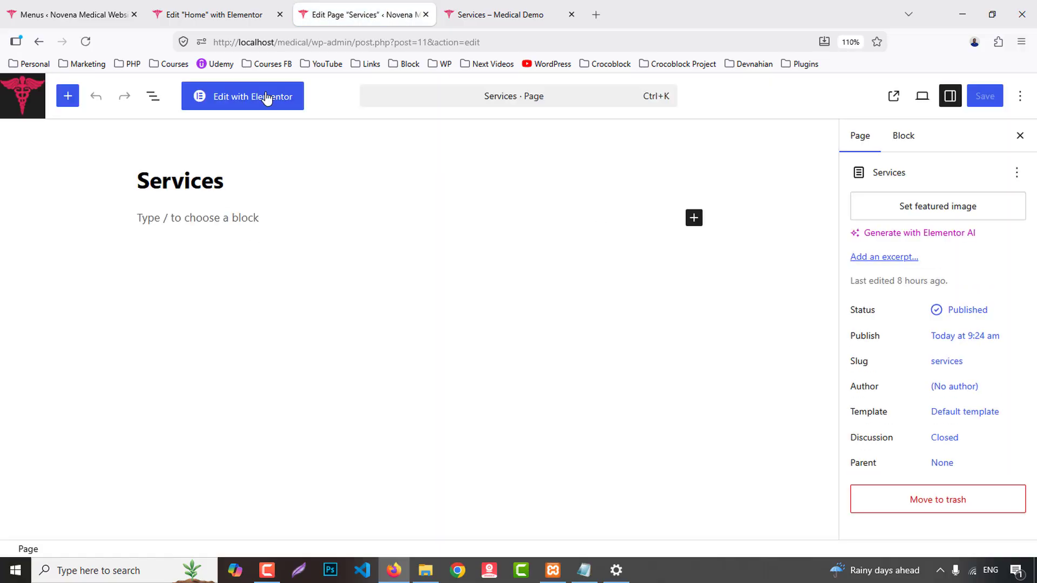
click(249, 103)
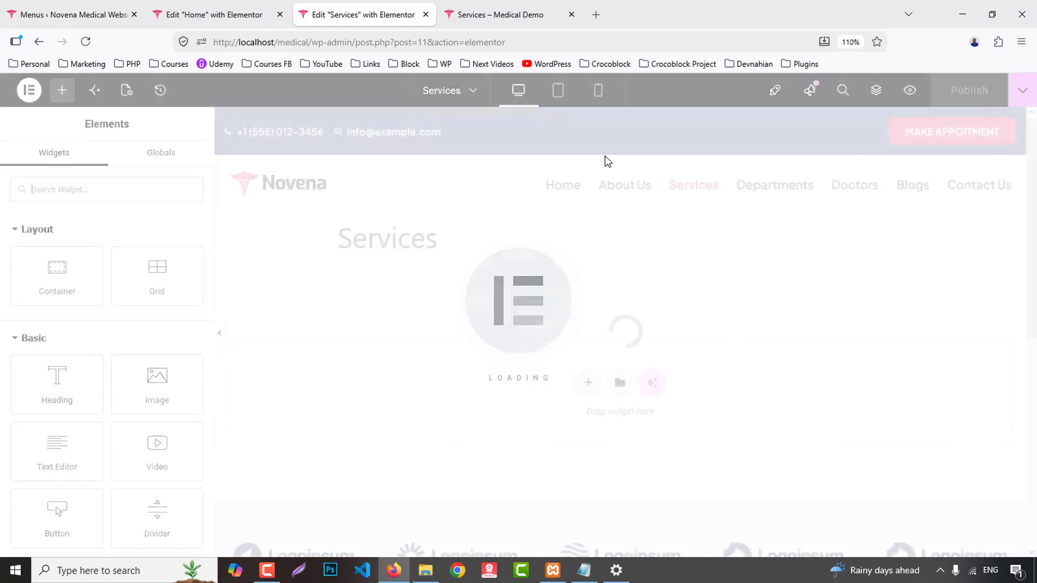
click(125, 90)
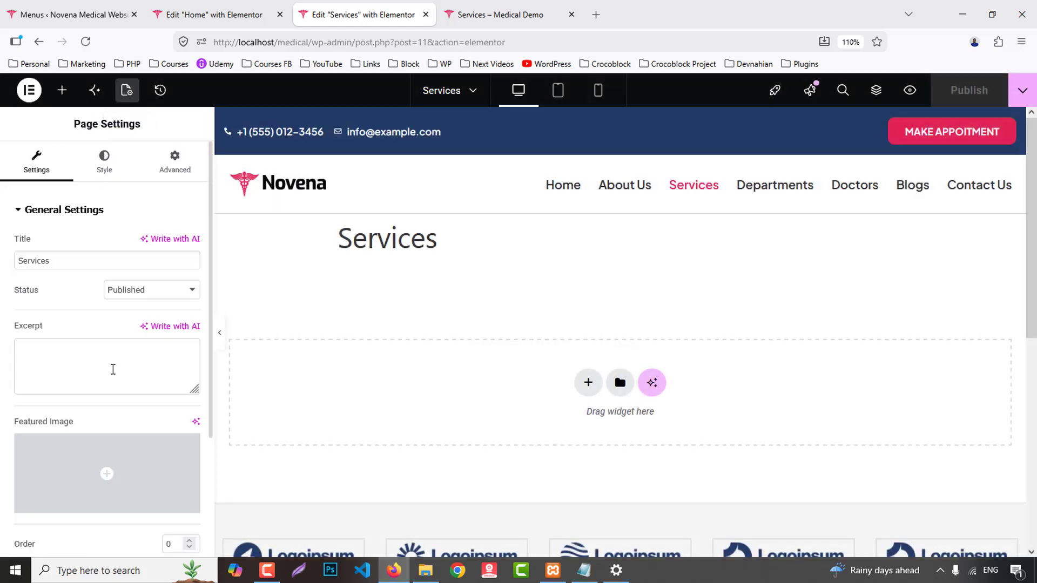
scroll(130, 457, down, 3)
click(149, 505)
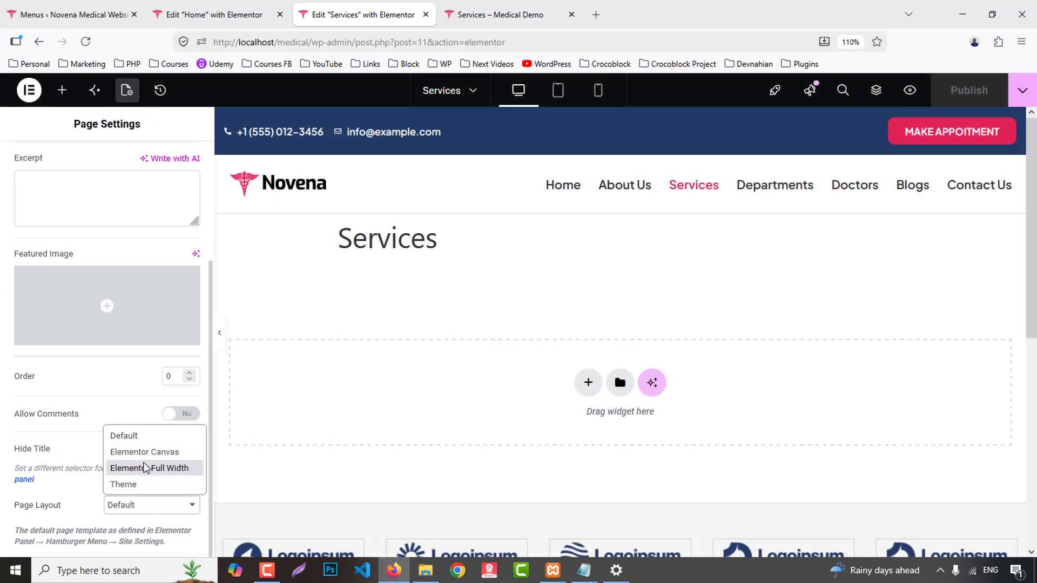
click(146, 466)
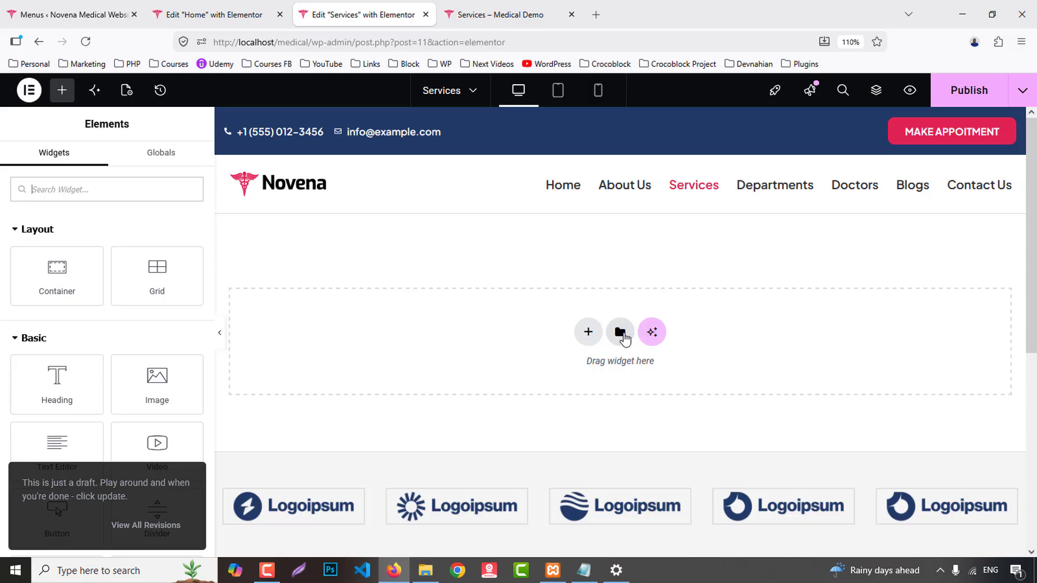
- Insert the saved Breadcreumb template at the start of the Services page content
click(621, 332)
click(549, 113)
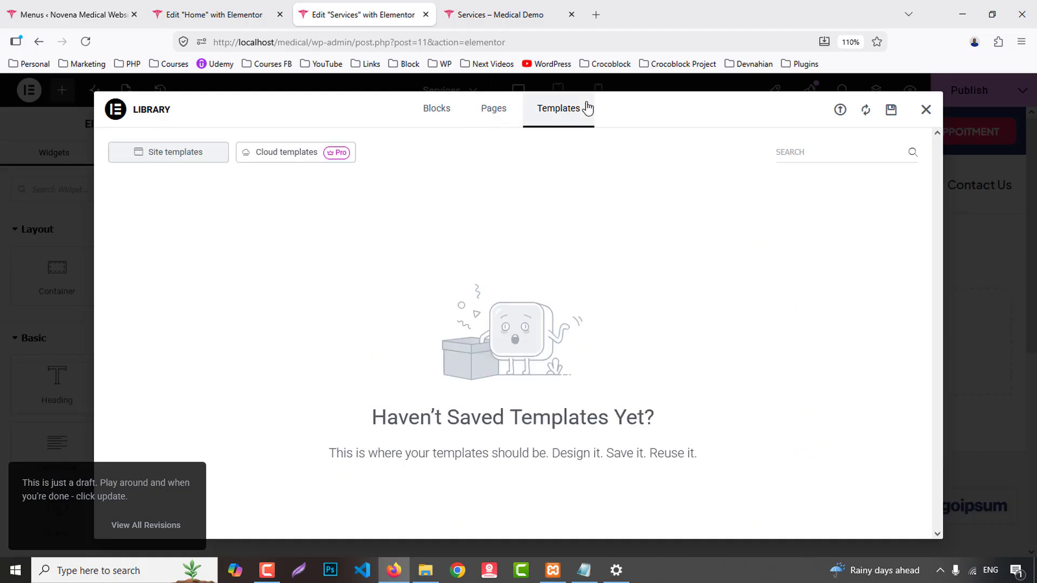
click(426, 107)
click(564, 110)
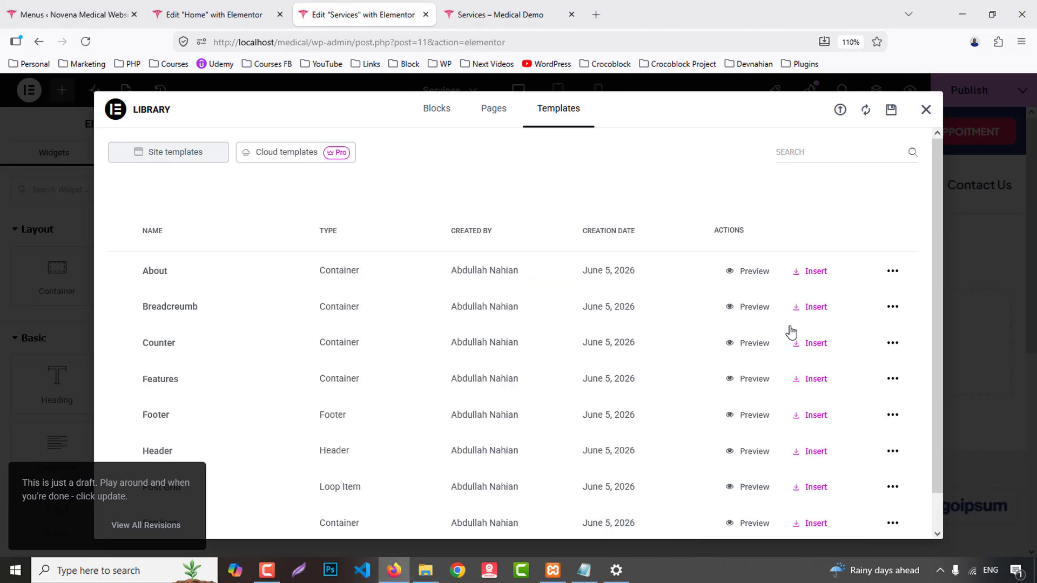
click(816, 306)
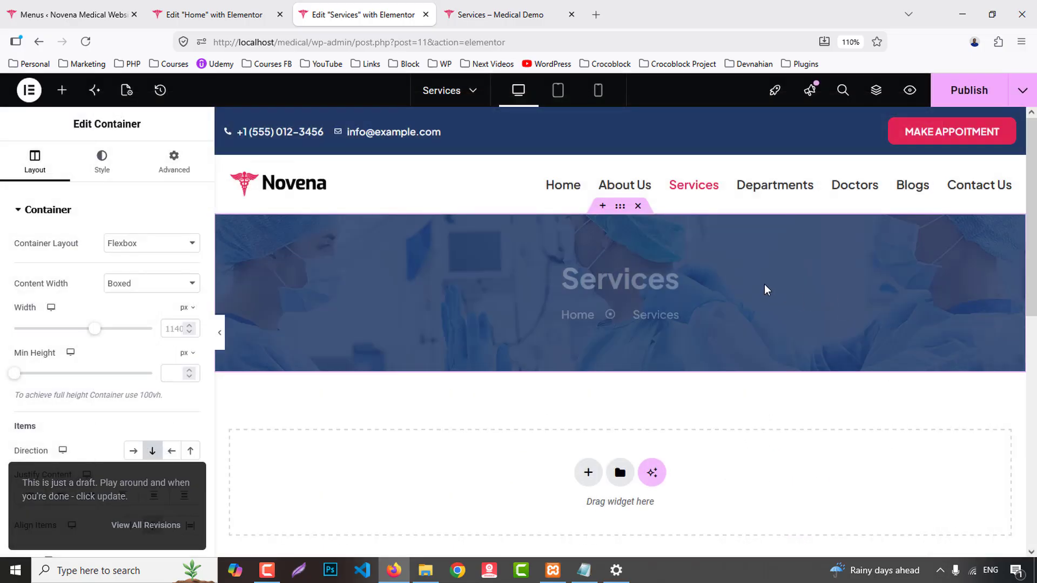
- Check the demo Services page, then insert the saved Services template below the breadcrumb banner
click(523, 11)
scroll(571, 326, up, 10)
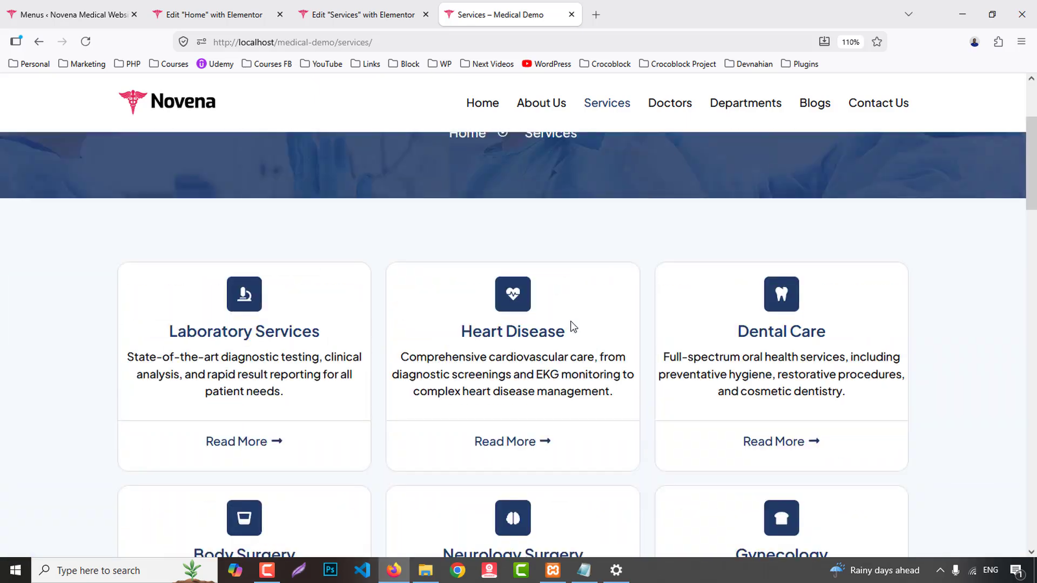
click(372, 15)
scroll(643, 351, down, 3)
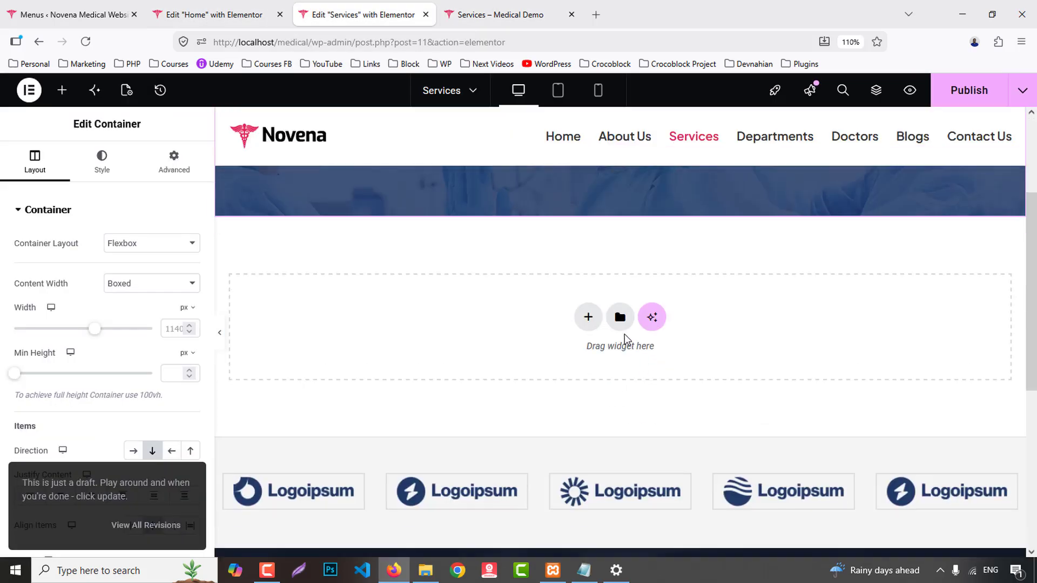
click(621, 316)
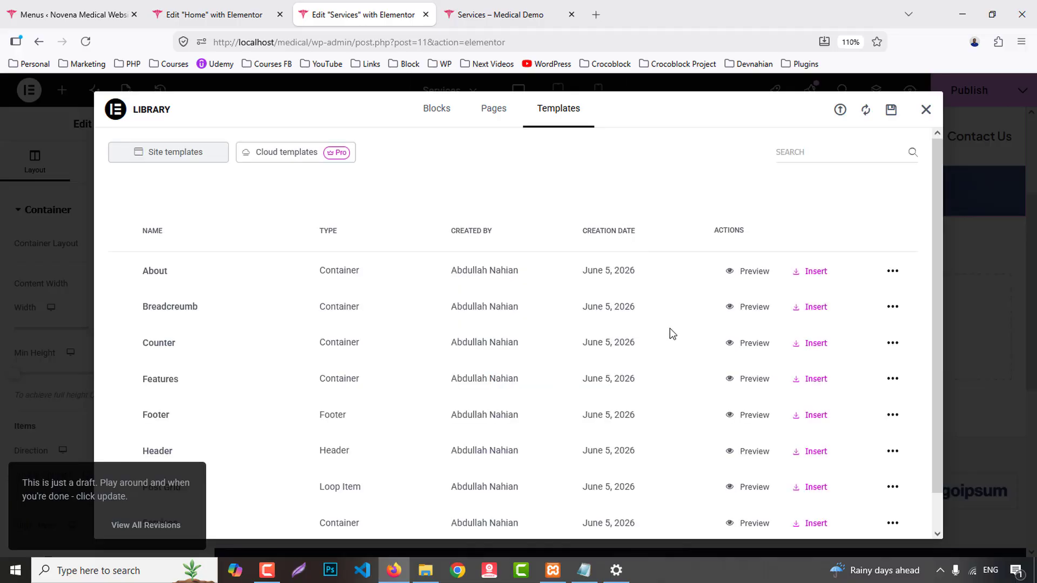
scroll(375, 387, down, 1)
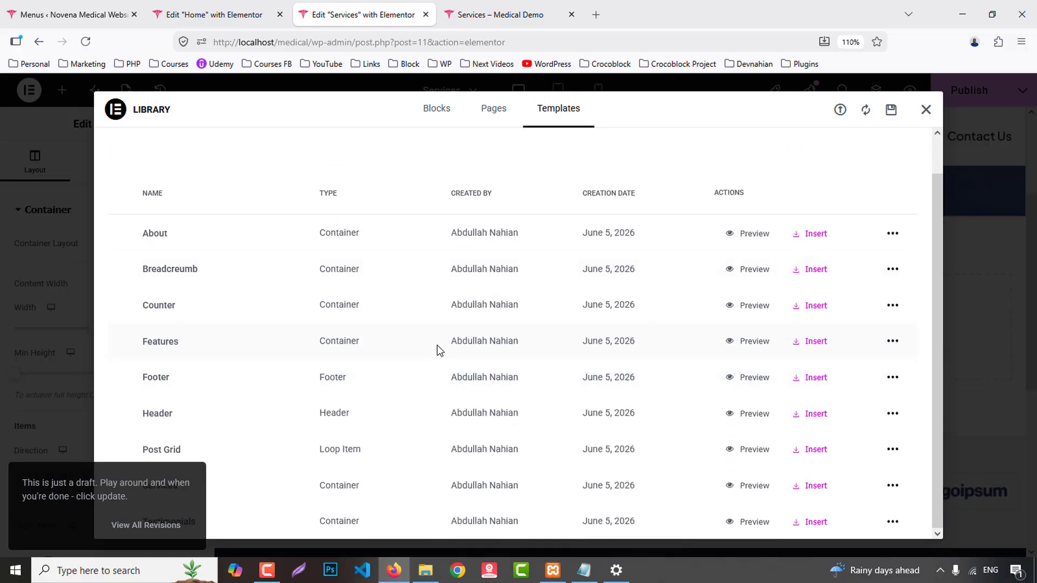
key(Escape)
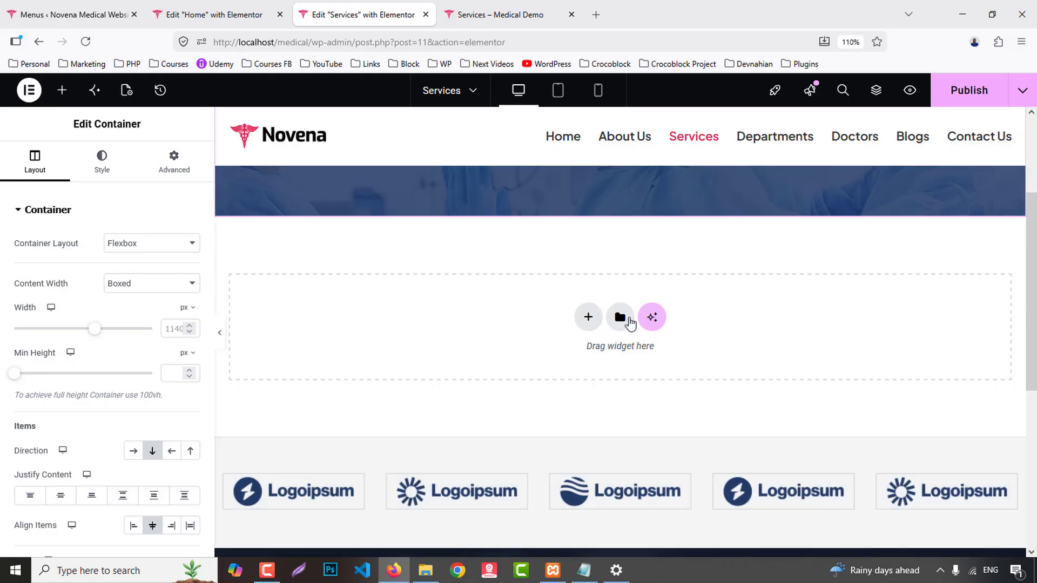
click(621, 319)
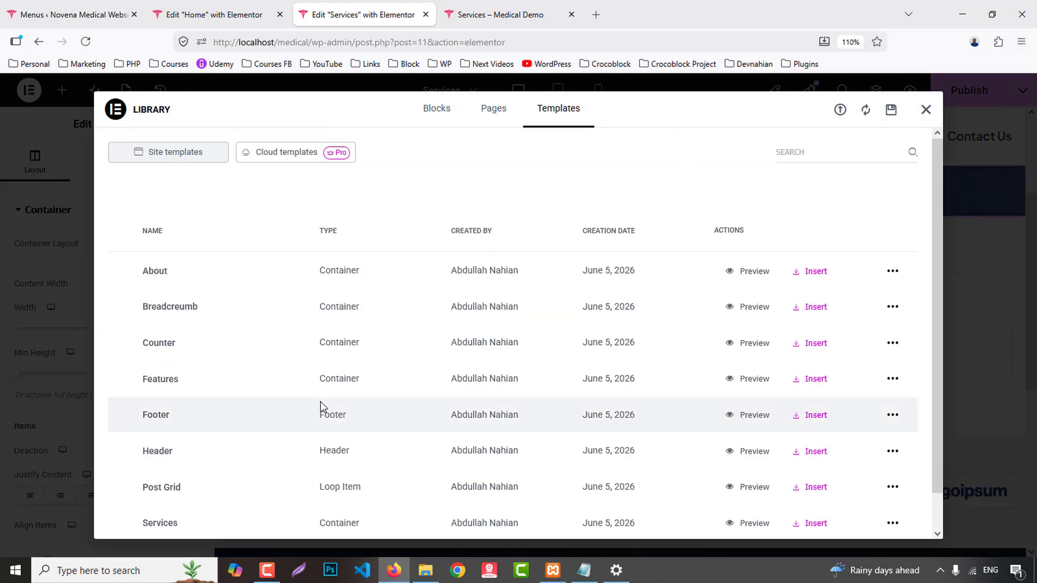
scroll(320, 401, down, 1)
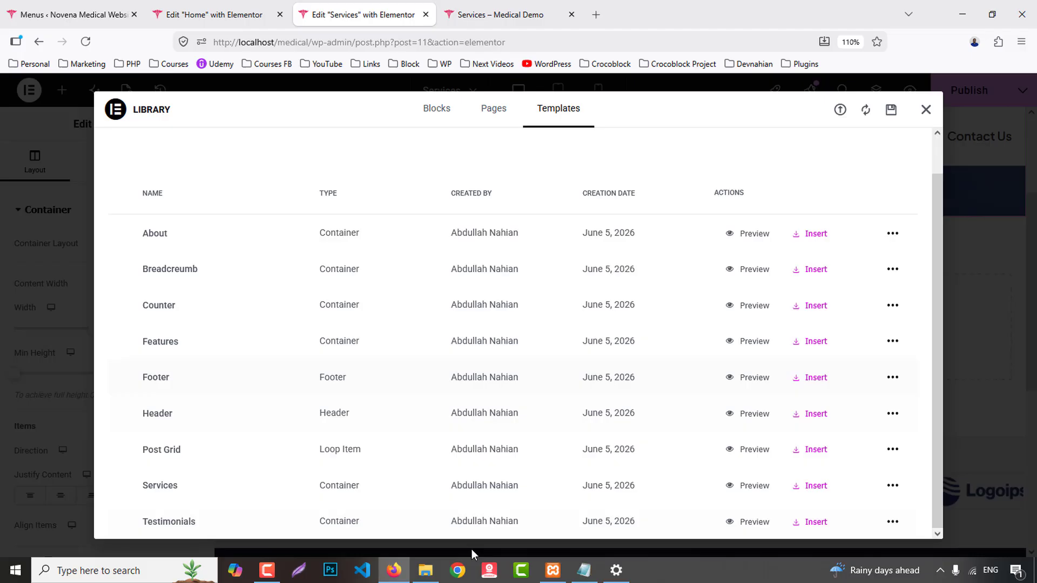
click(815, 486)
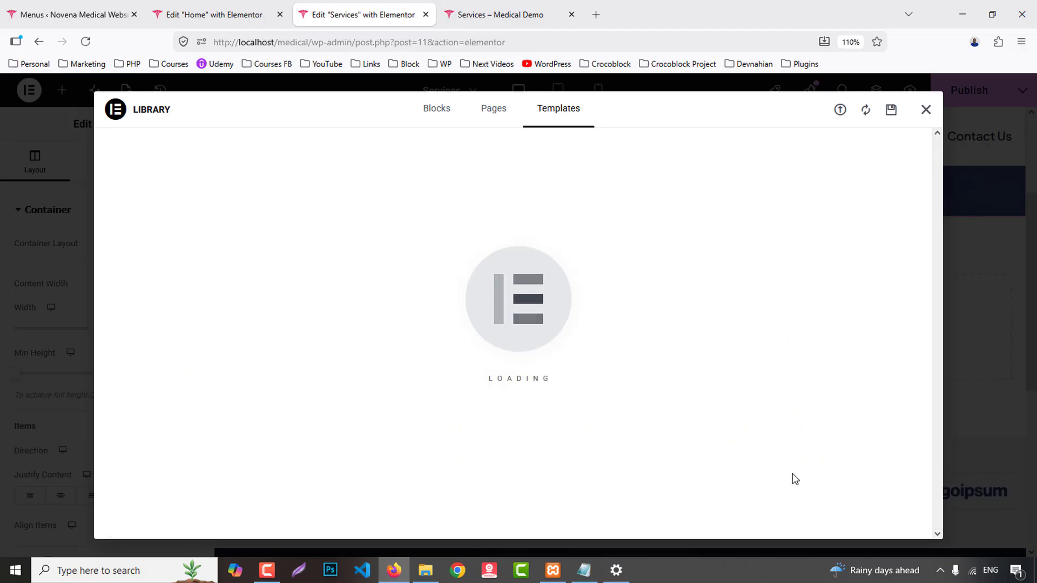
- Compare with the demo Services page and delete the Award Winning Patient Care heading container above the service cards
click(490, 12)
scroll(771, 384, down, 20)
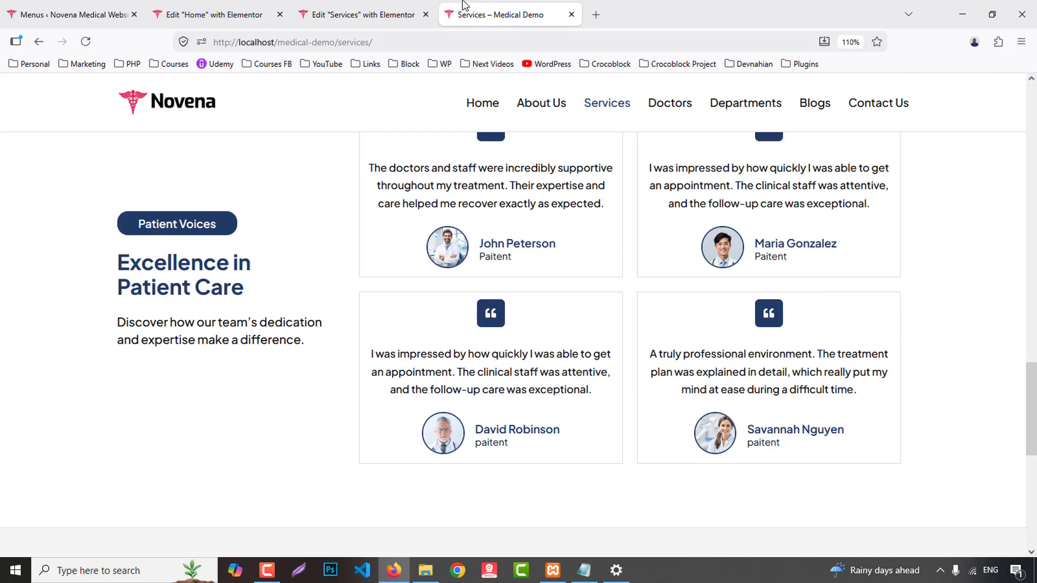
click(359, 15)
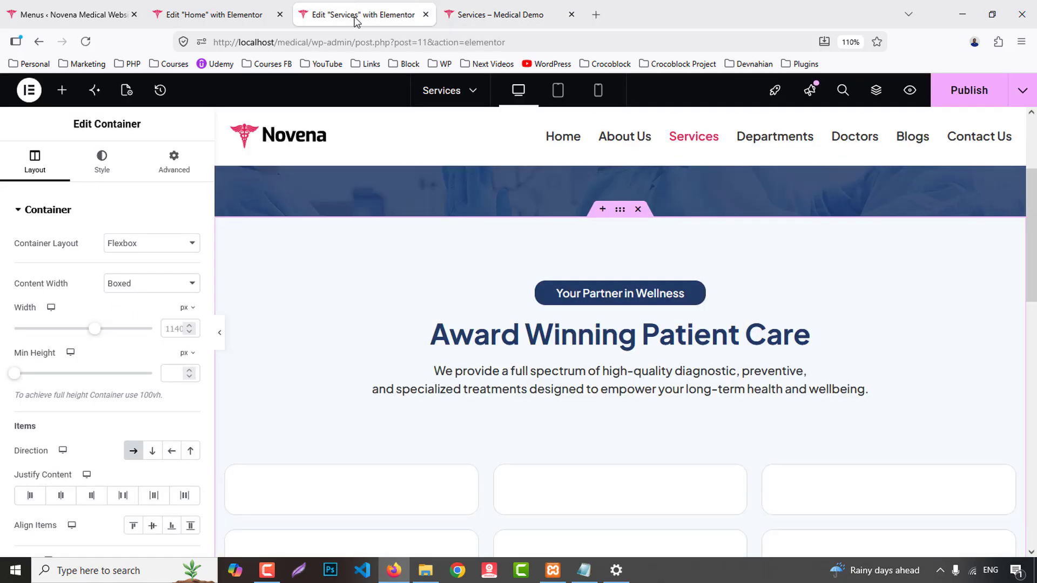
right_click(227, 286)
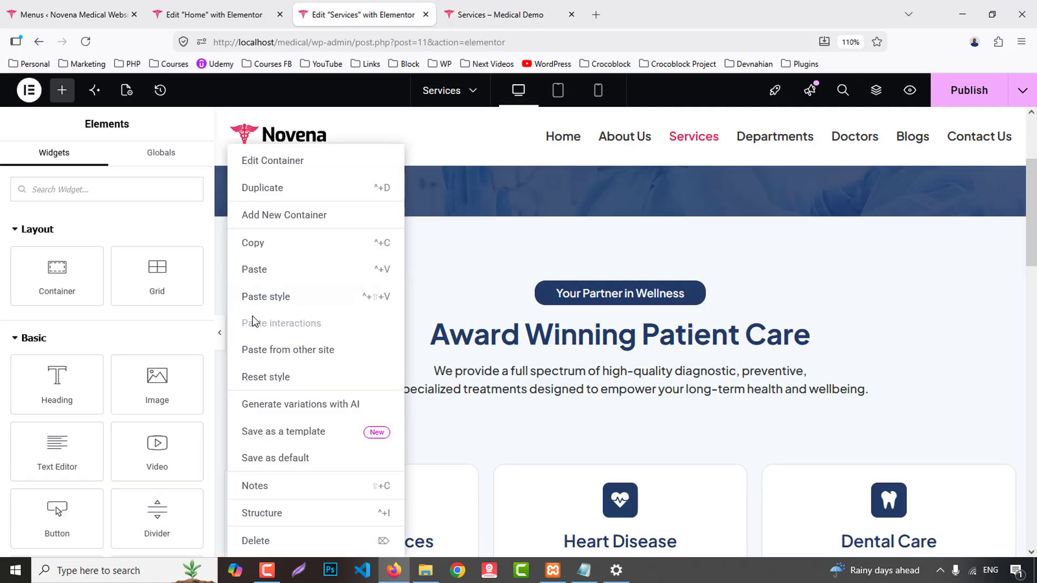
click(275, 542)
- Insert the saved Features template below the service cards on the Services page
scroll(778, 432, down, 5)
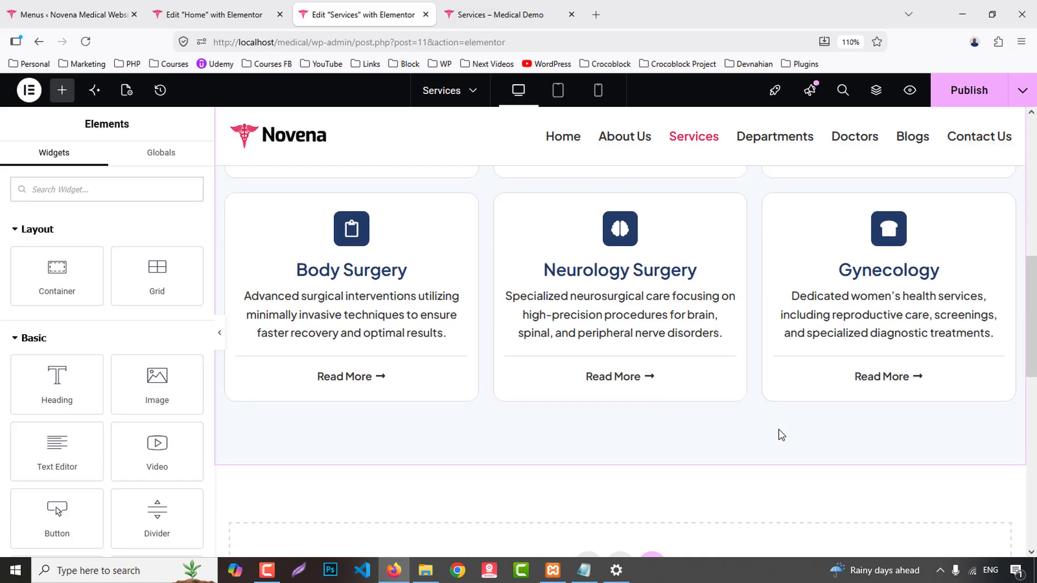
click(620, 412)
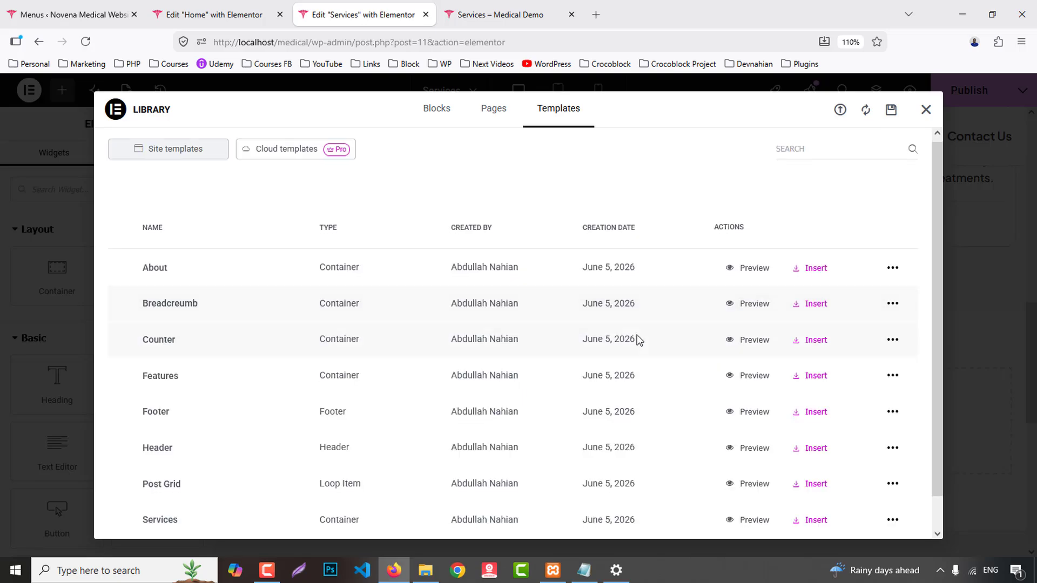
scroll(432, 349, down, 1)
click(825, 341)
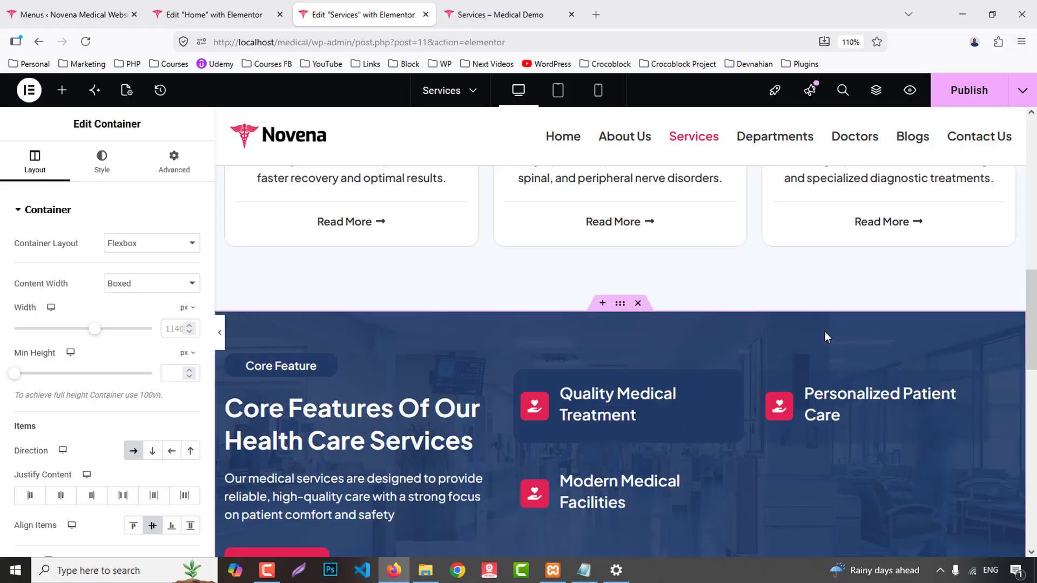
- Insert the saved Testimonials template below the Core Features section of the Services page
scroll(764, 367, down, 8)
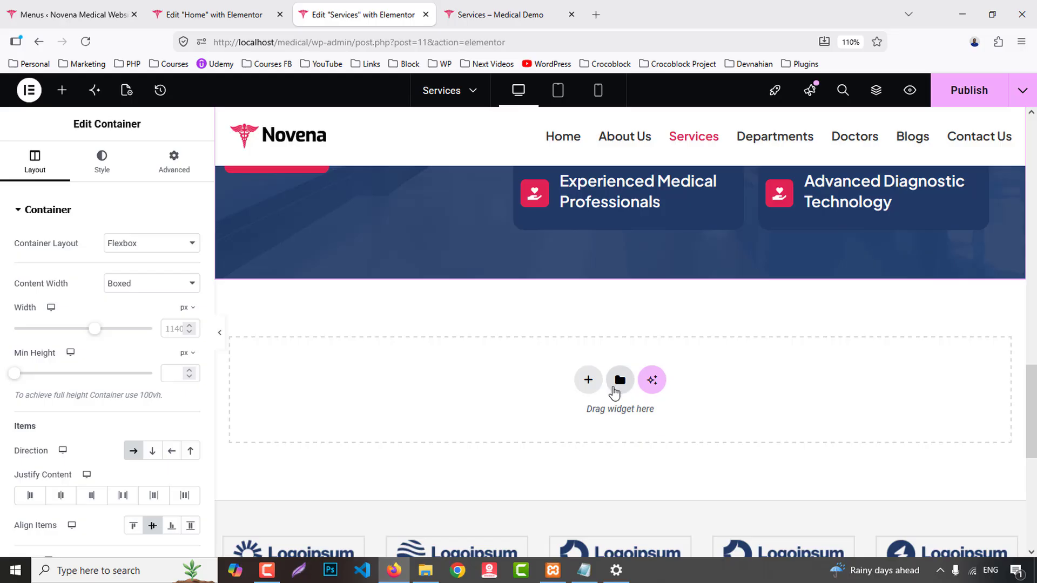
click(619, 381)
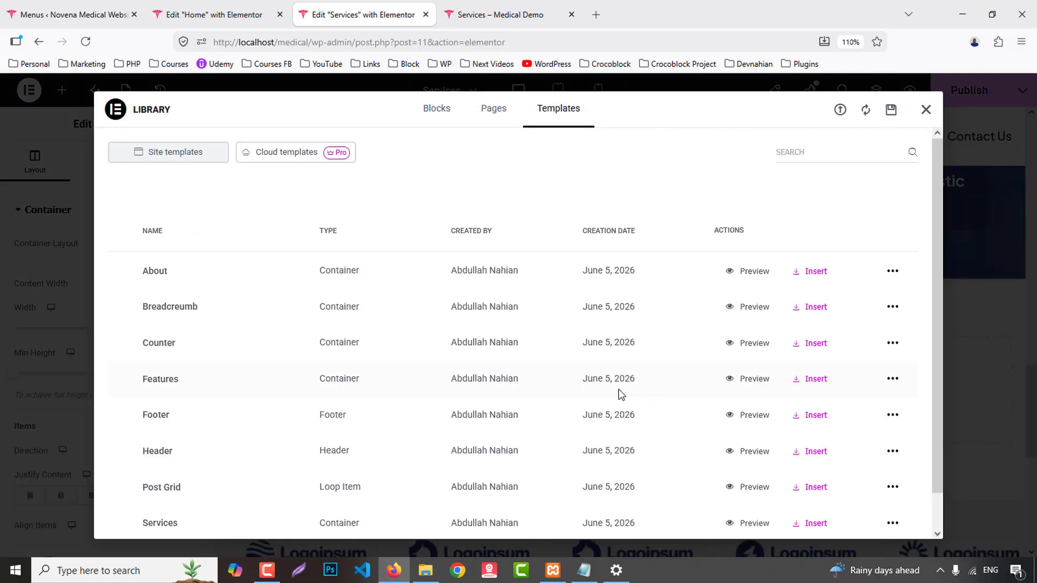
scroll(611, 489, down, 1)
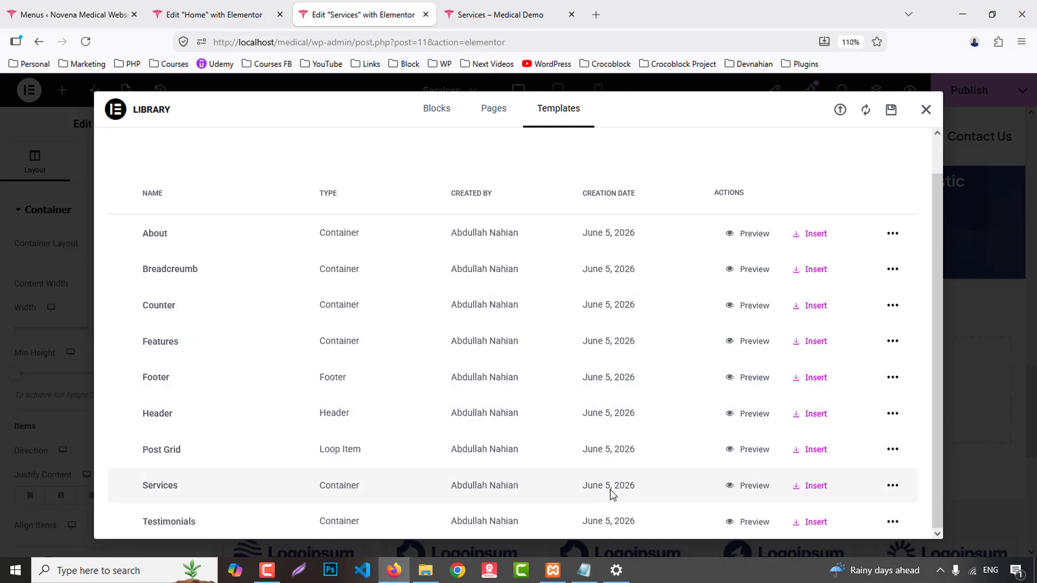
click(805, 526)
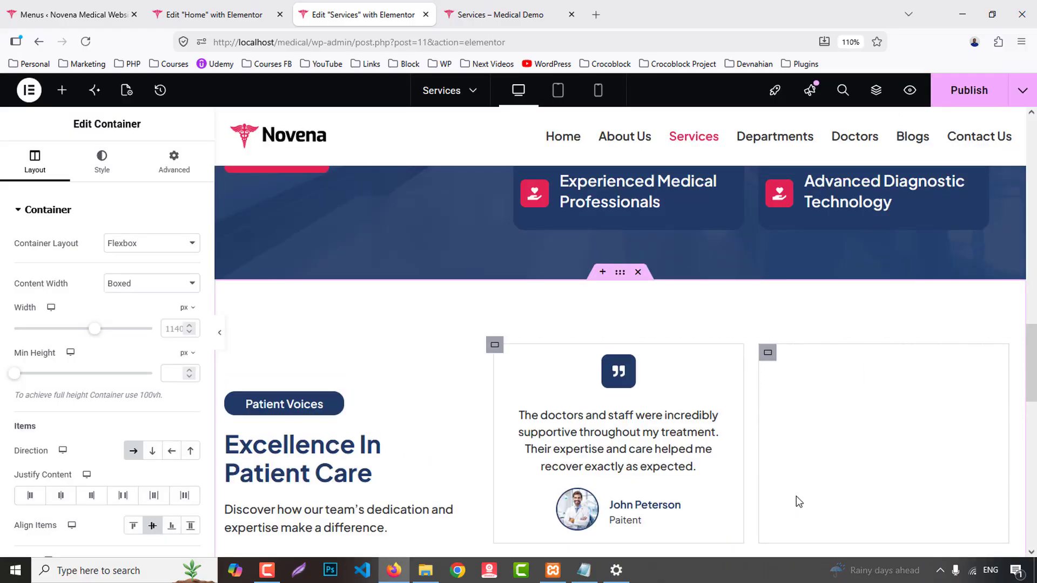
- Review the testimonials section, publish the Services page, open its preview and close its editor
scroll(761, 414, down, 7)
scroll(760, 414, up, 1)
scroll(760, 420, up, 4)
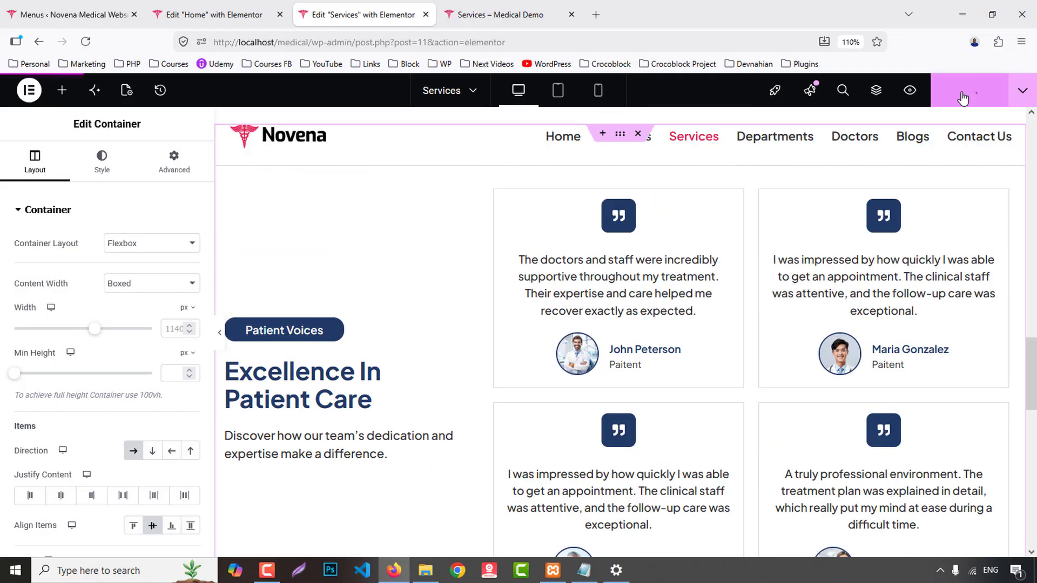
click(909, 90)
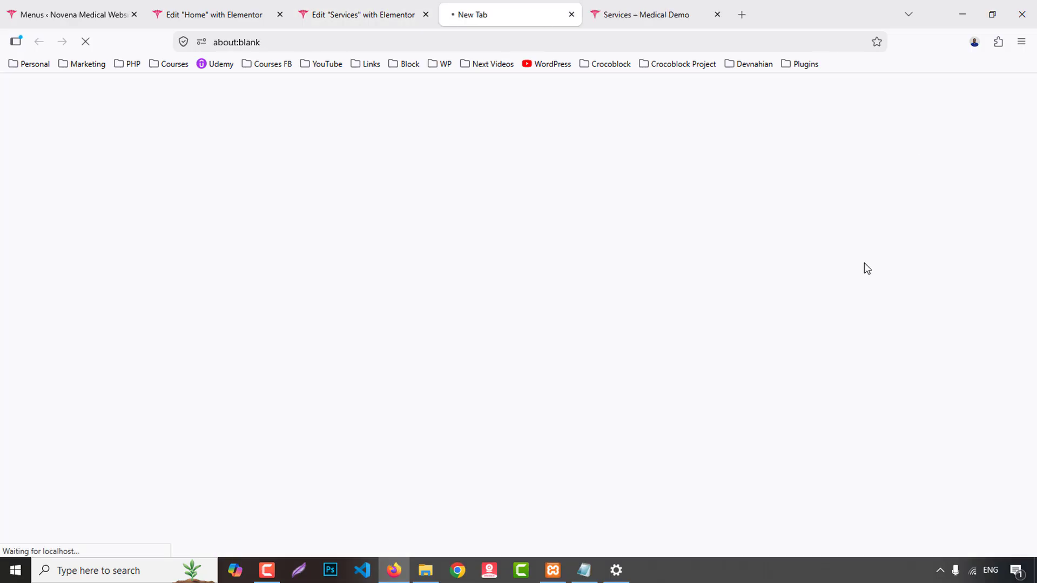
middle_click(352, 4)
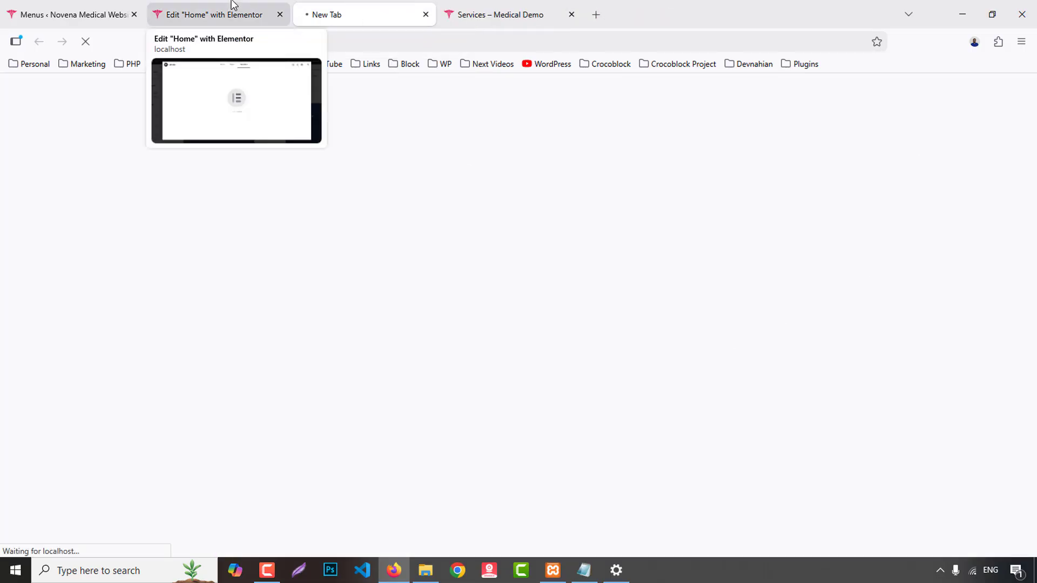
- Close the Home page editor and review the previewed Services page, including its service cards and Core Features section
click(218, 10)
middle_click(221, 9)
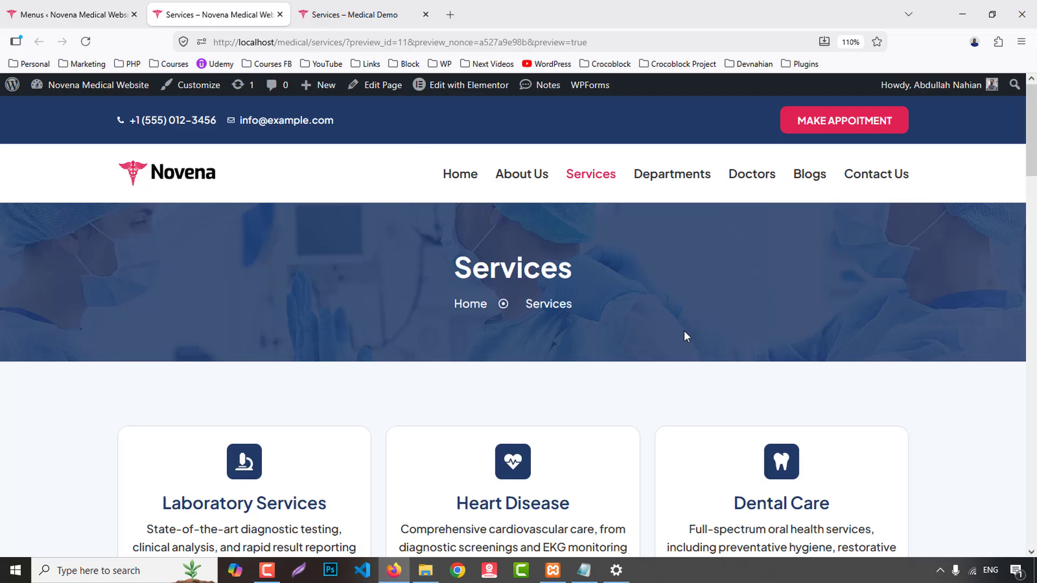
scroll(683, 341, down, 15)
scroll(682, 341, up, 10)
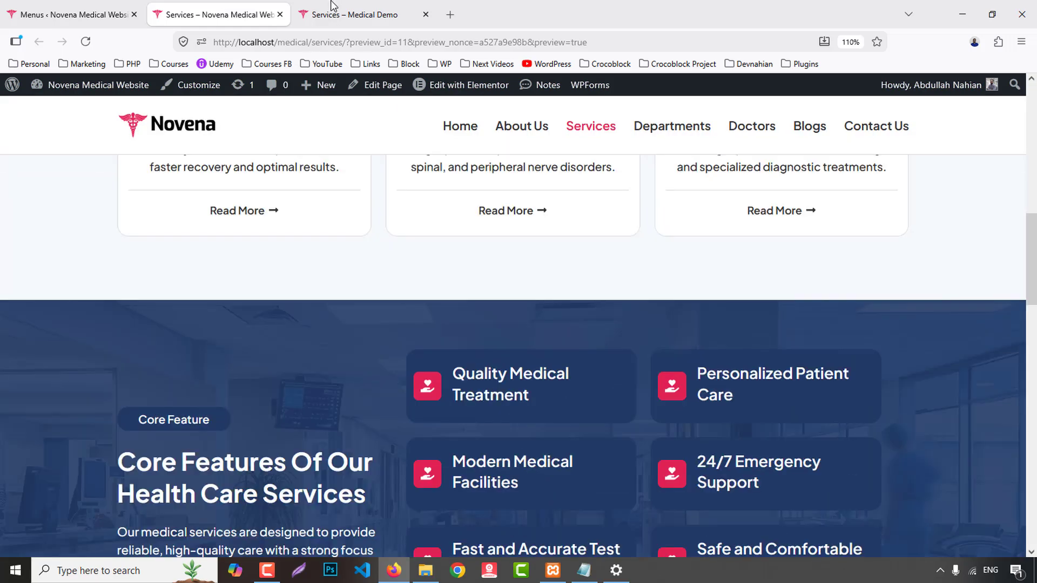
- Examine the demo site's Doctors page and open the first doctor's details page to review its full layout
click(333, 10)
scroll(711, 331, up, 8)
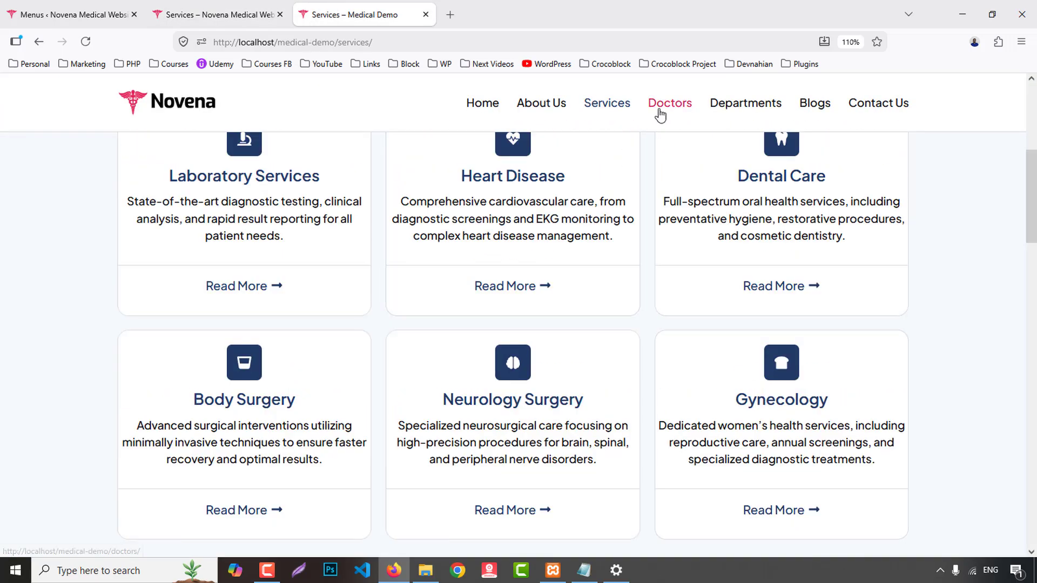
click(660, 108)
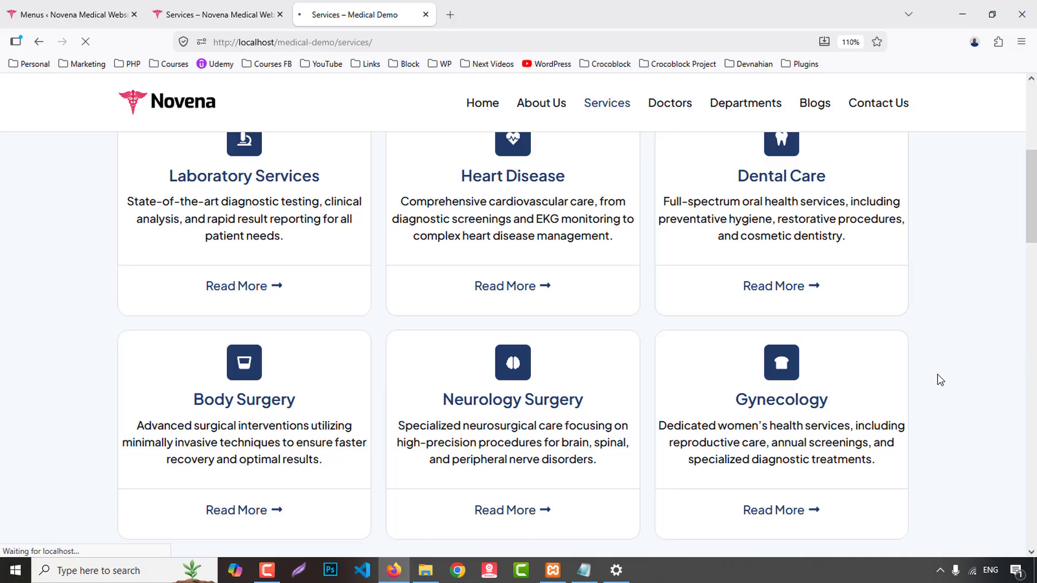
scroll(941, 367, down, 5)
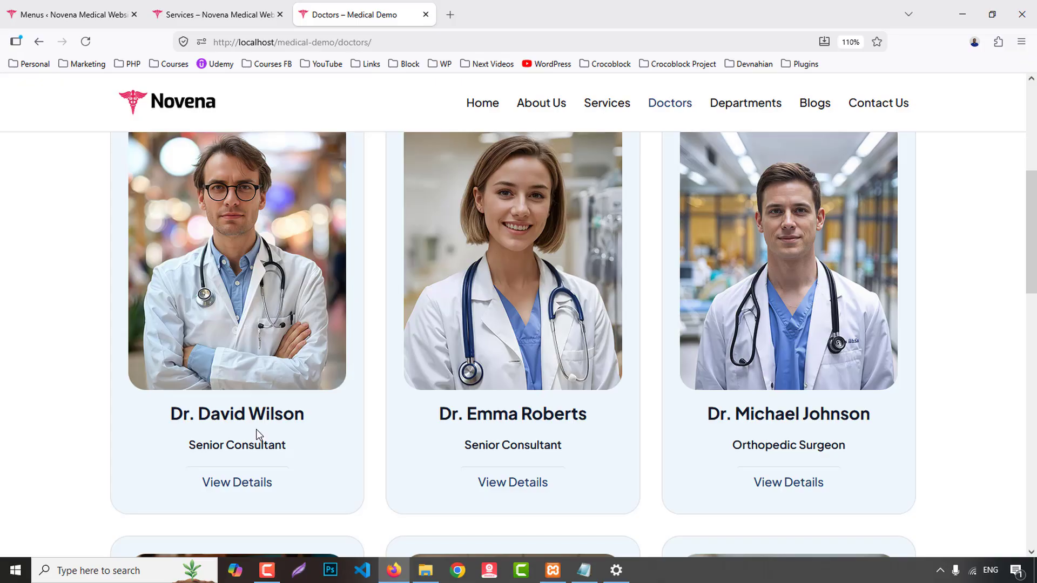
middle_click(259, 486)
click(520, 3)
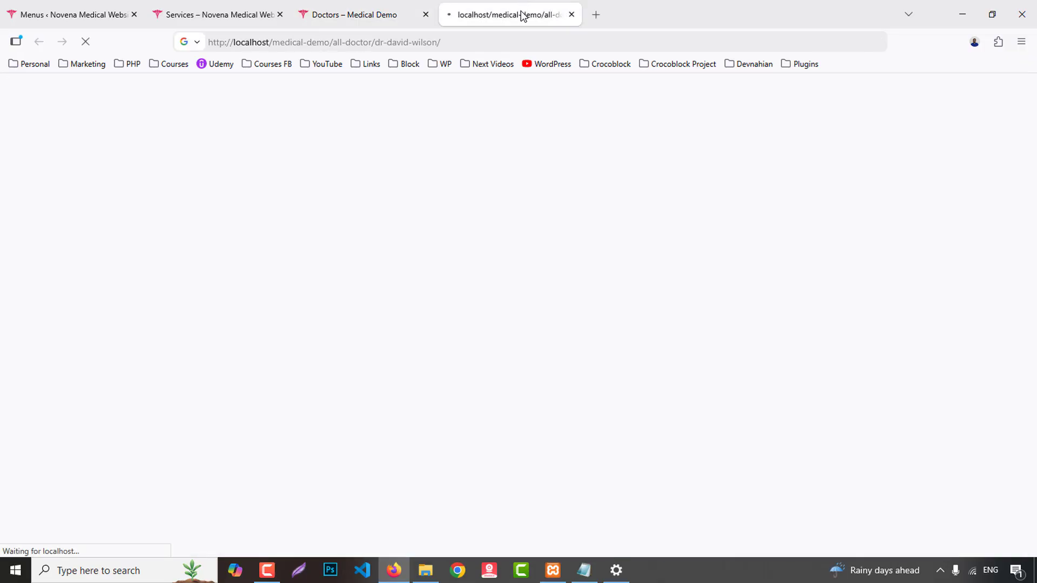
scroll(663, 263, down, 10)
scroll(665, 260, down, 7)
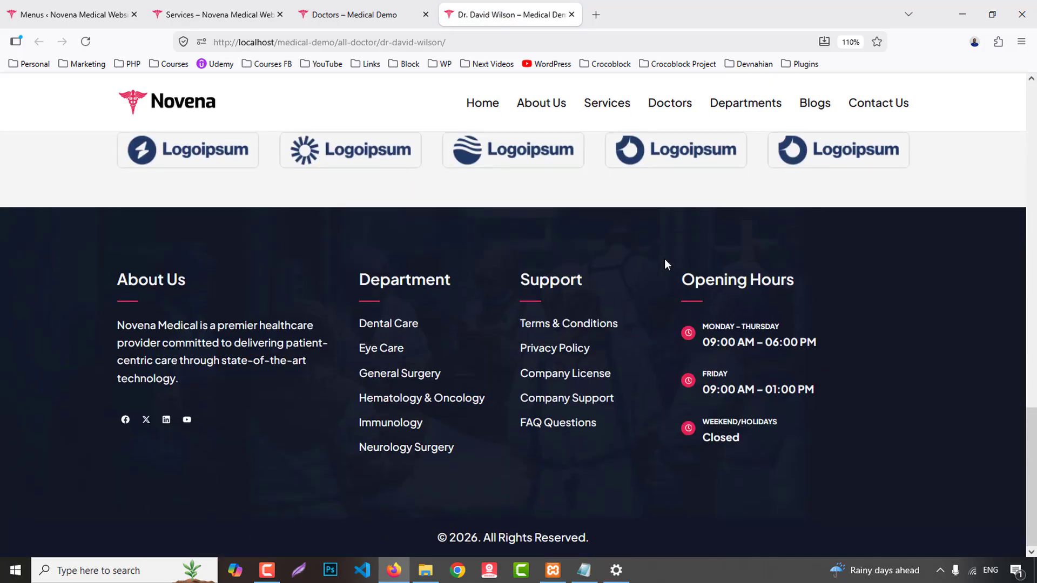
scroll(668, 255, up, 15)
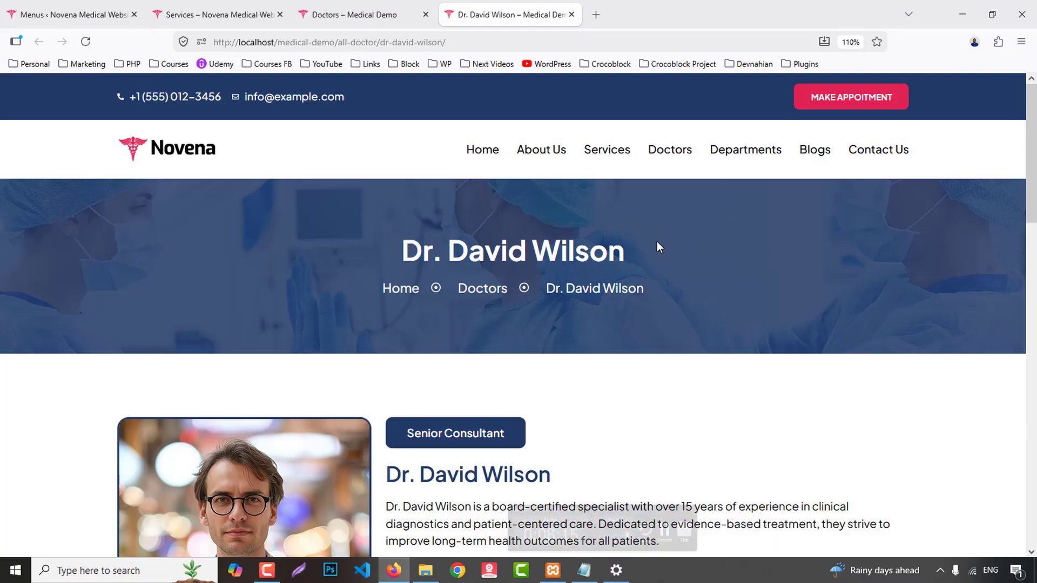
- Compare the site with the demo Doctors page, close the Services preview and return to the WordPress Menus screen
click(234, 6)
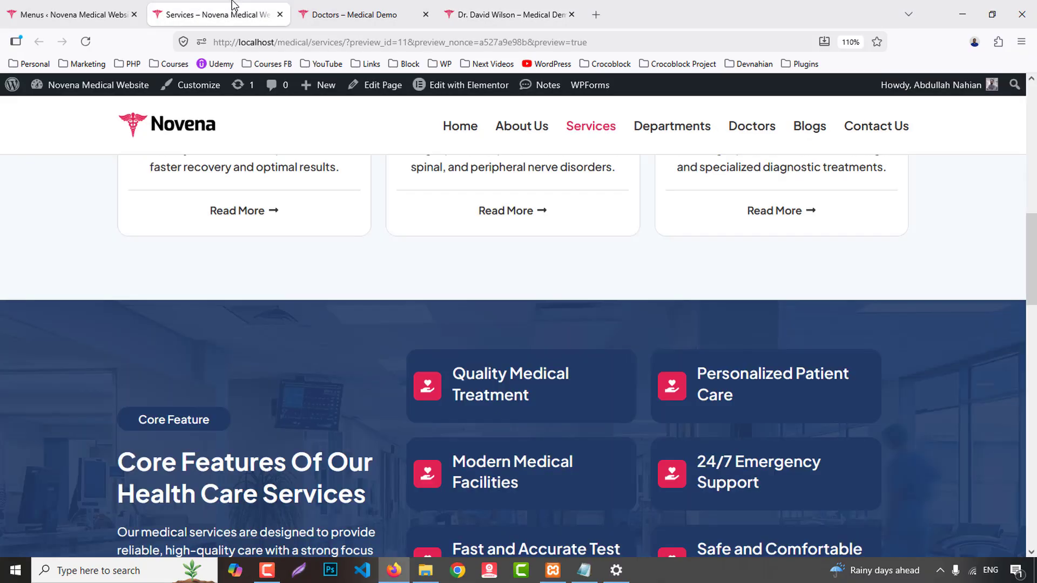
click(397, 2)
click(228, 3)
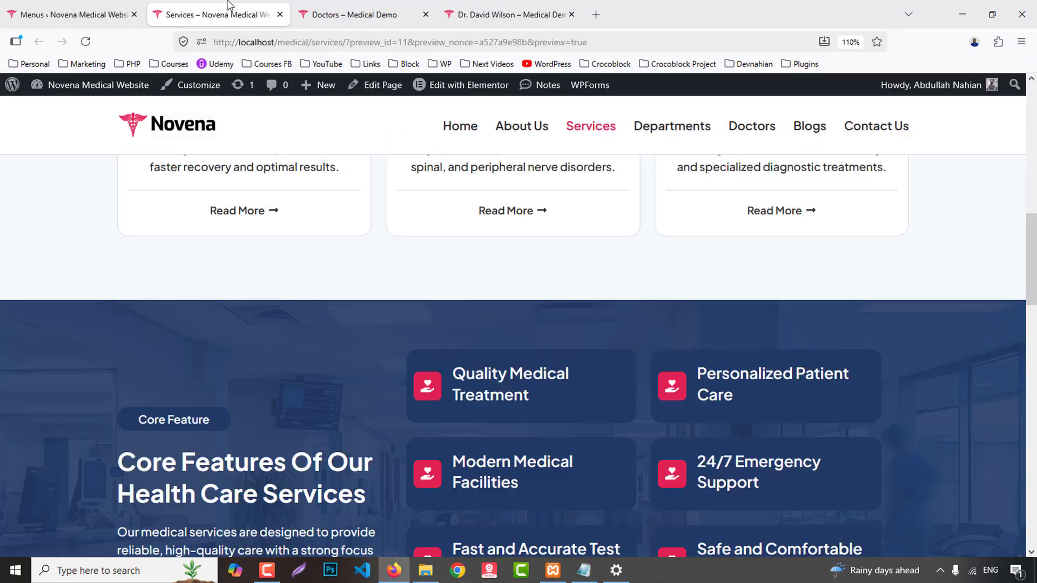
click(331, 4)
click(220, 5)
middle_click(211, 6)
click(73, 14)
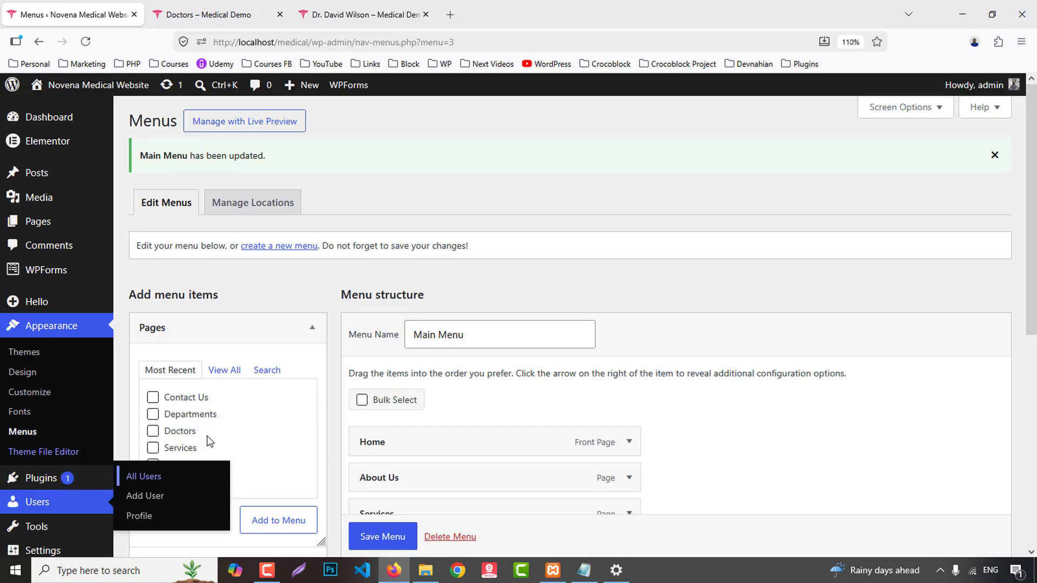
- Open the ACF Post Types screen in a separate tab and start adding a new post type
scroll(293, 430, down, 6)
mouse_move(43, 513)
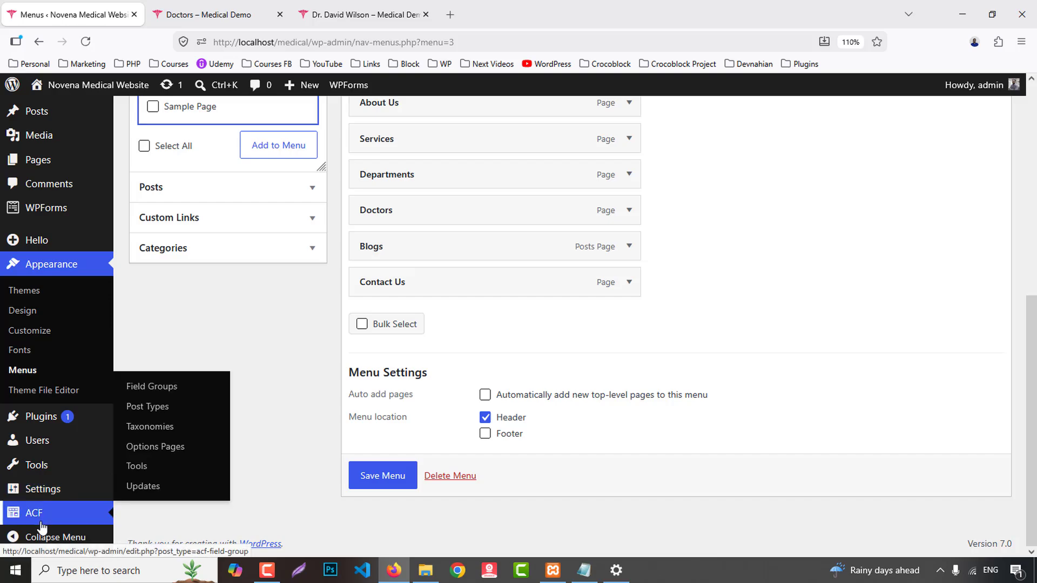
middle_click(145, 406)
click(207, 7)
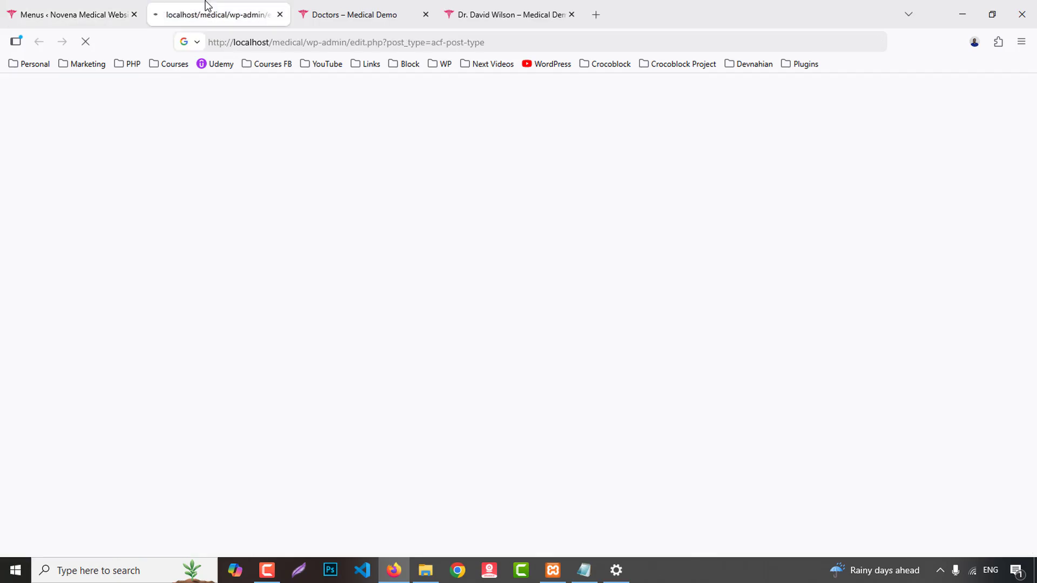
scroll(670, 370, down, 3)
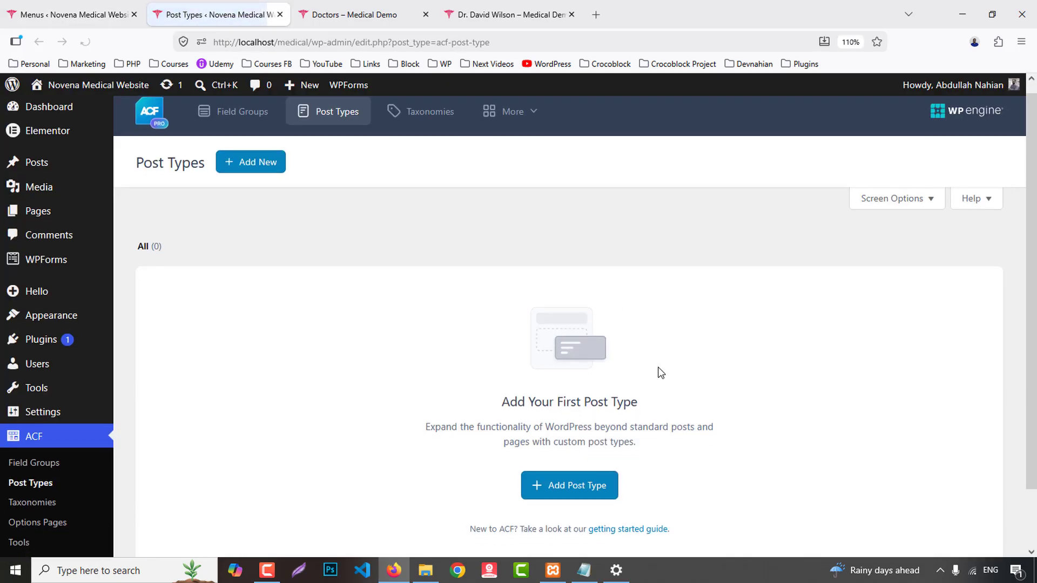
click(572, 433)
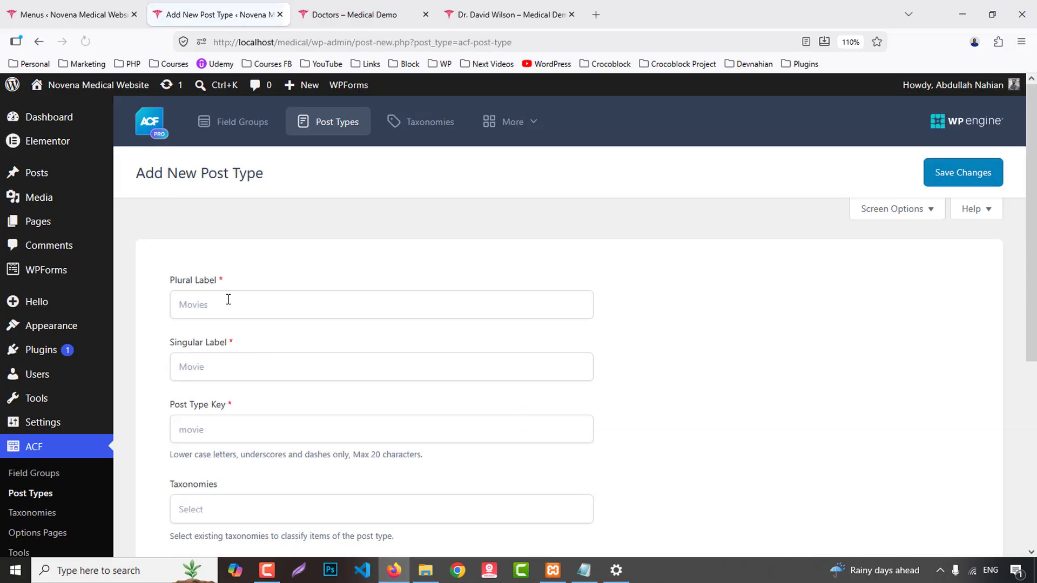
- Label the new post type All Doctors in plural and All Doctor in singular, using the key all-doctor
click(229, 299)
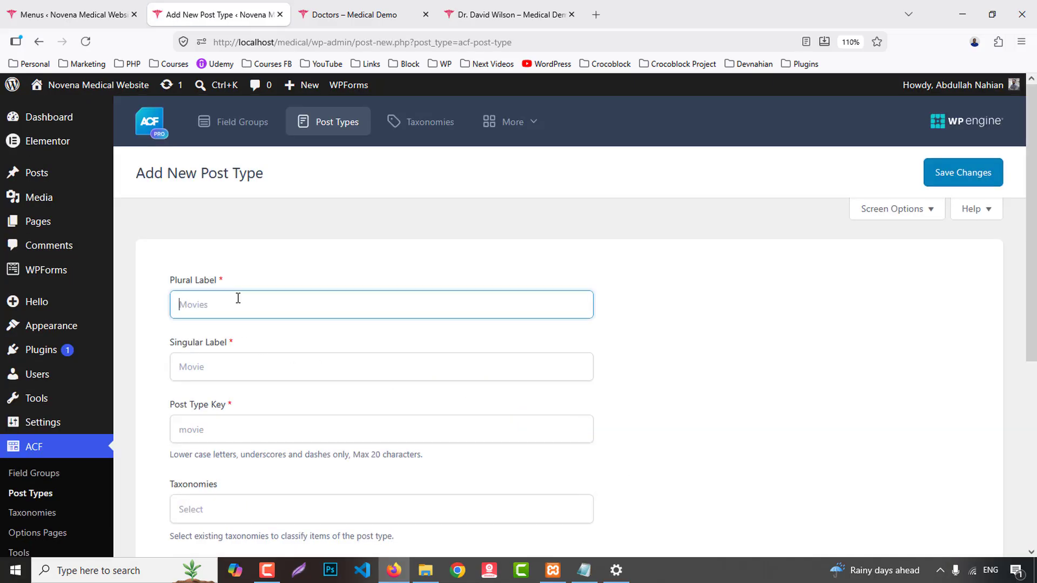
text(All Doctors)
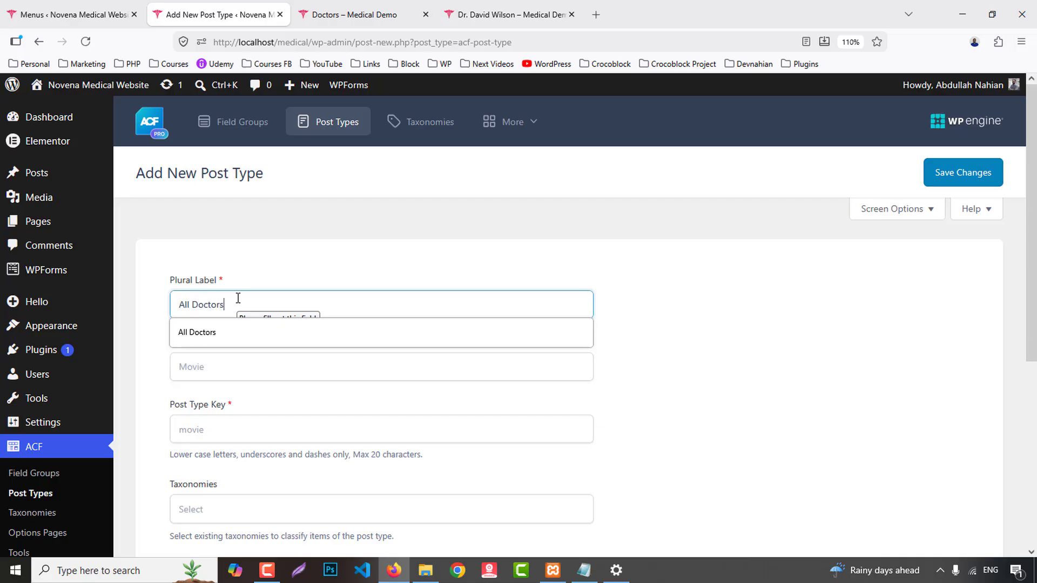
click(245, 332)
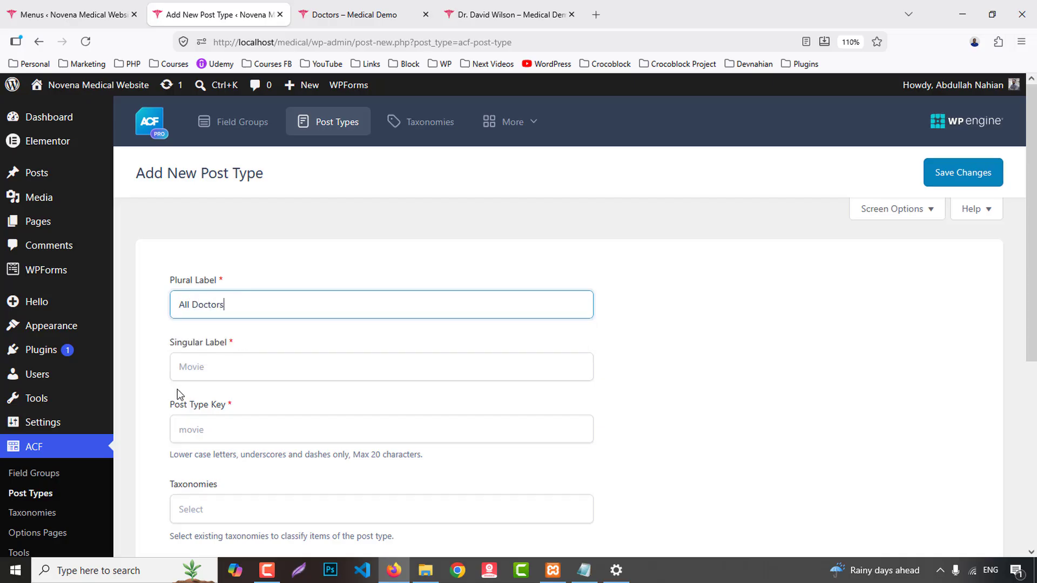
click(190, 373)
text(All Doctor)
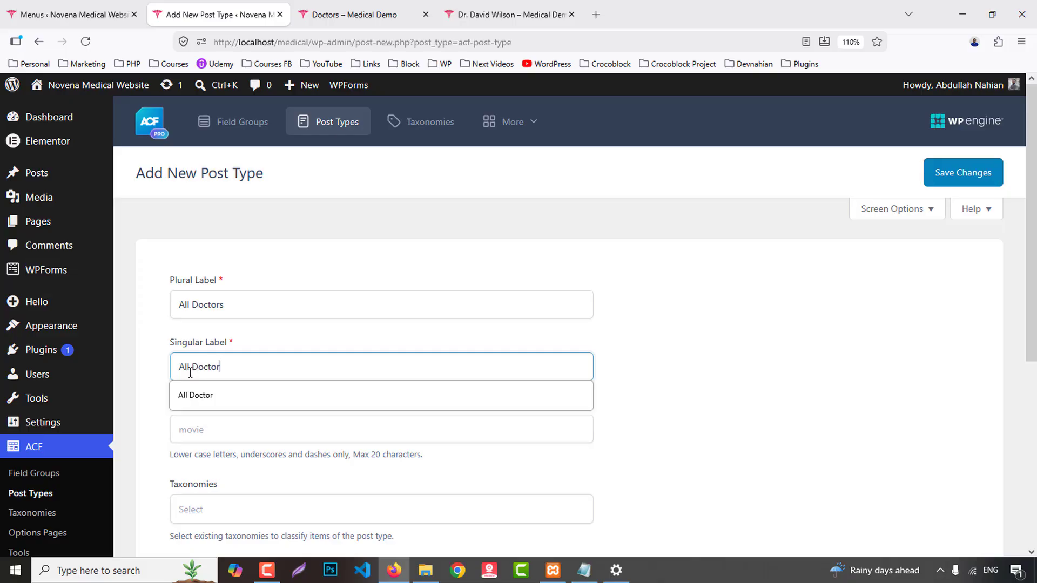
click(223, 430)
- Turn on Advanced Configuration, check the demo doctor details page, and enable Excerpt but disable Editor support for the post type
scroll(368, 440, down, 3)
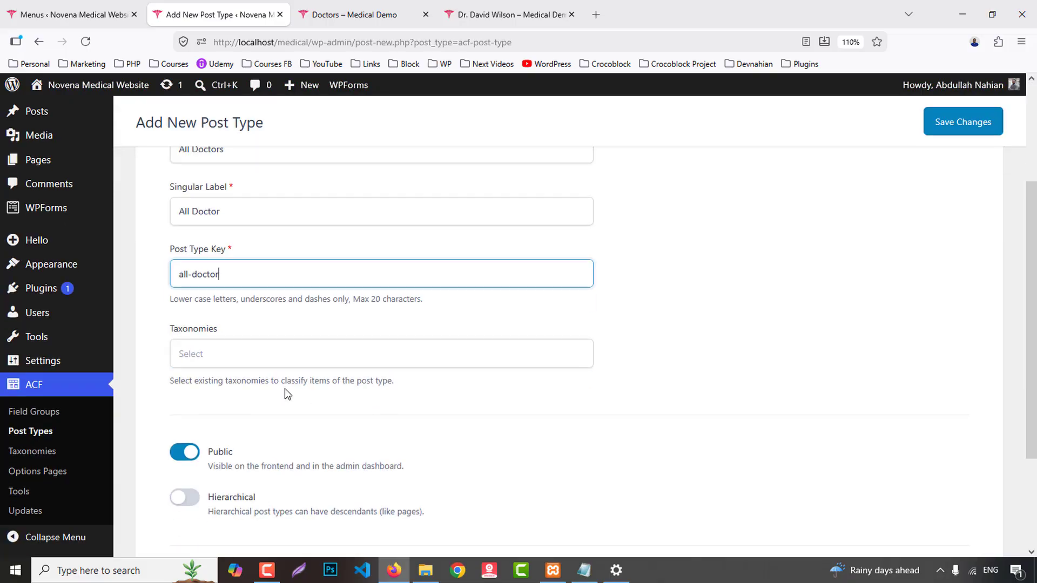
scroll(340, 400, down, 3)
click(184, 443)
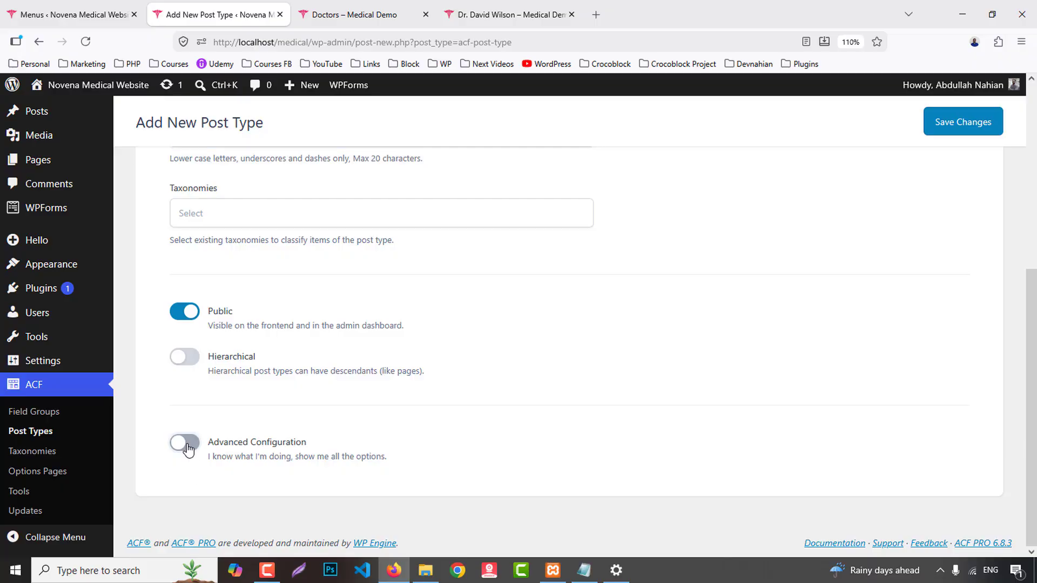
scroll(365, 426, down, 5)
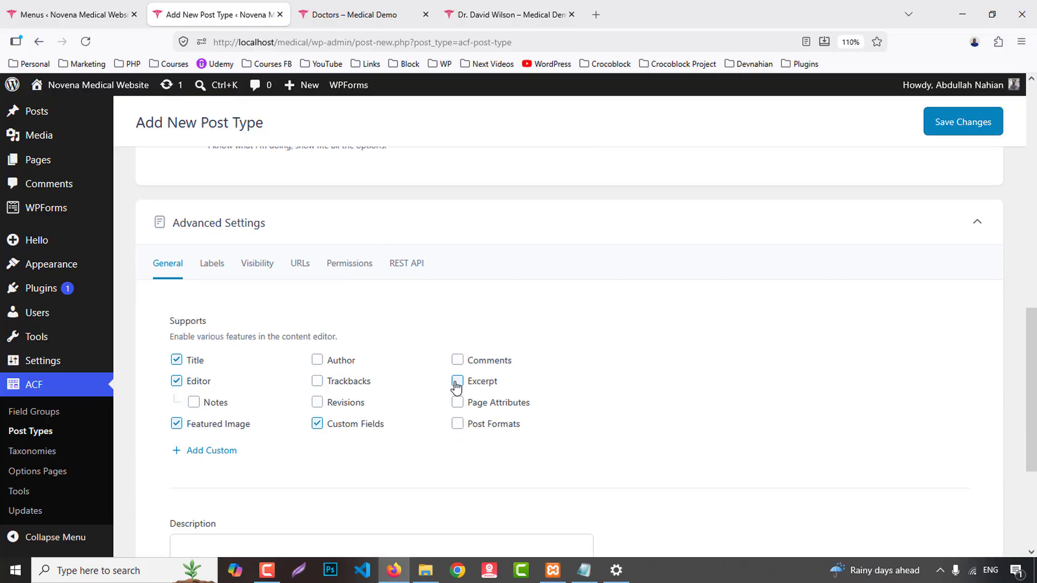
click(527, 15)
scroll(622, 364, down, 6)
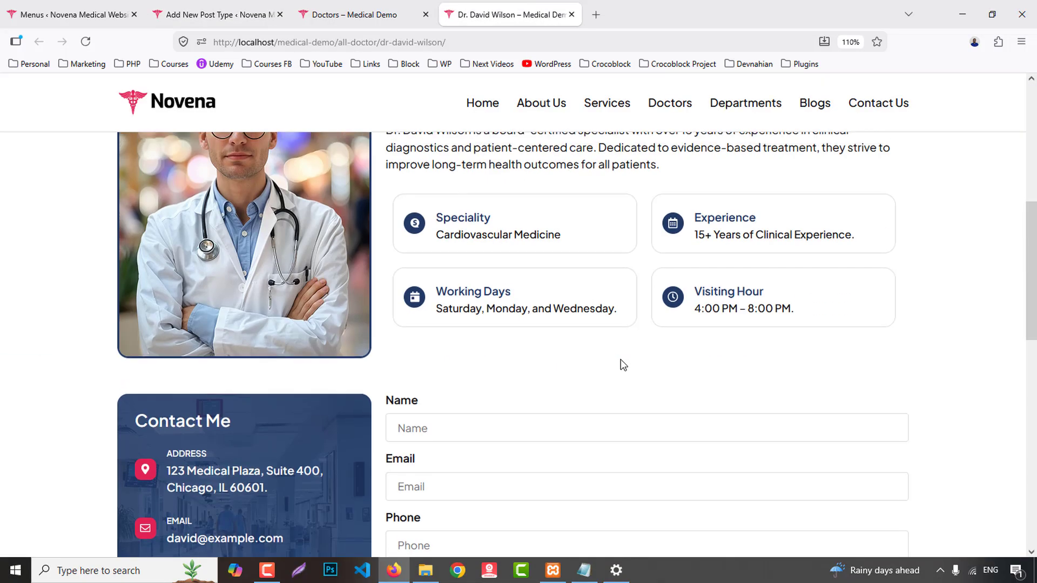
scroll(622, 364, up, 4)
click(248, 12)
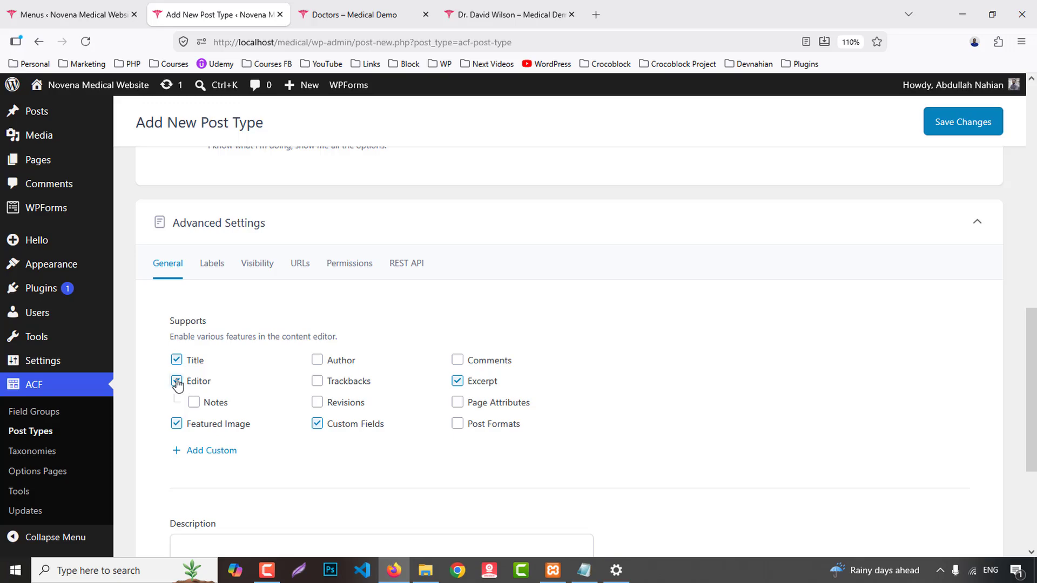
scroll(532, 419, down, 3)
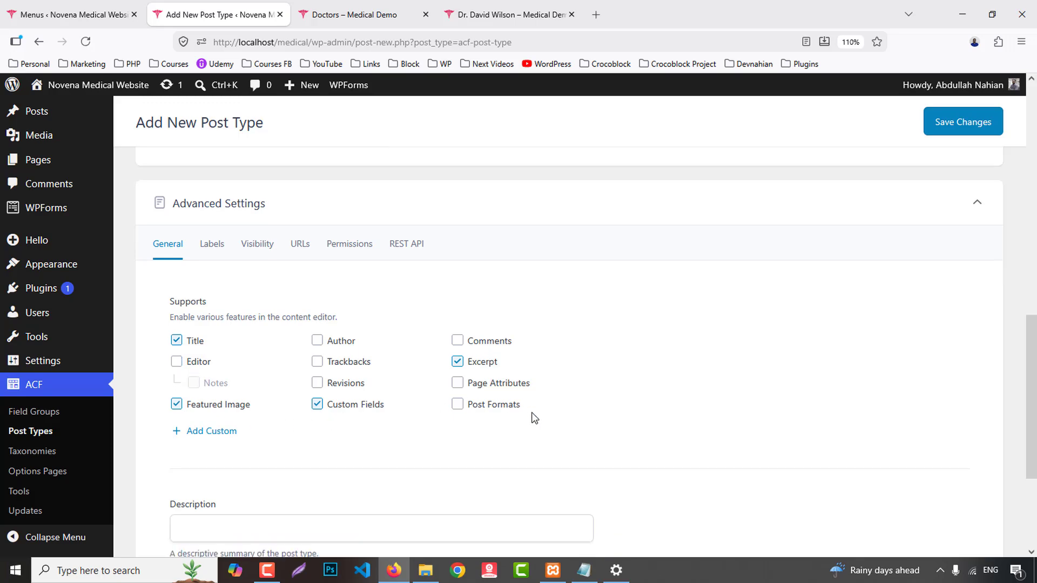
- Choose a globe menu icon in the post type's visibility settings and review its URL and permission settings
scroll(534, 415, up, 4)
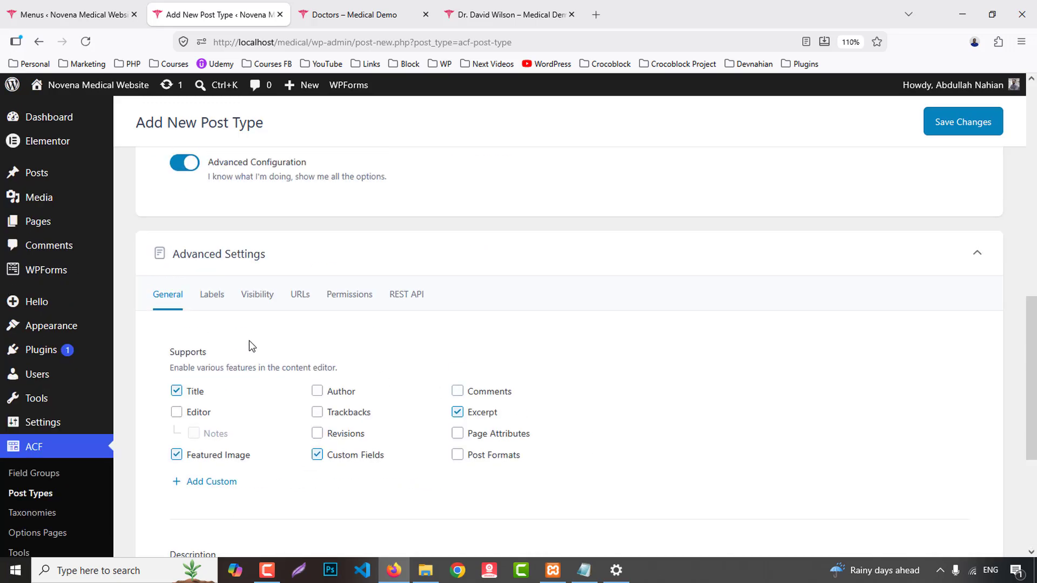
click(217, 301)
click(265, 298)
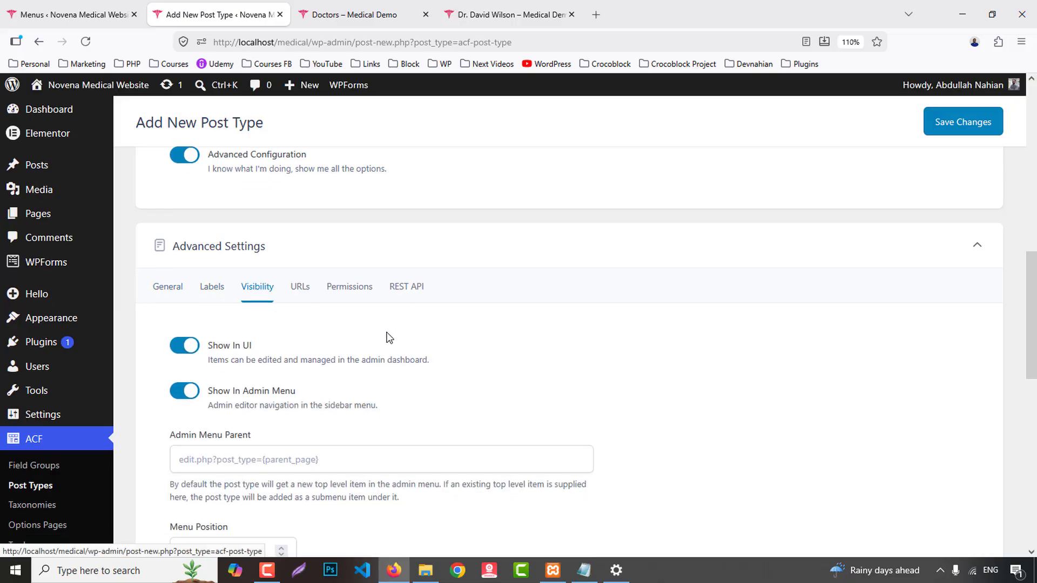
scroll(386, 338, down, 4)
scroll(386, 338, up, 3)
scroll(389, 336, down, 6)
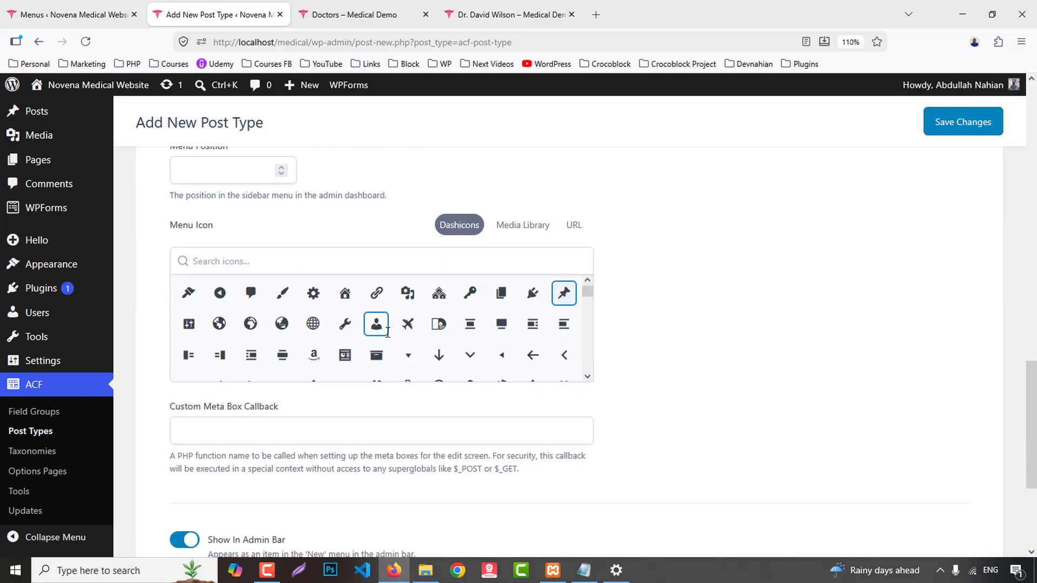
scroll(336, 490, up, 4)
scroll(336, 479, down, 4)
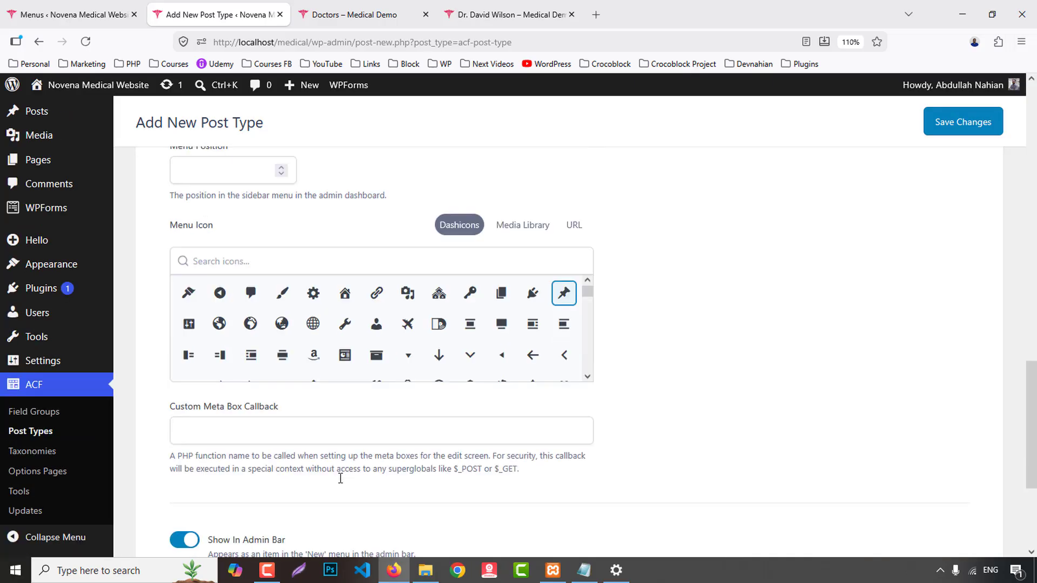
scroll(303, 389, up, 5)
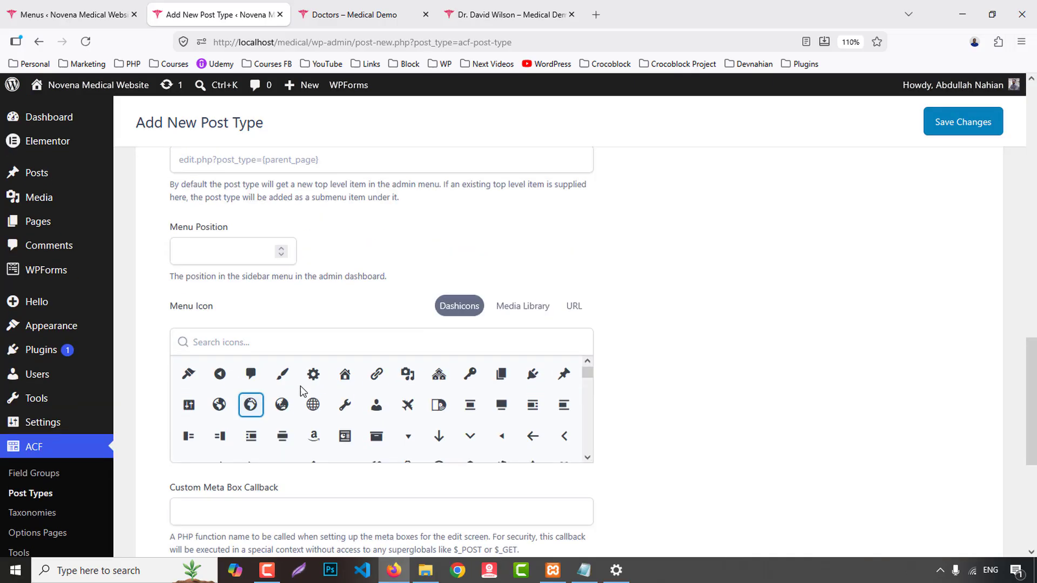
click(300, 217)
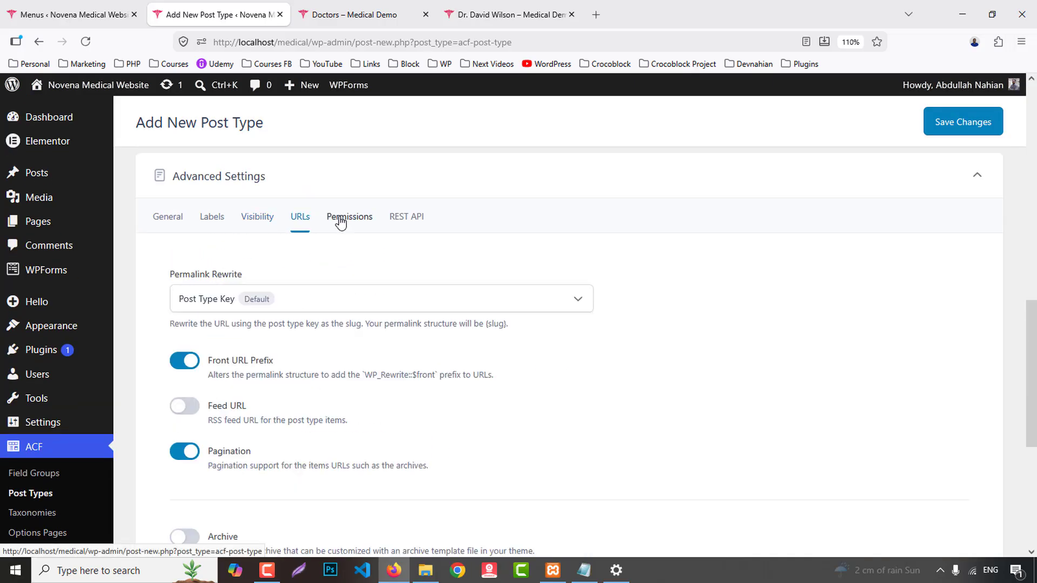
click(349, 216)
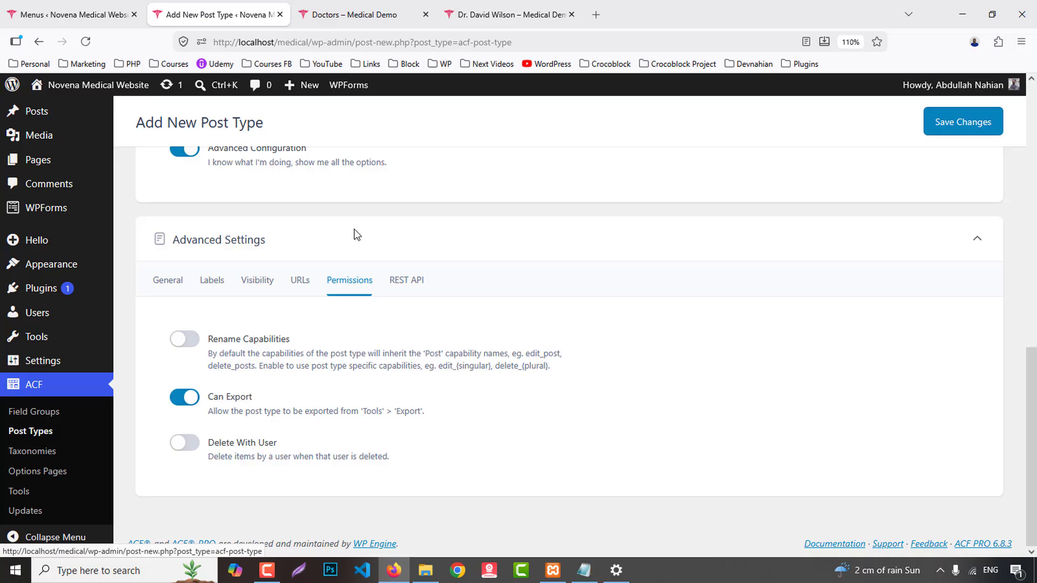
- Save the All Doctors post type and open its list of entries in a separate tab
click(958, 125)
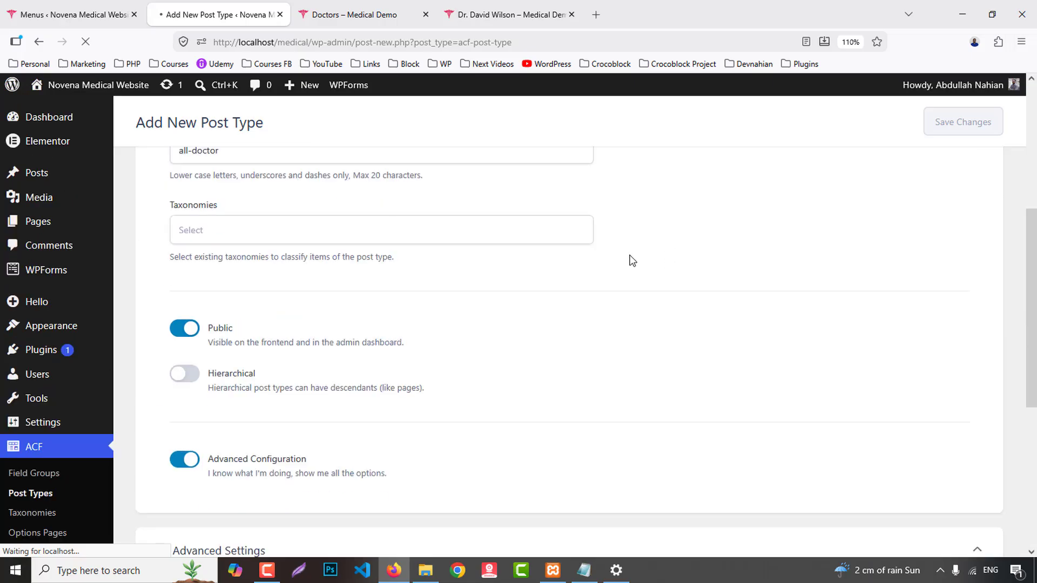
mouse_move(38, 270)
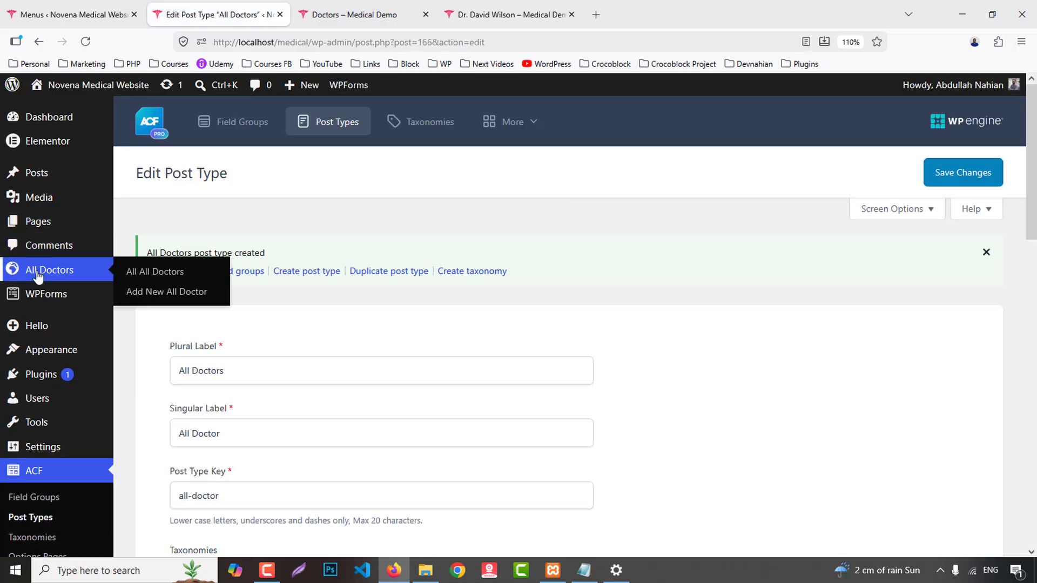
middle_click(167, 275)
click(360, 11)
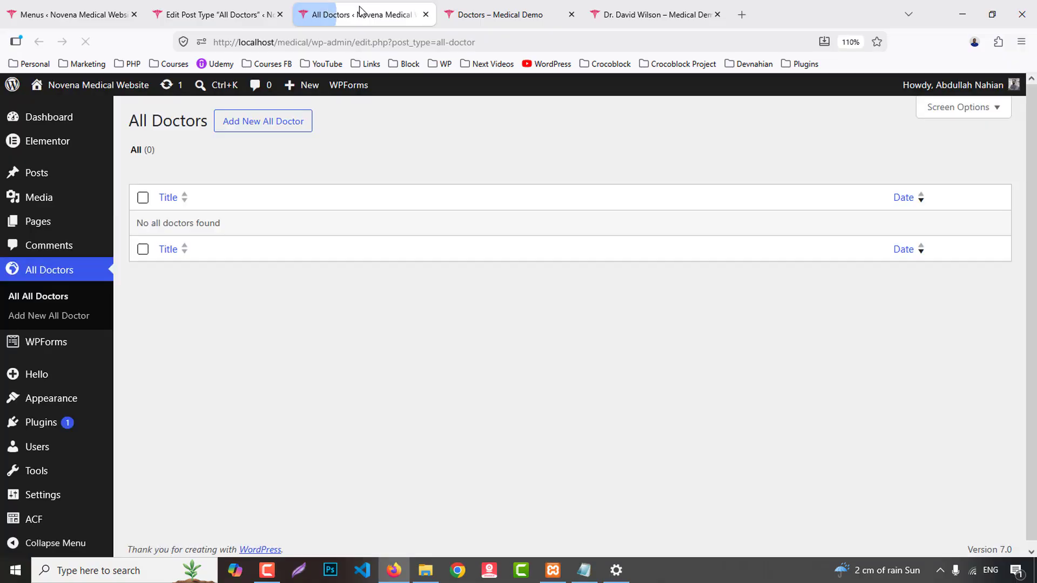
- Start a blank All Doctor entry and examine the demo doctors list and doctor details page for the information each doctor needs
click(252, 127)
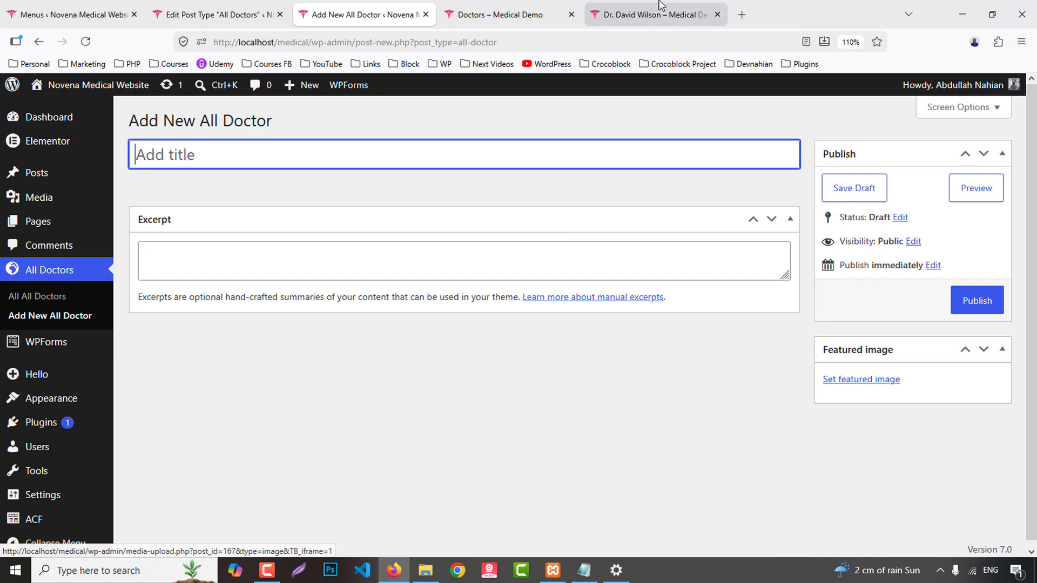
click(549, 7)
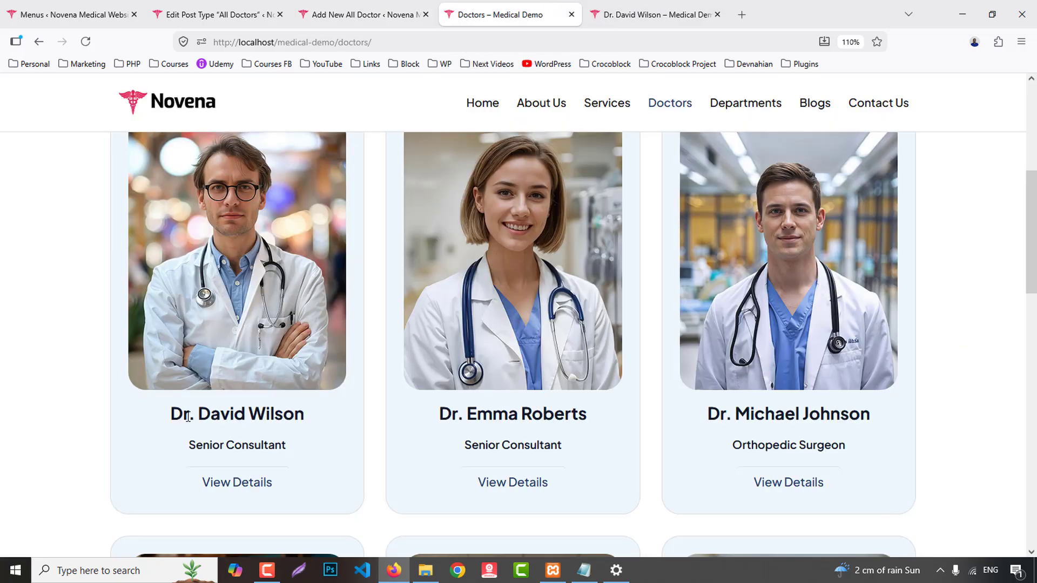
drag(190, 414, 313, 421)
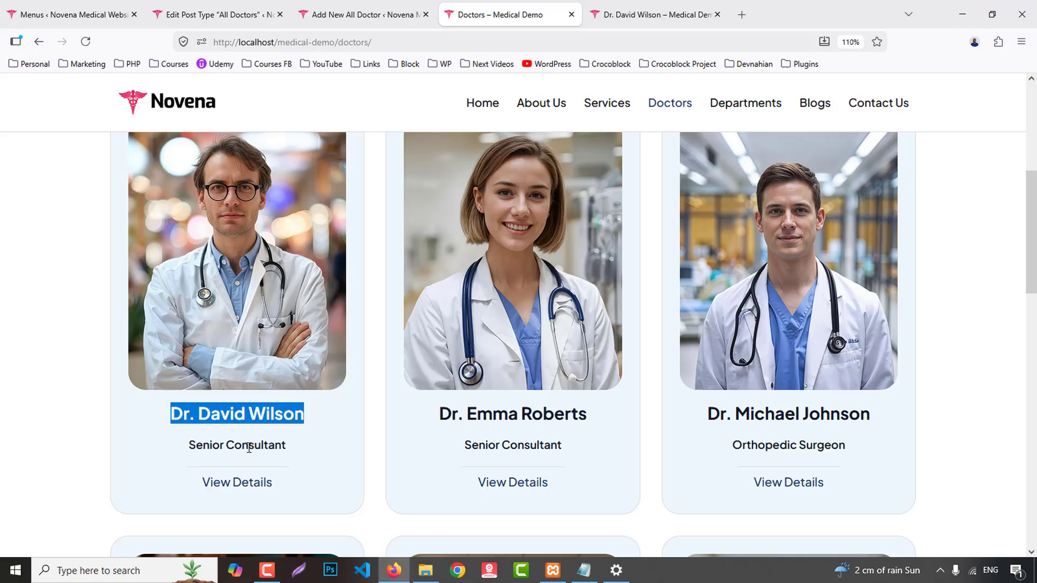
click(659, 12)
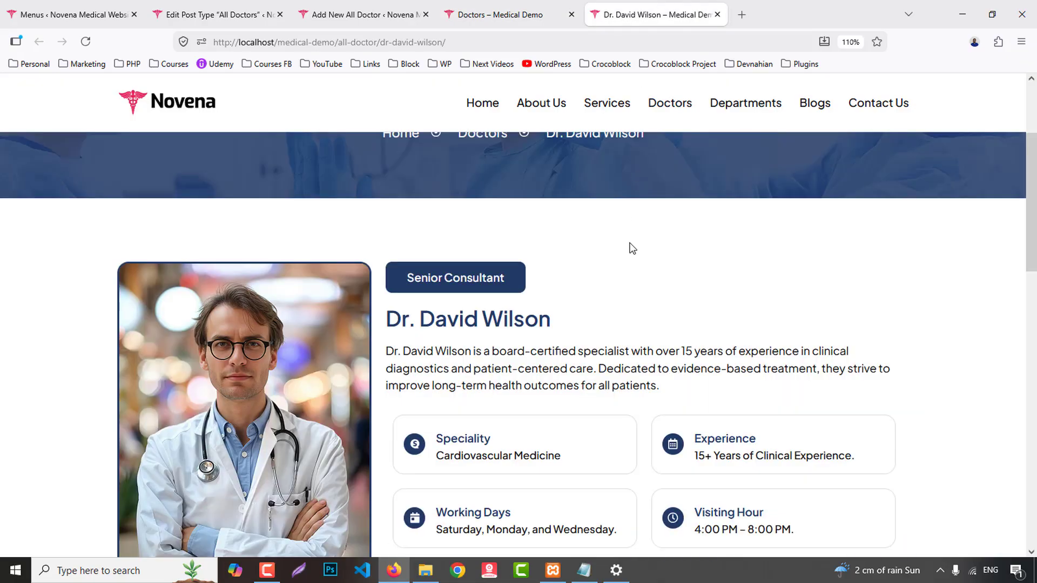
scroll(634, 236, up, 3)
scroll(518, 226, down, 2)
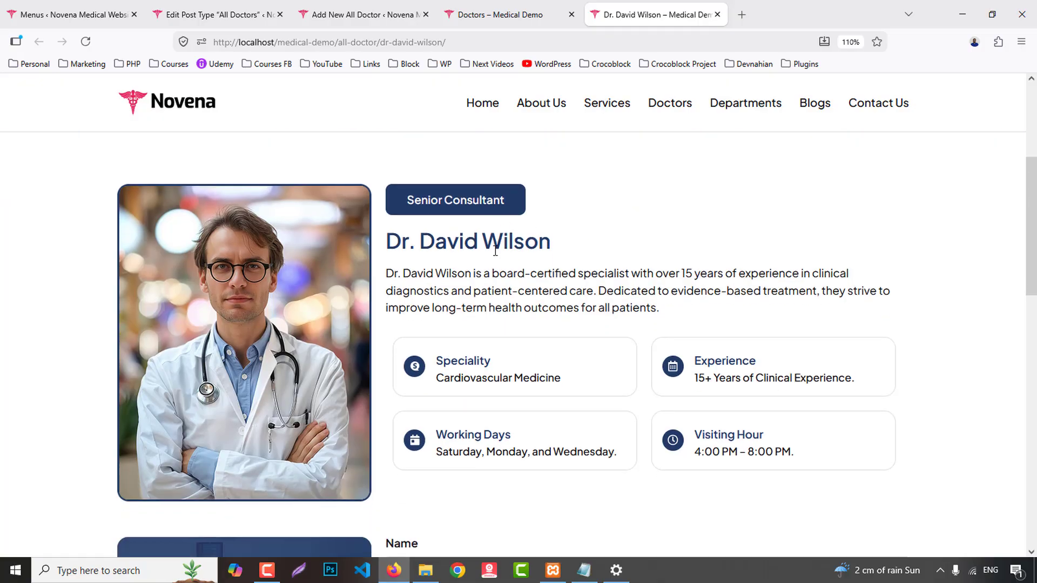
scroll(503, 304, down, 5)
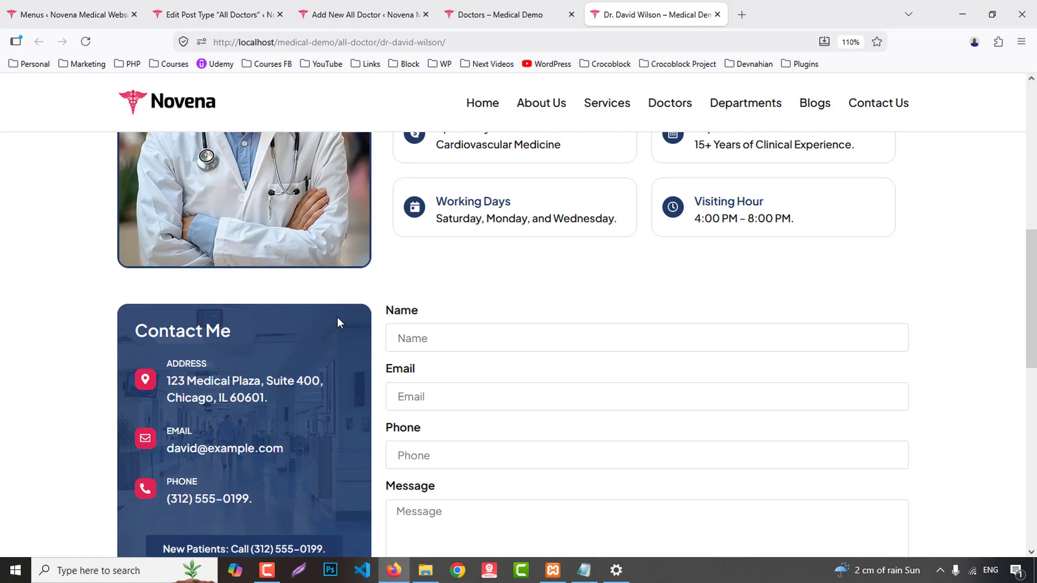
scroll(931, 301, up, 2)
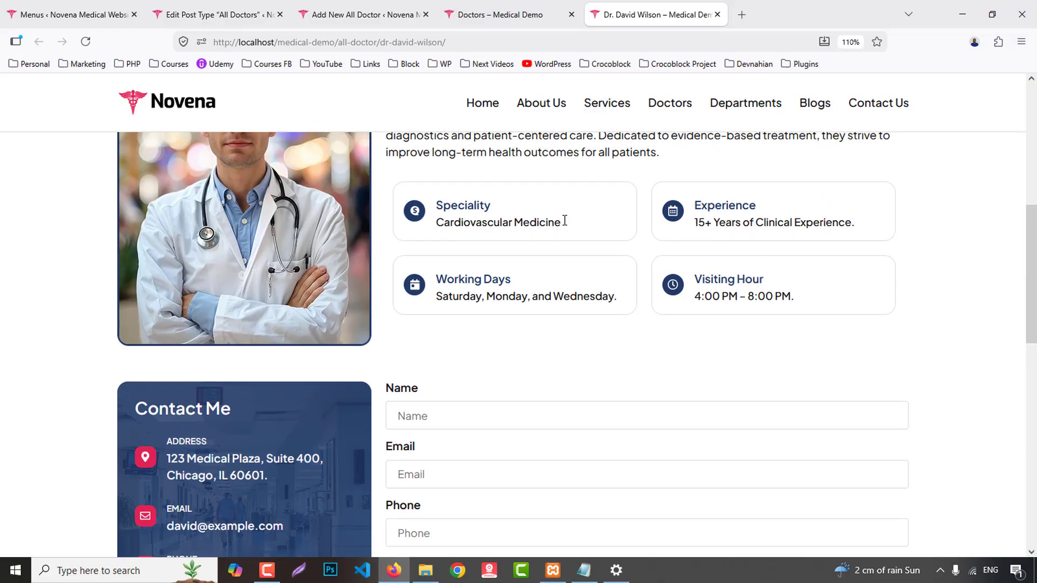
scroll(744, 239, down, 2)
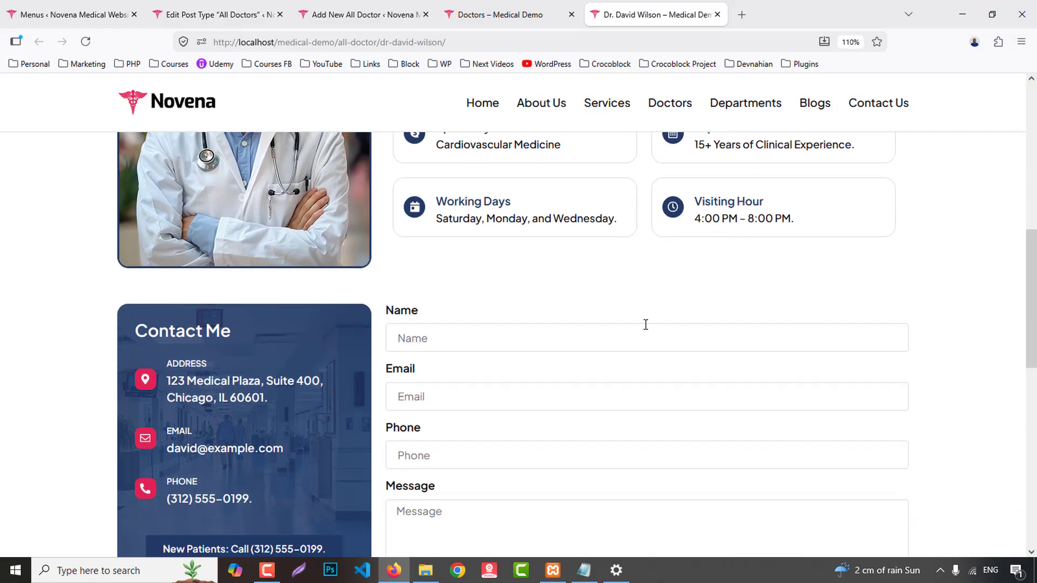
scroll(667, 325, down, 7)
scroll(667, 327, up, 15)
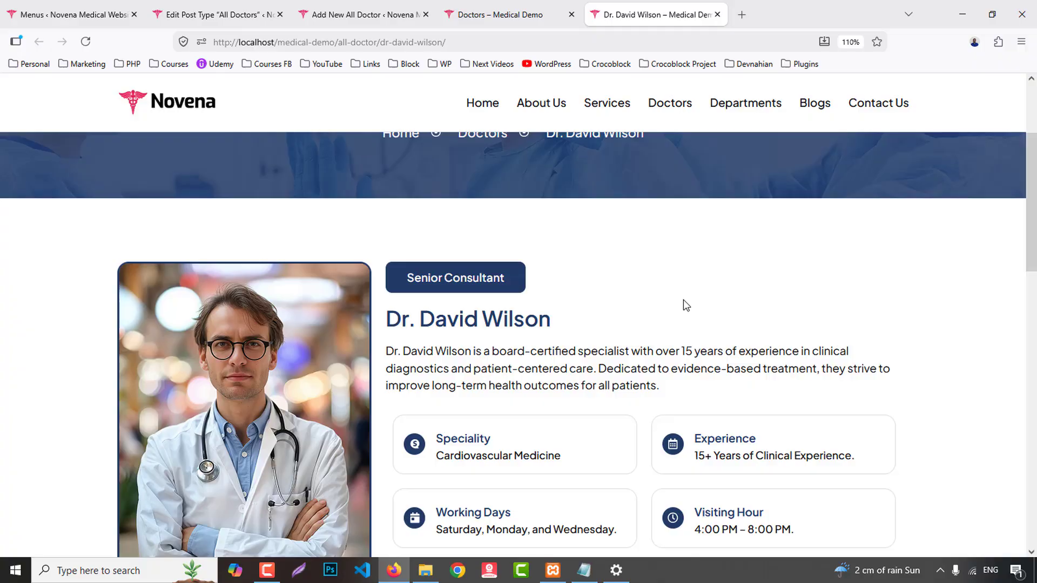
- Create a new ACF field group titled All Doctors
click(204, 12)
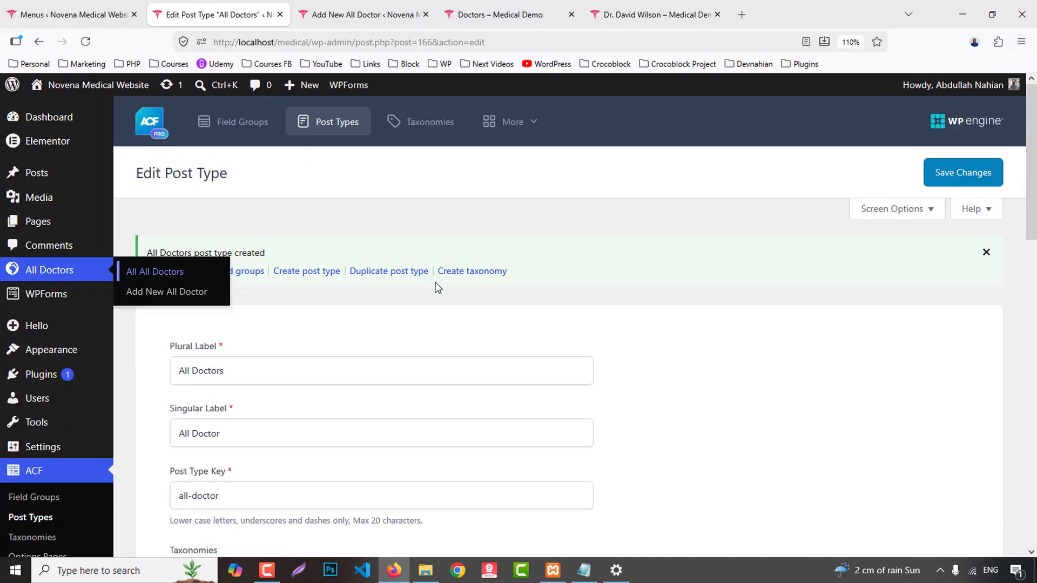
scroll(438, 288, down, 3)
click(24, 427)
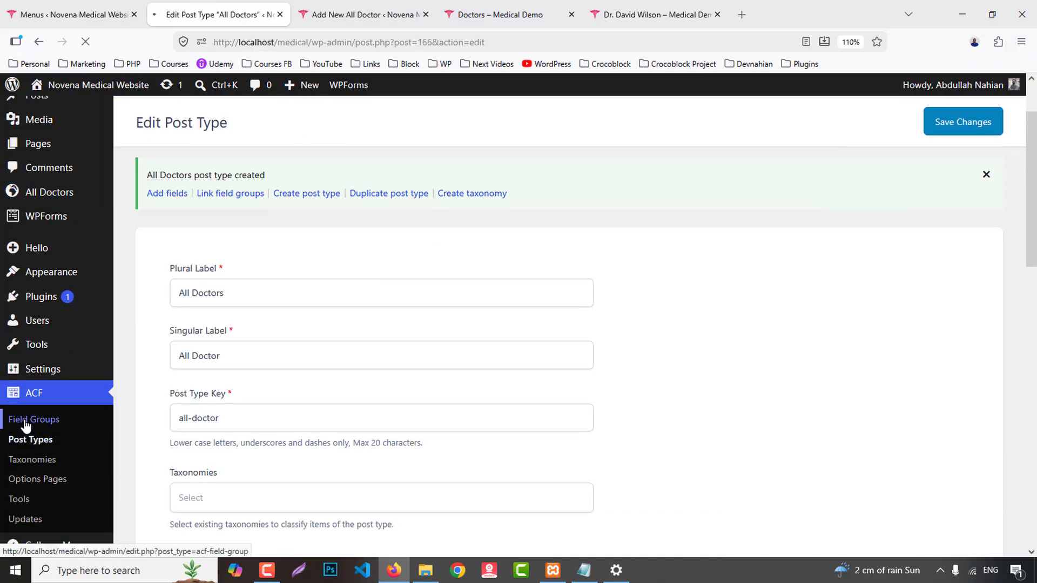
click(270, 178)
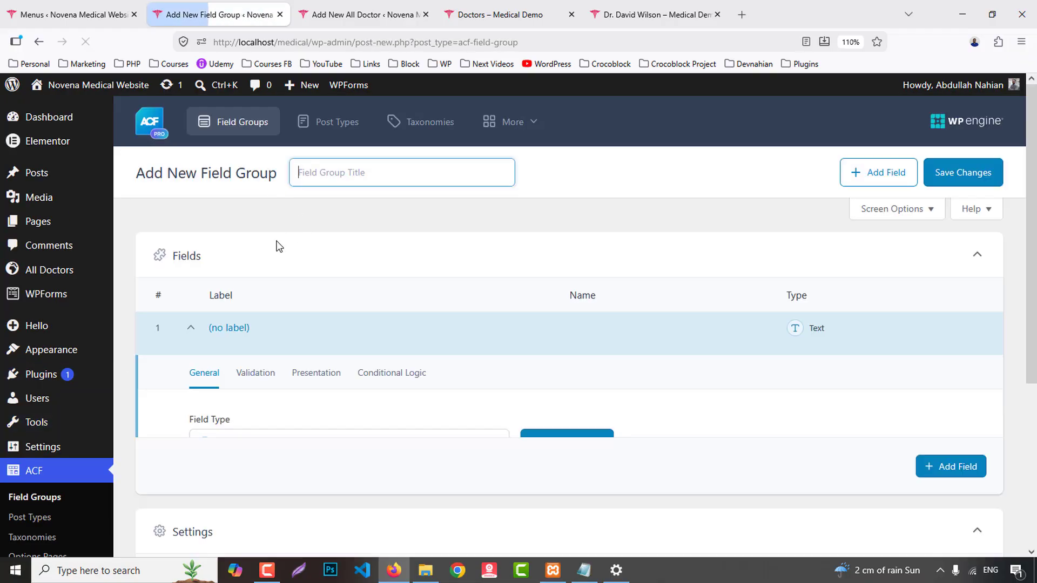
text(All Doctors)
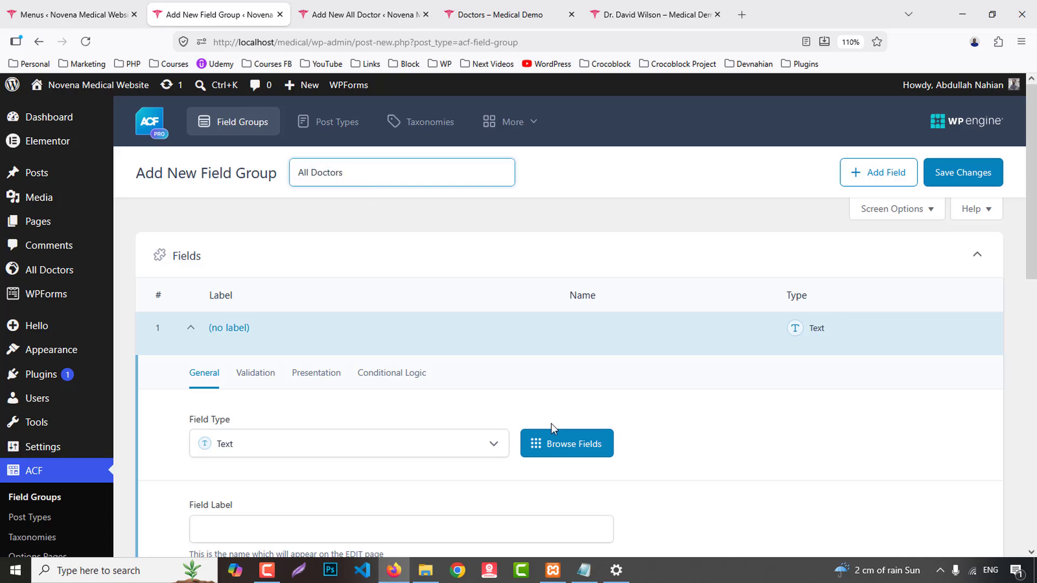
- Set the field group's location rule to show it for the All Doctor post type and save the group
scroll(551, 423, down, 10)
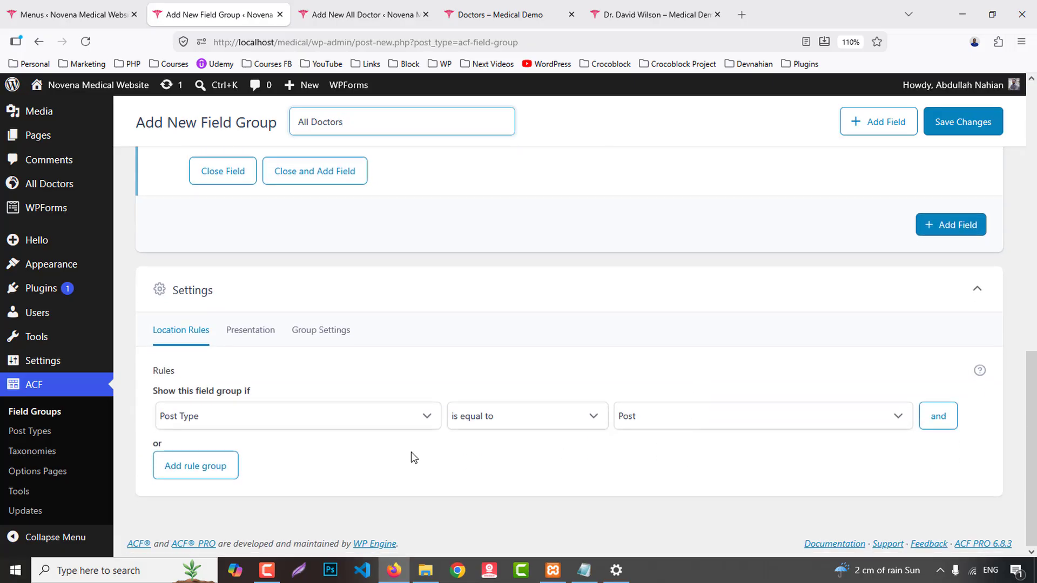
click(685, 417)
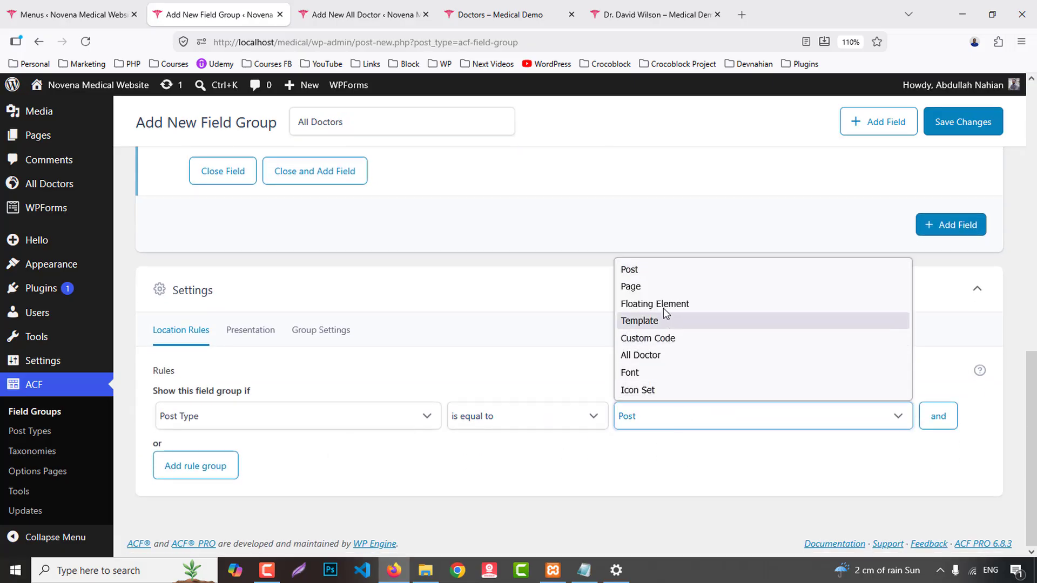
click(640, 355)
scroll(810, 243, up, 5)
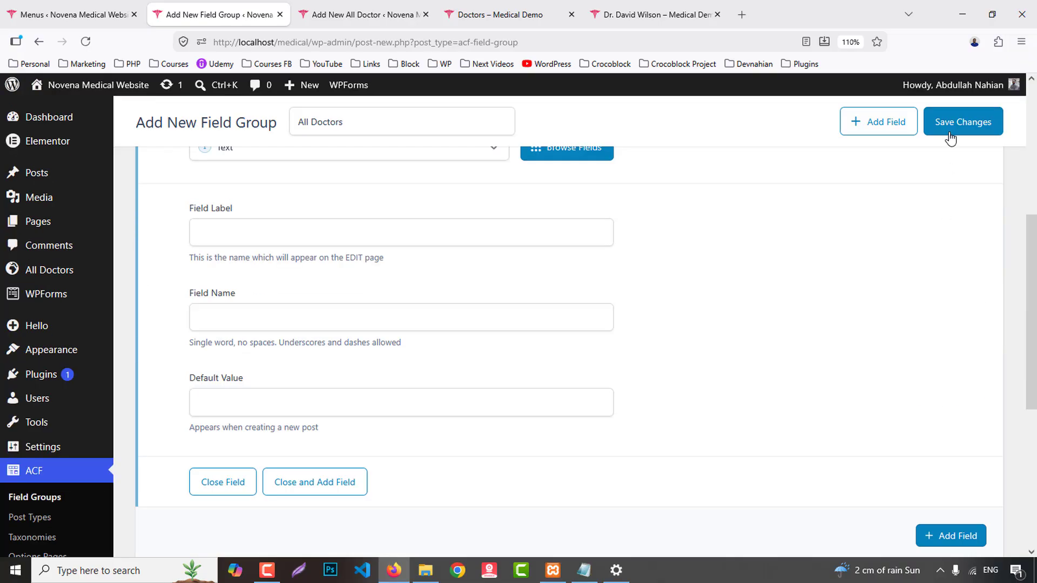
click(950, 137)
- Reload the new All Doctor entry form to check that the field group is attached
click(367, 8)
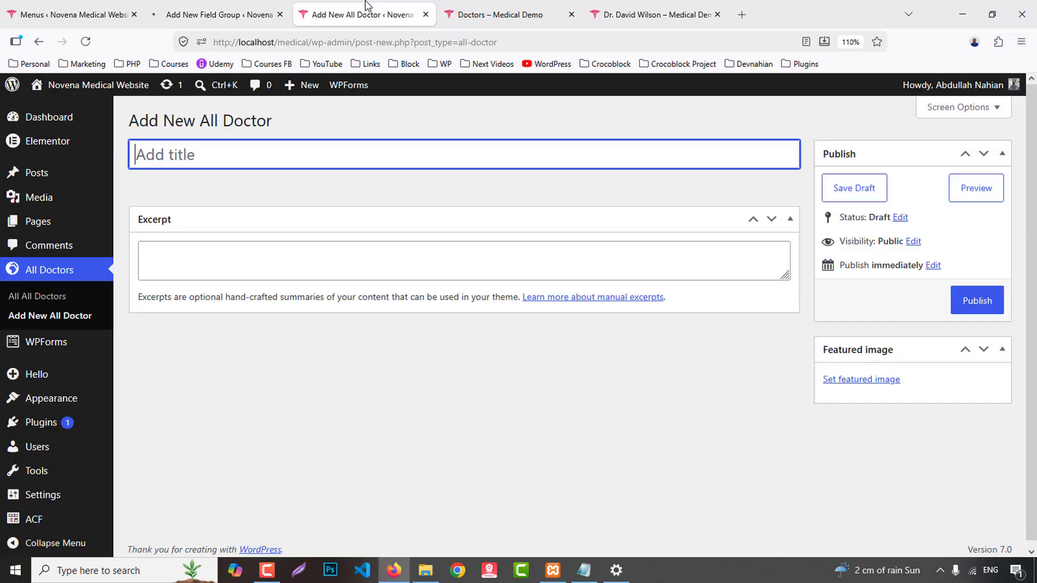
key(F5)
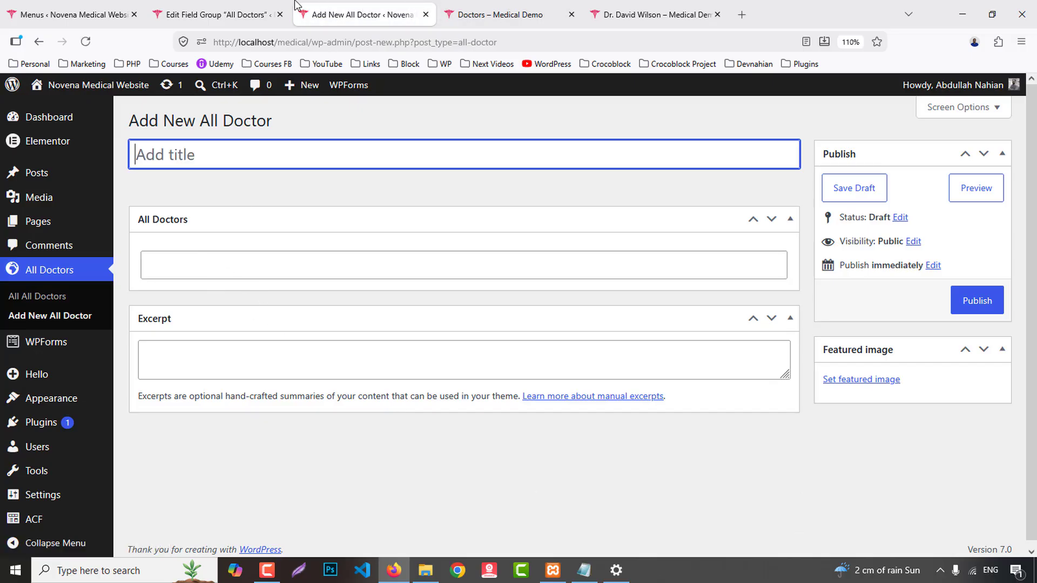
key(ctrl+shift+Tab)
key(ctrl+shift+Tab)
click(317, 8)
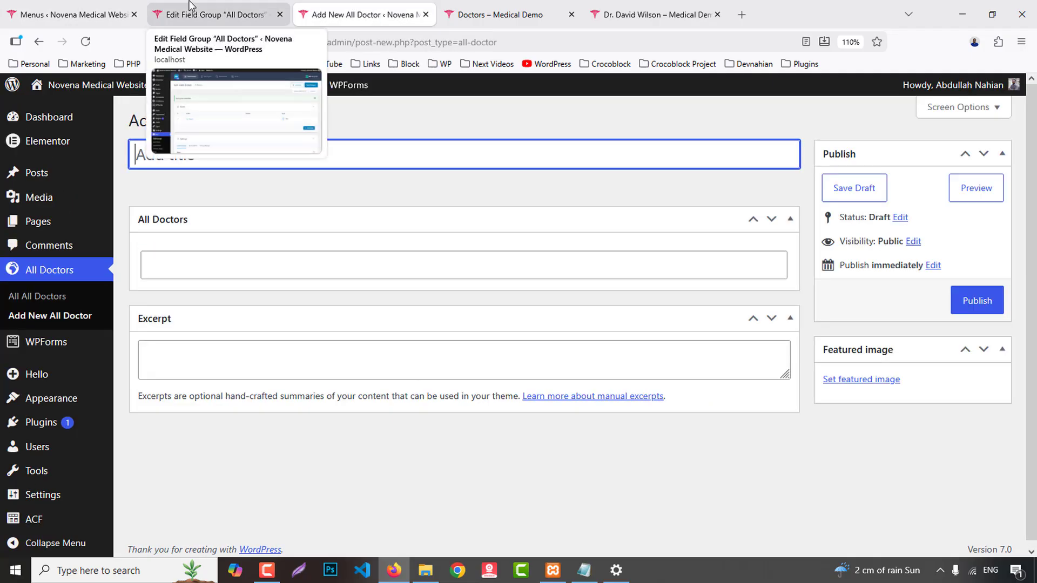
- Edit the All Doctors post type in a separate tab, disable its Excerpt support, save it and close the tab
click(211, 15)
scroll(33, 440, down, 5)
middle_click(34, 441)
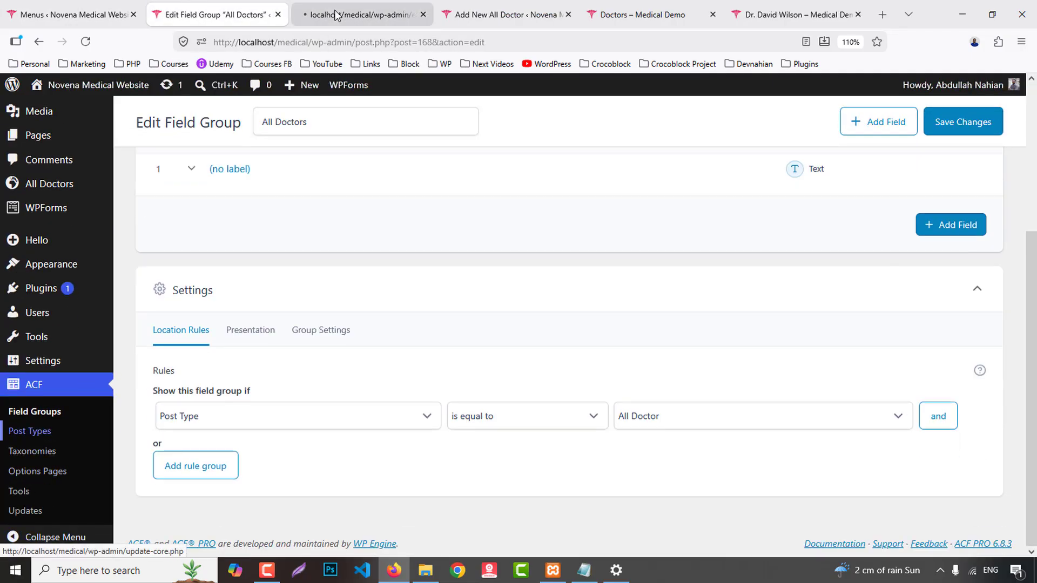
click(343, 13)
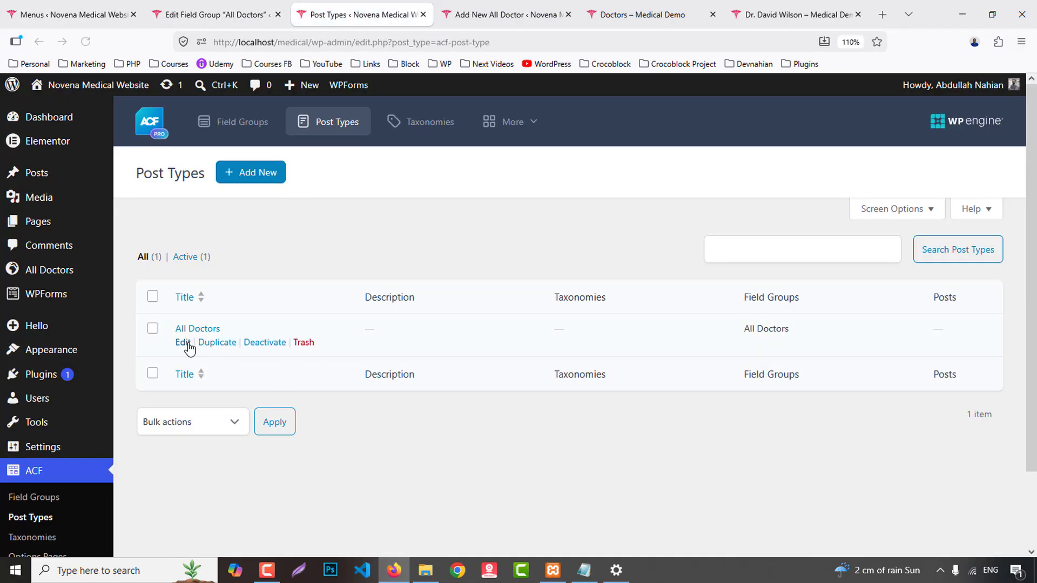
click(187, 344)
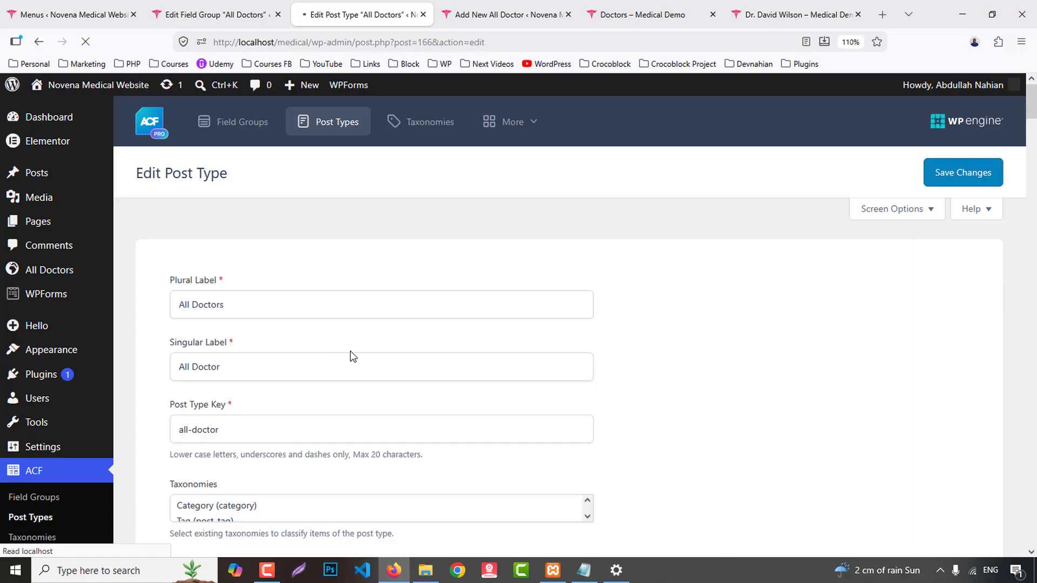
scroll(456, 372, down, 12)
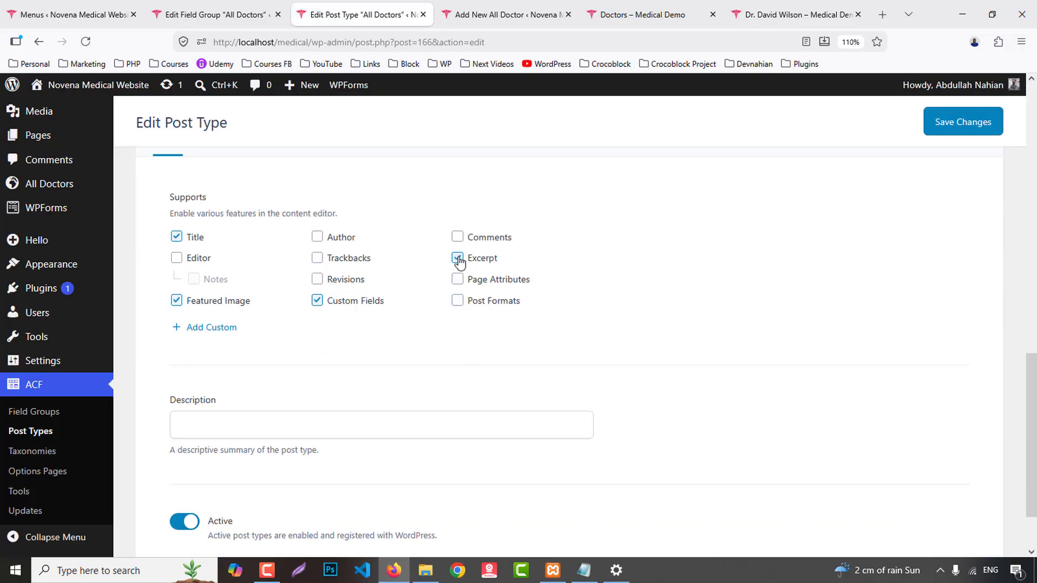
click(458, 258)
click(966, 133)
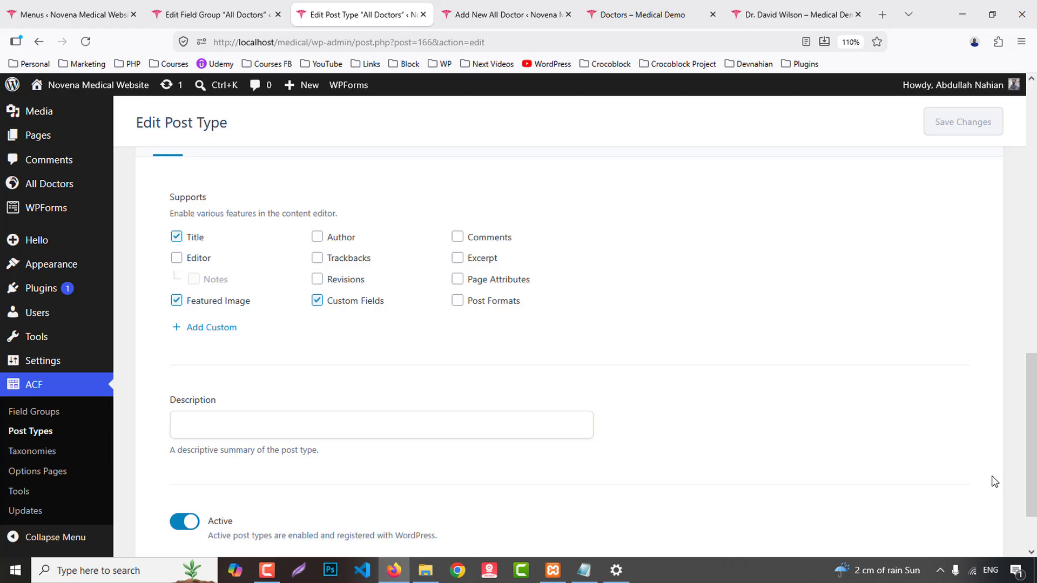
key(ctrl+w)
- Check the updated All Doctor entry form and review the demo doctor details page again
click(365, 7)
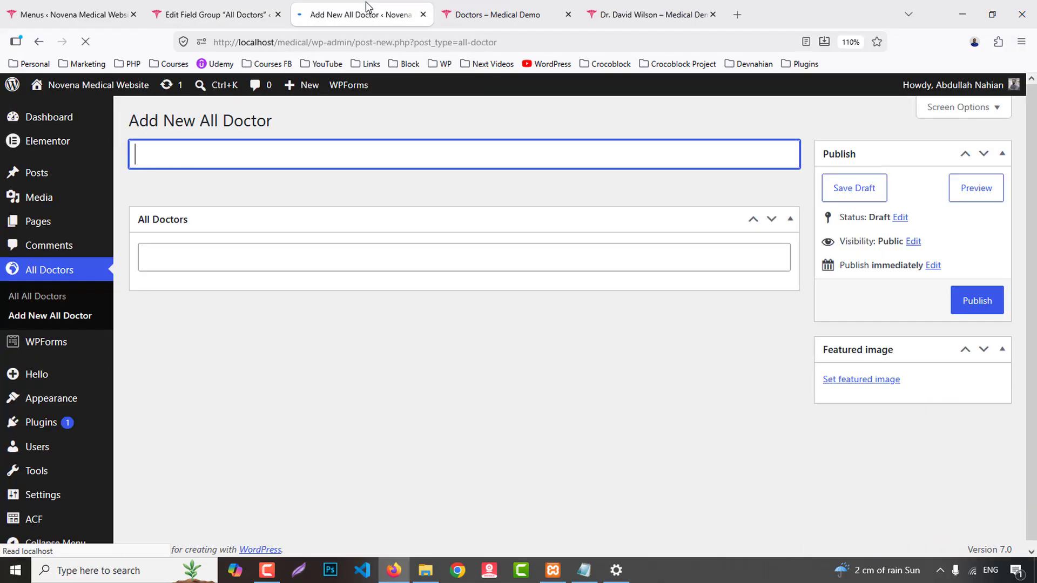
click(625, 8)
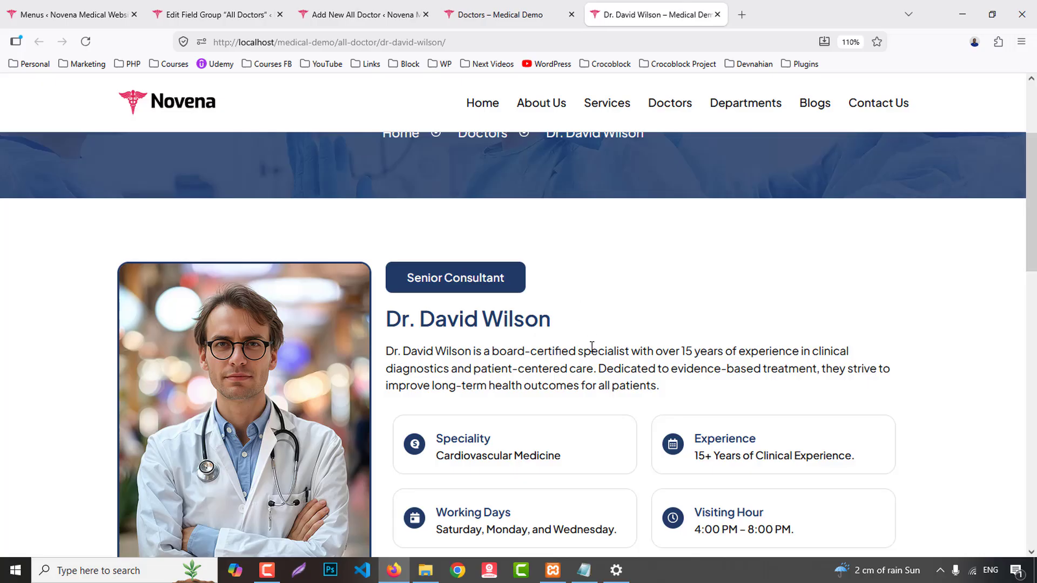
scroll(537, 250, down, 5)
scroll(544, 254, up, 4)
- Change the type of the unlabelled first field in the All Doctors field group to Tab
click(227, 14)
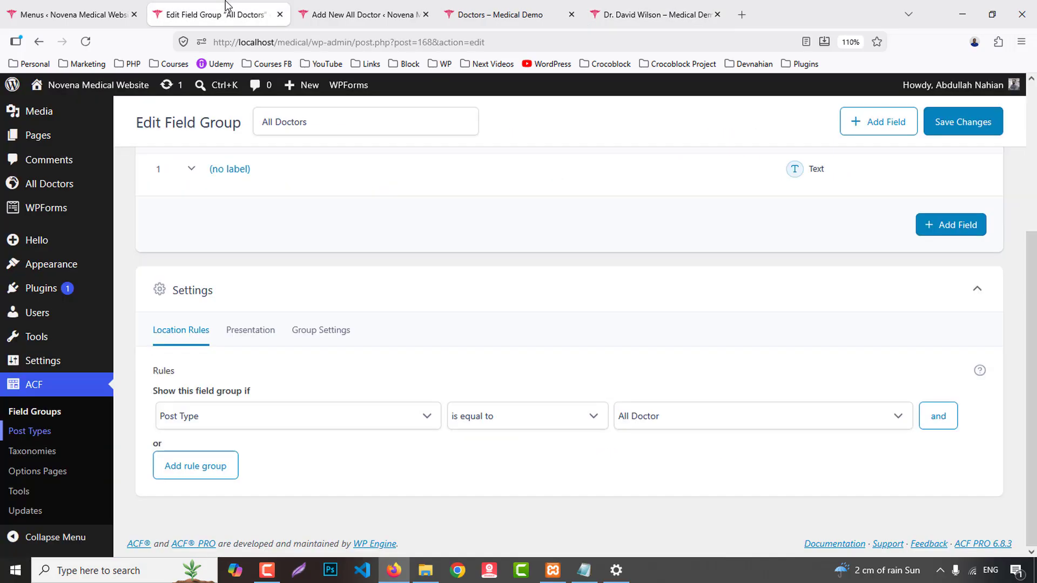
scroll(540, 416, up, 4)
scroll(598, 420, down, 2)
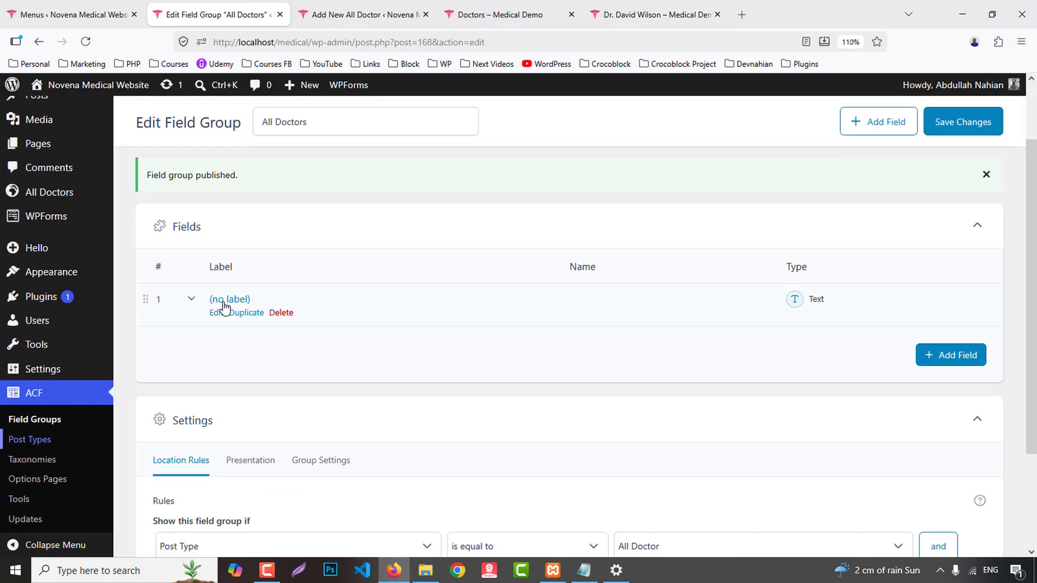
click(226, 301)
scroll(250, 262, down, 3)
click(257, 265)
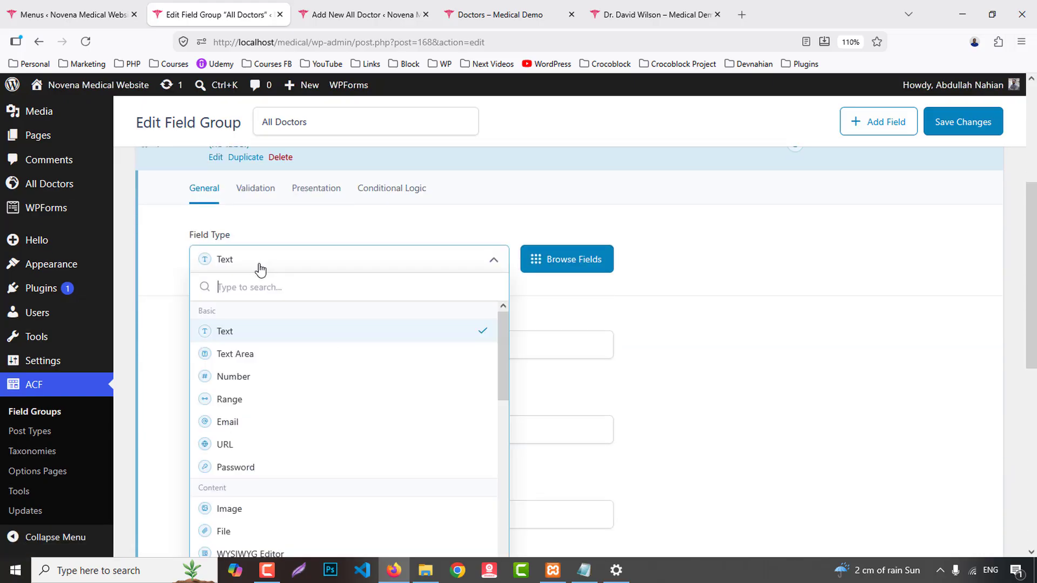
text(tab)
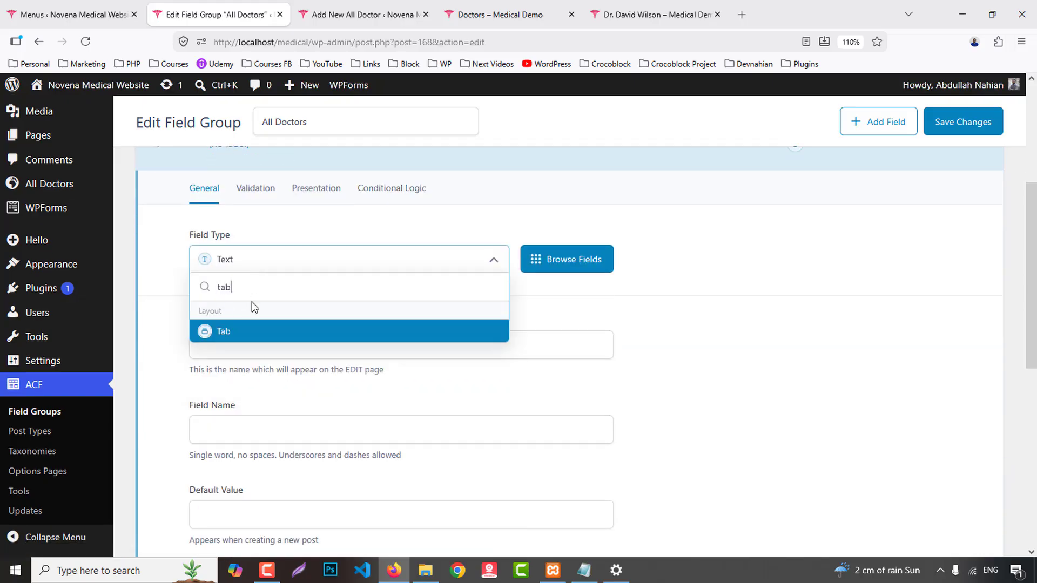
click(233, 334)
- Label the tab field General and collapse its settings
click(229, 337)
text(General)
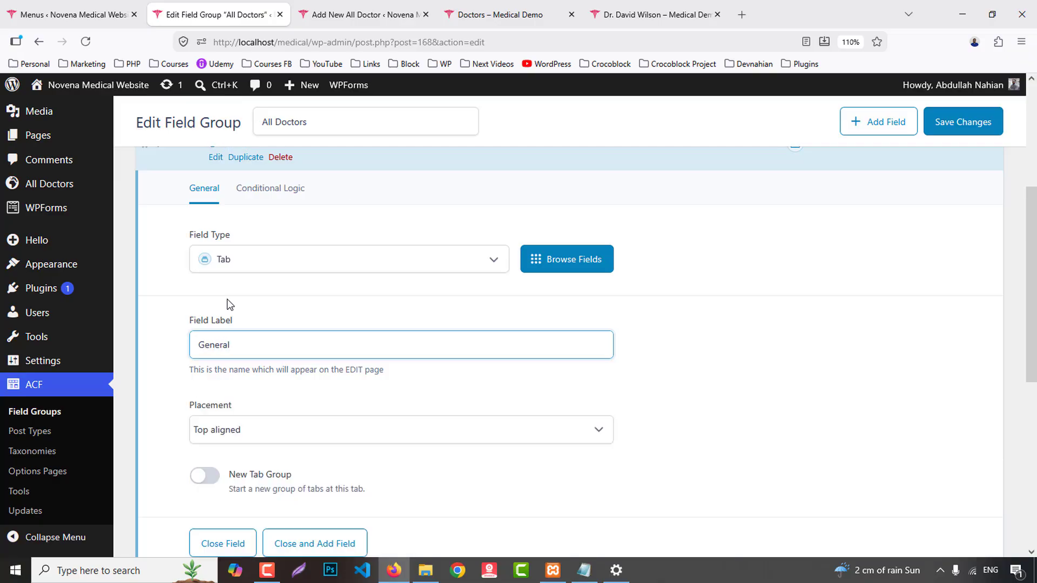
click(216, 159)
click(217, 183)
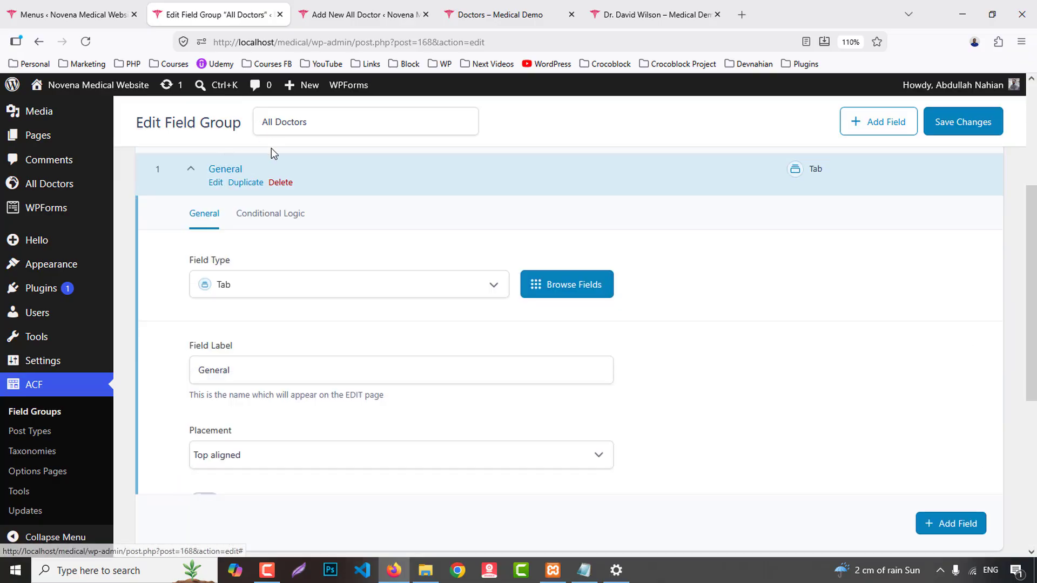
click(216, 184)
- Check the demo doctor pages, add a text field labelled Doctor Designation with the name doctor_designation, and collapse its settings
click(500, 15)
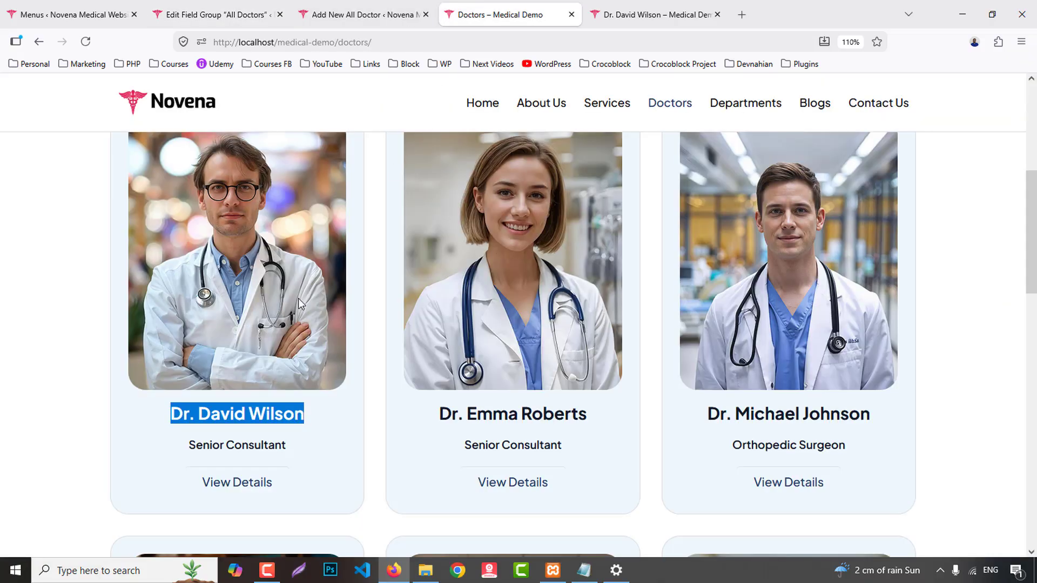
scroll(300, 304, down, 2)
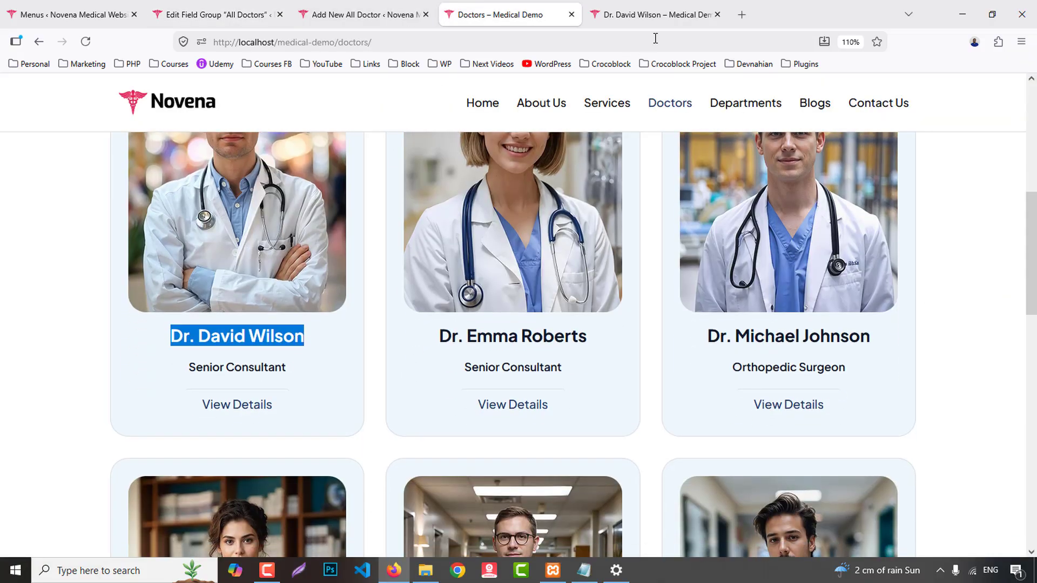
click(660, 14)
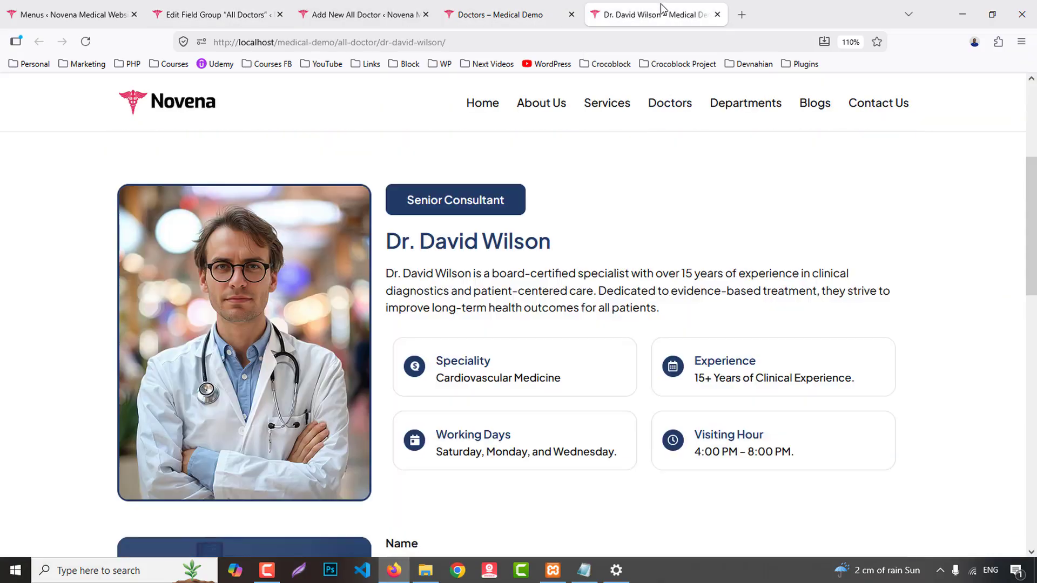
click(233, 15)
click(928, 226)
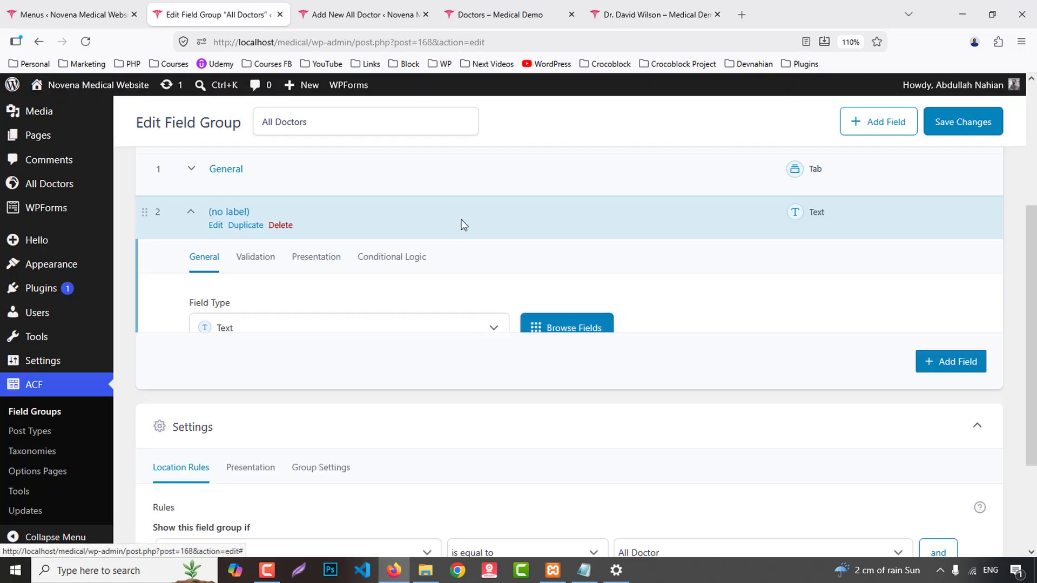
scroll(317, 264, down, 3)
click(230, 330)
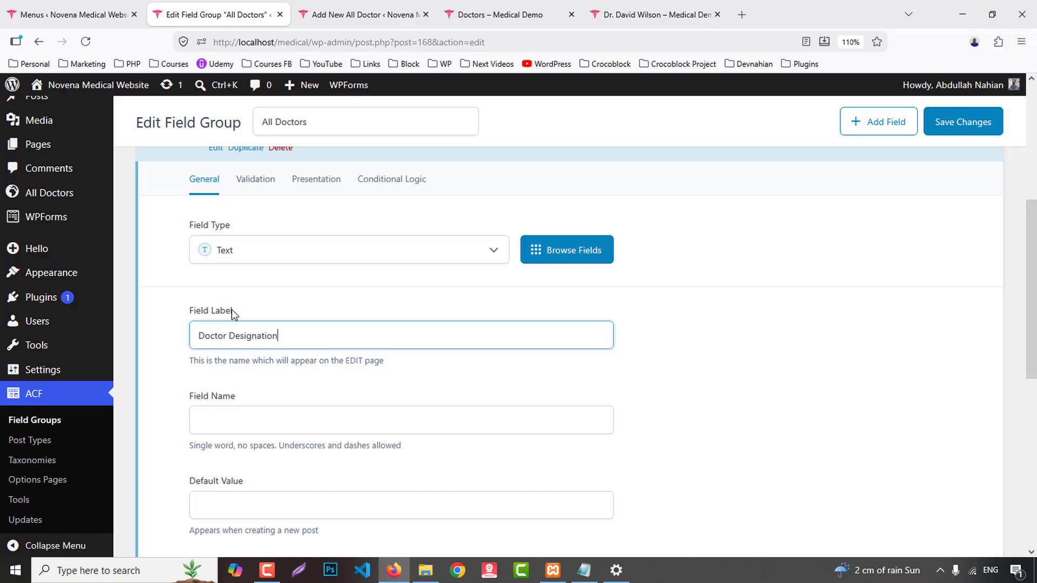
double_click(231, 418)
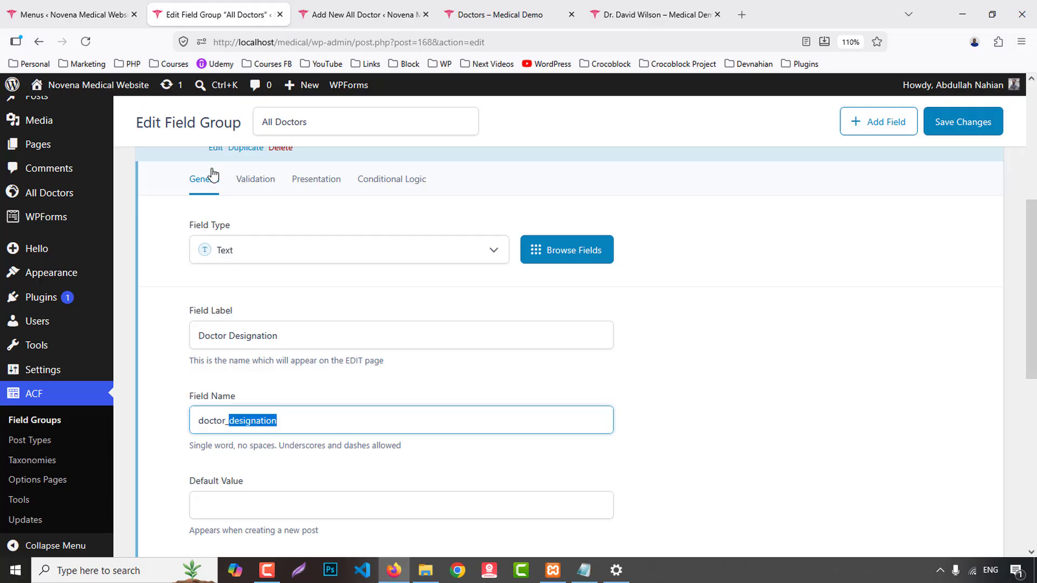
click(225, 151)
scroll(331, 309, up, 2)
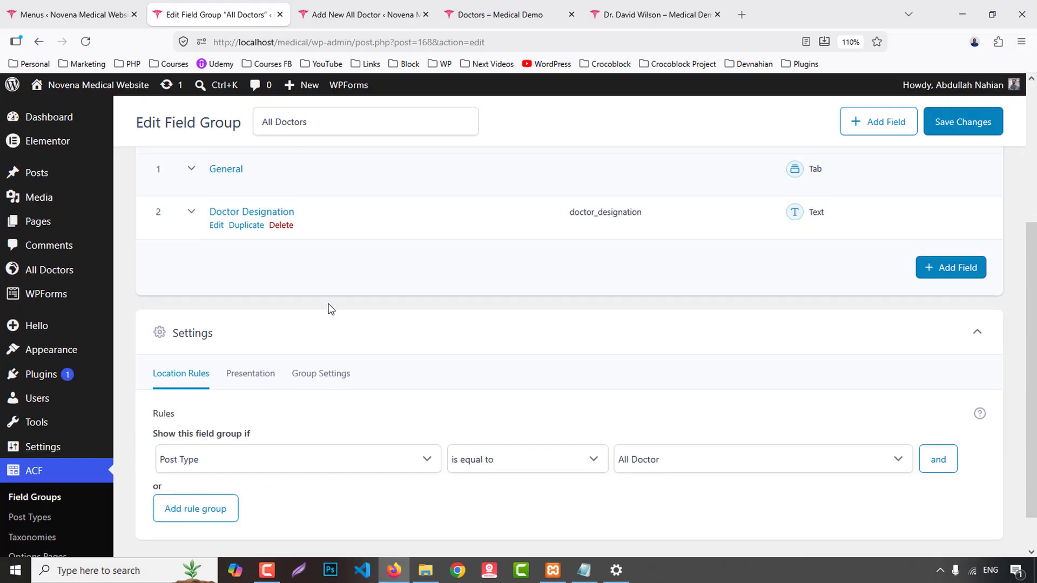
- Add a Text Area field labelled Doctor Description with the name doctor_description and collapse its settings
click(930, 269)
scroll(400, 276, down, 2)
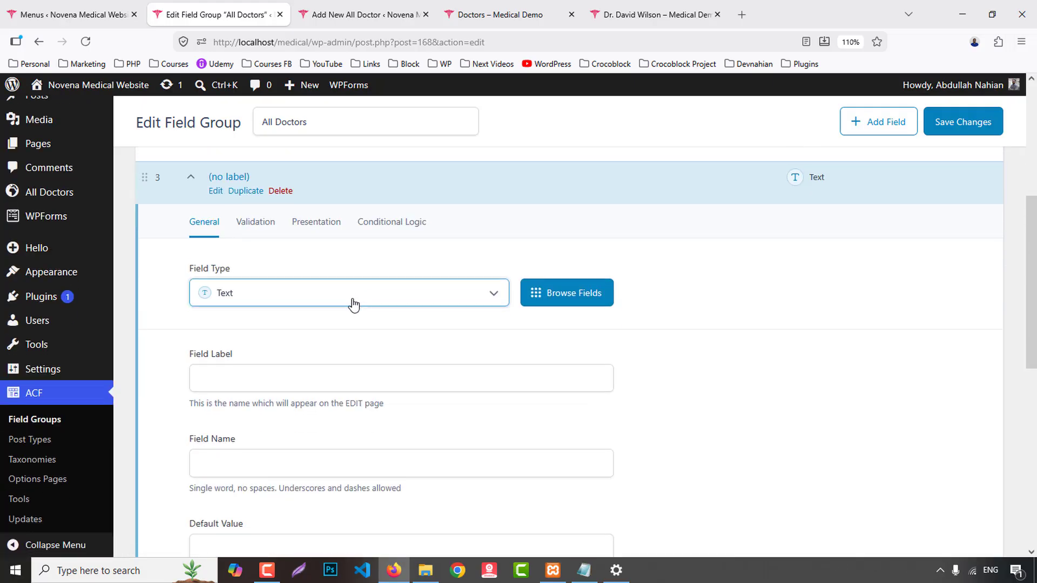
click(225, 296)
click(233, 388)
click(220, 377)
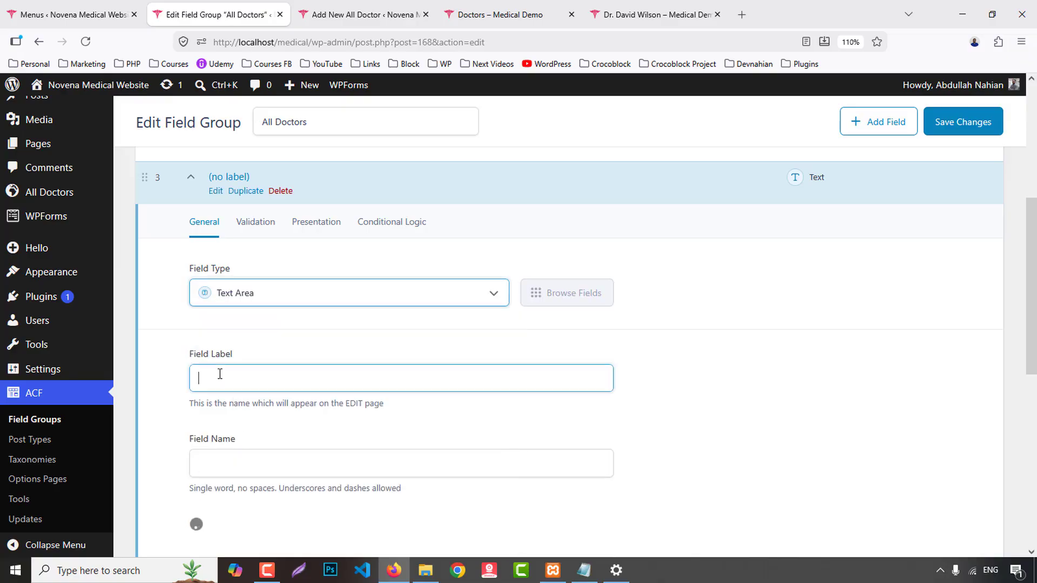
text(Doctor)
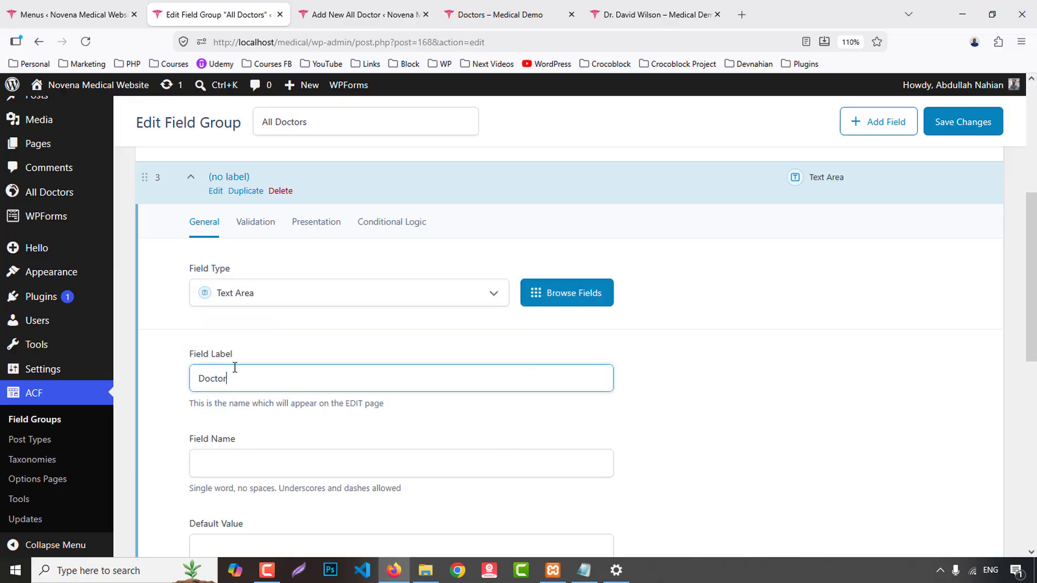
text( Description)
key(ctrl+a)
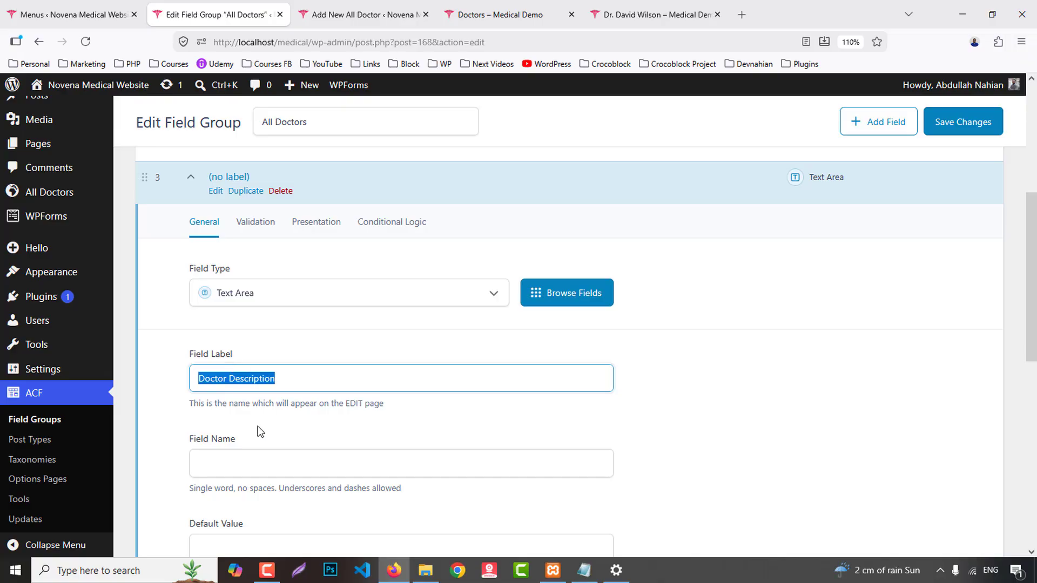
click(242, 458)
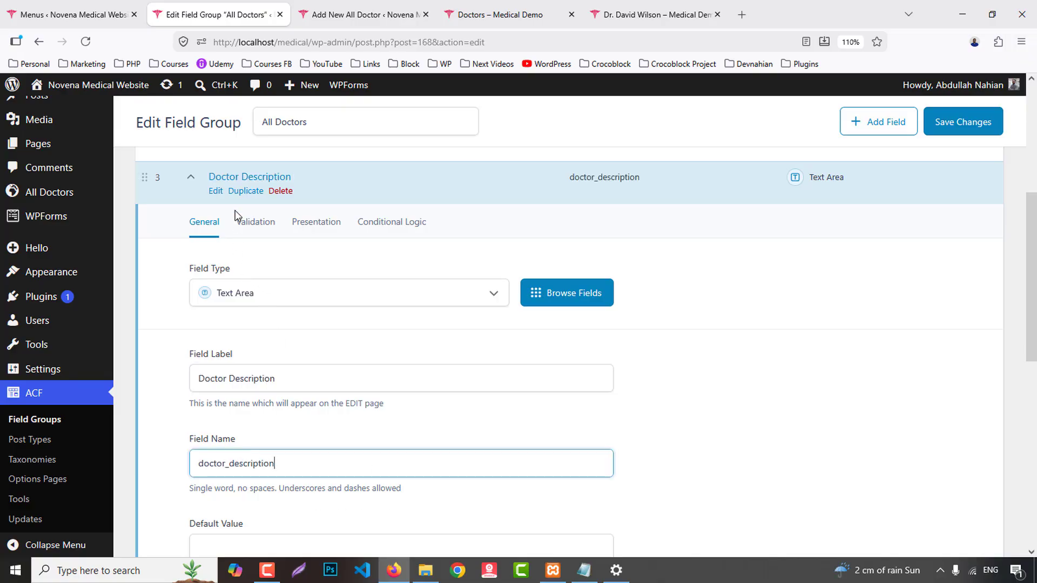
click(218, 195)
scroll(216, 195, up, 2)
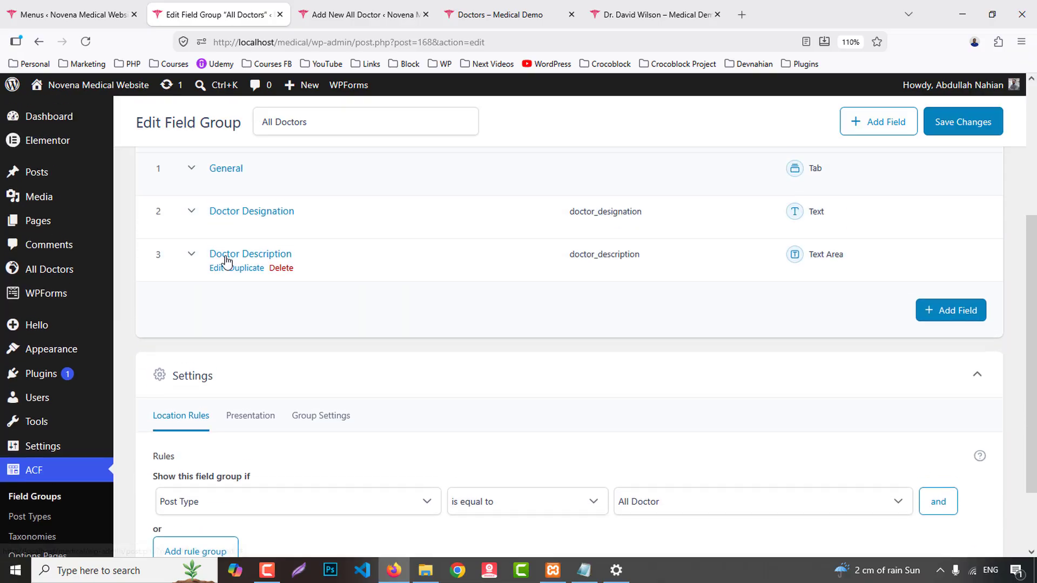
- Reopen the Doctor Designation field to check its type, label and name, and collapse it again
click(216, 225)
scroll(215, 428, down, 2)
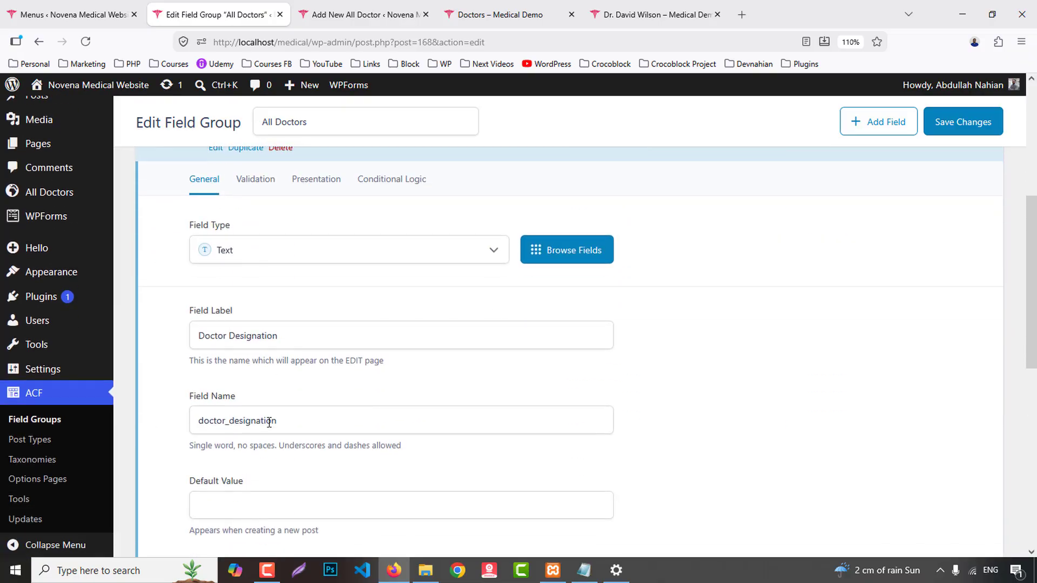
scroll(324, 424, up, 2)
scroll(359, 425, up, 3)
click(215, 381)
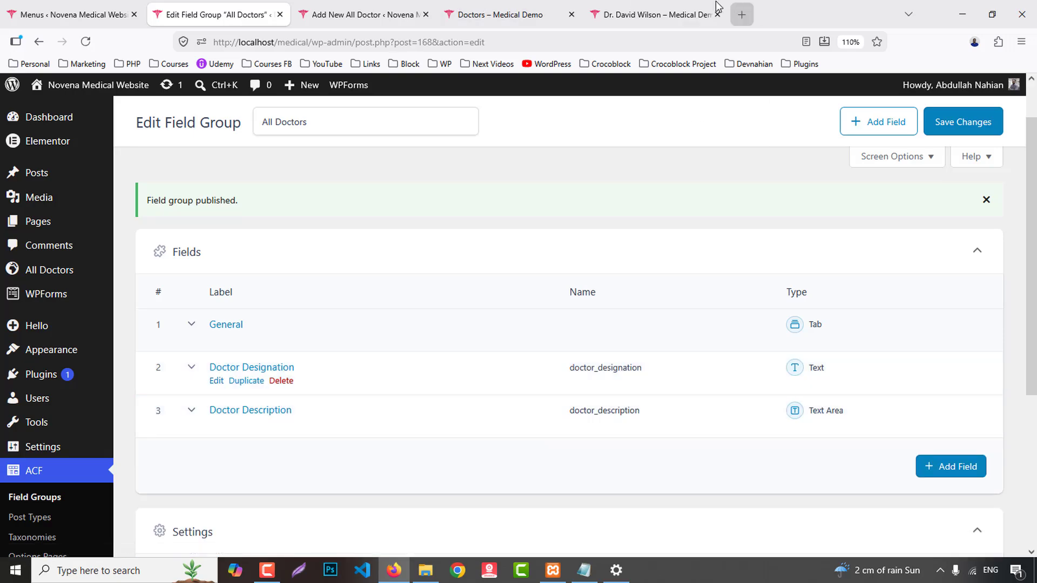
- Review the demo doctor pages, duplicate the General tab field and move the copy below Doctor Description
click(668, 12)
scroll(731, 145, down, 4)
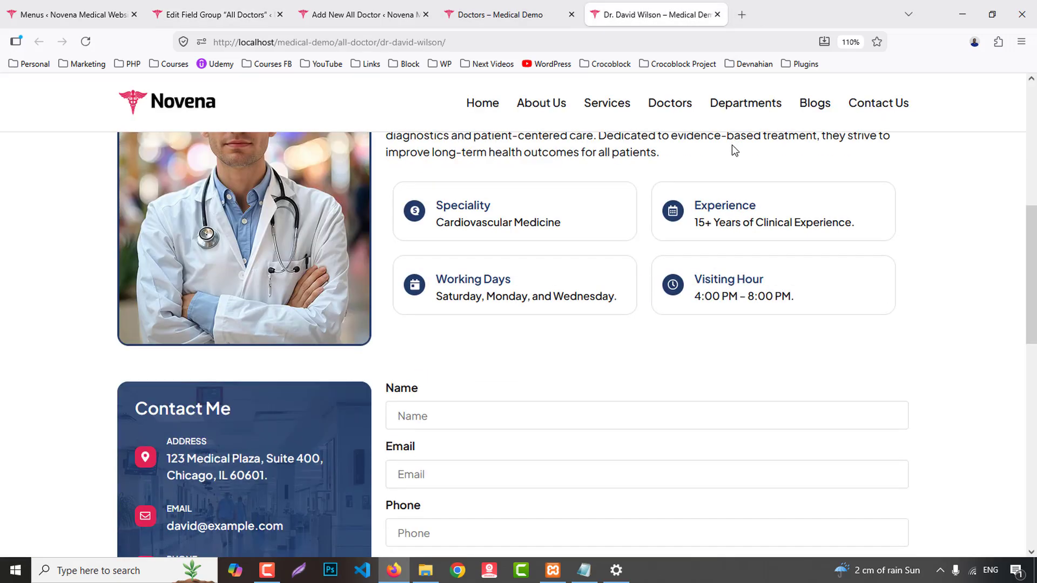
scroll(733, 145, up, 5)
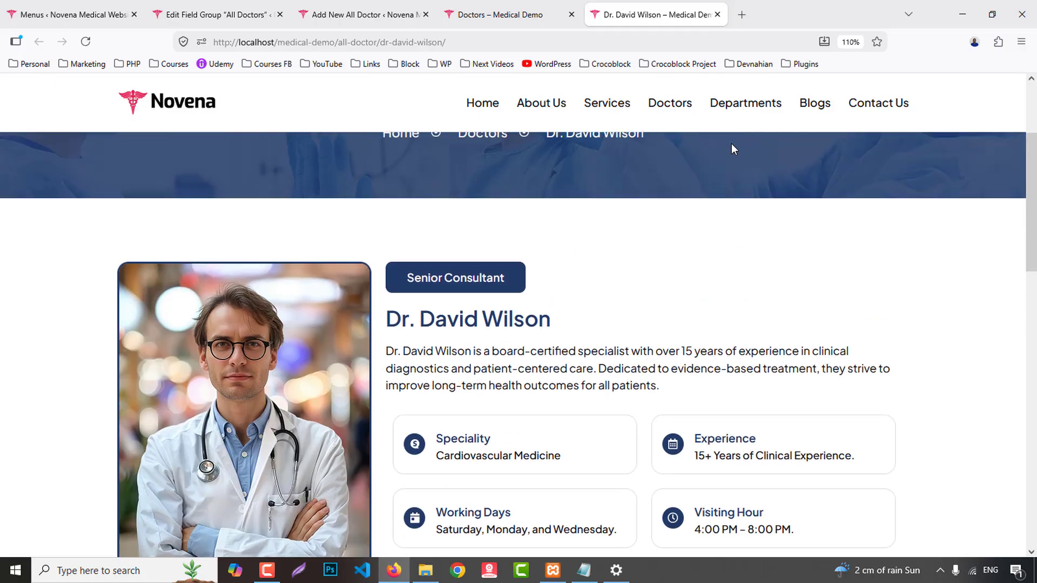
click(462, 20)
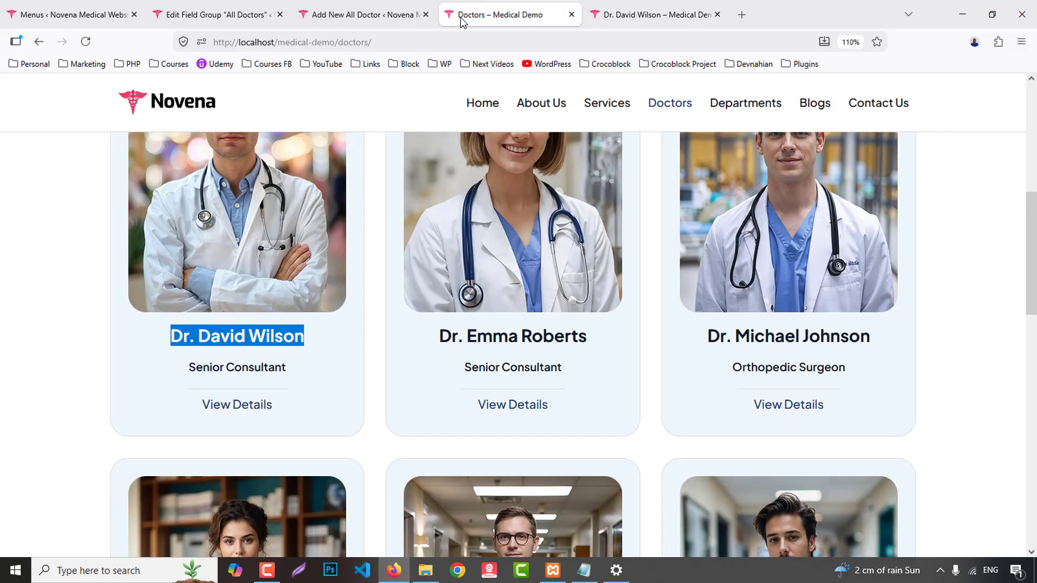
click(690, 11)
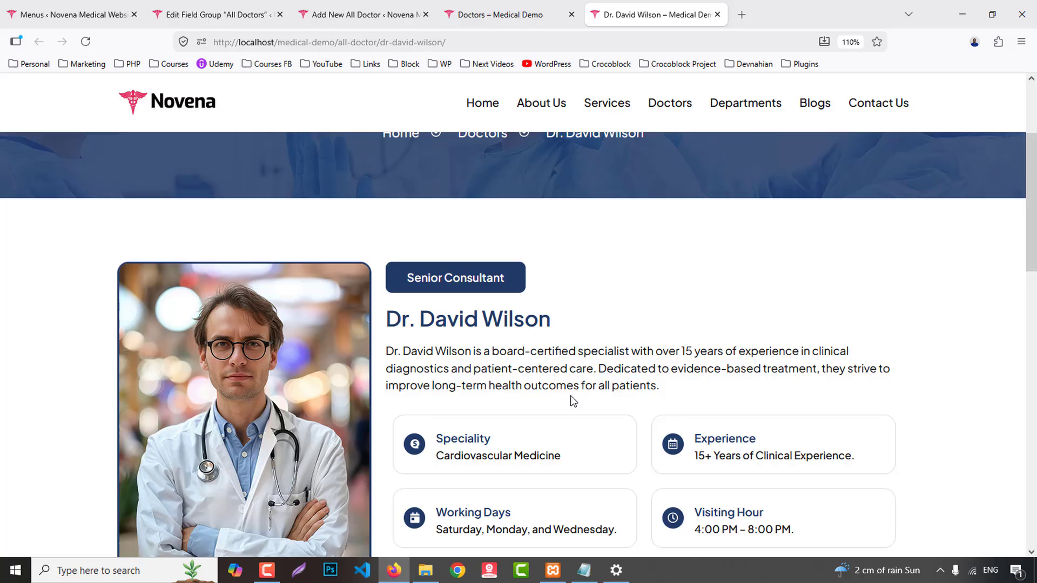
scroll(574, 401, down, 1)
click(216, 14)
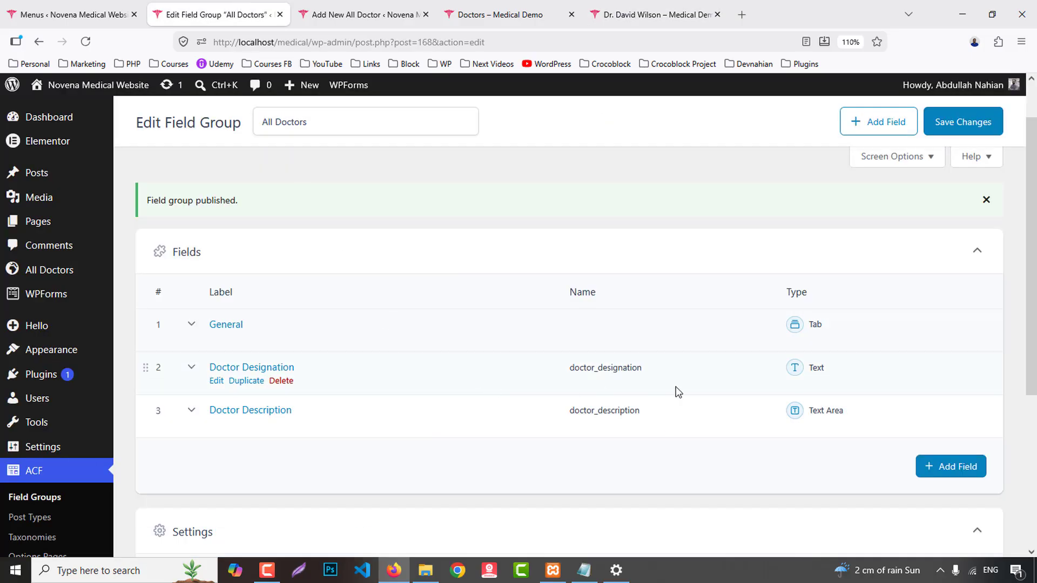
scroll(678, 392, down, 2)
click(246, 182)
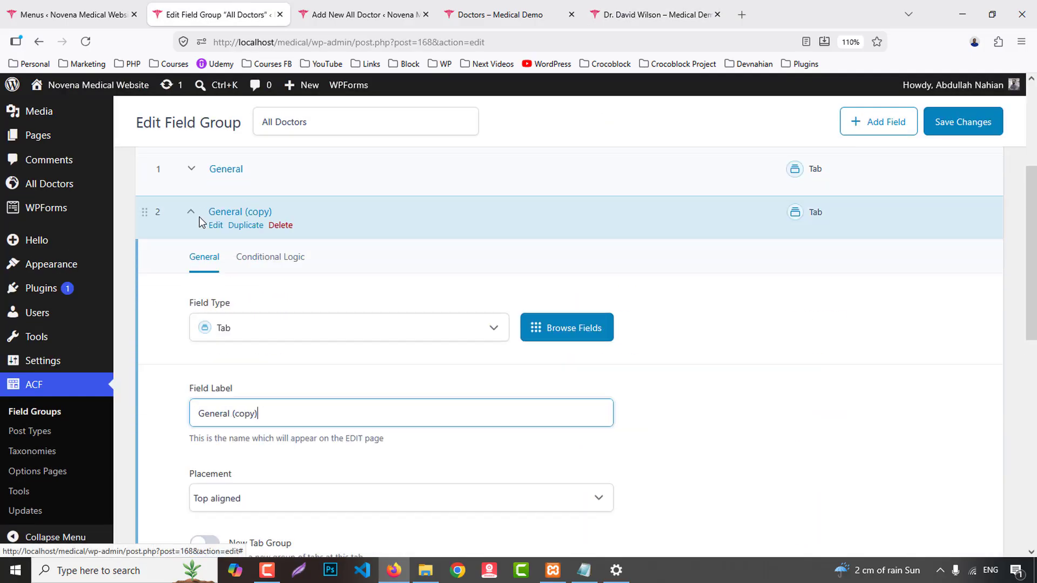
click(215, 225)
drag(144, 212, 147, 313)
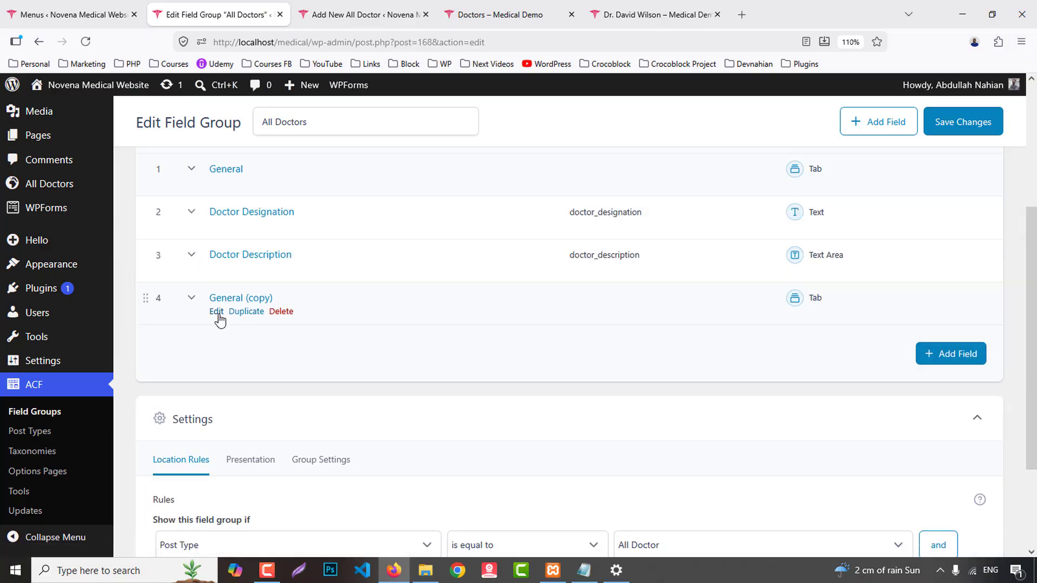
- Relabel the duplicated tab field as Features and collapse its settings
click(217, 312)
triple_click(282, 335)
mouse_move(112, 340)
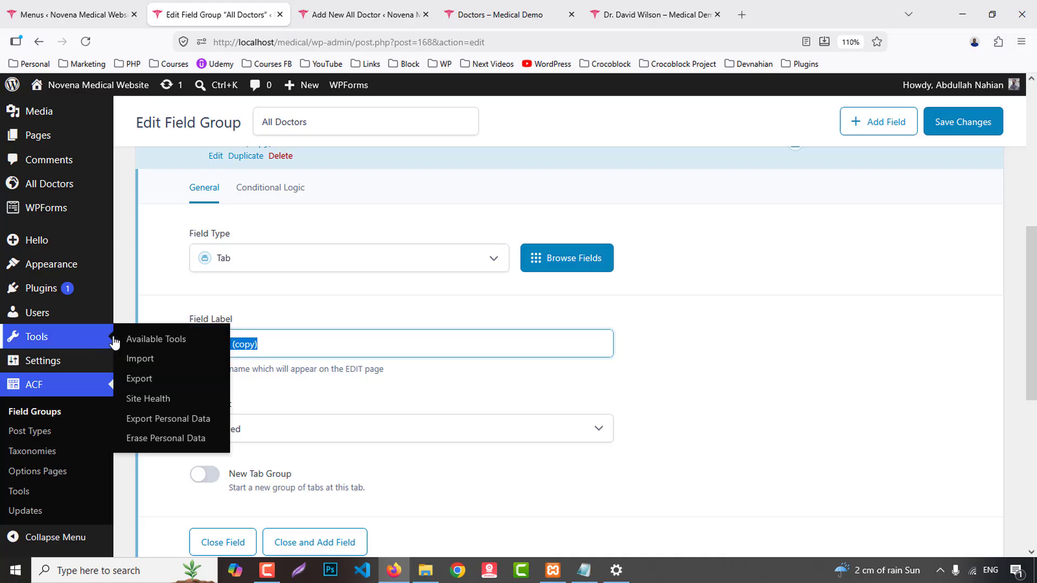
key(BackSpace)
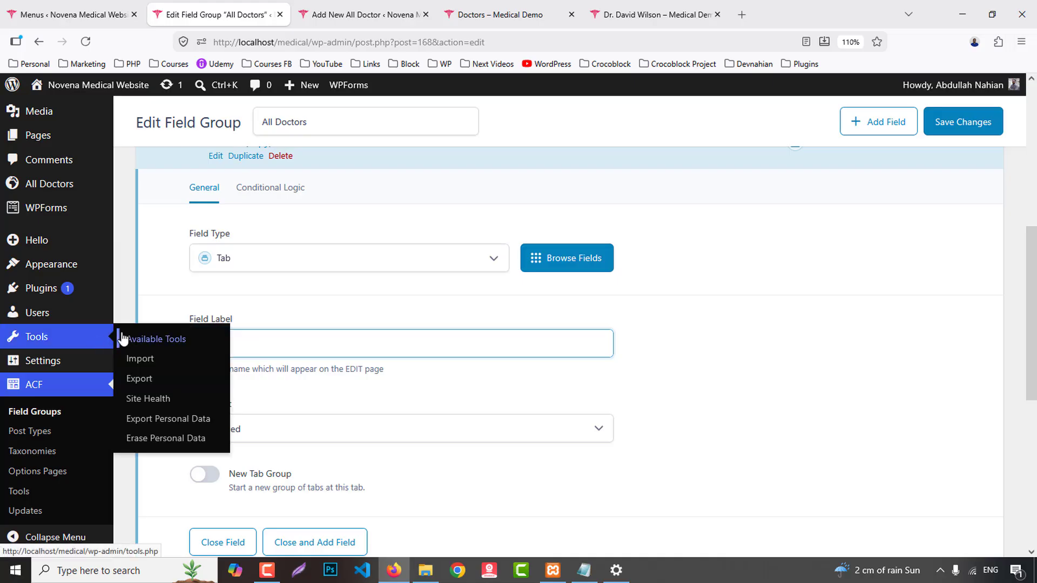
text(Features)
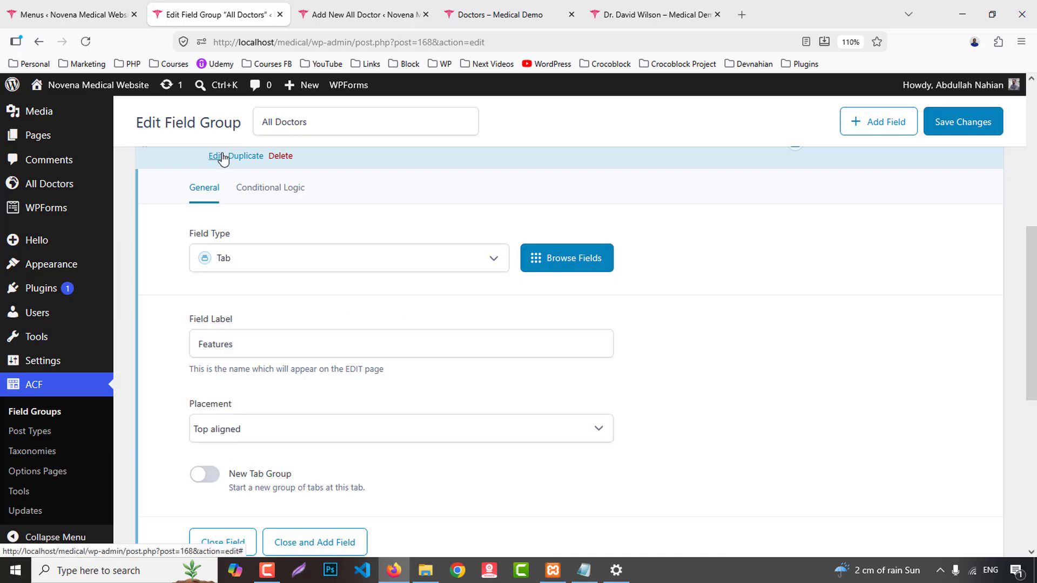
click(218, 155)
- Check the feature boxes on the demo doctor page and add a text field labelled Doctor Speciality with the name doctor_speciality
click(627, 10)
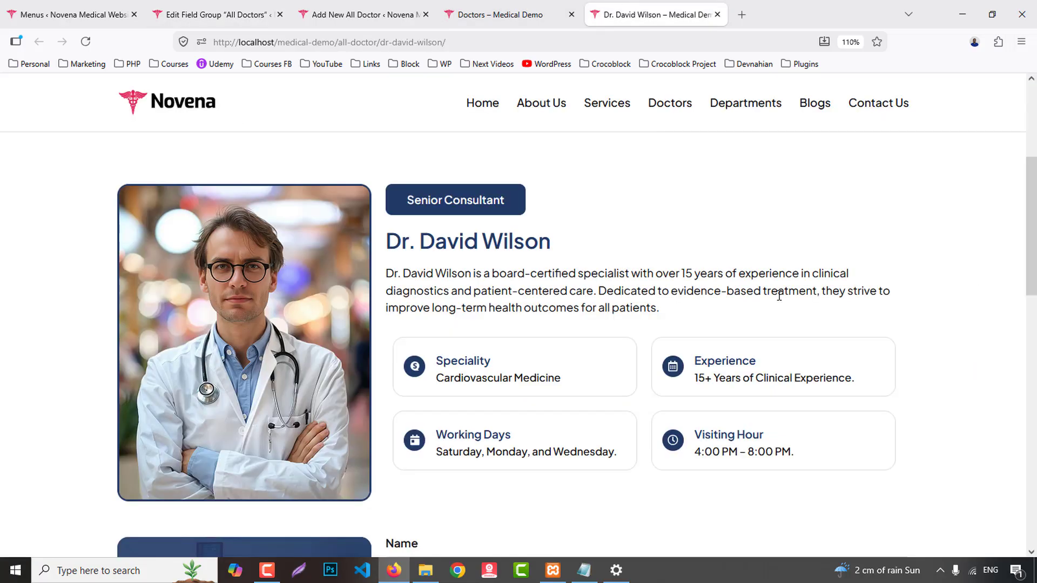
scroll(780, 296, down, 3)
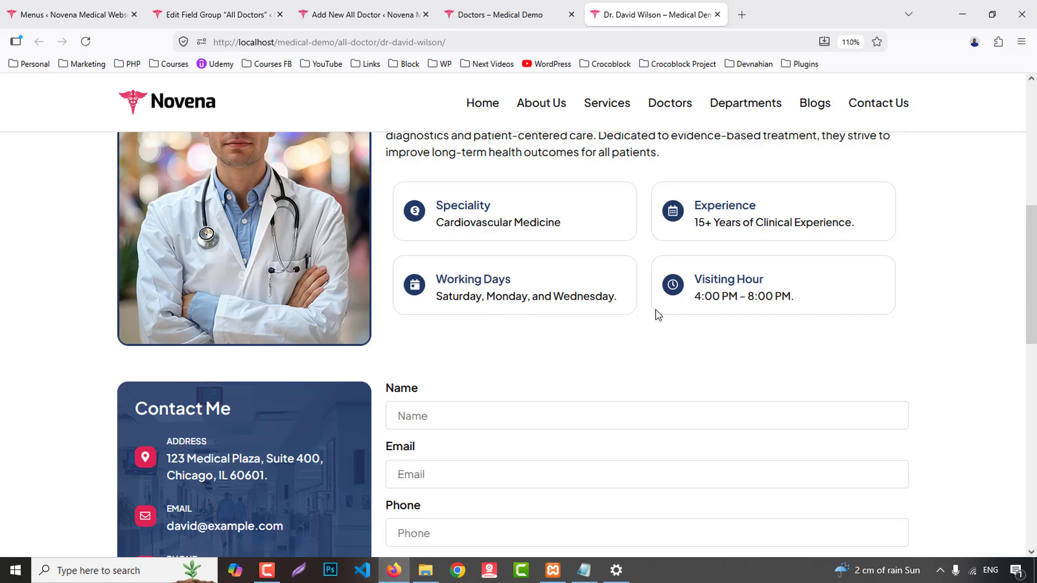
double_click(465, 207)
click(216, 15)
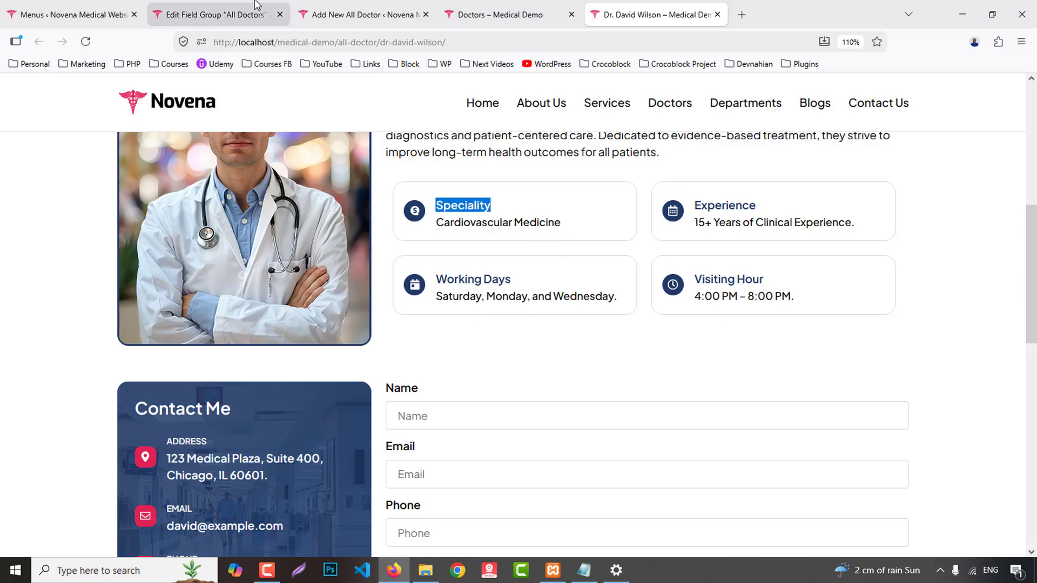
scroll(727, 408, up, 2)
click(950, 303)
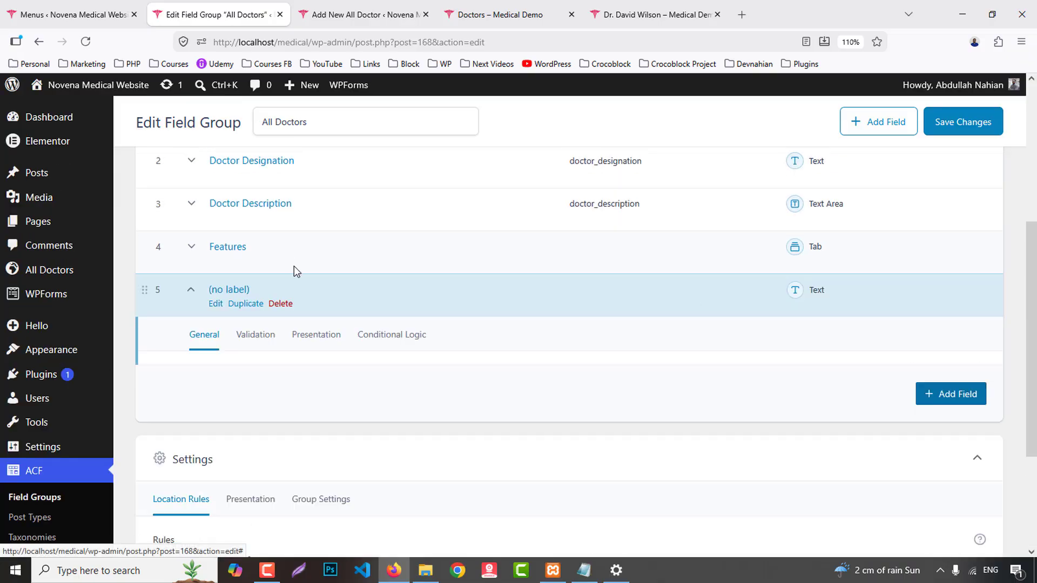
scroll(294, 270, down, 3)
click(235, 327)
text(Do)
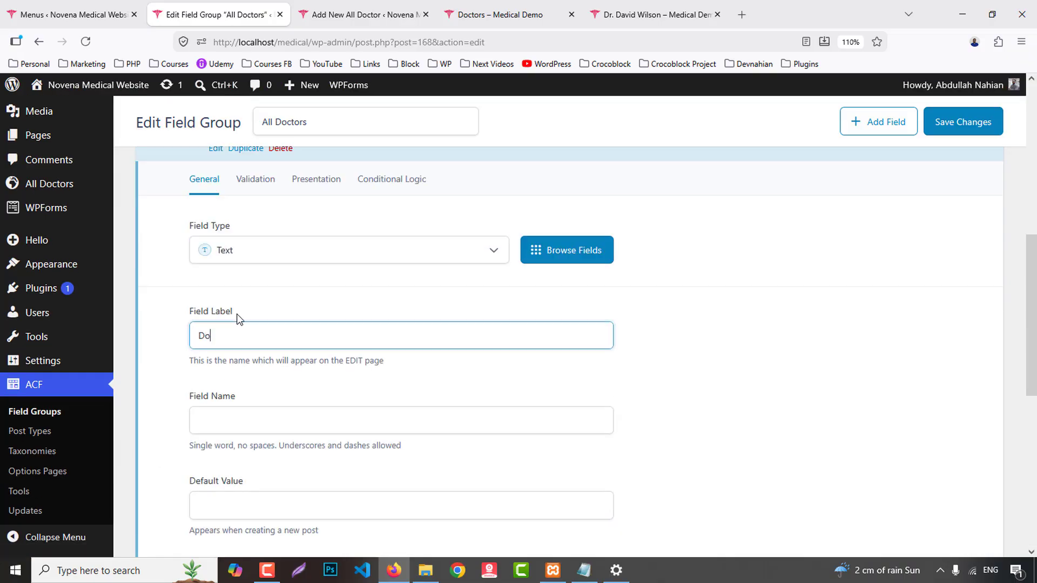
text(ctor Speciality)
drag(234, 430, 234, 400)
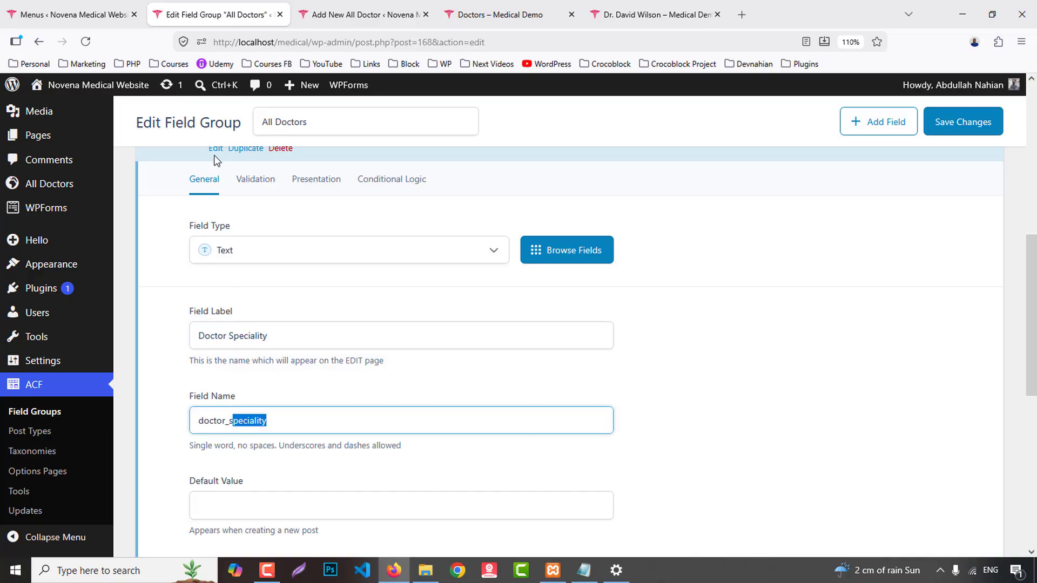
click(215, 151)
- Check the Experience box on the demo doctor page and add a text field labelled Doctor Experience to the field group
click(654, 15)
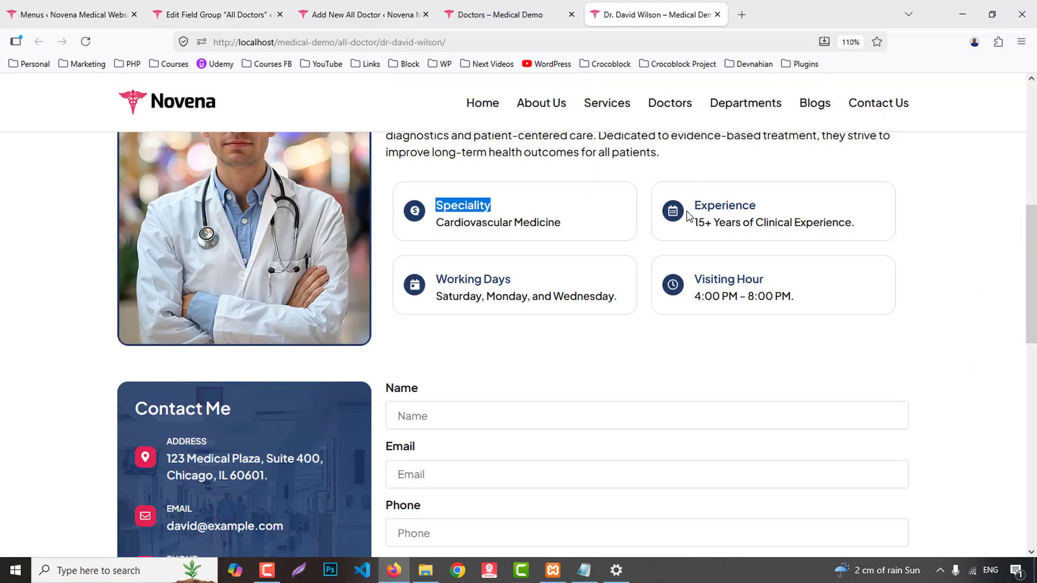
drag(693, 209, 815, 210)
click(276, 5)
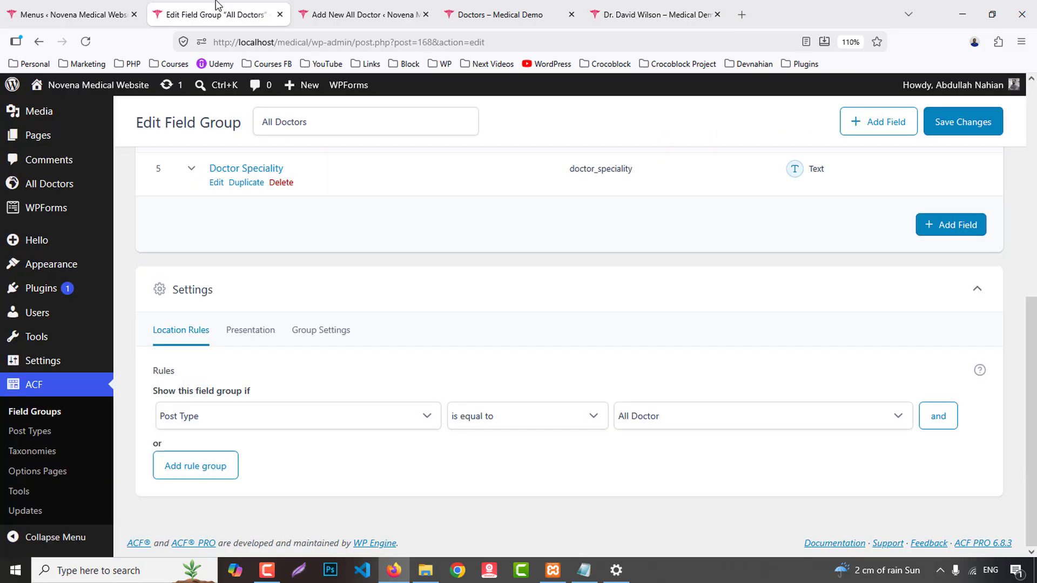
click(938, 225)
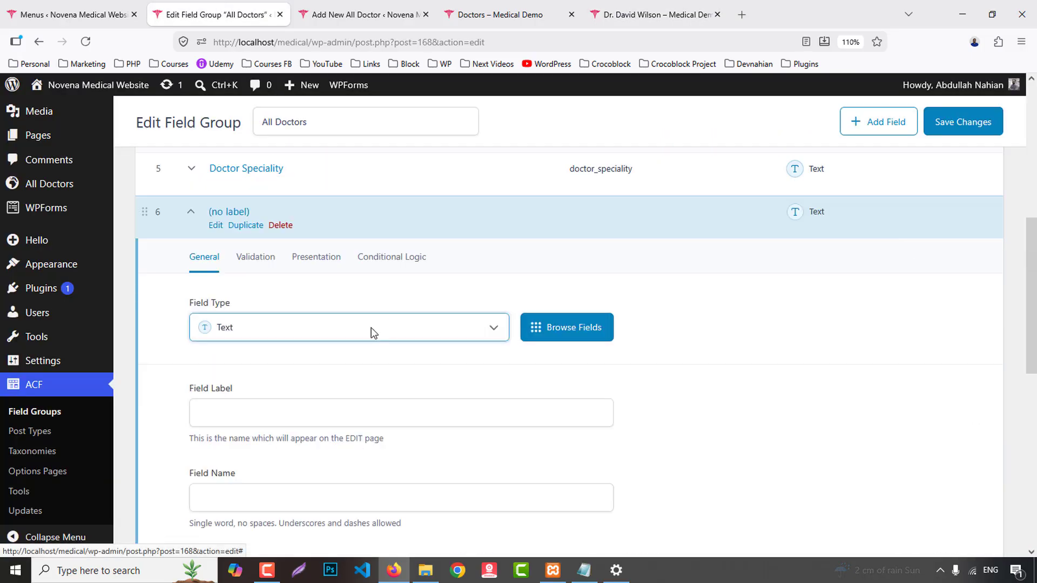
scroll(370, 331, down, 2)
click(235, 338)
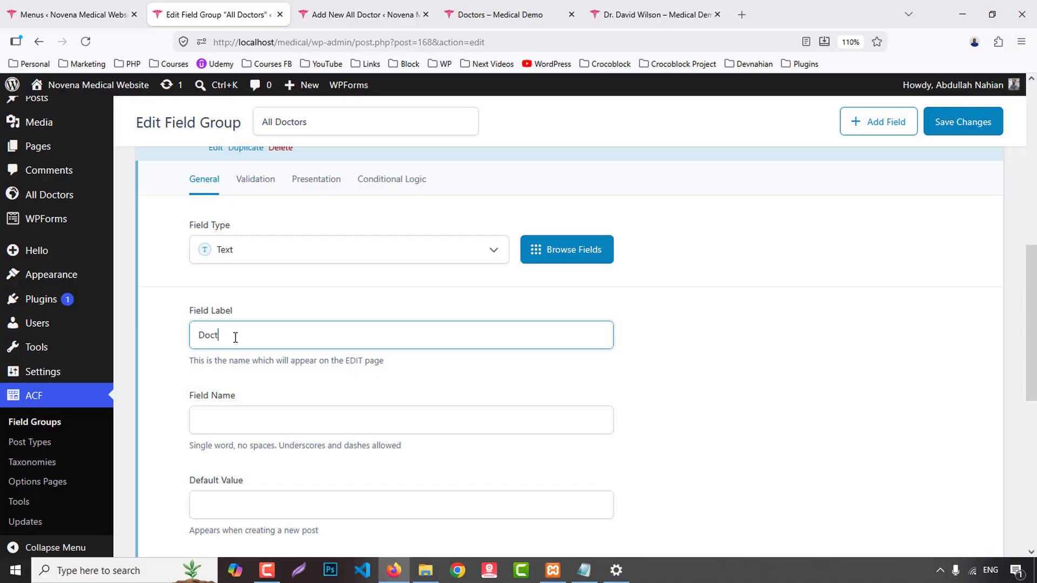
text(Doctor Experience)
scroll(229, 259, up, 2)
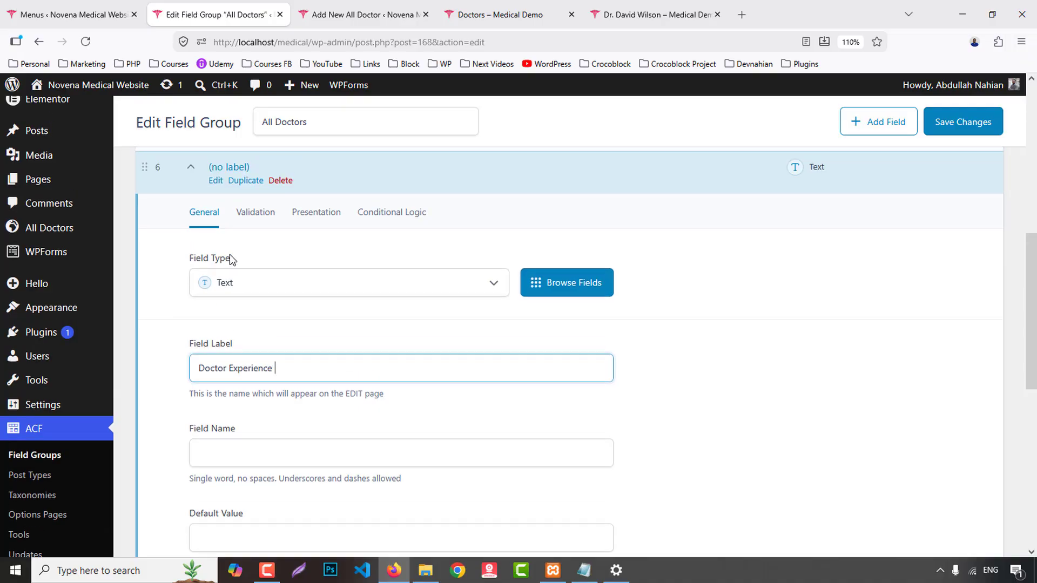
click(216, 224)
- Copy the Working Days heading from the demo doctor page and add a text field labelled Doctor Working Days
click(638, 14)
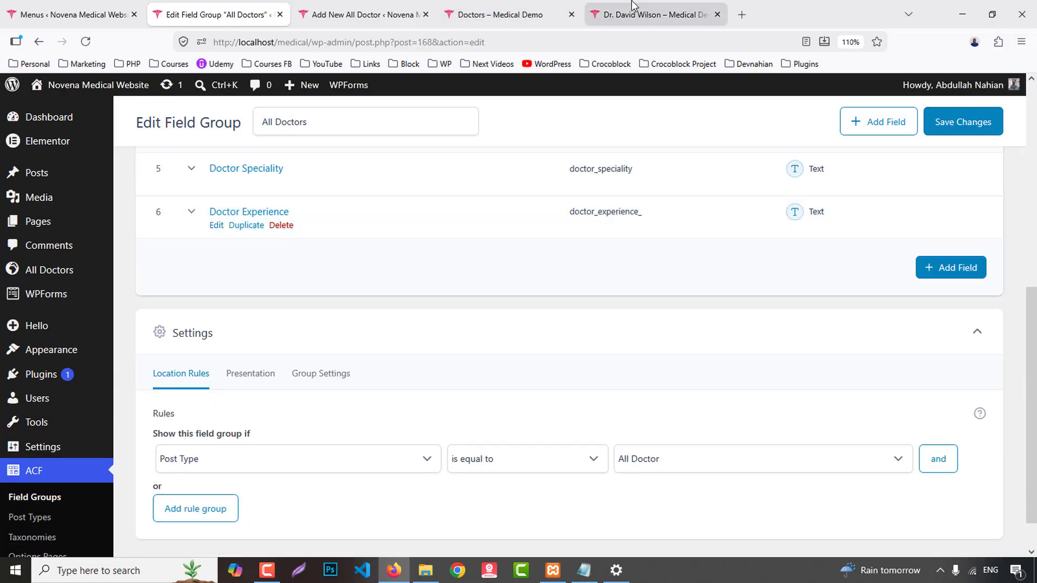
drag(436, 280, 517, 280)
key(ctrl+c)
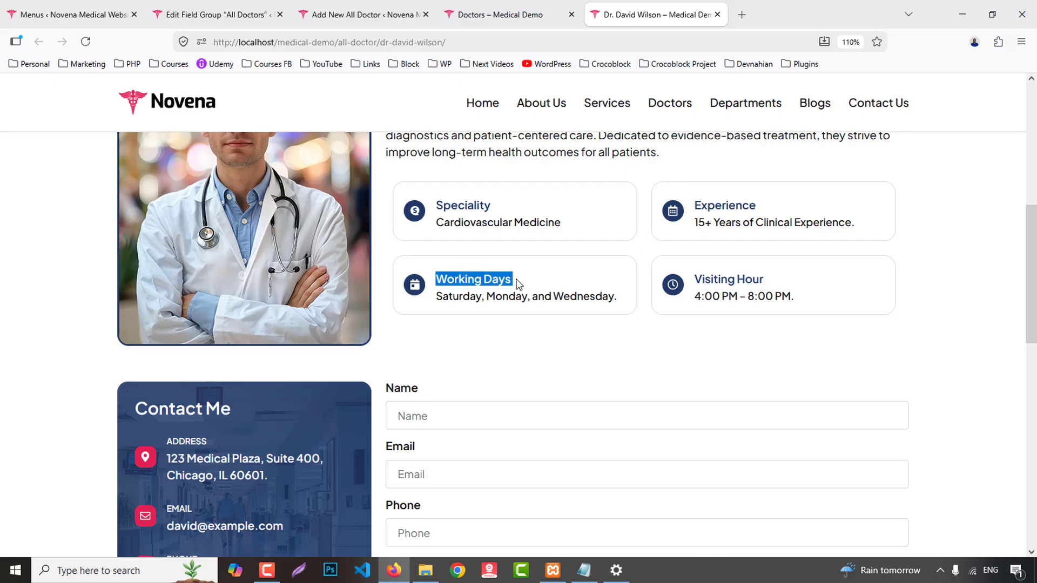
click(217, 15)
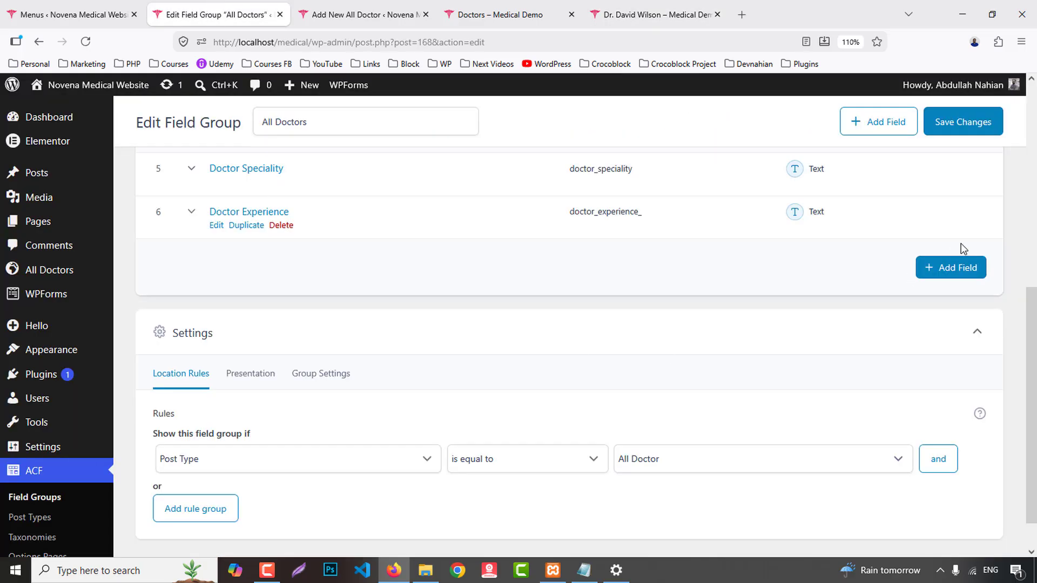
click(951, 267)
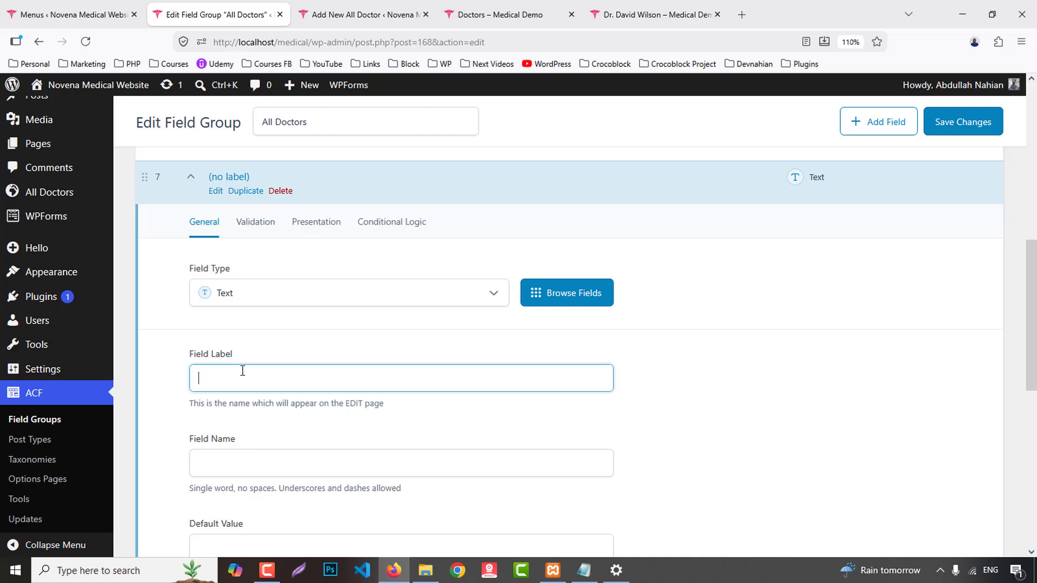
text(Doctor)
key(ctrl+v)
- Check the demo page's Visiting Hour box and add a text field labelled Doctor Visiting Hour with the name doctor_visiting_hour
click(686, 9)
drag(696, 279, 802, 286)
click(201, 9)
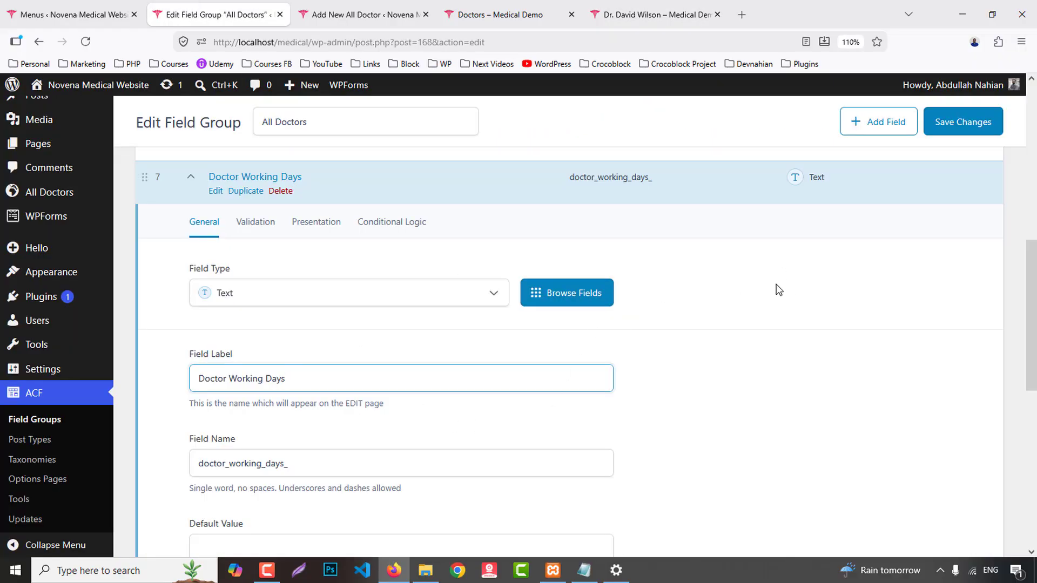
scroll(290, 336, up, 2)
click(220, 273)
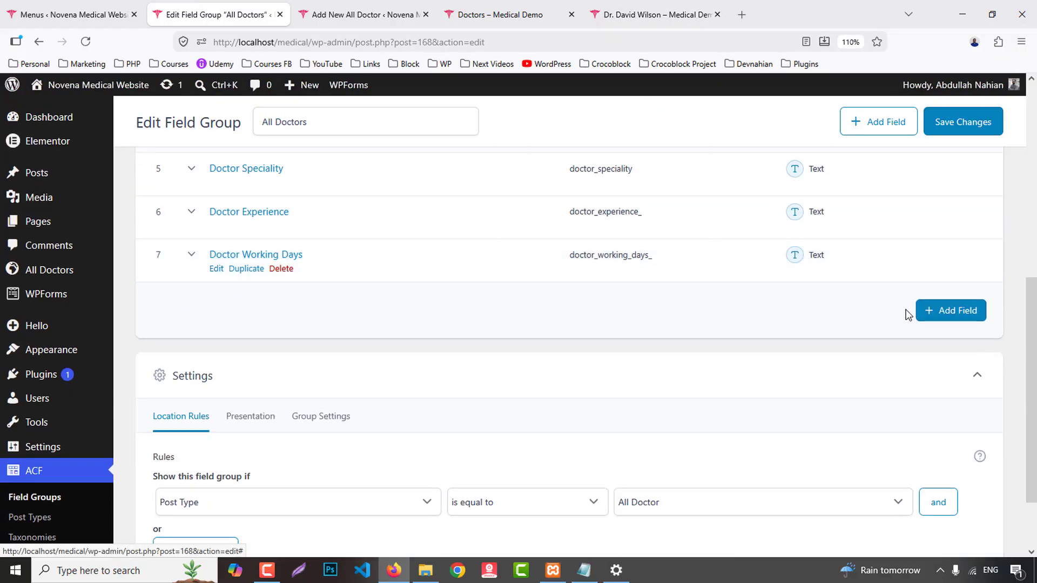
click(935, 314)
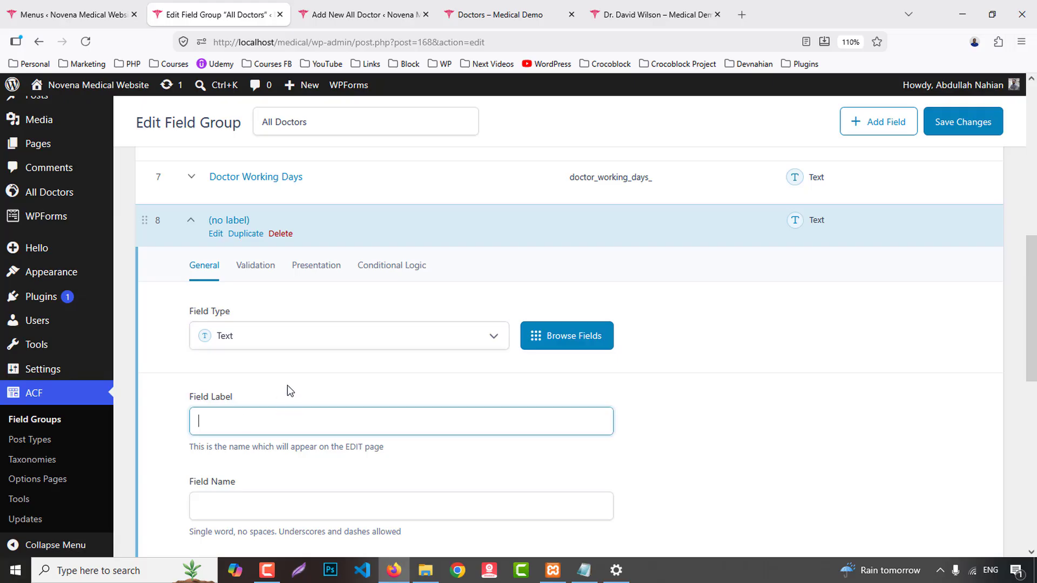
text(Doctor Visiting Hour)
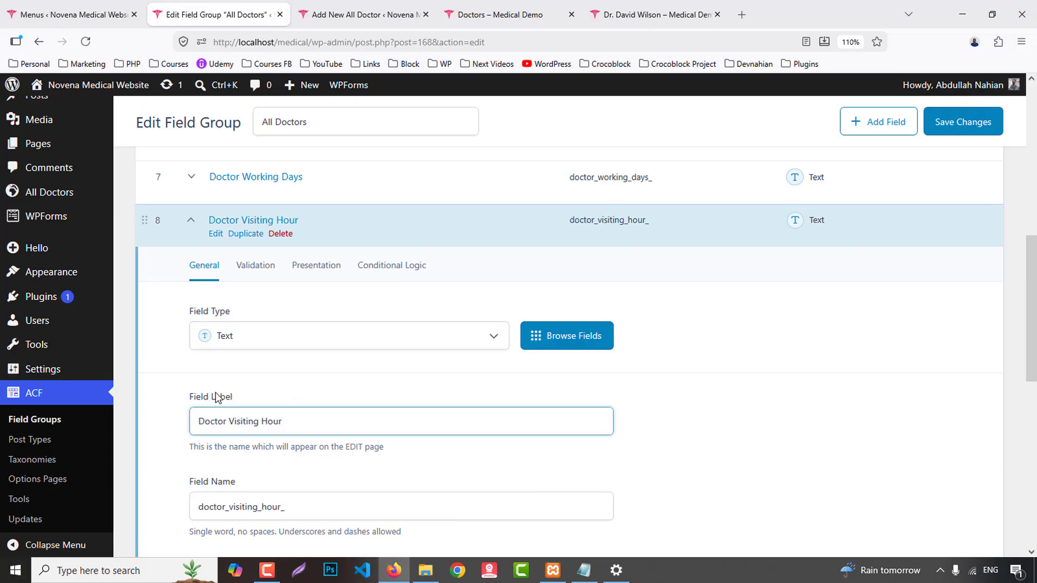
scroll(303, 386, down, 2)
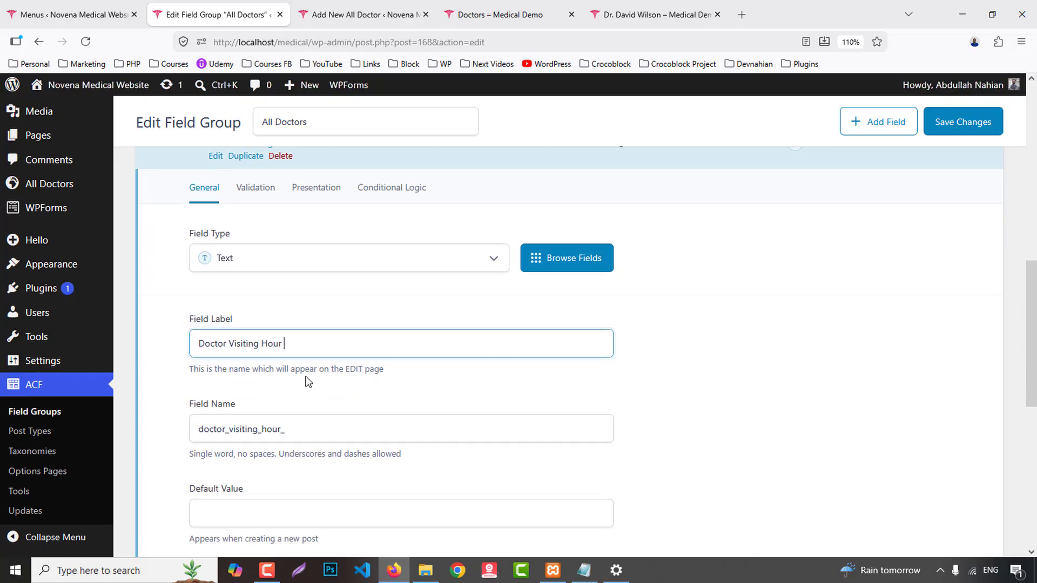
click(289, 430)
key(BackSpace)
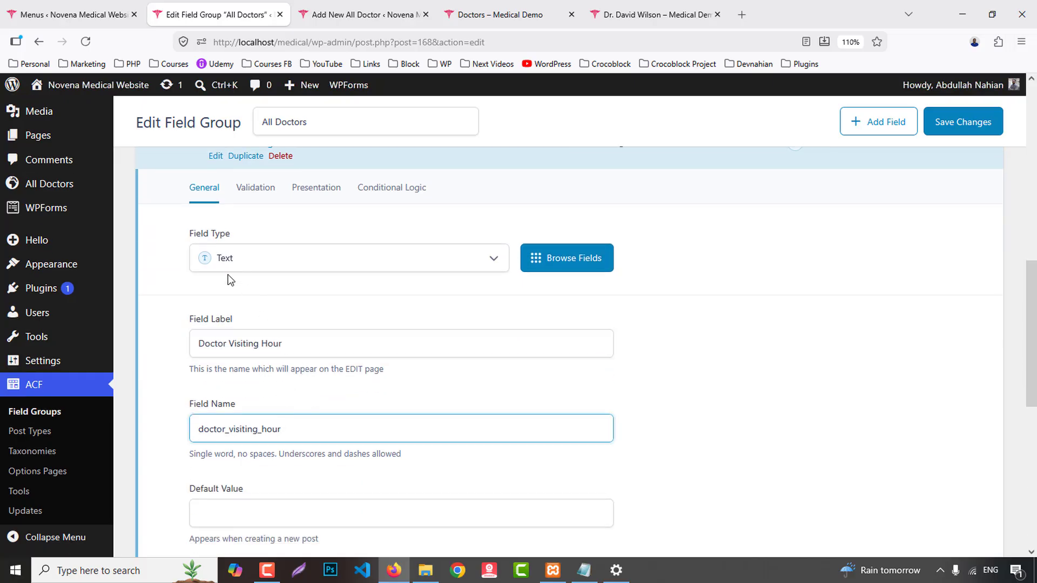
scroll(205, 227, up, 2)
click(215, 234)
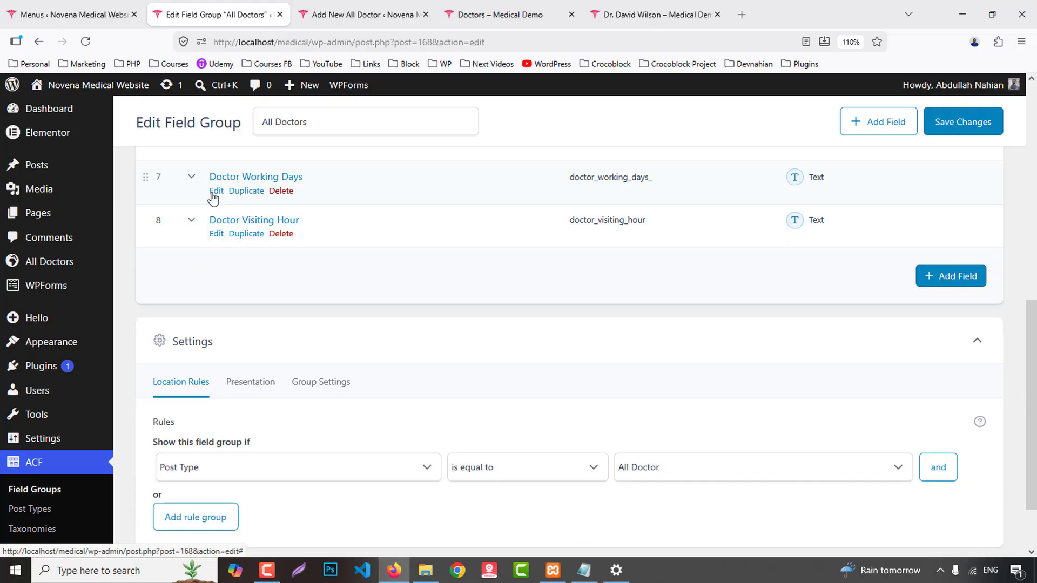
- Set the Doctor Working Days field's name to doctor_working_days and collapse its settings
click(215, 192)
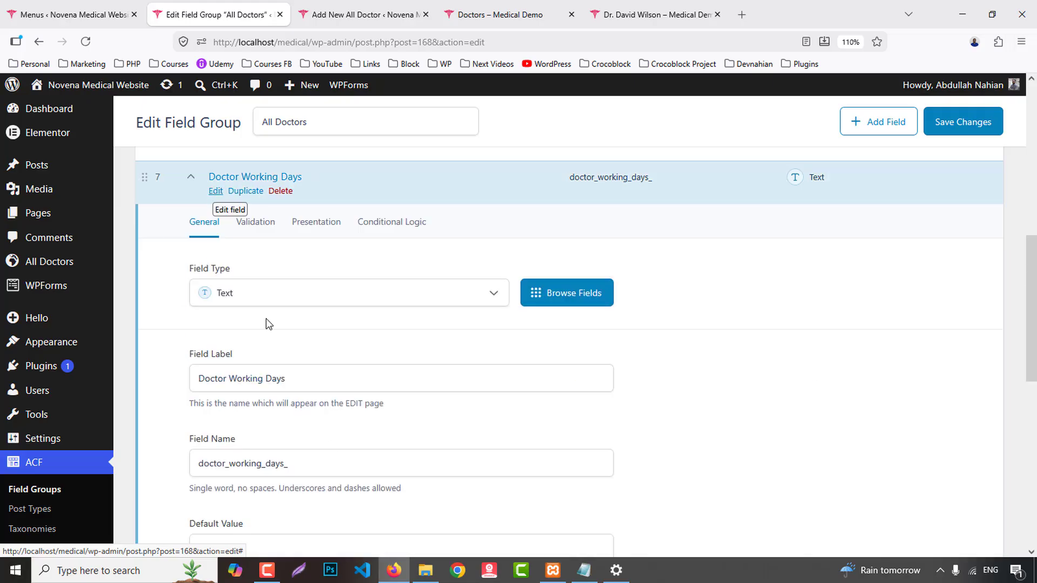
click(313, 464)
key(BackSpace)
click(309, 378)
scroll(229, 385, up, 3)
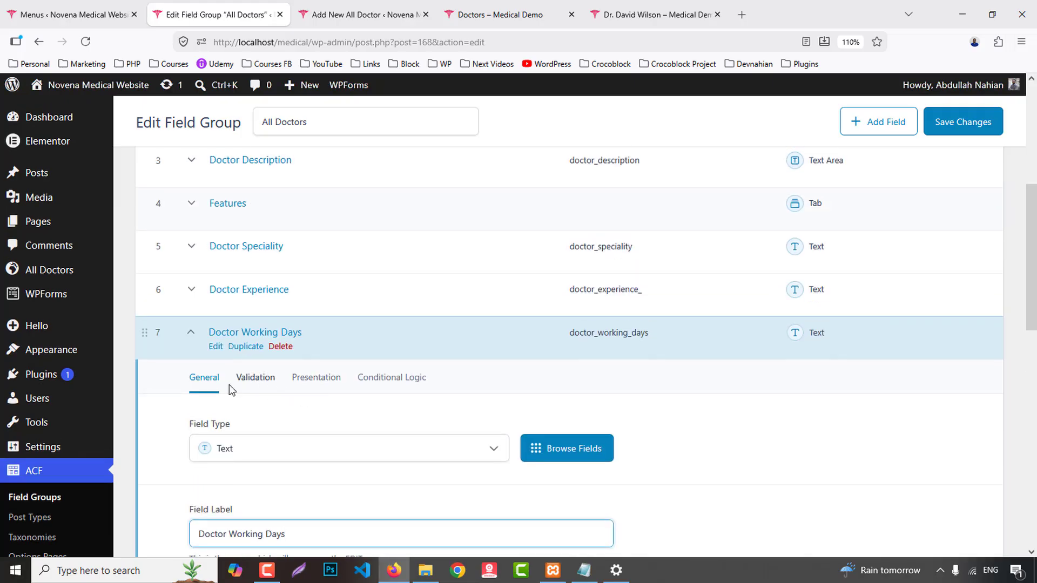
click(216, 351)
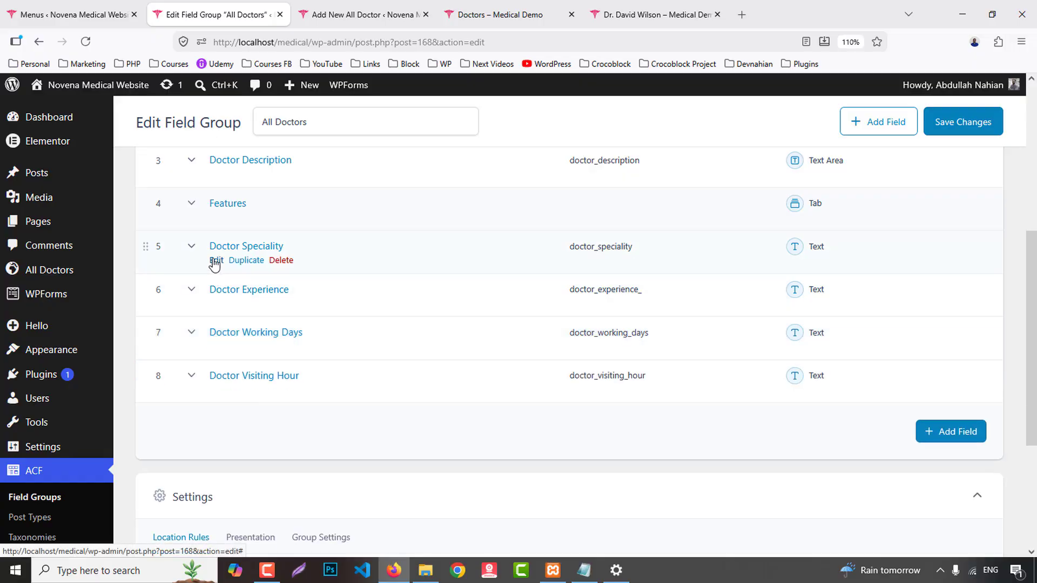
- Check the Doctor Speciality field's label and name, collapse it and save the field group
click(216, 260)
scroll(299, 381, down, 3)
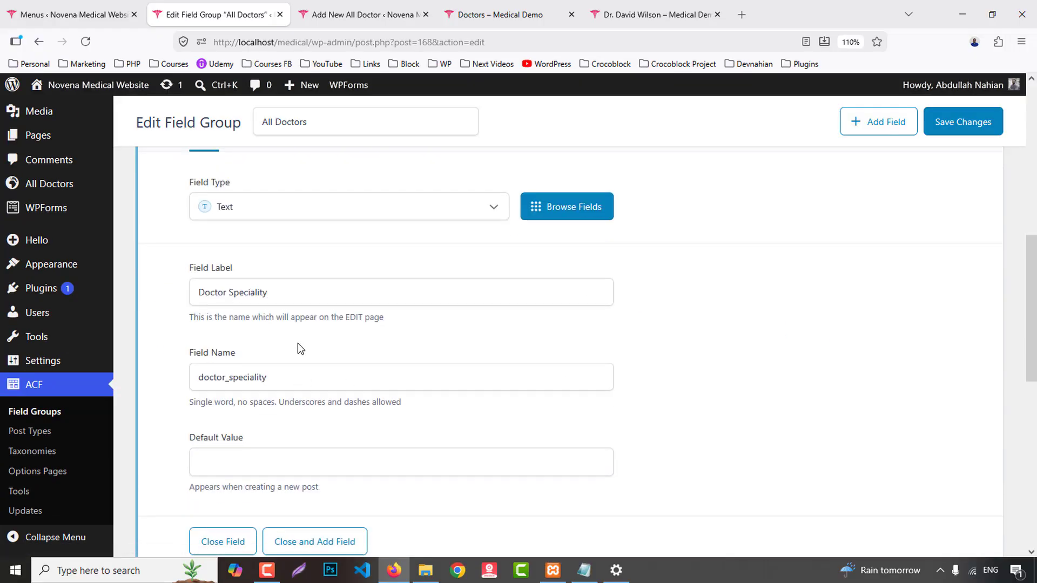
scroll(294, 344, up, 3)
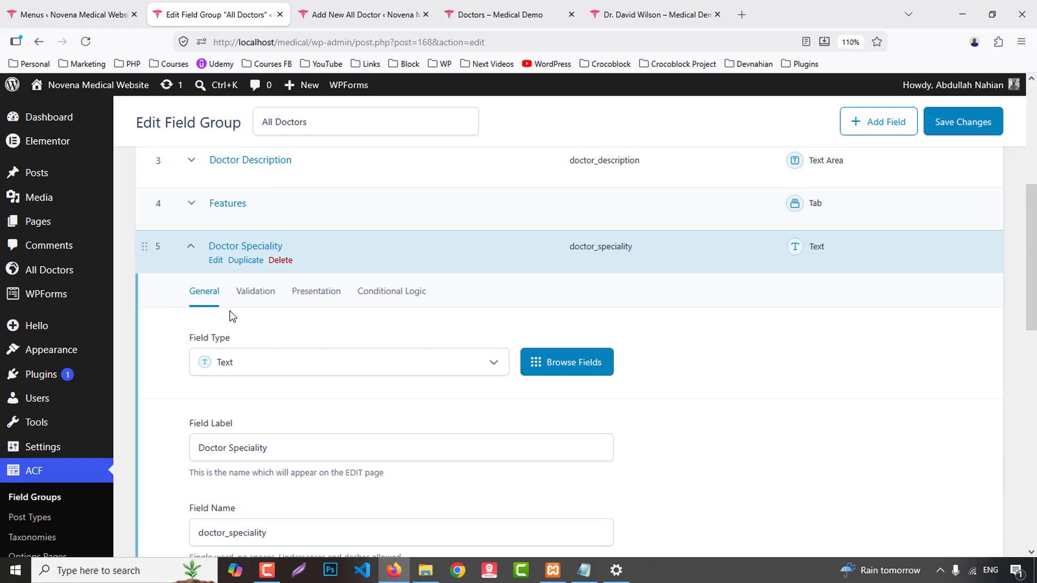
click(214, 261)
click(957, 124)
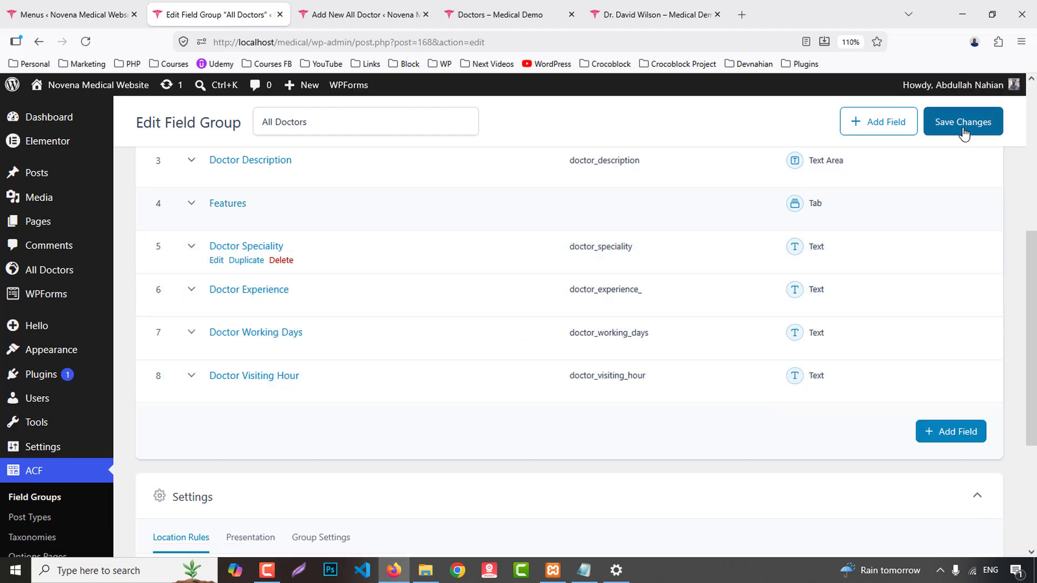
- Examine the fields in the Features section of the new All Doctor entry form
mouse_move(373, 4)
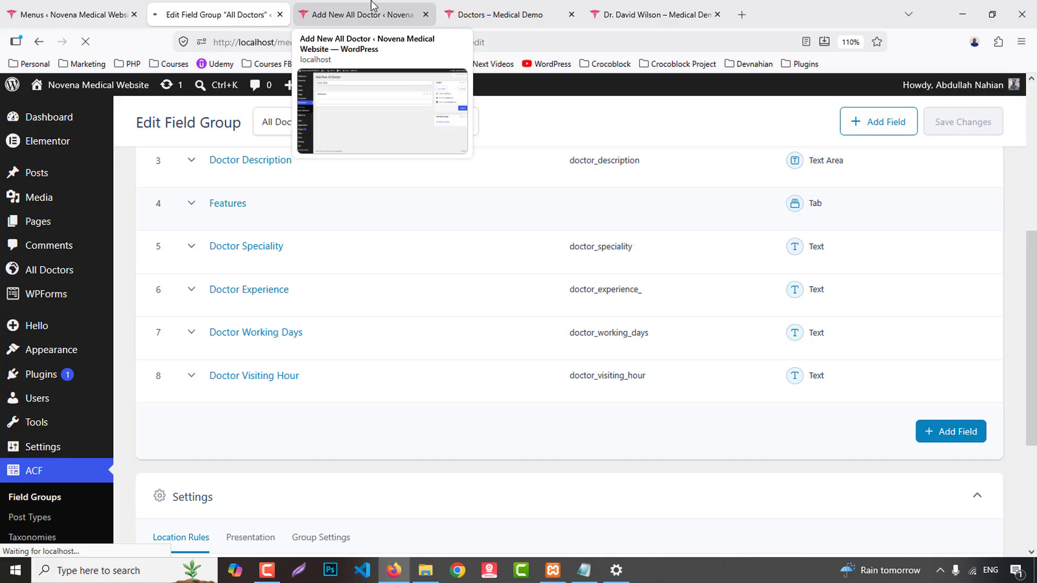
click(373, 4)
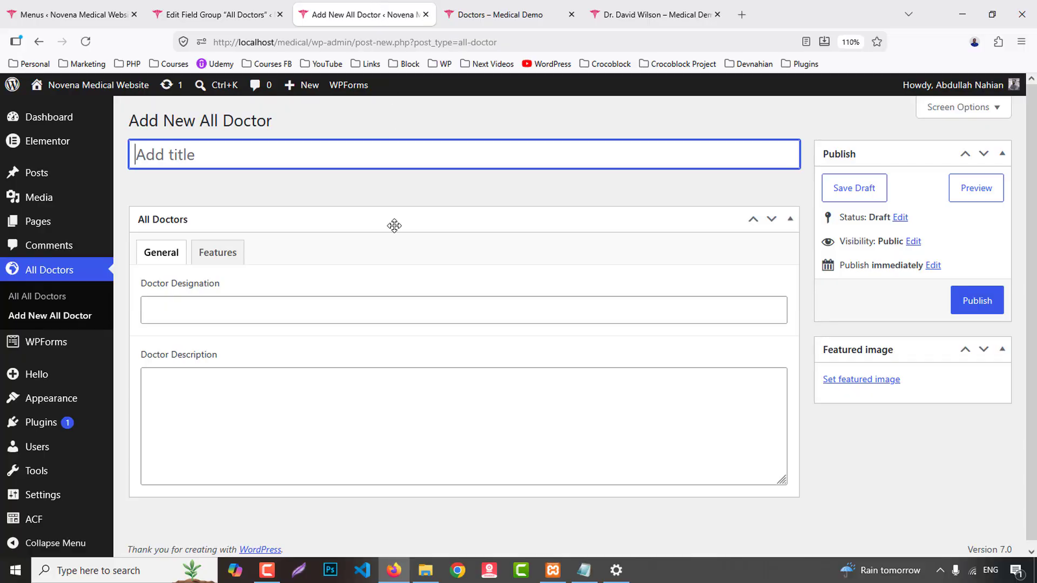
click(222, 255)
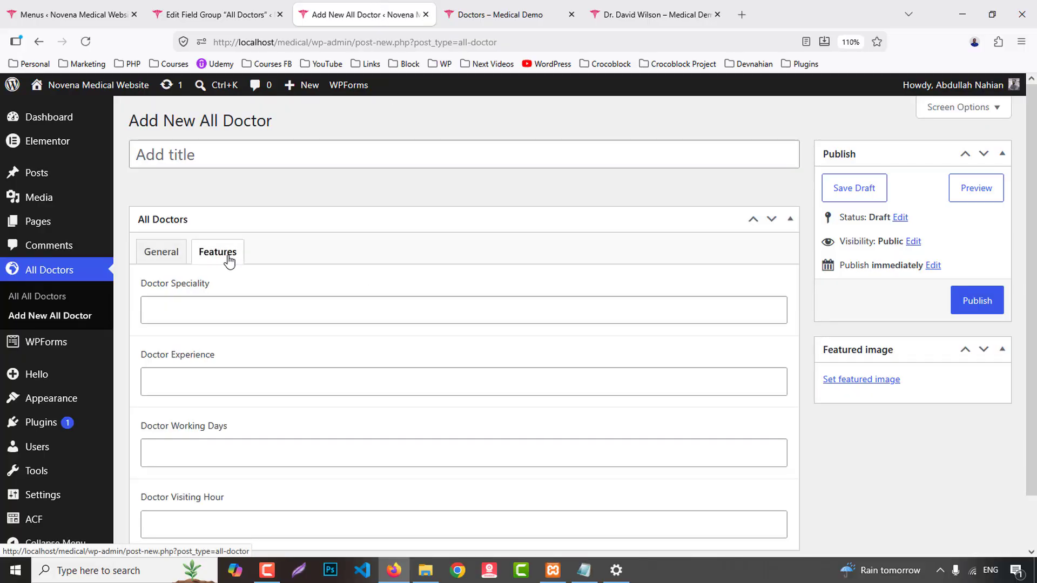
scroll(408, 335, down, 1)
scroll(410, 340, down, 1)
scroll(409, 335, up, 4)
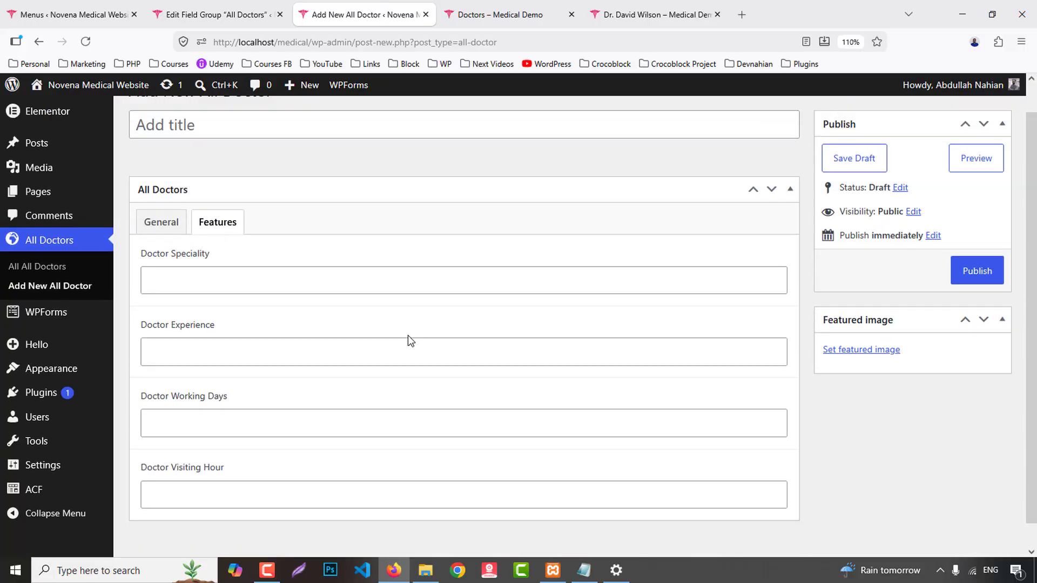
- Review the Contact Me box on the demo doctor page, duplicate the Features tab field and move the copy below Doctor Visiting Hour
click(216, 14)
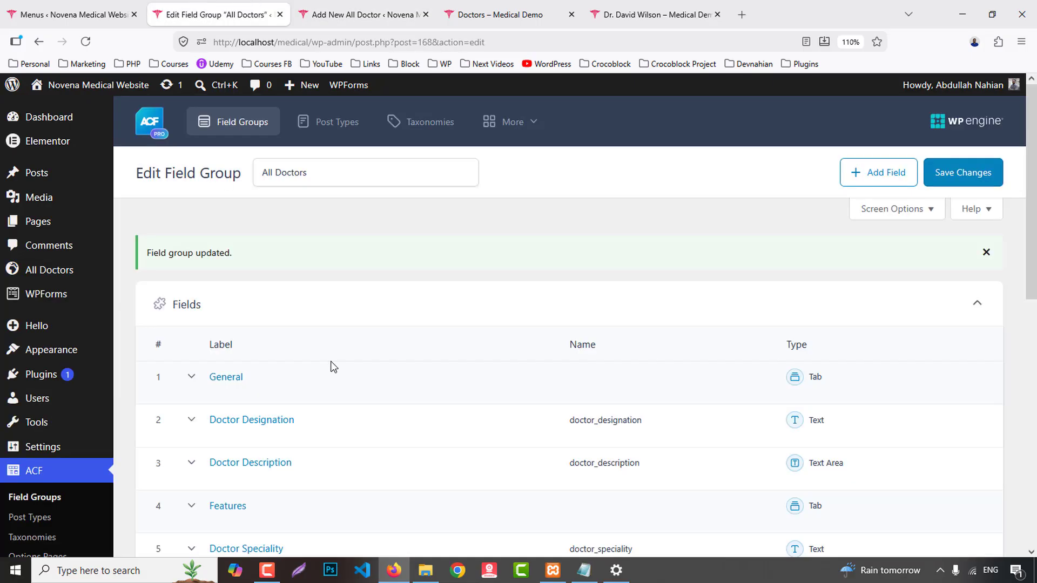
click(669, 6)
scroll(635, 308, down, 5)
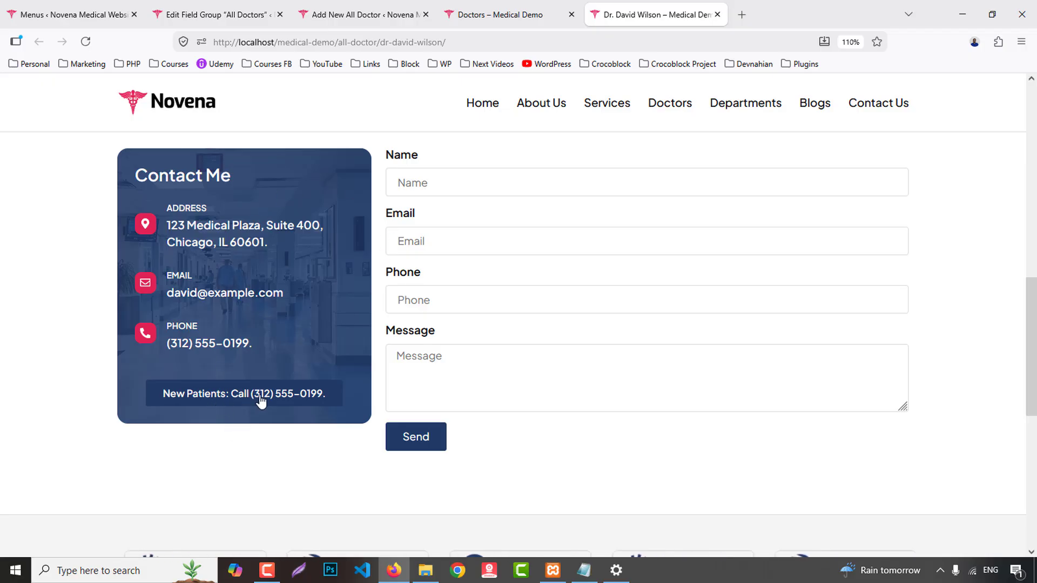
key(ctrl+2)
scroll(340, 358, down, 5)
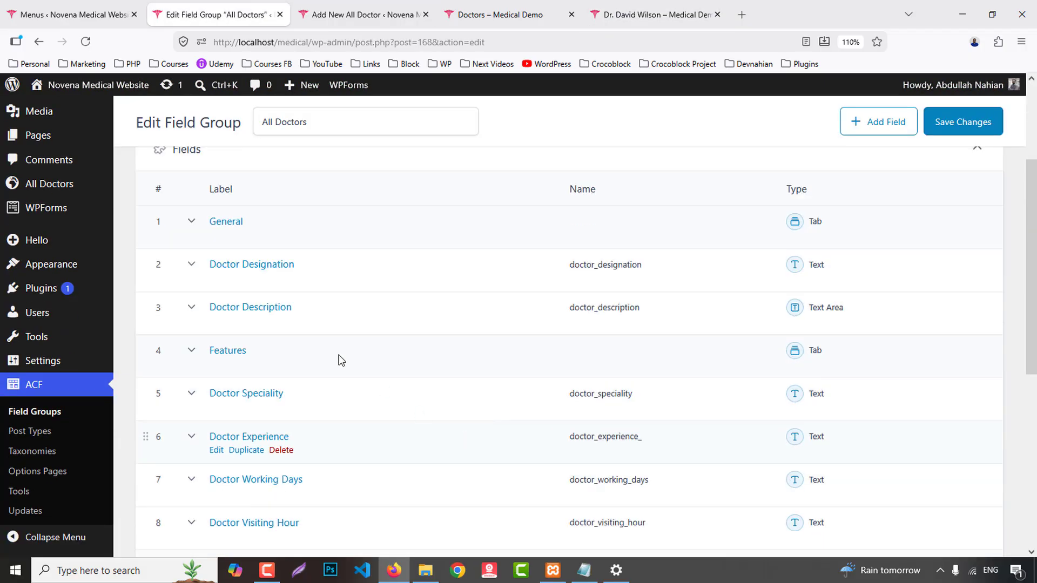
click(252, 214)
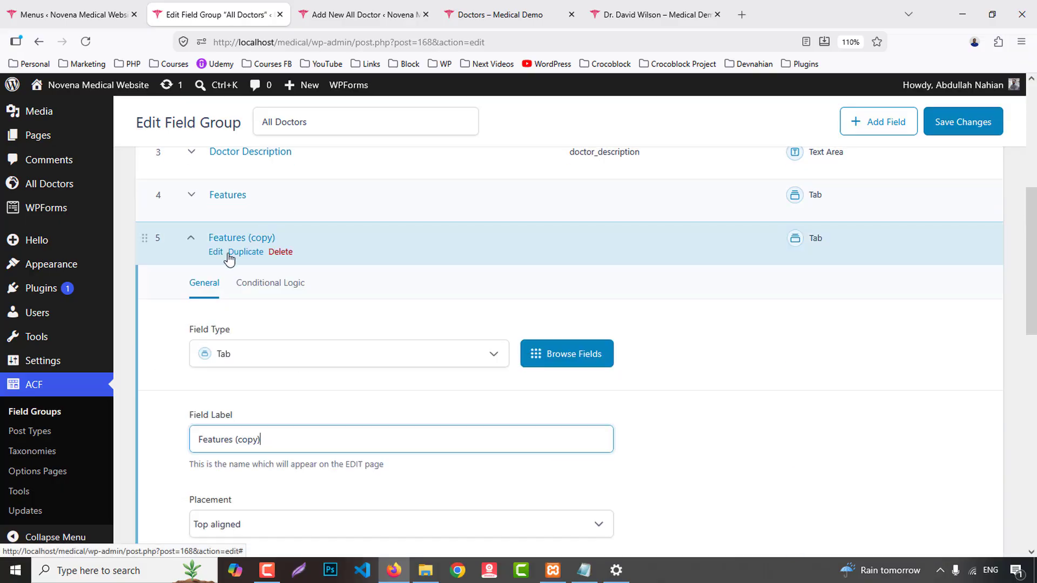
click(219, 251)
drag(146, 237, 151, 430)
scroll(220, 285, down, 3)
- Relabel the copied Features tab field as Contact and collapse its settings
click(216, 268)
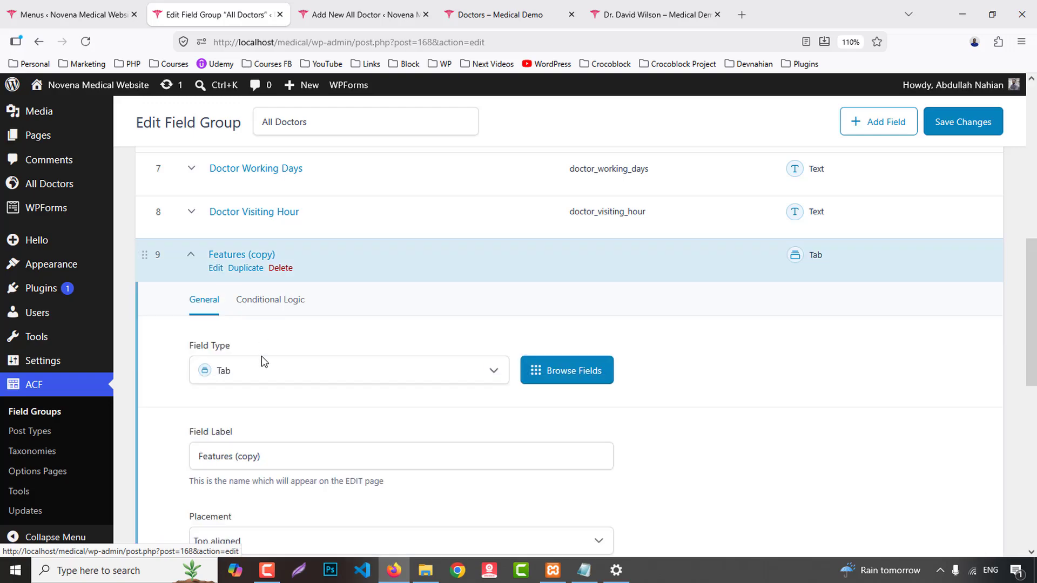
drag(262, 457, 152, 444)
scroll(324, 451, down, 1)
text(Contact)
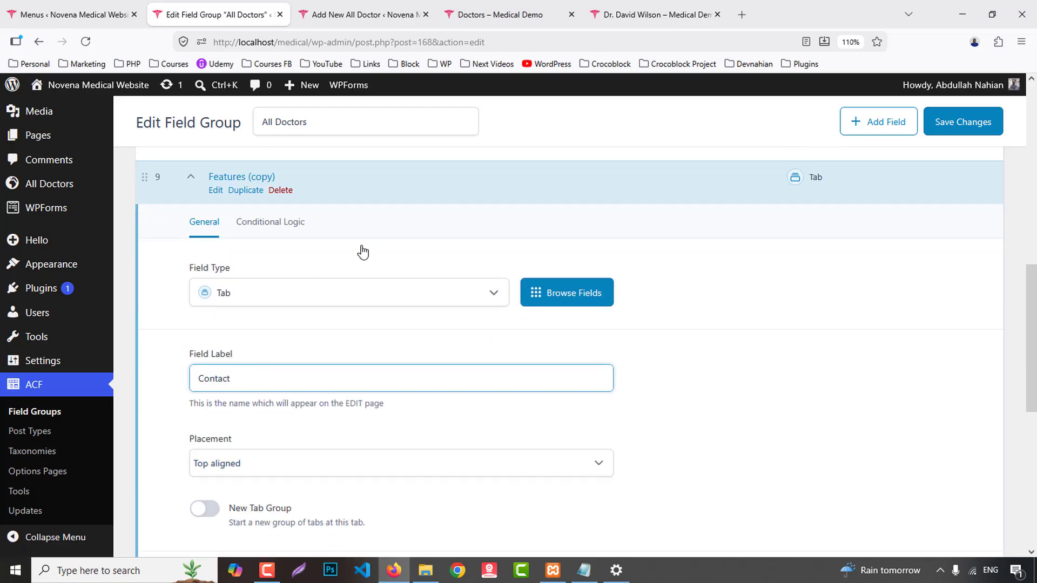
click(217, 192)
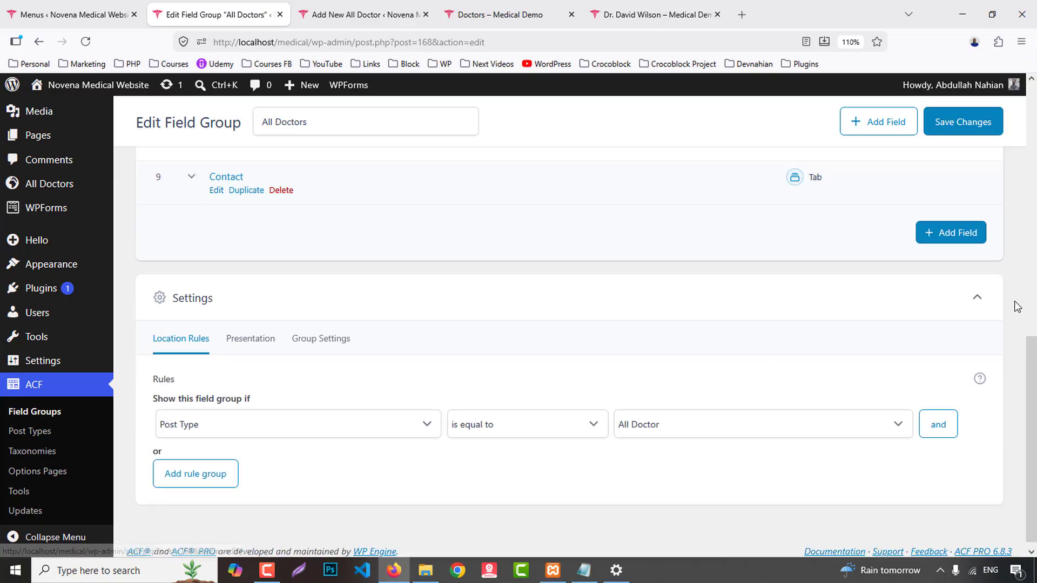
- Add a Text Area field labelled Doctor Address, named doctor_address, after the Contact tab field and collapse its settings
click(949, 232)
scroll(291, 297, down, 1)
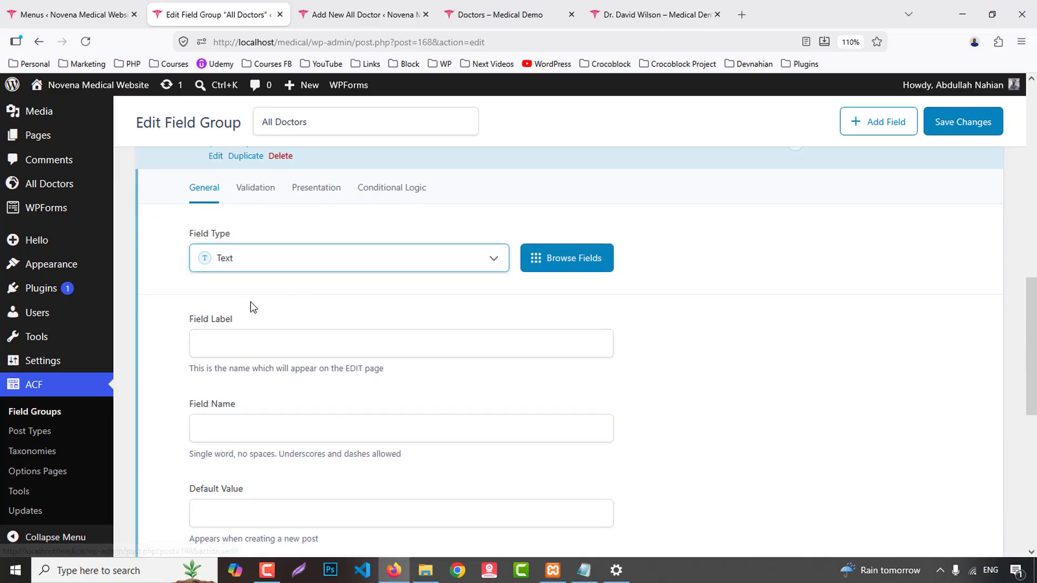
click(247, 333)
text(Docto)
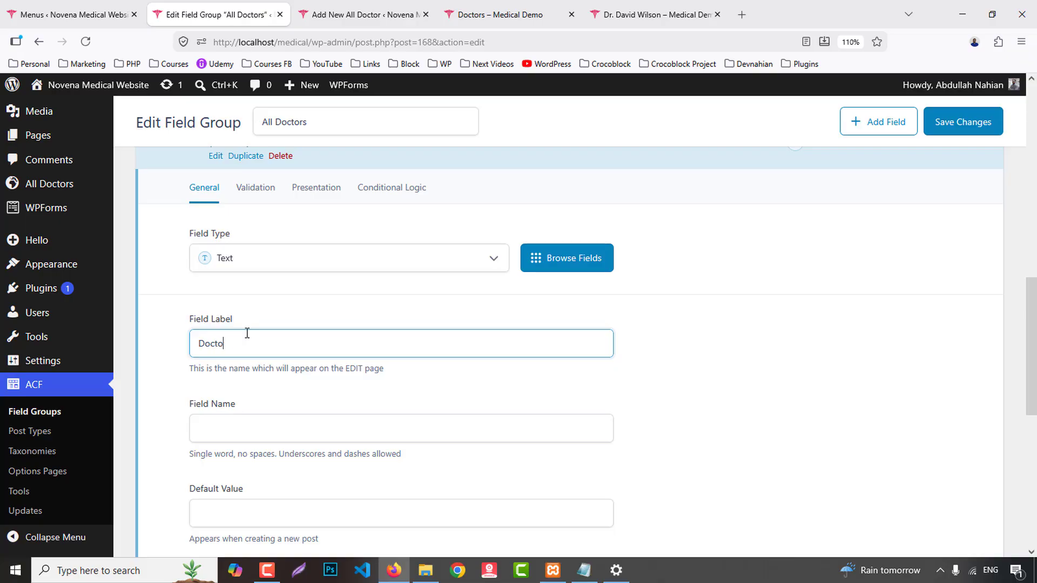
text(r Address)
click(259, 259)
click(247, 349)
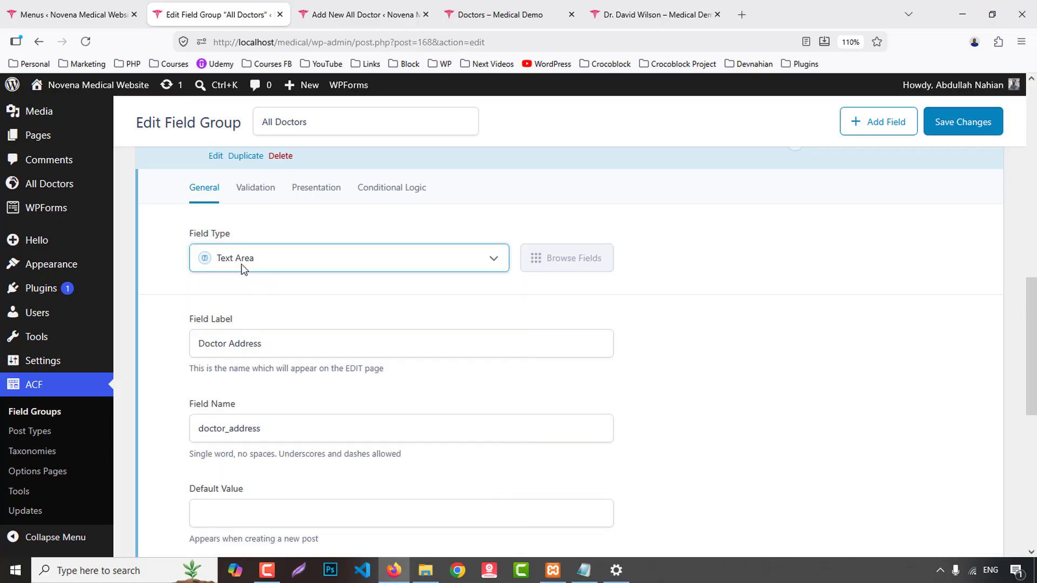
click(216, 156)
- Add a text field labelled Doctor Email below Doctor Address, copy its label and collapse its settings
click(945, 226)
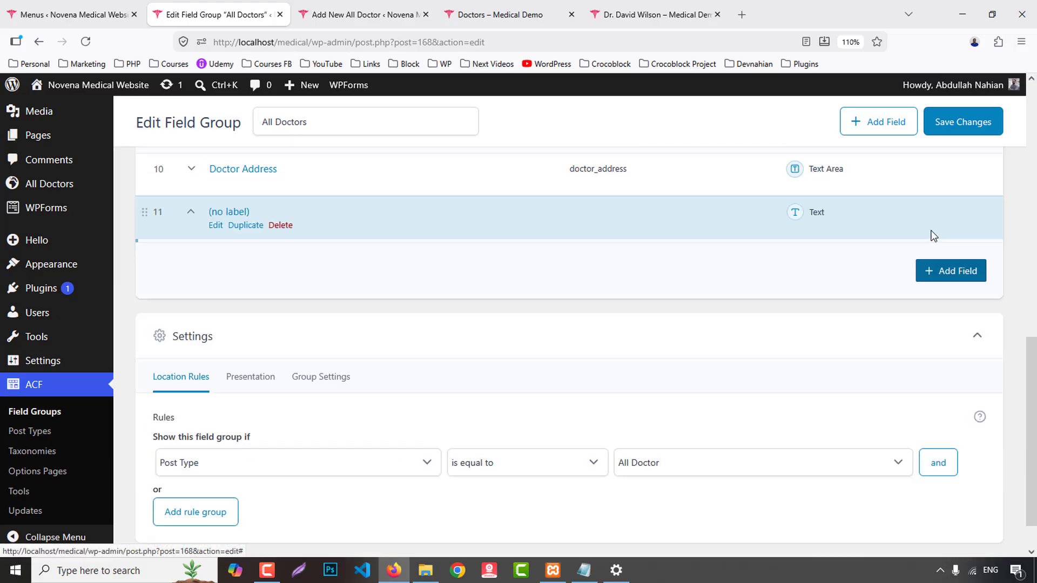
click(234, 413)
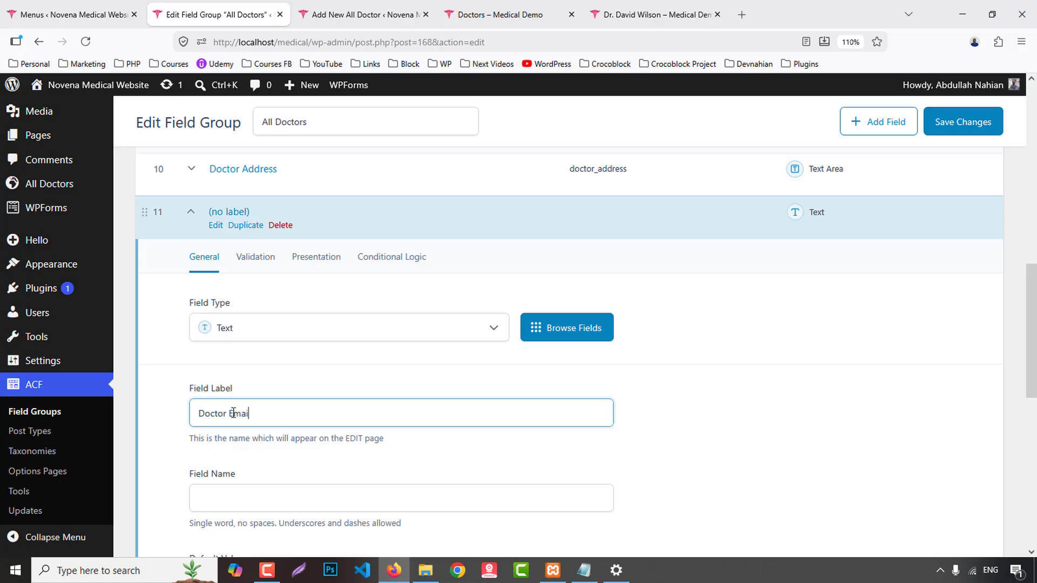
key(ctrl+a)
key(ctrl+c)
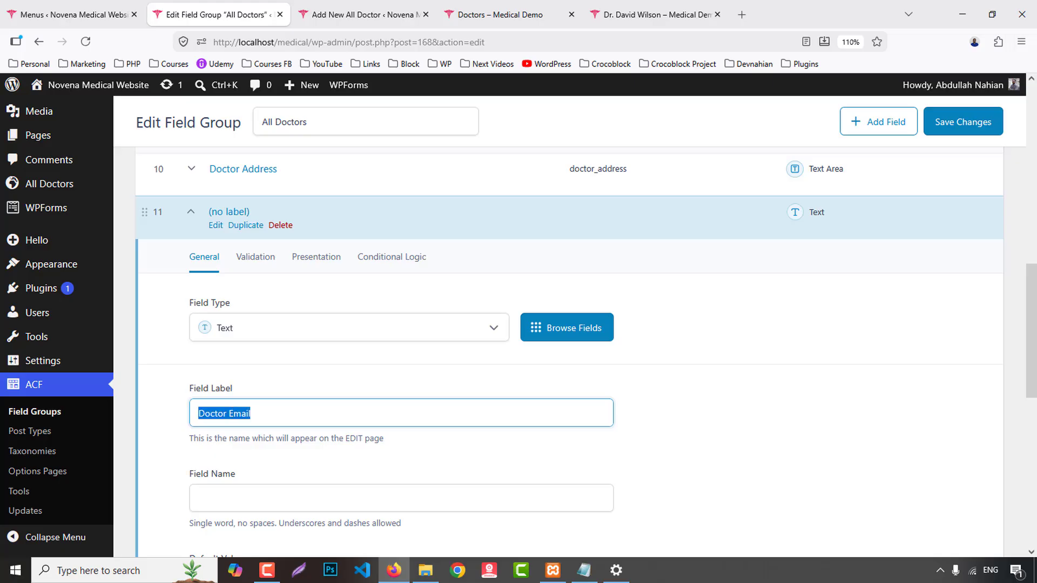
click(215, 232)
- Add a text field labelled Doctor Phone below Doctor Email, reusing the copied label, and collapse its settings
click(927, 273)
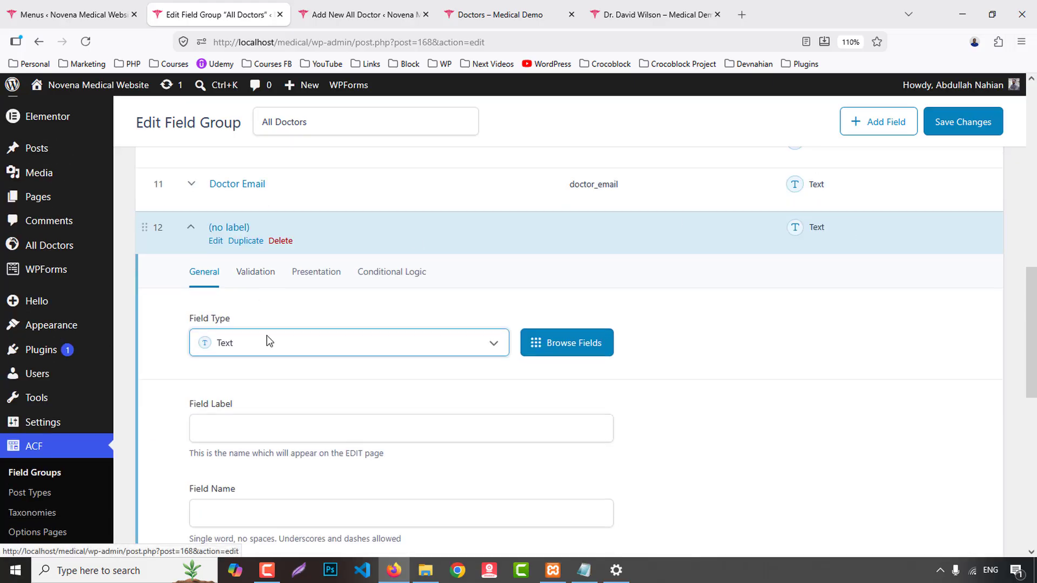
click(241, 370)
key(ctrl+v)
double_click(239, 378)
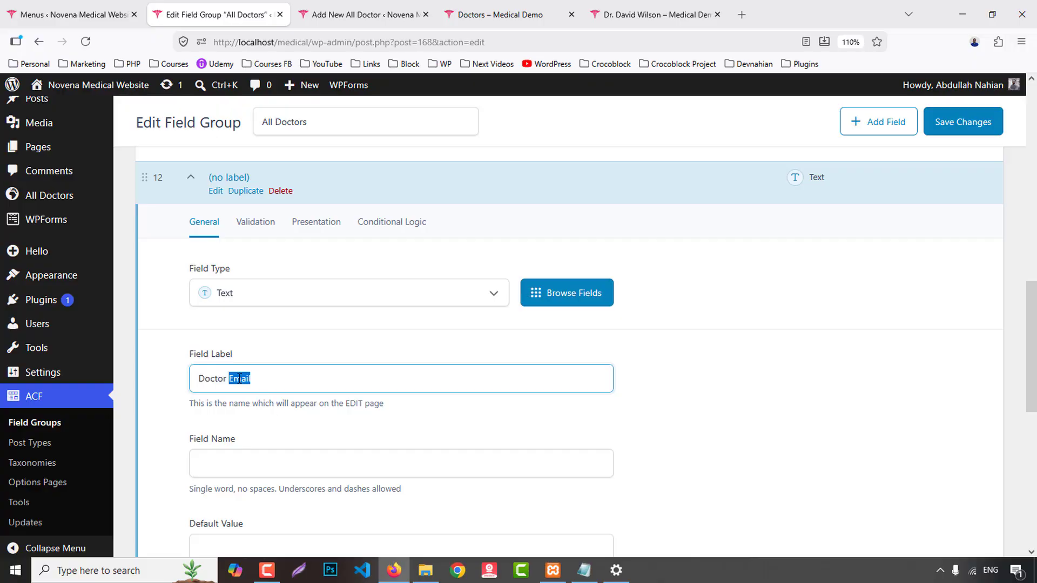
text(Phone)
click(215, 191)
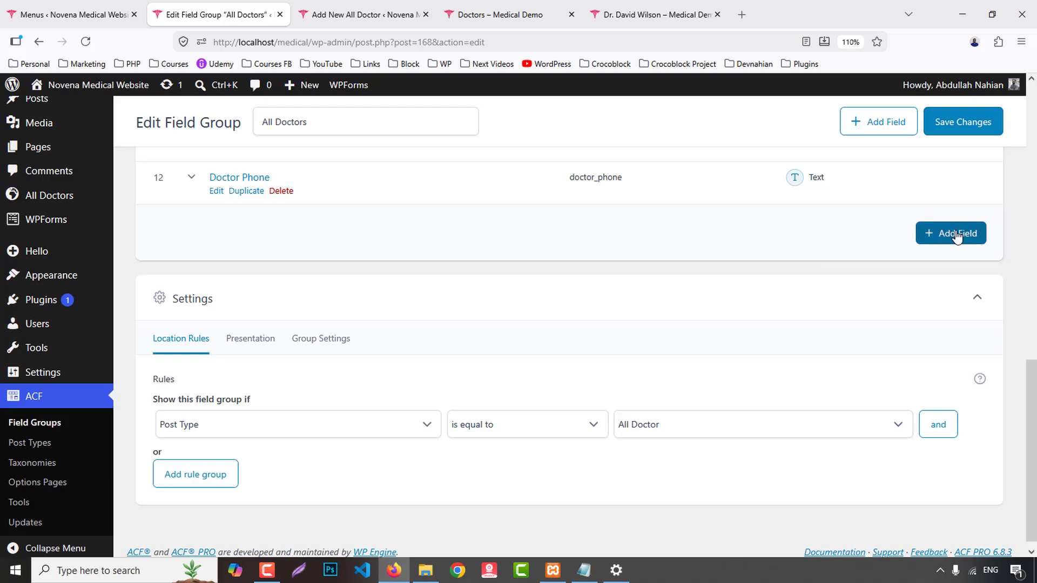
- Add a text field labelled Doctor Appoitment below Doctor Phone and collapse its settings
click(945, 232)
click(239, 419)
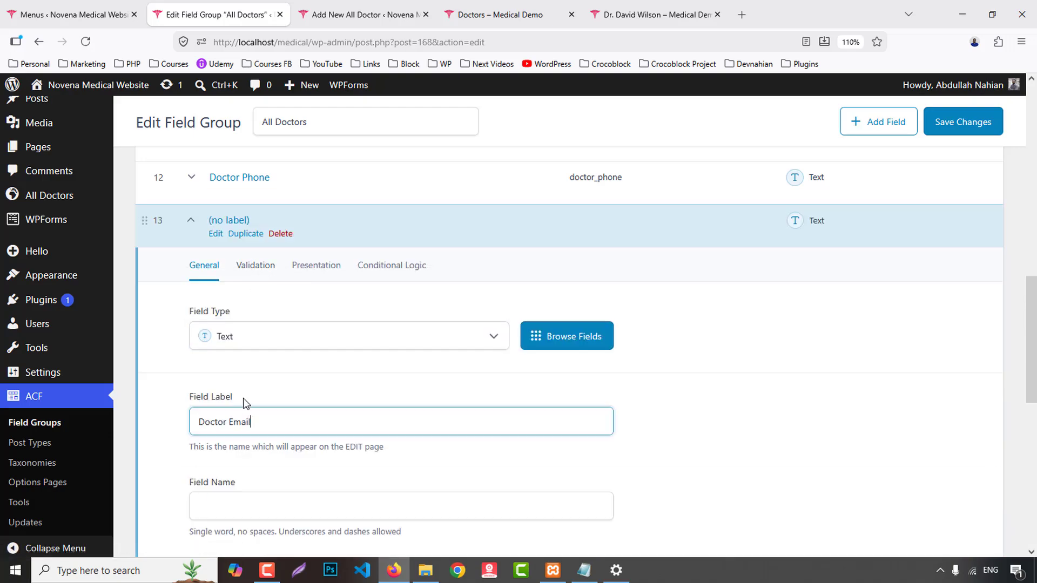
text(Doctor Appoitment)
click(222, 243)
- Correct the Doctor Experience field's name to doctor_experience and collapse its settings
scroll(619, 354, up, 5)
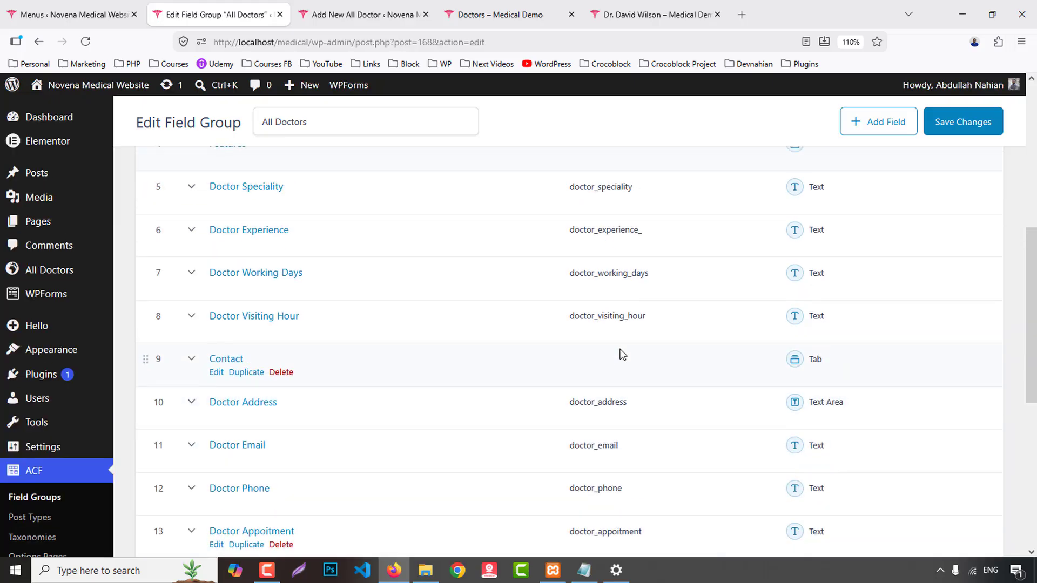
scroll(619, 354, up, 2)
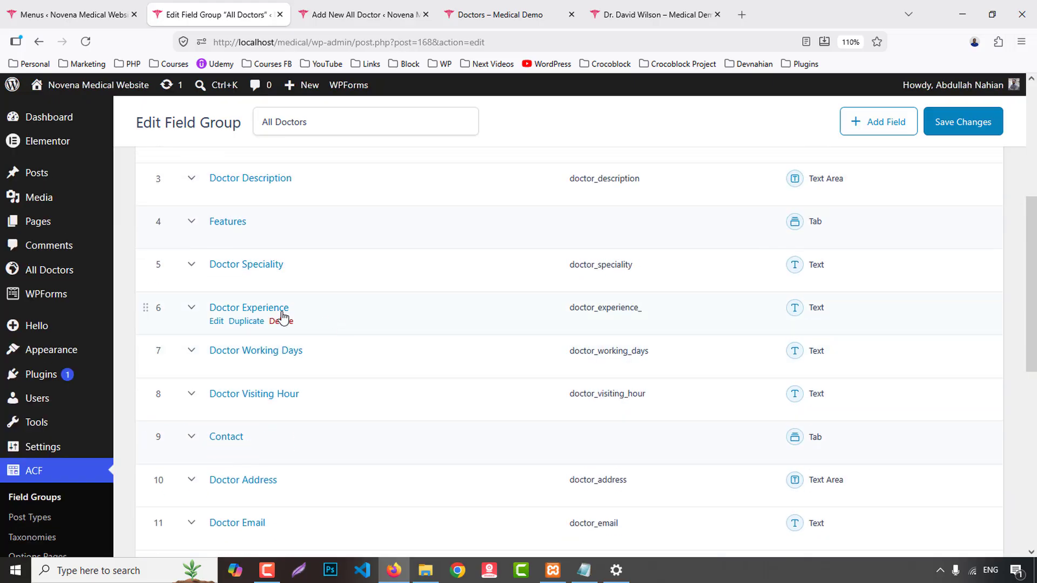
click(215, 322)
click(304, 359)
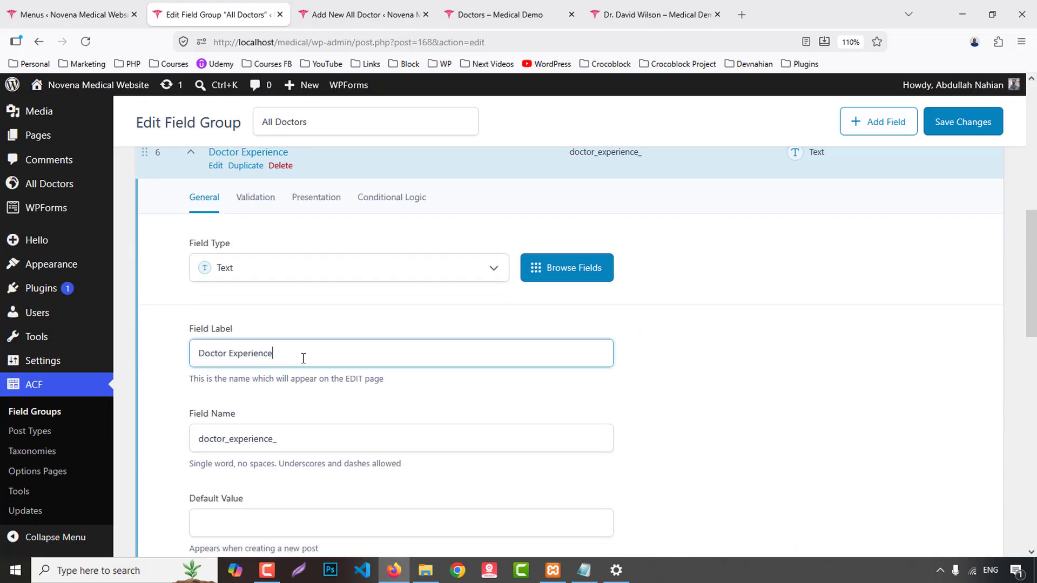
click(314, 439)
key(BackSpace)
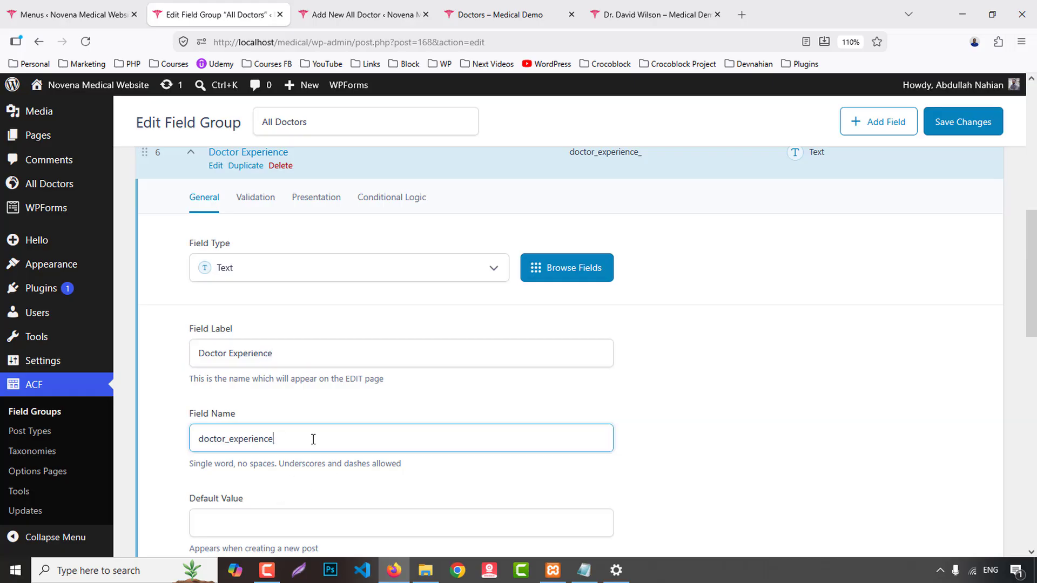
scroll(228, 239, up, 3)
click(216, 244)
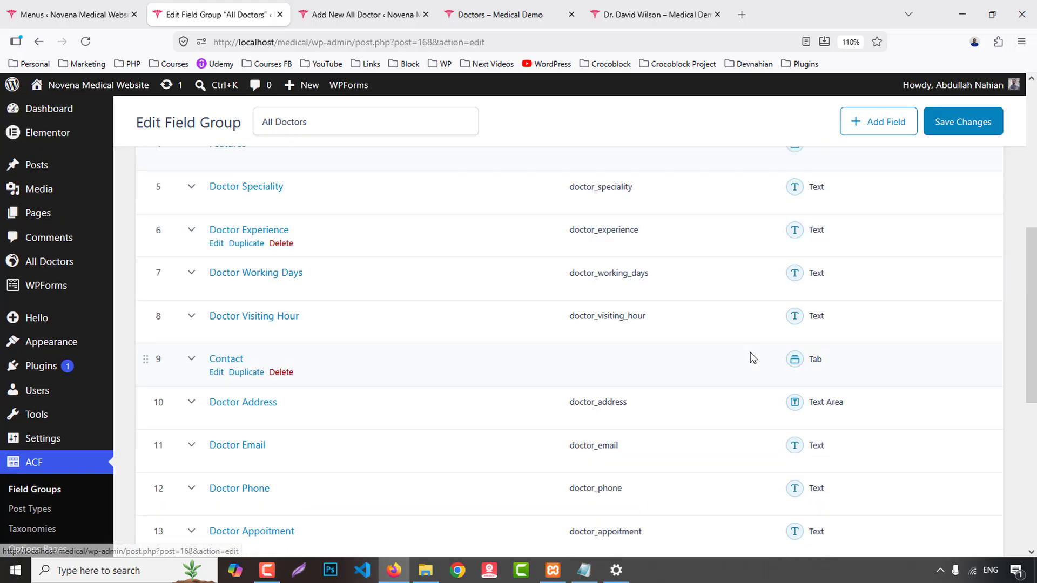
- Review the complete field list, save the All Doctors field group and return to the new All Doctor entry form
scroll(702, 303, up, 3)
scroll(665, 252, up, 2)
scroll(664, 261, down, 3)
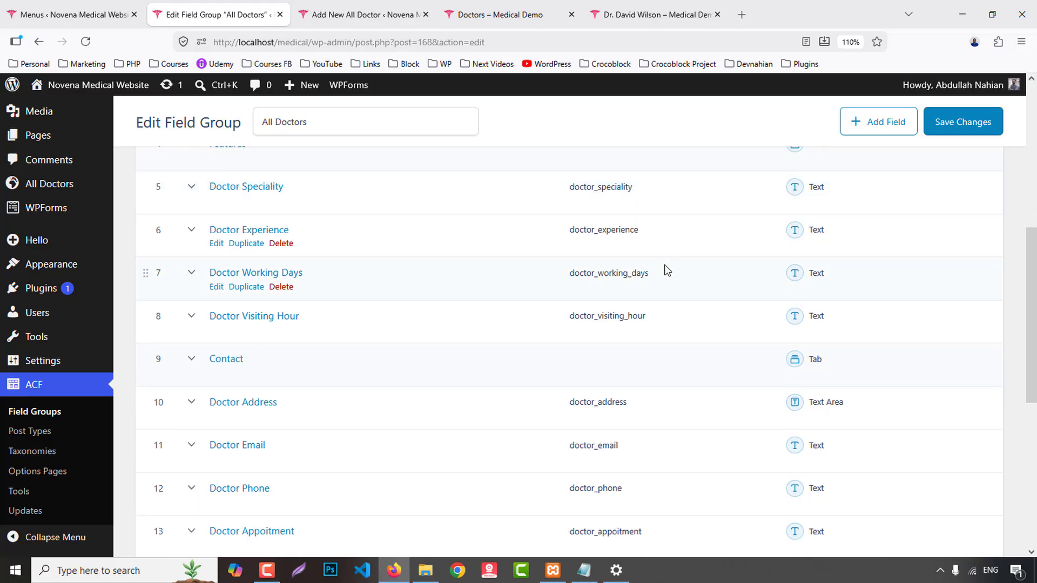
scroll(667, 290, down, 5)
scroll(966, 122, up, 7)
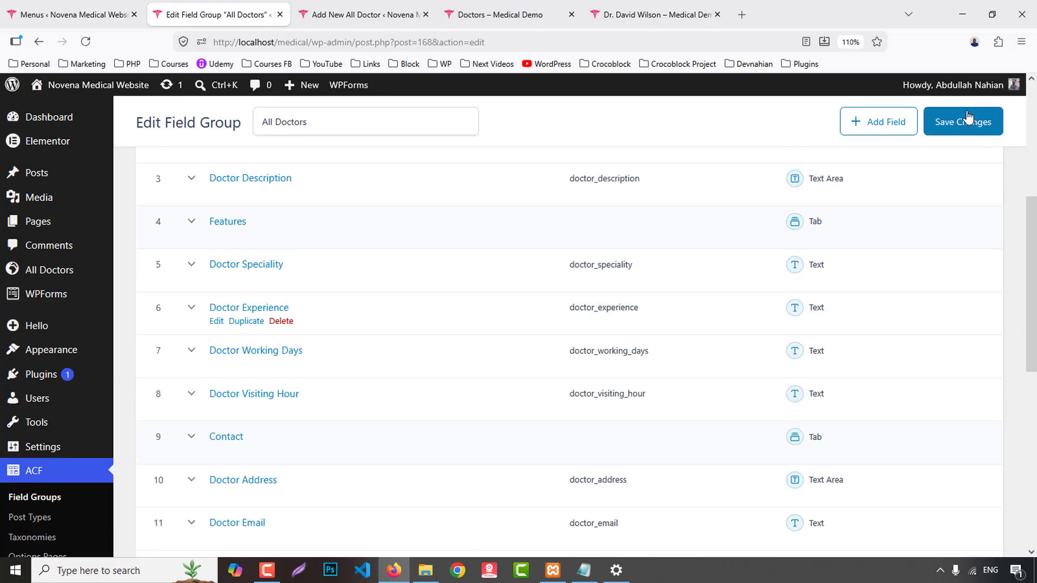
click(967, 122)
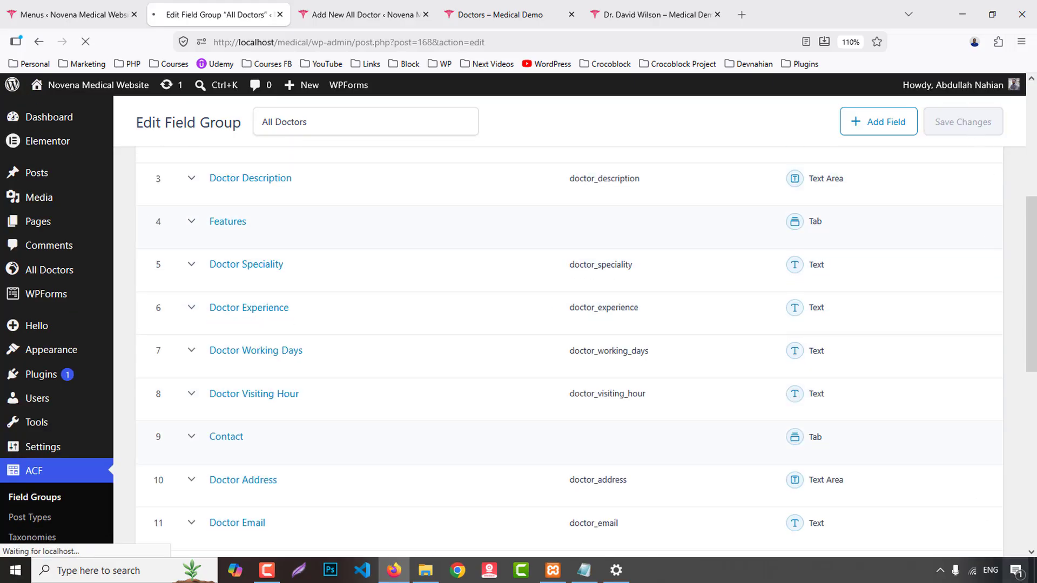
click(356, 14)
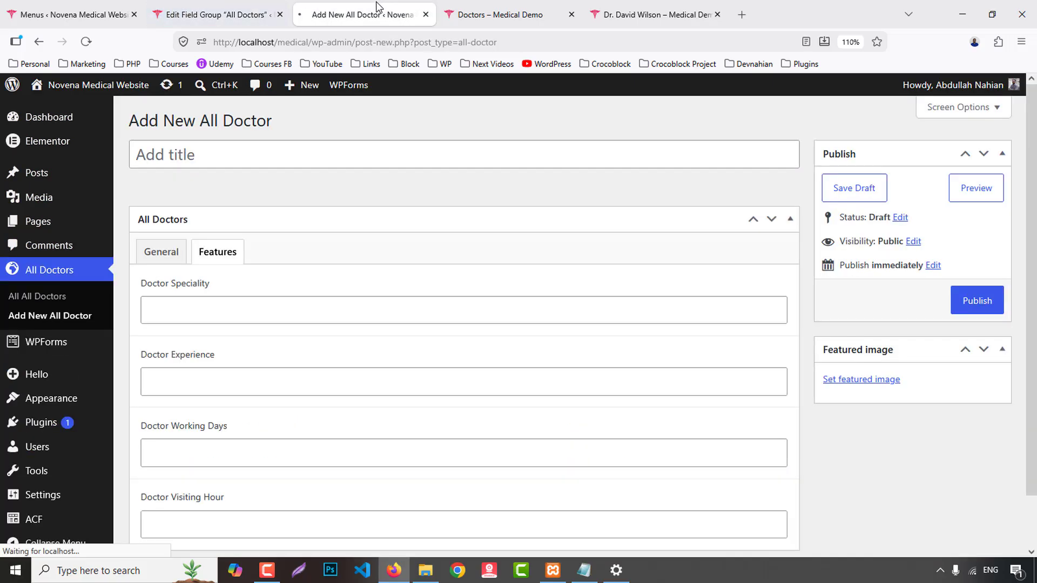
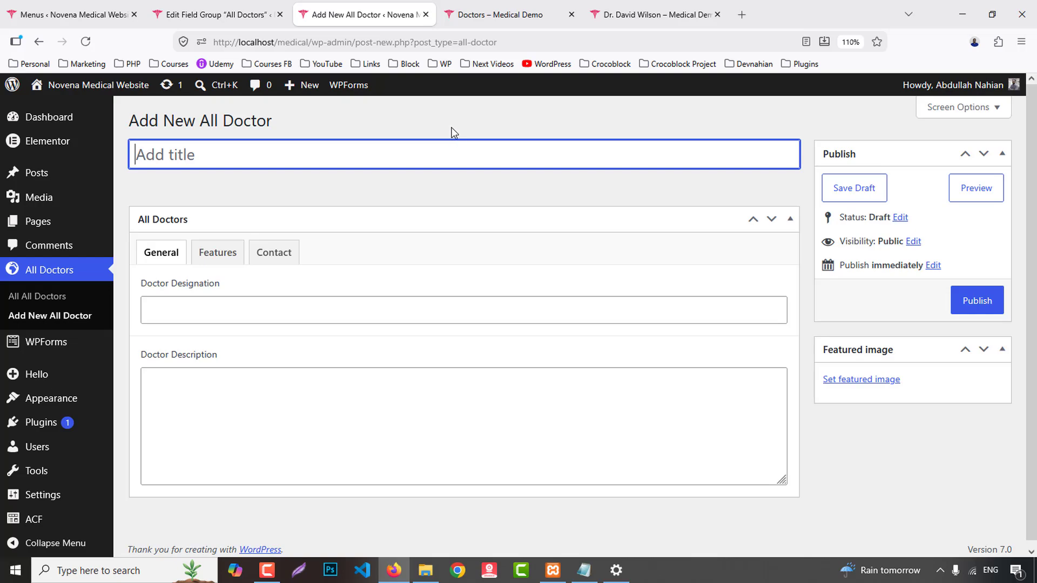
- Open the demo site's Doctors page and copy the first doctor's name from the card
click(632, 12)
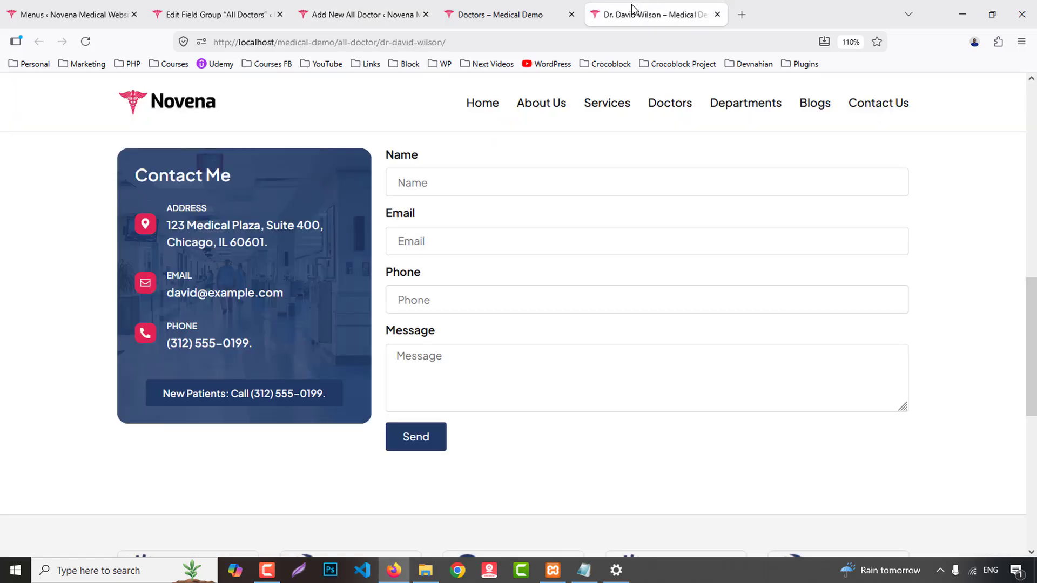
scroll(520, 288, up, 3)
click(678, 106)
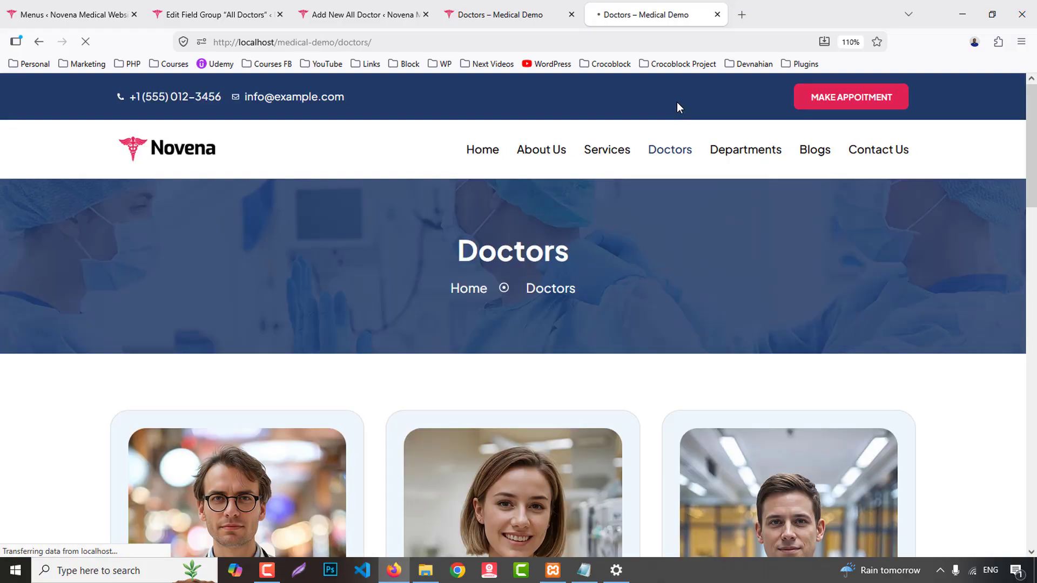
scroll(578, 205, down, 10)
scroll(578, 206, up, 5)
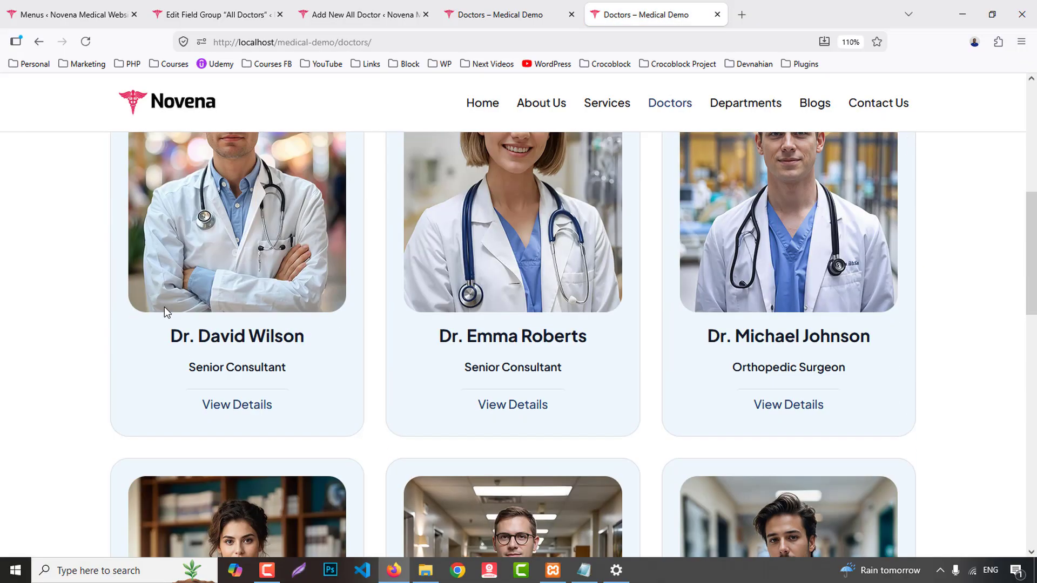
drag(156, 334, 314, 336)
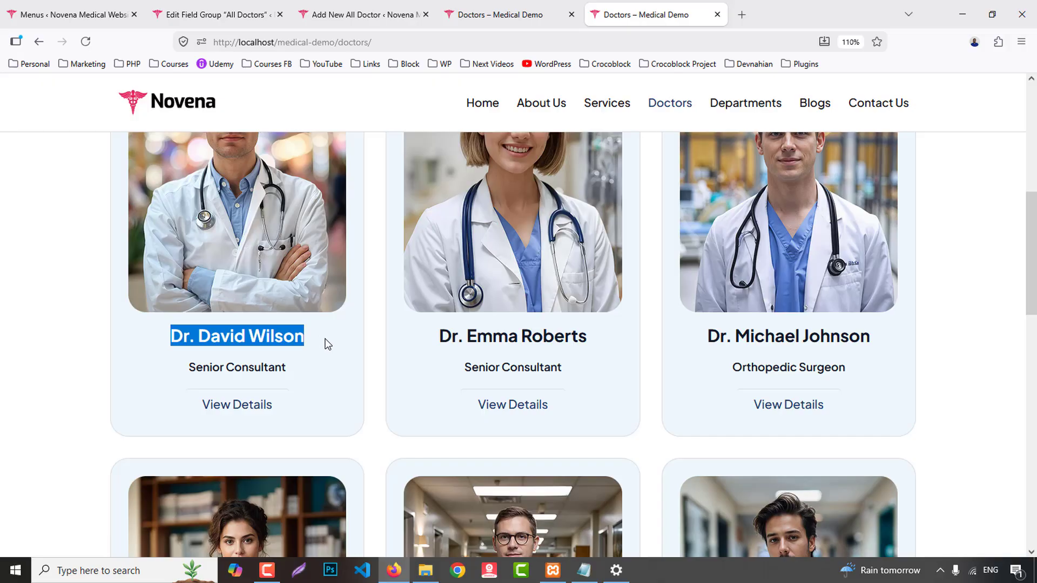
- Close the field group page and open five more Add New All Doctor forms in separate browser tabs
click(215, 3)
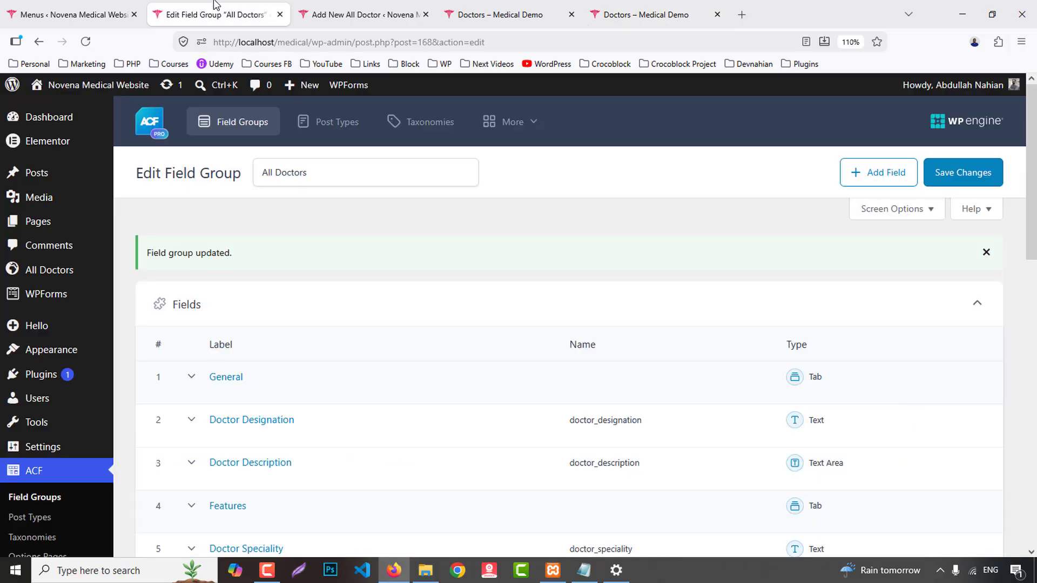
key(ctrl+w)
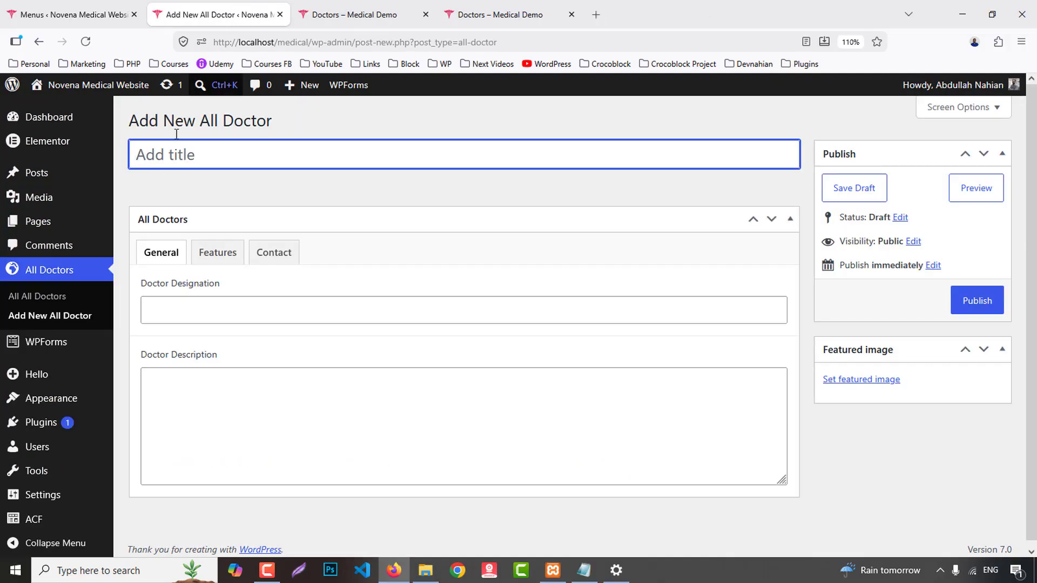
middle_click(60, 322)
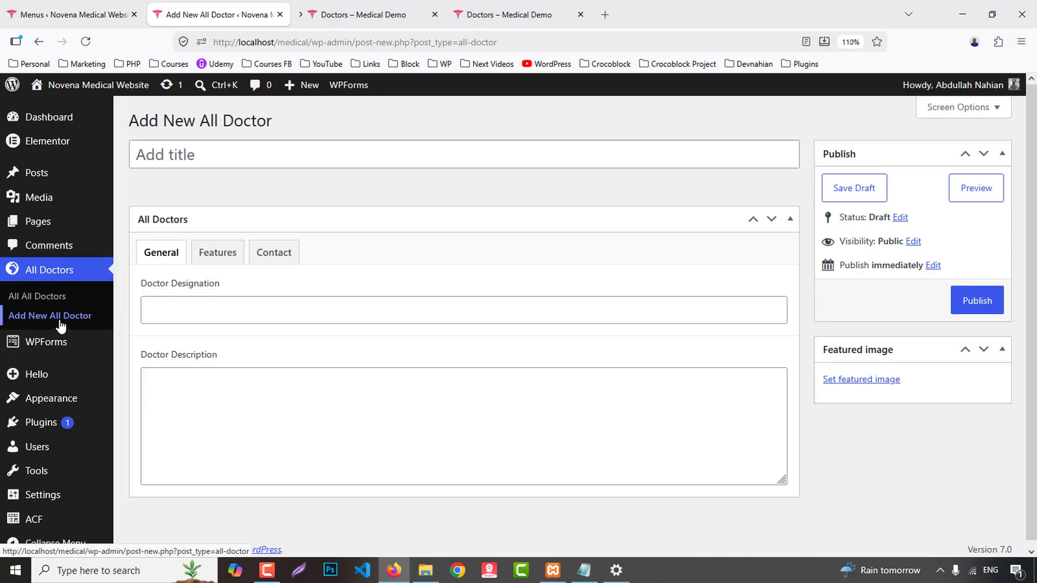
middle_click(60, 321)
middle_click(60, 321)
middle_click(61, 322)
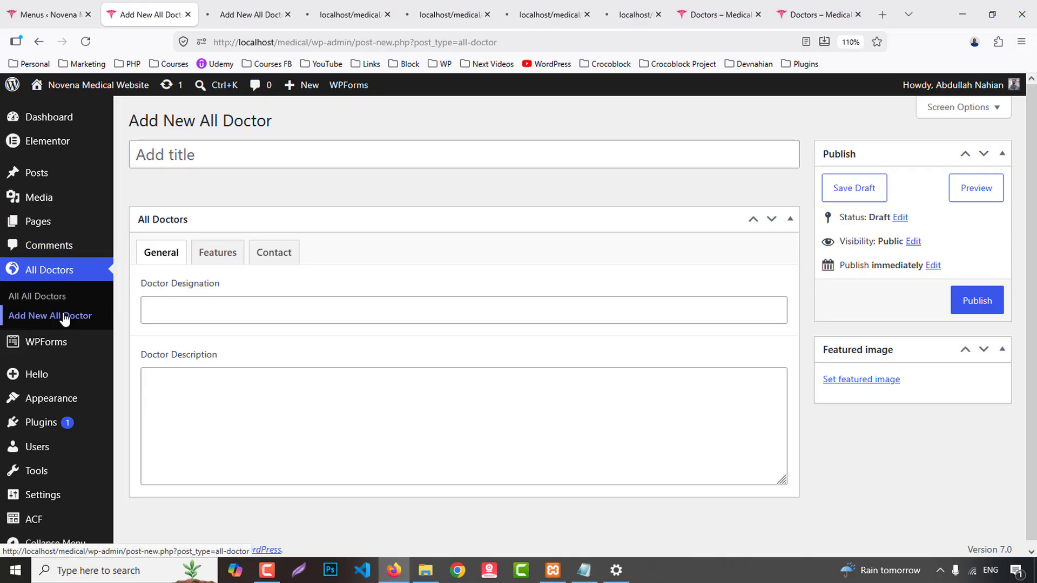
middle_click(63, 319)
- Enter the first doctor's full name as the entry title and select the second doctor's name on the demo page
click(176, 161)
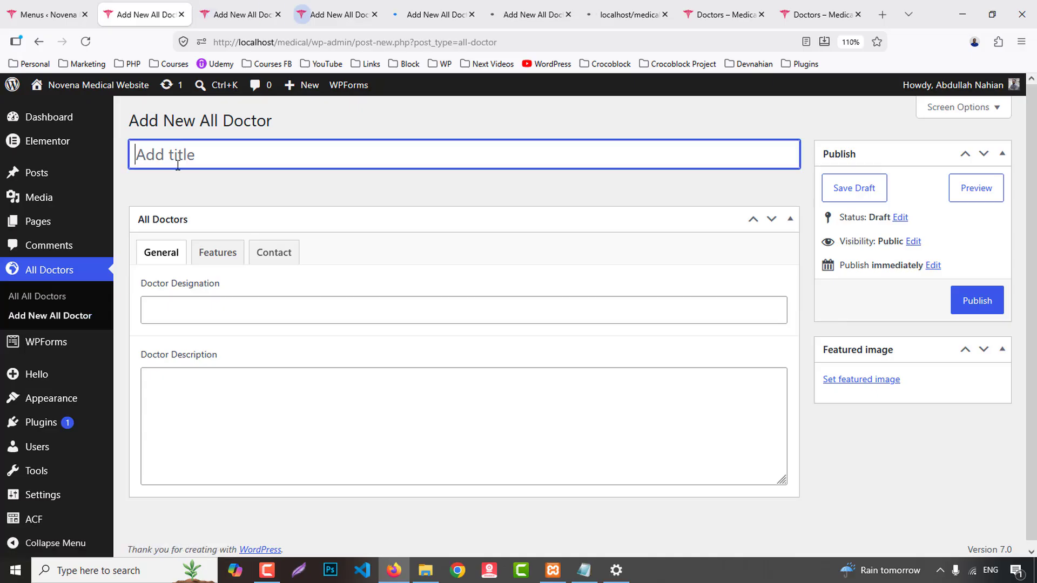
text(Dr. David Wilson)
click(774, 8)
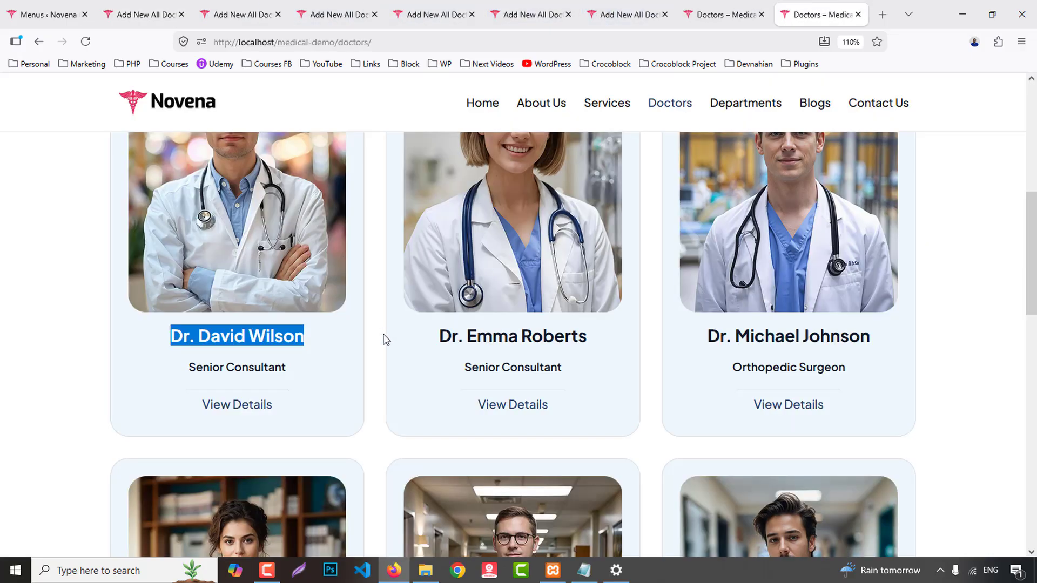
drag(435, 336, 619, 339)
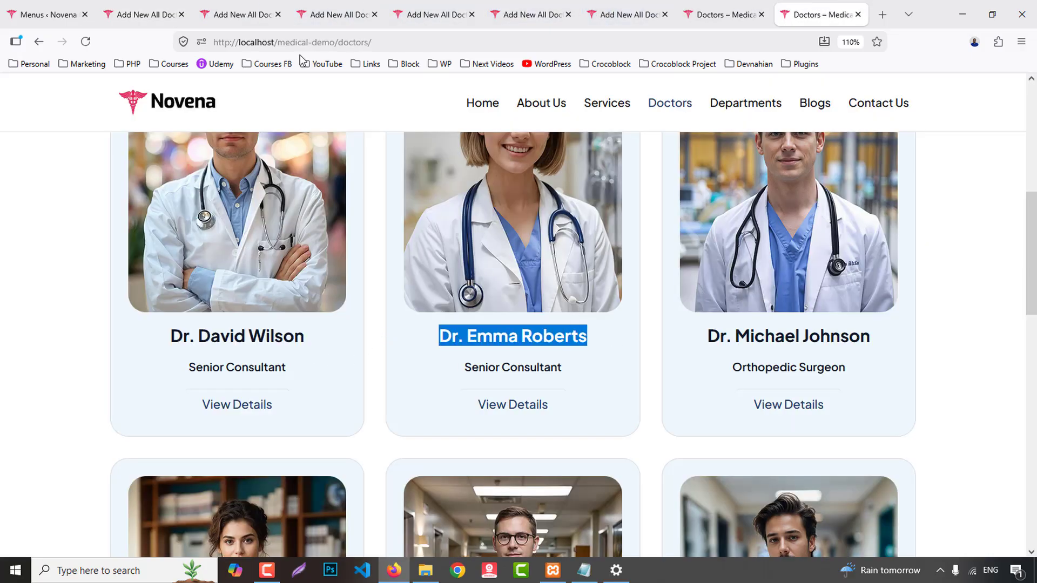
- Upload team-1.jpg through team-6.jpg to the media library and set team-1 as the first doctor entry's featured image
click(178, 8)
click(850, 380)
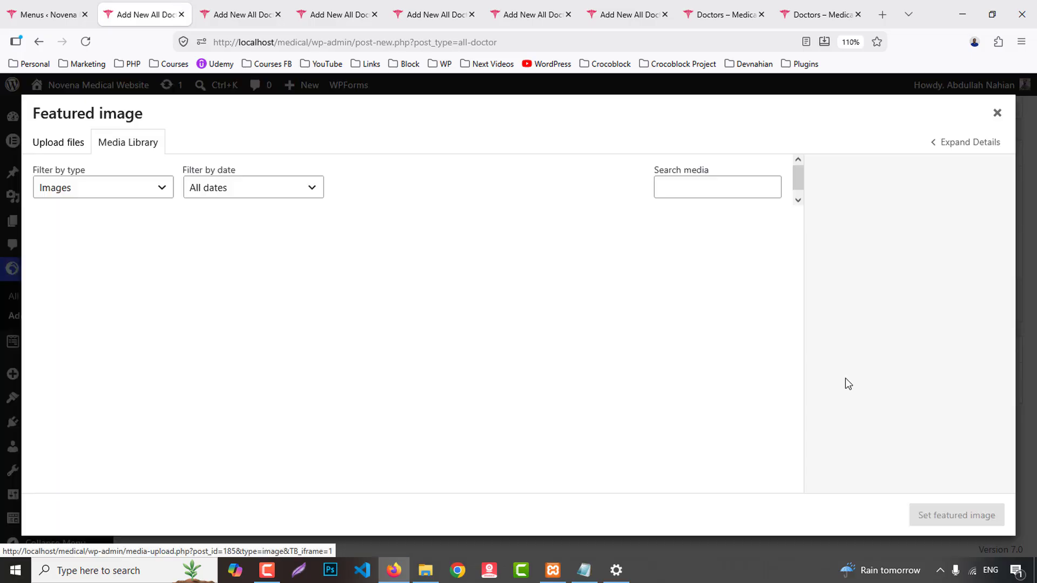
click(58, 143)
click(520, 334)
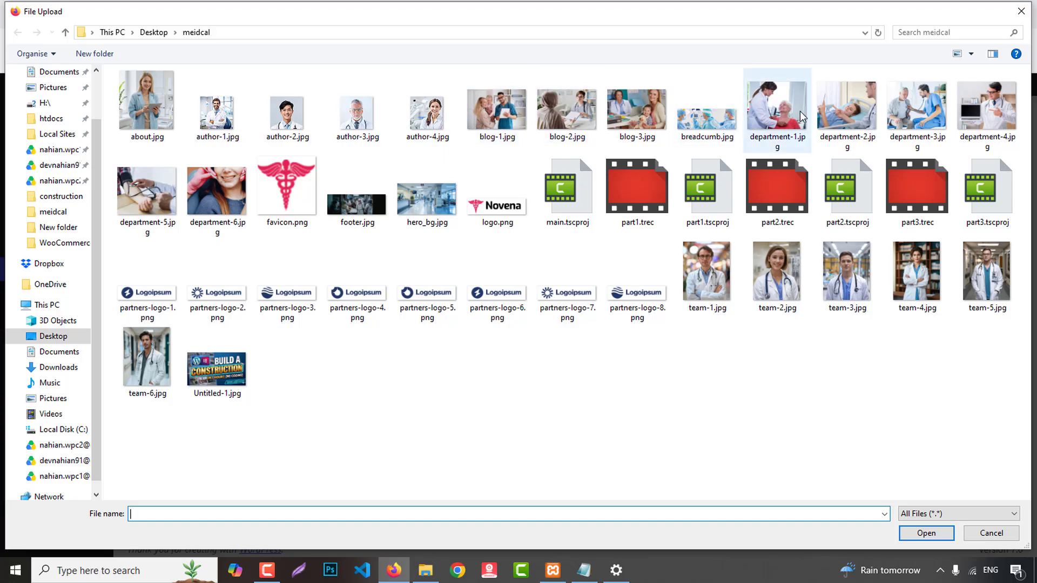
drag(1022, 343, 675, 239)
ctrl+click(147, 360)
click(939, 534)
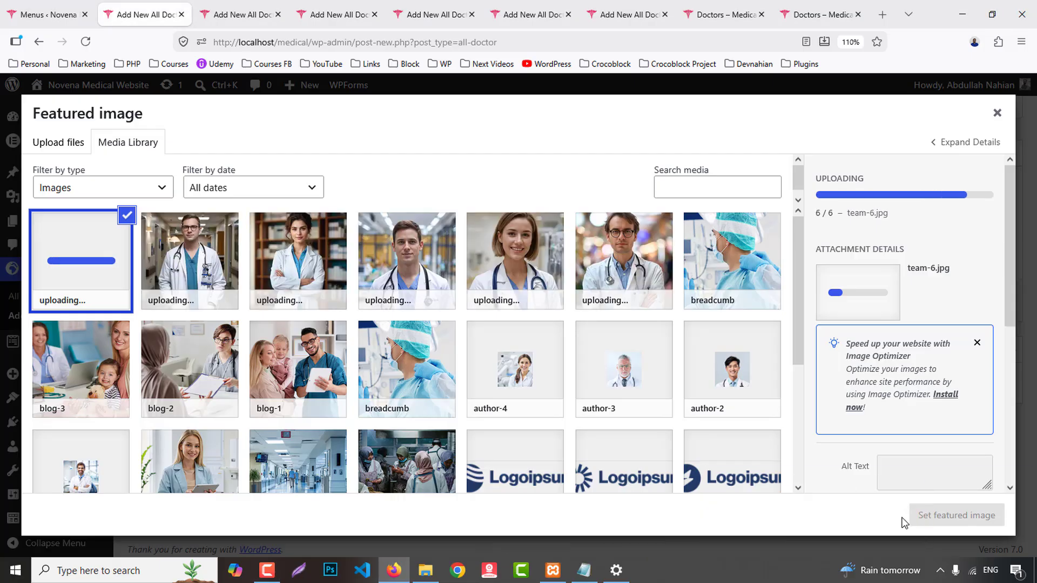
click(596, 279)
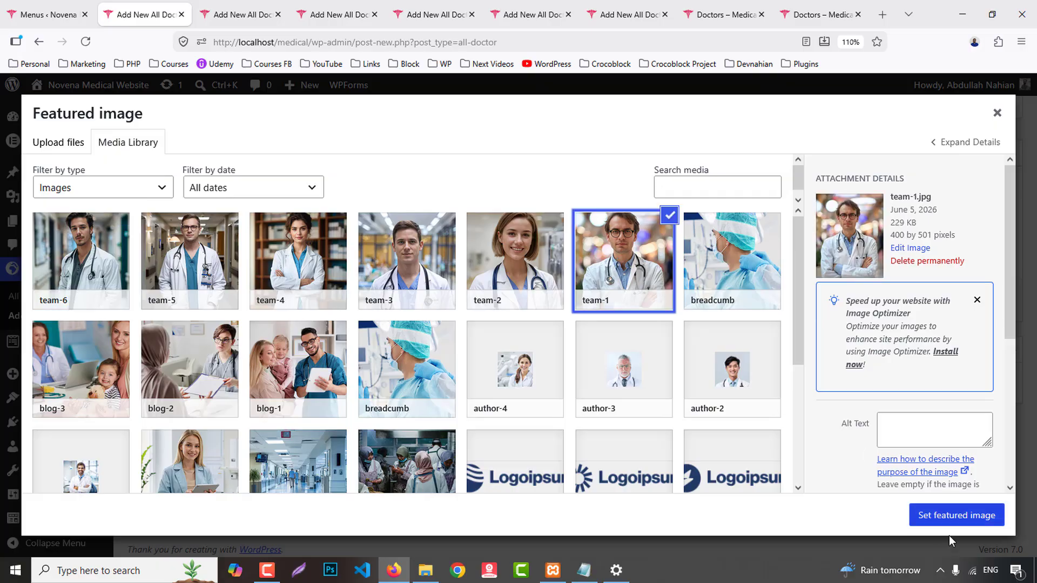
click(957, 515)
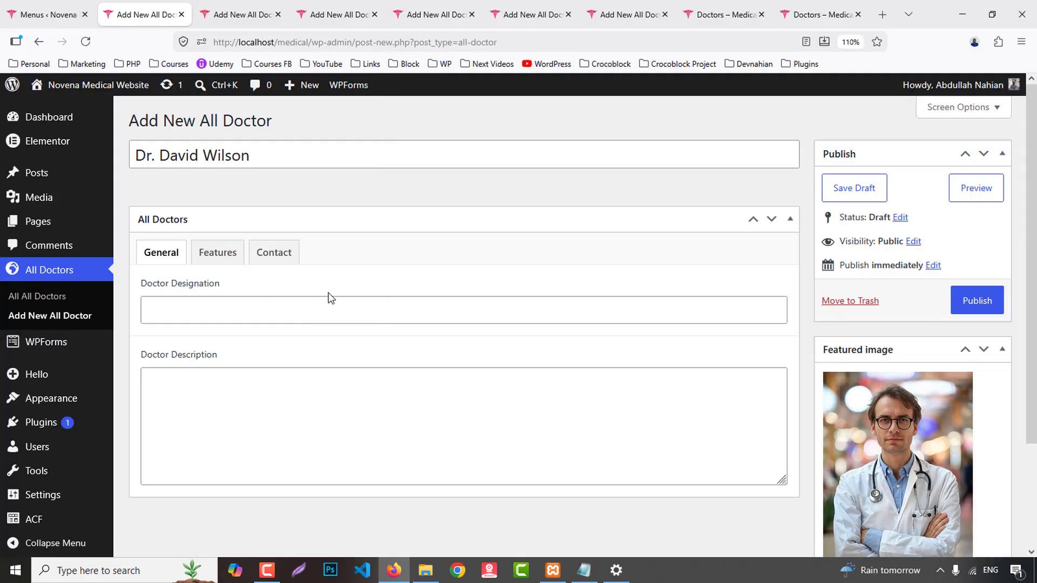
- Fill the first doctor's Doctor Designation with "Senior Consultant", copied from the demo Doctors page
click(332, 300)
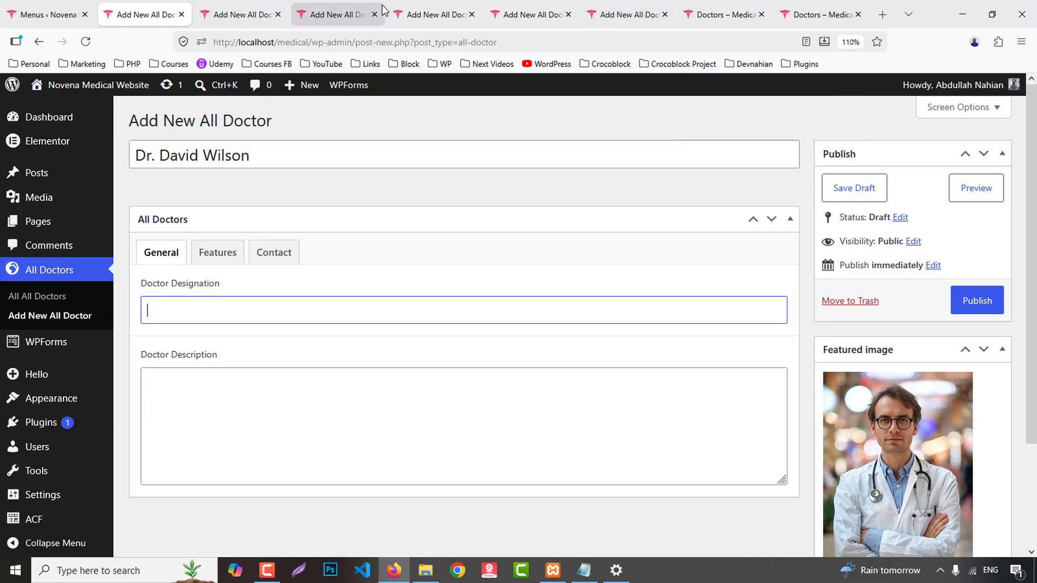
click(816, 14)
drag(189, 367, 299, 369)
key(ctrl+c)
click(155, 15)
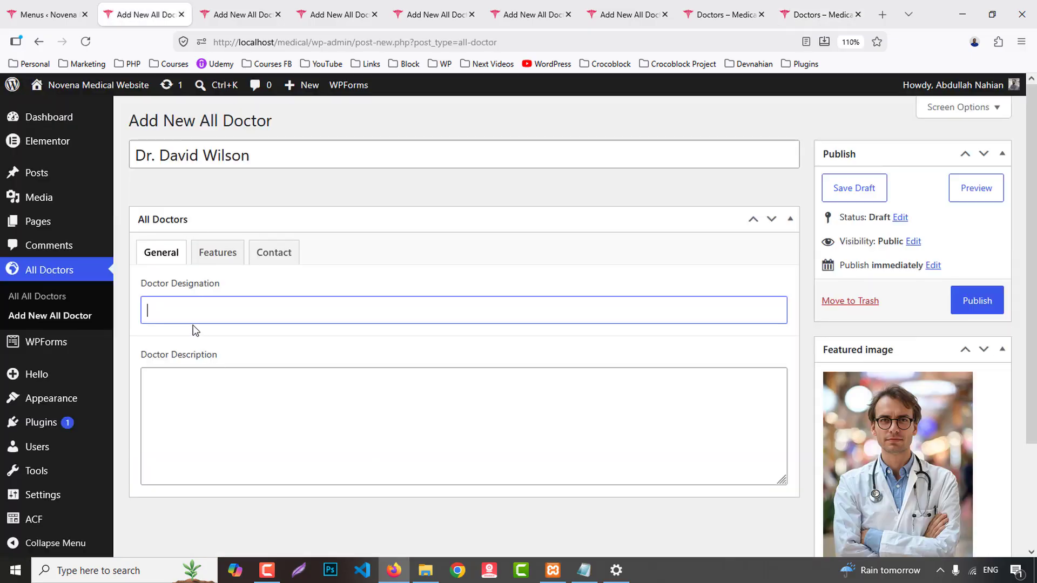
key(ctrl+v)
- Open the first doctor's details page on the demo site and copy its biography paragraph into the entry's Doctor Description
click(794, 15)
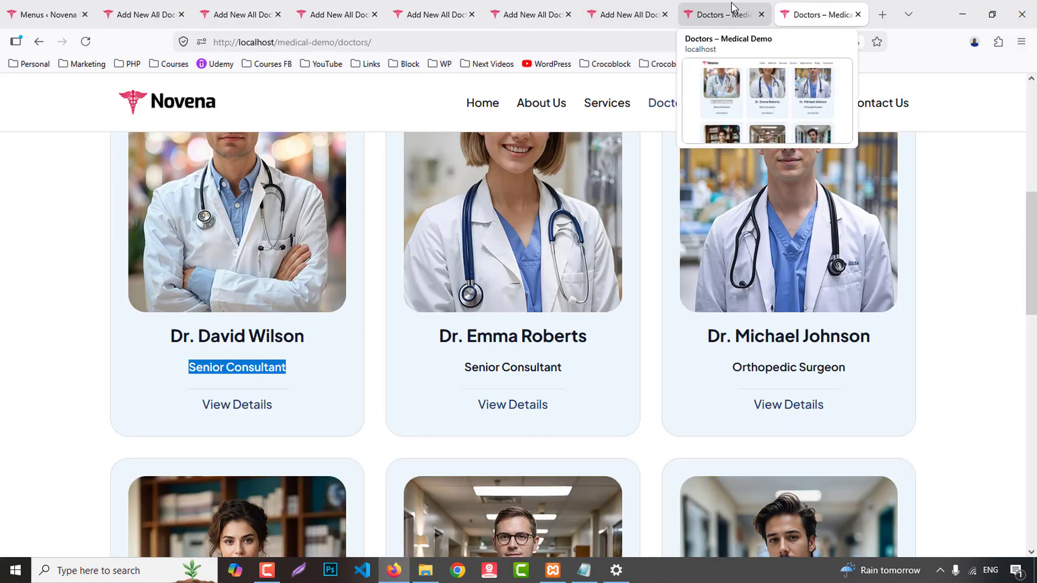
click(718, 14)
click(811, 15)
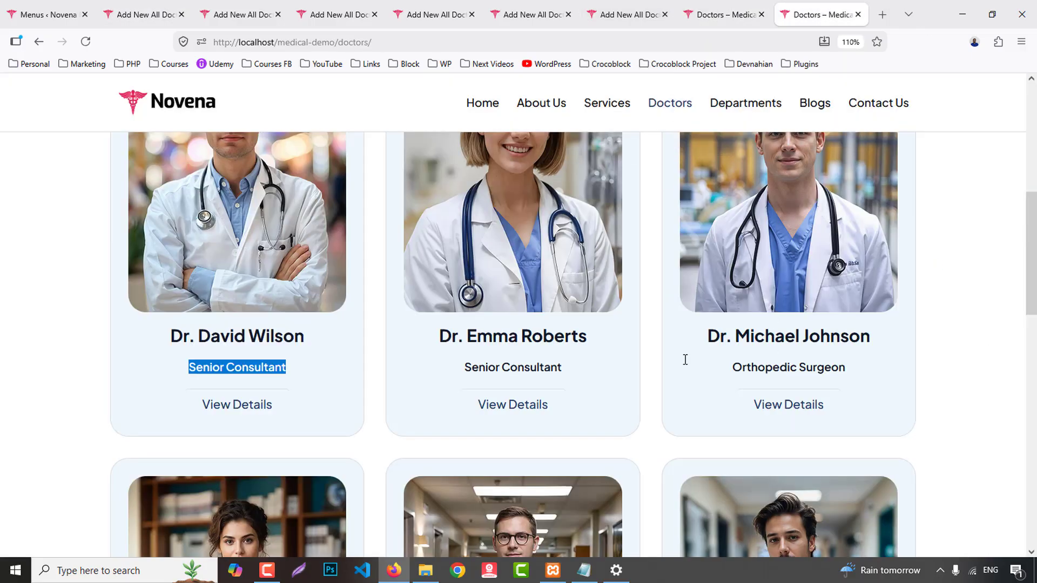
click(256, 402)
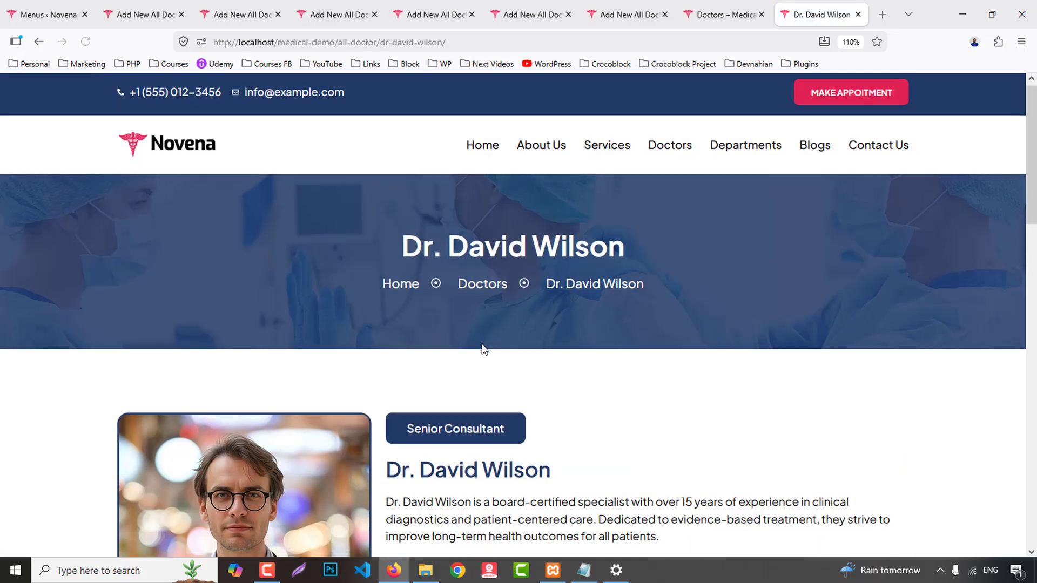
scroll(413, 292, down, 4)
drag(389, 273, 681, 307)
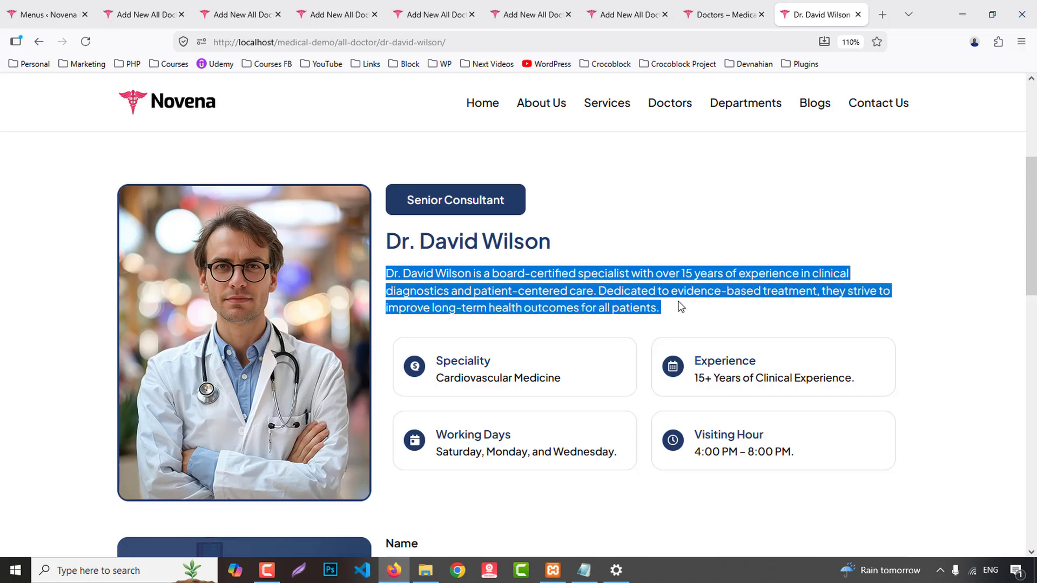
key(ctrl+c)
click(146, 14)
click(262, 377)
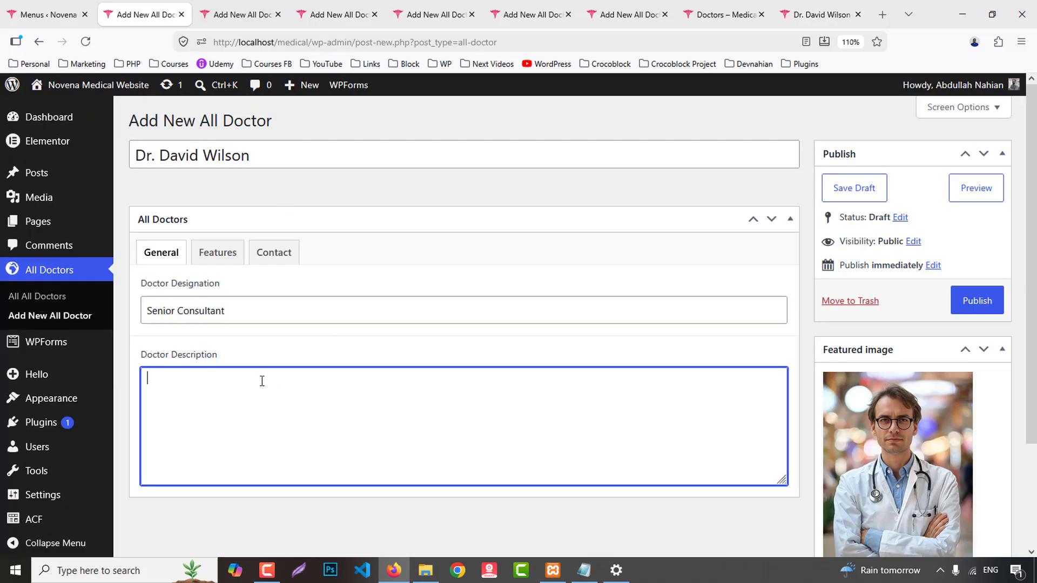
key(ctrl+v)
- Paste the same biography paragraph into the Doctor Description of the five other new All Doctor forms
click(243, 15)
click(248, 416)
key(ctrl+v)
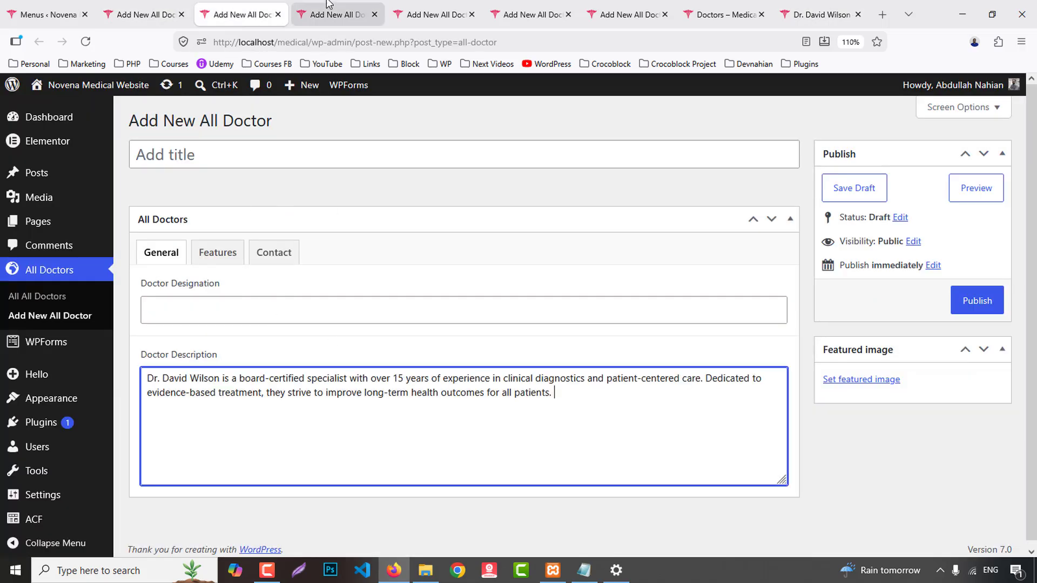
click(339, 14)
click(298, 411)
key(ctrl+v)
click(437, 15)
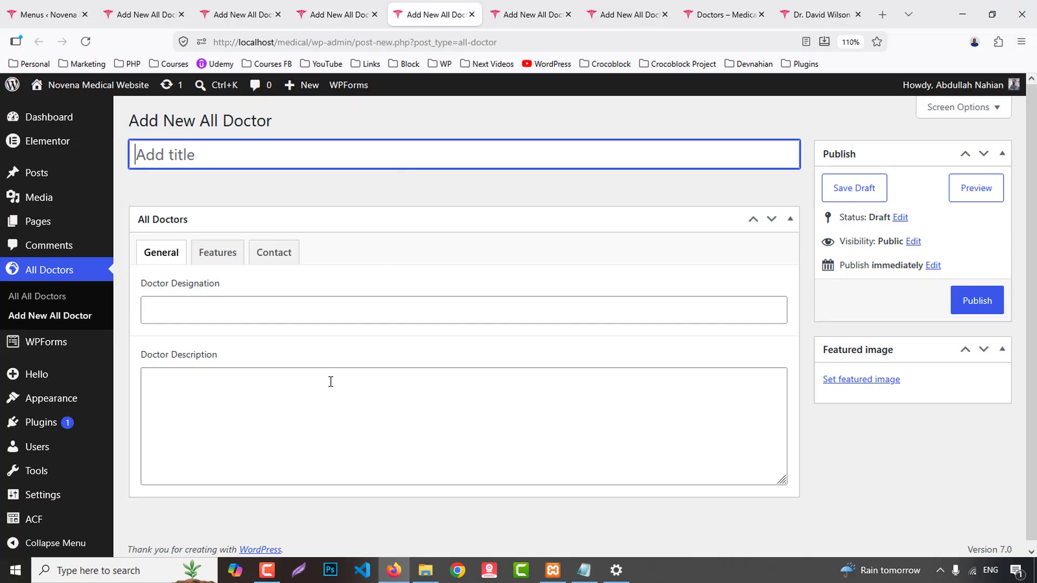
click(332, 382)
key(ctrl+v)
click(526, 14)
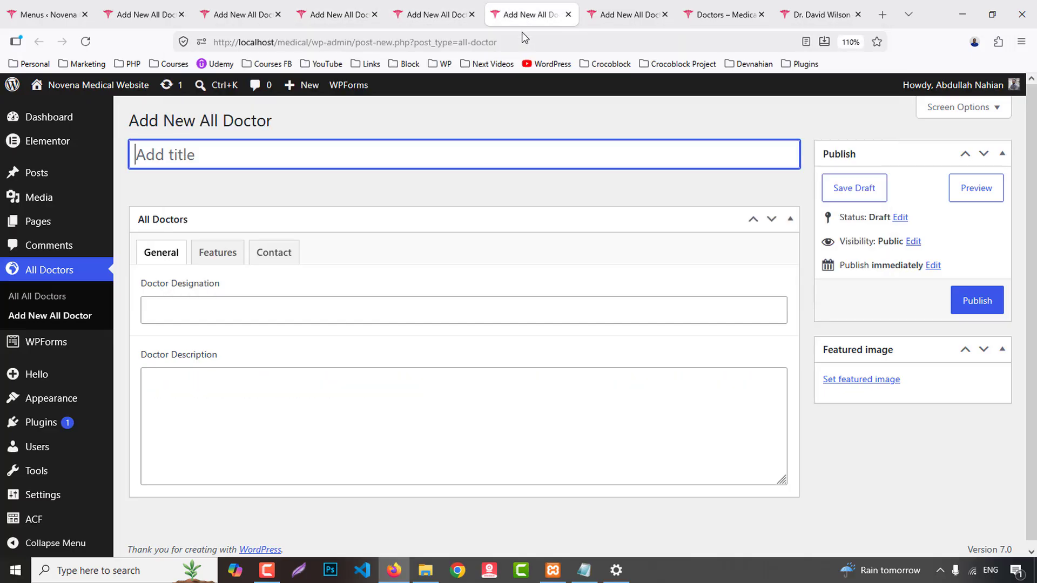
click(287, 418)
key(ctrl+v)
click(626, 15)
click(245, 378)
key(ctrl+v)
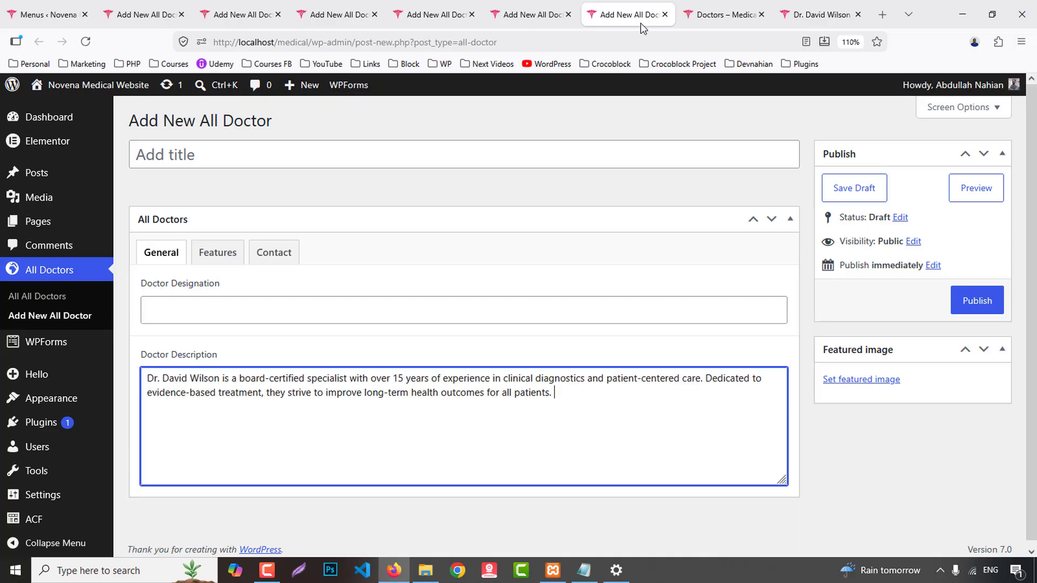
- Fill the first doctor entry's Doctor Speciality with "Cardiovascular Medicine", copied from the demo details page
click(724, 14)
click(626, 15)
click(143, 15)
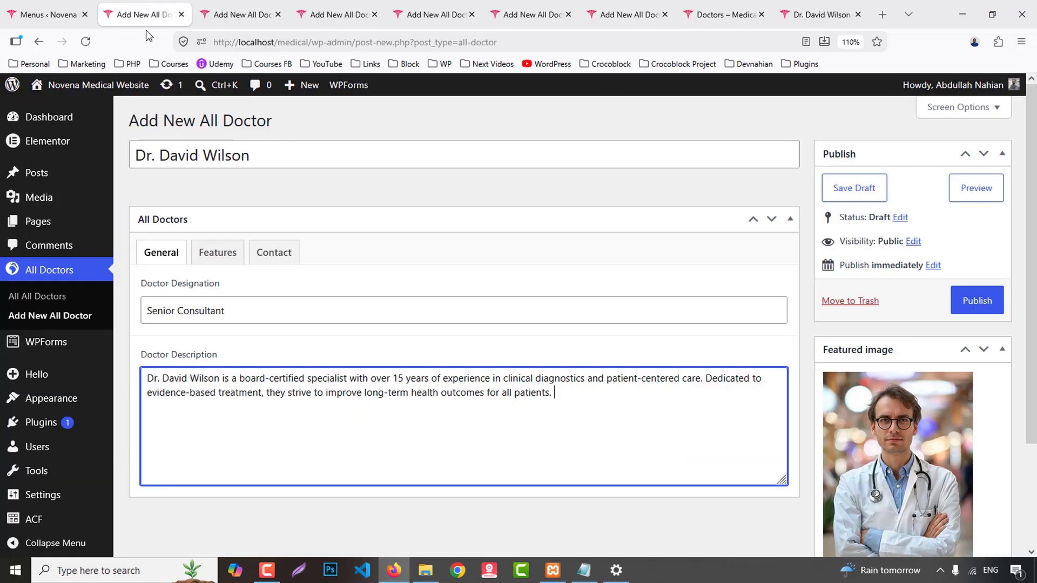
click(219, 253)
scroll(303, 291, down, 2)
click(835, 3)
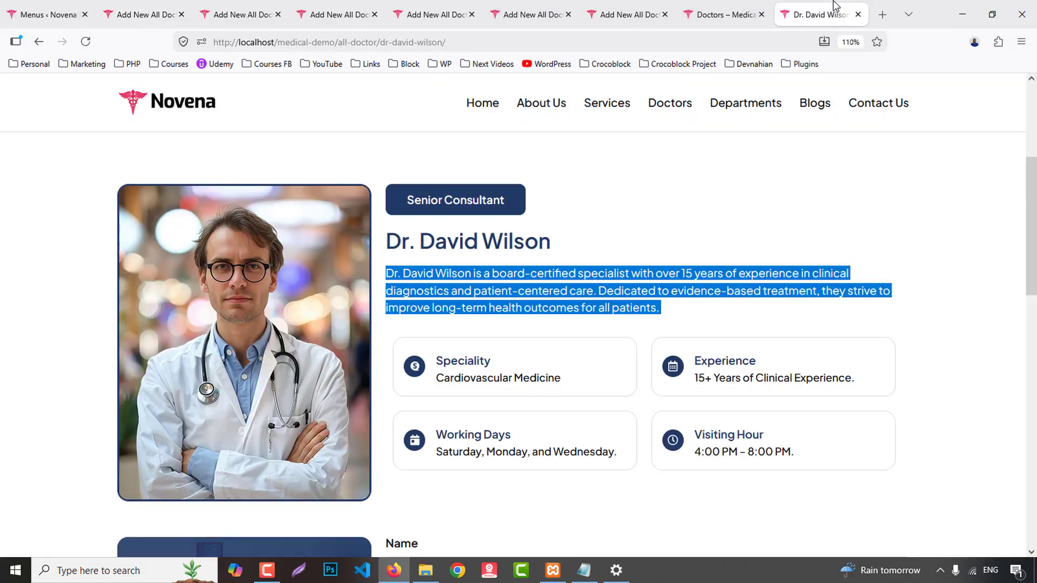
drag(437, 382, 567, 383)
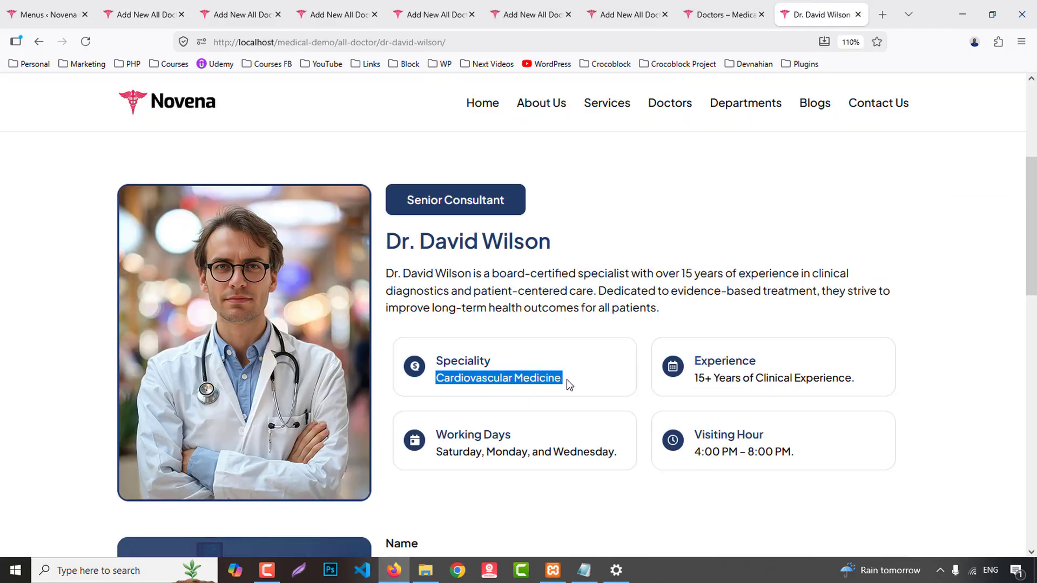
click(157, 15)
click(190, 241)
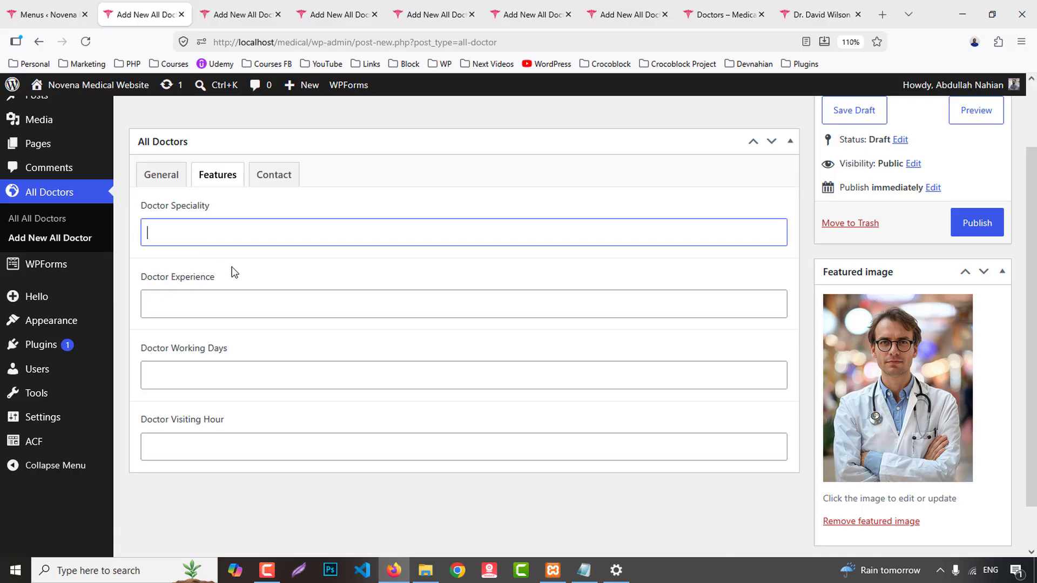
key(ctrl+v)
- Set Doctor Experience to "15+ Years of Clinical Experience.", copied from the demo details page
click(204, 314)
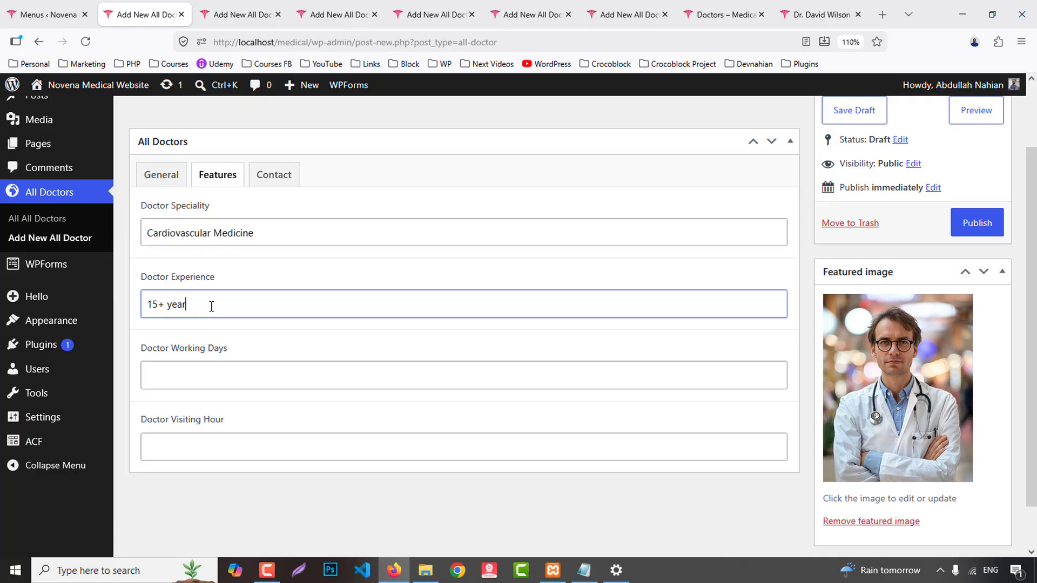
click(818, 15)
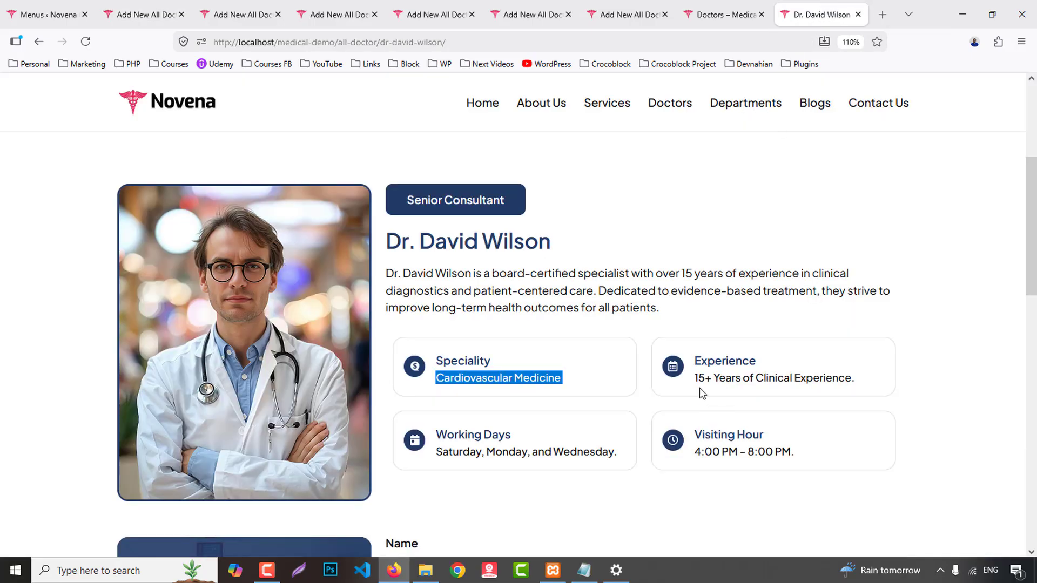
drag(695, 379, 858, 381)
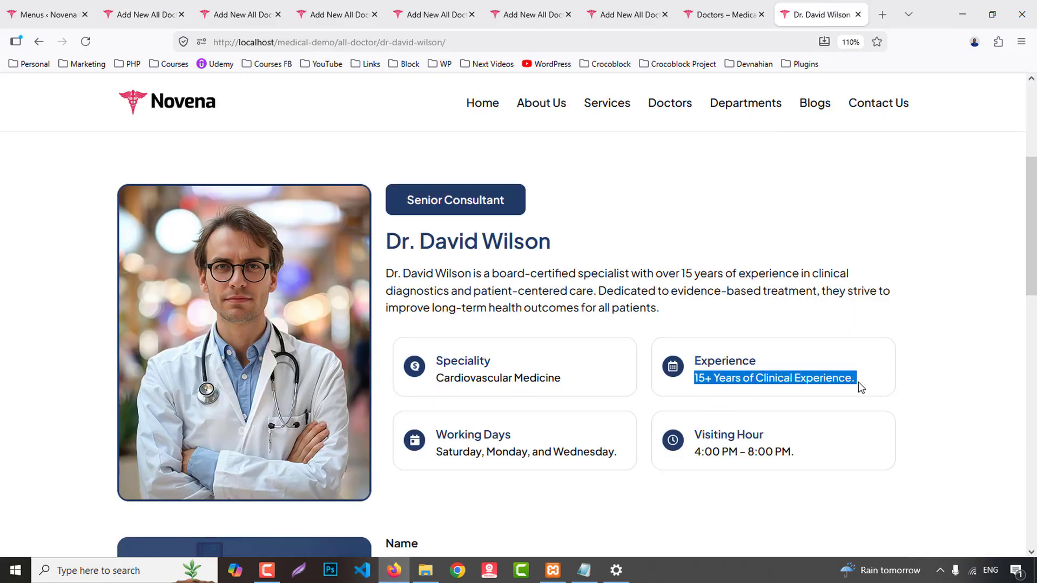
click(156, 7)
key(ctrl+a)
key(ctrl+v)
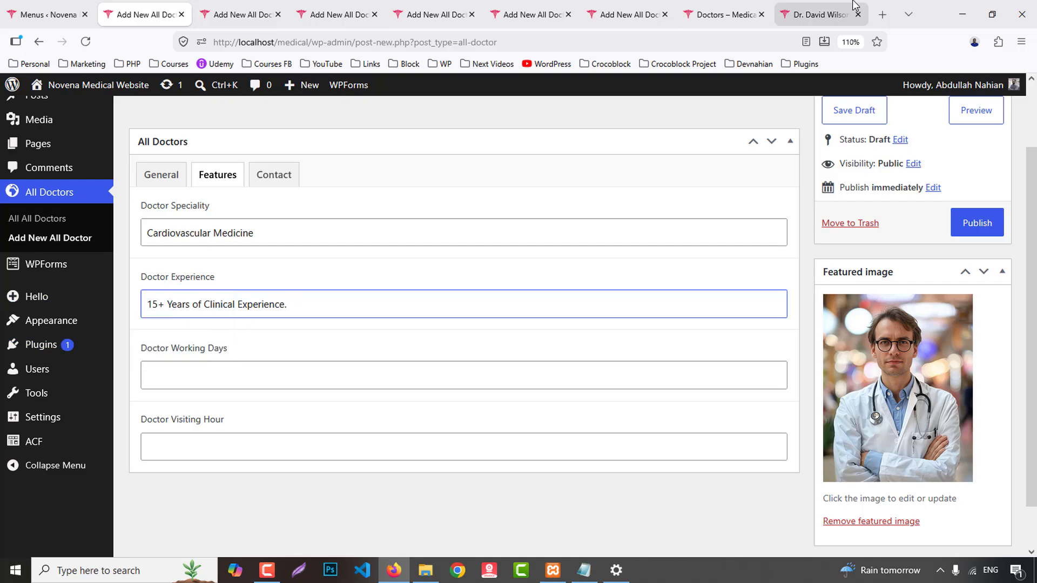
- Copy "Saturday, Monday, and Wednesday." from the demo details page into Doctor Working Days
click(853, 7)
drag(437, 452, 627, 455)
click(145, 15)
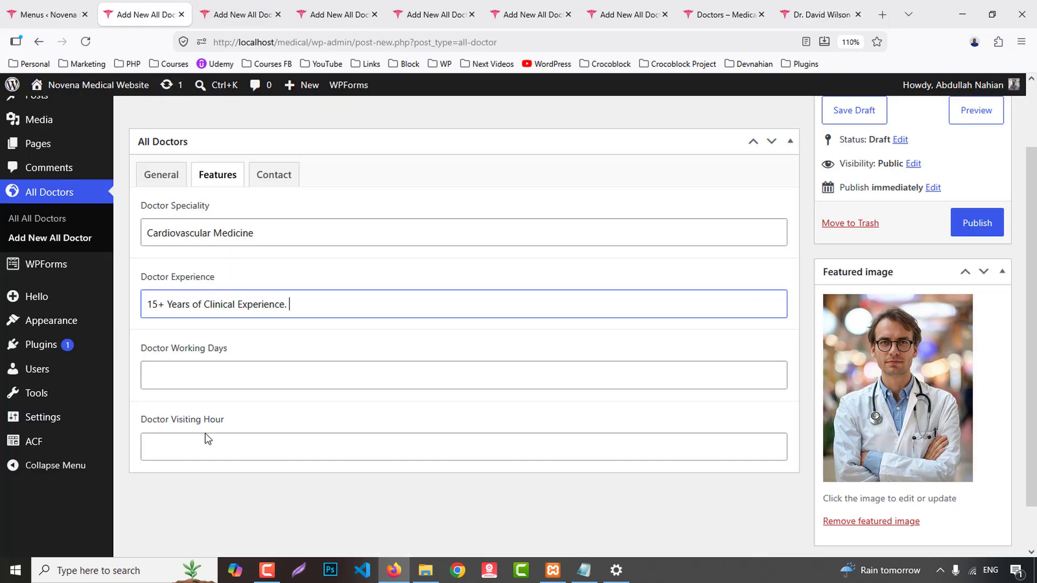
click(179, 378)
key(ctrl+v)
- Copy "4:00 PM – 8:00 PM." from the demo details page into Doctor Visiting Hour
click(805, 8)
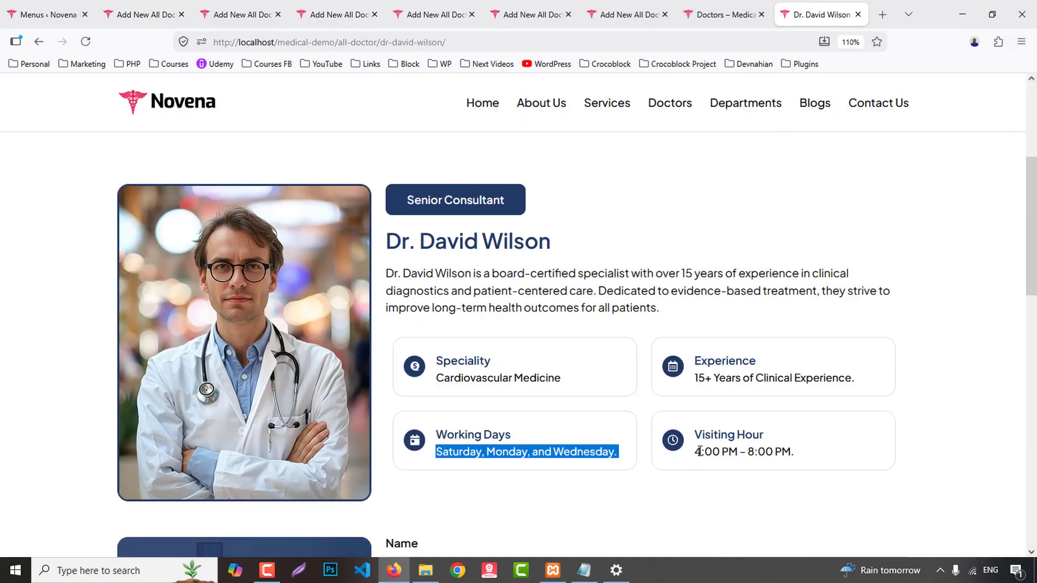
drag(695, 452, 809, 453)
key(ctrl+c)
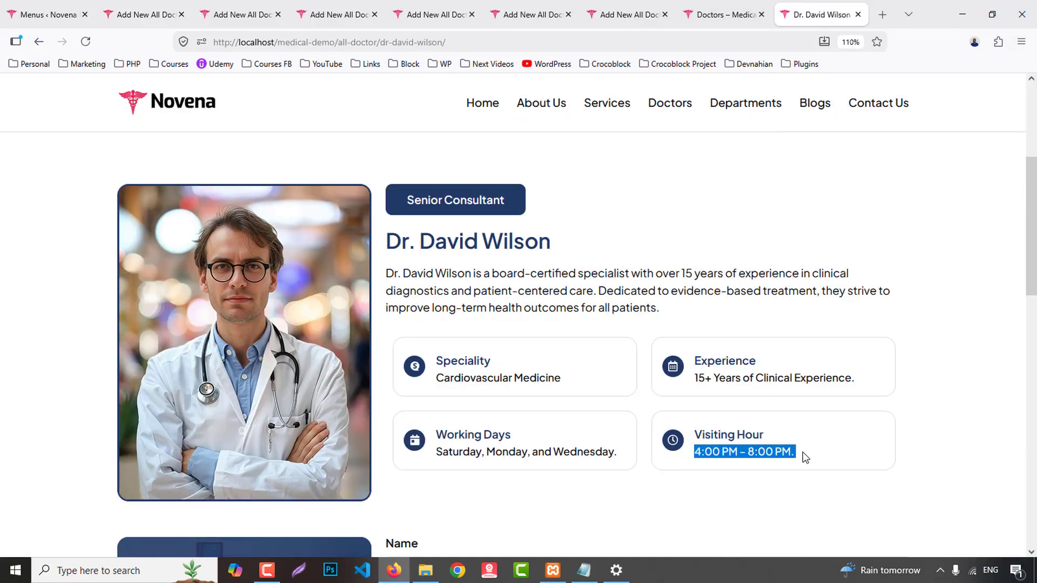
click(145, 15)
click(230, 446)
key(ctrl+v)
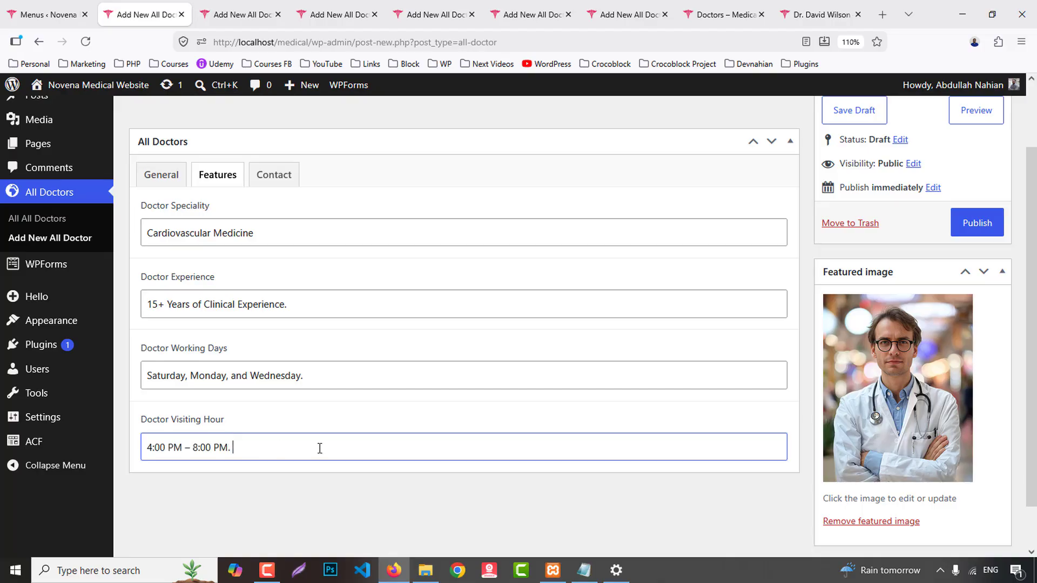
- Open the entry's Contact fields and fill Doctor Address with the address from the demo's Contact Me card
scroll(320, 448, up, 2)
click(274, 252)
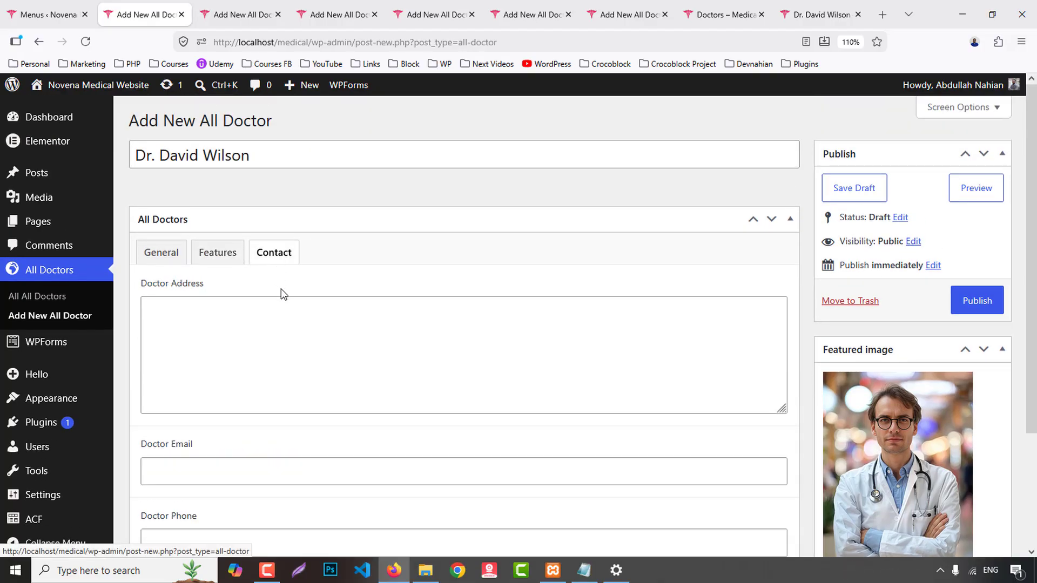
click(830, 8)
scroll(211, 294, down, 4)
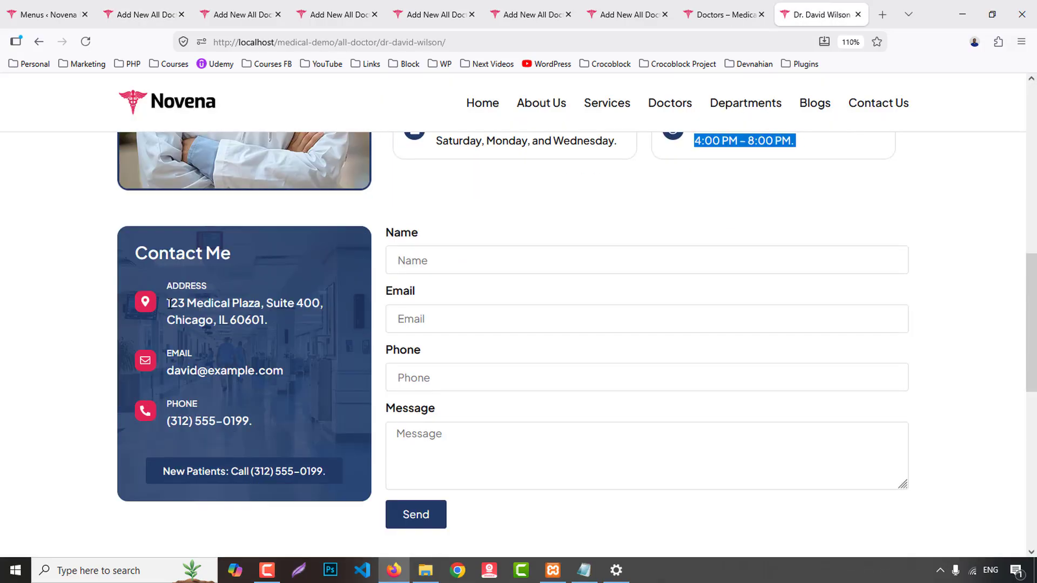
drag(168, 303, 265, 328)
click(143, 15)
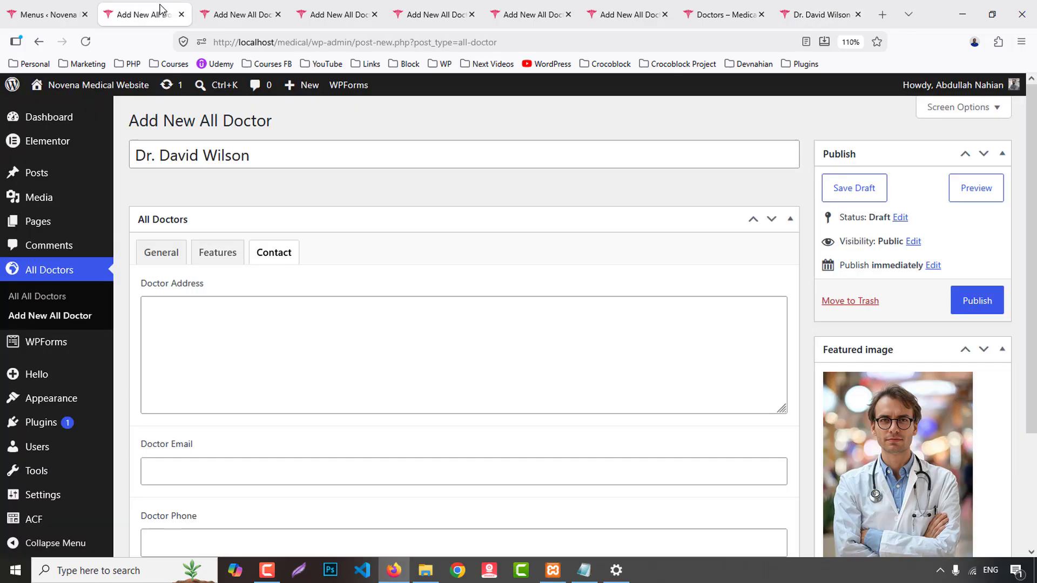
click(218, 328)
text(123 Medical Plaza, Suite 400, Chicago, IL 60601.)
- Copy the doctor's e-mail address from the demo's Contact Me card into the Doctor Email field
click(811, 7)
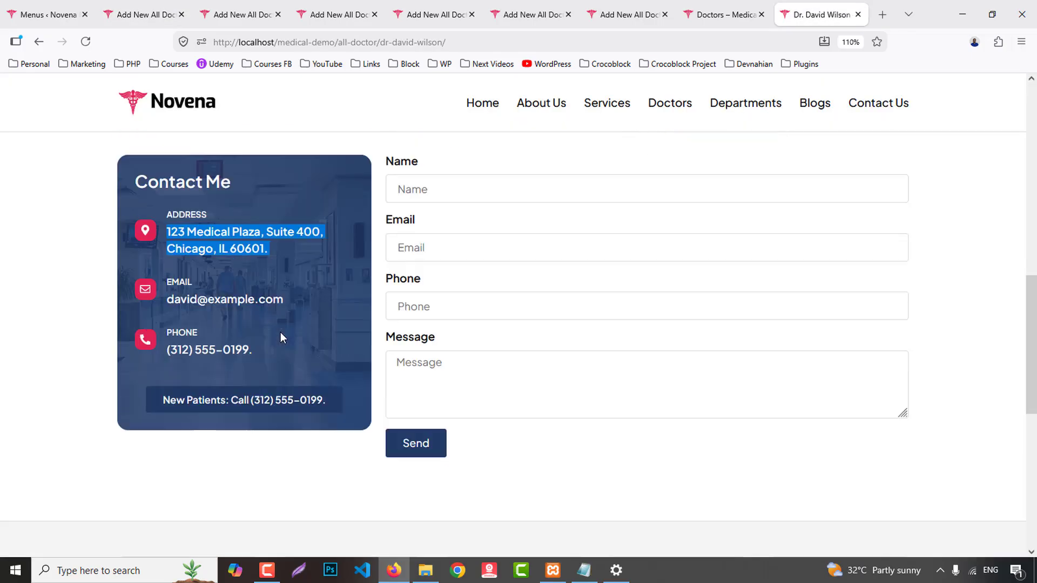
click(260, 297)
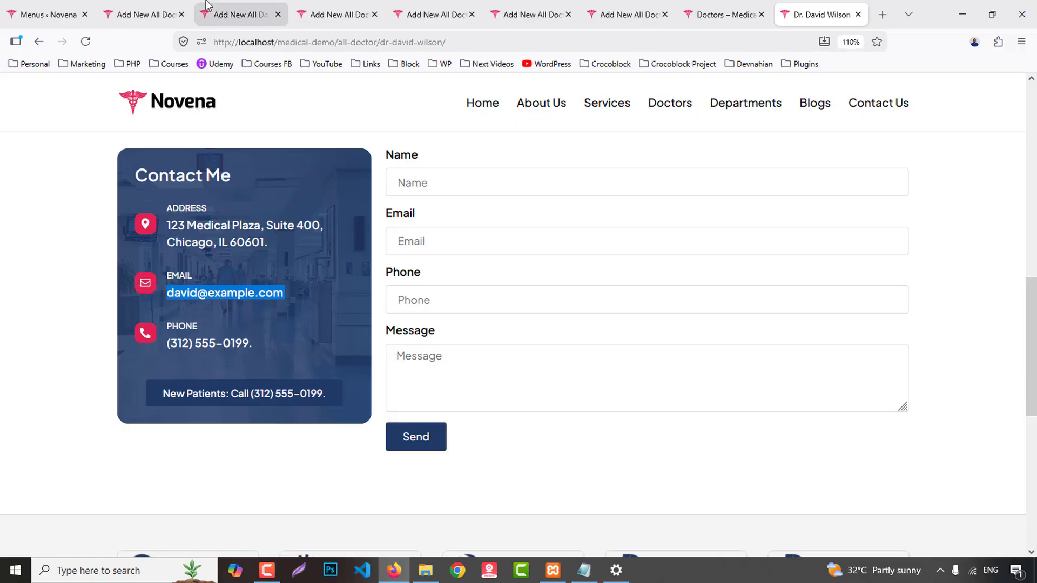
click(145, 14)
click(205, 471)
key(ctrl+v)
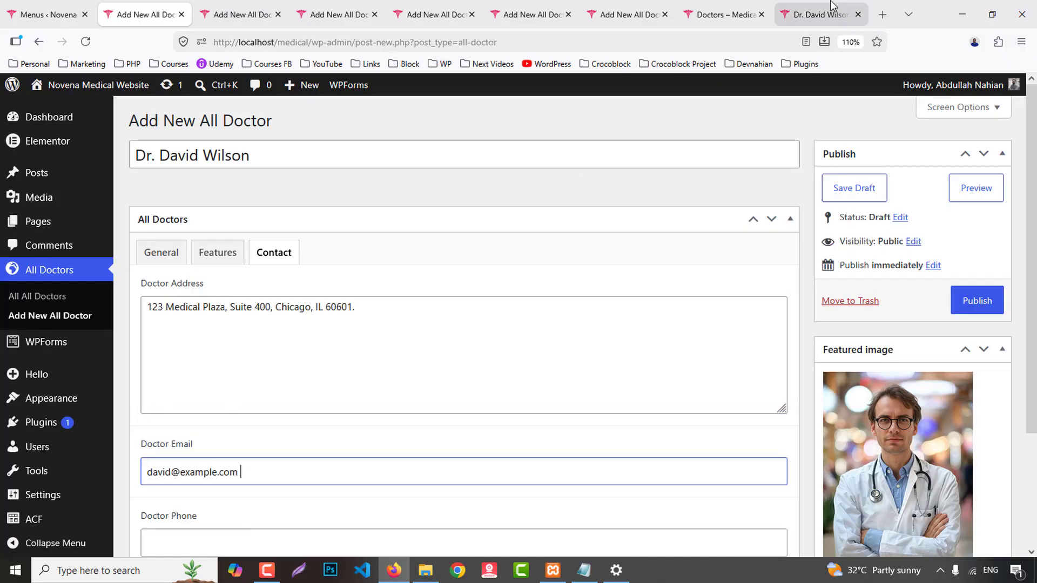
- Copy the doctor's phone number from the demo's Contact Me card into the Doctor Phone field
click(822, 15)
scroll(213, 367, down, 4)
scroll(213, 367, up, 3)
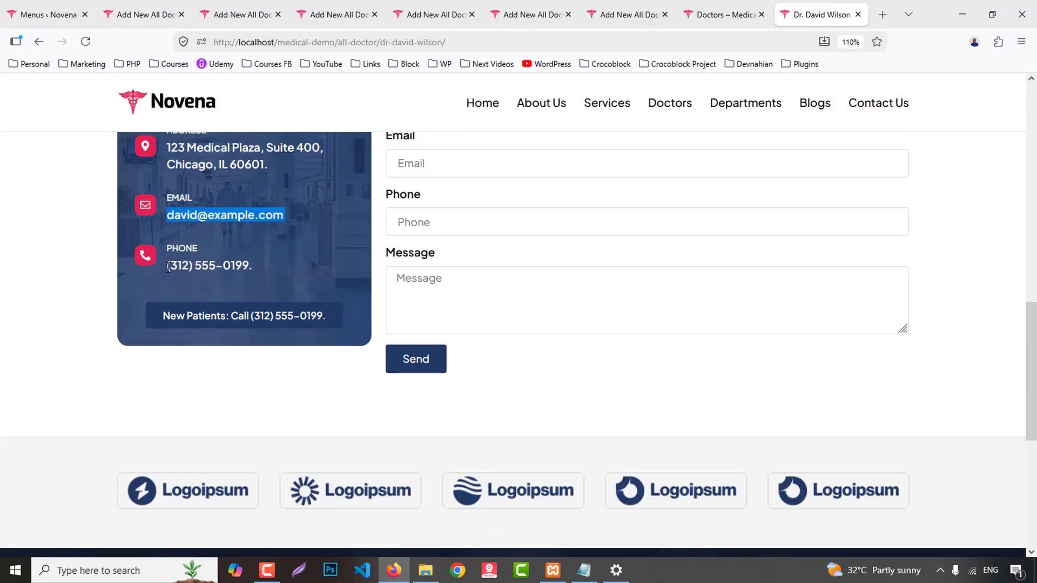
drag(168, 267, 278, 262)
click(145, 14)
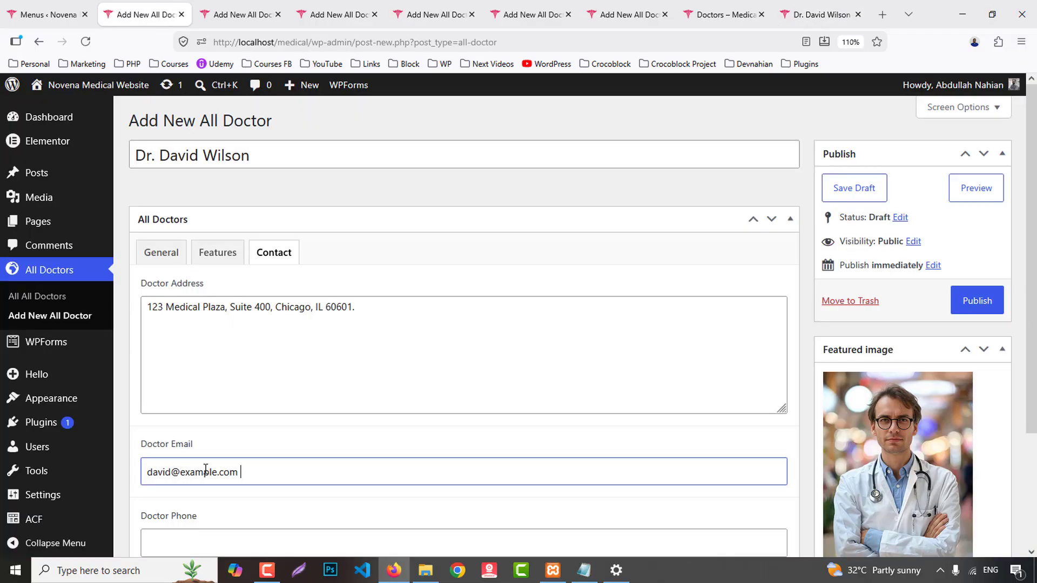
scroll(205, 471, down, 3)
click(179, 409)
- Copy the "New Patients: Call" line with its phone number from the demo's Contact Me card into the Doctor Appoitment field
click(857, 11)
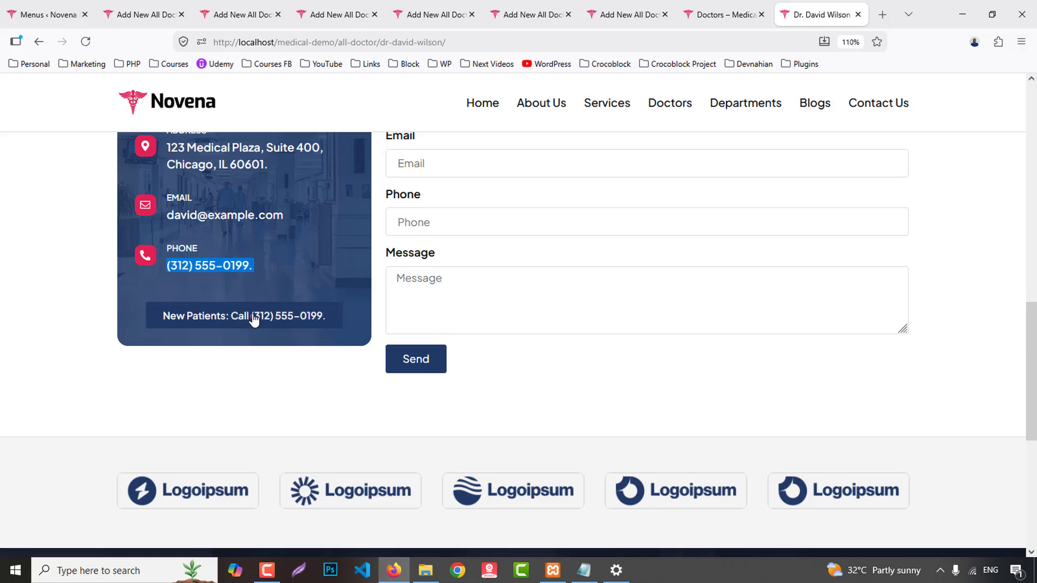
click(342, 323)
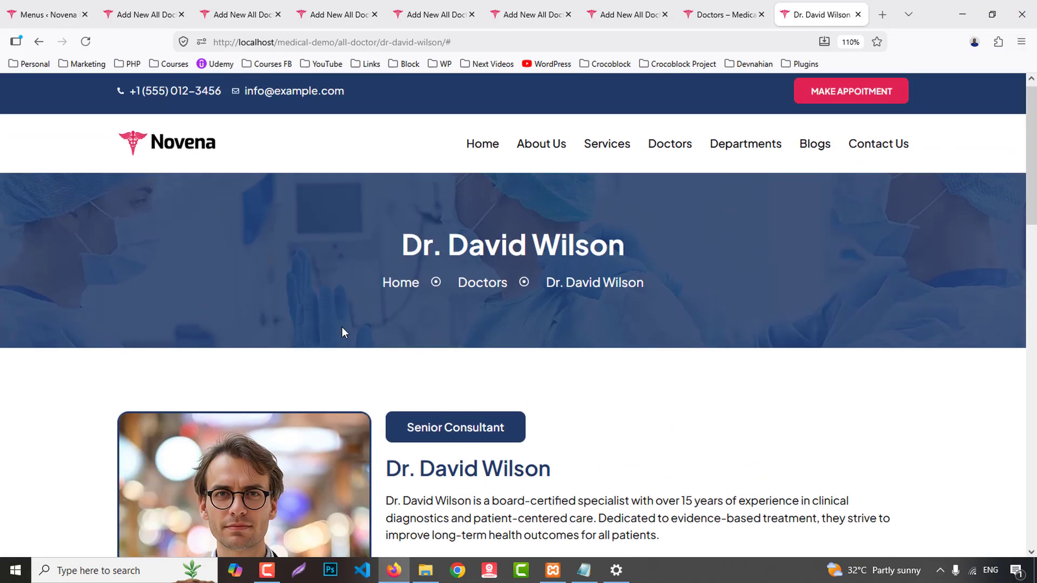
scroll(342, 328, down, 8)
scroll(322, 473, down, 3)
drag(349, 400, 209, 391)
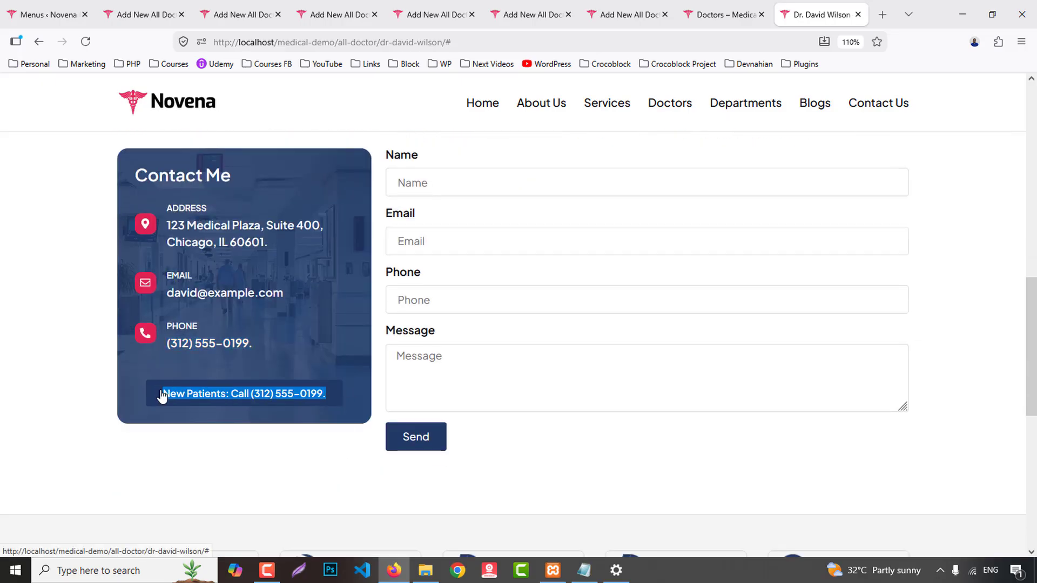
click(142, 15)
click(239, 465)
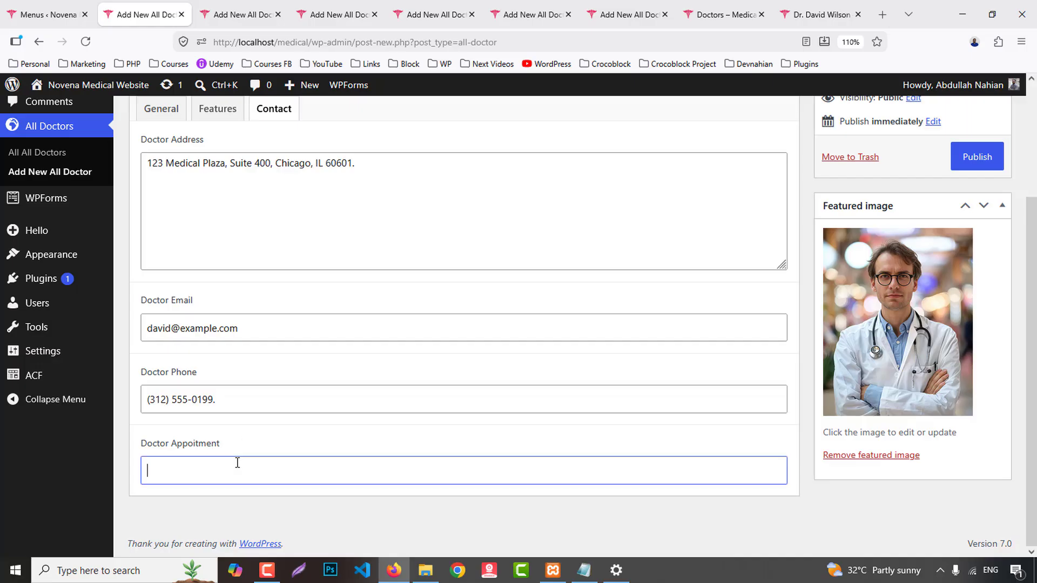
text(New Patients: Call (312) 555-0199.)
- Check the entry's General and Features fields, publish the doctor entry and close its browser tab
scroll(303, 367, up, 3)
click(160, 258)
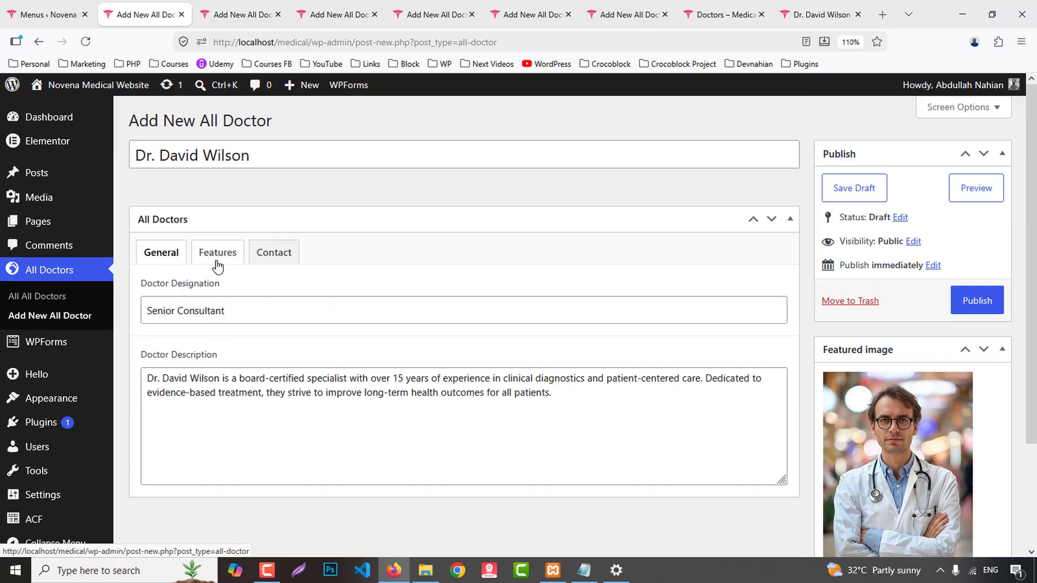
click(216, 259)
click(977, 301)
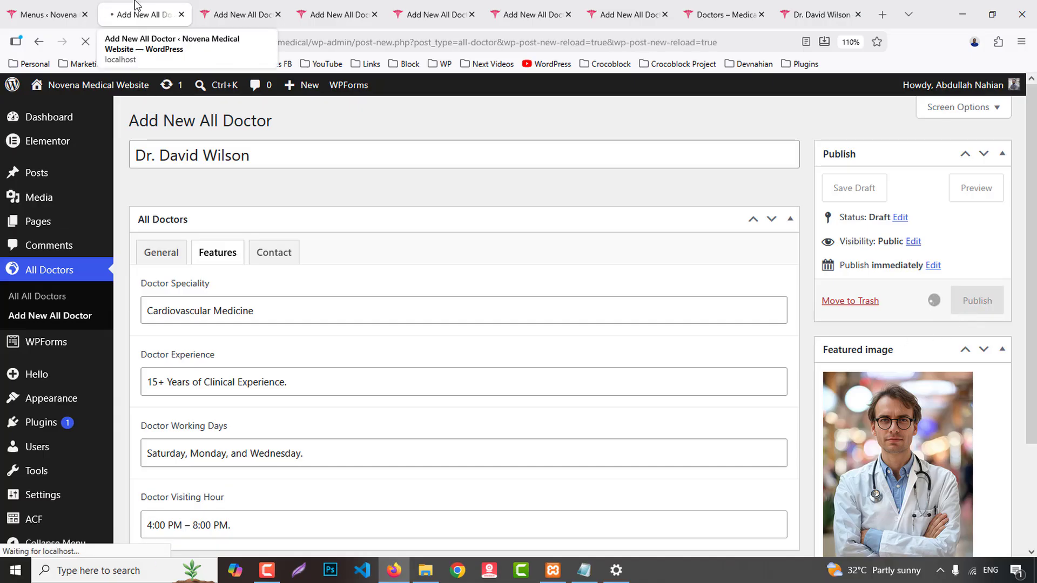
key(ctrl+w)
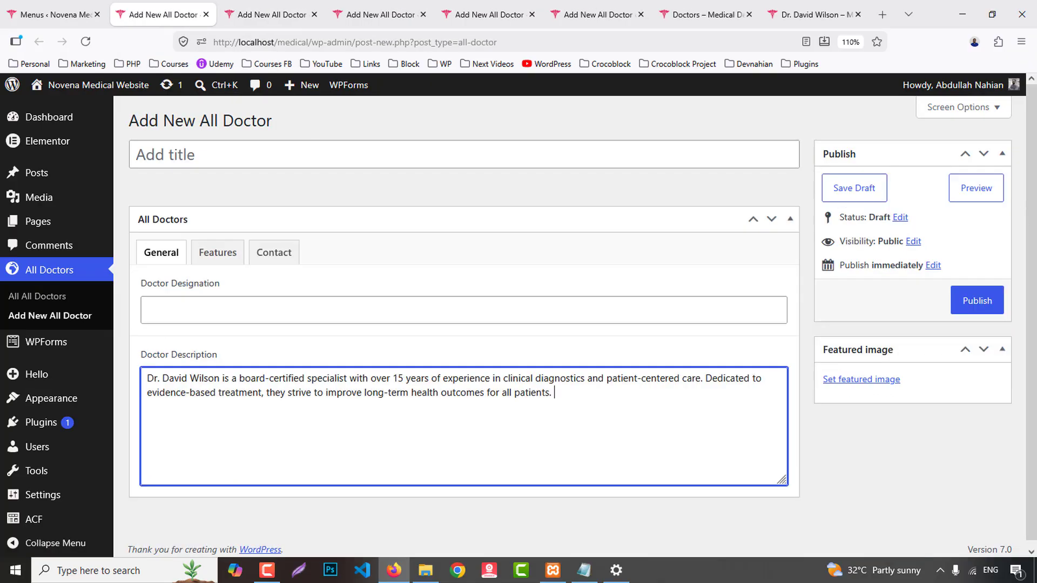
- Publish the next four untitled doctor entries and return to the first of them
click(984, 296)
click(266, 12)
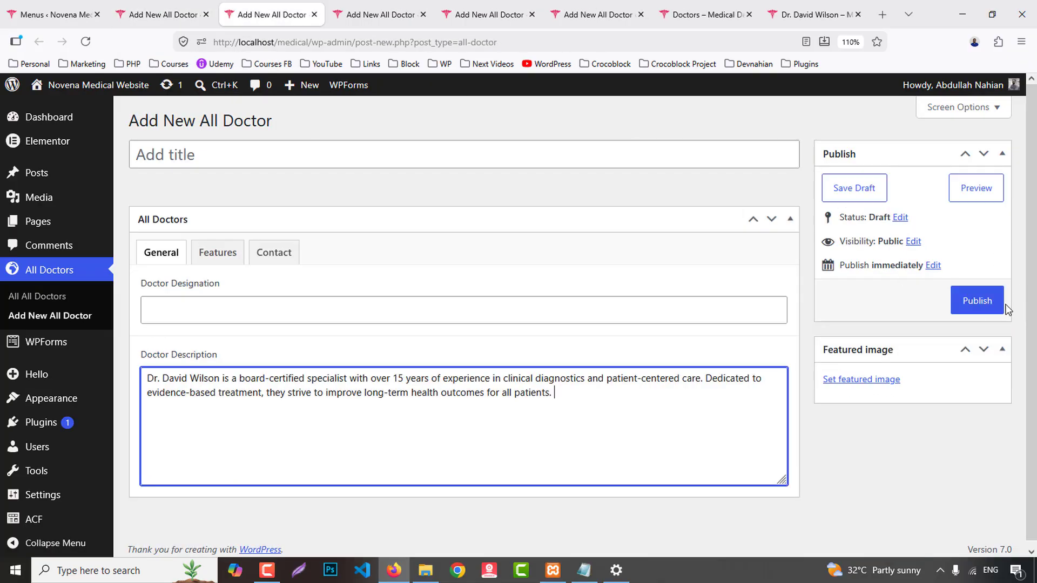
click(977, 301)
click(369, 12)
click(977, 300)
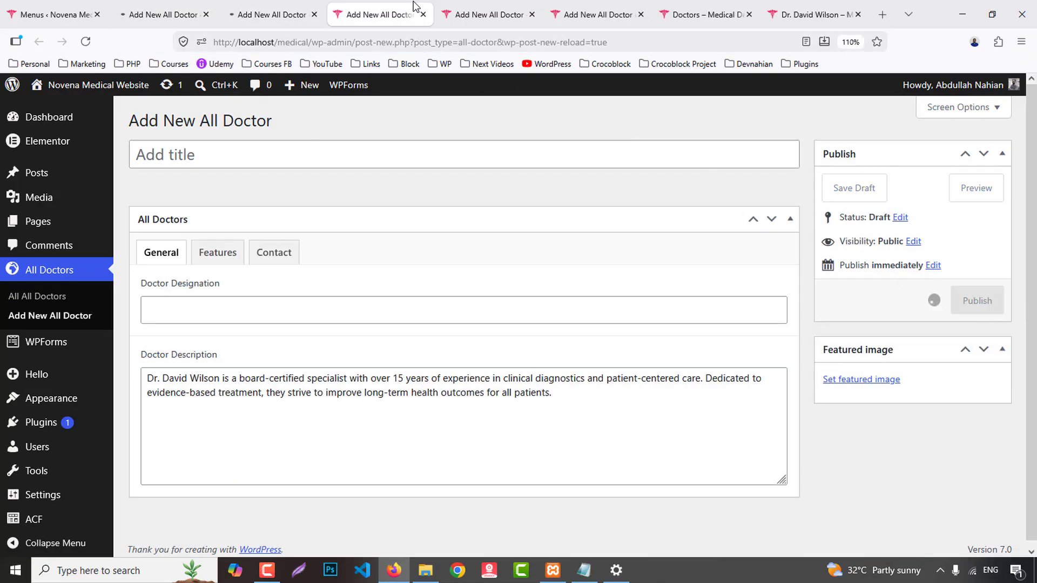
key(ctrl+Tab)
click(980, 298)
click(162, 14)
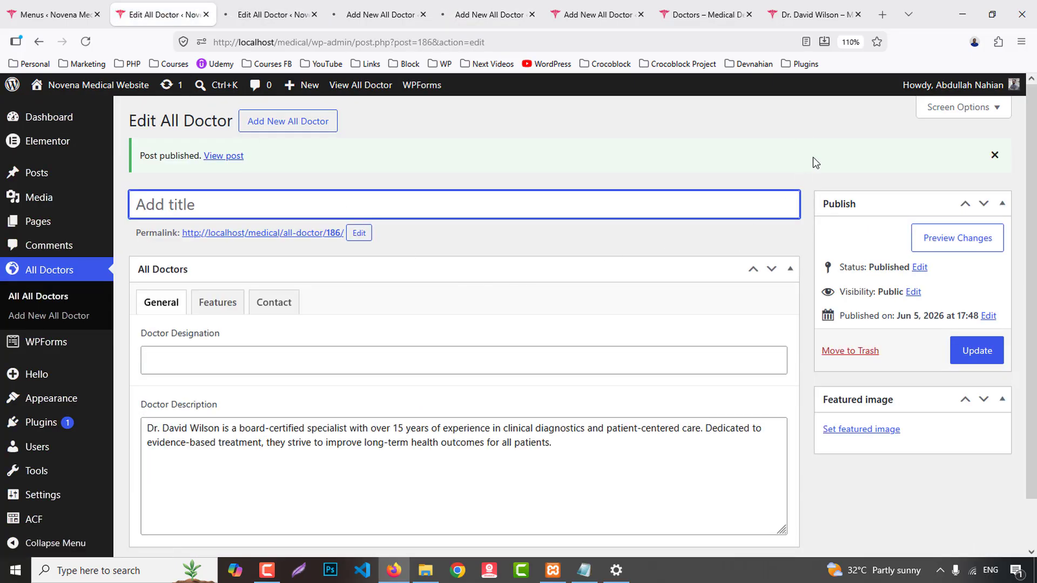
- Close the demo details page and copy the second doctor's name from the demo Doctors page into the first untitled entry's Doctor Designation
click(815, 7)
scroll(676, 176, up, 6)
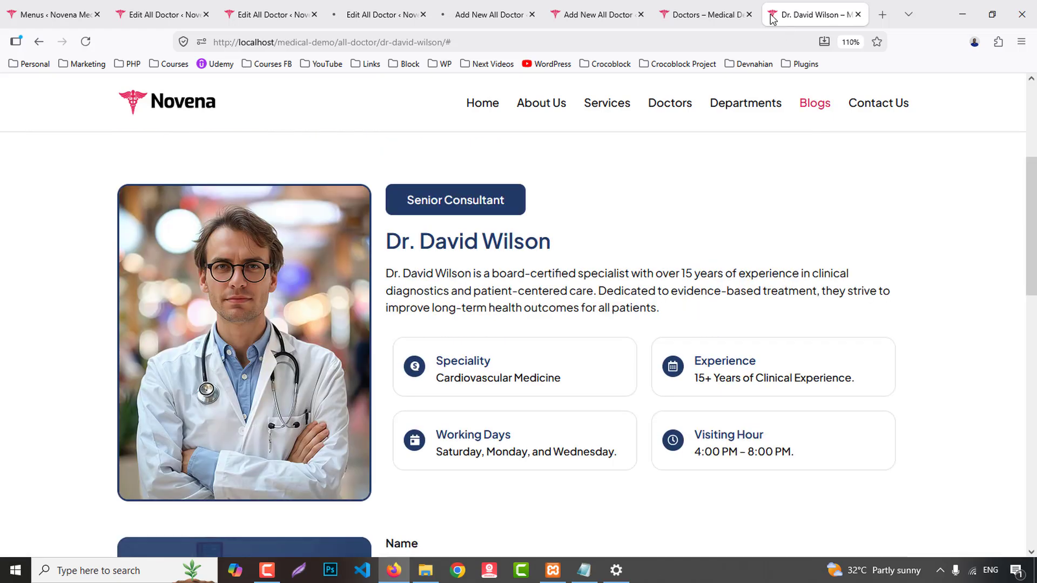
key(ctrl+w)
drag(436, 339, 604, 337)
key(ctrl+c)
click(187, 14)
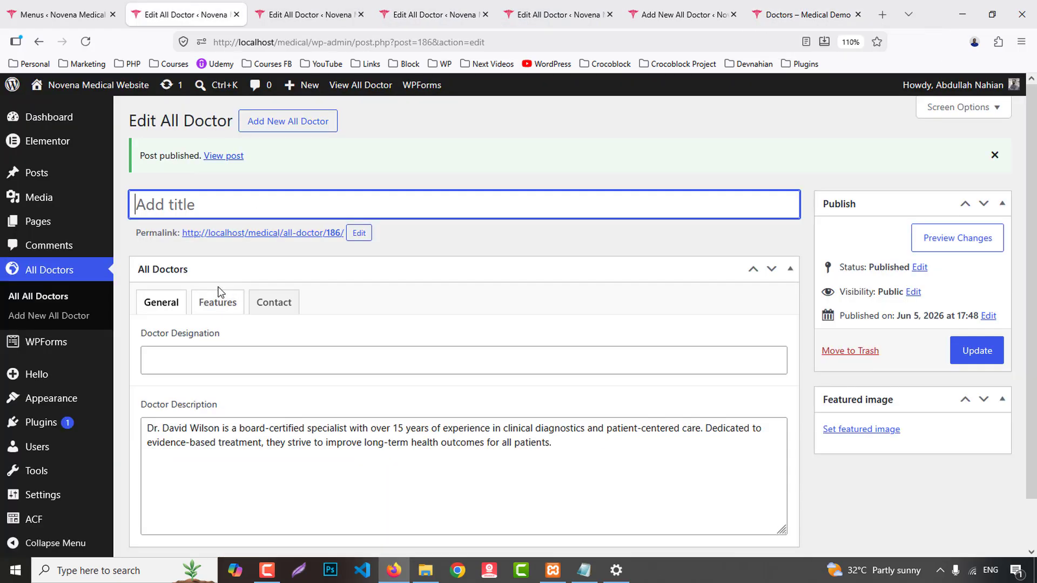
click(195, 354)
key(ctrl+v)
- Set the team-2 picture from the media library as the entry's featured image
scroll(667, 357, down, 2)
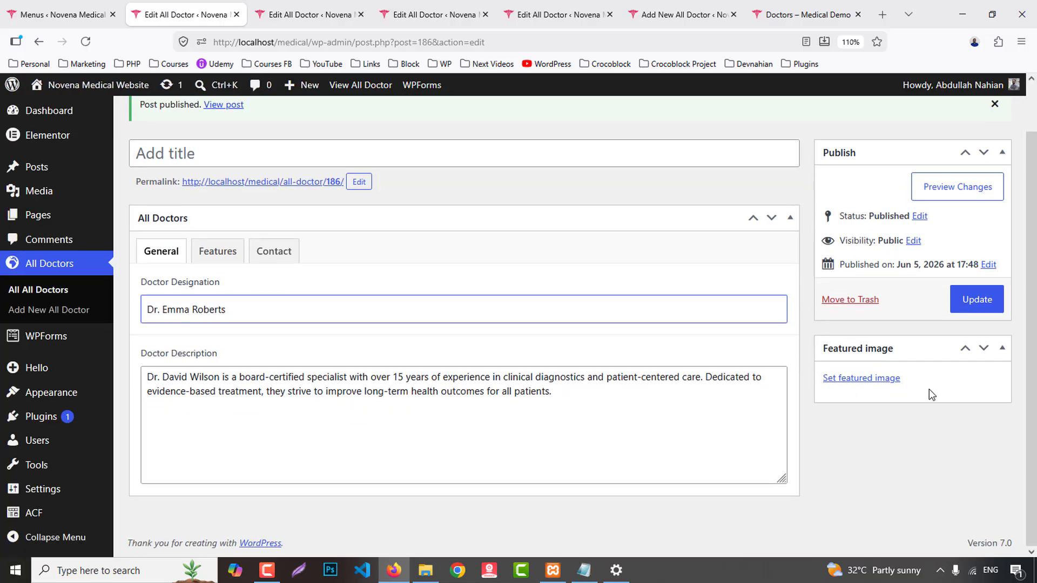
click(869, 380)
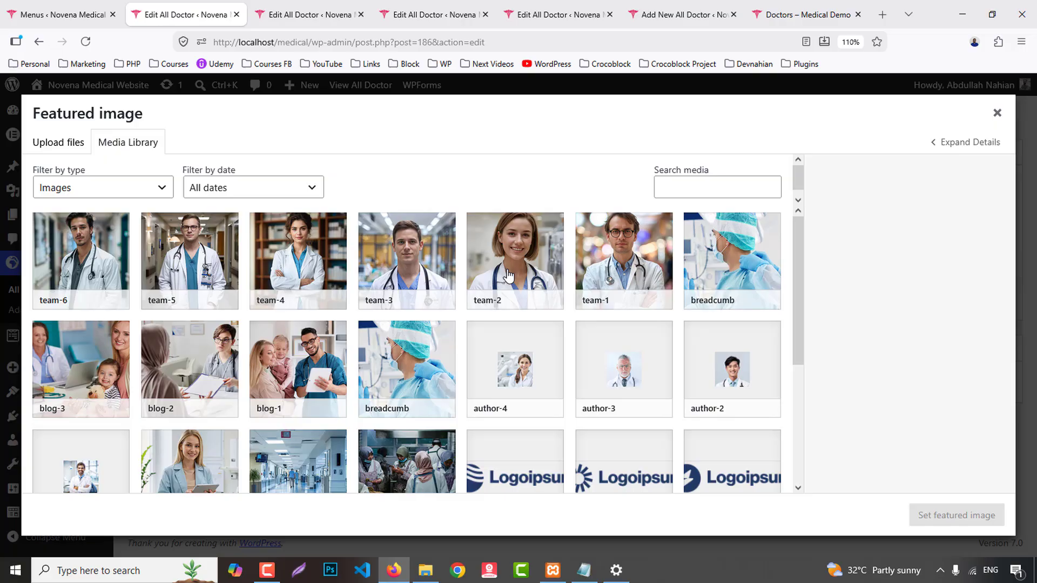
click(508, 275)
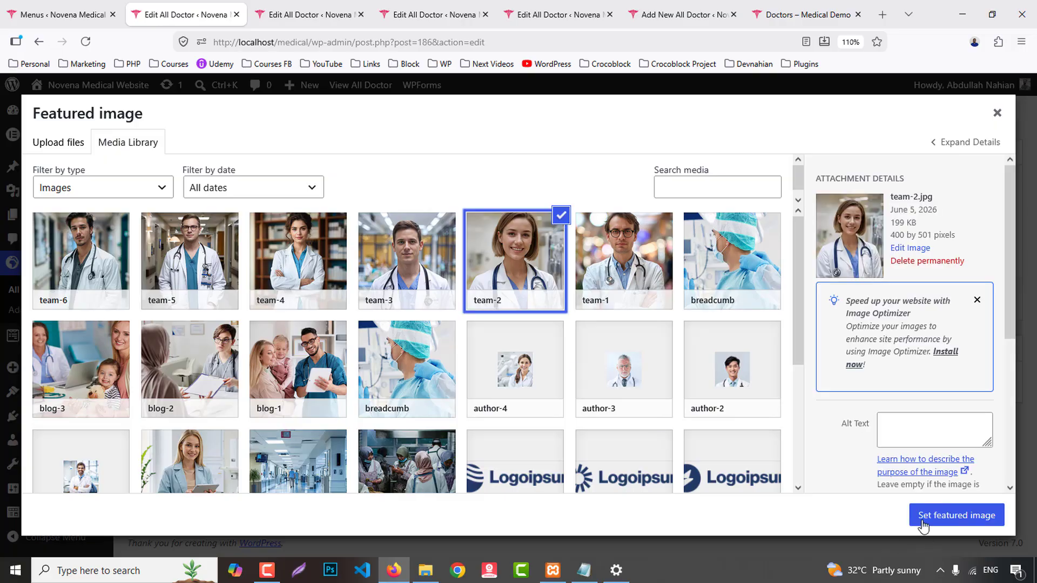
click(921, 515)
- In the Features fields, set Doctor Speciality to "Cardiovascular Medicine" and Doctor Experience to "12+ Years of Clinical Experience."
click(232, 254)
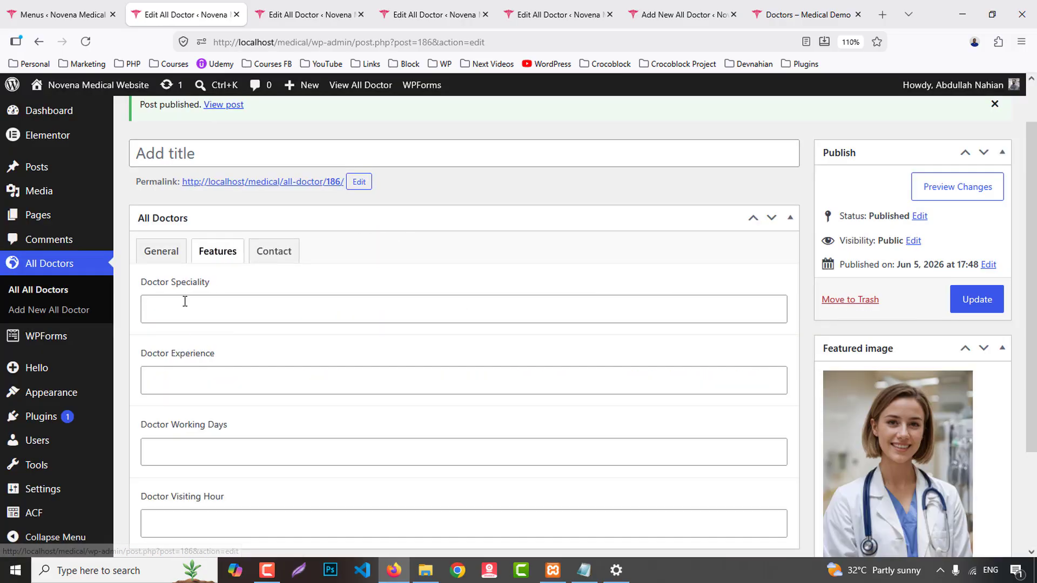
click(183, 303)
click(194, 340)
scroll(196, 344, down, 2)
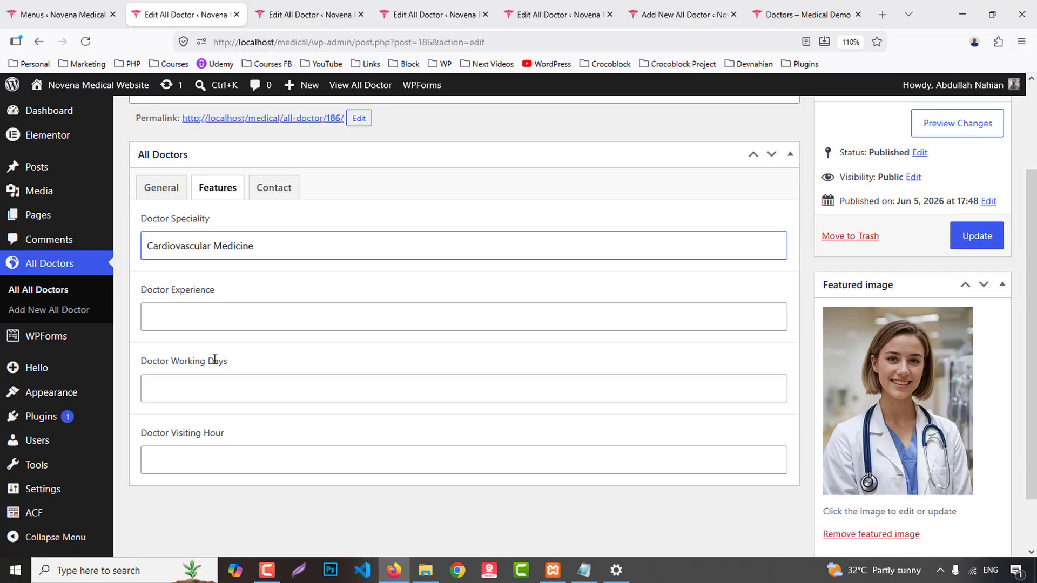
click(183, 251)
click(164, 281)
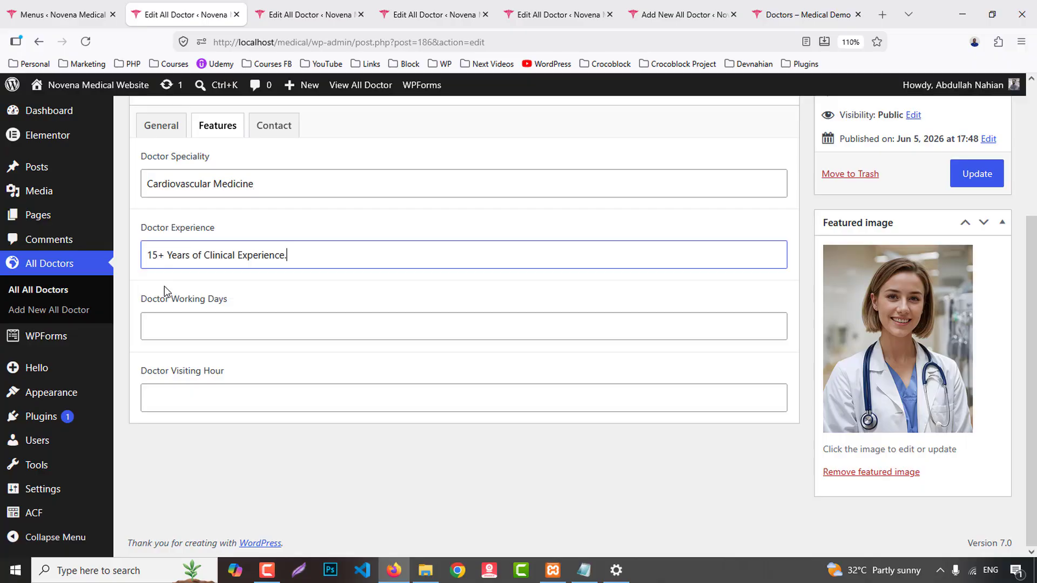
drag(158, 256, 130, 255)
text(12)
- Set Doctor Working Days to "Saturday and Wednesday." and Doctor Visiting Hour to "4:00 PM – 8:00 PM."
click(182, 327)
key(Down)
key(Return)
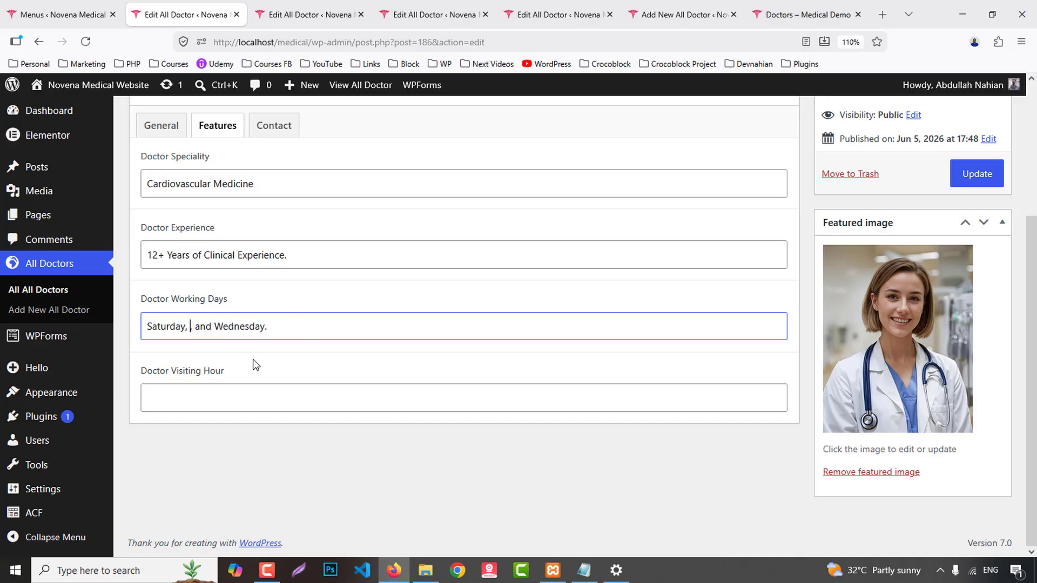
key(Delete)
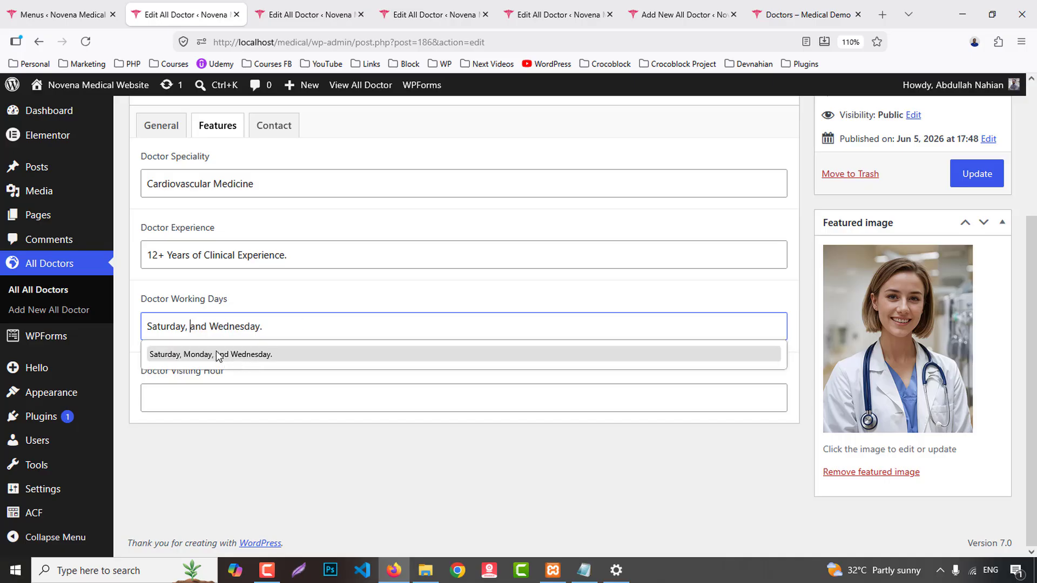
key(BackSpace)
key(BackSpace)
click(197, 397)
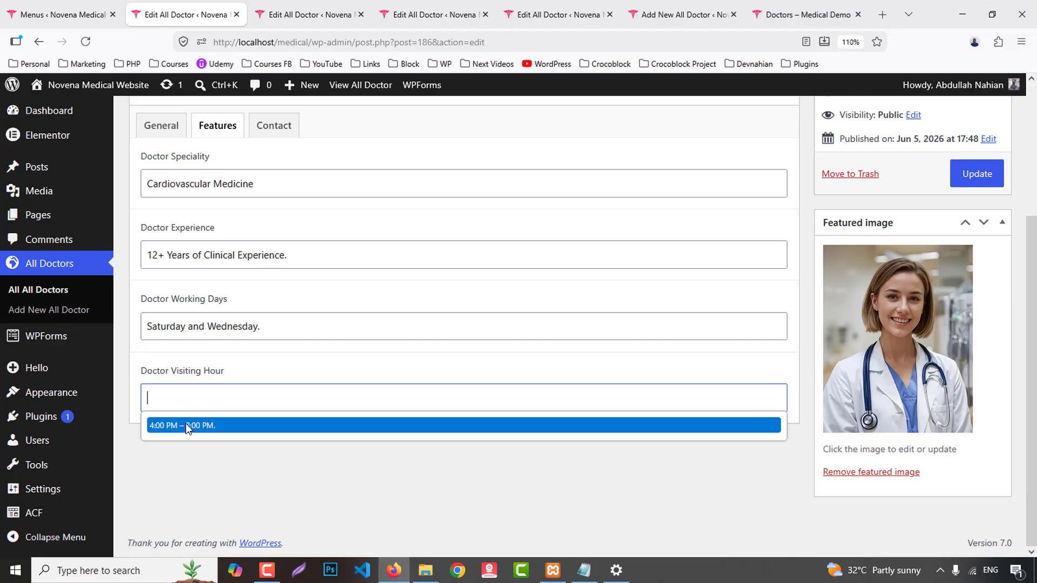
click(187, 426)
- Copy the address from the first demo doctor's Contact Me card into the entry's Doctor Address under Contact
scroll(366, 275, up, 3)
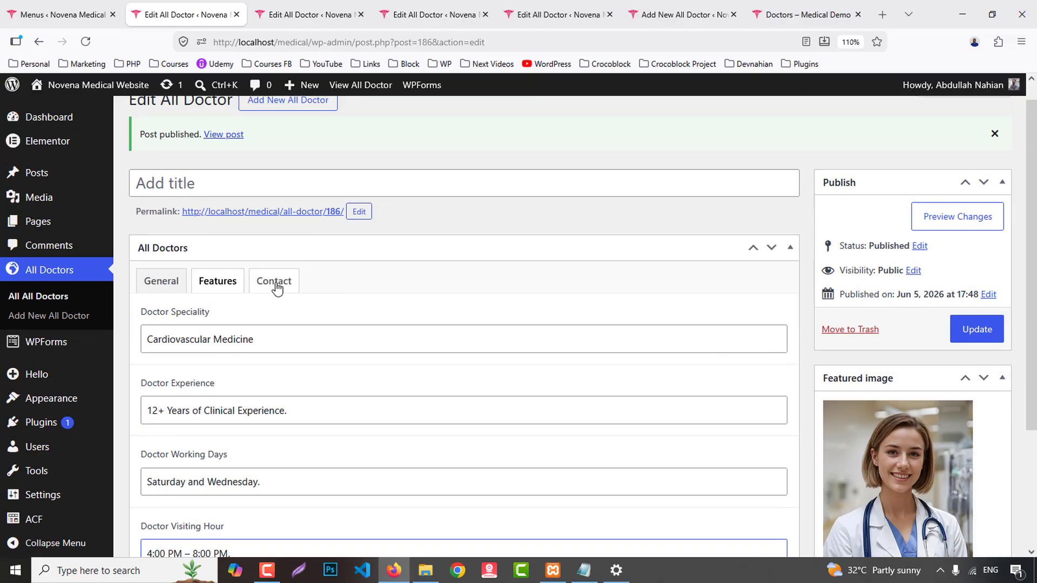
click(277, 288)
scroll(303, 366, down, 2)
click(229, 290)
click(789, 15)
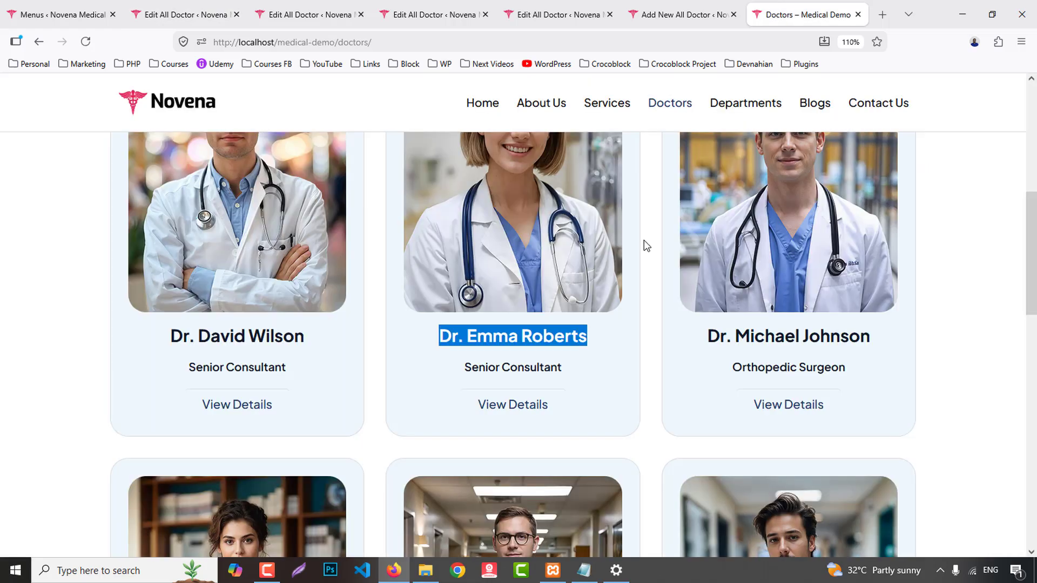
click(259, 407)
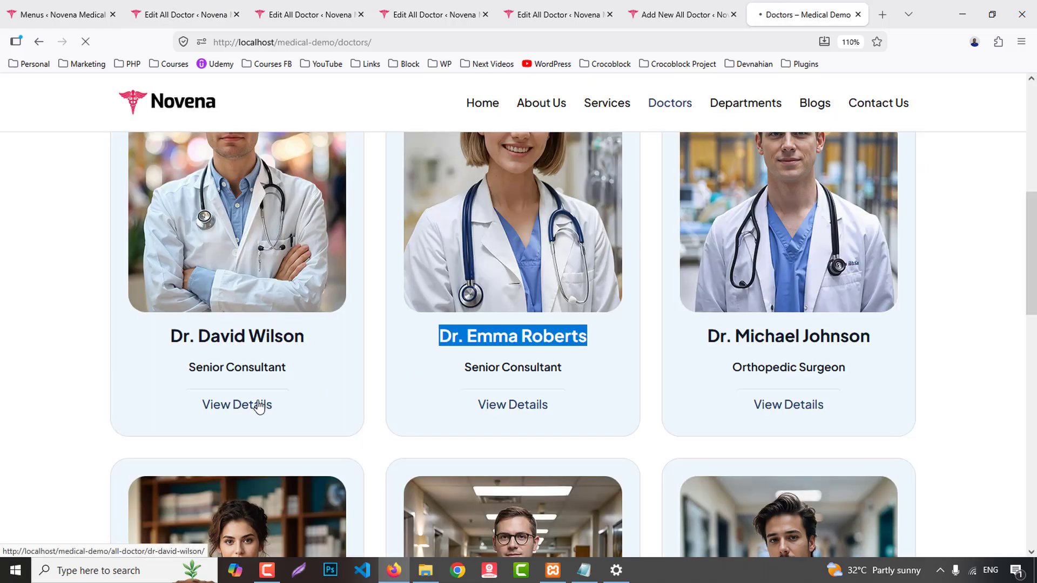
scroll(756, 273, down, 10)
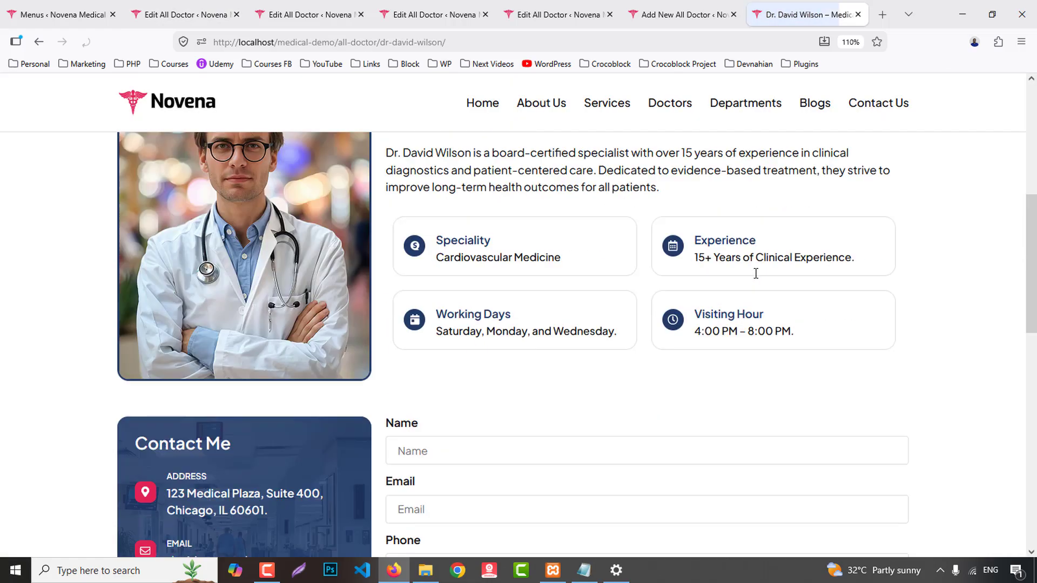
drag(162, 303, 304, 322)
key(ctrl+c)
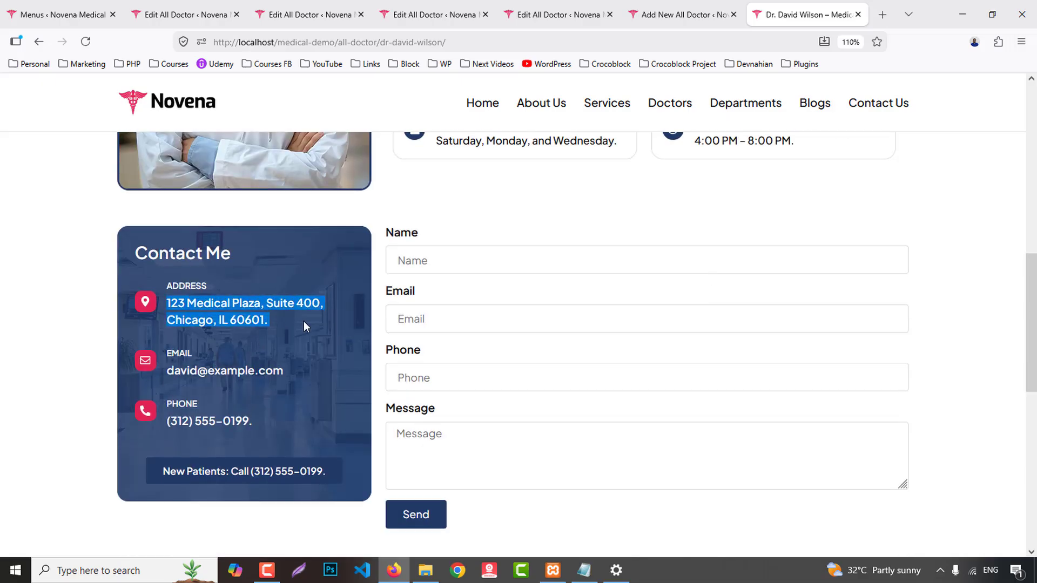
click(178, 14)
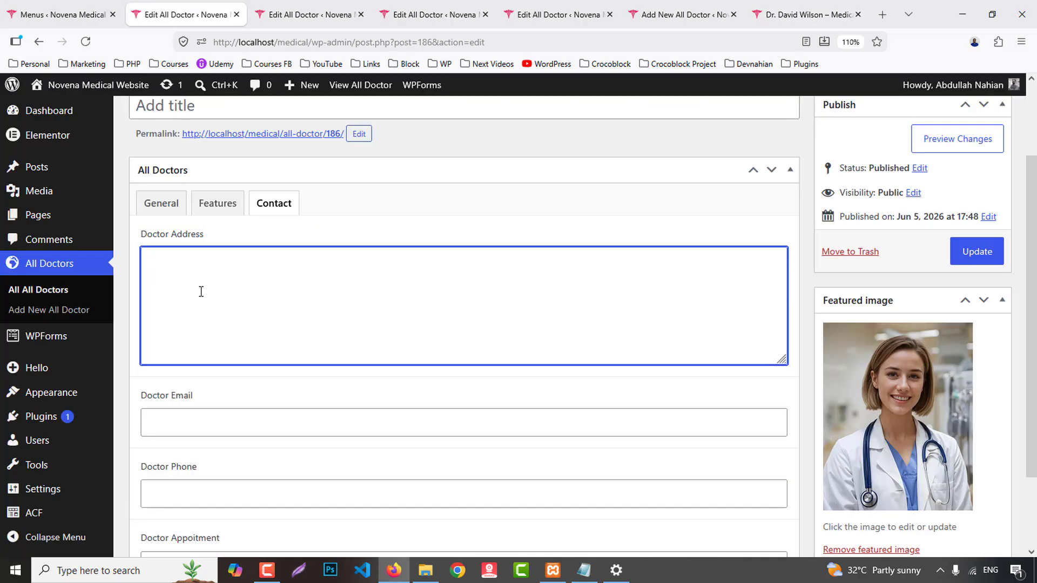
key(ctrl+v)
- Fill Doctor Email and Doctor Phone with the previously used e-mail address and phone number
click(210, 424)
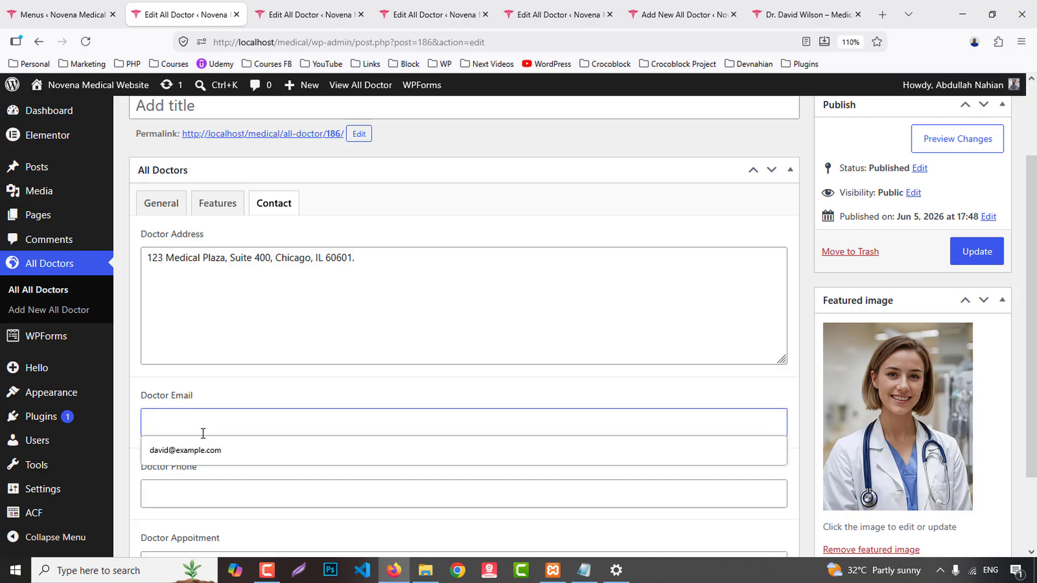
click(190, 449)
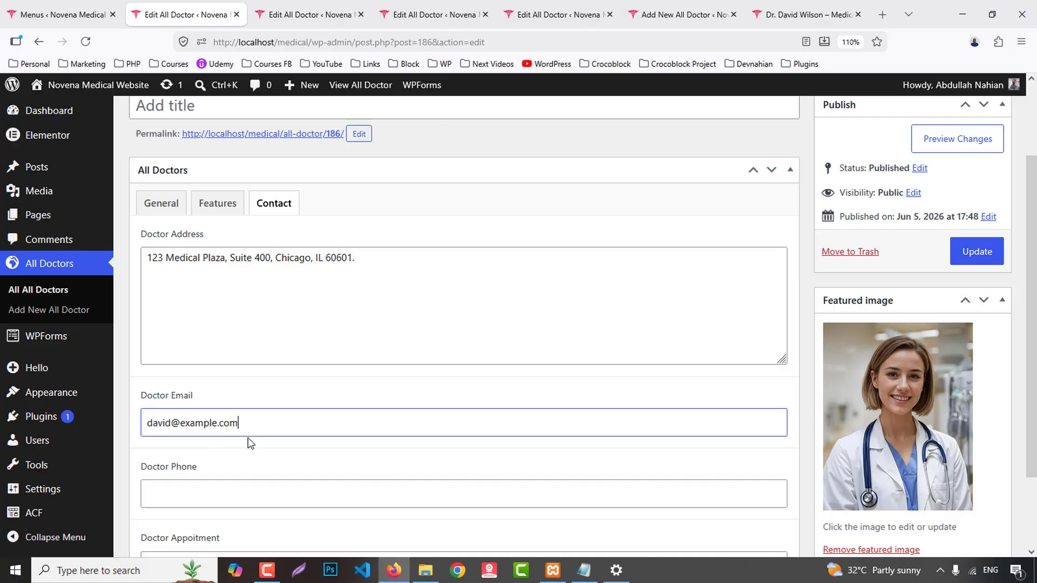
scroll(178, 406, down, 2)
click(179, 407)
click(177, 425)
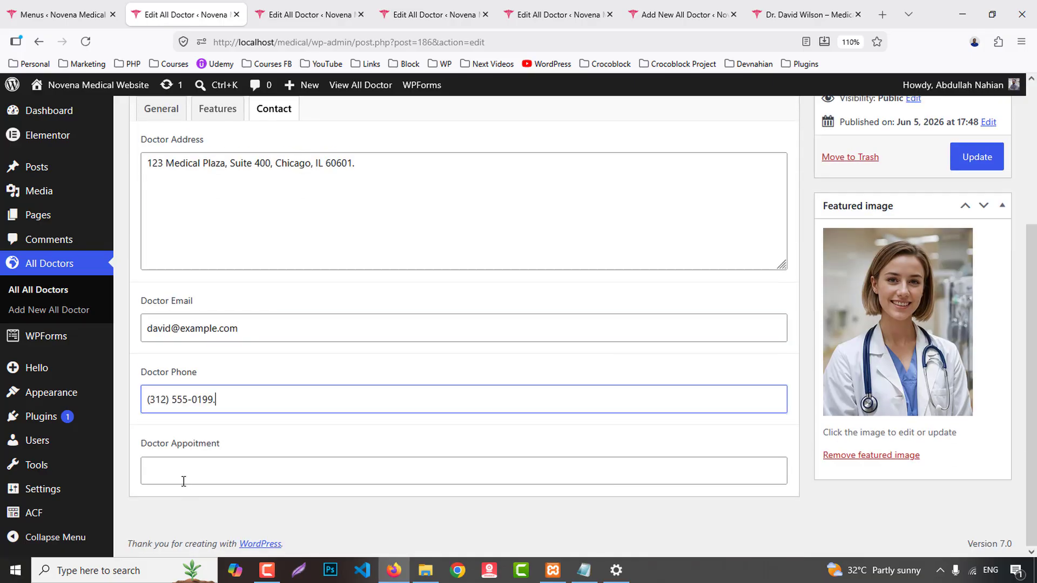
- Fill the Doctor Appoitment field with the previously used new-patients call text
click(182, 475)
click(184, 493)
scroll(205, 405, up, 4)
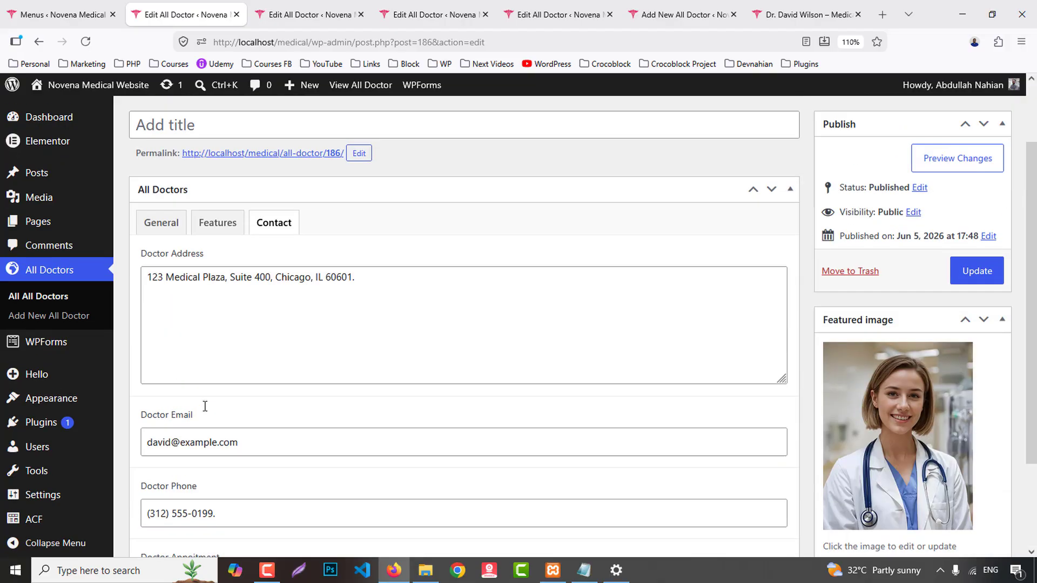
- Set Doctor Designation to "Senior Consultant" in the next untitled doctor entry, all-doctor/187
click(311, 15)
scroll(223, 326, down, 1)
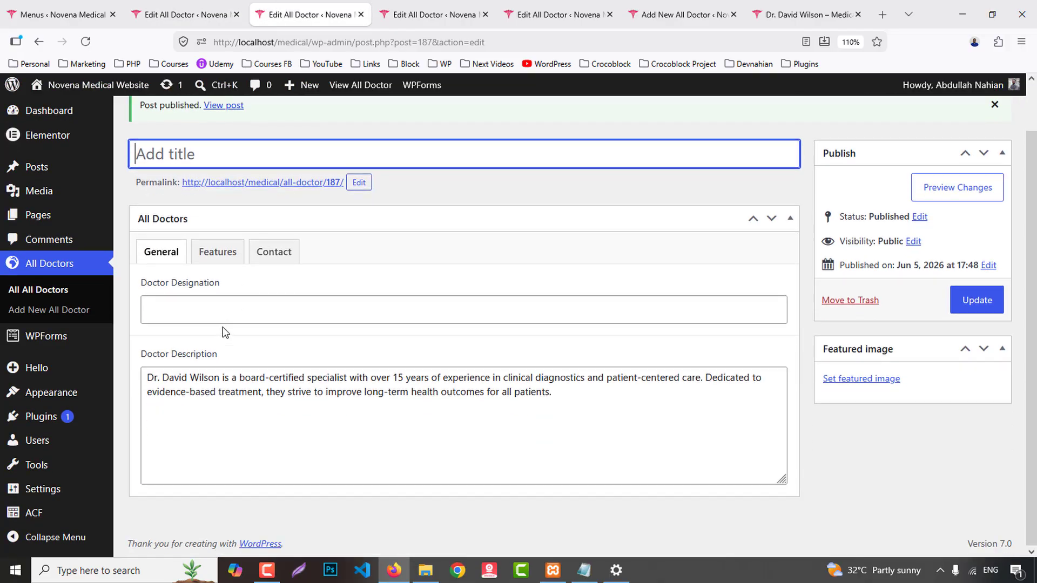
click(200, 309)
click(178, 339)
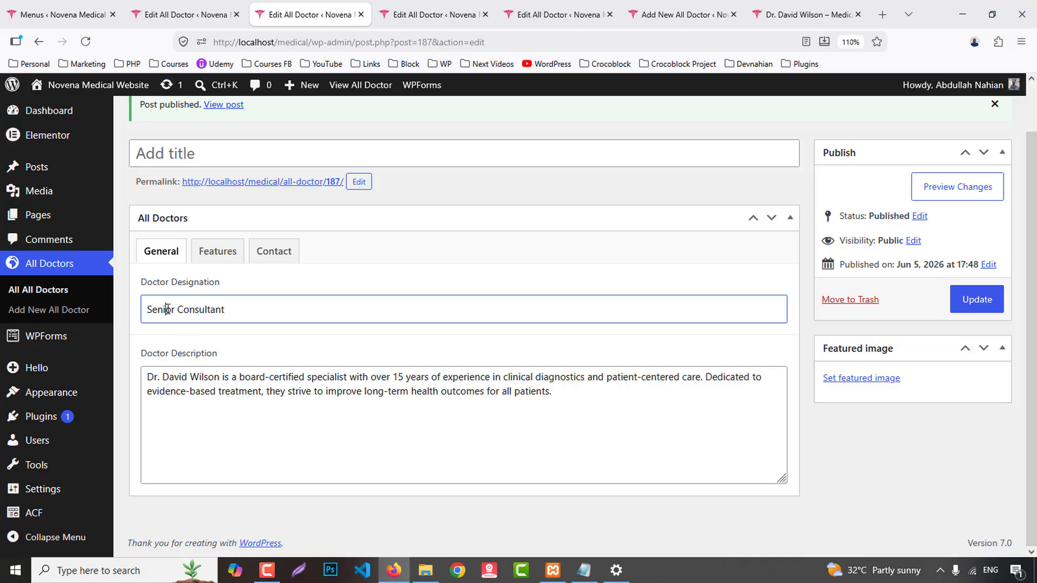
- Remove "Senior" from the Doctor Designation of the all-doctor/187 entry
key(BackSpace)
click(437, 10)
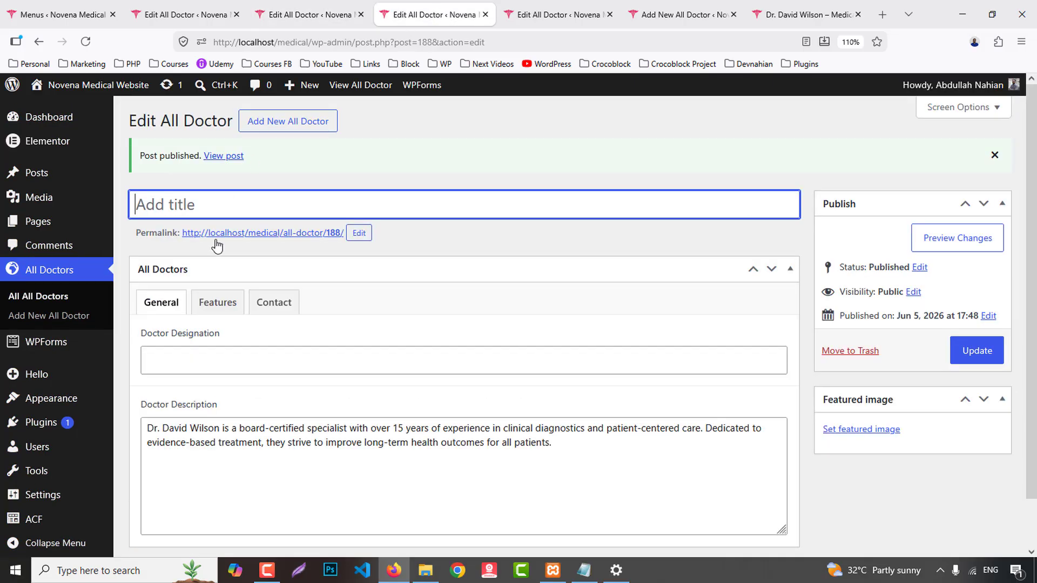
- Paste the copied address into Doctor Address under Contact in the unpublished new doctor entry
click(681, 15)
click(281, 258)
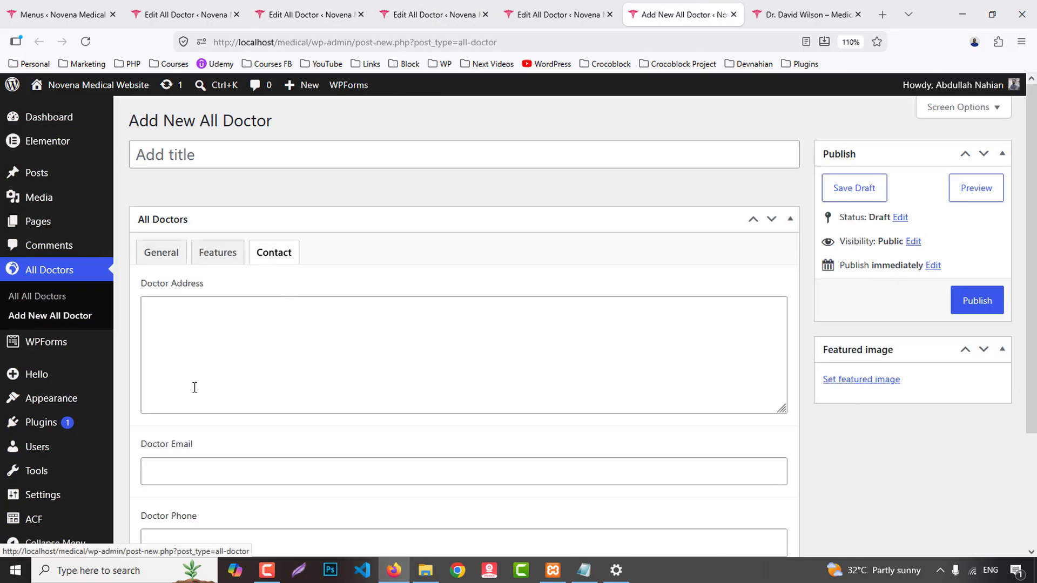
click(301, 359)
key(ctrl+v)
scroll(200, 396, down, 3)
- Fill Doctor Email and Doctor Phone in the new entry with the previously used e-mail address and phone number
click(197, 321)
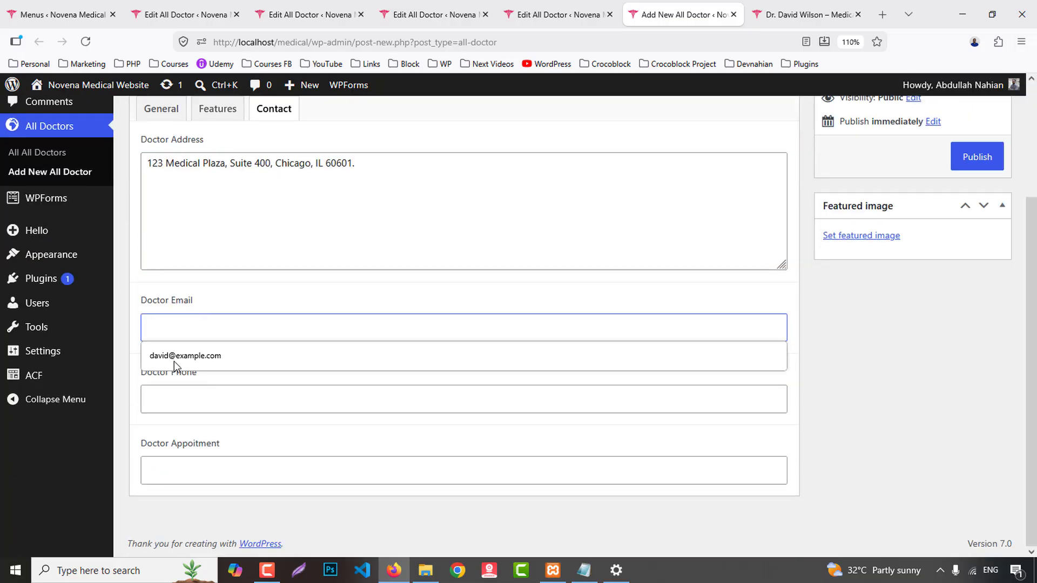
click(174, 361)
click(178, 402)
click(183, 427)
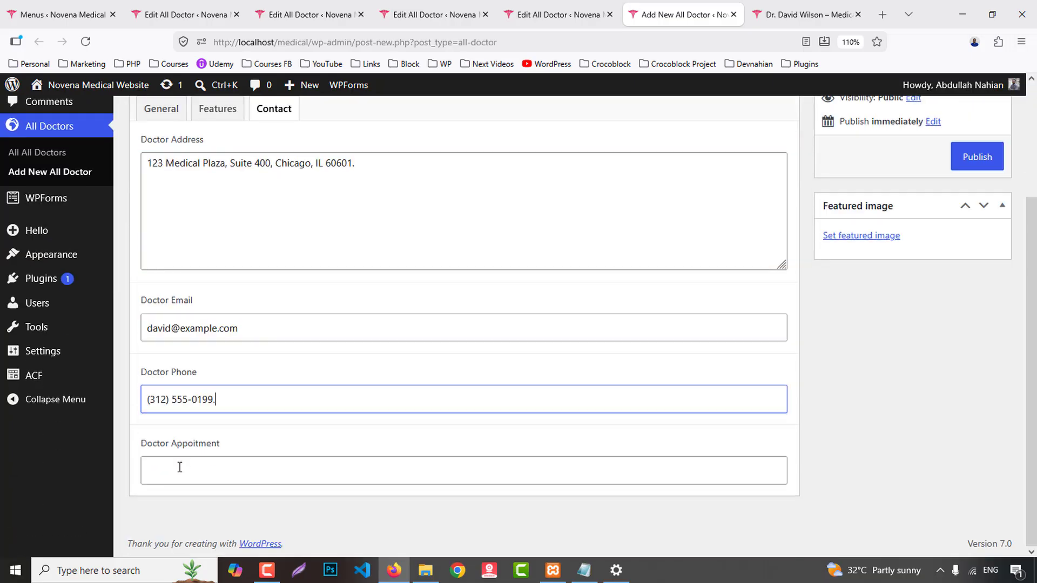
click(179, 468)
key(ctrl+v)
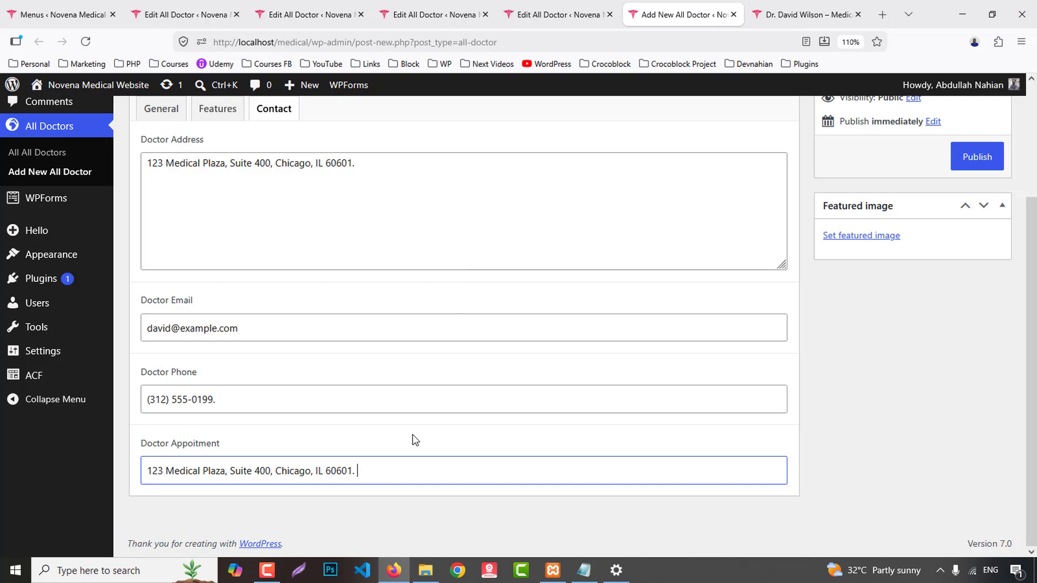
drag(242, 455, 126, 436)
key(ctrl+c)
key(BackSpace)
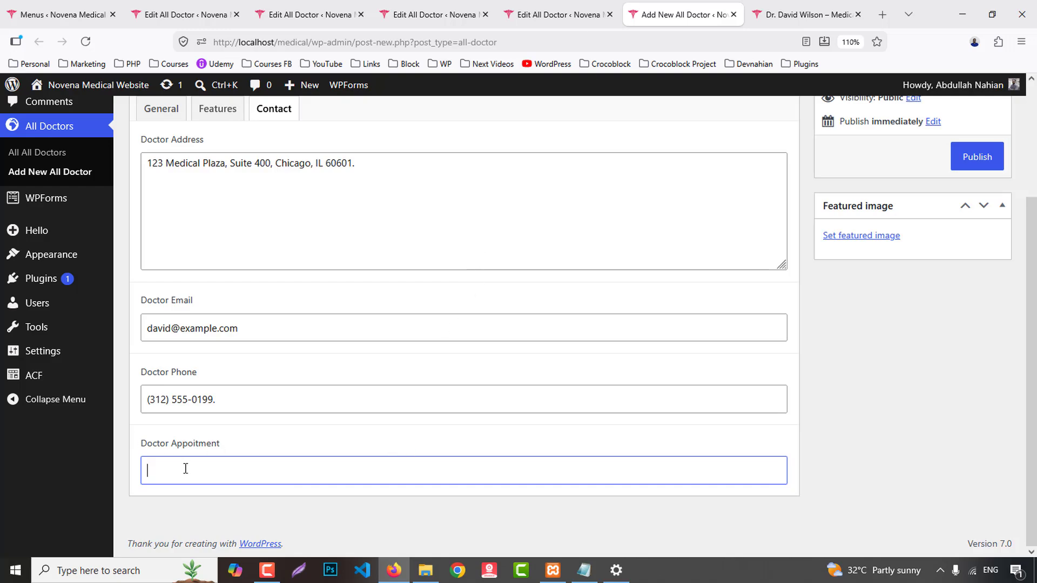
- Fill the new entry's Doctor Appoitment field with the previously used new-patients call text
click(182, 500)
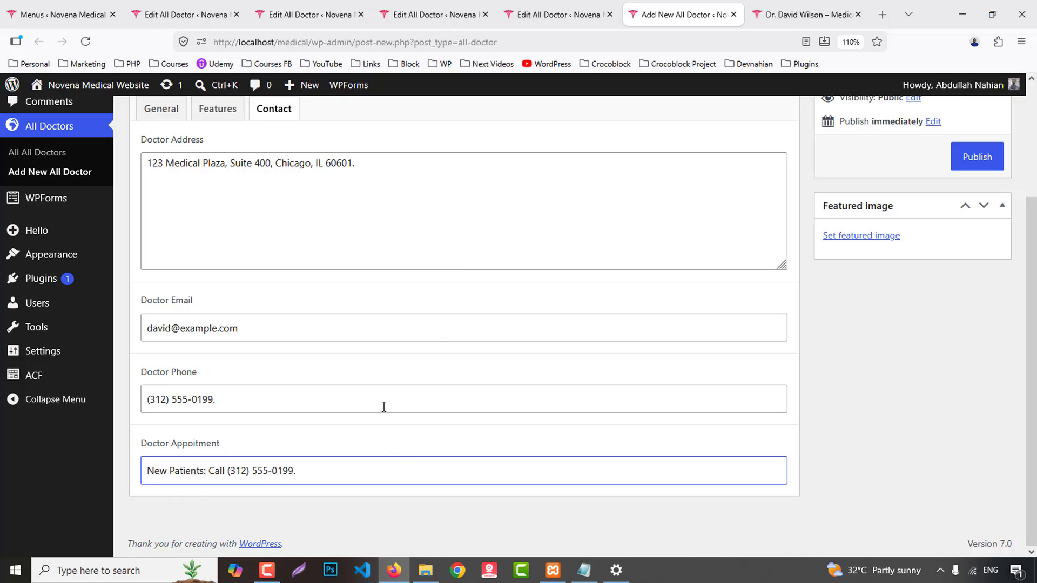
scroll(384, 378, up, 5)
- Set Doctor Designation to "Senior Doctor" in the untitled doctor entry all-doctor/189
click(577, 6)
click(189, 362)
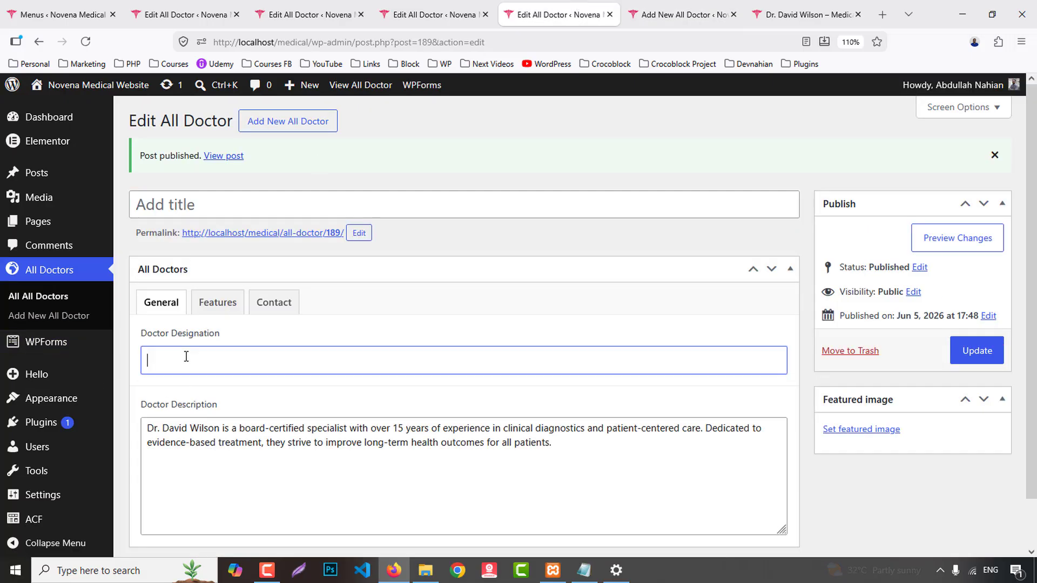
click(197, 358)
text(Seni)
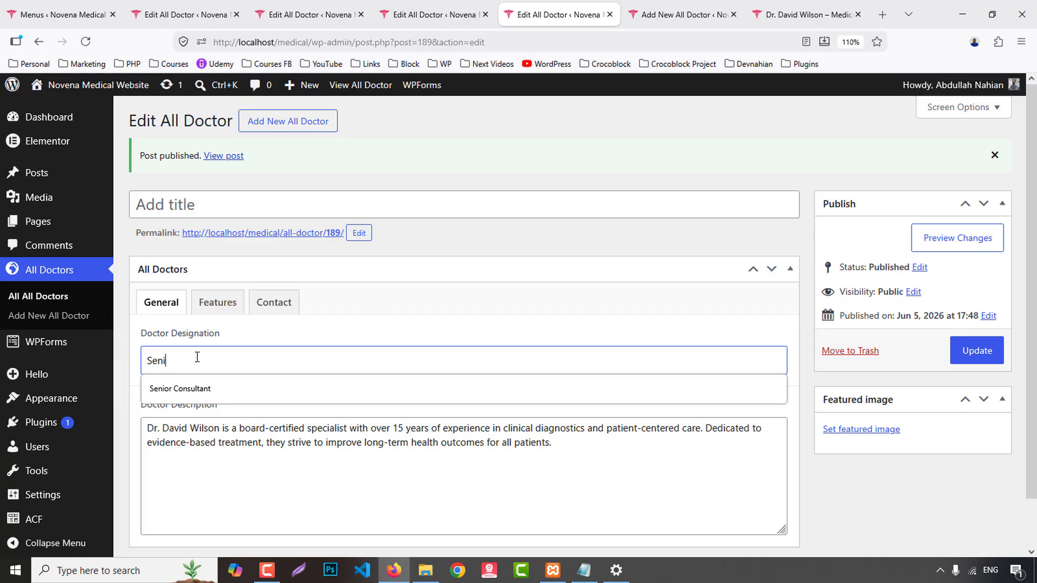
text(or Doctor)
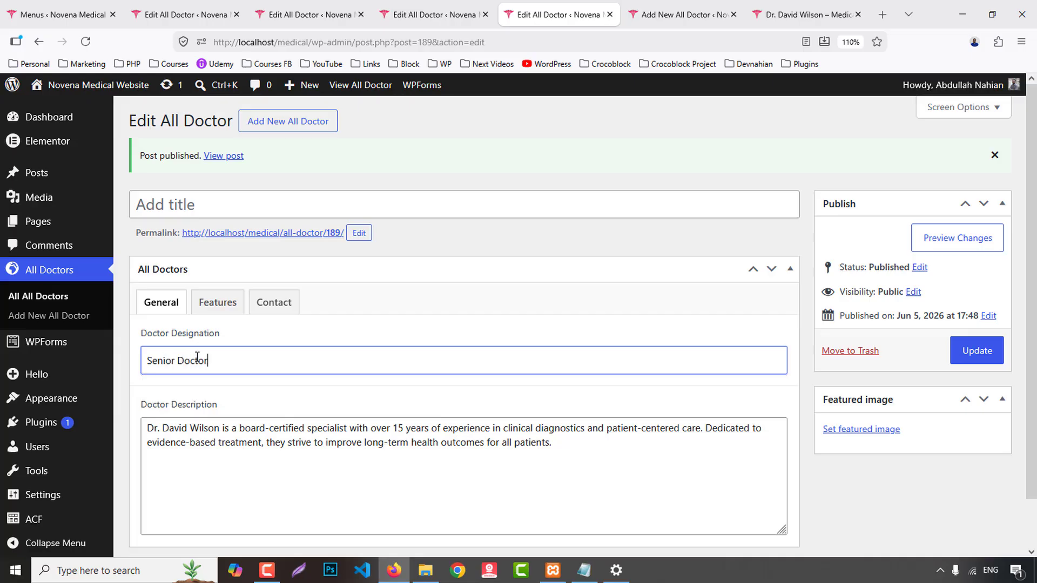
- Paste the copied address into Doctor Address and fill Doctor Email with the previously used e-mail address in entry 189
click(285, 311)
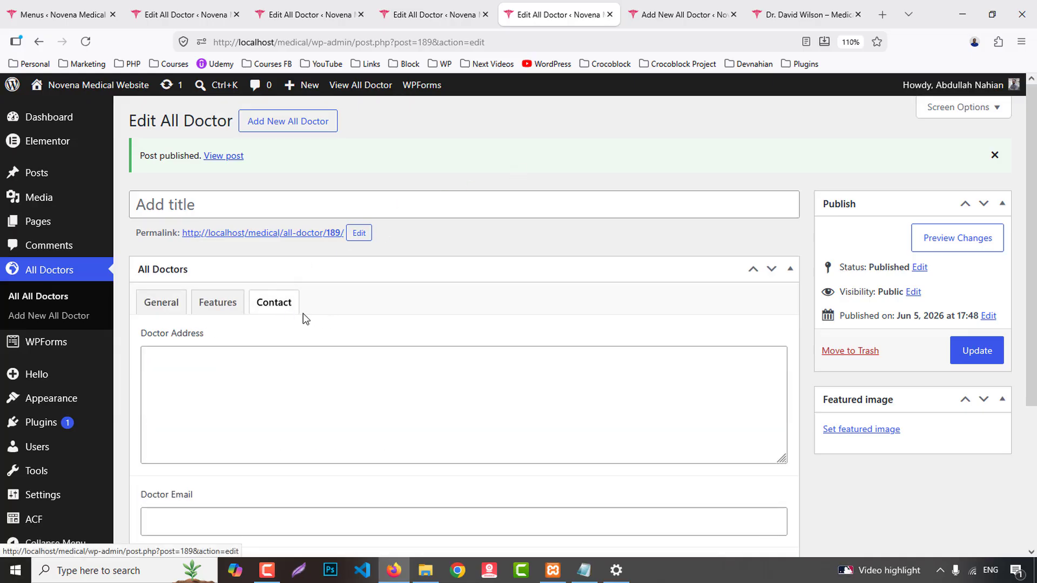
scroll(301, 317, down, 2)
click(241, 336)
key(ctrl+v)
scroll(301, 430, down, 2)
click(178, 329)
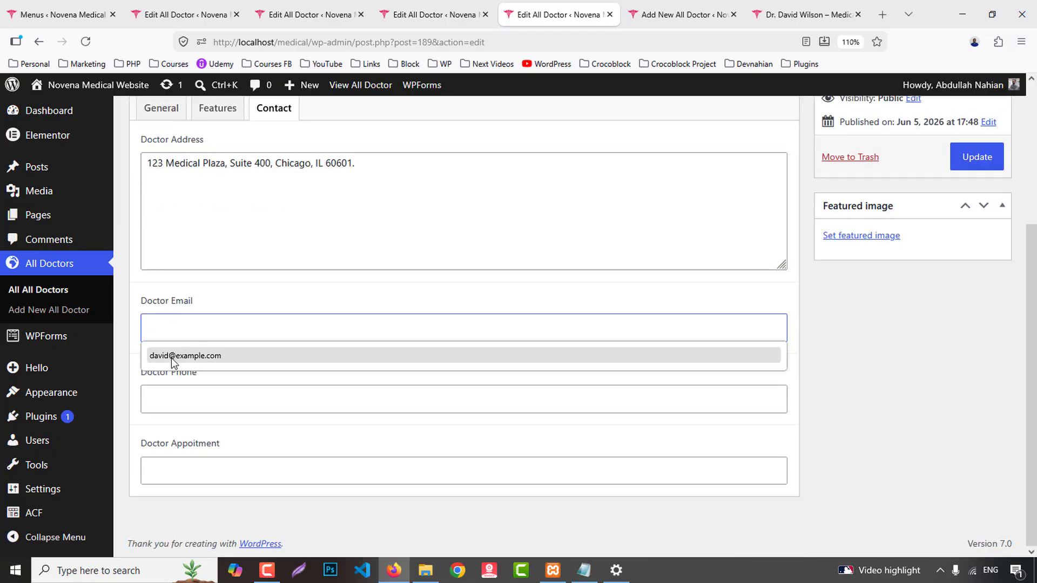
click(178, 354)
- Fill entry 189's Doctor Phone with the previously used number and Doctor Appoitment with the previously used new-patients call text
click(181, 400)
click(178, 428)
click(183, 471)
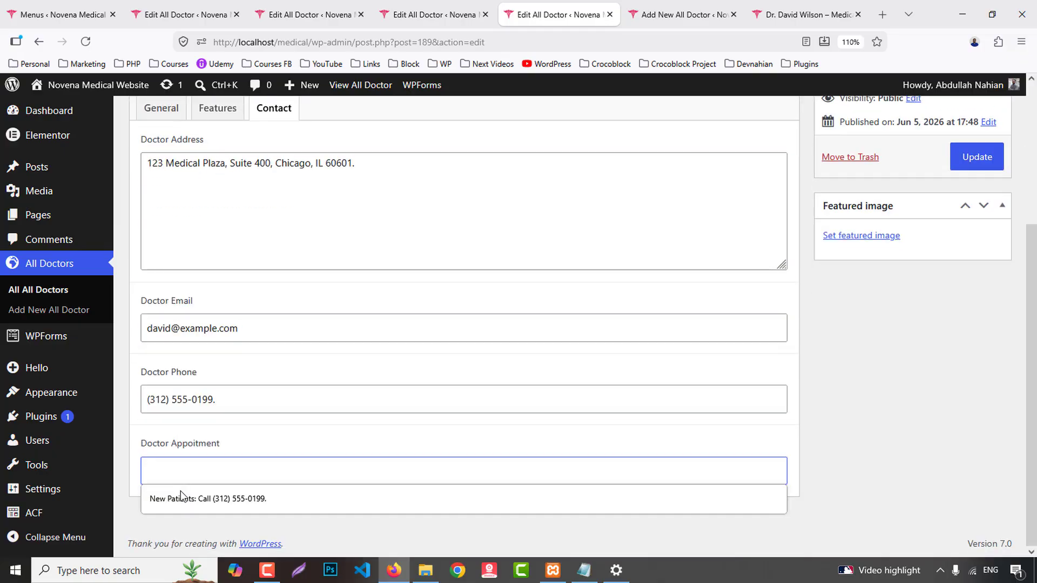
click(184, 498)
- Set Doctor Designation to "Consultant" in the untitled doctor entry all-doctor/188
click(489, 7)
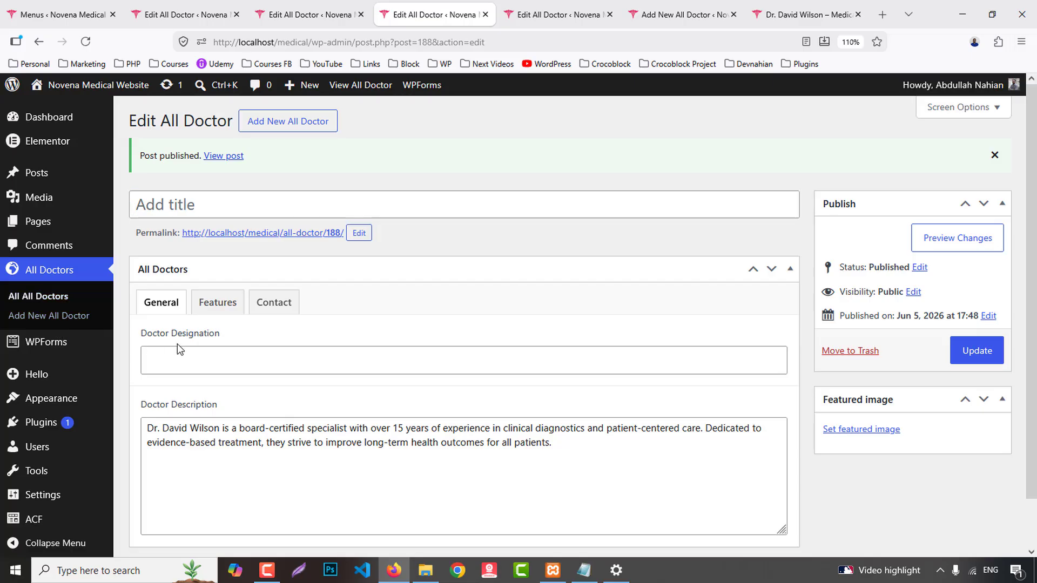
click(184, 359)
click(184, 388)
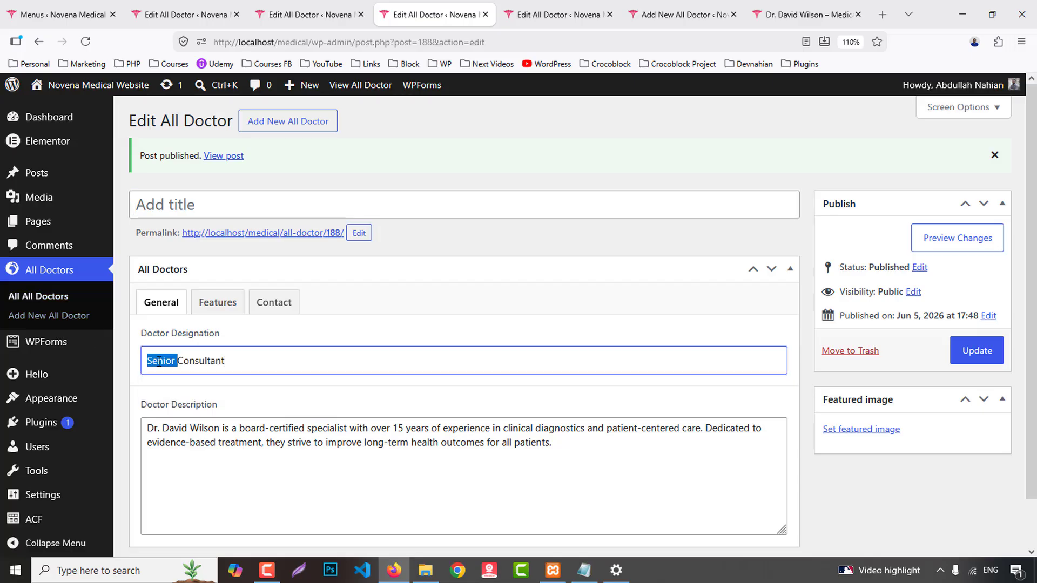
key(BackSpace)
click(216, 303)
scroll(214, 357, down, 2)
click(151, 254)
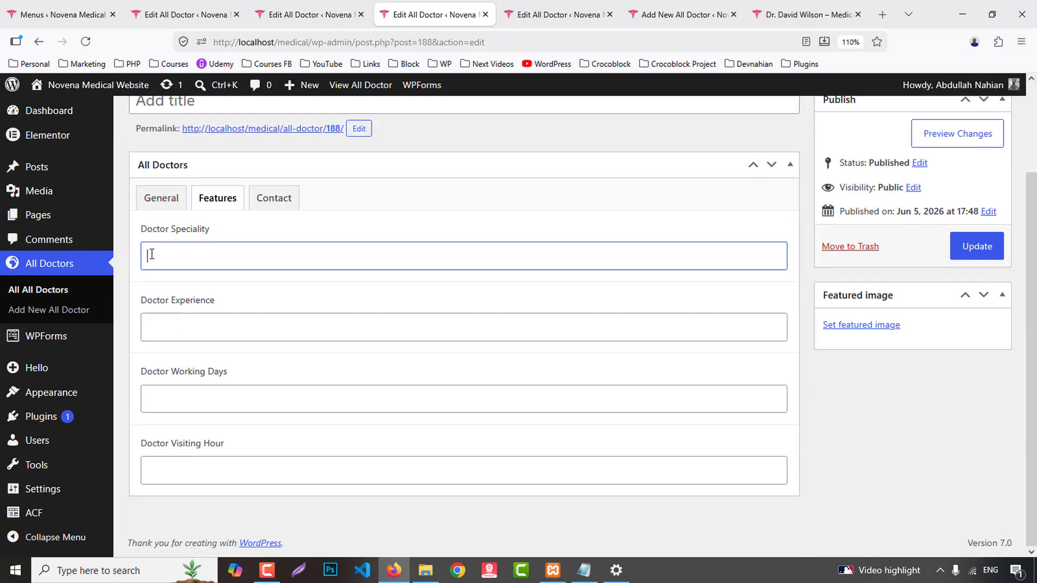
click(348, 181)
scroll(294, 233, up, 2)
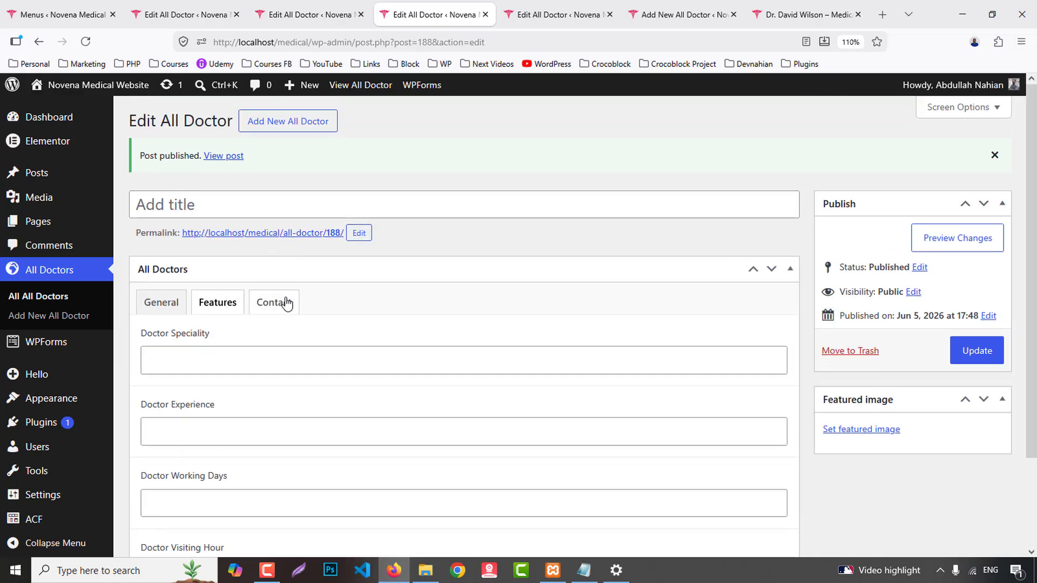
- Paste the copied address into entry 188's Doctor Address and fill Doctor Email with the previously used e-mail address
click(286, 303)
scroll(346, 405, down, 3)
click(227, 244)
key(ctrl+v)
click(196, 358)
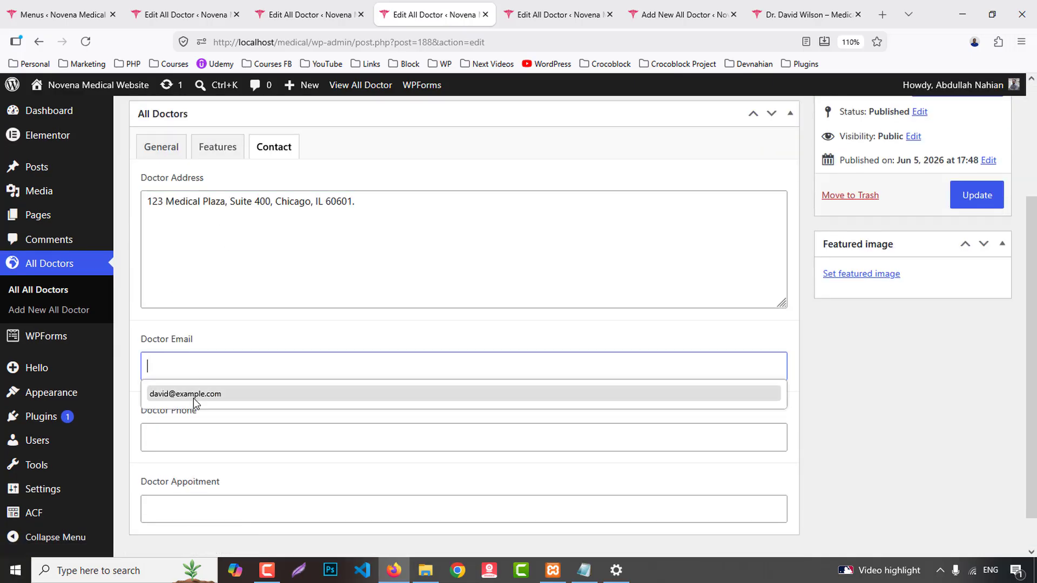
click(194, 394)
click(189, 440)
key(ctrl+v)
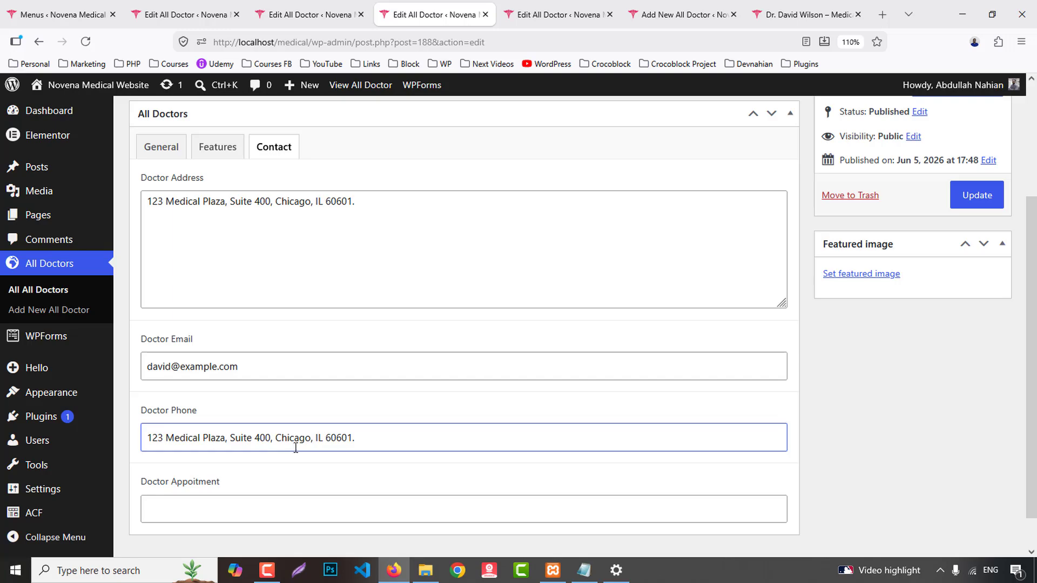
key(ctrl+a)
key(BackSpace)
- Fill entry 188's Doctor Phone with the previously used number and Doctor Appoitment with the previously used new-patients call text
click(238, 438)
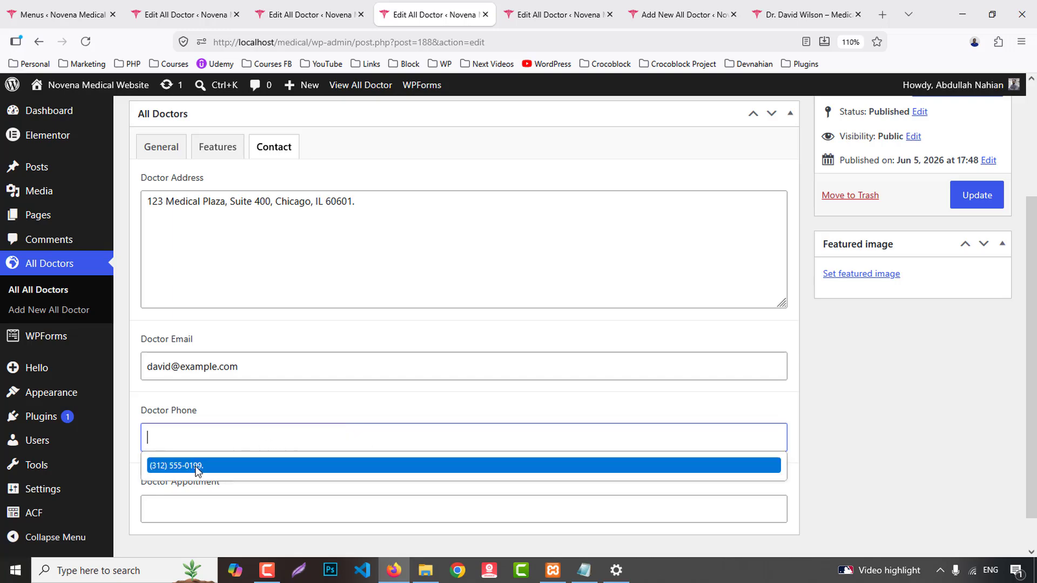
click(197, 465)
scroll(204, 461, down, 1)
click(201, 468)
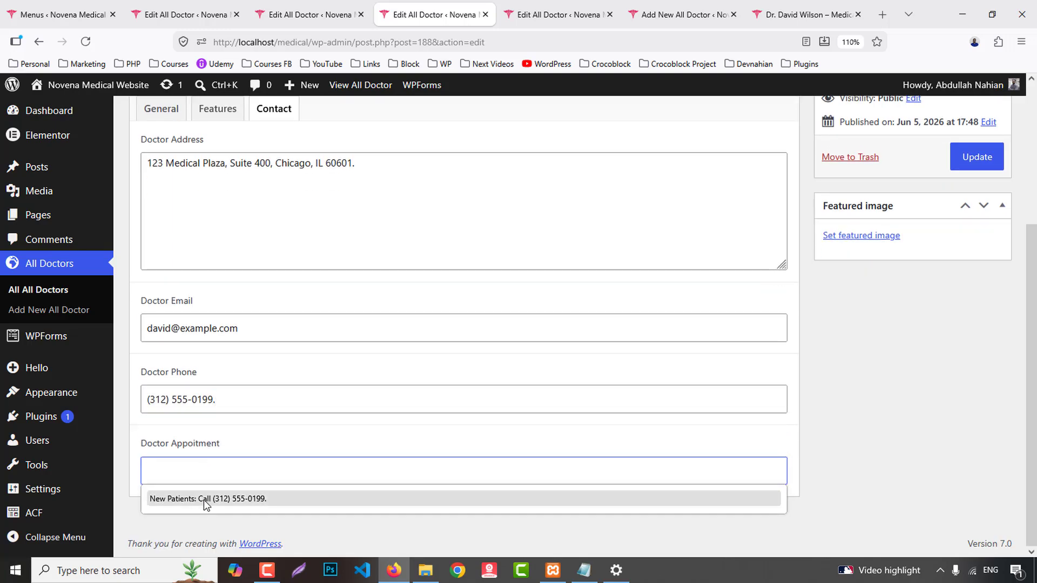
click(203, 501)
- In entry all-doctor/186, replace the doctor's name in Doctor Description with the name copied from Doctor Designation
key(ctrl+shift+Tab)
click(164, 6)
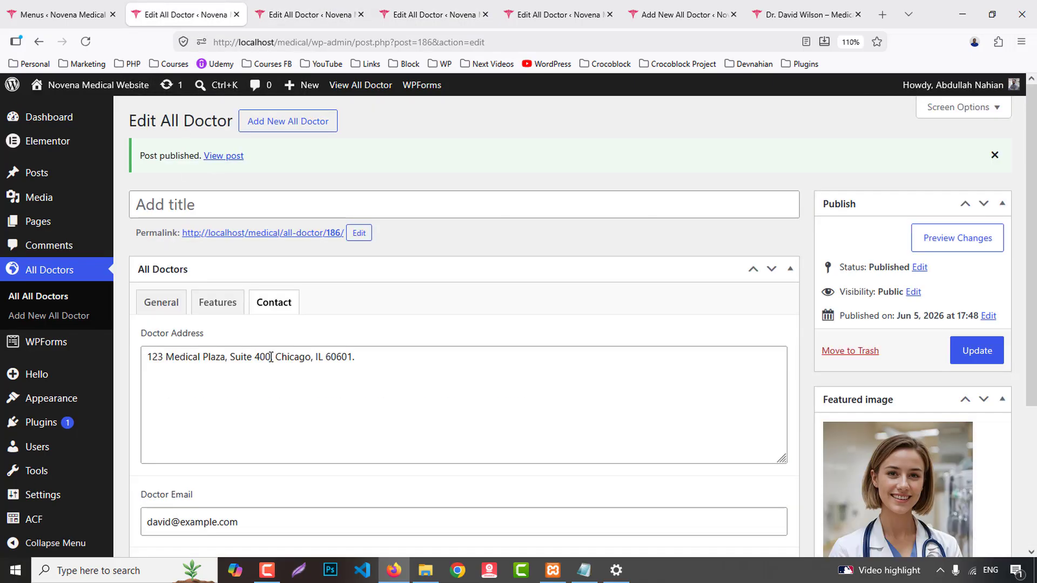
key(ctrl+Tab)
key(ctrl+shift+Tab)
click(142, 307)
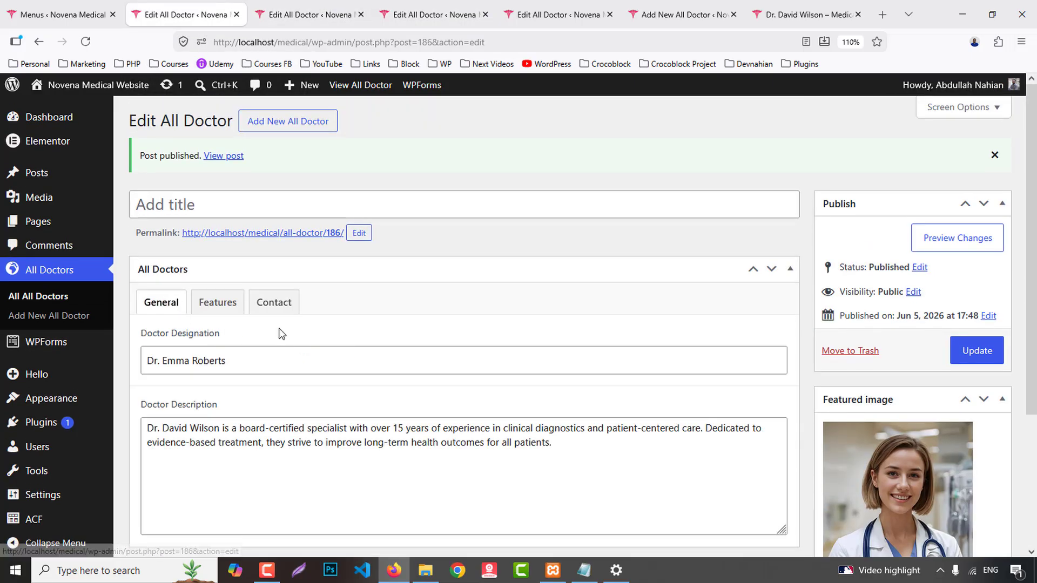
scroll(281, 333, down, 3)
drag(242, 211, 94, 196)
key(ctrl+c)
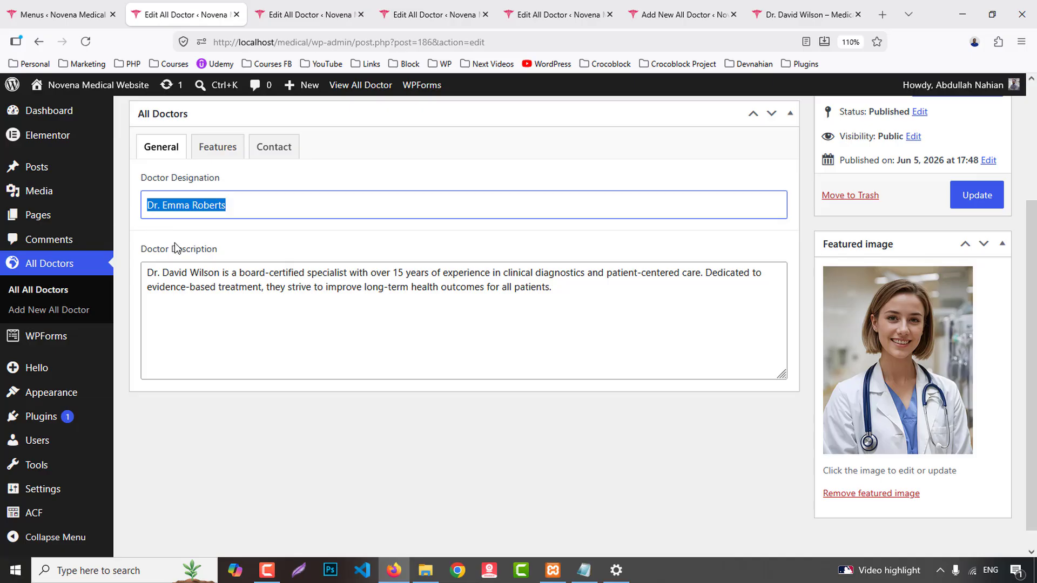
click(219, 273)
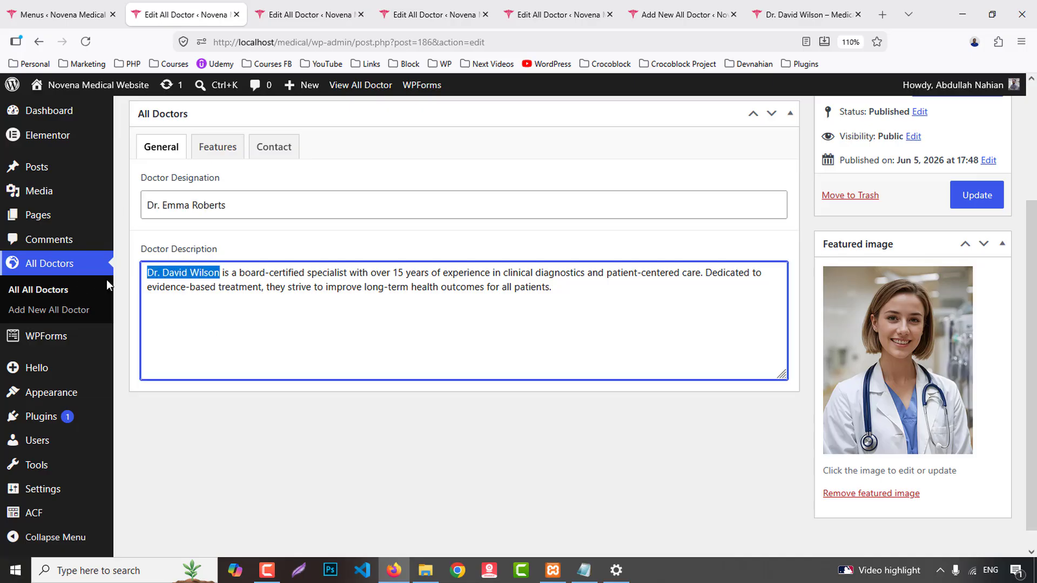
key(ctrl+v)
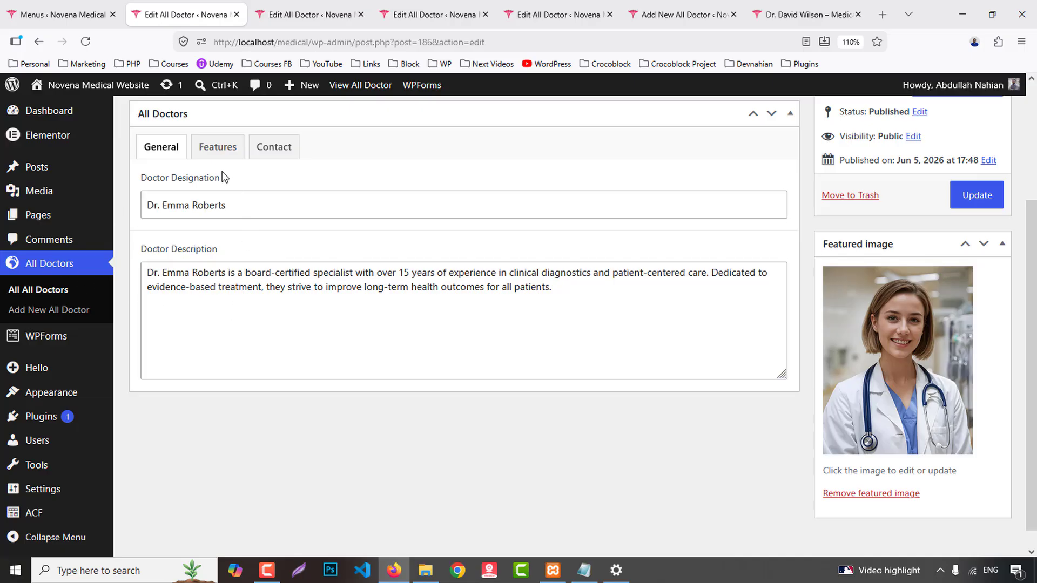
- Change the name part of entry 186's Doctor Email under Contact to this doctor's first name
click(217, 146)
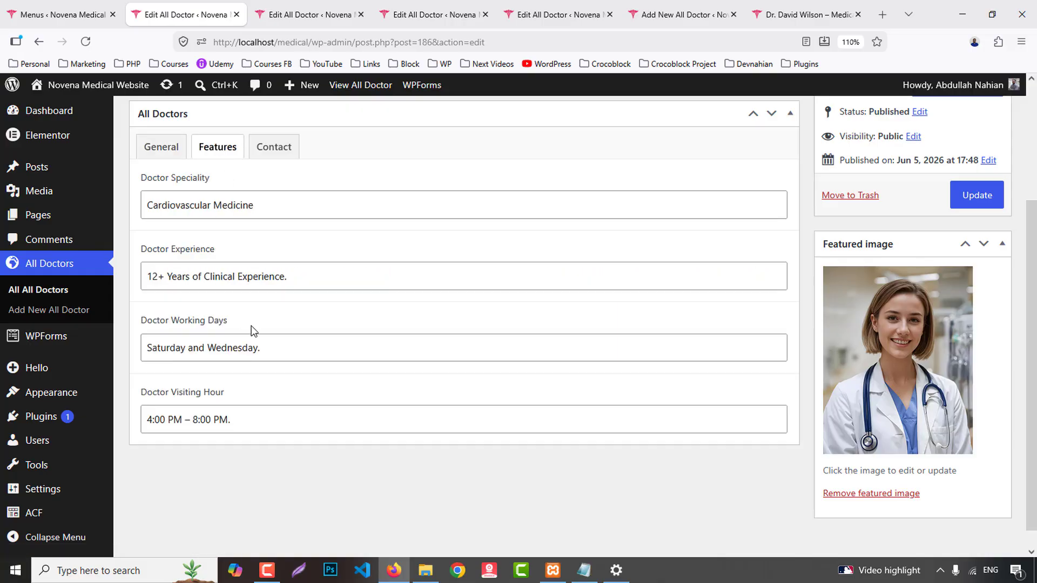
scroll(227, 389, down, 1)
click(289, 140)
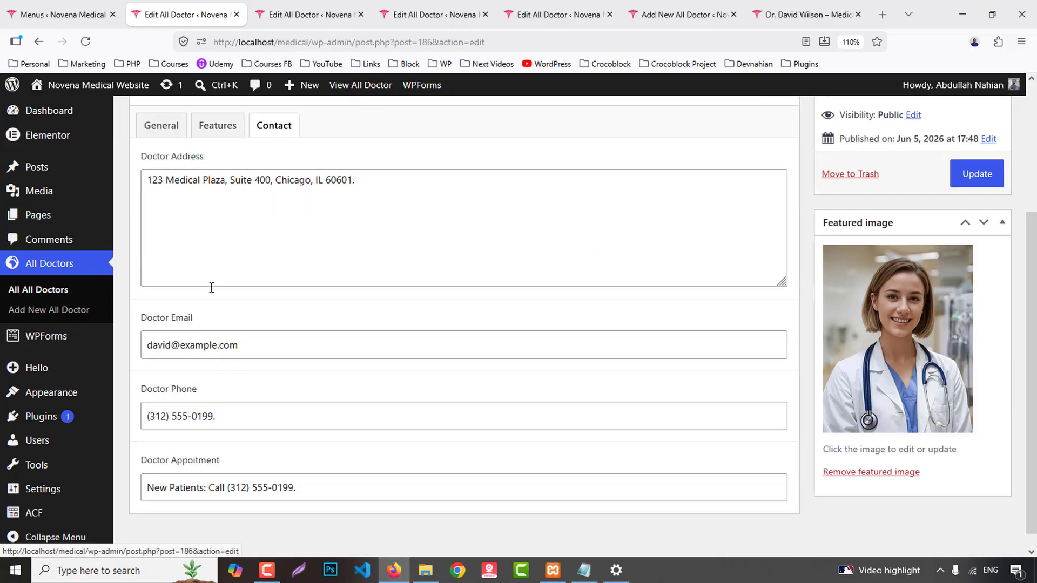
double_click(154, 345)
text(emm)
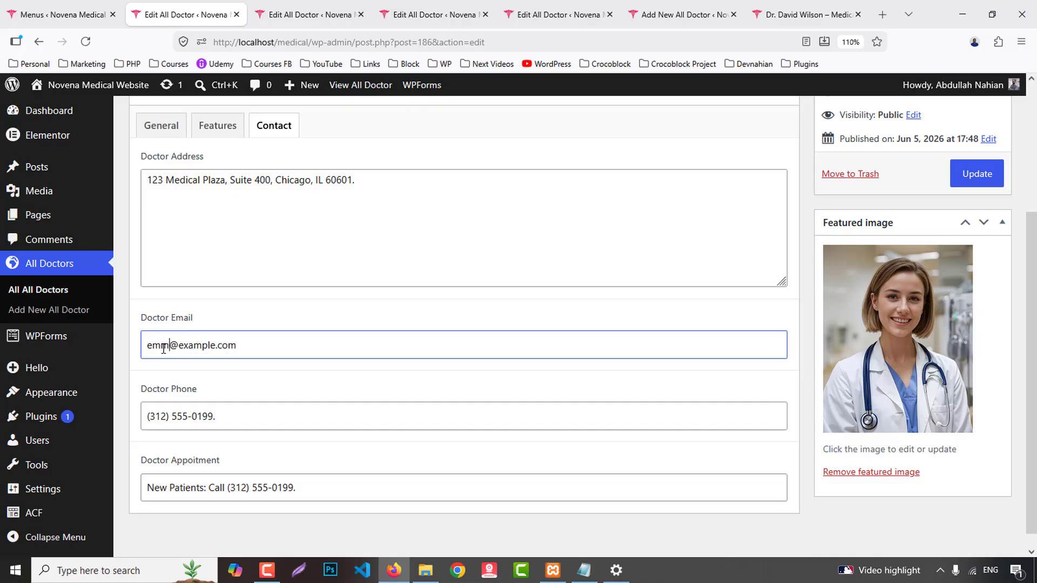
- Change one digit of entry 186's Doctor Phone to give a different number and update the entry
scroll(225, 407, down, 1)
click(196, 399)
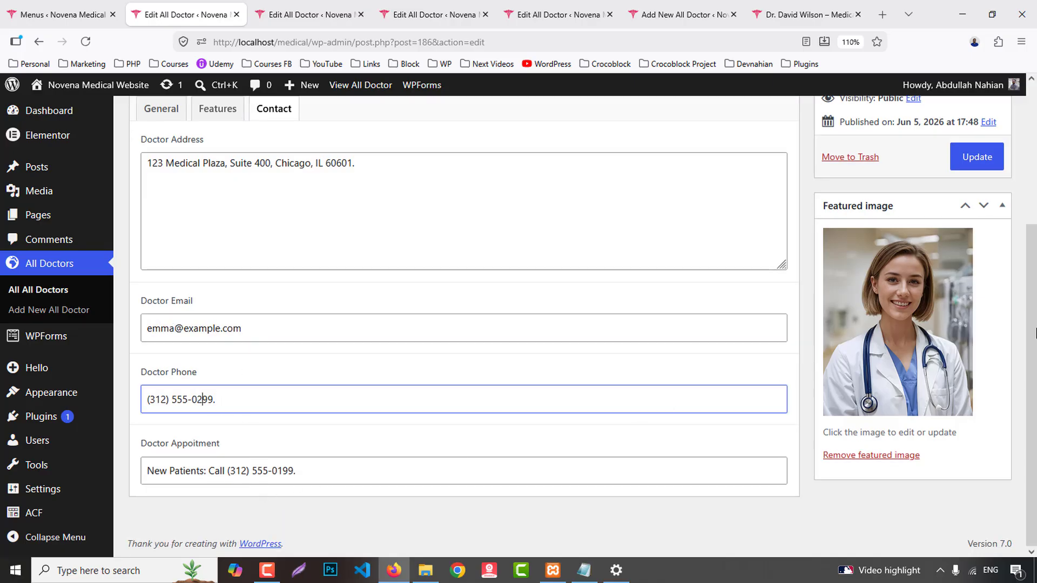
key(Return)
click(977, 320)
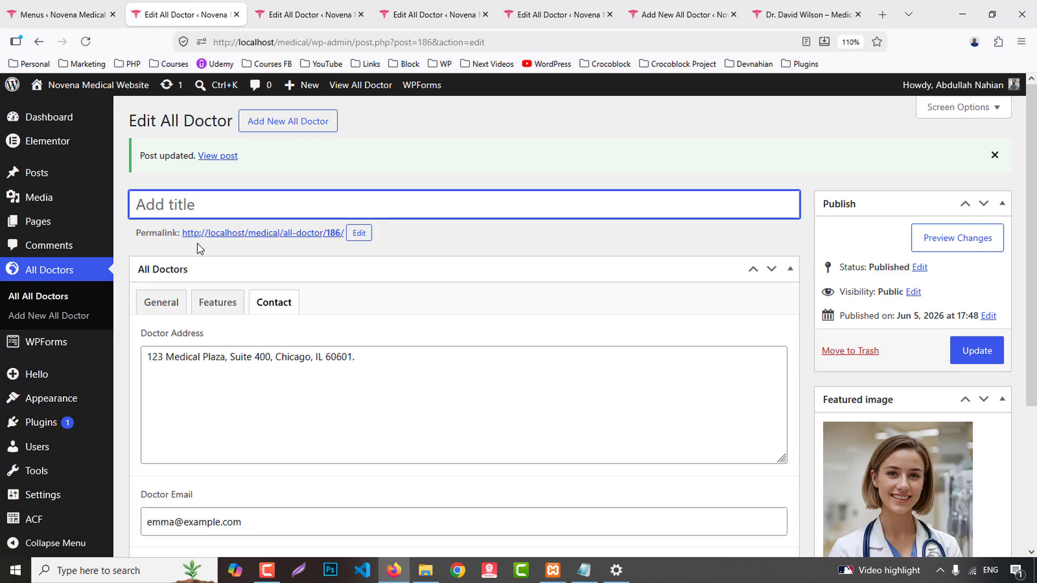
- Move the doctor's name from entry 186's Doctor Designation into the post title
click(160, 303)
drag(238, 359, 99, 369)
key(ctrl+c)
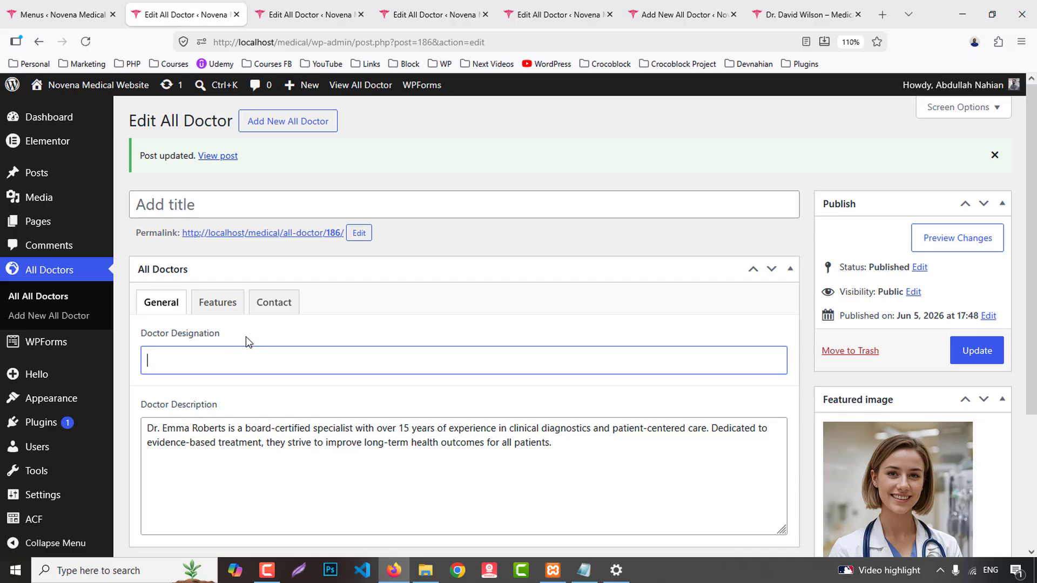
click(207, 205)
key(ctrl+v)
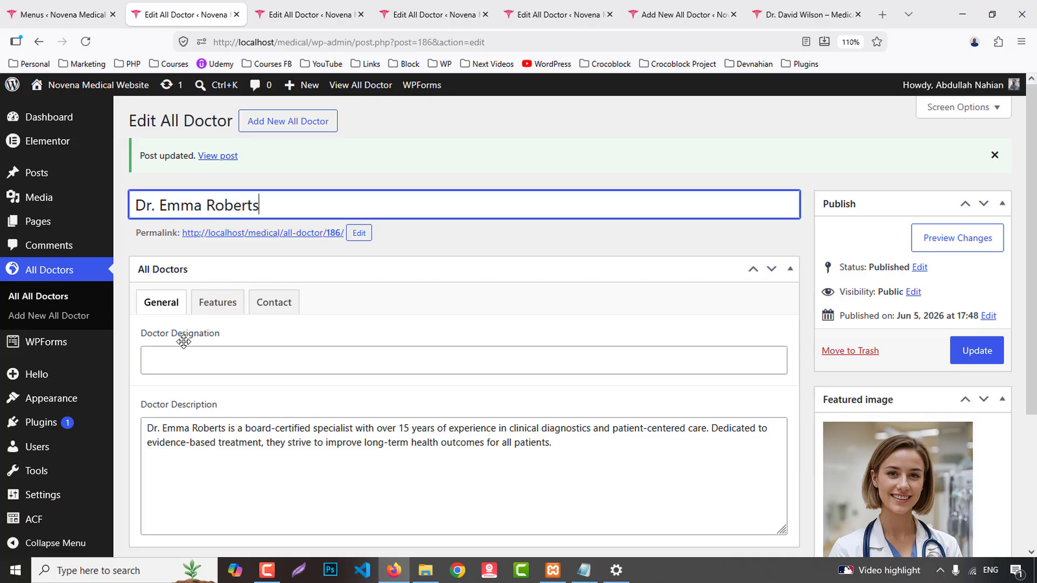
- Set entry 186's Doctor Designation to "Senior Consultant" and update the entry
click(171, 366)
click(178, 406)
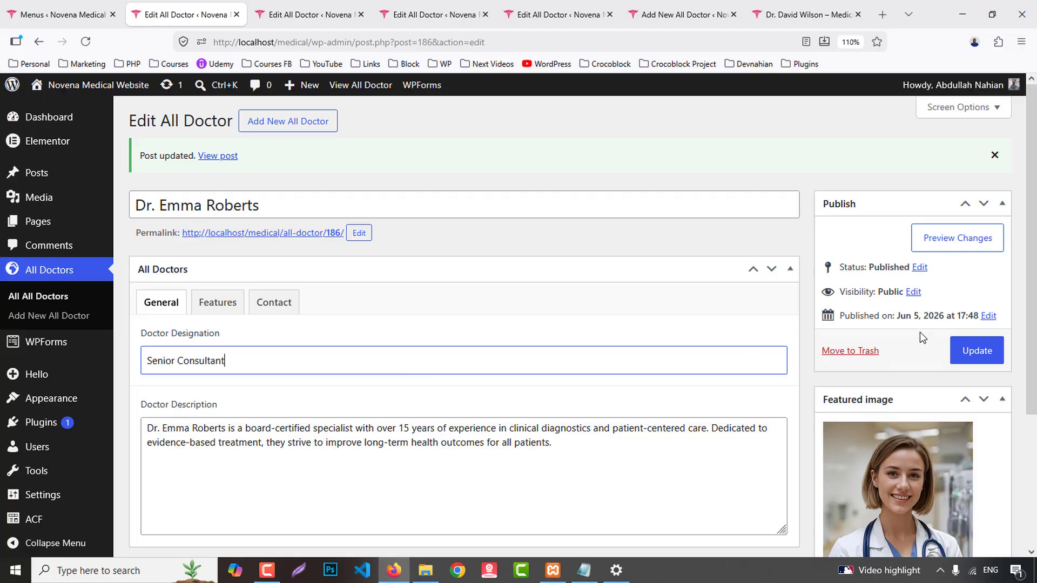
click(973, 352)
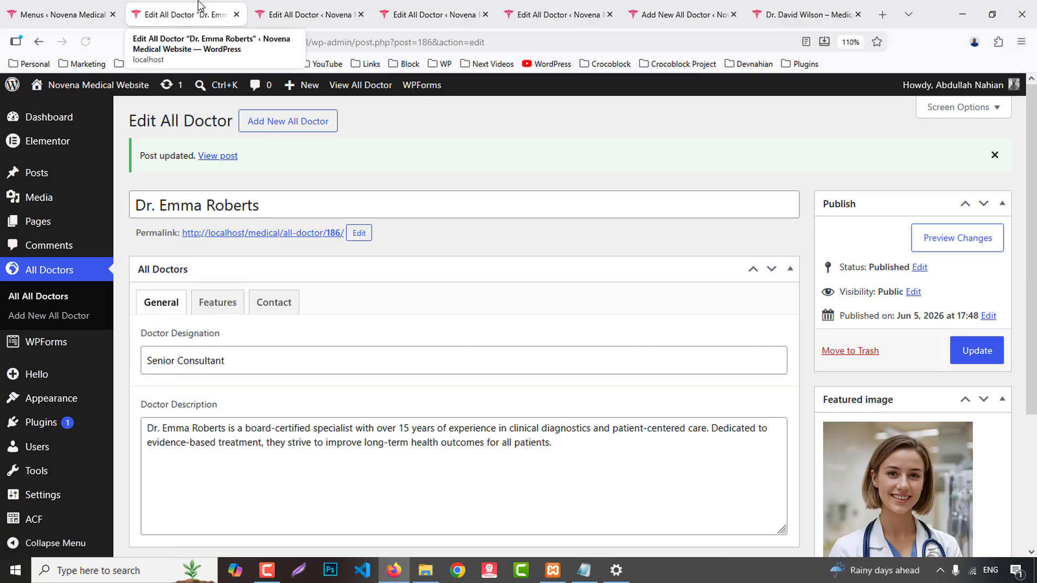
- Close the finished entry 186 and open the Doctors page of the demo site
middle_click(200, 2)
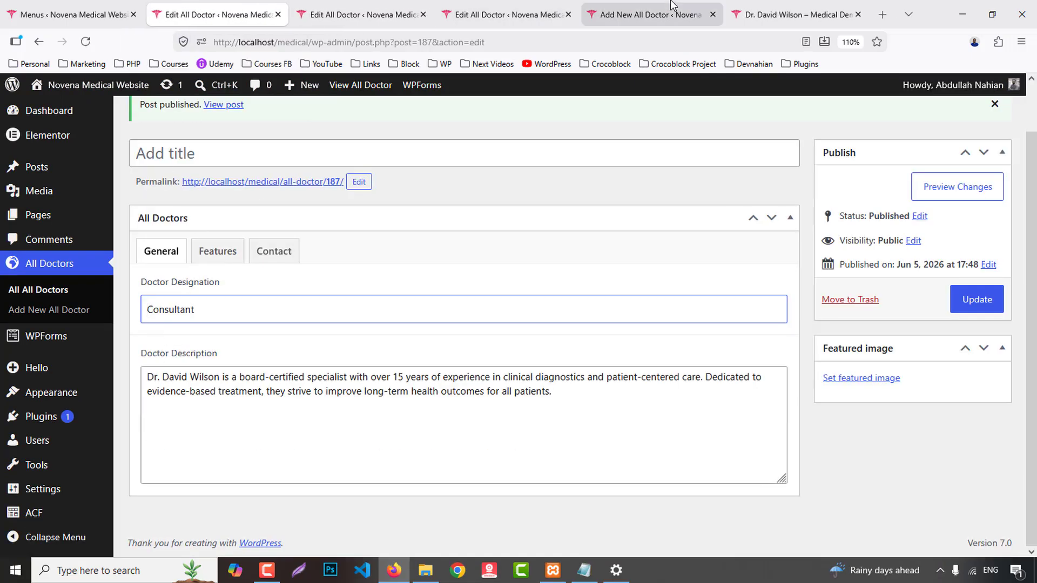
click(795, 2)
scroll(609, 309, up, 10)
click(654, 15)
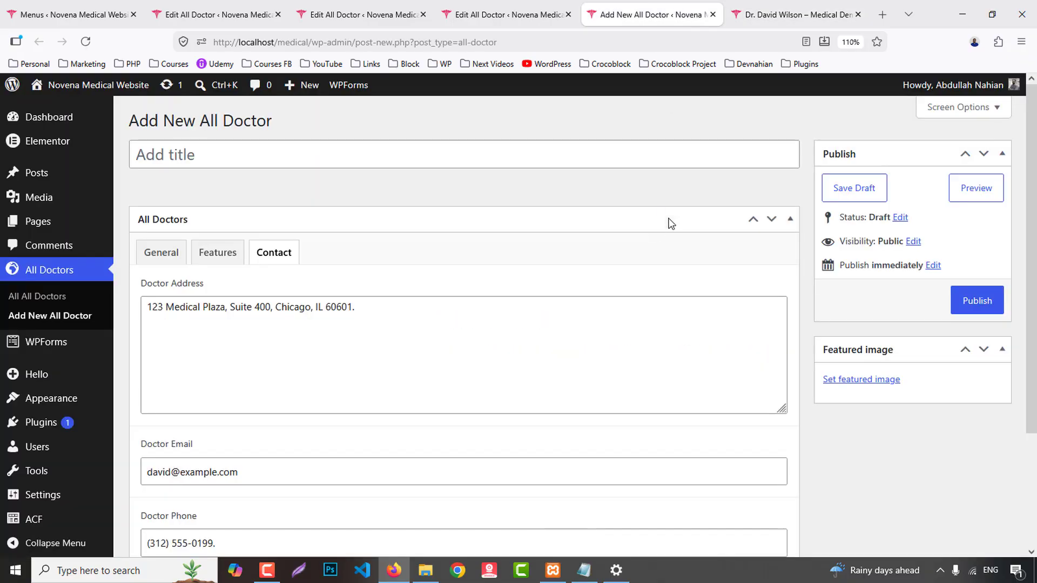
click(793, 15)
scroll(656, 292, up, 3)
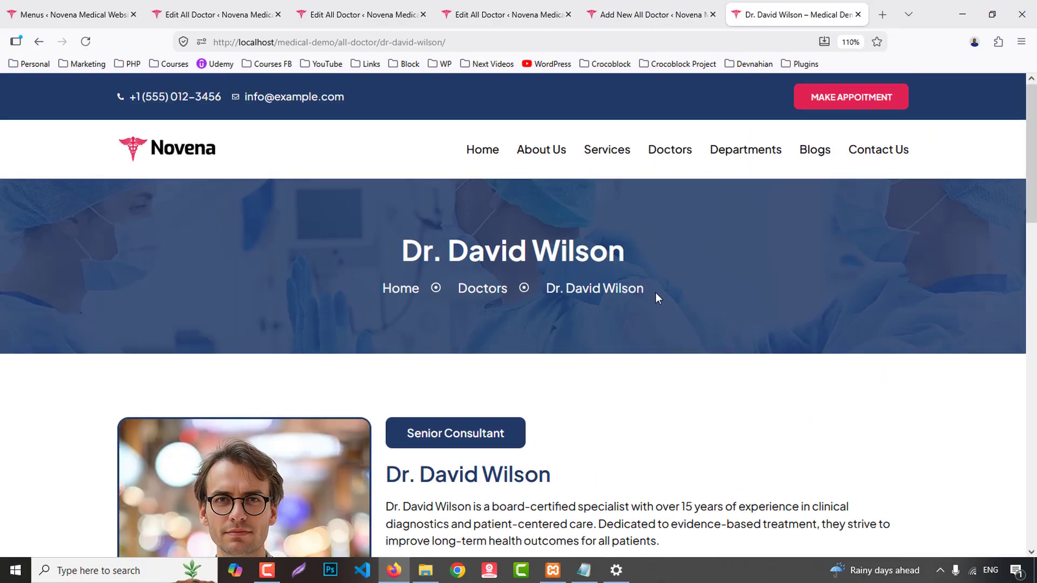
click(668, 161)
scroll(780, 413, down, 2)
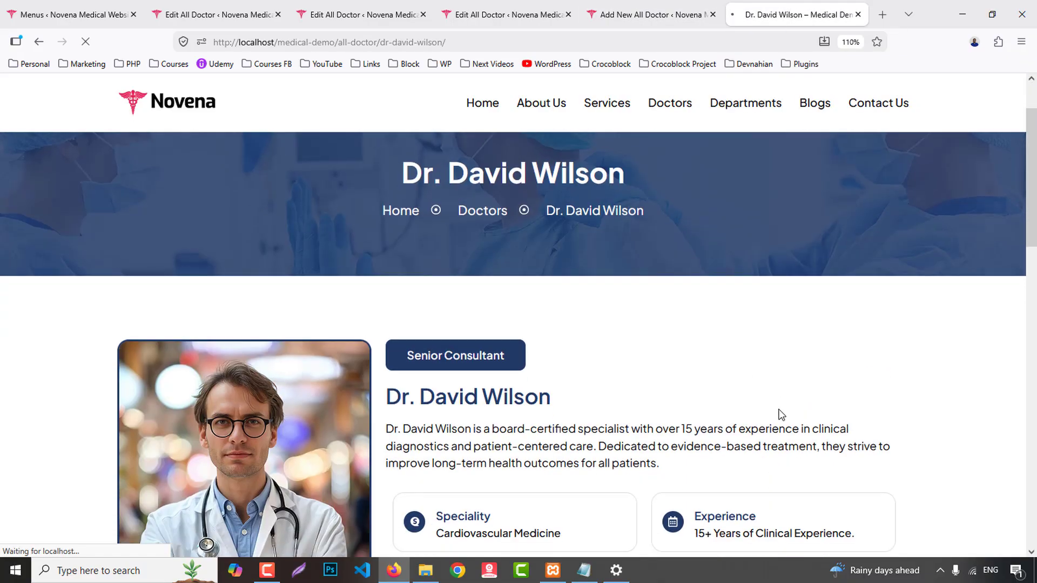
scroll(779, 409, down, 3)
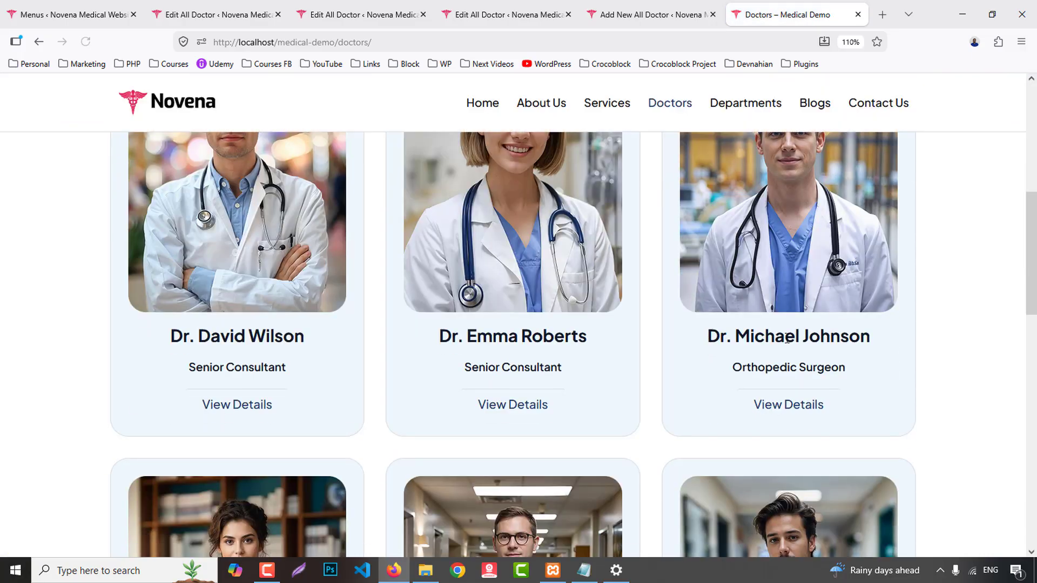
- Copy the third doctor's name and designation from the demo Doctors page into entry 187's title
drag(788, 339, 870, 374)
key(ctrl+c)
click(216, 15)
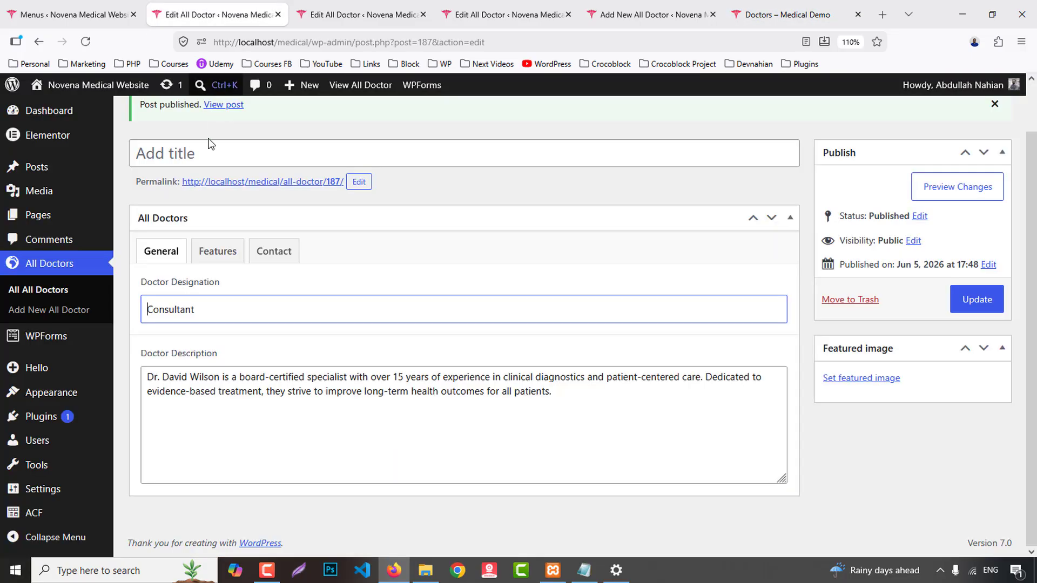
click(210, 144)
key(ctrl+v)
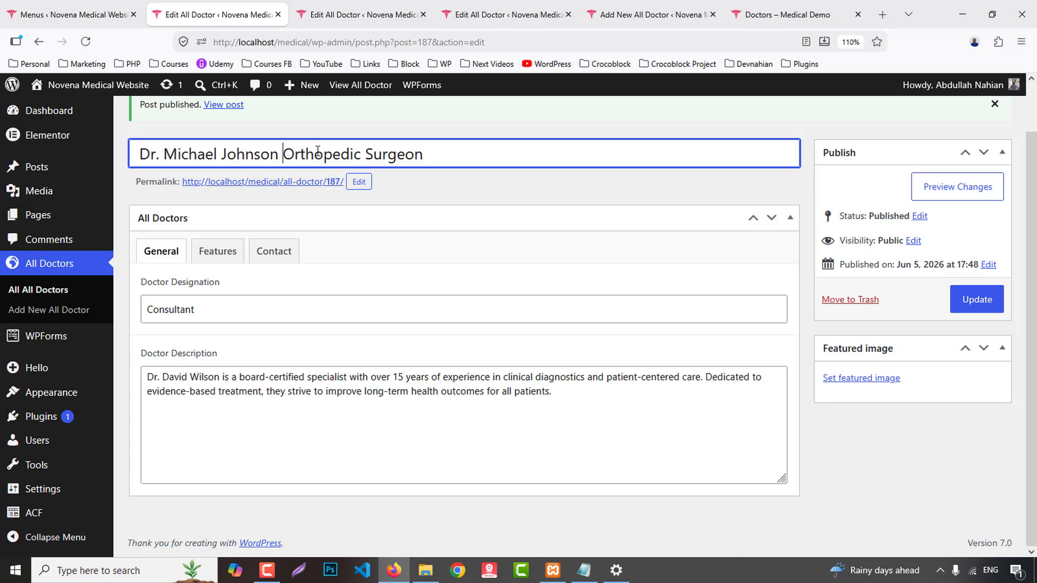
- Move "Orthopedic Surgeon" from entry 187's title into Doctor Designation, replacing the existing text
shift+click(474, 154)
key(ctrl+c)
key(BackSpace)
click(171, 309)
double_click(186, 309)
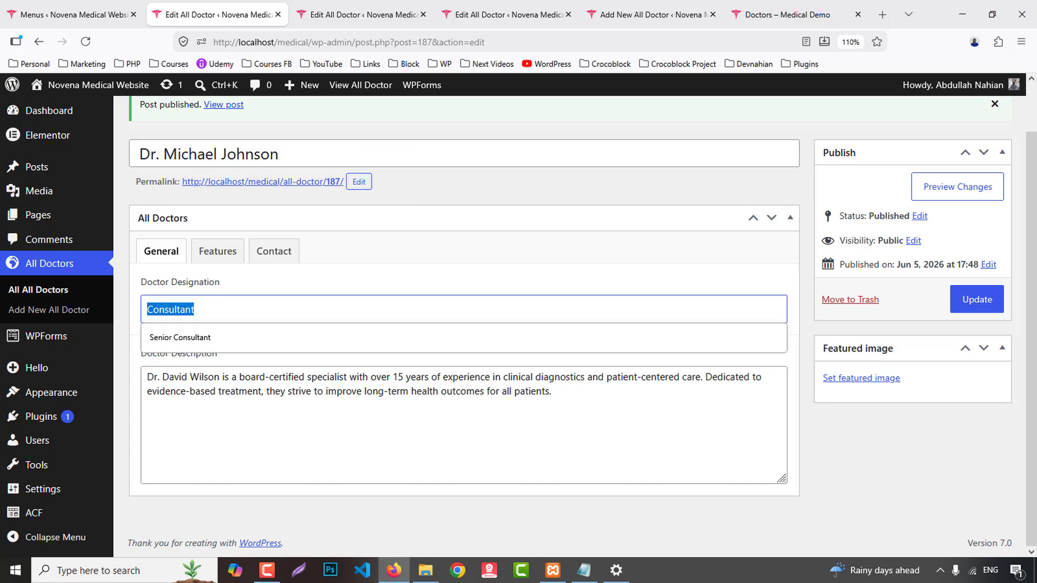
key(ctrl+v)
- Replace the name in entry 187's Doctor Description with the name from its title, and set team-3 as the featured image
drag(285, 155, 70, 169)
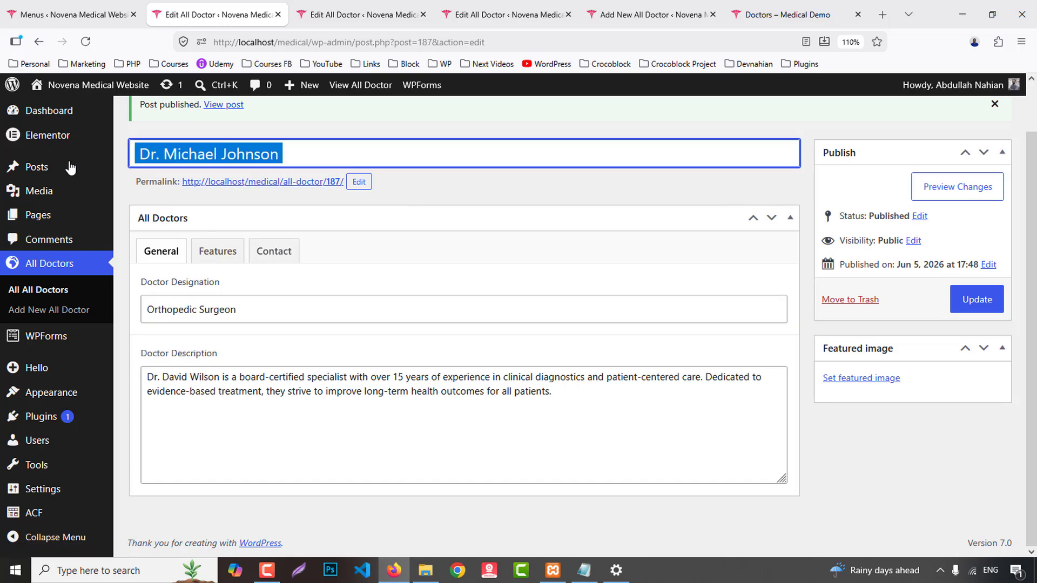
key(ctrl+x)
key(ctrl+z)
drag(220, 380, 22, 375)
key(ctrl+v)
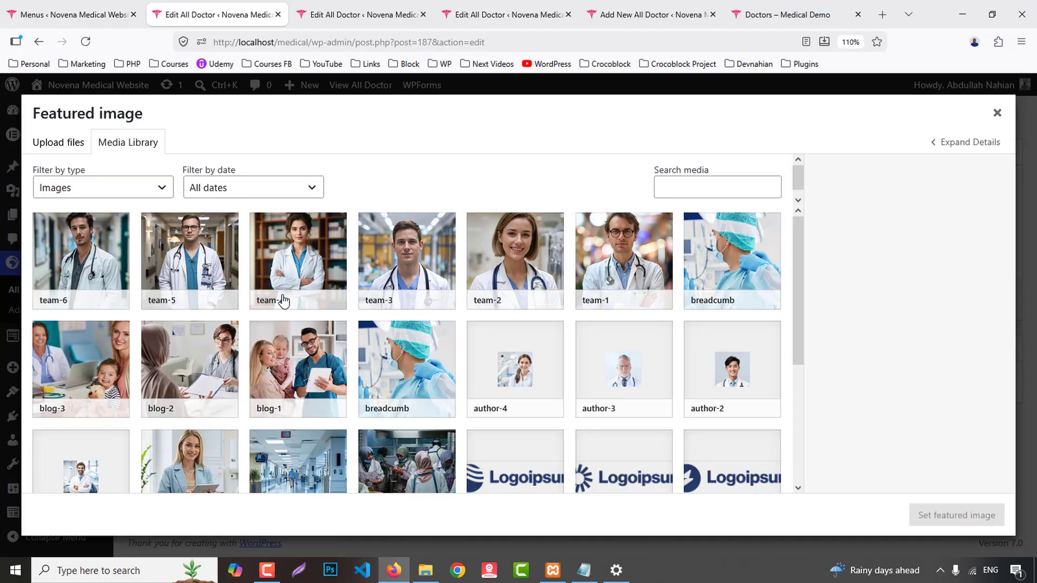
click(376, 256)
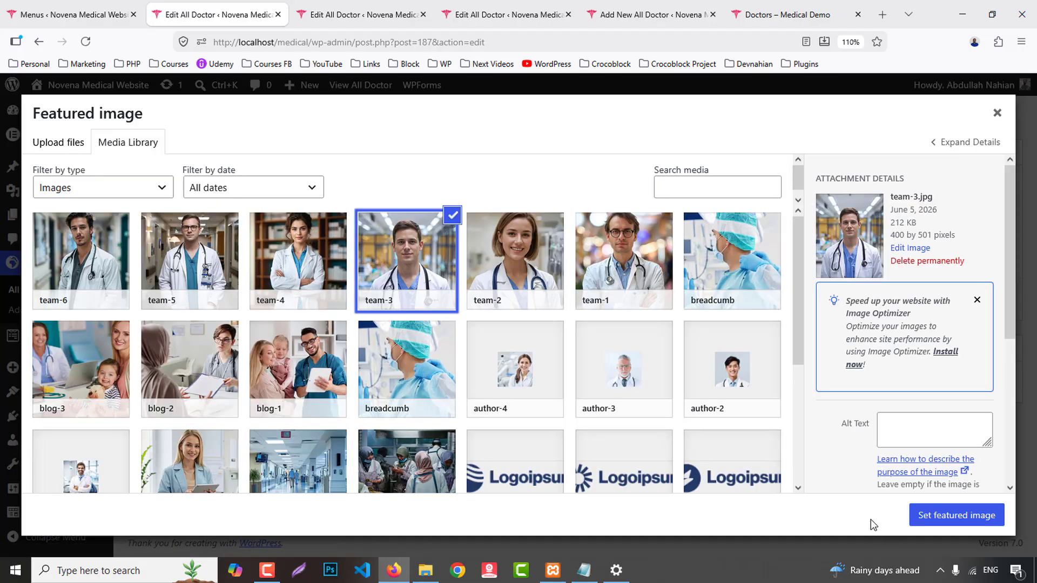
click(921, 515)
- Under Features, set entry 187's Doctor Speciality to "Cardiovascular Medicine" and Doctor Experience to "12+ Years of Clinical Experience."
click(216, 251)
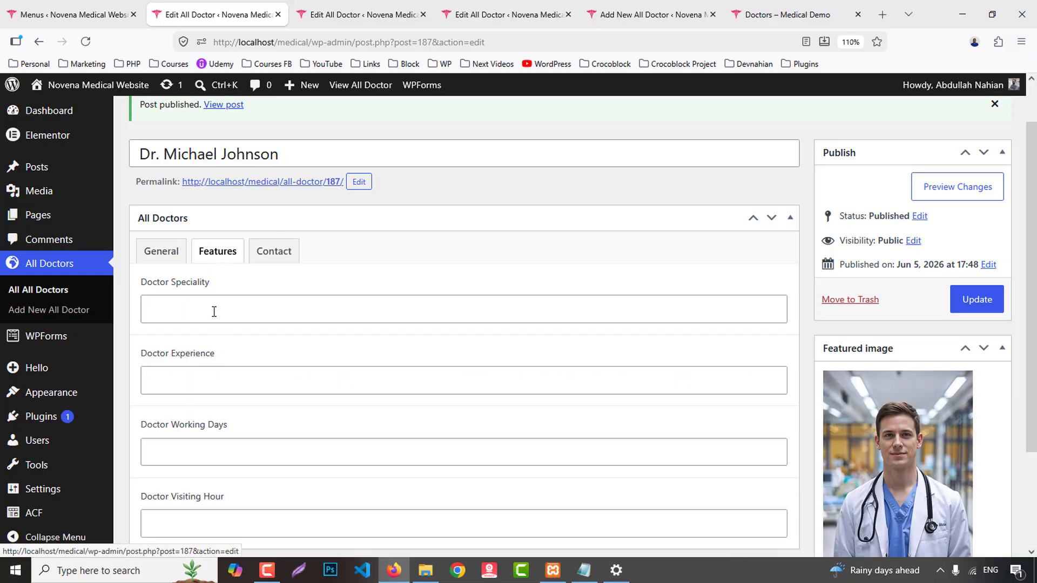
click(213, 310)
click(187, 333)
click(178, 380)
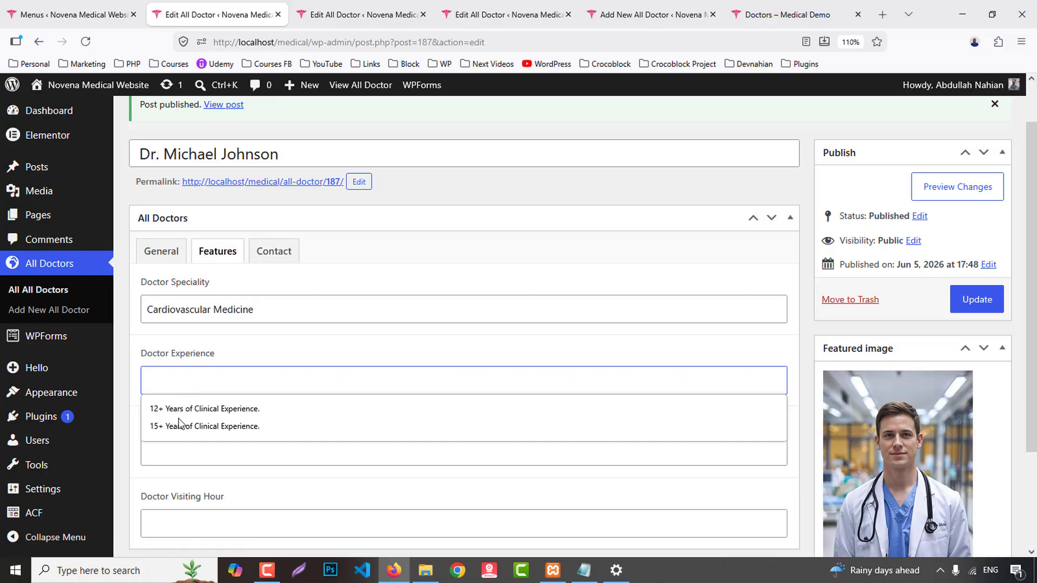
click(181, 411)
- Set entry 187's Doctor Working Days to "Saturday and Wednesday." and fill Doctor Visiting Hour with a previously used value
scroll(195, 419, down, 2)
click(178, 331)
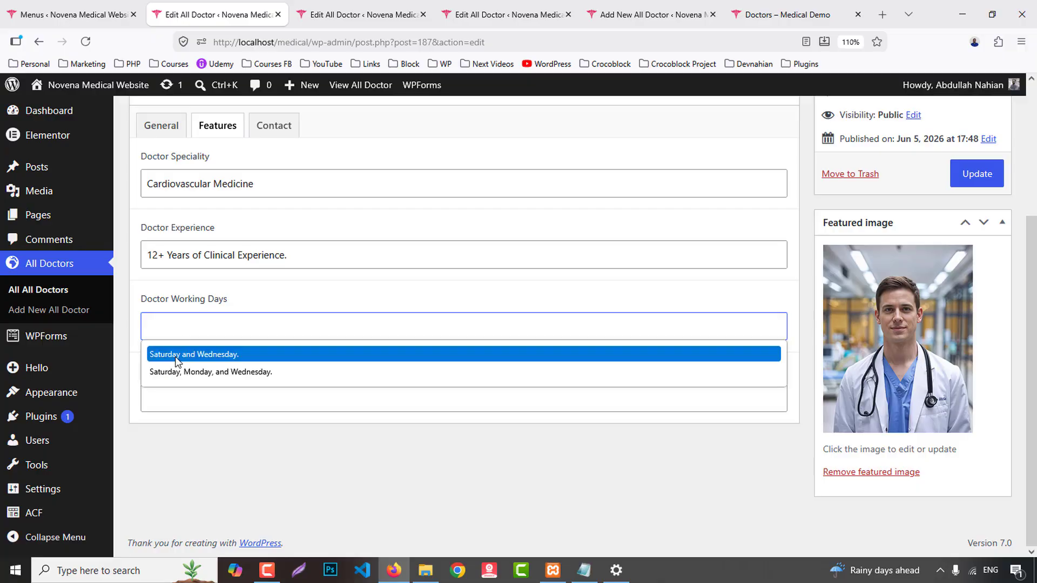
click(175, 354)
click(182, 397)
click(179, 424)
- Copy the contact address from the first demo doctor's detail page into entry 187's Doctor Address under Contact
scroll(269, 378, up, 5)
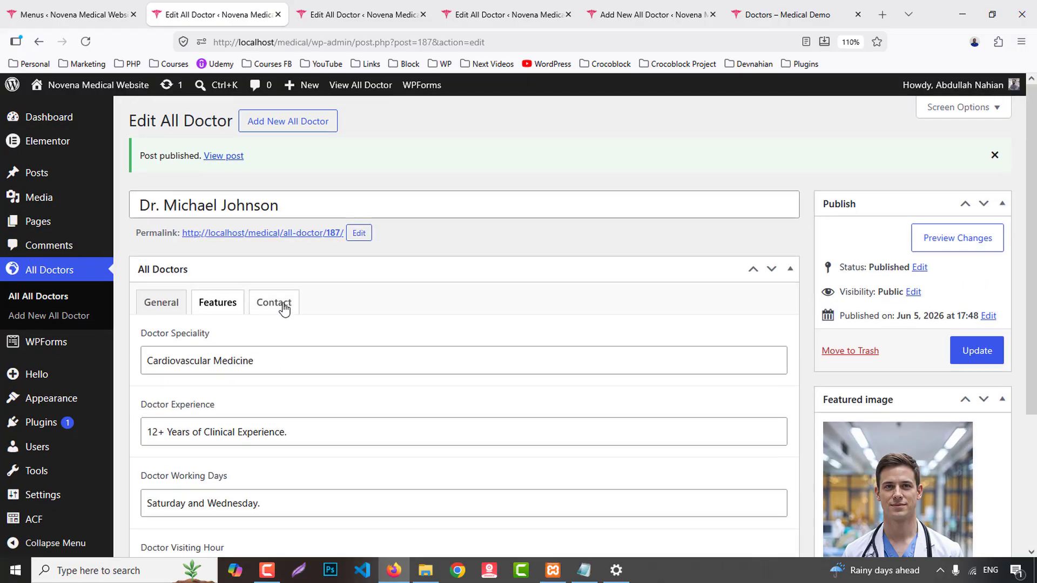
click(275, 304)
scroll(243, 327, down, 2)
click(223, 328)
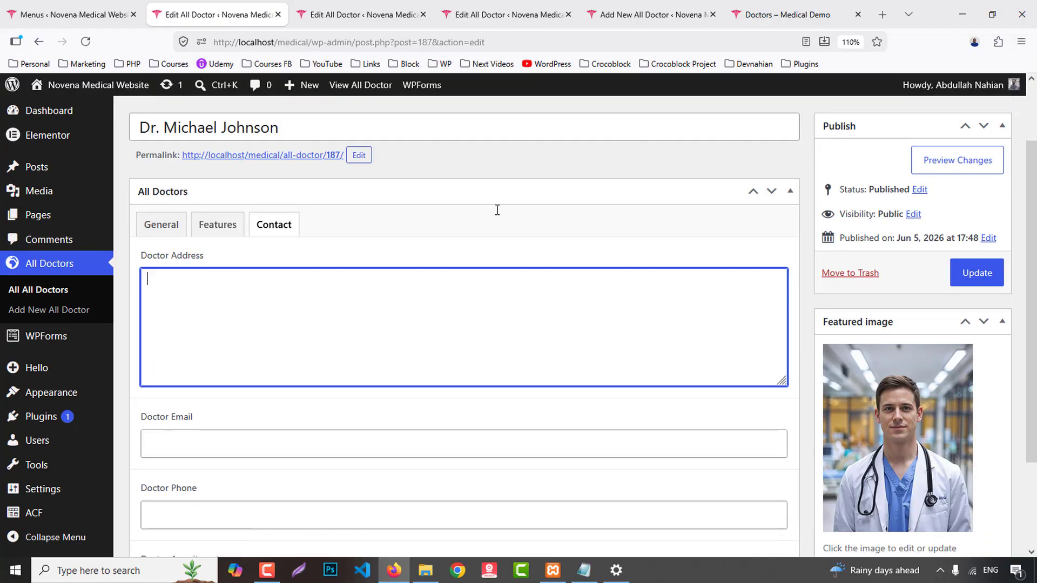
click(776, 11)
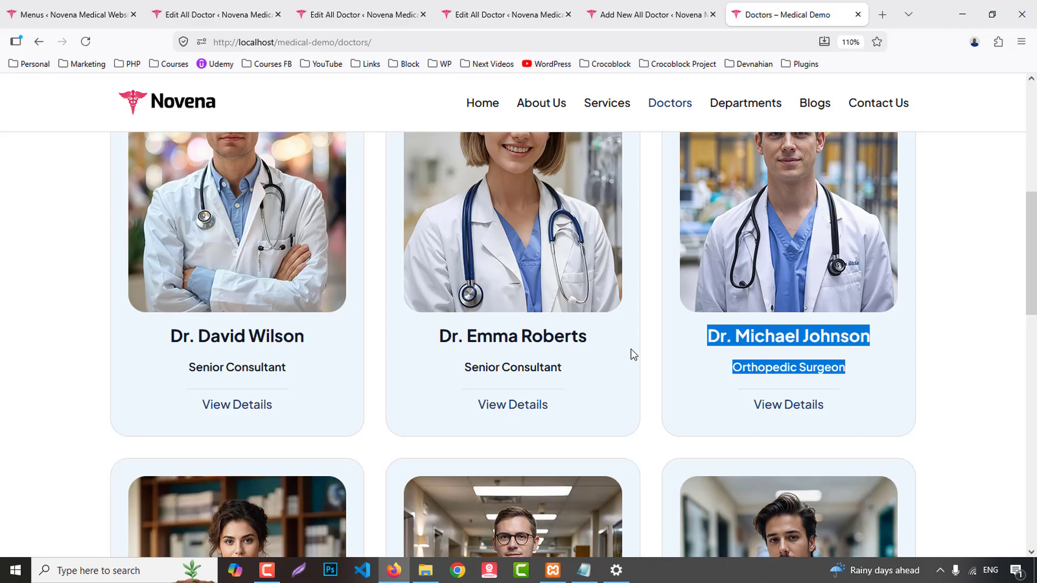
middle_click(251, 404)
click(776, 5)
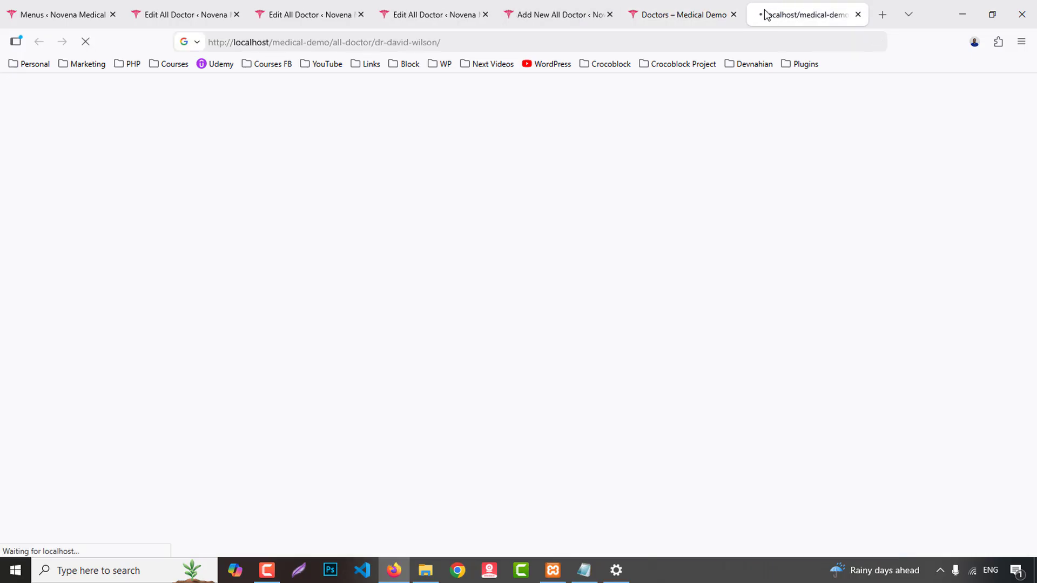
scroll(473, 378, down, 8)
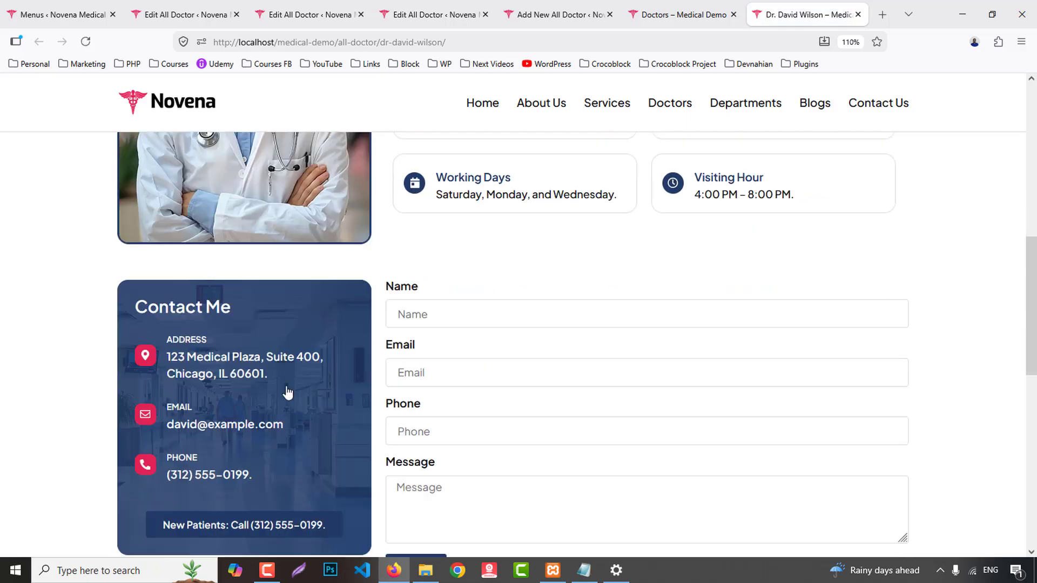
scroll(288, 393, down, 3)
drag(167, 229, 295, 240)
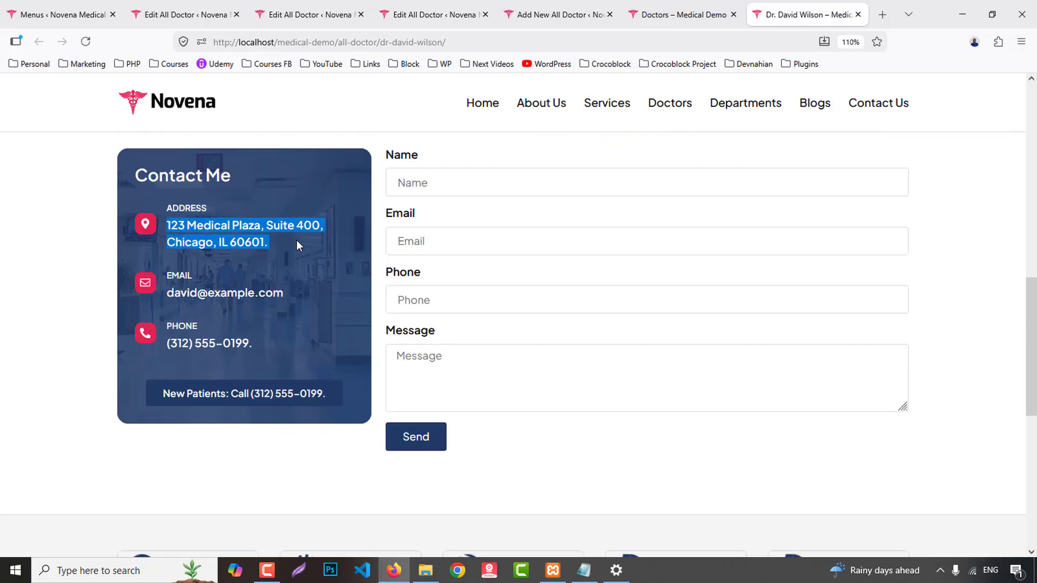
key(ctrl+Tab)
key(ctrl+v)
- Fill entry 187's Doctor Email with a previously used address and change its name part to this doctor's surname
scroll(255, 395, down, 3)
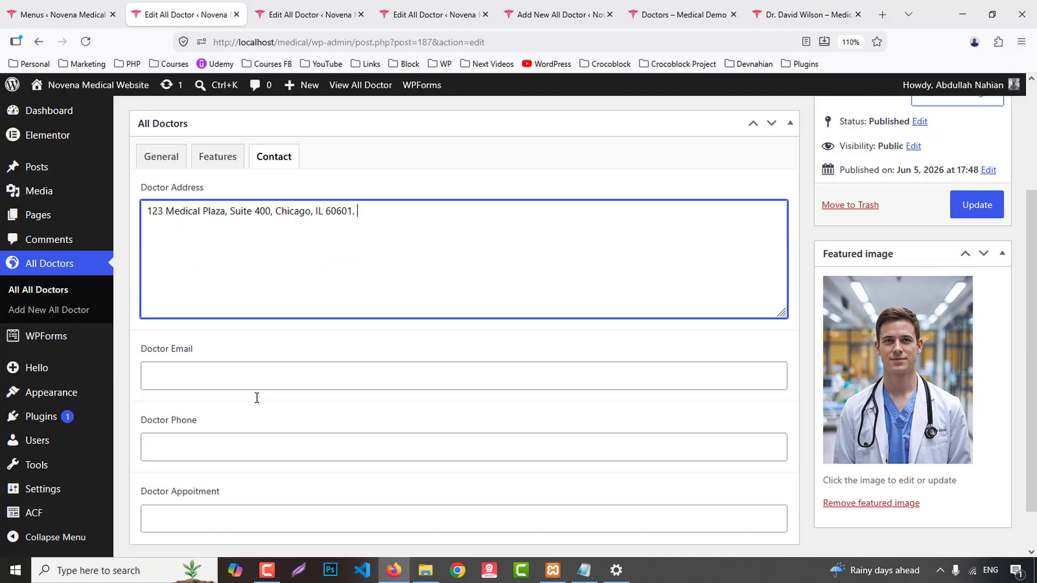
click(184, 329)
click(178, 357)
scroll(177, 362, up, 4)
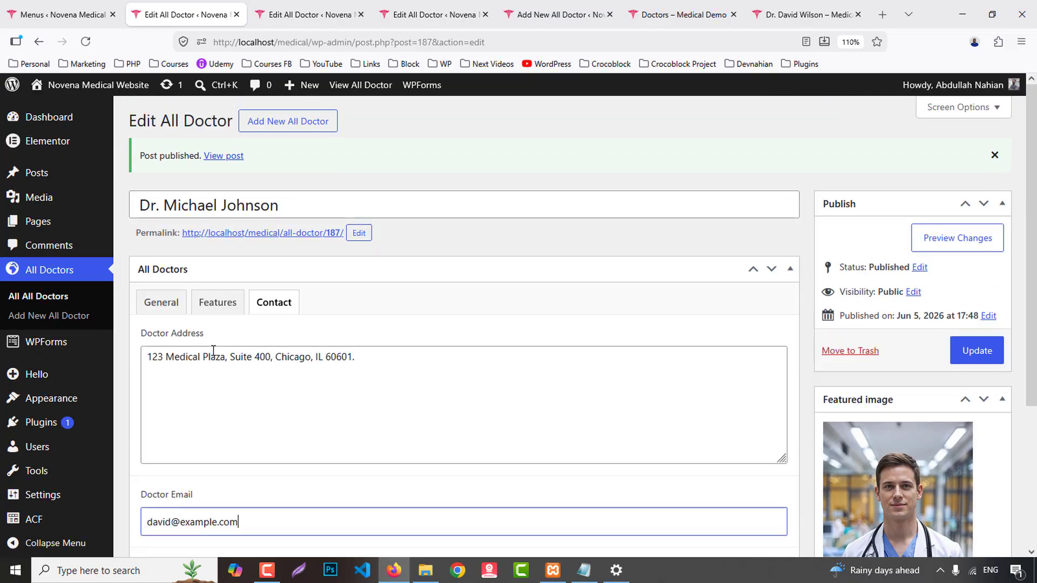
scroll(157, 359, down, 3)
click(157, 358)
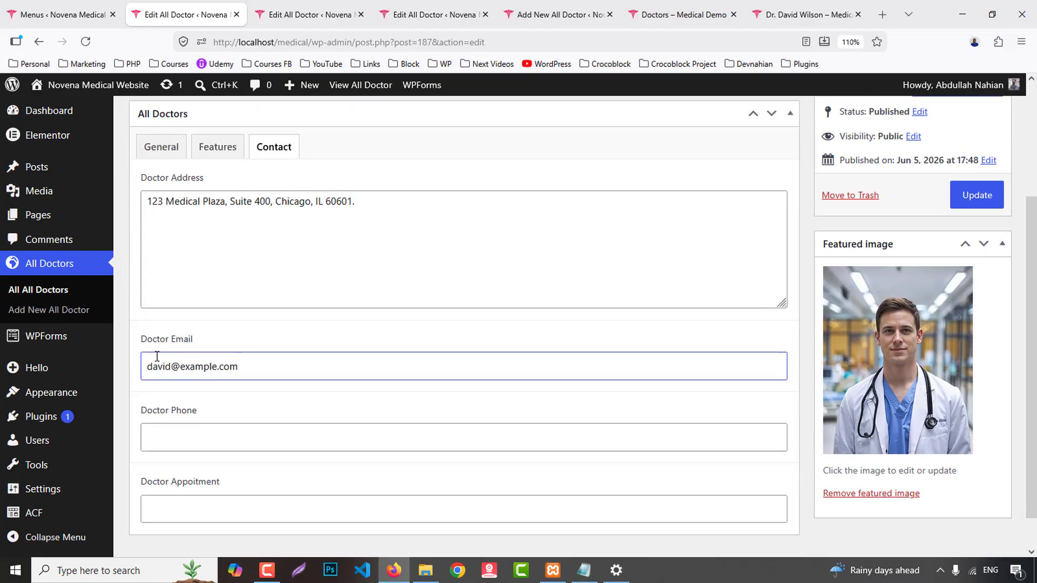
click(169, 359)
drag(170, 360, 146, 363)
key(BackSpace)
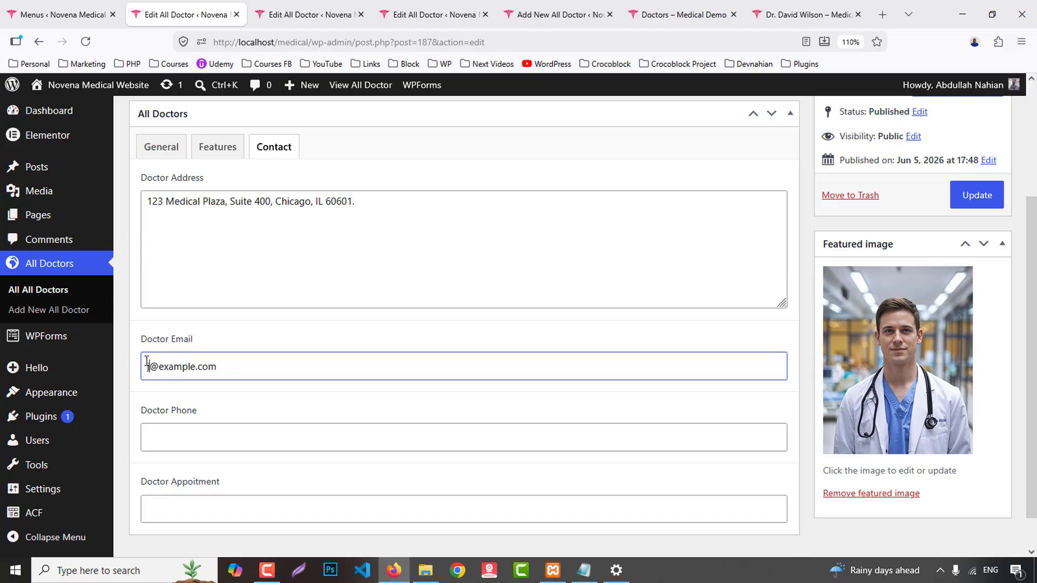
- Fill entry 187's Doctor Phone and Doctor Appoitment with previously used values, and update the entry
click(197, 425)
click(192, 431)
click(186, 433)
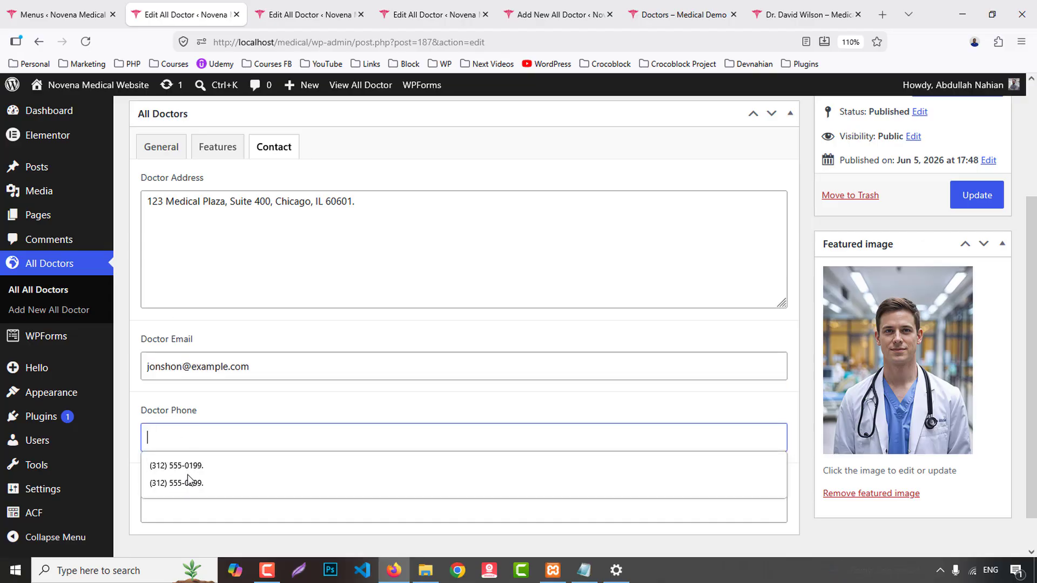
click(187, 466)
scroll(183, 453, down, 1)
click(183, 471)
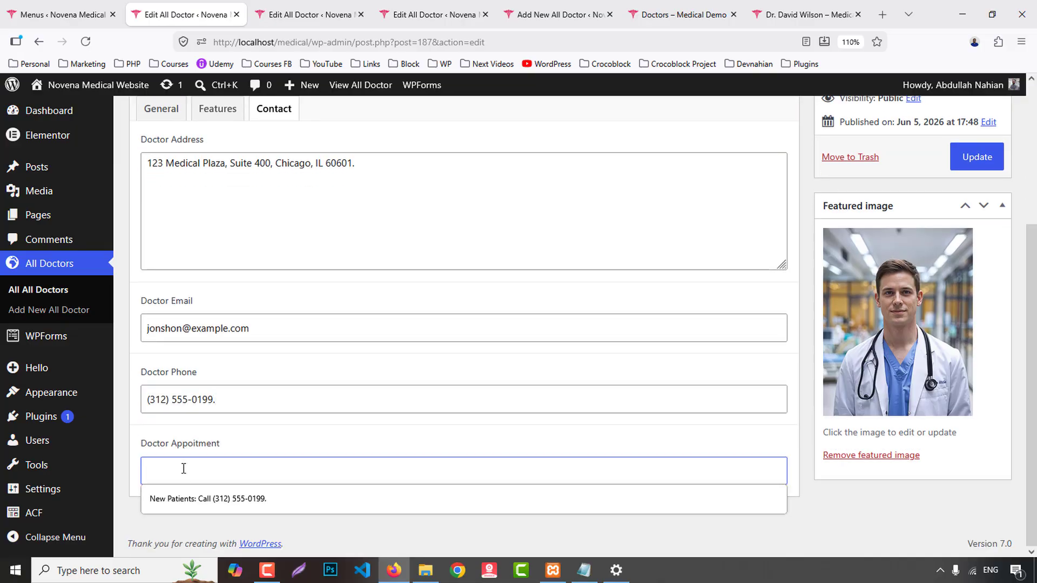
click(187, 498)
scroll(265, 437, up, 4)
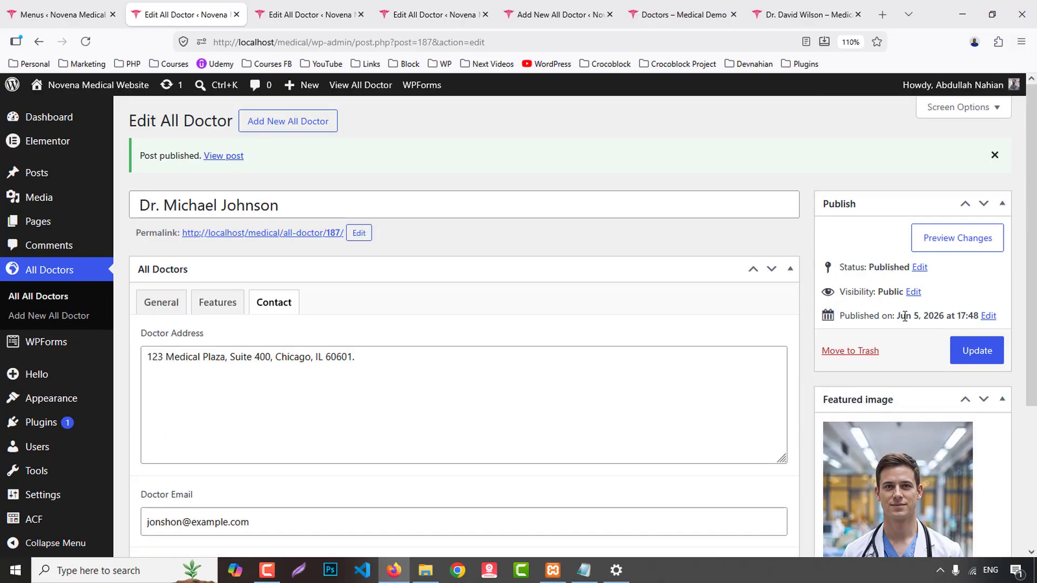
click(975, 351)
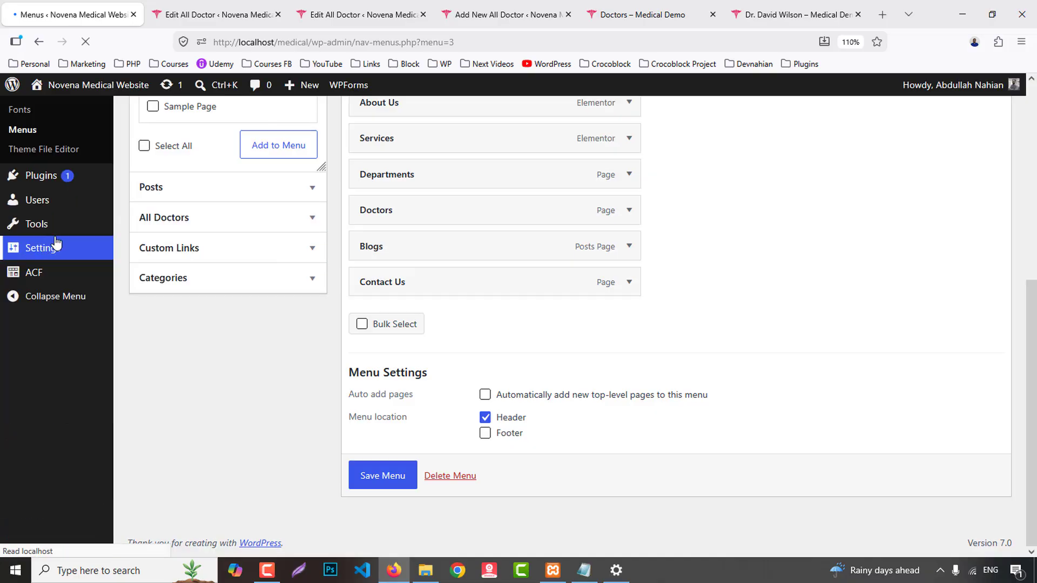
- Open the All Doctors list to check which entries still lack a title
scroll(62, 238, up, 6)
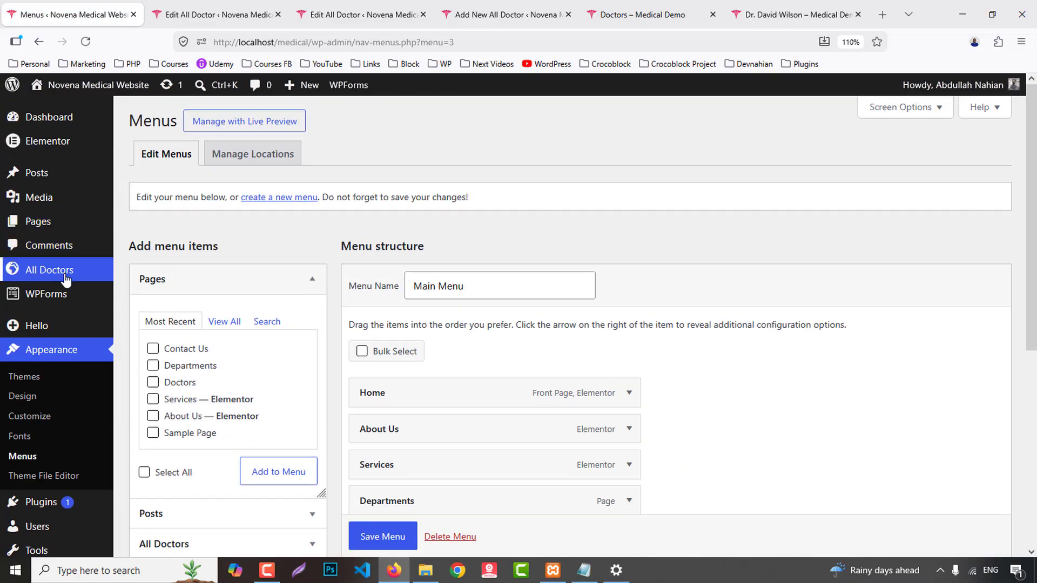
mouse_move(66, 278)
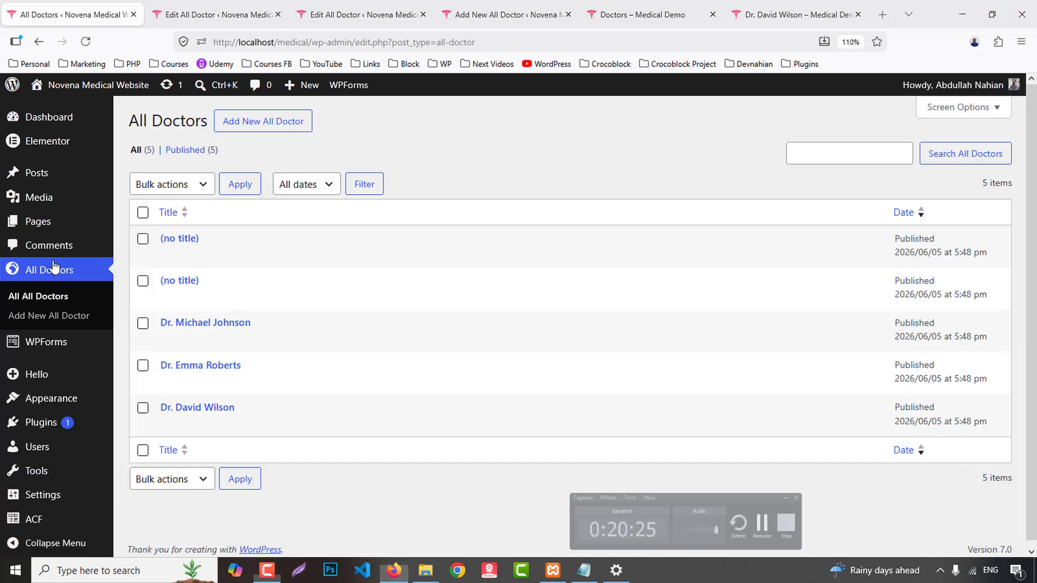
- Copy the fourth doctor's name and designation from the demo Doctors page into entry 188's title
click(230, 19)
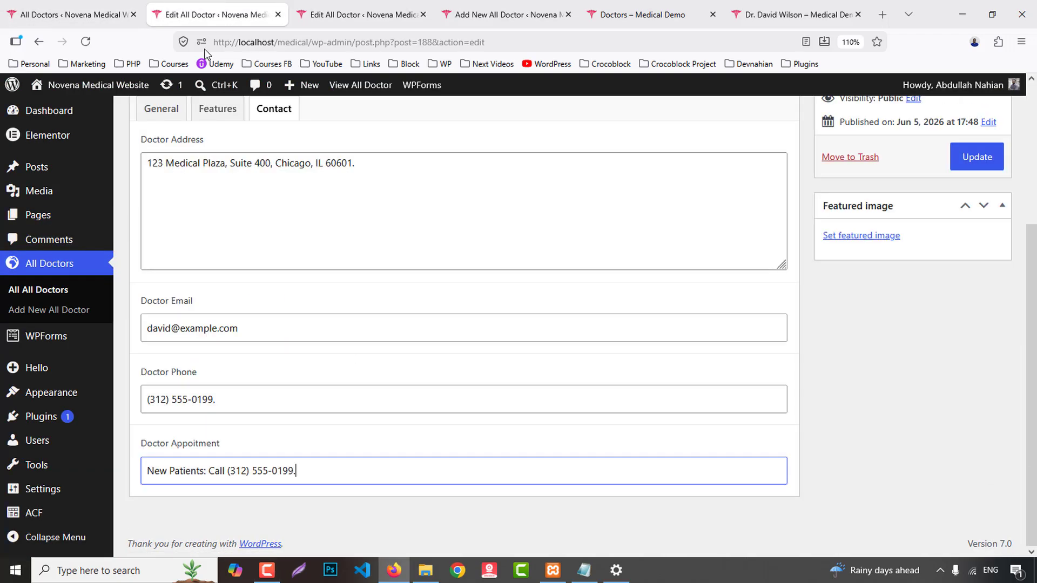
scroll(503, 277, up, 3)
click(783, 14)
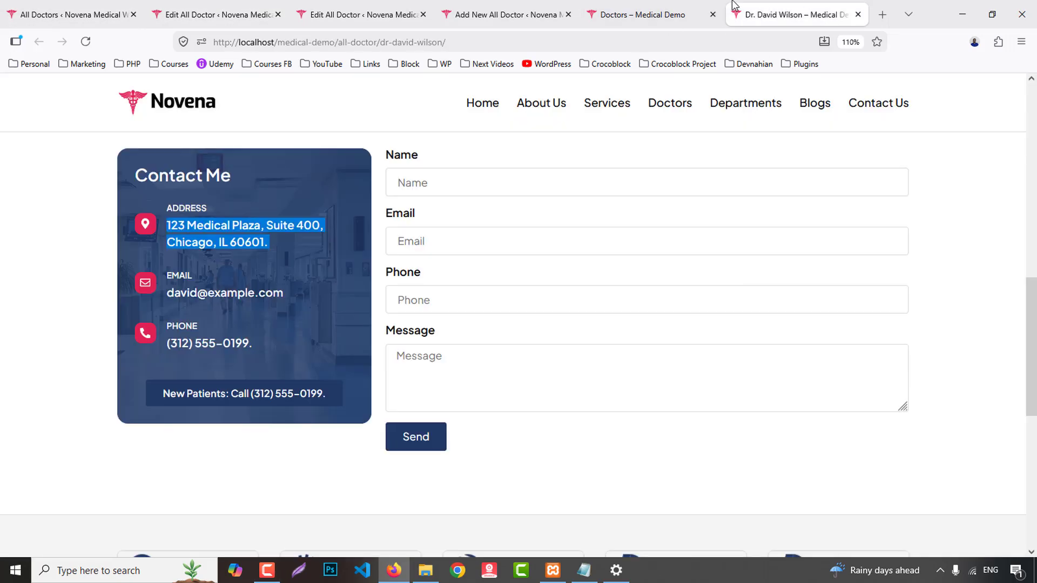
click(676, 7)
scroll(678, 453, down, 7)
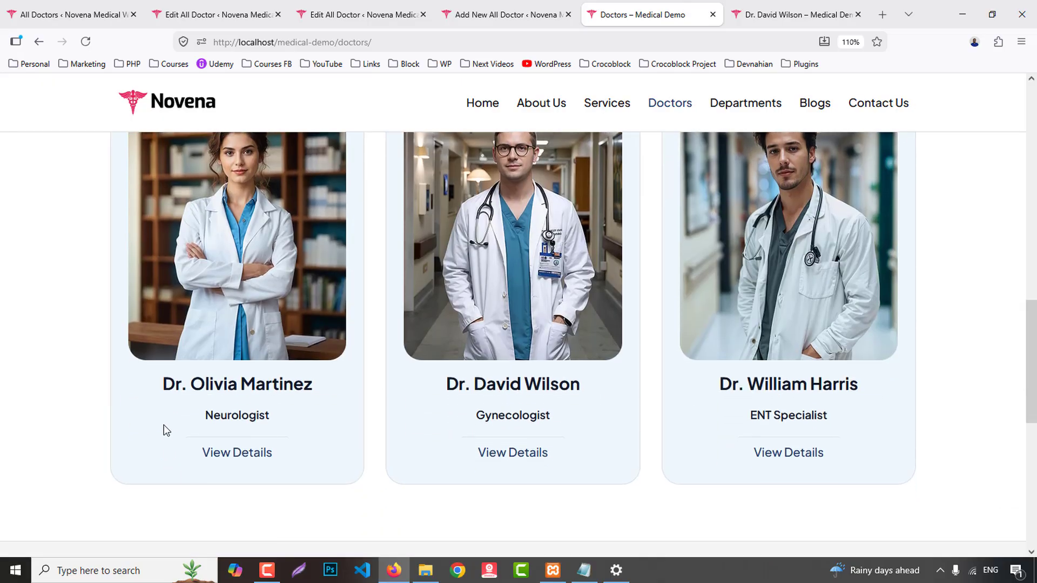
drag(179, 384, 315, 380)
key(ctrl+c)
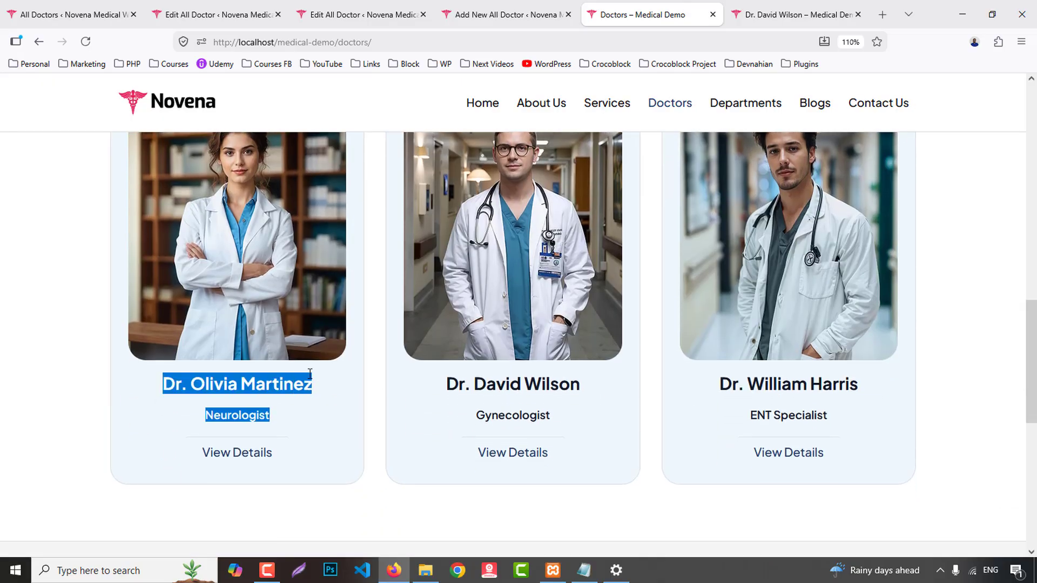
click(217, 15)
click(309, 206)
key(ctrl+v)
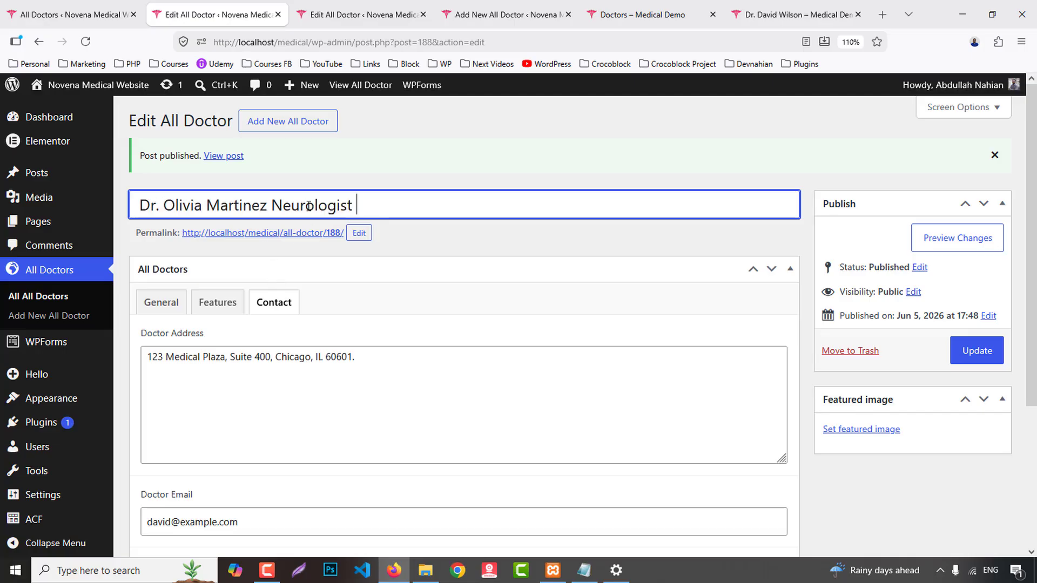
- Move the designation Neurologist out of entry 188's title and into its Doctor Designation, replacing Consultant
double_click(309, 205)
key(BackSpace)
click(161, 302)
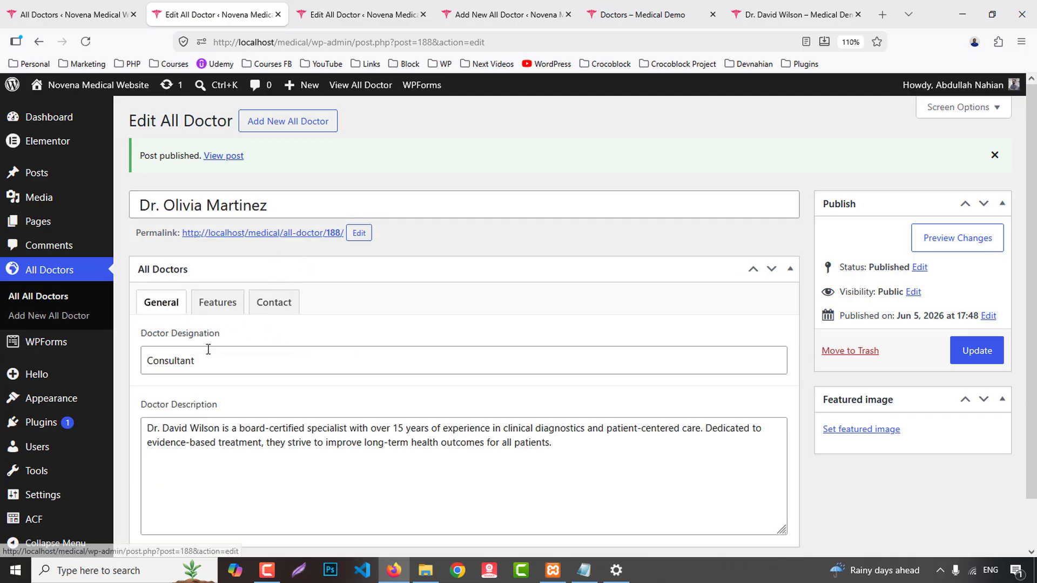
drag(208, 349, 158, 361)
- Replace the doctor's name at the start of entry 188's Doctor Description with the name from its title
drag(273, 205, 136, 205)
key(ctrl+c)
scroll(214, 398, down, 1)
scroll(213, 398, down, 1)
drag(220, 376, 49, 369)
key(ctrl+v)
- Set the team-4 picture from the media library as entry 188's featured image
click(874, 374)
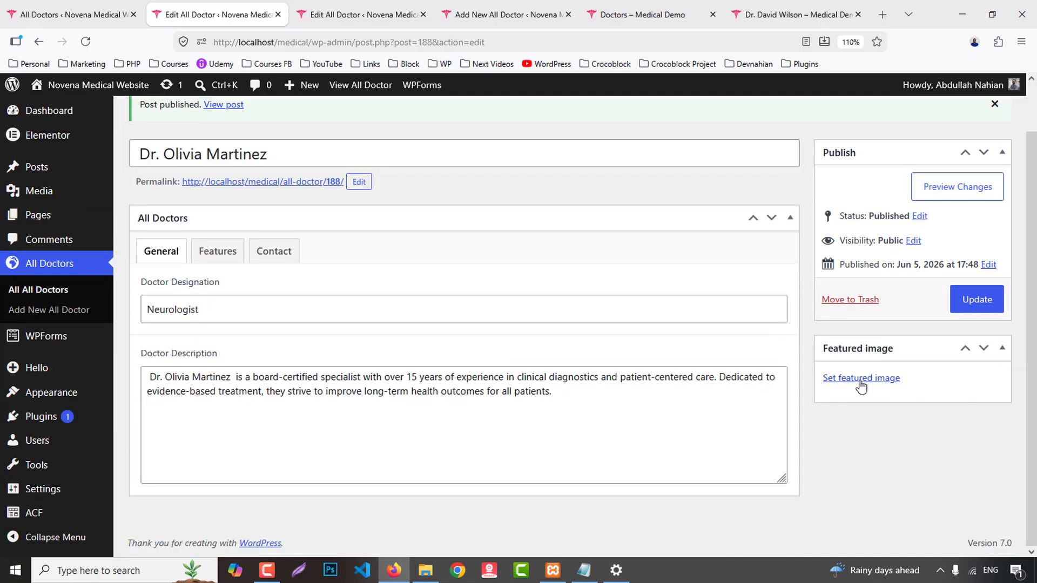
click(861, 378)
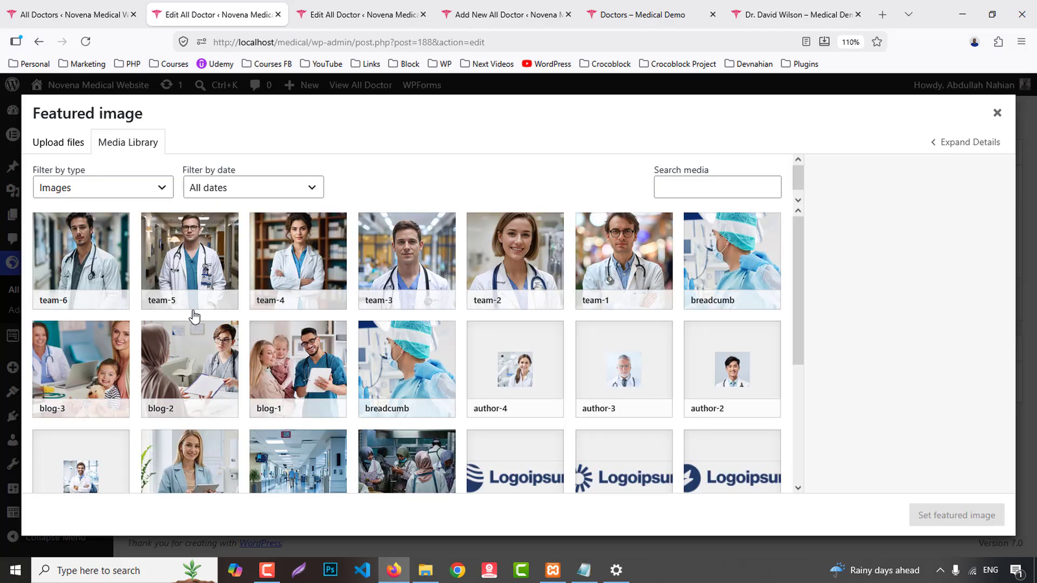
click(278, 267)
click(932, 515)
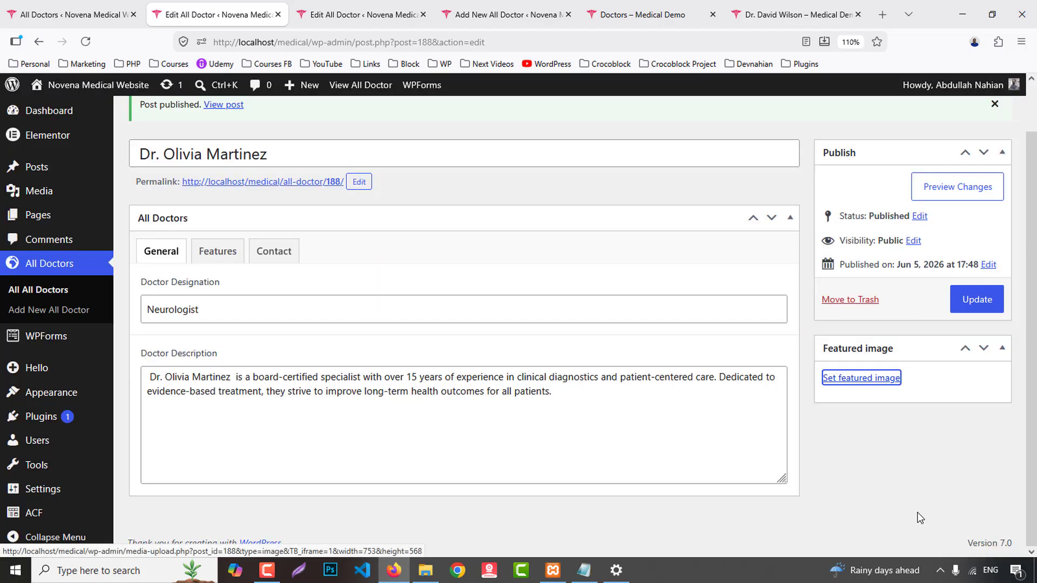
- Set entry 188's Doctor Speciality to Cardiovascular Medicine and its Doctor Experience to "5+ Years of Clinical Experience."
click(221, 252)
click(188, 311)
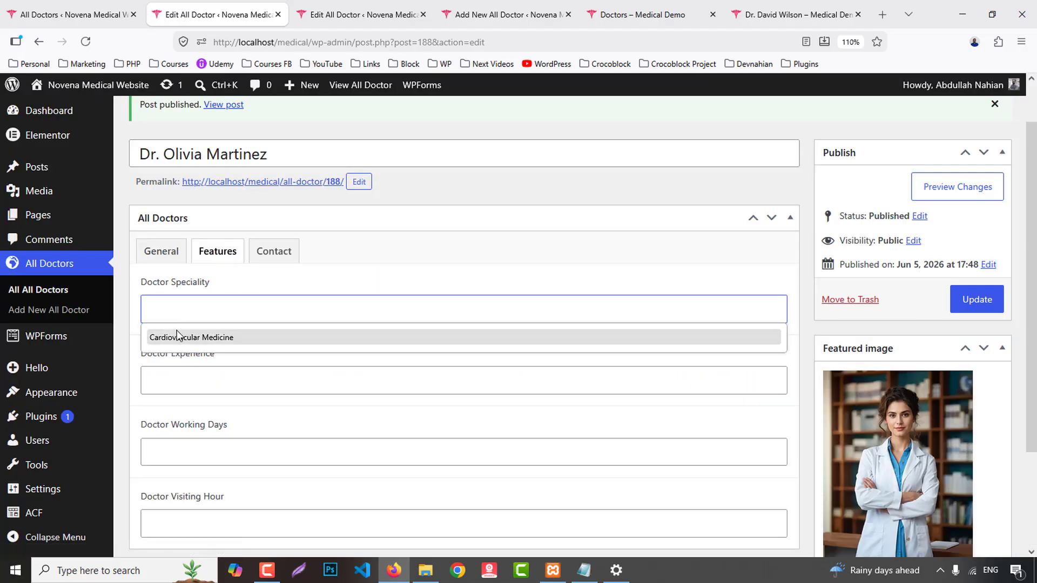
click(173, 337)
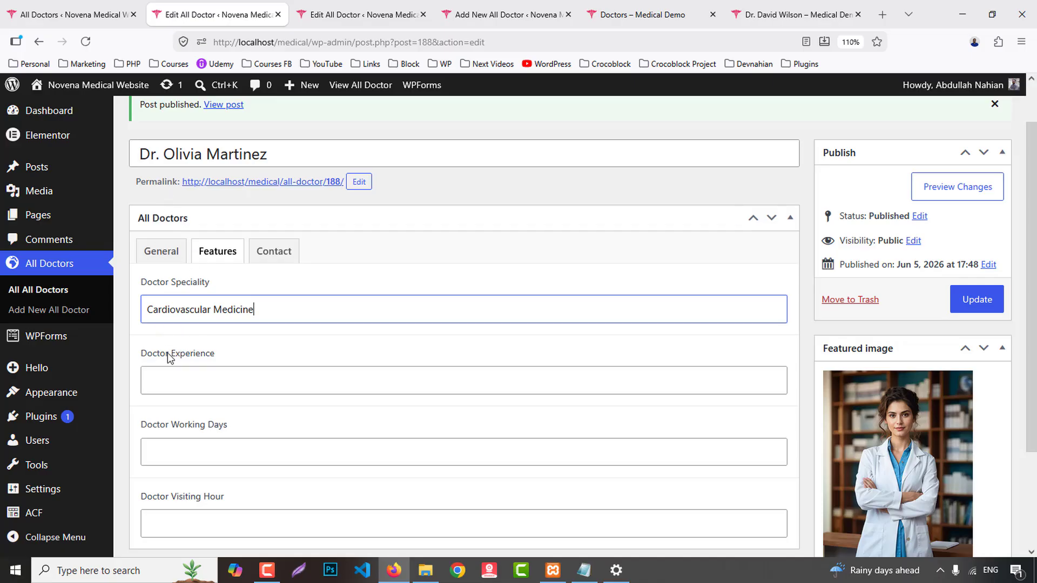
click(145, 378)
click(164, 413)
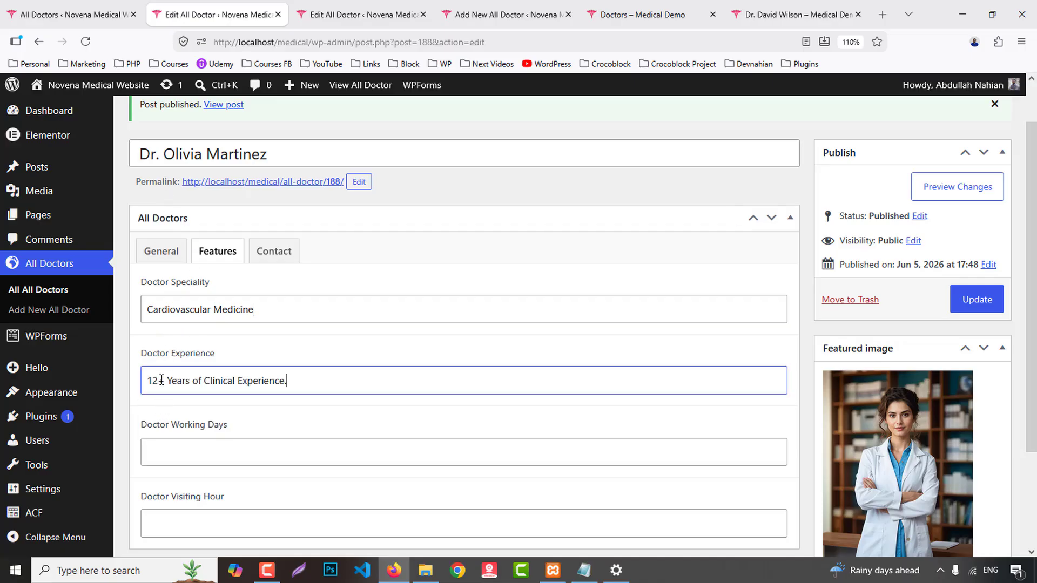
double_click(162, 380)
mouse_move(89, 392)
- Set entry 188's Doctor Working Days to "Saturday and Wednesday." and its Doctor Visiting Hour to "4:00 PM – 8:00 PM."
click(312, 440)
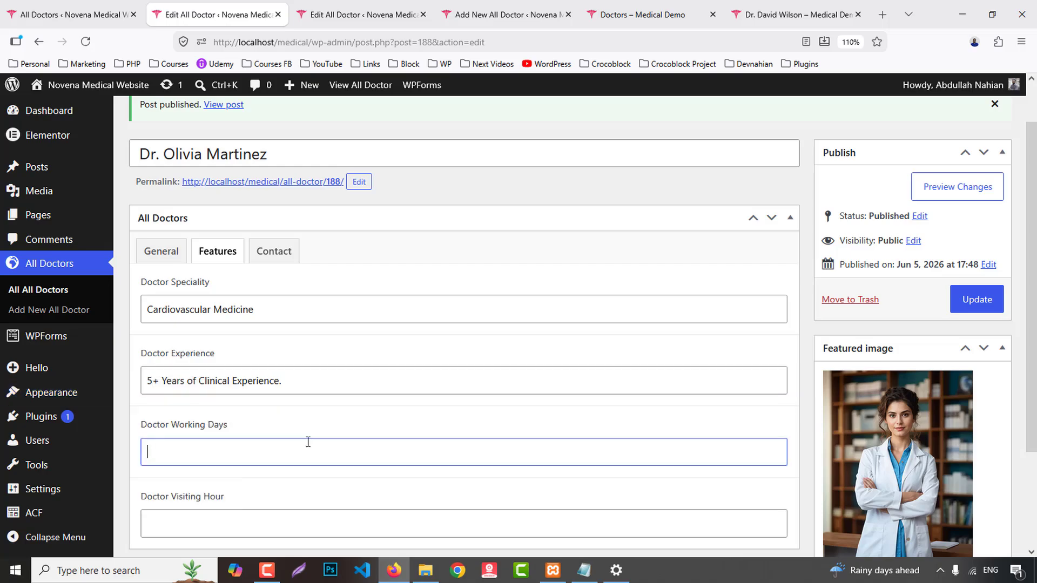
click(208, 479)
scroll(190, 396, down, 3)
click(189, 395)
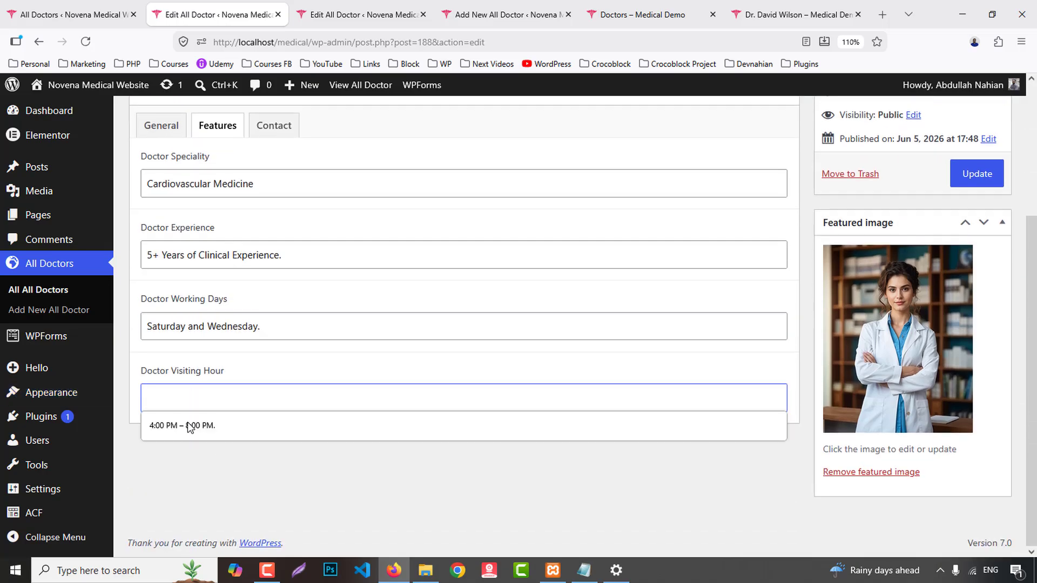
click(317, 432)
- Check entry 188's contact details, update the entry and close its page
scroll(303, 421, up, 4)
click(270, 306)
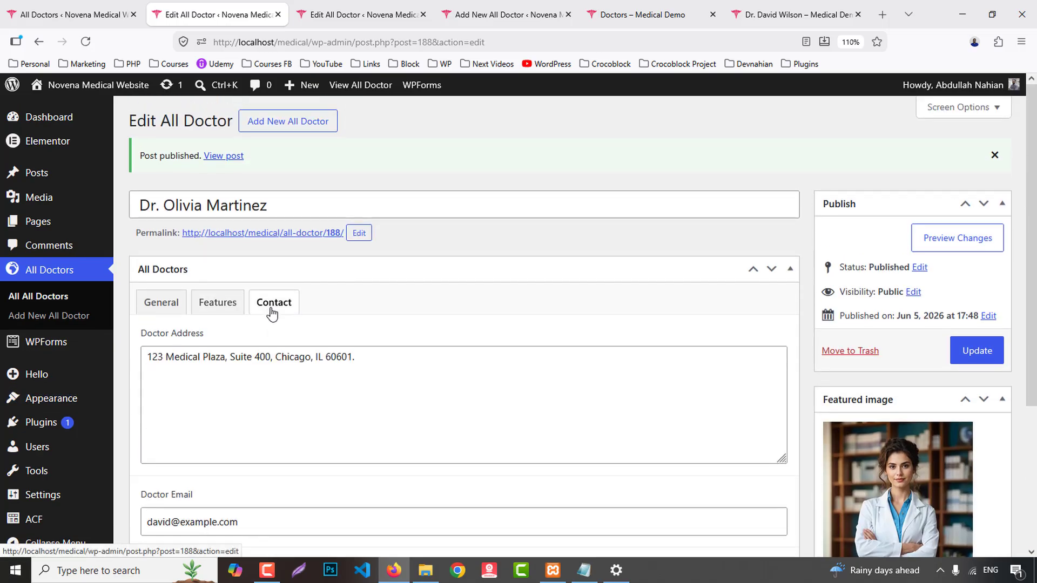
scroll(315, 363, down, 3)
scroll(992, 423, up, 3)
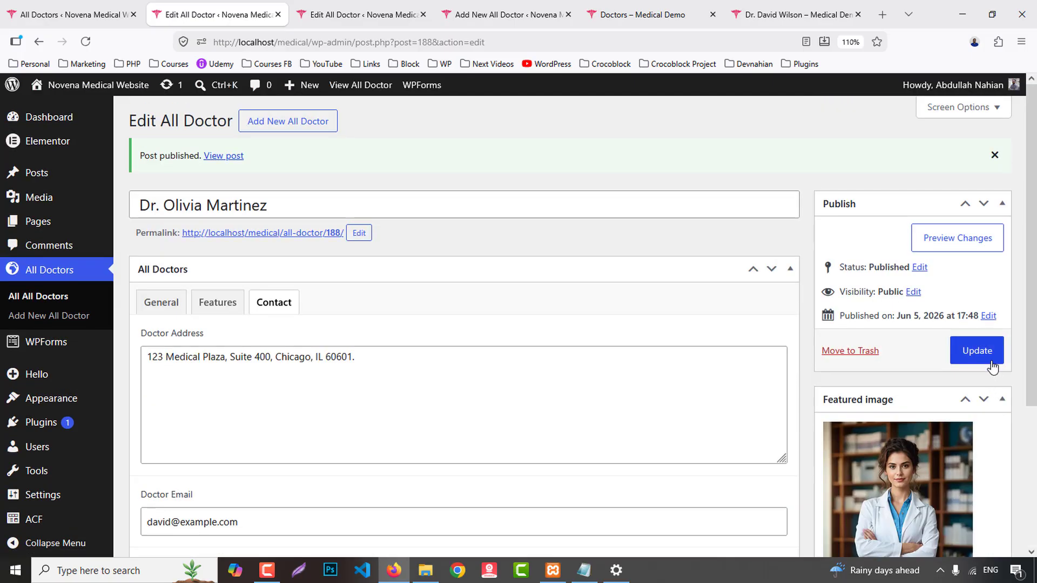
click(976, 349)
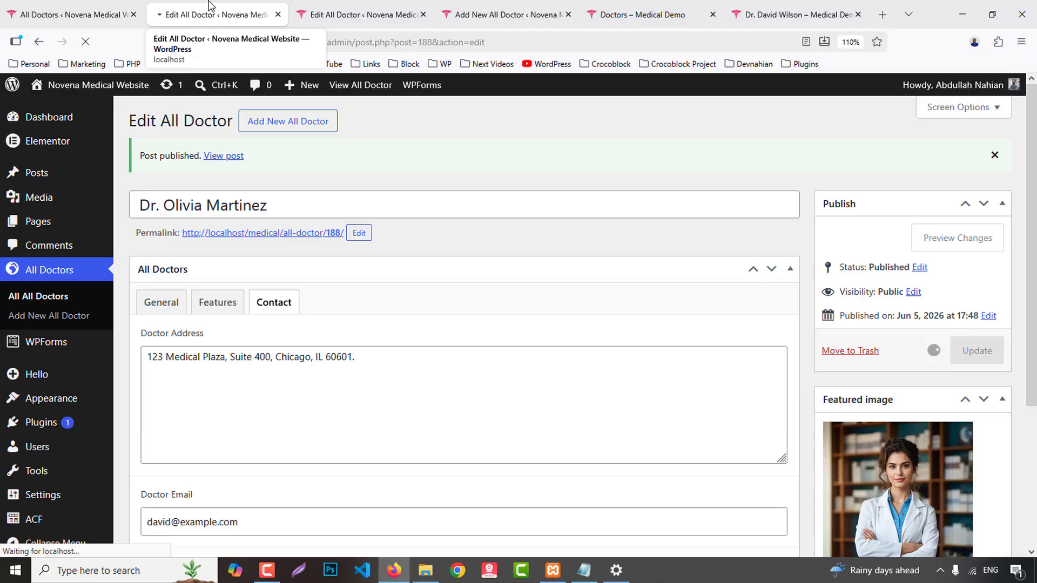
click(278, 14)
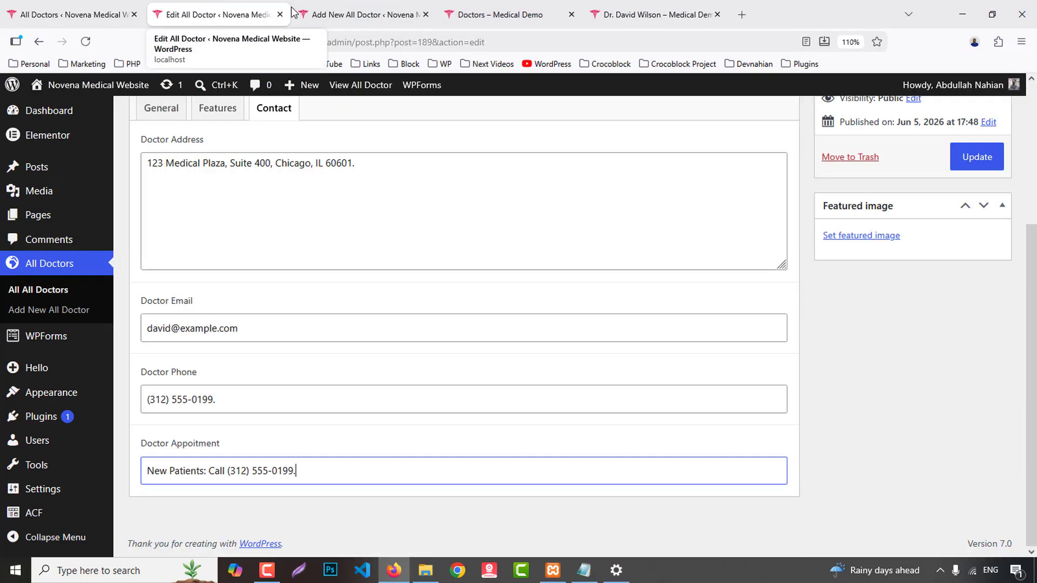
- Copy the fifth doctor's name from the demo Doctors page into entry 189's title
click(648, 12)
scroll(443, 275, up, 5)
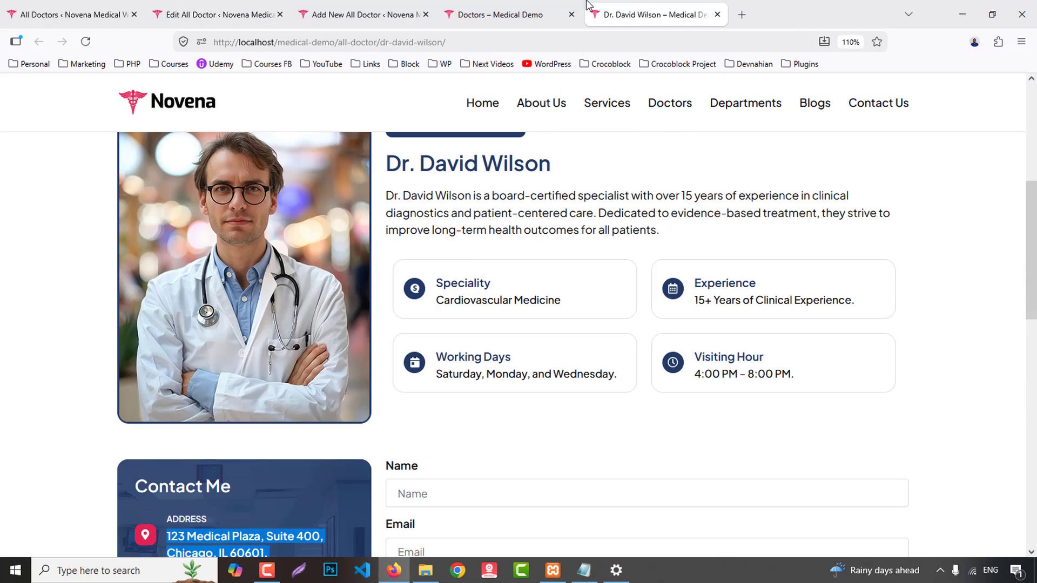
click(519, 3)
drag(435, 385, 578, 397)
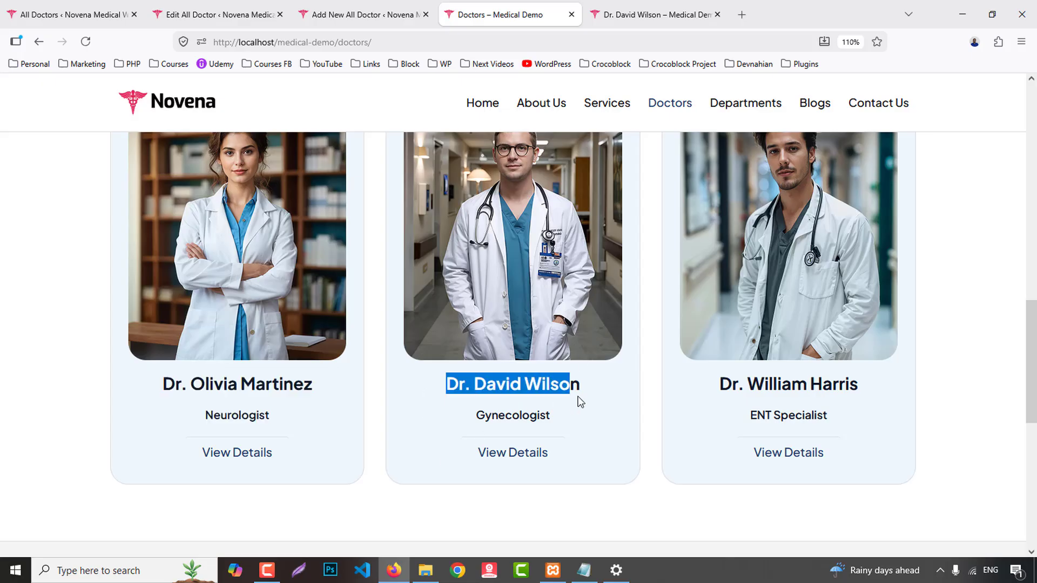
click(219, 15)
scroll(224, 312, up, 5)
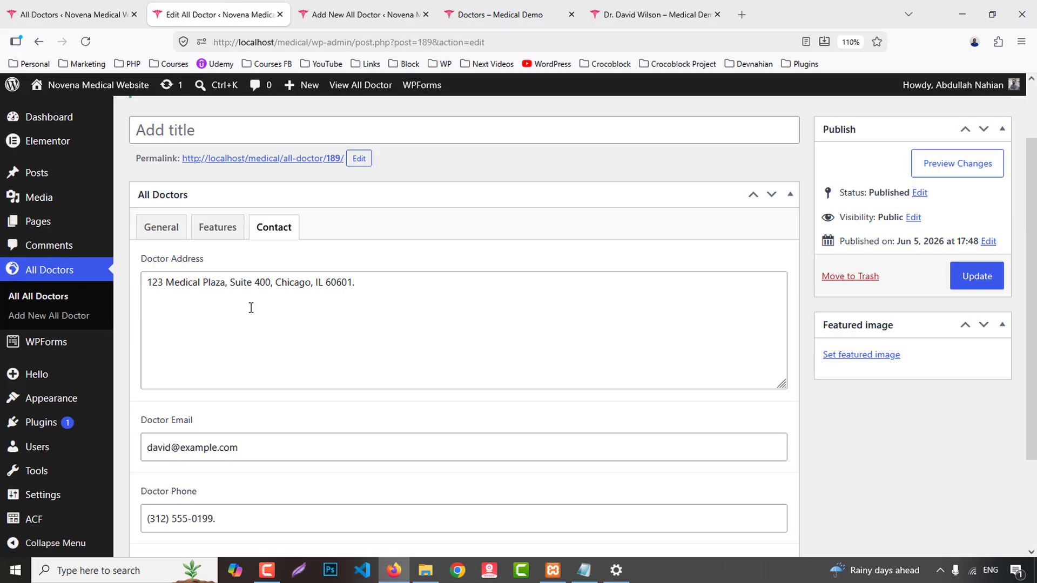
click(161, 263)
click(171, 167)
text(Dr. David Wilson)
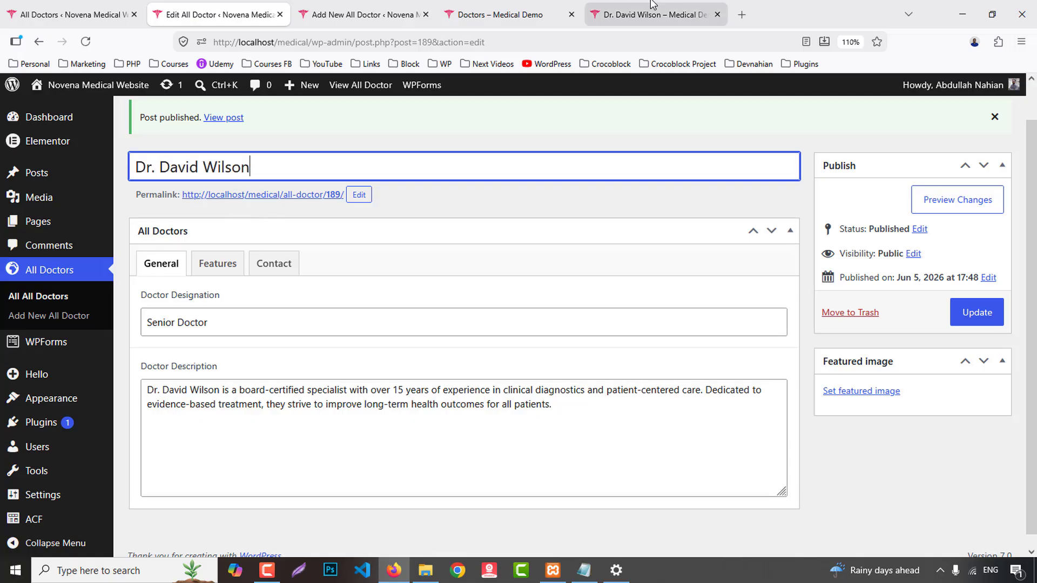
- Copy the fifth doctor's designation, Gynecologist, from the demo Doctors page into entry 189's Doctor Designation
click(648, 15)
click(463, 5)
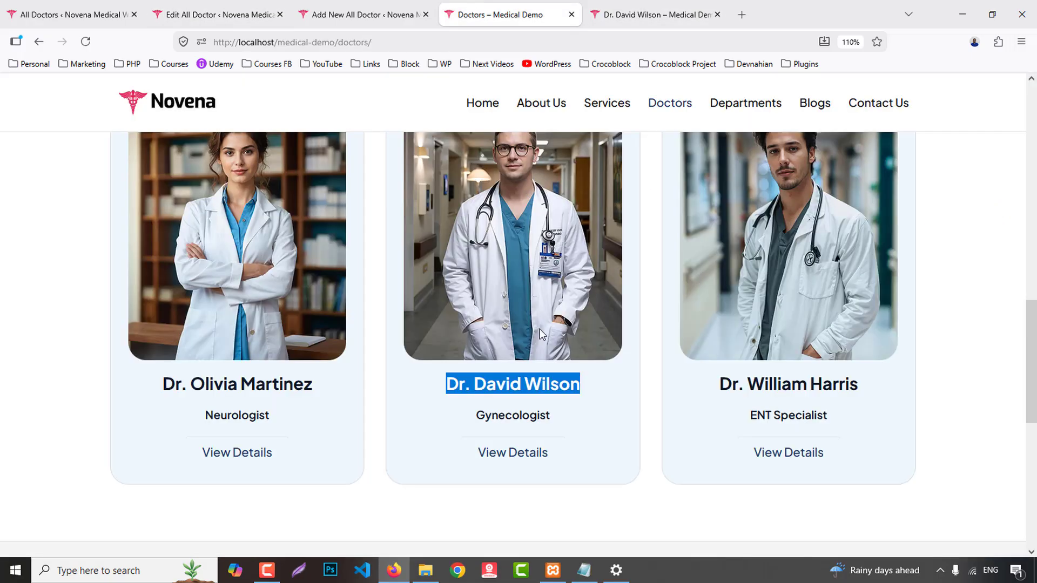
double_click(503, 415)
key(ctrl+c)
click(219, 15)
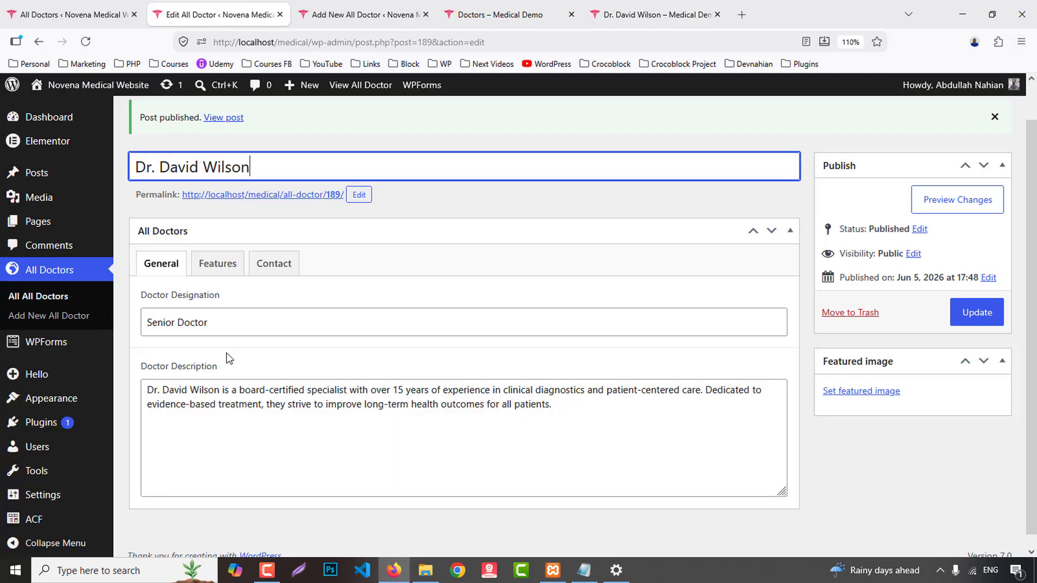
triple_click(143, 324)
key(ctrl+v)
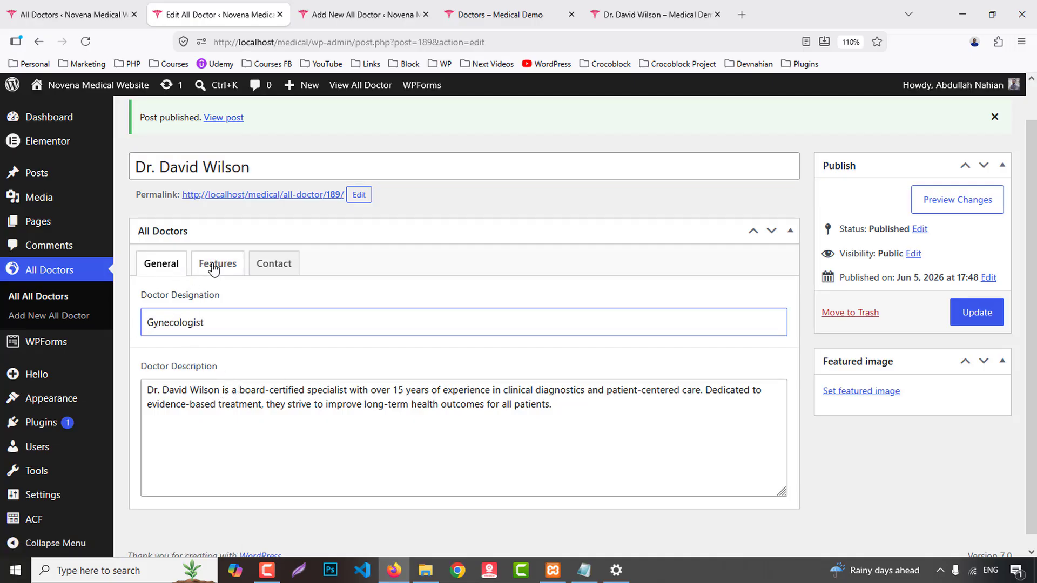
- Set the doctor's speciality to Cardiovascular Medicine and experience to 15+ Years of Clinical Experience
click(219, 270)
click(217, 313)
click(162, 350)
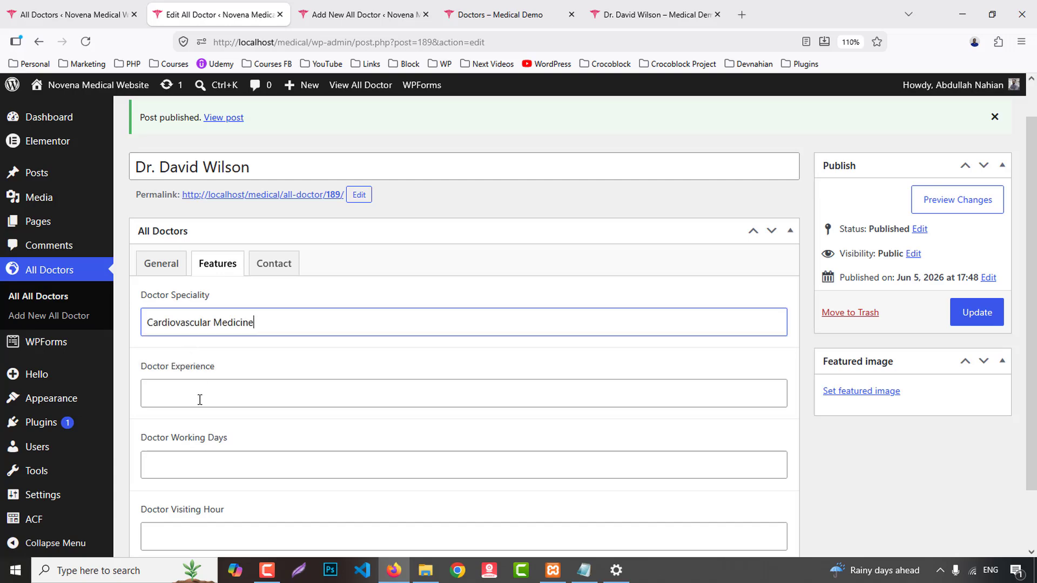
click(188, 393)
click(188, 439)
- Set the doctor's working days to Saturday and Wednesday and fill the visiting hour with the suggested 4:00 PM range
scroll(213, 438, down, 2)
click(178, 398)
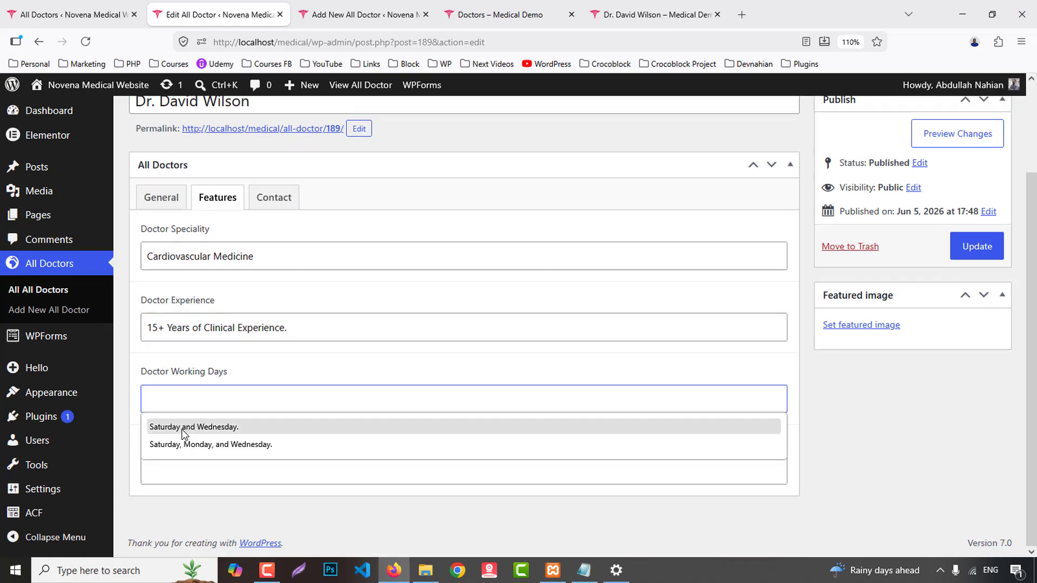
click(185, 429)
click(208, 469)
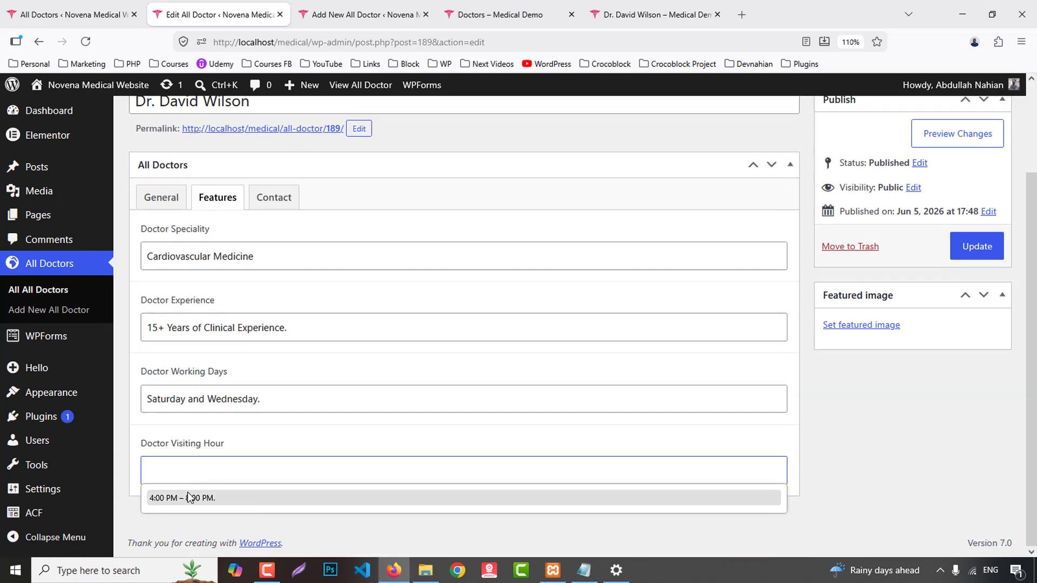
click(189, 497)
- Replace the name part of the doctor's contact email with this doctor's surname and update the post
click(277, 201)
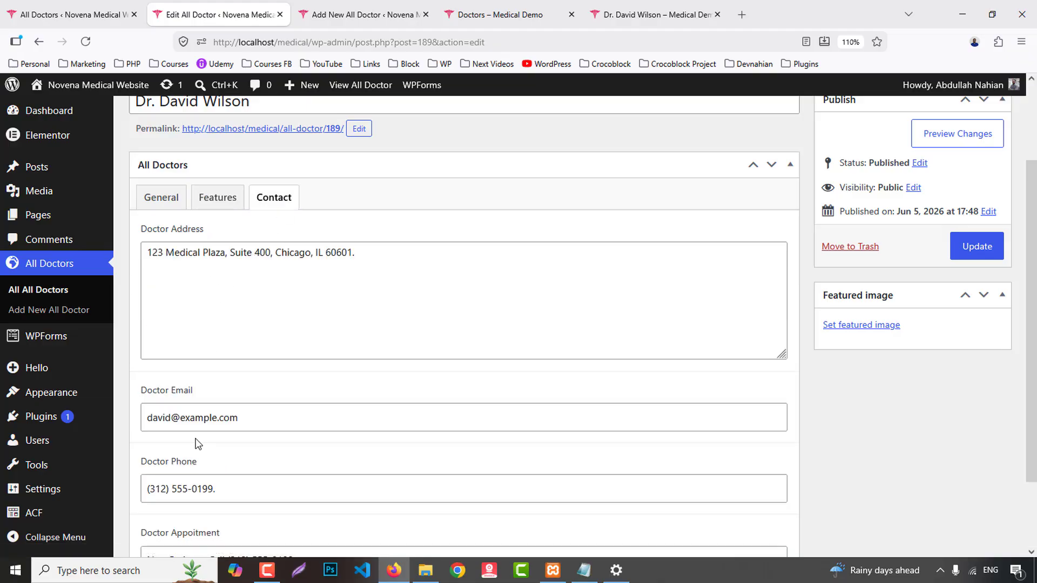
scroll(262, 454, down, 1)
scroll(167, 265, up, 3)
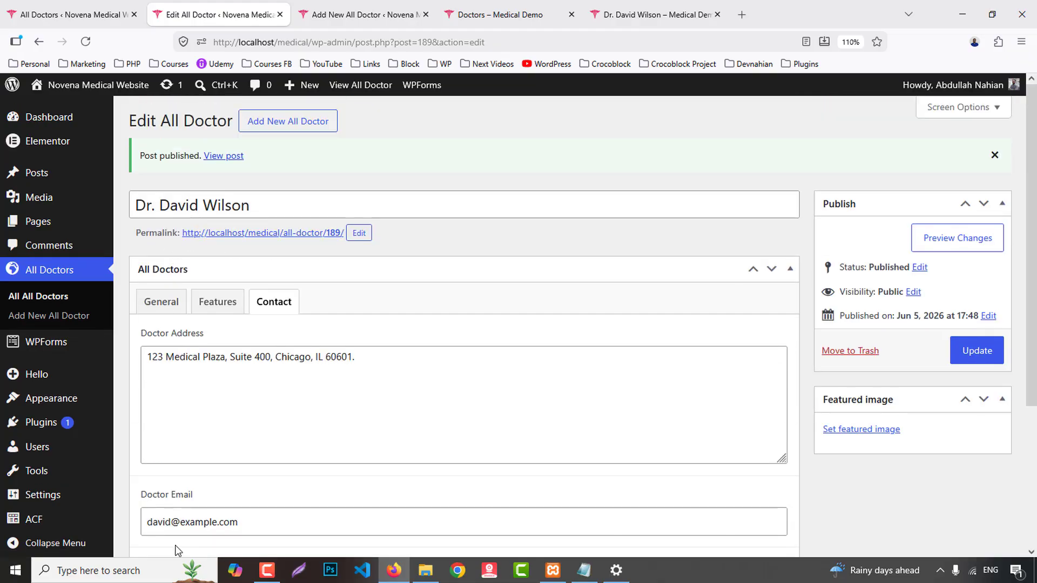
double_click(162, 522)
text(wilson)
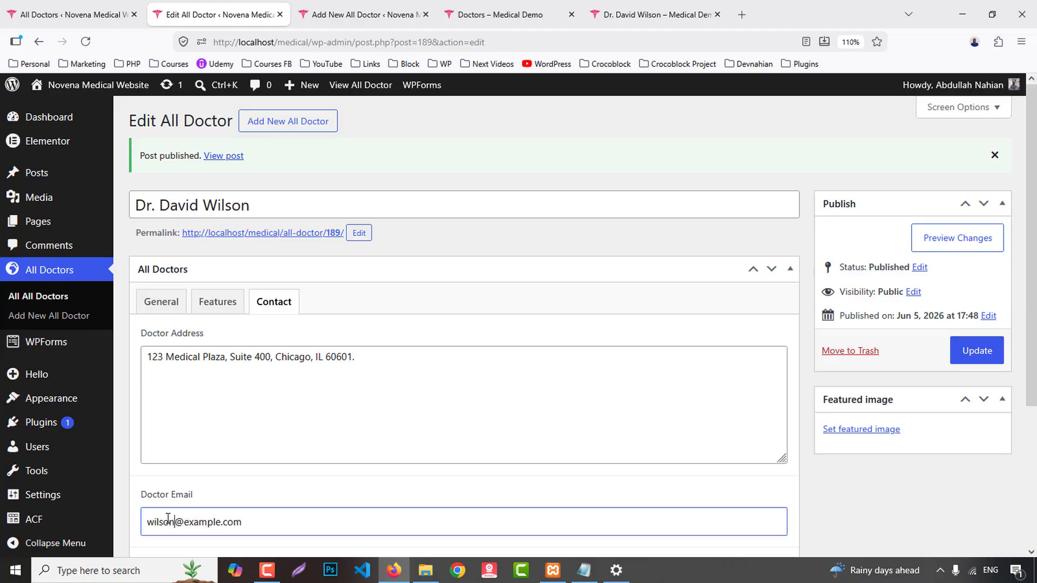
scroll(570, 436, down, 3)
scroll(570, 436, up, 3)
click(979, 346)
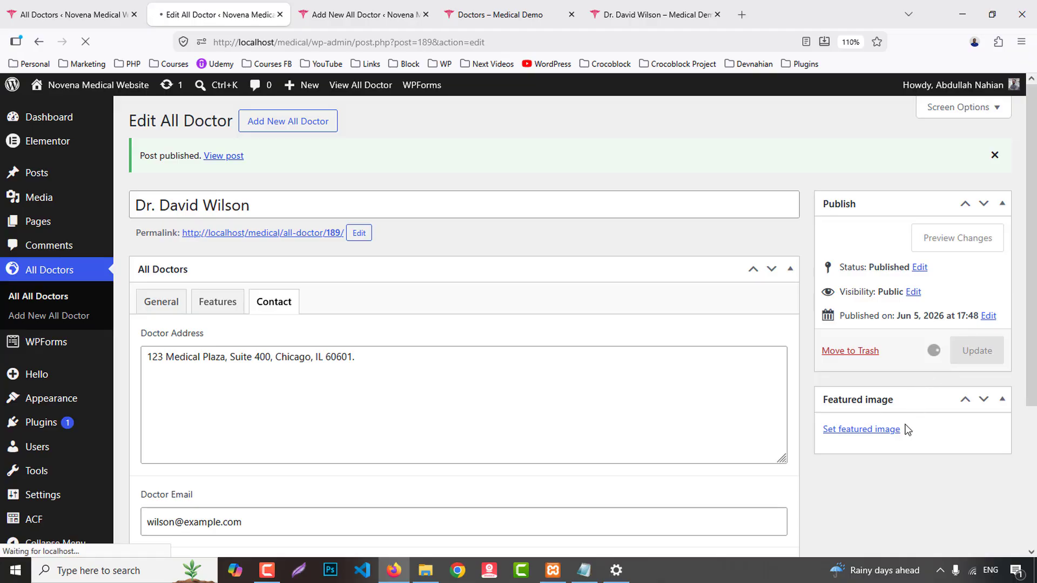
- Set team-5 as the doctor's featured image, update the post and close its editing page
click(877, 426)
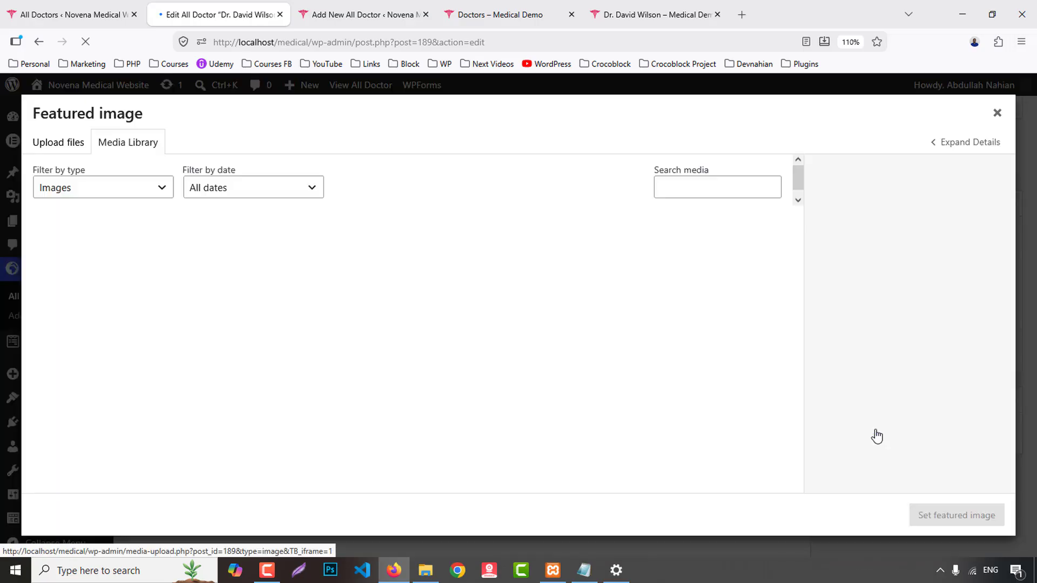
click(211, 275)
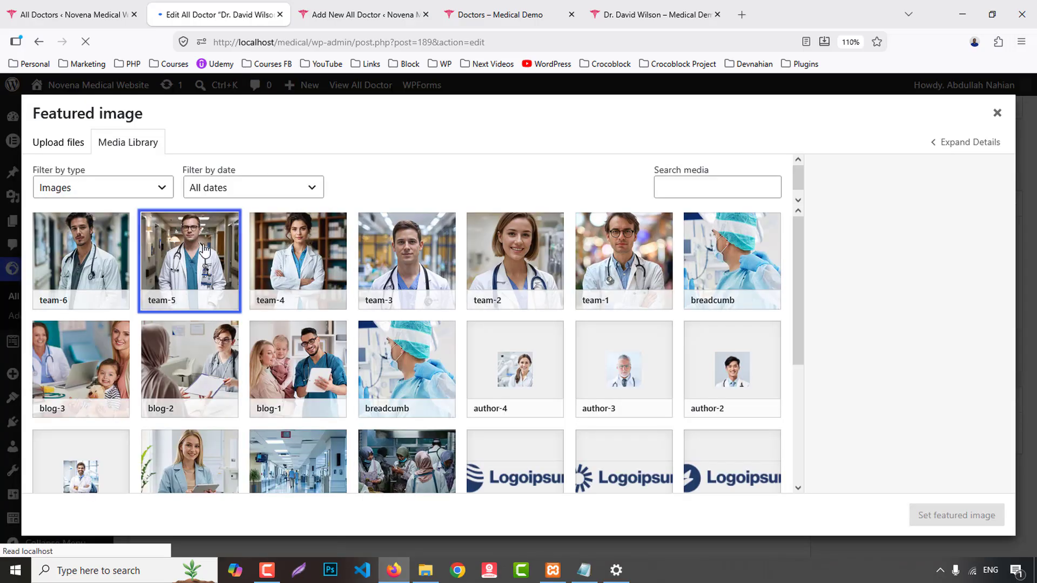
click(967, 518)
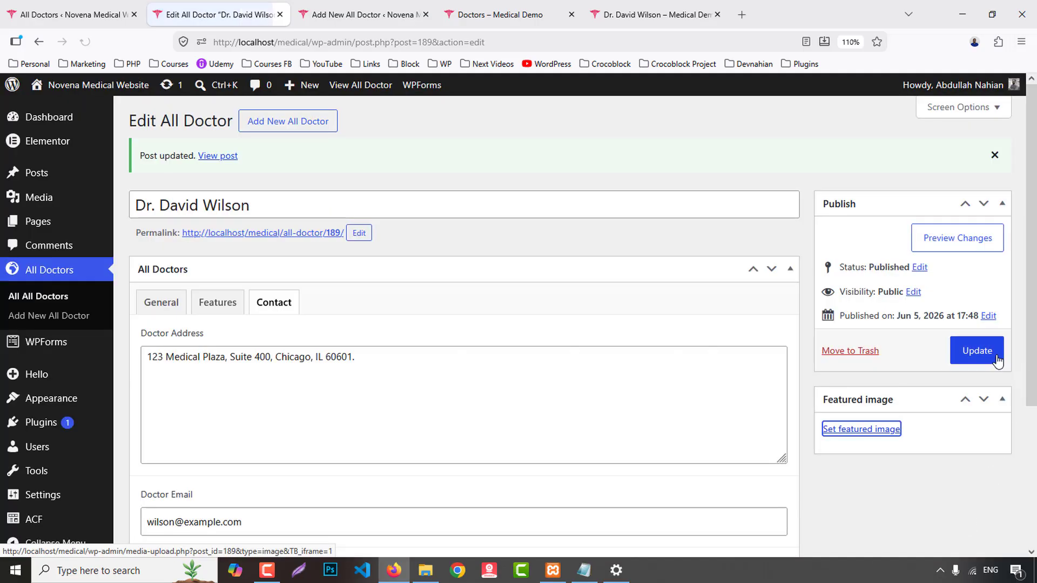
click(976, 352)
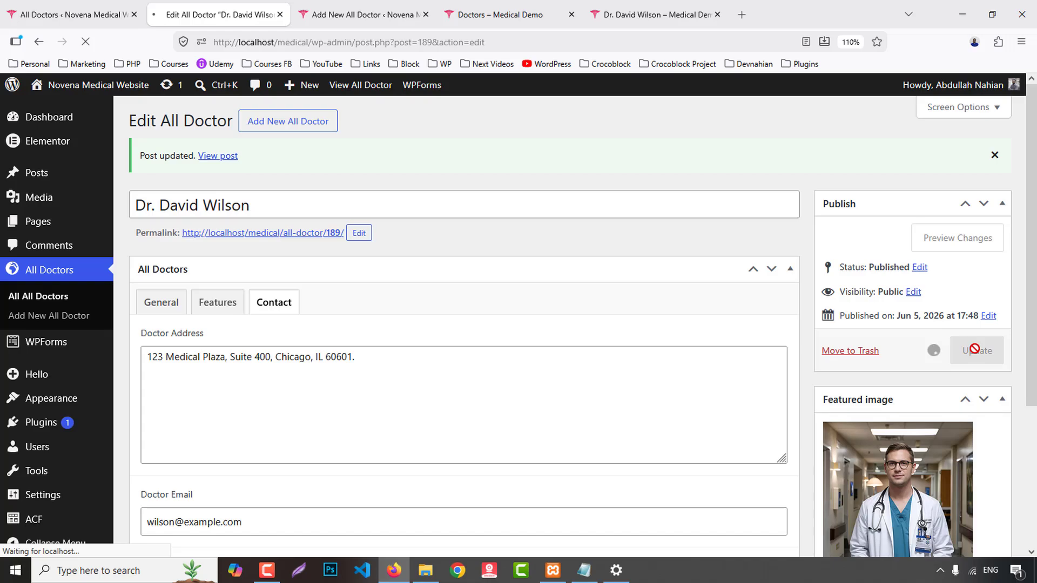
middle_click(231, 6)
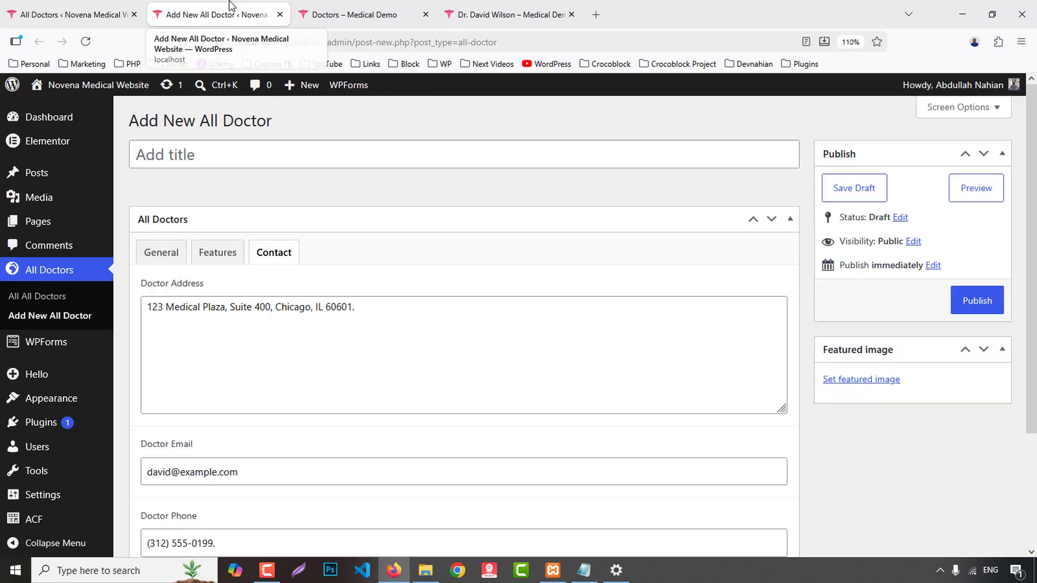
- Copy the ENT Specialist's name and designation from the demo Doctors page into the title of the new doctor entry
click(497, 15)
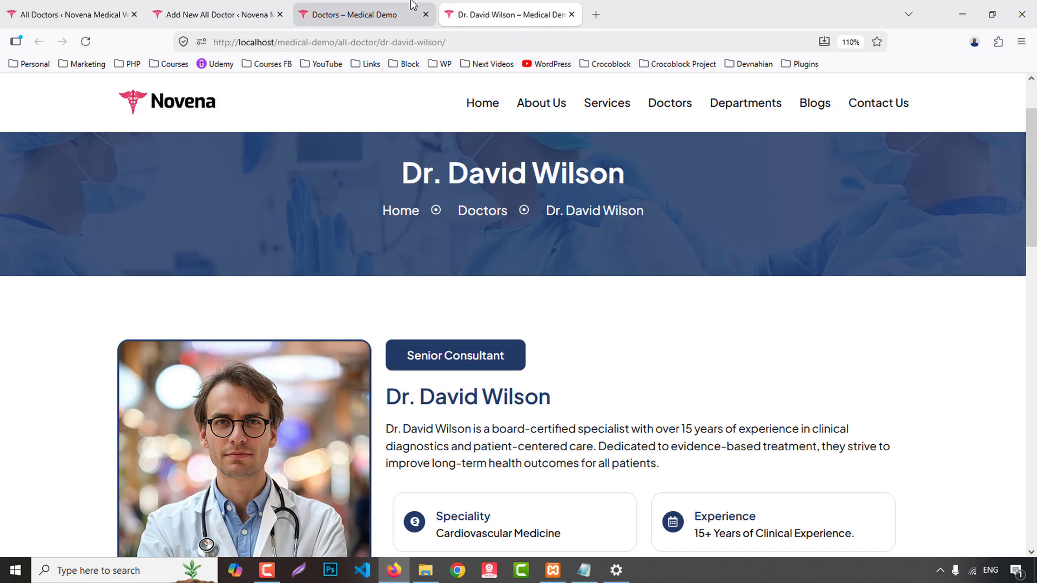
click(413, 8)
drag(717, 385, 825, 422)
key(ctrl+c)
click(216, 14)
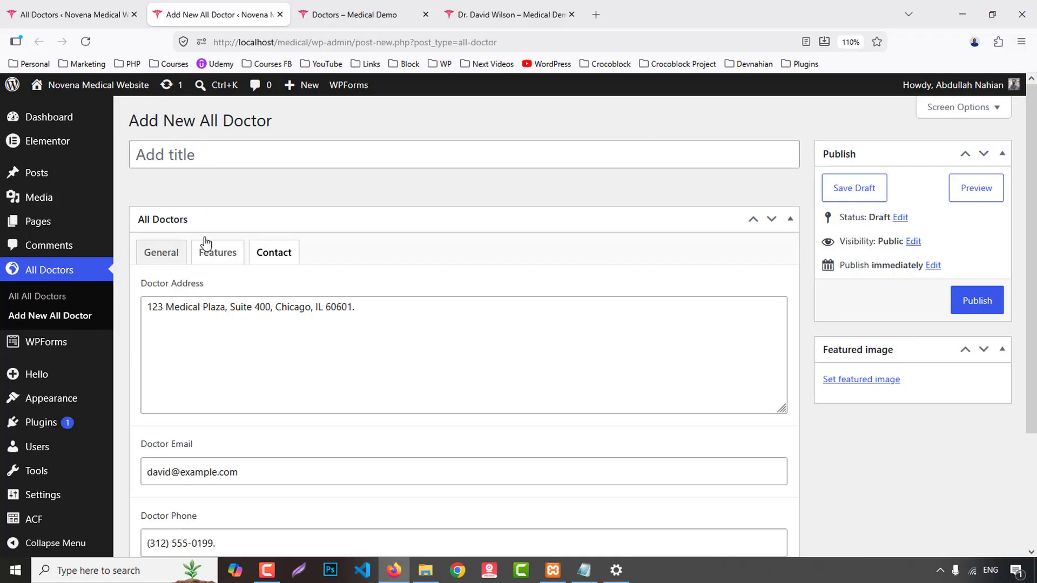
click(200, 220)
click(189, 157)
key(ctrl+v)
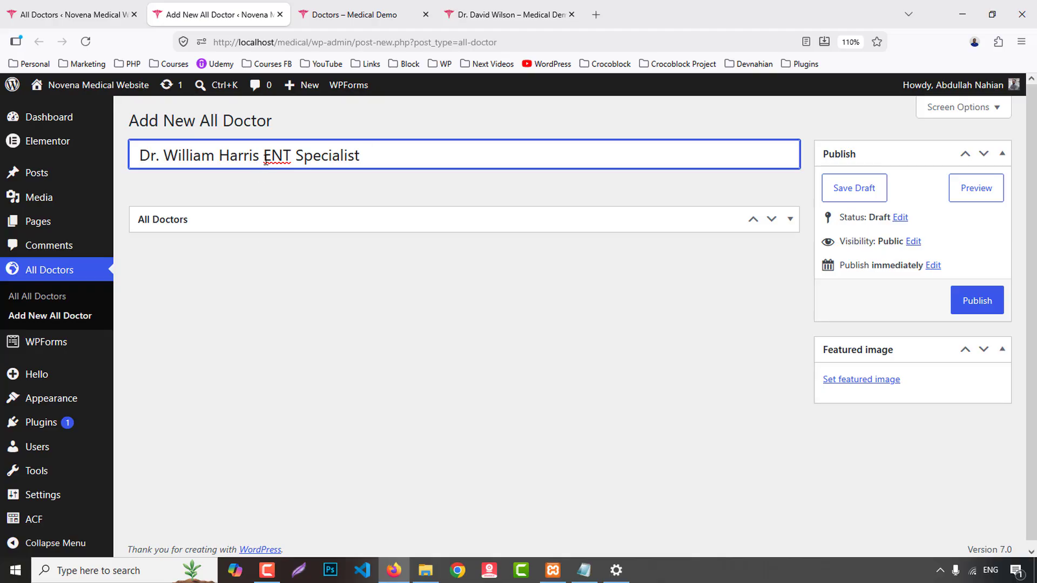
- Move the text ENT Specialist out of the title into the Doctor Designation field
drag(266, 161, 447, 148)
key(ctrl+c)
key(BackSpace)
click(206, 222)
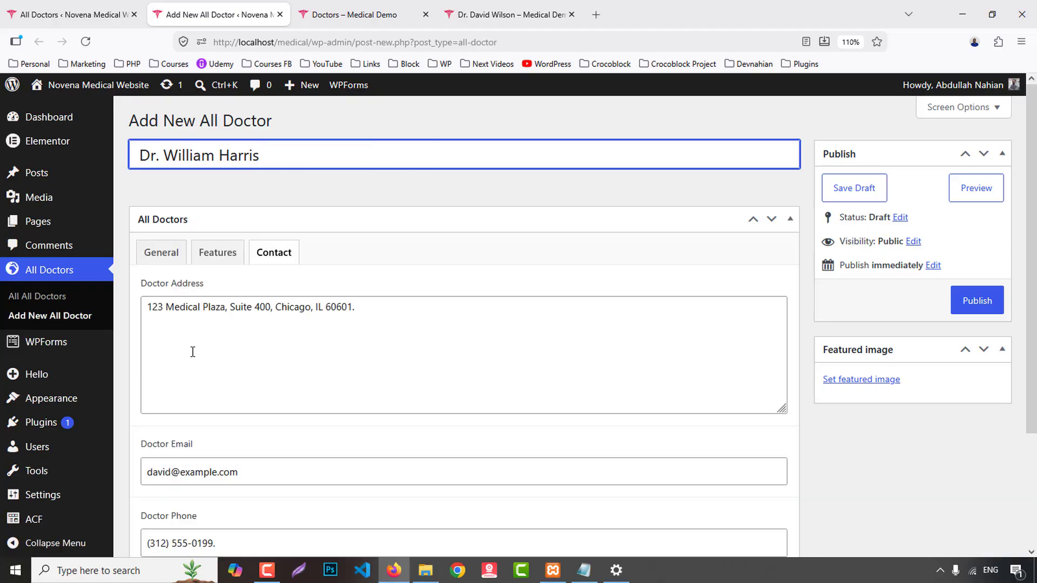
click(170, 267)
click(185, 312)
key(ctrl+v)
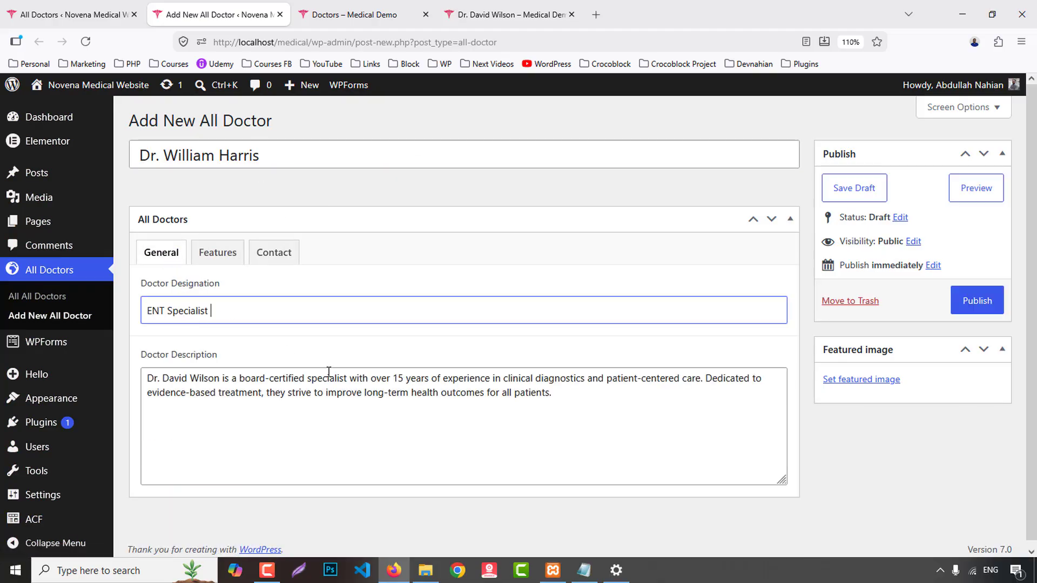
- Replace the doctor's name at the start of the Doctor Description with the name from the title
drag(242, 161, 154, 222)
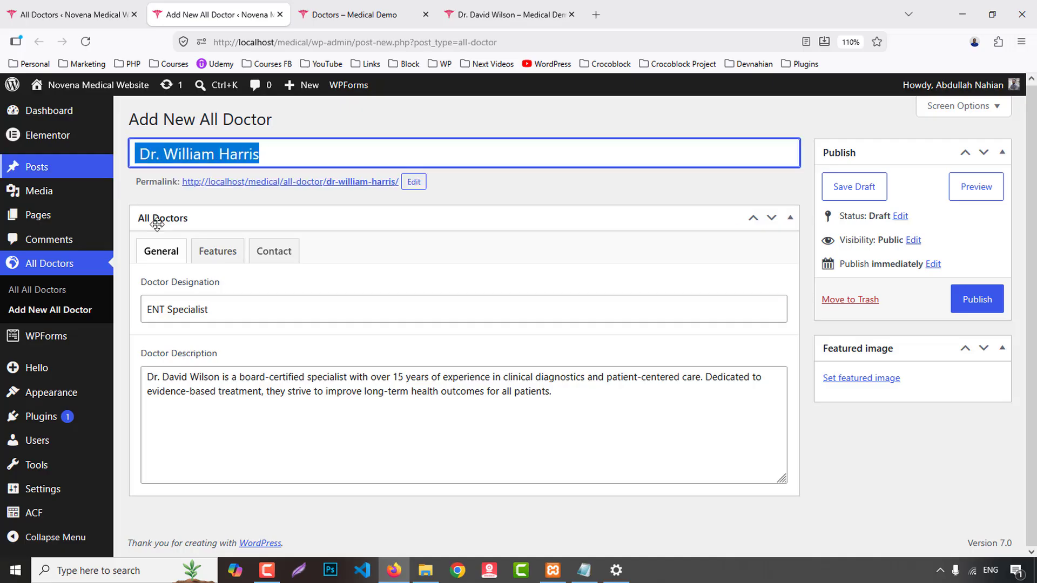
key(BackSpace)
key(ctrl+z)
key(ctrl+c)
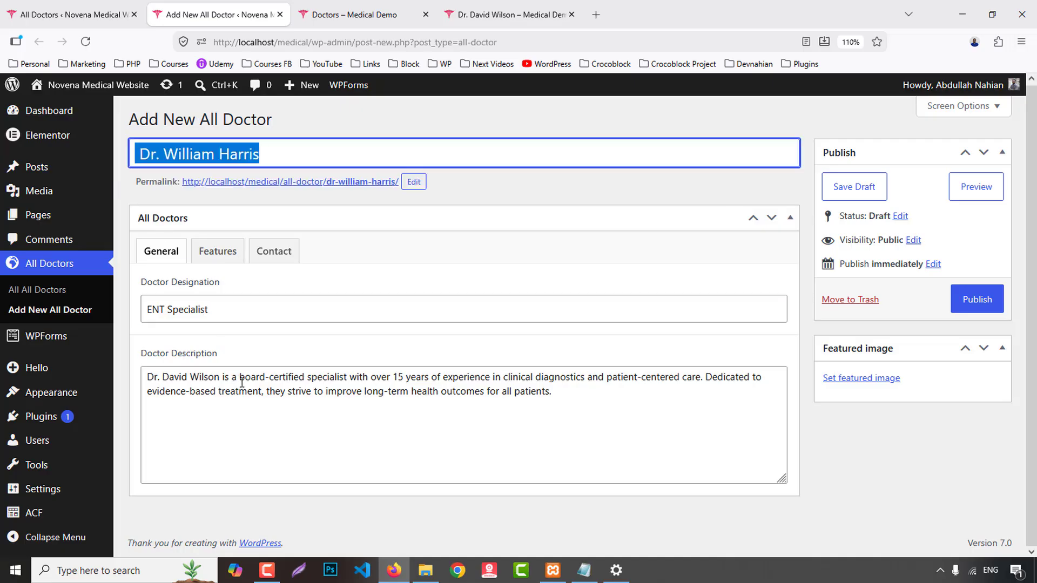
drag(219, 378, 147, 378)
key(ctrl+v)
- Fill in Cardiovascular Medicine as the new doctor's speciality and 15+ Years of Clinical Experience. as the experience
click(217, 251)
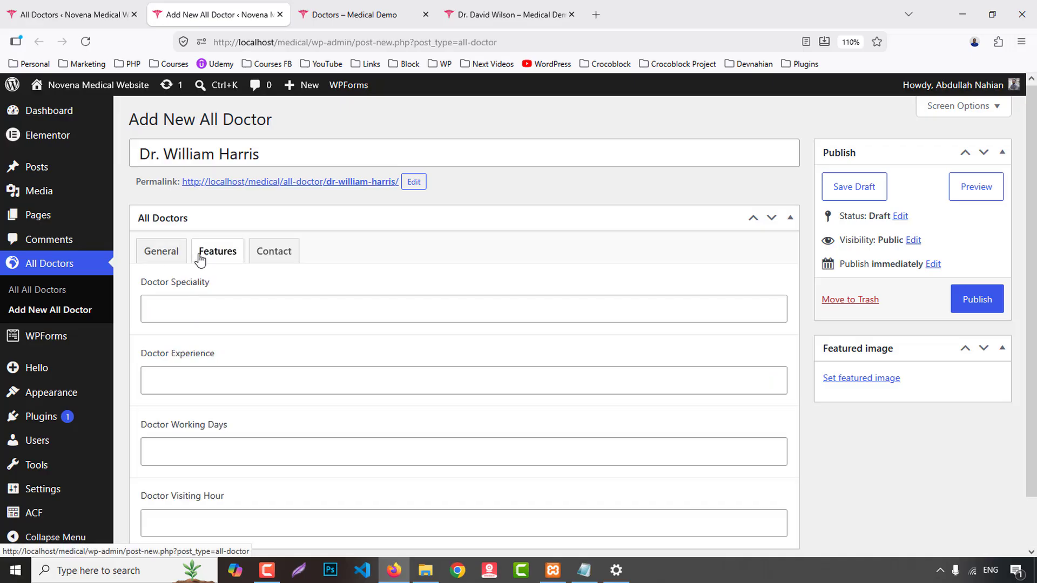
click(189, 308)
click(183, 336)
click(180, 382)
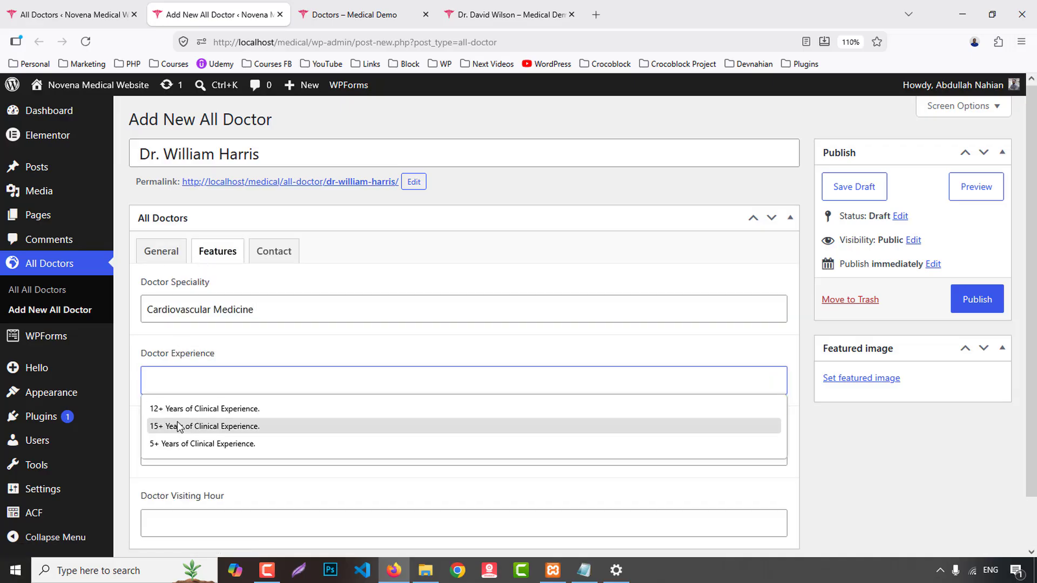
click(216, 430)
- Set the new doctor's working days to Saturday, Monday, and Wednesday and fill the visiting hour with the suggested time range
scroll(218, 431, down, 1)
click(188, 400)
click(185, 439)
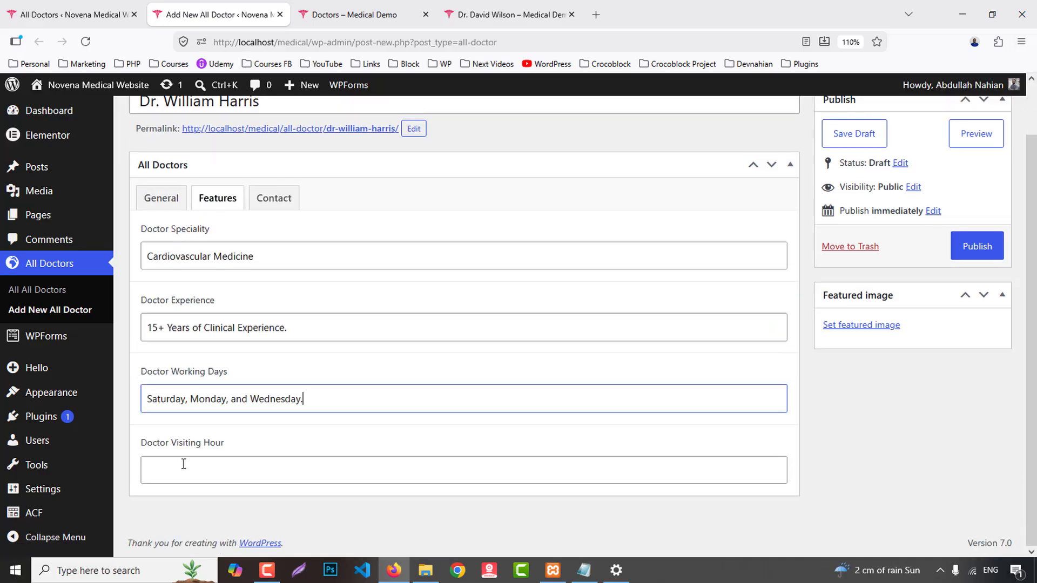
click(181, 471)
click(172, 497)
- Replace the name part of the new doctor's contact email with the doctor's surname
click(274, 199)
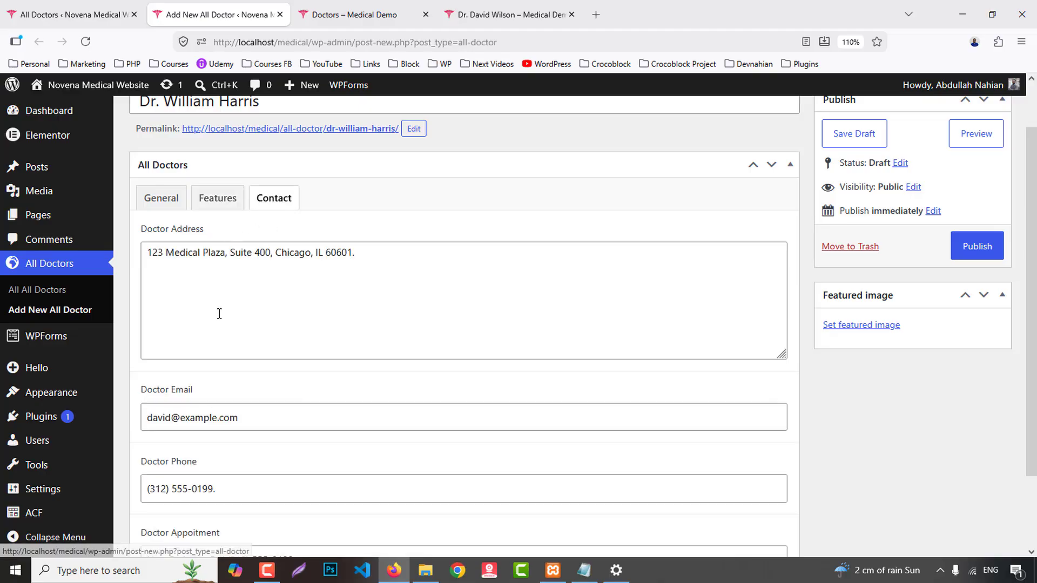
scroll(340, 411, down, 2)
double_click(157, 341)
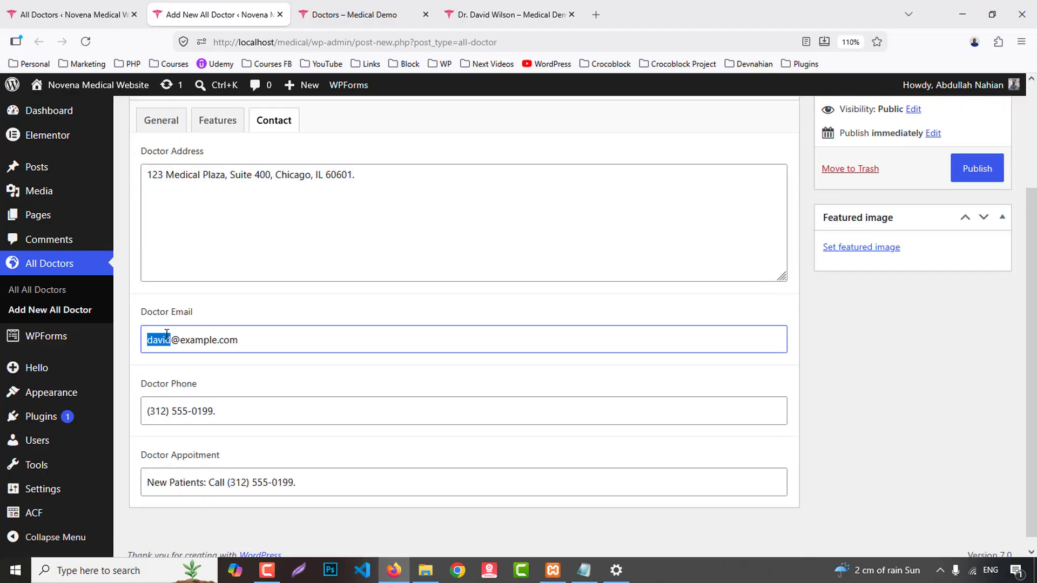
text(harris)
- Set team-6 as the new doctor's featured image, publish the entry and close its editing page
click(874, 253)
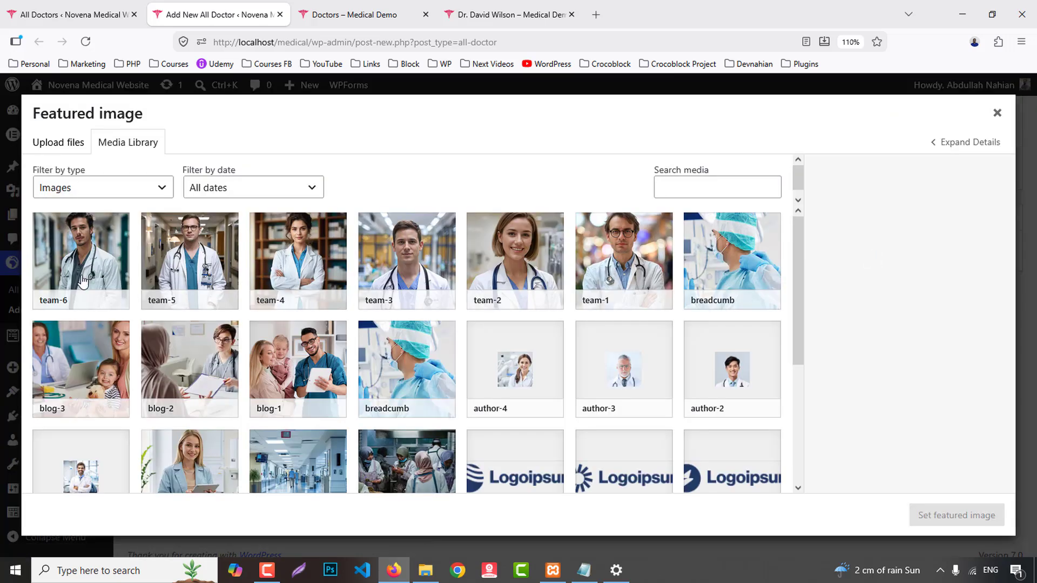
click(85, 268)
click(913, 516)
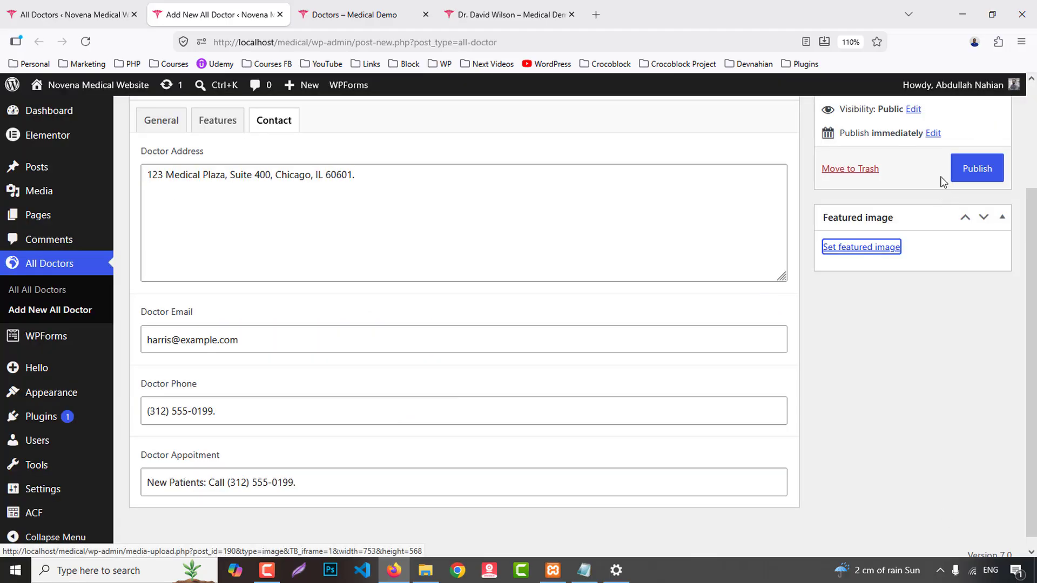
click(977, 170)
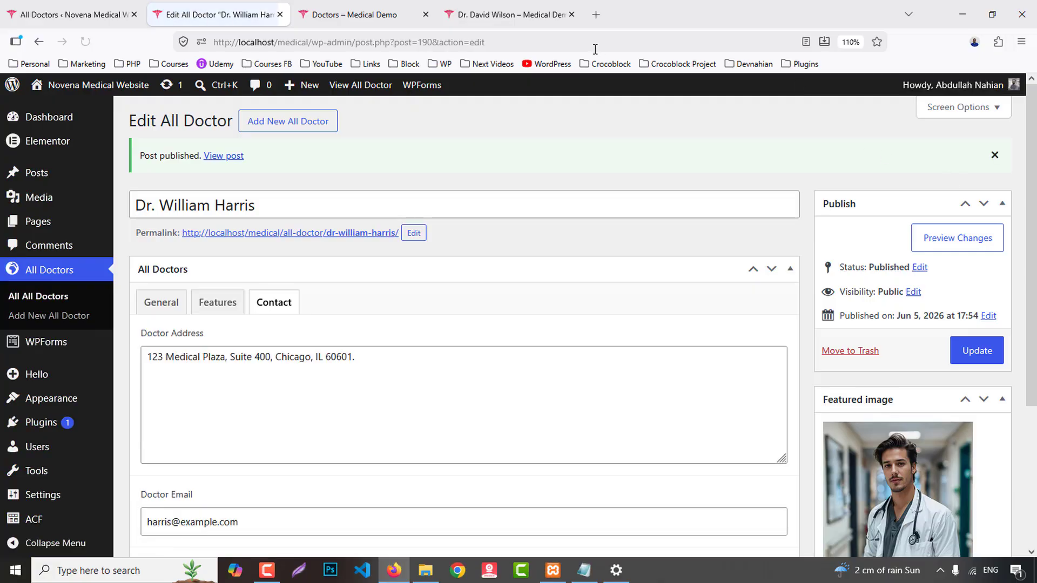
click(280, 14)
- Reload the All Doctors list and compare its entries with the demo site's Doctors page
click(70, 14)
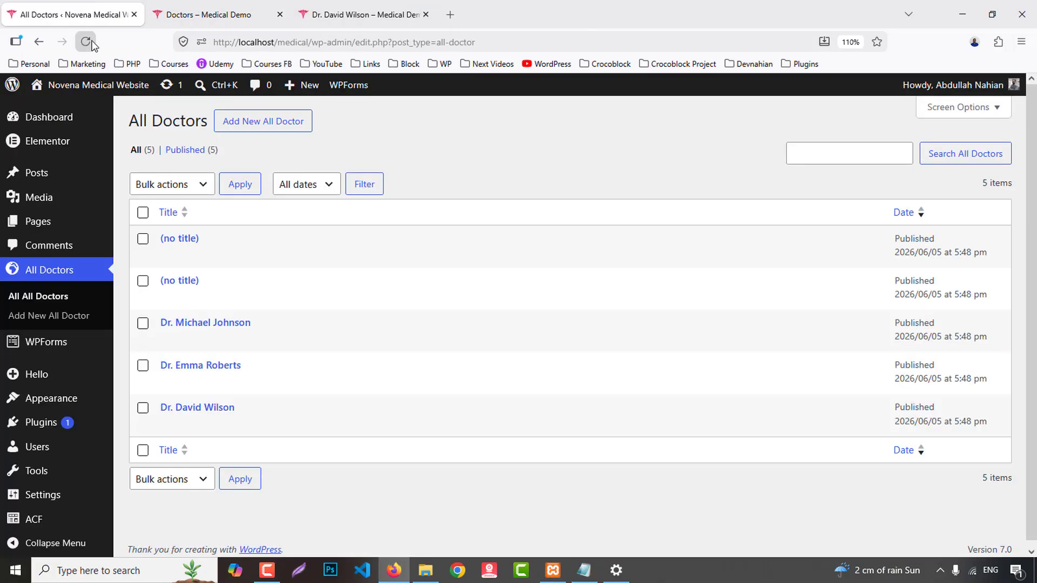
click(87, 42)
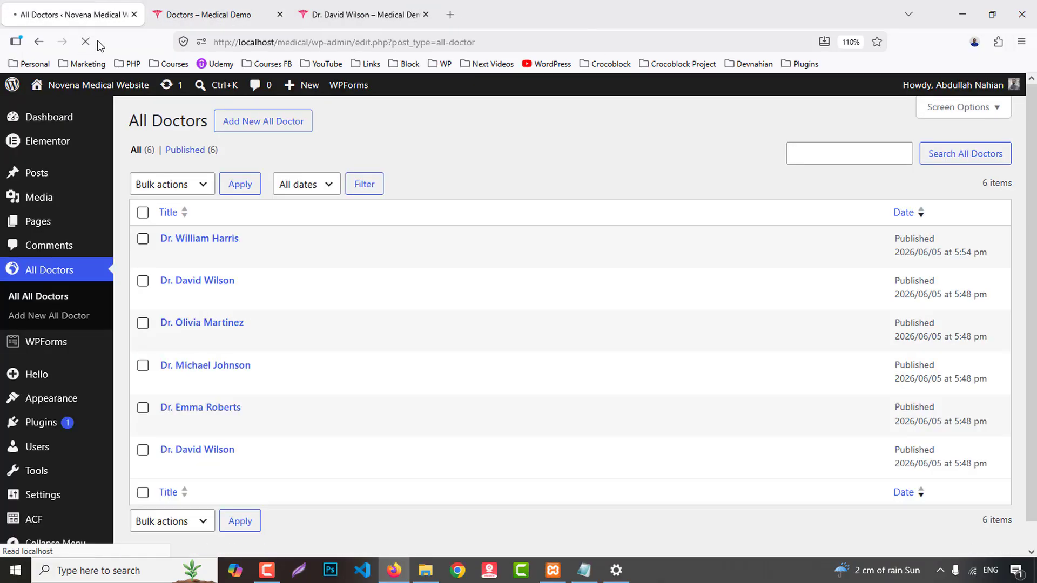
click(219, 6)
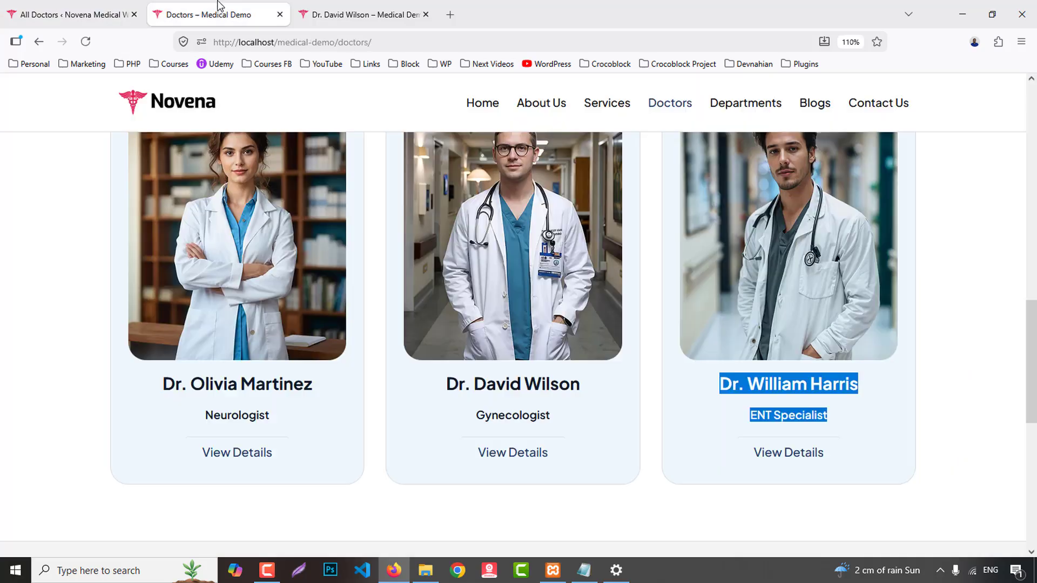
scroll(328, 118, up, 3)
click(70, 14)
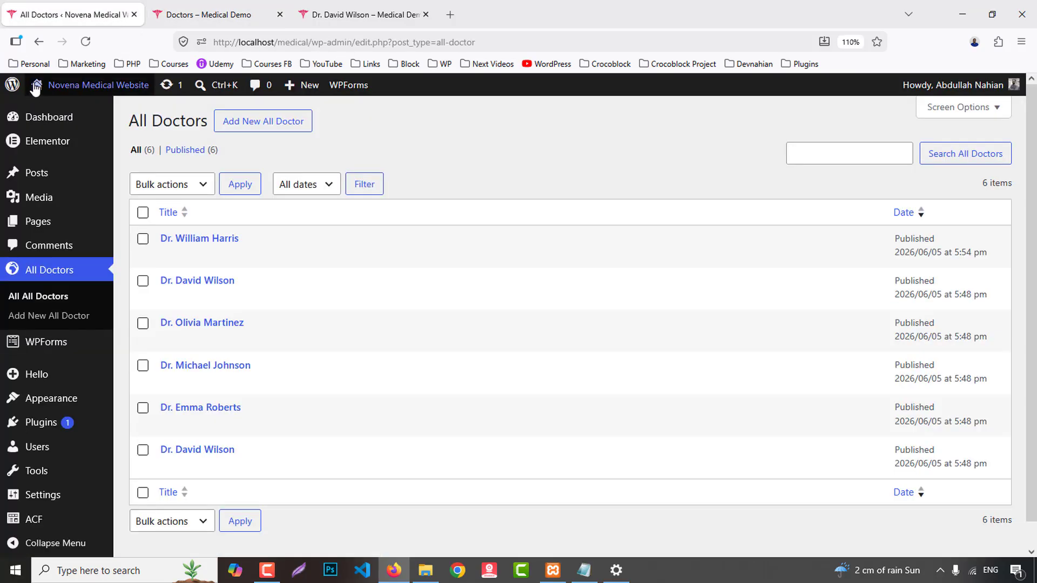
- Visit the medical website's front end in a new tab, go to its Doctors page and open that page for editing
mouse_move(87, 85)
middle_click(49, 109)
click(571, 15)
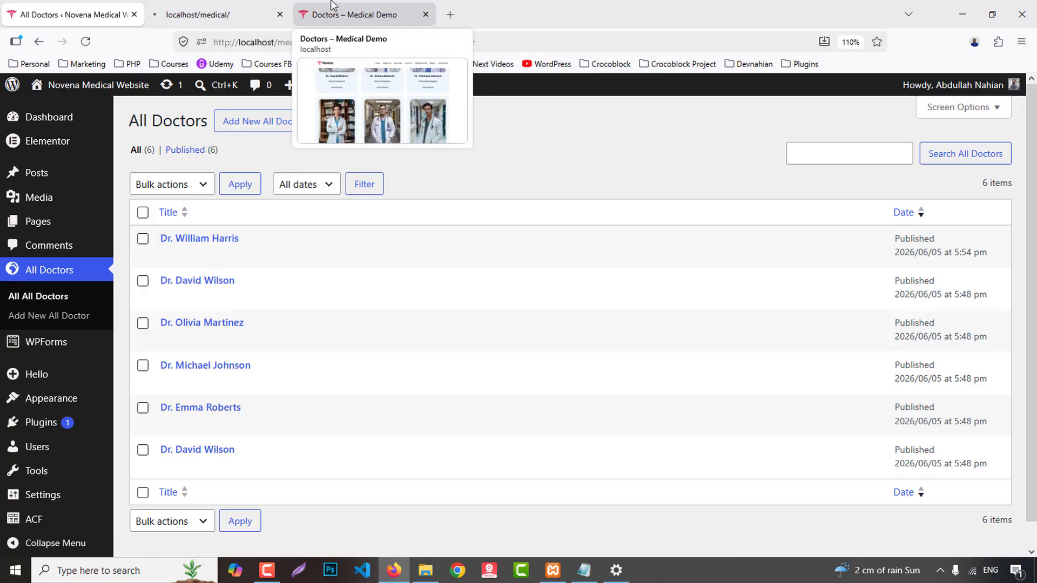
click(216, 14)
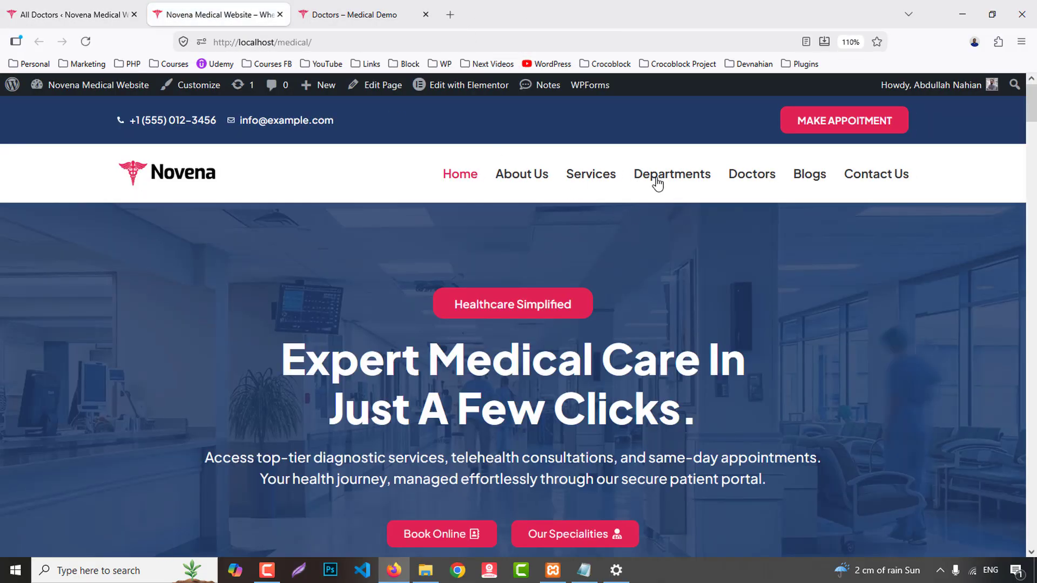
click(759, 185)
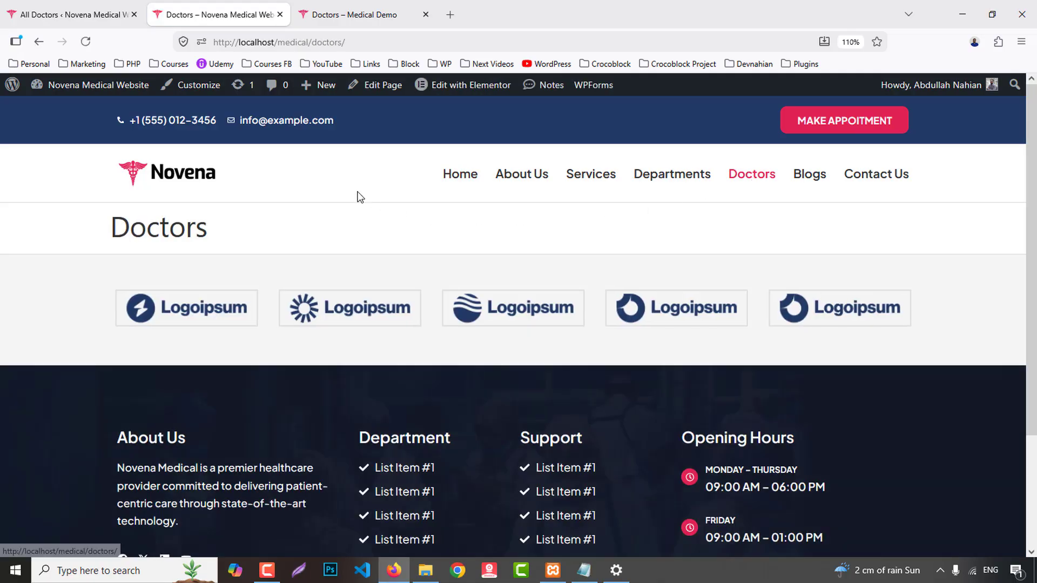
click(377, 90)
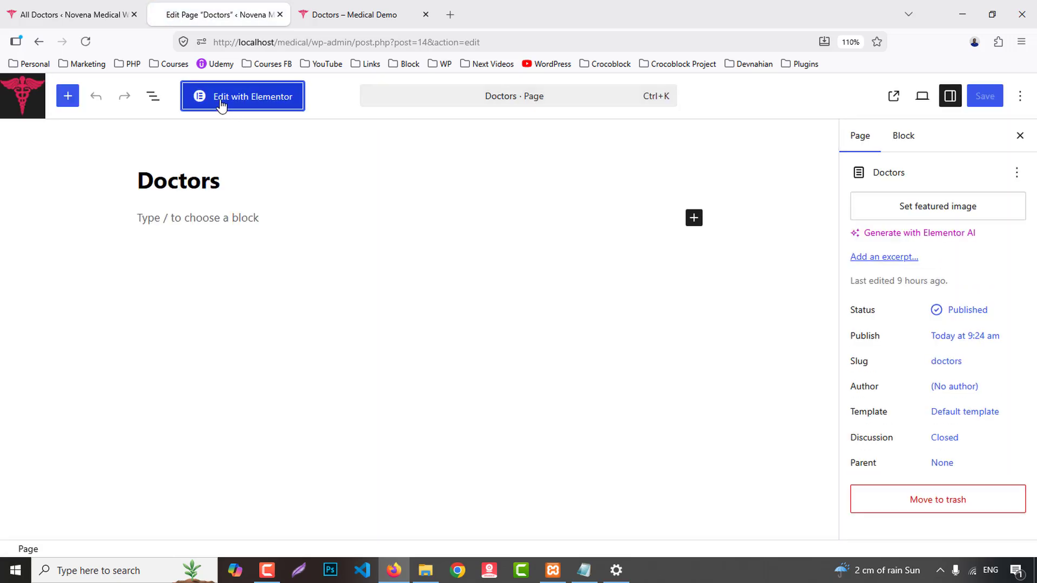
- Open the Doctors page in the Elementor editor and set its page layout to Elementor Full Width
click(221, 105)
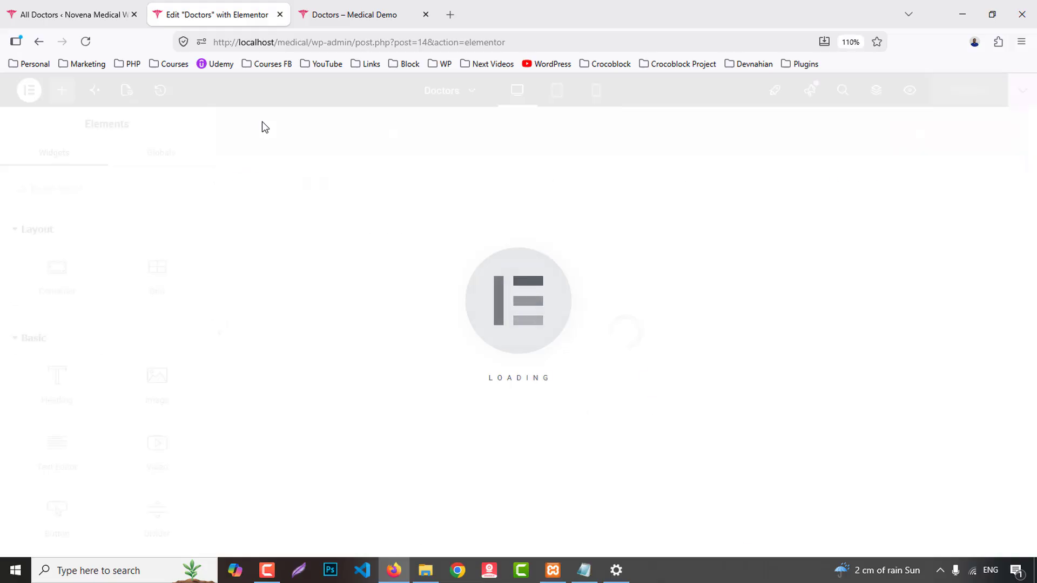
click(127, 92)
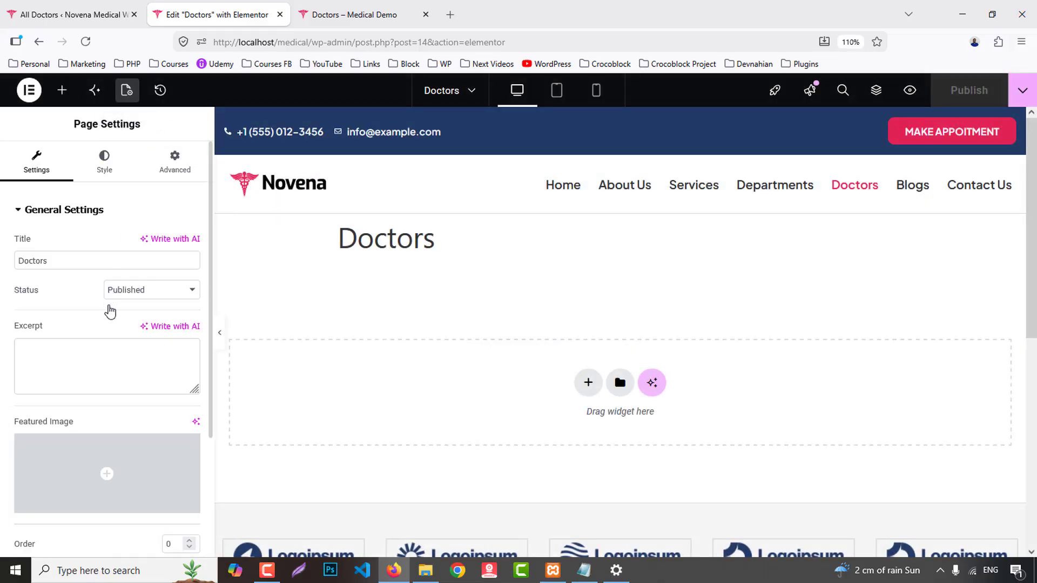
scroll(108, 378, down, 3)
click(133, 507)
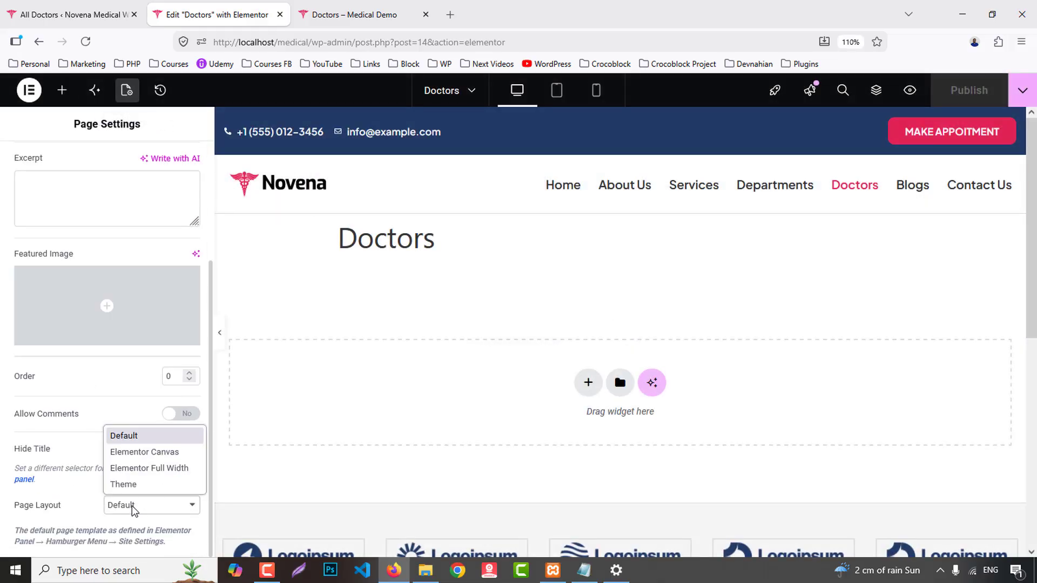
click(144, 470)
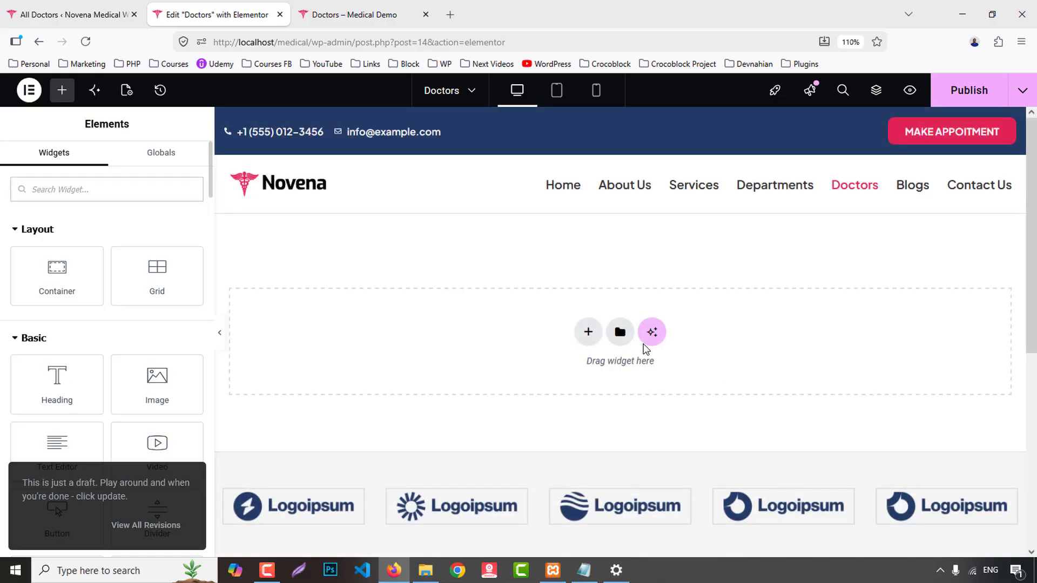
- Insert the saved Breadcreumb site template into the Doctors page and publish the page
click(621, 332)
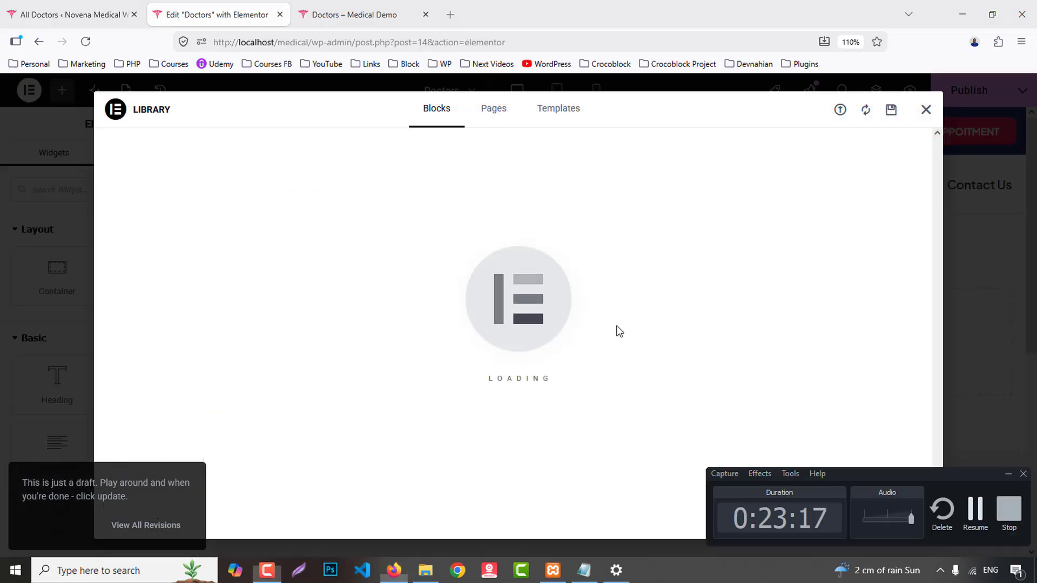
click(558, 113)
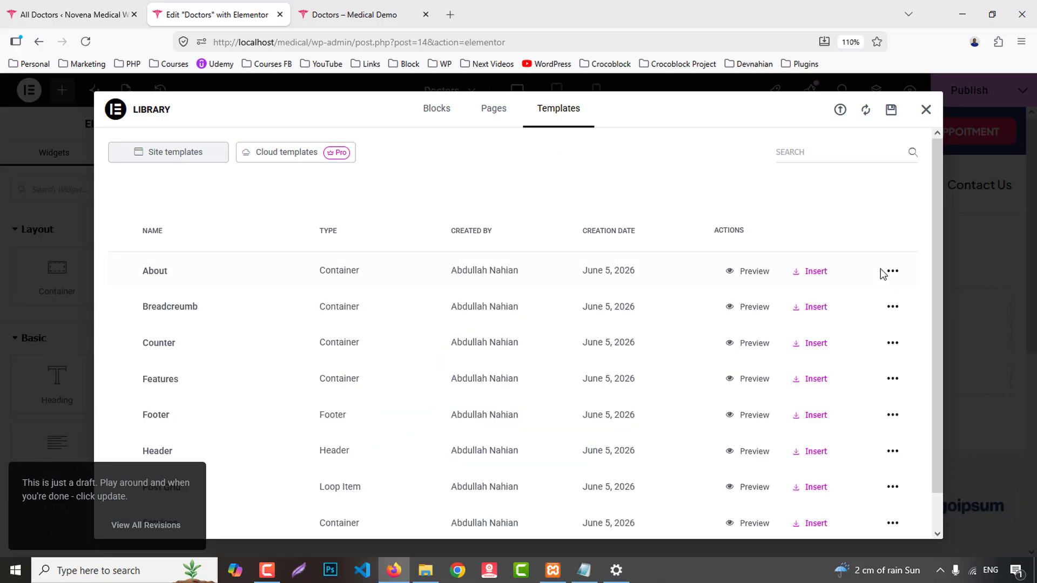
click(817, 312)
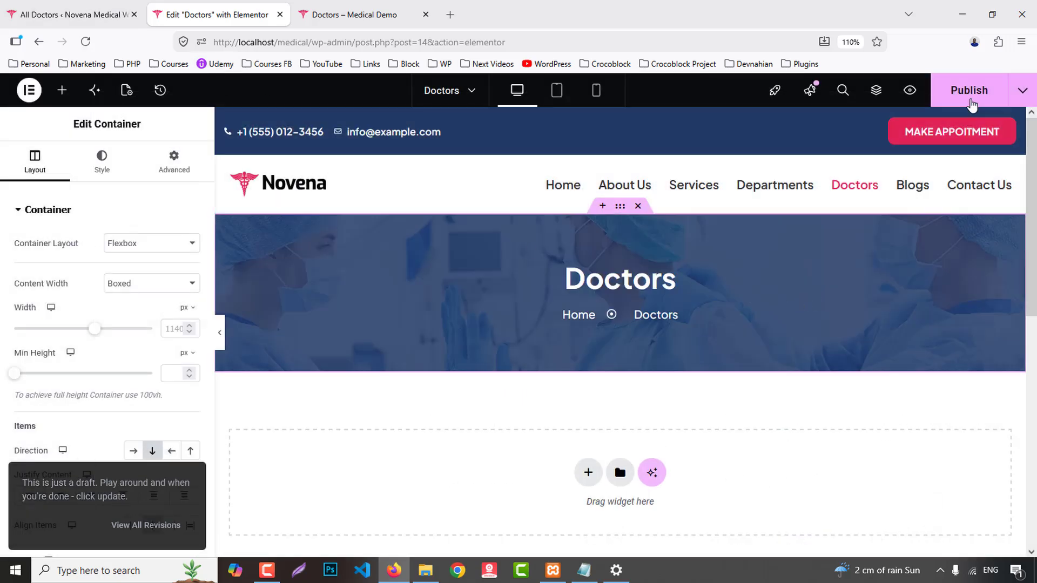
click(968, 95)
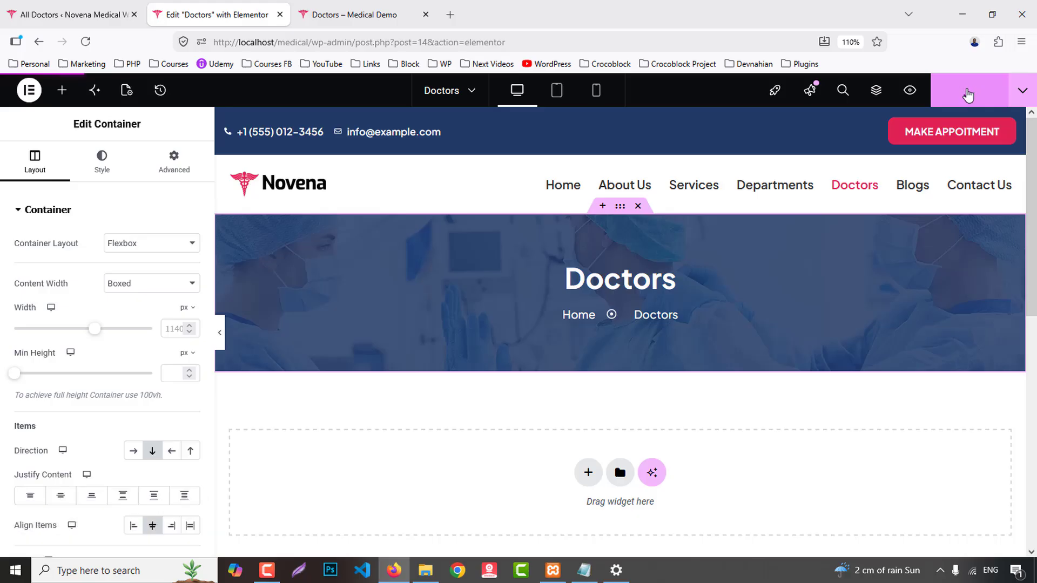
- Check the demo's doctor cards, then create a new Loop Item in the Theme Builder and dismiss the template library
click(361, 7)
scroll(559, 380, up, 5)
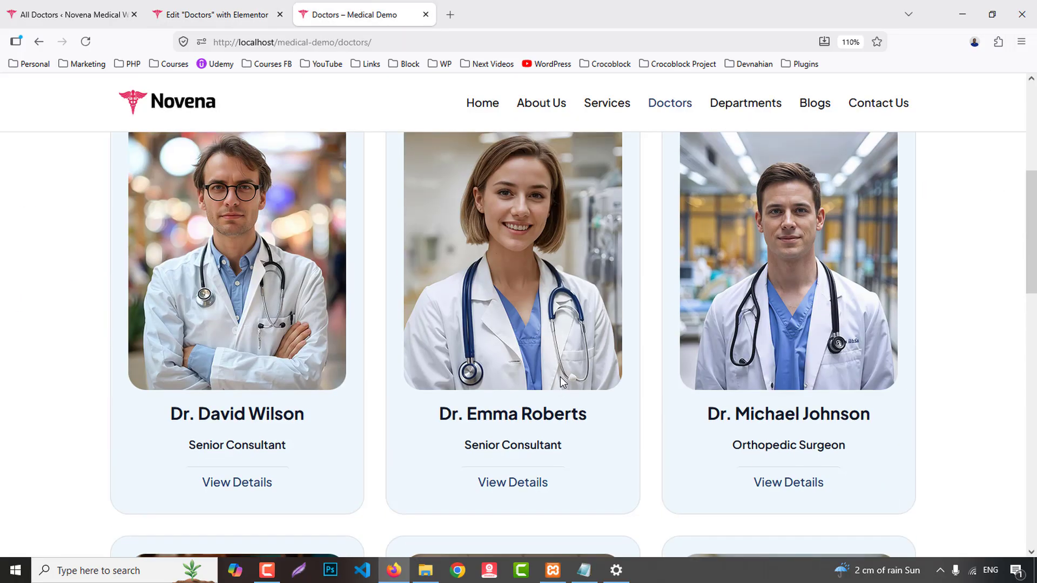
click(90, 8)
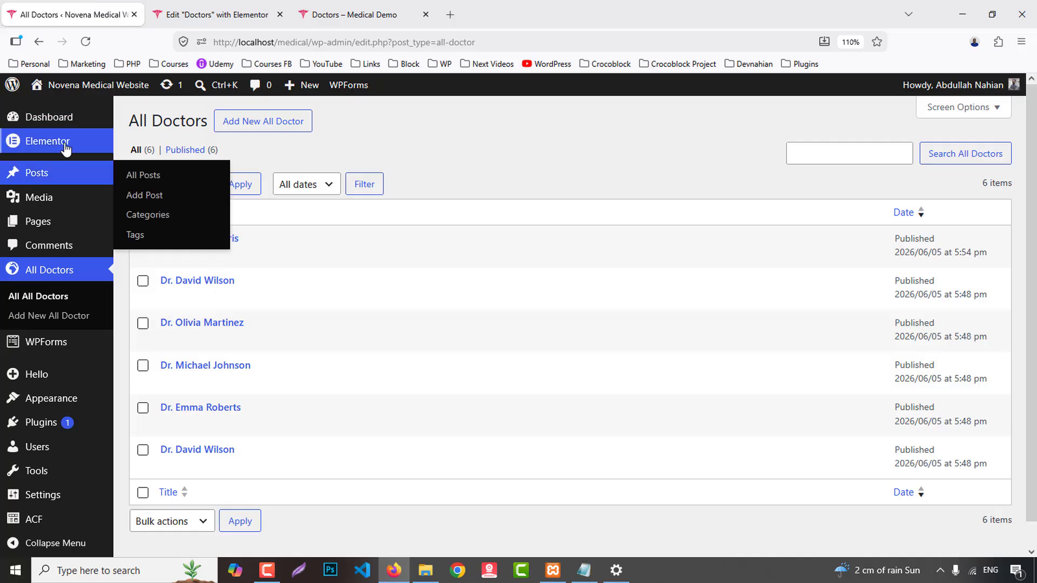
mouse_move(54, 141)
middle_click(139, 183)
click(177, 8)
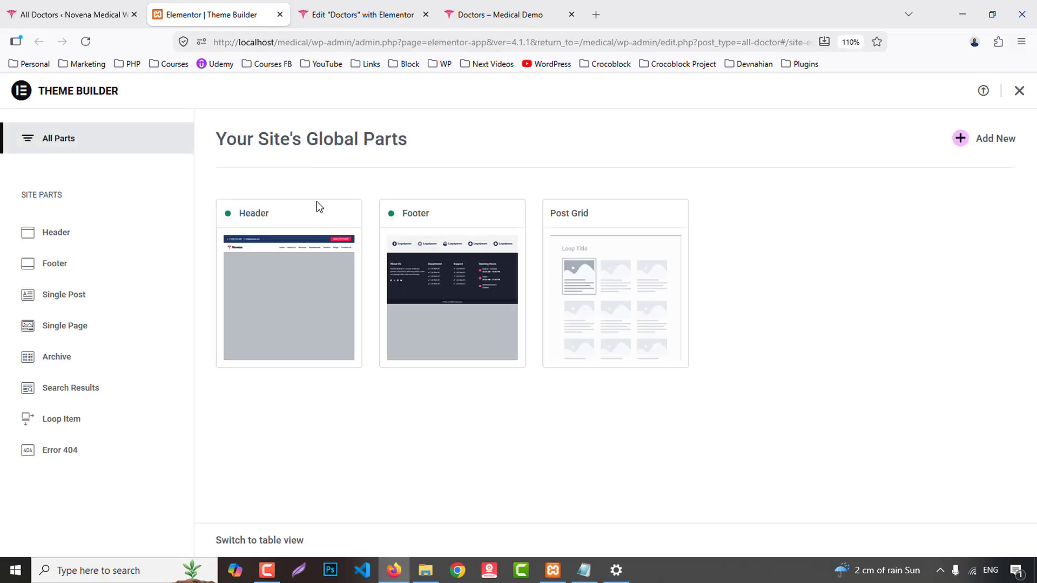
click(47, 421)
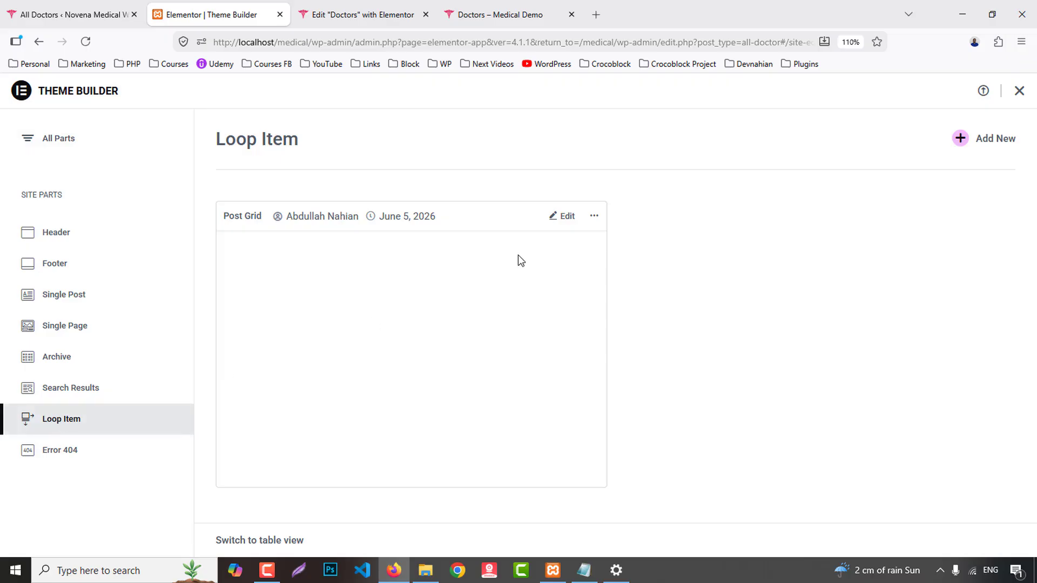
click(992, 136)
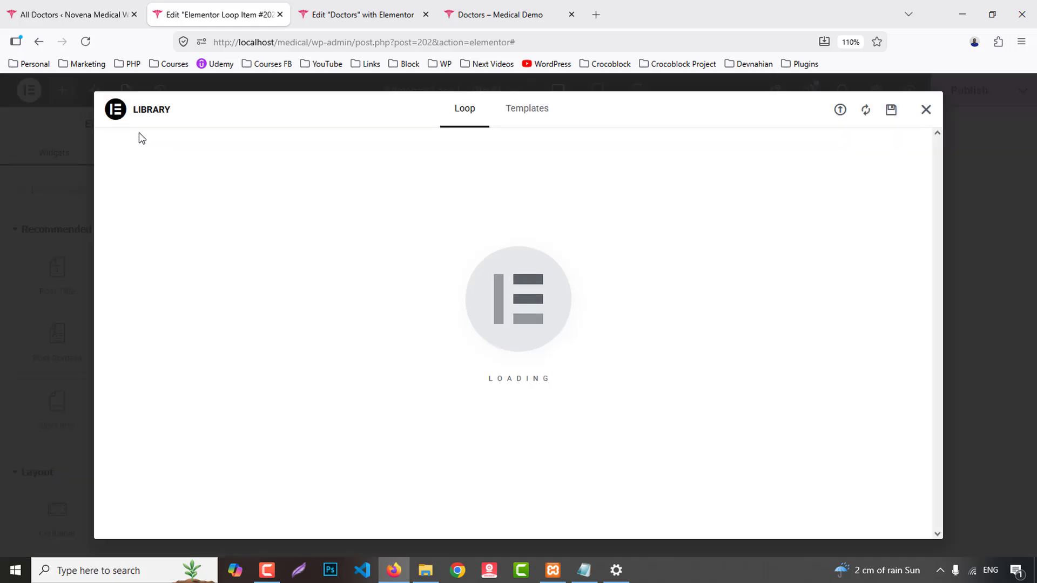
click(926, 110)
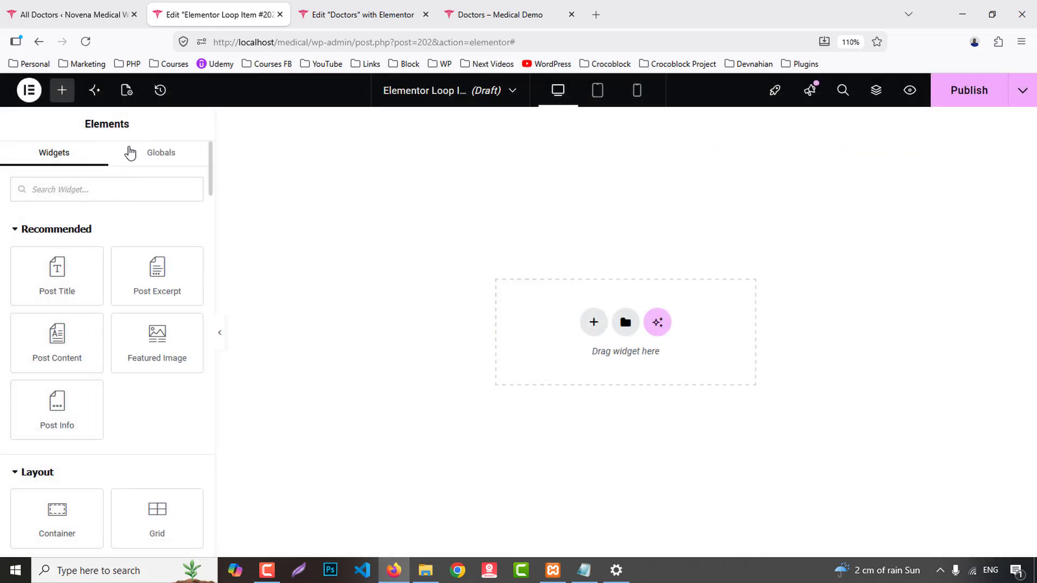
- Title the new loop item "Doctors Grid" in its general settings
click(126, 89)
triple_click(123, 260)
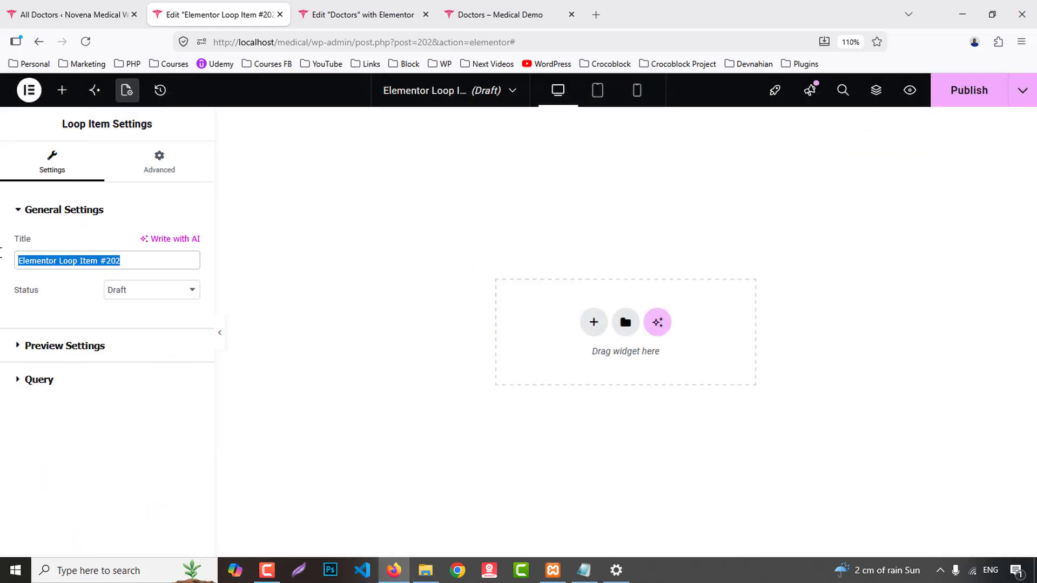
text(Doc)
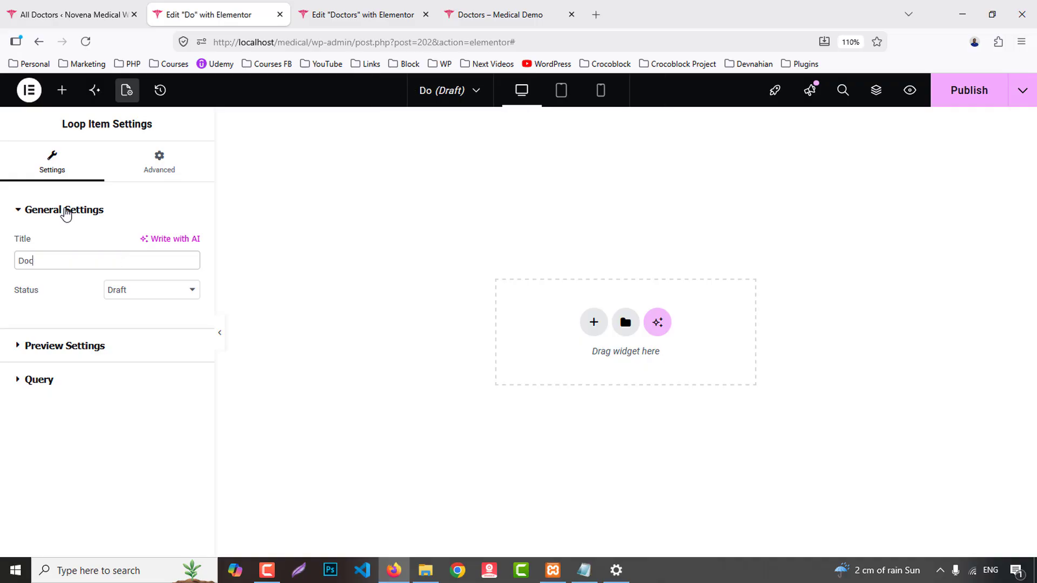
text(torsd)
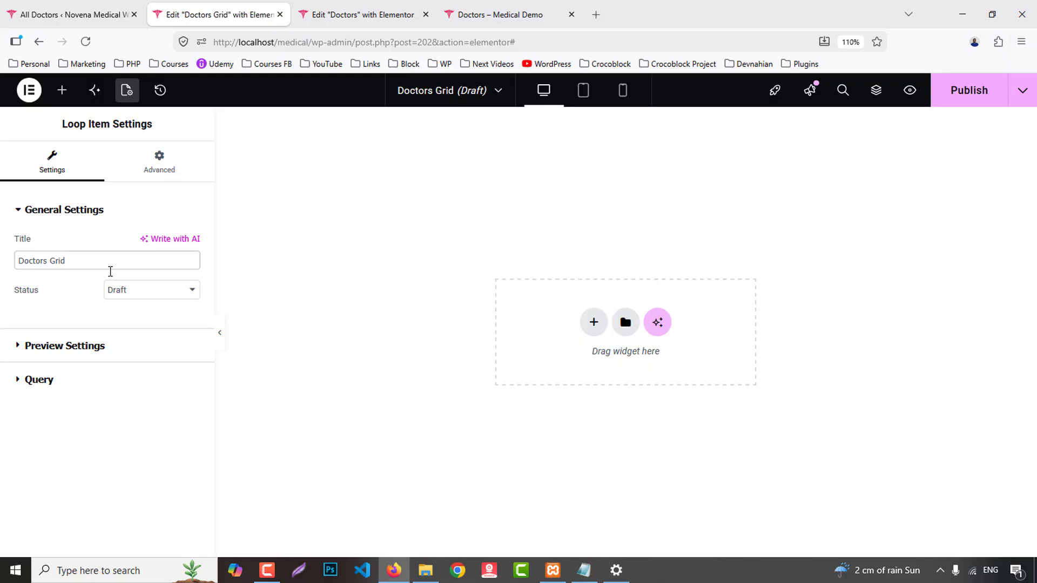
click(145, 292)
click(136, 358)
- Set the loop item's preview to the All Doctor post type, using the first doctor entry found for "dav"
click(63, 377)
click(144, 314)
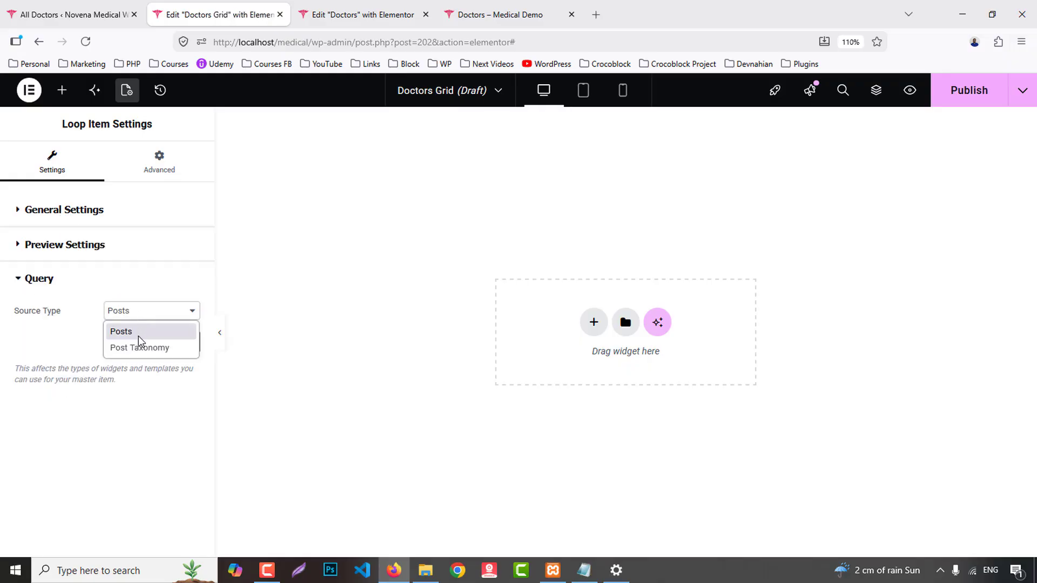
click(68, 336)
click(57, 252)
click(57, 342)
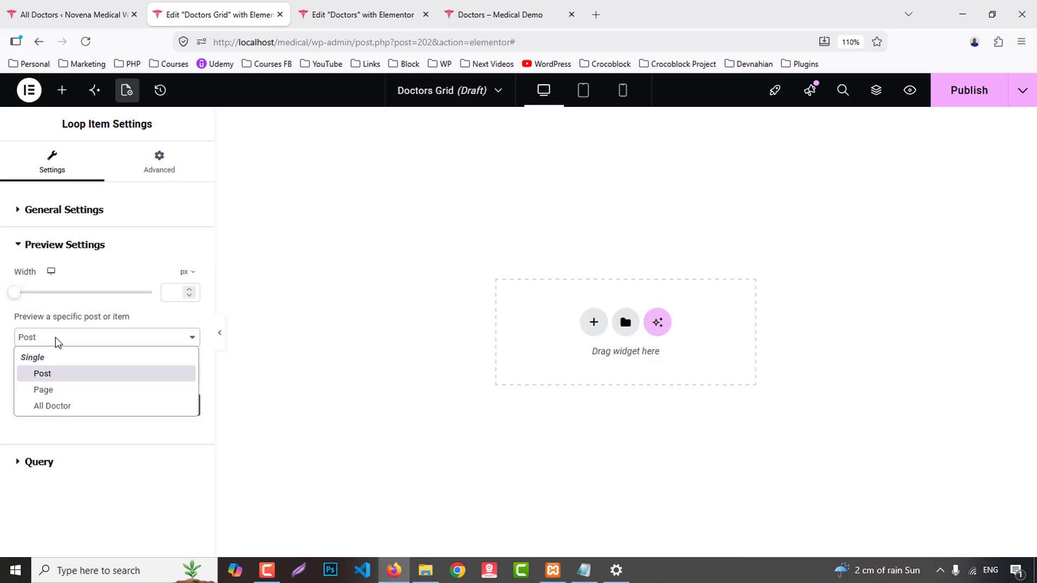
click(64, 406)
click(26, 376)
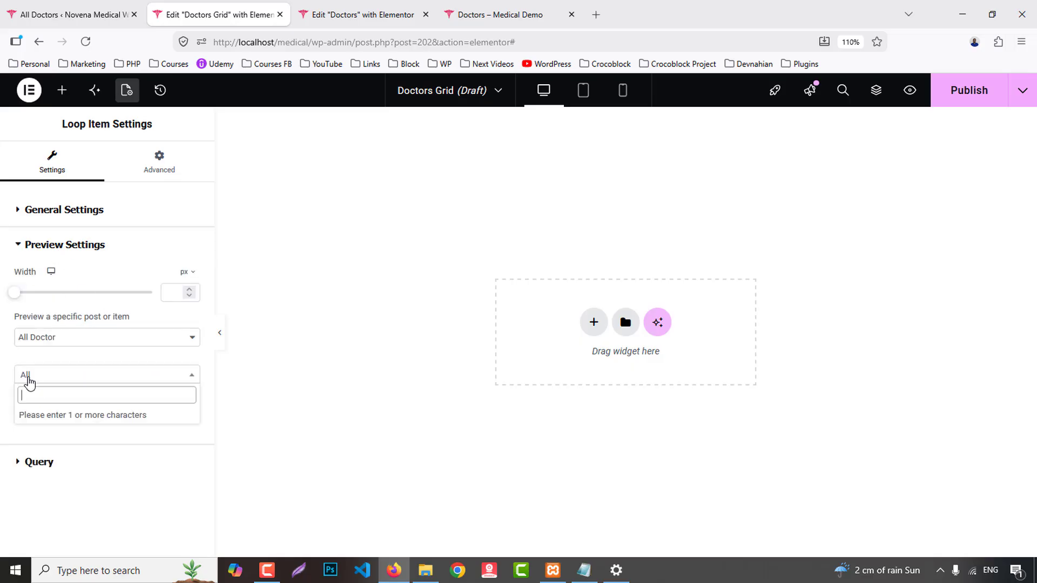
click(65, 15)
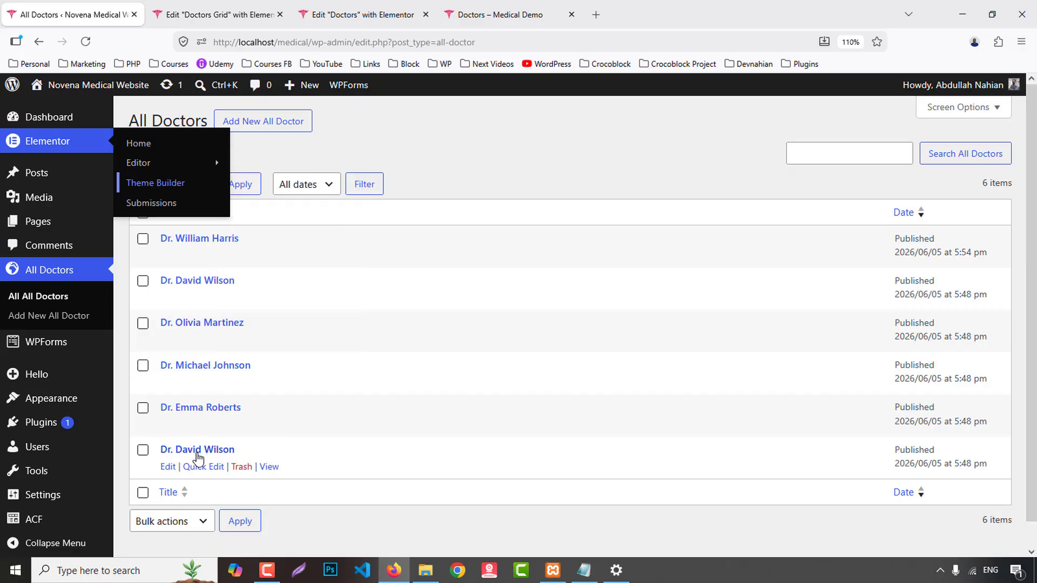
click(185, 15)
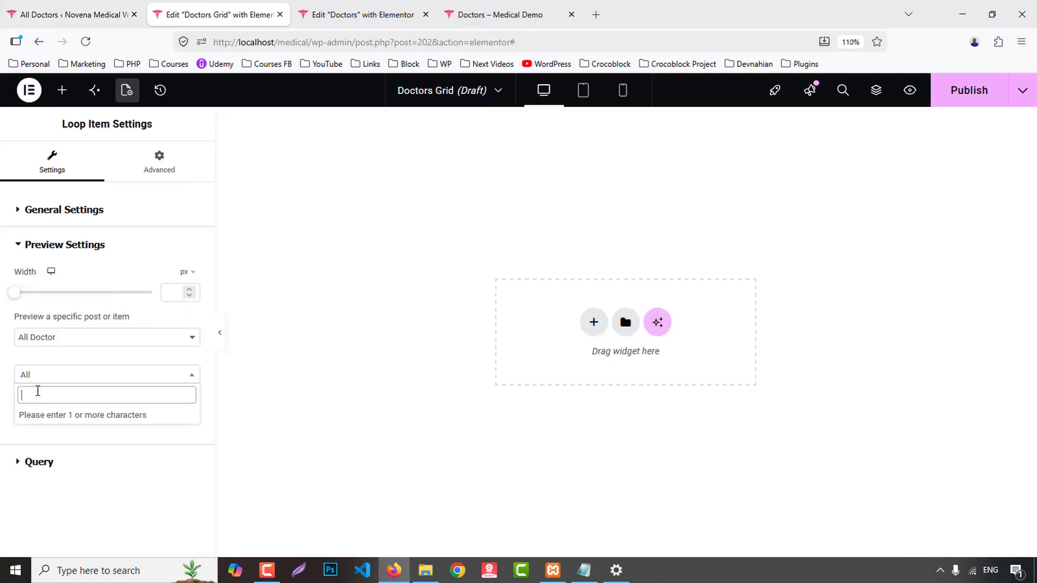
text(dav)
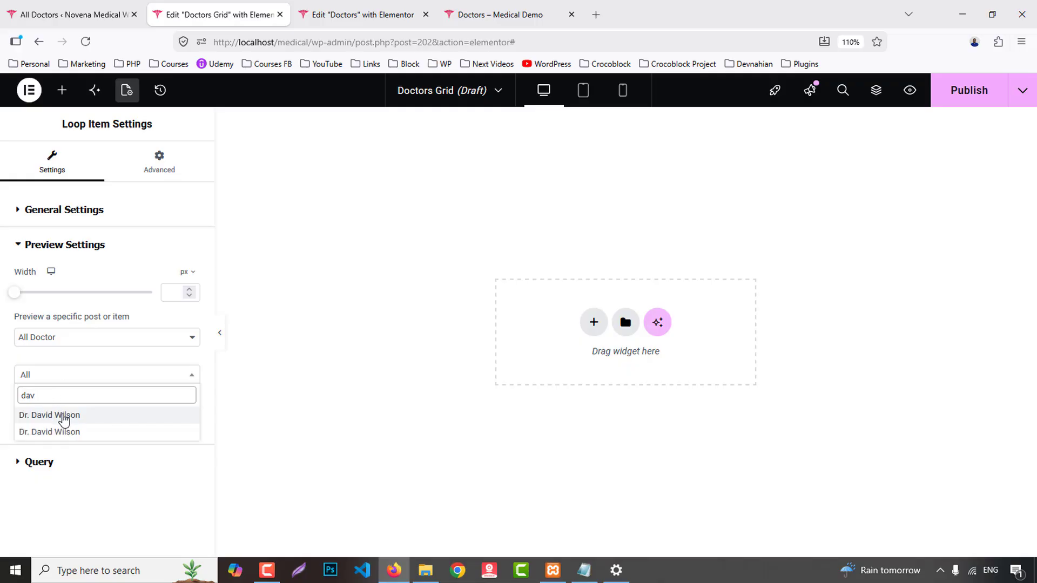
click(63, 419)
- Compare the All Doctors list with the demo's Doctors page and apply the loop item's preview settings
click(71, 14)
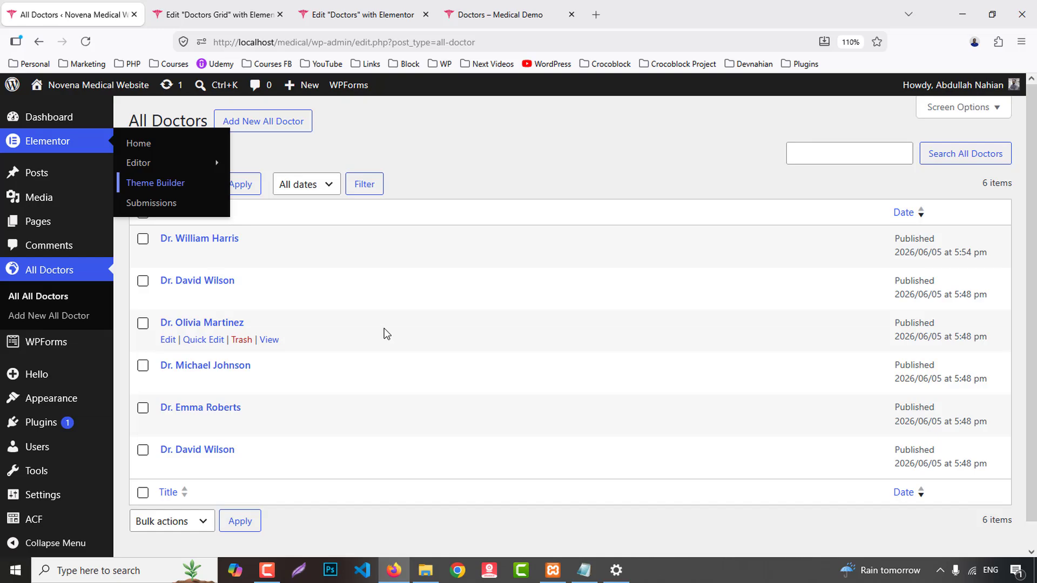
click(500, 15)
scroll(838, 350, down, 5)
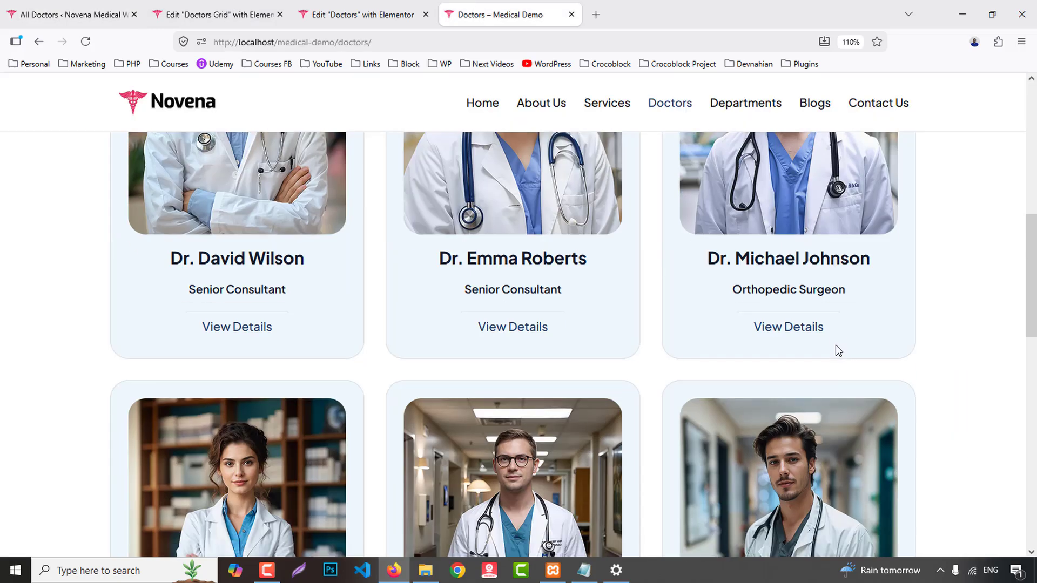
scroll(835, 342, down, 4)
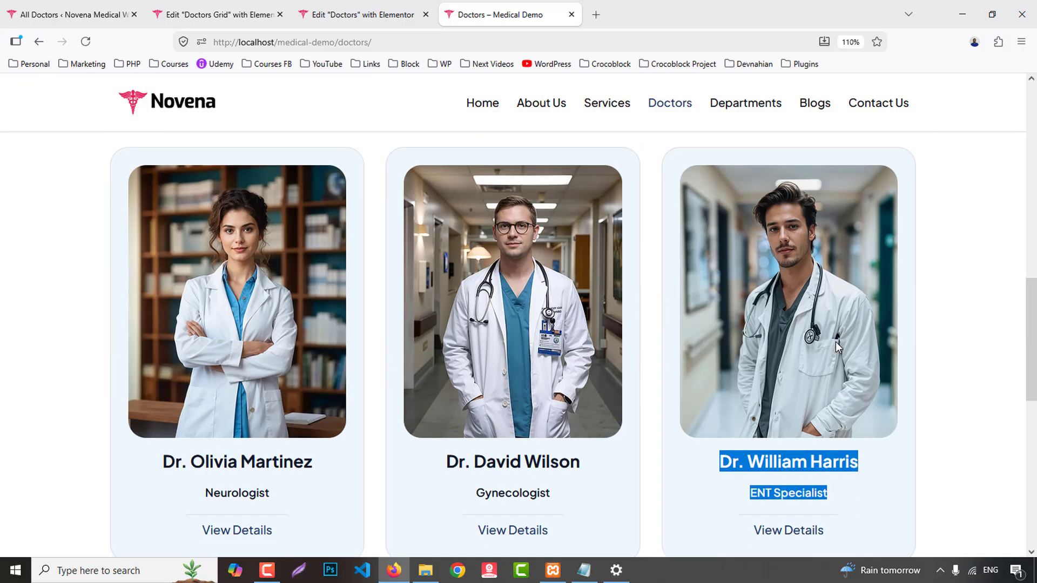
scroll(835, 342, down, 8)
click(70, 14)
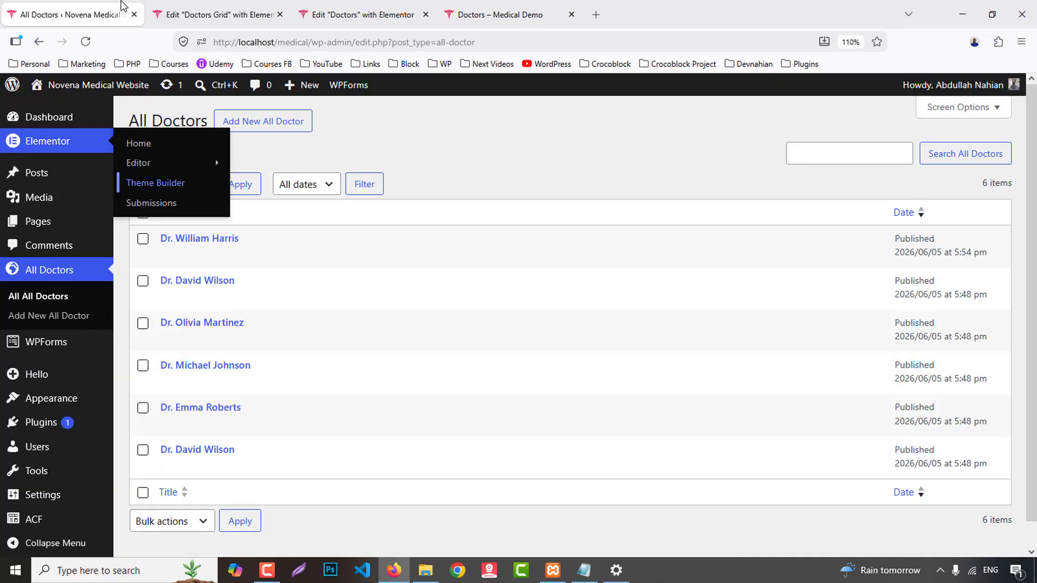
click(250, 14)
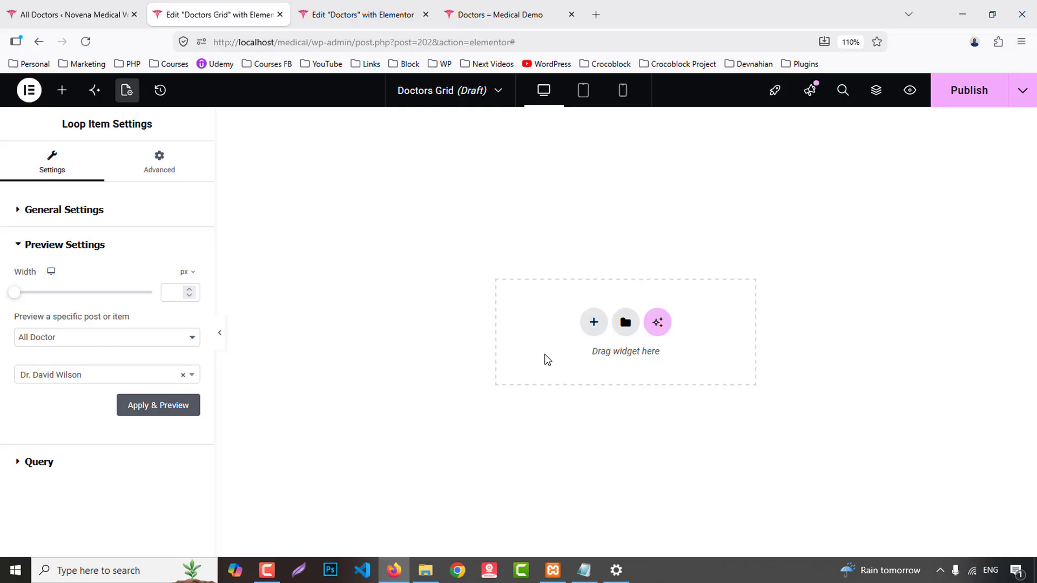
click(168, 411)
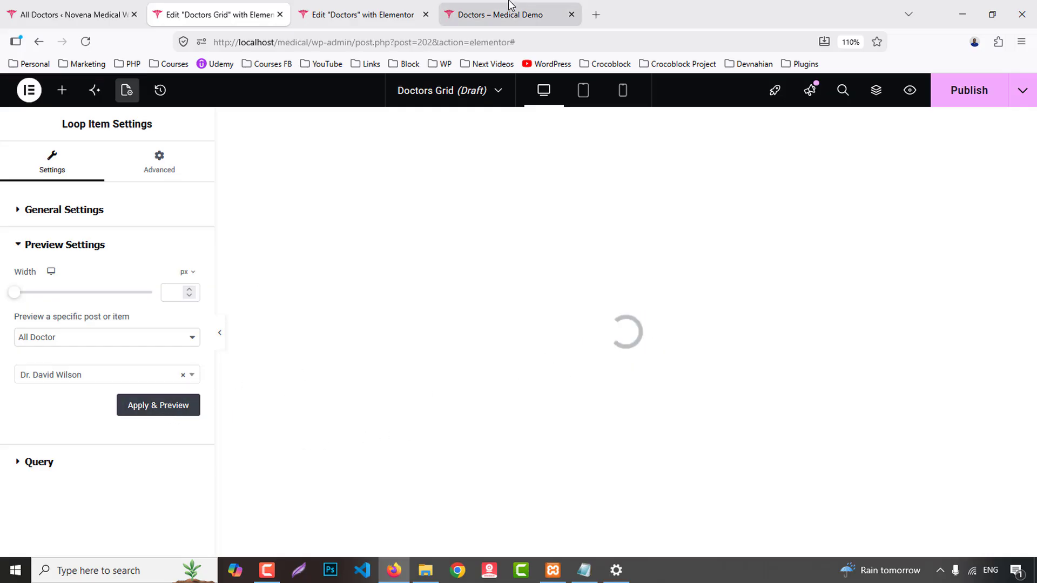
- Examine the demo's doctor card layout and add a single-column Flexbox container to the Doctors Grid loop item
click(502, 15)
scroll(350, 290, up, 3)
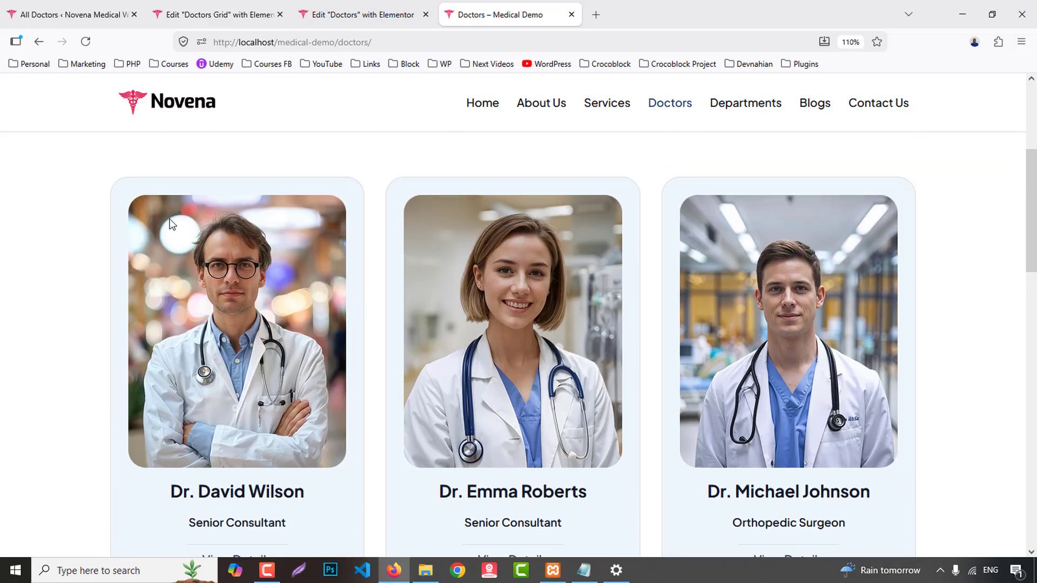
click(249, 13)
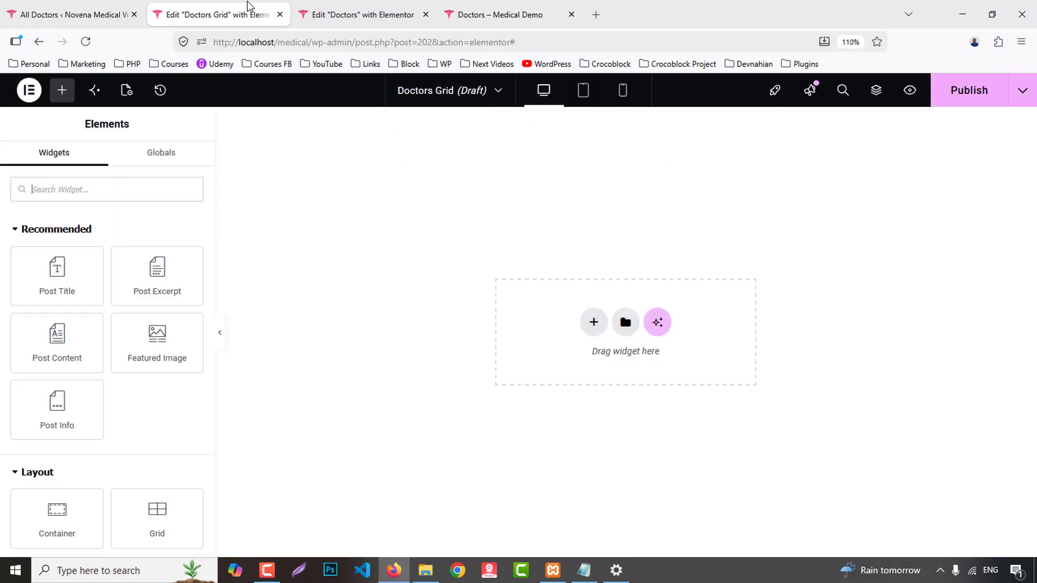
click(478, 14)
scroll(331, 196, down, 3)
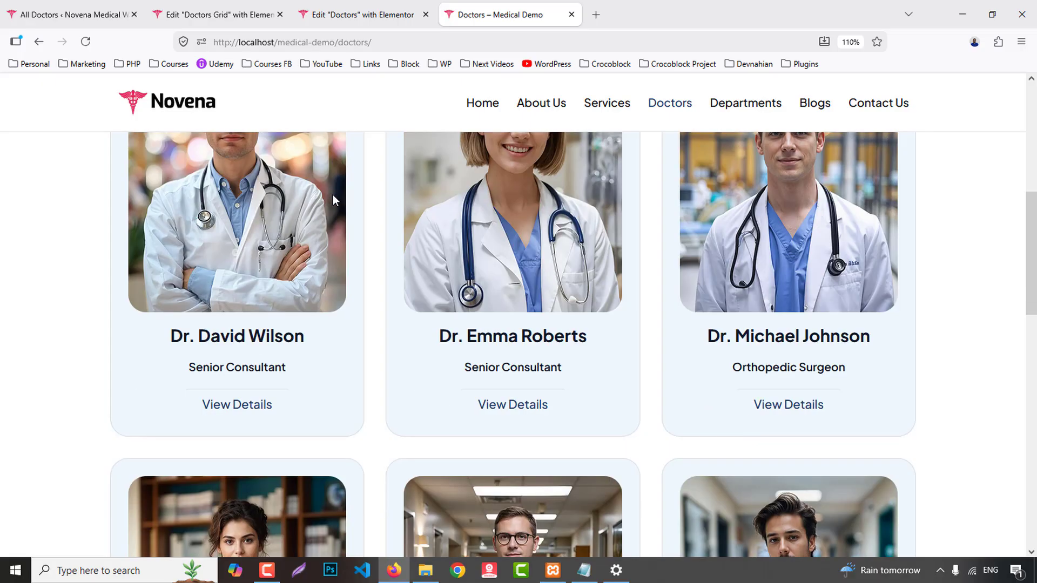
scroll(319, 189, up, 2)
click(201, 7)
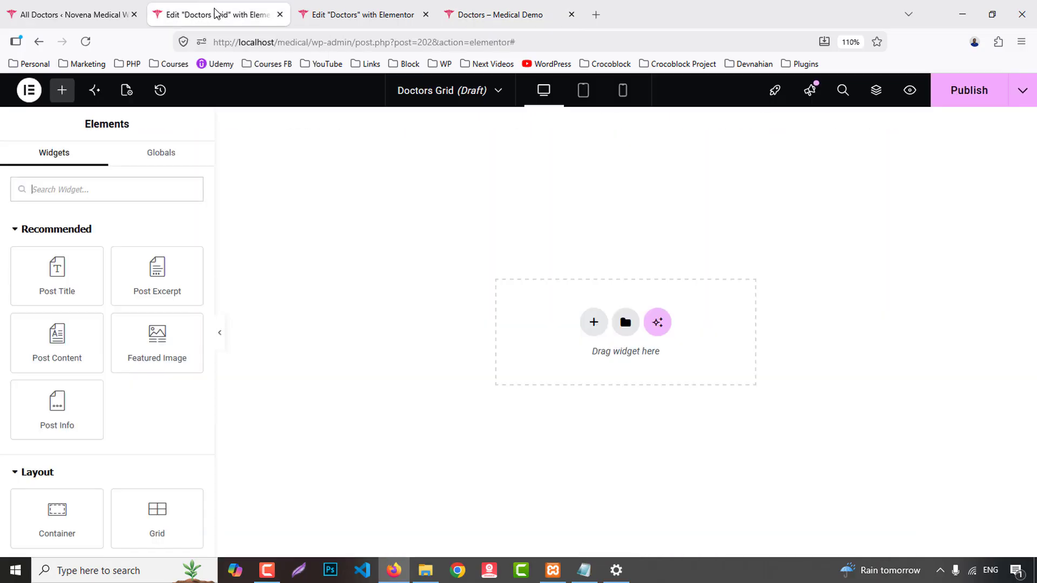
click(590, 327)
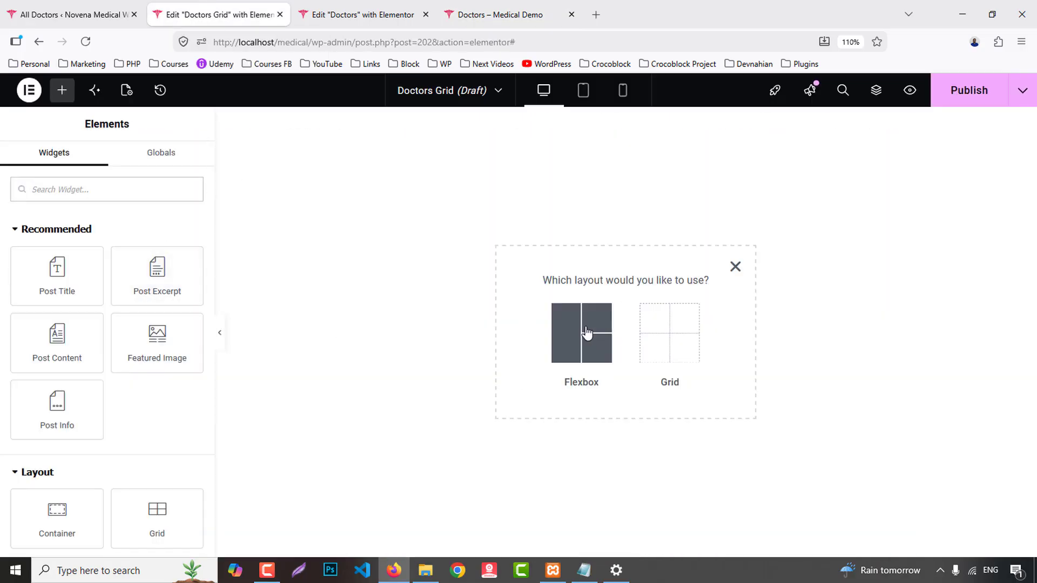
click(571, 348)
click(546, 273)
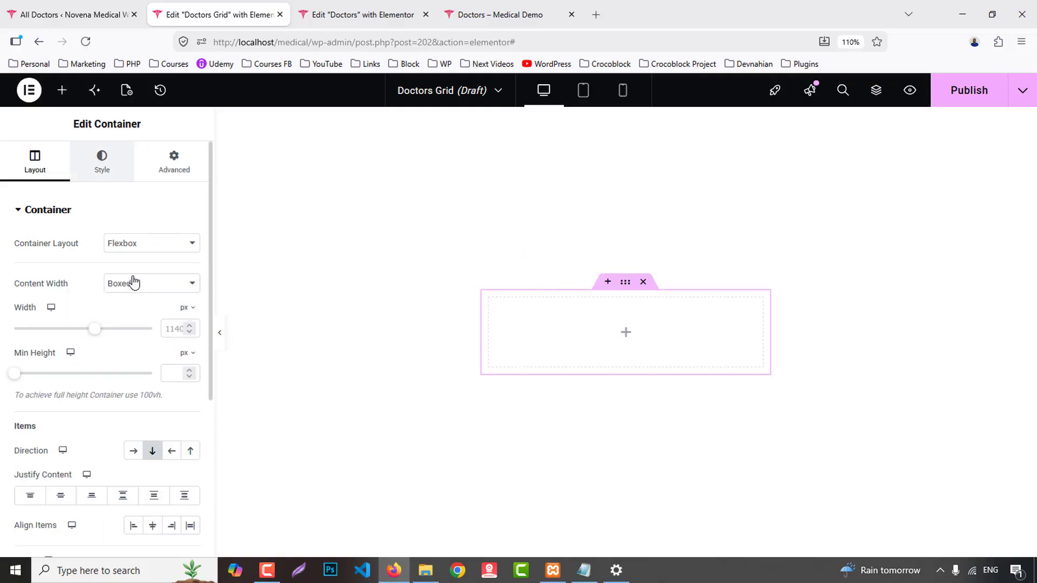
- Set the container's background to the global BG 1 color and its padding to 15 px on all sides
click(102, 161)
click(133, 273)
click(171, 302)
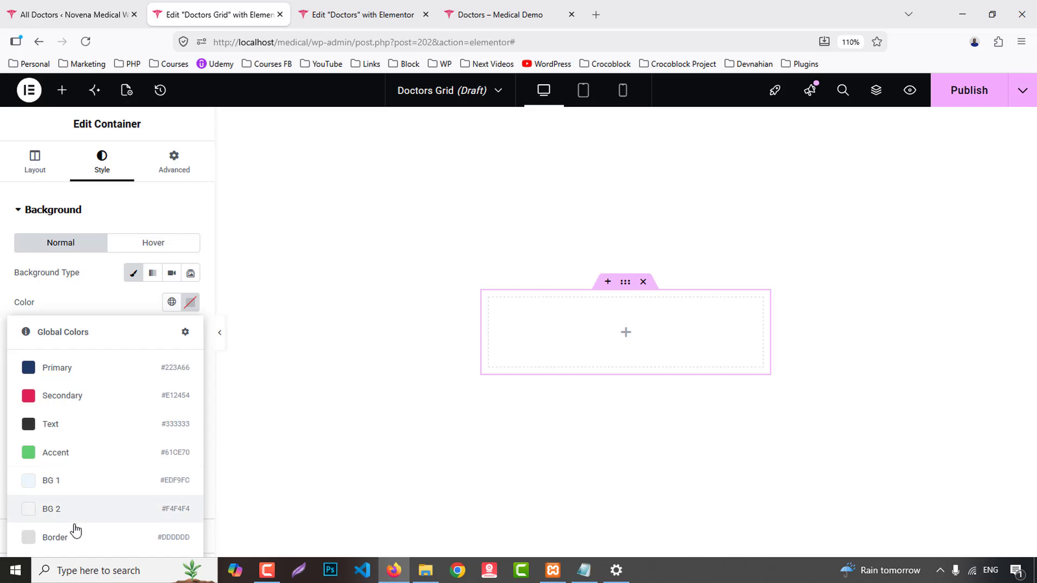
click(61, 480)
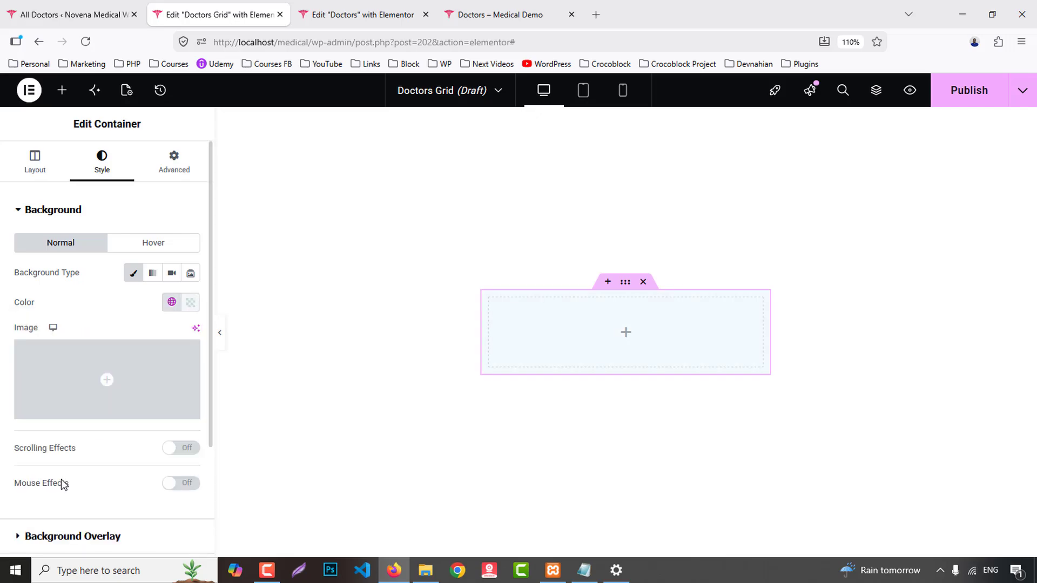
click(176, 170)
text(15)
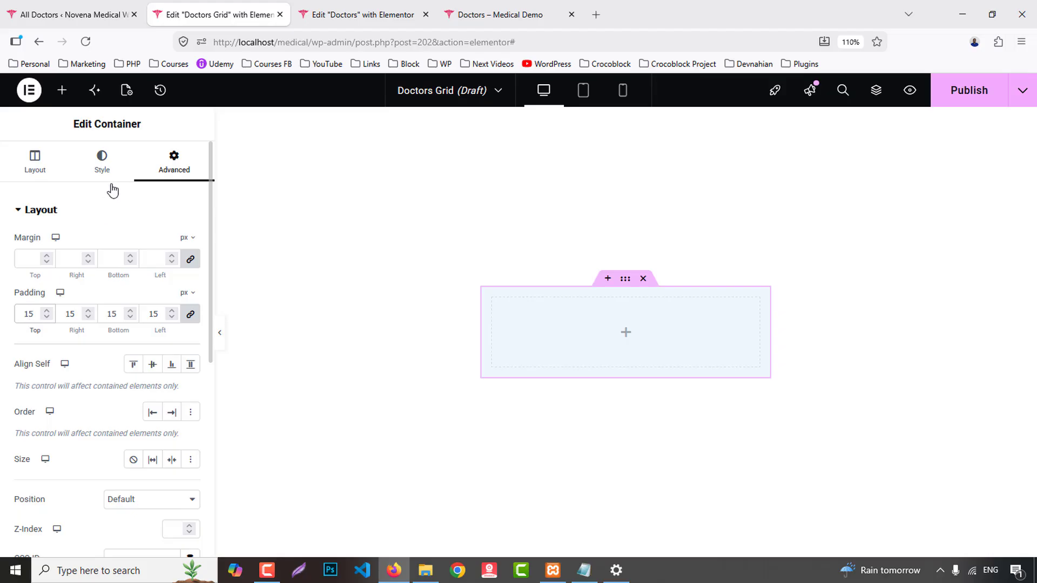
scroll(118, 427, down, 6)
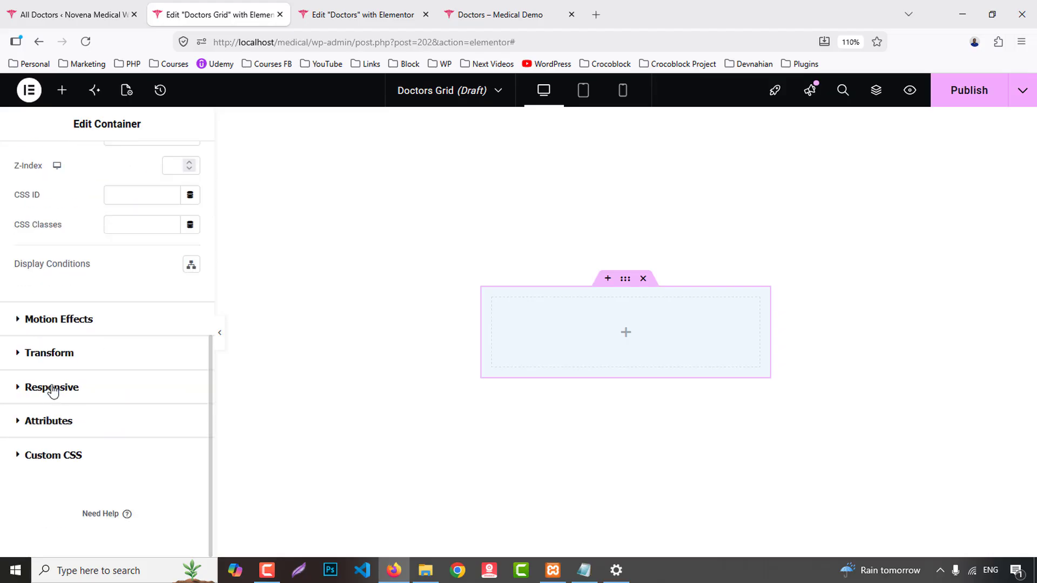
scroll(74, 335, up, 6)
- Round the container's corners with a 15 px border radius
click(99, 165)
scroll(90, 430, down, 3)
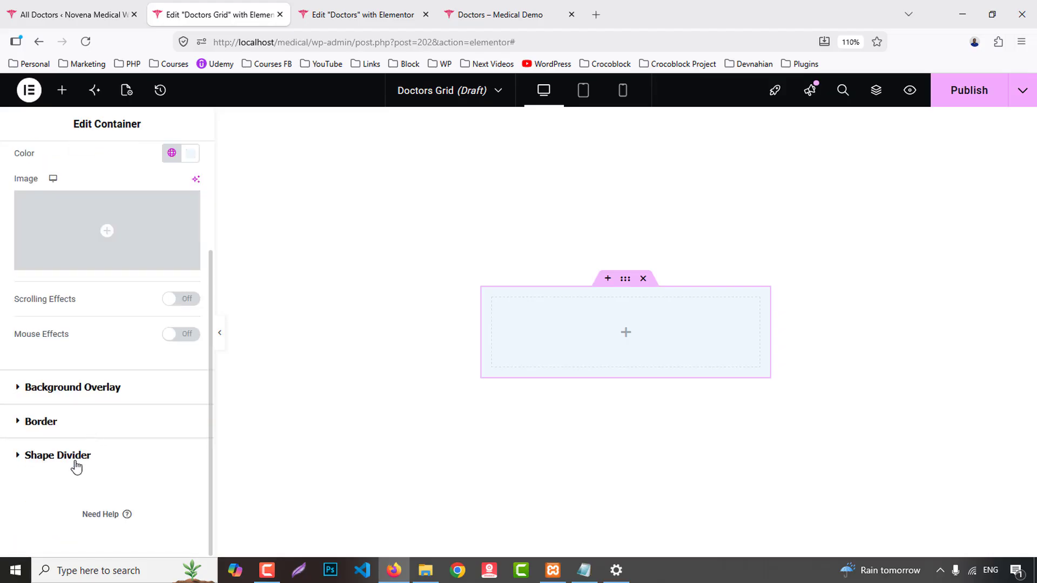
click(39, 421)
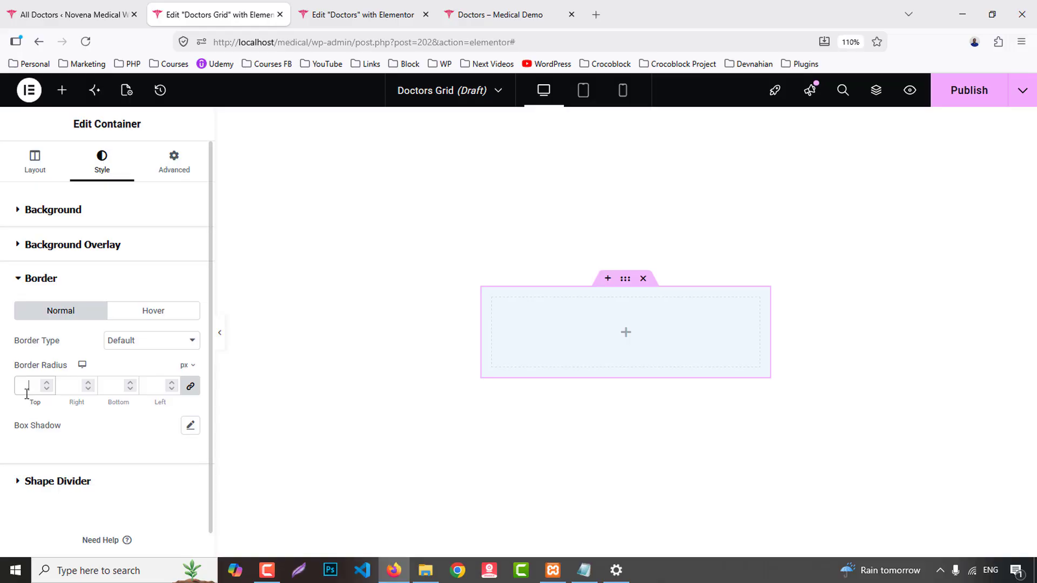
click(63, 90)
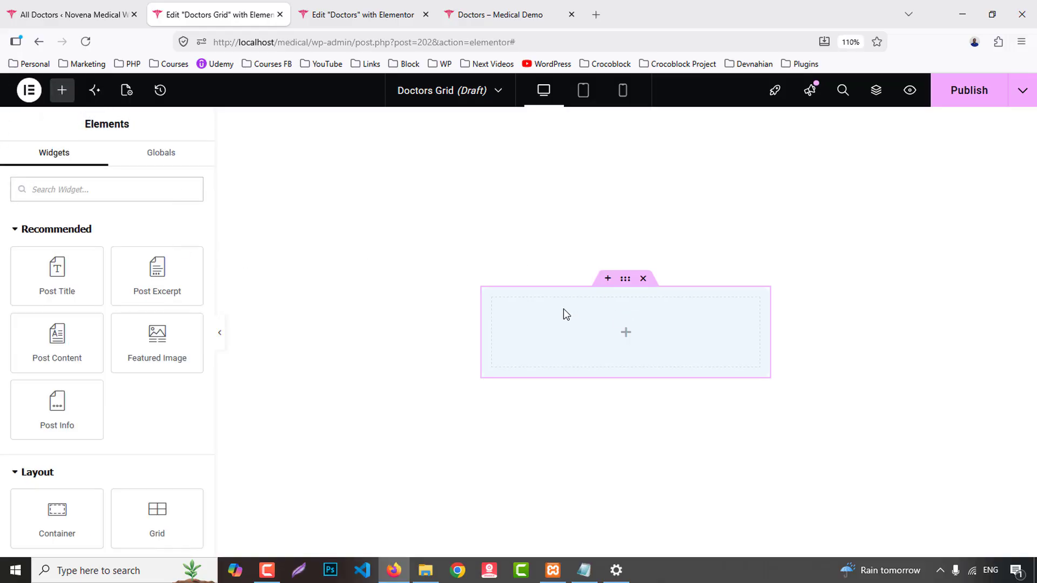
click(233, 224)
scroll(81, 464, down, 3)
click(32, 426)
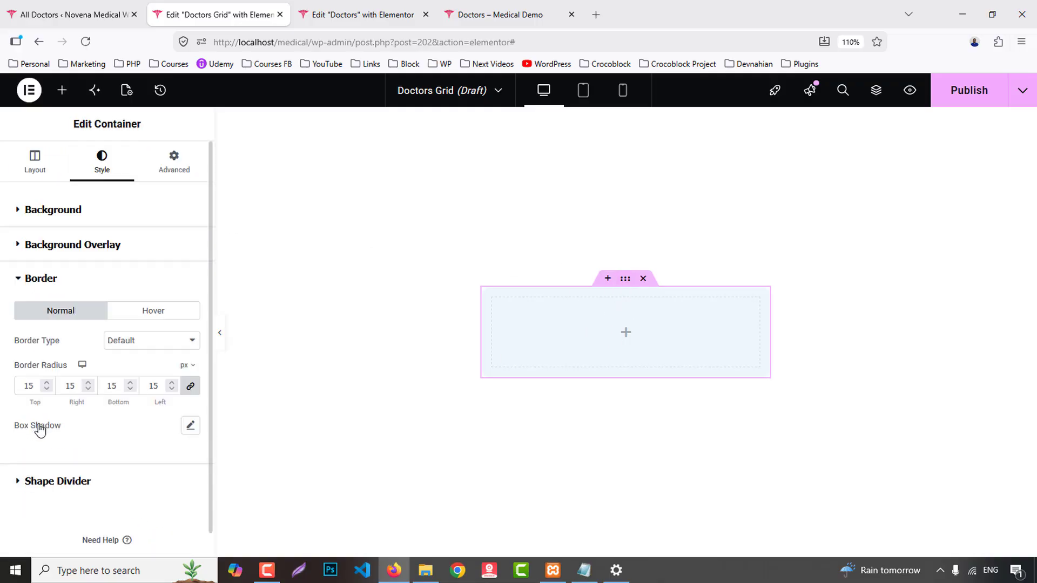
- Give the container a solid 1 px border in the global Border color
click(126, 351)
click(126, 392)
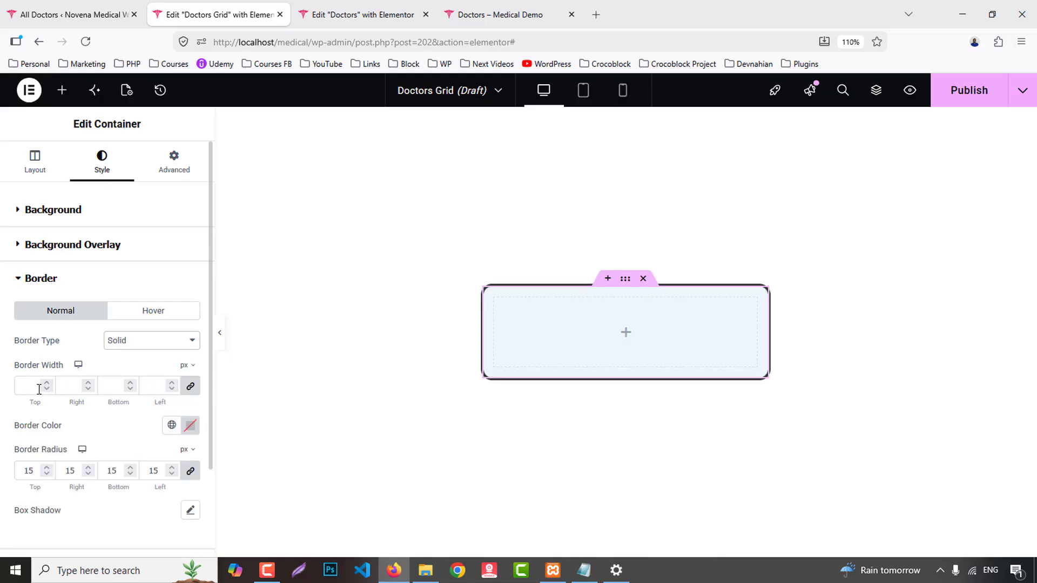
text(1)
click(171, 425)
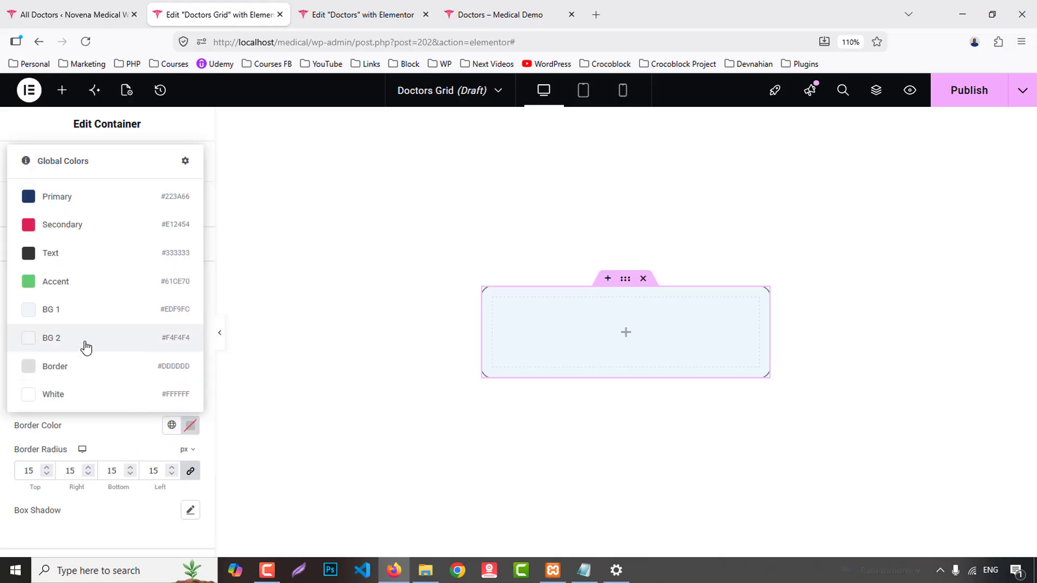
click(67, 366)
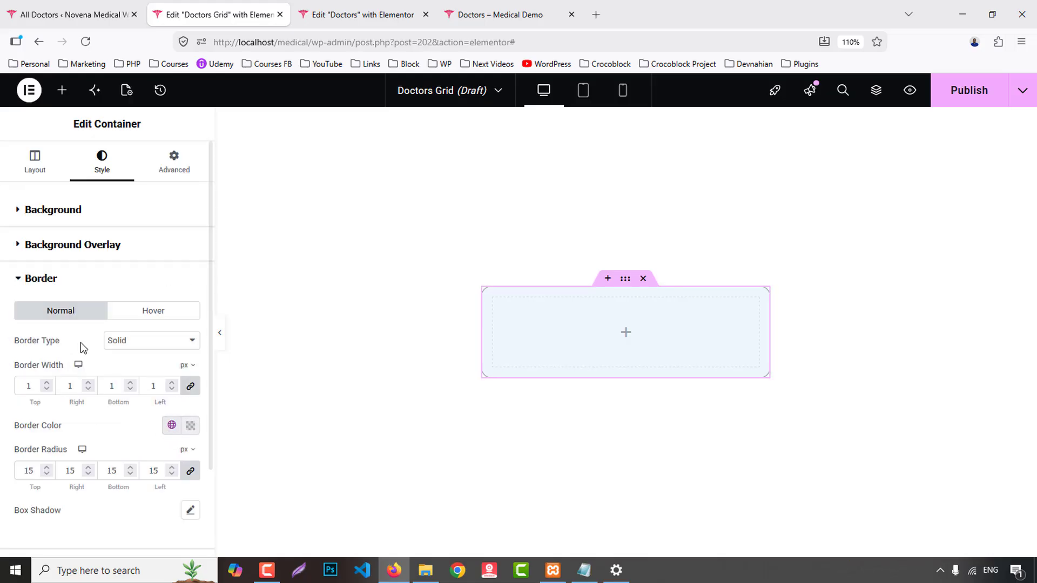
- Add a Featured Image widget inside the container and set its image resolution to Full
click(64, 90)
drag(156, 340, 621, 350)
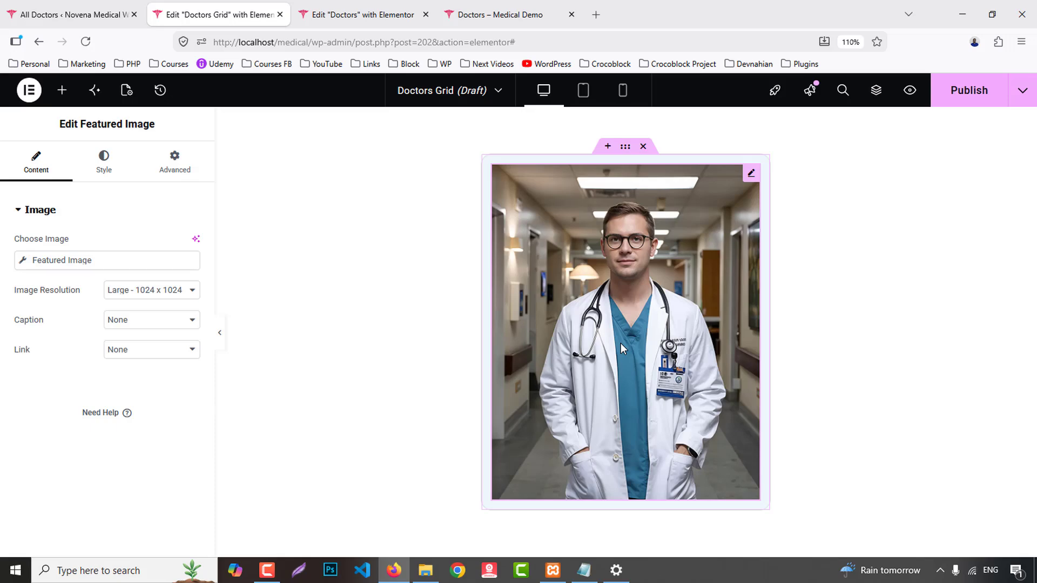
click(543, 11)
click(216, 14)
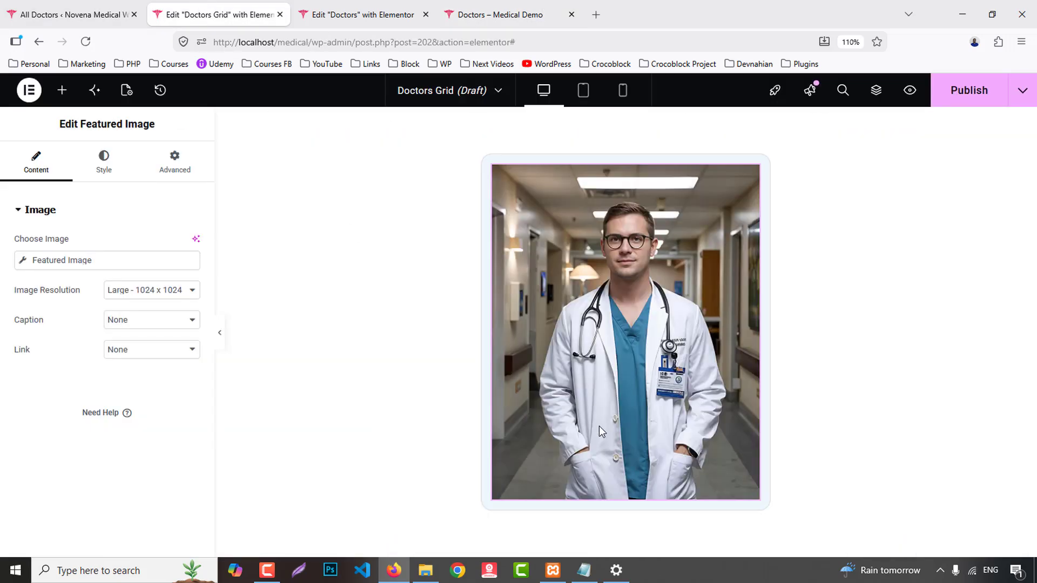
click(143, 292)
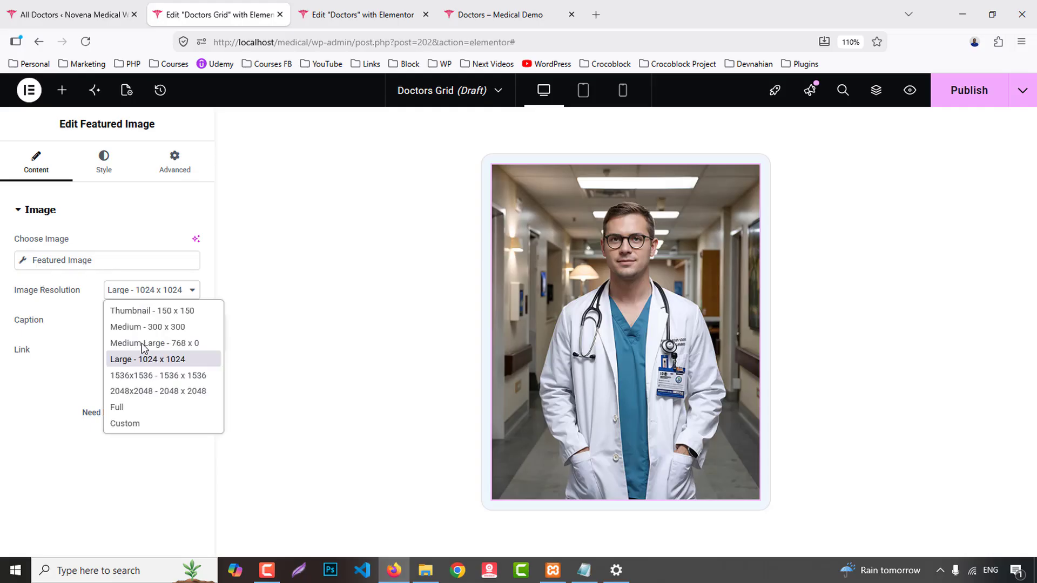
click(141, 408)
- Set the featured image to its maximum width with a 15 px border radius on all corners
click(104, 164)
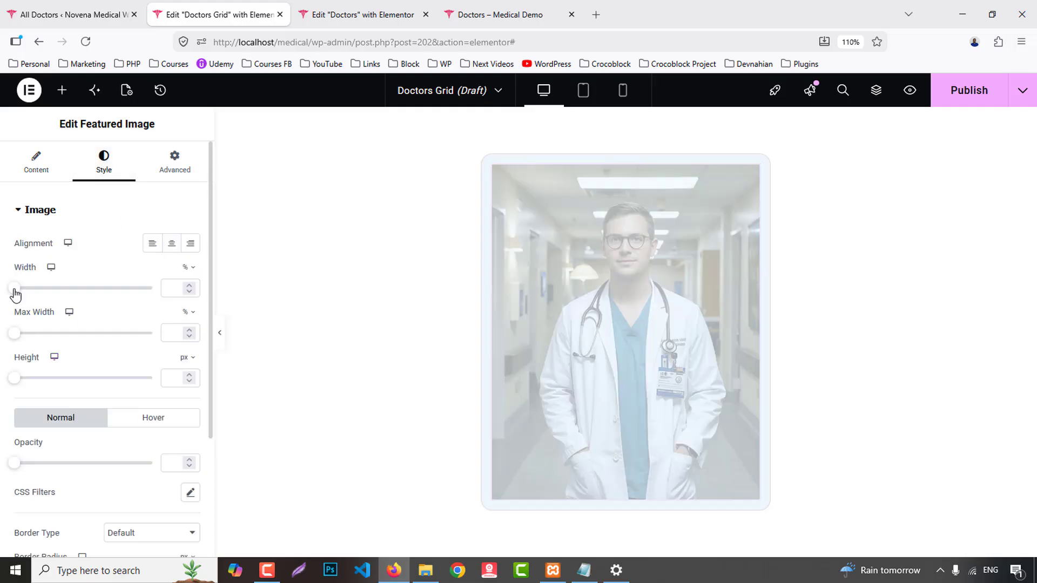
drag(15, 289, 171, 319)
scroll(100, 400, down, 3)
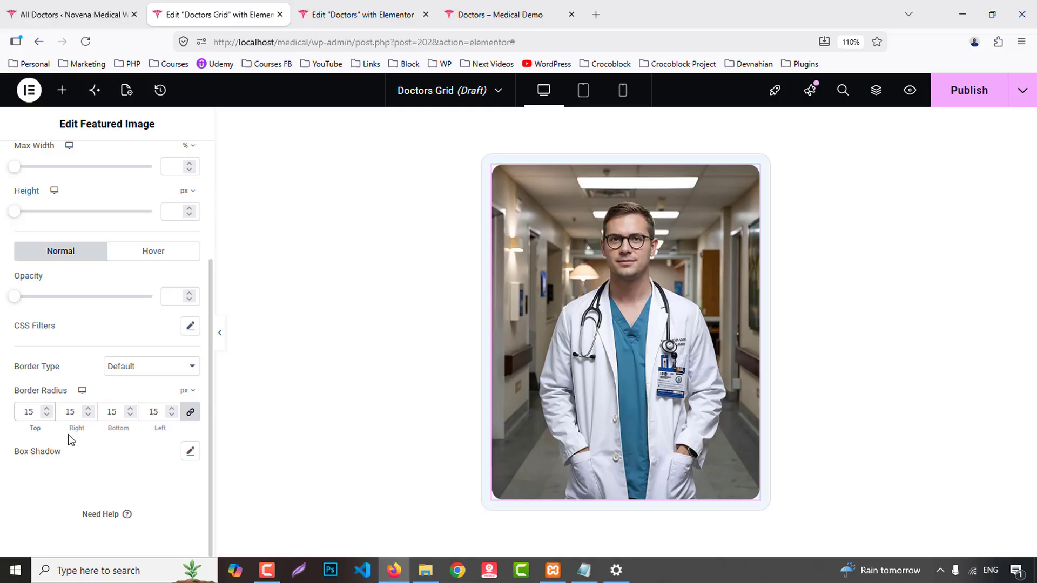
- Add a Post Title widget below the featured image, with the H4 tag and a dynamic Post URL link
click(62, 90)
drag(61, 297, 605, 487)
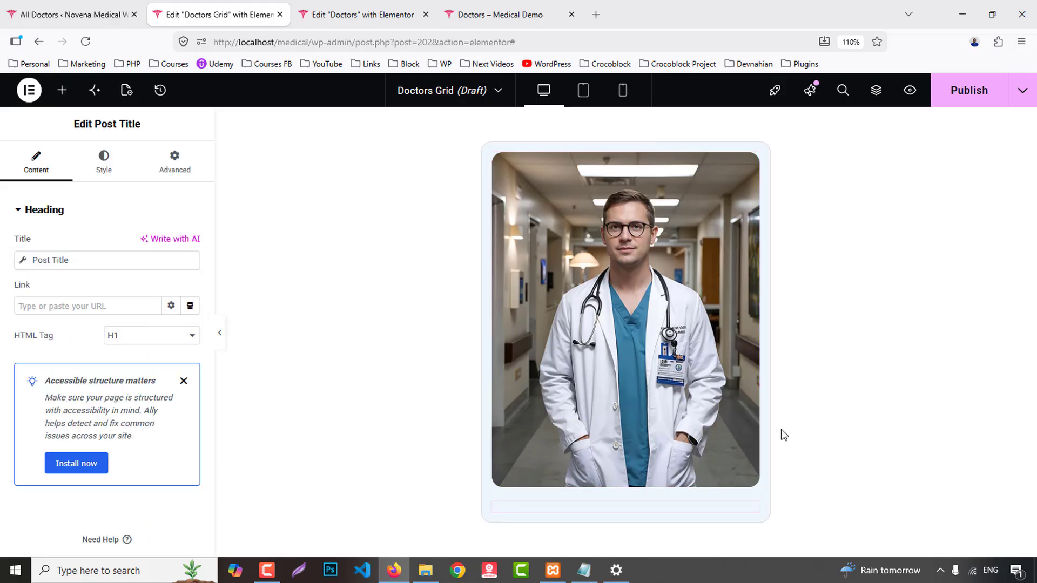
click(527, 13)
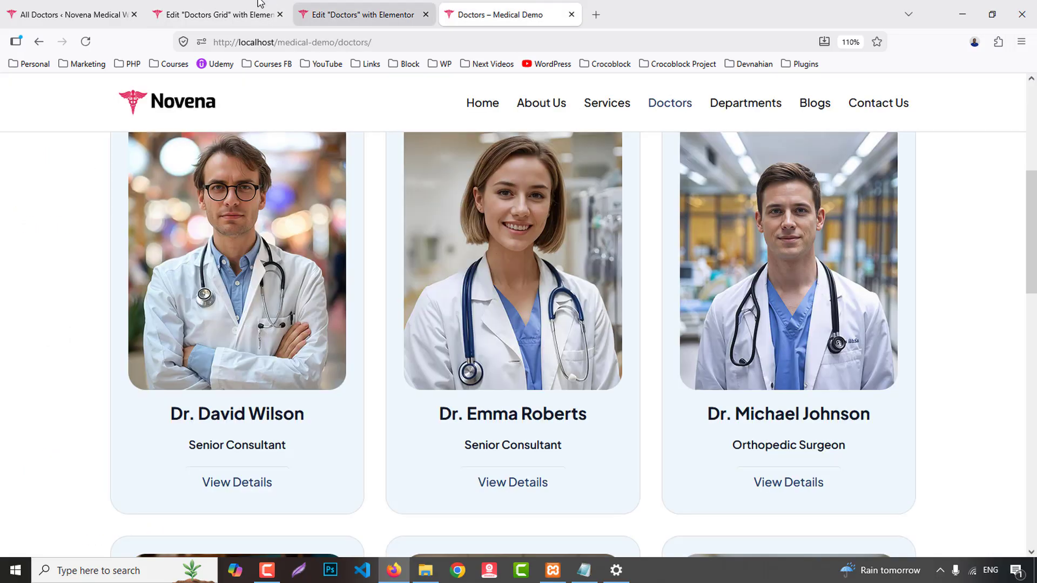
click(231, 17)
click(132, 337)
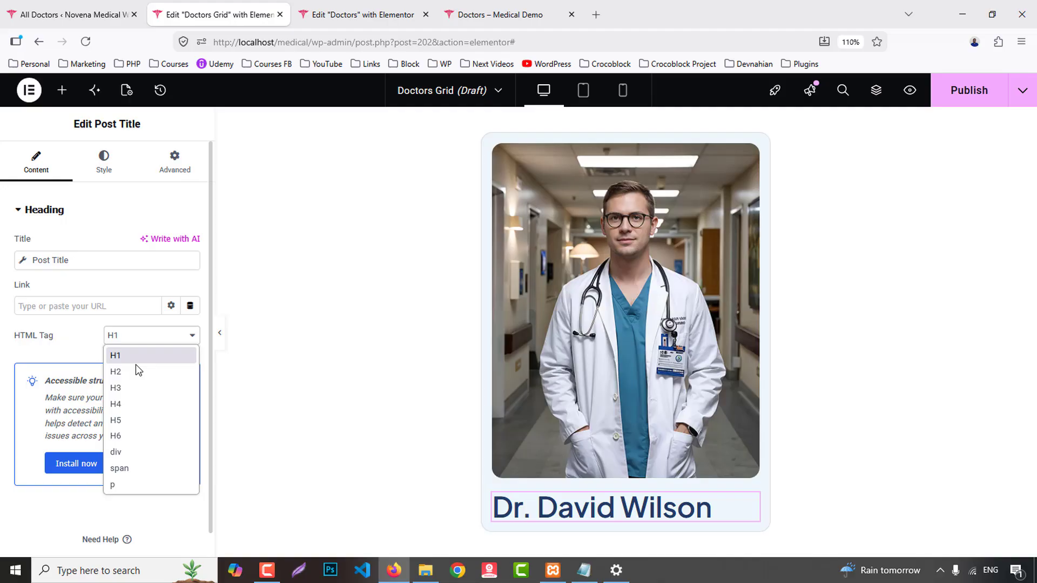
click(136, 405)
click(189, 306)
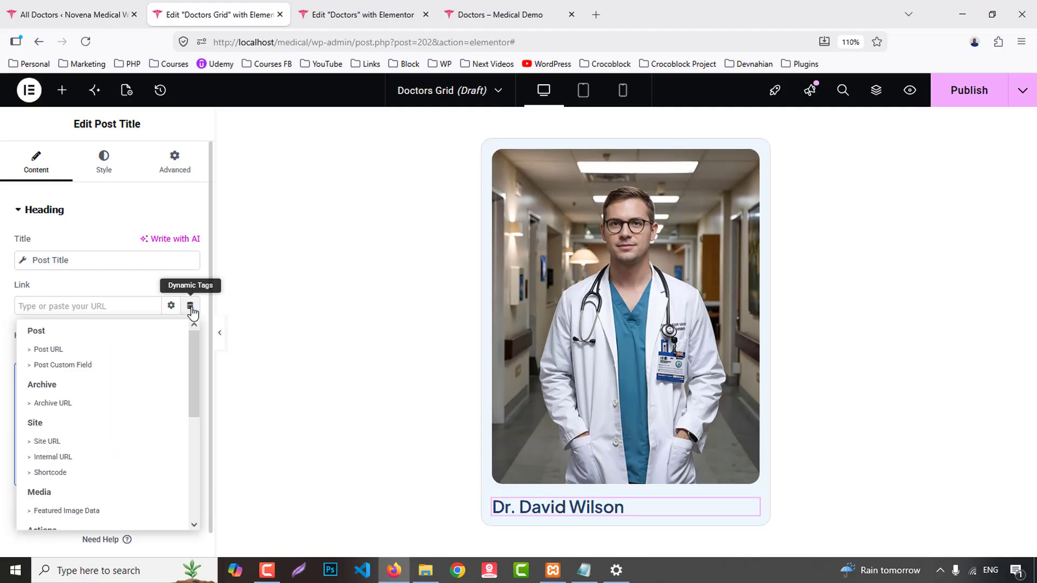
click(81, 346)
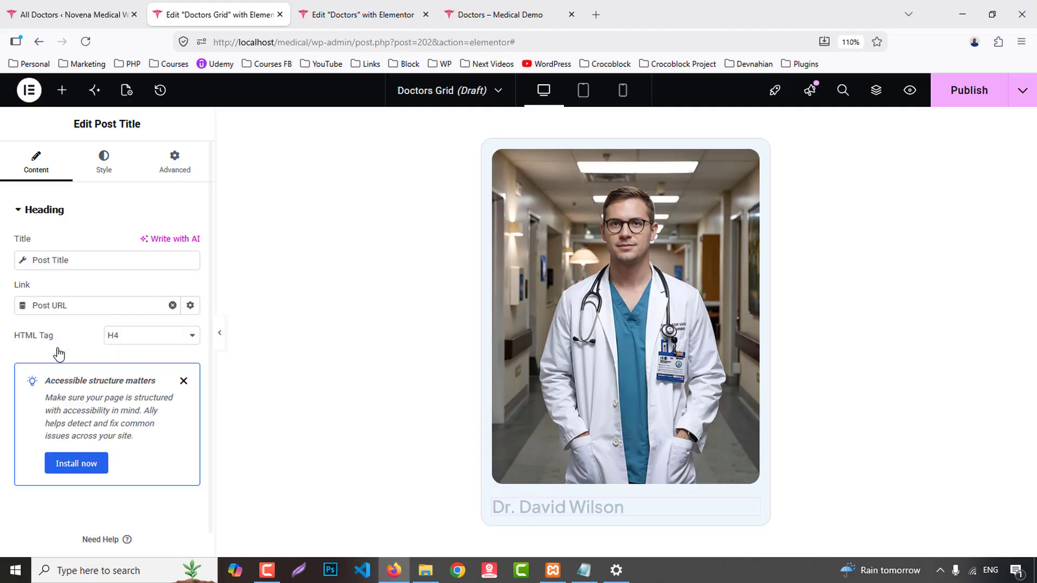
- Add a Heading widget below the post title and set its HTML tag to span
click(62, 89)
scroll(116, 366, down, 2)
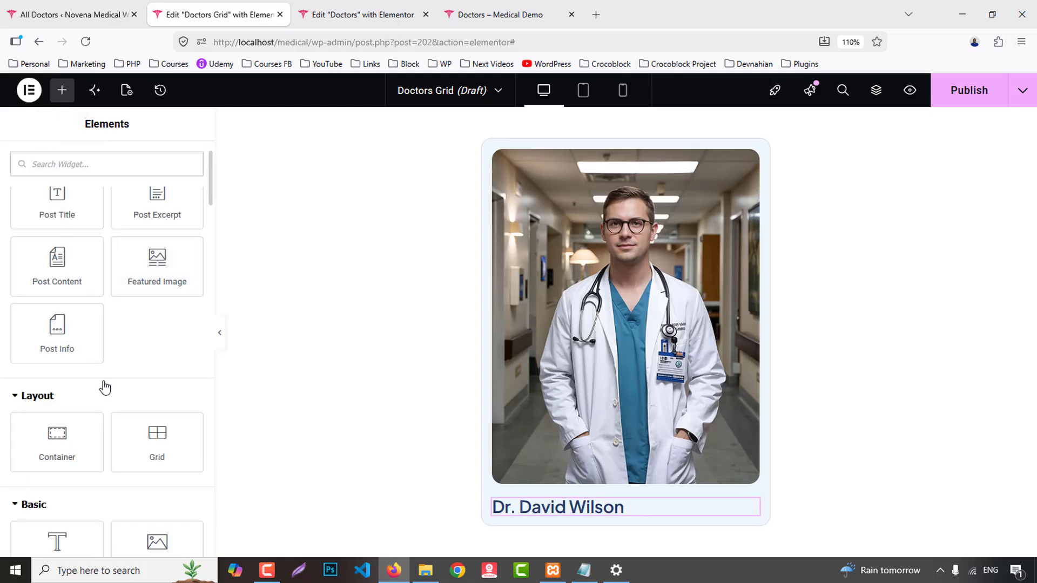
scroll(104, 380, up, 2)
scroll(106, 381, down, 6)
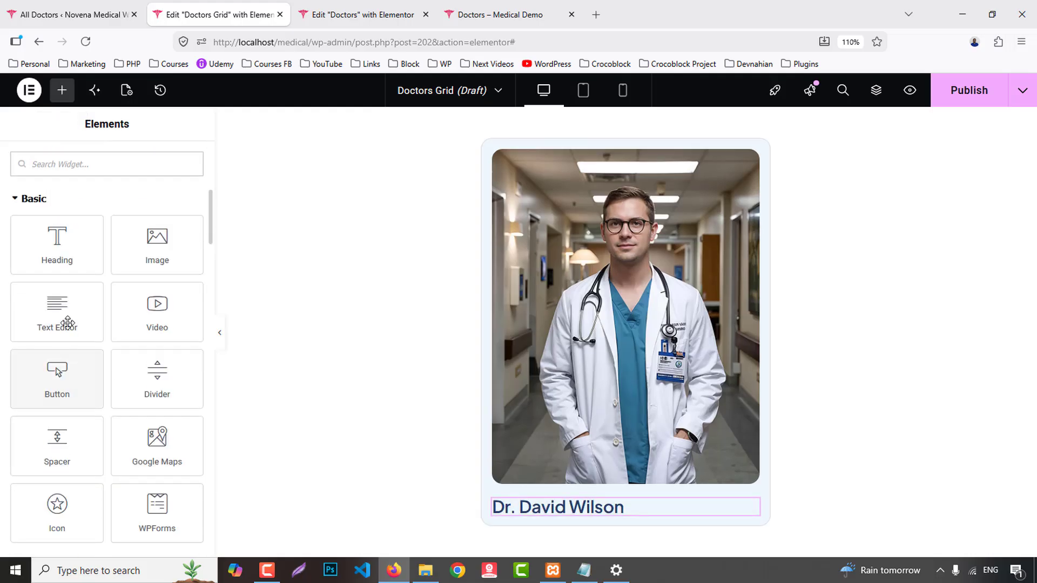
drag(58, 240, 572, 508)
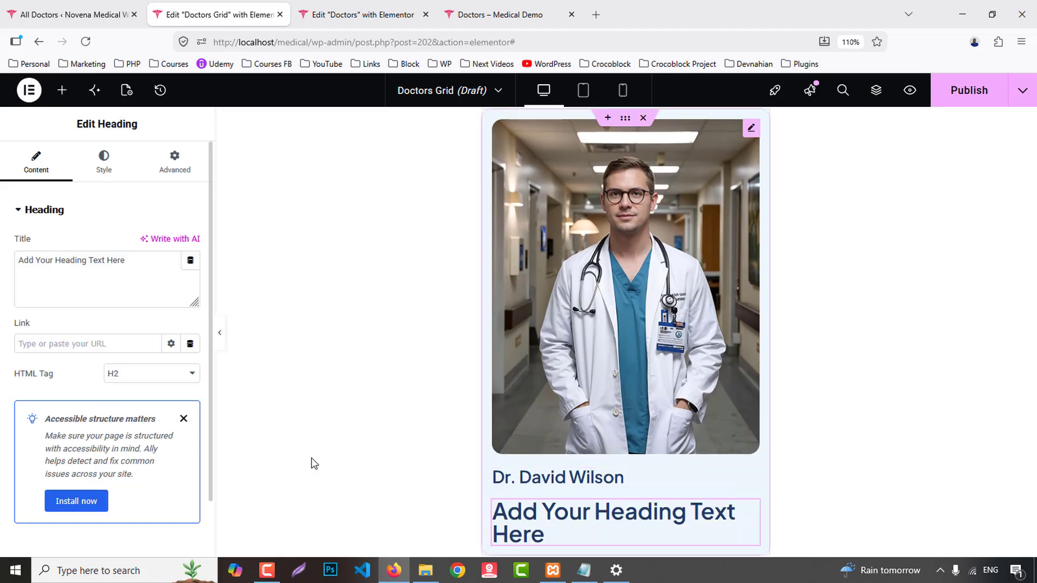
click(141, 375)
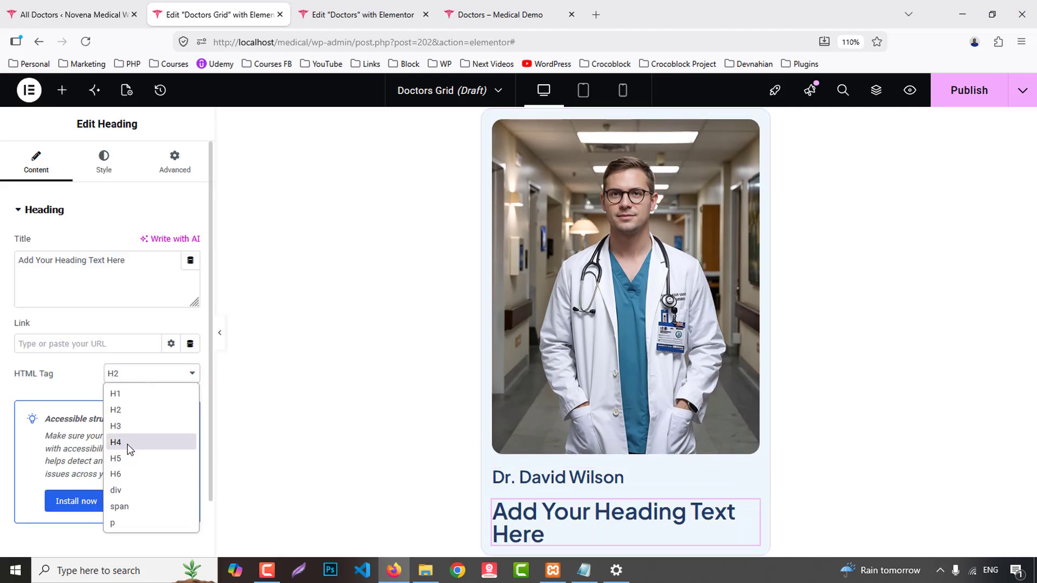
click(131, 506)
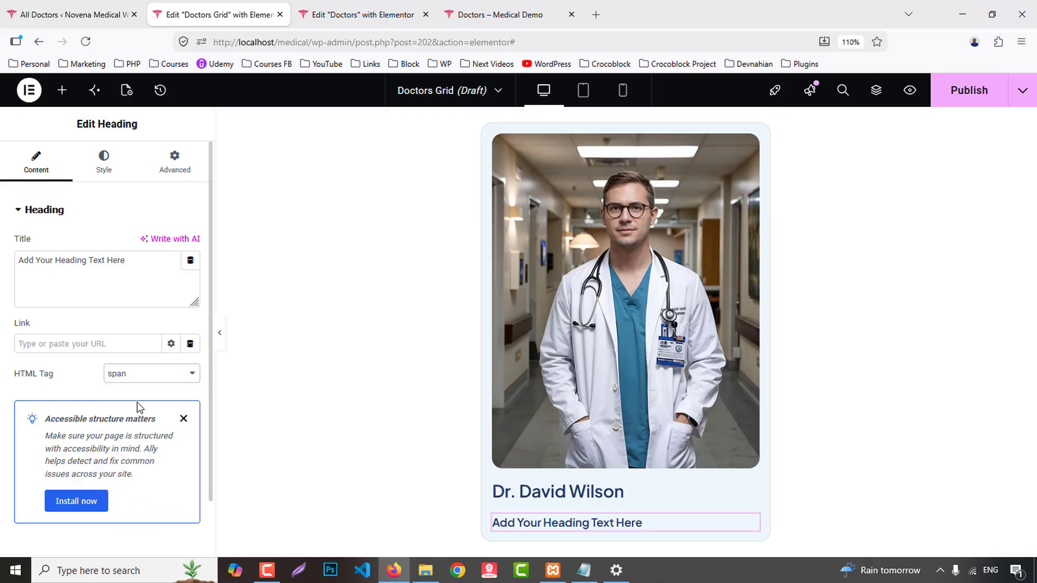
- Link the new heading's title dynamically to the ACF field Doctor Designation
click(190, 261)
scroll(83, 412, down, 10)
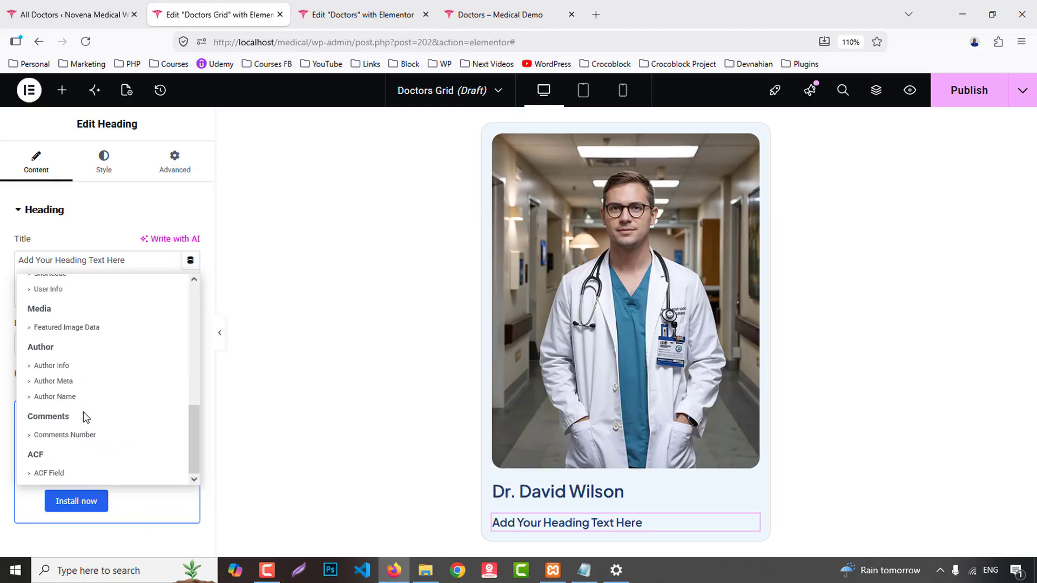
click(50, 472)
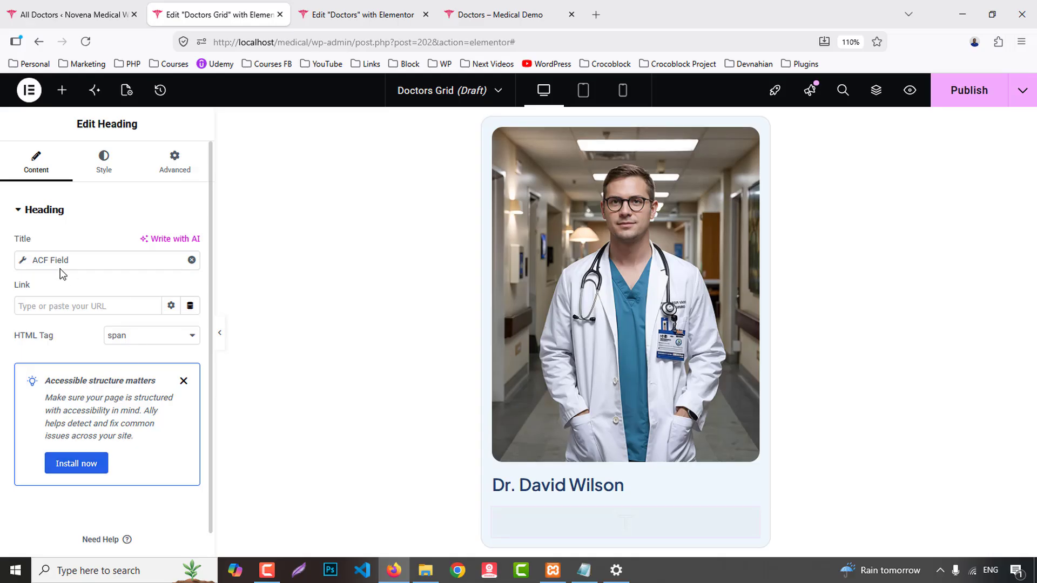
click(47, 259)
click(123, 327)
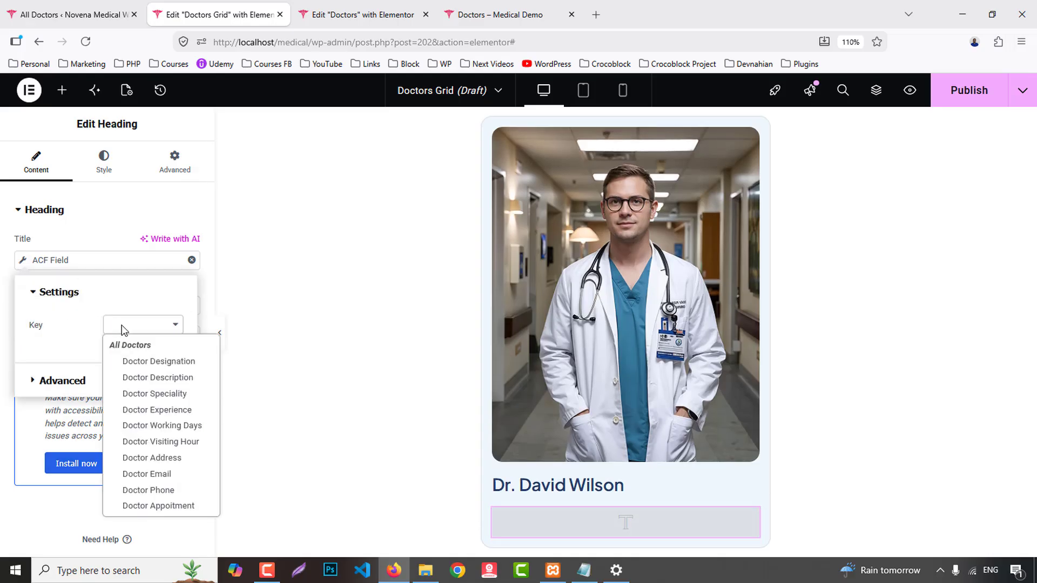
click(156, 362)
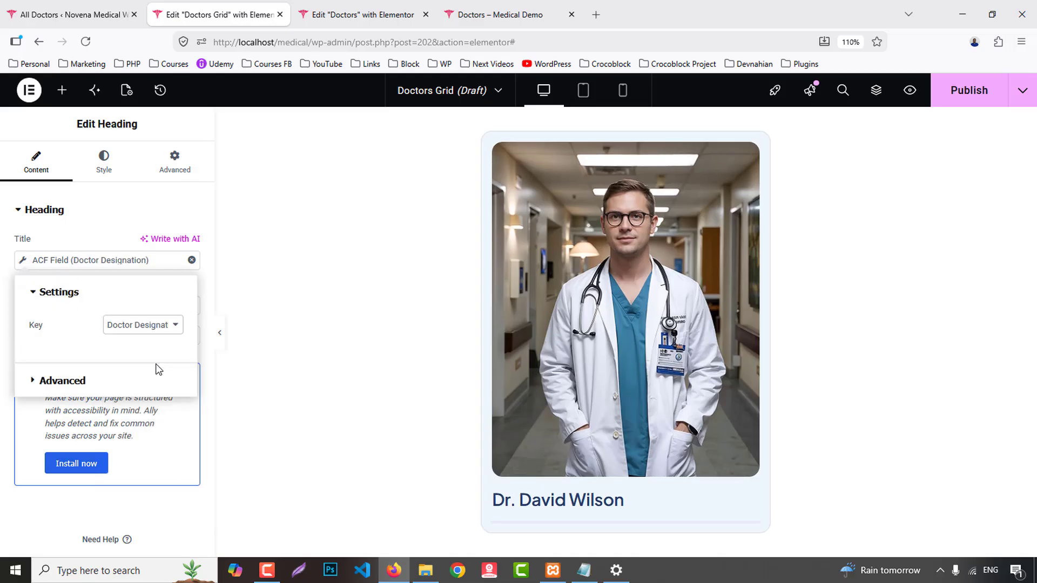
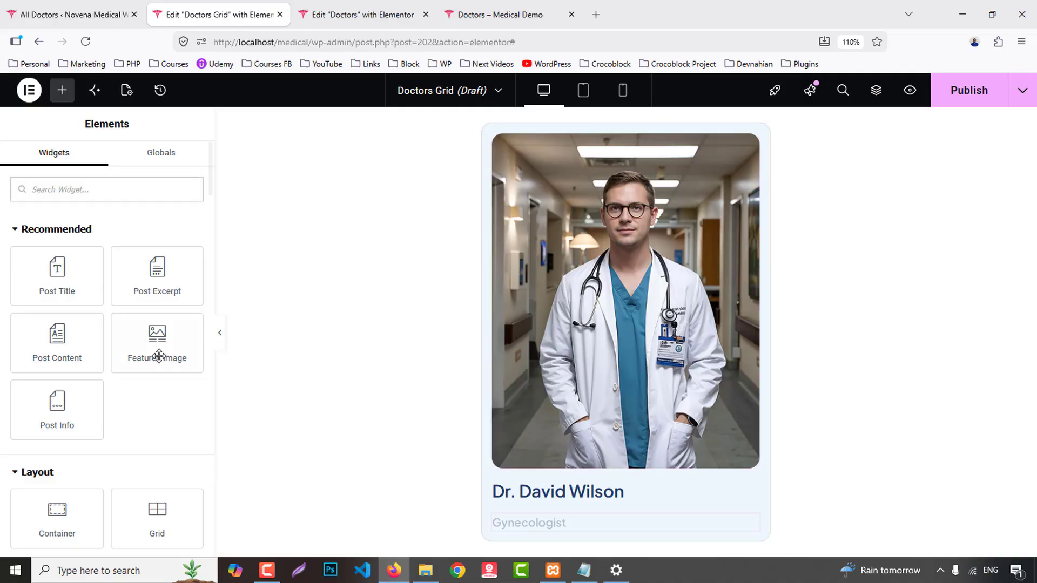
- Add a Button widget below the designation heading
scroll(138, 424, down, 6)
scroll(136, 412, down, 1)
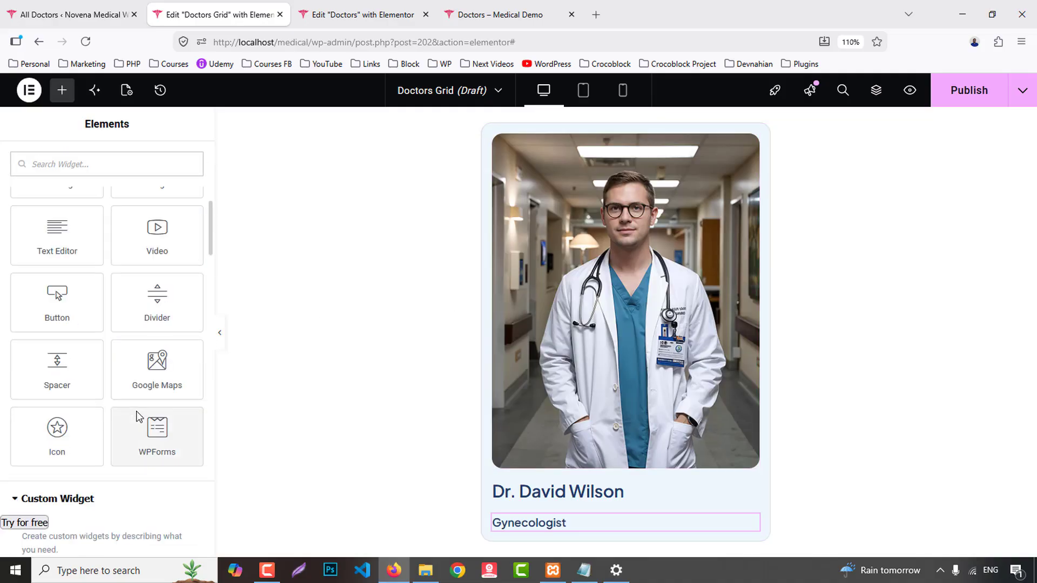
scroll(140, 428, up, 1)
drag(56, 379, 544, 525)
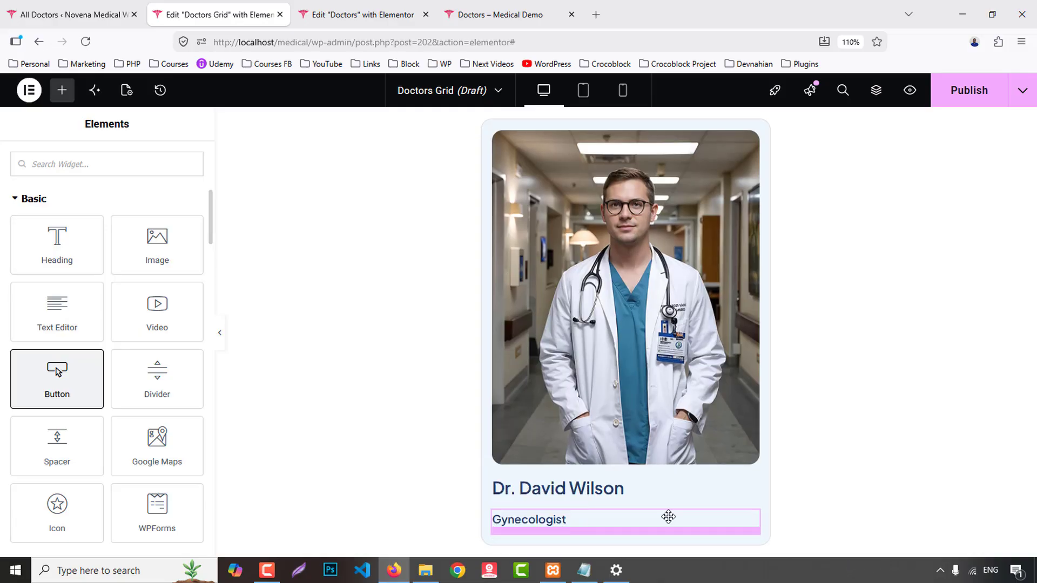
- Center-align the doctor's post title in the card
click(562, 468)
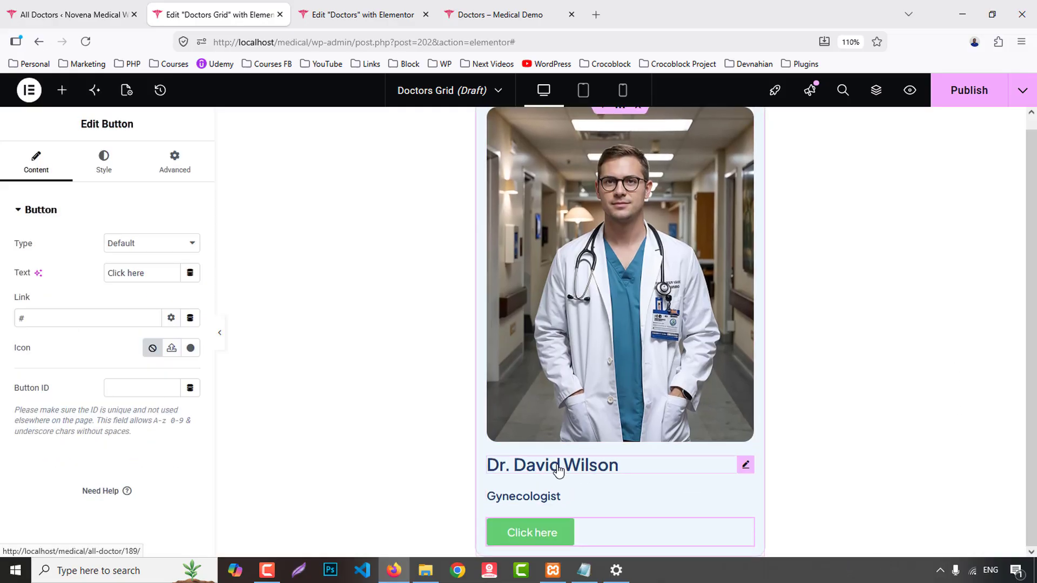
click(103, 162)
click(153, 245)
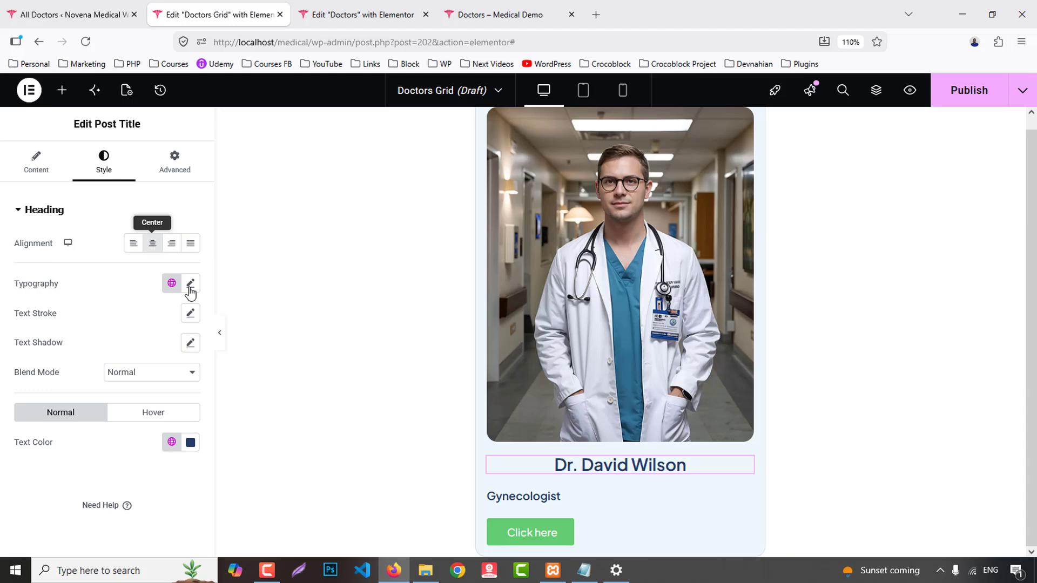
- Set the post title's font size to 26 px
click(190, 283)
text(22)
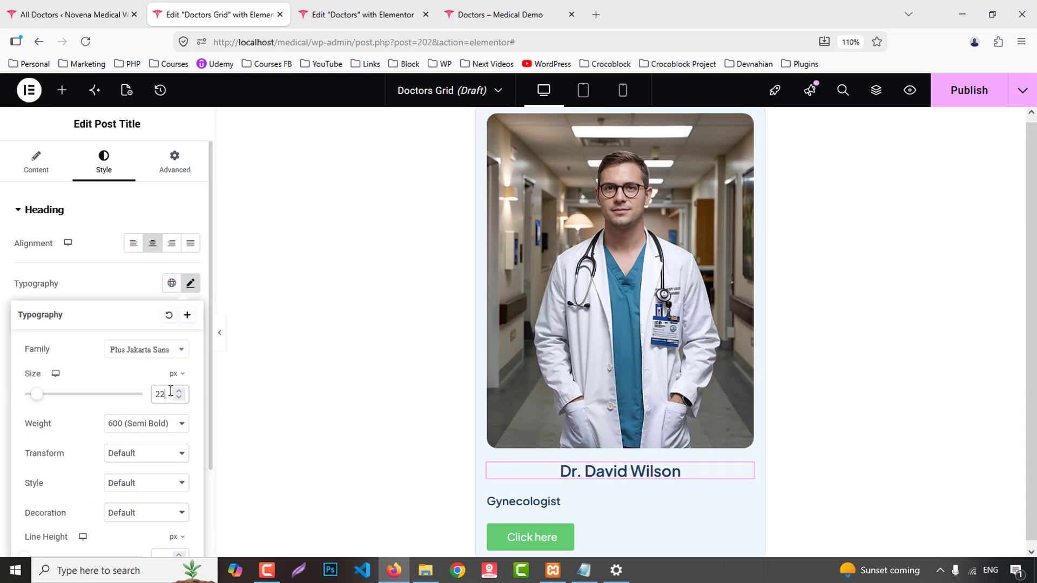
click(179, 392)
click(179, 391)
click(179, 392)
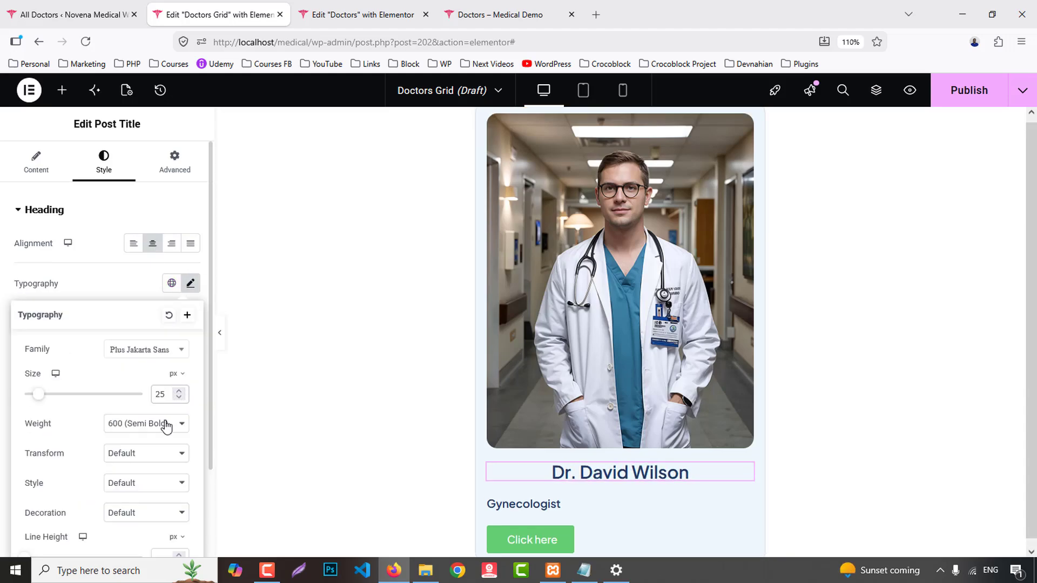
key(Up)
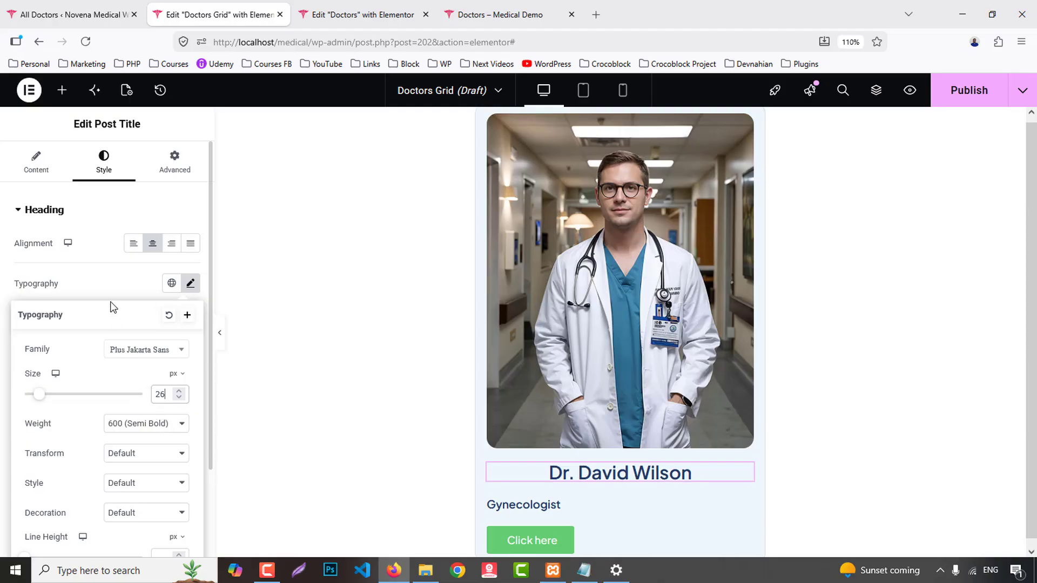
- Set the post title's hover link color to the global Secondary color
click(139, 317)
click(150, 410)
click(171, 442)
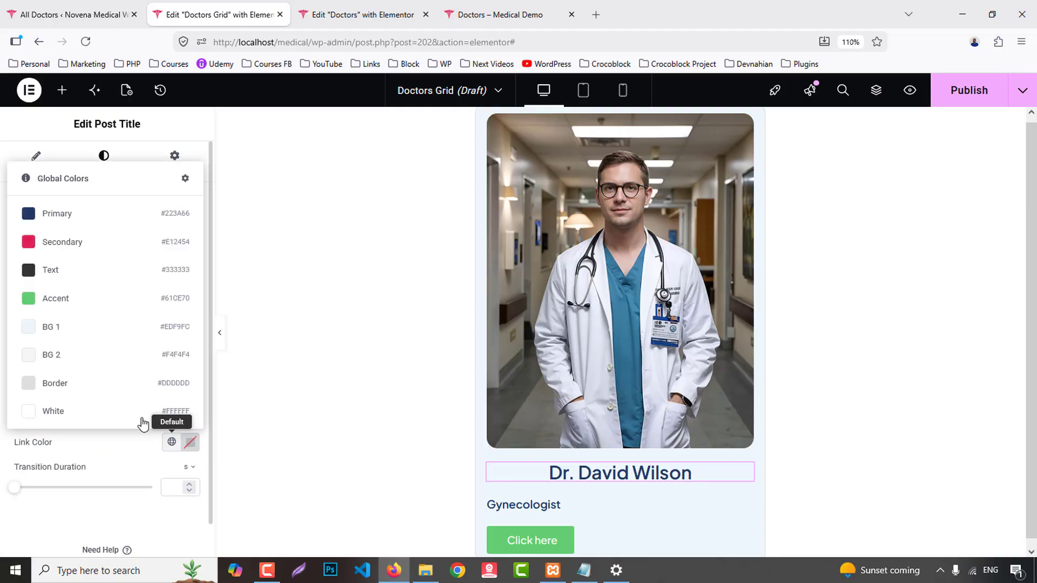
click(70, 242)
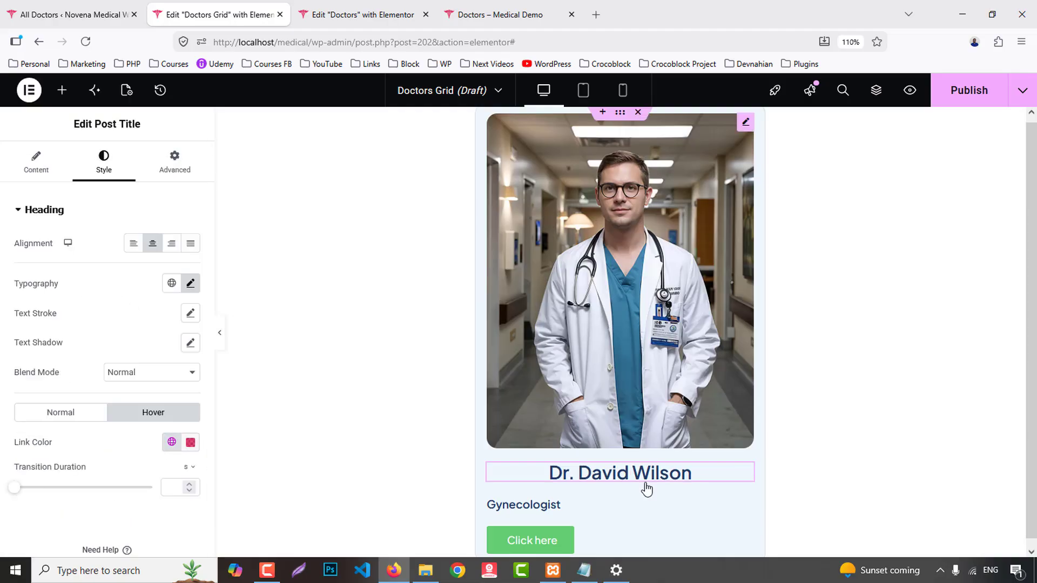
- Center-align the designation heading and set its font weight to 500 (Medium)
click(530, 508)
click(106, 164)
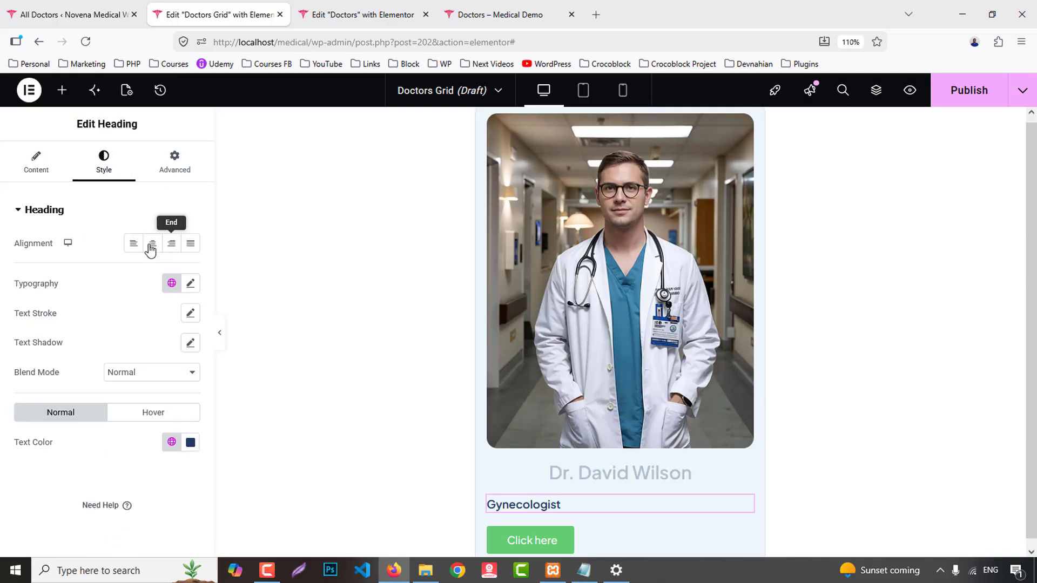
click(151, 246)
click(191, 285)
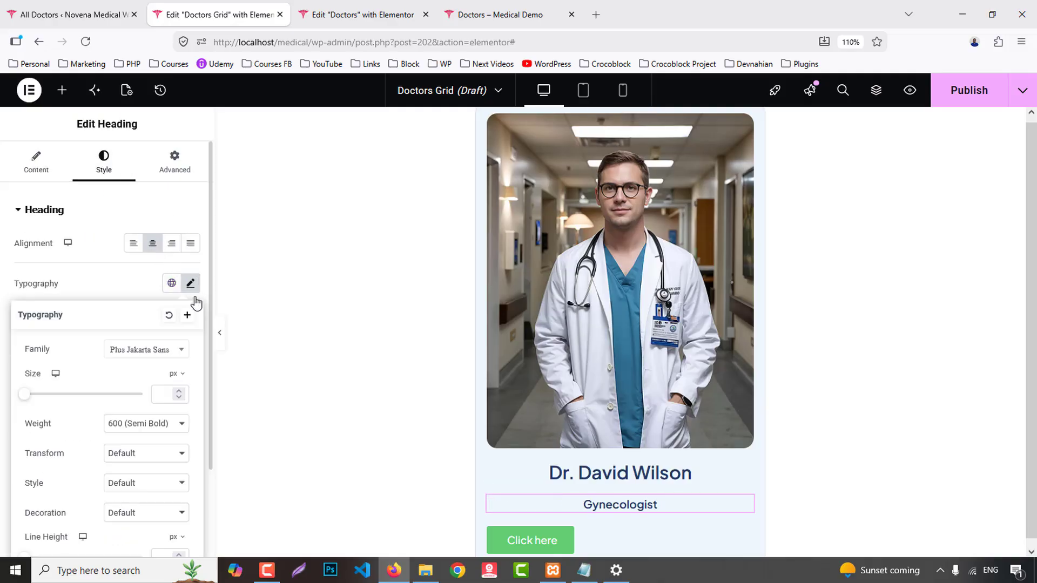
click(151, 426)
click(125, 290)
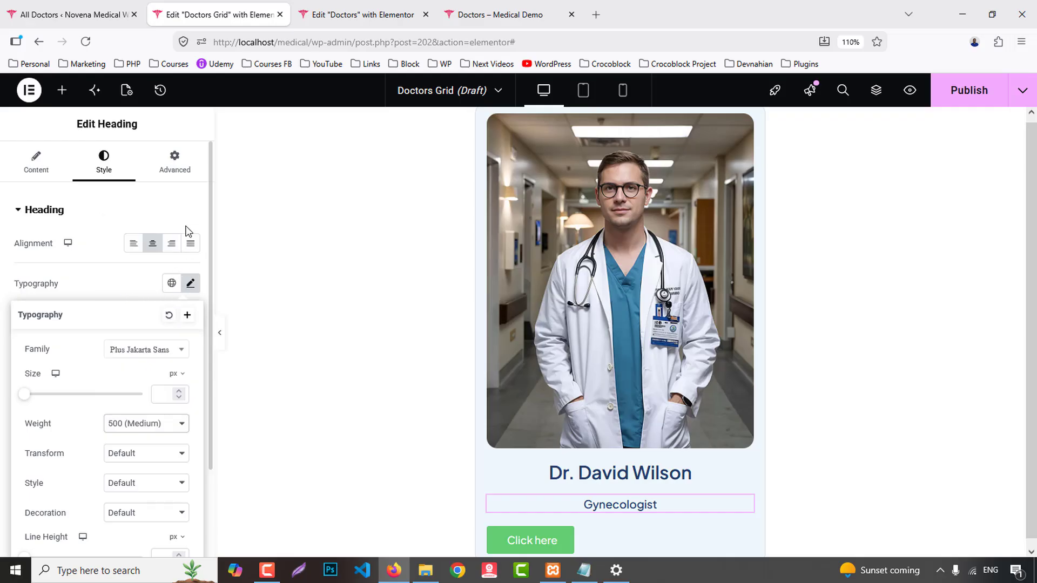
- Set the designation heading's top margin to -7 px, keeping the other sides at 0
click(175, 162)
click(32, 259)
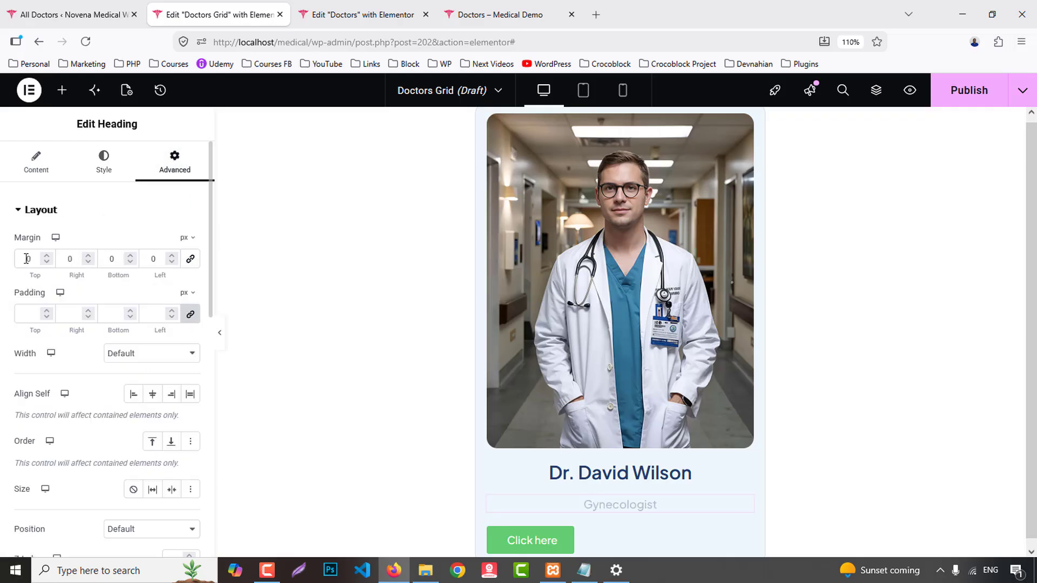
key(Down)
key(Down)
key(Down)
key(Down)
key(Down)
key(Down)
key(Down)
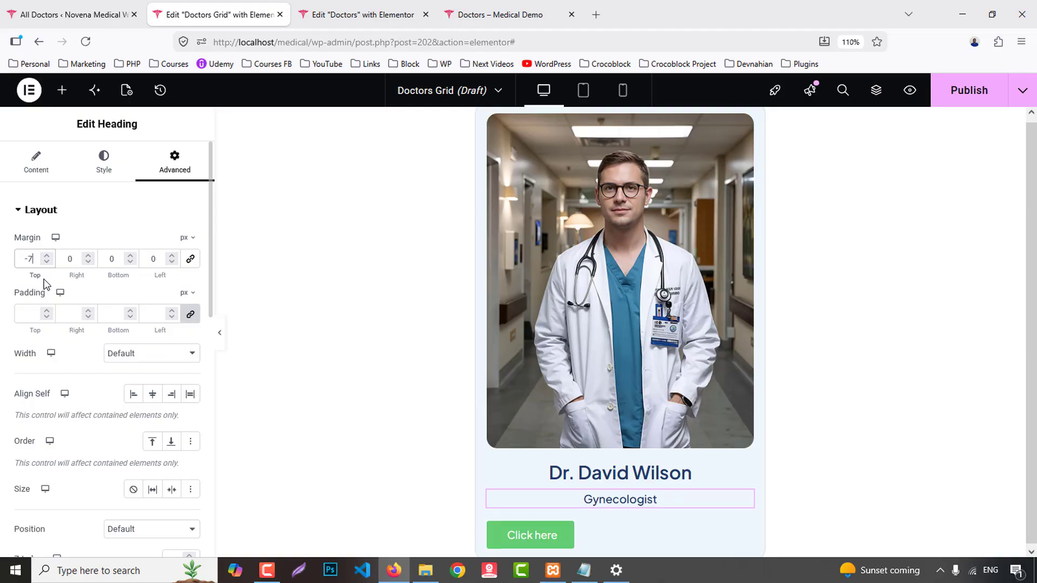
- Change the card button's text to "read more" and center the button in the card
click(589, 542)
triple_click(155, 277)
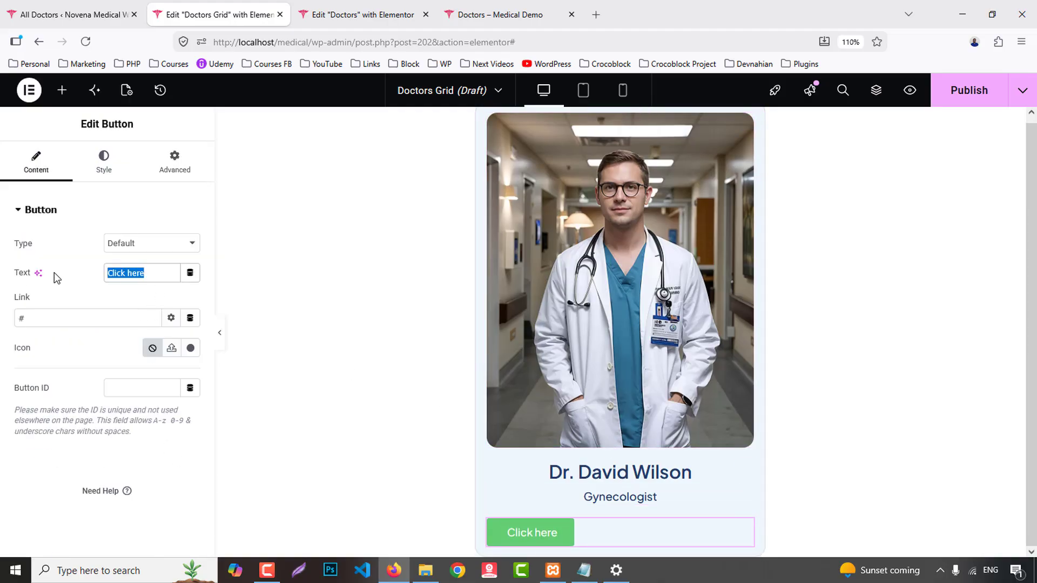
text(read more)
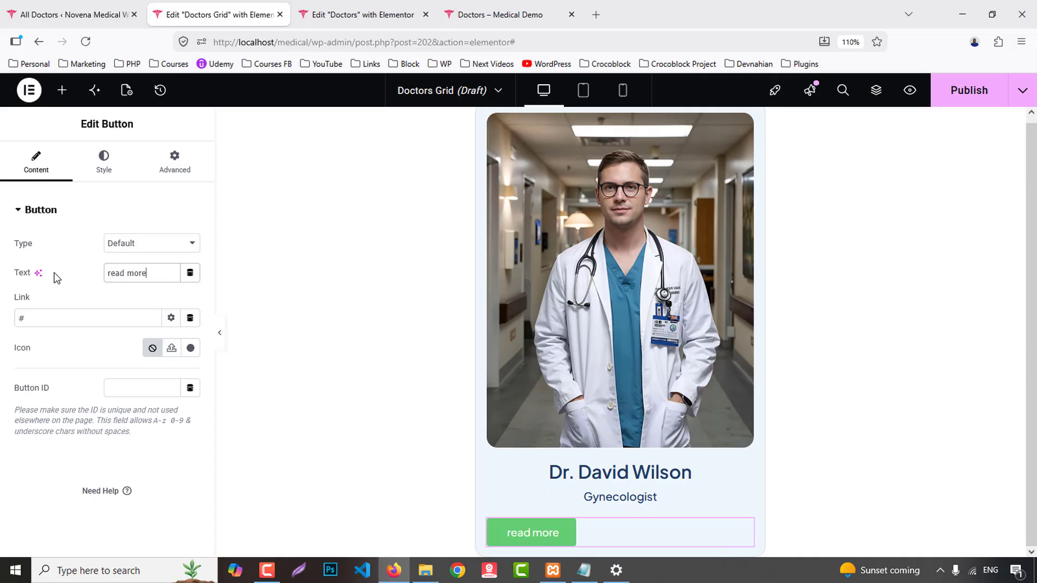
click(103, 161)
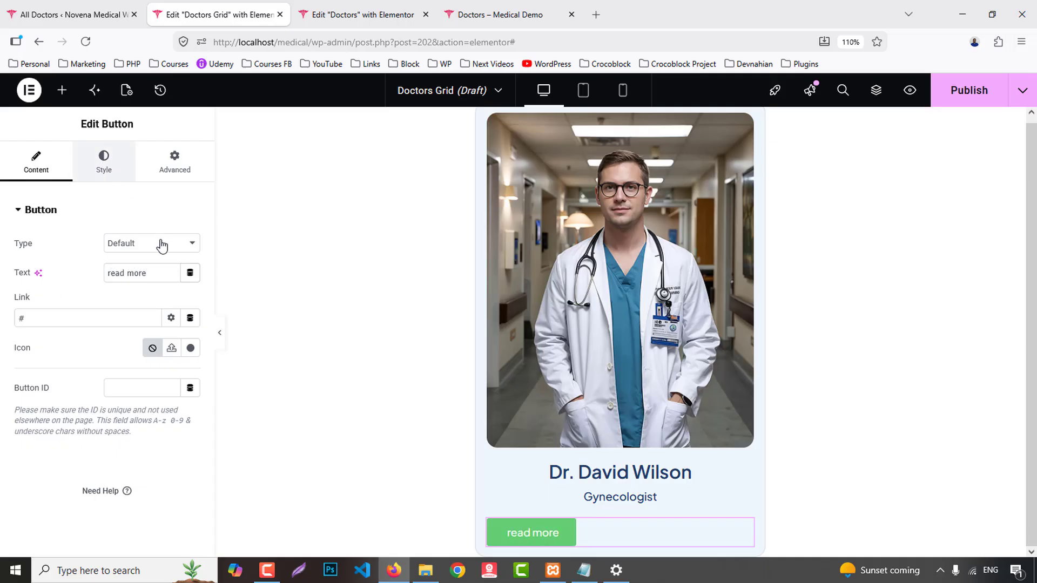
click(155, 244)
click(192, 273)
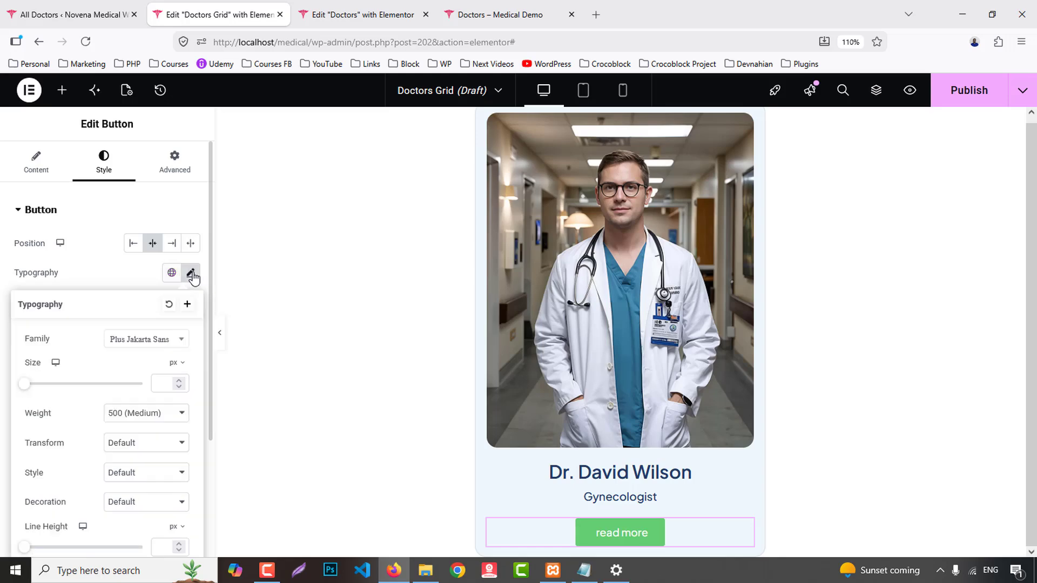
click(190, 273)
- Make the button's background color fully transparent and set its padding to 0 px on all sides
click(186, 422)
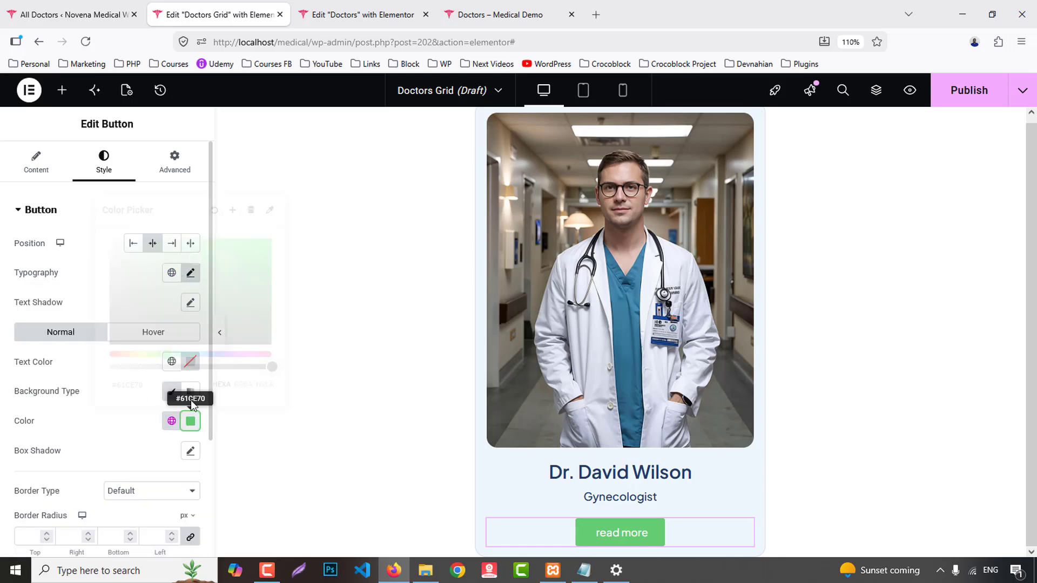
drag(269, 367, 111, 367)
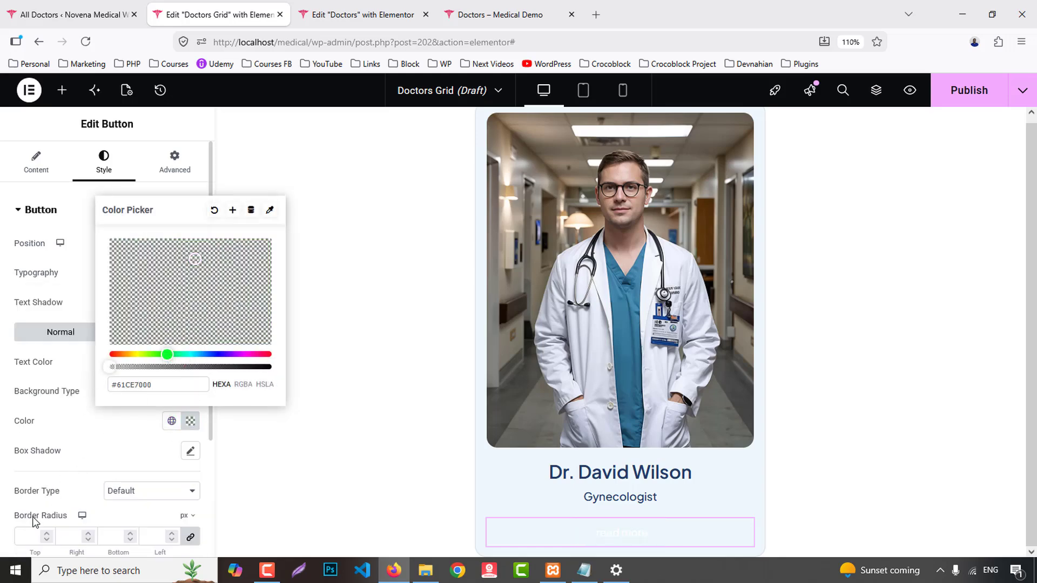
scroll(20, 498, down, 3)
click(35, 443)
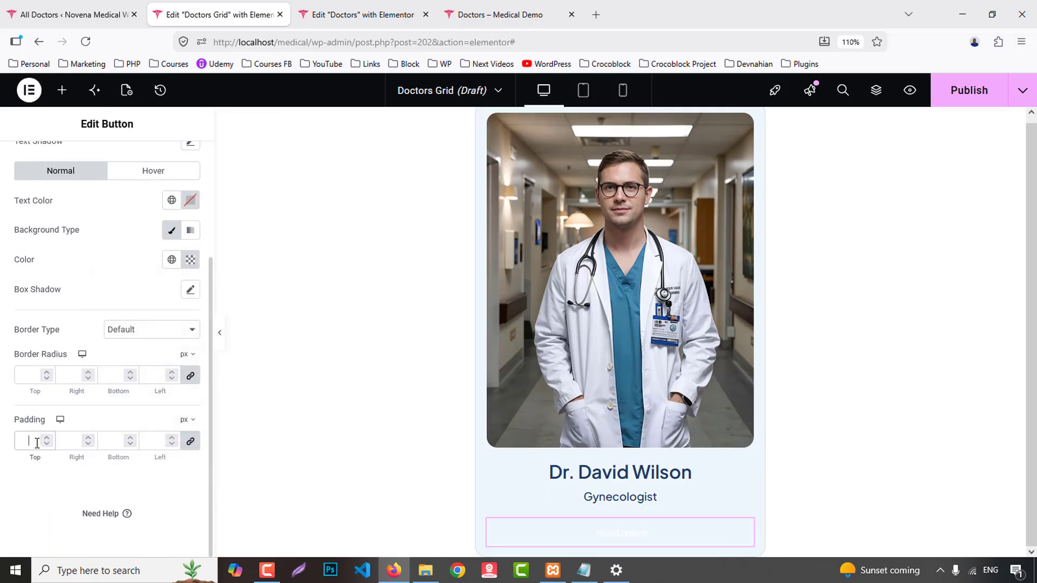
text(0)
- Set the button's text color to global Primary and its hover text color to global Secondary
scroll(169, 272, up, 2)
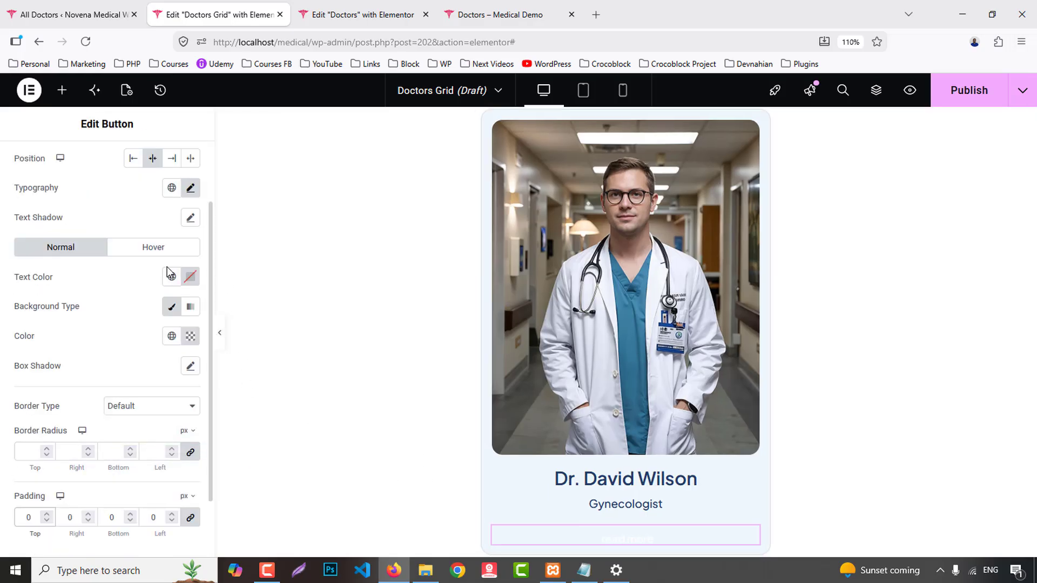
click(171, 276)
click(70, 343)
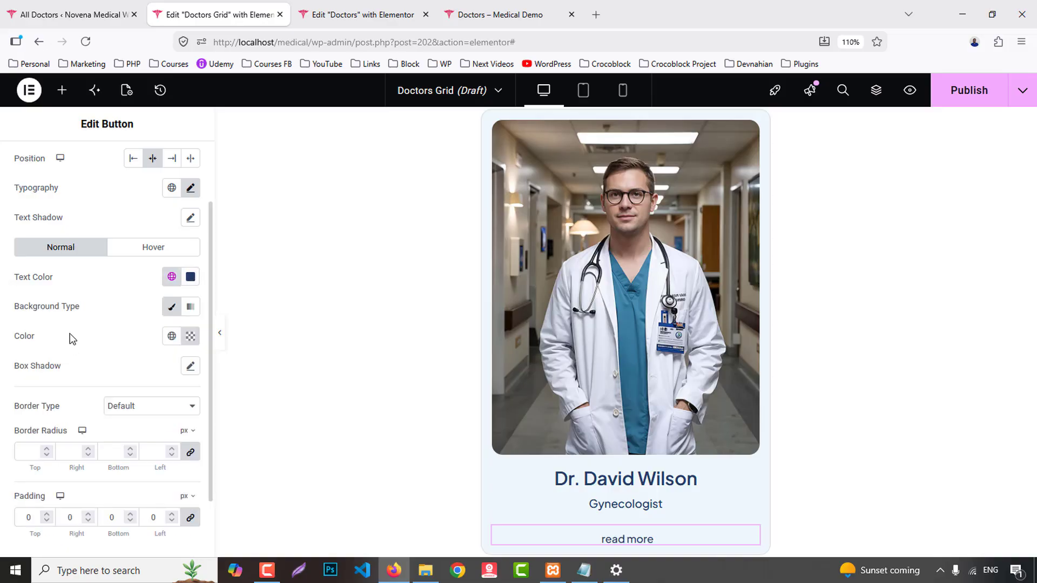
click(165, 252)
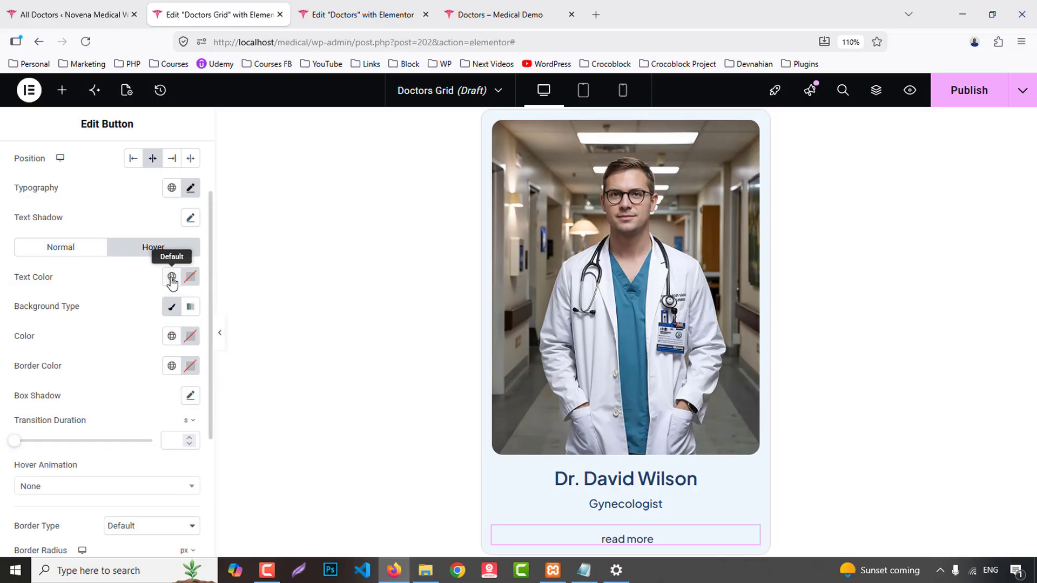
click(171, 277)
click(59, 370)
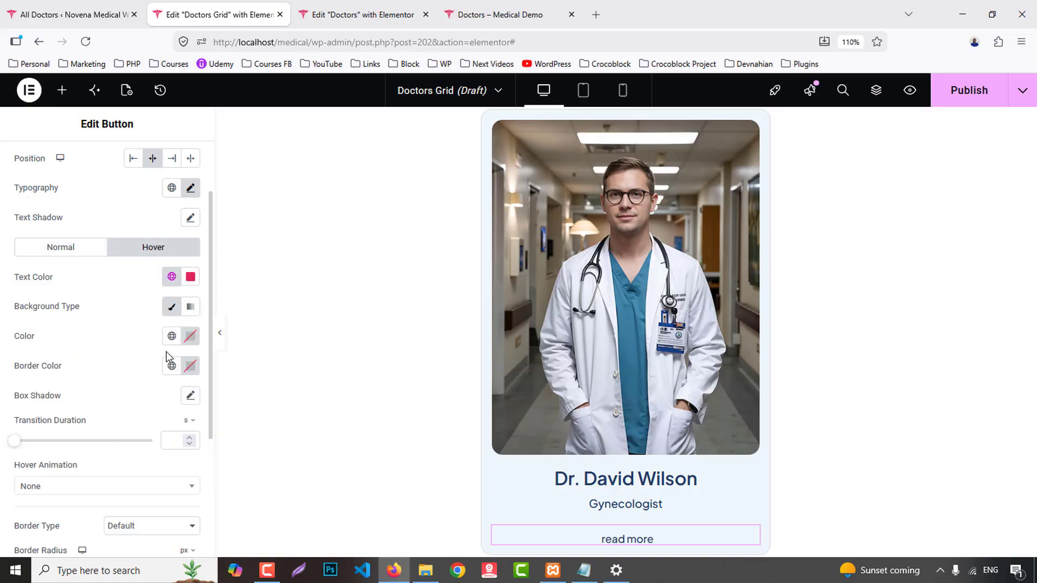
- Set the button typography's text transform to Capitalize
click(191, 189)
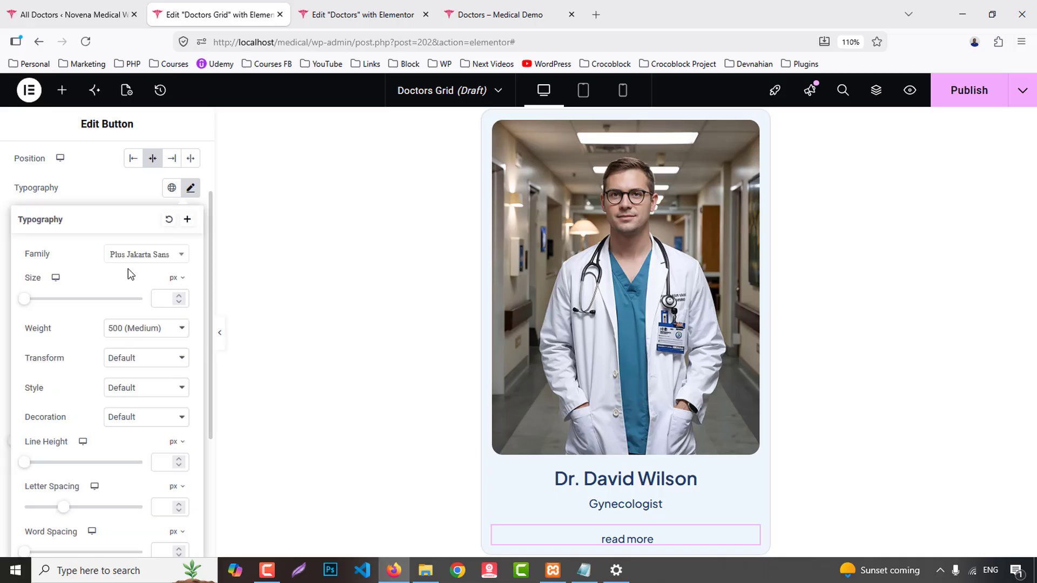
click(120, 367)
click(138, 425)
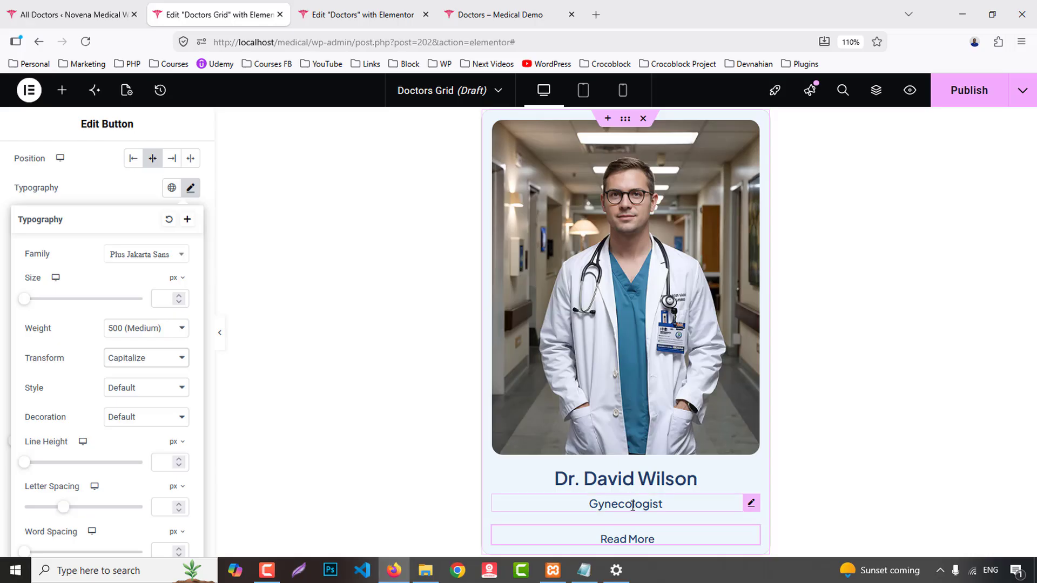
- Check the button wording on the demo page, change the button's text to "view details" and link it dynamically to the Post URL
click(497, 11)
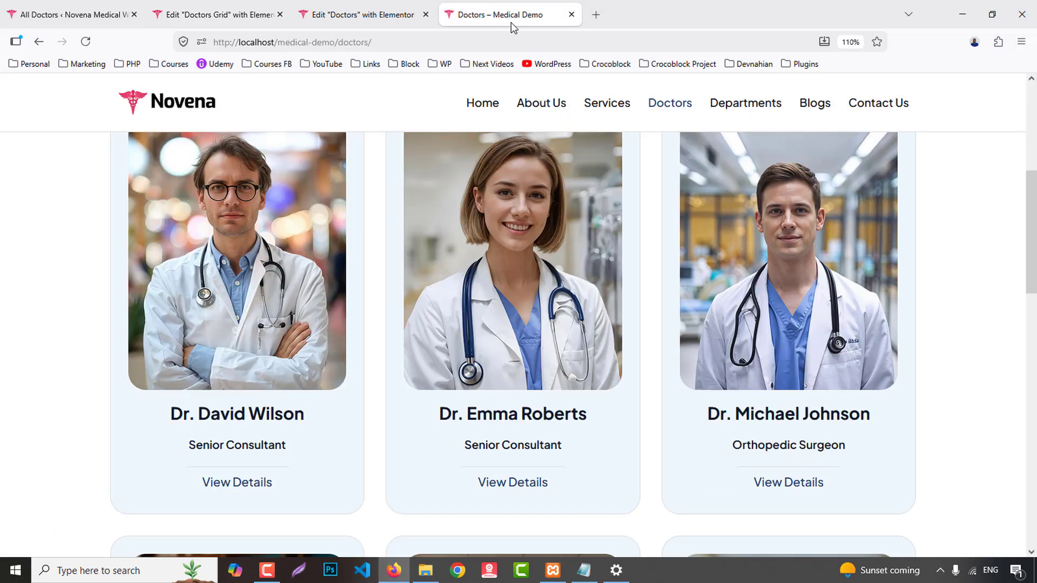
click(221, 14)
click(643, 539)
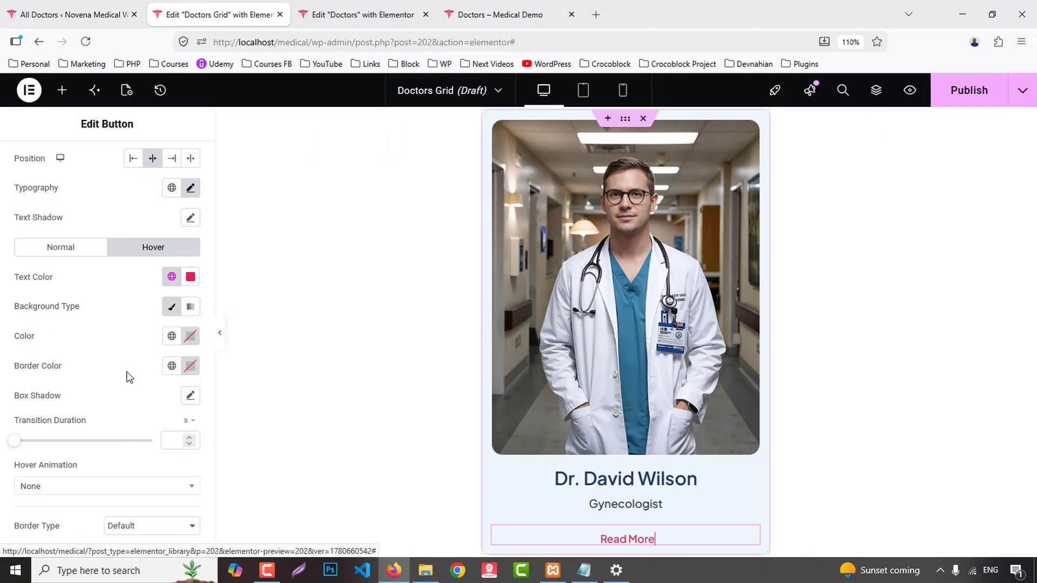
scroll(57, 162, up, 3)
click(36, 162)
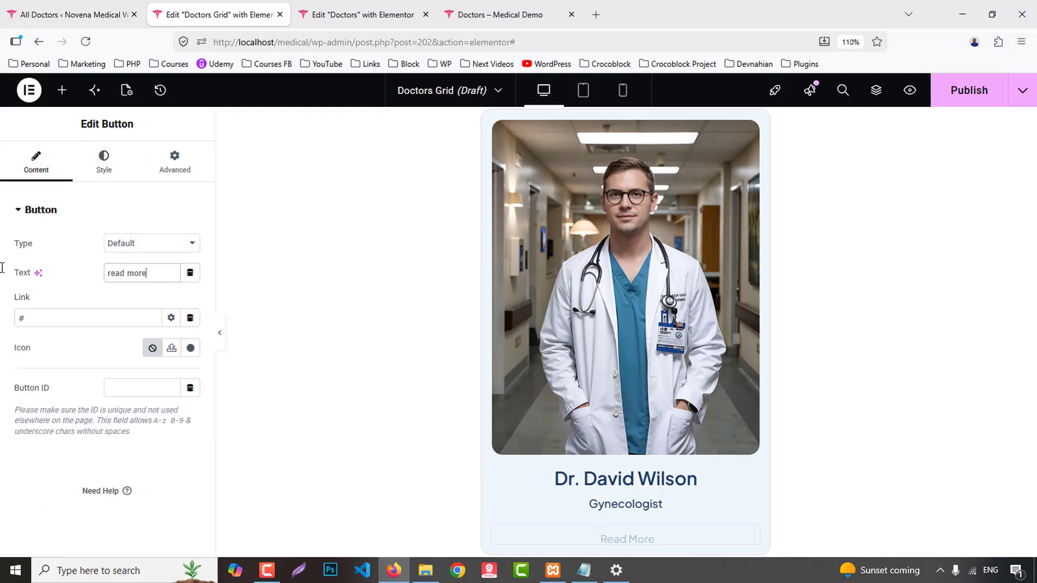
text(view details)
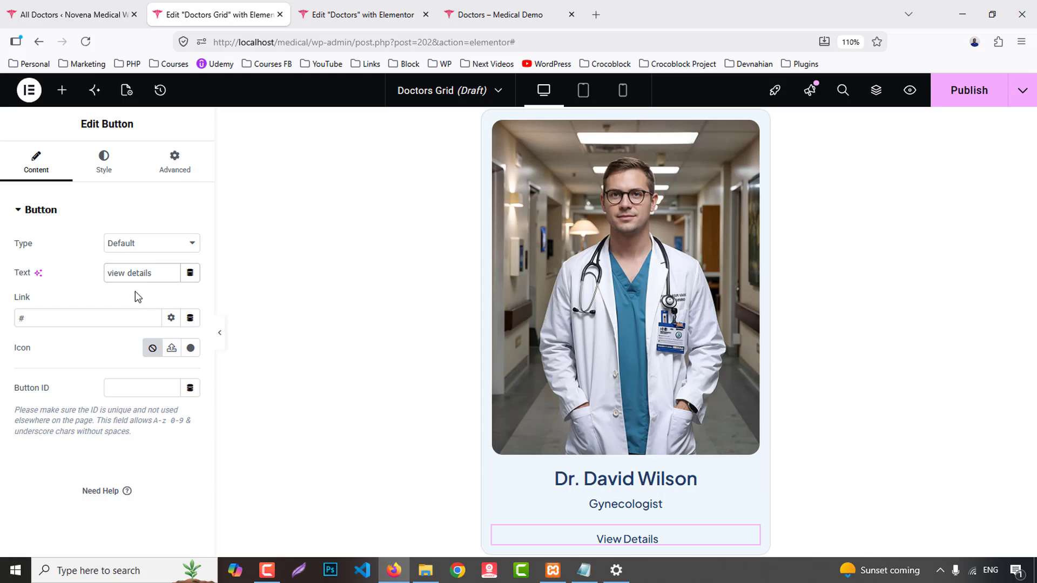
click(190, 318)
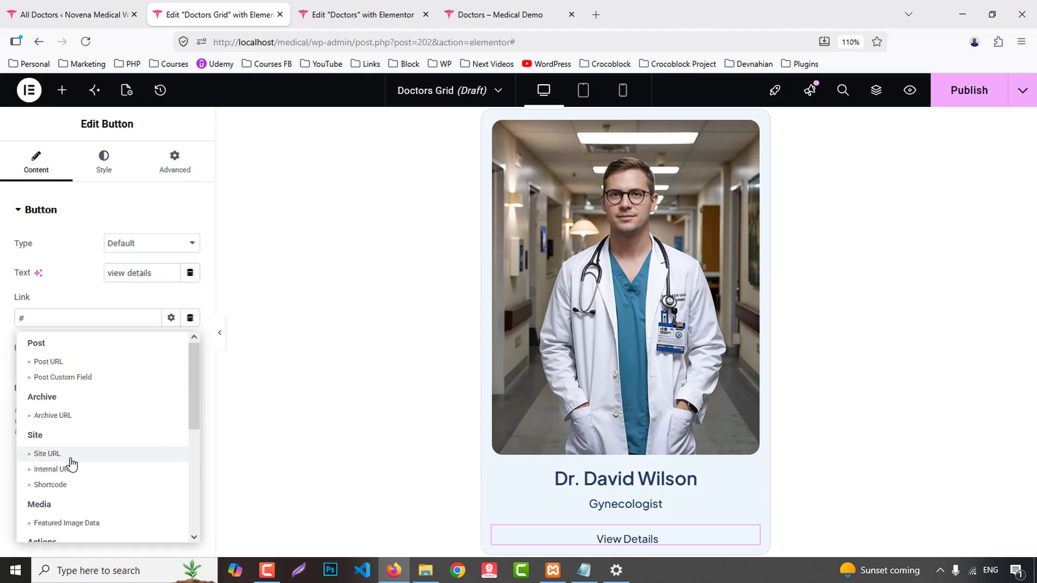
click(51, 362)
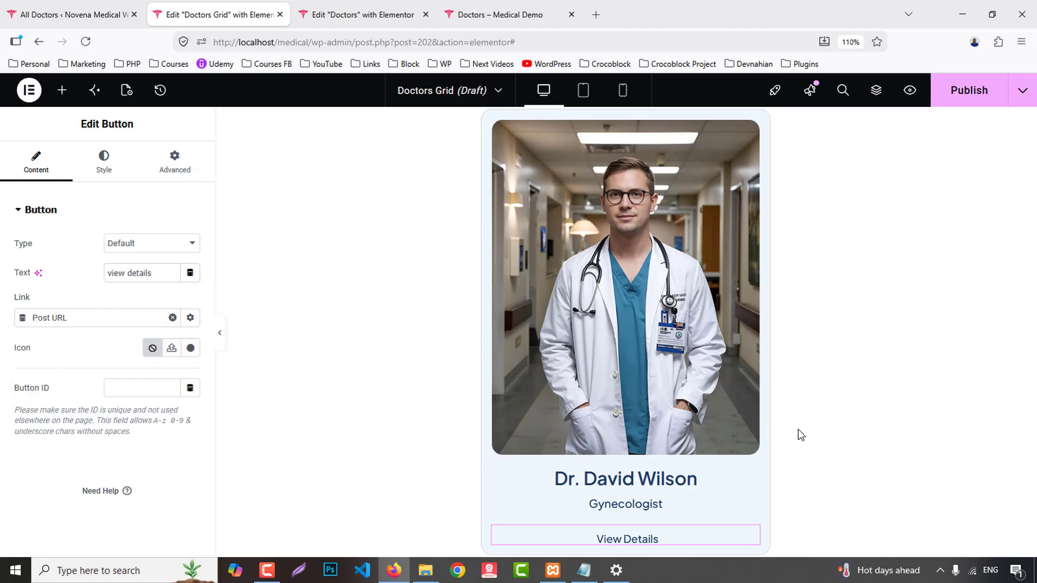
- Give the button widget a solid 1 px border on its top side only, in the global Border color
click(165, 174)
scroll(110, 416, down, 10)
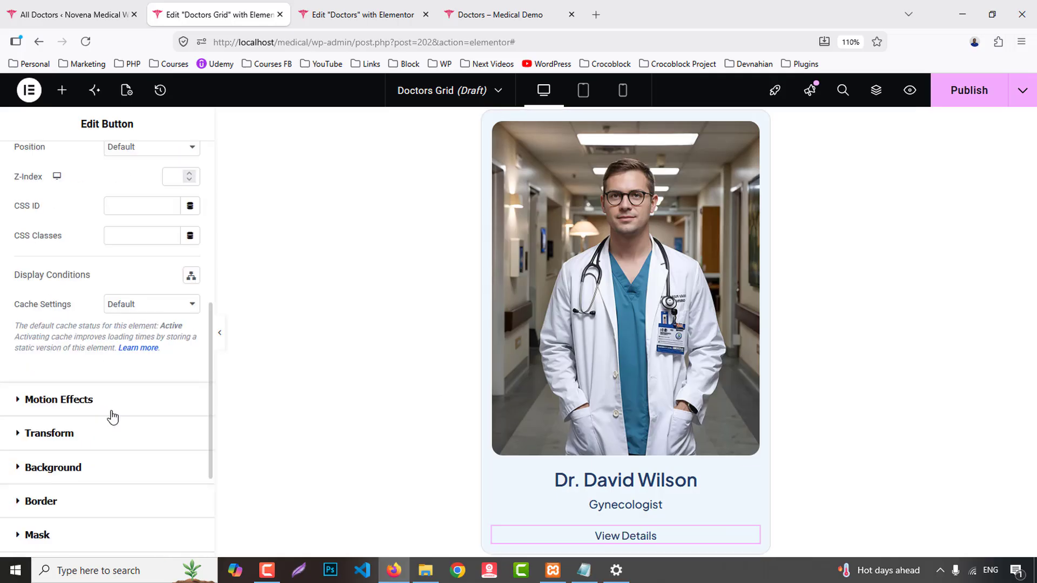
click(51, 385)
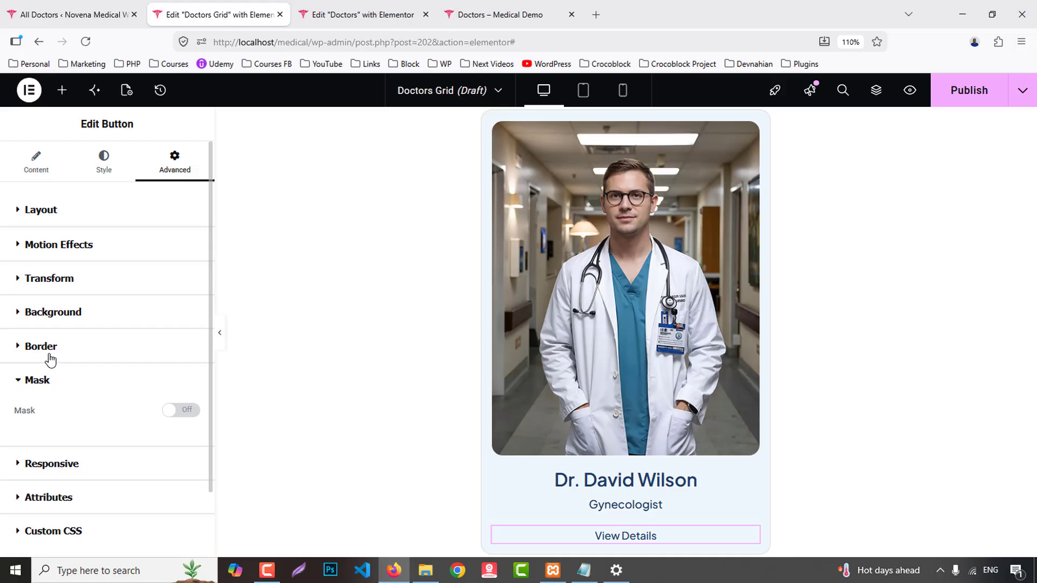
click(50, 348)
click(138, 408)
click(130, 459)
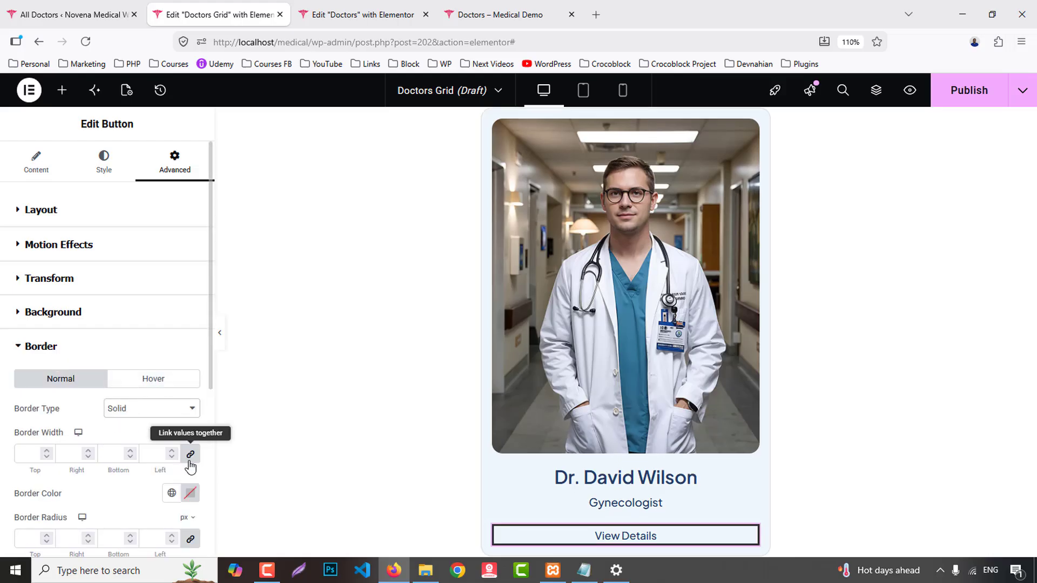
click(28, 454)
text(01)
scroll(168, 501, down, 3)
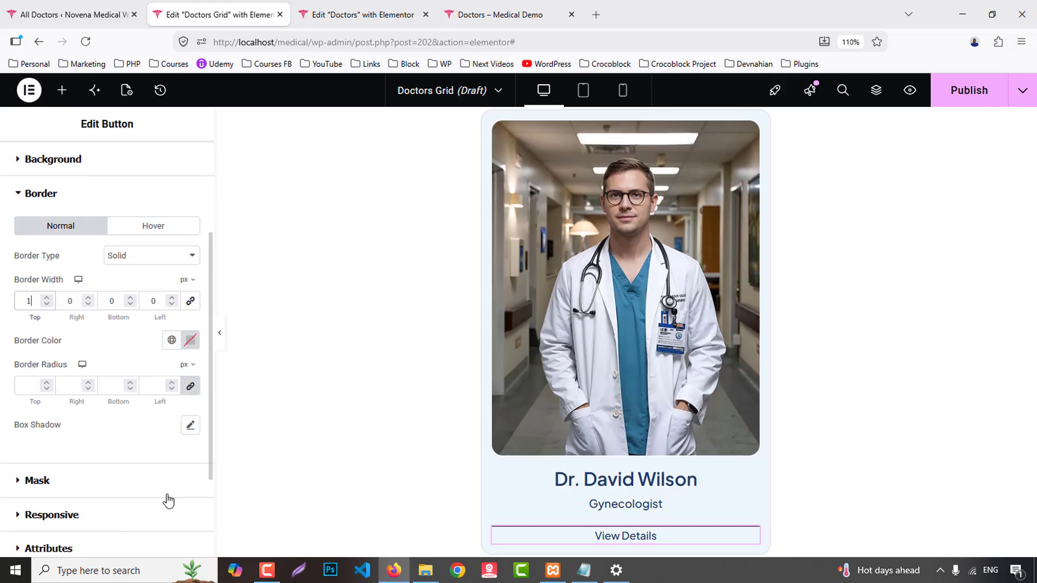
click(171, 340)
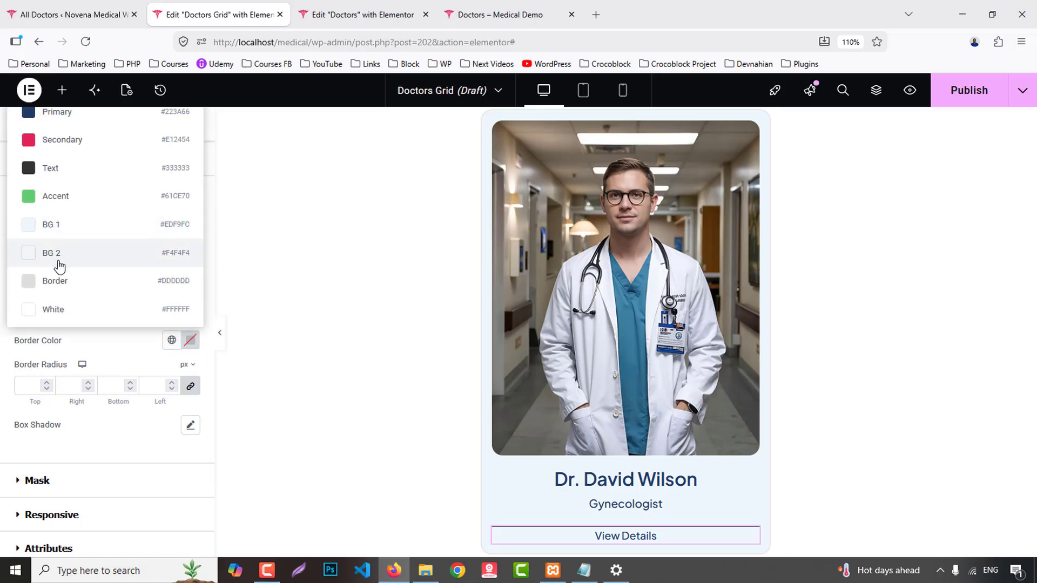
click(58, 282)
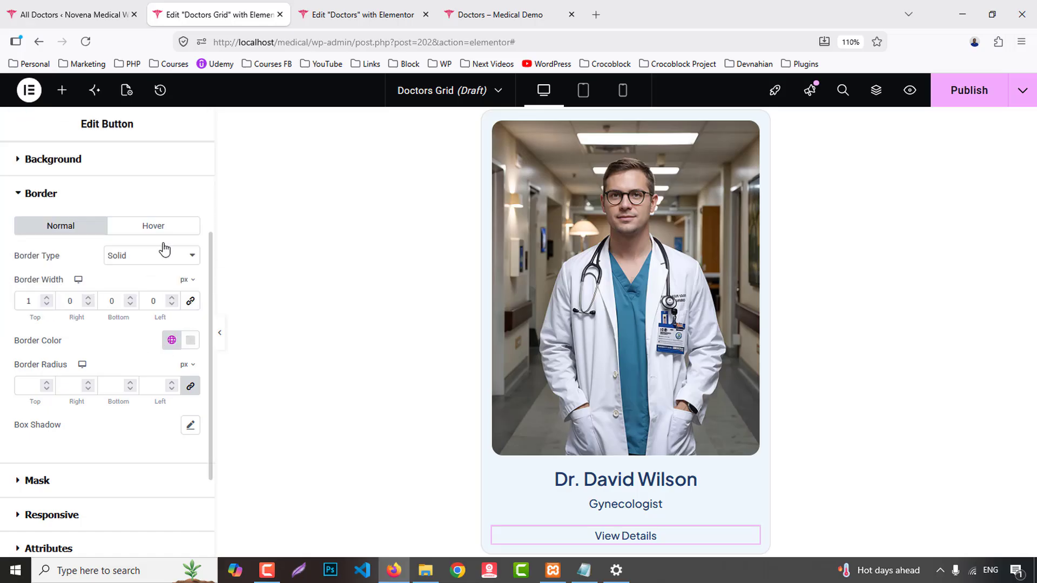
- Set the View Details button's padding to 10 px top, right and left and 20 px bottom, and publish the Doctors Grid template
scroll(163, 248, up, 3)
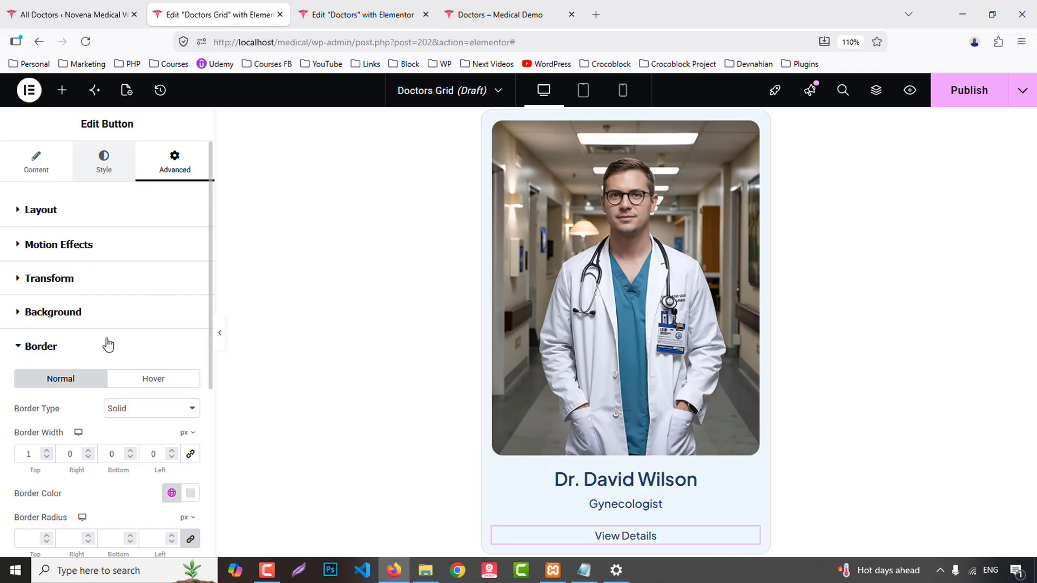
click(104, 163)
scroll(104, 432, down, 3)
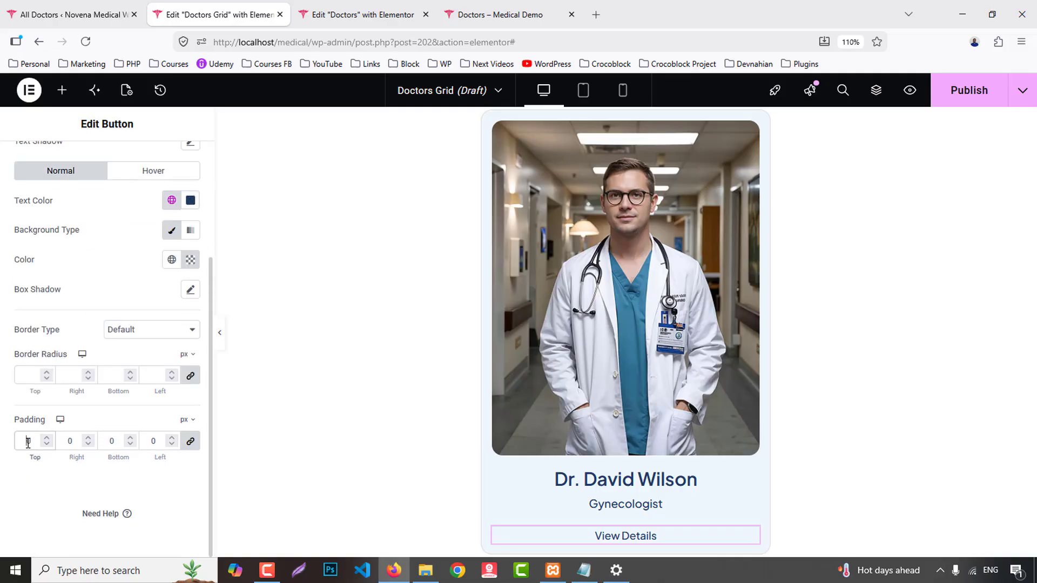
text(10)
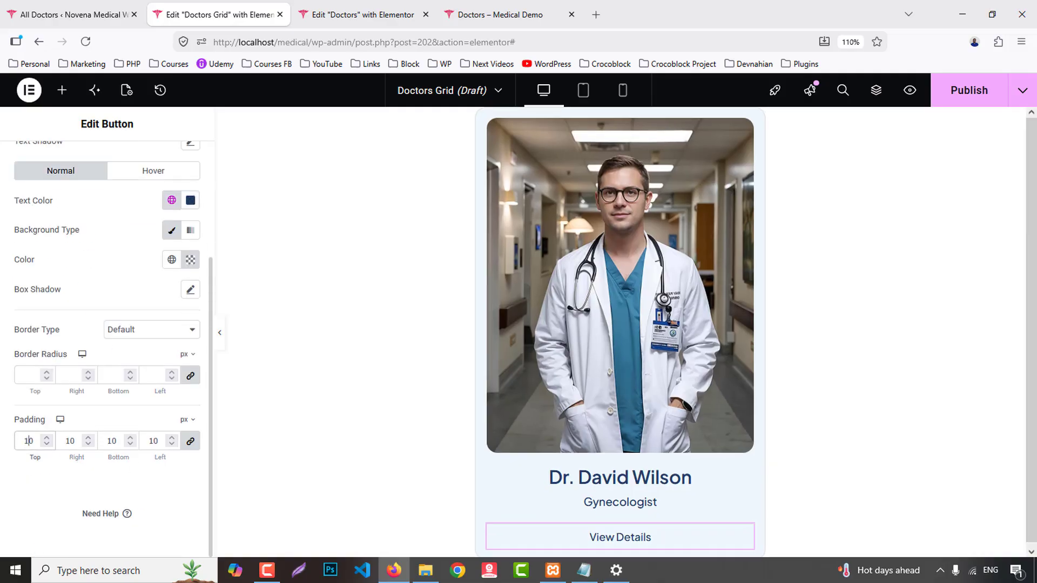
click(190, 441)
double_click(110, 442)
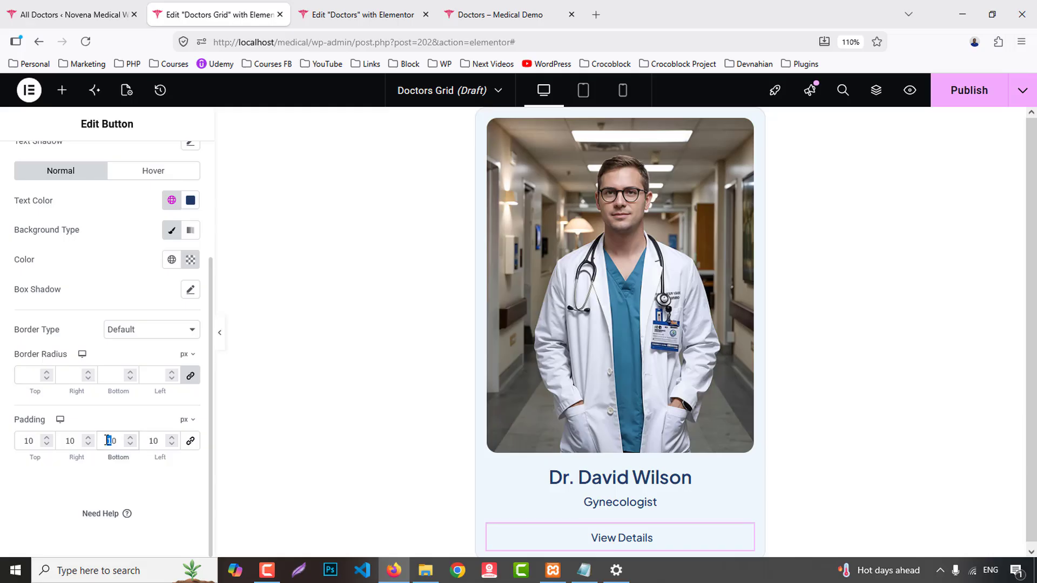
text(20)
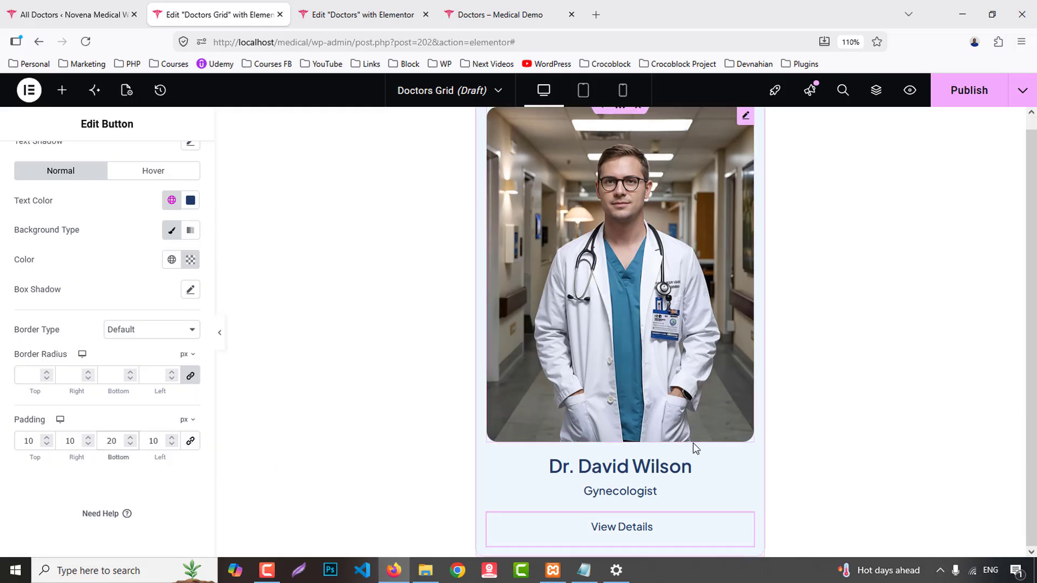
click(974, 96)
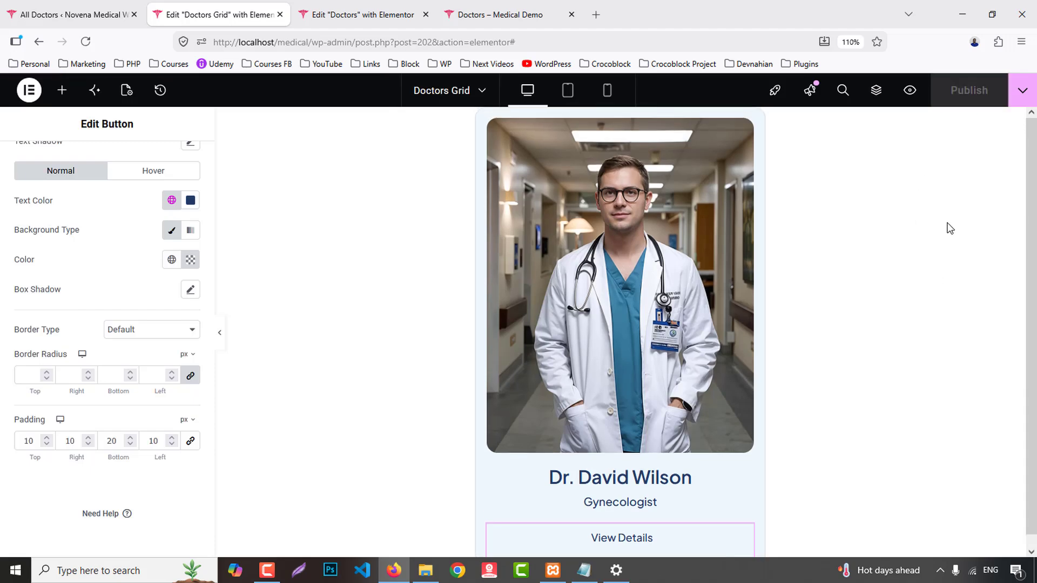
- Add a Loop Grid widget to the Doctors page's empty section and assign it the Doctors Grid template with template type Posts
click(400, 12)
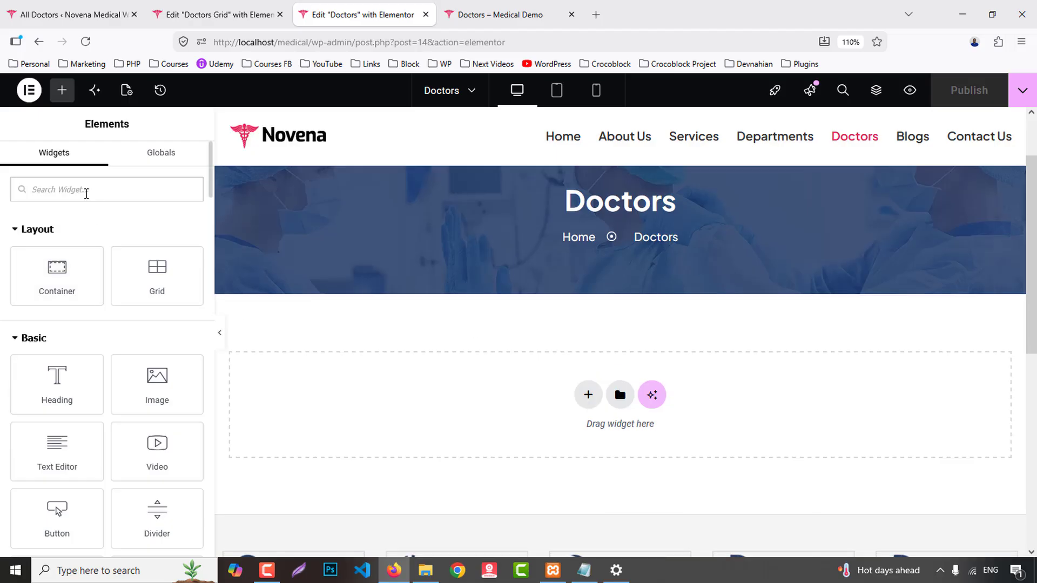
click(86, 193)
text(loop)
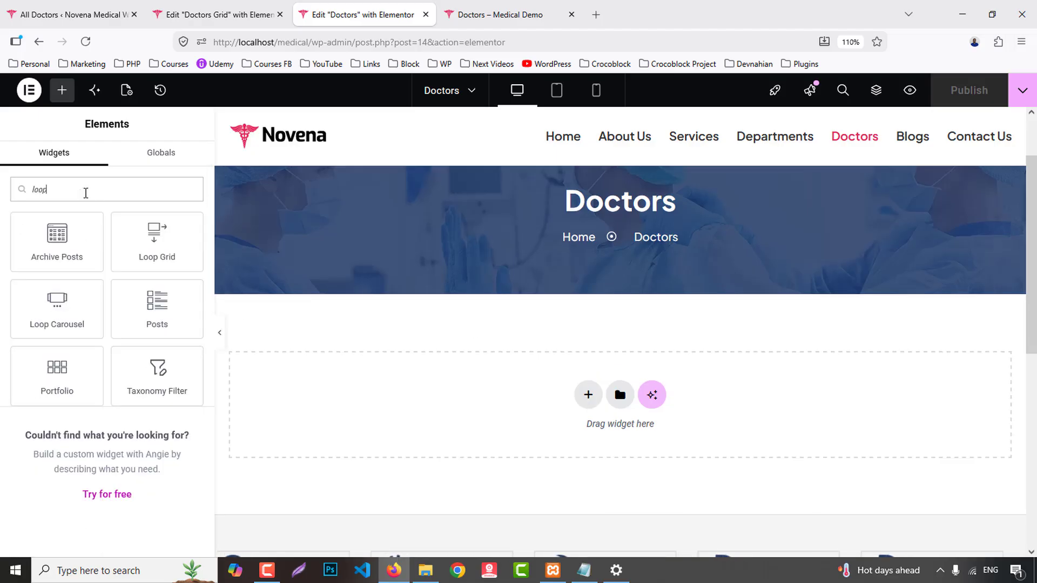
drag(155, 230, 511, 396)
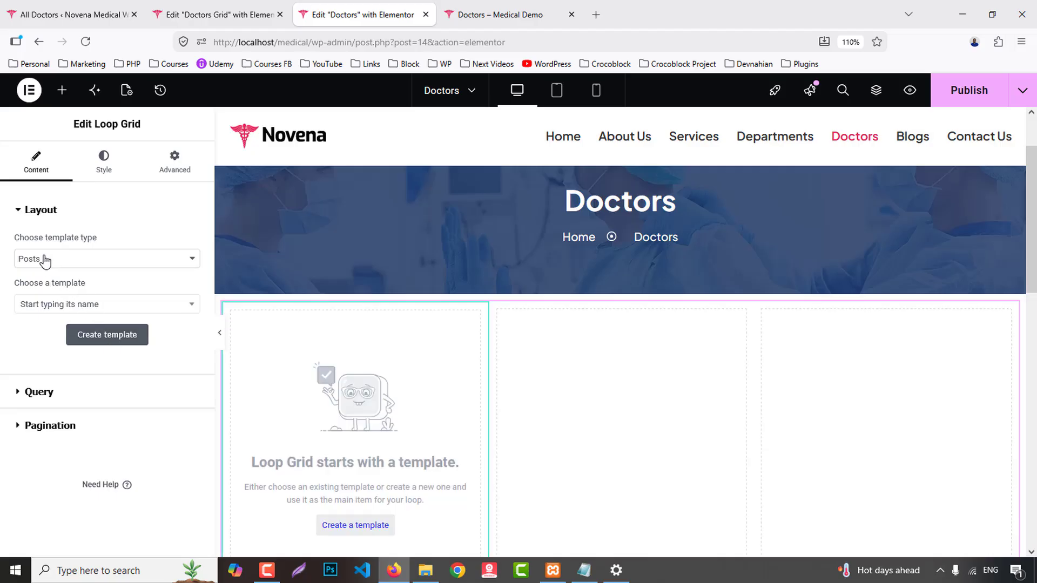
click(44, 260)
click(42, 279)
click(54, 302)
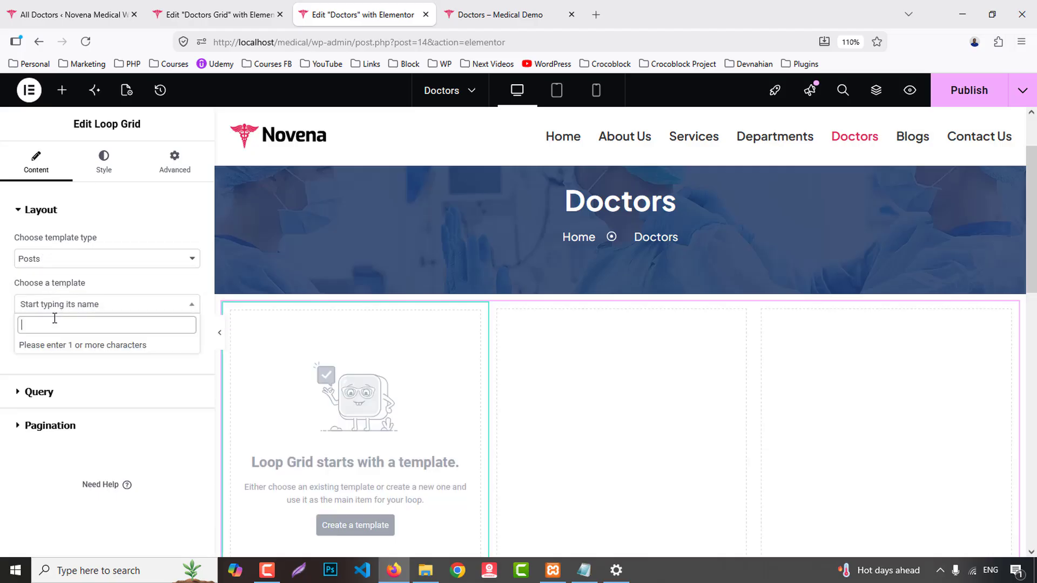
text(doctor)
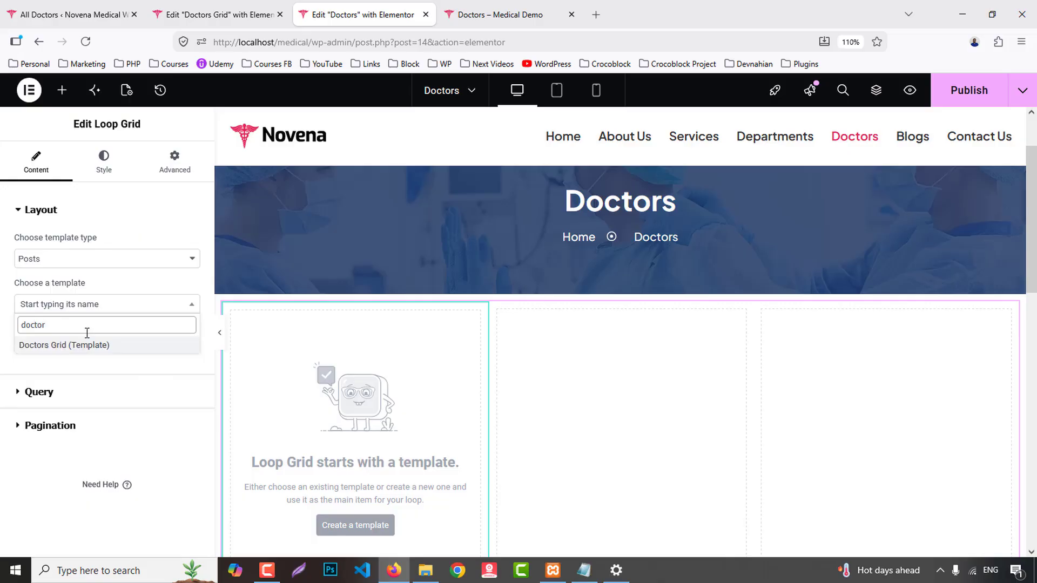
click(47, 345)
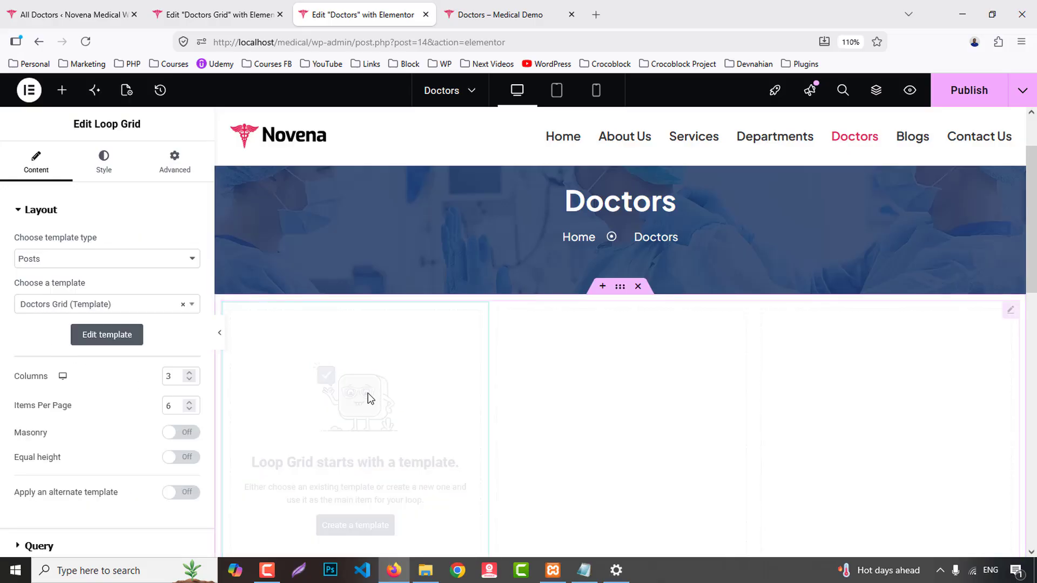
- Set the Loop Grid query's source to All Doctors and its order to ASC
scroll(103, 432, down, 3)
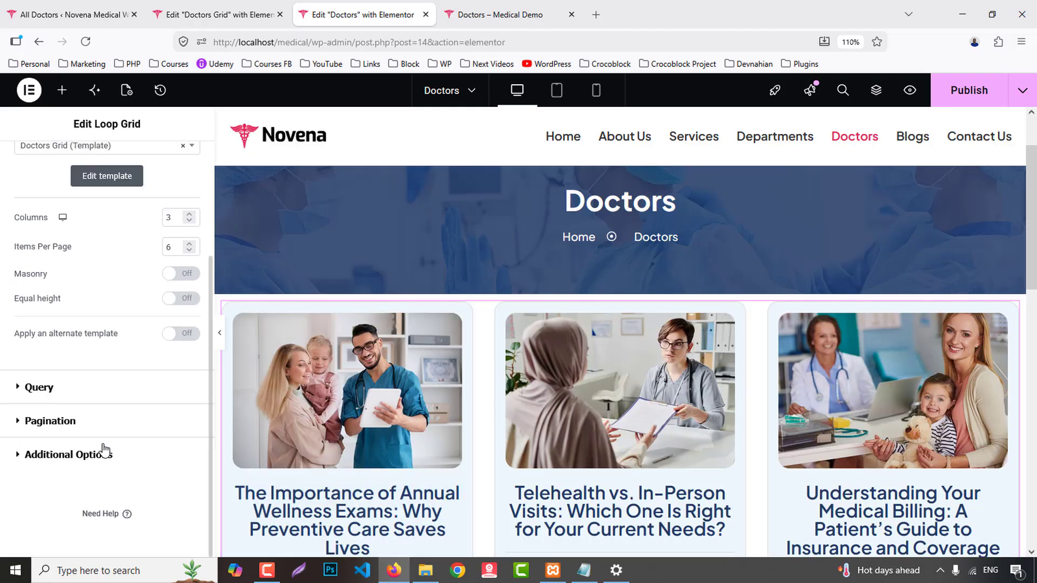
click(39, 388)
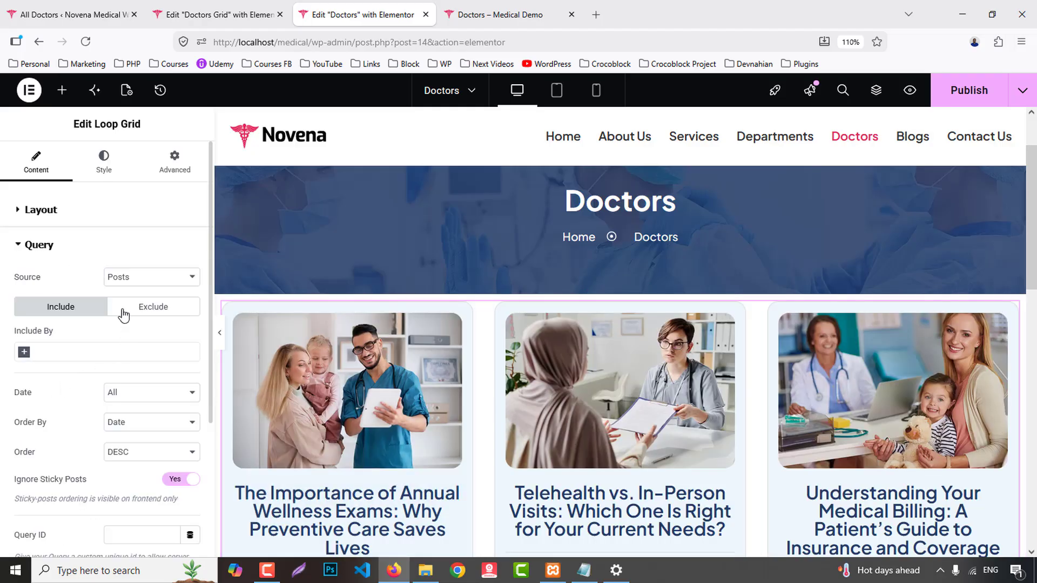
click(126, 274)
click(133, 329)
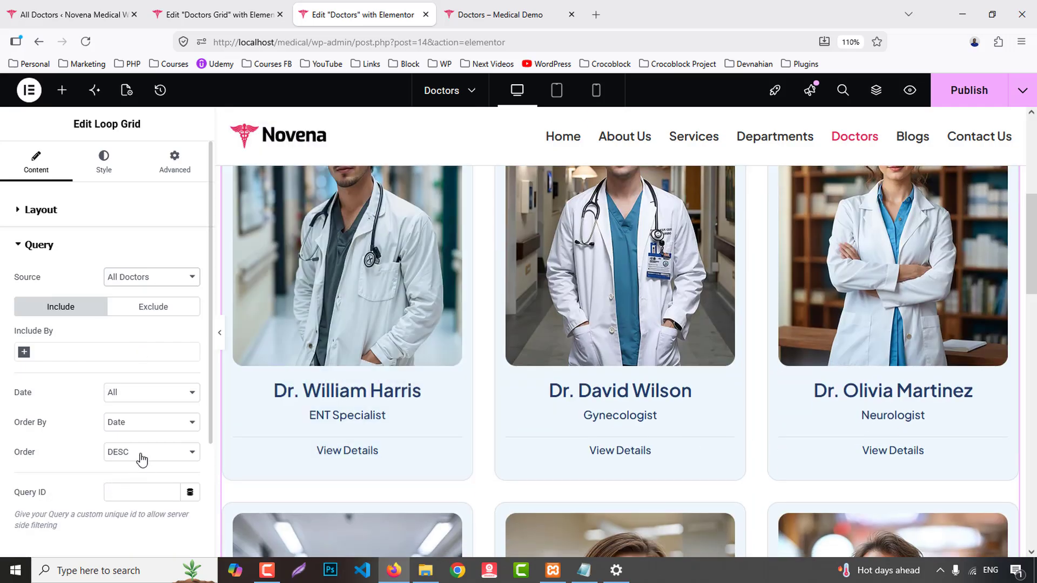
click(141, 460)
click(135, 472)
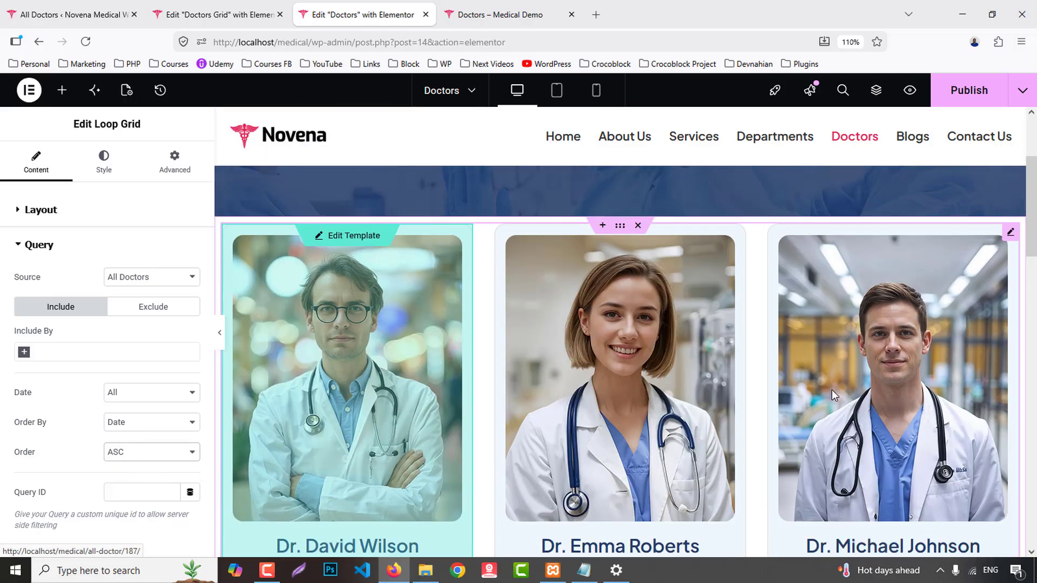
- Set the loop grid container's padding to 80 px top and bottom and 0 px right and left
click(620, 226)
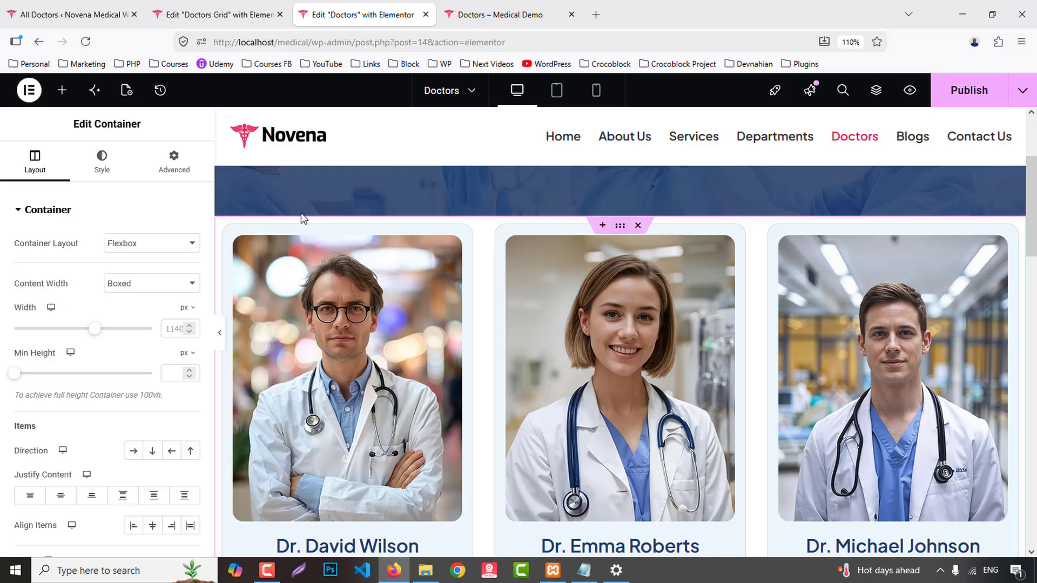
click(180, 161)
click(190, 314)
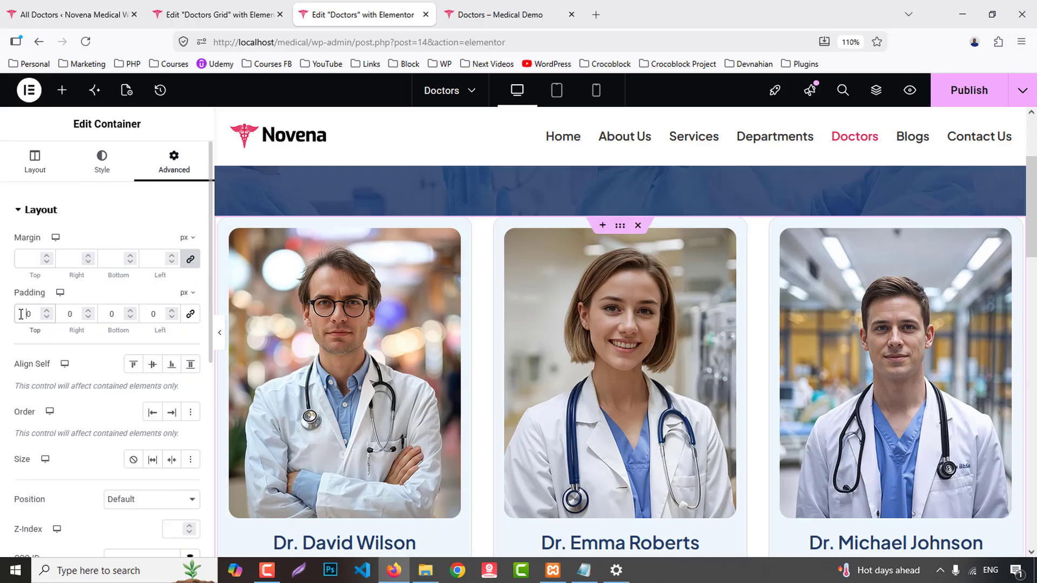
drag(42, 328, 95, 330)
text(8)
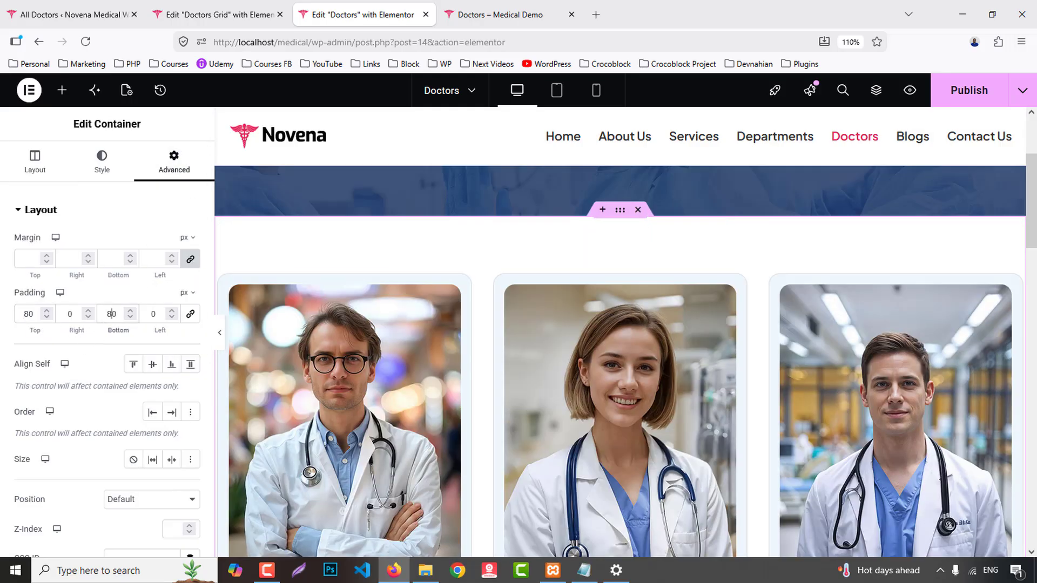
scroll(955, 448, down, 8)
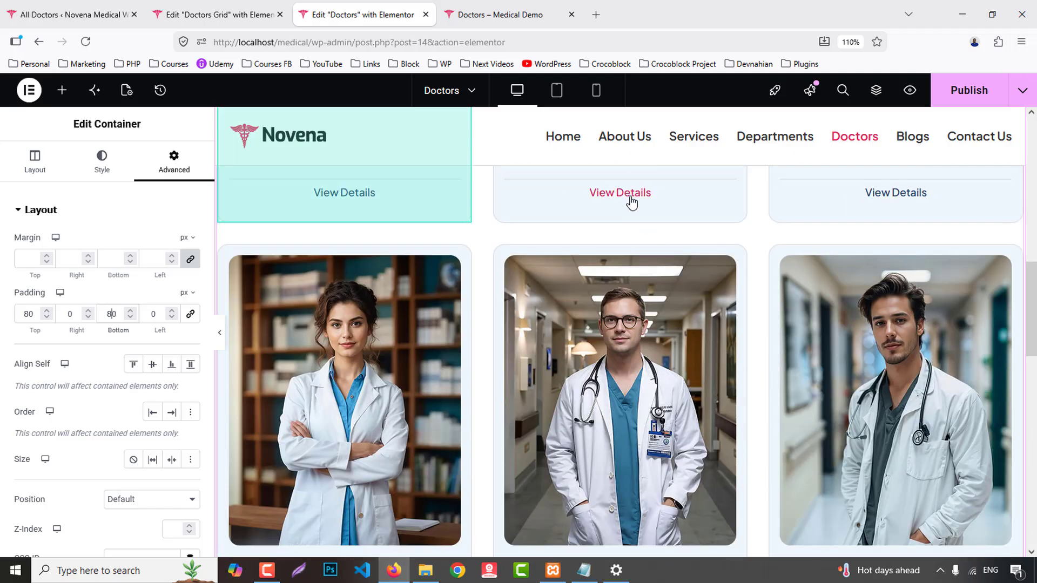
scroll(630, 206, down, 4)
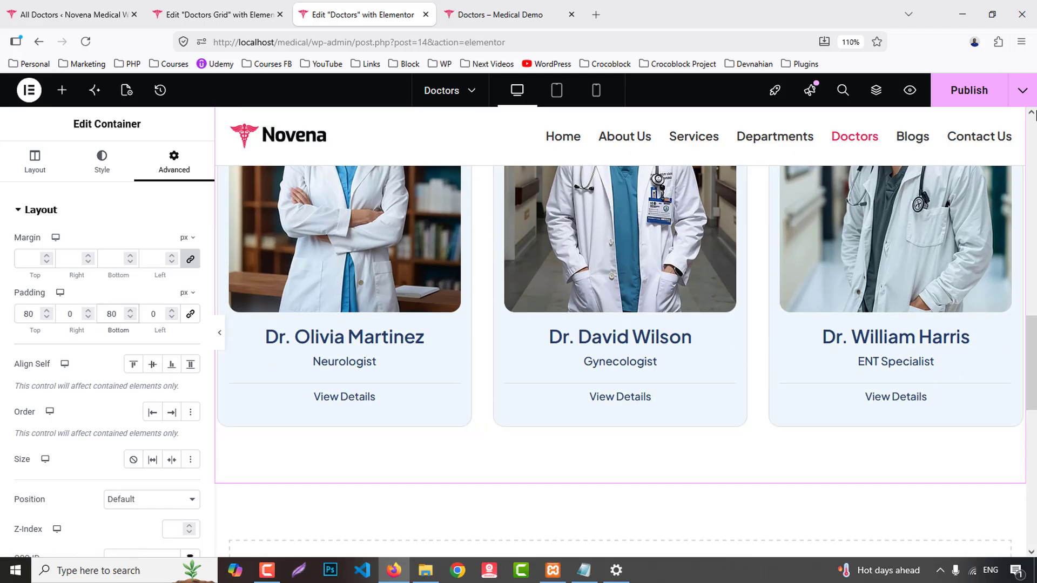
- Publish the Doctors page and preview it, checking the doctor cards and the section spacing down to the logo strip
click(967, 95)
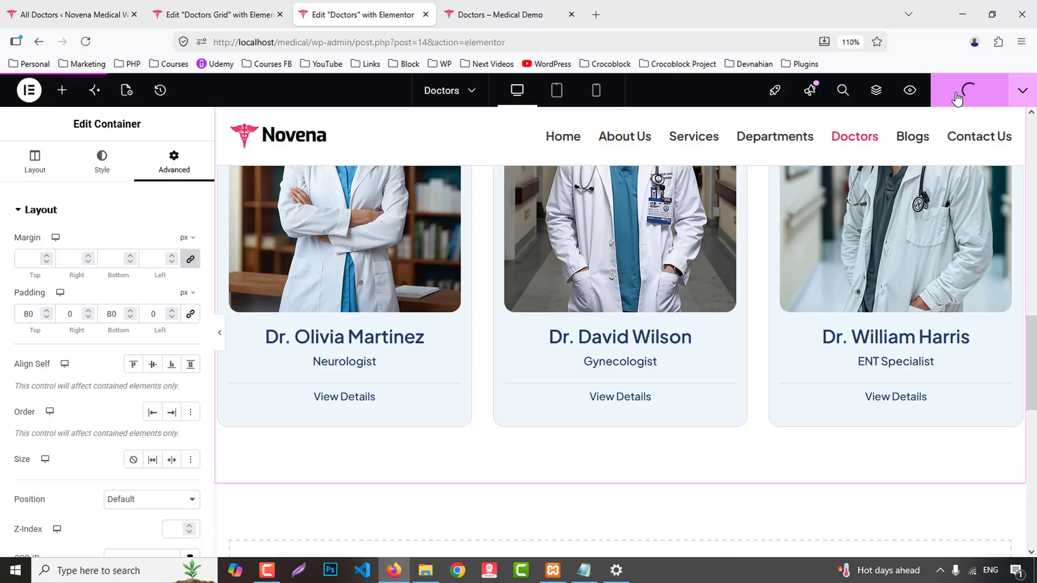
click(910, 91)
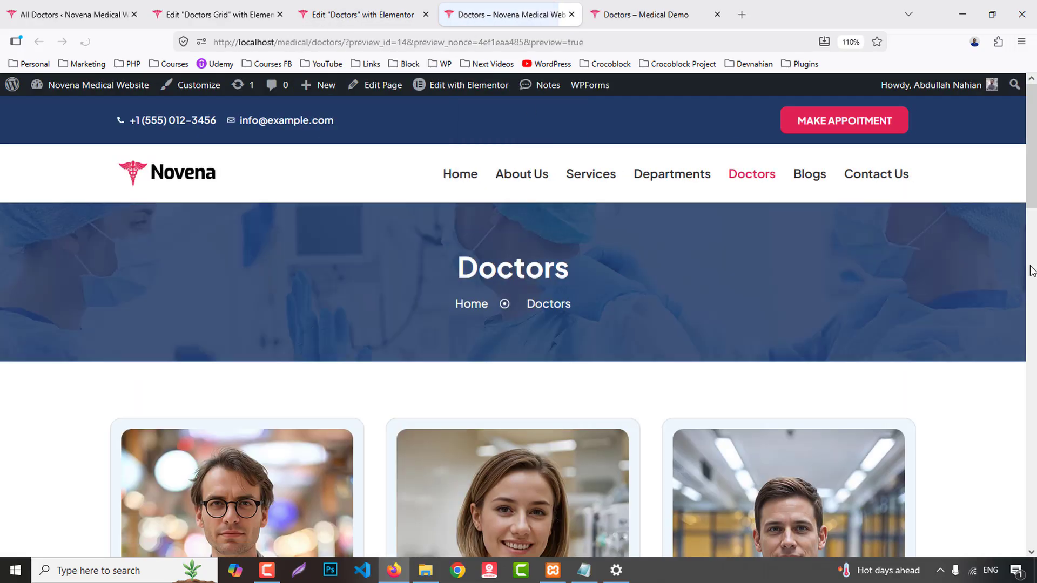
scroll(1029, 273, down, 10)
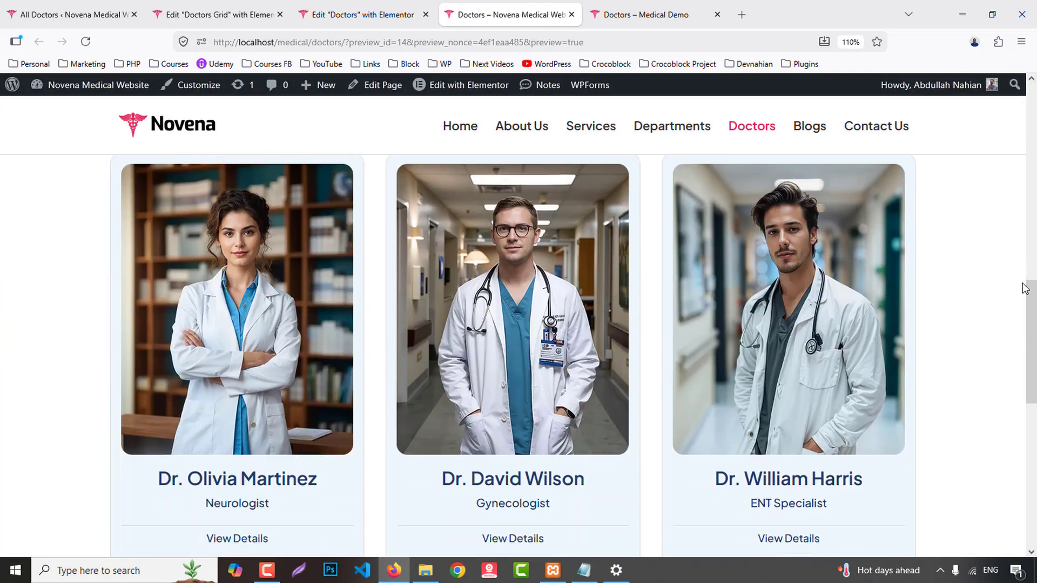
scroll(1025, 288, down, 6)
scroll(1021, 289, up, 9)
scroll(1019, 291, down, 8)
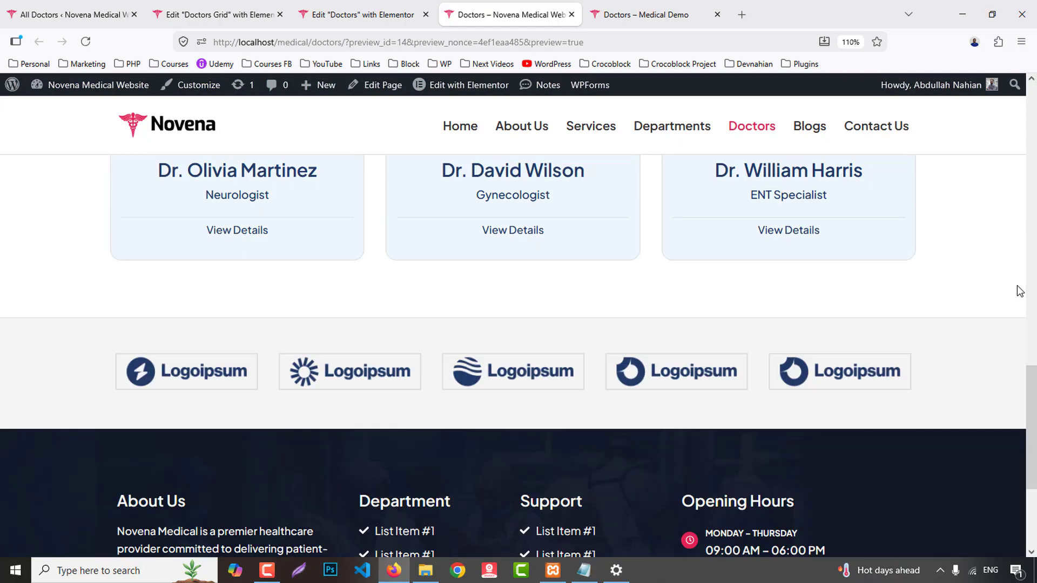
scroll(1017, 290, up, 8)
- Examine the demo site's doctor cards and the layout of the first doctor's single page
click(647, 14)
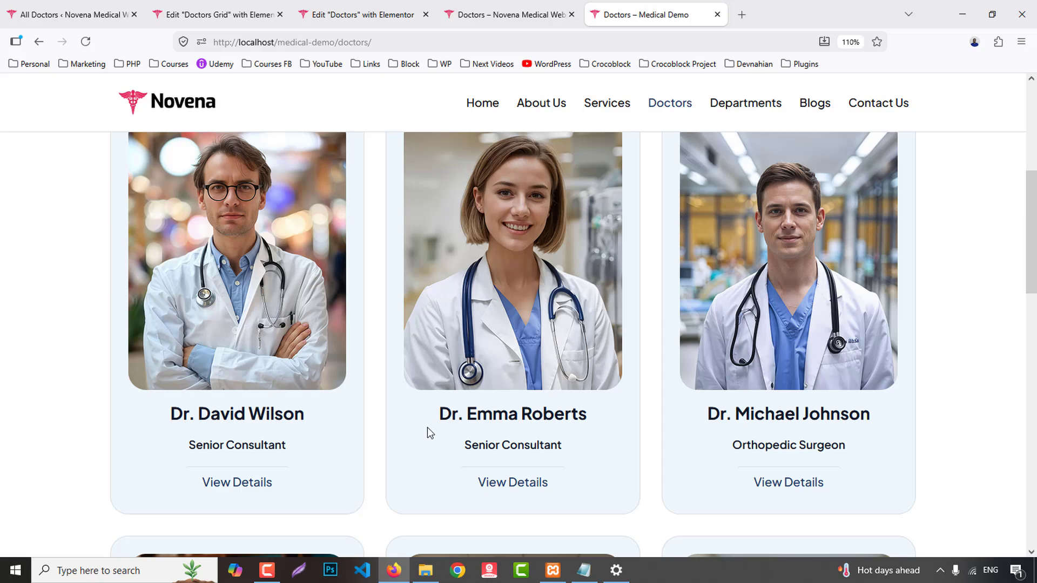
scroll(375, 422, up, 5)
scroll(375, 423, down, 6)
click(231, 411)
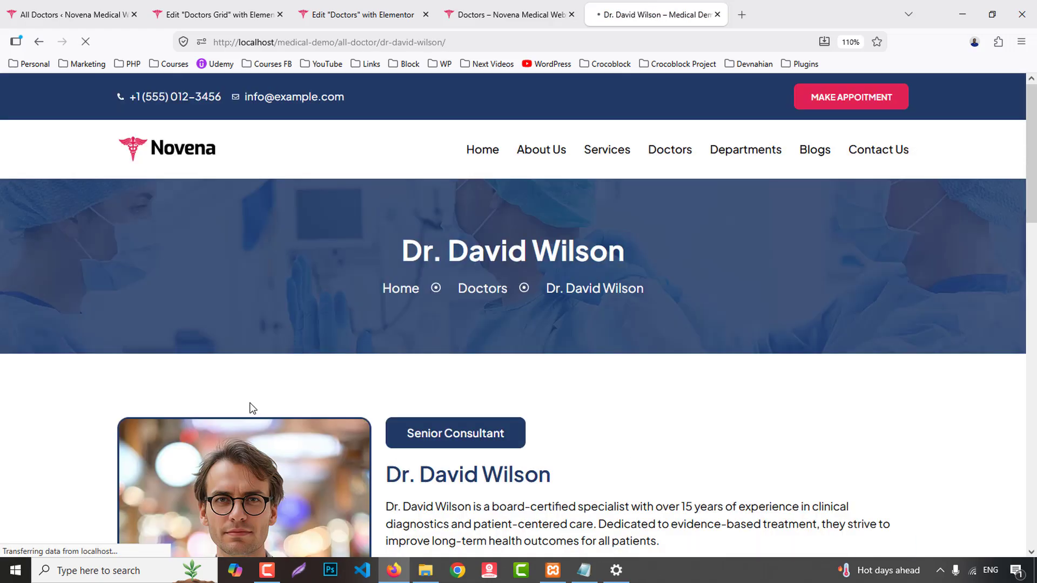
scroll(815, 401, down, 5)
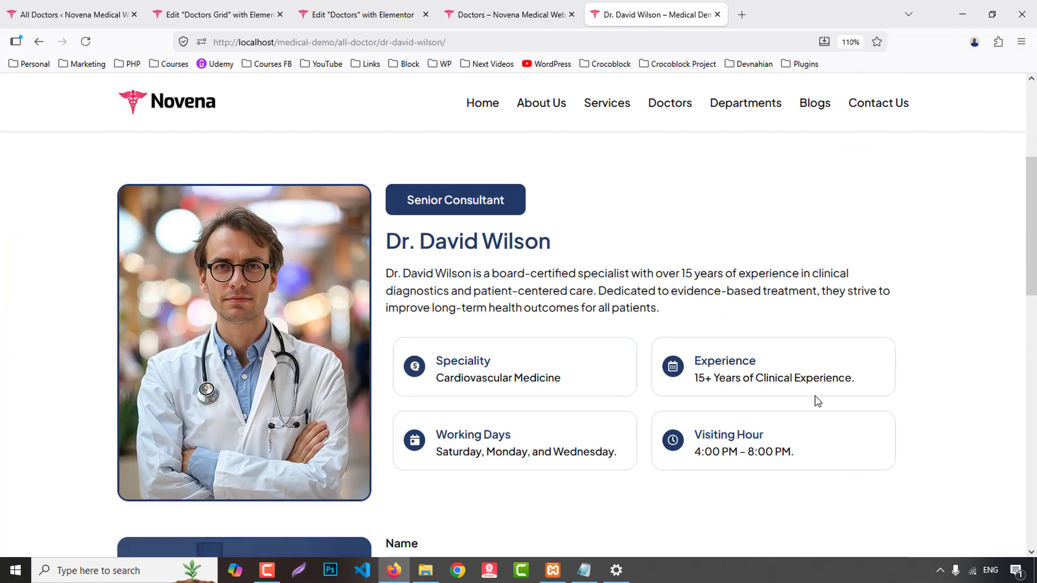
- Close the Doctors and Doctors Grid editor tabs and open a doctor's single page from the Doctors page preview
click(514, 6)
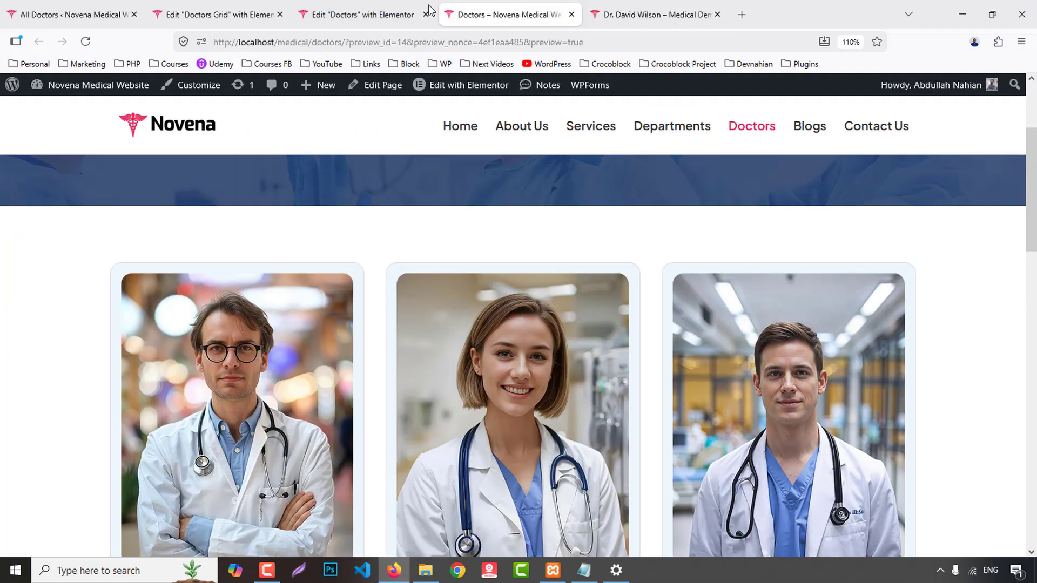
click(378, 12)
middle_click(389, 6)
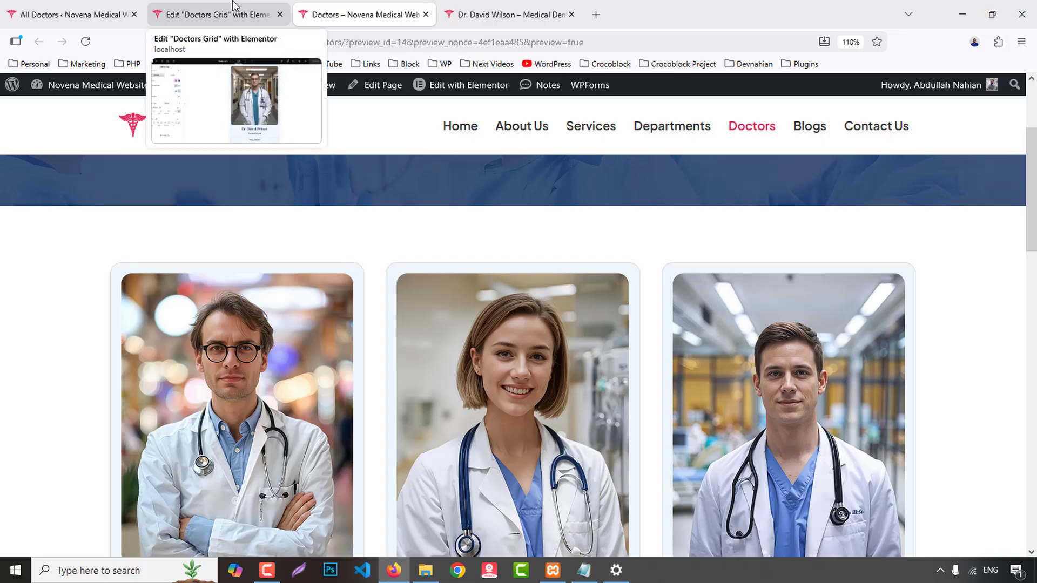
middle_click(243, 12)
scroll(313, 344, down, 4)
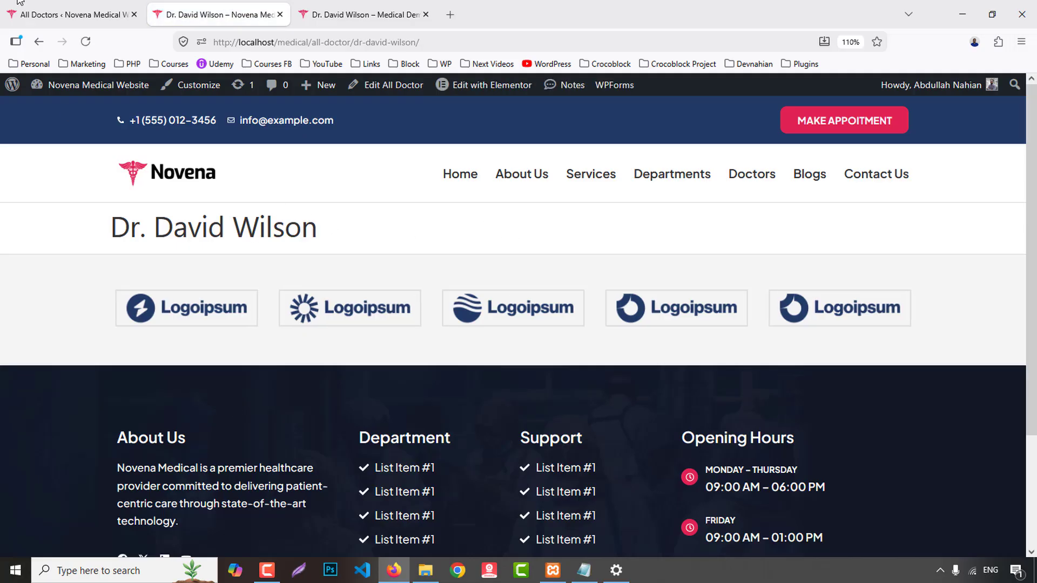
- Open the Elementor Theme Builder in a new tab from the WordPress admin and add a new Single Post template
click(20, 2)
mouse_move(54, 141)
middle_click(155, 183)
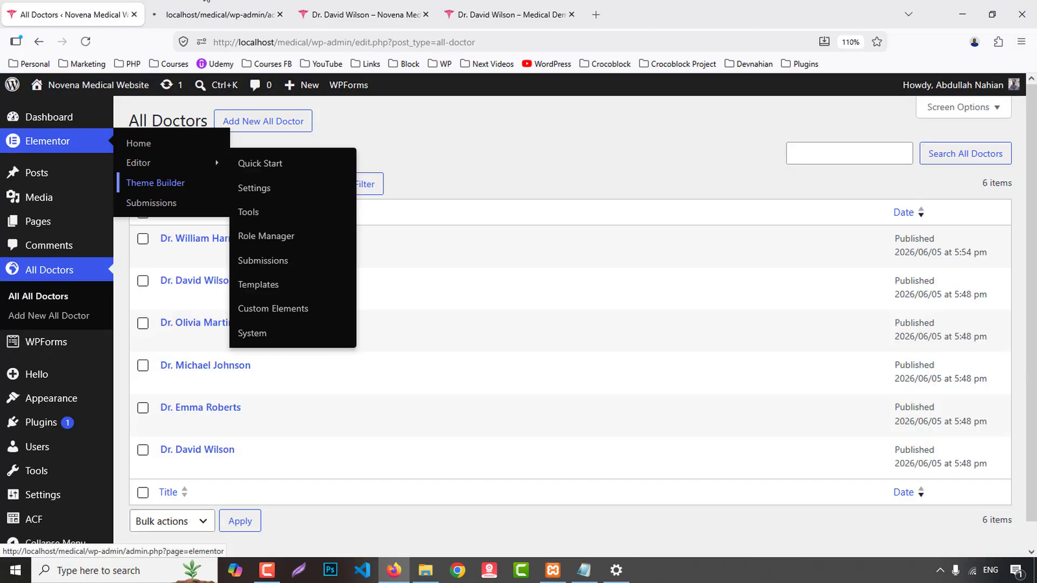
click(207, 11)
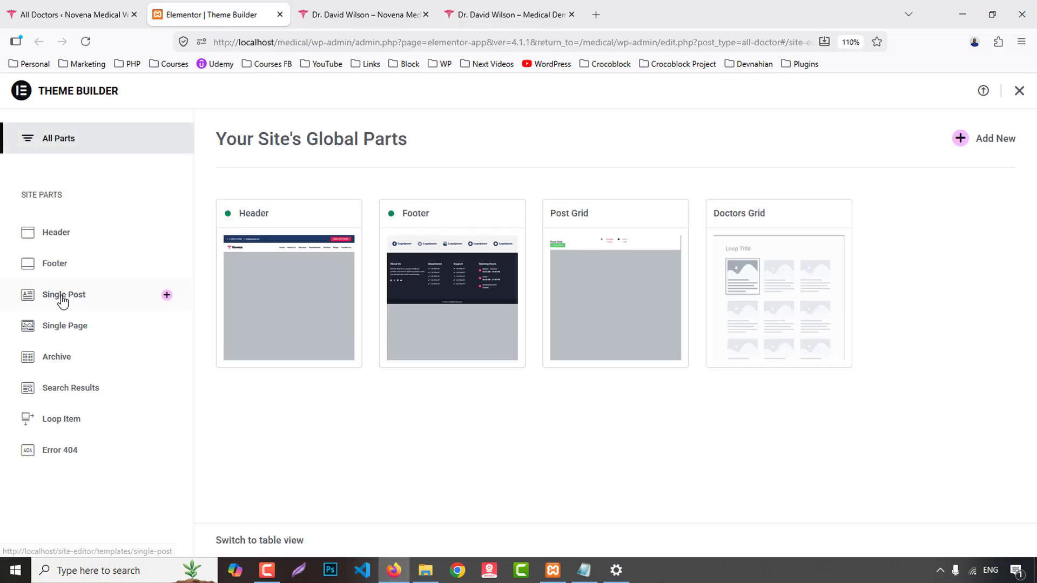
click(63, 300)
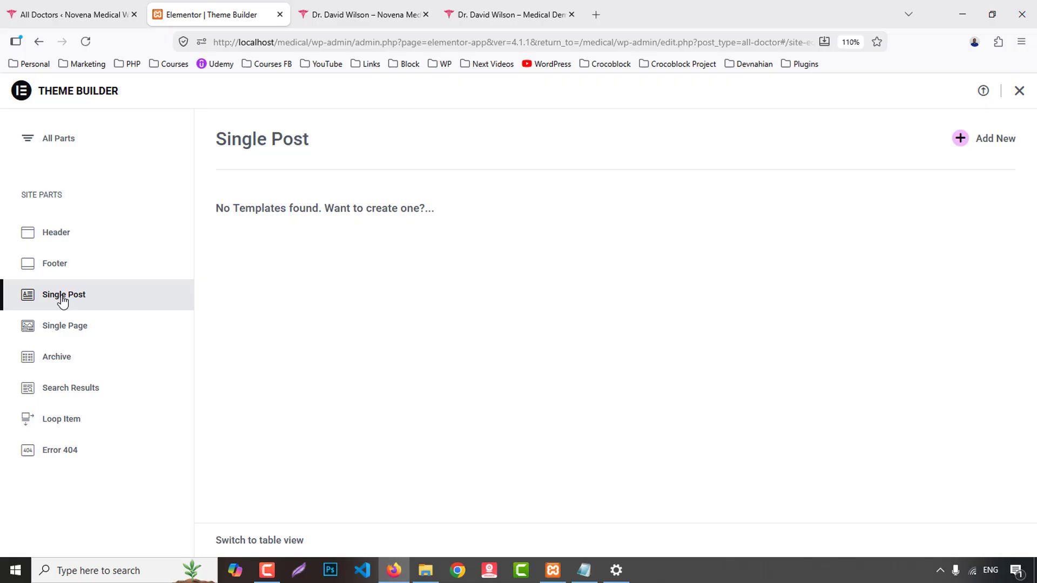
click(999, 141)
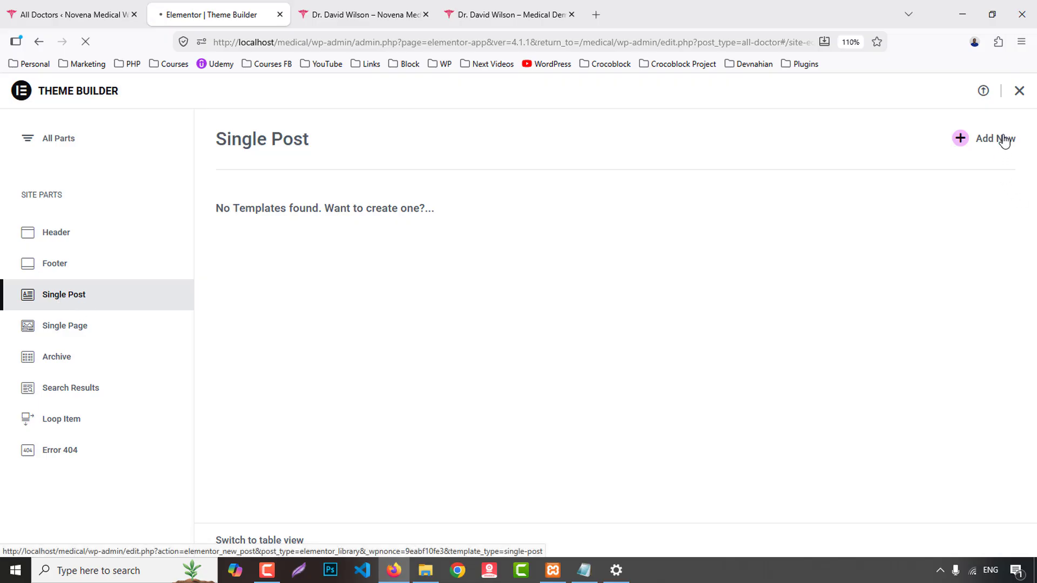
- Compare the demo site's doctor detail page with the same doctor's page on the local site, returning to the template editor
click(482, 5)
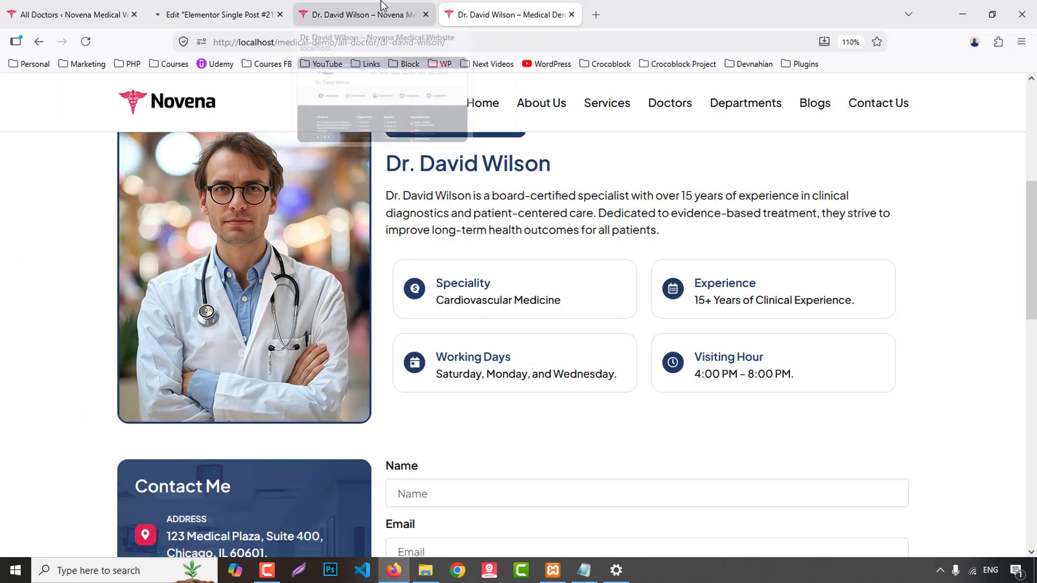
click(381, 5)
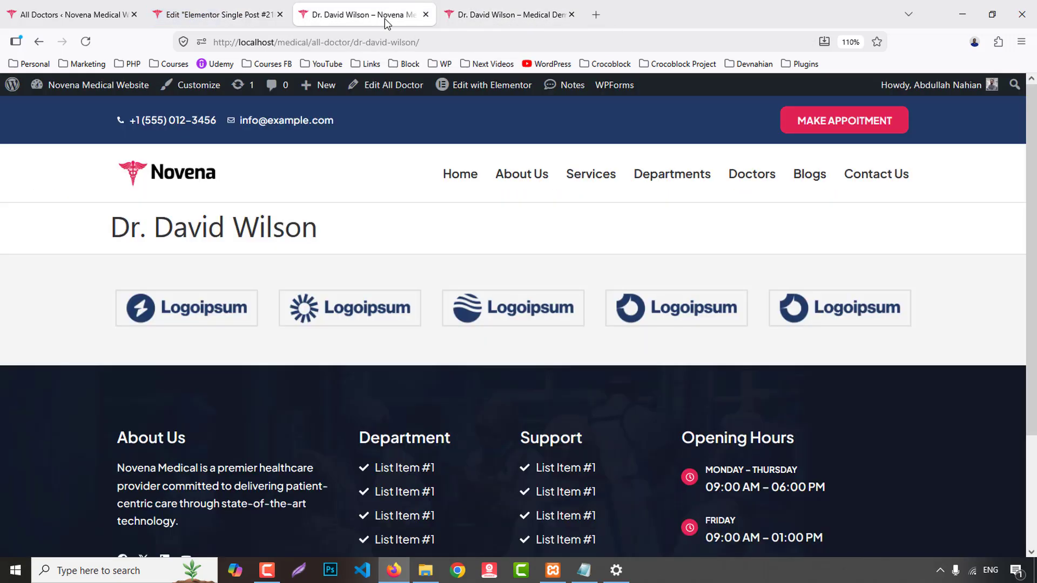
click(232, 15)
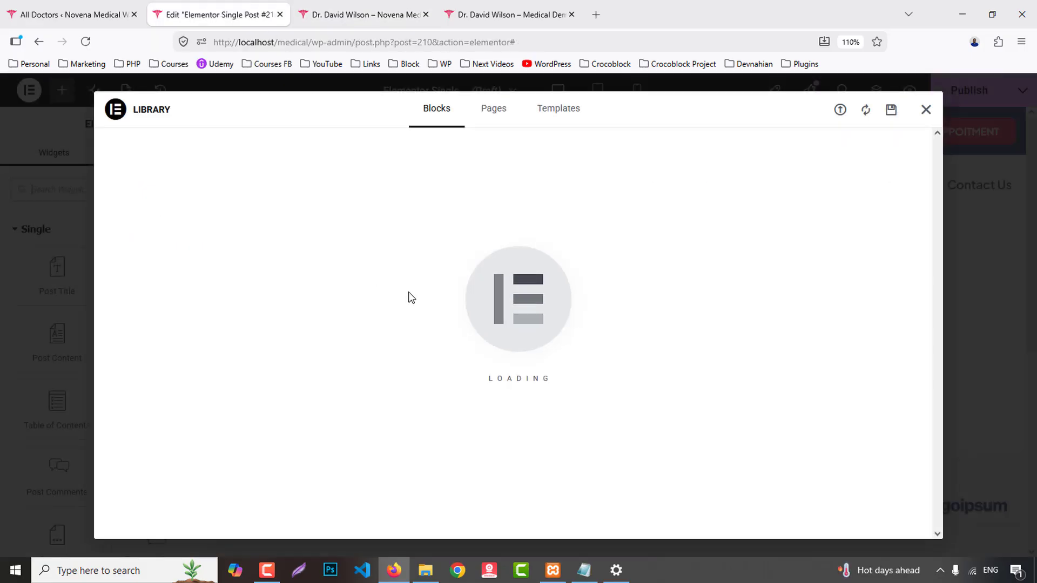
- Dismiss the template library, title the Single Post template "Doctor Single" and choose Published as its status
click(925, 109)
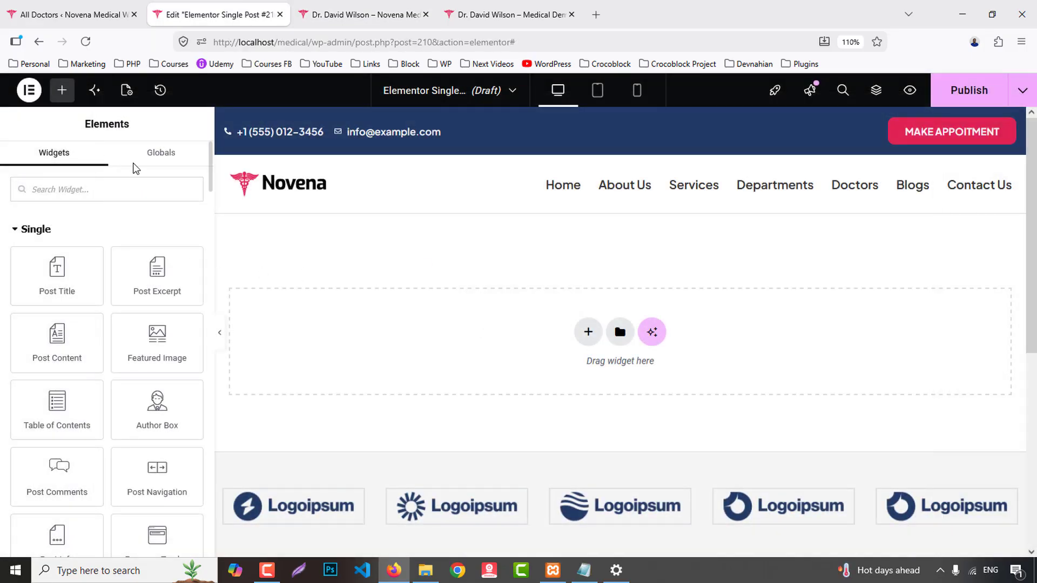
click(127, 90)
triple_click(132, 263)
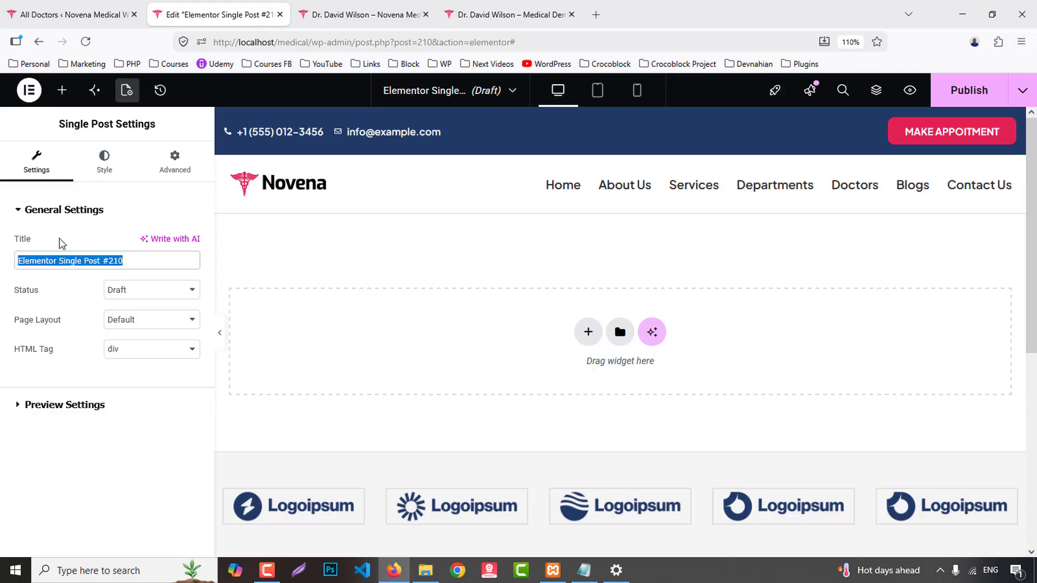
text(Doctor)
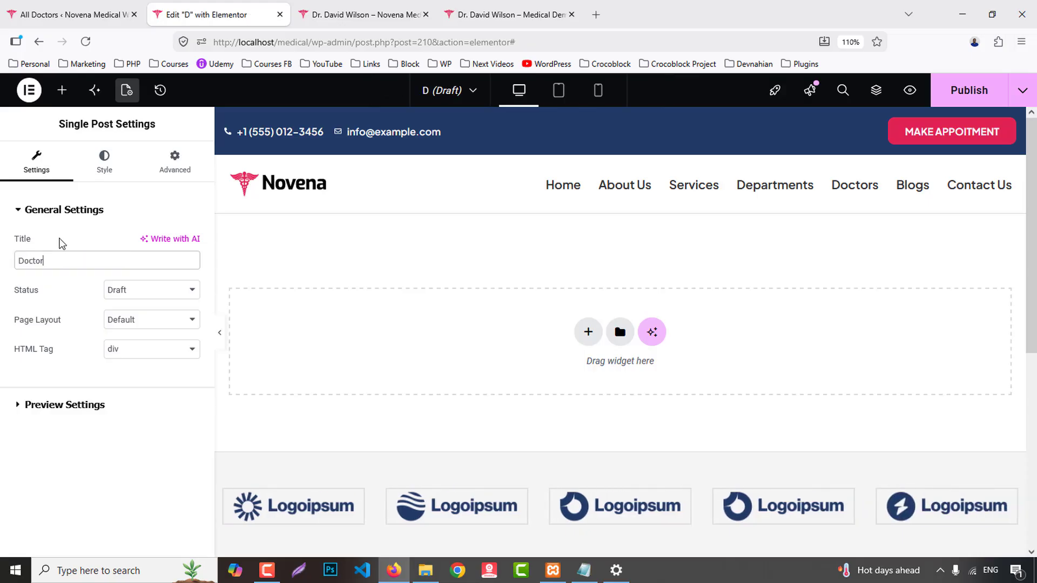
text( Single)
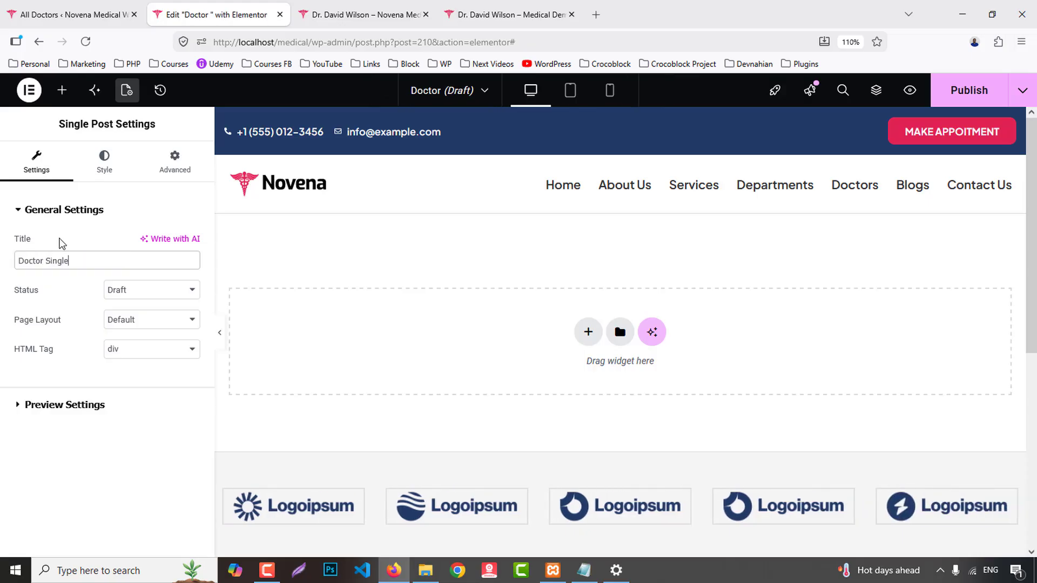
click(122, 296)
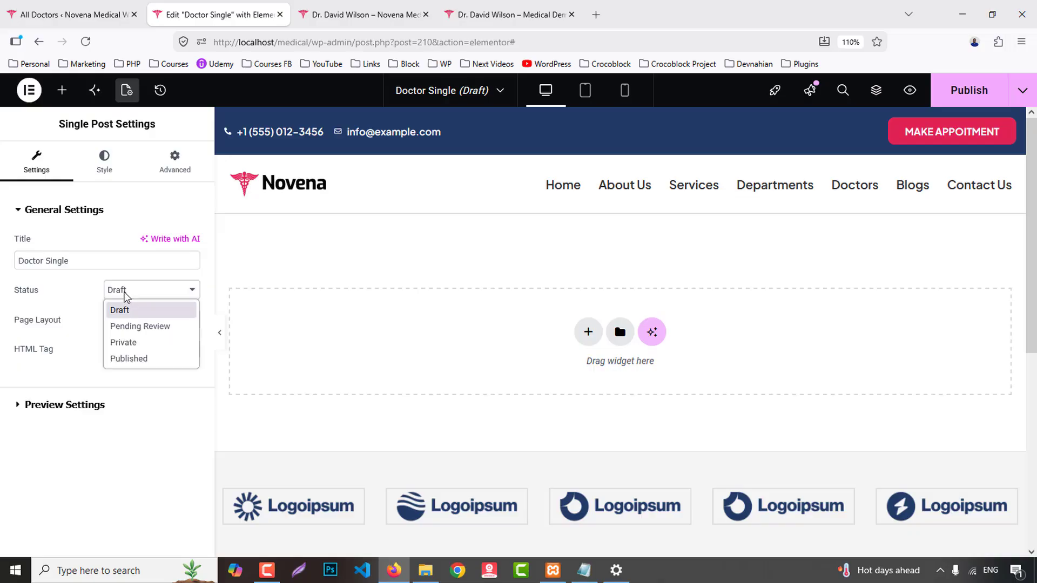
click(132, 360)
- Set the dynamic content preview to All Doctor, choose the first doctor entry matching the searched name, and apply the preview
click(53, 410)
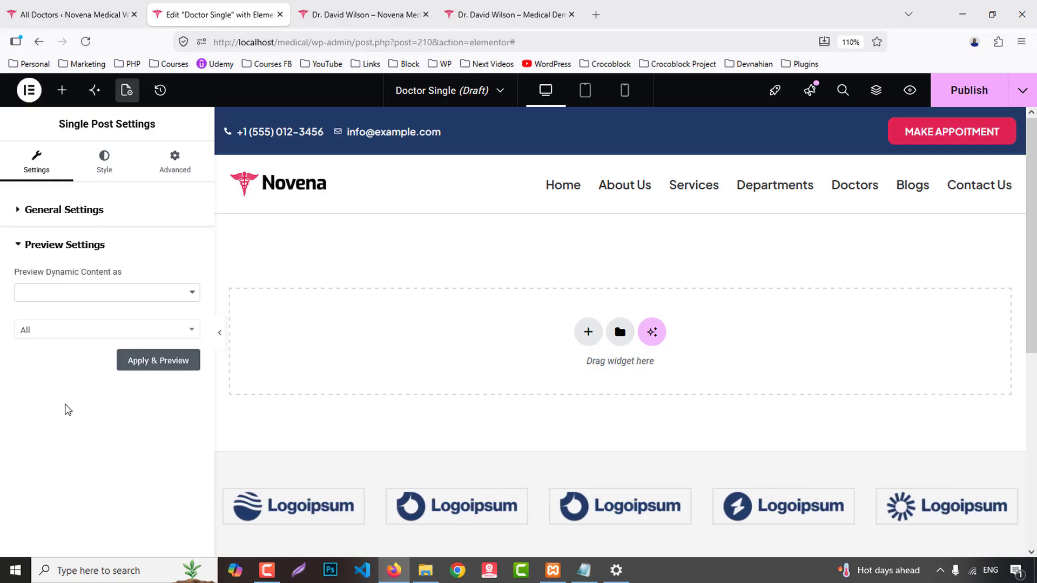
click(45, 294)
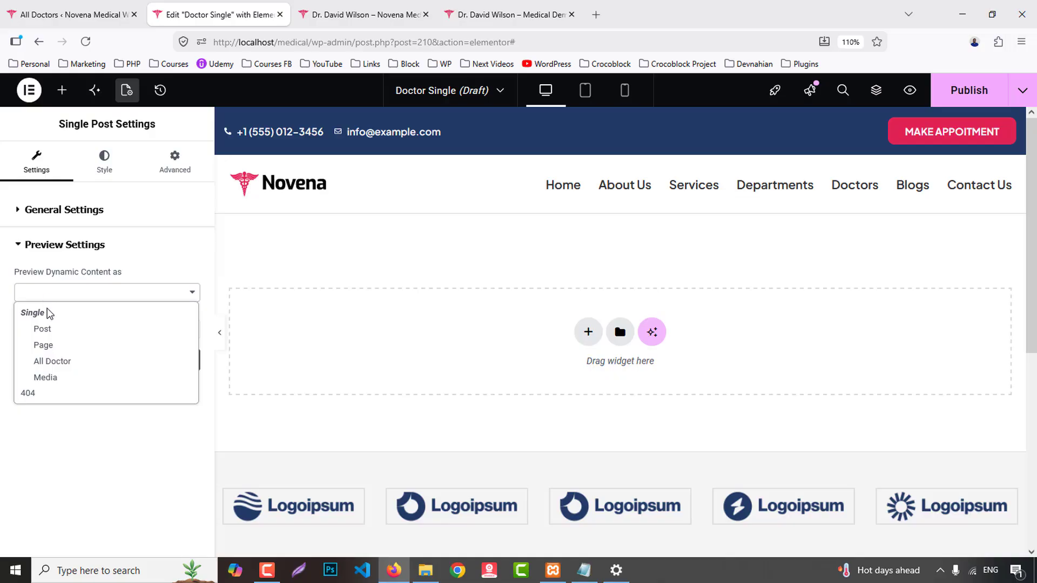
click(54, 362)
click(40, 339)
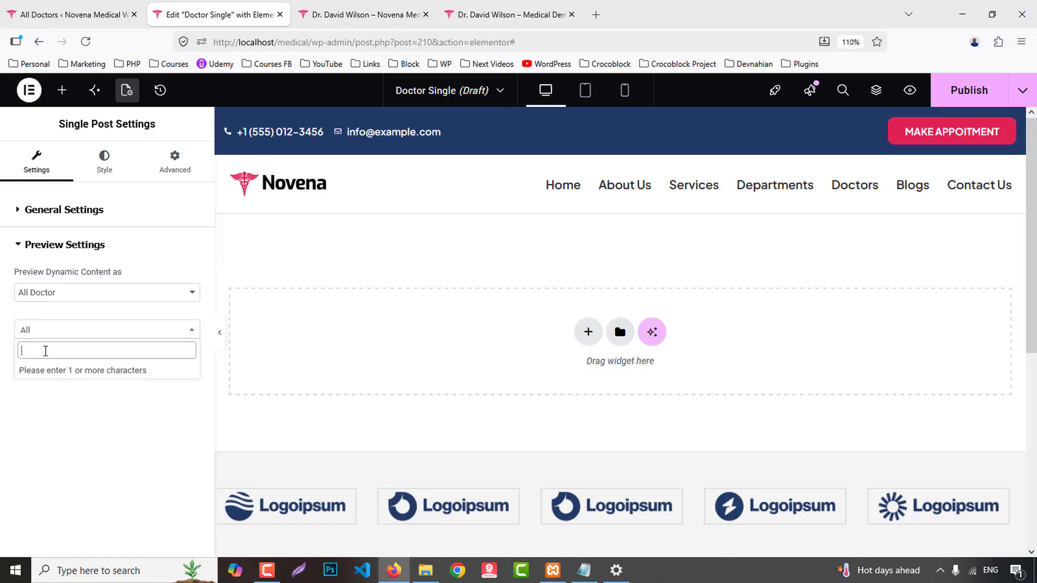
text(david)
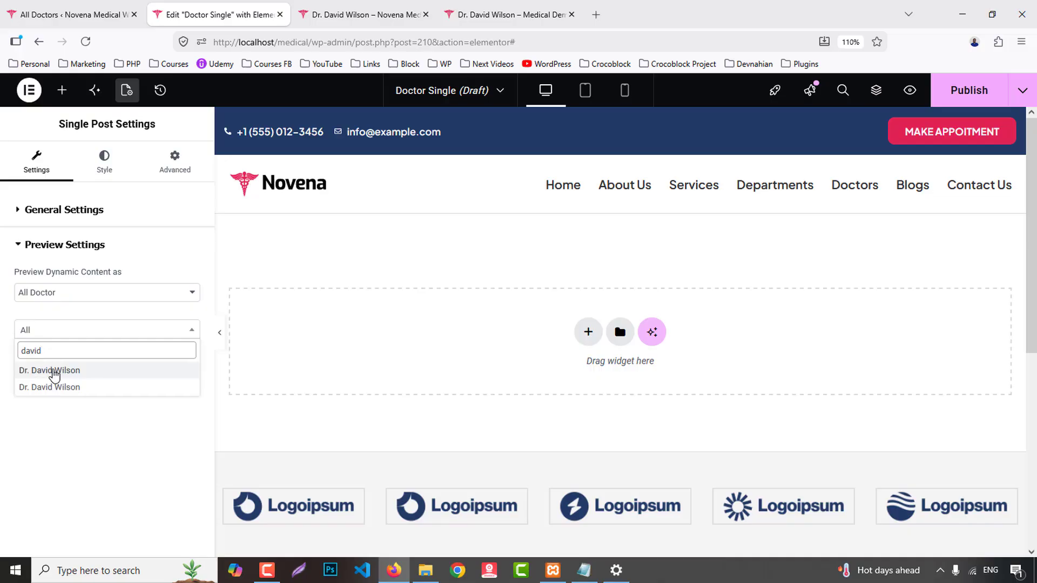
click(54, 371)
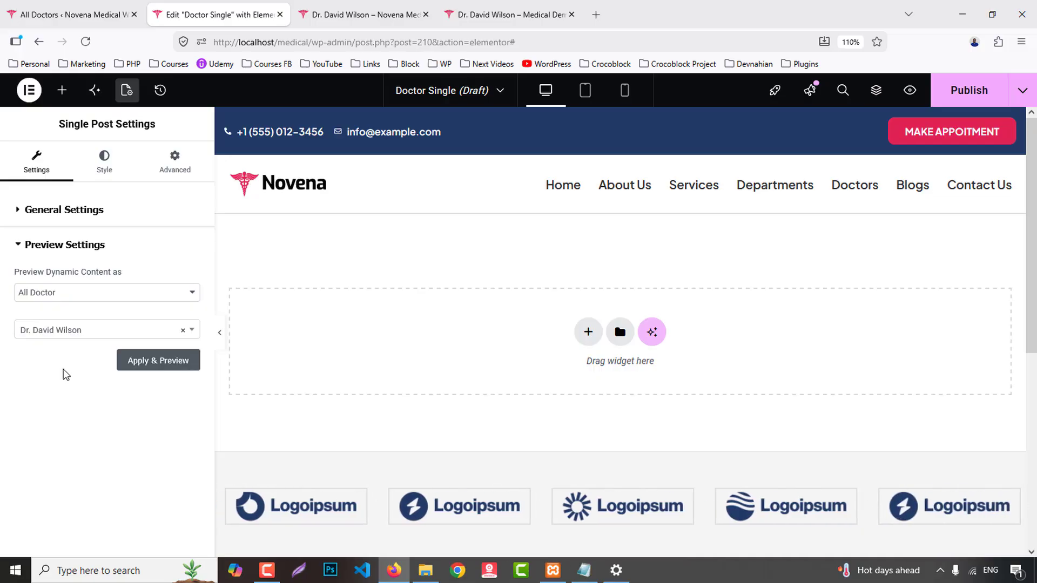
click(147, 369)
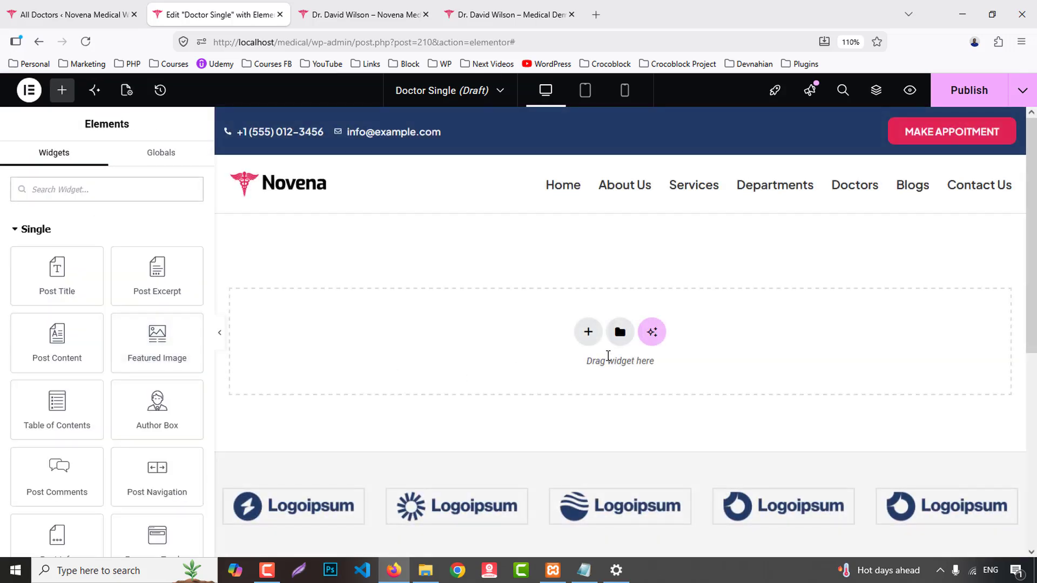
- Insert the saved Breadcreumb container from the site templates into the Doctor Single template
click(620, 333)
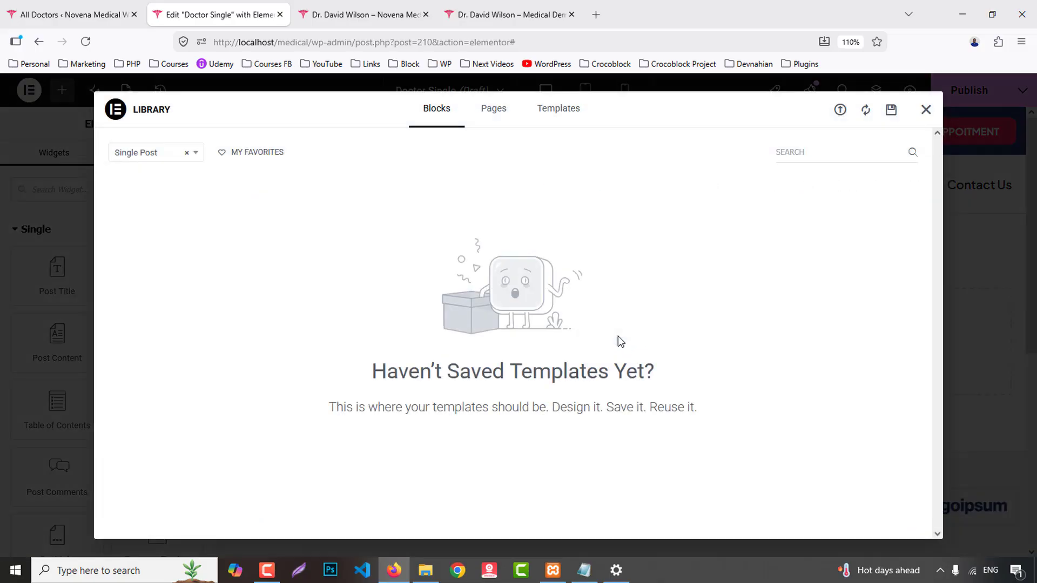
click(564, 114)
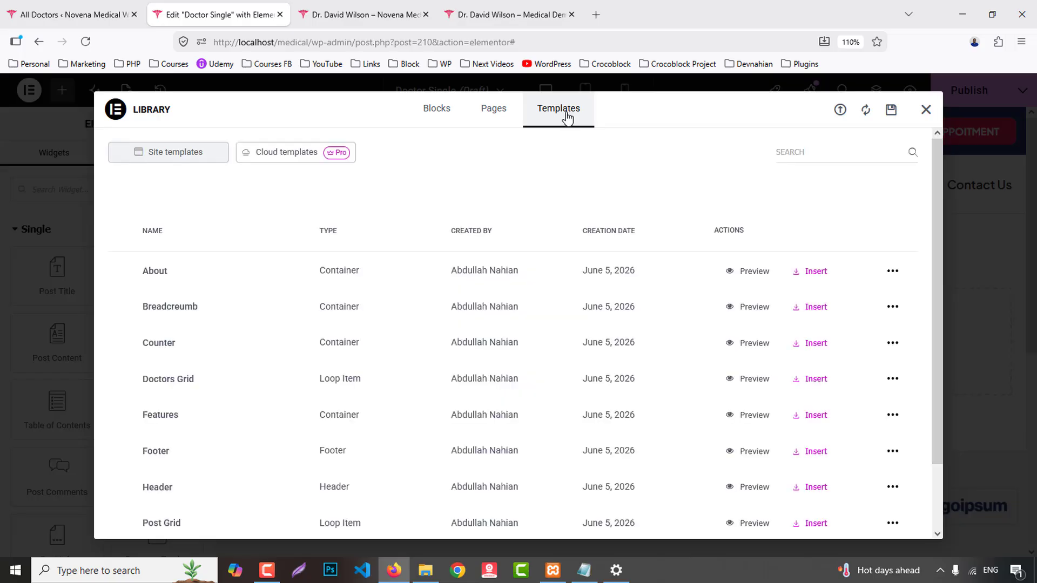
click(814, 312)
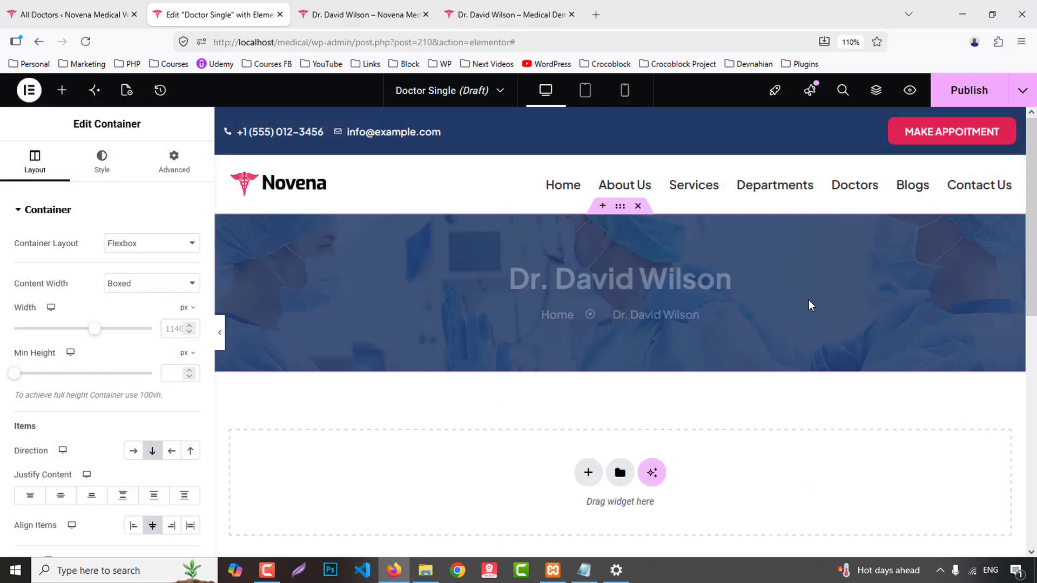
- Publish the template with a display condition that includes all entries of All Doctors
click(967, 102)
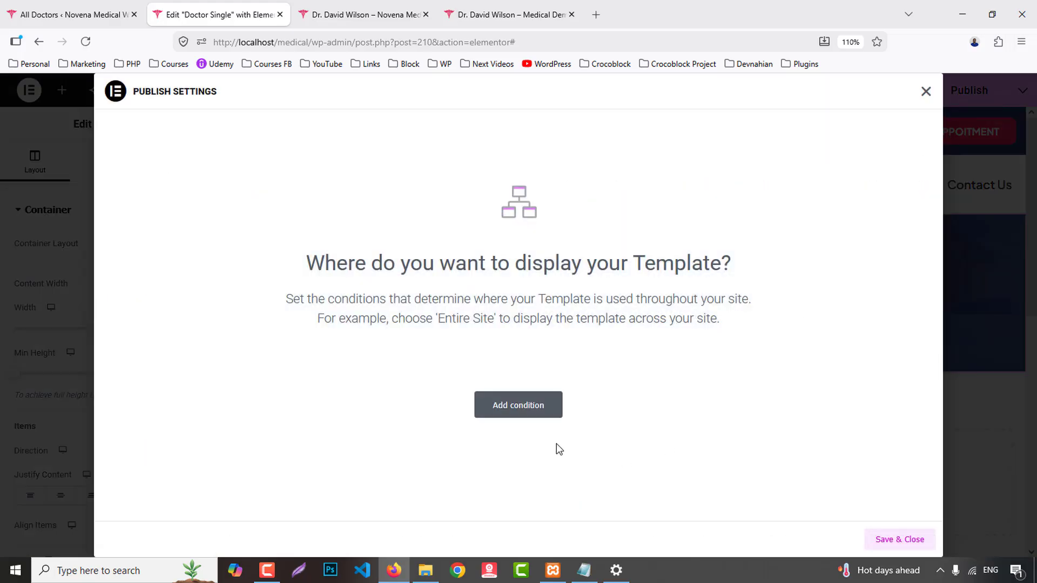
click(535, 405)
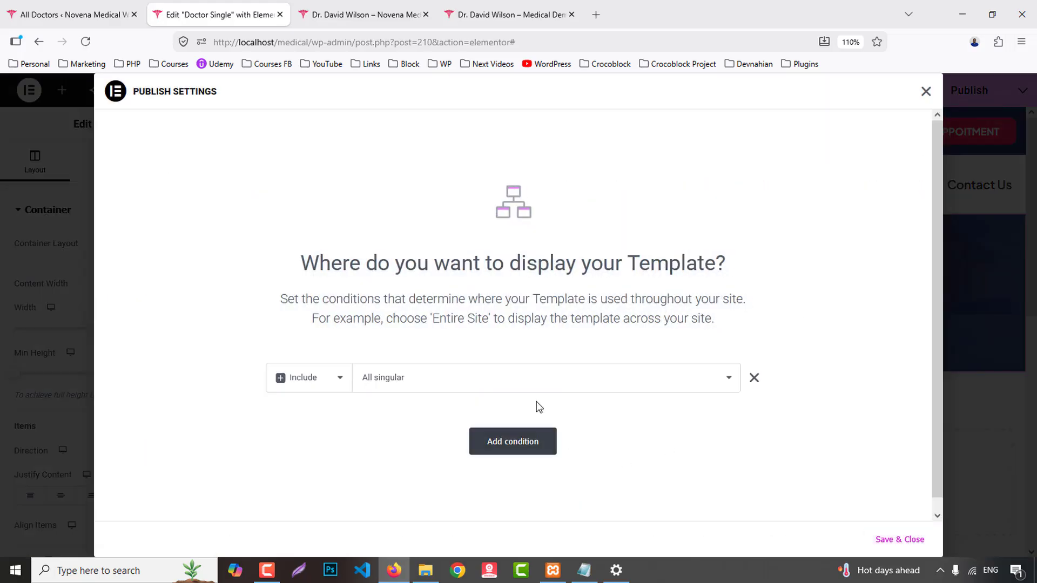
click(388, 380)
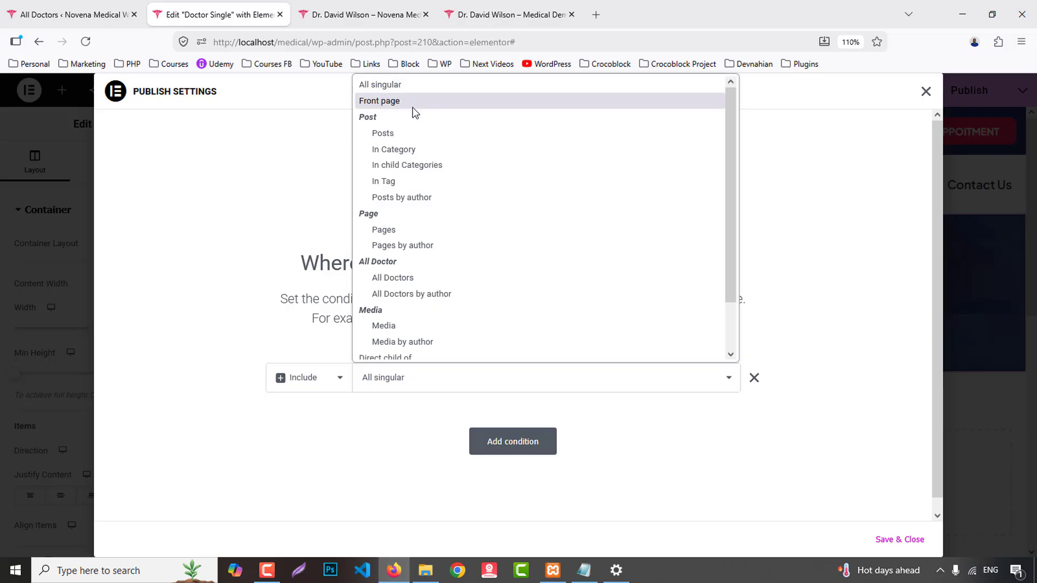
click(393, 278)
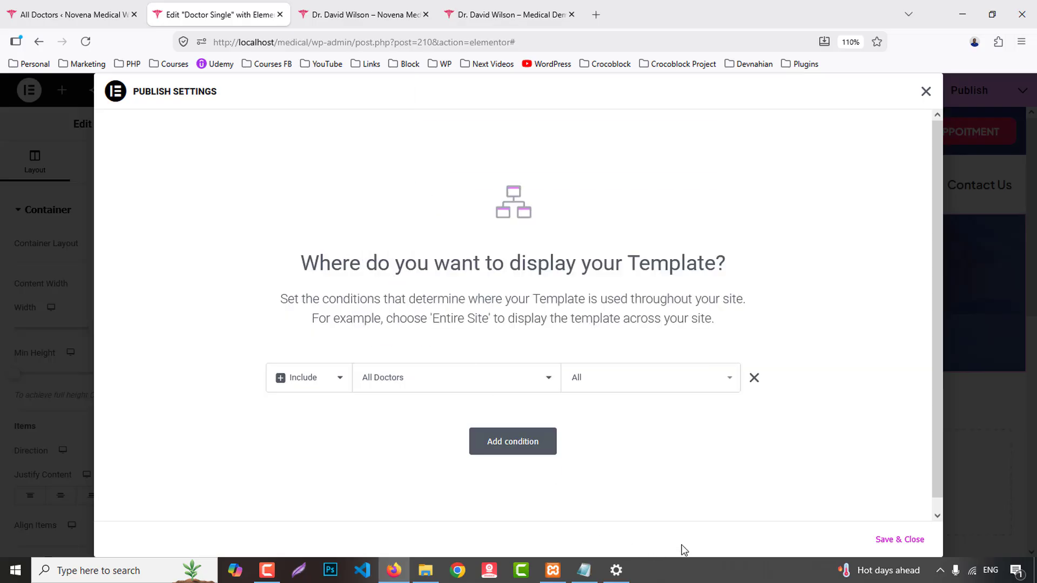
click(896, 540)
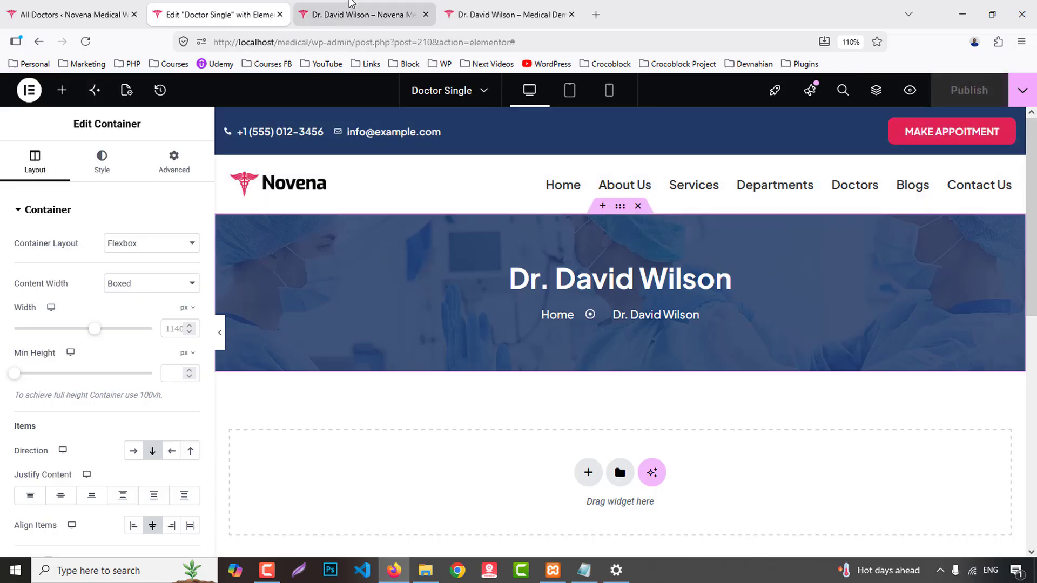
- Reload the doctor's page on the local site to check the banner, and review the demo page's doctor details layout
click(352, 9)
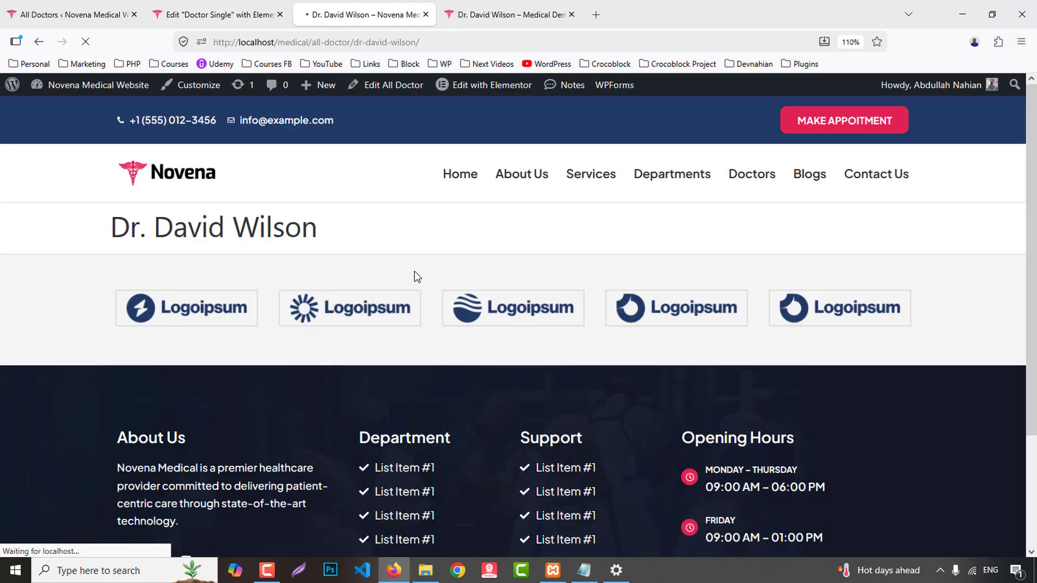
key(F5)
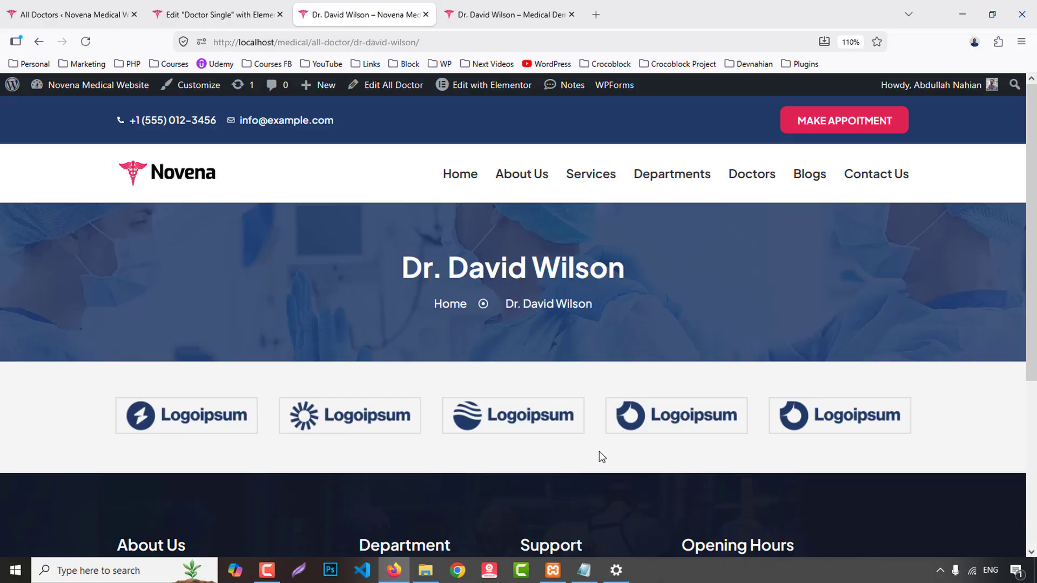
click(508, 14)
scroll(651, 351, up, 5)
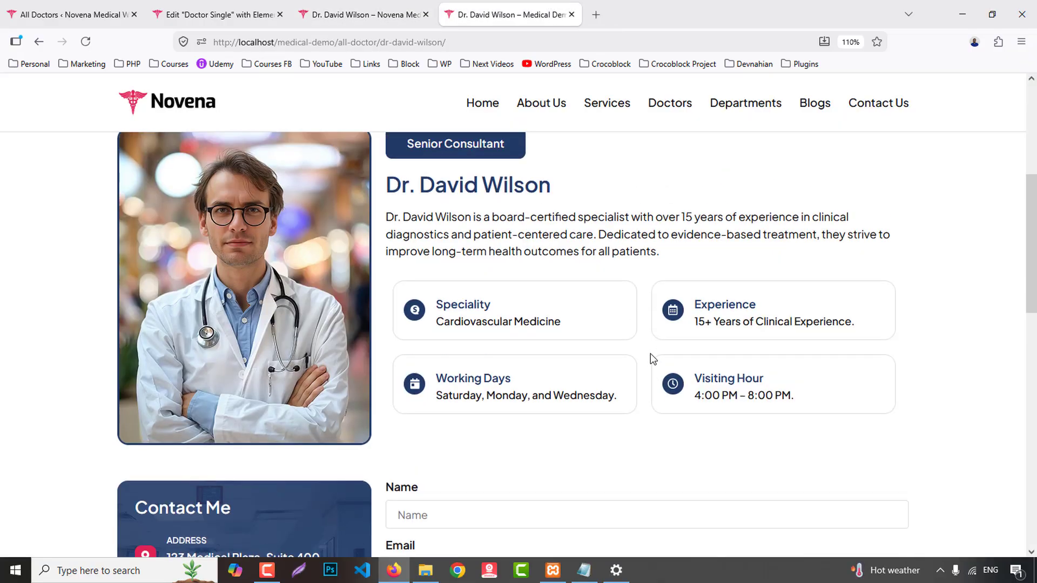
scroll(637, 352, down, 3)
- Add a two-column flexbox container below the banner in the Doctor Single template, with a narrow left and a wide right column
click(219, 14)
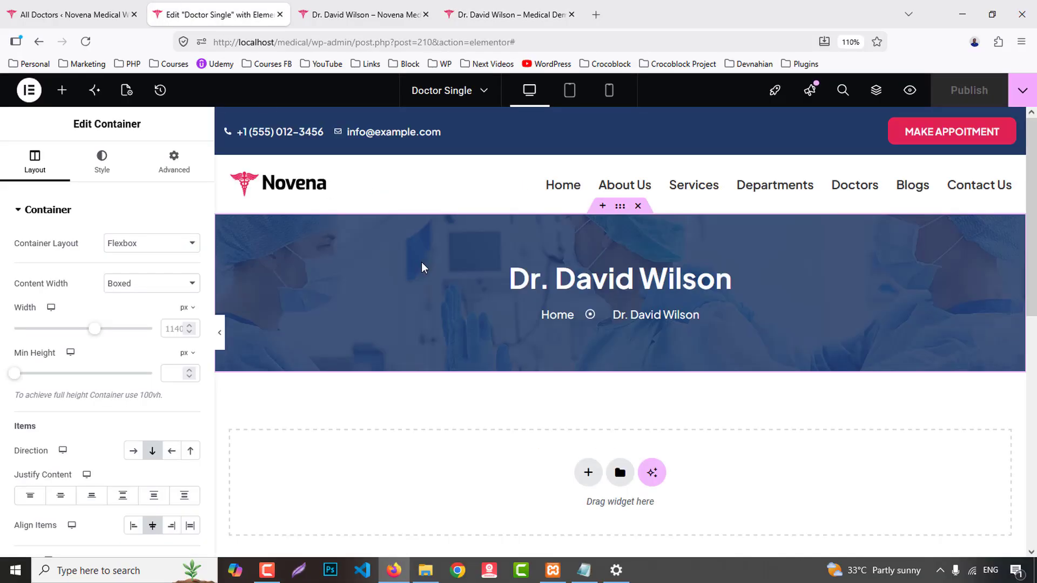
click(594, 472)
scroll(616, 436, down, 3)
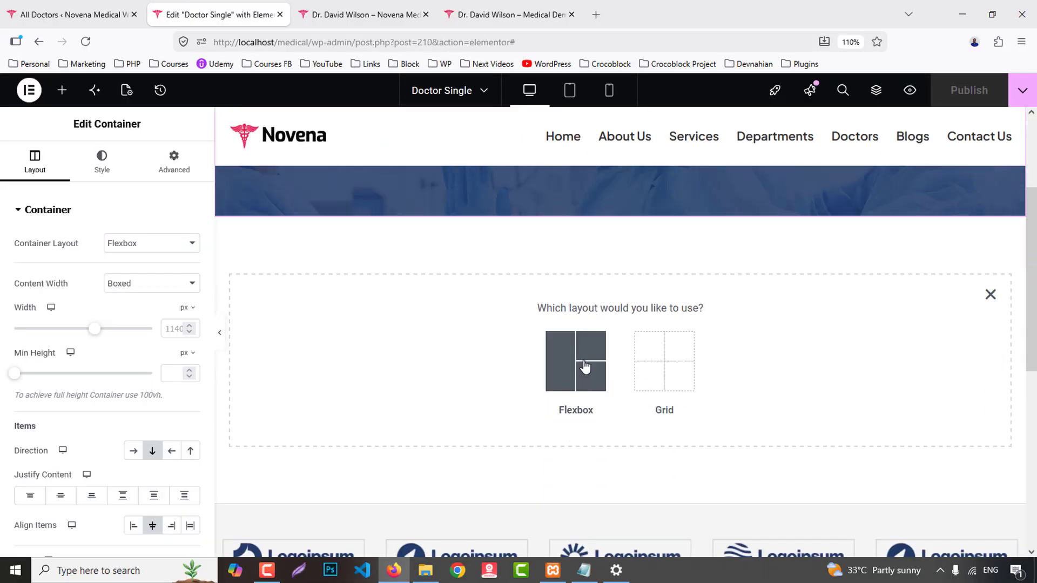
click(588, 361)
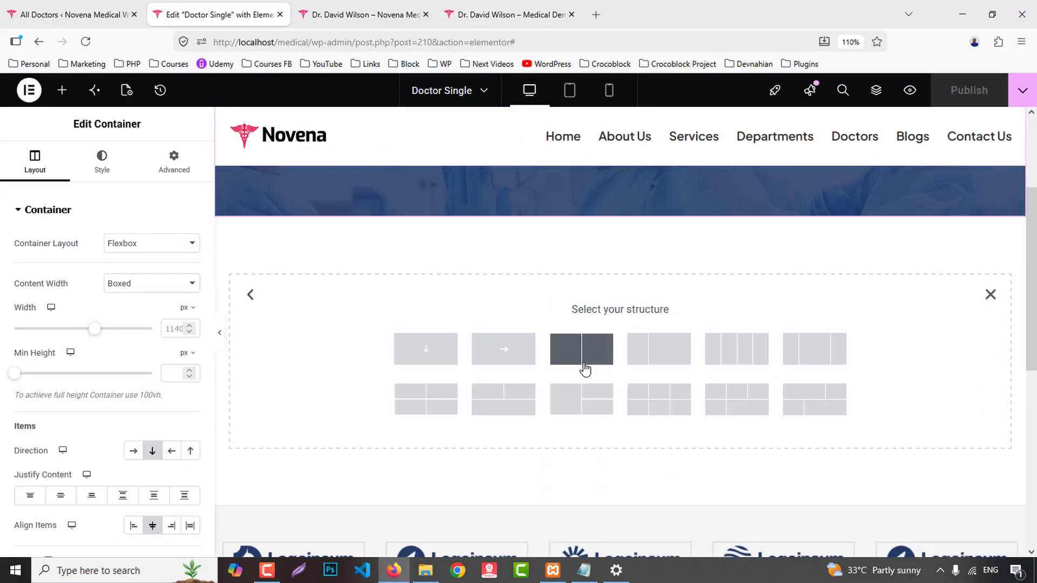
click(637, 360)
- Unlink the new container's padding values and set 80 px at the top and 30 px at the bottom
click(174, 160)
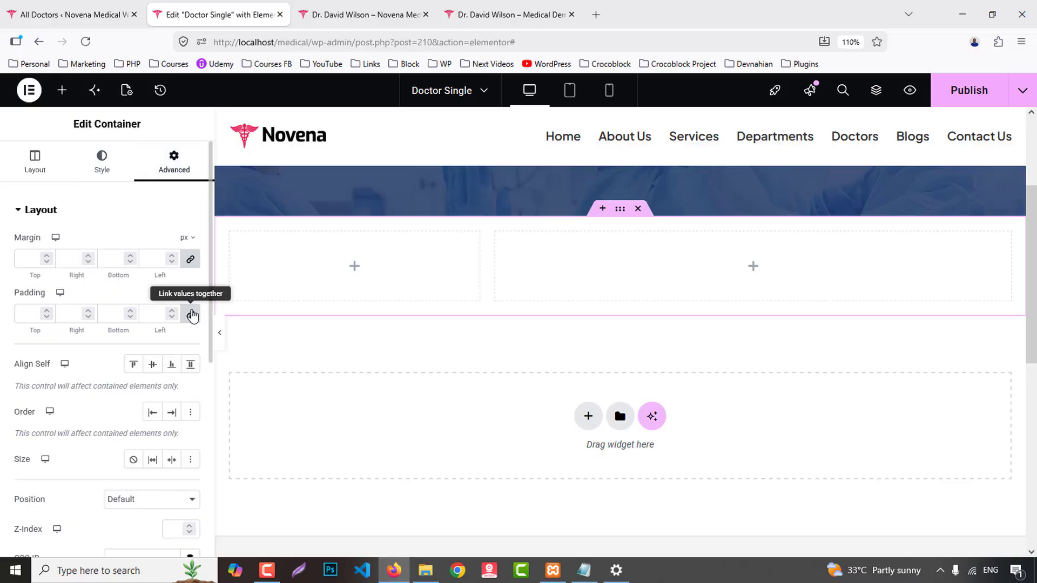
click(191, 314)
text(80)
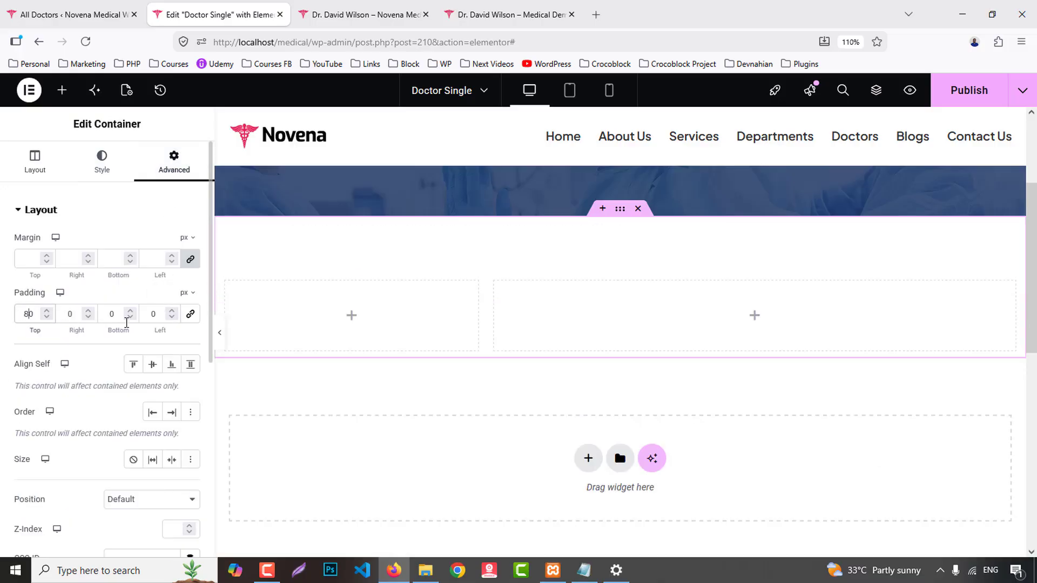
click(106, 314)
text(3)
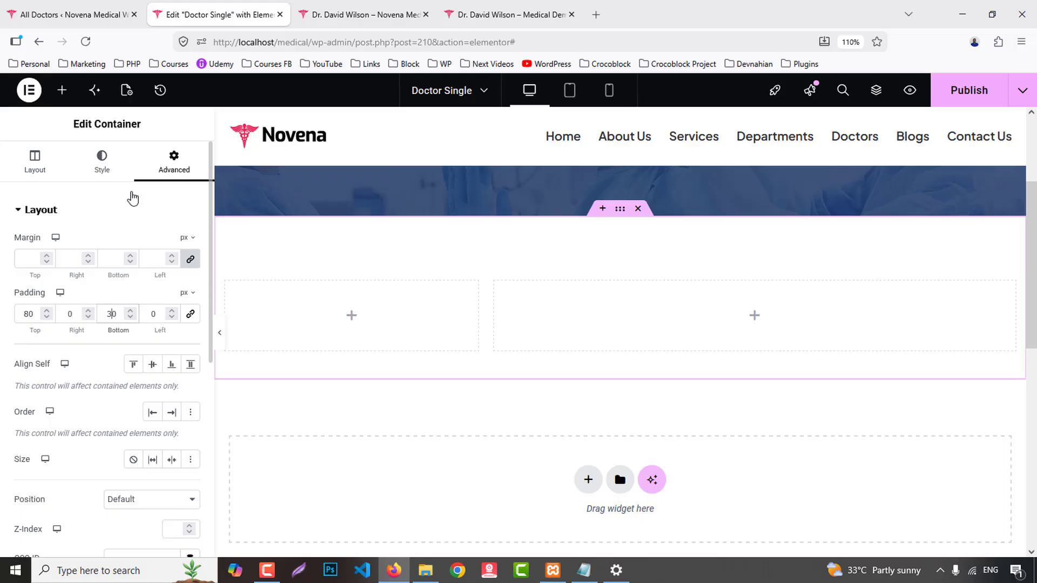
- Place a Featured Image widget in the container's narrow left column and set the image width to 100%
click(61, 90)
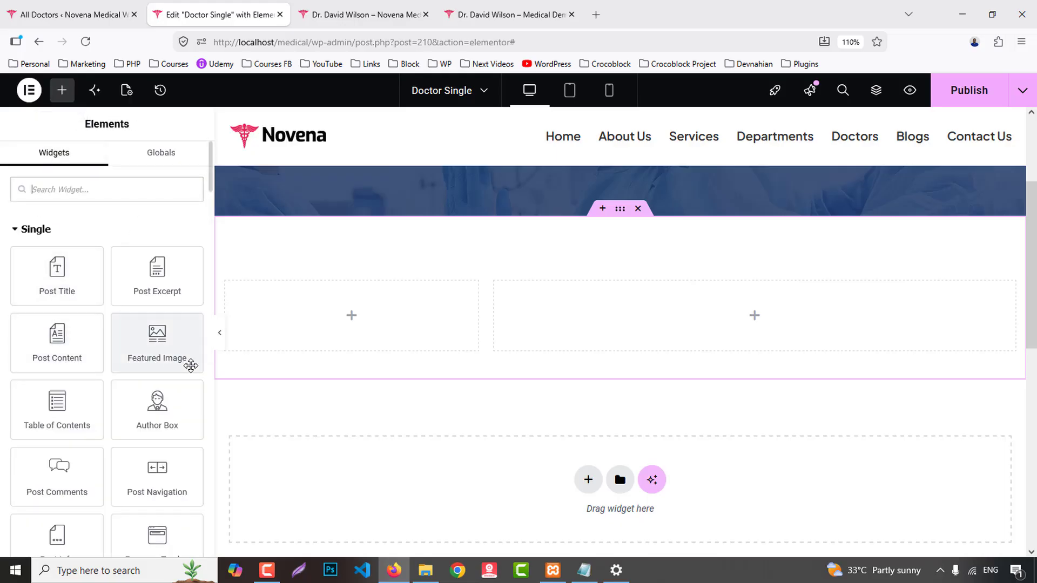
drag(190, 365, 370, 320)
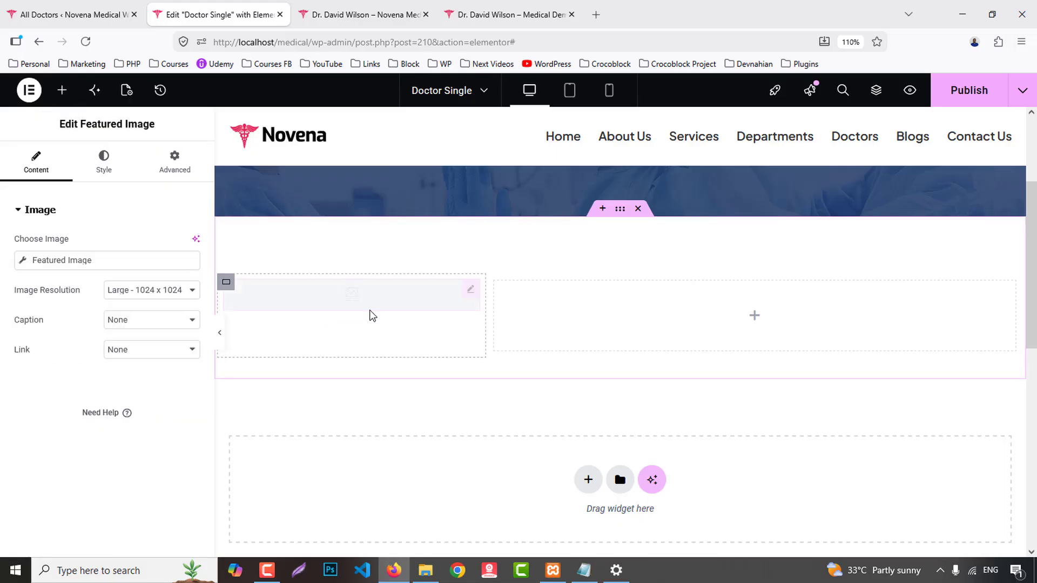
click(104, 162)
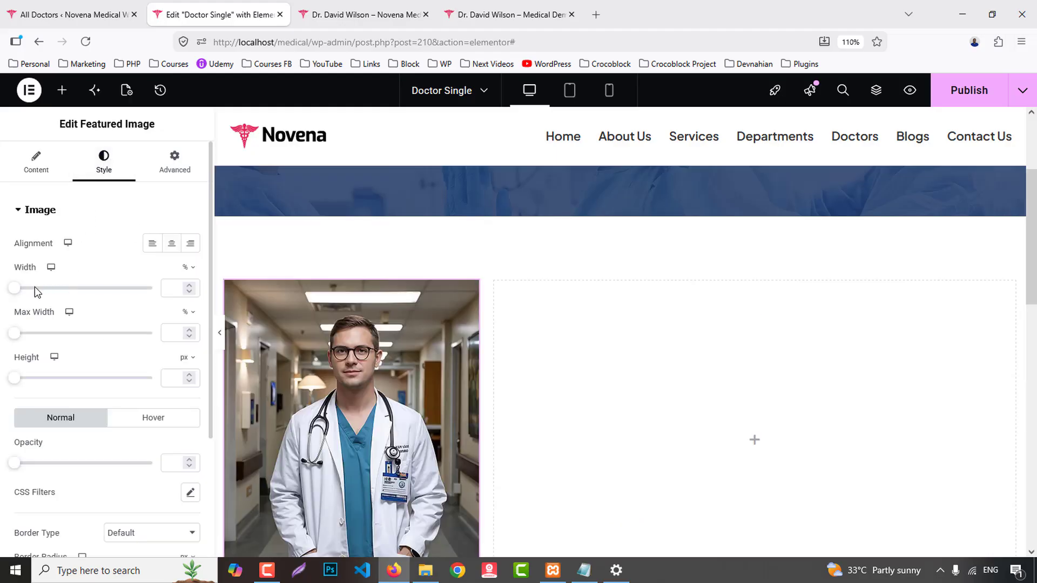
drag(57, 292, 178, 289)
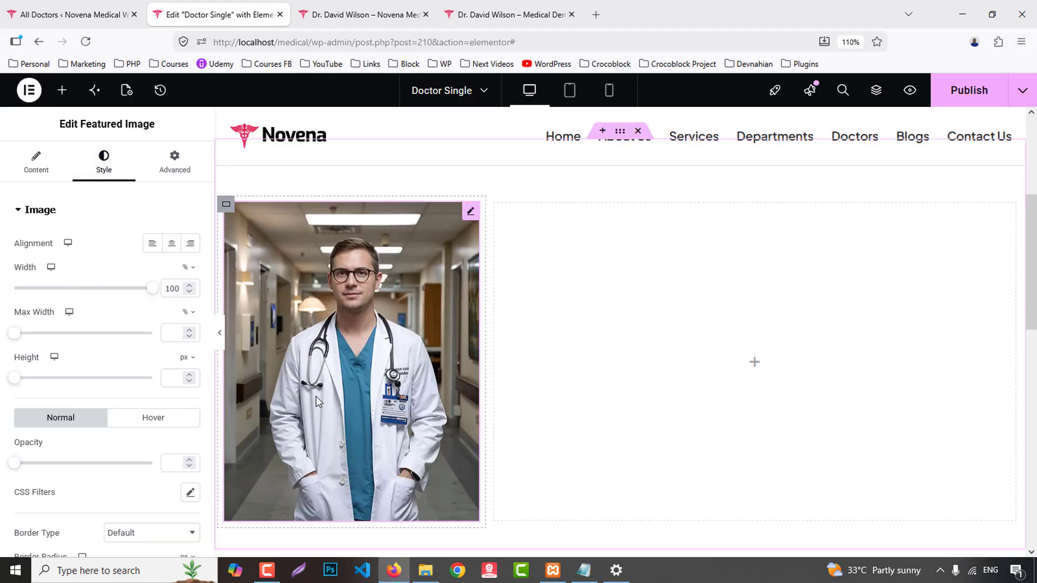
- Round the featured image's corners to 15 px and give it a solid border in the global Primary color
scroll(99, 433, down, 3)
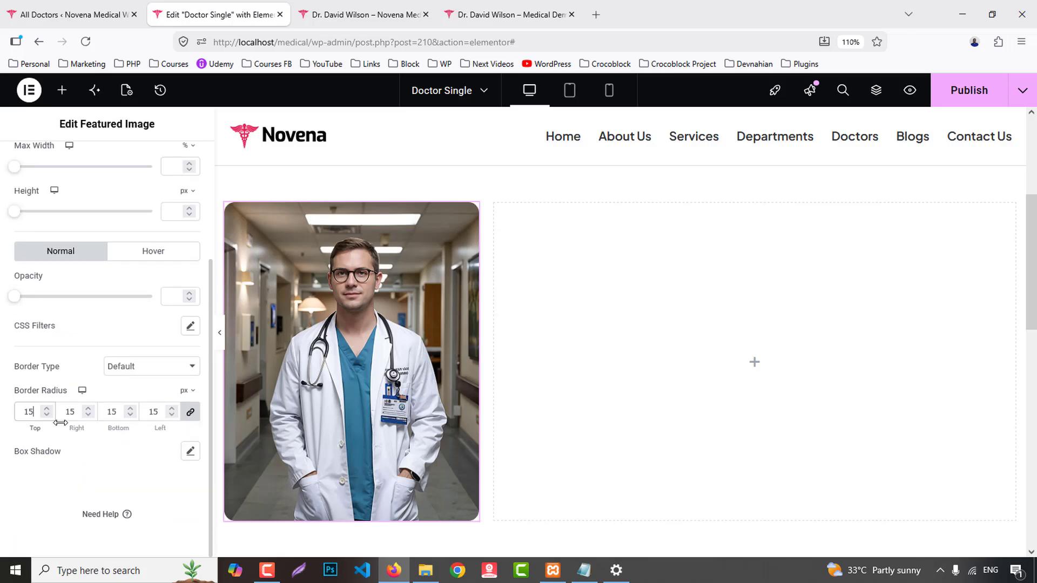
scroll(97, 254, up, 1)
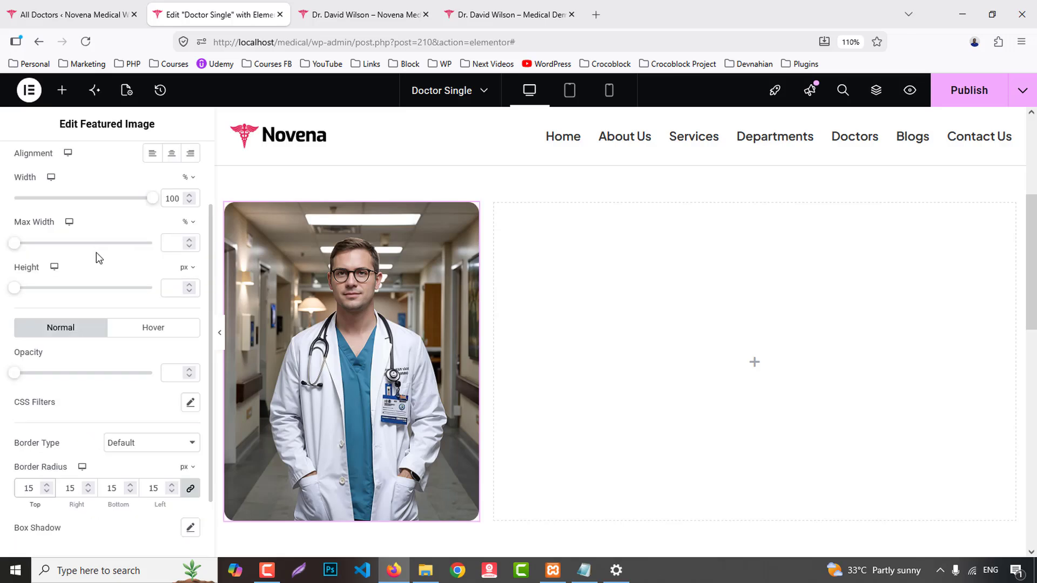
scroll(108, 327, down, 1)
click(138, 367)
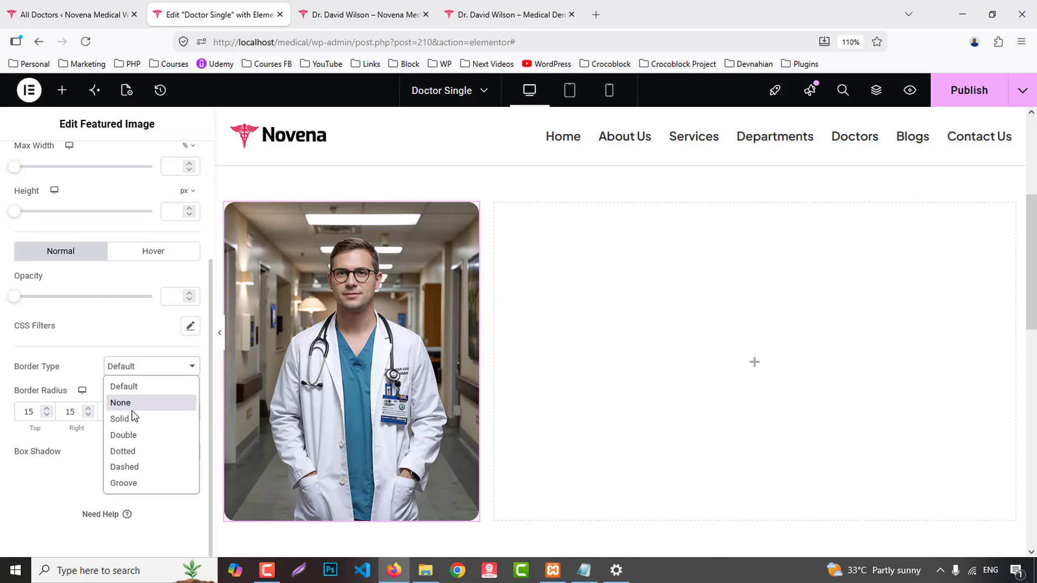
click(132, 404)
click(126, 367)
click(120, 418)
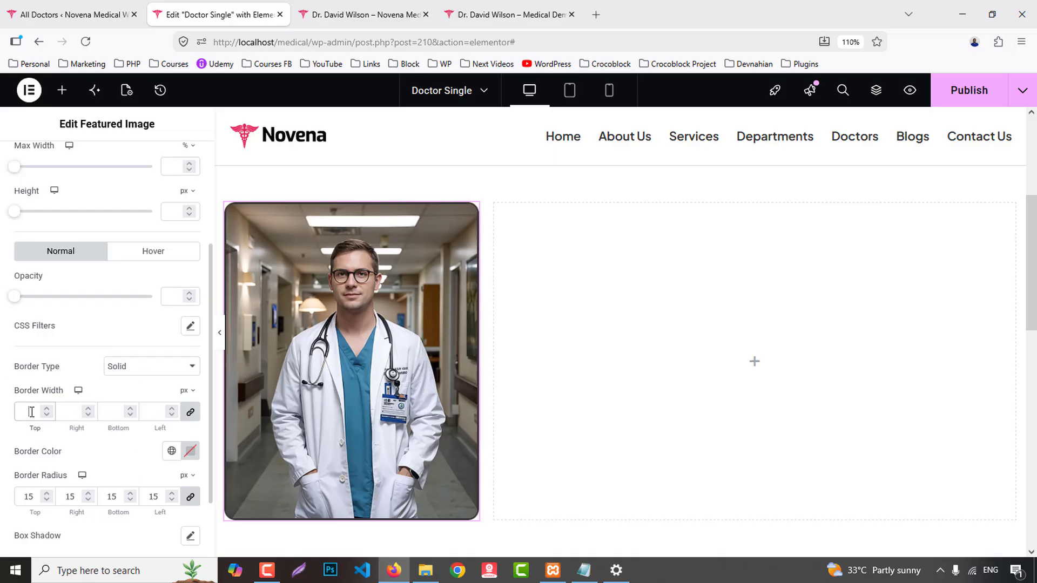
click(171, 451)
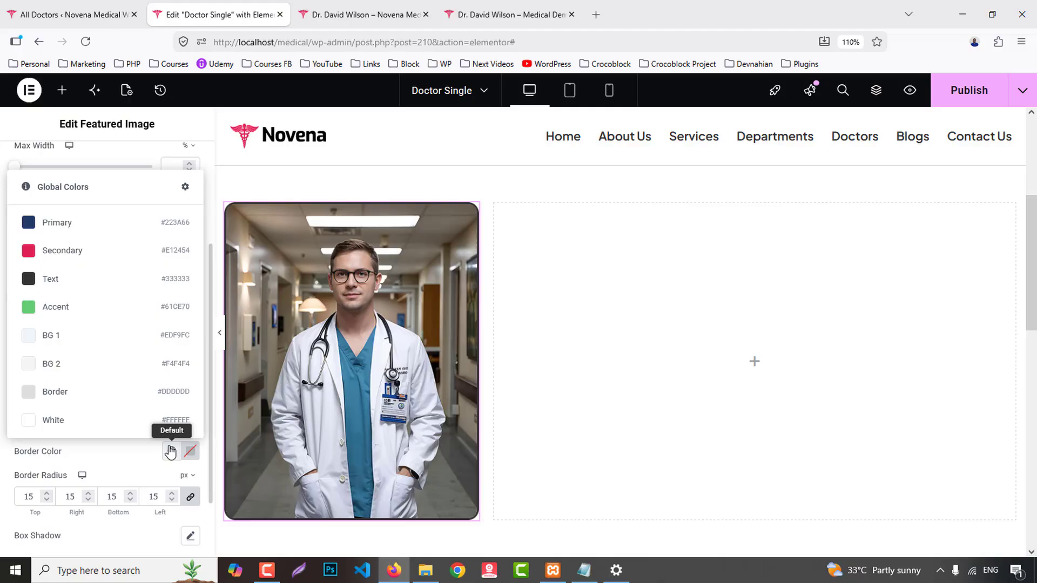
click(60, 226)
- Check the demo's designation badge, add a Heading widget to the wide right column, and set its HTML tag to span
click(540, 14)
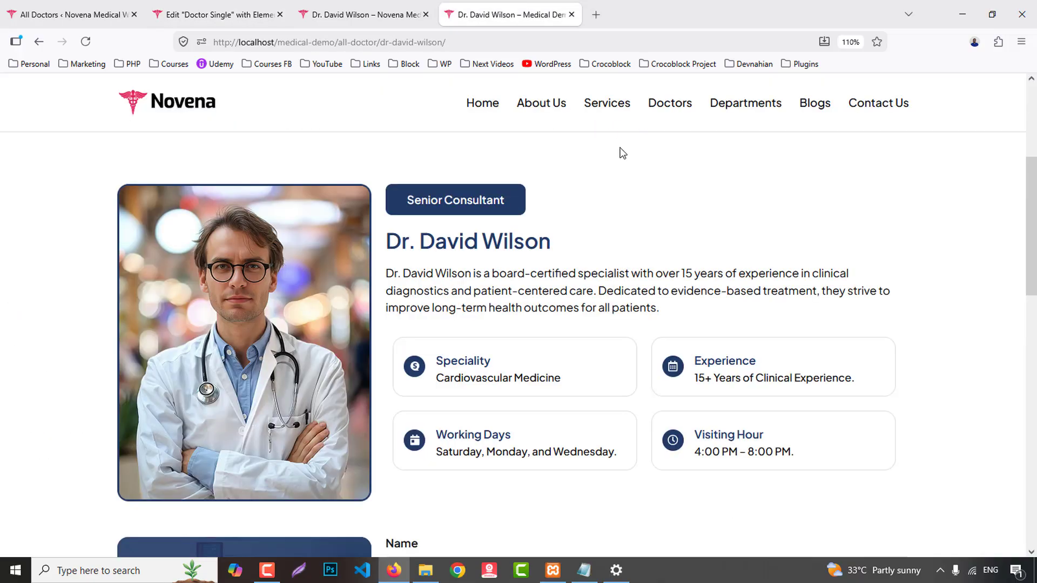
click(406, 5)
click(510, 8)
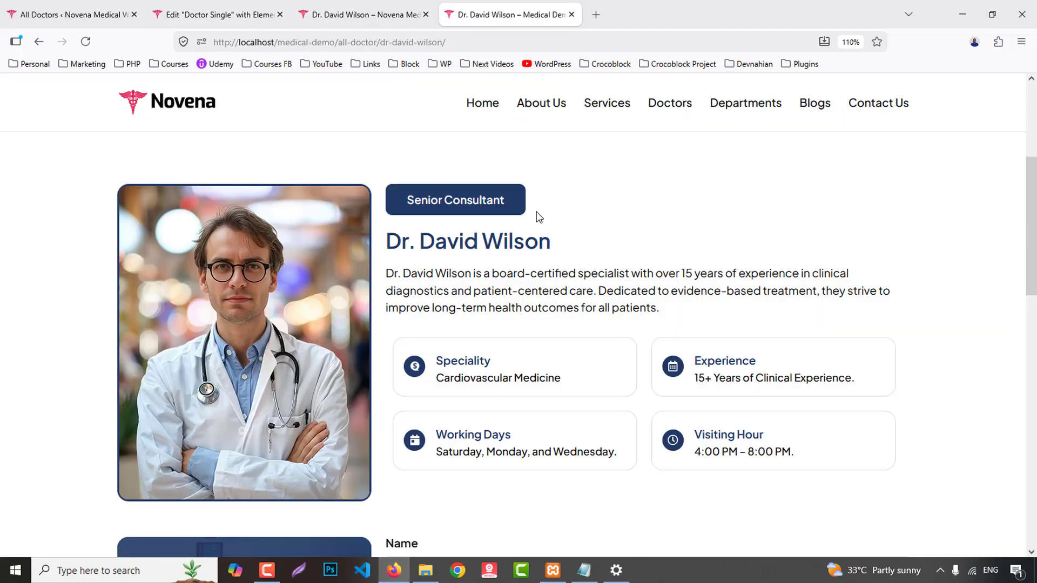
click(224, 6)
scroll(88, 165, up, 4)
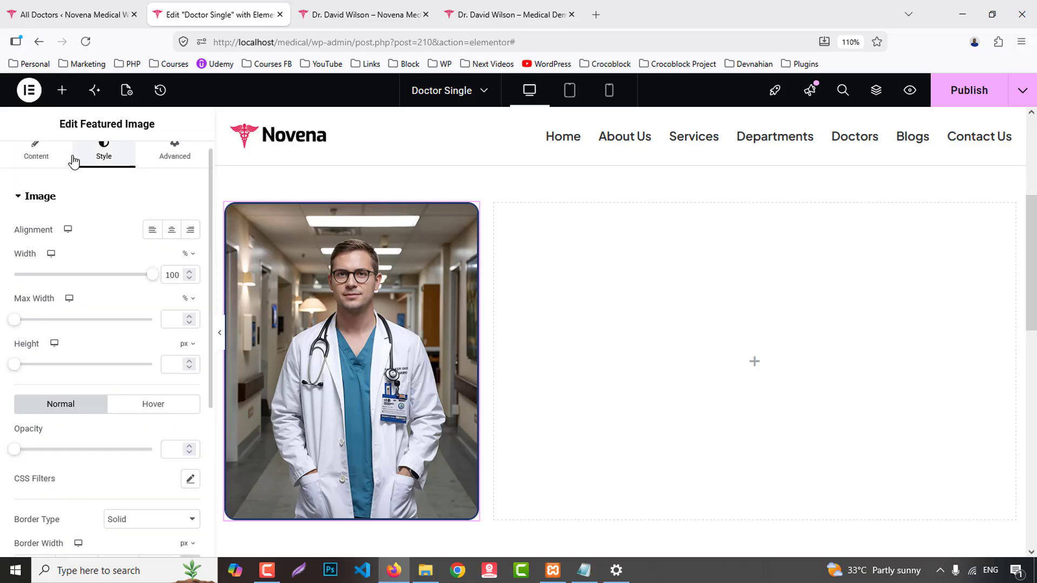
click(62, 93)
scroll(102, 410, down, 5)
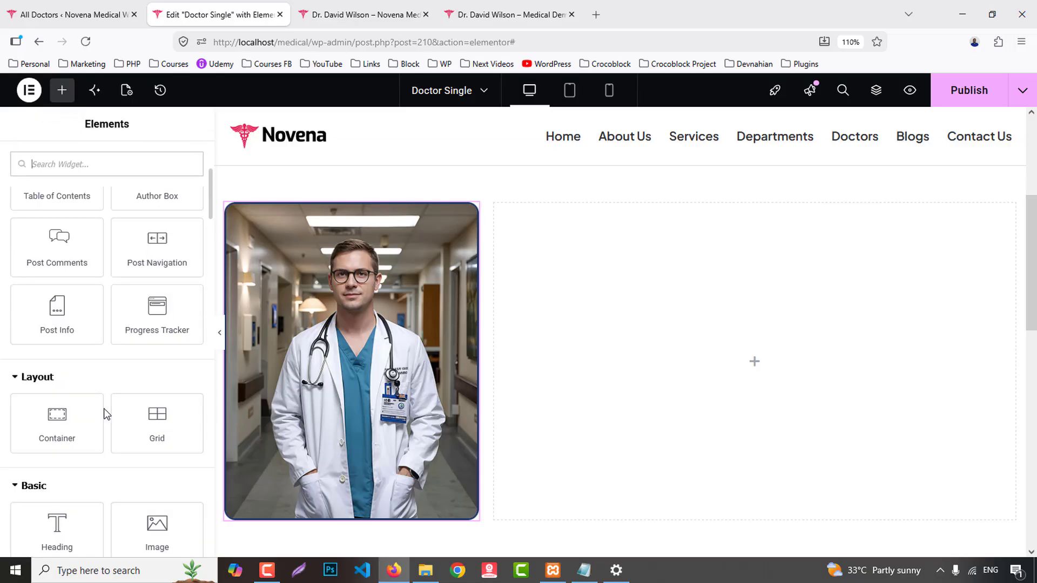
drag(52, 455, 699, 375)
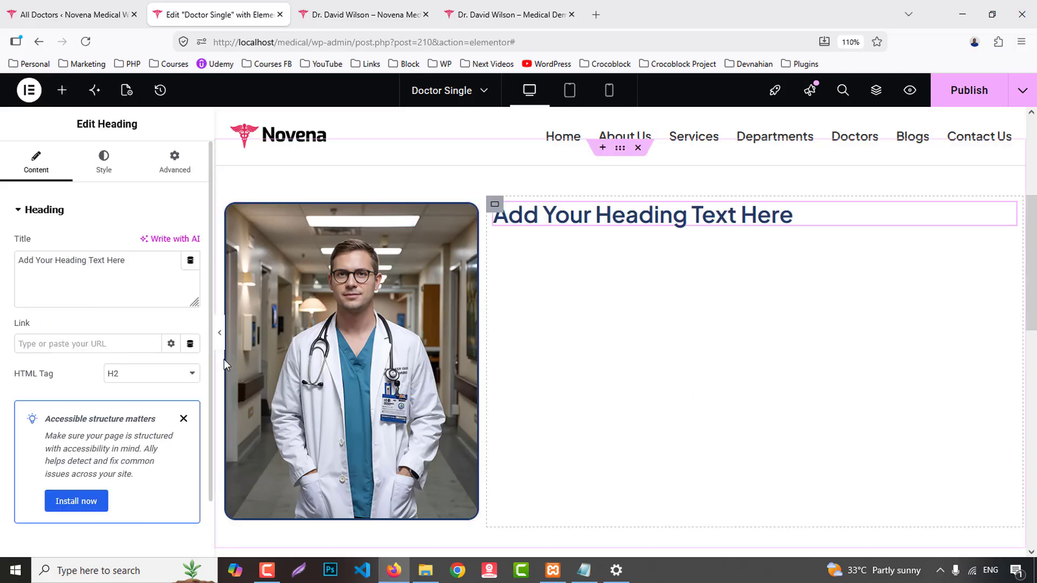
click(119, 376)
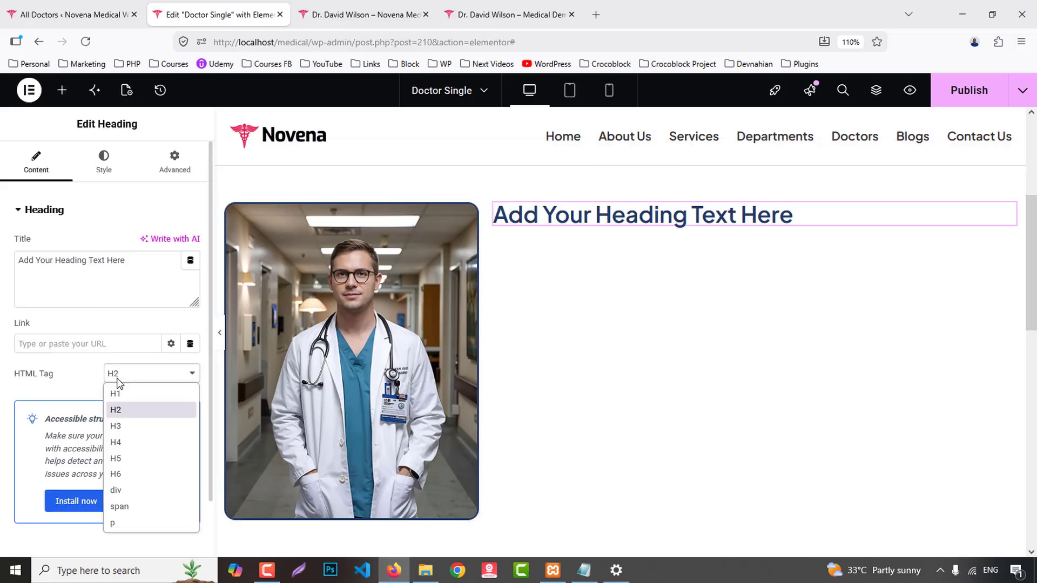
click(122, 506)
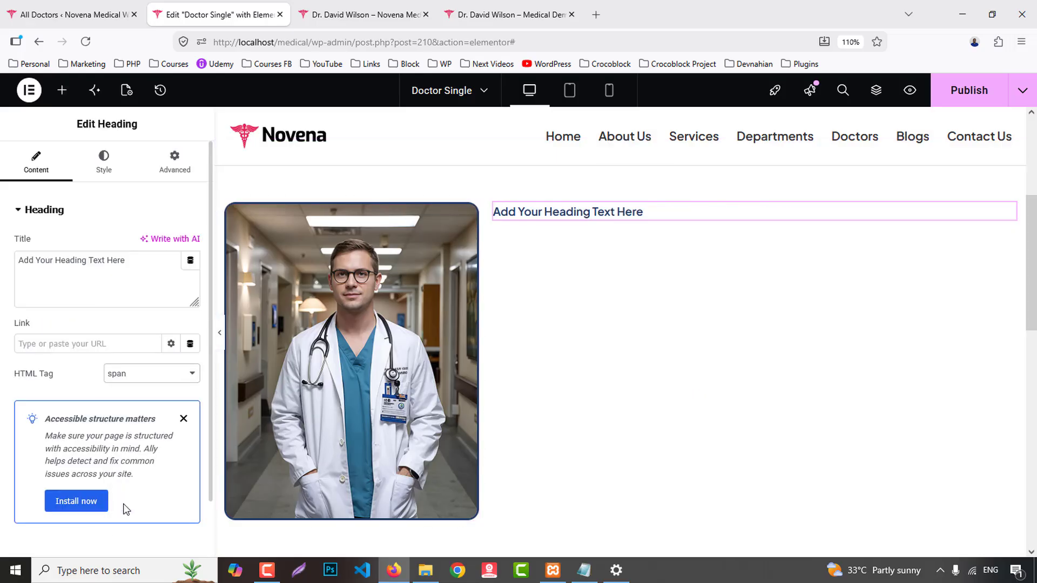
- Link the heading's title dynamically to the ACF field Doctor Designation
click(191, 260)
scroll(60, 457, down, 5)
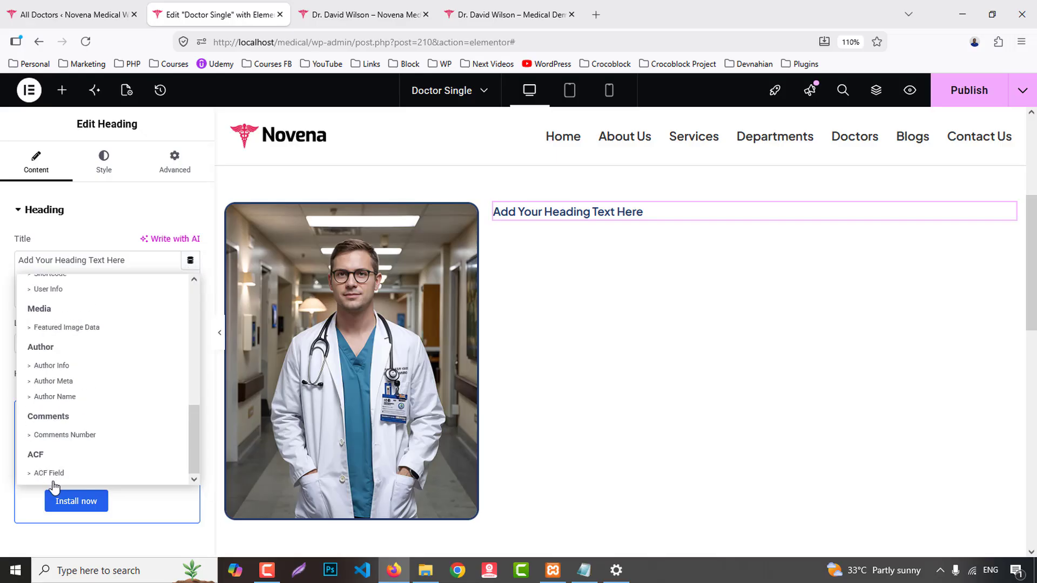
click(50, 474)
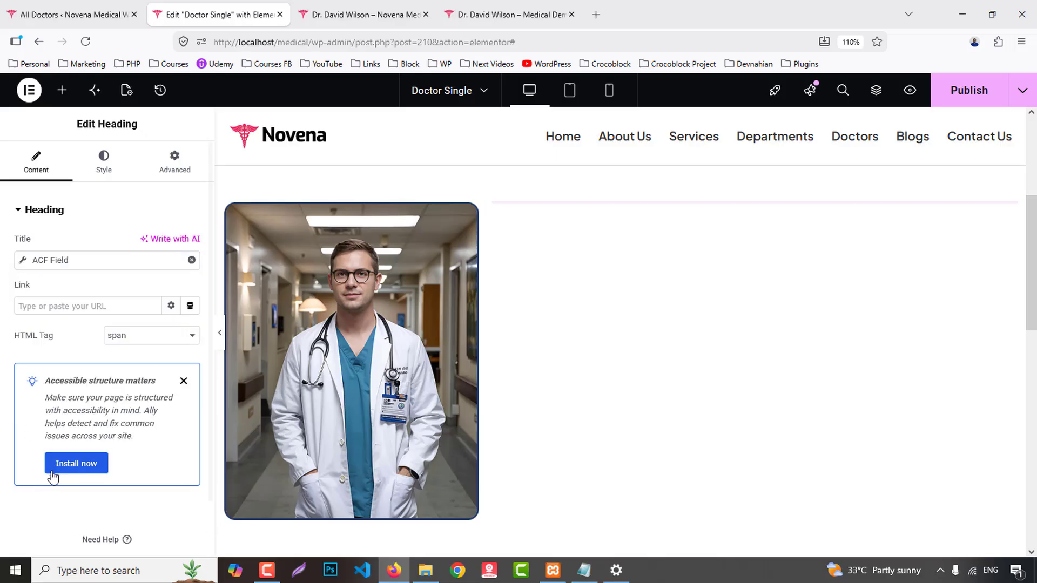
click(42, 260)
click(128, 326)
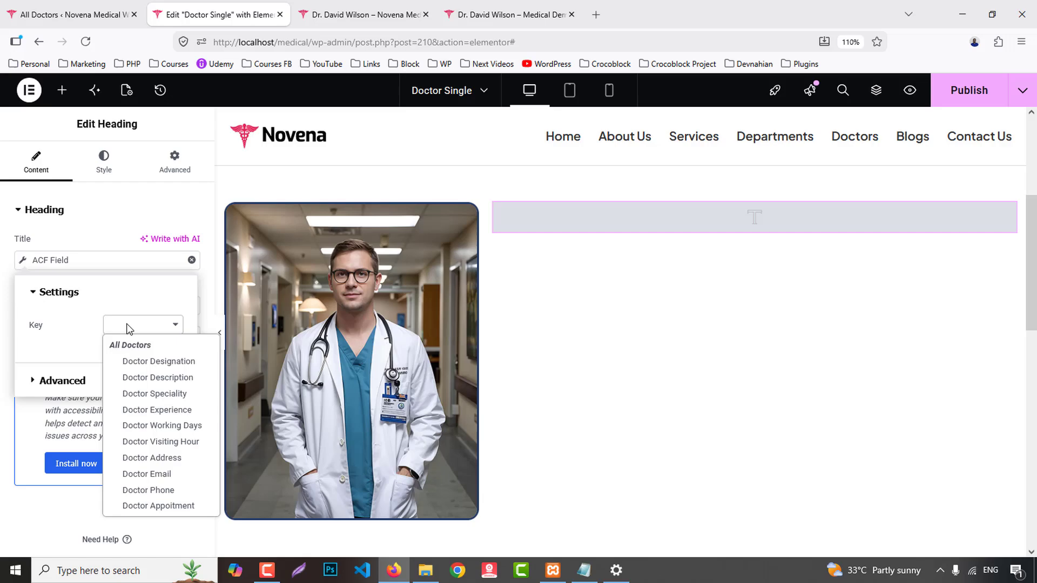
click(167, 361)
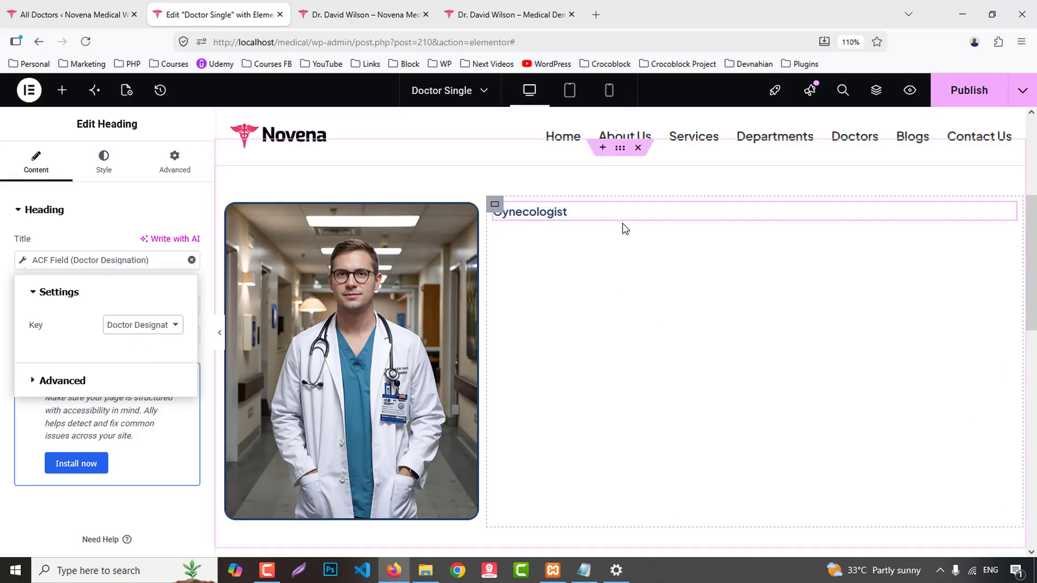
- Add a Post Title widget below the designation heading, following the demo page's order
click(553, 5)
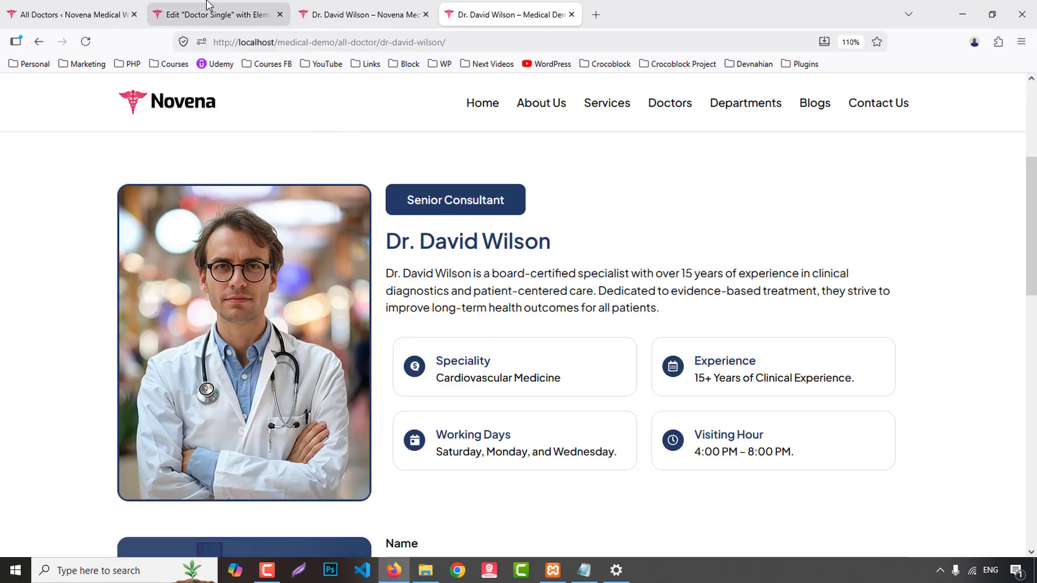
click(222, 15)
click(63, 90)
drag(57, 273, 558, 239)
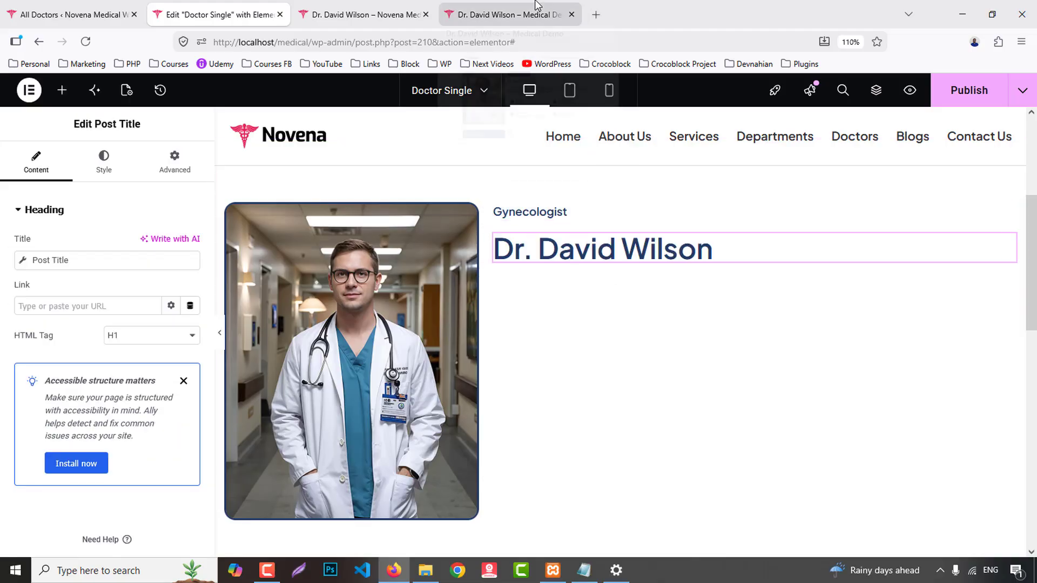
- Check the demo page and place a Text Editor widget below the post title
click(508, 15)
click(178, 15)
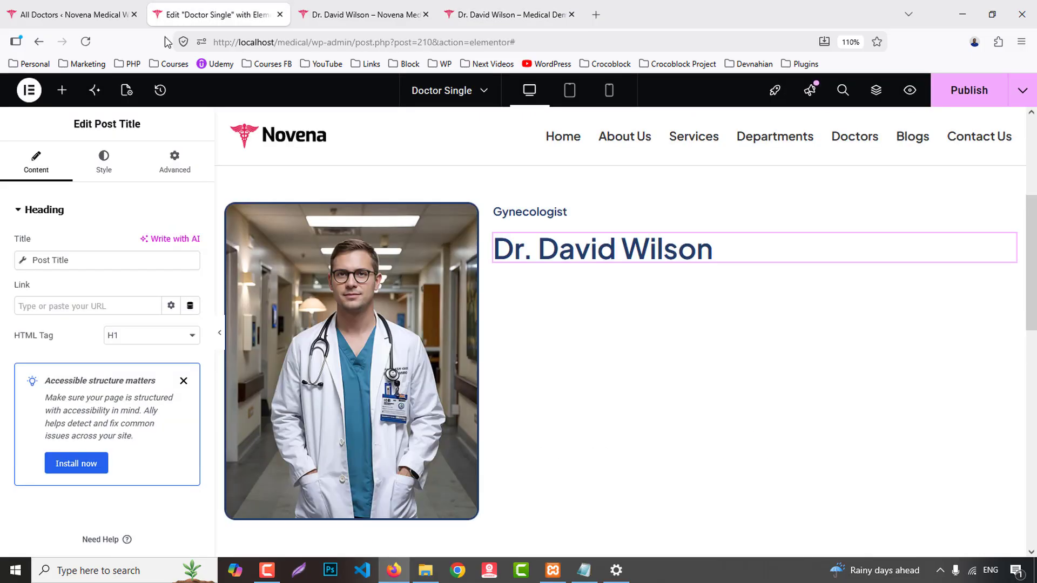
click(62, 90)
scroll(71, 422, down, 8)
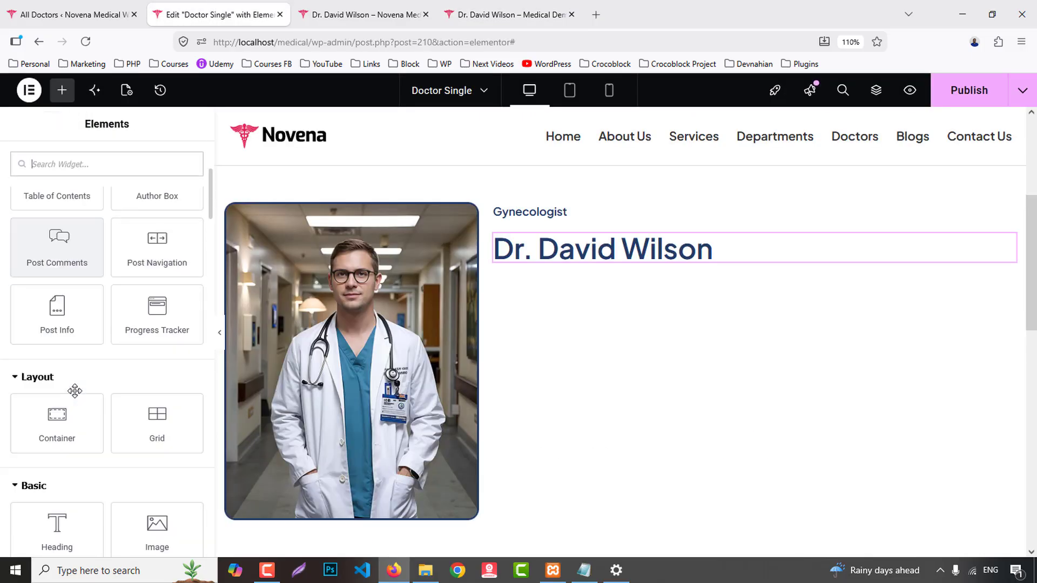
drag(46, 369, 562, 270)
- Link the text editor's content dynamically to the ACF field Doctor Description
click(190, 261)
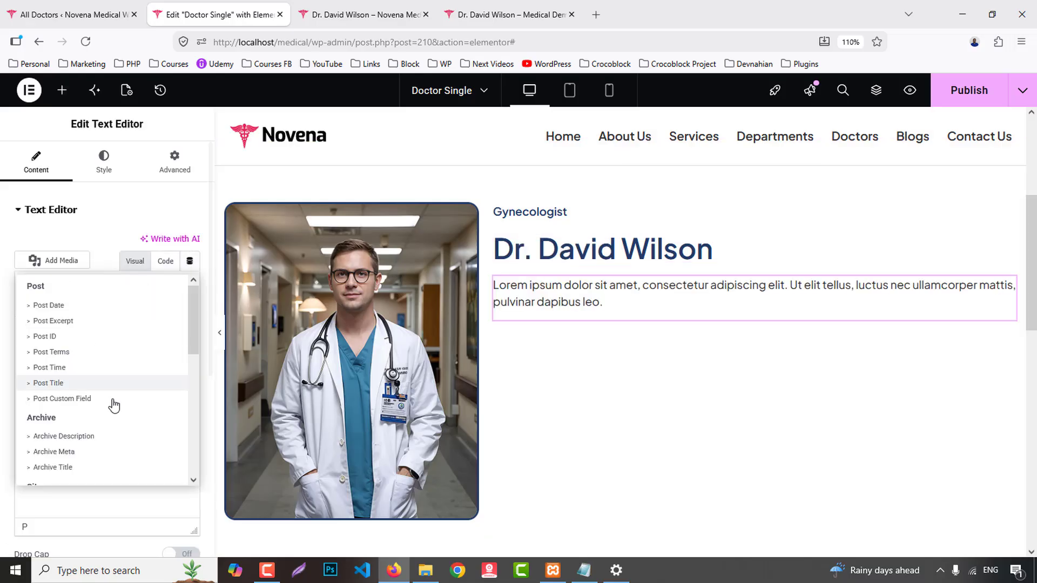
scroll(73, 452, down, 5)
click(69, 473)
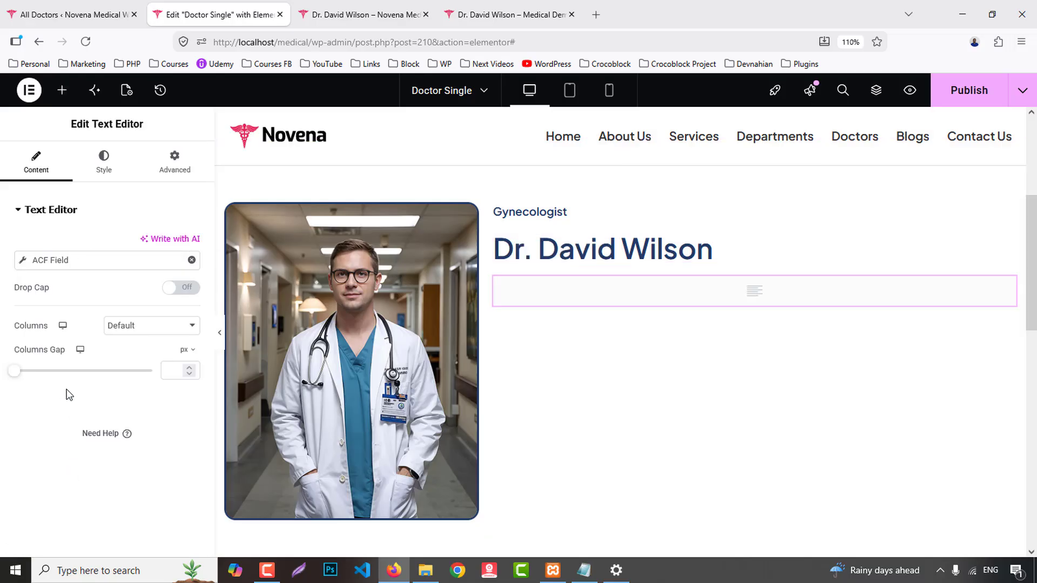
click(48, 260)
click(119, 328)
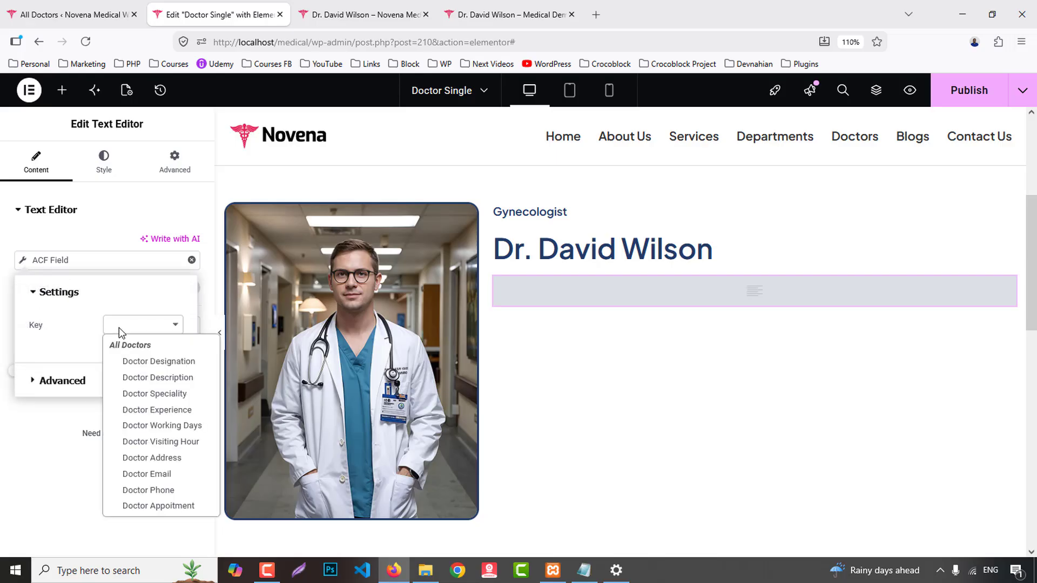
click(158, 381)
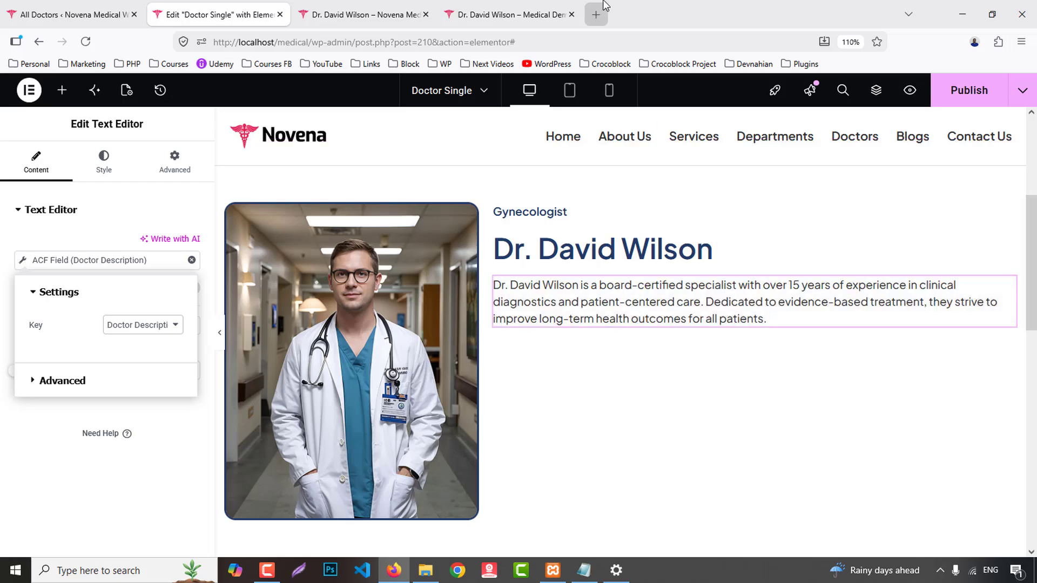
- Review the demo's four doctor info cards and add a container below the description in the right column
click(507, 6)
scroll(710, 334, down, 2)
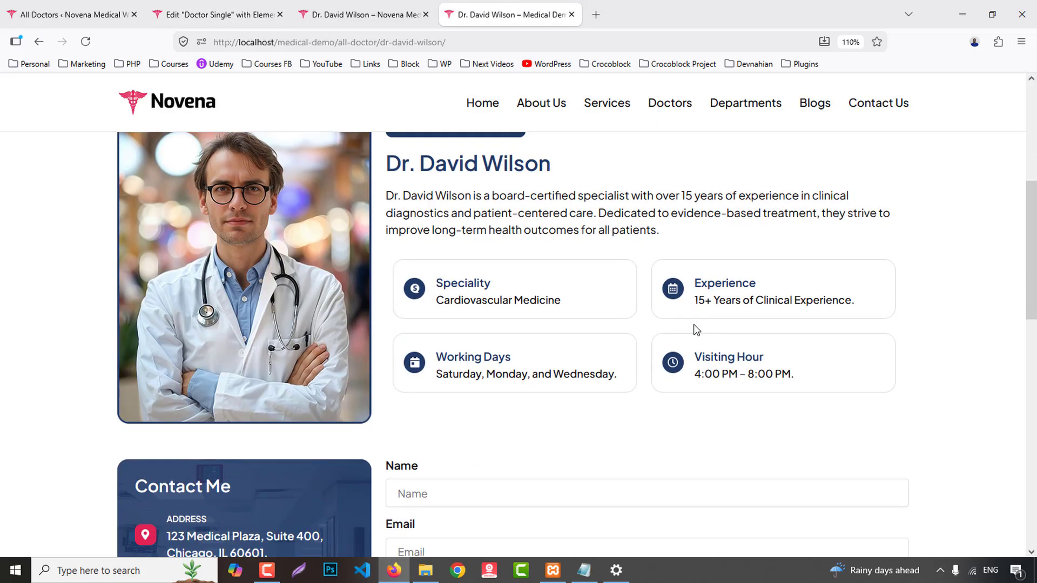
click(272, 11)
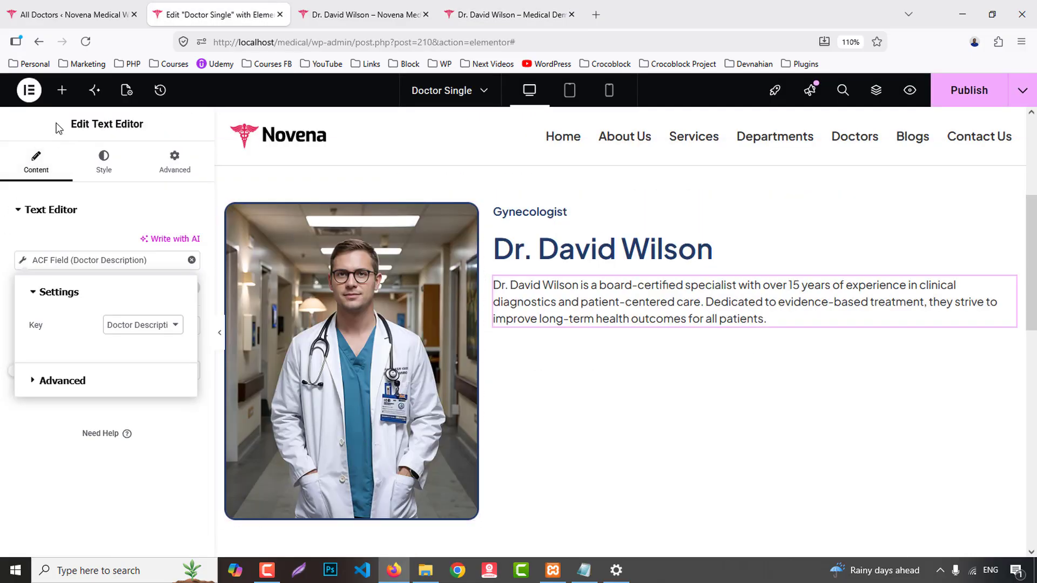
click(62, 91)
scroll(135, 400, down, 5)
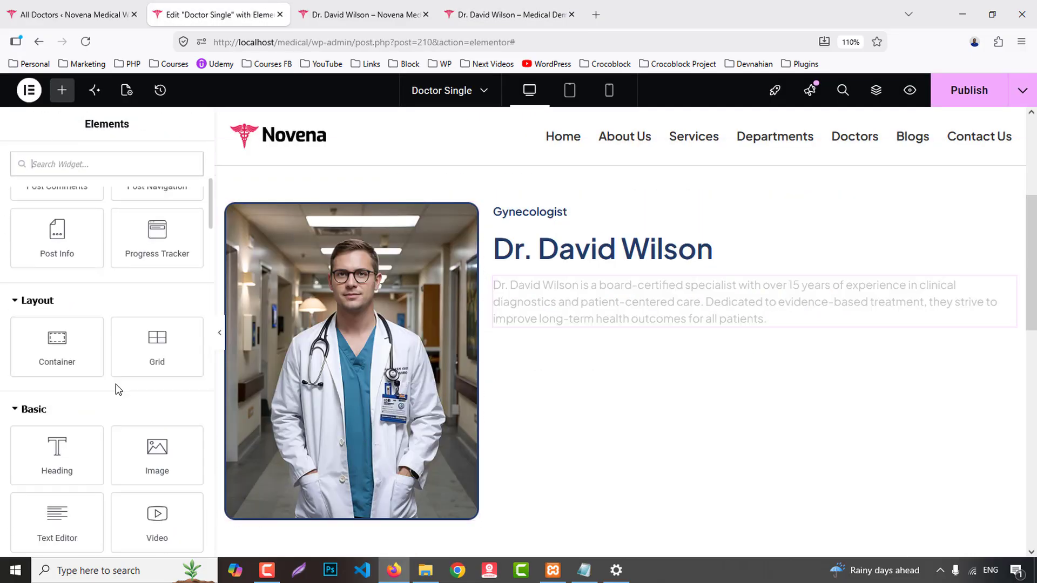
drag(64, 351, 695, 339)
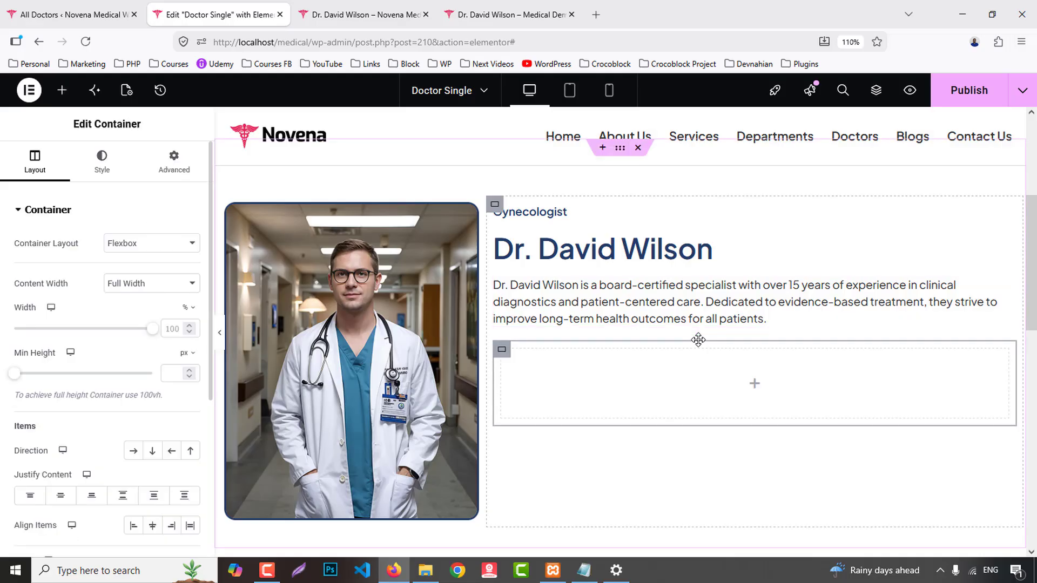
- Nest a container inside the new container and set the inner one's width to 48%
click(62, 90)
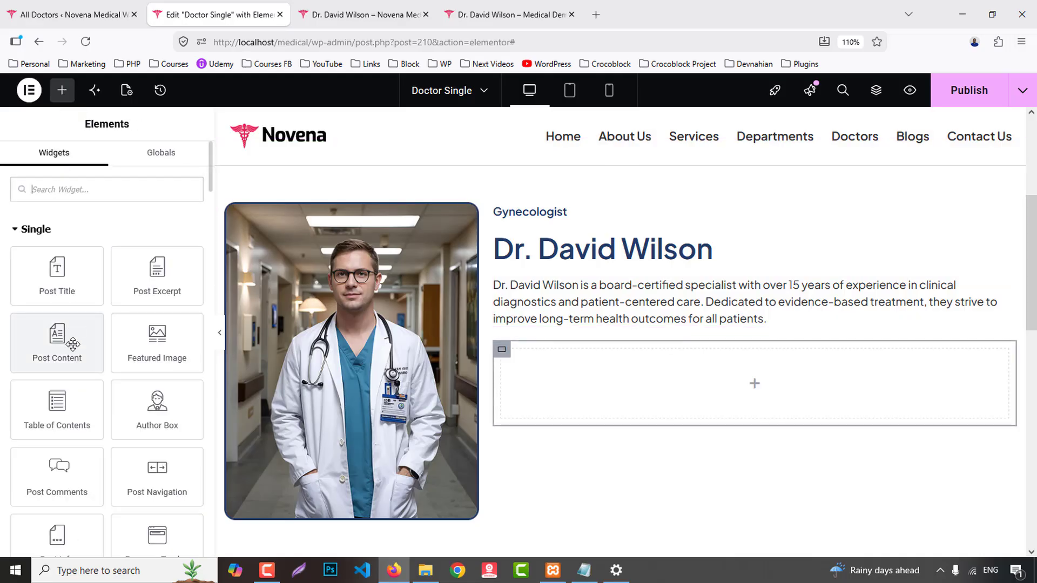
scroll(81, 378, down, 5)
scroll(87, 404, down, 3)
scroll(58, 366, up, 3)
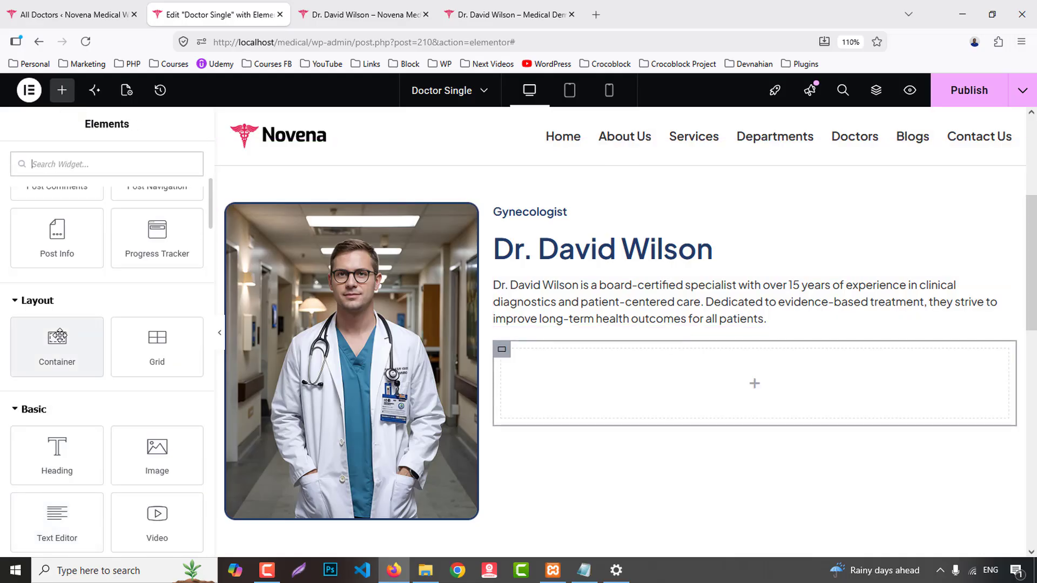
drag(58, 357, 512, 373)
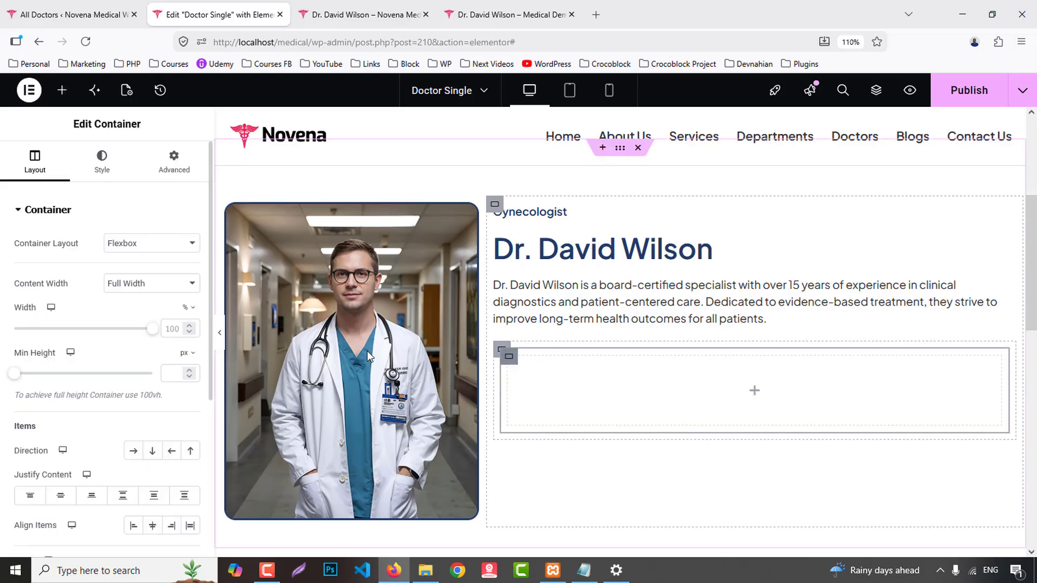
click(172, 329)
text(48)
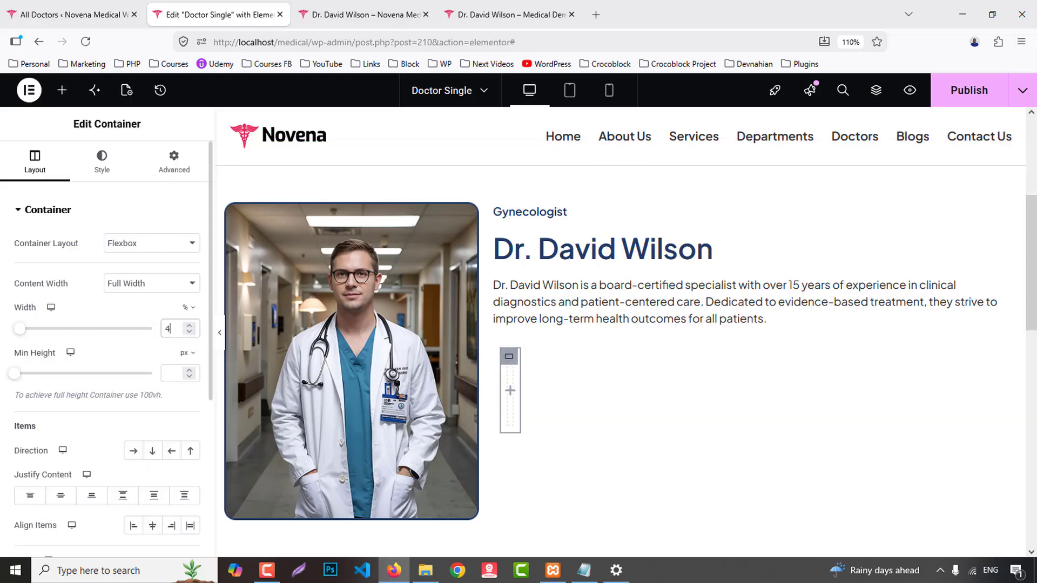
- Duplicate the inner 48% container and select the outer container that holds the copies
right_click(510, 356)
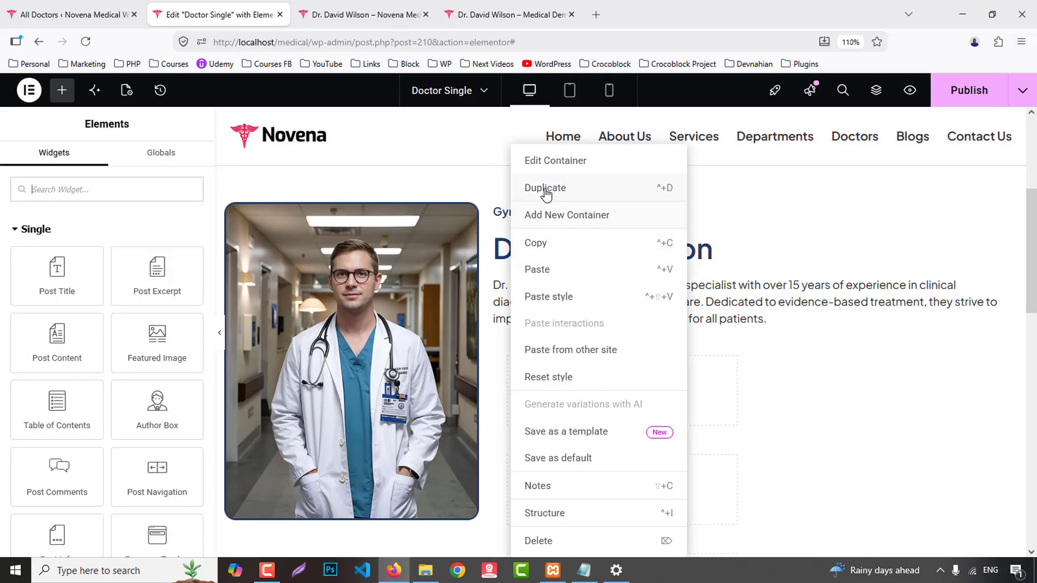
click(546, 189)
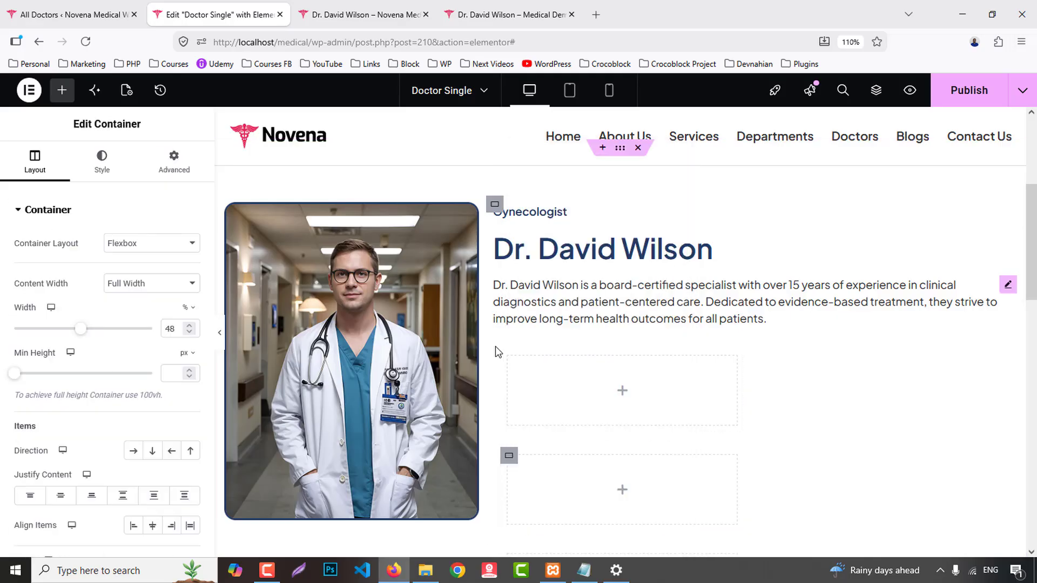
click(498, 355)
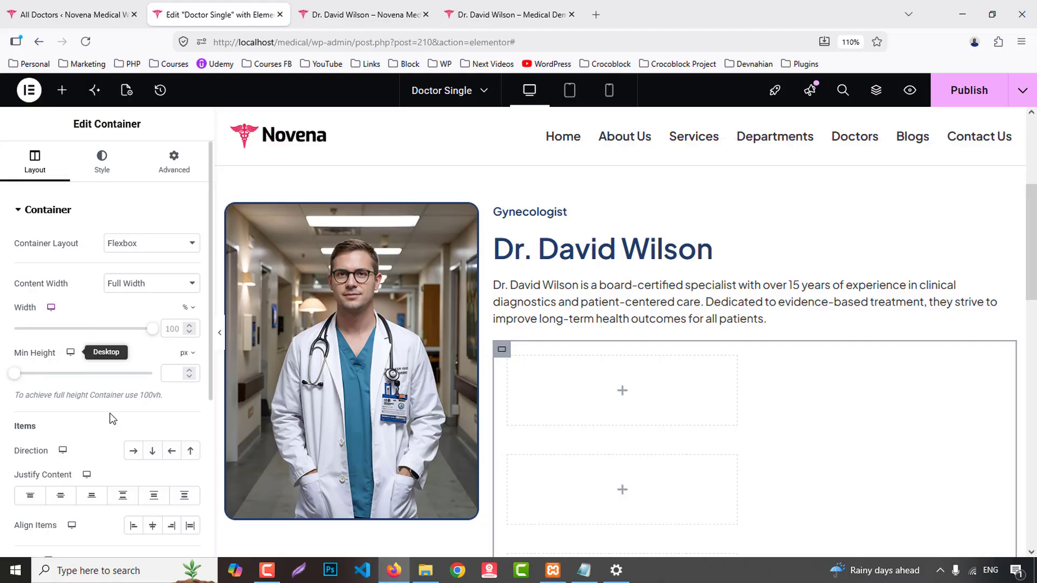
- Set the outer cards container's direction to row and enable wrapping, checking the arrangement against the demo doctor page
click(134, 450)
scroll(192, 424, down, 5)
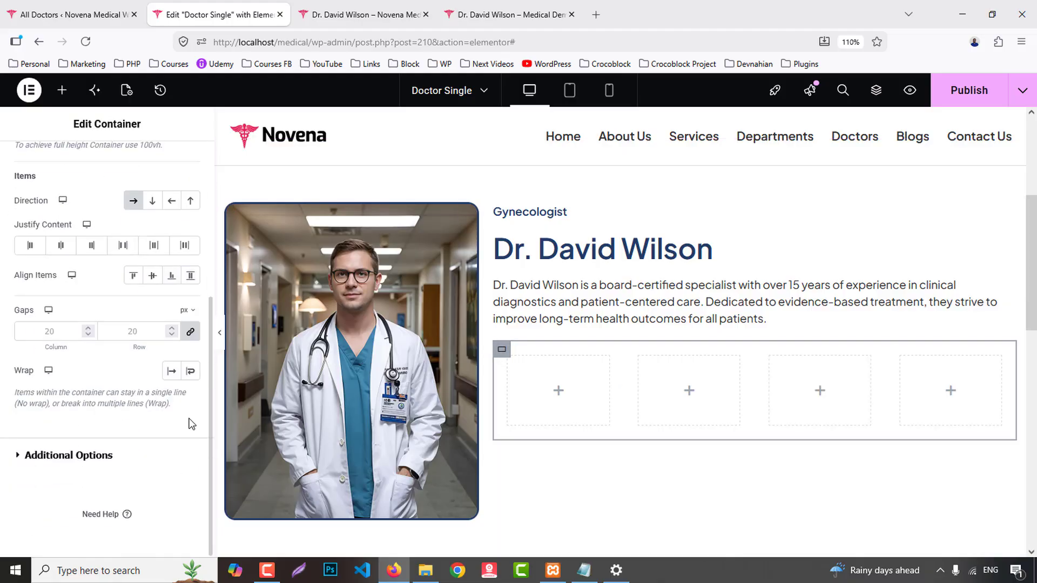
click(190, 373)
click(540, 14)
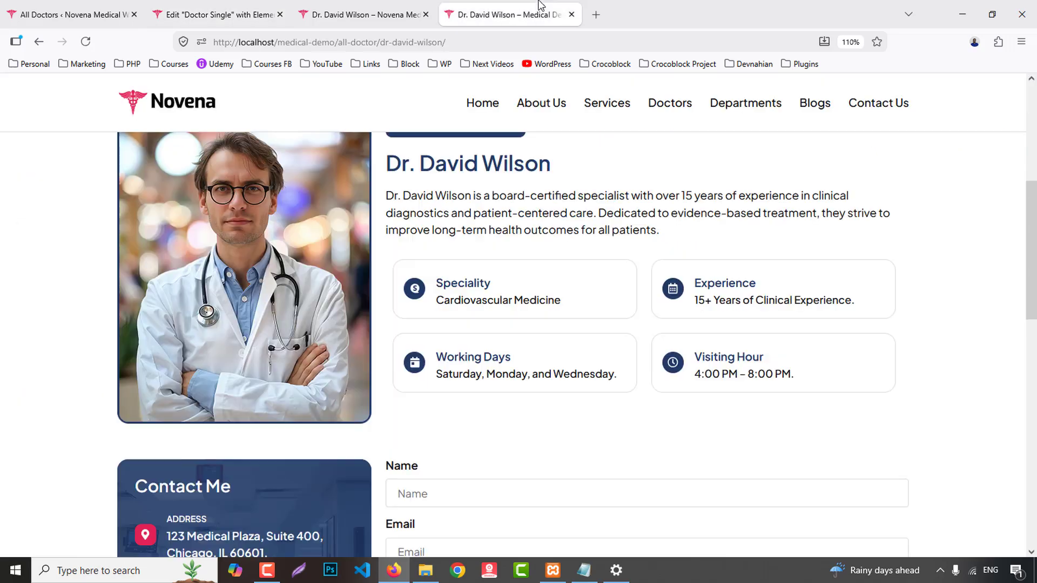
click(216, 15)
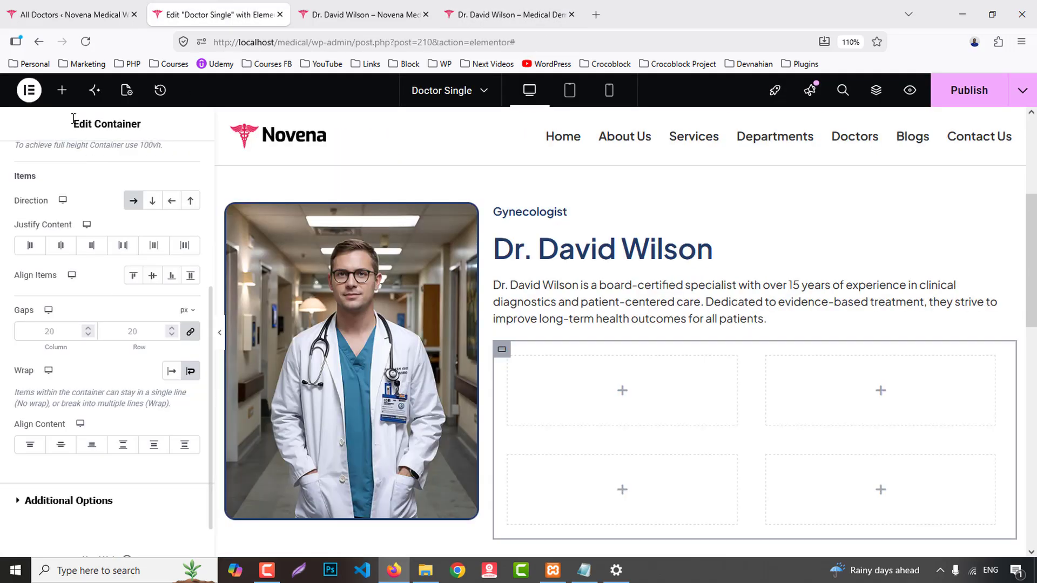
- Add an Icon Box widget to the first inner container and compare it with the demo's Speciality card
click(70, 90)
text(icon)
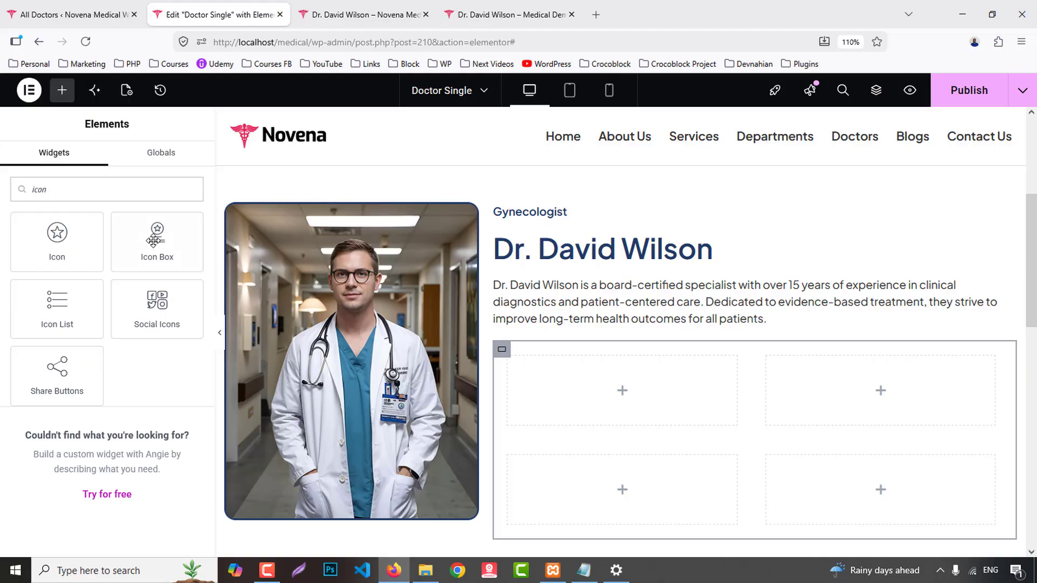
drag(154, 241, 657, 388)
click(536, 7)
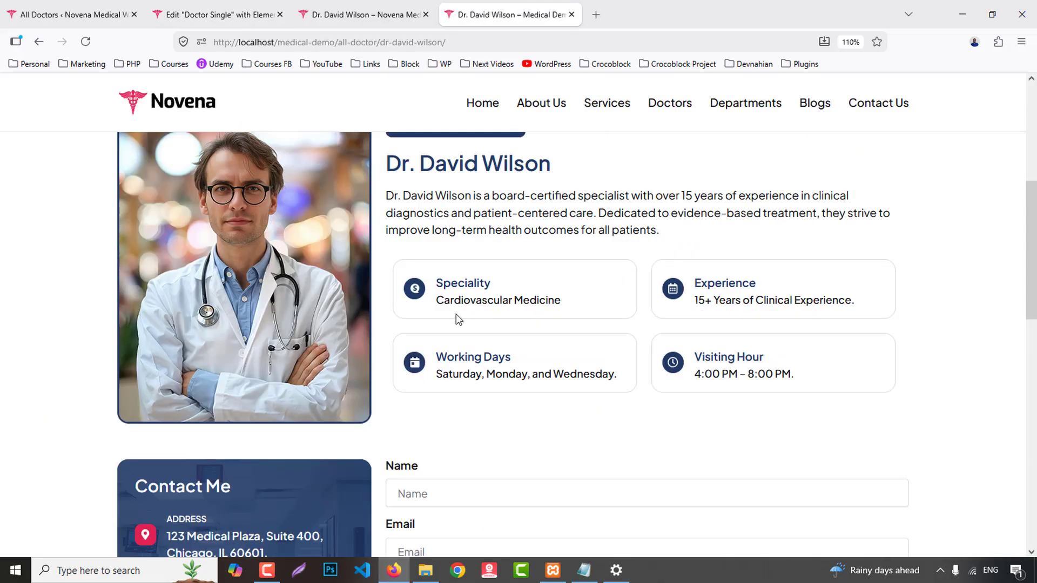
click(219, 15)
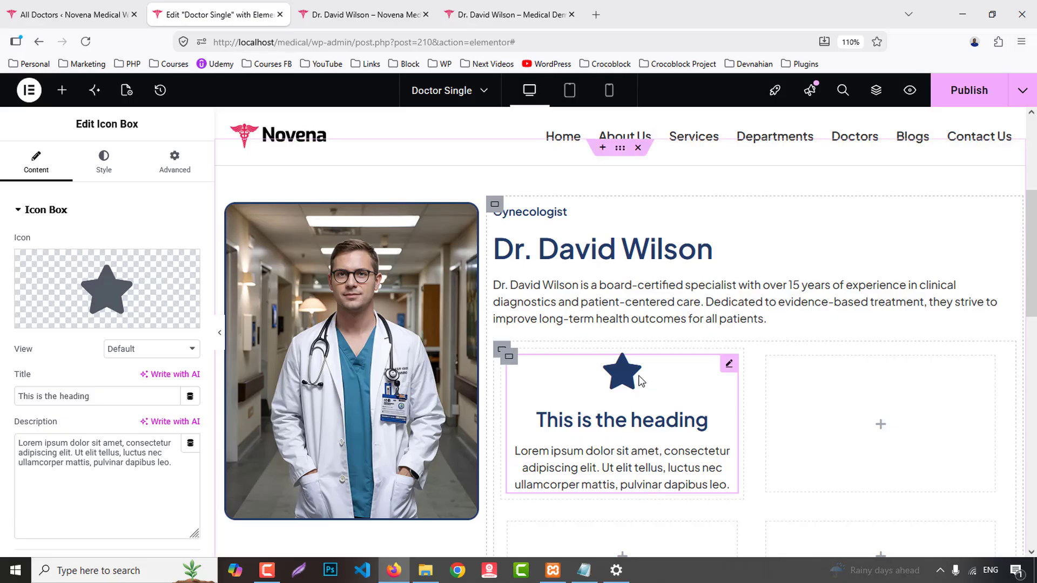
- Set the icon box's icon to Speakap from the icon library and its view to Stacked
click(151, 294)
text(s)
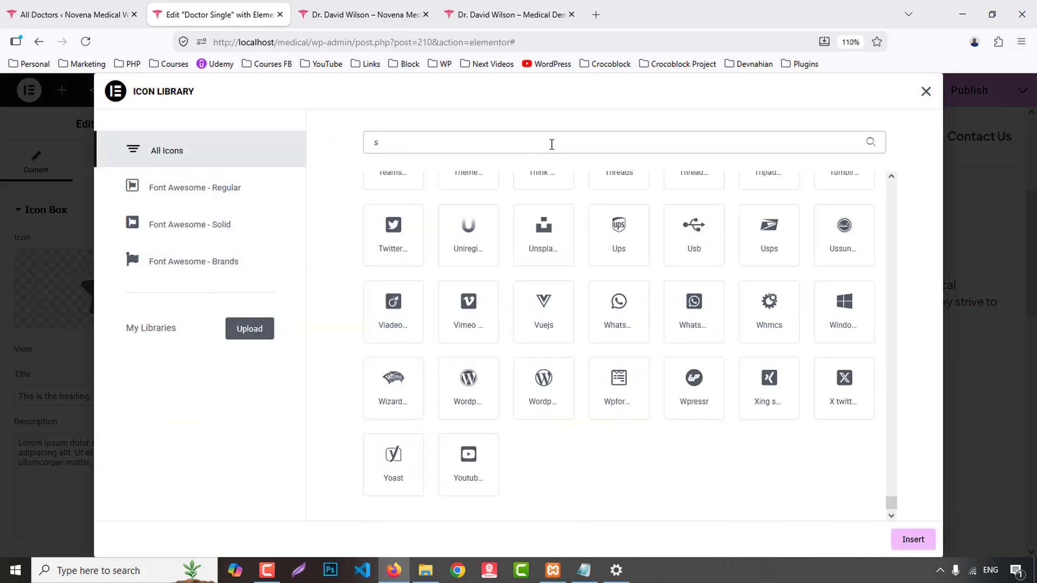
text(pe)
click(470, 231)
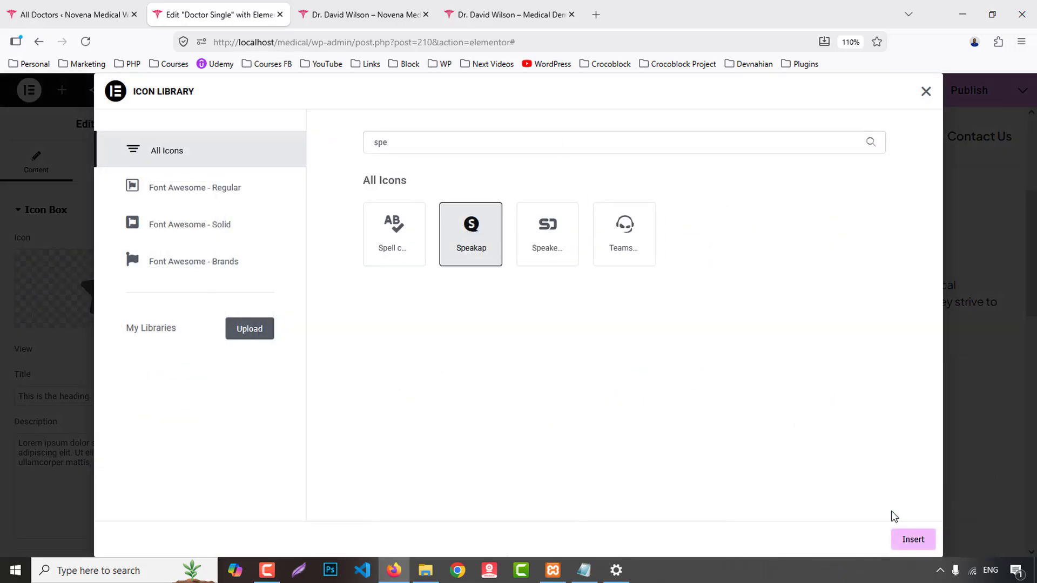
click(913, 539)
click(148, 349)
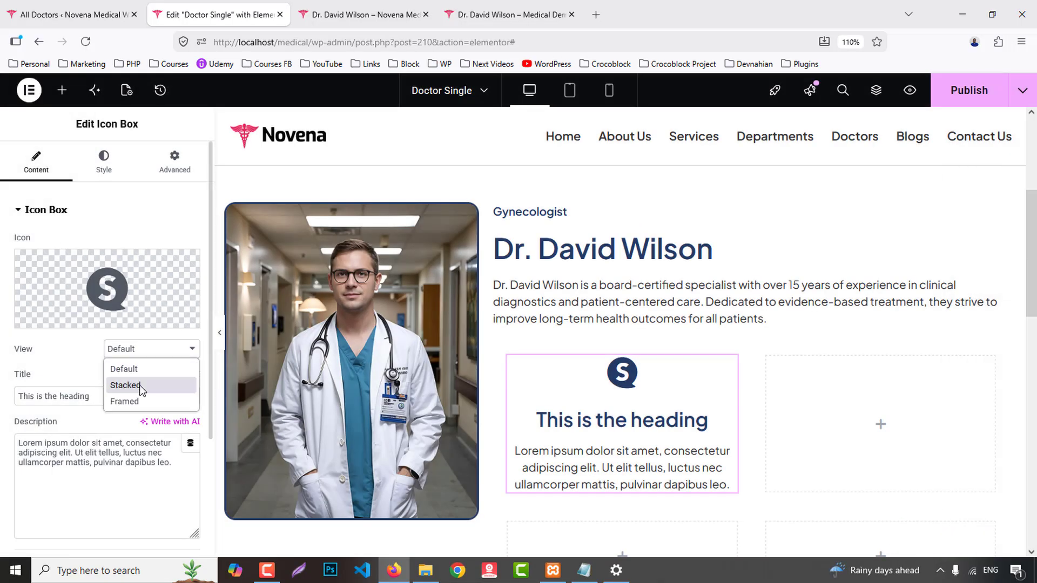
click(140, 384)
- Position the icon at the start of the icon box and align it vertically to the middle
click(100, 161)
click(133, 243)
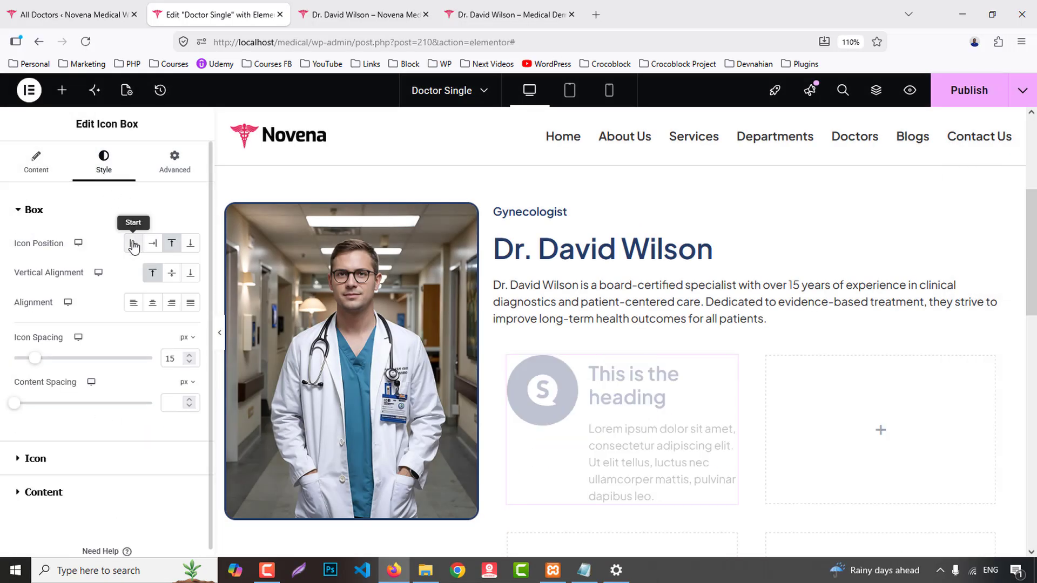
click(173, 274)
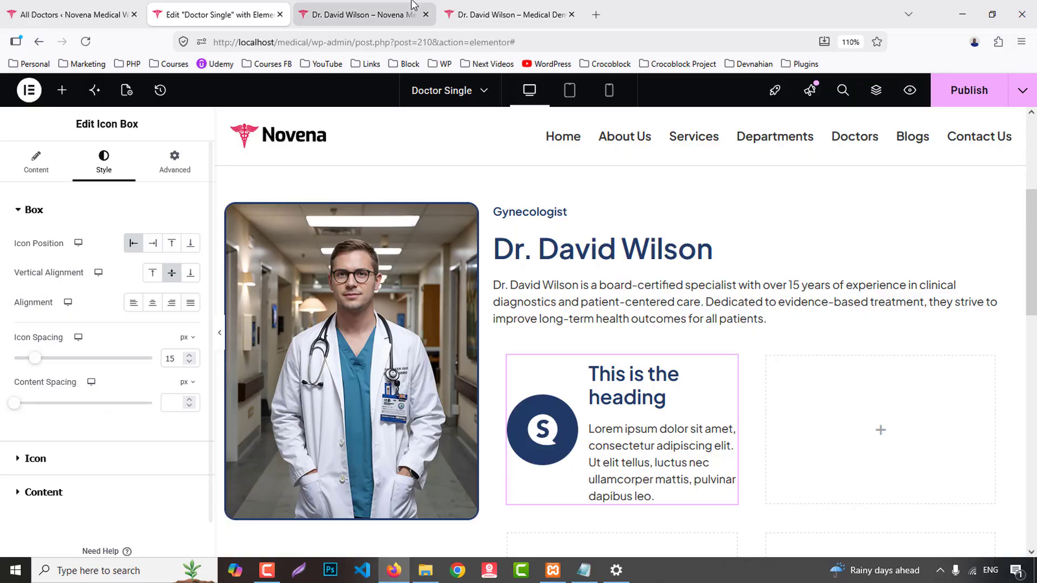
- Copy the Speciality label from the demo, set the icon box's title tag to H4 and its title to Speciality
click(452, 7)
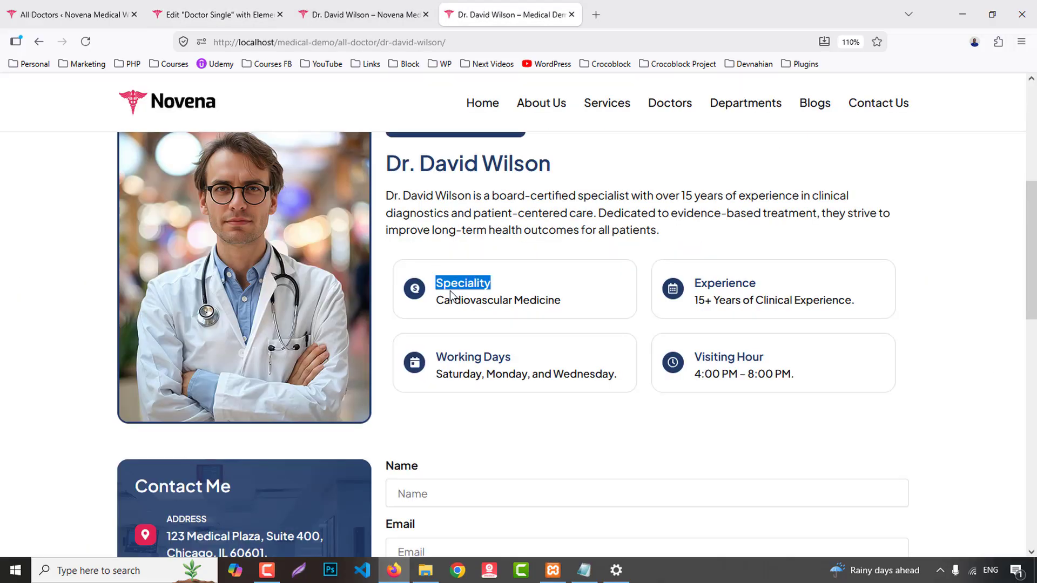
click(219, 15)
scroll(96, 444, down, 1)
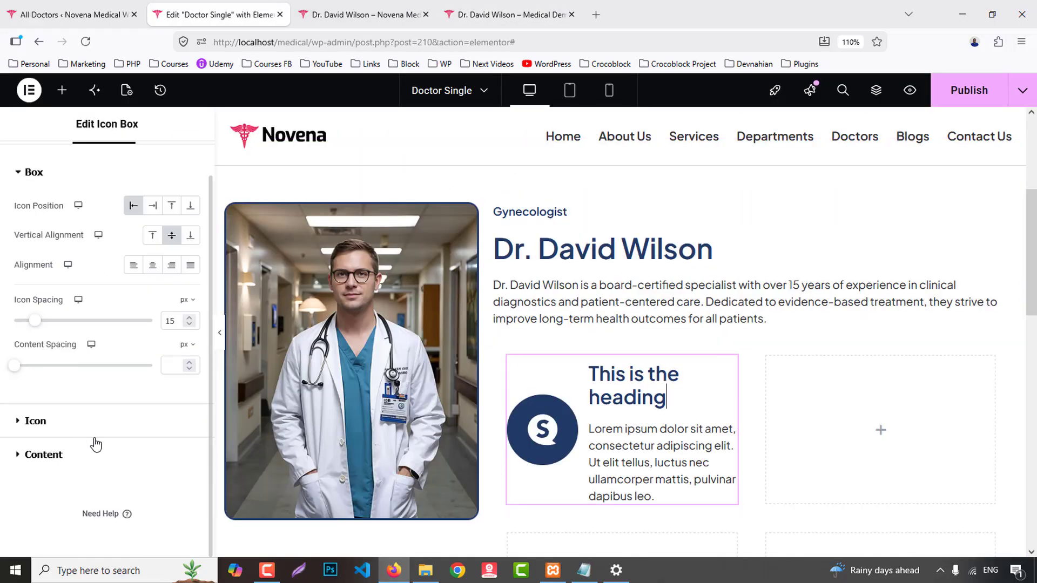
scroll(51, 227, up, 1)
click(35, 161)
scroll(107, 434, down, 2)
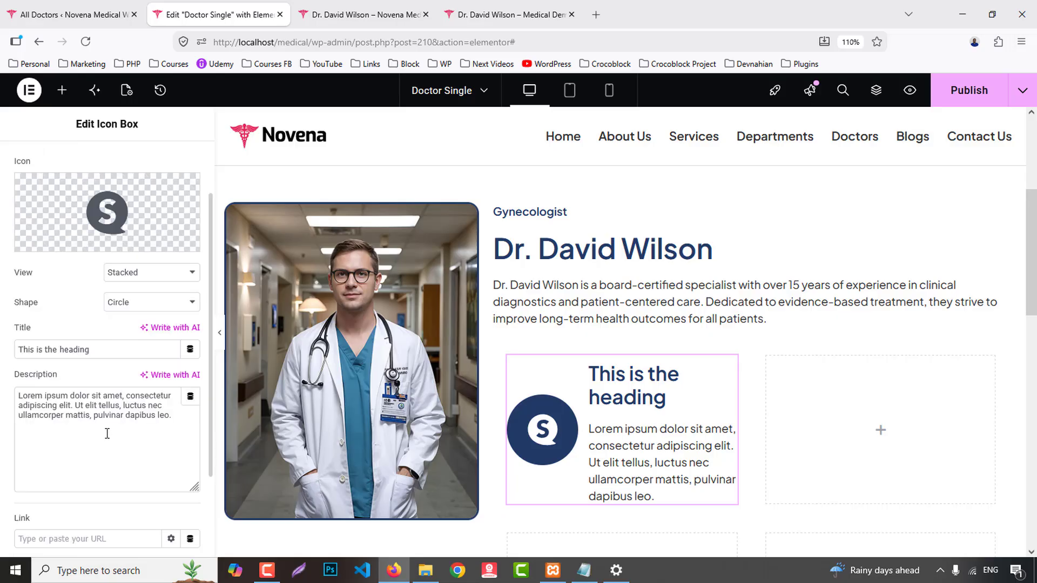
scroll(135, 520, down, 3)
click(138, 455)
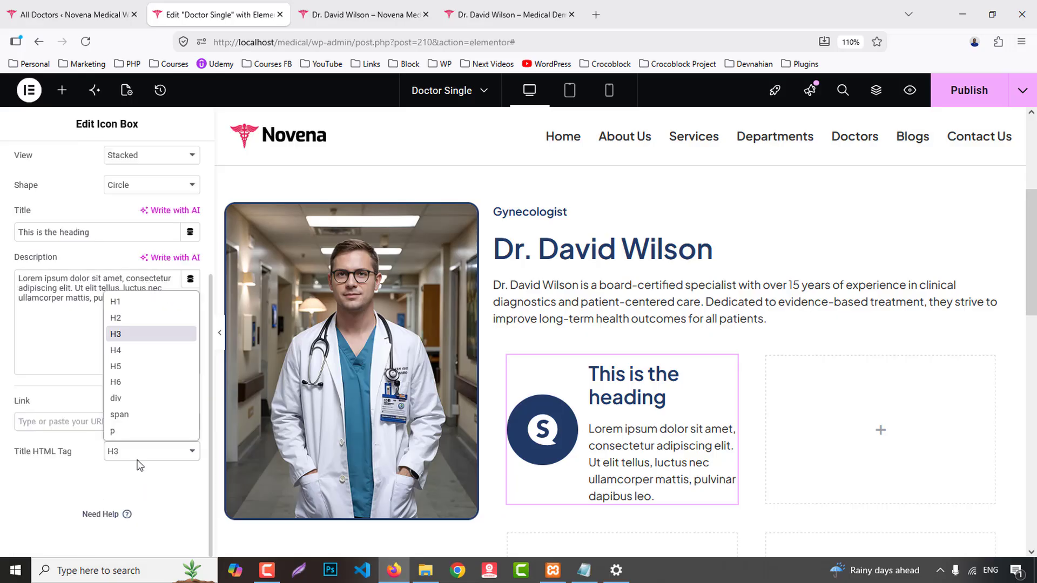
click(135, 356)
text(Speciality)
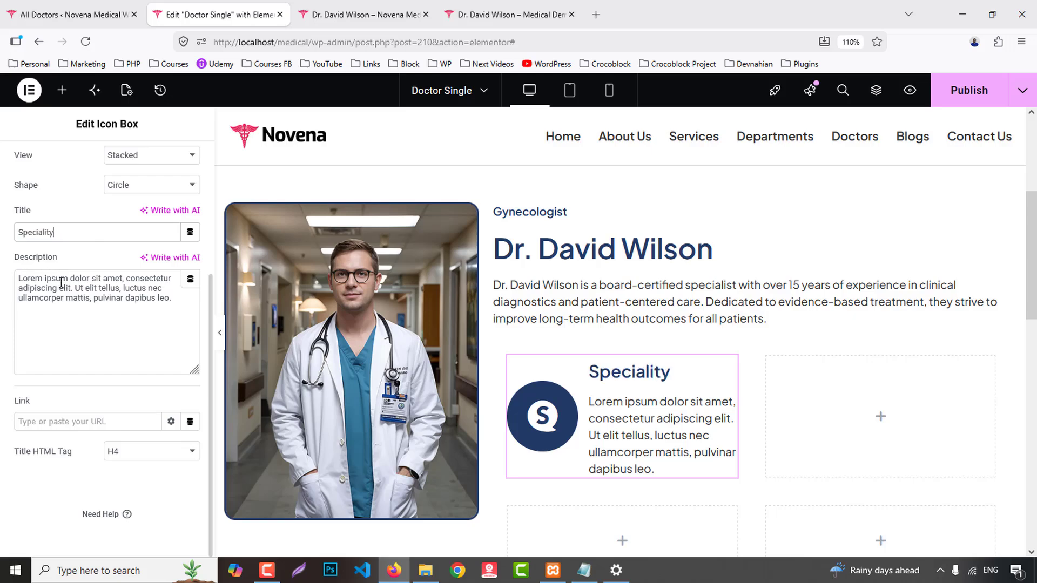
- Link the icon box's description dynamically to the ACF field Doctor Speciality and compare the card with the demo
click(190, 279)
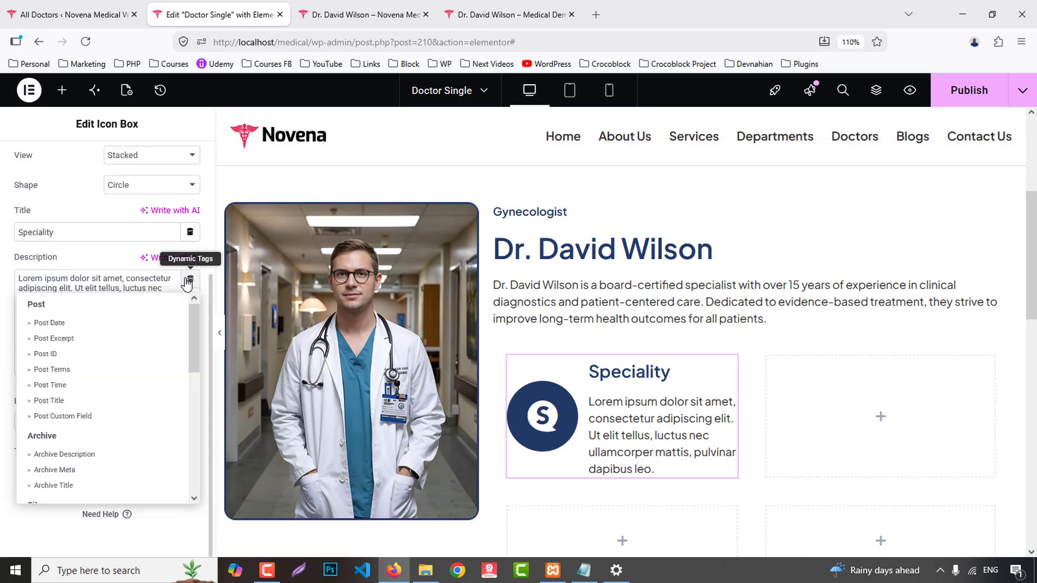
scroll(73, 460, down, 5)
click(50, 491)
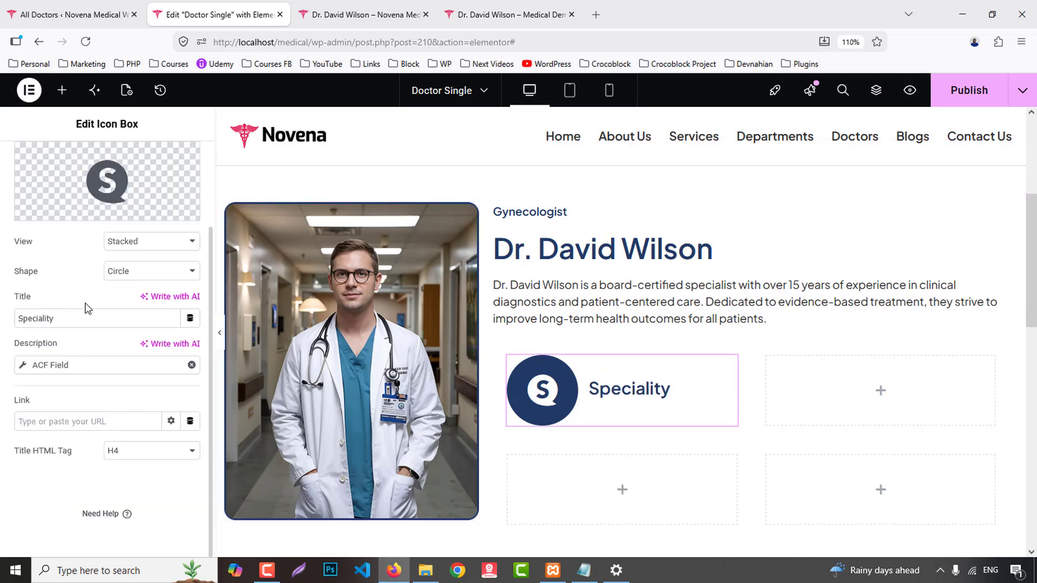
click(46, 366)
click(128, 430)
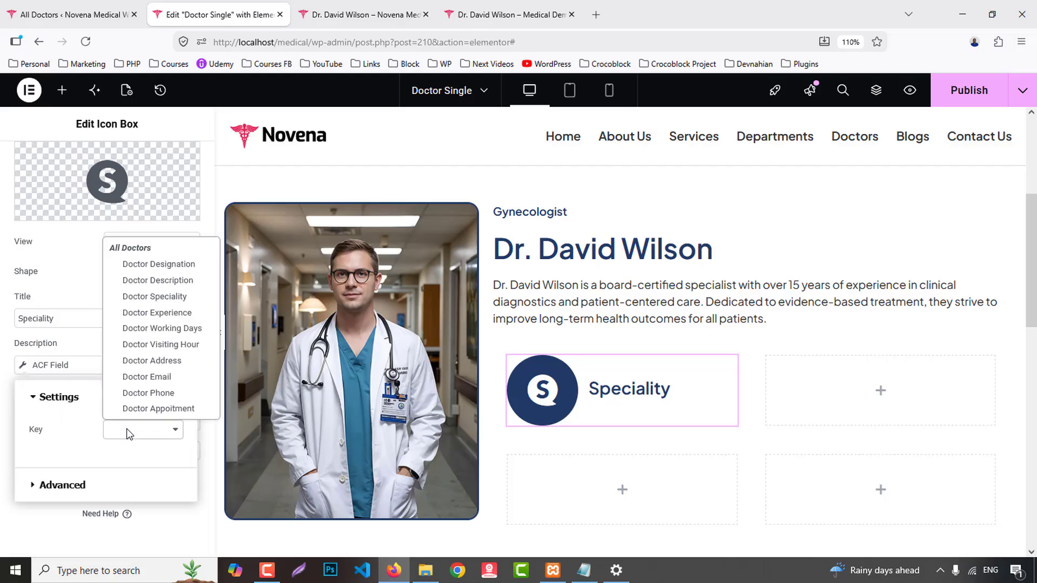
click(174, 299)
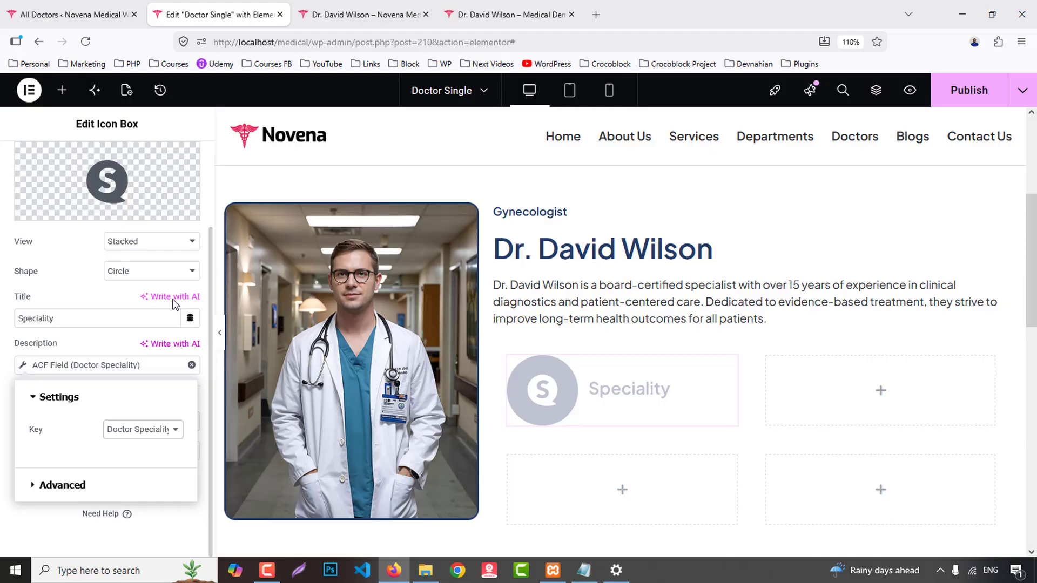
click(463, 6)
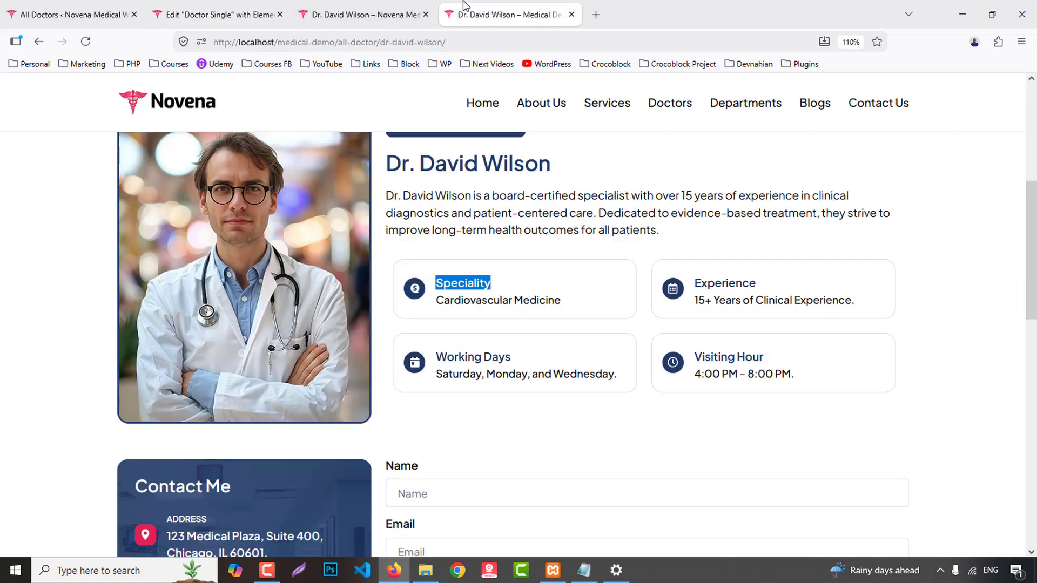
click(216, 15)
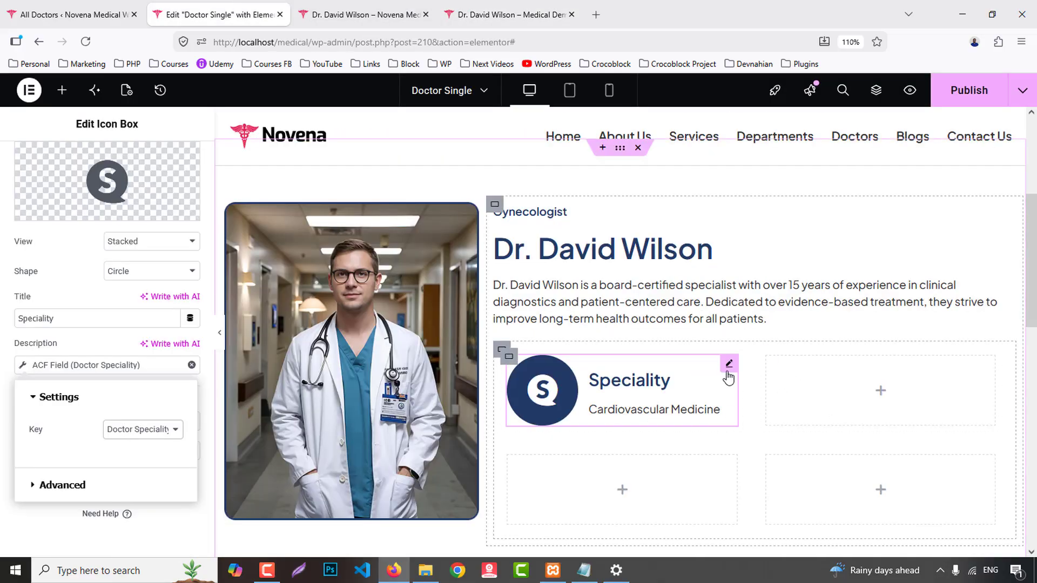
- Give the Speciality icon box a solid 1 px border with a global border color
scroll(131, 250, up, 3)
click(103, 160)
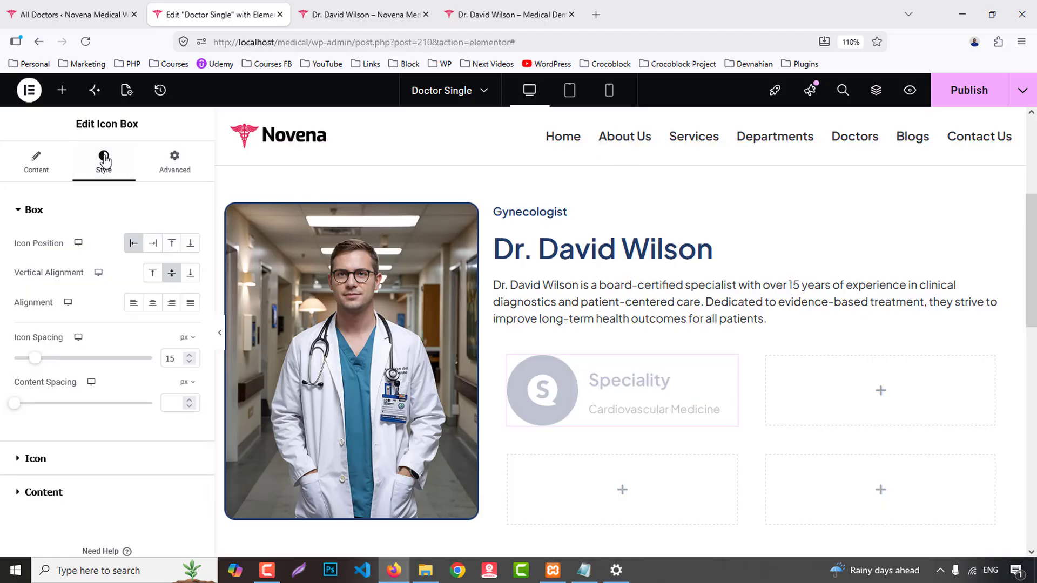
click(168, 168)
scroll(108, 459, down, 10)
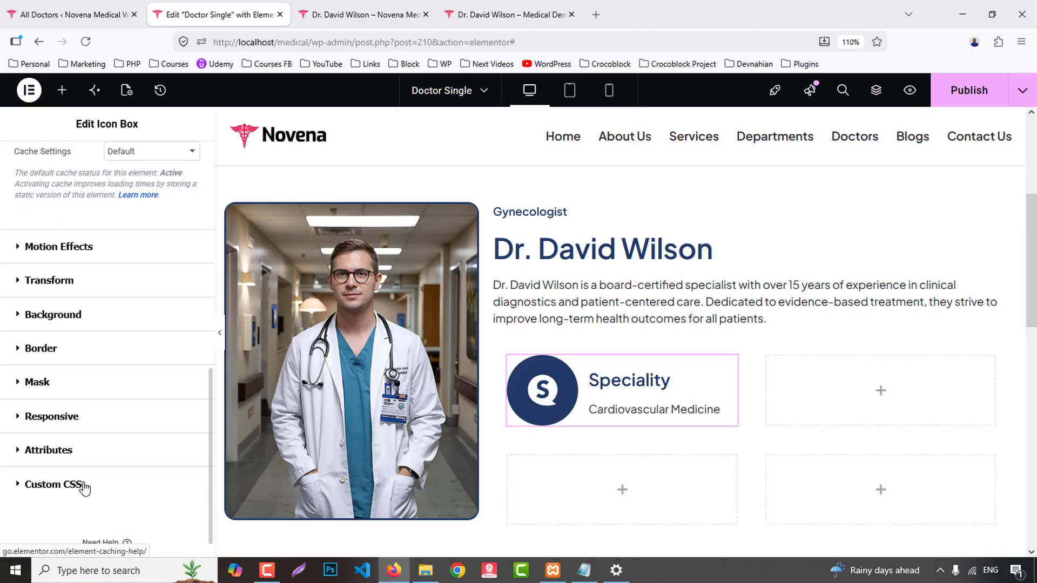
click(40, 350)
click(124, 409)
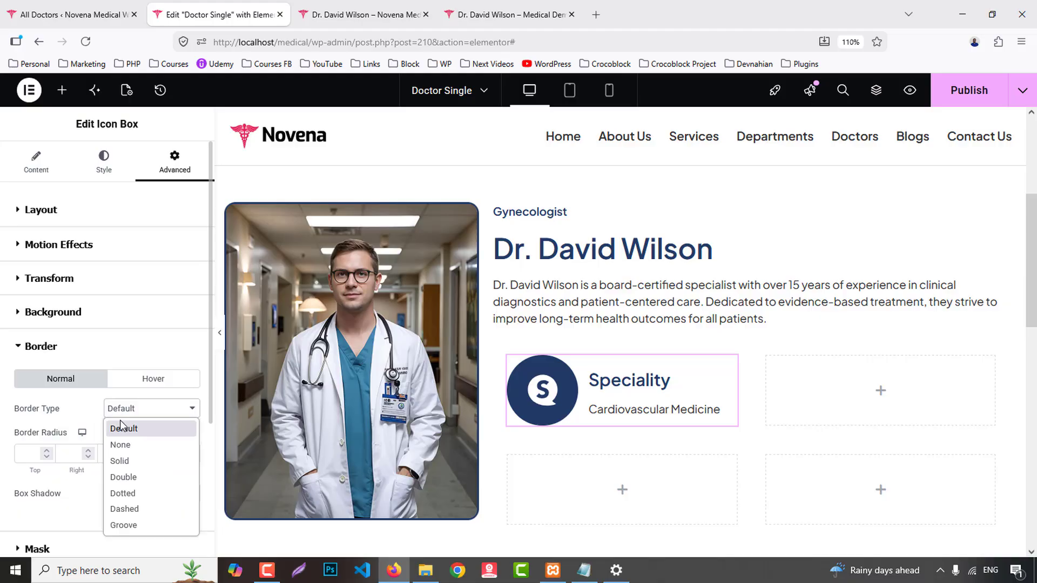
click(120, 460)
click(26, 460)
text(1)
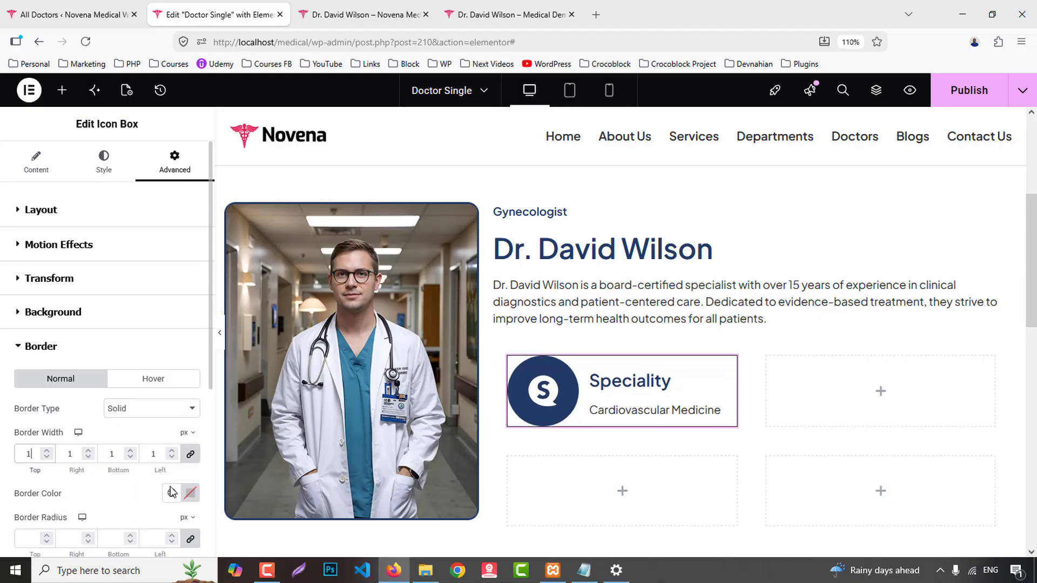
scroll(170, 462, down, 2)
click(172, 417)
click(73, 358)
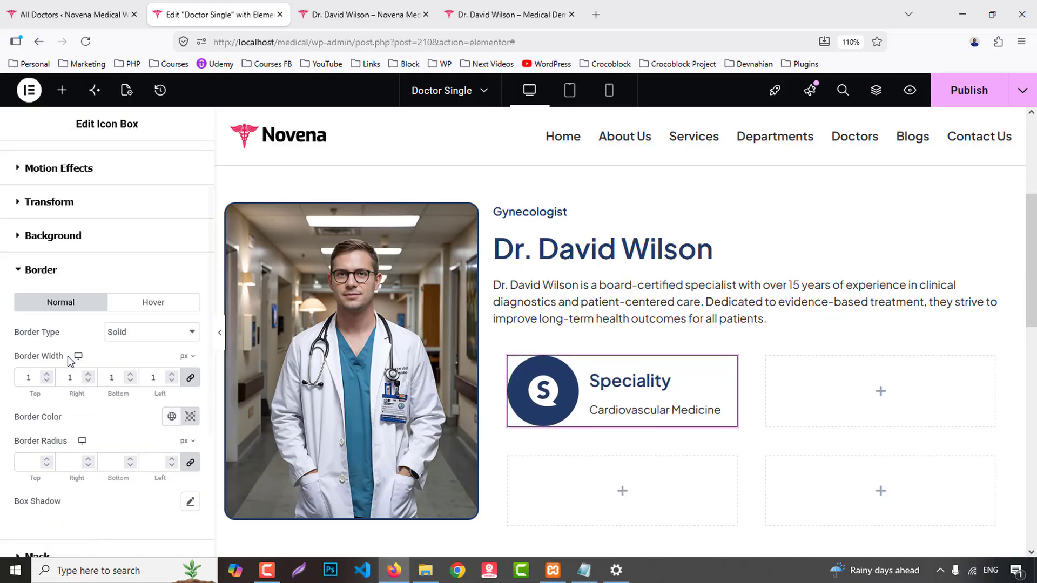
- Set the Speciality icon box's padding to 15 px on all sides
scroll(71, 210, up, 2)
click(41, 210)
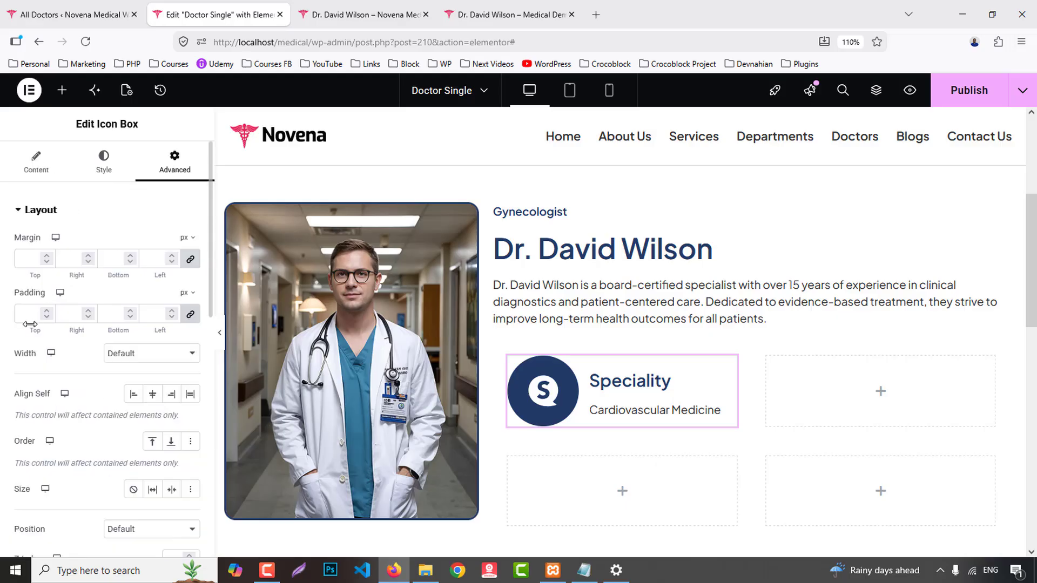
text(15)
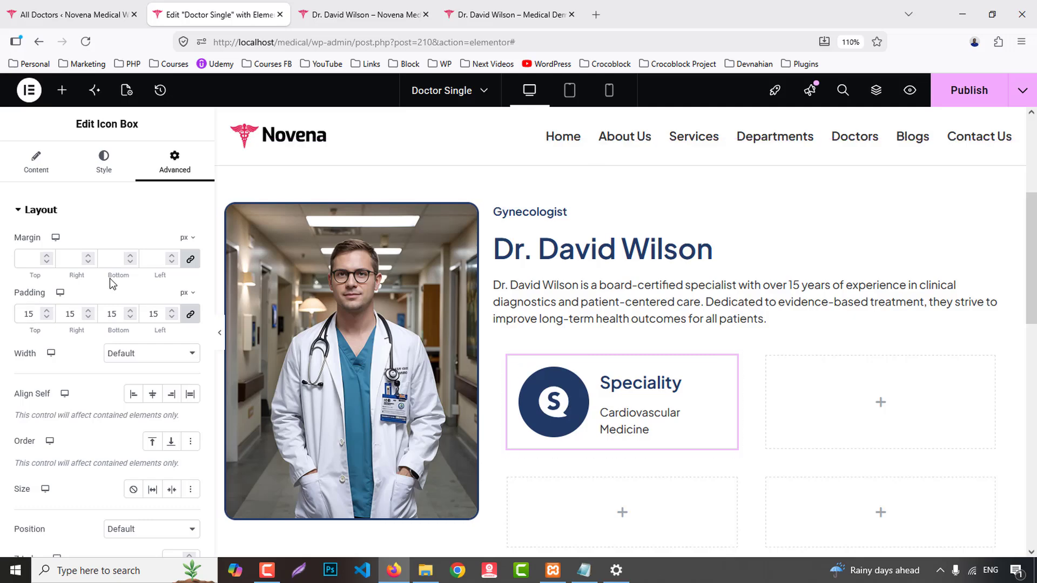
- Set the Speciality icon's size to 15 px
click(99, 156)
scroll(74, 427, down, 1)
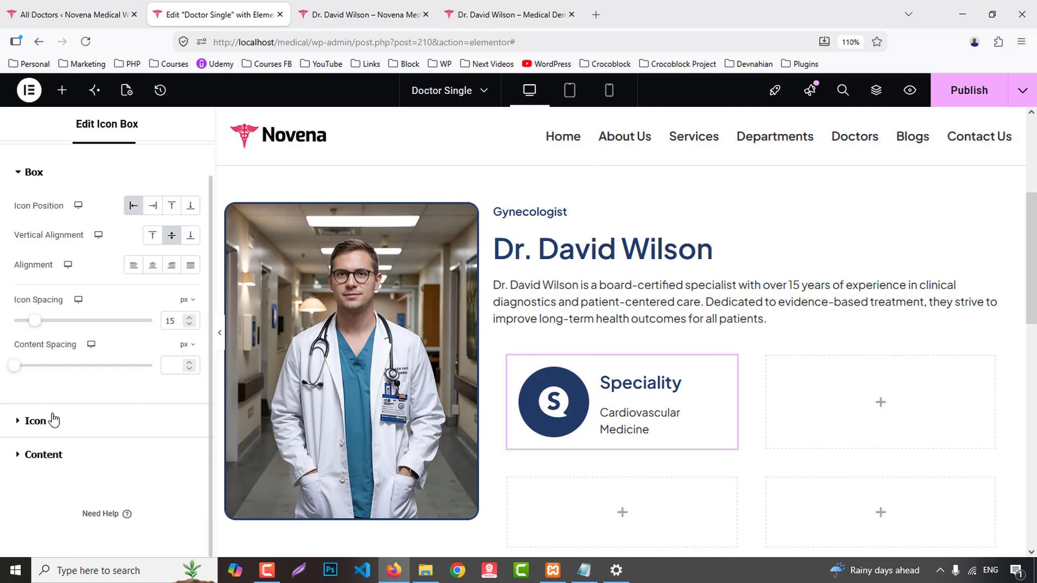
click(54, 420)
text(15)
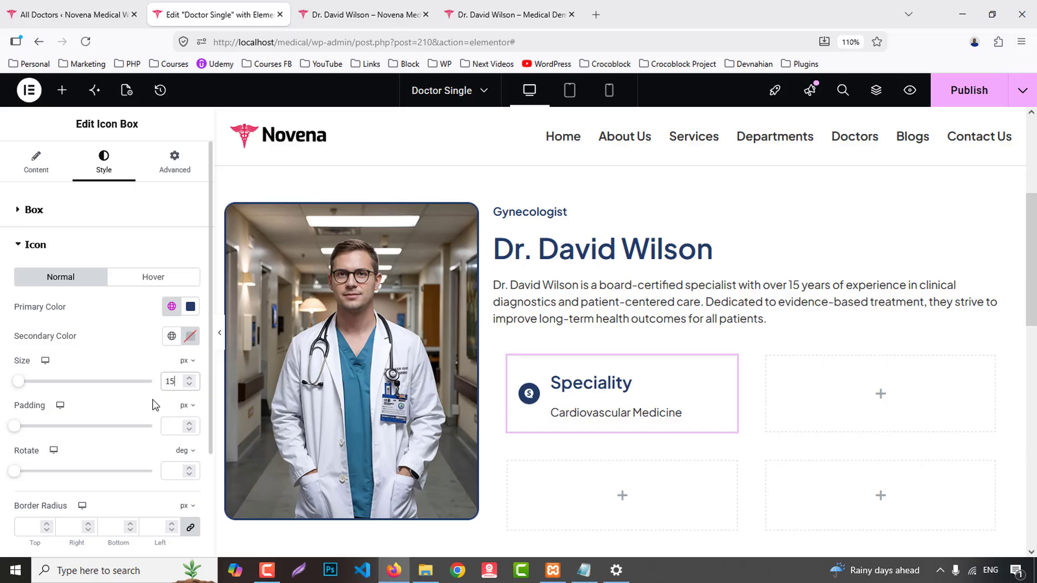
- Set the Speciality icon box's icon spacing to 10 px and its content spacing to 2 px
scroll(89, 426, down, 3)
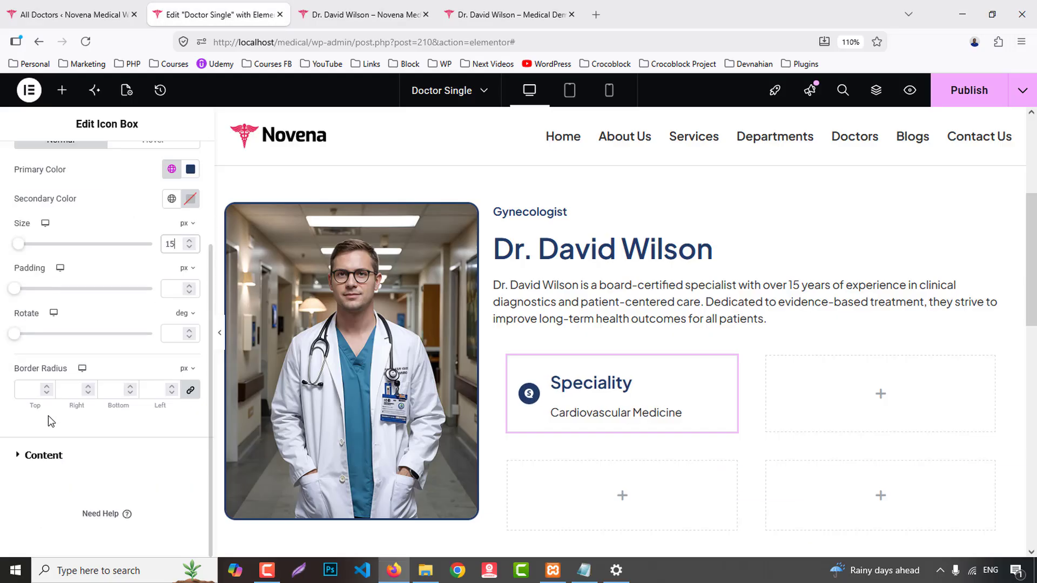
click(84, 446)
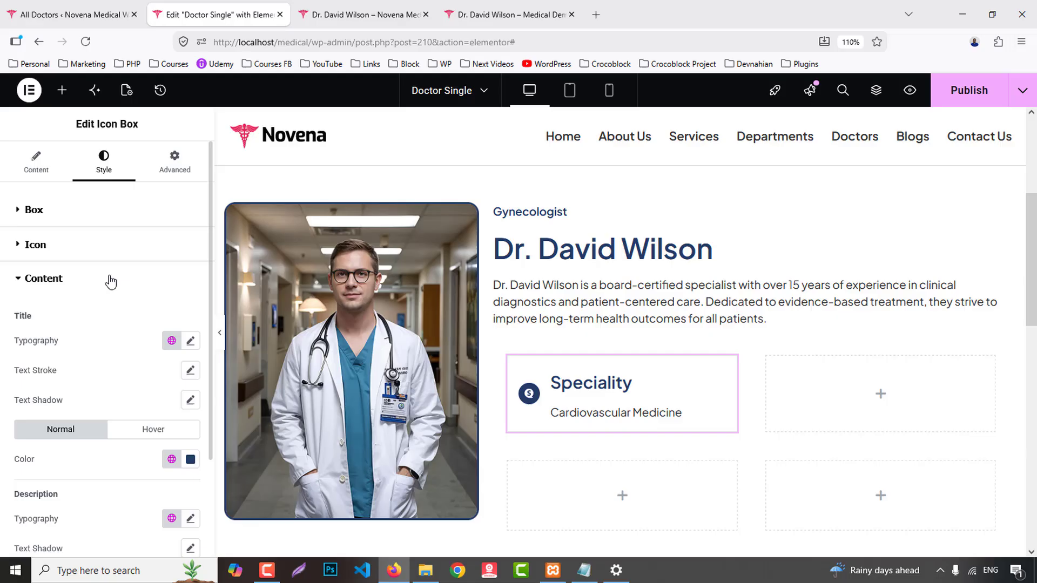
click(94, 227)
click(172, 359)
text(11)
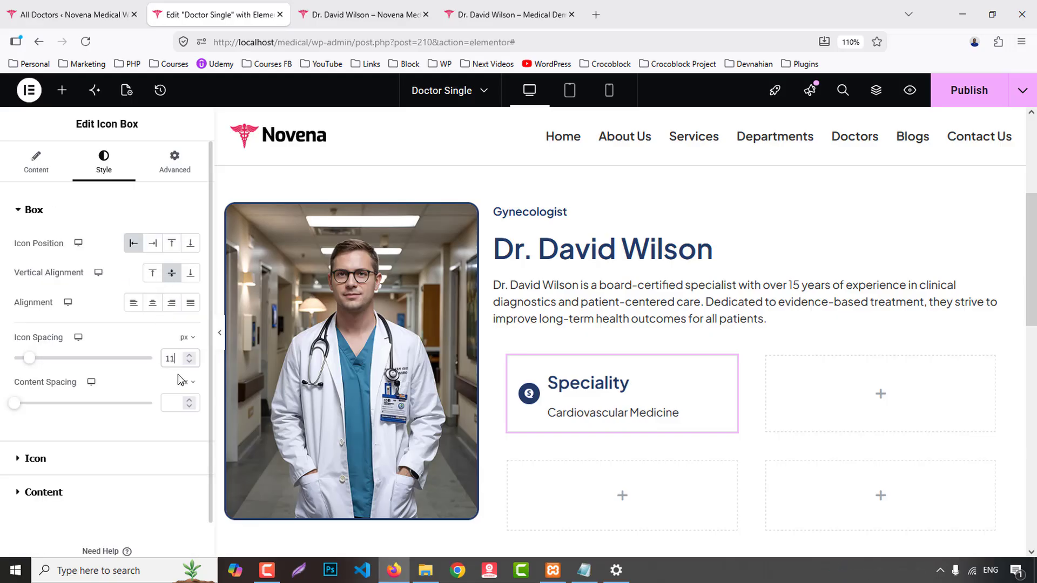
key(BackSpace)
text(0)
click(174, 404)
text(2)
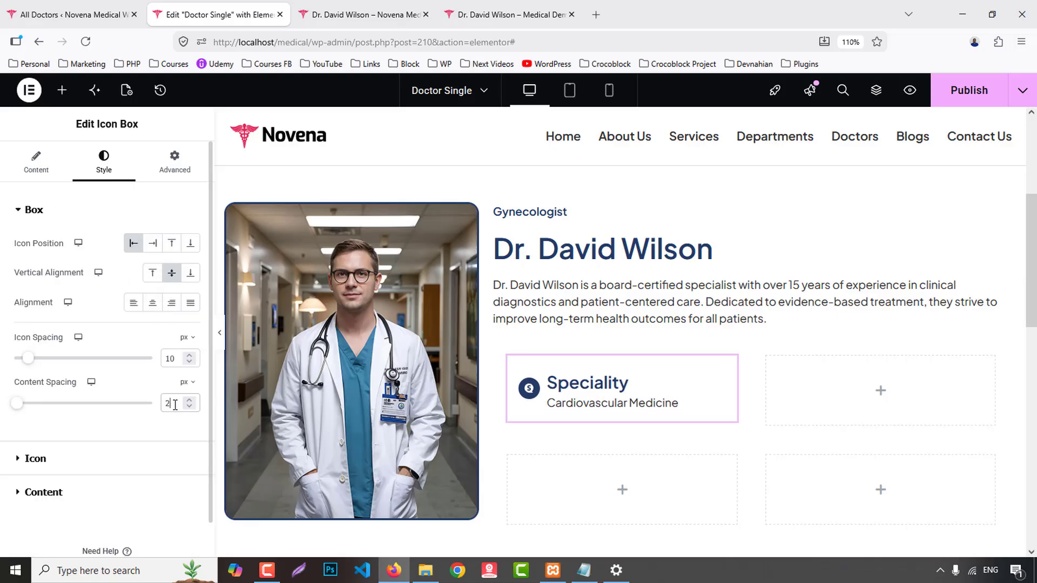
- Set the Speciality icon box's title typography size to 16 px
click(82, 458)
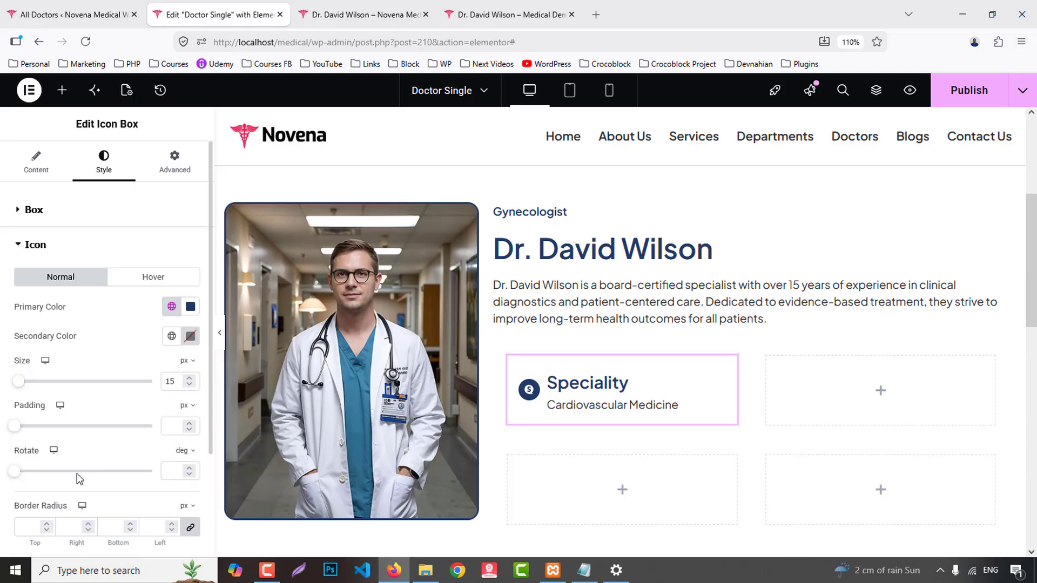
scroll(80, 478, down, 3)
click(47, 464)
scroll(170, 327, down, 3)
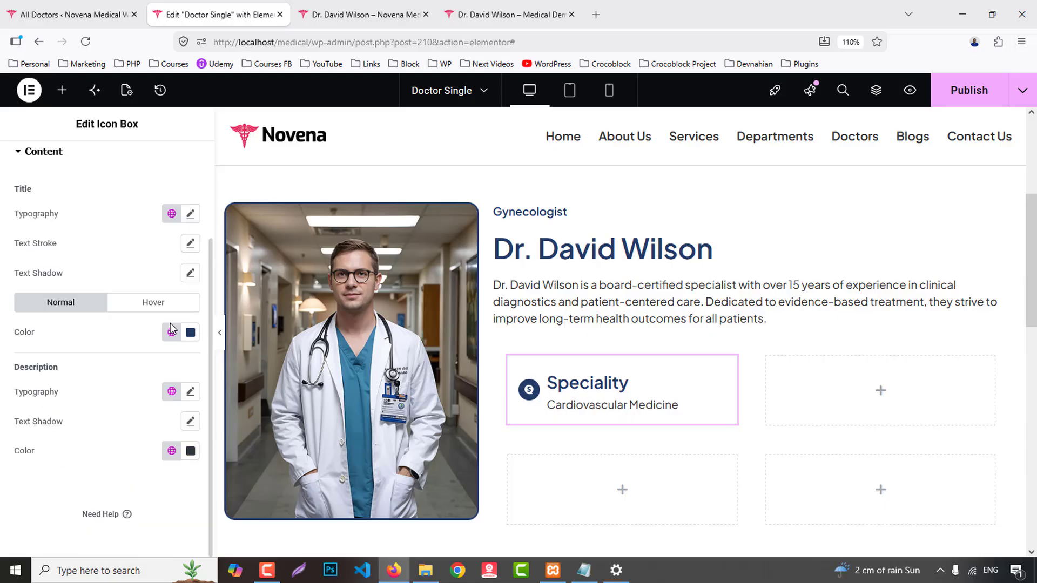
click(191, 215)
click(162, 325)
text(8)
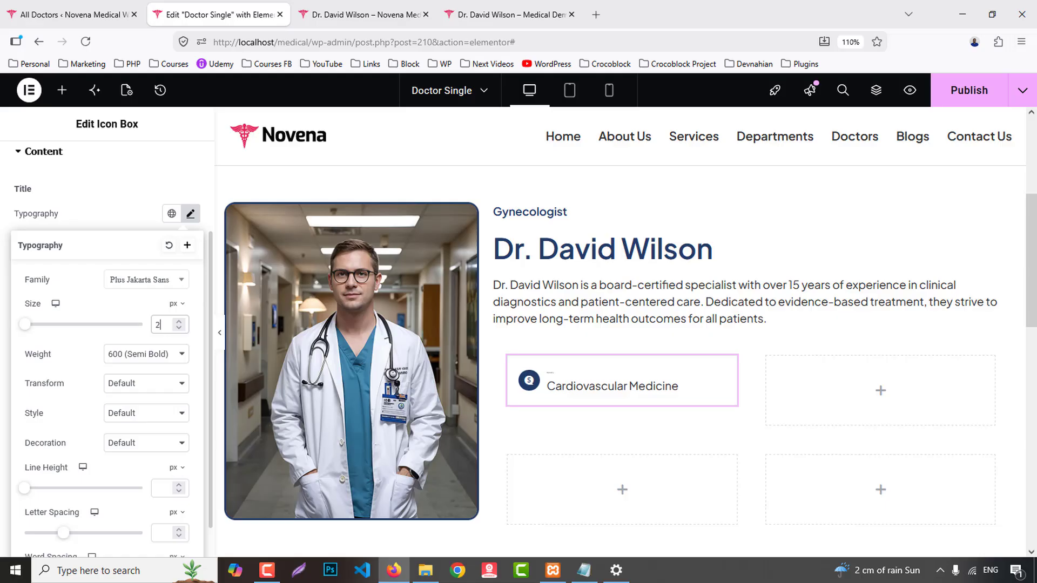
click(508, 12)
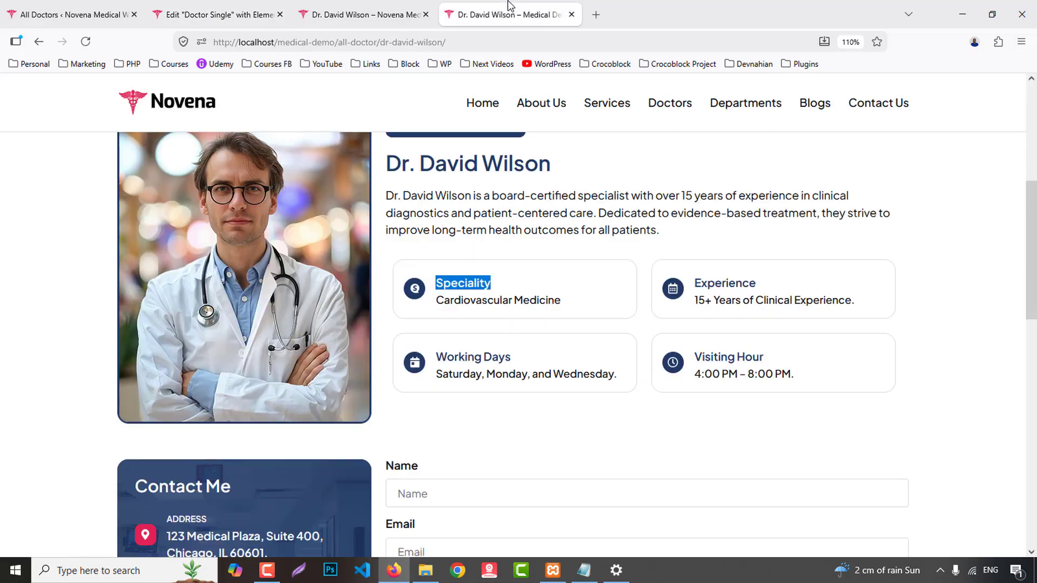
click(240, 12)
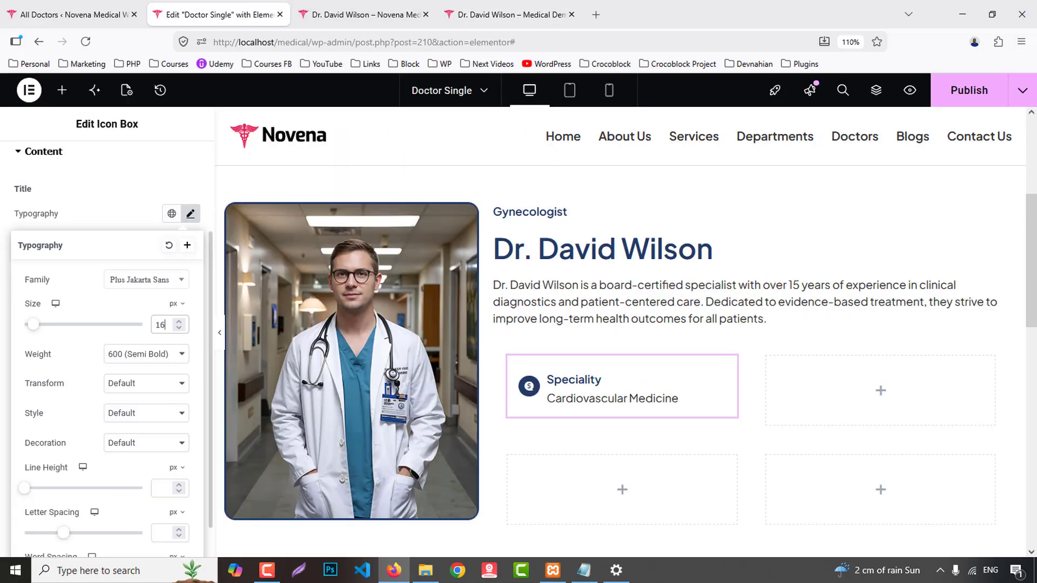
click(121, 232)
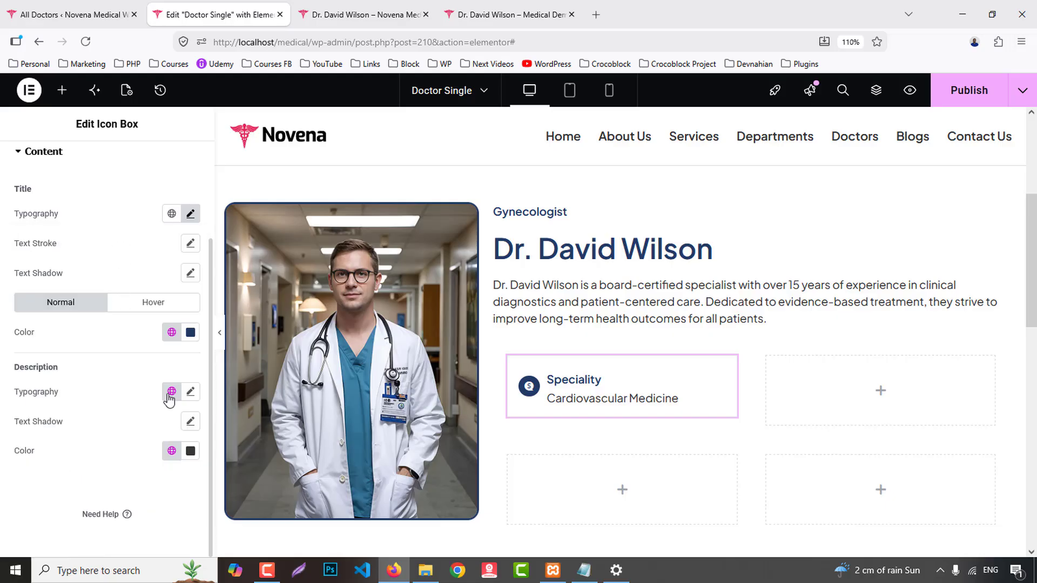
- Set the Speciality icon box's description typography to weight 700 (Bold) and size 18 px
click(190, 392)
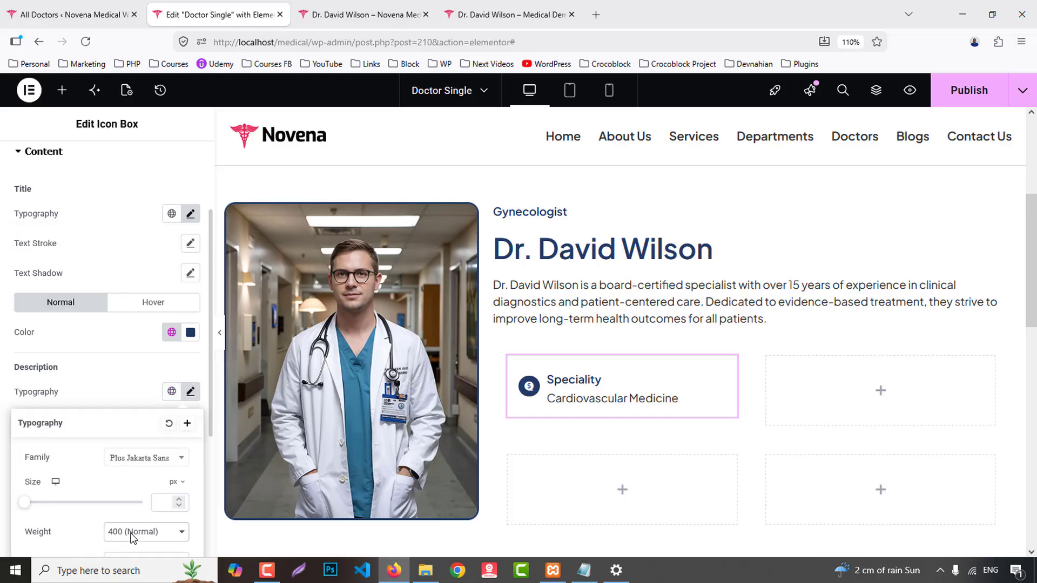
click(133, 532)
click(136, 428)
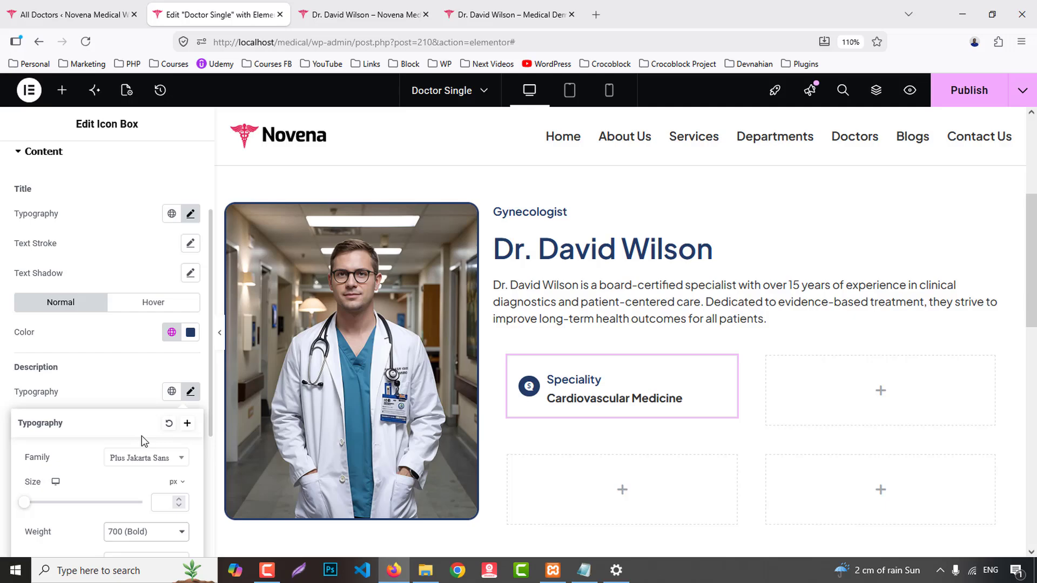
click(122, 359)
click(187, 398)
click(160, 502)
text(1)
key(BackSpace)
text(16)
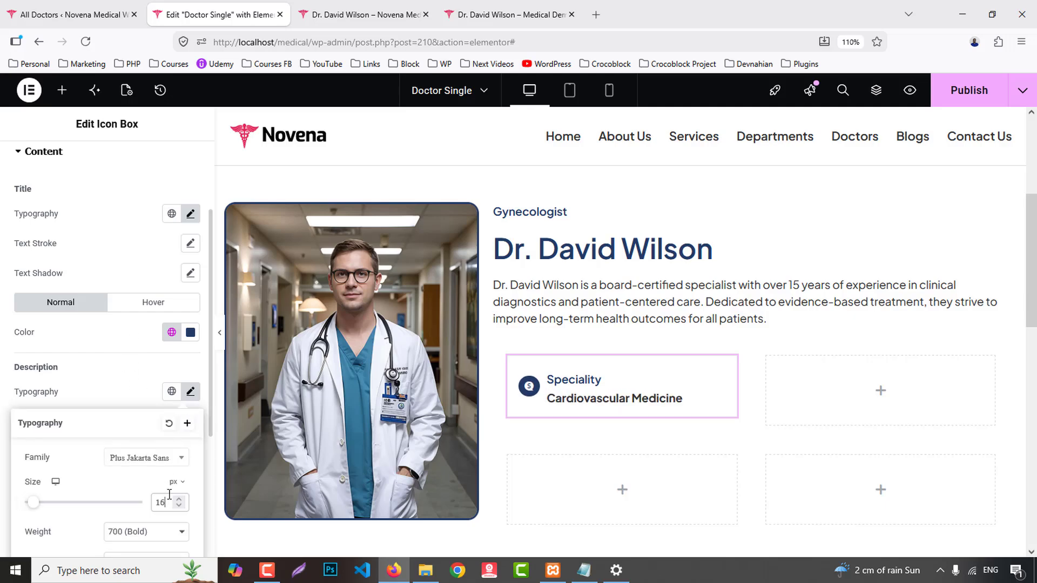
key(BackSpace)
text(8)
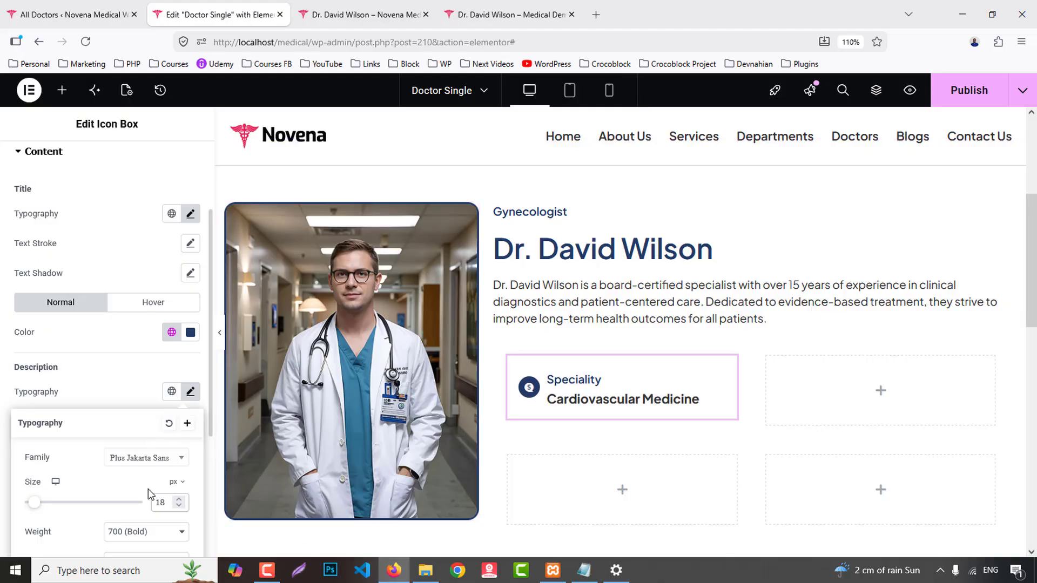
- Change the Speciality description's font weight to 600 (Semi Bold)
scroll(135, 454, down, 4)
click(120, 316)
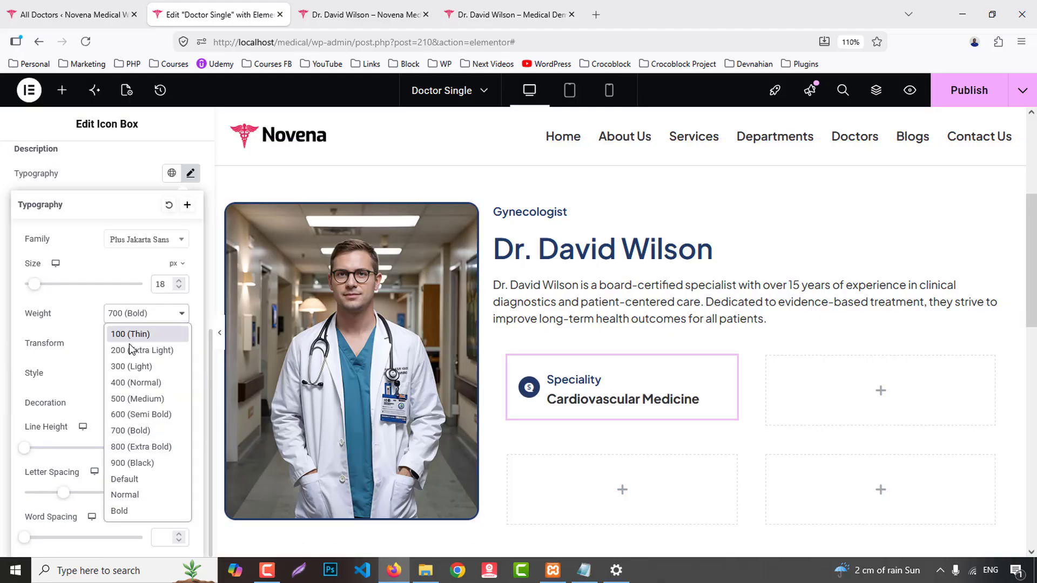
click(135, 415)
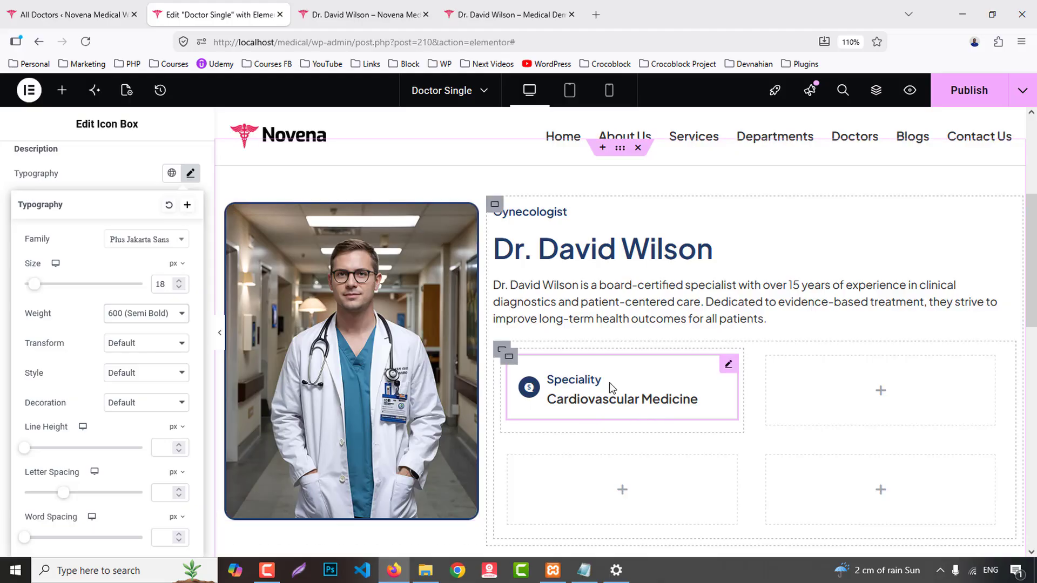
- Copy the Speciality icon box and paste it into the three empty containers of the card grid
right_click(576, 383)
click(643, 270)
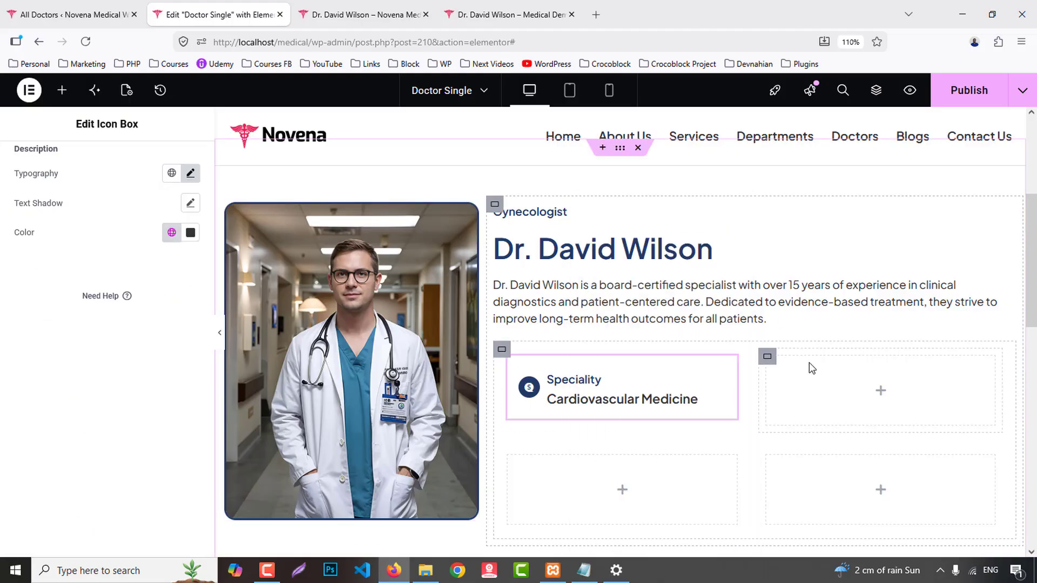
right_click(796, 371)
click(835, 269)
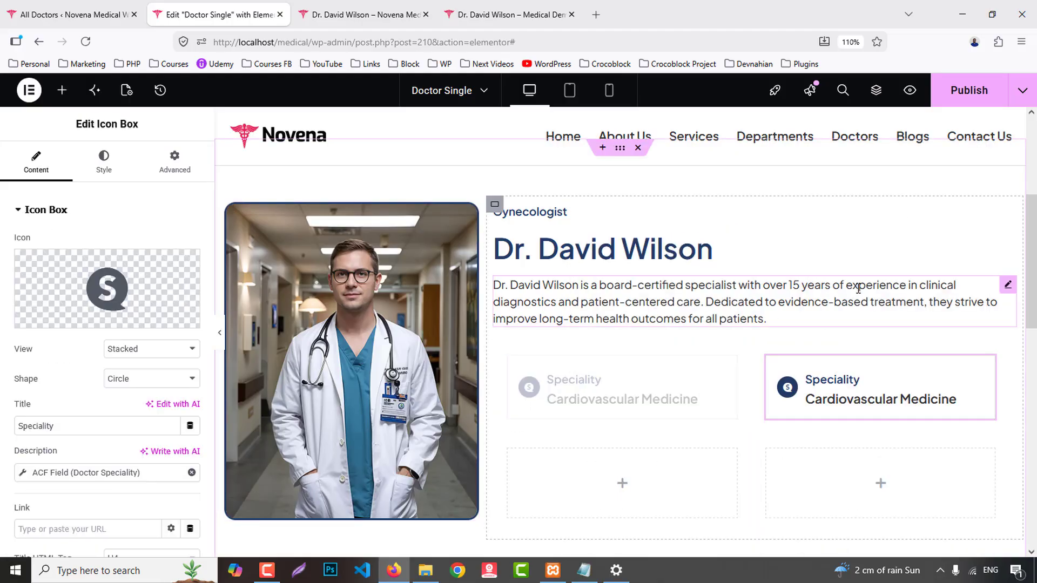
scroll(576, 381, down, 2)
right_click(595, 352)
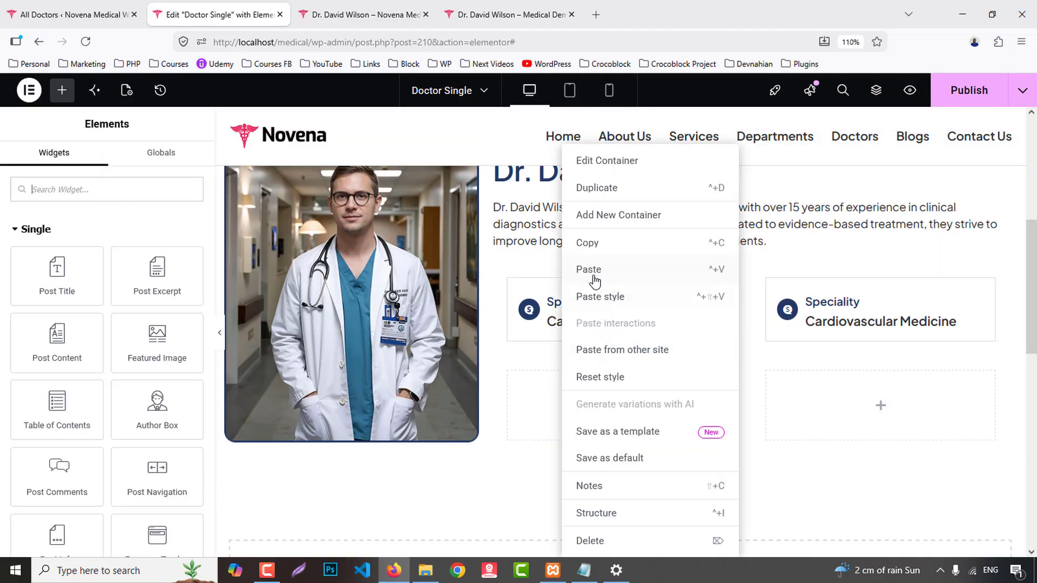
click(592, 270)
right_click(832, 381)
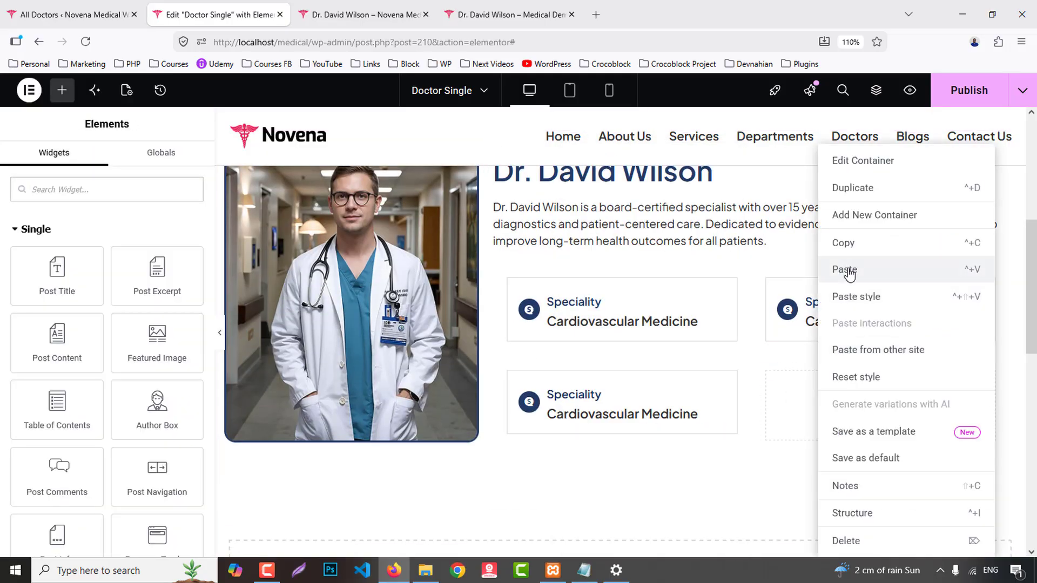
click(850, 275)
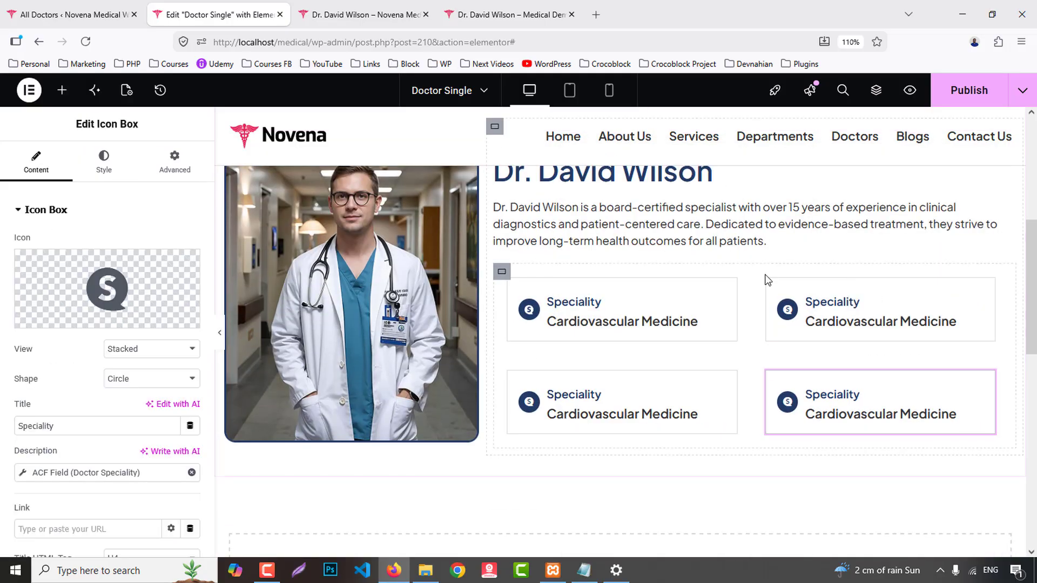
- Set the column and row gaps of the container holding the four icon boxes to 0 px
click(500, 273)
scroll(57, 412, down, 5)
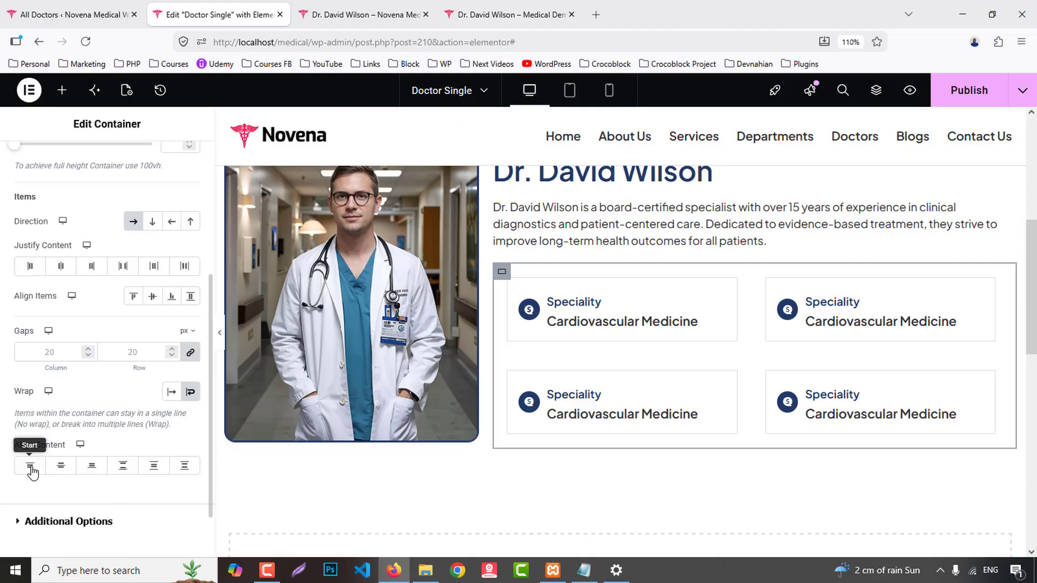
scroll(82, 446, down, 2)
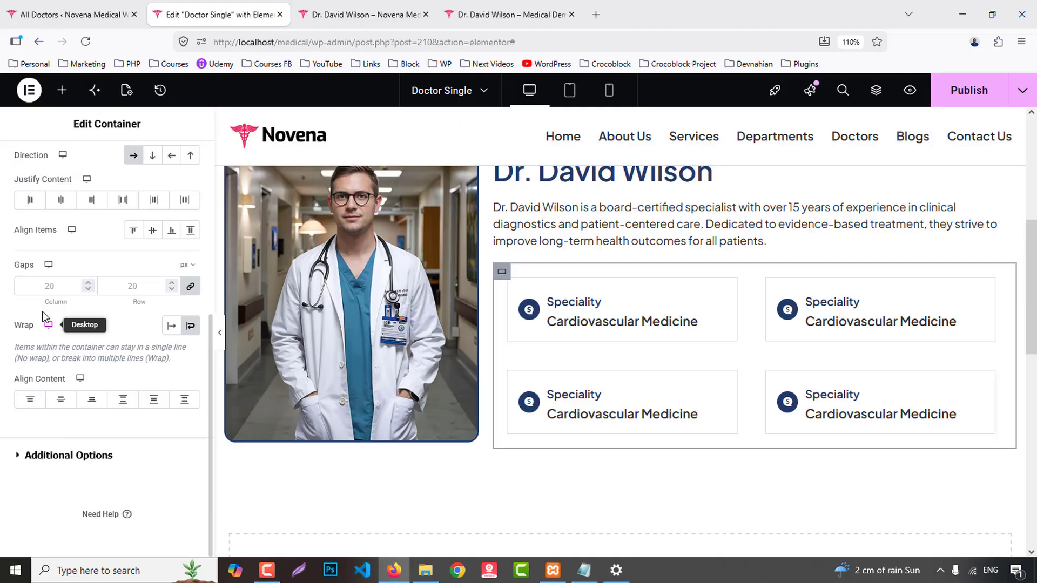
click(42, 287)
text(0)
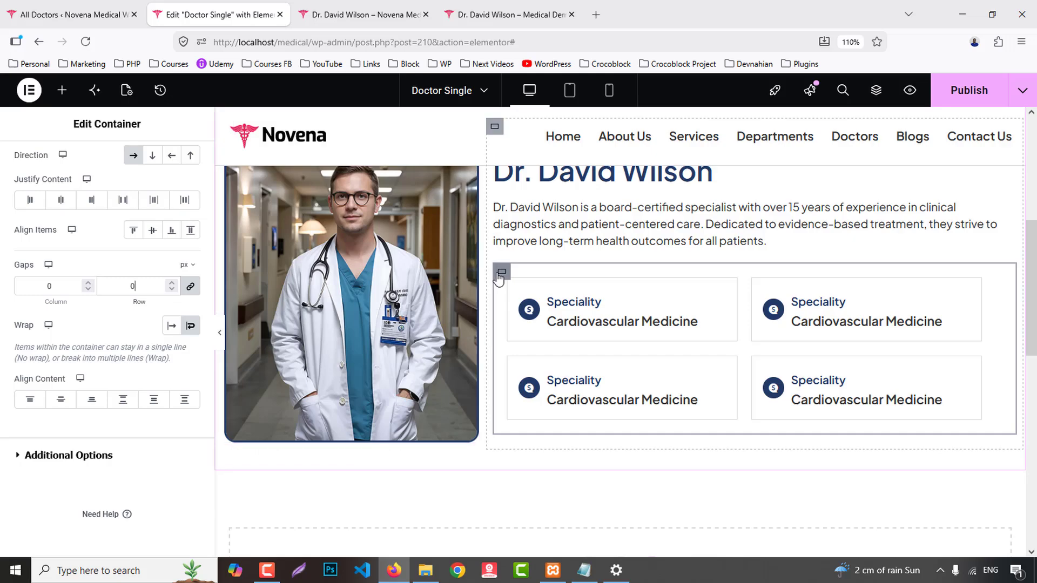
- Set the card grid container's padding to 0 px on all sides
scroll(114, 268, up, 4)
scroll(165, 187, up, 2)
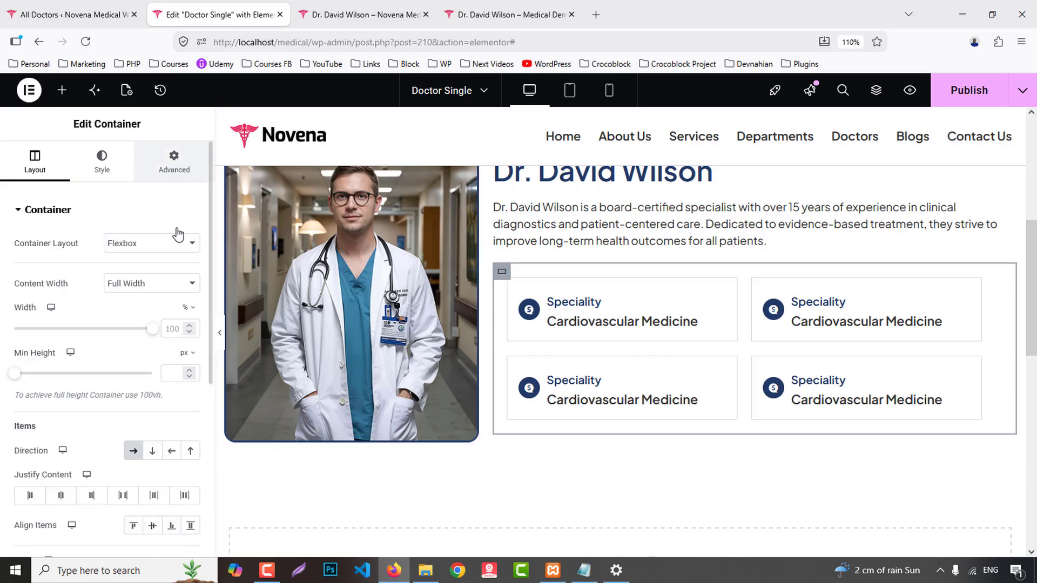
click(174, 162)
click(191, 316)
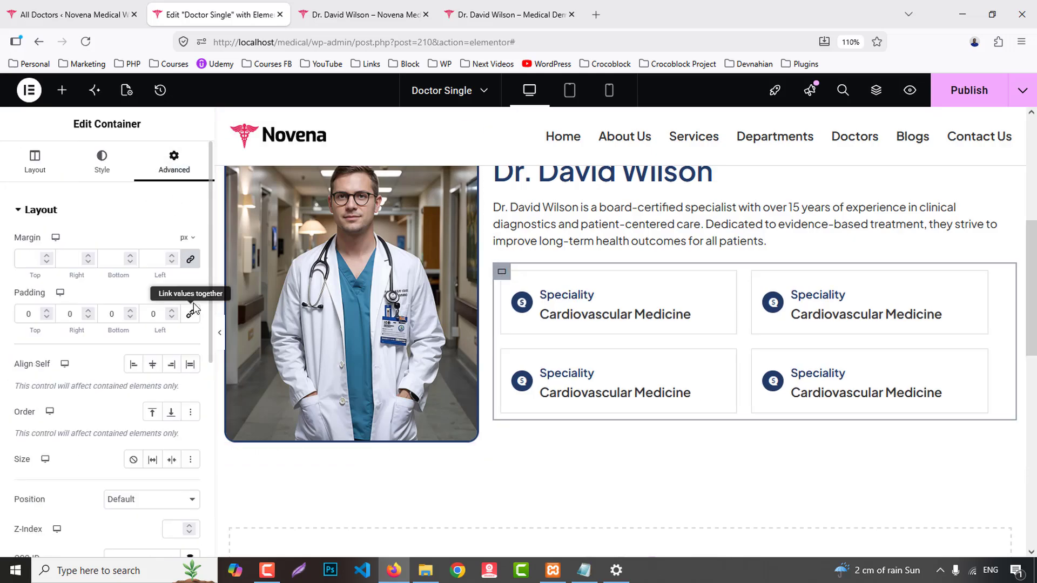
- Check the demo's Experience card, then replace the upper-right icon box's icon with the dotted calendar, filtering the icon library by "cale"
click(520, 2)
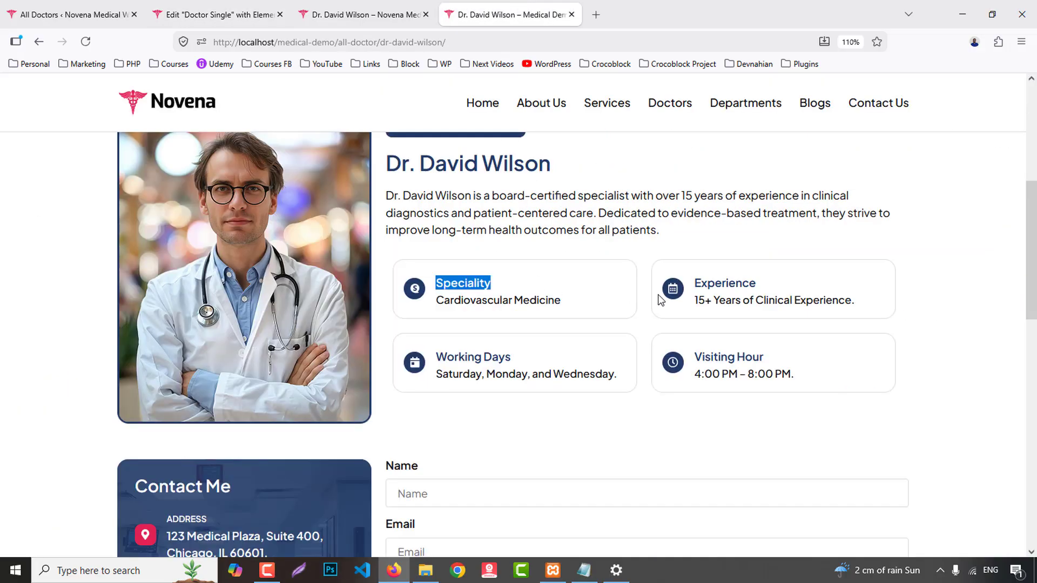
double_click(734, 281)
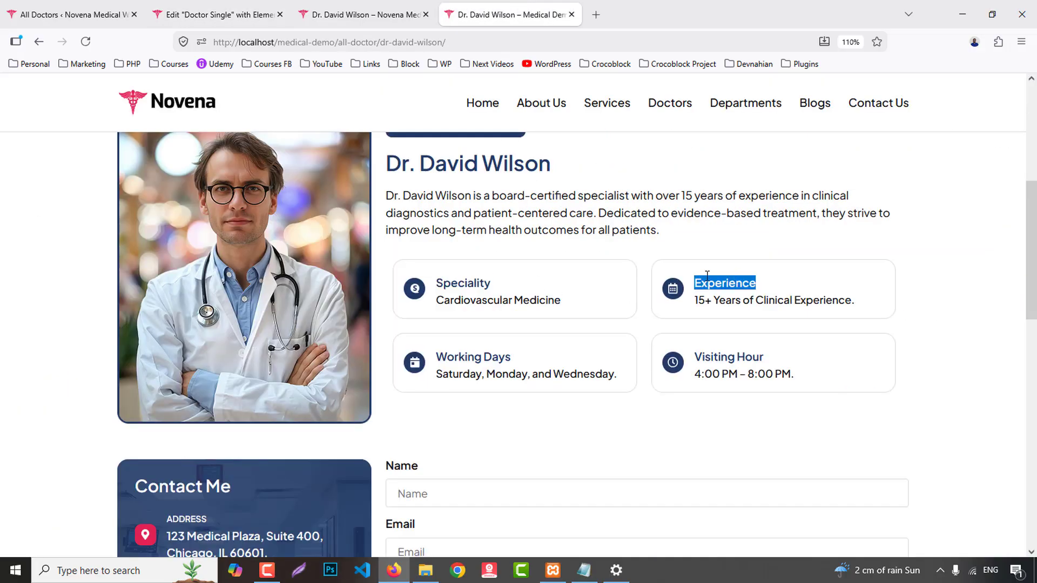
click(227, 14)
click(864, 302)
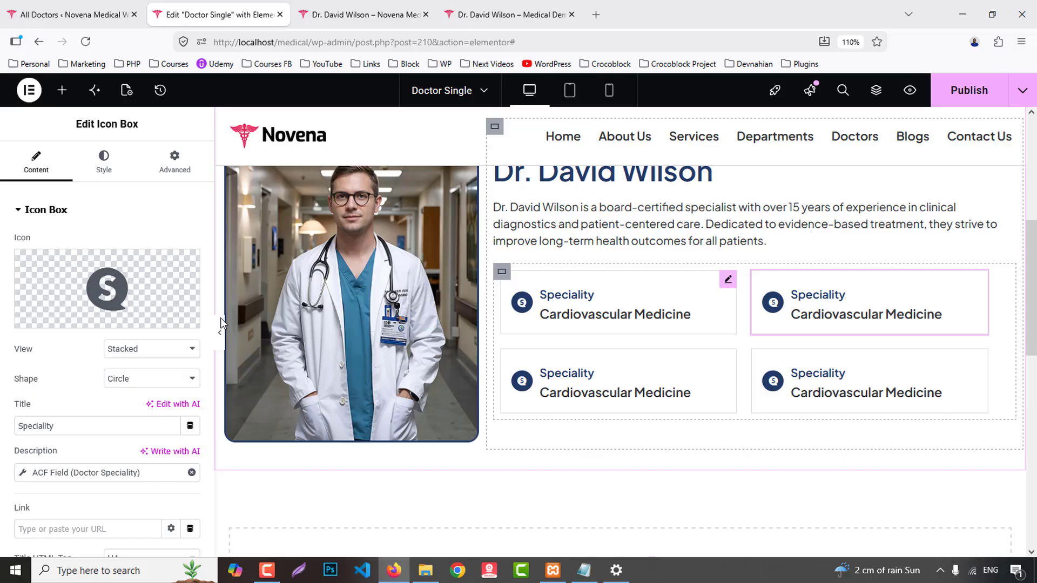
click(103, 285)
click(485, 147)
text(cale)
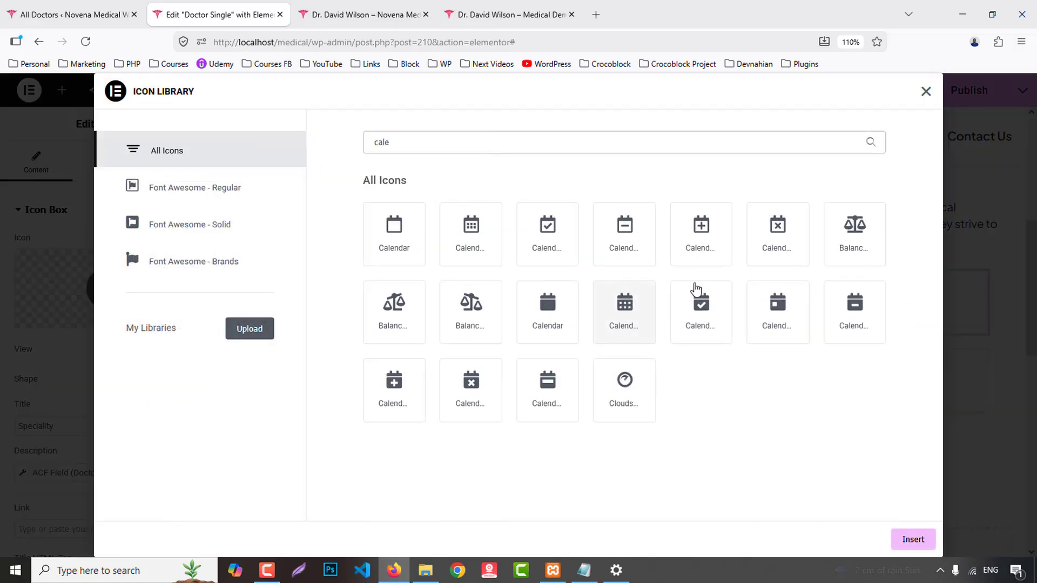
click(448, 232)
click(903, 545)
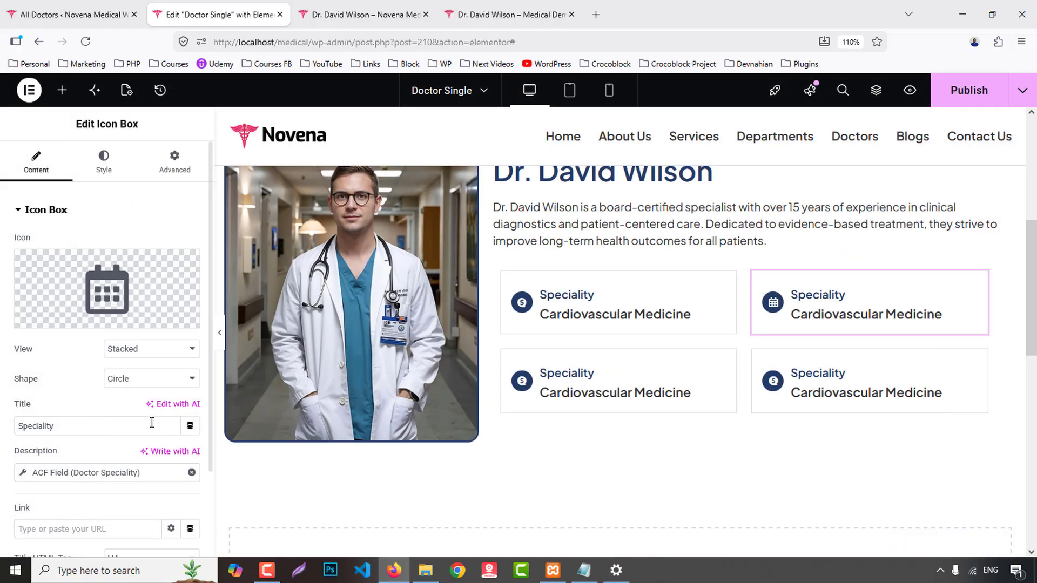
- Title the upper-right icon box Experience and link its description to the Doctor Experience ACF field
drag(151, 424, 2, 432)
text(Experience)
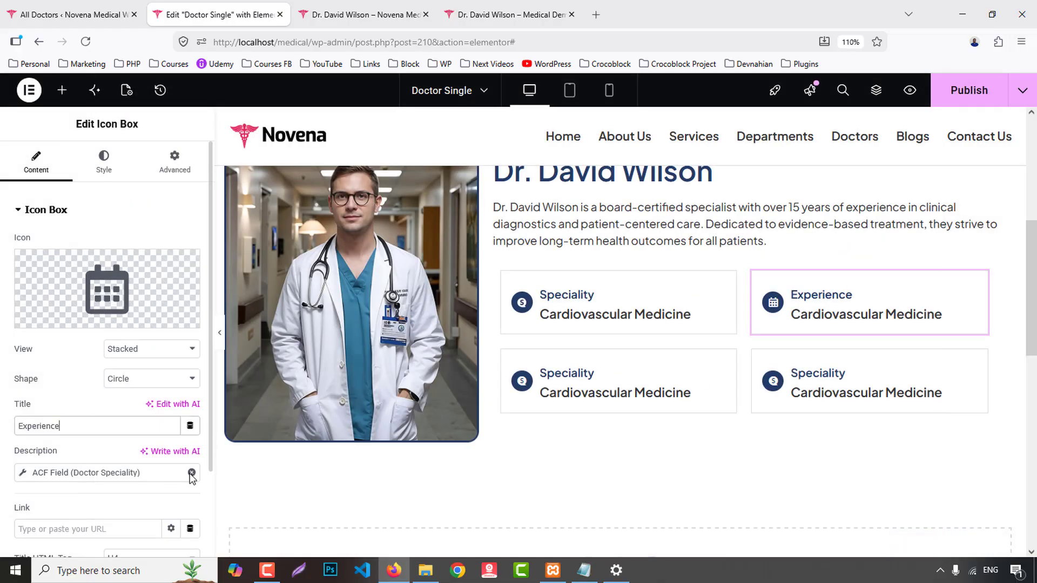
click(114, 473)
click(135, 387)
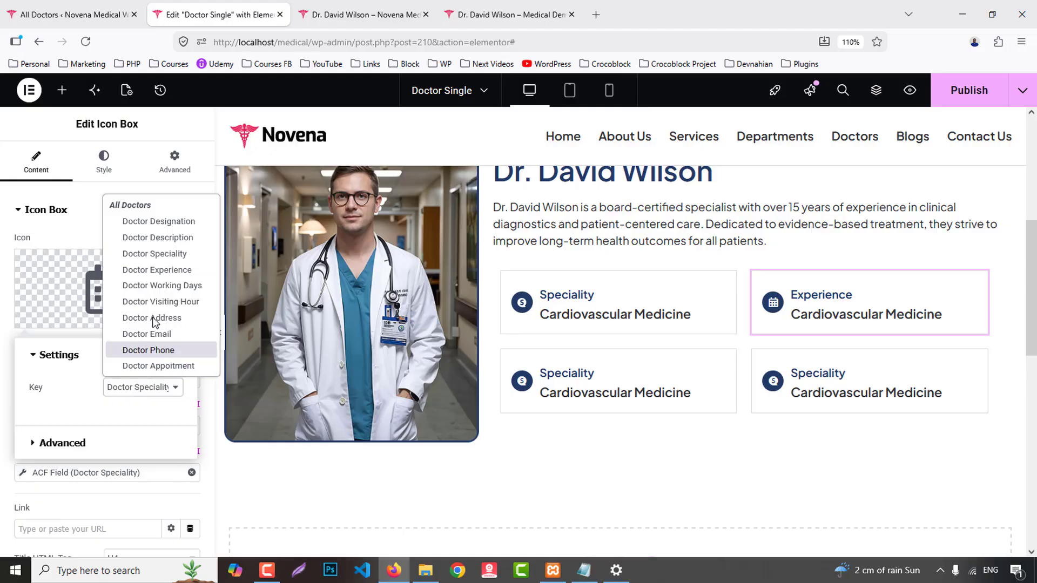
click(161, 270)
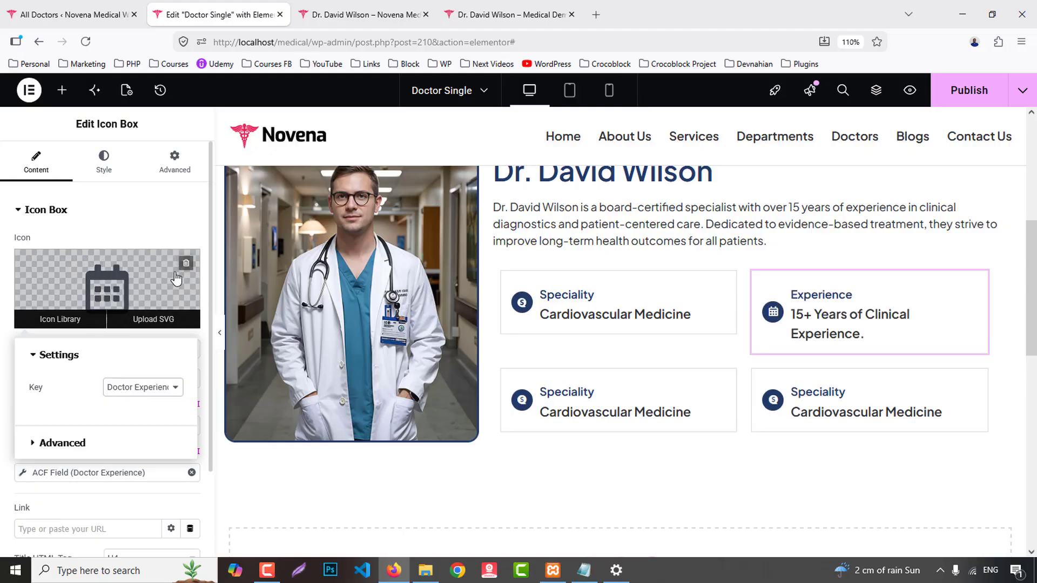
- Check the demo's Working Days card, then replace the lower-left icon box's icon with the plain outlined calendar, filtering the icon library by "da"
click(488, 15)
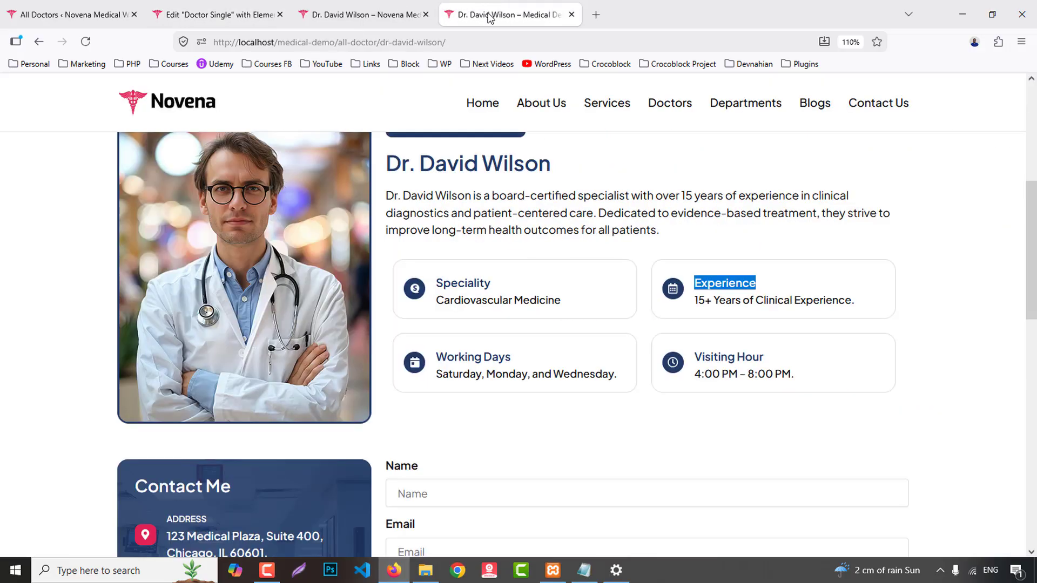
drag(441, 355, 535, 359)
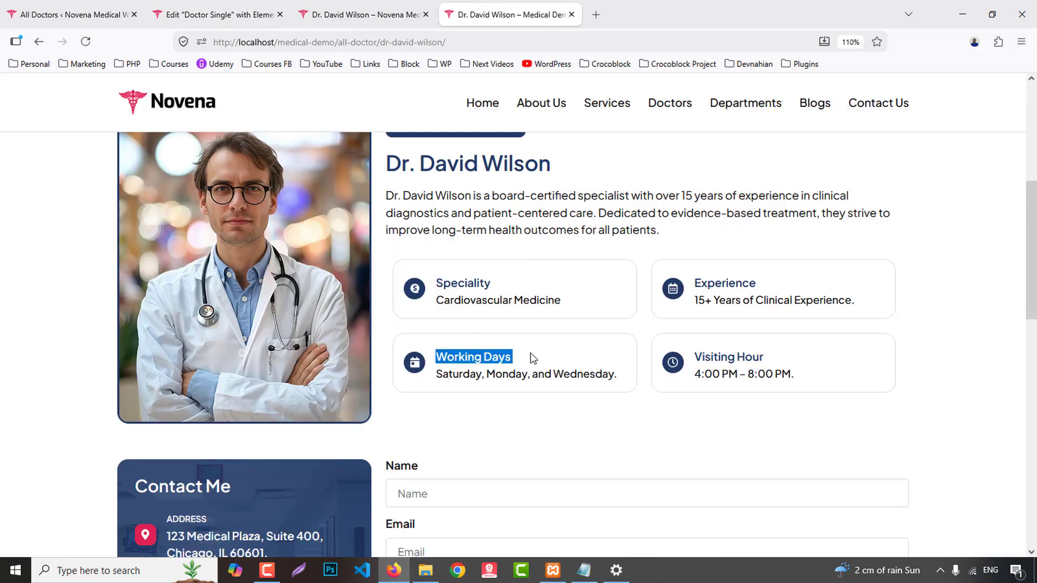
click(254, 14)
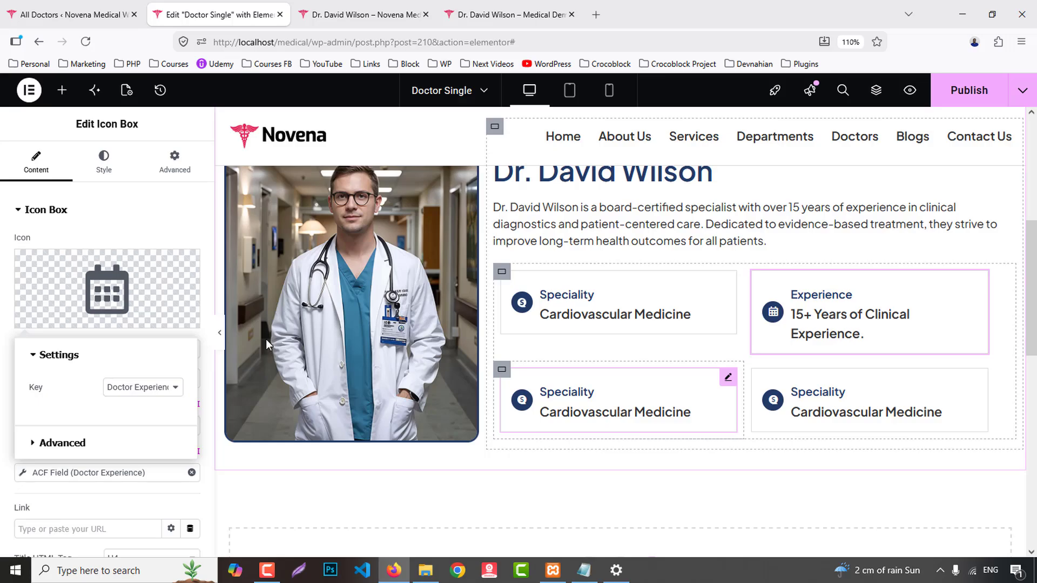
click(113, 287)
click(527, 11)
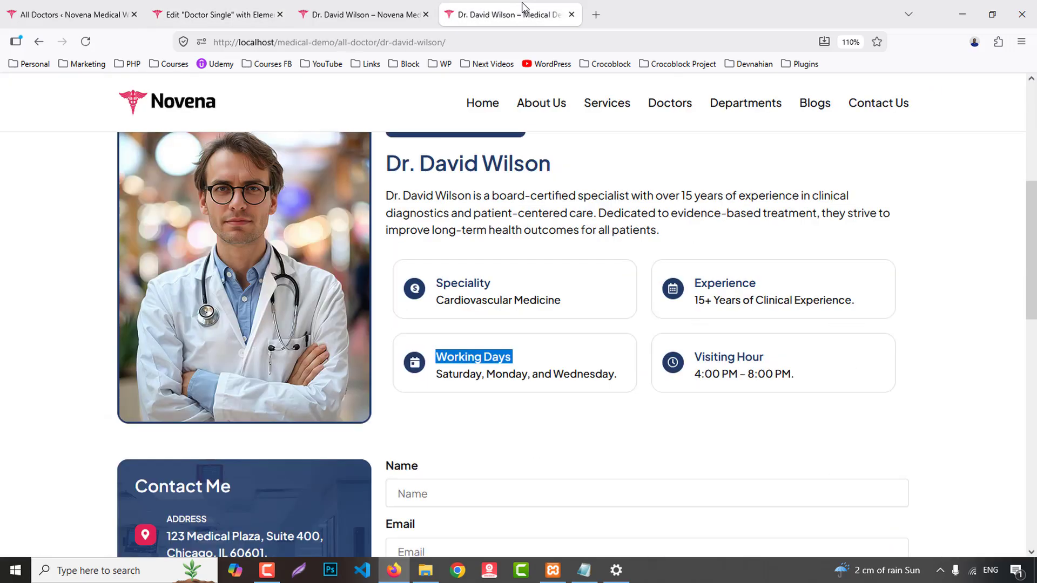
click(258, 14)
click(421, 139)
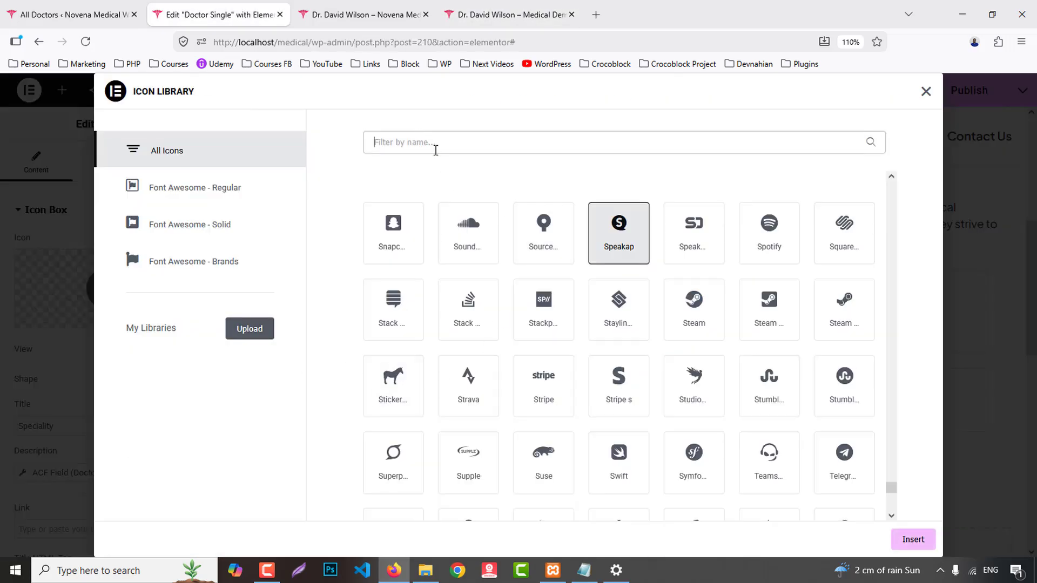
text(da)
click(406, 228)
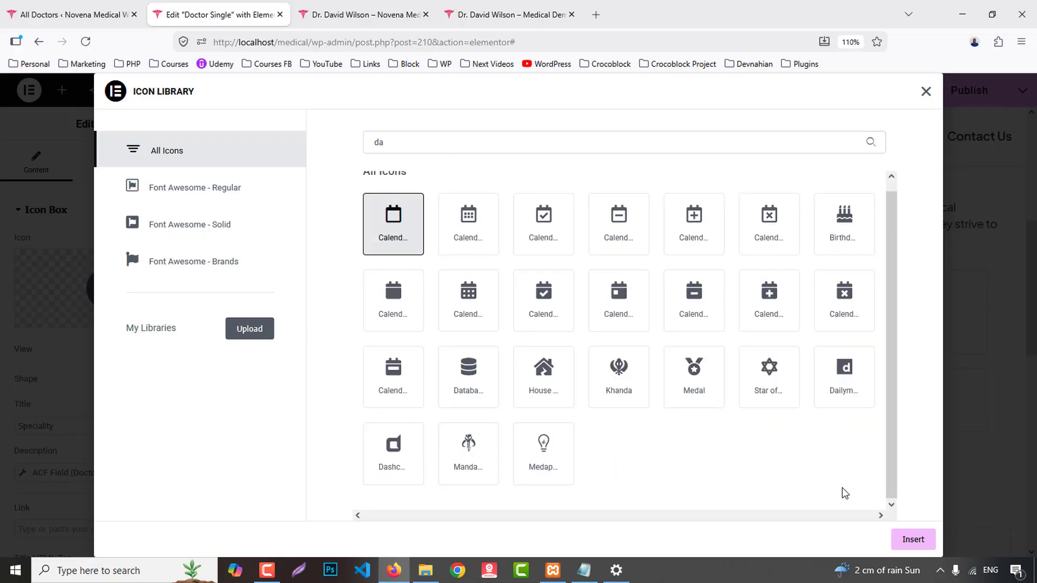
click(913, 539)
- Title the lower-left icon box Working Days and link its description to the Doctor Working Days ACF field
double_click(91, 431)
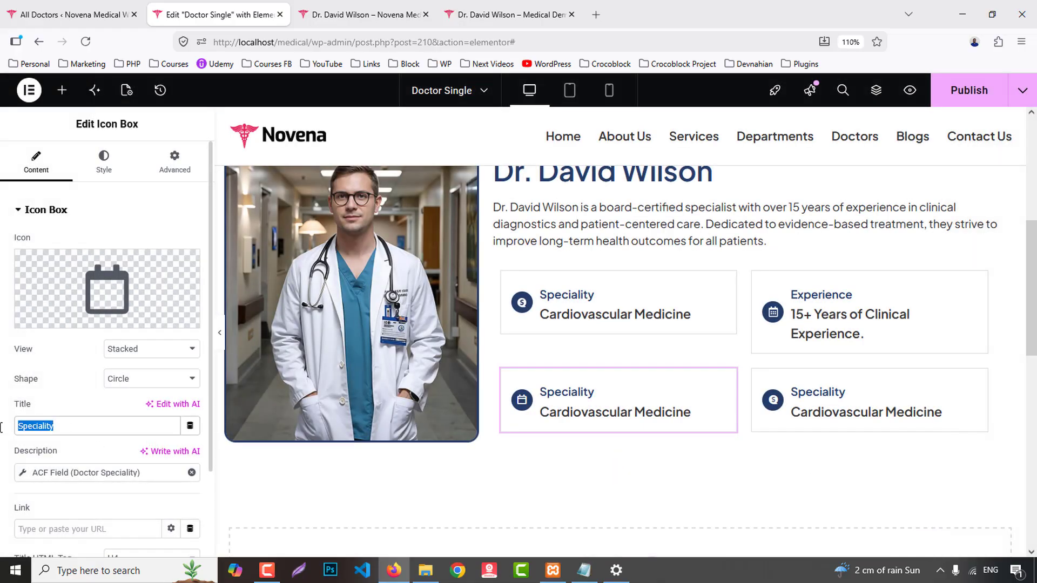
text(Working Days)
click(85, 474)
click(143, 387)
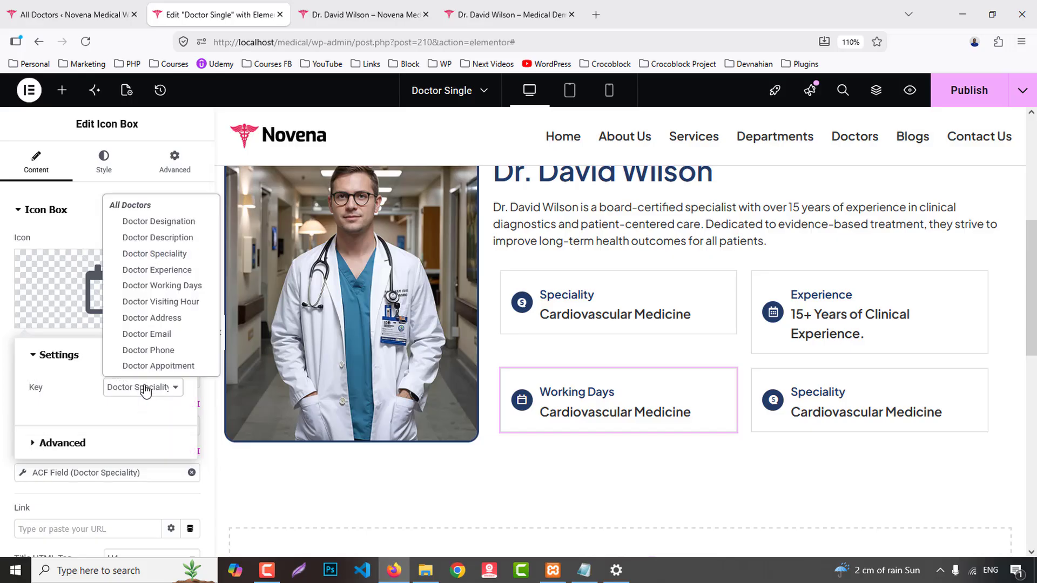
click(164, 290)
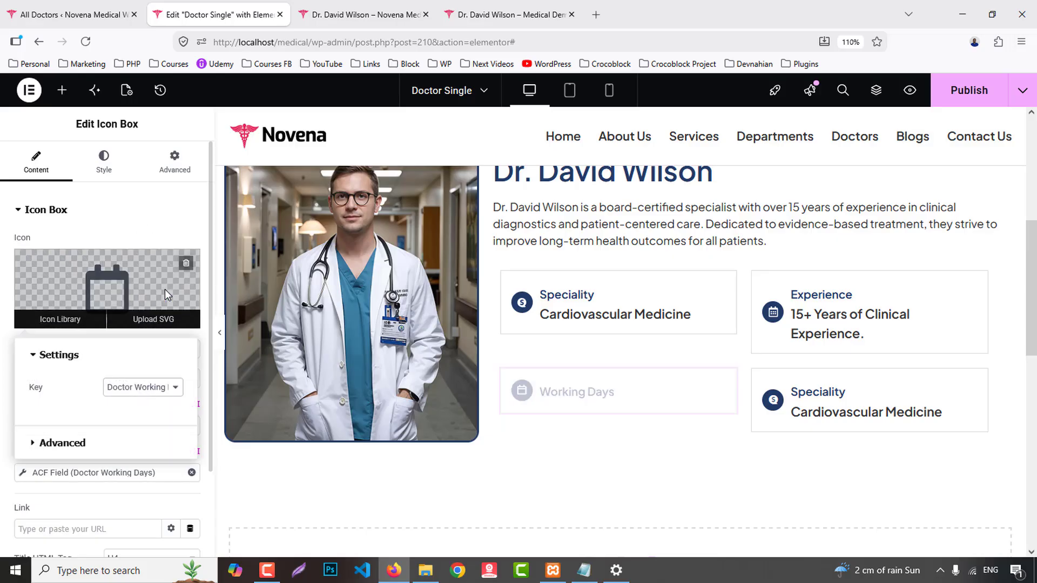
- Check the demo's Visiting Hour card, then replace the lower-right icon box's icon with the outlined clock, filtering the icon library by "clock"
click(507, 14)
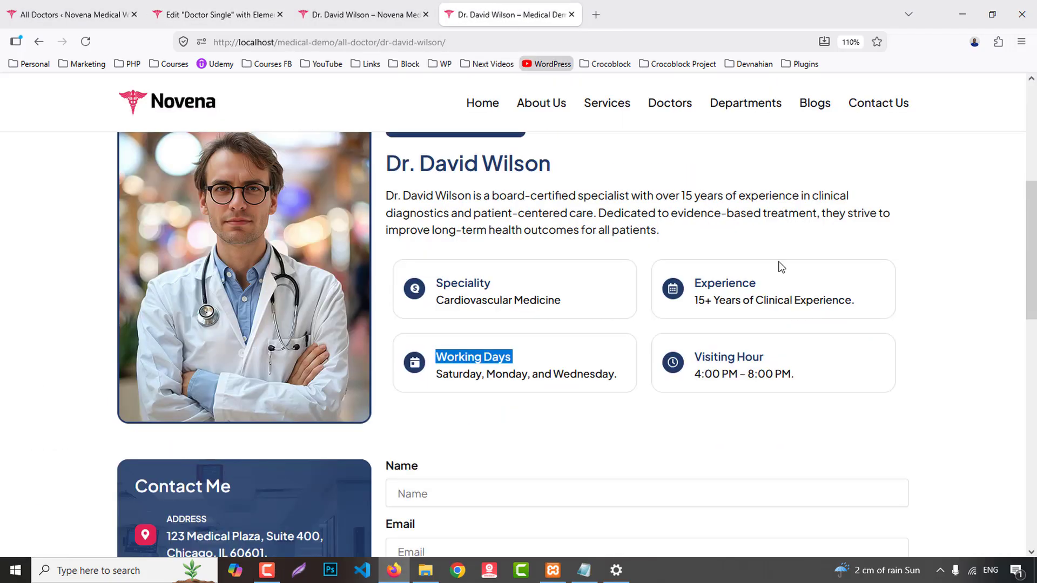
drag(696, 361, 784, 363)
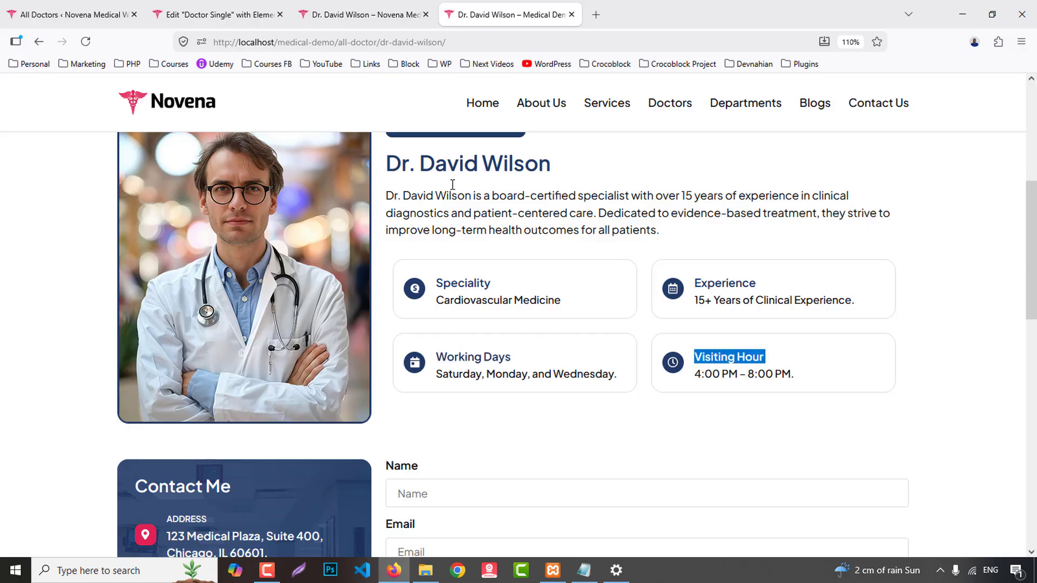
click(216, 15)
click(818, 393)
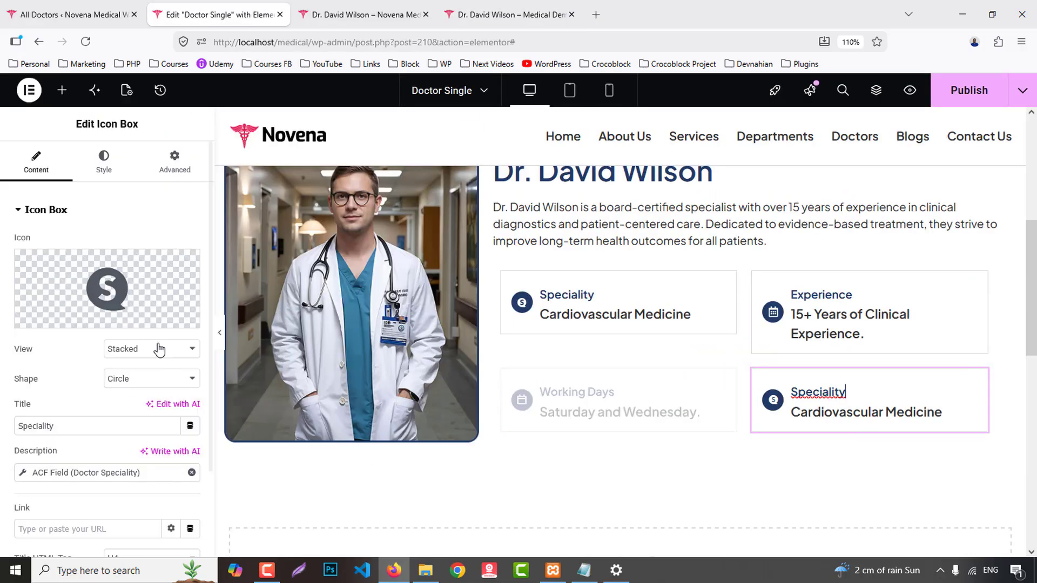
click(49, 318)
text(d)
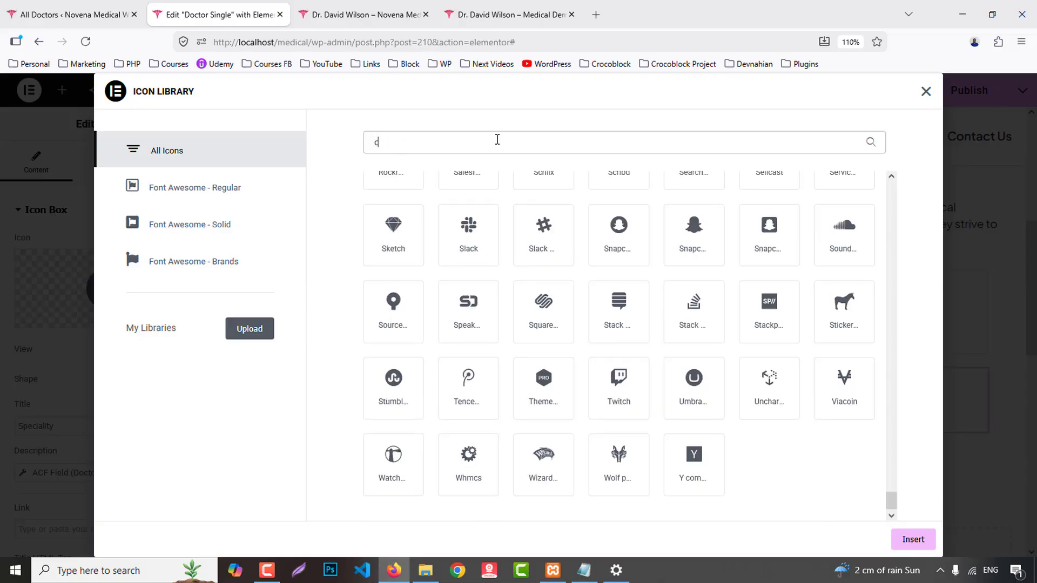
text(lock)
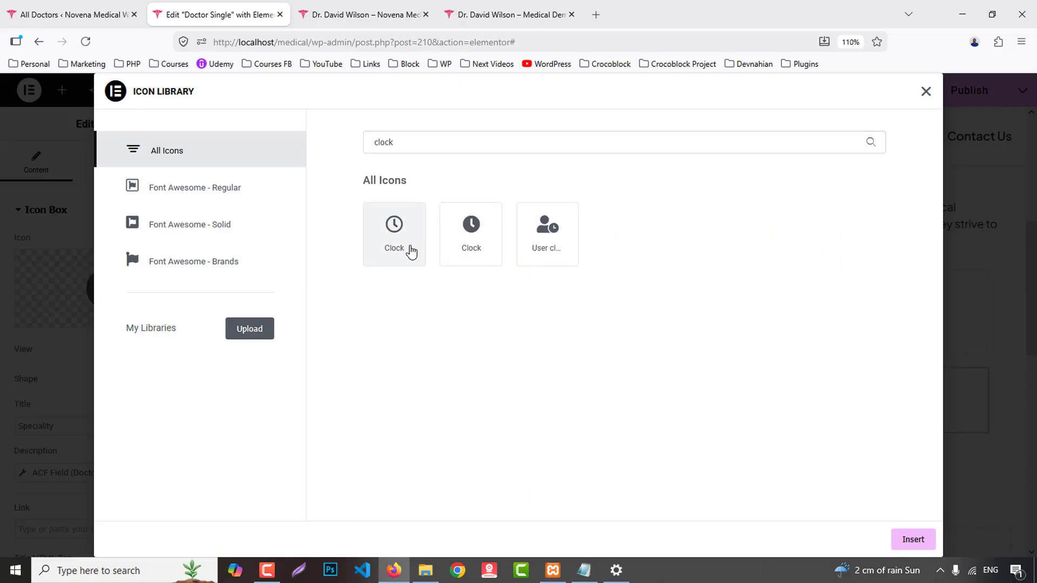
click(409, 249)
click(913, 539)
- Title the lower-right icon box Visiting Hour and link its description to the Doctor Visiting Hour ACF field
scroll(521, 417, down, 2)
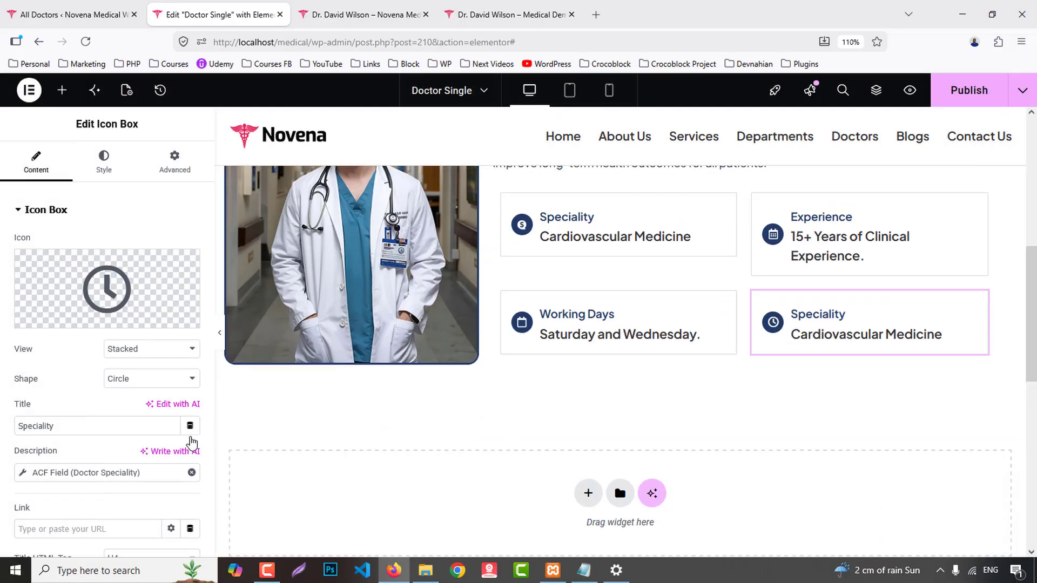
double_click(30, 426)
text(Visiting Hour)
scroll(84, 458, down, 2)
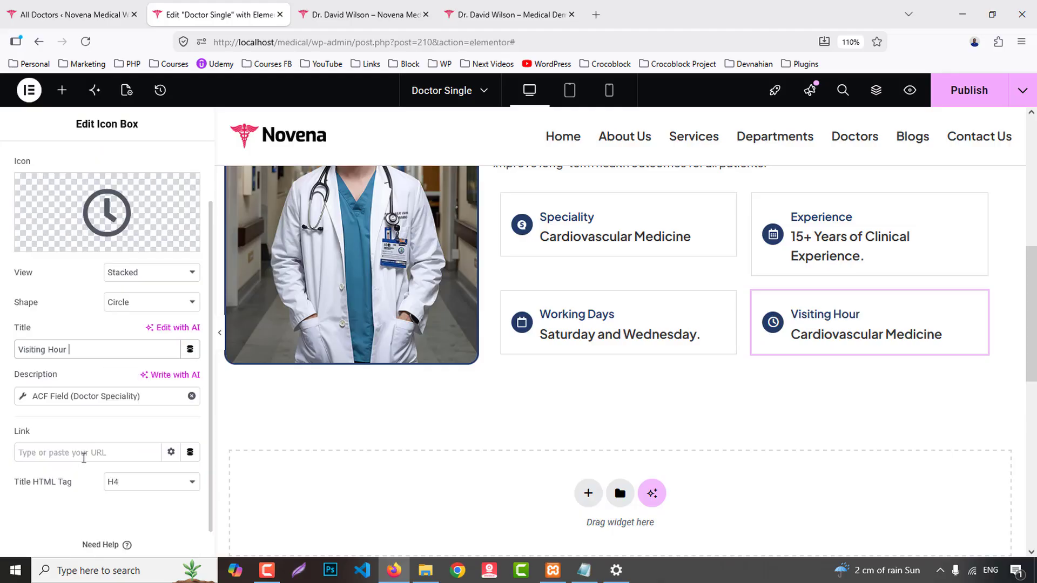
click(79, 399)
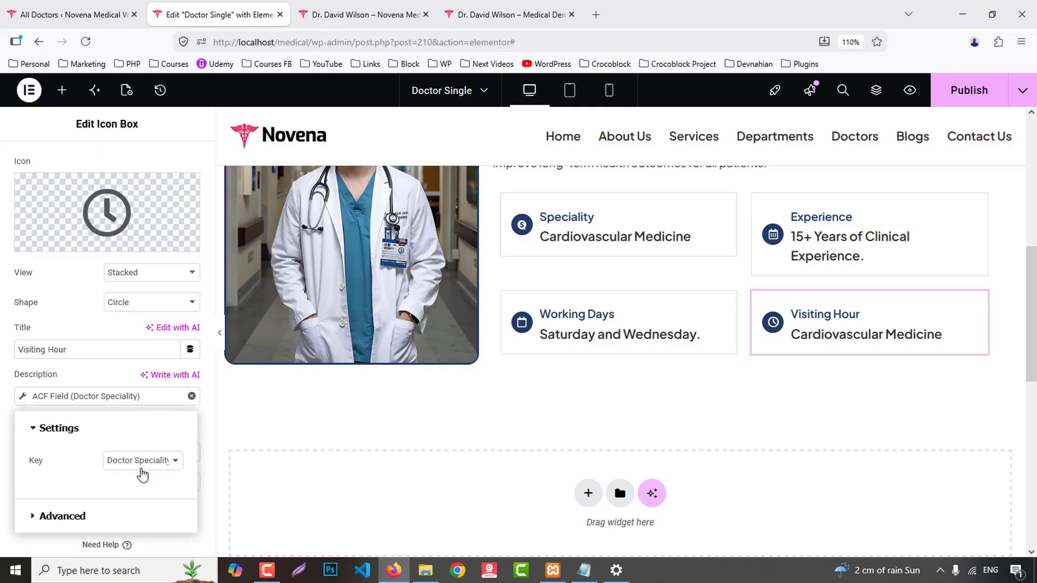
click(142, 464)
click(160, 375)
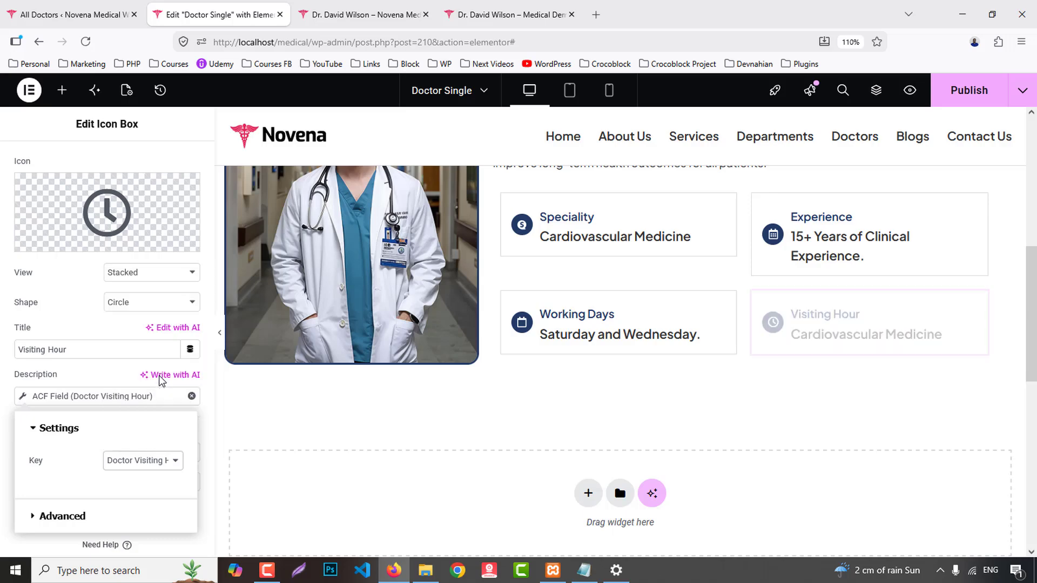
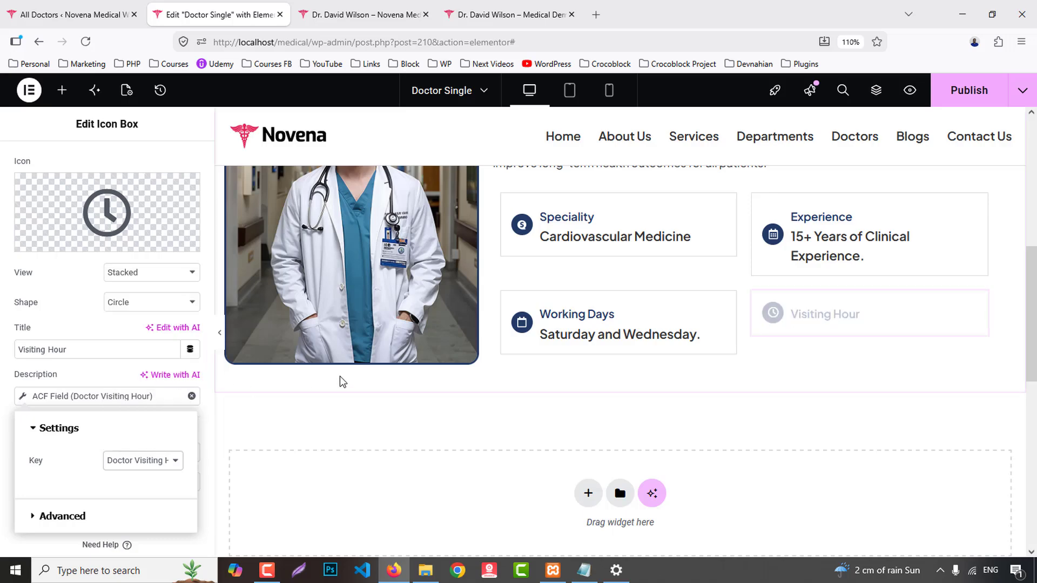
- Set the title font size of the Speciality icon box to 14 px
click(623, 253)
scroll(108, 324, down, 1)
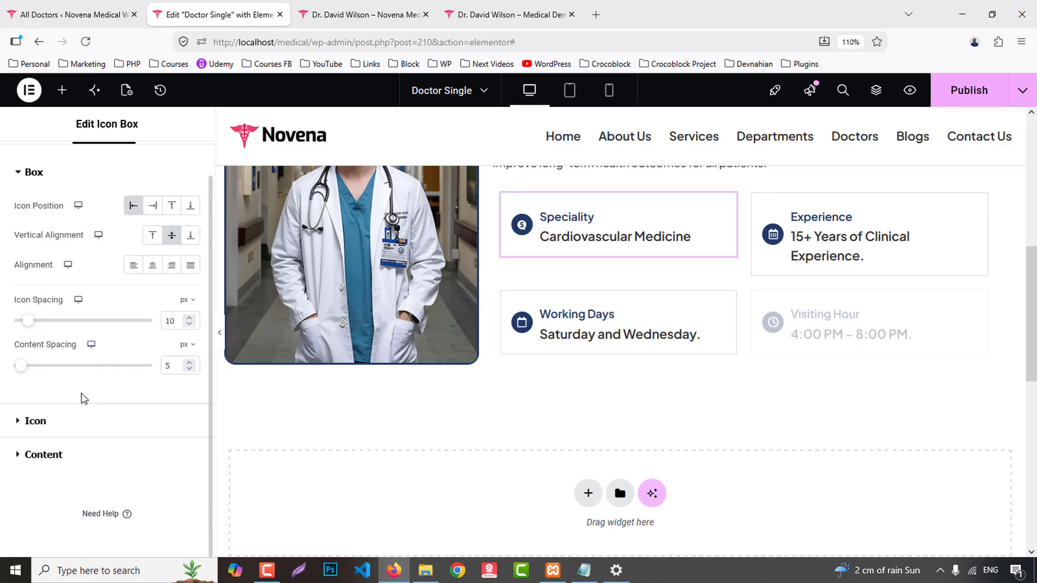
click(123, 454)
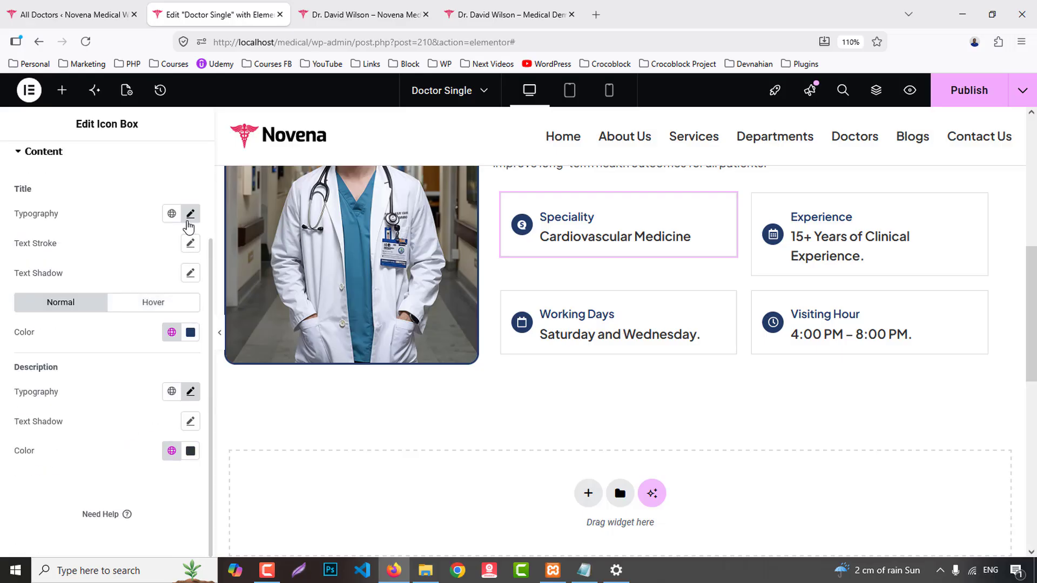
click(190, 213)
key(Down)
key(Down)
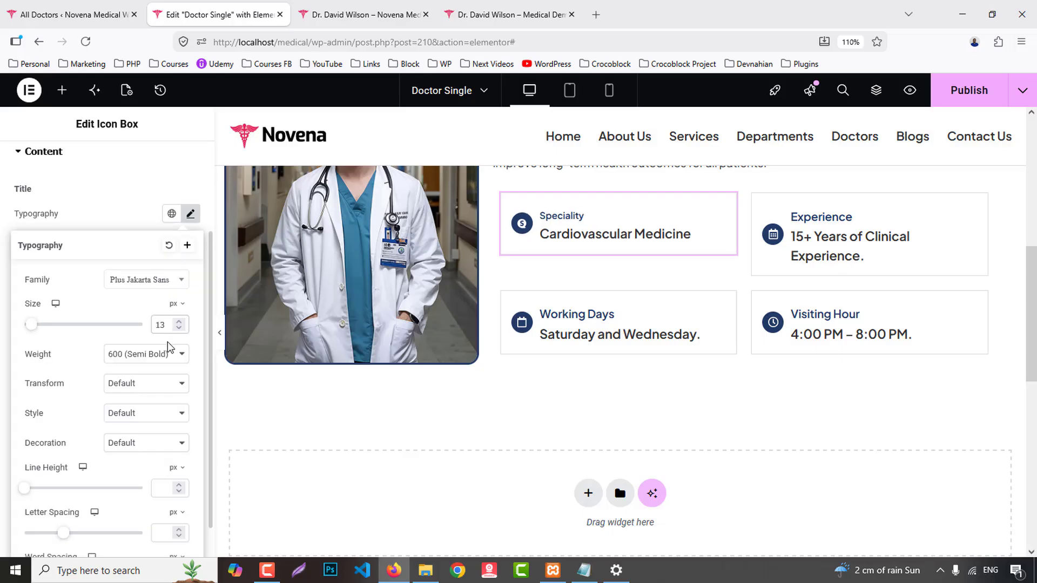
key(Up)
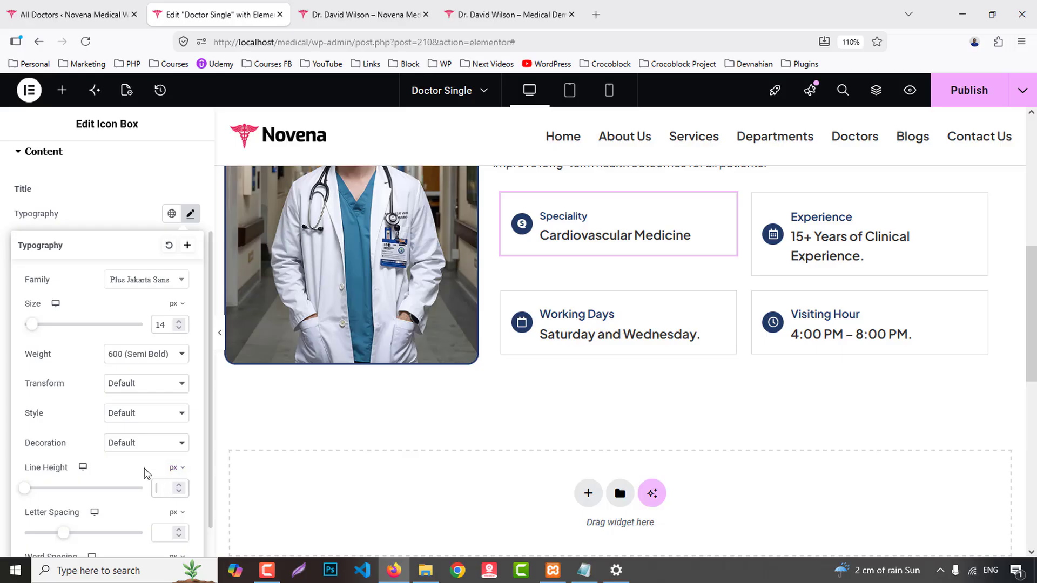
click(104, 222)
- Set the description font size of the Speciality icon box to 16 px
click(190, 392)
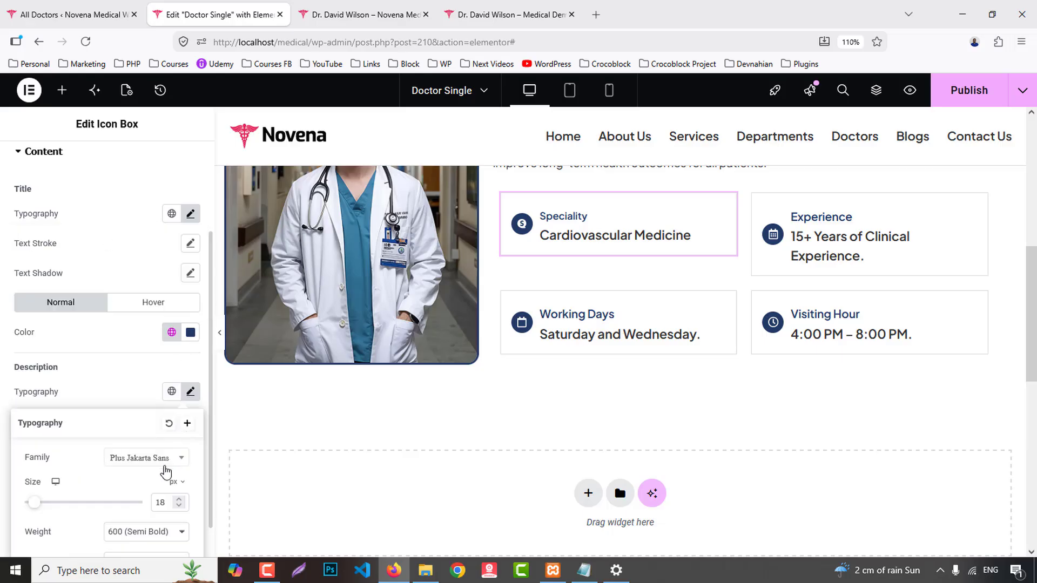
key(Down)
key(Down)
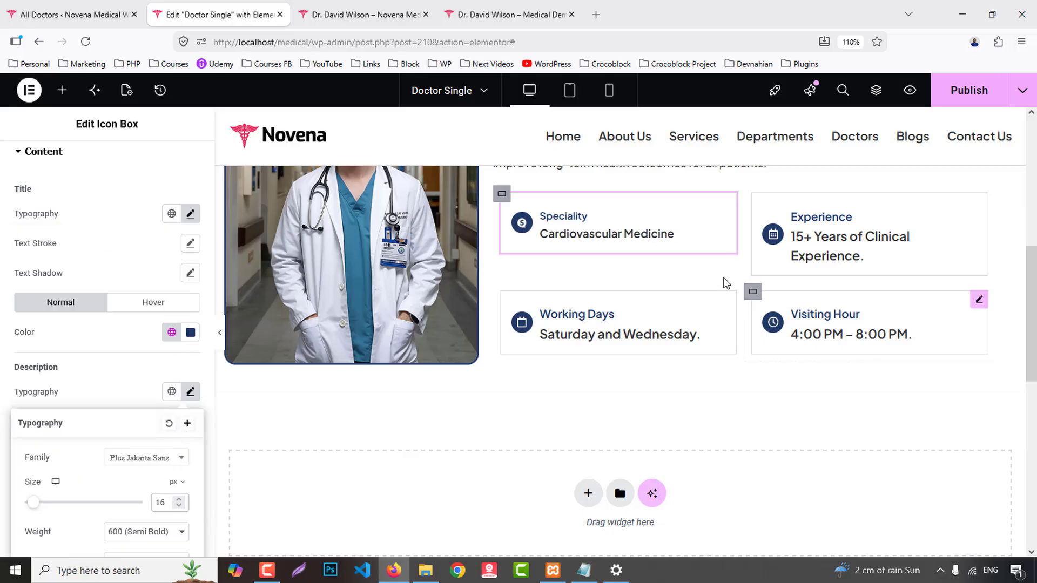
- Copy the Speciality icon box and paste its style onto the Experience, Working Days and Visiting Hour boxes
right_click(585, 240)
click(614, 270)
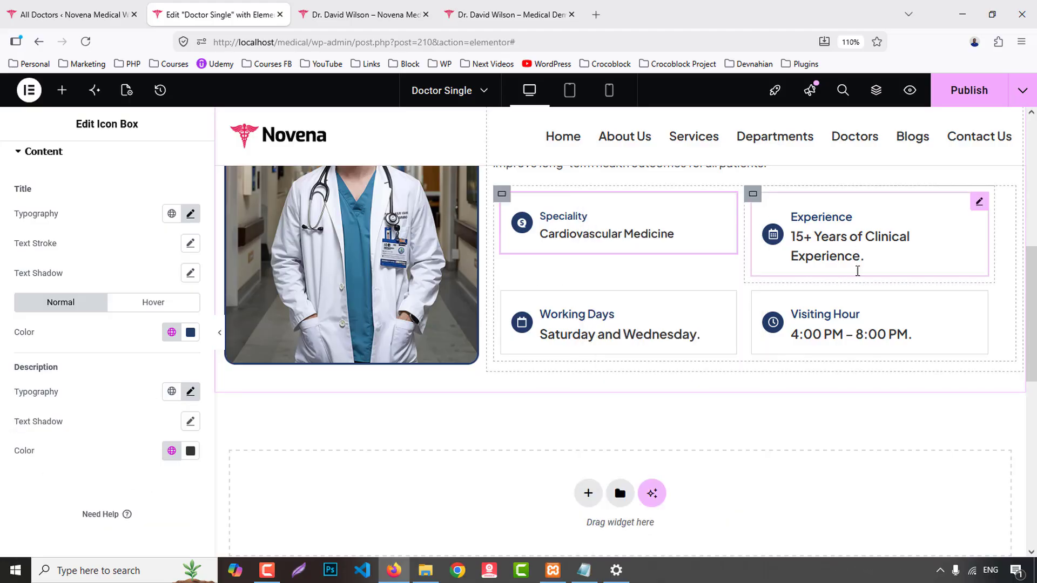
right_click(852, 269)
click(886, 323)
right_click(593, 322)
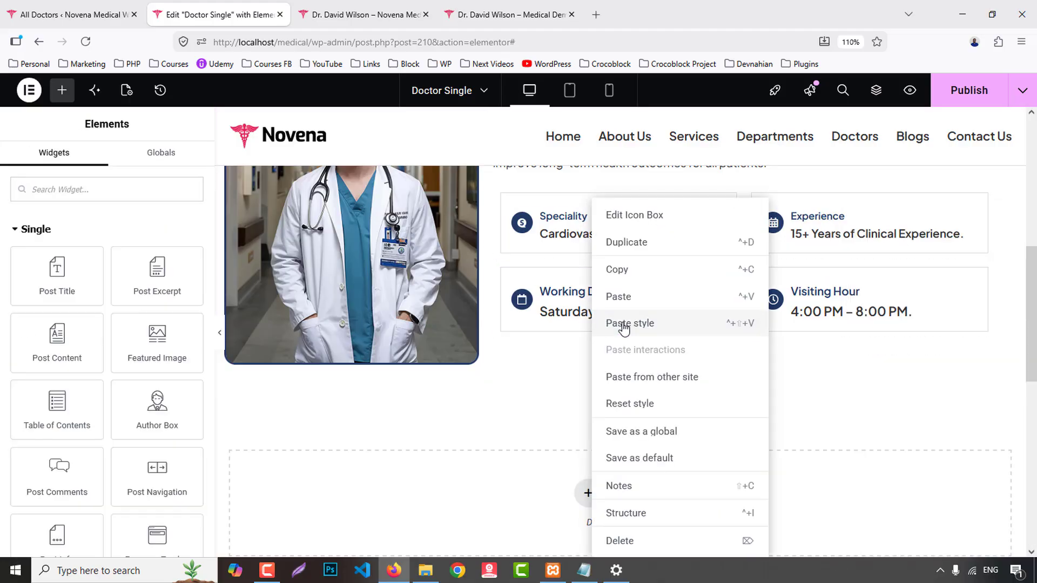
click(649, 324)
right_click(808, 322)
click(811, 323)
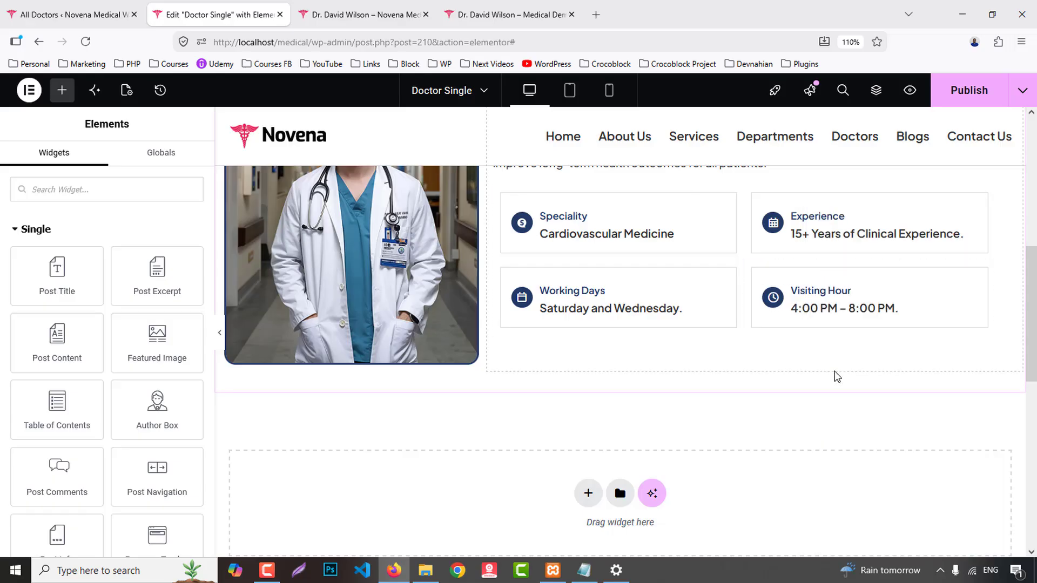
- Give the doctor designation heading above the doctor's name a classic background in the global Primary color
scroll(836, 375, up, 3)
click(694, 315)
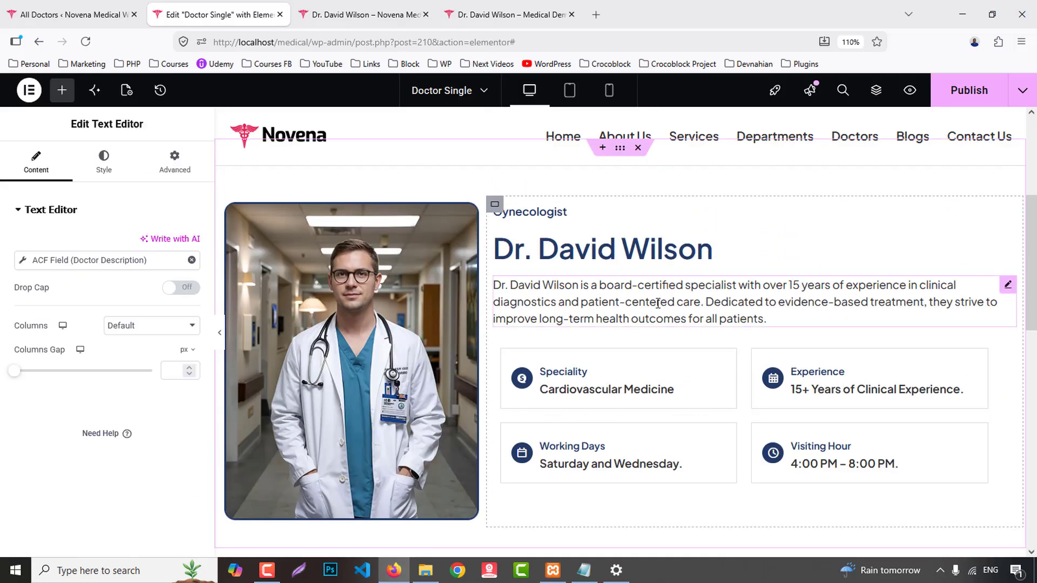
click(532, 211)
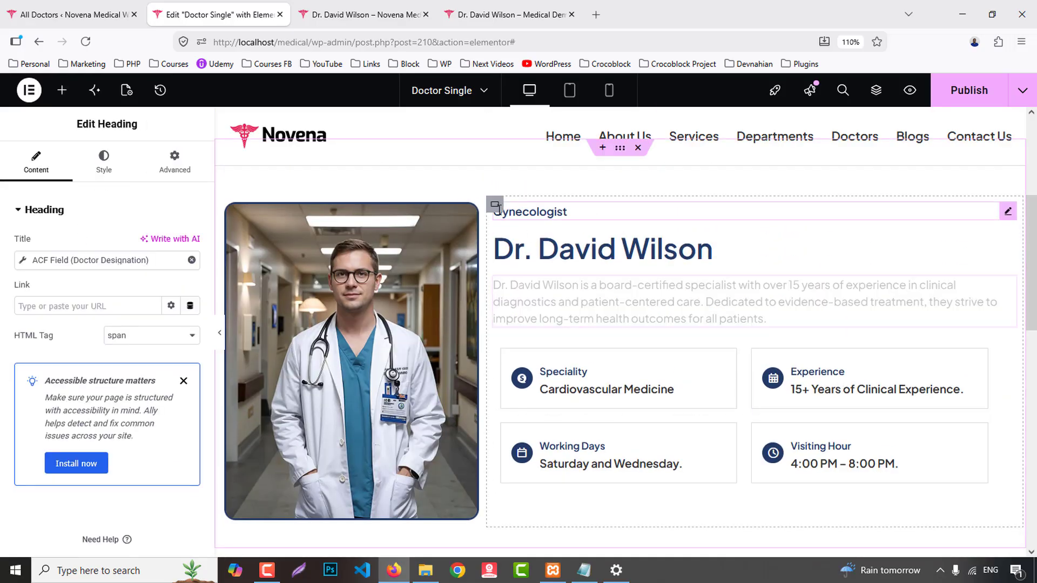
click(102, 161)
click(174, 162)
scroll(154, 351, down, 8)
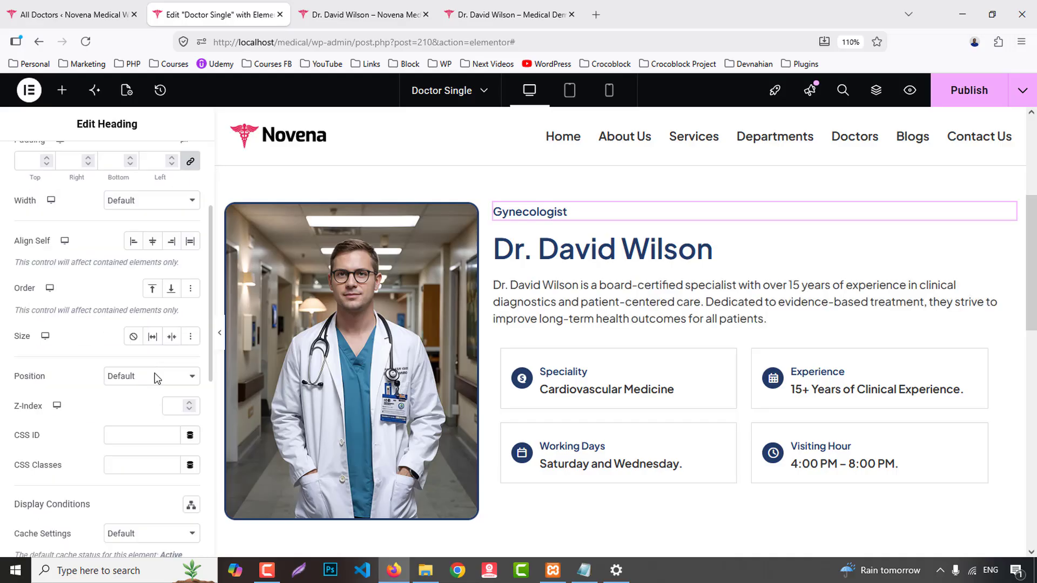
scroll(120, 413, down, 2)
click(42, 289)
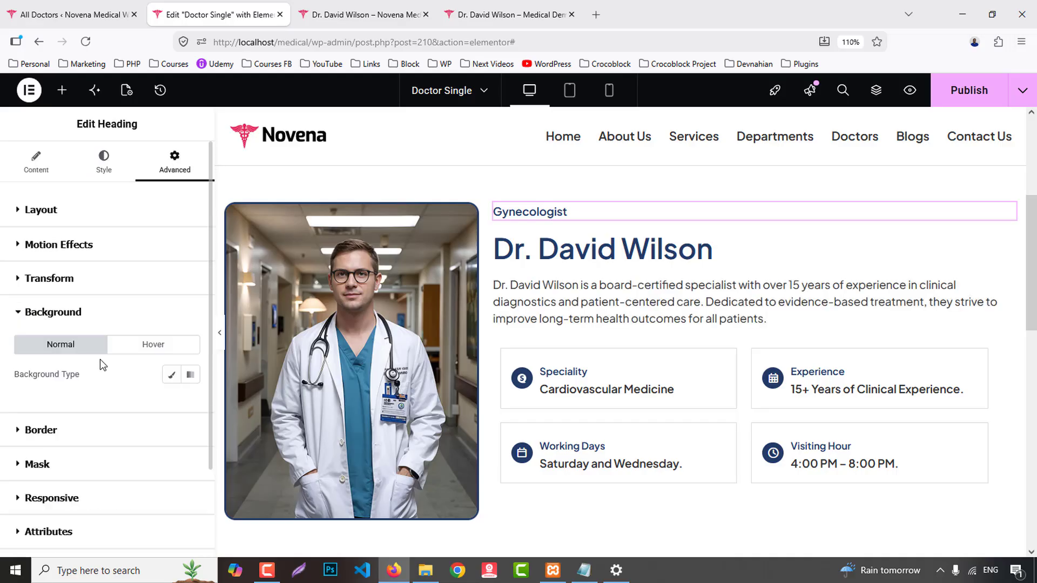
click(172, 376)
click(171, 404)
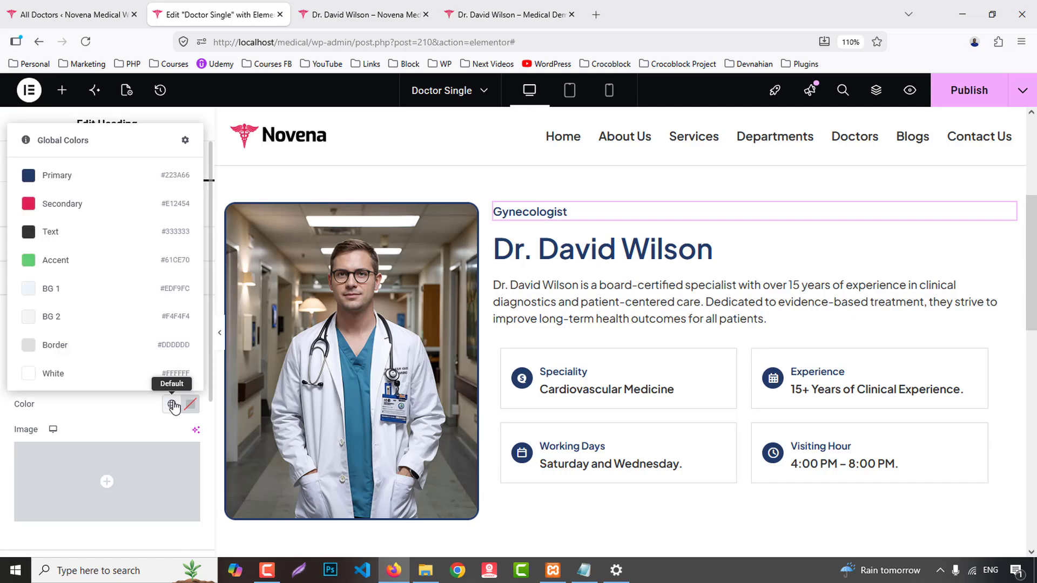
click(74, 177)
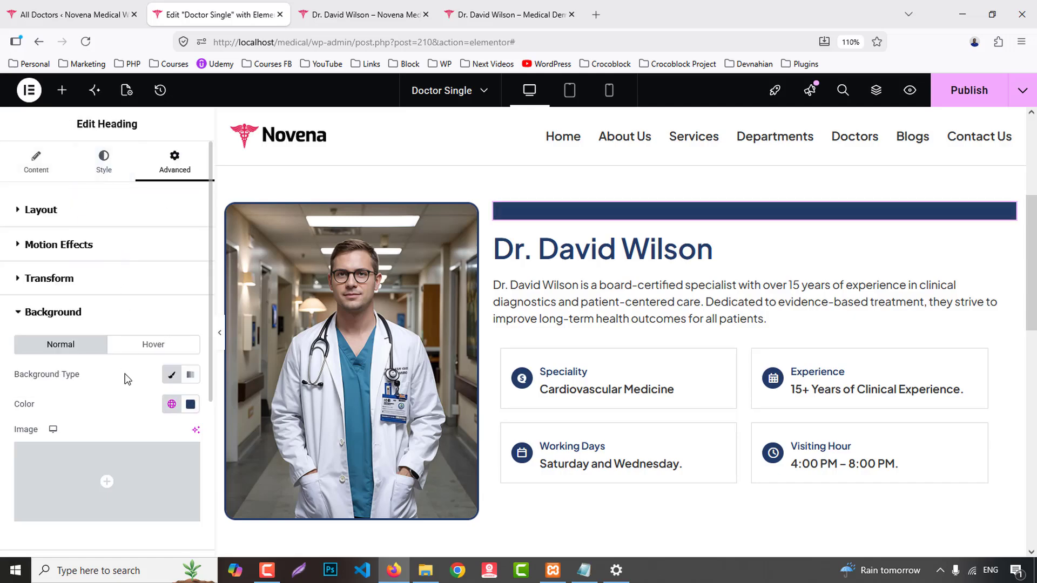
- Align the items of the doctor details container to the start so the designation heading shrinks to its text width
click(495, 204)
scroll(137, 460, down, 3)
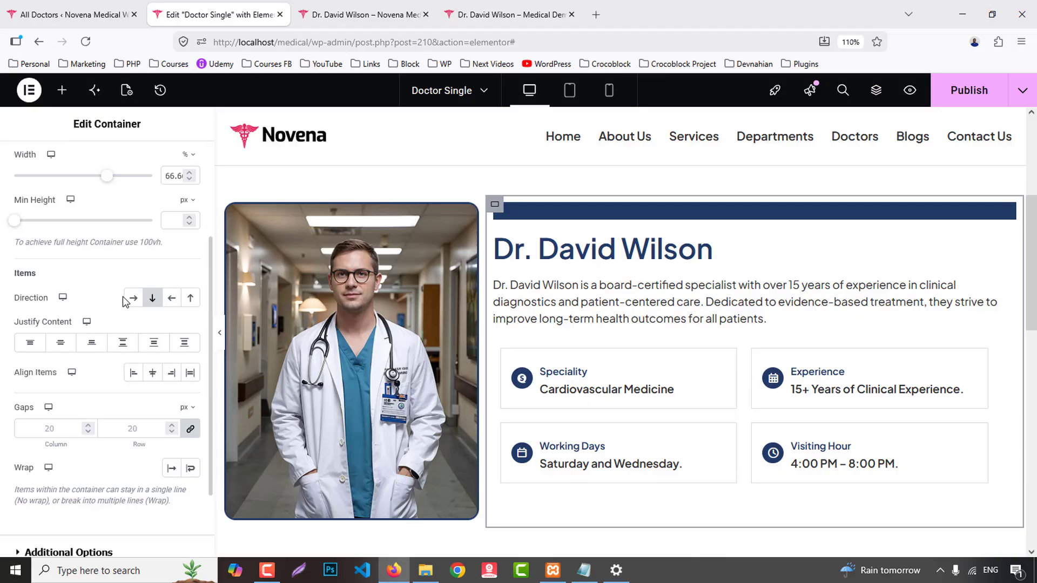
click(133, 372)
- Set the text color of the designation heading above the doctor's name to white
click(524, 212)
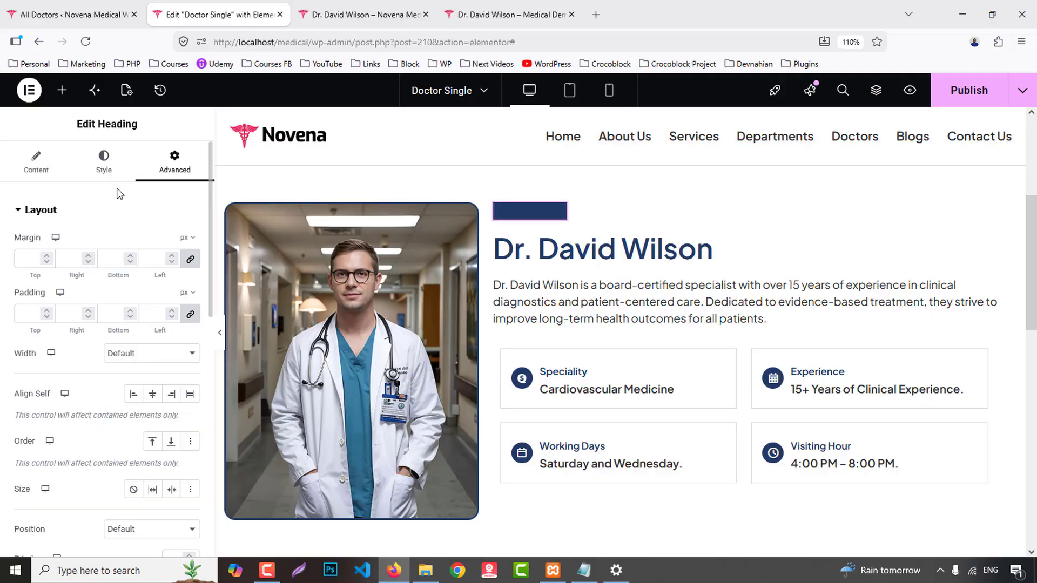
click(104, 162)
click(190, 443)
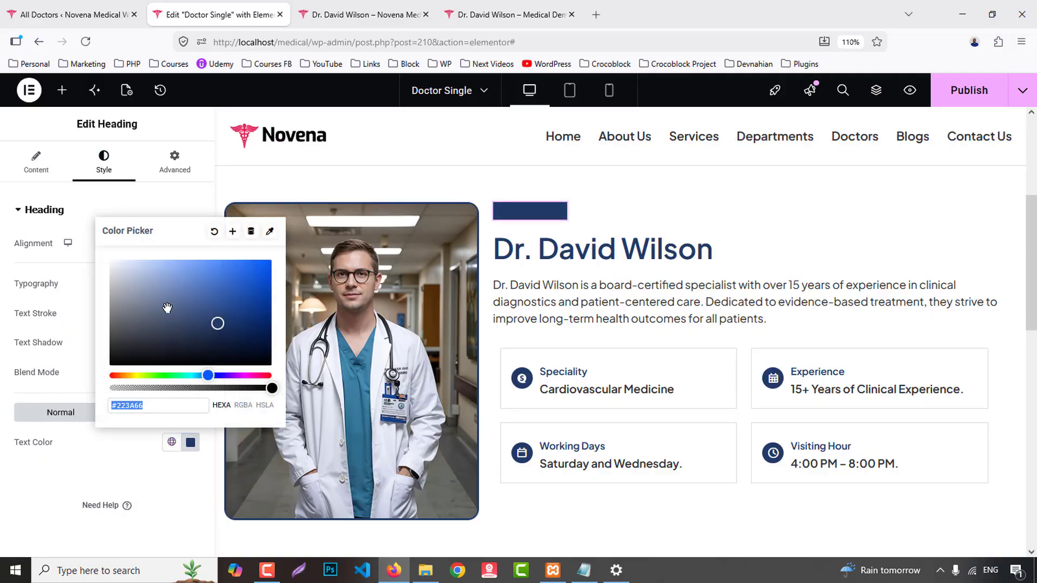
- Give the designation heading 10 px vertical and 20 px horizontal padding, with a 15 px border radius on all corners
click(173, 162)
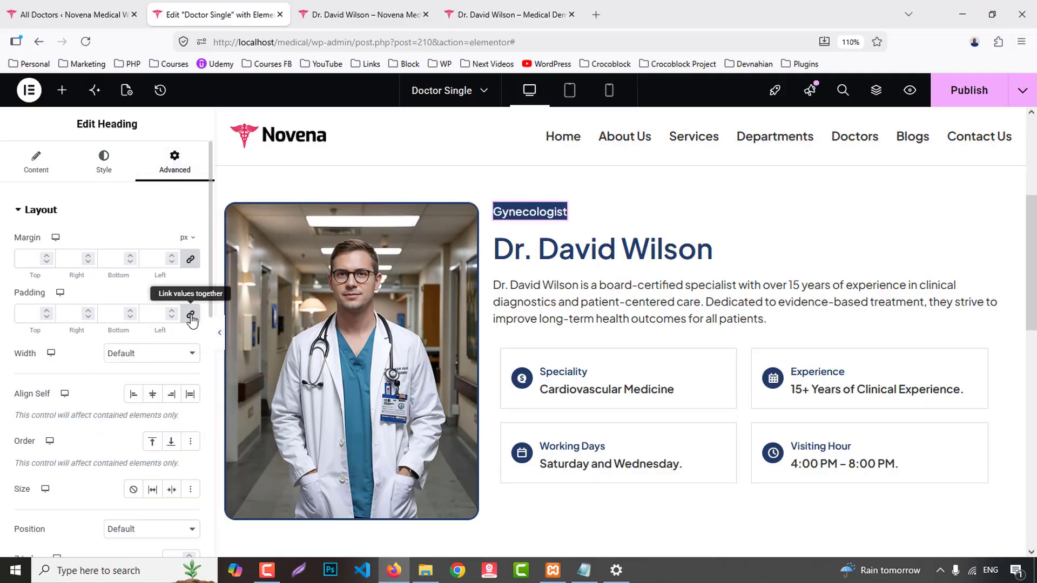
text(10)
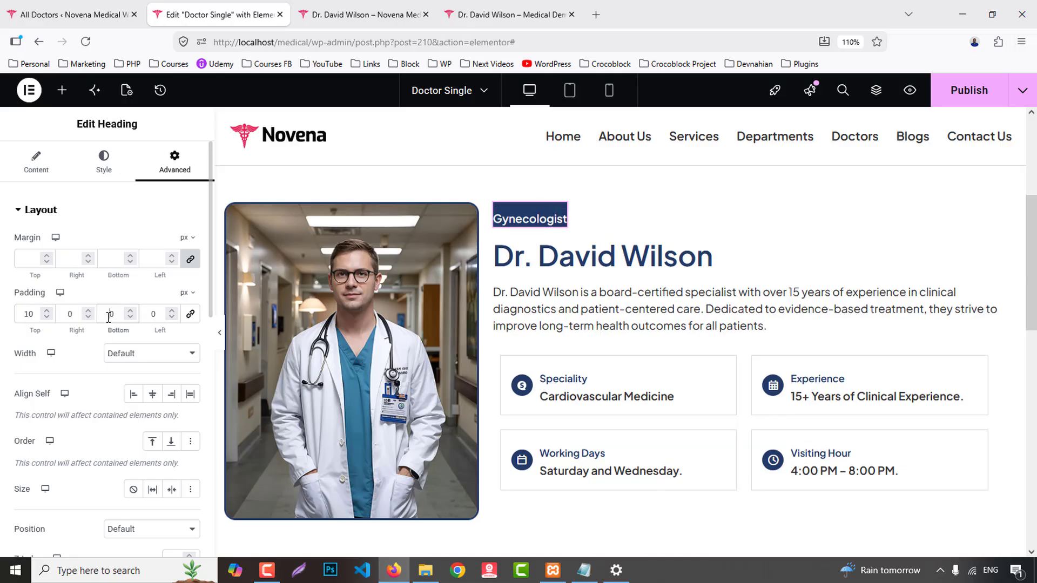
click(109, 314)
text(1)
text(2)
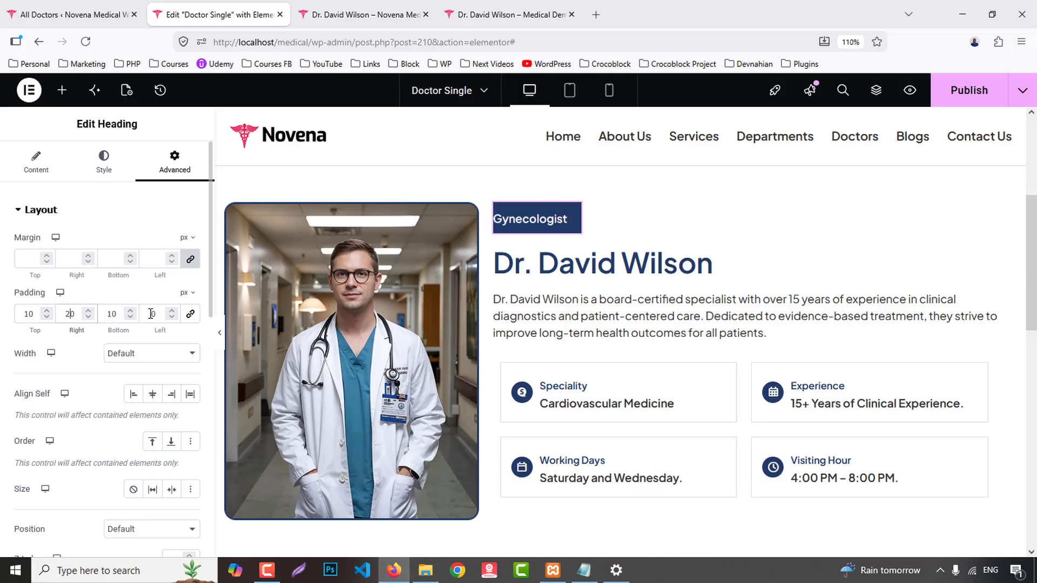
click(151, 314)
text(2)
scroll(98, 454, down, 4)
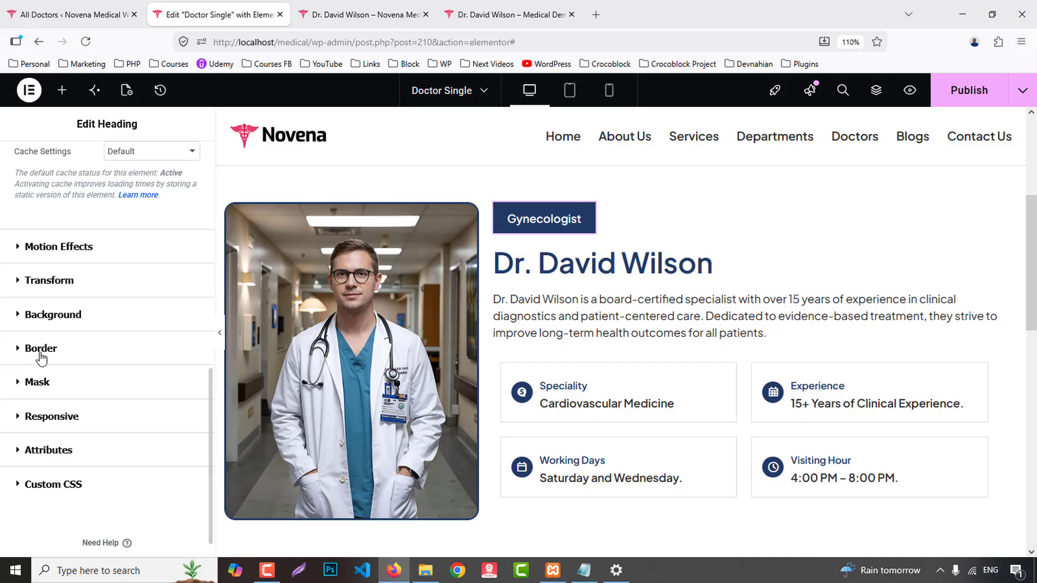
click(41, 349)
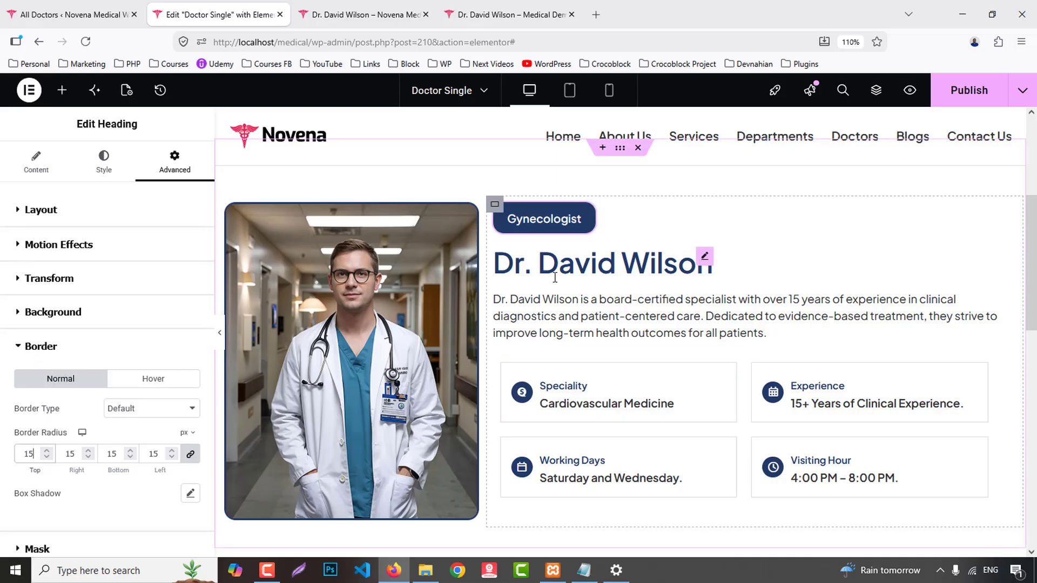
- Set the doctor name title's font weight to 700 (Bold)
click(703, 259)
click(104, 161)
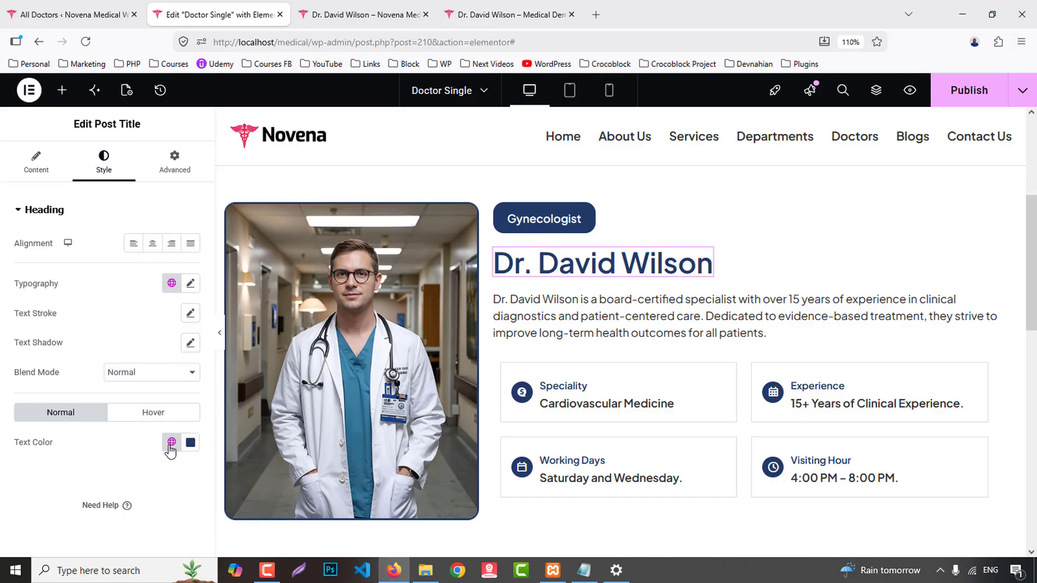
click(170, 444)
click(25, 215)
click(189, 284)
click(138, 425)
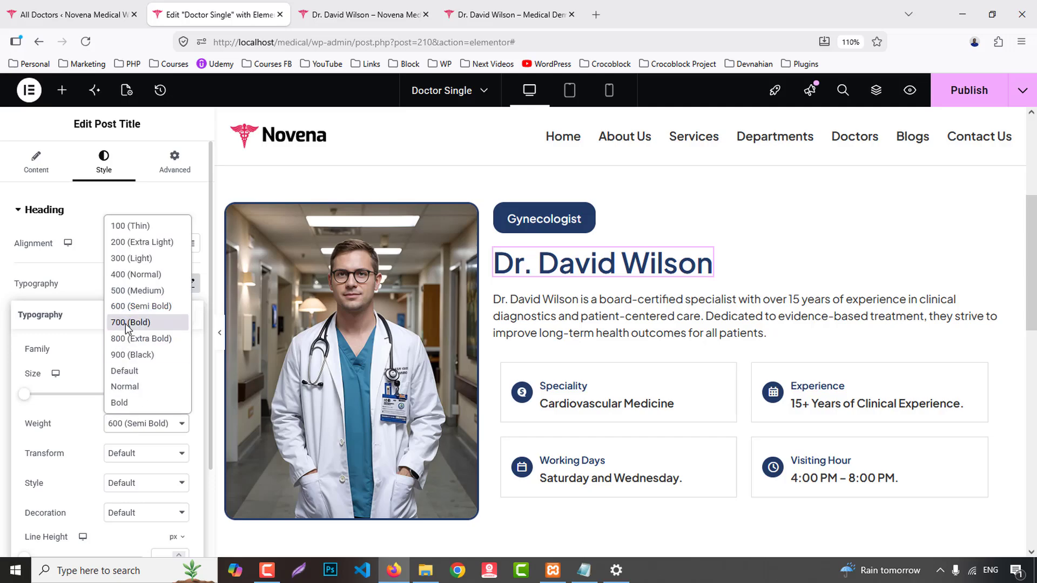
click(129, 326)
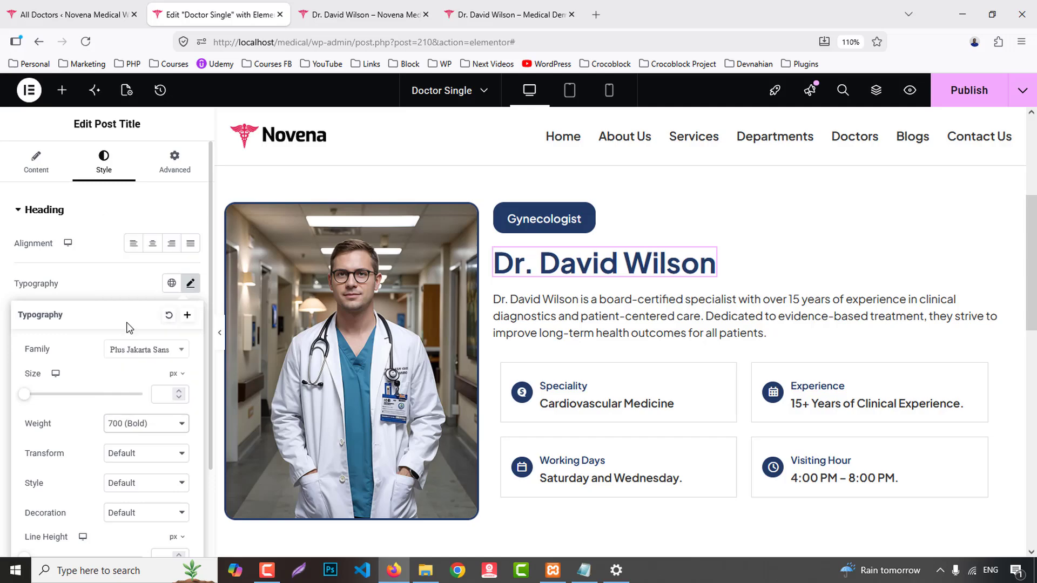
- Set the doctor name title's font size to 30 px
text(22)
click(179, 392)
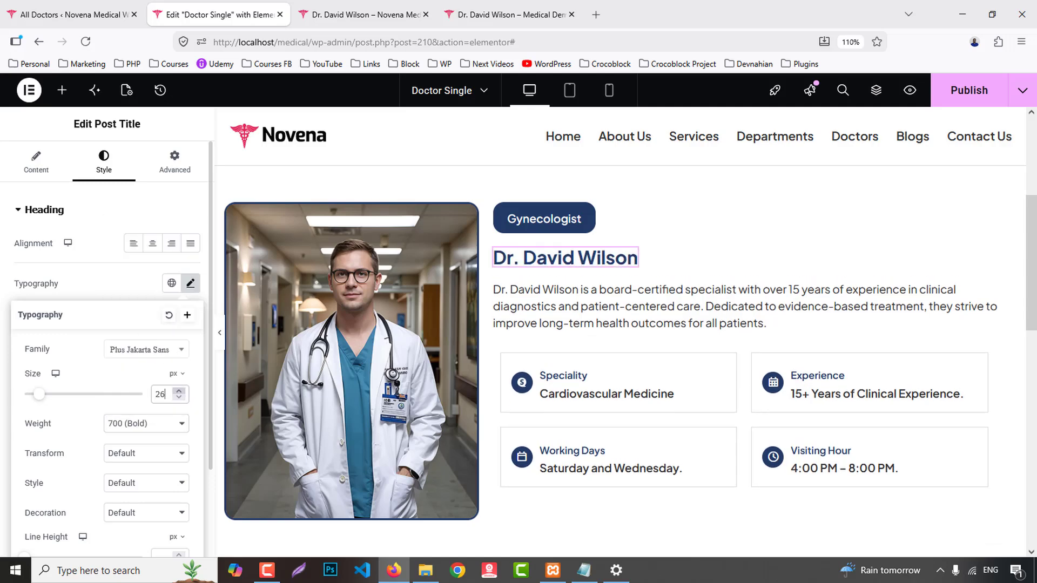
key(Up)
key(Up)
key(Up)
key(Up)
key(Up)
key(Down)
- Set the doctor description's typography to weight 500 (Medium), size 17 px and line height 27 px
click(546, 321)
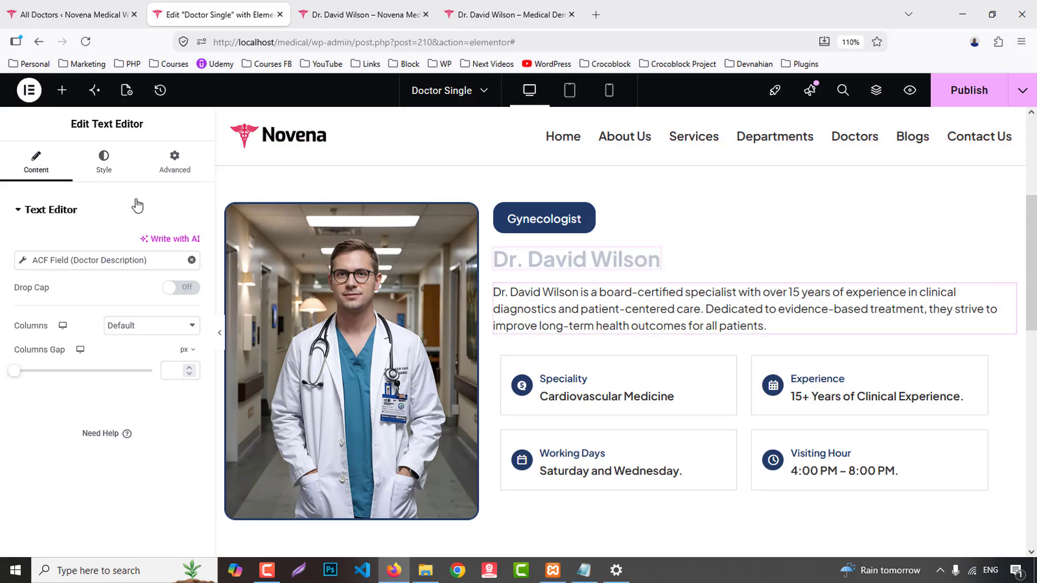
click(104, 161)
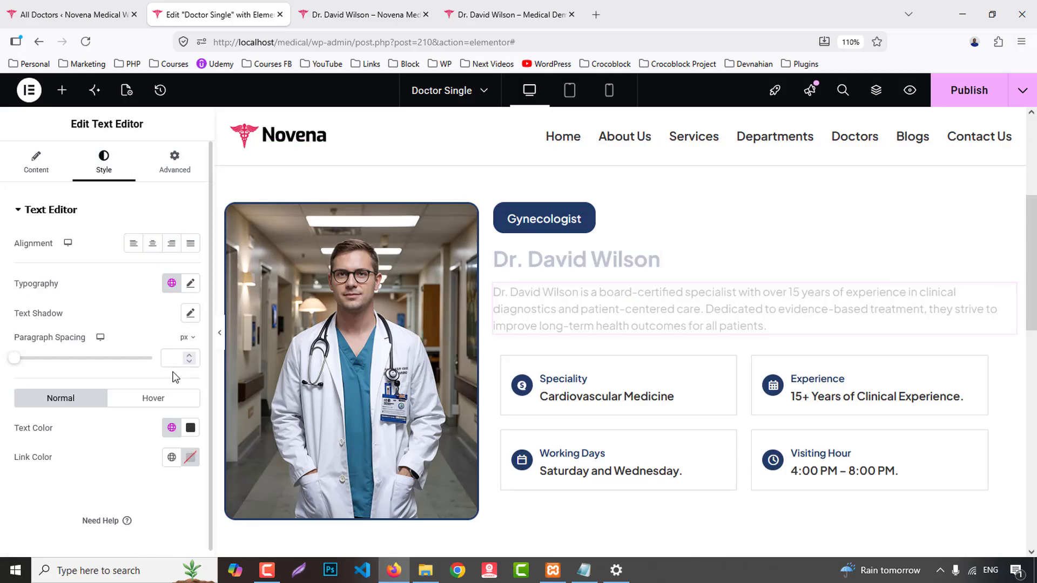
click(190, 277)
click(125, 421)
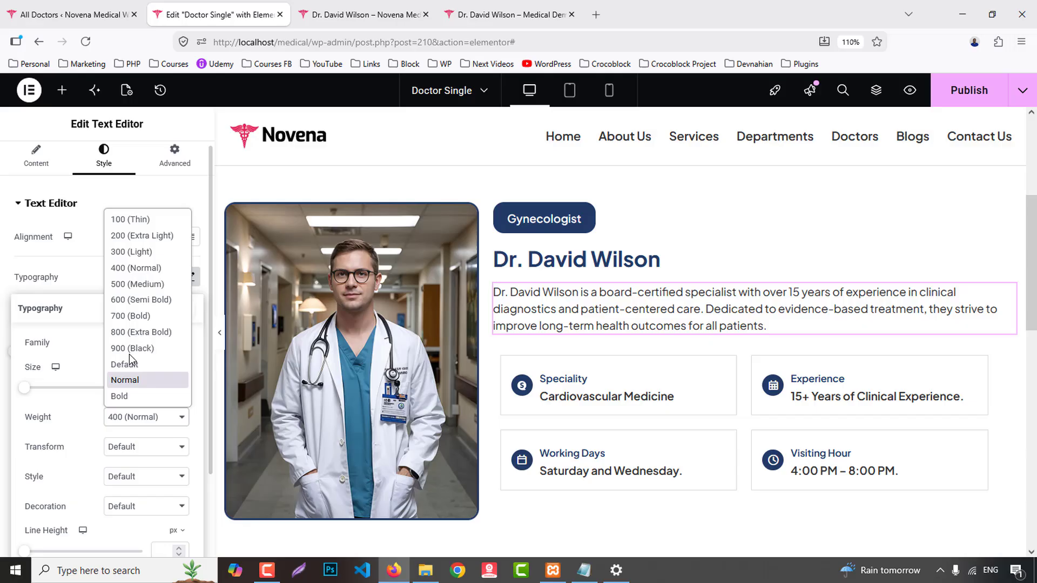
click(127, 285)
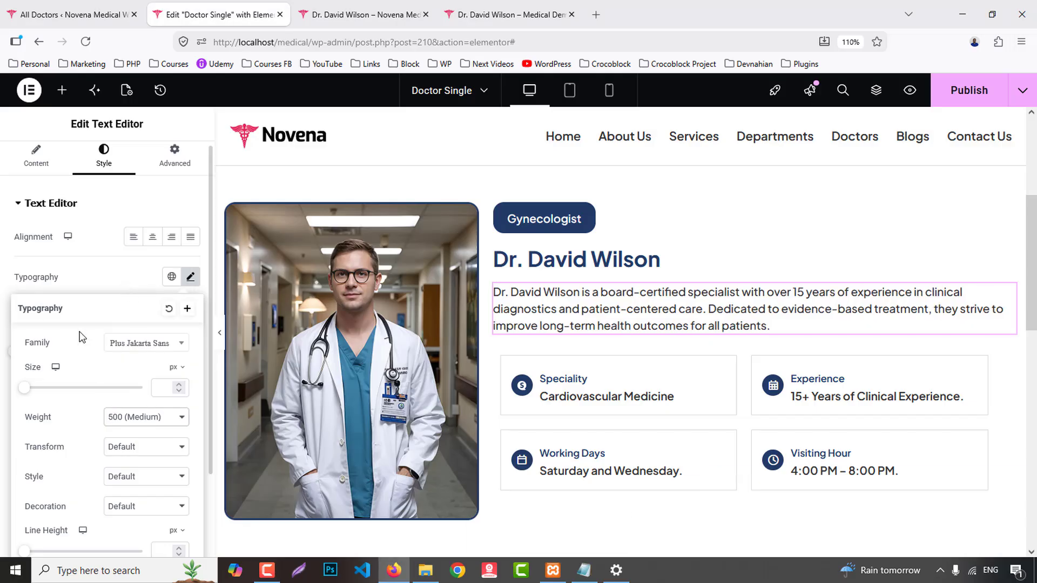
text(17)
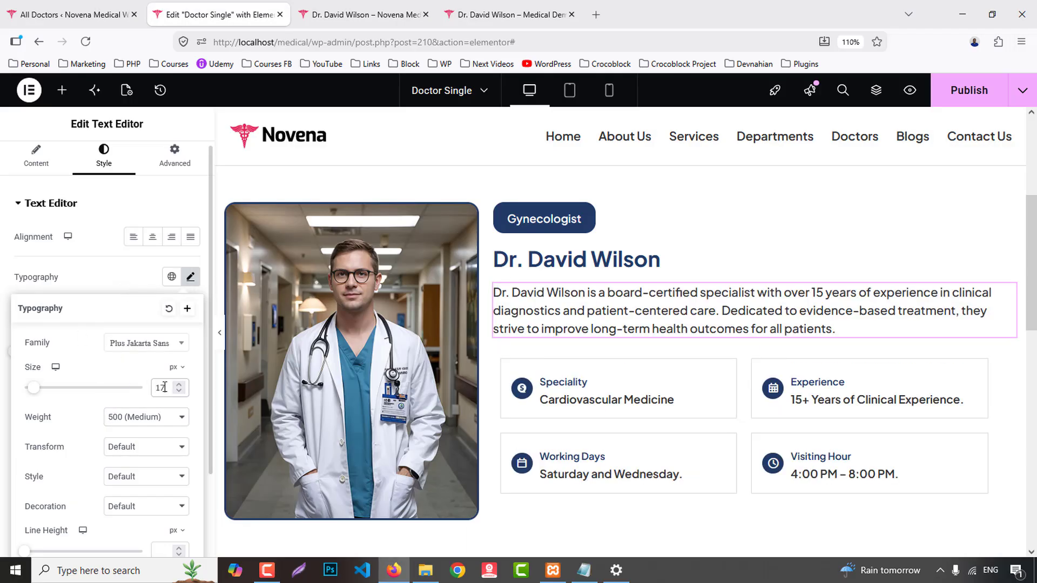
scroll(157, 450, down, 2)
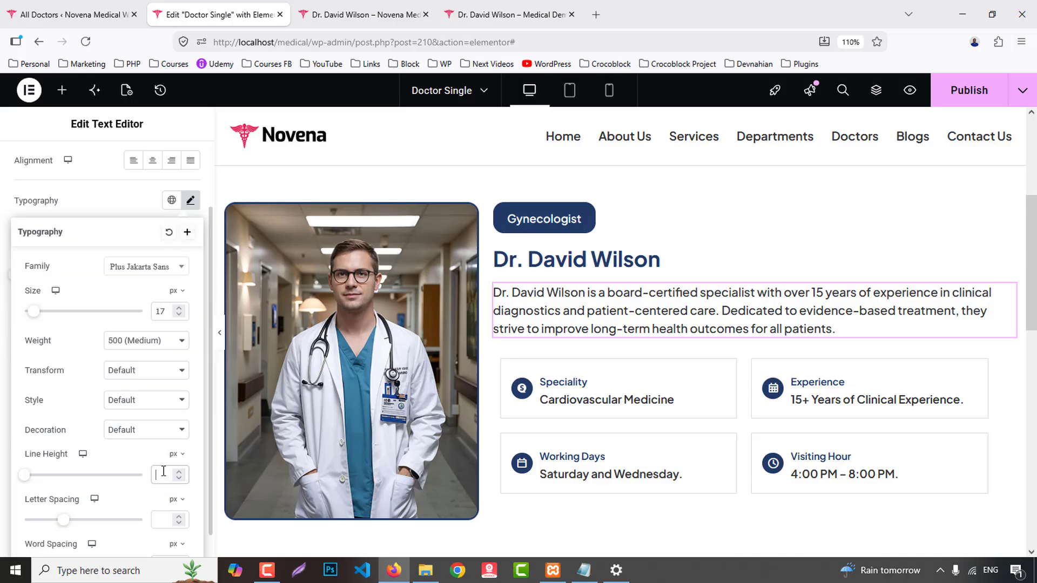
text(27)
- Publish the Doctor Single template and check the contact card and form section on the demo doctor page
scroll(796, 301, down, 3)
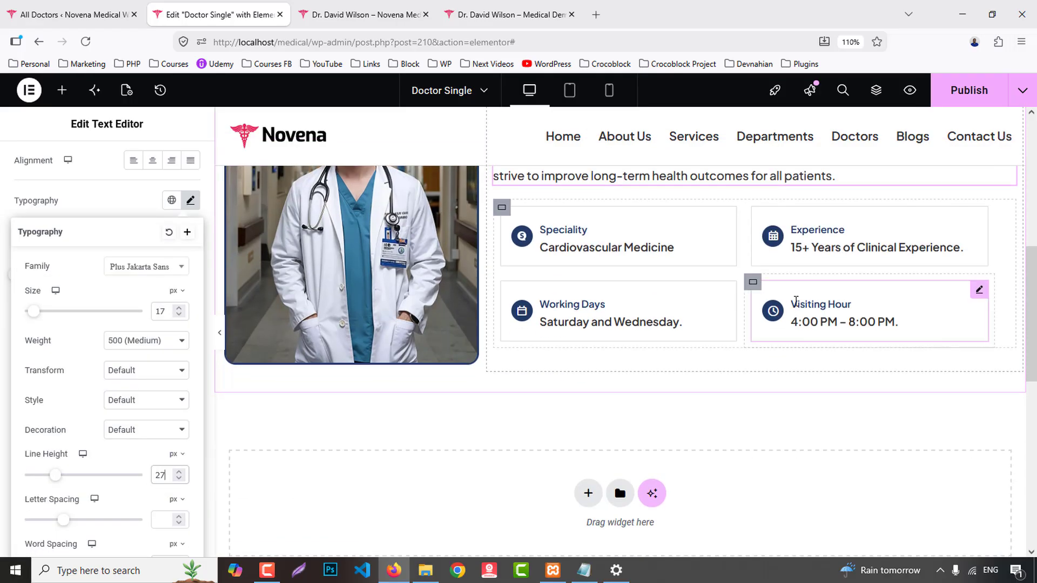
click(967, 99)
click(508, 14)
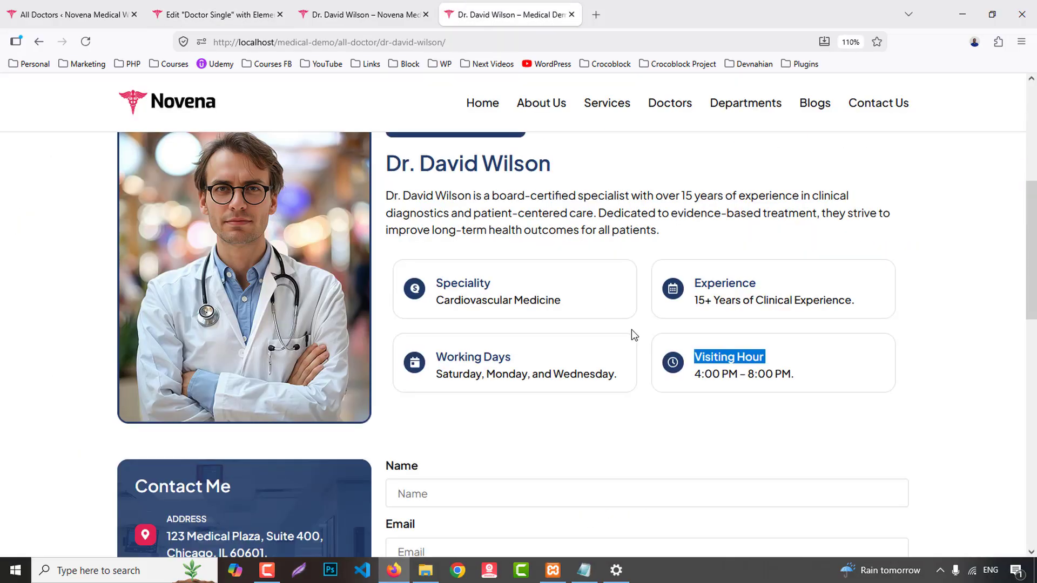
scroll(632, 331, down, 4)
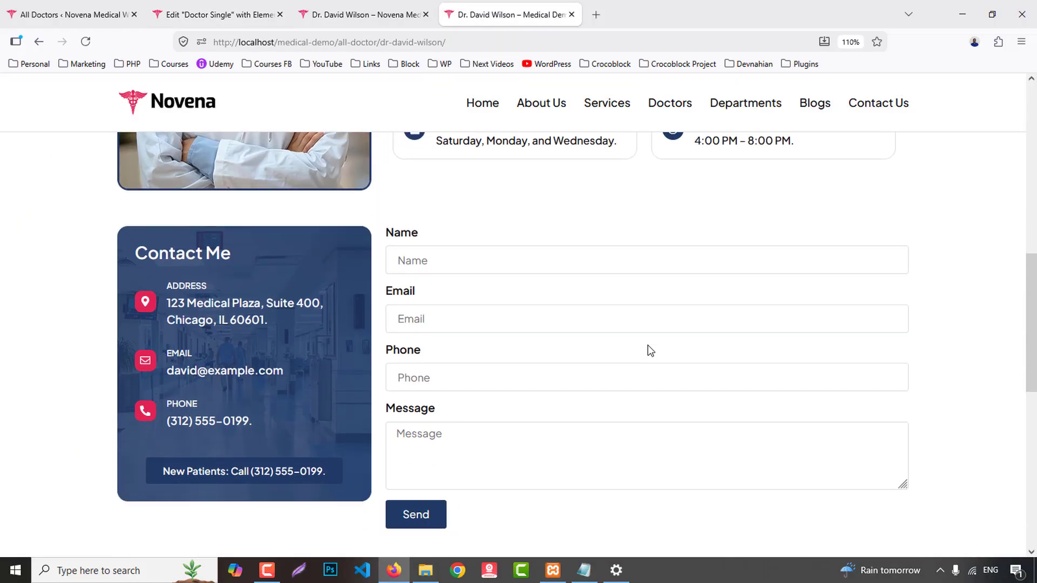
- Add a two-column container with a one-third and two-thirds structure below the doctor details section
click(246, 15)
scroll(518, 416, down, 2)
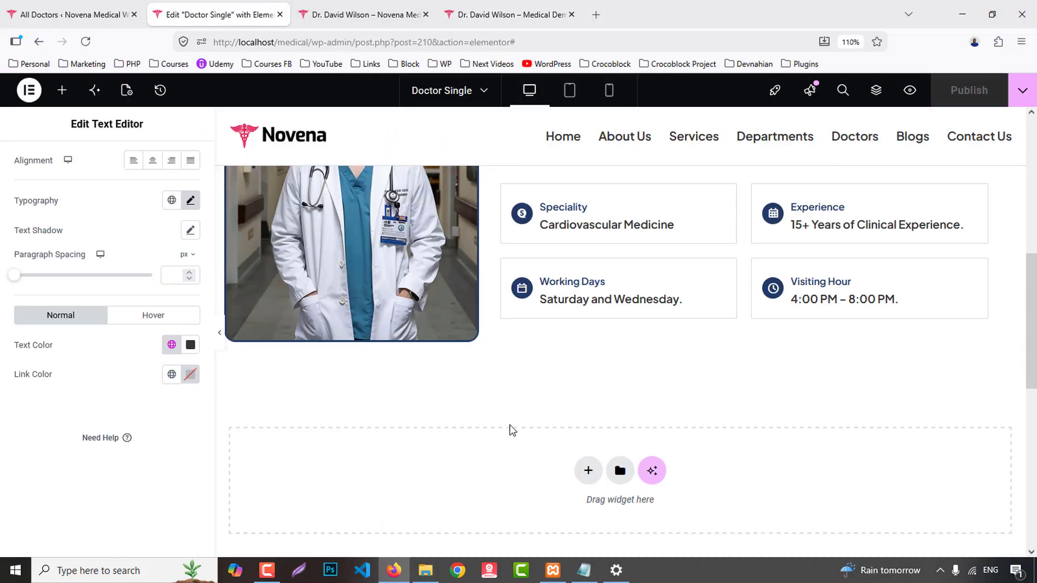
click(588, 416)
click(583, 458)
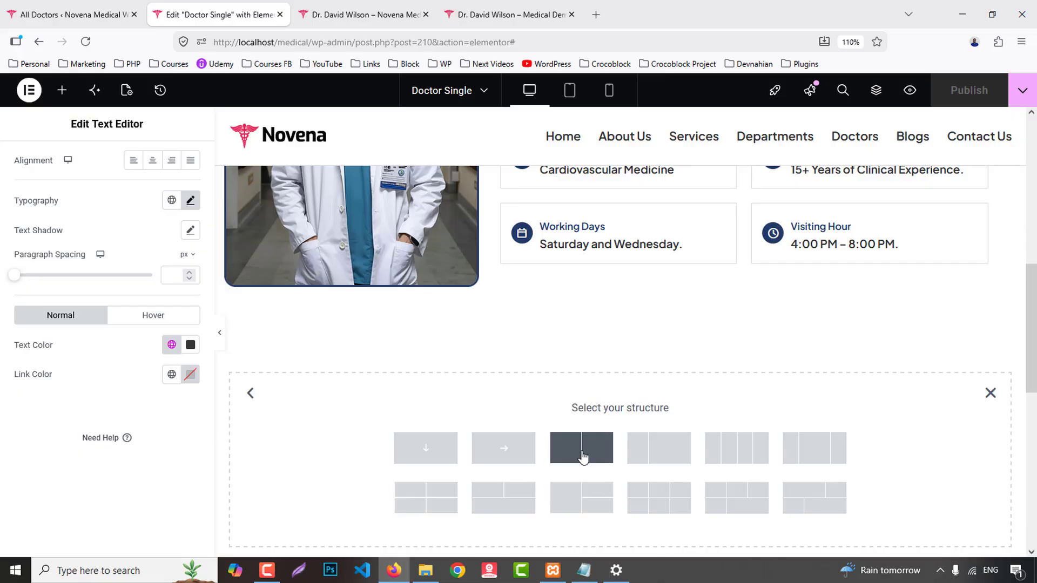
click(641, 456)
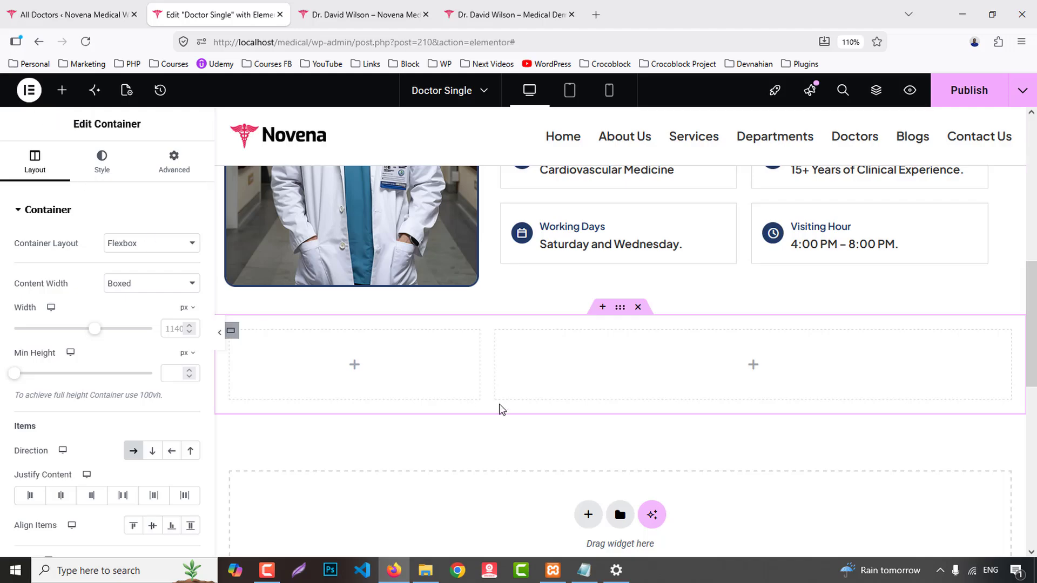
- Nest a Container inside the narrow column of the new section, checking the demo's contact card layout
click(231, 333)
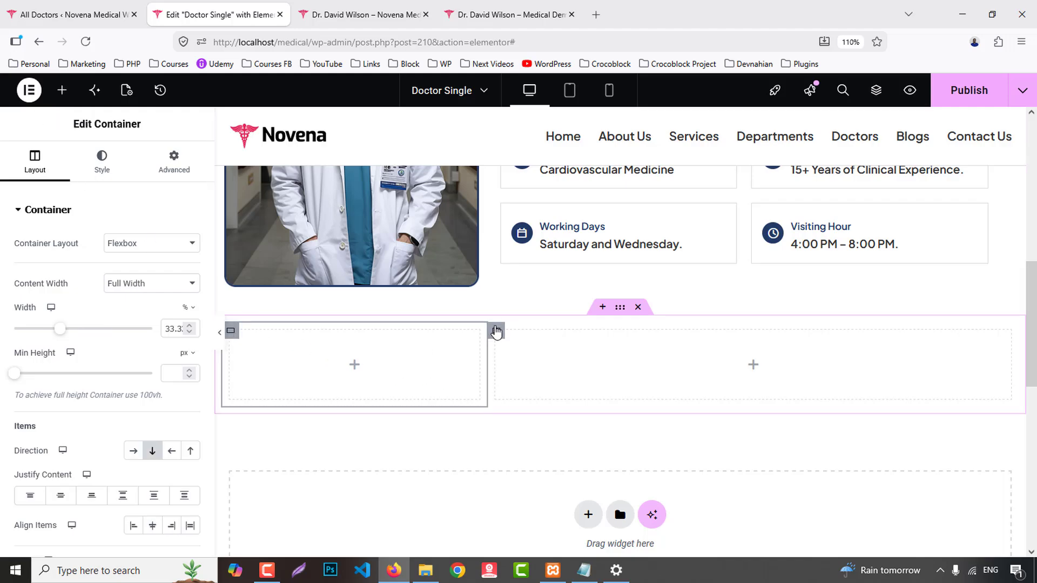
click(496, 332)
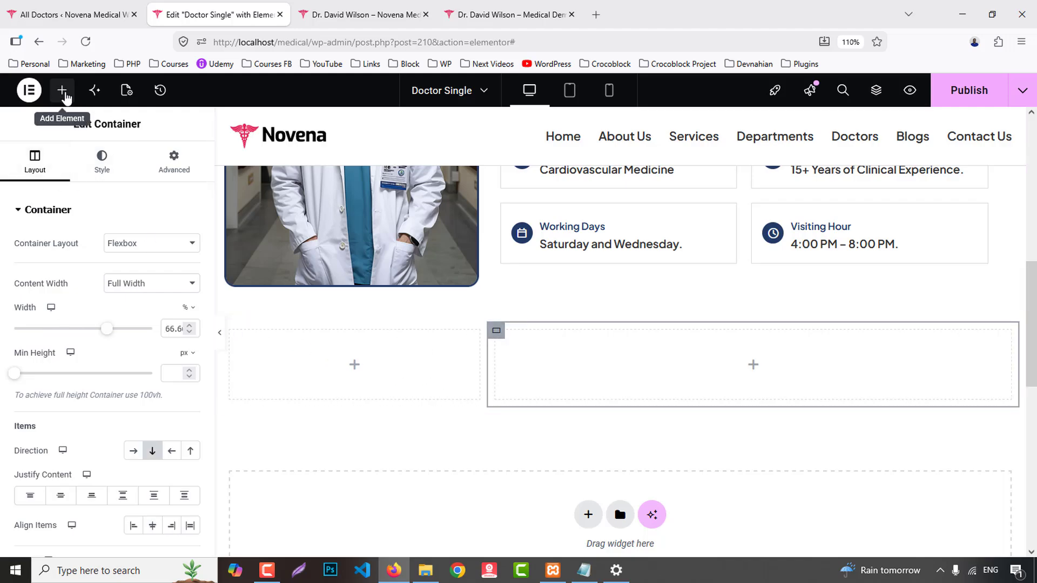
click(62, 89)
scroll(62, 291, down, 5)
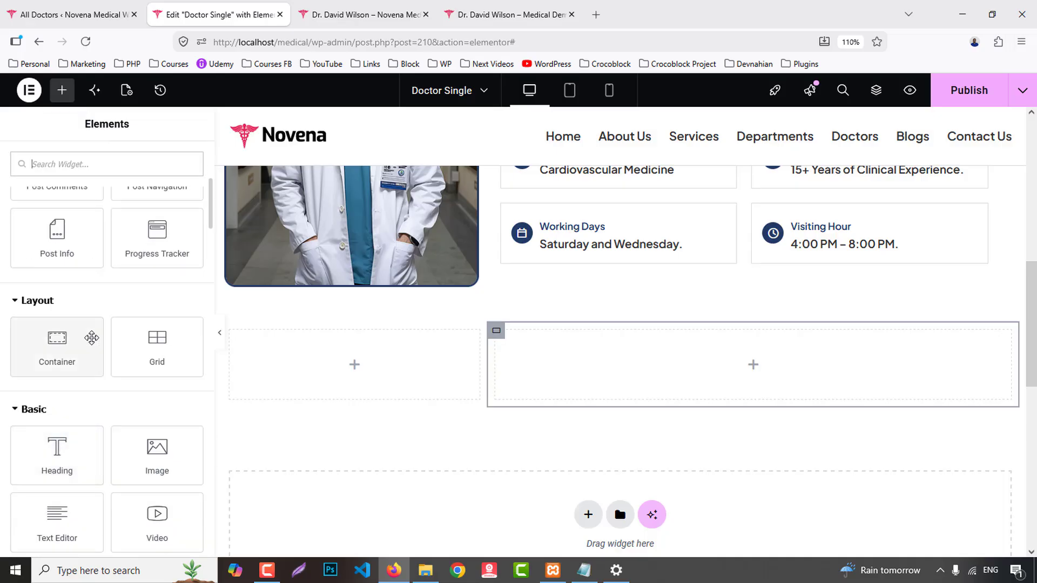
drag(60, 348, 294, 366)
click(539, 8)
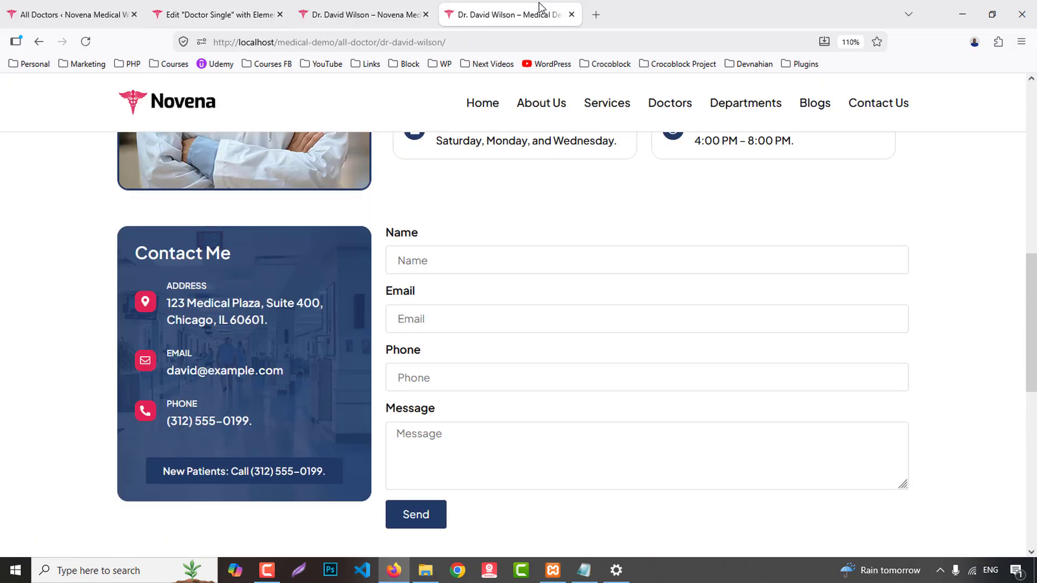
click(243, 14)
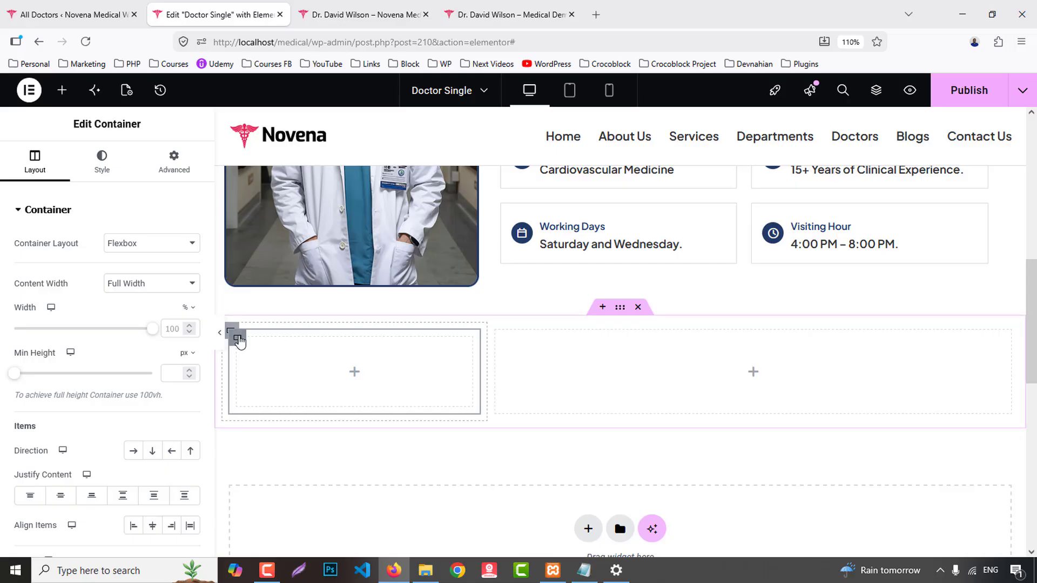
- Give the nested container a classic background with the hero_bg image from the media library
click(106, 172)
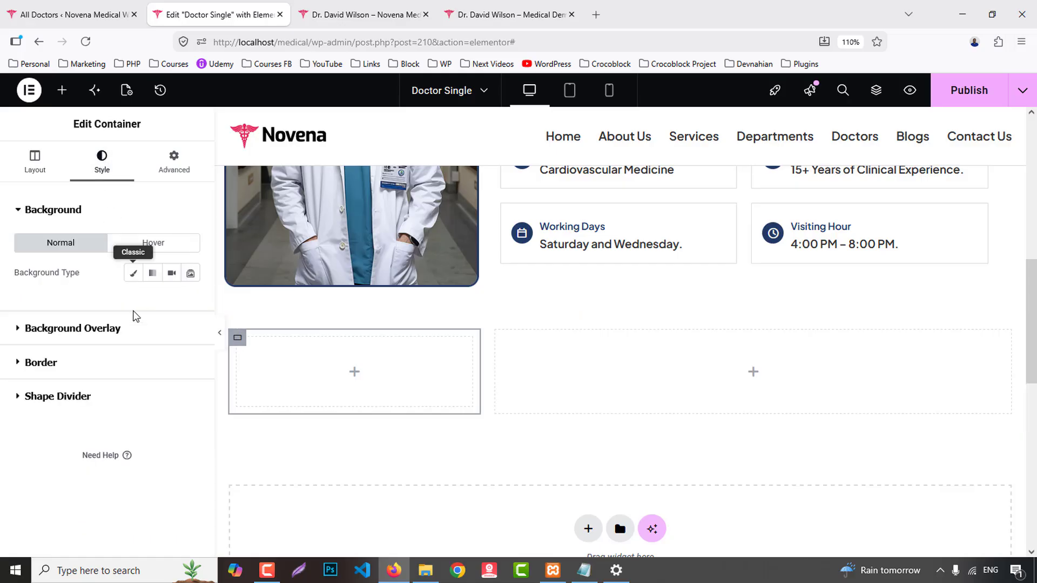
click(133, 273)
click(149, 376)
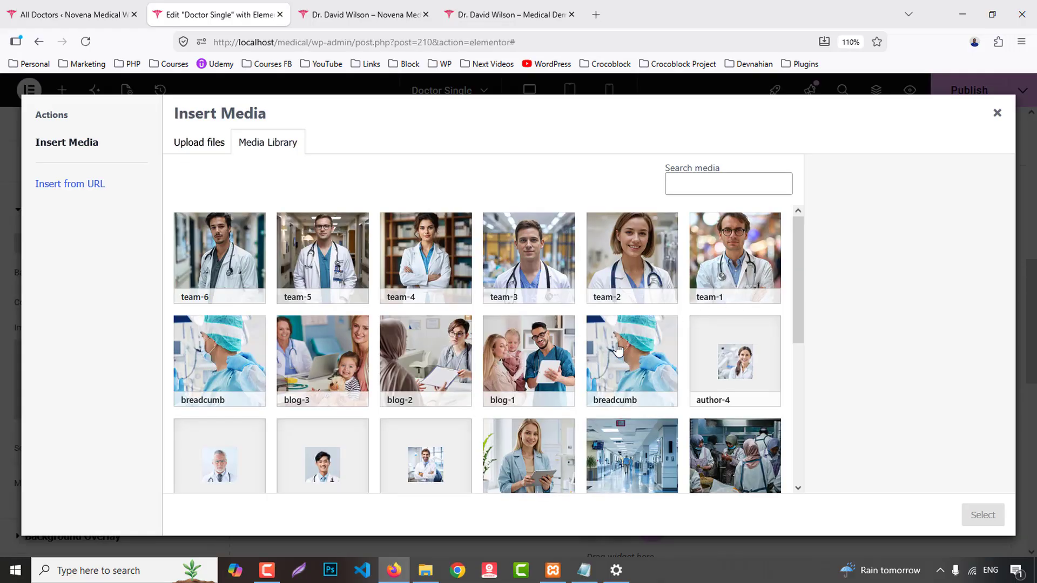
scroll(617, 358, down, 2)
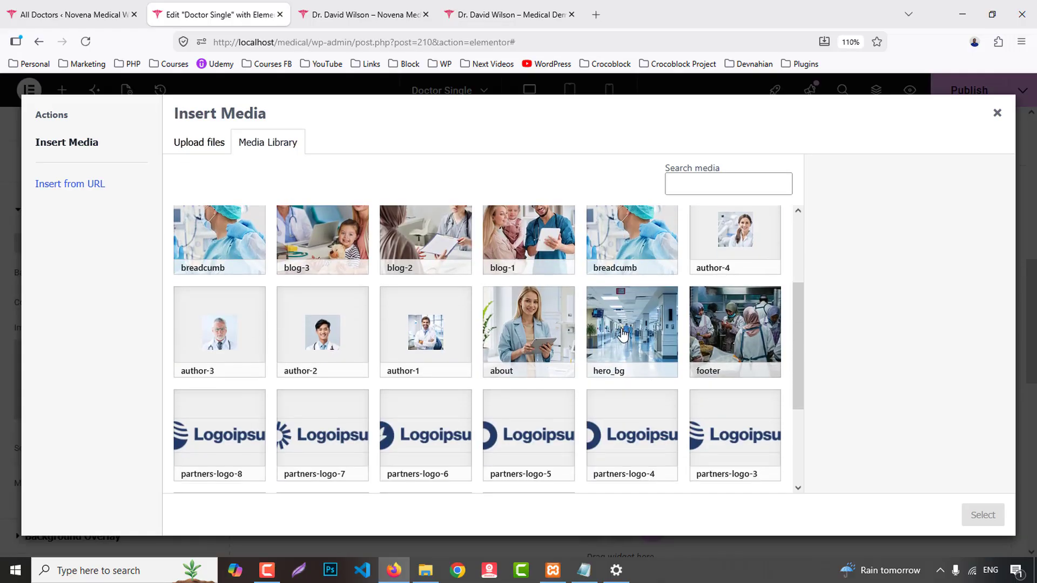
click(623, 334)
click(983, 515)
- Set the nested container's background image position to Center Center and its display size to Cover
scroll(128, 390, down, 3)
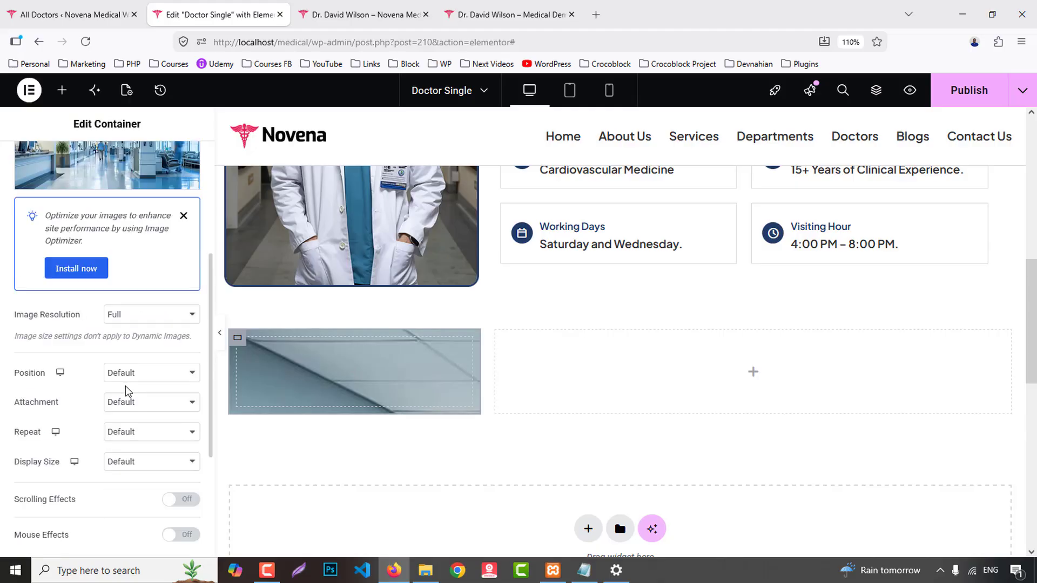
click(124, 273)
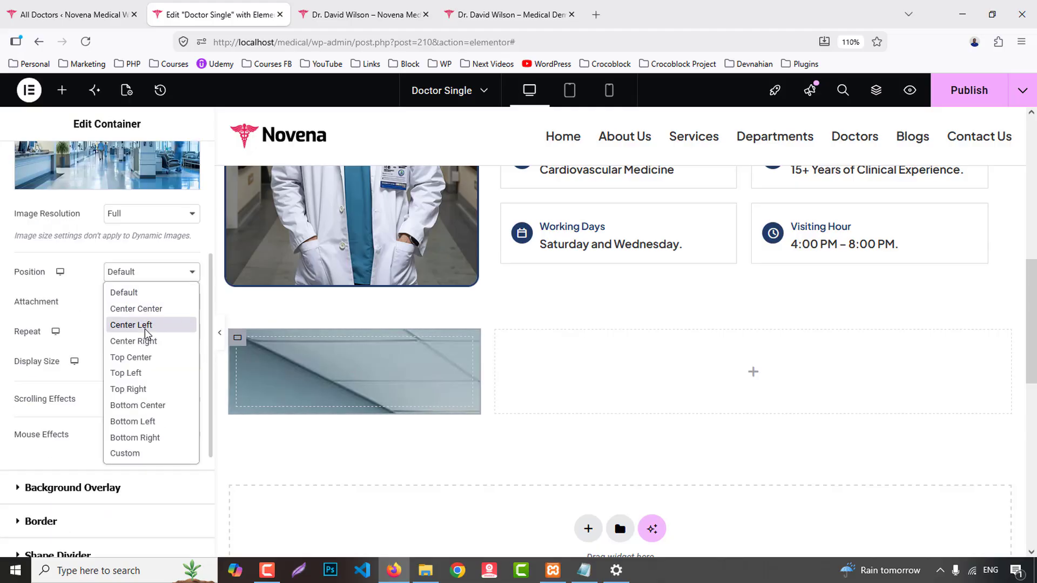
click(136, 308)
click(139, 362)
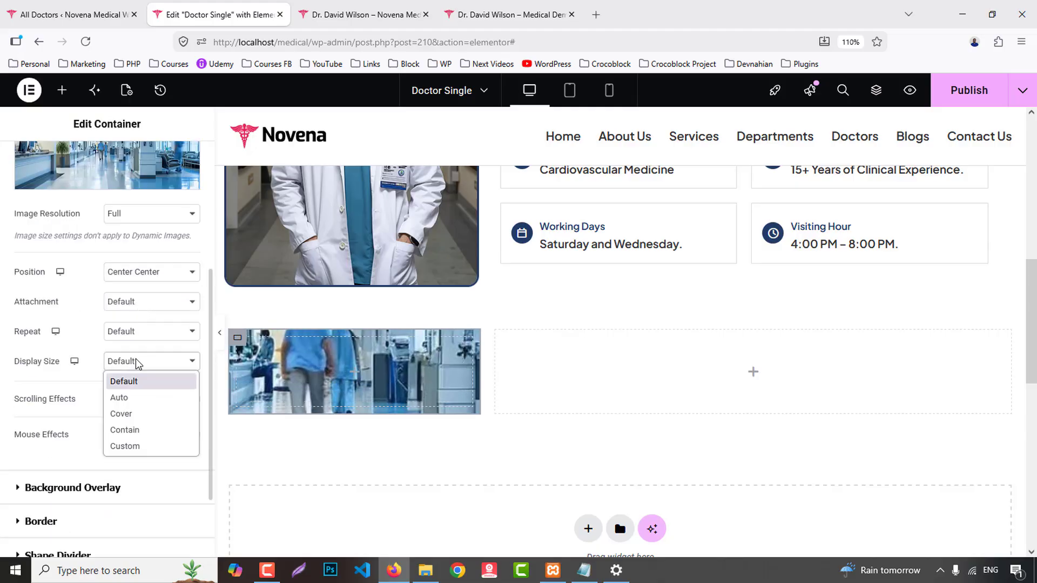
click(140, 414)
scroll(139, 413, down, 2)
- Give the nested container 15 px padding on all sides
scroll(135, 394, up, 5)
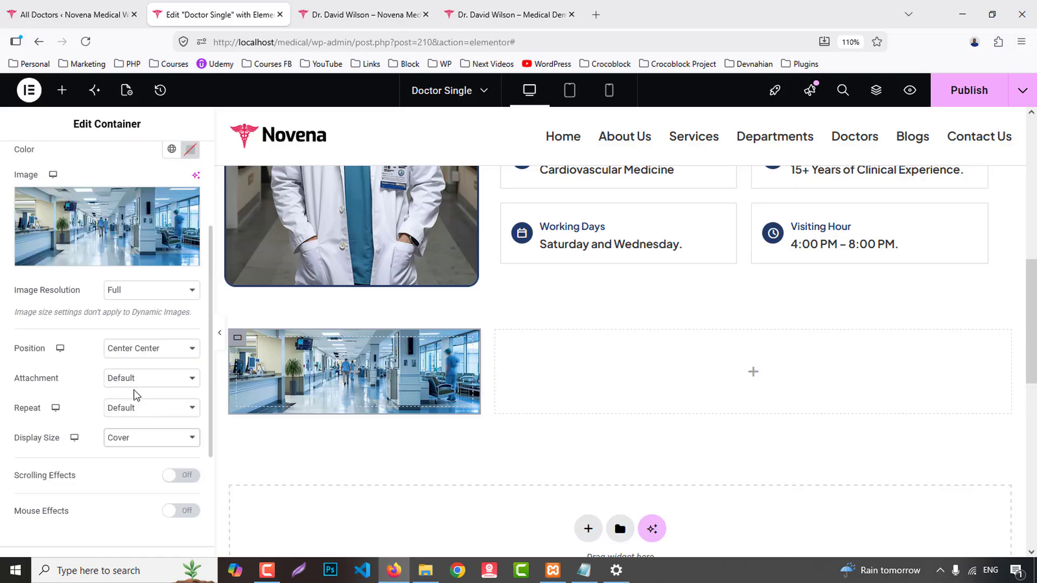
click(178, 157)
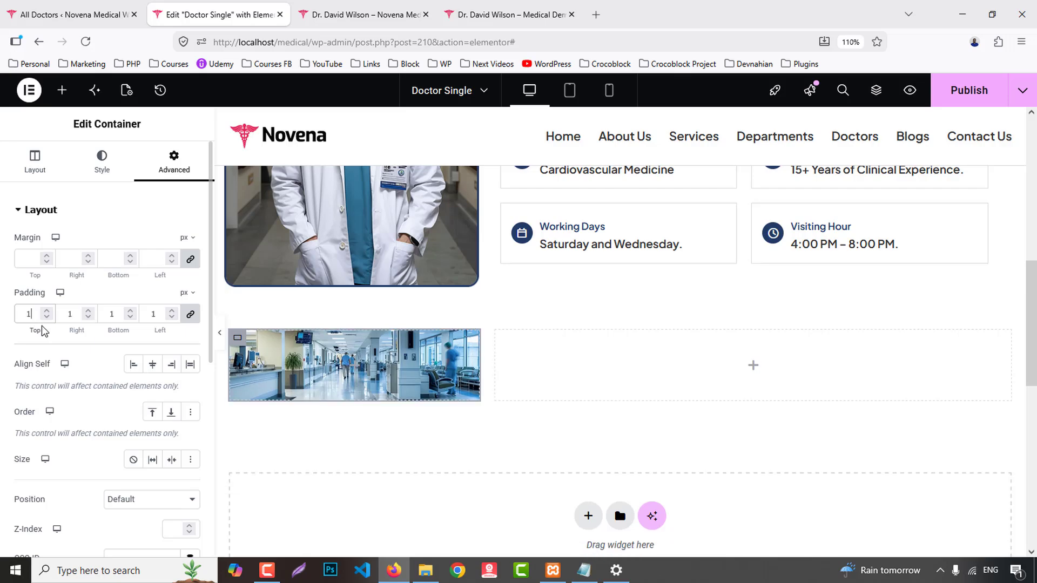
text(15)
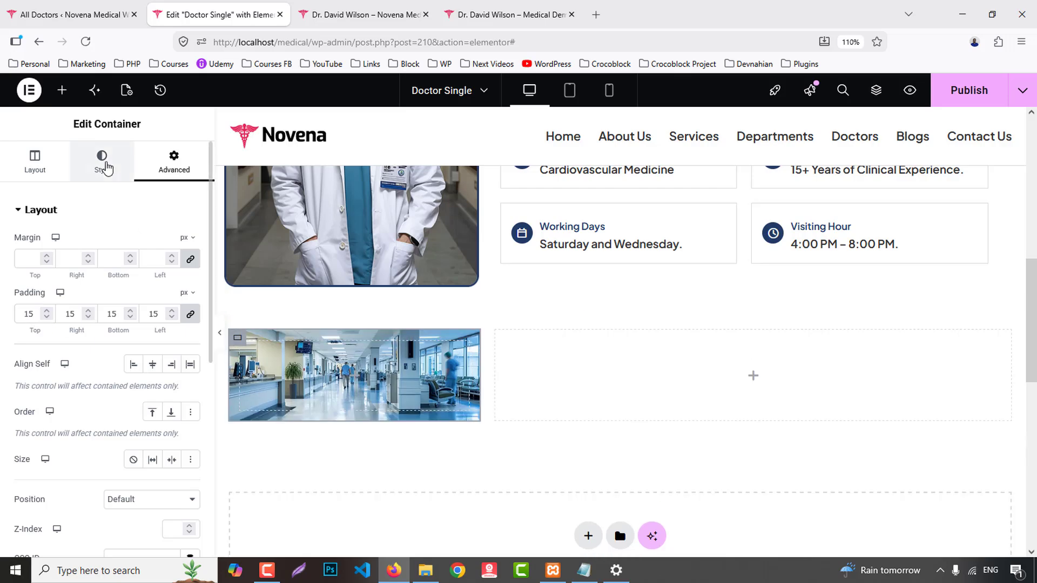
- Add a classic background overlay to the nested container in the global Primary color with 0.85 opacity
click(103, 162)
scroll(147, 413, down, 6)
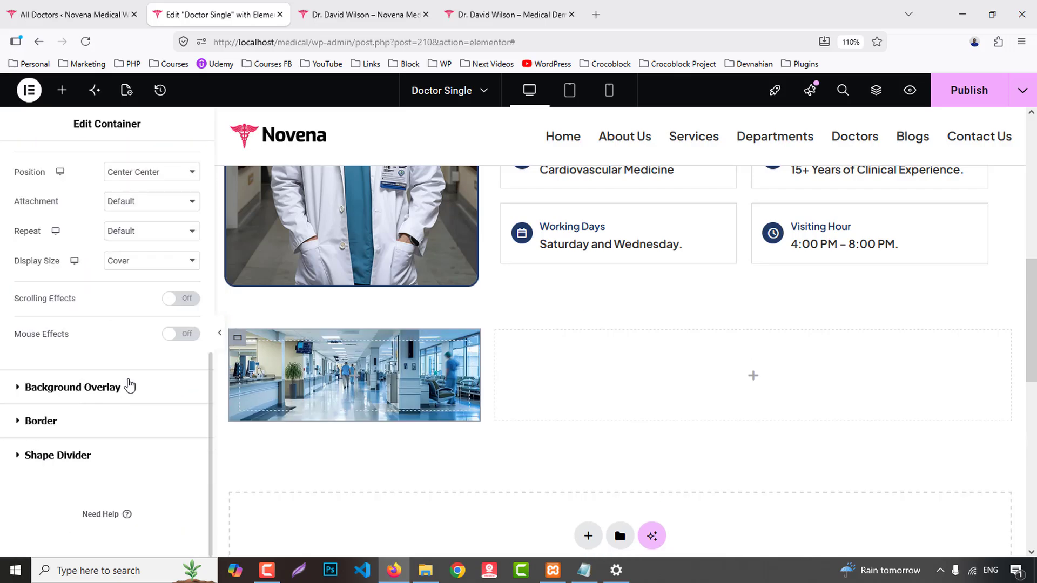
click(130, 385)
click(171, 305)
click(172, 336)
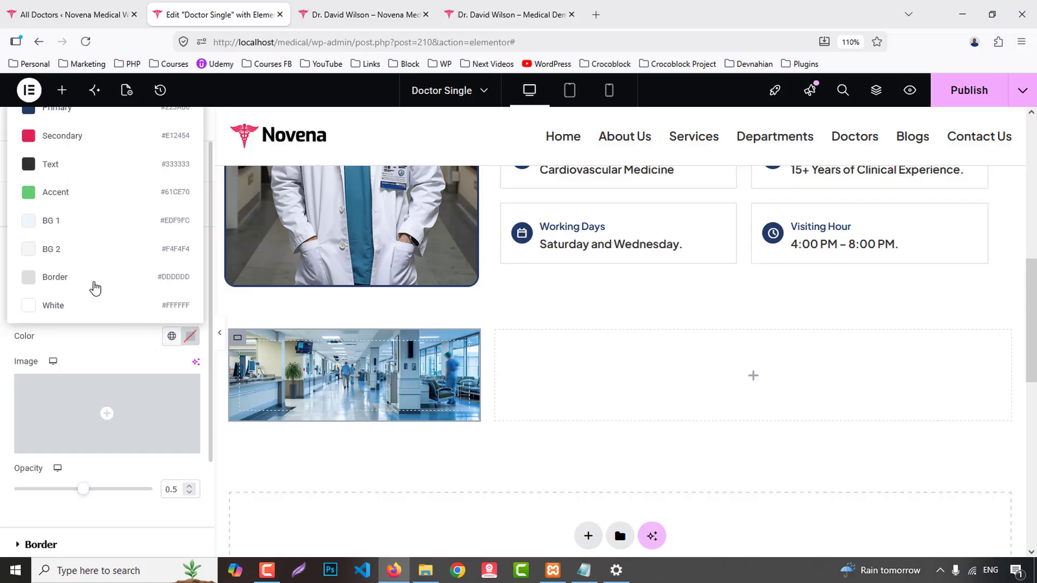
click(60, 110)
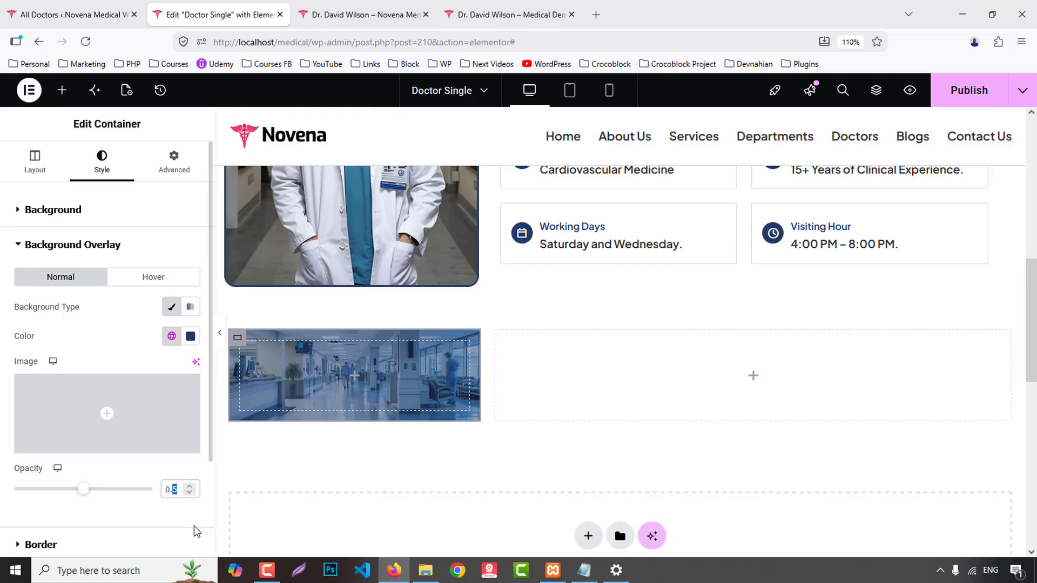
text(8)
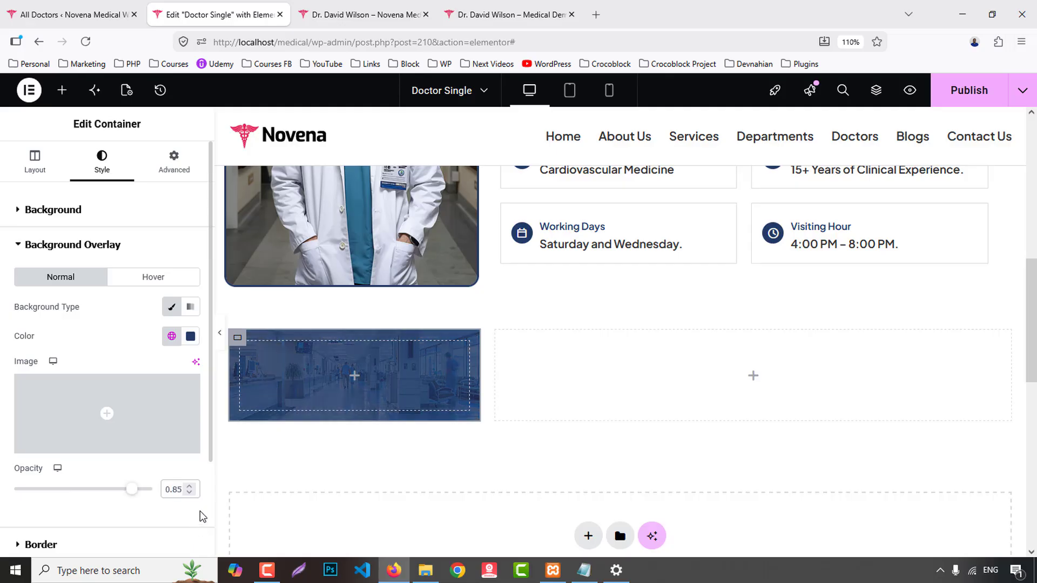
- Add a Heading widget inside the nested container with the H4 tag and the title "Contact Me"
click(63, 90)
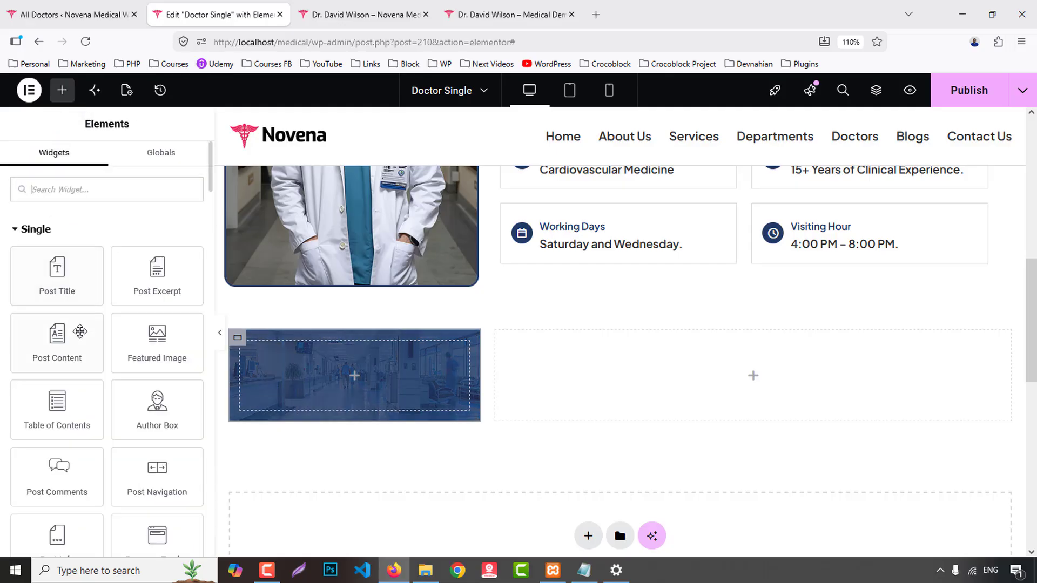
scroll(88, 387, down, 2)
scroll(88, 388, down, 3)
drag(83, 439, 269, 387)
click(139, 373)
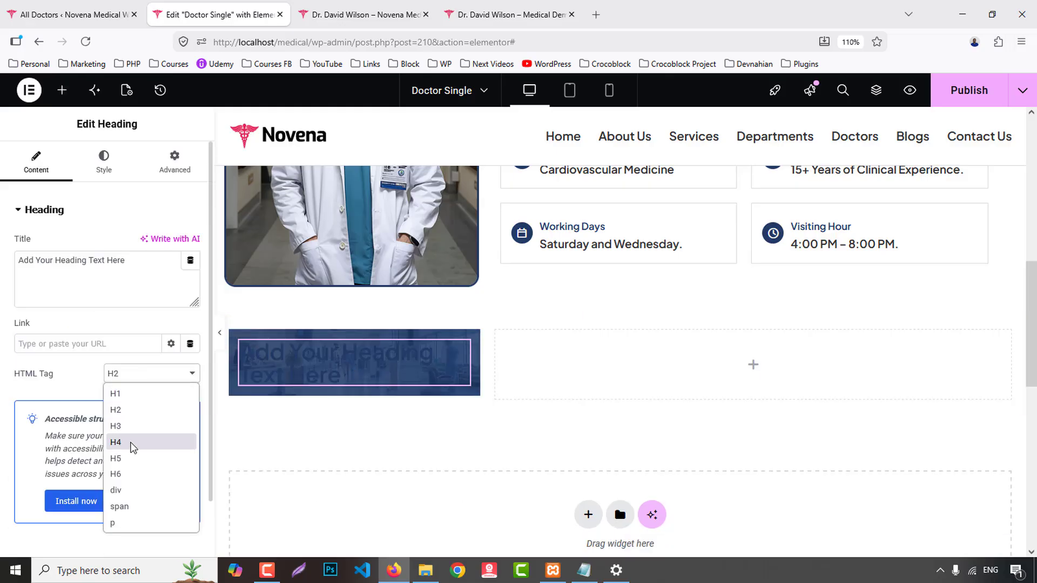
click(132, 443)
click(128, 262)
key(ctrl+a)
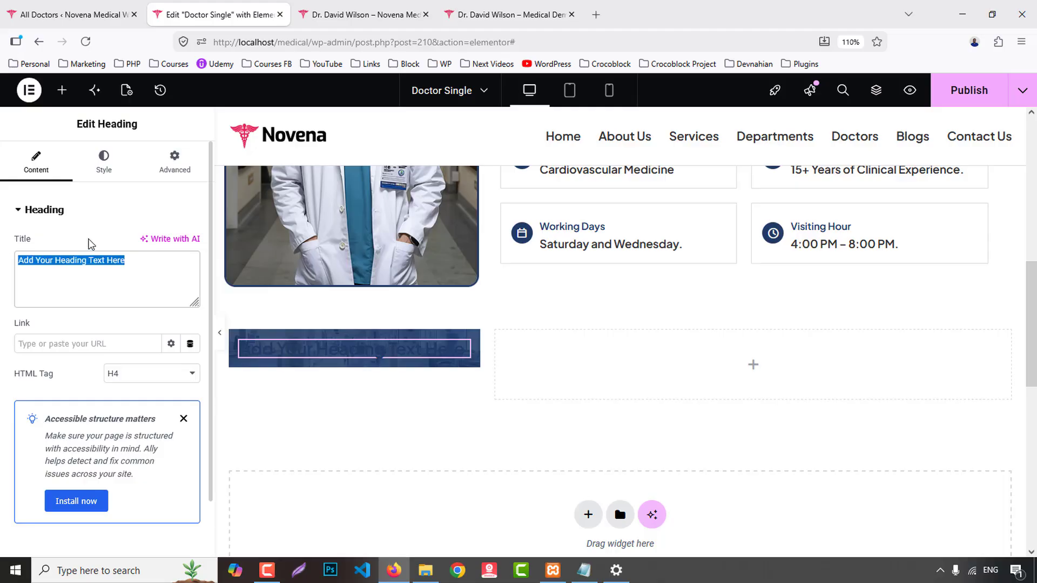
text(Contact Me)
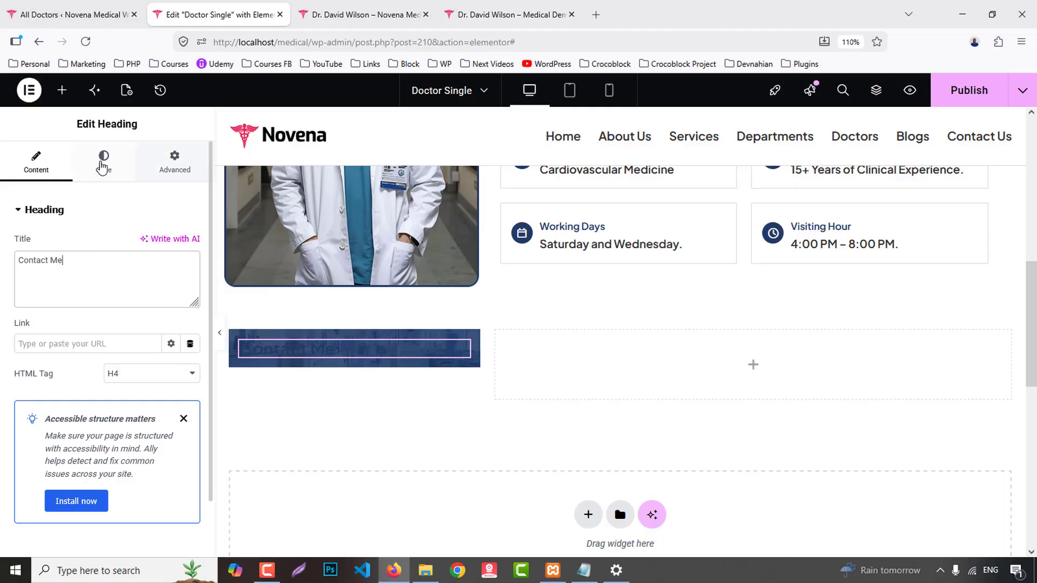
- Set the text color of the "Contact Me" heading to white
click(103, 163)
click(187, 448)
drag(146, 308, 70, 231)
click(4, 524)
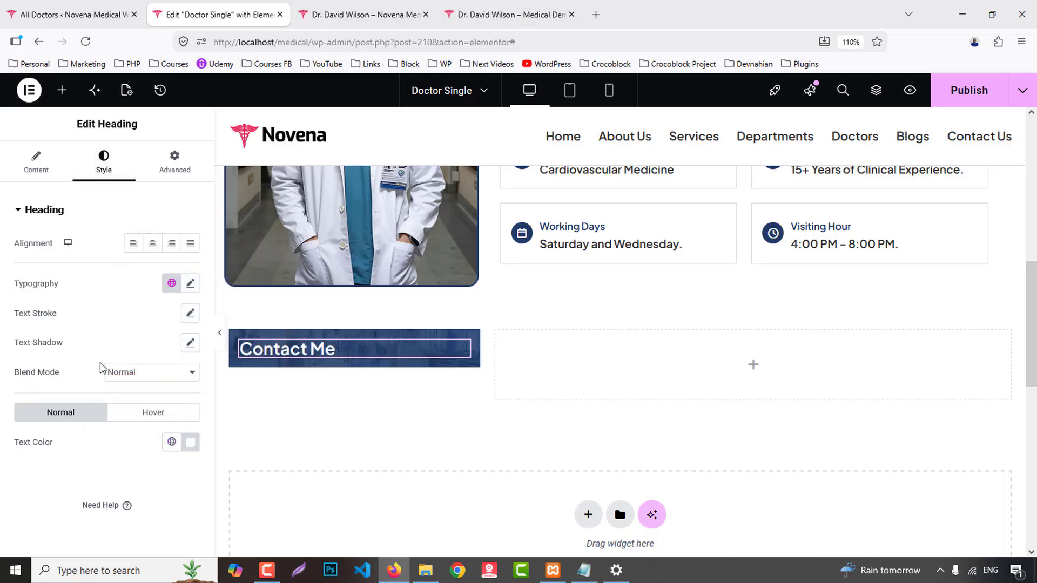
- Try the 700 (Bold) weight on the Contact Me heading, return it to 600 (Semi Bold), and compare with the demo page
click(191, 284)
click(153, 423)
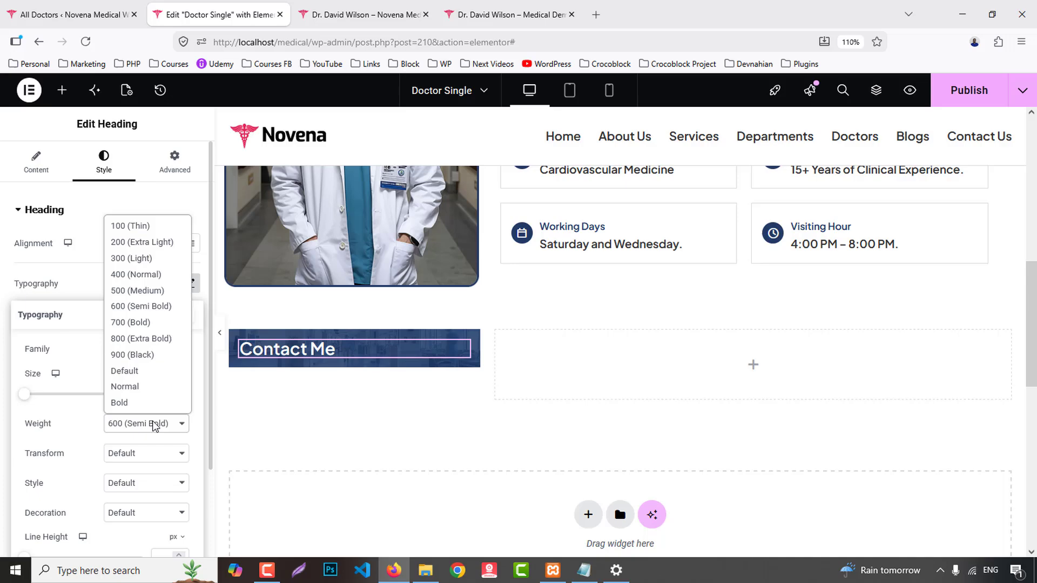
click(142, 321)
click(145, 428)
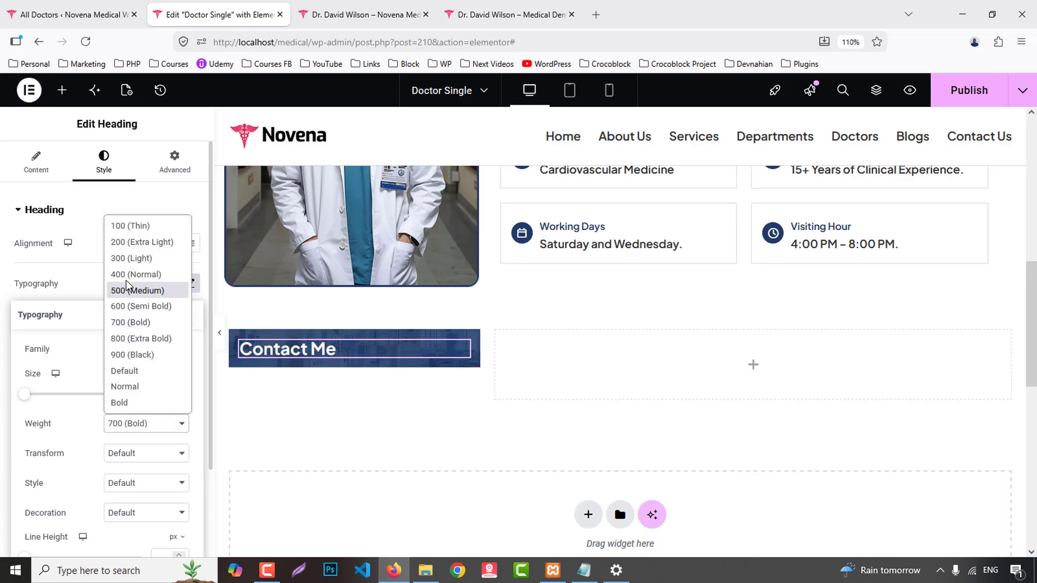
click(132, 305)
click(493, 4)
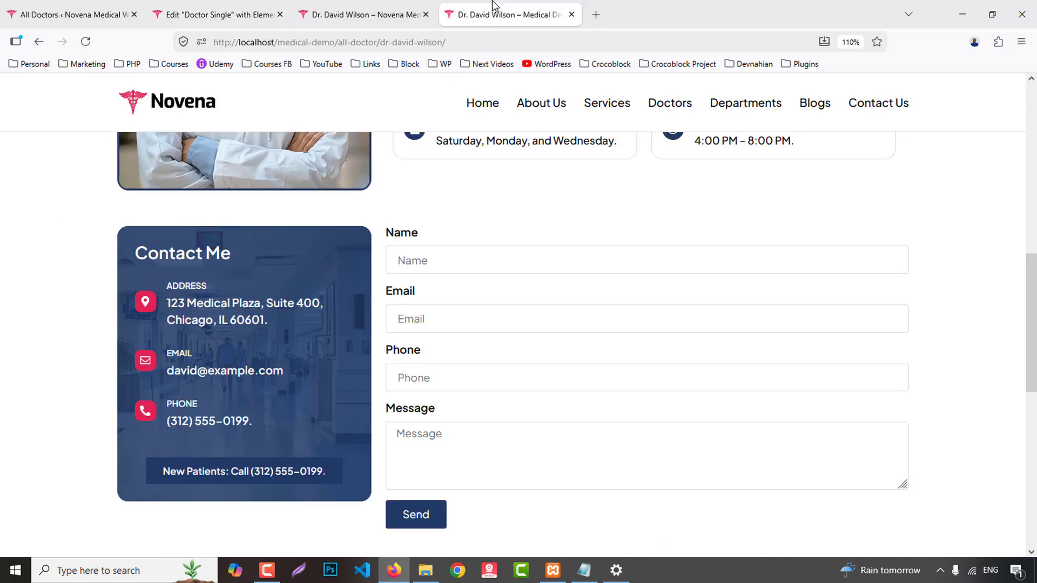
click(173, 12)
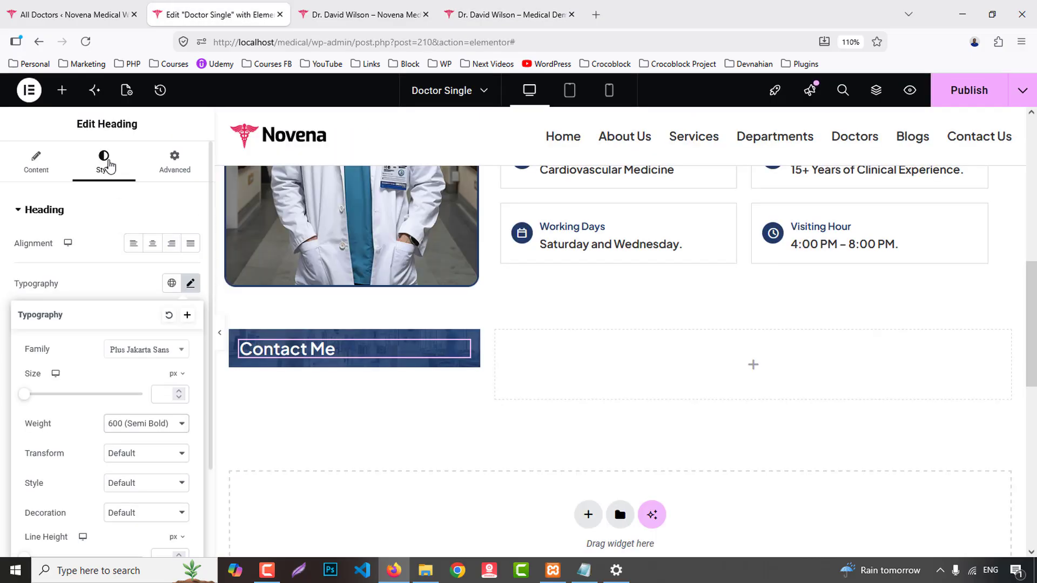
- Add an Icon Box widget below the Contact Me heading and set its view to Stacked
click(62, 90)
text(icon)
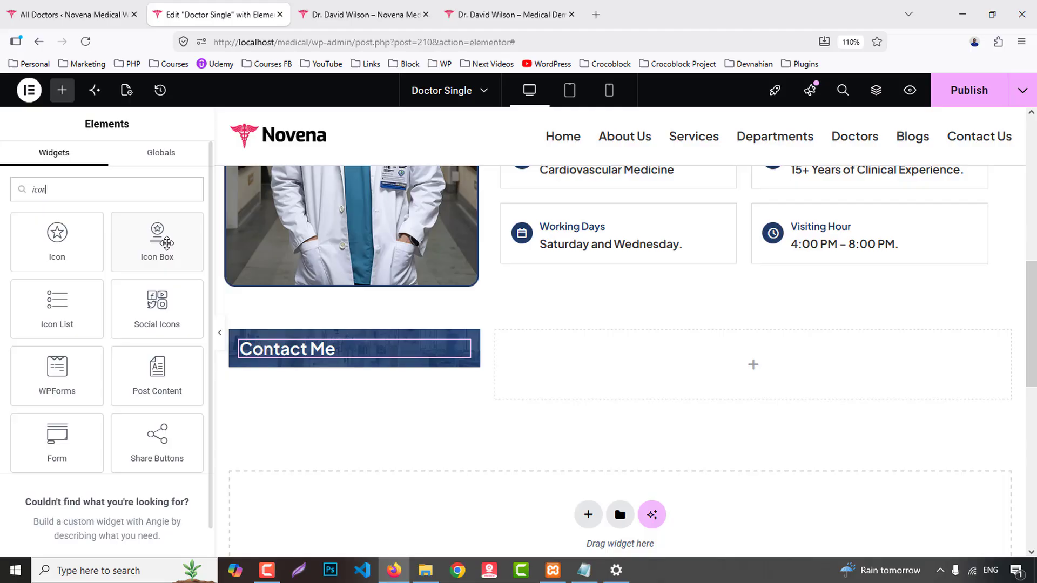
drag(166, 243, 356, 381)
drag(471, 402, 307, 404)
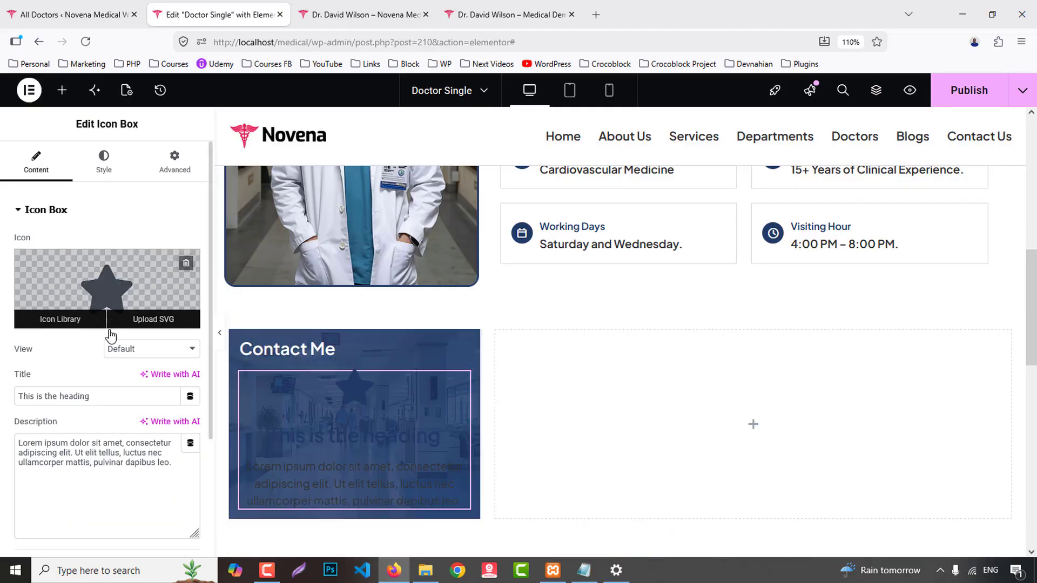
click(140, 349)
click(139, 385)
- Place the box's icon to the left of the text with Middle vertical alignment, and check the demo page's contact card
click(103, 159)
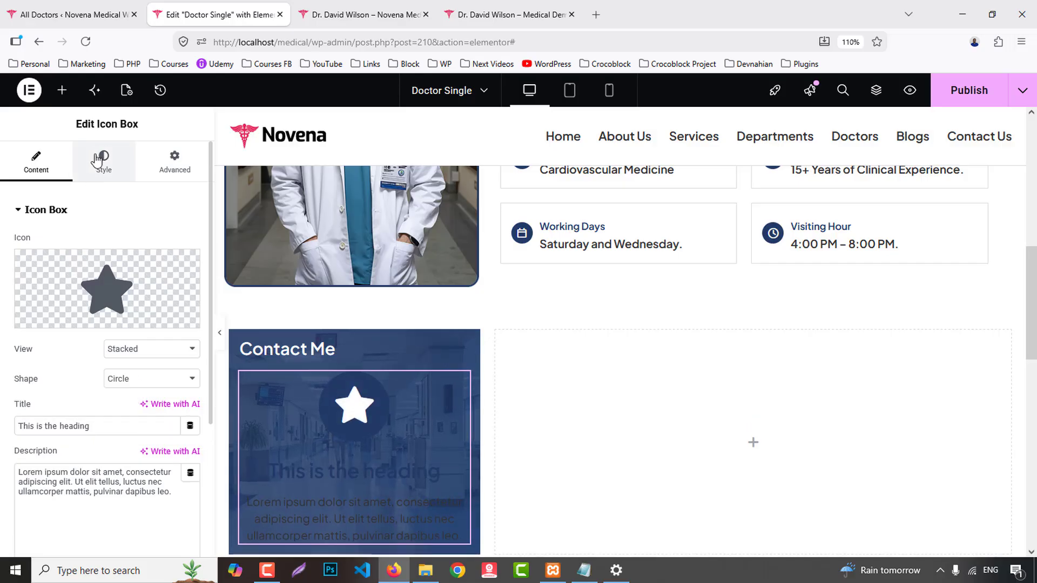
click(133, 243)
click(171, 278)
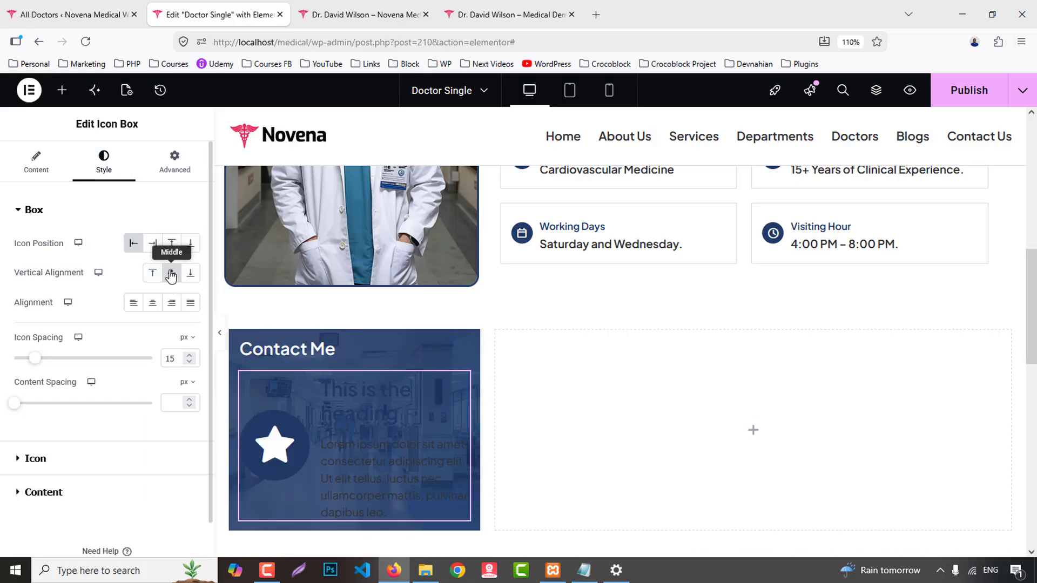
click(507, 8)
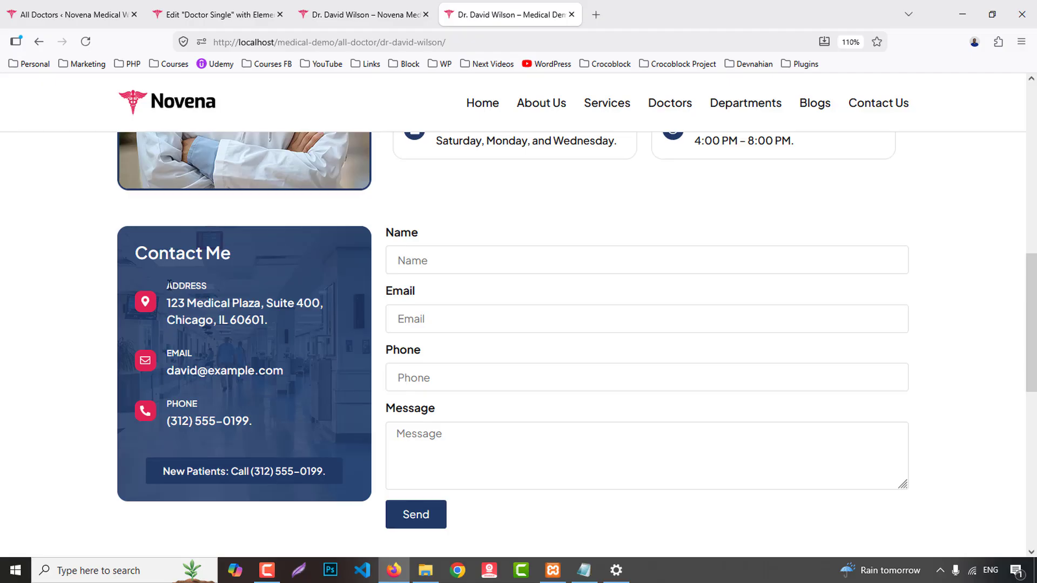
click(216, 14)
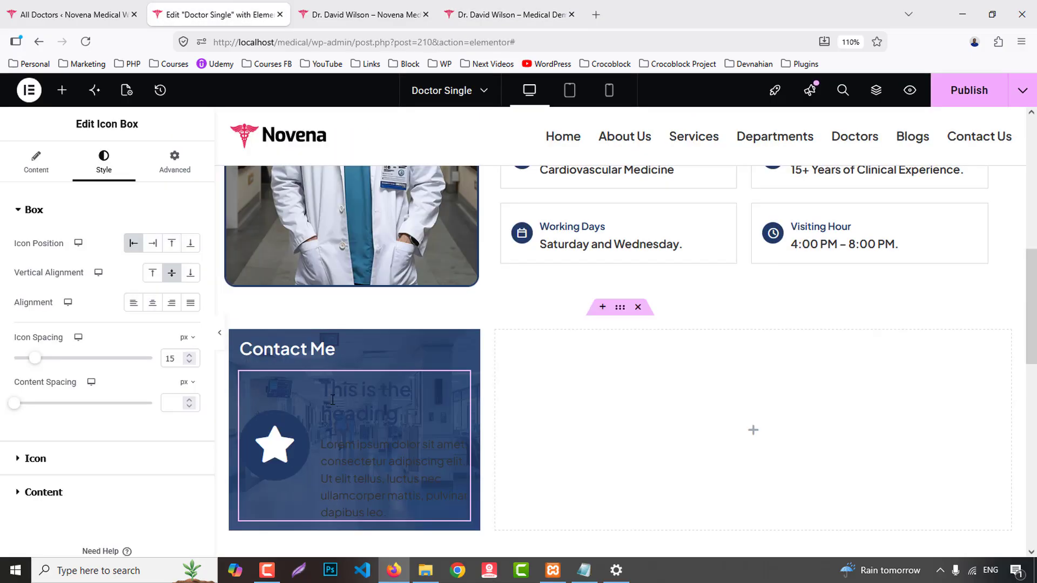
- Replace the star icon with the map marker that has a hollow centre, found by searching the icon library for "map"
click(29, 168)
click(114, 278)
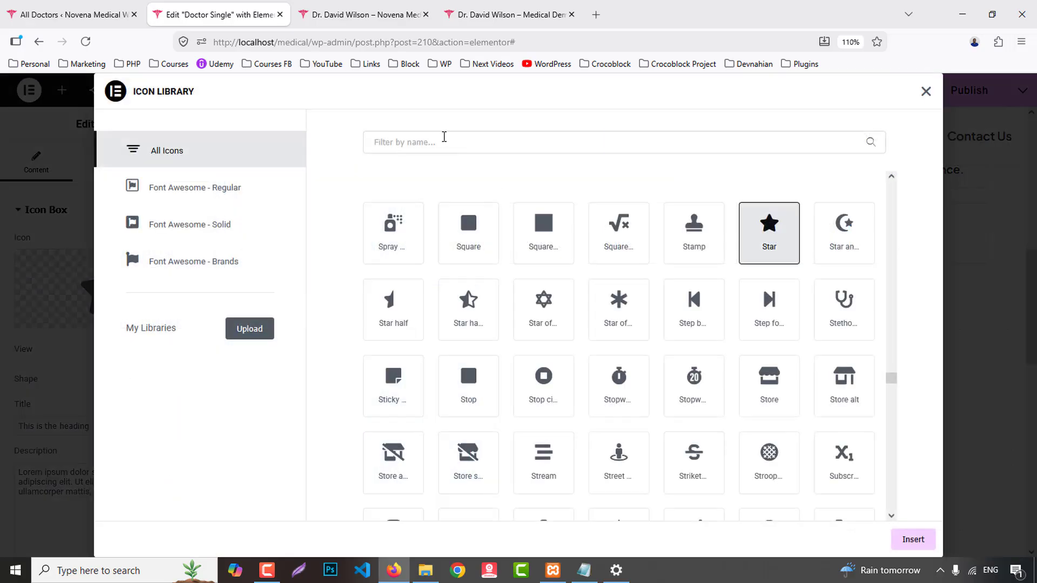
click(444, 136)
text(map)
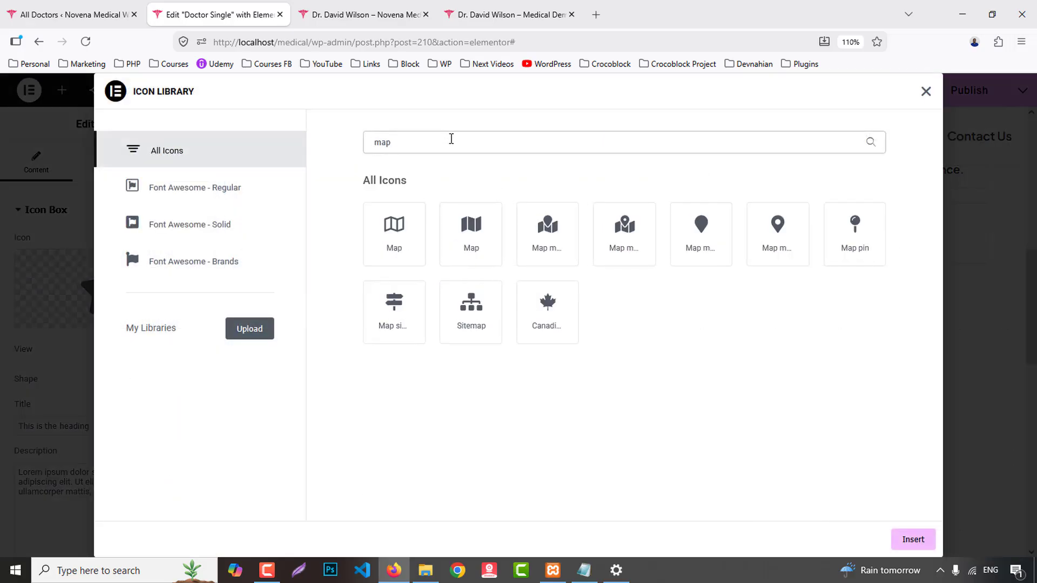
click(773, 238)
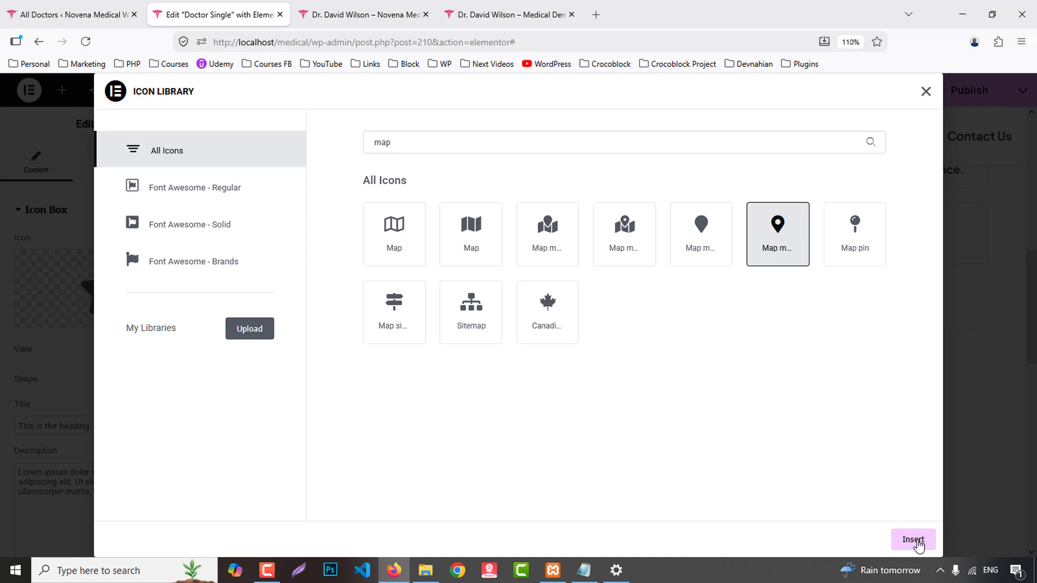
click(926, 550)
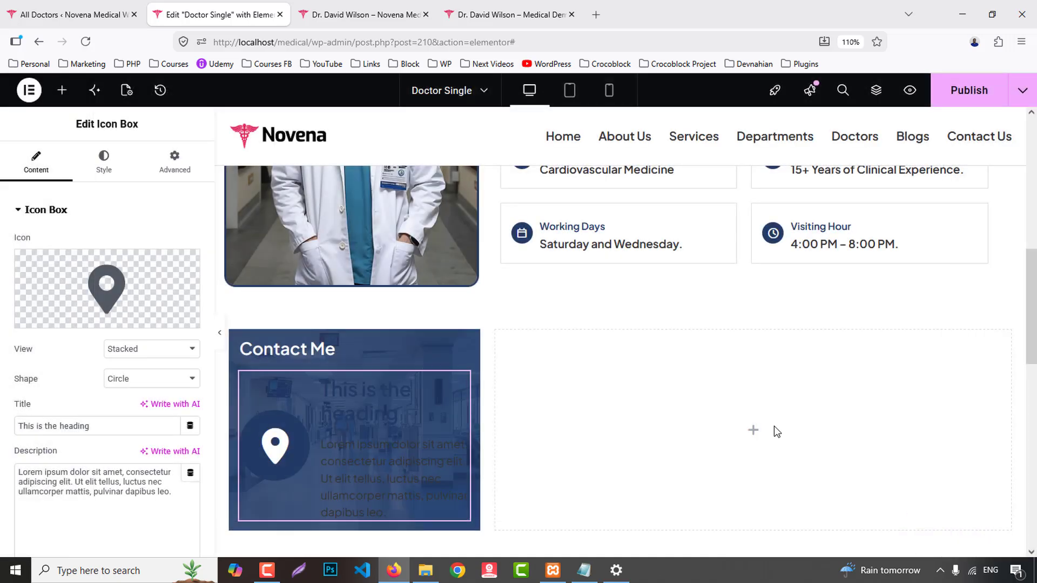
- Title the icon box "address" and link its description to the ACF Field with the Doctor Address key
triple_click(108, 426)
text(address)
click(190, 476)
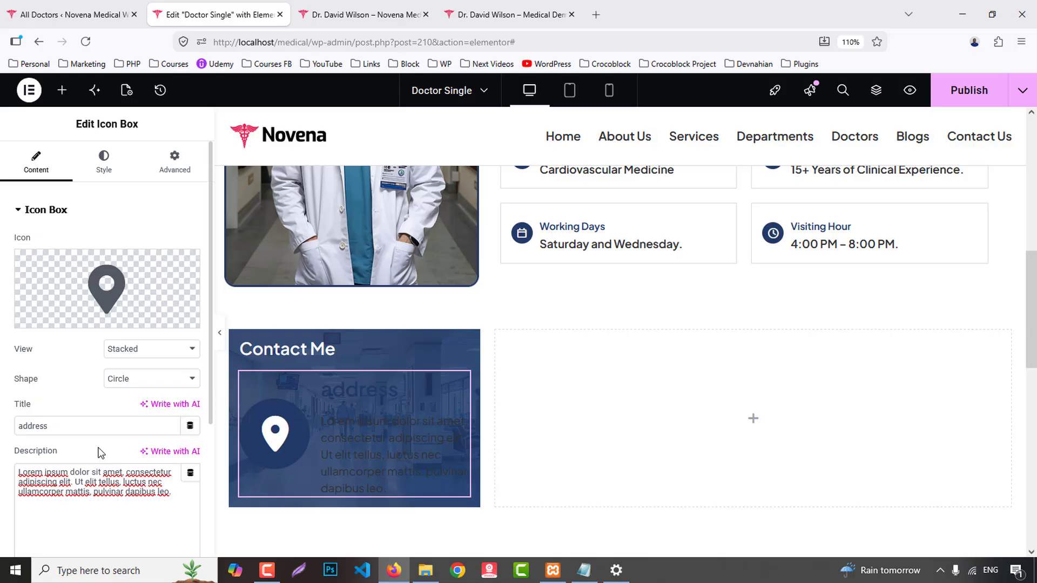
click(190, 473)
scroll(114, 373, down, 5)
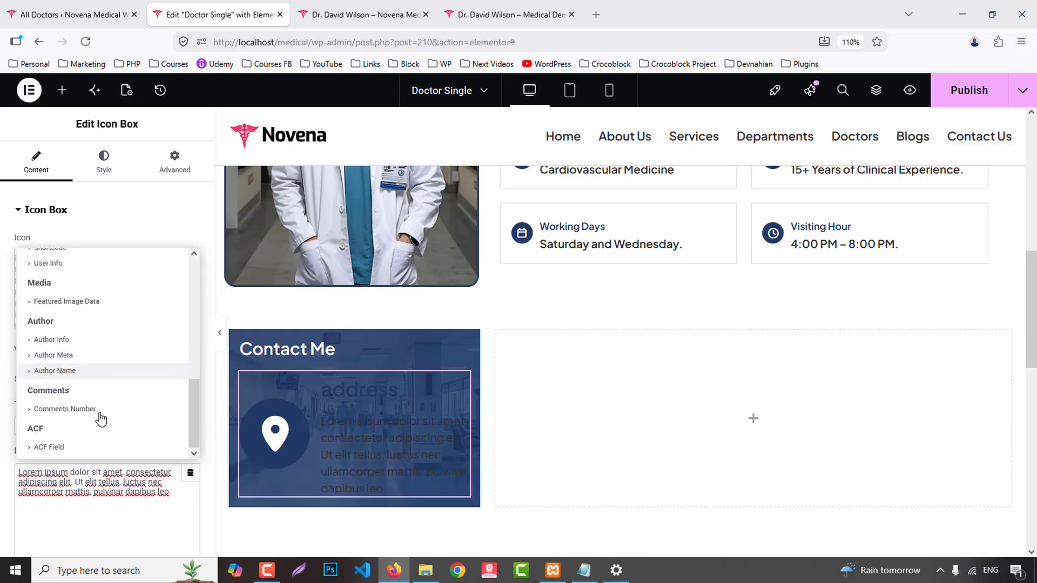
click(49, 447)
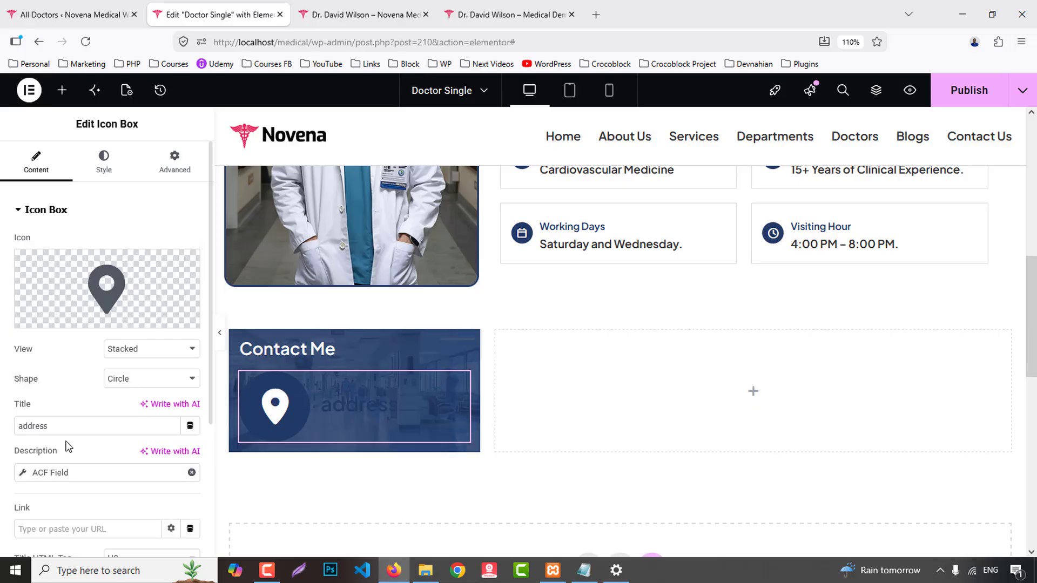
click(63, 473)
click(142, 387)
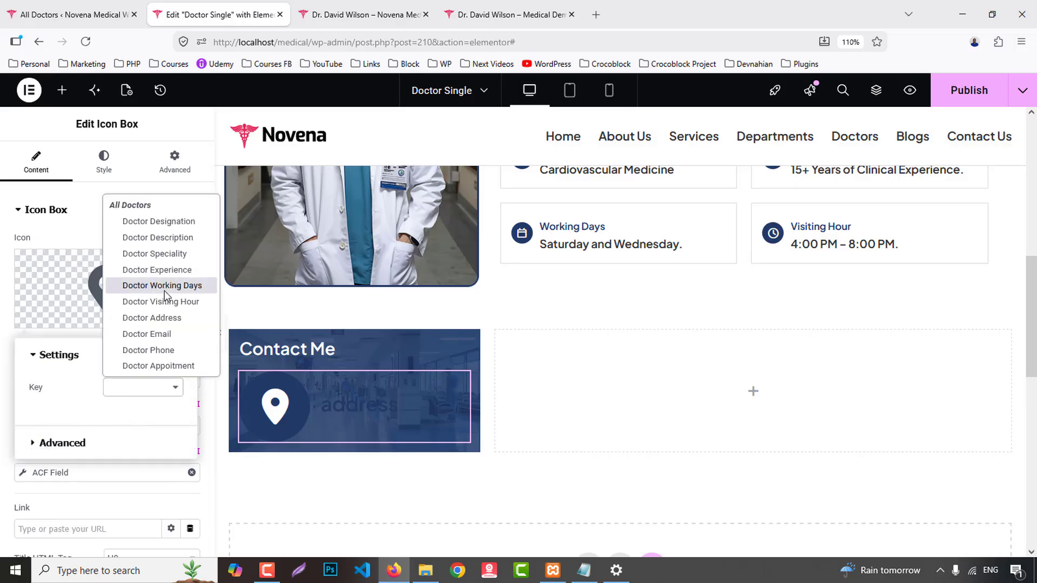
click(152, 317)
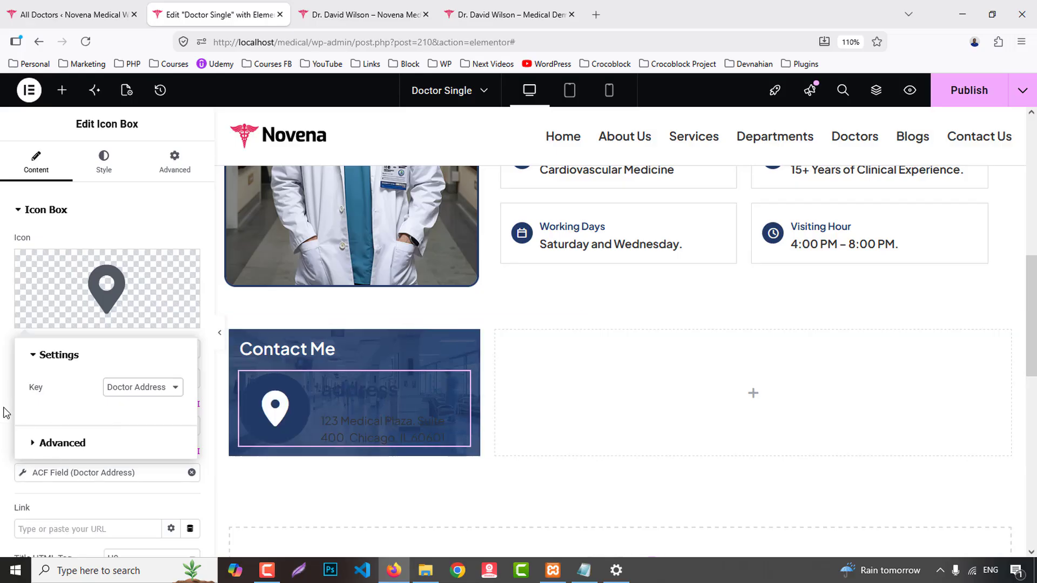
- Set the map marker icon's primary color to the red global color
click(104, 162)
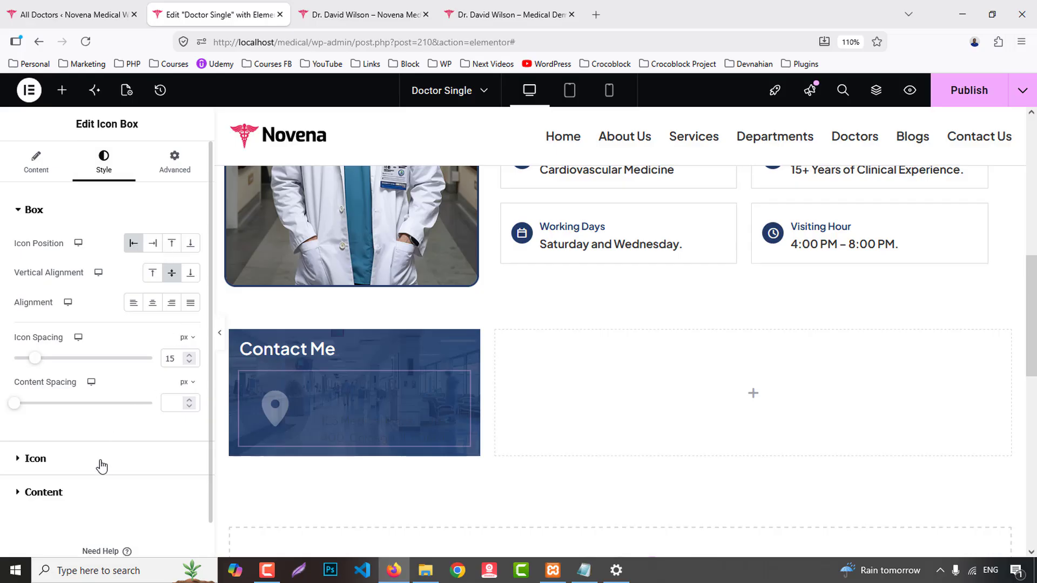
scroll(101, 465, down, 1)
click(111, 416)
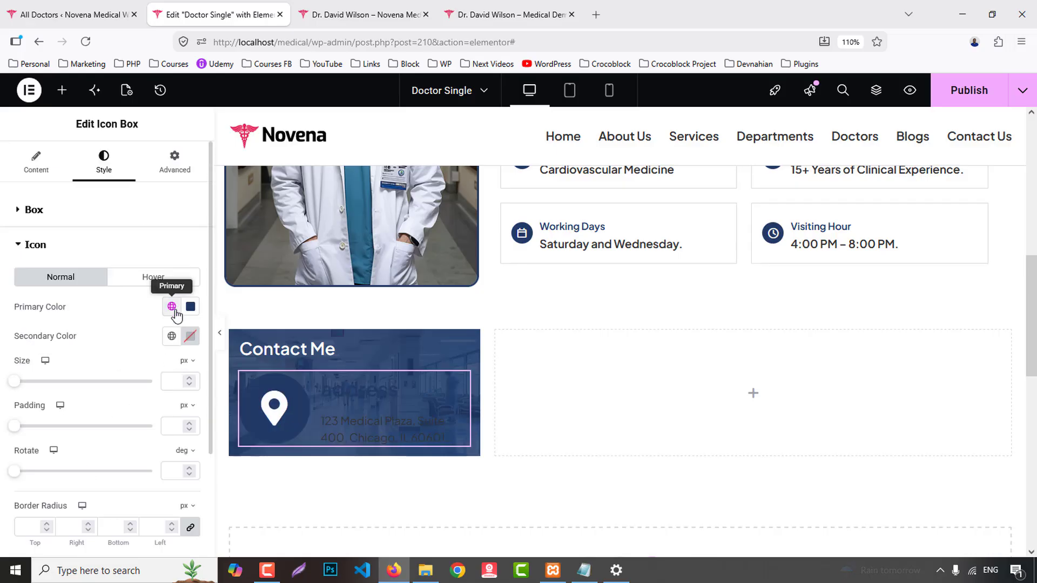
click(175, 313)
click(70, 397)
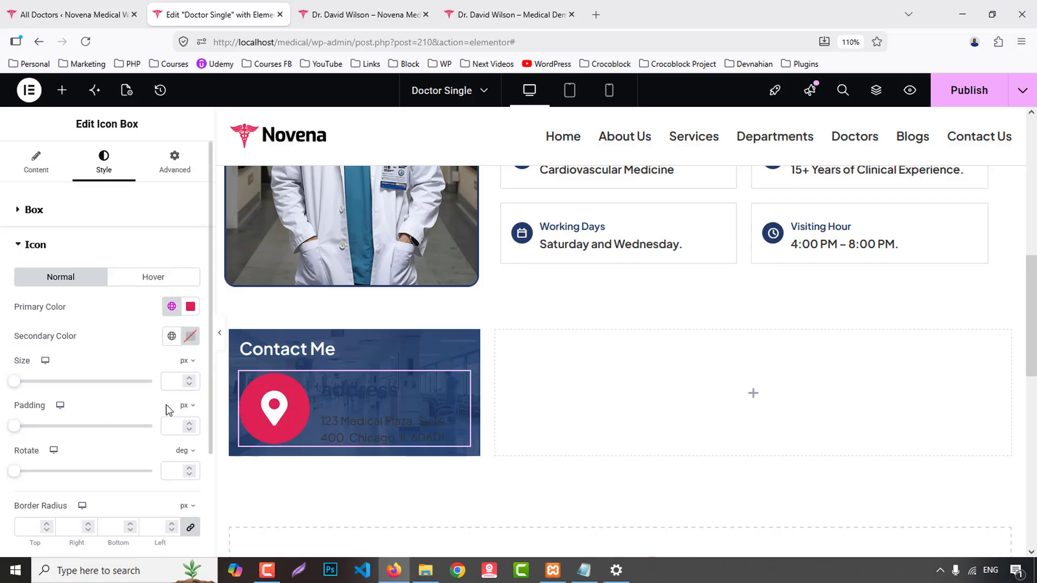
- Match the icon to the demo page with a size of 16 px and a border radius of 9 px
text(6)
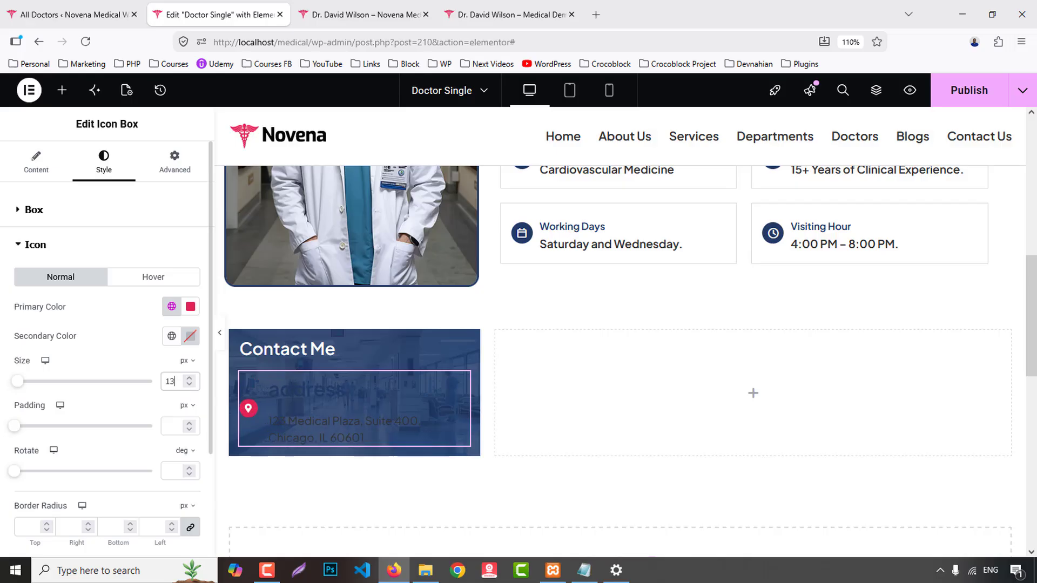
click(562, 13)
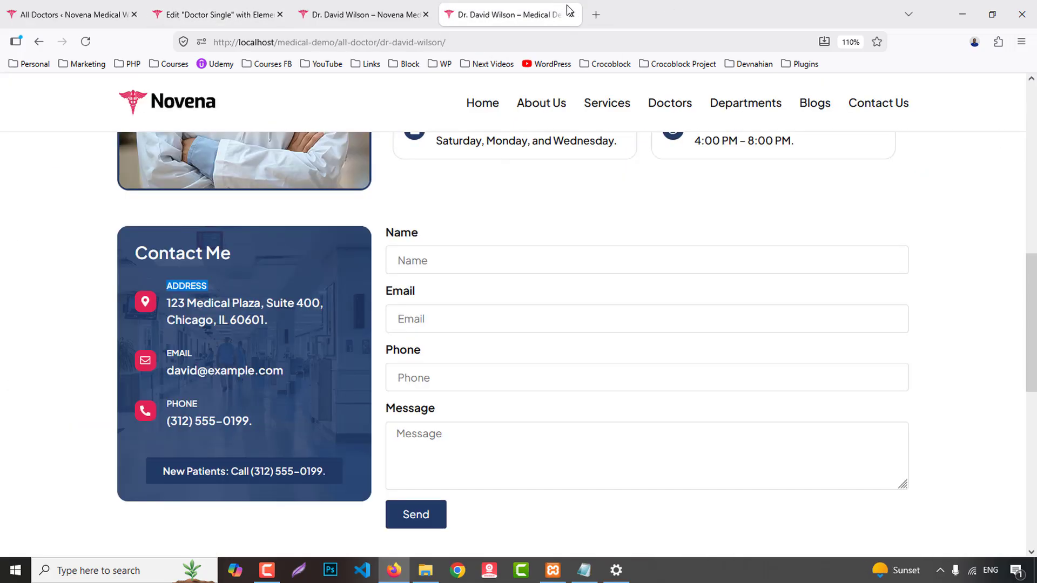
click(220, 11)
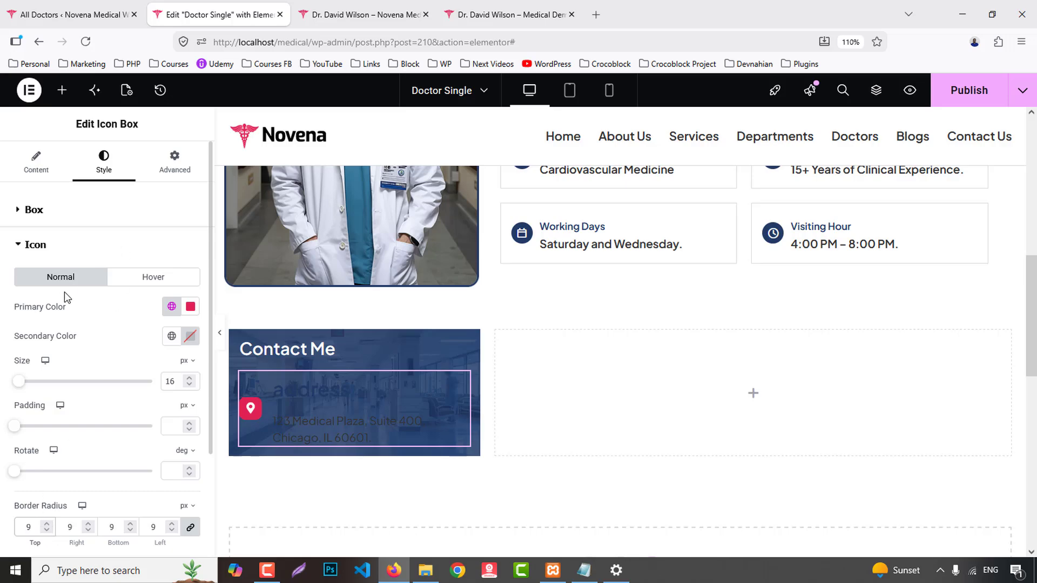
- Set the icon box title's color to white
scroll(61, 378, down, 3)
click(56, 459)
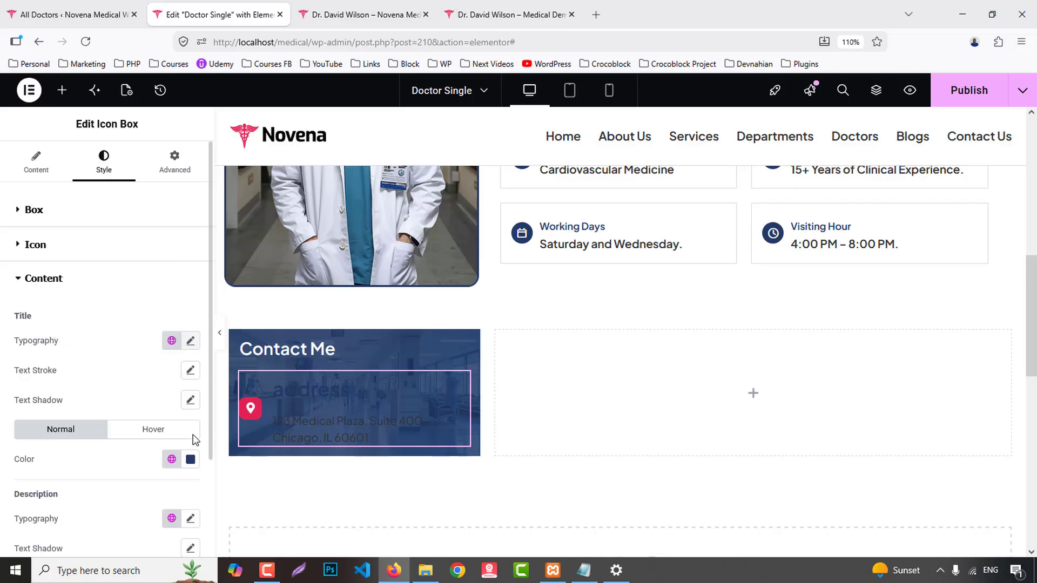
click(190, 459)
click(111, 279)
click(86, 338)
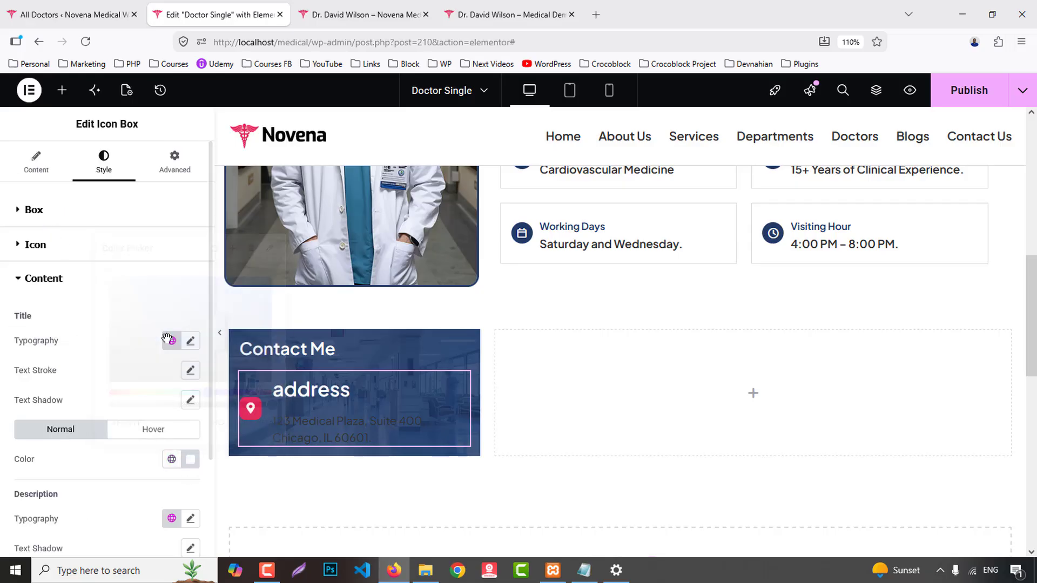
- Following the demo page, set the icon box title to Uppercase with a 14 px font size
click(190, 341)
click(542, 8)
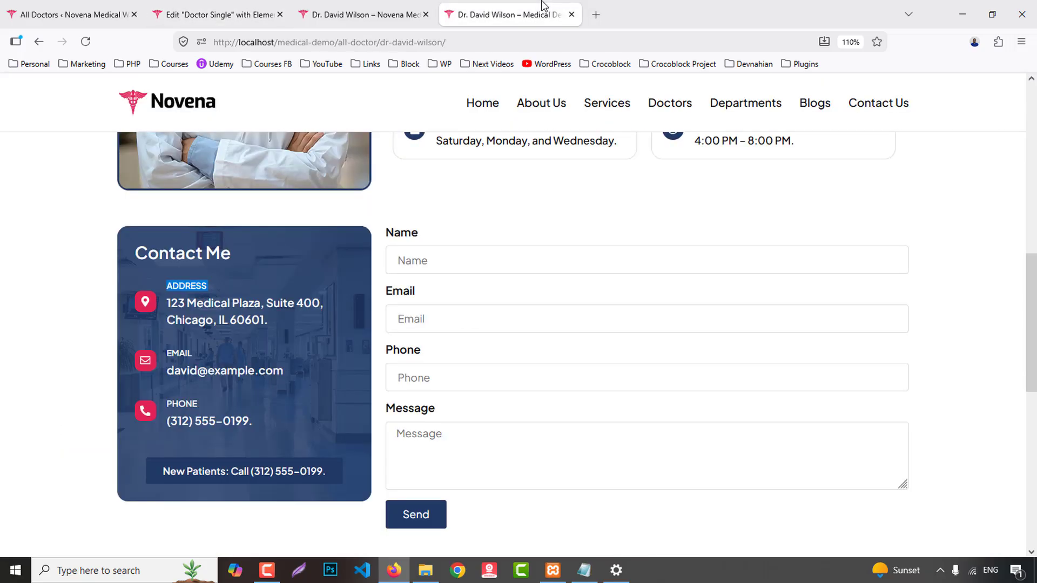
click(218, 15)
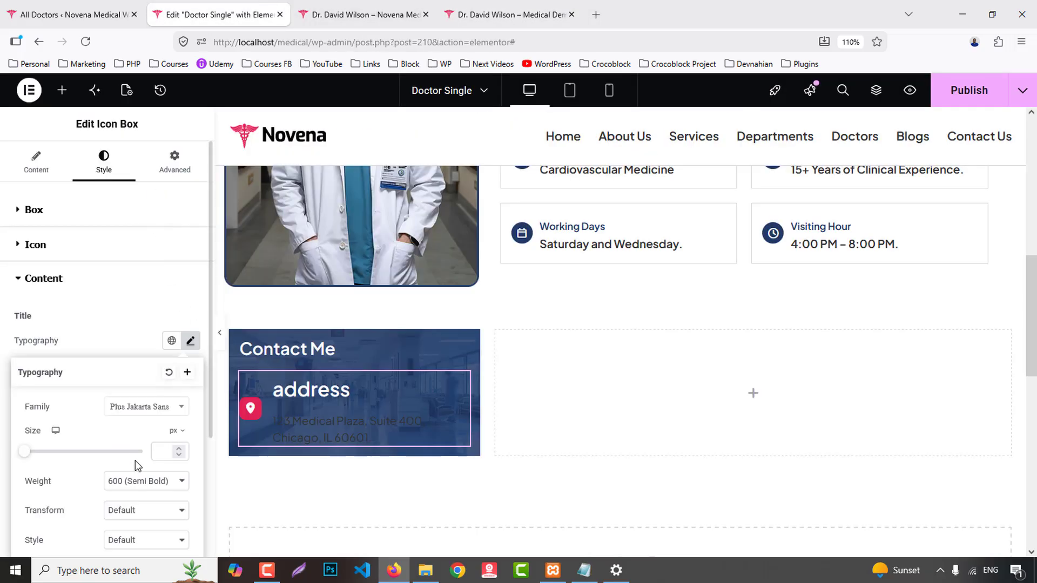
click(131, 508)
click(127, 442)
text(12)
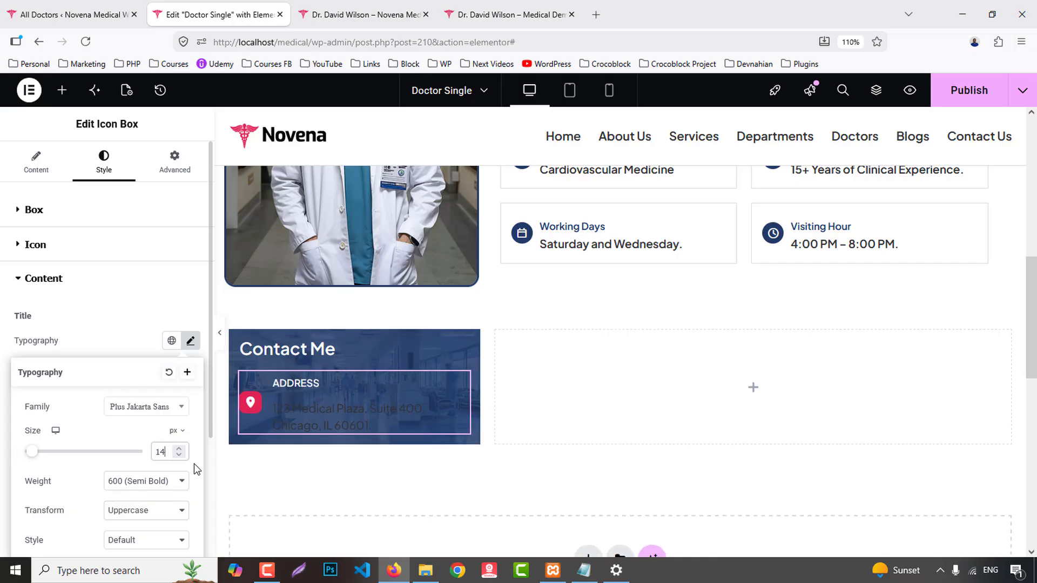
- Set the icon box title's weight to 700 (Bold) and reduce its font size to 13 px
click(133, 484)
click(135, 378)
key(Down)
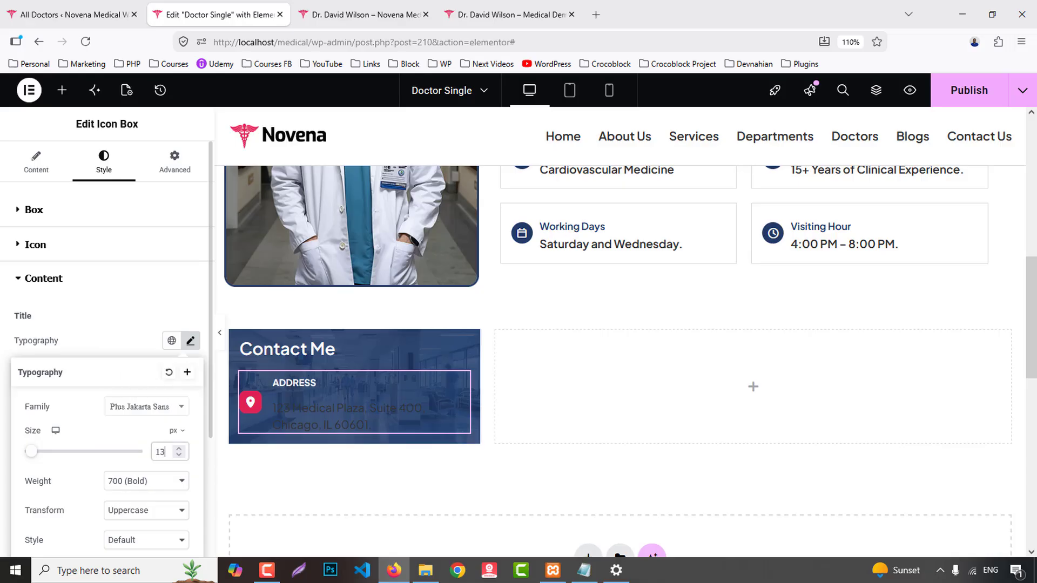
click(134, 345)
- Change the icon box description's color to white
scroll(187, 473, down, 3)
click(190, 451)
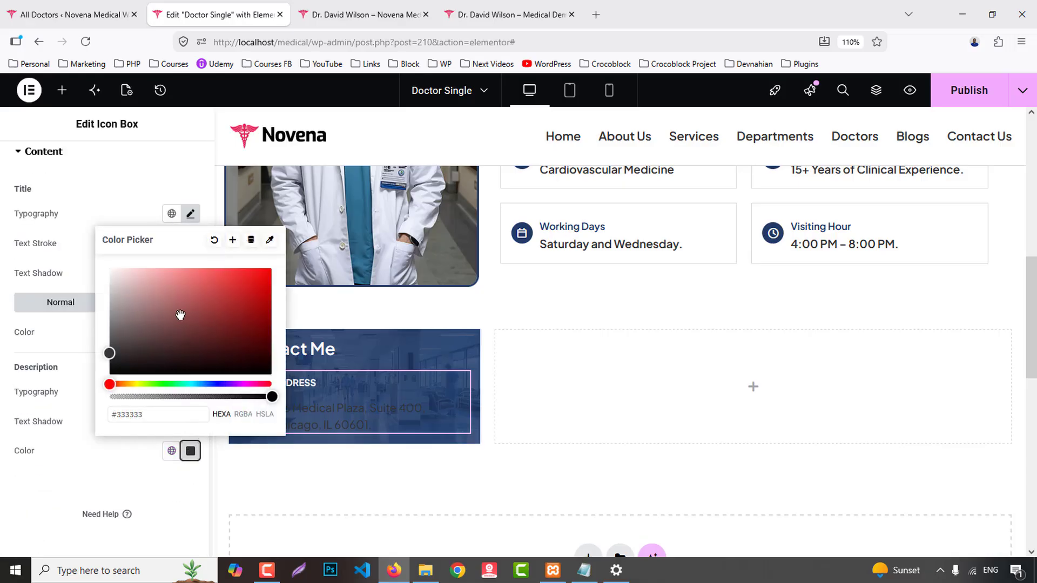
drag(180, 315, 108, 267)
scroll(171, 266, up, 3)
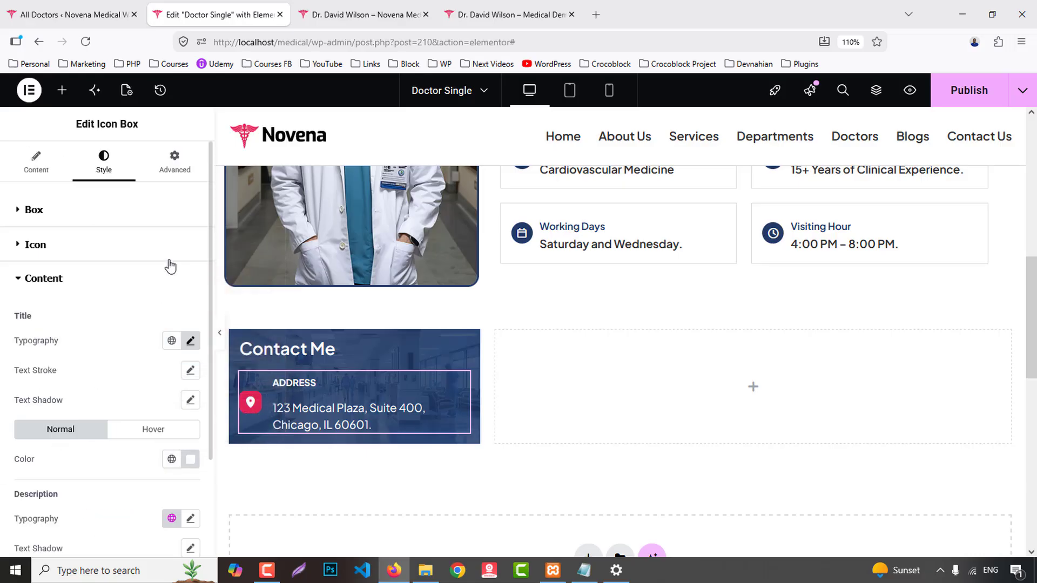
- Set the icon box's content spacing to 5 px and its icon spacing to 12 px
click(63, 209)
click(173, 406)
text(5)
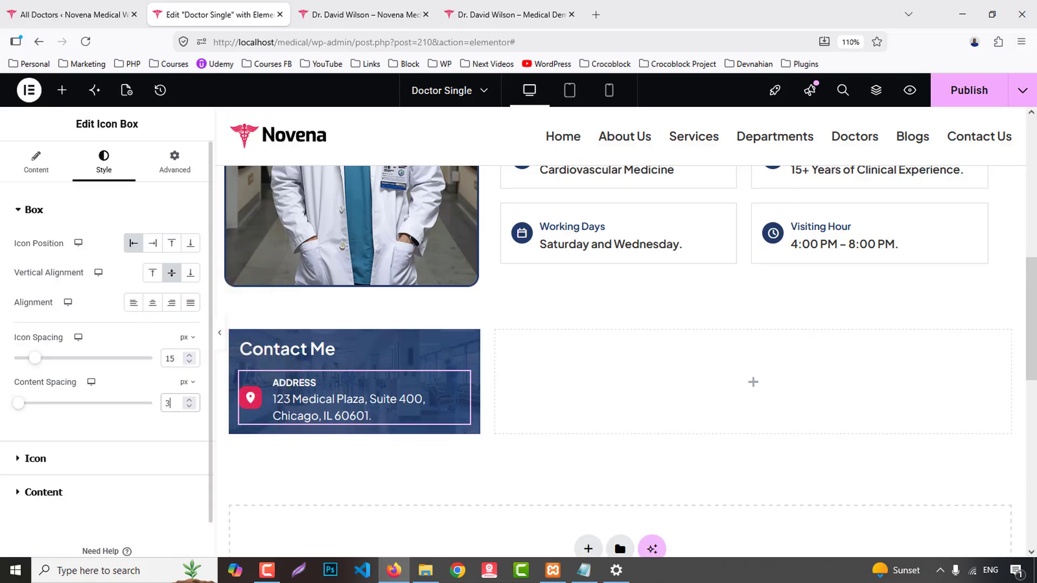
double_click(168, 357)
text(10)
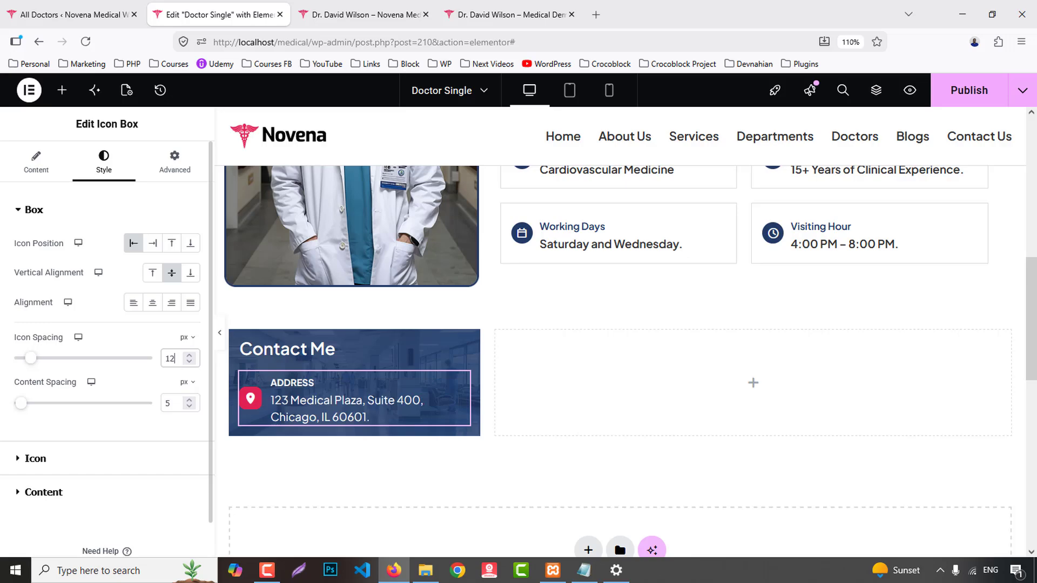
- Set the icon box description's typography to weight 600 (Semi Bold) and font size 17 px
click(61, 493)
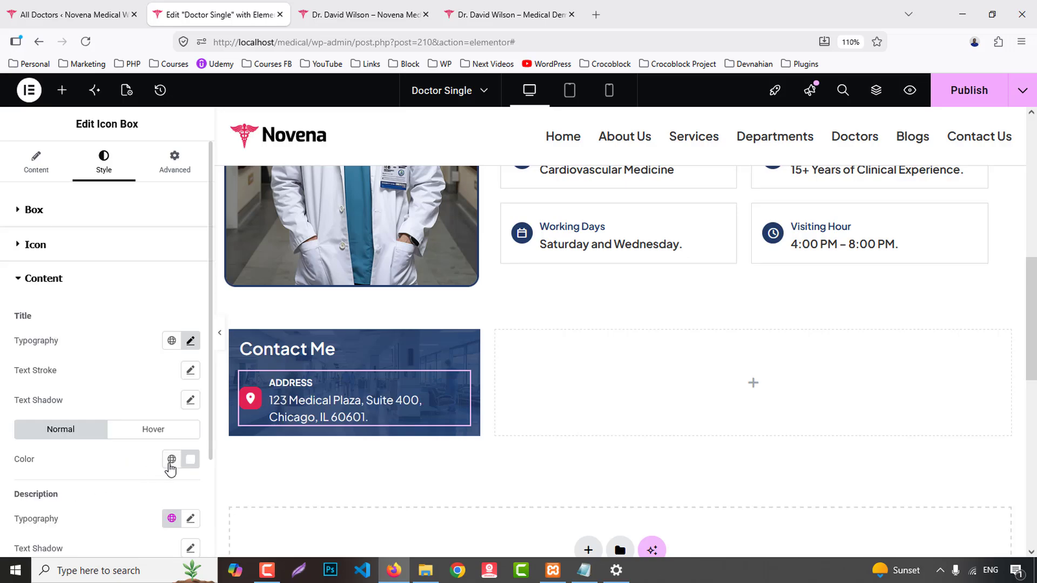
scroll(173, 433, down, 2)
click(190, 392)
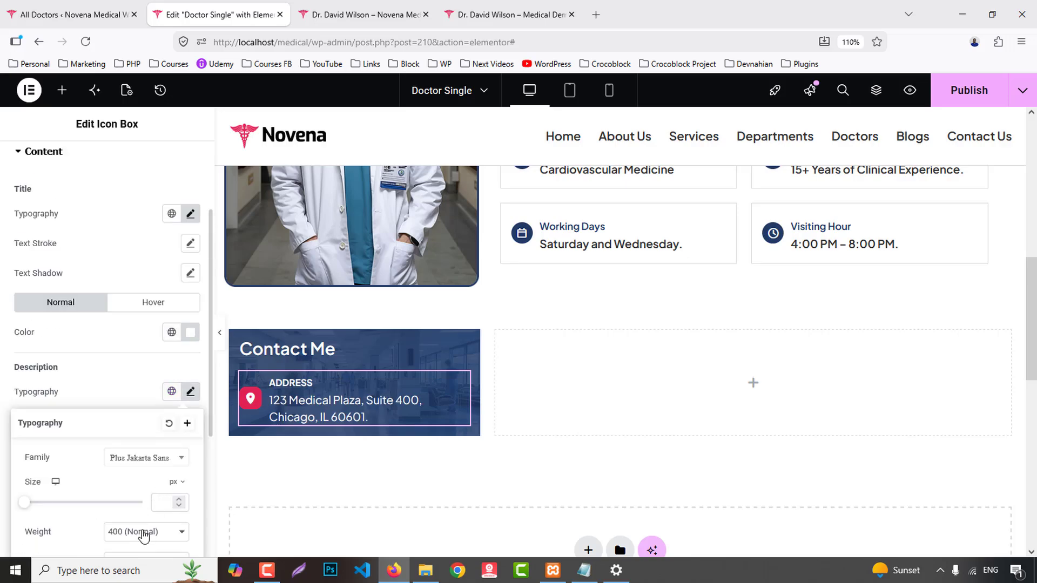
click(143, 534)
click(133, 426)
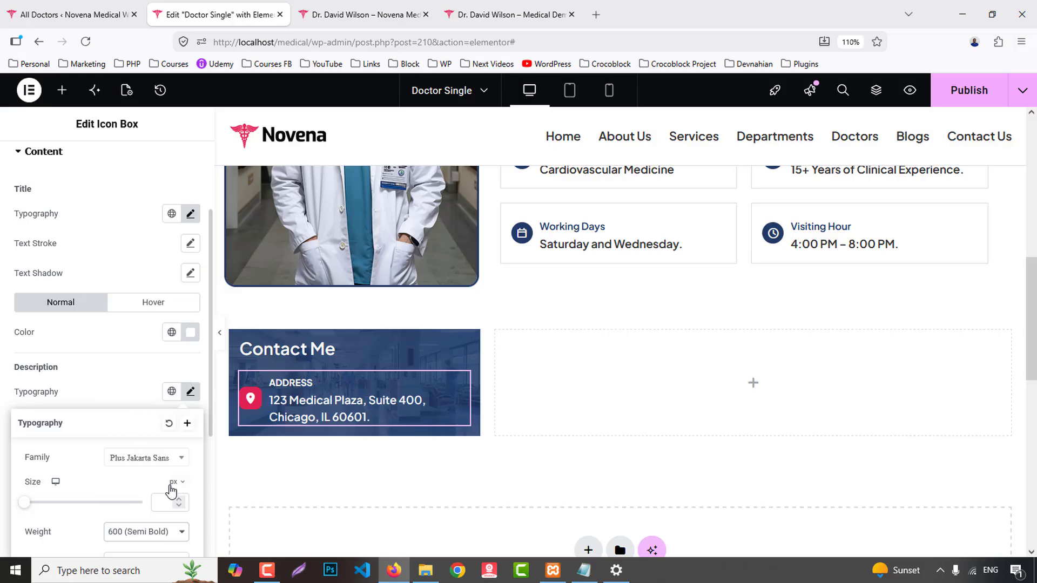
text(15)
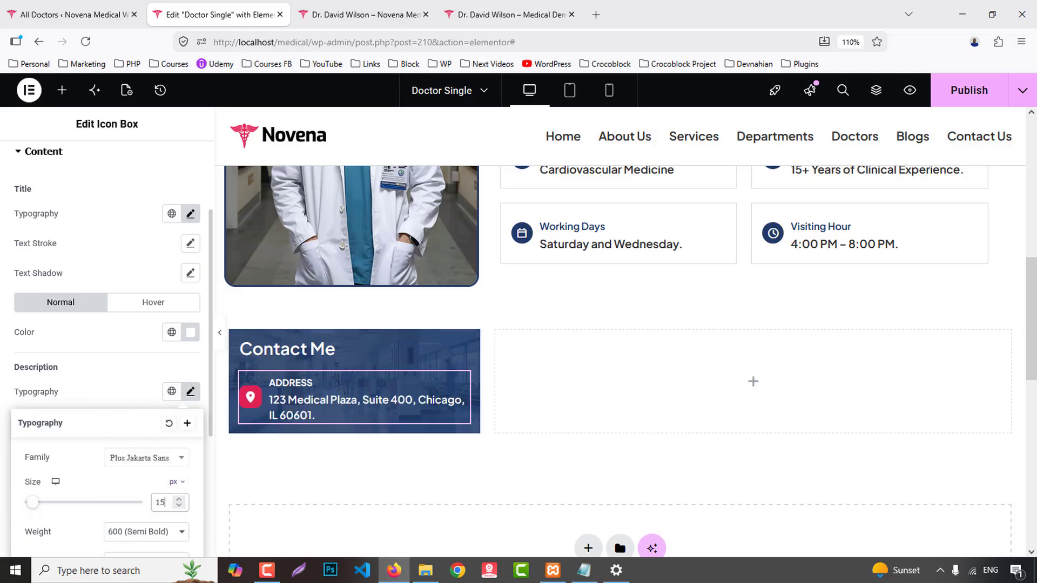
key(Up)
key(Up)
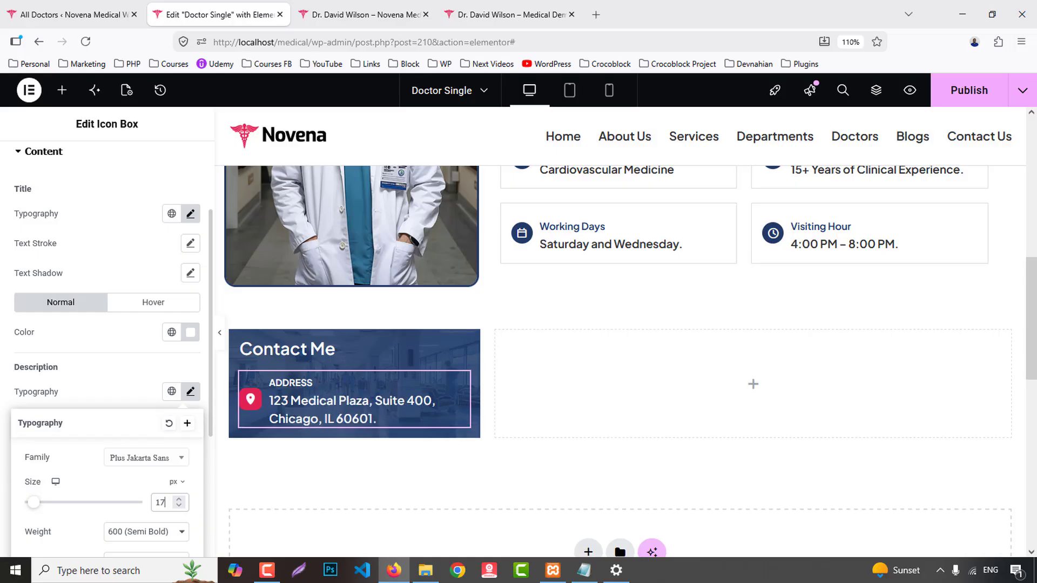
- Set the address icon box's content spacing to 10 px
scroll(52, 181, up, 3)
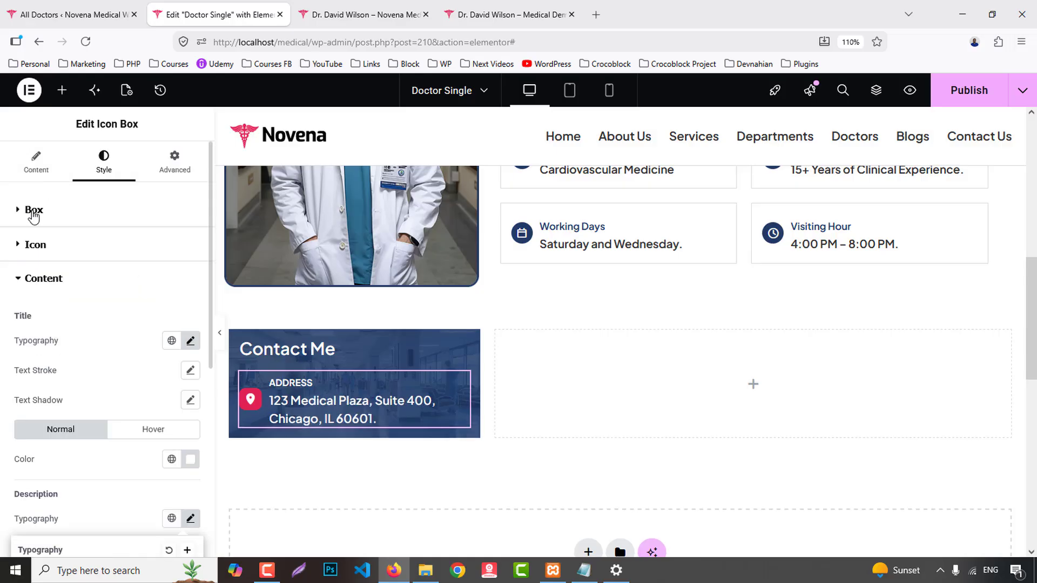
click(33, 210)
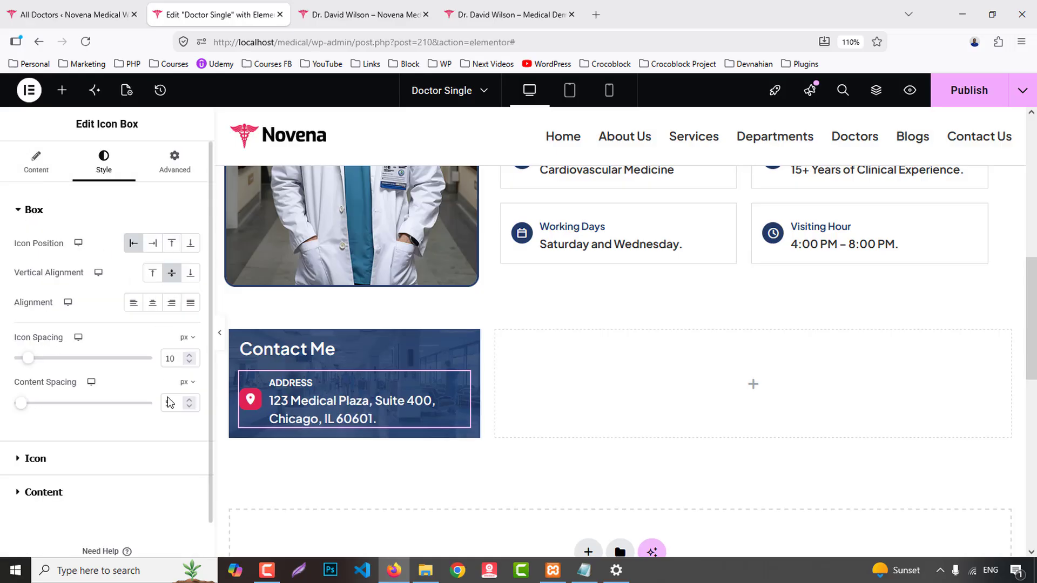
key(Up)
key(Up)
key(Up)
key(Up)
key(Up)
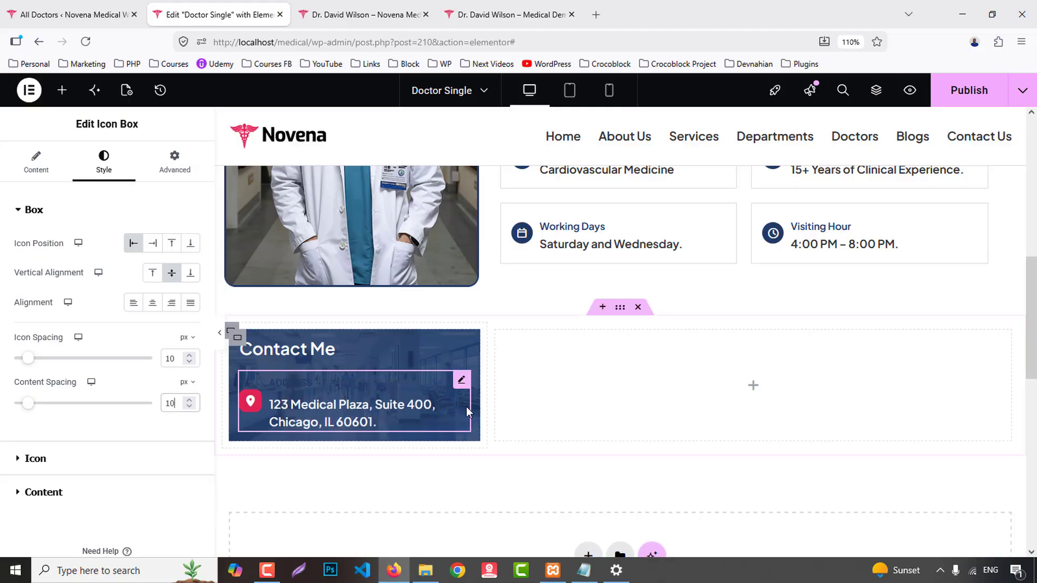
- Change the icon box title's hover color to white (#FFFFFF)
click(54, 493)
click(153, 430)
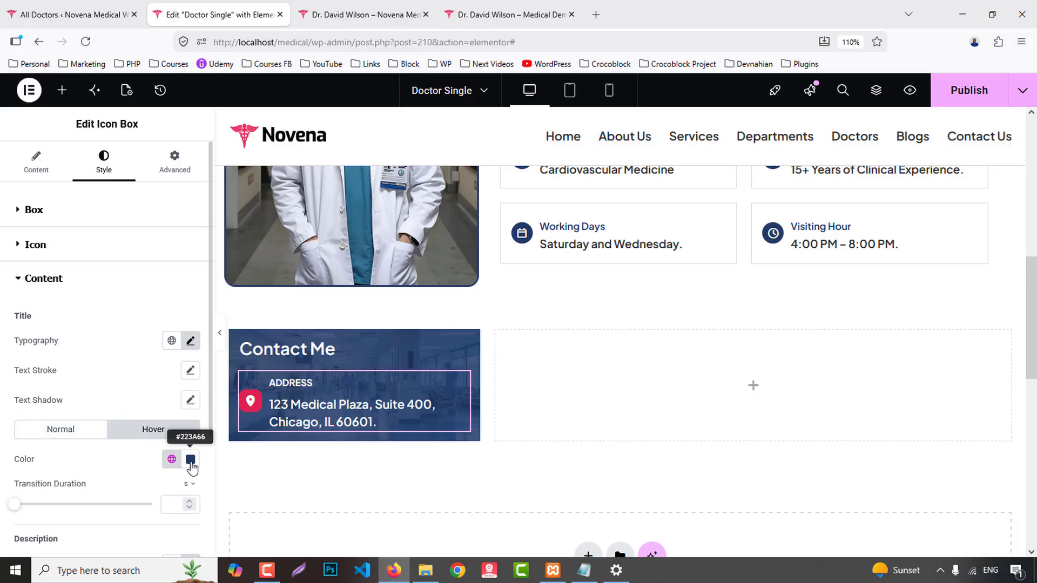
scroll(156, 462, down, 2)
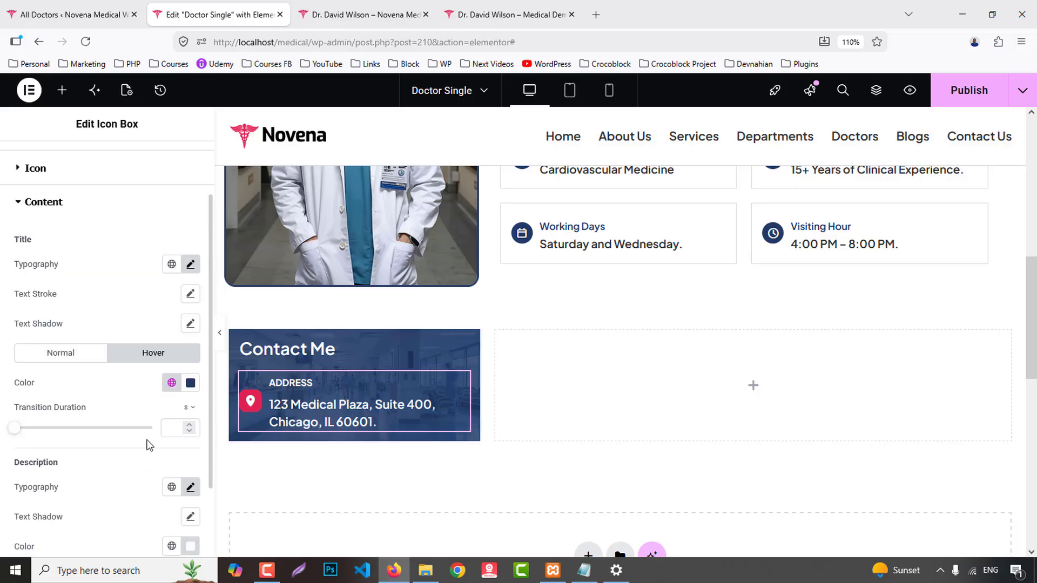
click(190, 386)
drag(149, 269, 97, 187)
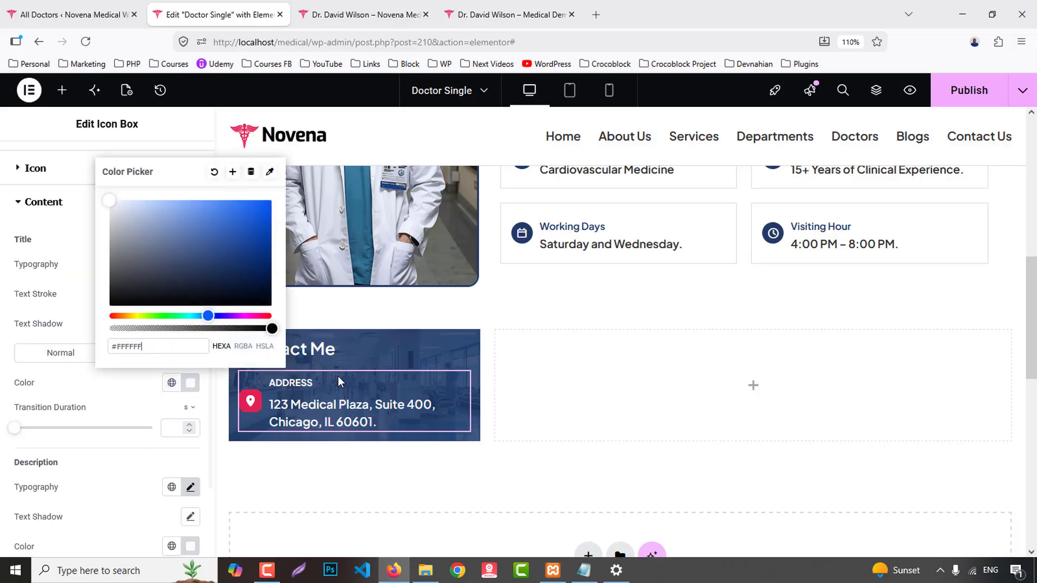
click(154, 434)
- Duplicate the address icon box twice to get three stacked icon boxes in the Contact Me card
right_click(291, 418)
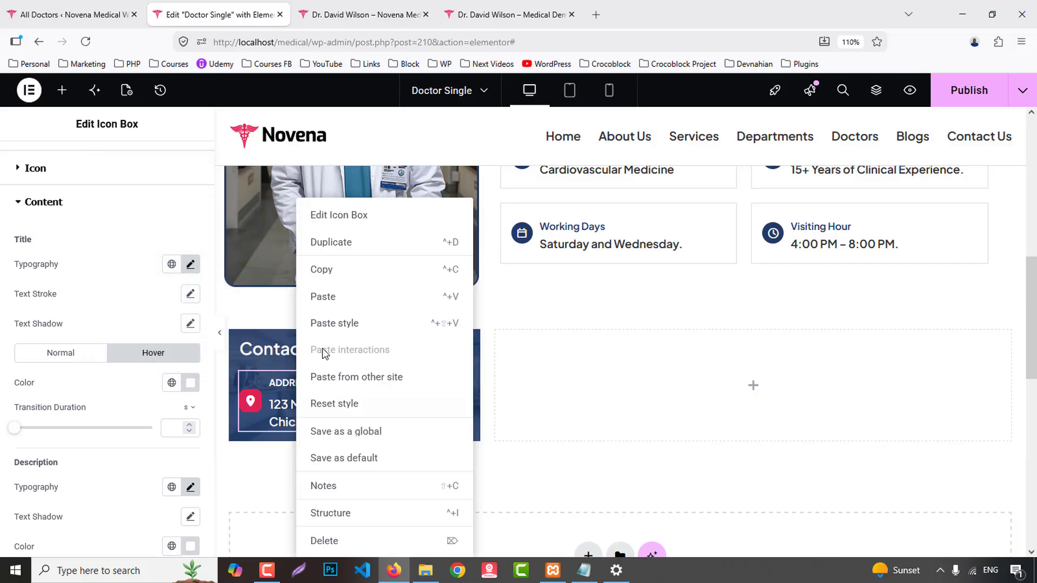
click(338, 240)
scroll(391, 438, down, 3)
right_click(314, 300)
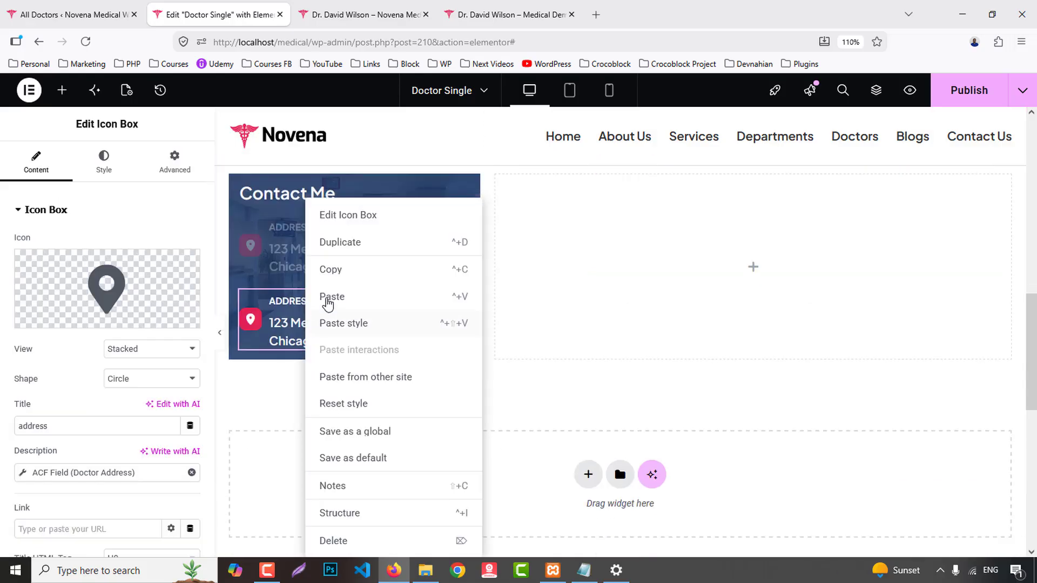
click(349, 244)
- Replace the middle icon box's icon with the outlined Envelope icon from the icon library
click(304, 321)
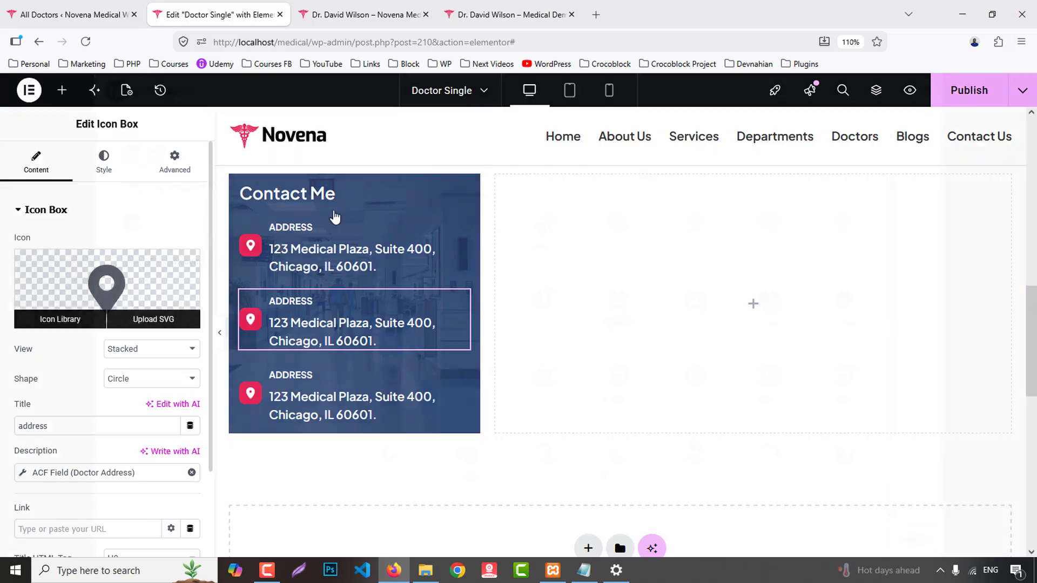
click(60, 318)
text(enve)
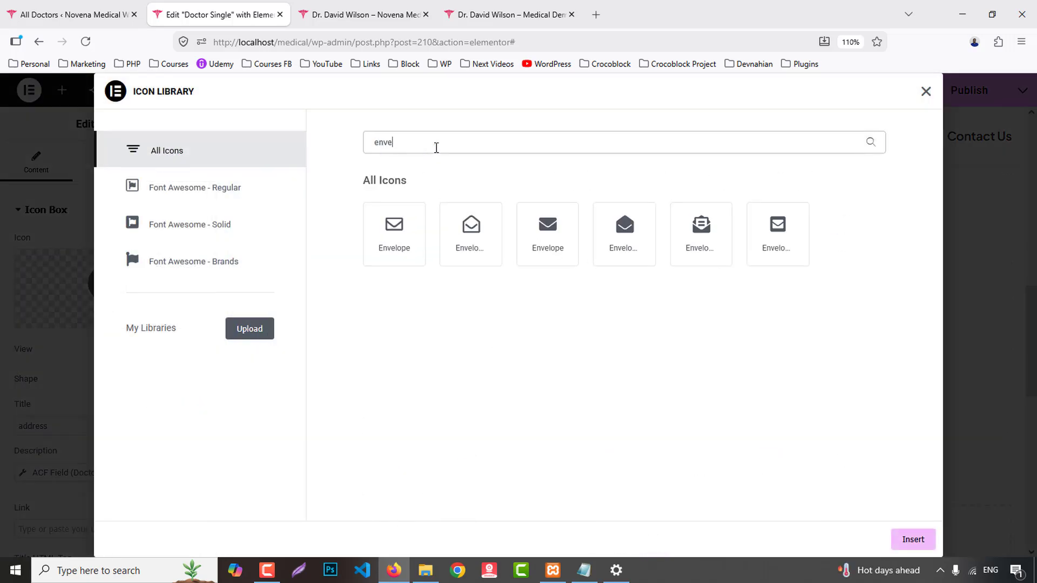
click(393, 238)
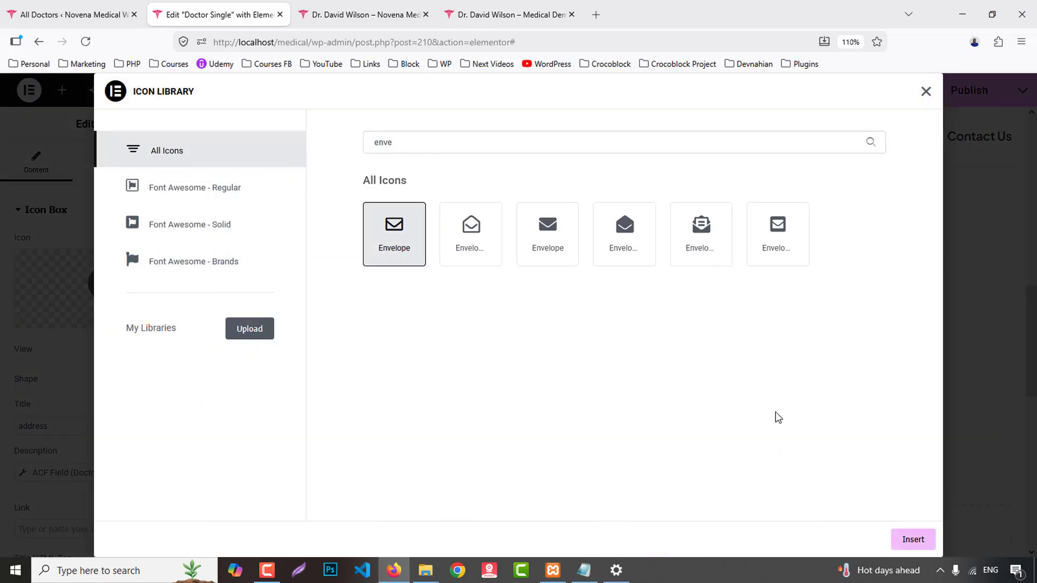
click(911, 541)
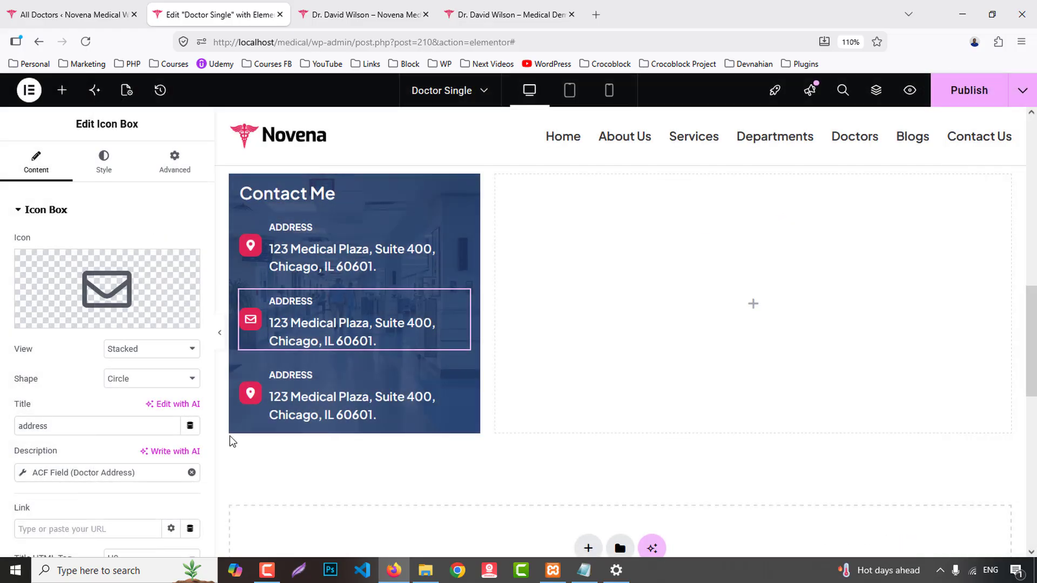
- Title the middle icon box "email" and switch its description's ACF field key to Doctor Email
double_click(64, 430)
text(email)
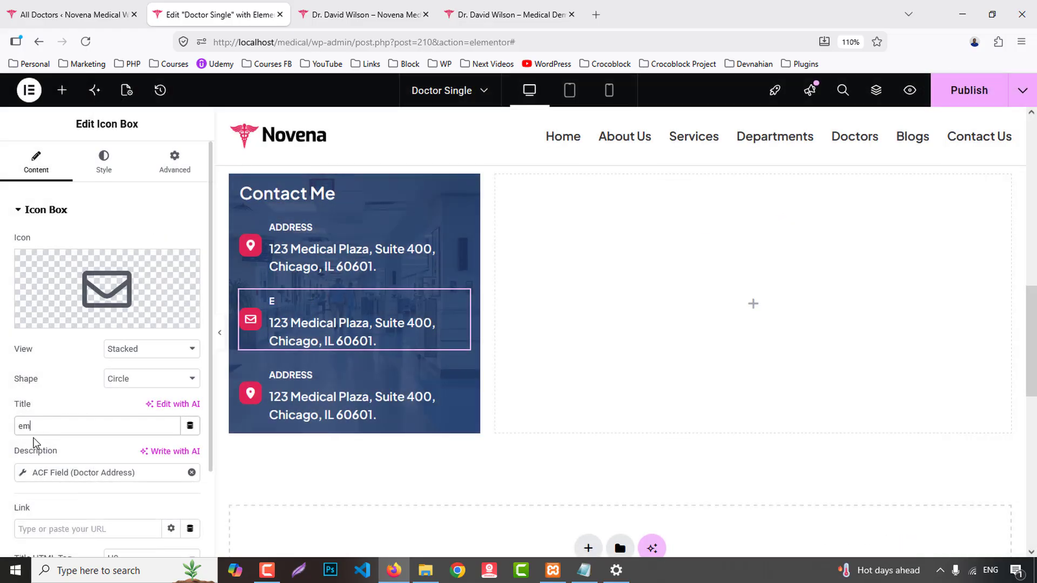
click(88, 473)
click(127, 389)
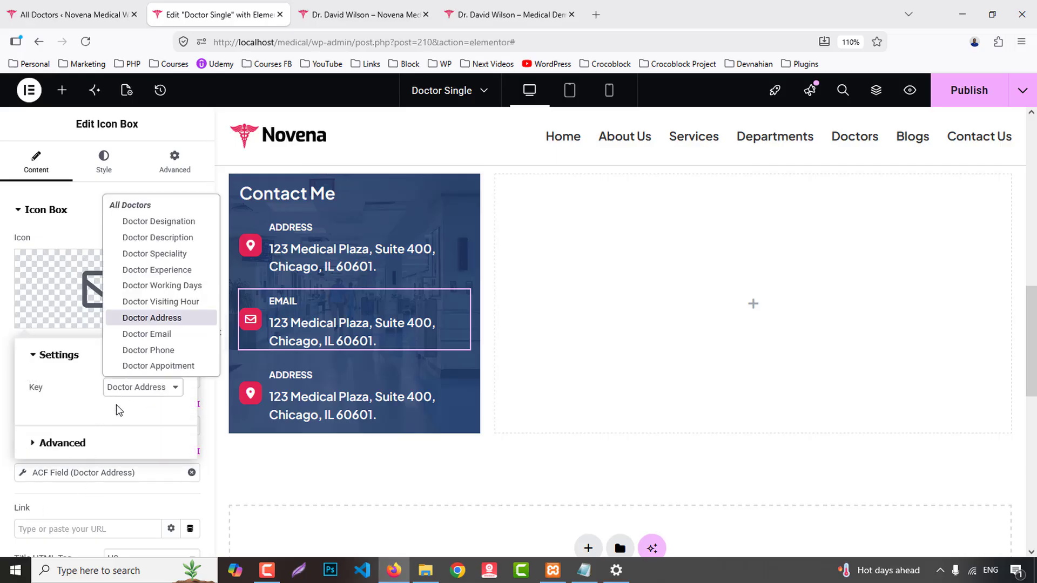
click(158, 333)
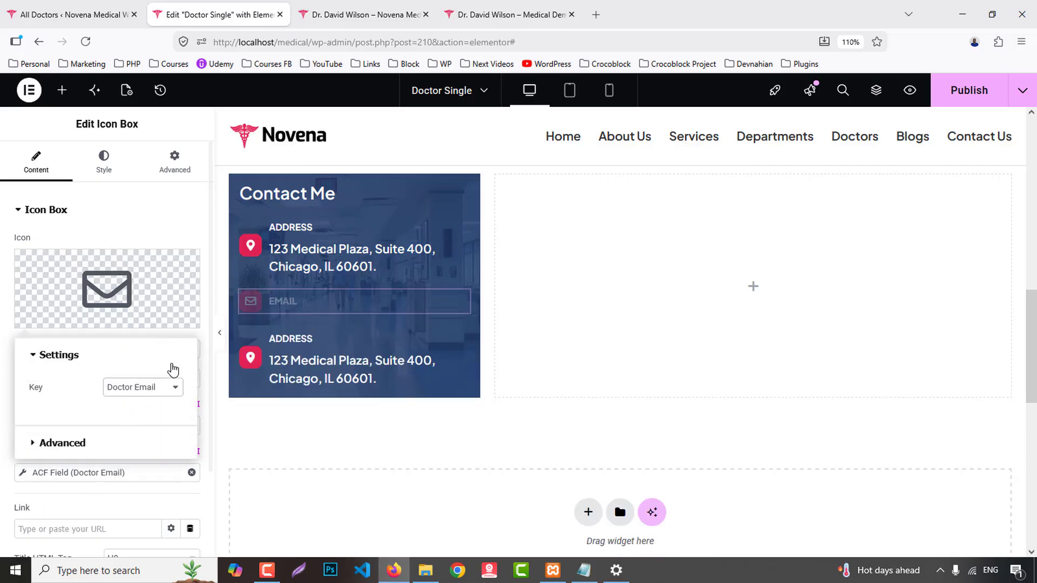
- Replace the third icon box's icon with the mirrored phone handset, found by searching the icon library for "phone"
click(356, 360)
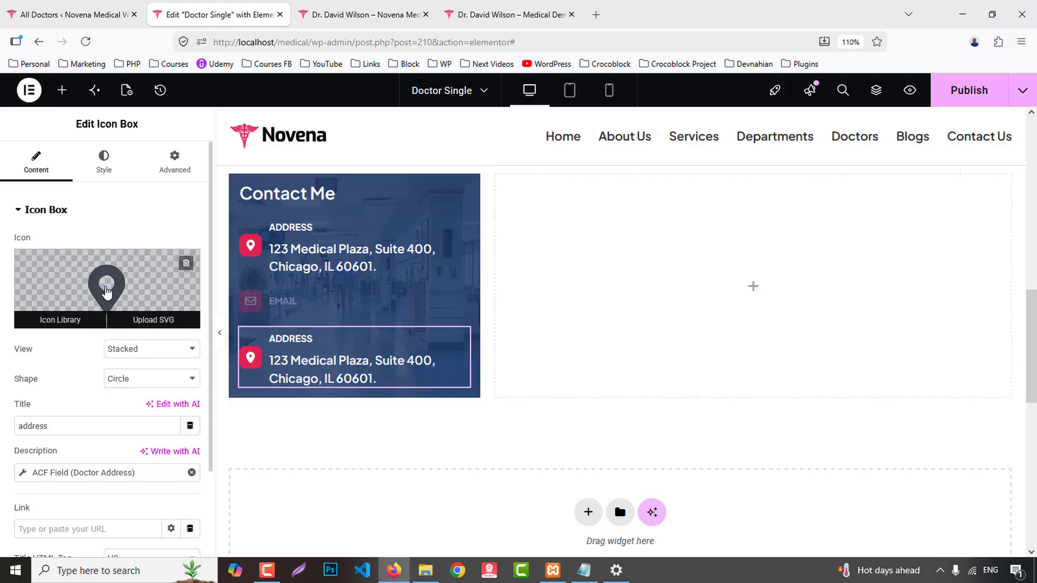
click(106, 292)
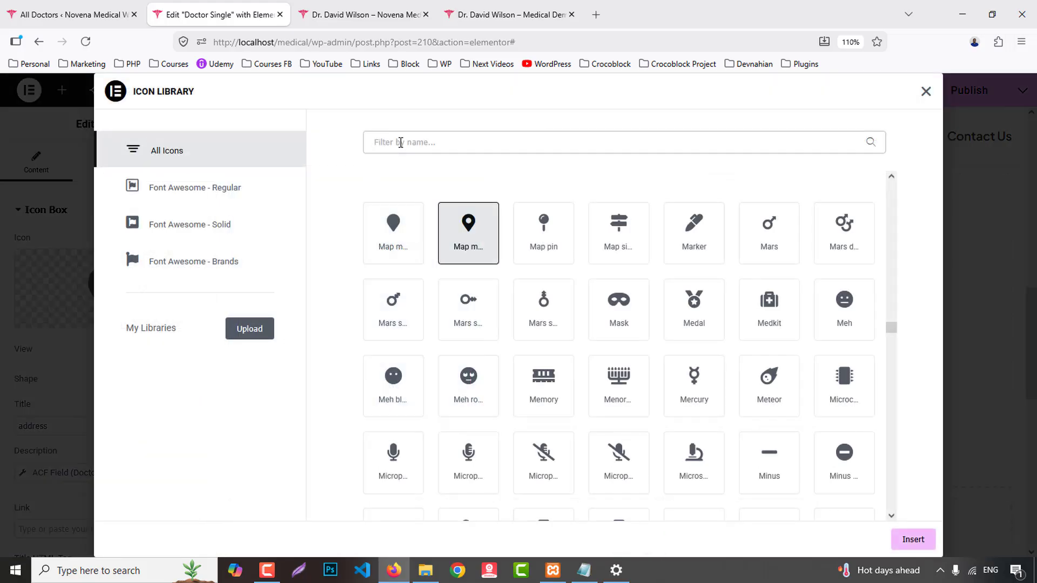
click(400, 143)
text(phone)
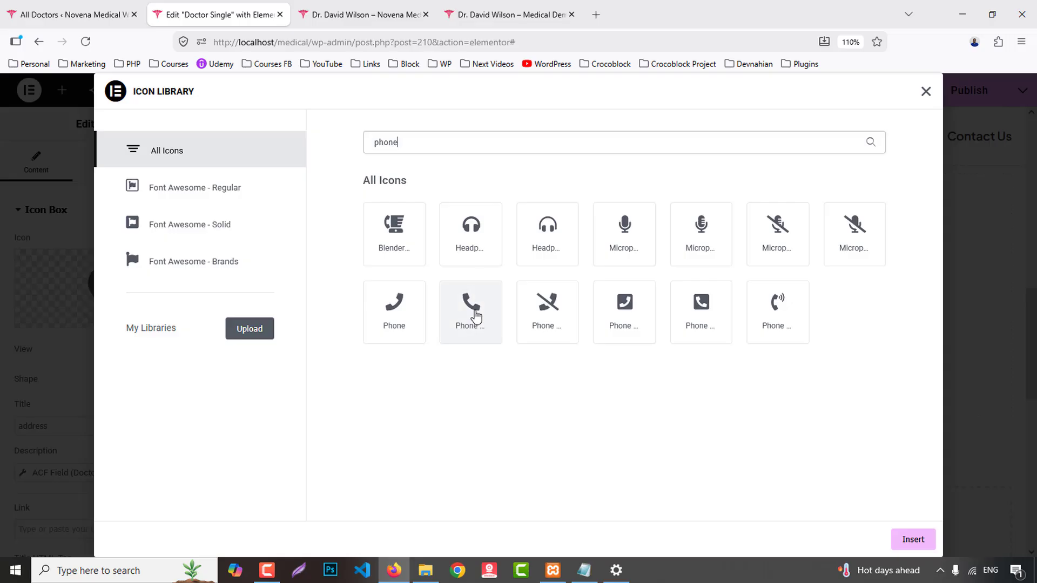
click(473, 308)
click(918, 539)
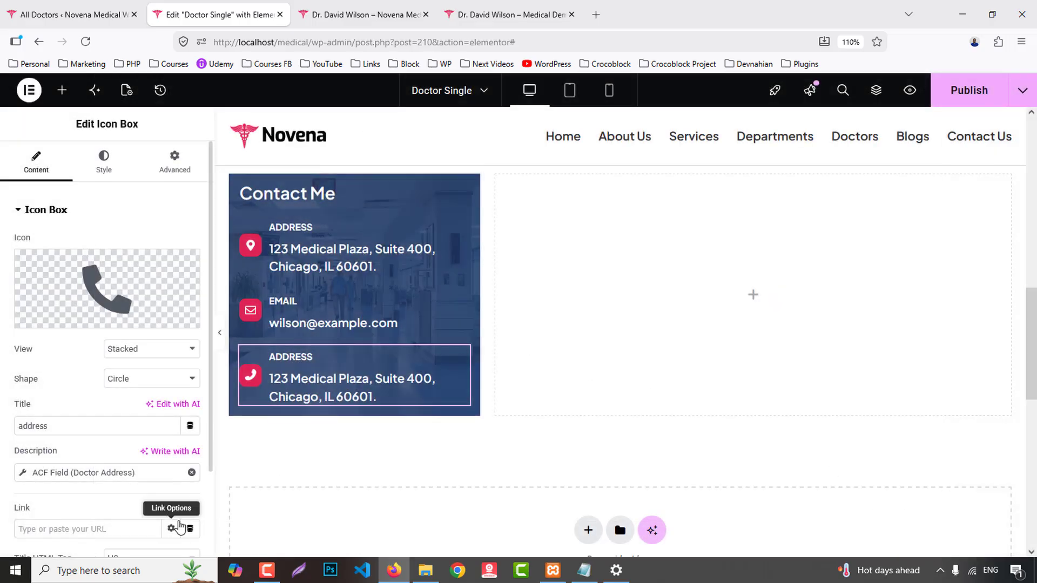
- Switch the third icon box's description to the Doctor Phone ACF field and title it "phone"
click(99, 474)
click(138, 388)
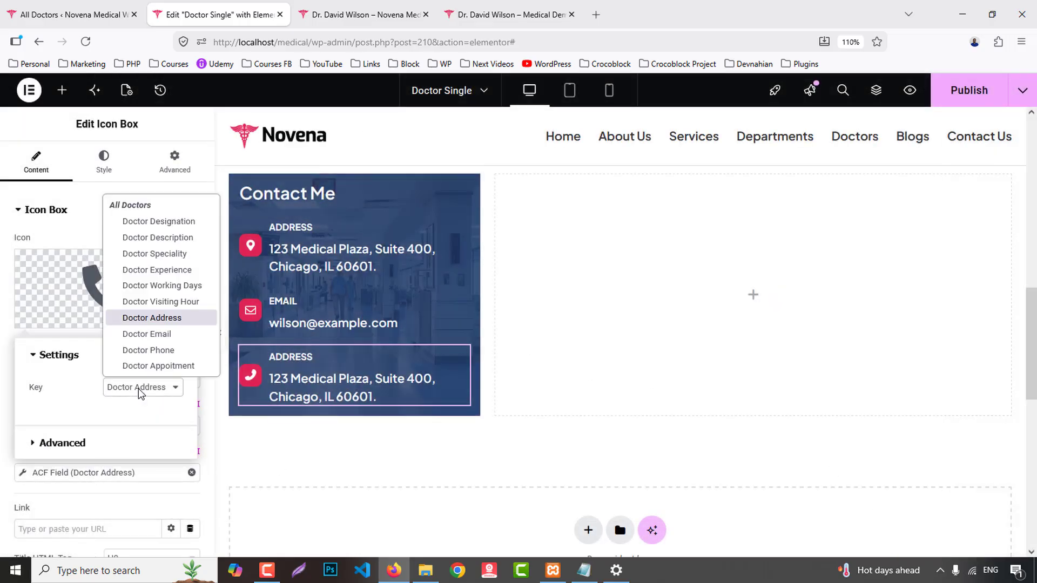
click(156, 351)
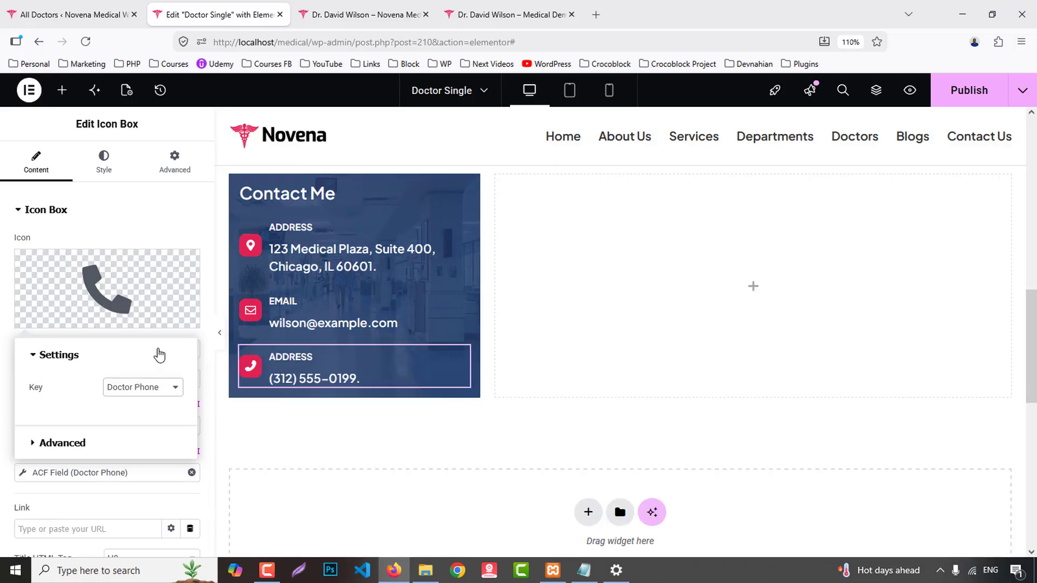
click(13, 374)
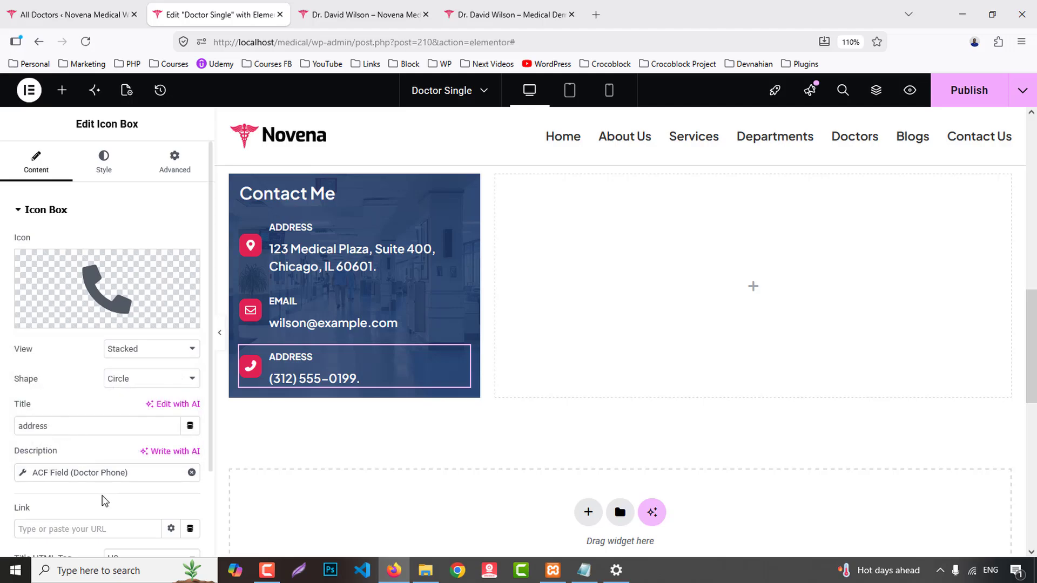
drag(69, 430, 1, 427)
text(phop)
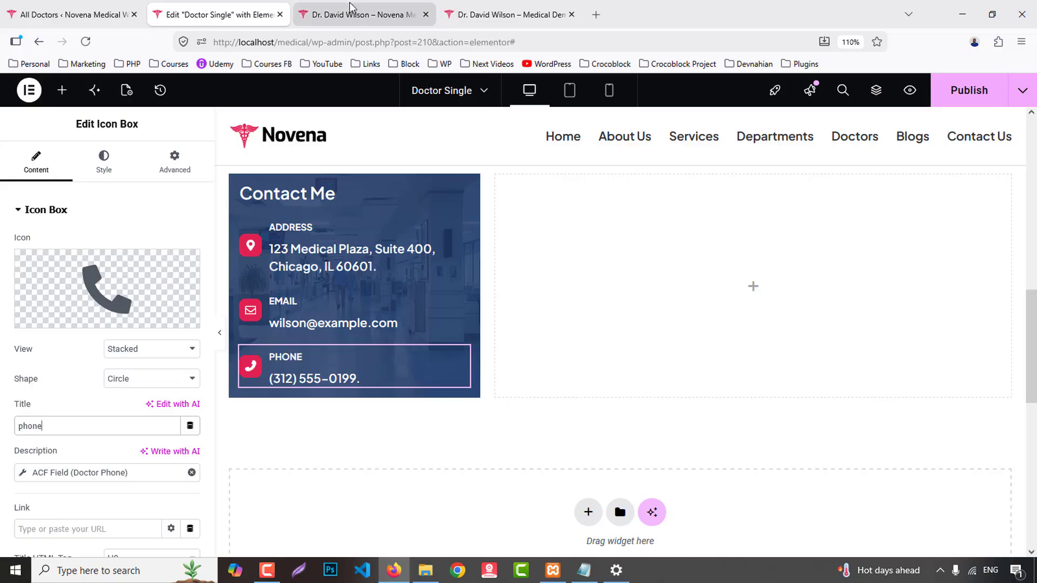
- Following the demo page's contact card, add a Button widget below the phone icon box and set its position to Stretch
click(497, 15)
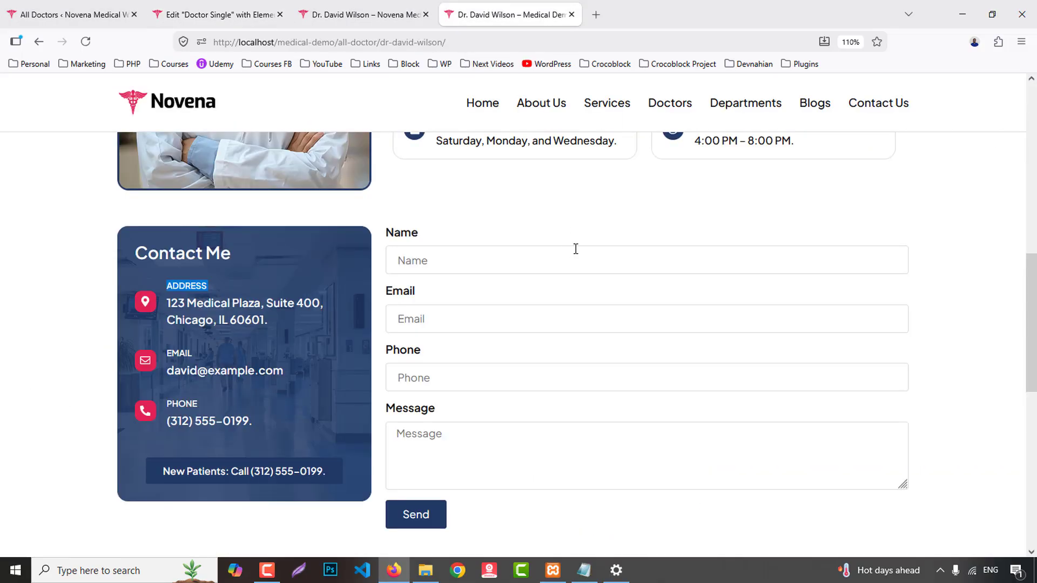
click(172, 14)
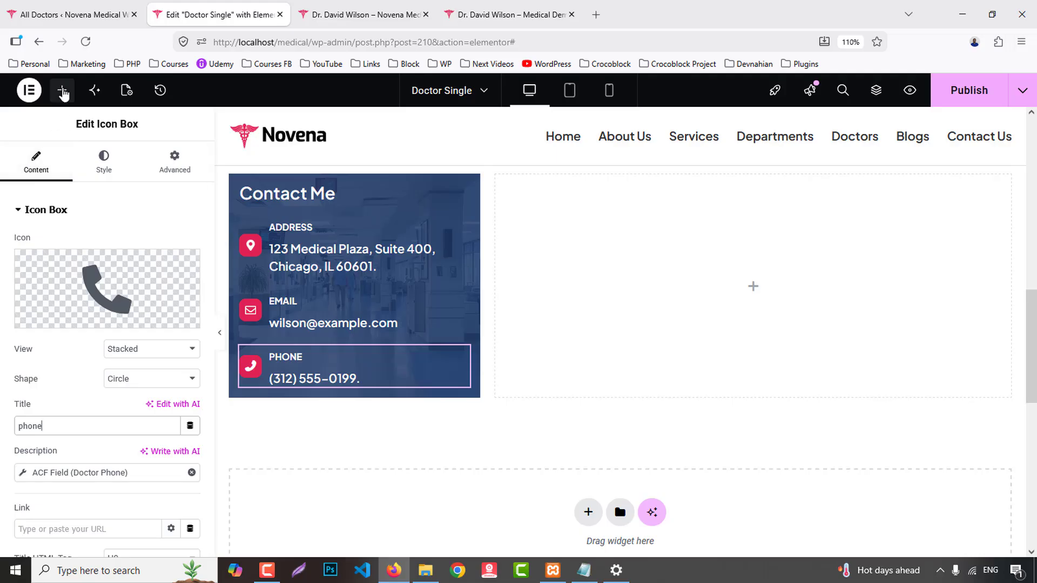
click(62, 90)
text(bu)
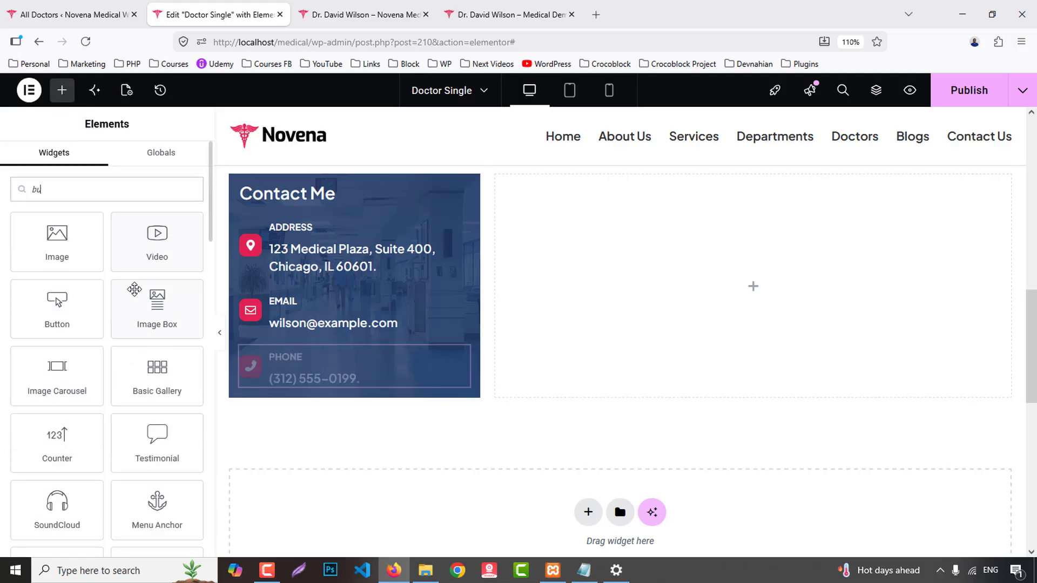
text(t)
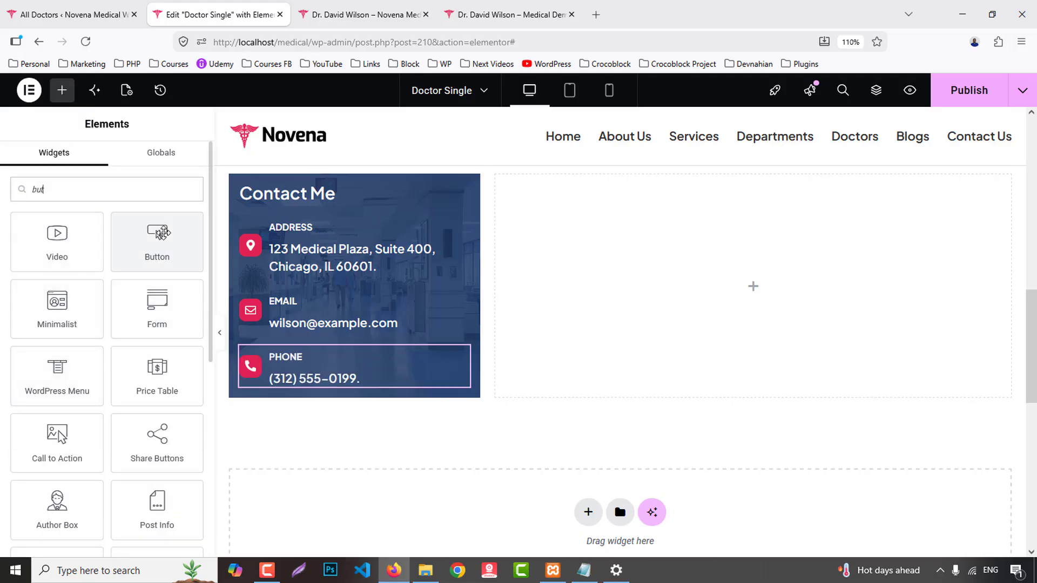
drag(160, 234, 439, 397)
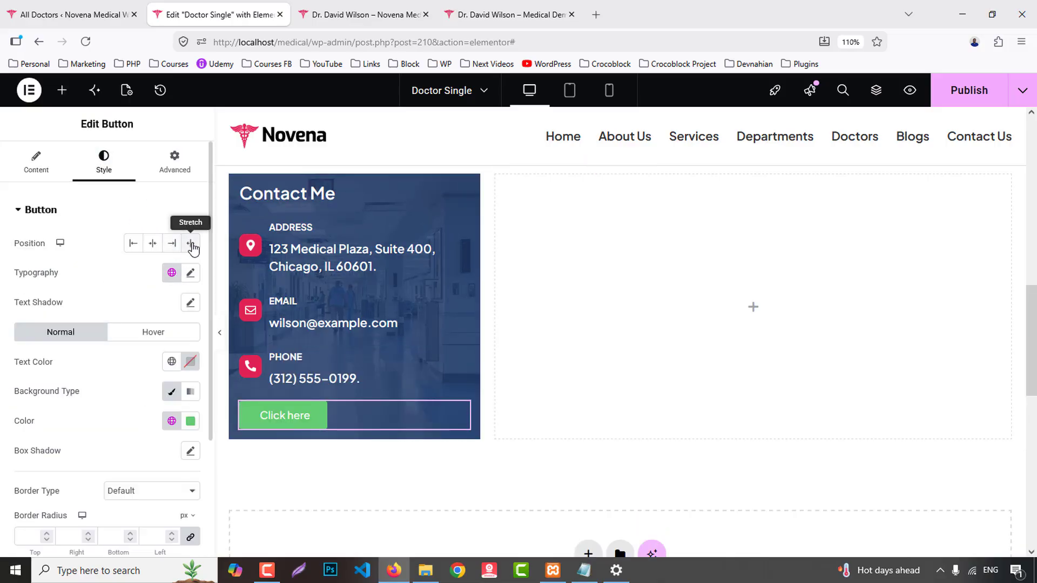
click(190, 244)
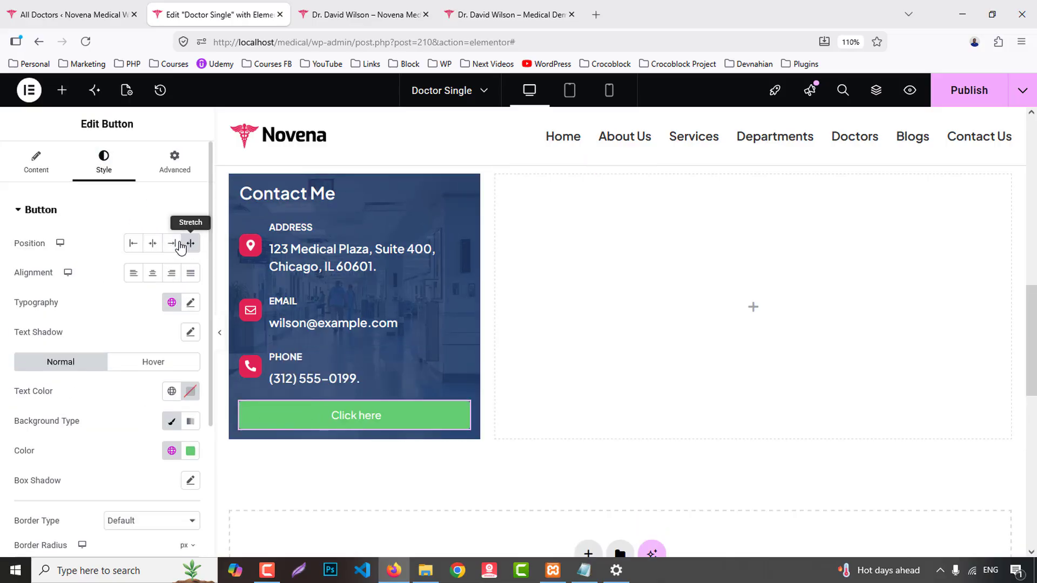
- Make the button's text dynamic with an ACF Field keyed to the doctor's appointment field
click(39, 167)
click(188, 273)
scroll(108, 459, down, 3)
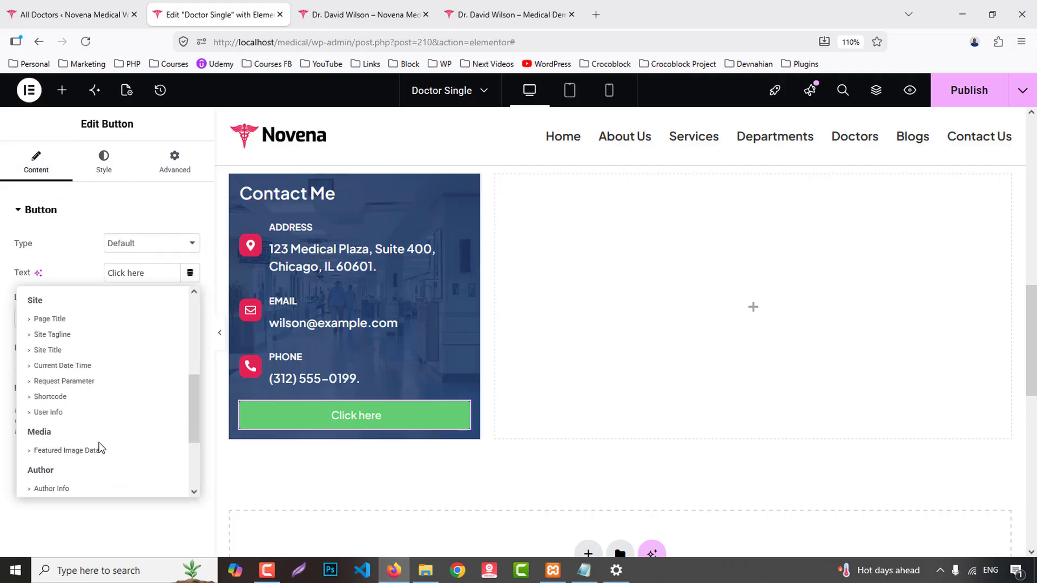
scroll(81, 443, down, 5)
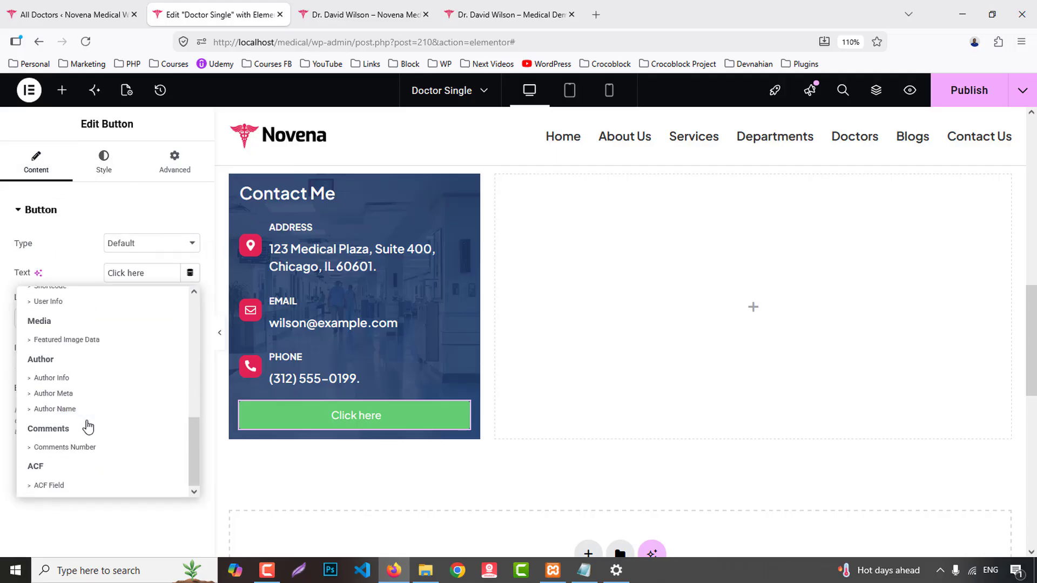
click(76, 486)
click(142, 273)
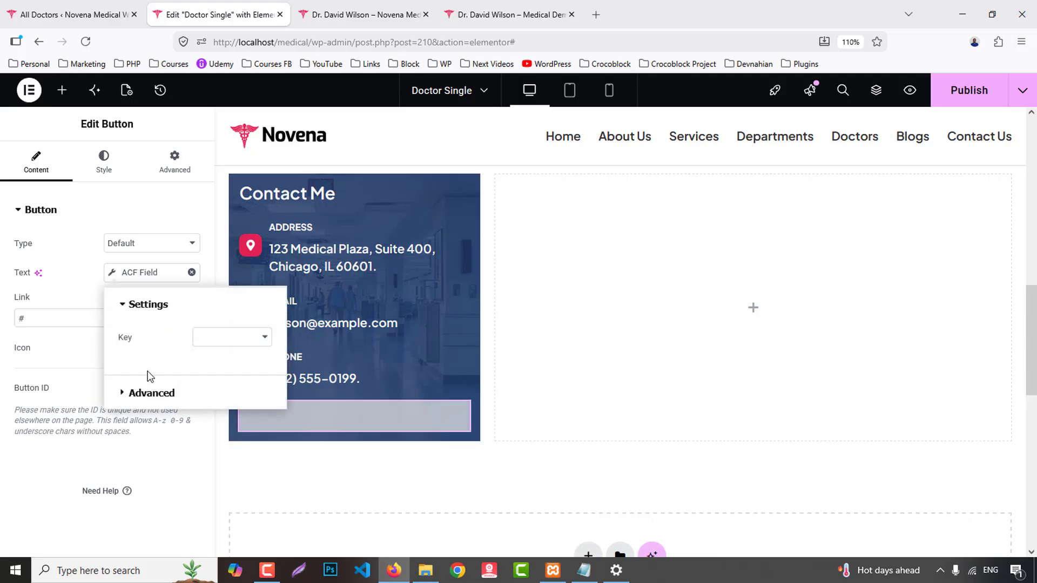
click(208, 339)
click(236, 517)
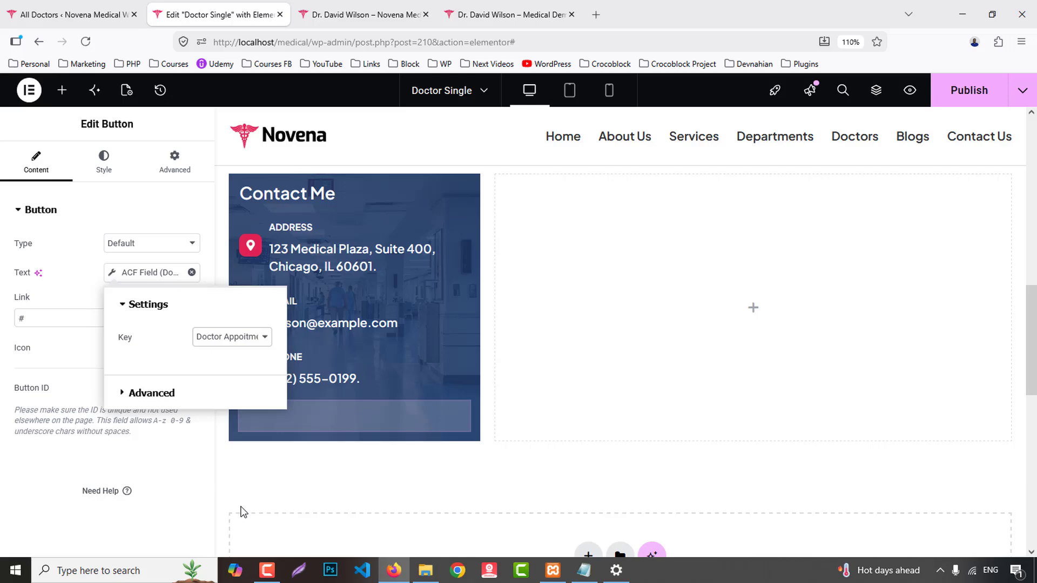
- Set the call button's background color to the global Secondary color
click(104, 160)
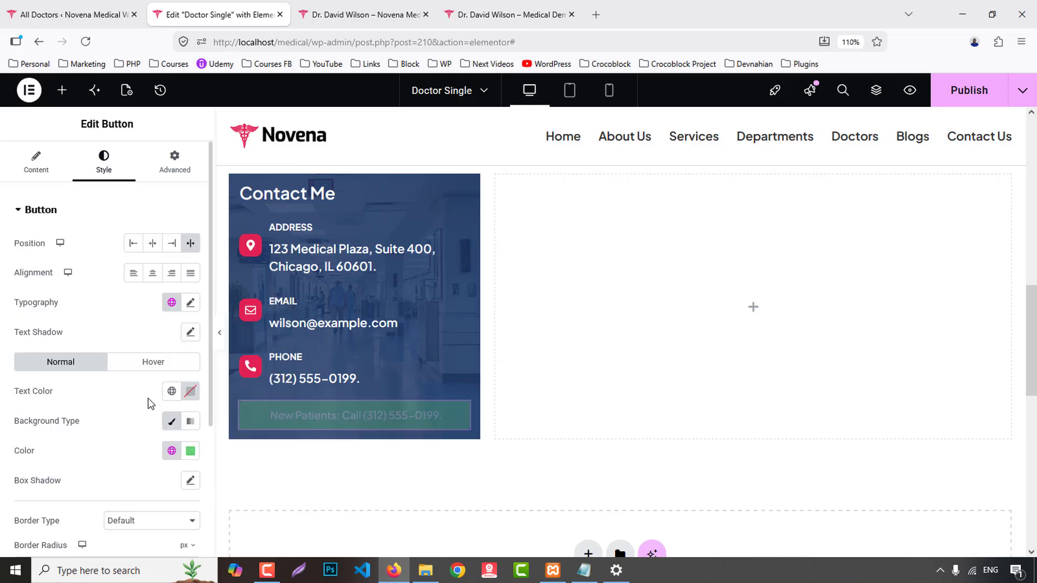
click(172, 450)
click(62, 251)
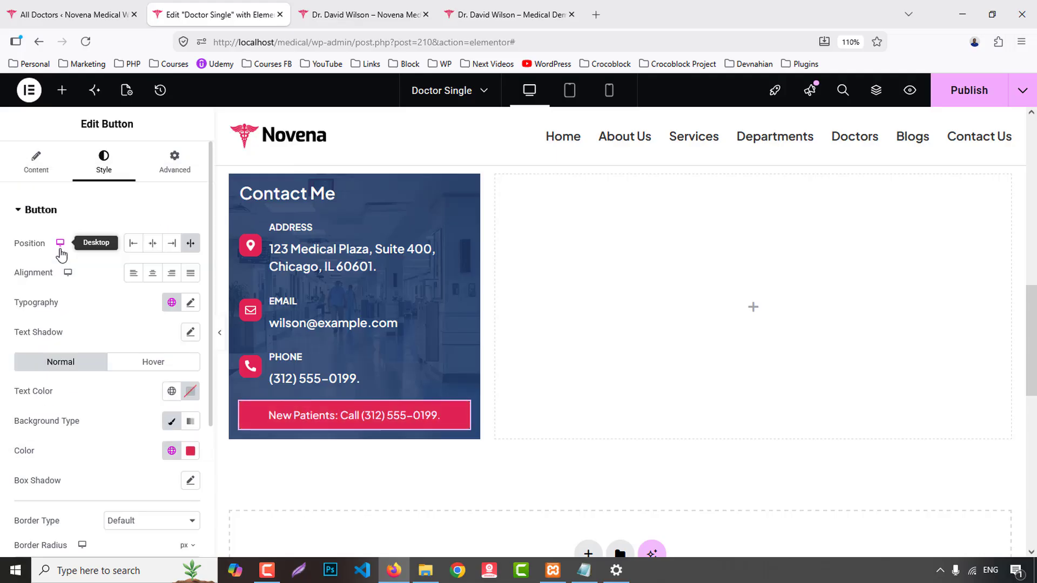
- Set the call button's font weight to 600 (Semi Bold) and its border radius to 9 px on all corners
click(191, 304)
click(147, 443)
click(143, 327)
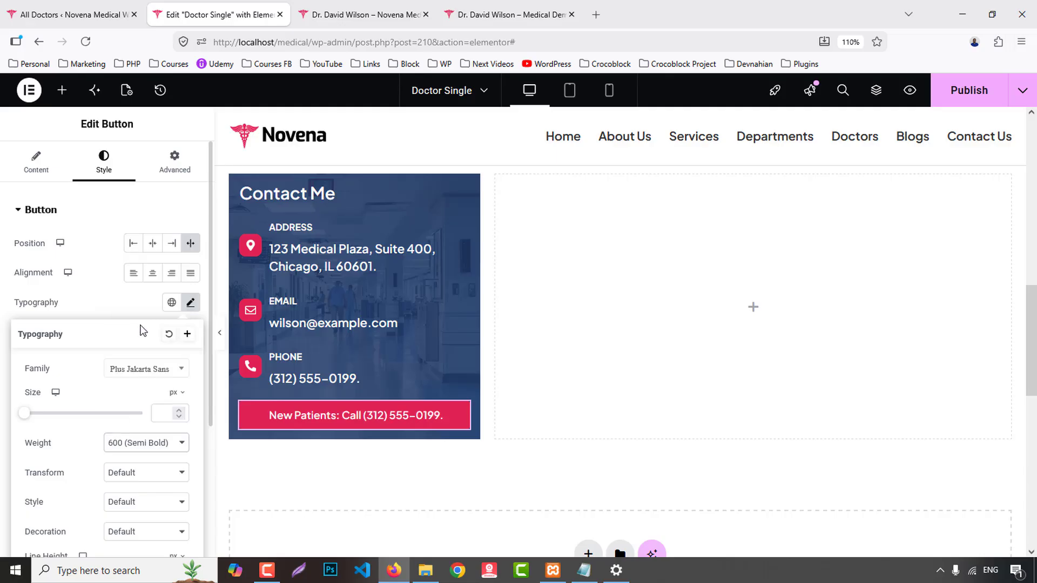
click(122, 288)
scroll(43, 453, down, 2)
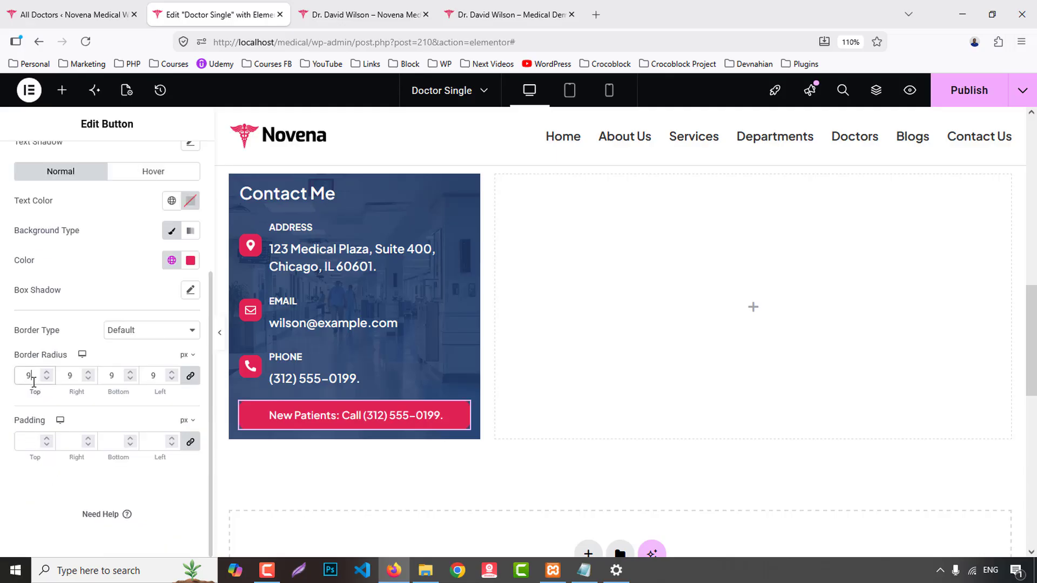
- Set the Contact Me card container's padding to 25 px on all sides
scroll(240, 306, up, 2)
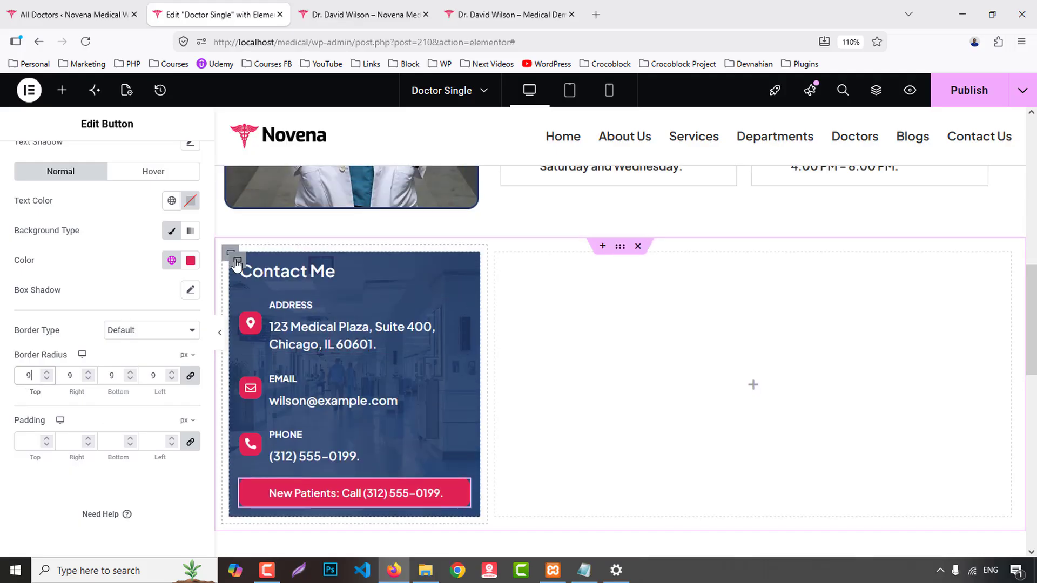
click(172, 168)
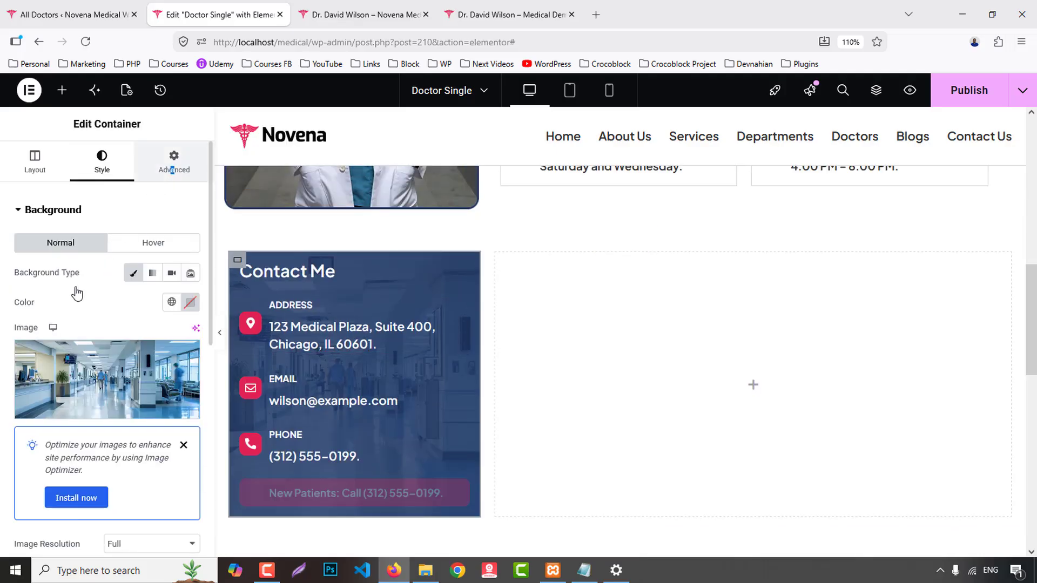
key(Up)
key(Up)
key(Up)
key(Up)
key(Up)
key(Up)
key(Up)
key(Up)
key(Up)
key(Up)
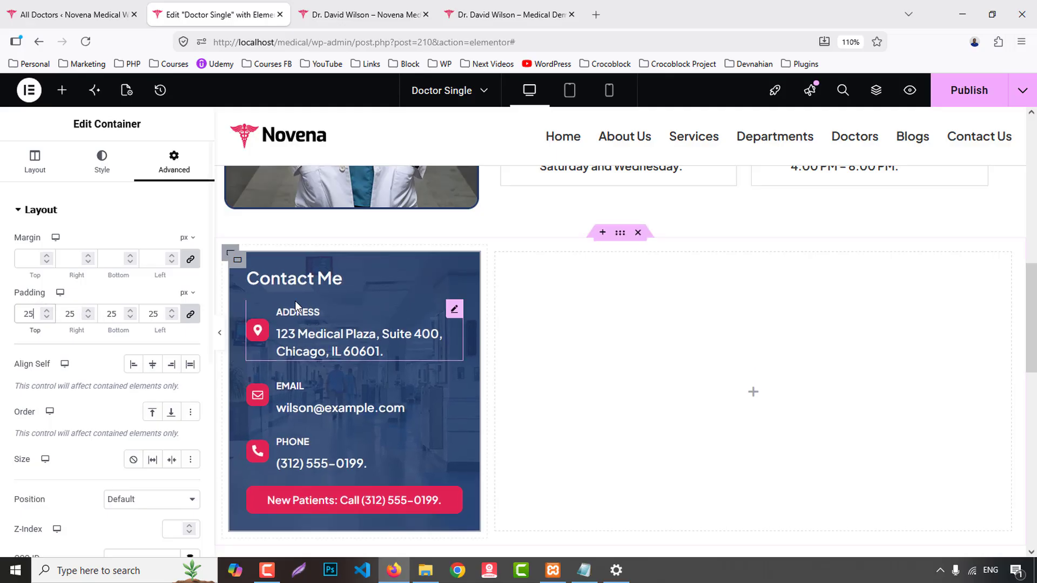
- After checking the demo page, add a Form widget to the empty container beside the Contact Me card
click(527, 14)
click(221, 14)
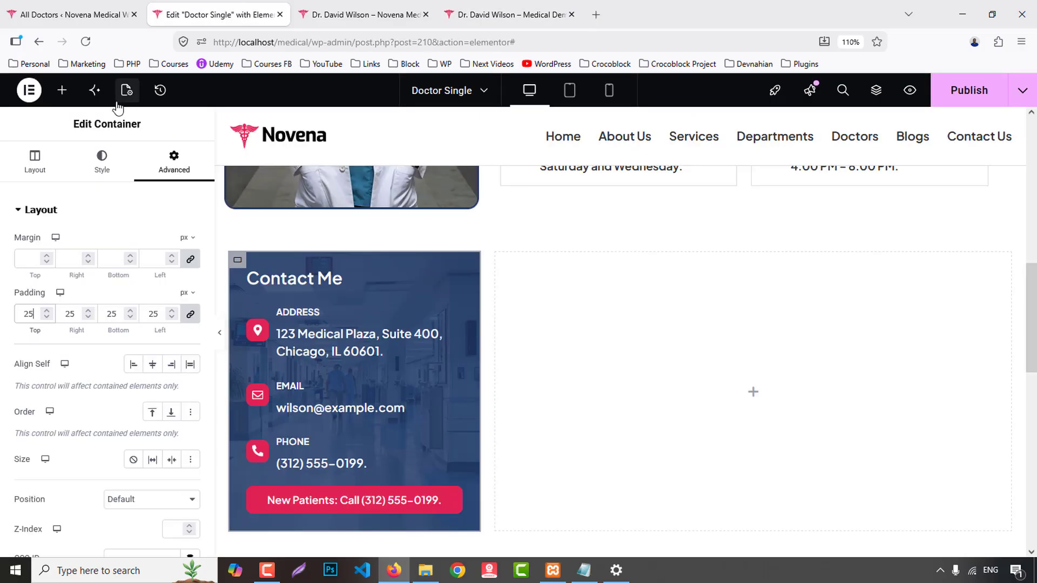
click(62, 90)
text(form)
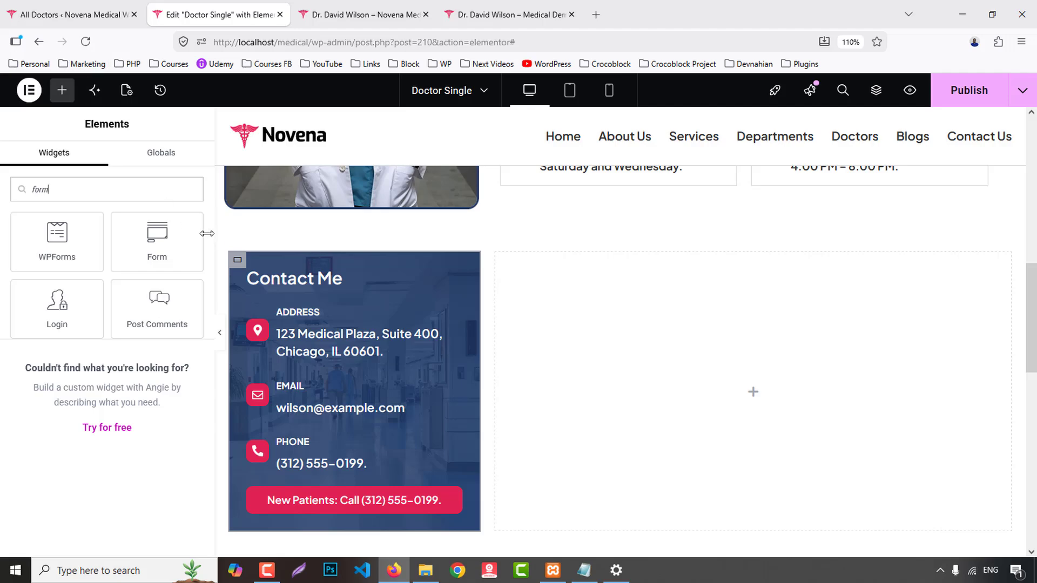
drag(197, 234, 732, 349)
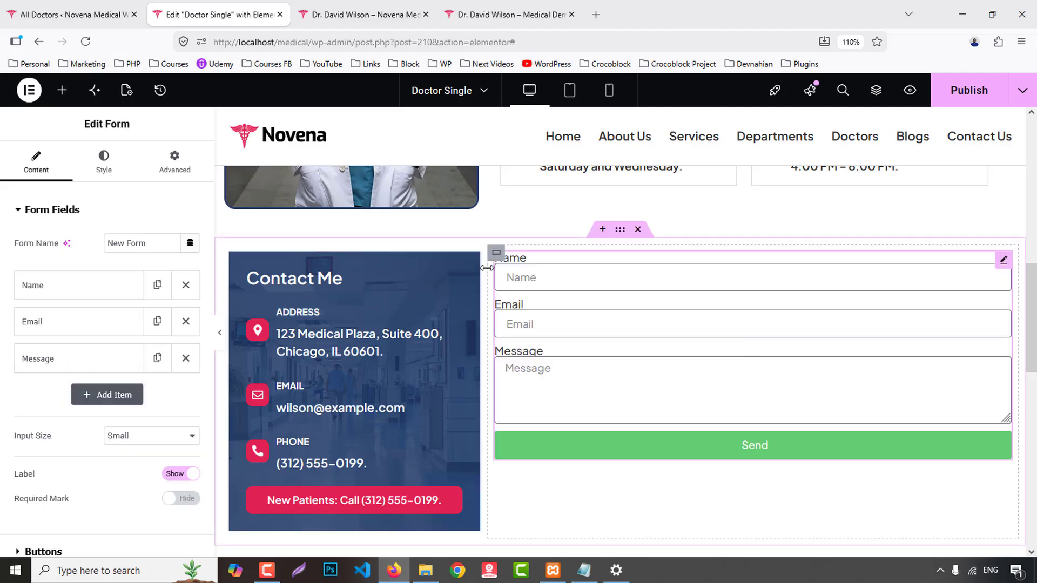
- Give the form's container a classic background in the global BG 2 color, trying BG 1 first
click(315, 257)
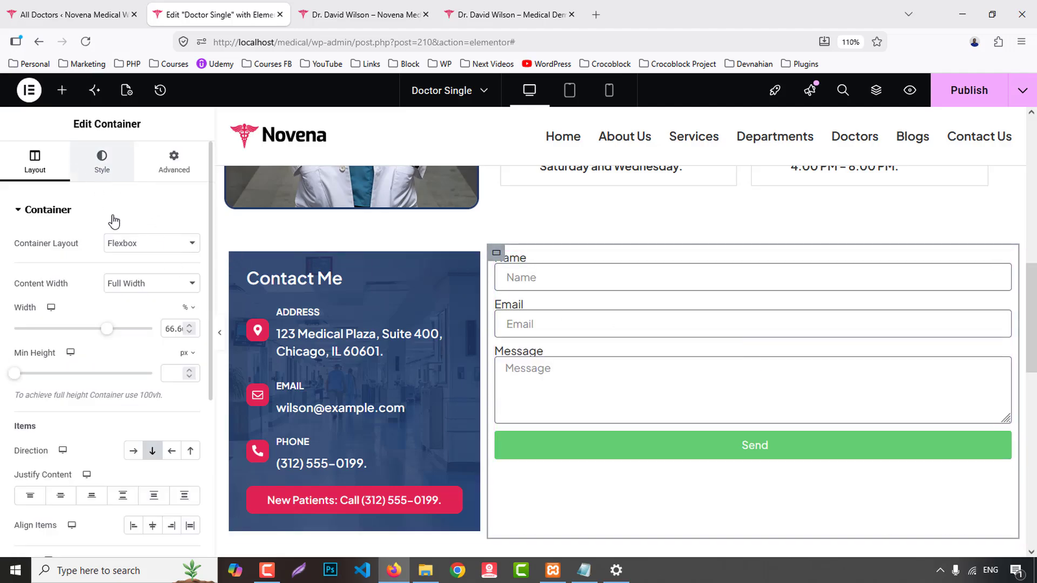
click(101, 163)
click(133, 273)
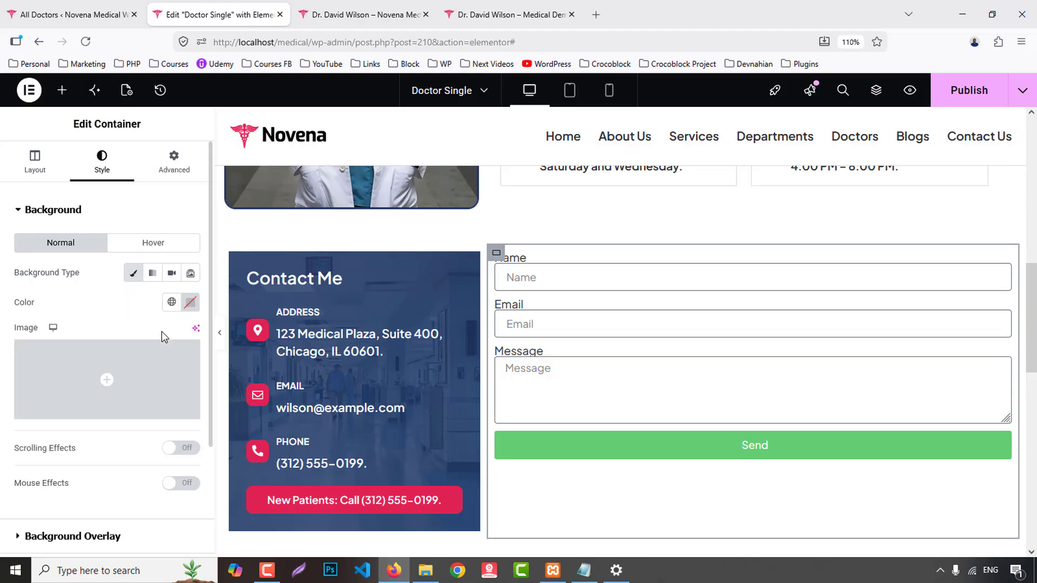
click(166, 303)
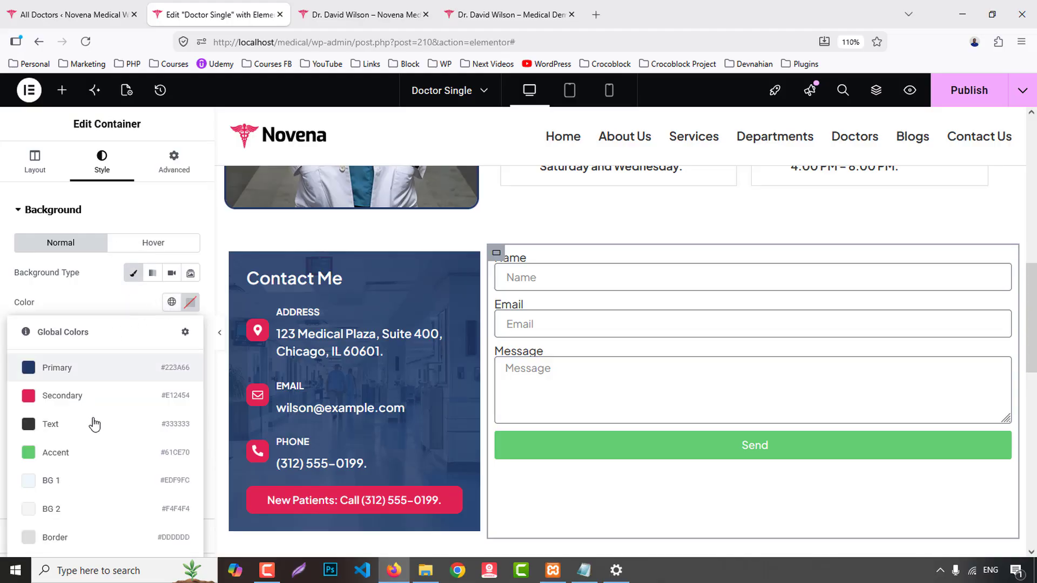
click(63, 480)
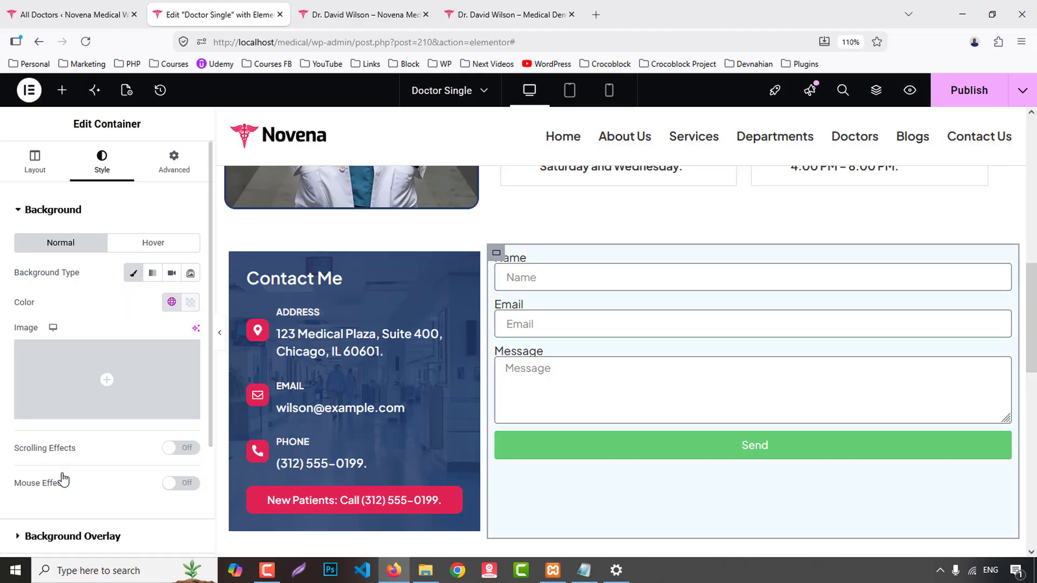
click(170, 302)
click(61, 480)
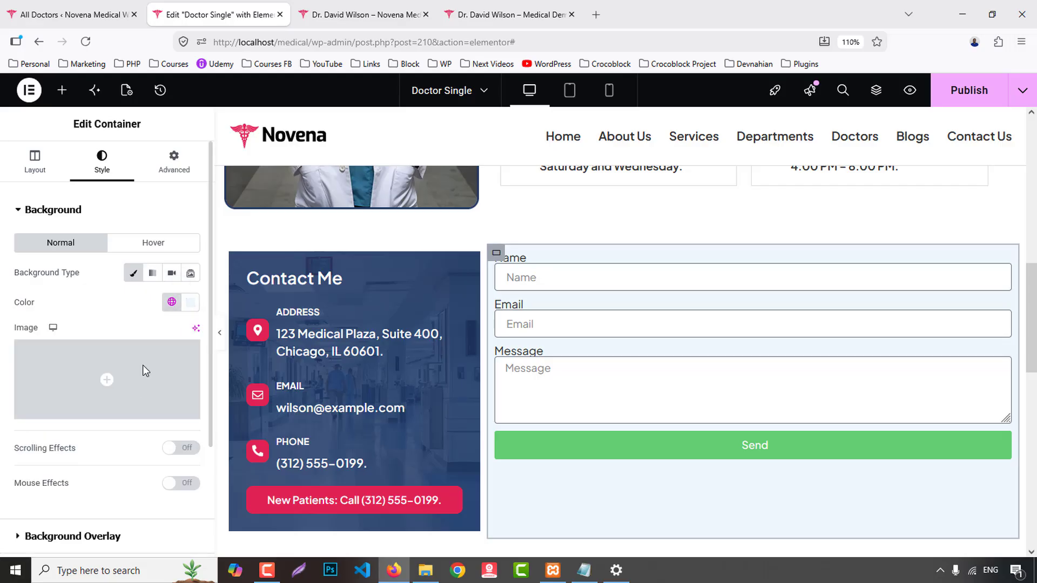
click(171, 302)
click(53, 505)
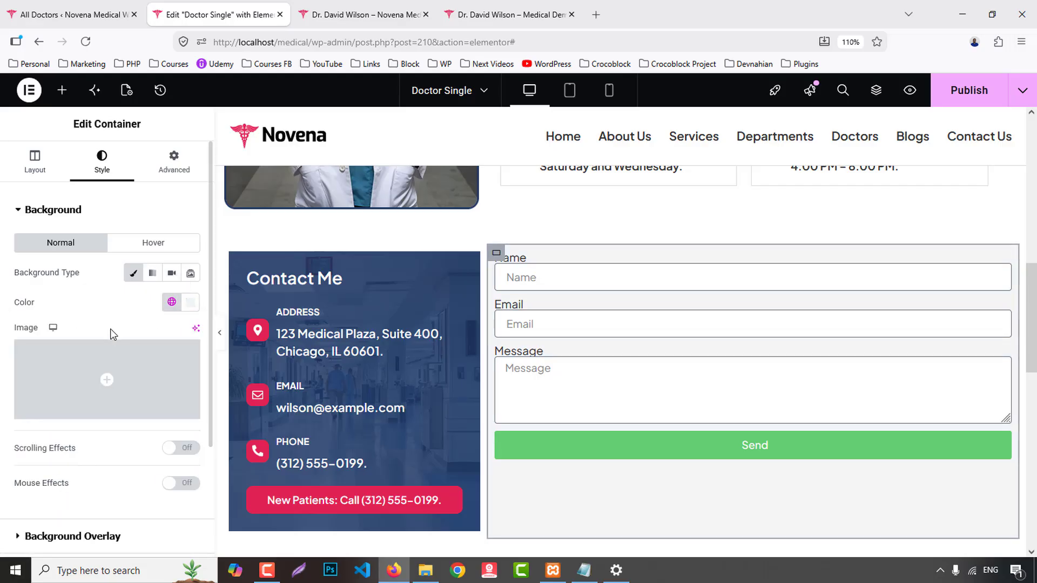
- Give the form's container a solid 1 px border in the global Border color
scroll(86, 447, down, 3)
click(46, 427)
click(135, 341)
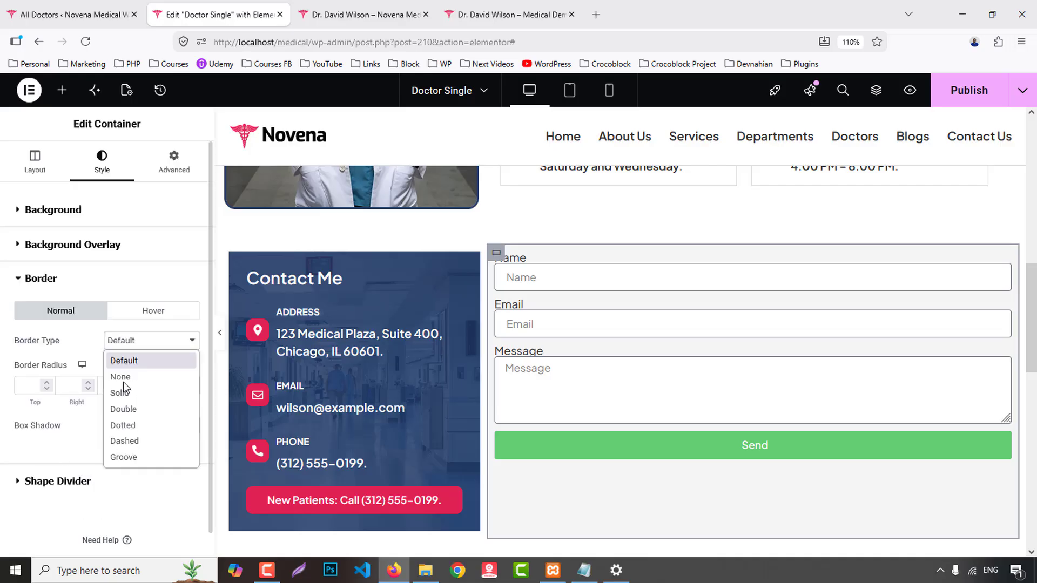
click(123, 390)
text(1)
click(170, 427)
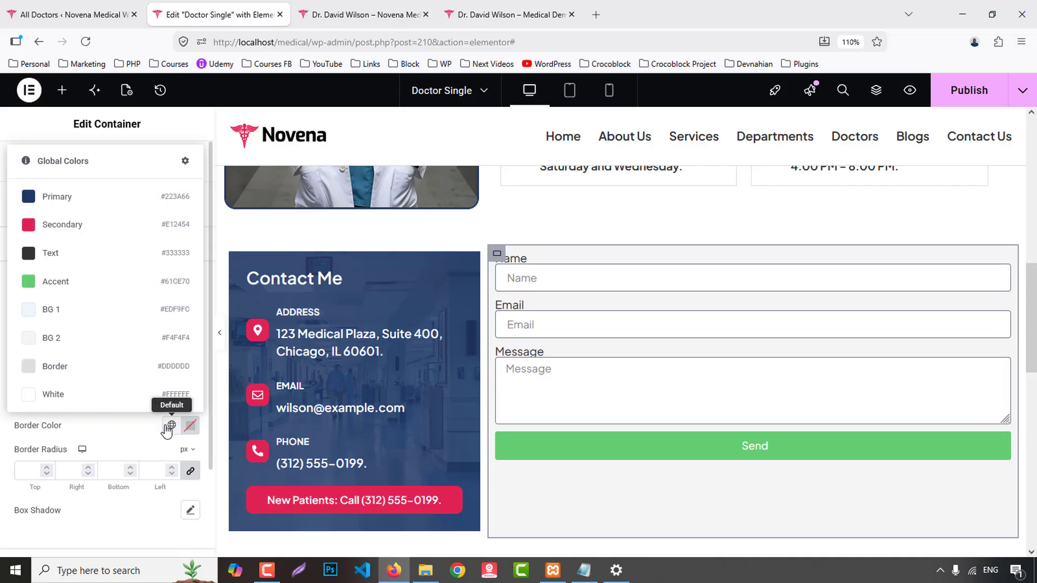
click(65, 370)
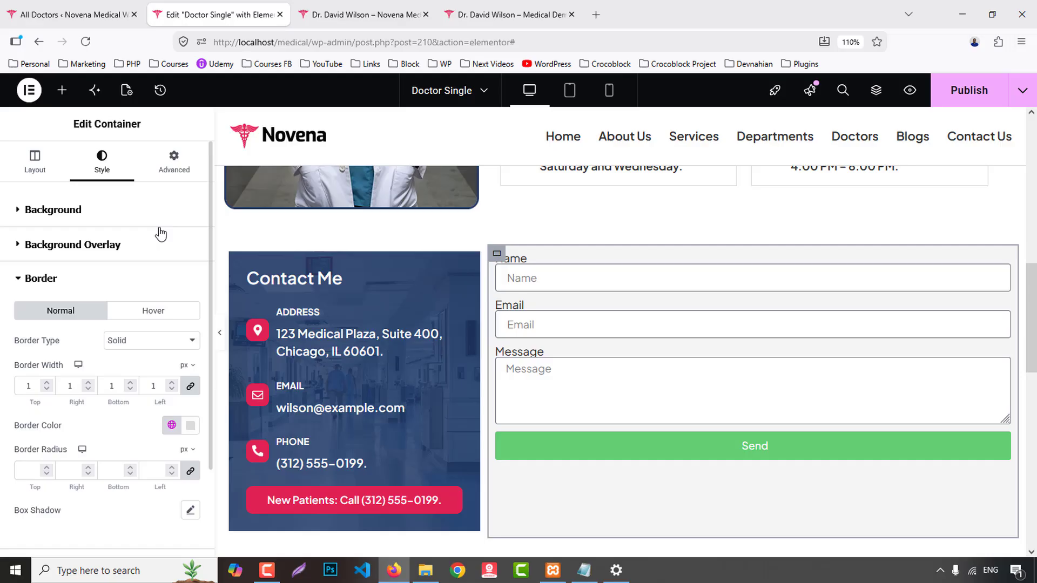
- Set the form container's padding to 15 px on all sides
click(174, 162)
text(15)
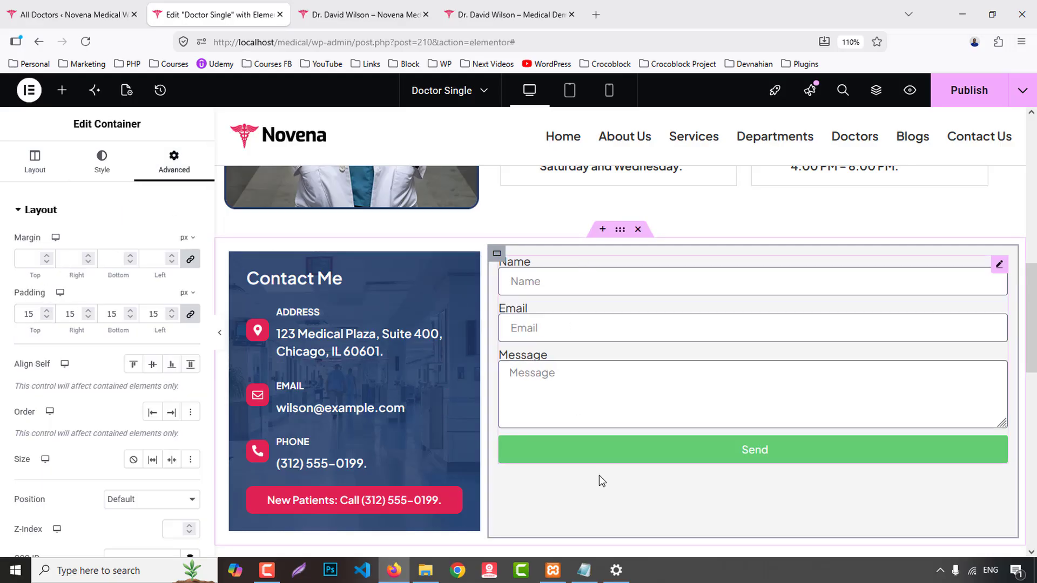
click(32, 170)
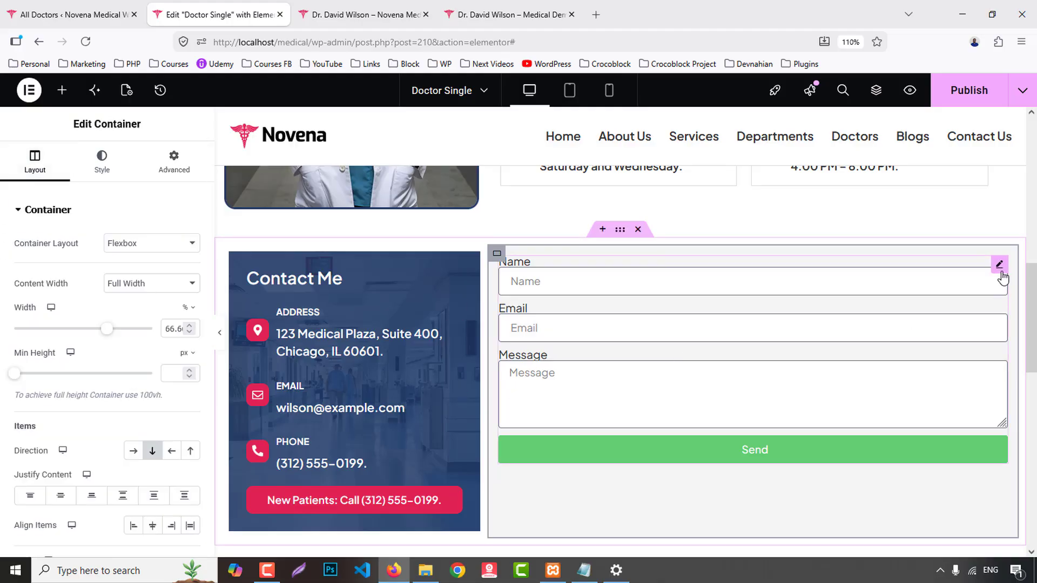
- Duplicate the form's Email field and set the copy's type to Tel
click(1000, 265)
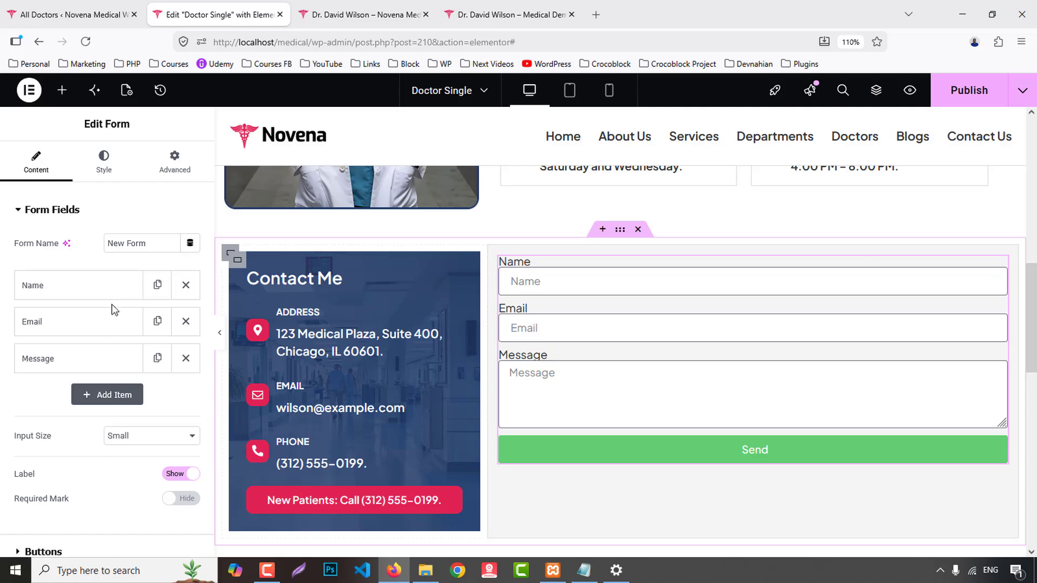
click(54, 363)
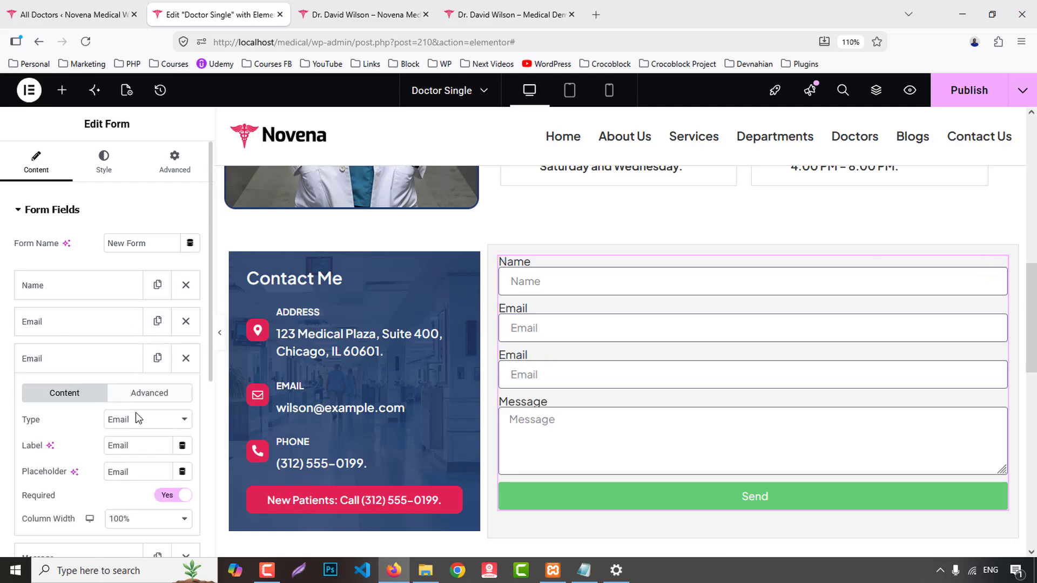
click(147, 420)
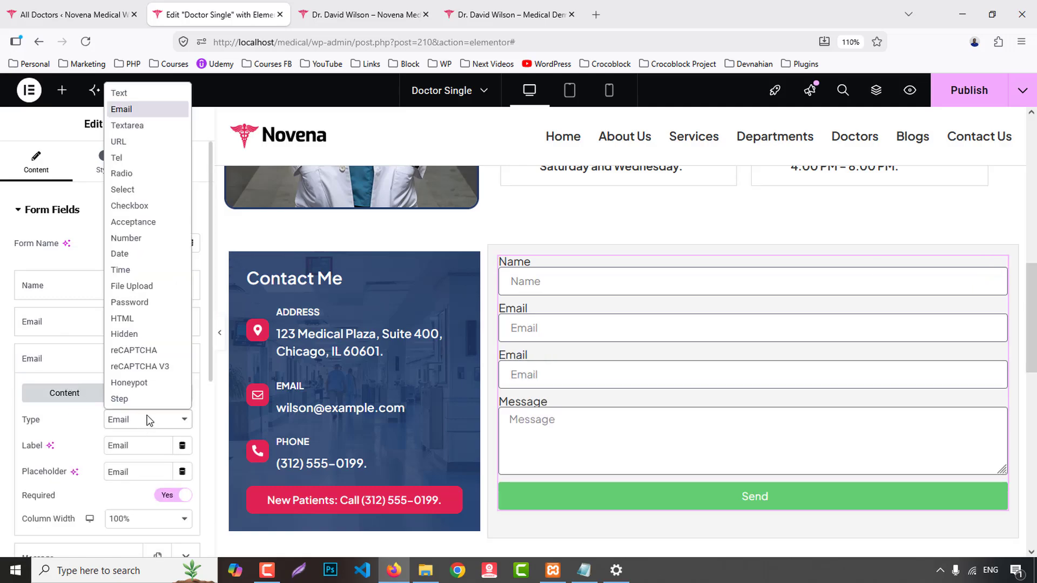
click(129, 157)
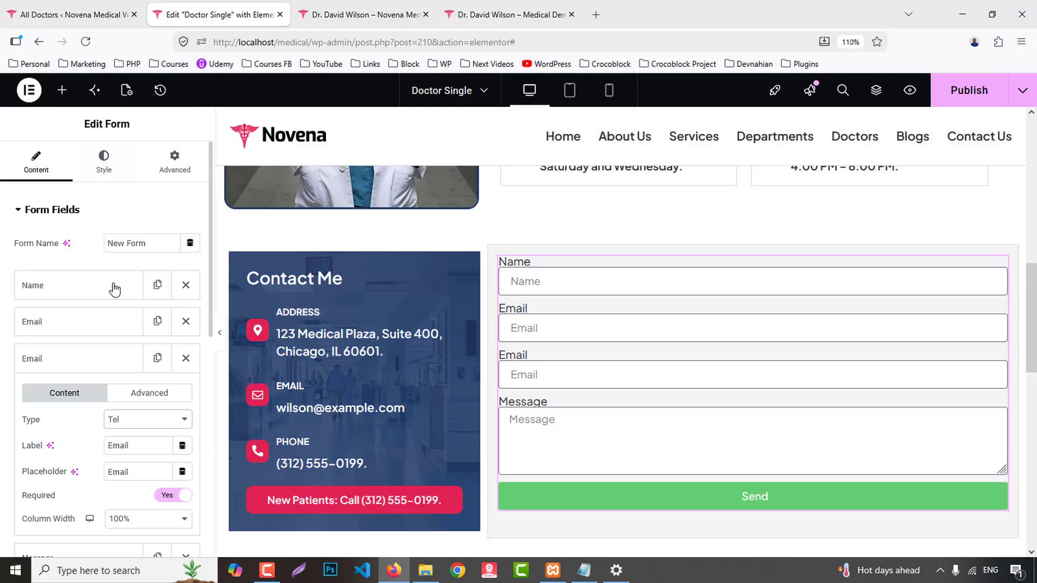
- Set the Tel field's label and placeholder to "Phone"
double_click(139, 443)
text(Phone)
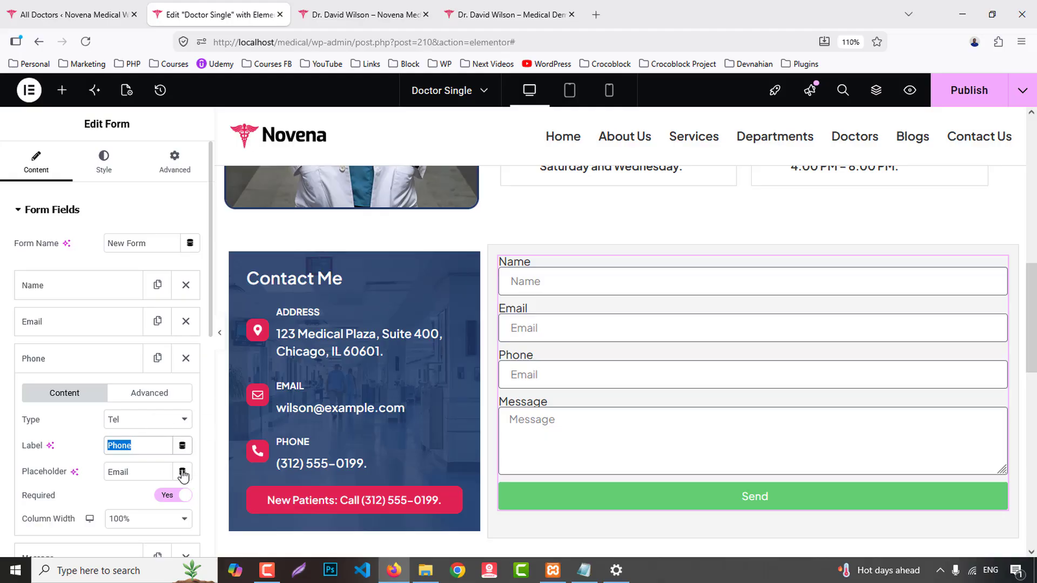
click(151, 470)
text(Phone)
key(ctrl+a)
text(Phone)
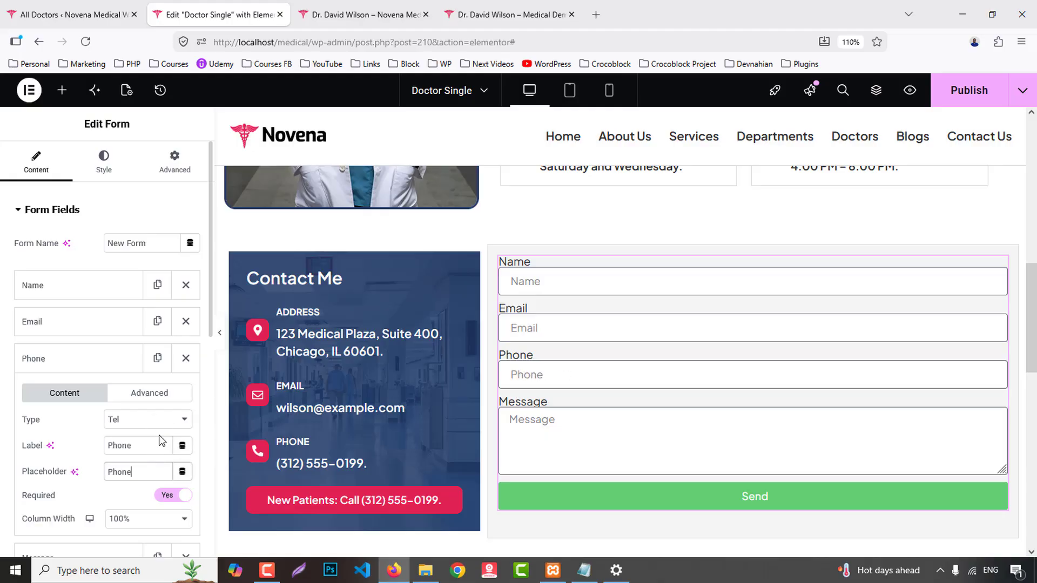
- Check the contact form on the demo page and set the form's rows gap to 15 px
scroll(23, 408, down, 3)
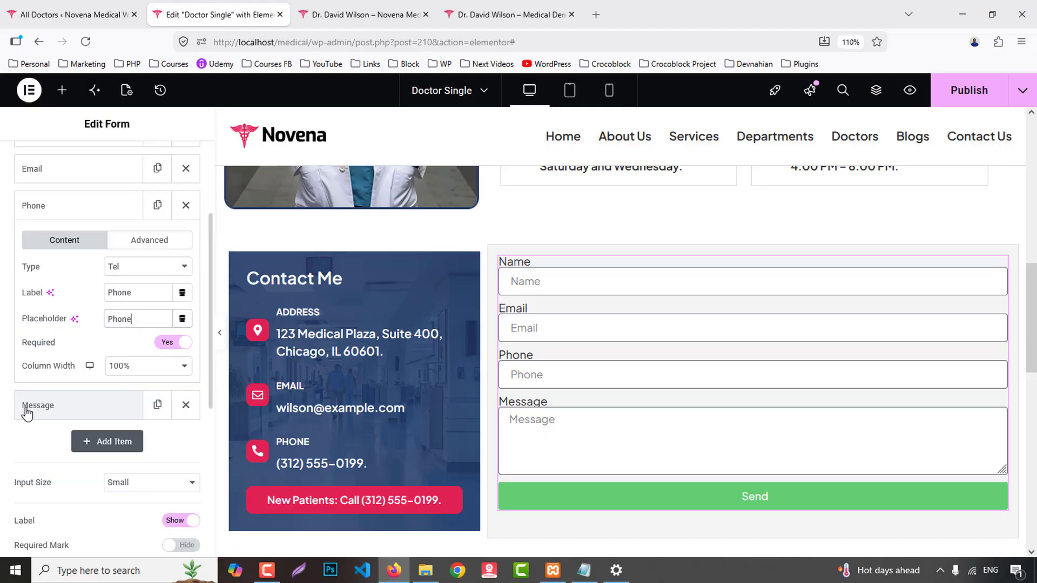
scroll(27, 413, down, 3)
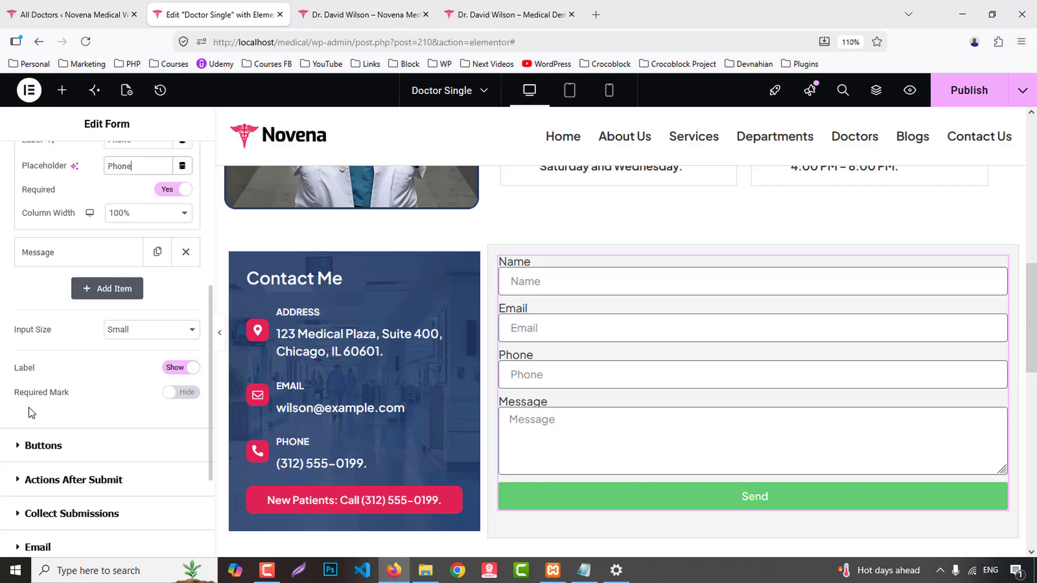
scroll(32, 410, up, 6)
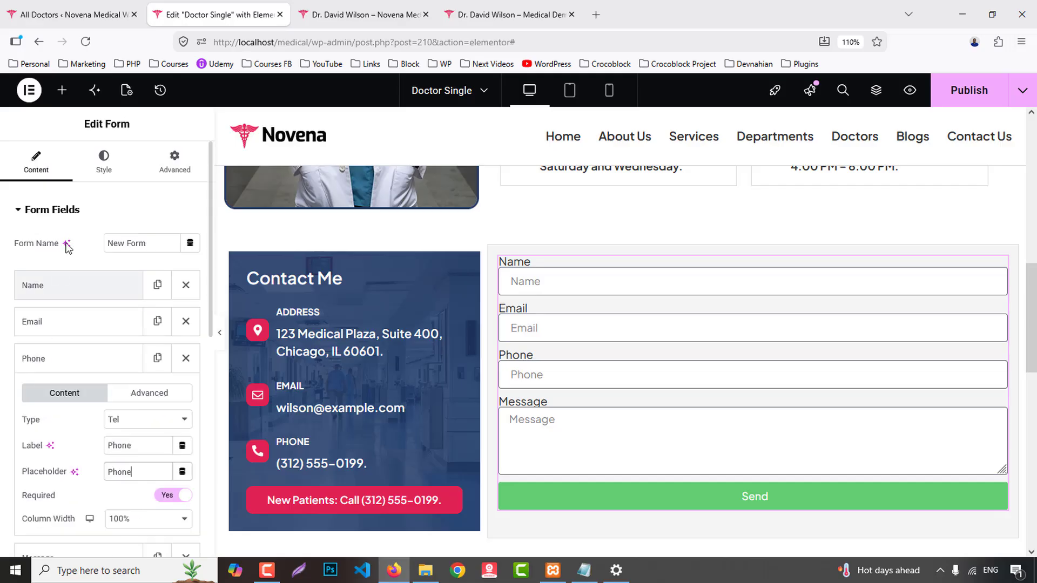
click(105, 160)
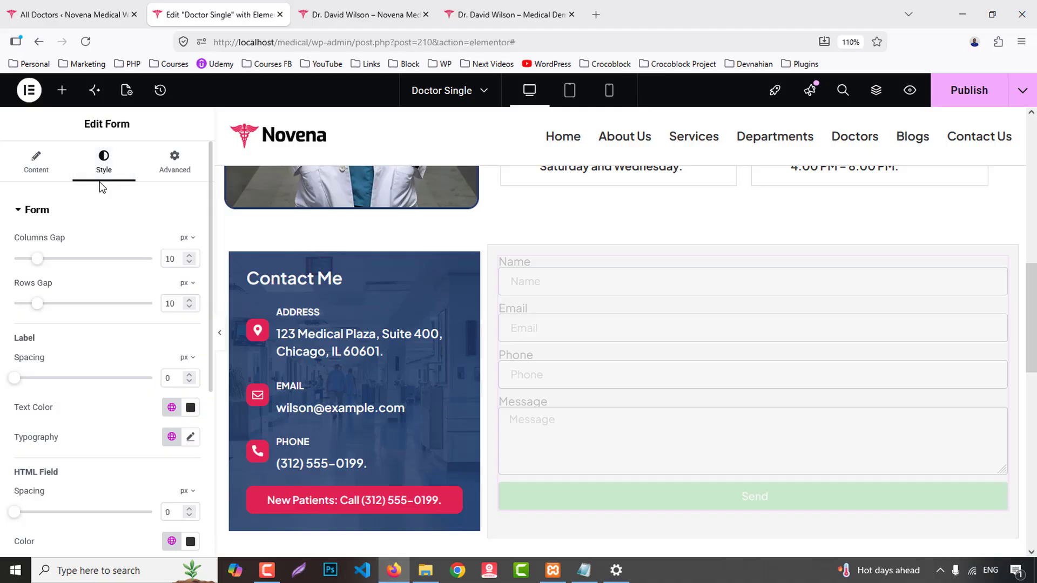
click(567, 8)
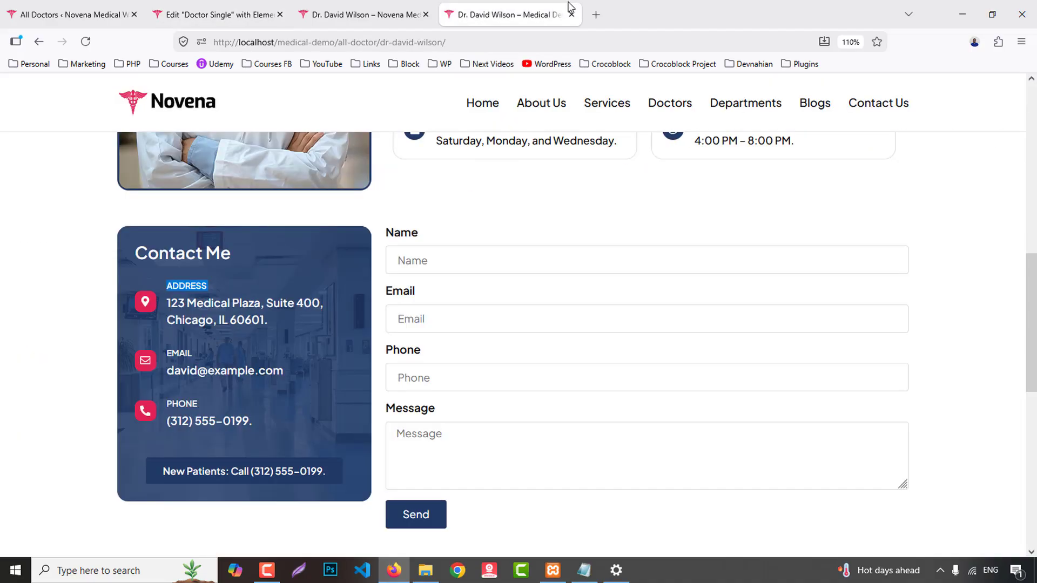
click(213, 8)
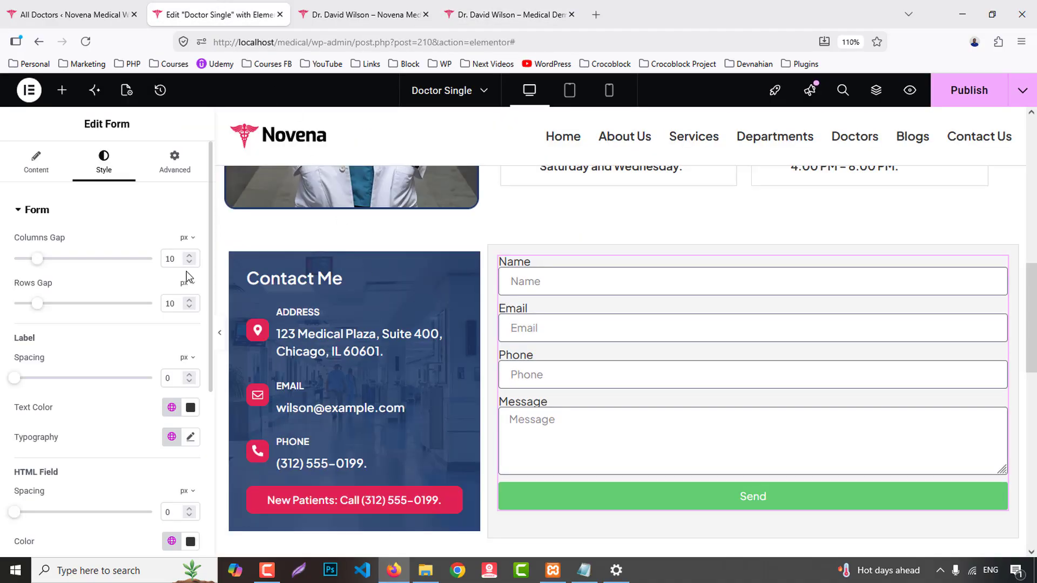
key(Up)
key(Up)
key(Up)
key(Up)
key(Up)
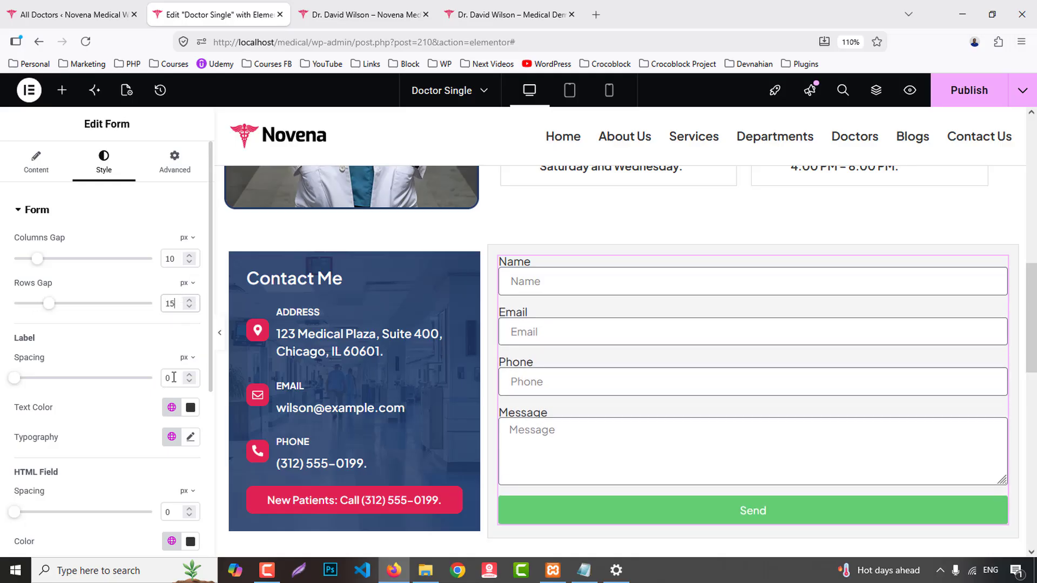
- Set the spacing of the form's labels to 10 px
click(173, 378)
key(Up)
key(Up)
key(Up)
key(Up)
key(Up)
key(Up)
key(Up)
key(Up)
key(Up)
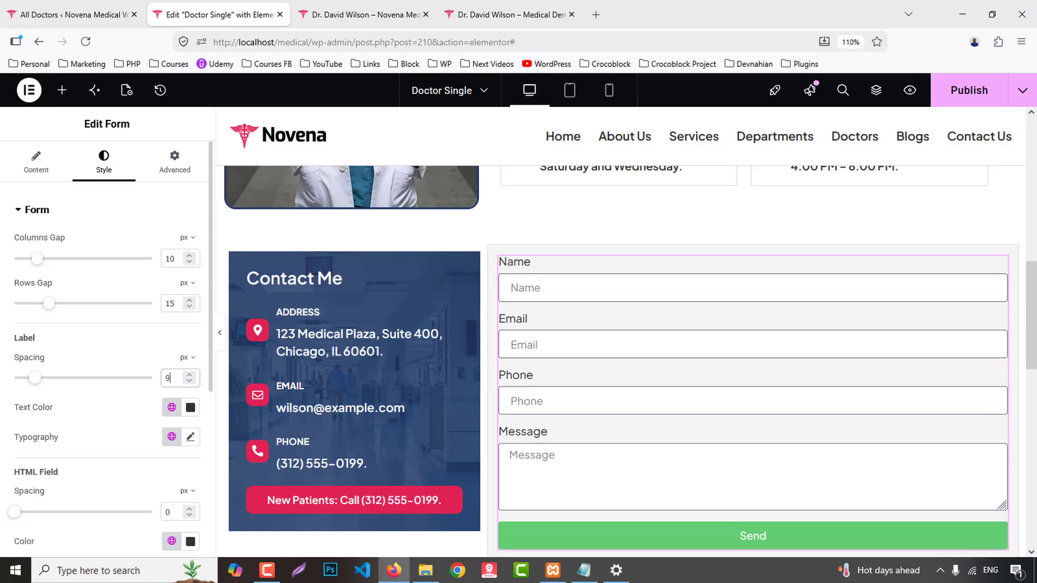
key(Up)
- Set the font weight of the form's labels to 600 (Semi Bold)
scroll(114, 405, down, 1)
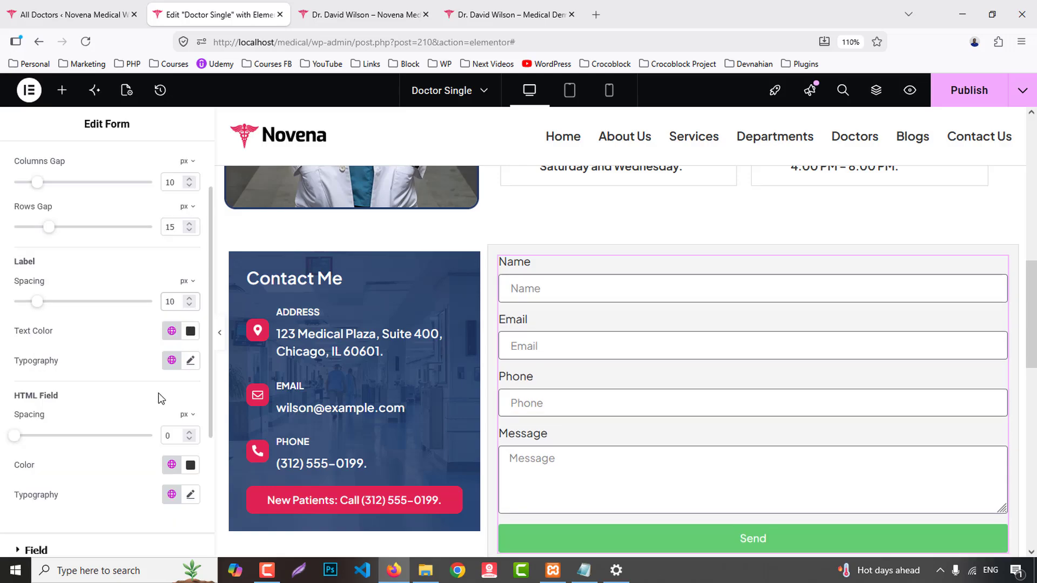
click(189, 361)
click(142, 501)
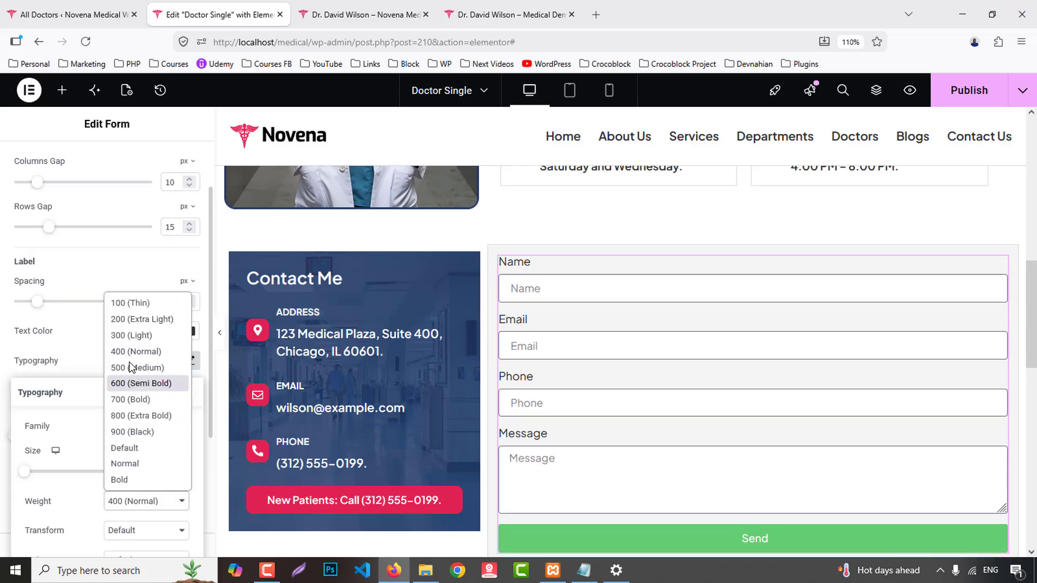
click(135, 390)
click(122, 276)
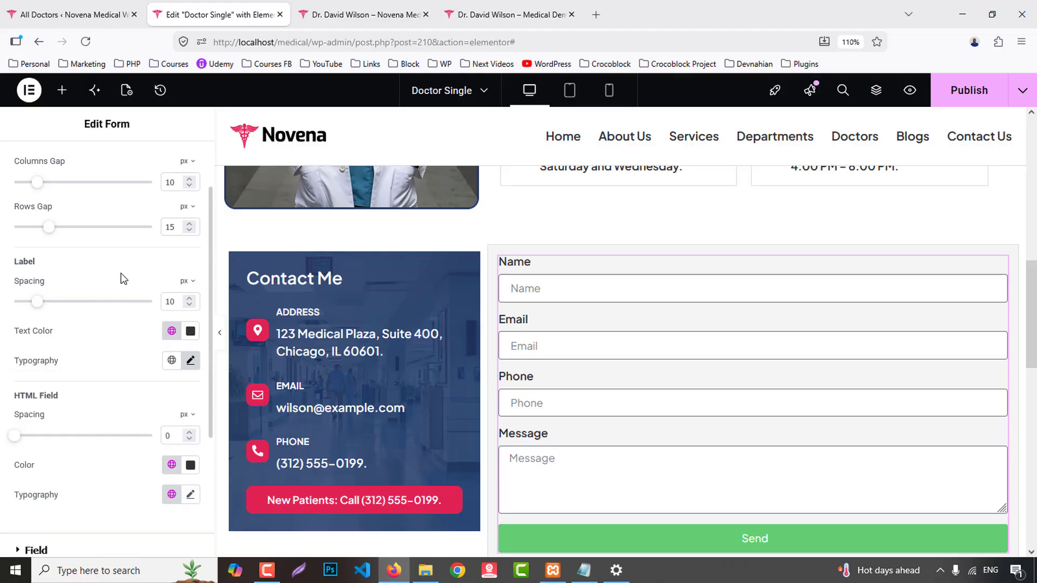
- Set the form's HTML field spacing to 5 px and its field border color to the global Border color
scroll(110, 431, down, 3)
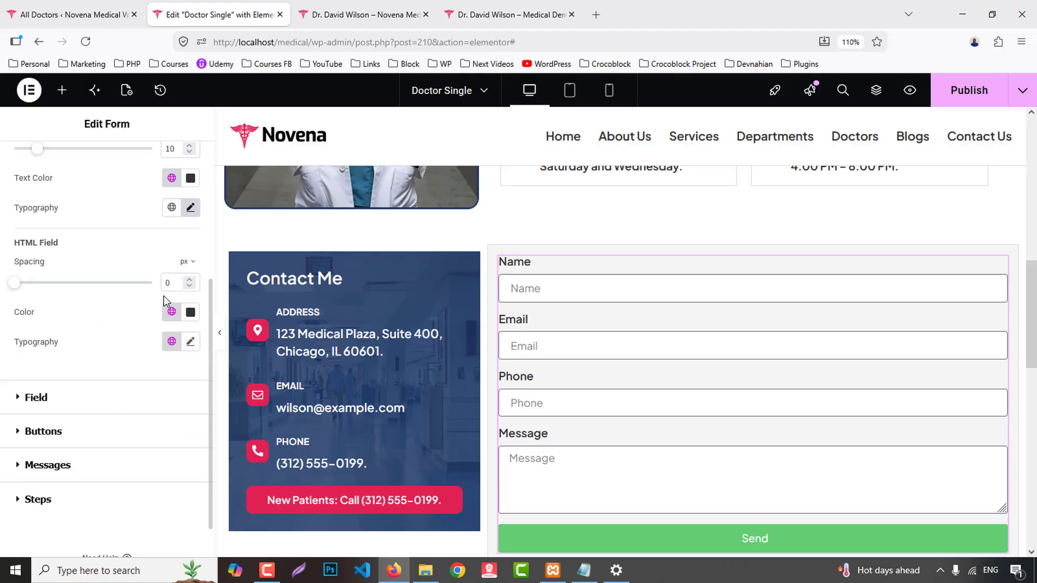
key(Up)
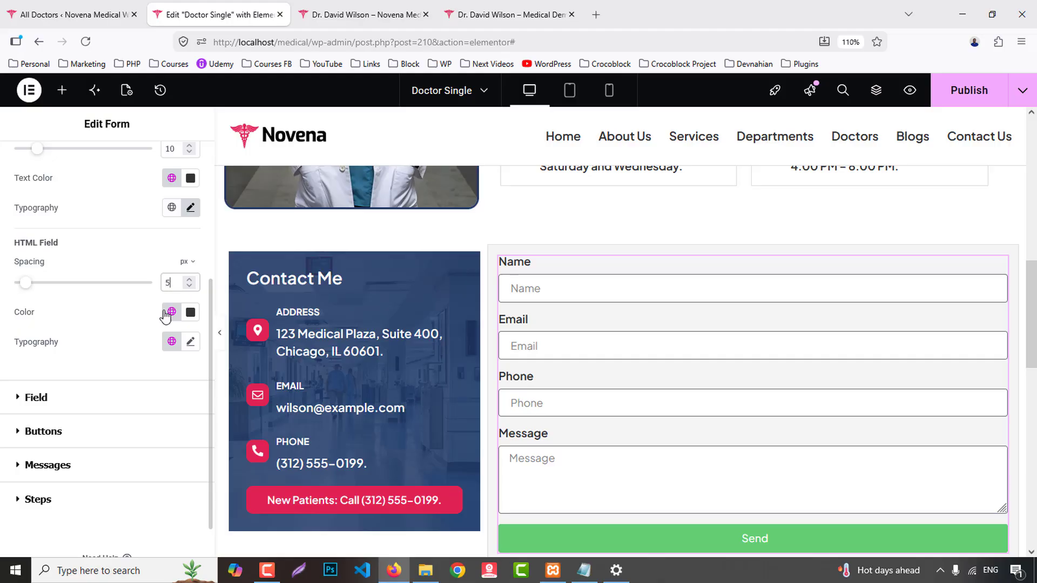
click(59, 397)
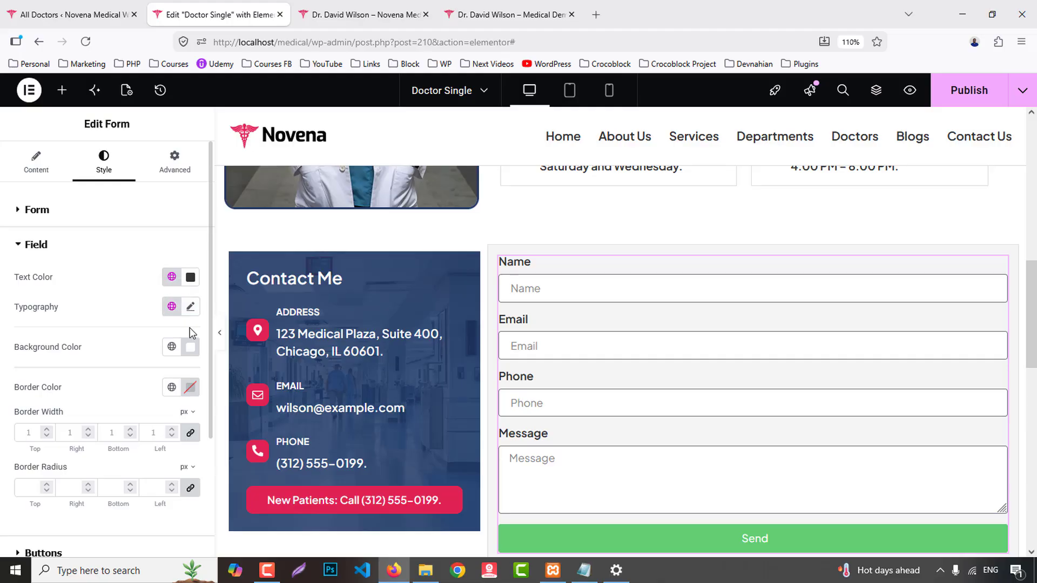
click(171, 387)
click(71, 328)
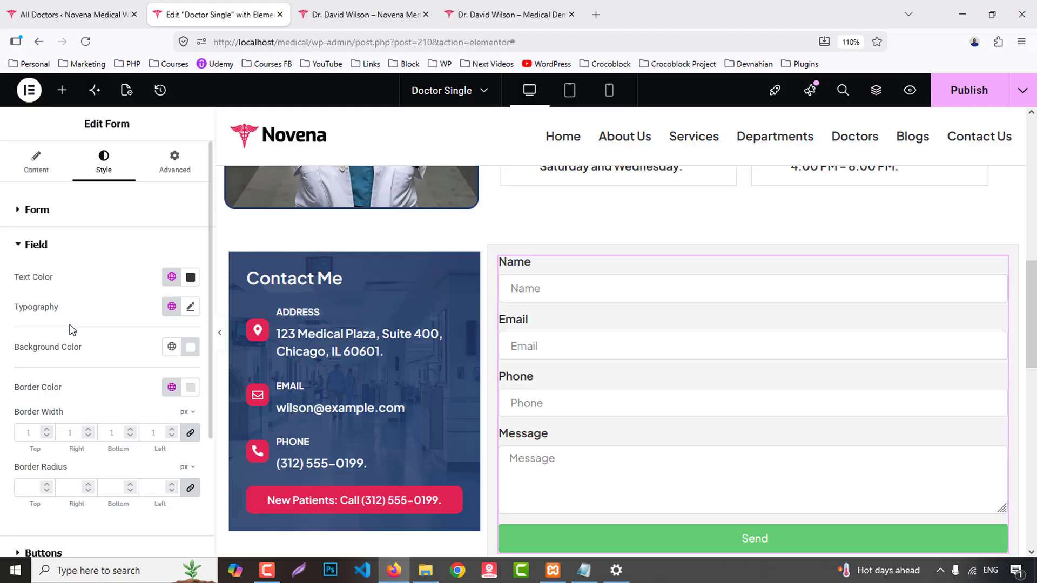
- Give the form's Next & Submit button the global Primary background color in its normal state
scroll(84, 417, down, 3)
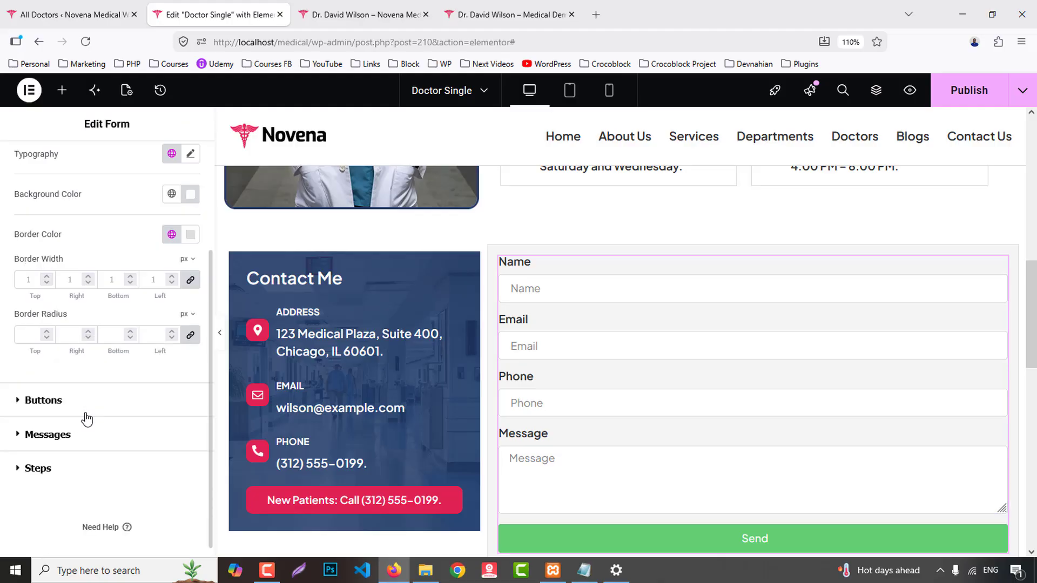
click(54, 396)
scroll(139, 417, down, 3)
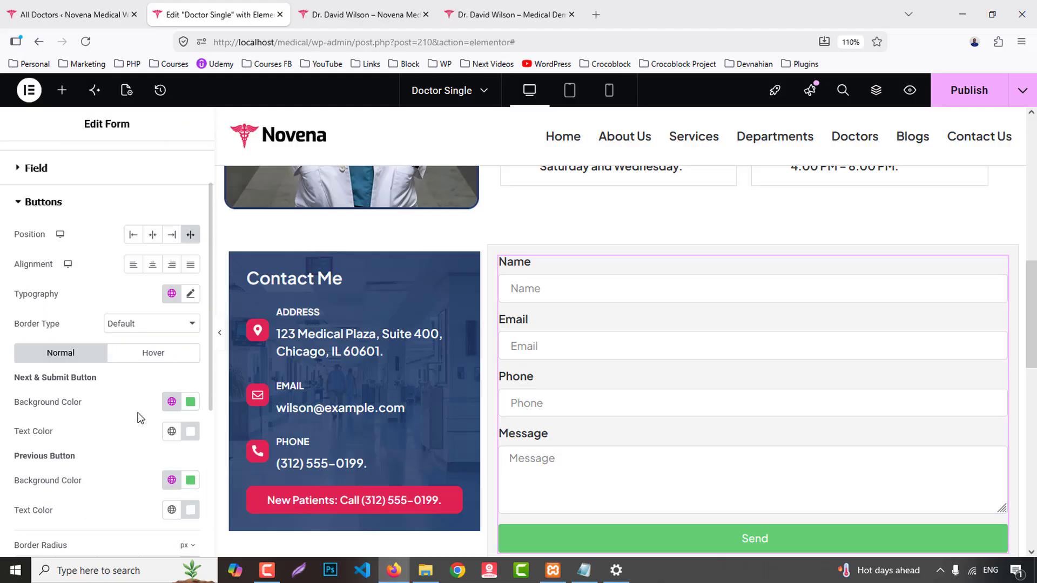
click(171, 325)
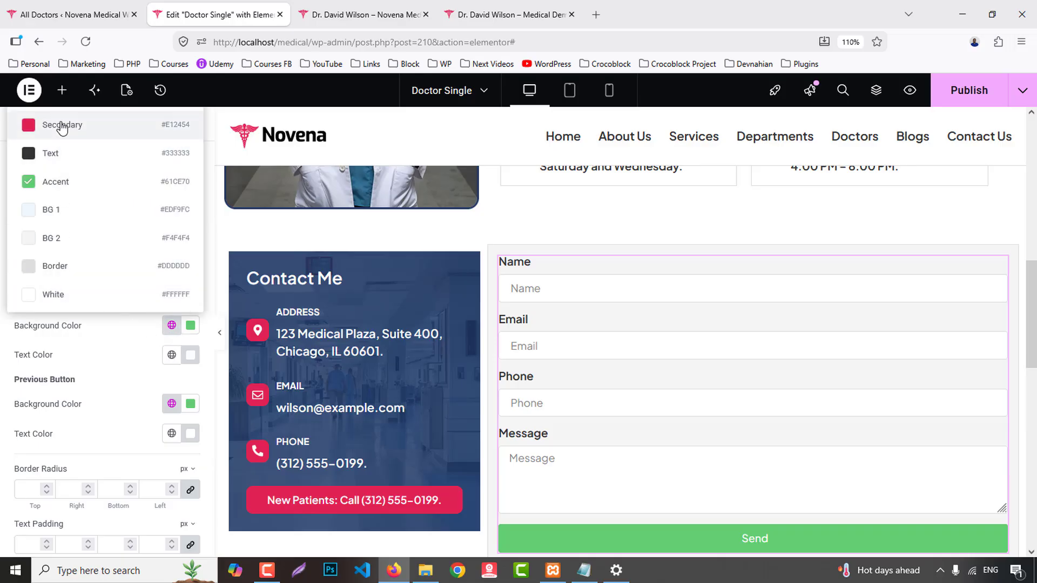
click(131, 437)
scroll(126, 433, up, 3)
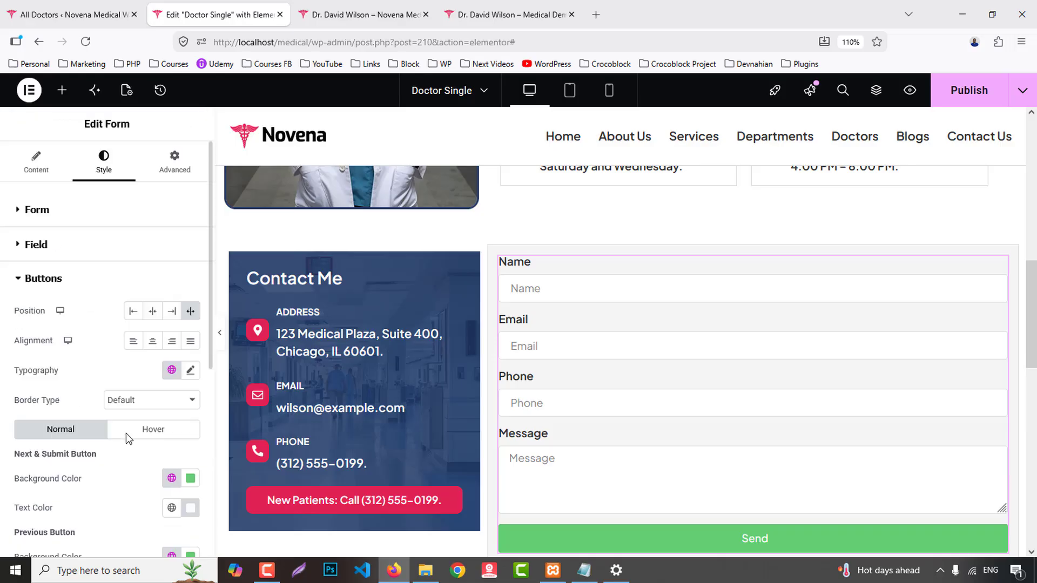
click(172, 479)
click(81, 252)
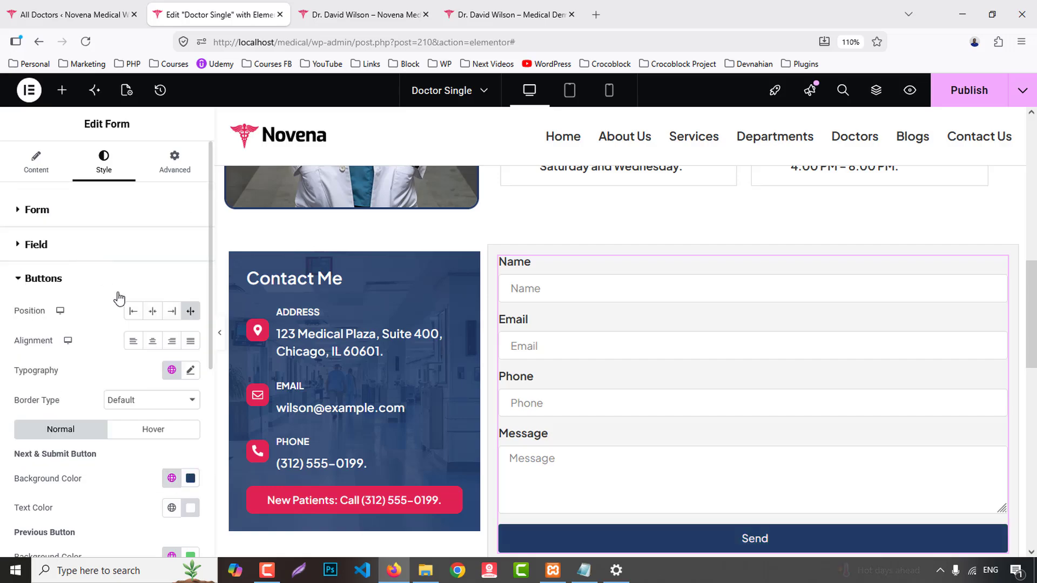
- Give the Next & Submit button the global Secondary background color for its hover state
scroll(153, 385, down, 2)
click(134, 354)
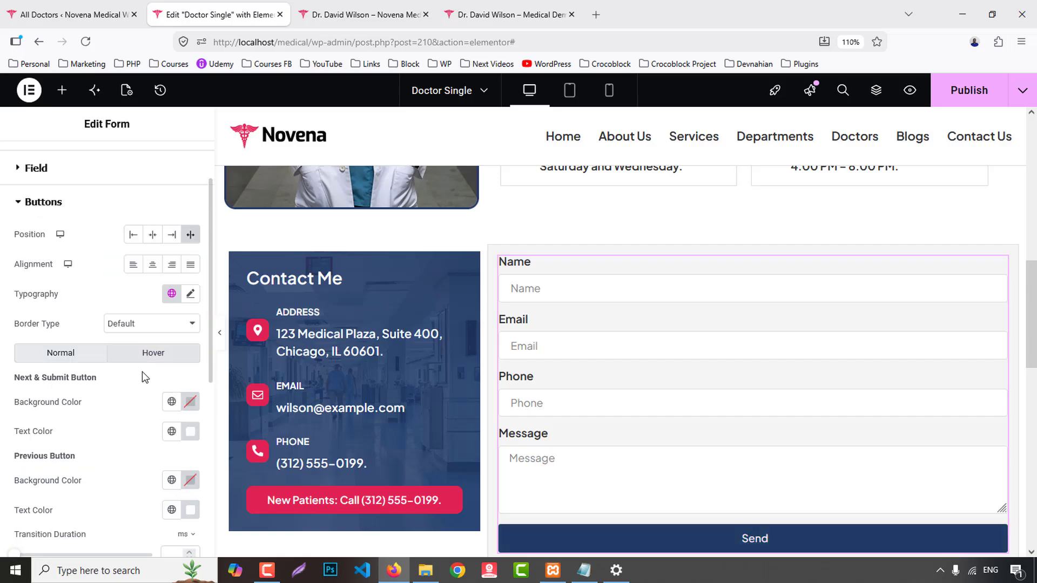
click(171, 402)
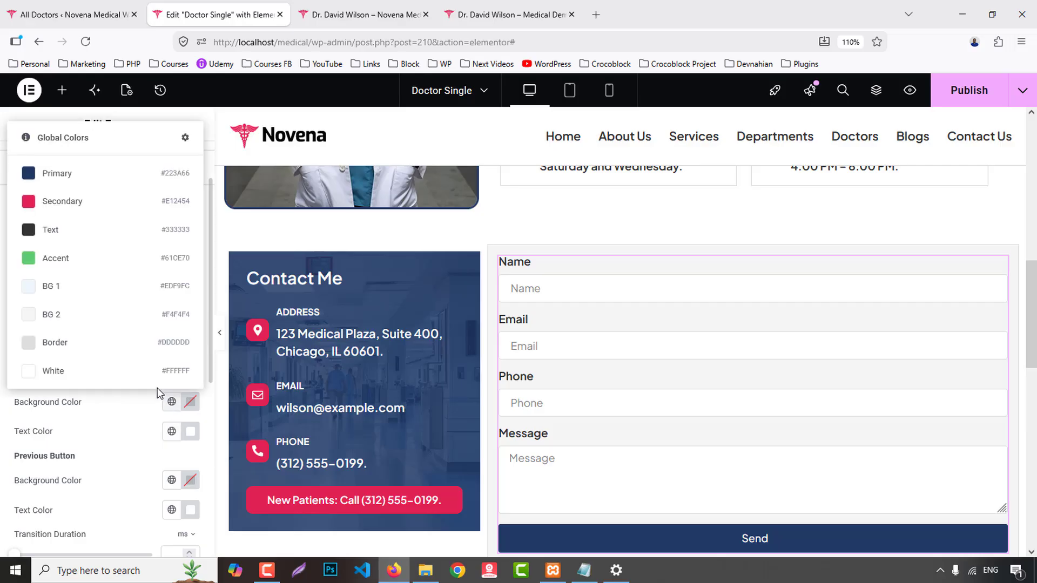
click(76, 200)
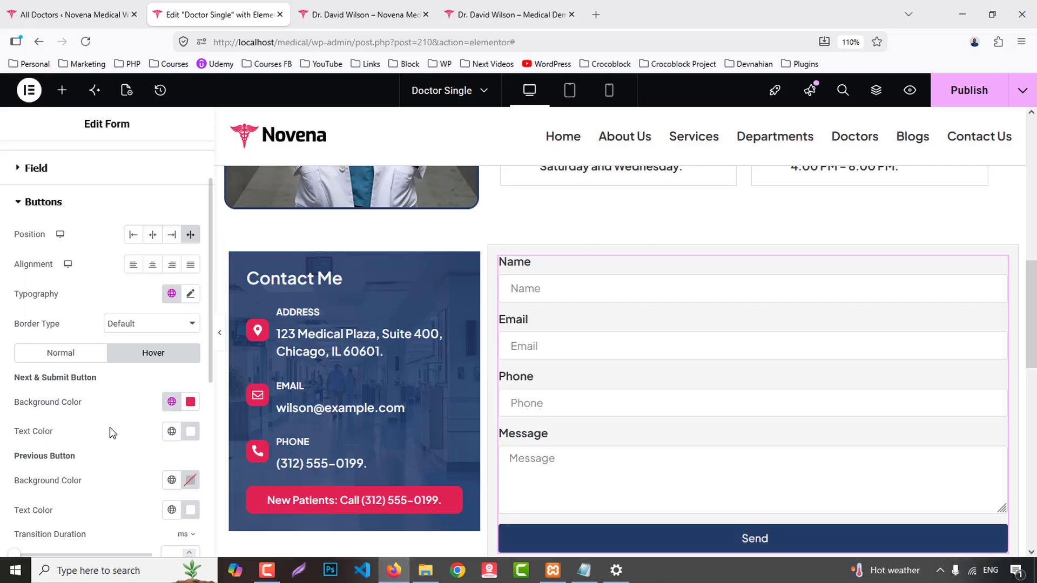
- Set the form button's alignment and position to Start
click(133, 265)
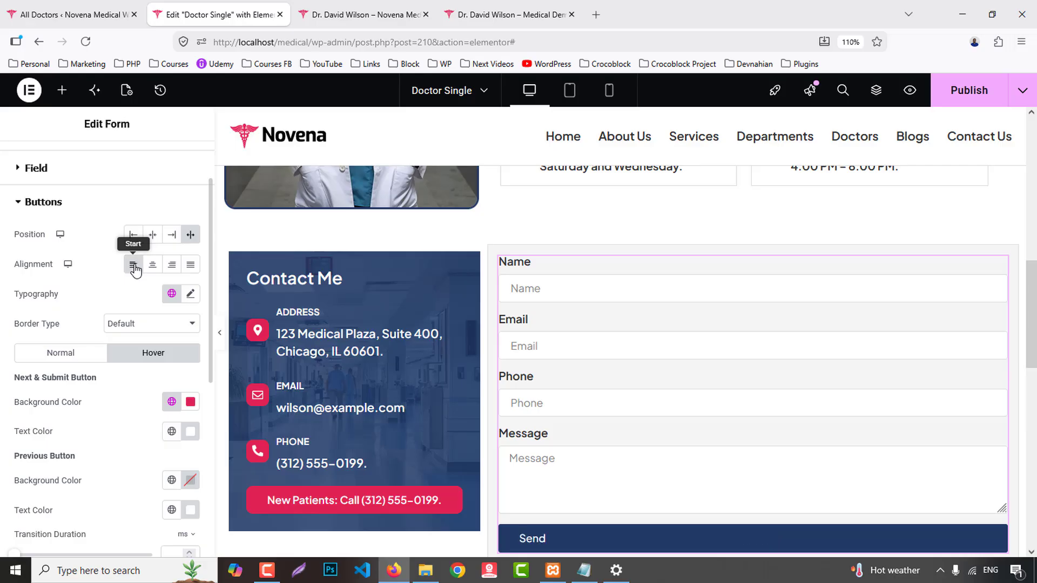
click(133, 235)
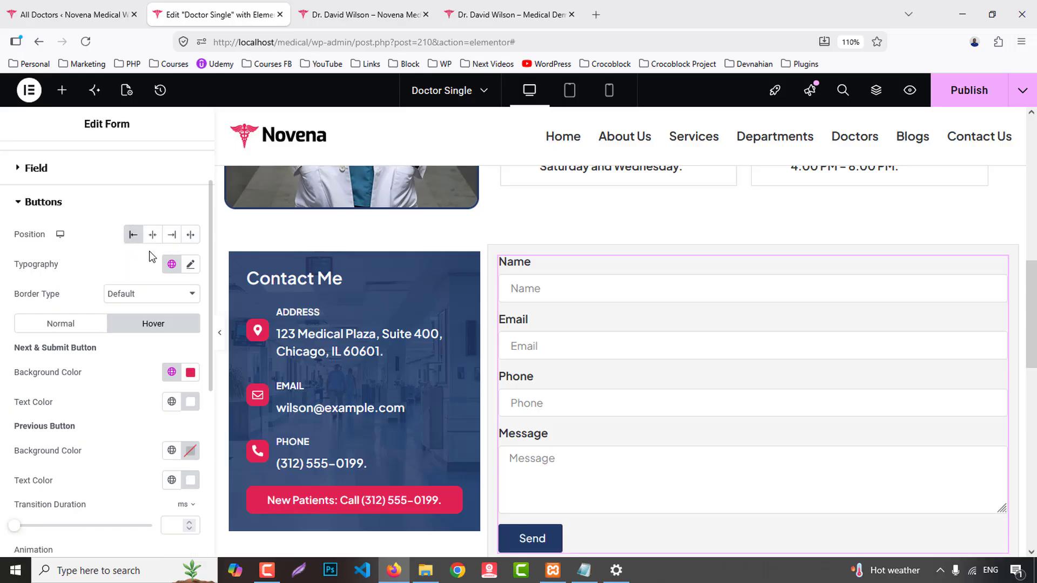
scroll(626, 461, down, 3)
scroll(637, 446, up, 3)
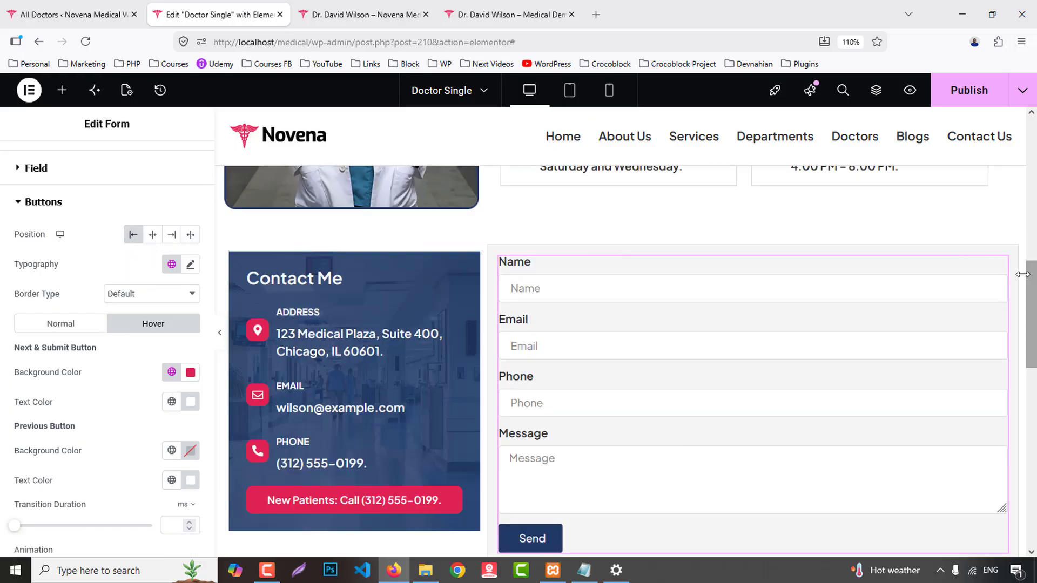
click(999, 265)
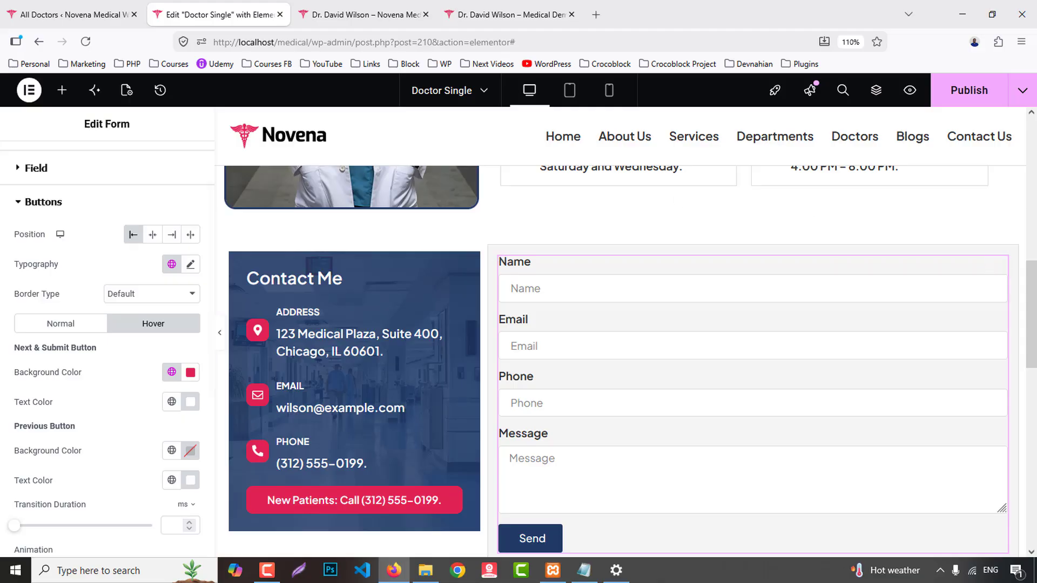
- Examine the form's available after-submit actions and its Collect Submissions settings
scroll(70, 351, down, 7)
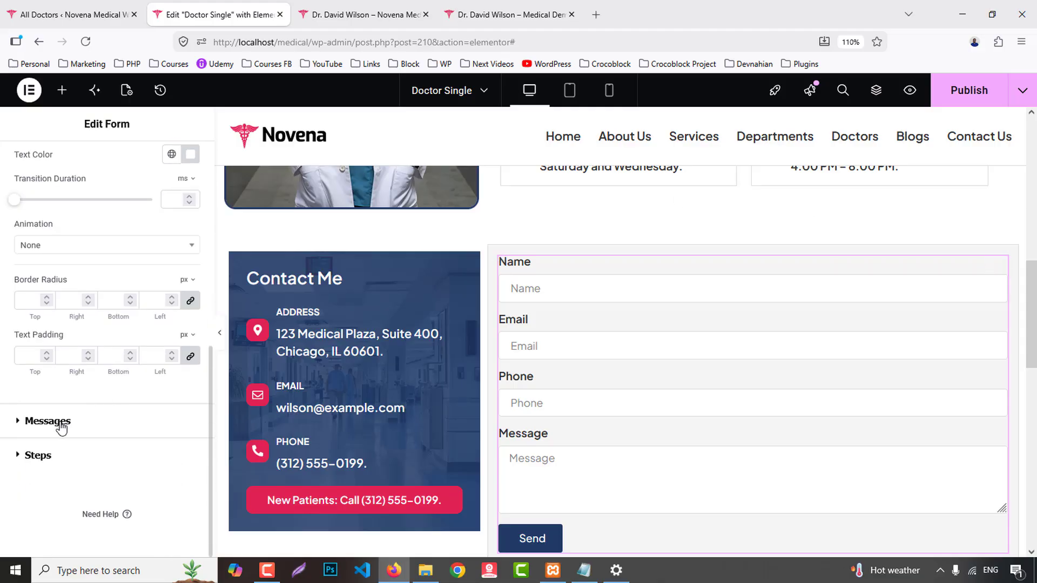
click(54, 421)
click(36, 162)
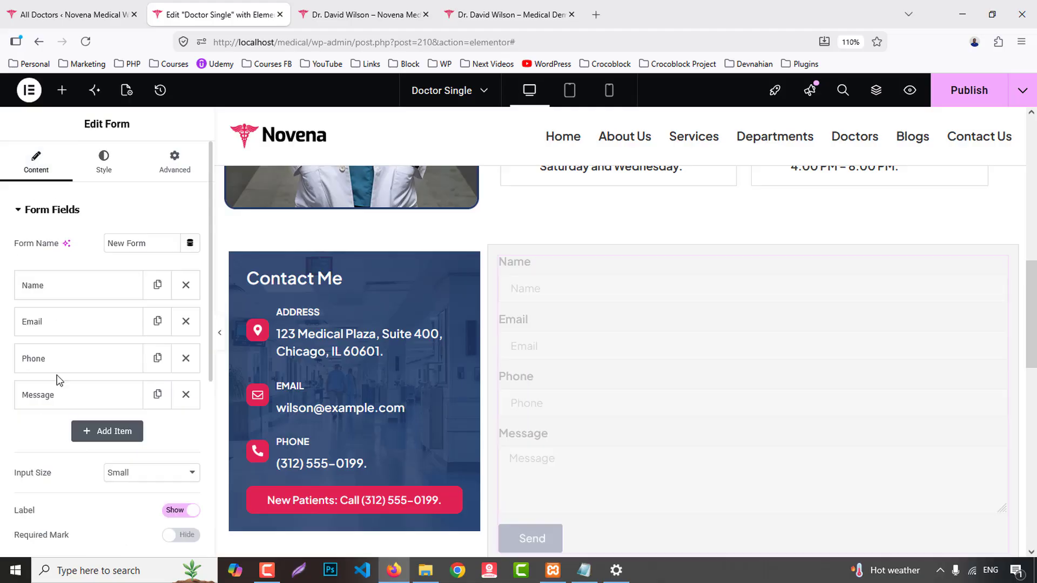
scroll(116, 461, down, 4)
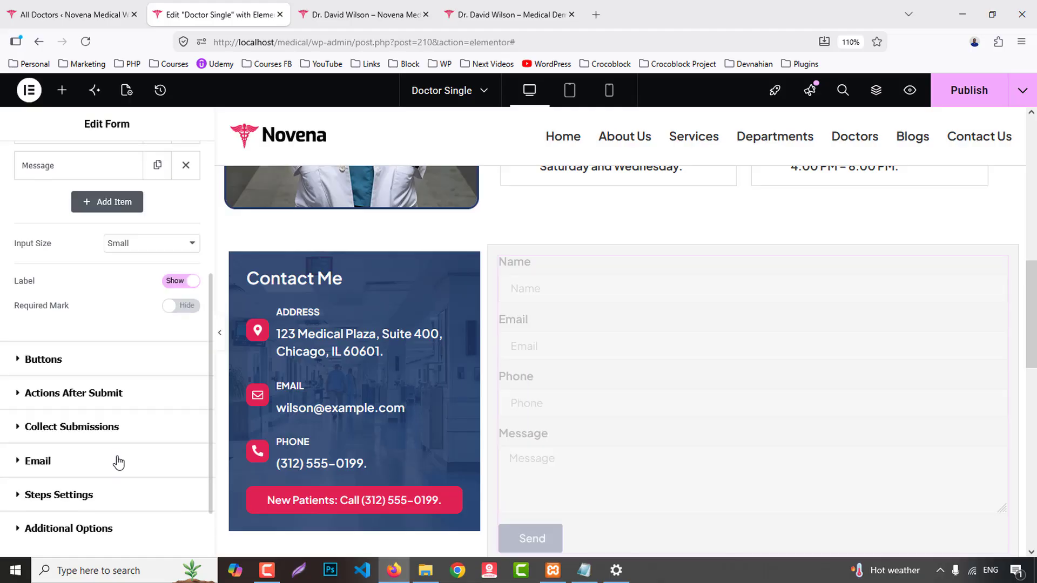
click(60, 391)
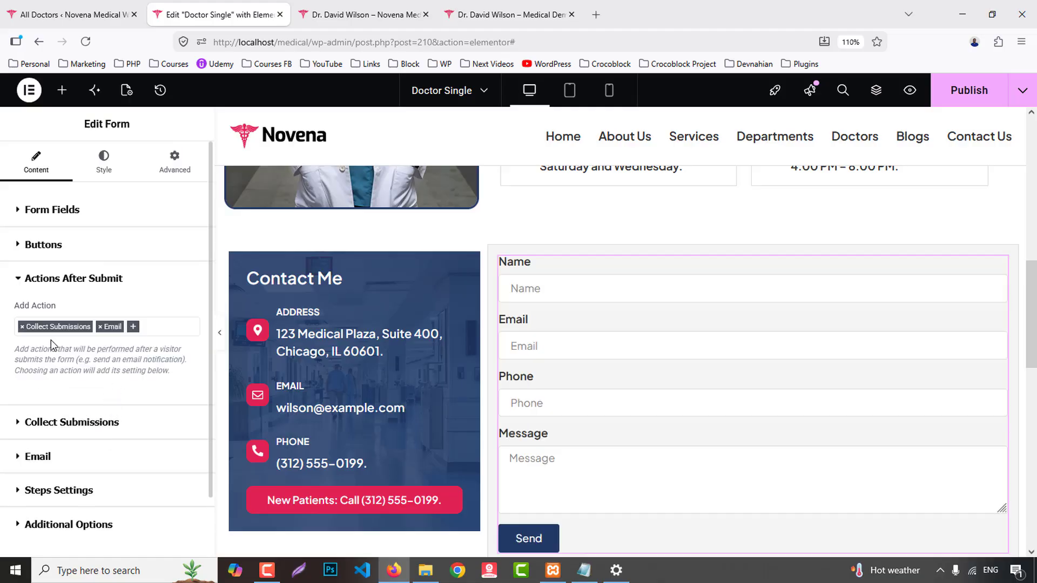
click(135, 327)
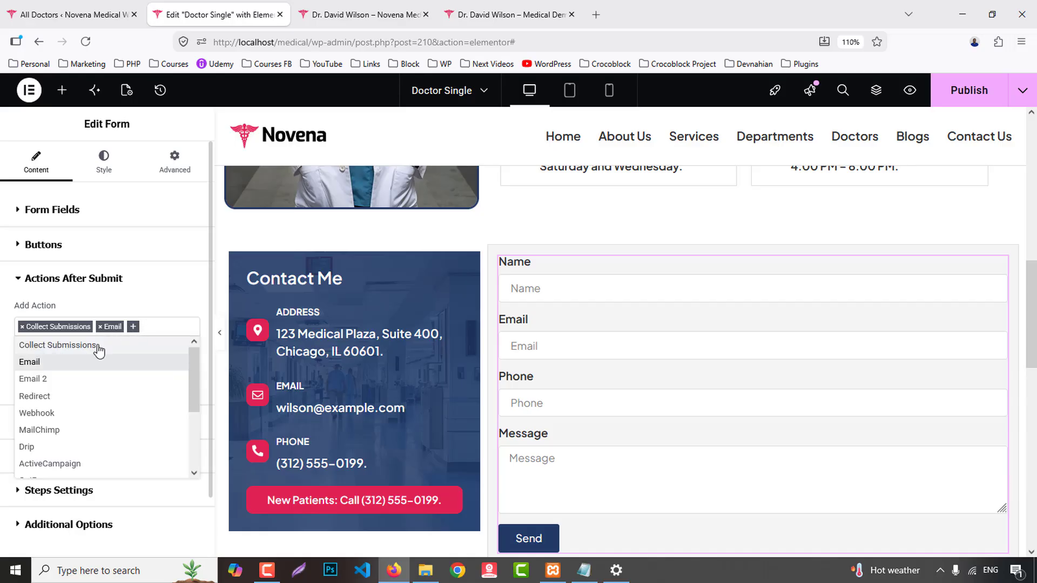
click(5, 436)
scroll(56, 430, down, 2)
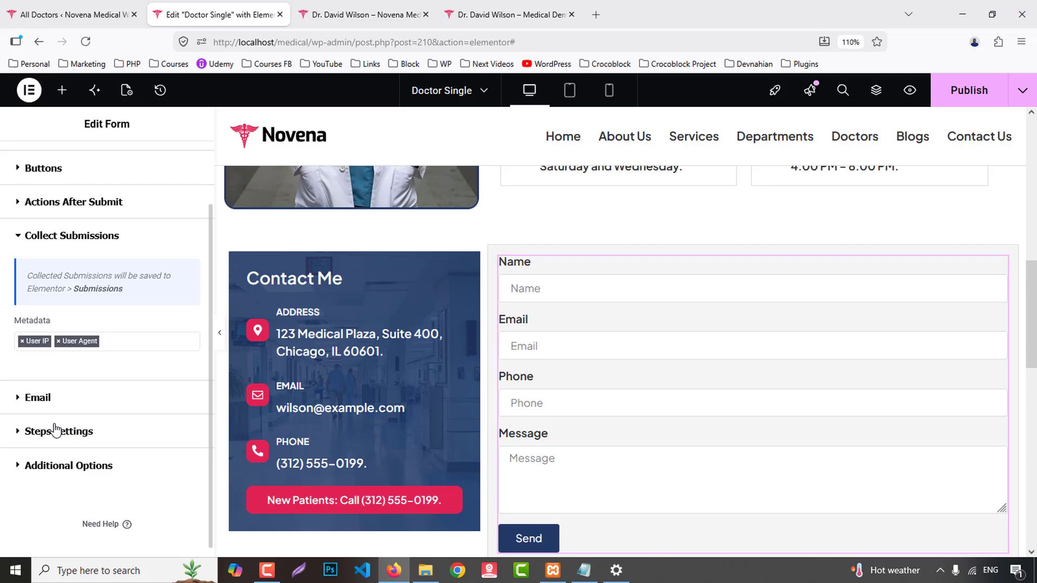
- Review the form's Email action settings and select the recipient's e-mail address
click(38, 398)
scroll(132, 424, down, 4)
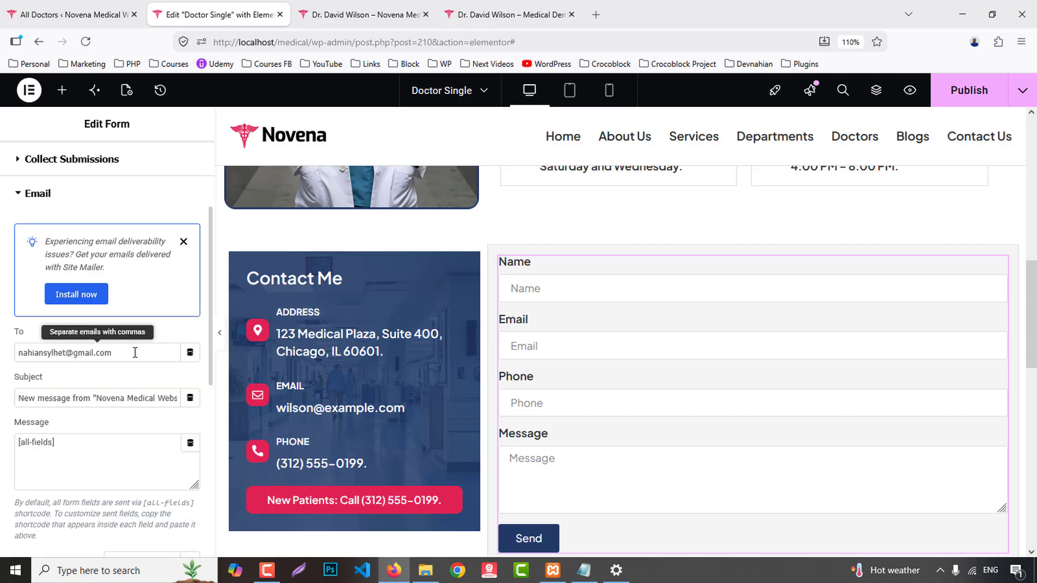
drag(132, 351, 65, 353)
drag(1, 349, 9, 352)
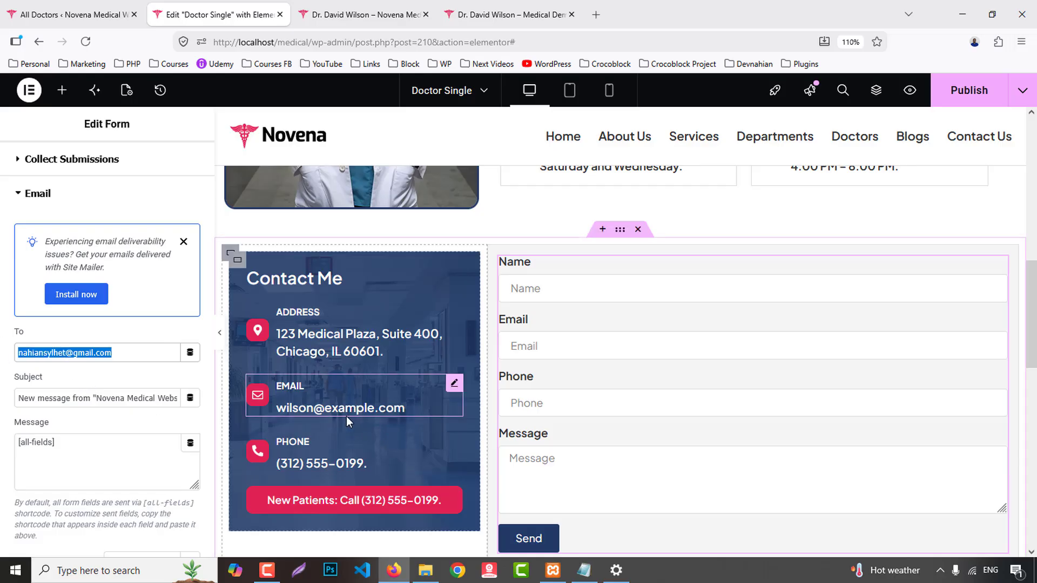
- Set the form email's recipient to the ACF Field dynamic tag with the Doctor Email key and publish the template
click(190, 352)
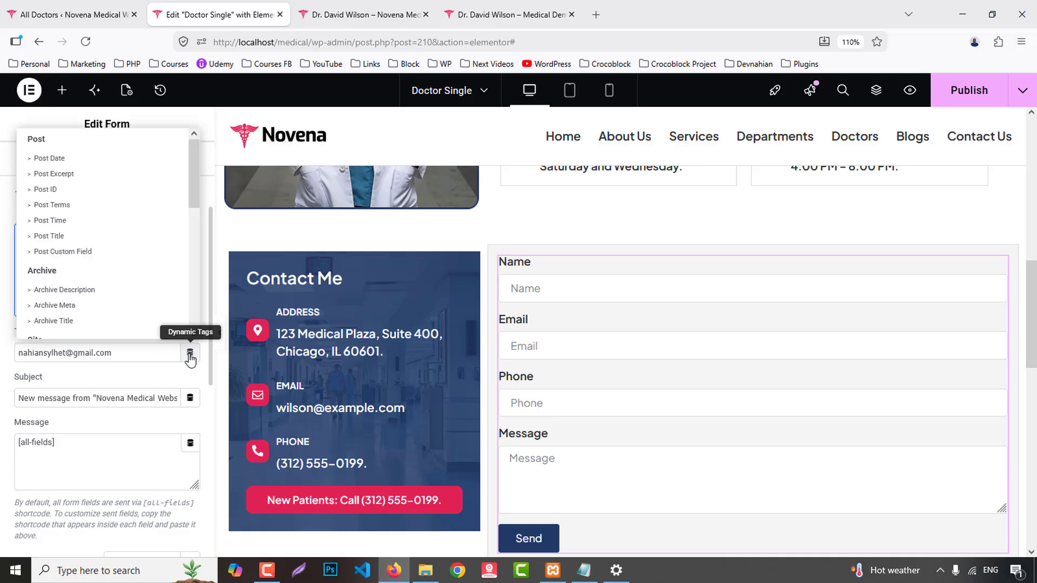
scroll(79, 252, down, 5)
scroll(75, 316, down, 2)
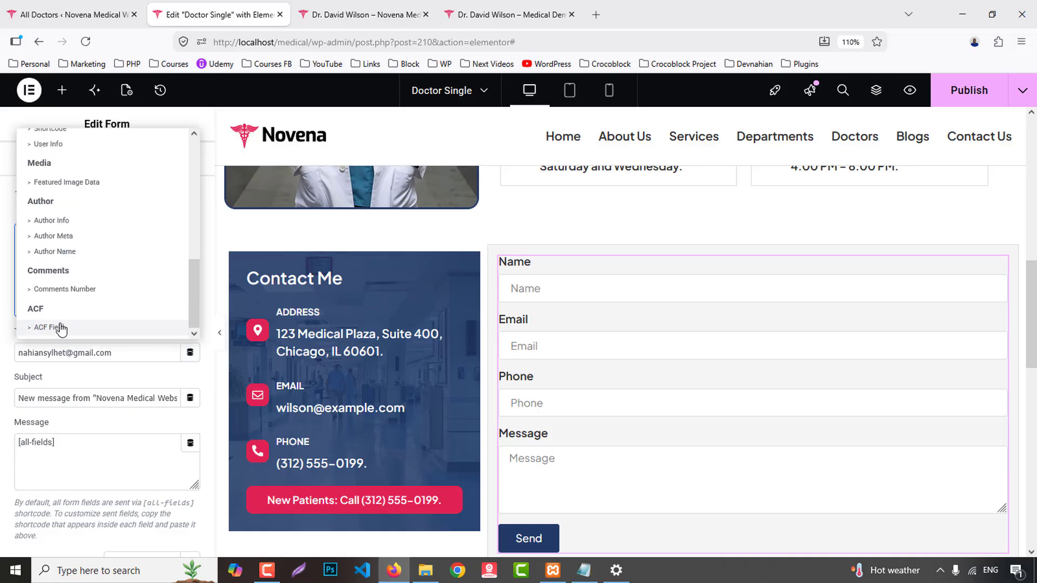
click(65, 328)
click(48, 353)
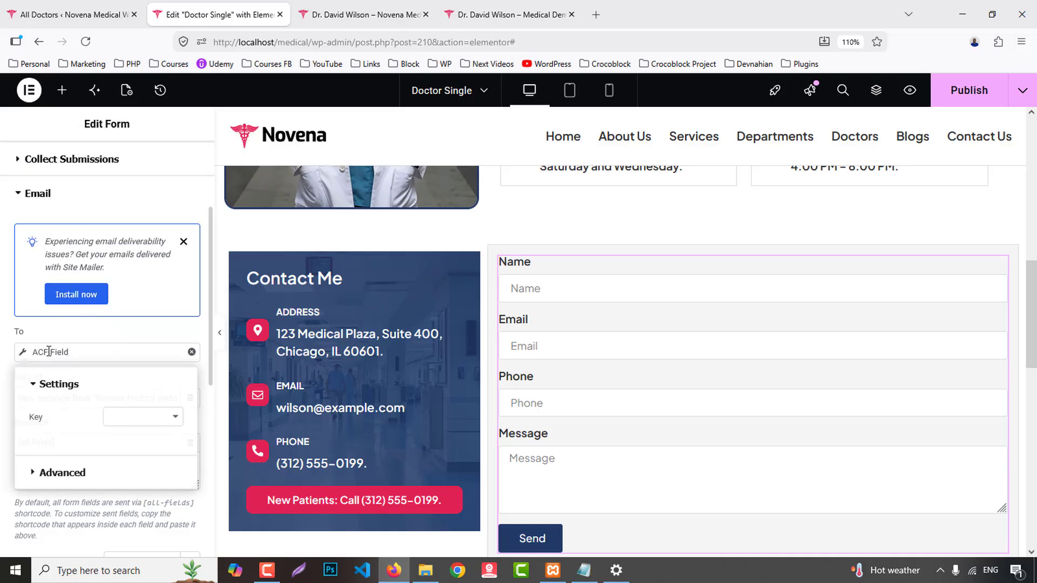
click(125, 418)
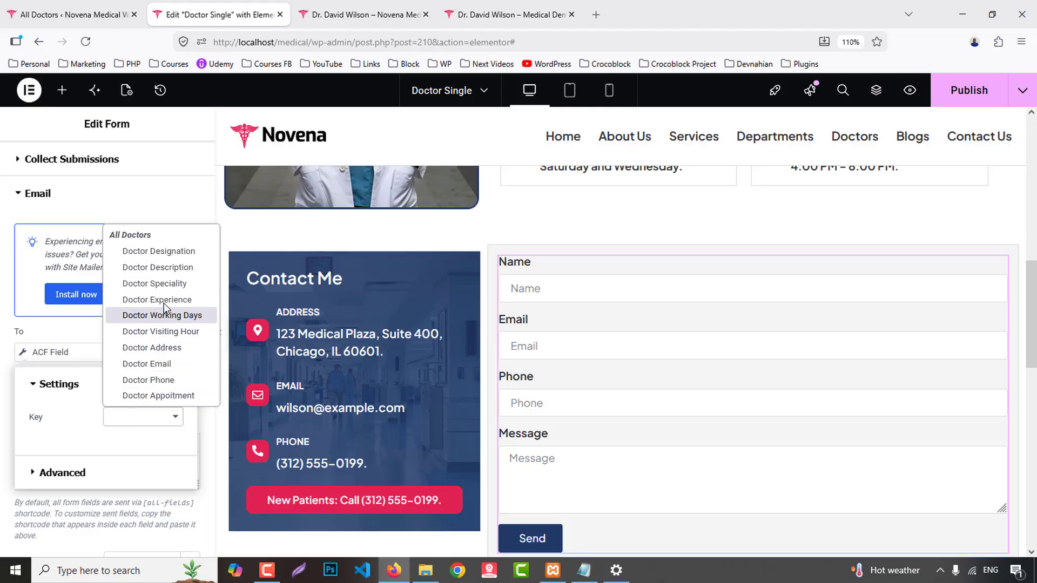
click(164, 364)
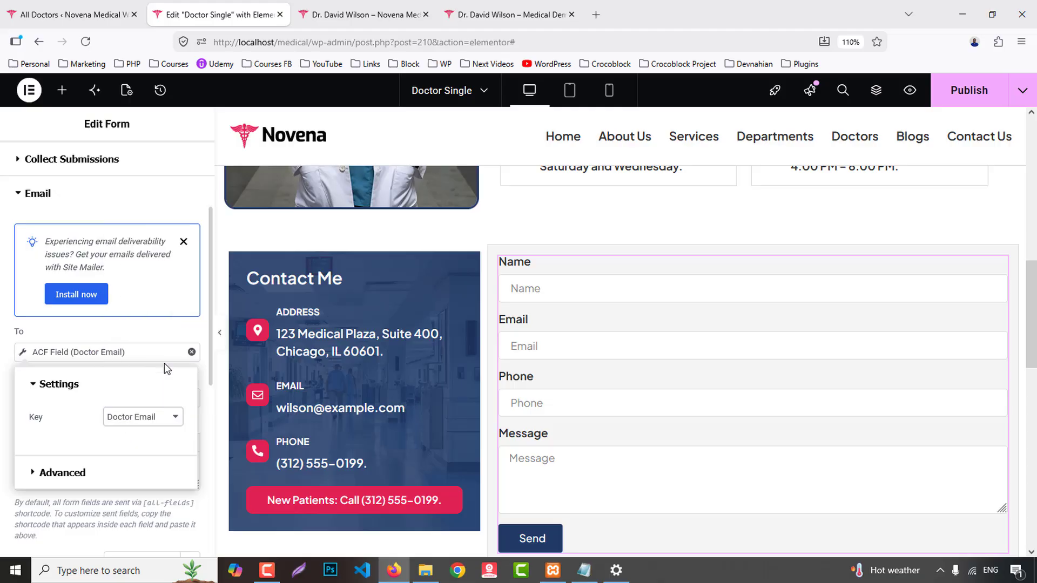
click(4, 434)
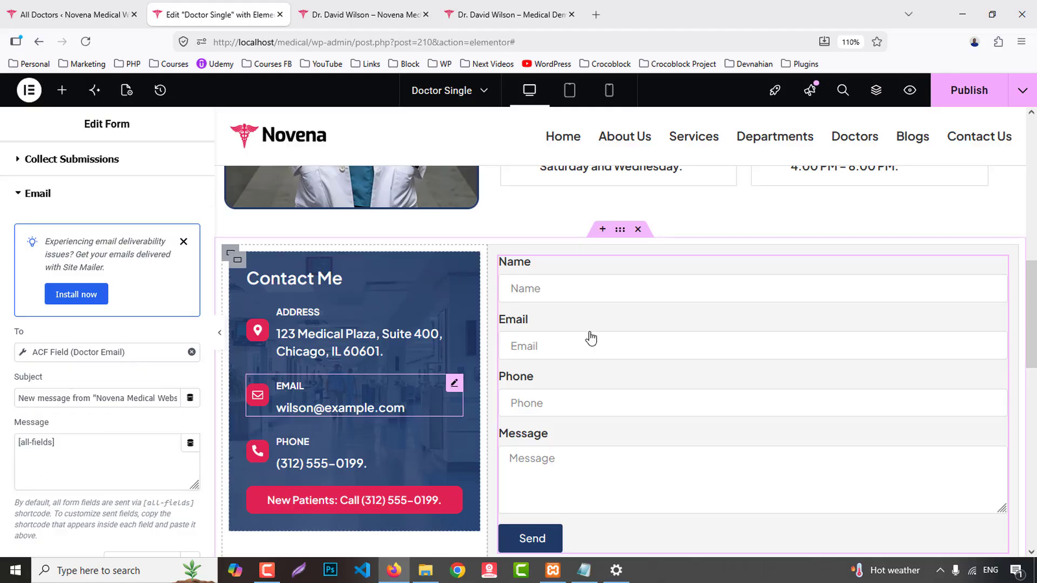
click(975, 95)
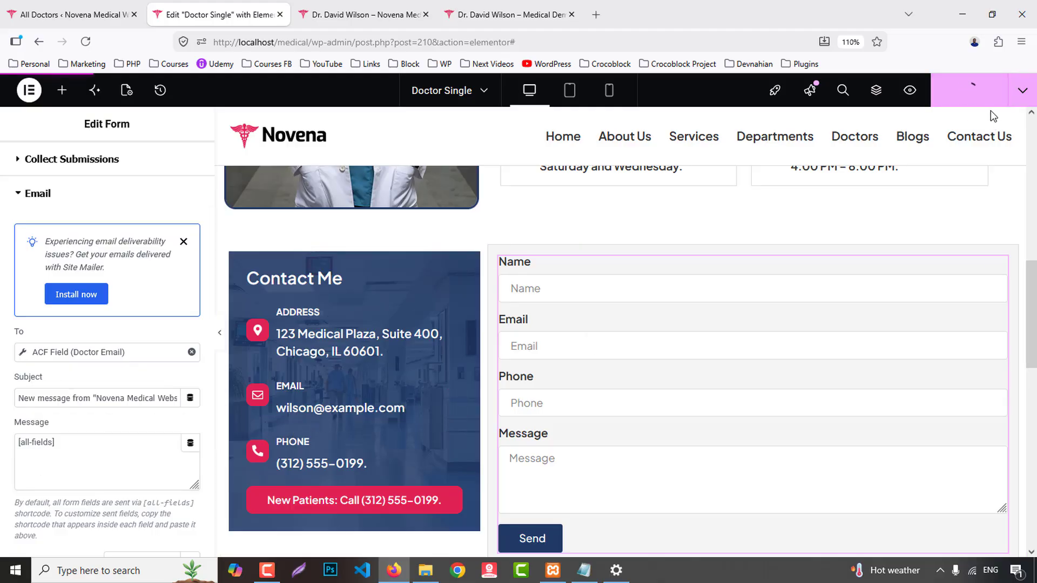
- Reload the live doctor page and check the contact section, form and spacing above the logo strip
click(351, 15)
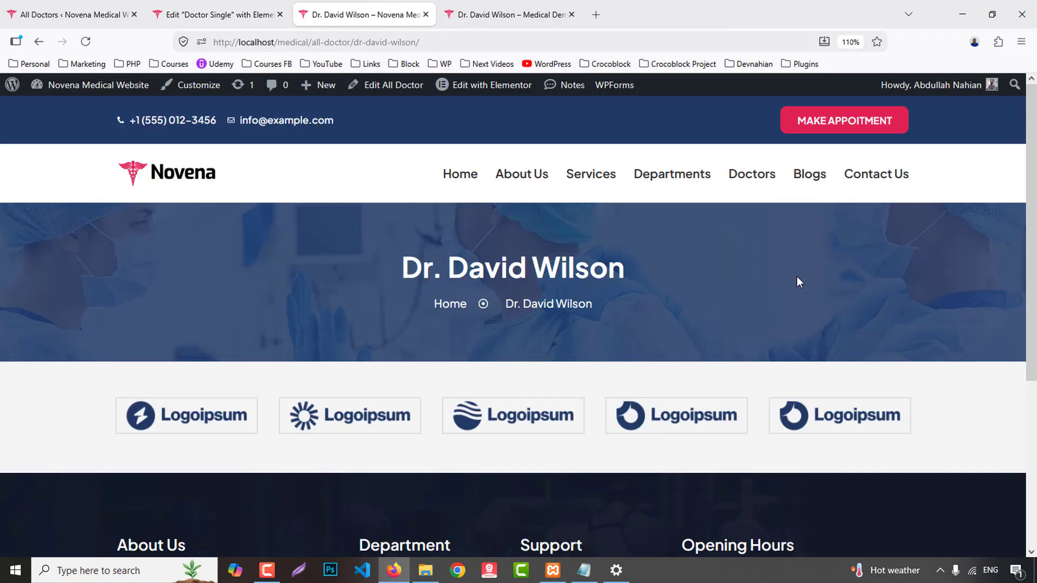
key(F5)
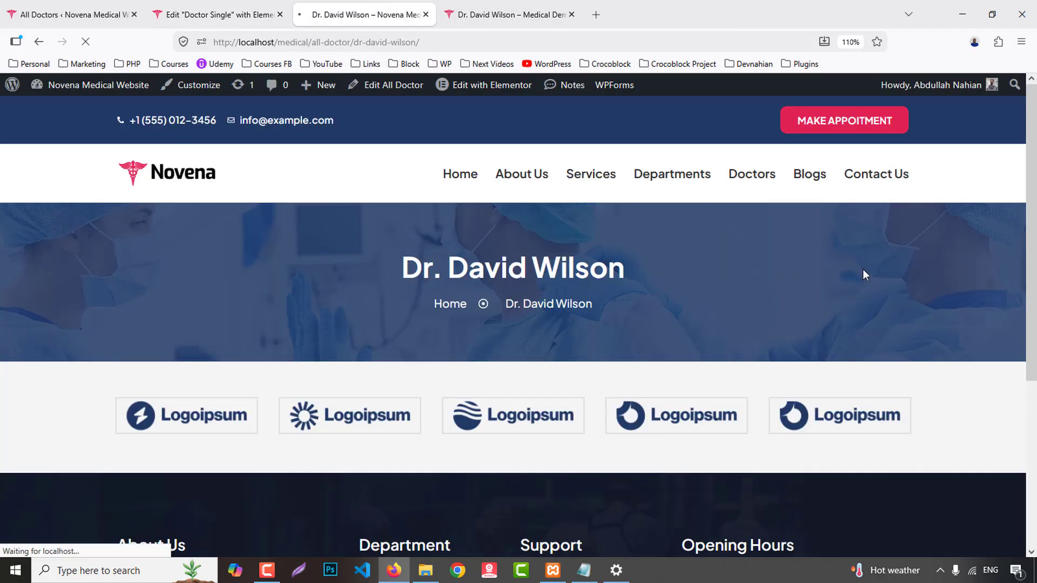
scroll(1003, 324, down, 5)
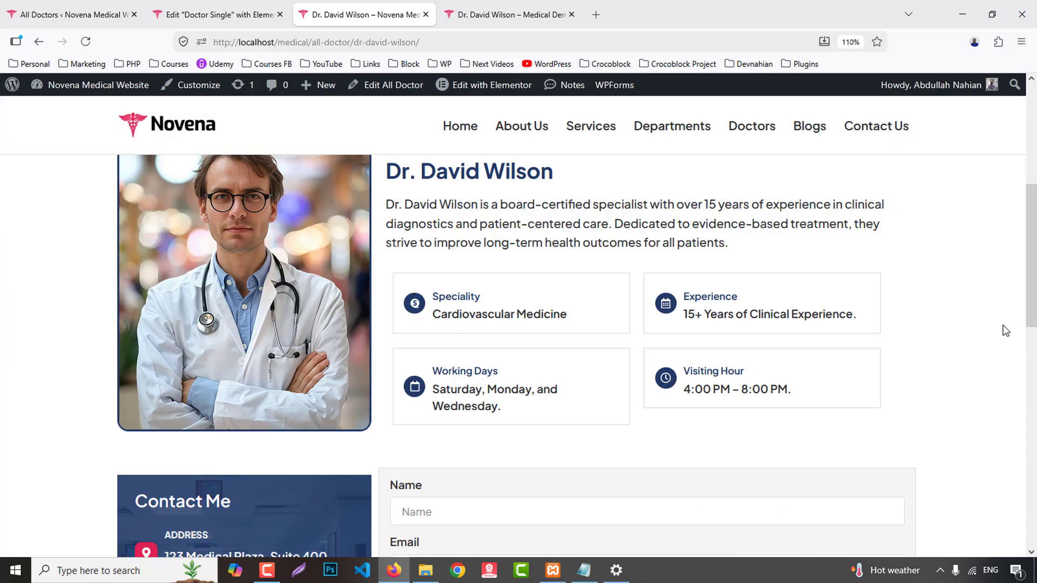
scroll(1004, 327, down, 8)
scroll(1000, 321, up, 5)
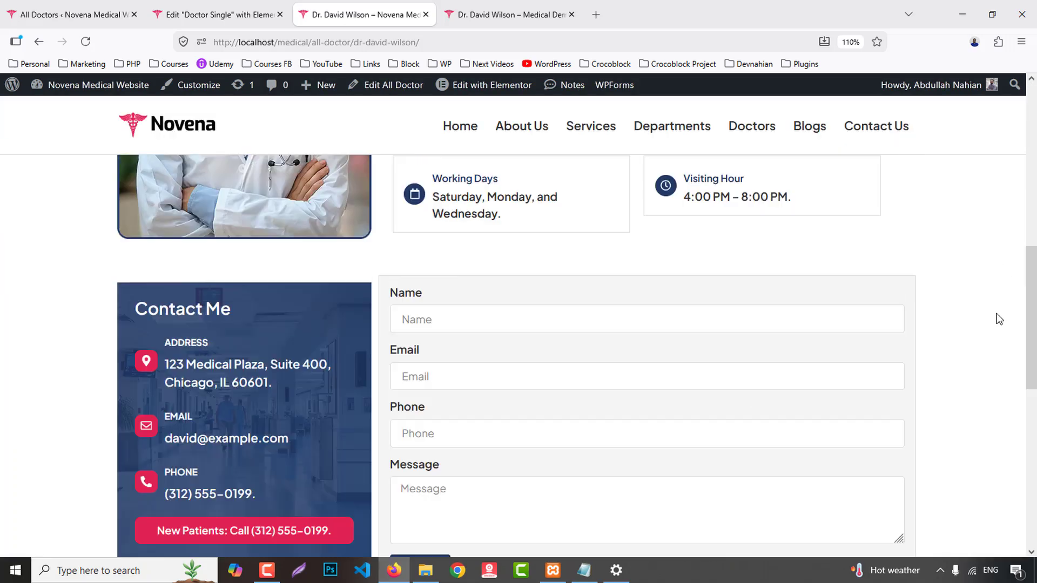
scroll(1000, 319, up, 3)
- Set the contact section container's bottom padding to 80 px with 0 on the other sides, and publish the template
click(219, 15)
scroll(653, 270, up, 2)
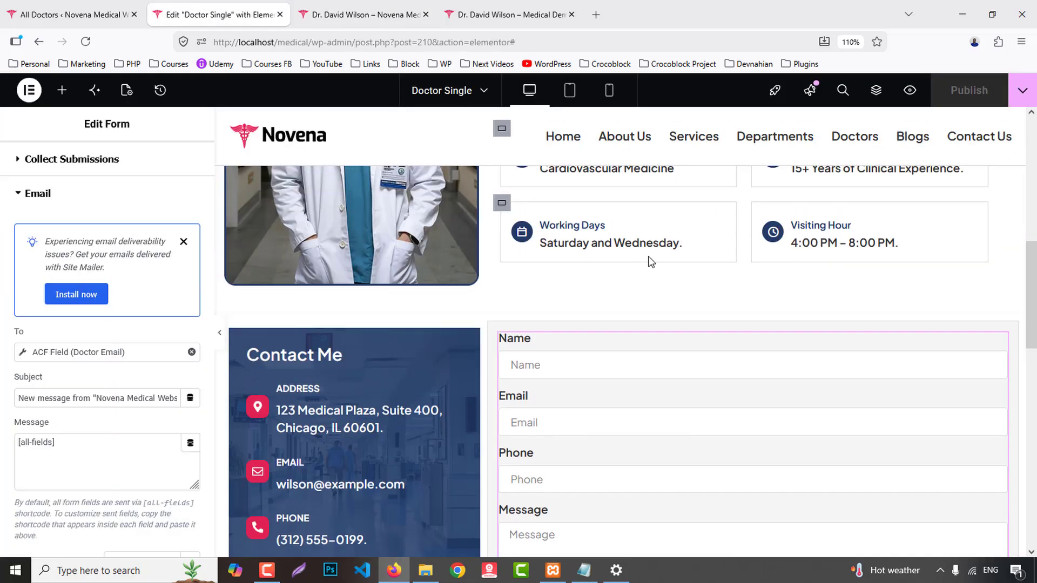
click(631, 320)
click(174, 178)
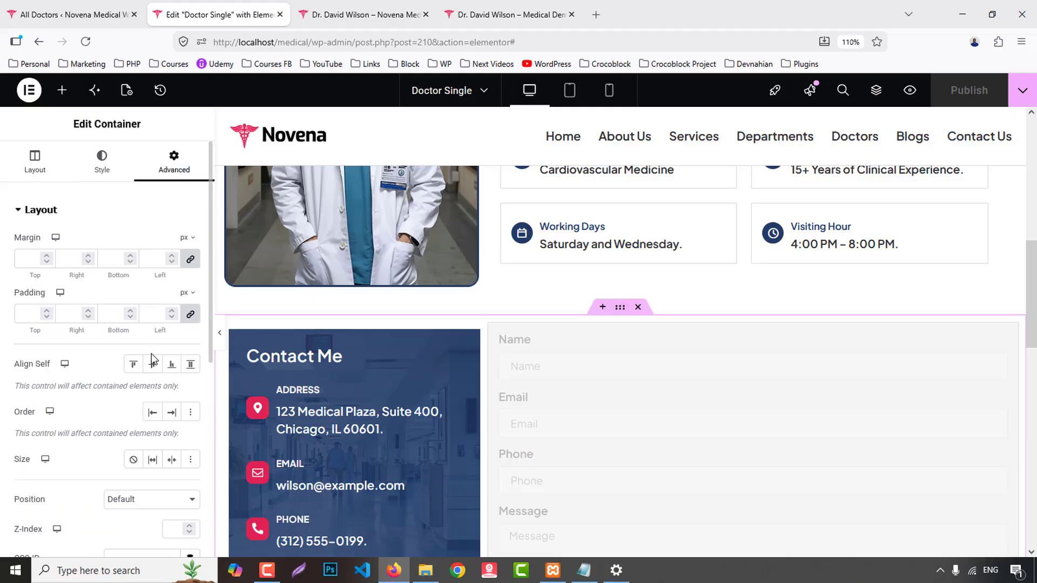
click(190, 314)
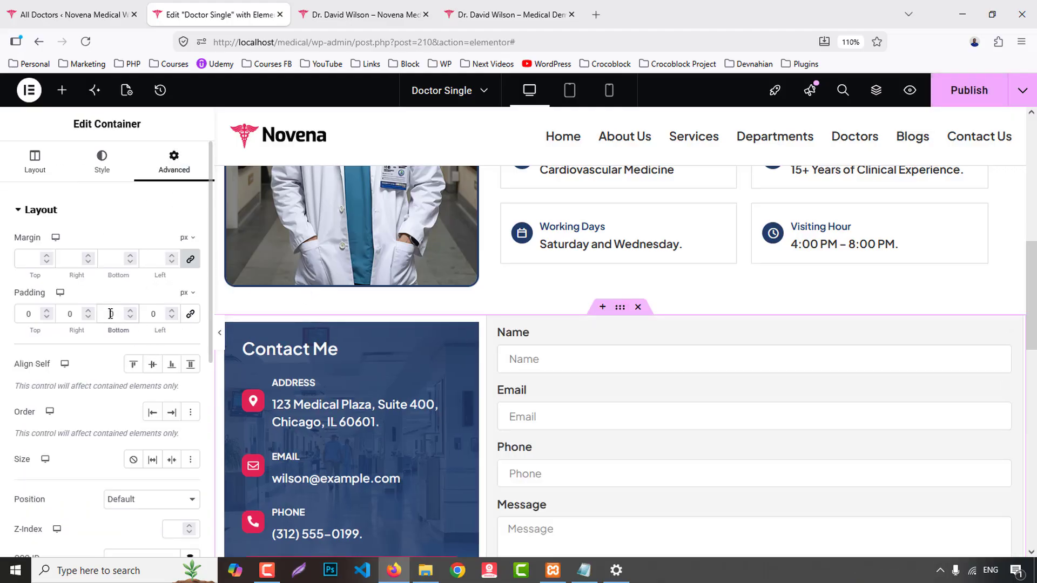
double_click(111, 312)
text(80)
scroll(695, 375, down, 5)
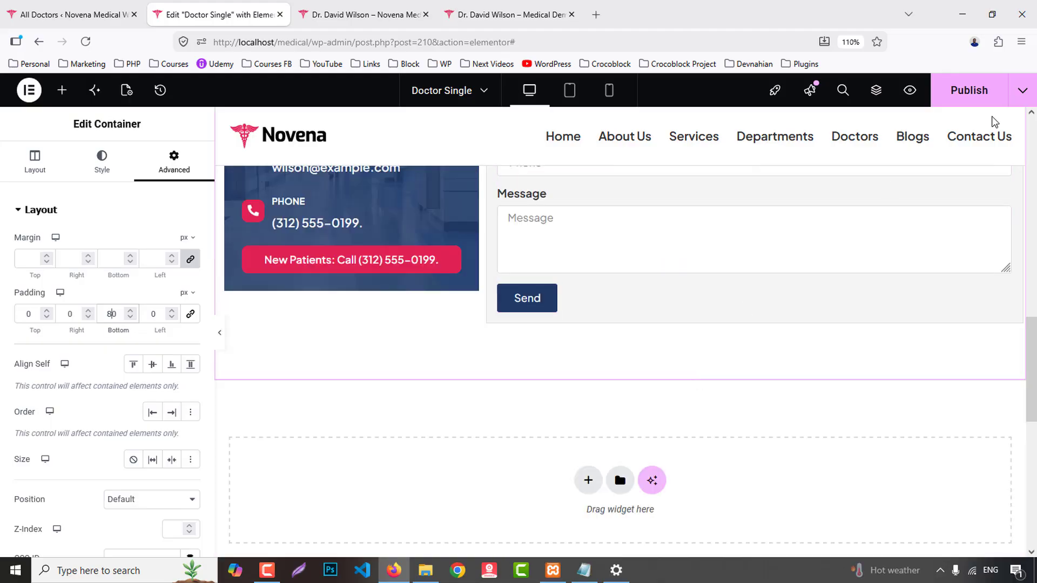
click(979, 101)
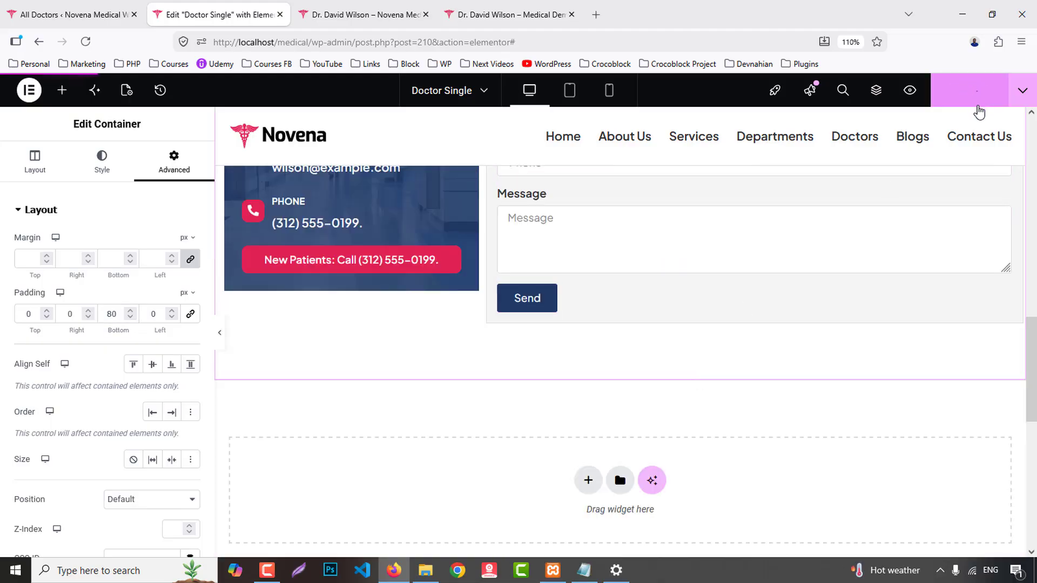
- Reload the live doctor page to check the spacing below the contact section, and go to the site's Doctors page
click(363, 8)
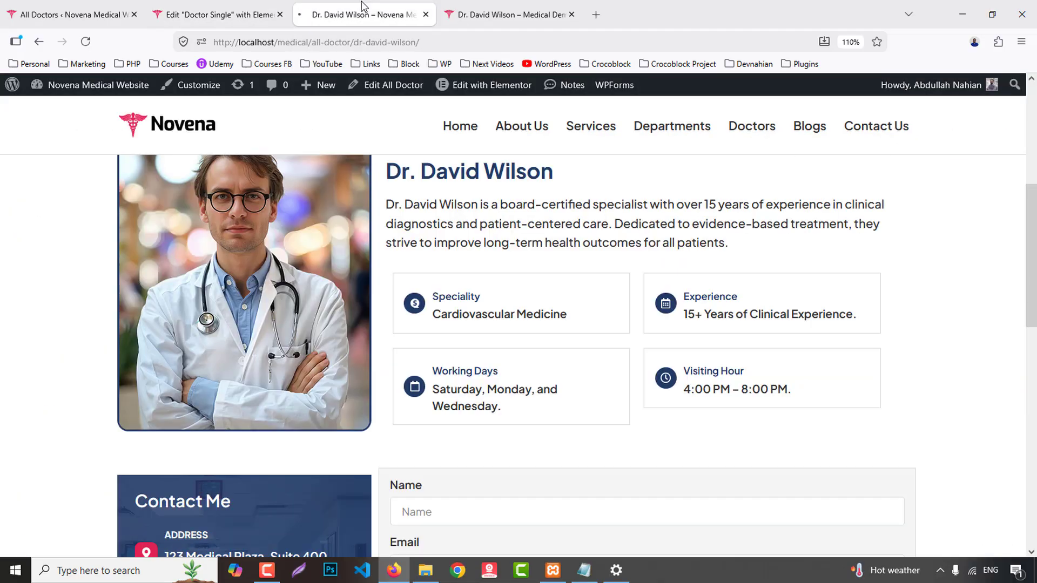
key(F5)
scroll(970, 271, down, 8)
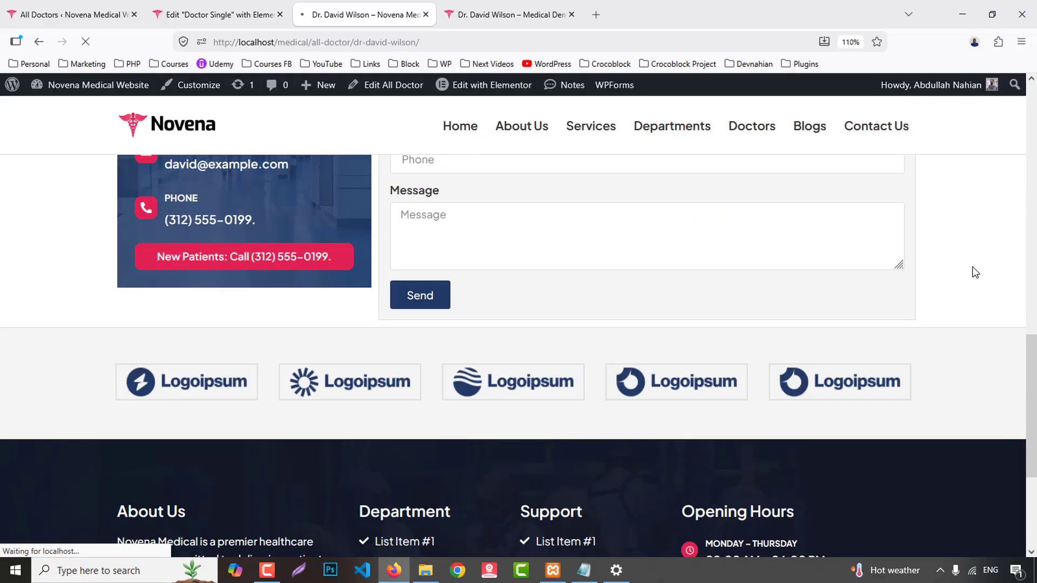
scroll(972, 270, up, 10)
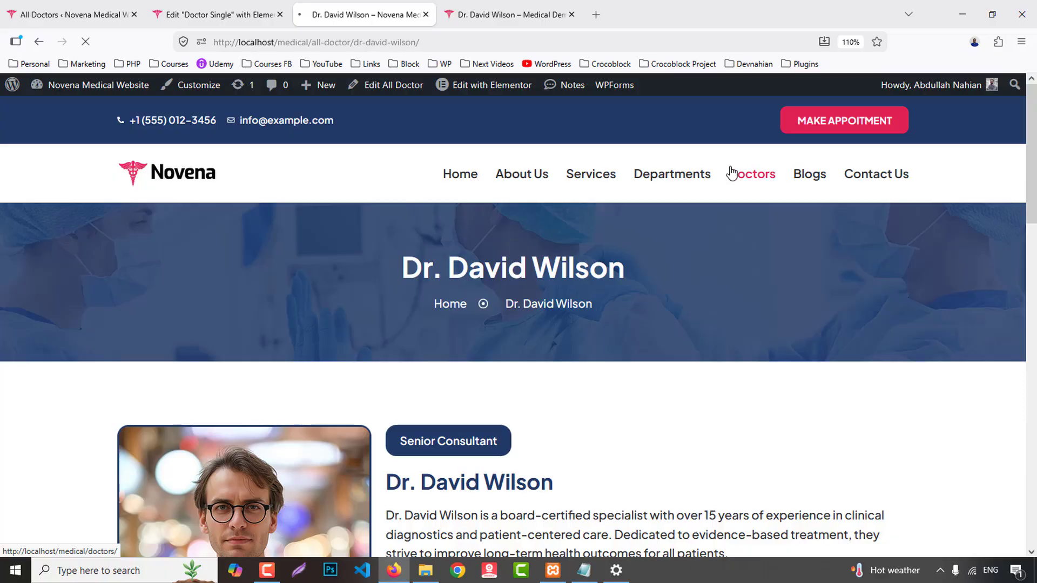
- Open the details of the first three doctors on the Doctors page in separate browser tabs and show the first one
scroll(583, 293, down, 5)
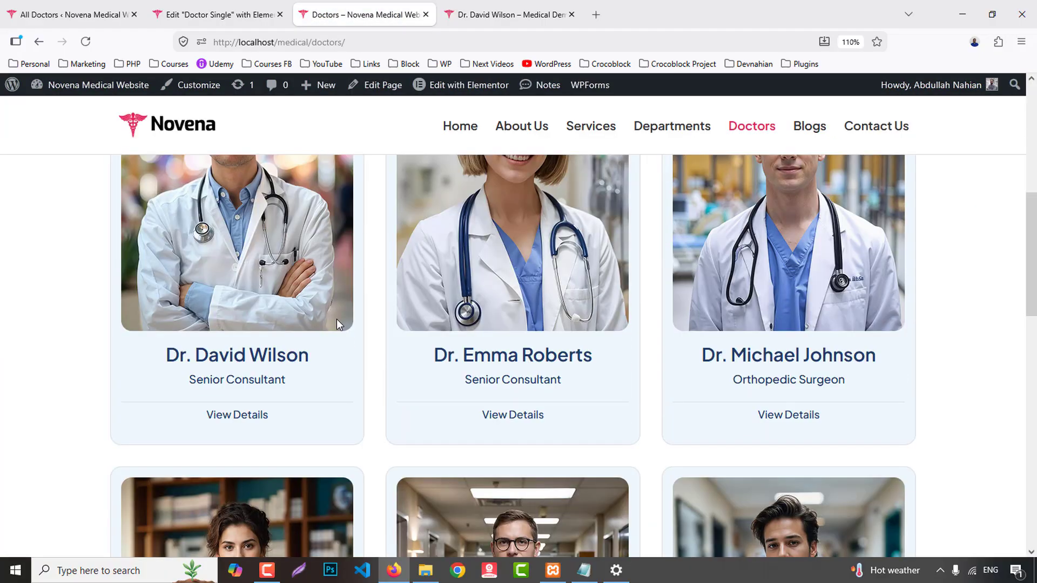
middle_click(268, 416)
middle_click(497, 419)
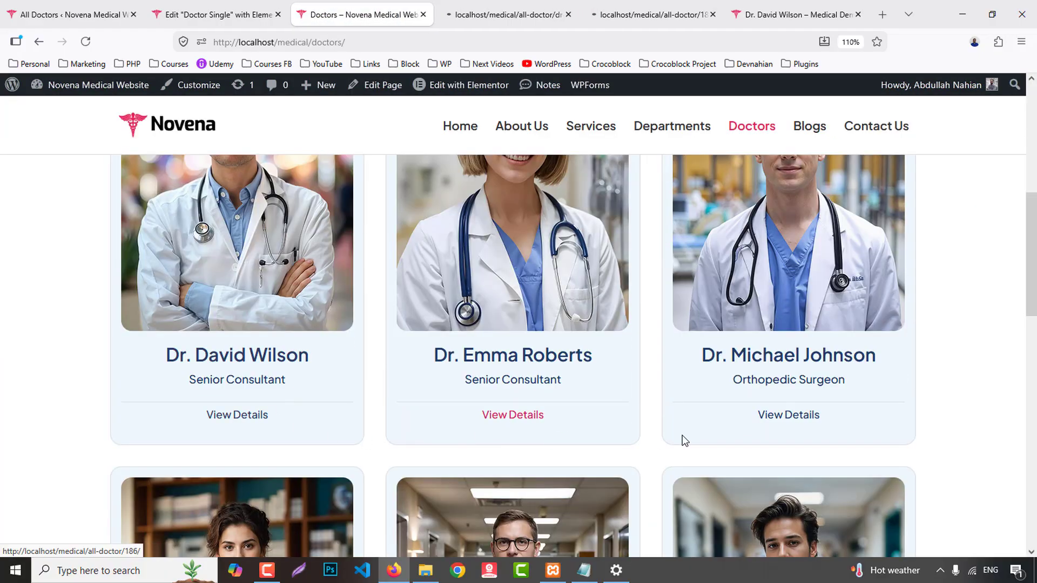
middle_click(771, 426)
click(447, 12)
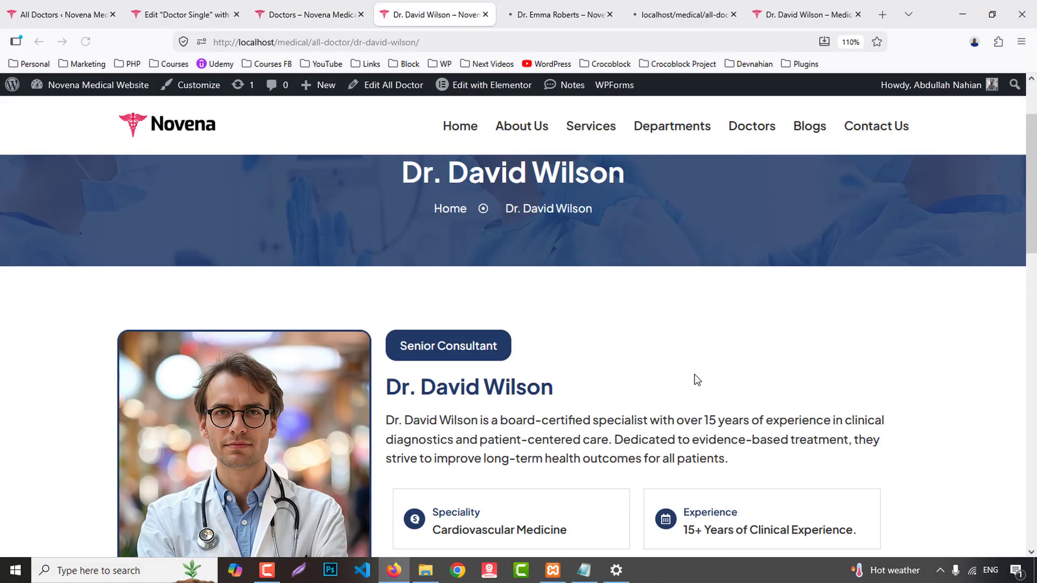
- Check the profile and Contact Me section on each of the three doctor pages, closing them and the demo doctor page
scroll(697, 379, down, 12)
scroll(514, 206, up, 4)
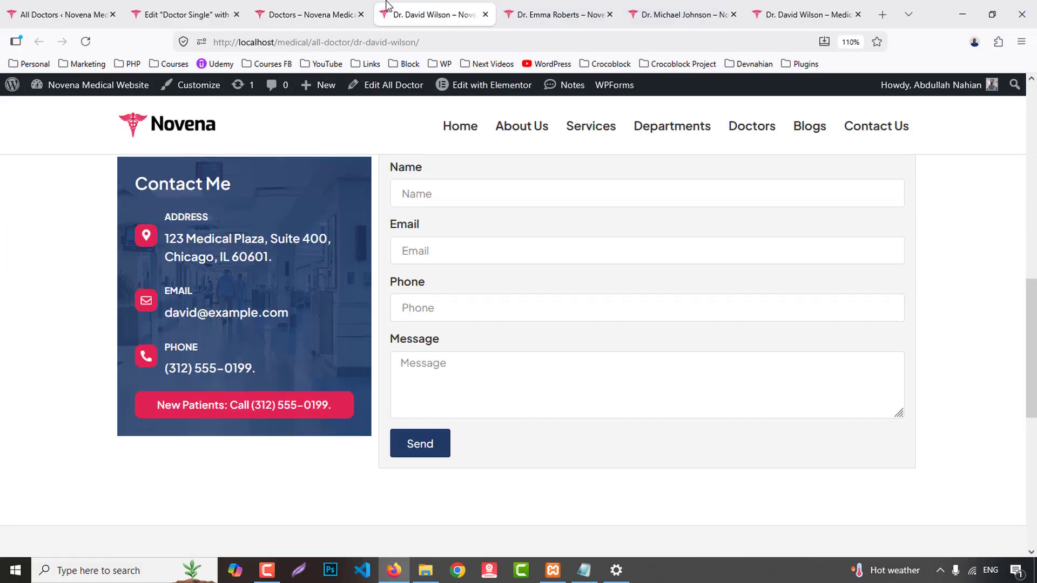
middle_click(386, 5)
scroll(754, 359, down, 8)
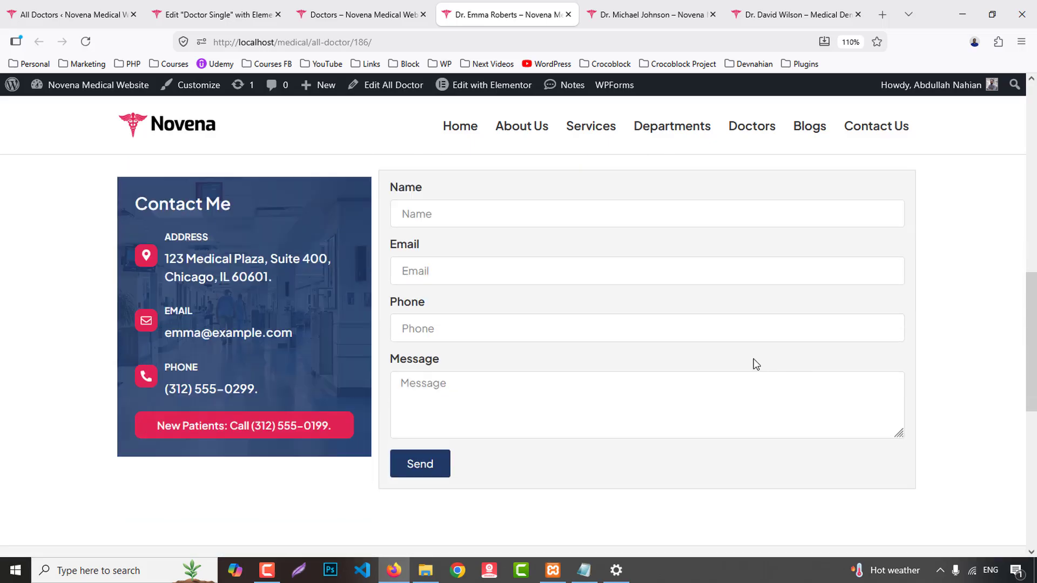
scroll(753, 358, down, 2)
middle_click(533, 6)
scroll(732, 326, down, 1)
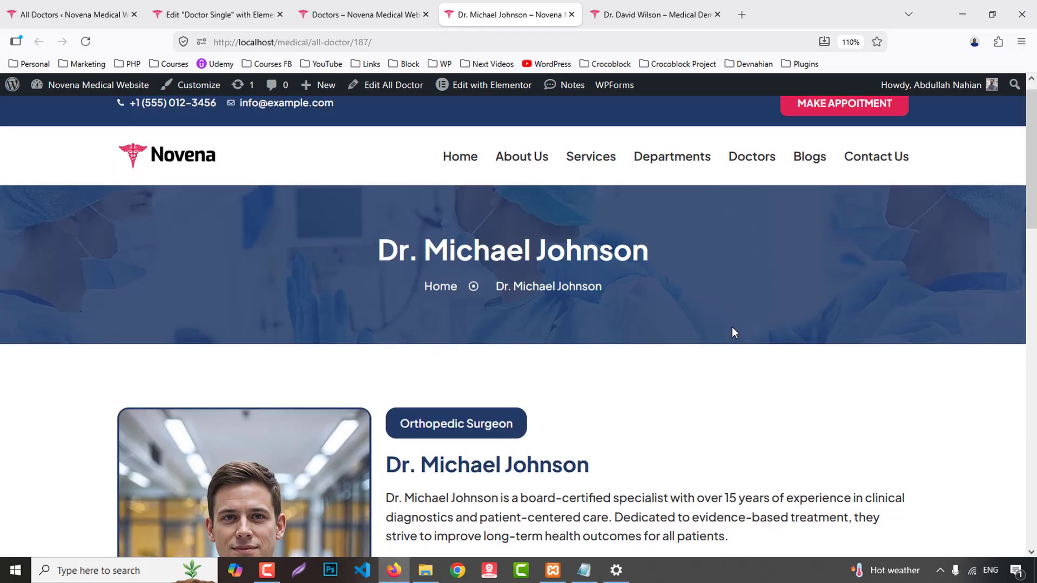
scroll(731, 326, down, 3)
scroll(732, 322, down, 8)
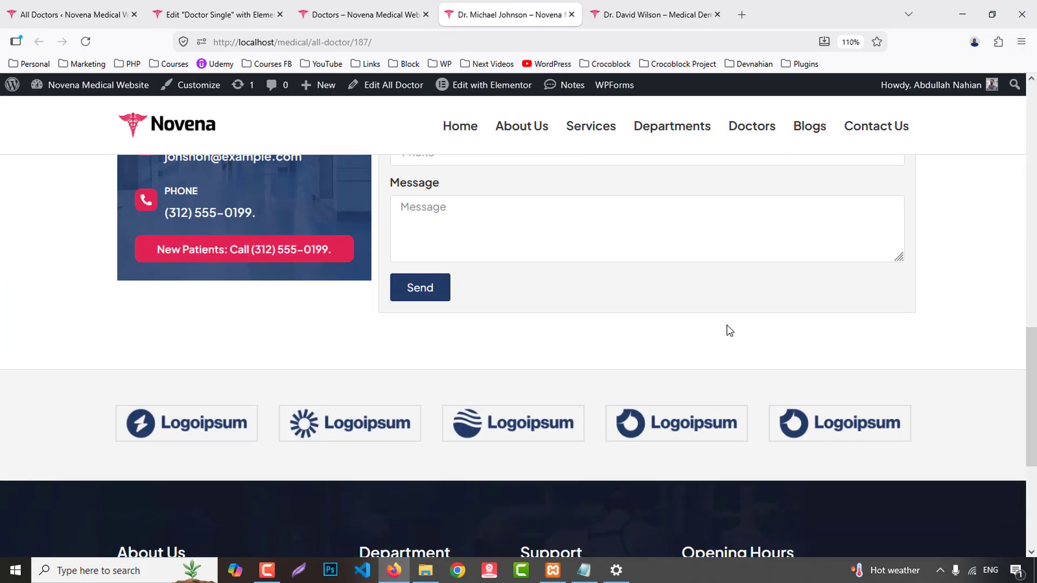
middle_click(493, 5)
middle_click(493, 5)
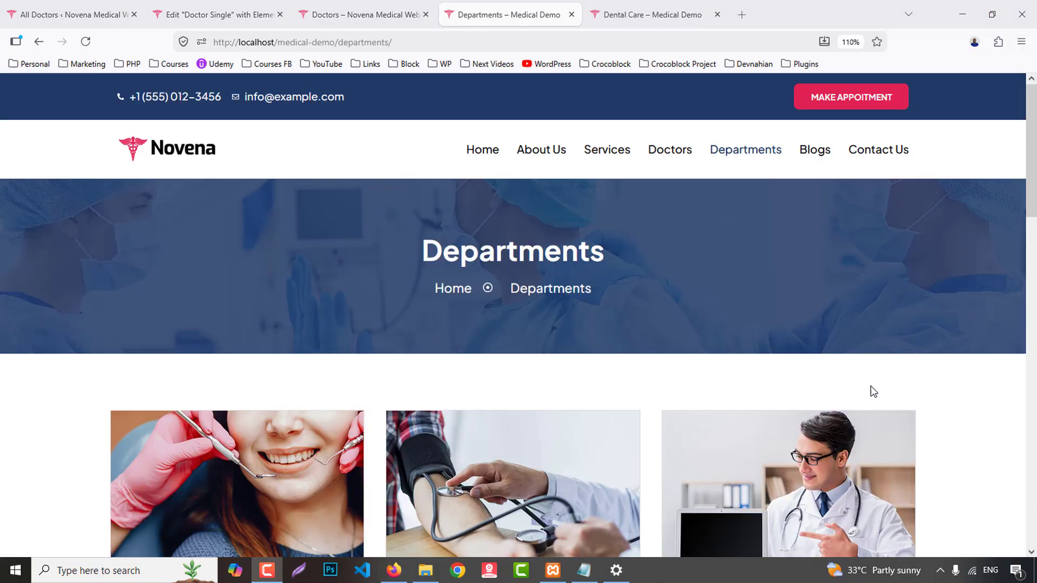
- Examine the demo site's Departments card grid and the layout of its Dental Care department page
scroll(408, 287, down, 4)
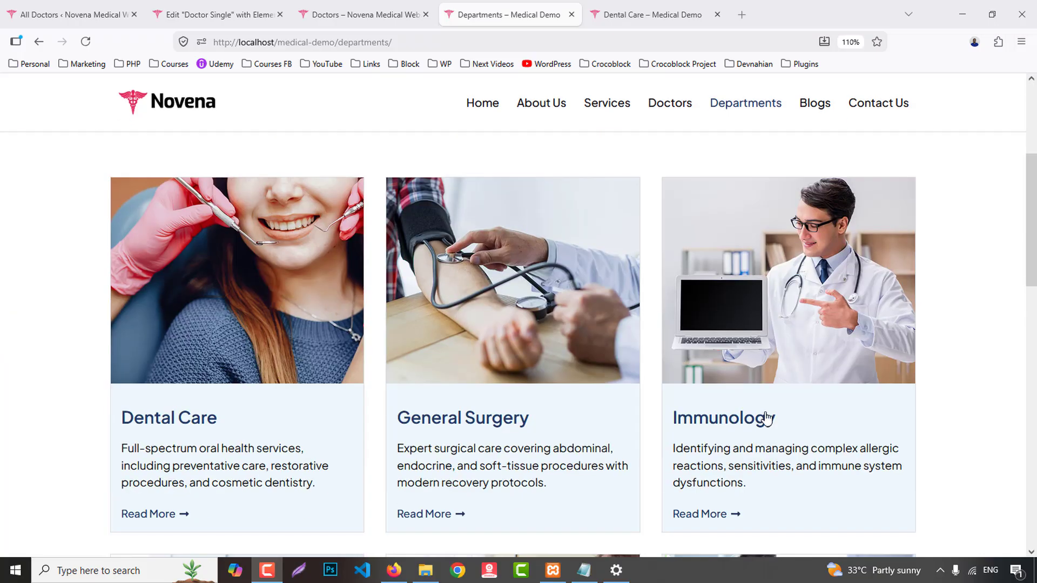
scroll(934, 326, down, 6)
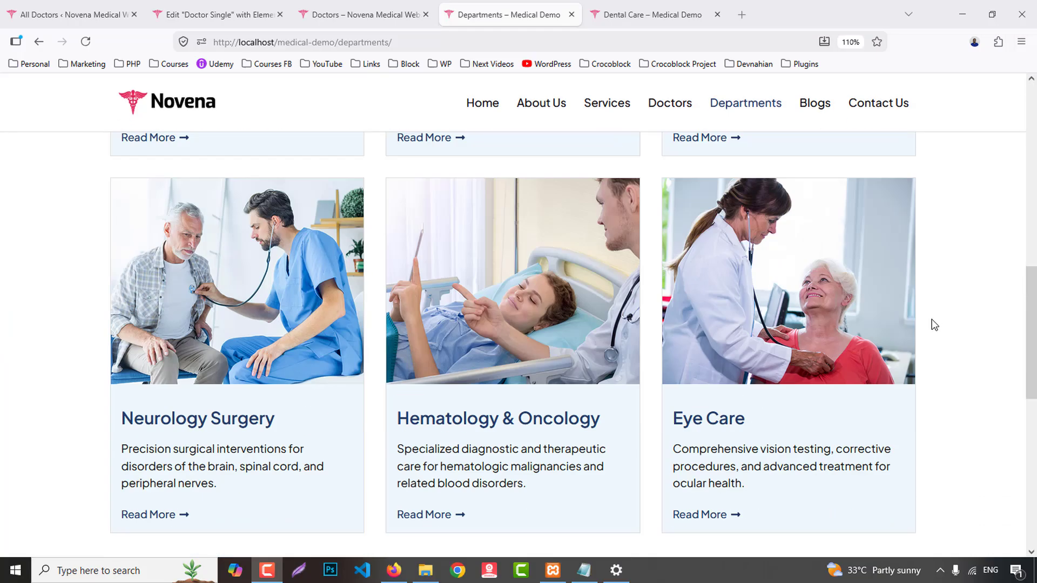
scroll(933, 347, down, 3)
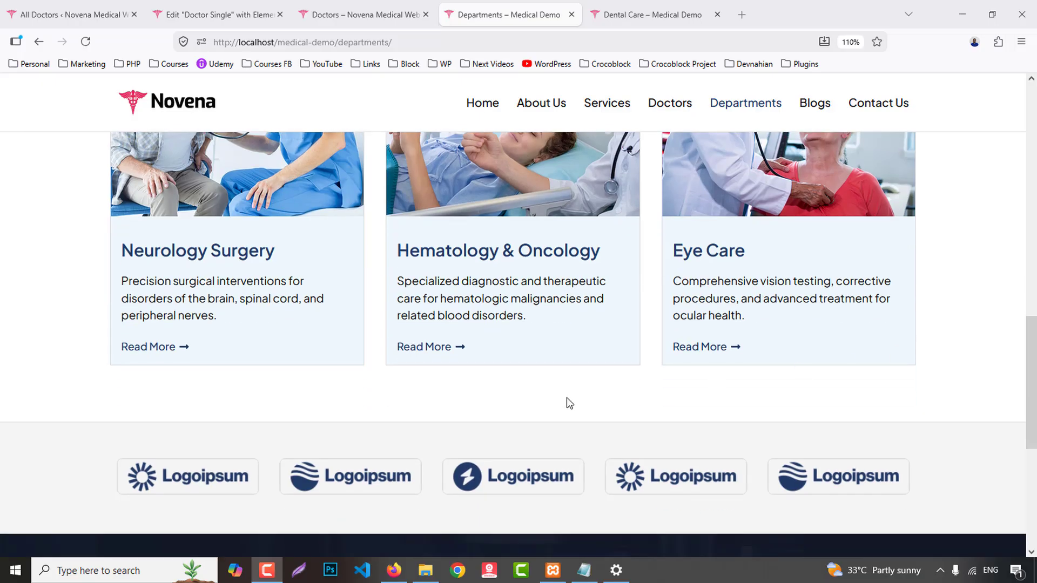
scroll(566, 403, up, 5)
click(632, 15)
scroll(556, 336, up, 7)
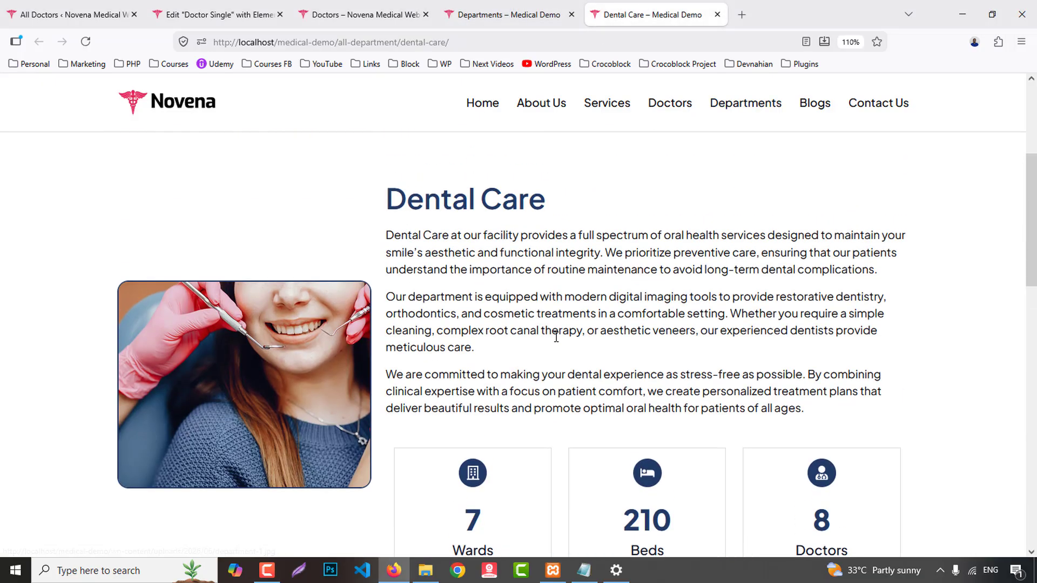
scroll(557, 336, up, 4)
- Open the ACF Post Types list in a separate browser tab and close the Doctor Single editor and Doctors page
click(70, 15)
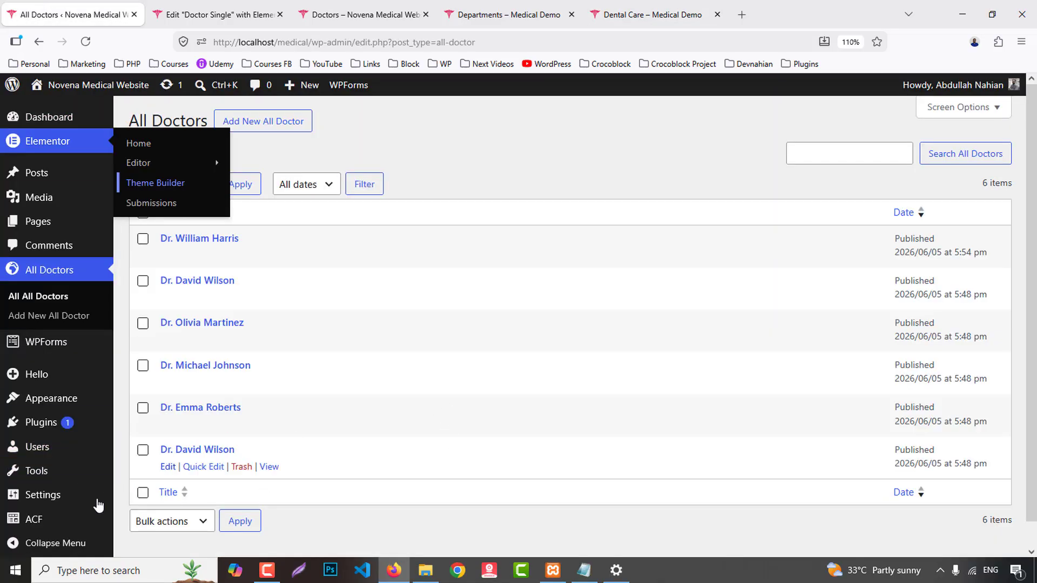
scroll(74, 497, down, 1)
mouse_move(54, 495)
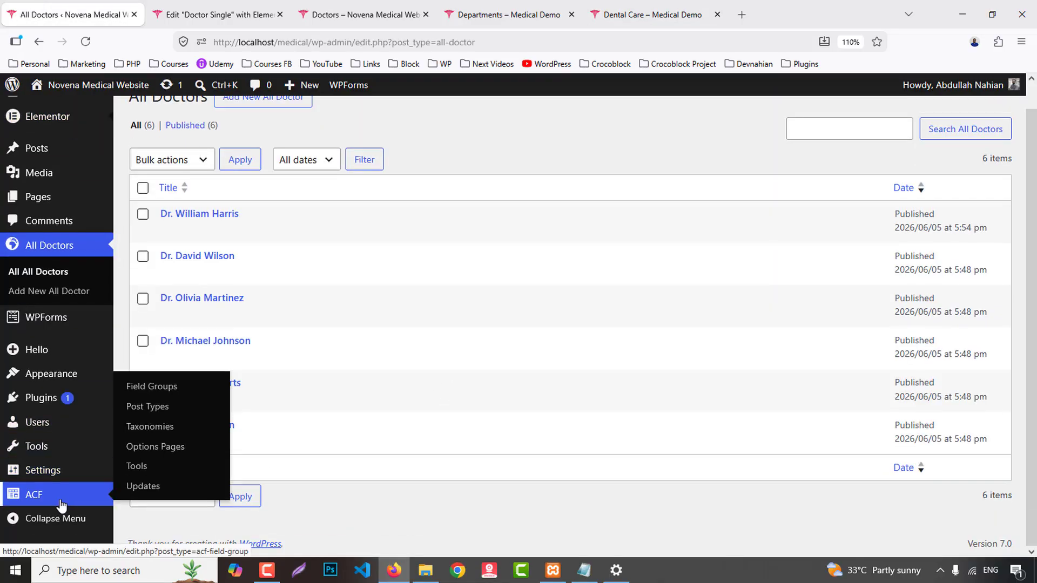
middle_click(147, 406)
click(208, 14)
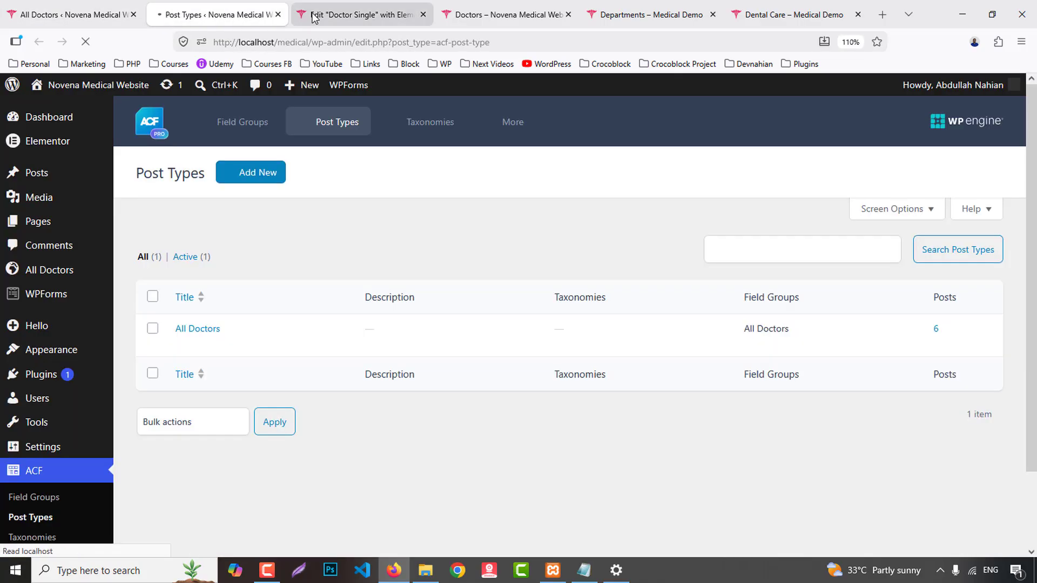
click(423, 14)
click(422, 15)
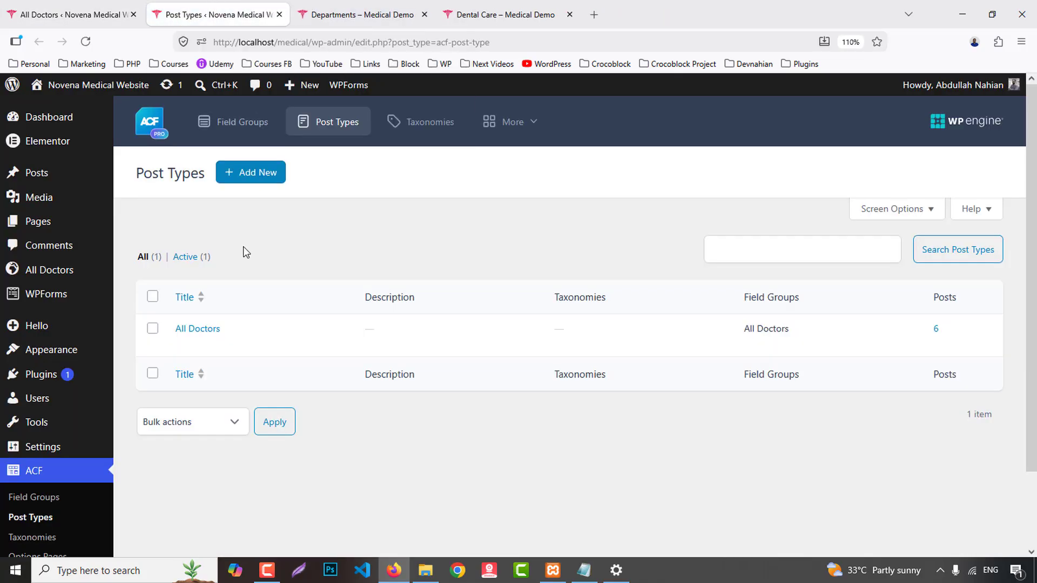
- Start a new ACF post type with plural label All Departments, singular label All Department and key all-department
click(253, 176)
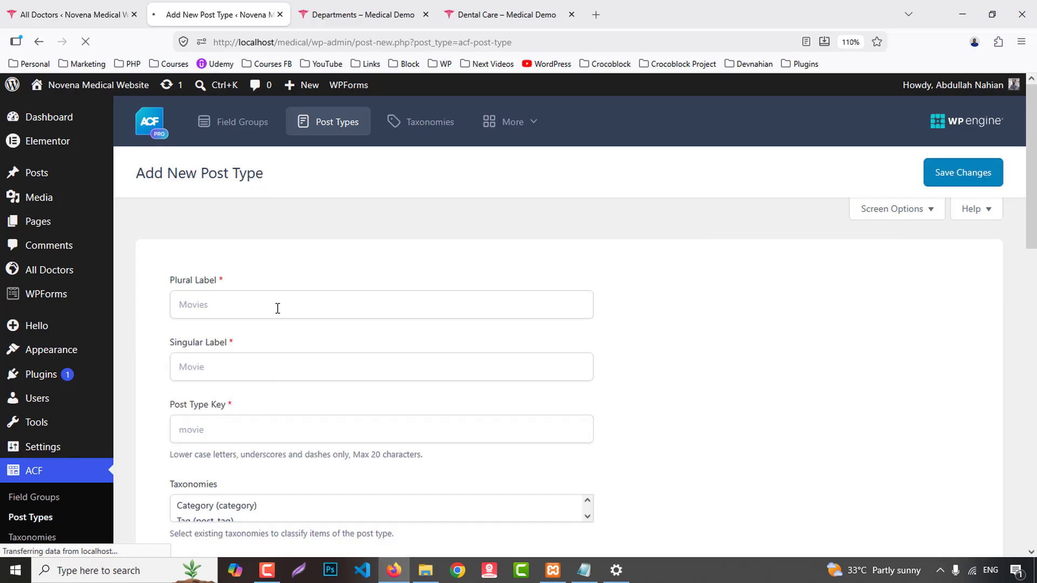
click(277, 307)
text(A)
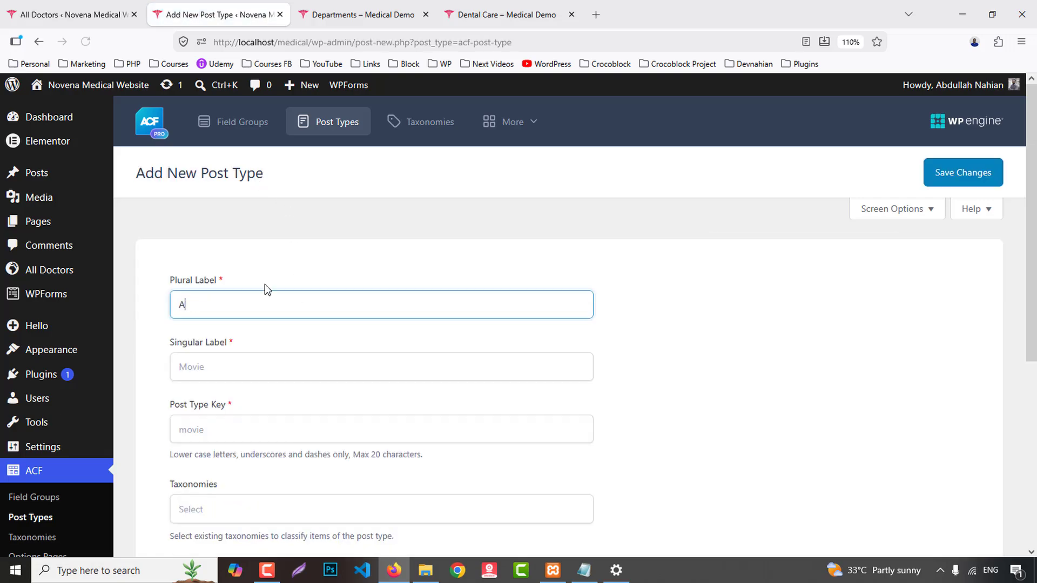
text(ll Depart)
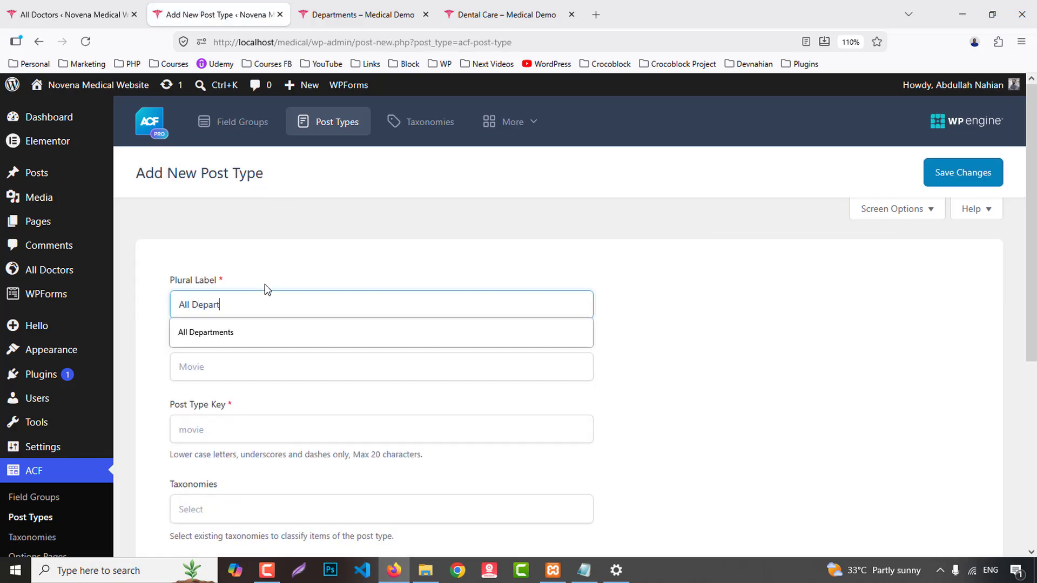
text(ments)
click(225, 370)
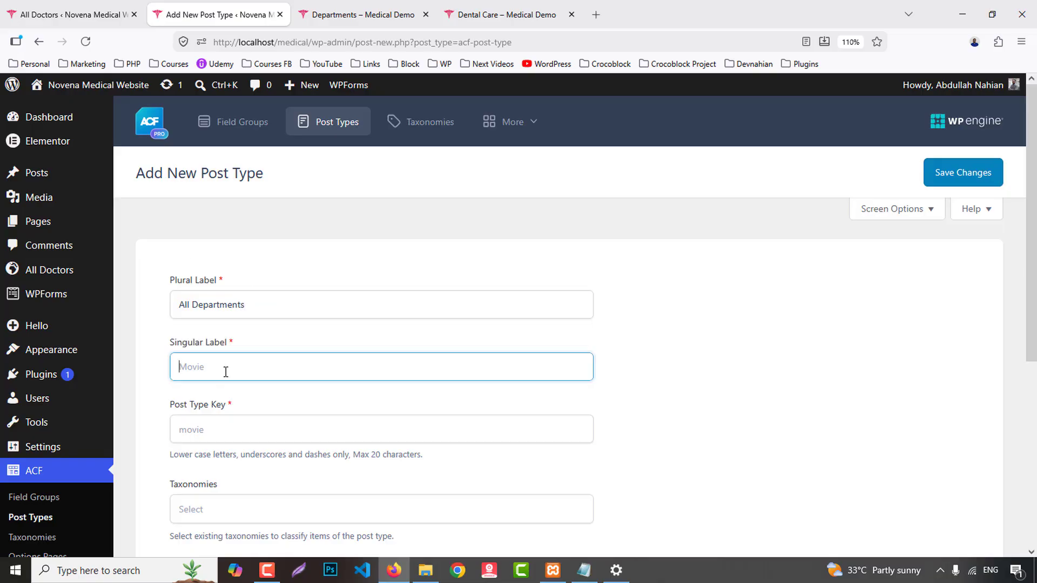
text(A)
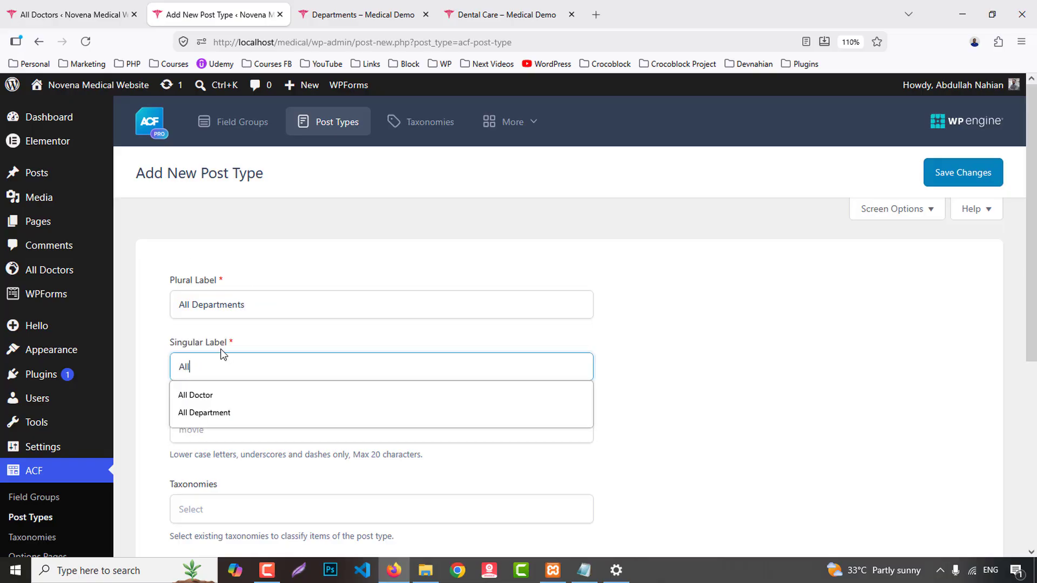
text(ll)
key(Down)
key(Down)
key(Return)
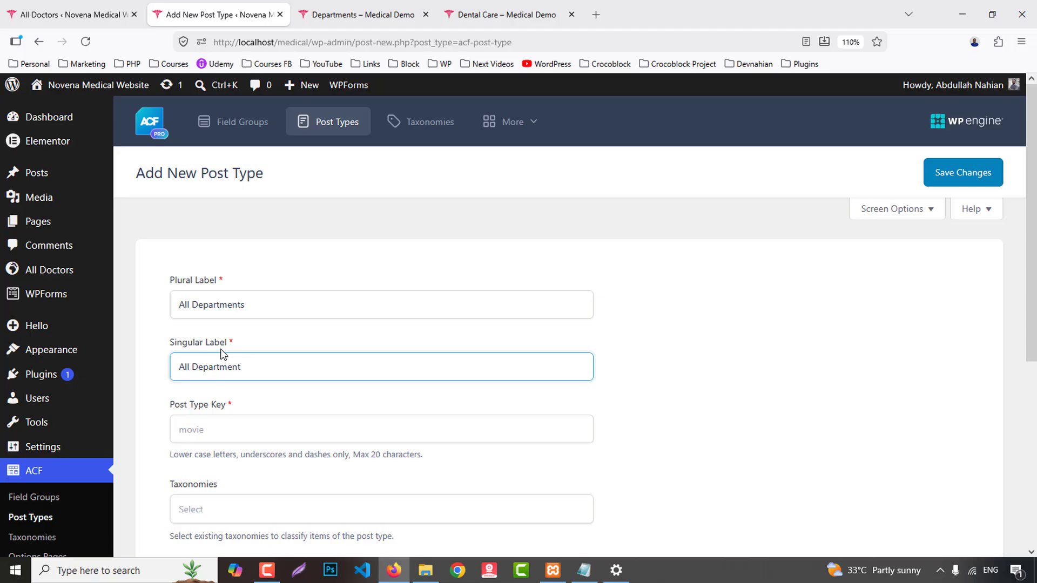
click(219, 434)
- Enable the post type's advanced configuration, remove Editor from its supported features and save the post type
scroll(424, 412, down, 5)
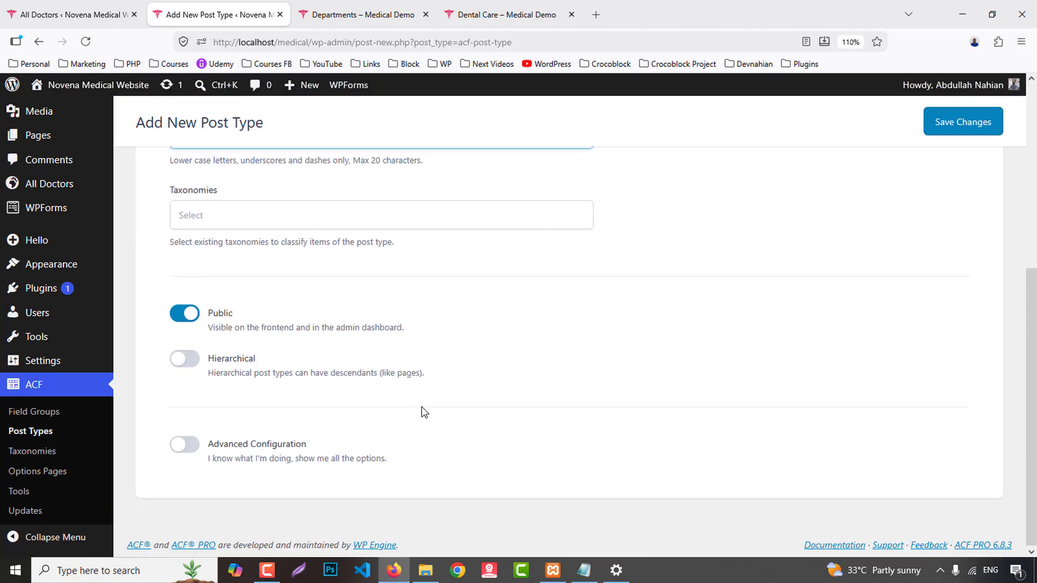
click(219, 440)
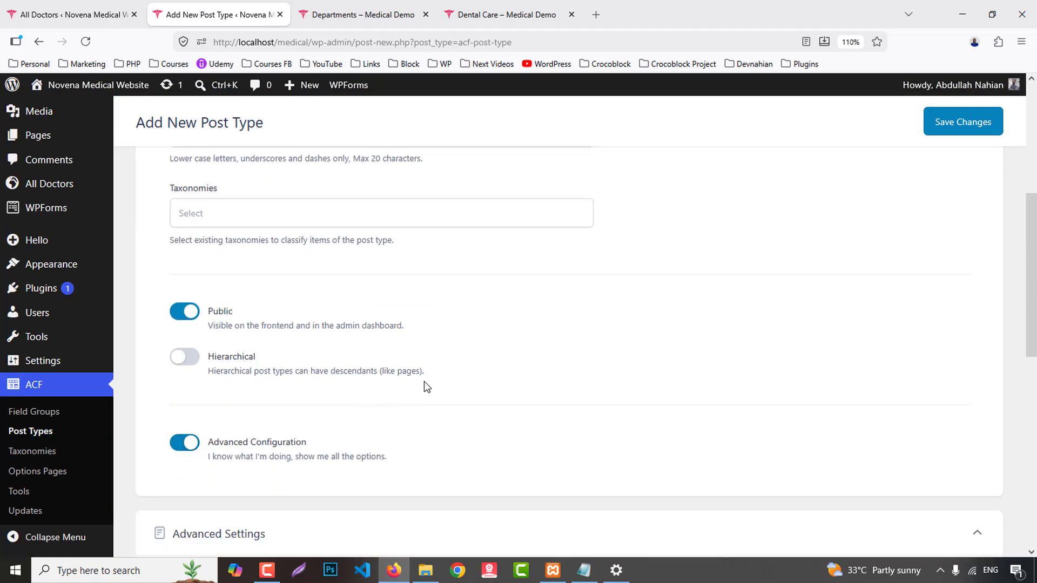
scroll(425, 384, down, 5)
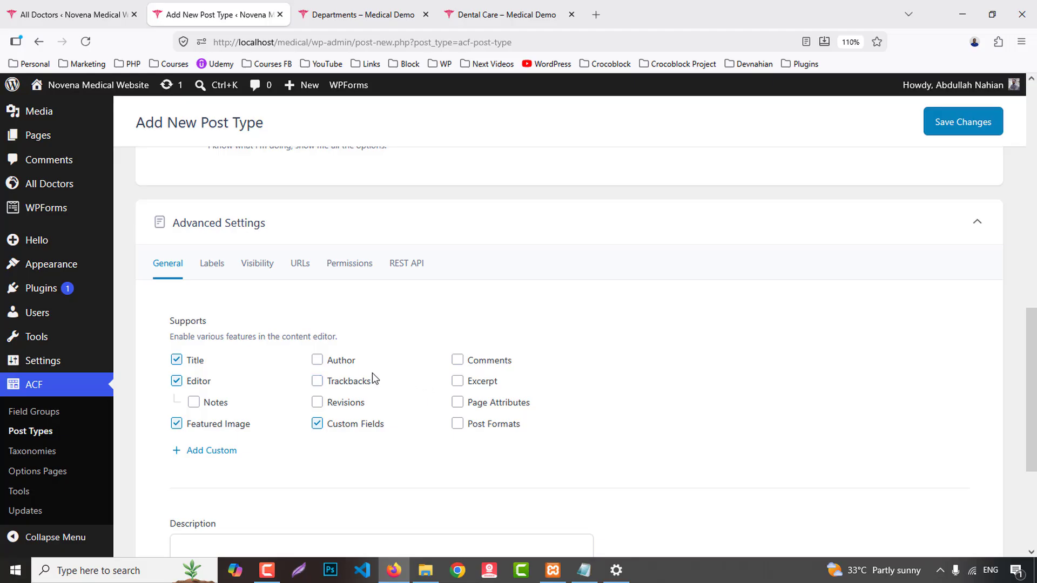
click(177, 382)
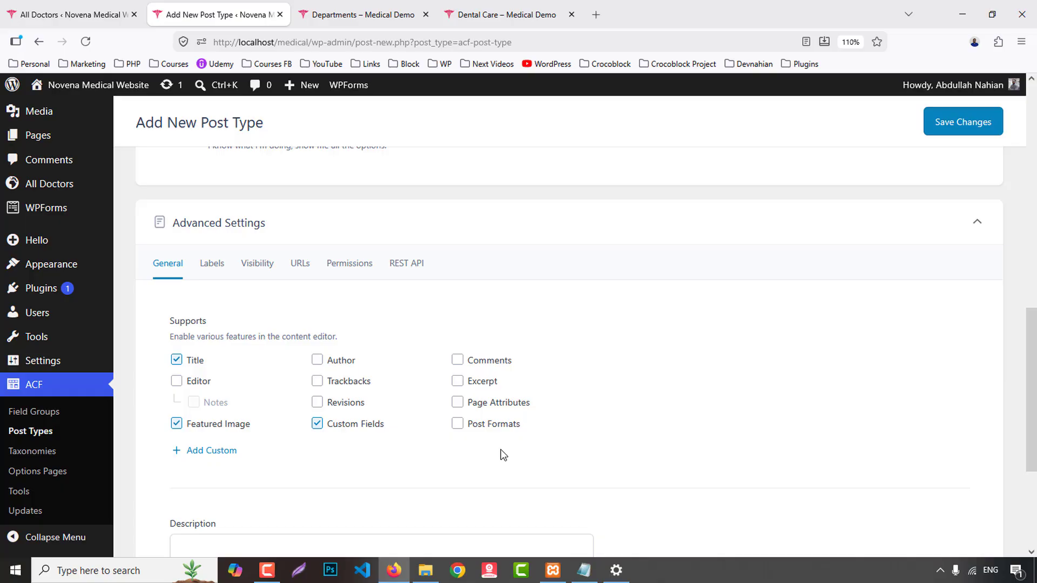
click(956, 127)
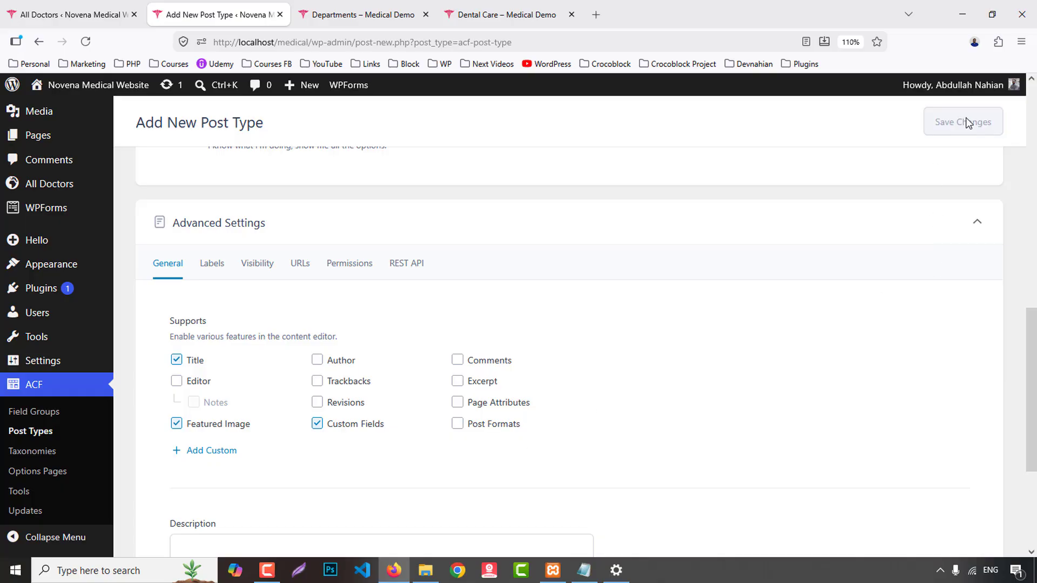
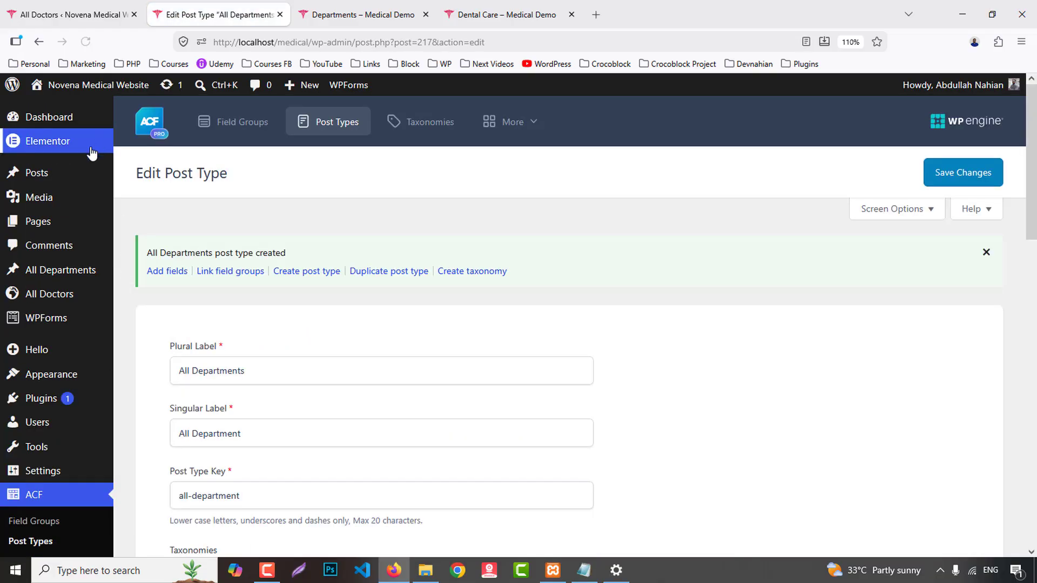
- Open the ACF Field Groups list in a separate browser tab, then create and save a field group titled All Departments
mouse_move(93, 348)
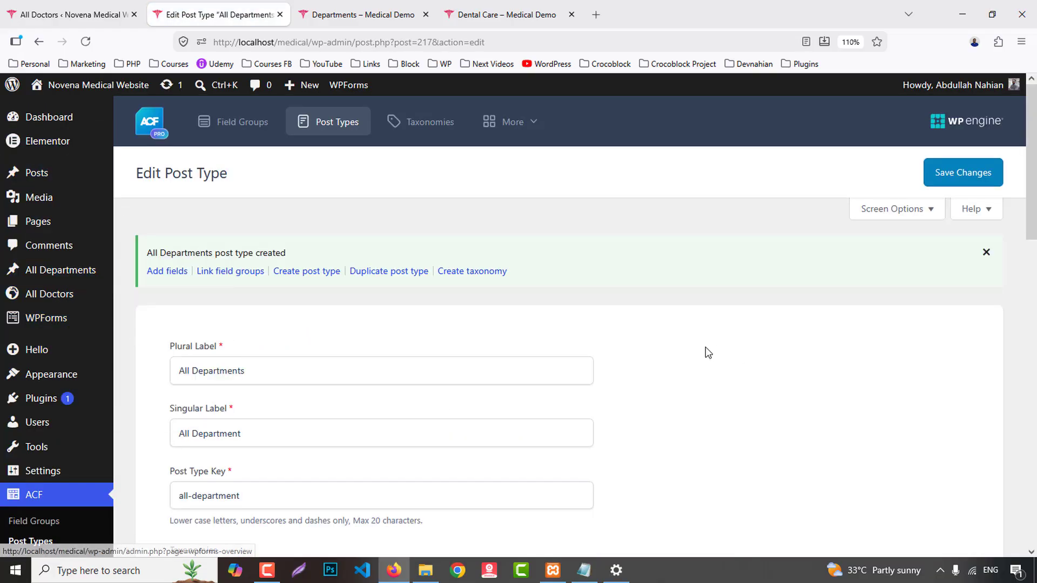
scroll(701, 352, down, 2)
scroll(465, 362, up, 2)
scroll(43, 470, down, 4)
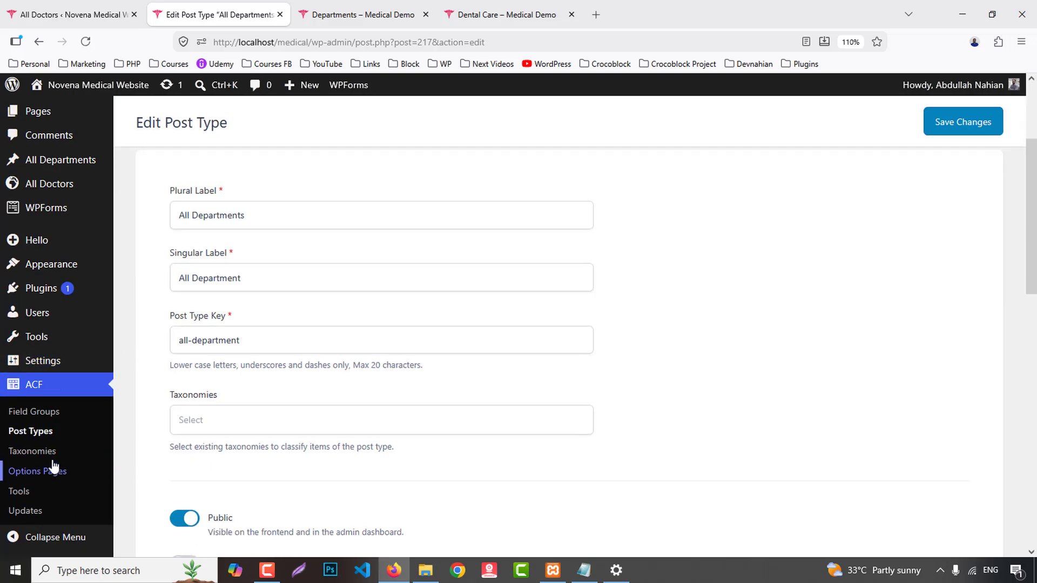
middle_click(34, 412)
click(397, 8)
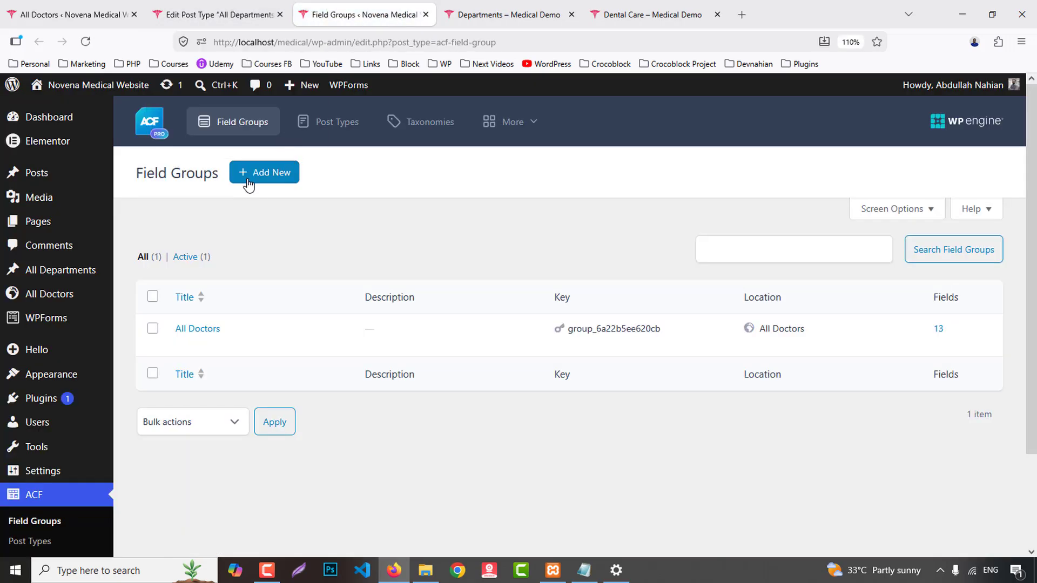
click(250, 182)
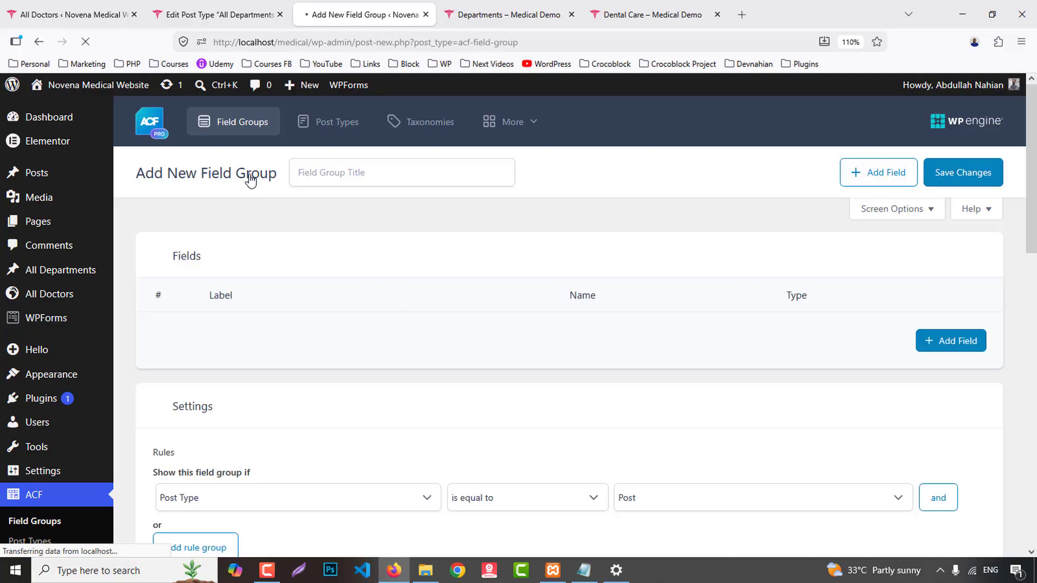
text(All Departments)
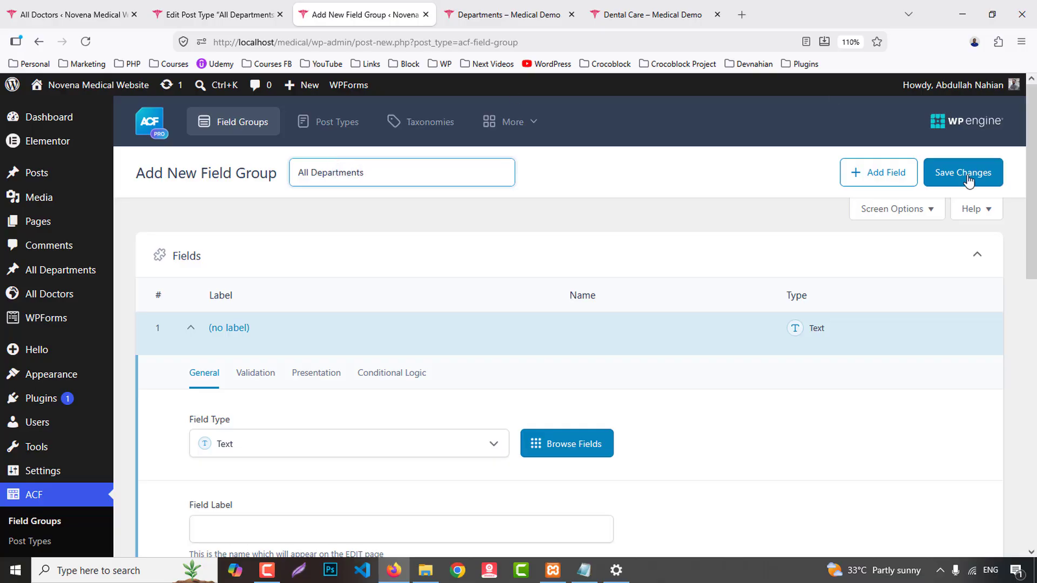
click(969, 180)
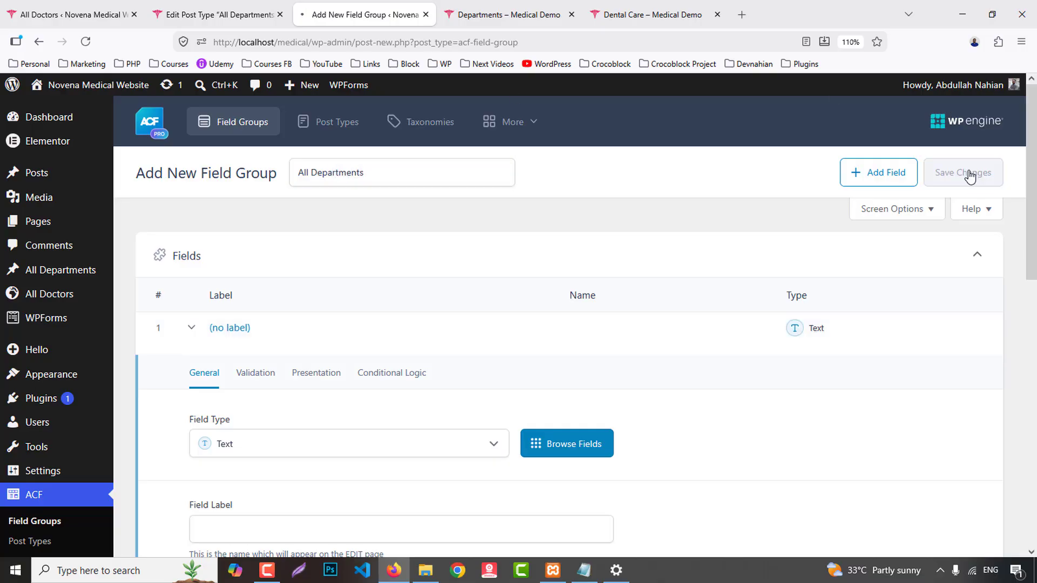
- Examine the demo's department cards and the Dental Care page's description, counters, contact box and gallery to identify the custom fields needed
click(675, 8)
click(554, 7)
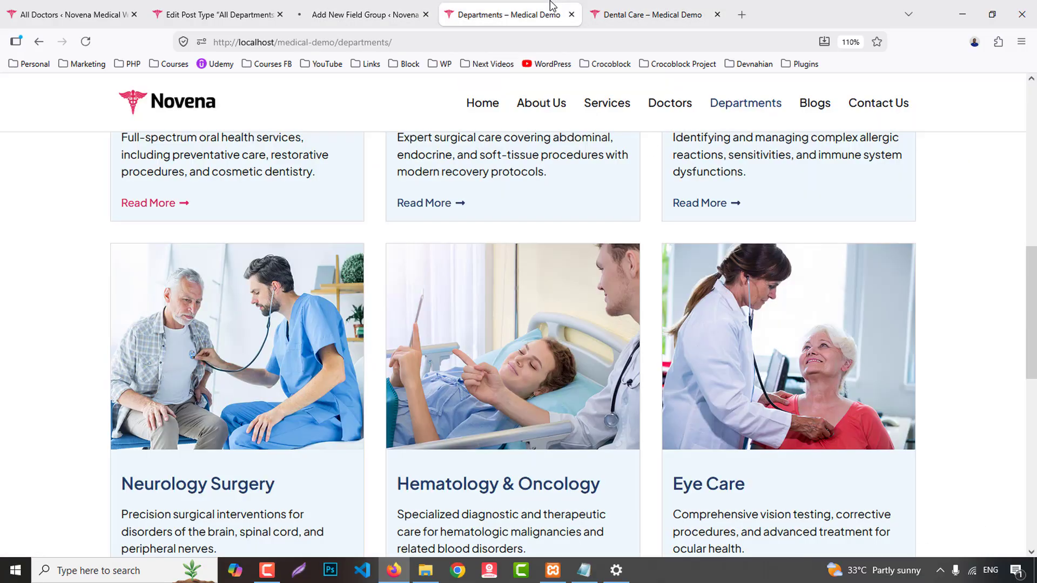
scroll(430, 288, up, 3)
click(648, 14)
scroll(637, 327, down, 3)
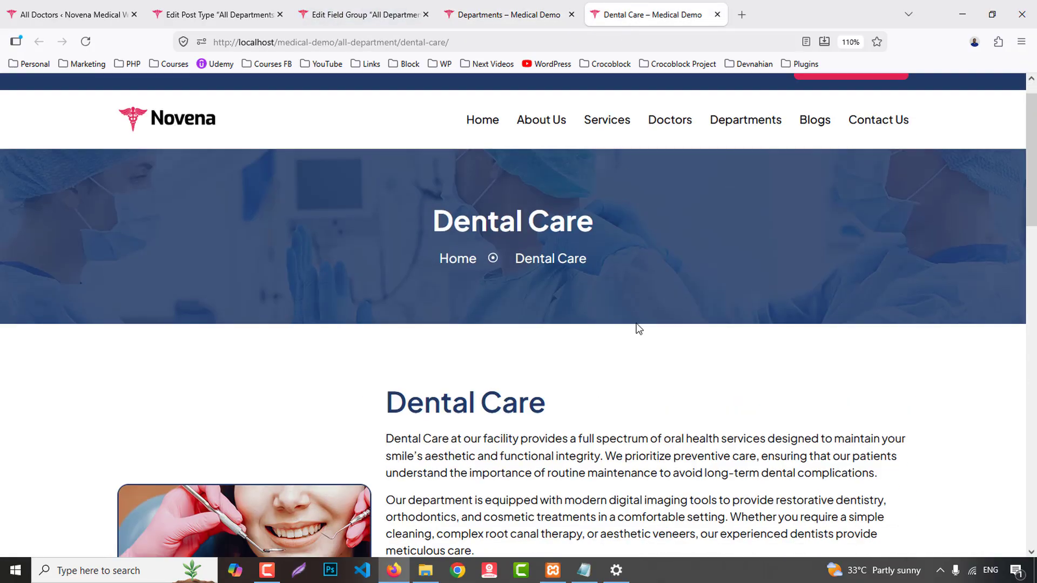
click(508, 14)
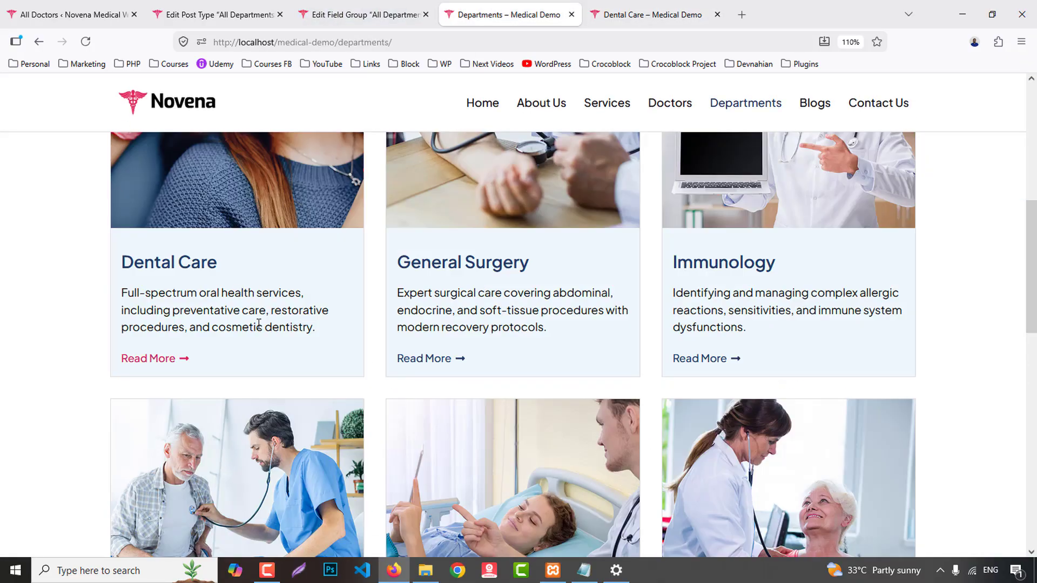
click(670, 8)
scroll(521, 399, down, 3)
scroll(521, 398, up, 3)
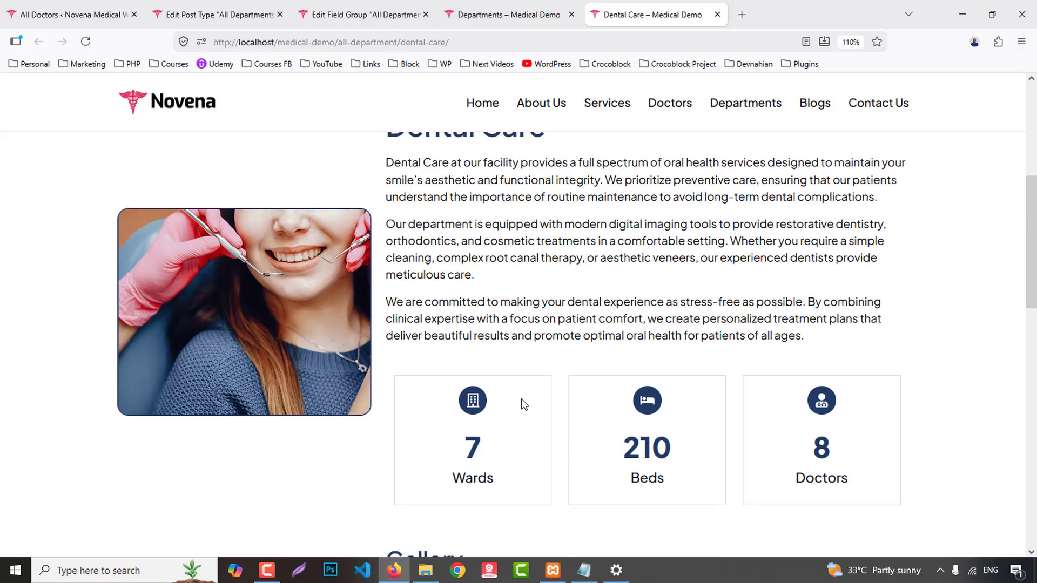
scroll(535, 386, down, 5)
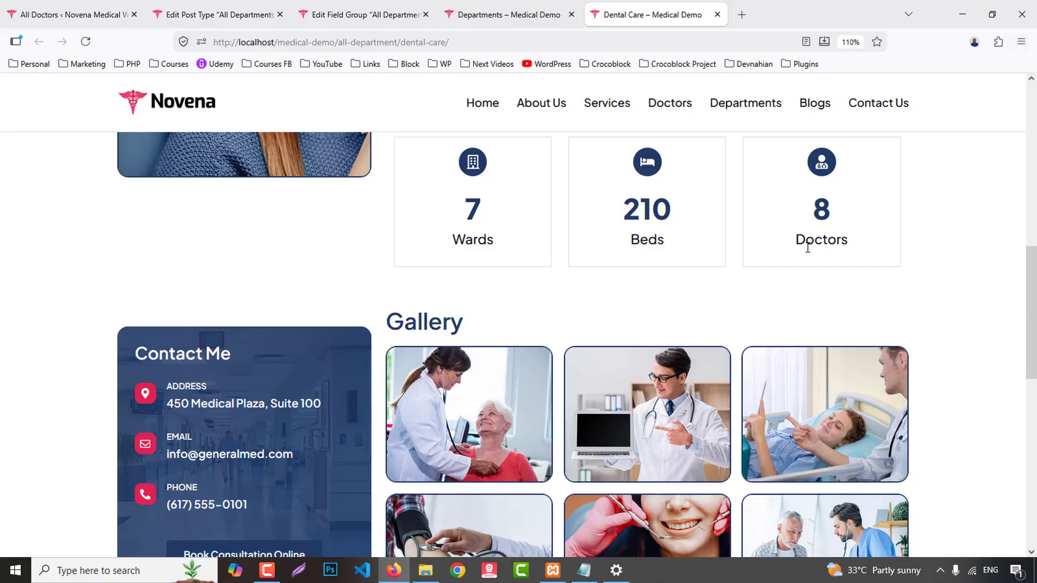
scroll(381, 367, down, 2)
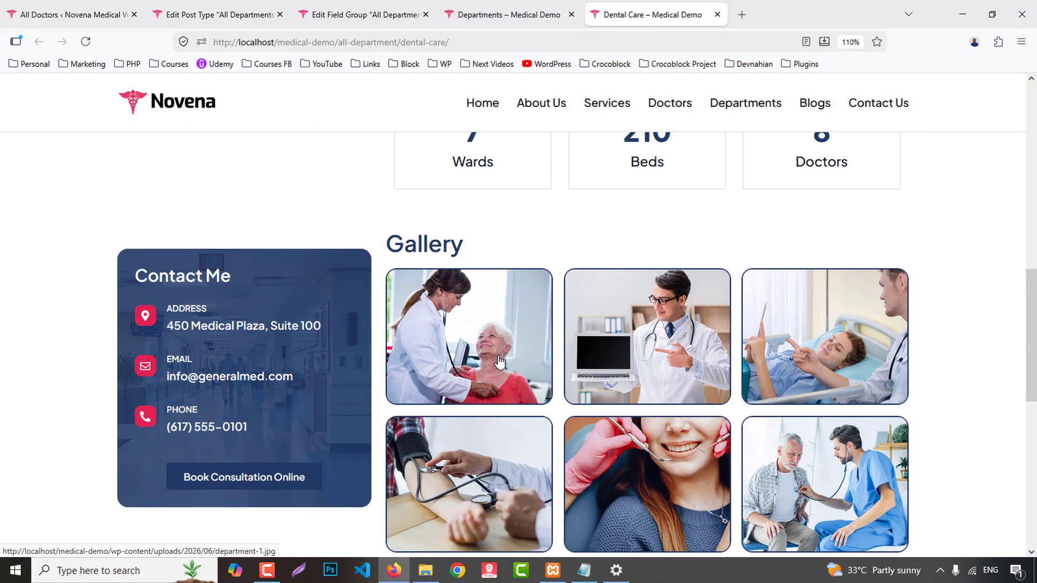
- Turn the unlabelled first field of the All Departments field group into a Tab field labelled General
click(362, 15)
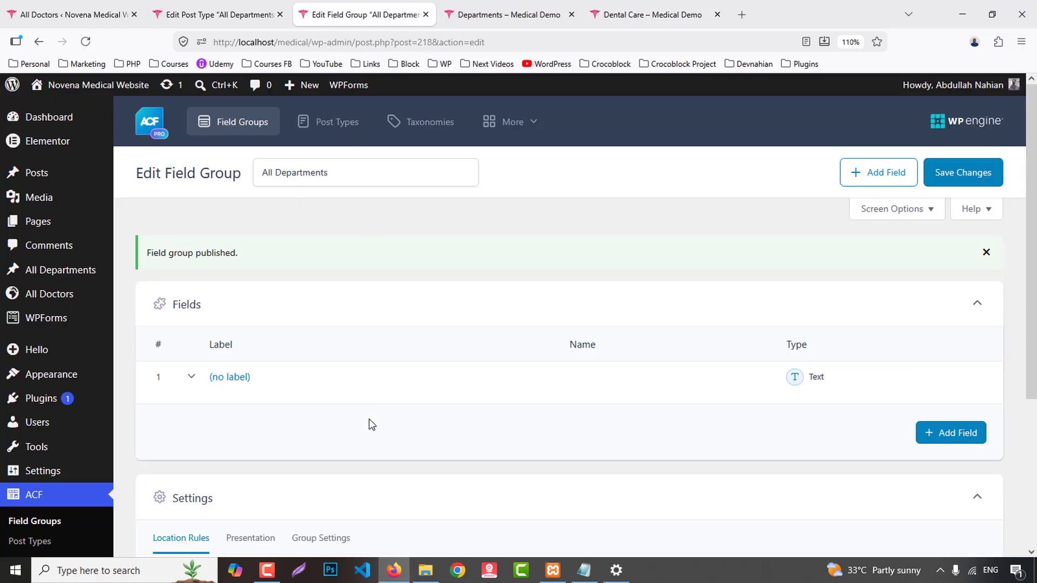
scroll(657, 376, down, 3)
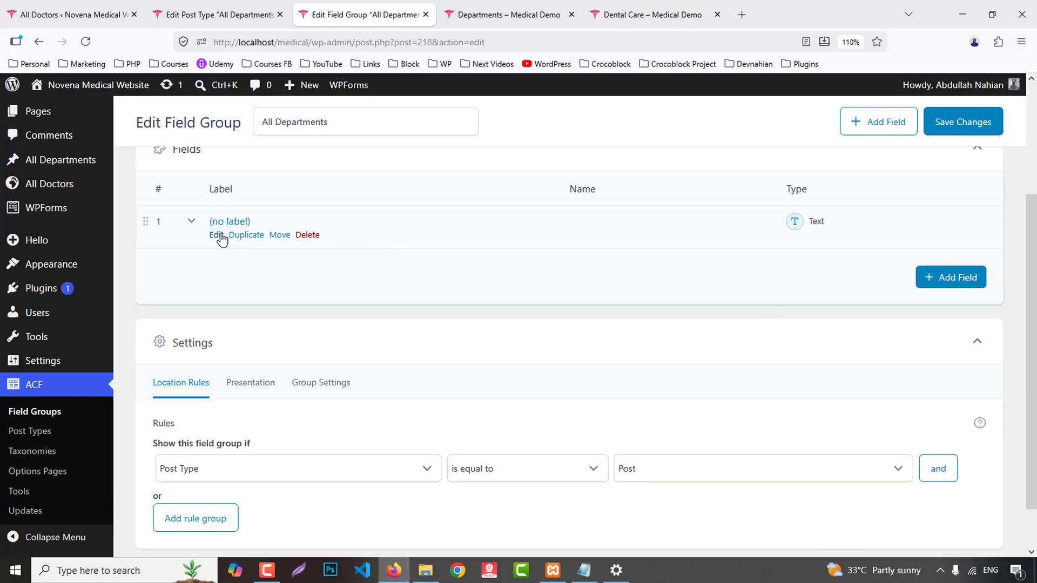
click(217, 236)
click(231, 337)
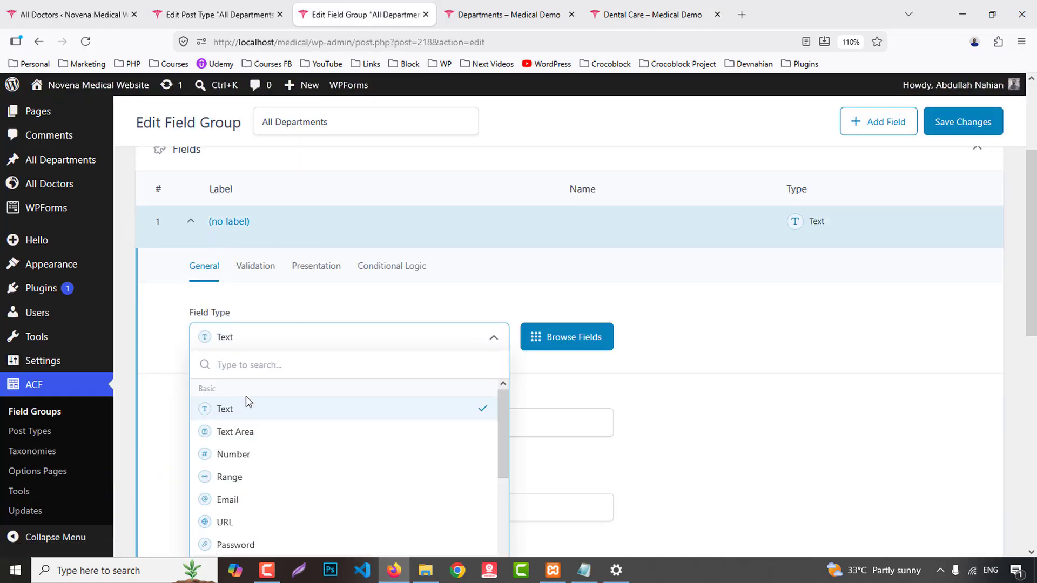
text(tab)
click(238, 410)
scroll(253, 365, down, 2)
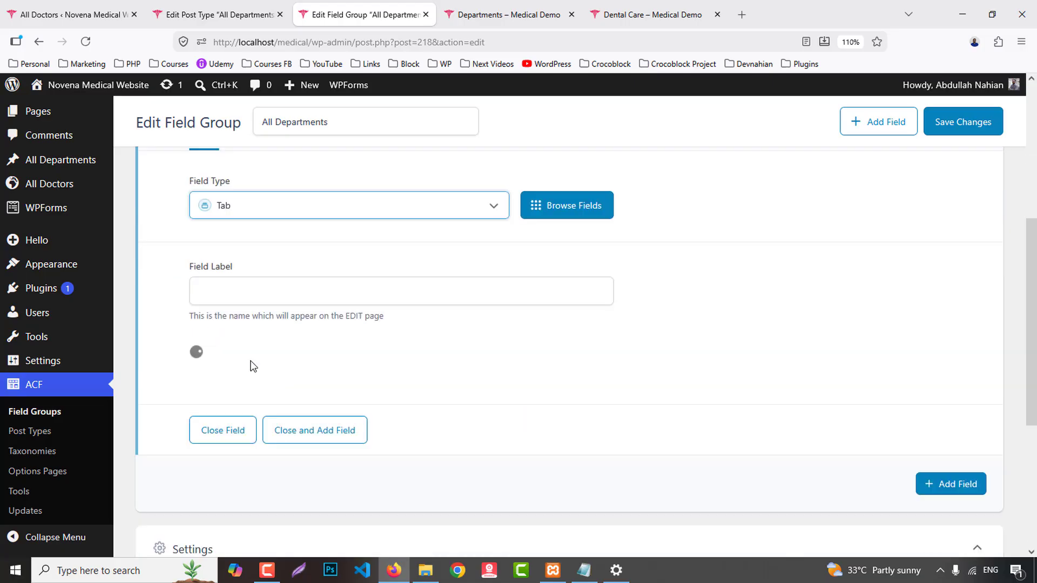
click(259, 255)
text(Ge)
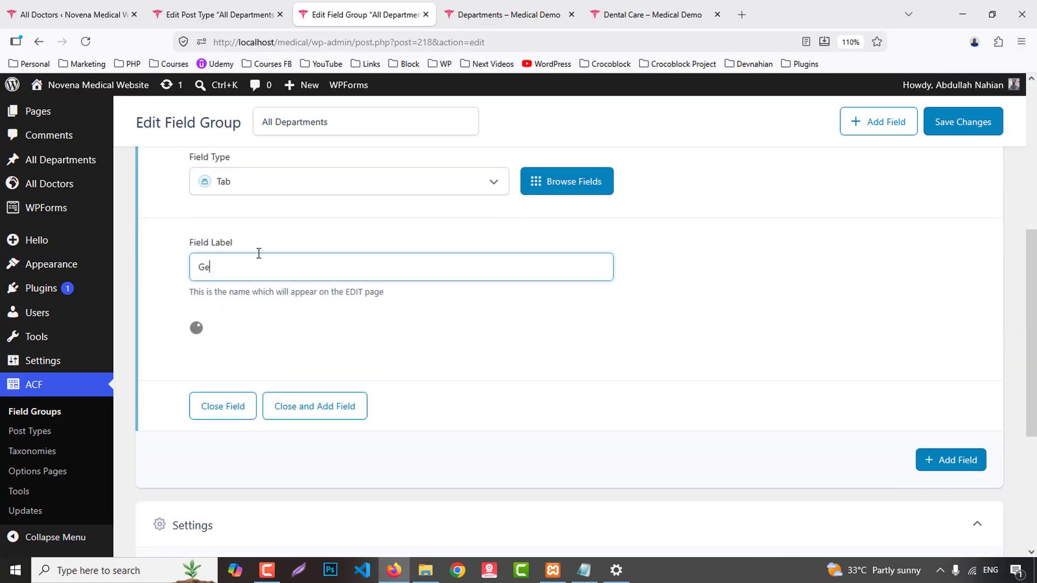
text(neral)
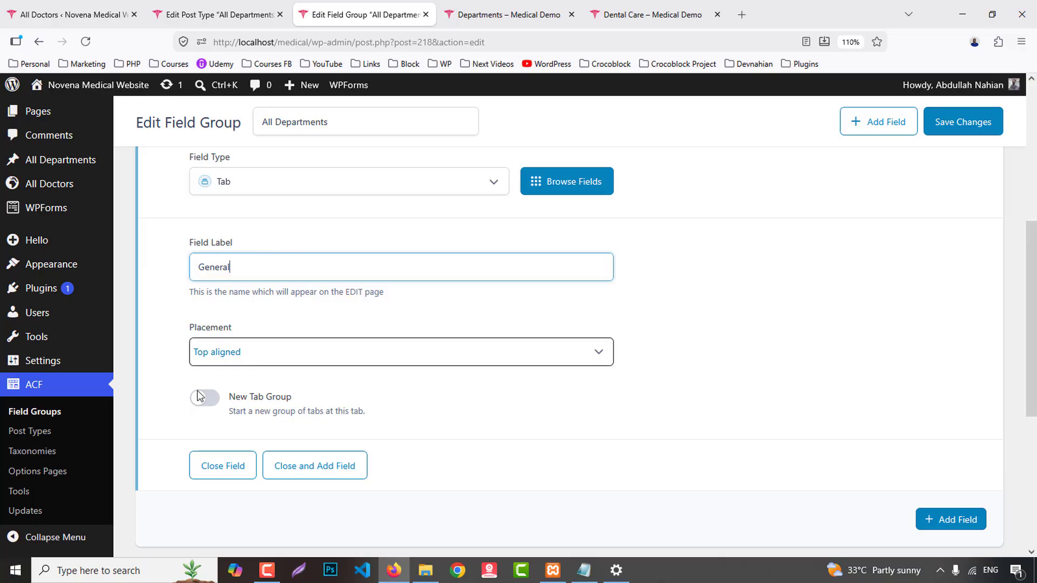
click(210, 466)
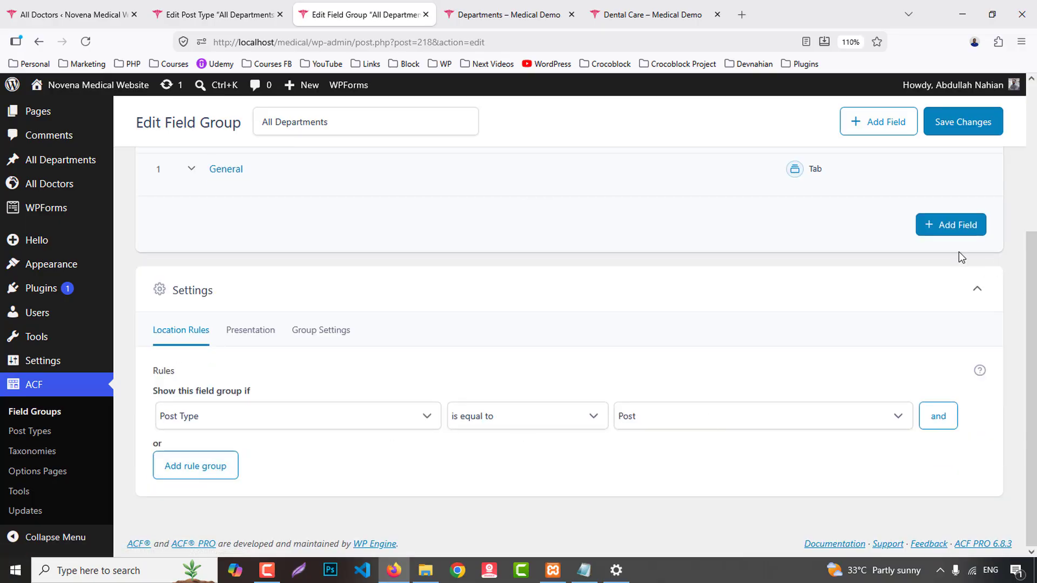
- Add a Text Area field labelled Department Short Description below the General tab field
click(951, 225)
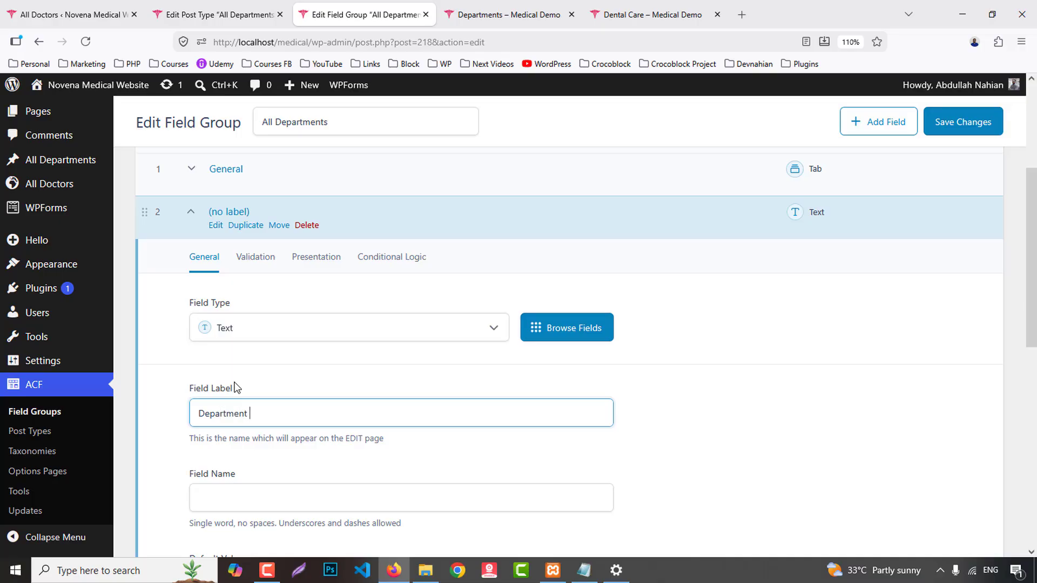
click(532, 15)
click(610, 12)
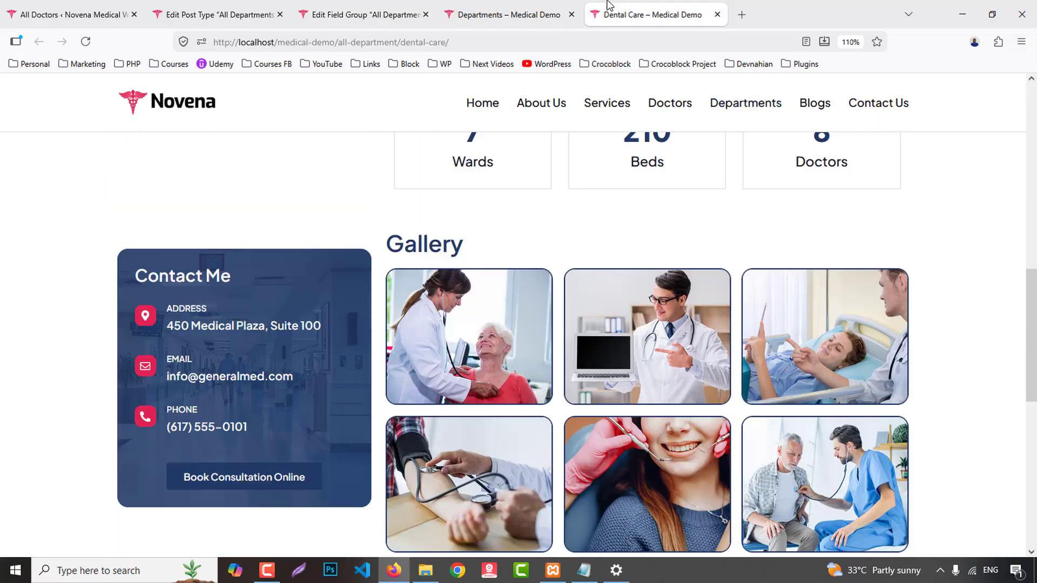
click(371, 14)
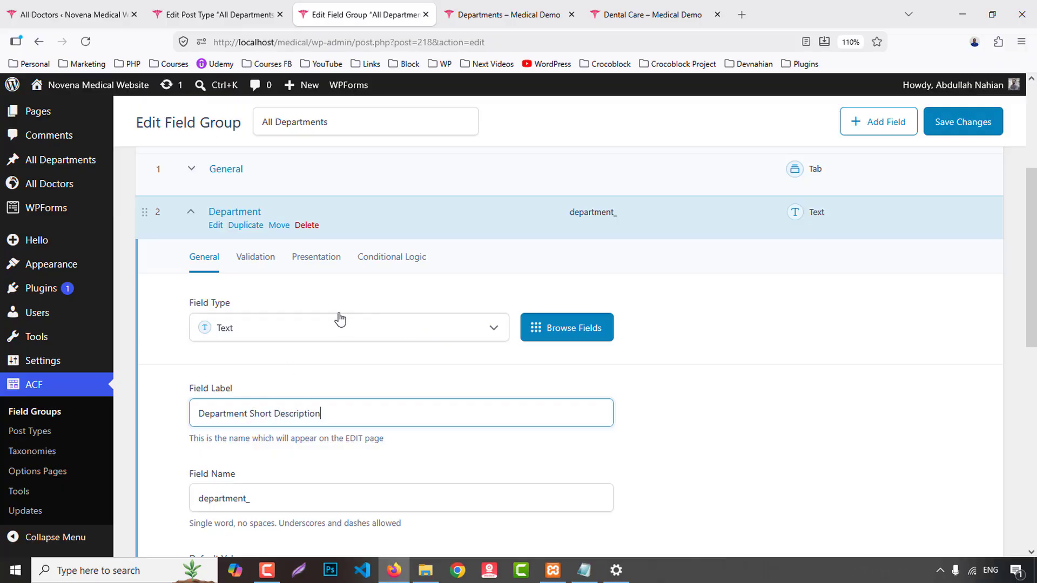
key(ctrl+a)
key(ctrl+c)
click(240, 338)
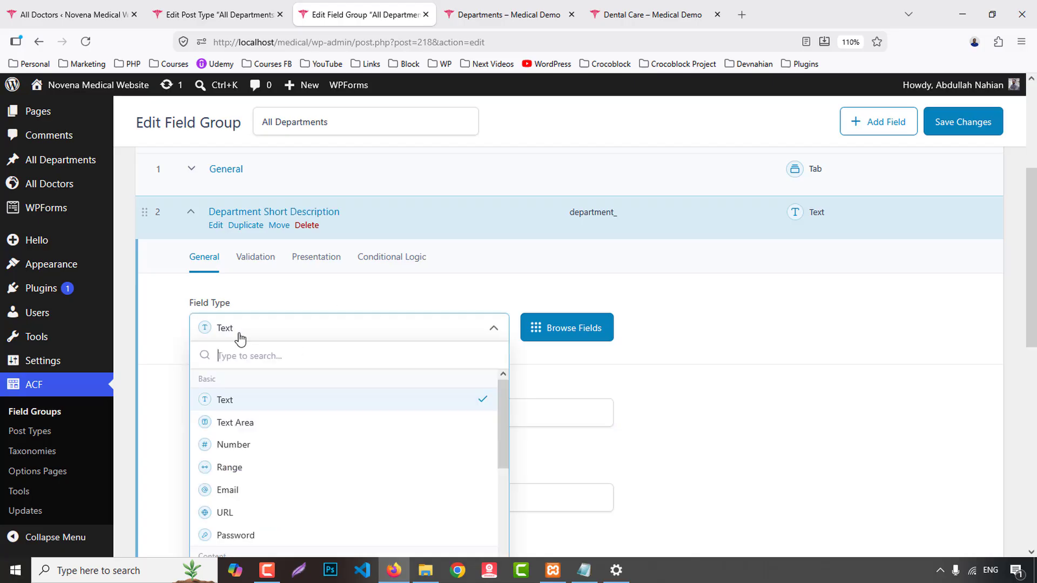
click(235, 422)
click(216, 225)
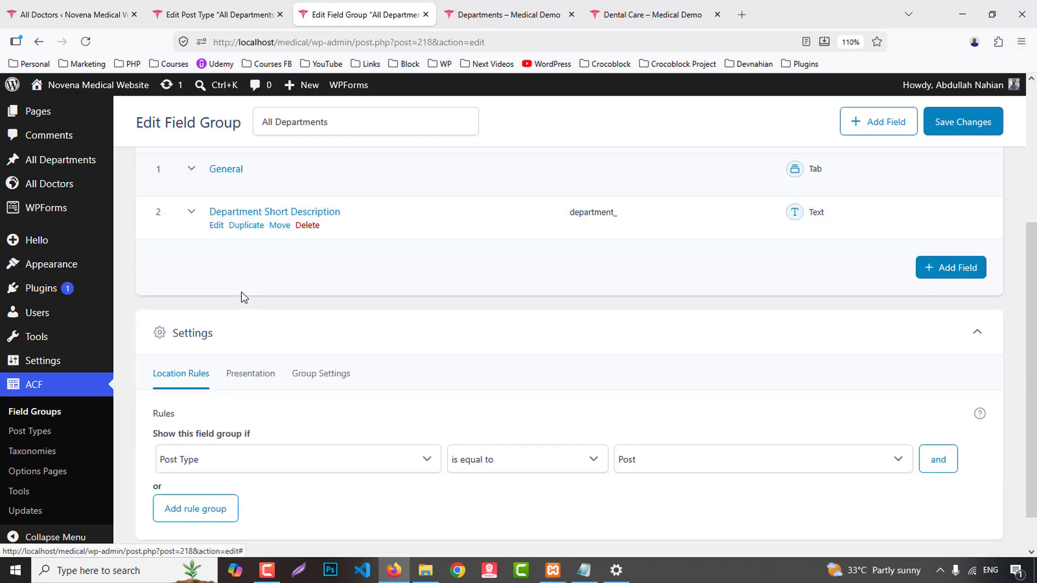
- Add a WYSIWYG Editor field labelled Department Description with the field name department_description
click(938, 270)
click(246, 375)
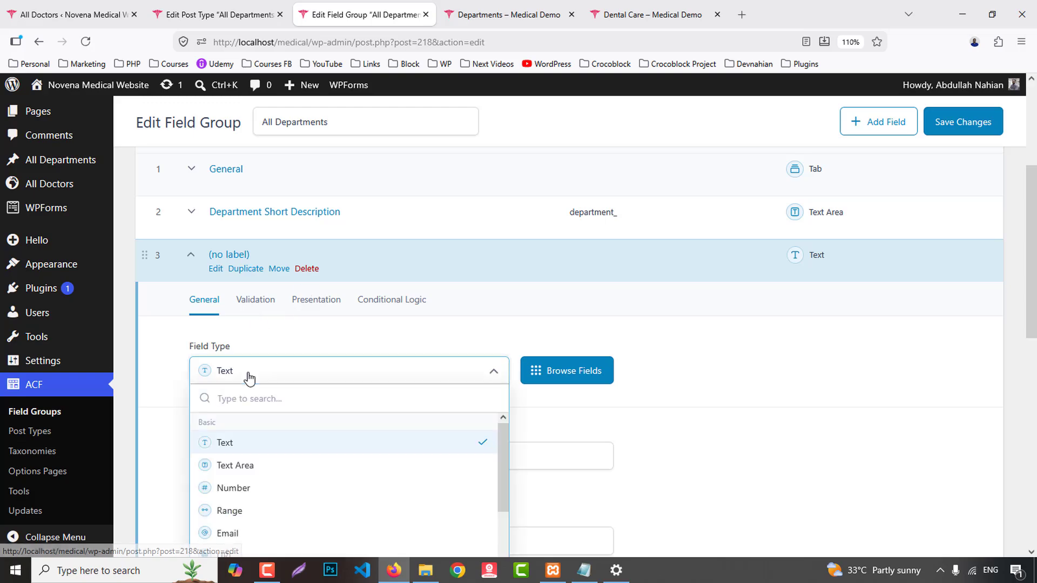
scroll(310, 451, down, 2)
scroll(284, 510, down, 1)
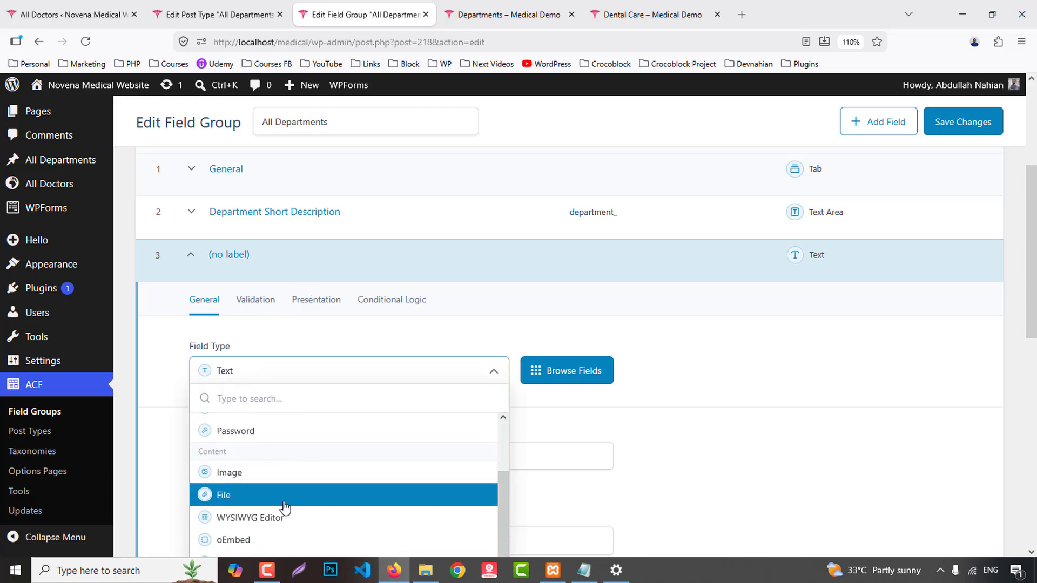
click(279, 519)
click(238, 462)
key(ctrl+v)
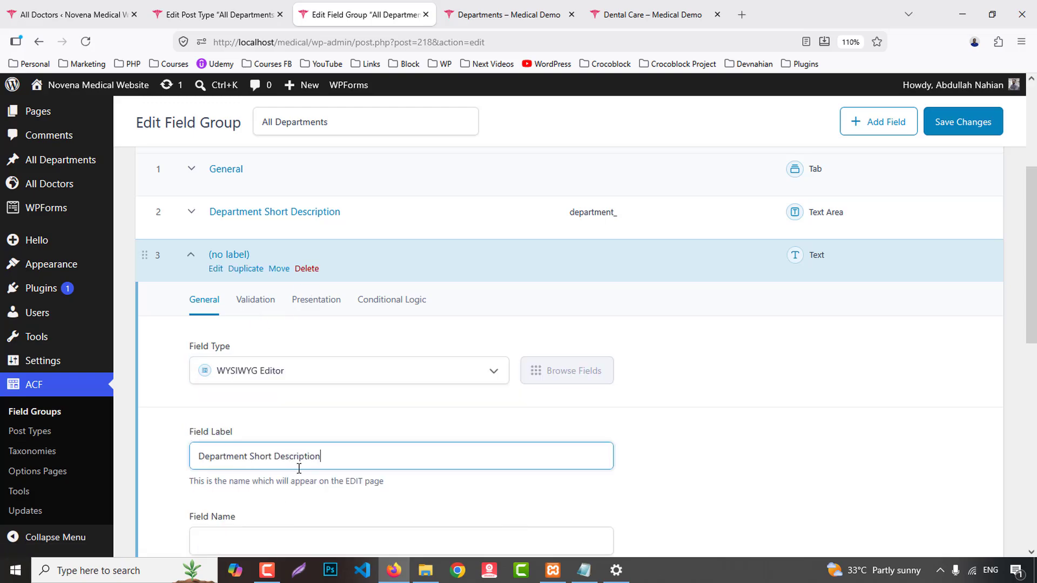
double_click(258, 456)
scroll(319, 457, down, 3)
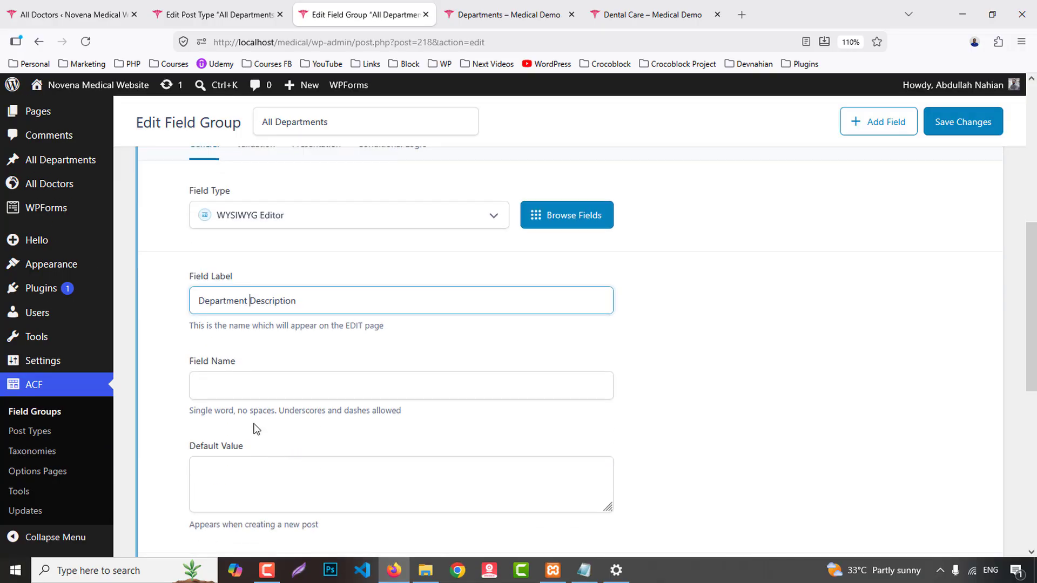
click(247, 386)
scroll(253, 367, up, 3)
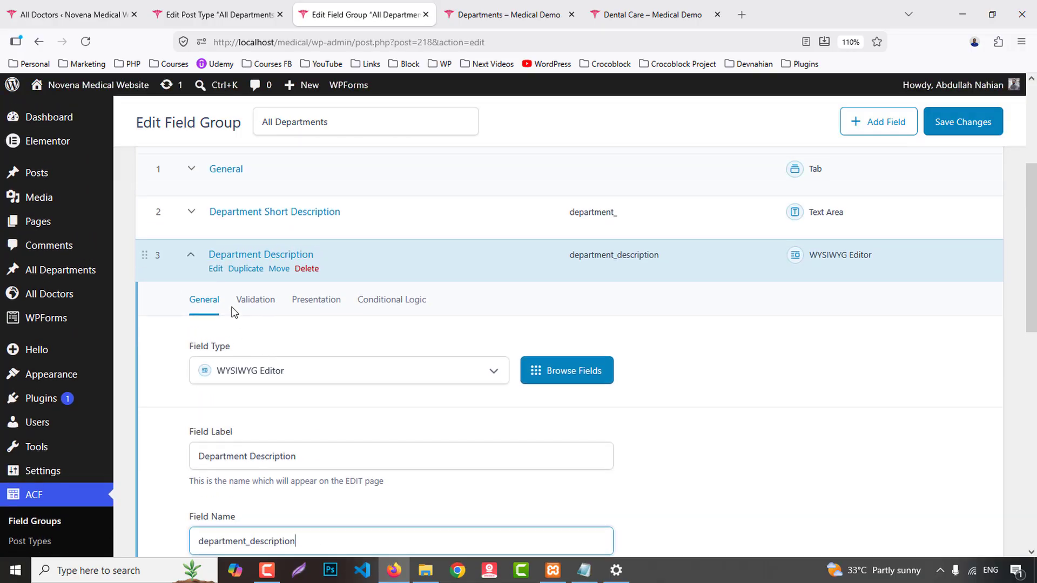
click(219, 275)
- Set the Department Short Description field's name to department_short_description and collapse the field
click(220, 230)
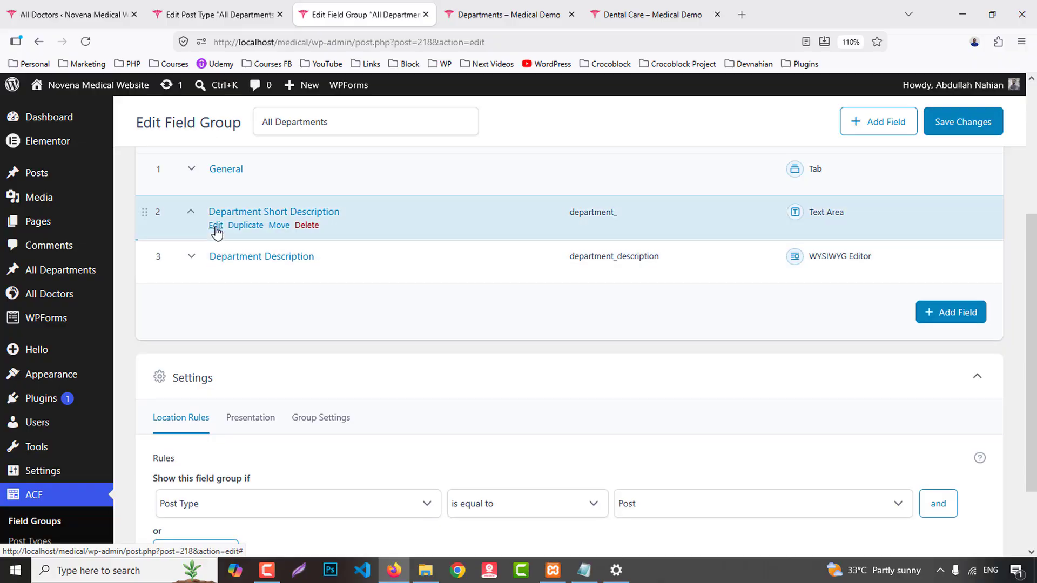
click(300, 499)
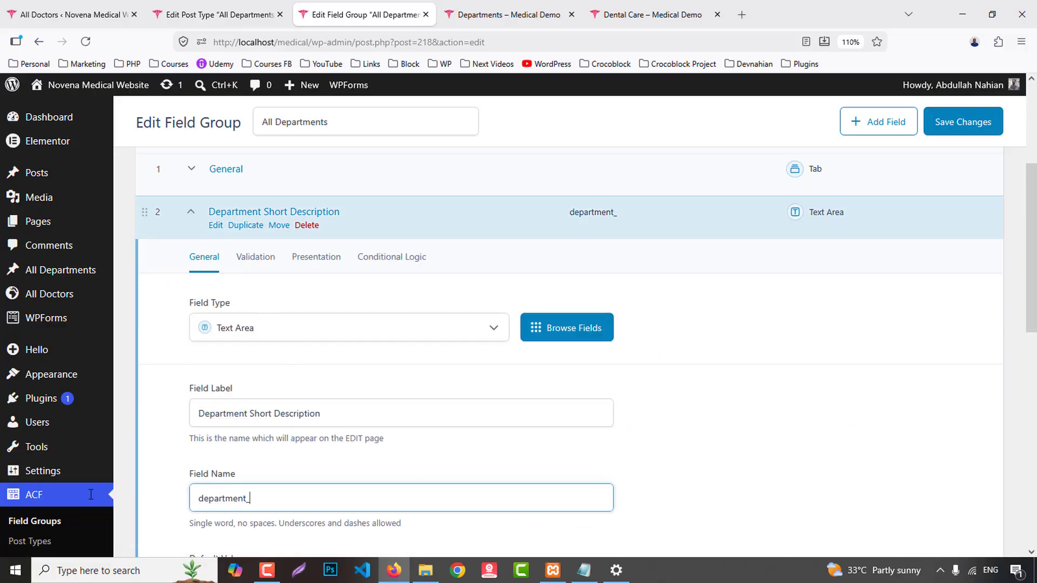
click(355, 416)
click(263, 498)
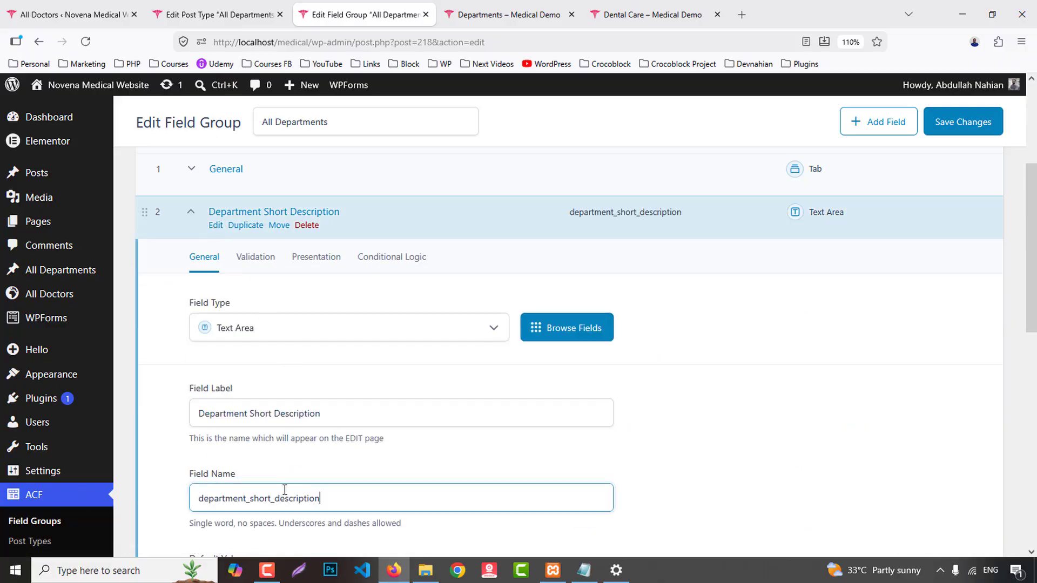
key(Return)
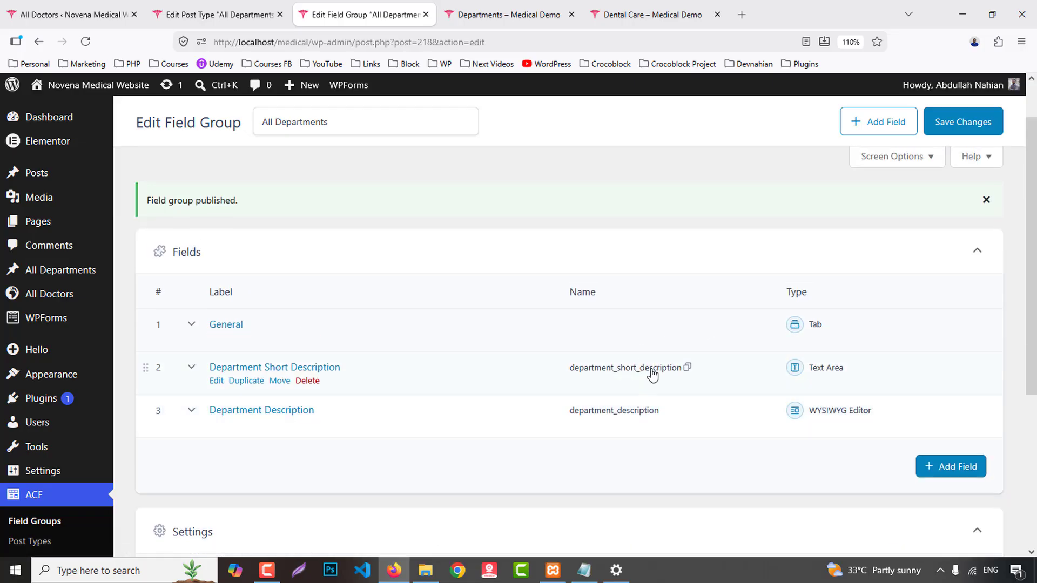
- After checking the demo's department pages, duplicate the General tab field and move the copy below Department Description
click(635, 12)
click(534, 12)
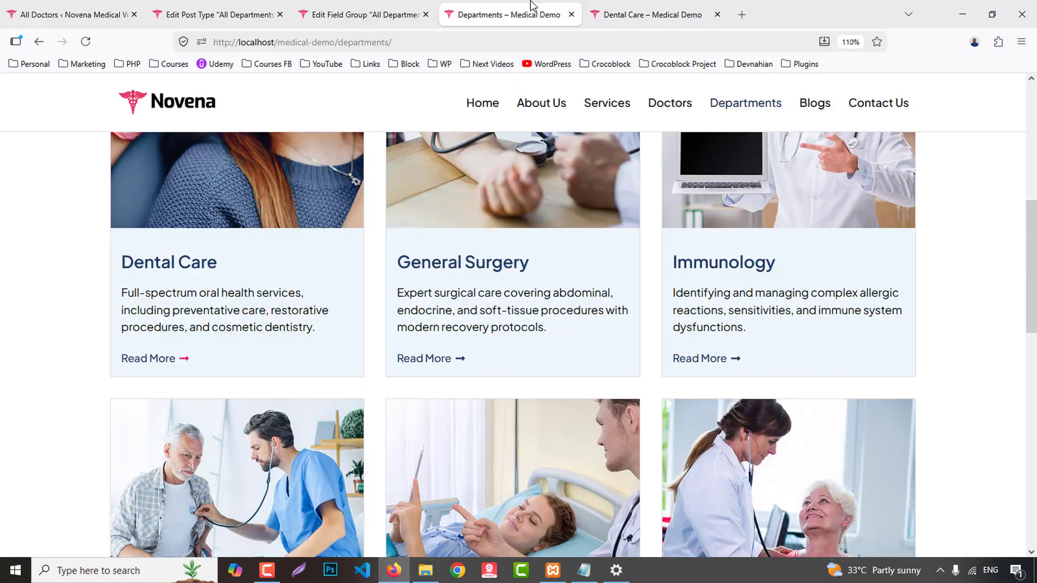
click(649, 14)
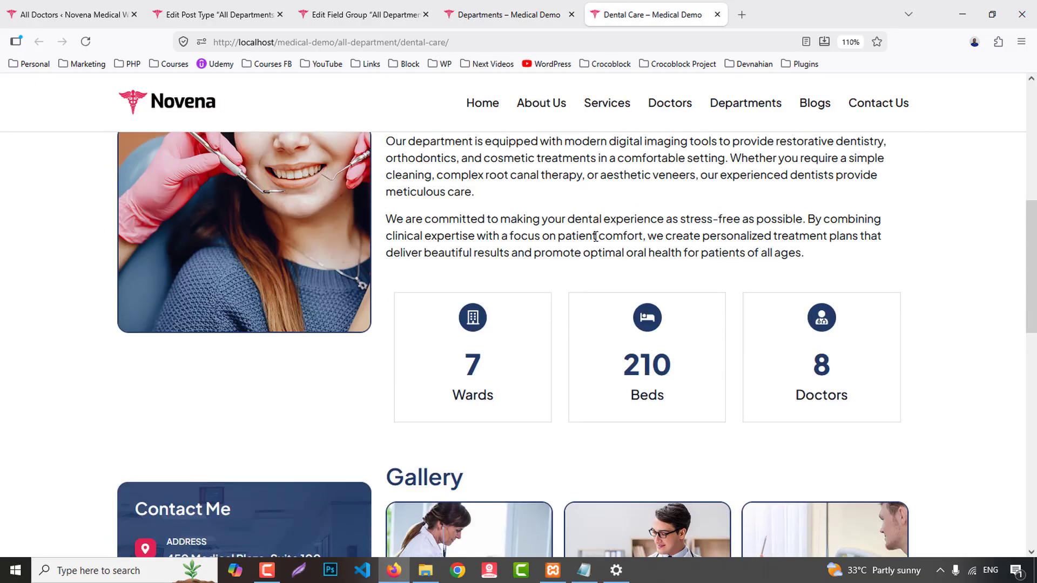
scroll(585, 233, down, 5)
click(247, 7)
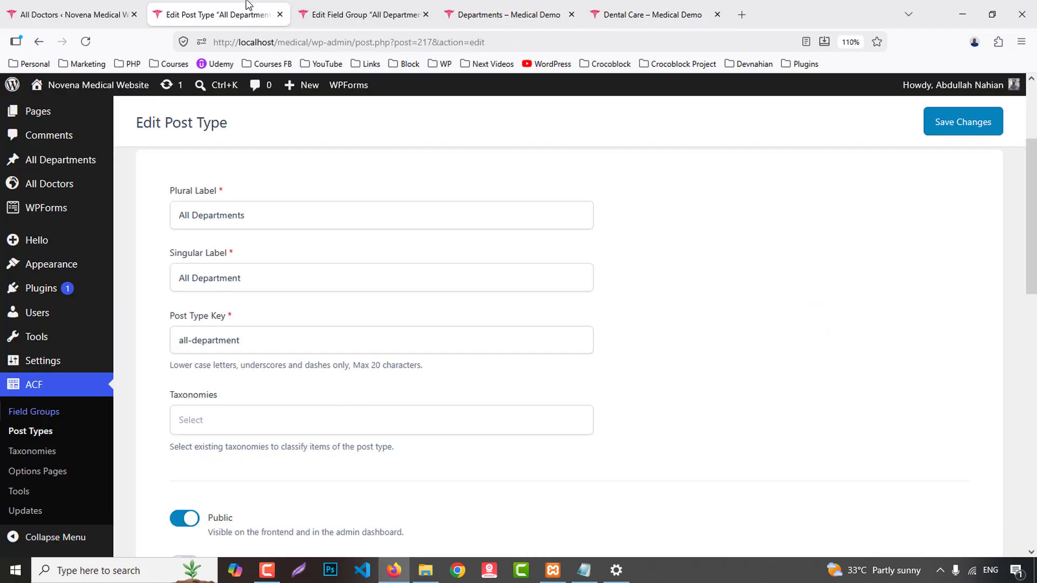
click(359, 5)
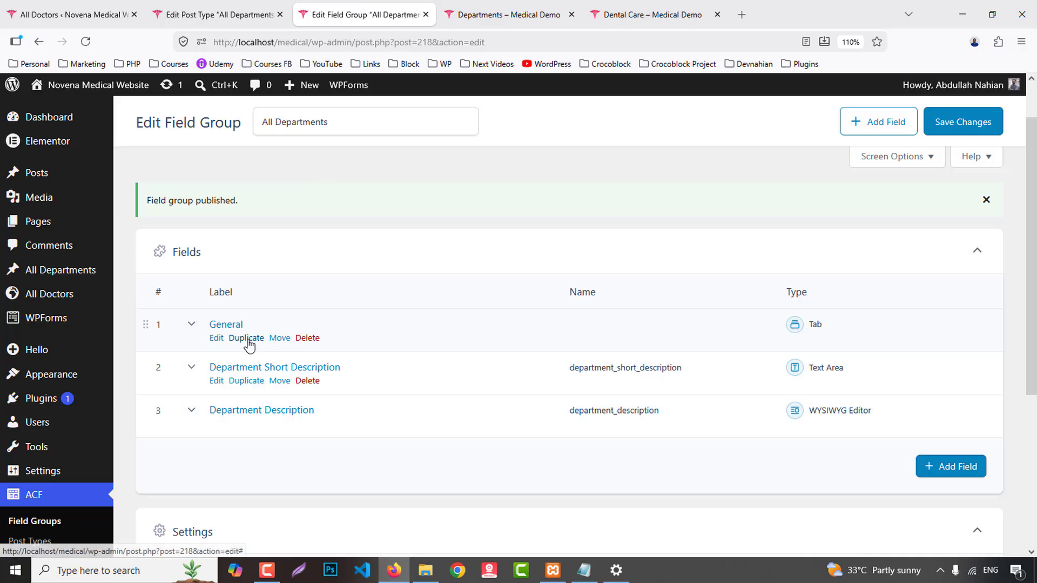
click(248, 339)
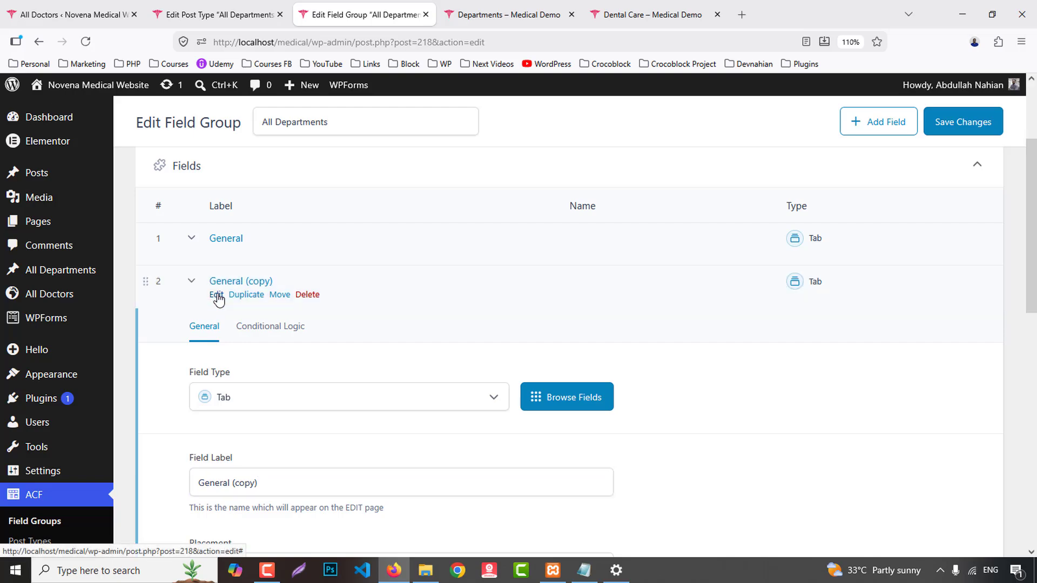
click(216, 295)
drag(143, 281, 145, 378)
scroll(227, 372, down, 2)
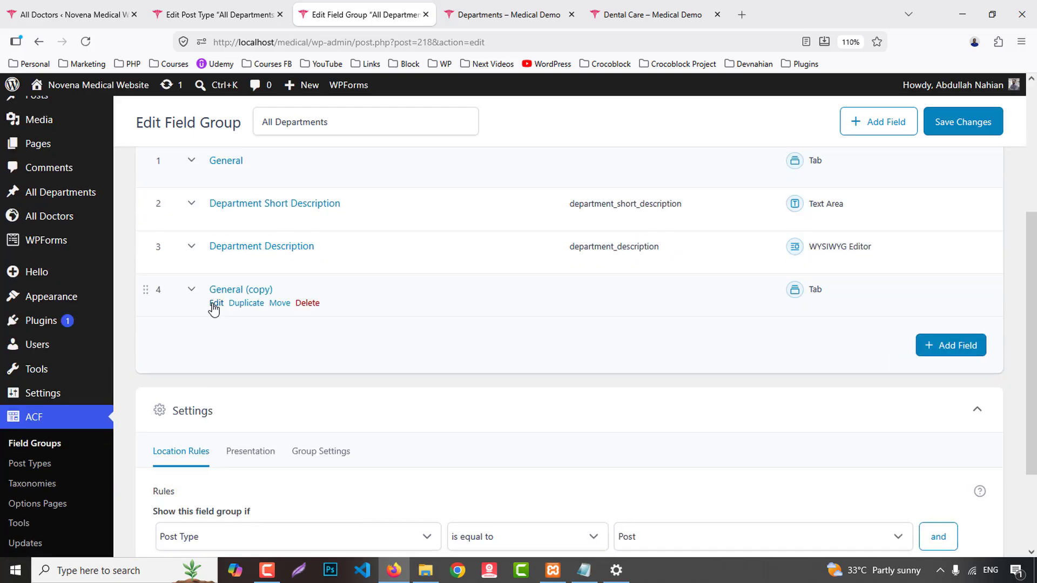
- Change the label of the copied General tab field to Contact
click(215, 304)
scroll(302, 427, down, 2)
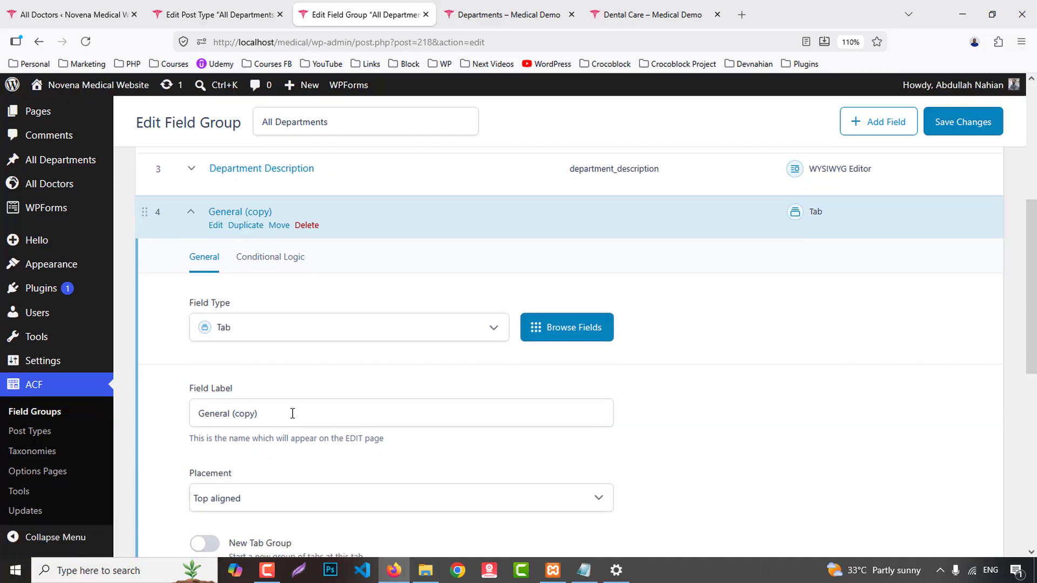
drag(294, 412, 11, 416)
text(Contact)
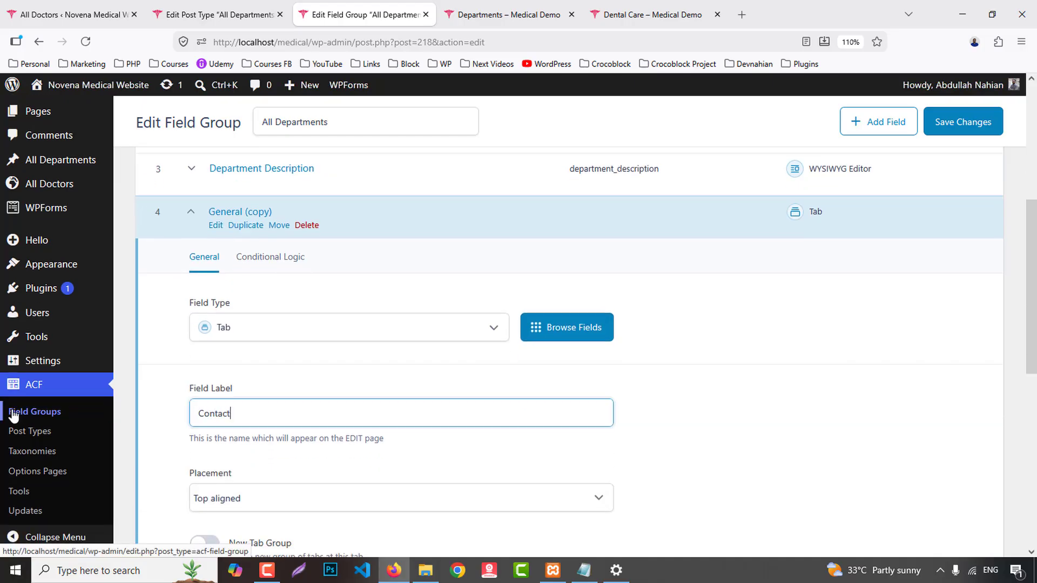
- Review the Dental Care demo's Contact Me box and gallery, and close the Edit Post Type browser tab
click(662, 10)
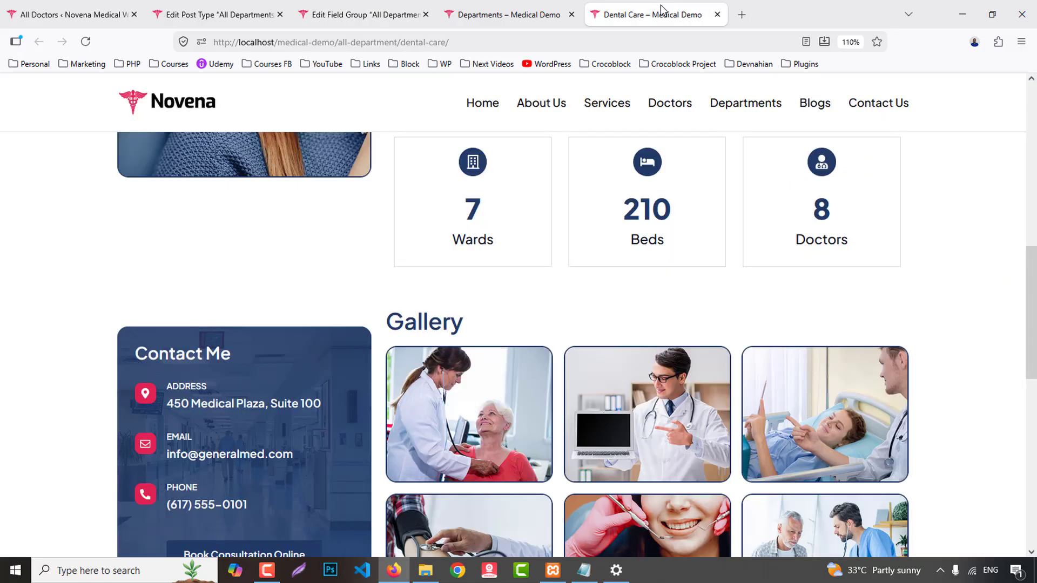
scroll(637, 100, down, 3)
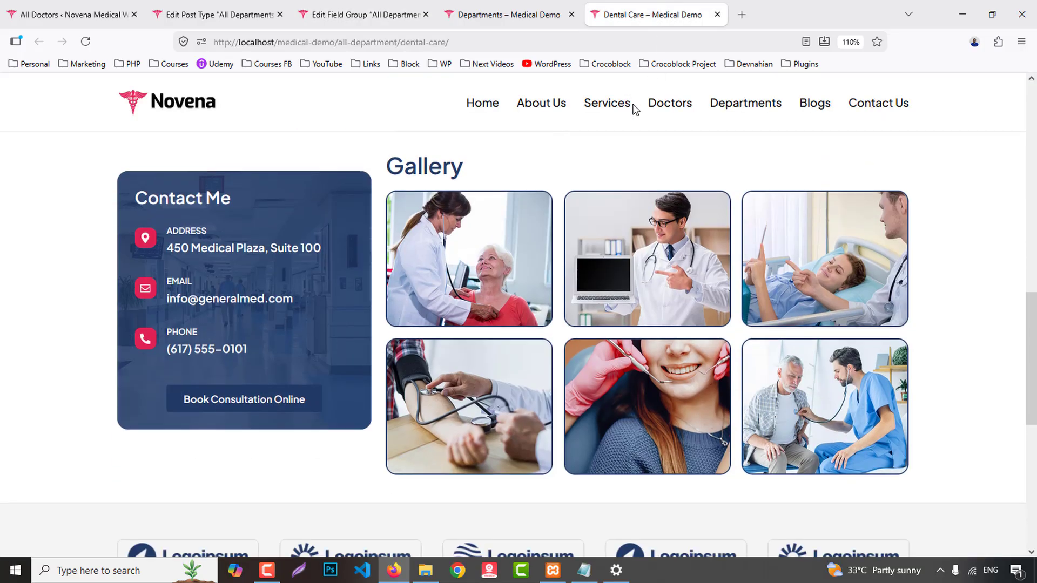
click(219, 15)
scroll(320, 385, up, 4)
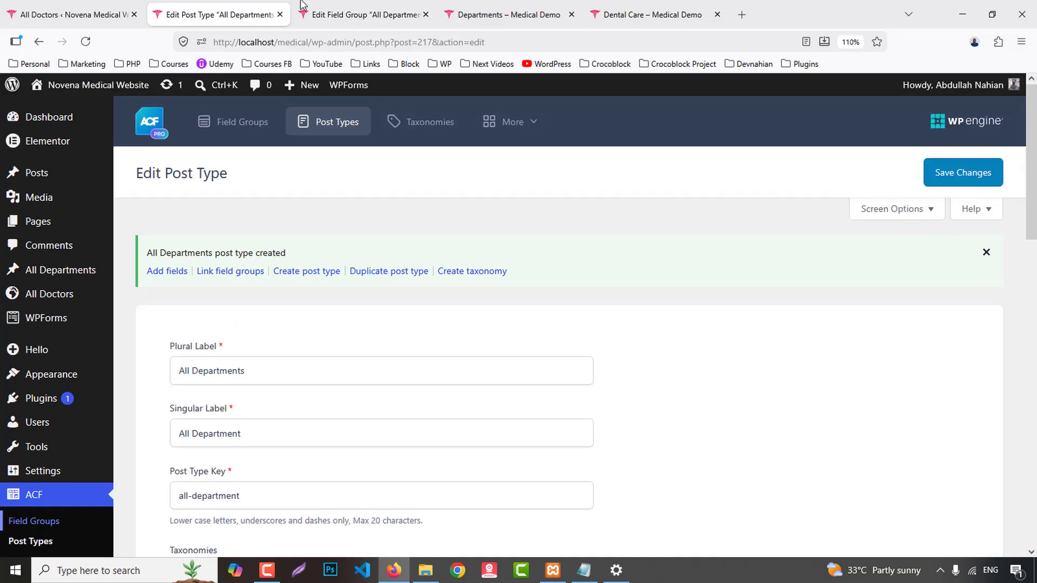
click(280, 14)
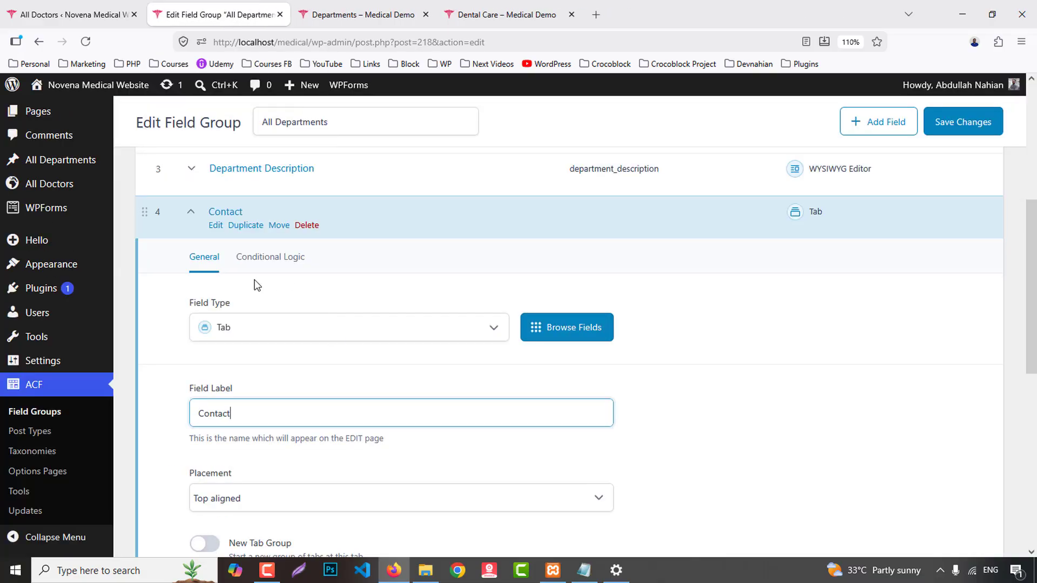
- Collapse the Contact tab field and add a Text field labelled Department Address with the field name department_address
scroll(302, 412, down, 3)
scroll(229, 229, up, 2)
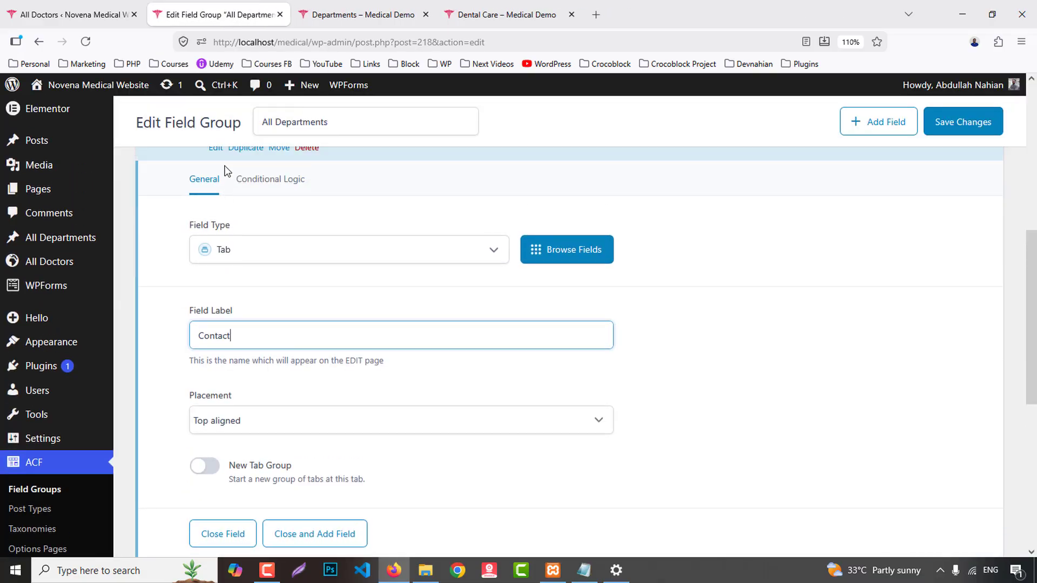
click(216, 149)
scroll(379, 292, up, 2)
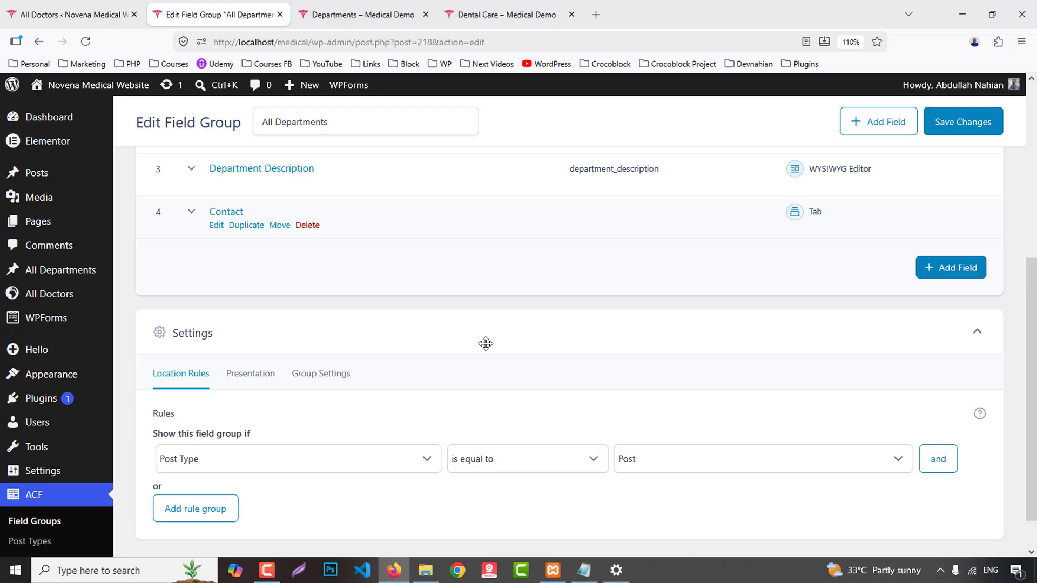
click(964, 269)
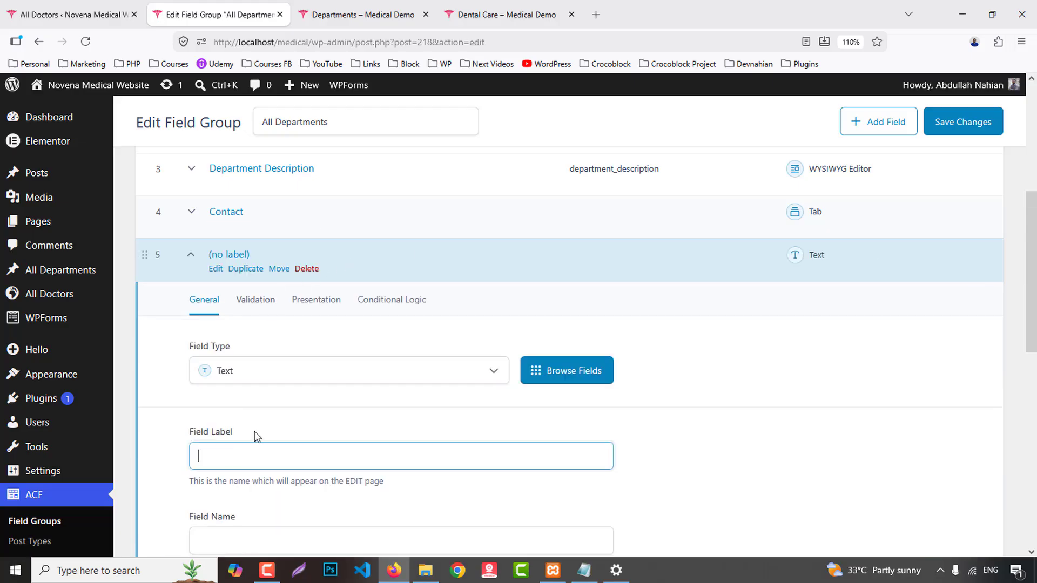
drag(375, 460, 485, 445)
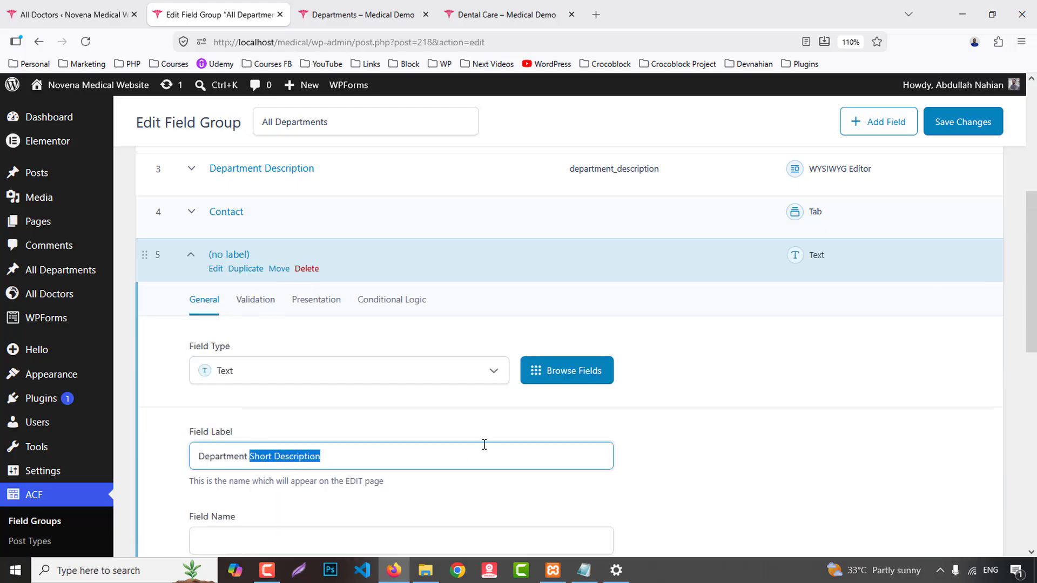
text(Add)
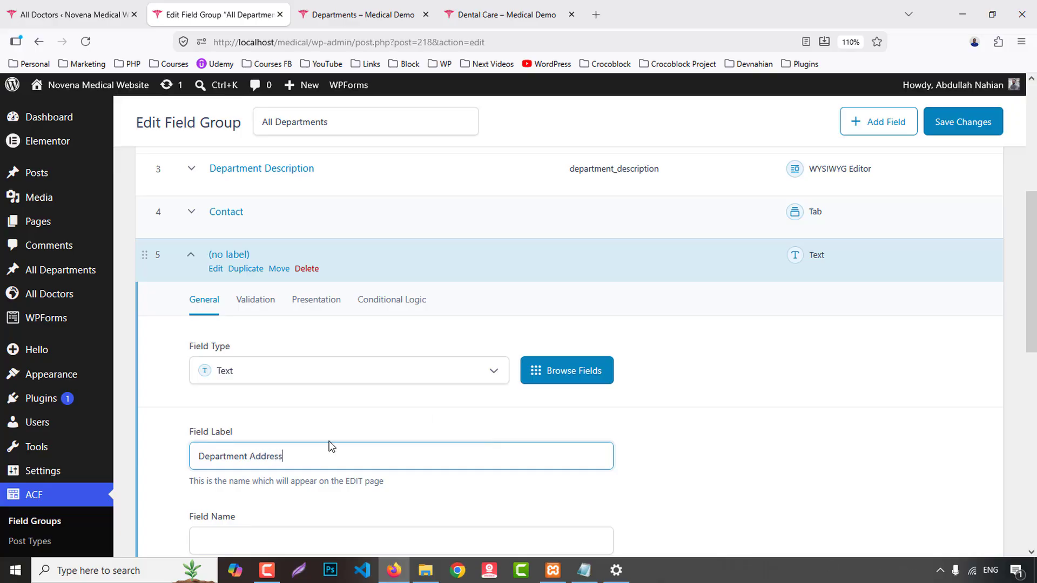
scroll(291, 439, down, 2)
click(251, 463)
scroll(215, 328, up, 2)
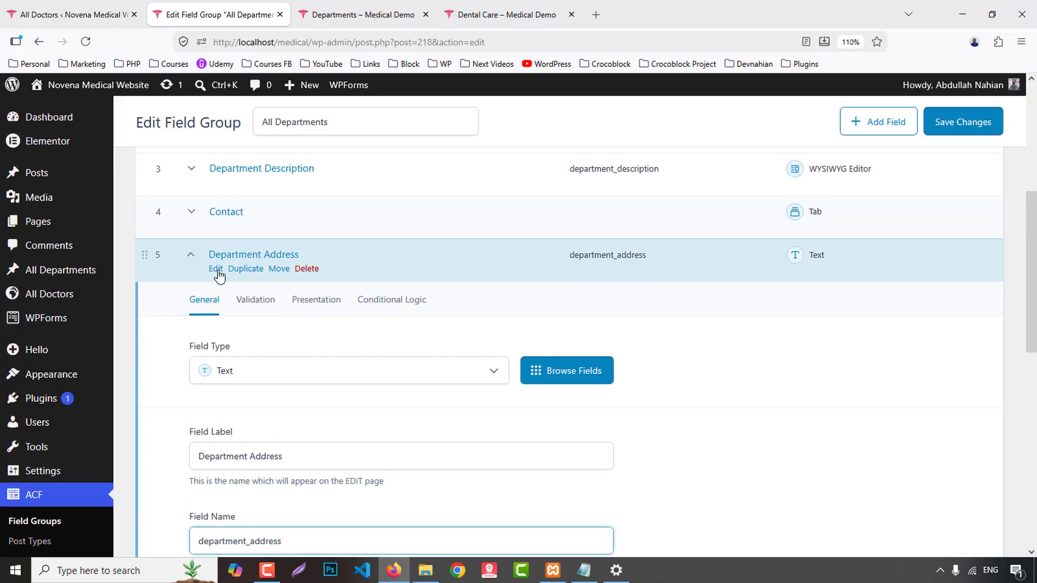
click(215, 269)
- Add a Text field labelled Department Email with the field name department_email below Department Address
click(940, 311)
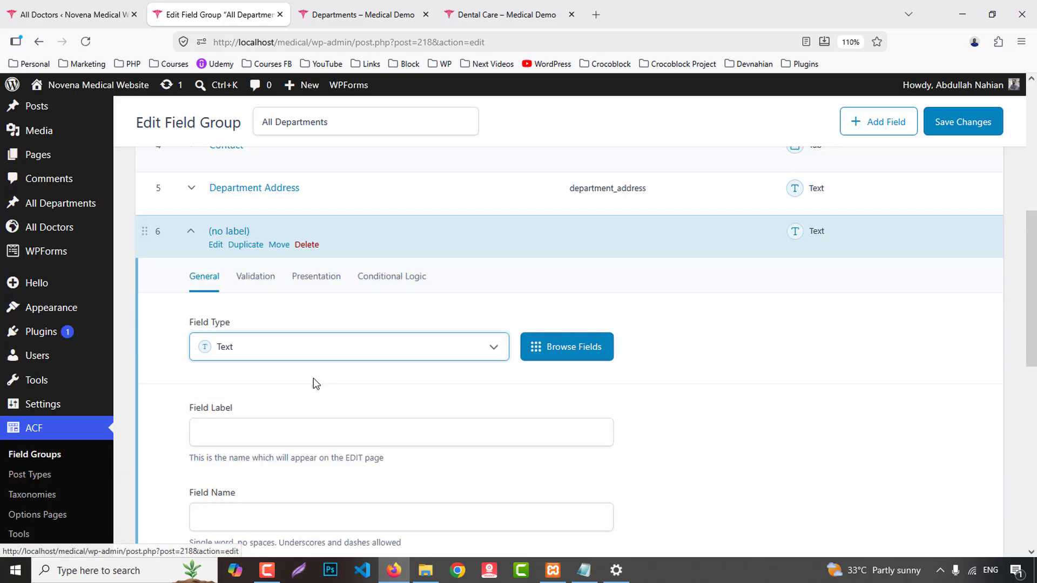
click(248, 416)
text(Department Short Description)
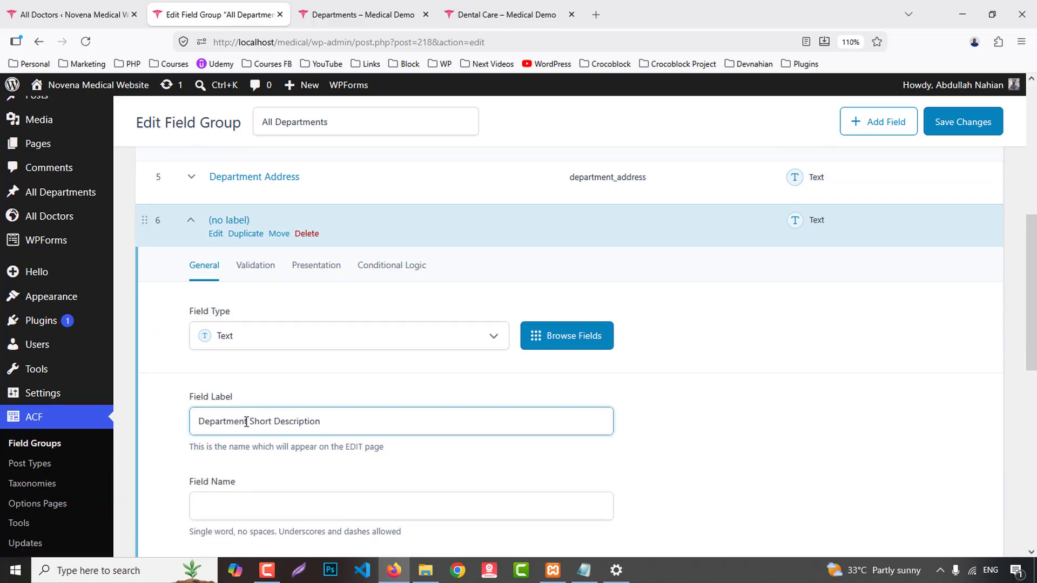
drag(253, 421, 494, 412)
key(BackSpace)
key(BackSpace)
text(Email)
click(218, 233)
- Add a Text field labelled Department Phone with the field name department_phone below Department Email
click(965, 276)
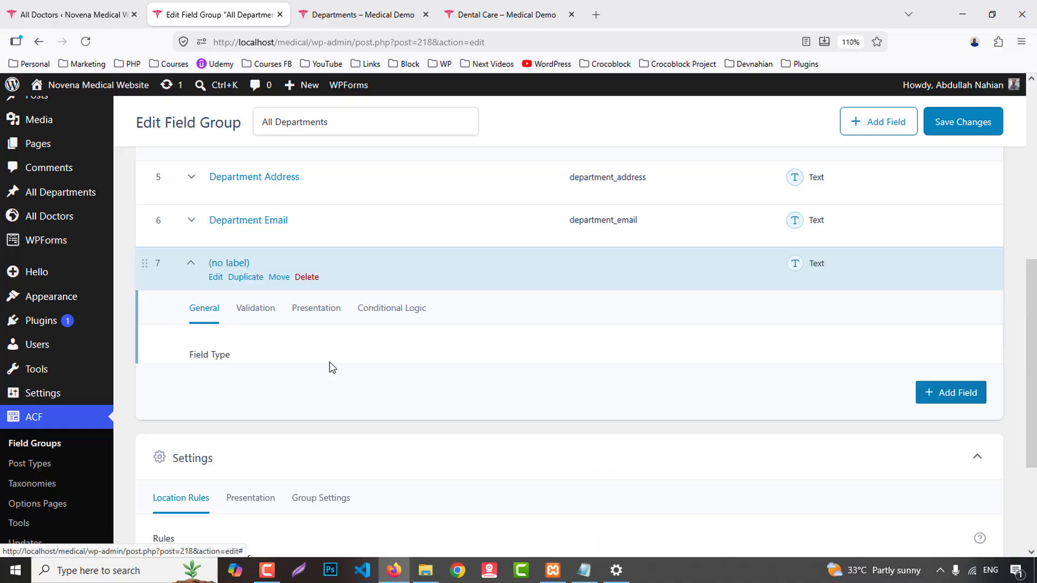
click(232, 384)
click(165, 421)
scroll(164, 421, down, 2)
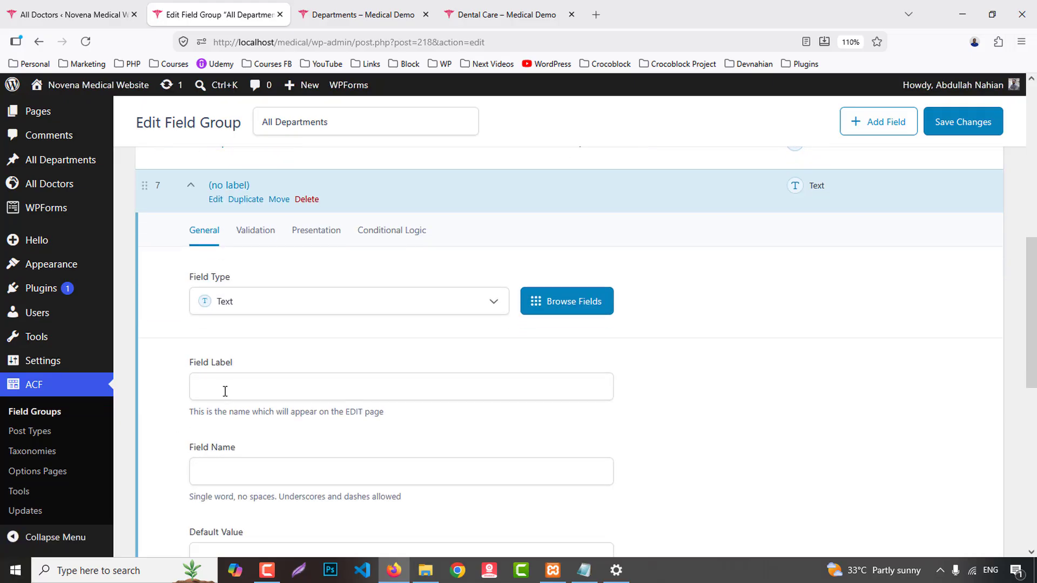
click(259, 387)
text(Department Short Description)
drag(254, 388, 545, 405)
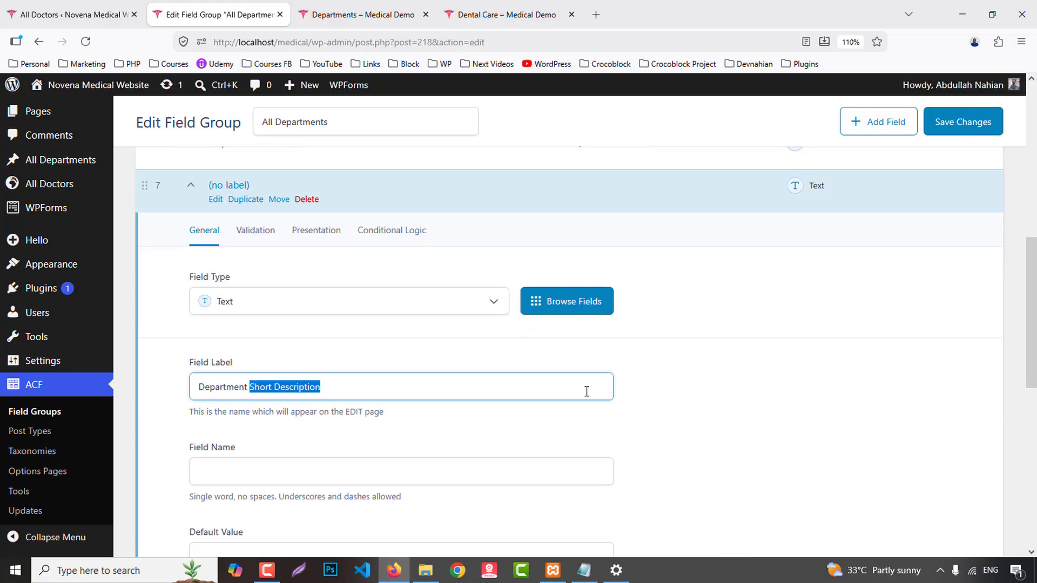
text(Phon)
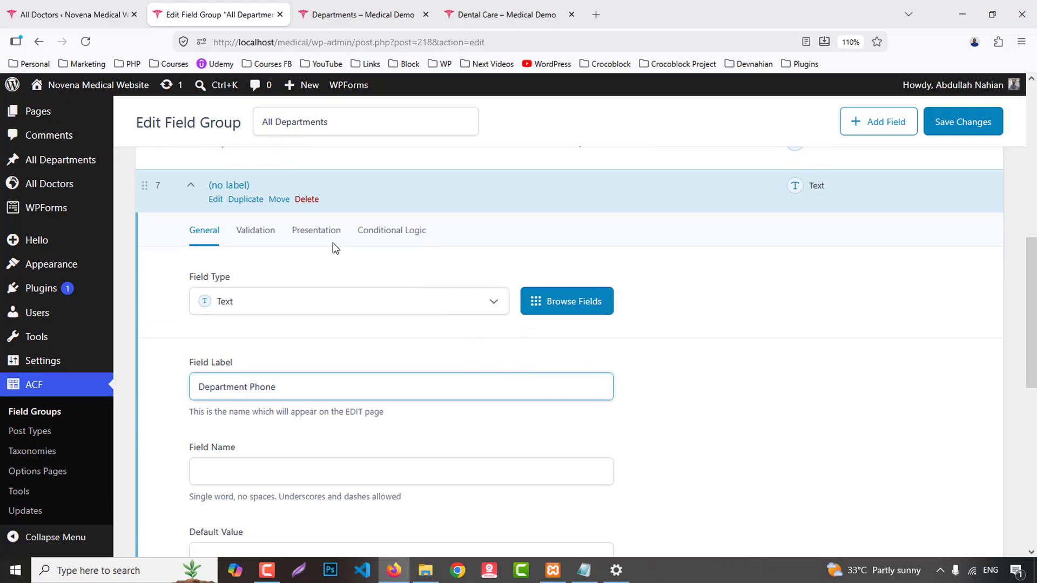
click(215, 200)
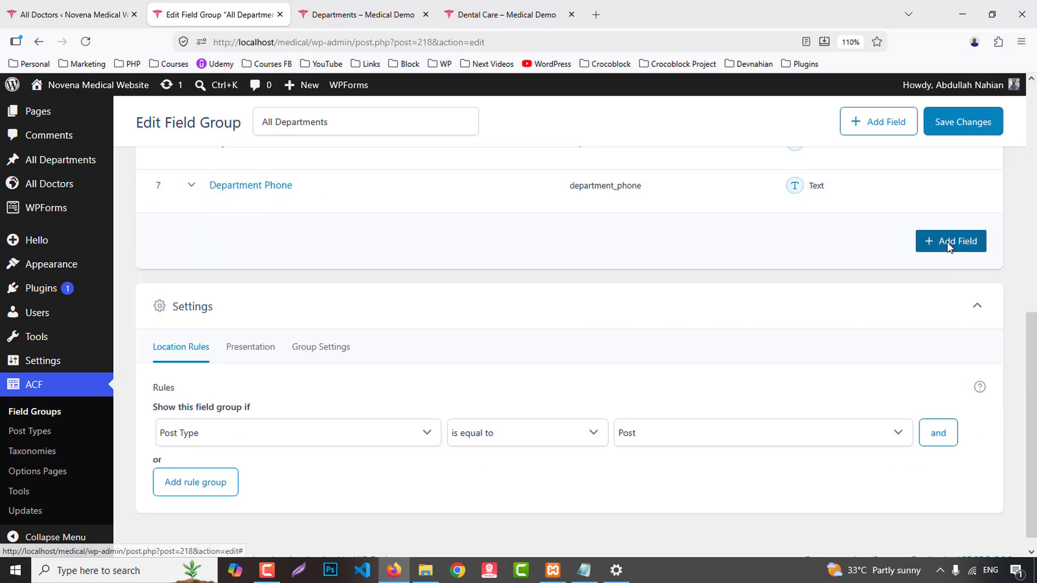
- Add a Text field labelled Department Appoitment with the field name department_appoitment, and check it against the Dental Care demo's Contact Me box
click(950, 240)
scroll(276, 426, down, 1)
click(206, 350)
text(Department Short Description)
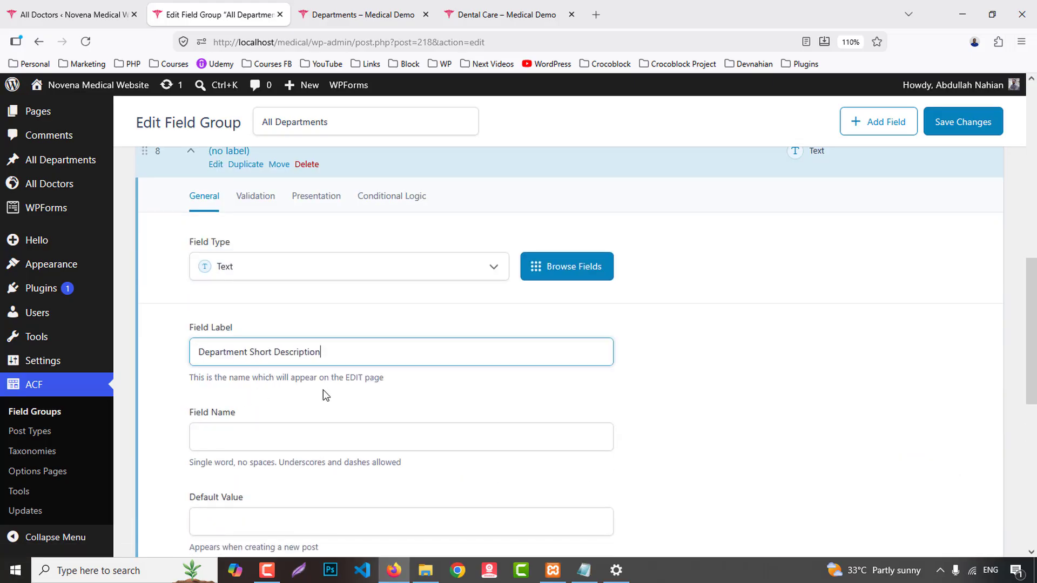
text(Appoitmen)
scroll(246, 341, up, 3)
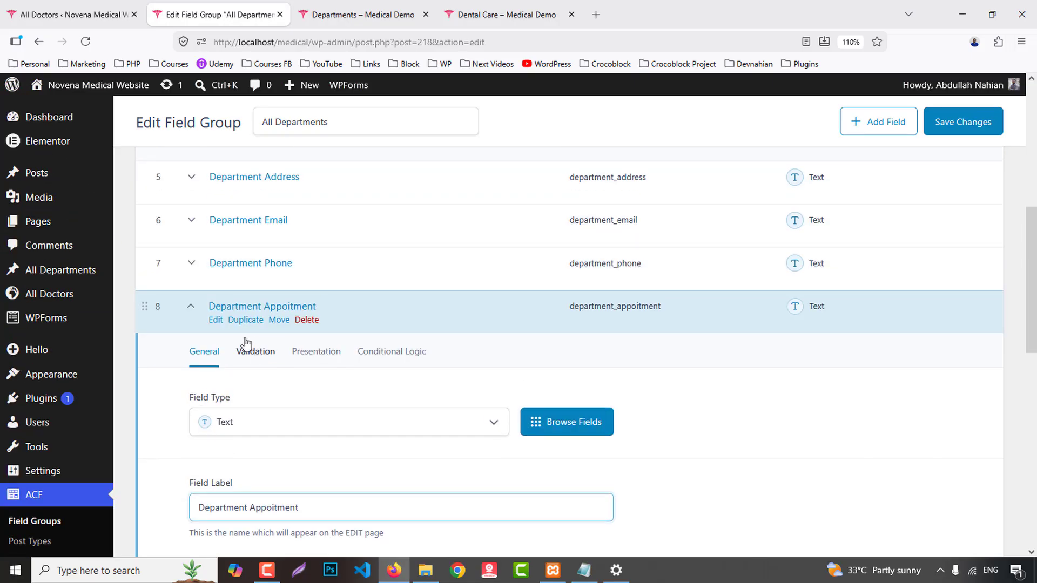
click(216, 321)
click(474, 7)
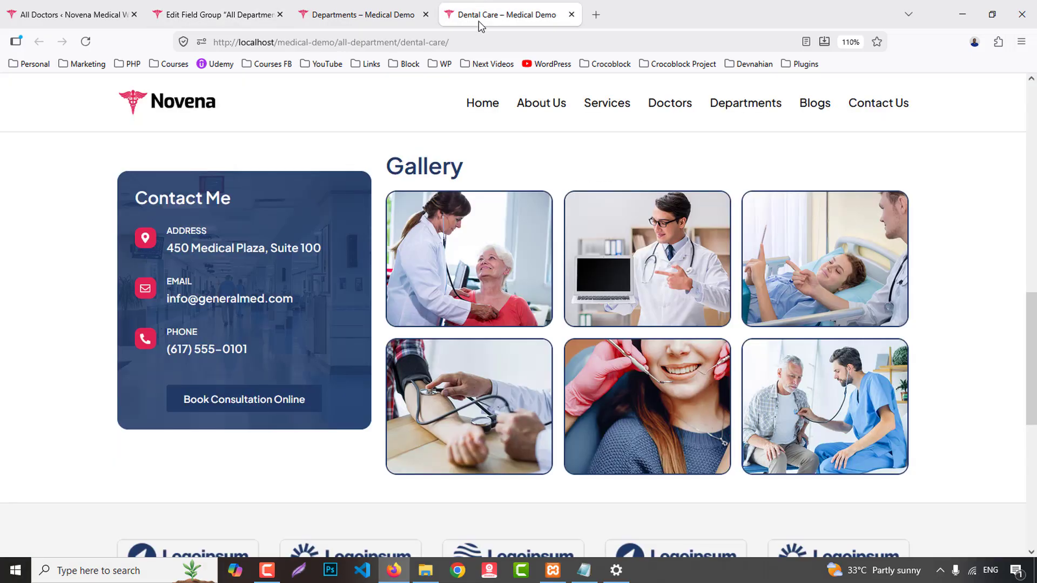
click(218, 14)
- Duplicate the Contact tab field and move the copy to the end of the list, below Department Appoitment
scroll(283, 335, up, 3)
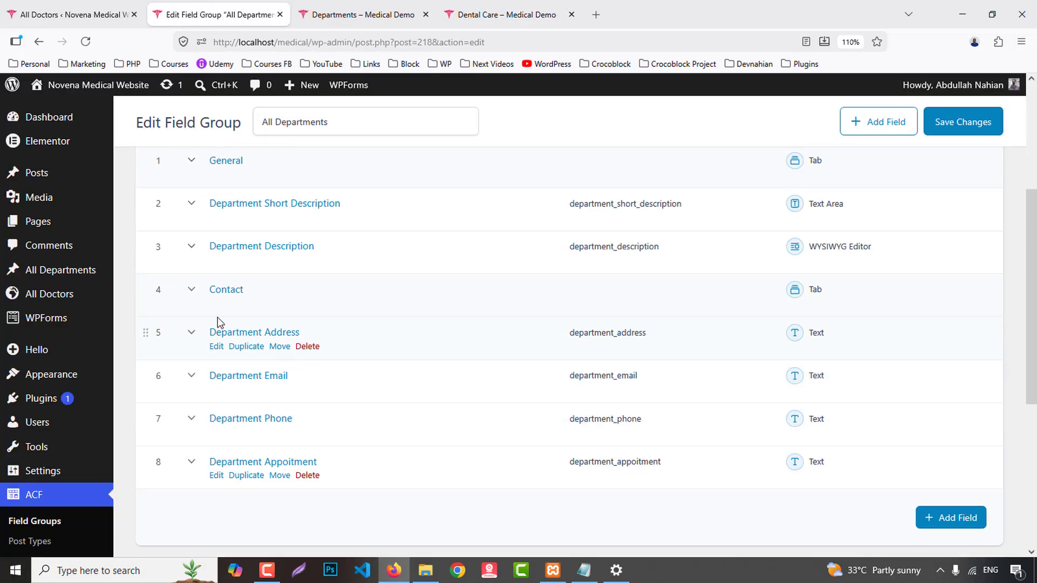
click(247, 303)
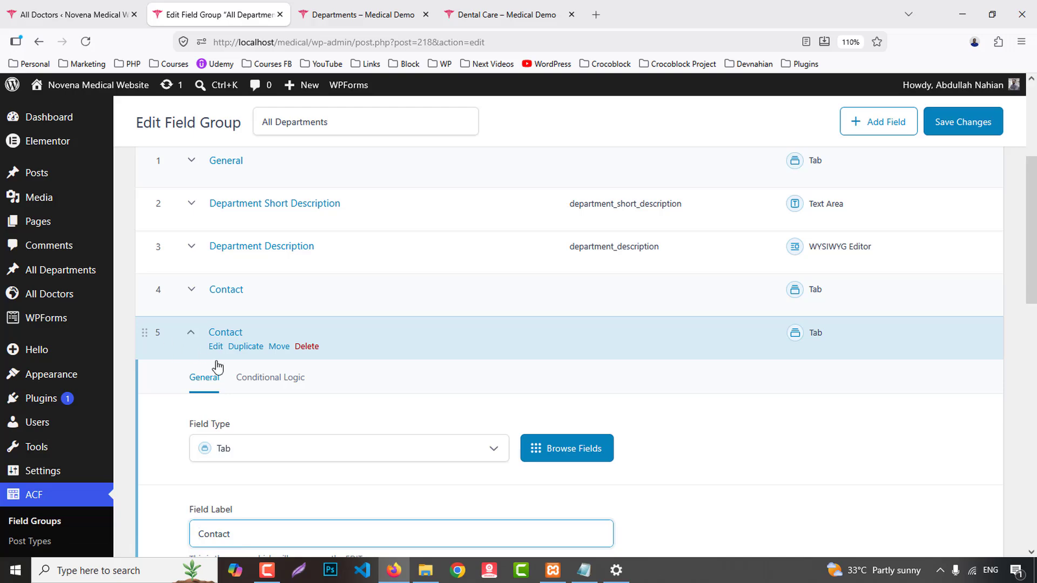
click(216, 347)
scroll(310, 348, down, 2)
drag(154, 259, 166, 448)
scroll(236, 330, down, 3)
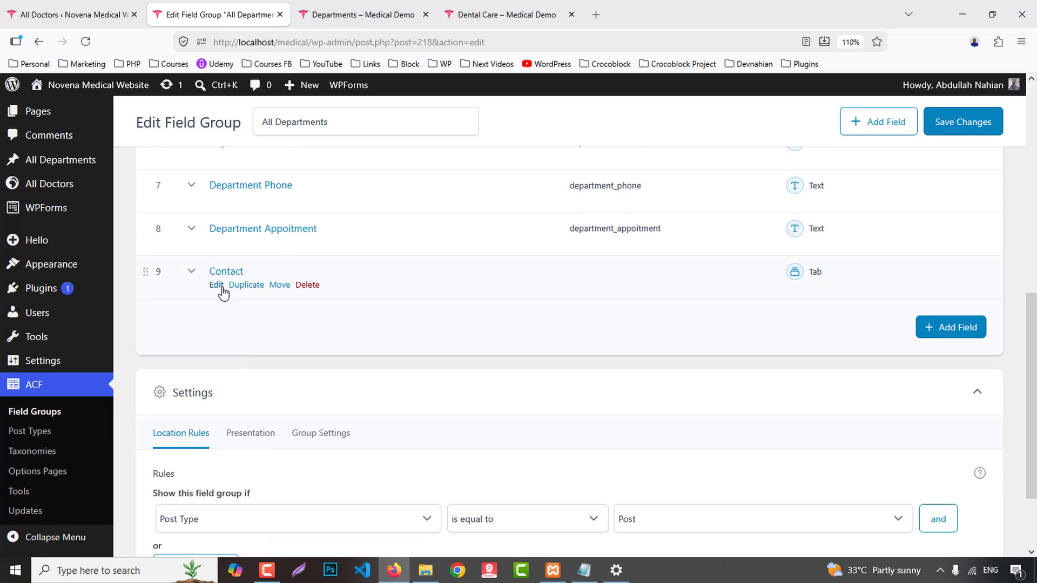
- Change the label of the copied Contact tab field to Features
click(216, 285)
scroll(259, 389, down, 2)
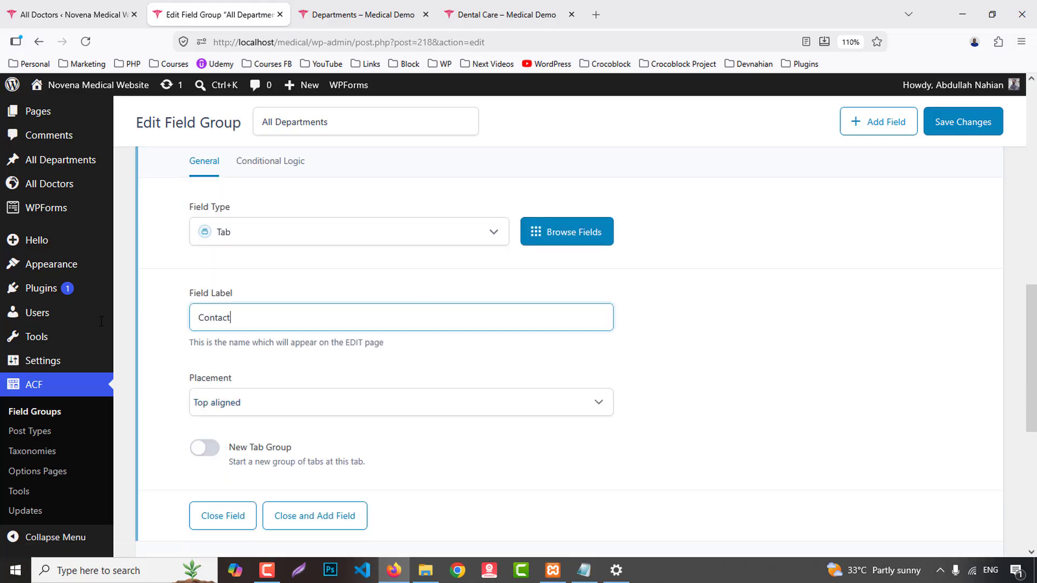
key(ctrl+a)
mouse_move(116, 331)
text(Fe)
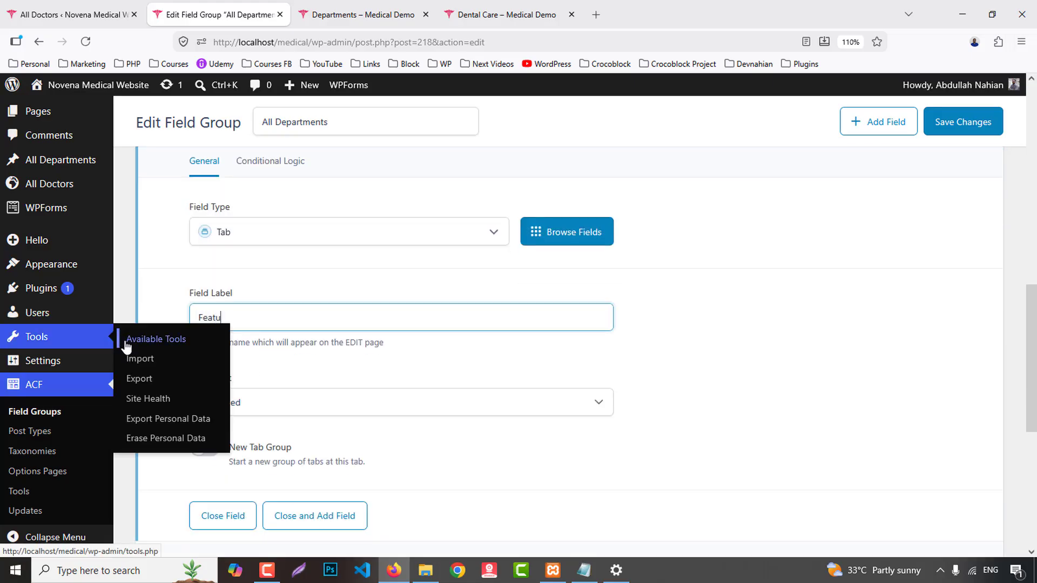
scroll(453, 373, down, 3)
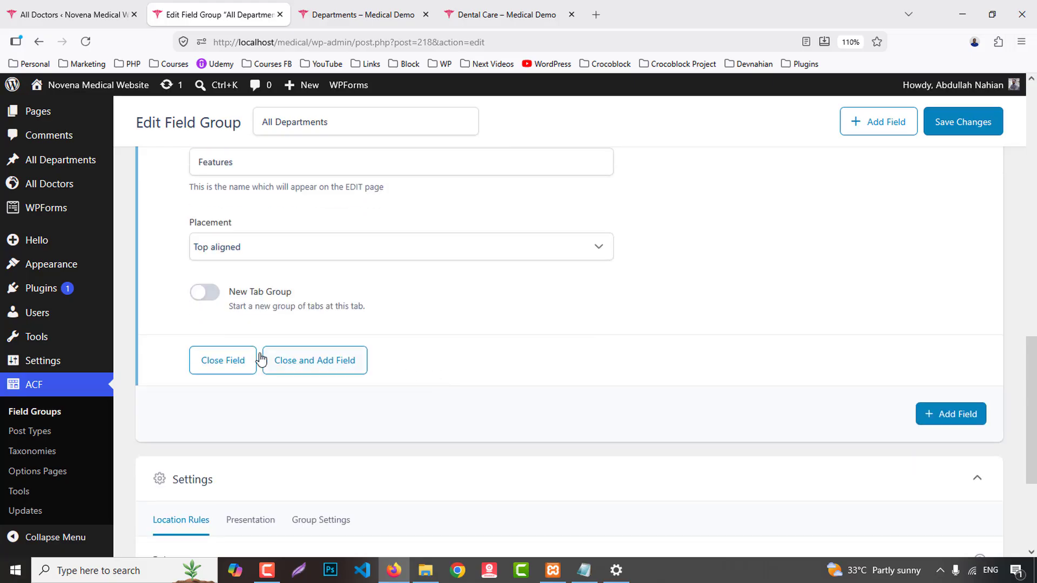
- Add a new field below the Features tab and check the statistics boxes on the Dental Care demo page
click(951, 236)
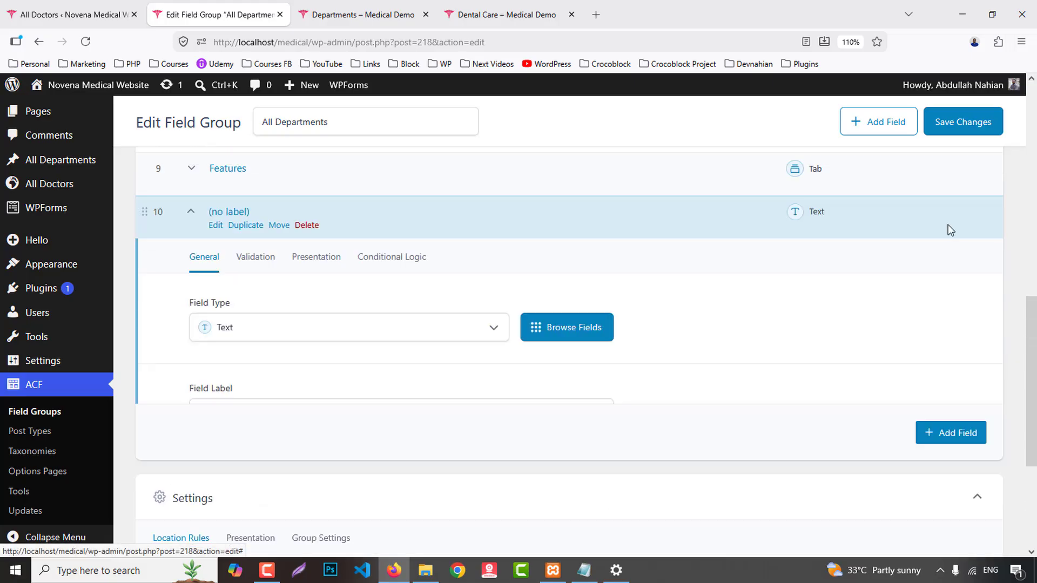
click(510, 15)
scroll(572, 319, up, 4)
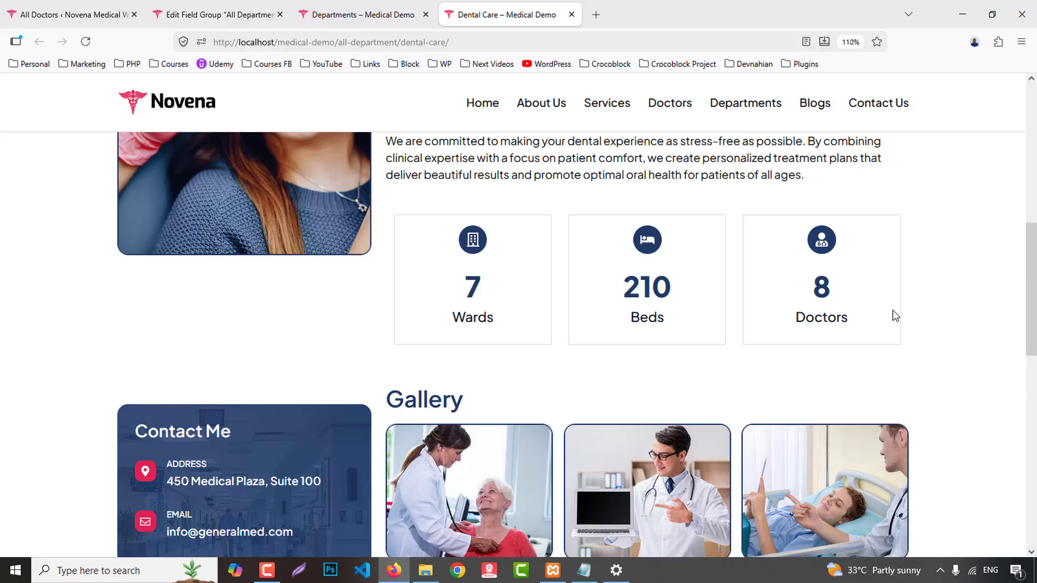
click(213, 8)
- Label the new Text field Department Wards, give it the field name department_wards, and collapse it
scroll(276, 426, down, 3)
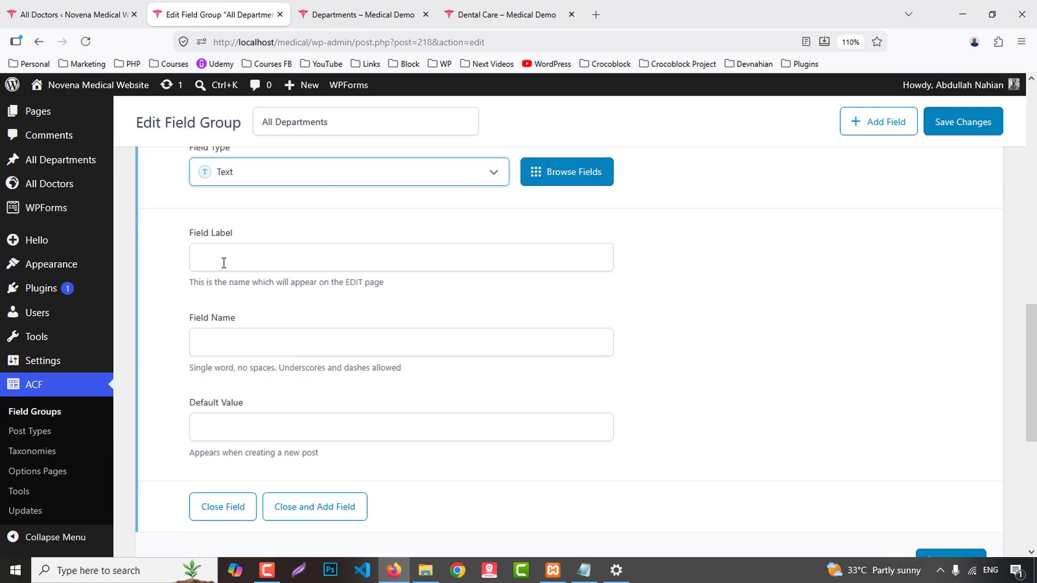
click(340, 262)
drag(249, 257, 443, 258)
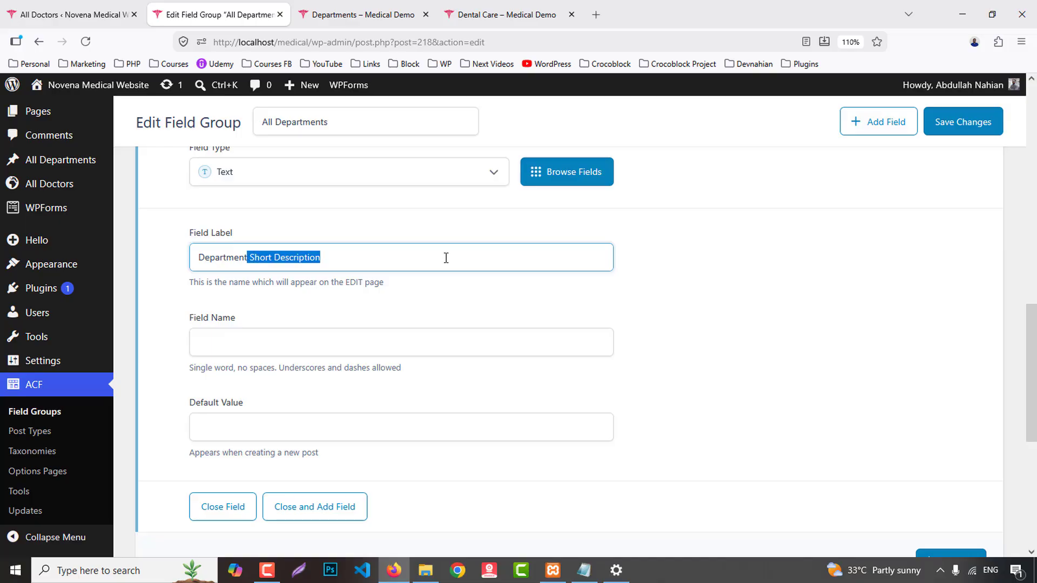
key(BackSpace)
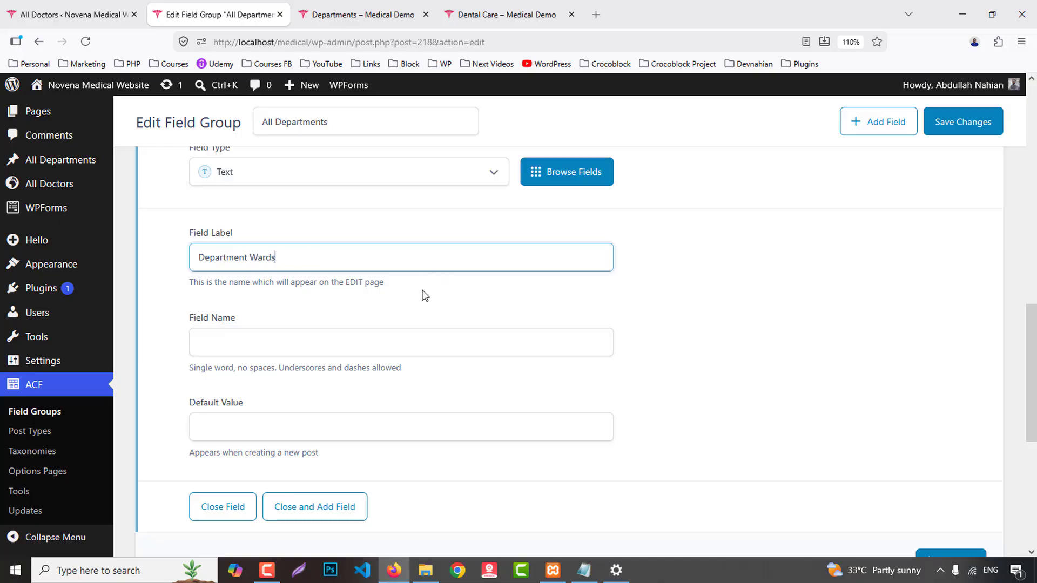
key(ctrl+a)
key(ctrl+c)
click(259, 332)
scroll(213, 232, up, 2)
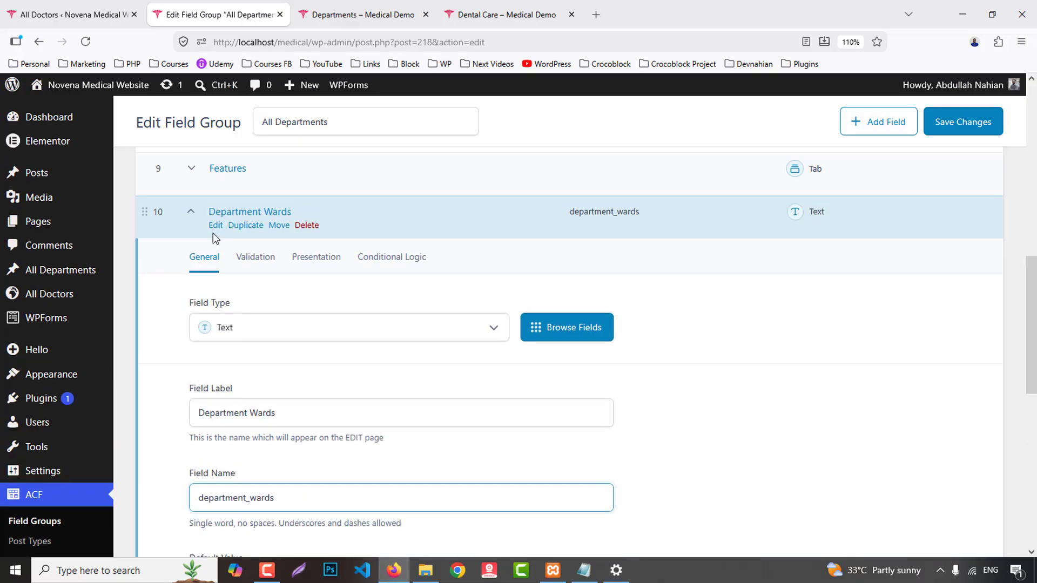
click(216, 225)
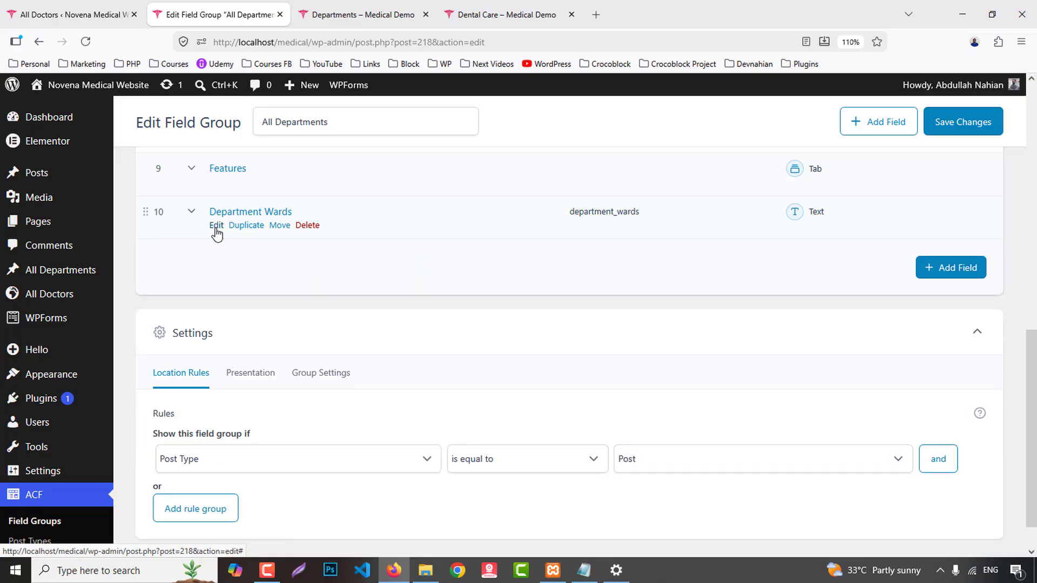
- Add a Text field labelled Department Beds with the field name department_beds below Department Wards
click(942, 267)
click(237, 383)
key(ctrl+v)
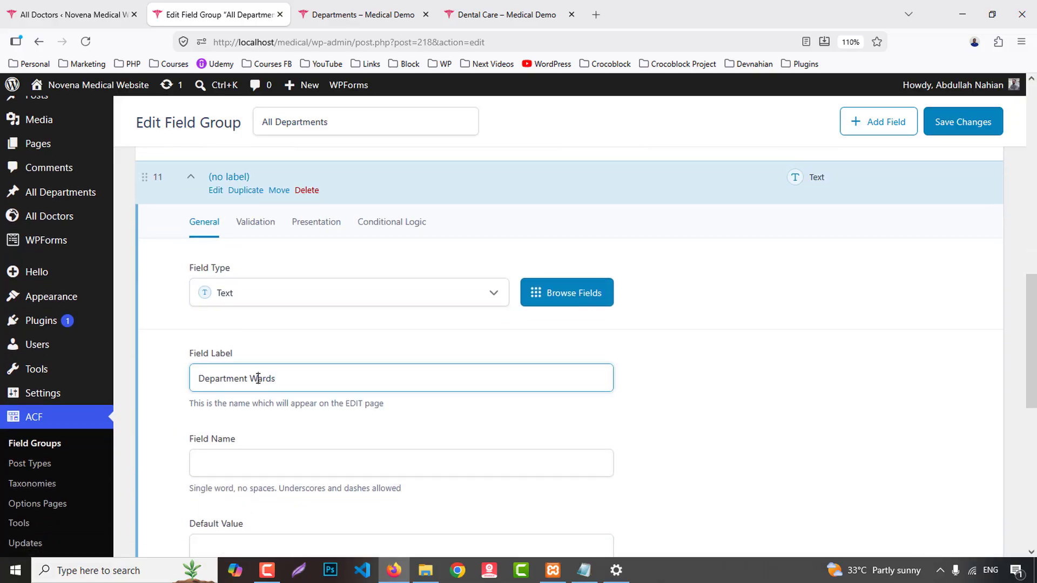
click(216, 192)
- Add a Text field labelled Department Doctors with the field name department_doctors below Department Beds
click(949, 238)
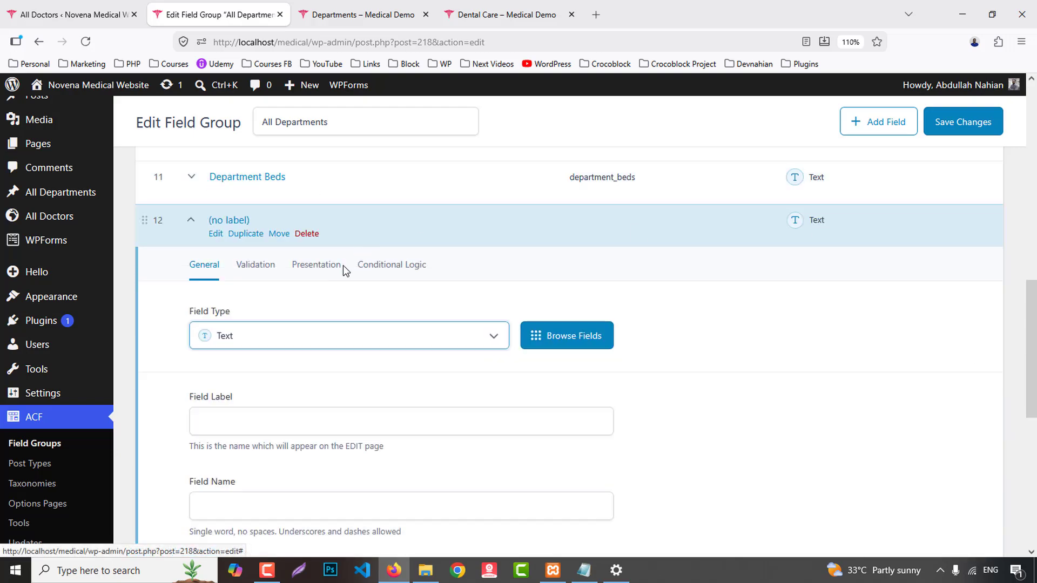
click(270, 423)
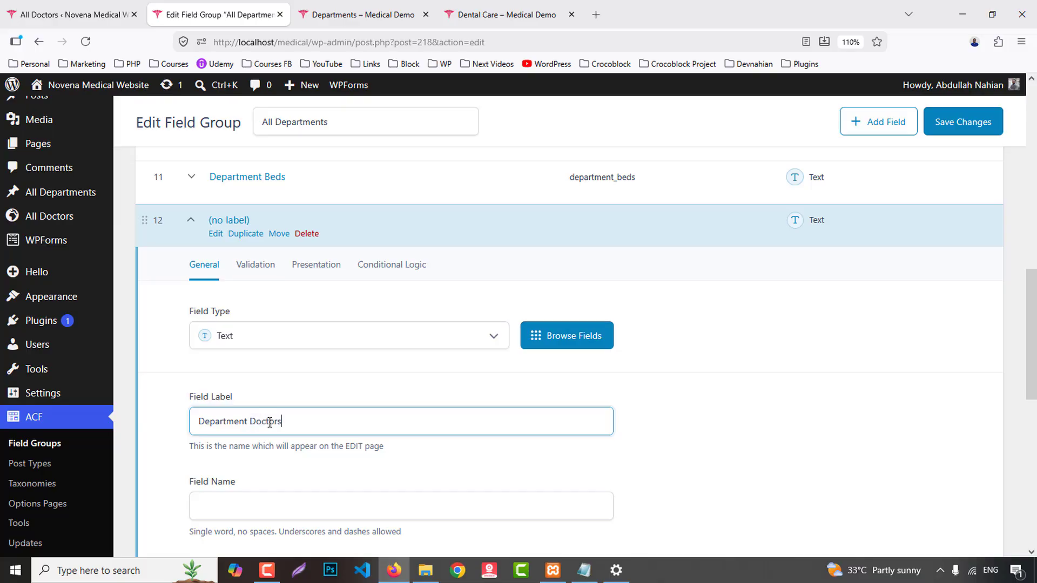
click(225, 232)
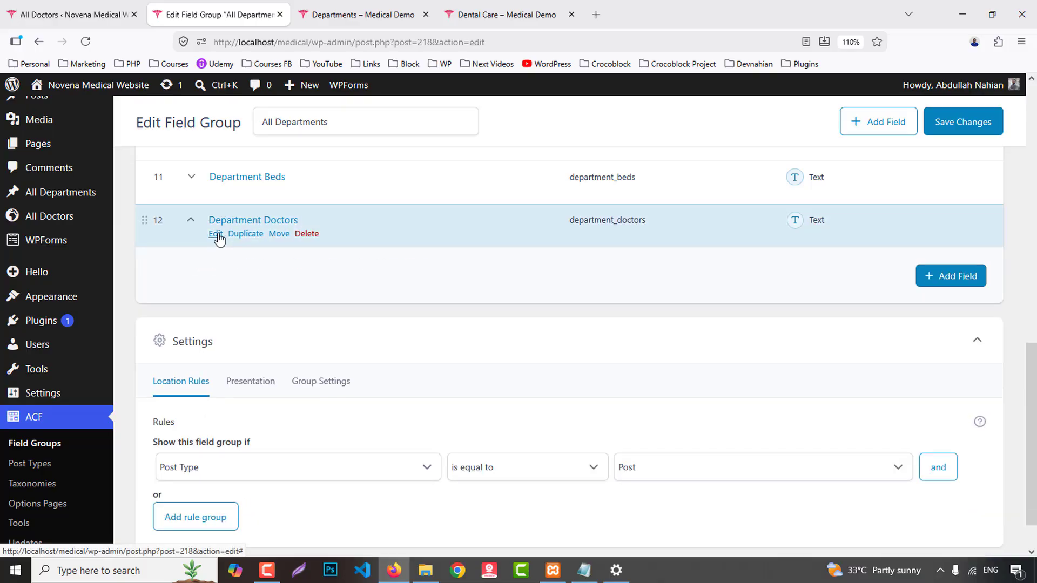
click(217, 235)
click(222, 241)
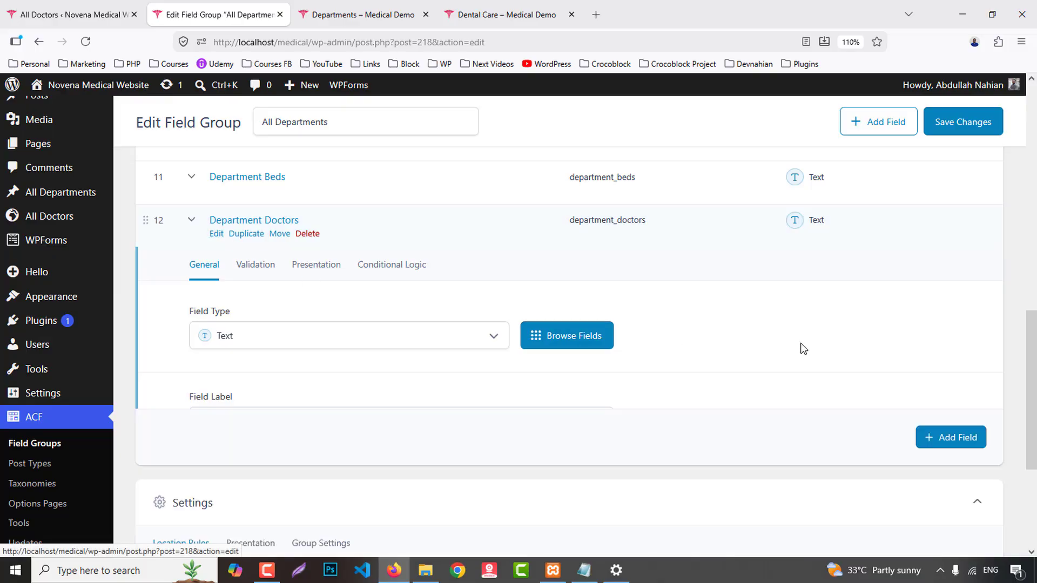
- Add a Gallery field labelled Department Gallery with the field name department_gallery below Department Doctors
click(937, 276)
scroll(241, 229, down, 3)
click(241, 229)
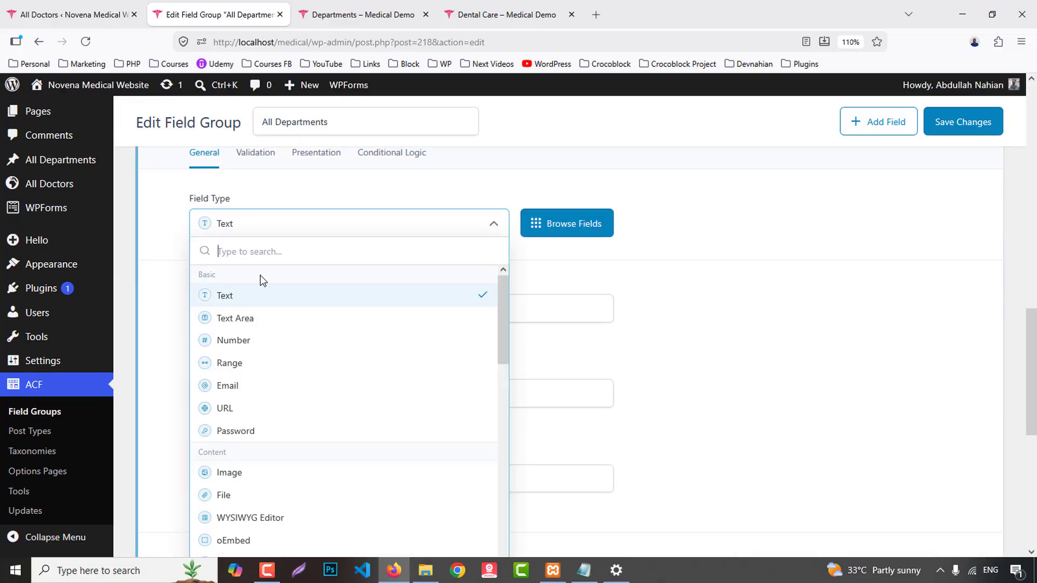
text(ga)
click(259, 304)
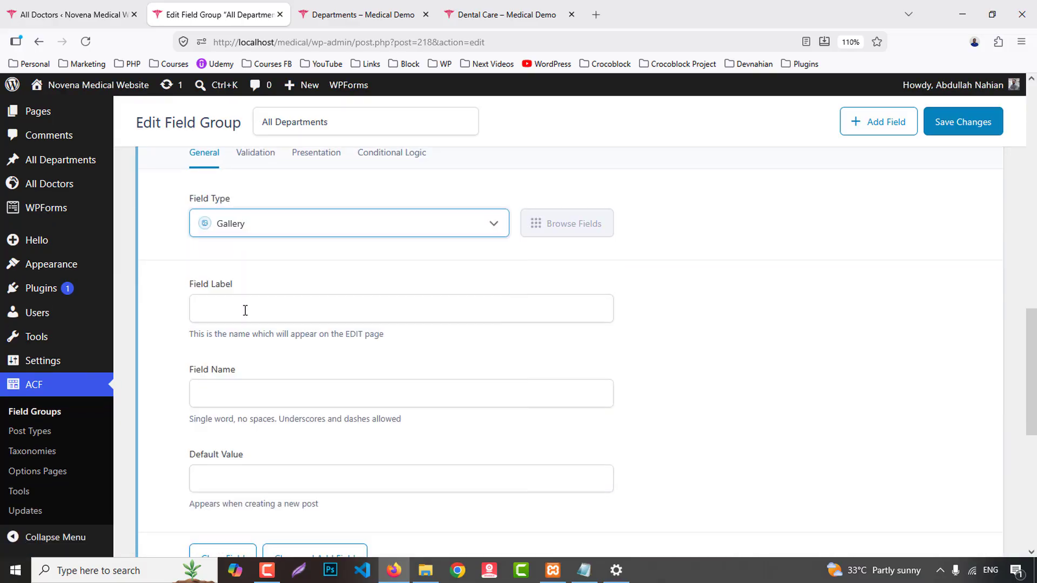
click(223, 315)
text(Department Wards)
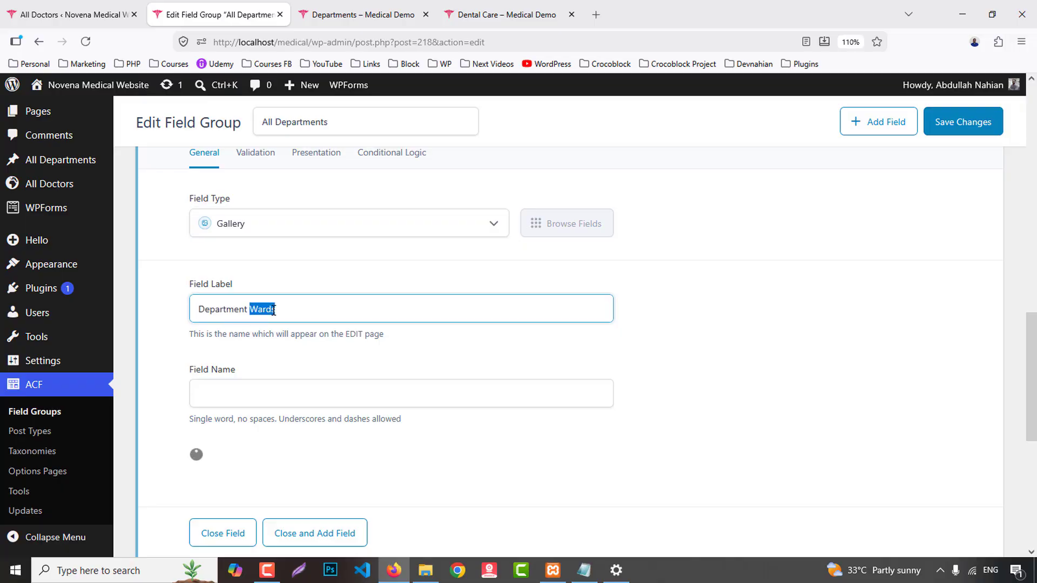
text(llery)
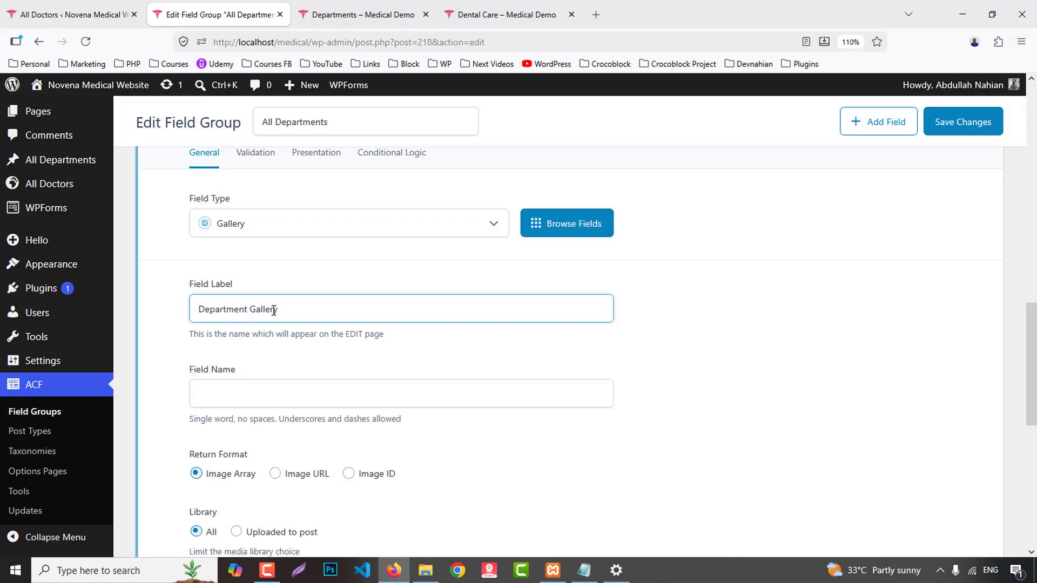
scroll(243, 225, up, 1)
click(213, 199)
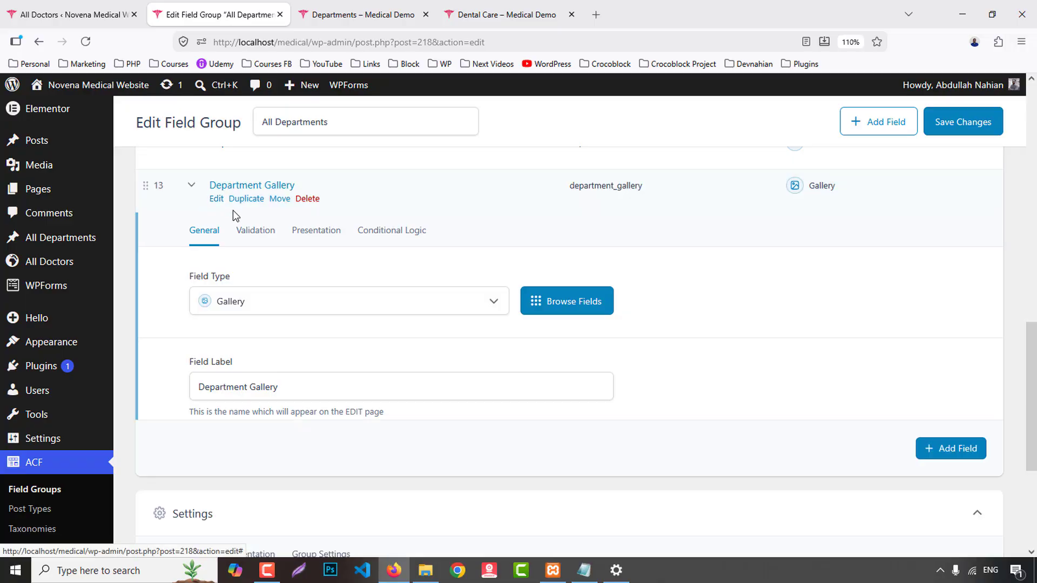
- Save the All Departments field group and open the All Departments post list
scroll(724, 308, up, 6)
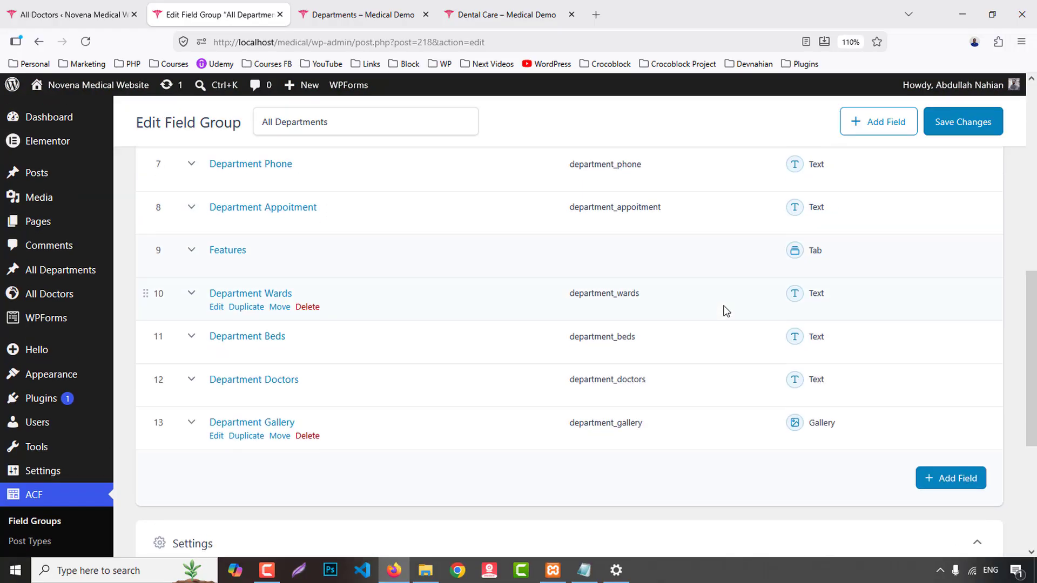
click(951, 134)
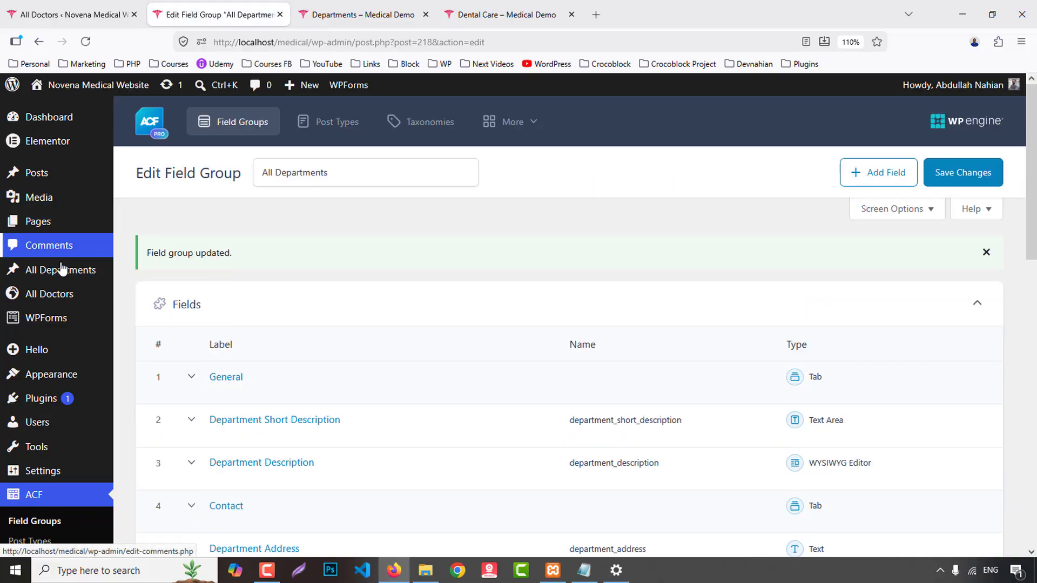
mouse_move(61, 272)
click(332, 4)
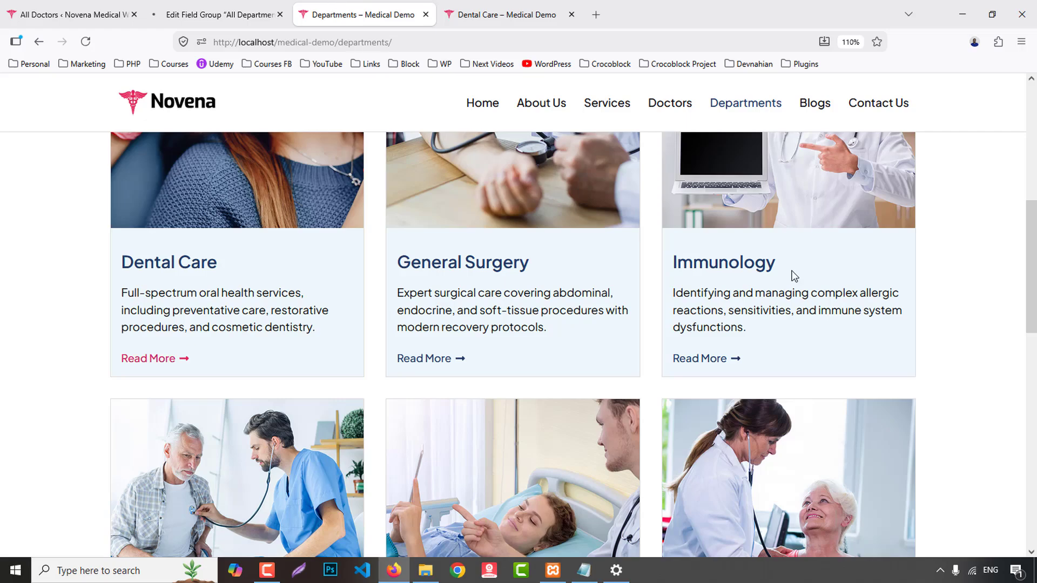
click(239, 14)
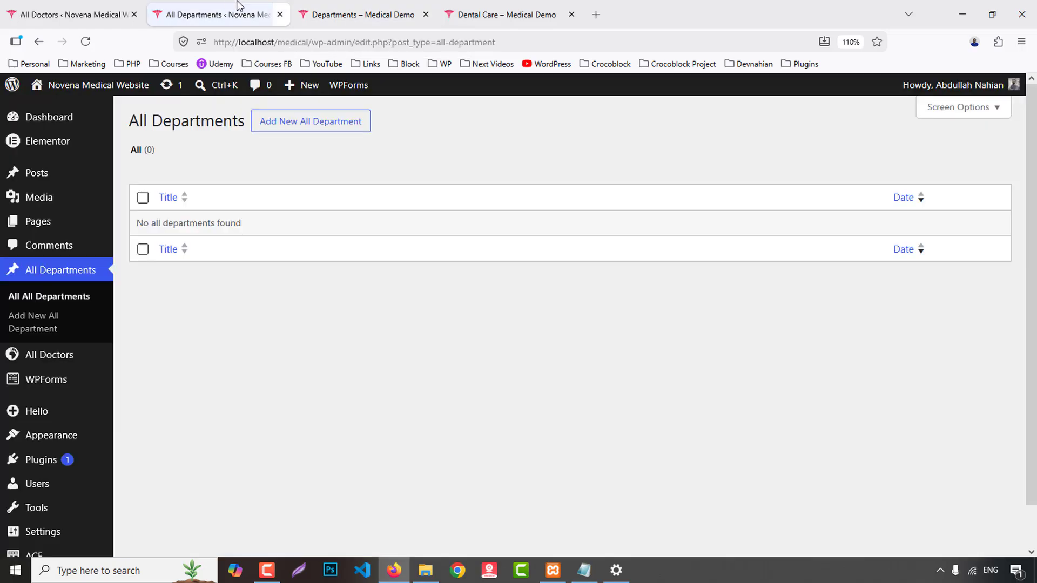
- Open six blank new department forms from the All Departments list, each in its own browser tab
middle_click(306, 133)
middle_click(305, 132)
middle_click(306, 132)
middle_click(305, 132)
middle_click(305, 132)
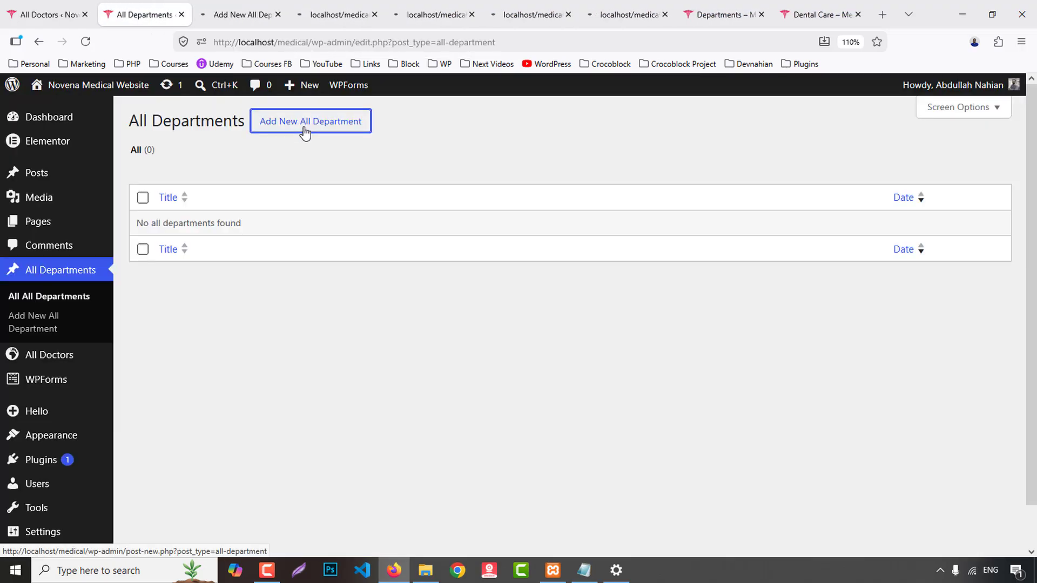
middle_click(305, 130)
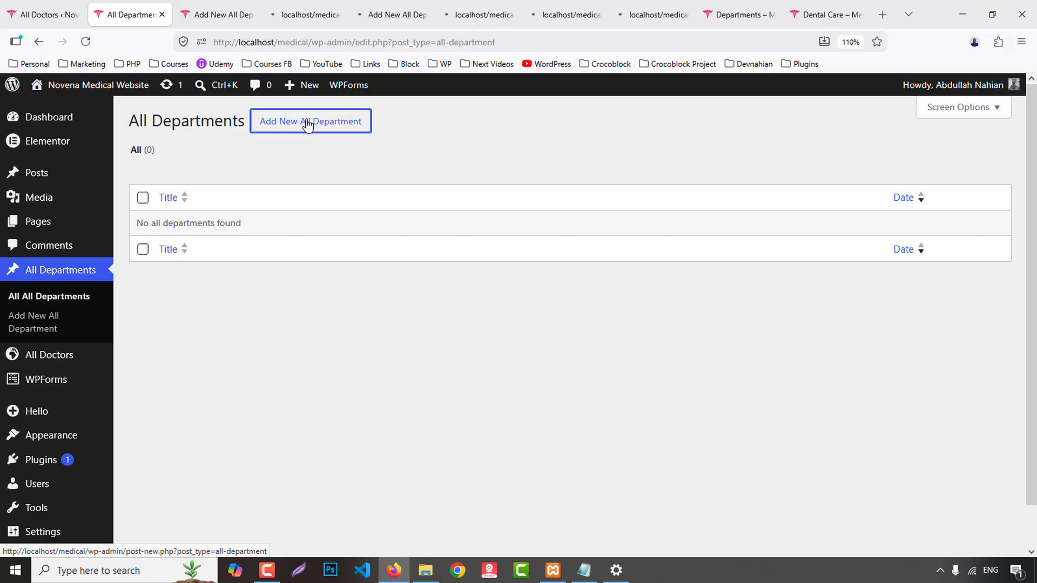
- Copy the Dental Care title from the demo Departments page and go to the first new department form
click(749, 6)
scroll(157, 398, up, 3)
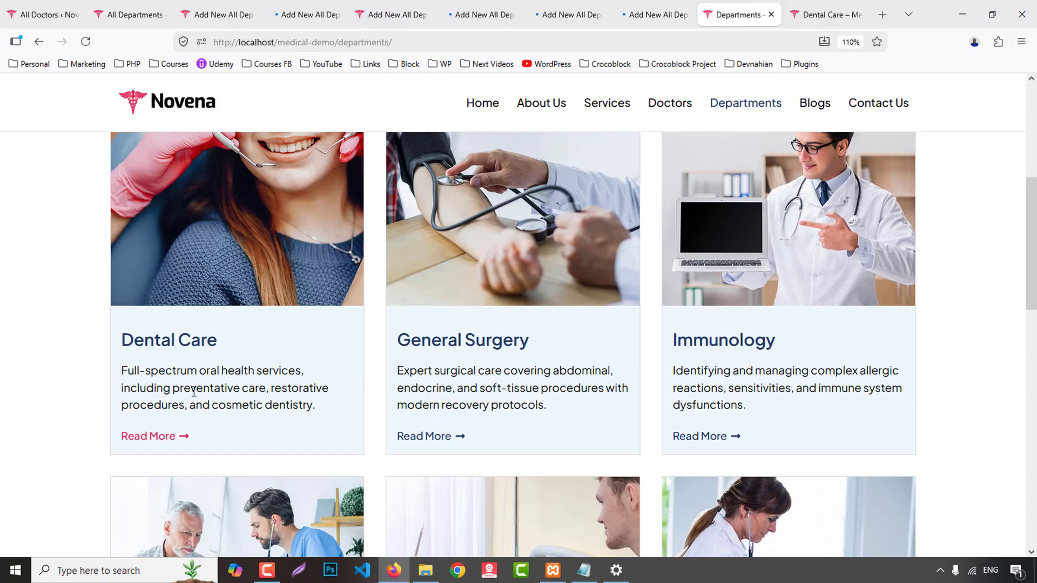
drag(125, 419, 226, 415)
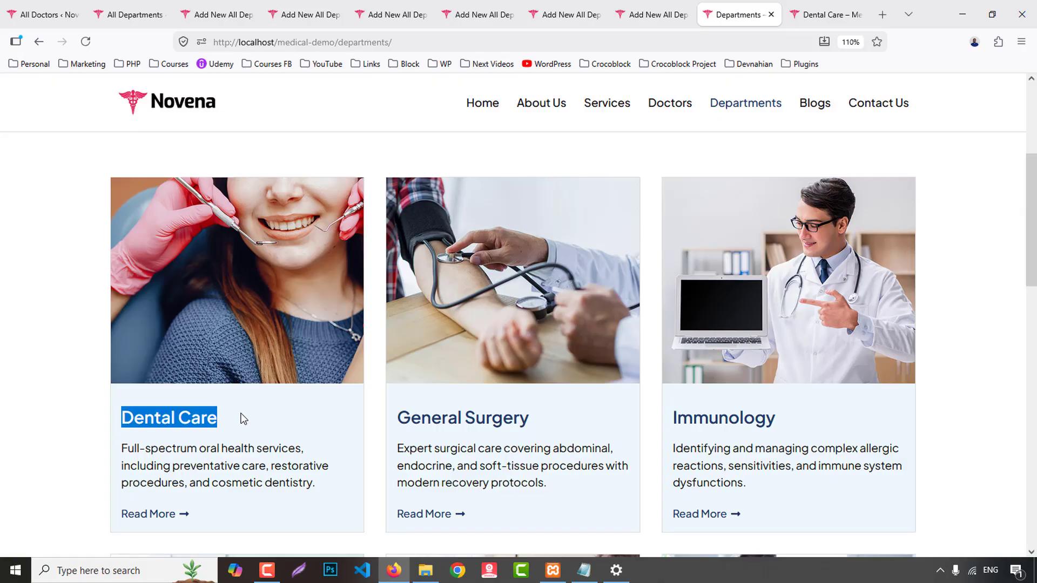
click(204, 7)
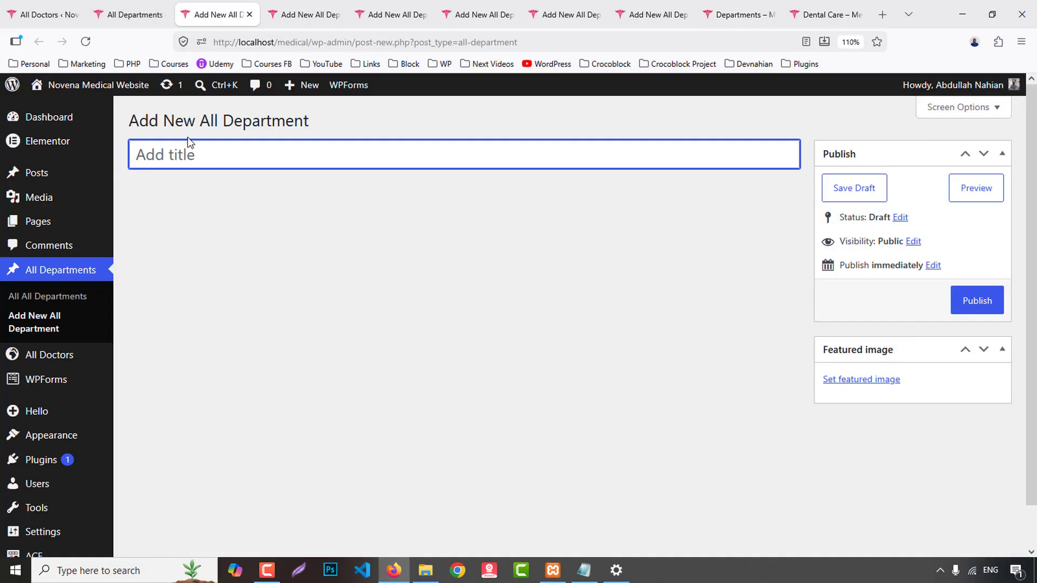
- Set the All Departments field group's location rule to Post Type is equal to All Department and save the changes
click(133, 15)
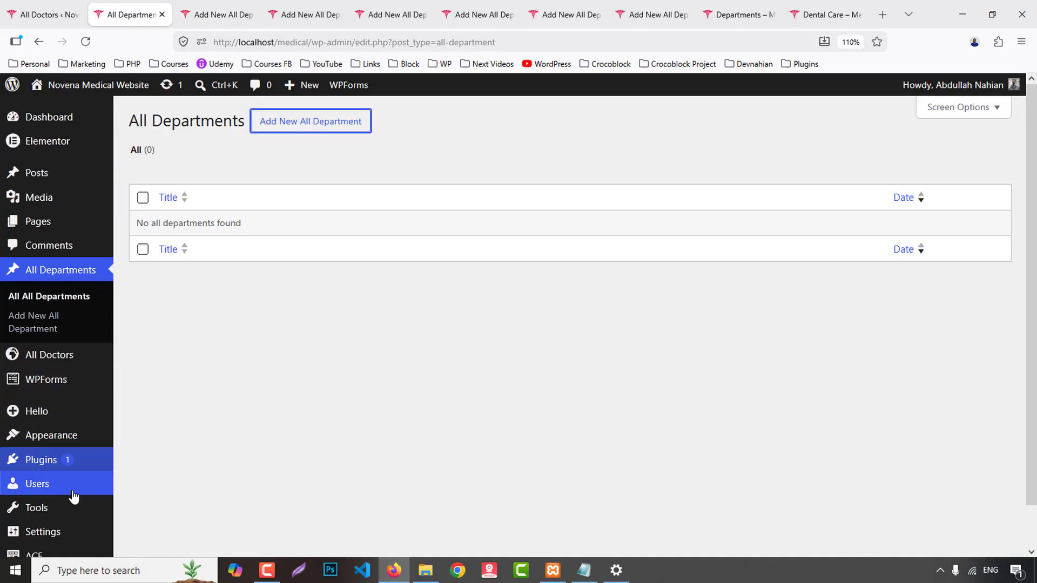
mouse_move(64, 475)
scroll(64, 487, down, 1)
mouse_move(43, 513)
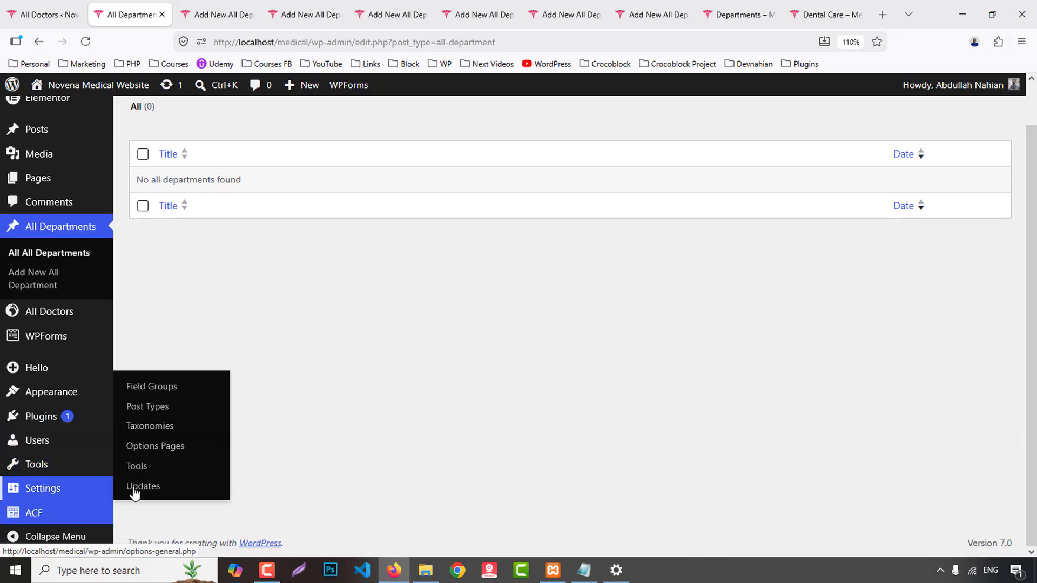
click(149, 390)
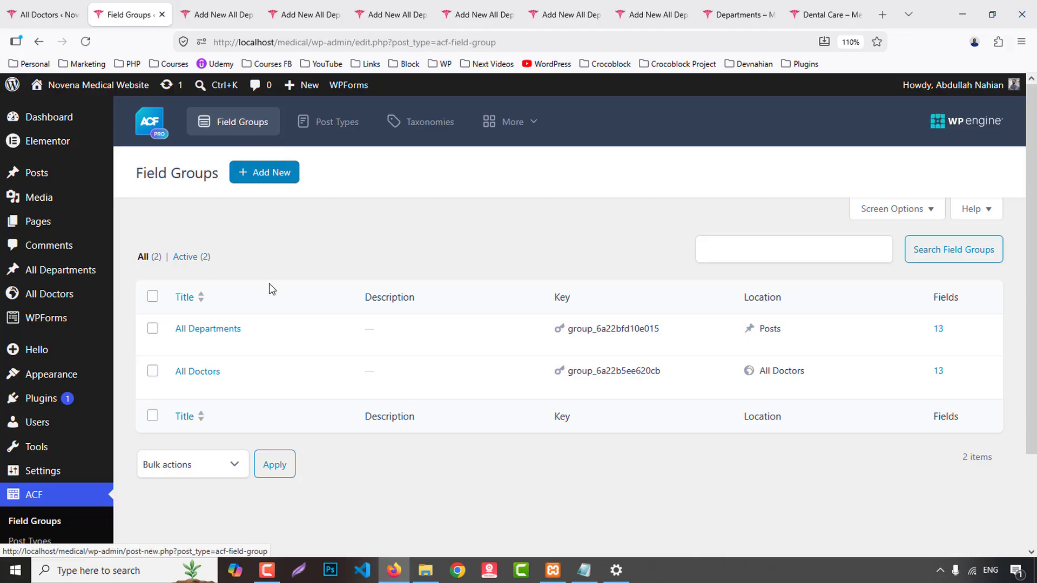
mouse_move(181, 348)
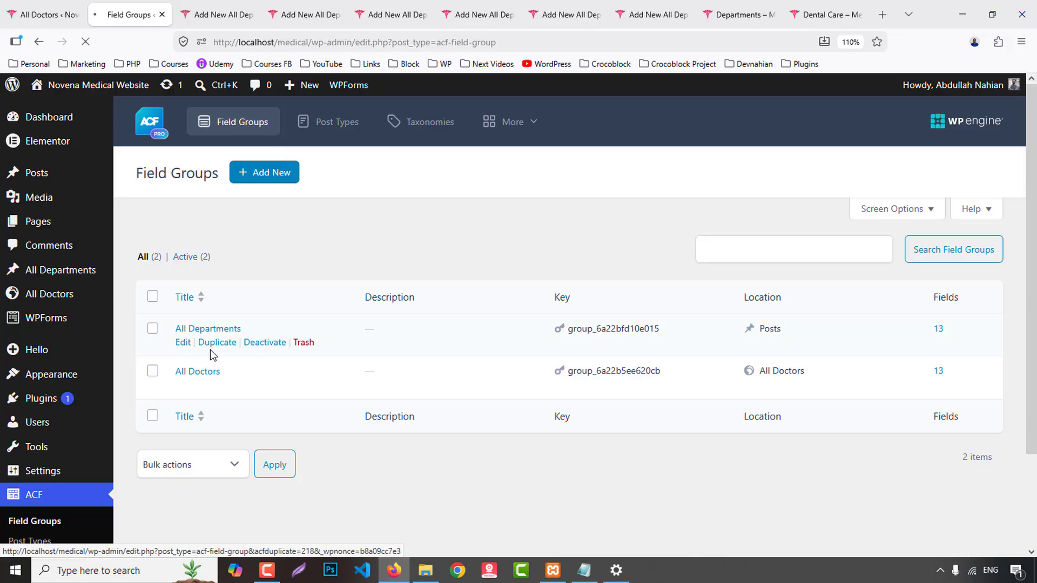
scroll(693, 322, down, 4)
scroll(690, 322, down, 10)
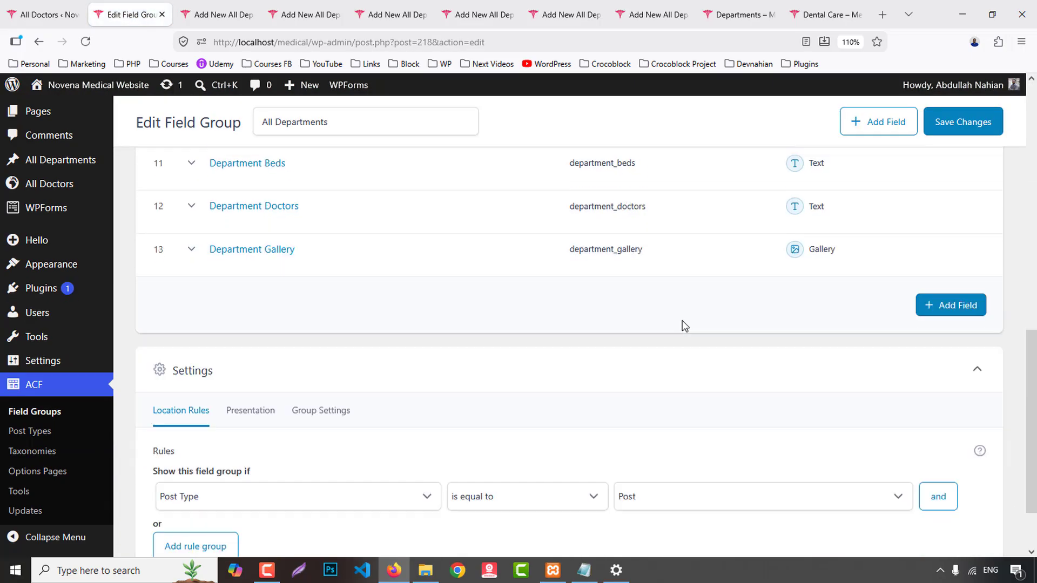
click(660, 419)
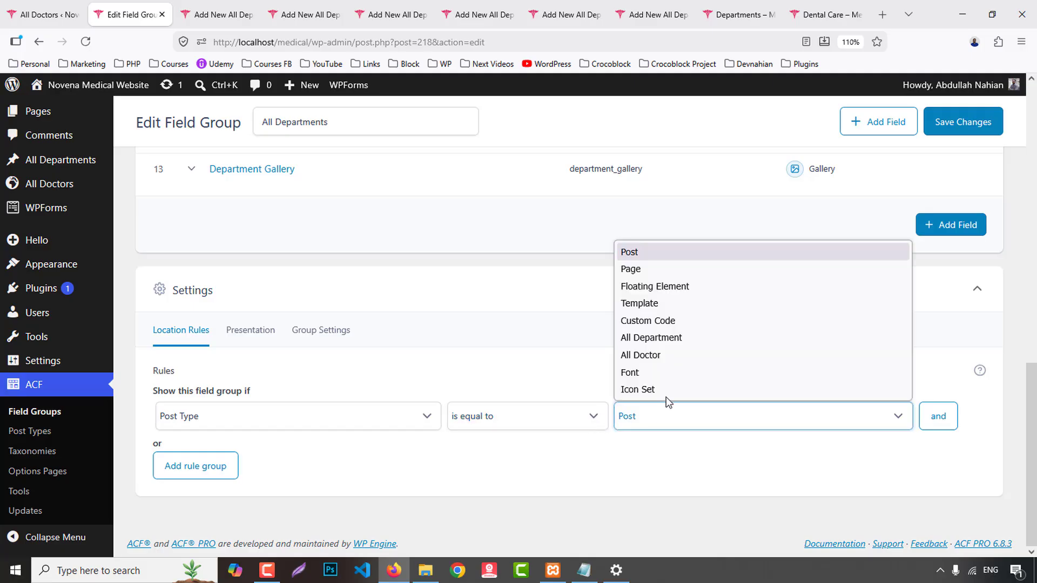
click(660, 339)
click(954, 126)
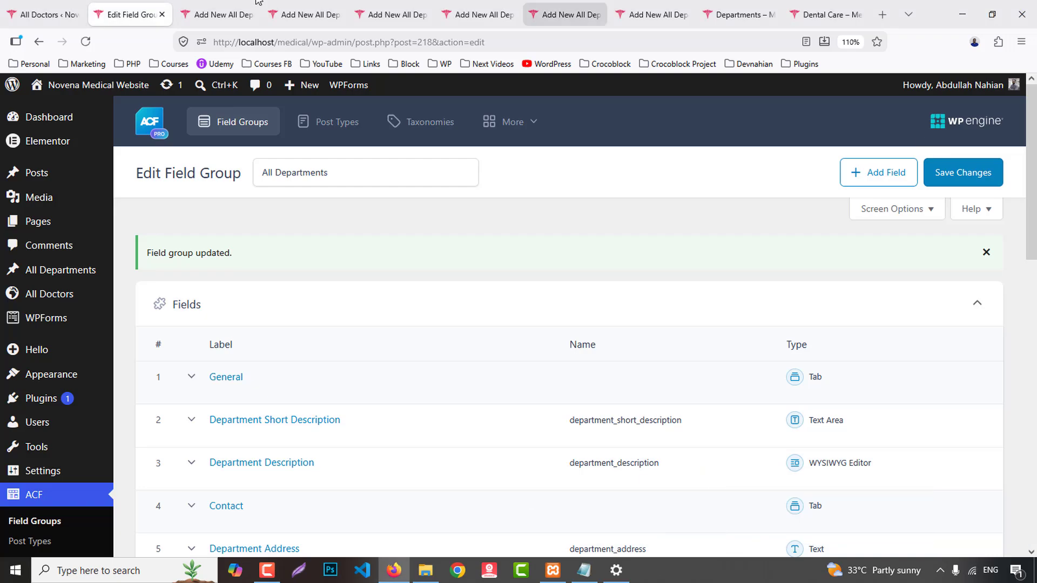
- Reload each open new department form so it loads the updated field group
click(224, 18)
key(F5)
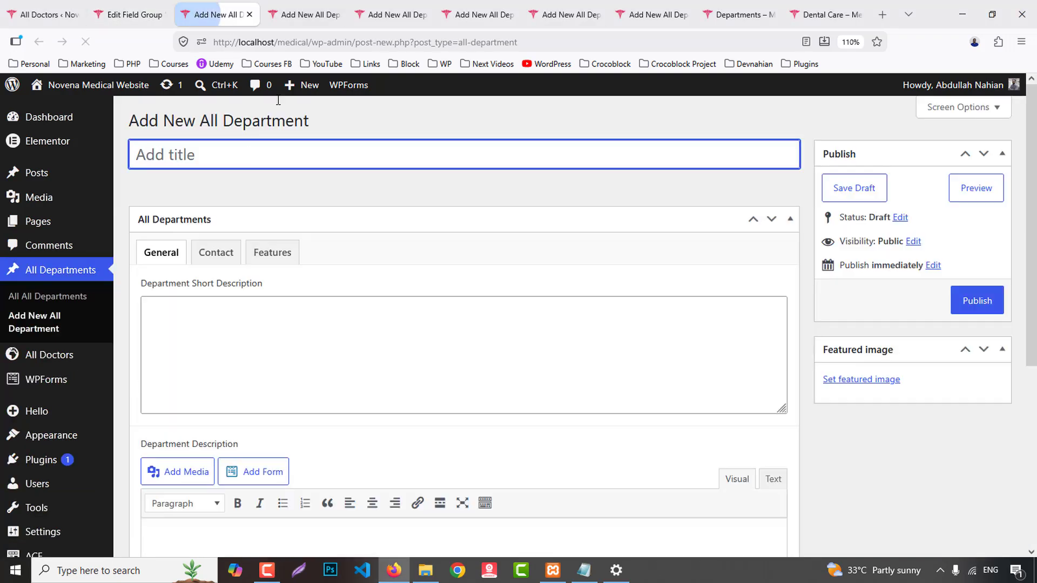
click(304, 14)
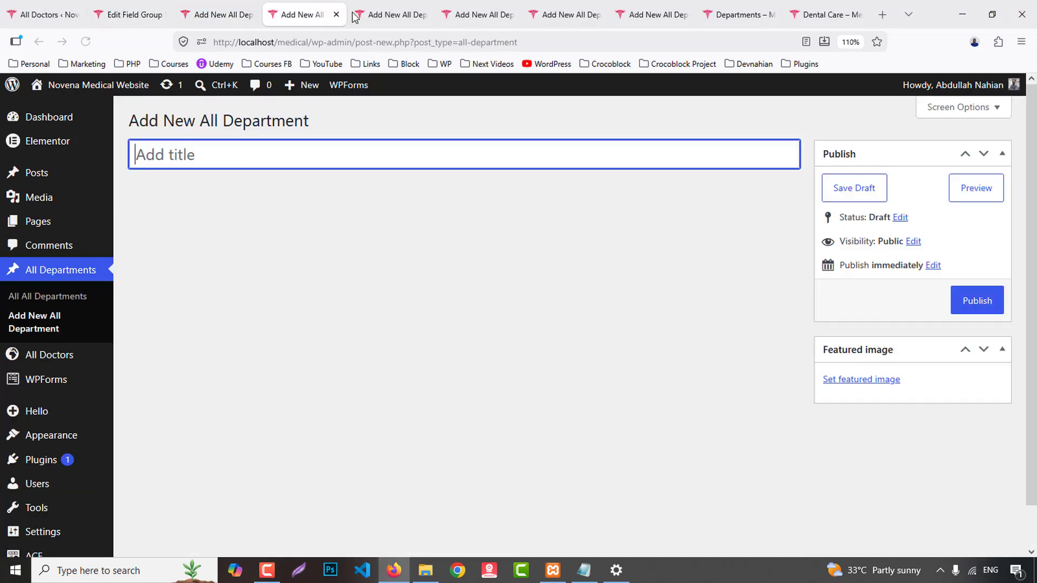
click(391, 11)
click(476, 9)
click(551, 8)
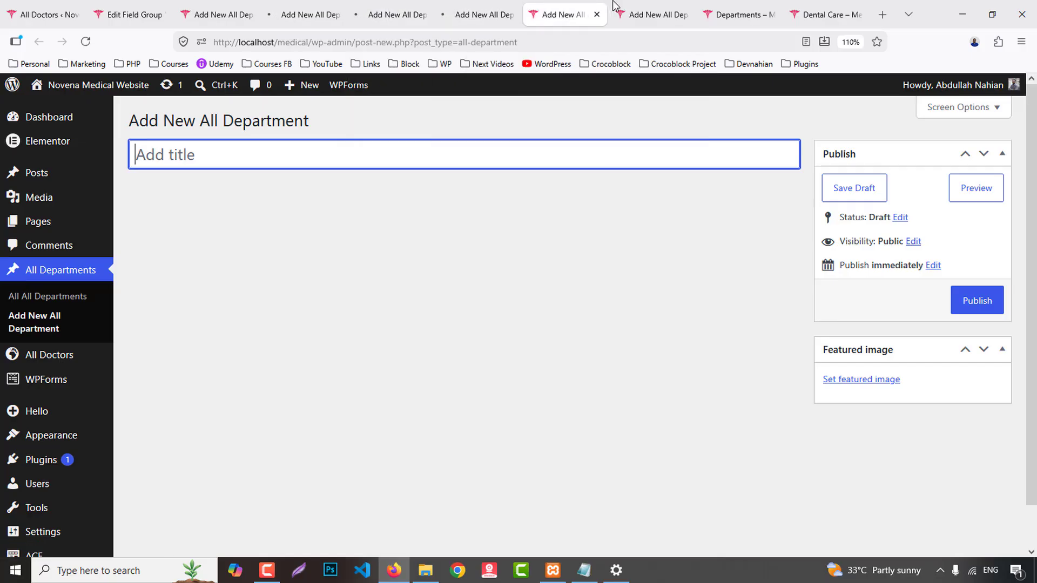
click(654, 9)
click(826, 15)
click(657, 7)
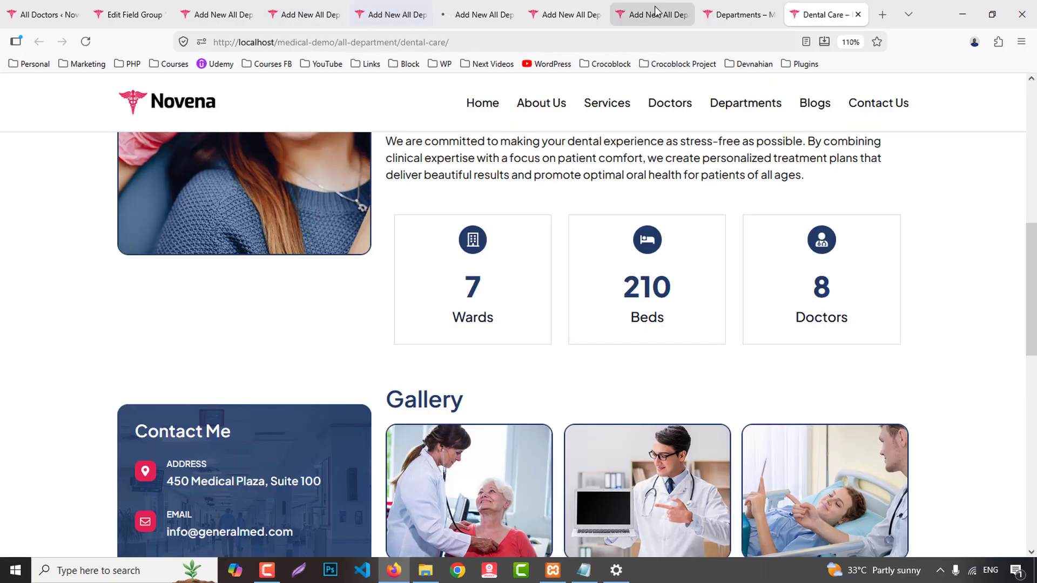
key(F5)
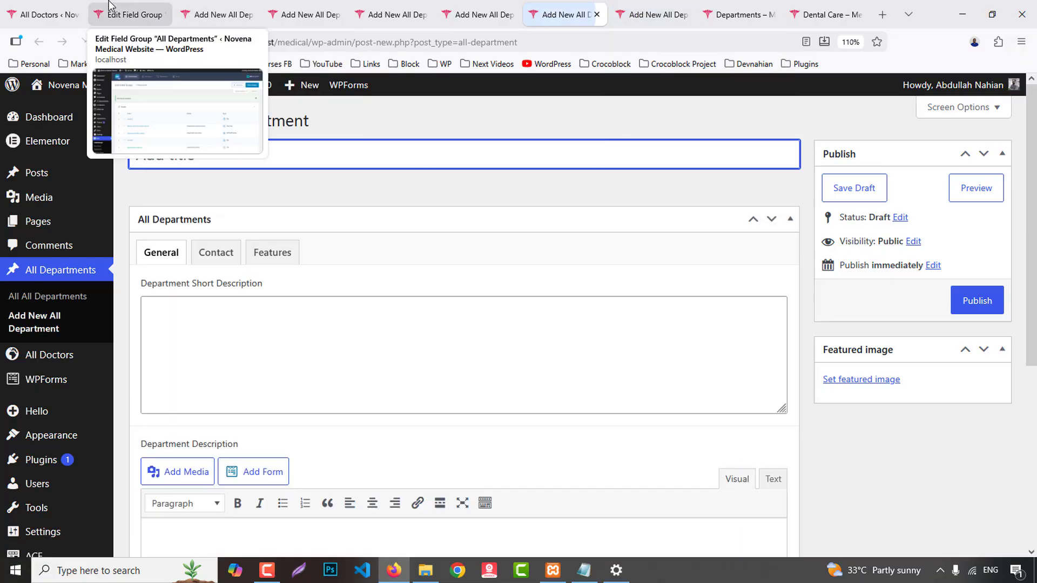
- Title the first new department Dental Care
click(109, 5)
click(214, 6)
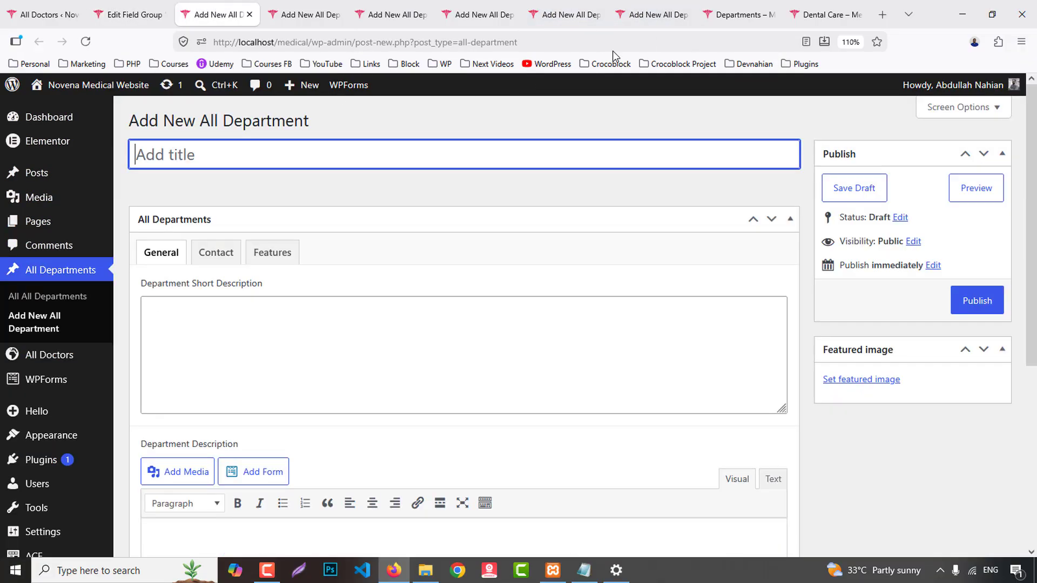
click(826, 7)
scroll(537, 194, up, 3)
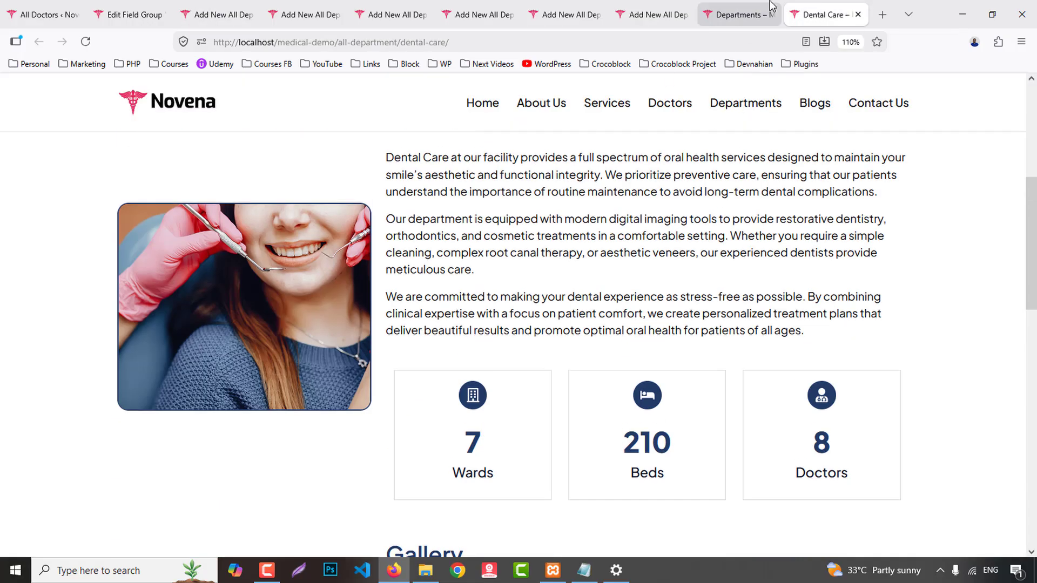
click(756, 6)
click(229, 13)
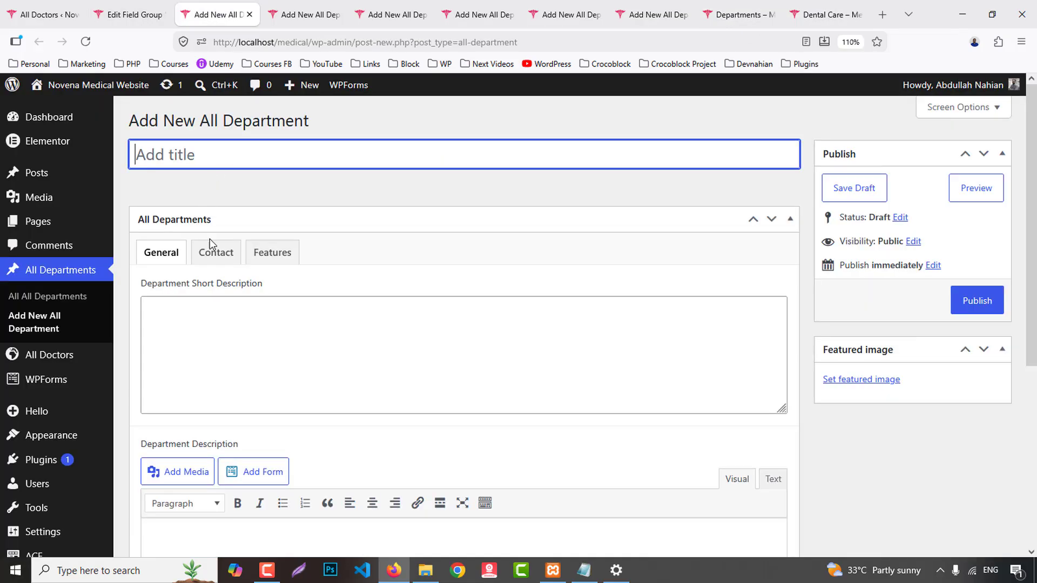
click(177, 332)
click(171, 165)
- Copy the Dental Care summary from the demo Departments page into the Department Short Description of the Dental Care form
click(826, 14)
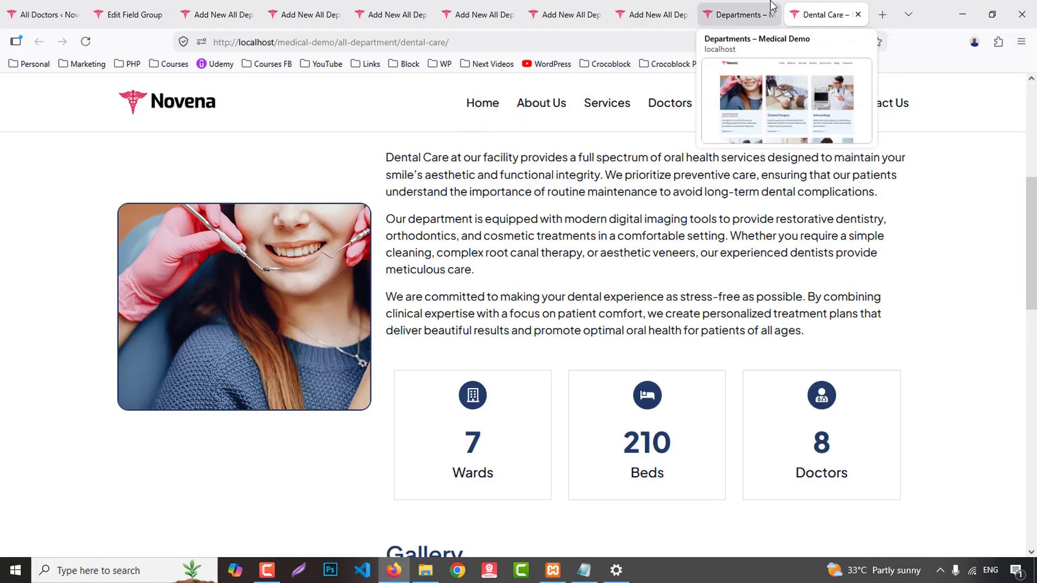
click(739, 14)
scroll(169, 424, down, 1)
drag(123, 370, 327, 409)
key(ctrl+c)
click(130, 15)
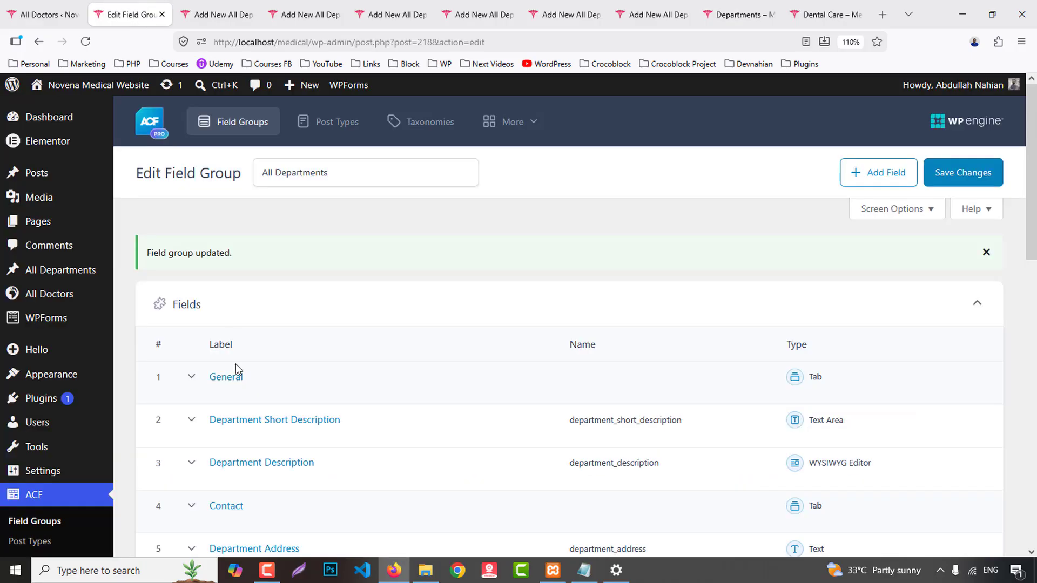
click(217, 15)
click(230, 355)
key(ctrl+v)
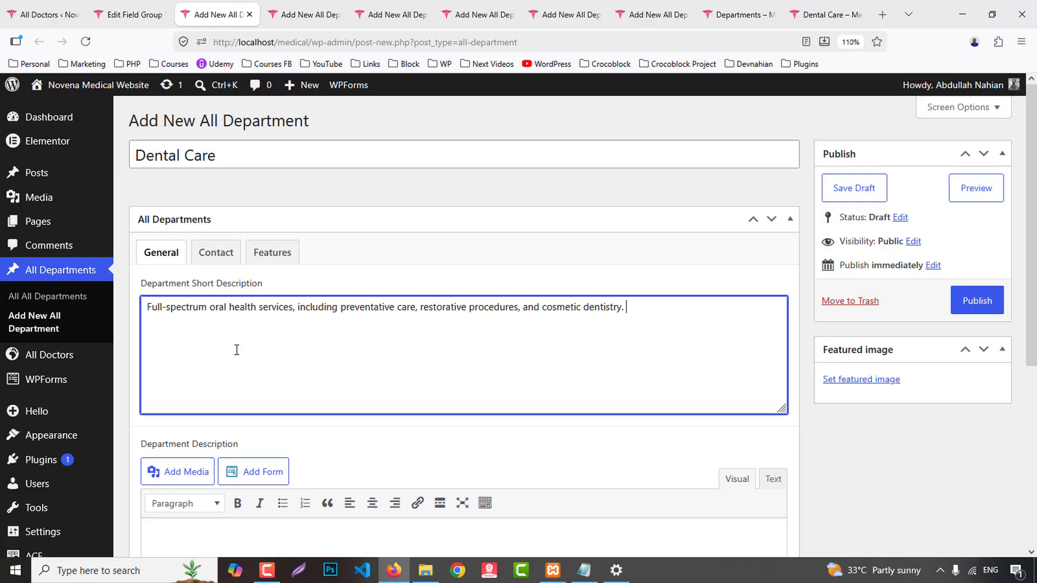
- Upload department-1.jpg through department-6.jpg from the meidcal folder to the media library via the featured image setting
click(850, 380)
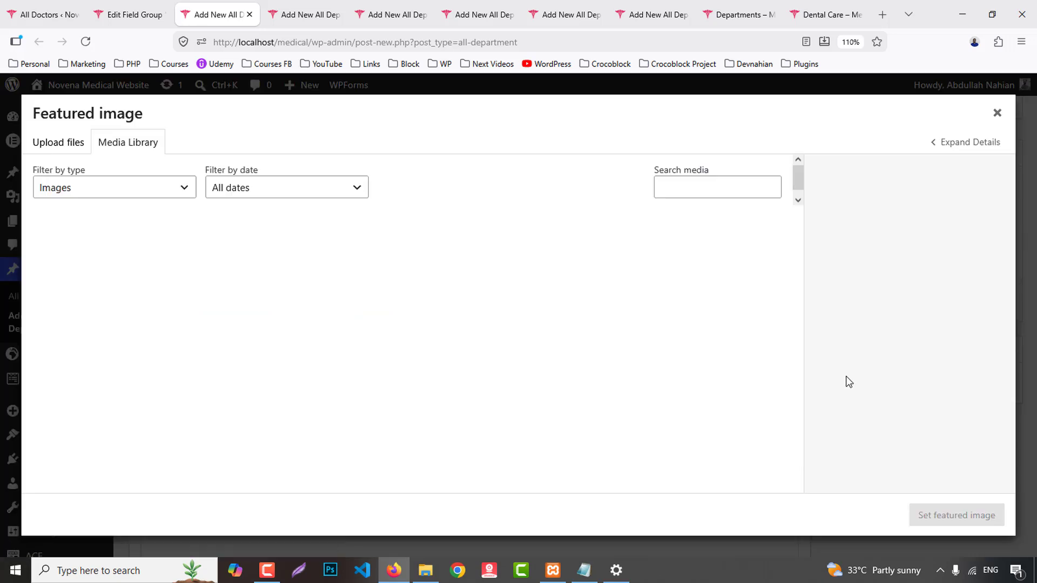
click(59, 142)
click(542, 339)
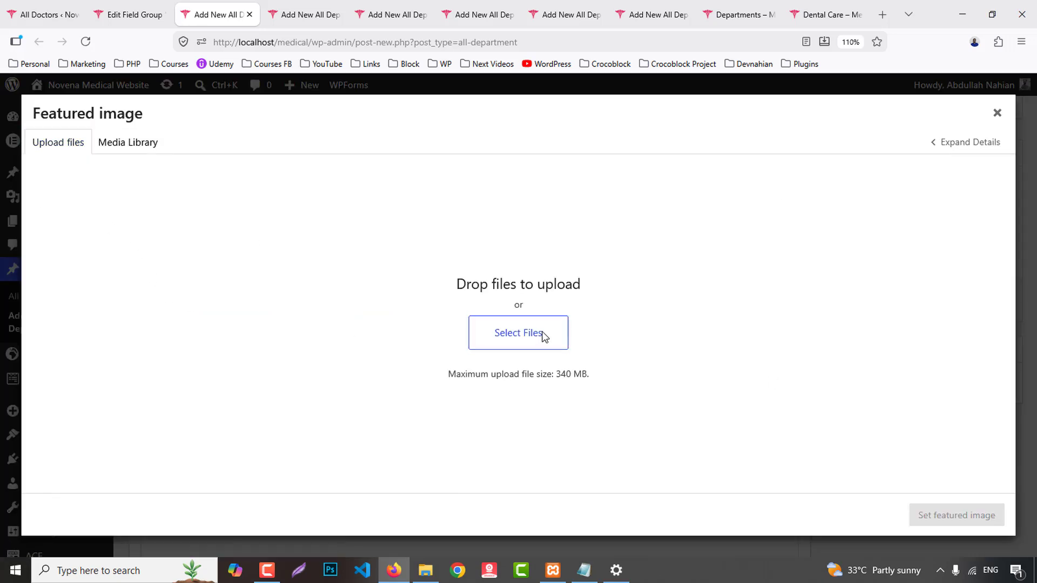
click(777, 108)
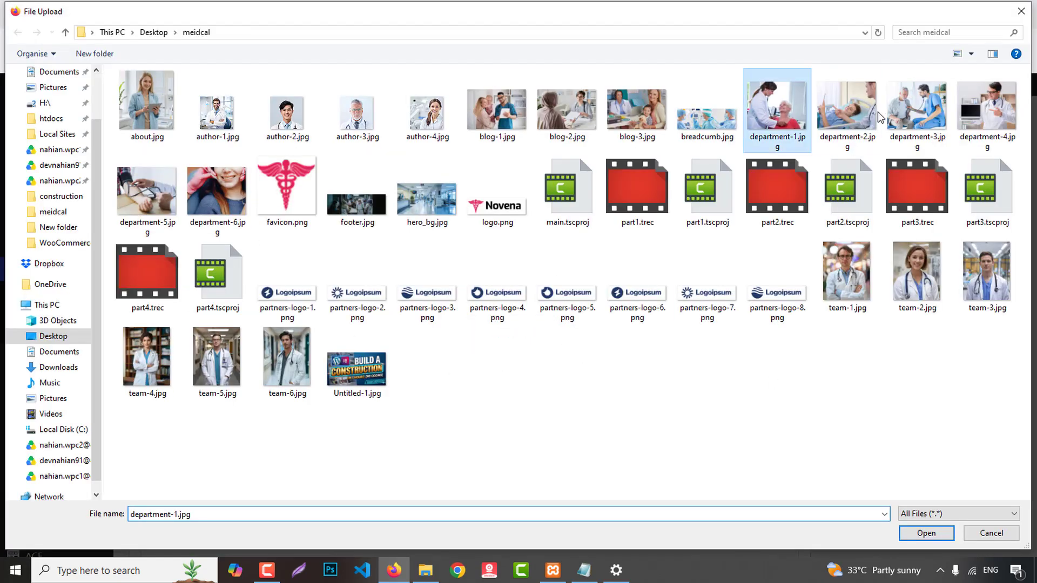
ctrl+click(847, 108)
ctrl+click(910, 114)
ctrl+click(986, 108)
ctrl+click(146, 192)
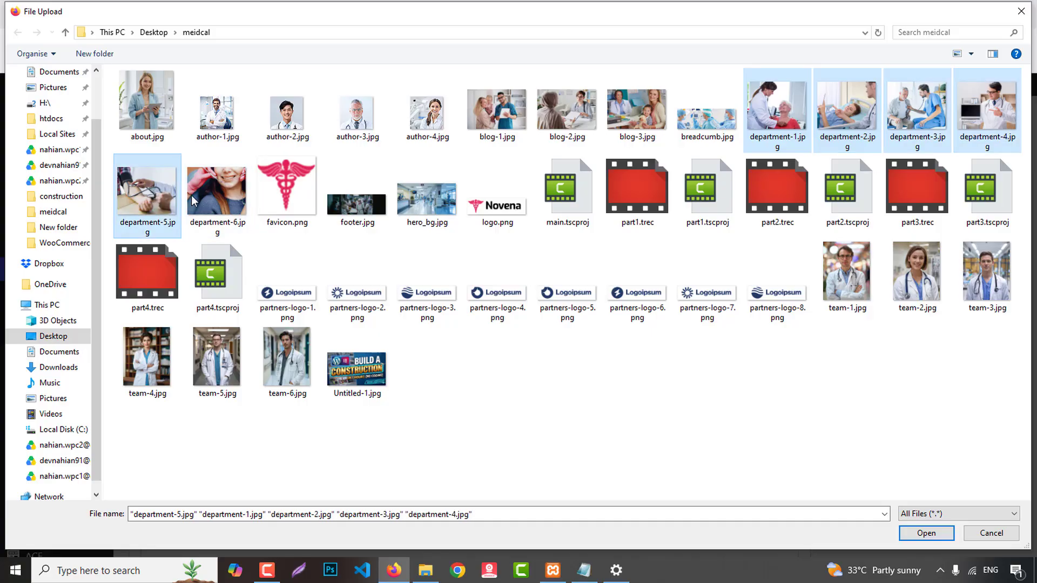
ctrl+click(216, 191)
click(925, 532)
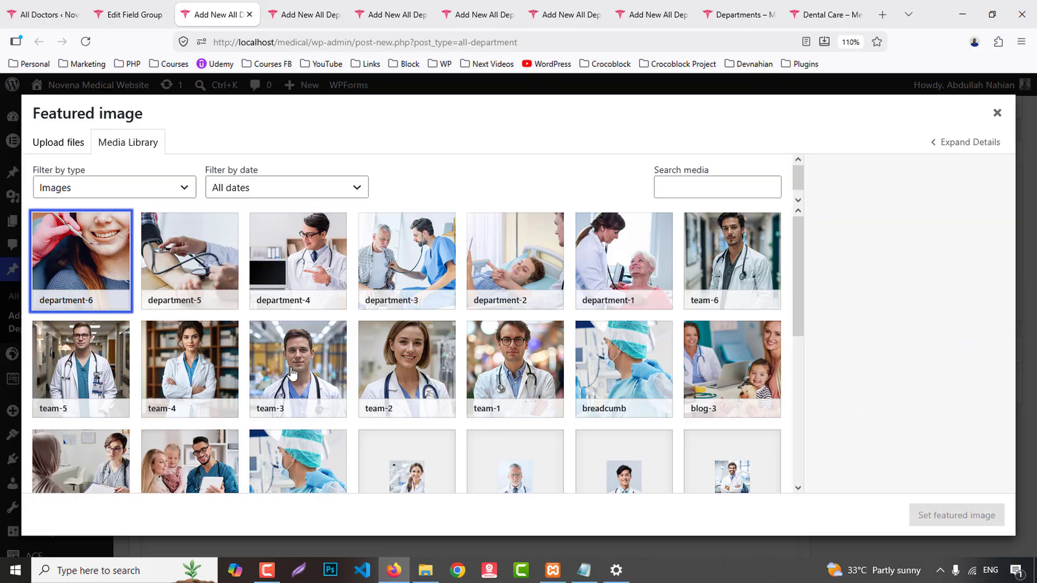
- Set department-6 as the featured image of Dental Care and publish the department
click(73, 248)
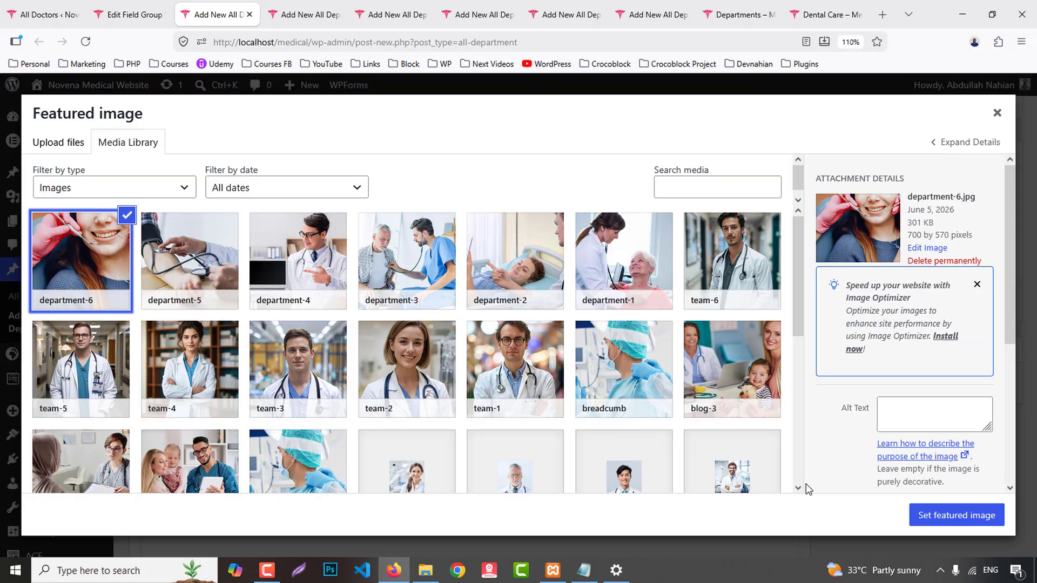
click(947, 516)
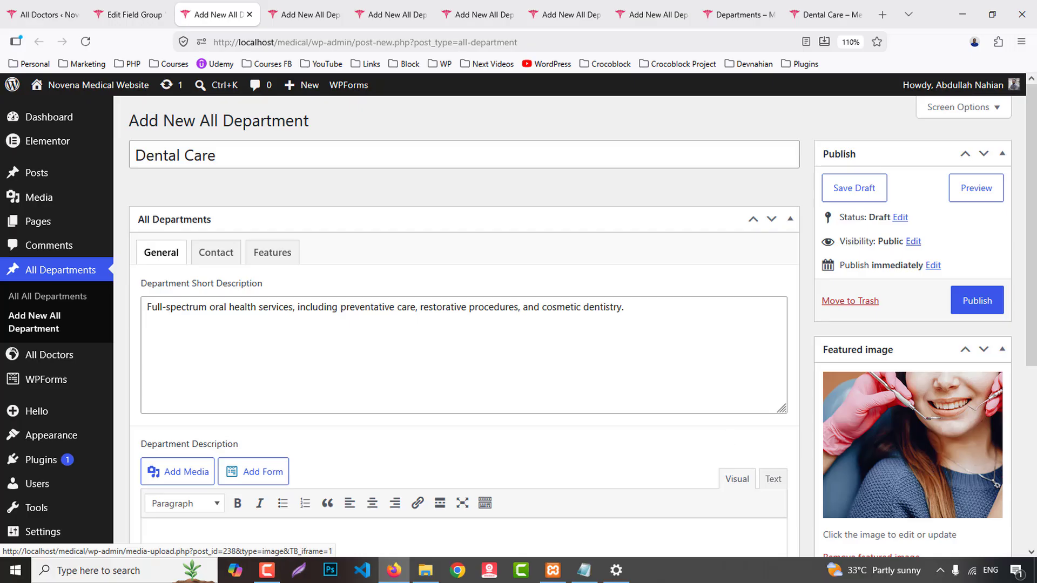
click(978, 300)
- Title the second new department General Surgery, taking the name from the demo Departments page
click(722, 12)
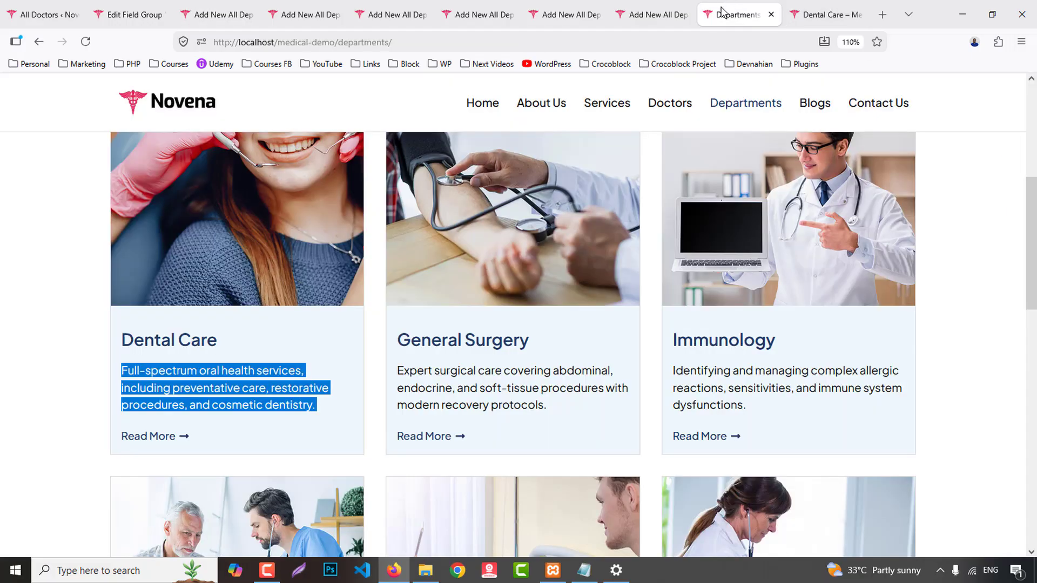
drag(393, 344, 540, 346)
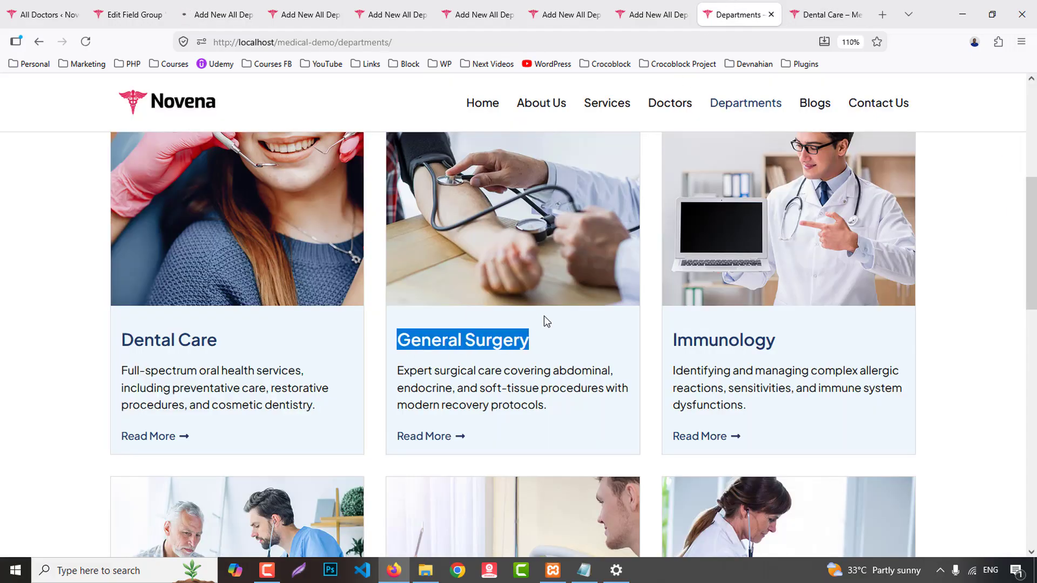
click(217, 15)
click(300, 15)
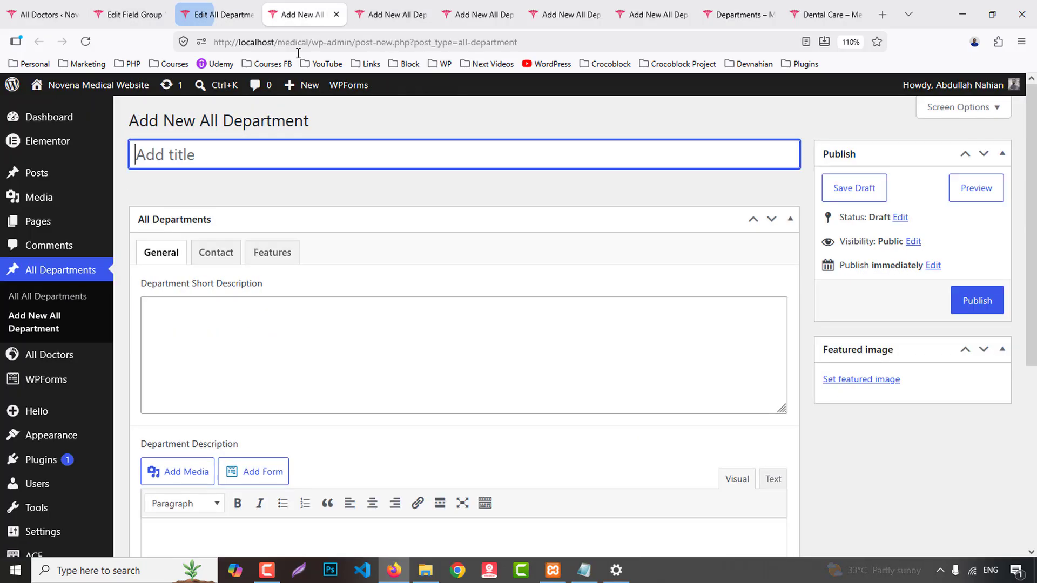
text(General Surgery)
- Copy the General Surgery summary from the demo Departments page into the Department Short Description of the General Surgery form
click(729, 6)
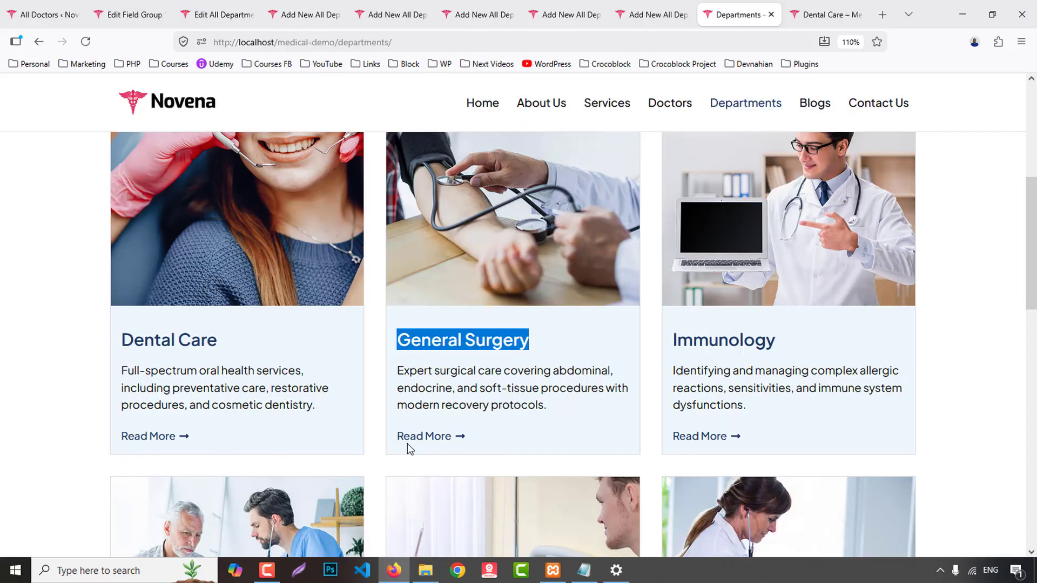
drag(395, 370, 550, 404)
key(ctrl+c)
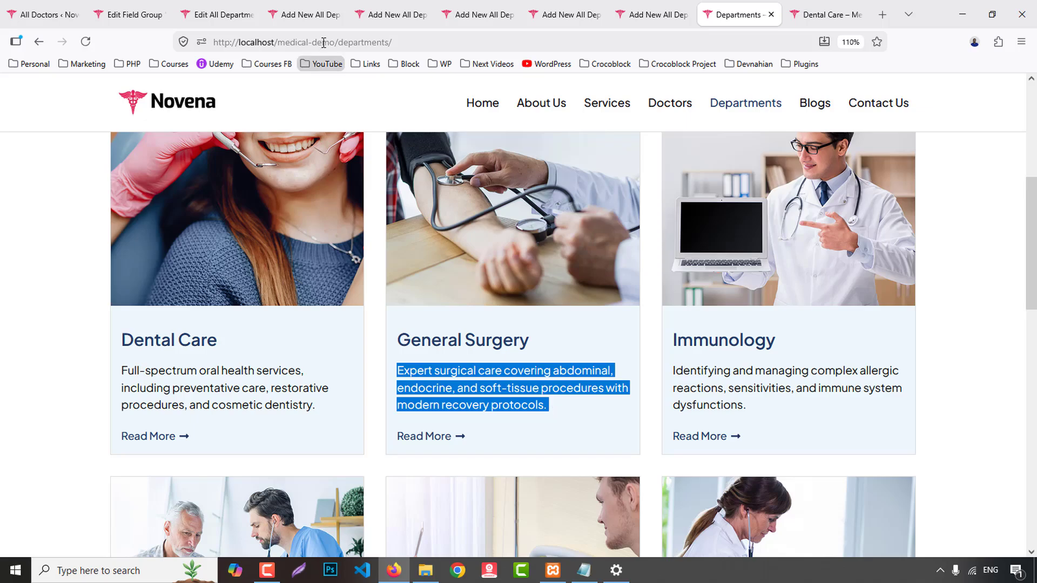
click(300, 14)
click(220, 320)
key(ctrl+v)
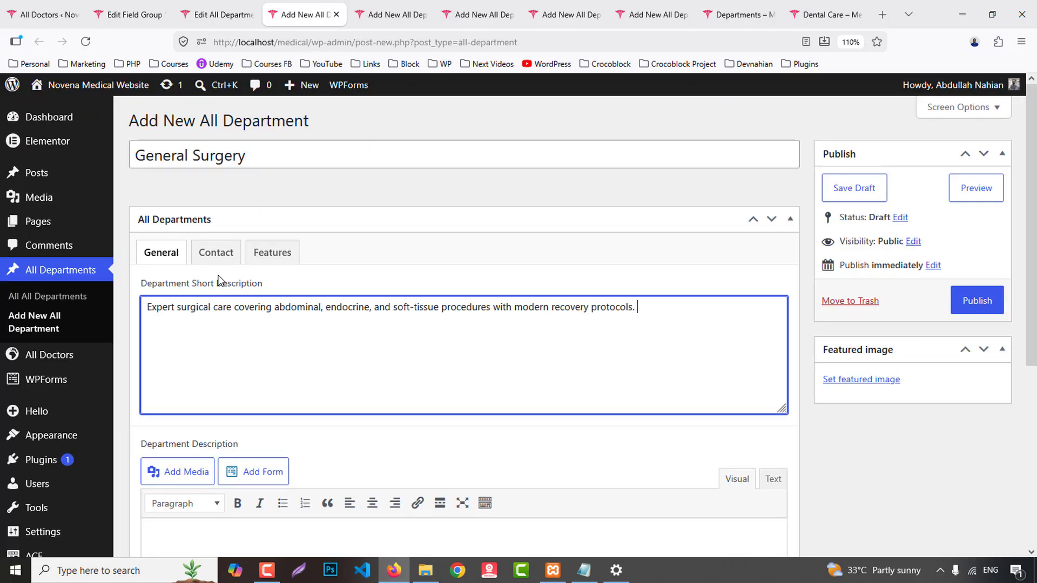
- Set department-5 as the featured image of General Surgery and publish the department
click(848, 380)
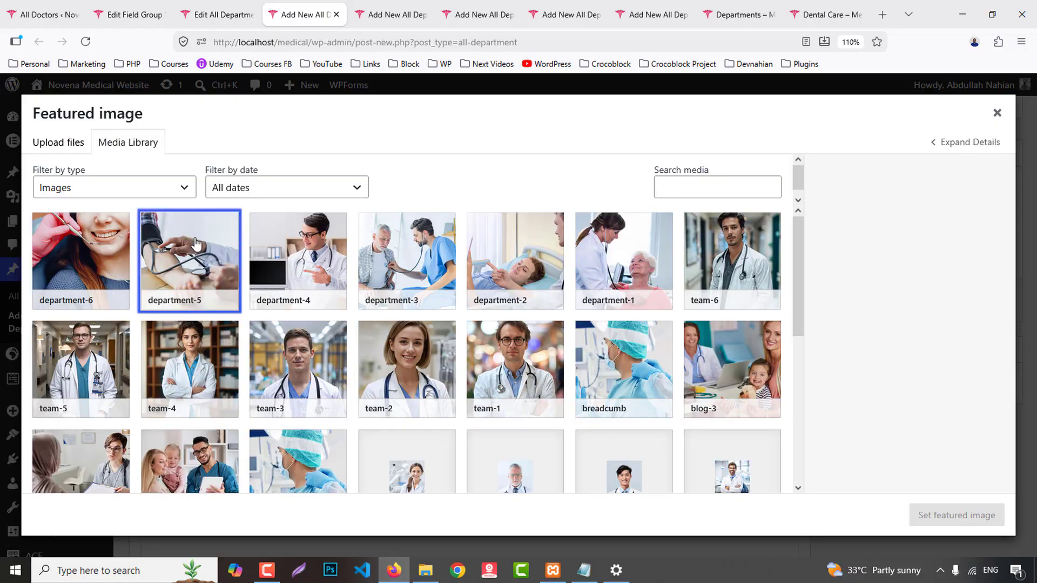
click(194, 244)
click(925, 516)
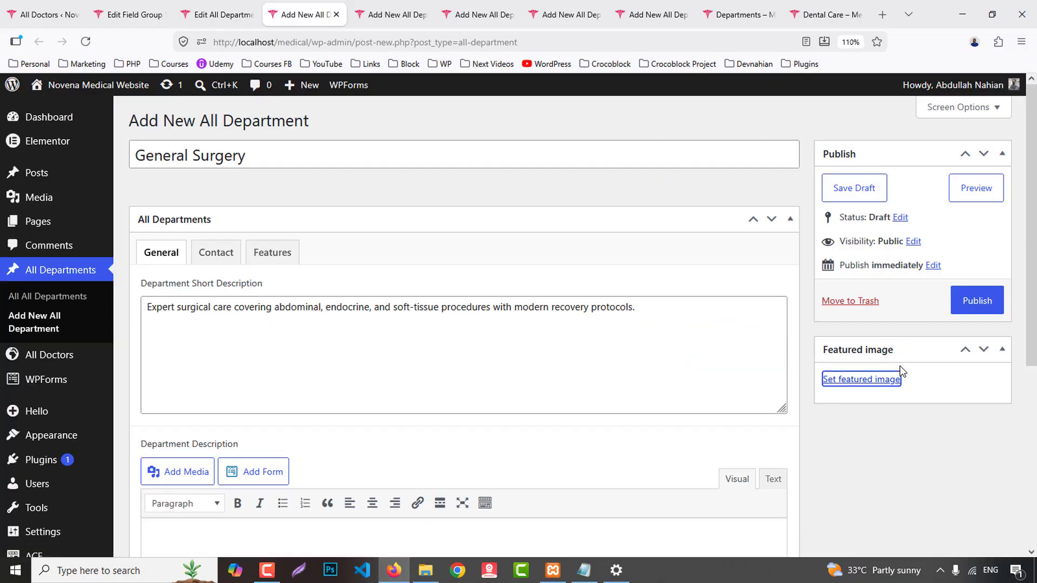
click(979, 302)
- Title the third new department Immunology, taking the name from the demo Departments page
click(826, 13)
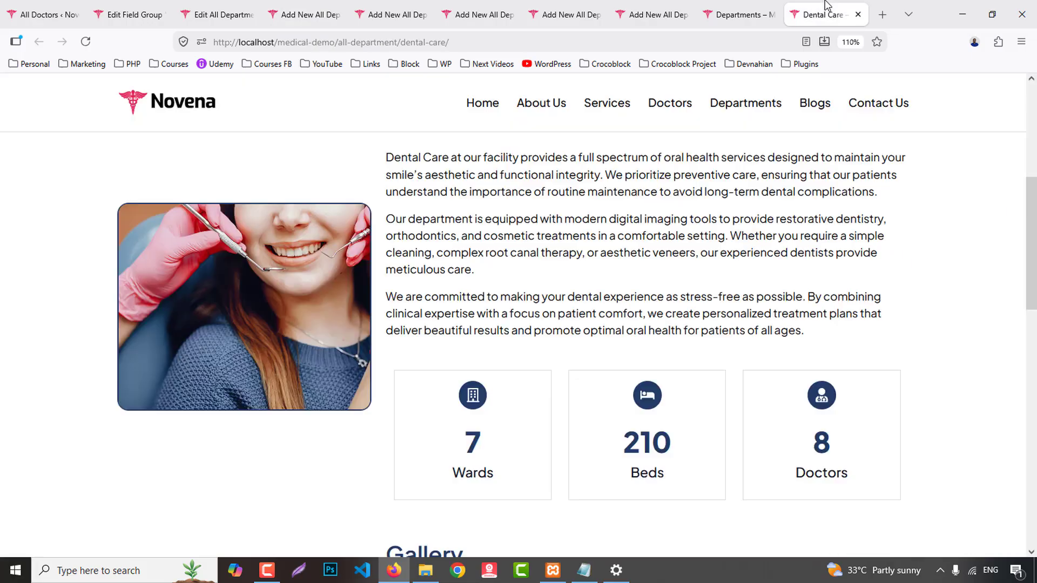
click(734, 12)
drag(670, 340, 785, 340)
key(ctrl+c)
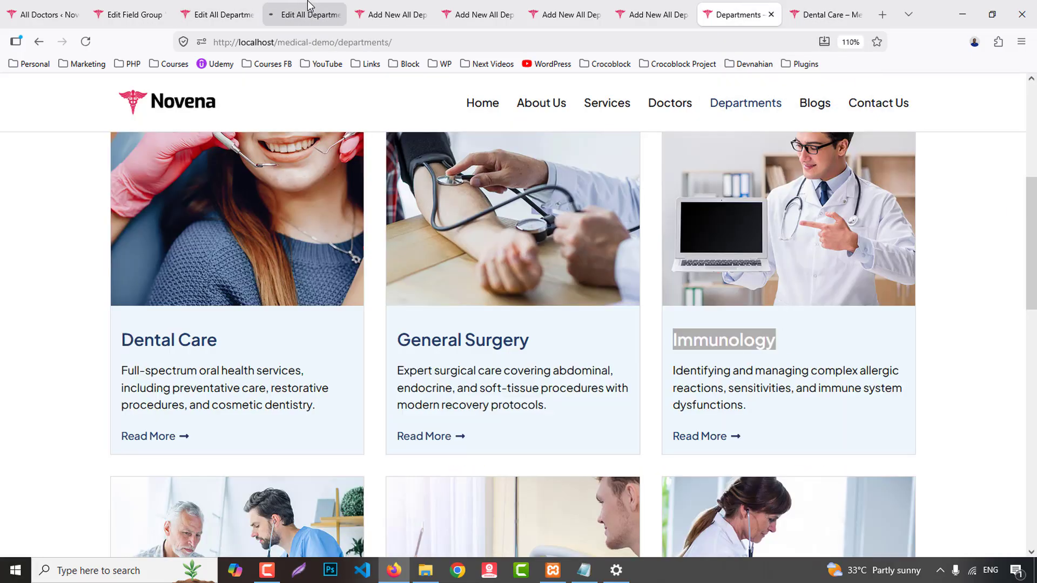
click(387, 15)
key(ctrl+v)
- Copy the Immunology summary from the demo Departments page into the Department Short Description of the Immunology form
click(817, 13)
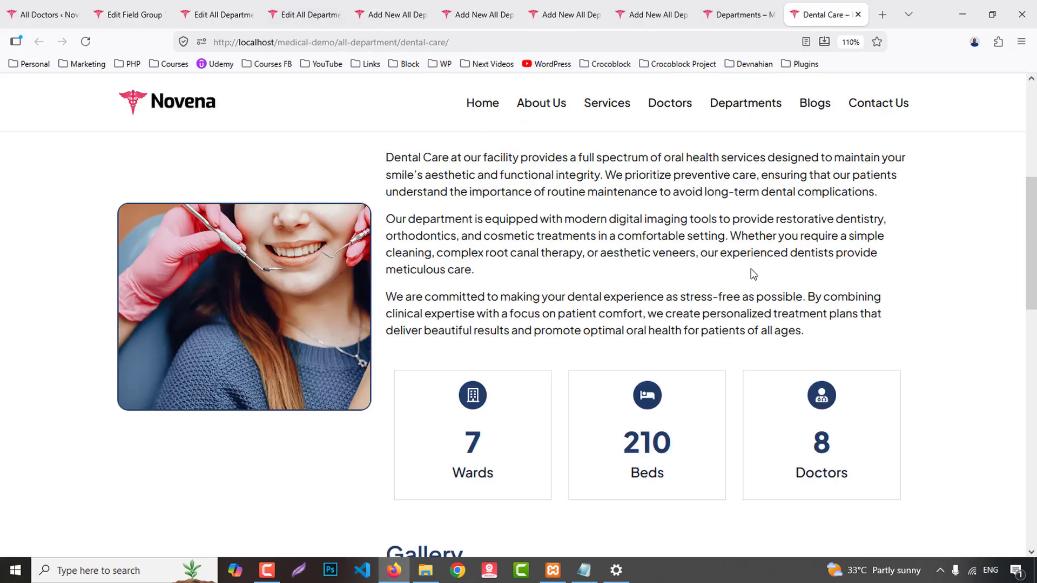
click(729, 6)
scroll(720, 404, down, 2)
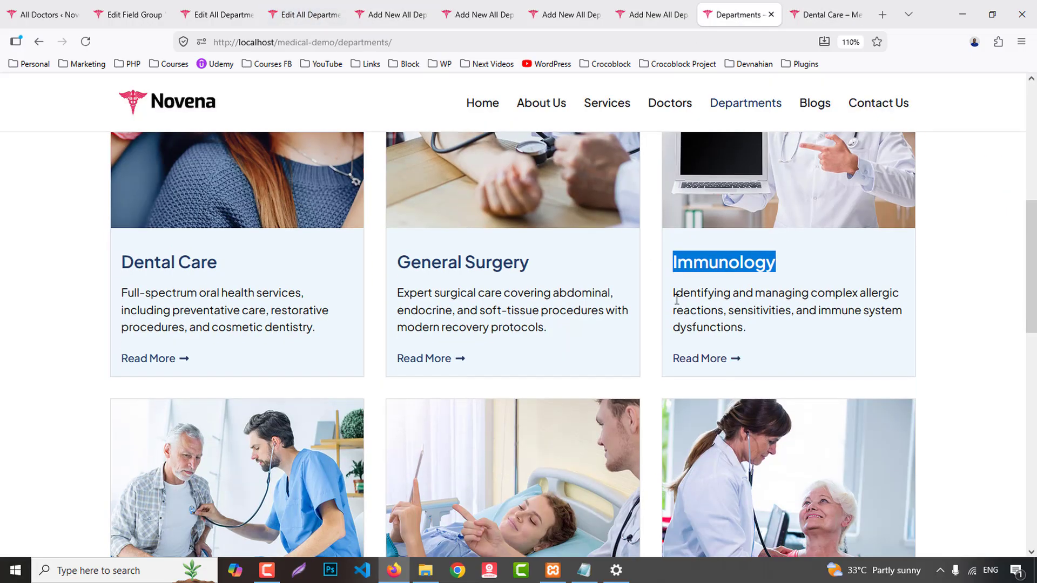
drag(673, 294, 763, 327)
key(ctrl+c)
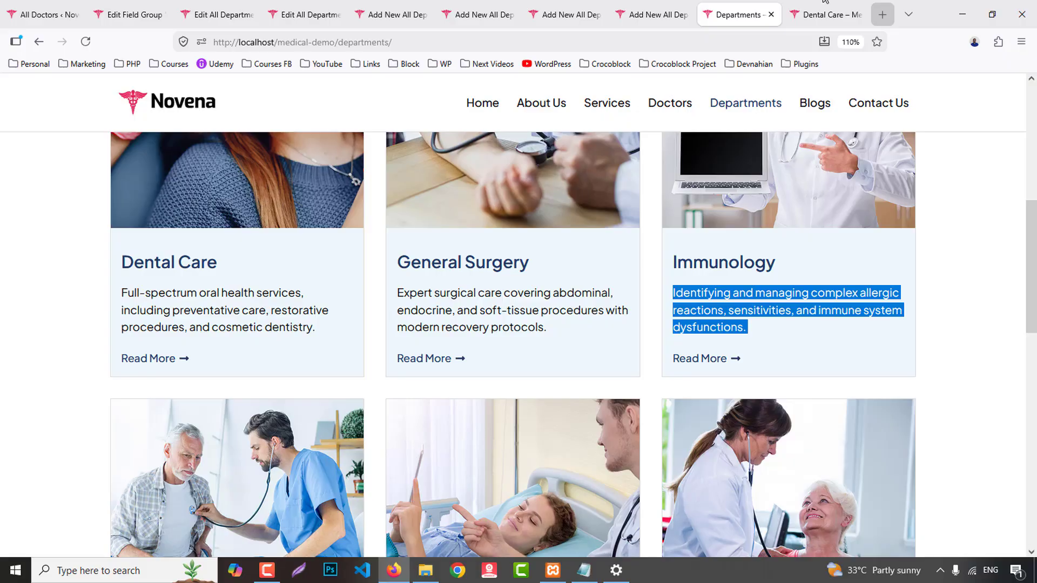
click(389, 15)
click(245, 312)
key(ctrl+v)
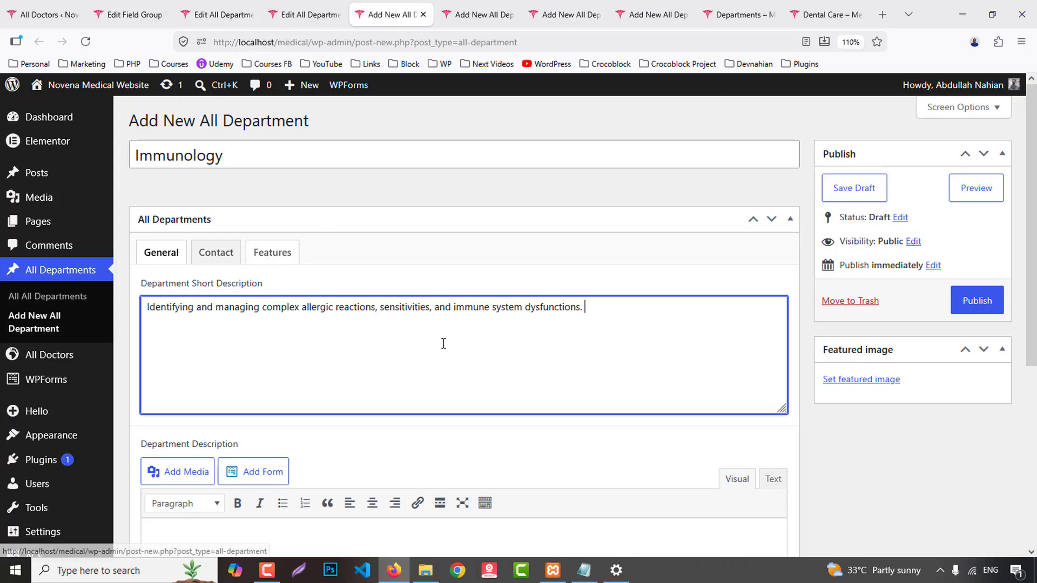
- Set department-4 as the featured image of Immunology and publish the department
click(834, 380)
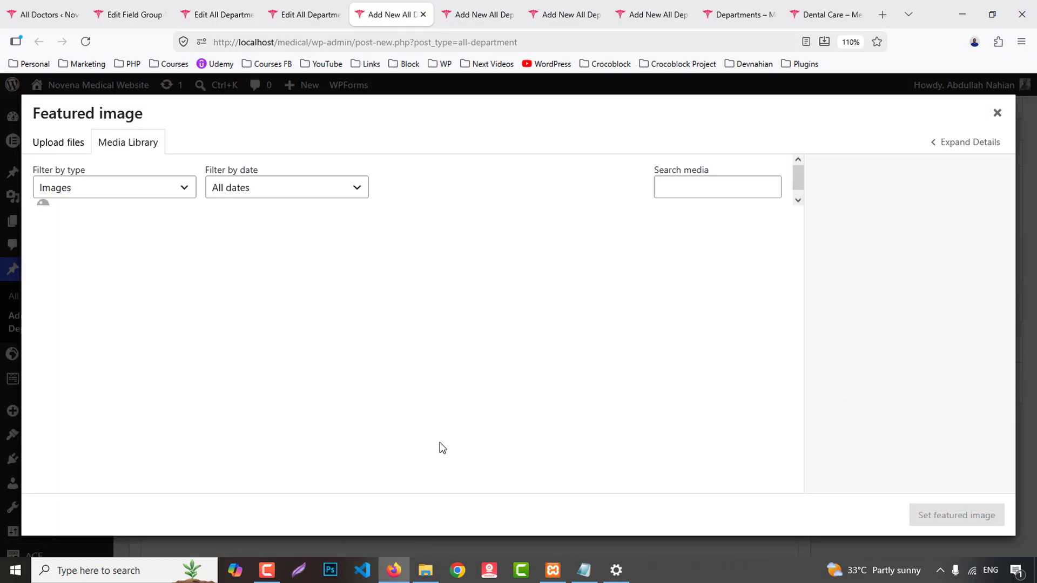
click(331, 257)
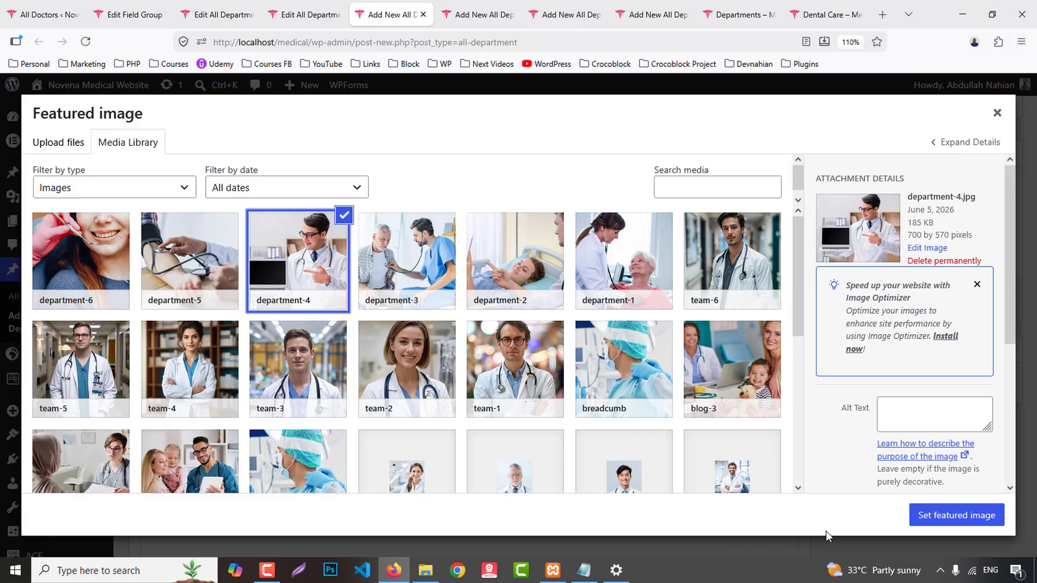
click(951, 516)
click(989, 294)
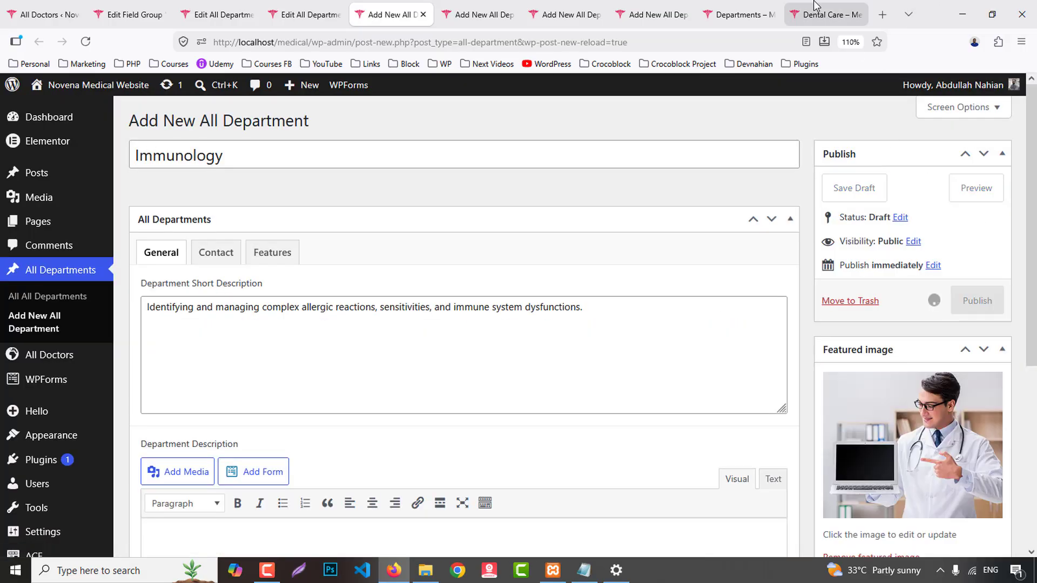
- Title the fourth new department Neurology Surgery, taking the name from the demo Departments page
click(738, 15)
scroll(356, 342, down, 1)
scroll(356, 342, down, 5)
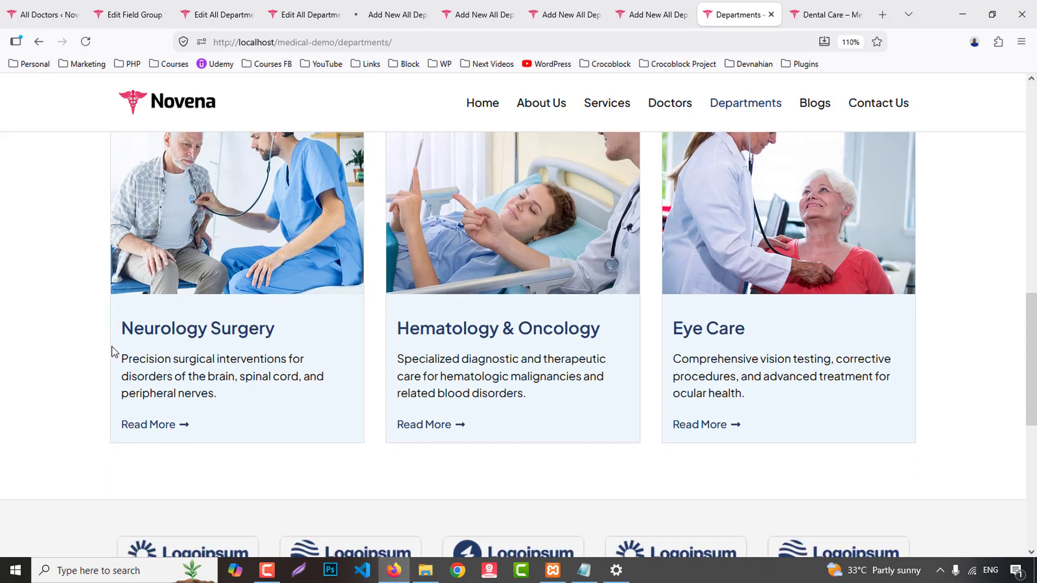
drag(125, 330, 278, 337)
key(ctrl+c)
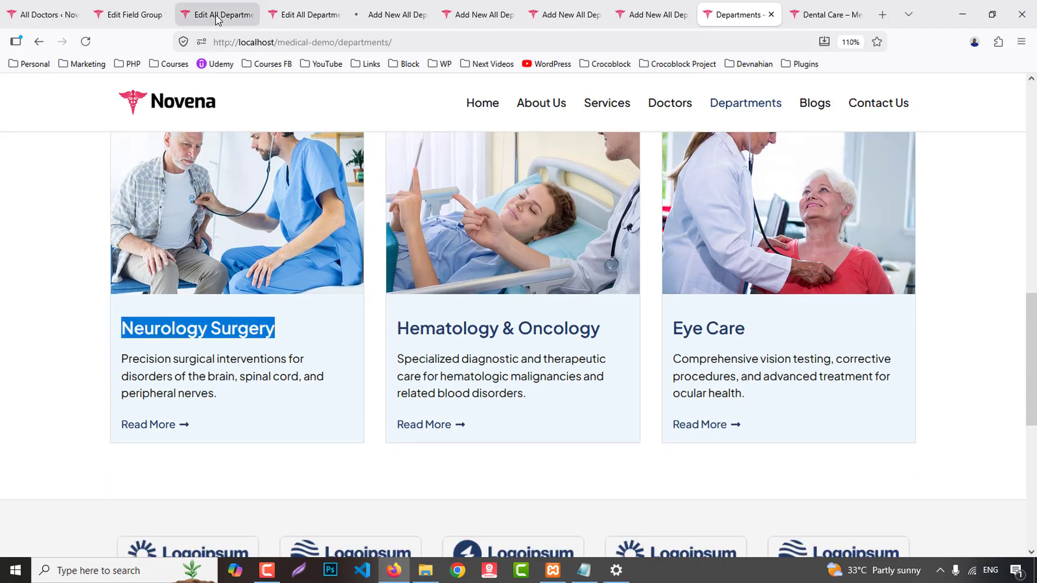
click(389, 14)
click(475, 15)
key(ctrl+v)
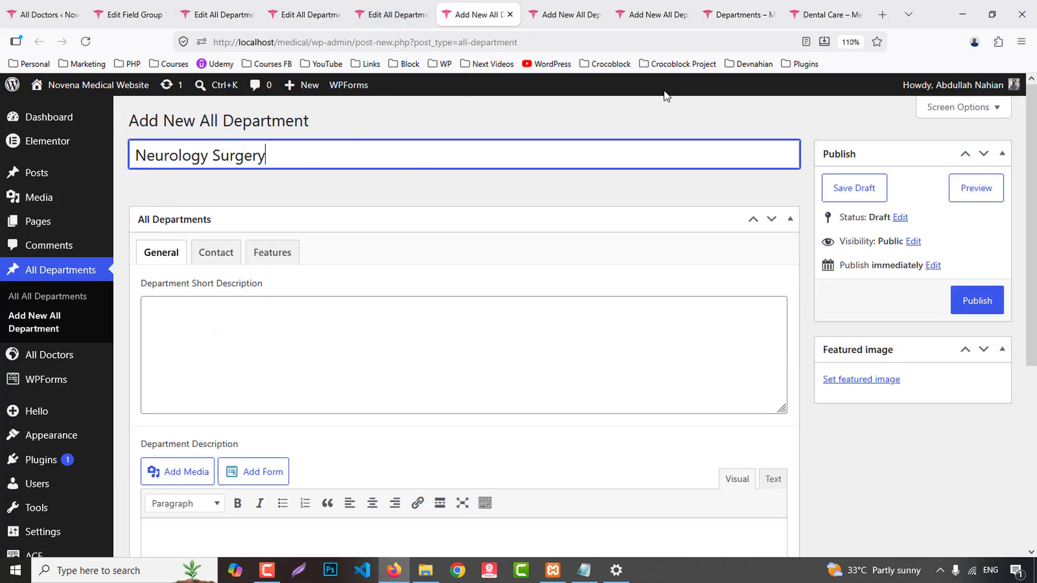
- Copy the Neurology Surgery summary from the demo Departments page into the Department Short Description of the Neurology Surgery form
click(827, 14)
click(706, 6)
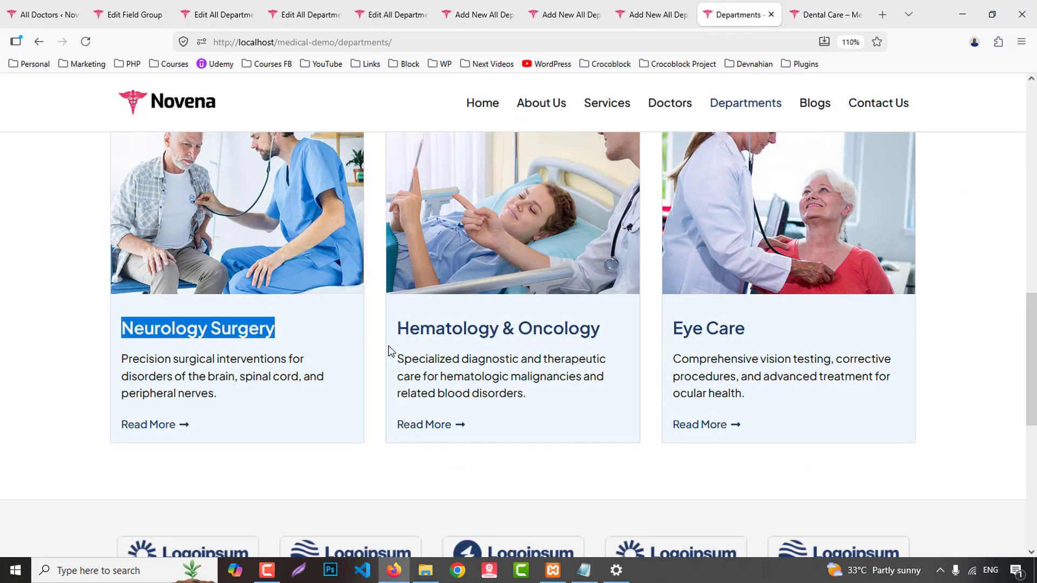
drag(121, 360, 231, 398)
key(ctrl+c)
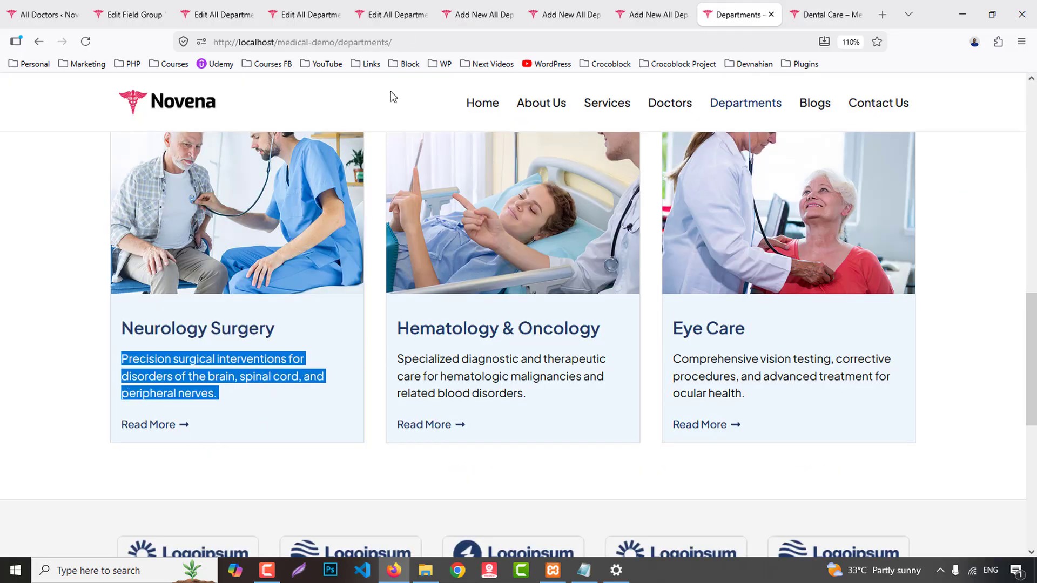
click(392, 14)
click(478, 15)
click(230, 331)
key(ctrl+v)
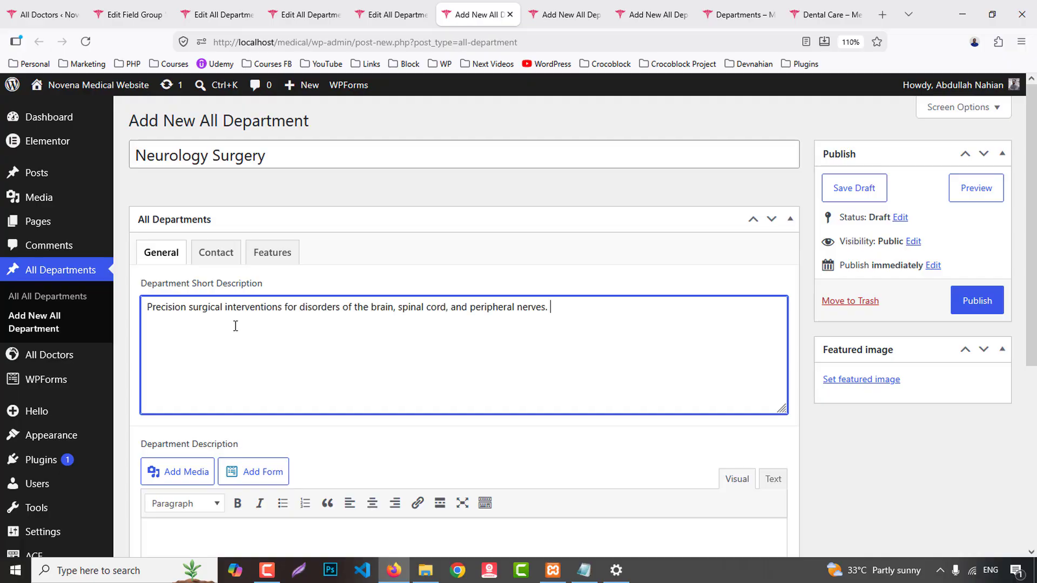
- Set department-3 as the featured image of Neurology Surgery and publish the department
click(870, 380)
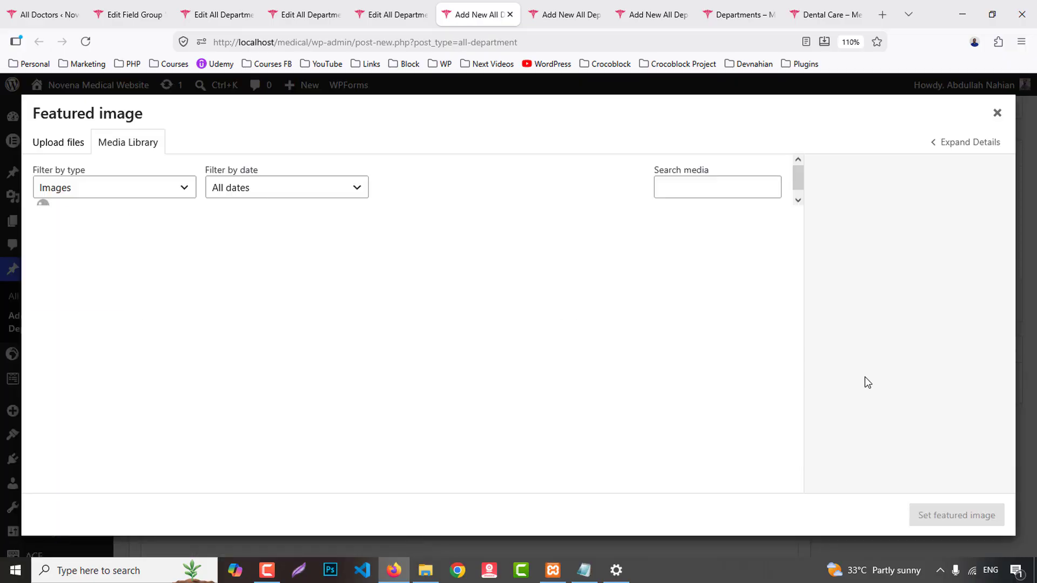
click(416, 286)
click(946, 511)
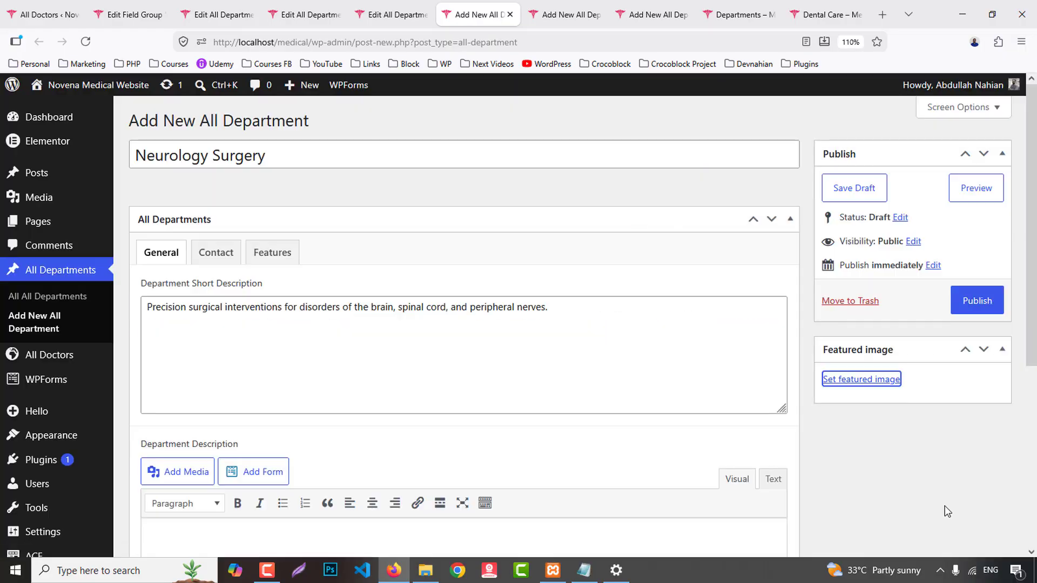
click(972, 301)
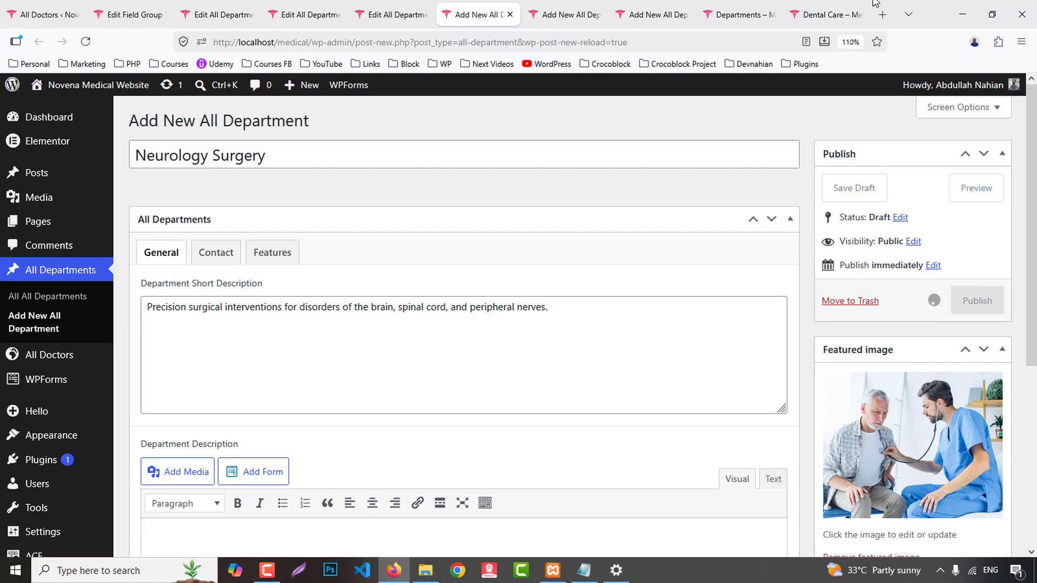
- Title the fifth new department Hematology & Oncology, taking the name from the demo Departments page
click(849, 7)
click(751, 6)
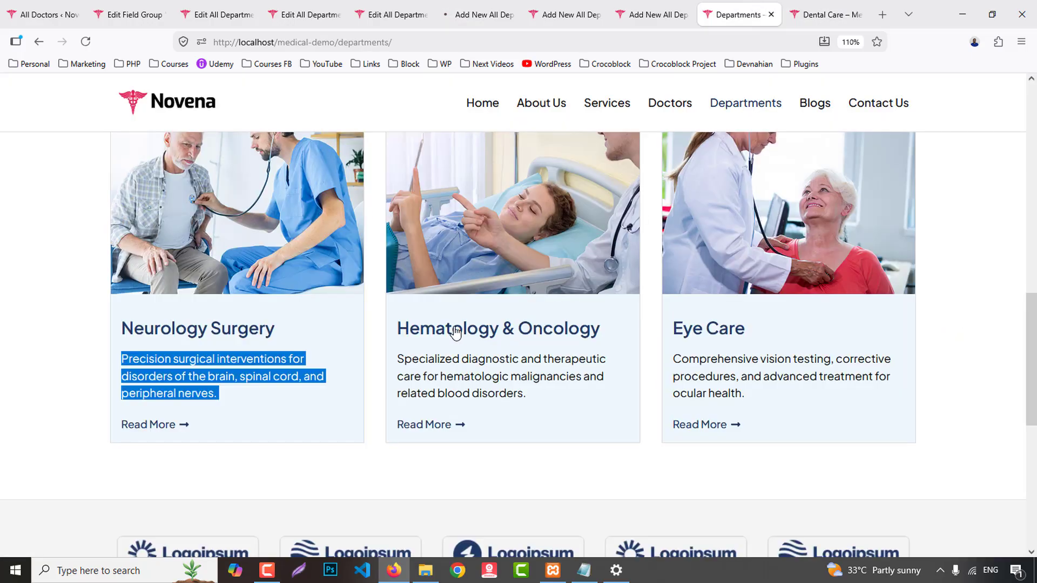
drag(395, 324, 602, 324)
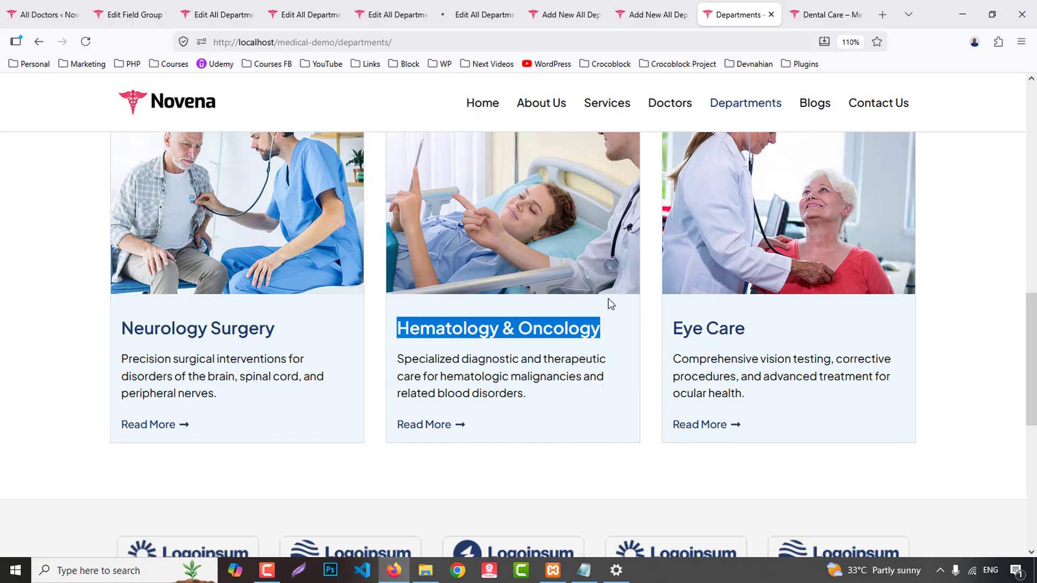
click(399, 14)
click(477, 12)
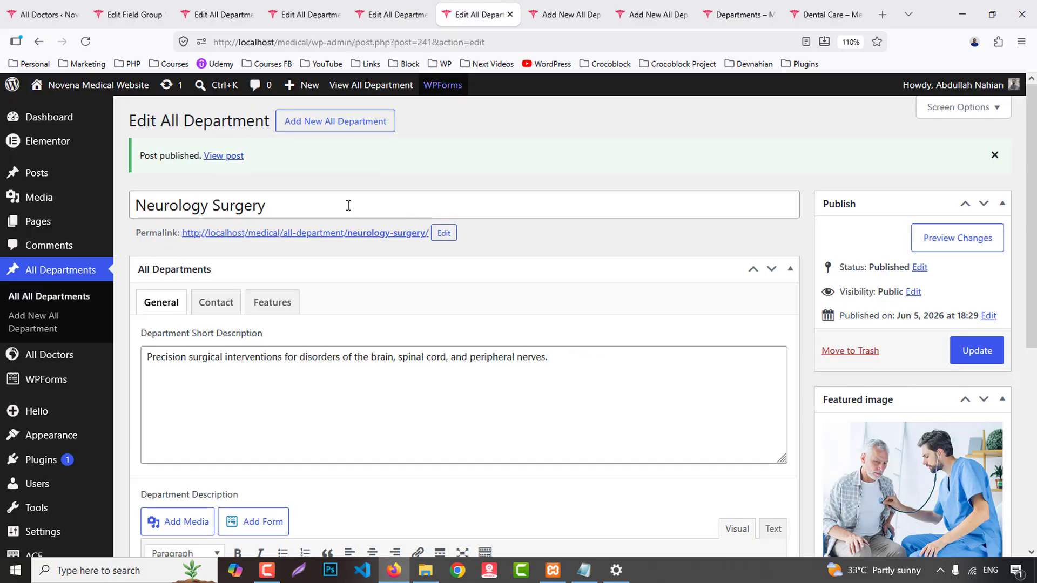
click(581, 7)
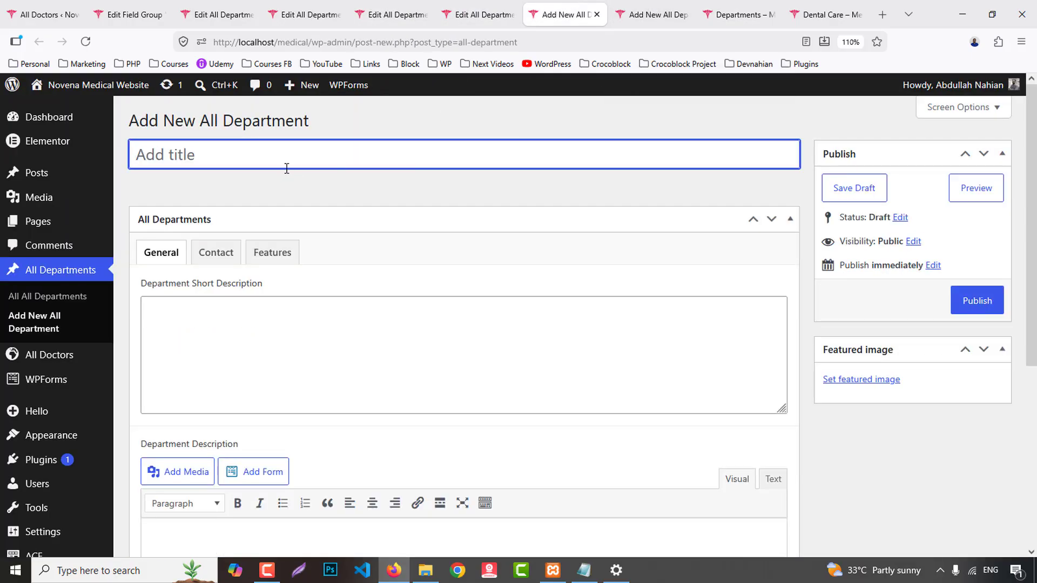
text(Hematology & Oncology)
- Copy the Hematology & Oncology summary from the demo Departments page into the Department Short Description of the Hematology & Oncology form
click(798, 16)
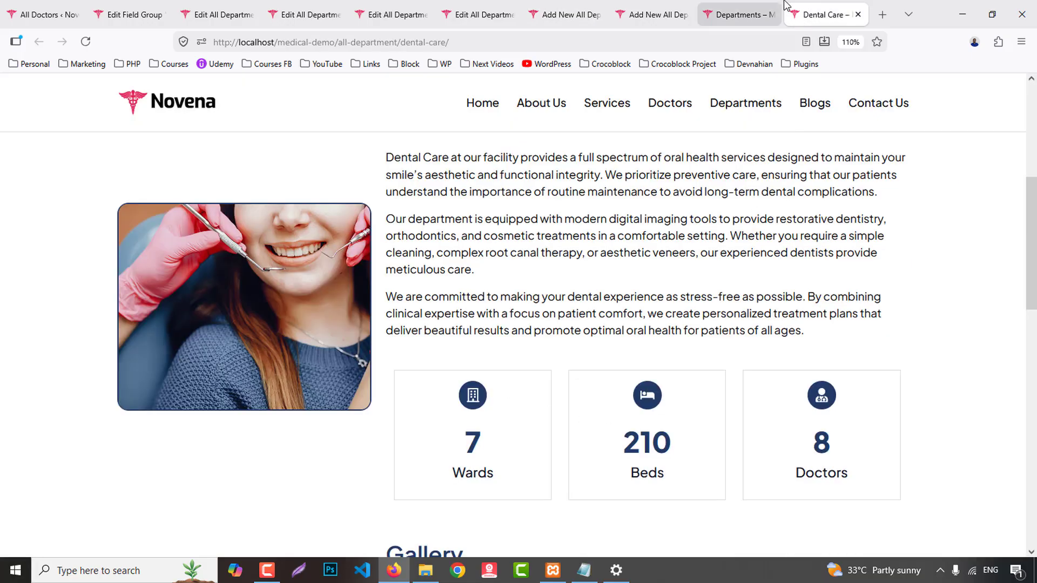
click(737, 14)
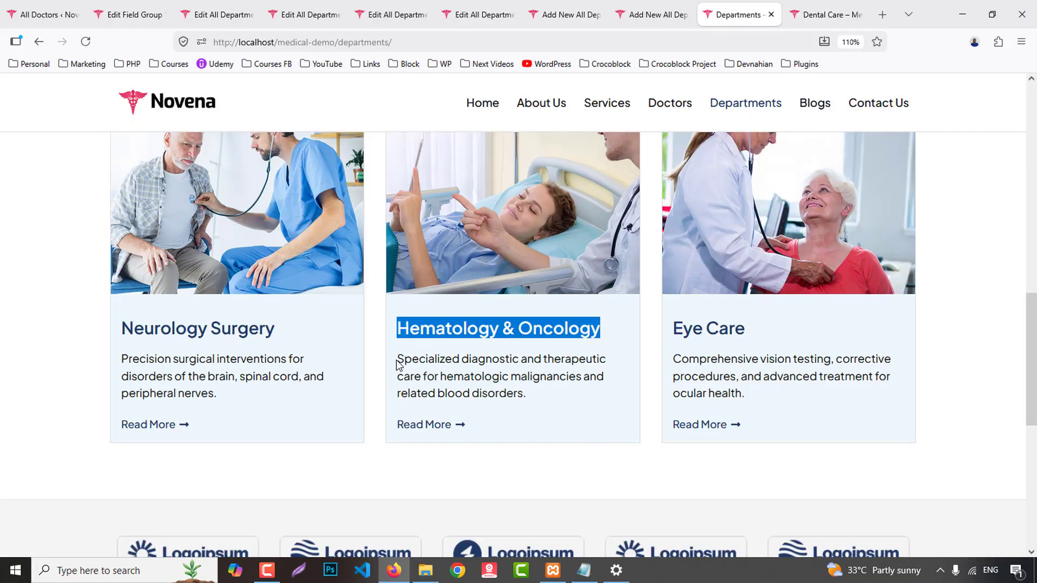
drag(397, 364, 572, 403)
key(ctrl+c)
click(393, 15)
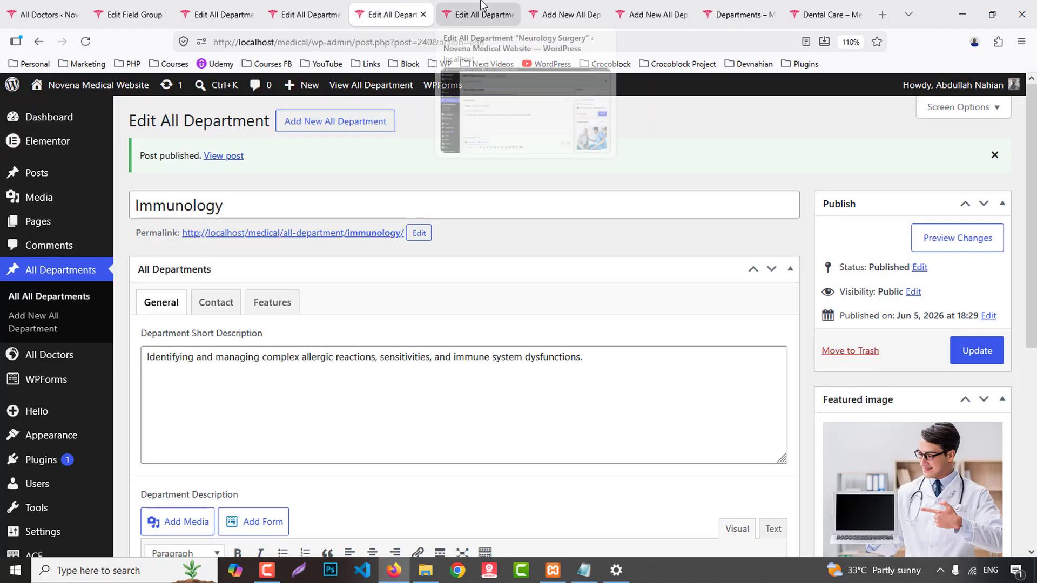
click(480, 15)
click(564, 14)
click(317, 374)
key(ctrl+v)
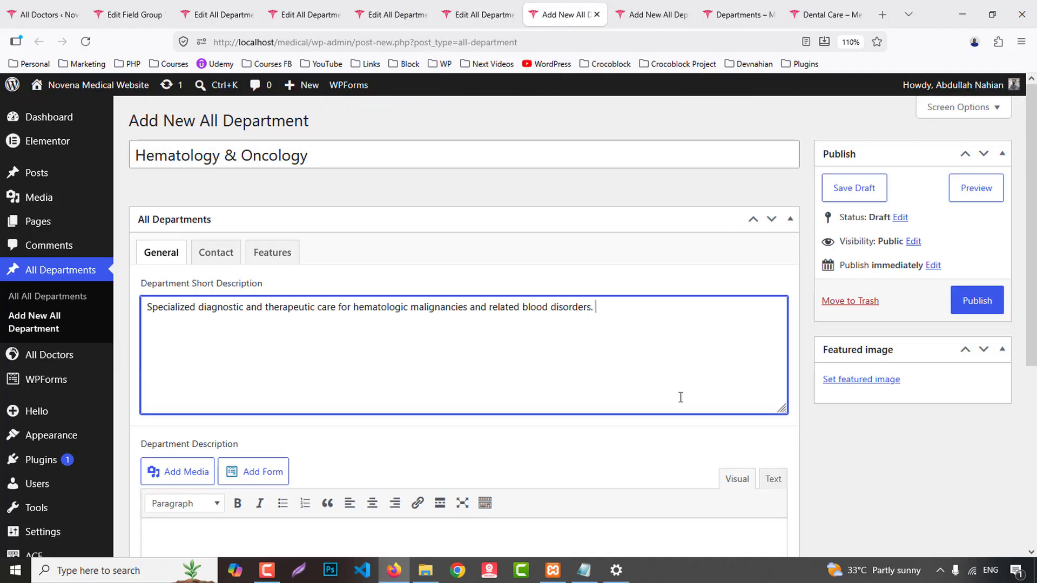
- Set department-2 as the featured image of Hematology & Oncology and publish the department
click(847, 381)
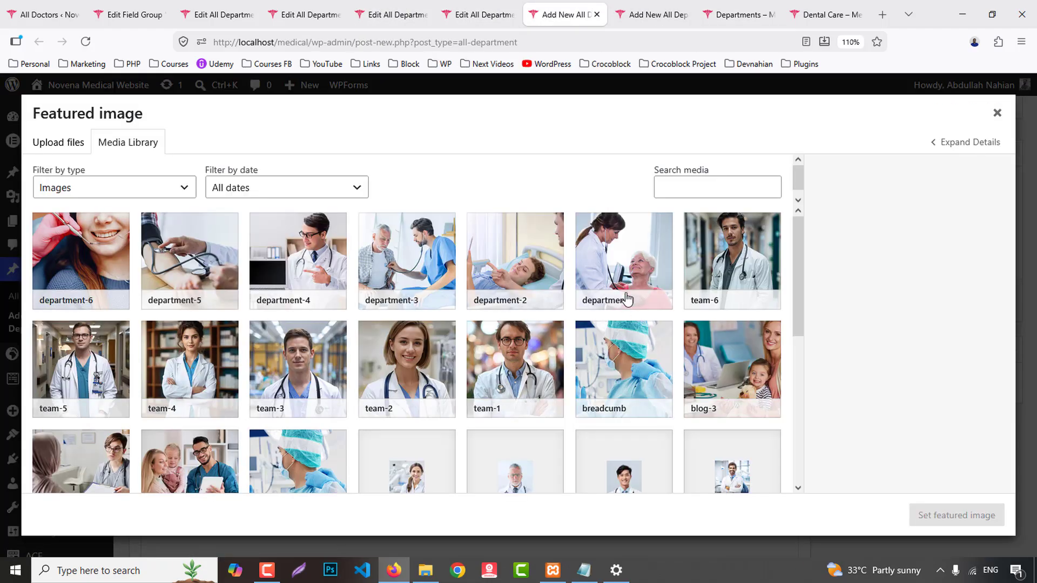
click(609, 259)
click(515, 256)
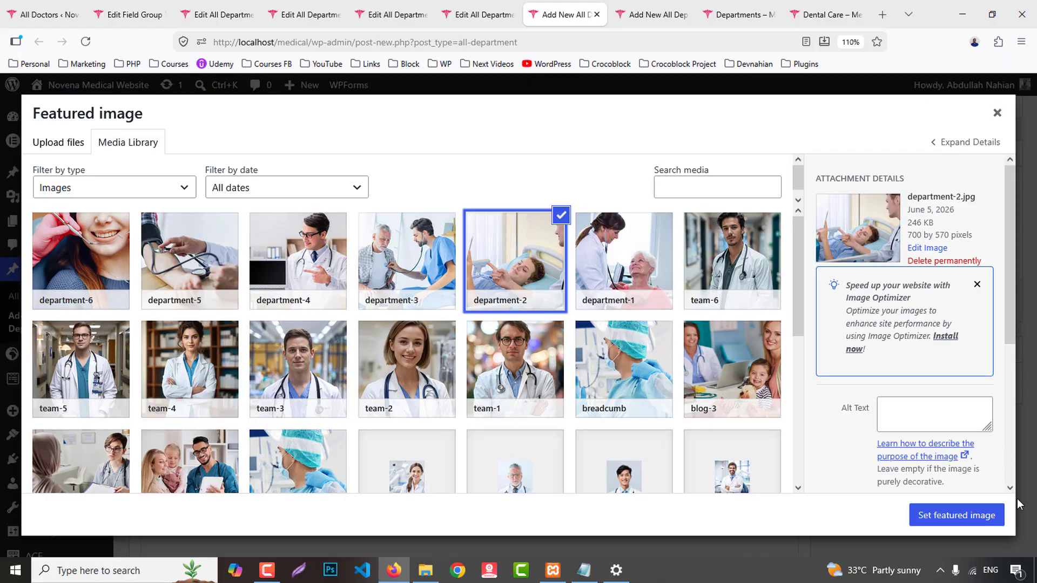
click(972, 515)
click(976, 300)
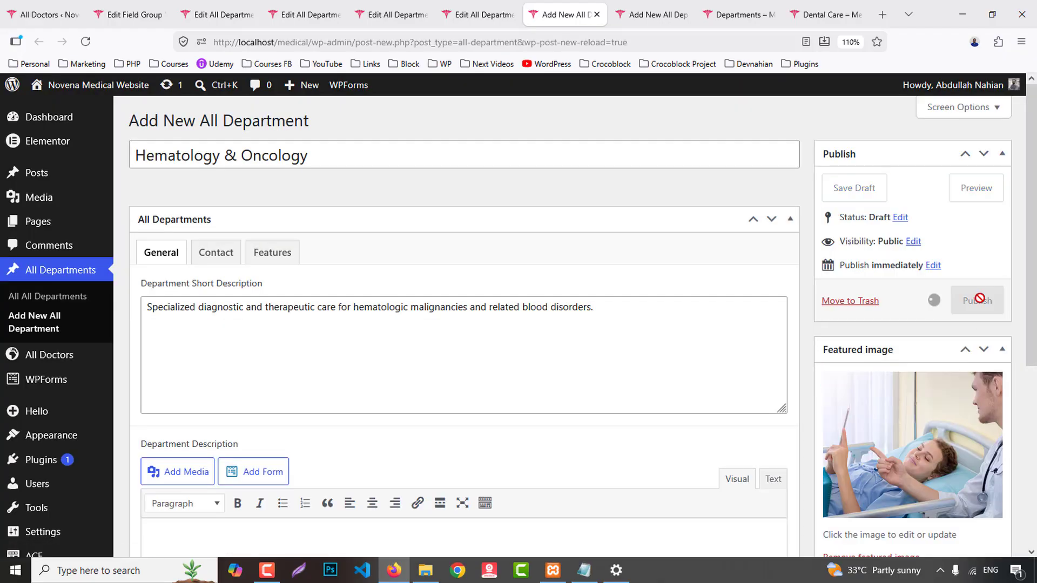
- Title the sixth new department Eye Care, taking the name from the demo Departments page
click(846, 5)
click(740, 15)
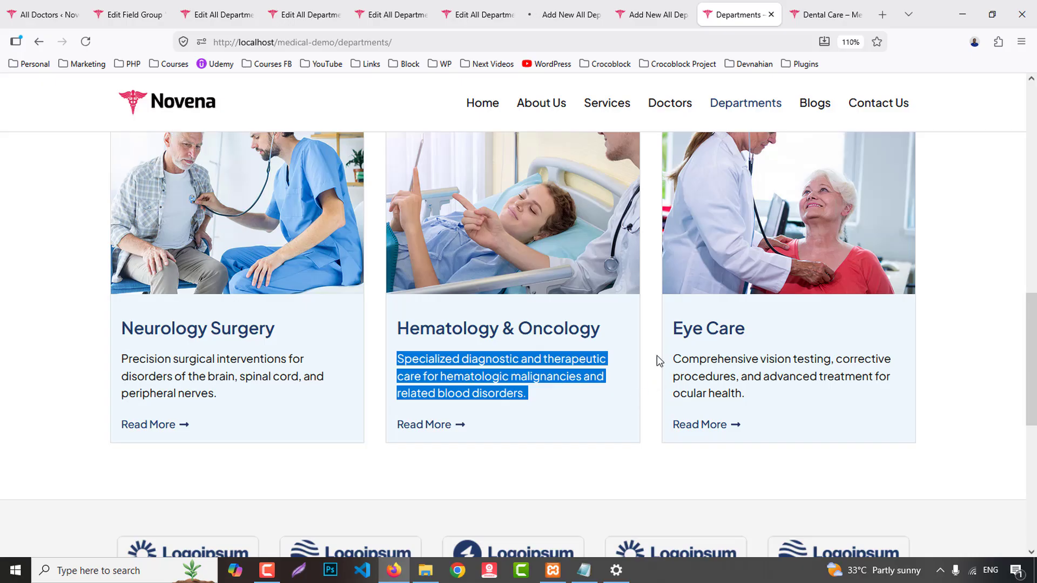
drag(670, 332, 785, 338)
key(ctrl+c)
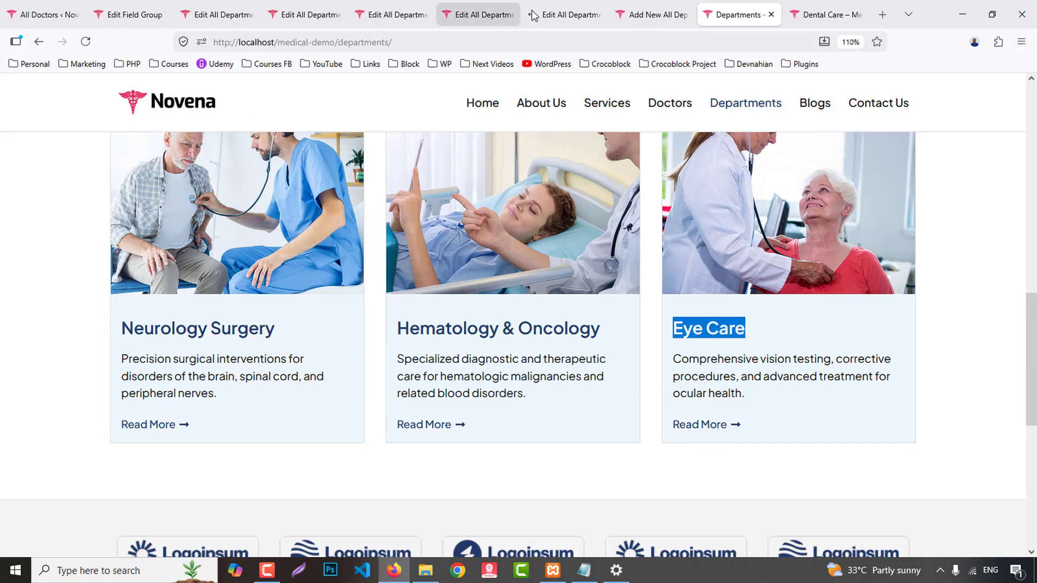
click(649, 15)
key(ctrl+v)
- Copy the Eye Care summary from the demo Departments page into the Department Short Description of the Eye Care form
click(805, 6)
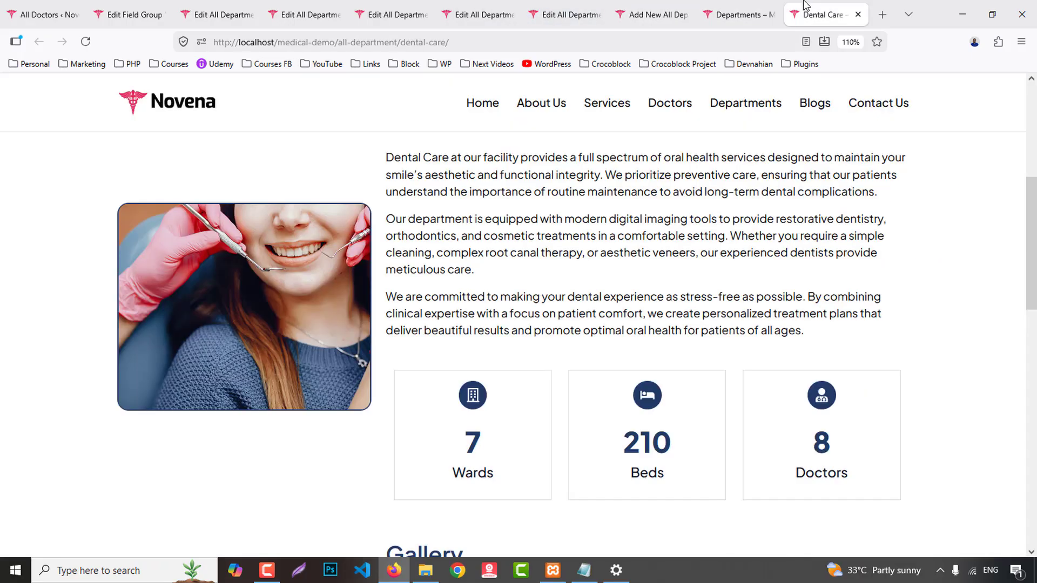
key(ctrl+shift+Tab)
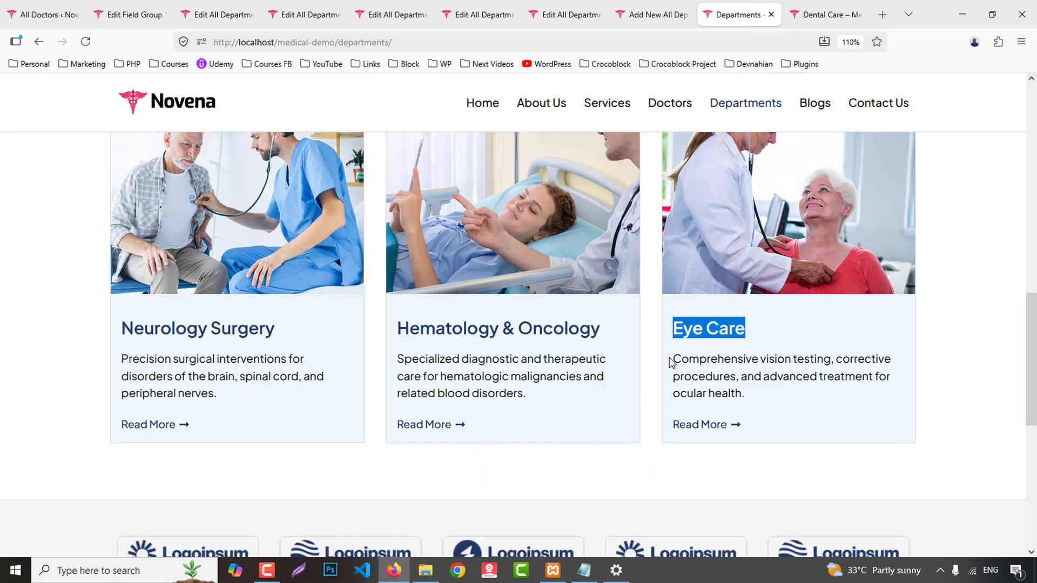
drag(670, 361, 763, 411)
key(ctrl+c)
click(667, 15)
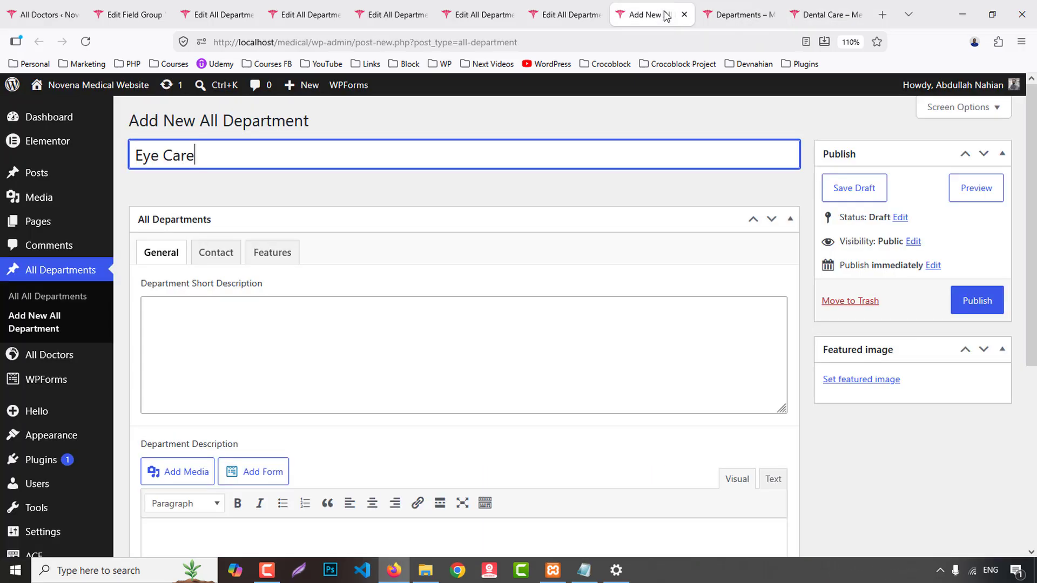
click(428, 324)
key(ctrl+v)
- Set department-1 as the featured image of the Eye Care department
click(870, 381)
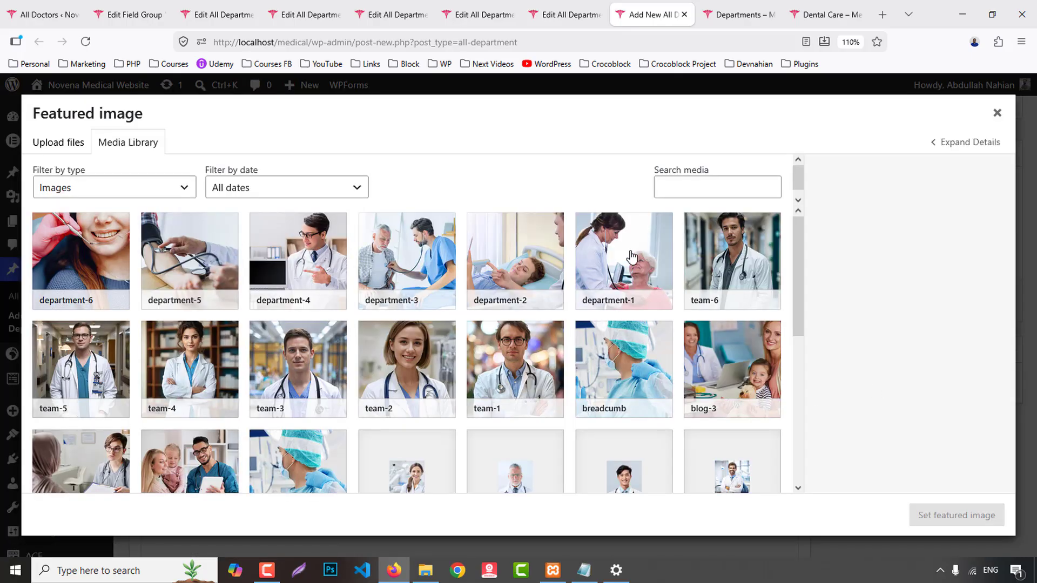
click(632, 257)
click(955, 513)
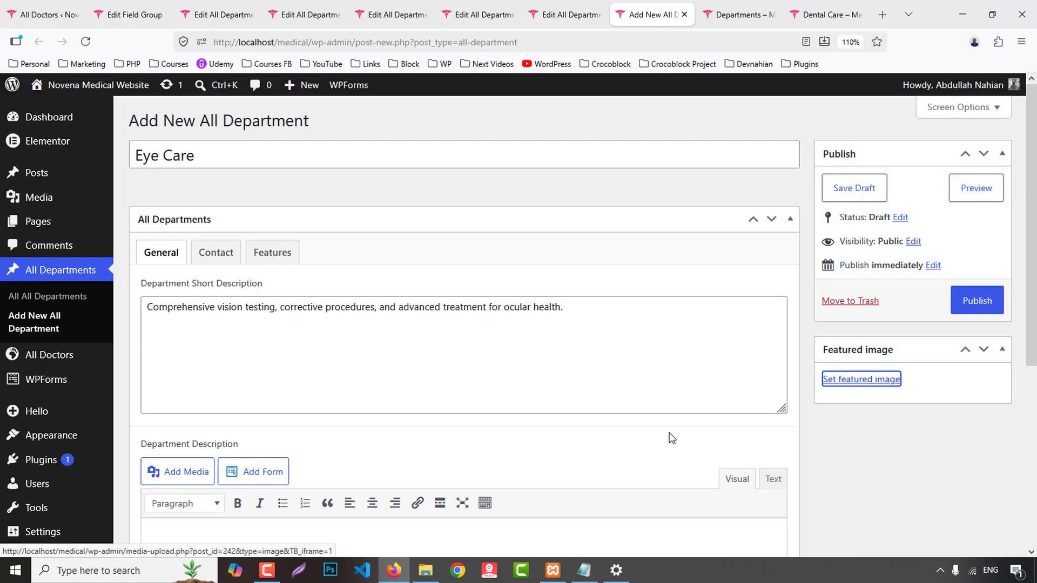
- Copy the three description paragraphs from the demo Dental Care page into the Department Description of the Eye Care form
click(827, 14)
scroll(399, 252, up, 3)
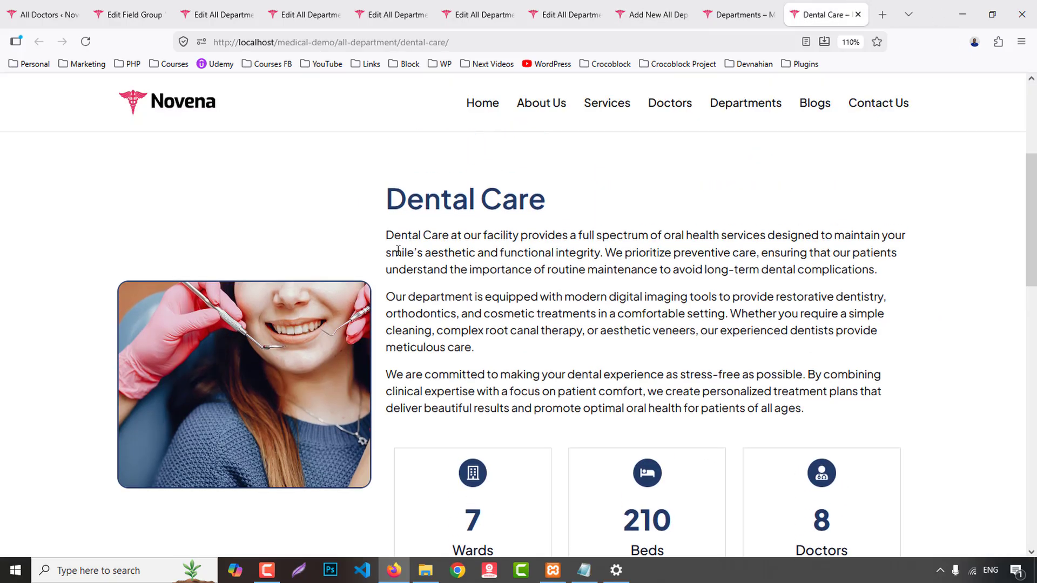
drag(388, 238, 855, 413)
key(ctrl+c)
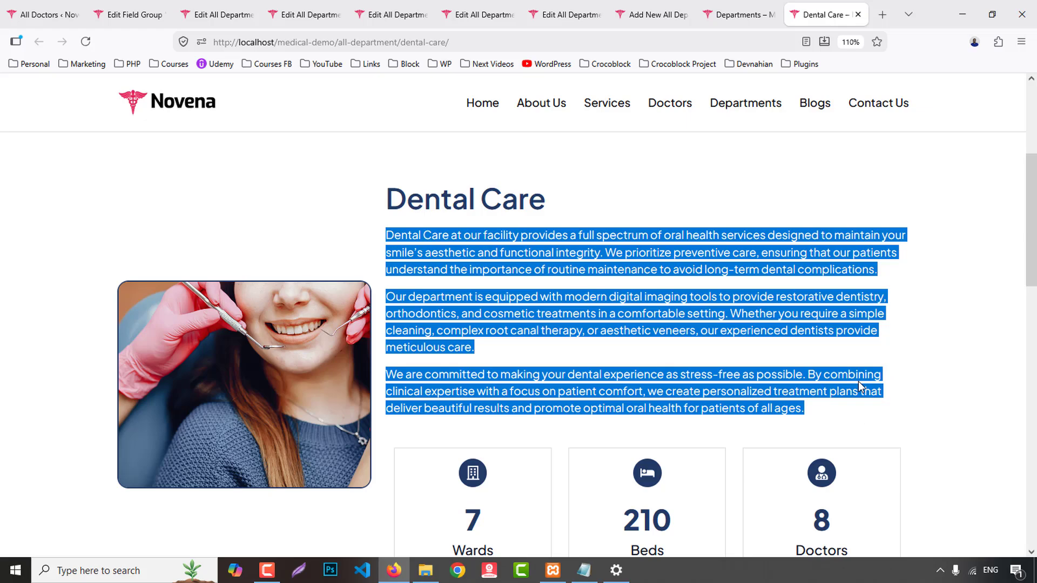
click(739, 15)
click(668, 8)
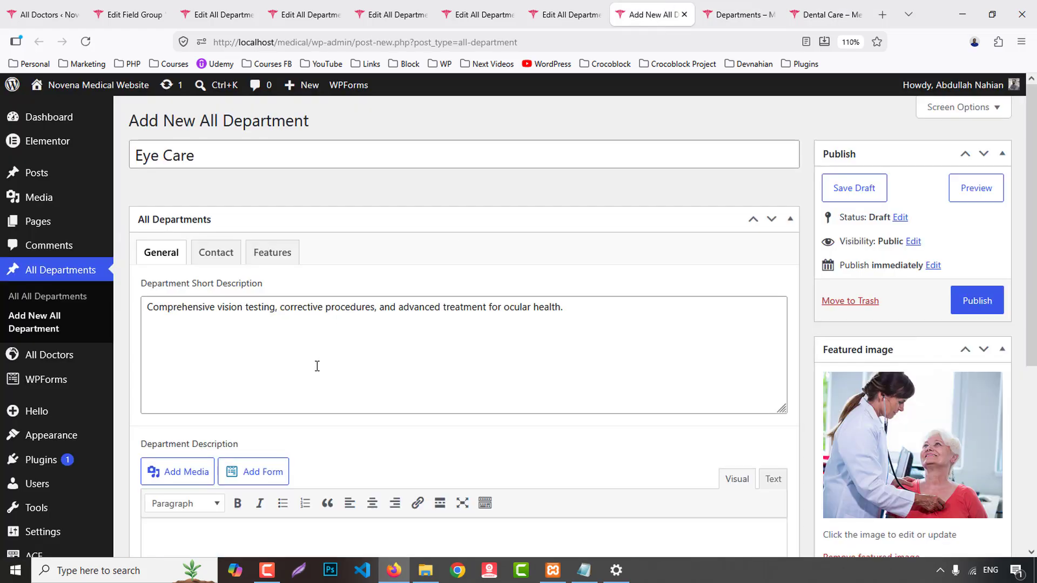
scroll(226, 402, down, 4)
key(ctrl+v)
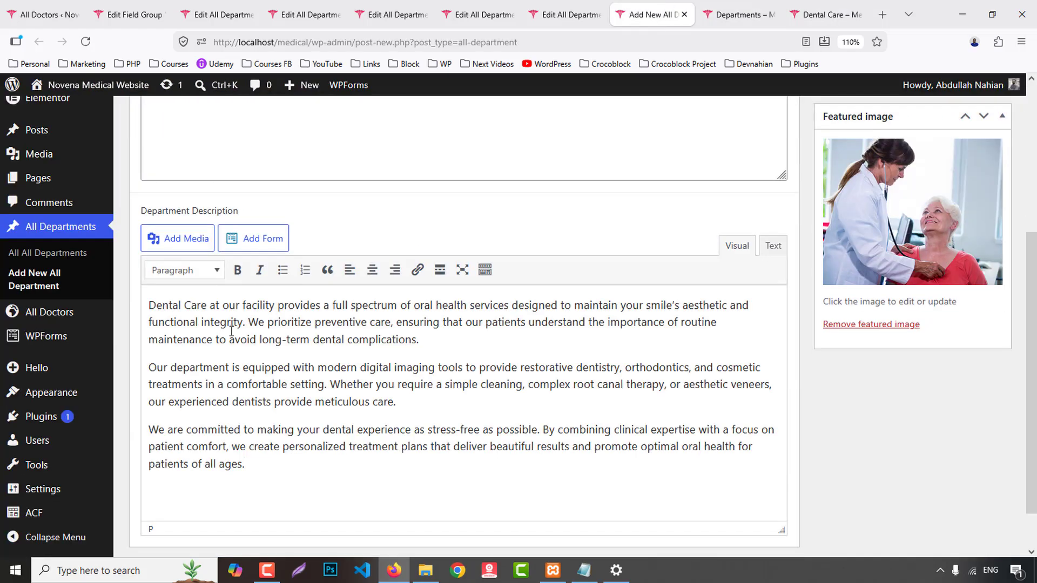
- Paste the copied Dental Care paragraphs into the Department Description of Hematology & Oncology and of Neurology Surgery
click(580, 8)
scroll(266, 423, down, 4)
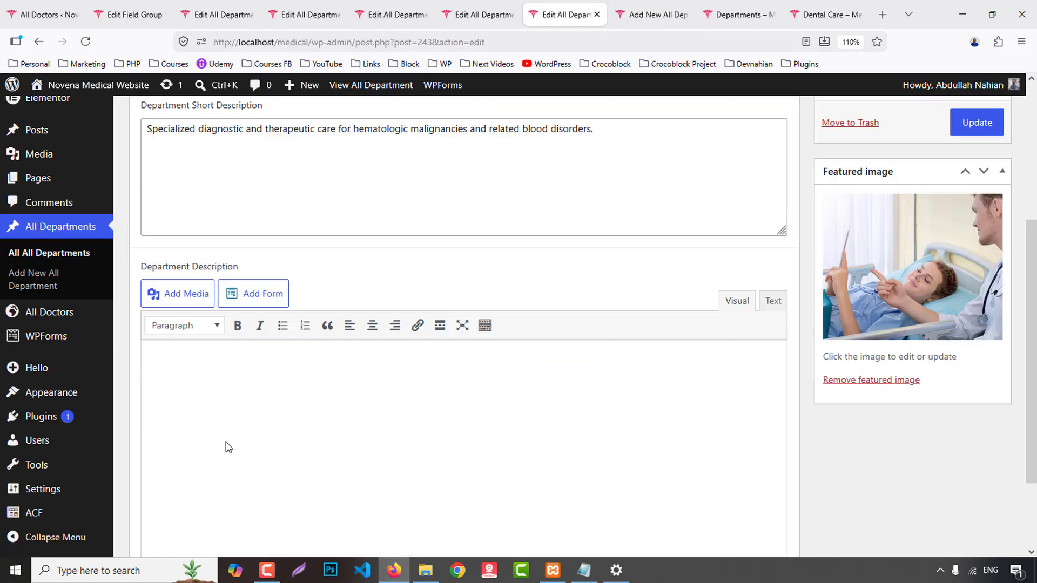
click(243, 398)
key(ctrl+v)
click(484, 4)
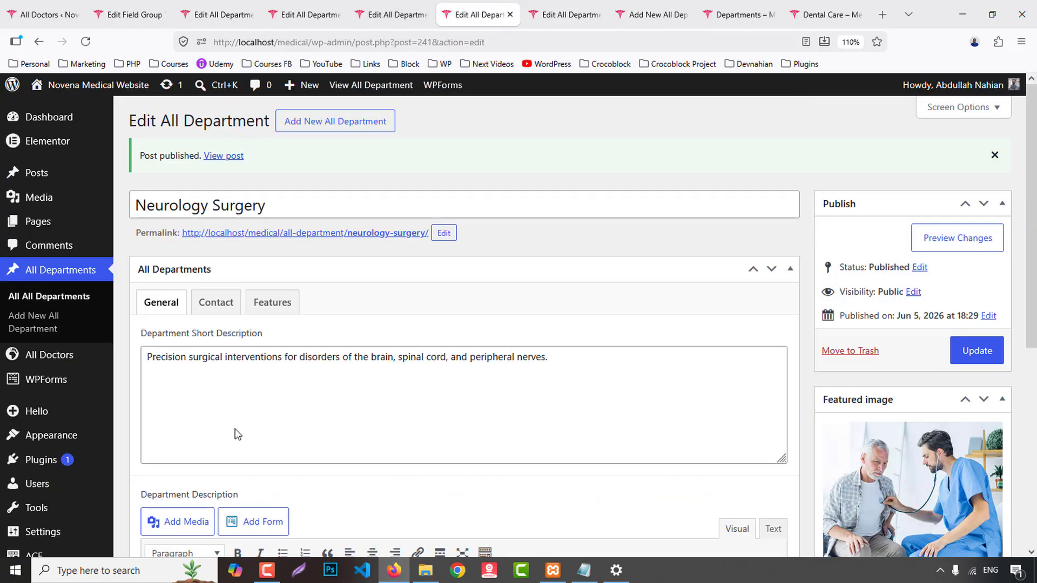
scroll(233, 433, down, 5)
click(205, 315)
key(ctrl+v)
- Paste the copied Dental Care paragraphs into the Department Description of Immunology and of General Surgery
click(358, 7)
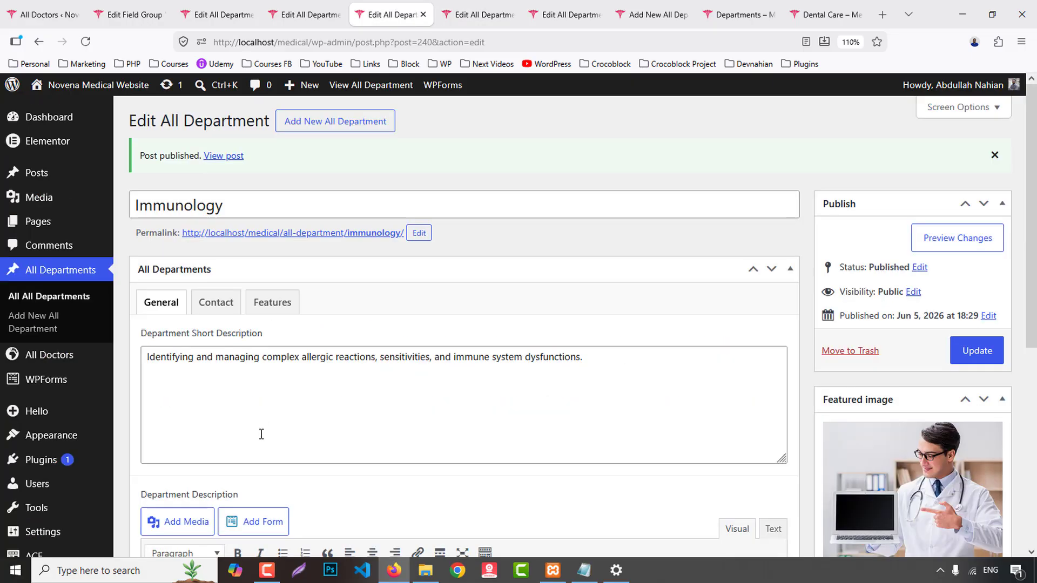
scroll(251, 444, down, 3)
click(222, 480)
key(ctrl+v)
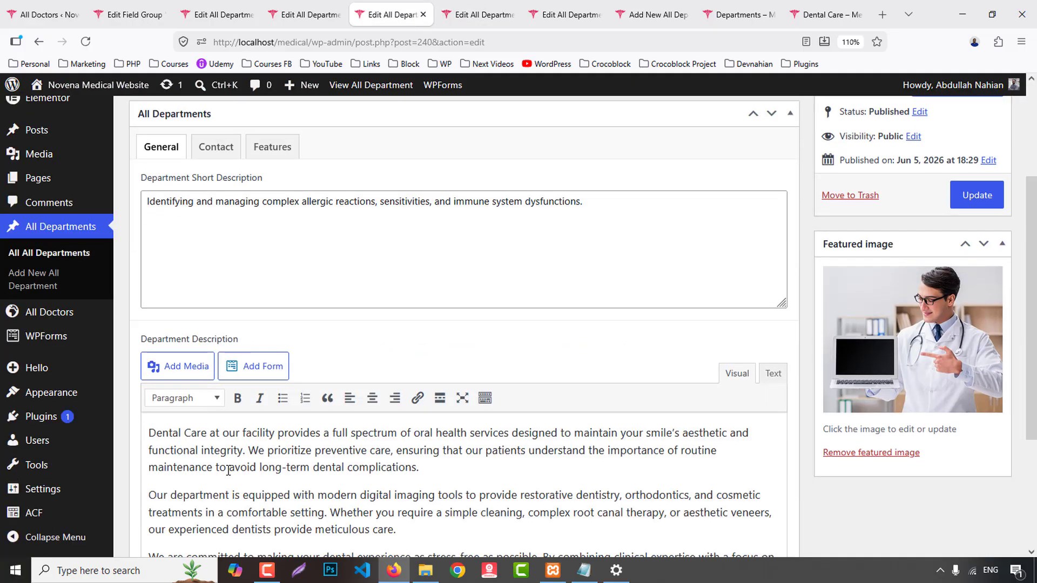
click(302, 15)
scroll(277, 331, down, 3)
key(ctrl+v)
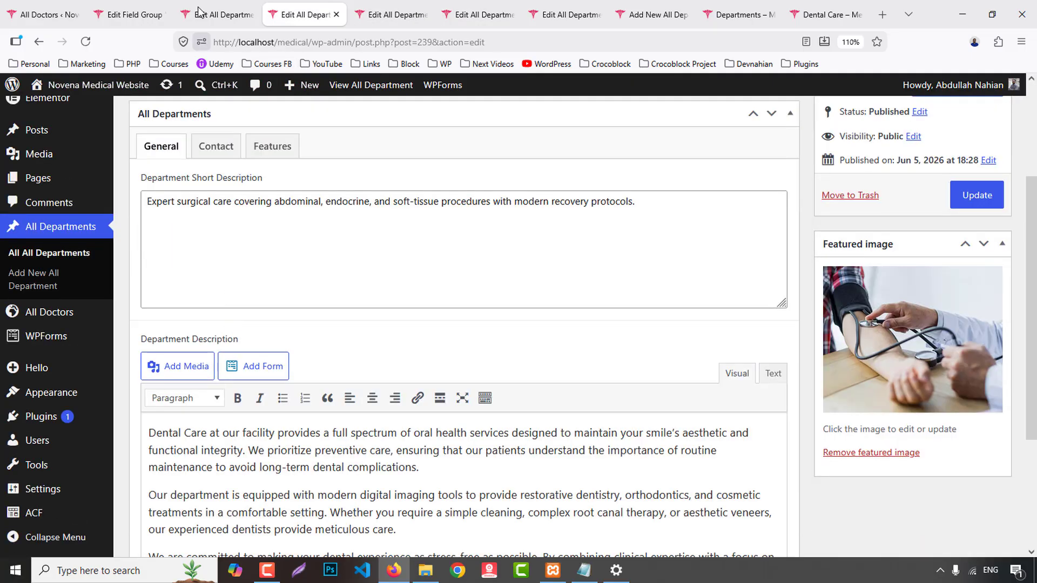
- Paste the copied paragraphs into the Department Description of the Dental Care department
click(206, 14)
scroll(231, 394, down, 6)
key(ctrl+v)
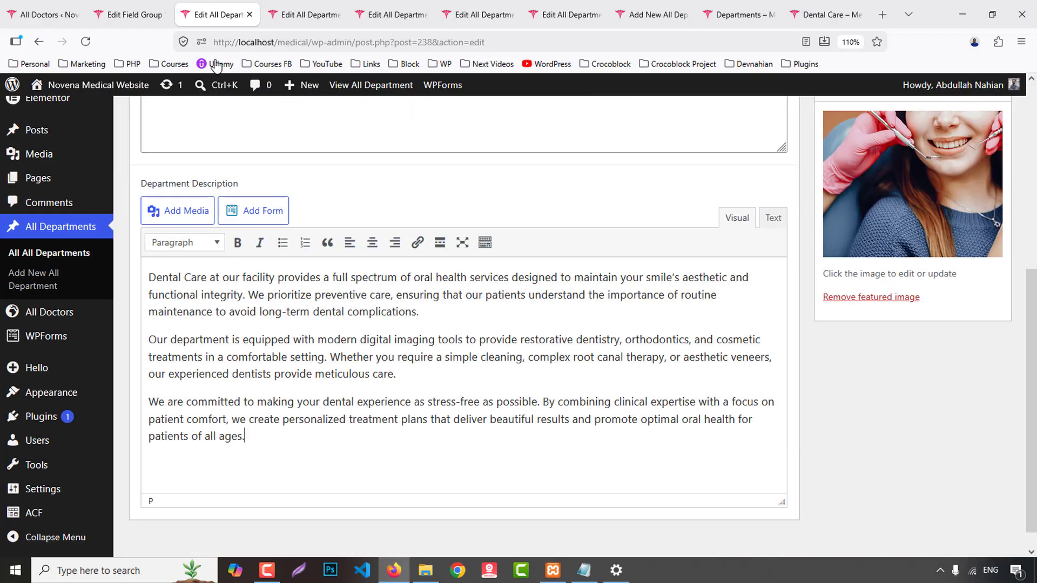
scroll(255, 193, up, 6)
click(248, 203)
key(ctrl+a)
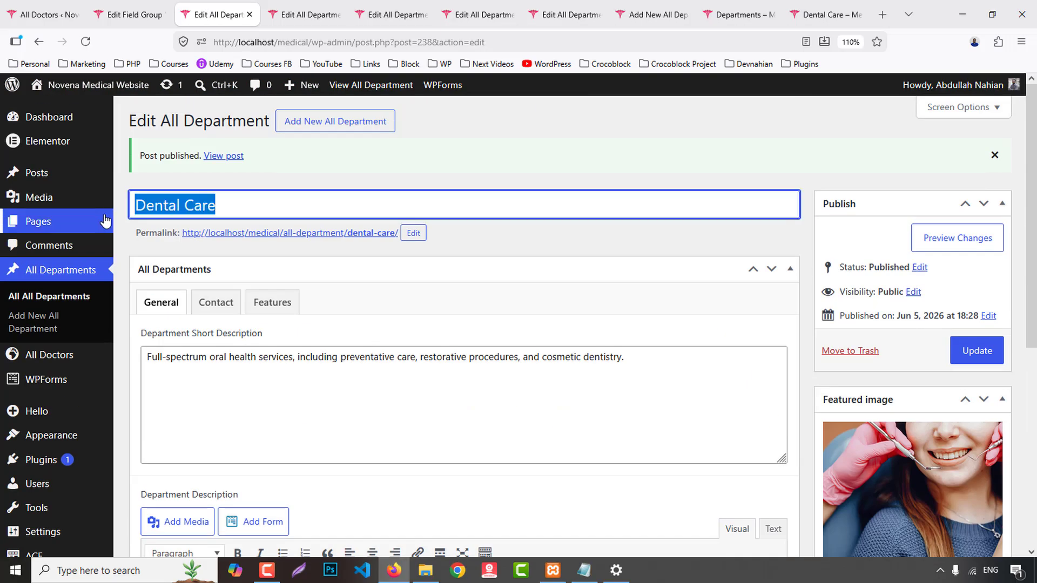
- Replace "Dental Care" at the start of the General Surgery department's description with its own title, General Surgery
click(305, 15)
scroll(254, 197, up, 5)
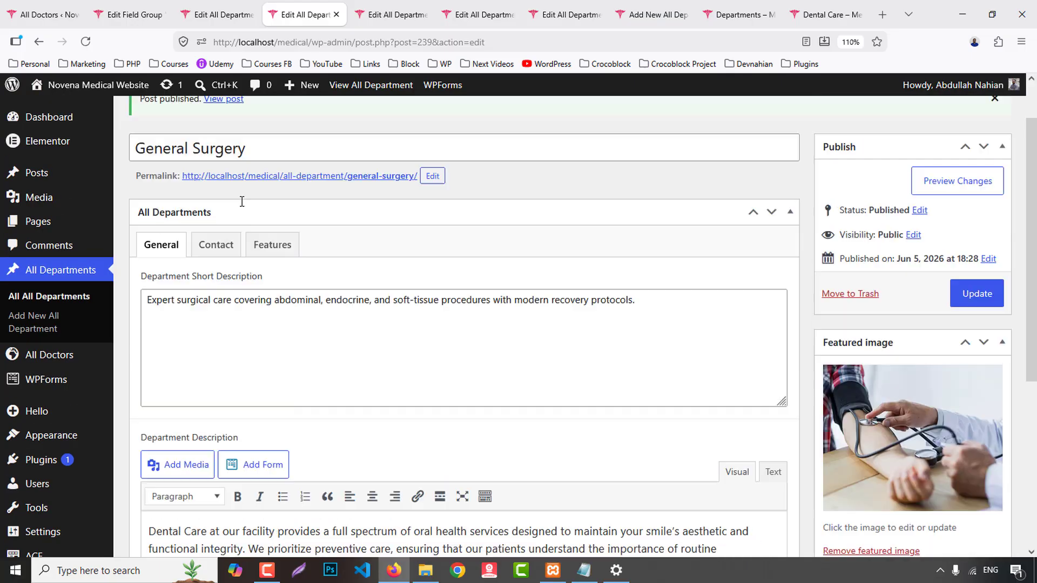
click(258, 211)
key(ctrl+a)
key(ctrl+c)
scroll(227, 405, down, 4)
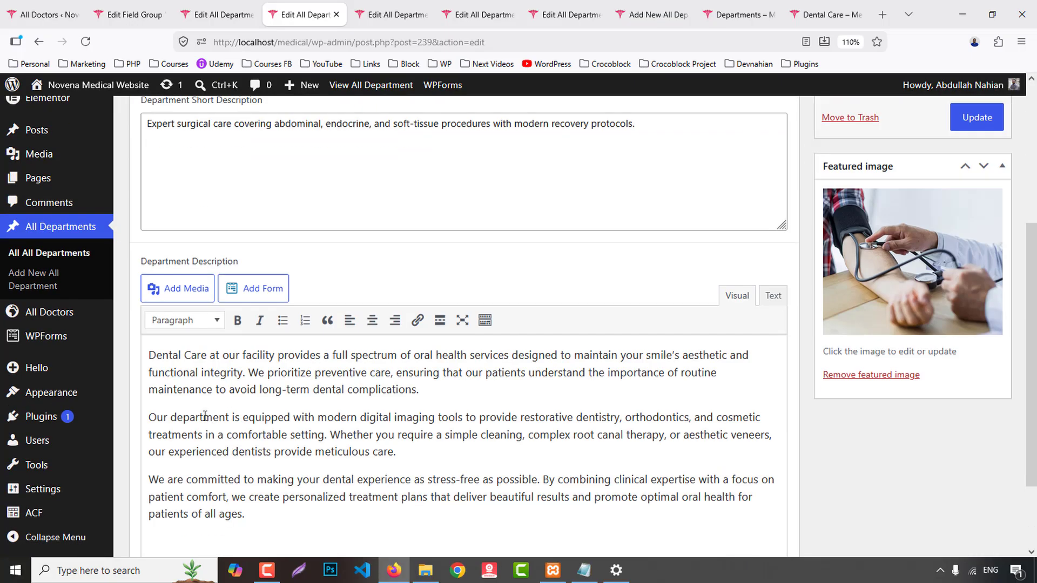
key(ctrl+v)
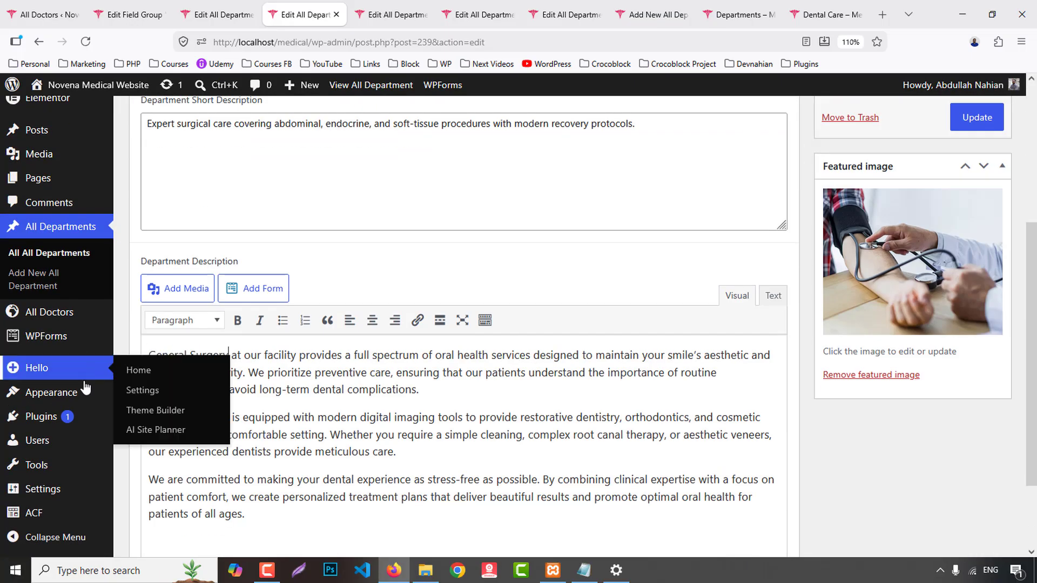
- Replace "Dental Care" at the start of the Immunology department's description with its own title, Immunology
click(392, 14)
scroll(248, 206, up, 3)
click(248, 205)
key(ctrl+a)
key(ctrl+c)
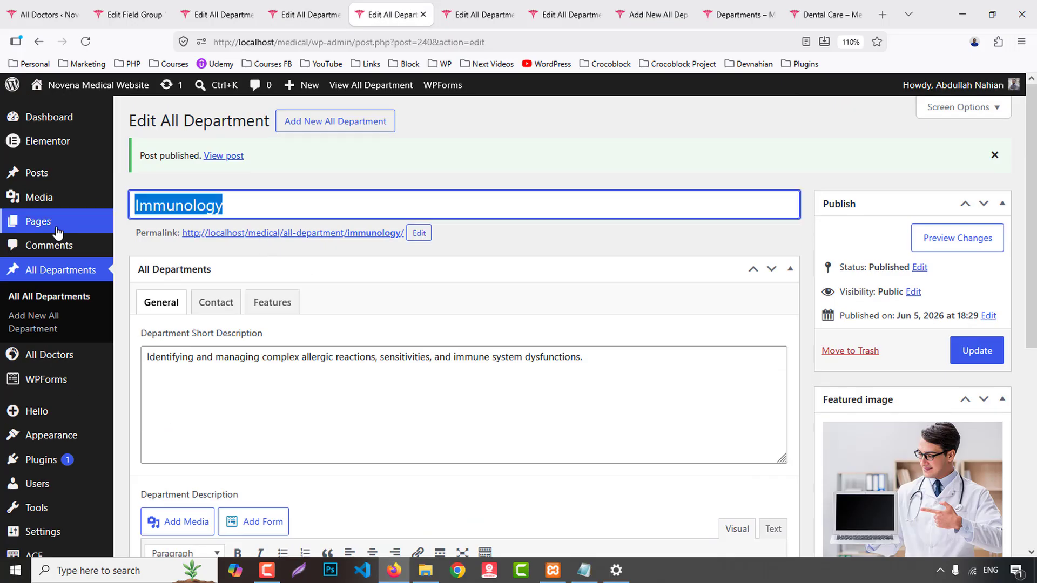
scroll(246, 431, down, 5)
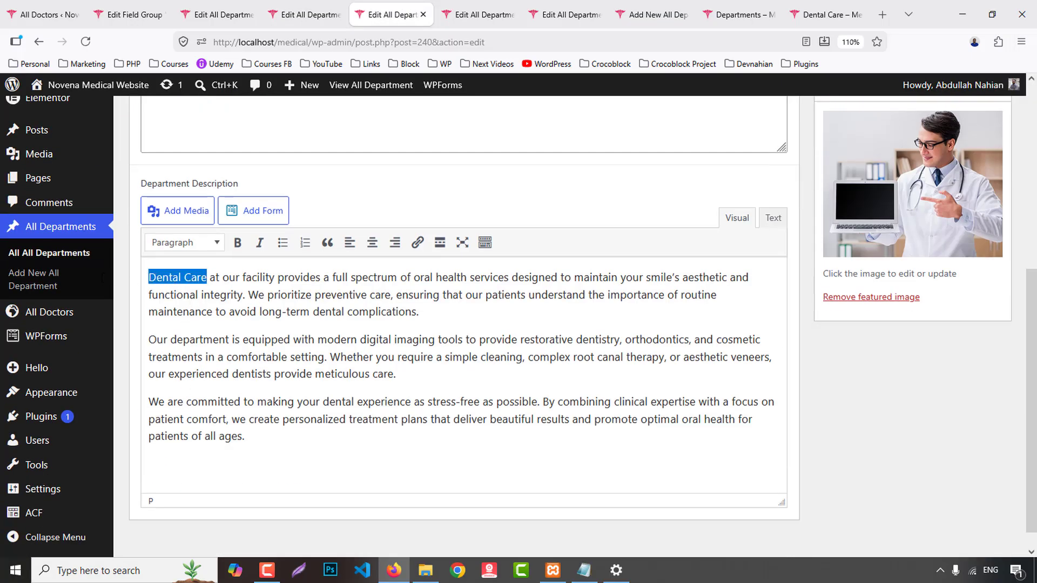
key(ctrl+v)
- Replace "Dental Care" at the start of the Neurology Surgery department's description with its own title, Neurology Surgery
click(478, 15)
scroll(230, 235, up, 5)
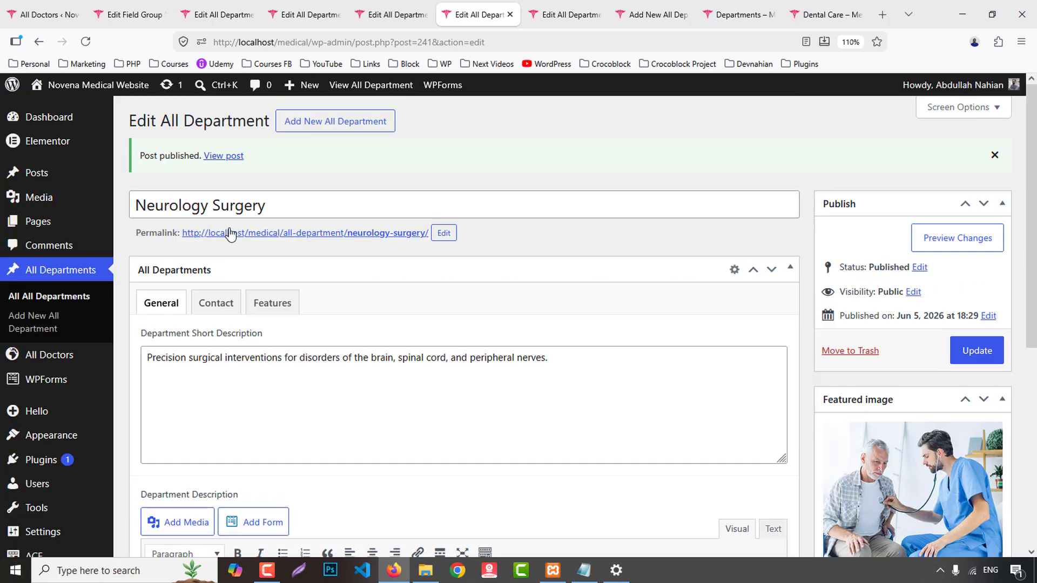
click(243, 205)
key(ctrl+a)
key(ctrl+c)
scroll(201, 354, down, 5)
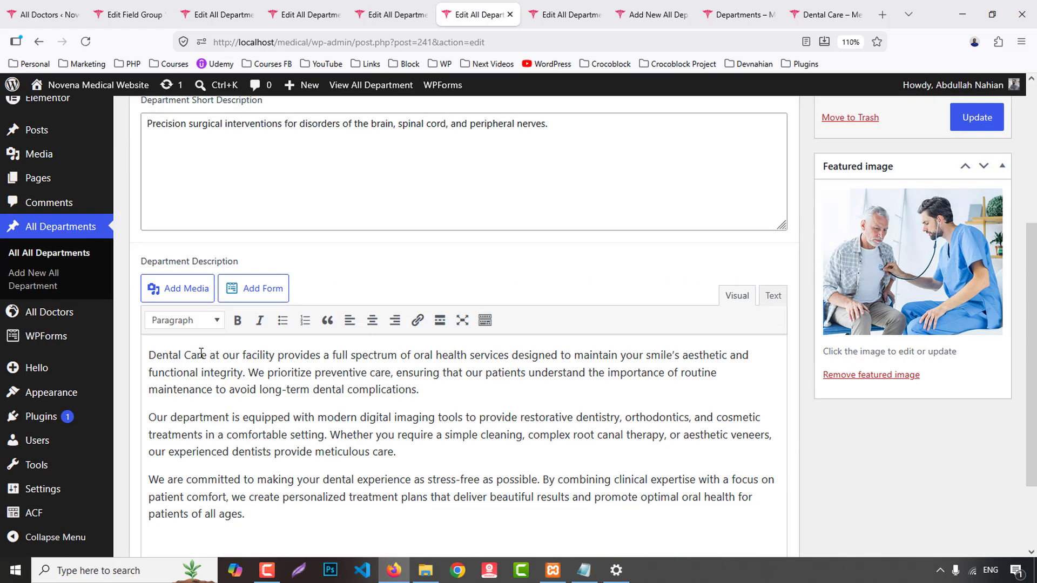
key(ctrl+v)
- Replace "Dental Care" at the start of the Hematology & Oncology description with its own title, Hematology & Oncology
click(567, 15)
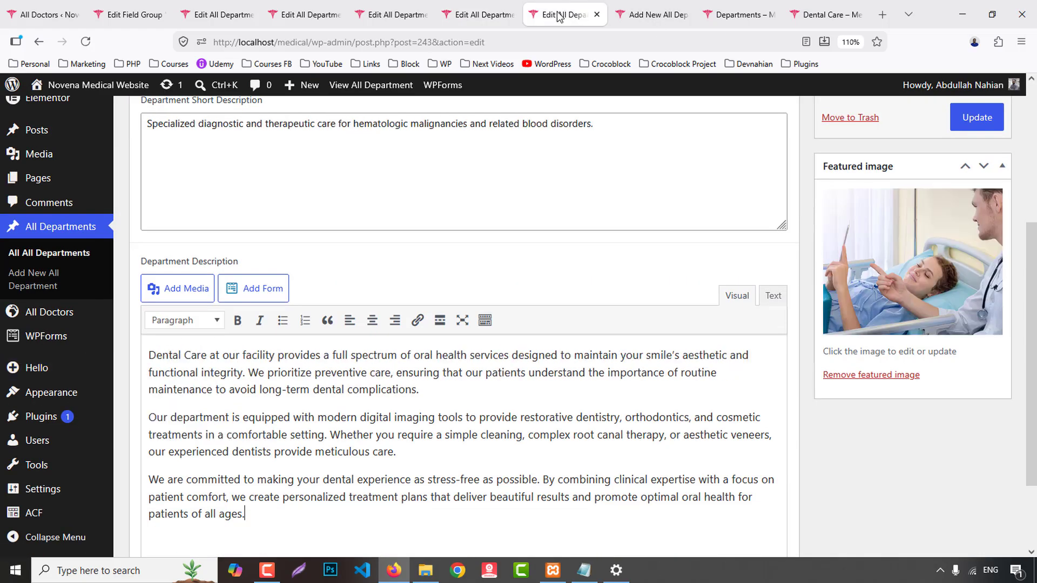
scroll(299, 274, up, 5)
click(329, 207)
key(ctrl+a)
key(ctrl+c)
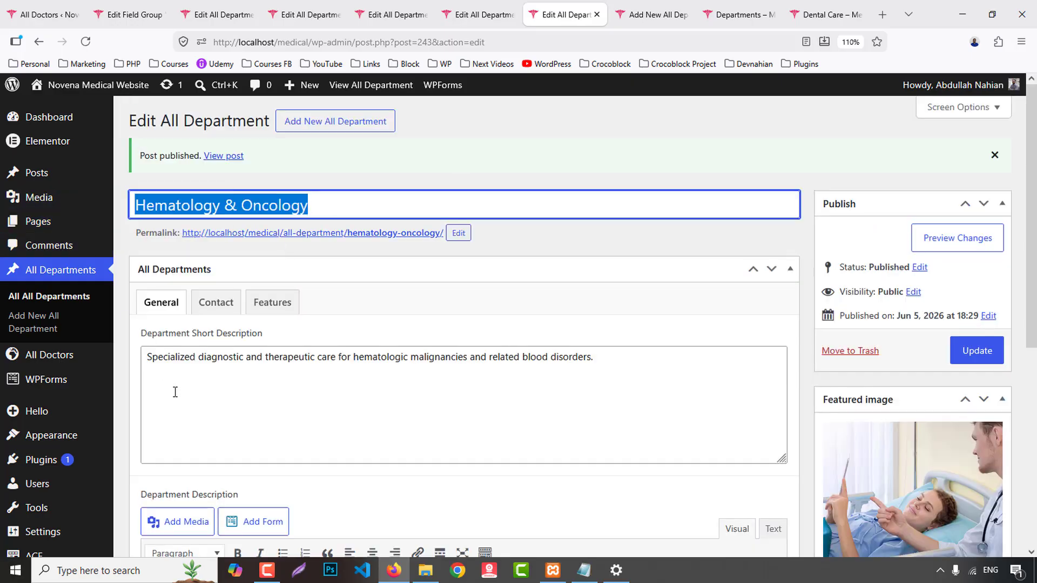
scroll(206, 359, down, 5)
drag(206, 355, 148, 356)
key(ctrl+v)
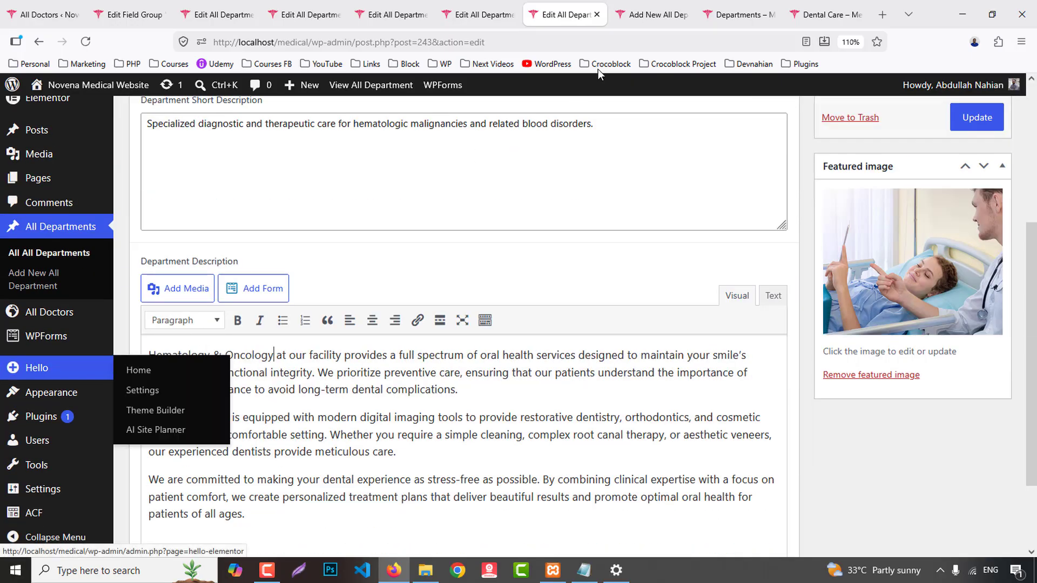
- Replace "Dental Care" at the start of the Eye Care department's description with its own title, Eye Care
click(628, 16)
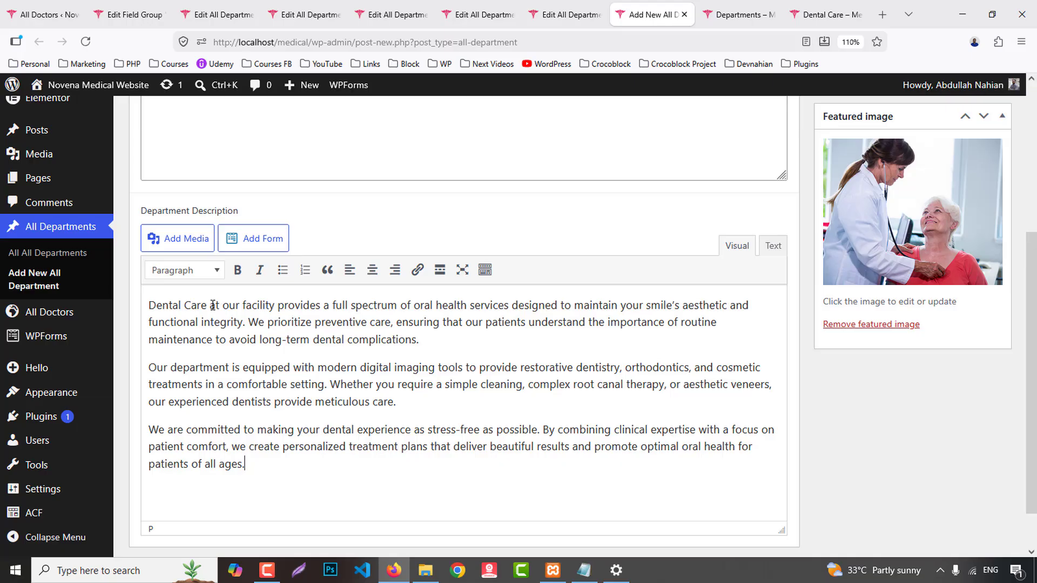
scroll(206, 305, up, 5)
click(230, 152)
key(ctrl+a)
key(ctrl+c)
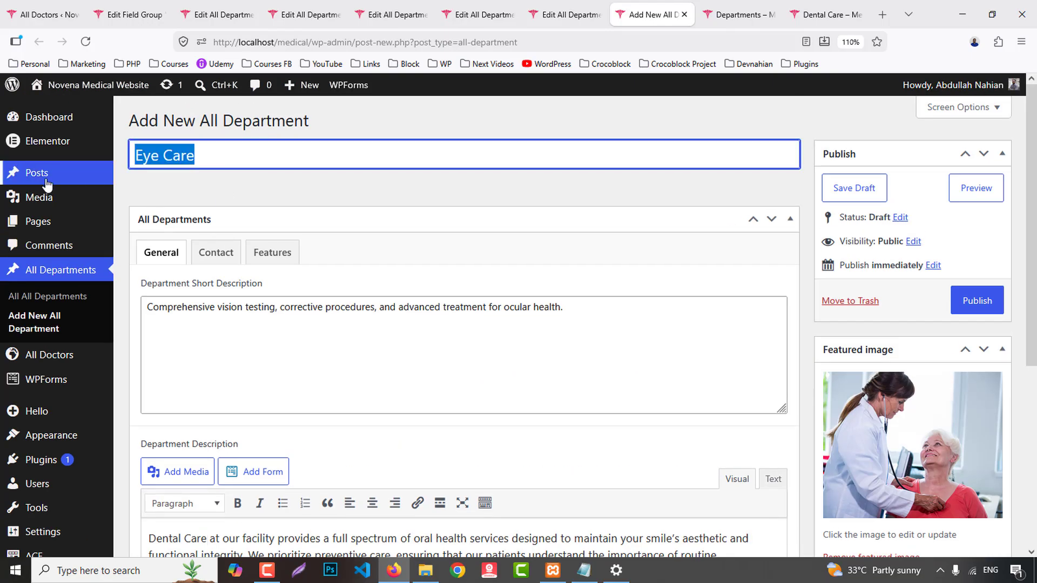
scroll(188, 403, down, 4)
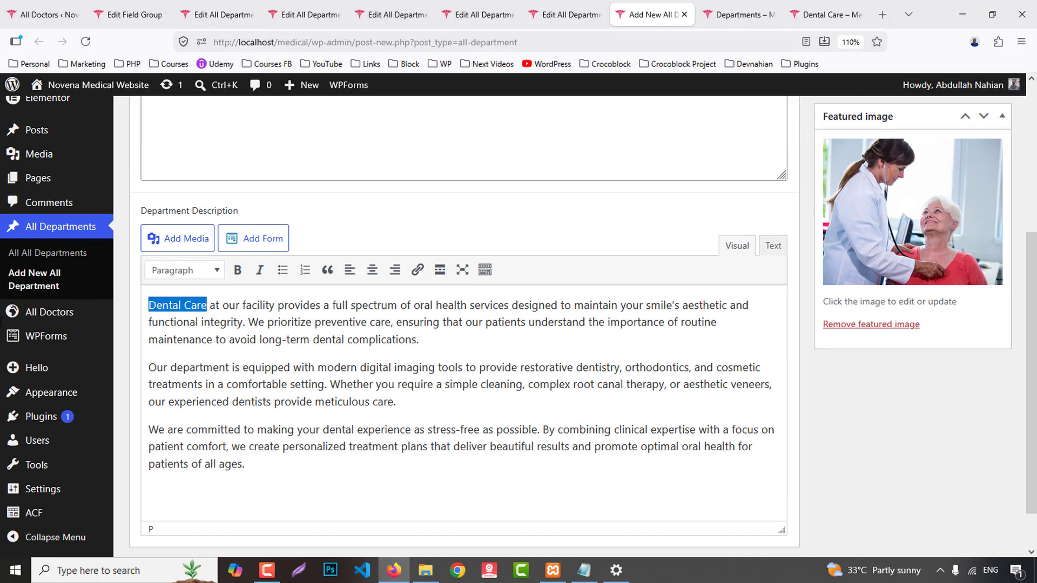
drag(1, 323, 16, 320)
key(ctrl+v)
key(ctrl+z)
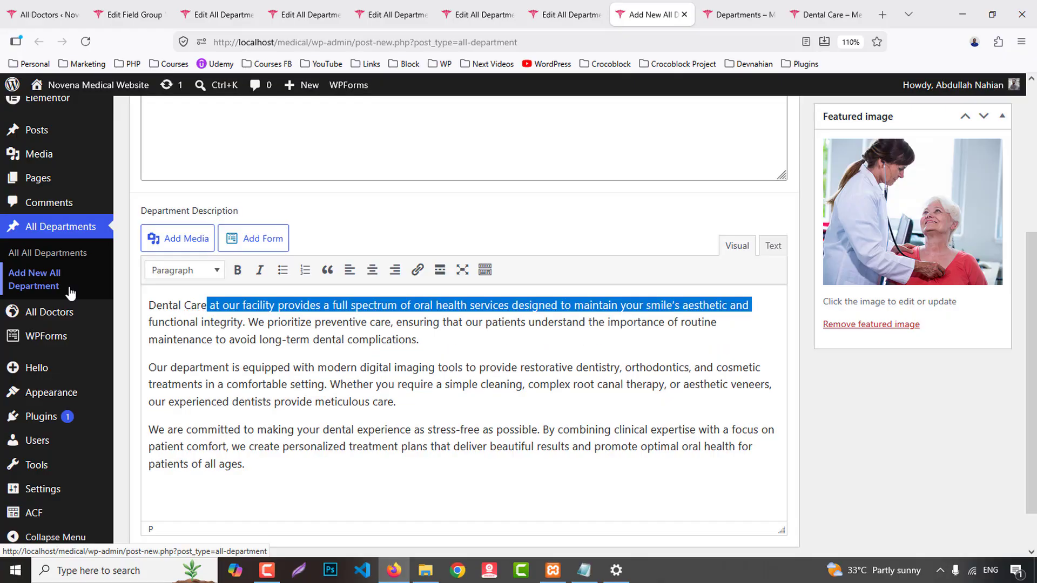
click(218, 367)
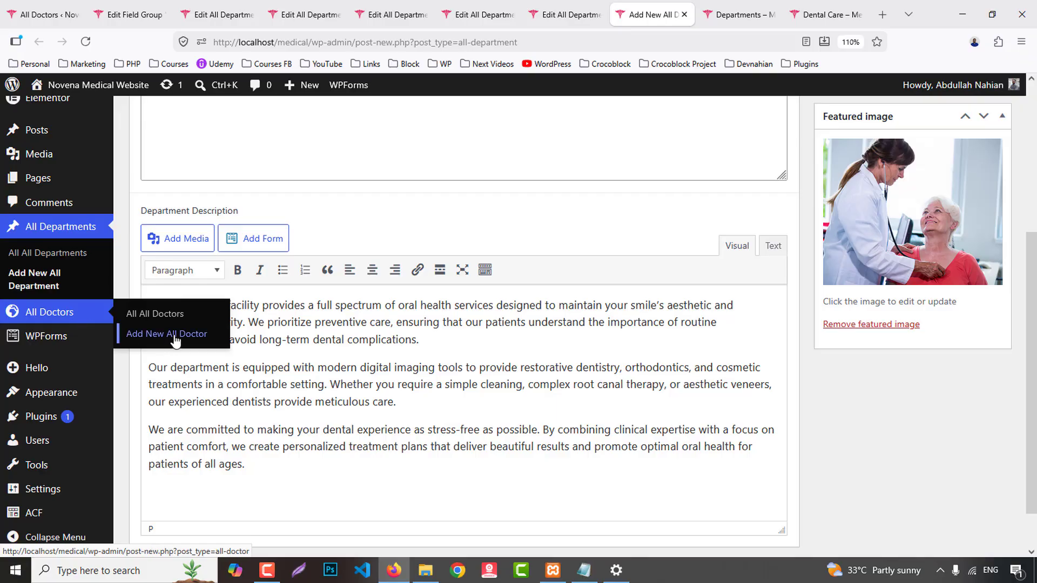
key(ctrl+v)
- Copy the address from the demo site's Dental Care contact box into the Dental Care post's Department Address field
click(220, 15)
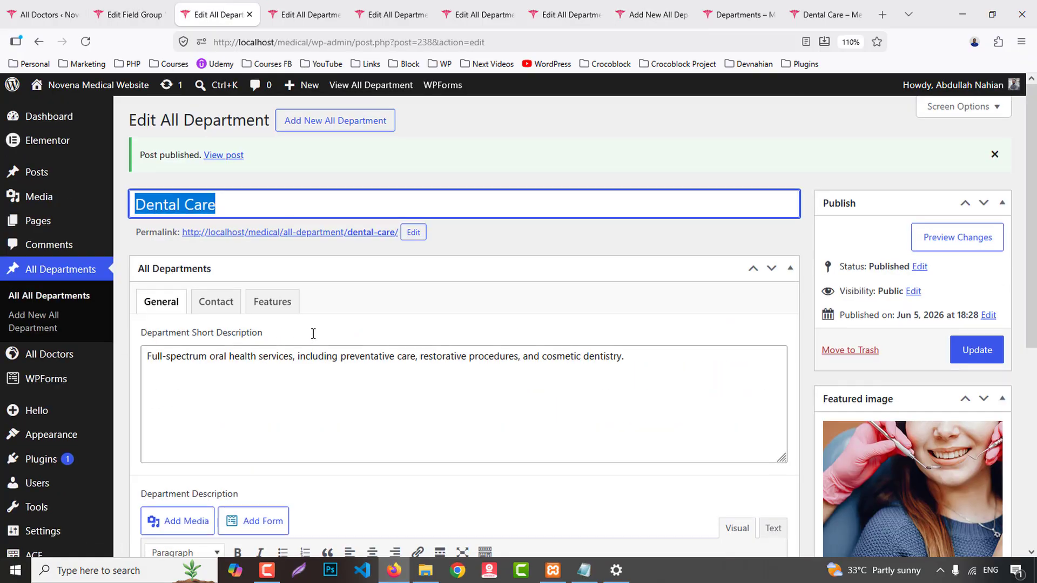
scroll(216, 146, down, 3)
click(216, 145)
click(201, 221)
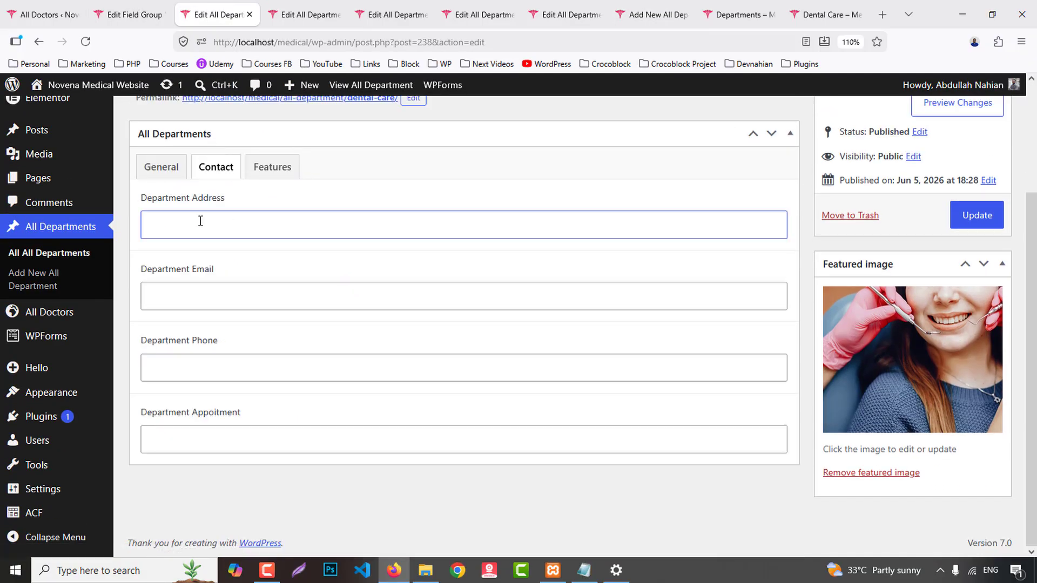
click(832, 12)
scroll(308, 388, down, 5)
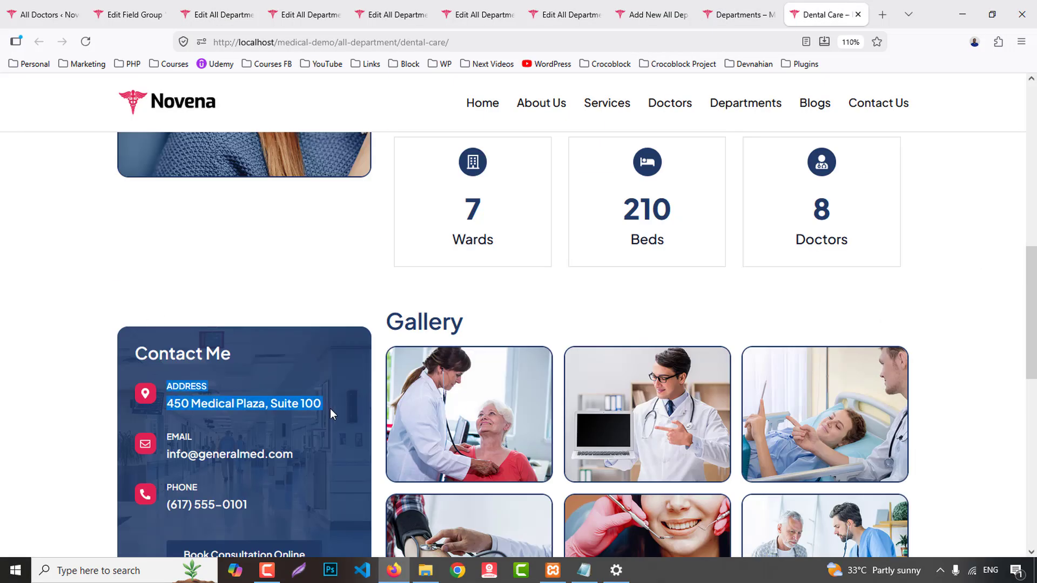
click(129, 14)
click(206, 11)
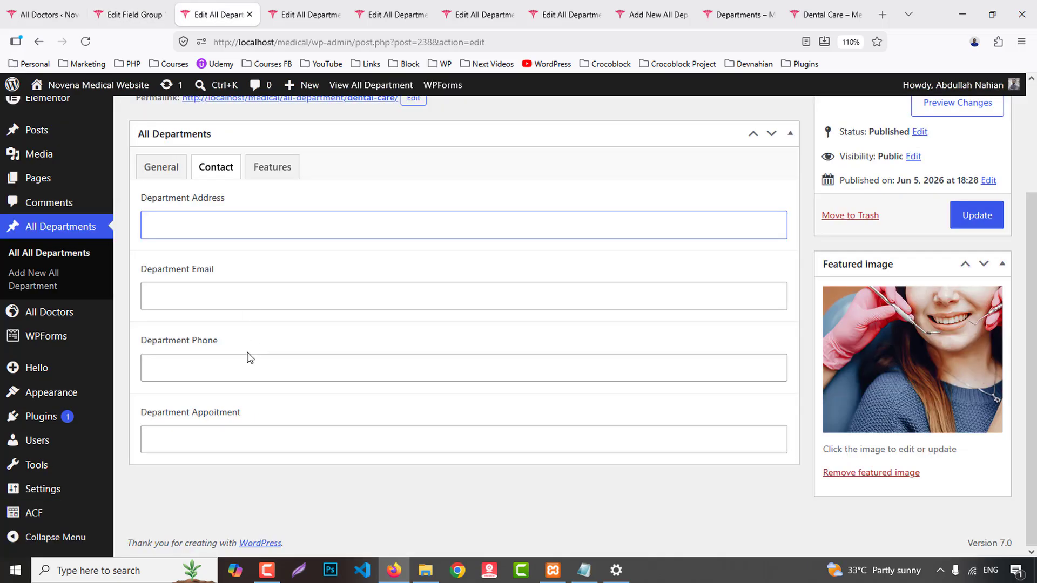
text(Address  450 Medical Plaza, Suite 100)
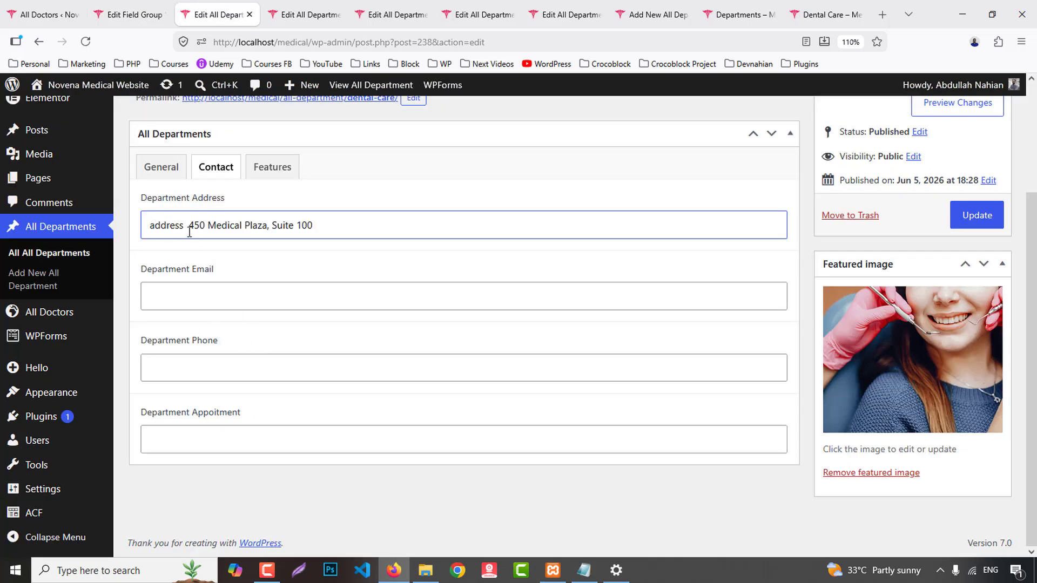
- Replace the word "address" at the start of Dental Care's Department Address with "3rd Fllor -"
drag(186, 226, 40, 227)
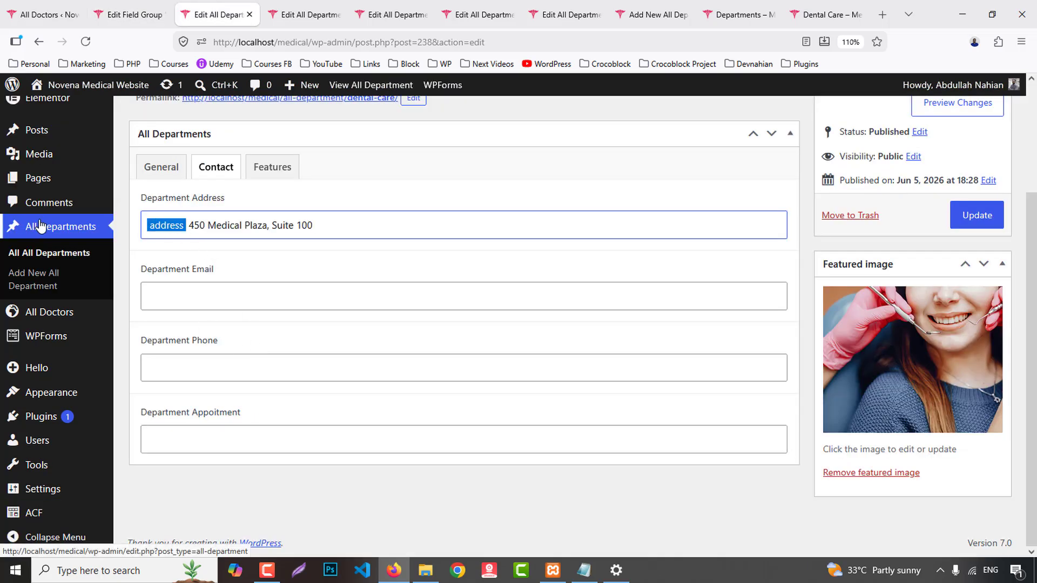
key(BackSpace)
text(3rd F)
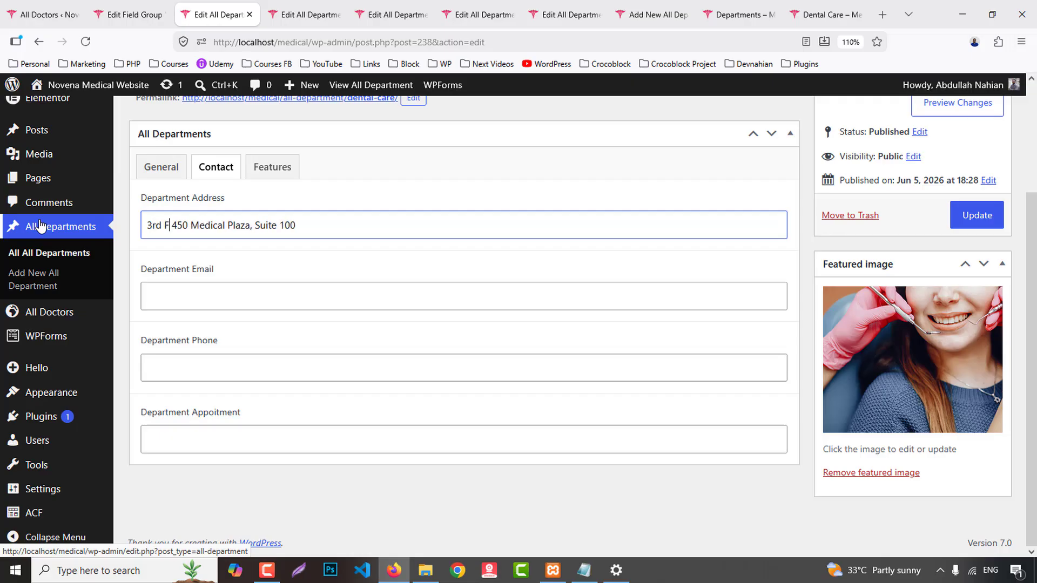
text(llor -)
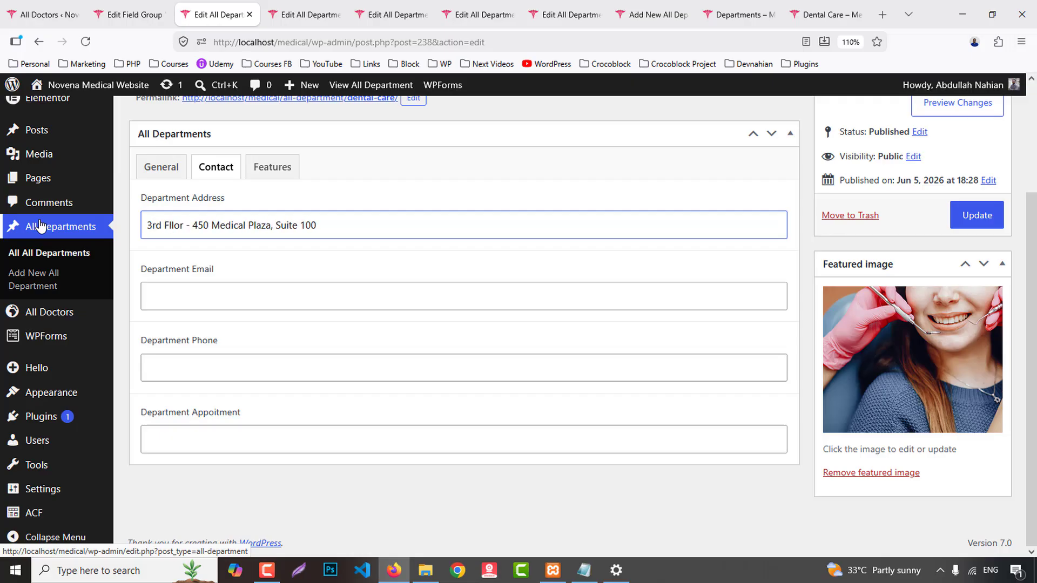
- Copy the full Dental Care department address into the General Surgery post's Department Address field
key(ctrl+a)
key(ctrl+c)
key(ctrl+Tab)
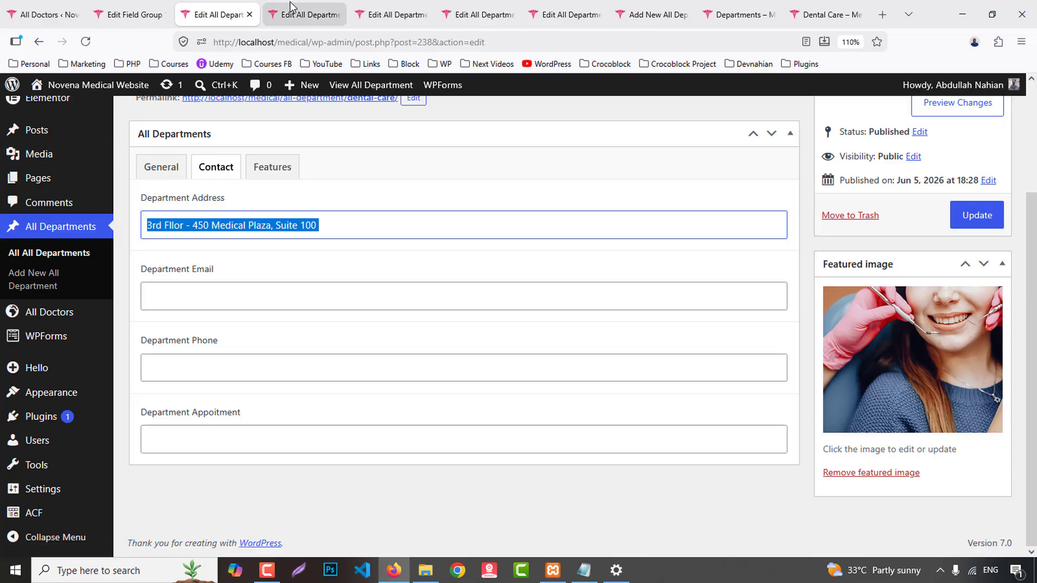
scroll(238, 309, up, 5)
click(217, 302)
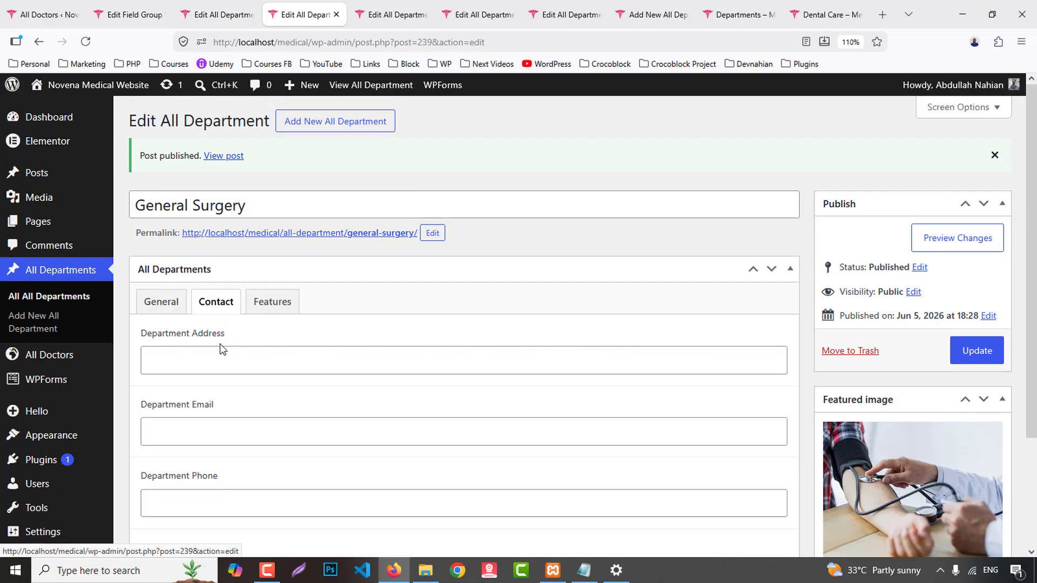
click(203, 359)
key(ctrl+v)
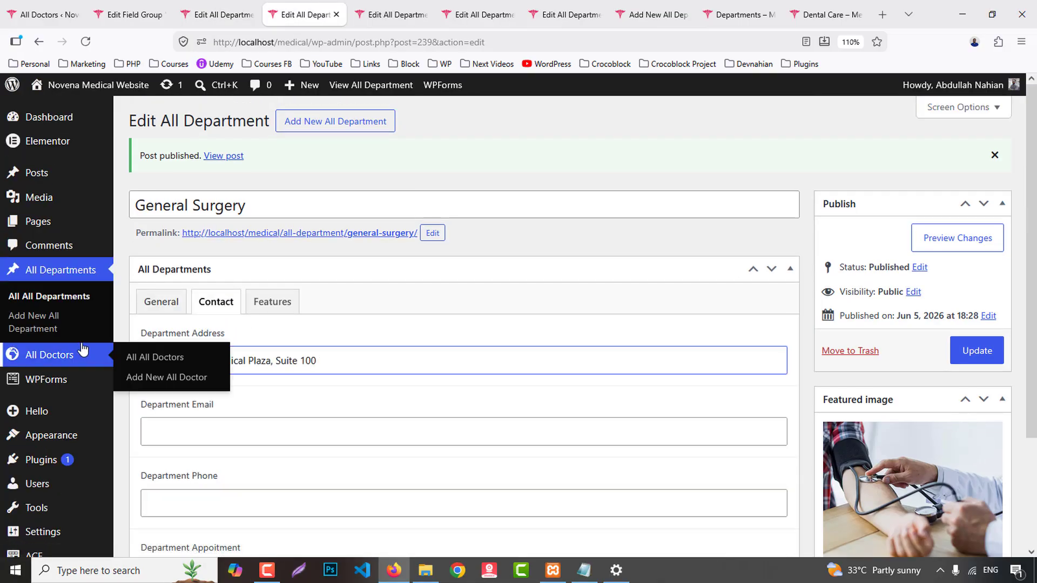
- Paste the copied address into the Immunology post's Department Address and change its floor number to 5
key(ctrl+Tab)
scroll(225, 308, up, 5)
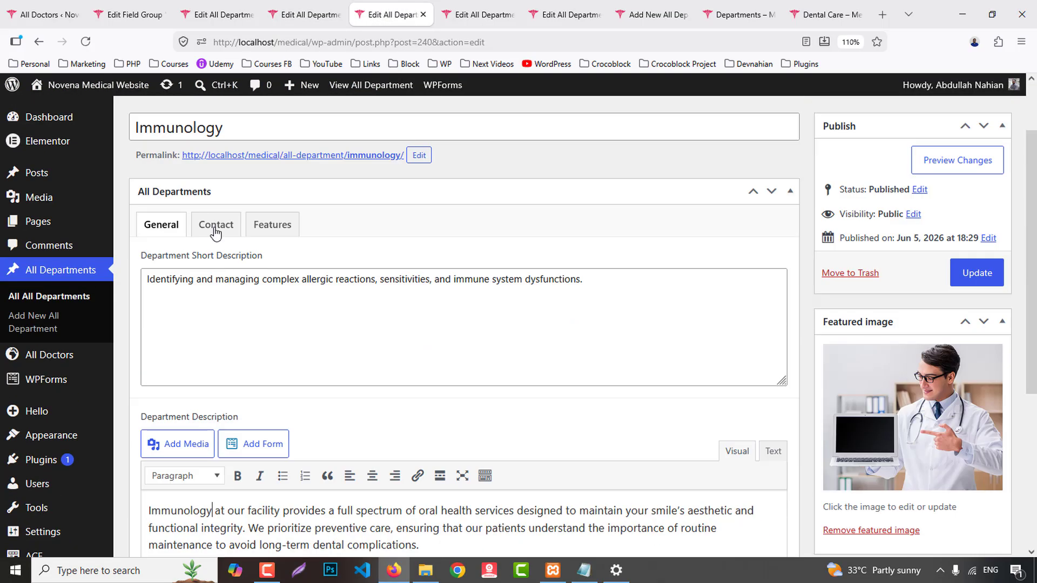
click(215, 225)
click(214, 281)
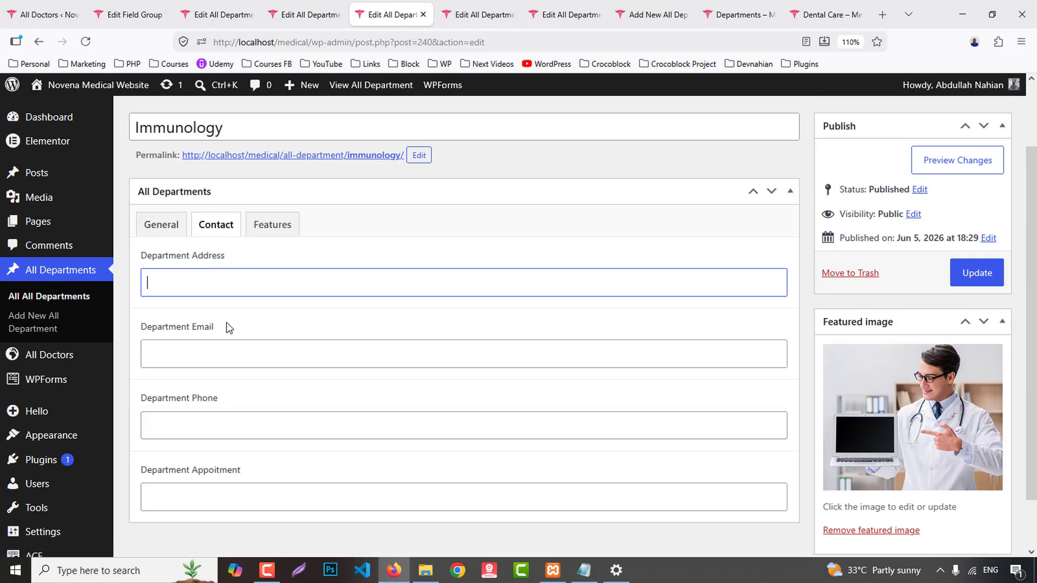
key(ctrl+v)
click(149, 281)
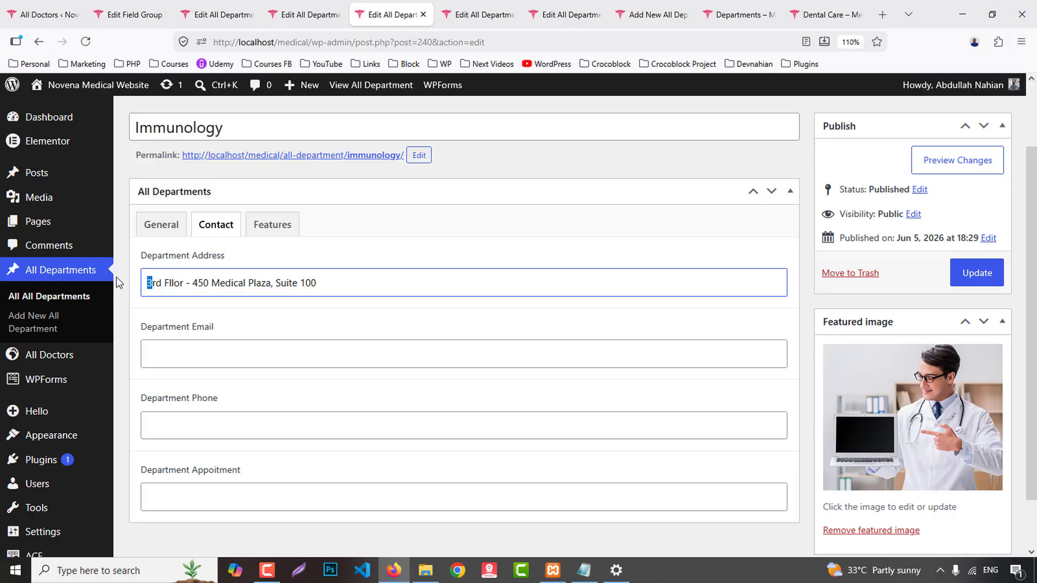
text(5)
- Paste the copied address into the Neurology Surgery post's Department Address and change the floor from 3rd to 6th
click(462, 10)
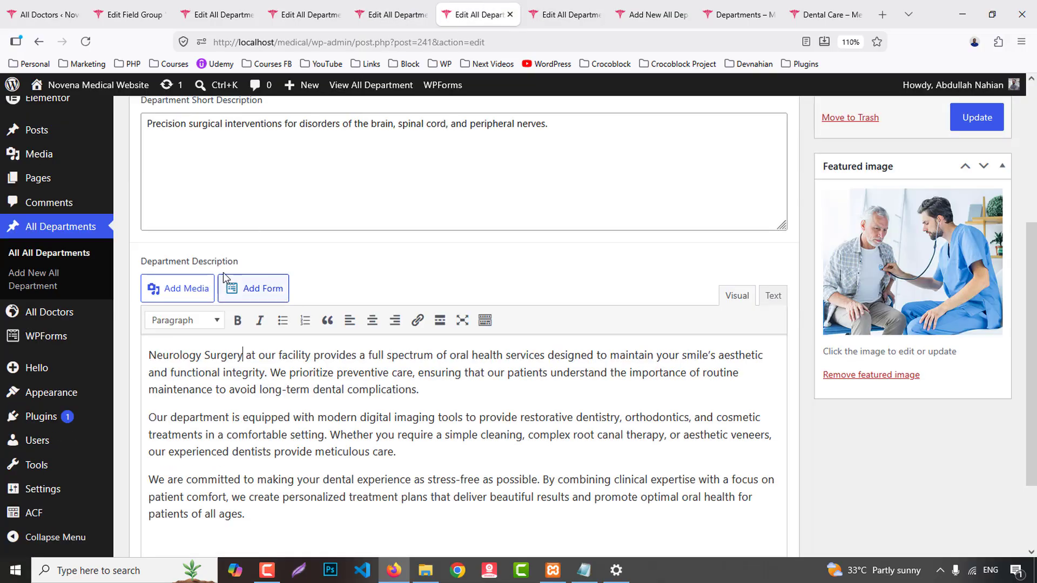
scroll(249, 303, up, 5)
click(216, 302)
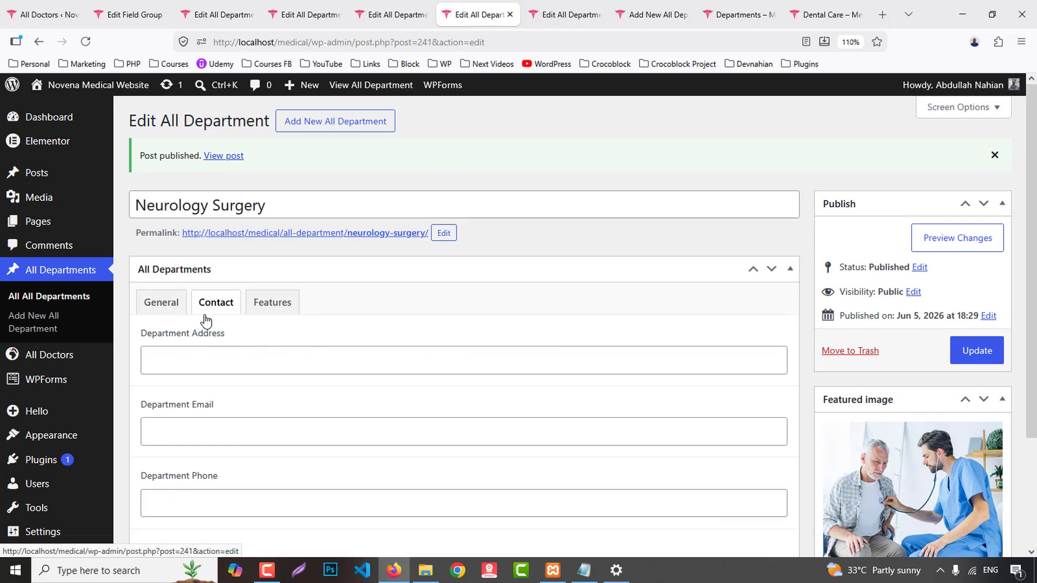
click(172, 370)
key(ctrl+v)
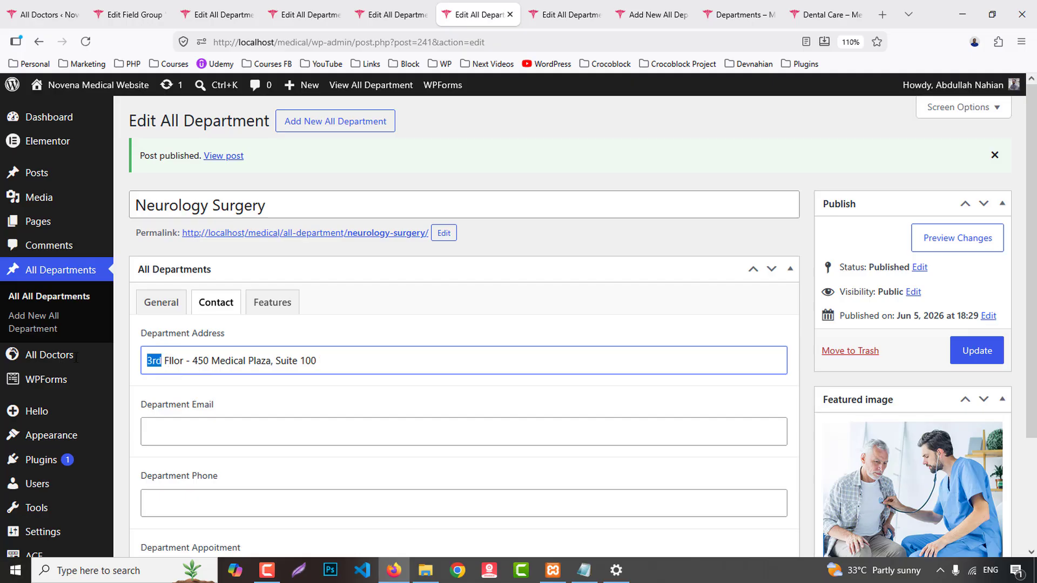
mouse_move(70, 359)
key(BackSpace)
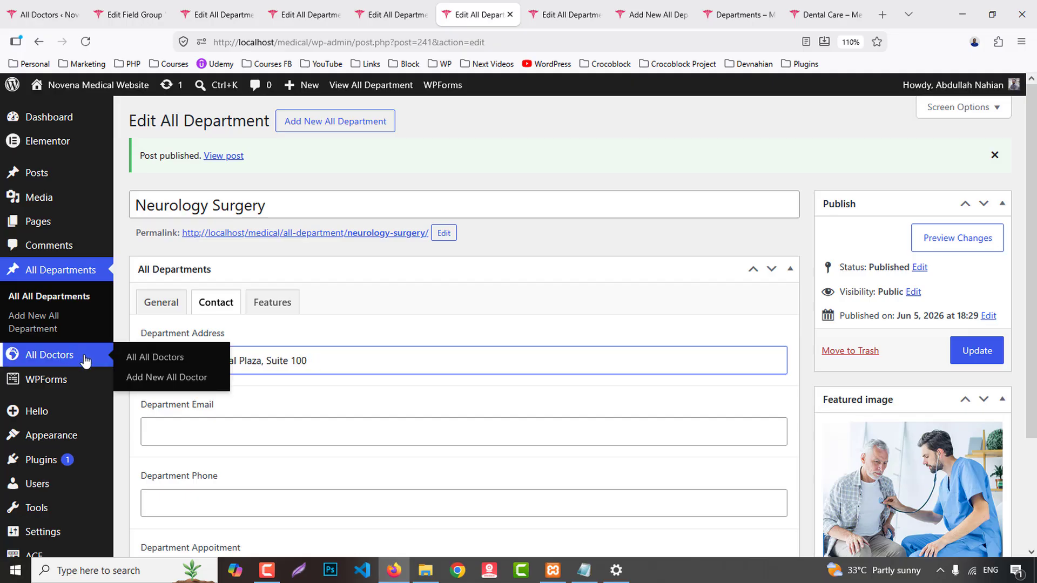
text(th)
- Correct the misspelled "Fllor" to "Floor" in the Neurology Surgery department's address
click(453, 355)
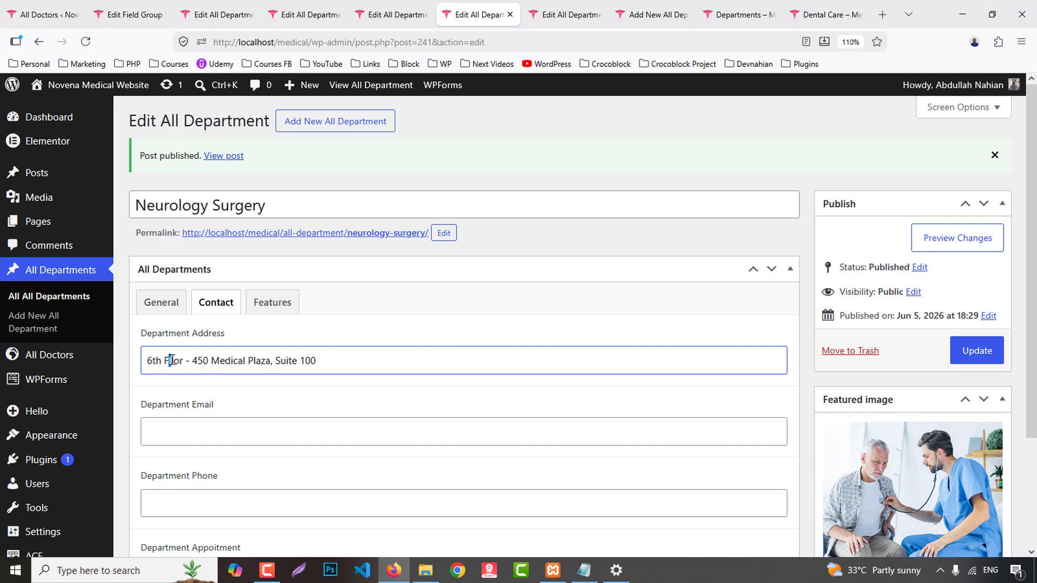
key(BackSpace)
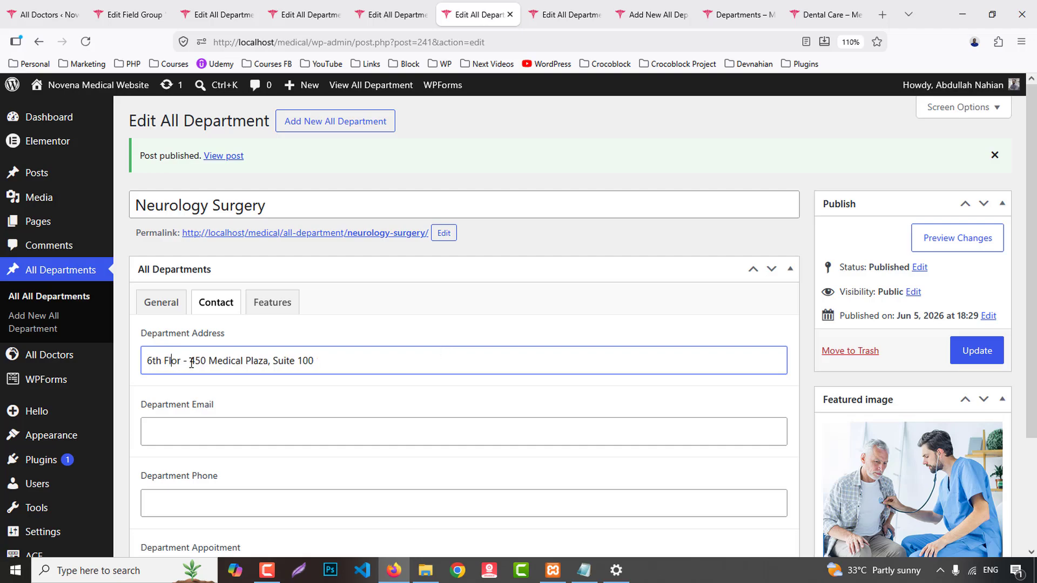
text(o)
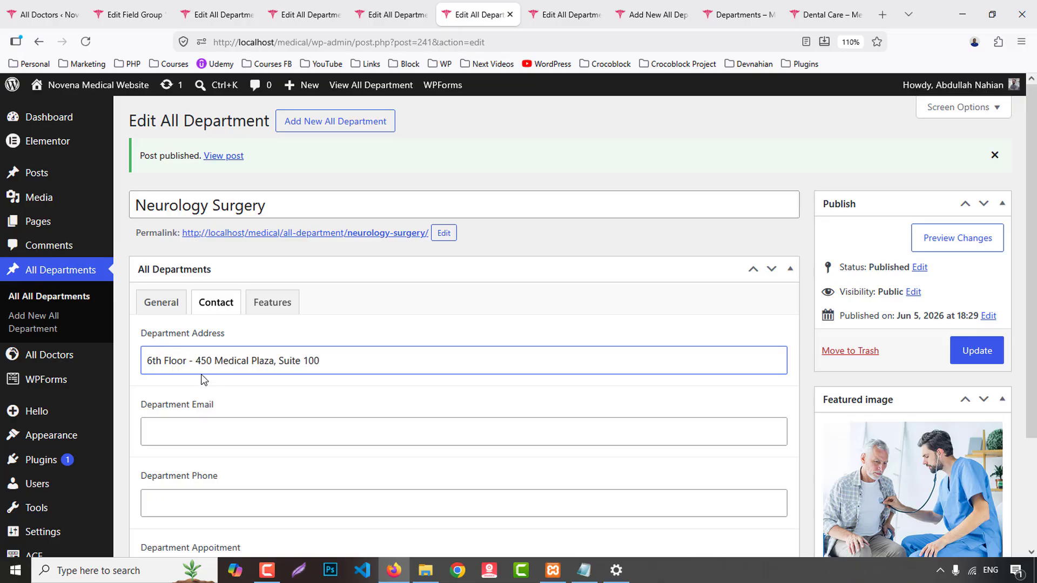
- Paste the copied department address into the contact details of the Hematology & Oncology department
click(579, 6)
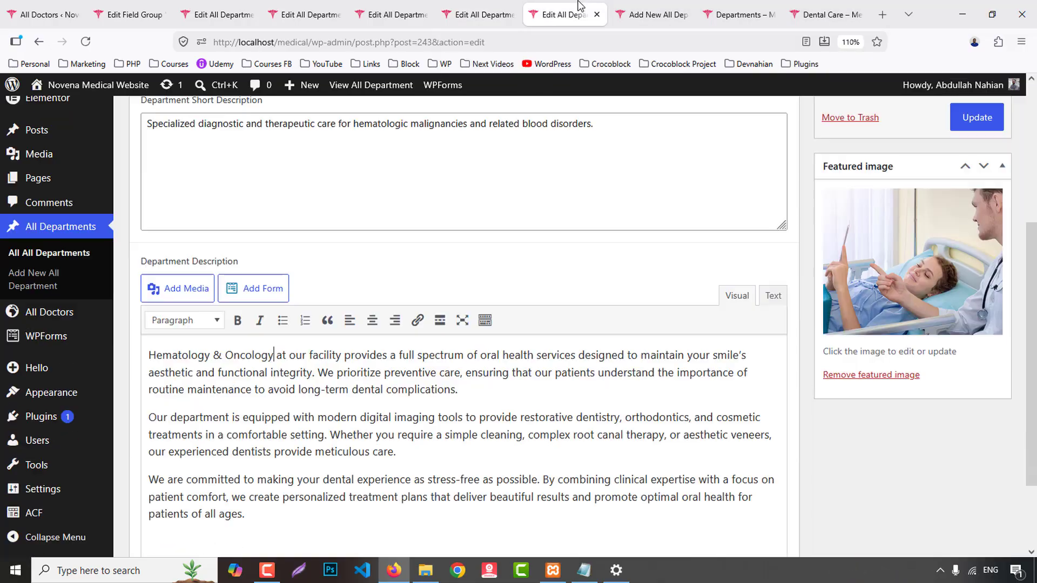
scroll(283, 318, up, 5)
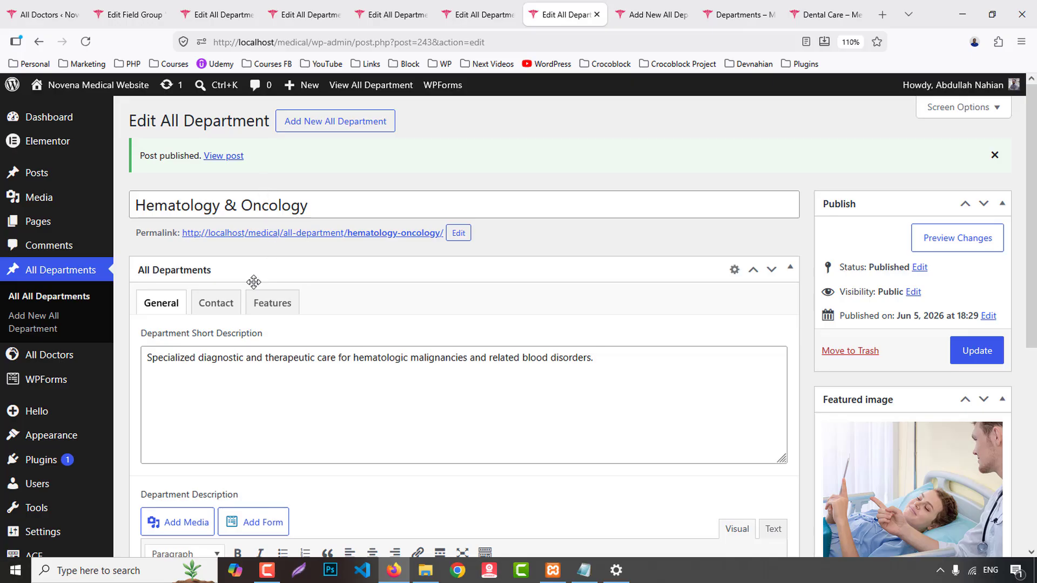
click(208, 310)
click(195, 358)
key(ctrl+v)
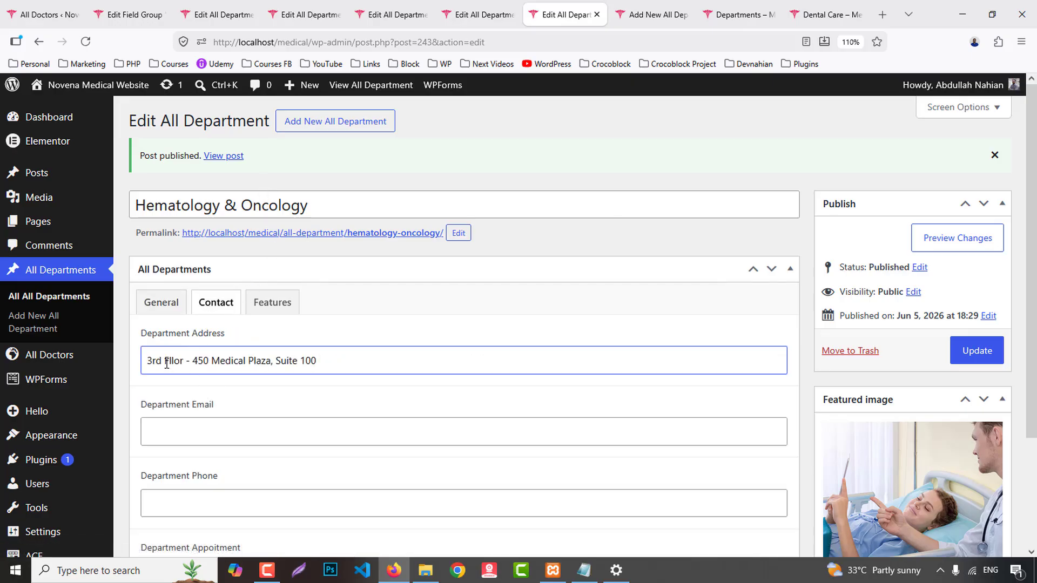
- Change the floor in the Hematology & Oncology department address to "7th floor"
mouse_move(115, 365)
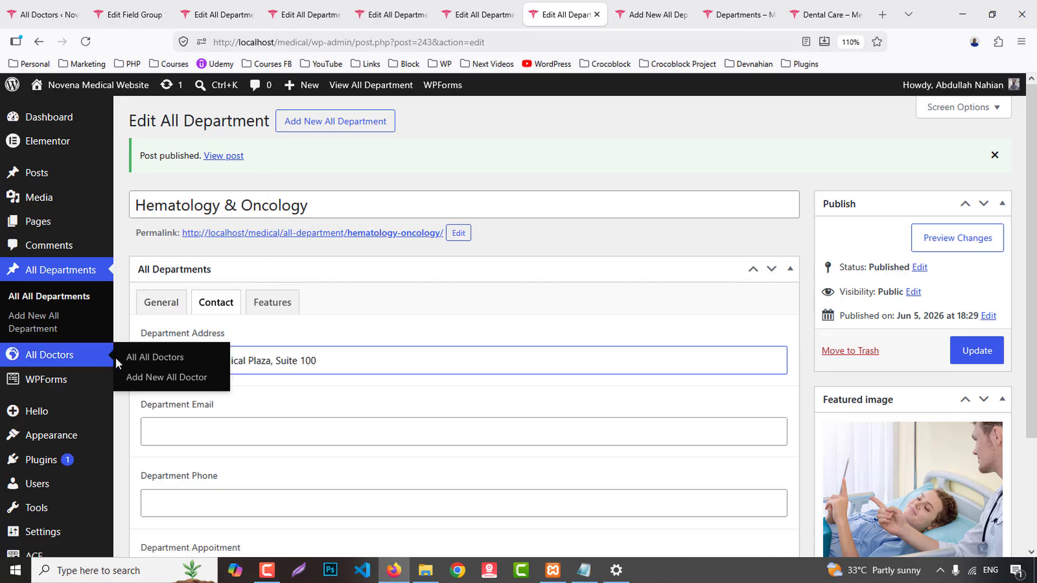
text(7th)
key(Delete)
key(Delete)
key(Delete)
key(Delete)
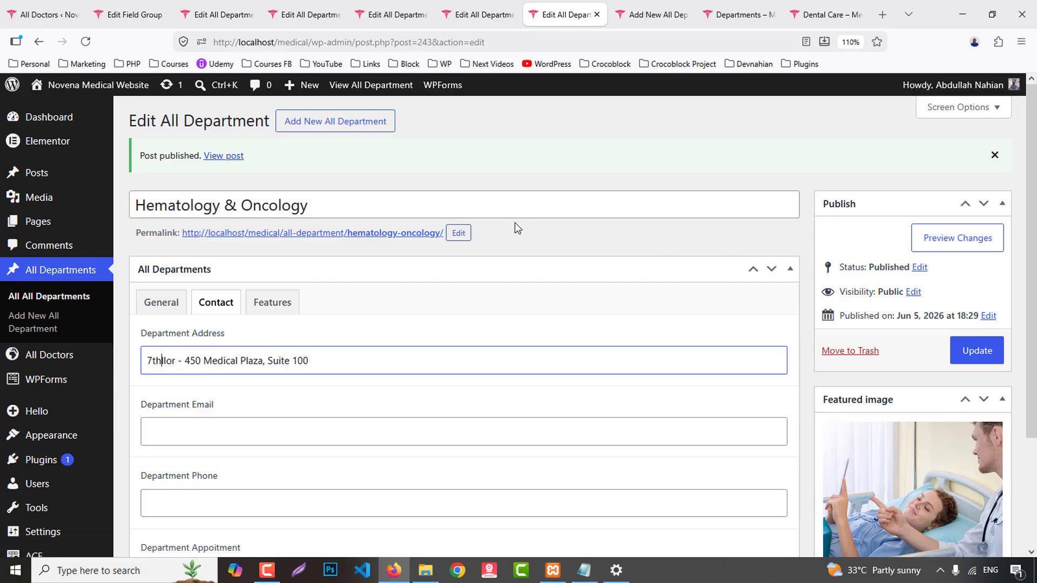
key(Delete)
key(Delete)
key(Delete)
key(Delete)
text(fl)
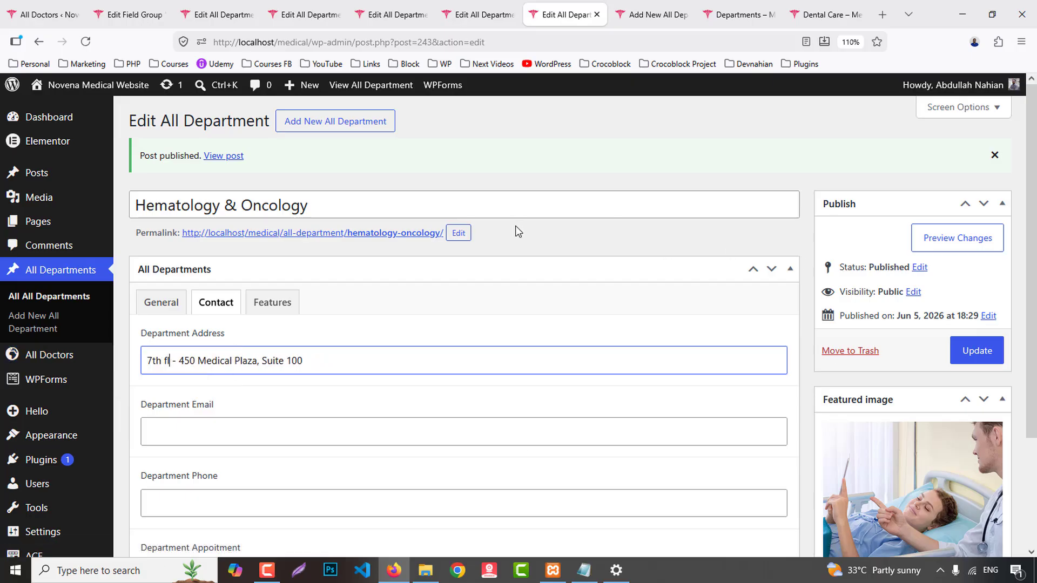
text(oor)
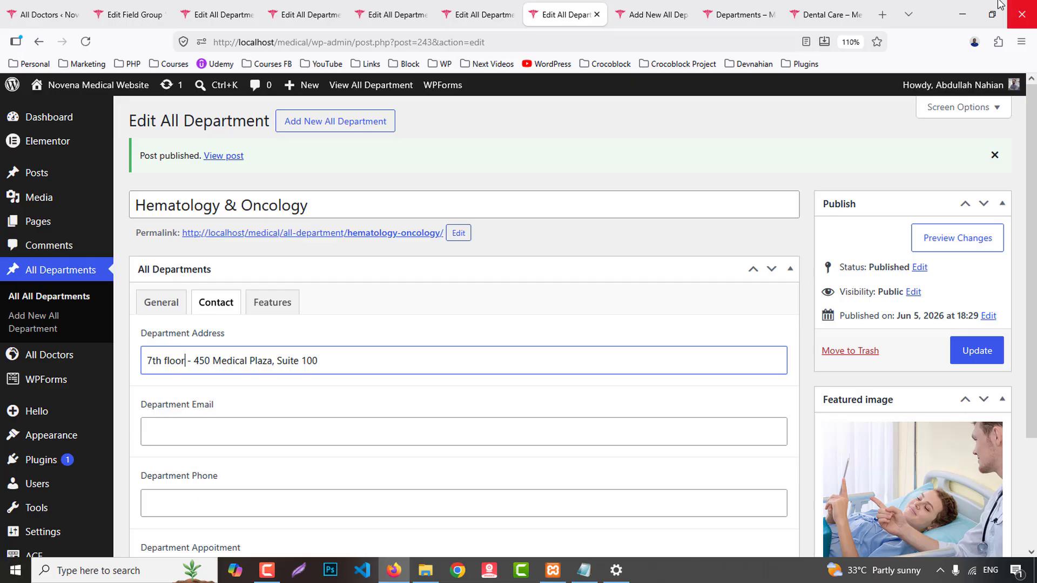
- Copy the contact e-mail from the Contact Me section of the demo site's Dental Care page
click(835, 6)
click(775, 8)
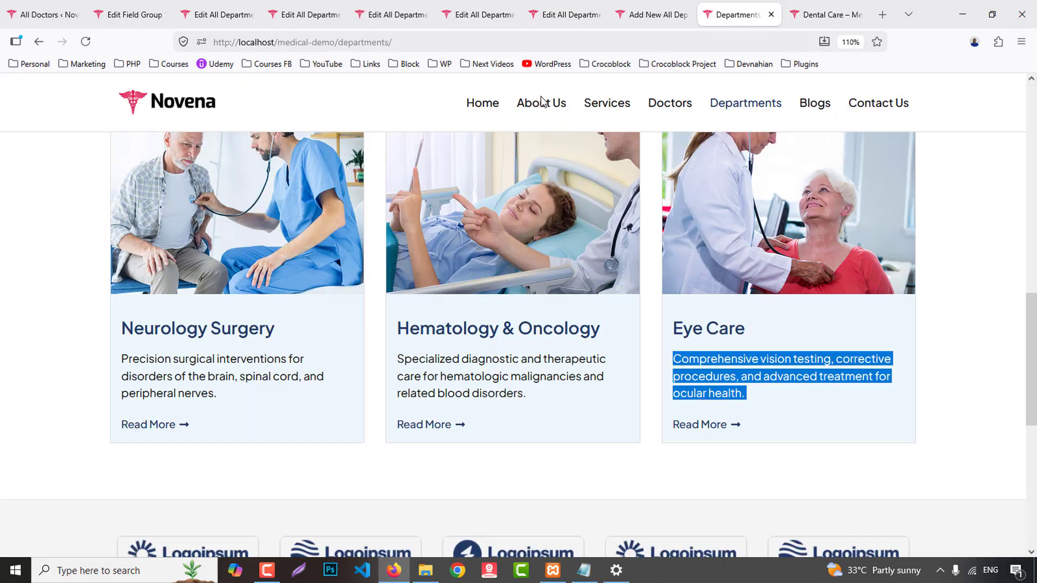
click(790, 8)
scroll(219, 340, down, 3)
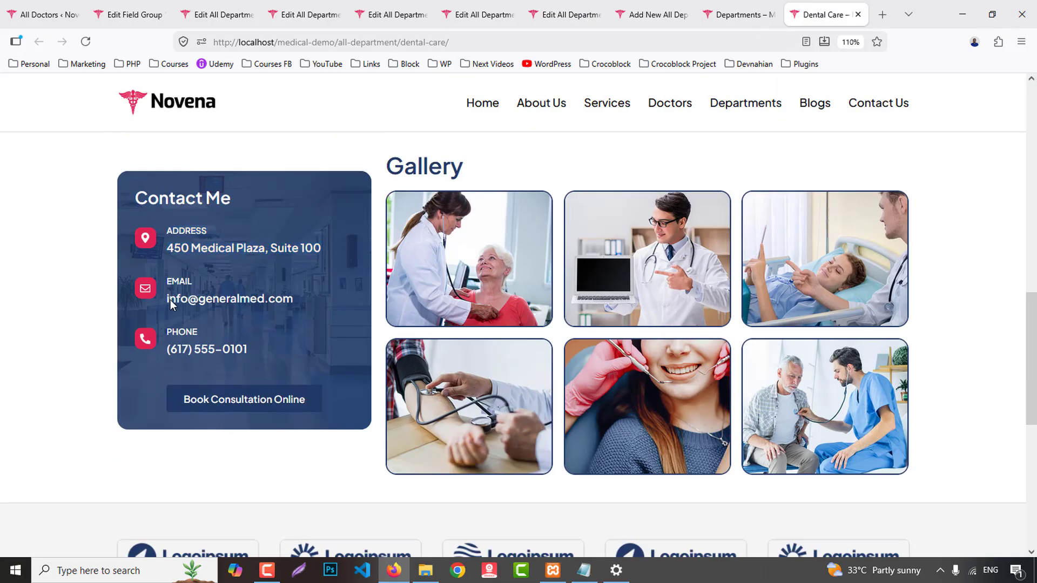
drag(166, 301, 309, 309)
key(ctrl+c)
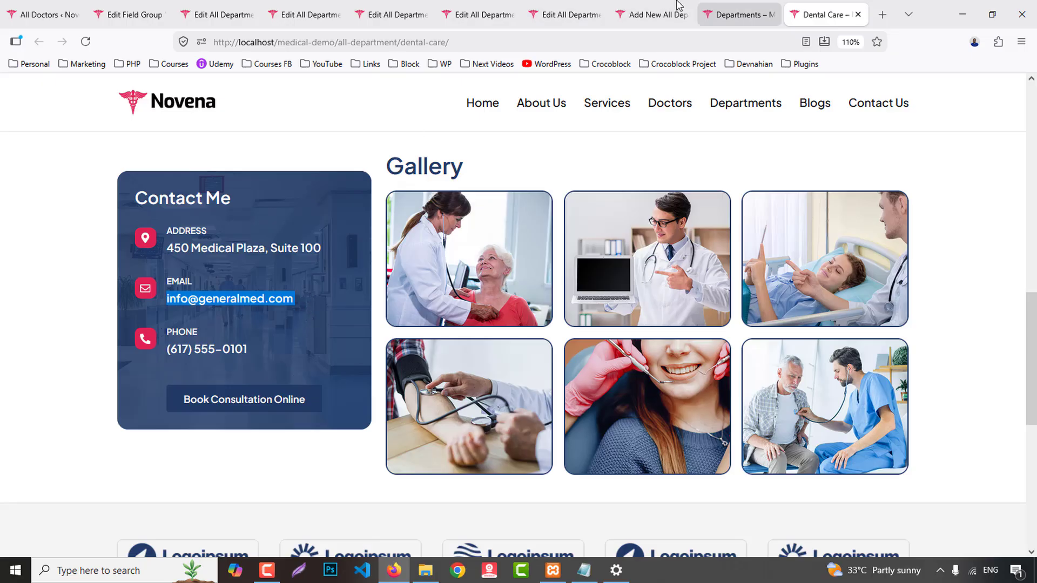
- Fill in the department e-mail for Dental Care and General Surgery with the copied address
click(132, 14)
click(223, 6)
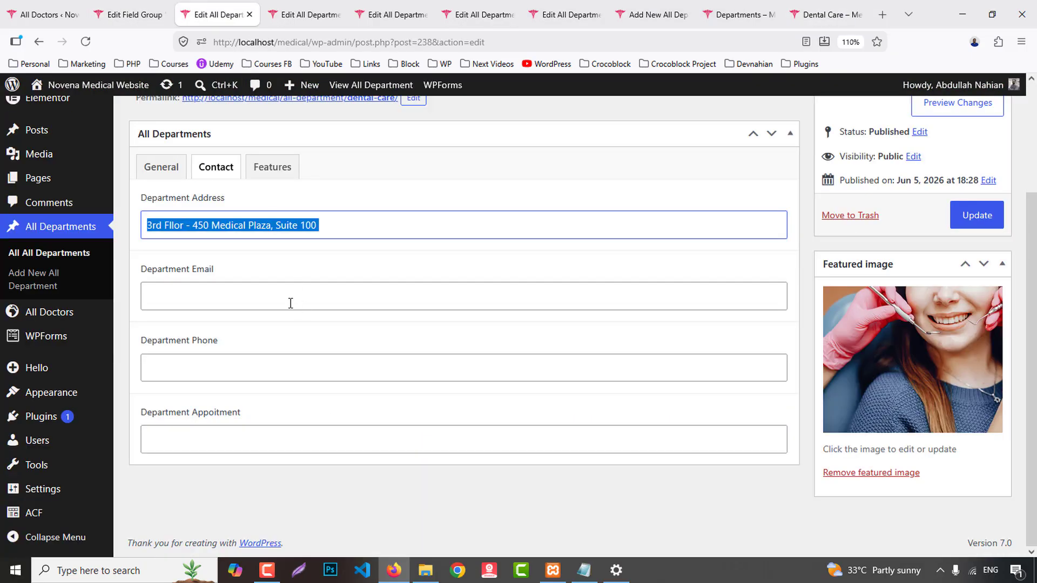
click(211, 290)
key(ctrl+v)
click(304, 13)
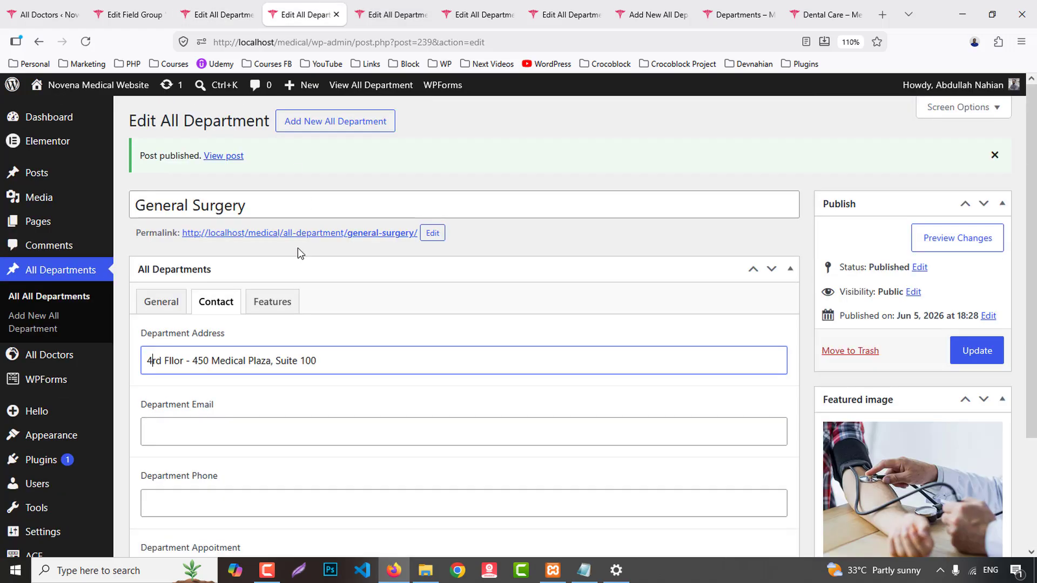
click(227, 420)
key(ctrl+v)
- Fill in the department e-mail for Immunology and Neurology Surgery with the copied address
key(ctrl+Tab)
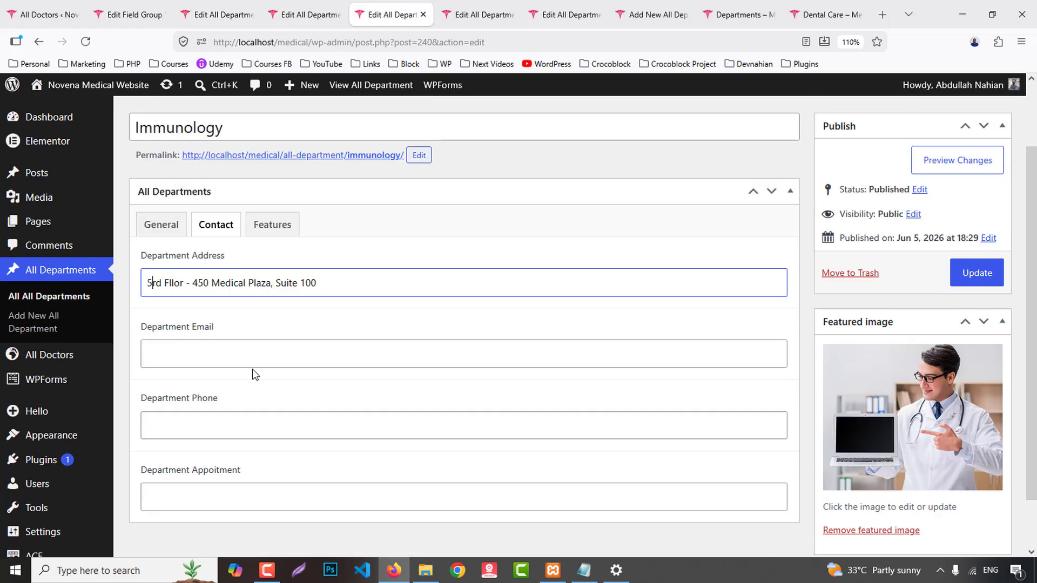
click(205, 355)
key(ctrl+v)
key(ctrl+Tab)
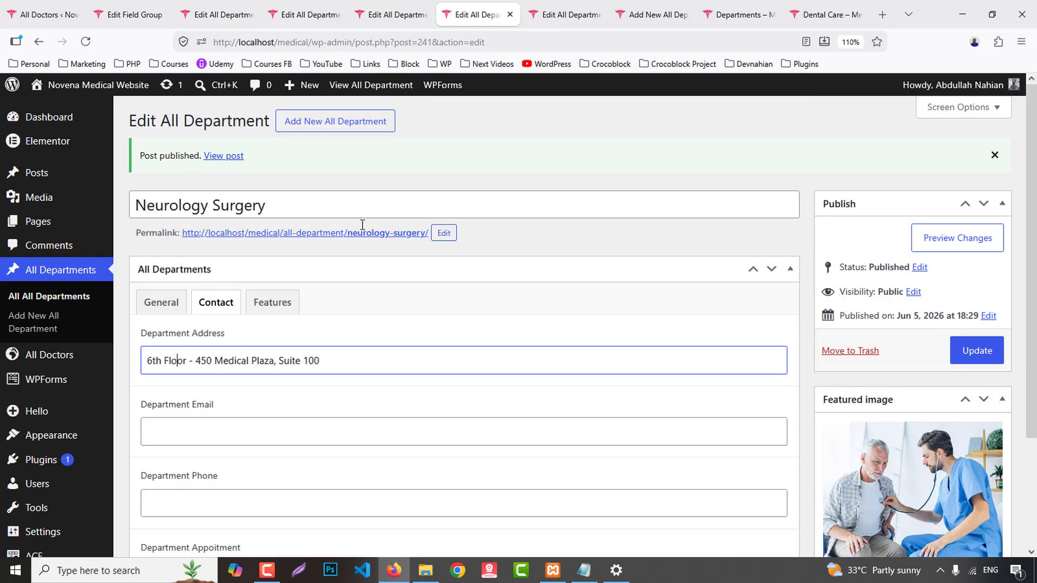
click(172, 420)
key(ctrl+v)
- Fill in the department e-mail for Hematology & Oncology and the new Eye Care department with the copied address
key(ctrl+Tab)
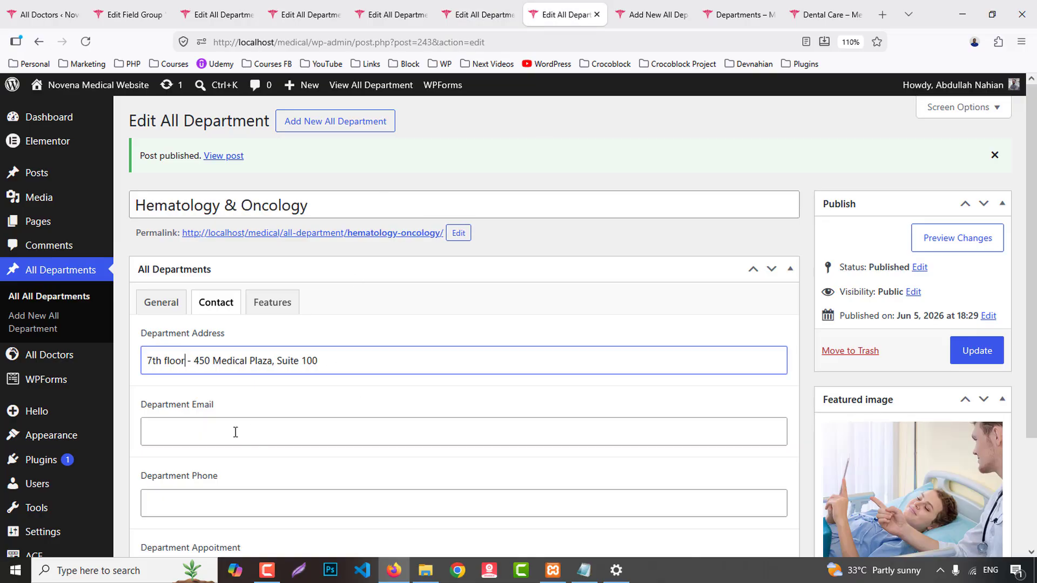
click(235, 432)
key(ctrl+v)
key(ctrl+Tab)
scroll(225, 219, up, 5)
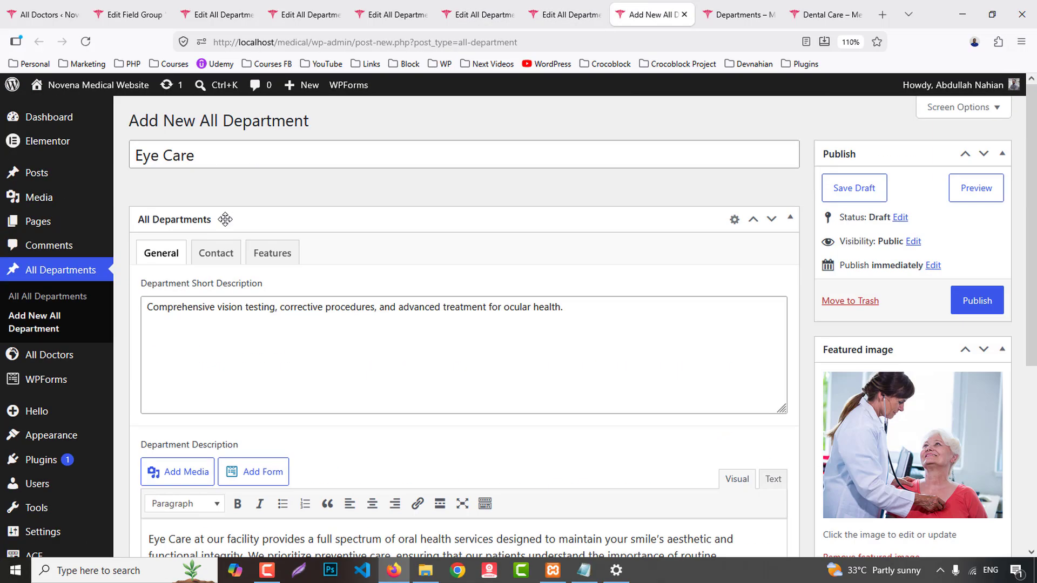
click(216, 253)
click(179, 311)
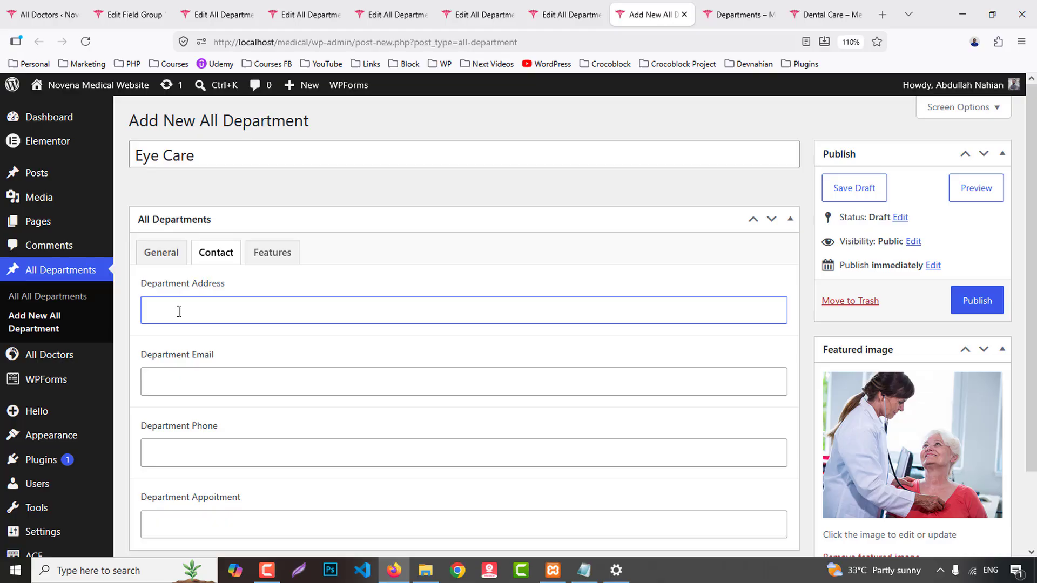
click(183, 393)
key(ctrl+v)
- Copy the Hematology & Oncology department address into the Eye Care department's address and change its floor to 8th
key(ctrl+shift+Tab)
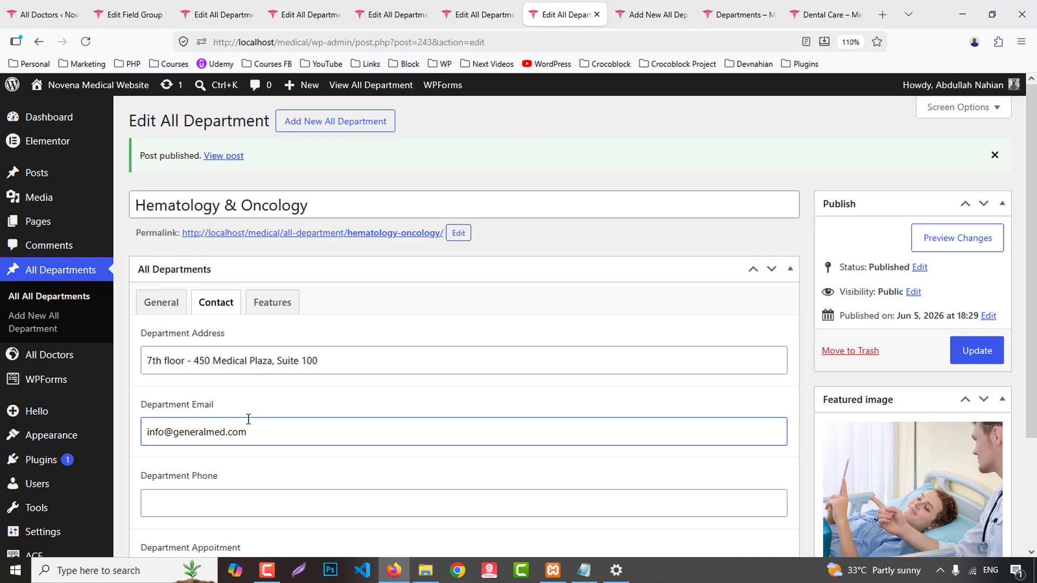
triple_click(342, 361)
key(ctrl+c)
click(740, 14)
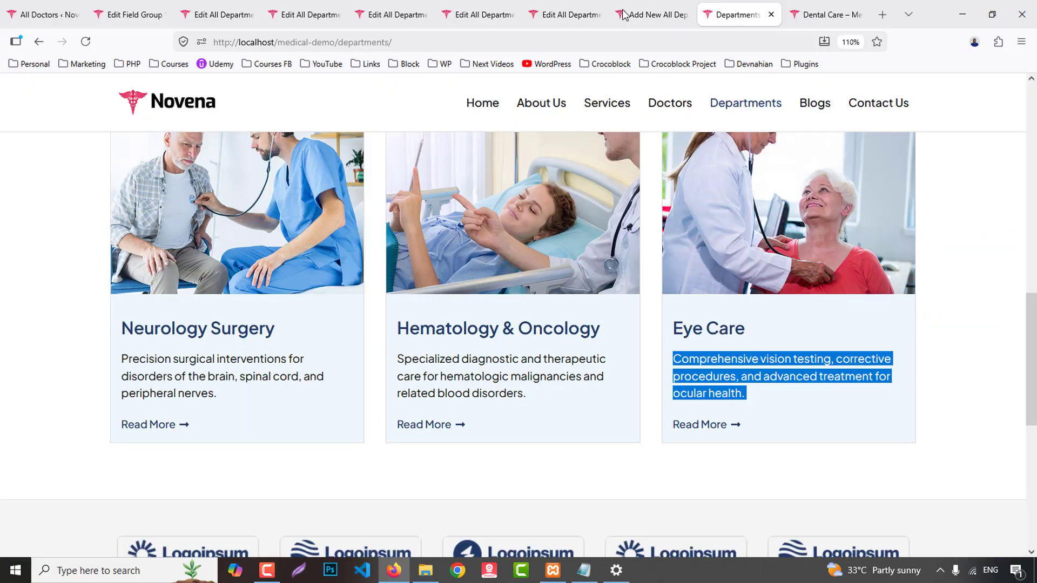
key(ctrl+shift+Tab)
key(ctrl+shift+Tab)
click(631, 8)
click(194, 311)
key(ctrl+v)
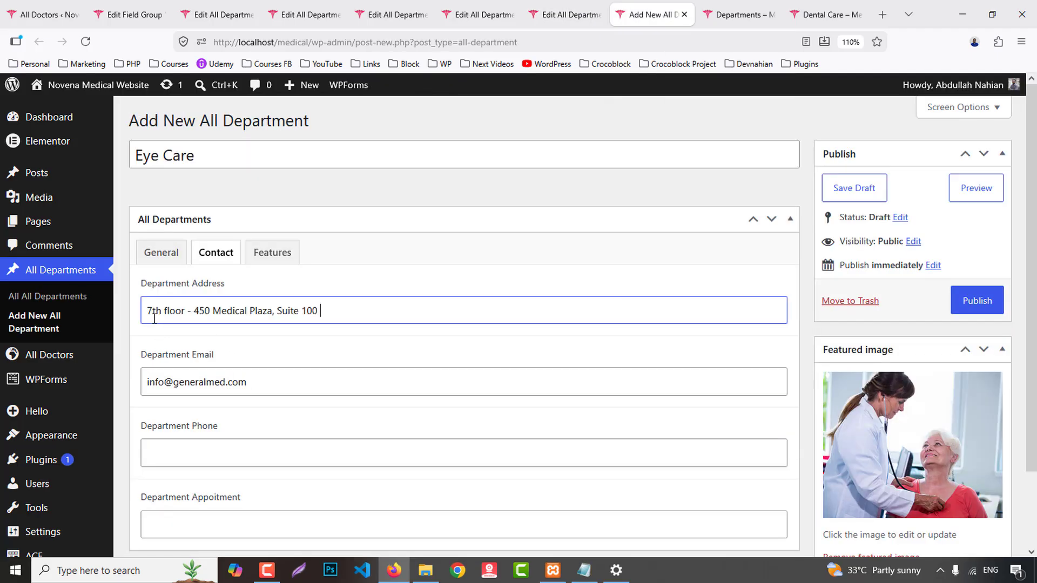
- Copy the contact phone number from the demo Dental Care page into the Dental Care department's phone field
click(853, 14)
drag(166, 351, 284, 352)
key(ctrl+c)
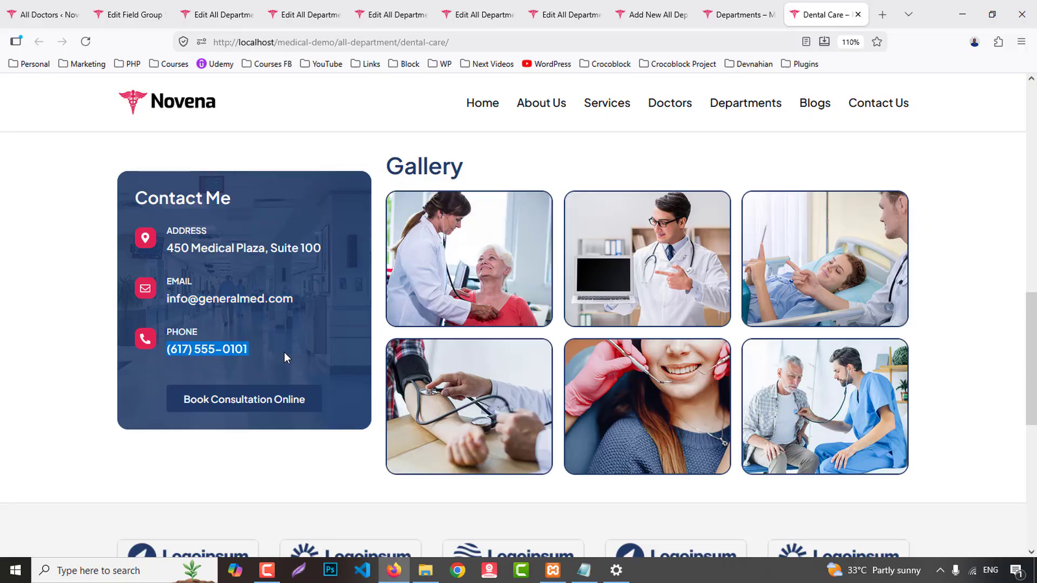
key(ctrl+3)
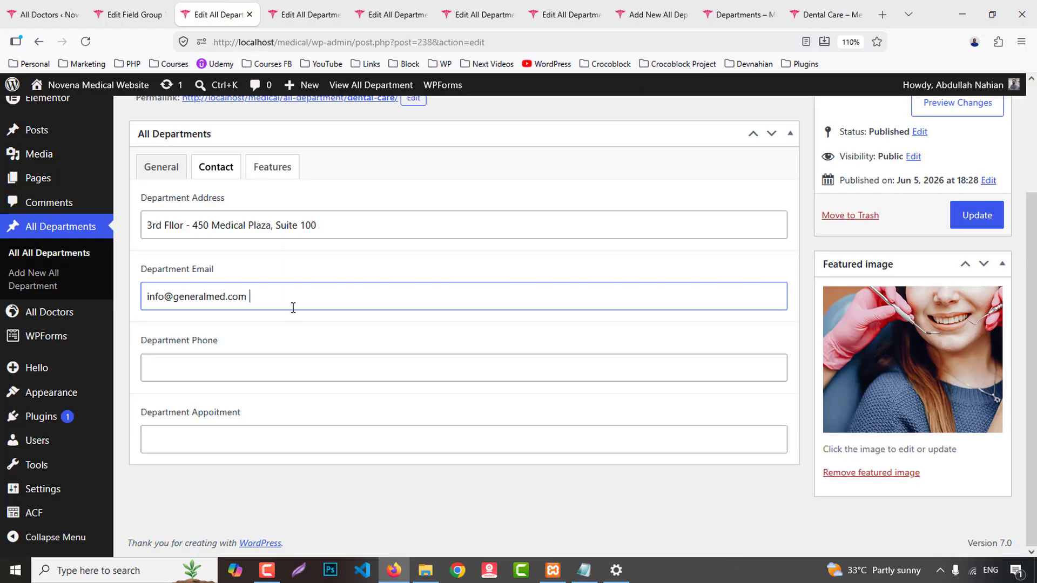
click(211, 361)
key(ctrl+v)
- Fill in the department phone for General Surgery and Immunology with the copied number
click(327, 3)
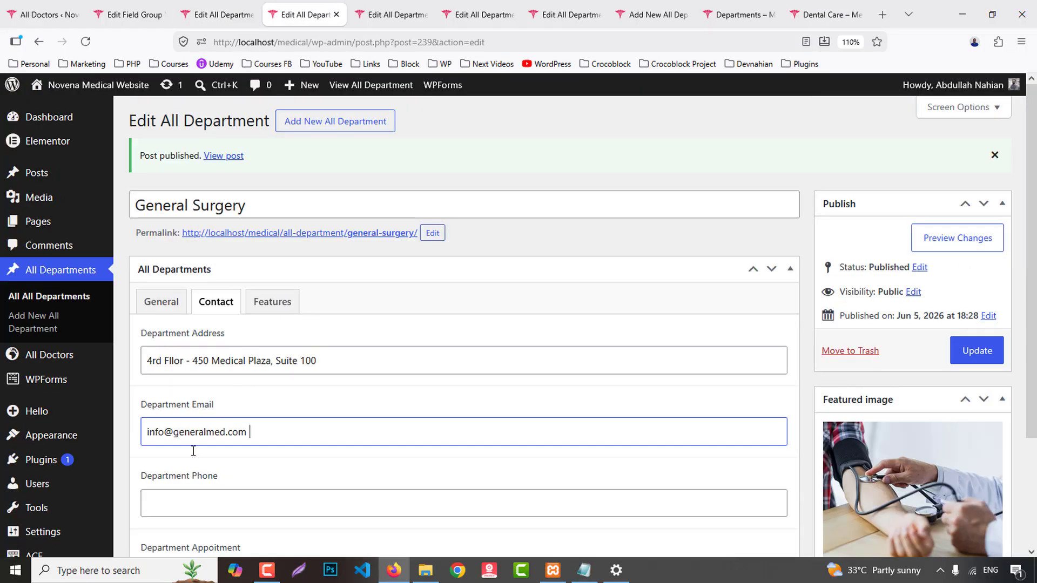
click(187, 499)
key(ctrl+v)
key(ctrl+Tab)
scroll(229, 384, down, 2)
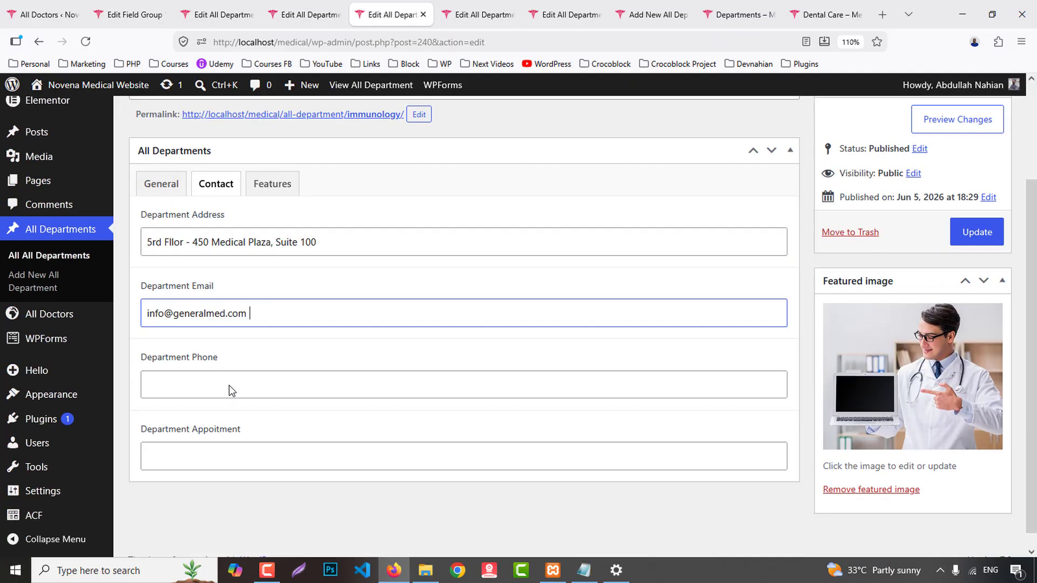
click(224, 363)
- Fill in the department phone for Neurology Surgery and Hematology & Oncology with the copied number
click(441, 4)
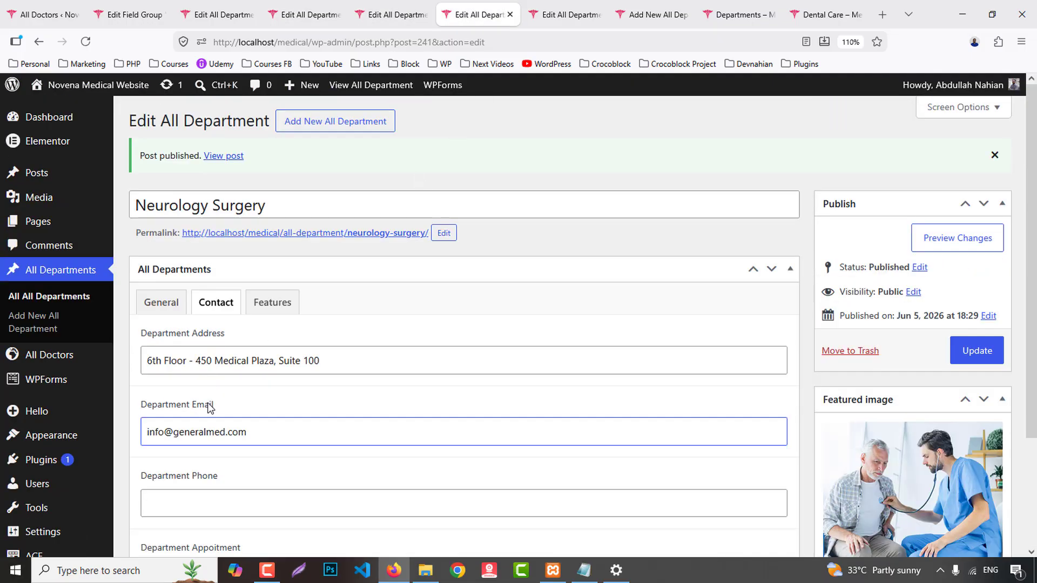
scroll(210, 409, down, 2)
click(204, 426)
key(ctrl+v)
click(573, 14)
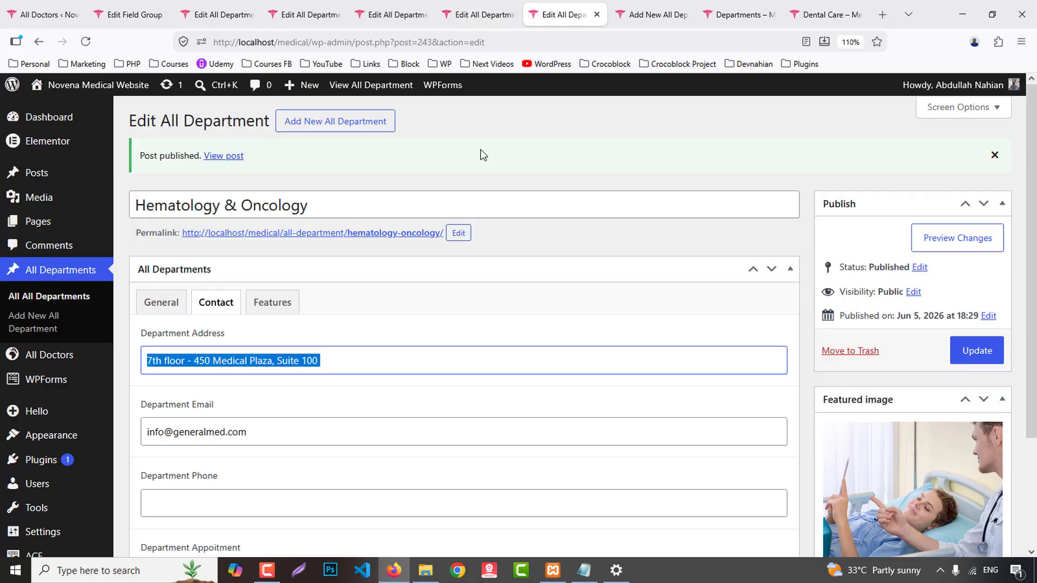
click(171, 500)
key(ctrl+v)
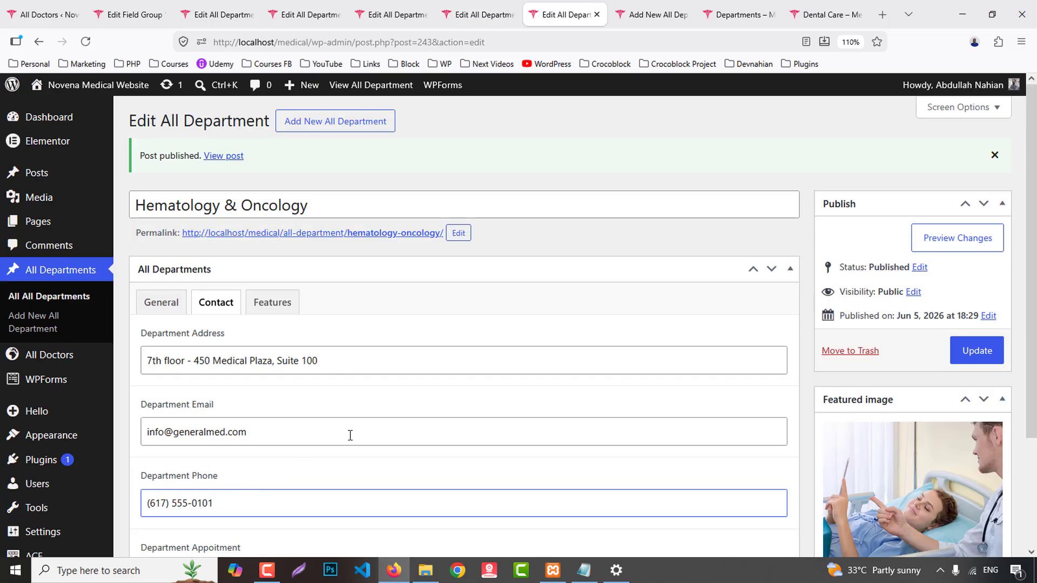
- Fill in the Eye Care department's phone with the copied number
scroll(350, 436, down, 2)
click(740, 15)
click(654, 14)
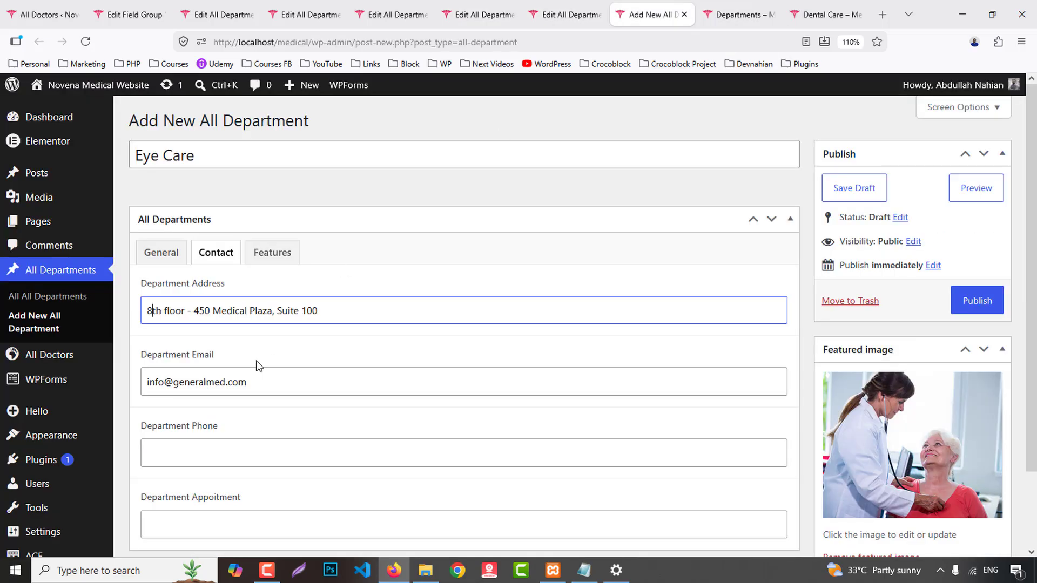
scroll(257, 366, down, 2)
click(184, 368)
key(ctrl+v)
- Copy "Book Consultation Online" from the demo Dental Care page into the Eye Care department's appointment field
click(740, 15)
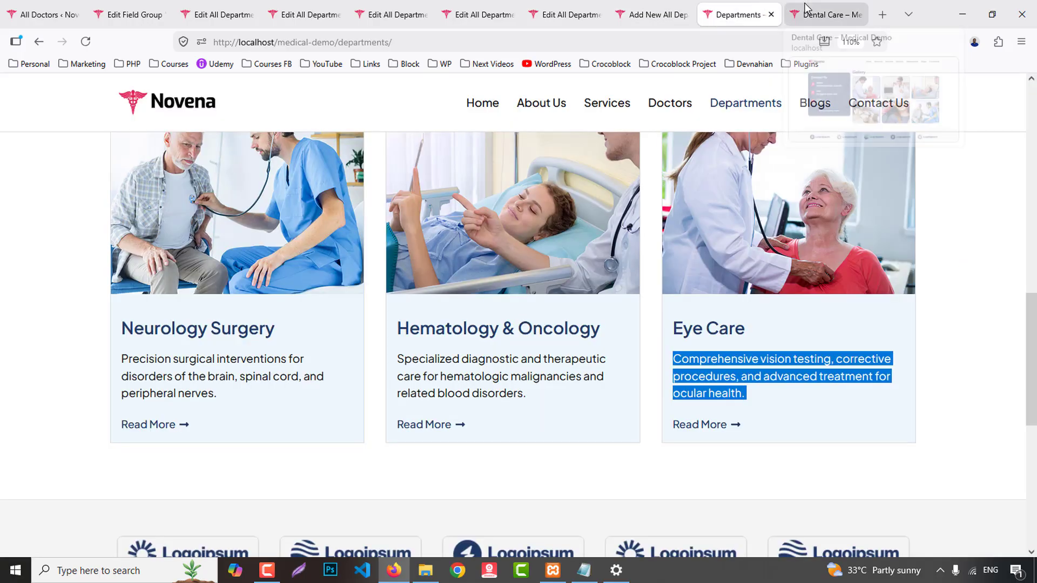
click(806, 11)
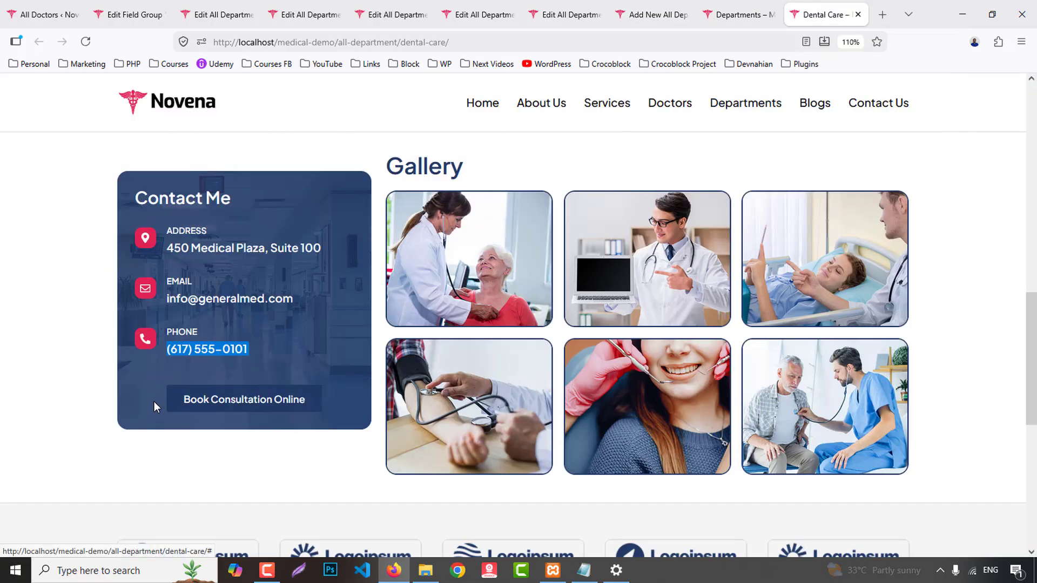
drag(154, 401, 310, 405)
key(ctrl+c)
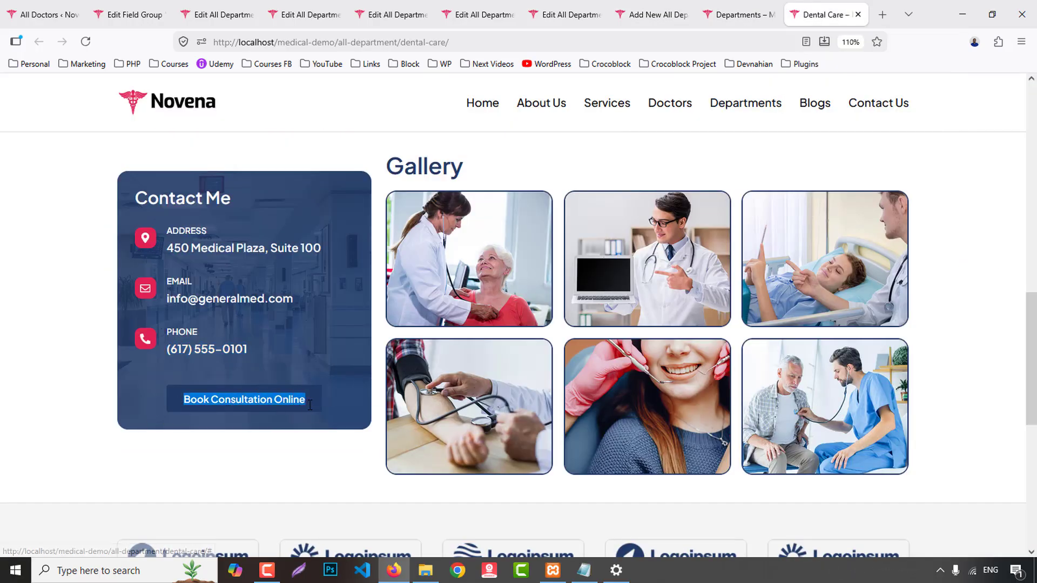
click(707, 7)
click(657, 6)
click(217, 442)
key(ctrl+v)
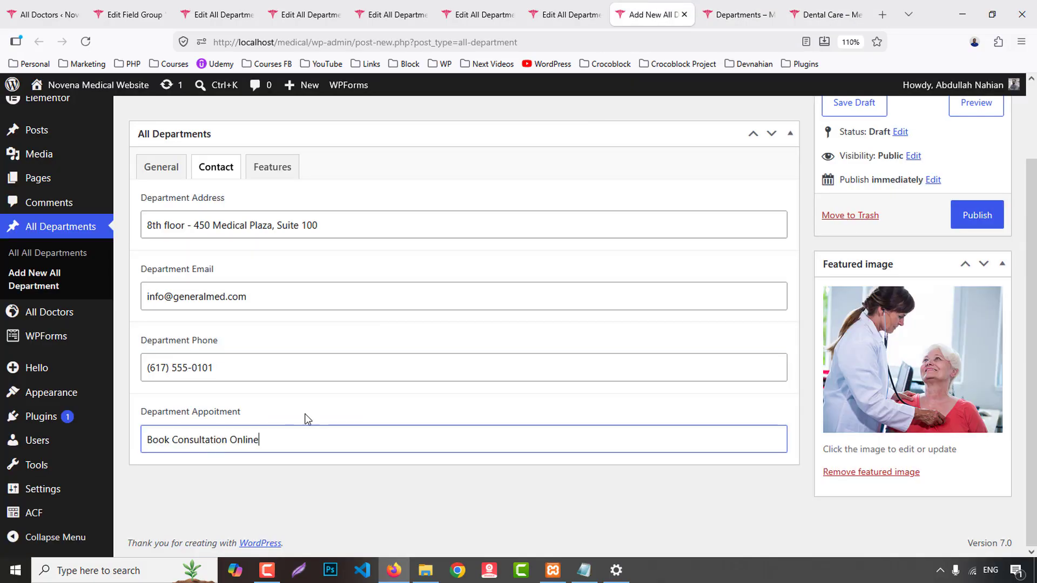
- Set the Hematology & Oncology department's appointment text to "Book Consultation Online"
scroll(303, 419, up, 3)
key(ctrl+Page_Up)
scroll(171, 487, down, 2)
click(171, 448)
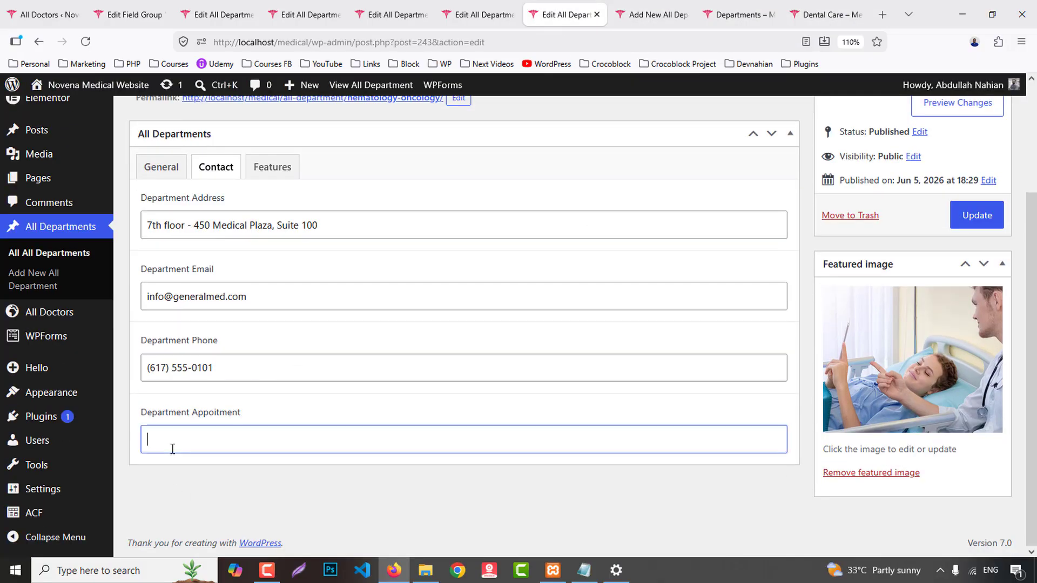
key(ctrl+v)
scroll(424, 416, up, 3)
- Set the Neurology Surgery department's appointment text to "Book Consultation Online" and switch to the Immunology department
click(471, 10)
scroll(386, 412, down, 2)
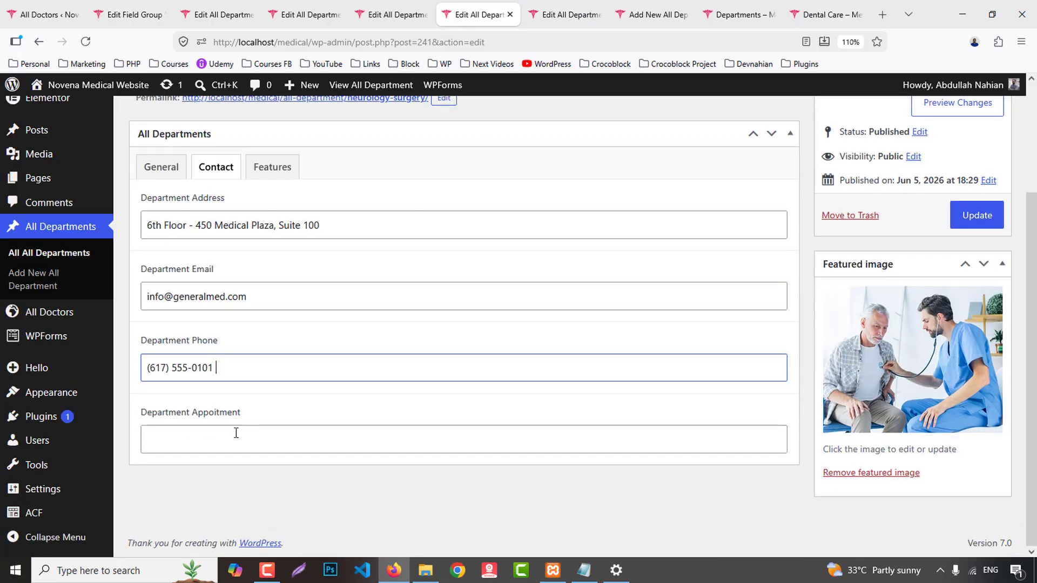
click(268, 435)
key(ctrl+v)
click(380, 6)
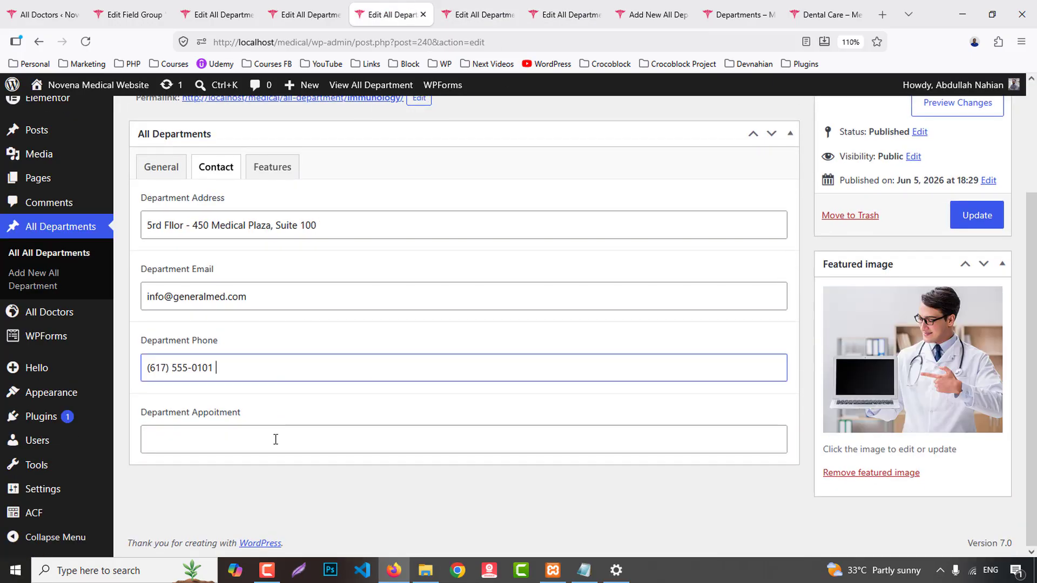
- Set the appointment text of the Immunology and General Surgery departments to "Book Consultation Online"
click(185, 432)
key(ctrl+v)
click(305, 15)
scroll(216, 432, down, 2)
click(188, 440)
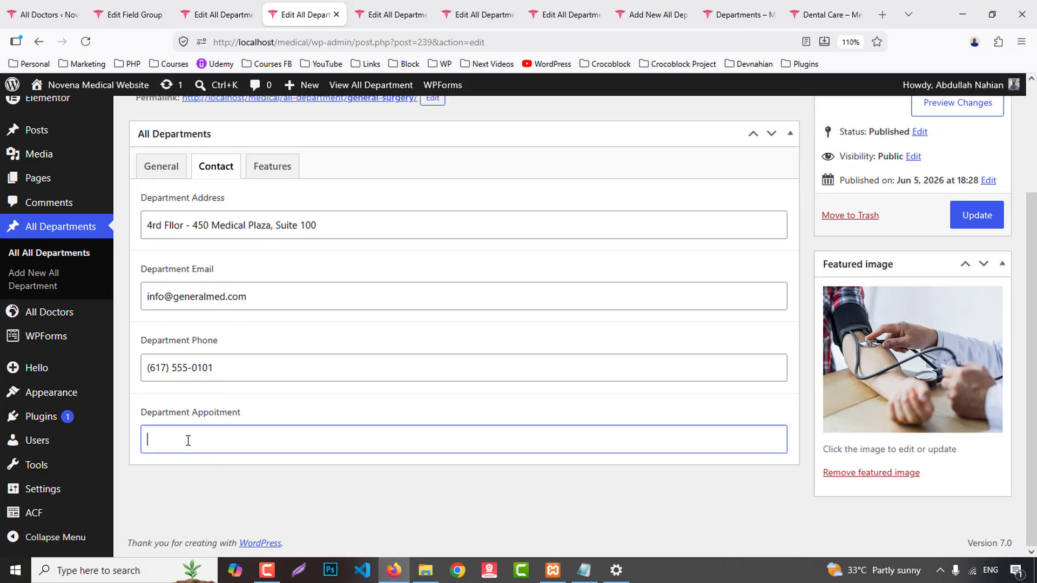
key(ctrl+v)
- Fill in the Dental Care department's appointment field with the copied text and check its General and Contact details
click(217, 15)
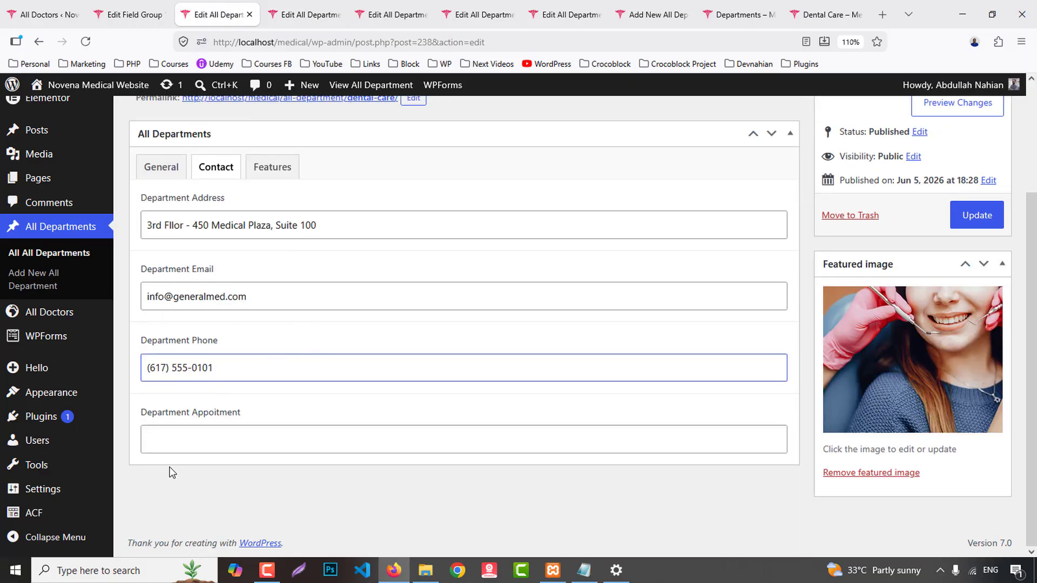
click(166, 441)
scroll(270, 440, up, 3)
click(165, 308)
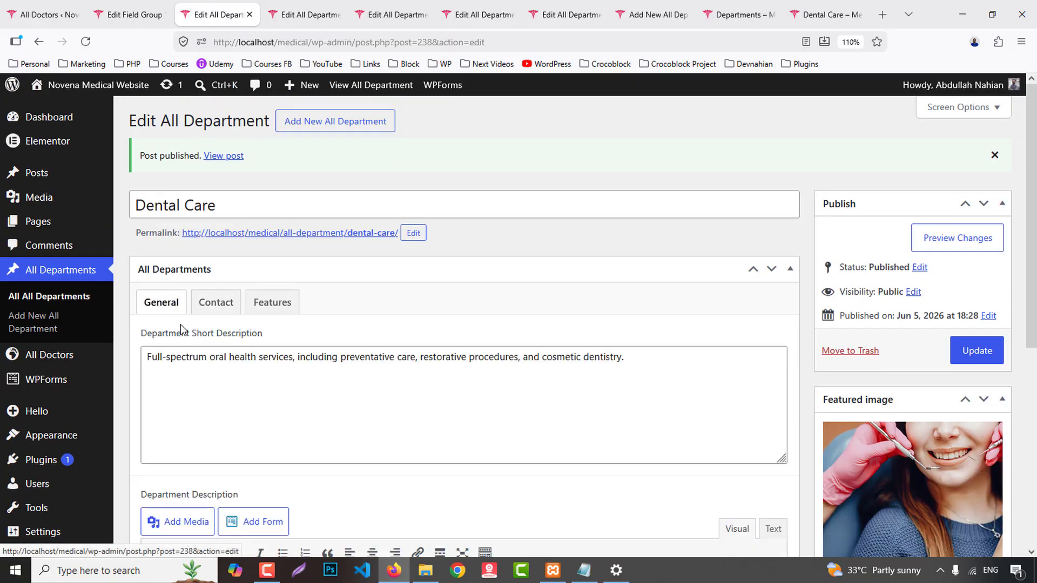
scroll(270, 348, down, 5)
scroll(270, 349, up, 5)
click(211, 305)
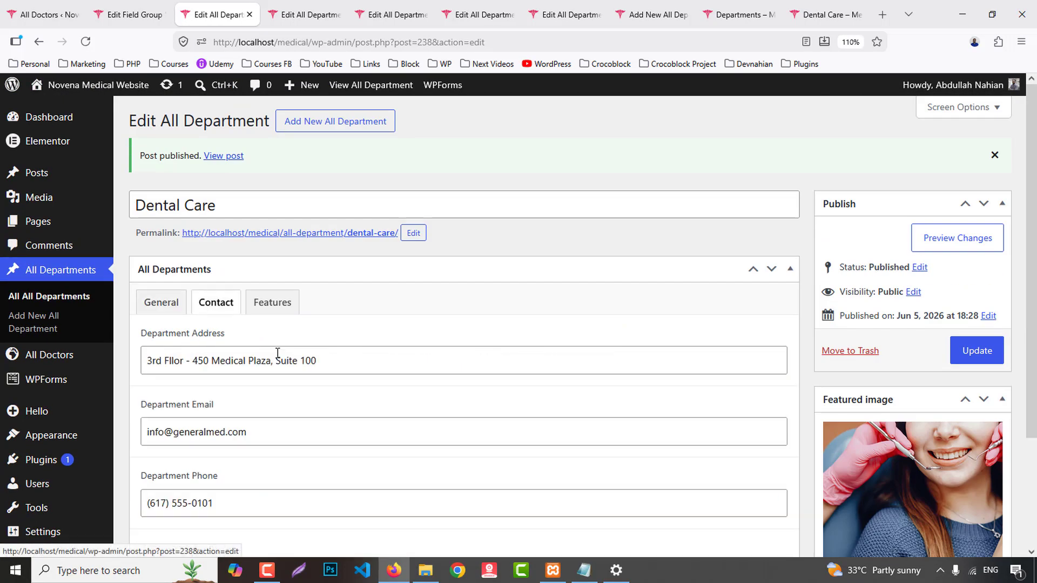
scroll(346, 411, down, 3)
scroll(345, 412, up, 3)
- Set the Dental Care department's features to 5 wards, 20 beds and 7 doctors, consulting the demo Dental Care page
click(278, 303)
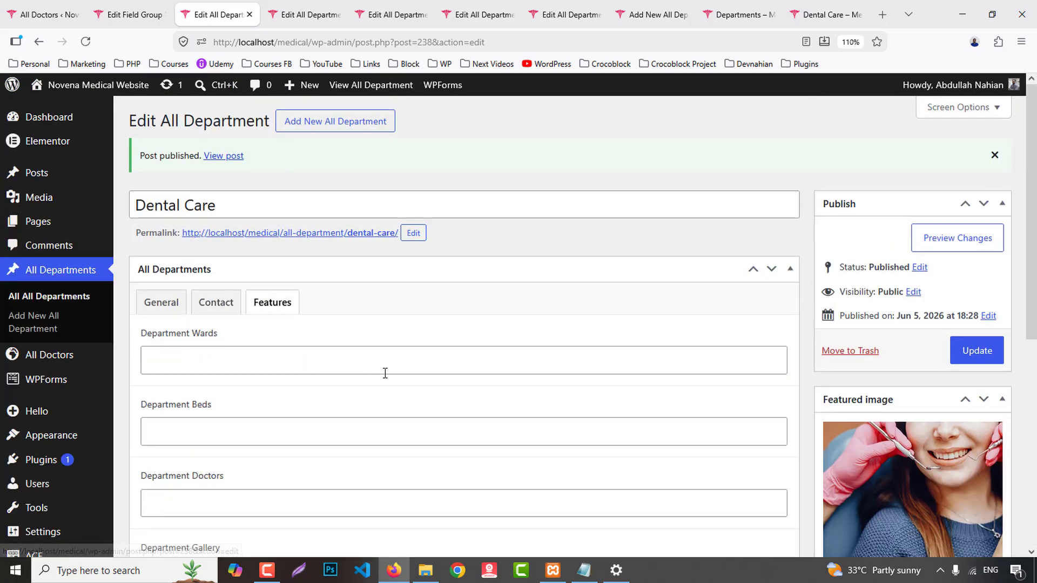
scroll(386, 373, down, 2)
click(222, 285)
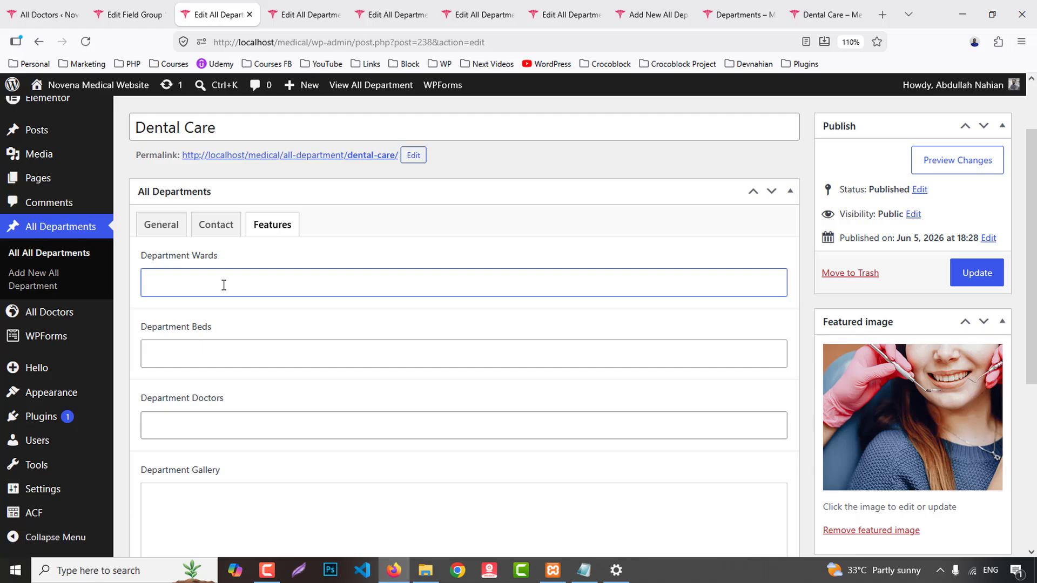
click(214, 344)
click(185, 279)
click(824, 15)
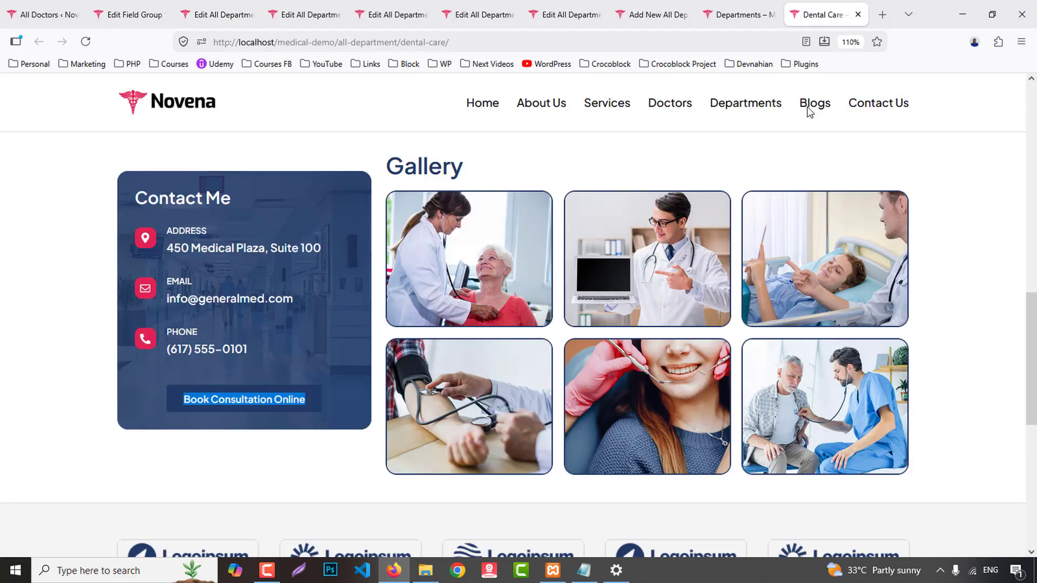
scroll(757, 257, up, 4)
click(206, 6)
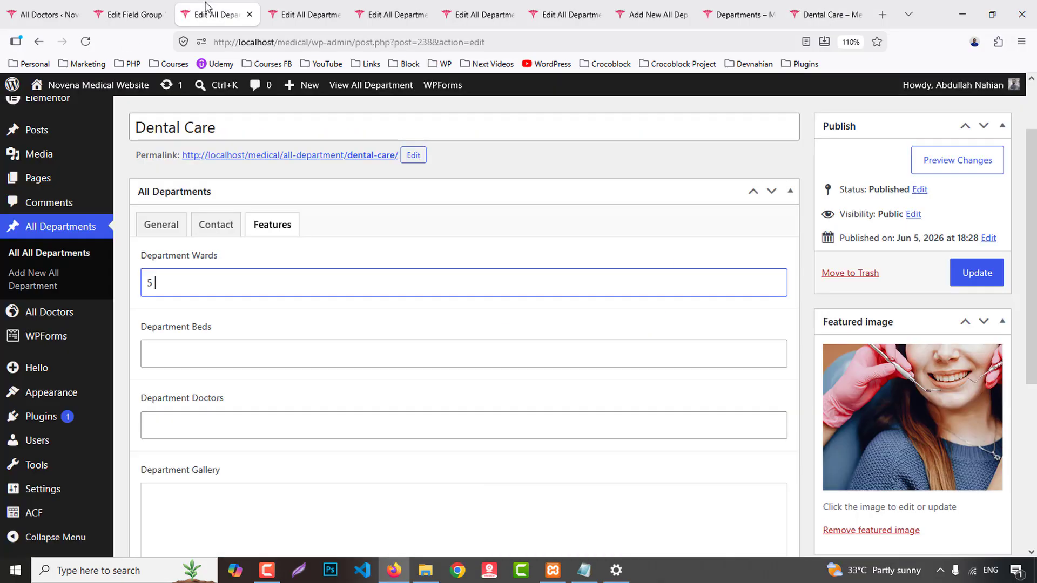
click(212, 353)
text(2)
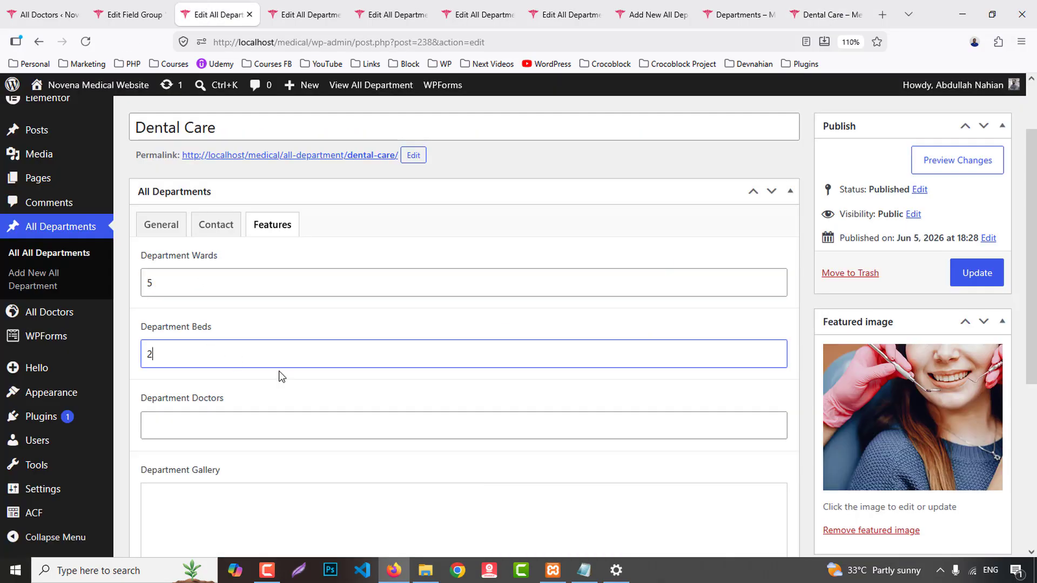
text(0)
click(182, 428)
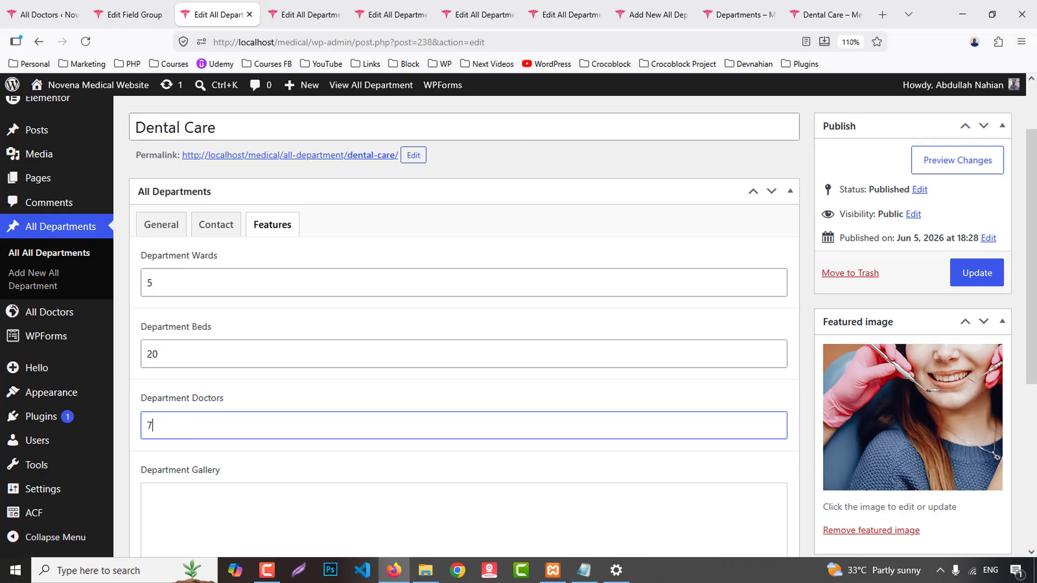
- Add the images department-1 through department-6 from the media library to the Dental Care department's gallery
scroll(333, 451, down, 5)
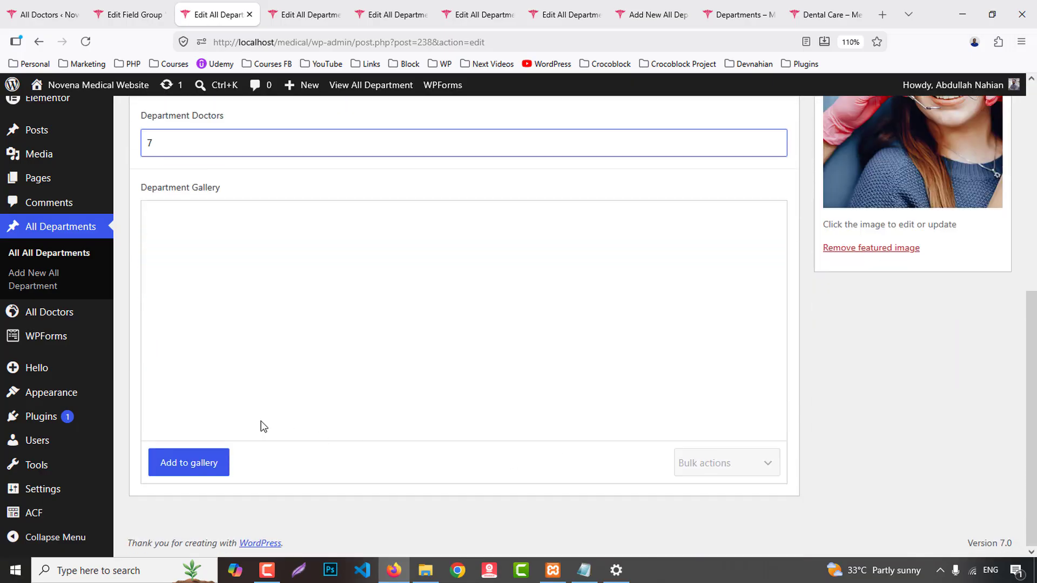
click(207, 466)
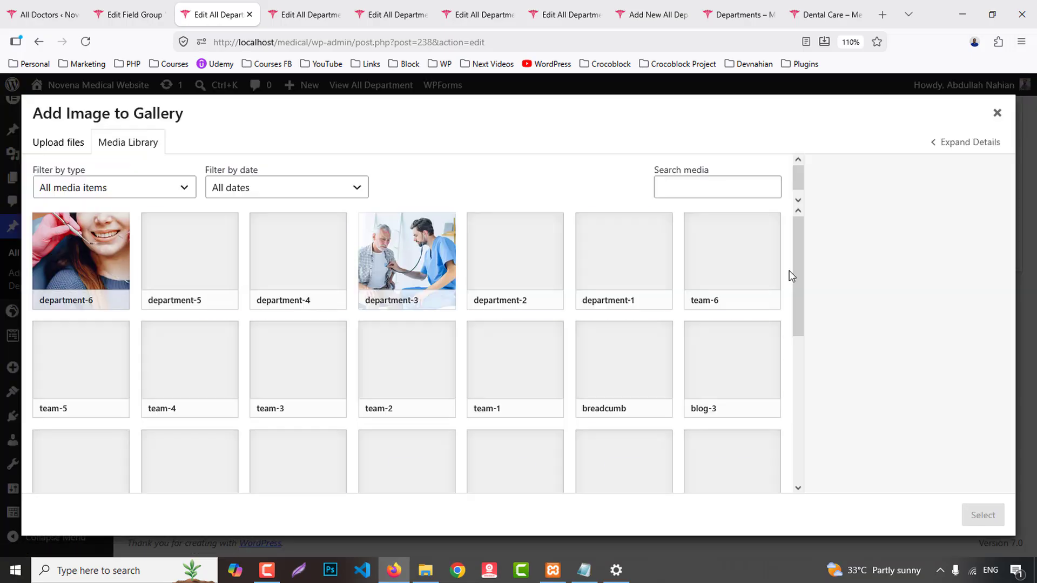
click(90, 256)
click(189, 254)
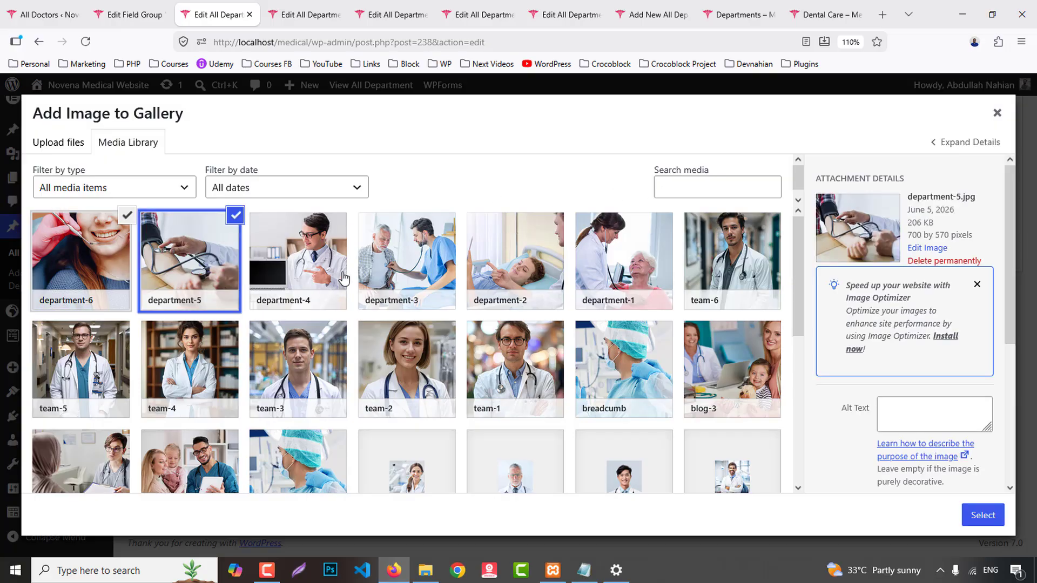
click(298, 253)
click(406, 254)
click(515, 254)
click(624, 254)
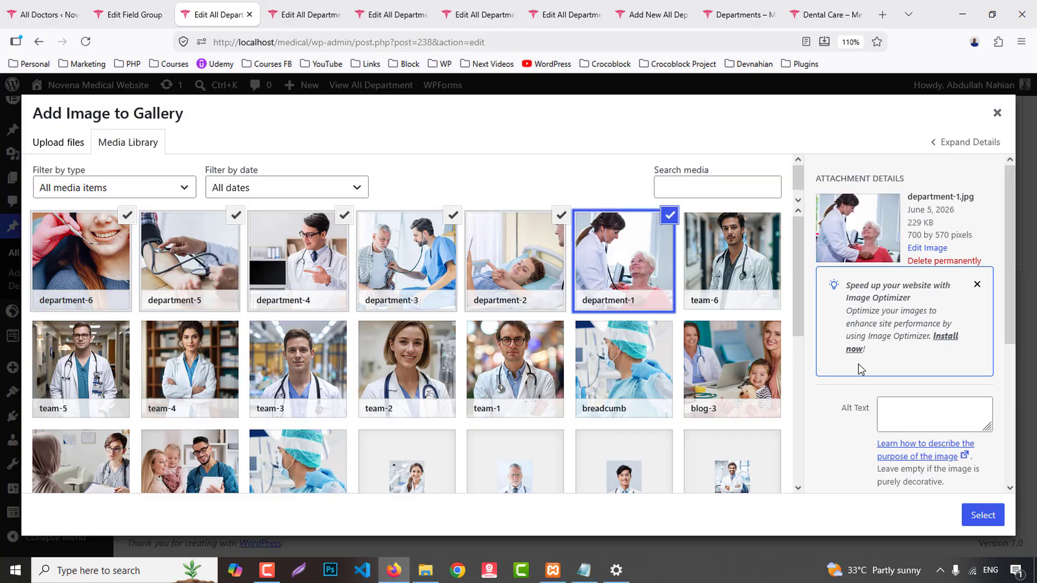
click(982, 513)
- Update the Dental Care department post and close its editing page
scroll(277, 444, up, 10)
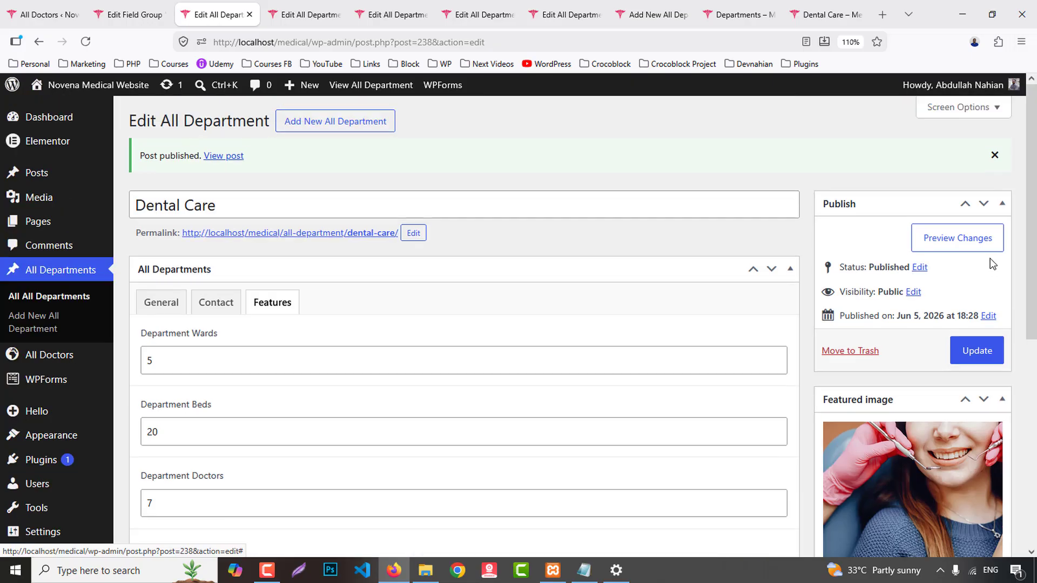
click(976, 351)
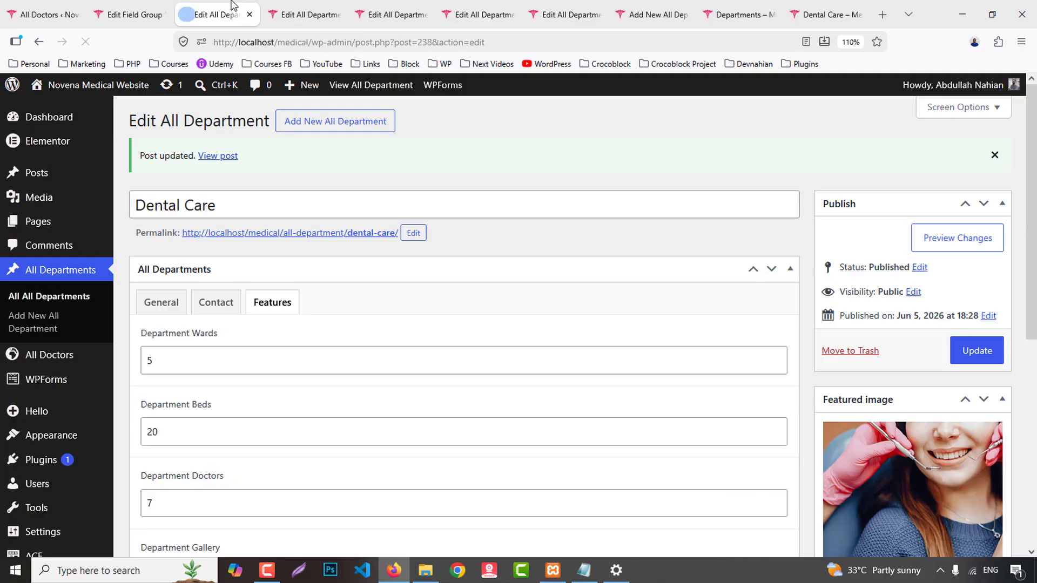
click(249, 15)
- Set the General Surgery department's features to 5 wards, 30 beds and 12 doctors
click(273, 171)
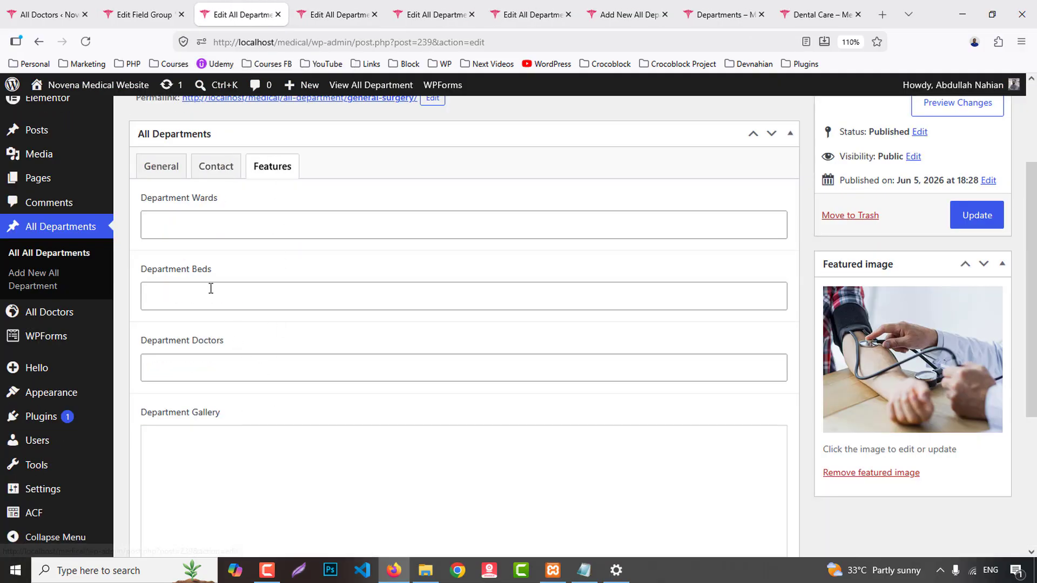
click(194, 229)
text(5)
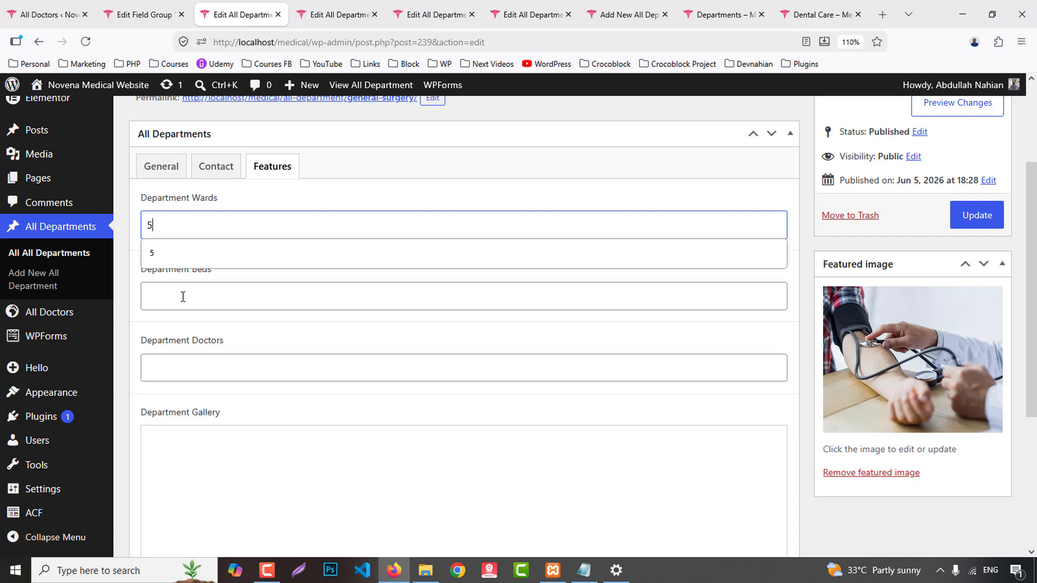
click(183, 297)
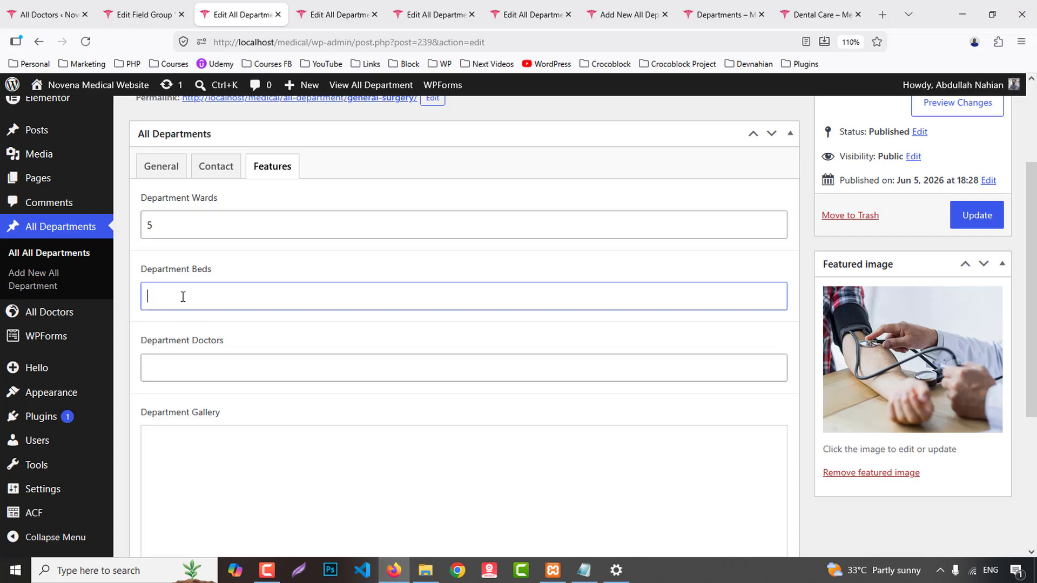
click(191, 363)
- Add the images department-4, department-3 and department-6 to the General Surgery department's gallery
scroll(206, 468, down, 4)
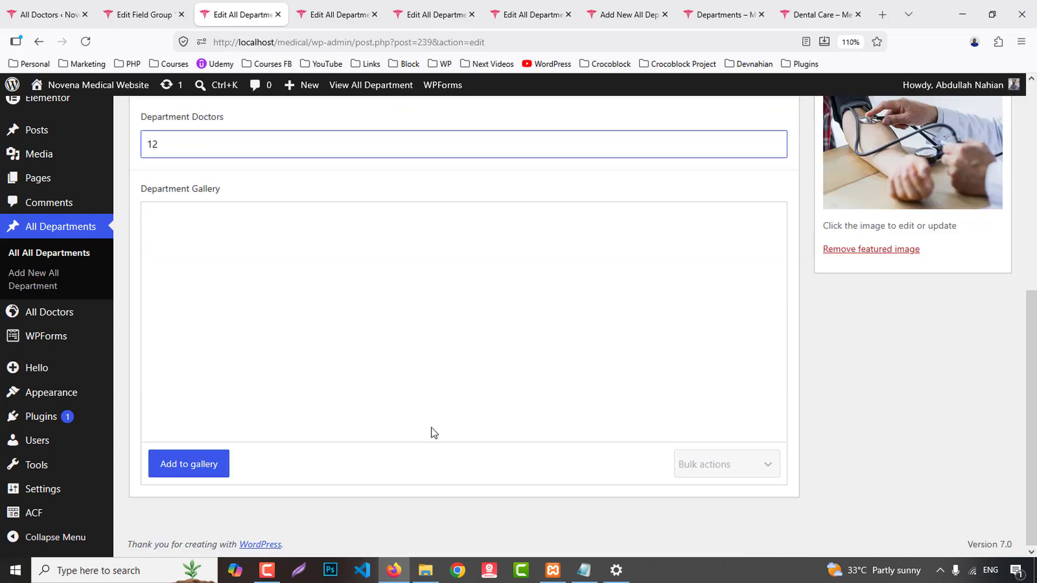
click(186, 467)
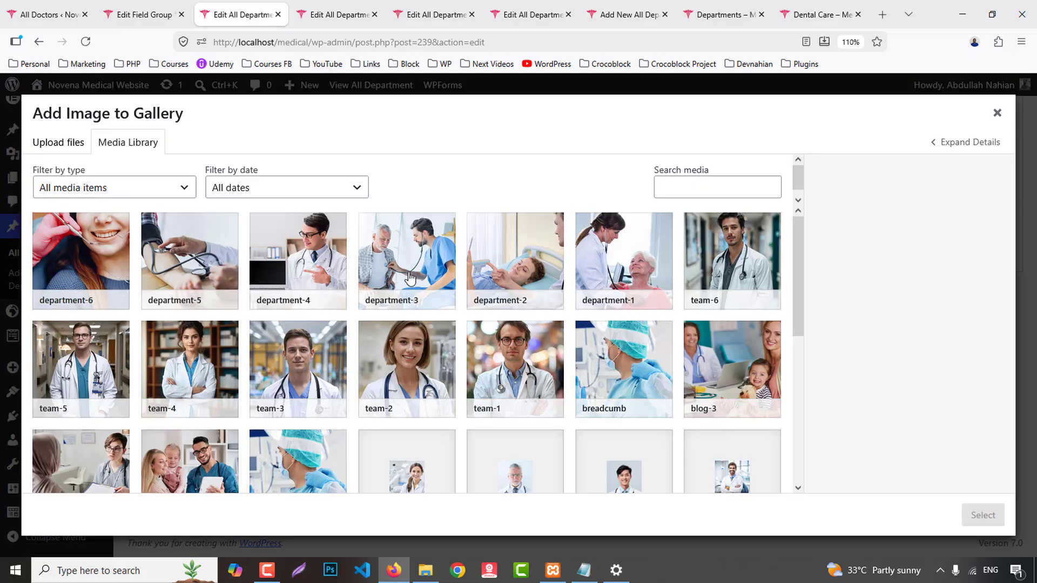
click(298, 254)
click(407, 254)
click(82, 246)
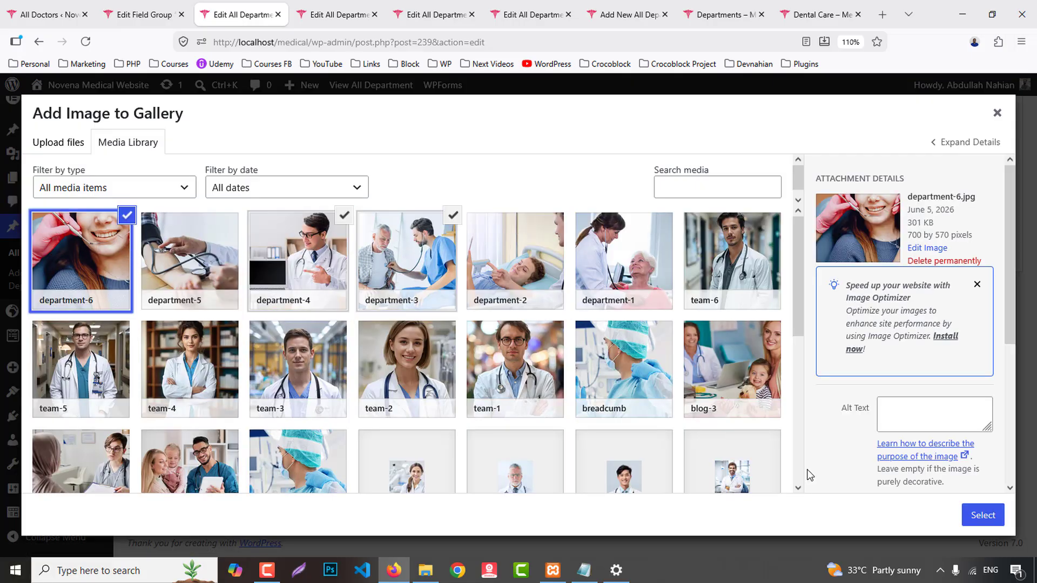
click(982, 515)
- Update the General Surgery department post and close its editing page
scroll(1001, 351, up, 10)
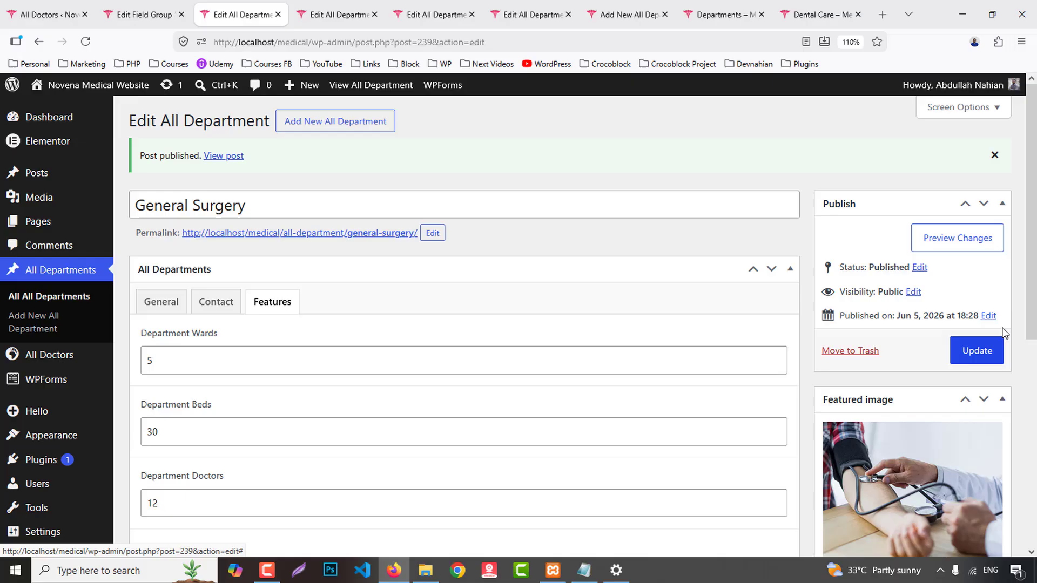
click(968, 352)
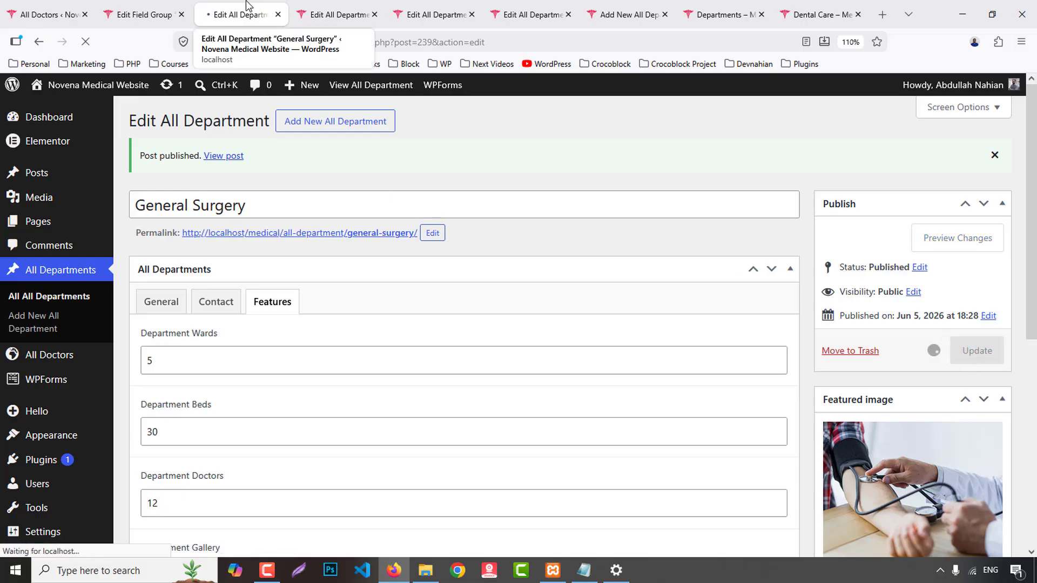
click(277, 15)
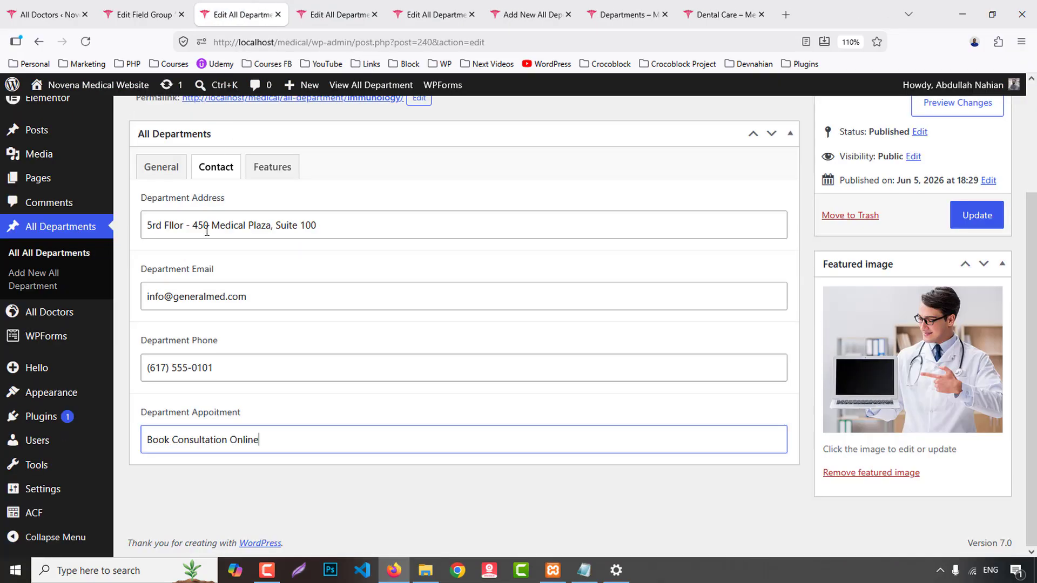
- Set the Immunology department's features to 3 wards, 21 beds and 4 doctors
click(269, 168)
click(186, 230)
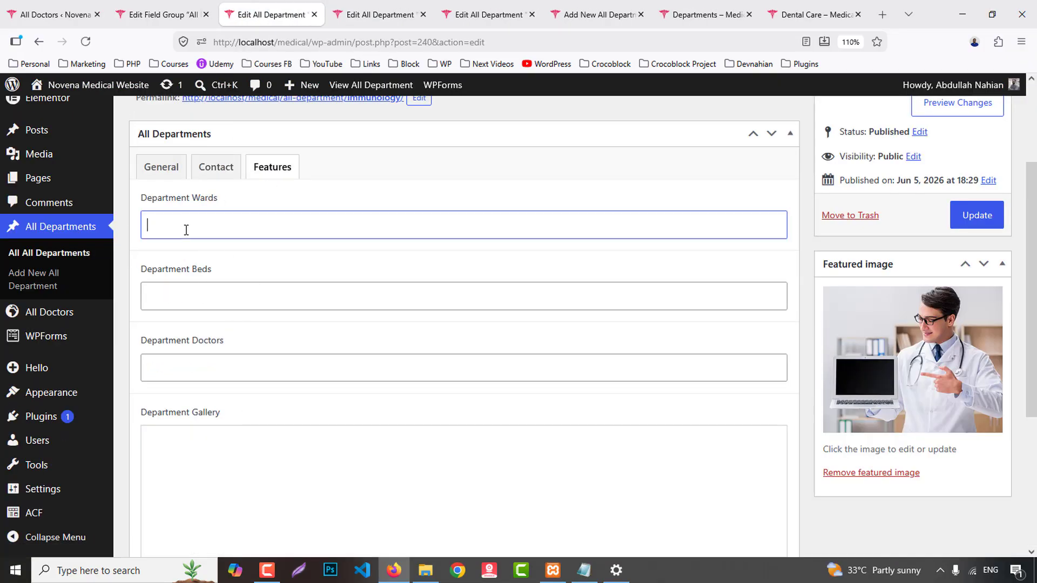
text(3)
click(186, 305)
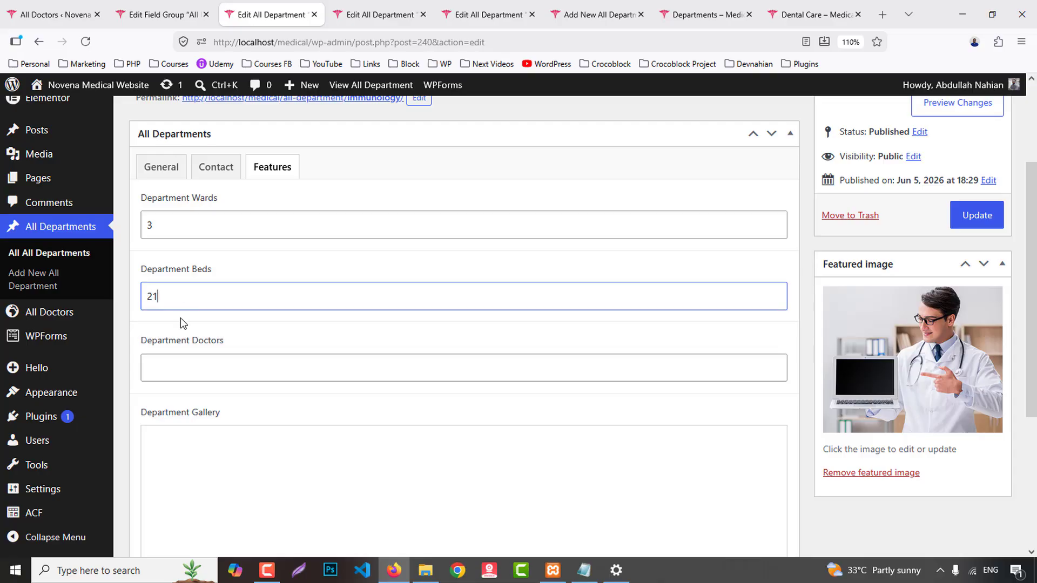
click(179, 365)
text(4)
- Add the images department-2, department-3, department-4 and department-5 to the Immunology department's gallery and update the post
scroll(417, 456, down, 4)
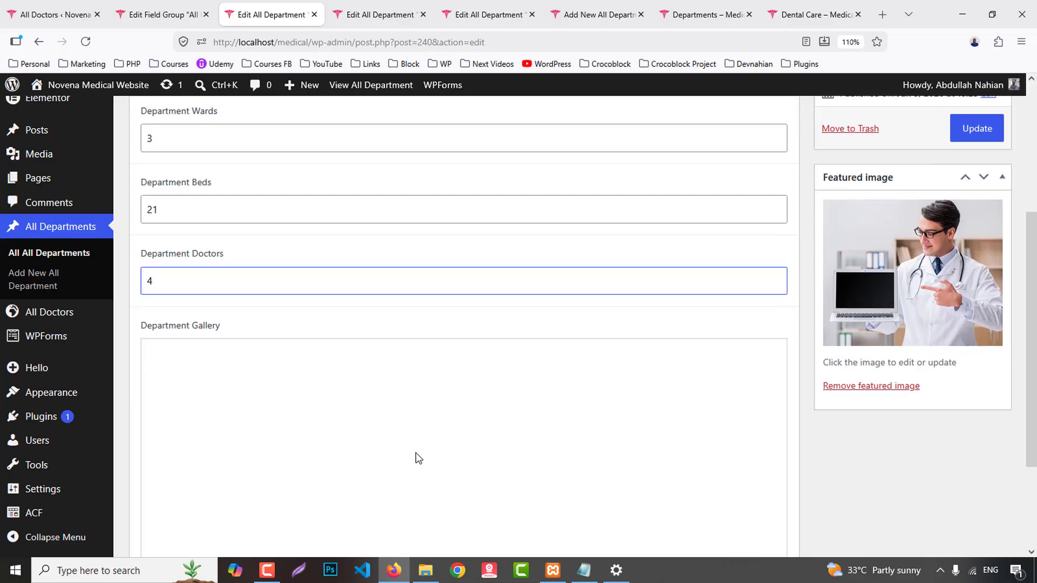
click(213, 462)
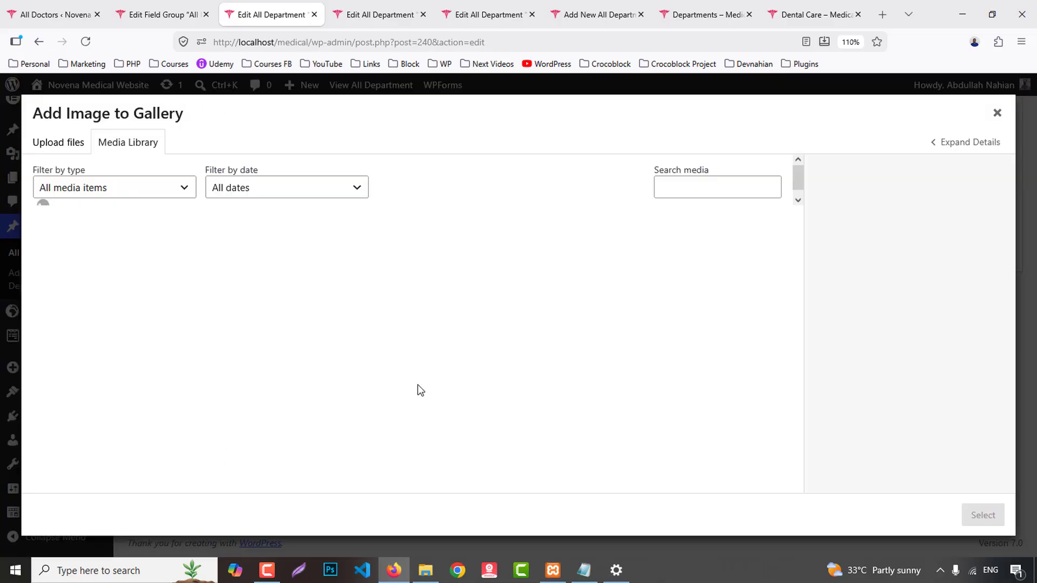
click(515, 261)
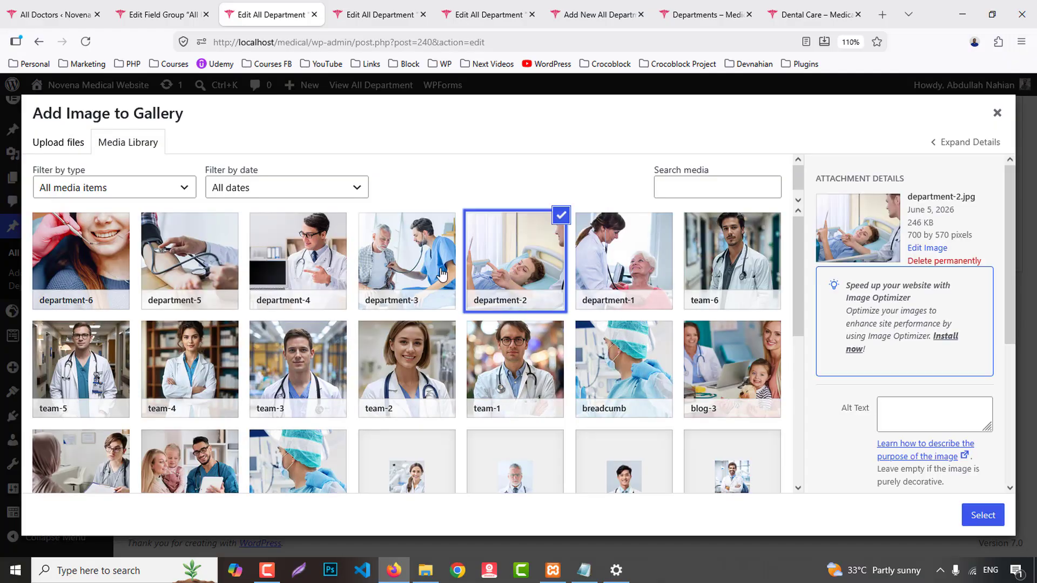
click(406, 260)
click(298, 261)
click(189, 261)
click(994, 516)
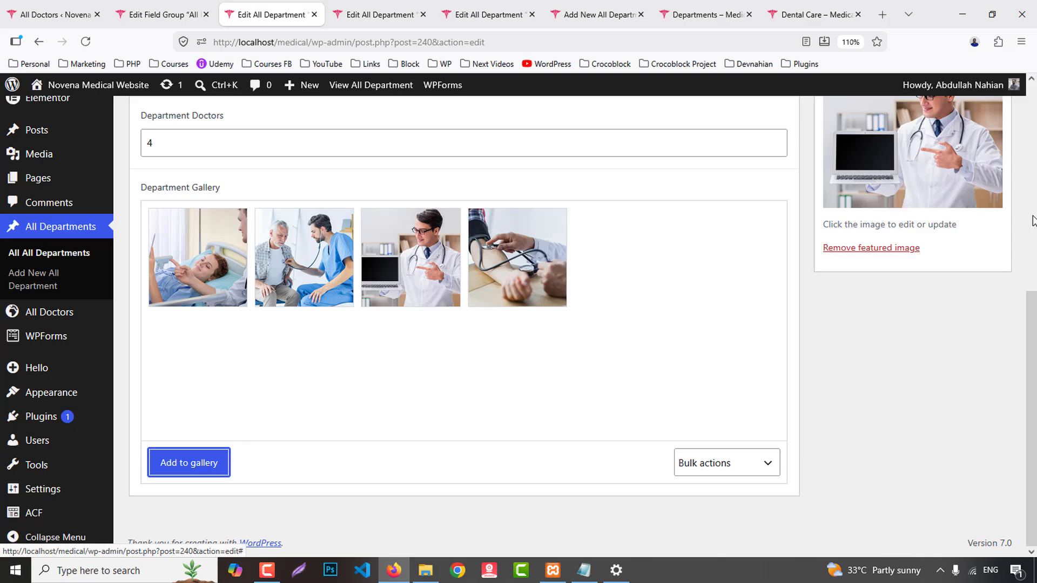
scroll(1033, 221, up, 6)
click(983, 352)
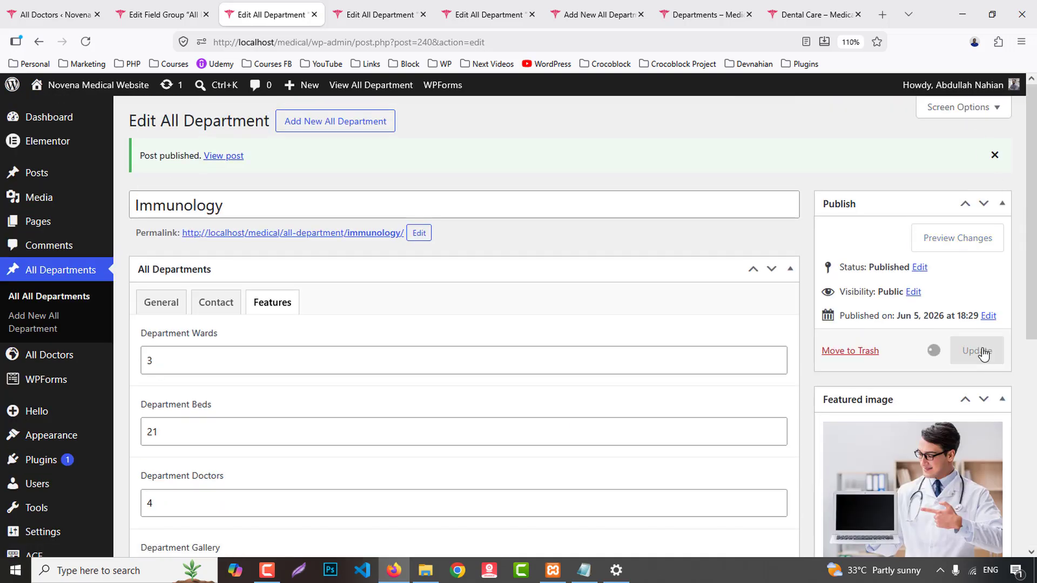
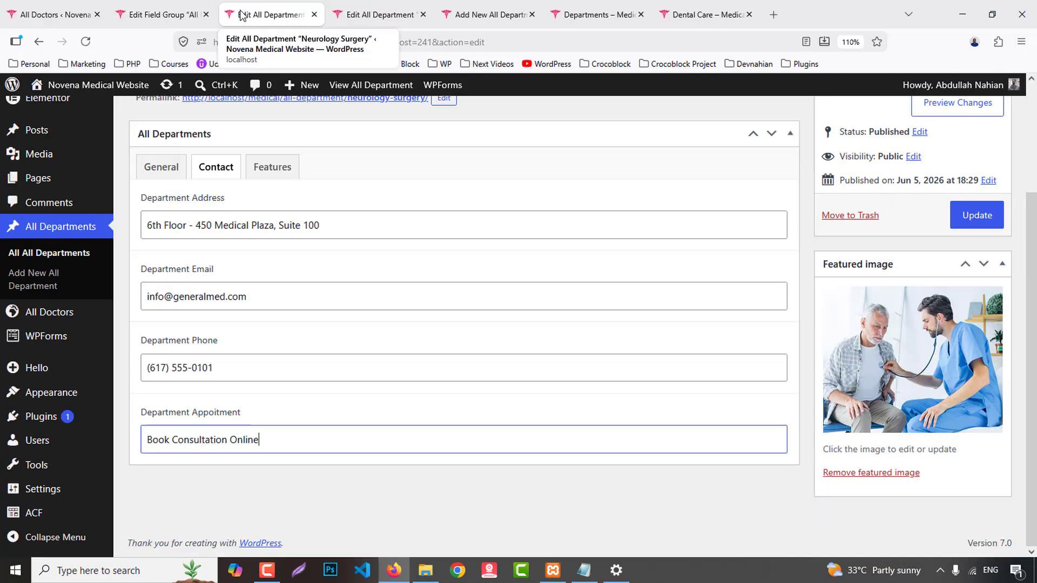
- Set the Neurology Surgery department's features to 5 wards, 29 beds and 6 doctors
click(273, 167)
click(209, 231)
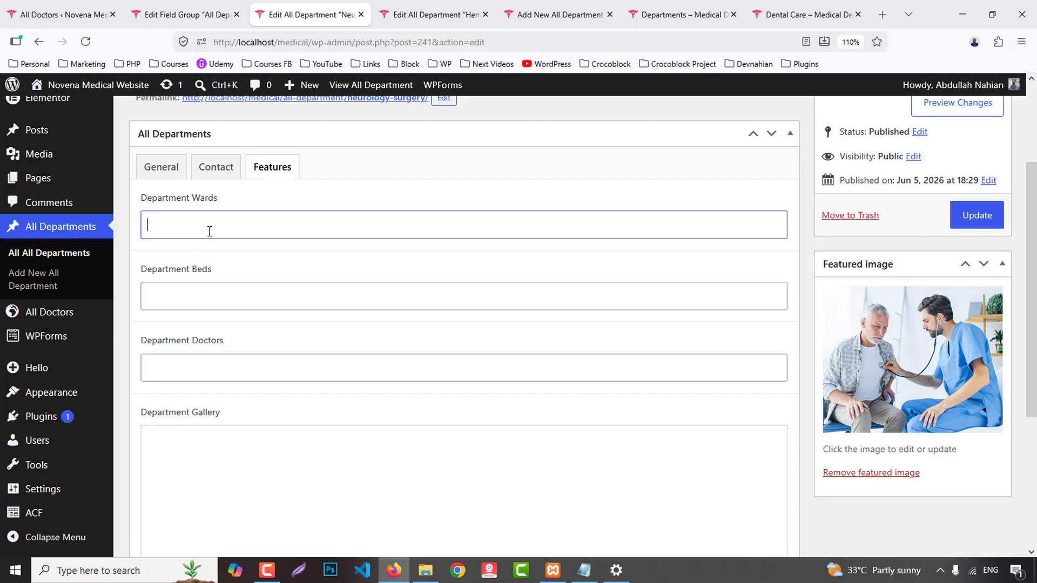
text(5)
click(187, 295)
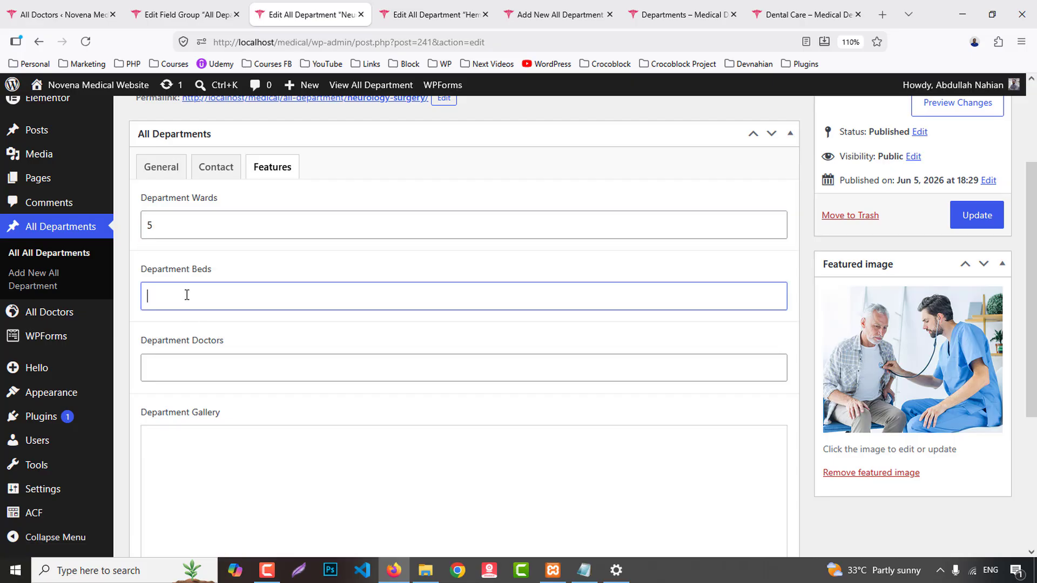
text(29)
click(200, 361)
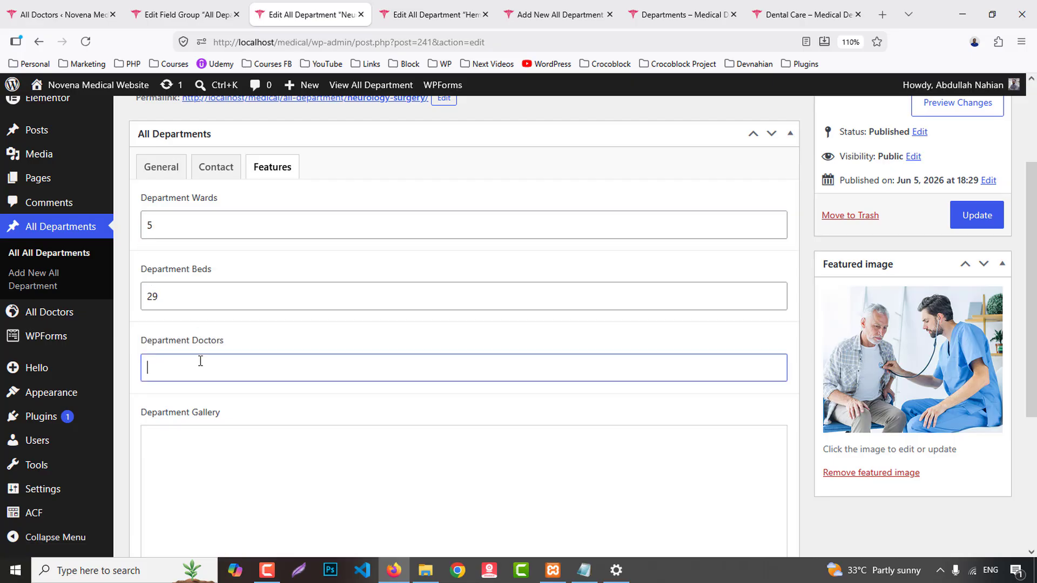
- Add the images department-6, department-5, department-4, department-3 and department-2 to the Neurology Surgery department's gallery
scroll(274, 423, down, 5)
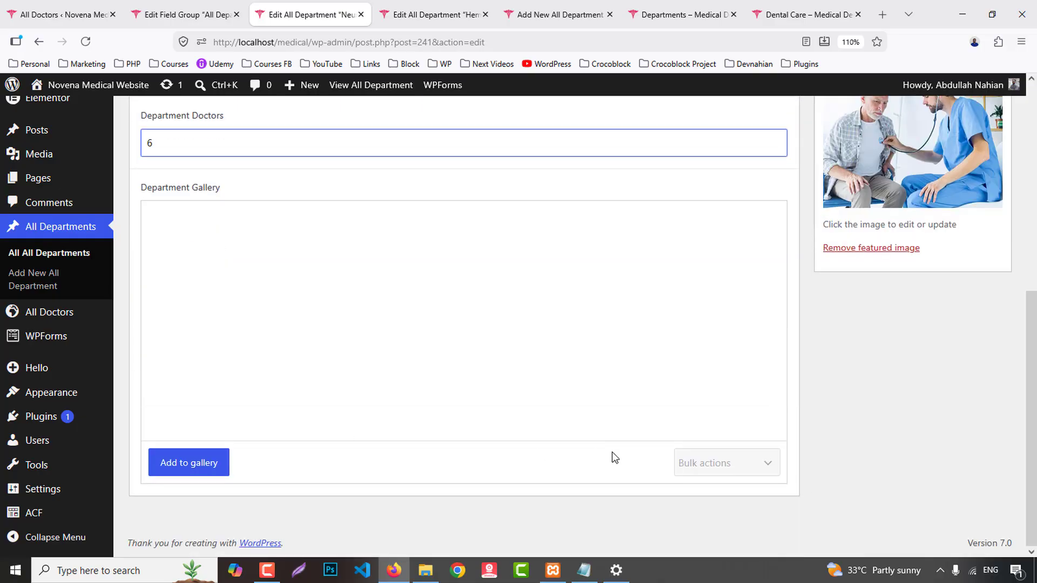
click(204, 463)
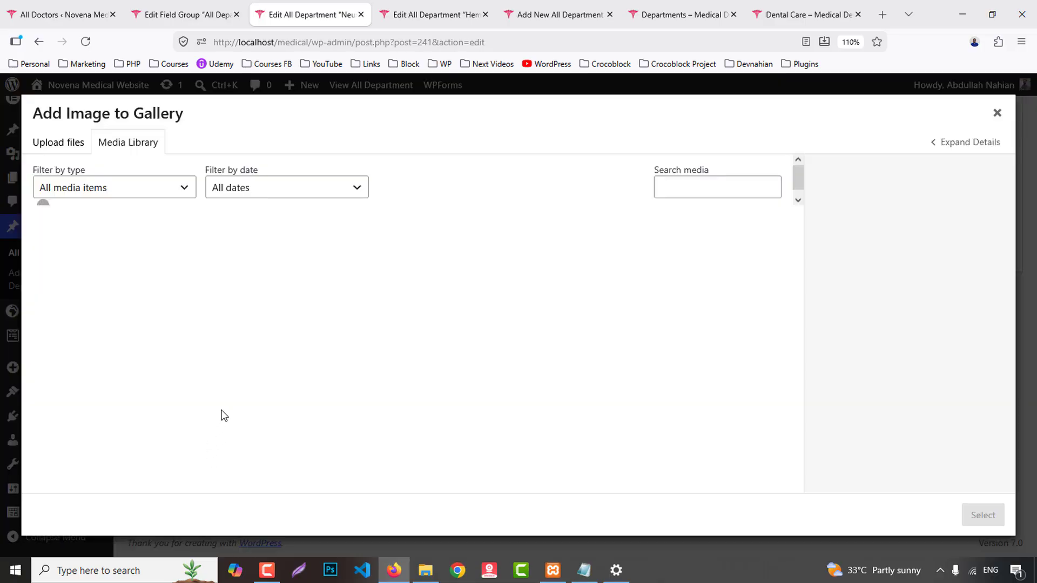
click(158, 270)
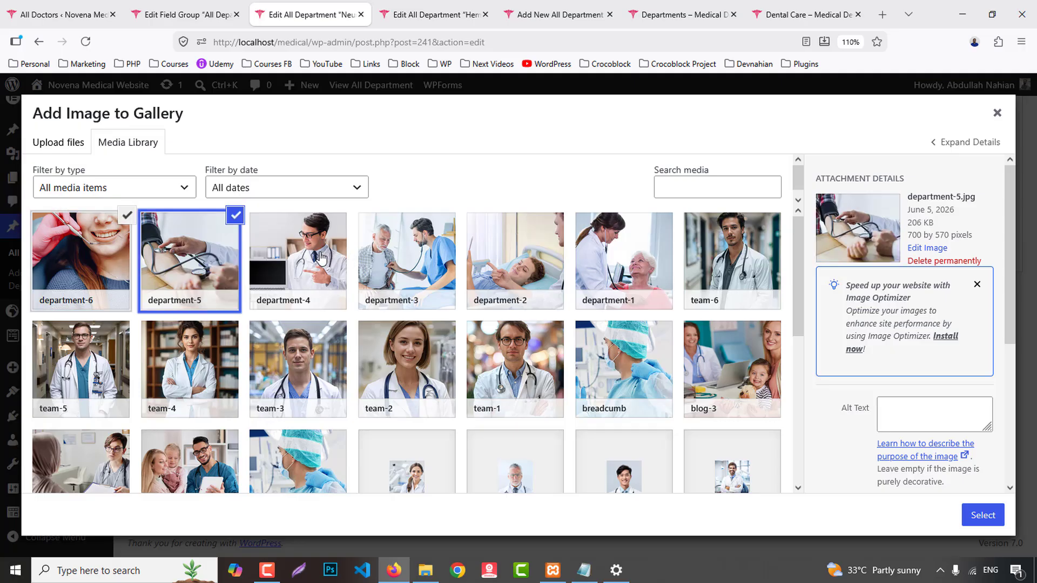
click(297, 259)
click(406, 260)
click(515, 259)
click(971, 519)
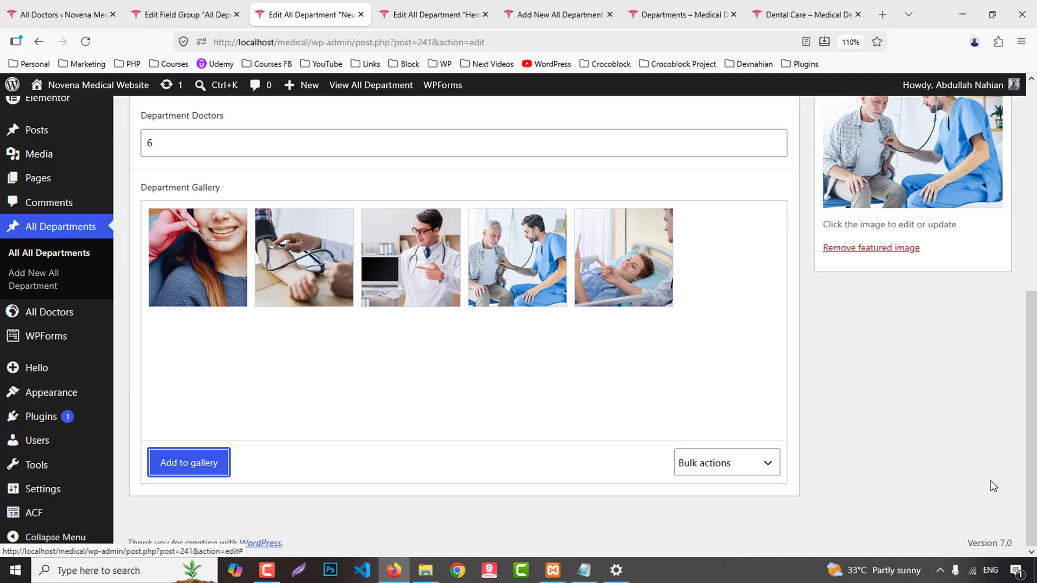
- Update the Neurology Surgery department post and close its editing page
scroll(1017, 367, up, 7)
click(975, 352)
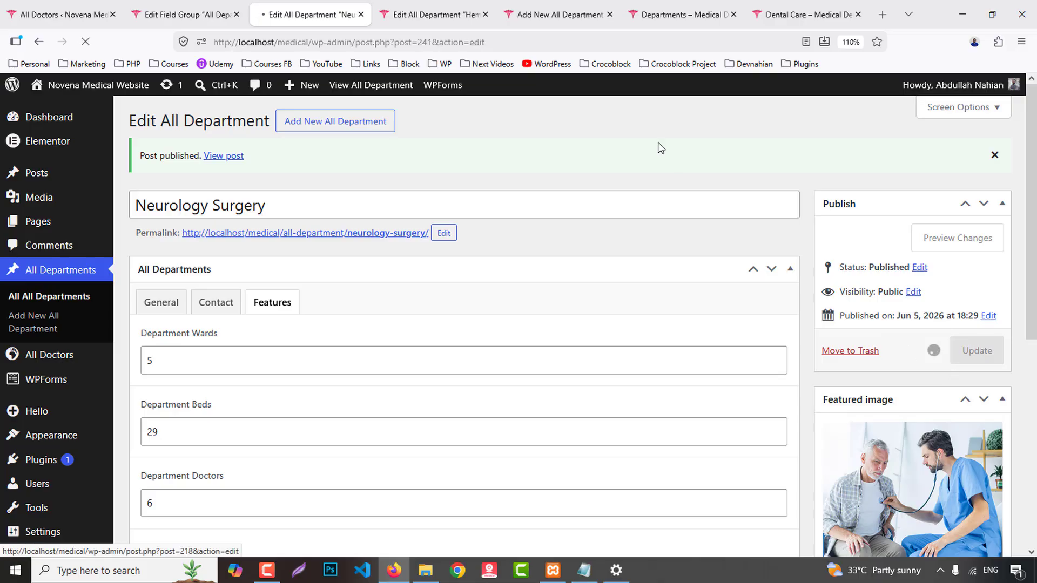
middle_click(294, 5)
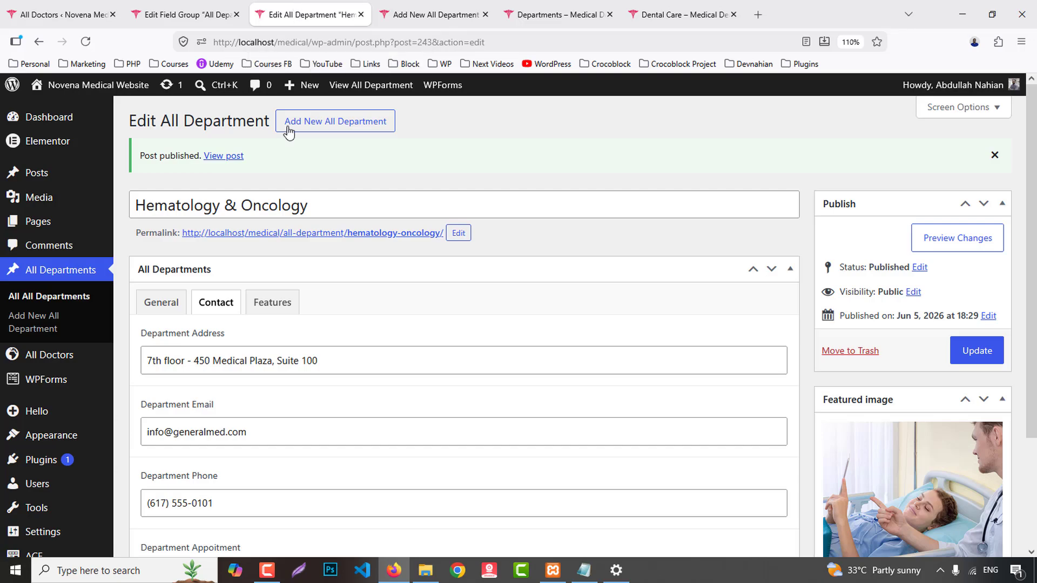
- Set the Hematology & Oncology department's features to 8 wards, 60 beds and 20 doctors
click(272, 302)
scroll(205, 352, down, 2)
click(193, 284)
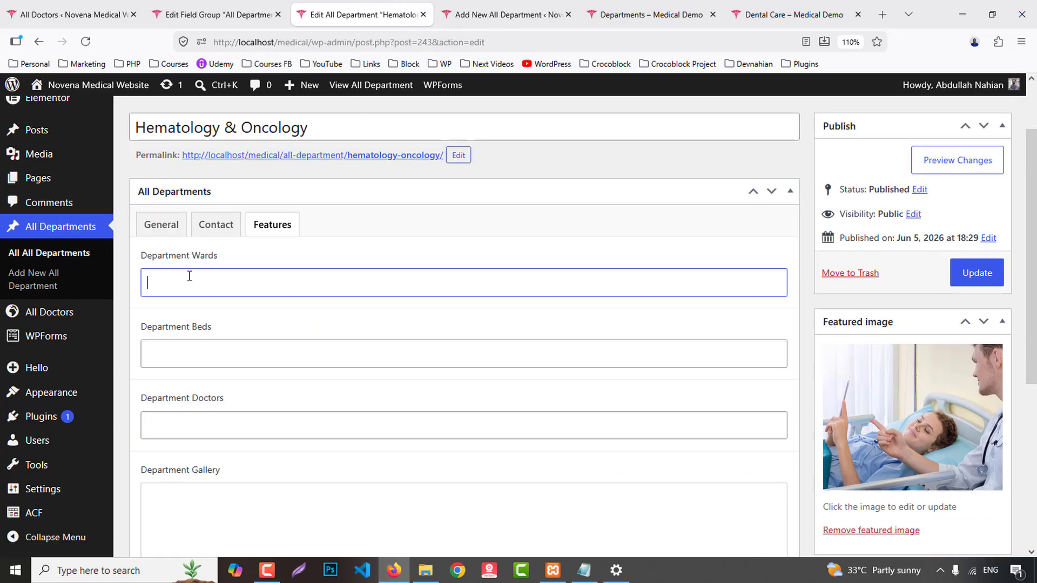
click(178, 352)
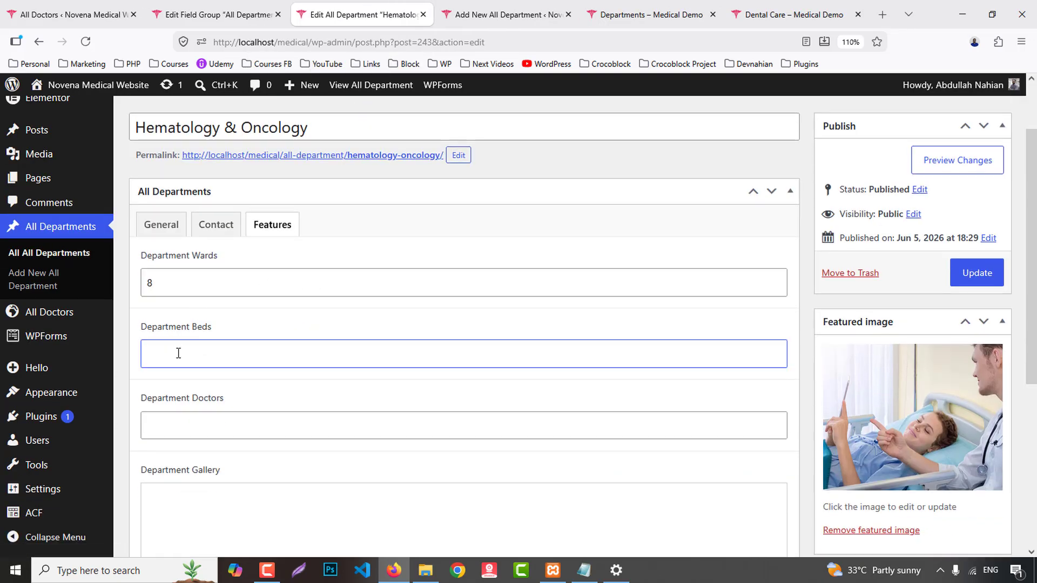
click(204, 427)
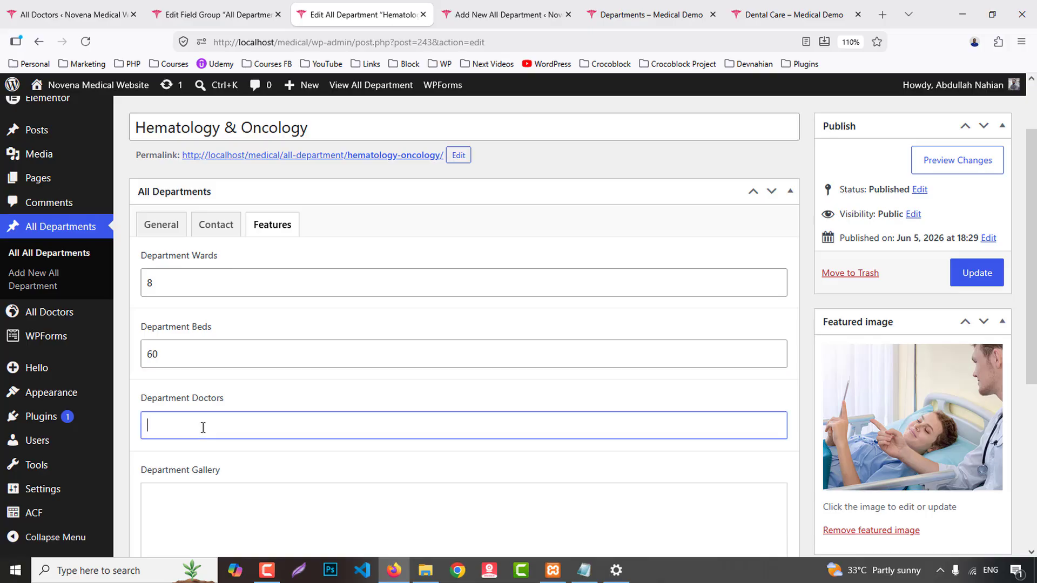
text(28)
- Add all six images, department-1 through department-6, to the Hematology & Oncology department's gallery
scroll(203, 423, down, 6)
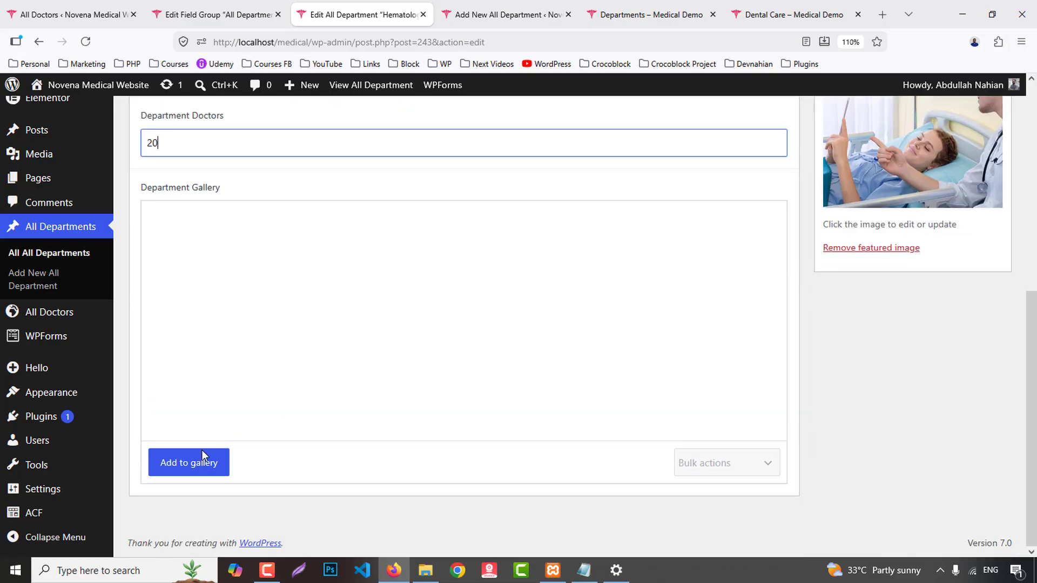
click(195, 465)
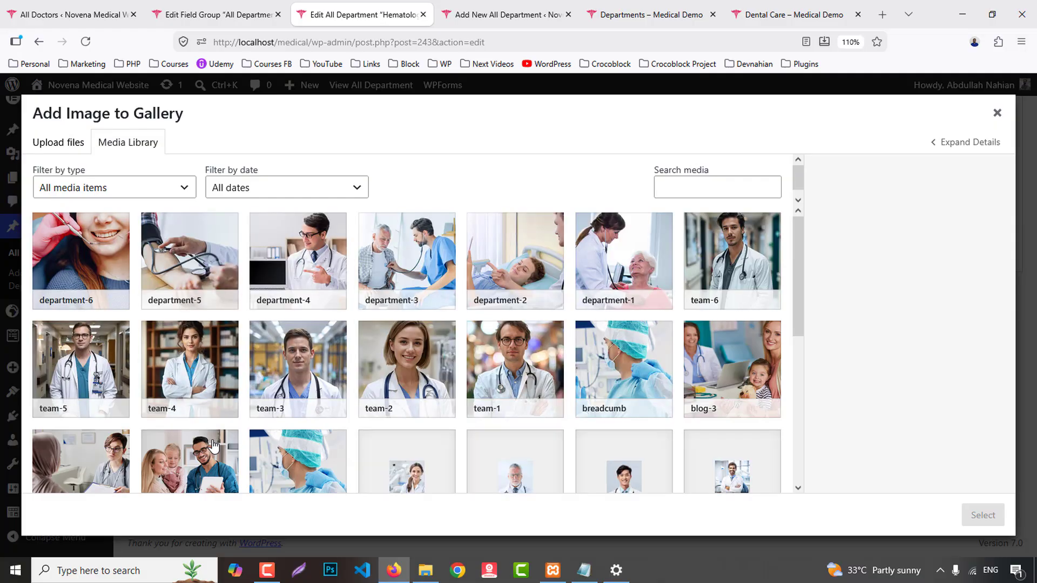
click(99, 239)
click(189, 251)
click(298, 255)
click(399, 257)
click(516, 259)
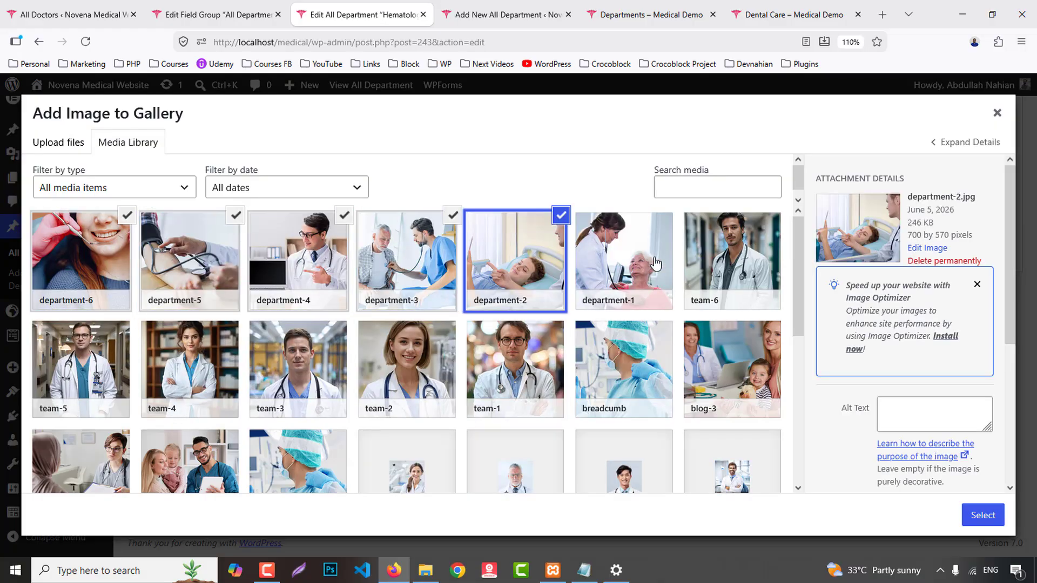
click(624, 259)
click(983, 516)
- Update the Hematology & Oncology department post and close its editing page
scroll(1025, 310, up, 6)
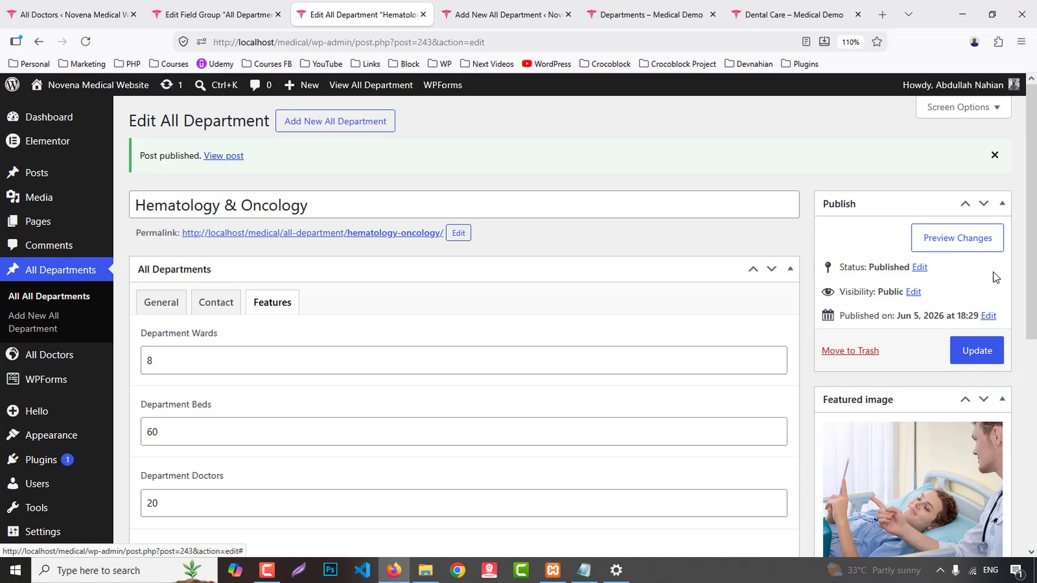
click(989, 350)
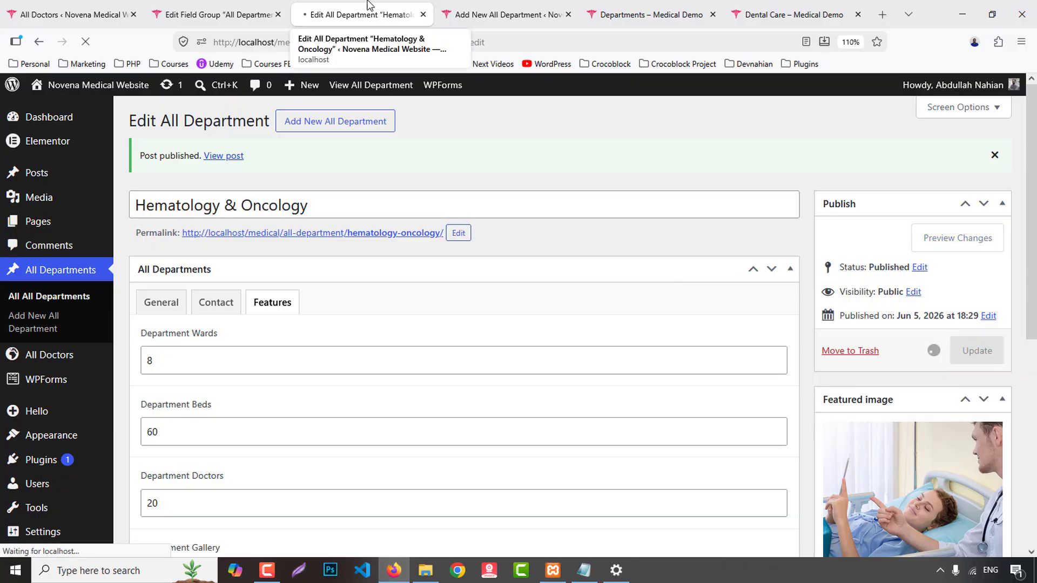
key(ctrl+w)
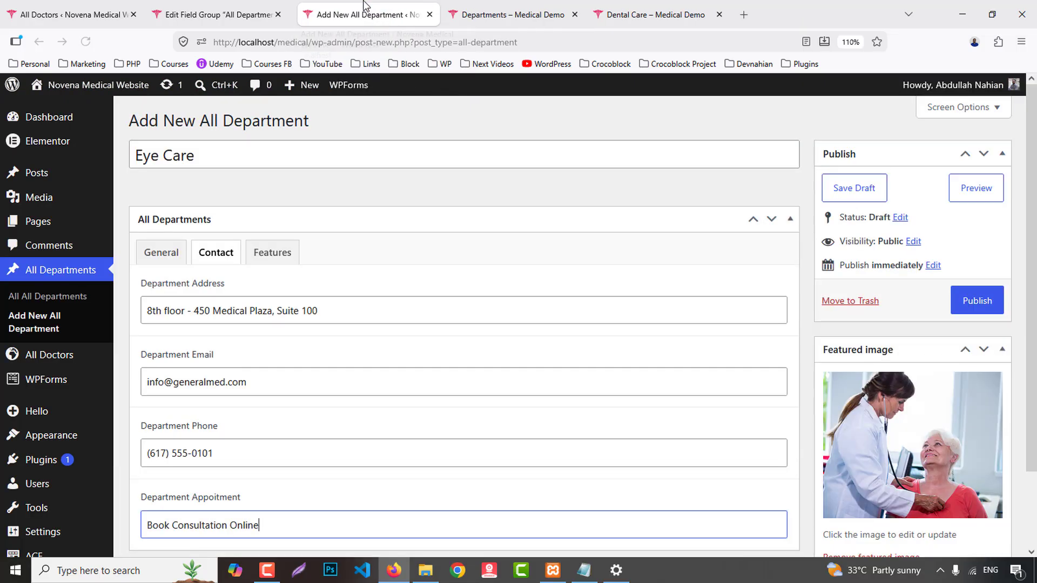
- Set the Eye Care department's features to 4 wards, 30 beds and 10 doctors
scroll(320, 325, down, 2)
click(278, 176)
click(189, 230)
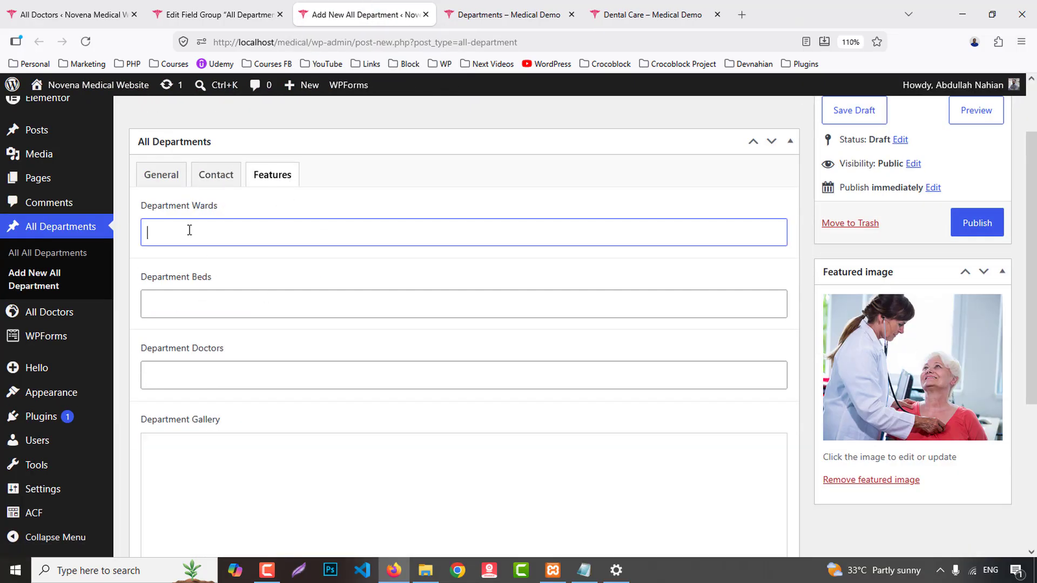
click(191, 299)
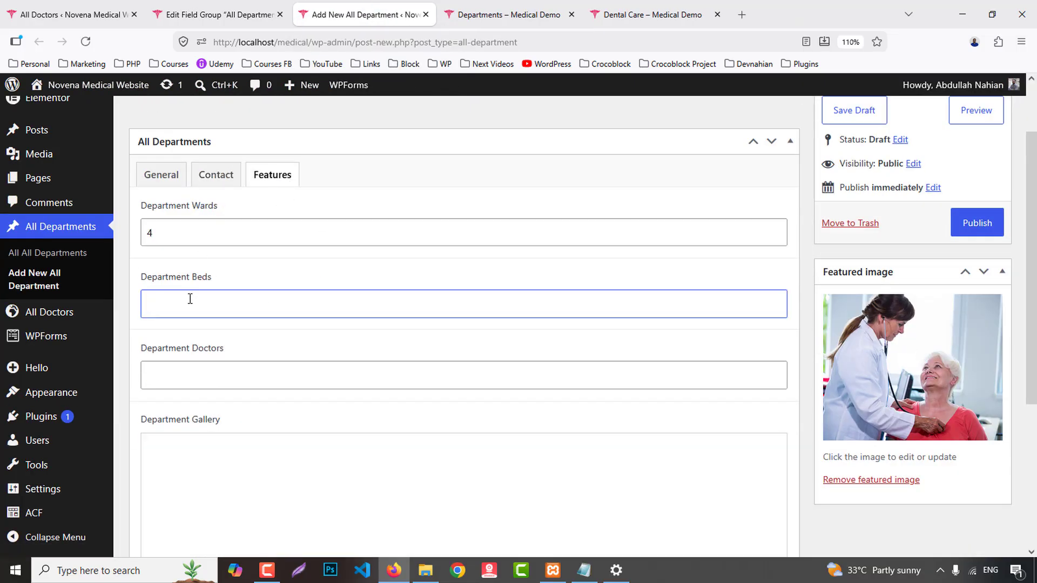
text(30)
click(208, 378)
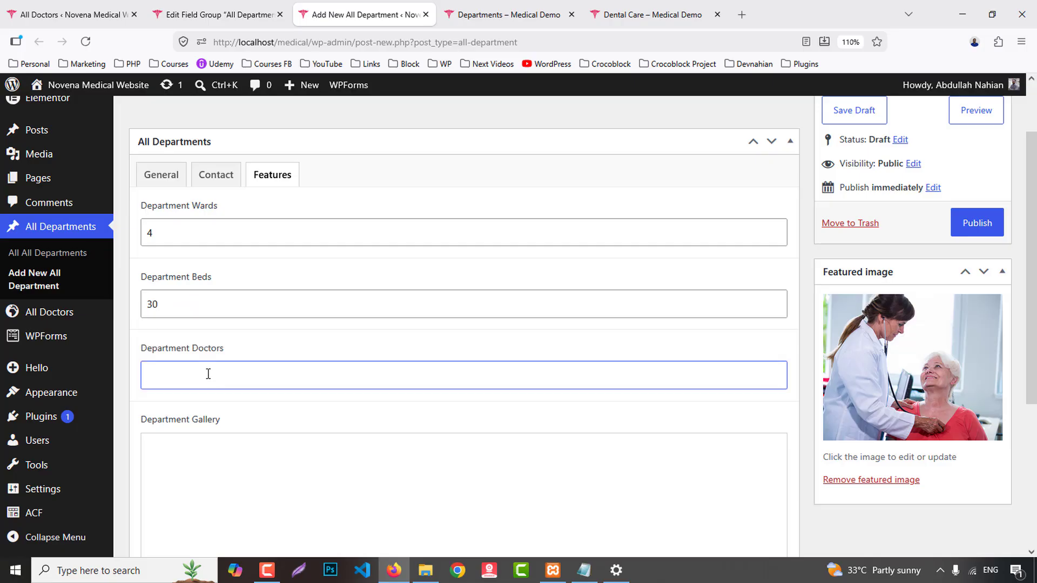
text(10)
- Add the images department-5, department-4, department-3 and department-2 to the Eye Care department's gallery
scroll(561, 517, down, 3)
click(219, 539)
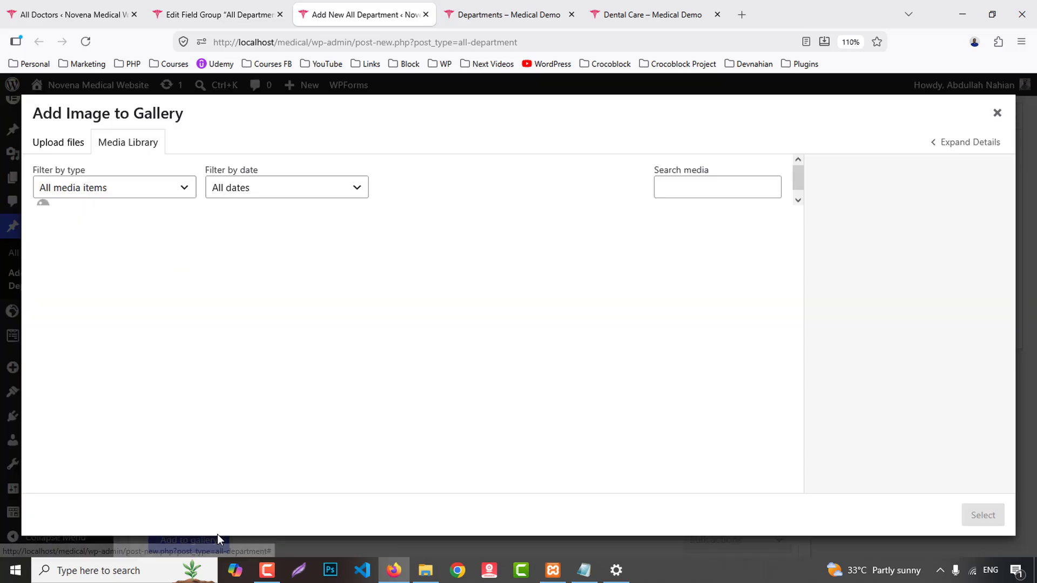
click(189, 254)
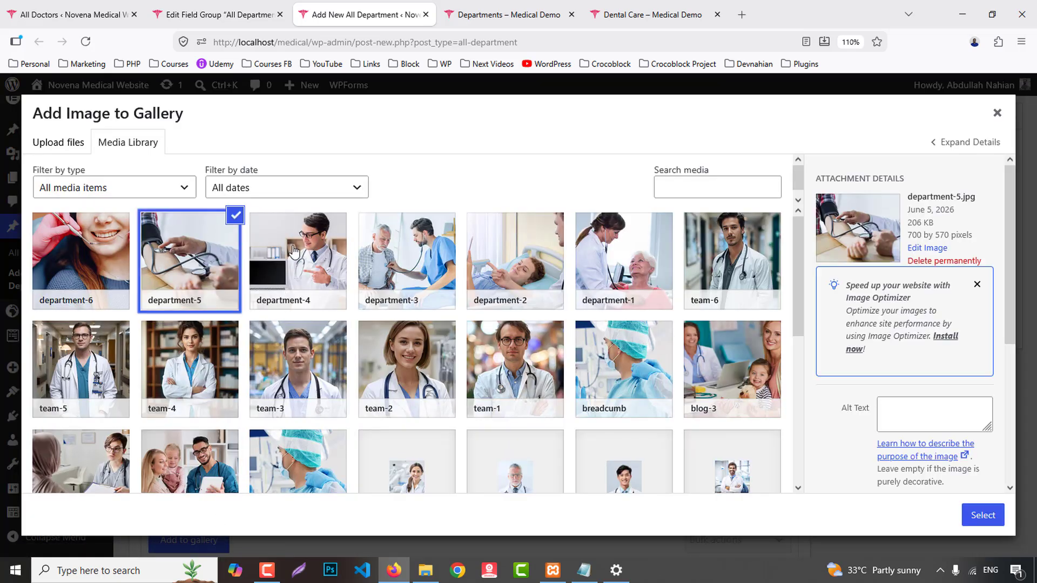
click(298, 254)
click(406, 254)
click(514, 254)
click(990, 518)
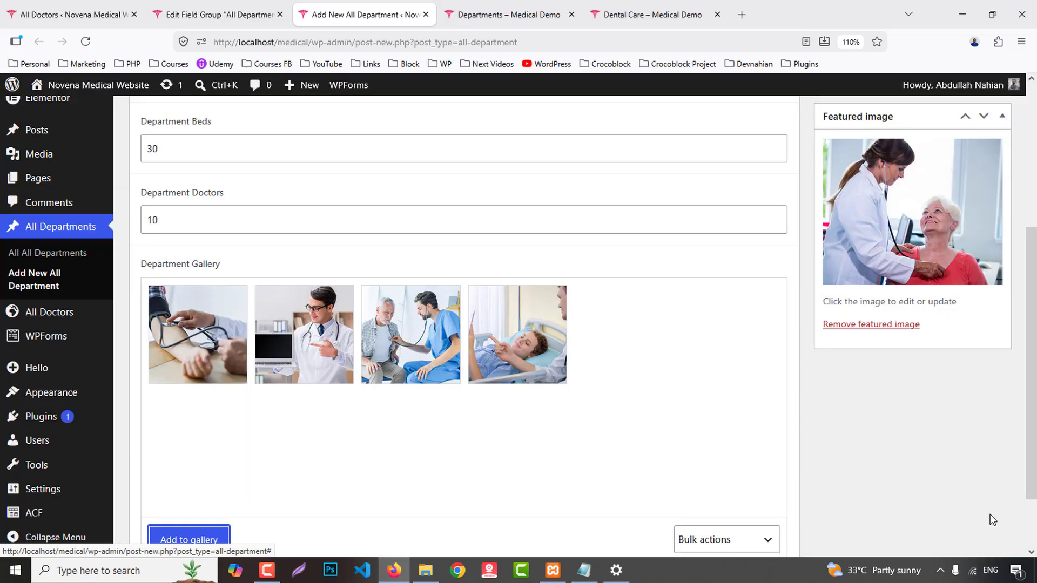
- Publish the Eye Care department post and close its editing page
scroll(997, 486, up, 5)
click(971, 303)
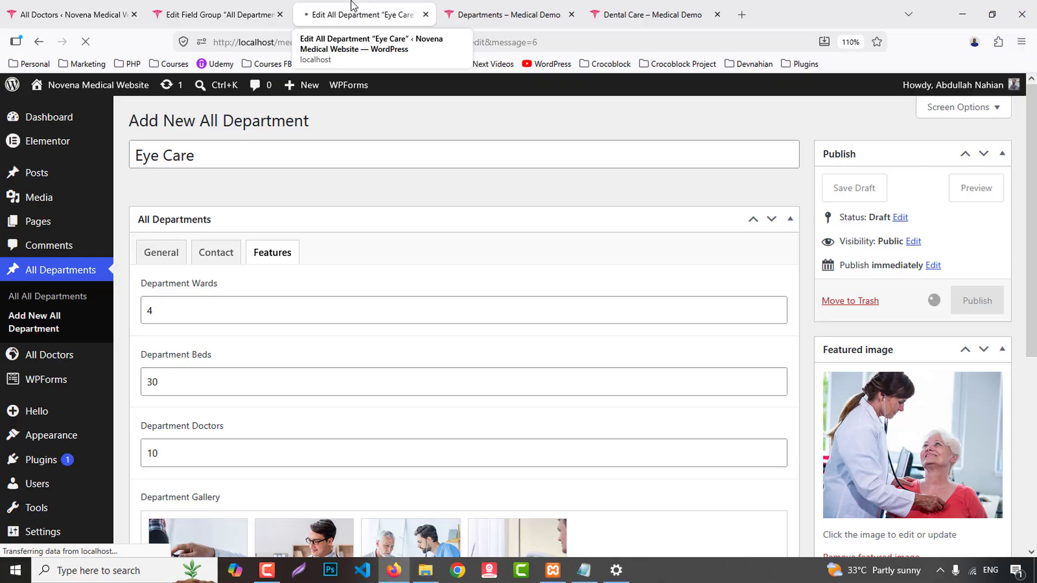
middle_click(354, 5)
- Open the list of all department posts and check that every department is published
click(237, 6)
click(89, 7)
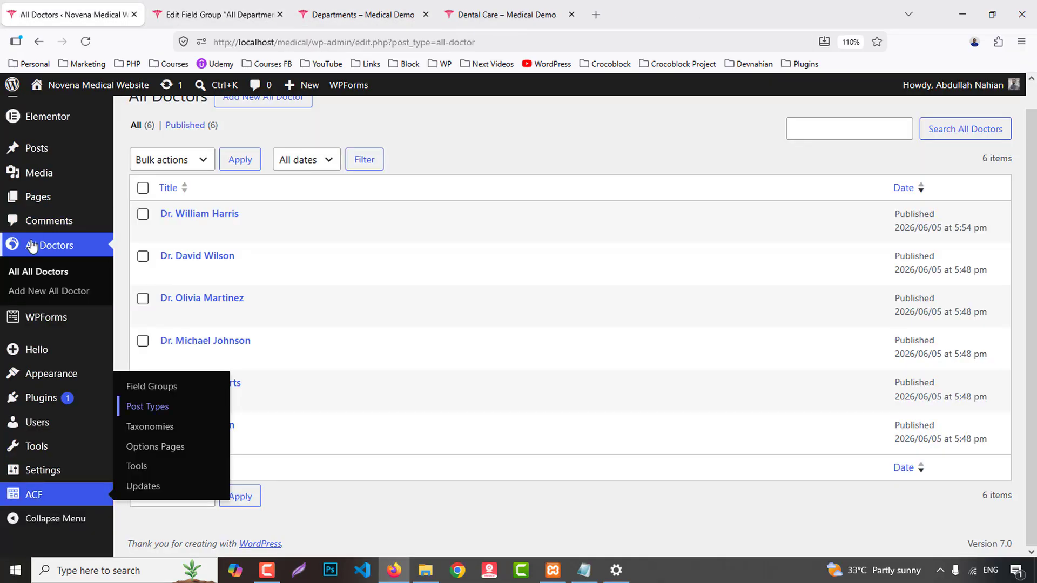
mouse_move(49, 313)
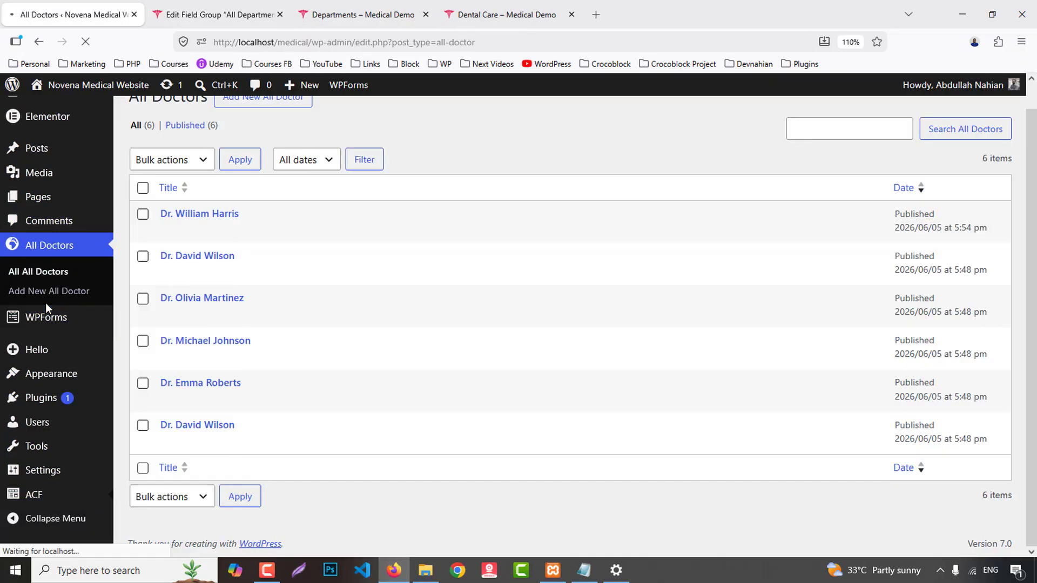
click(59, 250)
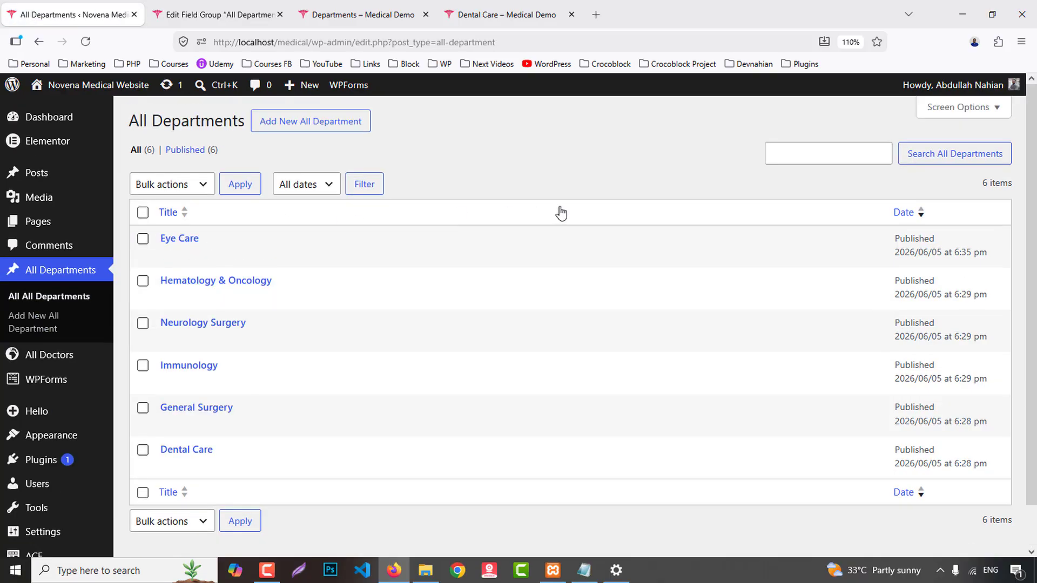
scroll(561, 211, down, 1)
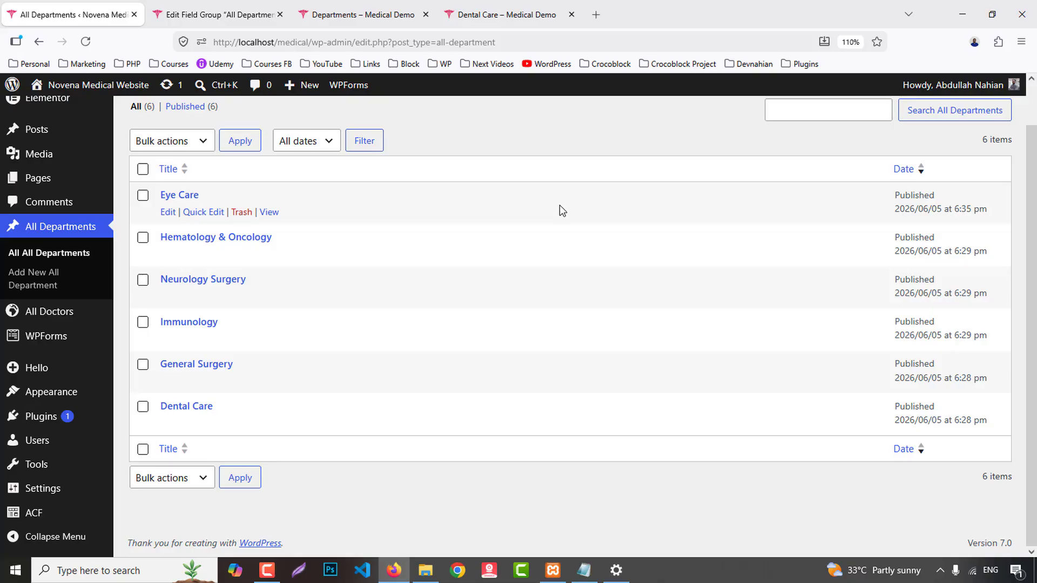
scroll(809, 427, up, 1)
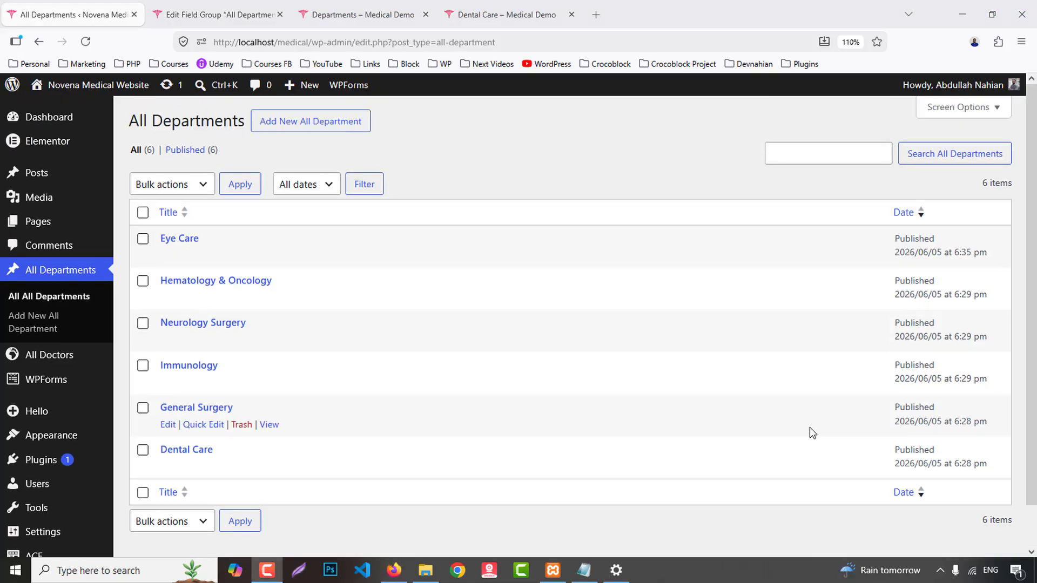
- Go to the website's Departments page and open it for editing with Elementor
click(237, 14)
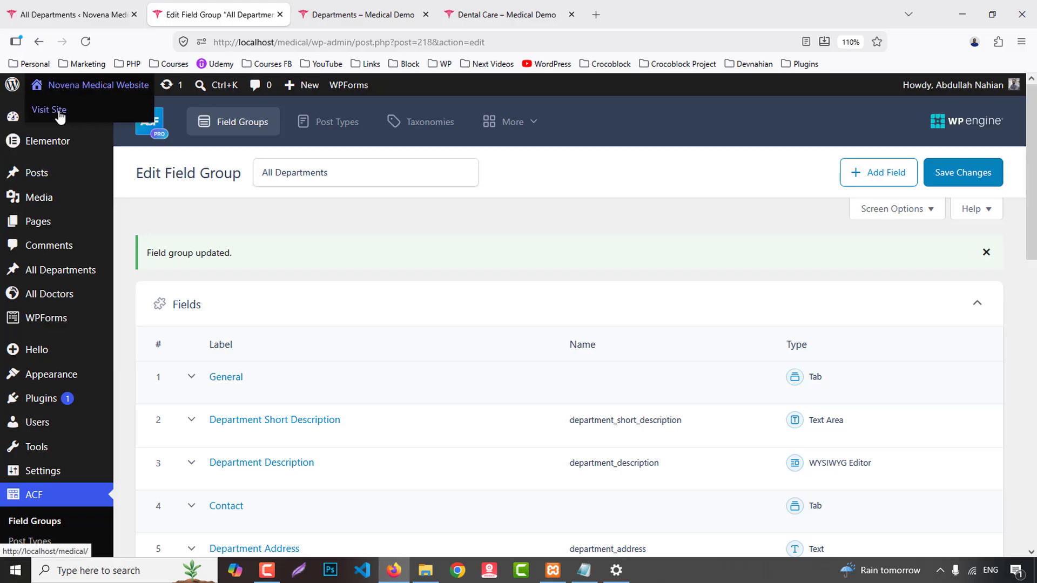
click(59, 113)
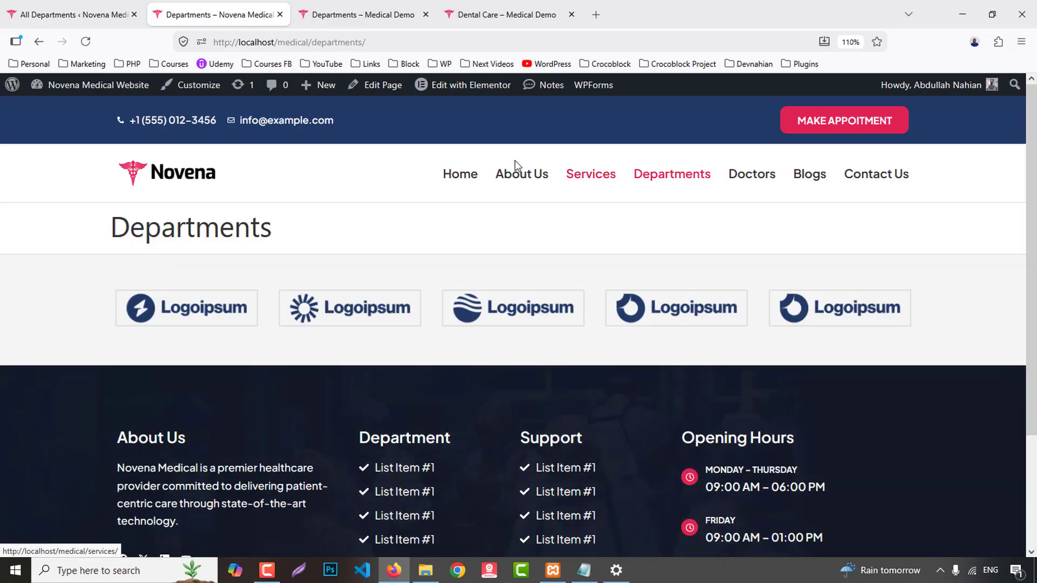
click(371, 88)
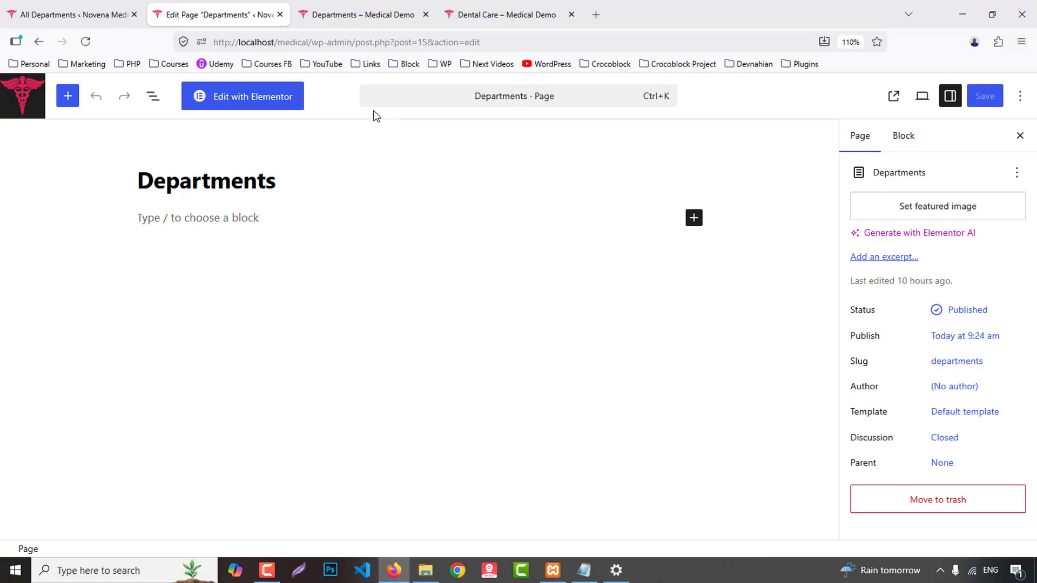
click(261, 103)
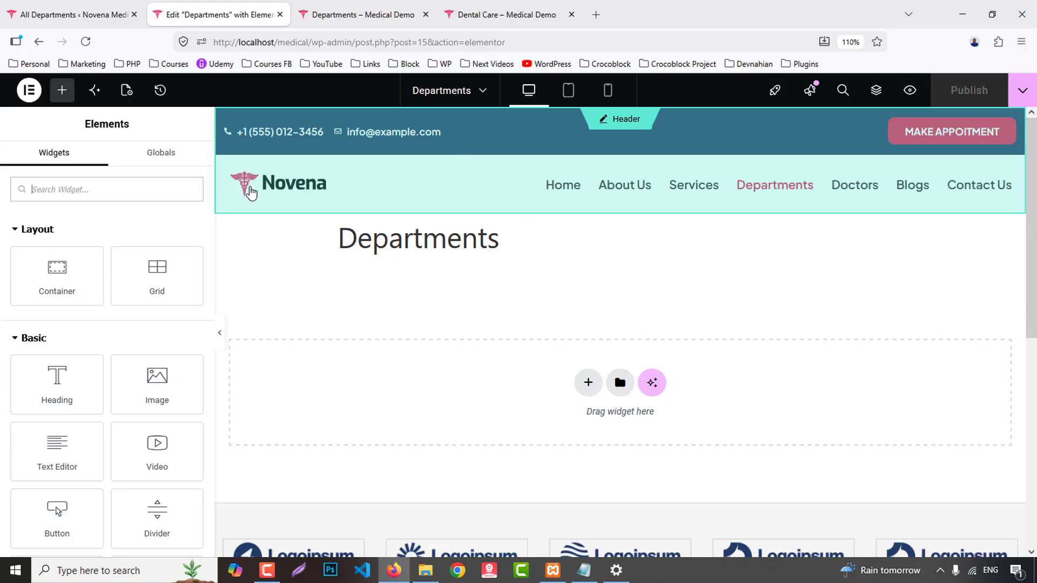
- Change the Departments page's layout from Default to one that keeps the site header and footer but drops the page title
click(129, 90)
scroll(92, 431, down, 3)
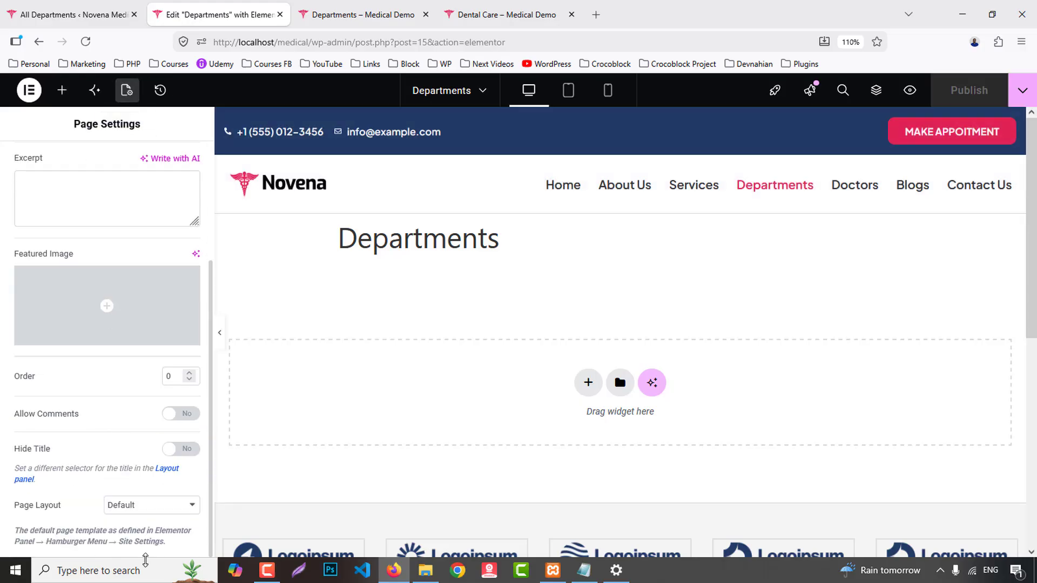
click(142, 512)
click(162, 465)
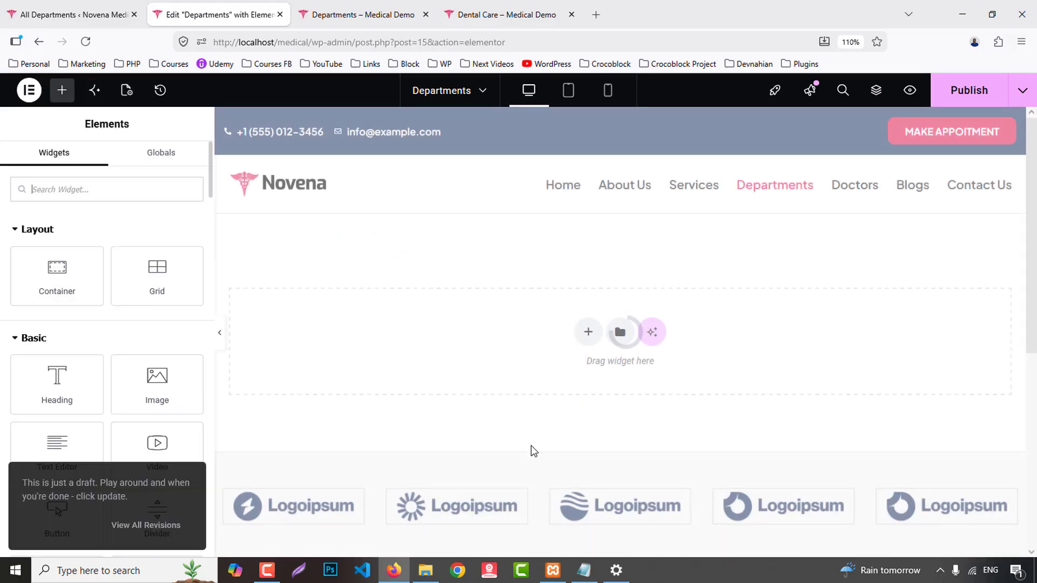
- Insert the saved Breadcreumb template from the site templates library into the Departments page
click(621, 340)
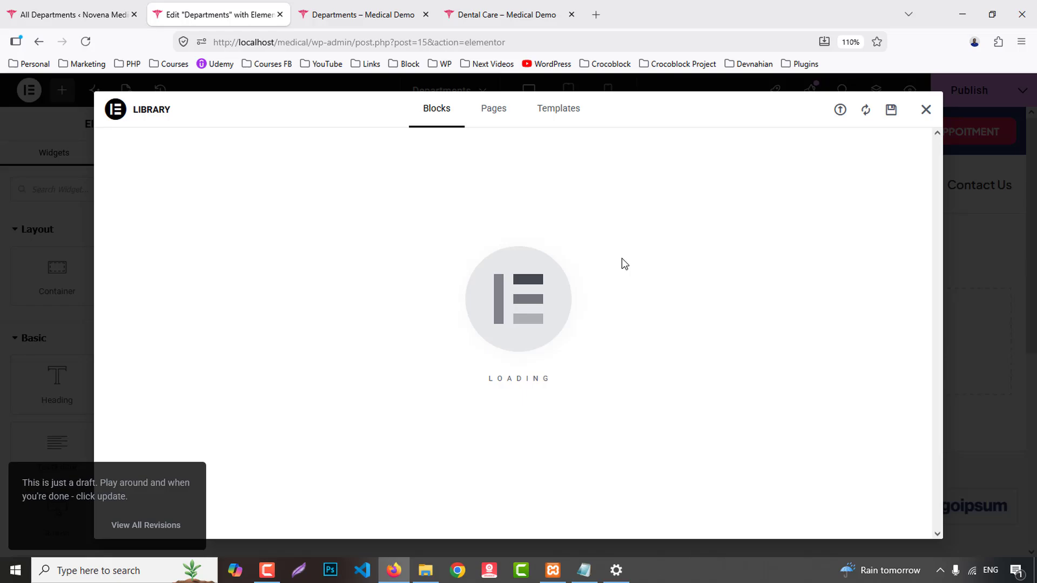
click(571, 110)
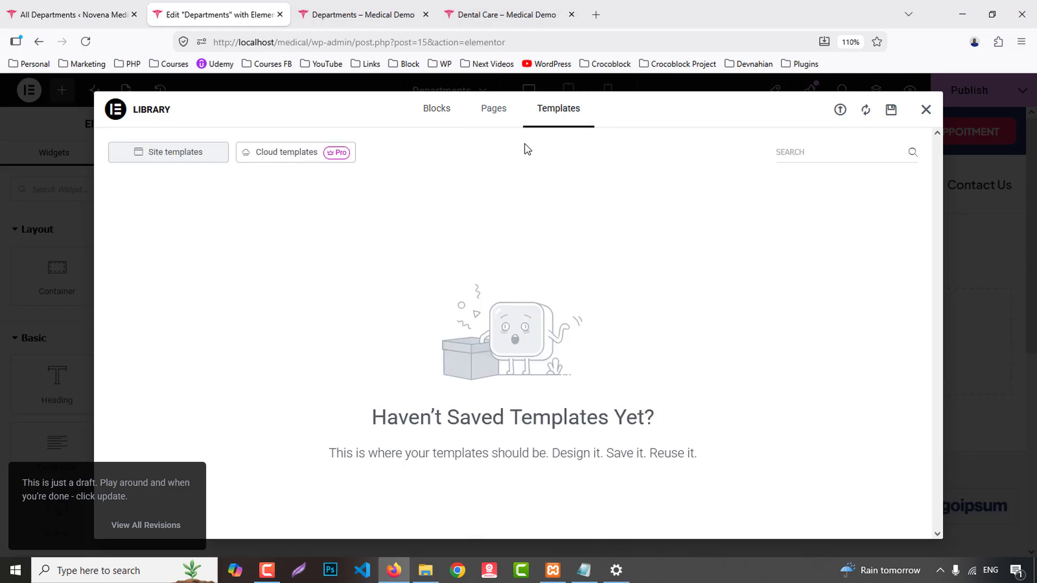
click(437, 109)
click(557, 110)
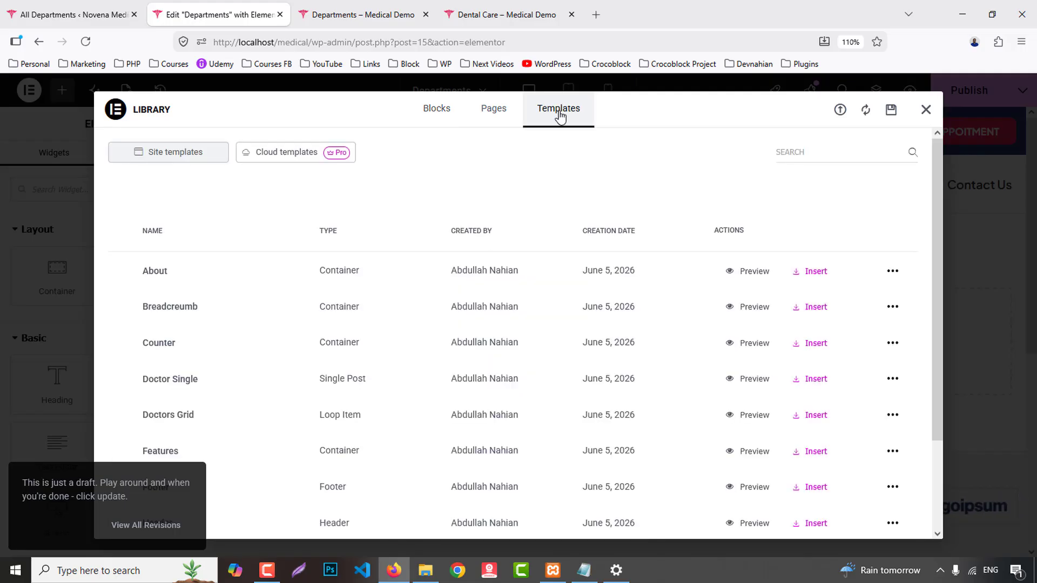
click(806, 311)
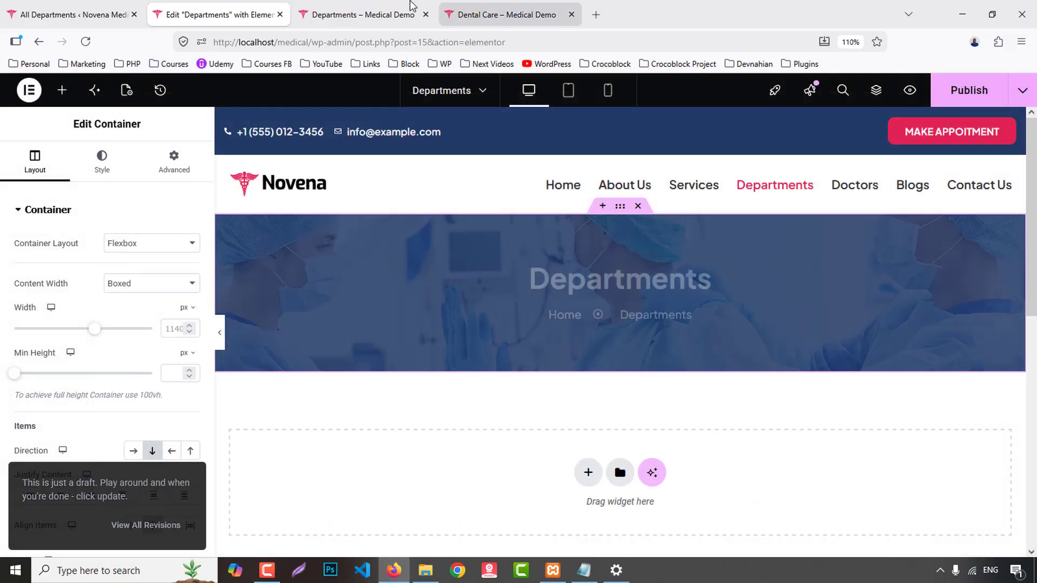
- Check the demo's department cards, create a new Loop Item in the Theme Builder, and dismiss the template library to start blank
click(411, 12)
scroll(592, 384, up, 8)
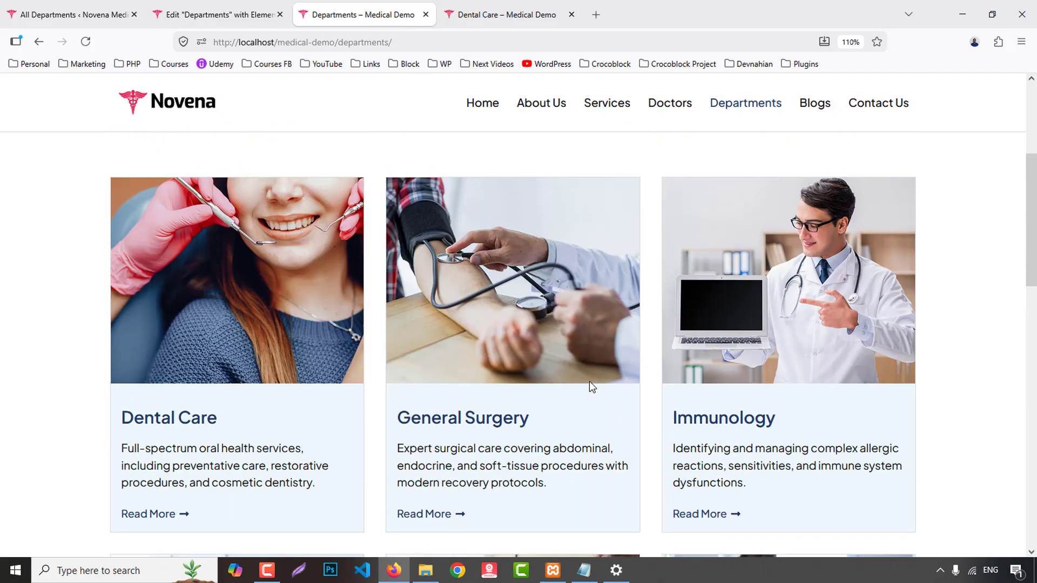
click(70, 15)
mouse_move(44, 179)
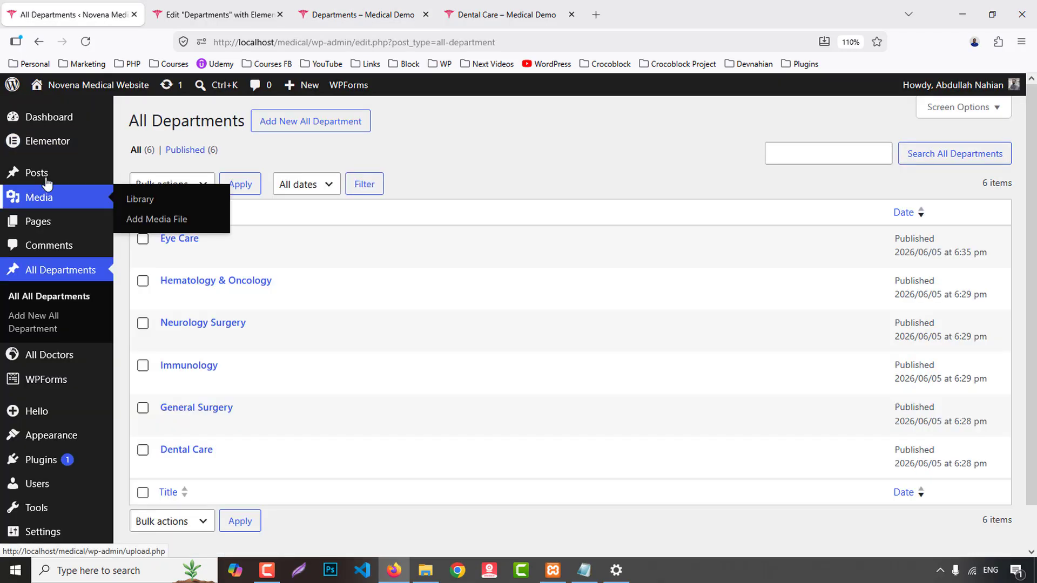
mouse_move(65, 142)
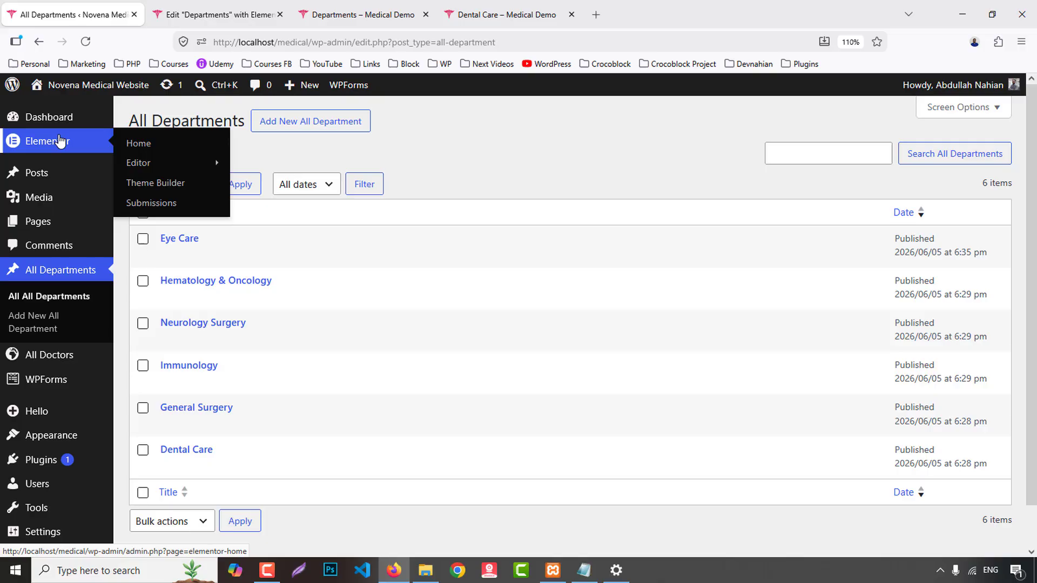
middle_click(142, 183)
click(203, 12)
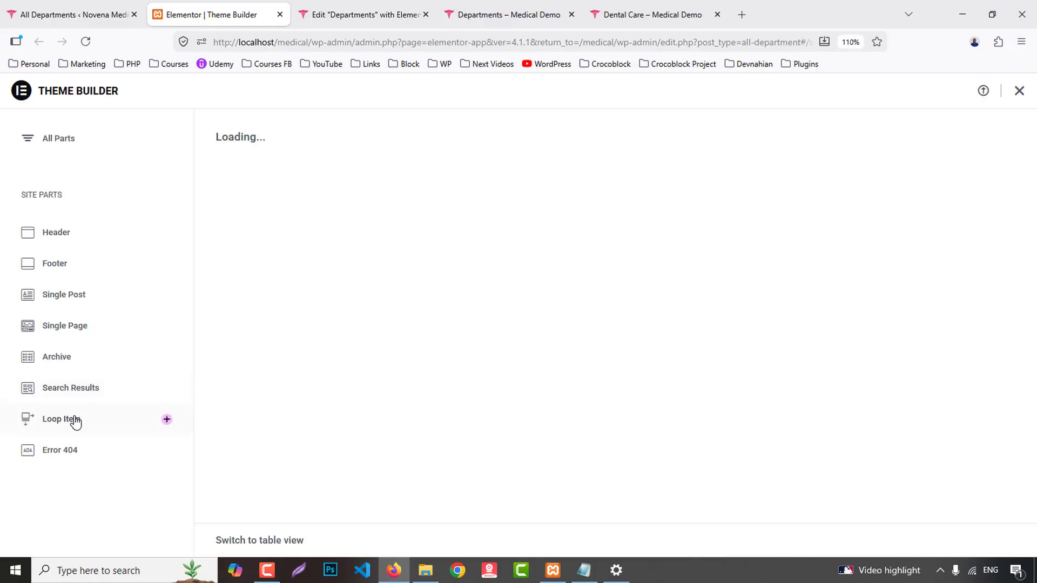
click(75, 422)
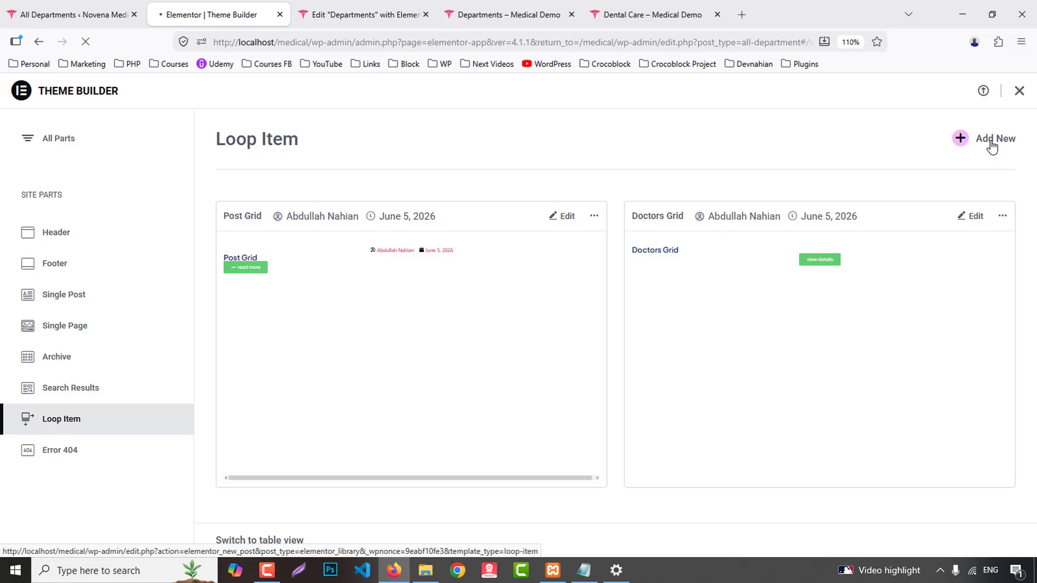
click(992, 142)
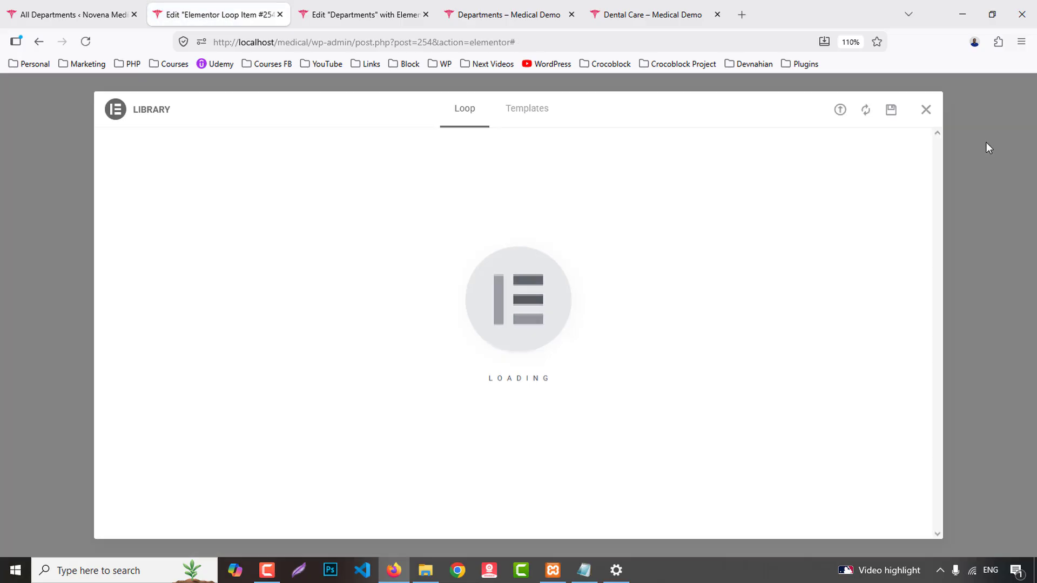
click(926, 110)
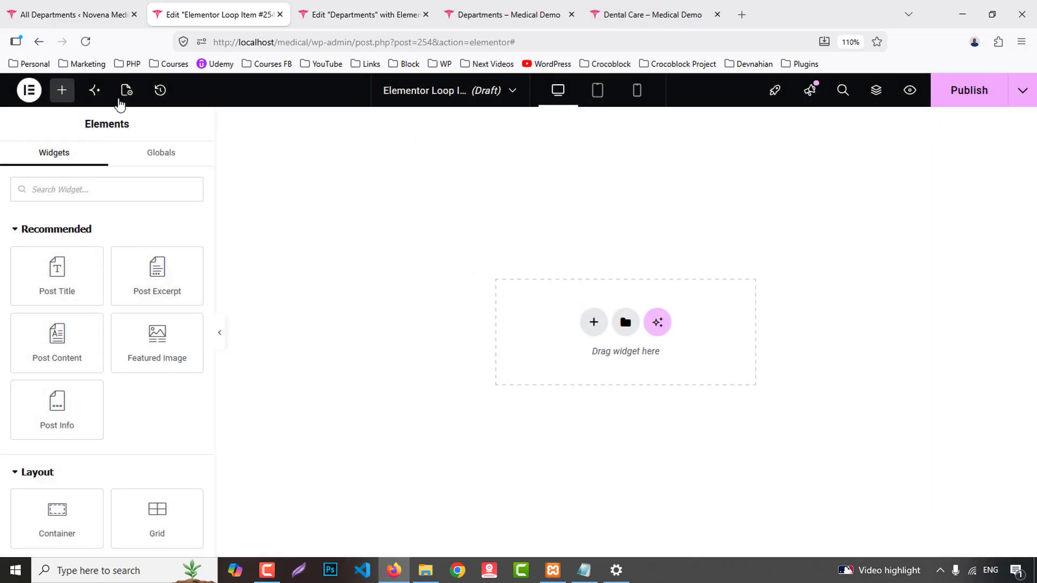
- Title the loop item "Departments Grid" and set its status to Published
click(123, 95)
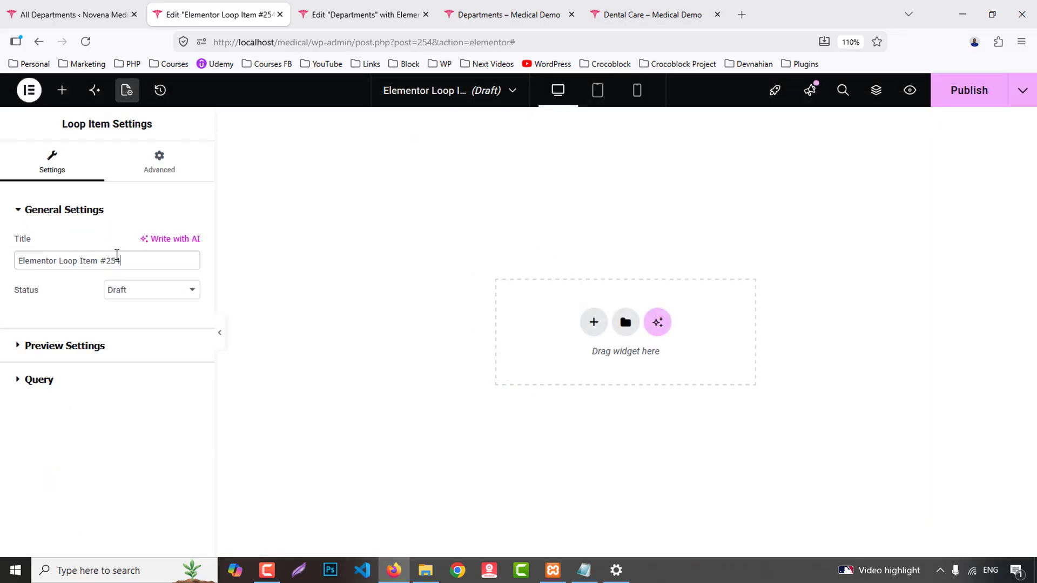
drag(117, 254, 1, 273)
text(Departments Grid)
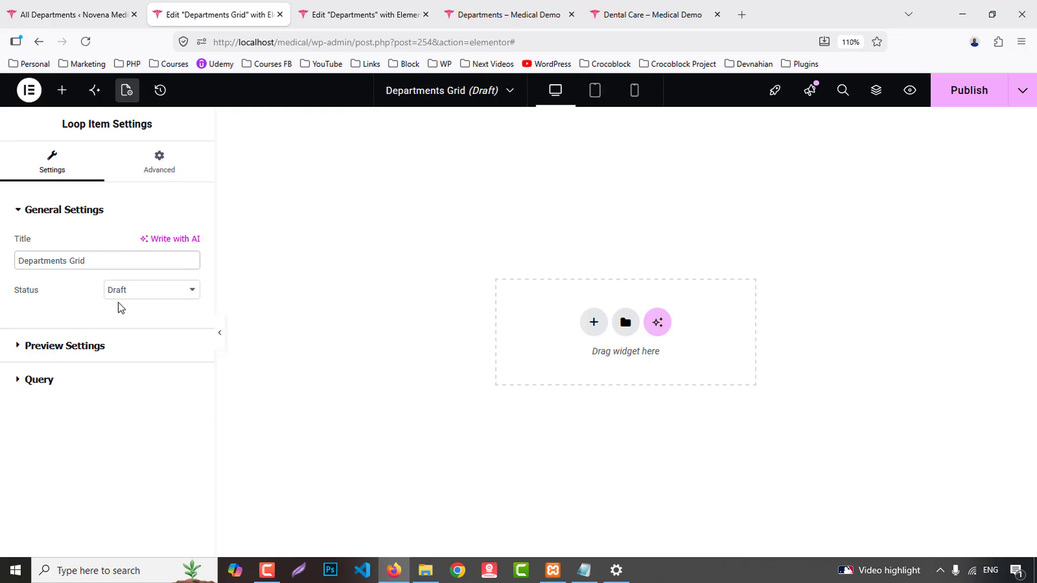
click(123, 295)
click(131, 325)
click(129, 300)
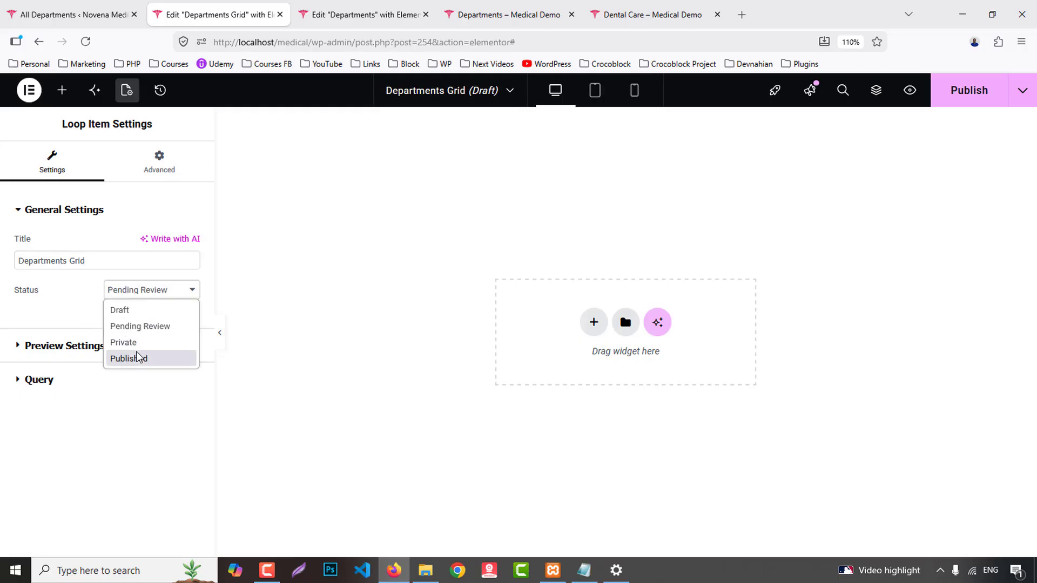
click(139, 356)
- Set the loop item's preview to the All Department post Dental Care, keep Posts as the query source, and apply the preview
click(100, 348)
click(51, 341)
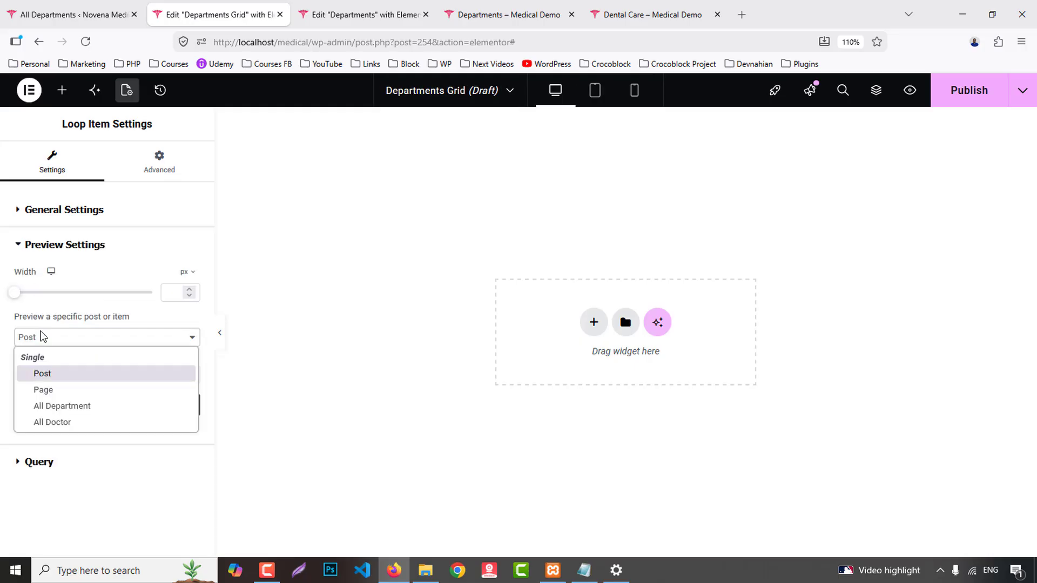
click(77, 406)
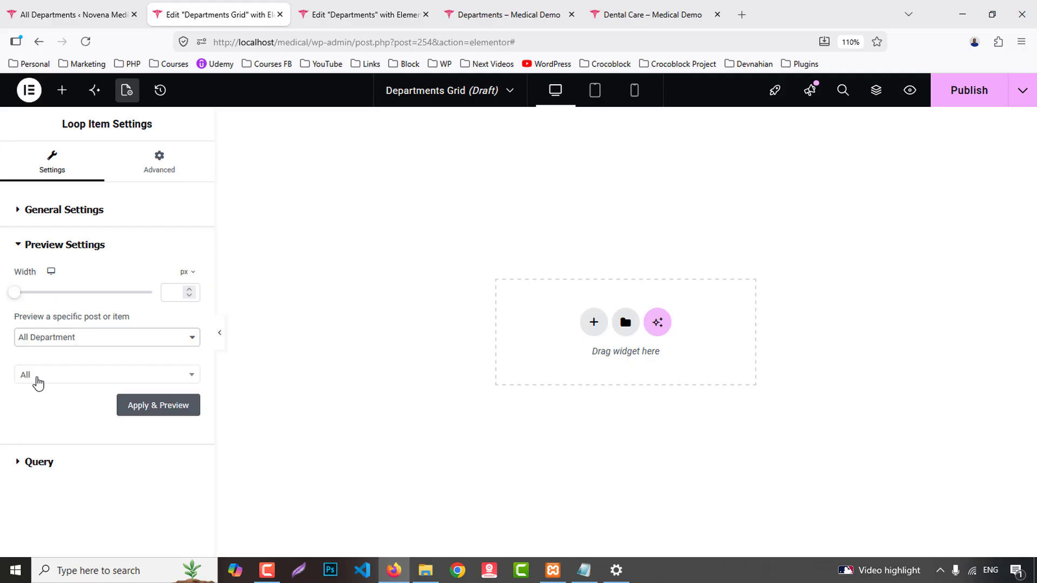
click(38, 383)
click(76, 15)
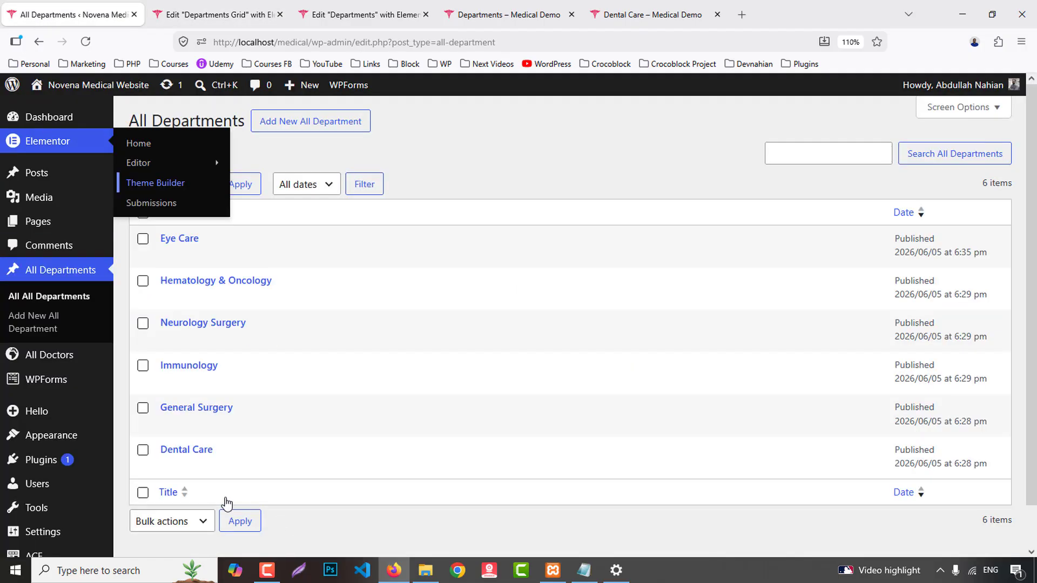
click(216, 15)
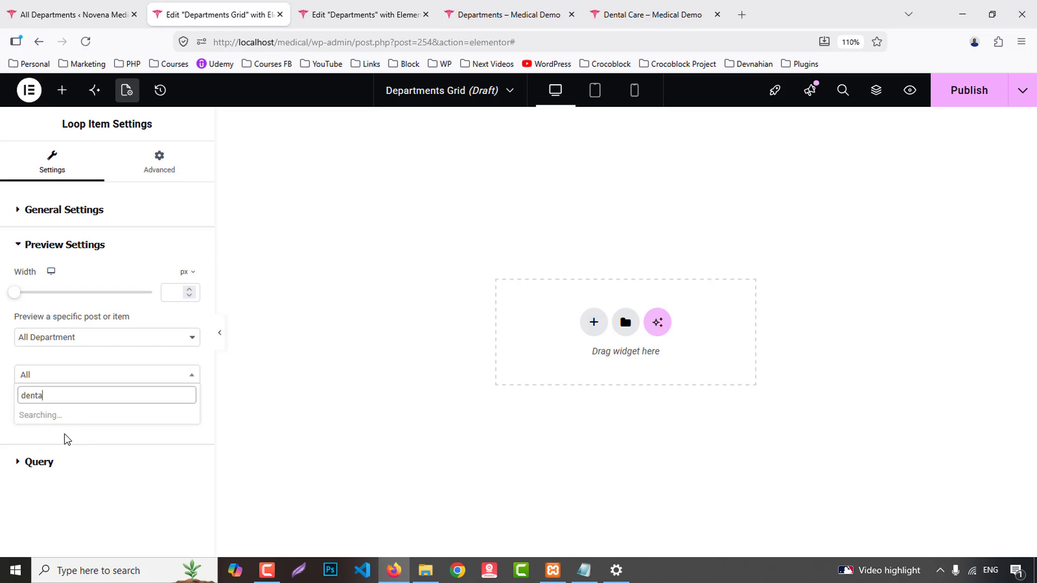
click(43, 419)
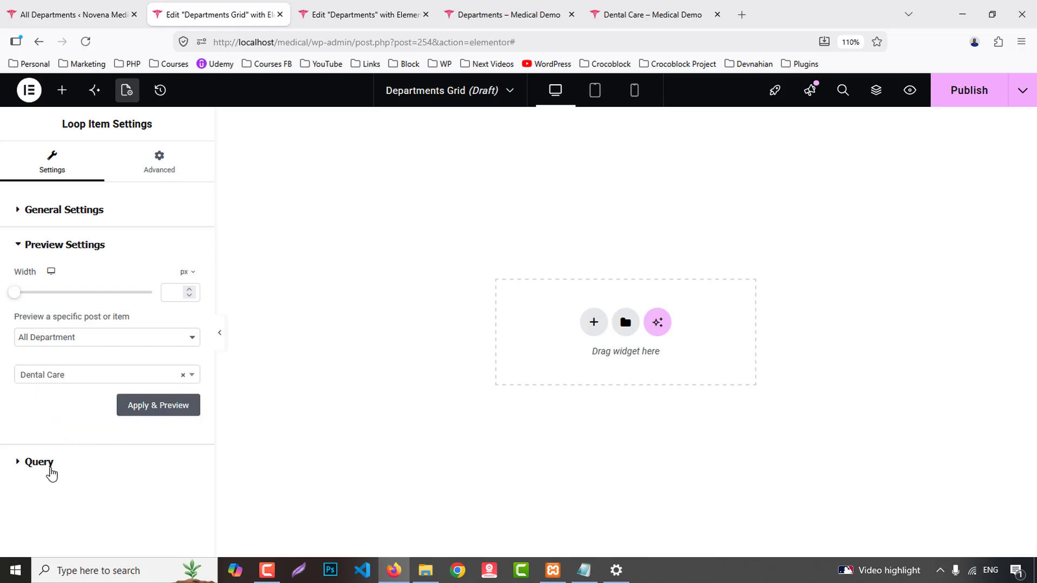
click(48, 466)
click(150, 324)
click(61, 334)
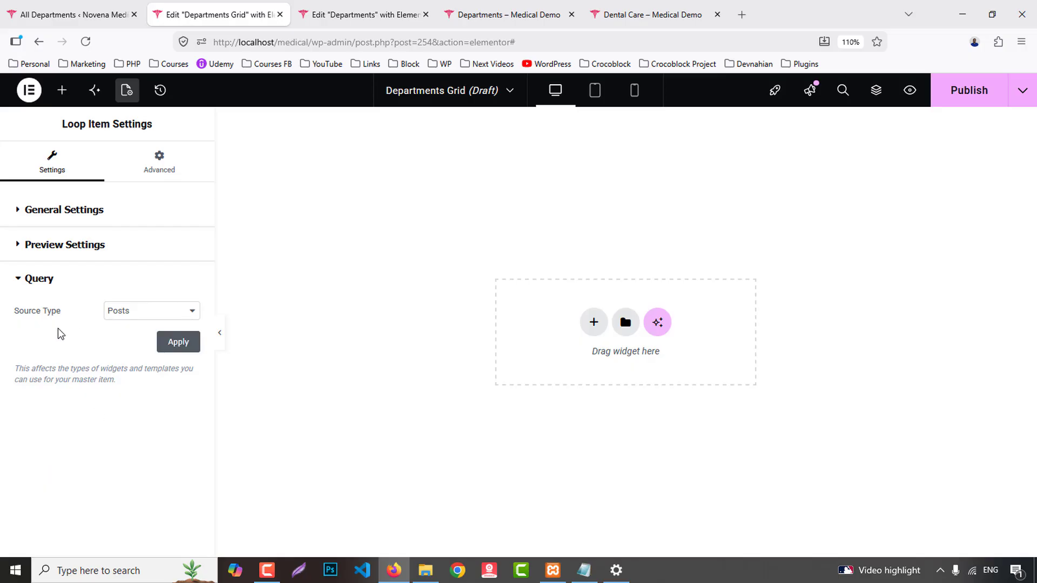
click(84, 239)
click(161, 412)
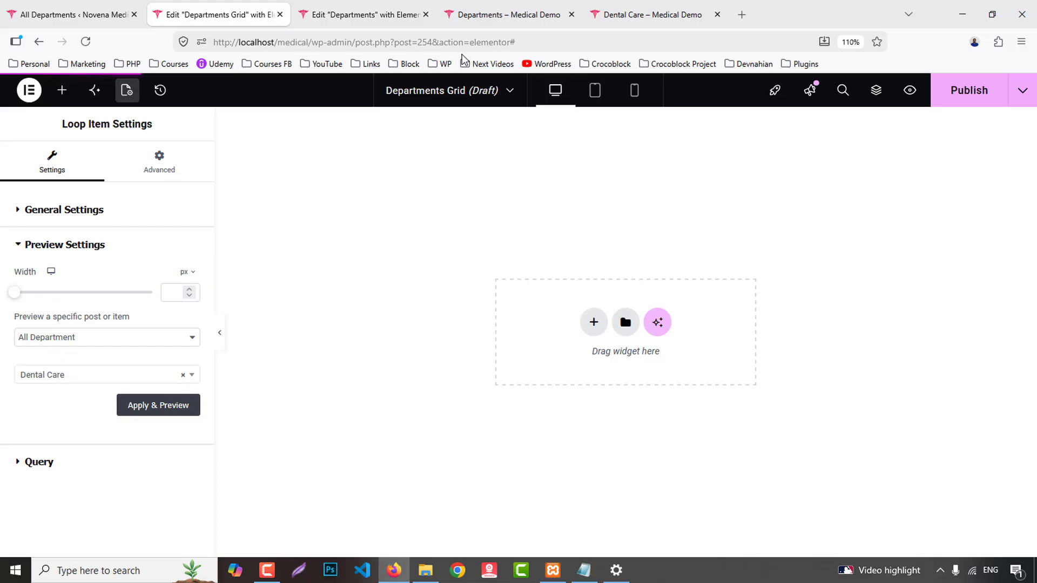
- Review the department card design on the demo's Departments page and add a single vertical container to the Departments Grid loop item
click(648, 14)
click(509, 15)
scroll(277, 316, down, 3)
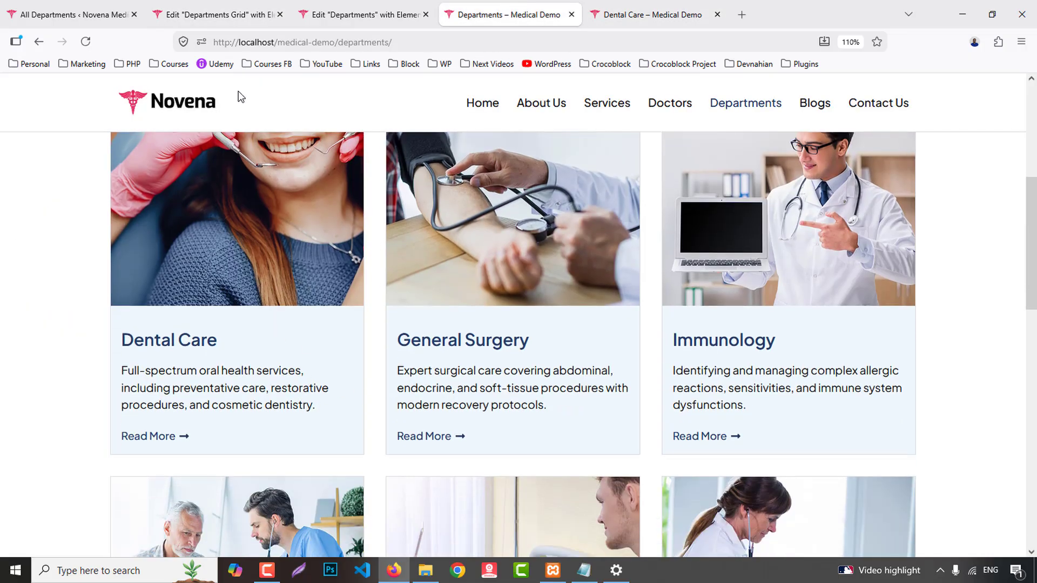
click(265, 7)
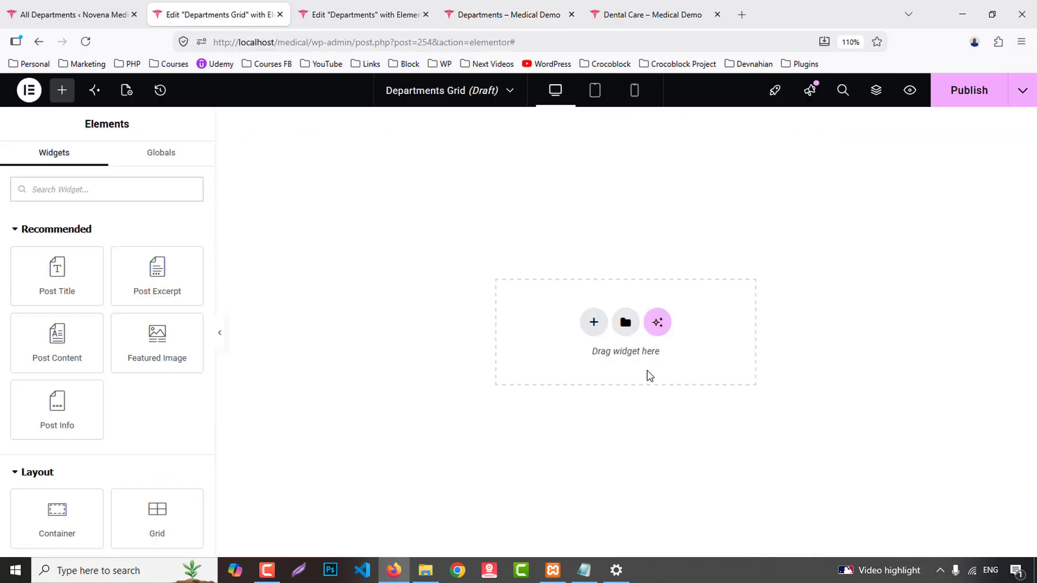
click(591, 323)
click(581, 340)
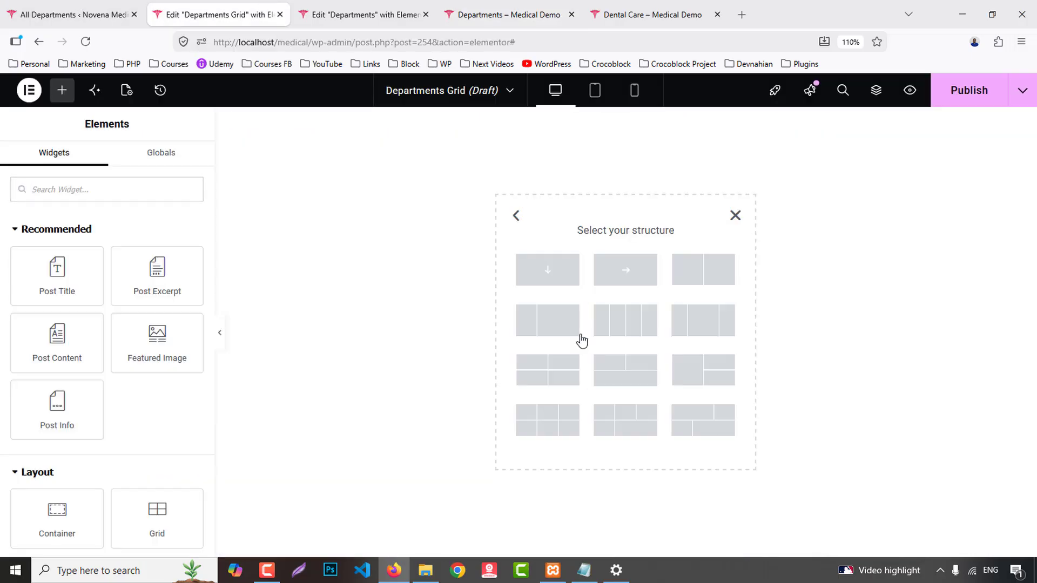
click(558, 281)
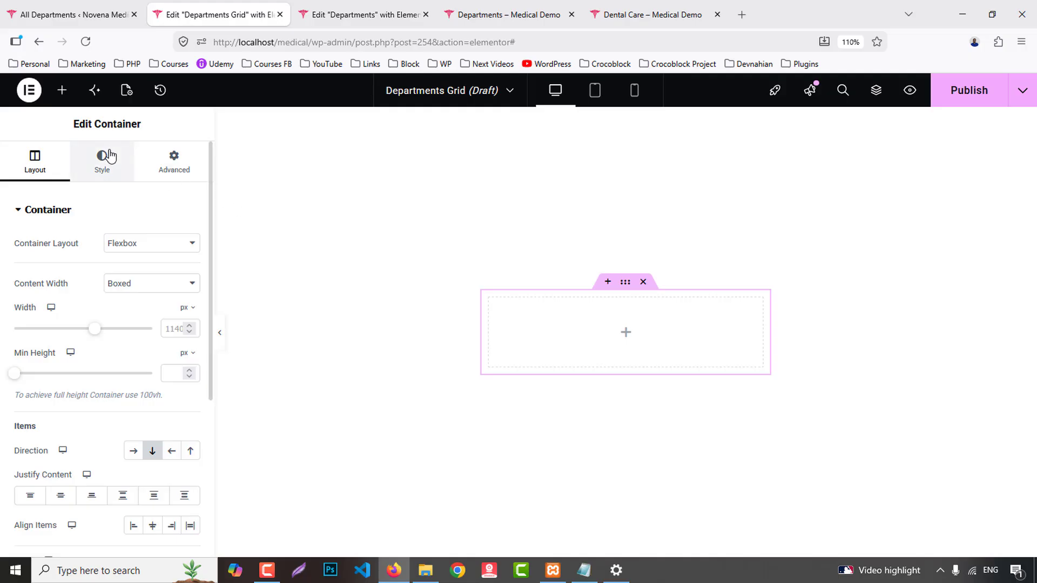
- Give the container a classic background using the global color BG 1
click(135, 273)
click(171, 302)
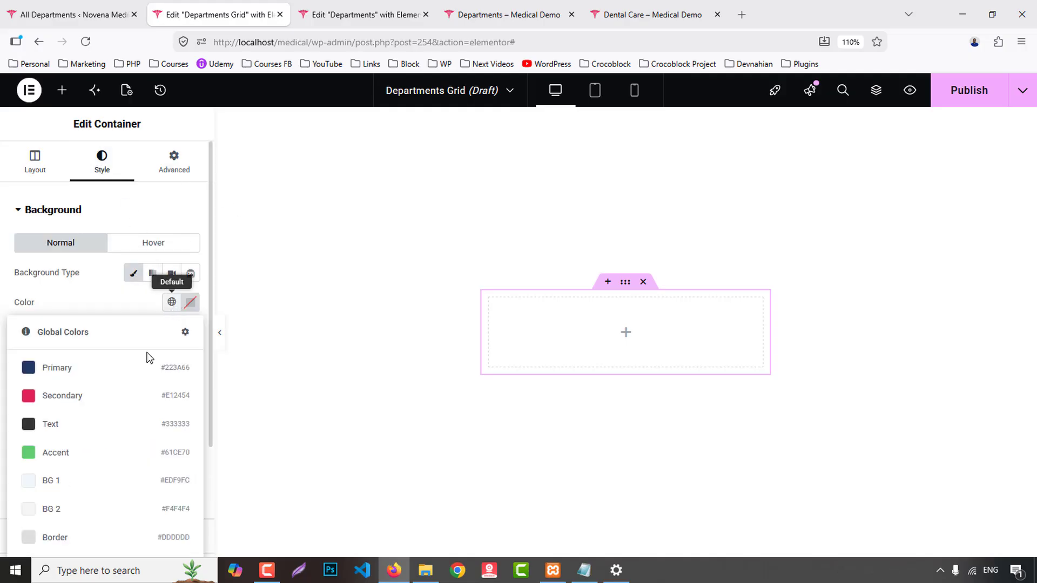
click(72, 489)
- Give the container a solid 1 px border on all sides in the global color Border
scroll(73, 489, down, 3)
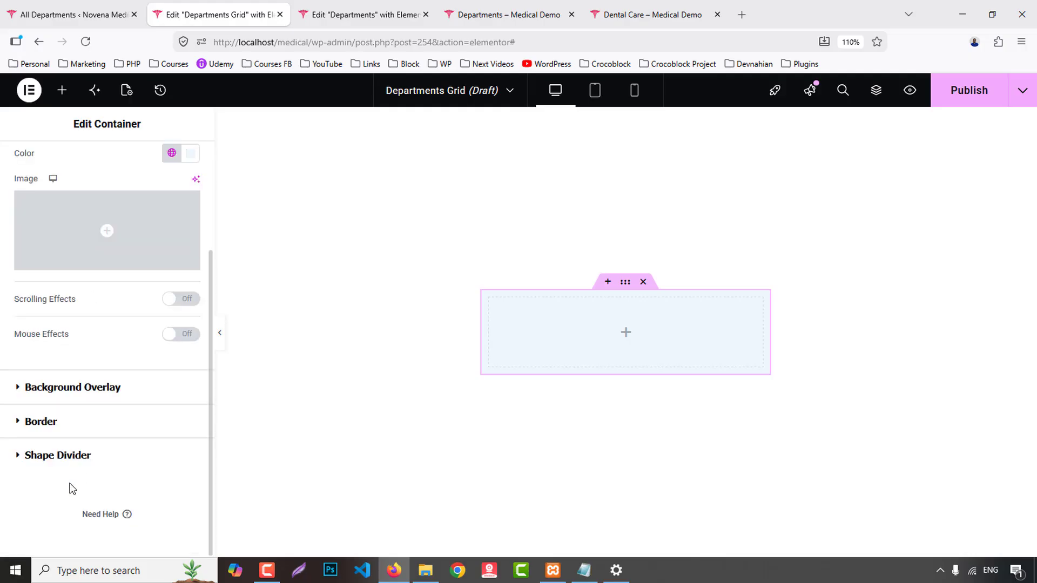
click(41, 422)
click(123, 341)
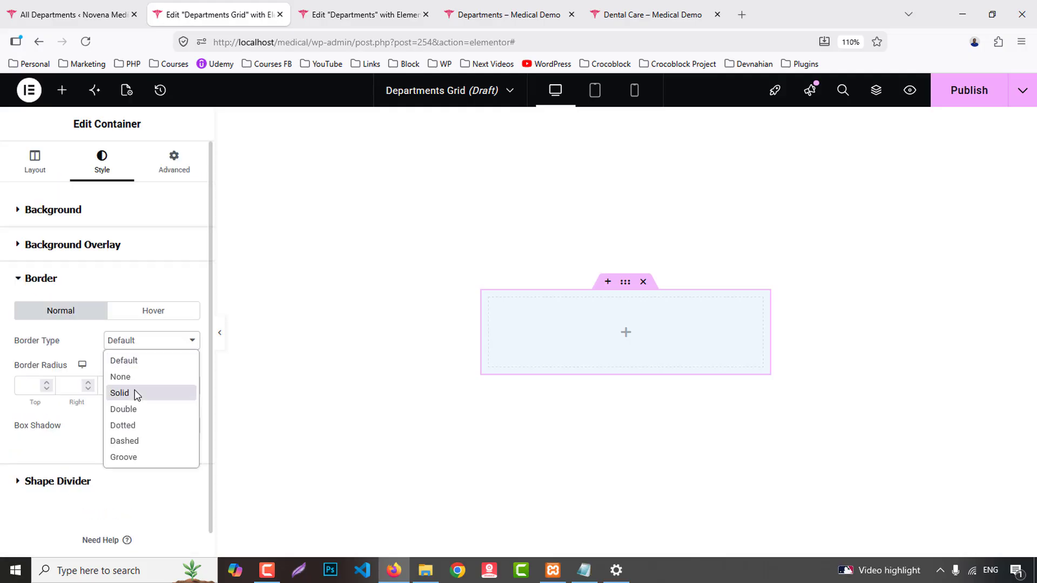
click(136, 392)
text(1)
click(170, 425)
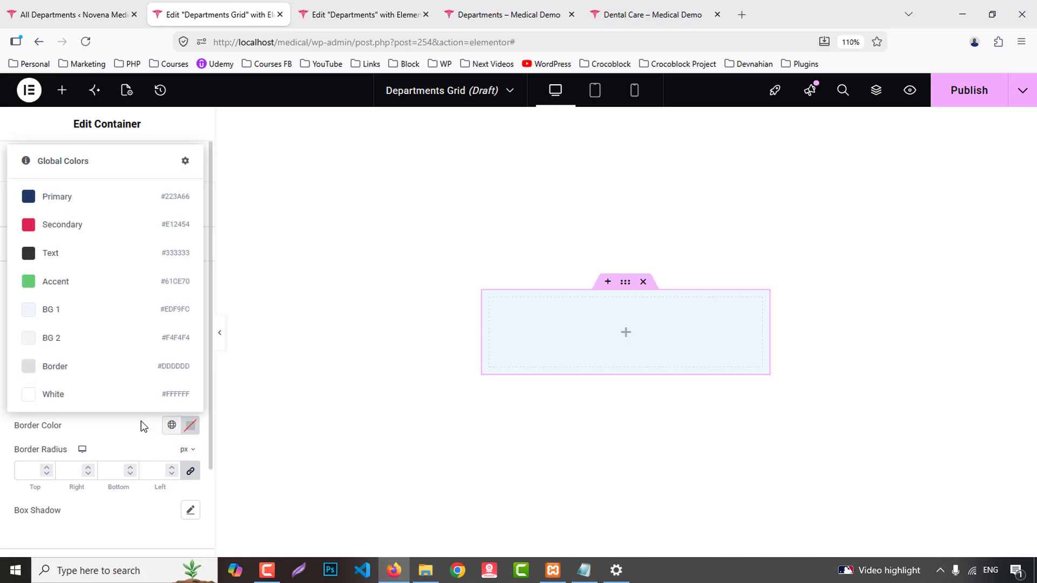
click(63, 368)
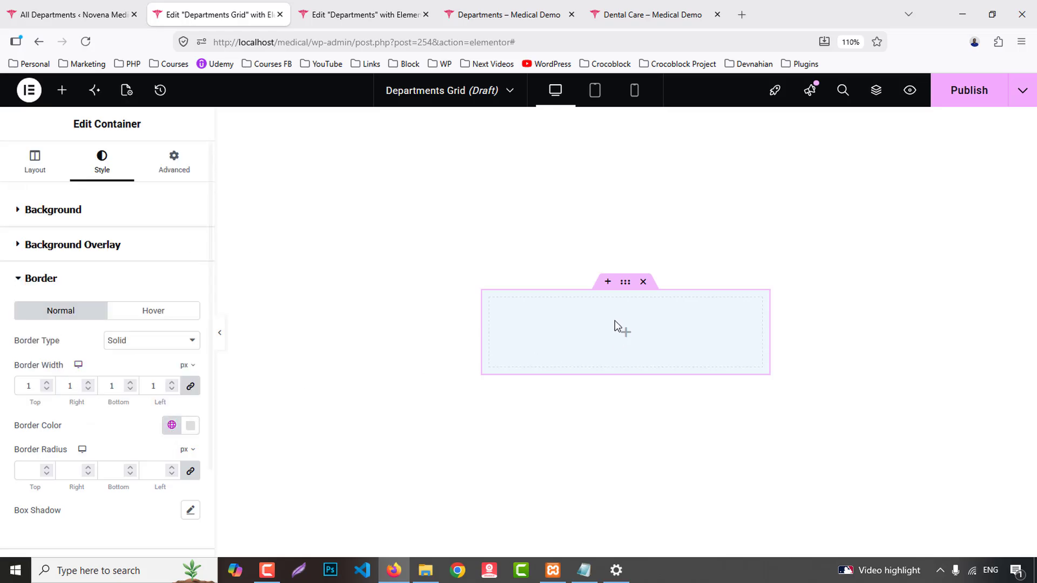
- Set the container's padding to 0 px on all sides and place a Featured Image widget inside it
click(174, 162)
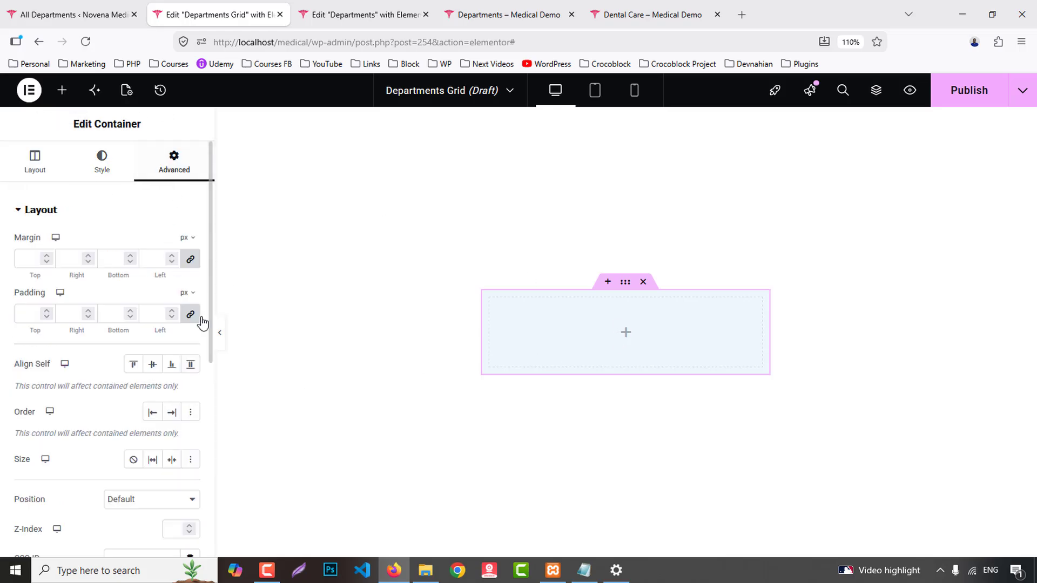
click(190, 315)
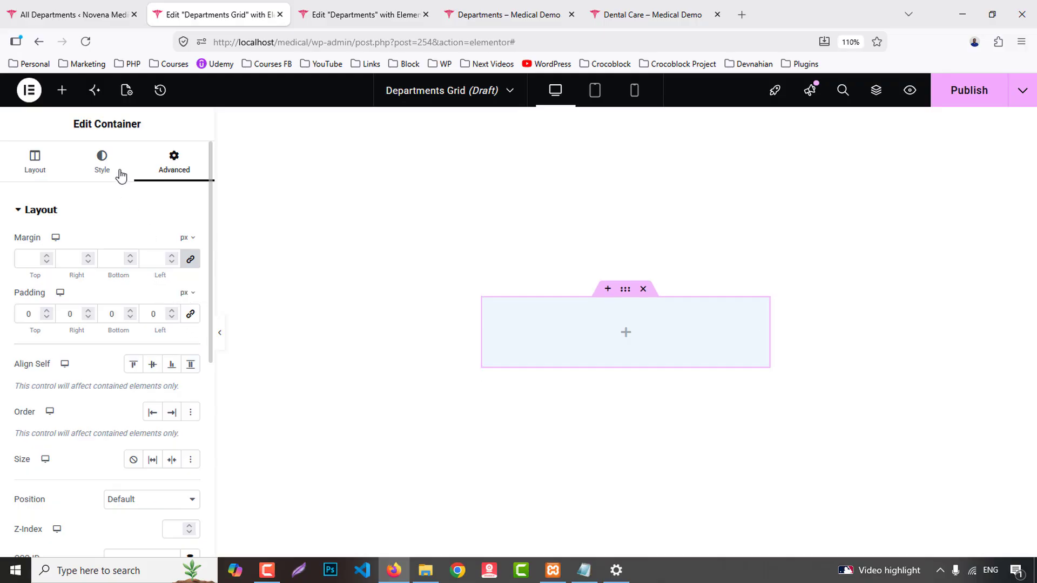
click(62, 91)
drag(154, 346, 594, 366)
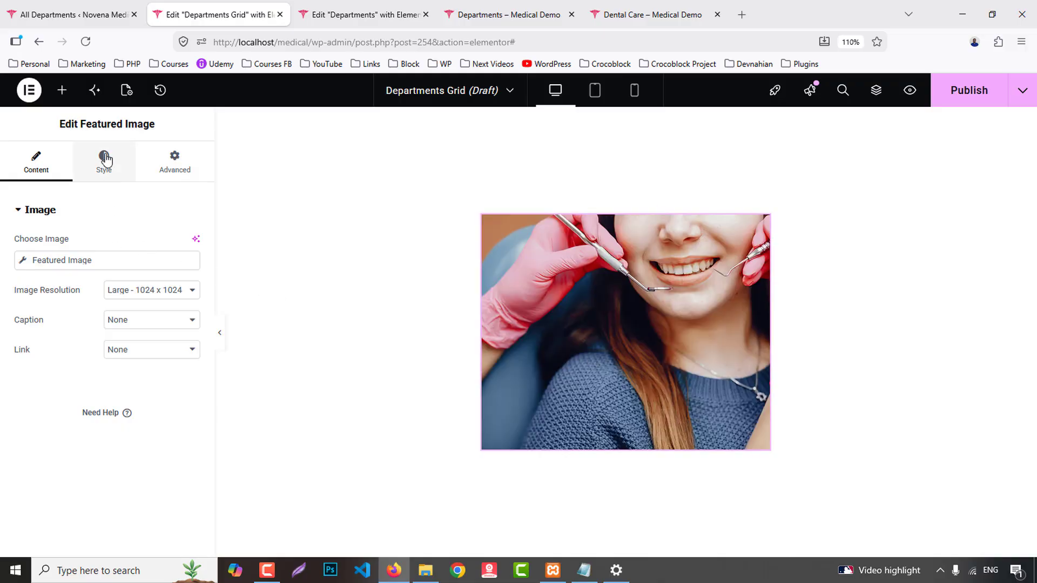
- Set the featured image's width to 100% and add a nested container directly below it
click(95, 177)
drag(14, 288, 475, 340)
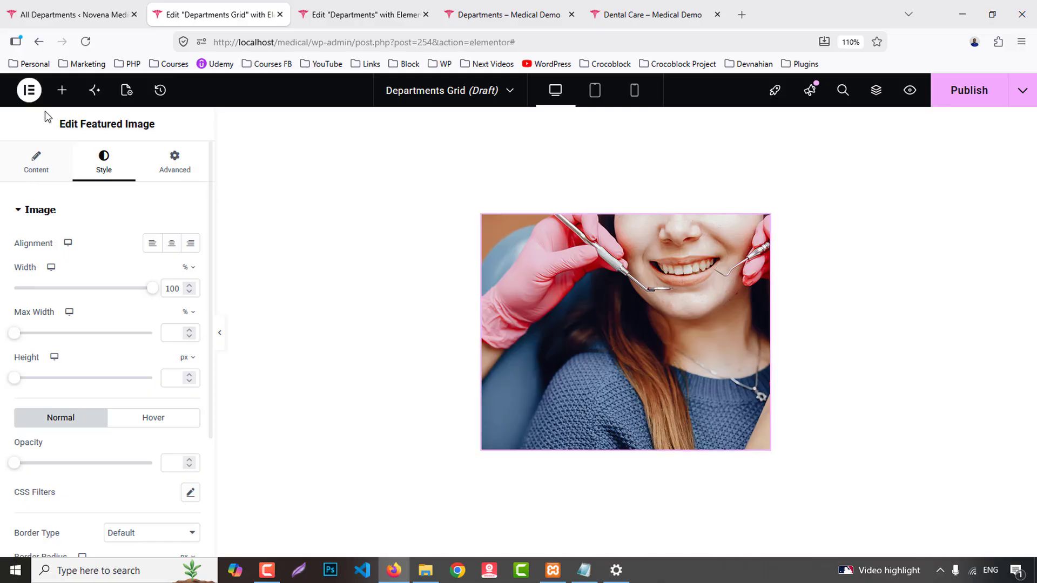
click(63, 100)
scroll(76, 347, down, 1)
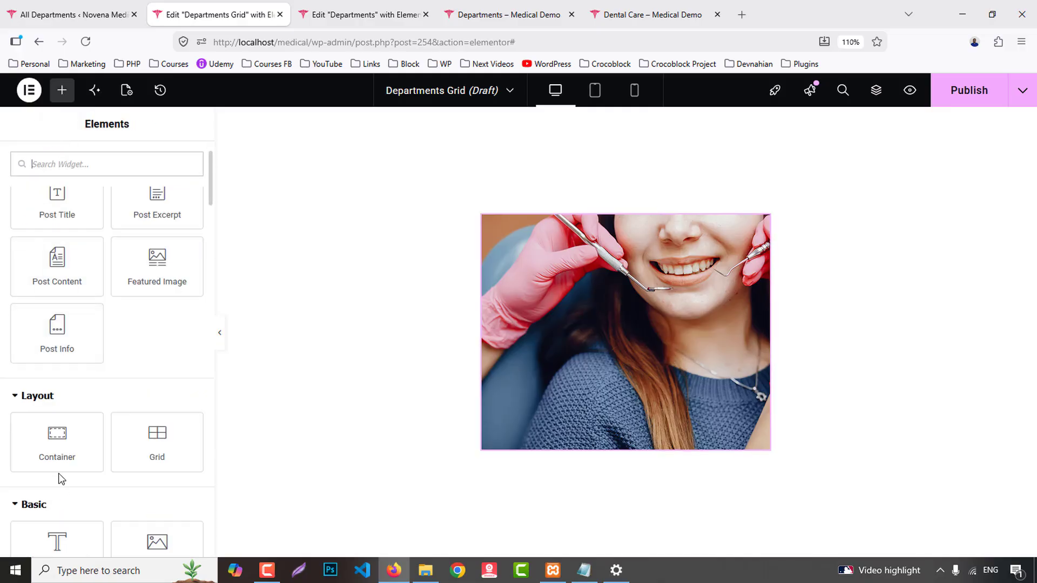
drag(57, 446, 676, 397)
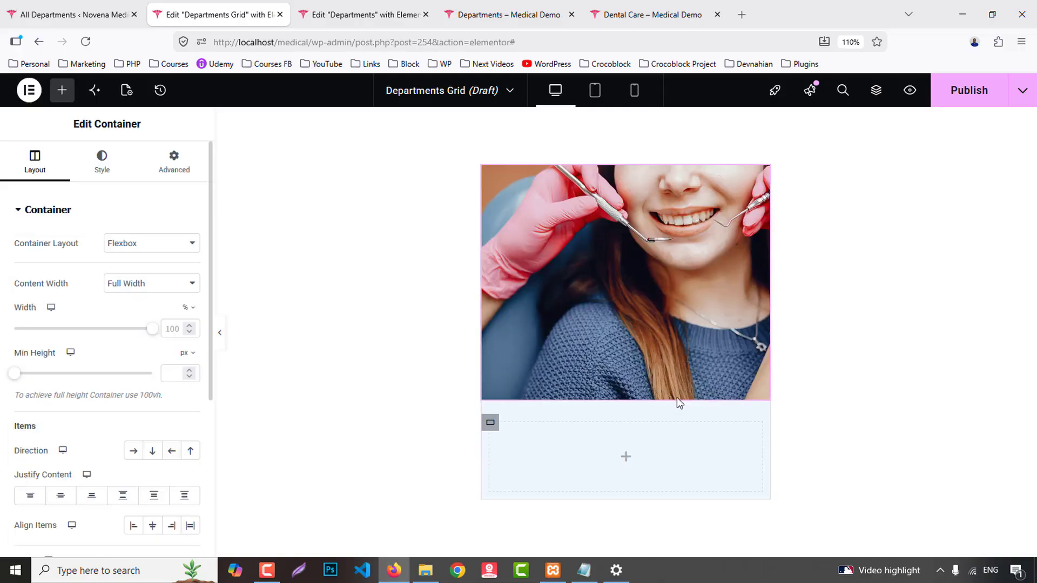
- Set the nested container's padding to 0 px top, 15 px right, 30 px bottom and 15 px left
click(174, 159)
click(190, 314)
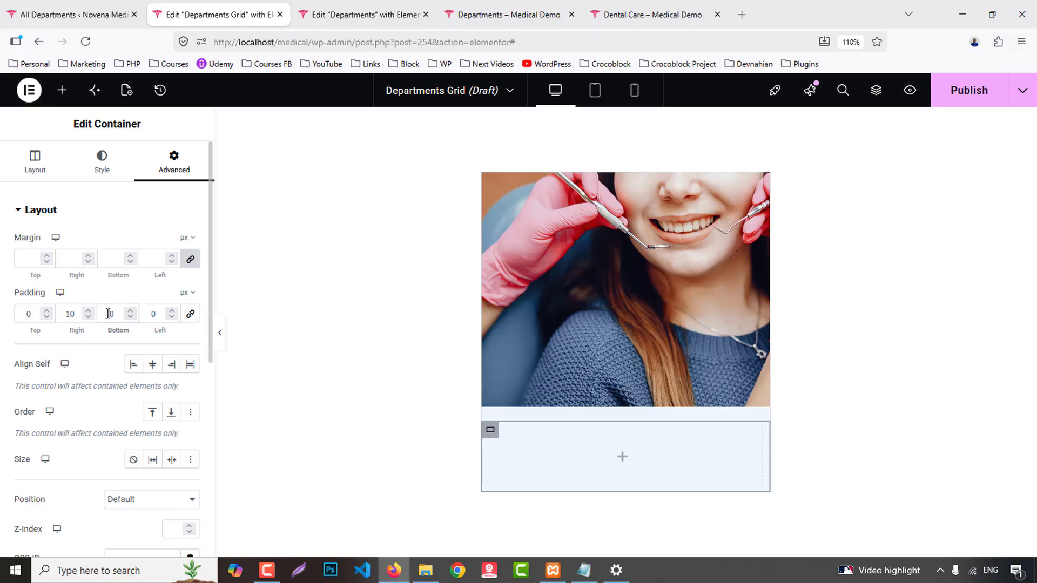
text(30)
click(151, 313)
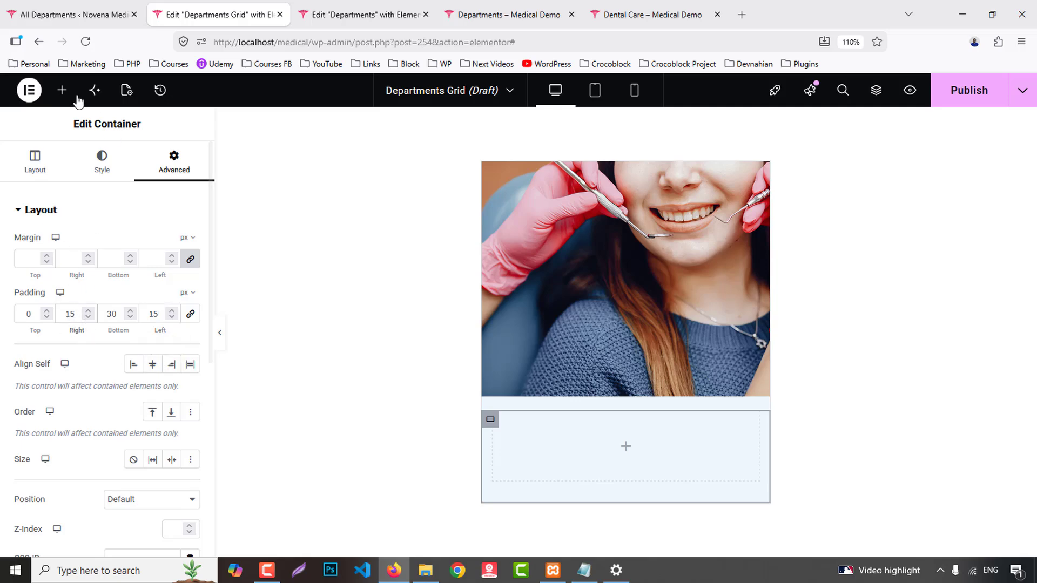
- Place a Post Title widget in the nested container, with HTML tag H4 and a dynamic link to the Post URL
click(61, 90)
drag(57, 272, 608, 462)
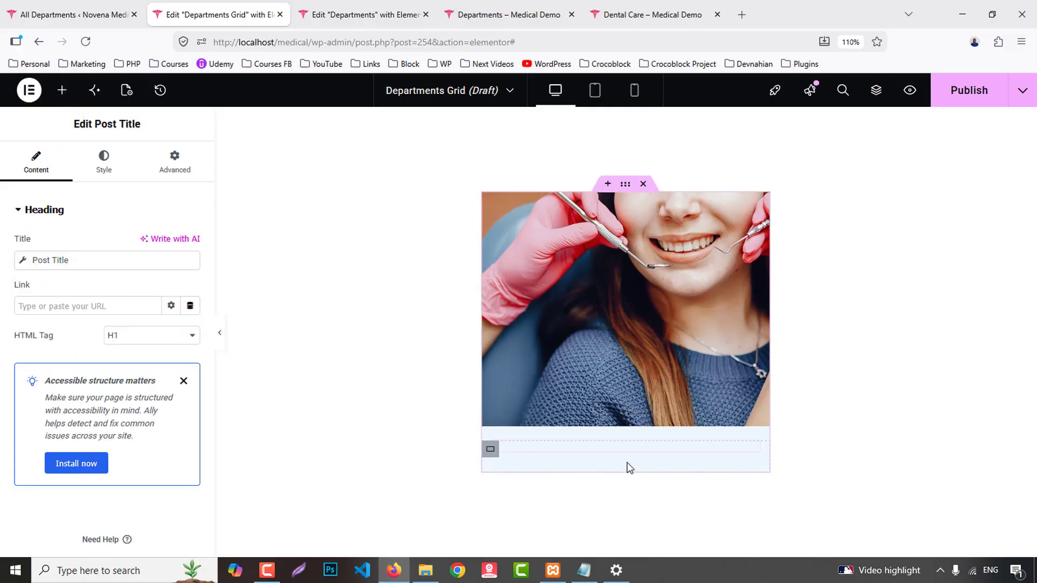
click(139, 342)
click(132, 405)
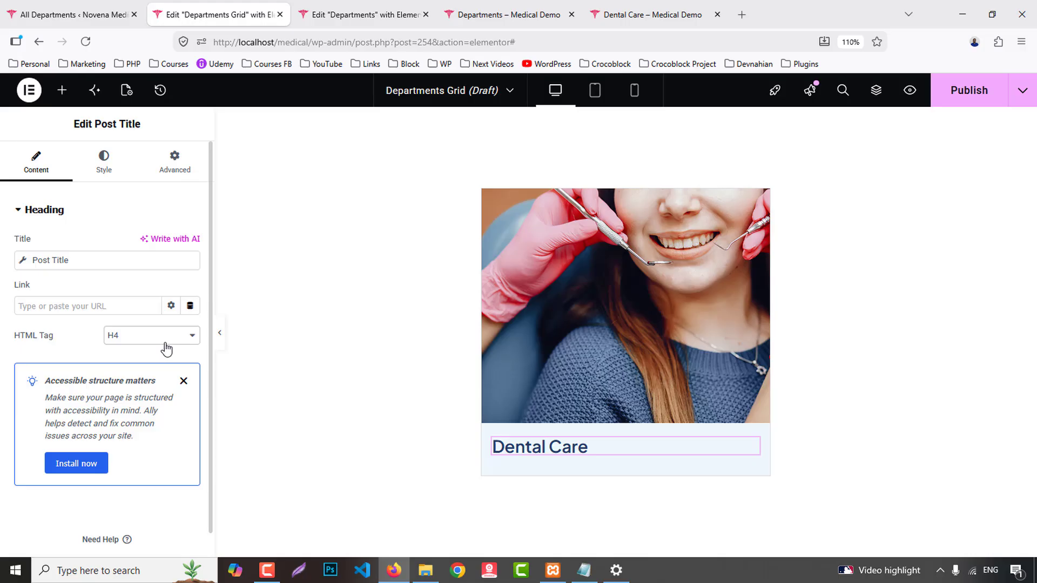
click(189, 305)
click(63, 350)
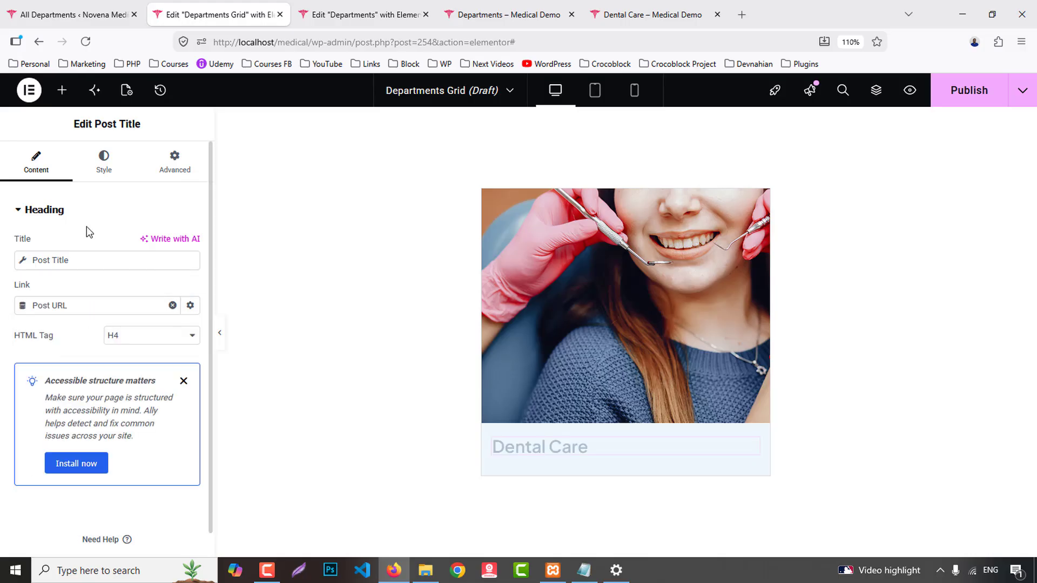
- Add a Text Editor widget below the post title and make its content a dynamic ACF Field
click(61, 90)
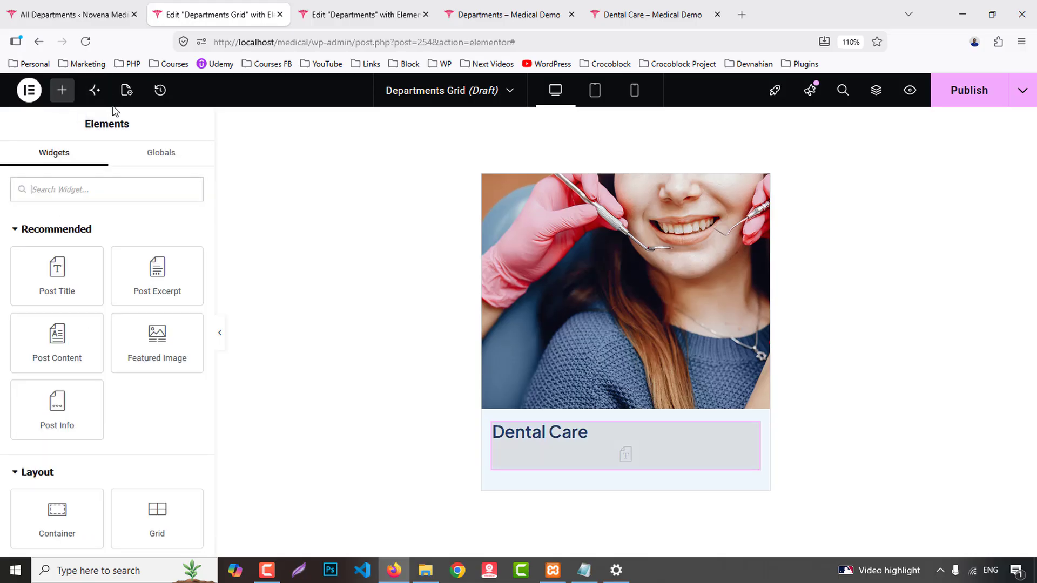
scroll(144, 379, down, 5)
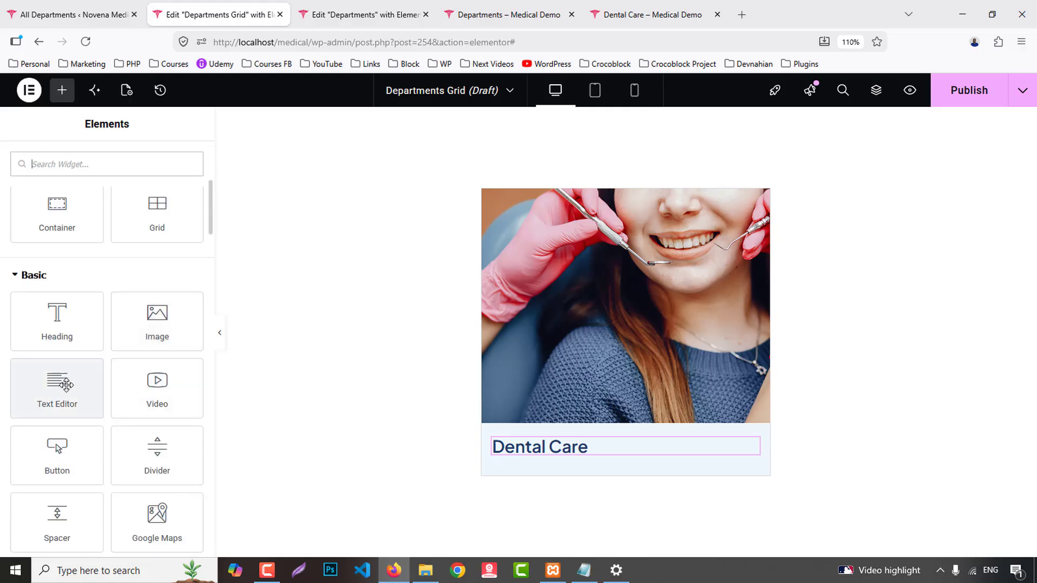
drag(57, 383, 562, 454)
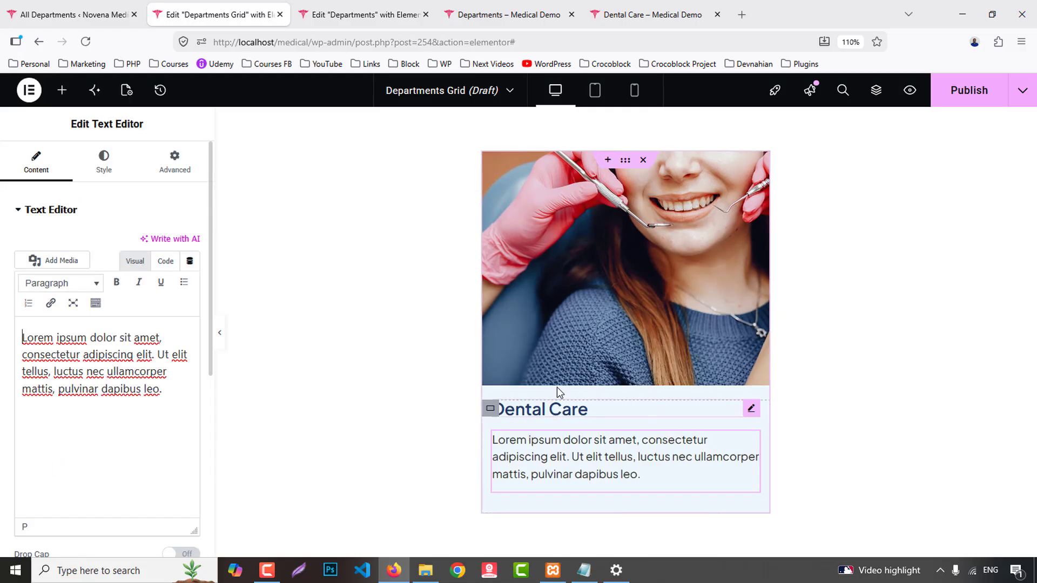
click(190, 261)
scroll(99, 364, down, 6)
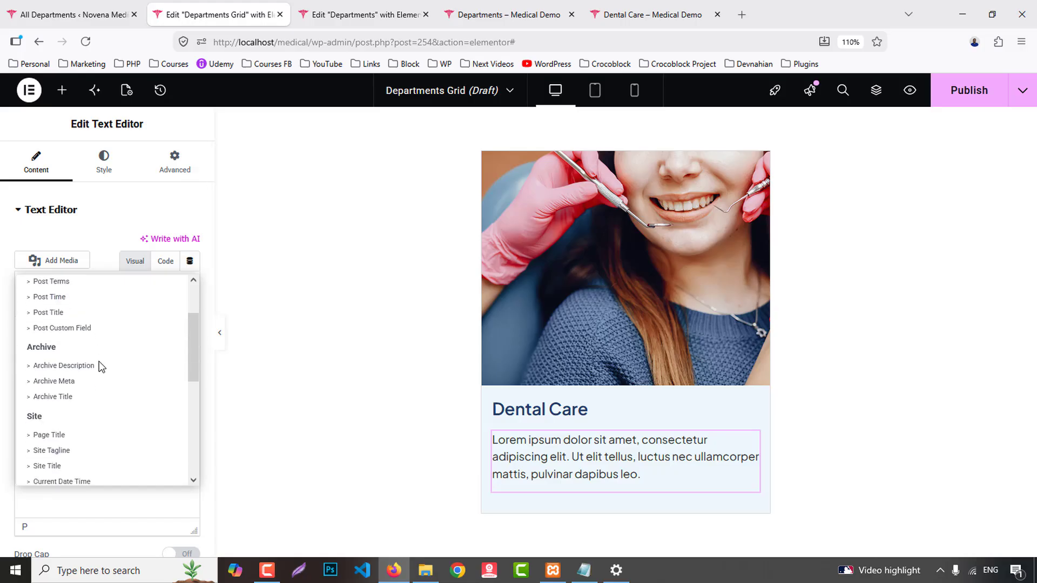
click(43, 474)
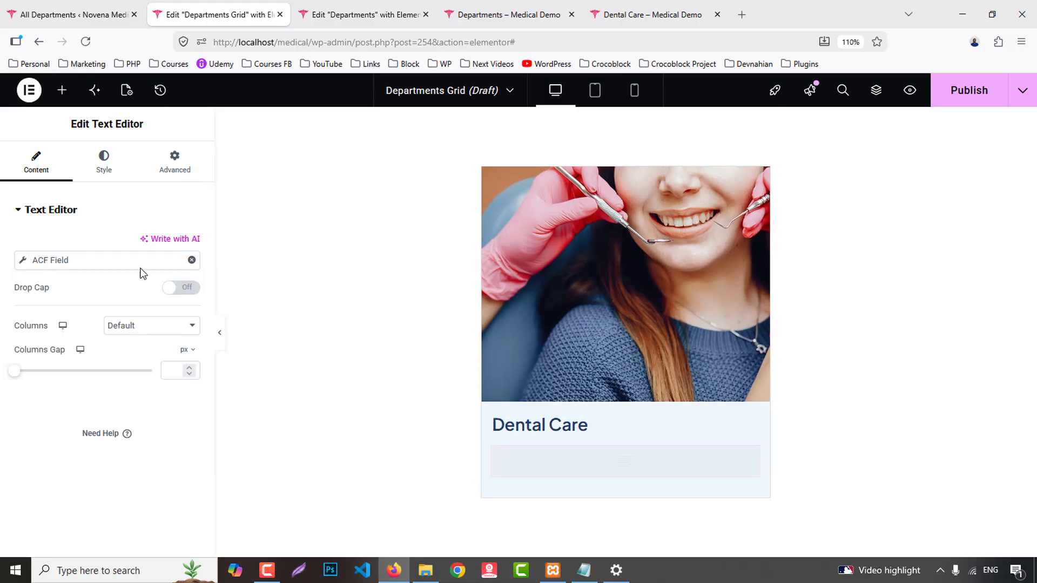
- Set the text's ACF Field key to Department Short Description
click(54, 260)
click(127, 324)
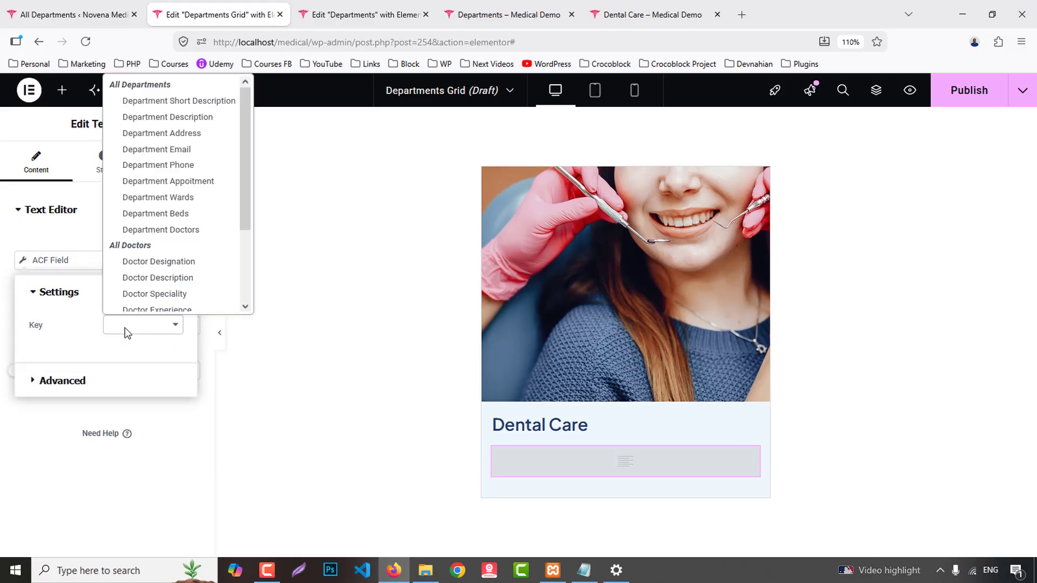
scroll(150, 262, down, 3)
scroll(153, 270, up, 3)
click(183, 102)
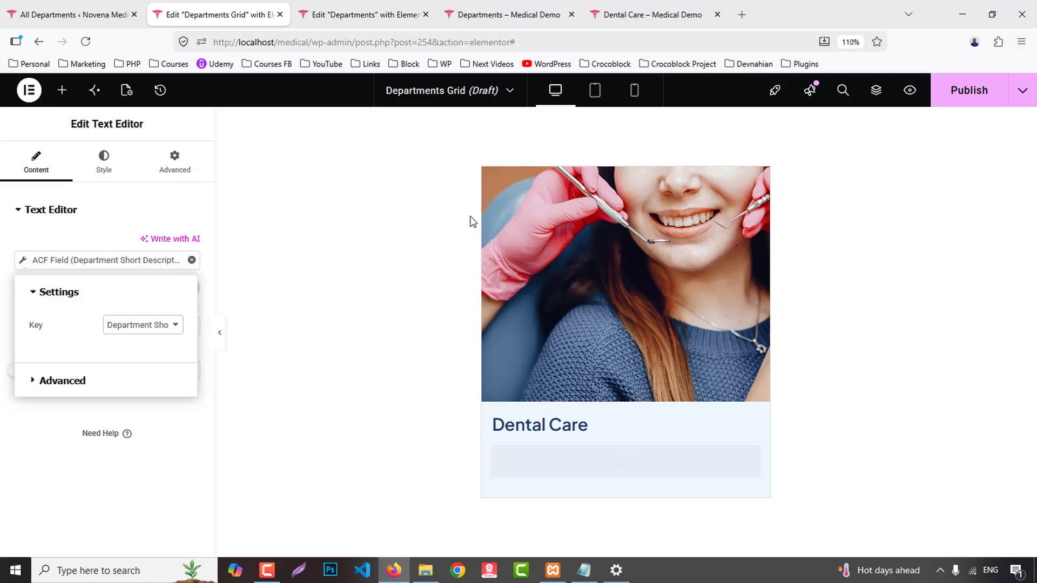
- Check the department cards on the demo's Departments page and add a Button widget labelled "read more" below the description
click(664, 14)
click(508, 15)
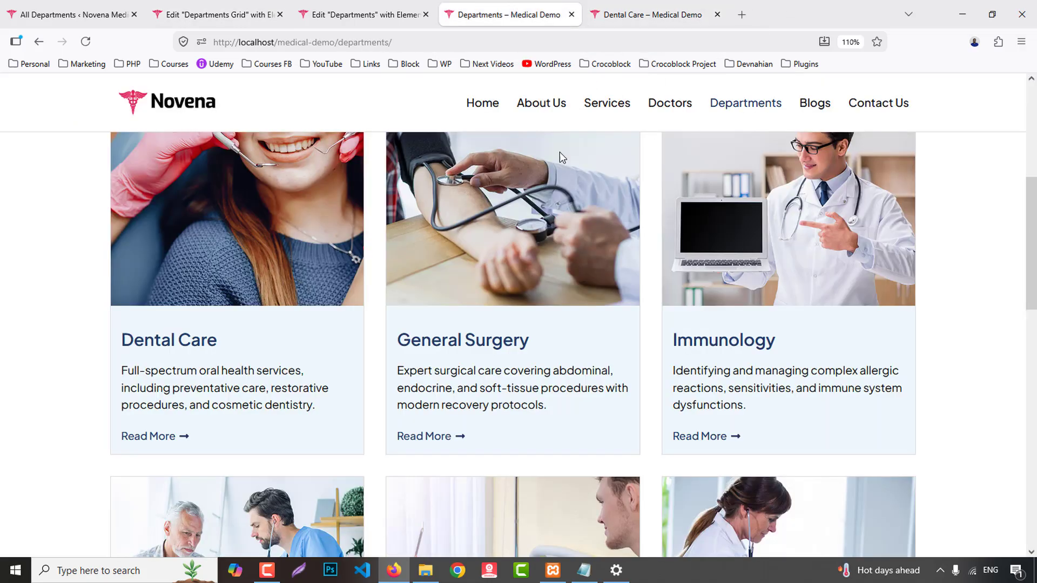
click(229, 7)
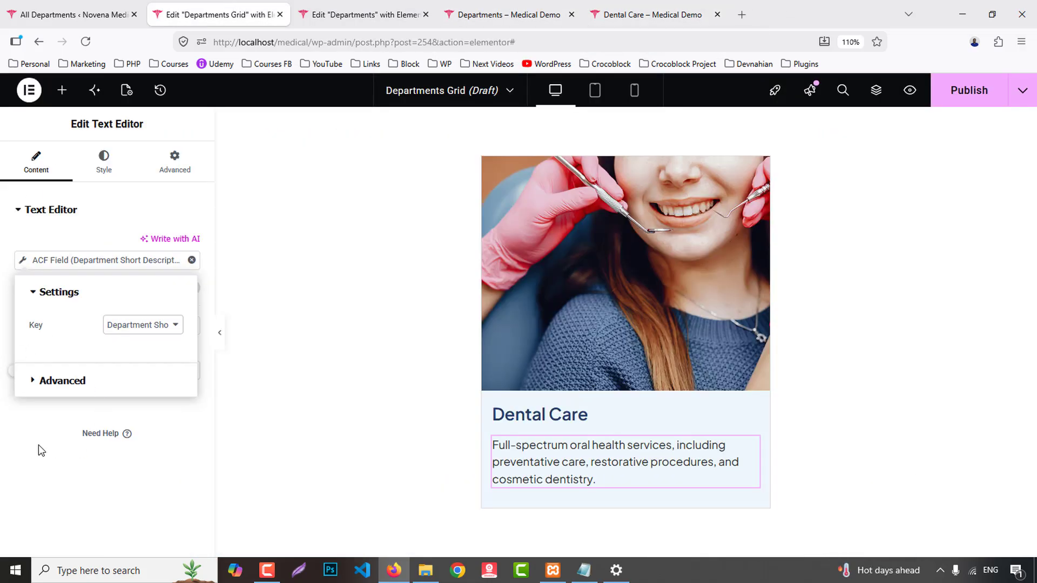
click(63, 91)
scroll(48, 400, down, 5)
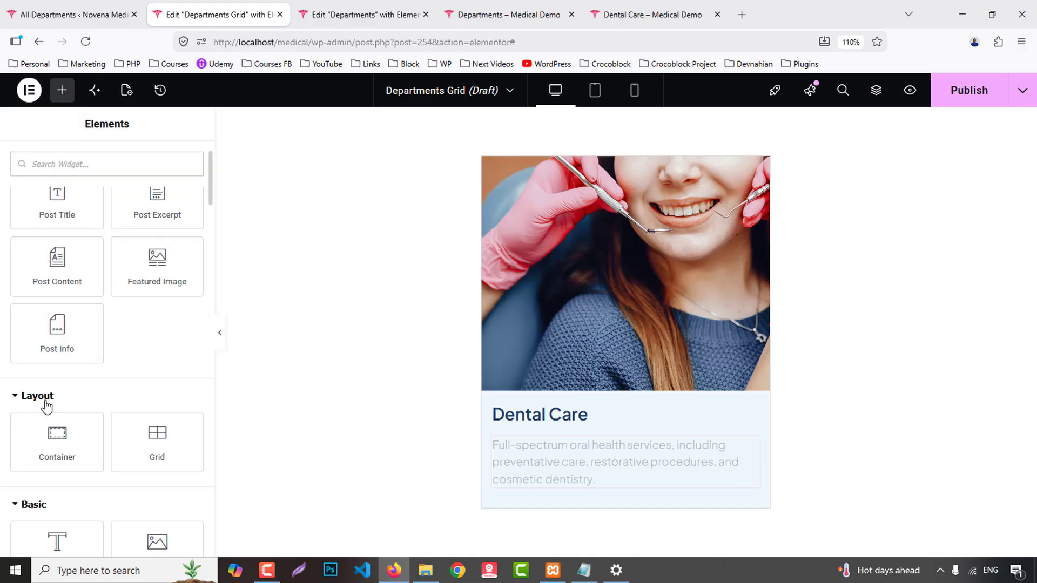
scroll(52, 398, down, 3)
drag(58, 294, 721, 451)
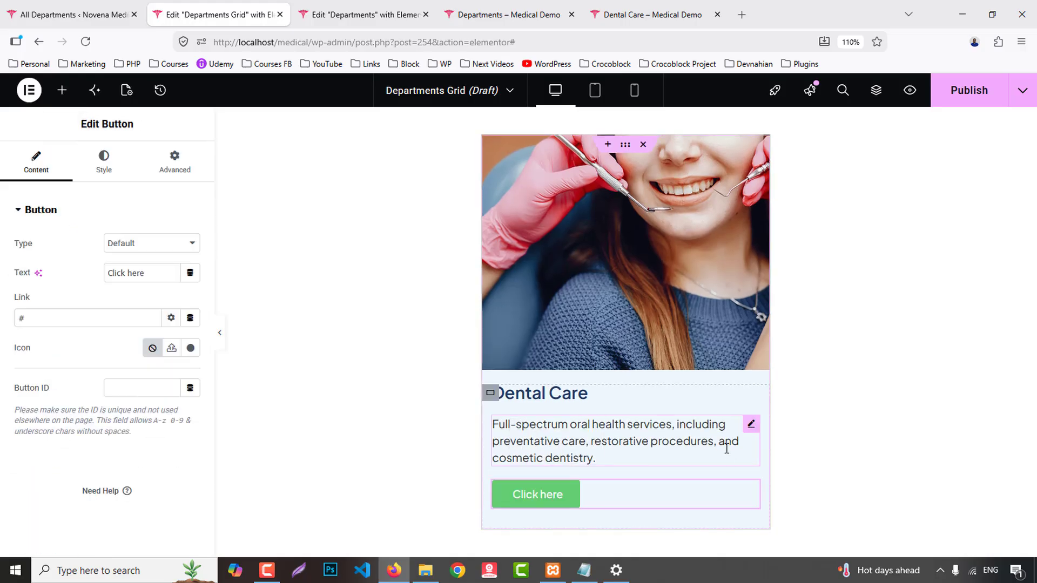
triple_click(157, 273)
text(read m)
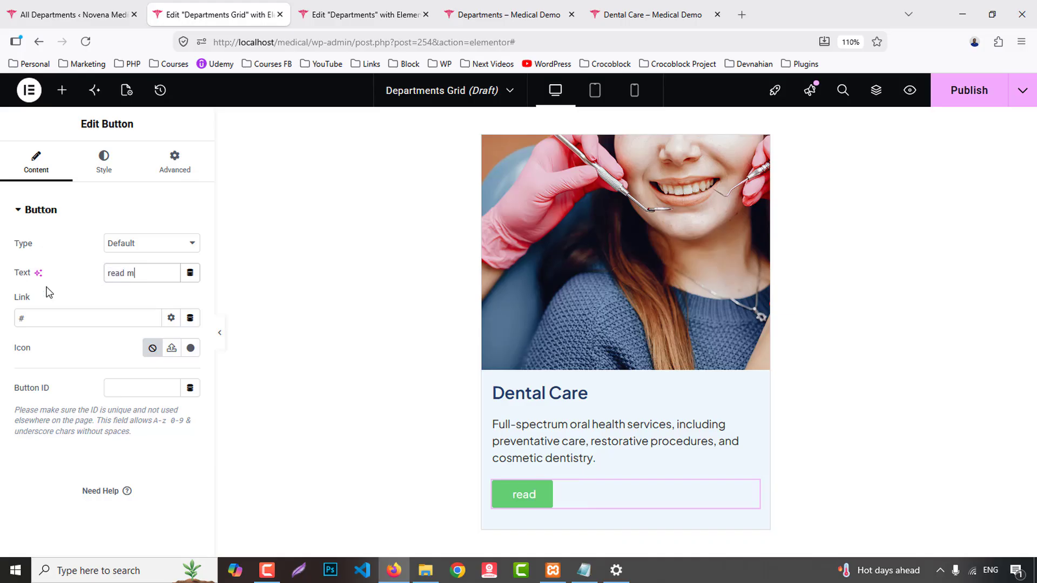
text(ore)
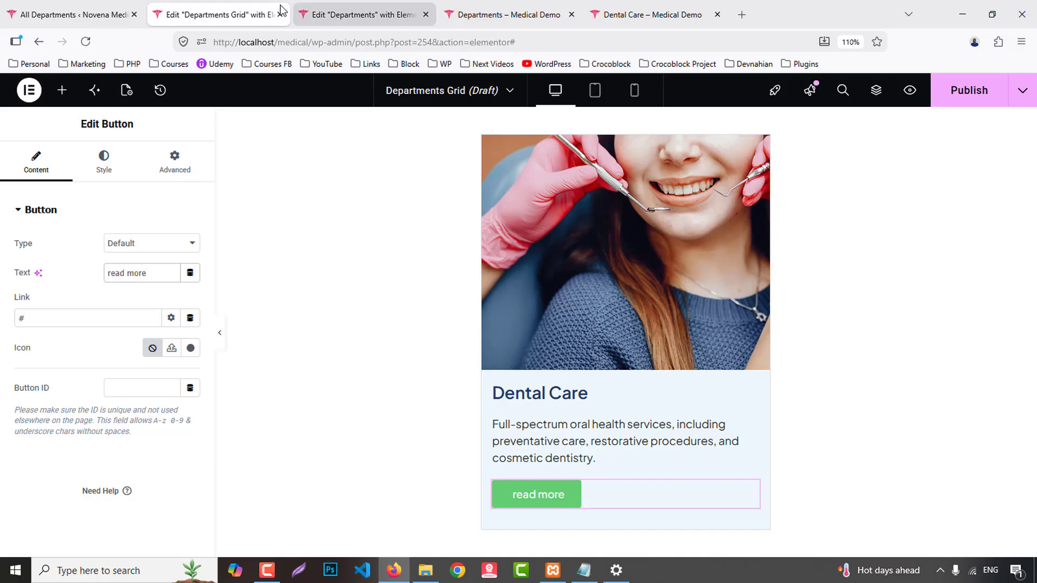
- Set the button's background to the global color Primary in the normal state and Secondary on hover
click(105, 161)
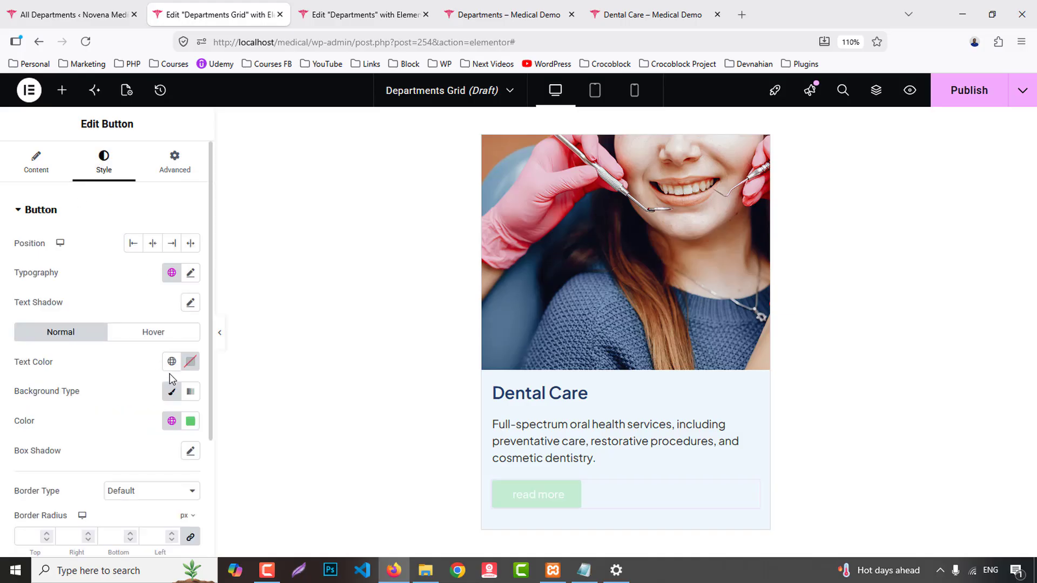
click(171, 421)
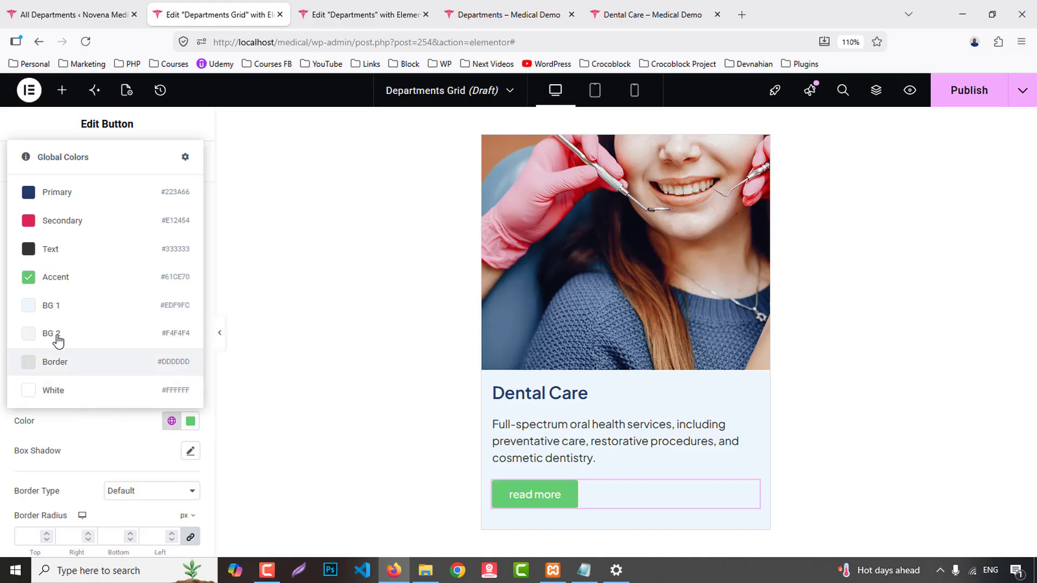
click(54, 193)
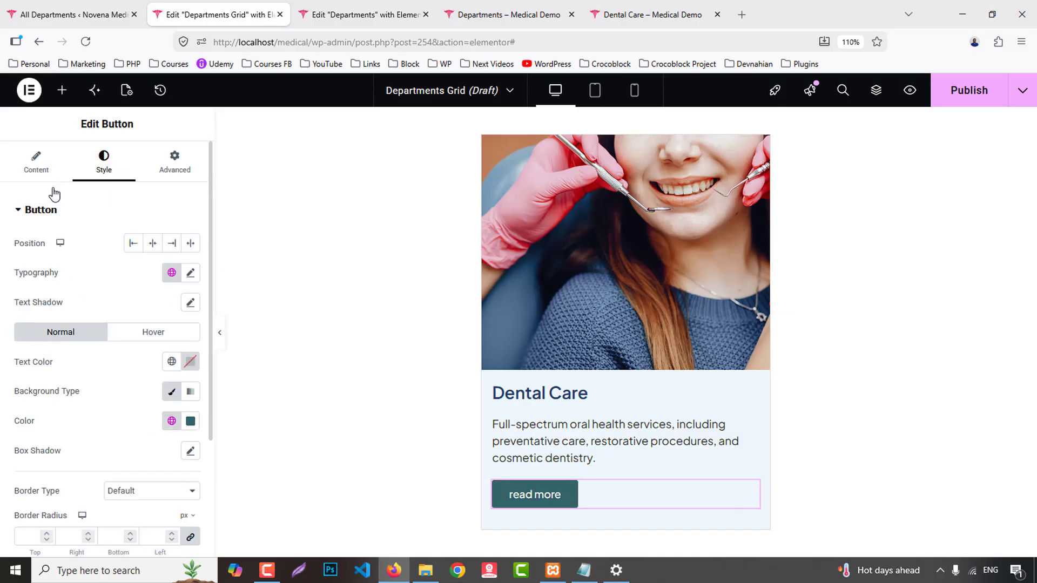
click(153, 333)
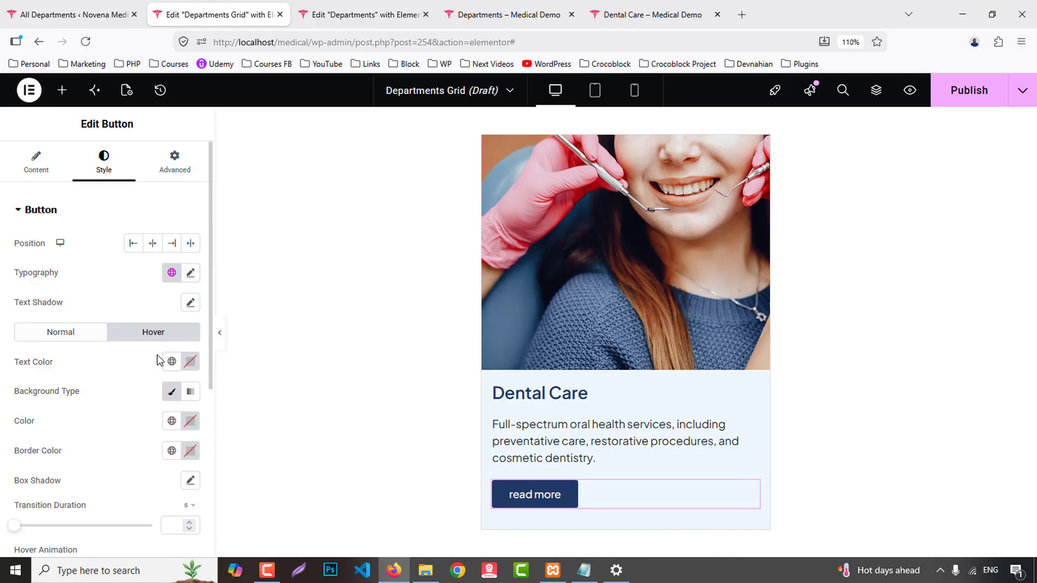
click(171, 422)
click(52, 221)
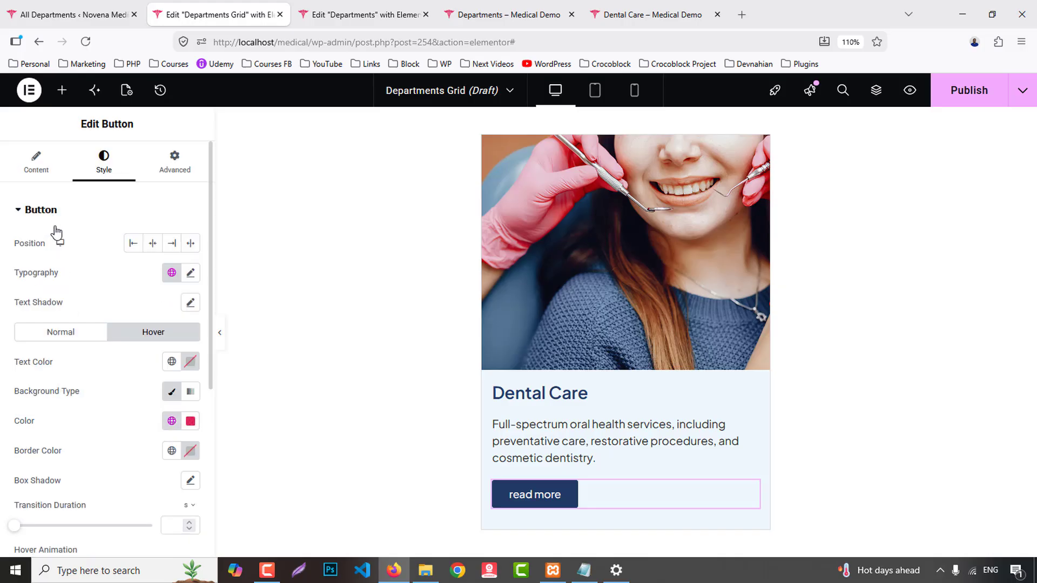
- Set the button typography's text transform to Capitalize
click(191, 273)
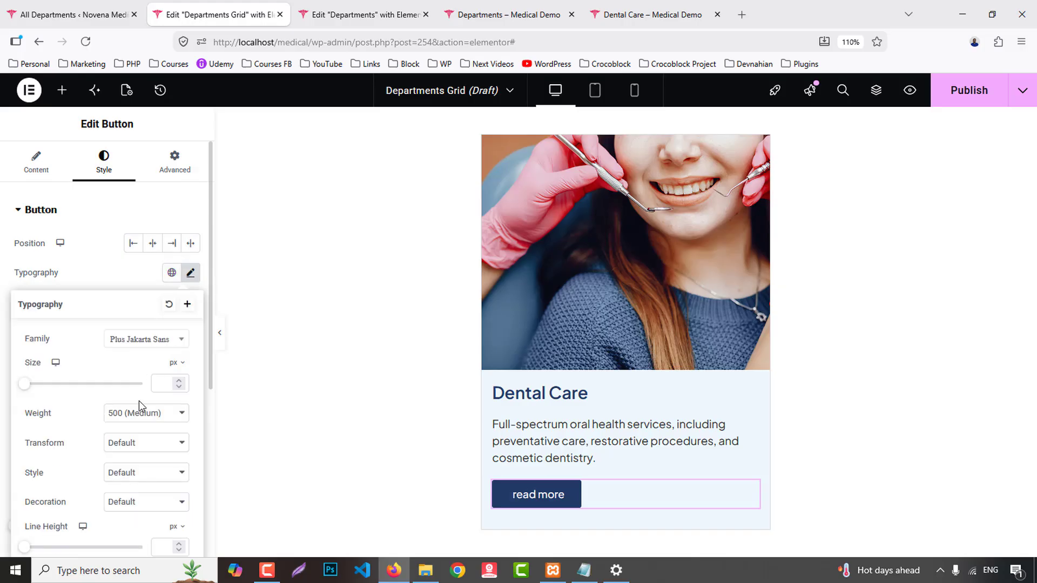
click(130, 443)
click(127, 515)
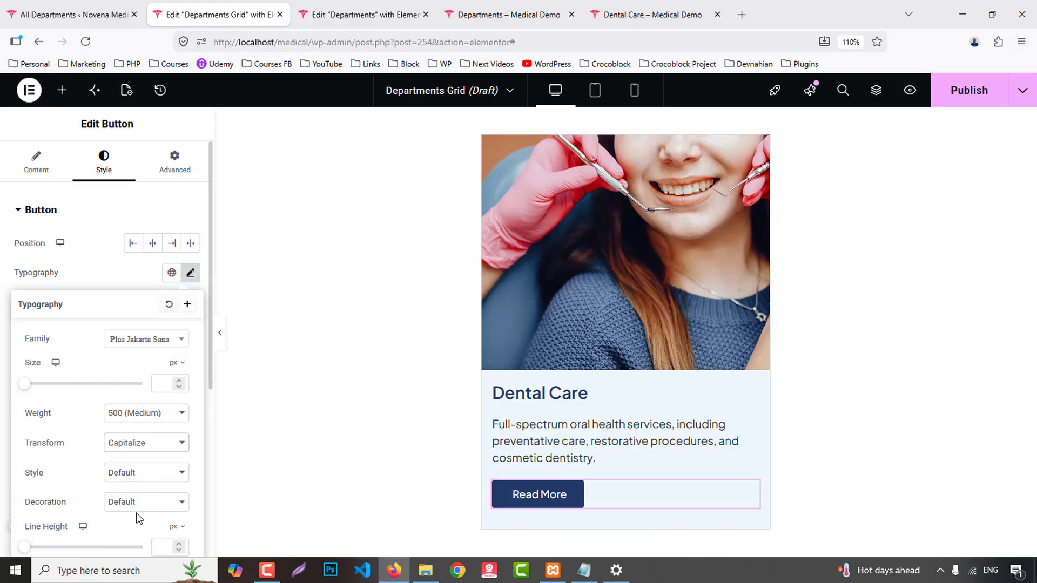
- Set the post title's font size to 24 px and its weight to 700 (Bold)
click(552, 397)
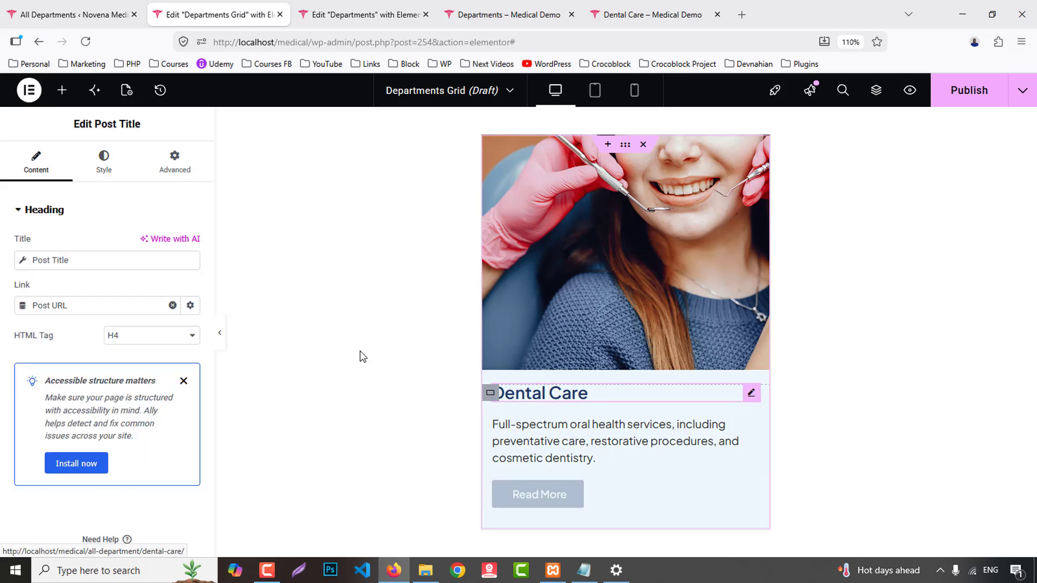
click(104, 162)
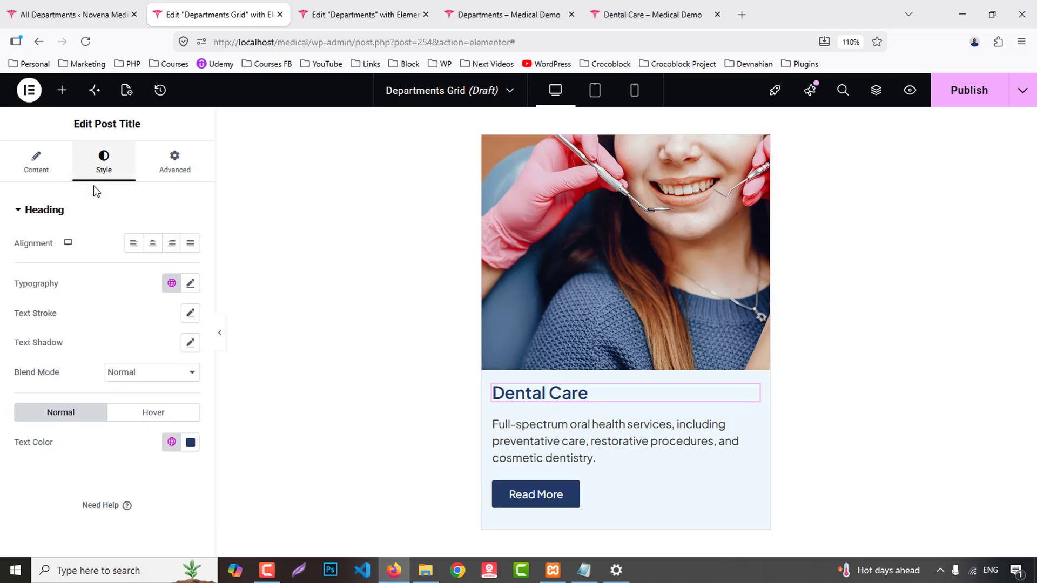
click(187, 283)
text(24)
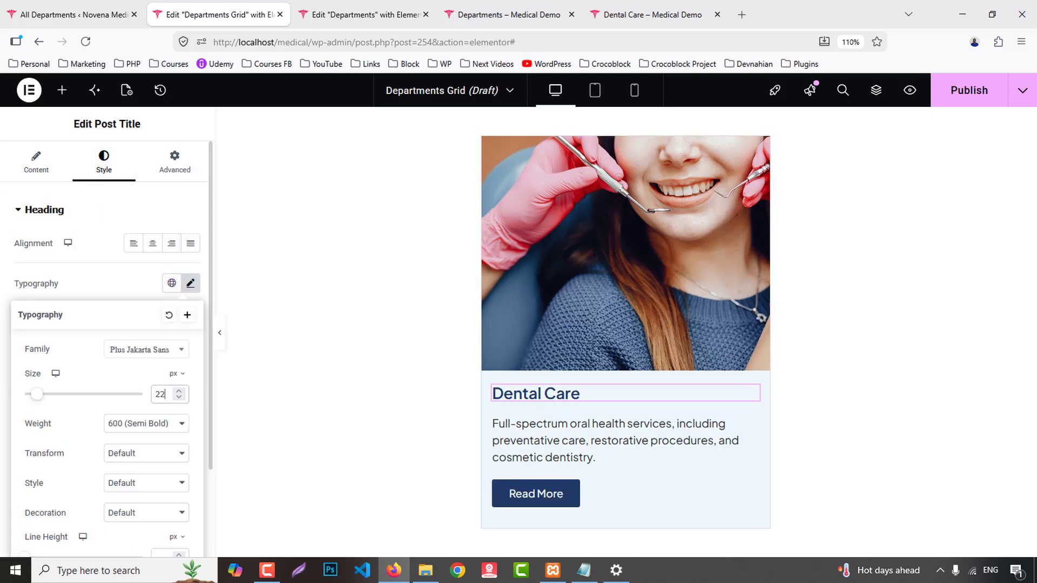
click(174, 427)
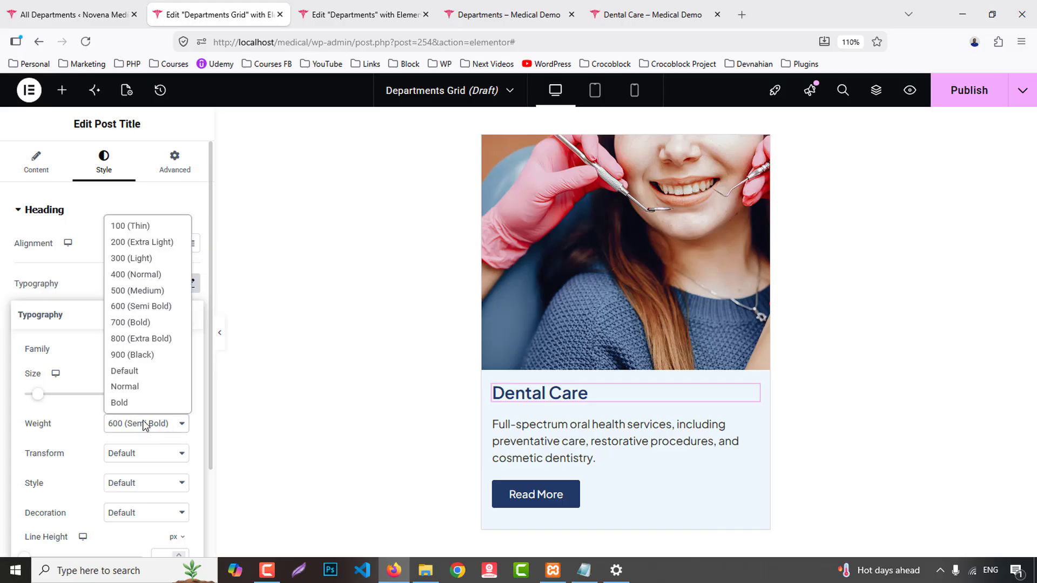
click(144, 322)
- Set the font size of the department's short description to 17 px
click(547, 435)
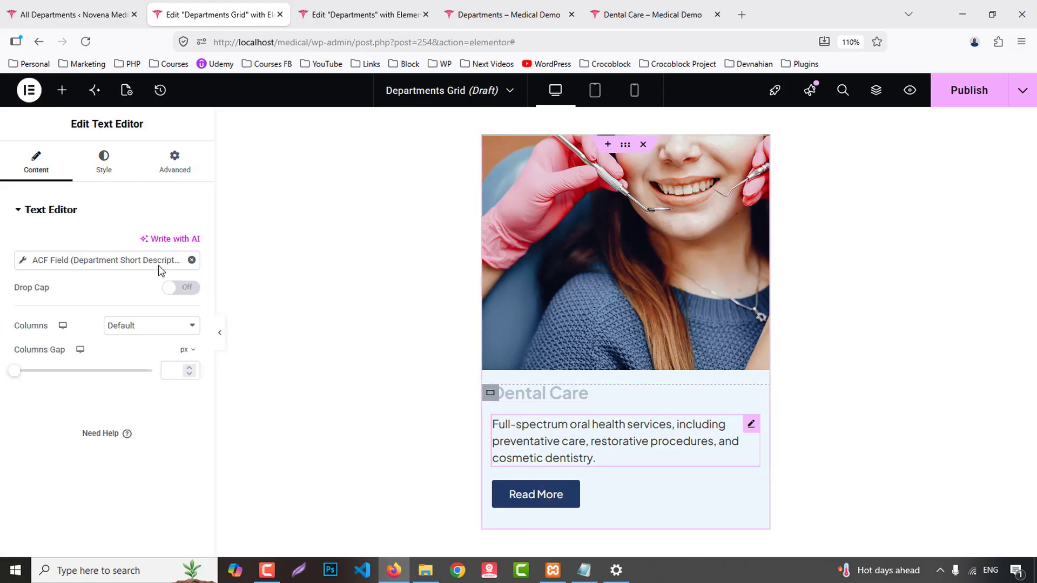
click(103, 159)
click(190, 283)
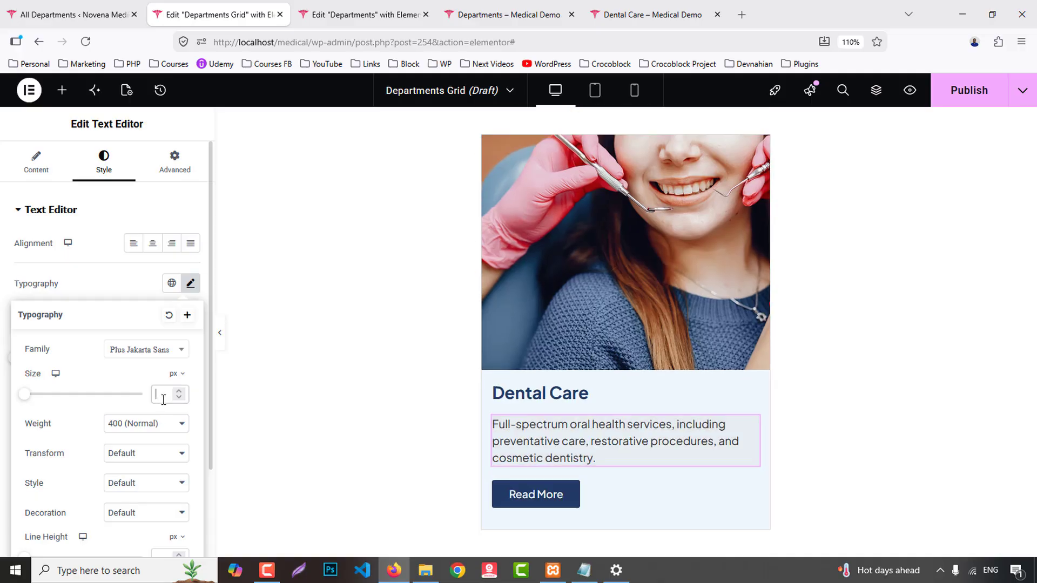
click(162, 400)
text(17)
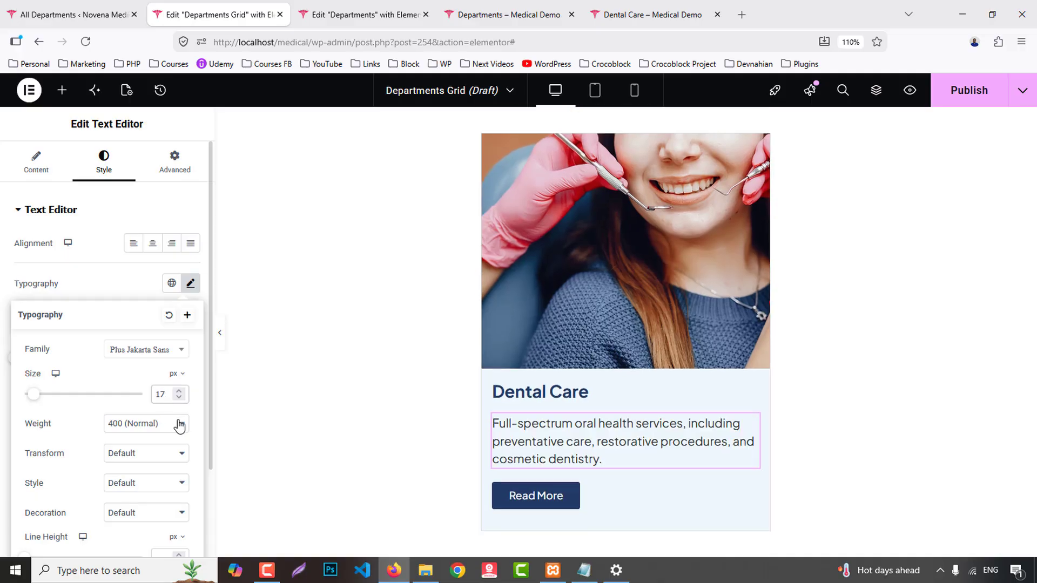
- Set the department short description's font weight to 500 (Medium) and check the card without the editing panel
click(132, 423)
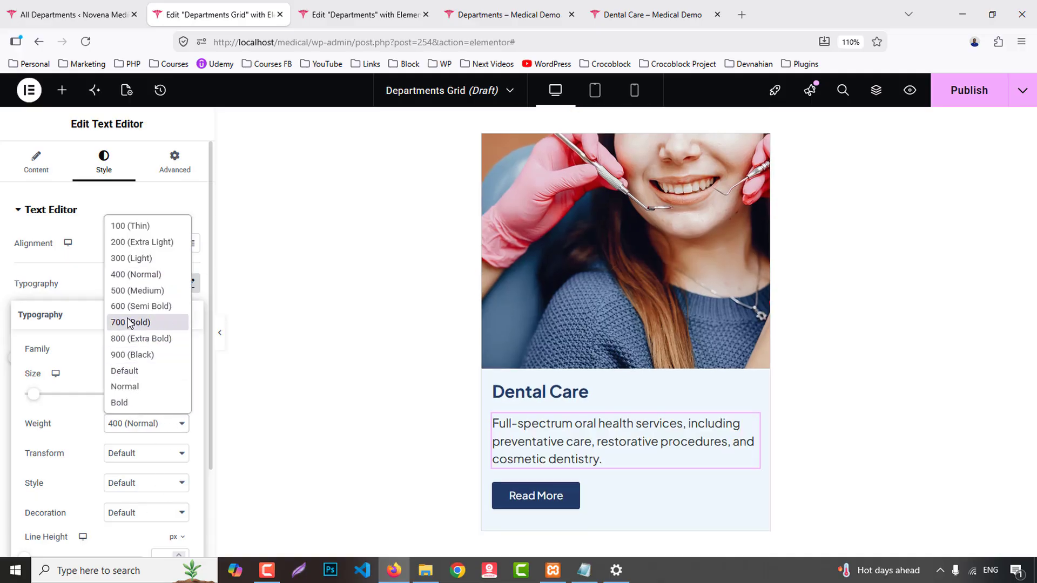
click(126, 291)
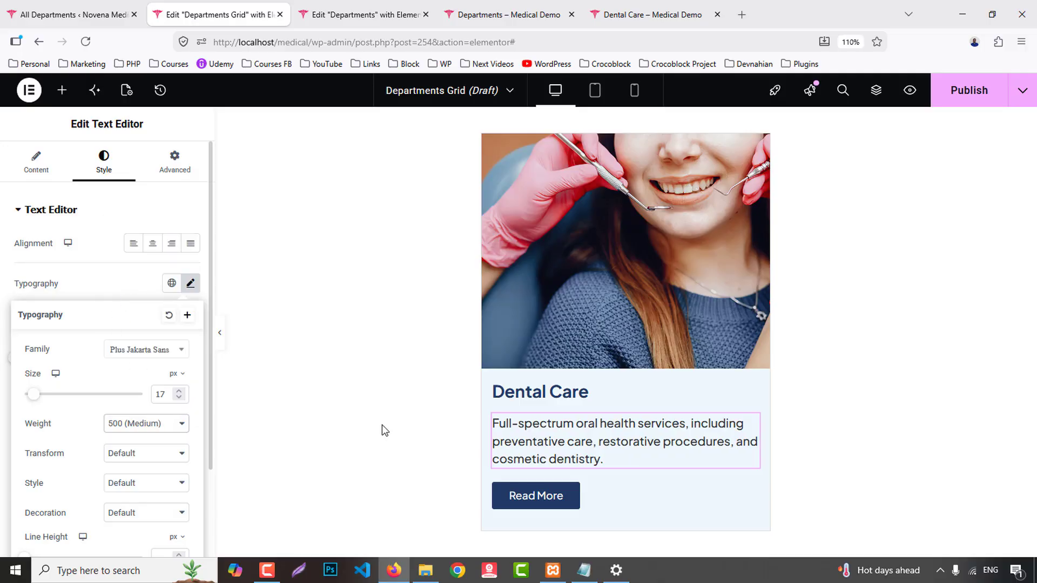
click(219, 334)
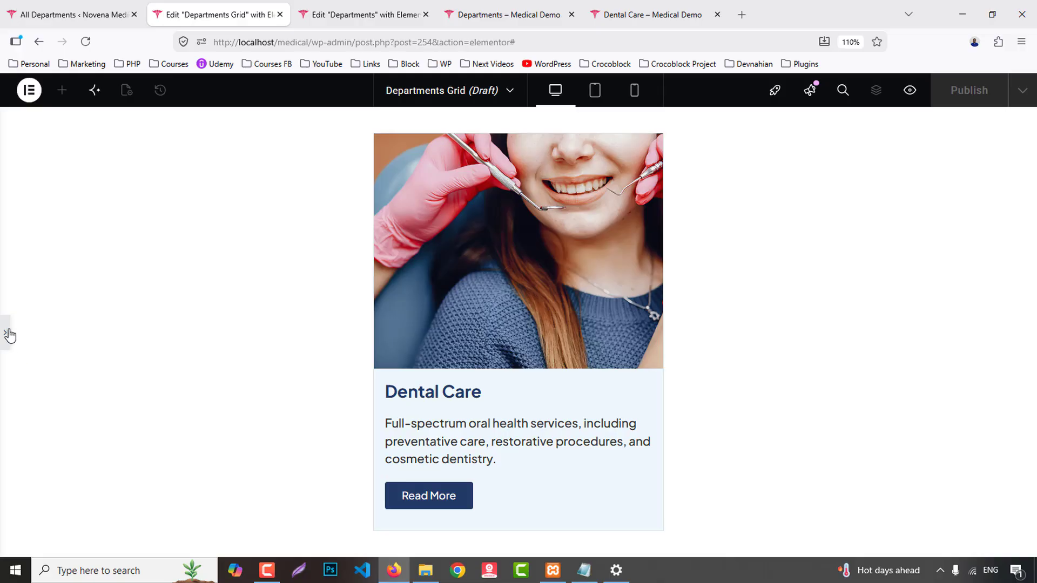
click(8, 334)
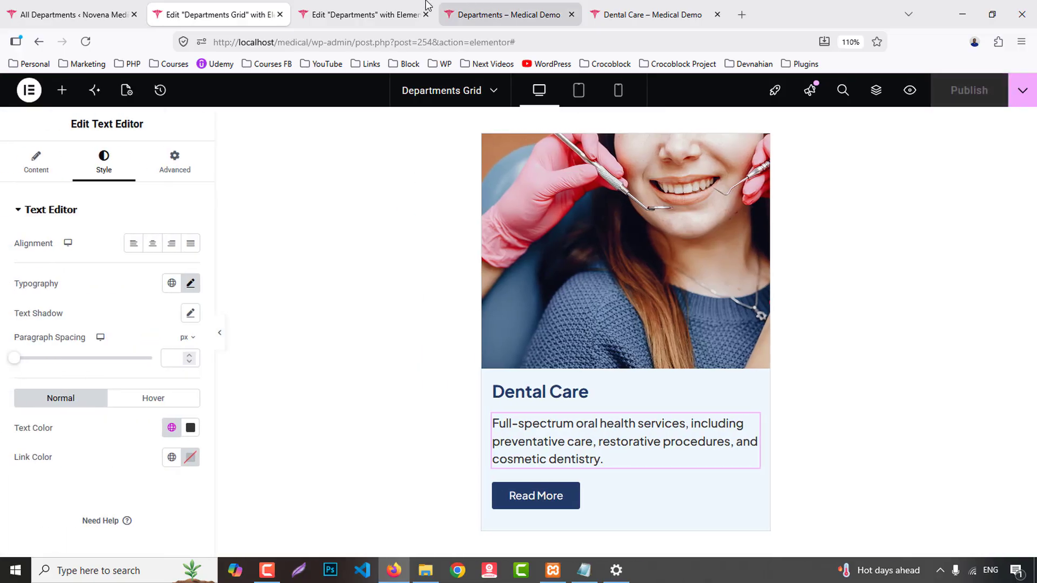
- Switch to the Departments page editor, publish the page and reload the editor
key(ctrl+Tab)
click(982, 90)
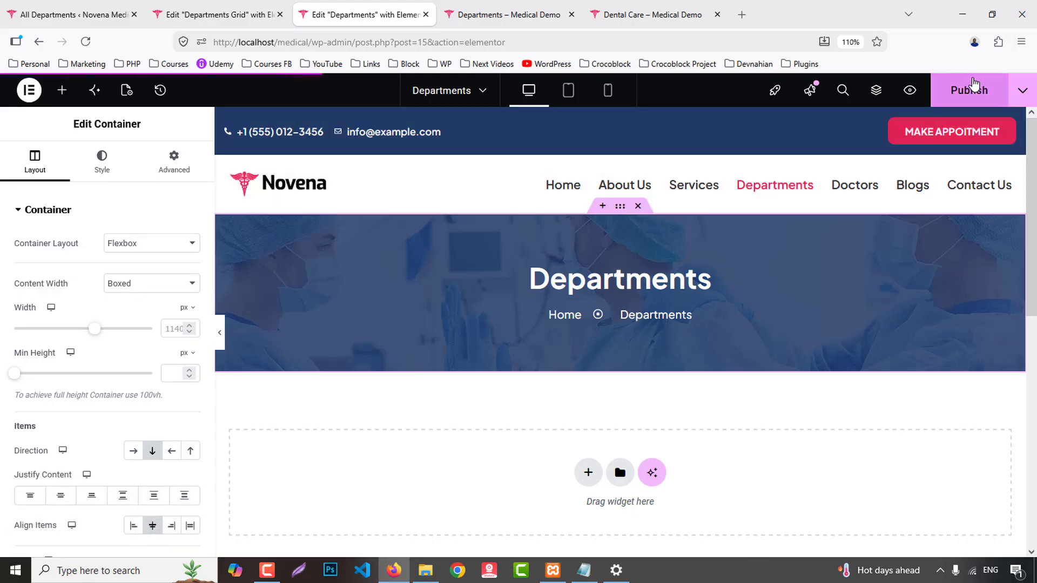
key(F5)
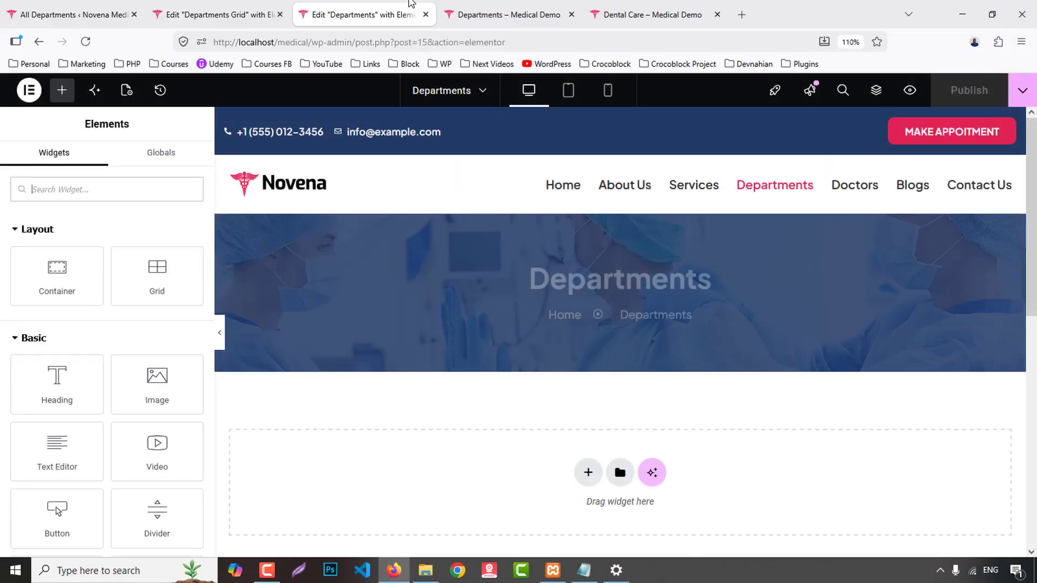
- Add a Loop Grid widget below the Departments banner and set its query source to All Departments
text(loop)
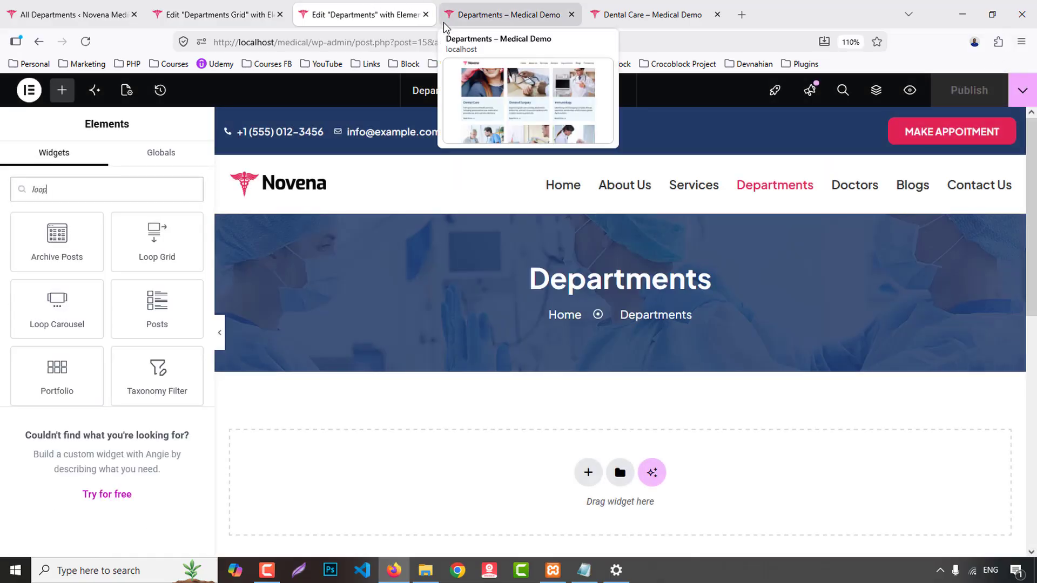
drag(154, 238, 711, 411)
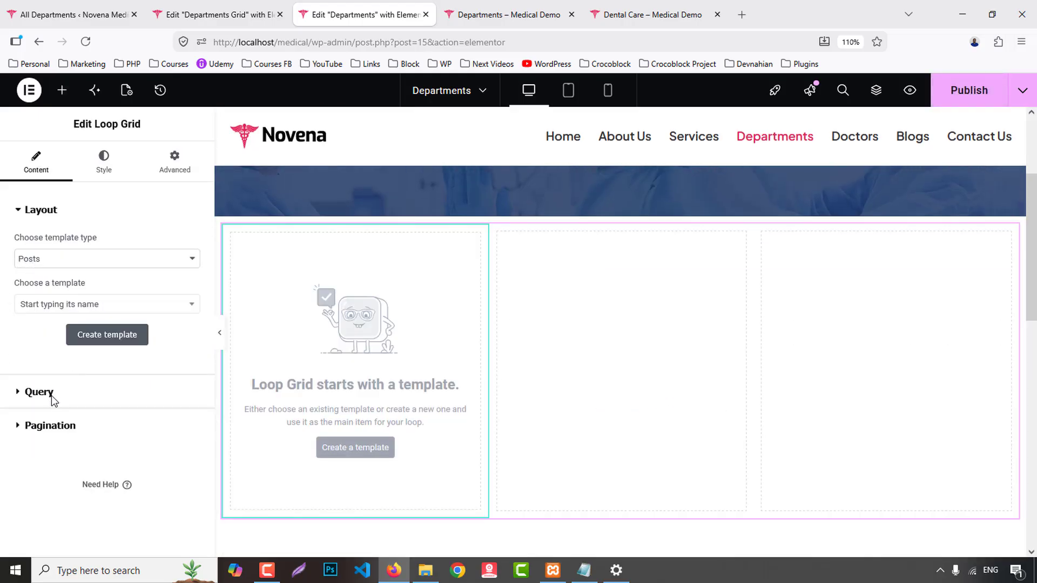
click(50, 395)
click(139, 278)
click(151, 328)
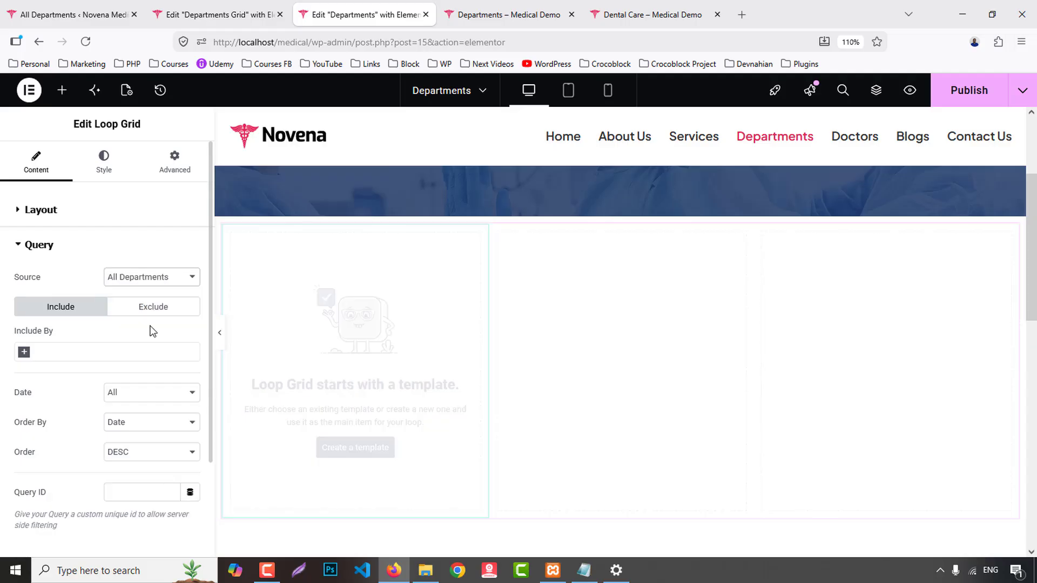
- Assign the Departments Grid template to the Loop Grid, keeping the template type as Posts
click(41, 210)
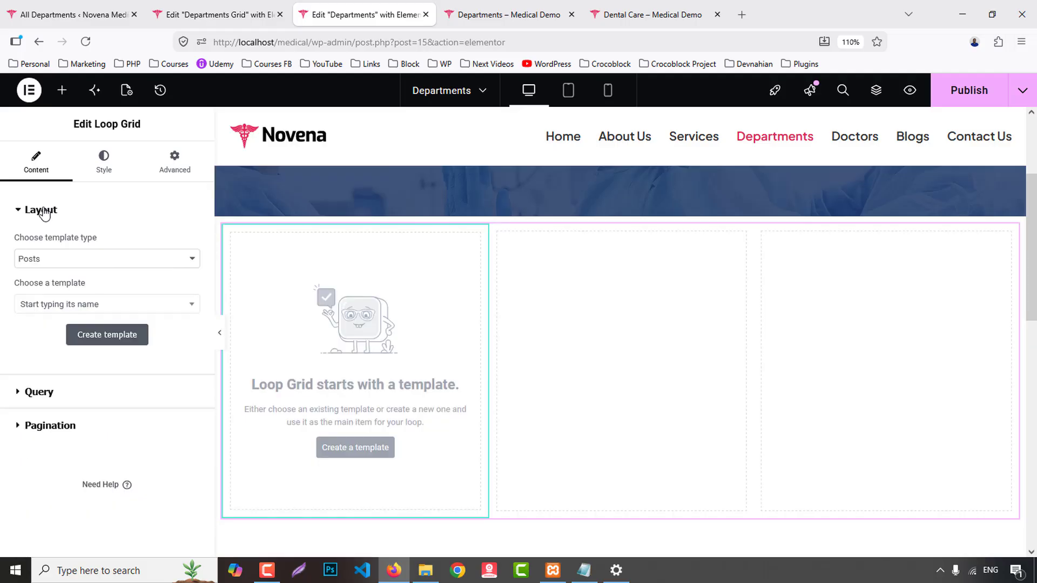
click(50, 267)
click(51, 275)
click(67, 304)
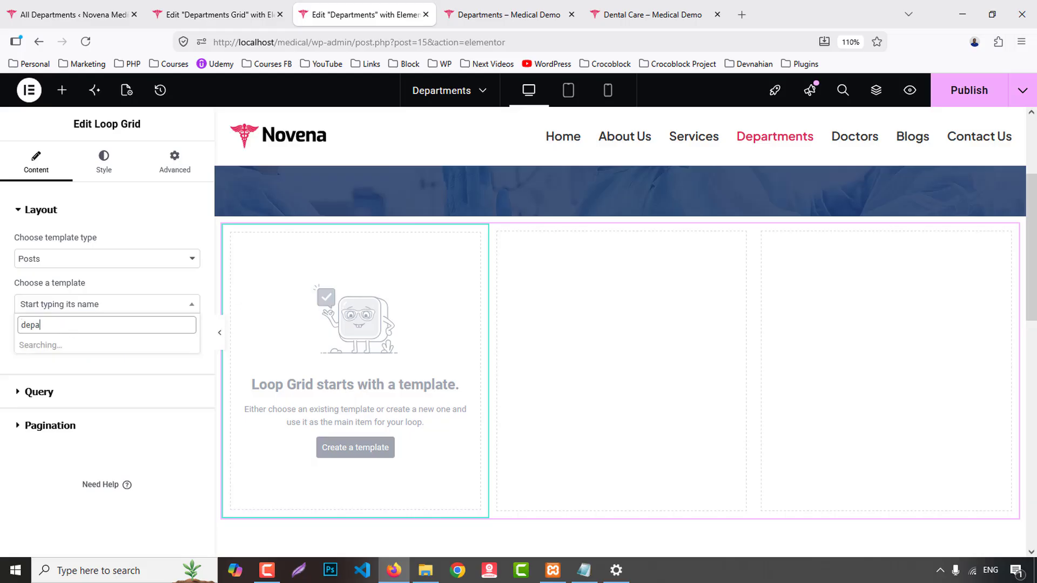
text(depa)
click(50, 349)
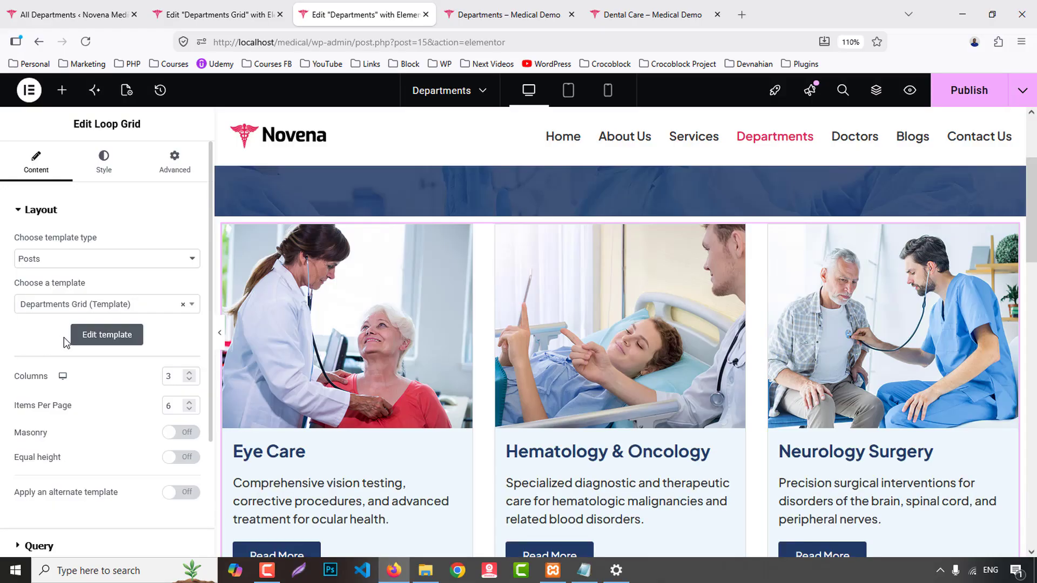
- Turn on equal height for the Loop Grid's cards and publish the Departments page
scroll(562, 456, down, 3)
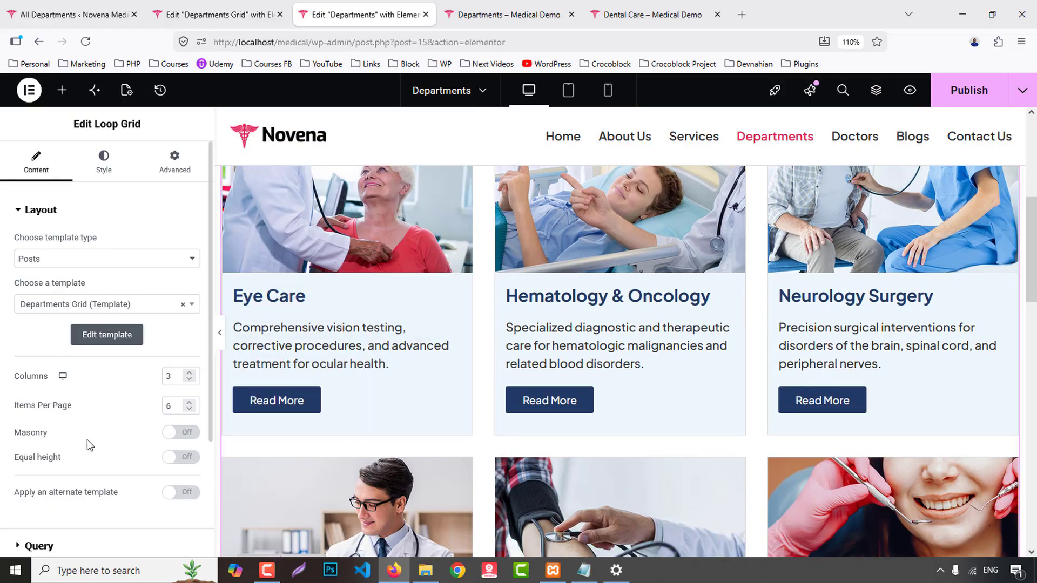
click(187, 459)
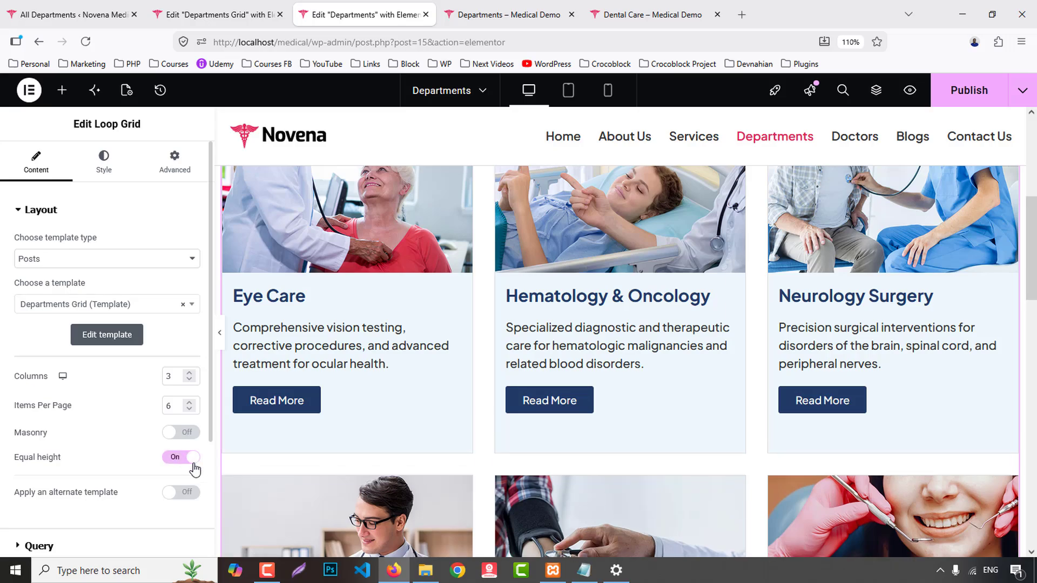
scroll(33, 444, down, 3)
scroll(521, 378, up, 3)
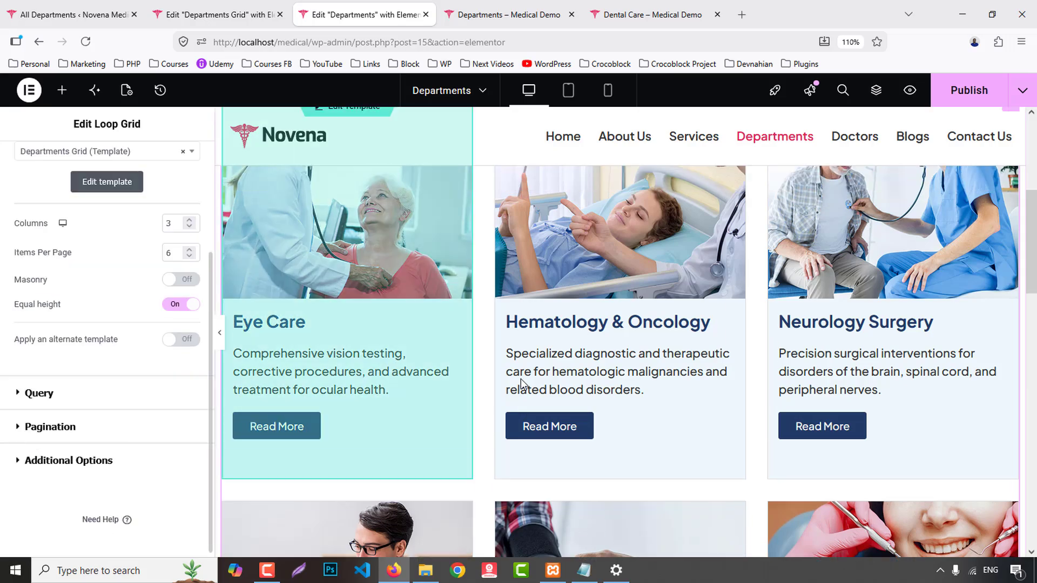
scroll(521, 378, down, 3)
scroll(511, 377, up, 3)
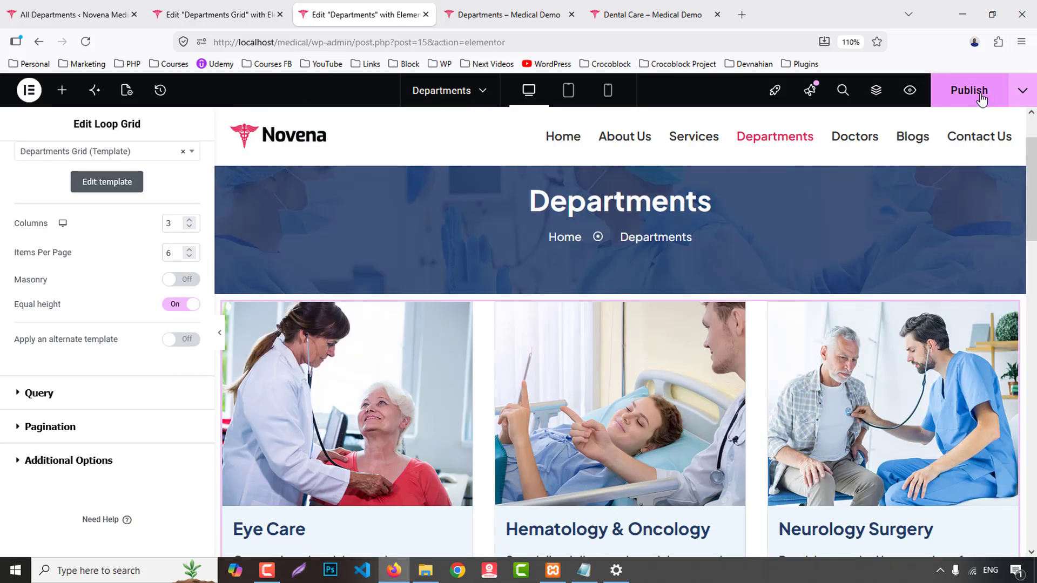
- In the Departments Grid template, set the bottom padding of the container holding the title, description and button to 20 px and publish
click(186, 11)
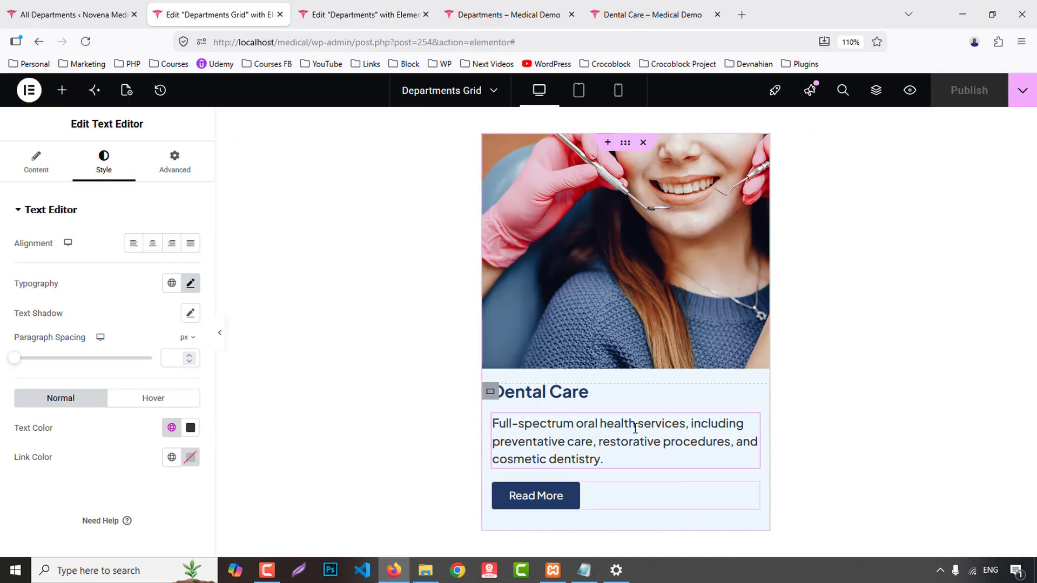
mouse_move(608, 143)
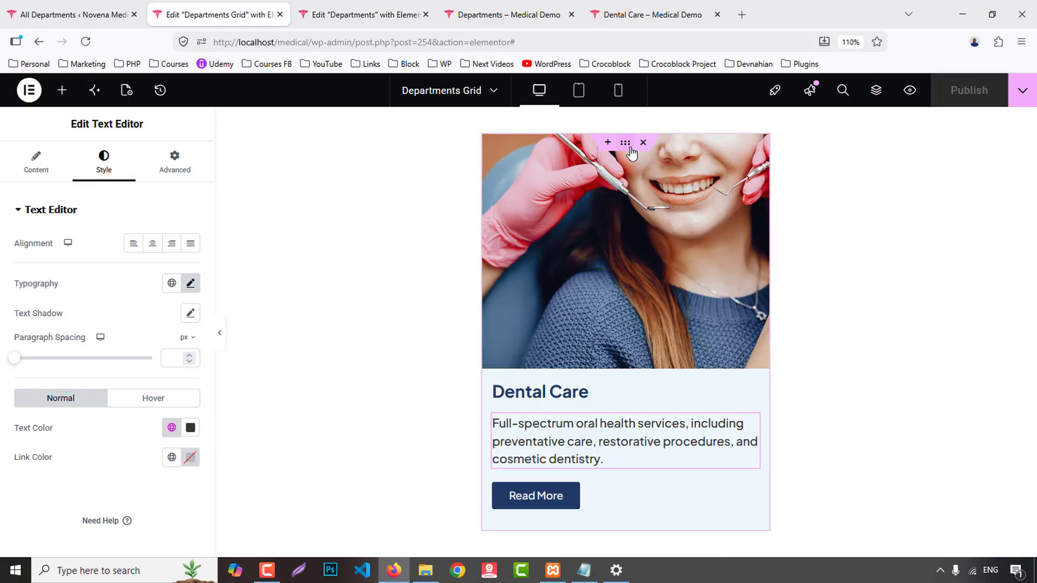
click(173, 172)
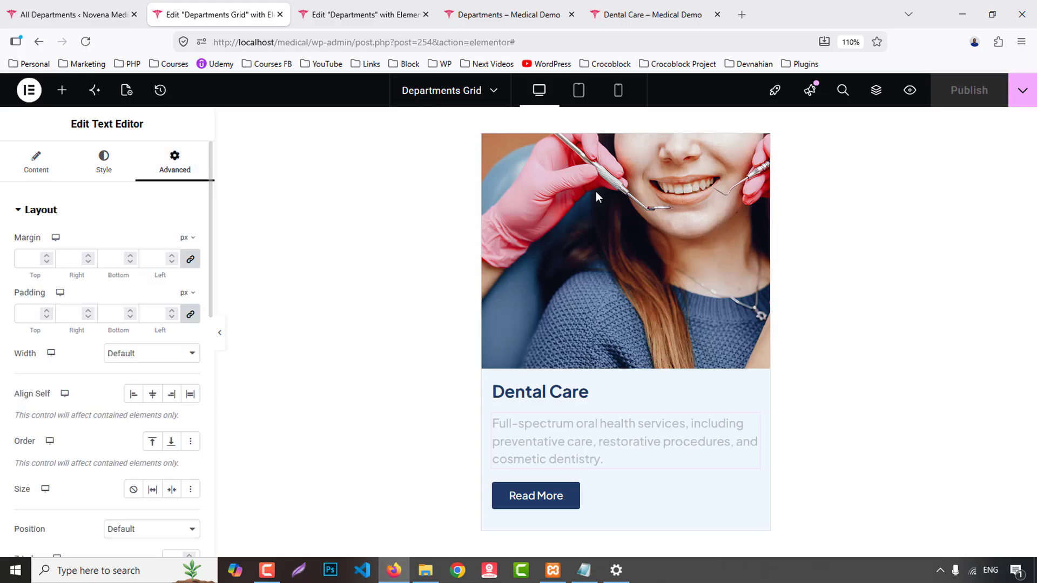
click(624, 143)
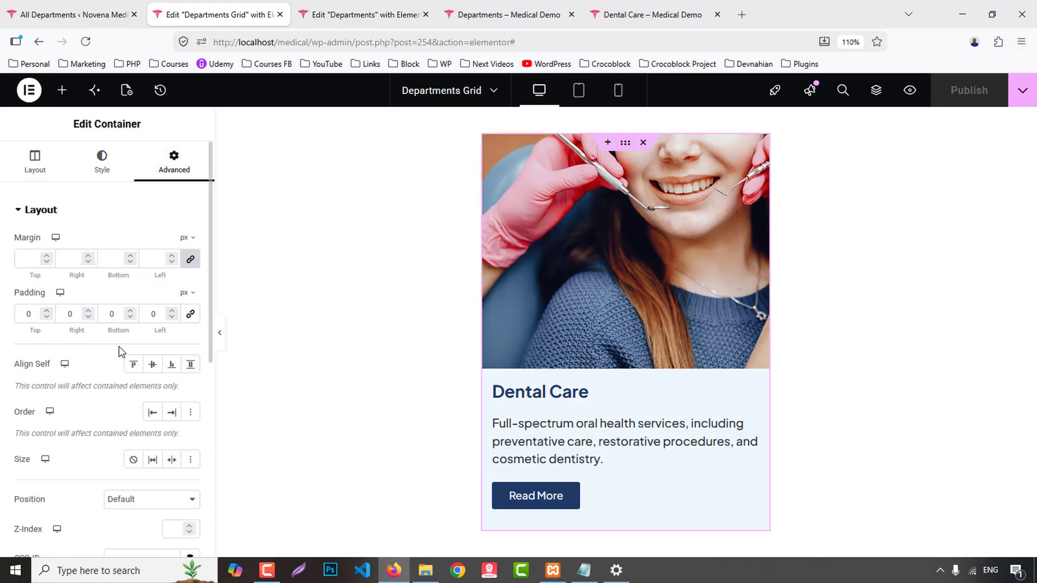
scroll(113, 368, down, 5)
scroll(103, 406, up, 2)
scroll(97, 416, up, 4)
drag(483, 382, 501, 390)
click(492, 393)
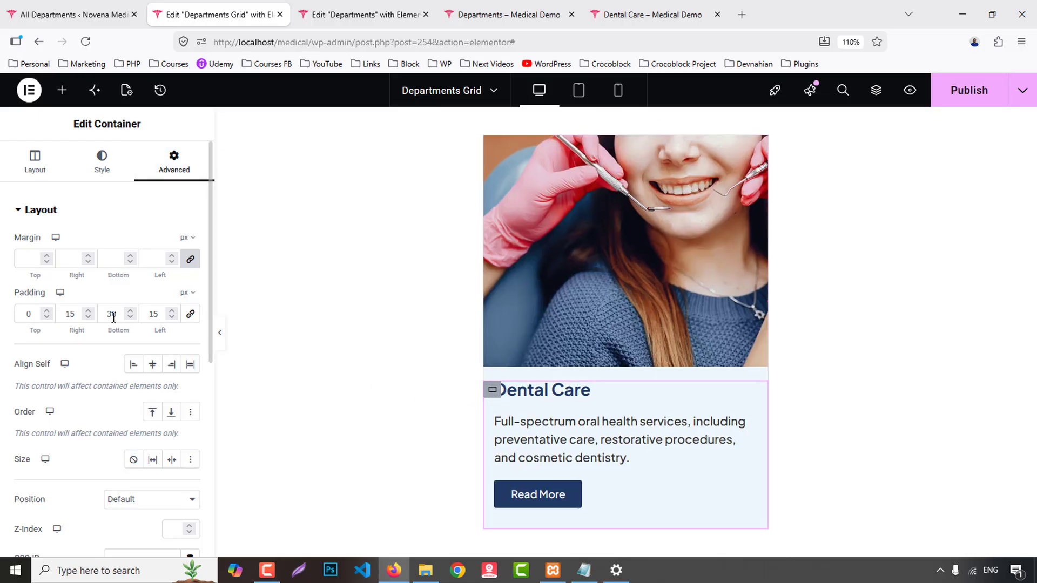
text(2)
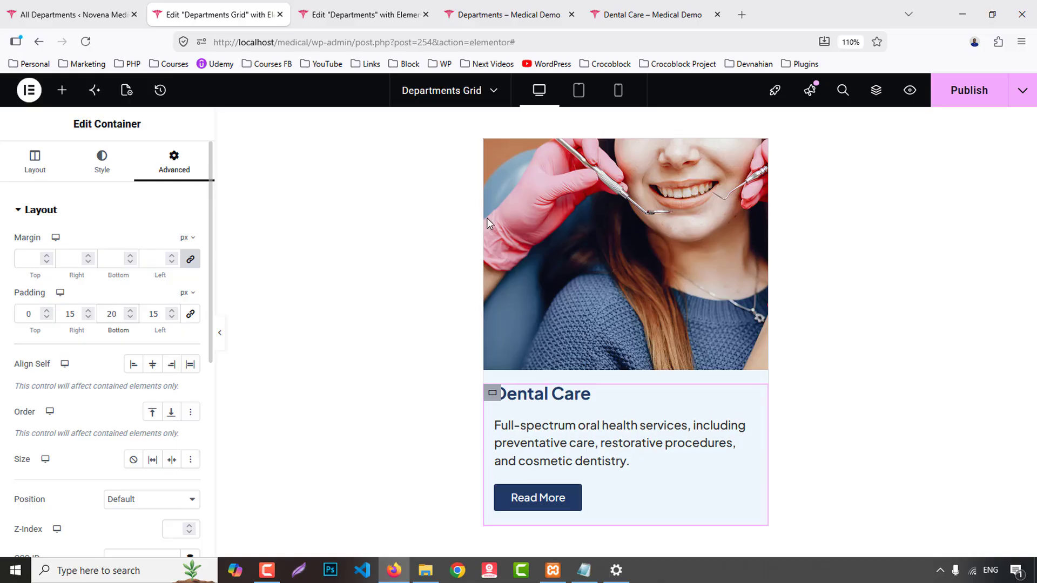
click(967, 95)
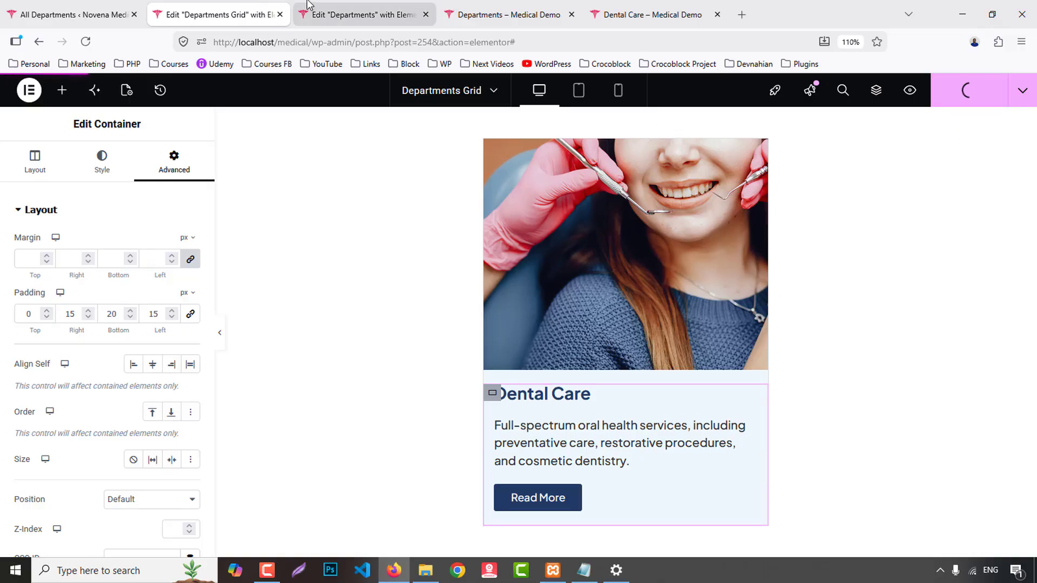
- Return to the Departments page editor, examine the spacing below the card buttons and reload the editor
click(381, 7)
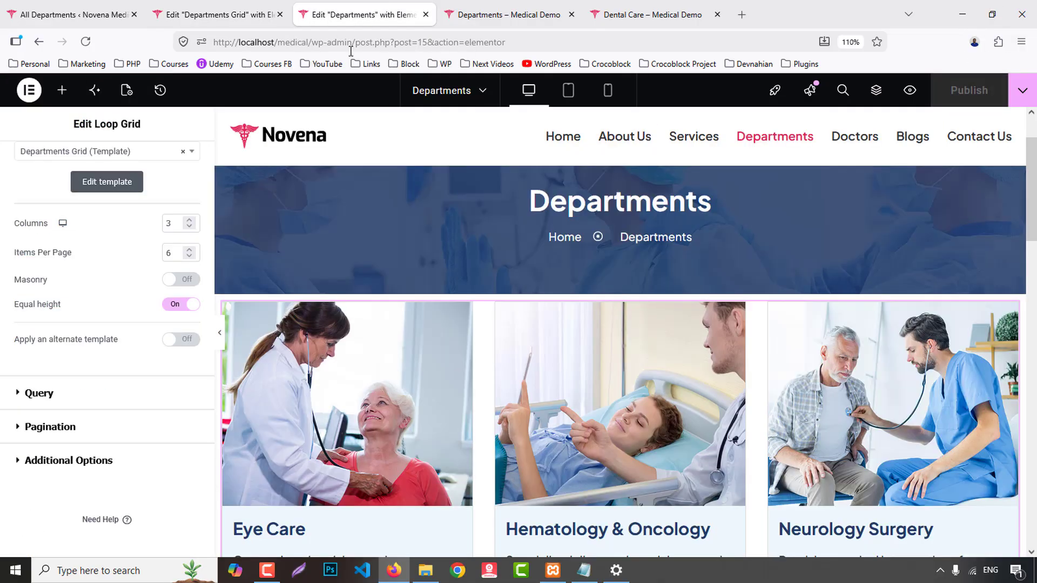
scroll(475, 362, down, 3)
scroll(451, 358, down, 3)
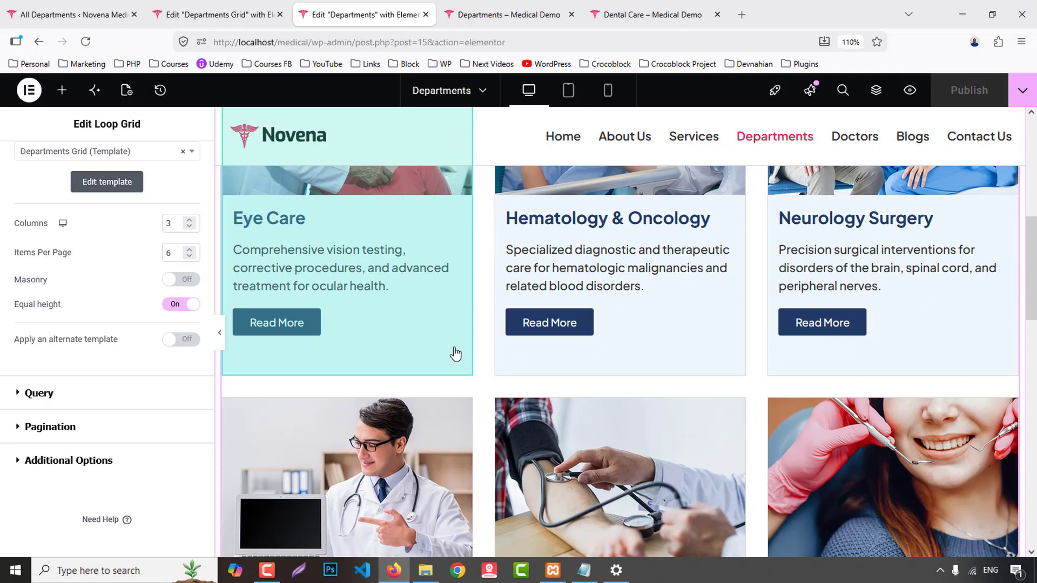
scroll(455, 354, up, 5)
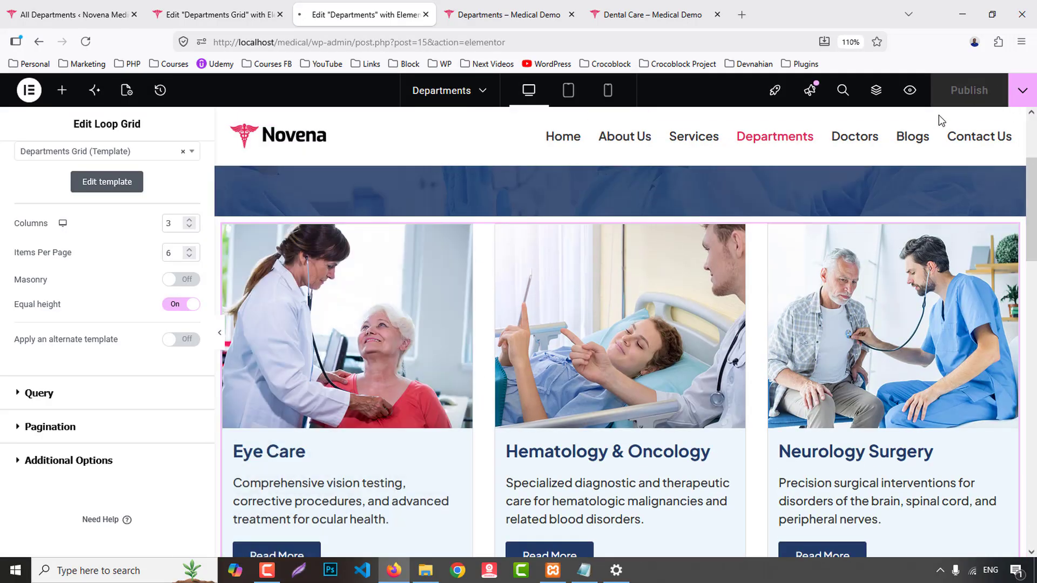
key(F5)
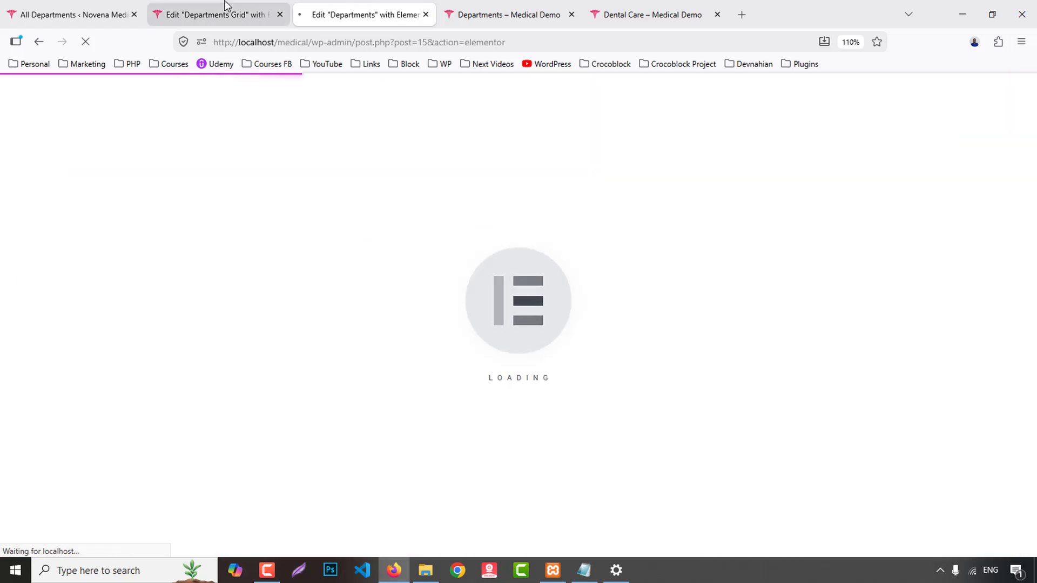
- In the Departments Grid template, link the Read More button to the dynamic Post URL
click(226, 7)
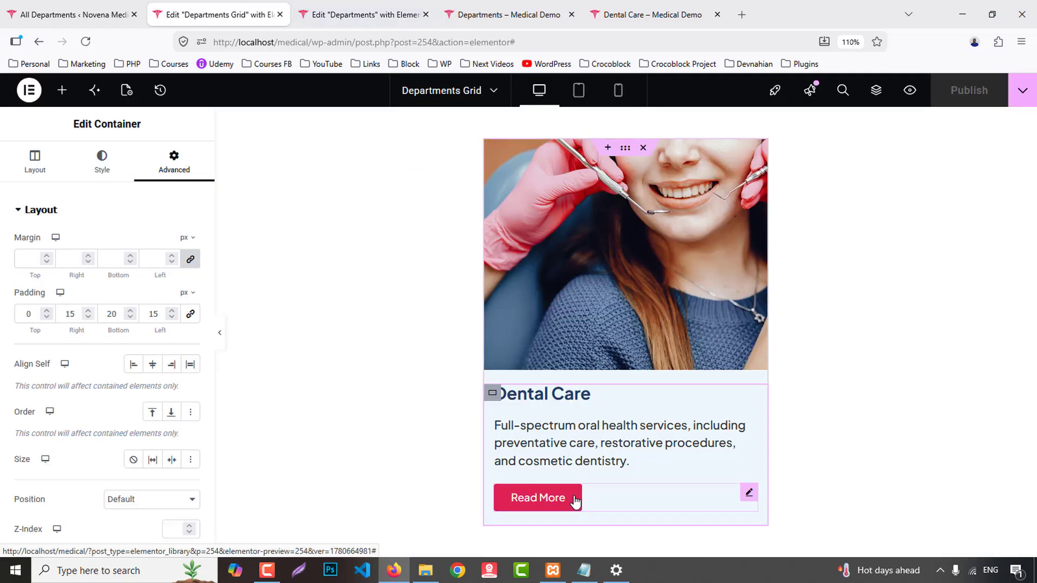
click(749, 492)
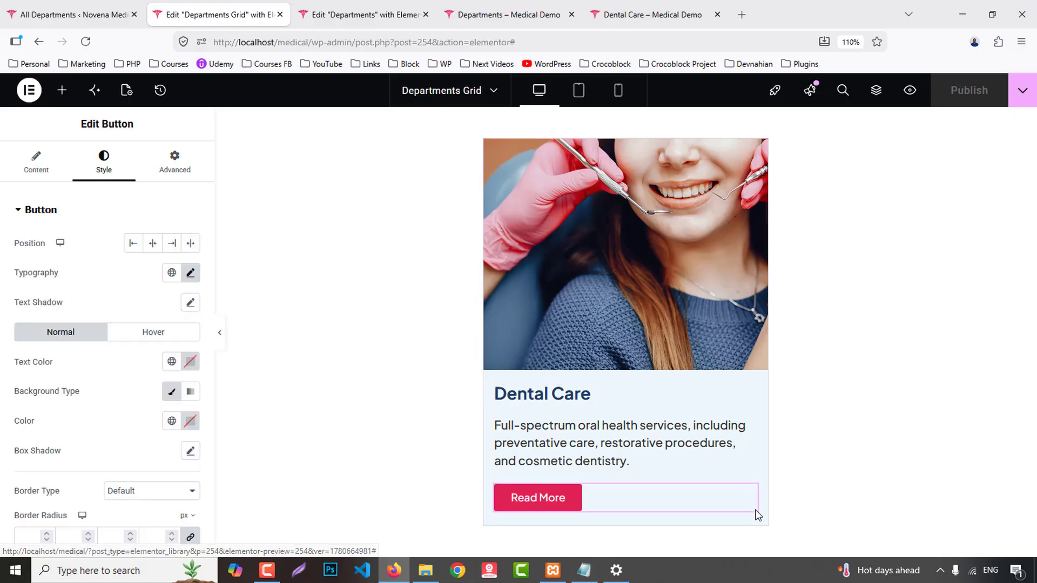
click(37, 166)
click(189, 318)
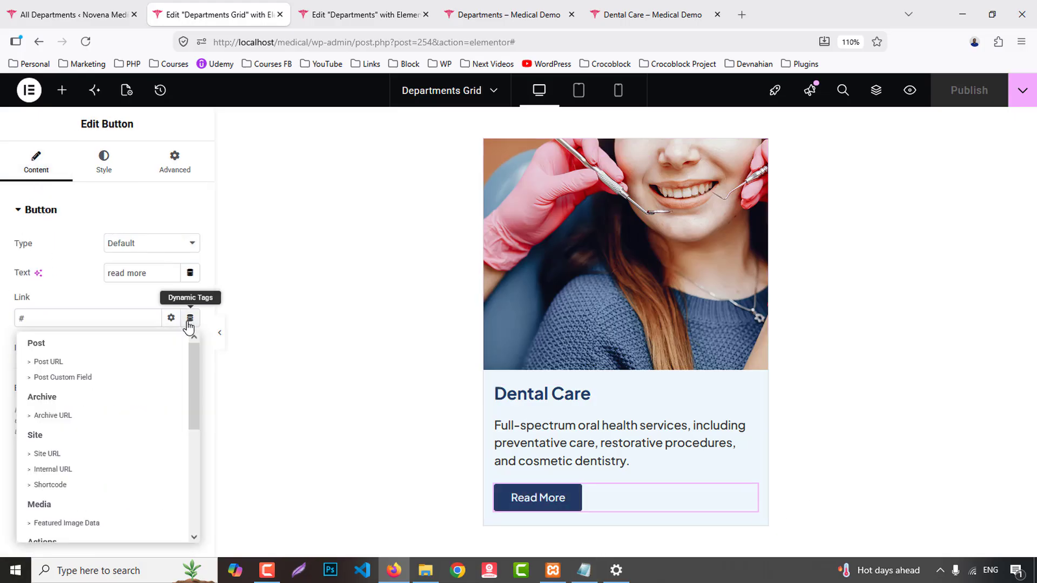
click(57, 362)
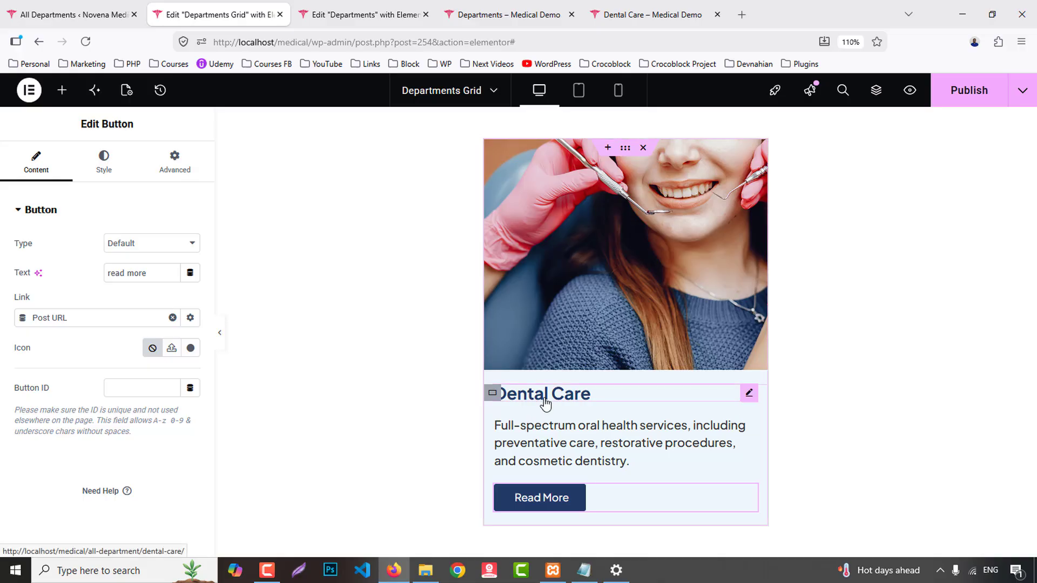
- Check the post title's link setting and publish the Departments Grid template
click(547, 404)
click(61, 168)
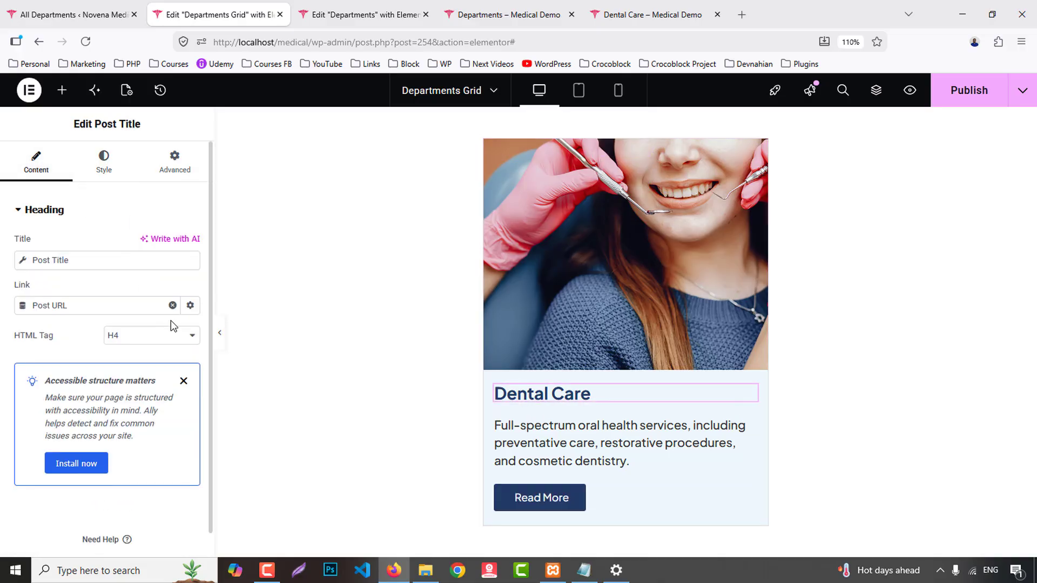
click(978, 95)
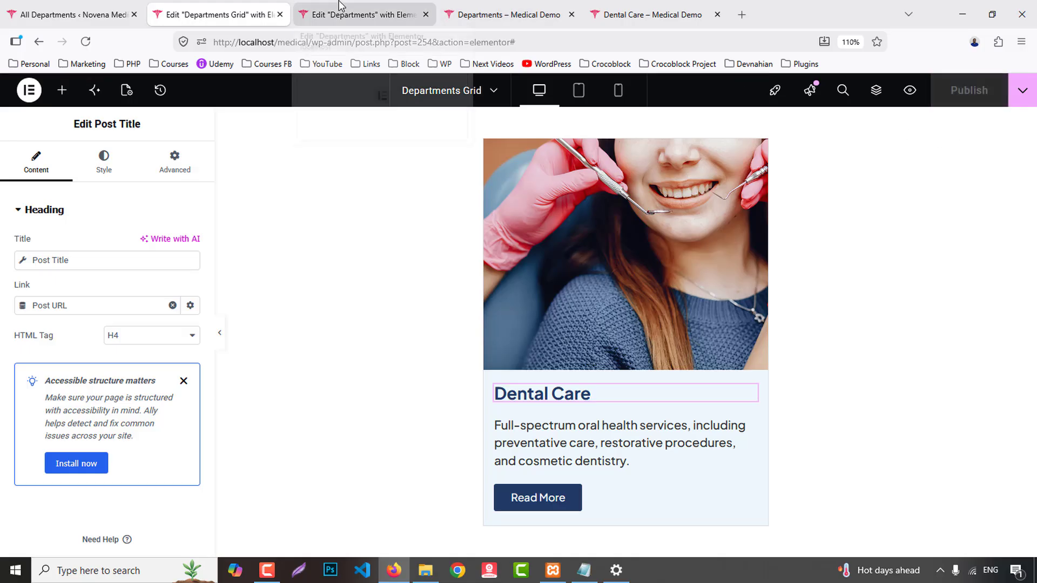
- Switch to the Departments page editor and open a preview of the page
click(373, 12)
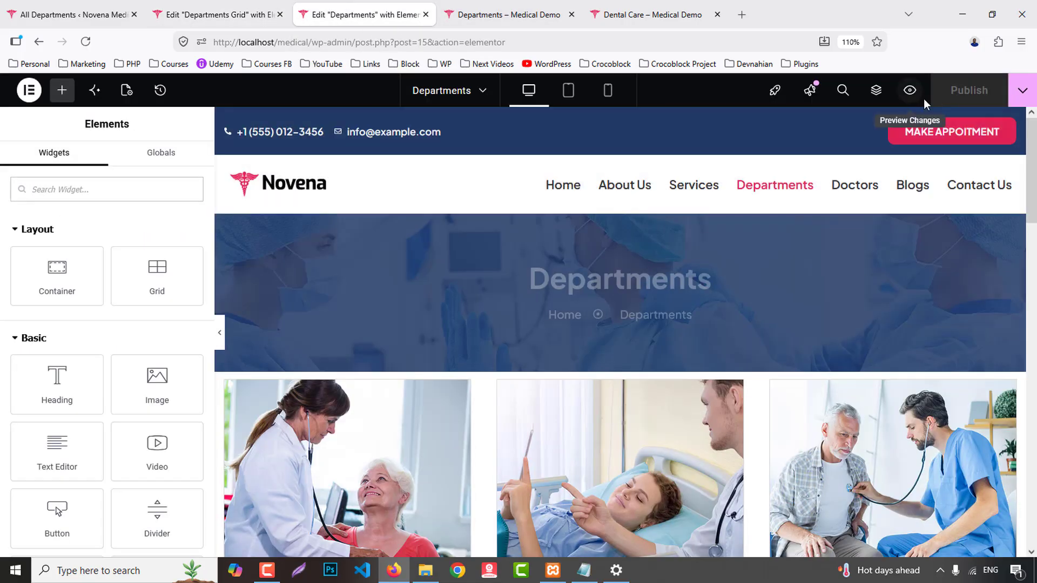
click(921, 97)
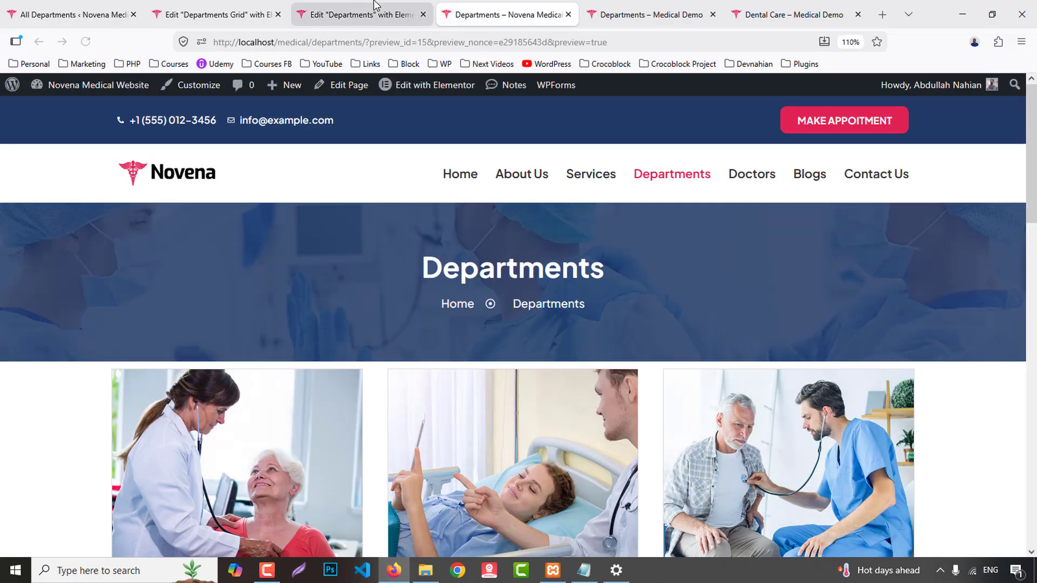
- In the Departments page editor, set the department grid container's padding to 80 px top and bottom and 0 at the sides, and publish
click(378, 11)
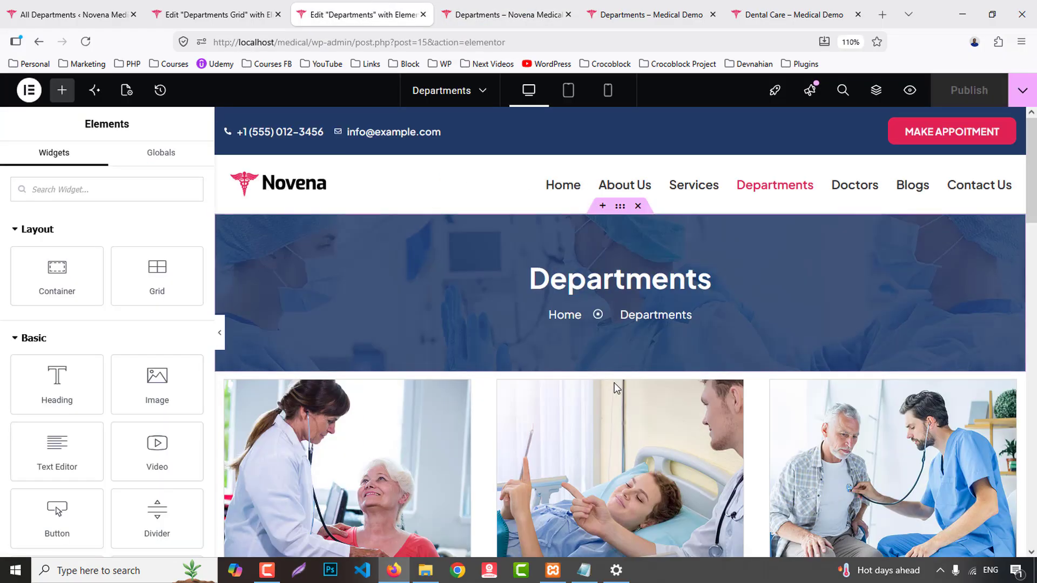
scroll(614, 383, down, 3)
click(620, 208)
click(175, 168)
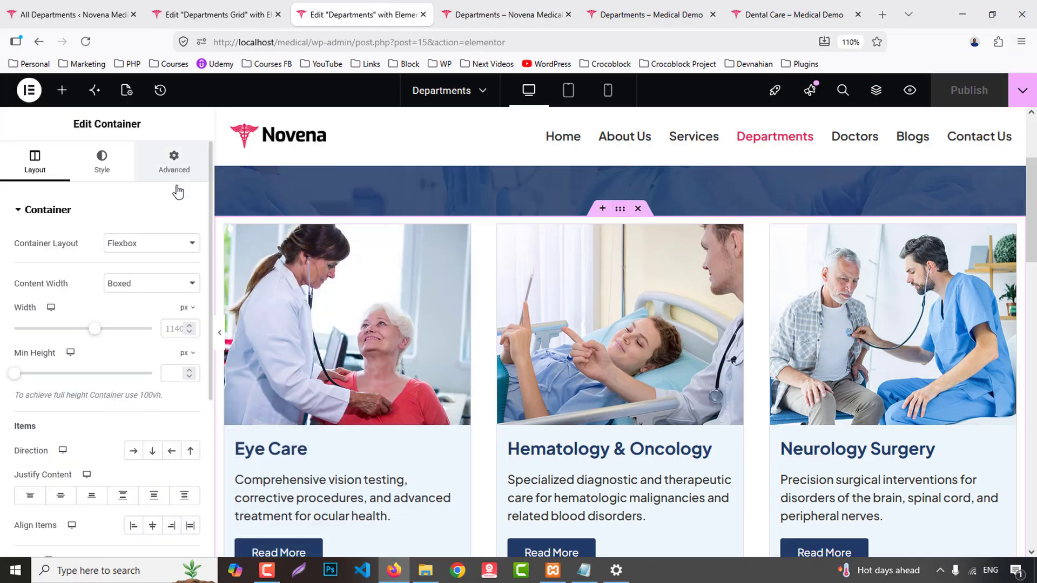
click(189, 314)
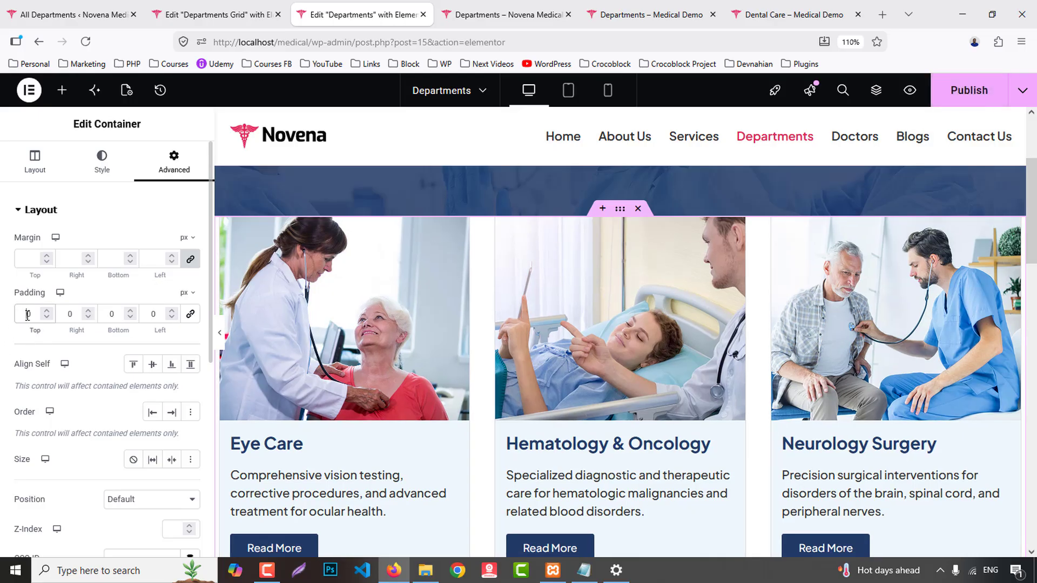
click(27, 316)
text(8)
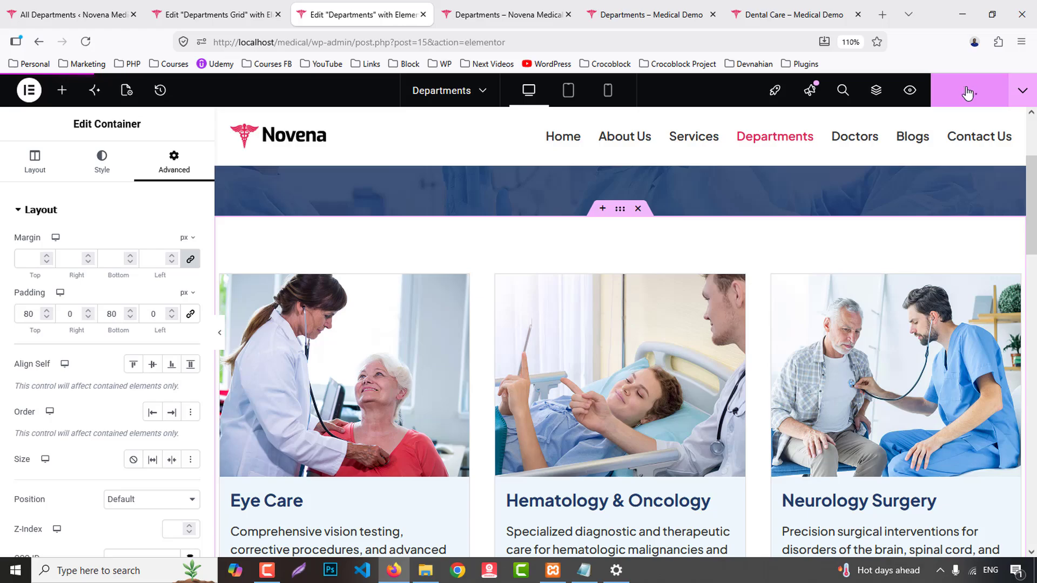
- Review the spacing on the Departments page preview, open Eye Care through its Read More button and close the Departments page editor
click(506, 16)
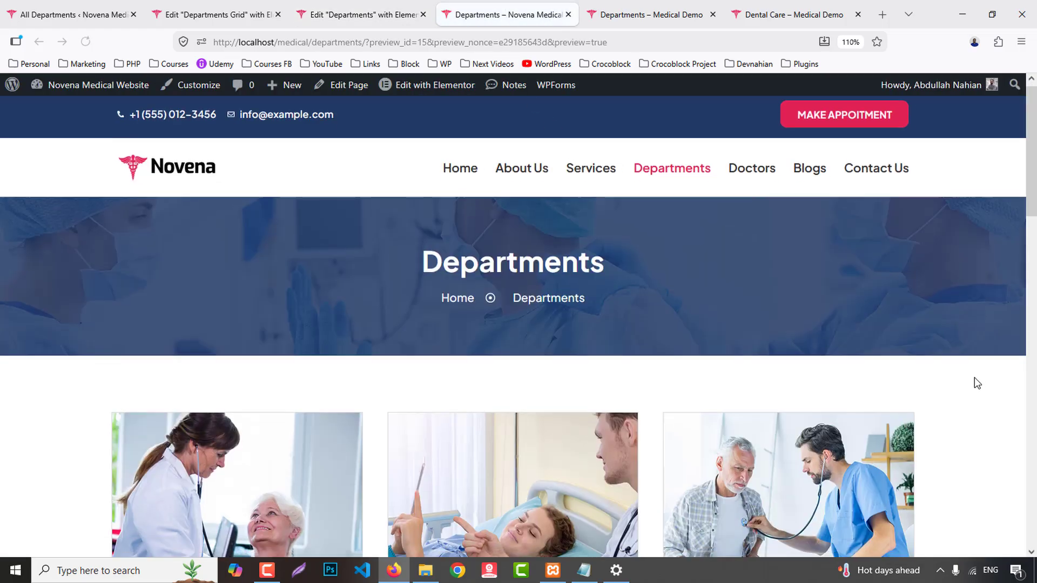
scroll(974, 377, down, 8)
scroll(980, 379, down, 5)
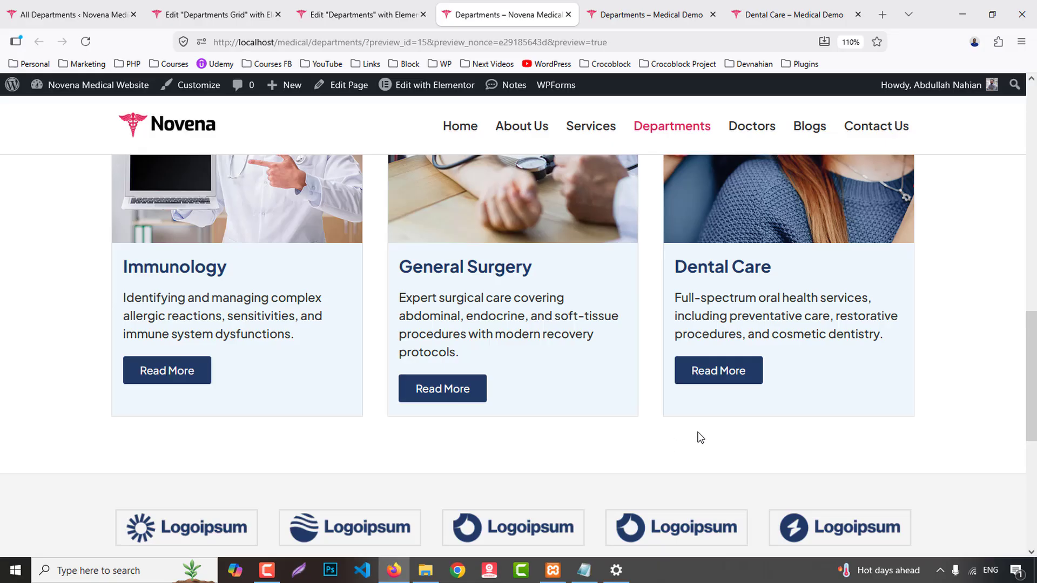
scroll(699, 429, up, 10)
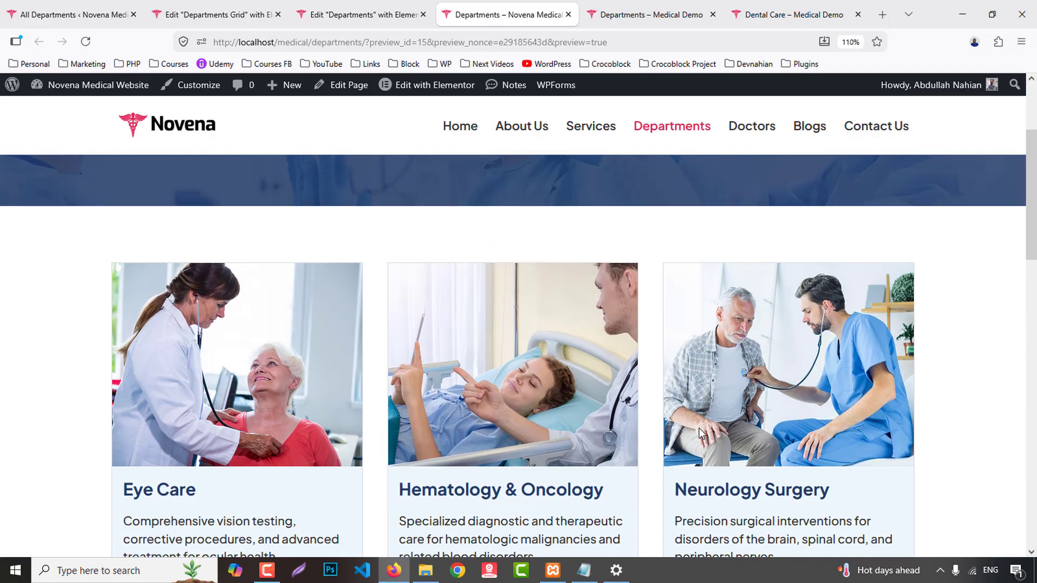
scroll(699, 429, up, 3)
scroll(699, 433, down, 5)
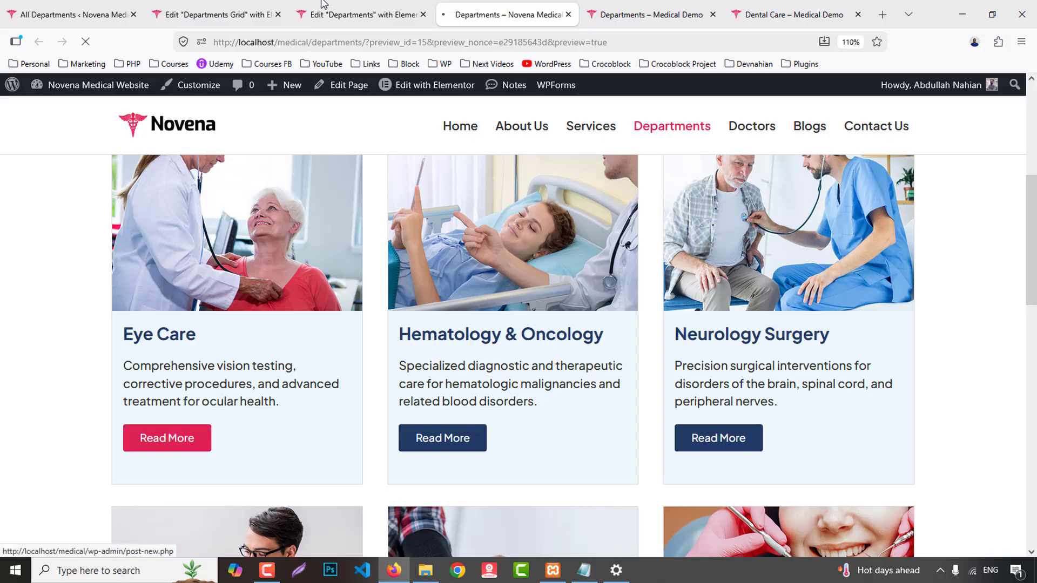
middle_click(389, 6)
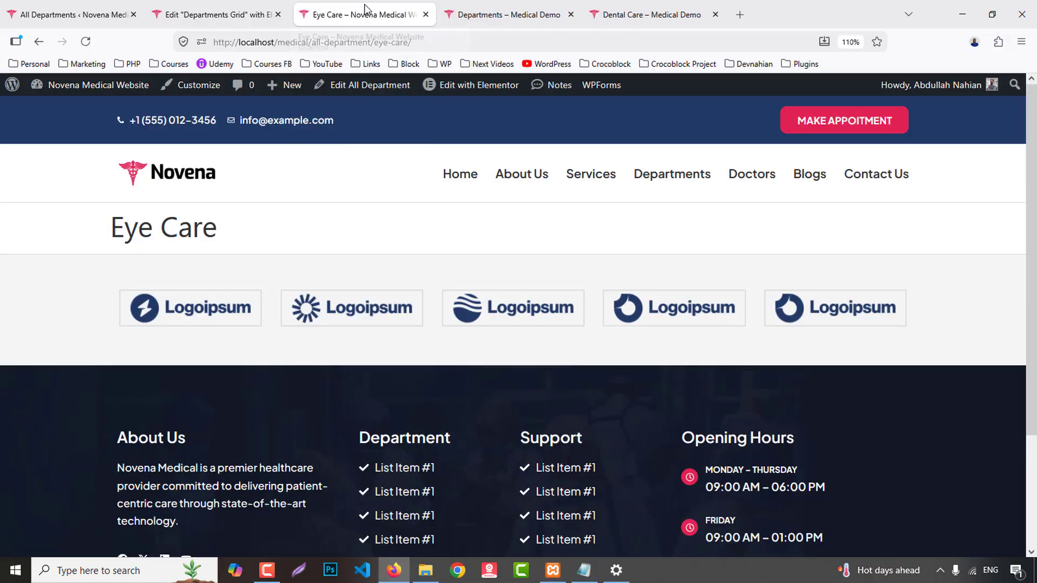
- Examine the demo's Dental Care page layout, closing the demo's Departments page and the Departments Grid template editor
click(493, 7)
middle_click(513, 6)
scroll(534, 376, up, 5)
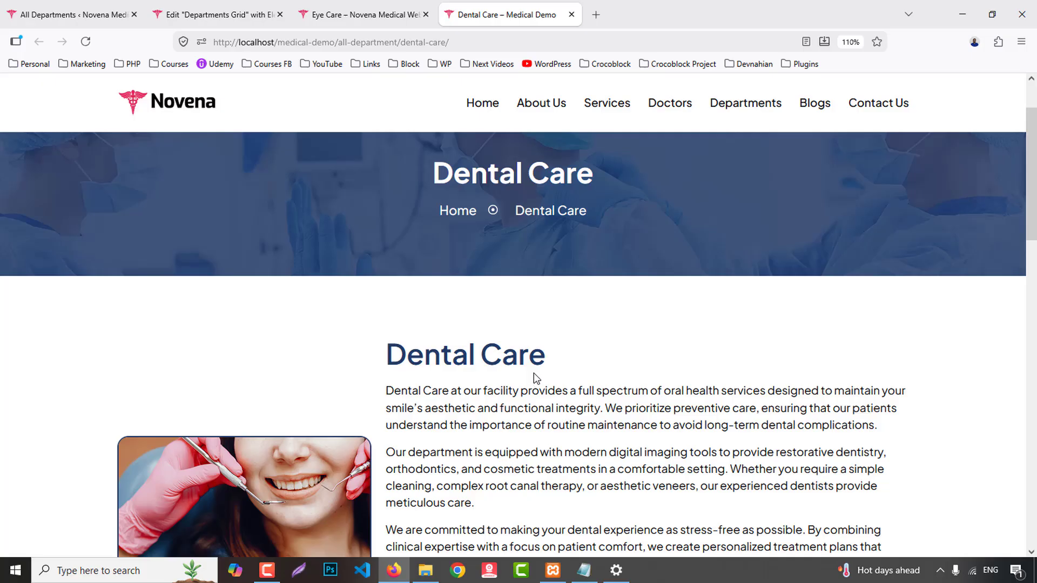
scroll(533, 373, up, 2)
click(206, 6)
key(ctrl+w)
- Open Theme Builder from the WordPress dashboard and add a new Single Post template, dismissing the block library
click(80, 6)
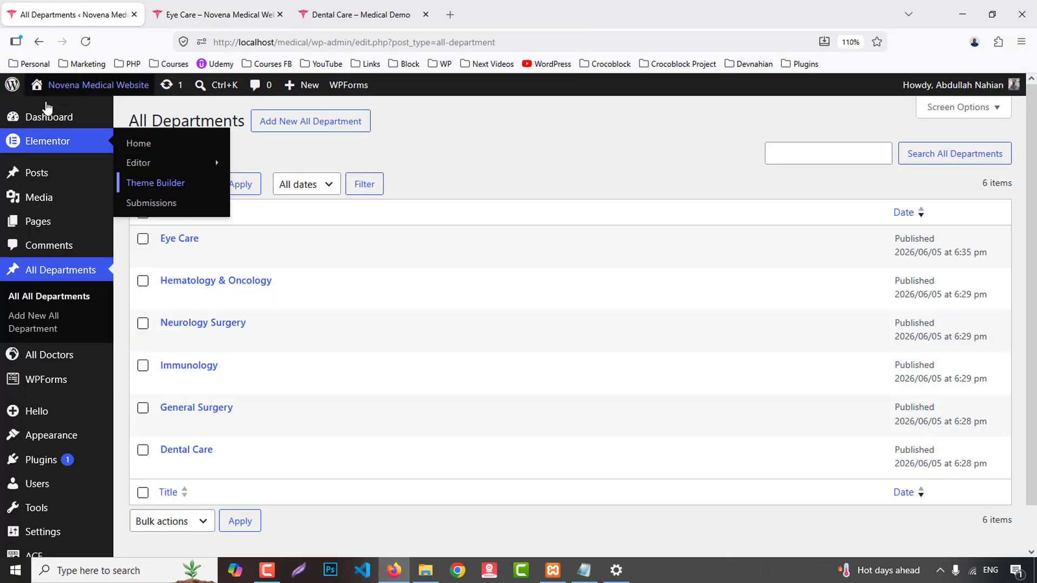
middle_click(155, 182)
click(224, 6)
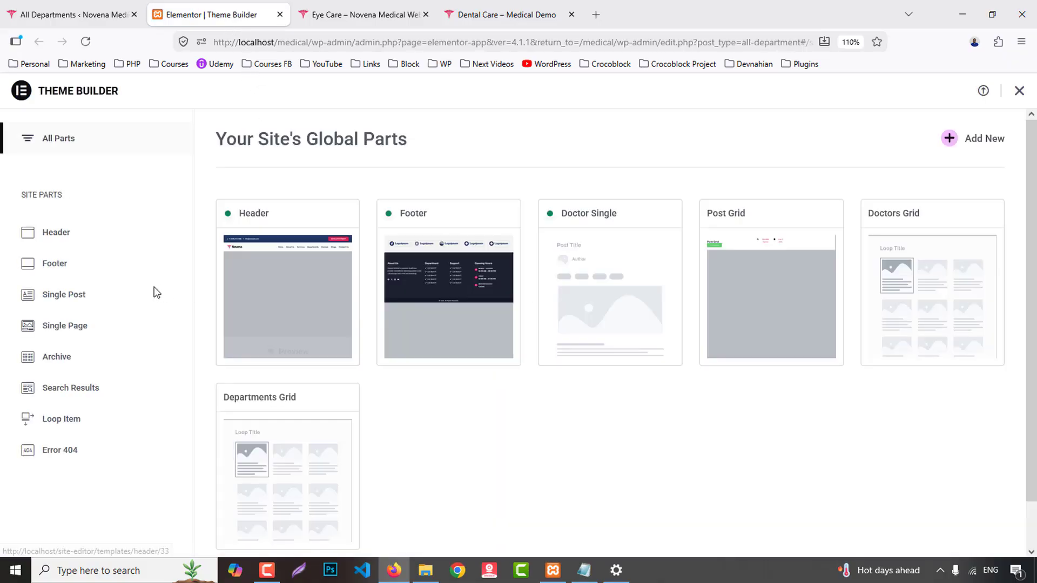
click(62, 299)
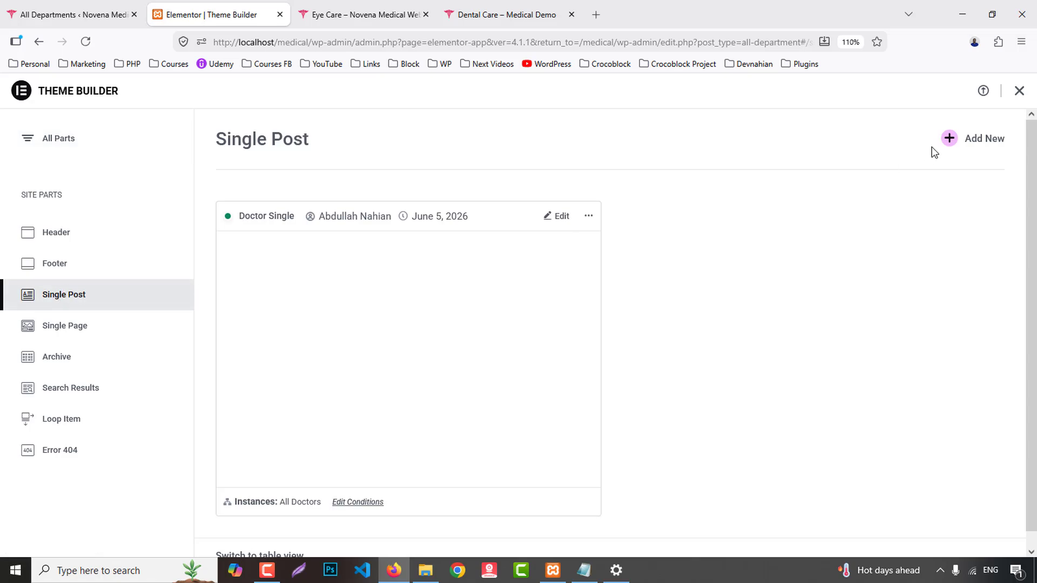
click(985, 138)
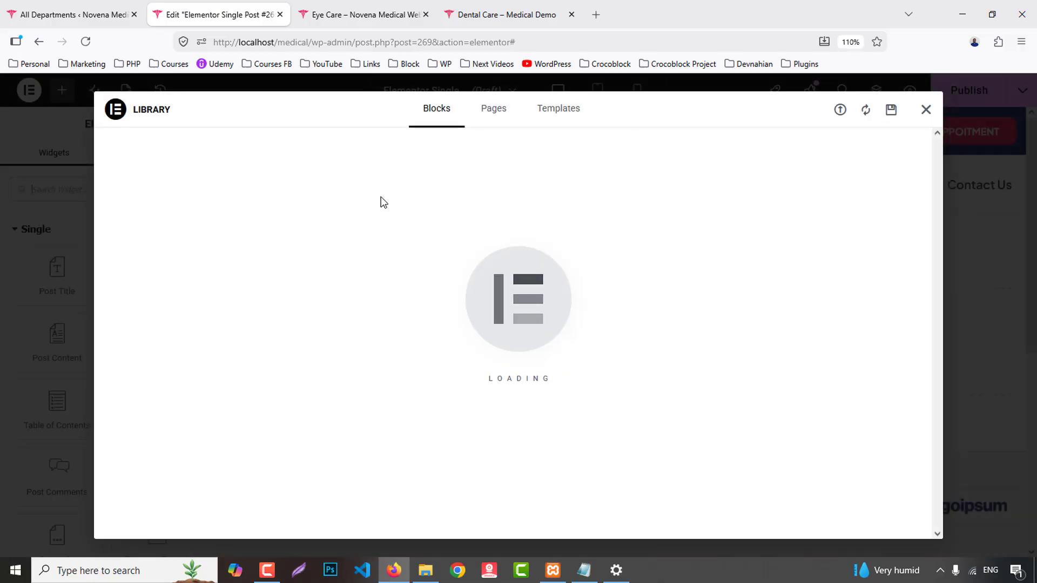
click(924, 109)
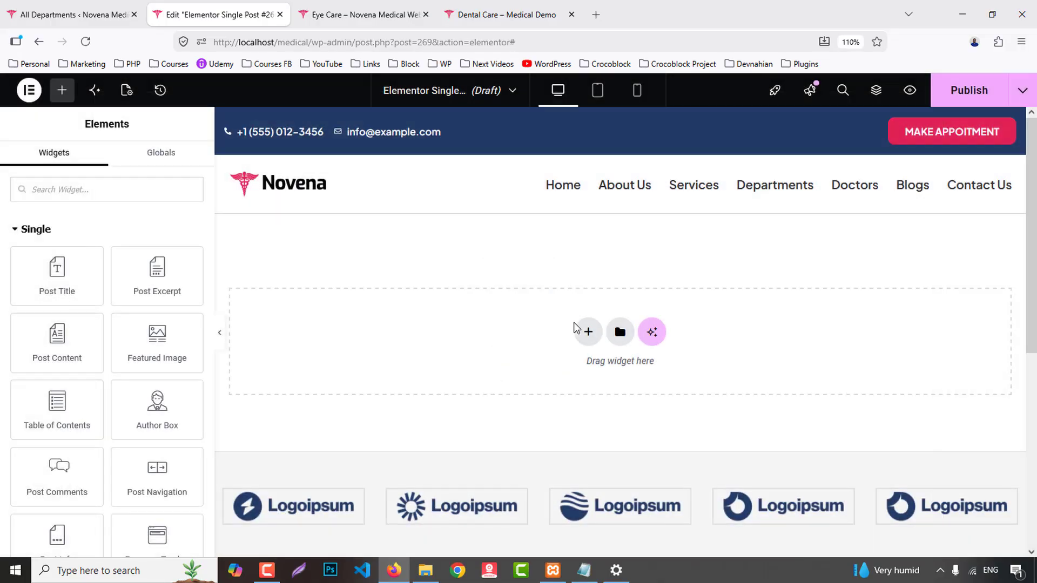
- Title the single post template Department Single and set its status to Published
click(125, 90)
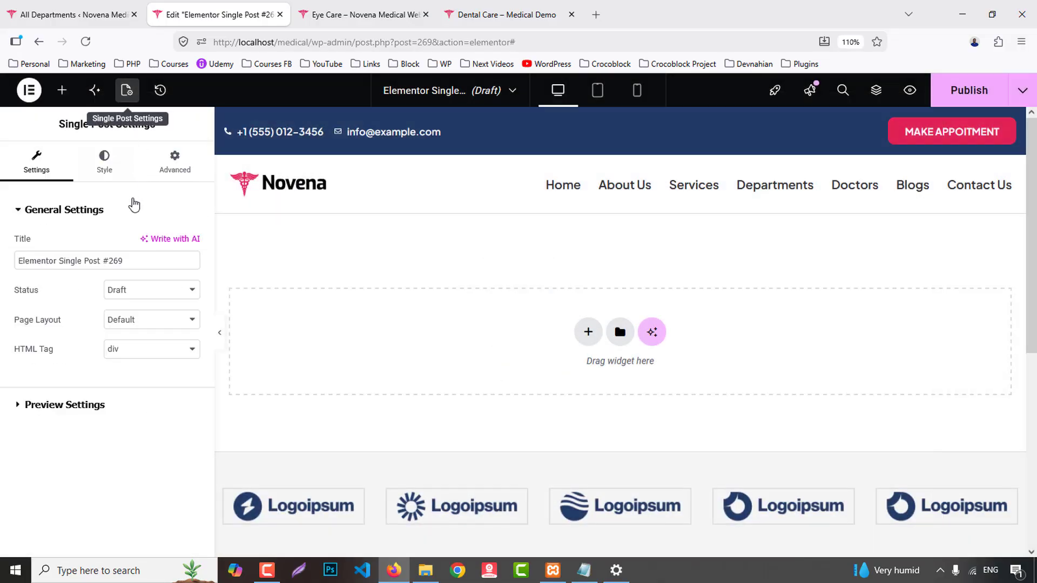
triple_click(146, 261)
text(De)
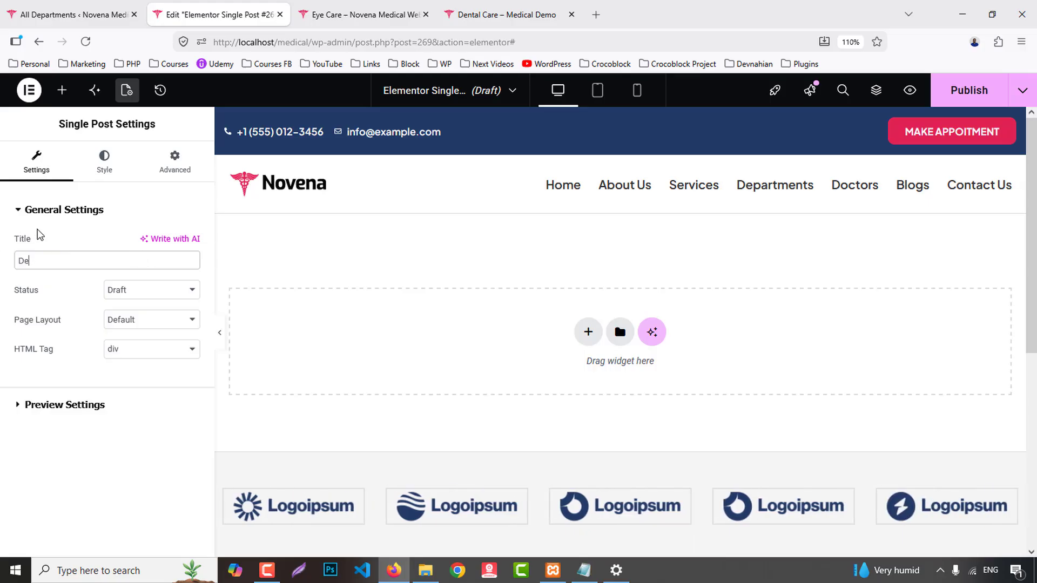
text(partment Single)
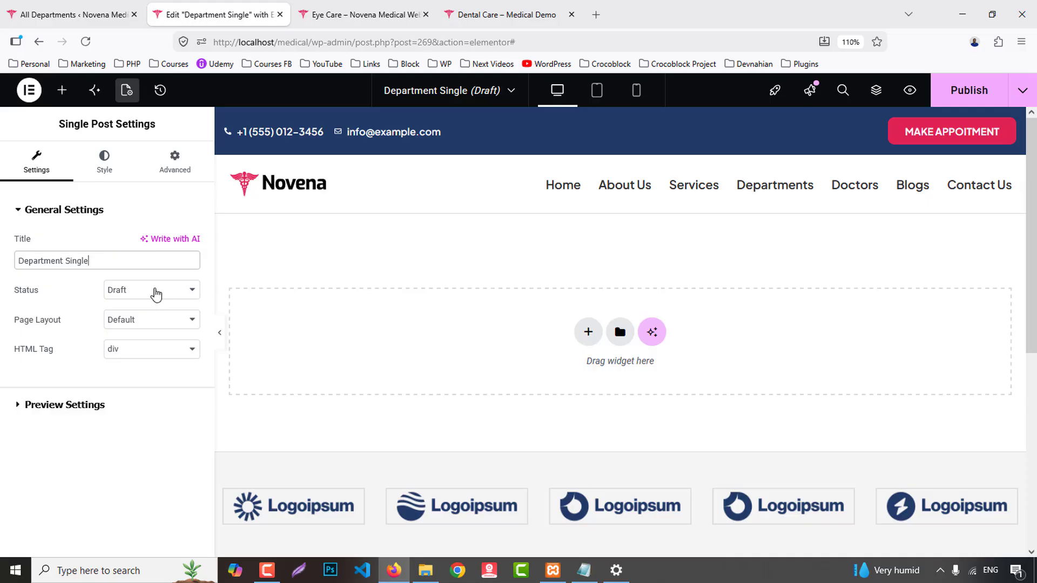
click(156, 292)
click(139, 358)
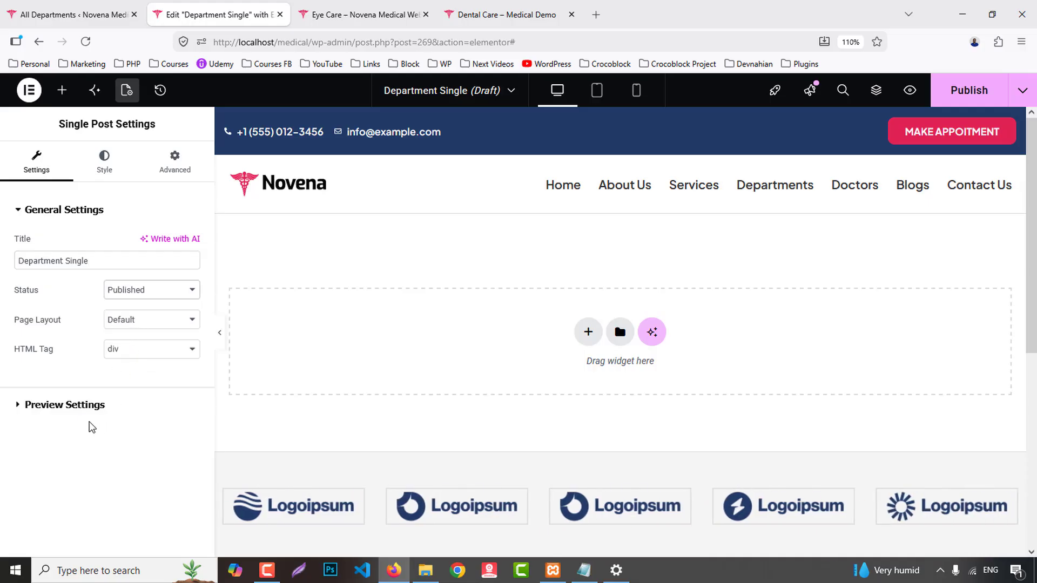
- Set the template's dynamic content preview to the All Department entry Eye Care and apply it
click(83, 406)
click(28, 299)
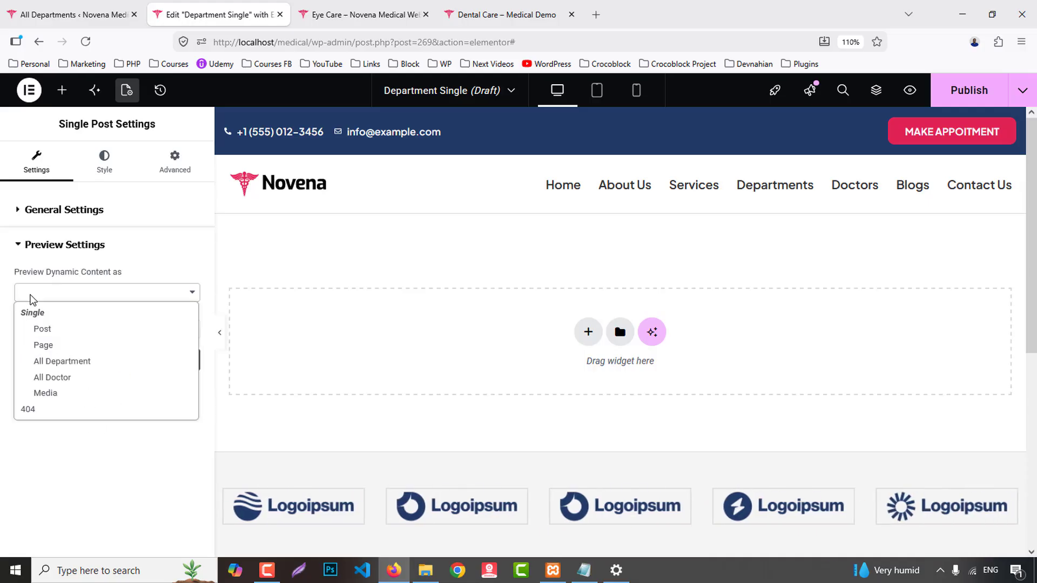
click(64, 364)
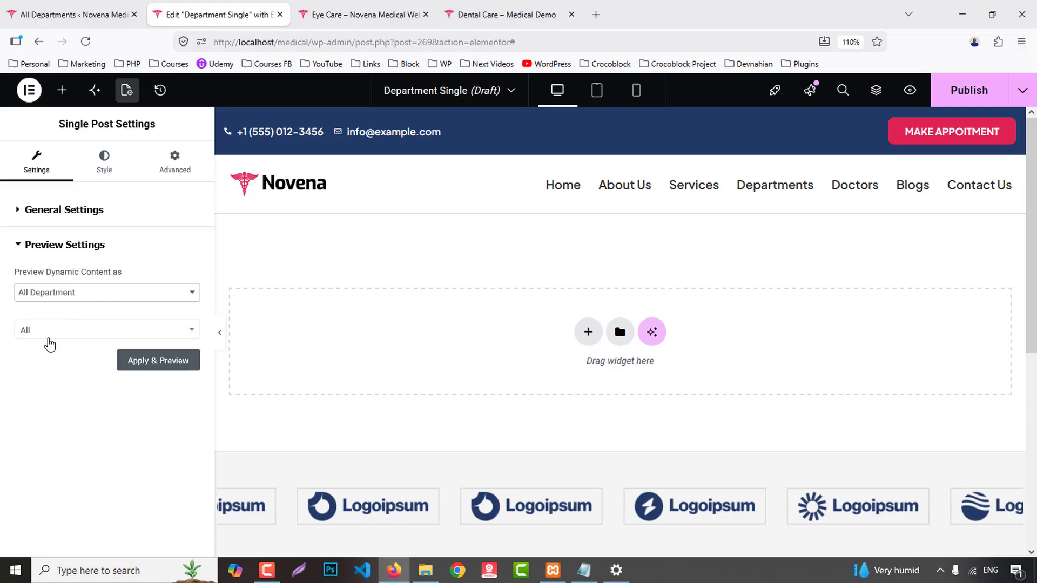
click(48, 337)
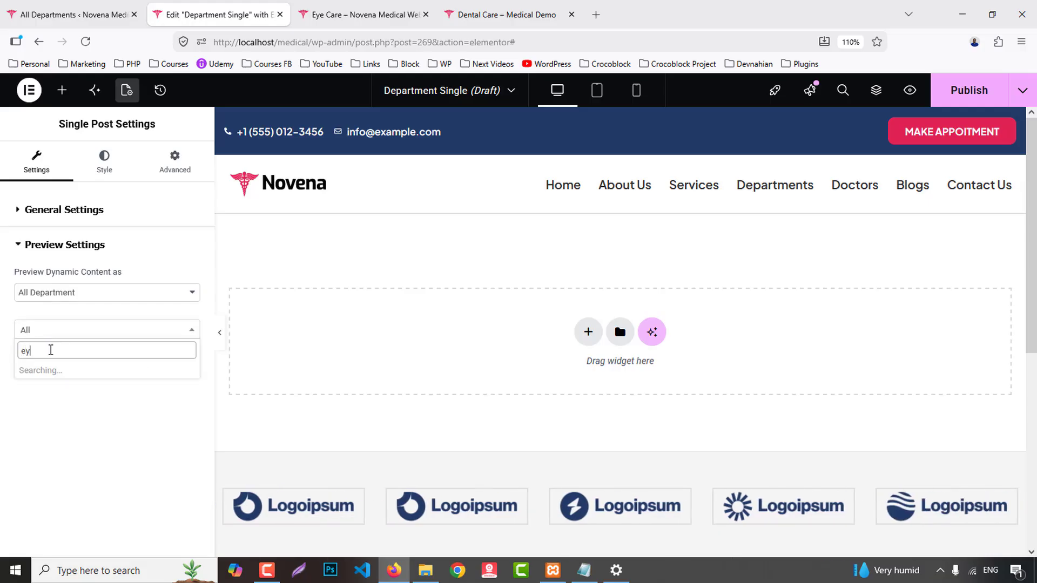
click(51, 372)
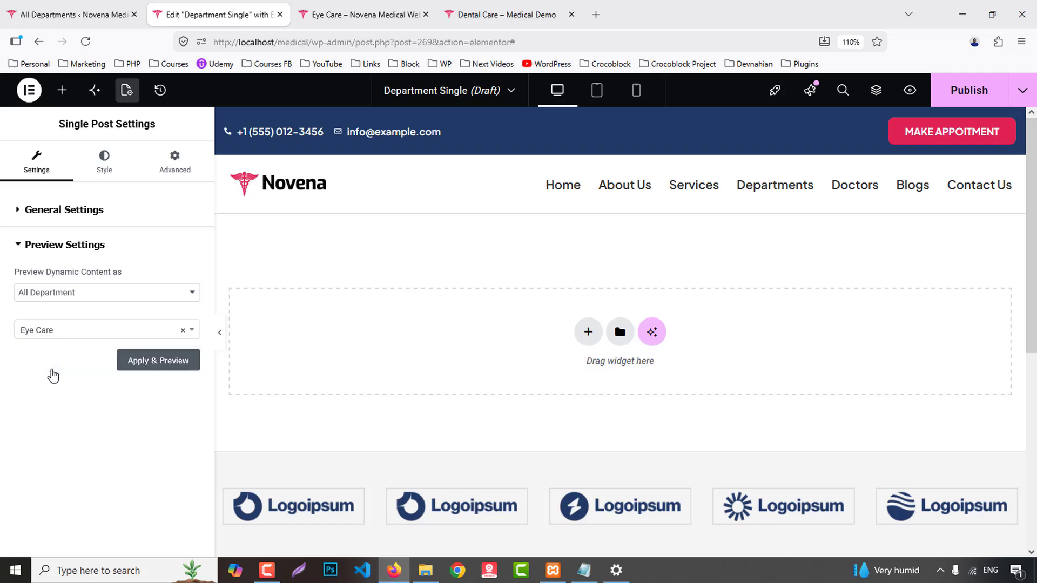
click(162, 364)
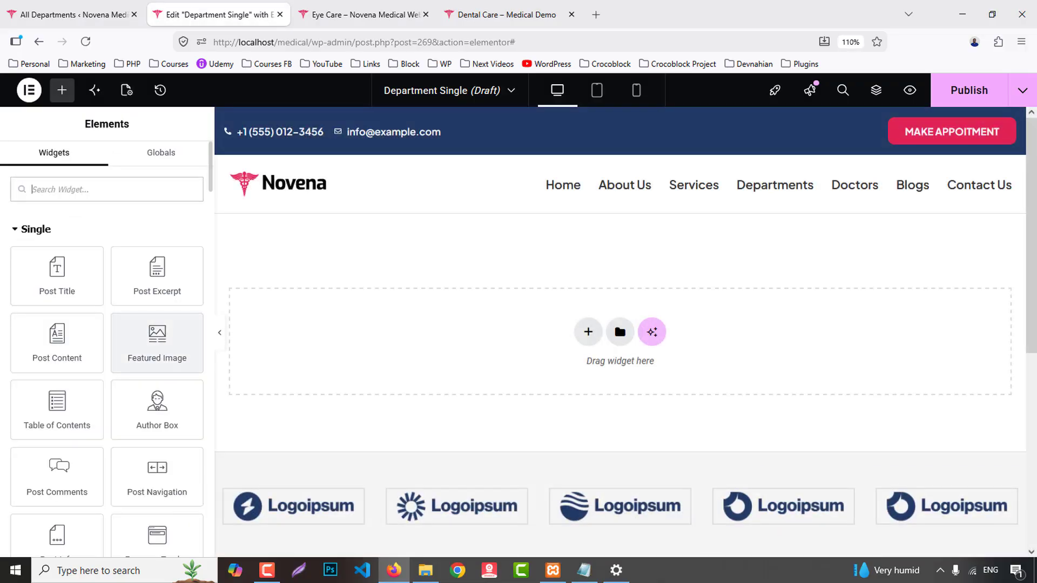
- Insert the saved Breadcreumb template into the Department Single template
click(616, 336)
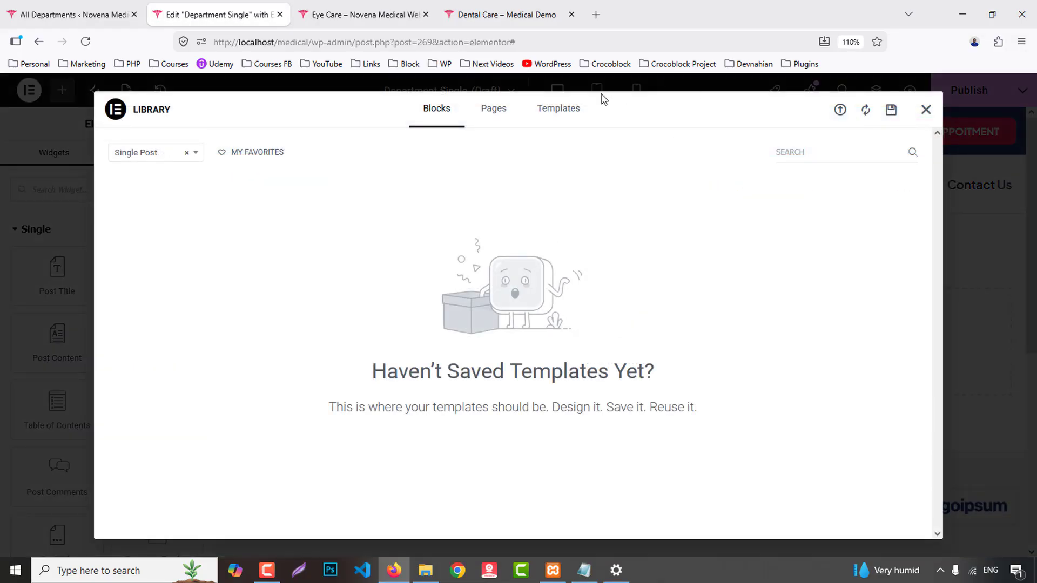
click(573, 115)
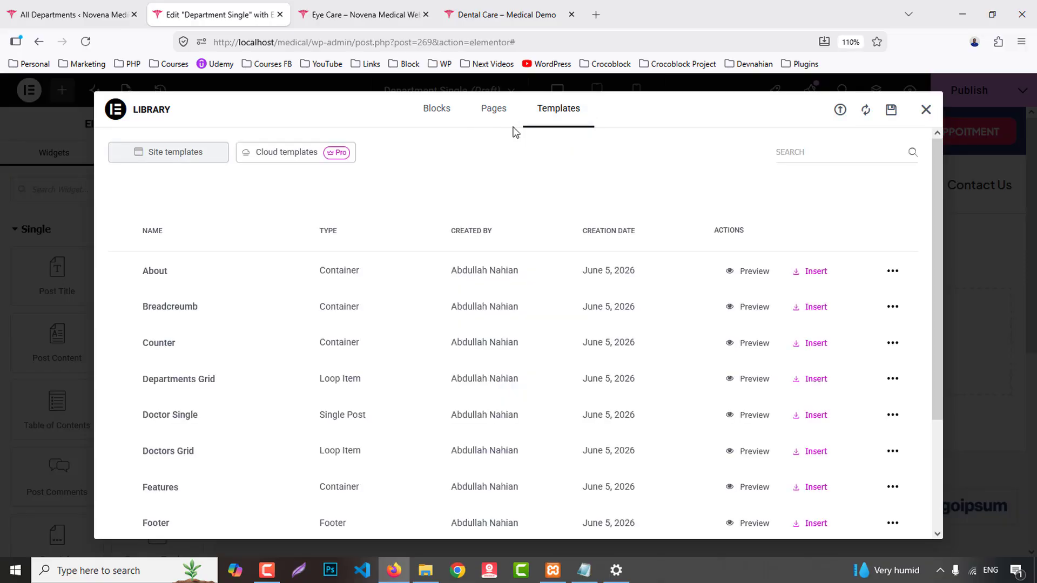
click(815, 307)
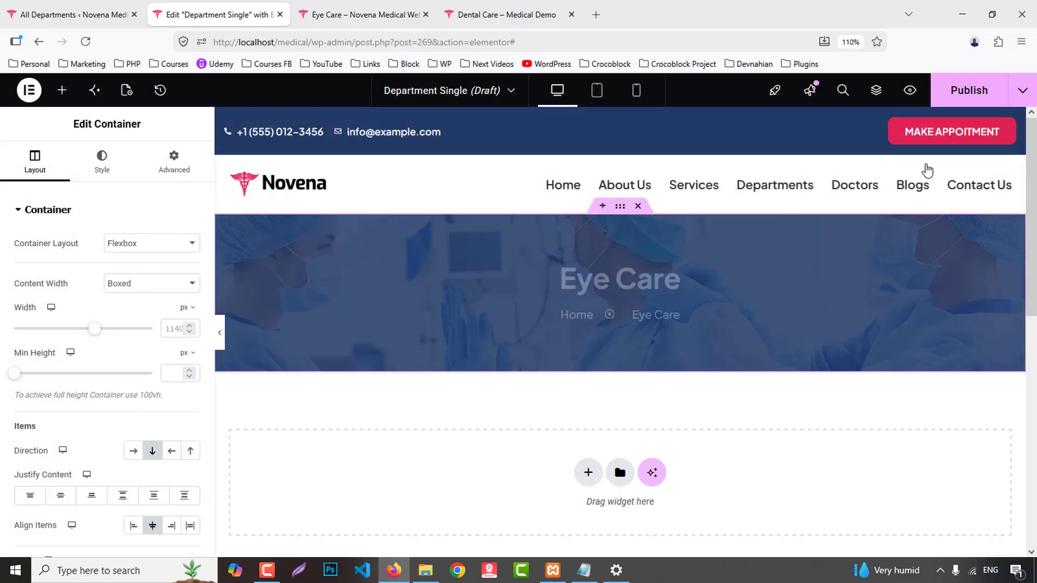
- Publish the Department Single template with a display condition that includes All Departments
click(964, 92)
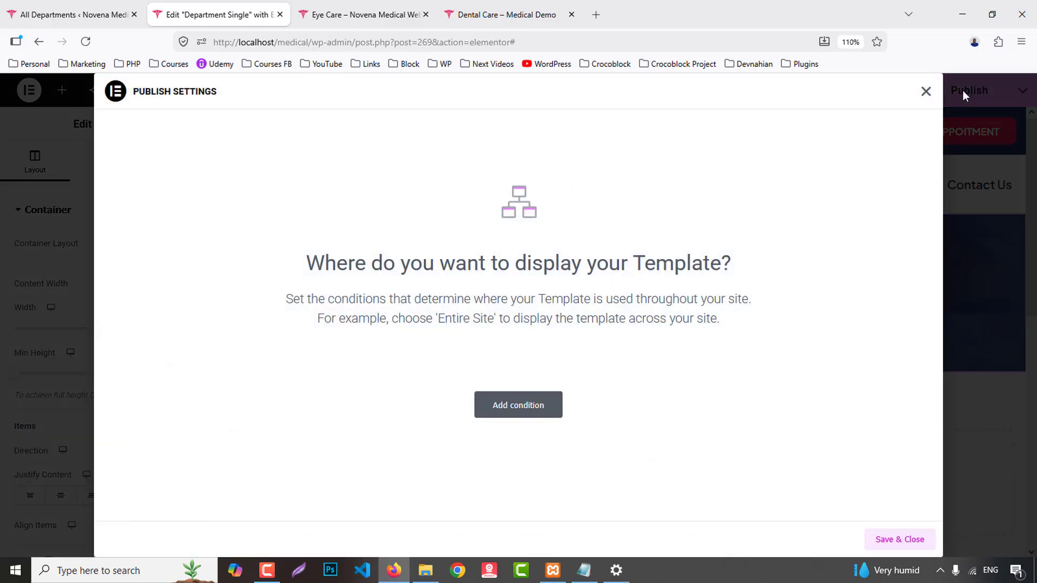
click(517, 405)
click(380, 377)
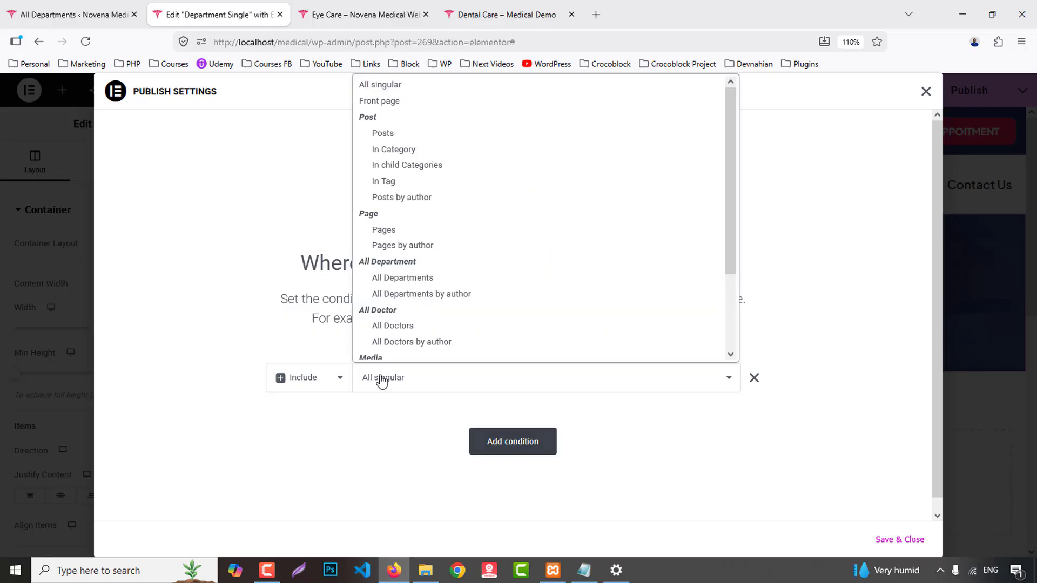
click(402, 278)
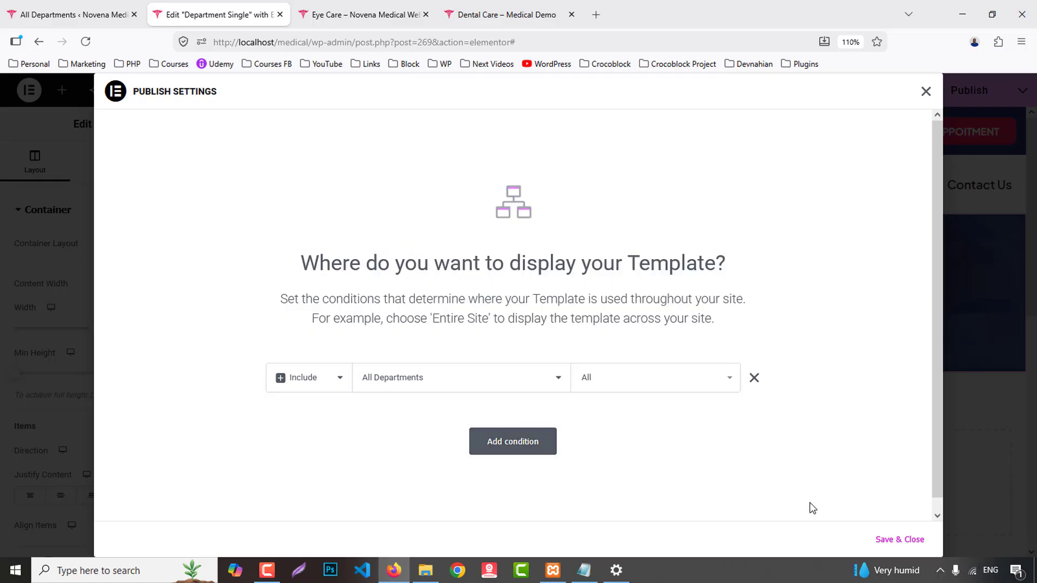
click(901, 540)
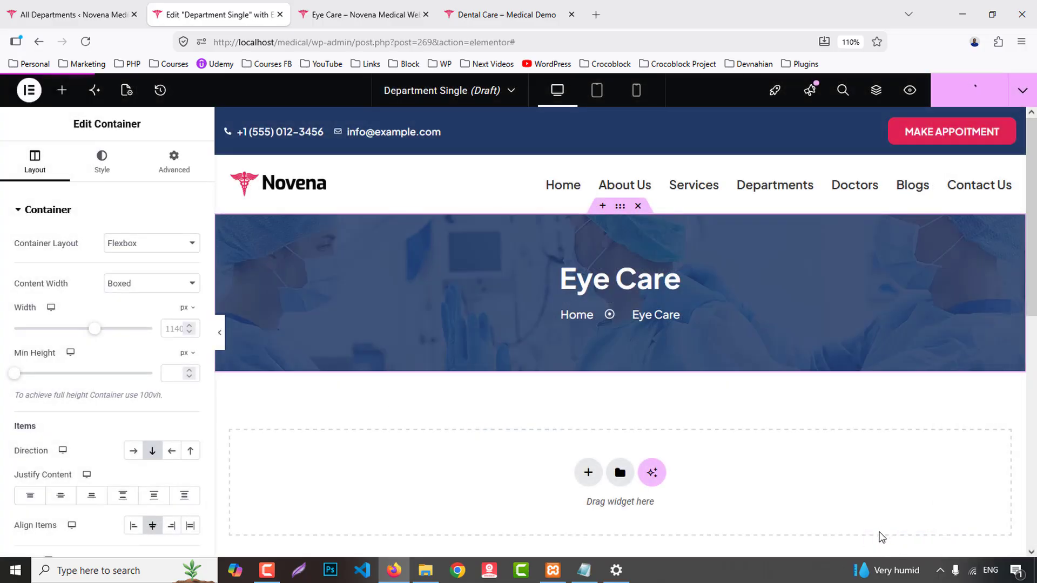
- Reload the site's Eye Care page to check its banner, and switch to the demo's Dental Care page
click(358, 12)
key(F5)
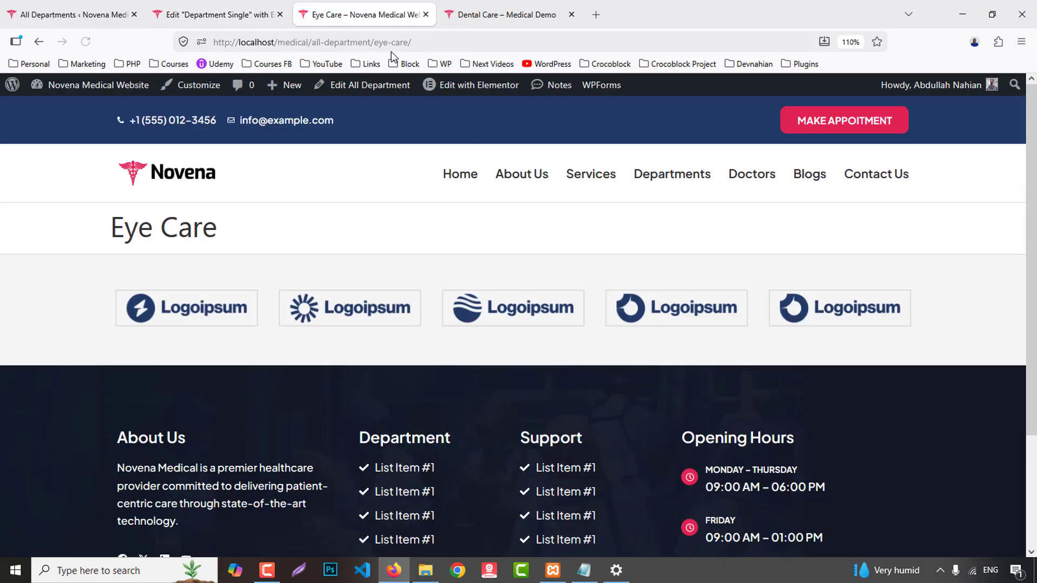
key(F5)
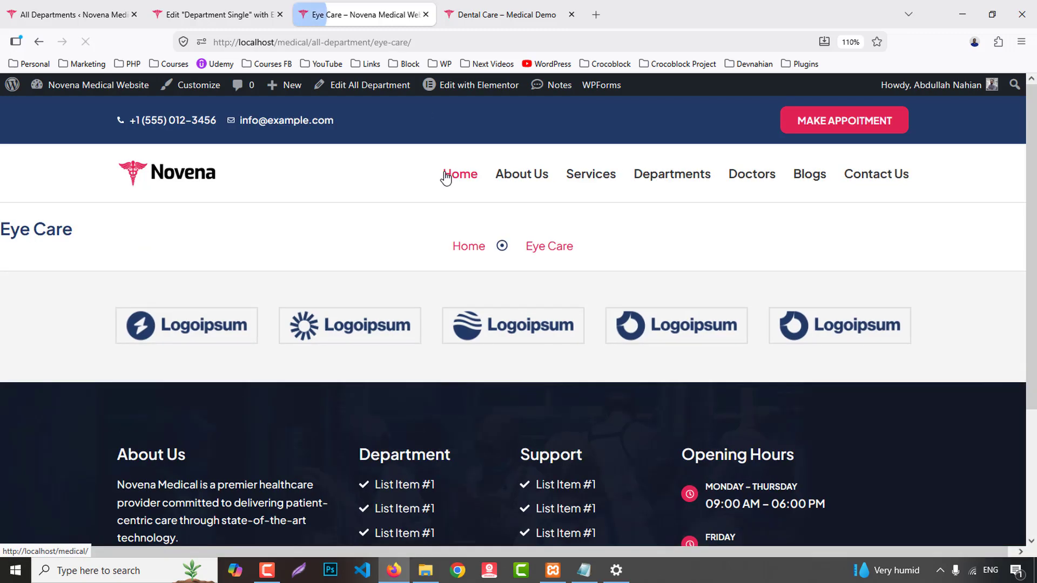
key(F5)
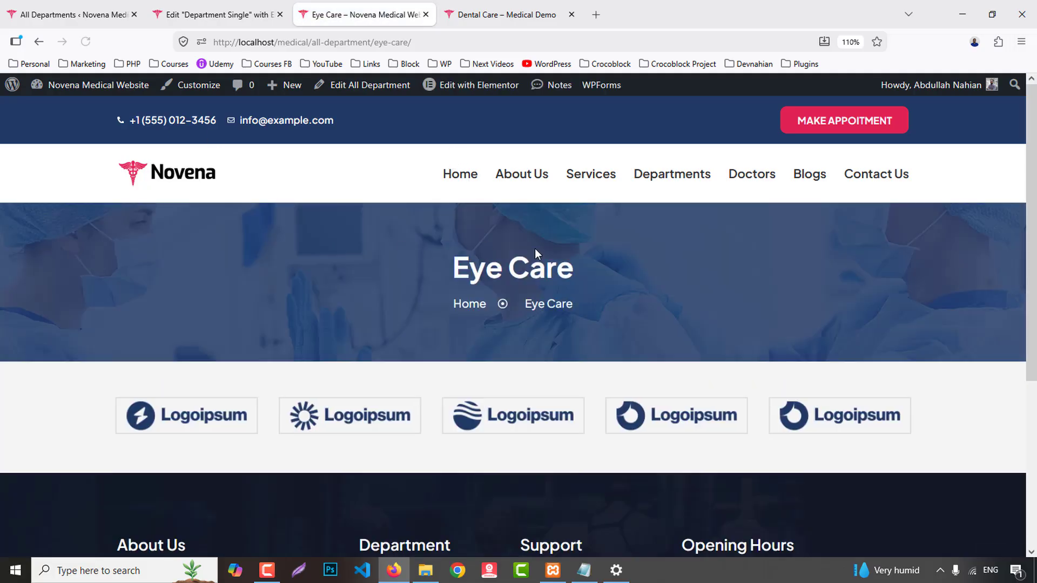
click(531, 5)
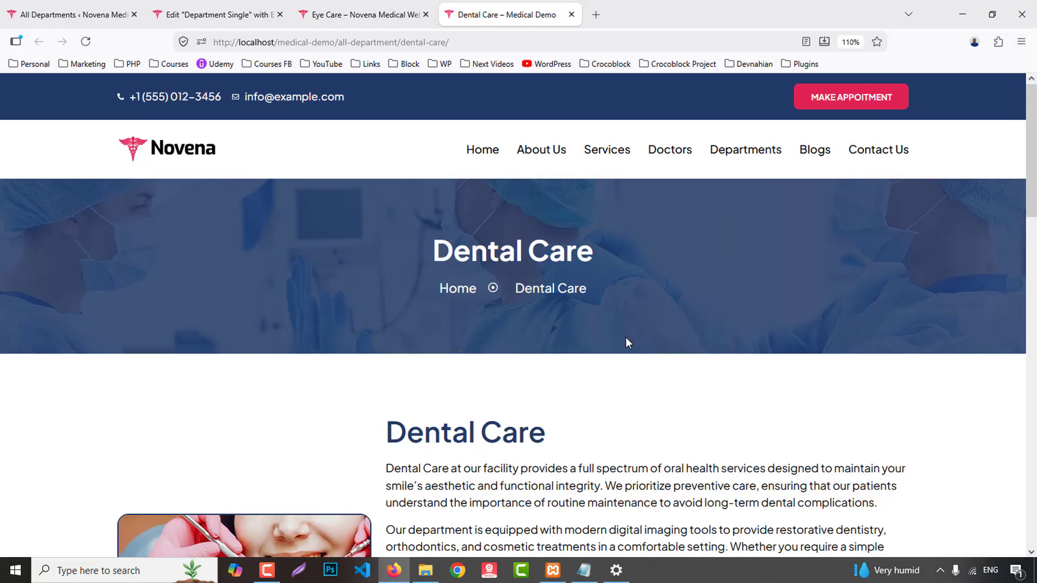
- Check the demo's department content layout and add a container with a one-third and a two-thirds column below the banner
scroll(626, 337, down, 5)
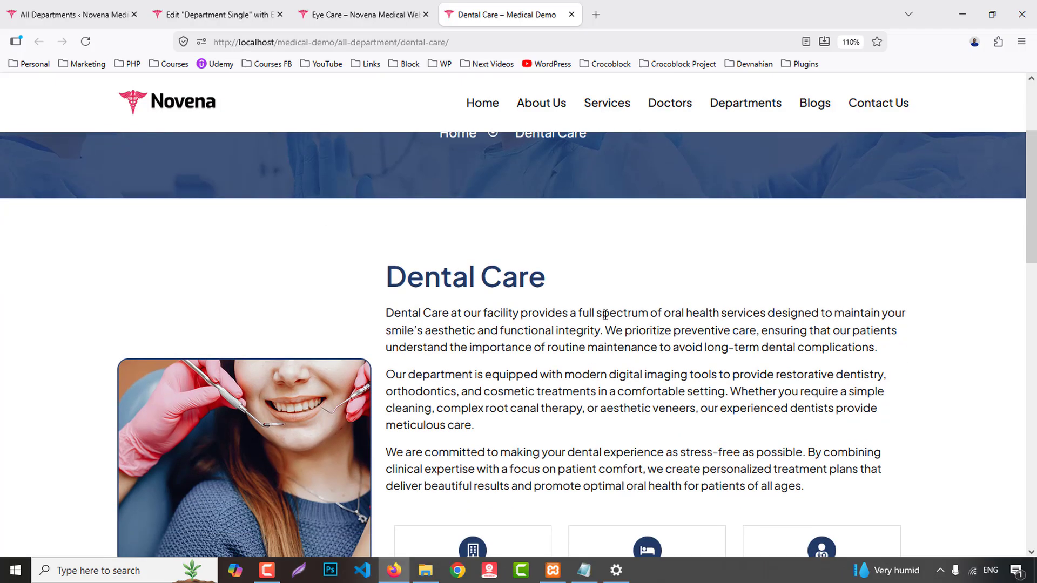
scroll(606, 315, down, 4)
scroll(605, 315, up, 8)
click(238, 15)
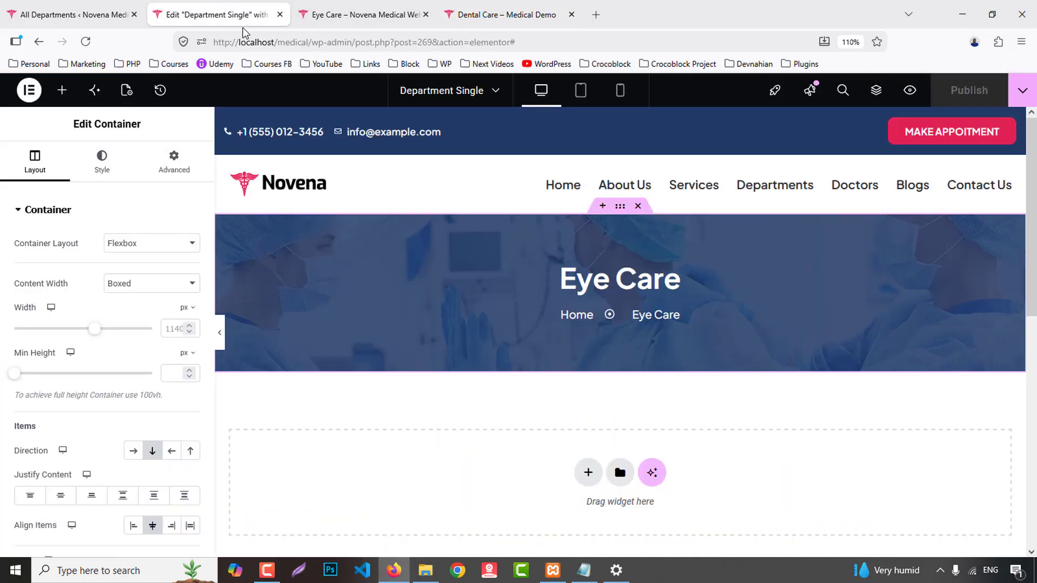
scroll(586, 452, down, 5)
click(589, 315)
click(572, 373)
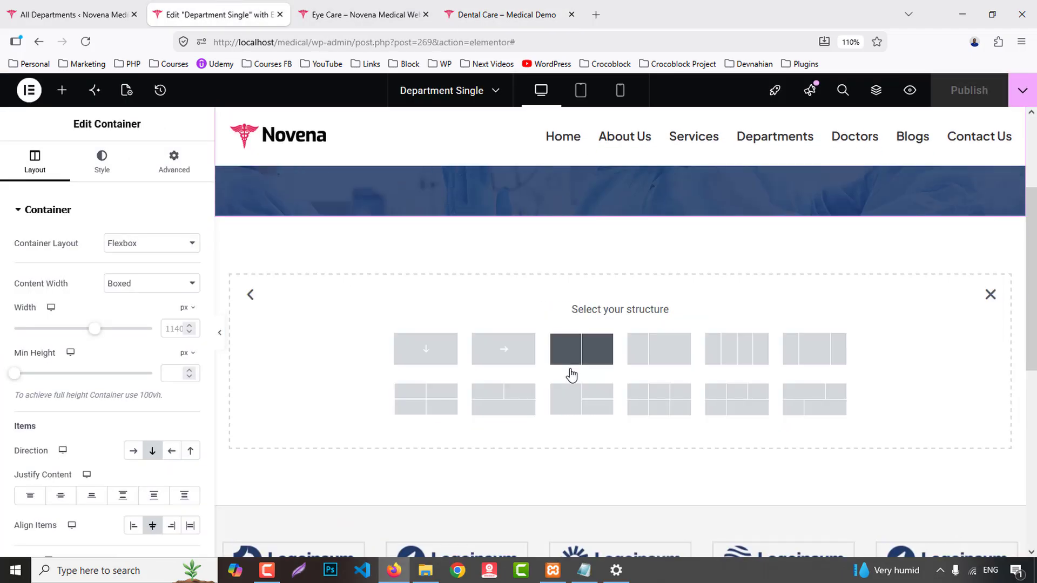
click(629, 360)
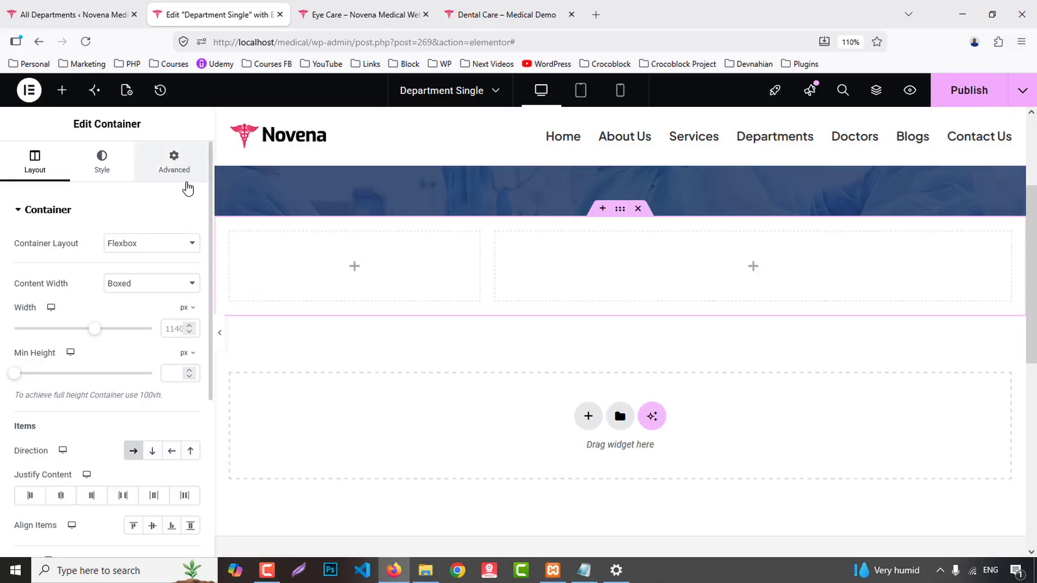
- Set the new container's top and bottom padding to 80 px and align its items to the center
click(186, 181)
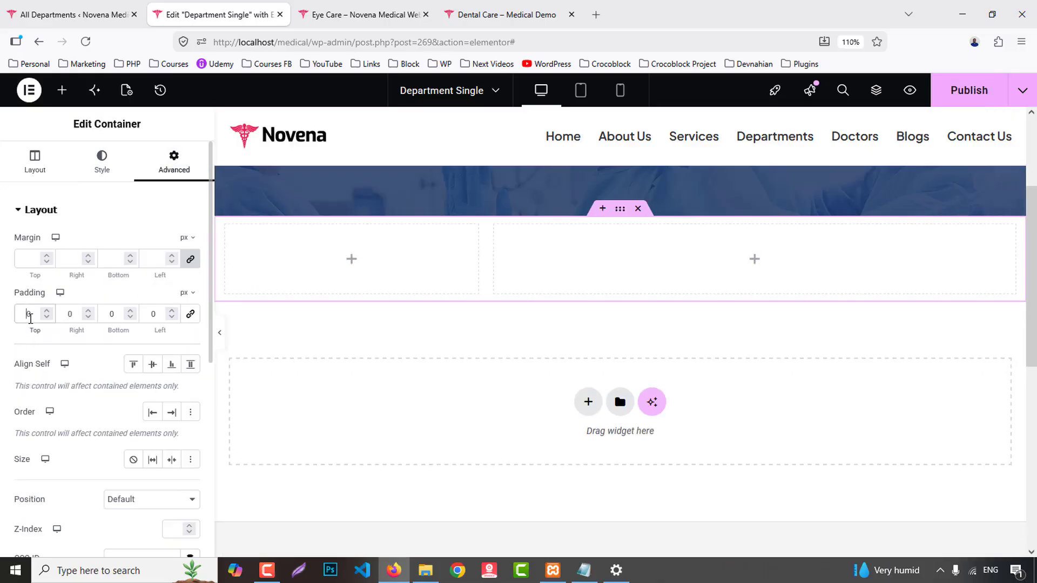
text(8)
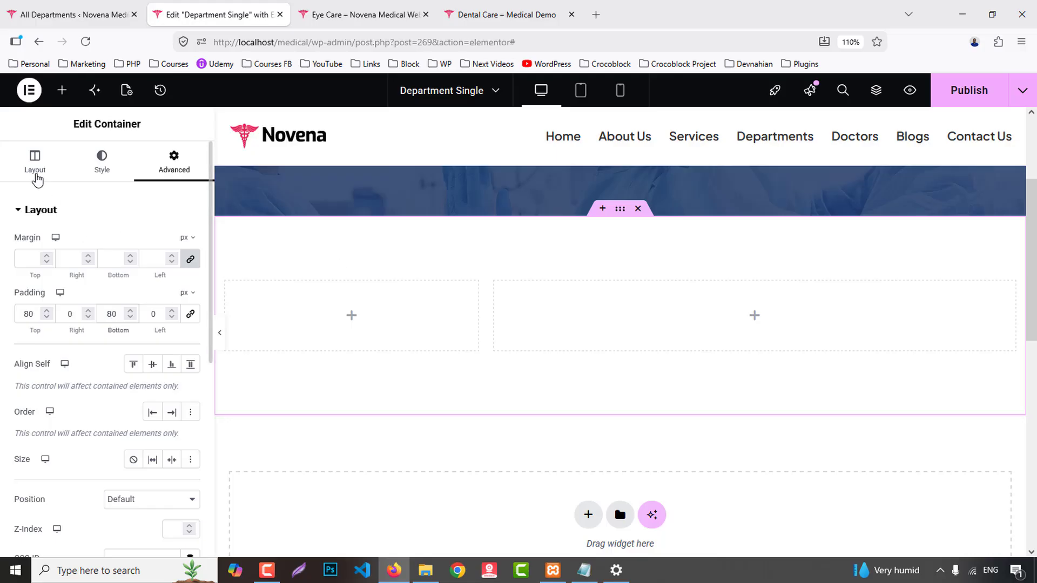
click(34, 159)
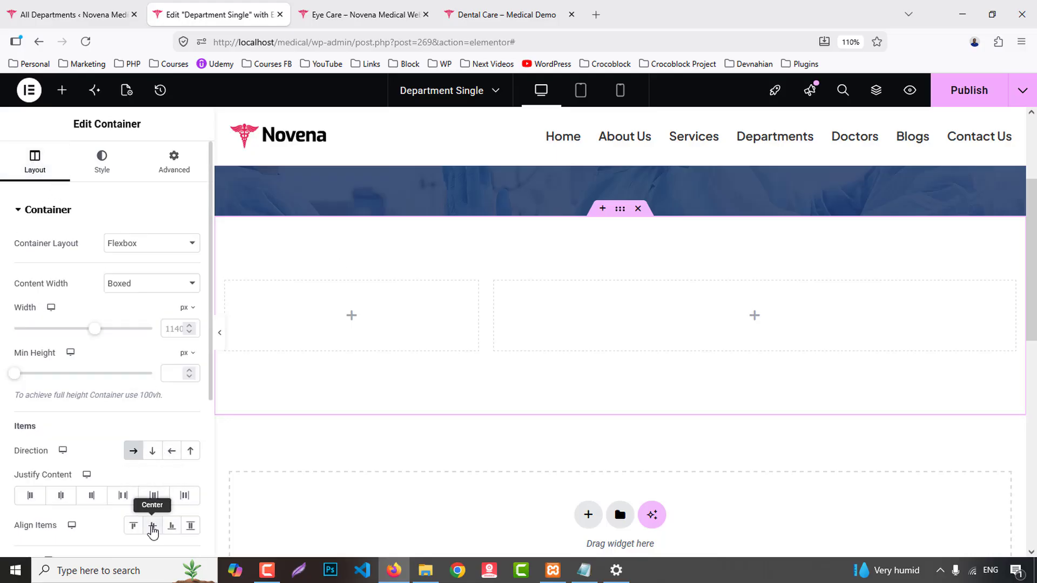
- Place a Featured Image widget in the narrow column and compare it with the demo's image
click(62, 90)
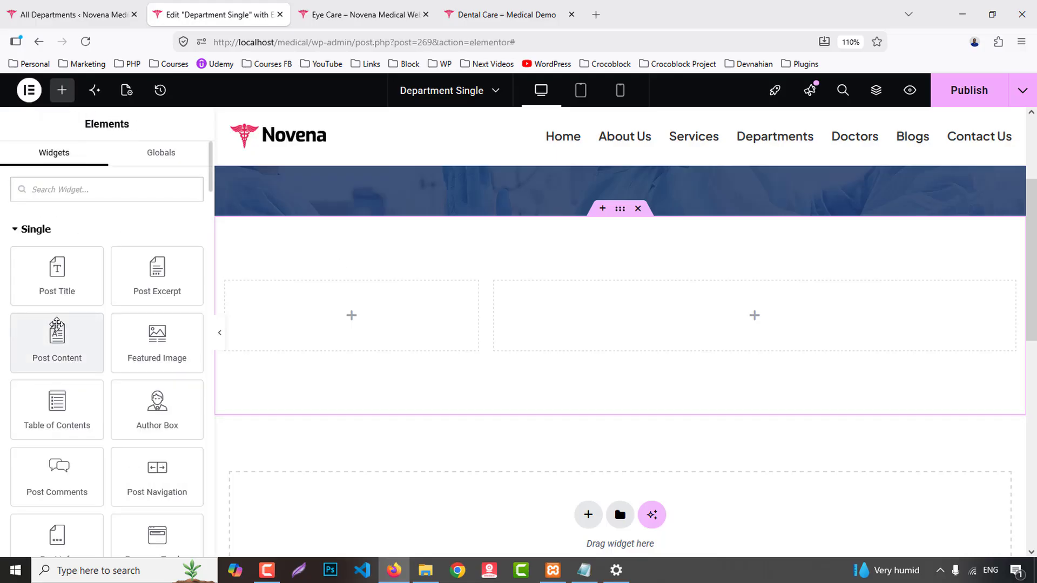
drag(143, 341, 354, 318)
click(500, 14)
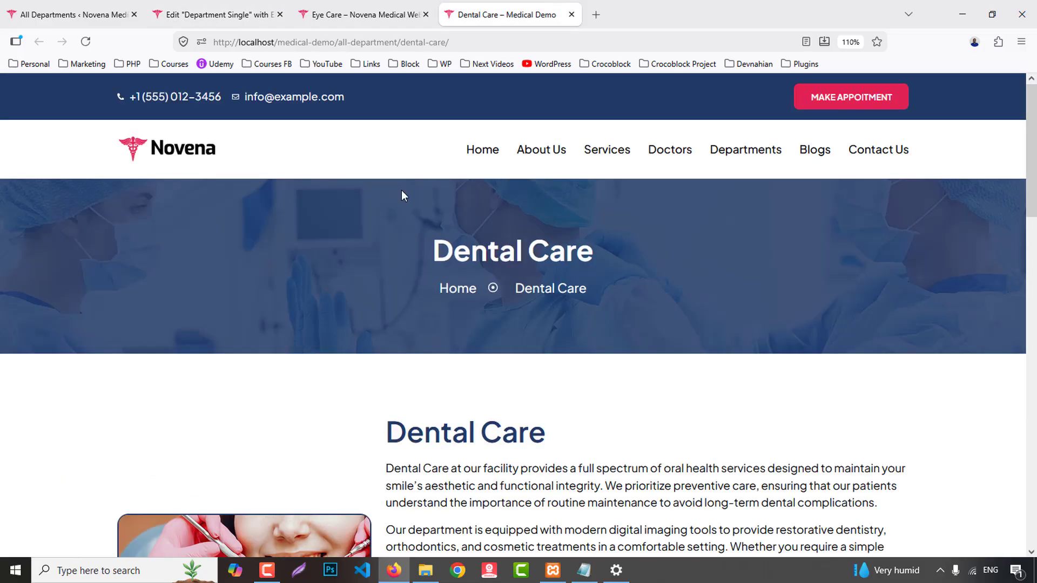
scroll(312, 287, down, 5)
click(204, 13)
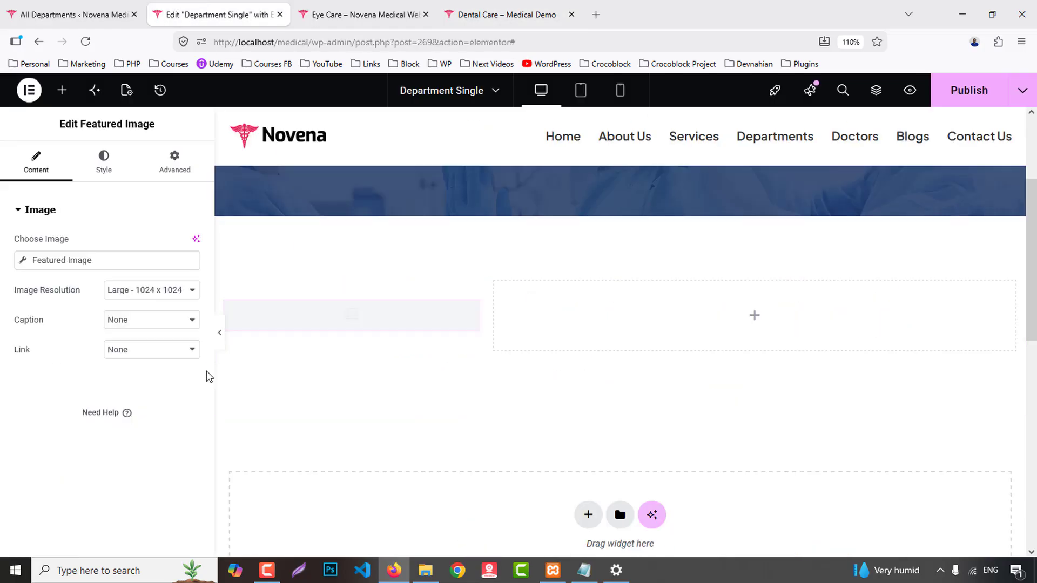
- Style the featured image at full width with a solid 3 px border in the Primary color and a 15 px border radius
click(102, 161)
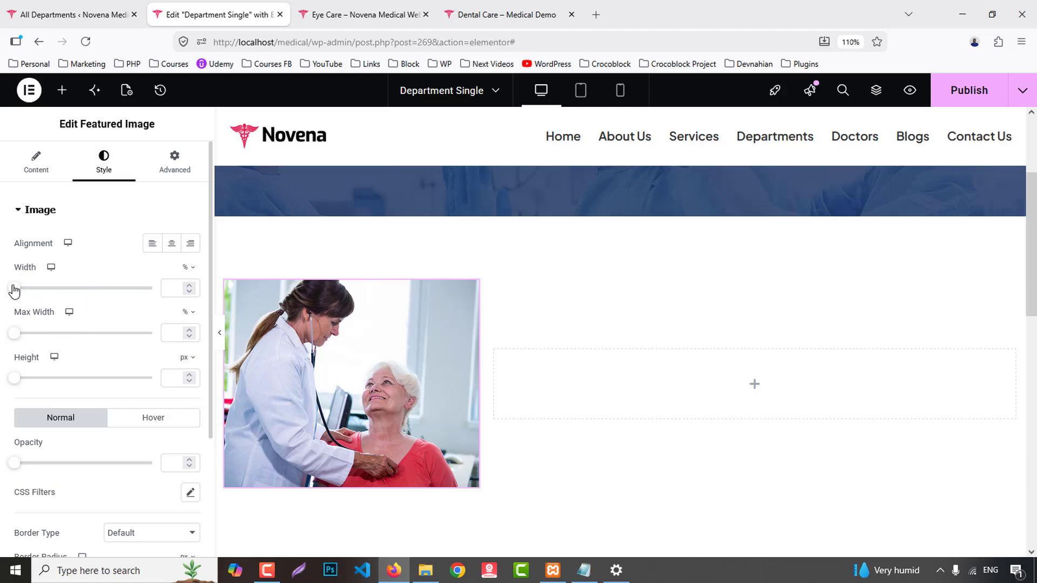
drag(14, 289, 182, 292)
scroll(108, 373, down, 3)
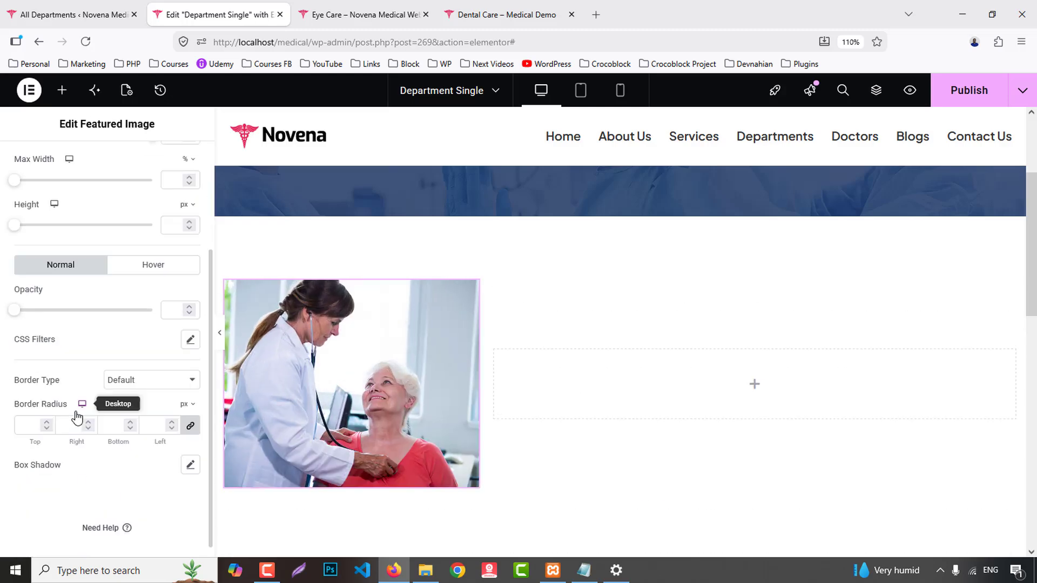
click(152, 371)
click(123, 419)
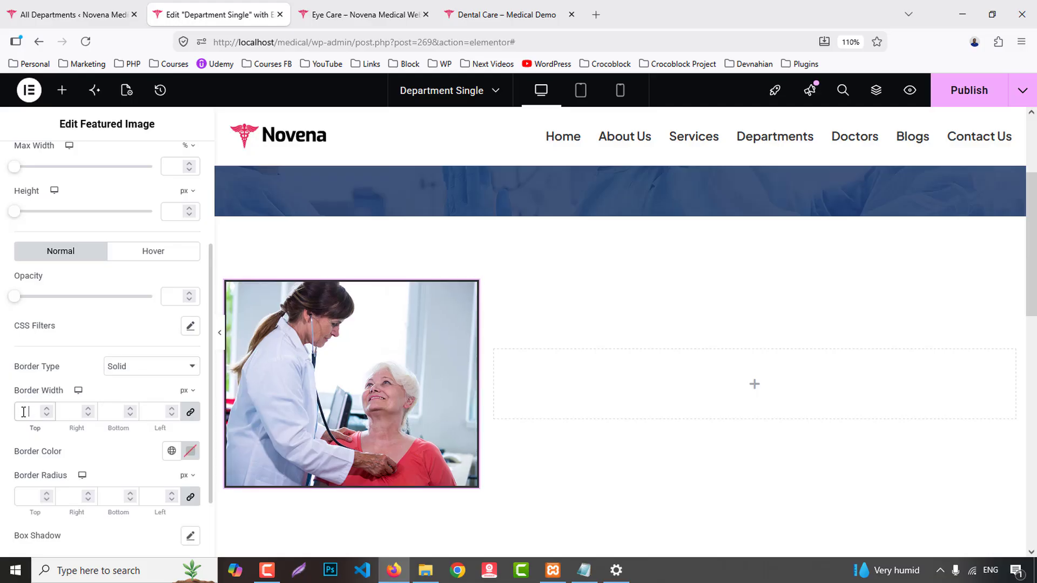
click(171, 451)
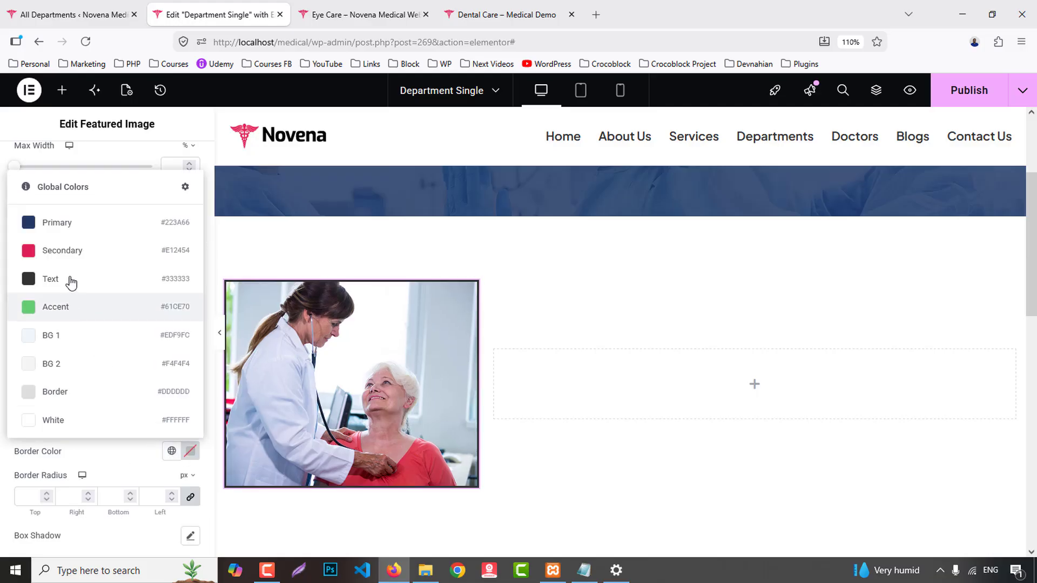
click(63, 232)
scroll(28, 418, down, 2)
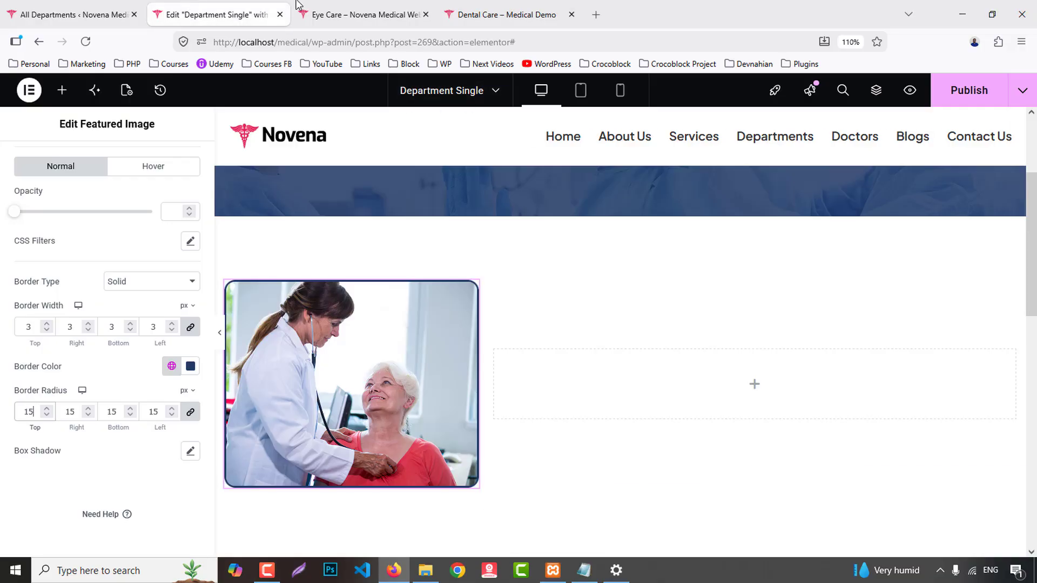
- Compare the image with the demo and place a Post Title widget in the wide column
click(362, 15)
click(486, 15)
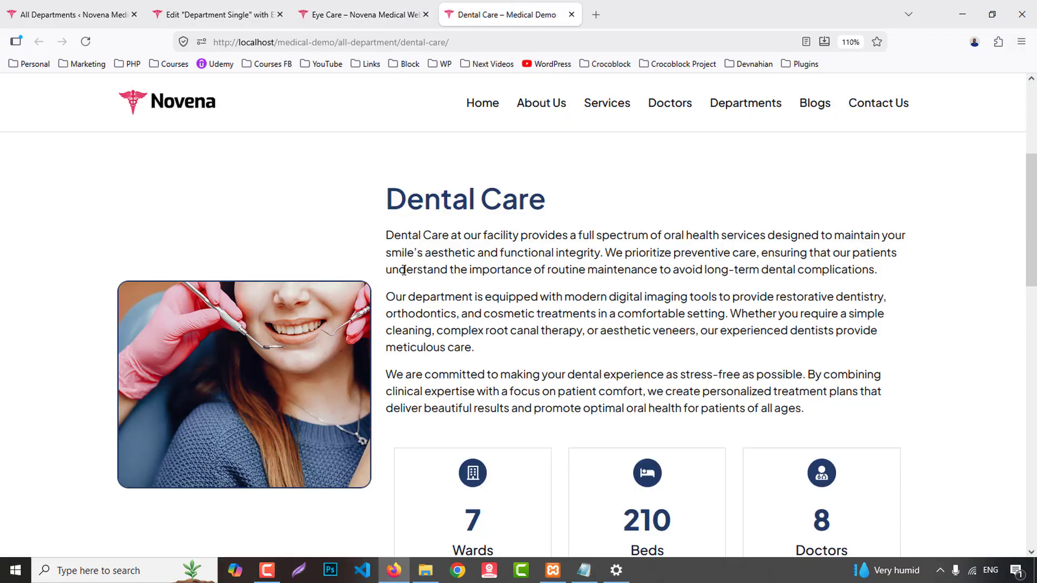
click(277, 4)
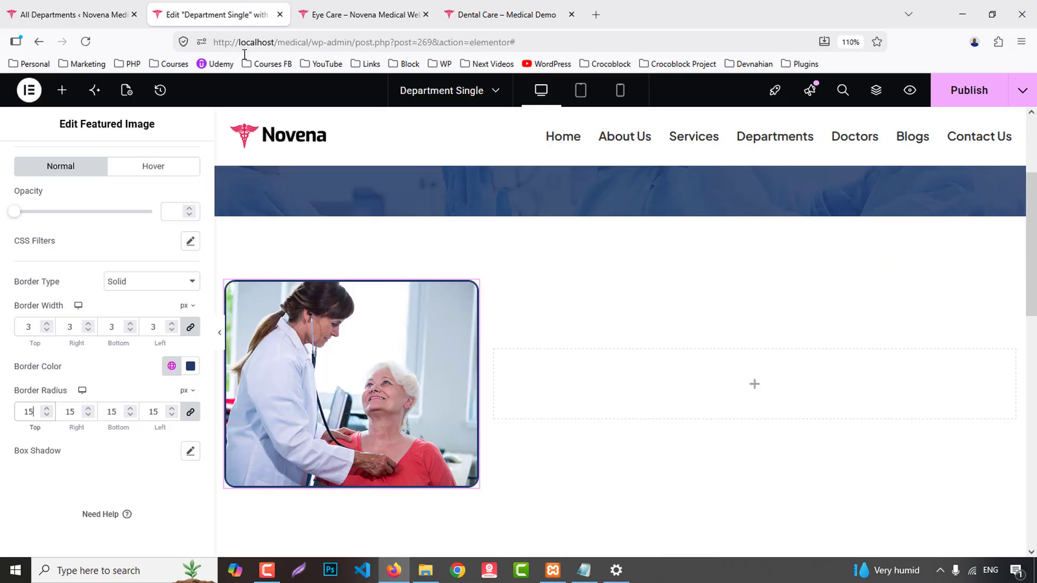
click(62, 90)
drag(57, 276, 656, 354)
- Check the demo's description and add a Text Editor widget below the post title
click(503, 14)
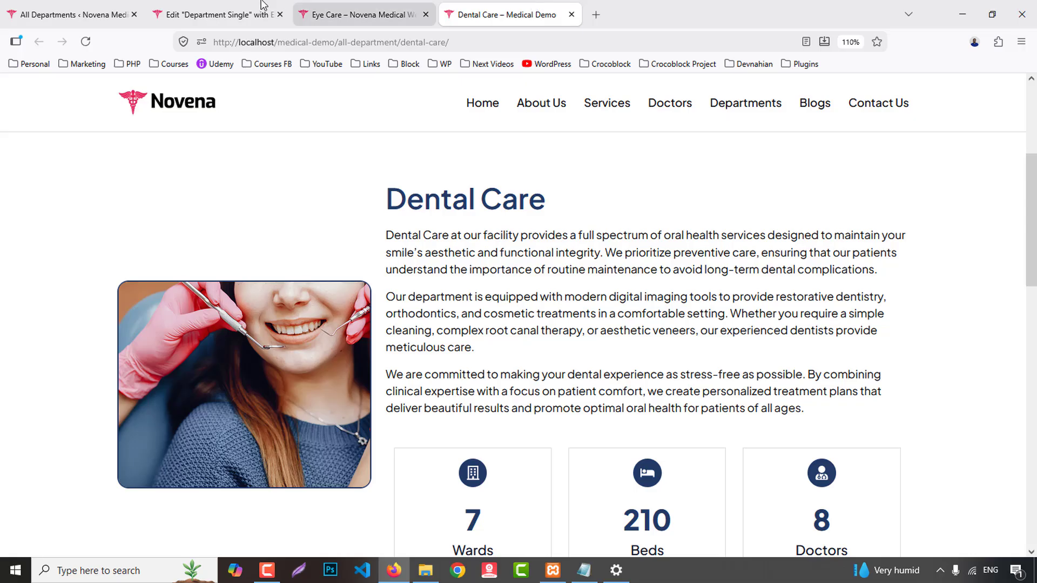
click(216, 14)
click(61, 89)
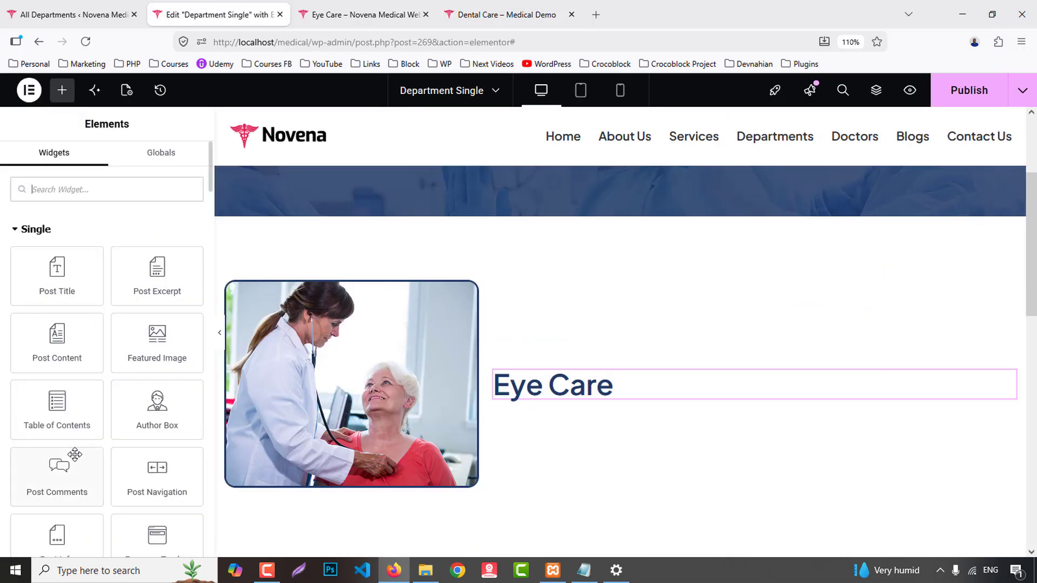
scroll(76, 449, down, 6)
drag(75, 446, 595, 385)
- Link the Text Editor's content to the dynamic ACF Field with the key Department Description
click(190, 260)
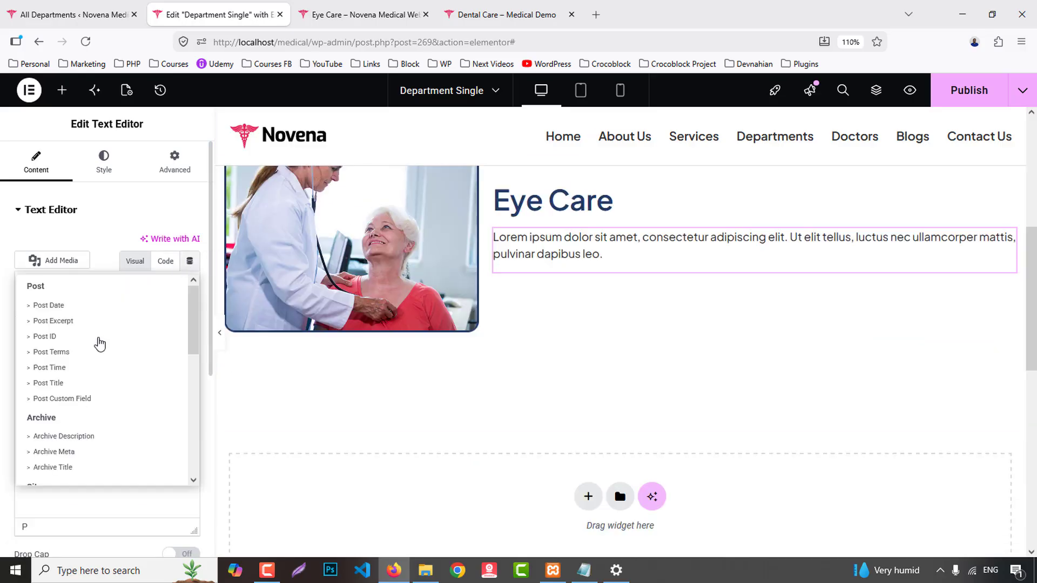
scroll(81, 405, down, 5)
click(49, 474)
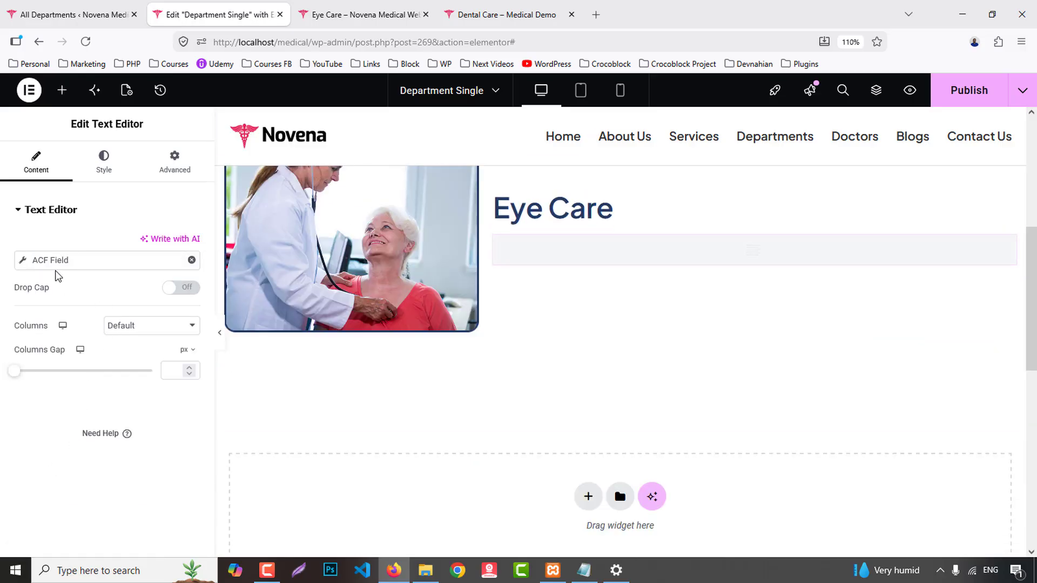
click(48, 262)
click(131, 322)
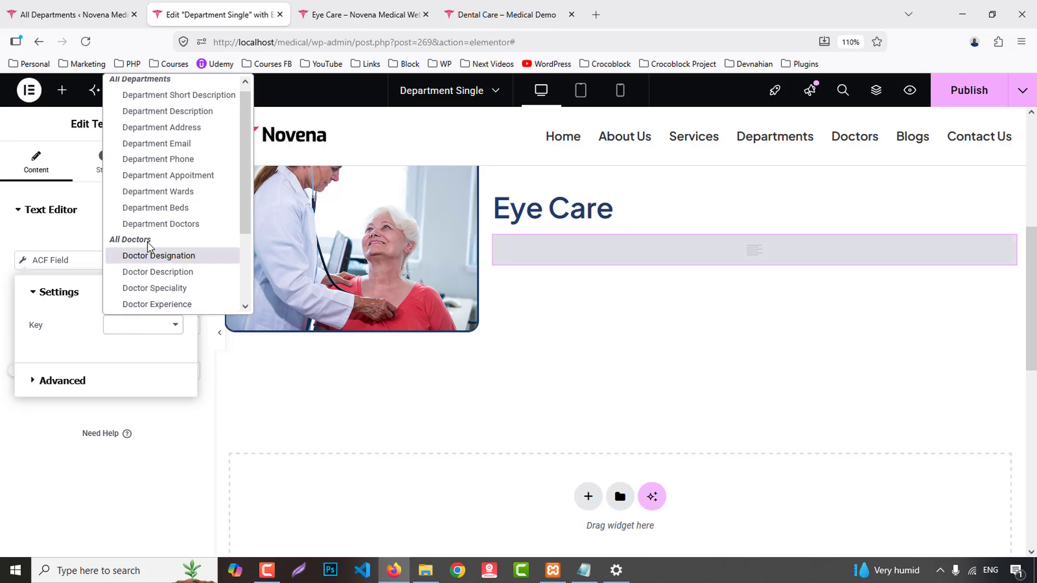
click(178, 118)
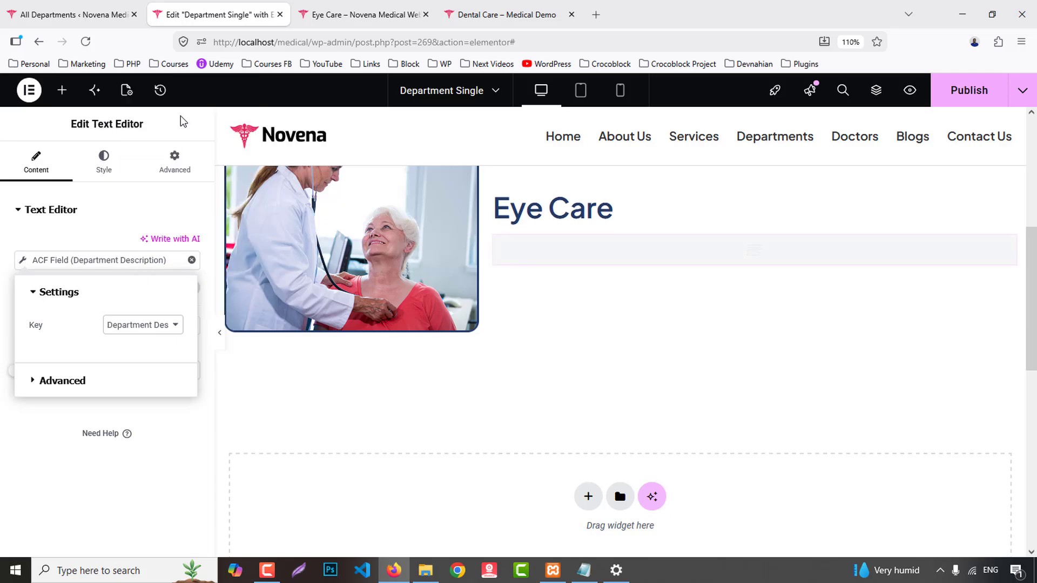
- Check the demo's counter boxes and add a container below the department description
click(531, 4)
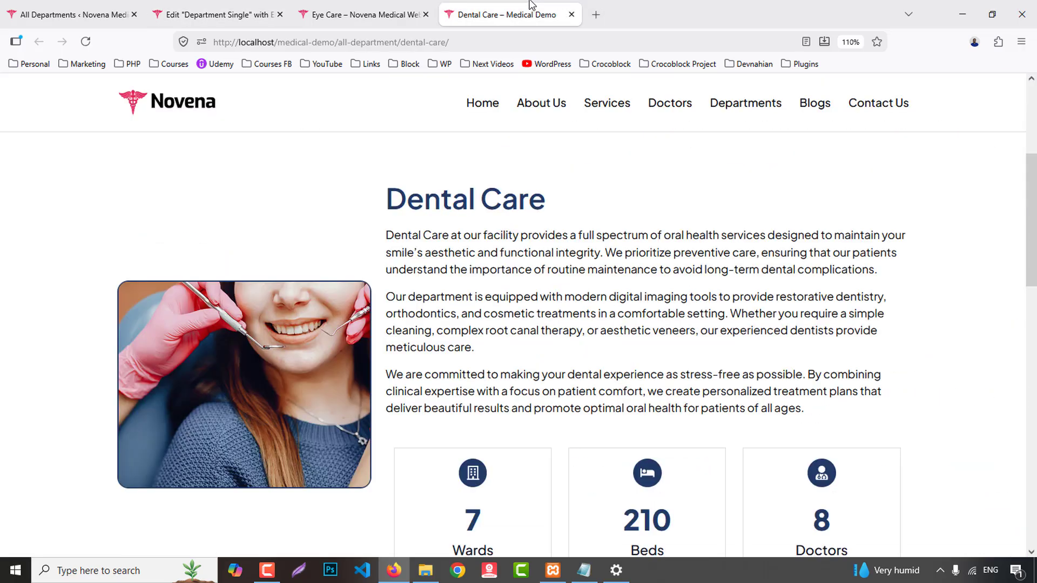
scroll(608, 420, down, 3)
click(203, 9)
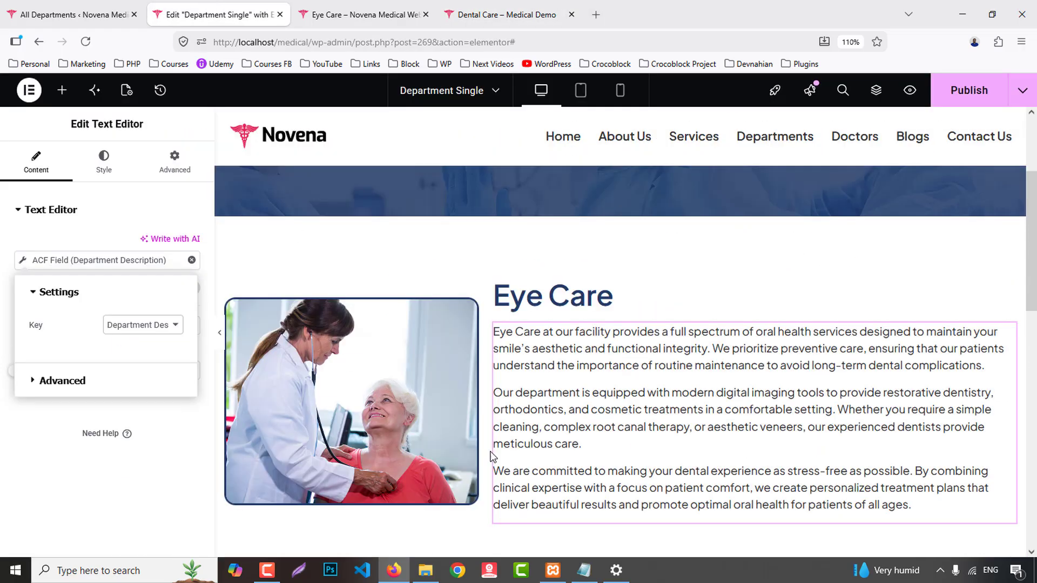
click(62, 90)
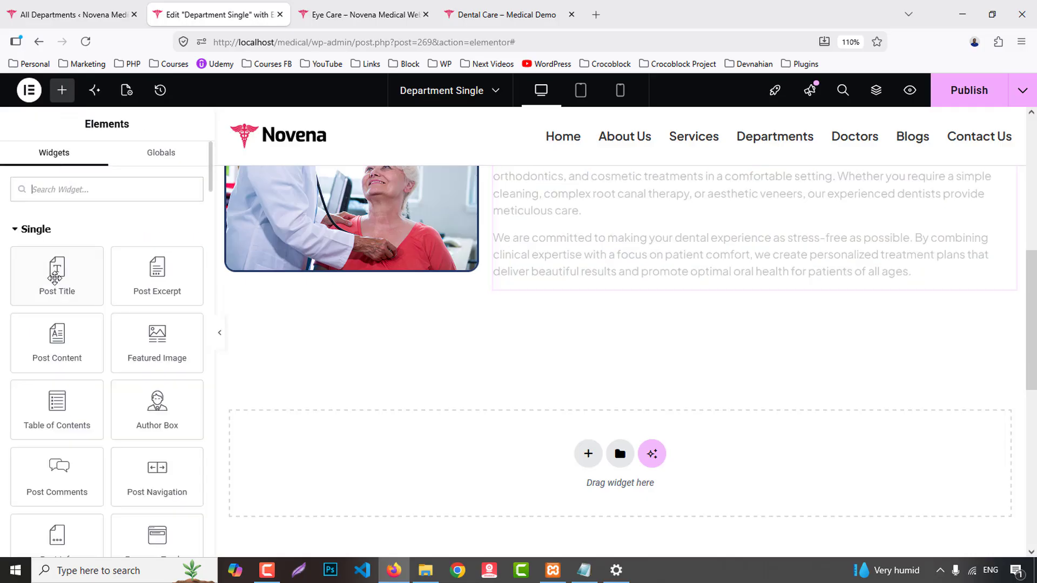
scroll(81, 430, down, 5)
drag(57, 341, 662, 289)
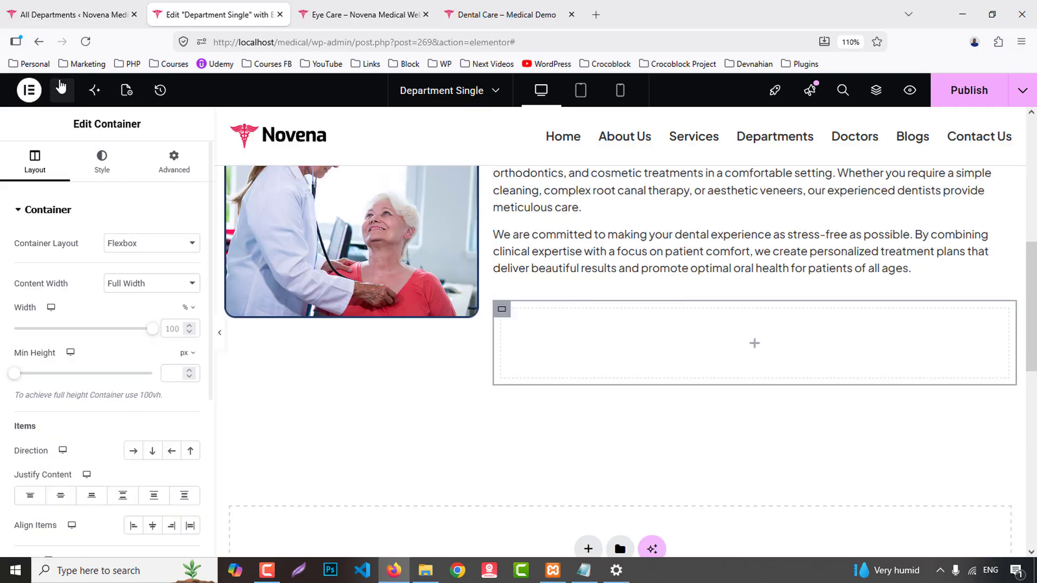
- Nest a container inside the new one for the first counter box and set its width to 31%
click(530, 6)
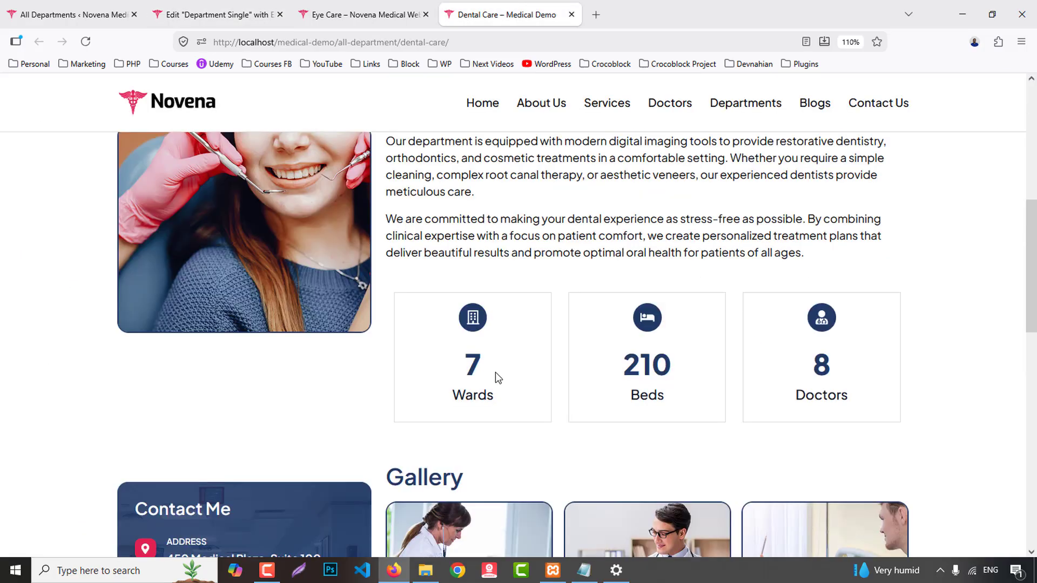
click(238, 11)
click(62, 90)
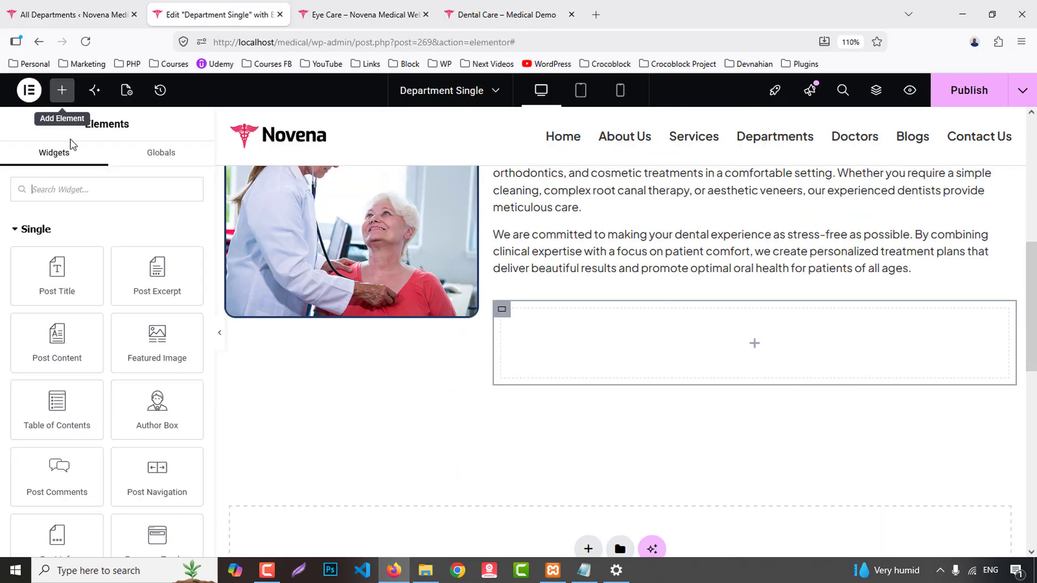
scroll(54, 378, down, 3)
drag(54, 346, 696, 363)
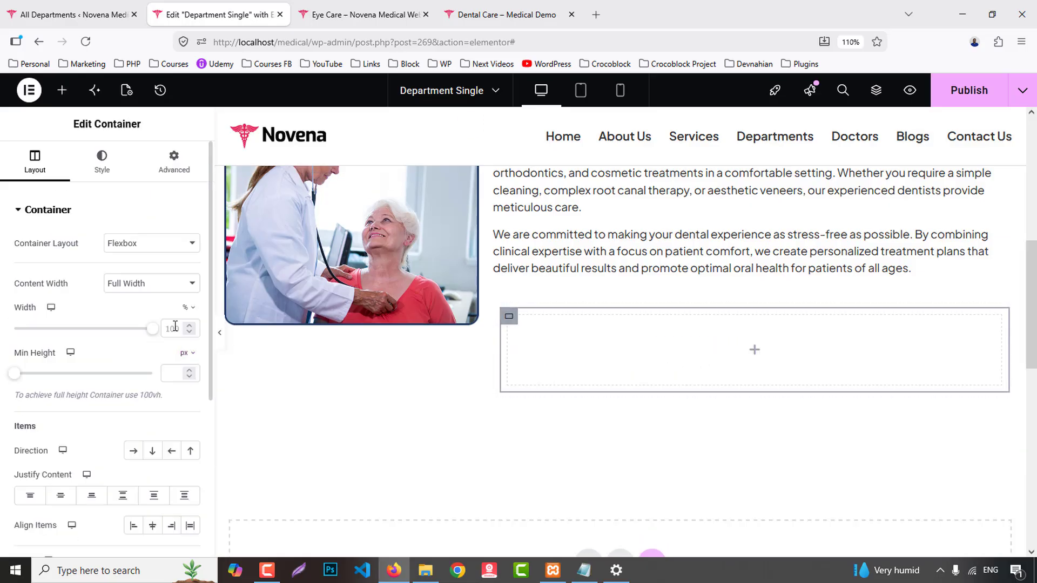
text(31)
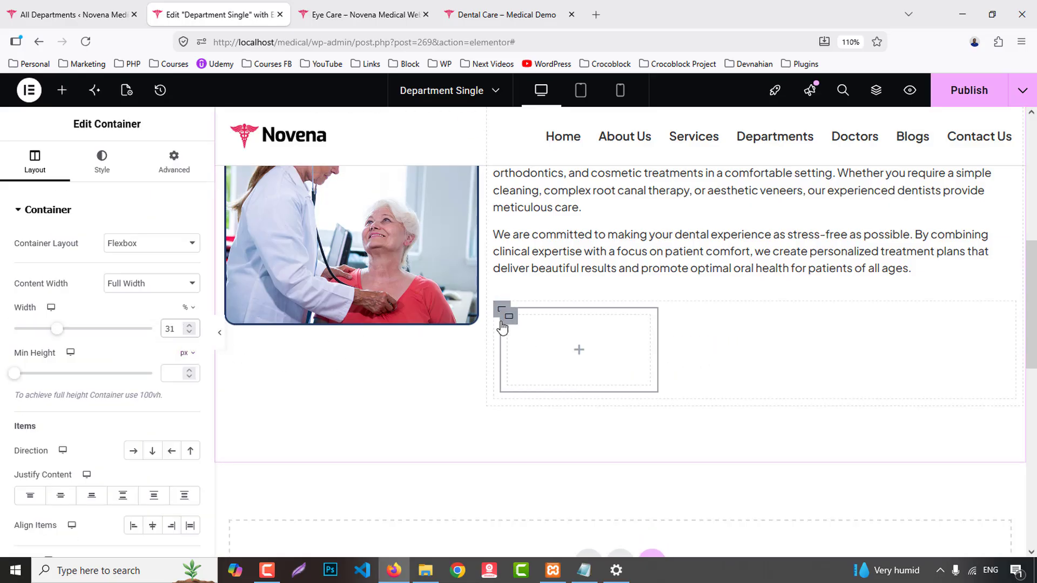
- Duplicate the 31% wide inner container twice to make three counter boxes
right_click(513, 320)
click(545, 187)
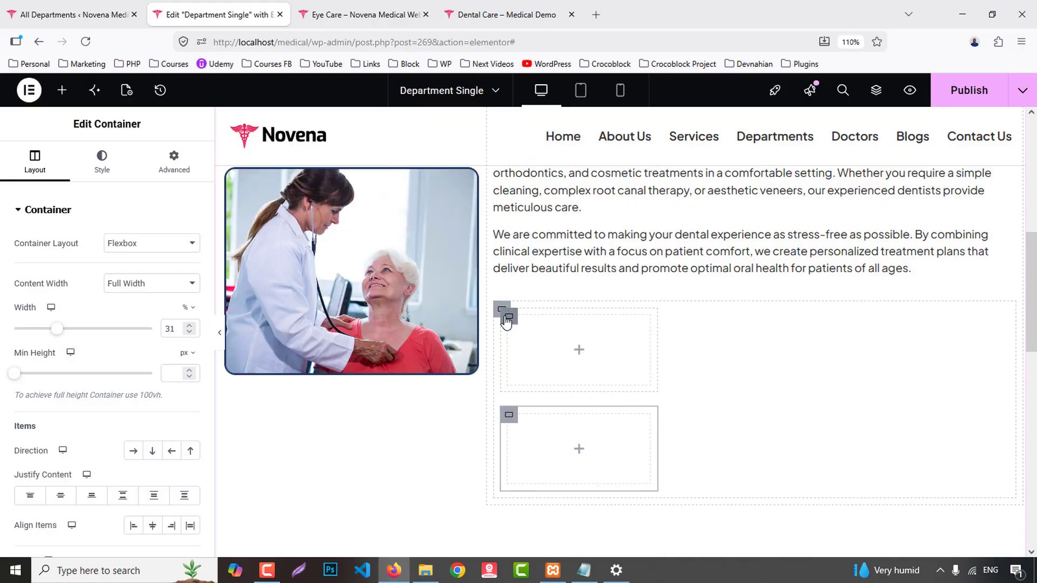
right_click(506, 318)
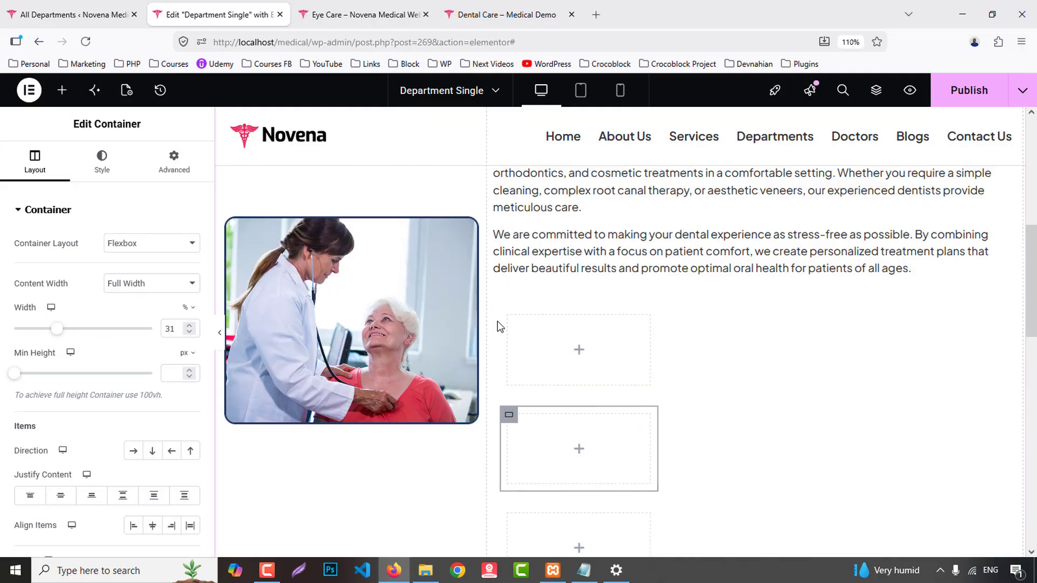
- Arrange the outer container's three boxes in a row by setting its direction to row and enabling wrap
click(499, 312)
click(499, 312)
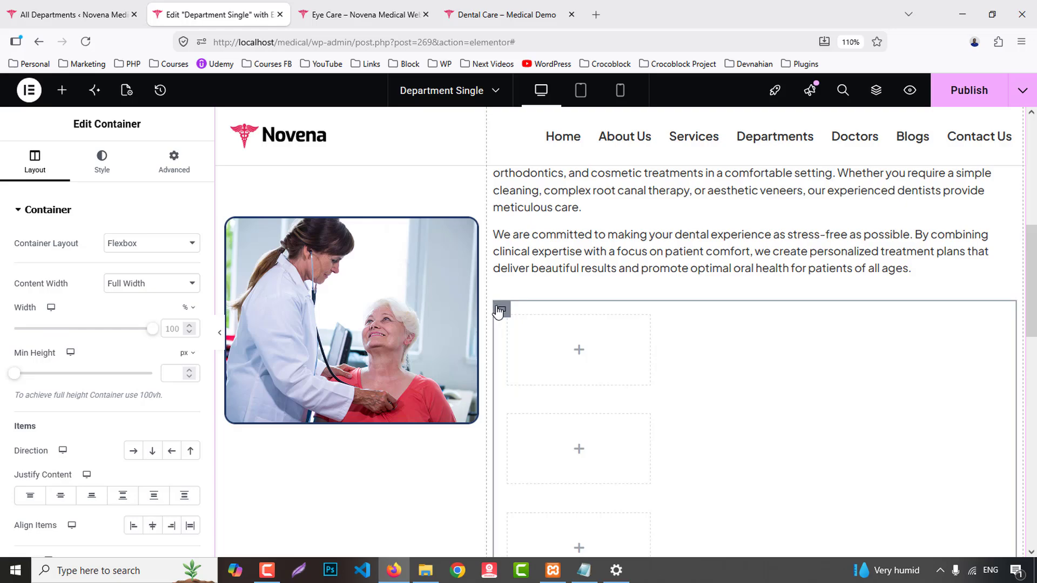
scroll(132, 354, down, 4)
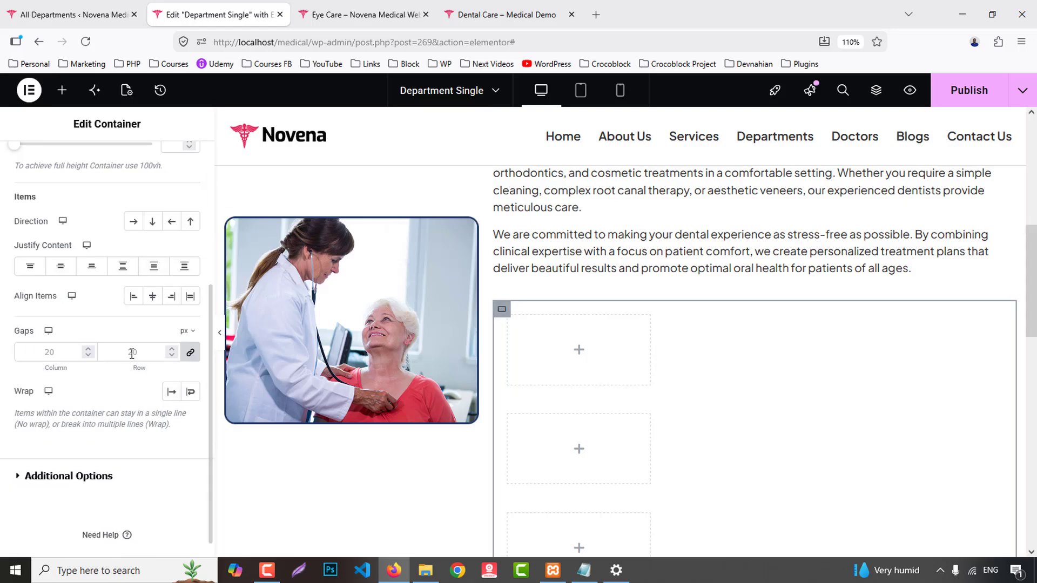
click(133, 223)
click(192, 394)
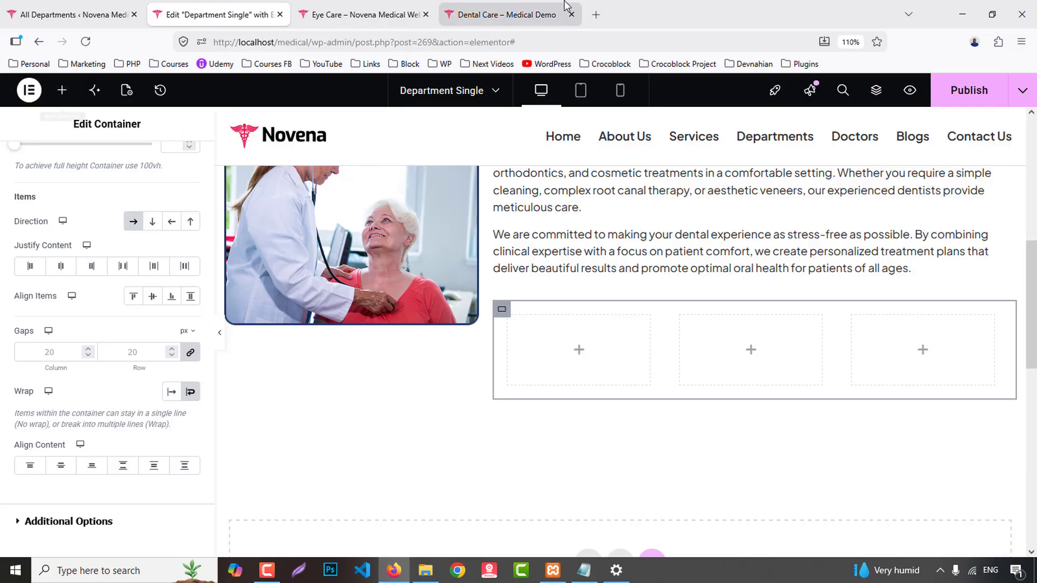
- Check the demo's counter boxes, and add an Icon widget with a Counter widget below it to the first box
click(541, 6)
click(238, 11)
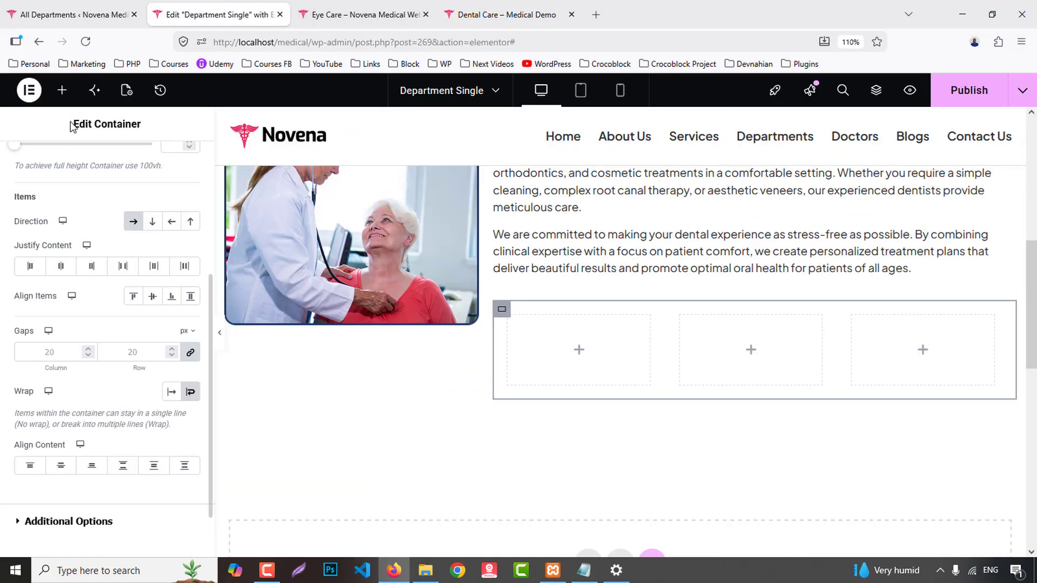
click(62, 90)
text(icon)
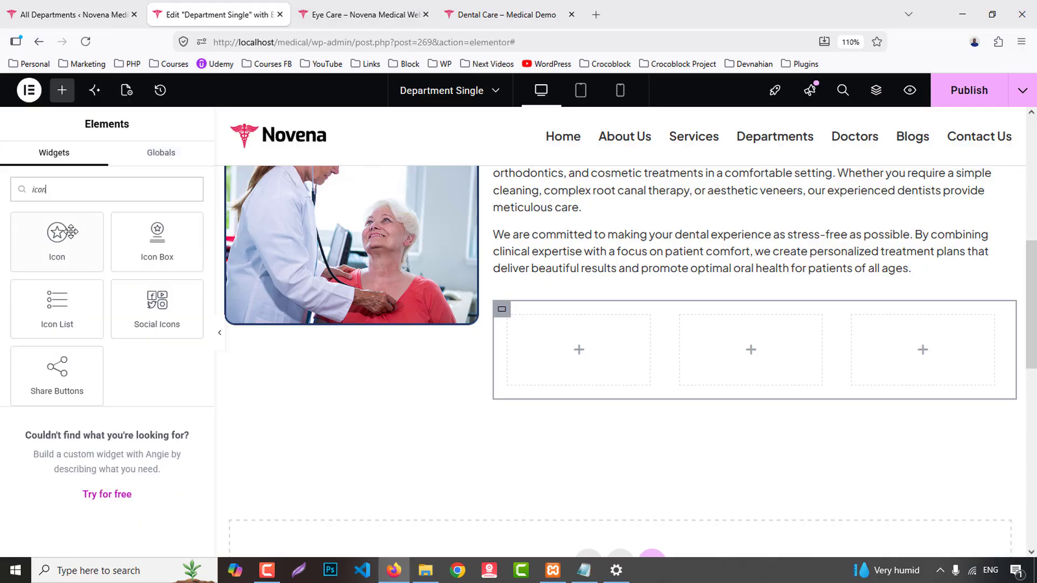
drag(57, 237, 516, 379)
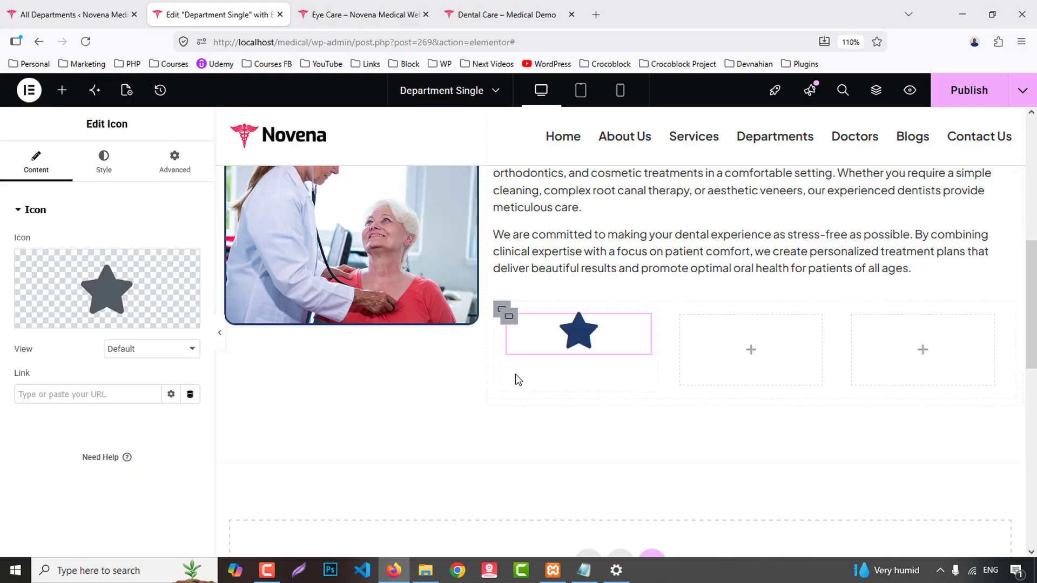
click(62, 92)
text(counter)
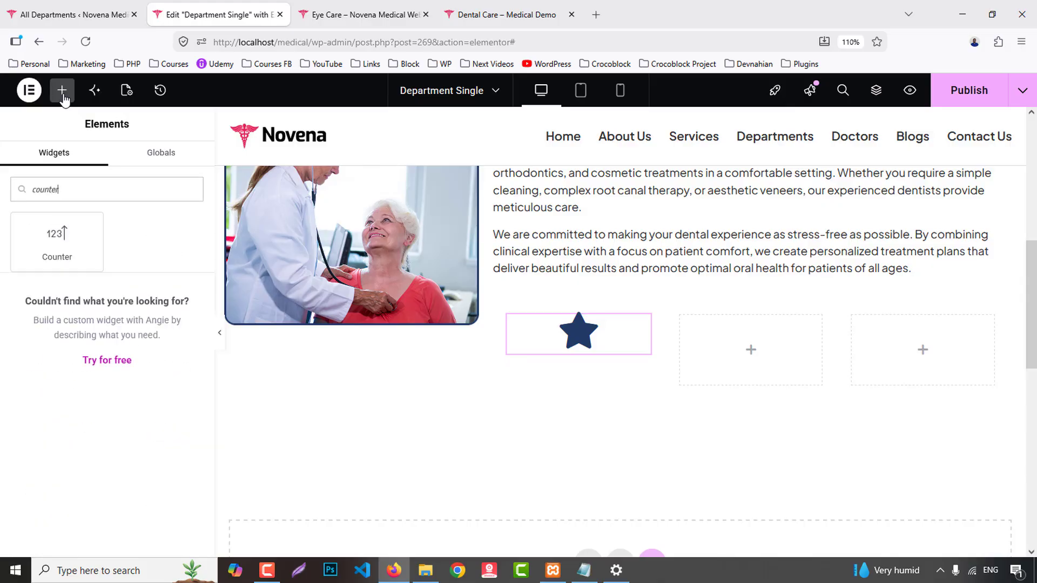
drag(57, 238, 592, 349)
- Compare with the demo and set the view of the first box's icon to Stacked
click(545, 8)
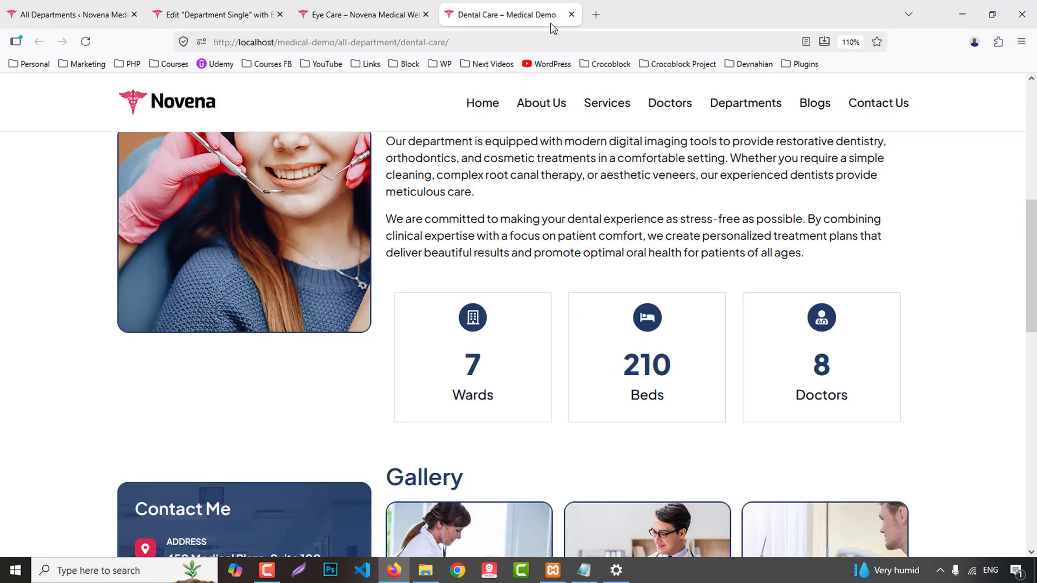
click(243, 14)
click(579, 333)
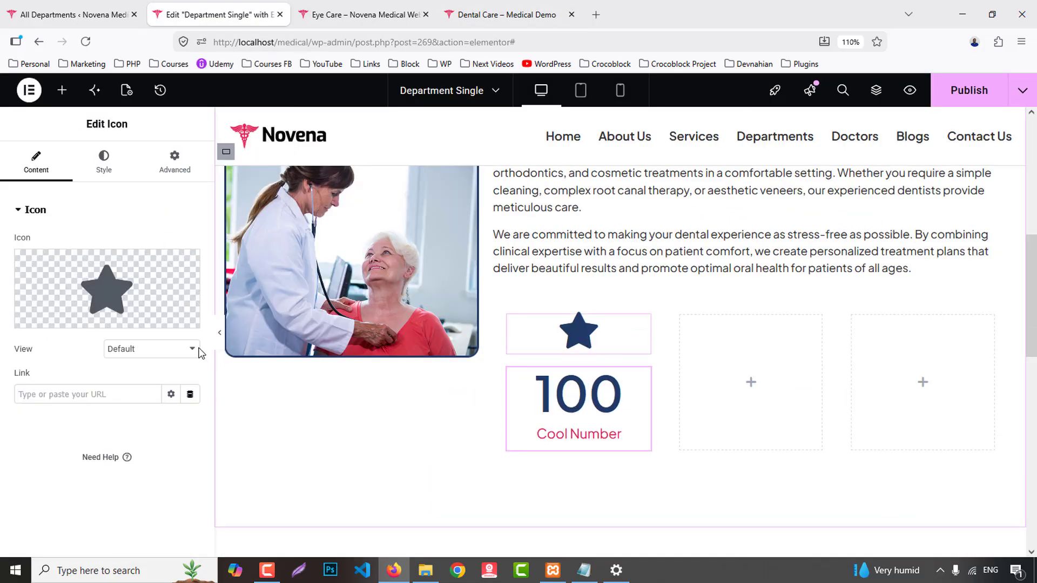
click(116, 349)
click(141, 381)
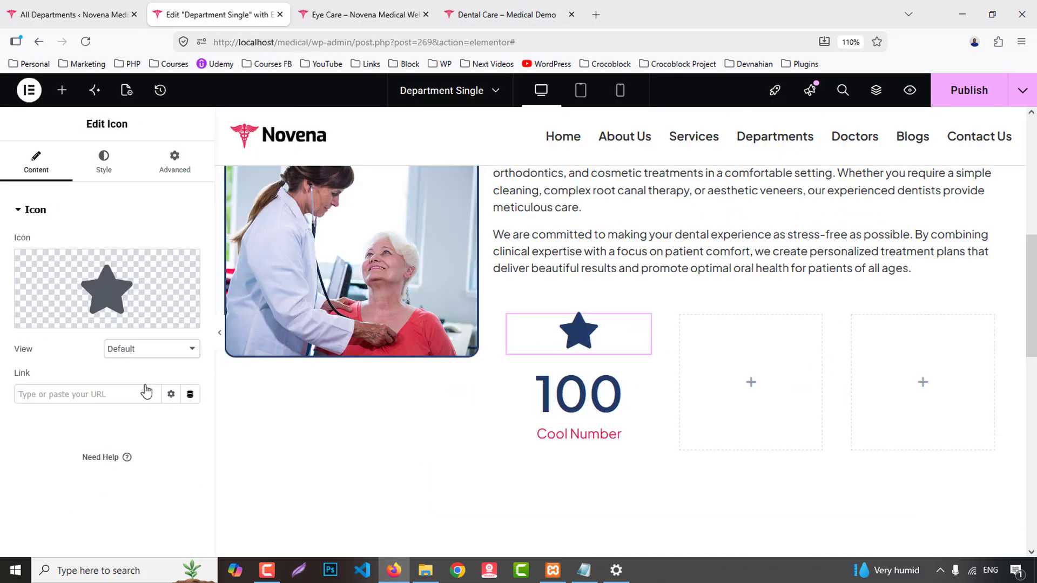
- Set the stacked icon's size to 16 px and its border radius to 9 px on all corners
click(104, 161)
click(170, 388)
text(6)
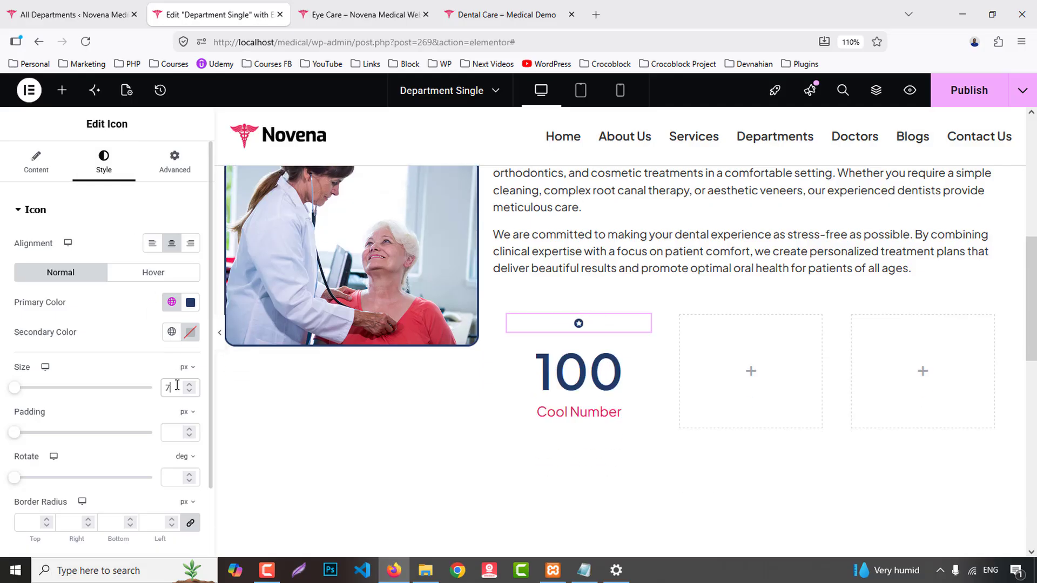
key(BackSpace)
text(16)
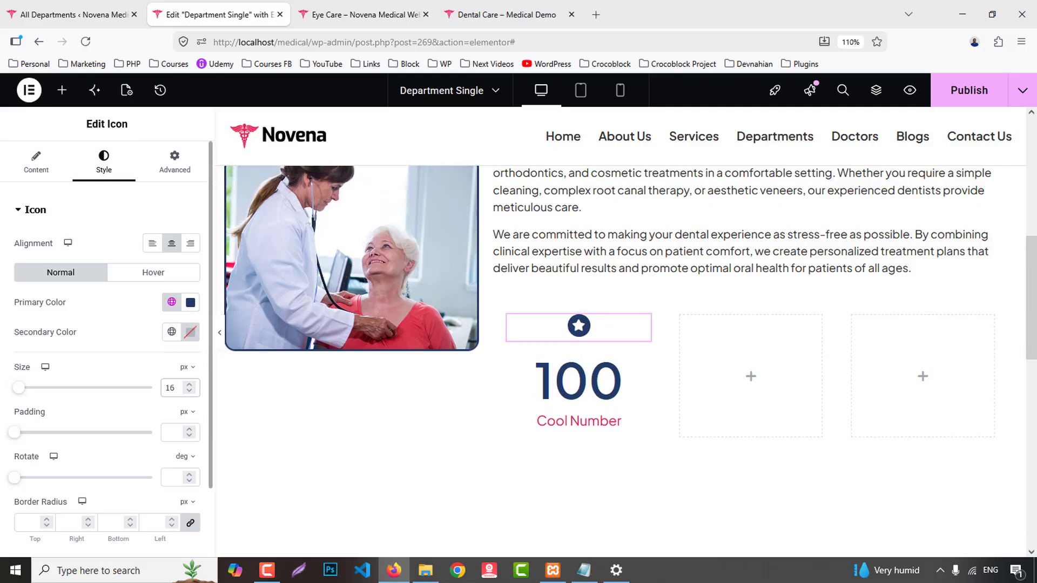
click(47, 512)
text(6)
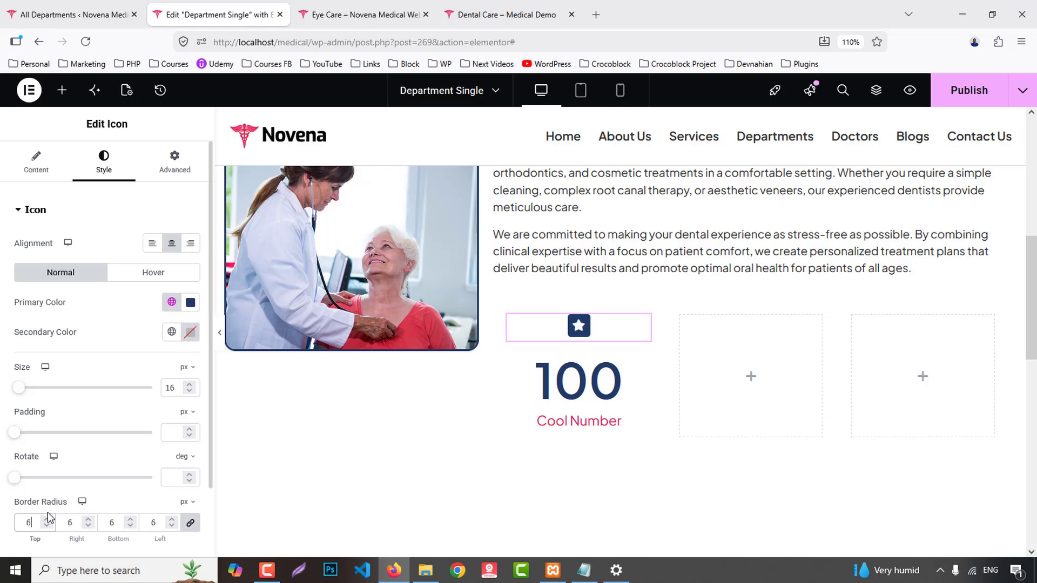
key(BackSpace)
text(8)
- Set the first counter box container's padding to 15 px on all sides
click(149, 170)
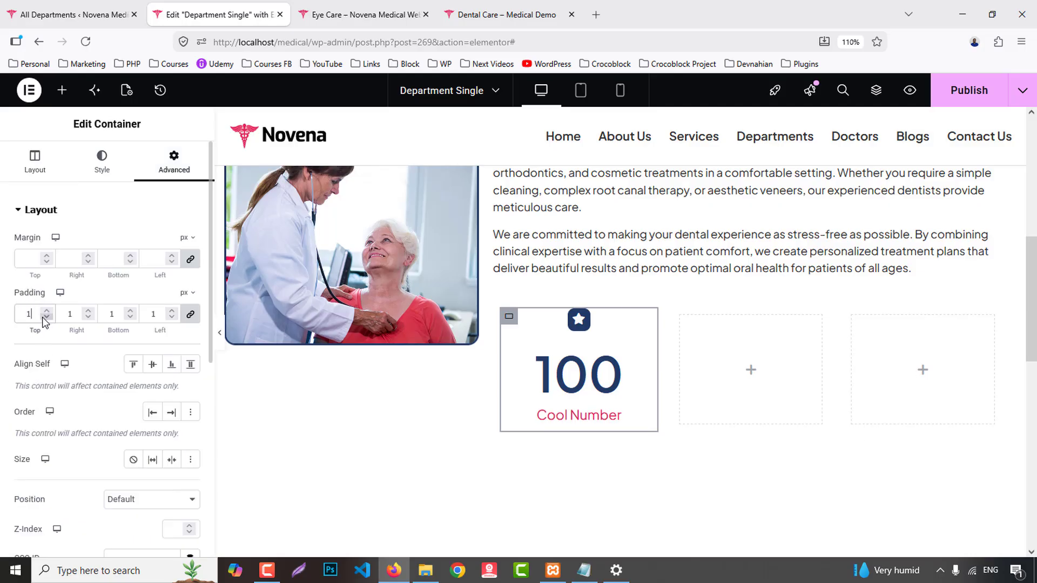
scroll(59, 393, down, 7)
scroll(47, 357, up, 7)
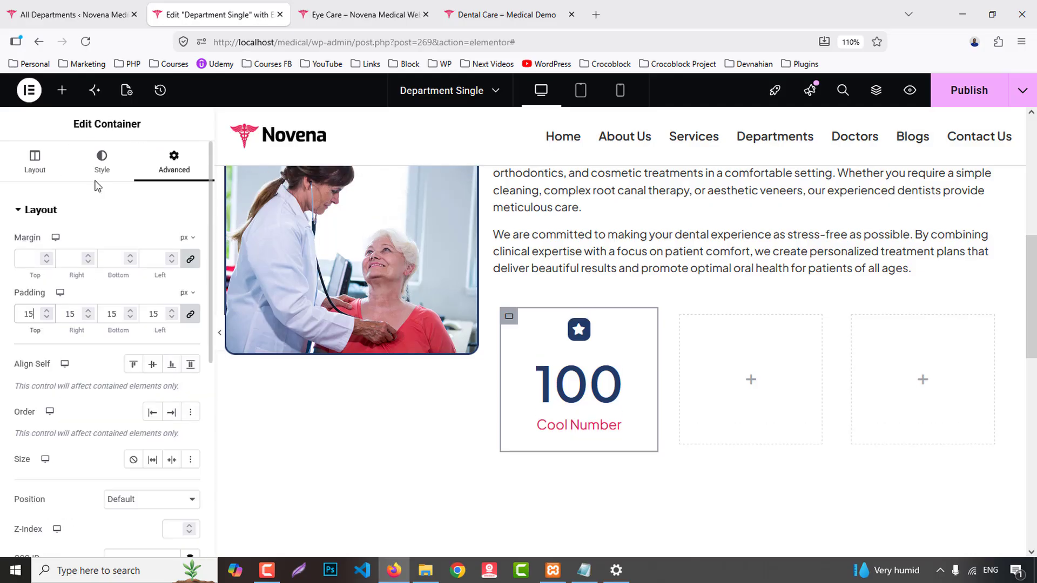
- Give the first counter box a solid 1 px border on all sides in the light grey global colour
click(102, 162)
click(41, 367)
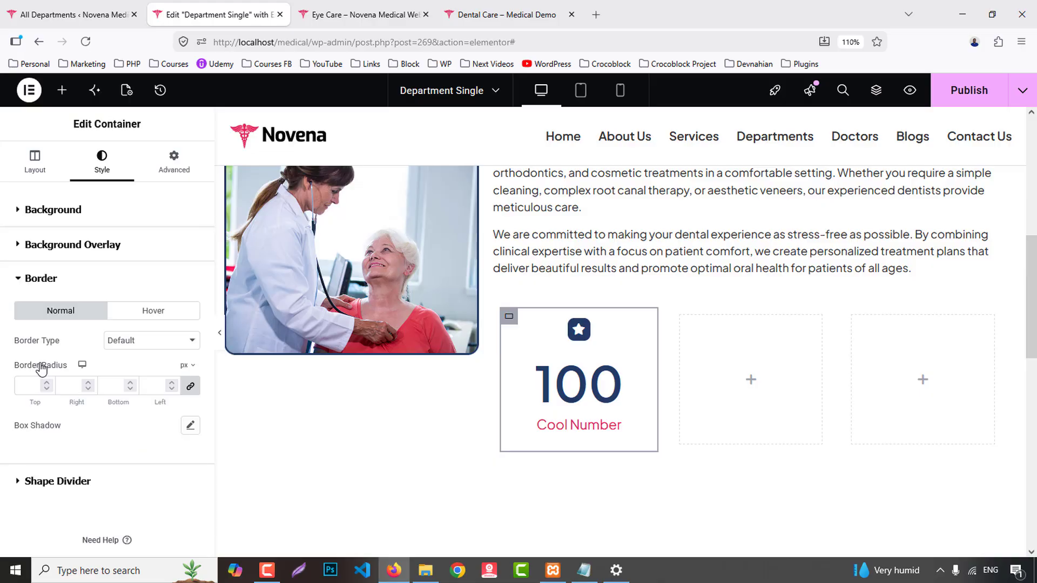
click(116, 341)
click(120, 393)
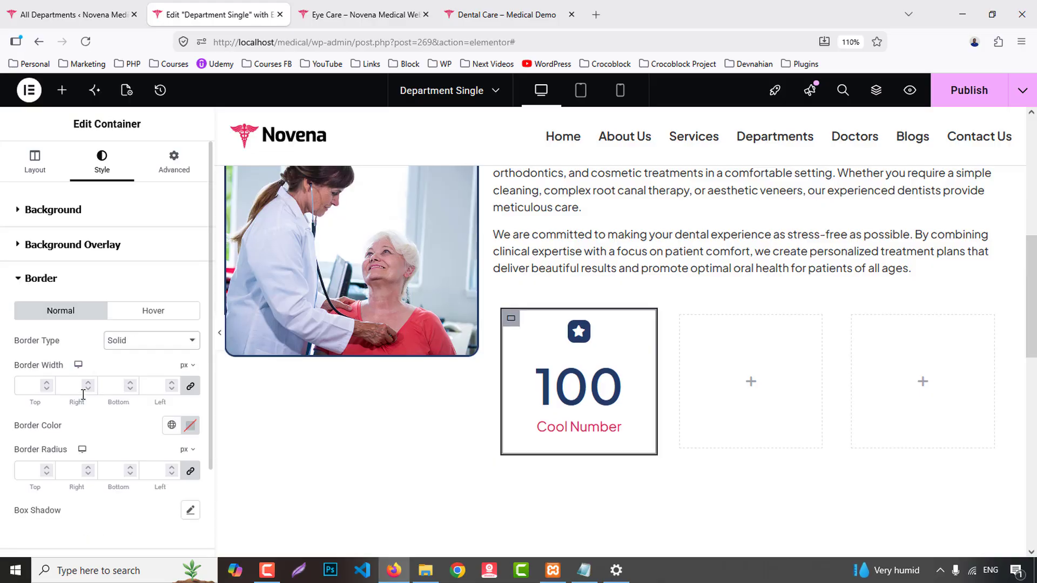
click(29, 385)
text(1)
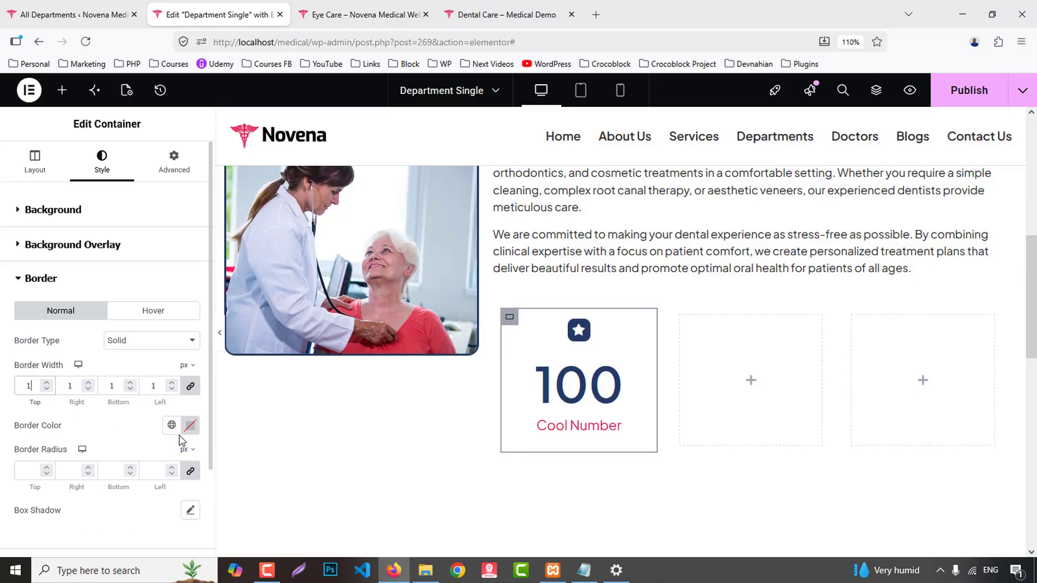
click(172, 425)
click(60, 365)
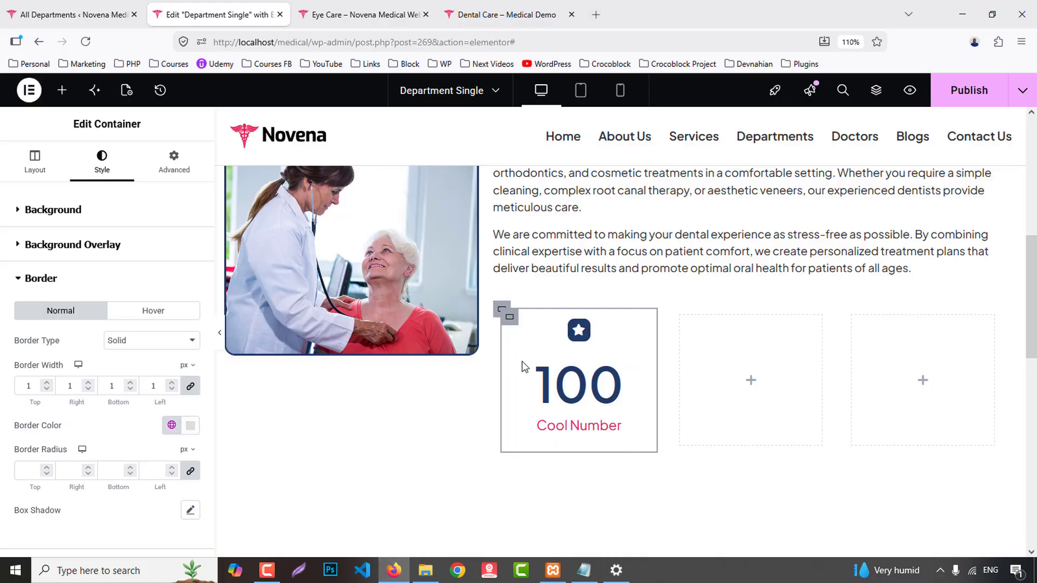
- Check the demo's Wards box and replace the star icon with the outlined Building icon from the Icon Library
click(514, 5)
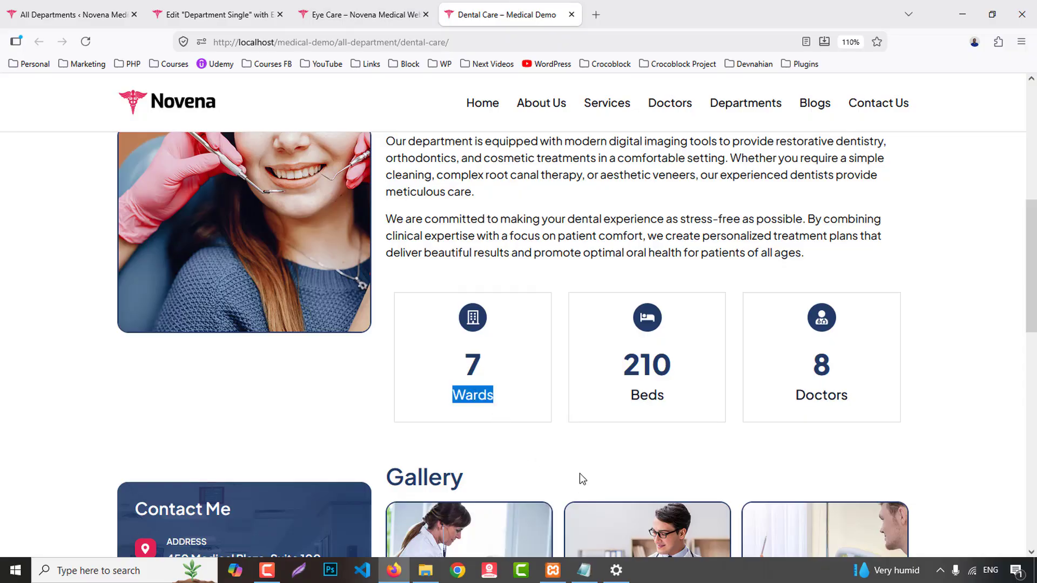
click(201, 22)
click(580, 331)
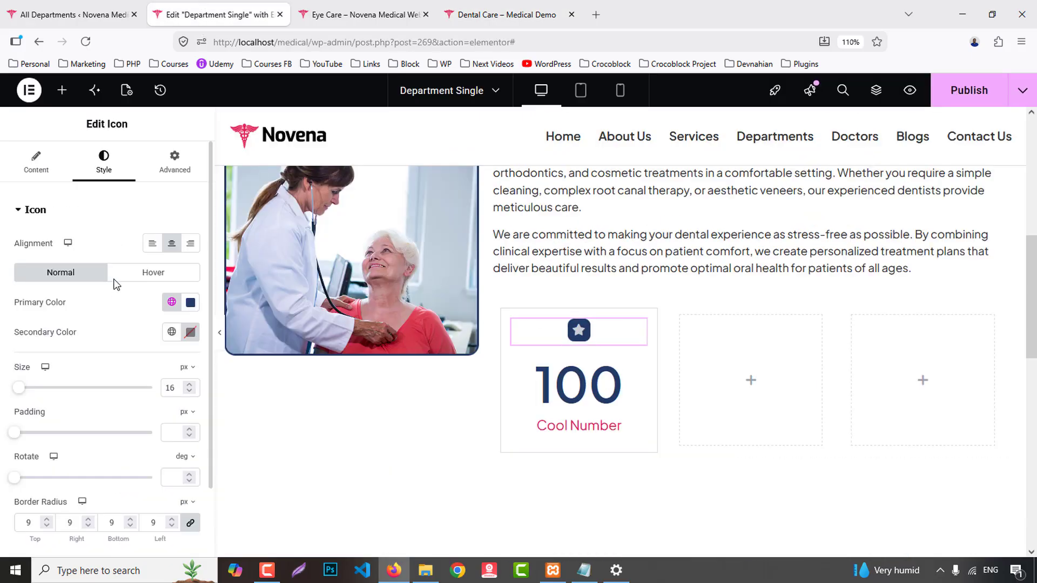
click(50, 171)
click(104, 290)
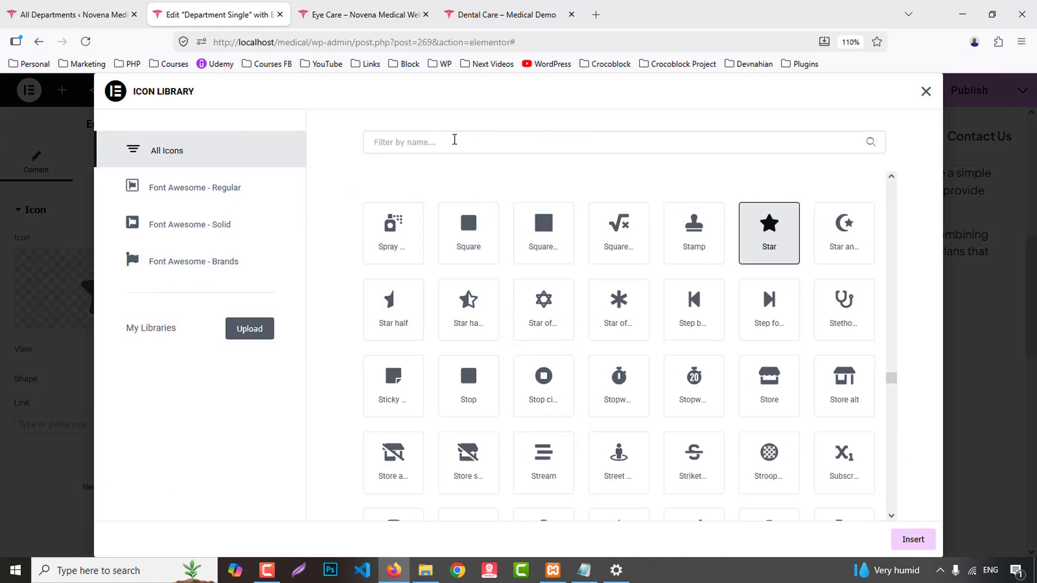
click(448, 132)
text(build)
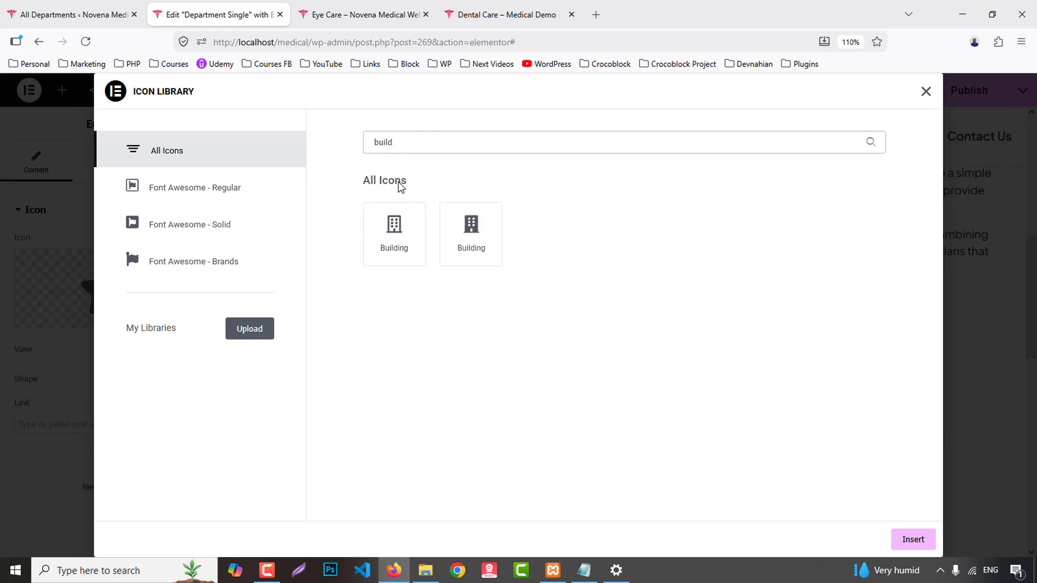
click(390, 227)
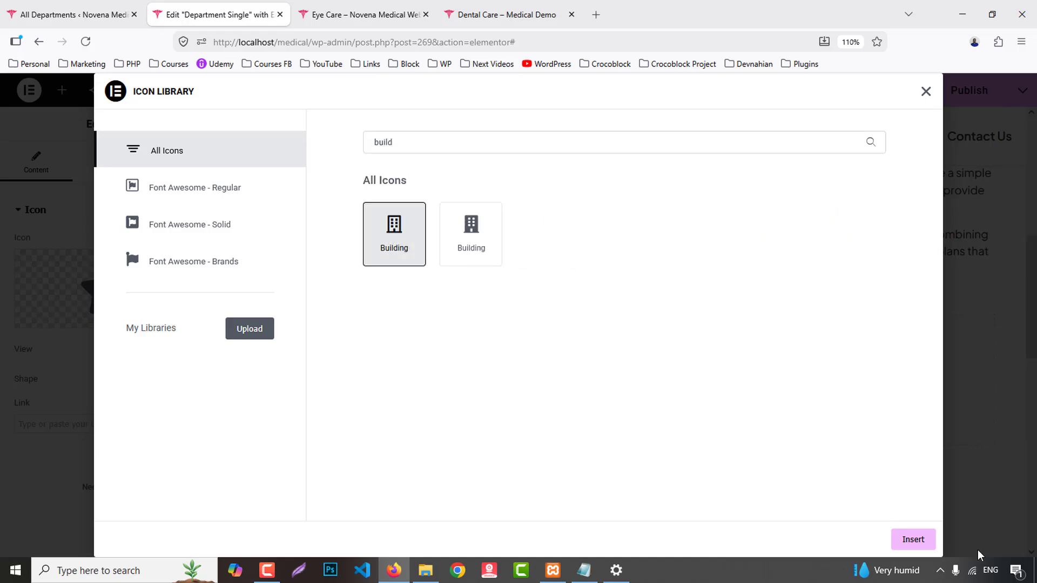
click(921, 544)
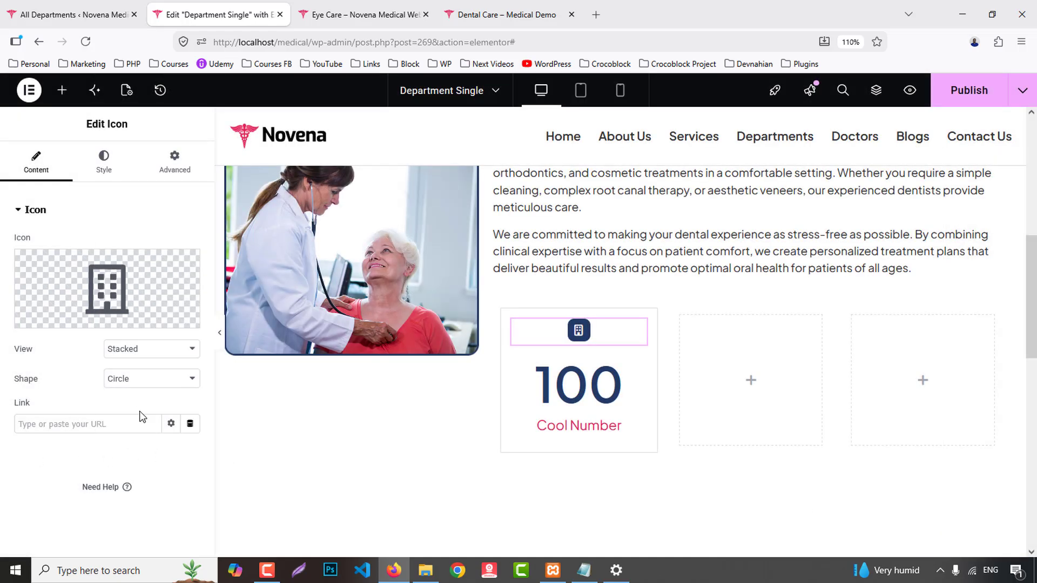
- Link the first counter's Ending Number to the dynamic ACF Number Field tag and open the tag's Key setting
click(576, 390)
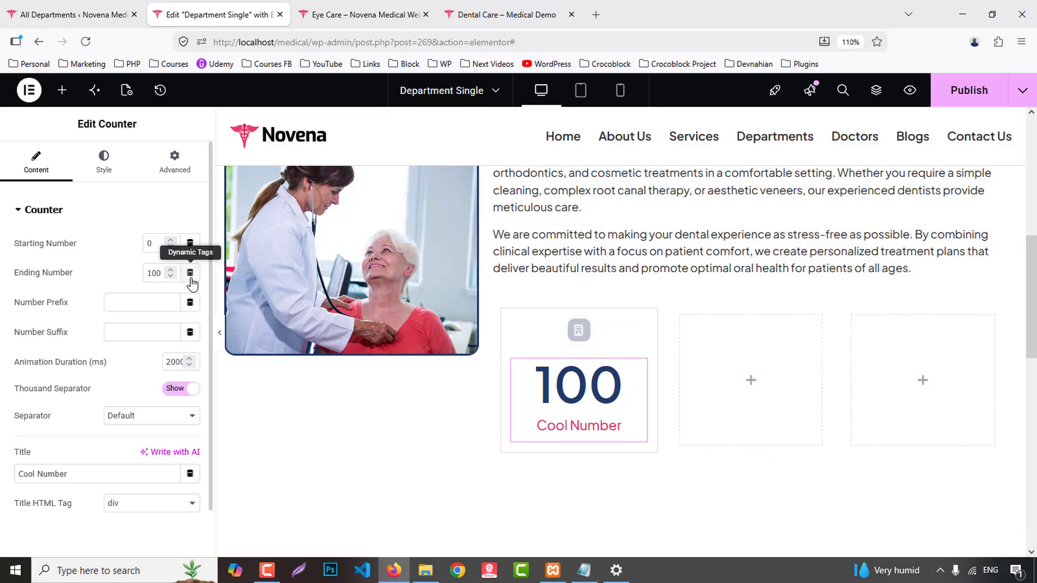
click(190, 274)
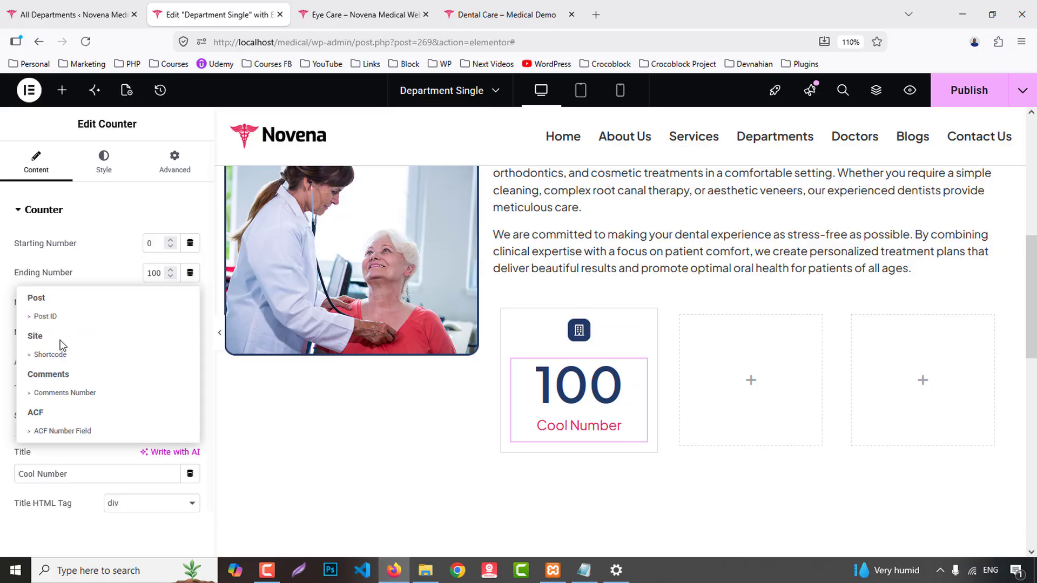
click(60, 431)
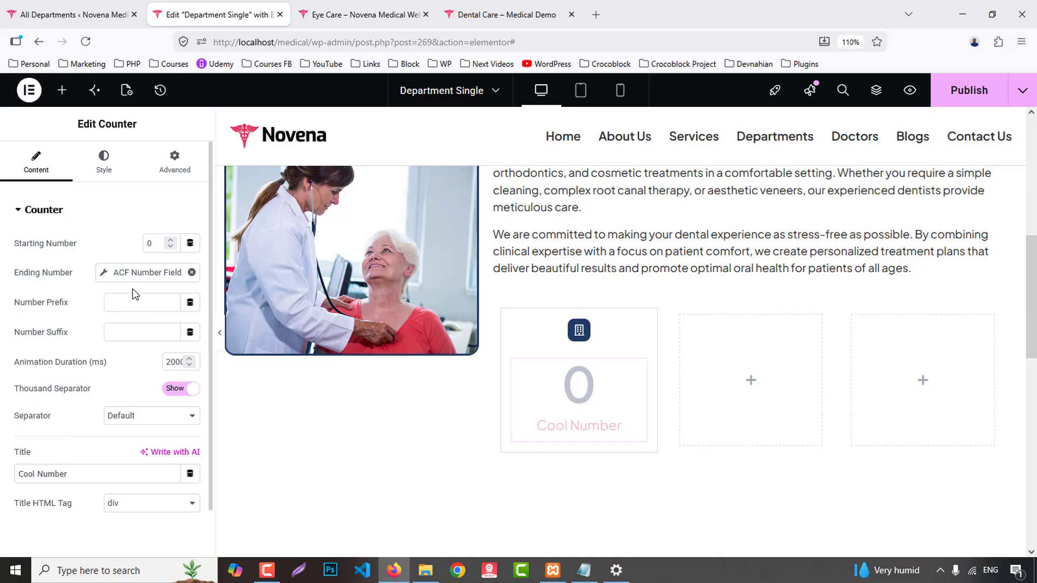
click(130, 275)
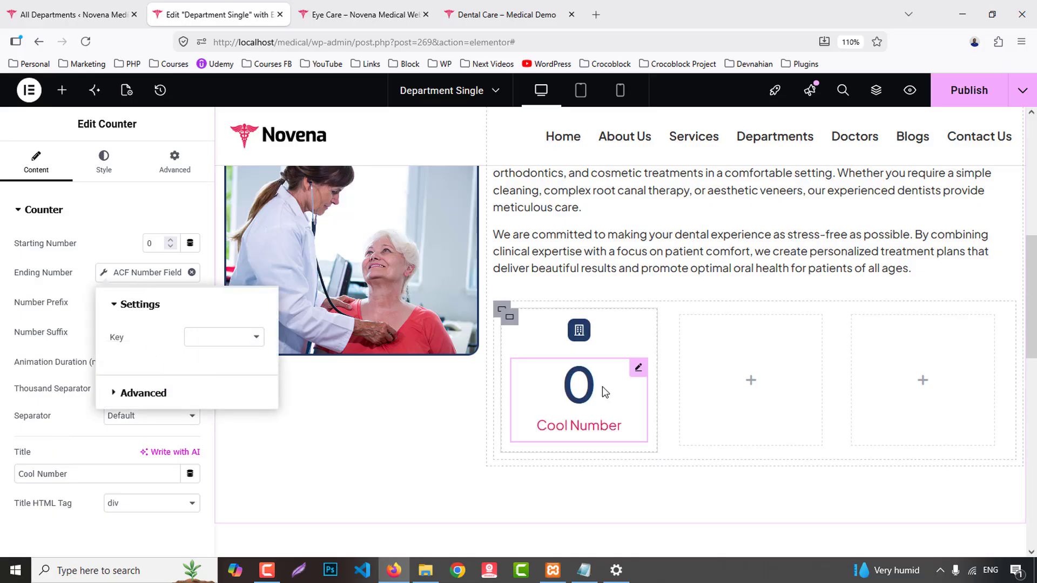
click(54, 300)
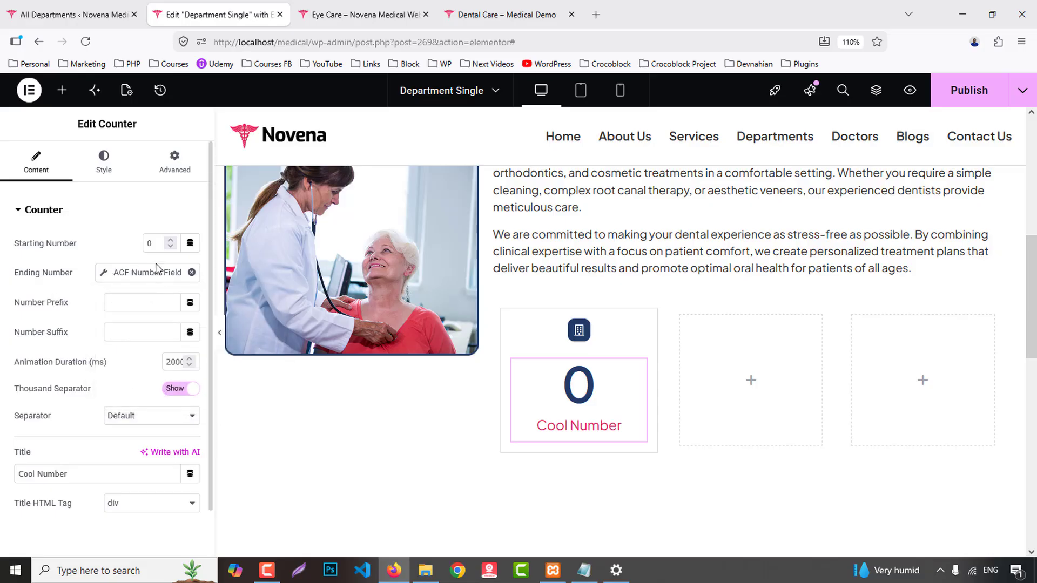
- Remove the ACF Number Field tag from the Ending Number, reapply it and reopen its Key setting
click(191, 273)
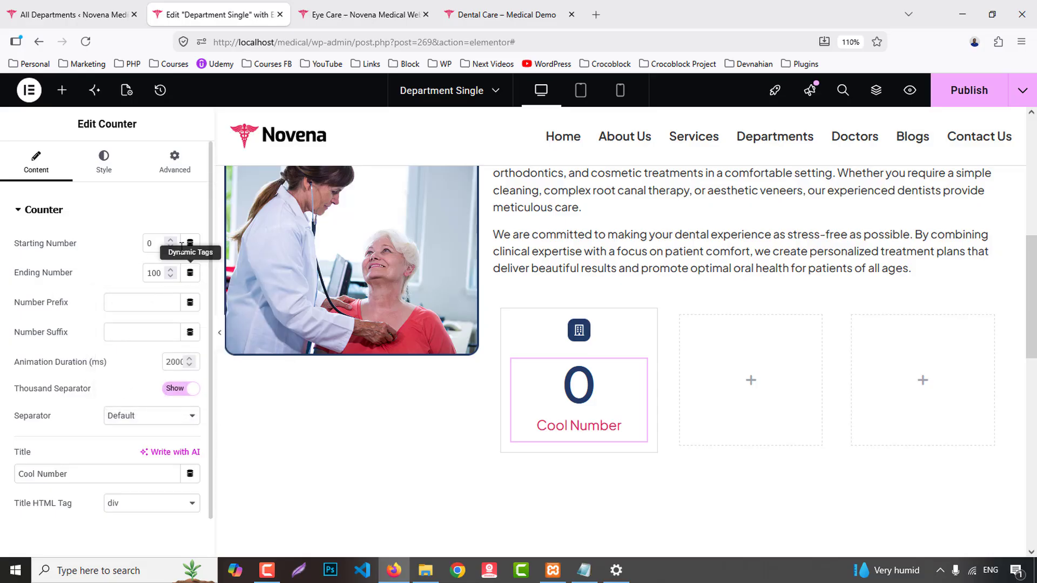
click(189, 275)
click(81, 431)
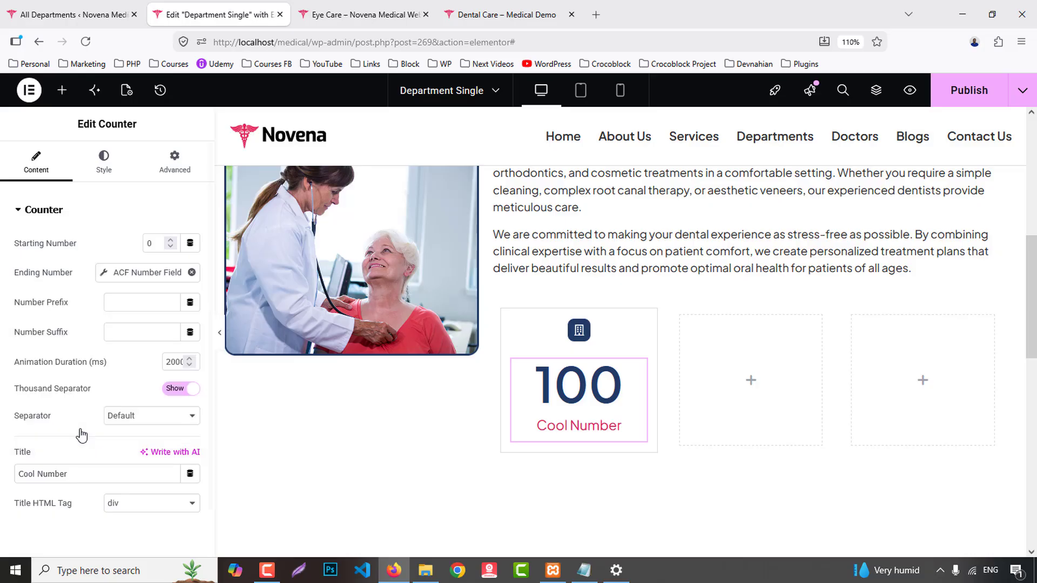
click(143, 272)
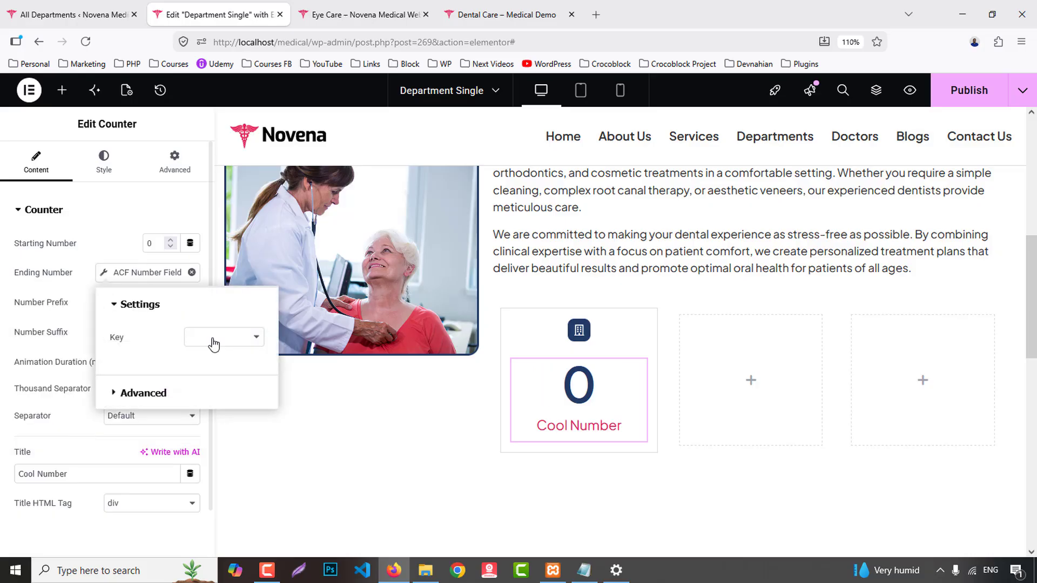
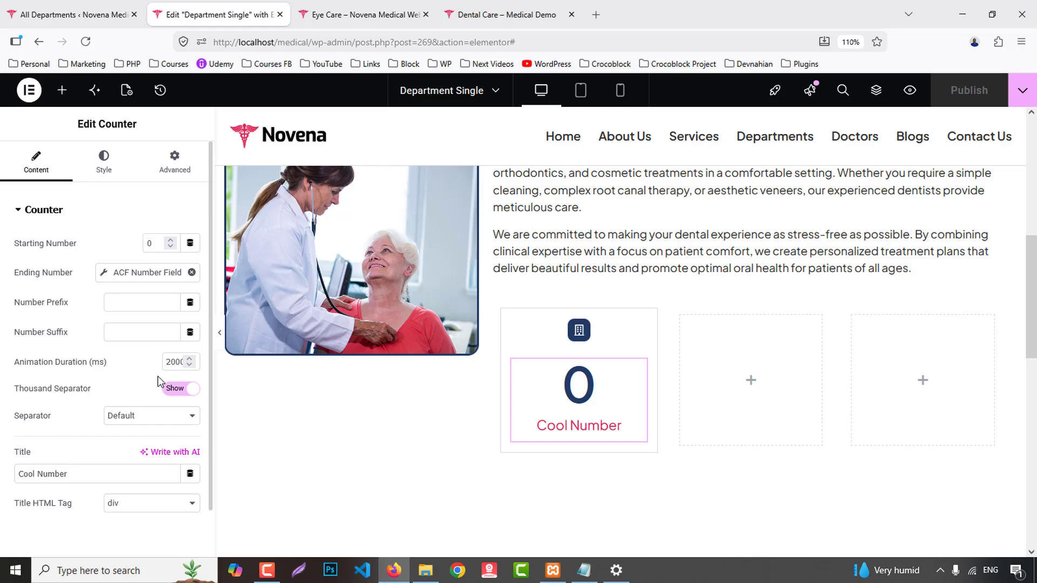
- Reload the Department Single template editor and check the Key setting of the first counter's ACF Number Field tag
click(70, 15)
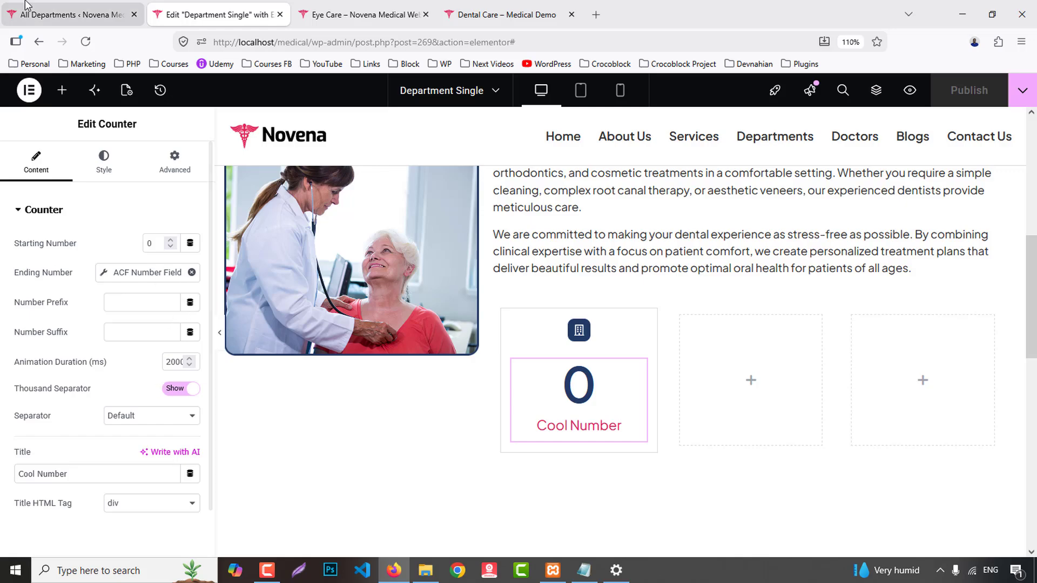
mouse_move(12, 464)
scroll(12, 463, down, 2)
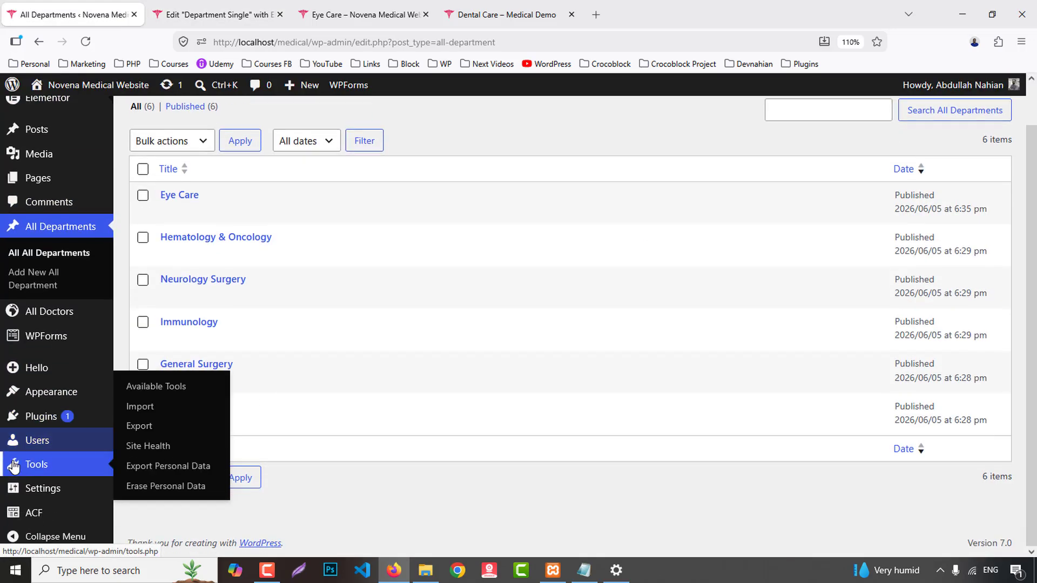
click(216, 15)
key(F5)
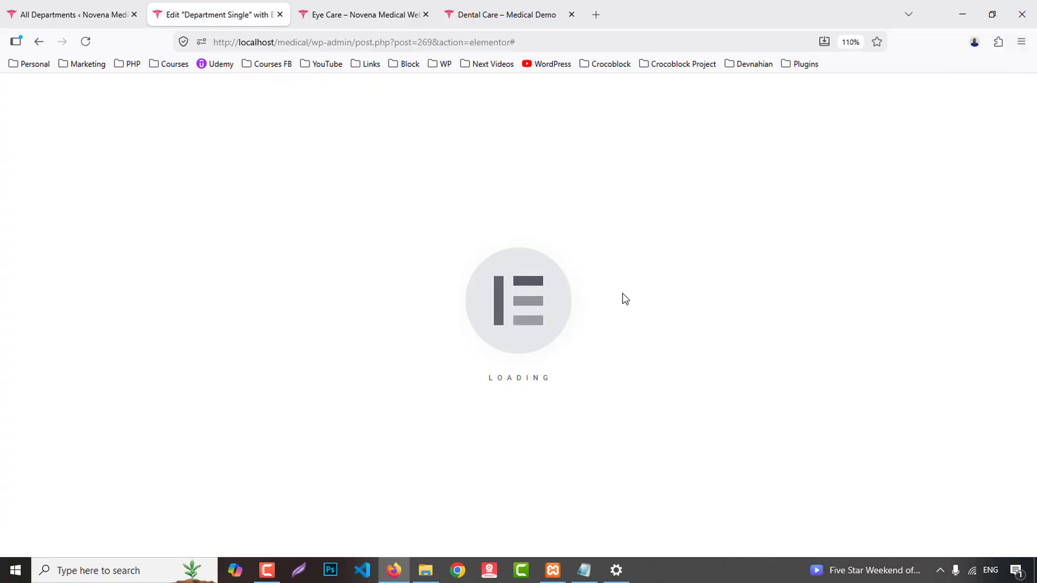
scroll(629, 309, down, 6)
scroll(631, 318, up, 5)
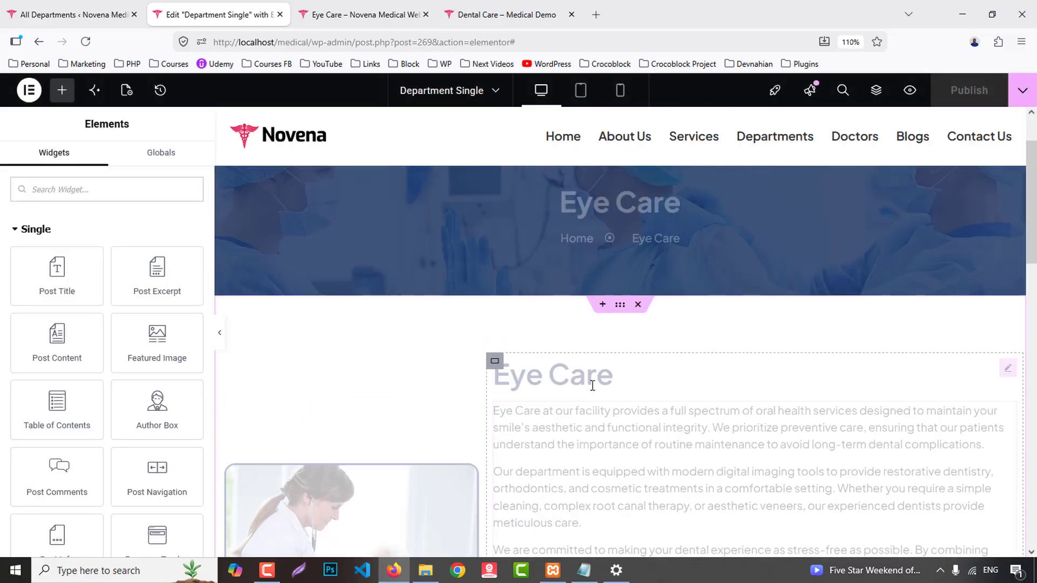
scroll(593, 381, down, 7)
click(590, 320)
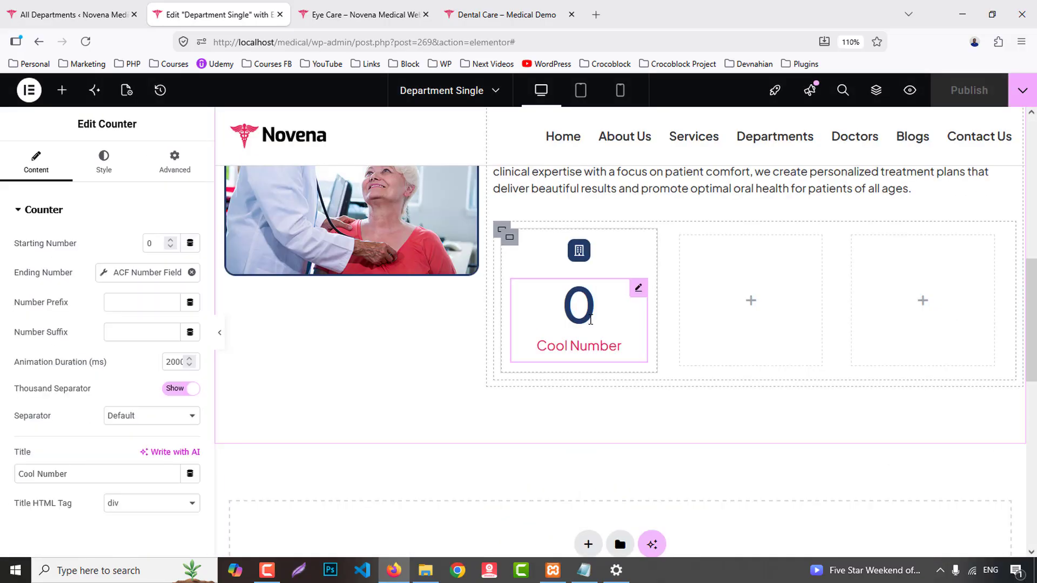
click(150, 273)
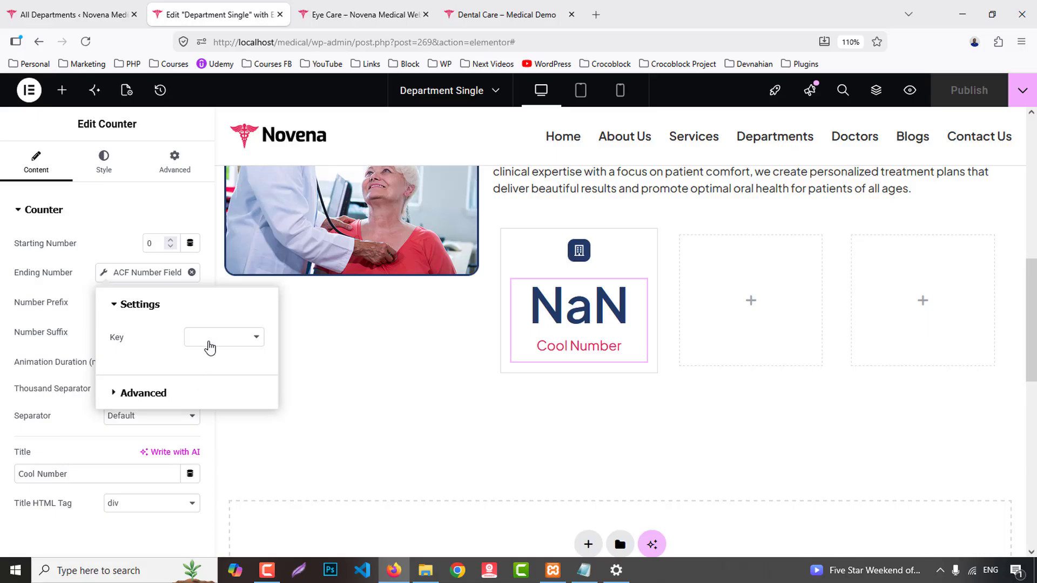
- Open the All Departments field group from ACF's Field Groups in a separate browser tab and find its department feature fields
click(90, 20)
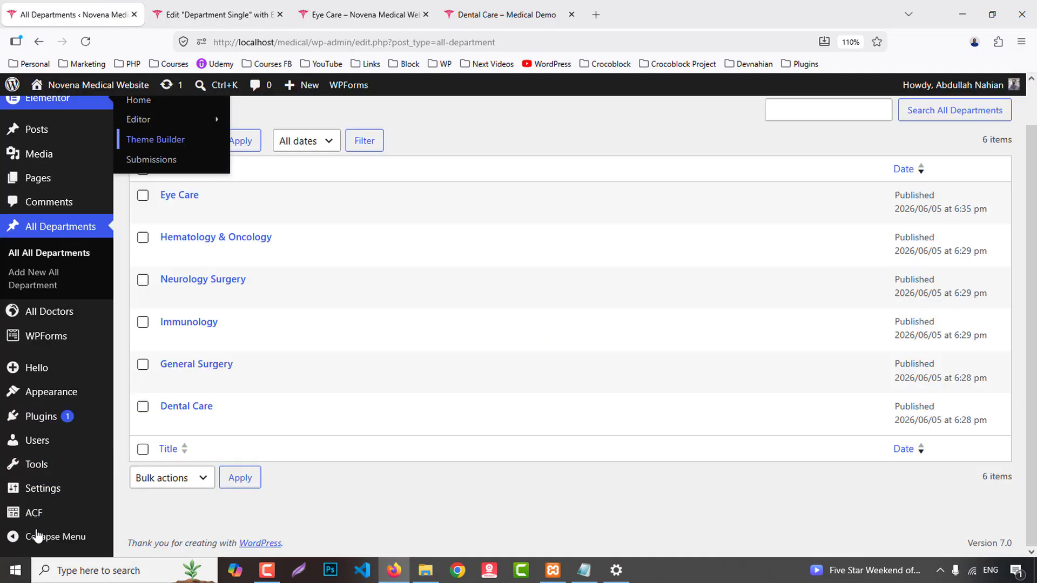
mouse_move(39, 519)
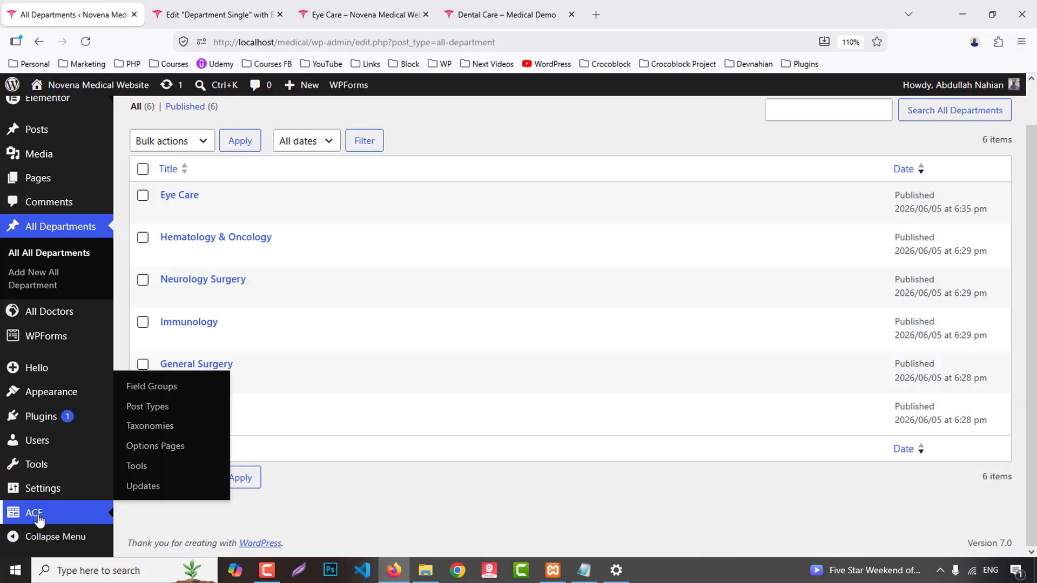
middle_click(161, 392)
click(216, 7)
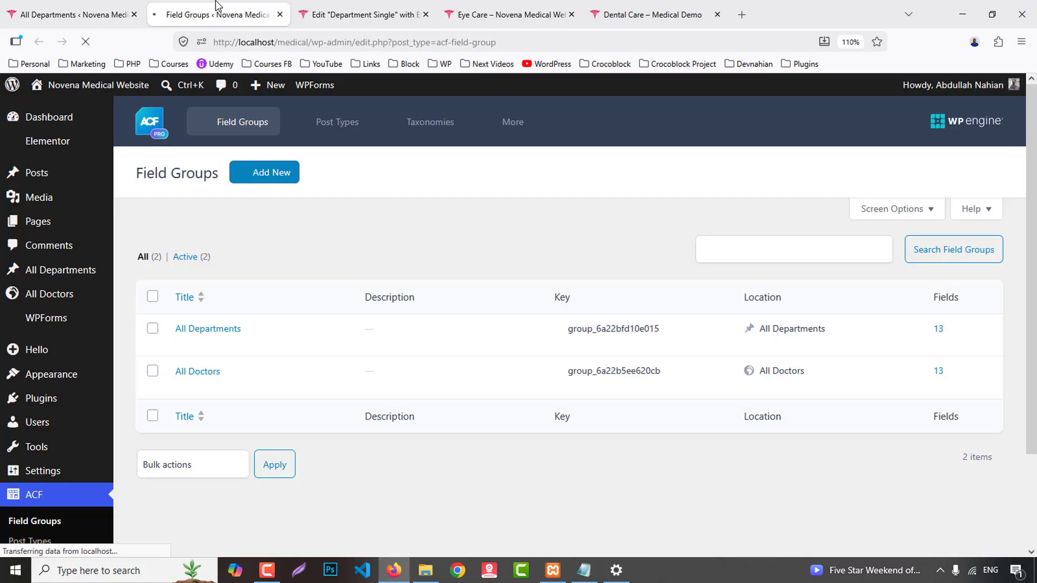
mouse_move(181, 342)
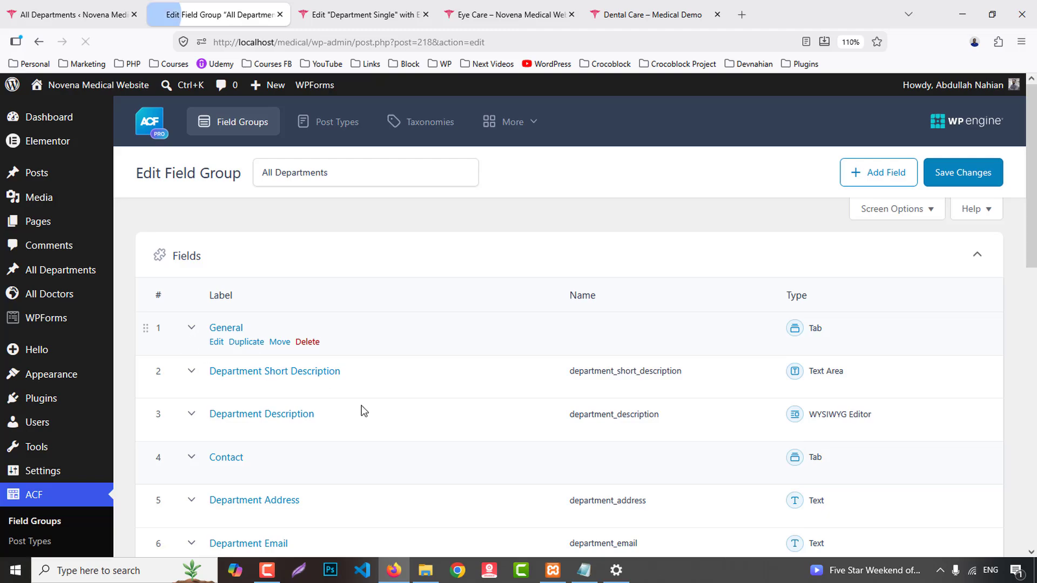
scroll(359, 410, down, 7)
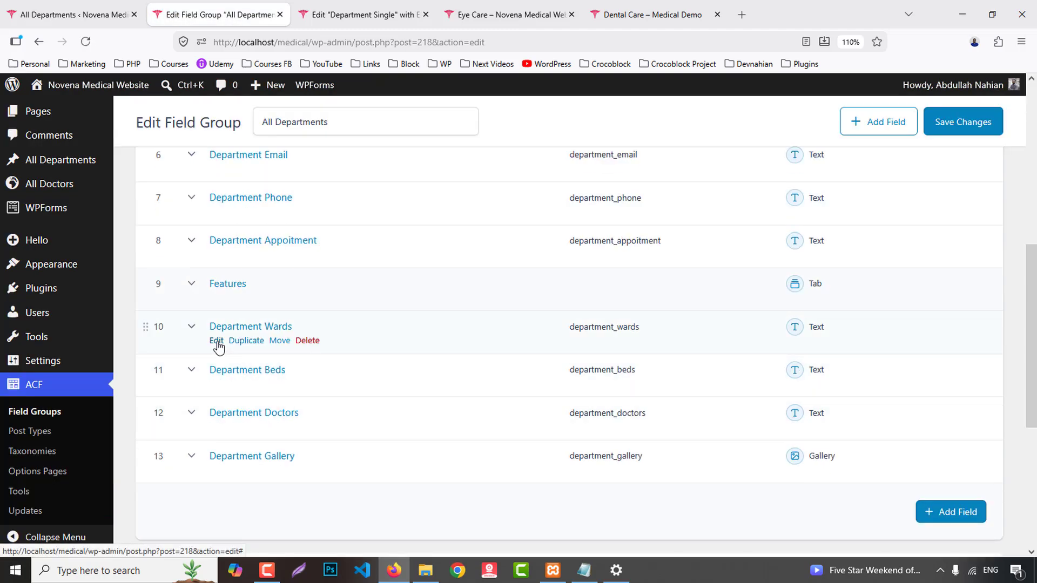
middle_click(216, 341)
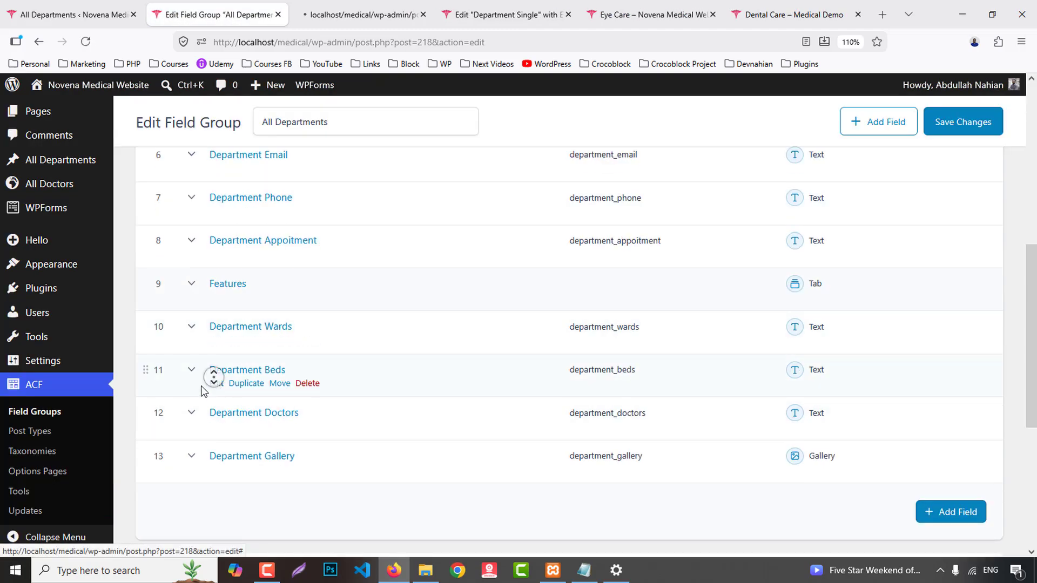
middle_click(216, 383)
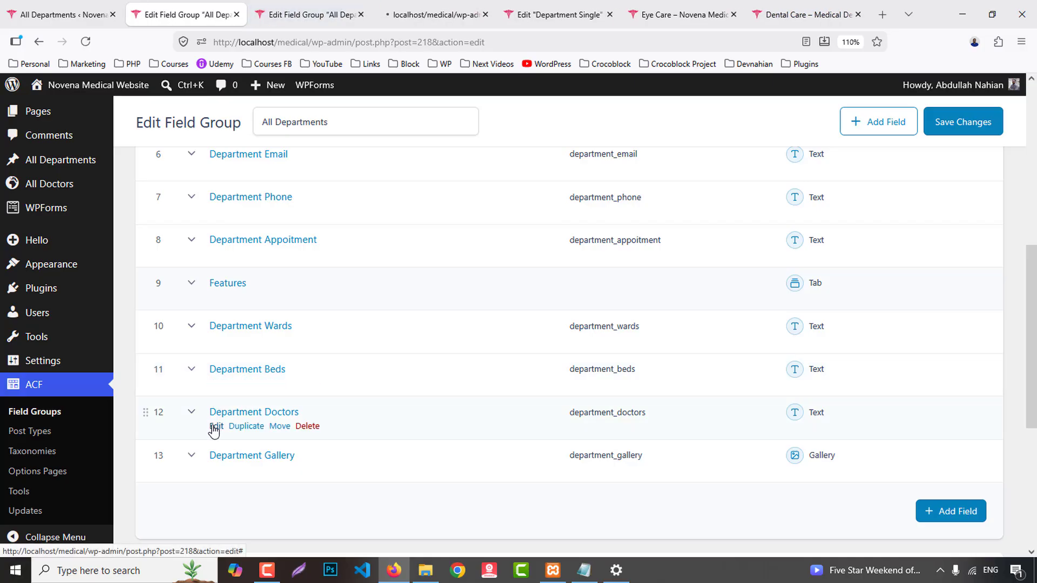
middle_click(215, 431)
click(288, 3)
scroll(316, 446, down, 6)
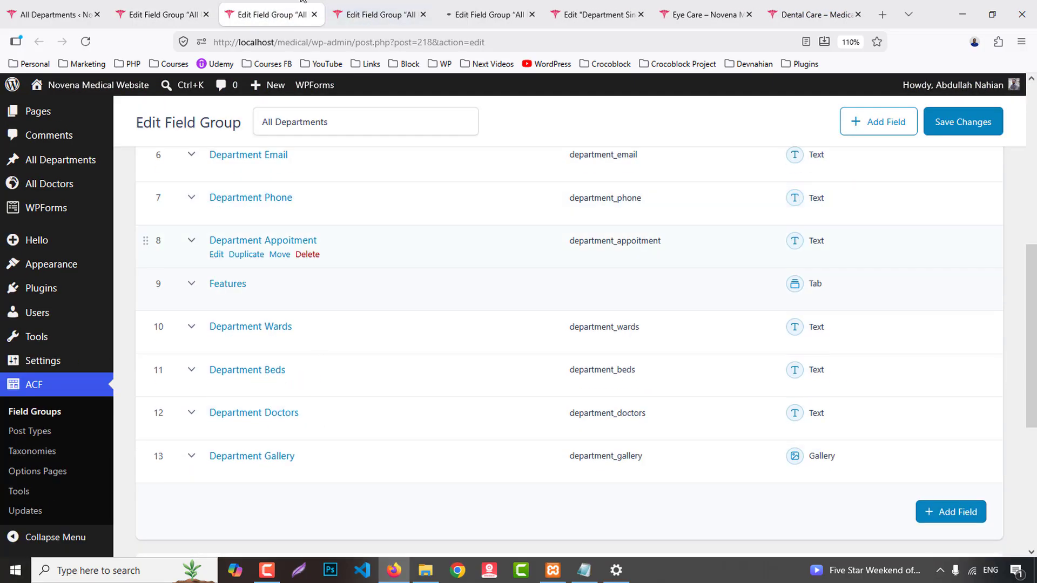
click(384, 8)
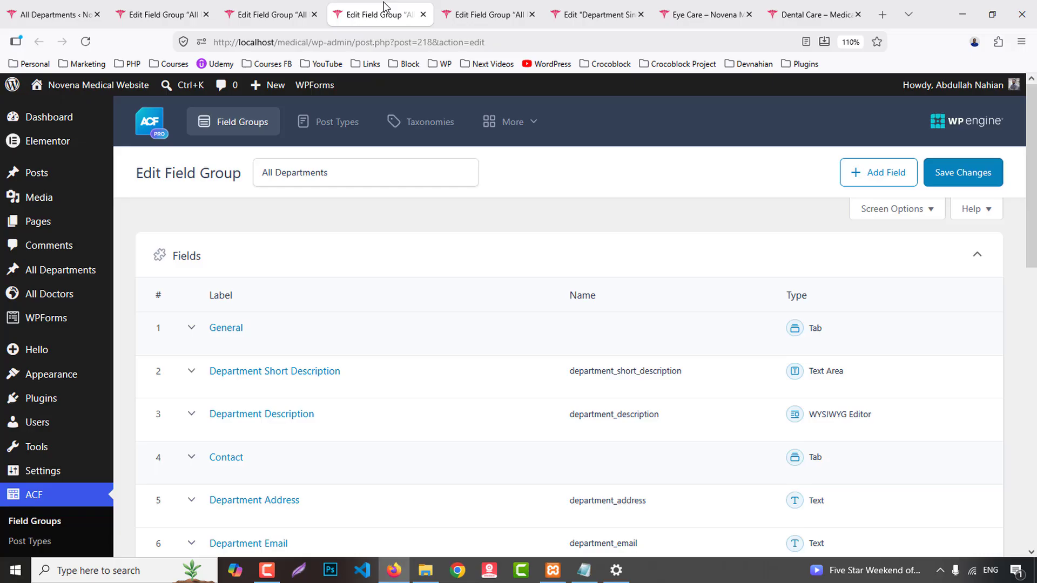
middle_click(384, 7)
middle_click(382, 6)
middle_click(312, 5)
click(175, 4)
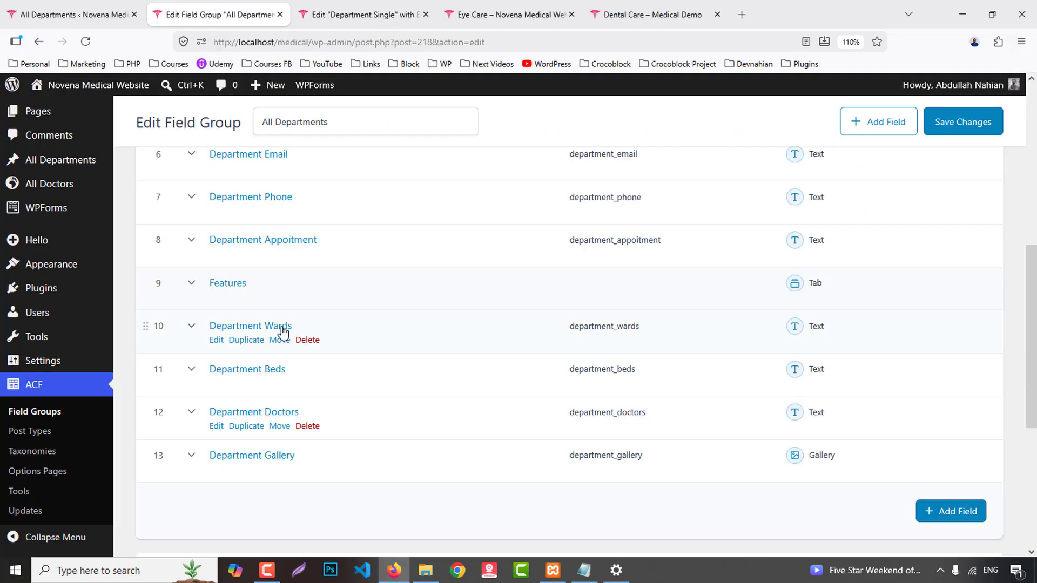
- Change the Department Wards field's type to Number and collapse its settings
click(216, 340)
scroll(323, 377, down, 3)
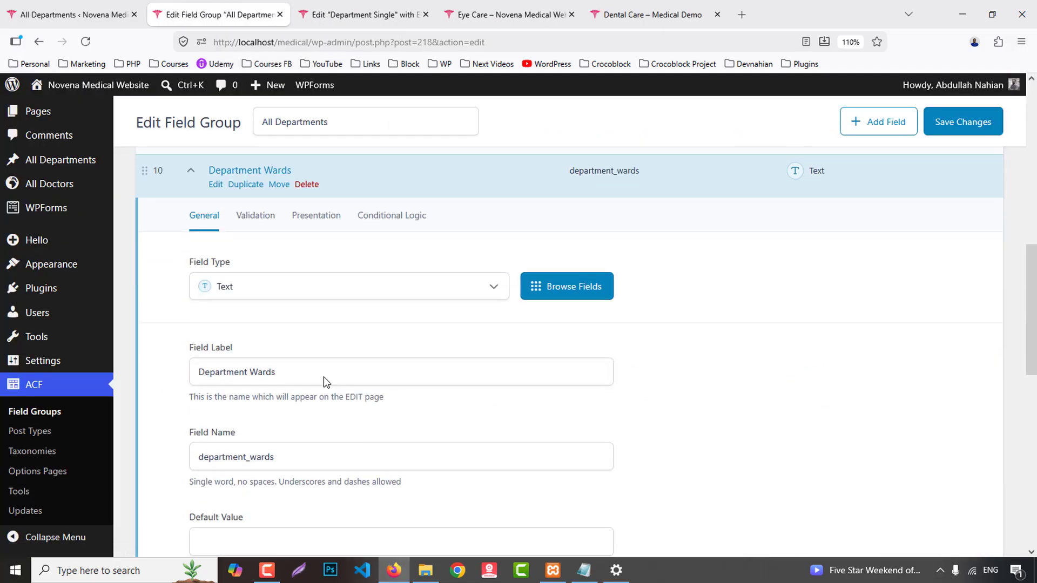
click(215, 185)
- Check the counter's dynamic tag in the template editor and review the Department Wards field's settings in the field group
key(ctrl+Tab)
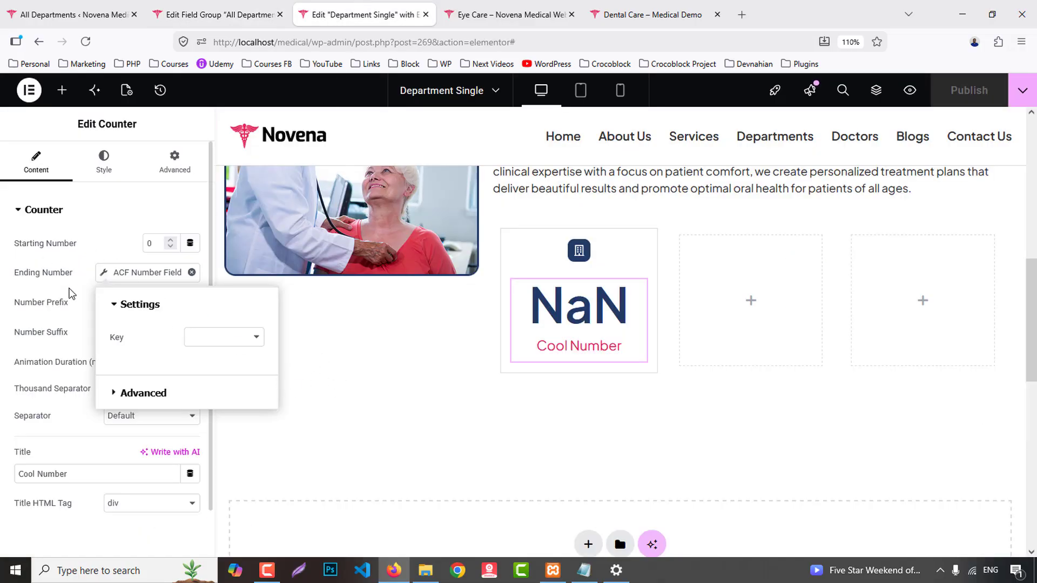
click(70, 293)
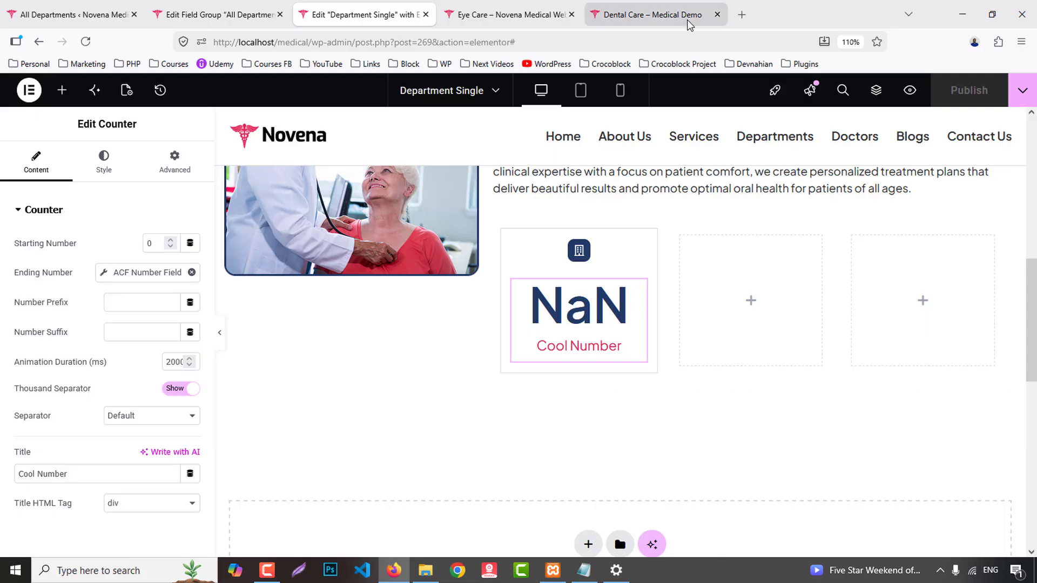
key(ctrl+shift+Tab)
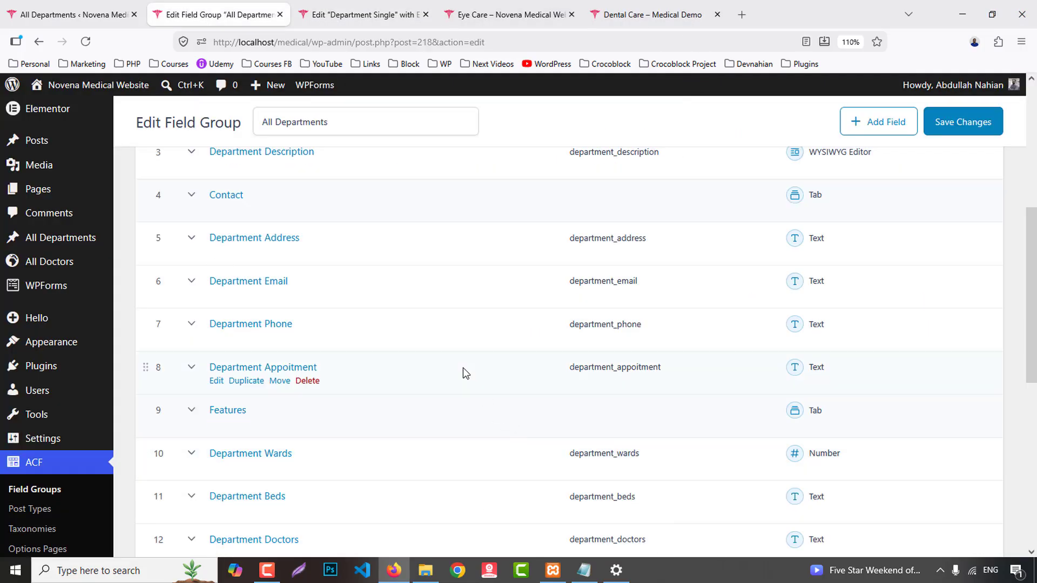
scroll(463, 370, down, 3)
click(216, 312)
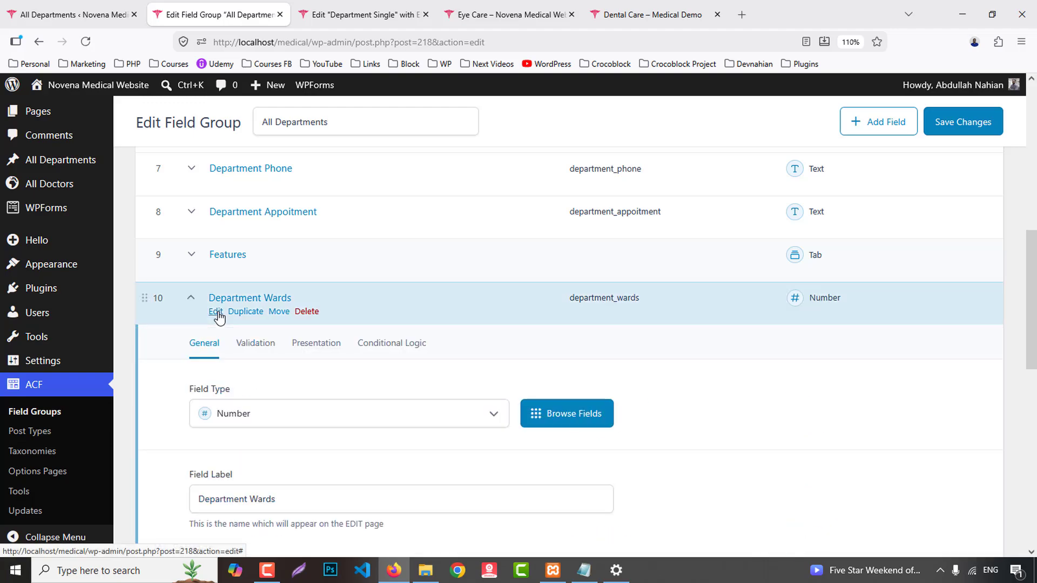
scroll(361, 364, down, 3)
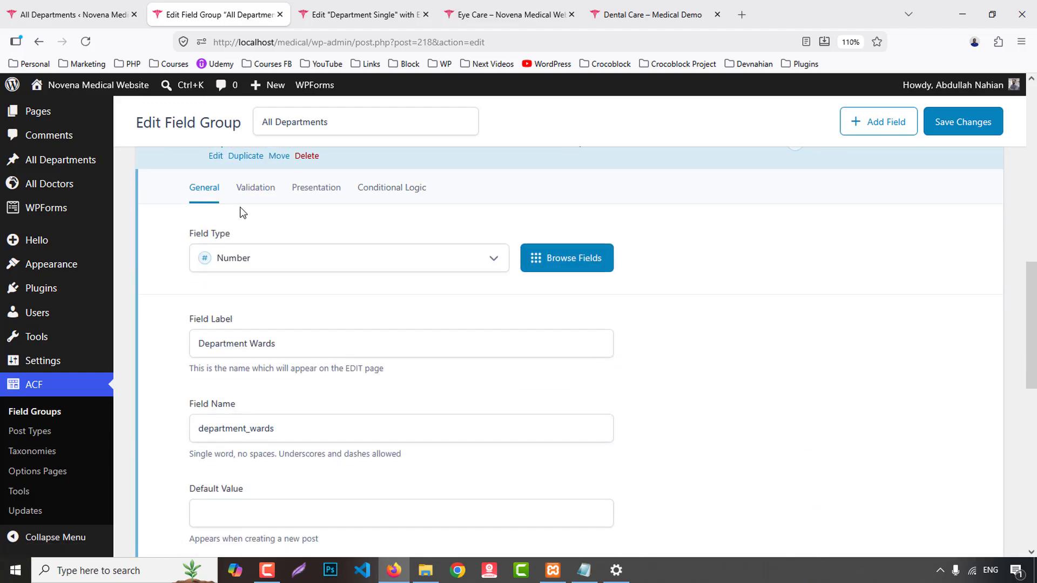
click(216, 157)
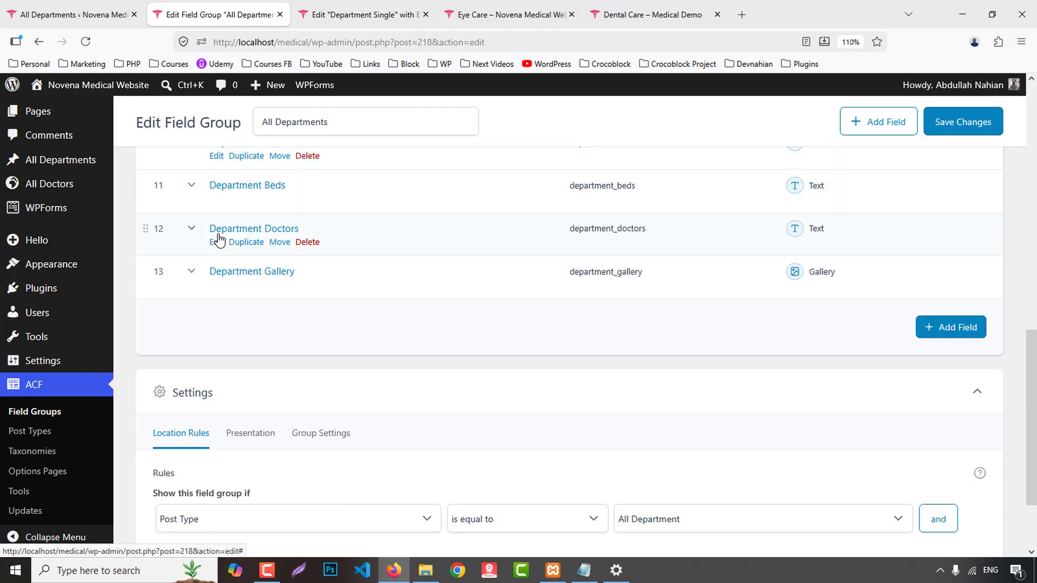
- Change the Department Beds field's type to Number and collapse its settings
click(216, 198)
scroll(229, 234, down, 2)
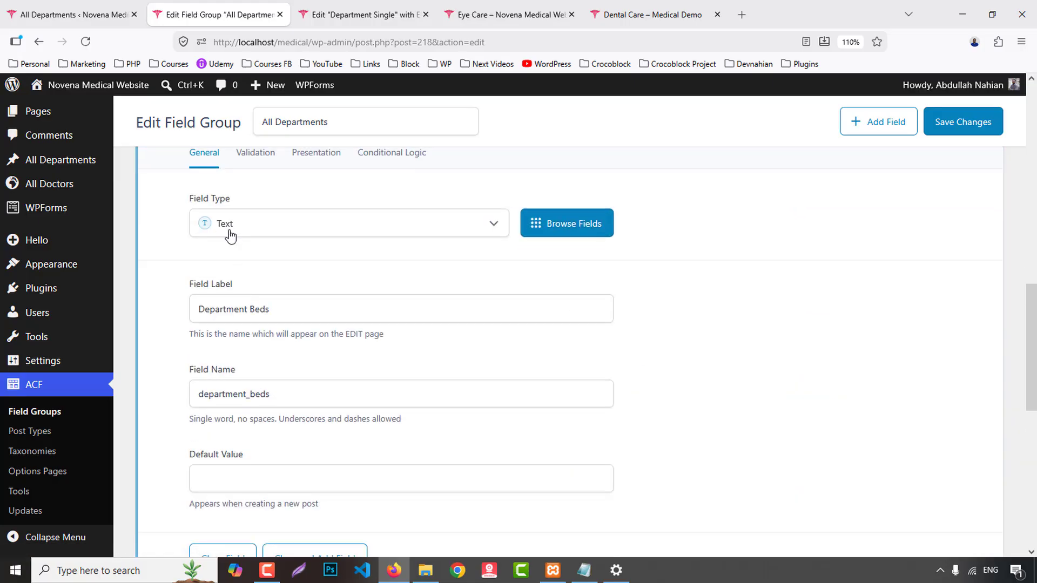
click(233, 231)
click(235, 341)
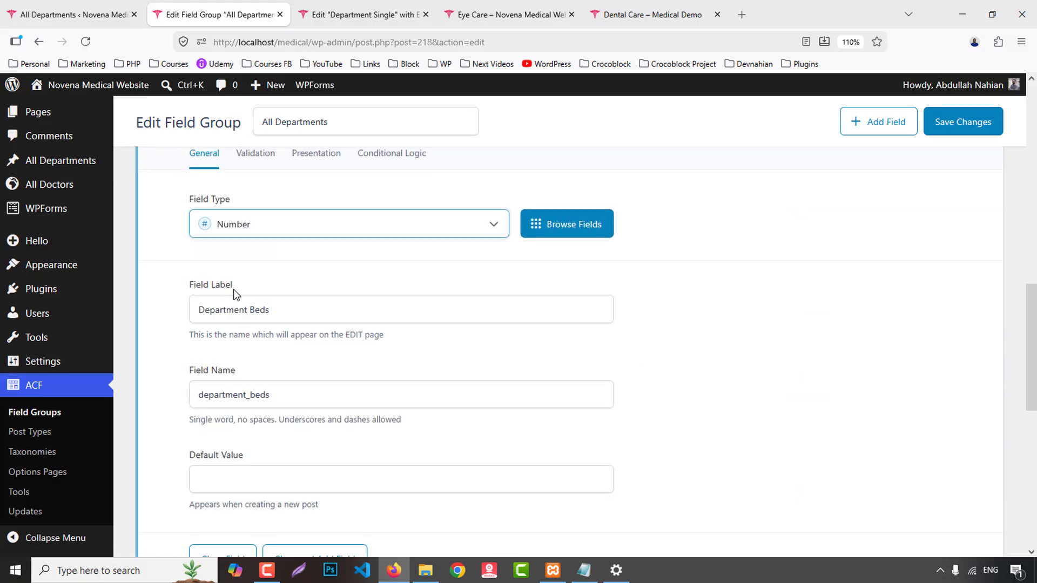
scroll(216, 216, up, 2)
click(216, 200)
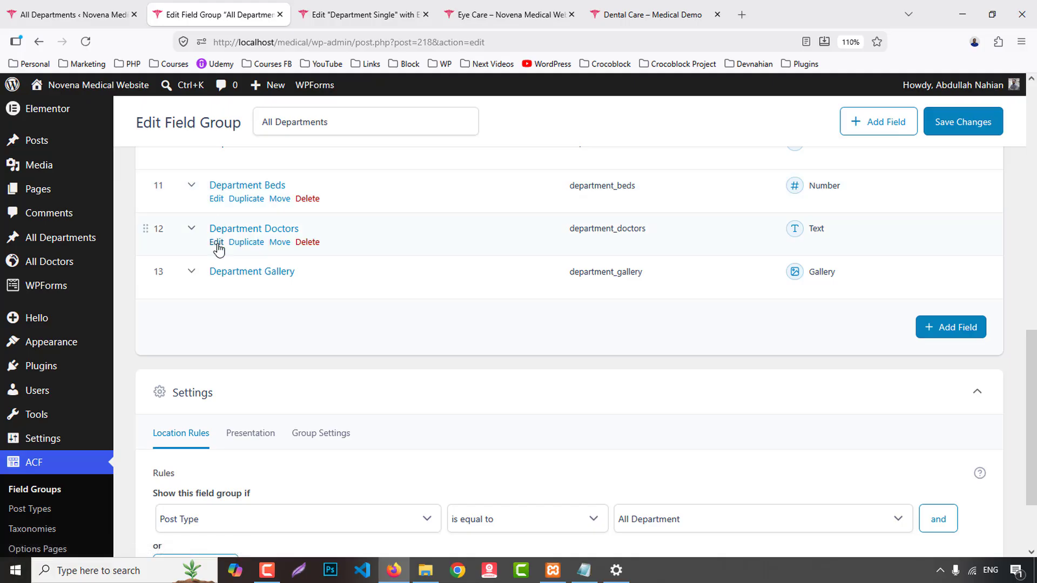
- Change the Department Doctors field's type to Number and save the All Departments field group
click(215, 239)
scroll(290, 331, down, 3)
scroll(292, 342, down, 2)
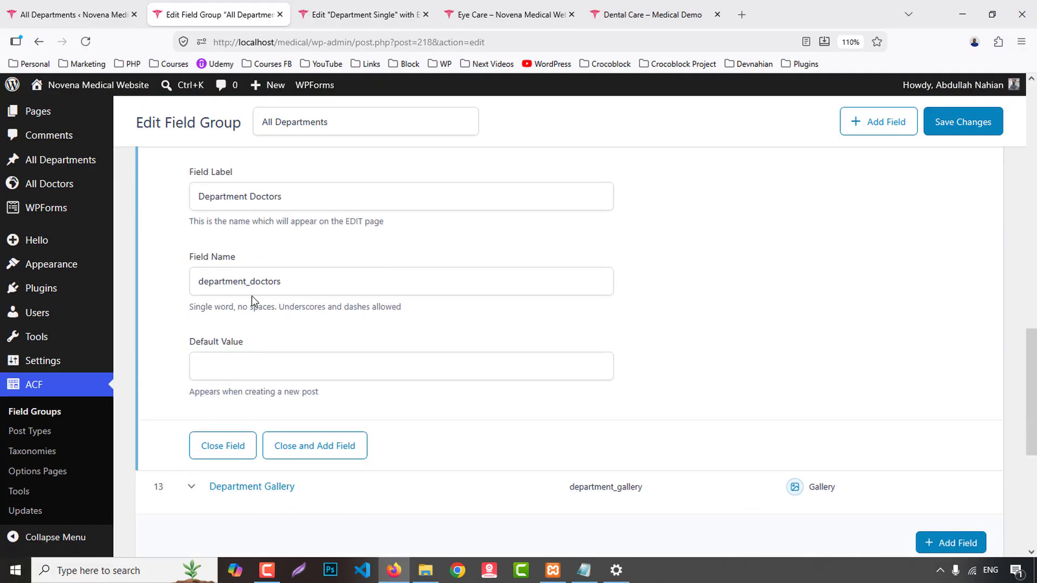
scroll(246, 277, up, 3)
click(238, 270)
click(245, 383)
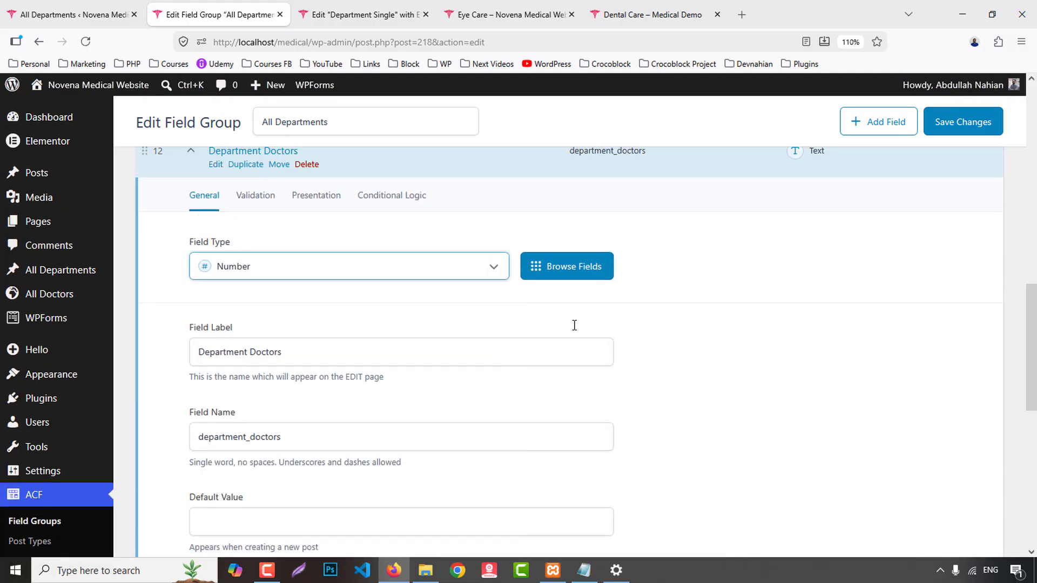
click(964, 129)
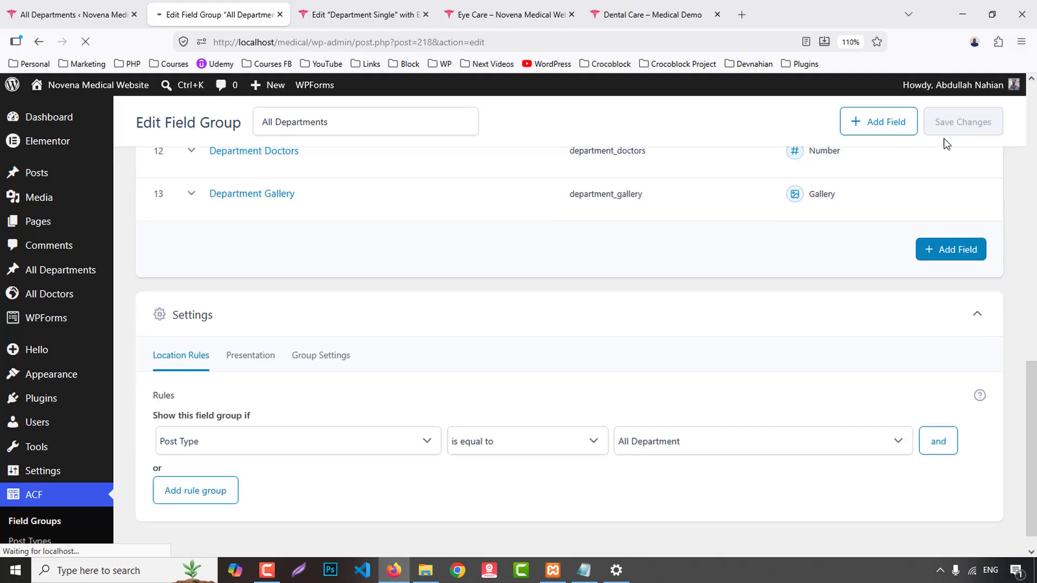
- Reload the Department Single template editor and set the Key of the first counter's ACF Number Field tag to Department Wards
click(378, 14)
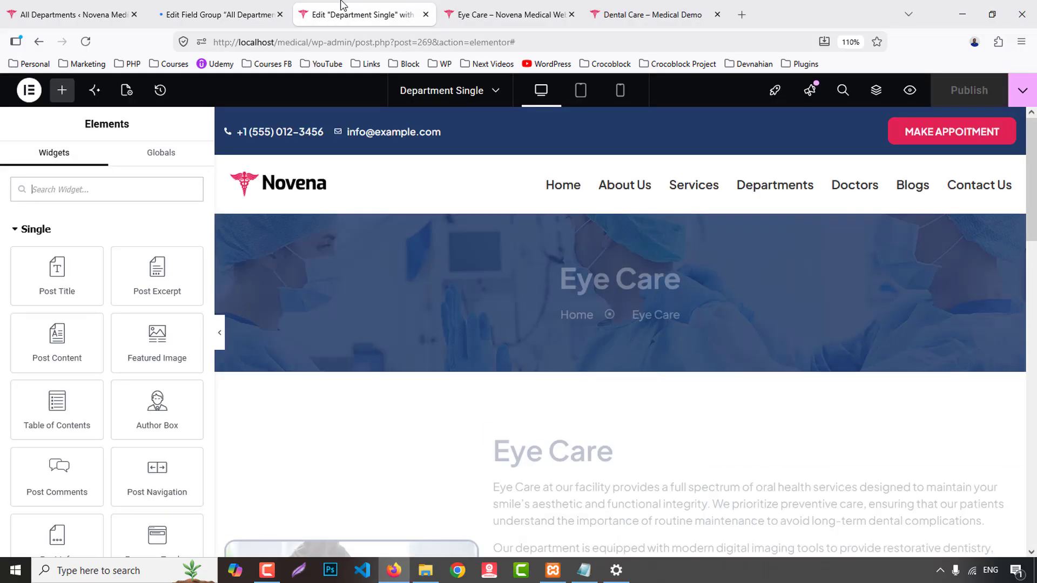
scroll(649, 385, down, 10)
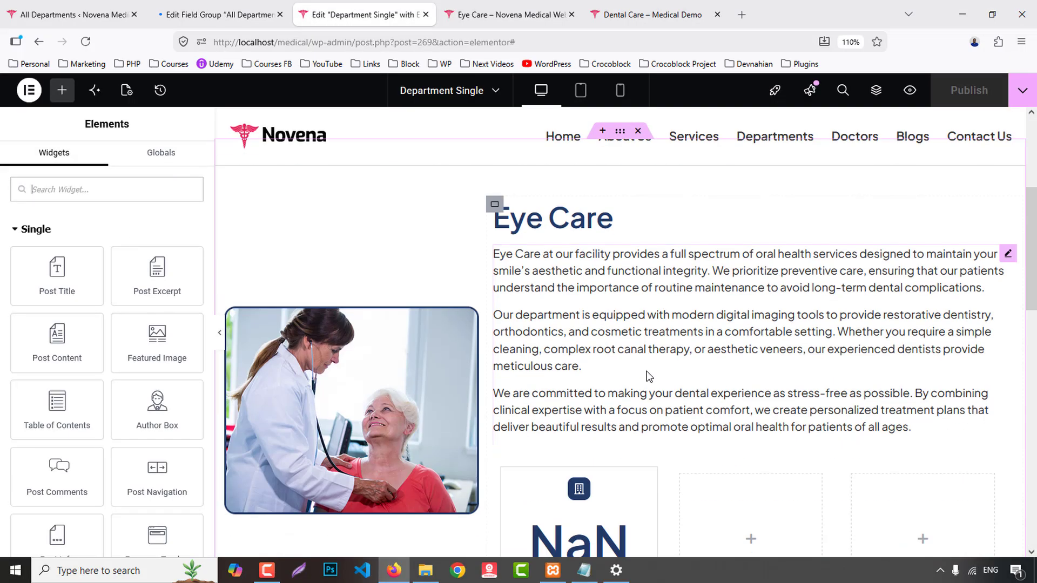
click(571, 323)
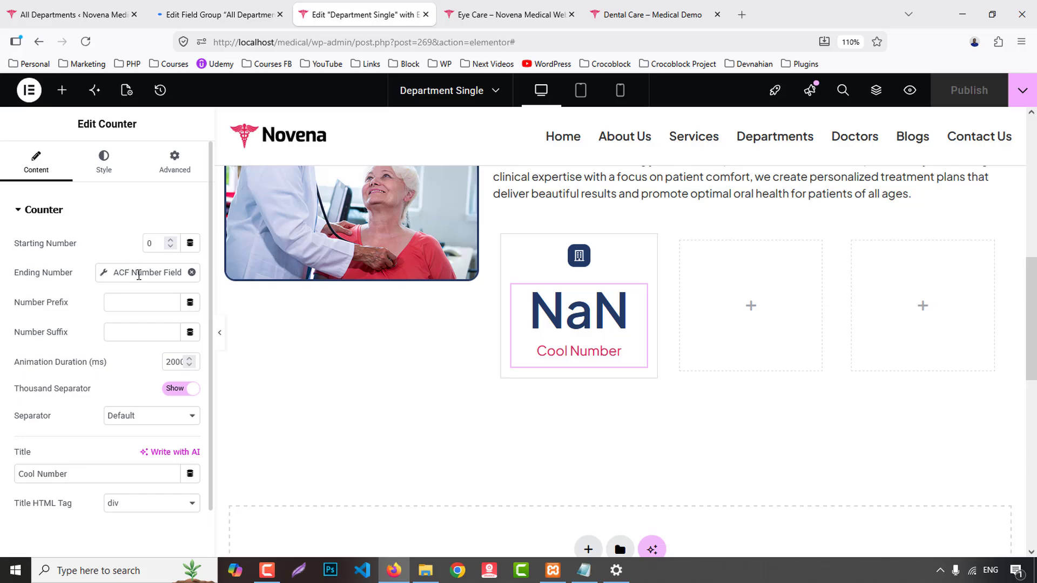
click(139, 275)
click(216, 339)
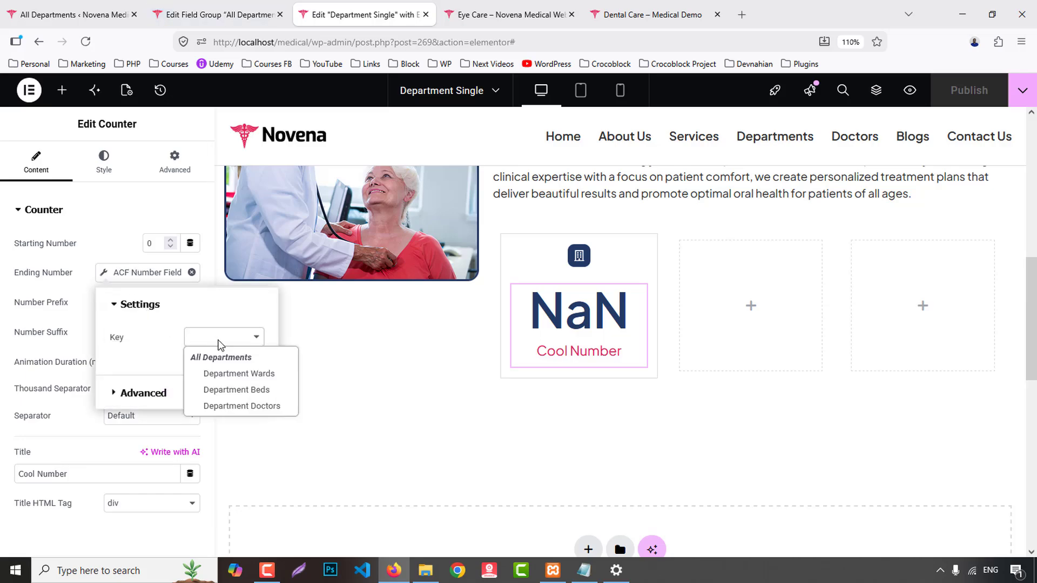
click(257, 374)
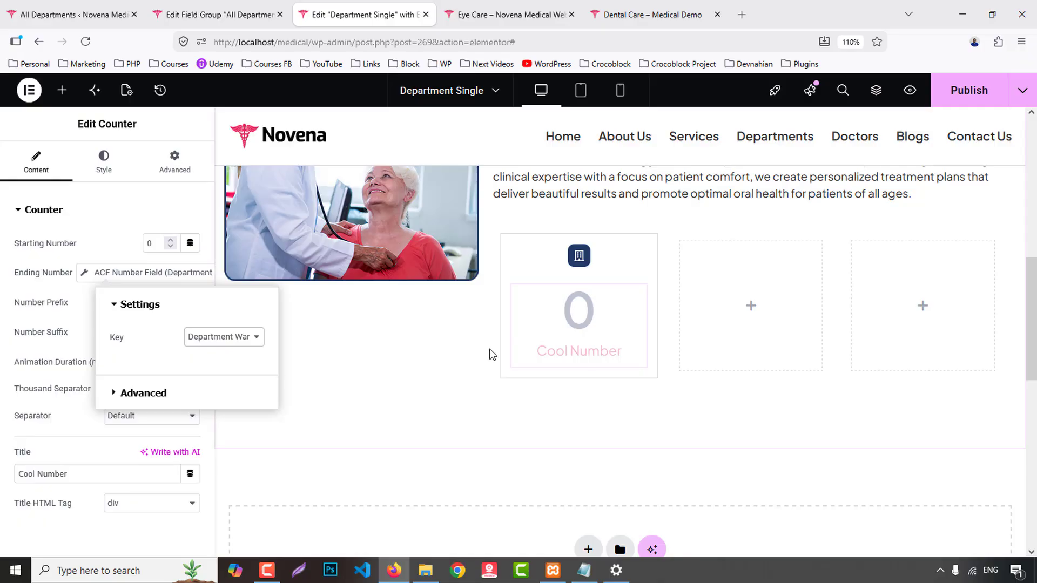
click(123, 249)
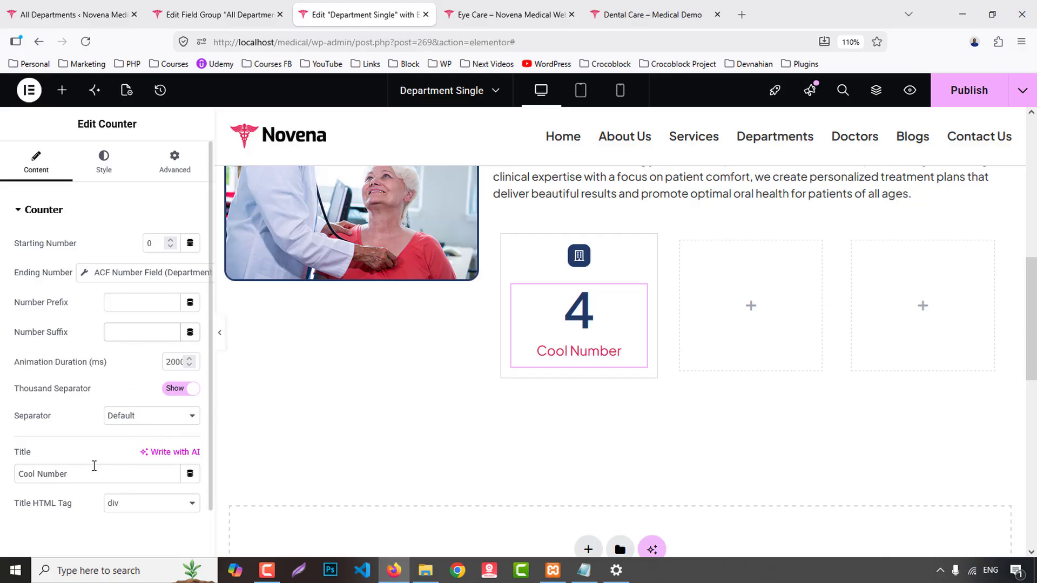
- Title the first counter Wards and compare it with the counter boxes on the Dental Care demo page
text(W)
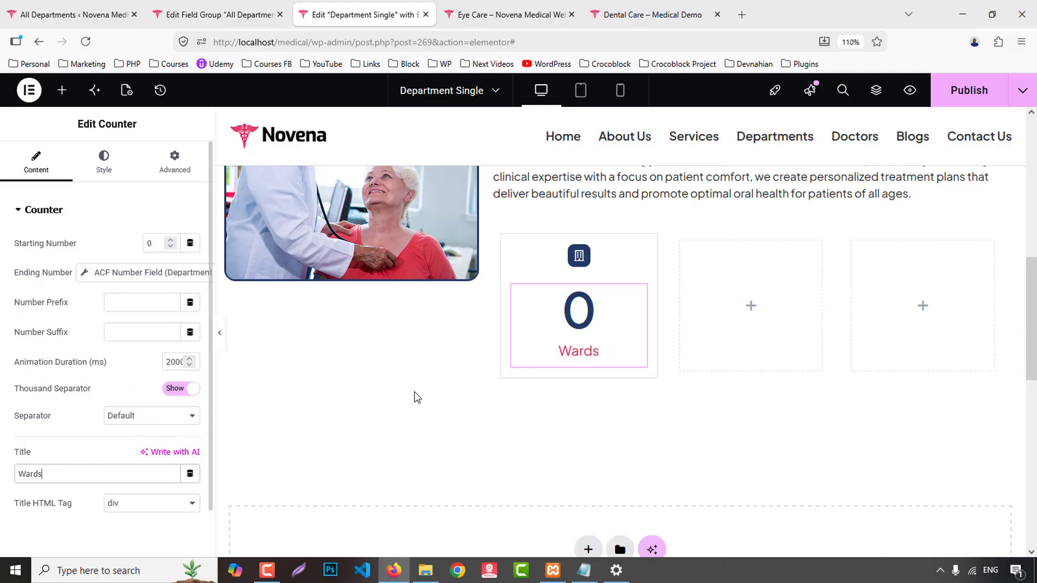
text(ards)
click(103, 162)
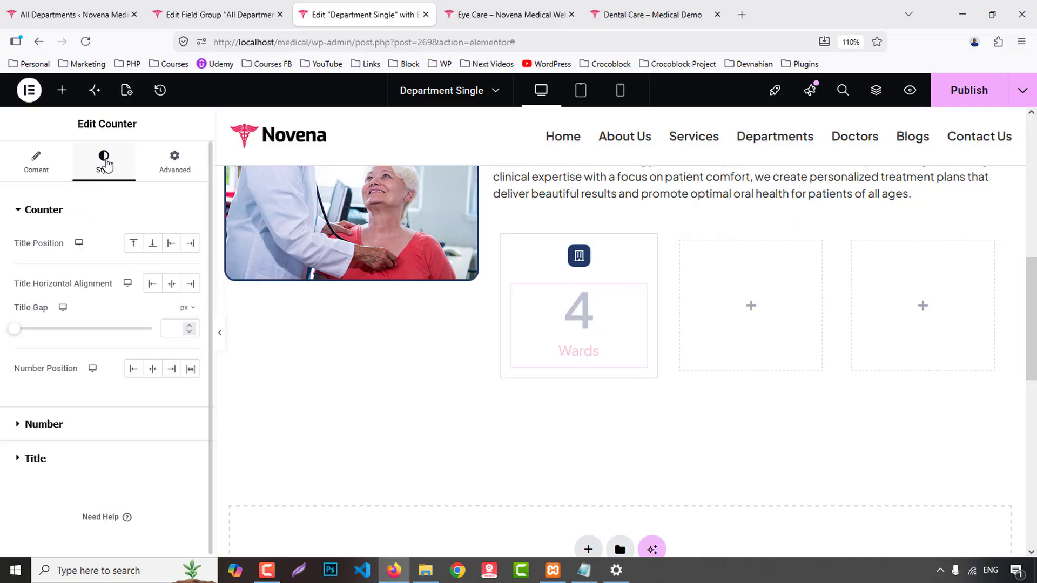
click(710, 8)
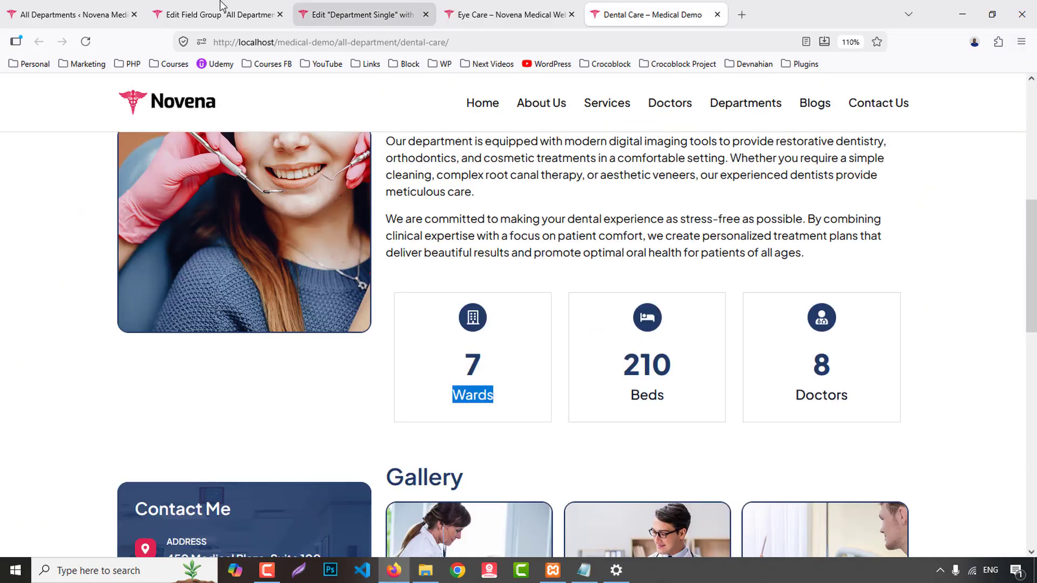
click(235, 17)
click(508, 14)
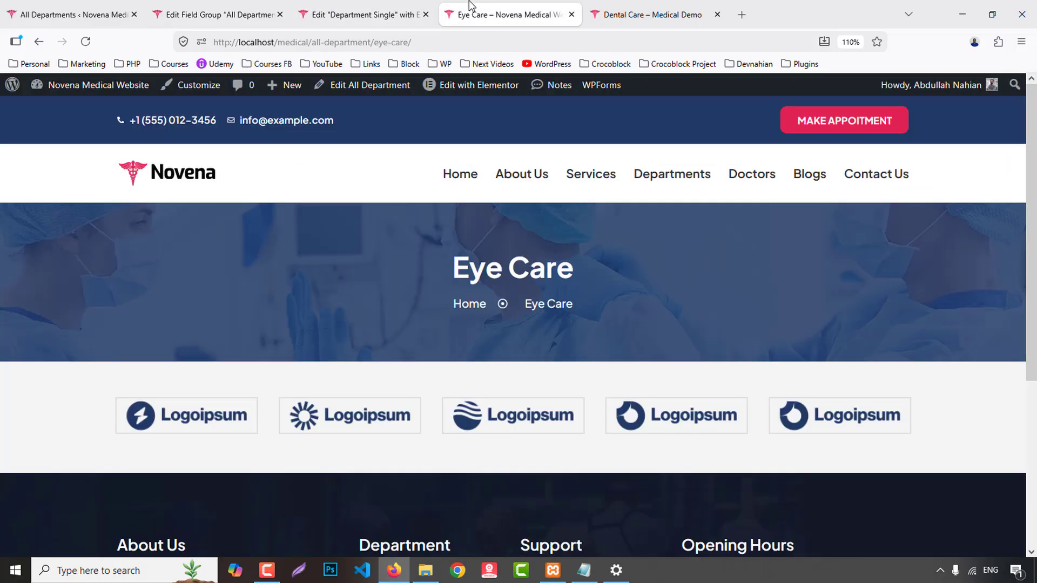
click(360, 14)
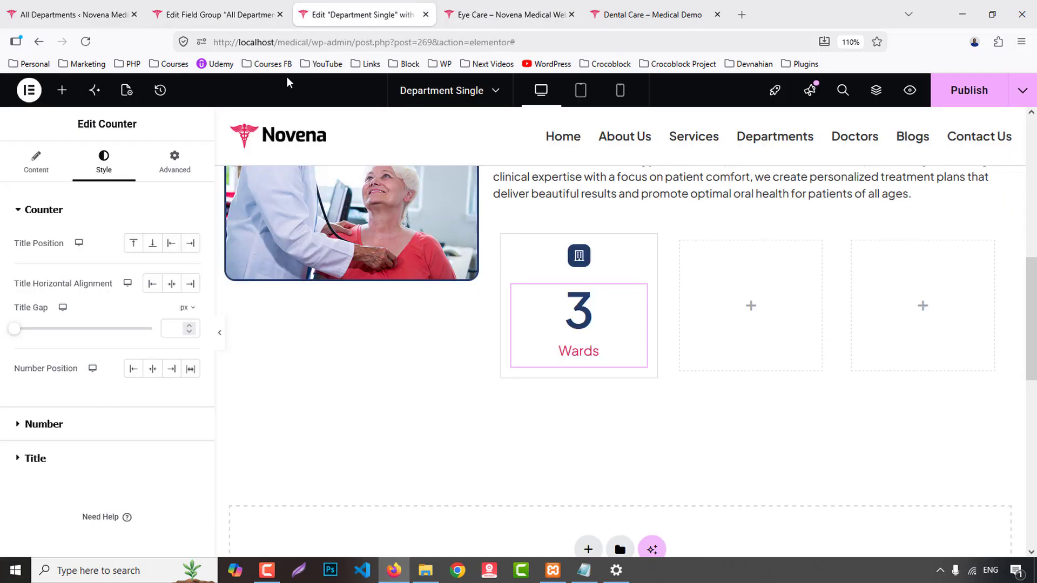
- Set the Wards counter's number weight to 700 (Bold) and reduce its font size
click(43, 425)
click(190, 306)
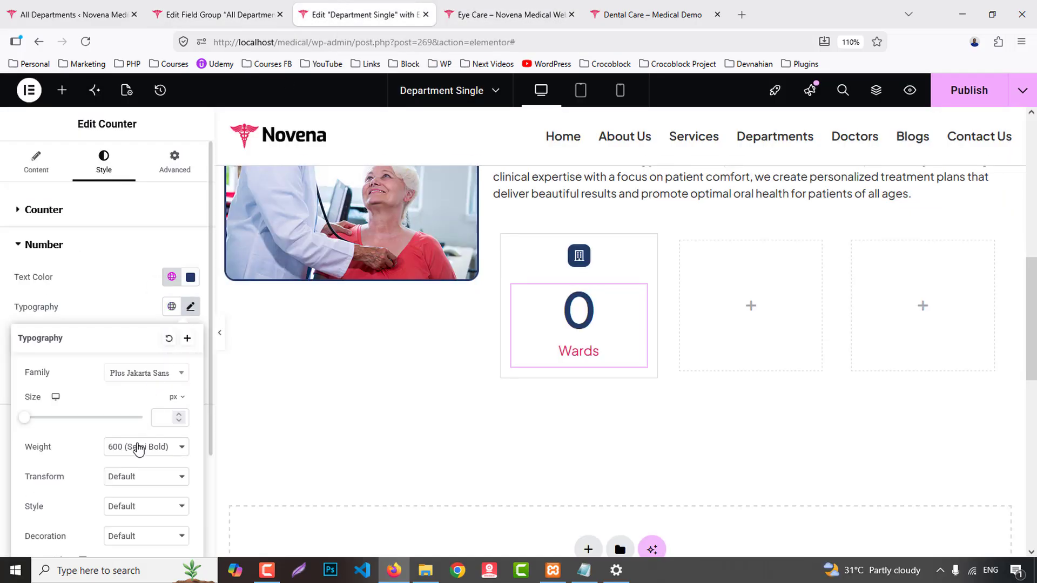
click(138, 449)
click(142, 345)
click(162, 418)
text(2)
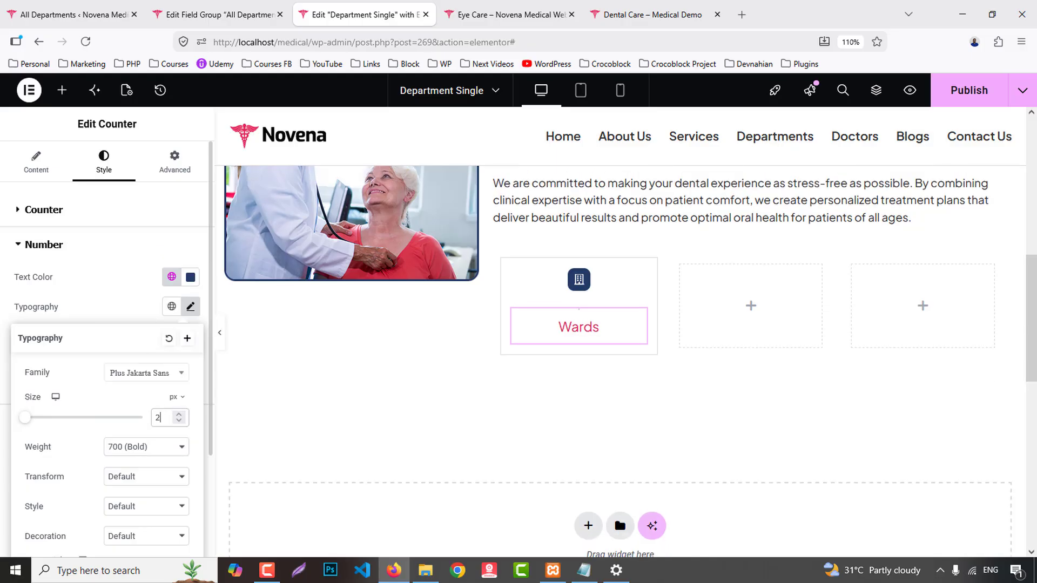
text(8)
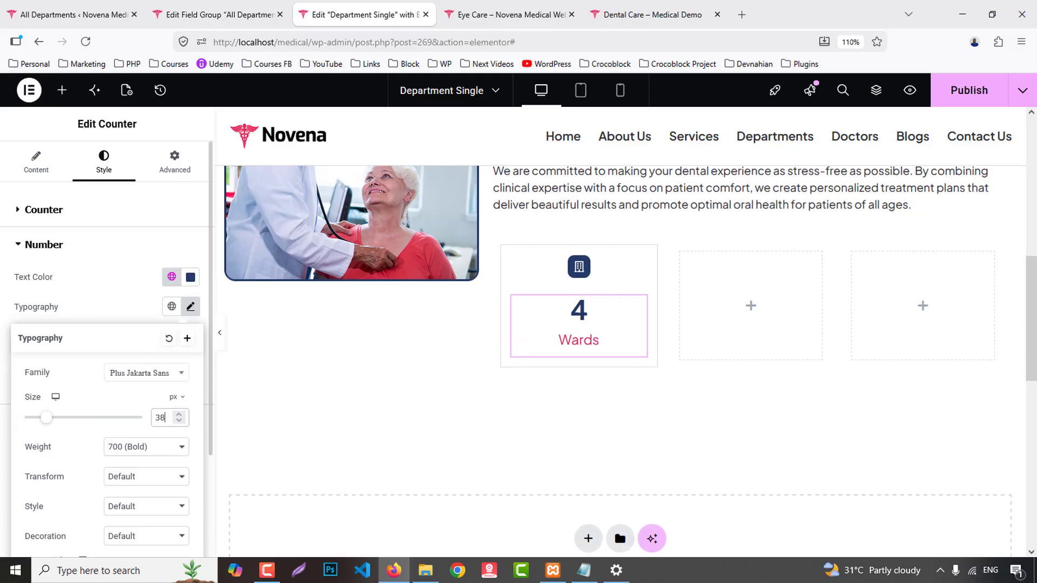
key(Up)
key(Up)
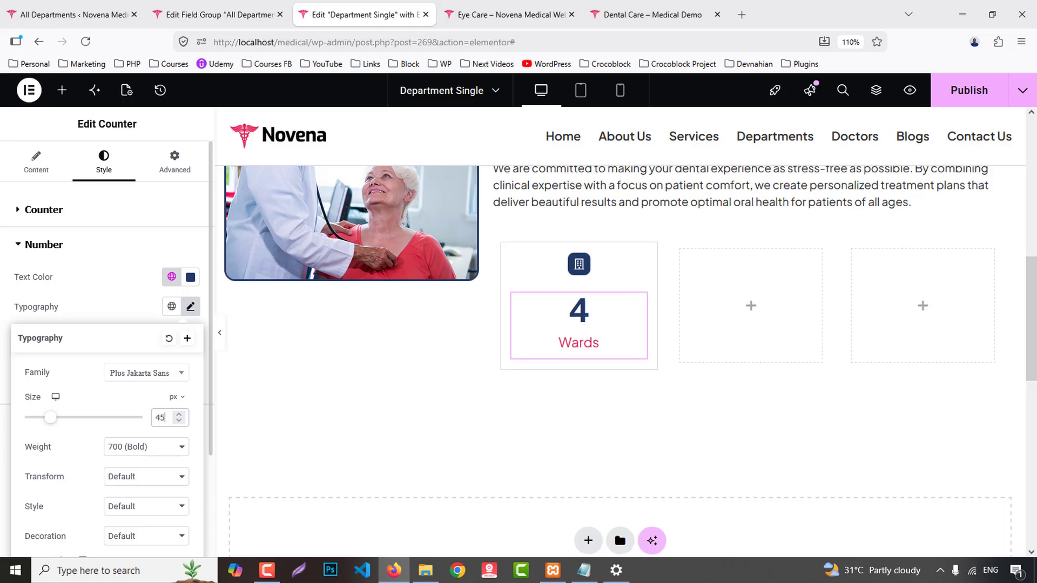
key(Up)
key(Down)
click(123, 290)
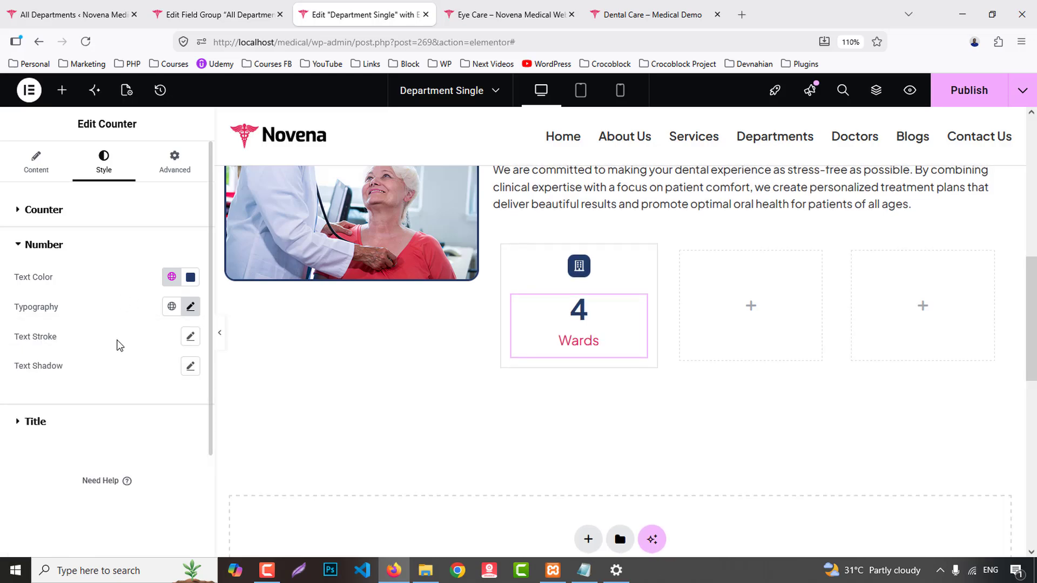
- Style the Wards counter's title with the Primary global colour and weight 700 (Bold)
click(35, 423)
click(171, 311)
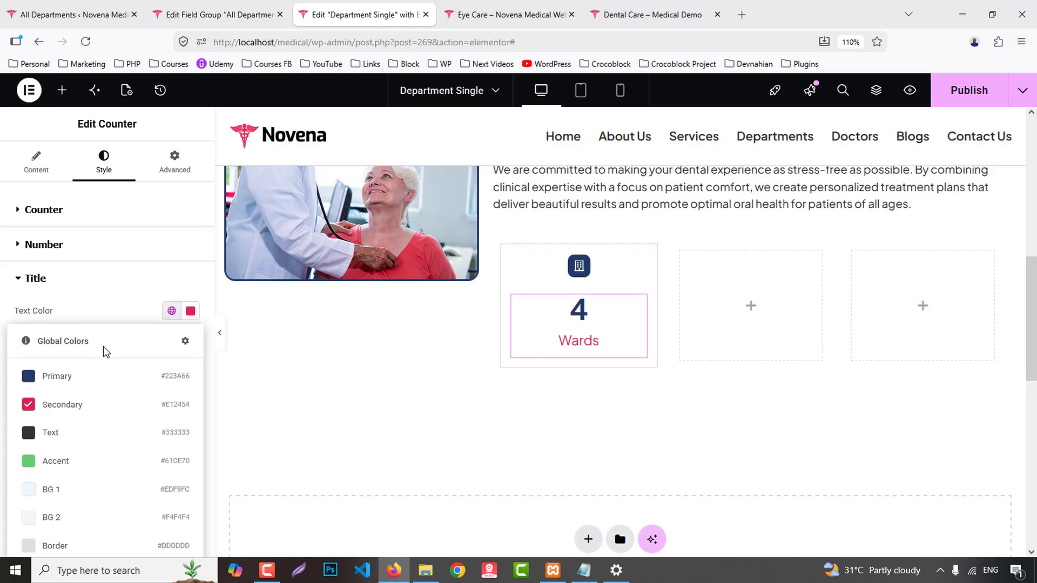
click(68, 377)
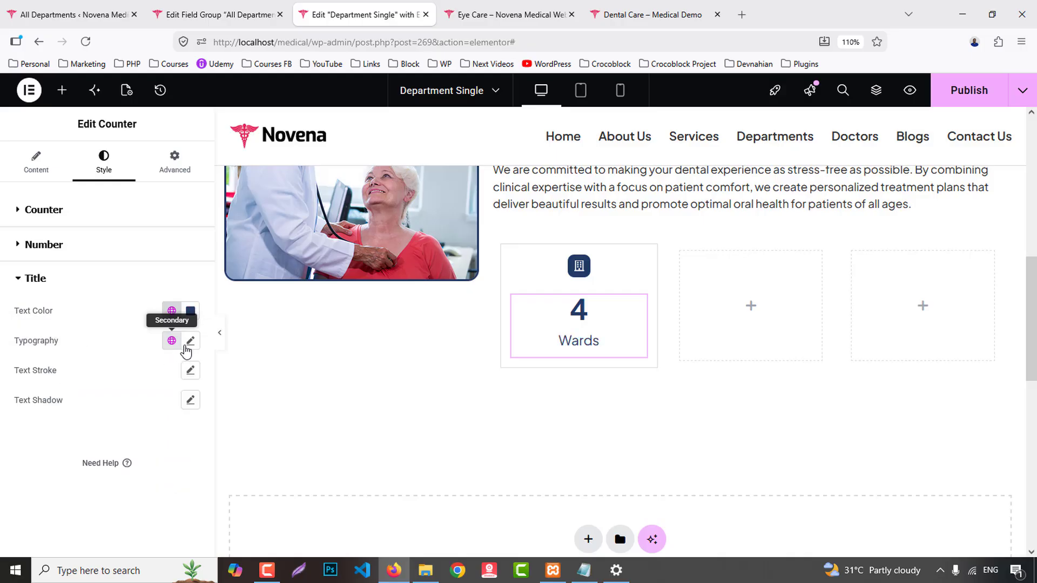
click(190, 340)
click(138, 481)
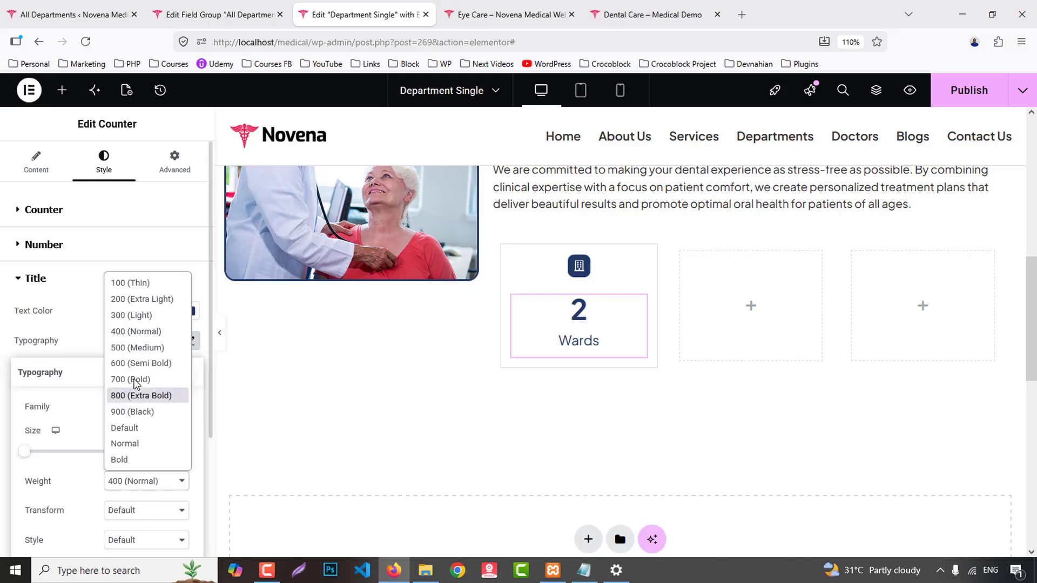
click(136, 379)
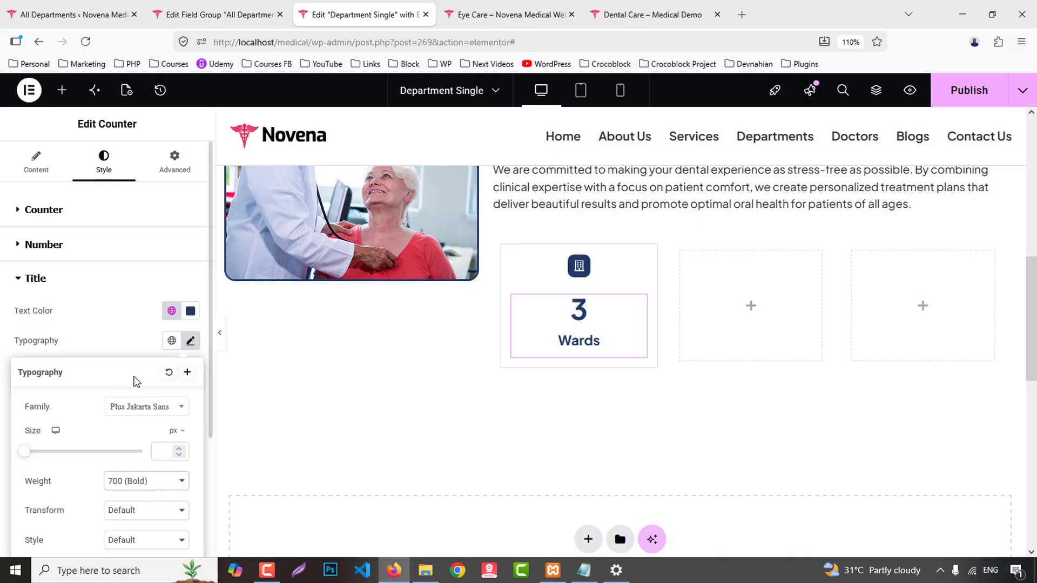
- Copy the building icon from the first box into the second and third containers
right_click(548, 274)
click(581, 282)
right_click(719, 280)
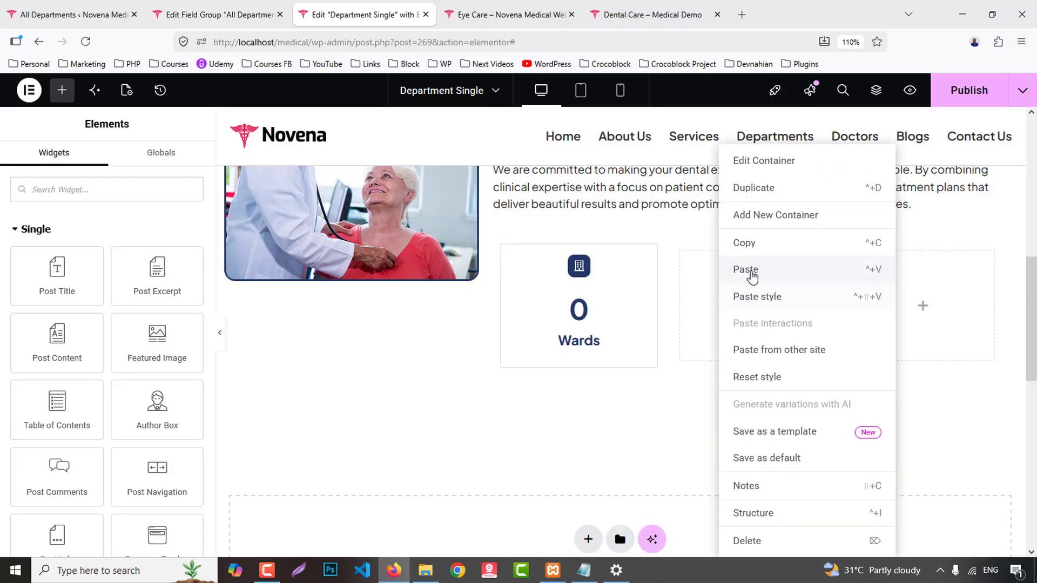
click(752, 276)
right_click(892, 287)
click(887, 269)
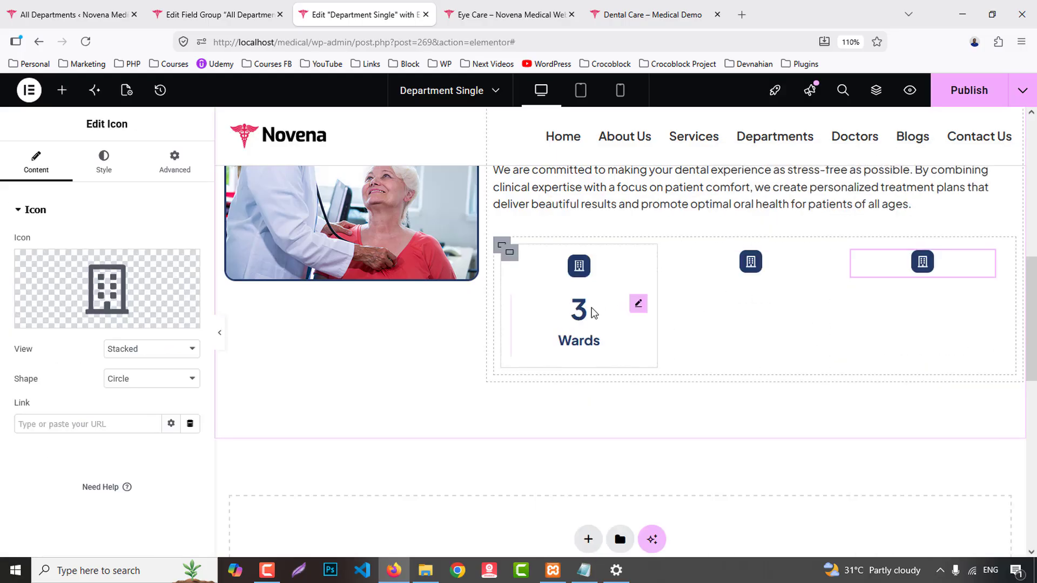
- Copy the Wards counter and paste it below the icons in the second and third containers
right_click(612, 262)
click(611, 271)
right_click(754, 262)
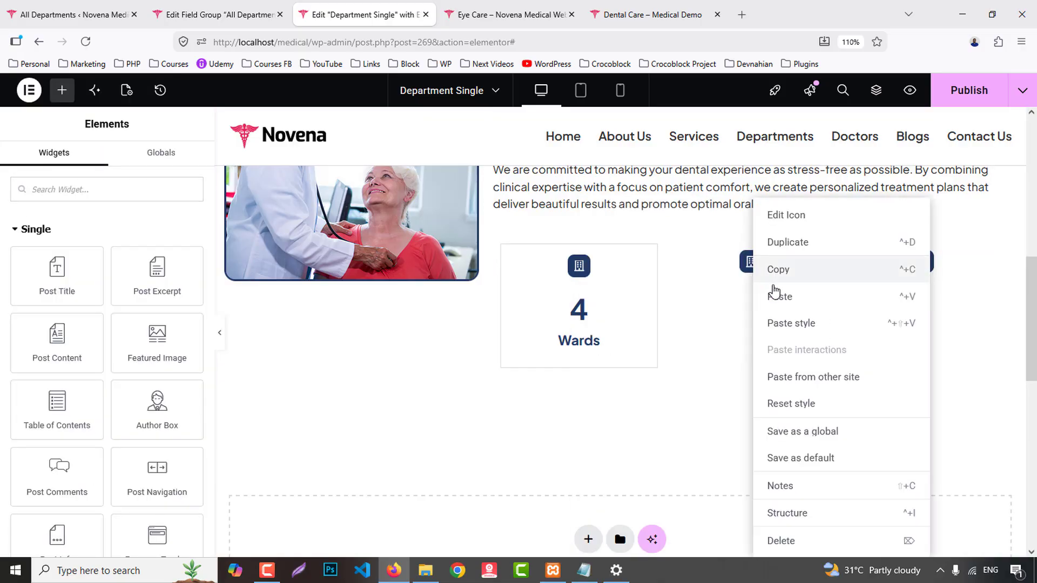
click(875, 294)
right_click(917, 269)
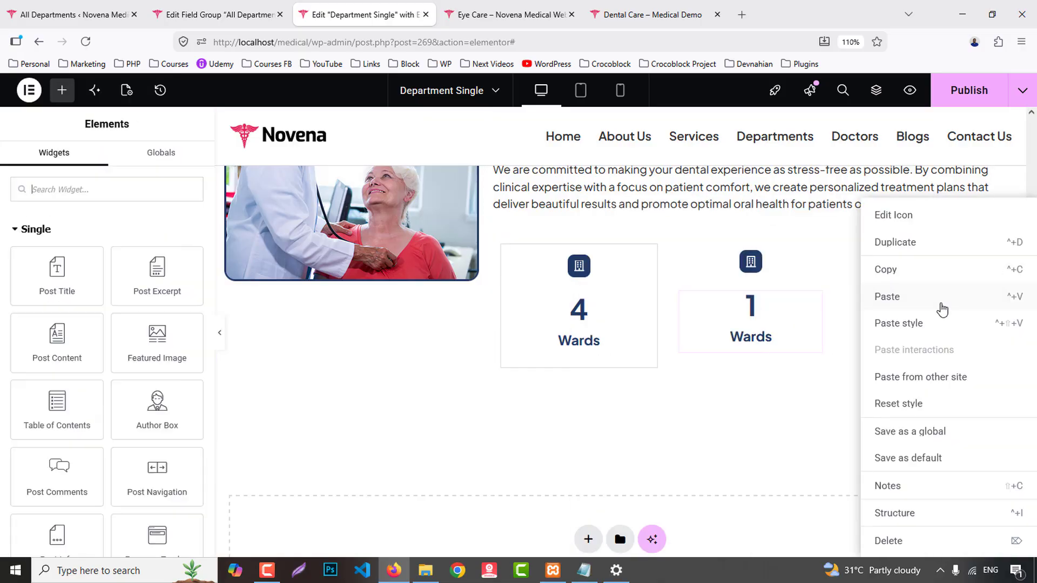
click(898, 300)
- Check the demo's second box and replace the second container's icon with the Bed icon
click(654, 13)
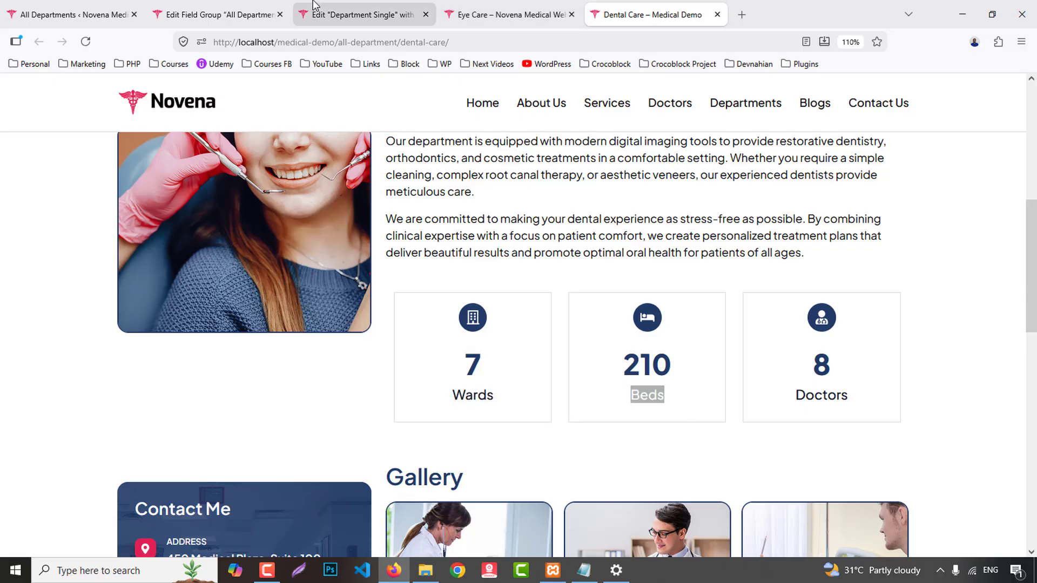
click(357, 15)
click(750, 262)
click(100, 254)
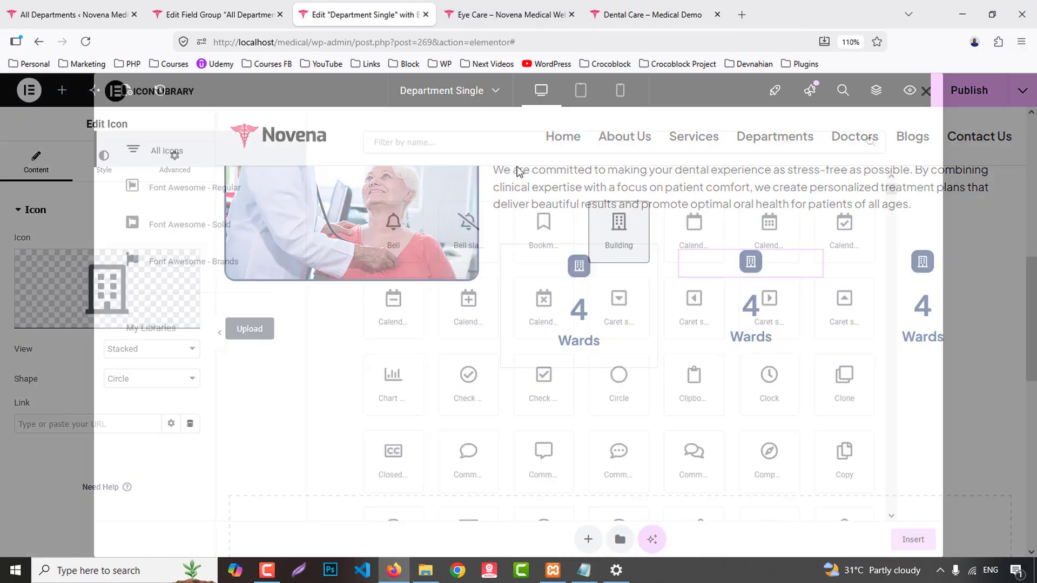
text(bed)
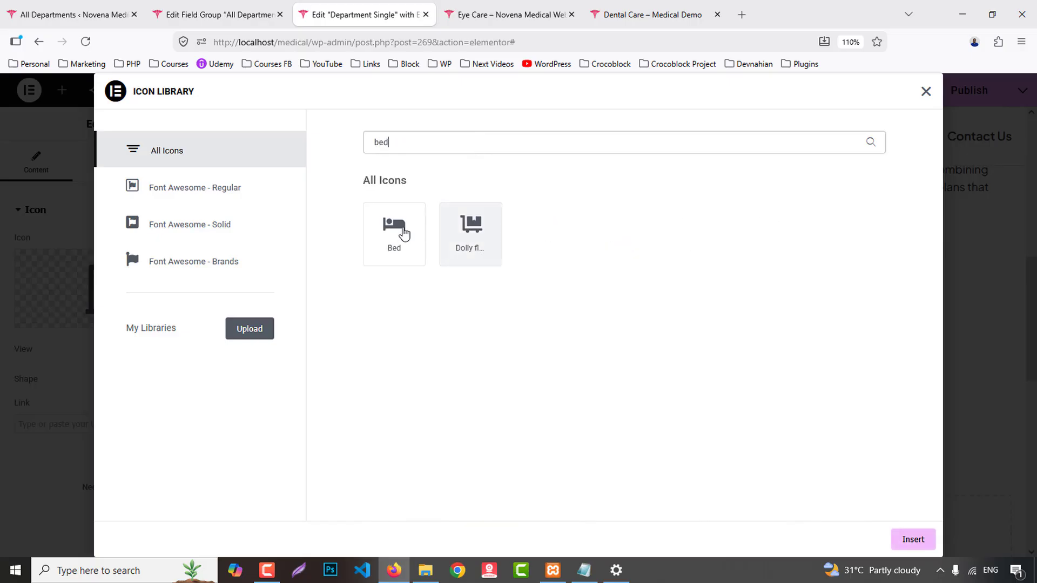
click(405, 234)
click(913, 540)
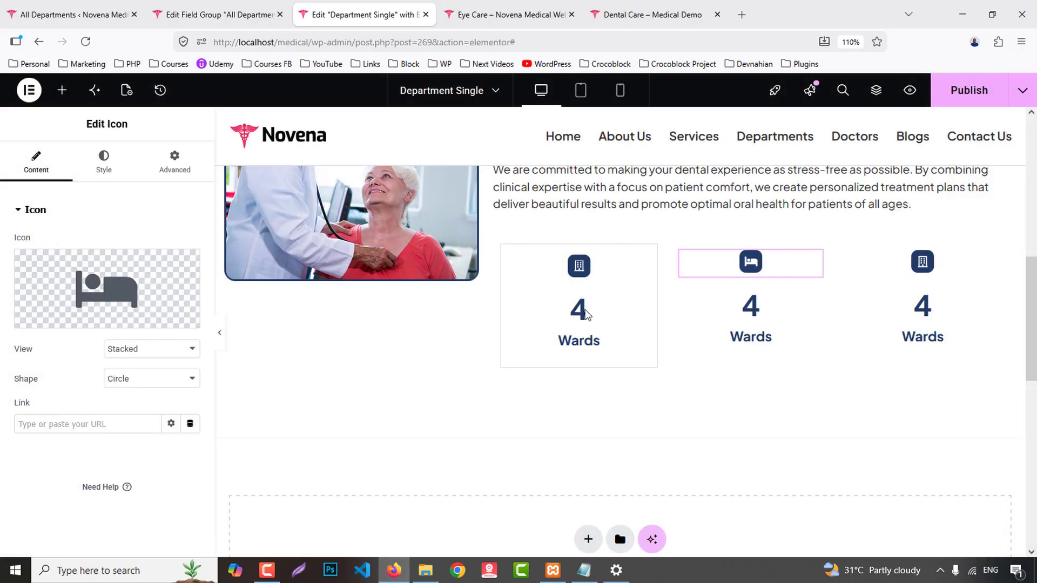
- Set the second counter's ACF Number Field key to Department Beds and its title to Beds
click(756, 330)
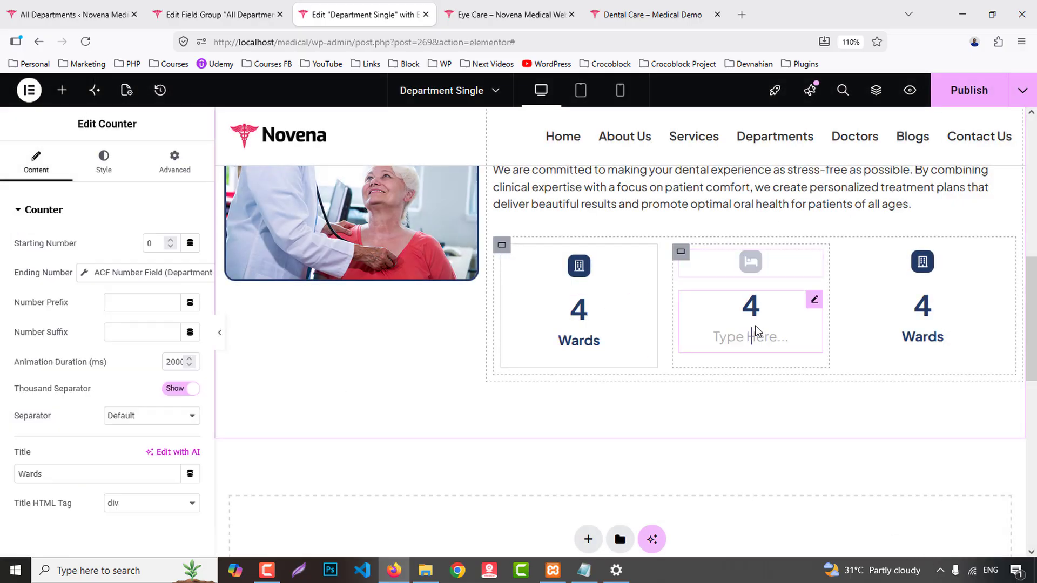
click(142, 273)
click(212, 336)
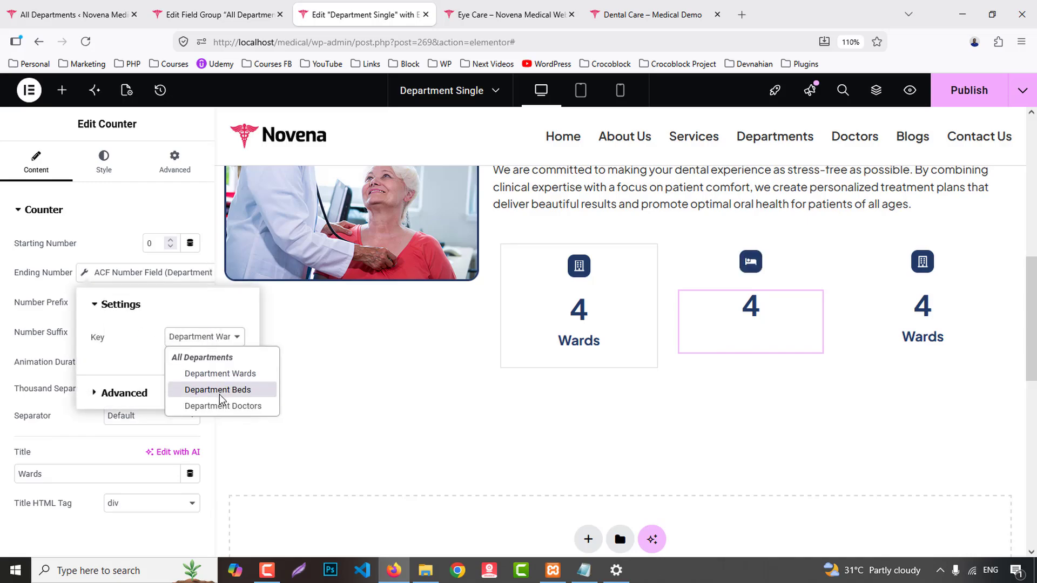
click(219, 390)
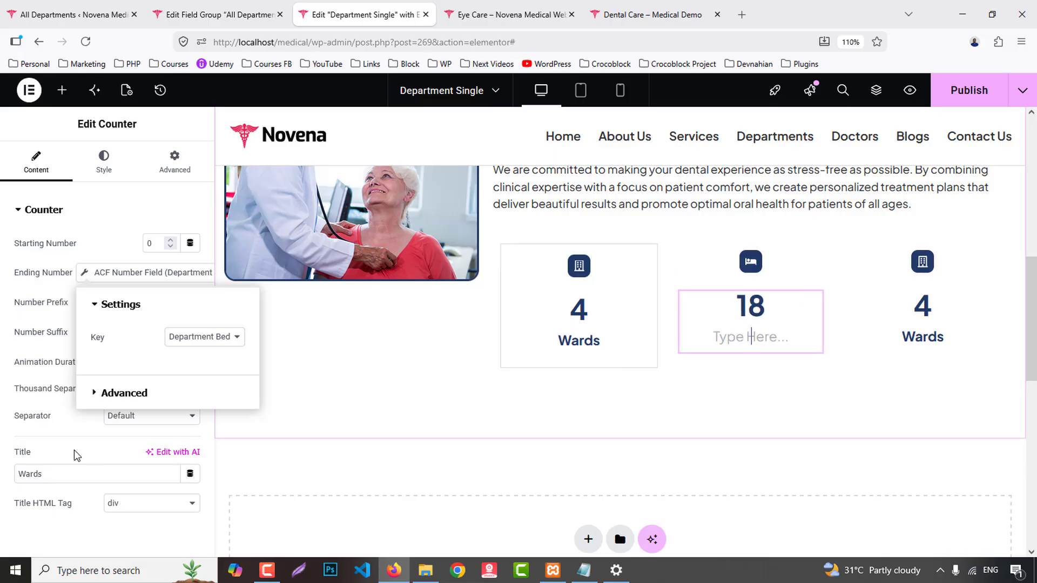
click(125, 435)
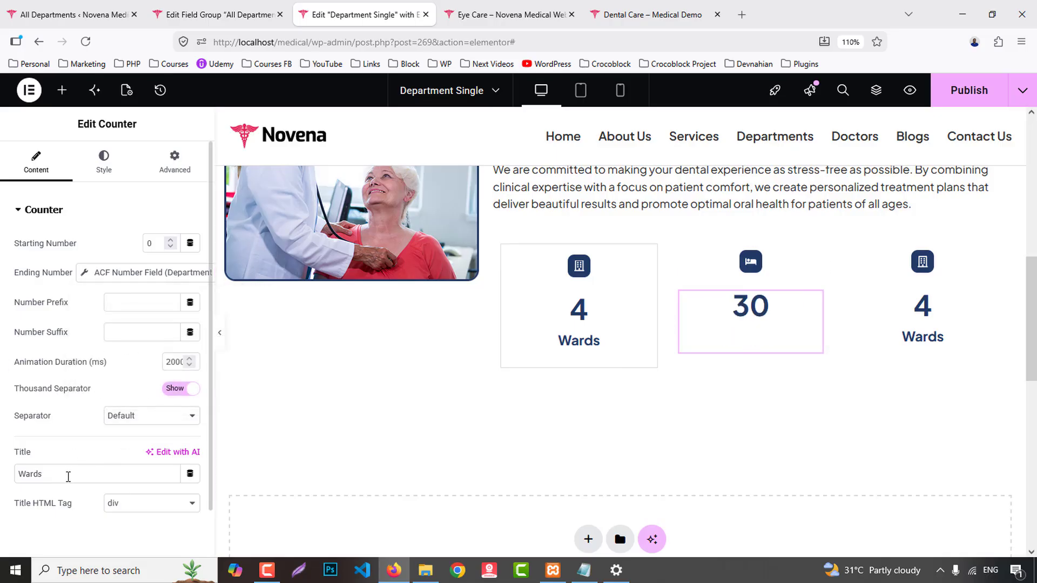
text(Beds)
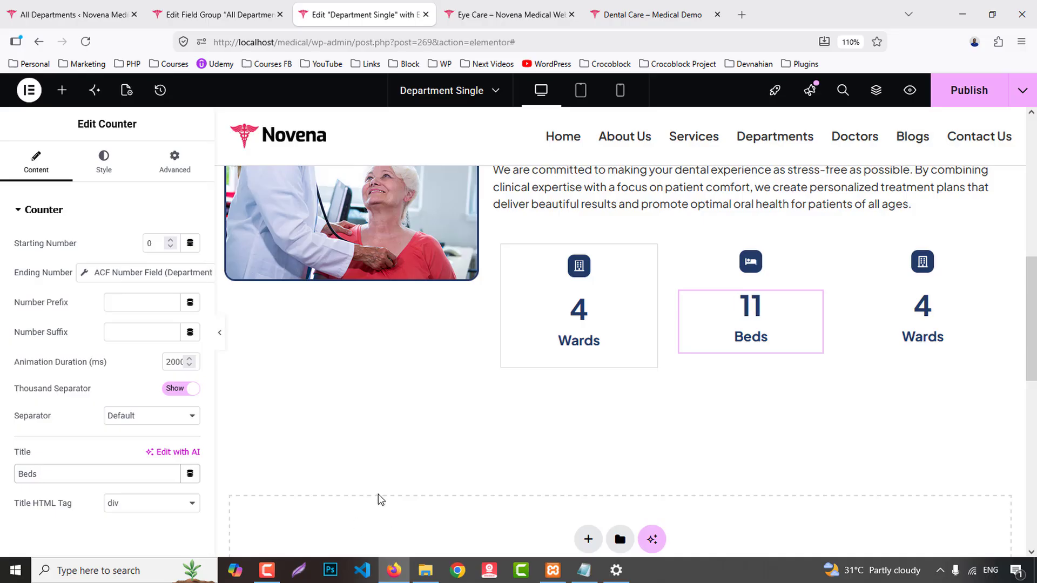
- Check the demo's Doctors box and replace the third container's icon with the User md icon
click(650, 17)
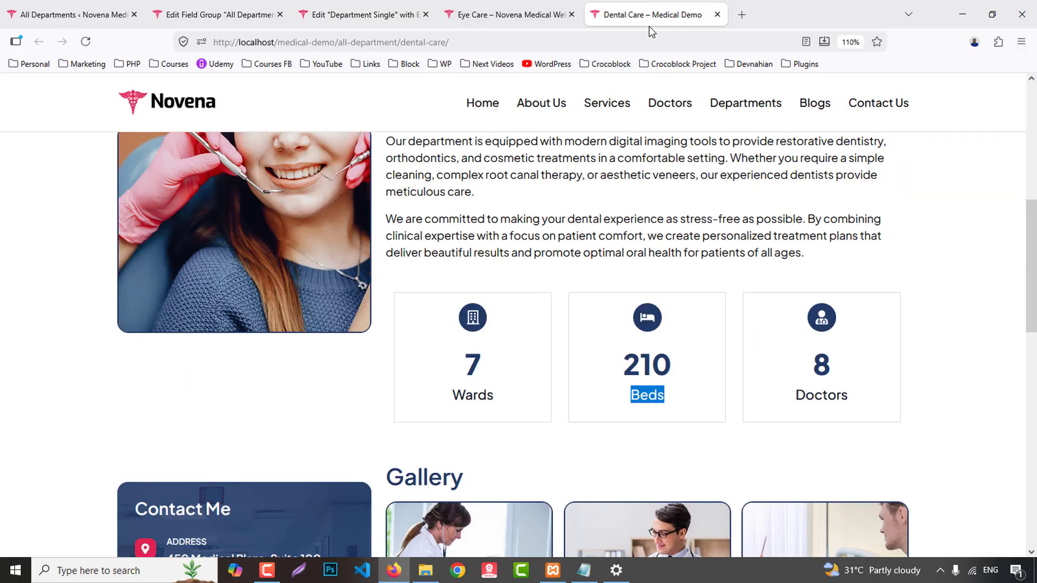
double_click(819, 392)
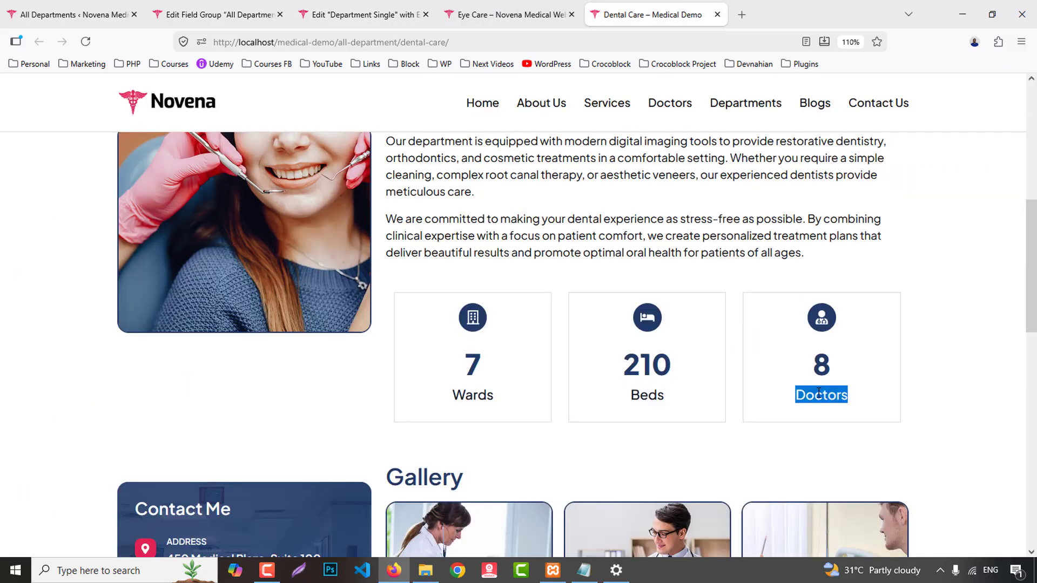
click(216, 15)
click(362, 15)
click(923, 263)
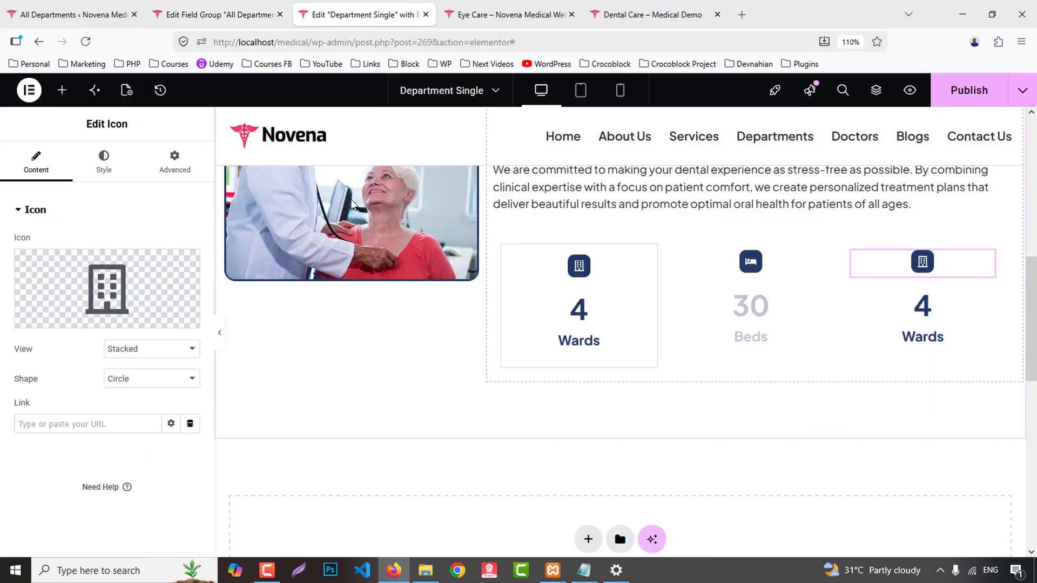
click(41, 318)
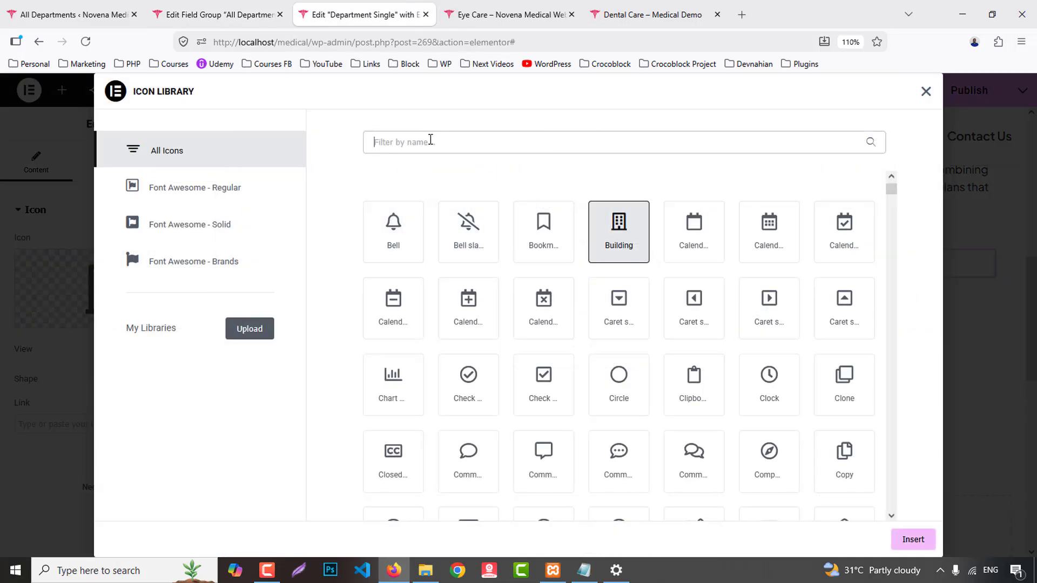
text(user)
click(543, 312)
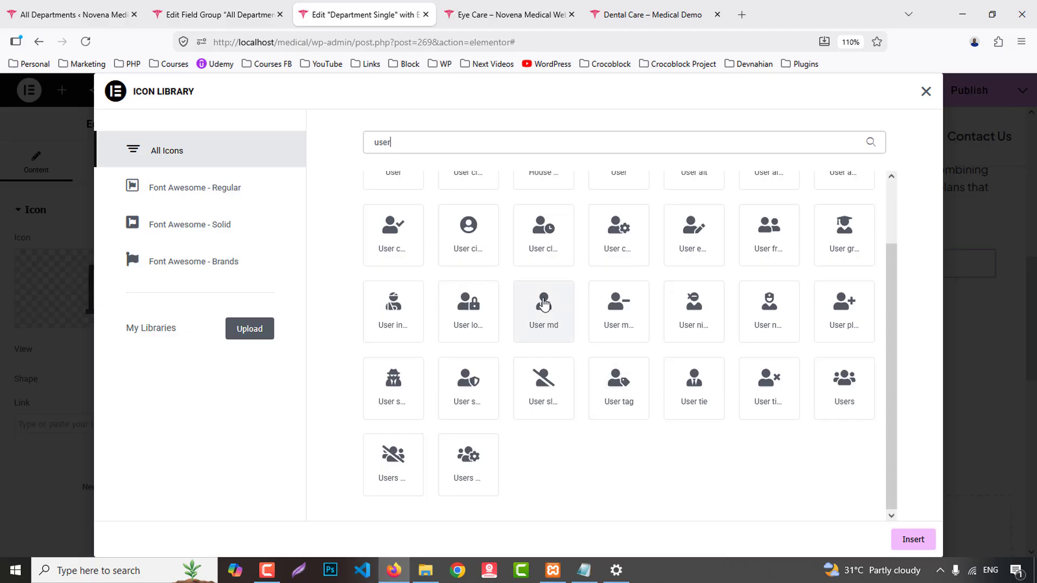
click(904, 543)
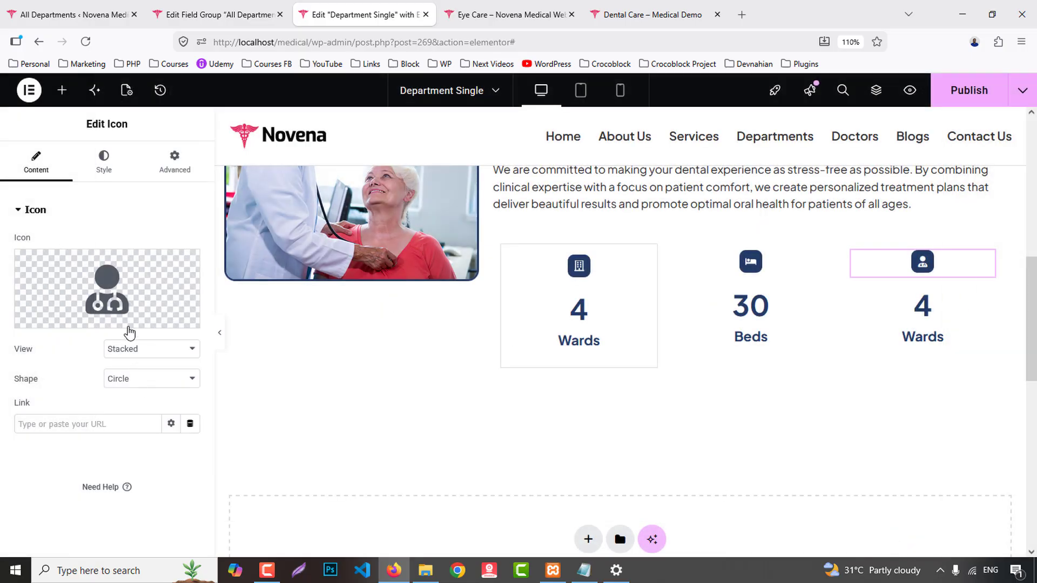
- Set the third counter's ACF Number Field key to the department's doctors field and its title to Doctors
click(913, 324)
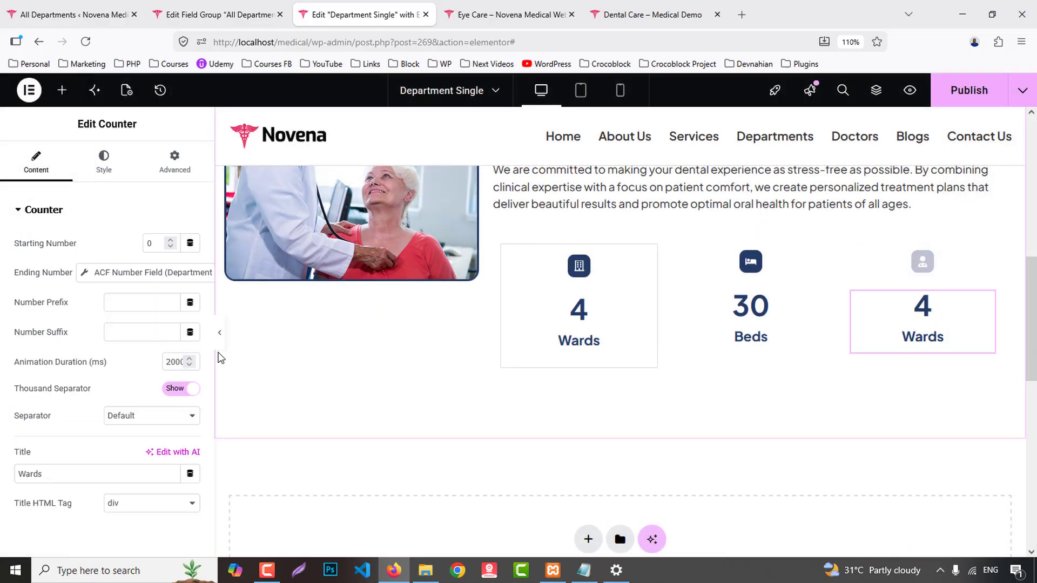
click(124, 272)
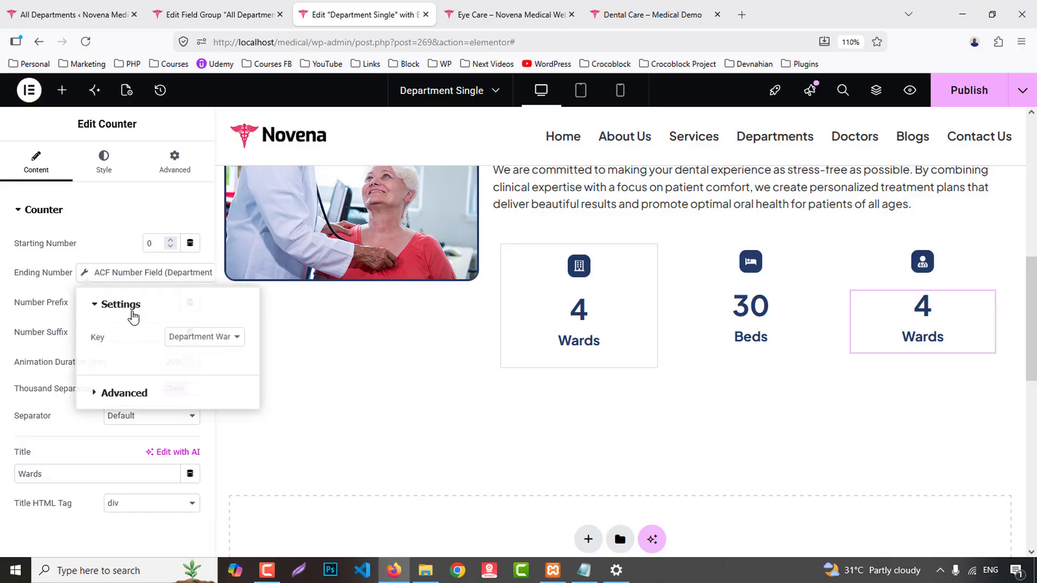
click(200, 338)
click(232, 405)
drag(65, 473, 1, 465)
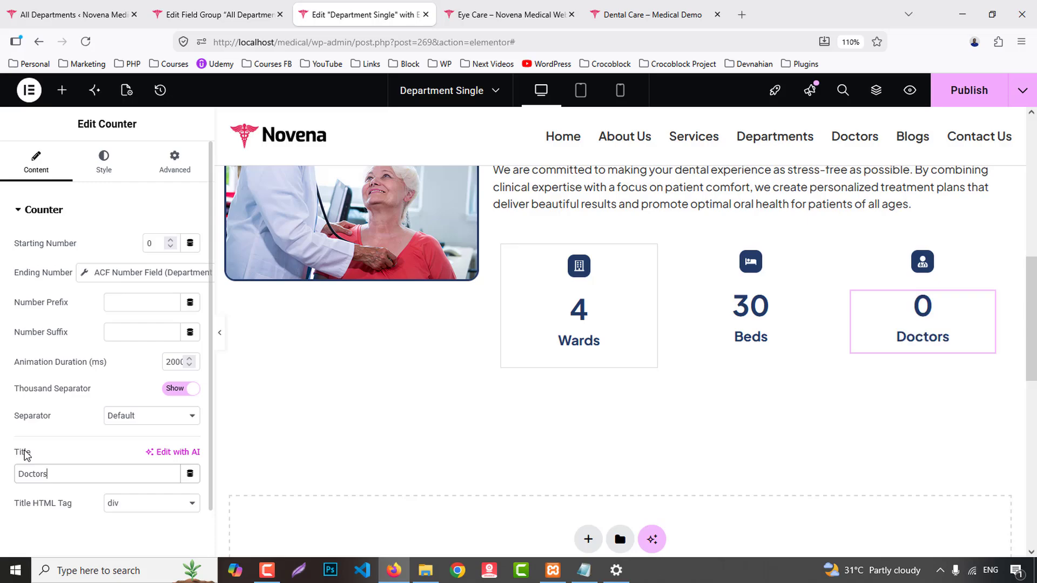
- Copy the Wards container and paste its style onto the Beds and Doctors containers
right_click(512, 262)
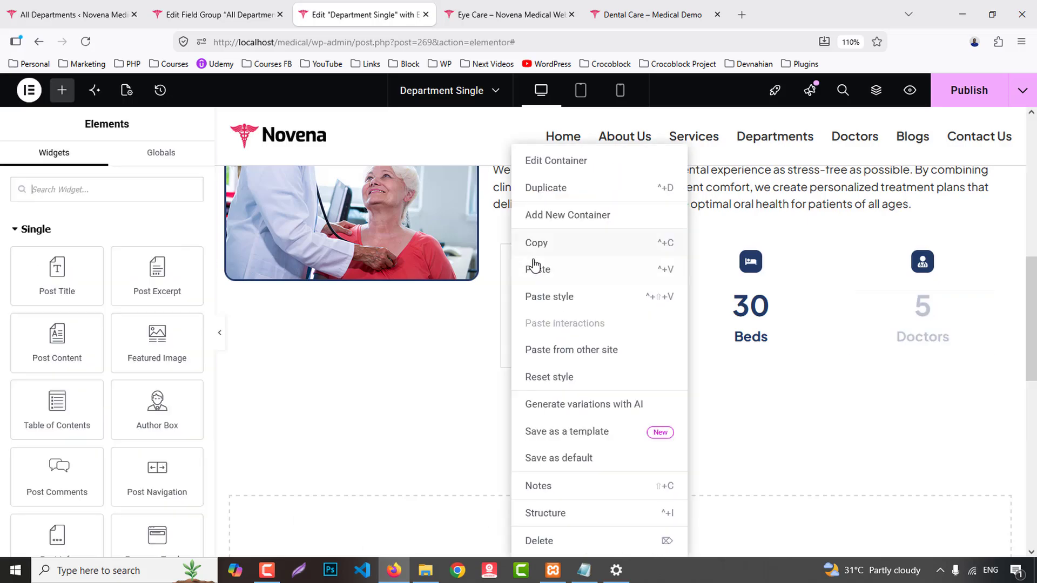
click(537, 246)
right_click(683, 256)
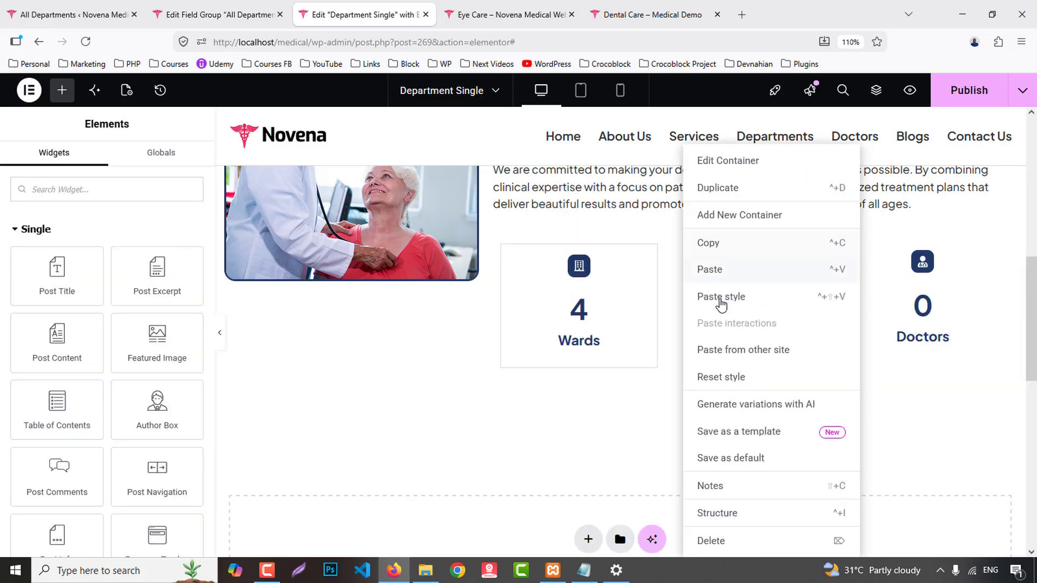
click(725, 296)
right_click(852, 253)
click(892, 297)
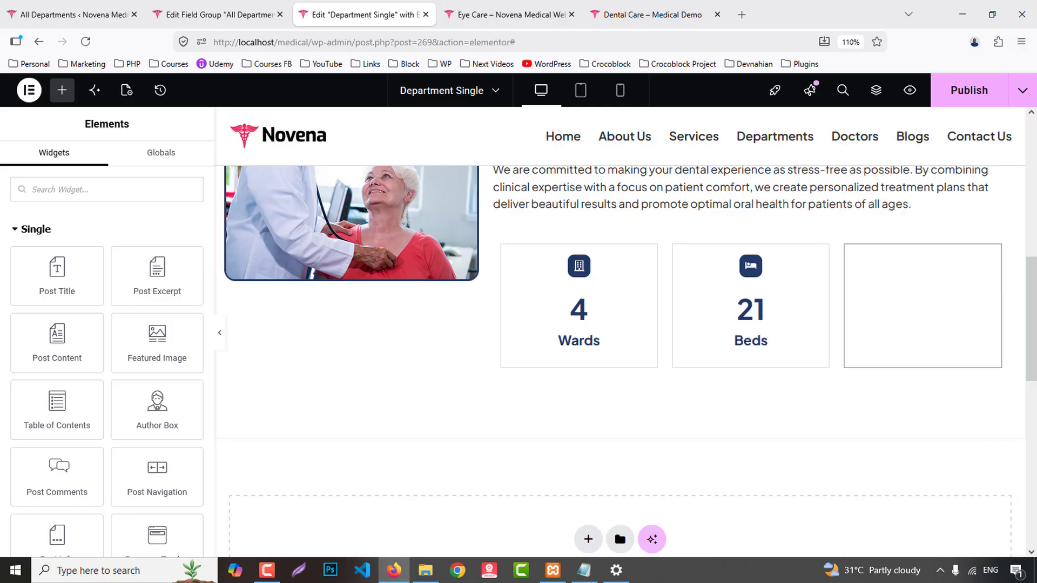
- Set the Post Title heading's typography to weight 700 (Bold) and size 30 px
scroll(866, 450, up, 3)
scroll(865, 450, up, 1)
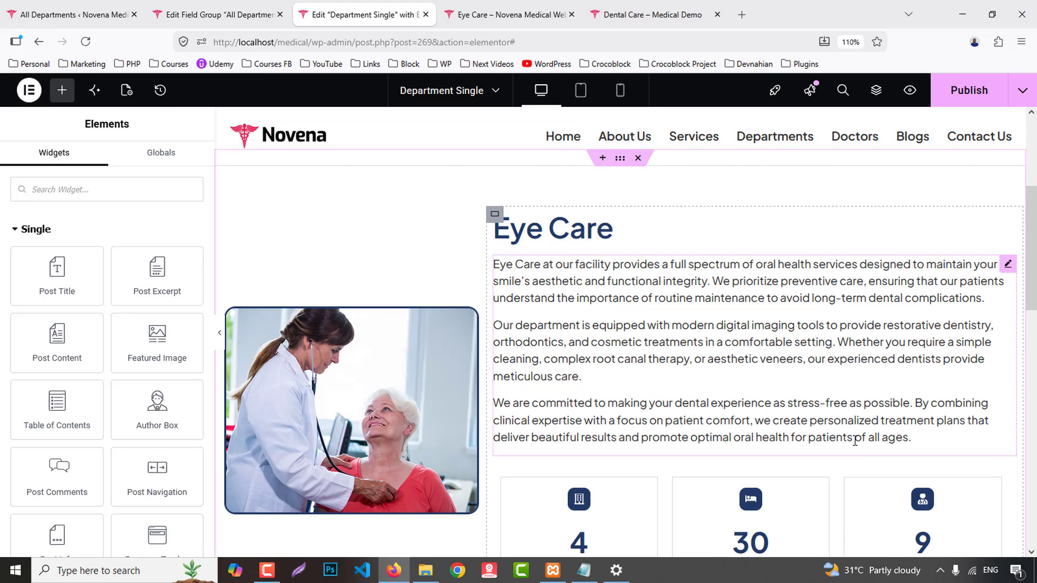
click(503, 238)
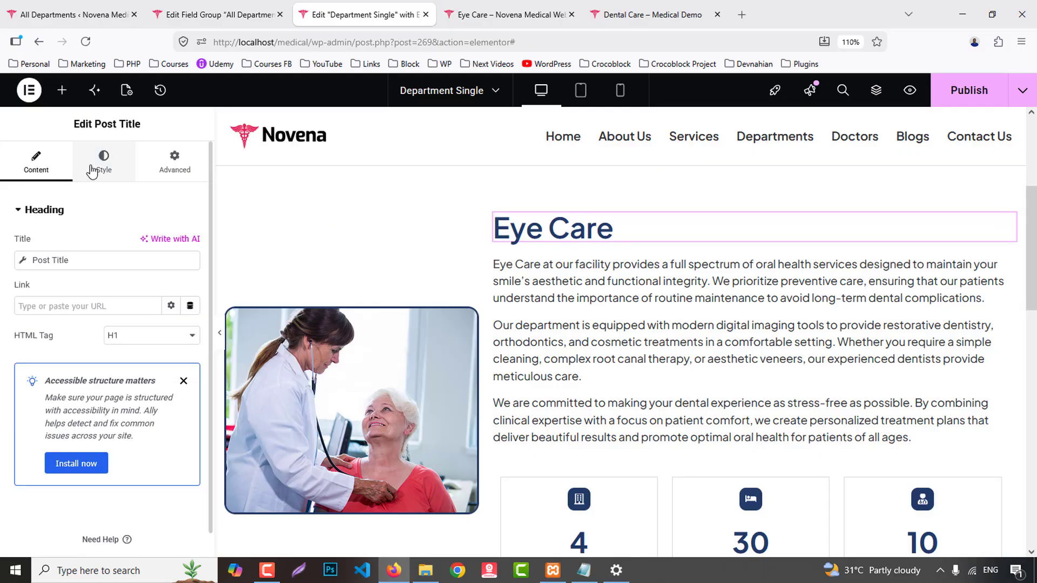
click(99, 165)
click(189, 284)
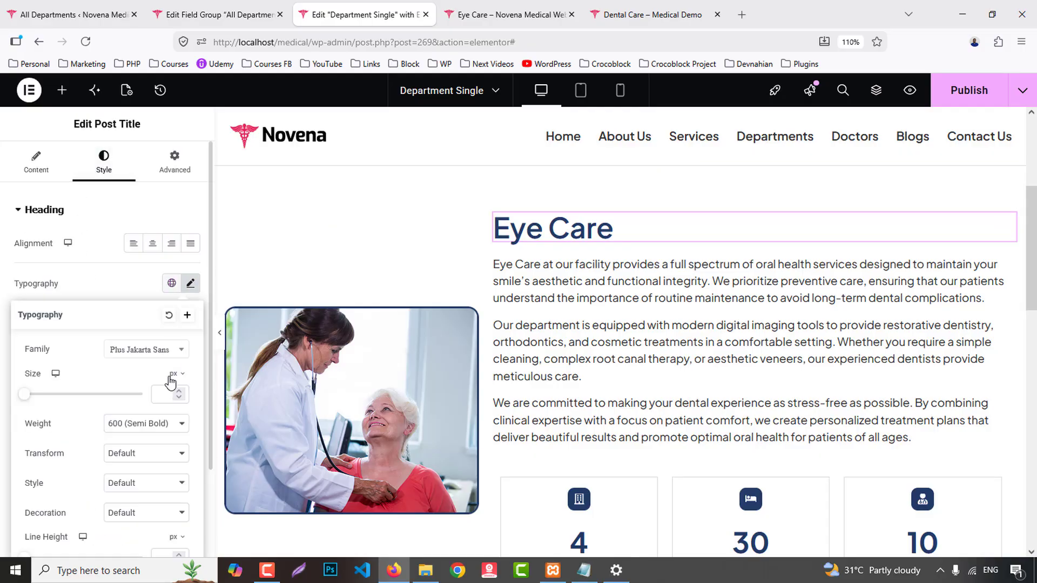
click(145, 423)
click(135, 322)
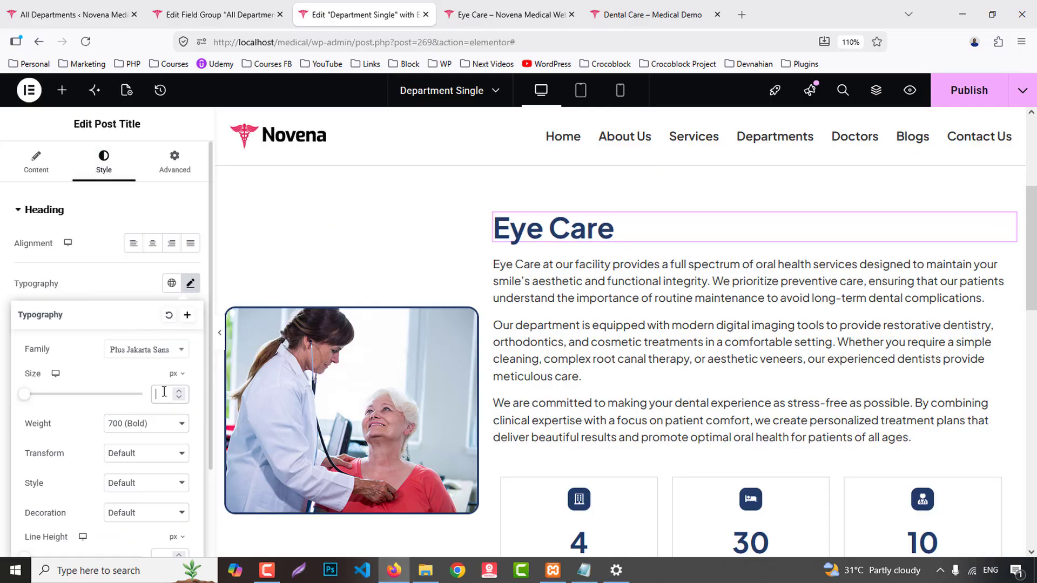
text(30)
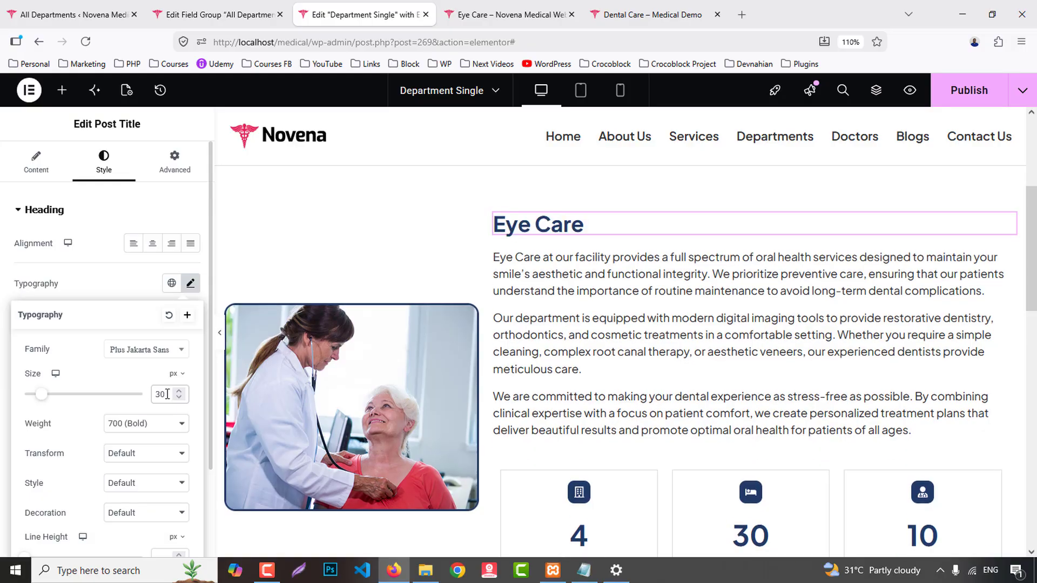
click(553, 309)
- Examine the Contact Me box and Gallery section below the counter boxes on the Dental Care demo page
scroll(769, 405, down, 4)
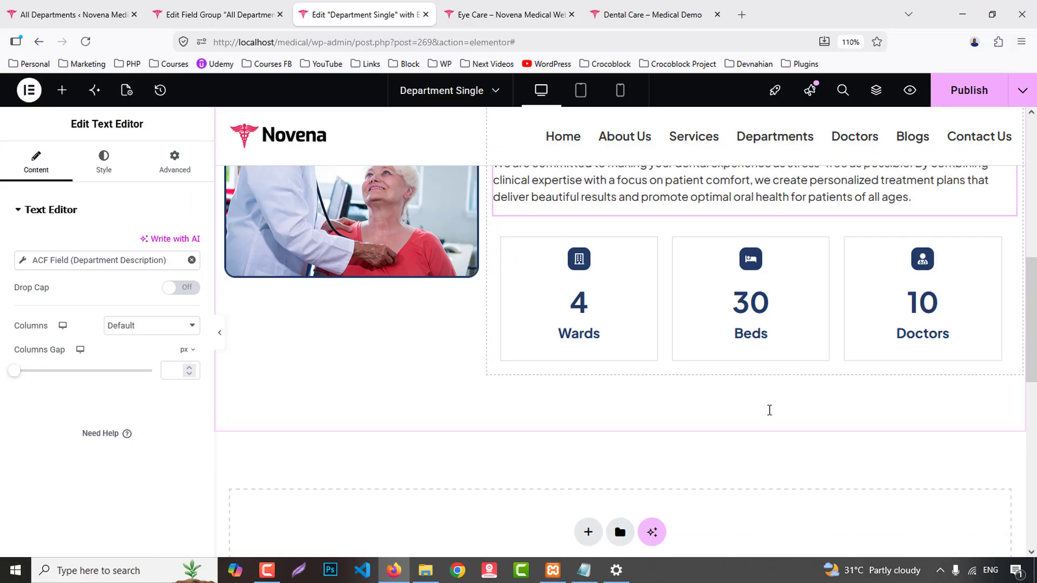
click(655, 11)
scroll(588, 278, down, 5)
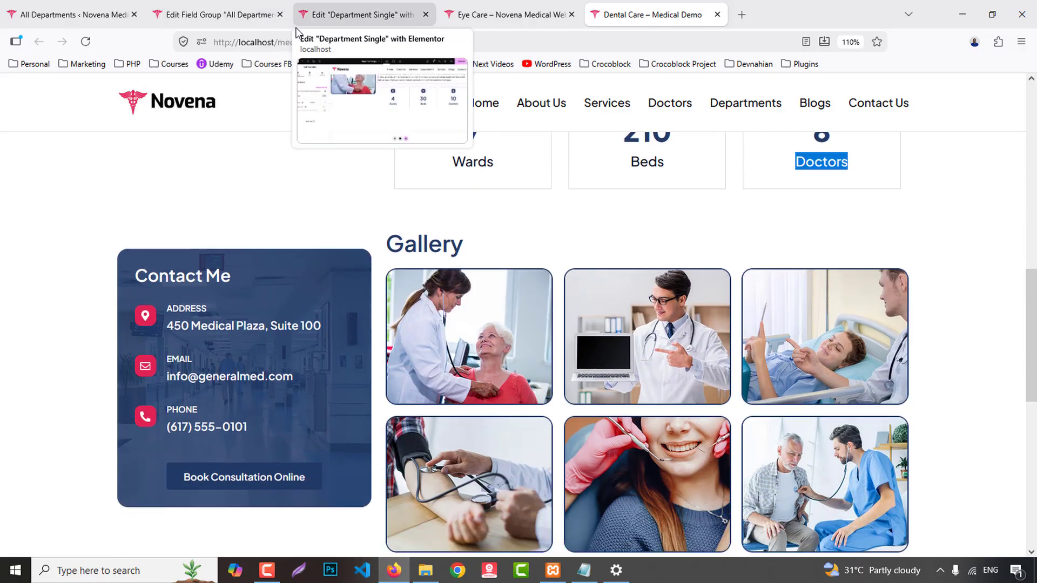
- Switch to the Department Single template editor and add a two-column container, one-third and two-thirds wide, below the Wards, Beds and Doctors counters
click(345, 10)
scroll(612, 405, down, 3)
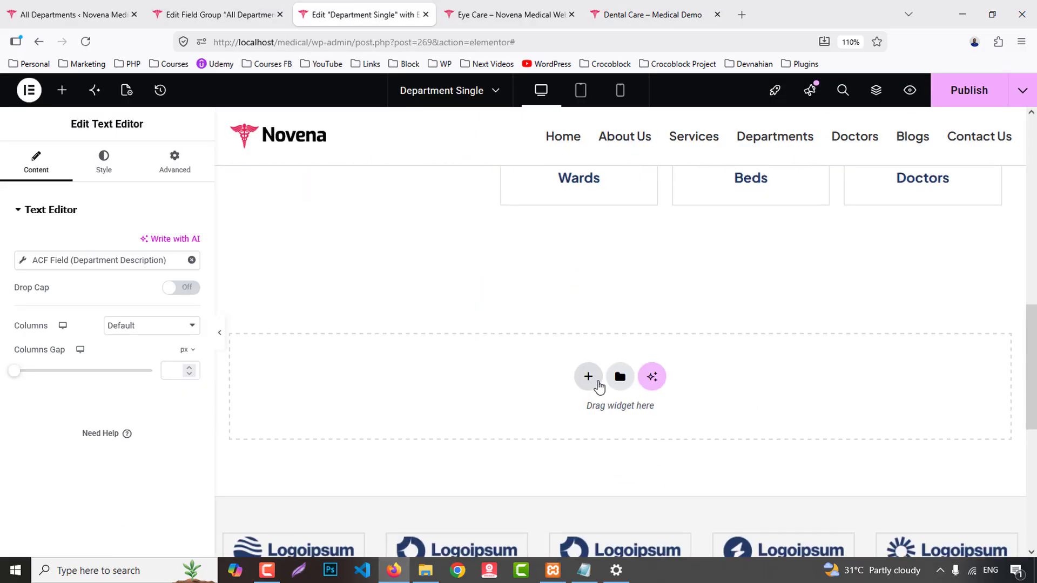
click(586, 376)
click(575, 413)
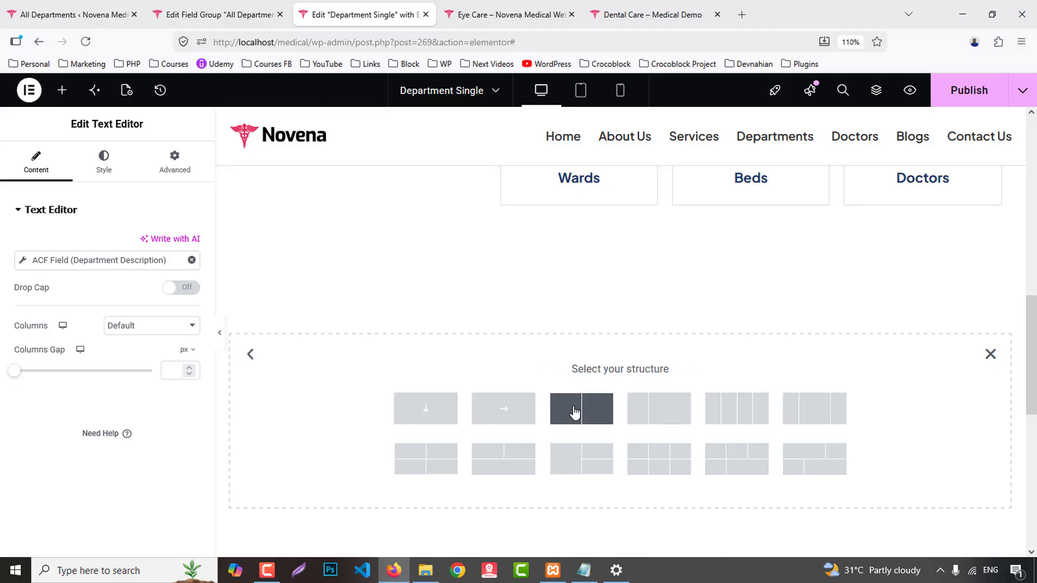
click(652, 414)
- Set the bottom padding of the container holding the department details and counters to 30 px
scroll(627, 281, up, 10)
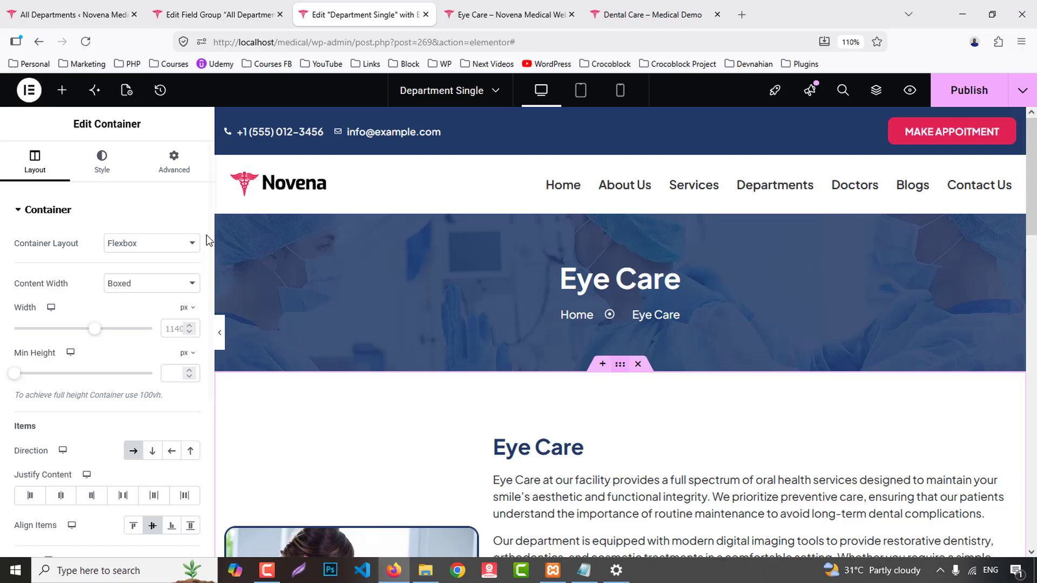
click(187, 163)
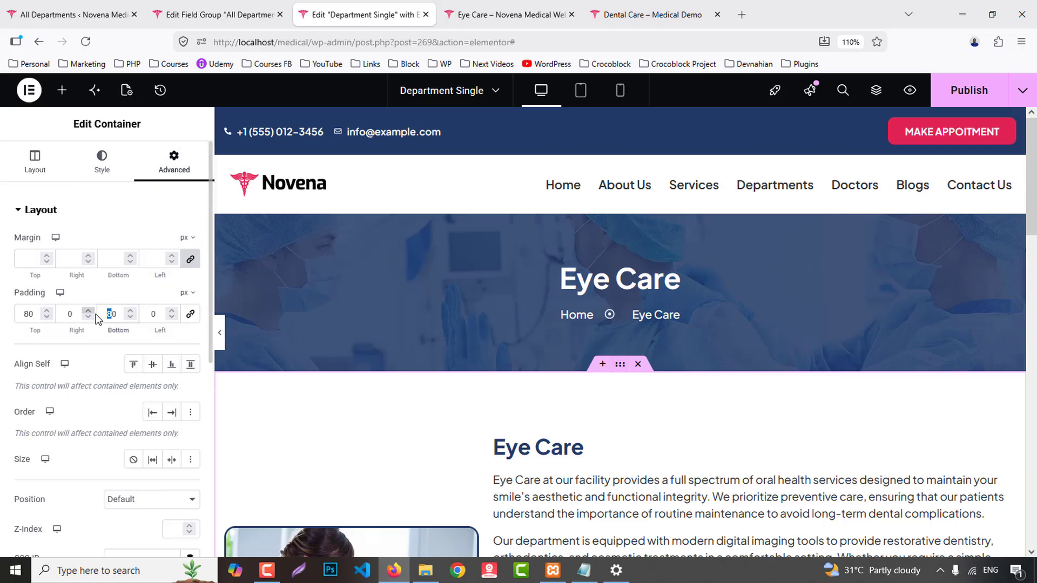
text(3)
scroll(659, 324, down, 10)
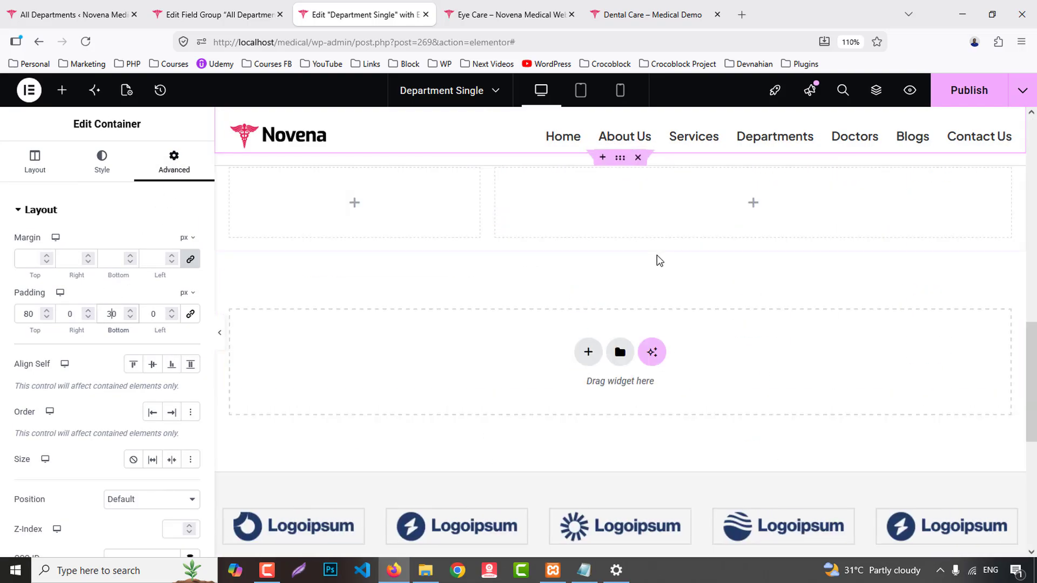
- Set the new two-column container's padding to 0 on the top, right and left and 80 px on the bottom
scroll(649, 270, up, 3)
click(619, 300)
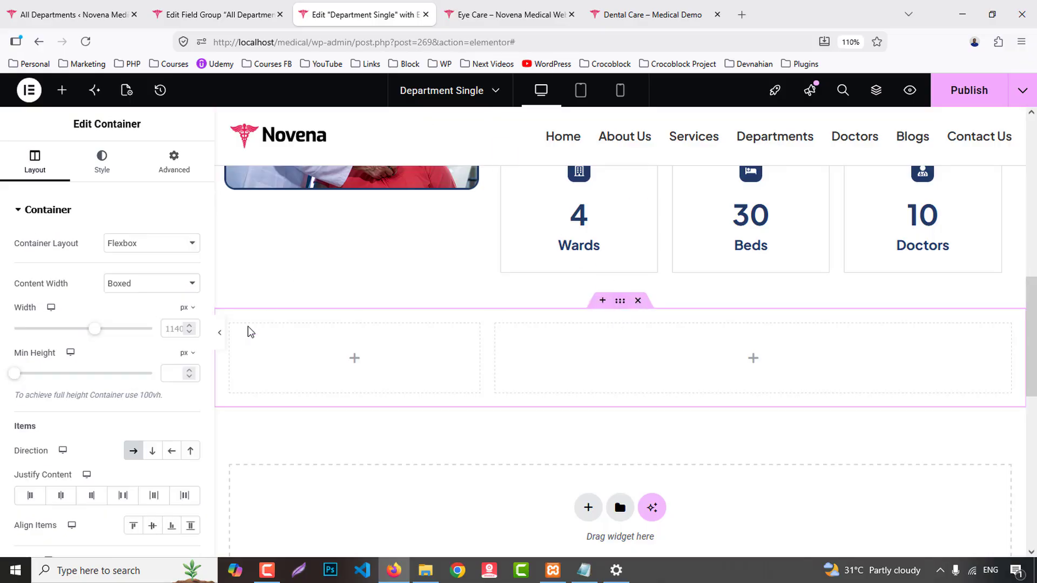
click(173, 164)
click(190, 318)
click(148, 321)
text(0)
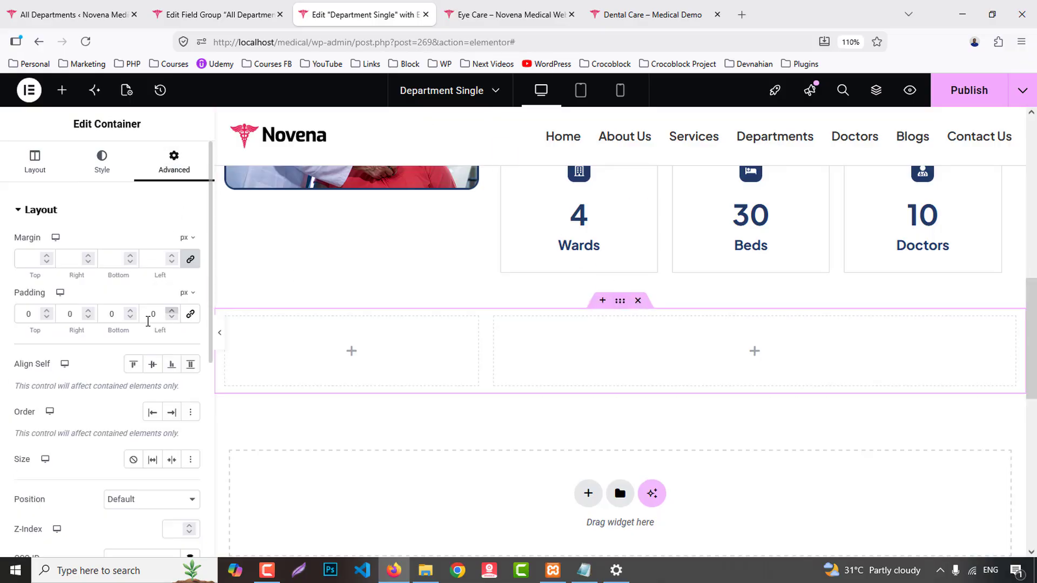
text(8)
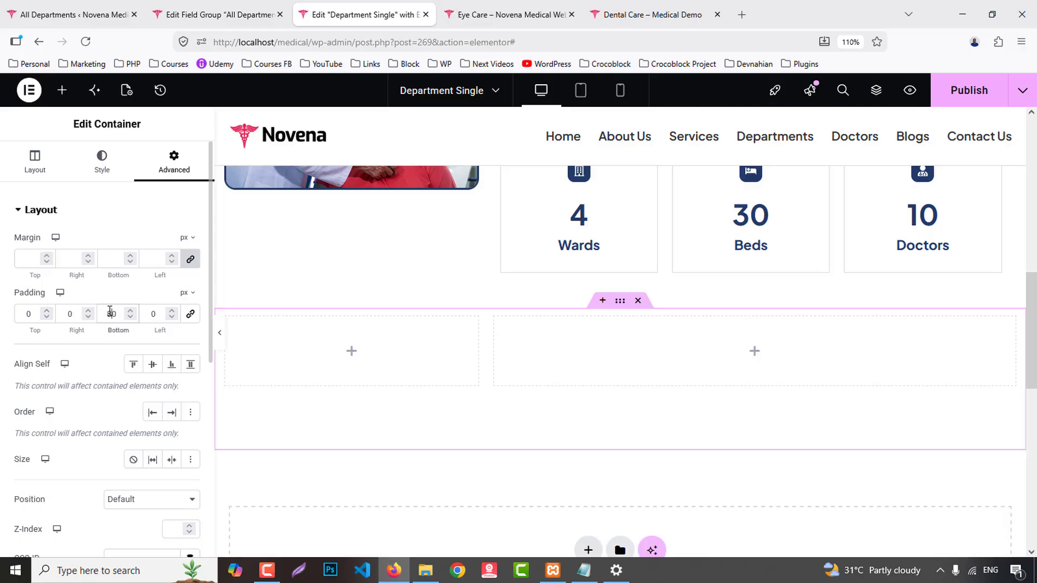
- Insert a nested container into the narrow column of the new two-column section
click(62, 91)
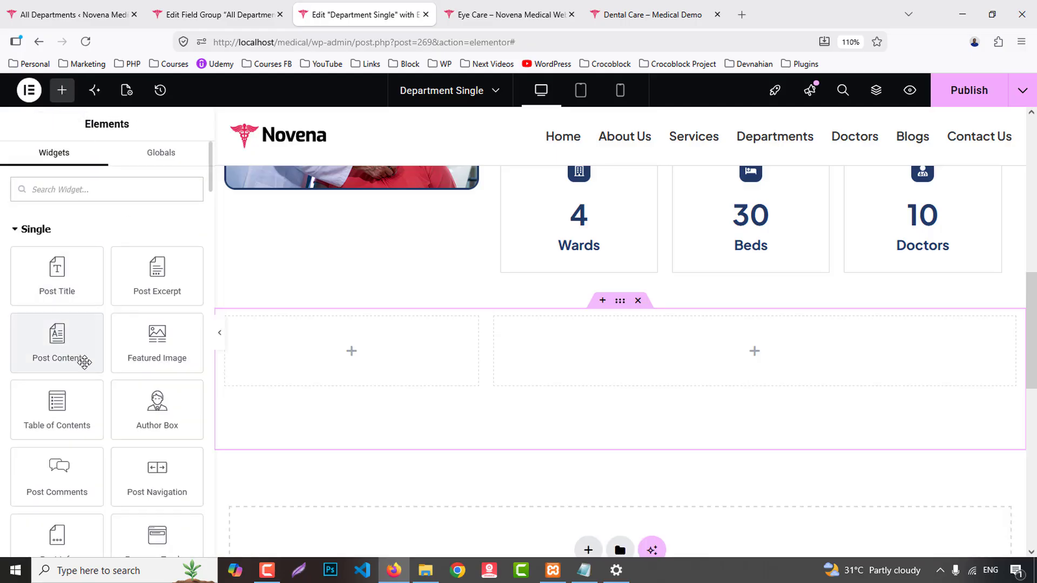
scroll(75, 346, down, 4)
drag(57, 419, 315, 375)
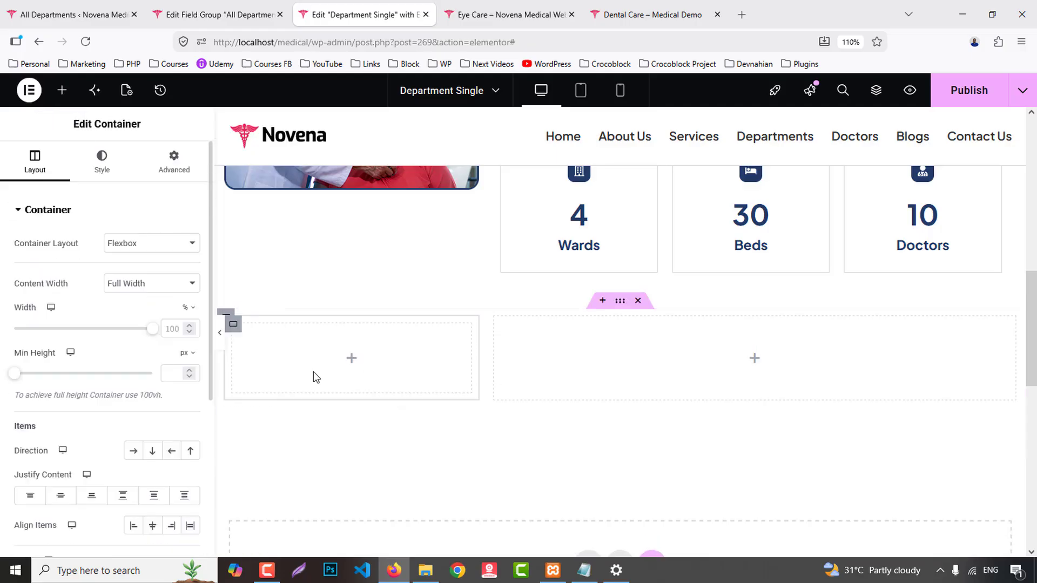
- Give the nested container a classic background using the hero_bg image from the media library
click(104, 168)
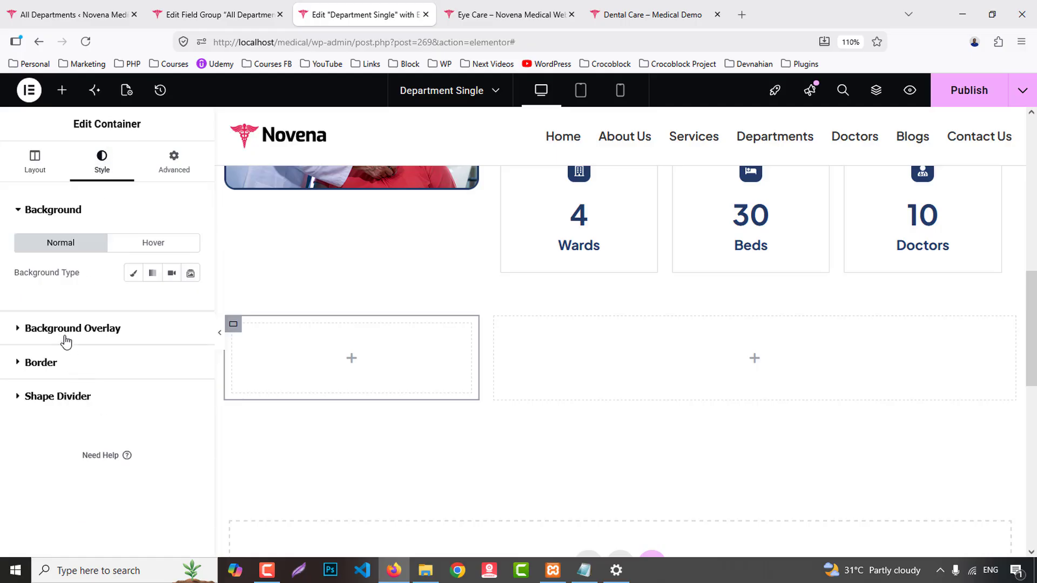
click(132, 273)
click(116, 374)
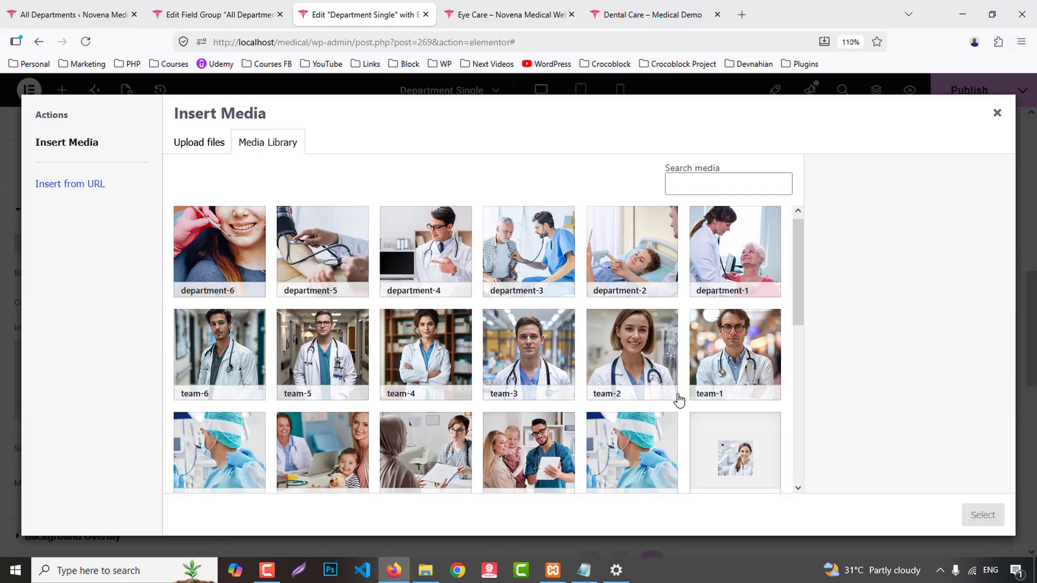
scroll(670, 394, down, 2)
scroll(528, 380, down, 1)
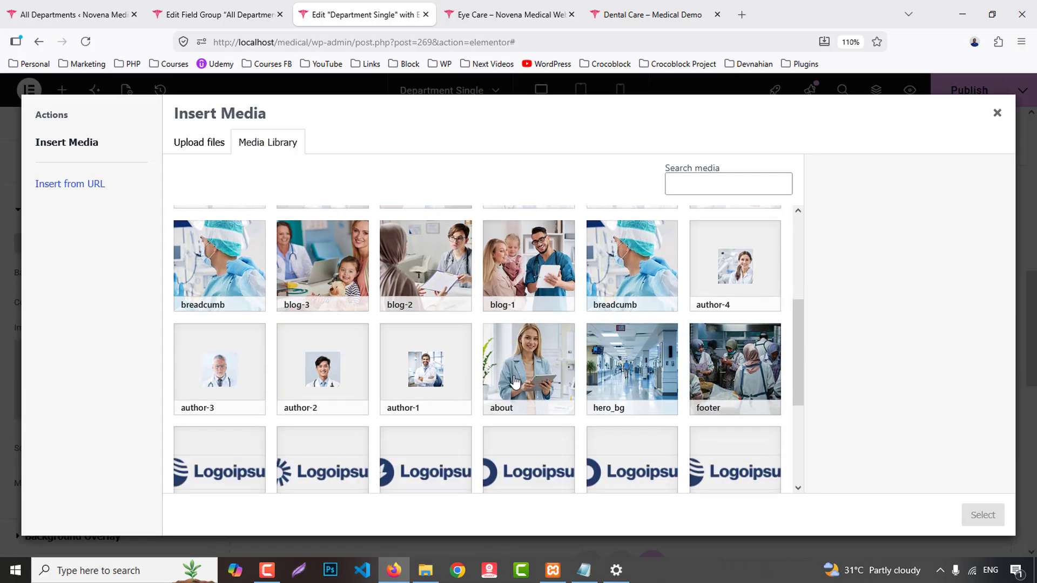
click(632, 382)
click(983, 515)
- Set the background image's position to Center Center and its display size to Cover
scroll(155, 351, down, 3)
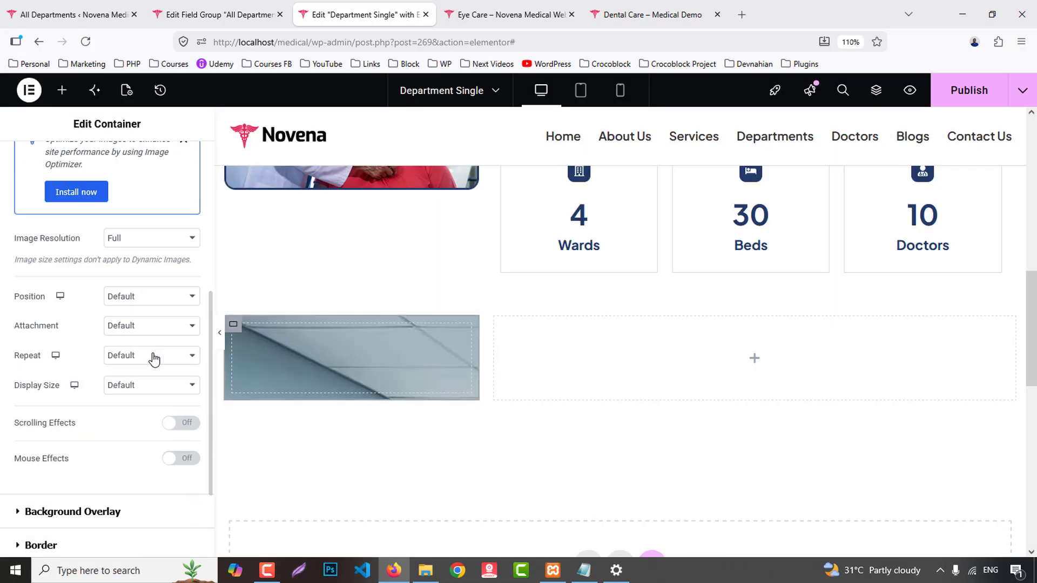
scroll(154, 357, down, 2)
click(132, 286)
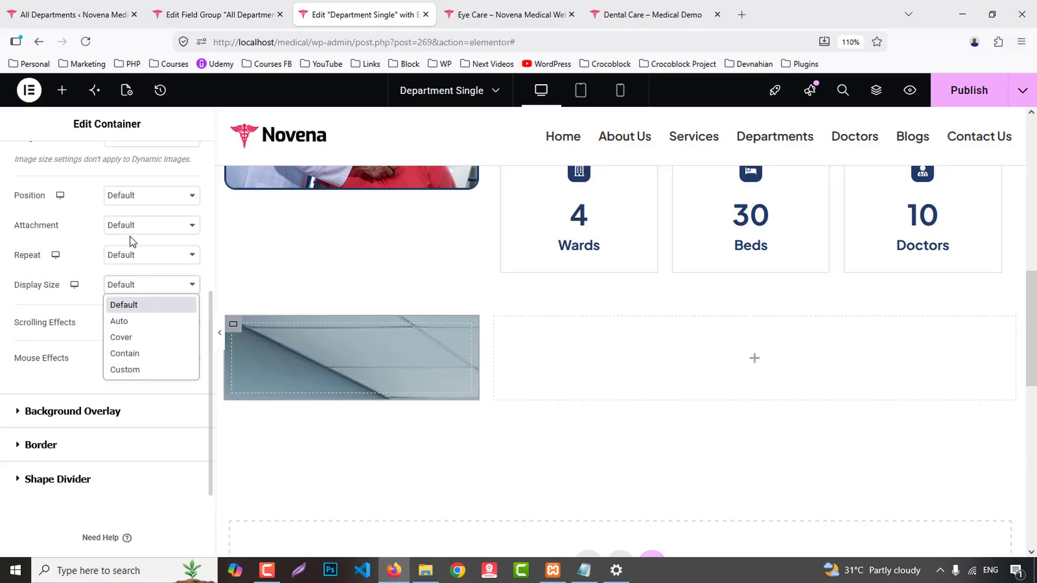
click(132, 196)
click(132, 197)
click(132, 232)
click(133, 287)
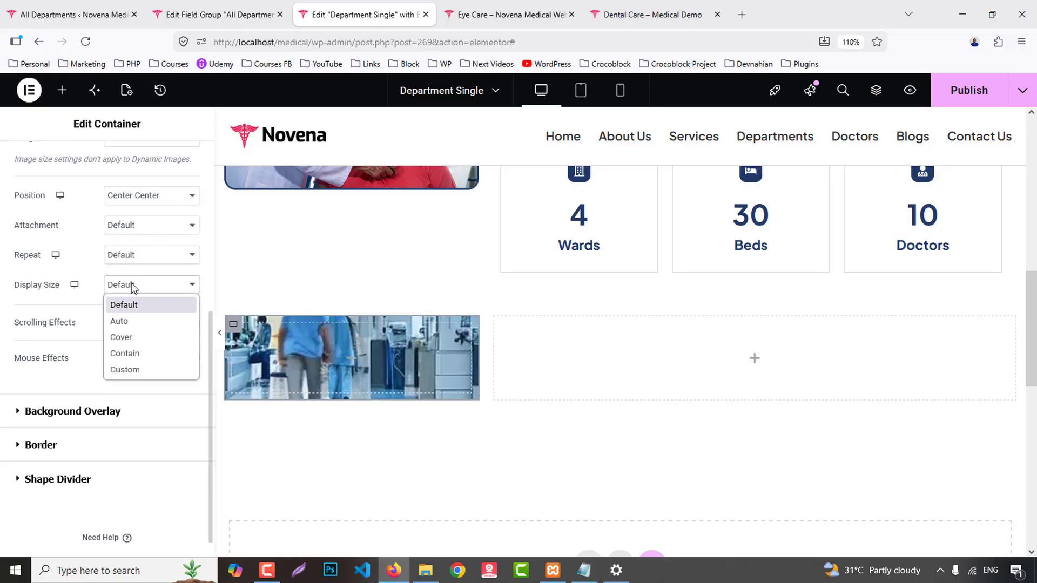
click(126, 337)
- Add a classic background overlay in the Primary colour at 0.85 opacity, and set the nested container's padding to 25 px on all sides
scroll(126, 336, up, 3)
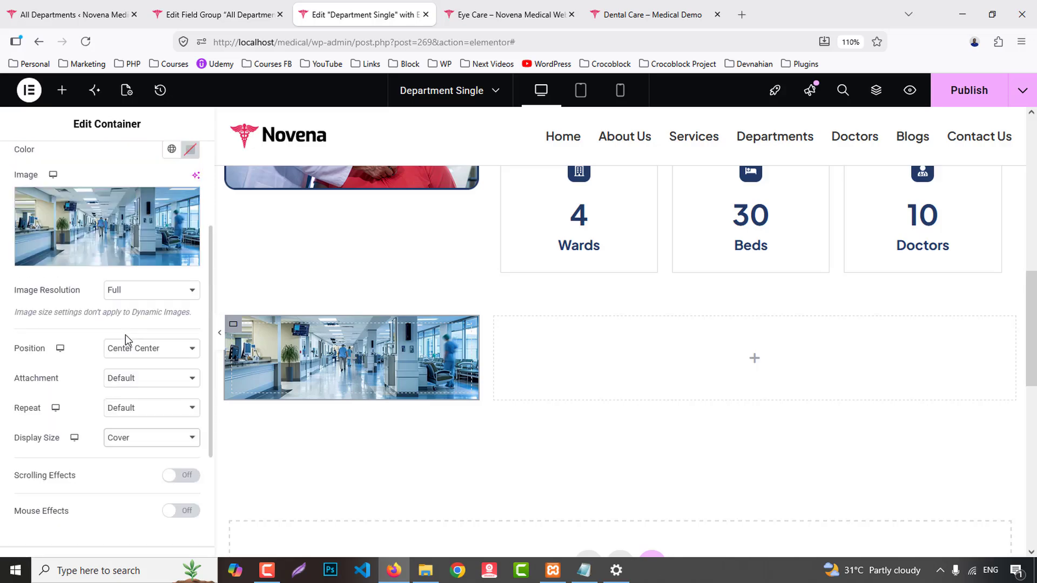
scroll(127, 339, down, 3)
click(106, 386)
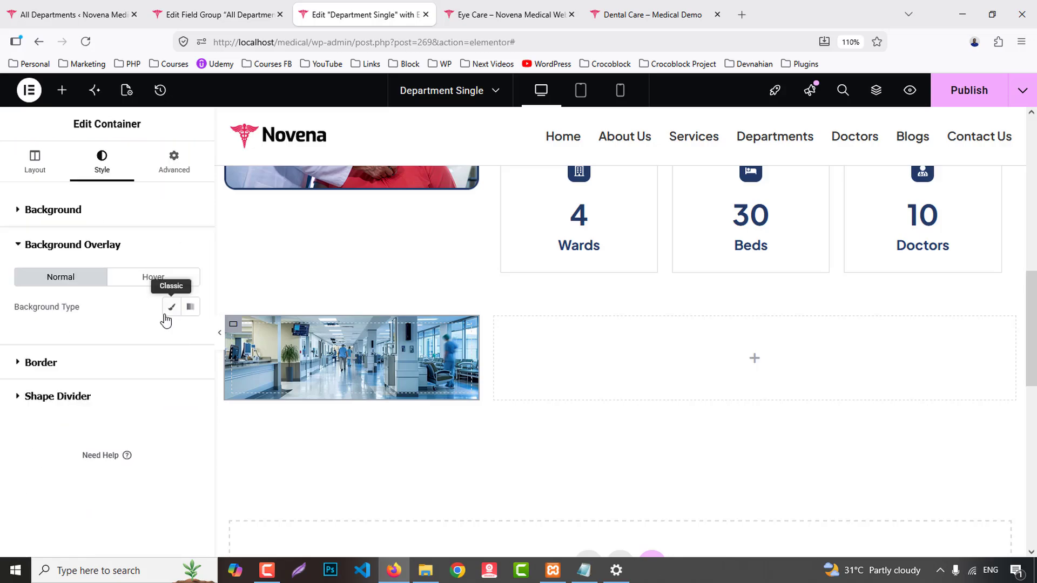
click(169, 307)
click(172, 336)
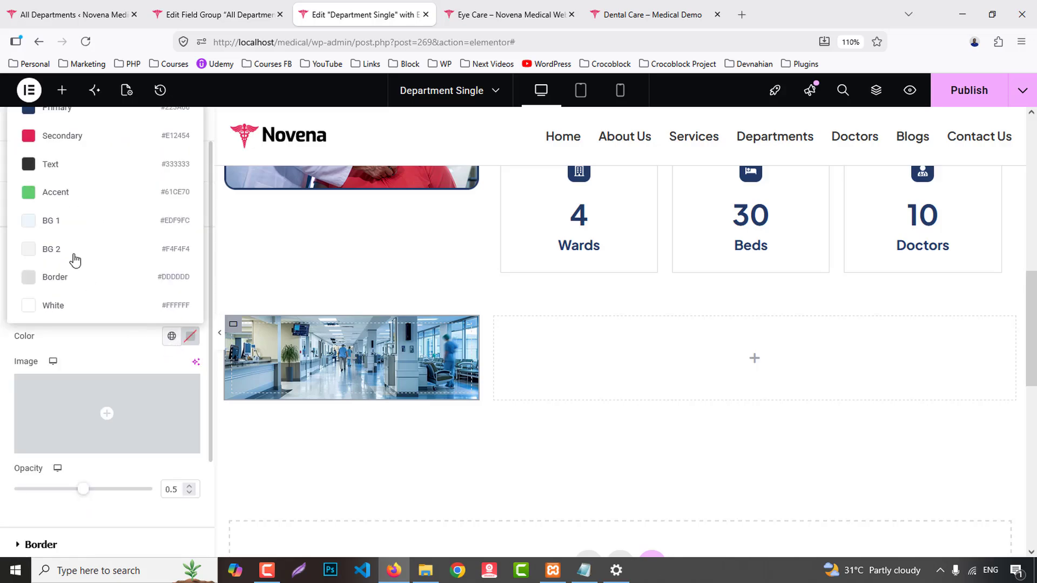
click(58, 120)
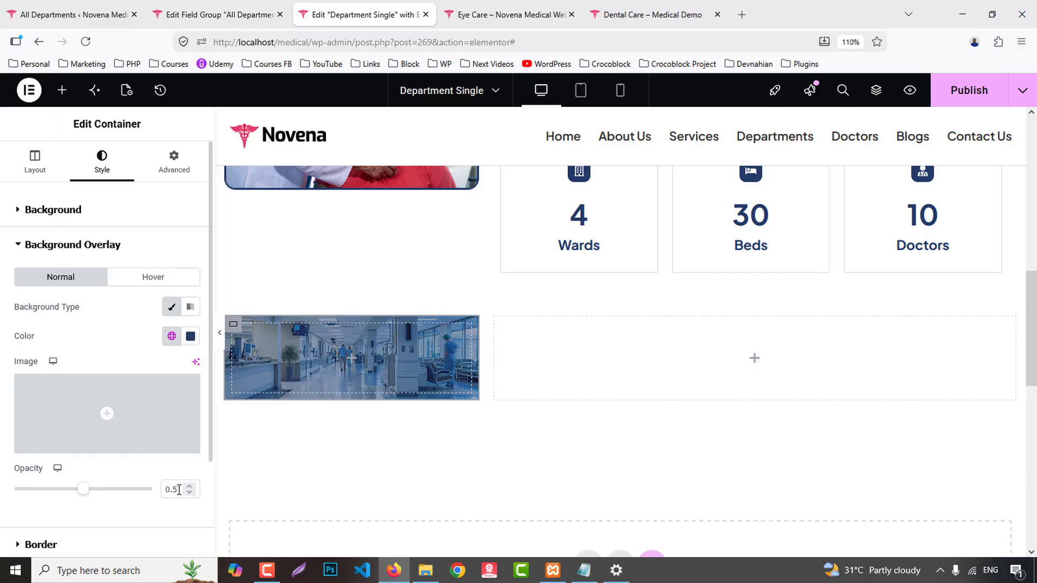
text(8)
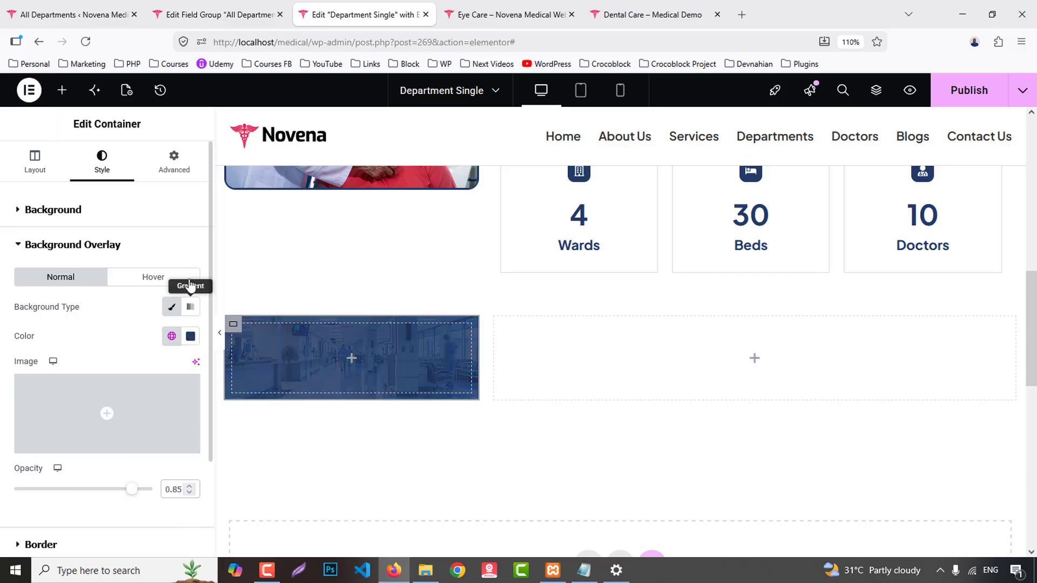
click(162, 176)
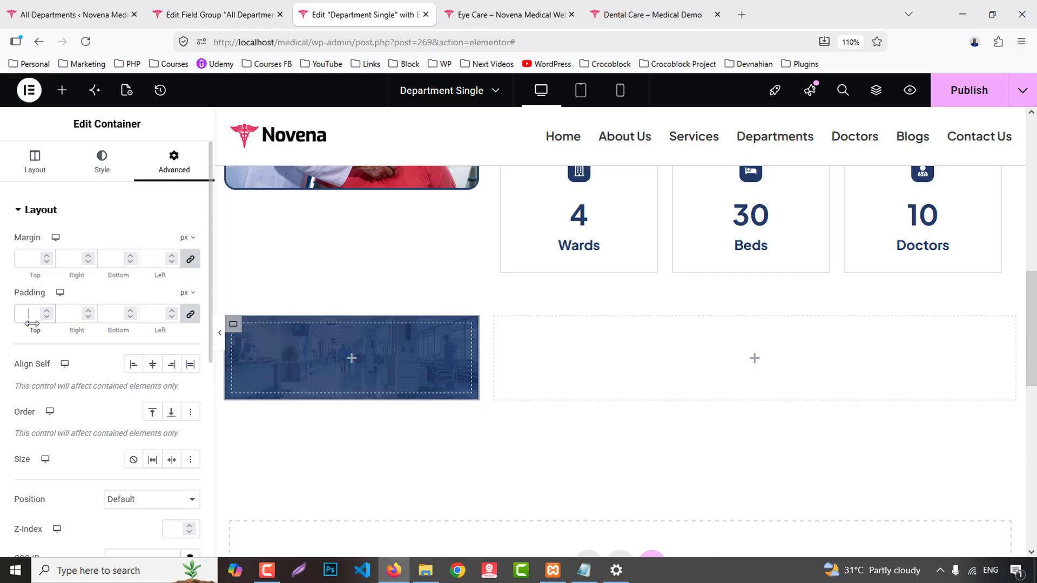
text(25)
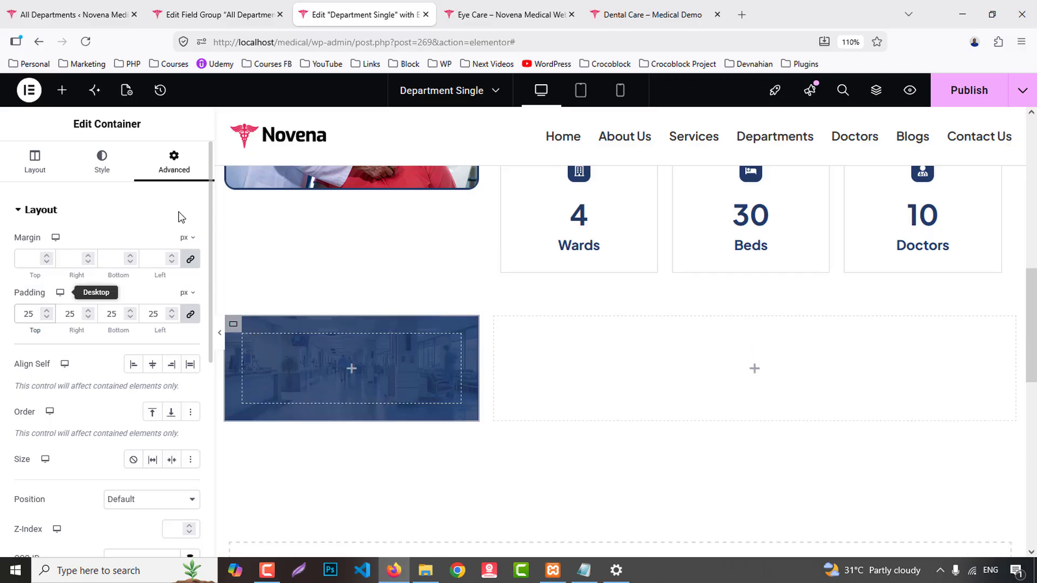
- Check the contact card heading on the Dental Care demo page, then add a heading titled "Contact Us" inside the nested container
click(657, 11)
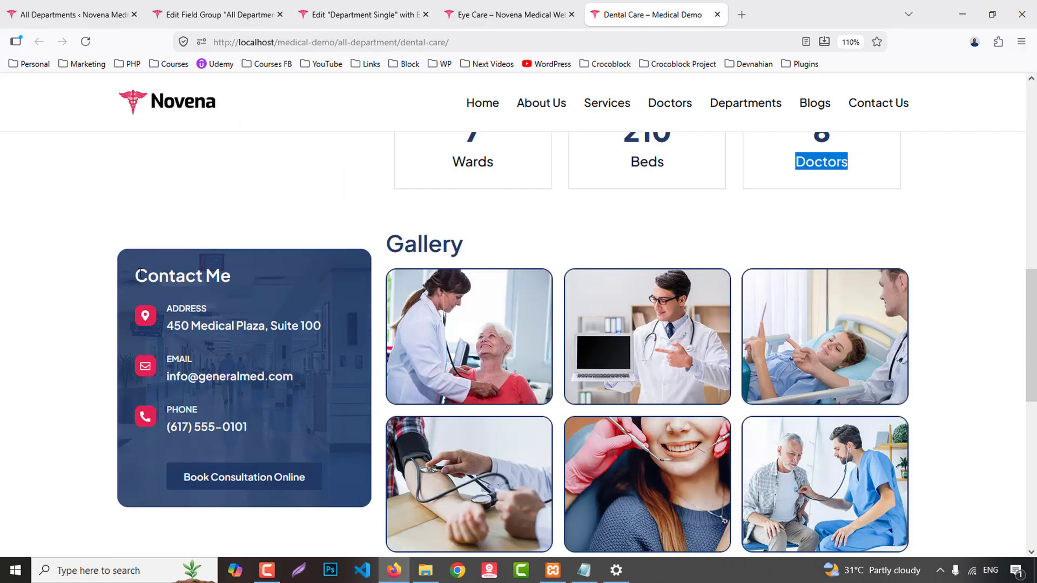
drag(140, 275, 227, 274)
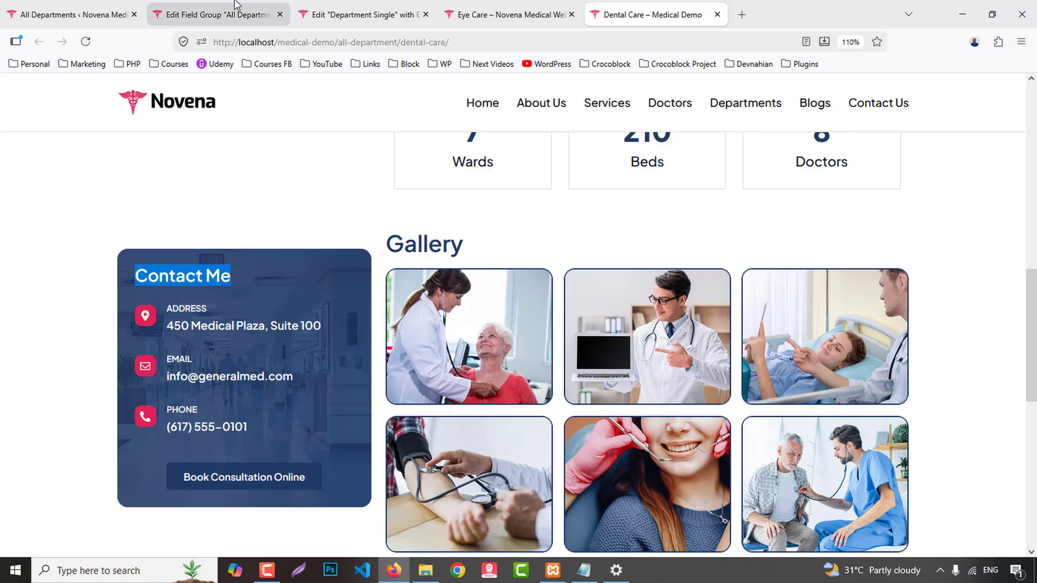
click(346, 14)
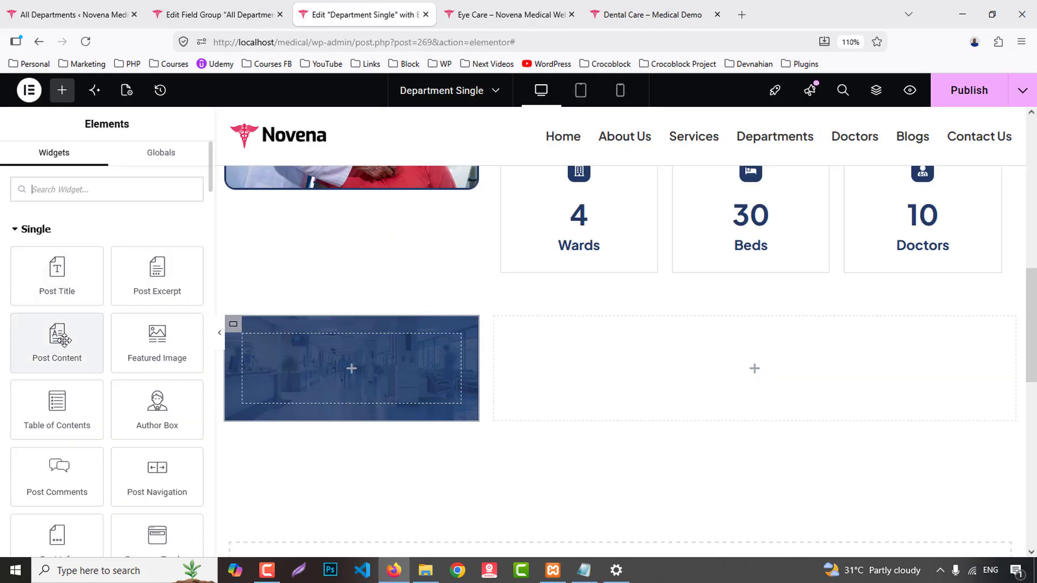
scroll(55, 332, down, 4)
drag(64, 527, 361, 372)
triple_click(130, 259)
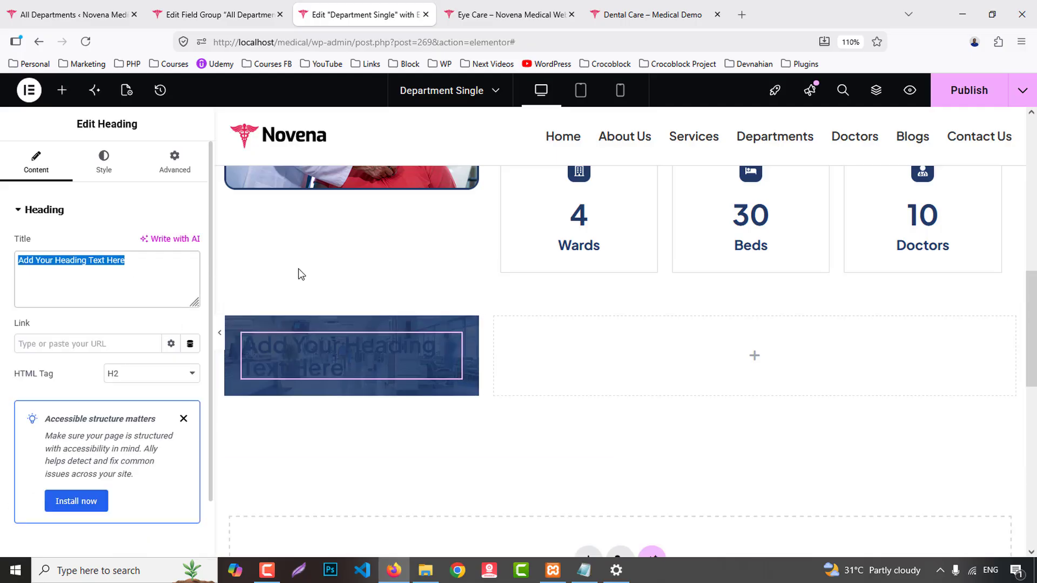
text(Contact Me)
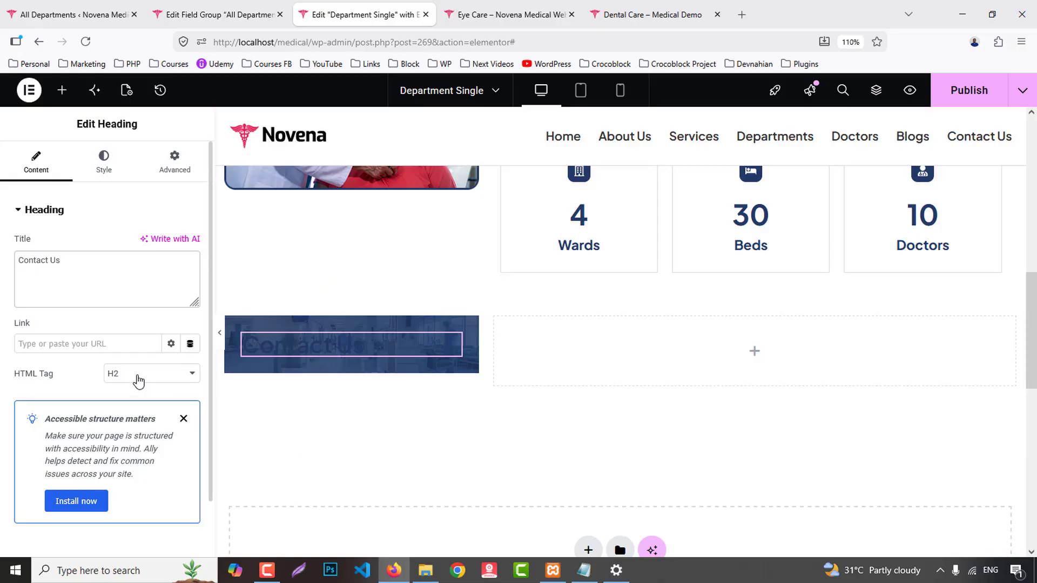
- Set the Contact Us heading's HTML tag to H4 and its text colour to white, #FFFFFF
click(137, 375)
click(131, 444)
click(104, 162)
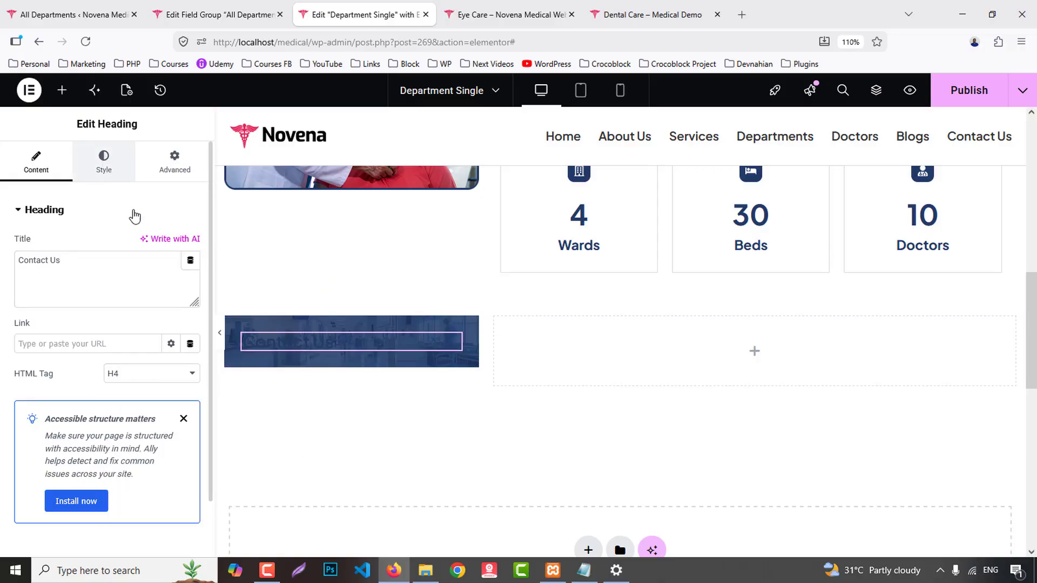
click(190, 443)
click(108, 260)
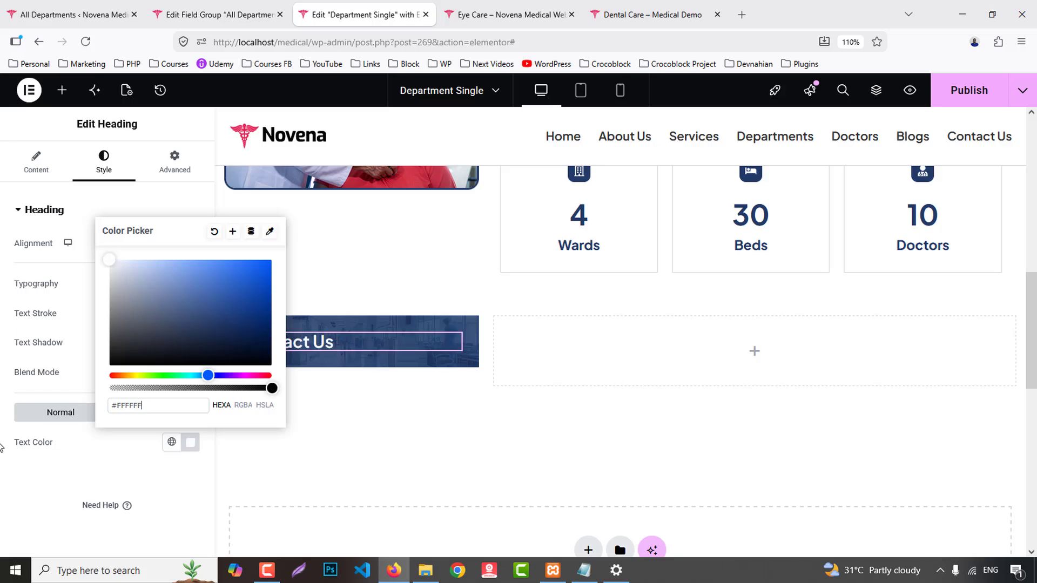
click(3, 479)
- Add an Icon Box widget and place it inside the contact card container, directly under the Contact Us heading
click(62, 90)
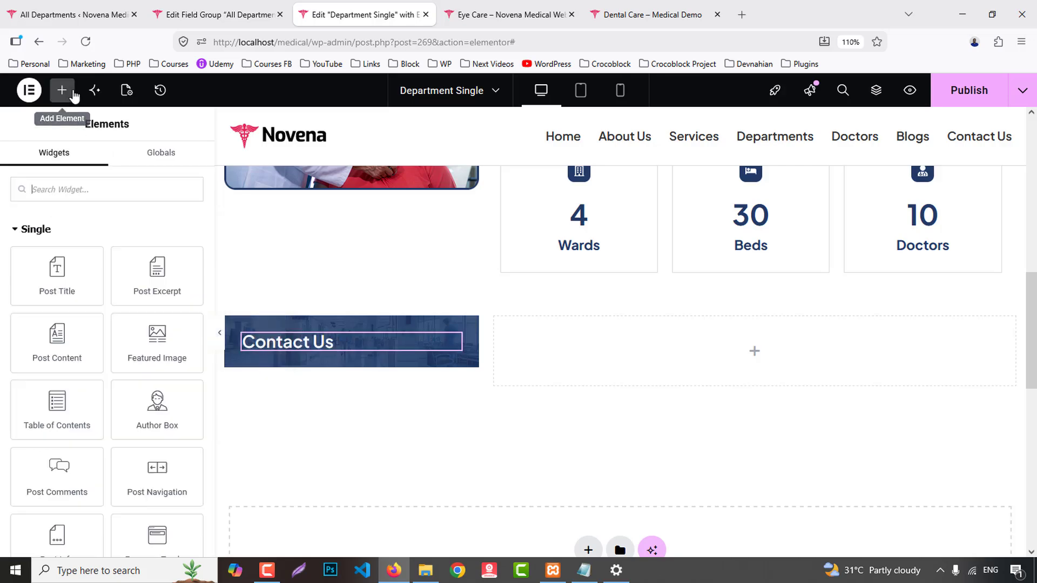
text(icon)
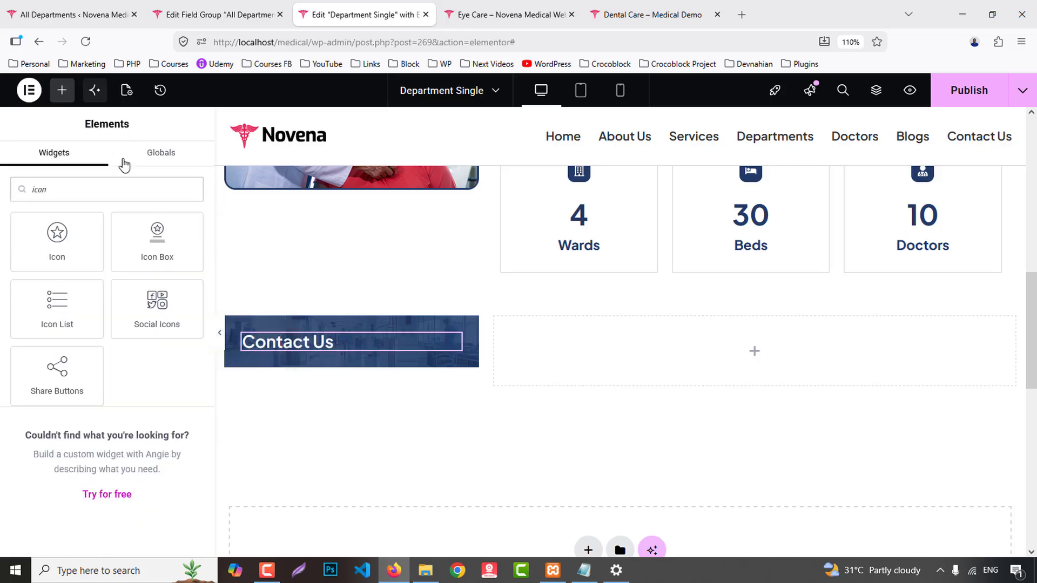
drag(158, 238, 309, 363)
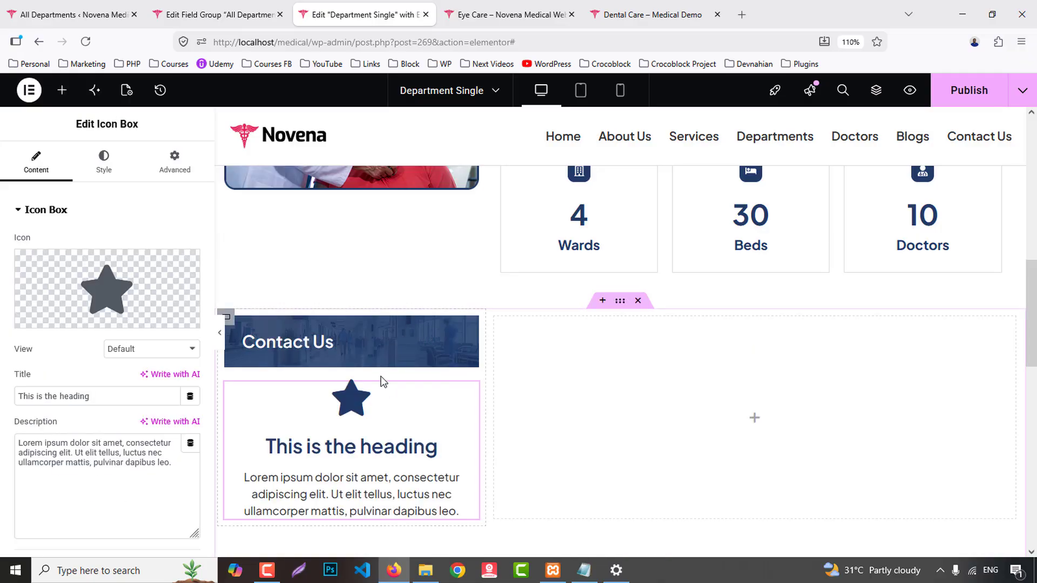
scroll(432, 345, down, 1)
drag(470, 319, 285, 271)
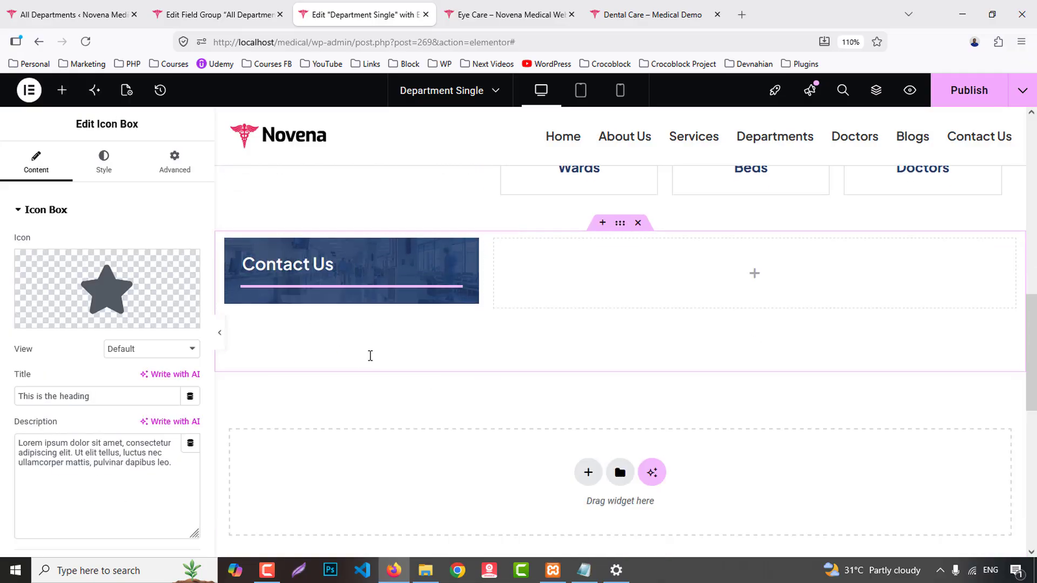
- Set the Icon Box view to Stacked and its icon position to Start
click(151, 349)
click(129, 385)
click(104, 161)
click(133, 243)
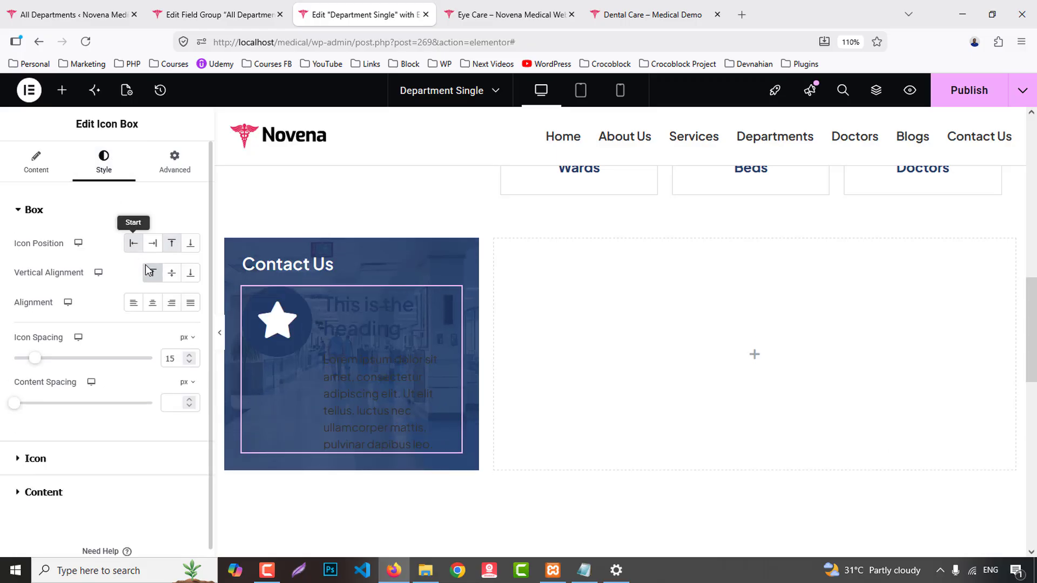
- Set the Icon Box's vertical alignment to Middle
click(171, 272)
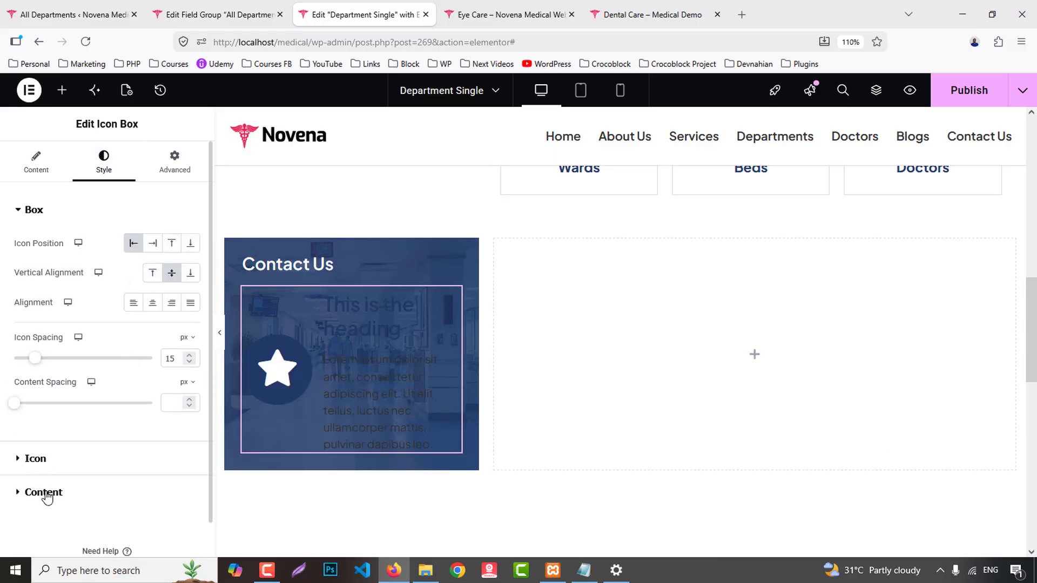
click(103, 491)
scroll(106, 378, down, 2)
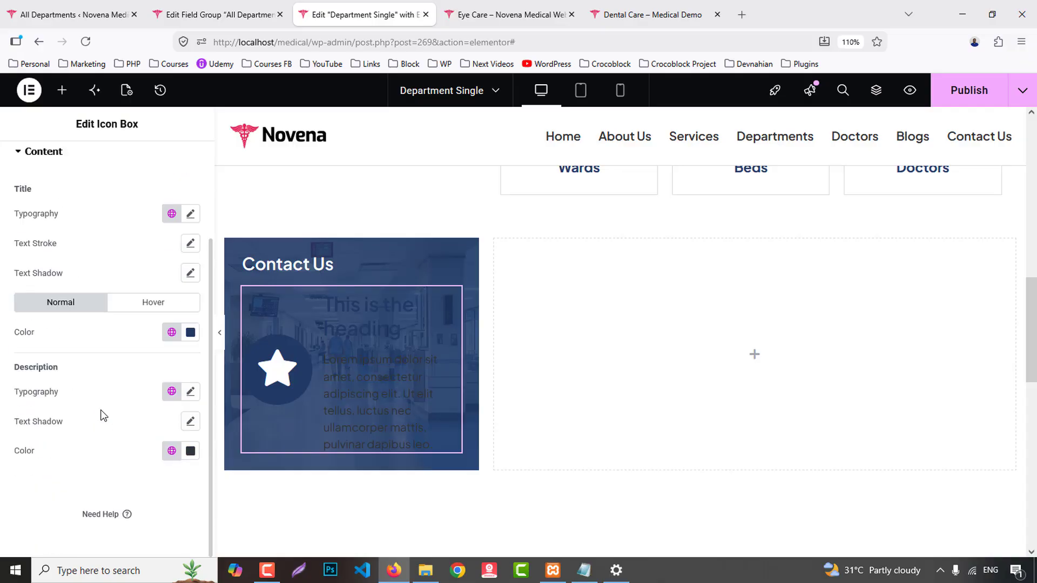
scroll(81, 325, up, 2)
- Replace the star icon with the hollow-centred map marker from the icon library and change the Icon Box title to "address"
click(36, 161)
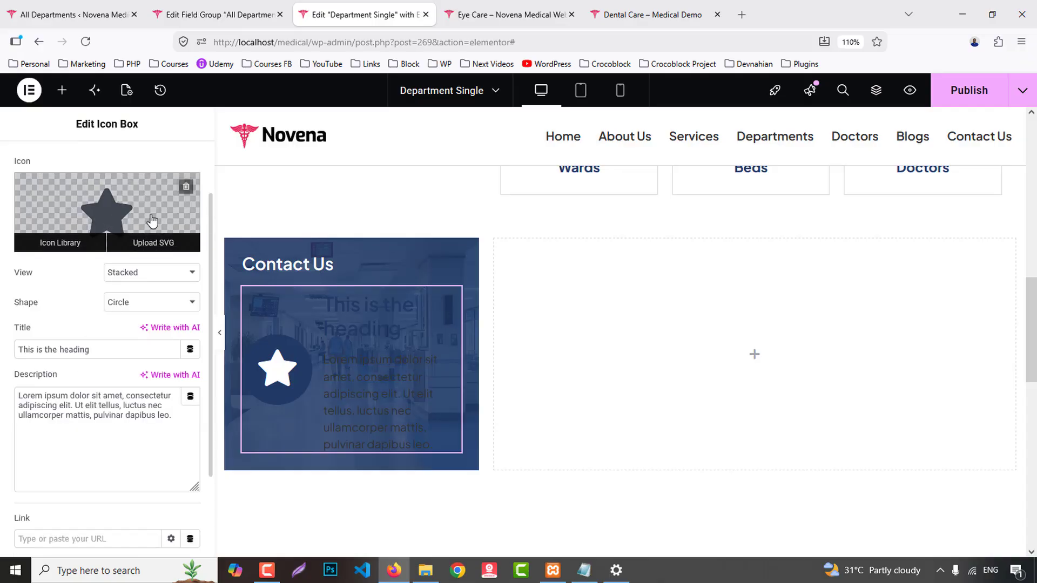
click(57, 239)
click(397, 141)
text(map)
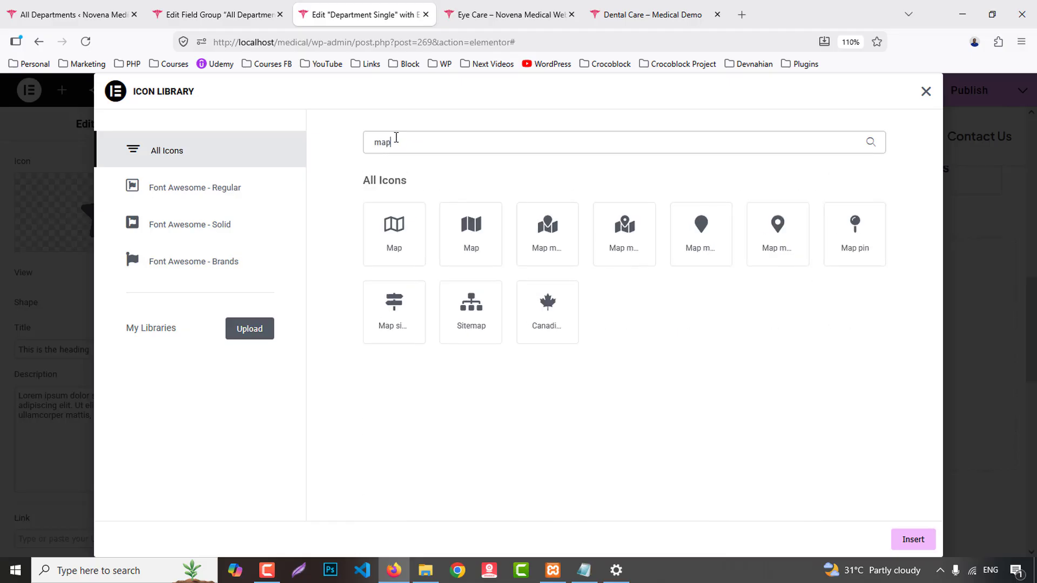
click(775, 230)
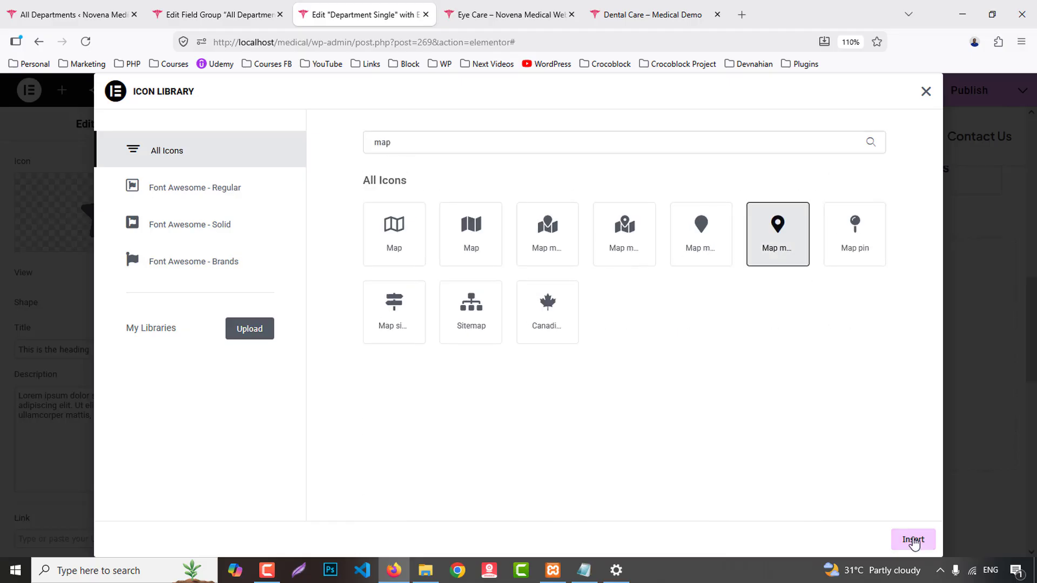
click(913, 540)
click(77, 350)
key(ctrl+a)
text(add)
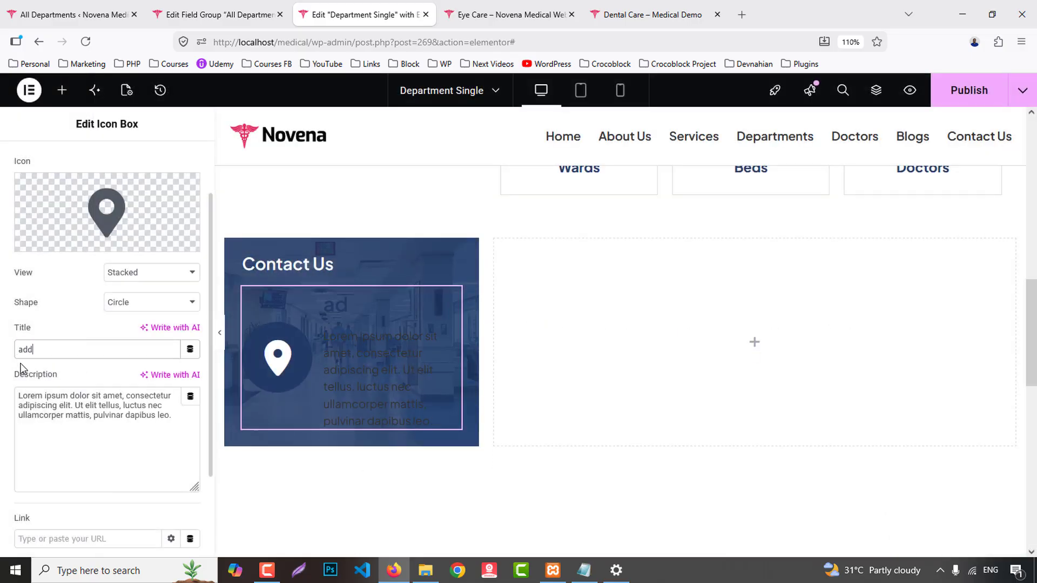
- Bind the Icon Box description dynamically to the ACF field Department Address
click(190, 396)
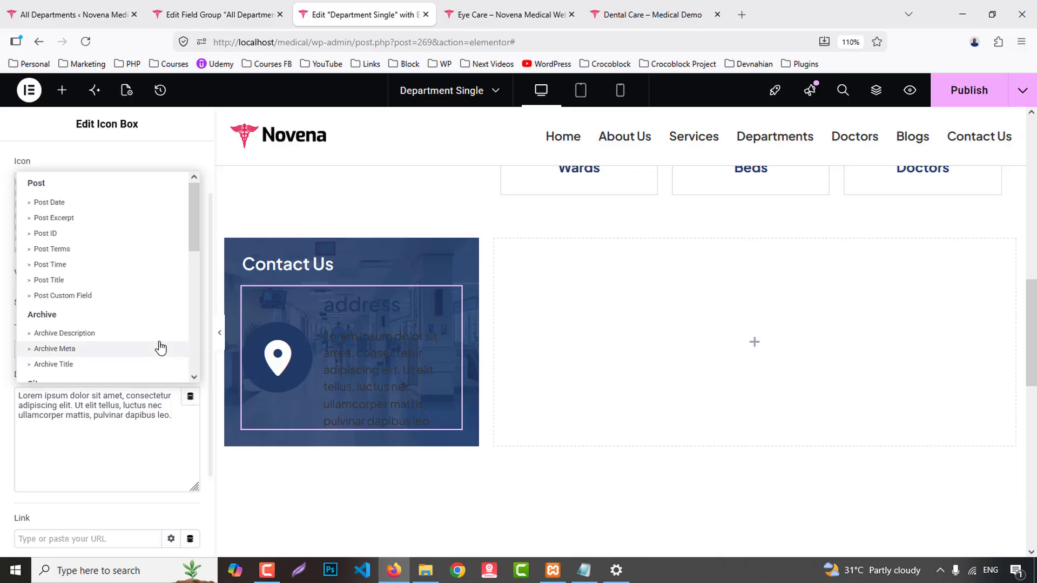
scroll(81, 350, down, 3)
scroll(80, 350, down, 4)
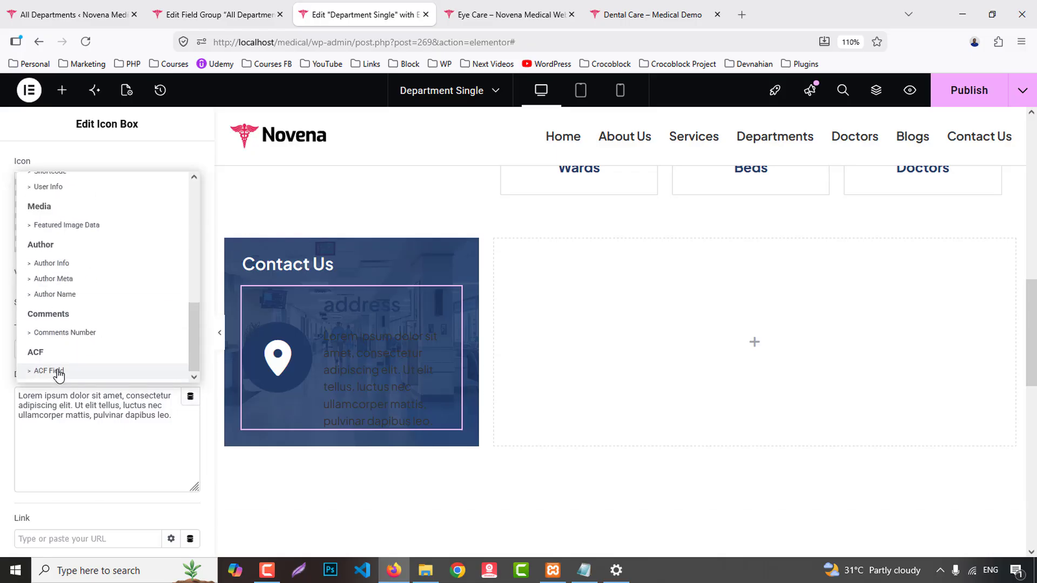
click(58, 372)
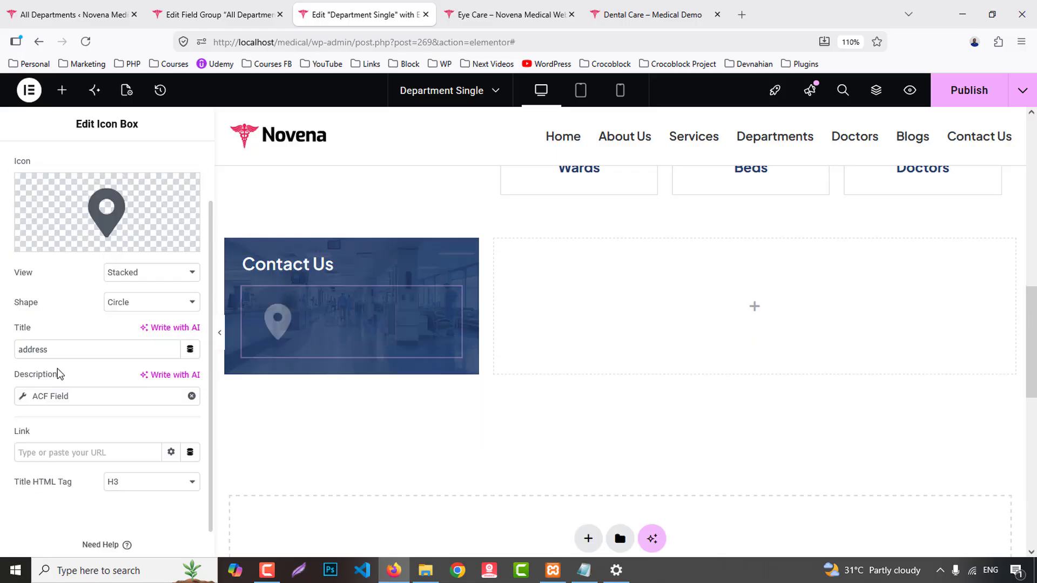
click(43, 397)
click(122, 461)
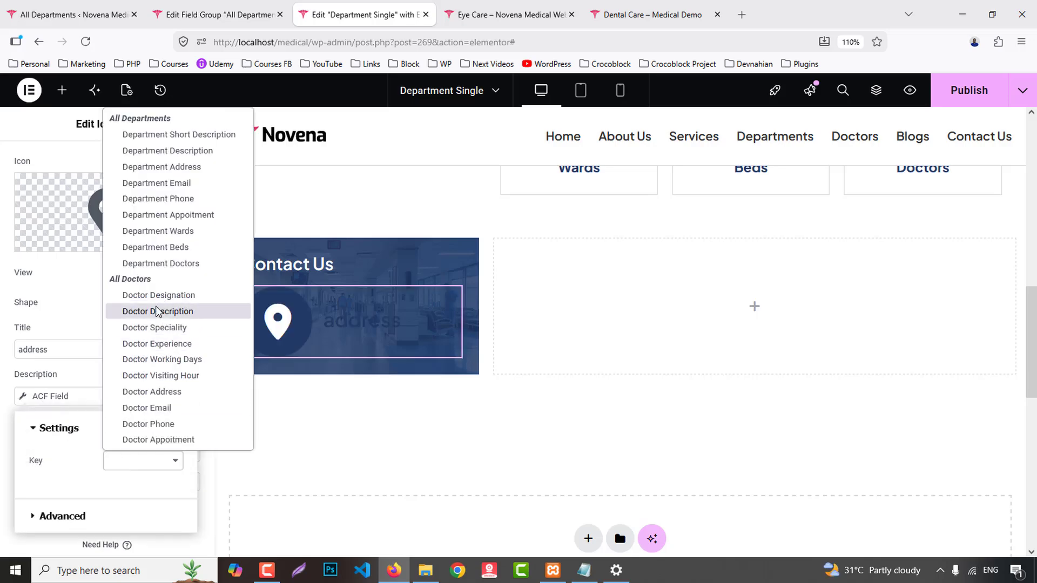
click(175, 167)
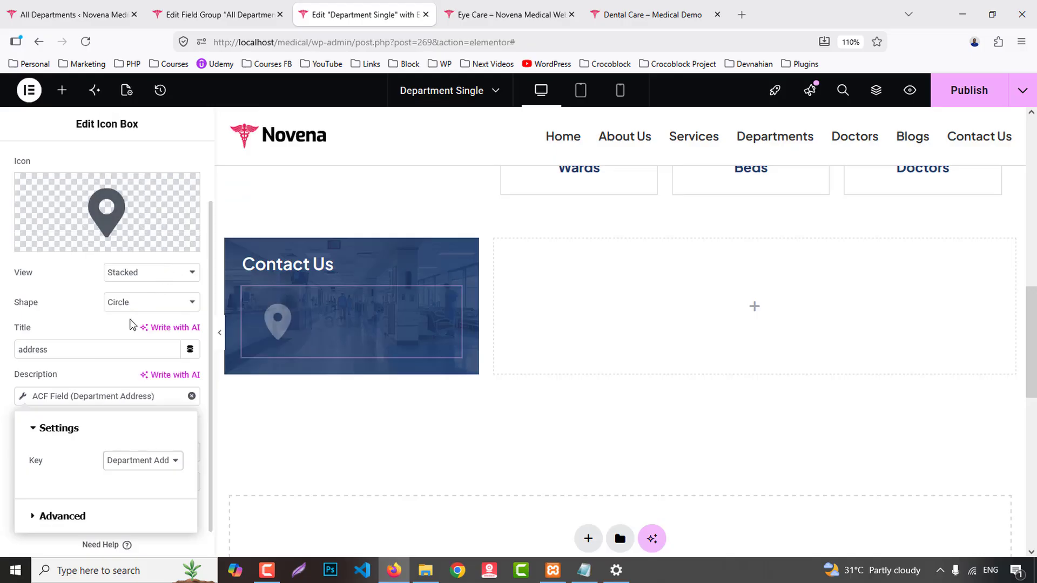
- Set the Icon Box's icon spacing to 10 px and tighten its content spacing
click(104, 160)
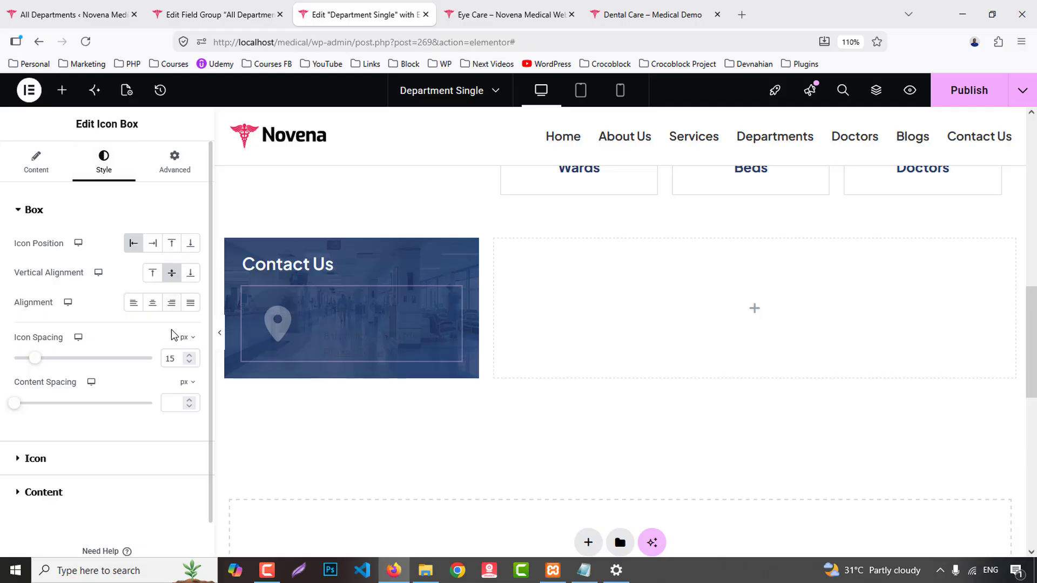
click(173, 359)
key(BackSpace)
text(3)
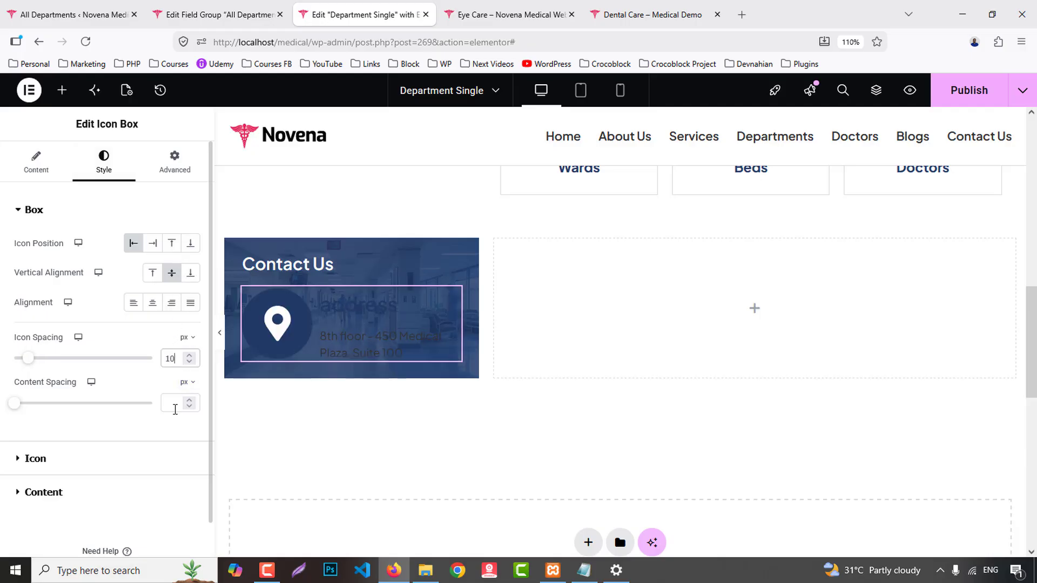
scroll(174, 410, down, 1)
text(1)
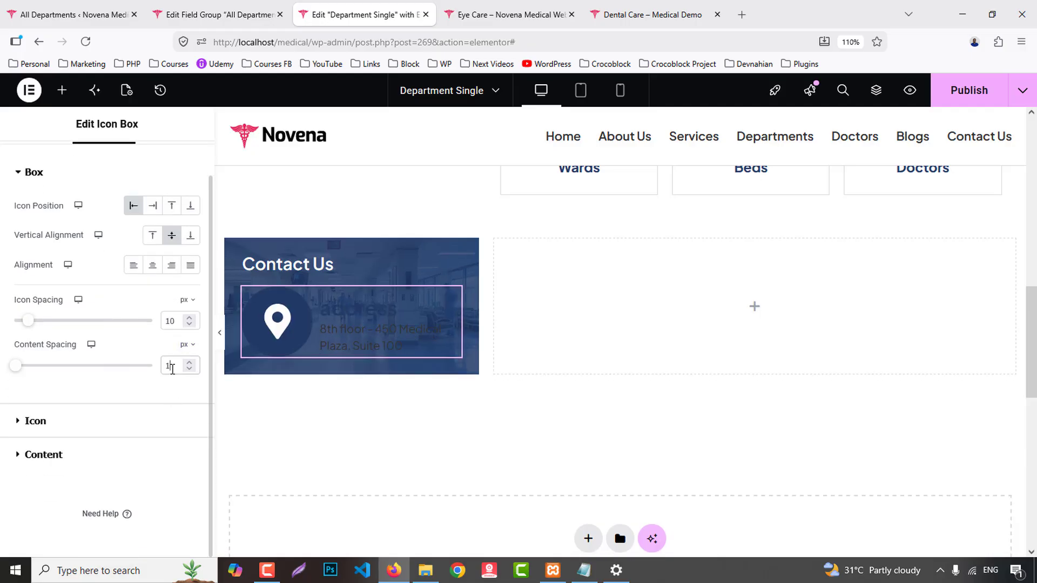
- Give the icon the global Secondary colour as its primary colour and set its size to 15 px
click(41, 425)
click(172, 307)
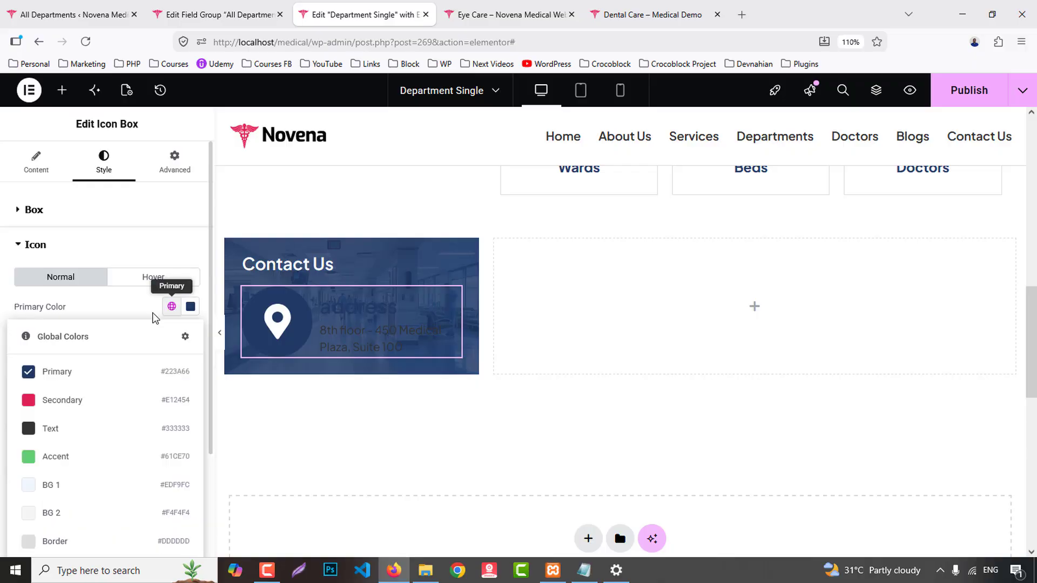
click(62, 400)
click(172, 382)
text(6)
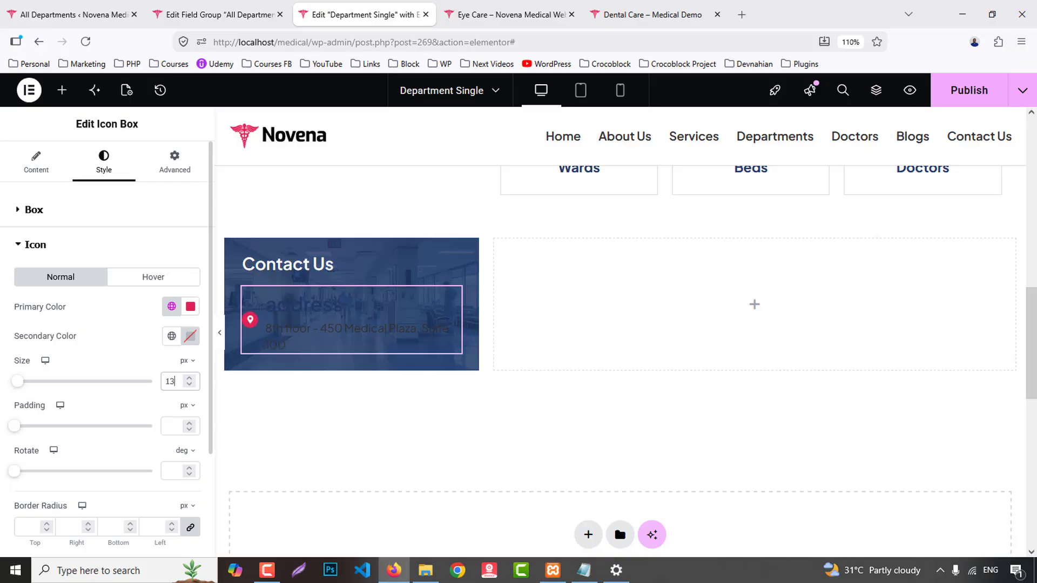
scroll(81, 459, down, 3)
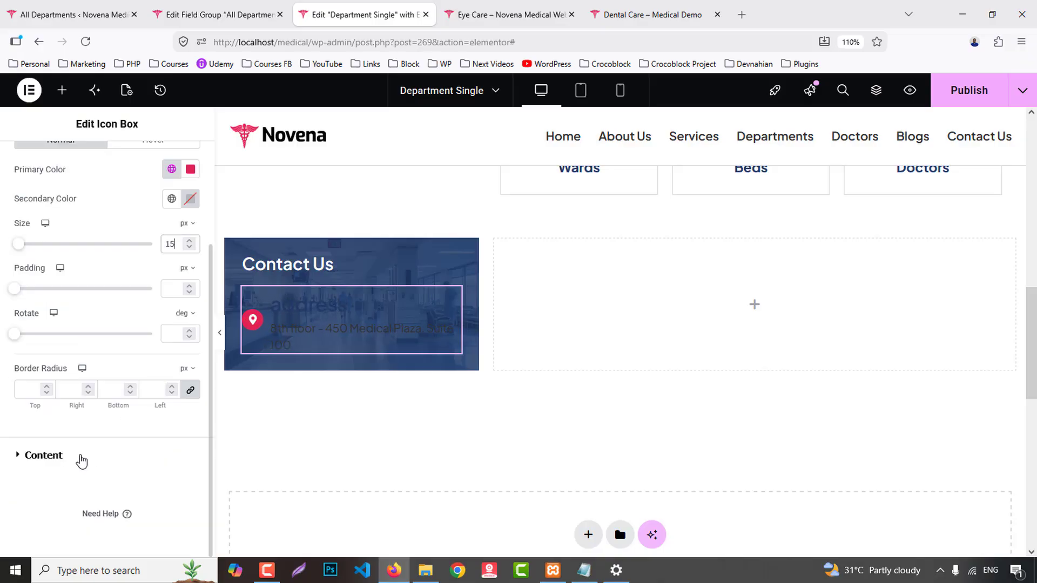
- Make the Icon Box title white in both its normal and hover states
click(43, 455)
click(191, 341)
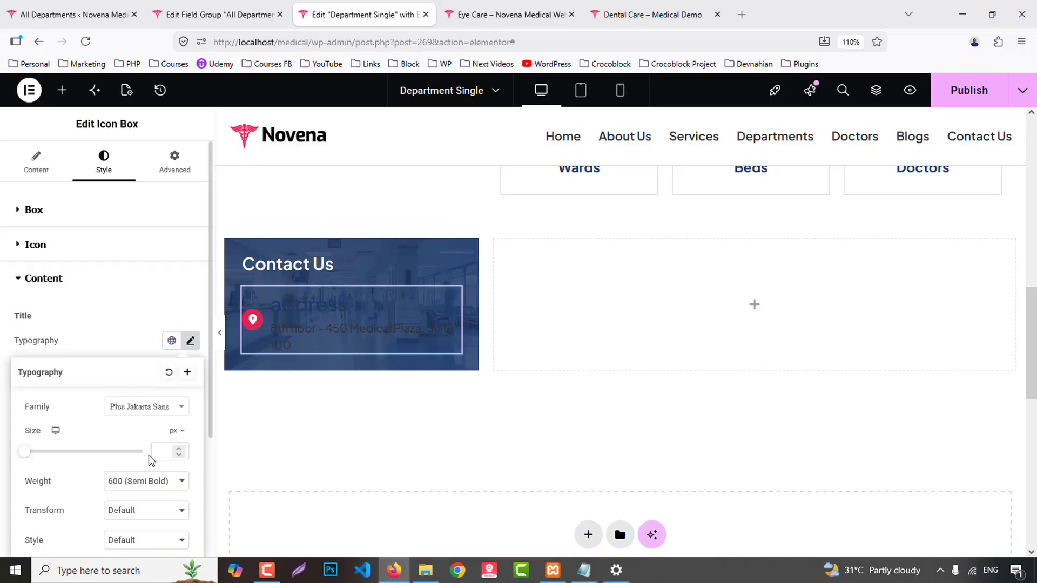
scroll(146, 498, down, 3)
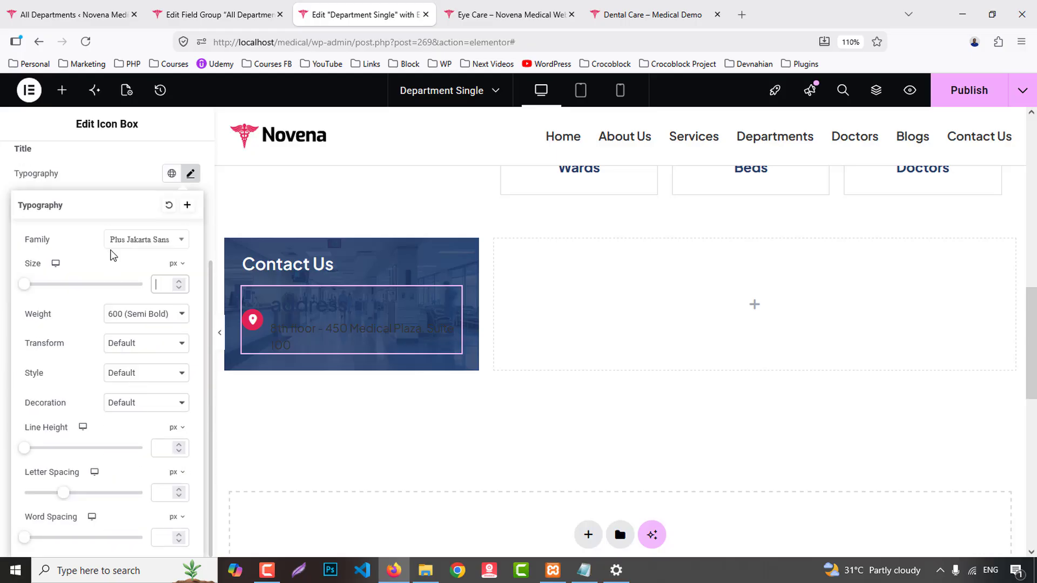
click(124, 172)
click(190, 291)
text(#FFFFFF)
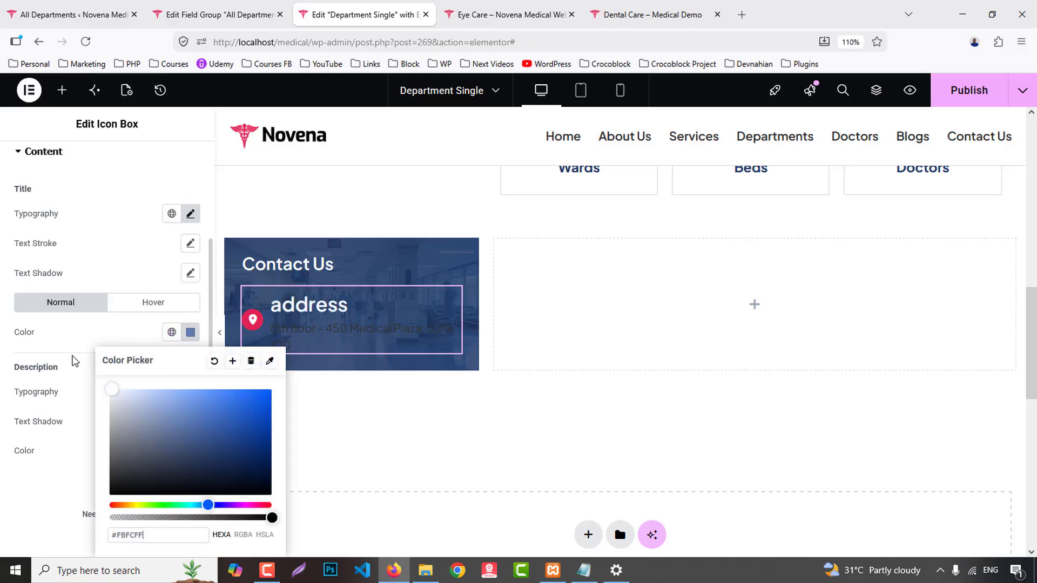
click(152, 303)
click(115, 393)
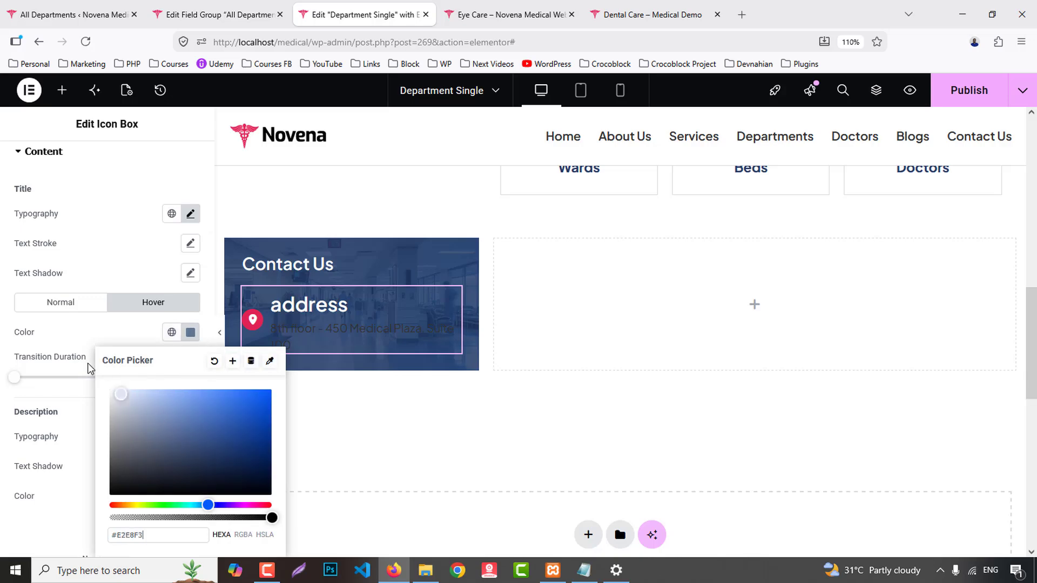
click(155, 250)
- Set the Icon Box title's typography to uppercase with a 14 px font size
click(191, 216)
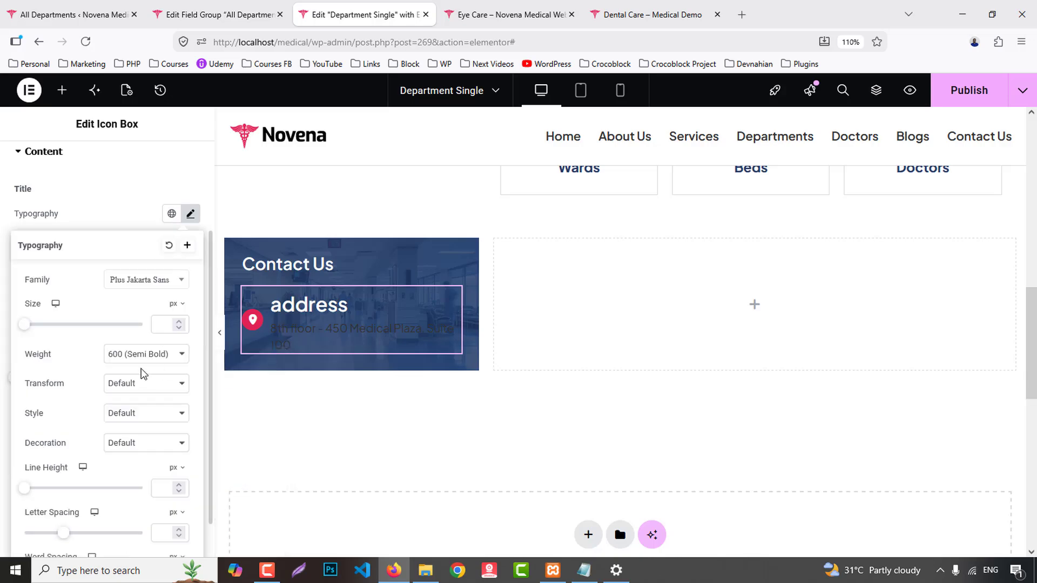
click(133, 384)
click(128, 420)
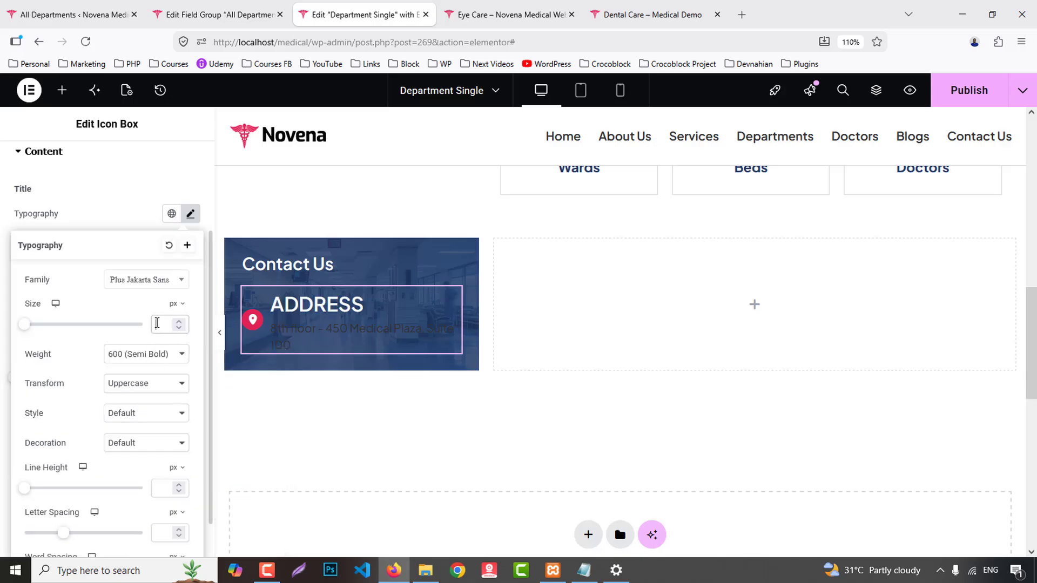
text(14)
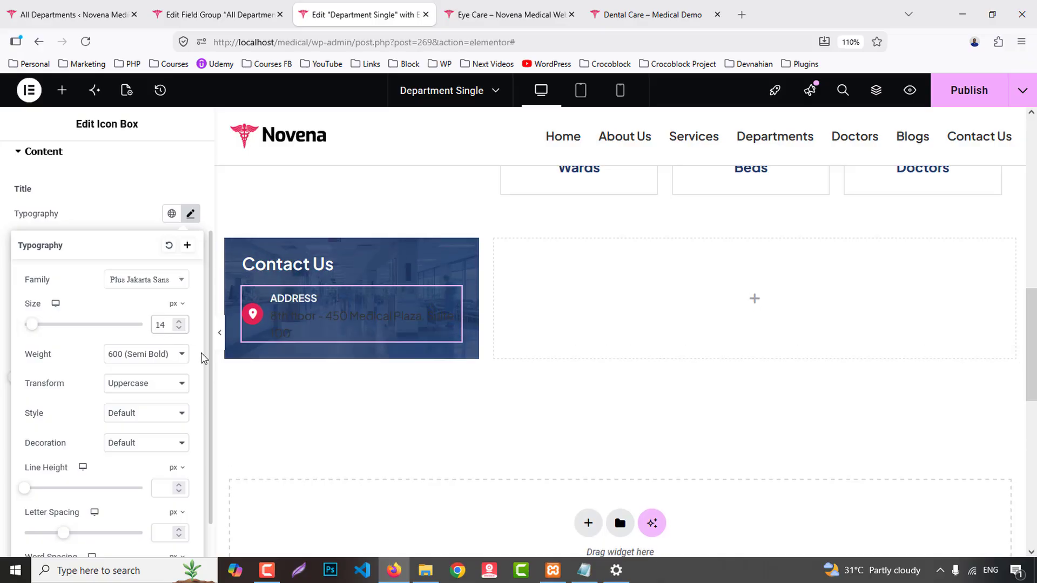
click(128, 354)
click(88, 263)
click(105, 199)
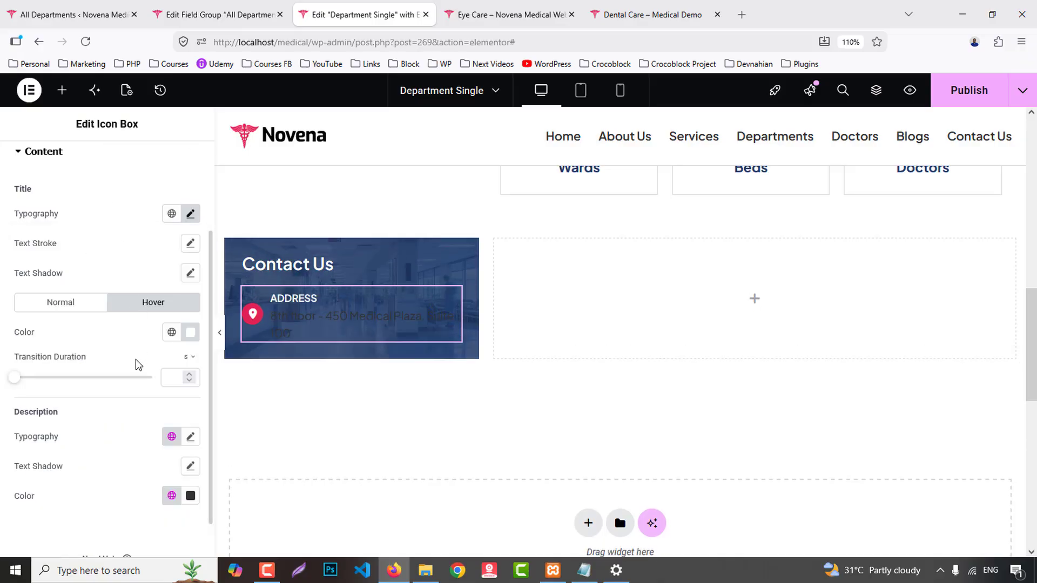
- Set the Icon Box description's text colour to white, #FFFFFF
scroll(129, 377, down, 2)
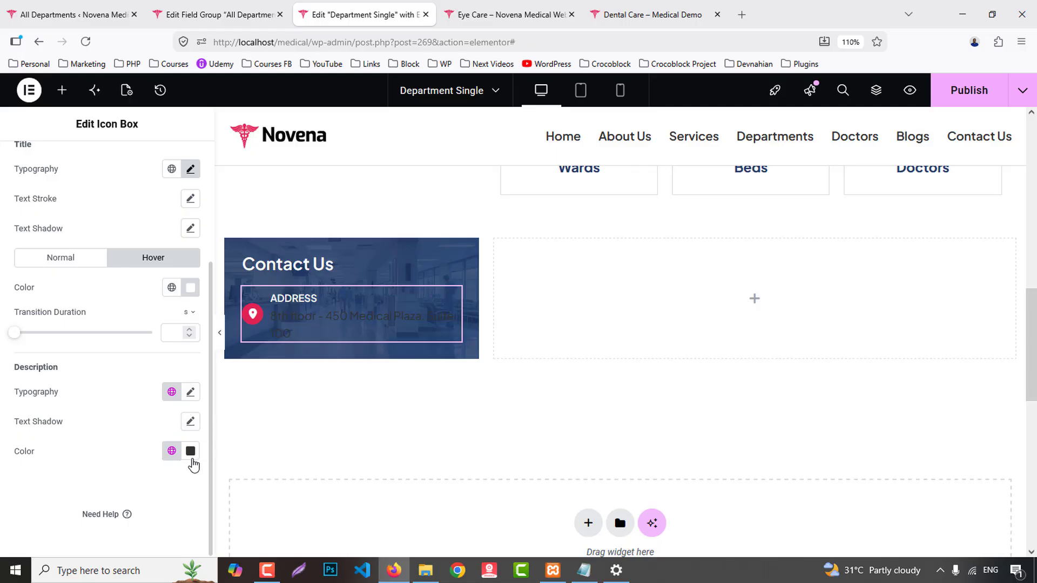
click(190, 451)
text(#FFFFFF)
click(42, 510)
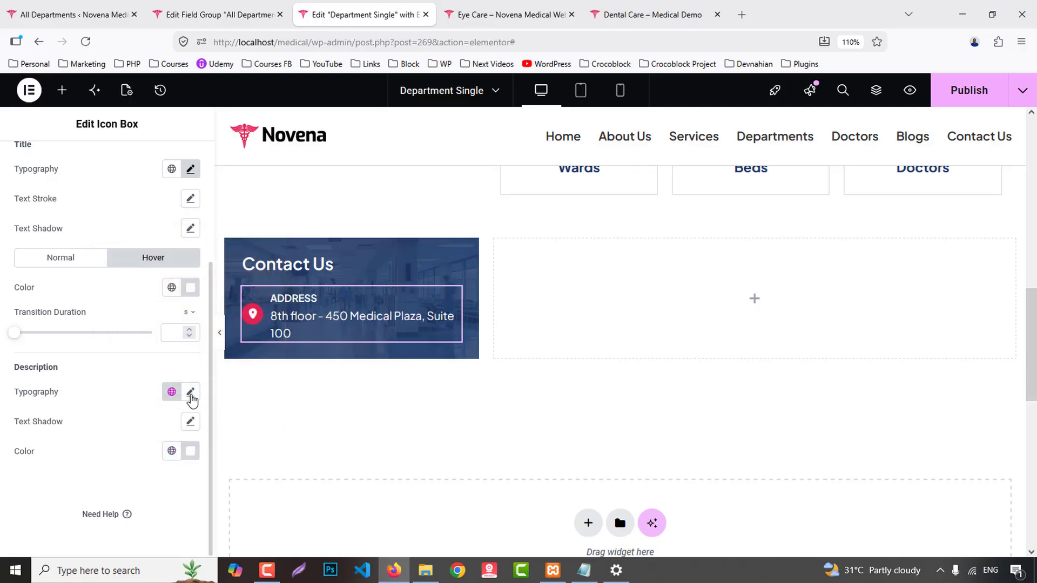
- Set the Icon Box description's typography to weight 600 (Semi Bold) and size 17 px
click(190, 391)
click(131, 533)
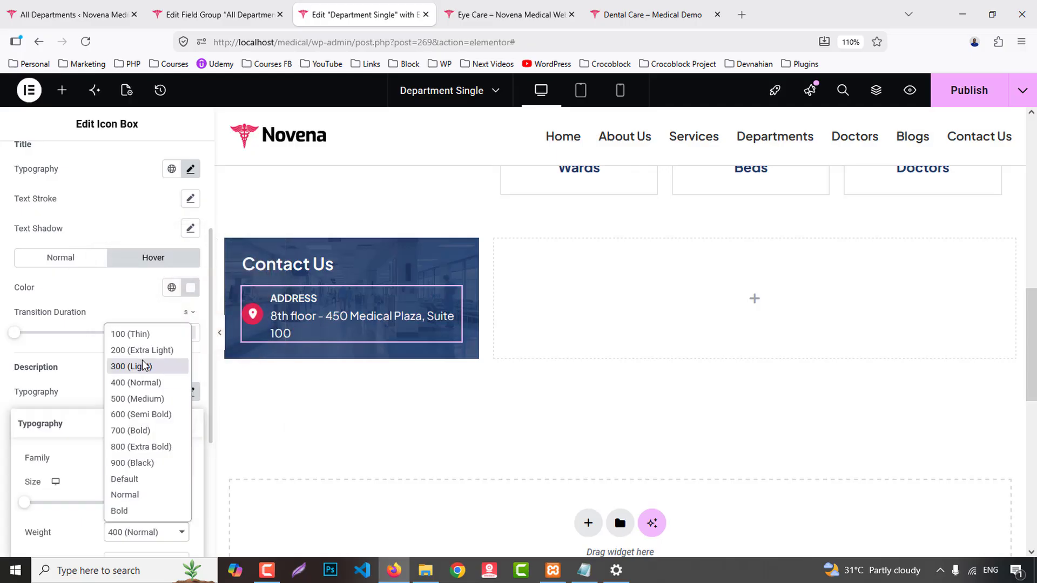
click(138, 414)
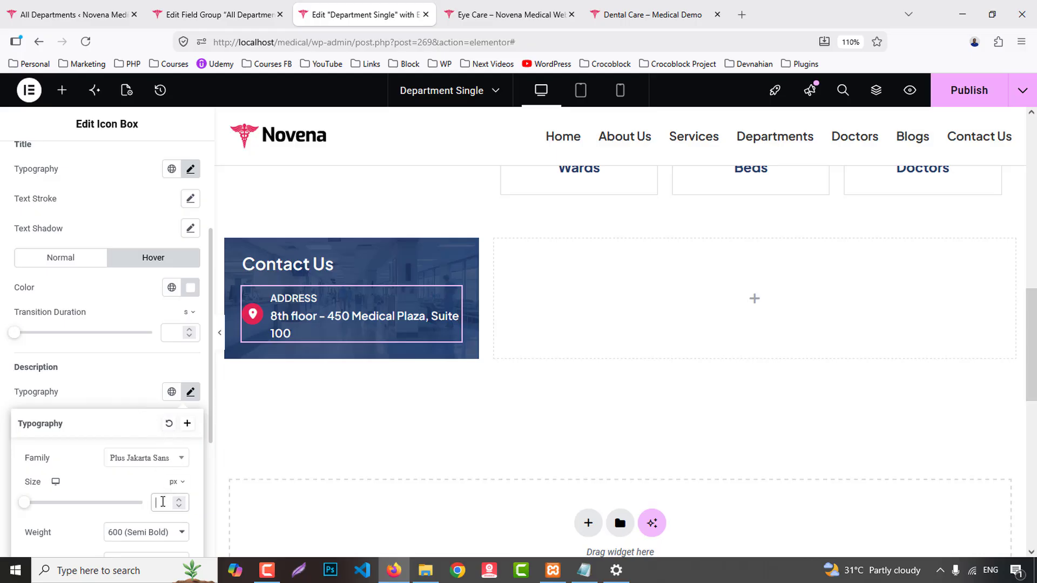
text(17)
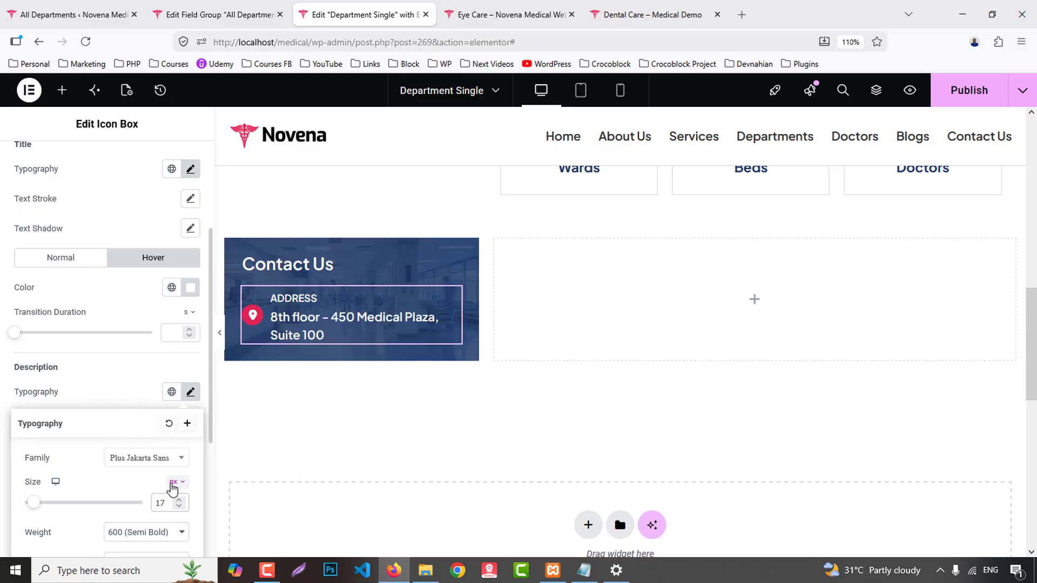
- Duplicate the address Icon Box twice so the contact card holds three of them
right_click(319, 292)
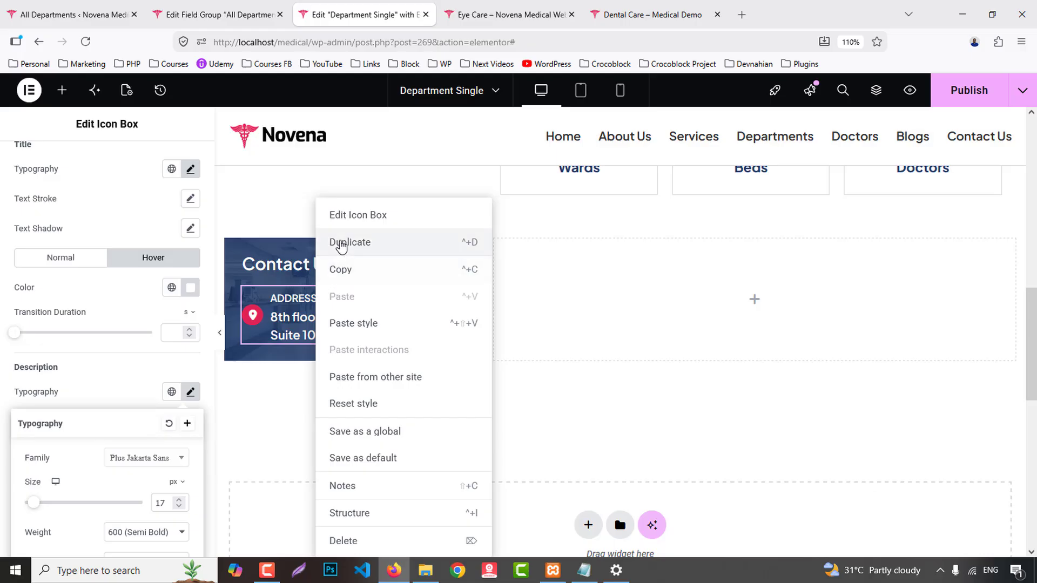
click(337, 243)
scroll(345, 314, down, 2)
right_click(296, 308)
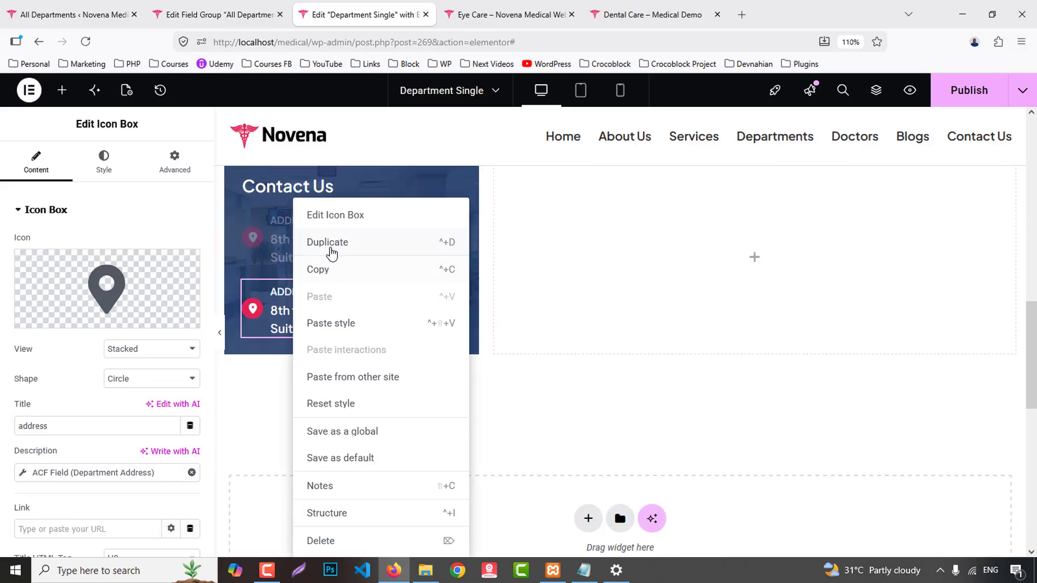
click(332, 250)
- Replace the second Icon Box's icon with the outlined Envelope icon from the icon library
click(303, 306)
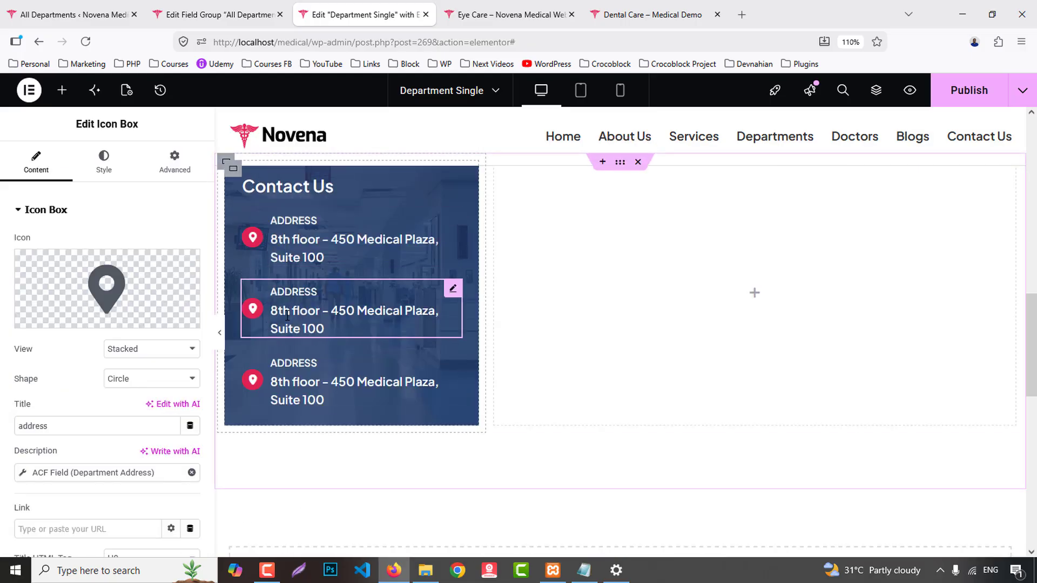
click(106, 279)
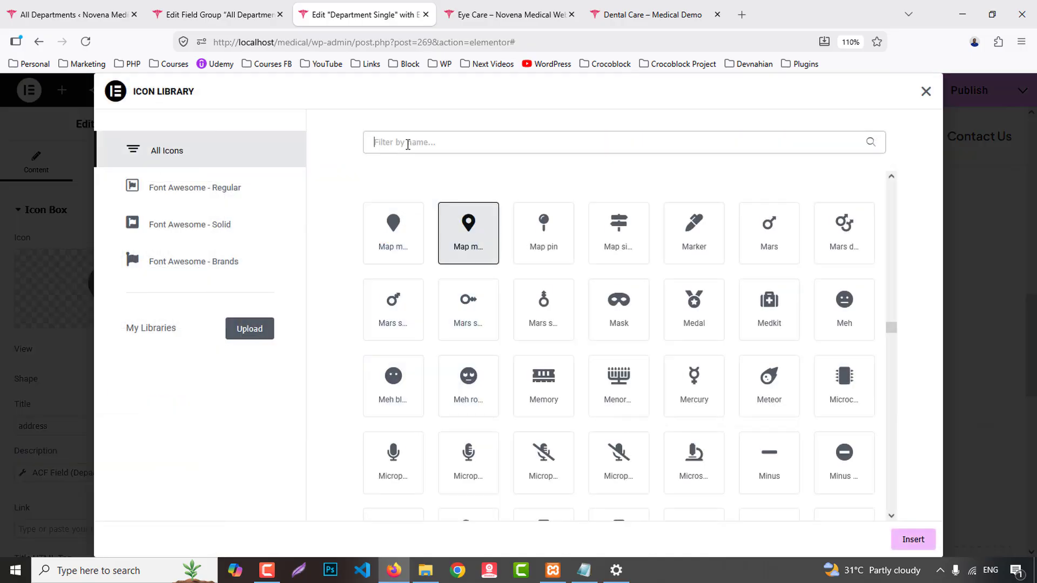
text(email)
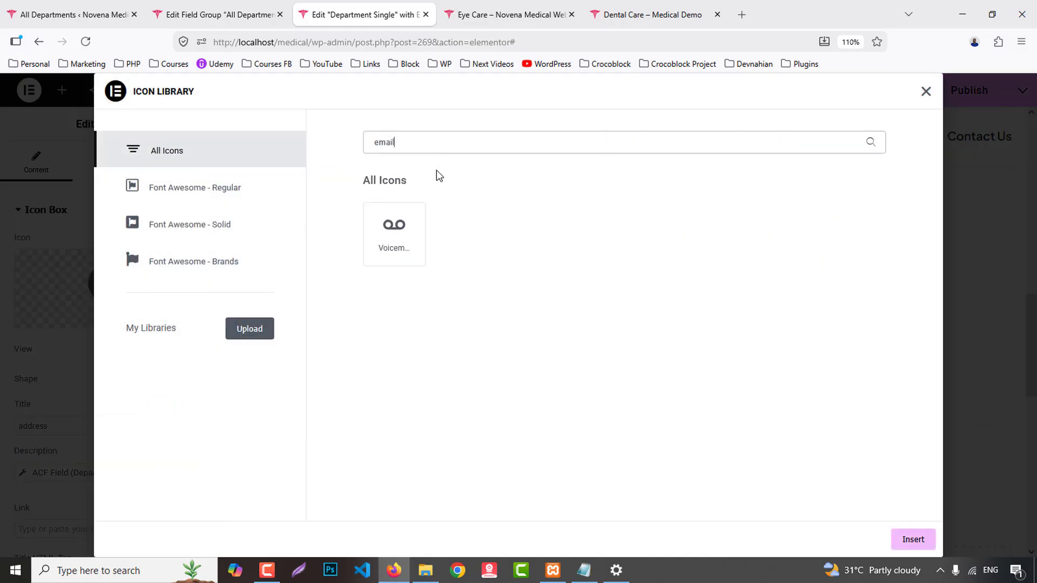
key(BackSpace)
key(BackSpace)
key(BackSpace)
key(BackSpace)
text(nve)
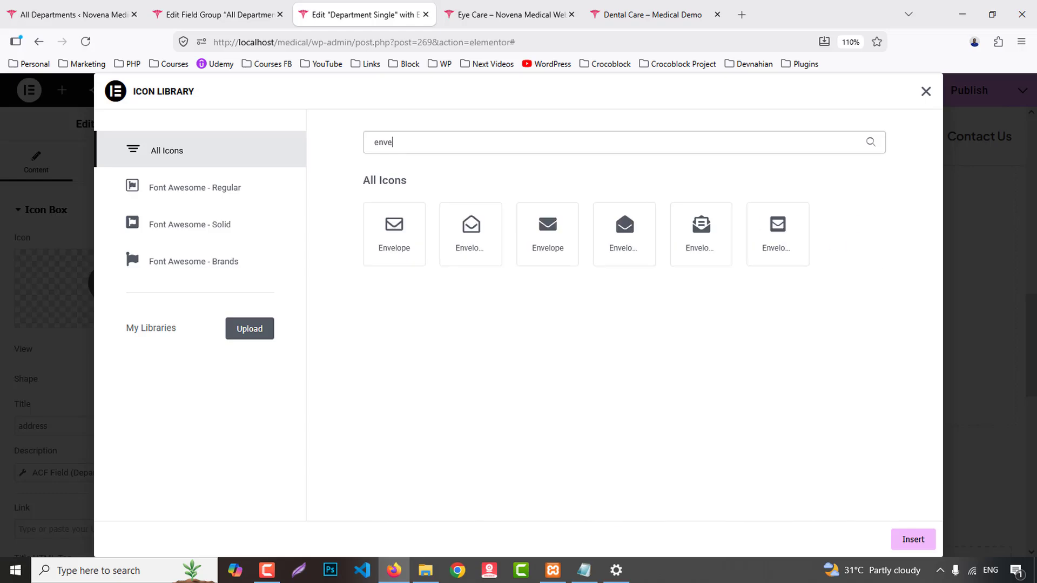
click(401, 244)
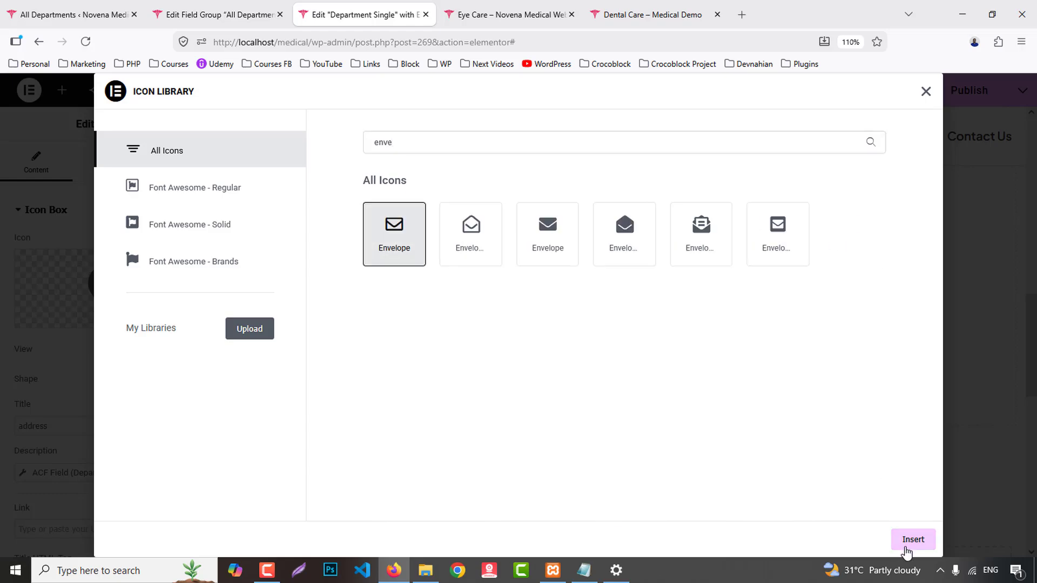
click(913, 540)
- Title the second Icon Box email, as in the demo, and bind its description to the Department Email ACF field
click(649, 15)
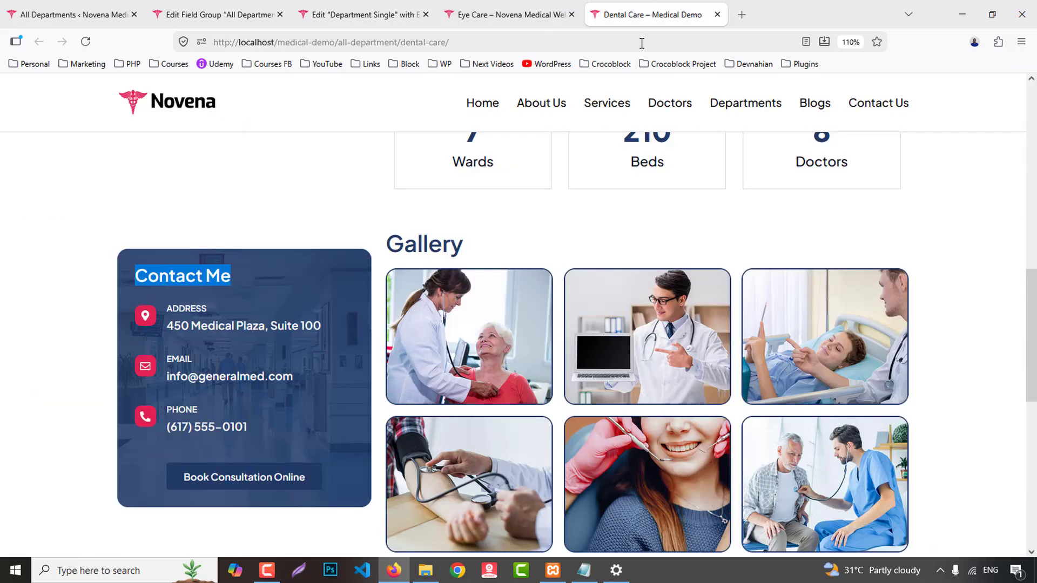
click(324, 14)
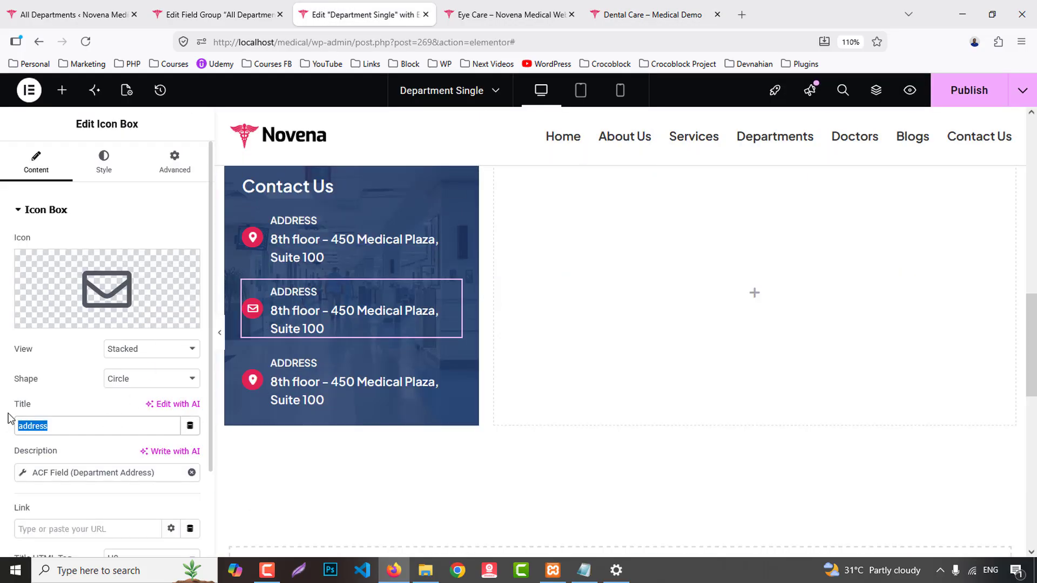
click(70, 473)
click(143, 387)
scroll(151, 308, down, 1)
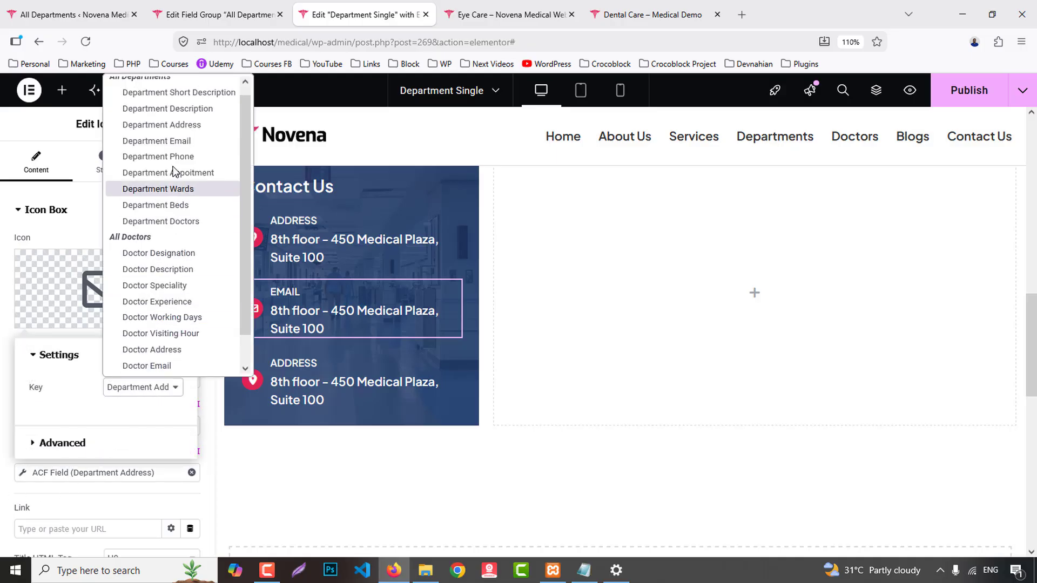
click(172, 141)
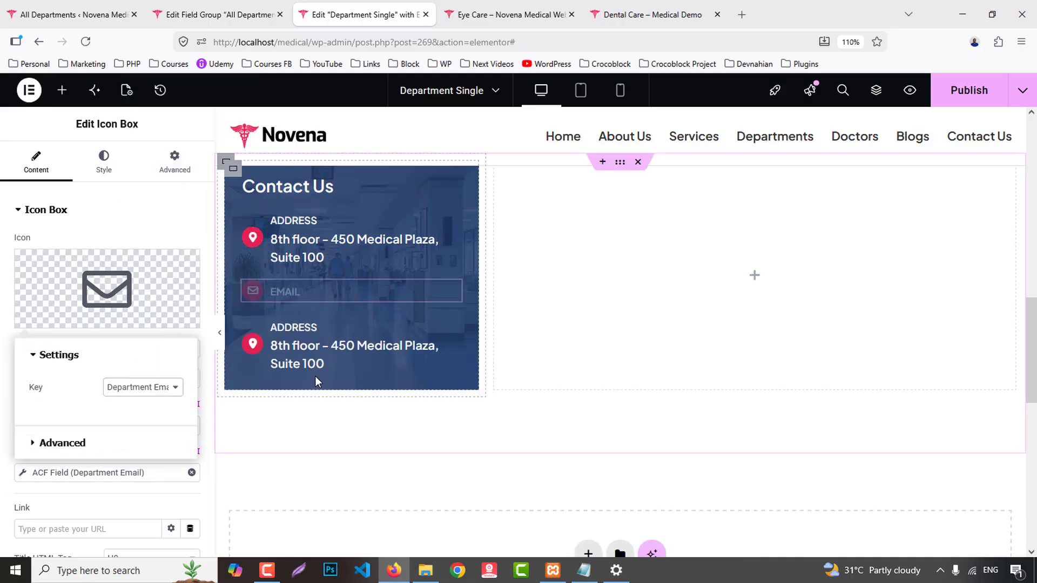
- Replace the third Icon Box's icon with the second plain phone handset icon found under phone
click(306, 374)
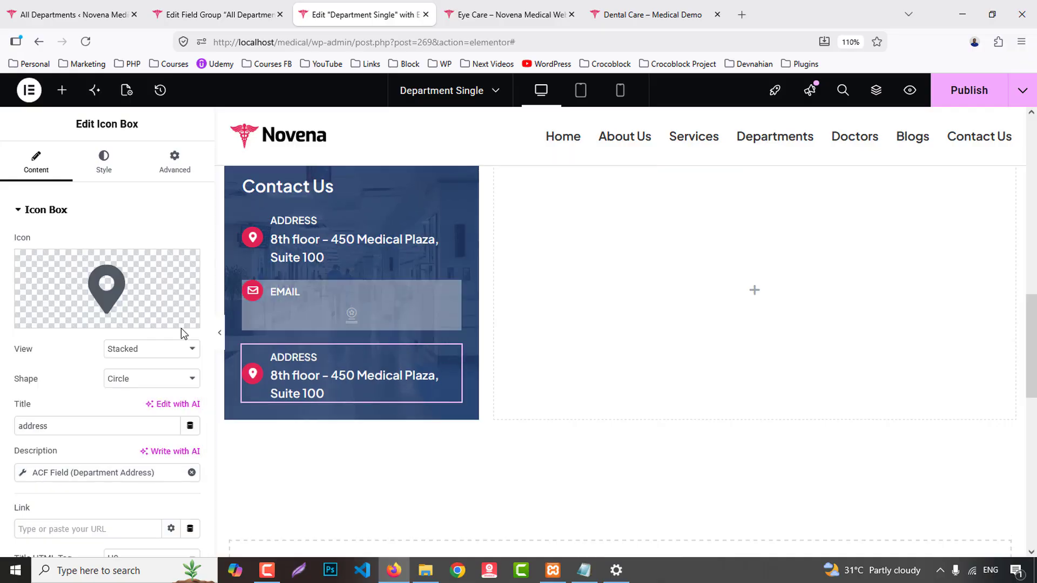
click(131, 270)
text(phone)
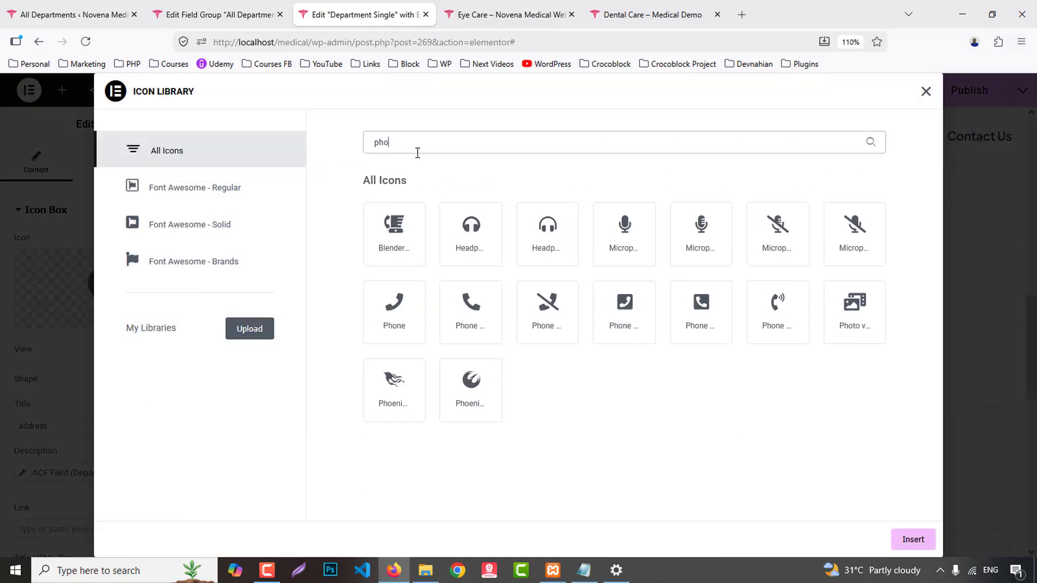
click(467, 316)
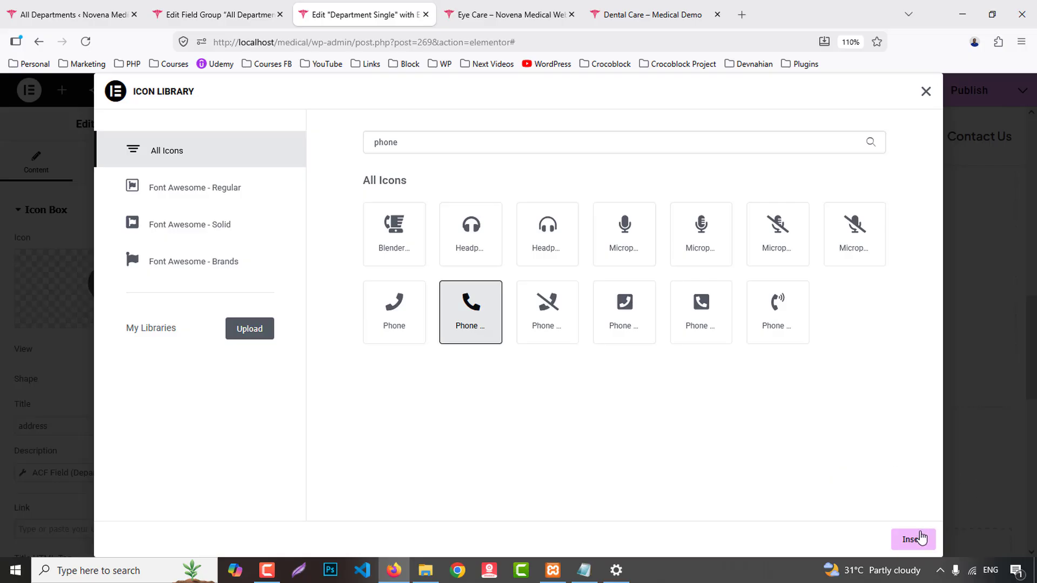
click(918, 539)
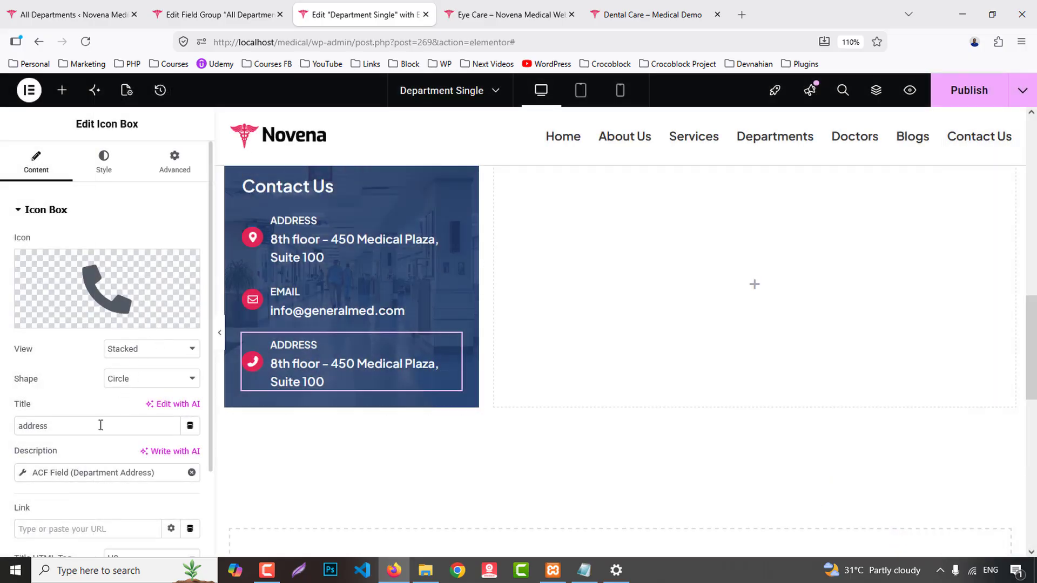
- Title the third Icon Box phone and bind its description to the Department Phone ACF field
text(phone)
click(76, 473)
click(136, 389)
scroll(169, 287, down, 1)
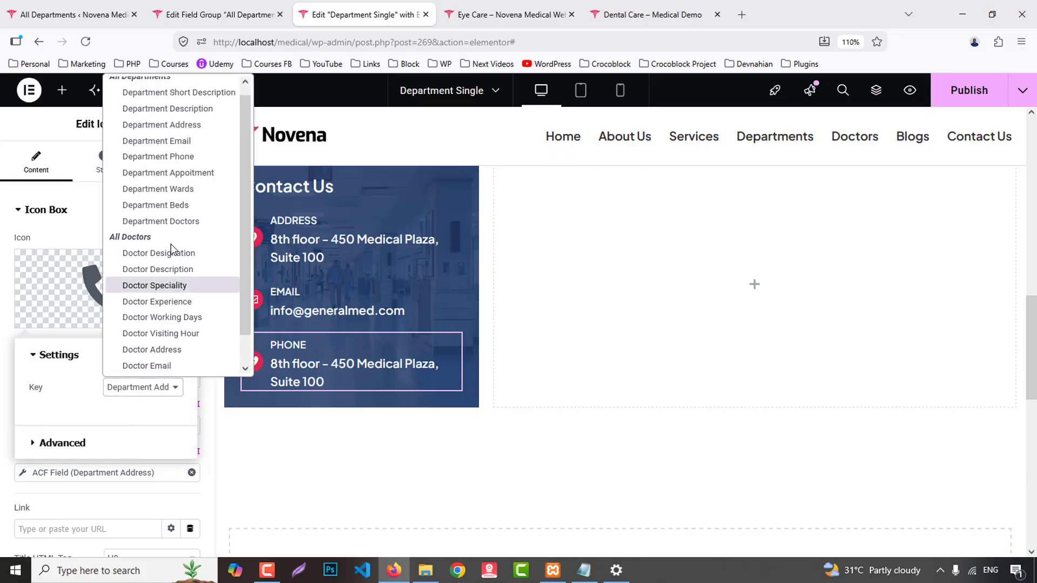
click(158, 157)
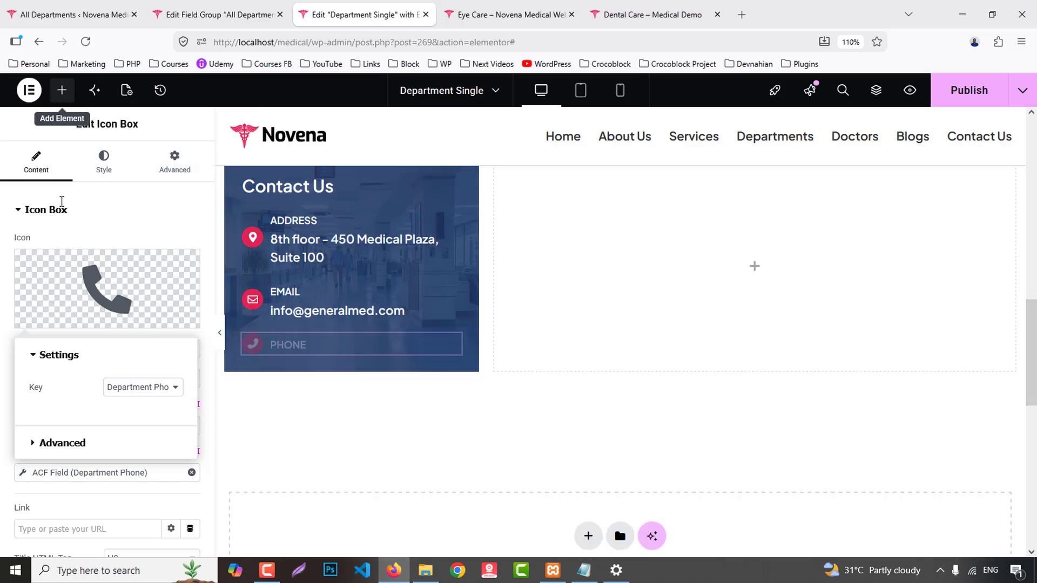
- Add a Button widget below the phone Icon Box in the contact card
click(62, 90)
scroll(109, 445, down, 2)
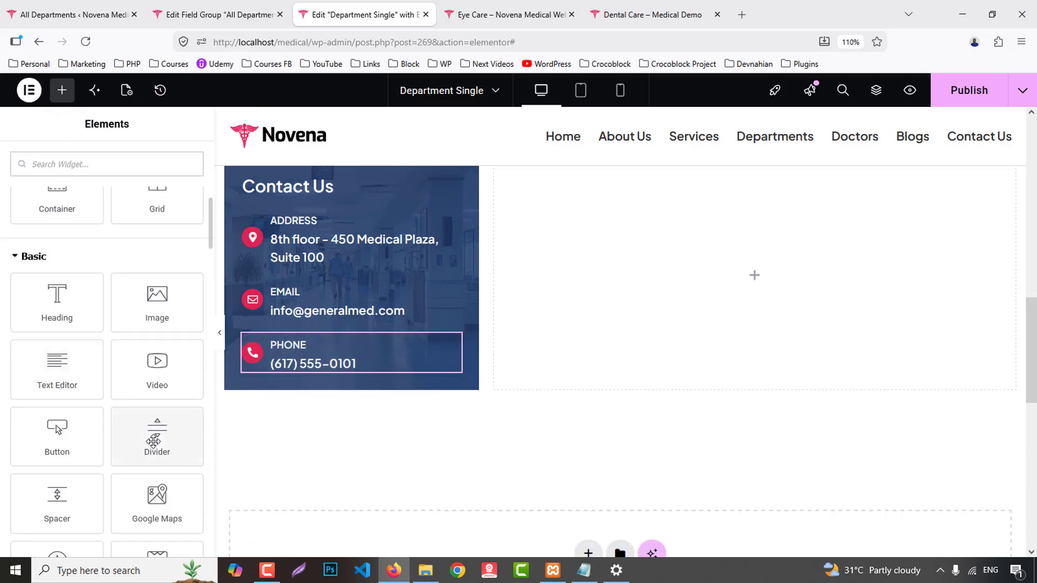
drag(57, 432, 357, 378)
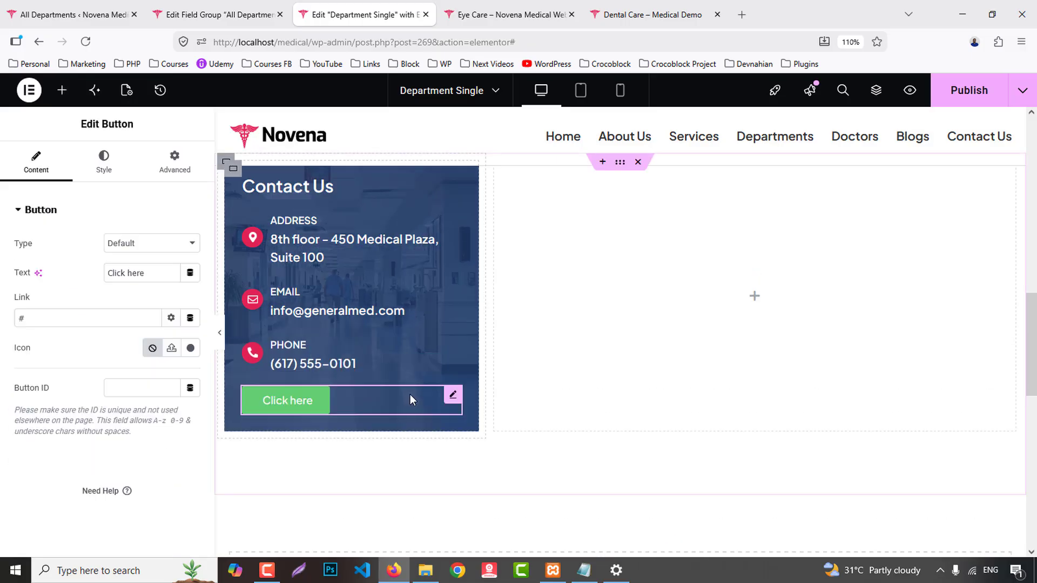
- Stretch the button across the contact card and set its typography weight to 600 (Semi Bold)
click(104, 162)
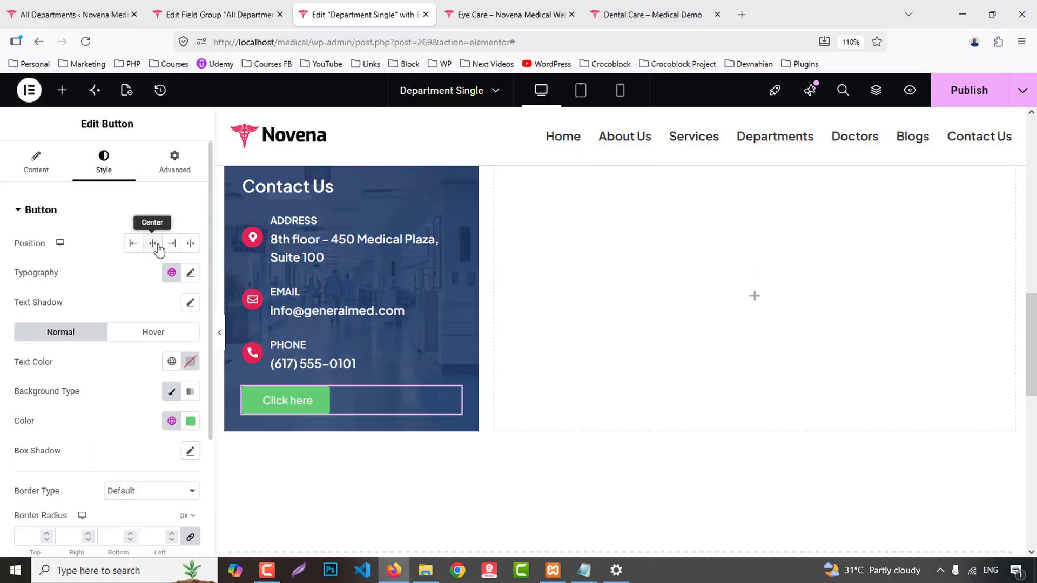
click(153, 243)
click(189, 244)
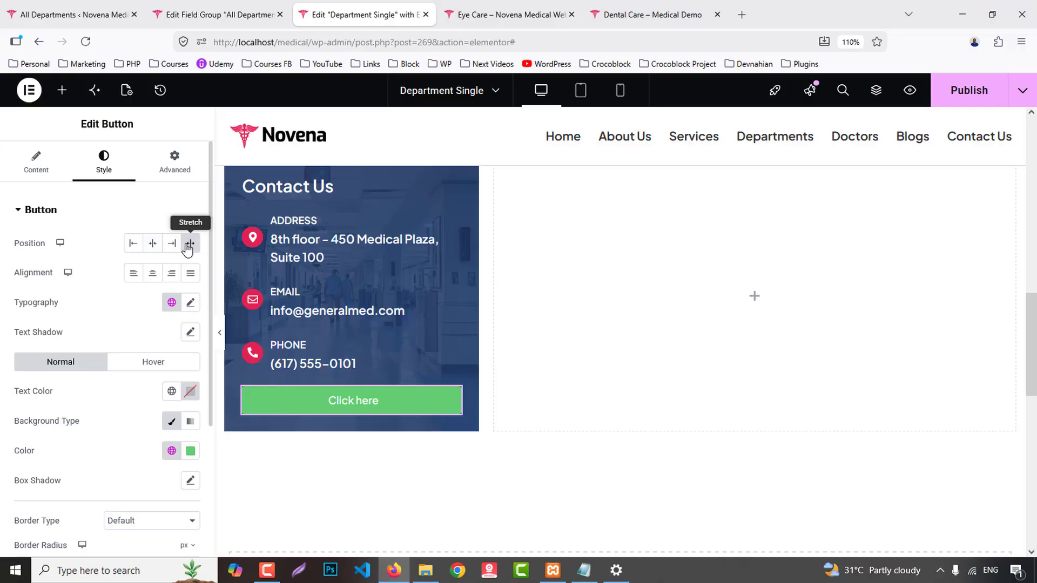
click(190, 303)
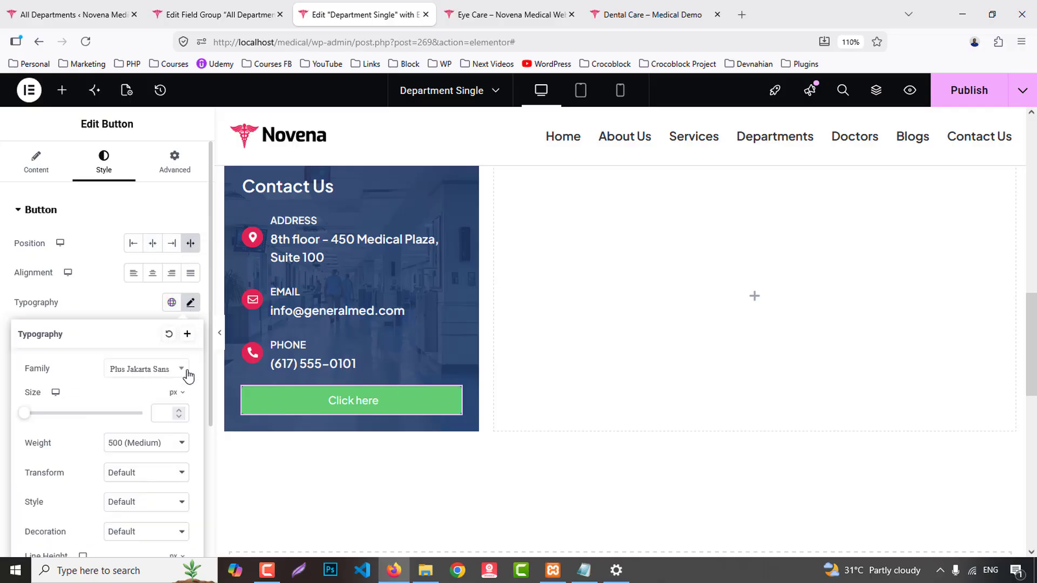
click(145, 443)
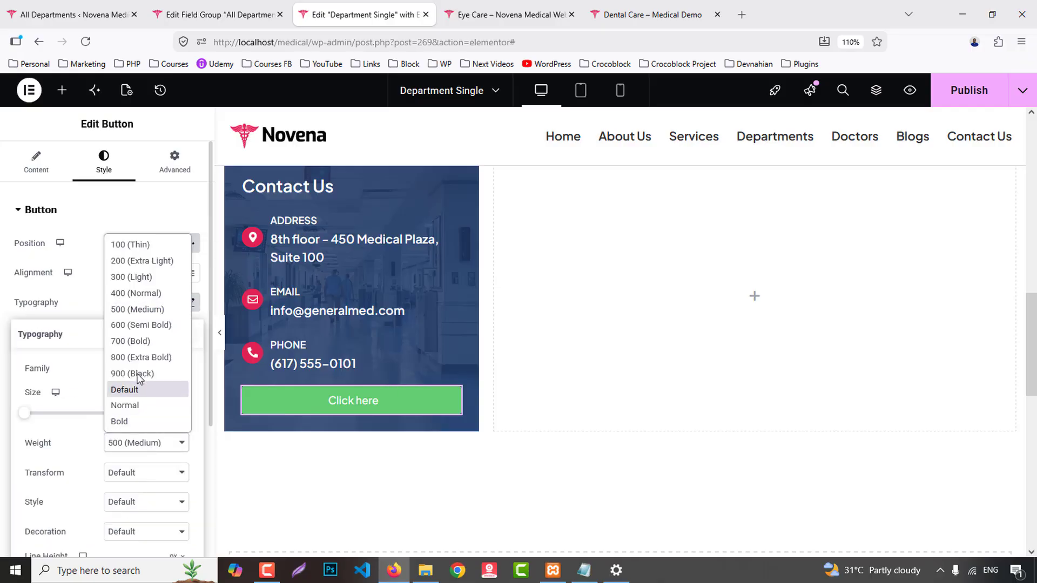
click(131, 331)
- Bind the button's text dynamically to the Department Appoitment ACF field
click(40, 164)
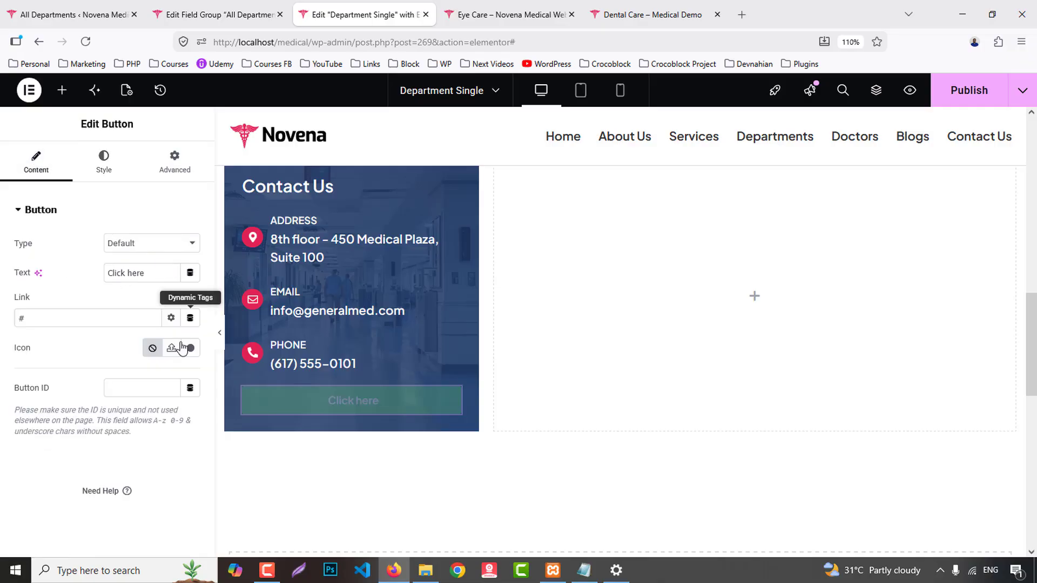
click(190, 274)
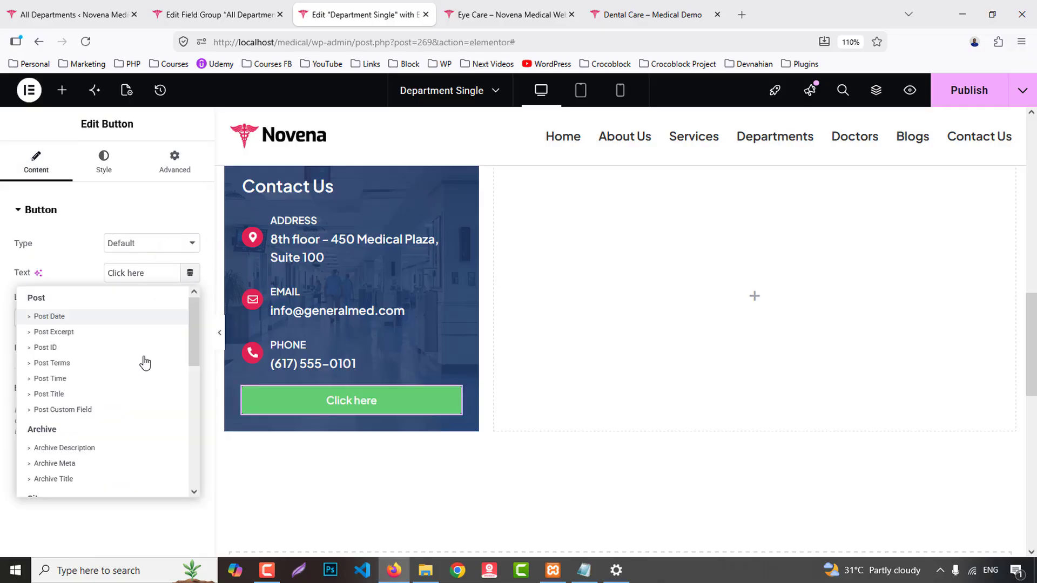
scroll(128, 399, down, 6)
click(51, 486)
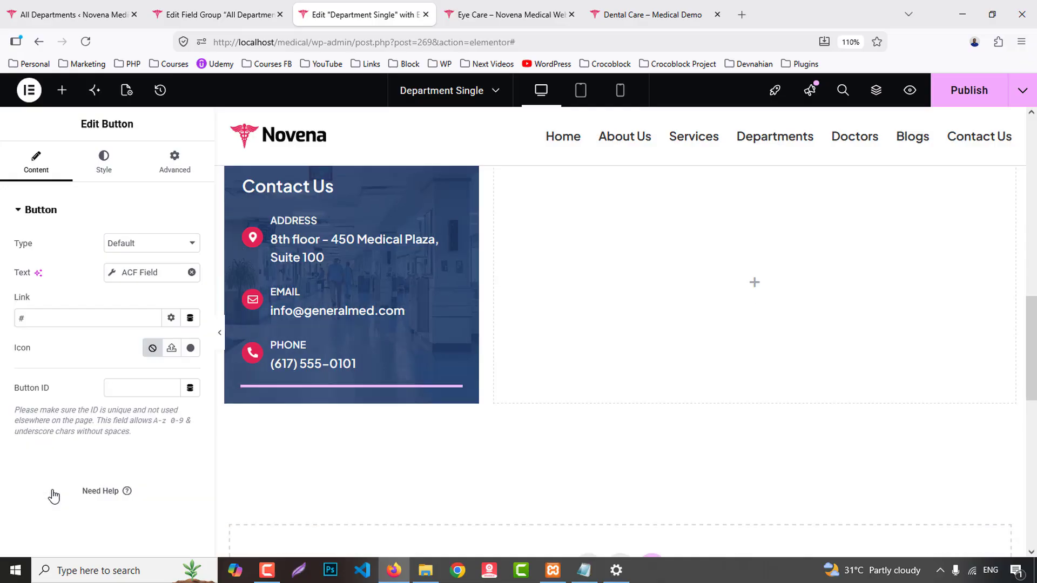
click(135, 274)
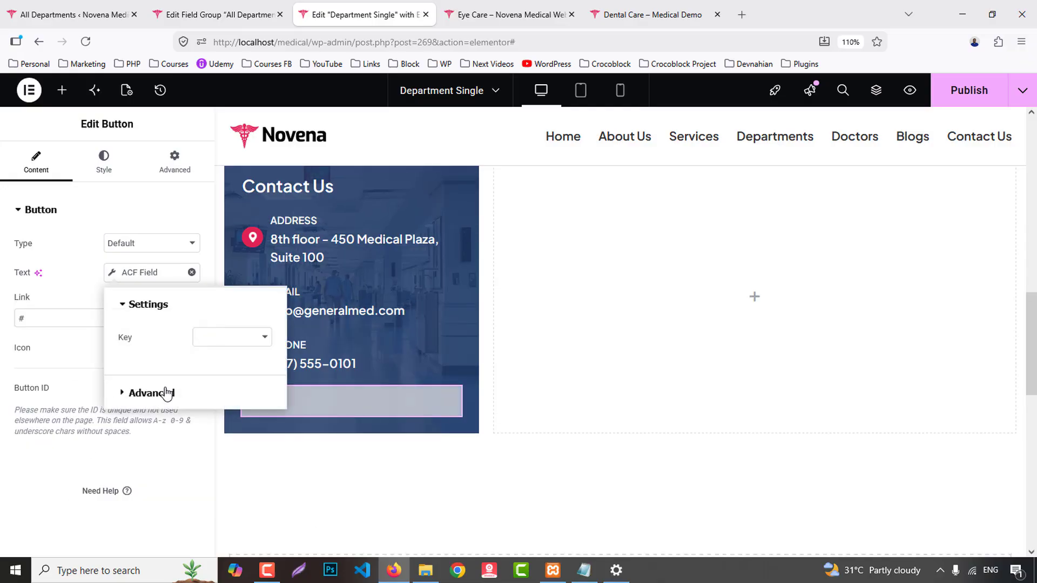
click(204, 339)
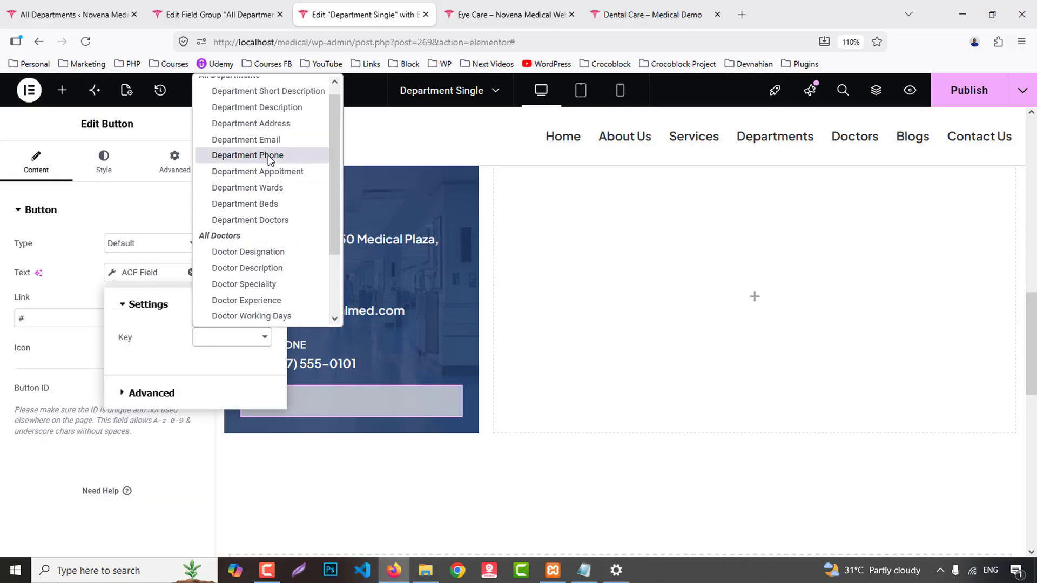
click(258, 171)
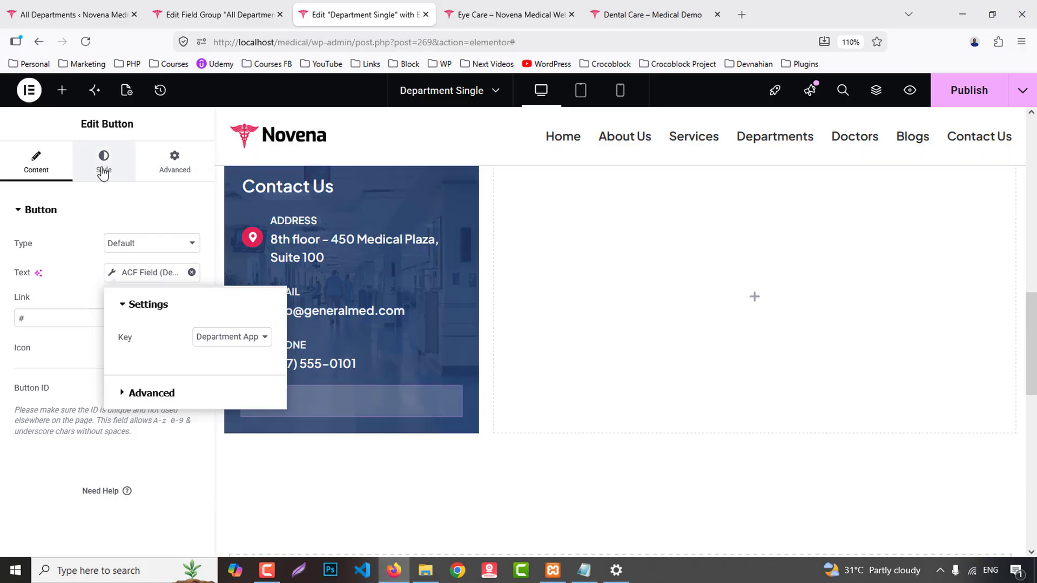
- Set the button's background to the global Primary colour and its hover background to the global Secondary colour
click(103, 185)
click(171, 451)
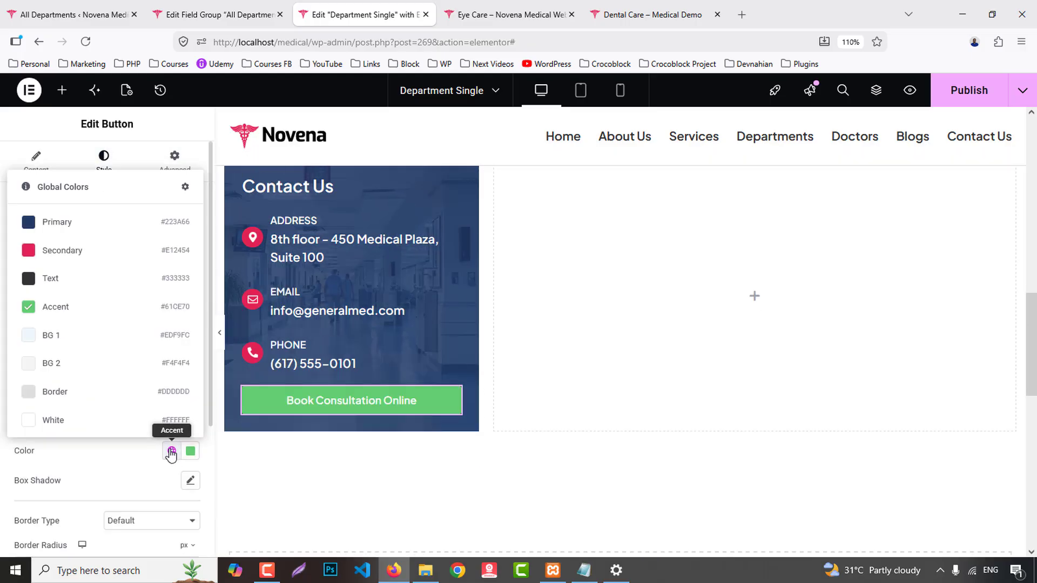
click(65, 224)
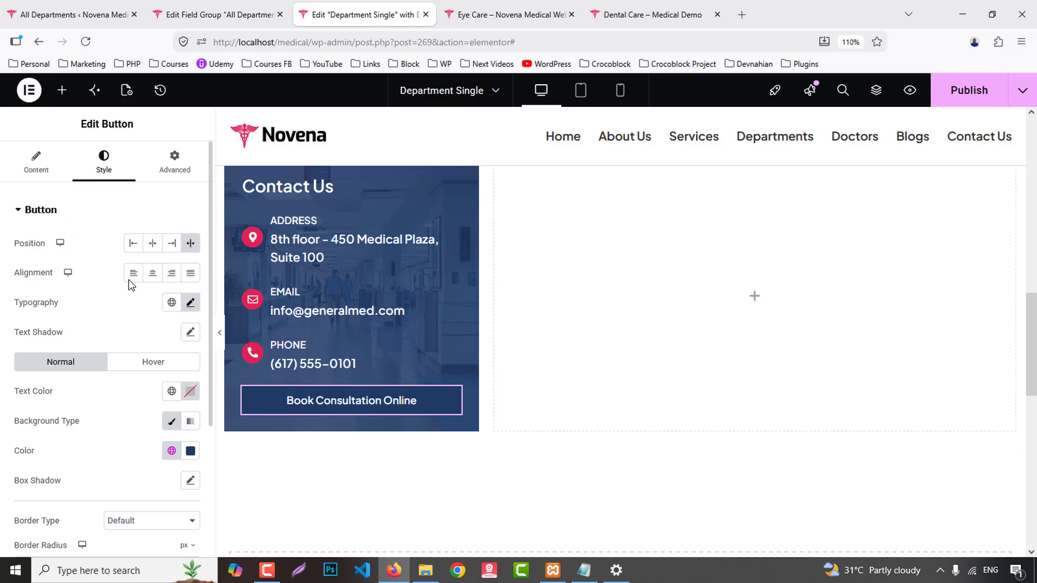
click(159, 365)
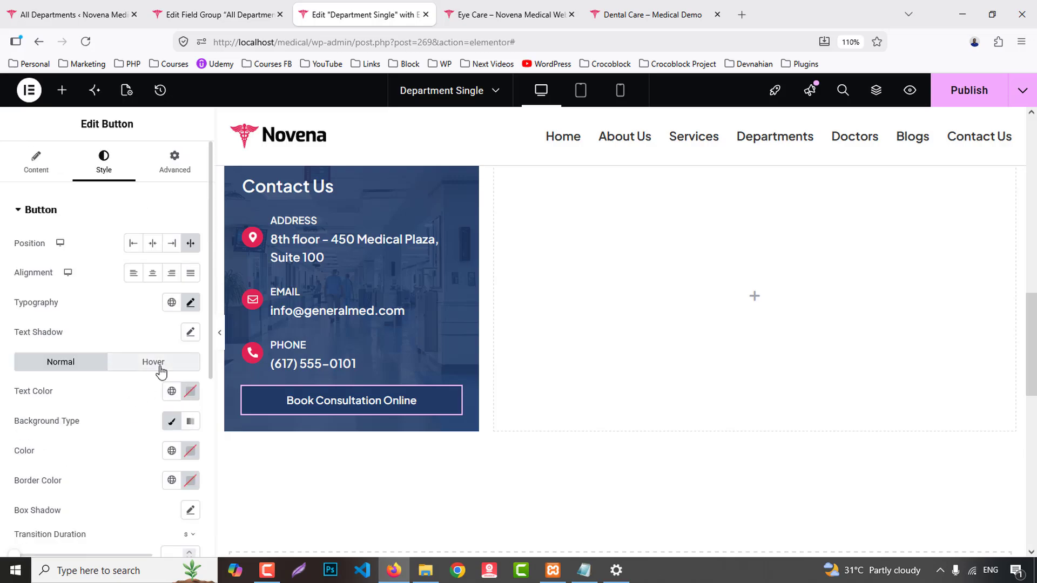
scroll(193, 421, down, 3)
click(171, 298)
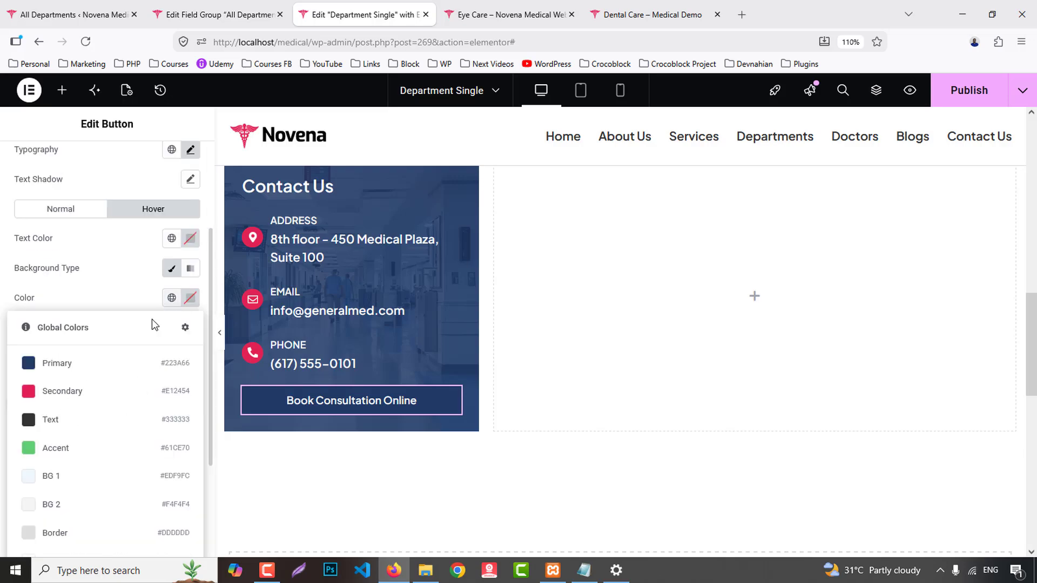
click(51, 393)
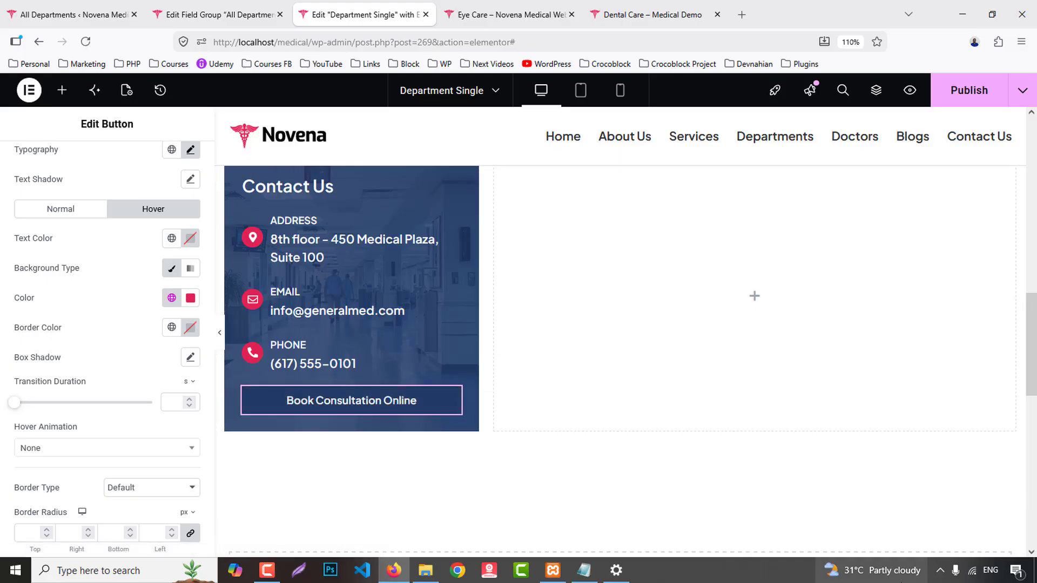
- Add a Basic Gallery widget to the empty container beside the contact card
scroll(870, 426, up, 3)
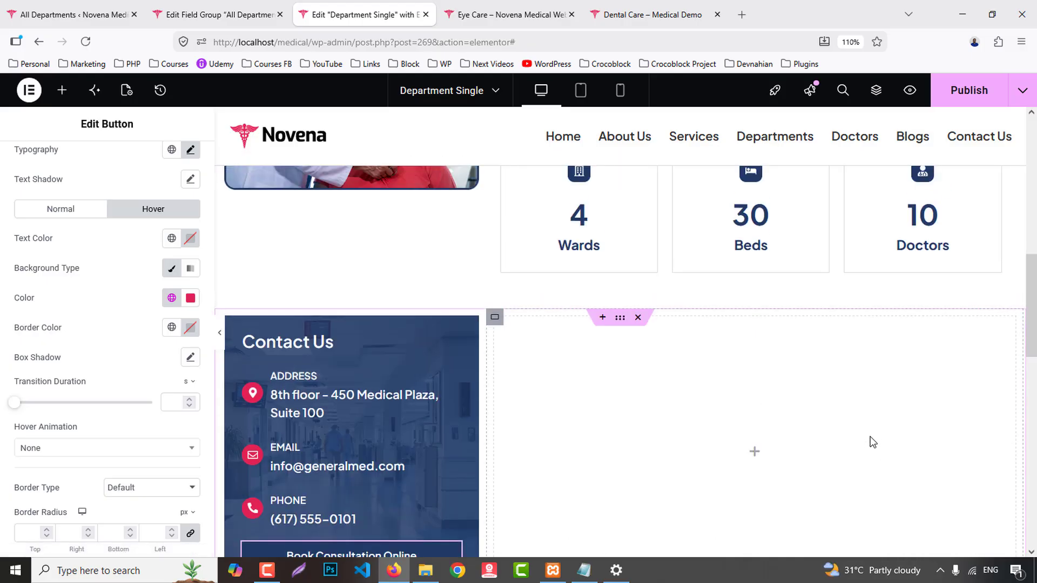
click(61, 90)
text(ga)
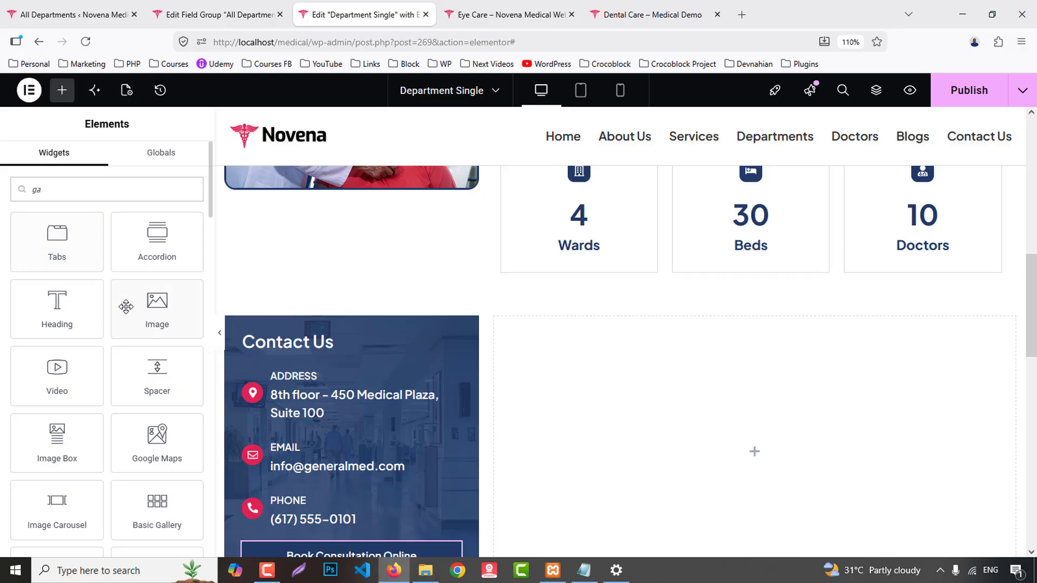
text(ll)
drag(57, 238, 658, 384)
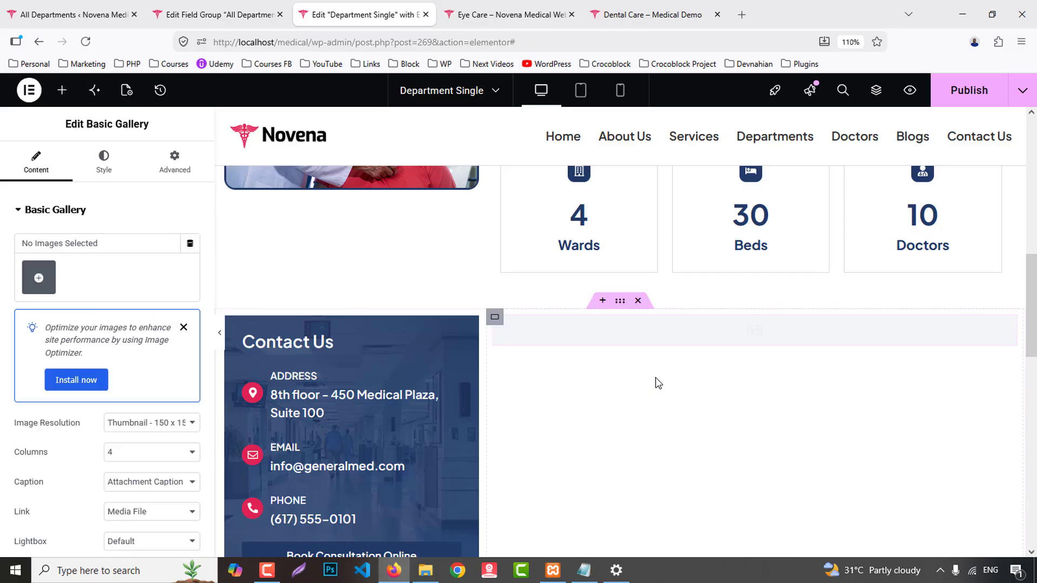
- Bind the Basic Gallery's images dynamically to the ACF Gallery Field with the Department Gallery key
click(190, 244)
click(57, 326)
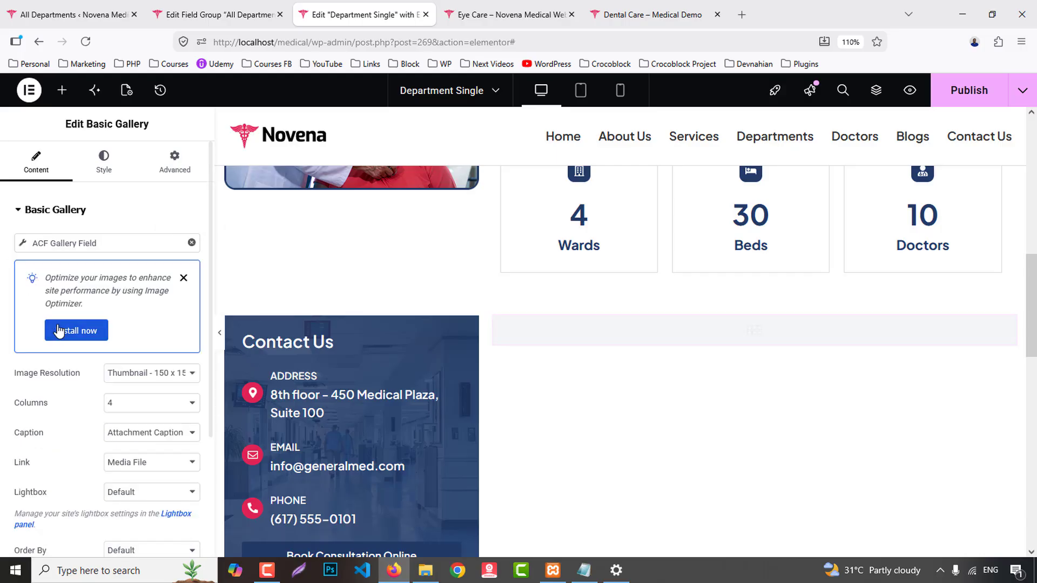
click(23, 243)
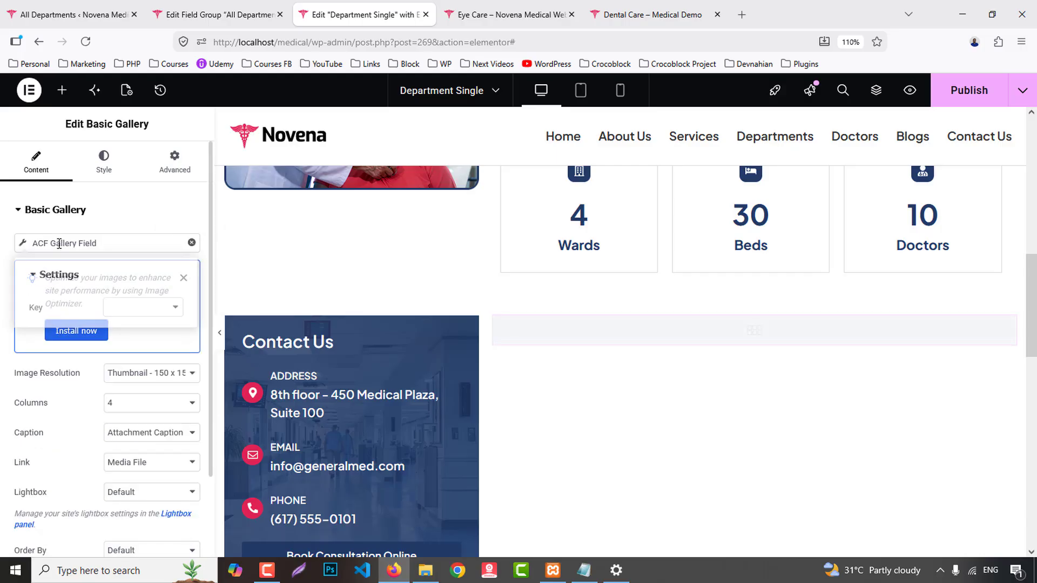
click(128, 309)
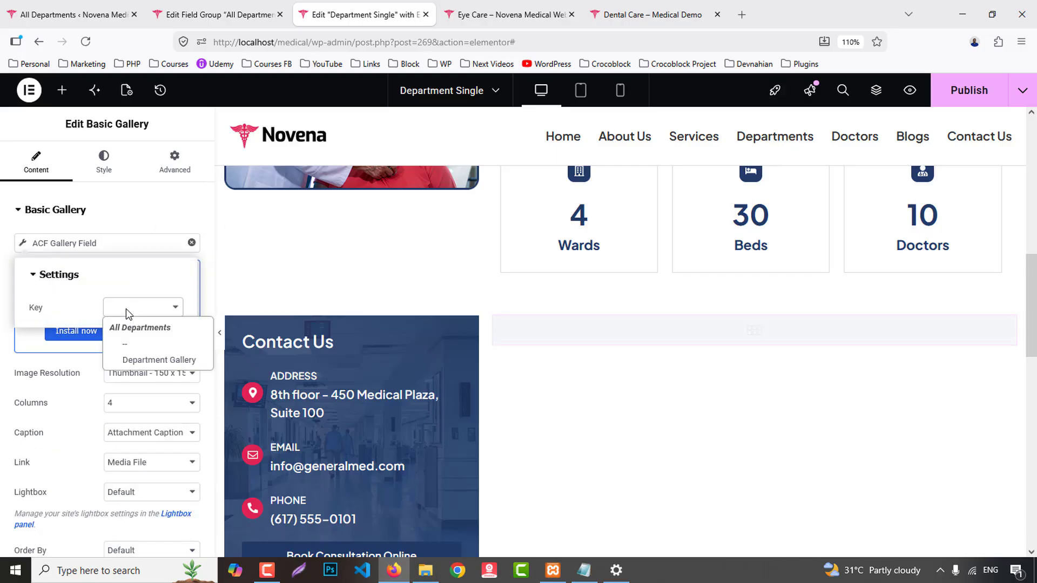
click(157, 360)
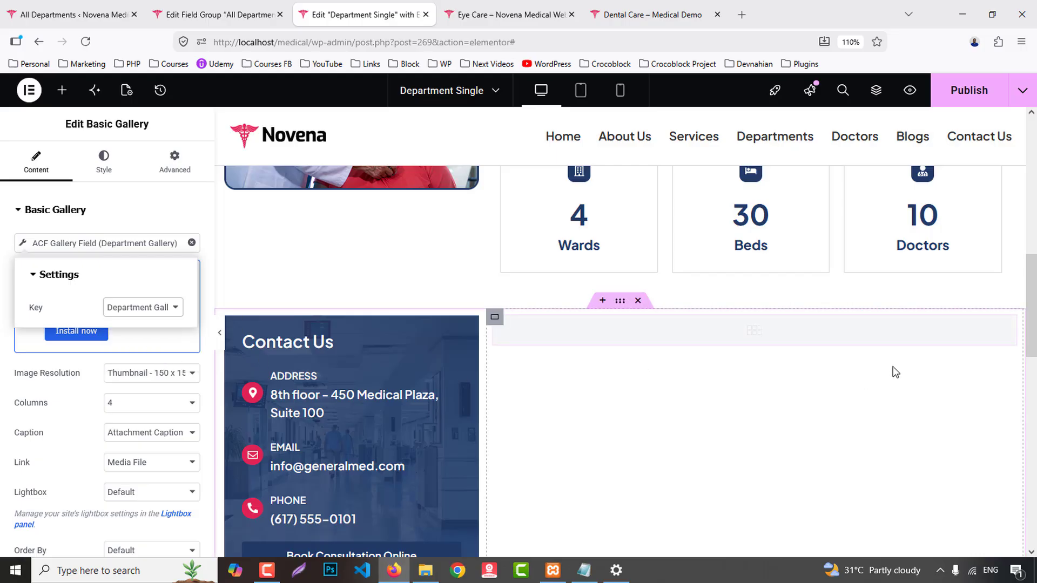
scroll(893, 370, down, 3)
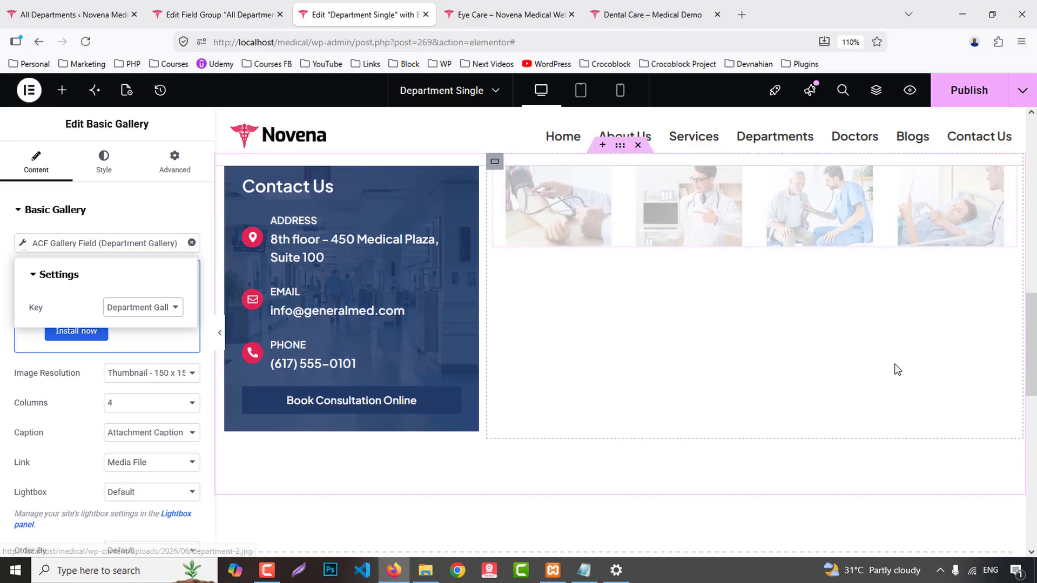
- Set the gallery to 3 columns at Full image resolution and set its lightbox to Yes
click(130, 412)
click(130, 402)
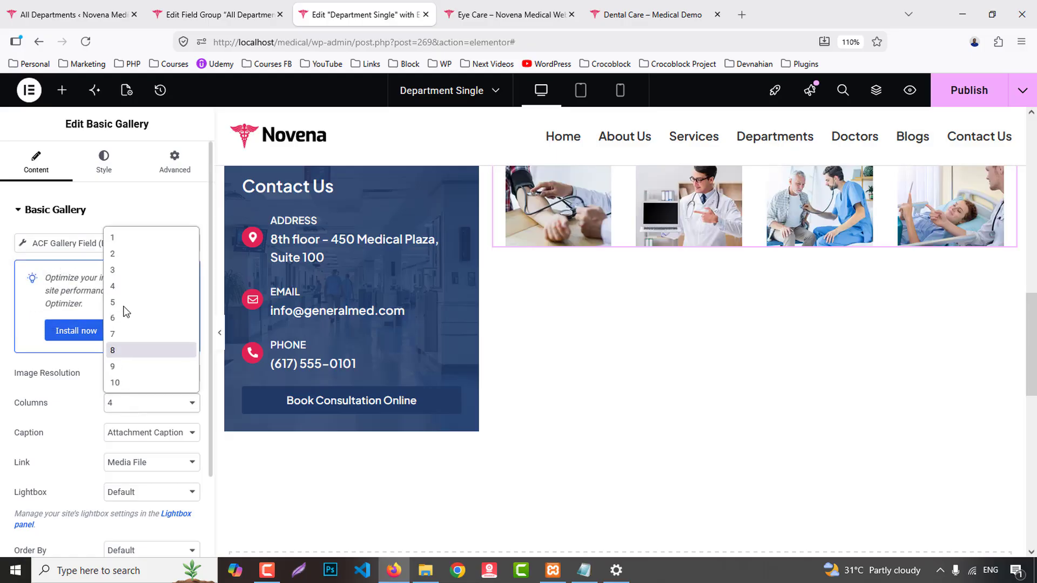
click(115, 270)
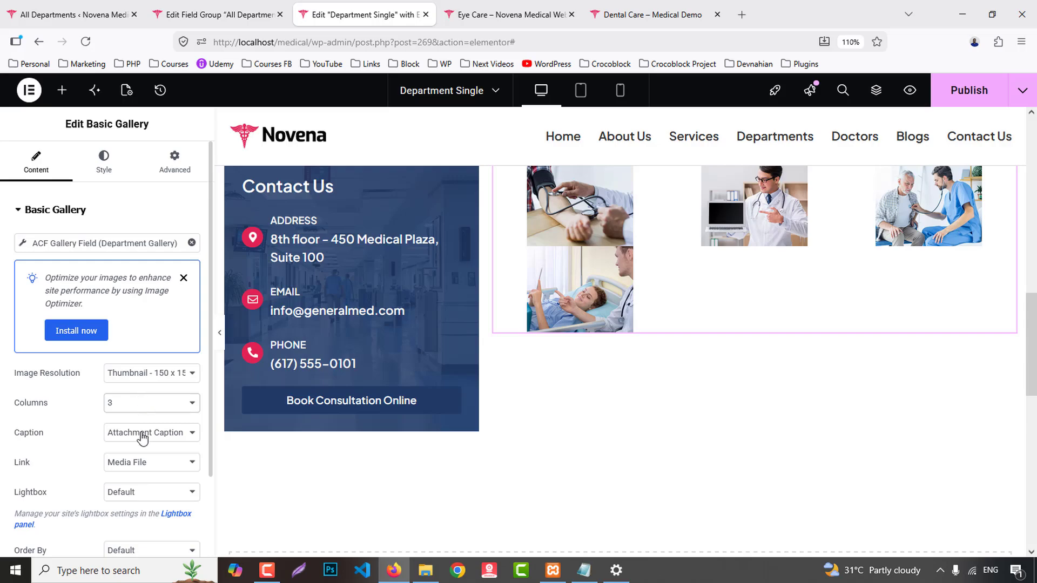
click(131, 373)
click(132, 489)
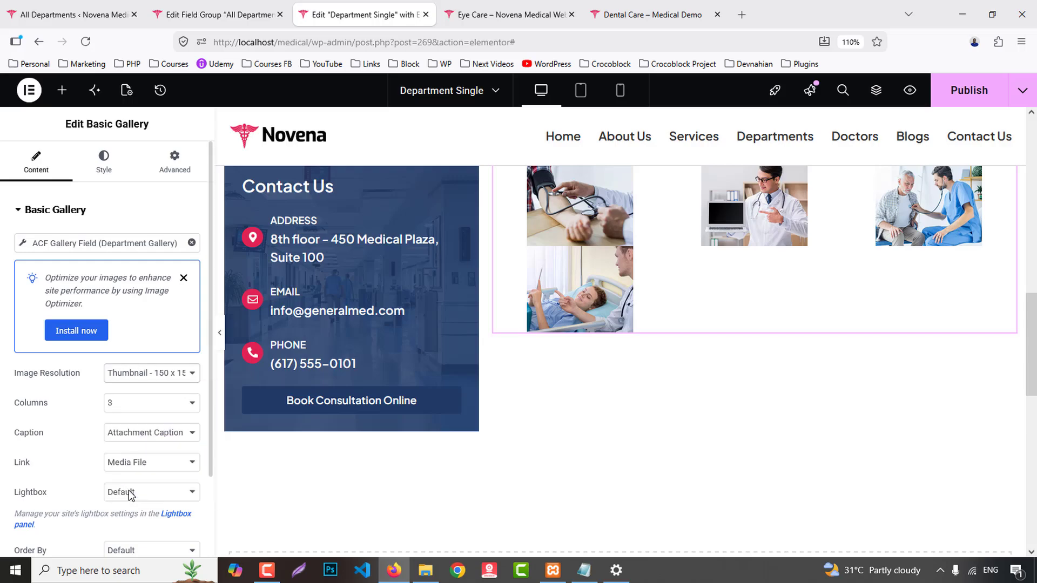
scroll(138, 476, down, 2)
click(132, 420)
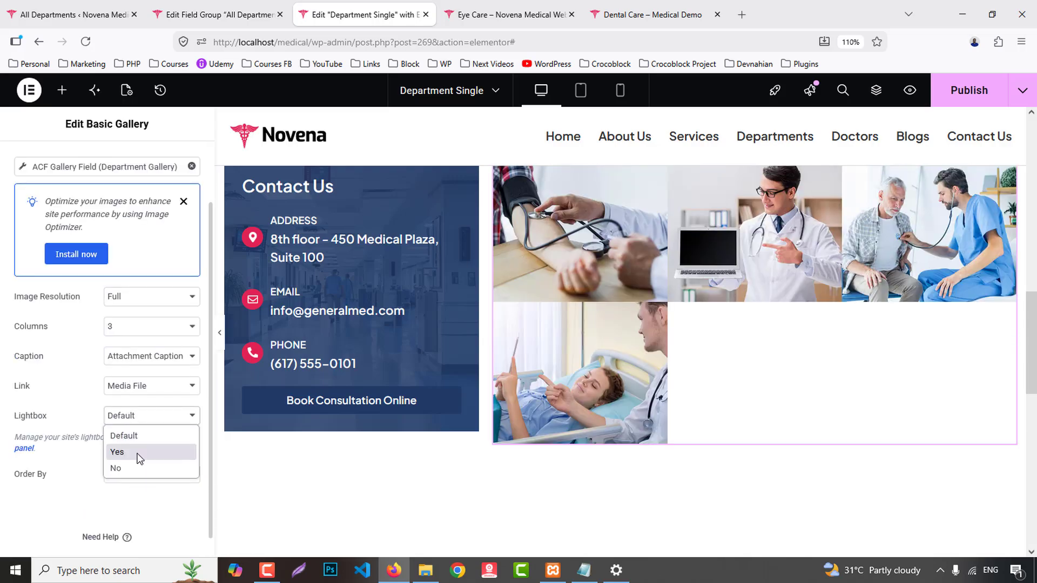
click(139, 455)
scroll(87, 222, up, 2)
- Set the spacing between the gallery images to a custom gap of 15 px
click(104, 159)
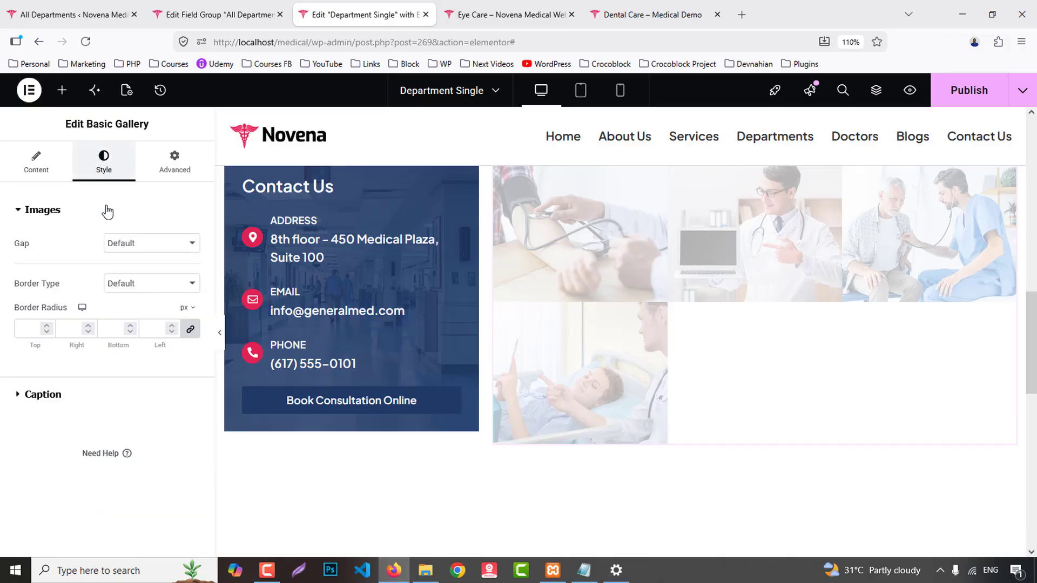
click(139, 246)
click(136, 277)
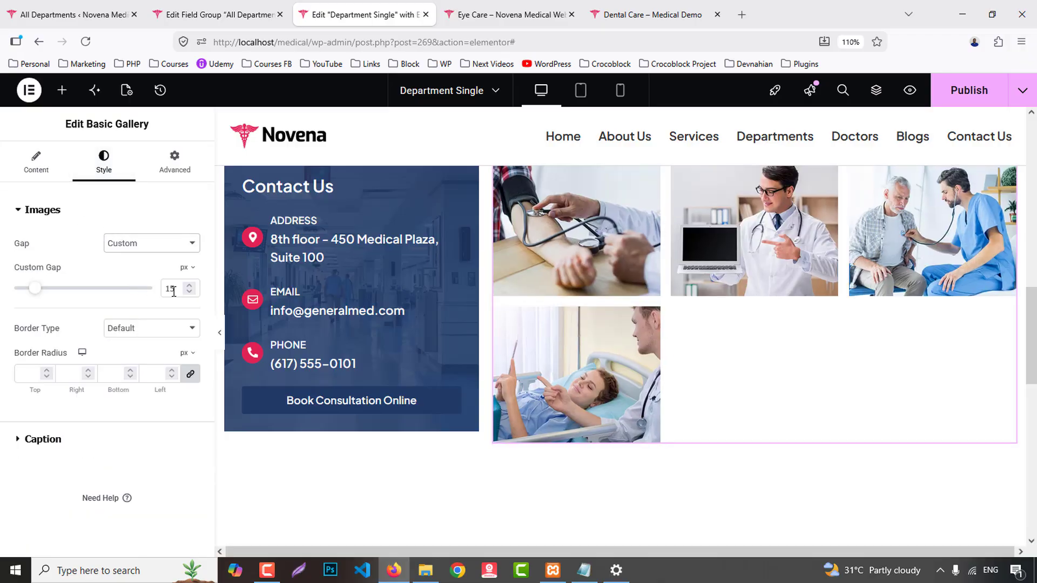
- Give the gallery images a solid 3 px border in the global Primary colour and publish the Department Single template
click(132, 329)
click(128, 380)
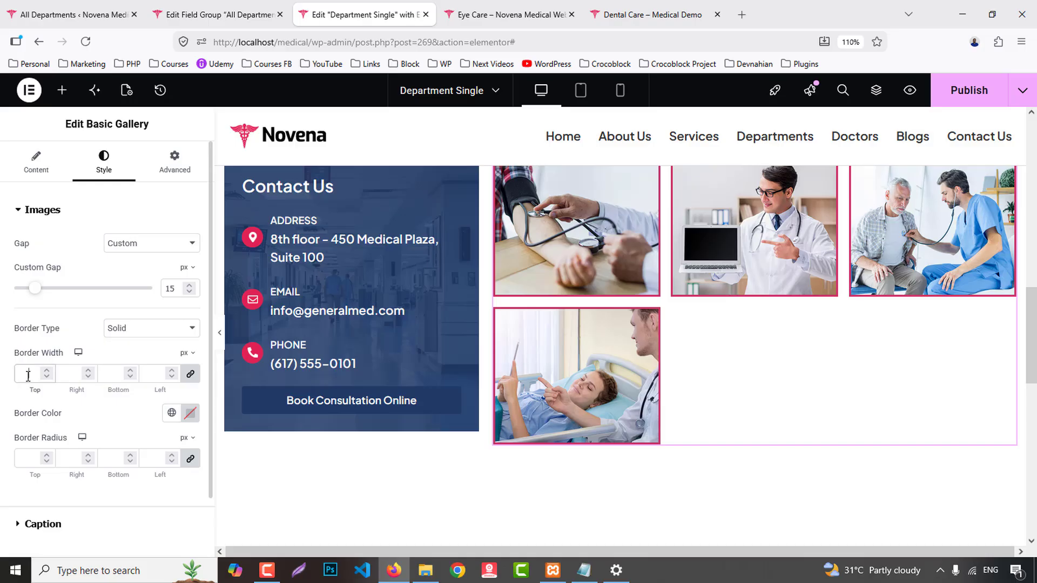
click(171, 413)
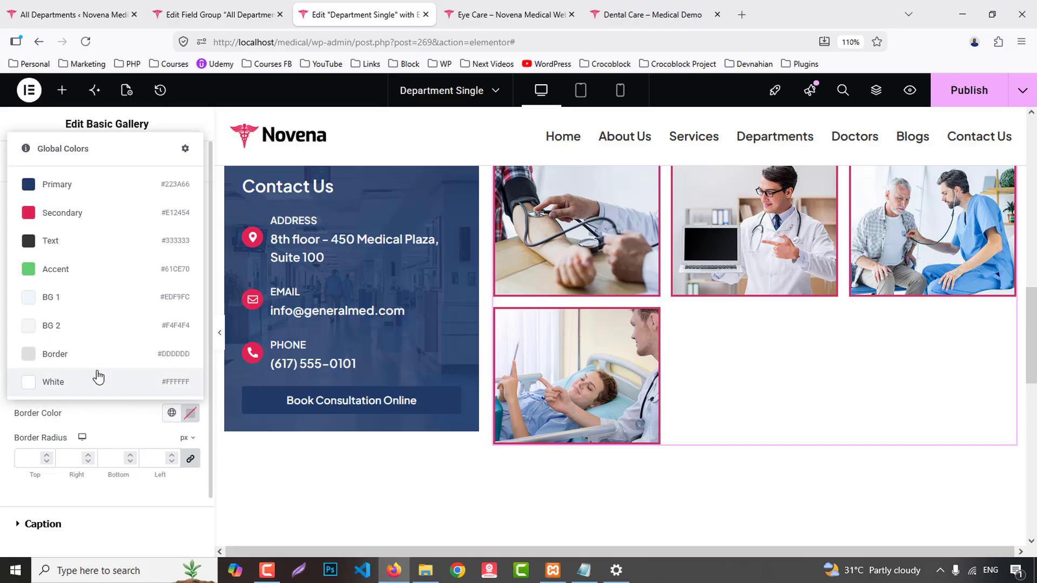
click(62, 187)
scroll(848, 419, up, 4)
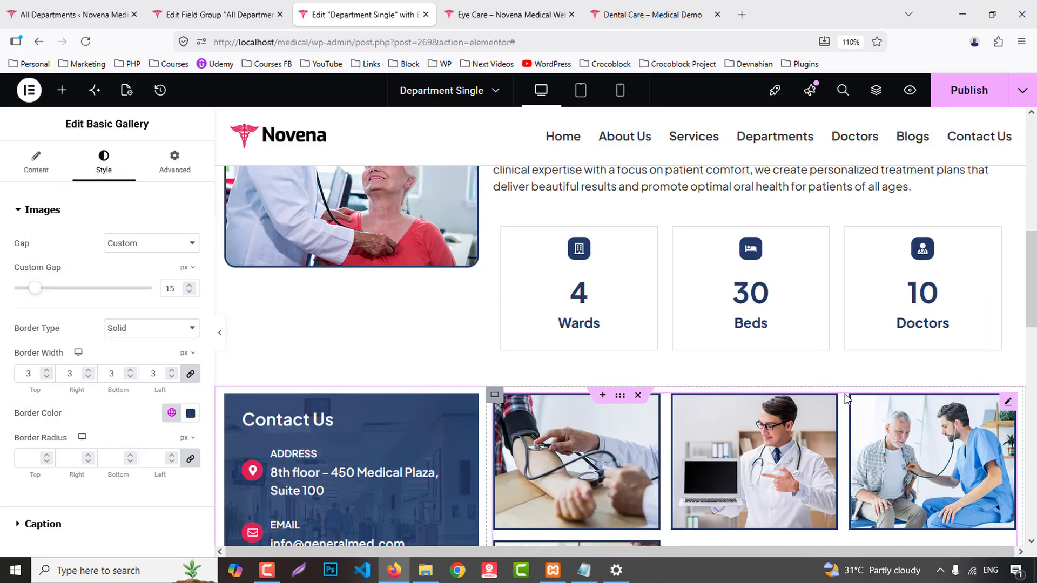
scroll(830, 345, up, 1)
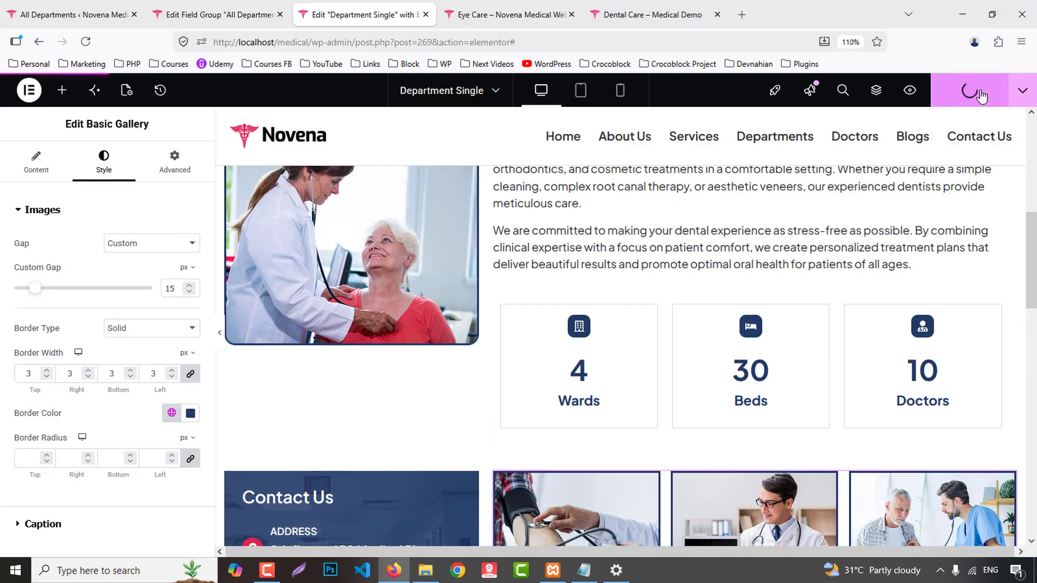
- Go to the live site's Departments page and open all six departments' detail pages in separate tabs
click(500, 4)
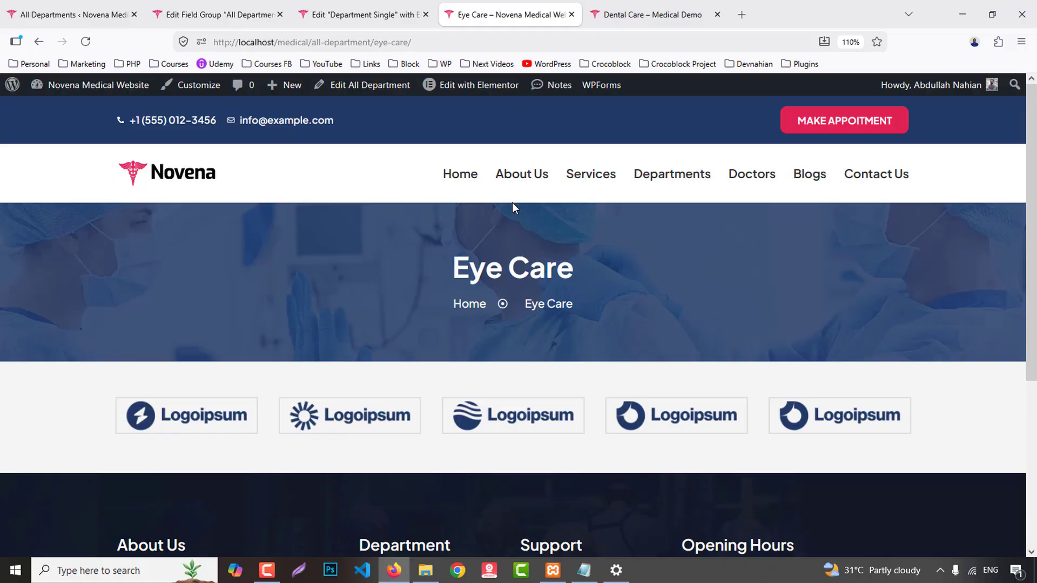
click(673, 183)
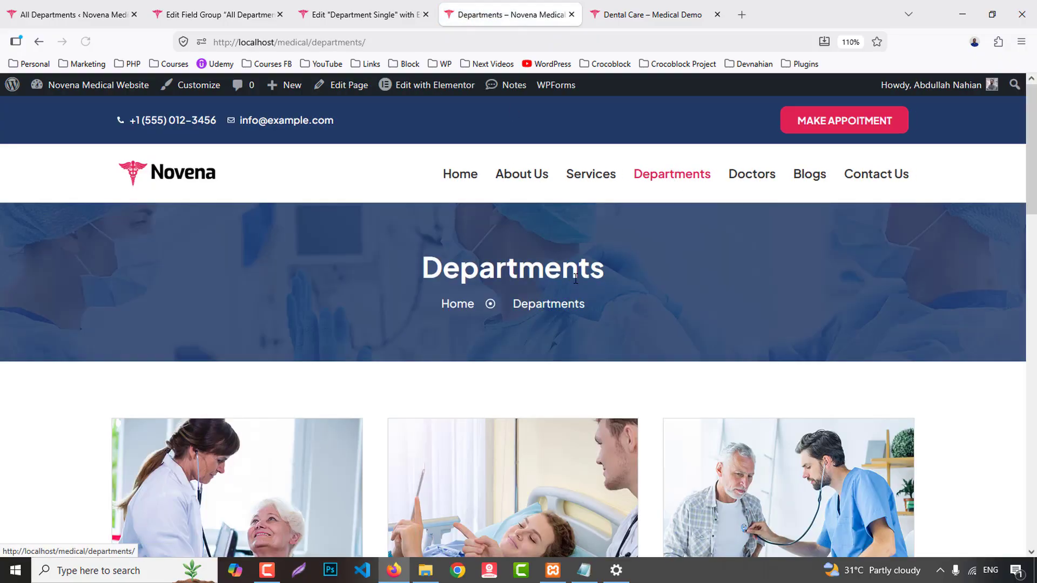
scroll(124, 396, down, 5)
middle_click(163, 439)
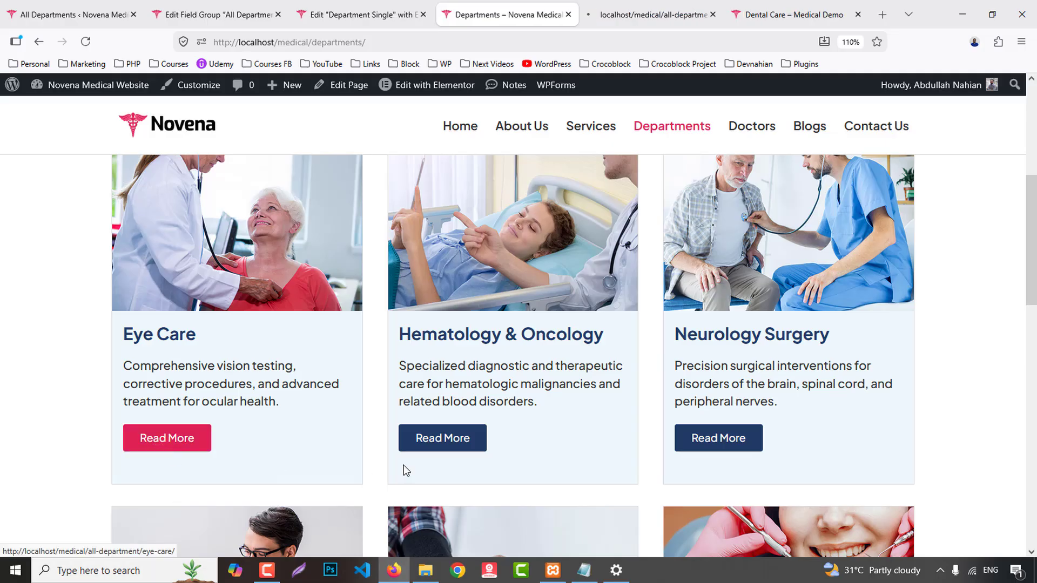
middle_click(440, 440)
middle_click(756, 446)
scroll(756, 447, down, 5)
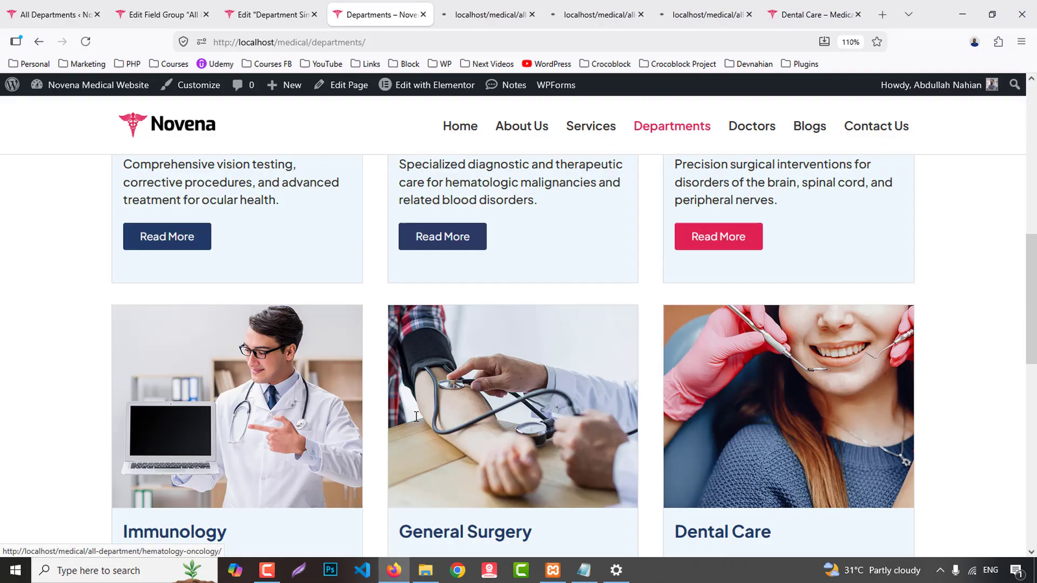
middle_click(184, 451)
middle_click(437, 469)
middle_click(731, 449)
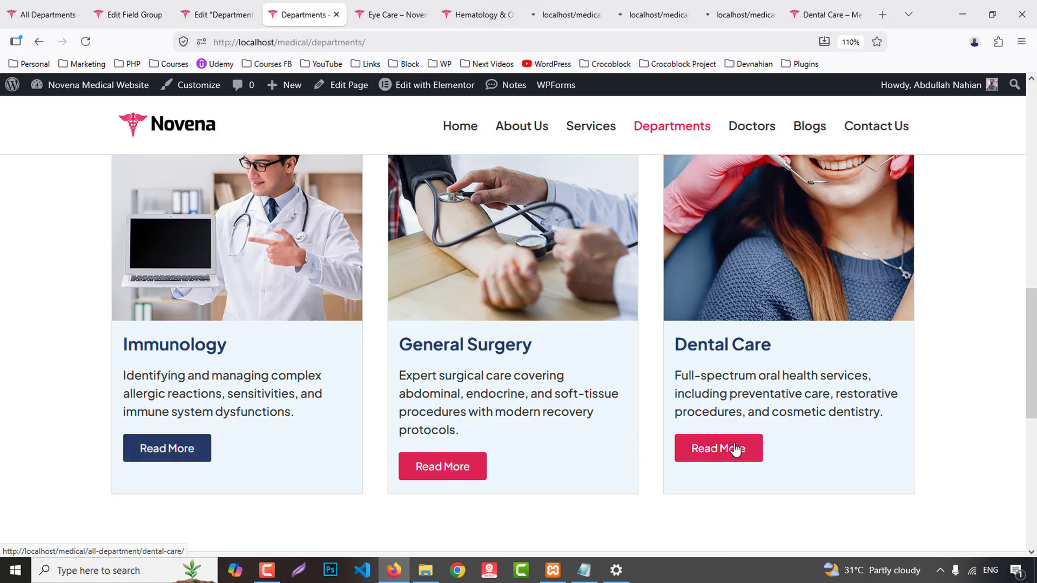
- Check the counters, contact card and gallery on the Eye Care, Hematology & Oncology and Neurology Surgery pages, and close the department tabs
click(377, 5)
scroll(533, 222, down, 15)
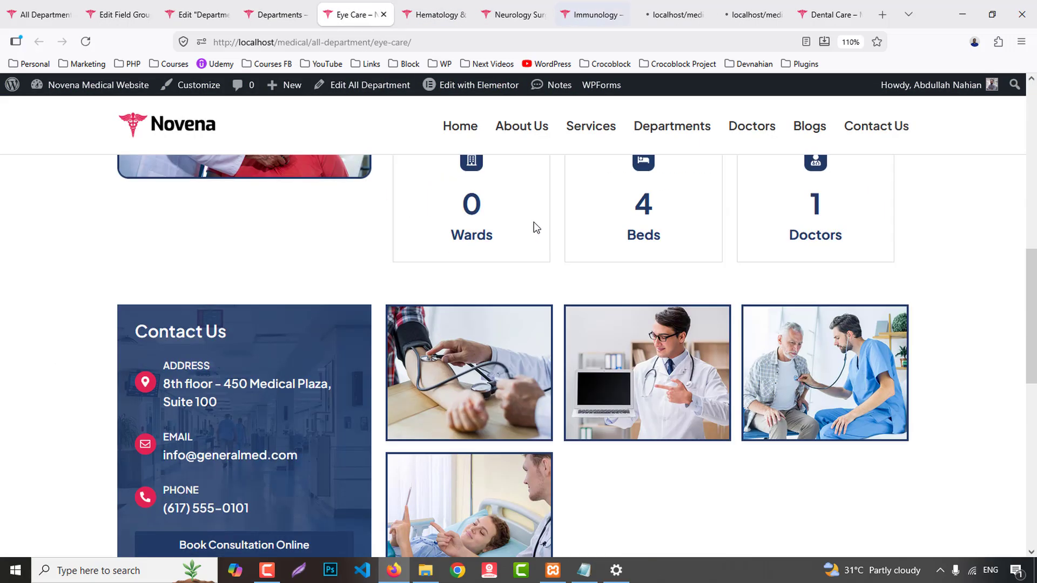
scroll(535, 217, up, 8)
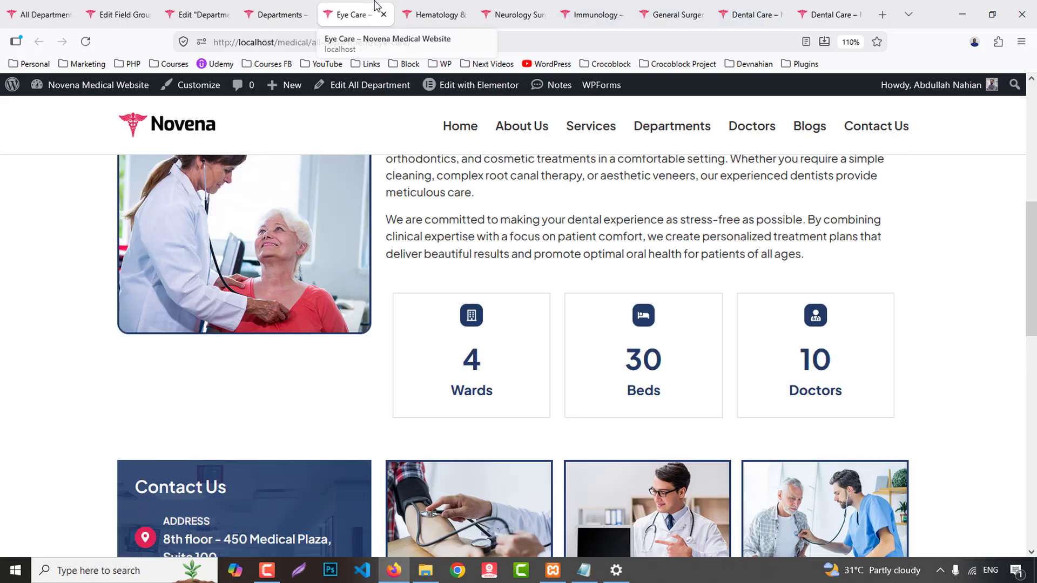
click(383, 14)
scroll(676, 238, down, 4)
scroll(701, 247, down, 10)
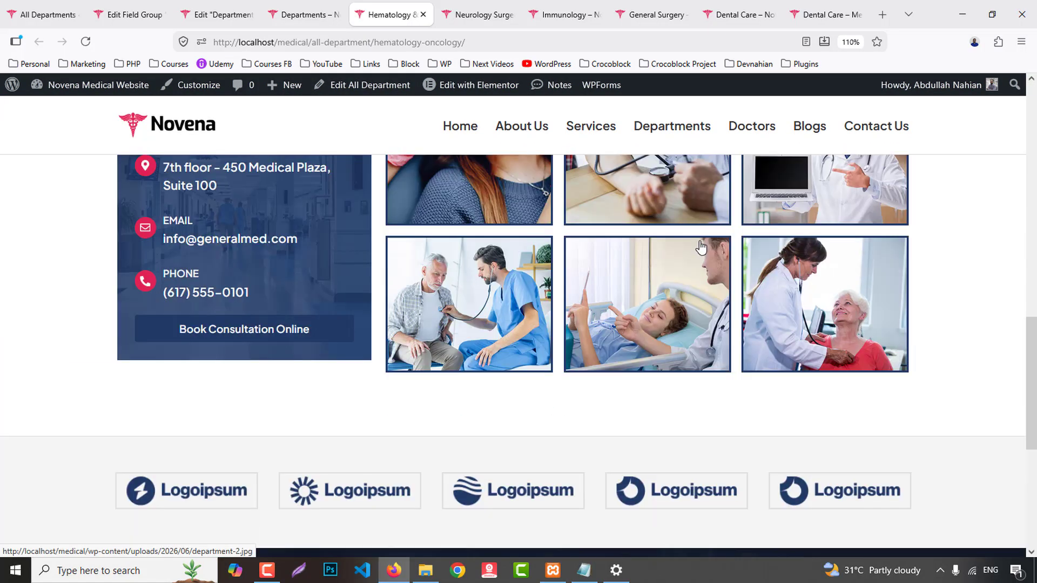
scroll(701, 247, up, 8)
click(423, 15)
scroll(594, 346, down, 10)
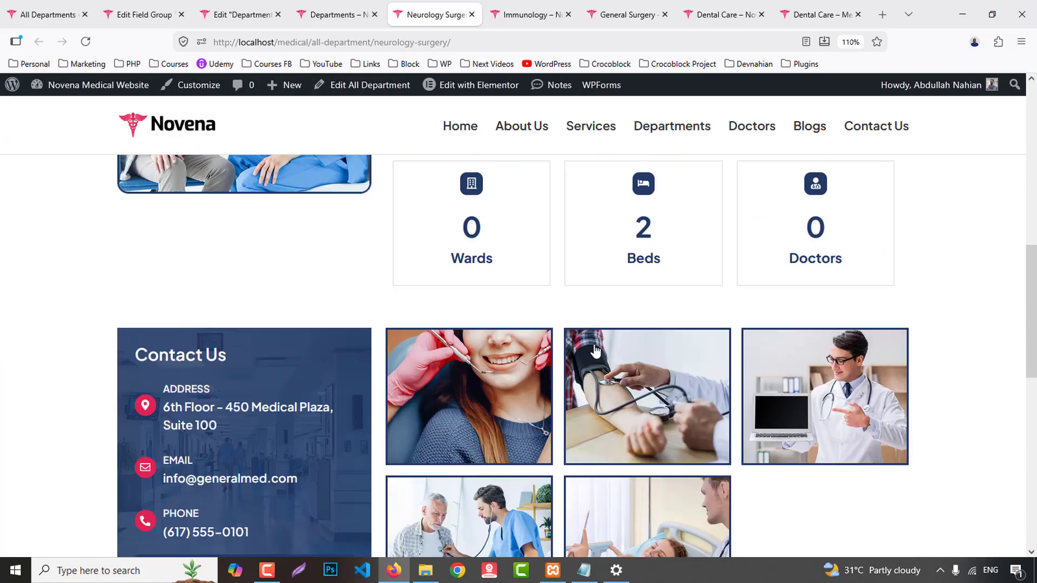
scroll(594, 349, up, 12)
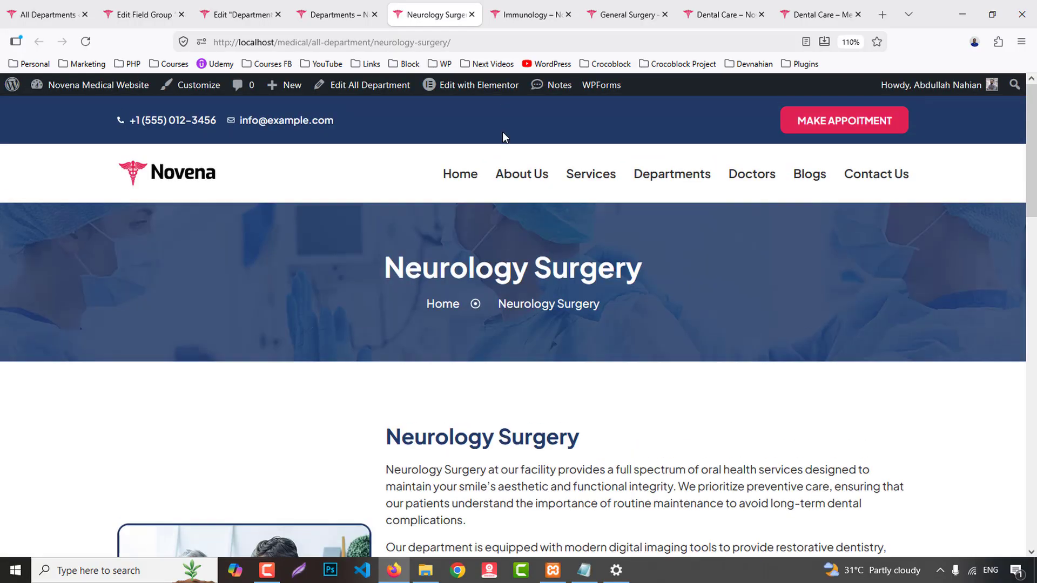
middle_click(440, 5)
middle_click(440, 4)
middle_click(440, 4)
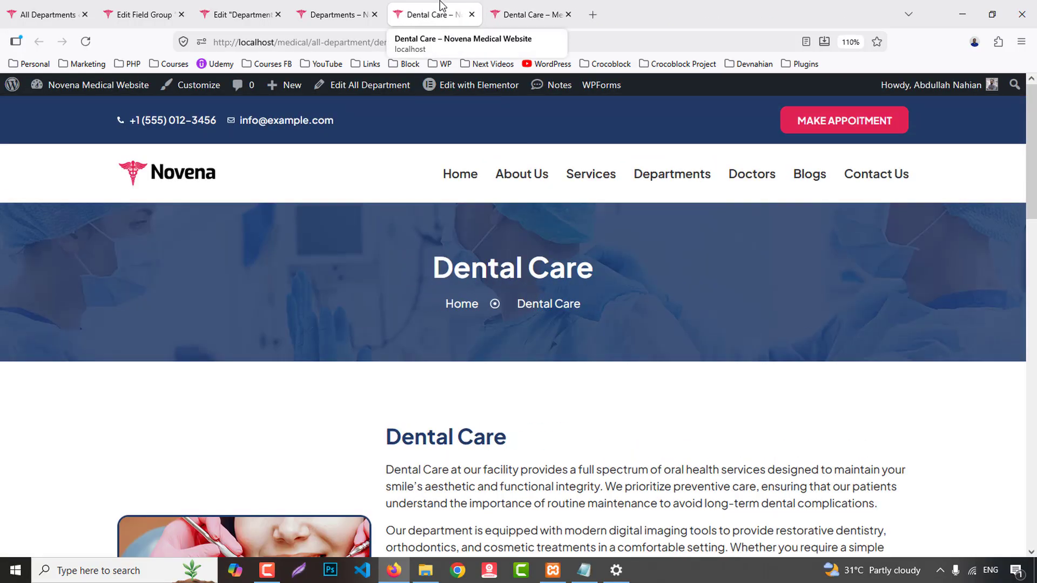
middle_click(440, 5)
- Close the field group and Department Single editor tabs, and examine the live site's Blogs page layout
click(341, 14)
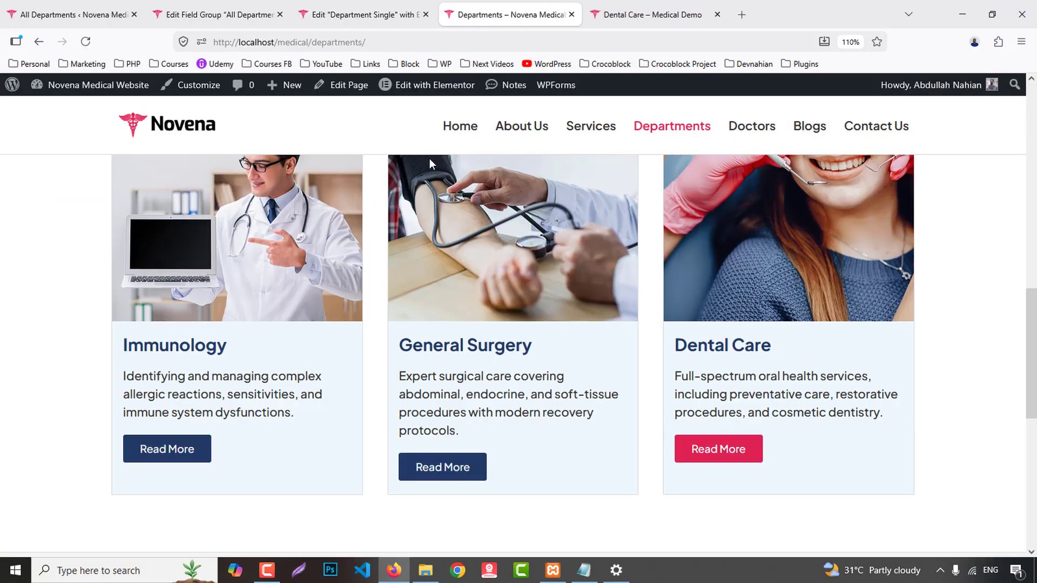
scroll(430, 158, down, 5)
middle_click(229, 2)
middle_click(230, 2)
scroll(513, 324, up, 5)
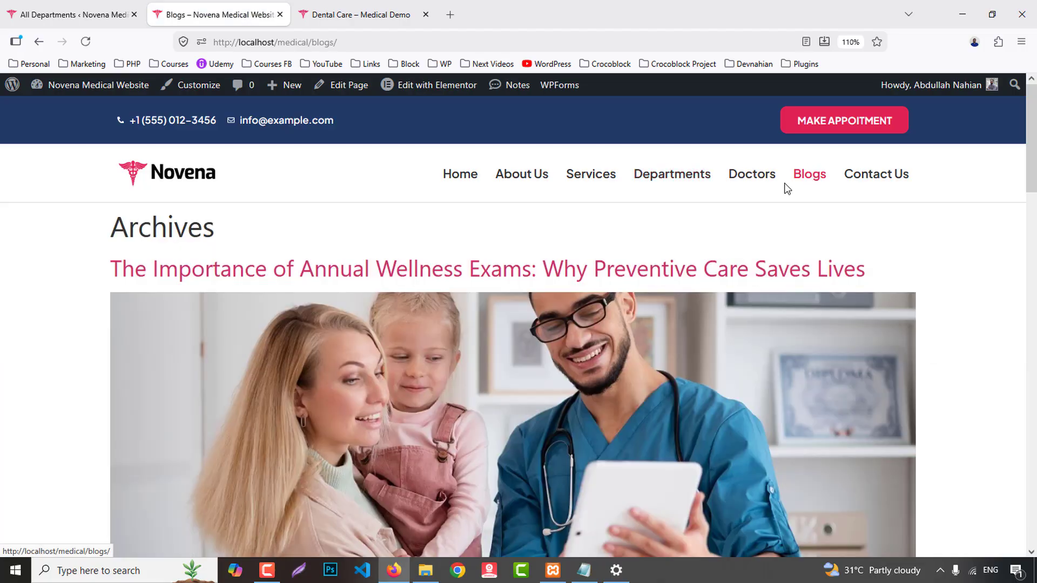
scroll(622, 318, down, 12)
scroll(623, 318, up, 6)
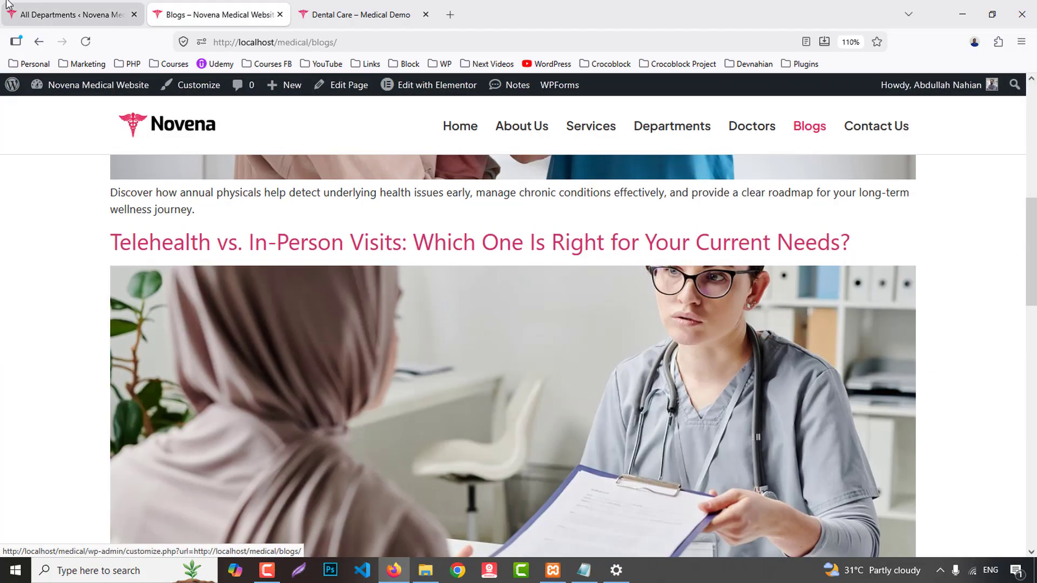
- Create a new Archive template in Elementor's Theme Builder and dismiss the template library to start with a blank canvas
click(8, 4)
scroll(53, 156, up, 1)
mouse_move(53, 152)
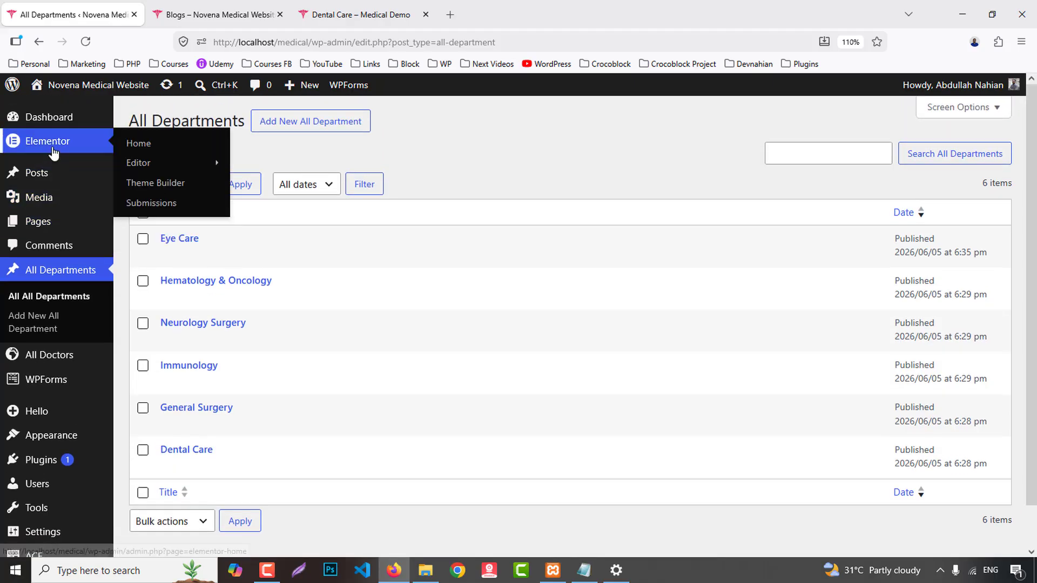
middle_click(157, 183)
click(195, 4)
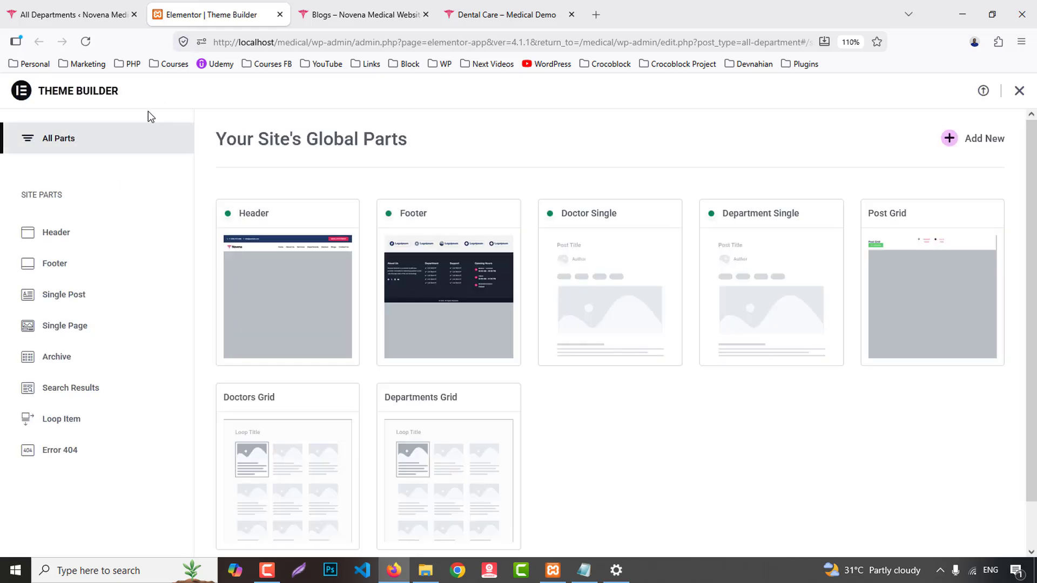
click(65, 361)
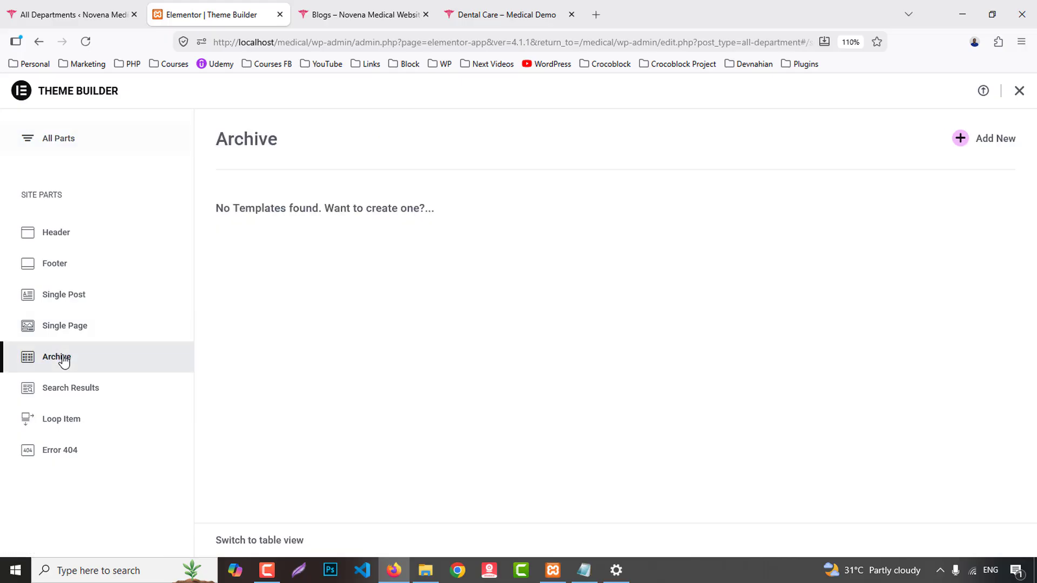
click(988, 143)
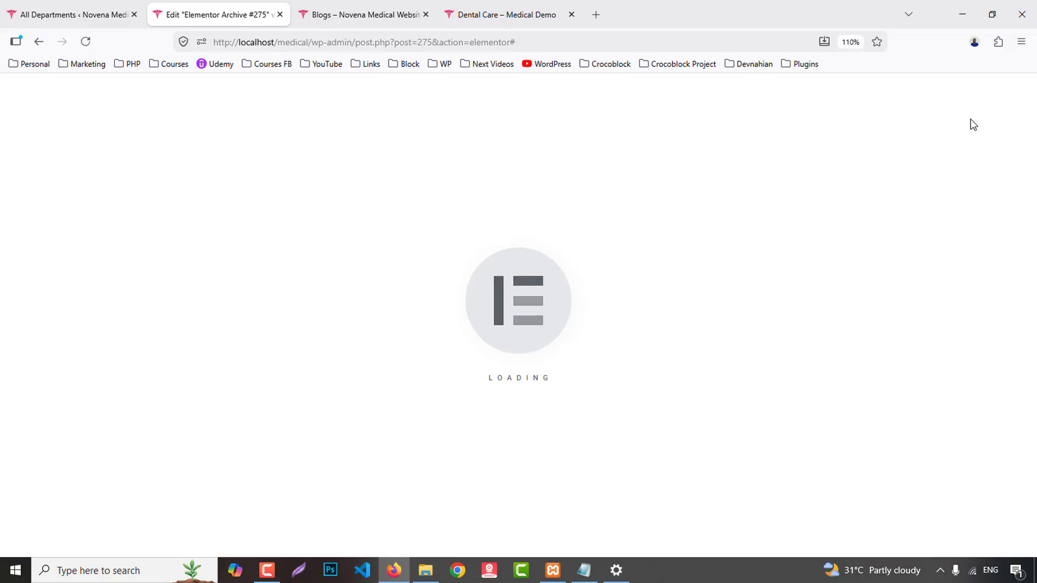
click(926, 110)
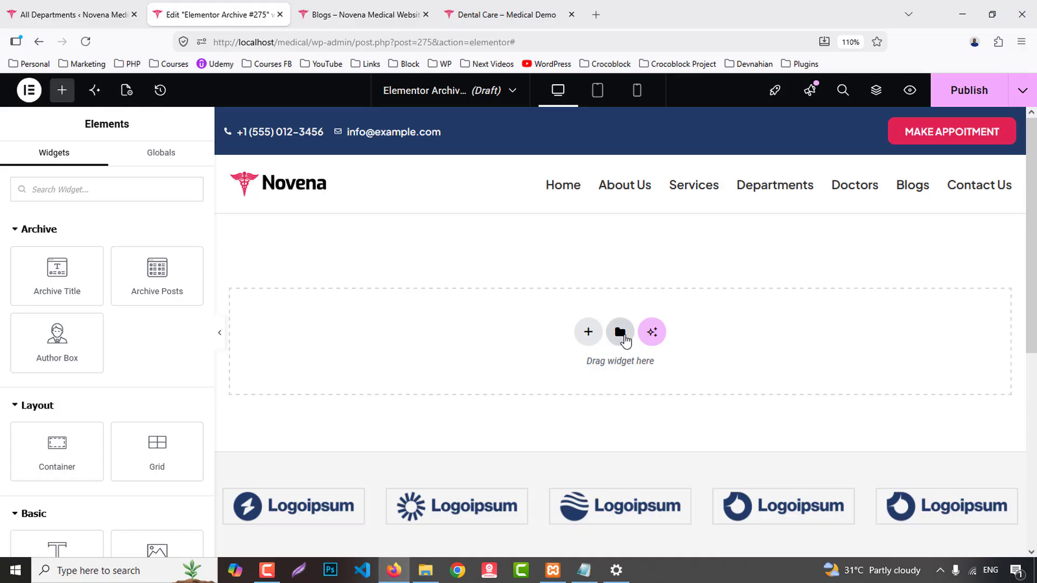
- Insert the saved Breadcreumb container template from the site's template library into the Archive template
click(621, 333)
click(574, 114)
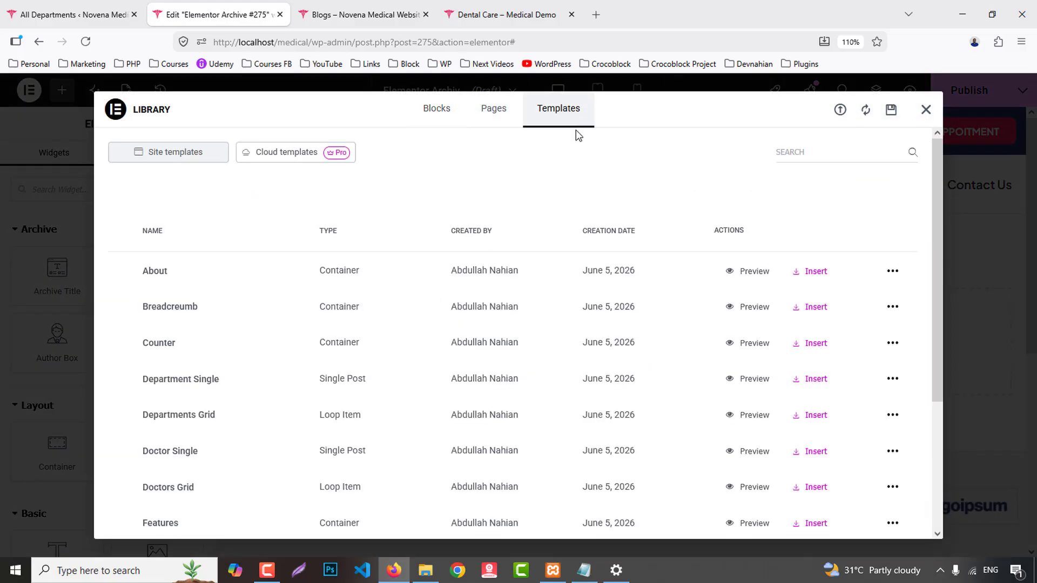
click(813, 307)
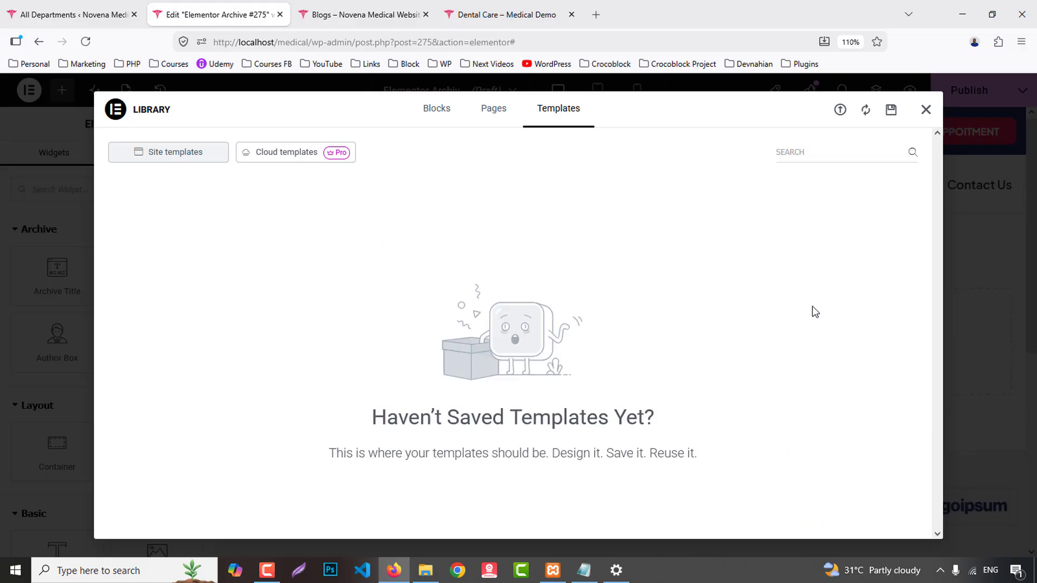
click(437, 108)
click(559, 108)
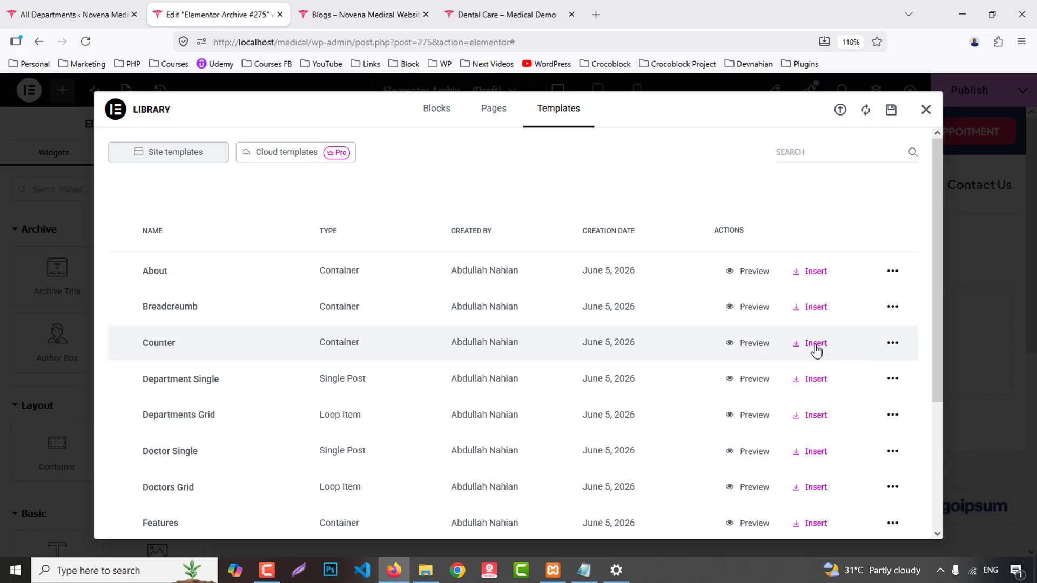
click(813, 308)
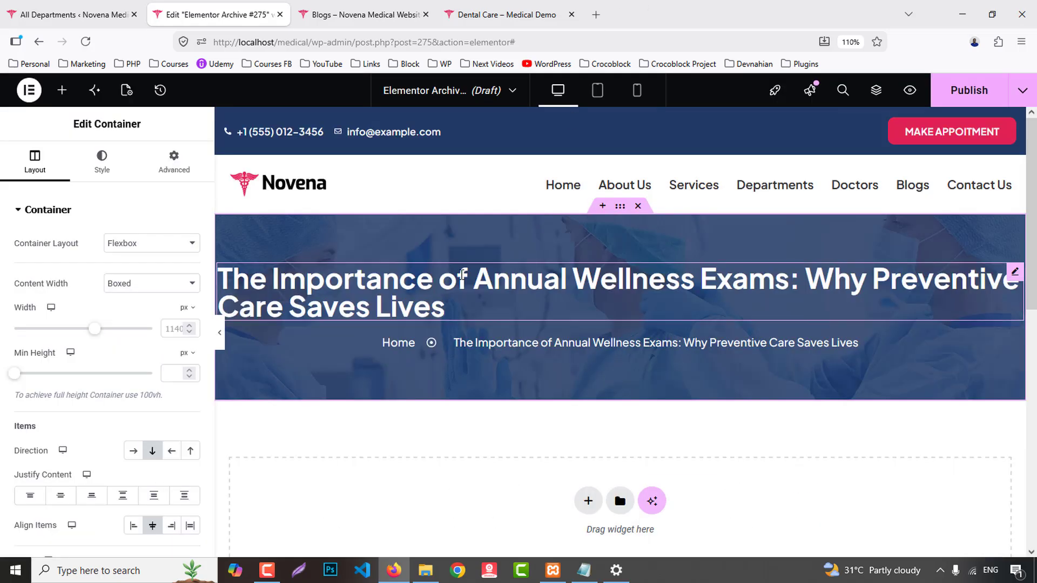
- Replace the dynamic post title in both the banner heading and the last breadcrumb item with the text "Blogs"
click(462, 274)
click(192, 261)
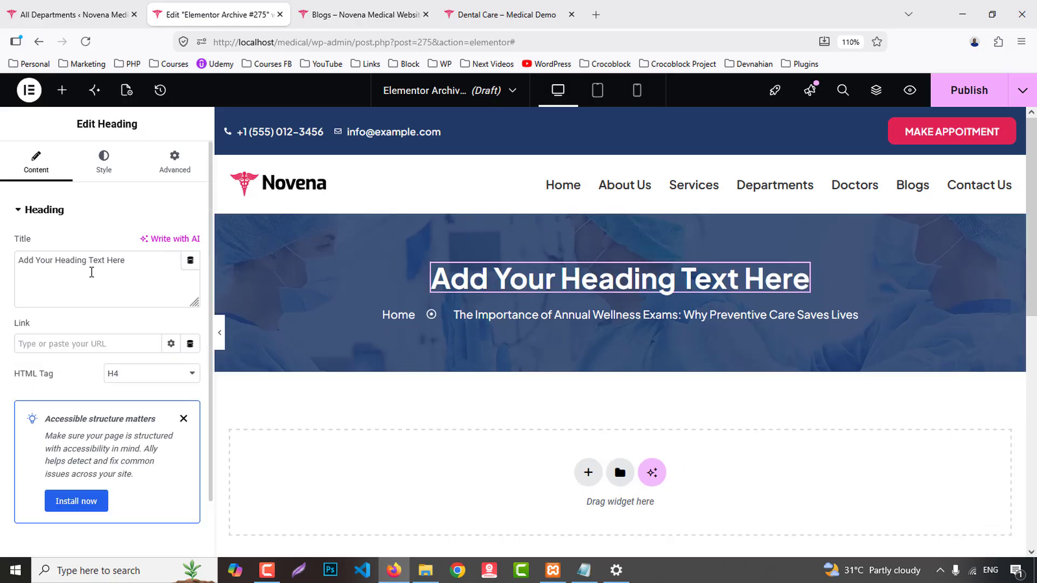
text(Blogs)
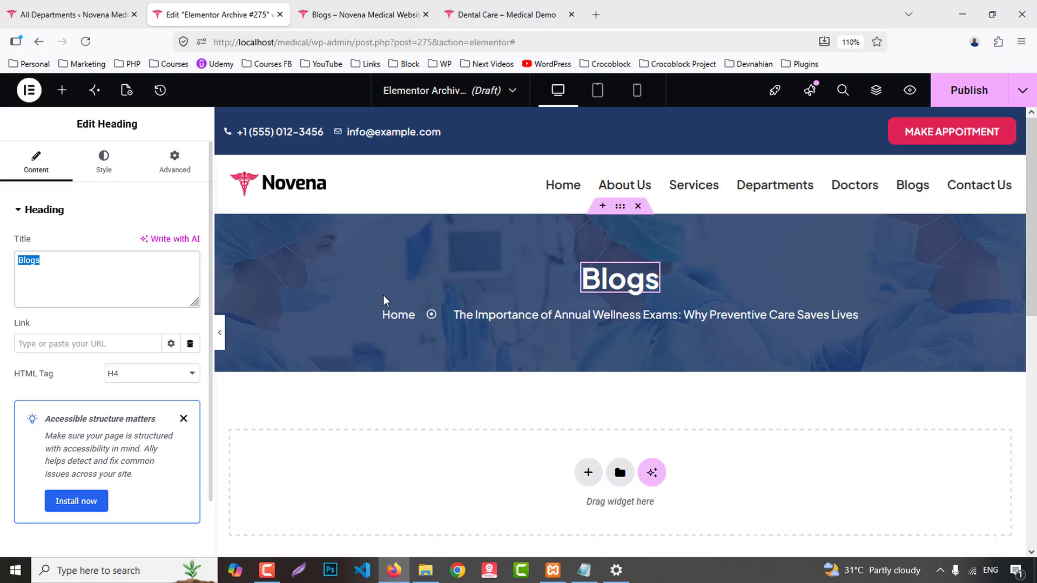
click(843, 315)
click(59, 367)
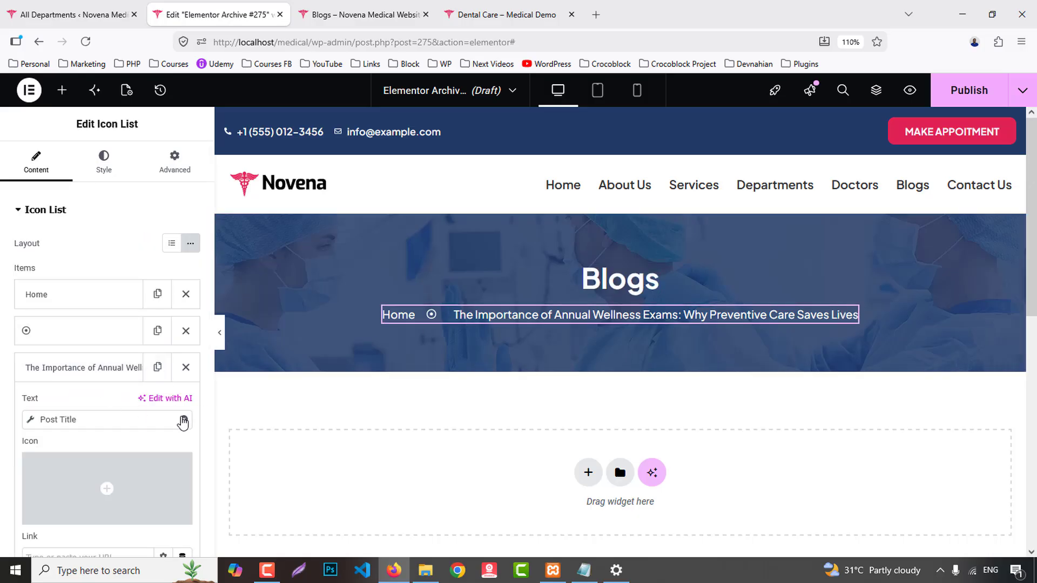
click(184, 420)
key(ctrl+a)
text(Blogs)
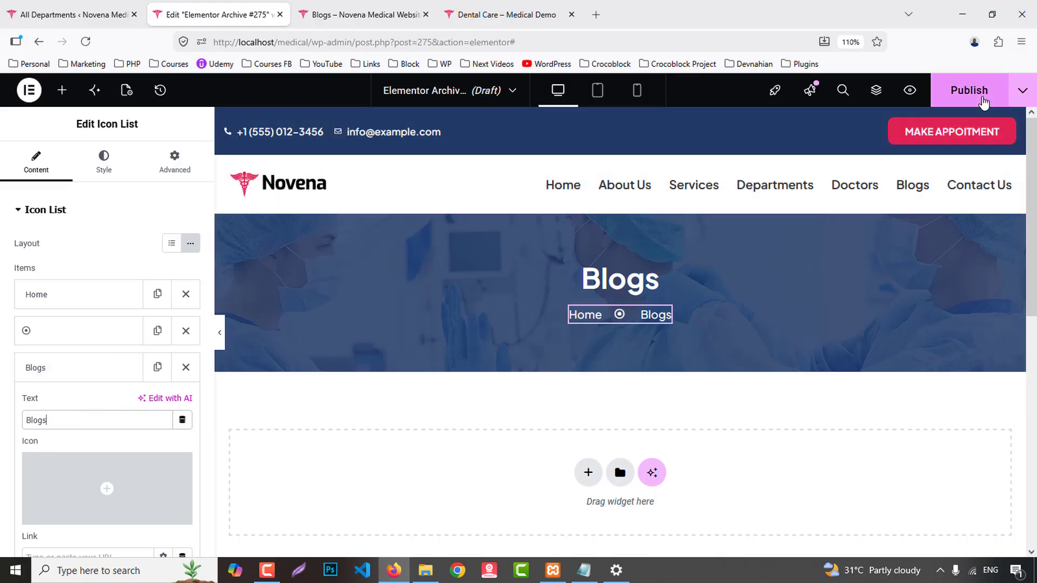
- Publish the Archive template with a display condition that includes All archives
click(1021, 91)
click(961, 198)
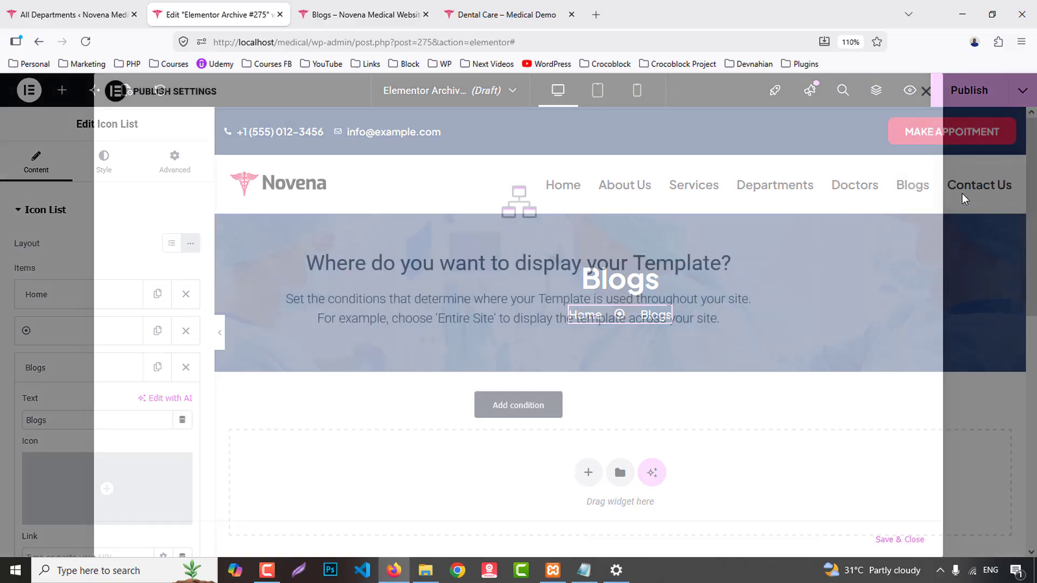
click(527, 410)
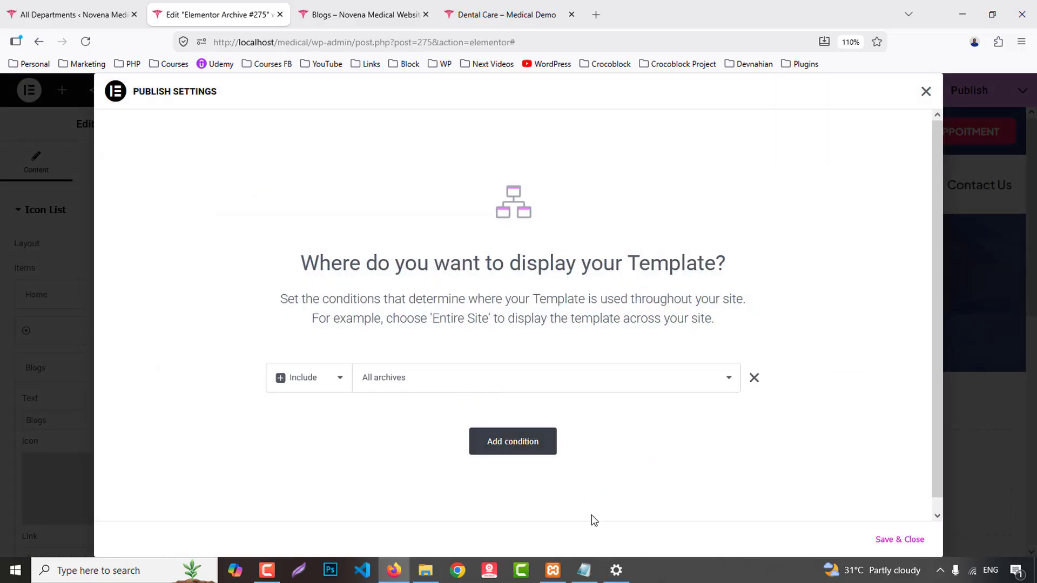
click(898, 540)
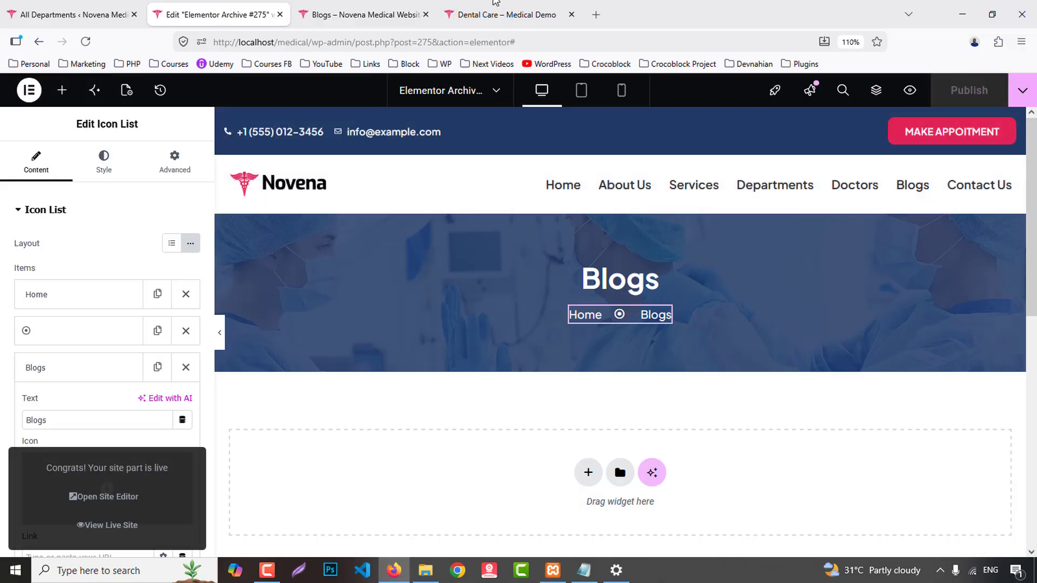
- Reload the live Blogs page and check how the new banner and breadcrumb display
click(378, 11)
key(F5)
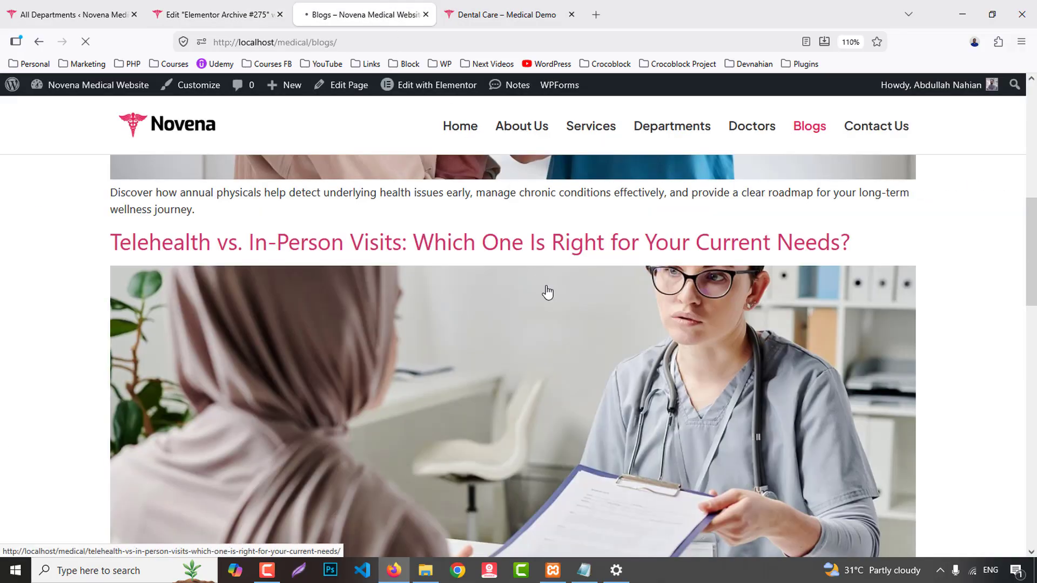
key(F5)
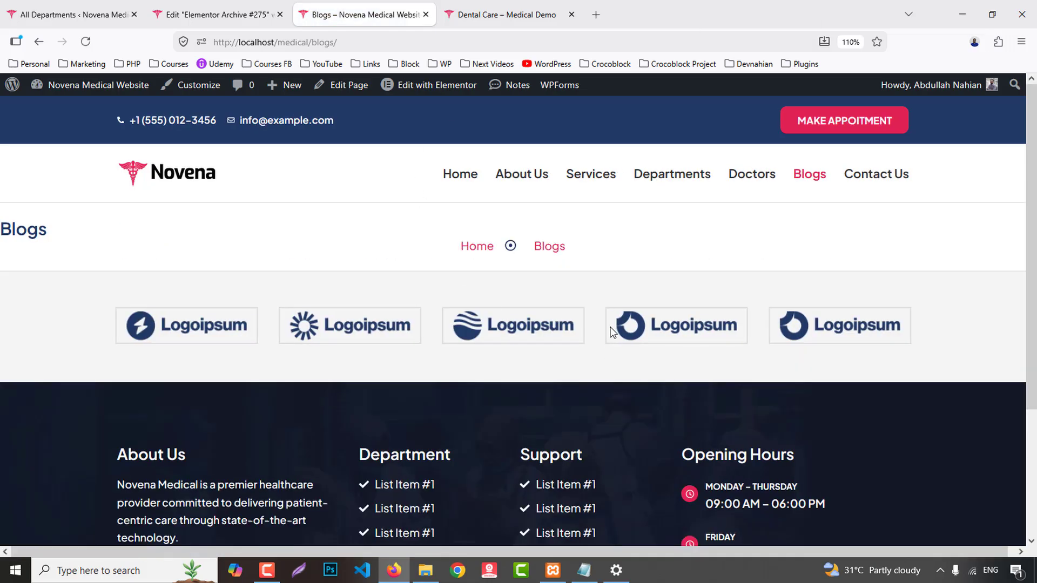
key(F5)
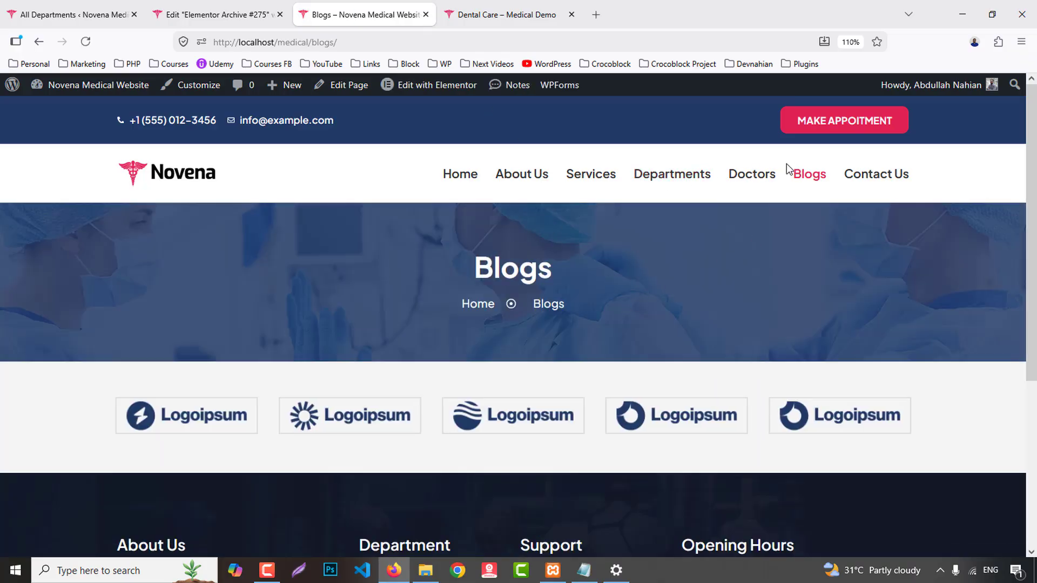
click(233, 12)
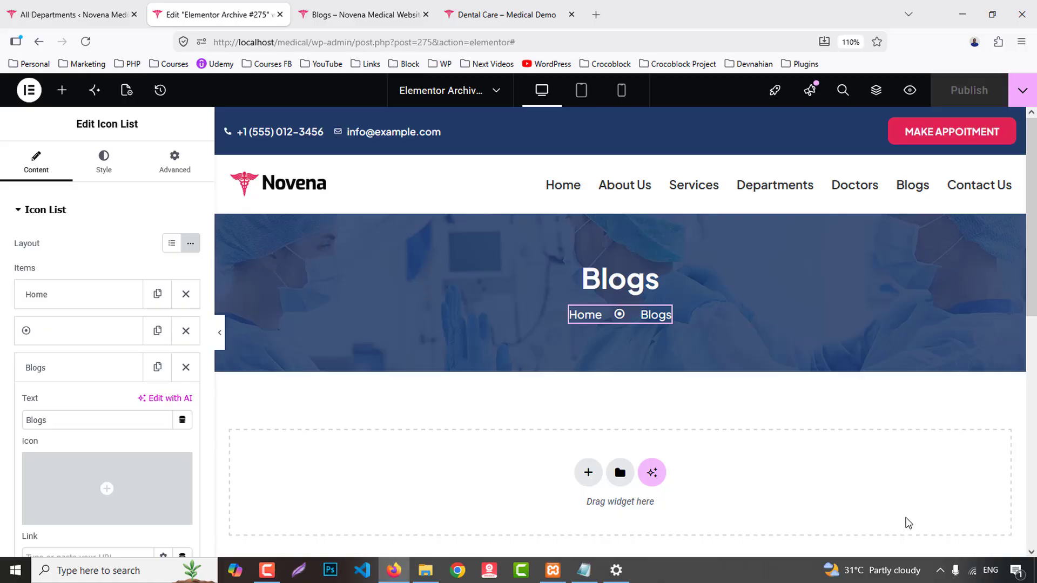
click(346, 5)
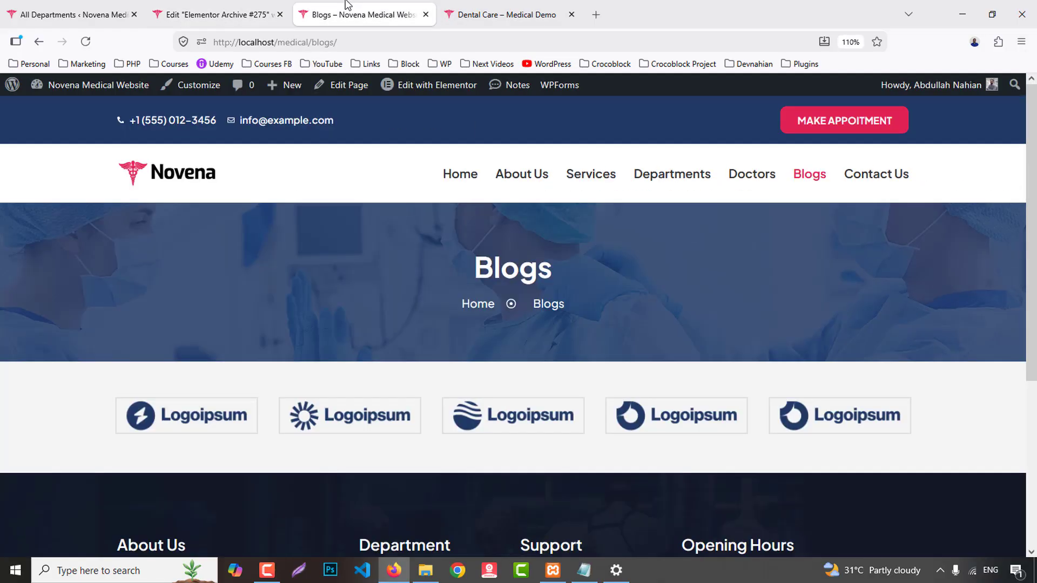
- Add a Loop Grid widget below the Blogs banner in the Archive template and assign it the Post Grid template
click(206, 12)
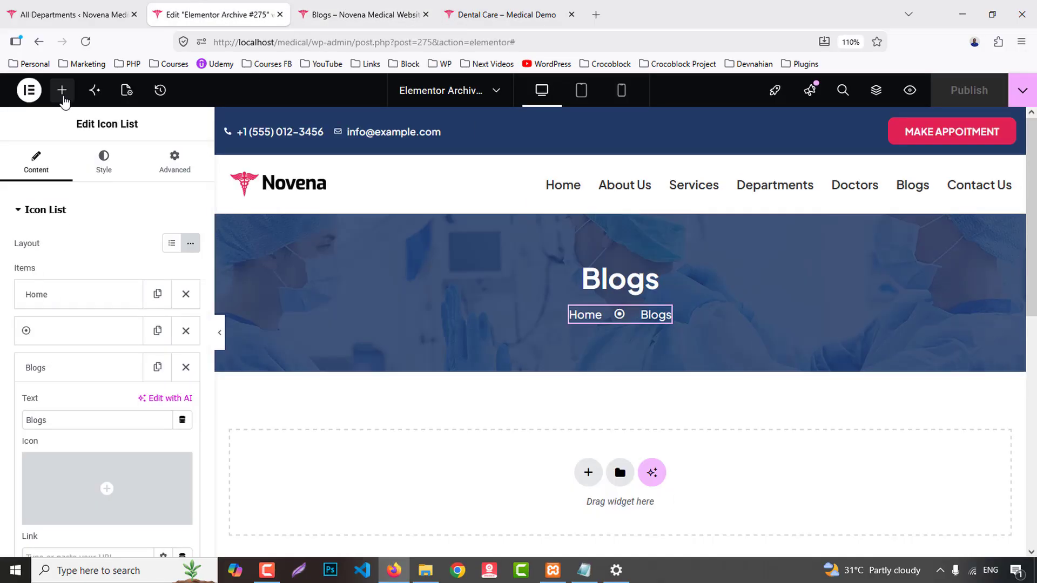
click(63, 91)
text(loop)
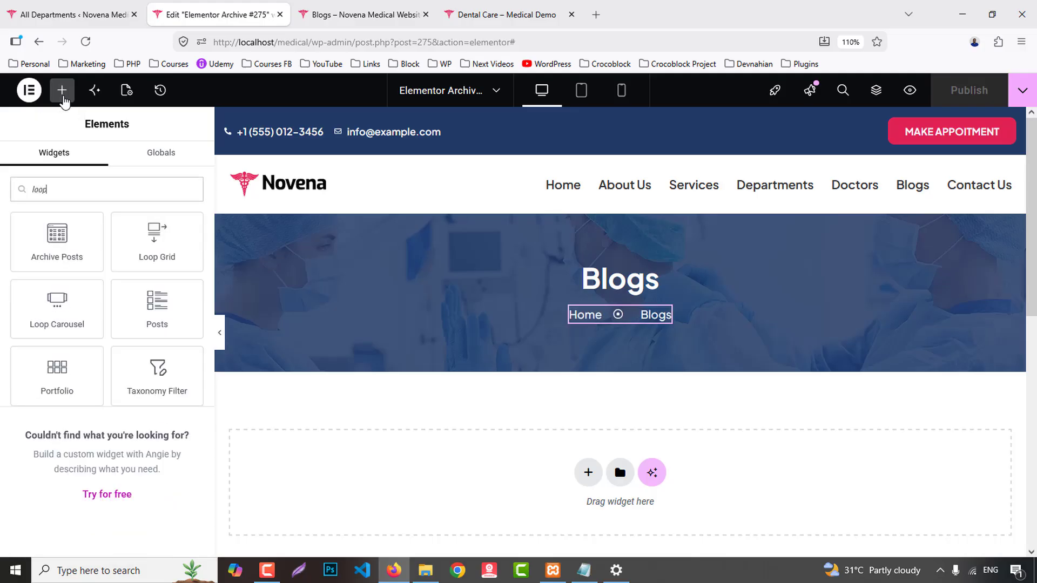
scroll(461, 236, down, 2)
drag(157, 244, 452, 413)
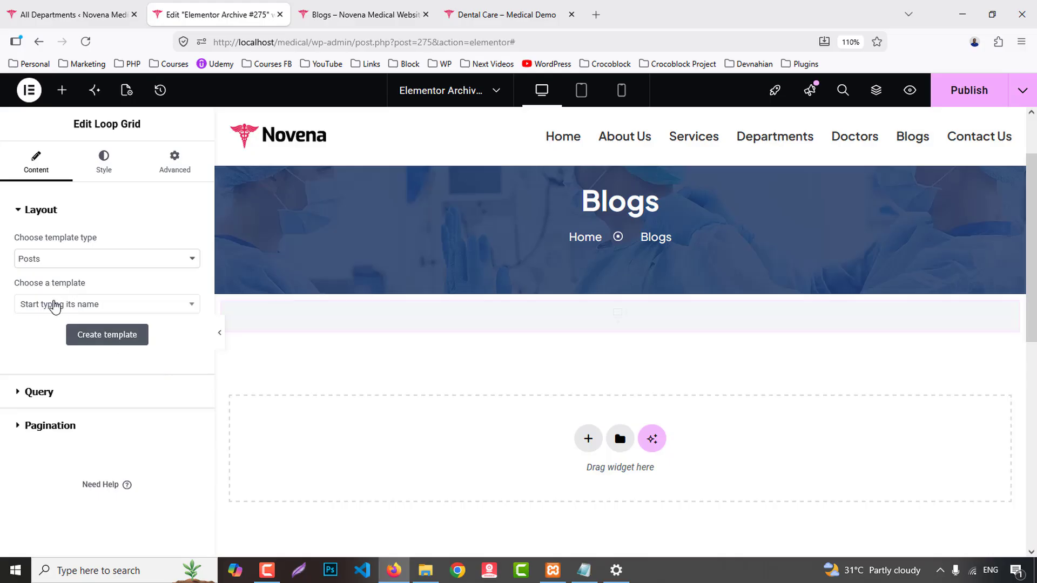
click(55, 305)
text(post)
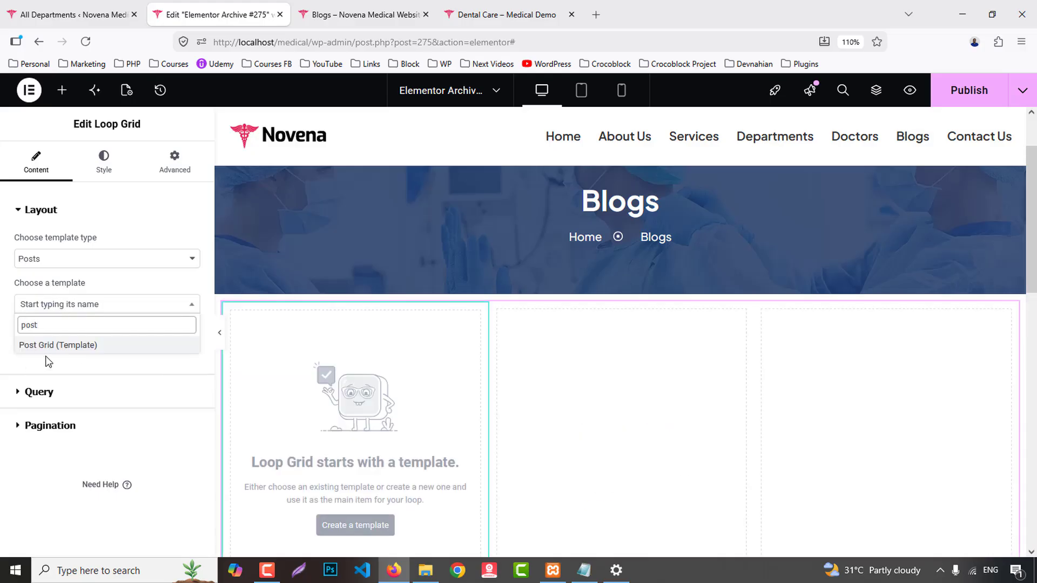
click(59, 345)
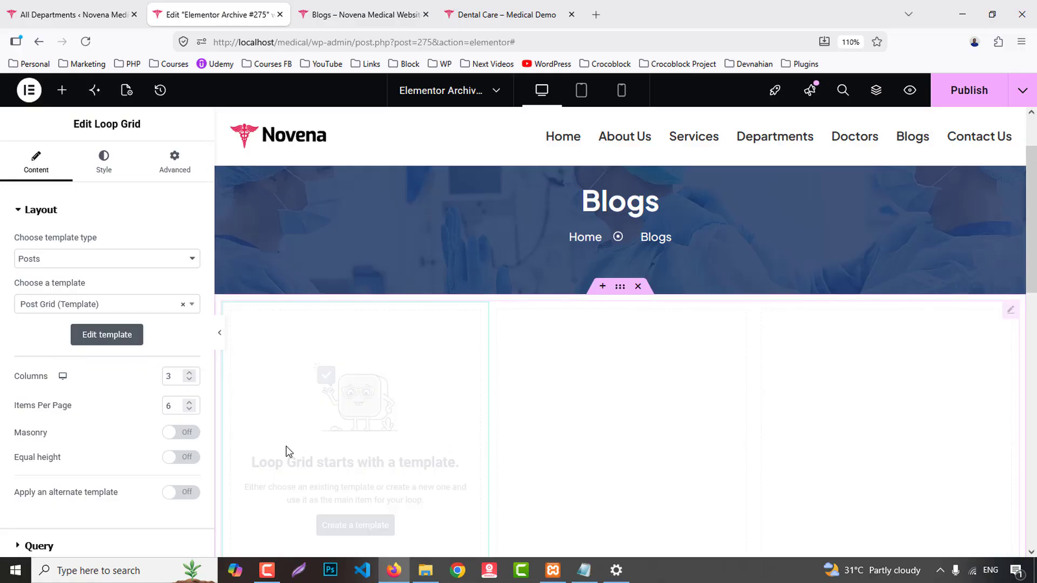
- Set the Loop Grid container's padding to 80 px top and bottom and 0 on the sides
click(620, 286)
click(174, 162)
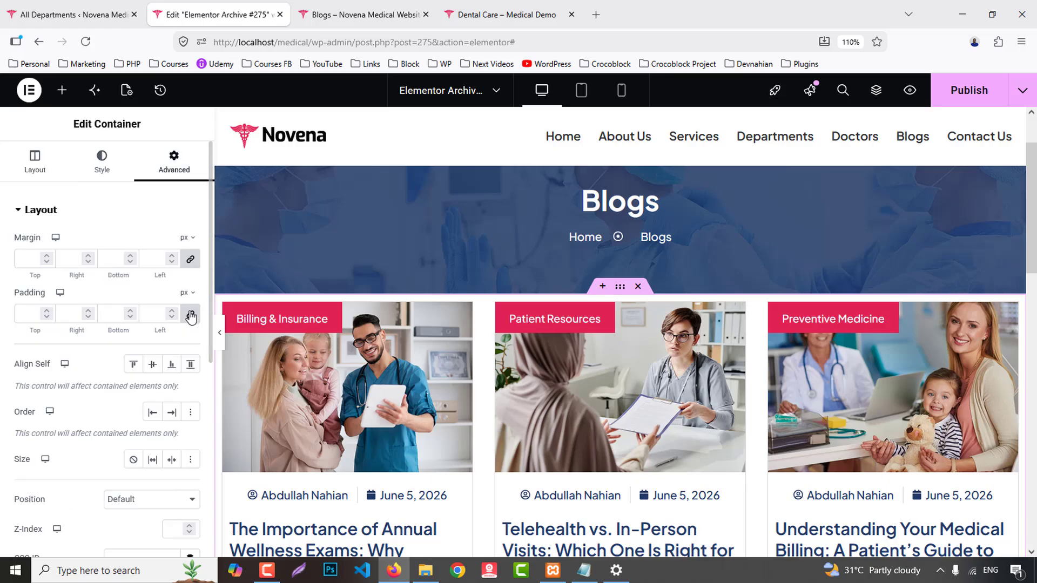
text(80)
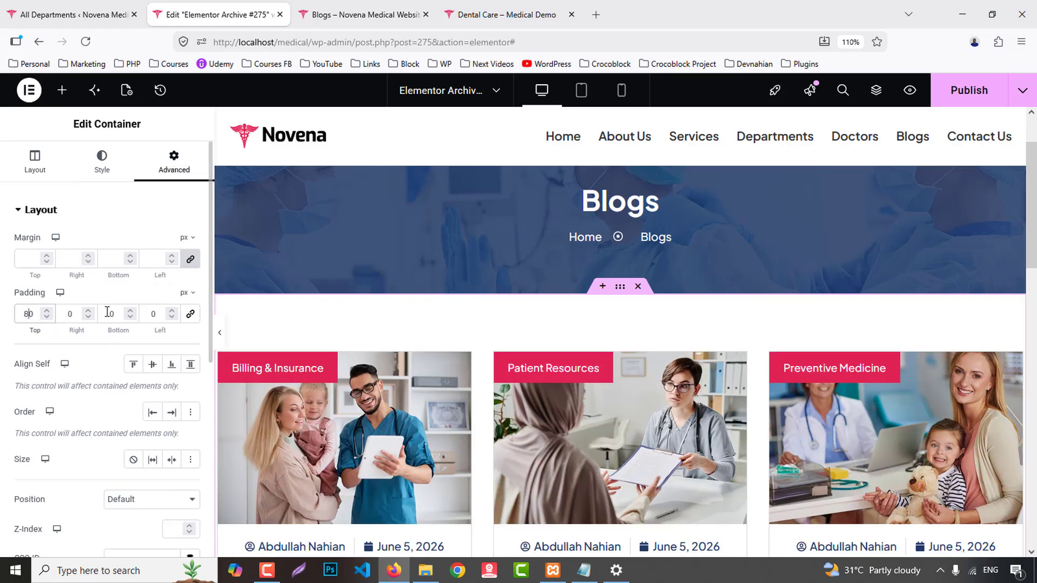
text(8)
scroll(654, 397, down, 6)
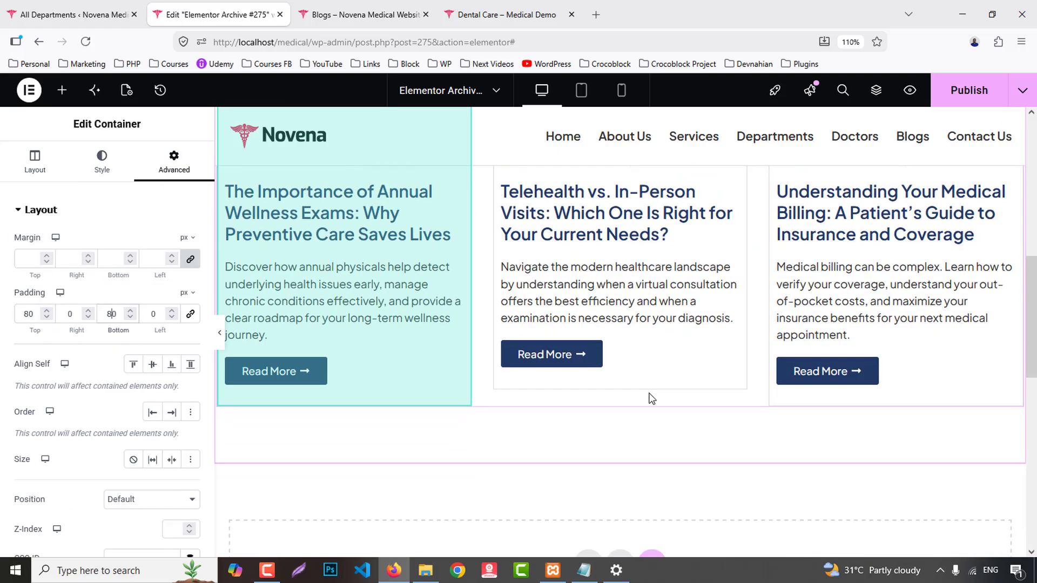
- Turn on equal height for the Loop Grid's post cards and publish the updated Archive template
scroll(139, 524, down, 3)
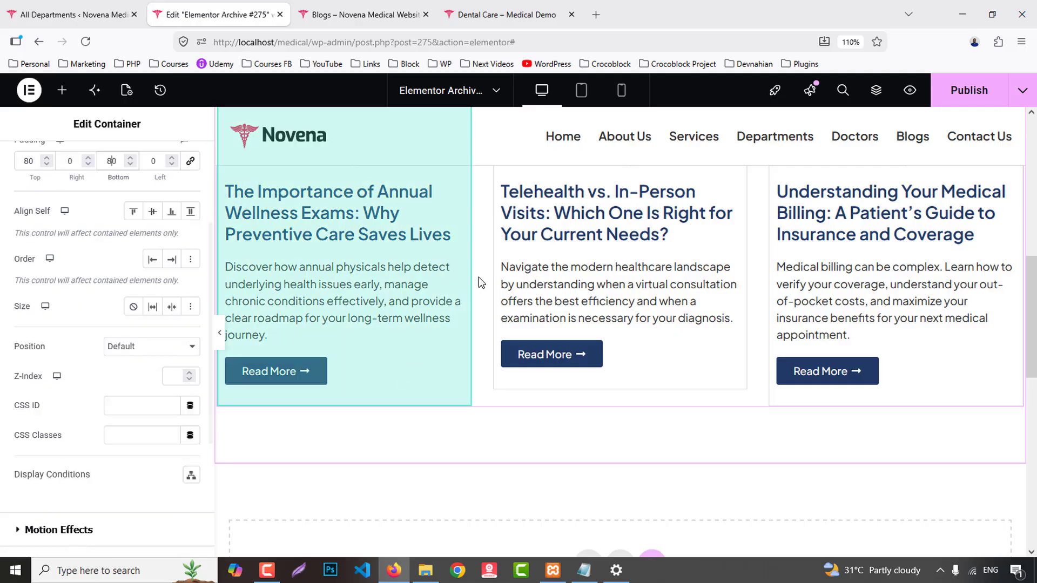
click(479, 277)
click(193, 461)
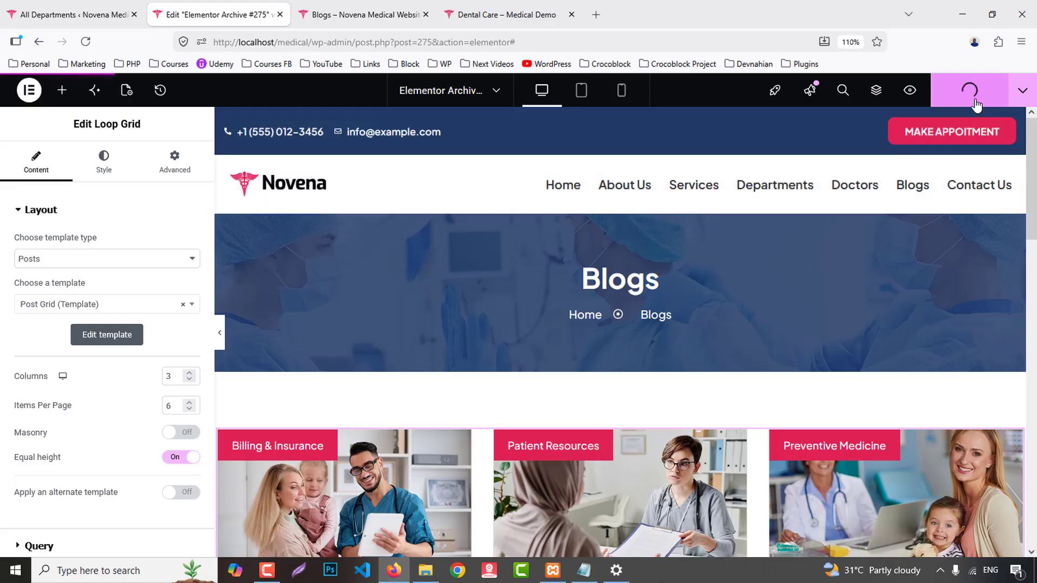
- Reload the live Blogs page, check the post cards, and open the annual wellness exams post from its card
click(344, 11)
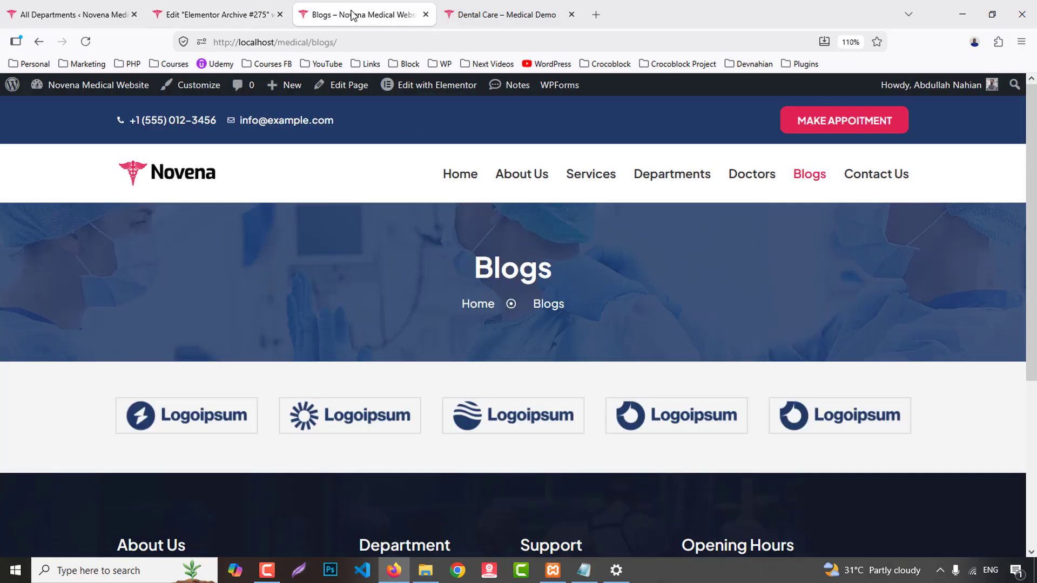
key(F5)
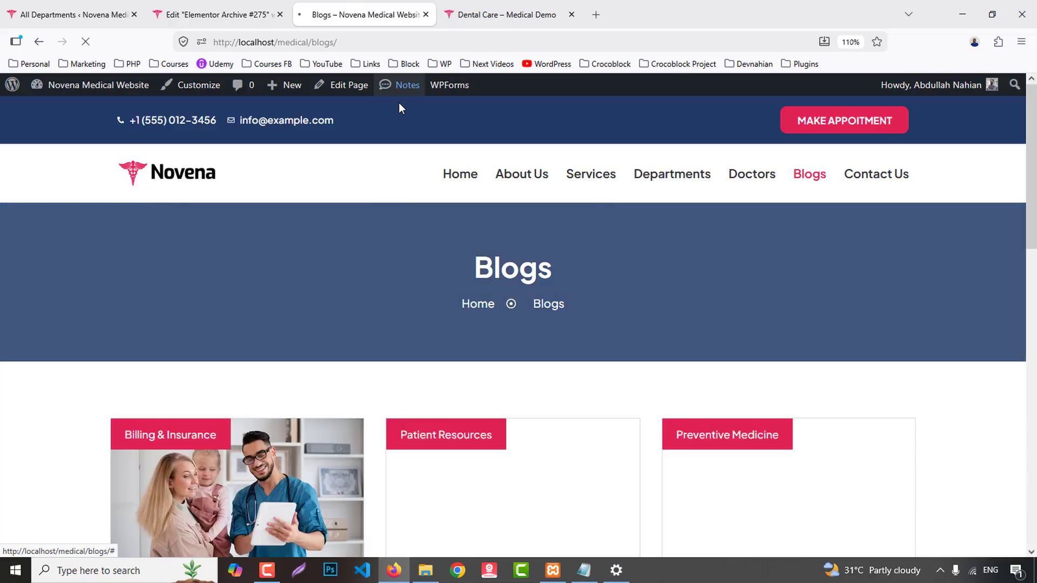
scroll(573, 274, down, 5)
scroll(575, 278, down, 3)
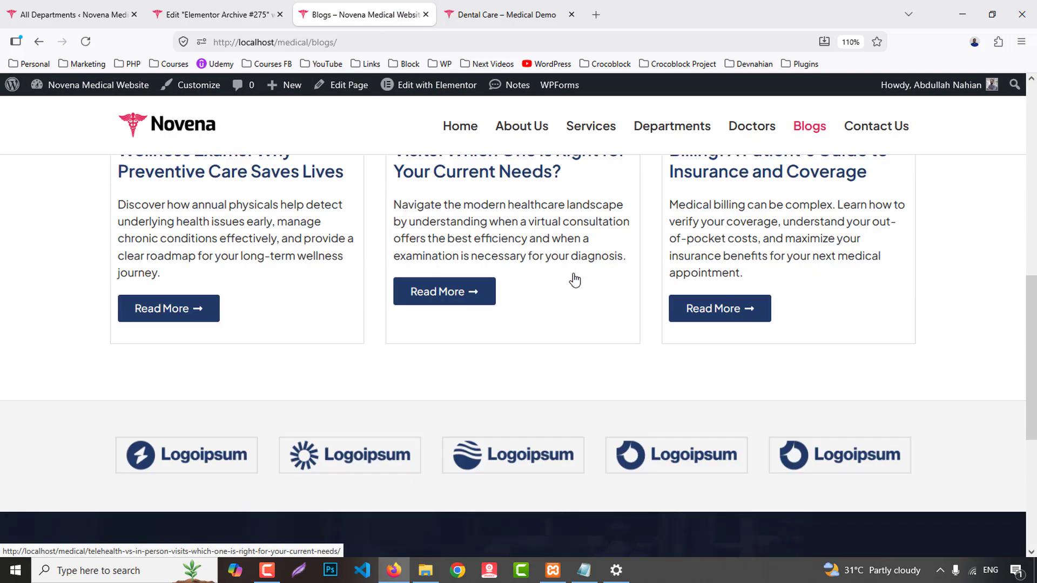
click(162, 291)
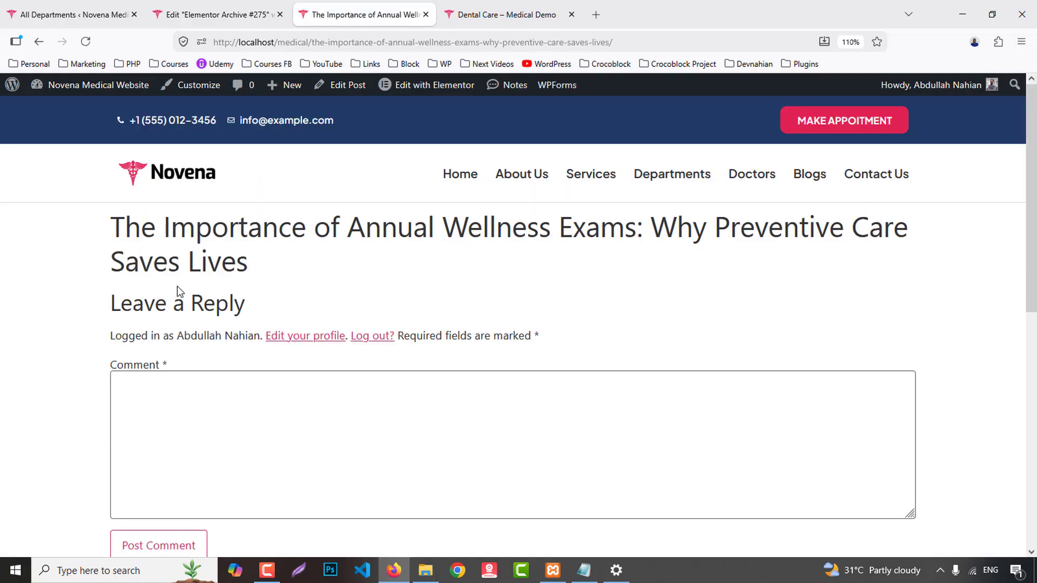
- Examine the single post layout of the demo site's medical billing article from its Blogs page, and return to the WordPress dashboard tab
click(528, 6)
click(823, 108)
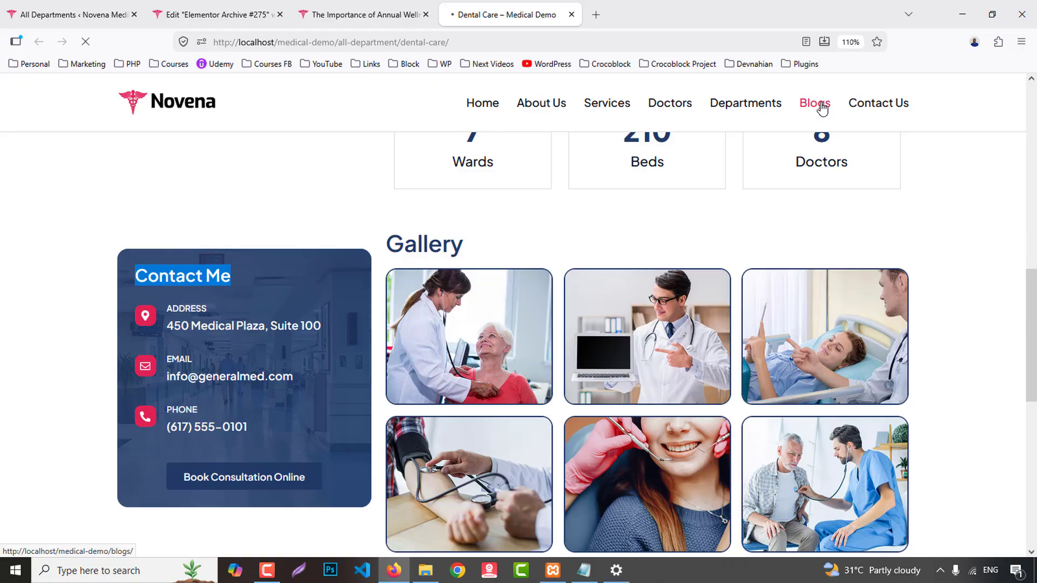
scroll(178, 435, down, 5)
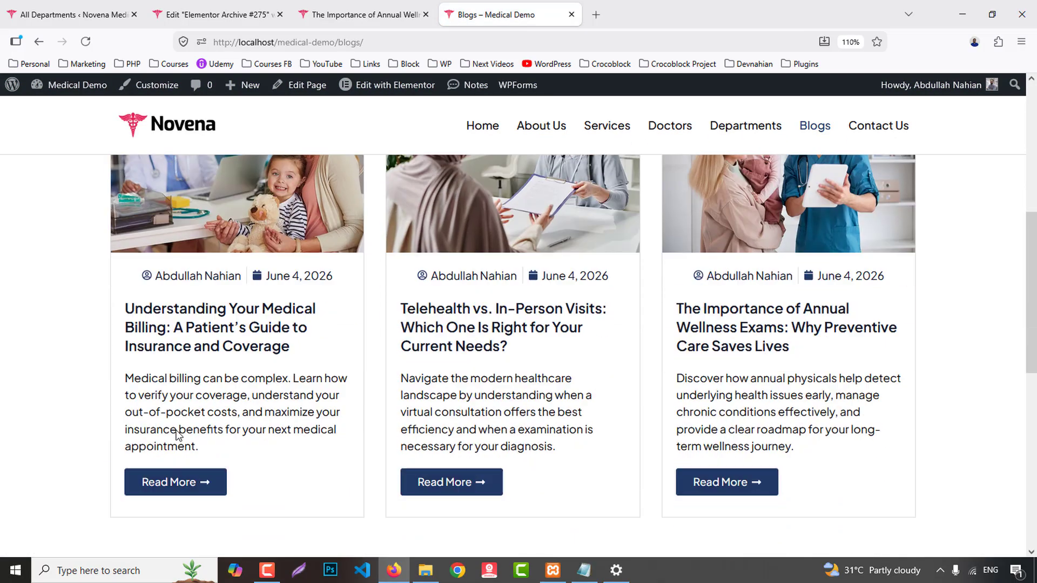
scroll(178, 435, down, 2)
click(179, 373)
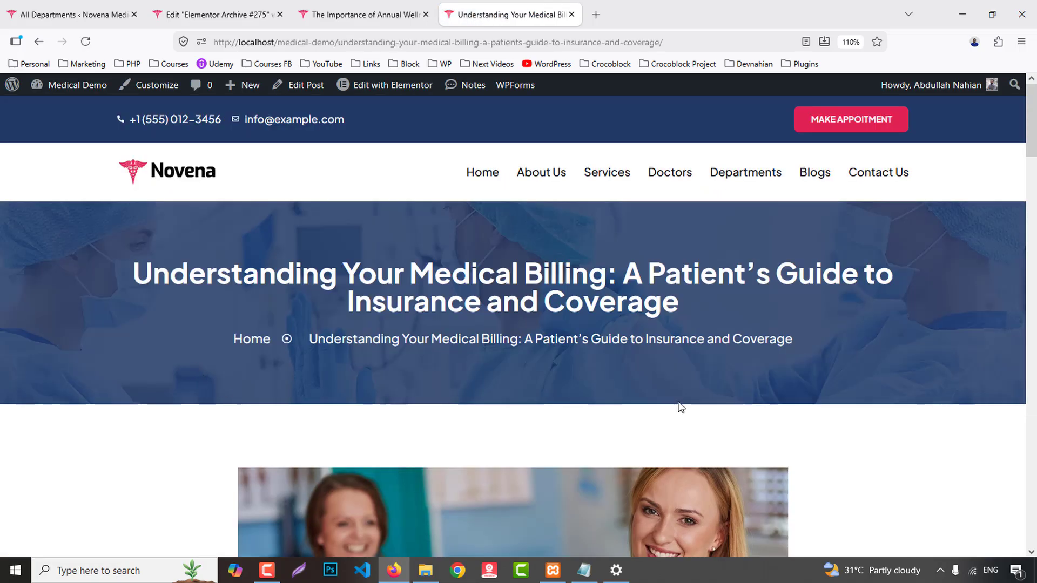
scroll(745, 412, down, 5)
scroll(745, 406, down, 10)
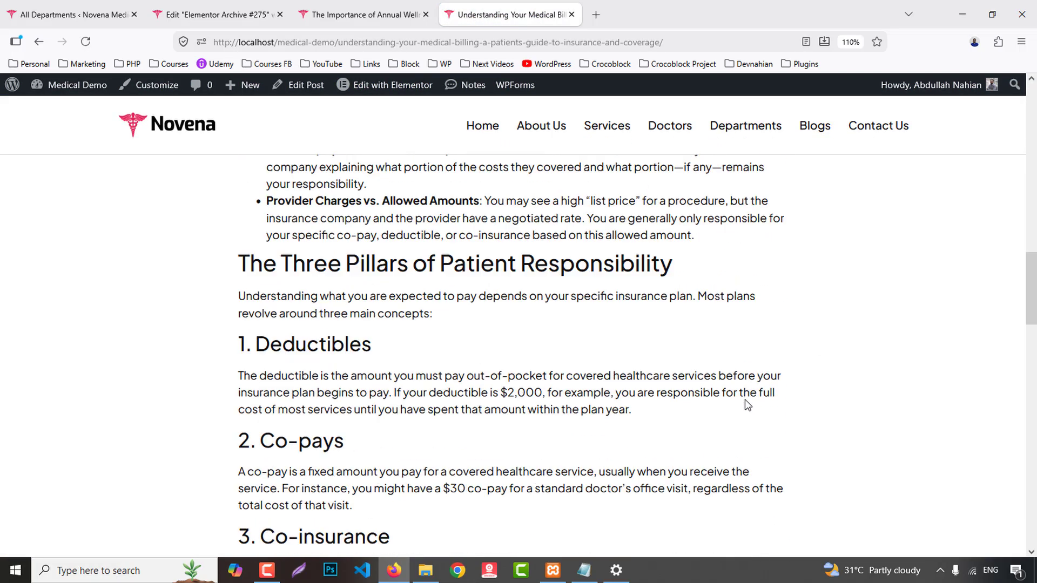
scroll(744, 399, up, 4)
scroll(744, 404, up, 5)
click(71, 15)
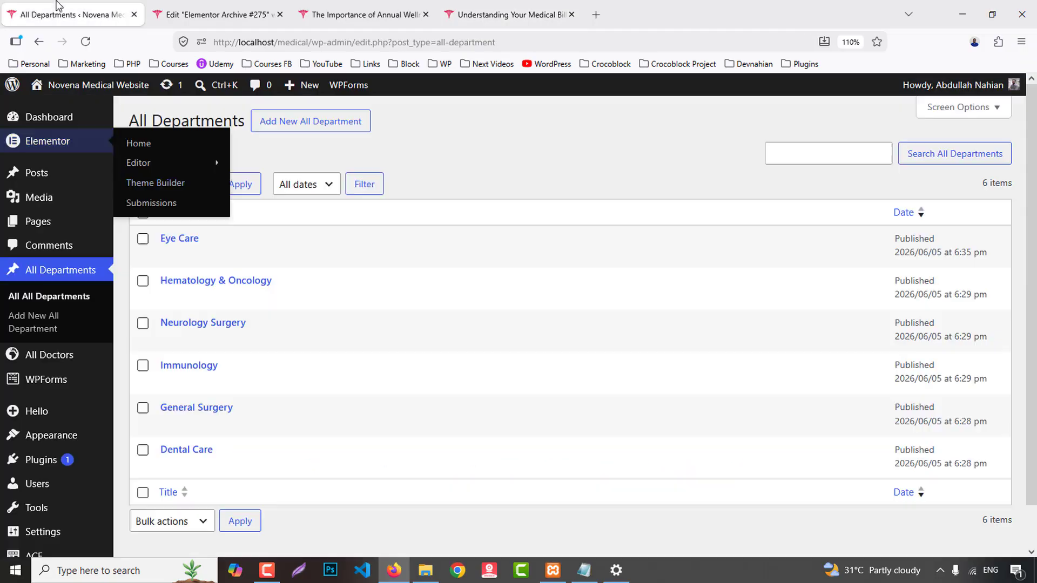
- Copy the demo medical billing article's body text into the matching Understanding Your Medical Billing post on the medical site and save the post
click(508, 15)
scroll(365, 360, down, 4)
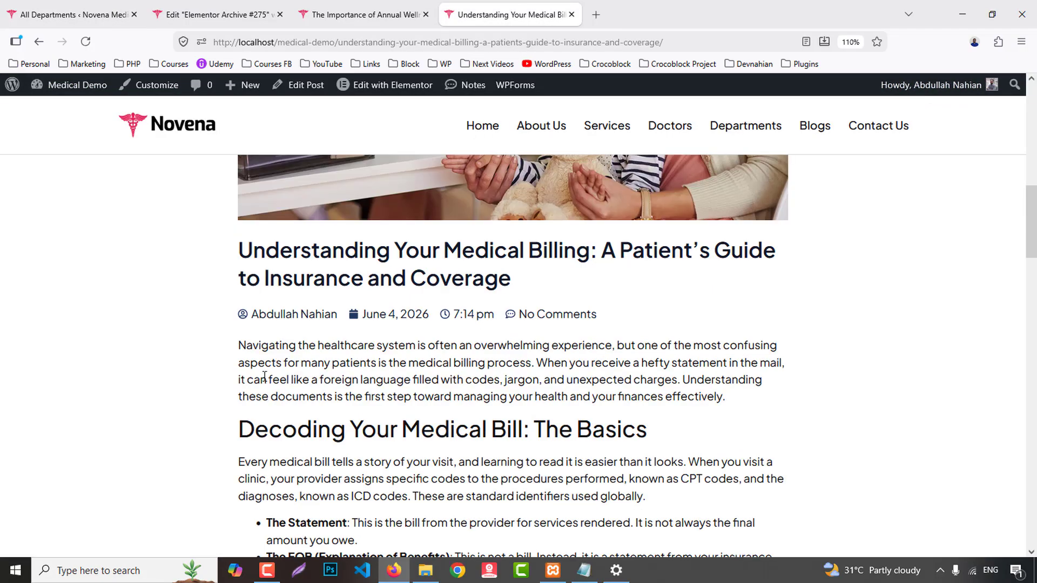
drag(238, 346, 495, 294)
click(114, 8)
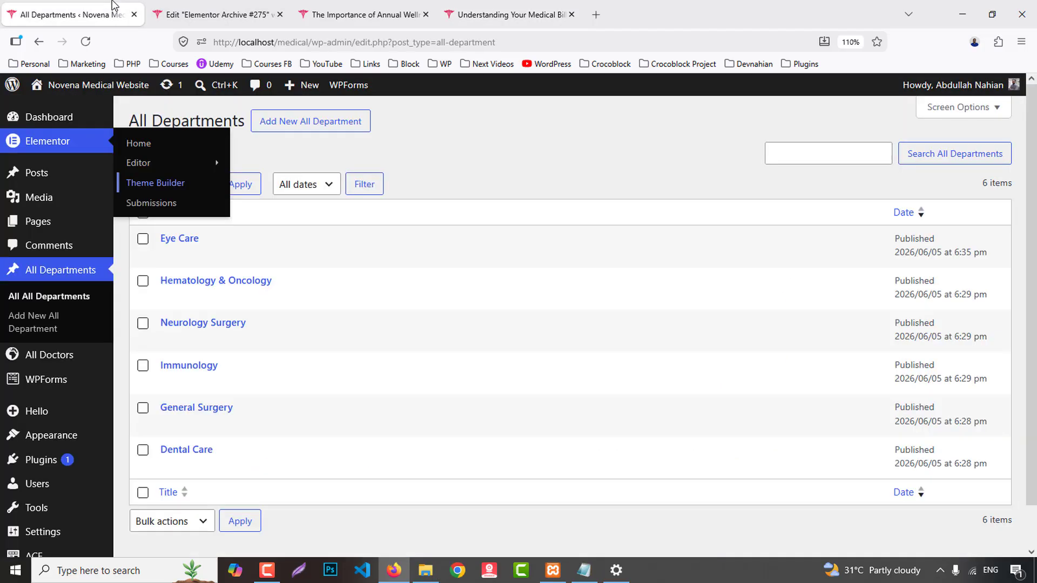
click(42, 172)
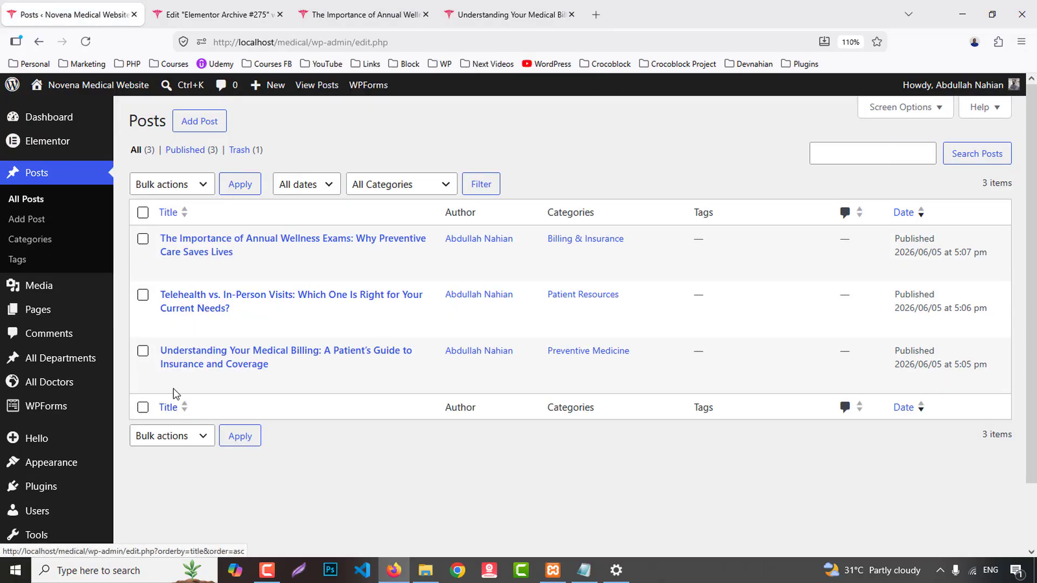
click(508, 13)
click(35, 8)
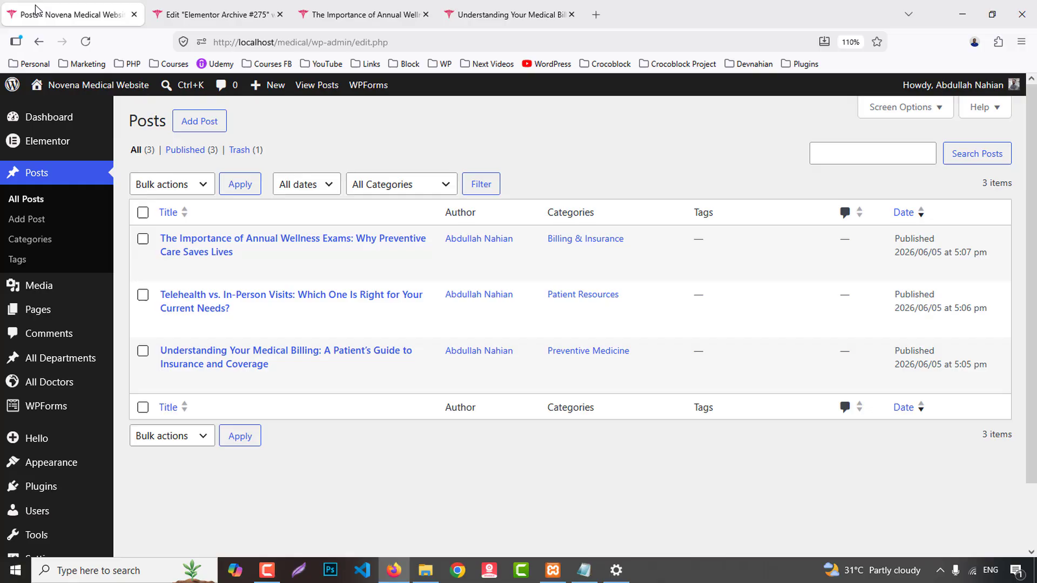
middle_click(166, 384)
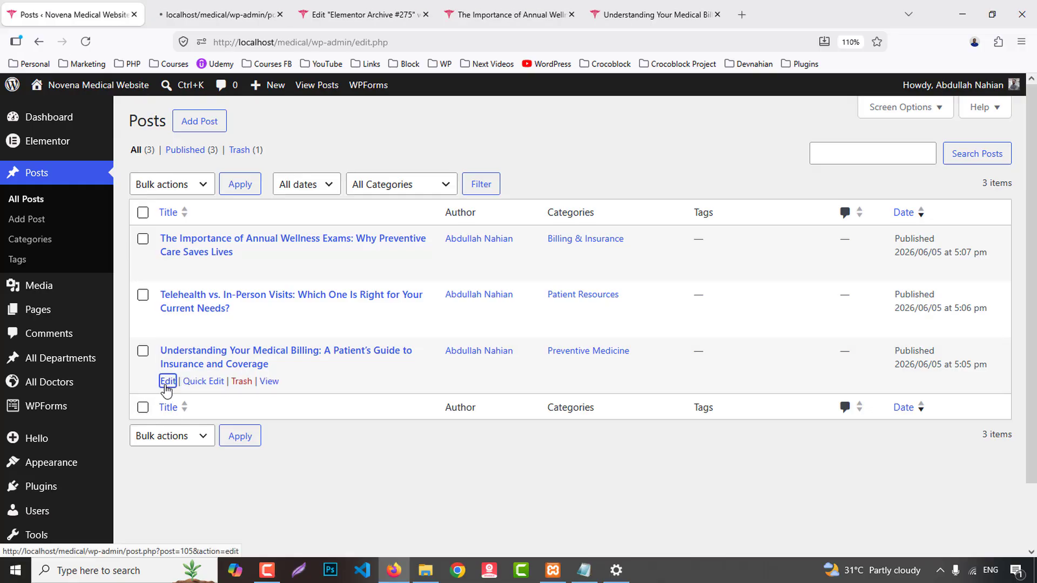
click(224, 14)
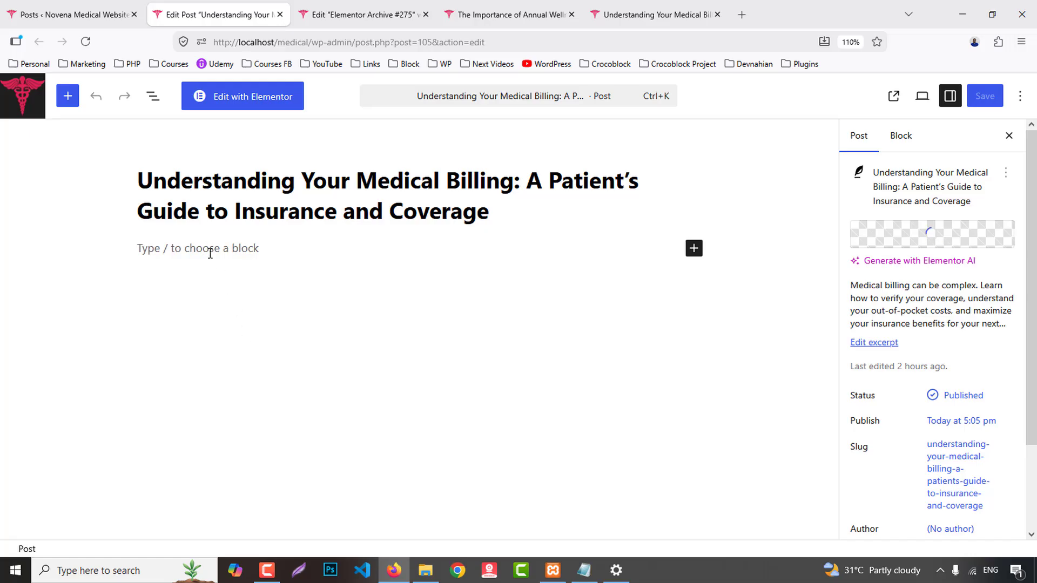
click(210, 249)
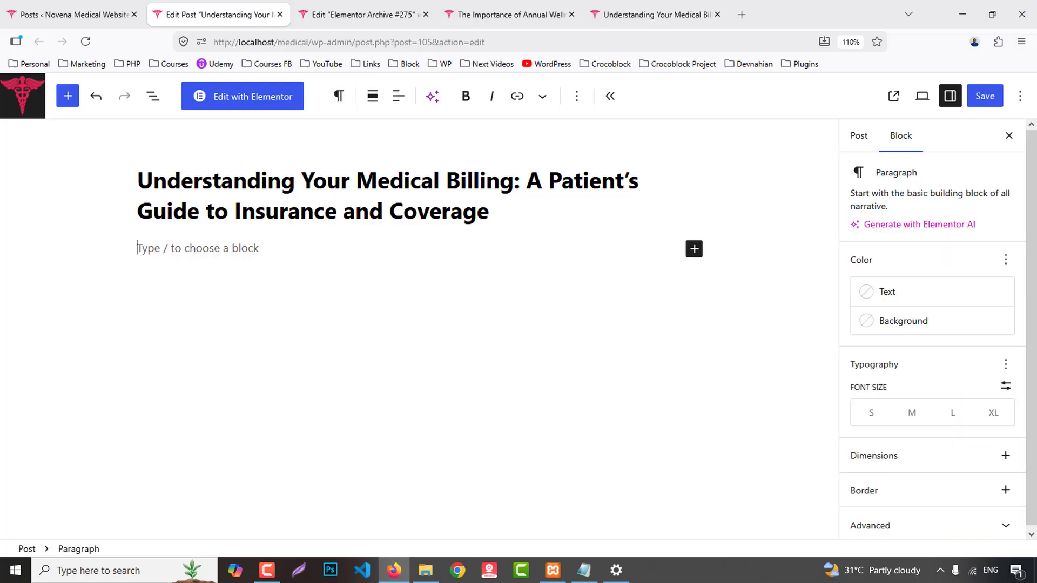
click(986, 97)
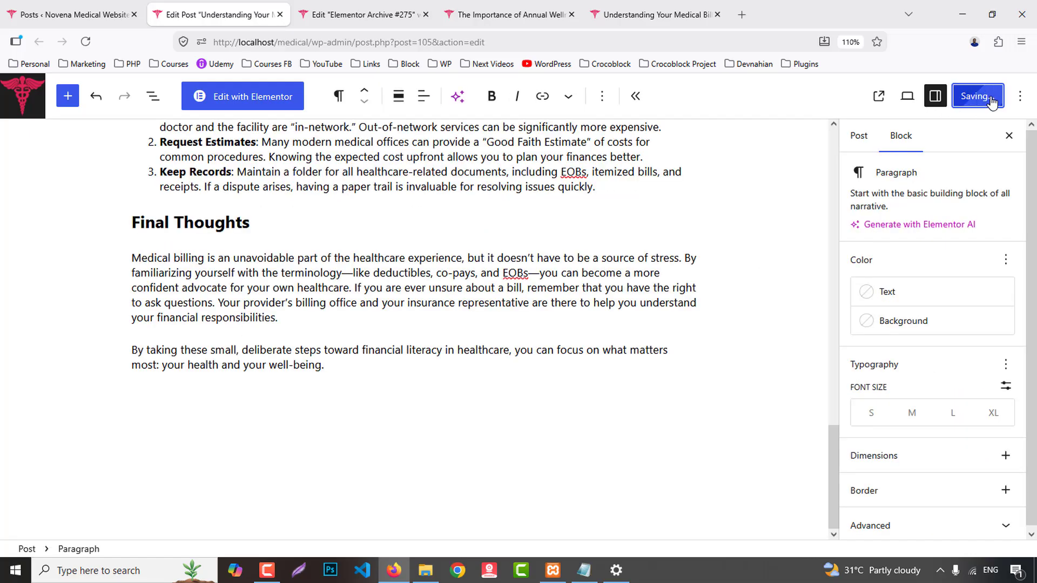
middle_click(215, 11)
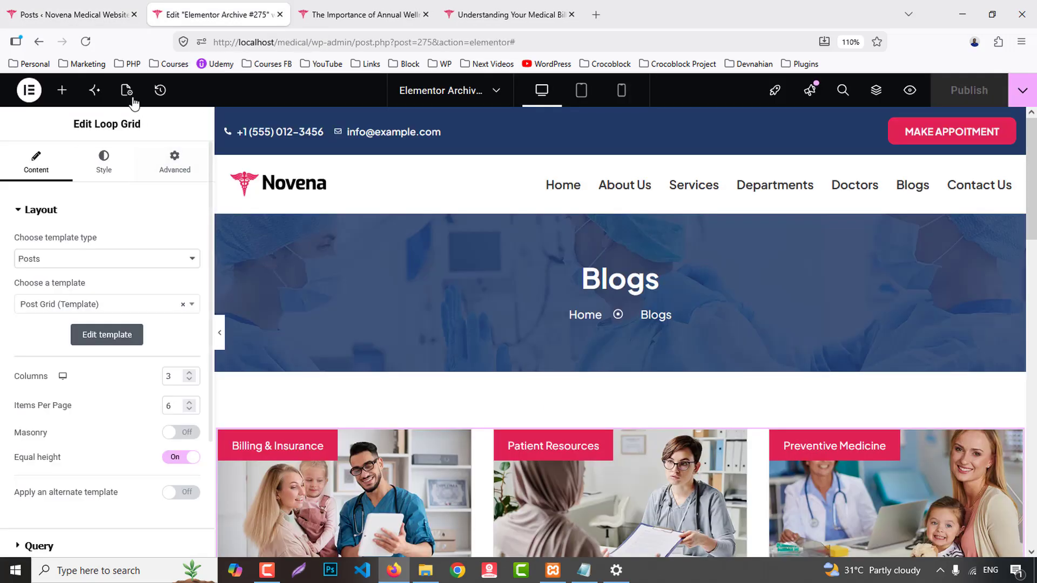
- Rename the archive template as "Blog Archive", publish the change and close its editor
click(126, 91)
drag(116, 261, 1, 271)
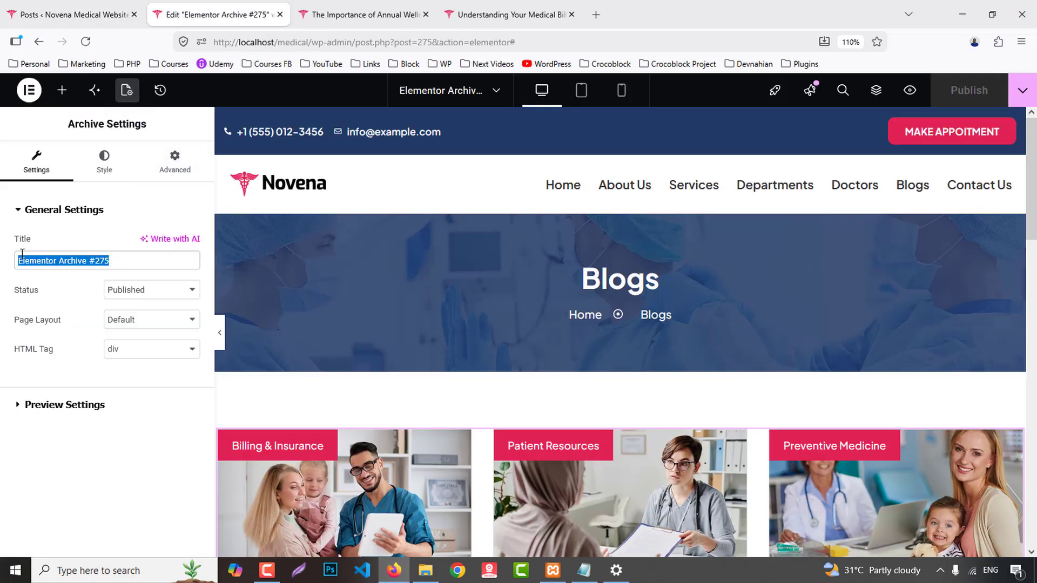
text(Blog Archive)
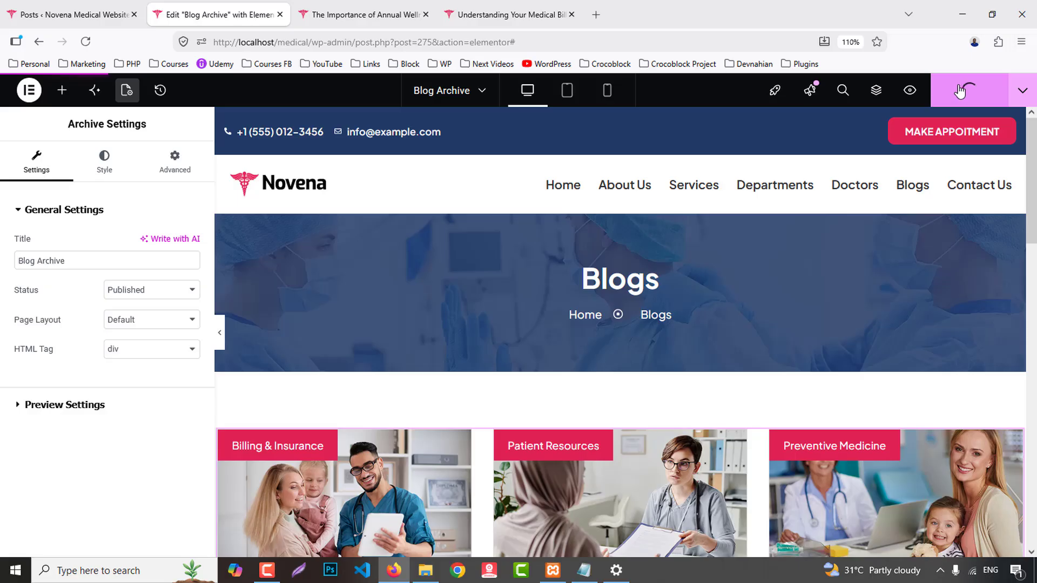
middle_click(225, 6)
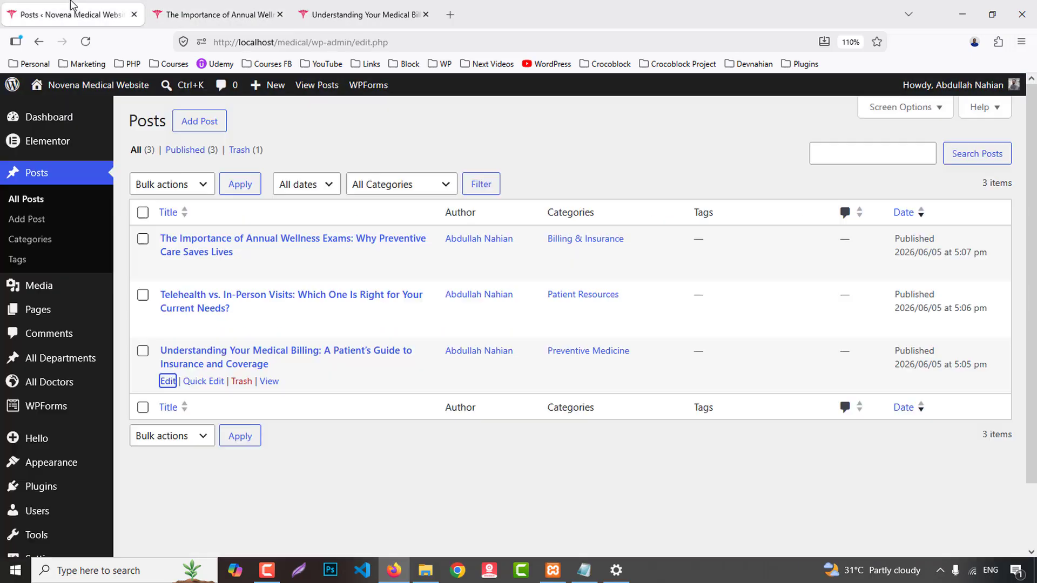
- Create a new Single Post template in the Theme Builder and dismiss the template library
mouse_move(32, 142)
middle_click(168, 187)
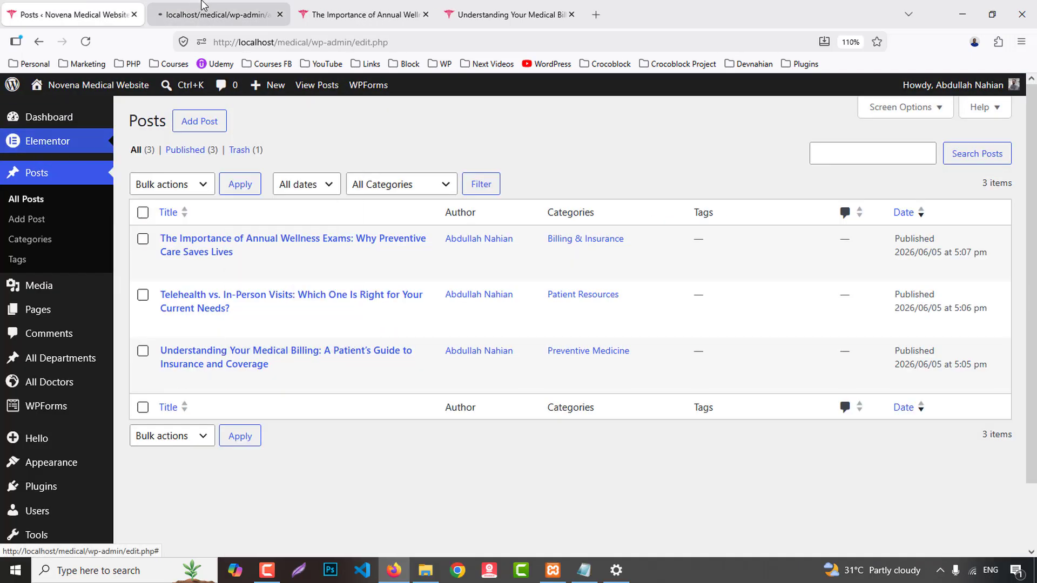
click(205, 11)
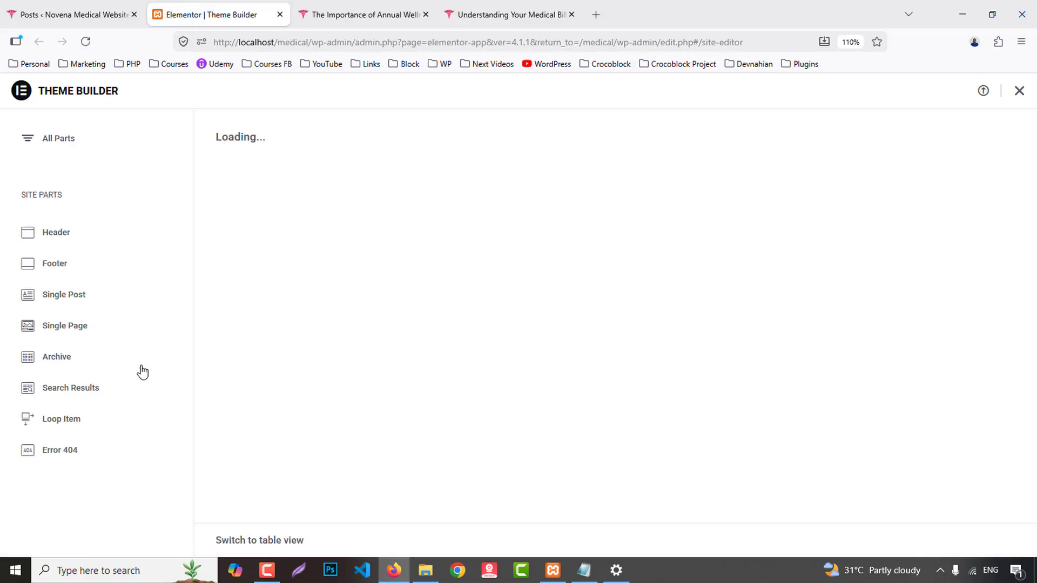
click(63, 296)
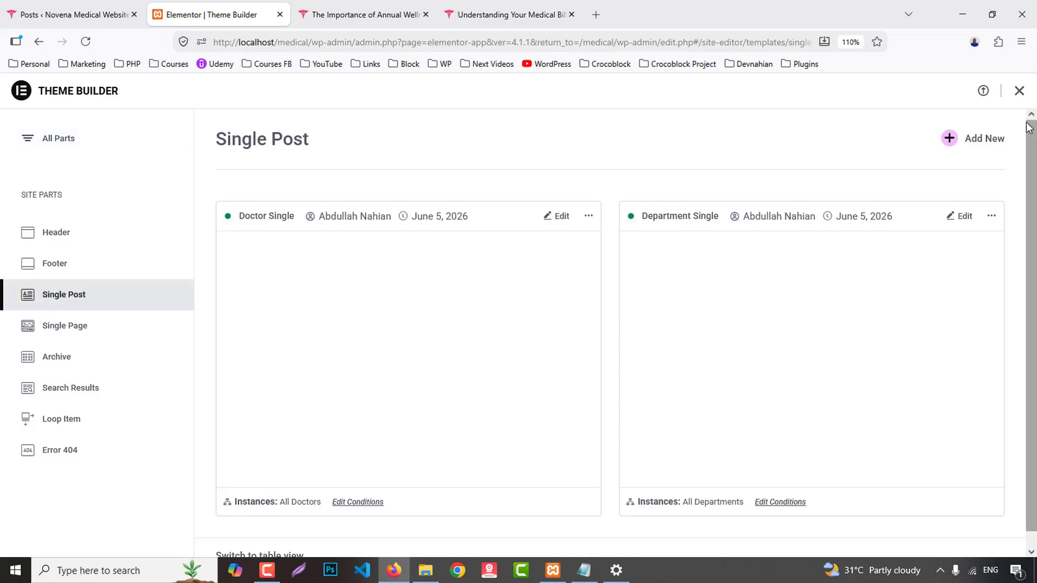
click(979, 147)
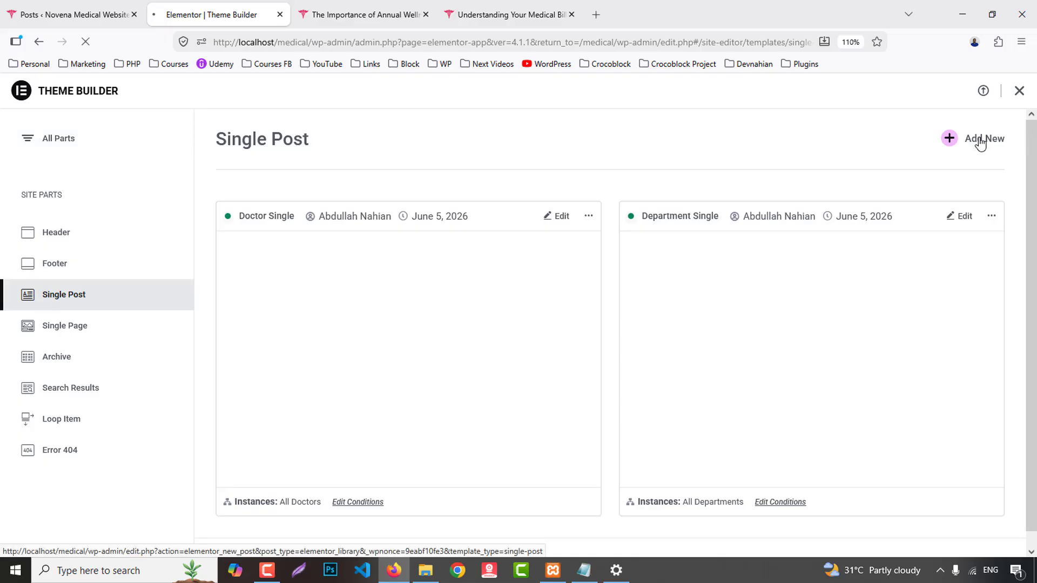
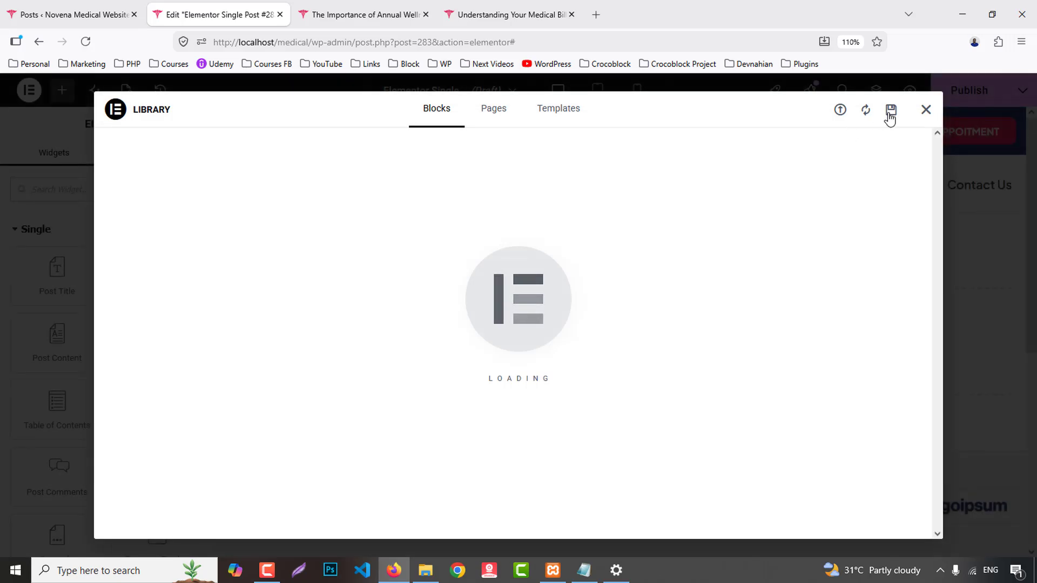
click(925, 109)
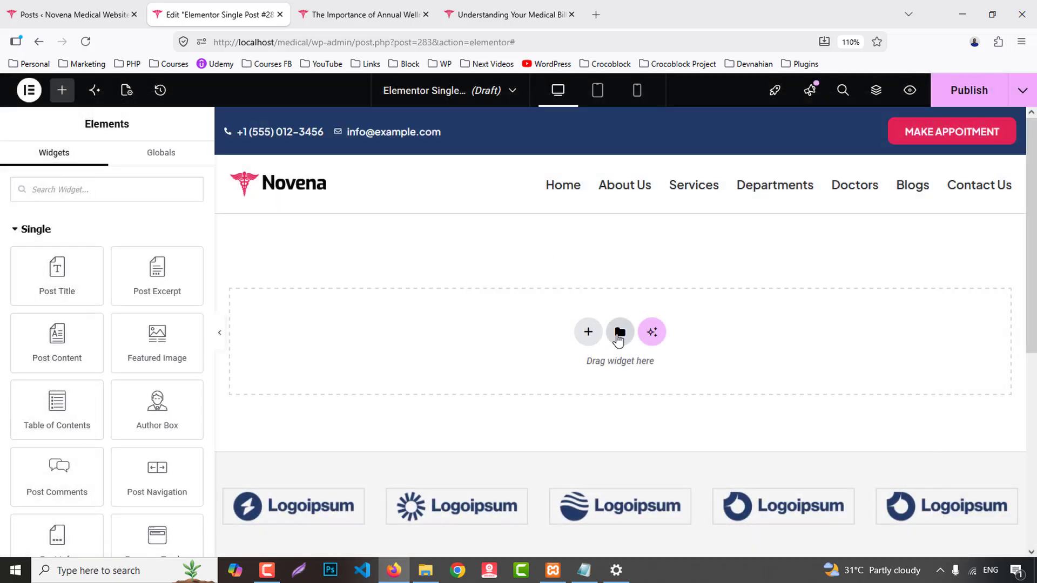
click(620, 330)
click(558, 111)
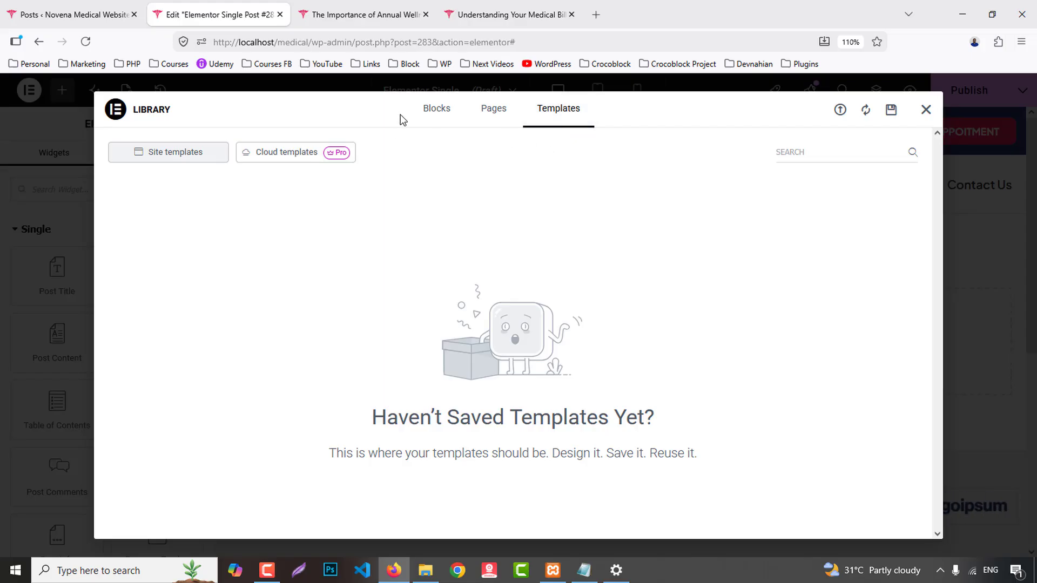
click(432, 114)
click(567, 120)
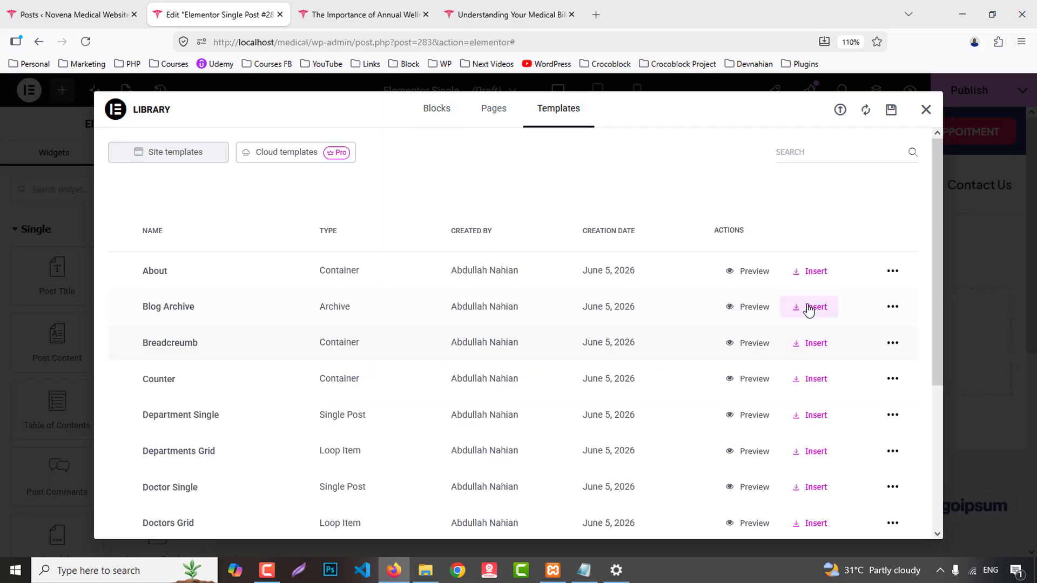
click(808, 308)
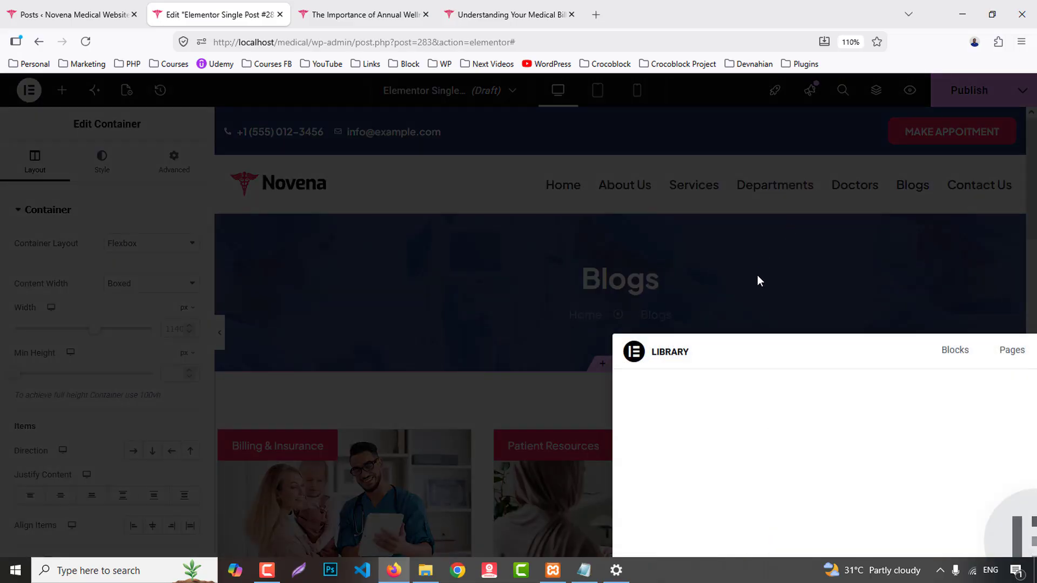
click(961, 252)
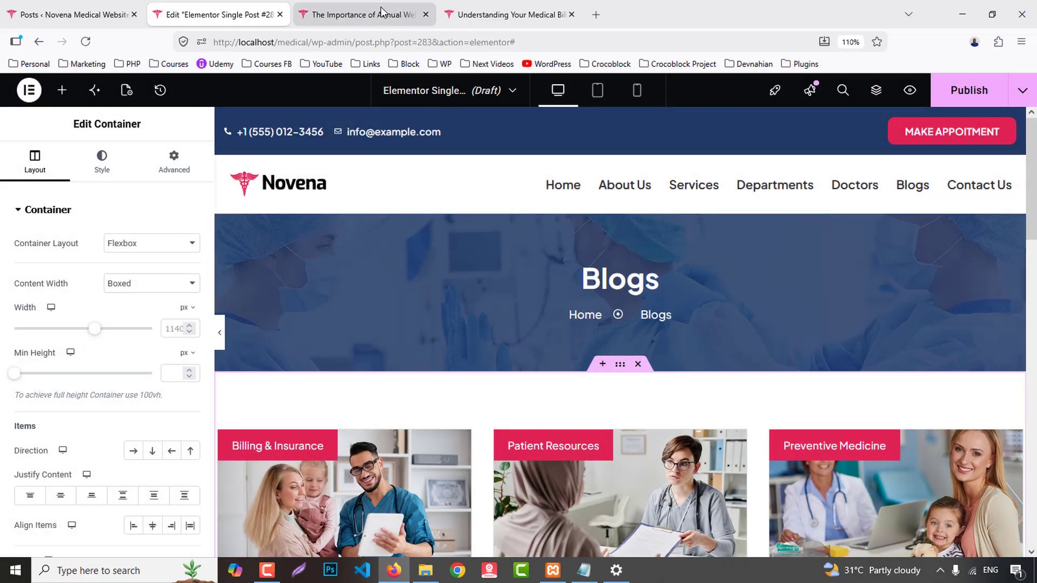
click(367, 14)
click(233, 6)
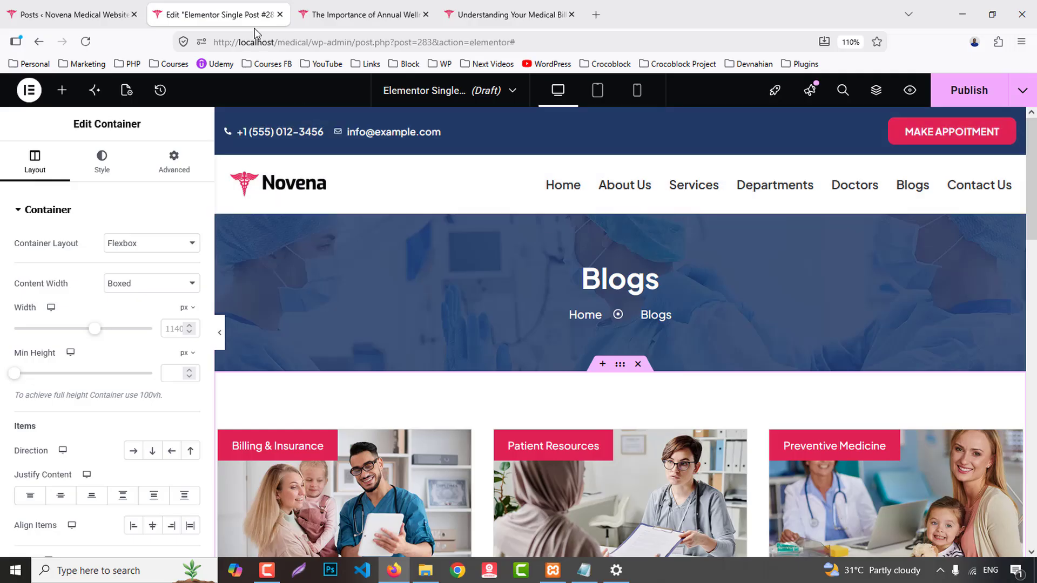
key(ctrl+r)
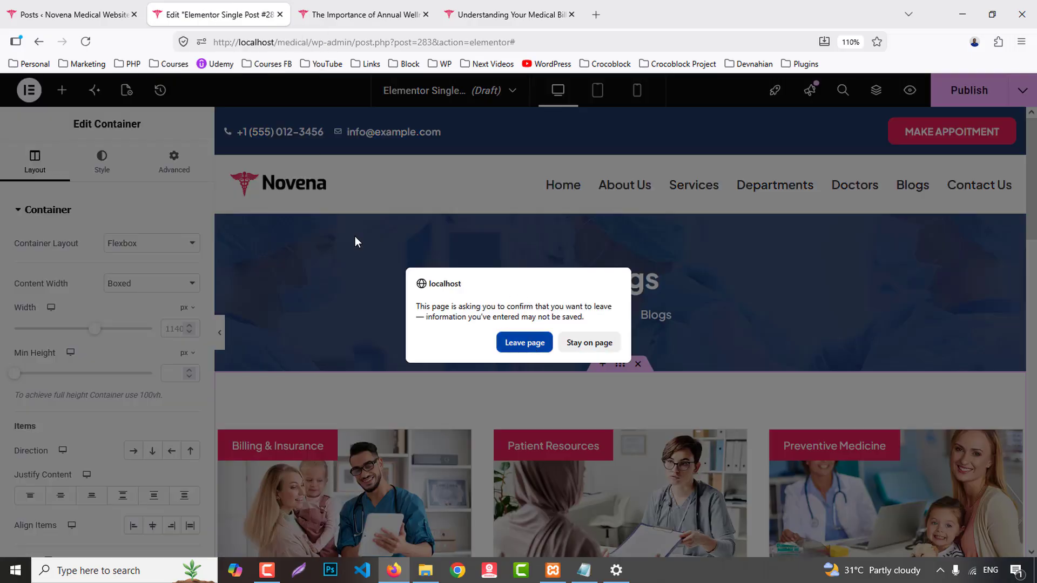
key(Return)
- Reopen the draft Single Post template from the Theme Builder's Single Post parts for editing
click(86, 15)
mouse_move(150, 164)
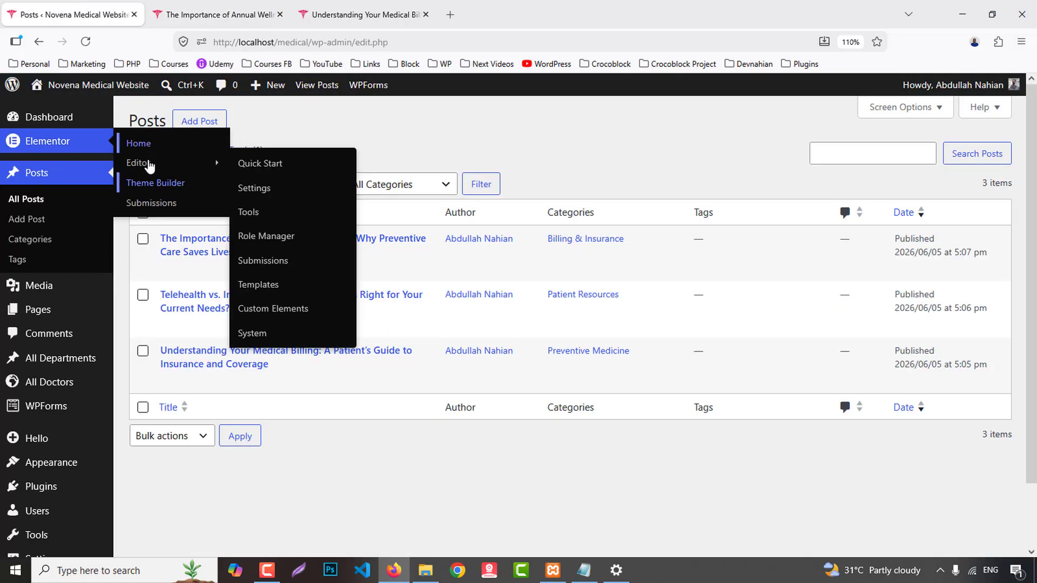
middle_click(162, 184)
click(222, 15)
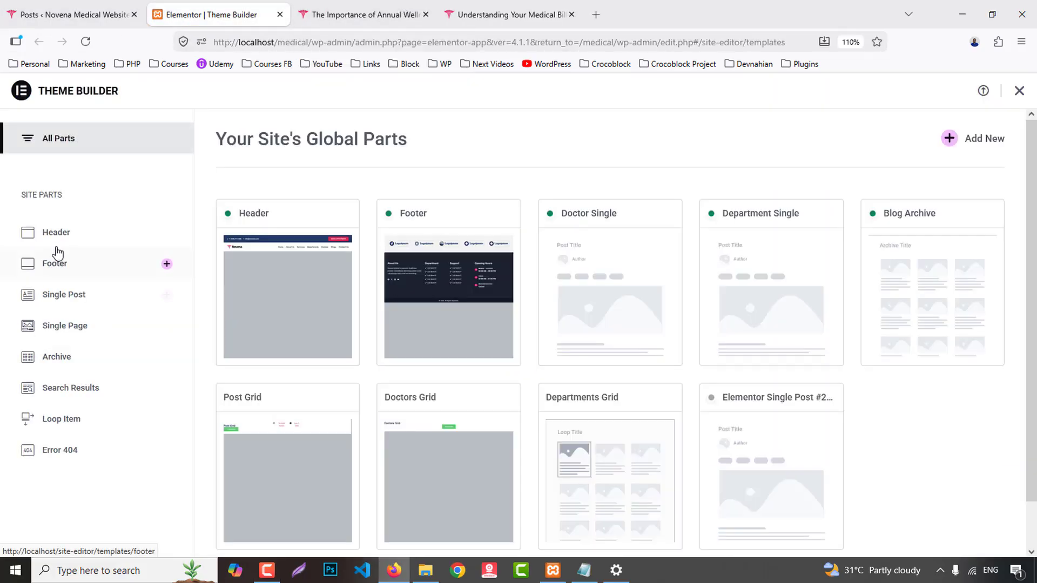
click(69, 296)
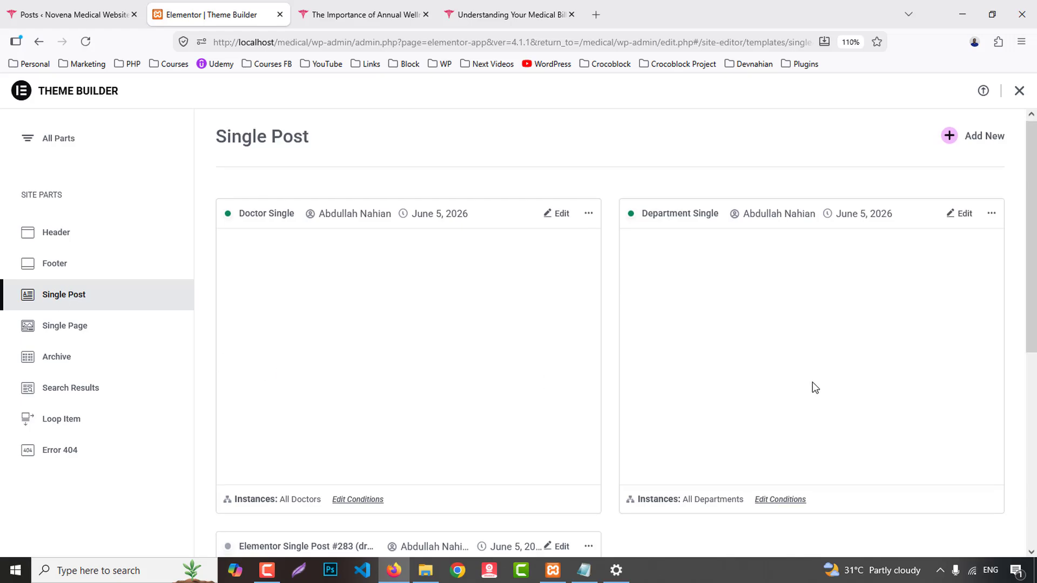
scroll(811, 383, down, 5)
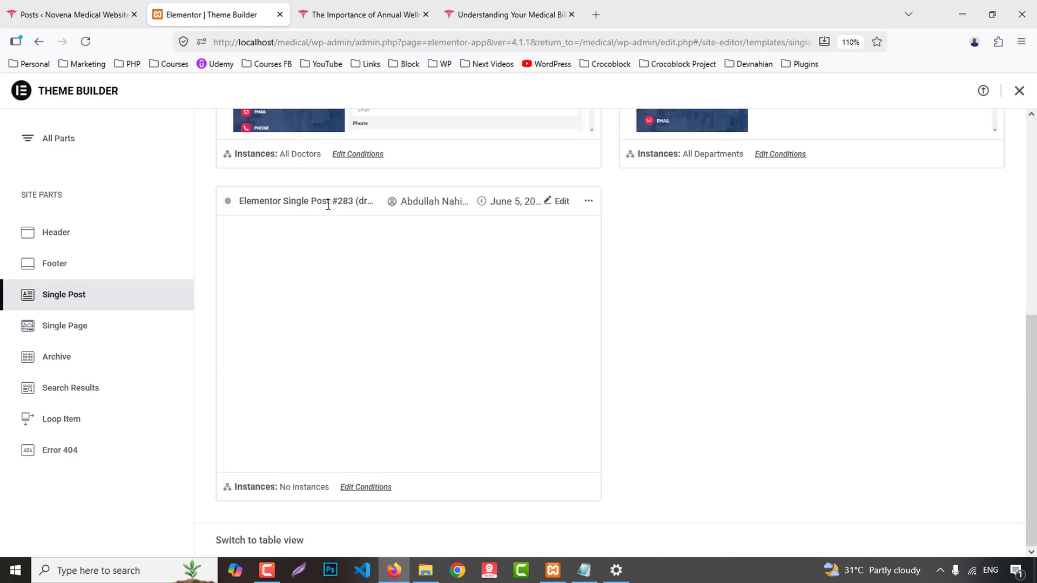
click(561, 210)
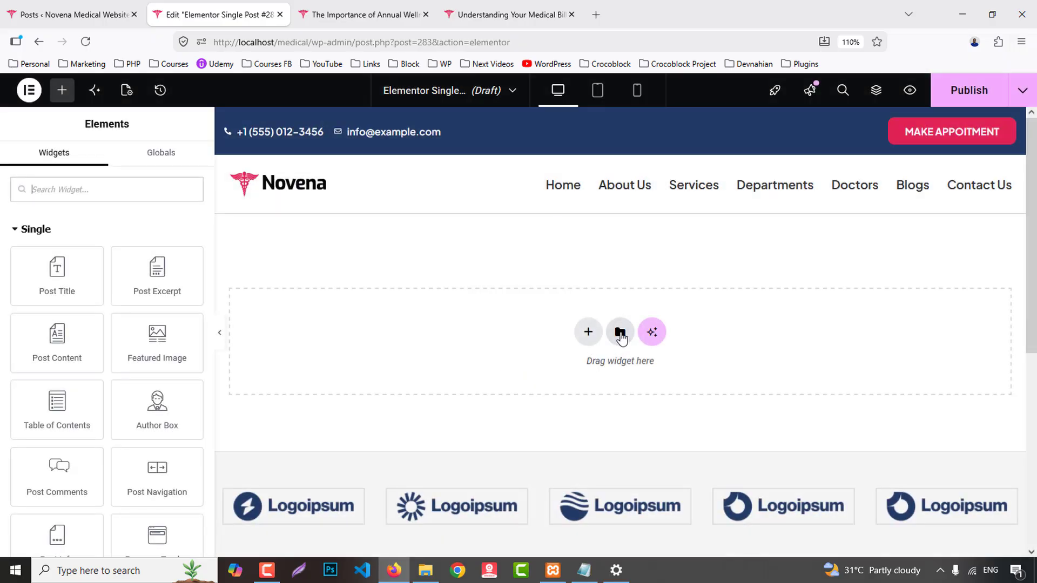
- Insert the saved Breadcreumb container template into the empty Single Post template
click(620, 334)
click(561, 110)
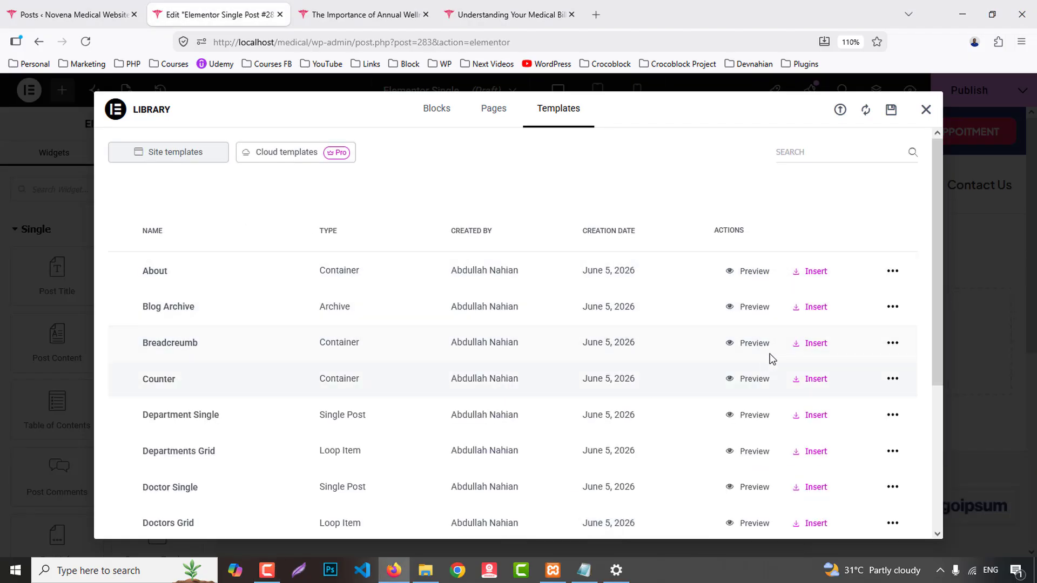
click(812, 345)
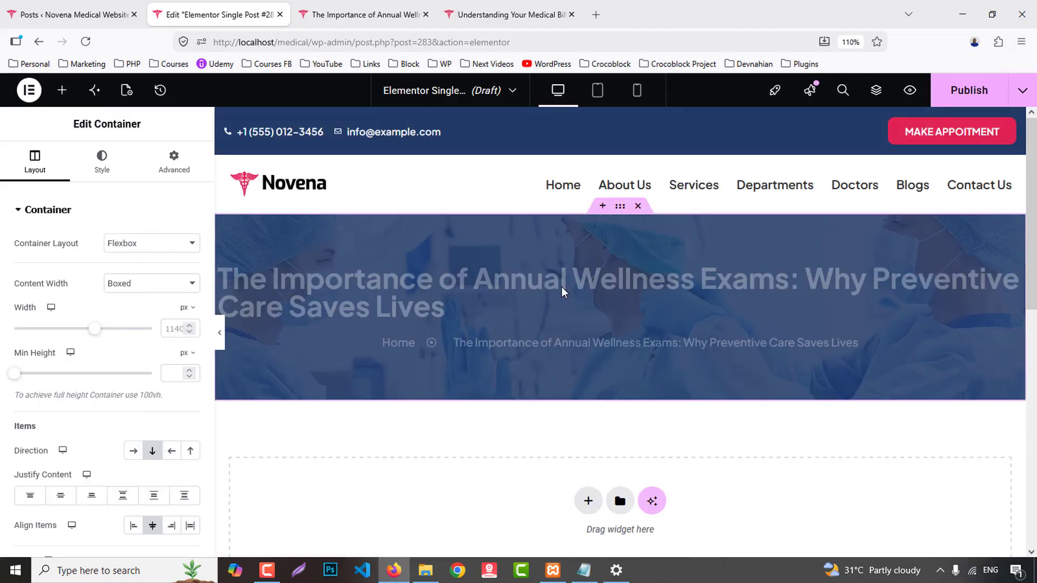
- Center-align the post title heading in the breadcrumb banner
click(443, 288)
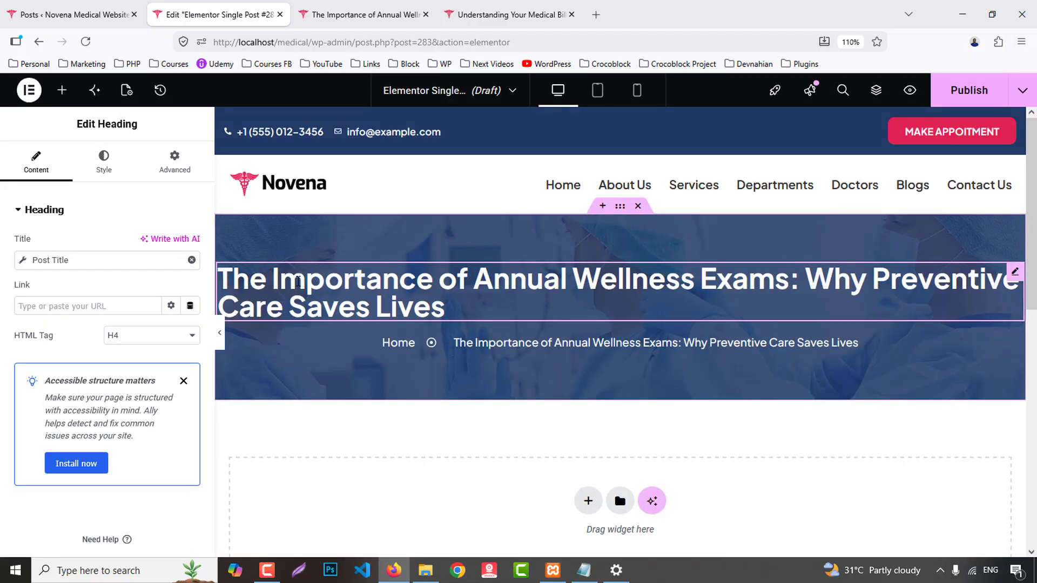
click(98, 164)
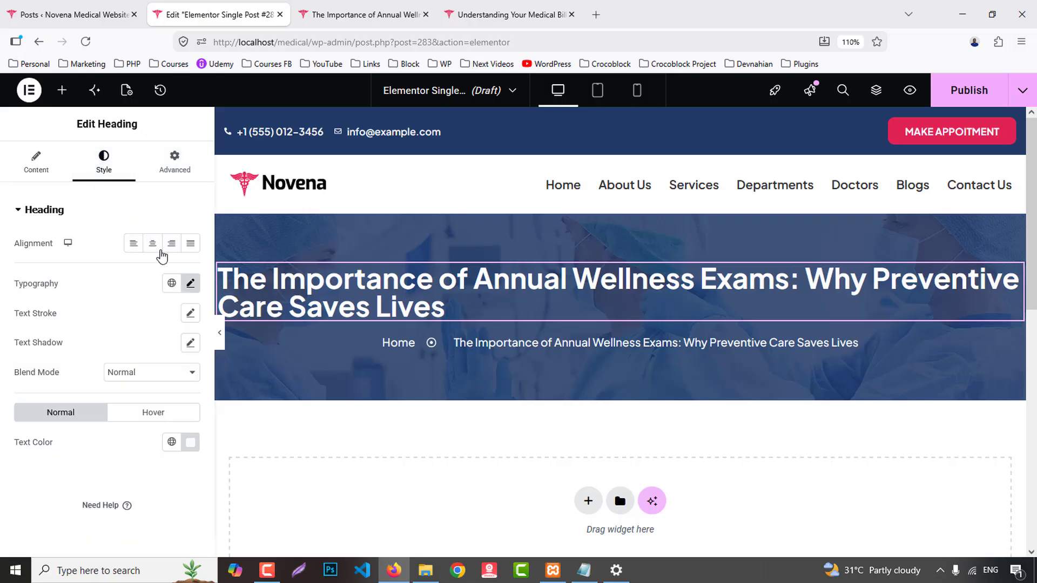
click(152, 243)
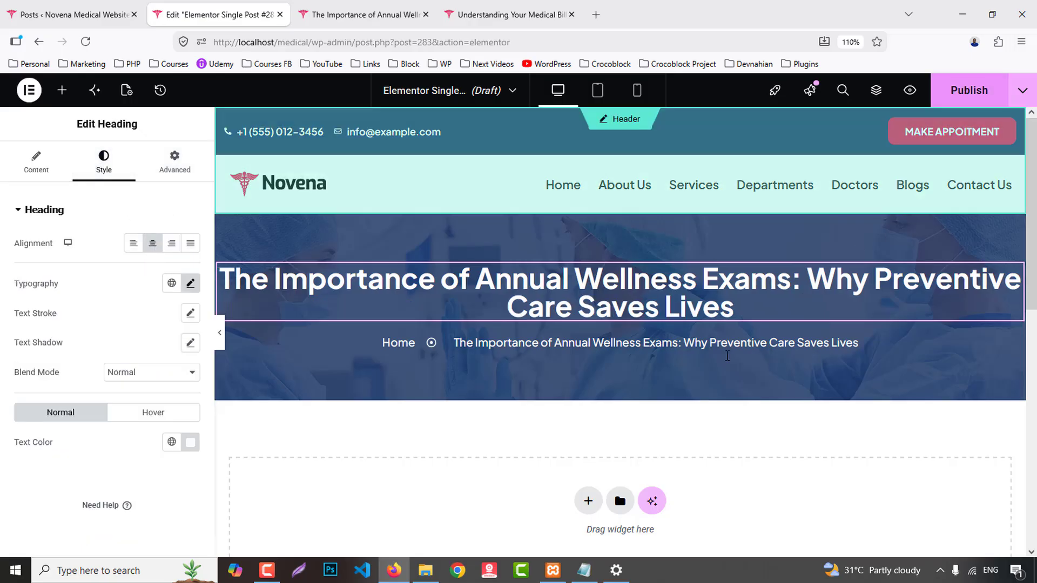
scroll(553, 368, down, 3)
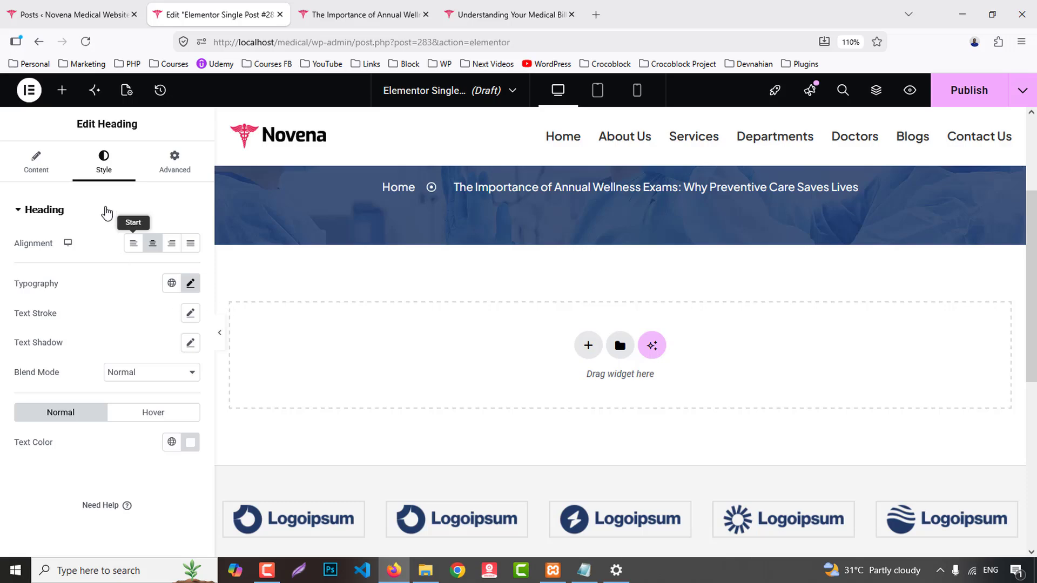
- Add a flexbox container below the breadcrumb banner with three columns, the middle one twice as wide as the outer ones
click(586, 353)
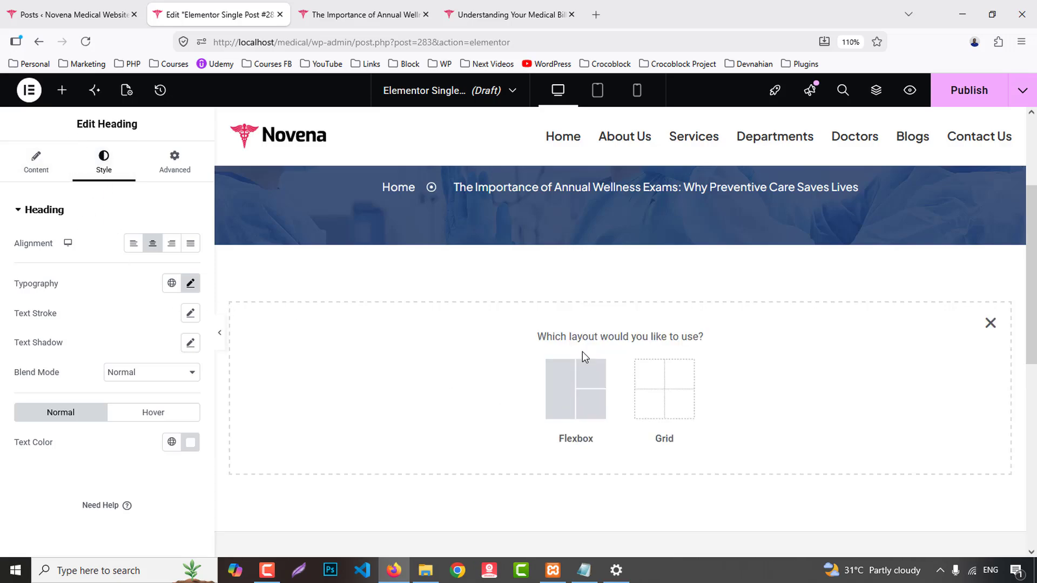
click(576, 381)
click(809, 388)
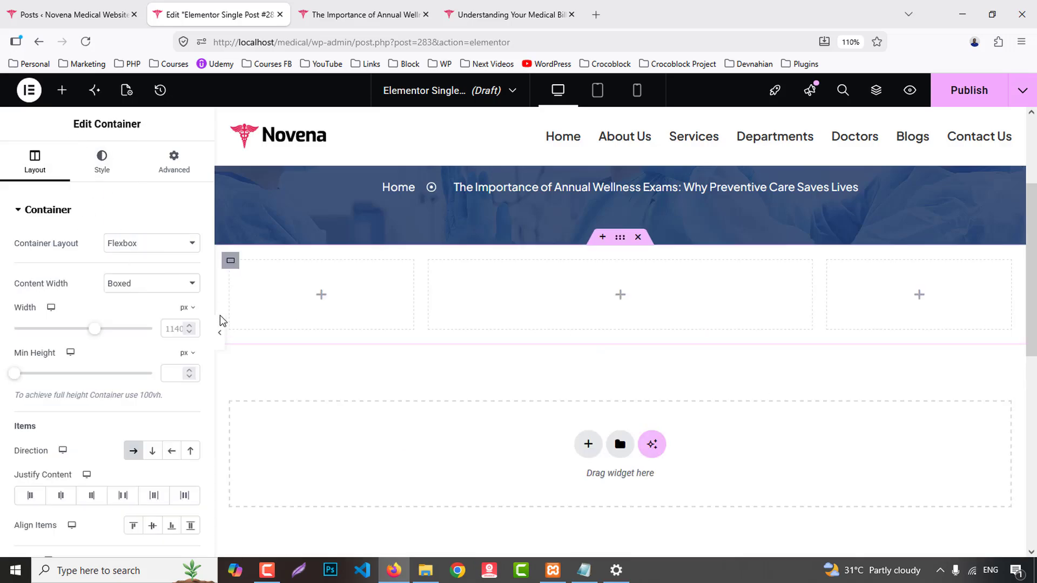
- Set the width of both outer columns in the new container to 20%
click(231, 260)
click(174, 326)
key(Down)
key(Down)
key(Down)
key(Down)
key(Down)
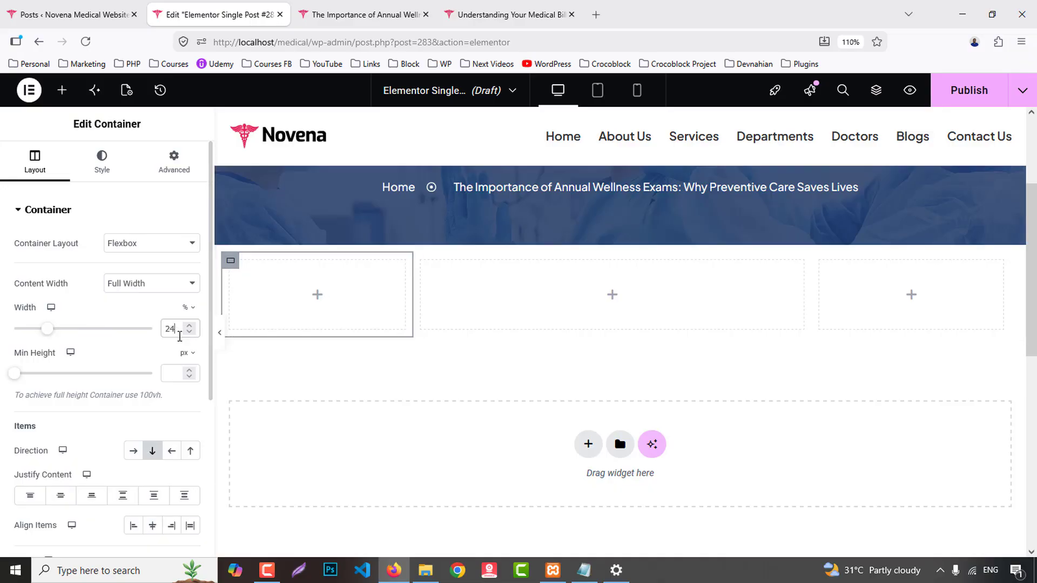
click(788, 262)
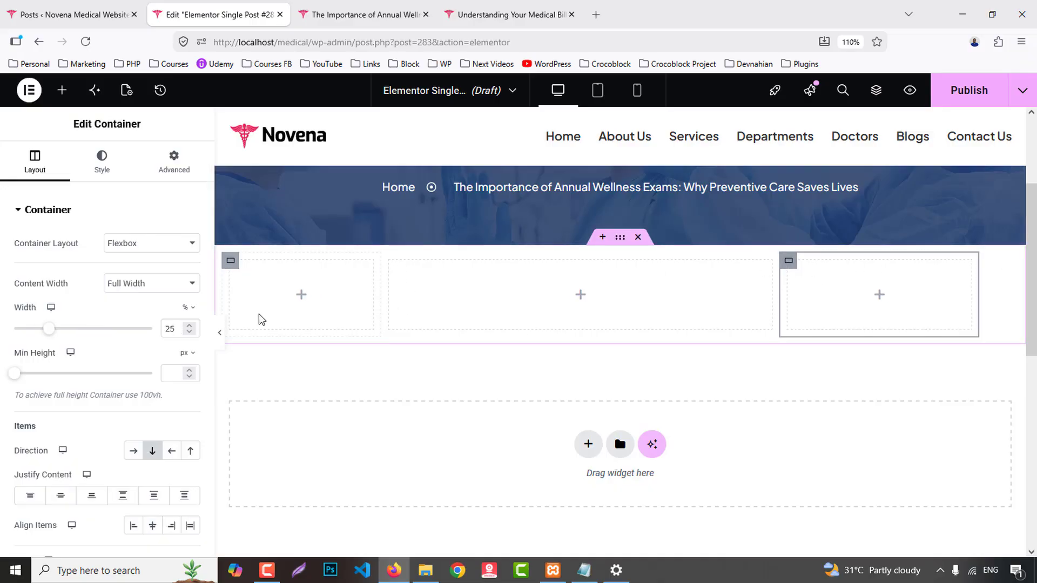
click(173, 327)
key(Down)
key(Down)
key(Down)
key(Down)
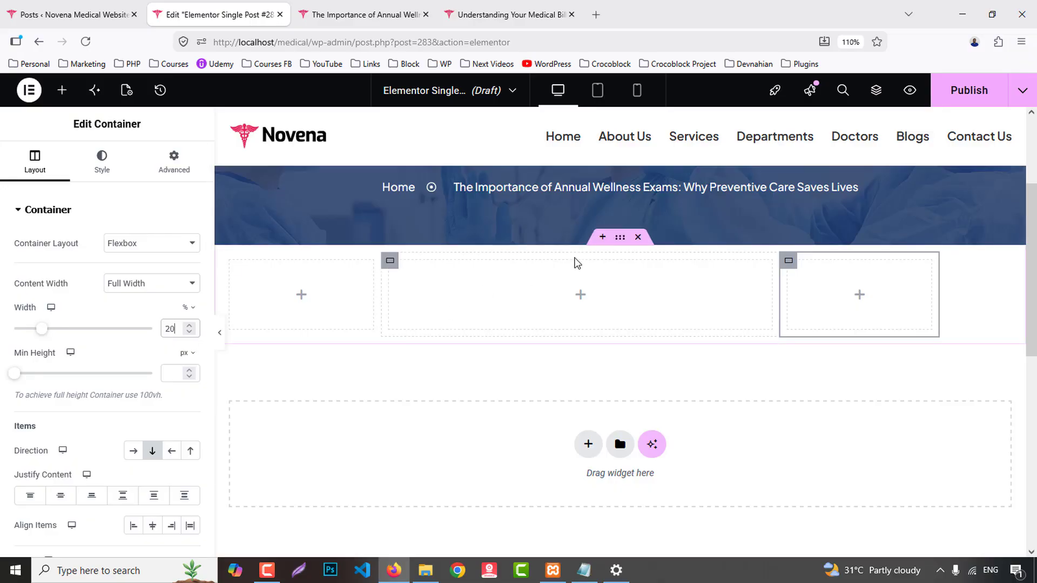
- Set the parent container's padding to 80 px top and bottom and 0 px right and left
click(620, 238)
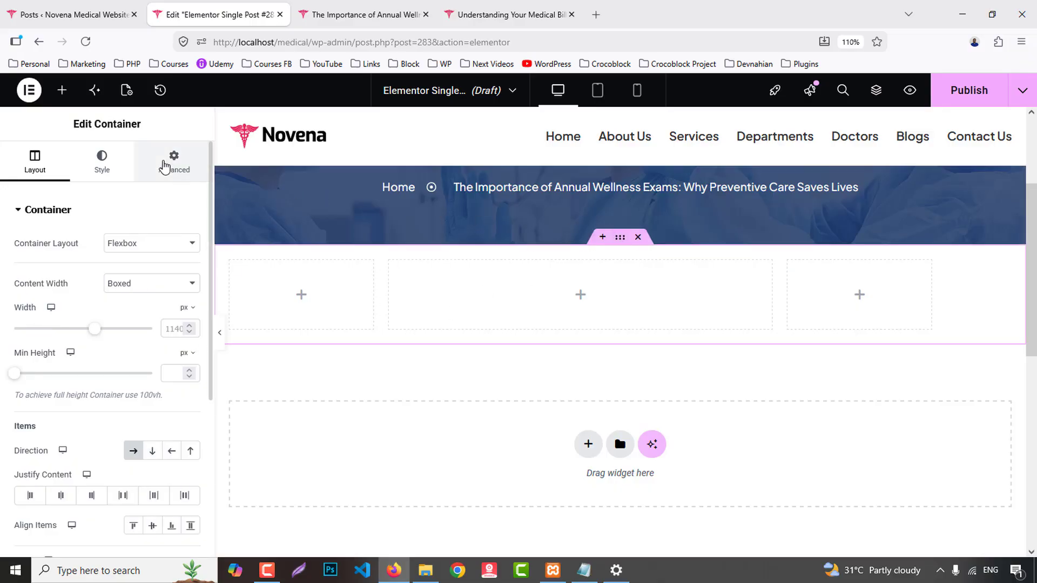
click(173, 161)
click(18, 315)
text(0)
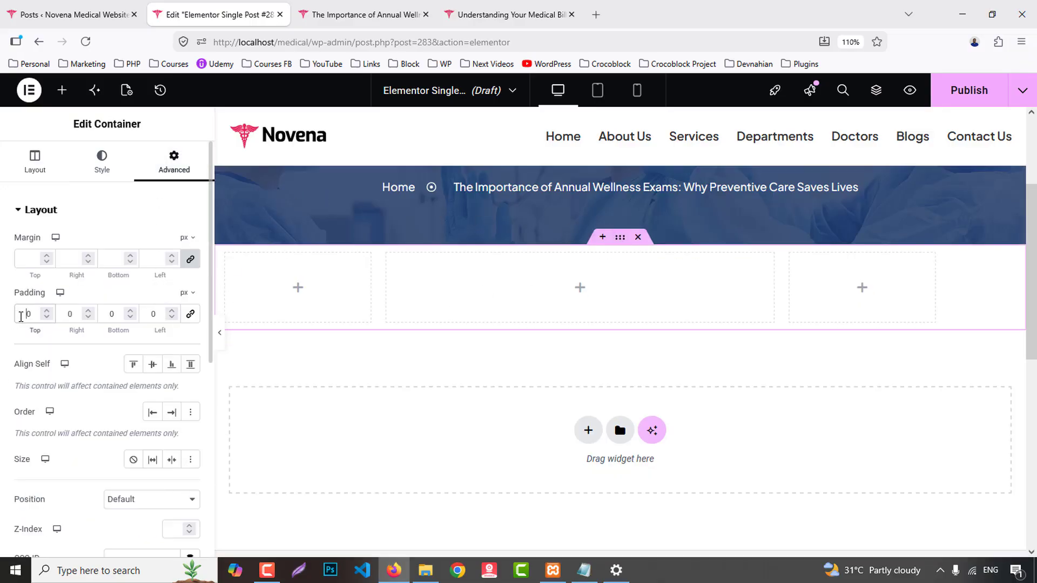
key(Home)
text(8)
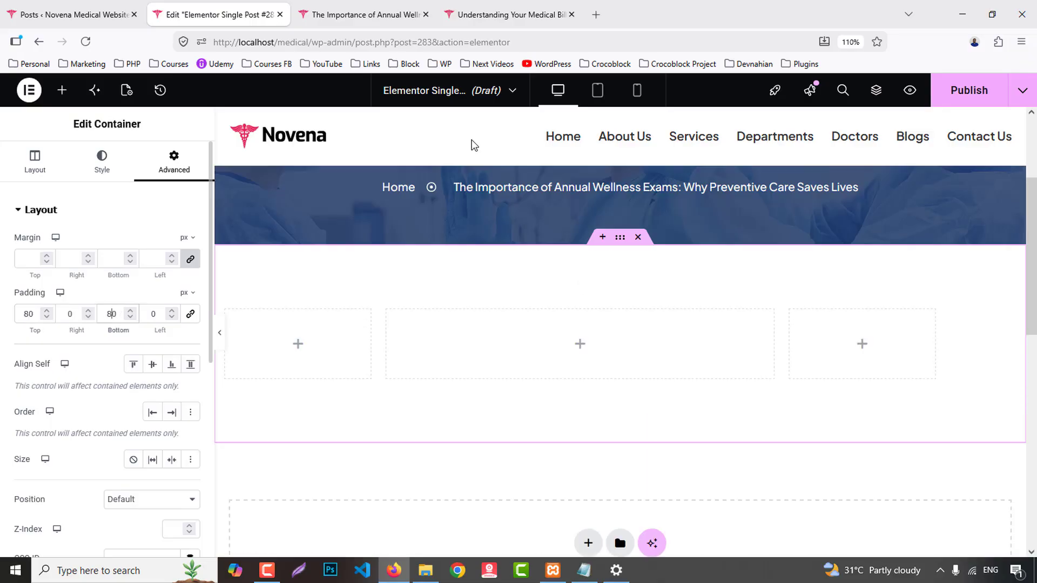
click(519, 15)
scroll(618, 249, up, 5)
scroll(617, 249, up, 10)
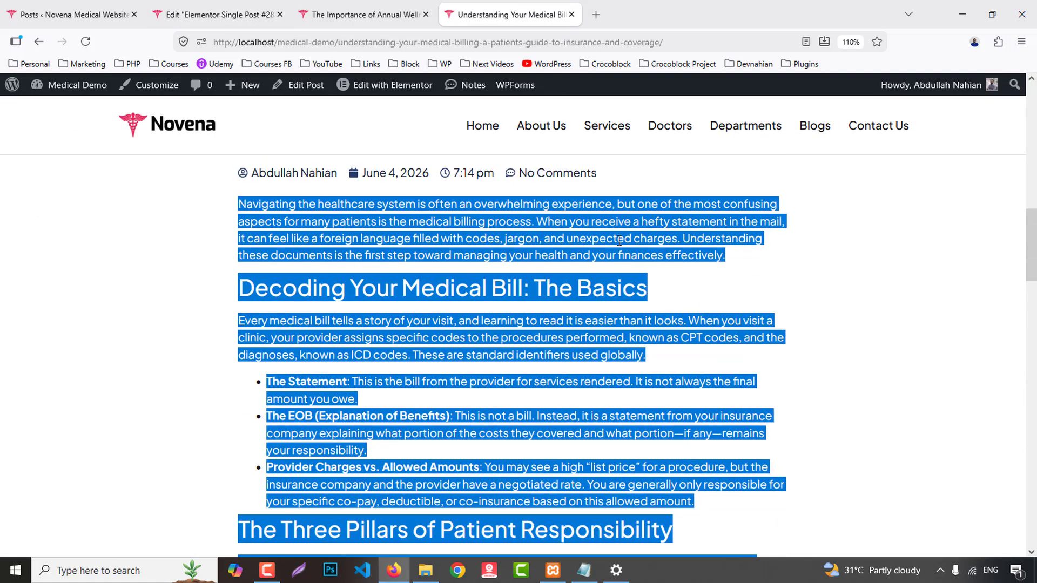
click(214, 14)
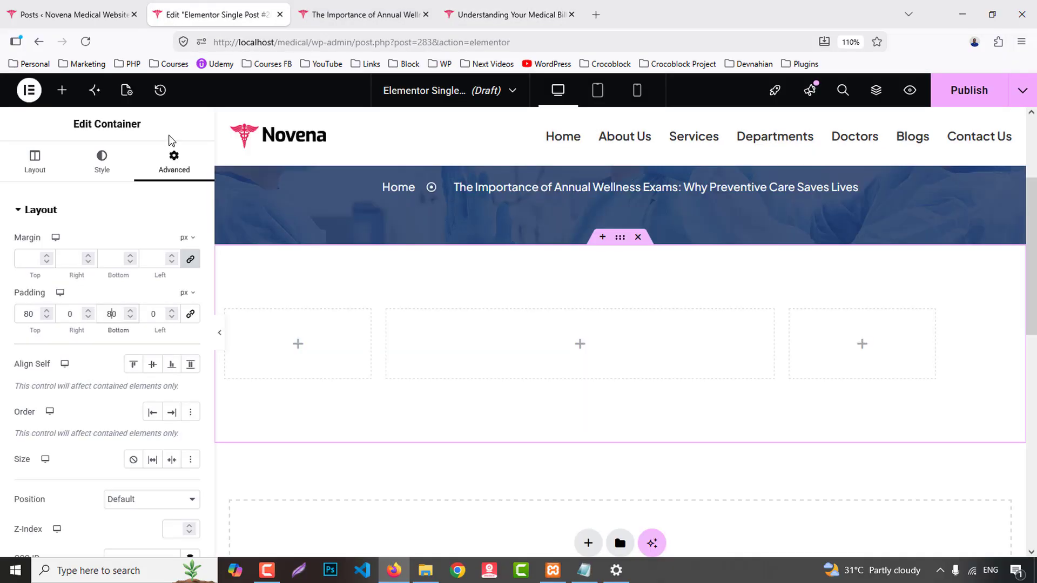
click(61, 90)
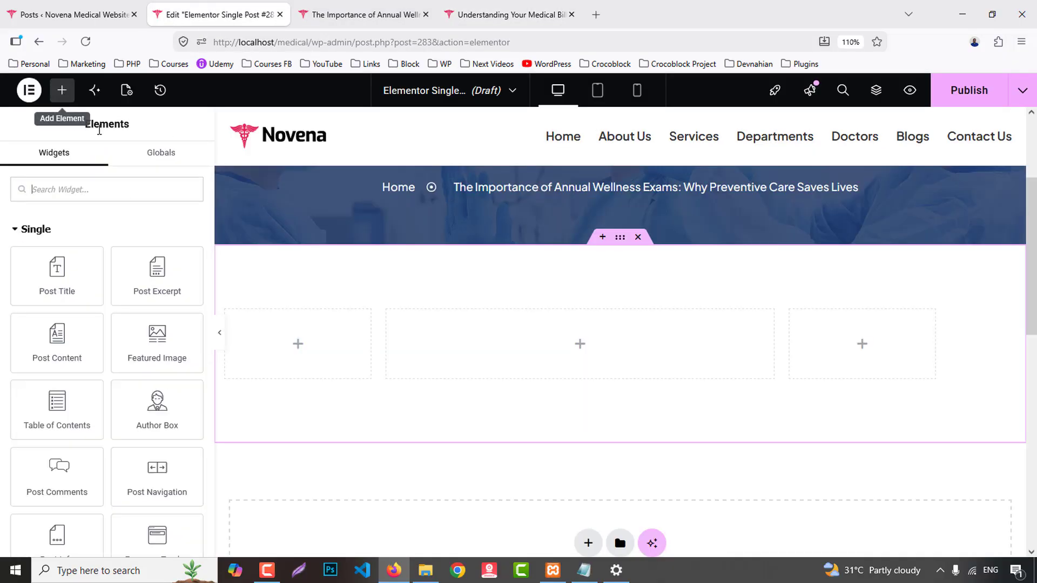
- Rename the template as Single Post in its general settings, keeping the Draft status
click(126, 89)
drag(138, 266, 2, 249)
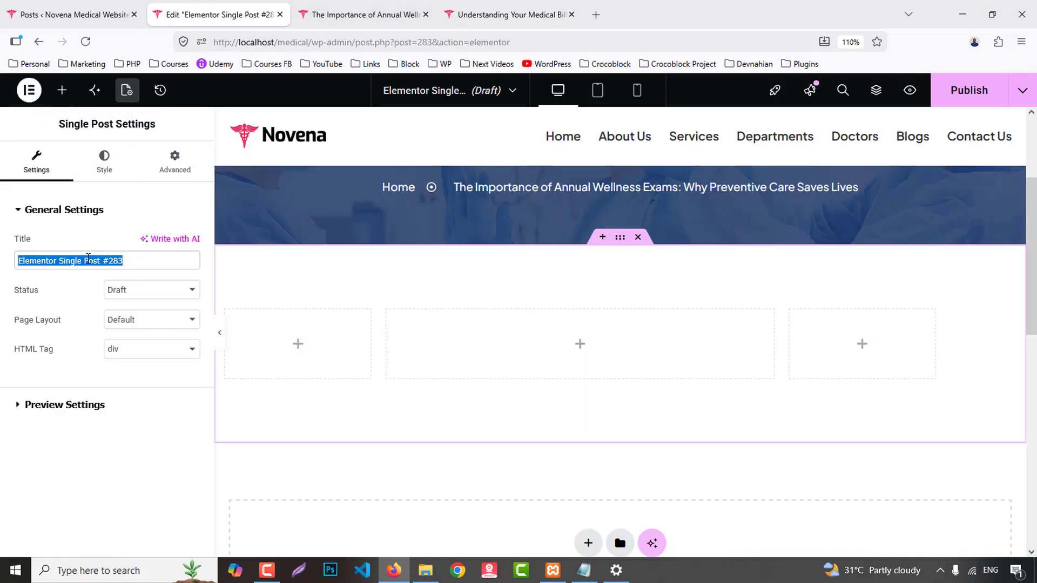
click(46, 260)
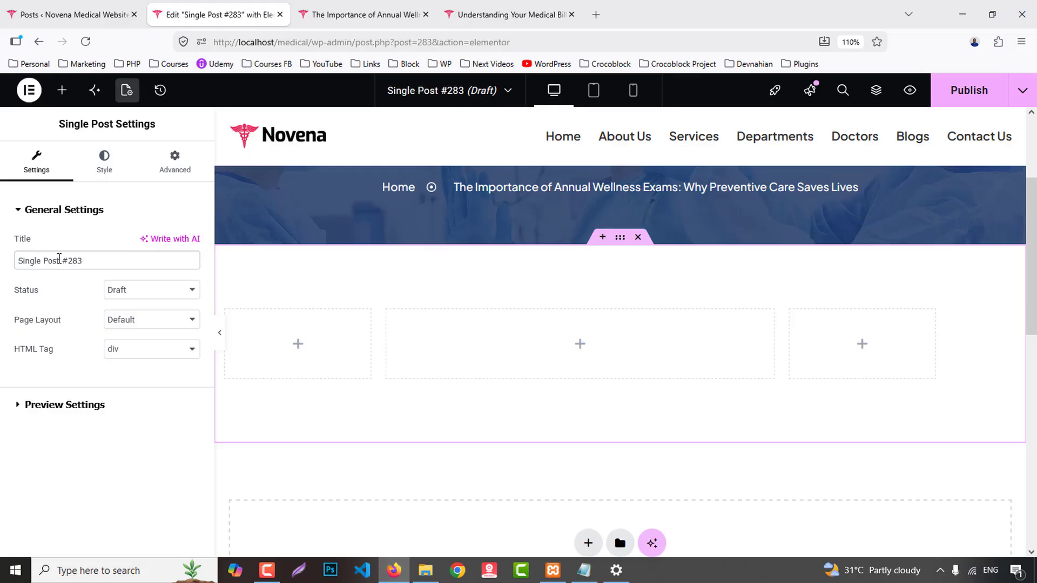
key(BackSpace)
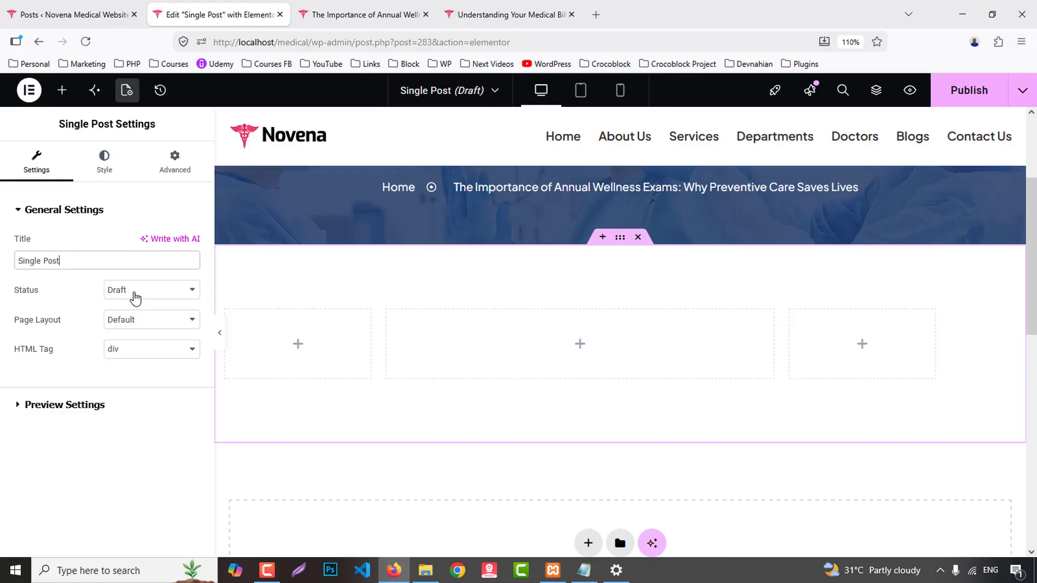
click(135, 295)
click(134, 356)
- Preview the template's dynamic content with the post "Understanding Your Medical Billing: A Patient's Guide to Insurance and Coverage"
click(70, 406)
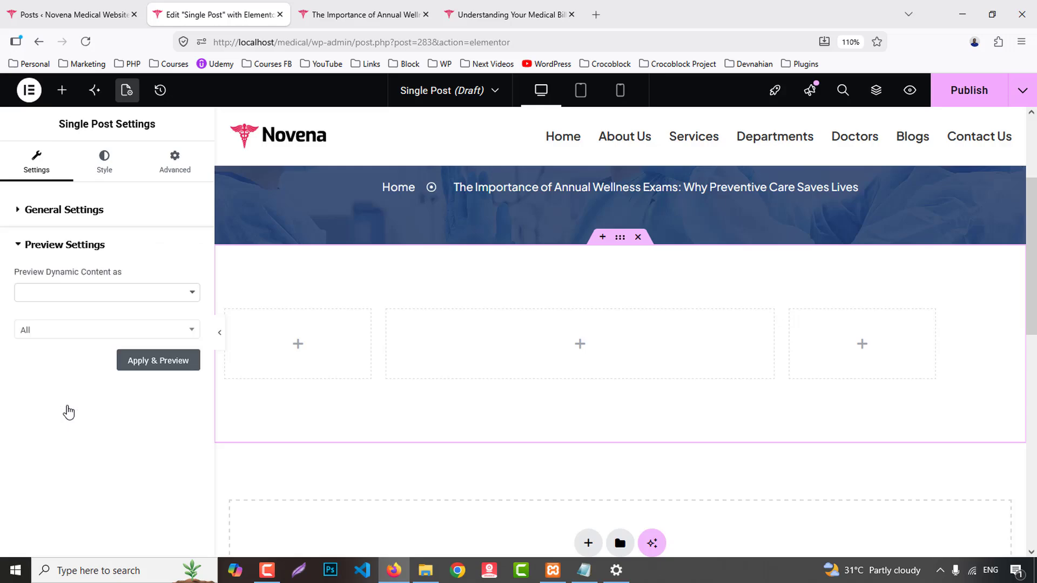
click(54, 296)
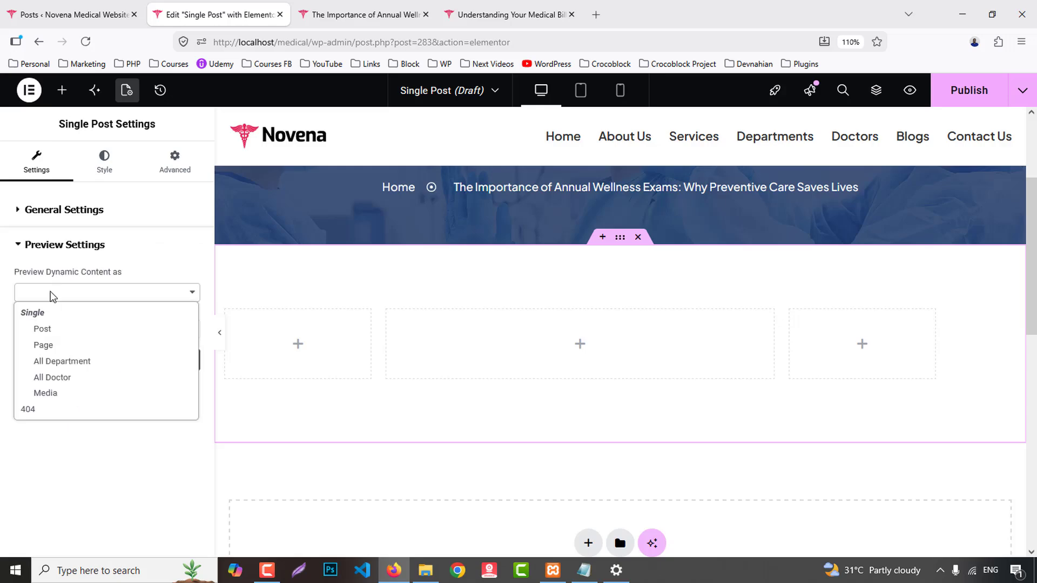
click(52, 327)
click(51, 335)
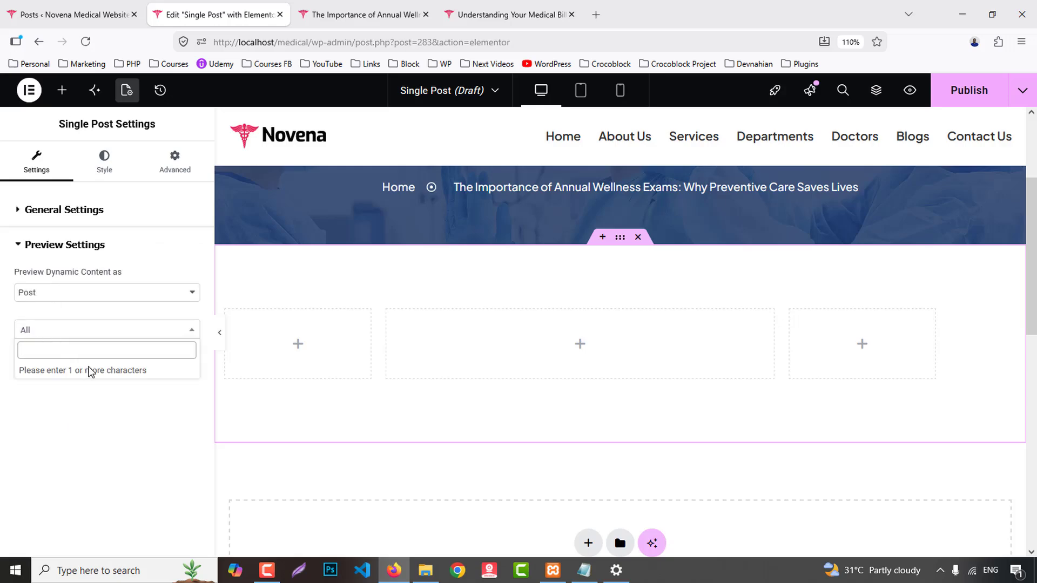
text(under)
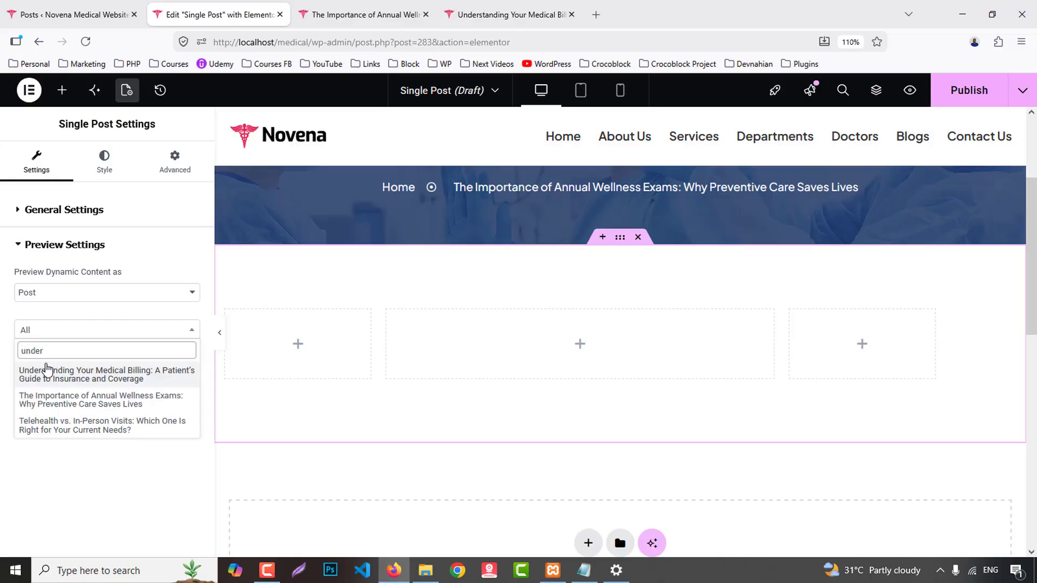
click(53, 373)
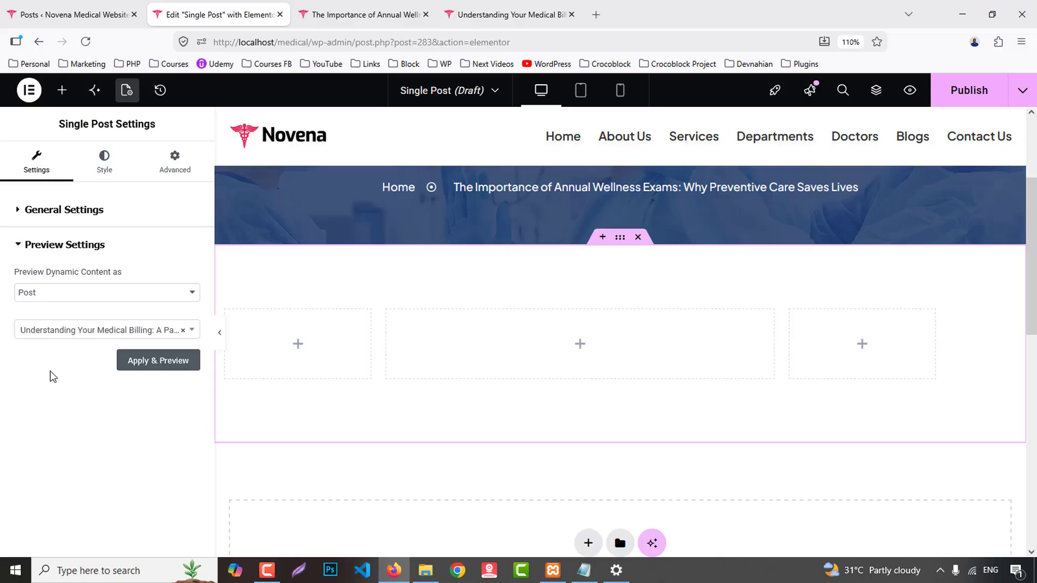
click(157, 367)
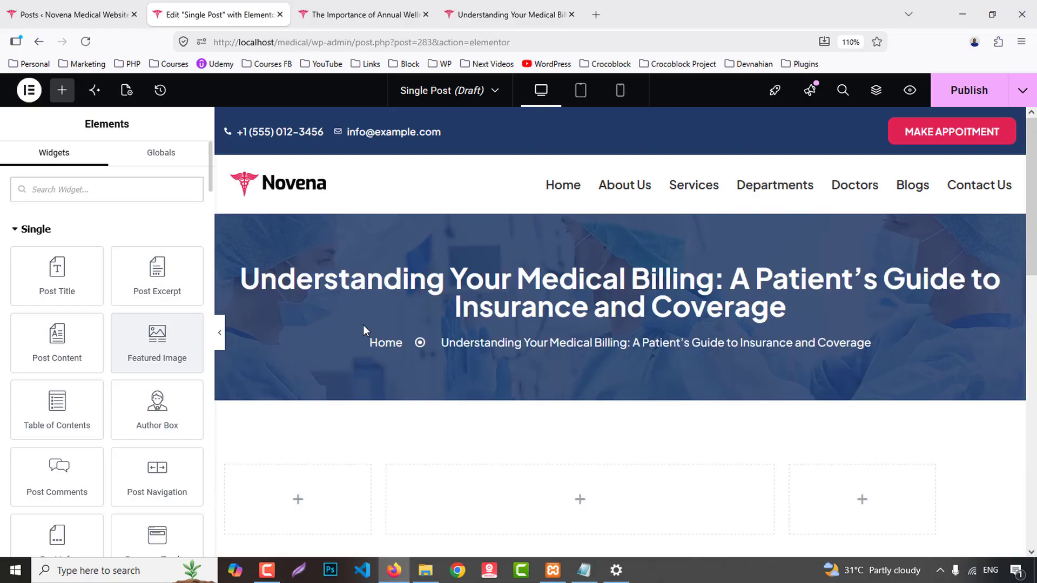
- Add a Featured Image widget to the middle column and set its width to 100%
scroll(394, 342, down, 3)
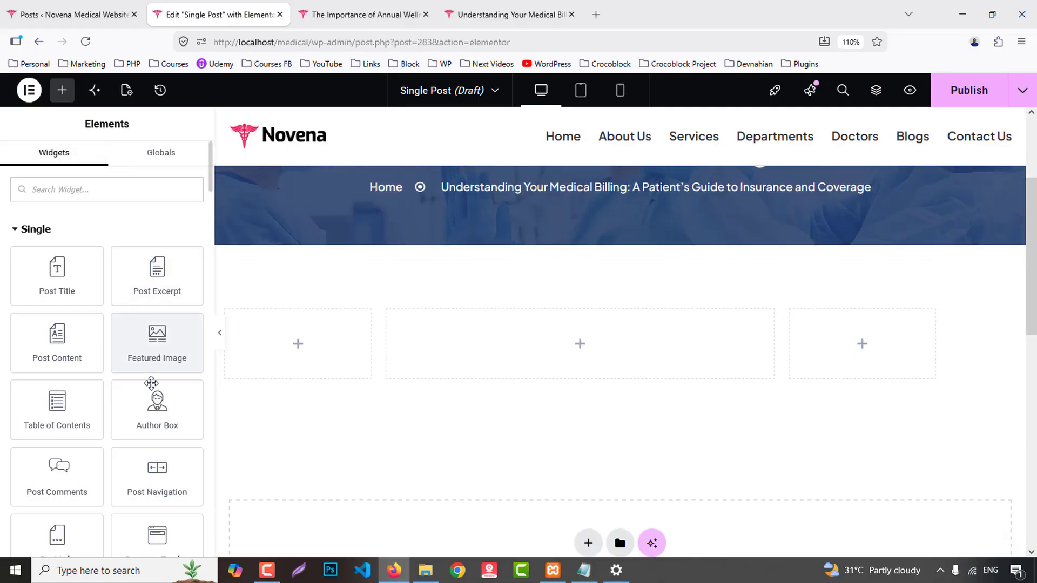
drag(153, 348, 687, 330)
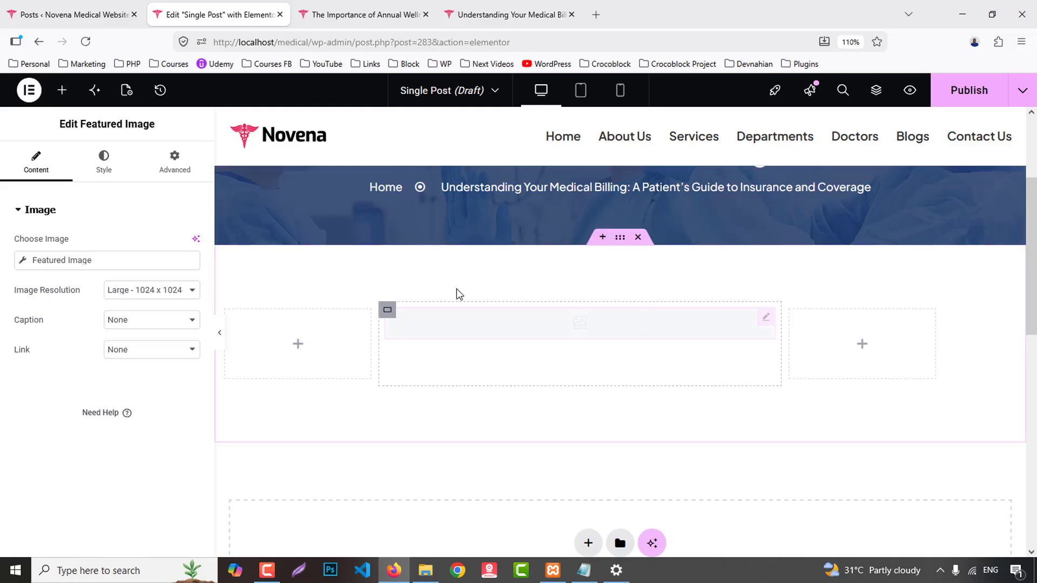
click(112, 172)
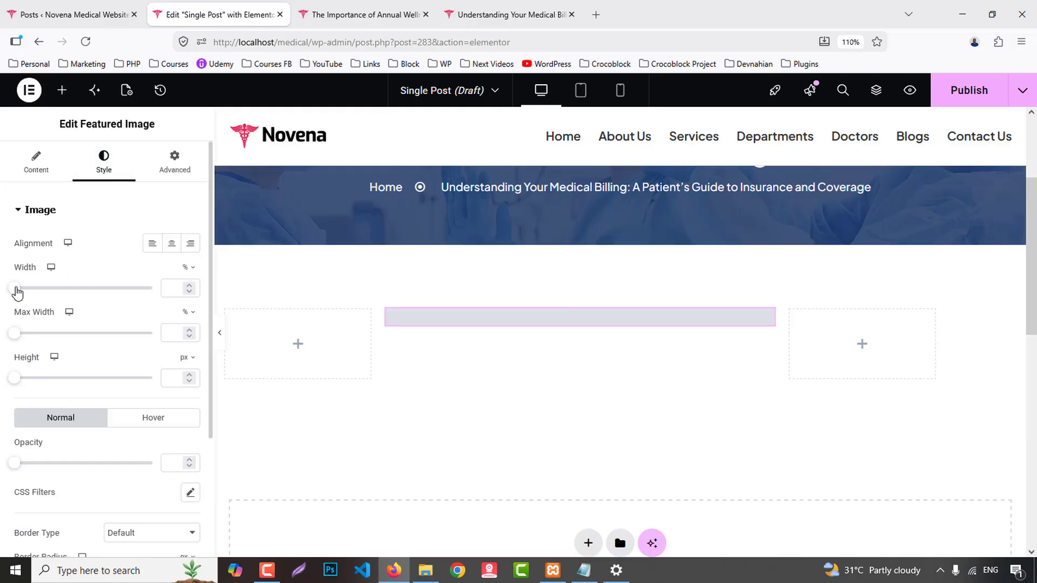
drag(14, 289, 171, 306)
scroll(603, 339, down, 3)
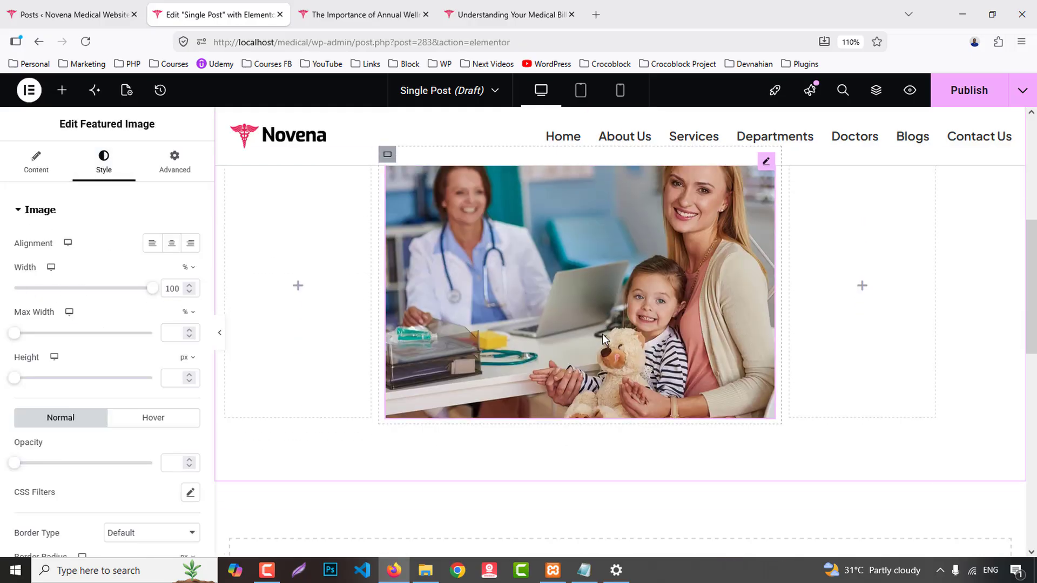
- Check the demo article's layout and add a Post Title widget below the featured image
click(508, 15)
scroll(501, 332, down, 5)
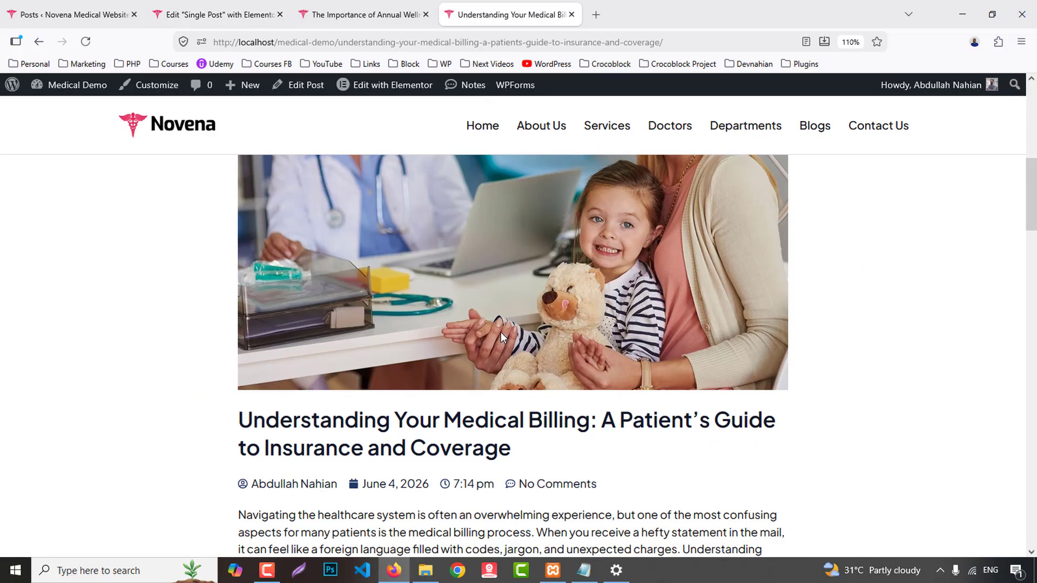
scroll(500, 332, down, 2)
click(205, 14)
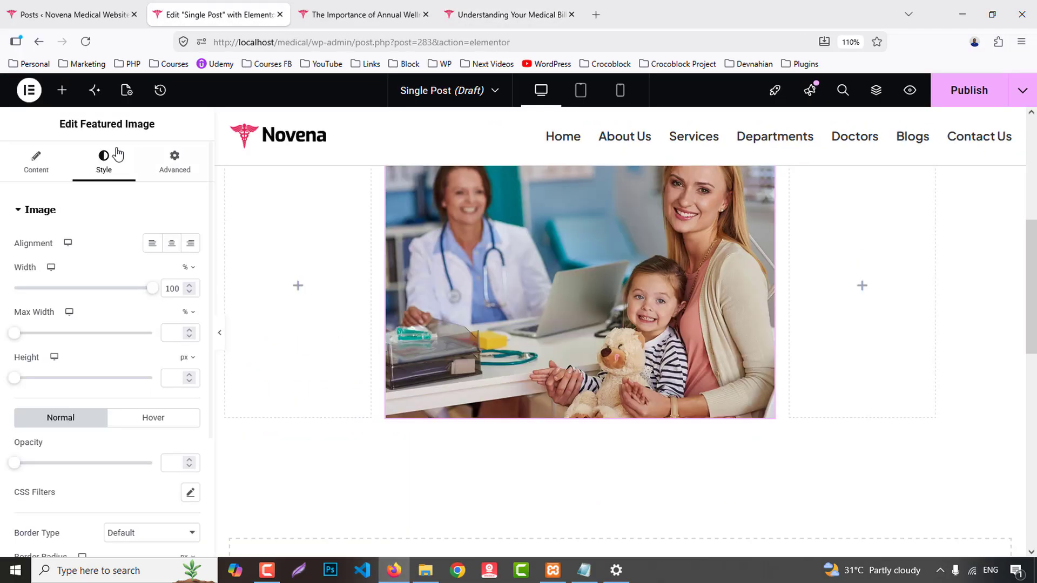
click(65, 94)
scroll(582, 295, down, 2)
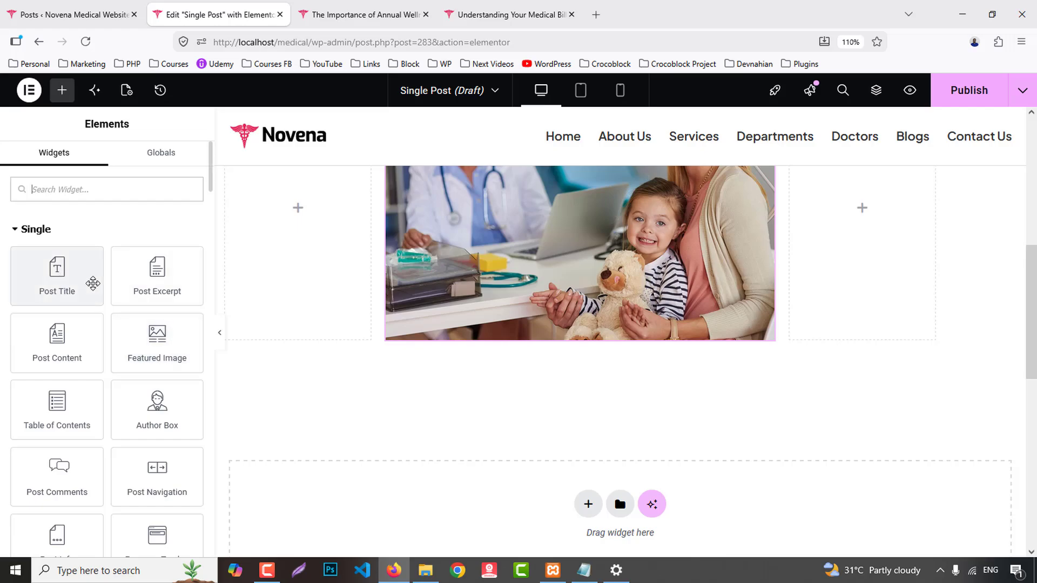
drag(90, 282, 533, 324)
- Add a Post Info widget below the post title, as in the demo article, and remove its Comments item
click(508, 14)
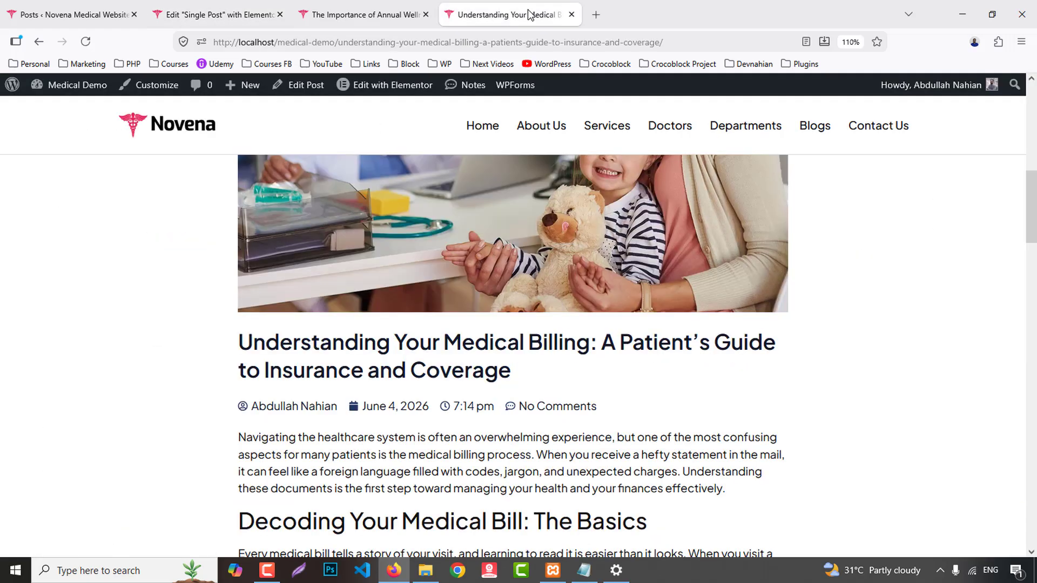
click(157, 12)
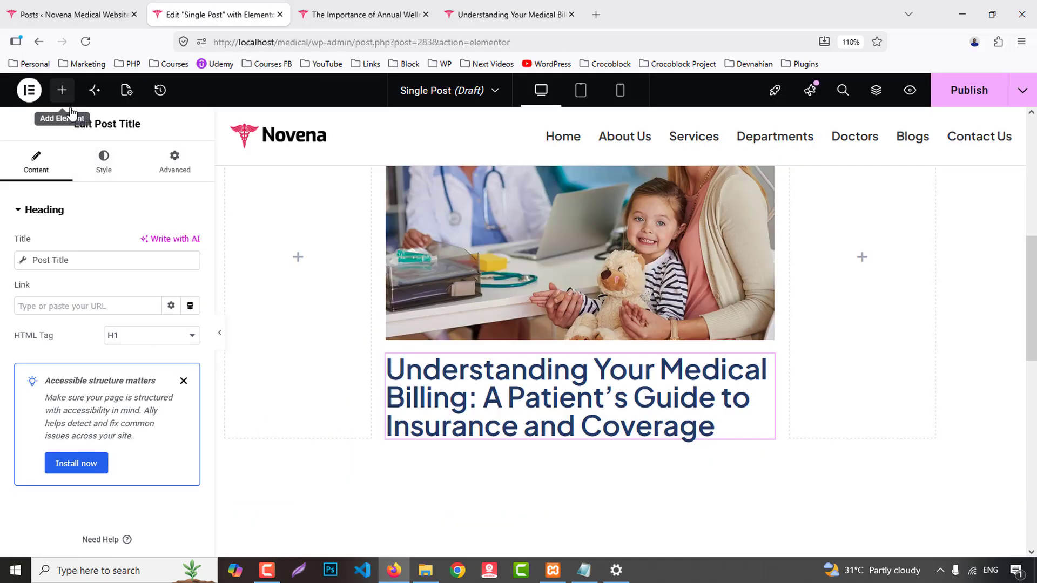
click(62, 89)
scroll(57, 367, down, 3)
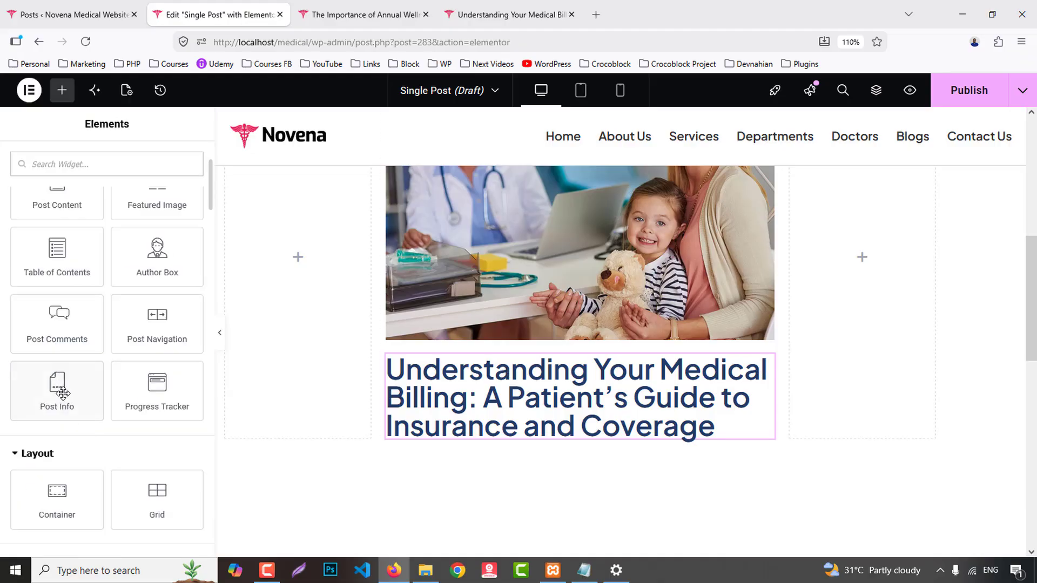
drag(56, 402, 719, 408)
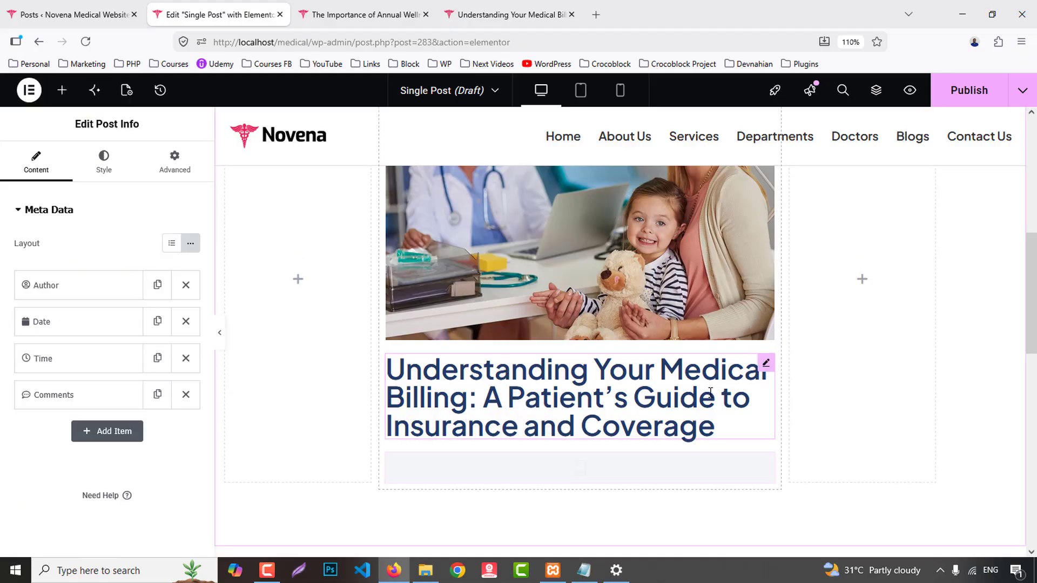
click(186, 394)
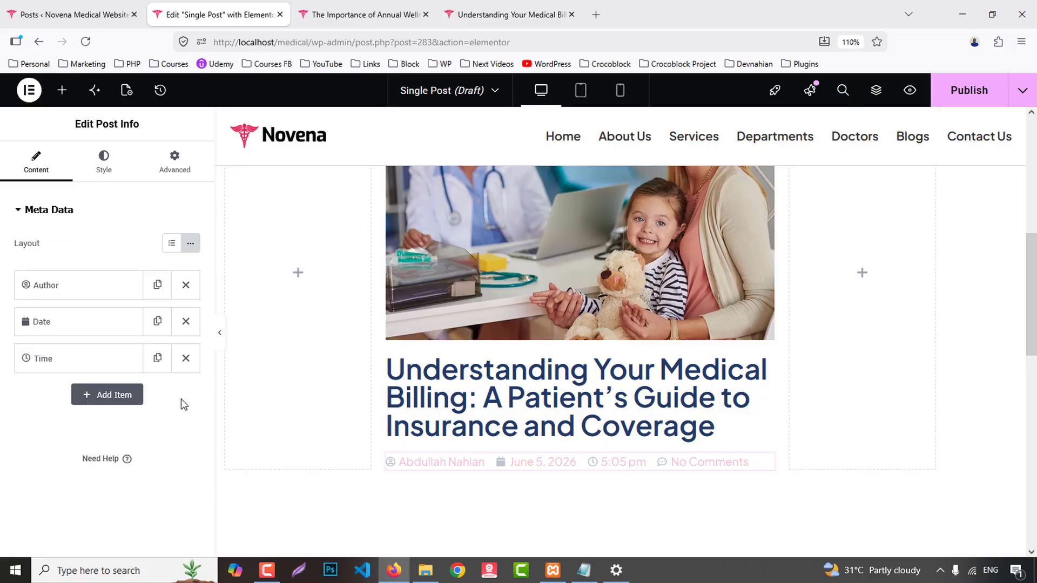
- Compare with the demo article's post info and add a Terms item using the Categories taxonomy to the Post Info widget
click(483, 2)
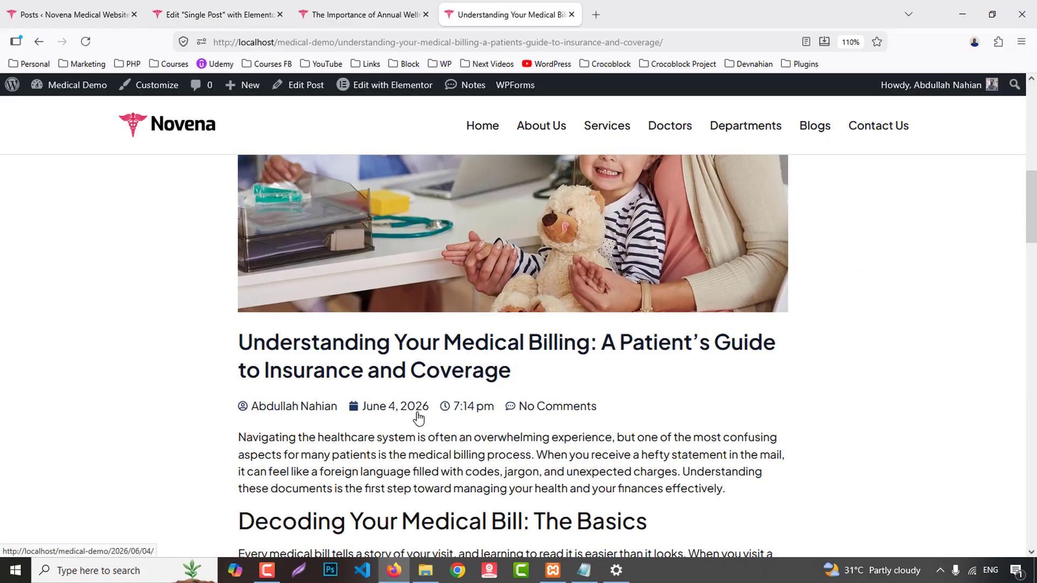
click(222, 13)
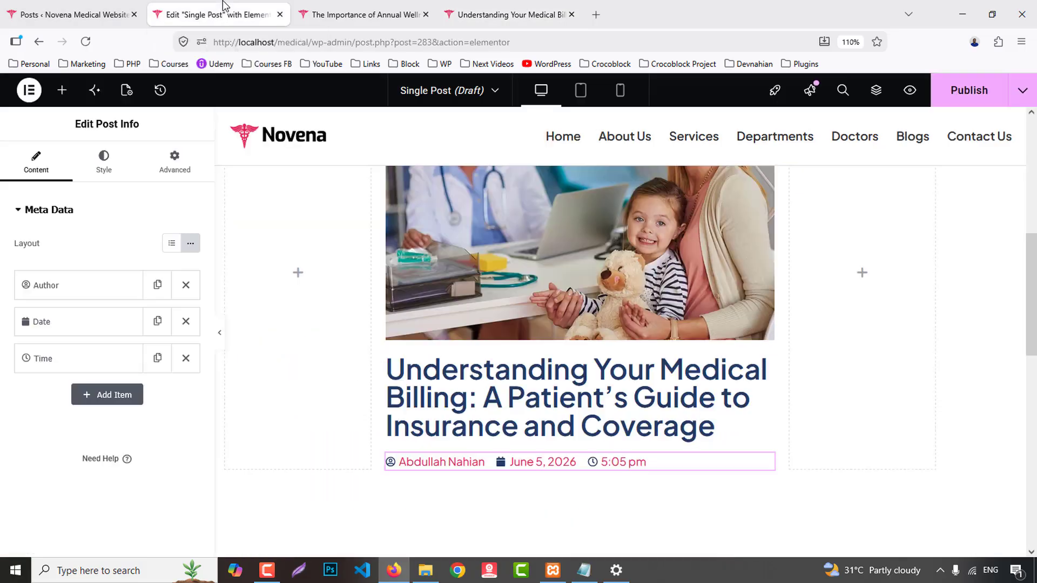
click(102, 401)
click(142, 431)
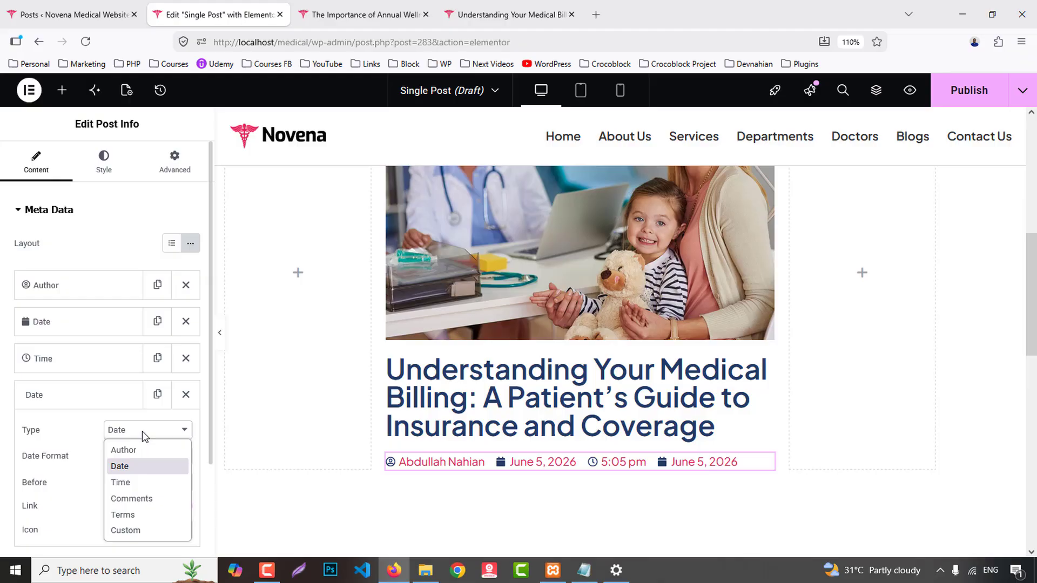
click(136, 516)
scroll(74, 419, down, 2)
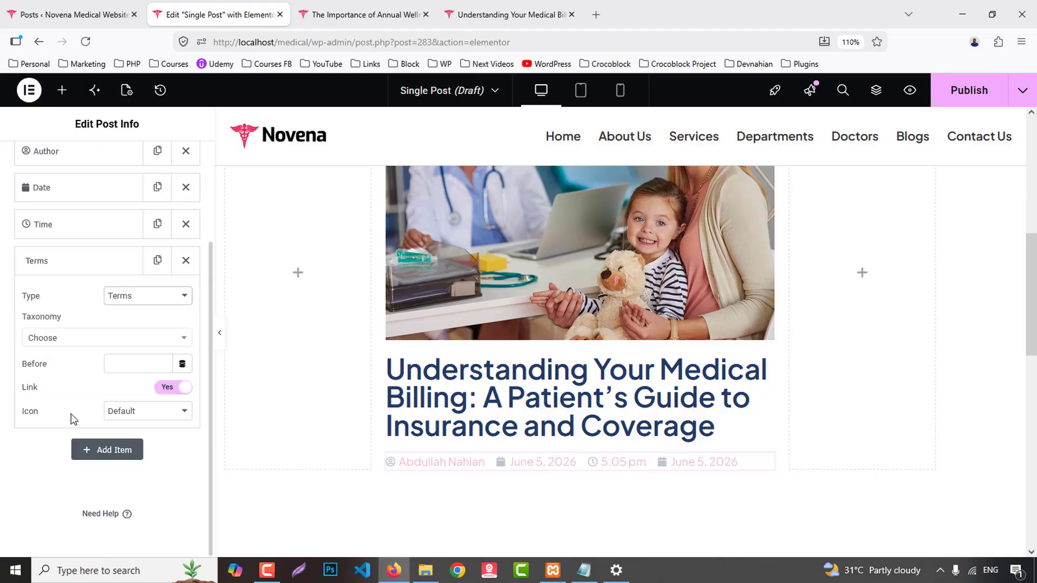
click(49, 339)
click(59, 381)
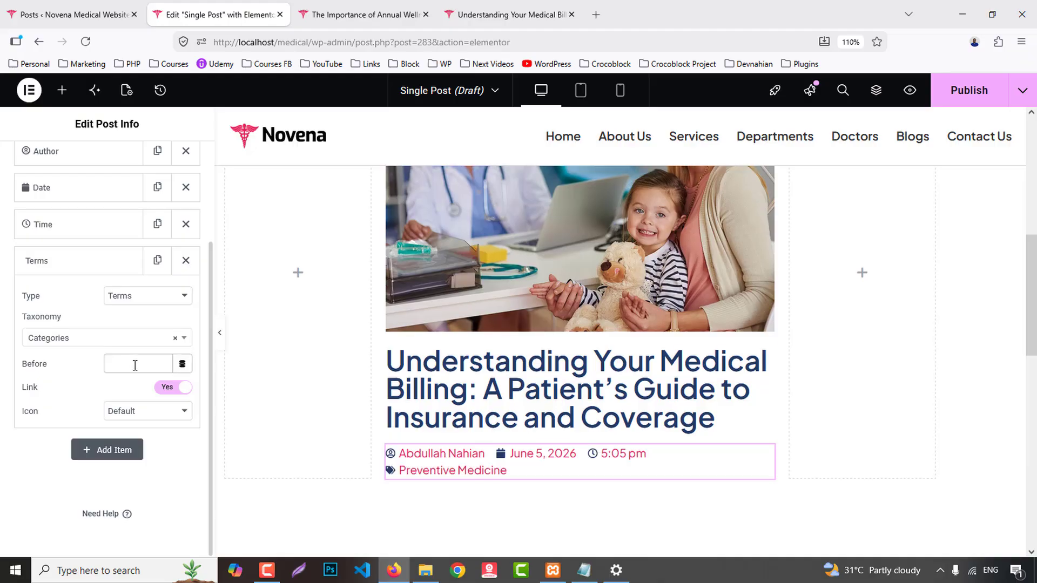
click(135, 365)
text(Ca)
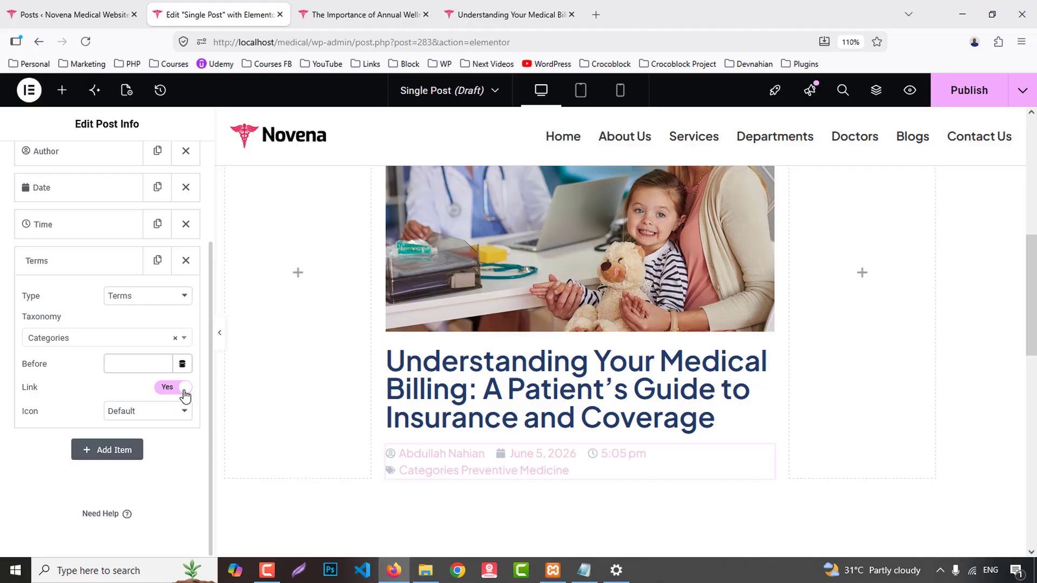
click(69, 267)
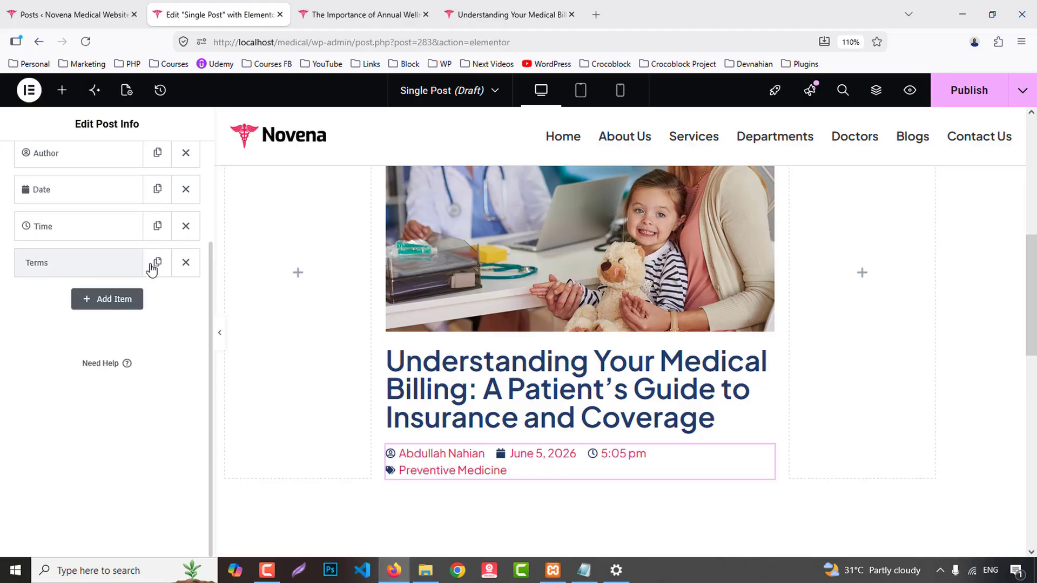
- Narrow the left column of the article section to a width of 15%
scroll(241, 240, up, 3)
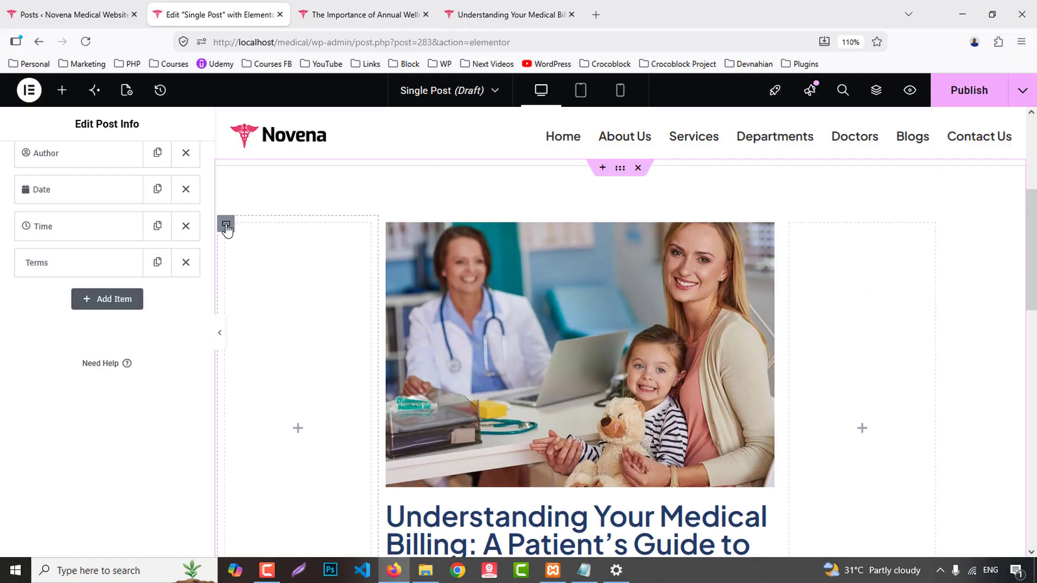
click(226, 226)
key(Down)
key(Down)
key(Down)
key(Down)
key(Down)
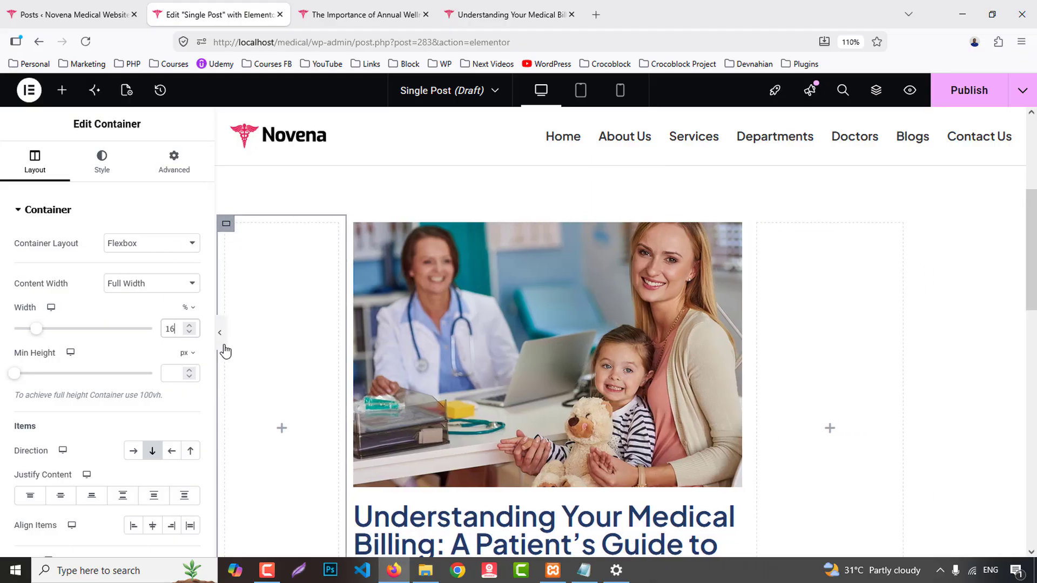
- Set the width of the middle column holding the featured image and title to 60%
click(349, 225)
click(186, 333)
key(Up)
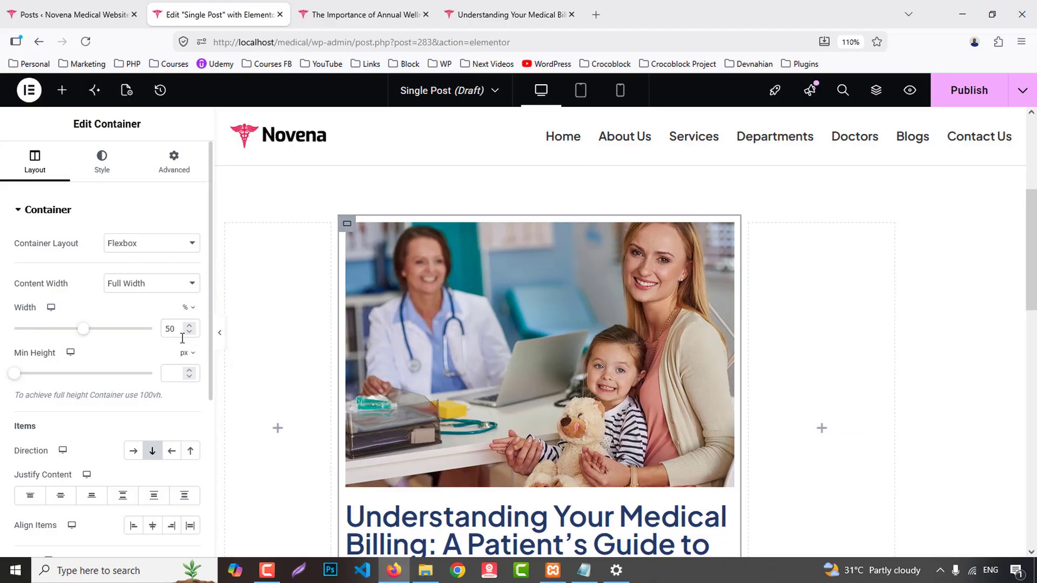
key(Up)
key(Up)
key(Up)
key(Up)
key(Up)
key(Up)
key(Up)
key(Up)
key(Up)
key(Up)
key(Up)
key(Up)
key(Up)
key(Up)
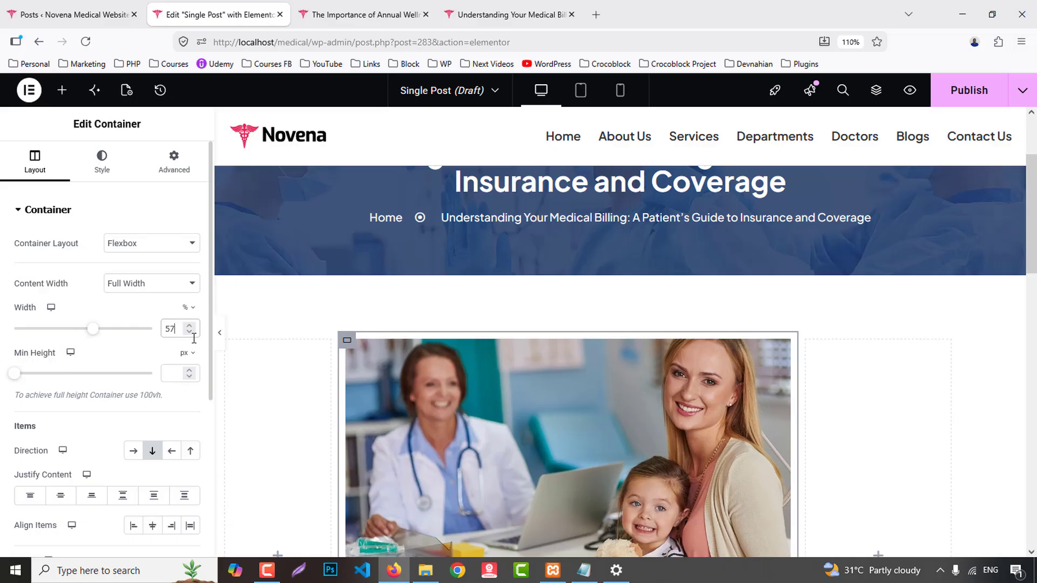
key(Up)
key(Up)
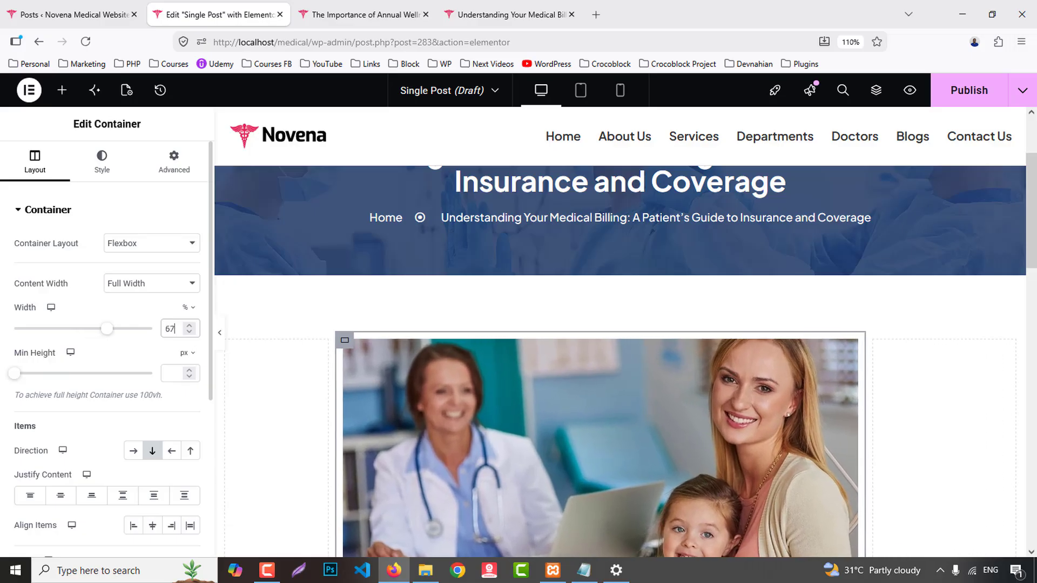
key(Down)
key(Down)
key(Down)
key(Down)
key(Down)
key(Down)
key(Down)
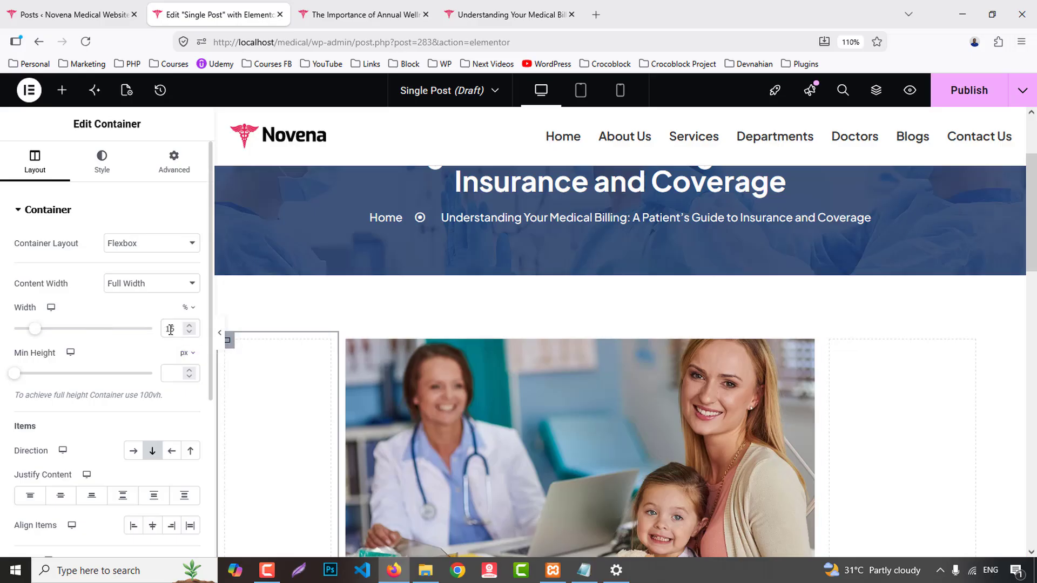
- Set the left column's width to 20% and check that the right column's width matches
key(Down)
key(Down)
key(Down)
key(Down)
key(Down)
key(Down)
key(Down)
key(Down)
key(Down)
key(Down)
key(Down)
key(Down)
key(Down)
key(Down)
key(Down)
key(Down)
key(Down)
key(Down)
key(Down)
key(Down)
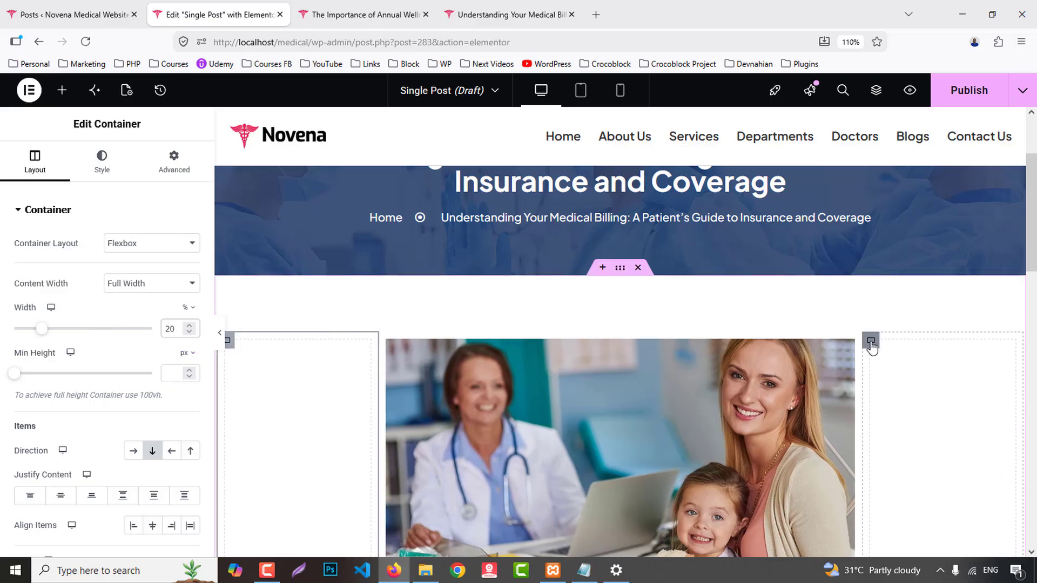
click(871, 342)
scroll(875, 393, down, 5)
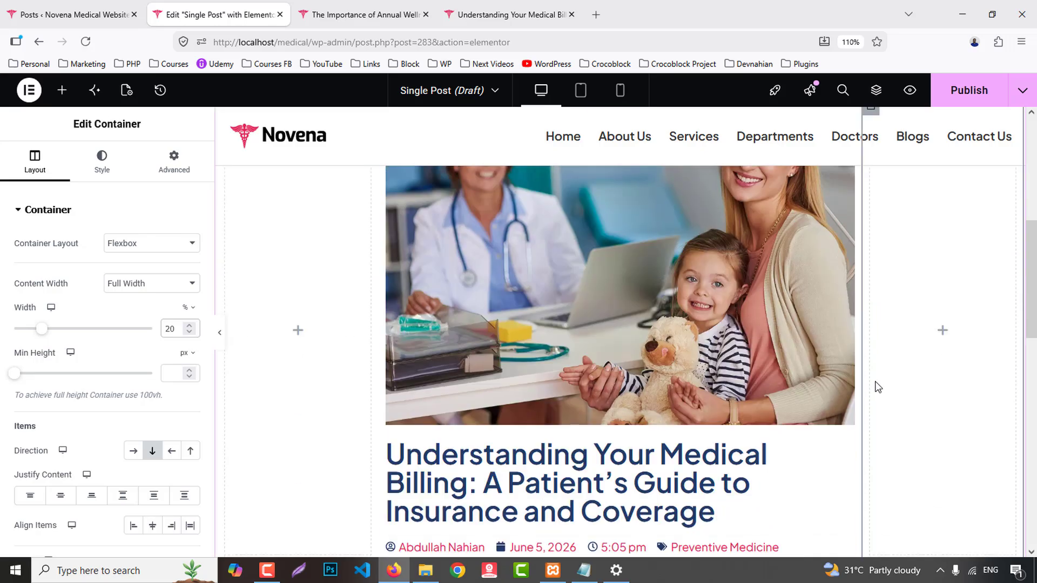
- Add a Post Content widget below the post info in the middle column
click(539, 11)
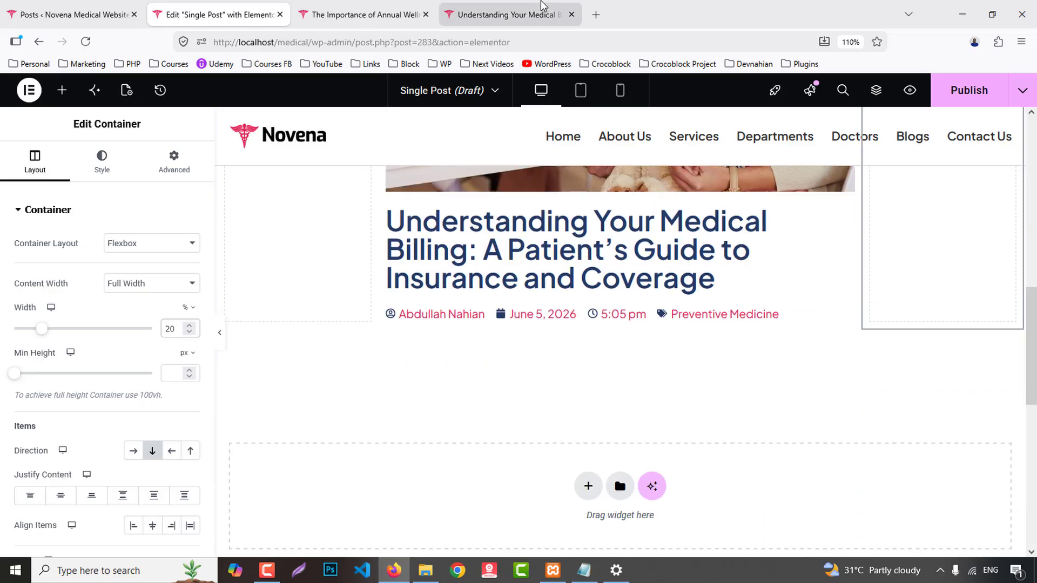
click(257, 6)
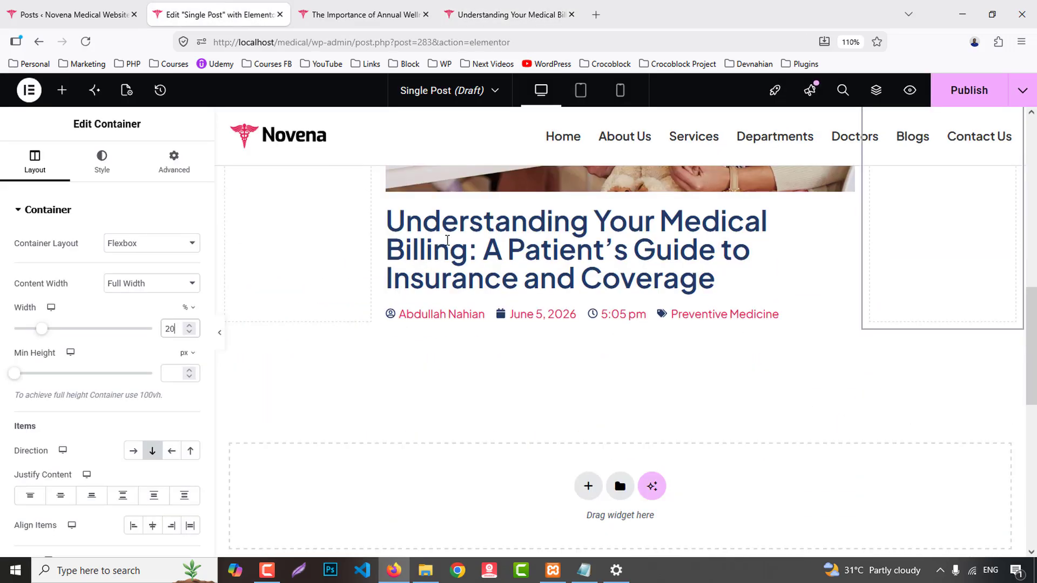
click(63, 90)
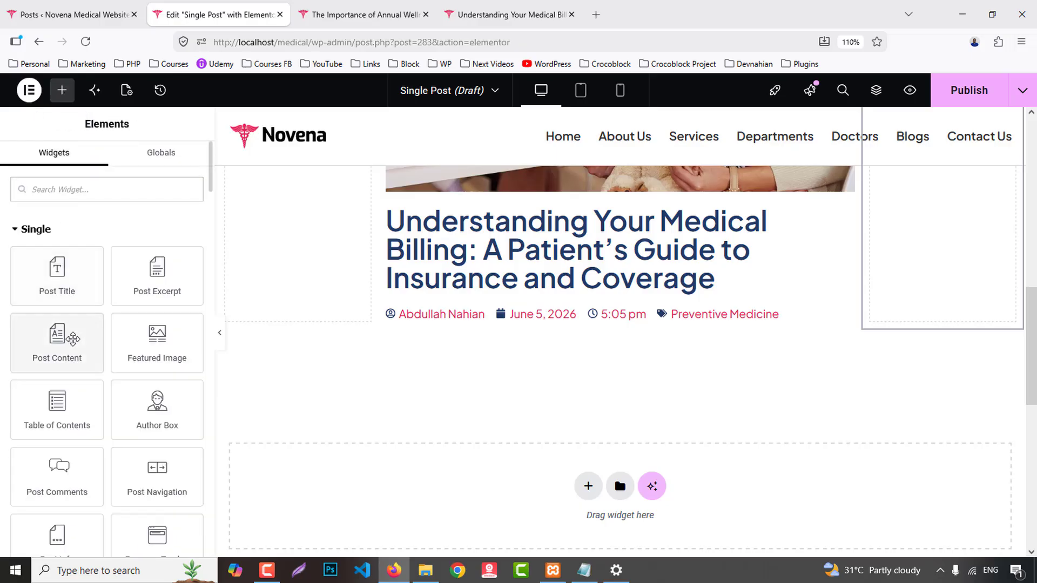
drag(56, 337, 654, 347)
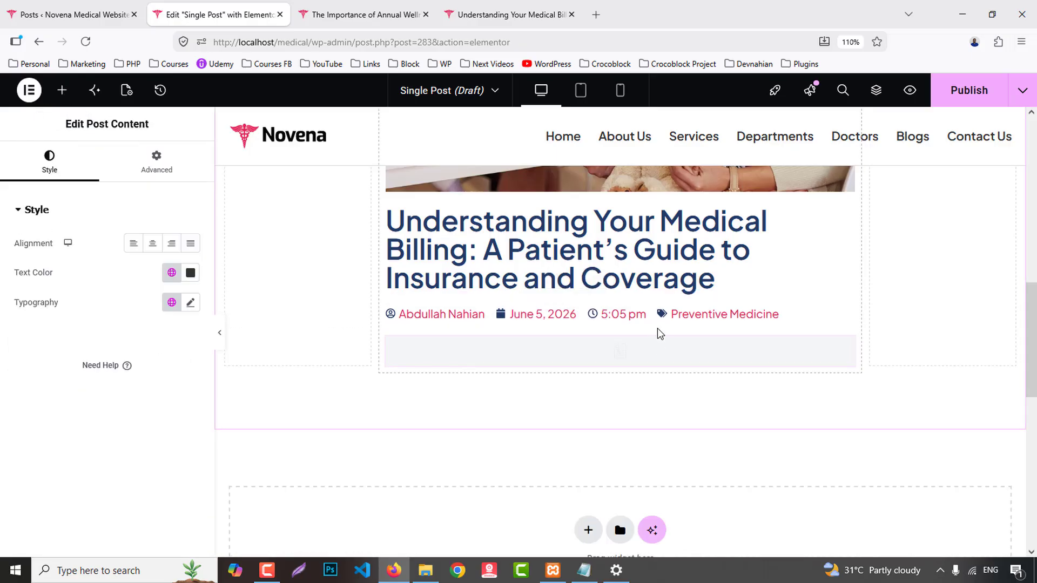
- Check what follows the article text on the demo page and add a Post Navigation widget below the post content
scroll(654, 378, down, 10)
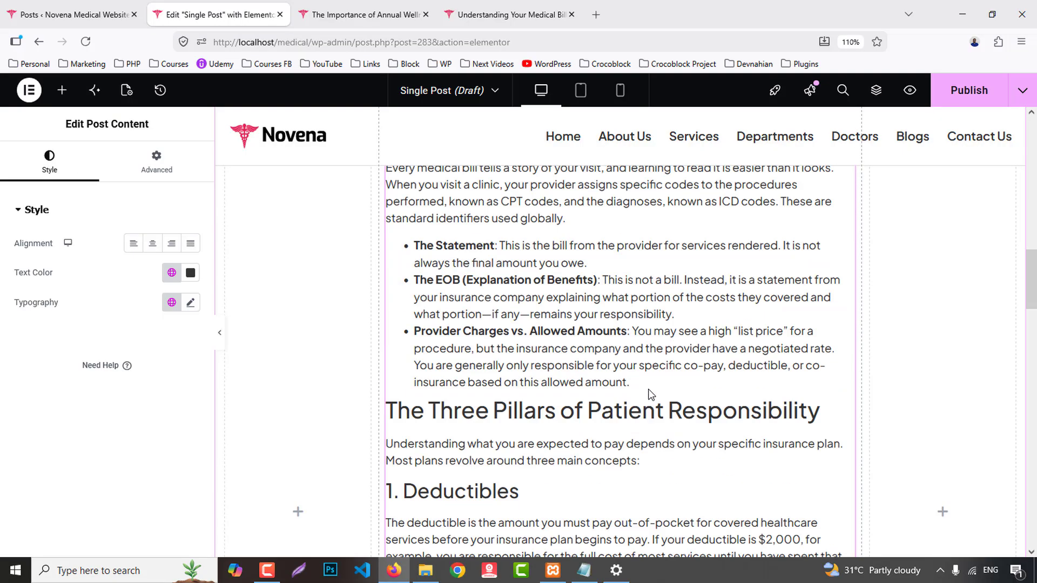
scroll(652, 389, down, 2)
click(511, 14)
scroll(574, 335, down, 15)
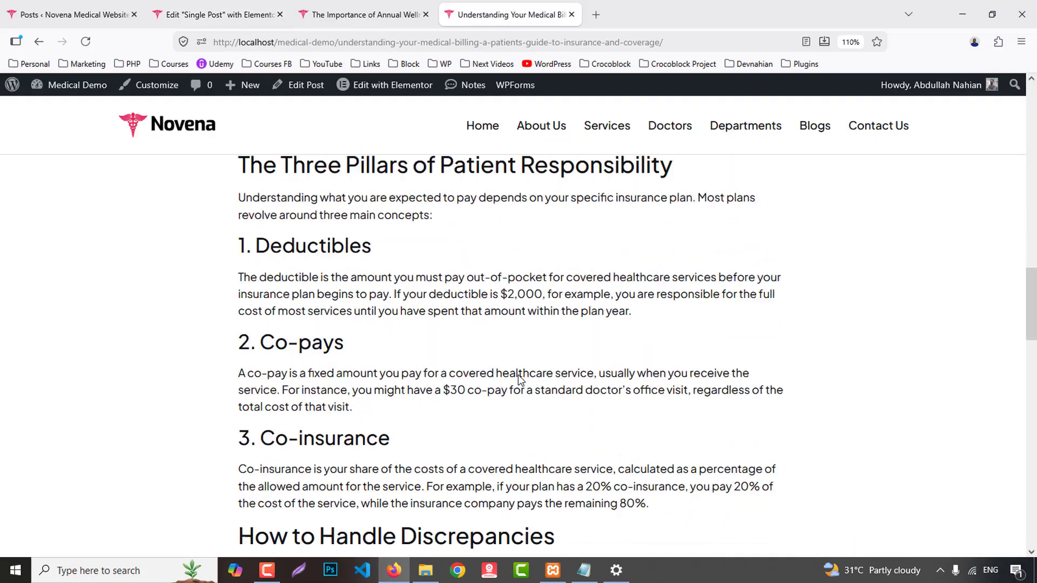
scroll(573, 336, down, 10)
key(ctrl+2)
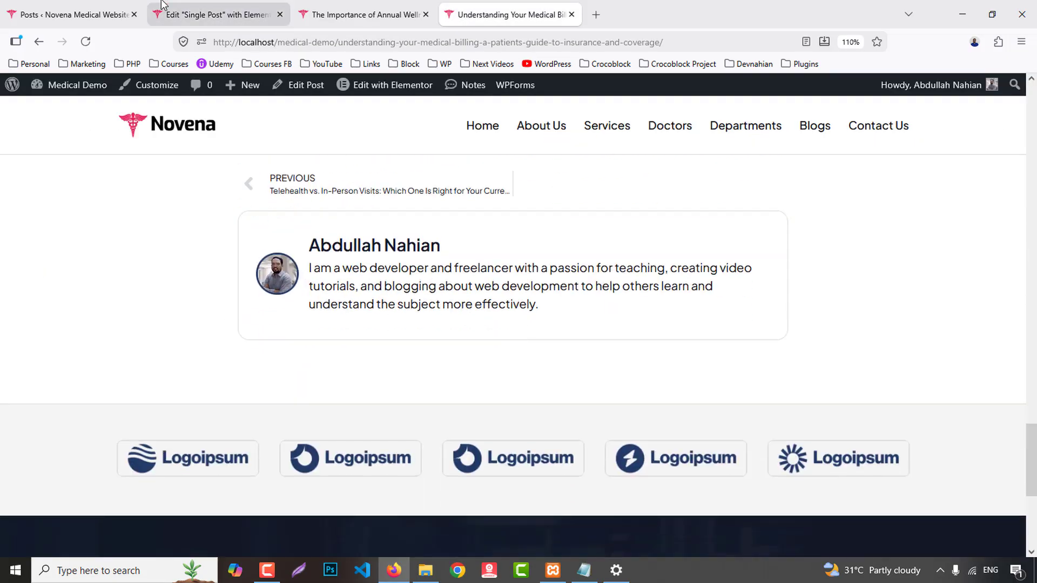
scroll(508, 237, down, 12)
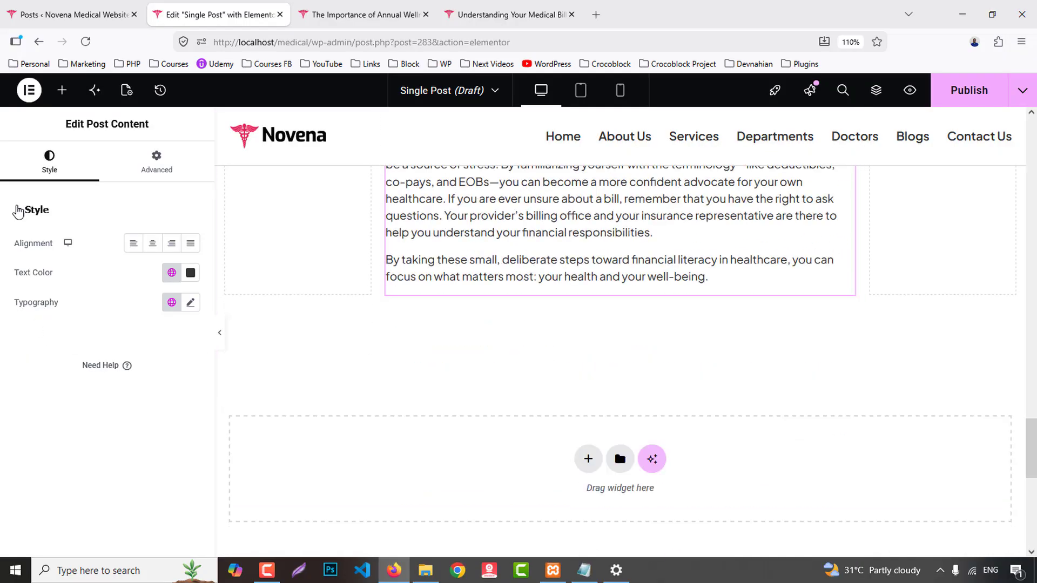
click(59, 96)
scroll(136, 393, down, 3)
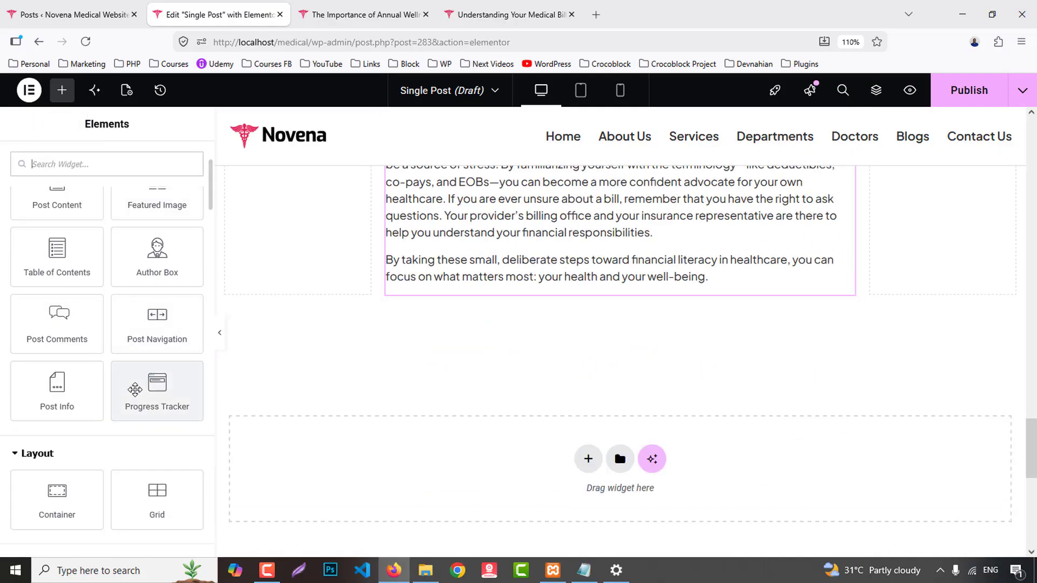
drag(157, 324, 635, 312)
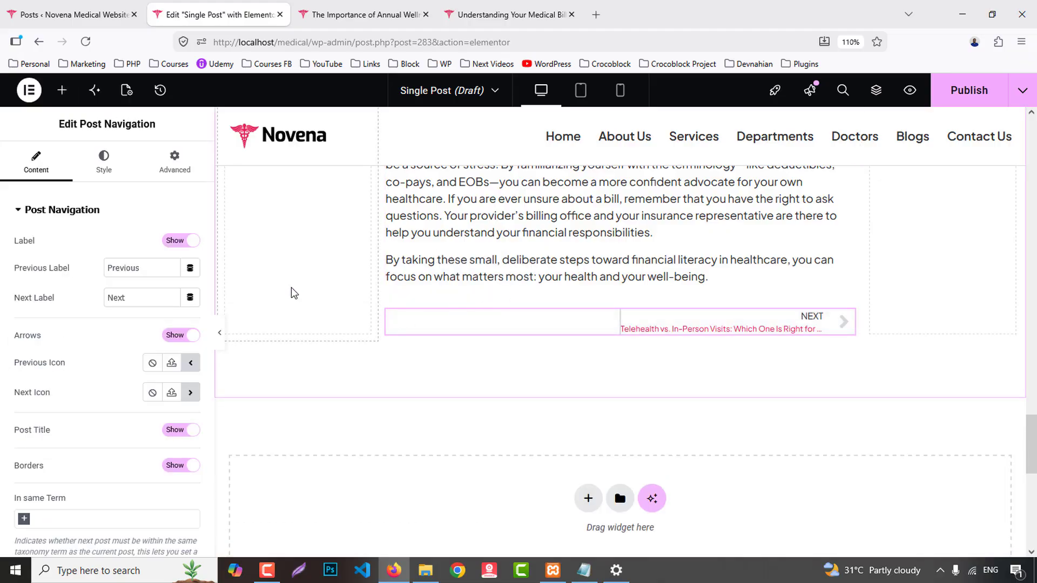
- Check the demo article's ending and add an Author Box widget below the post navigation
click(503, 15)
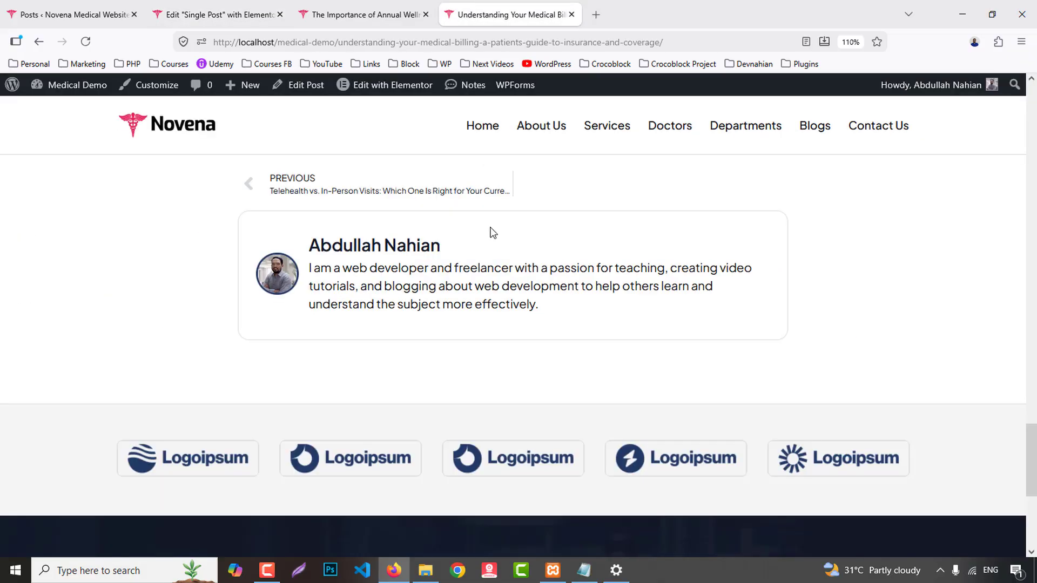
click(220, 22)
click(62, 90)
scroll(69, 379, down, 3)
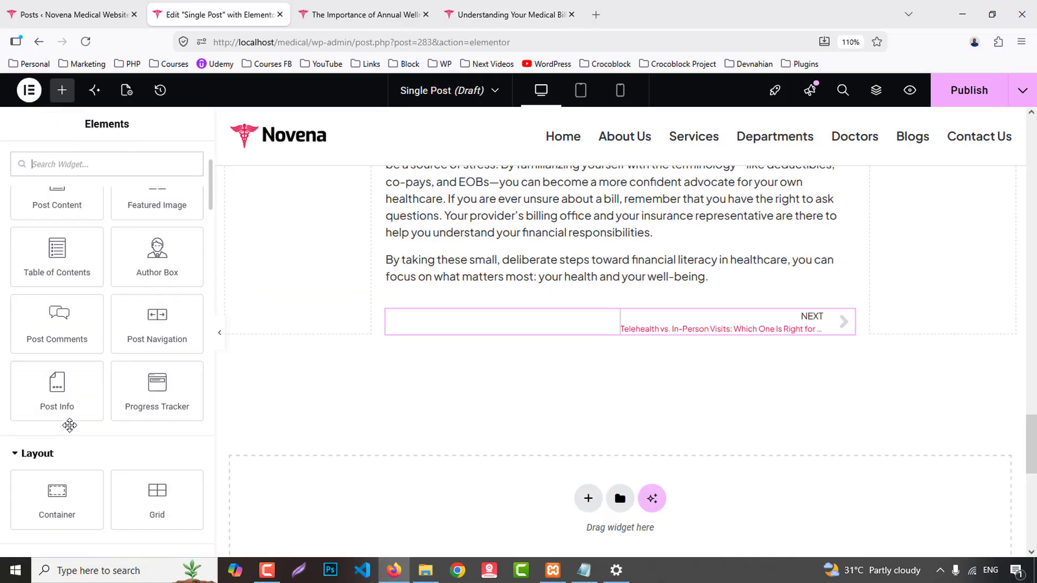
drag(157, 257, 682, 365)
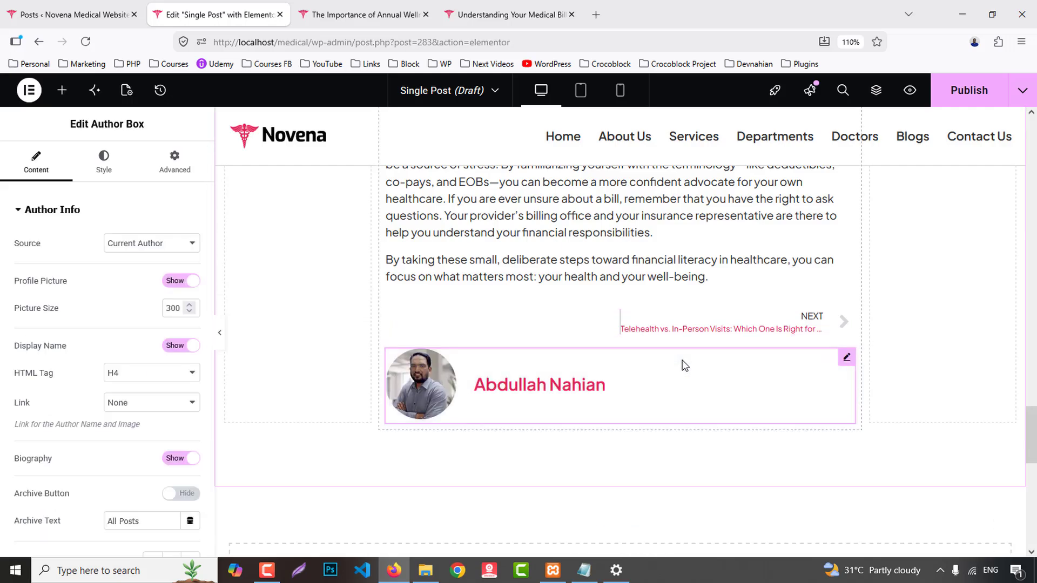
- Copy the author's biography text from the demo article's author box and return to the template
click(528, 7)
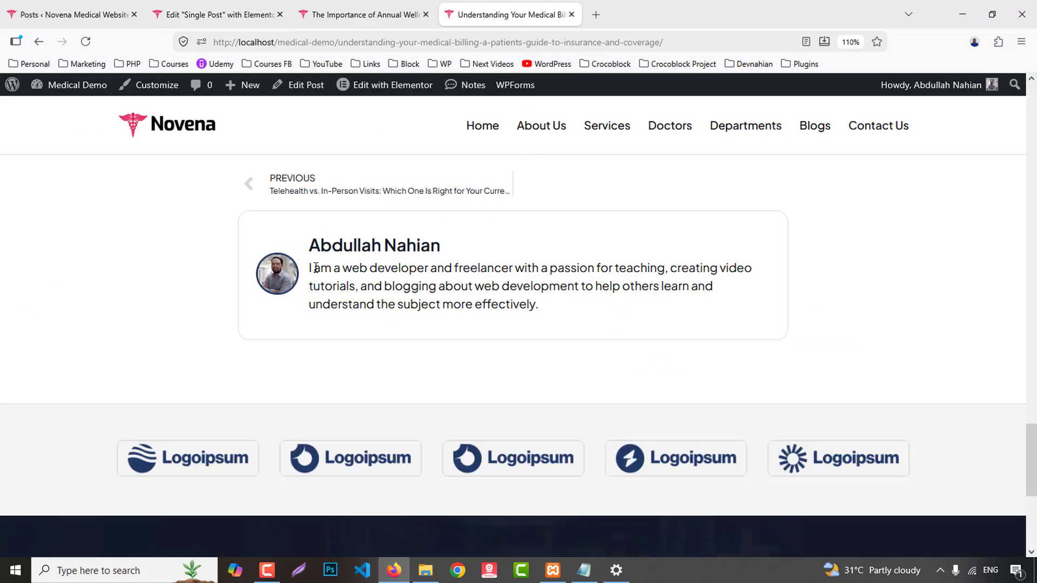
drag(309, 266, 558, 306)
key(ctrl+c)
click(219, 15)
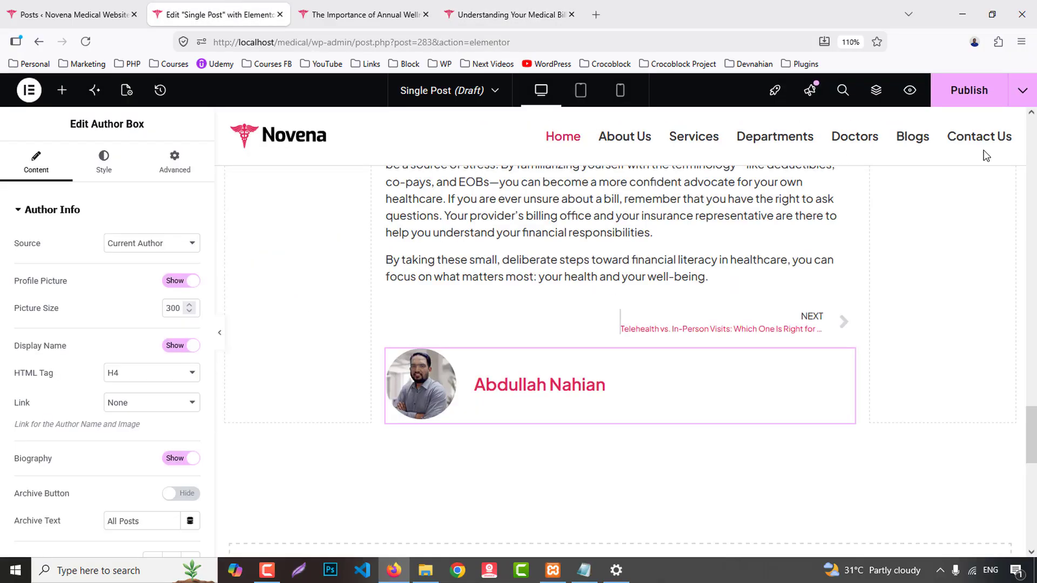
- Publish the template with a display condition that includes Posts
click(976, 101)
click(537, 406)
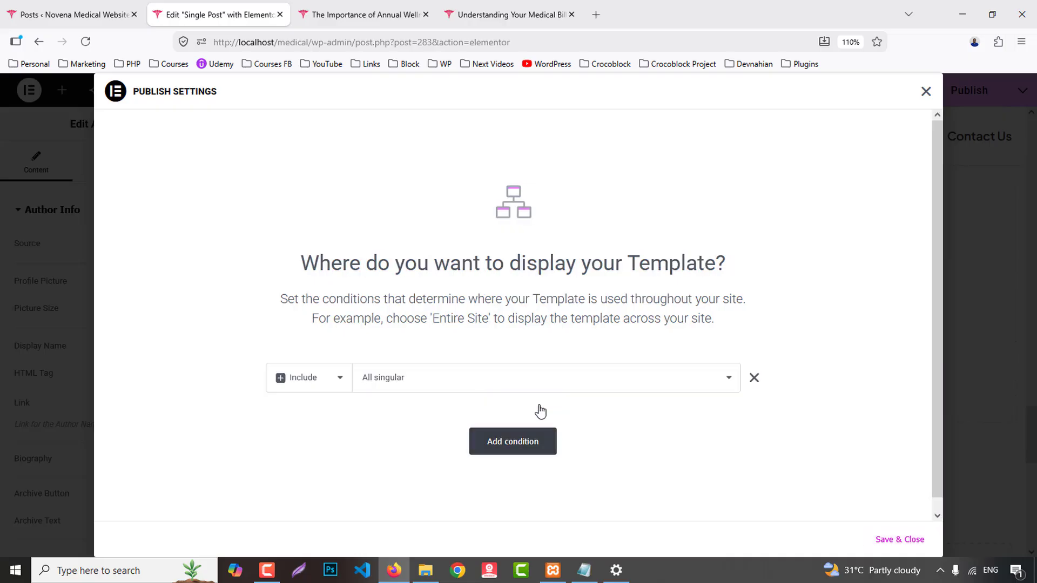
click(393, 381)
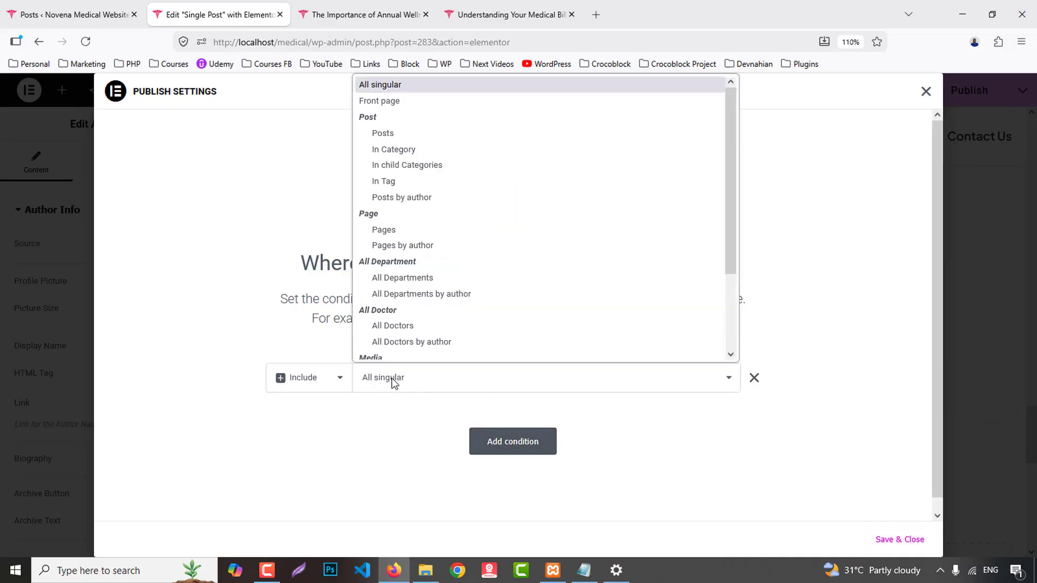
click(381, 132)
click(893, 540)
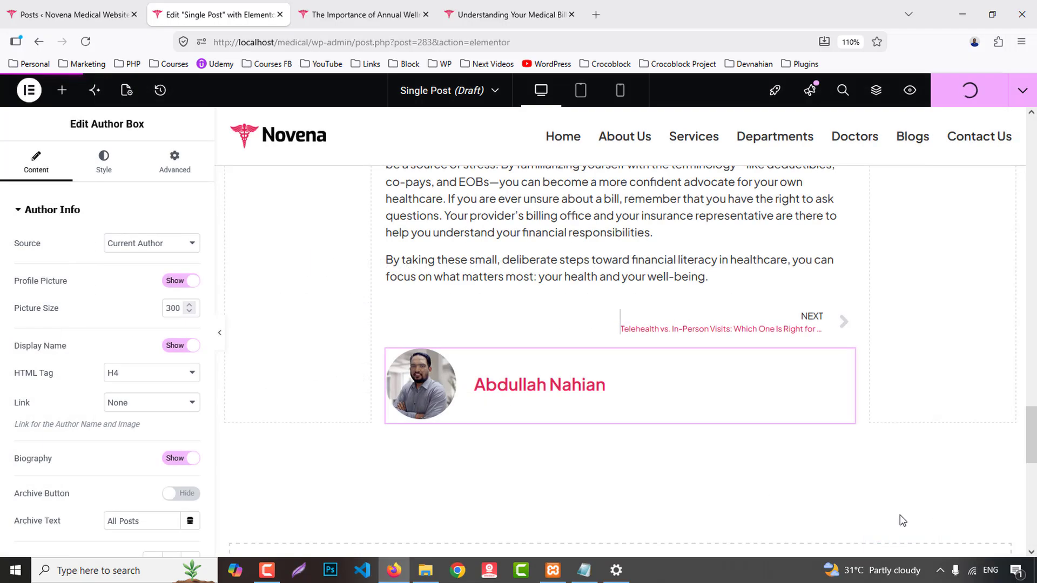
- Open the list of all users in the medical site's WordPress dashboard
click(70, 15)
scroll(67, 486, down, 2)
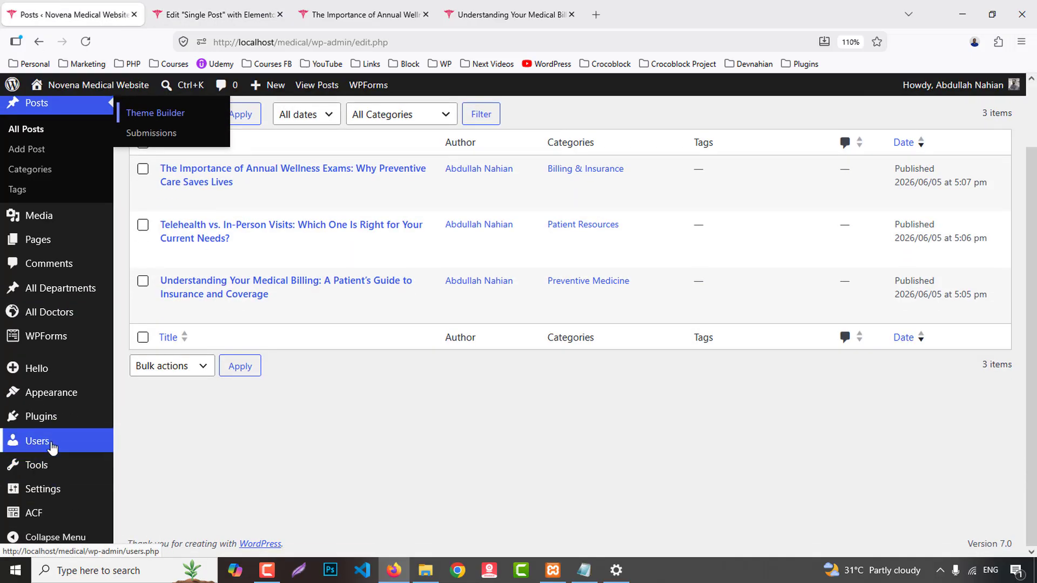
mouse_move(140, 442)
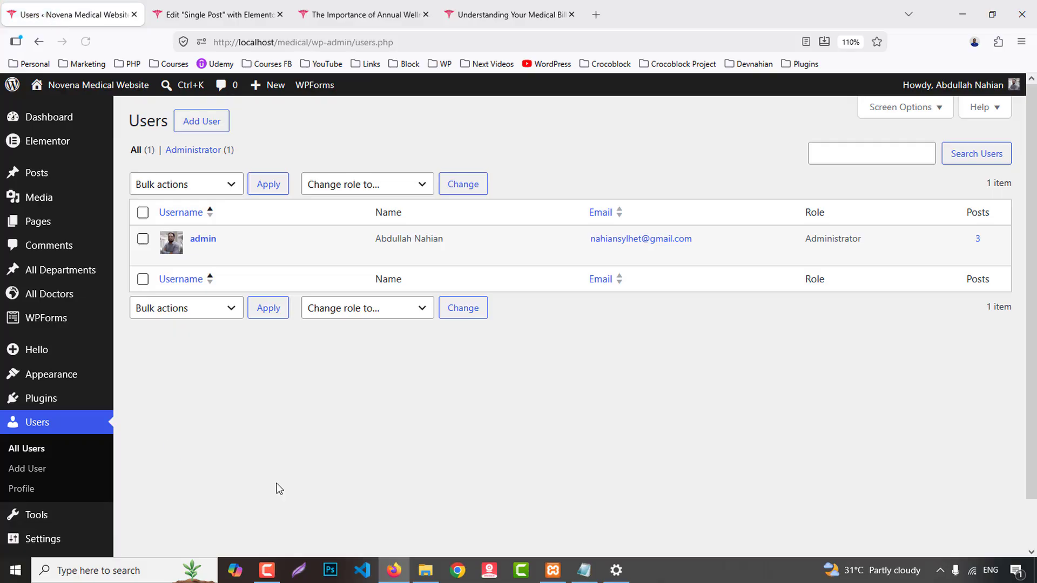
- Paste the copied biography into the admin user's Biographical Info and update the profile
click(198, 255)
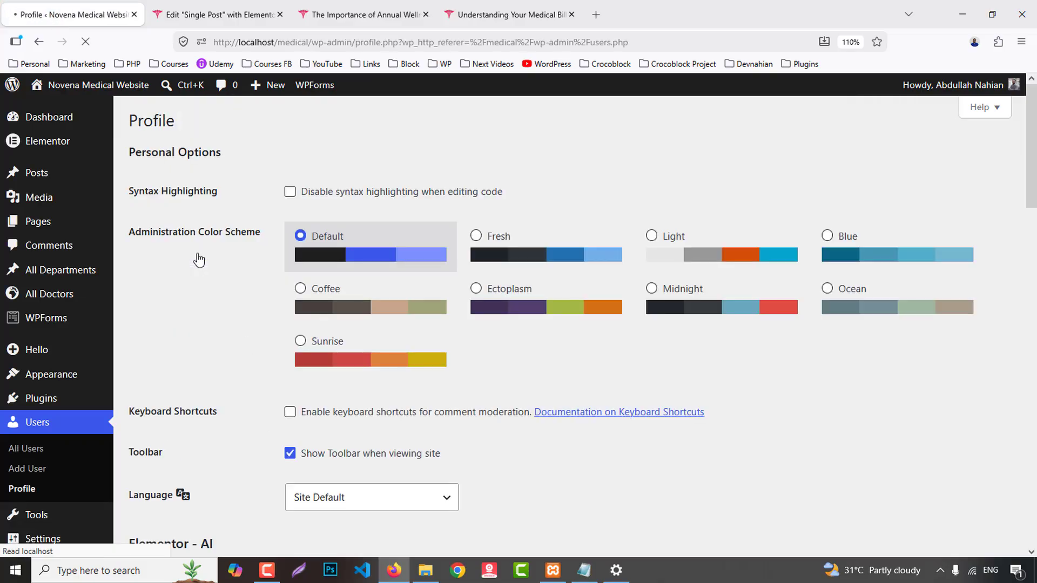
scroll(591, 317, down, 8)
scroll(592, 313, down, 8)
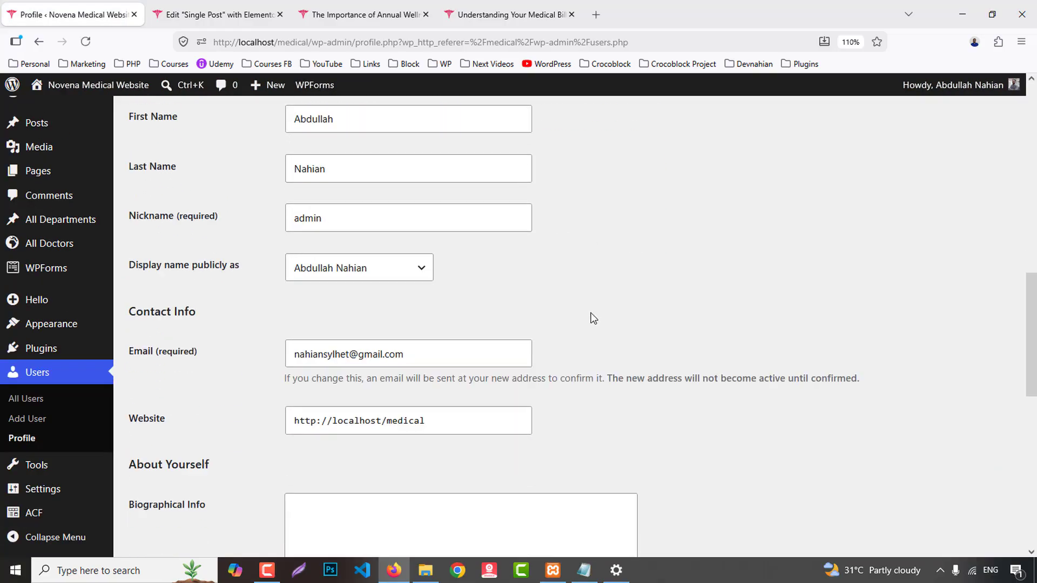
click(423, 207)
key(ctrl+v)
scroll(413, 238, down, 4)
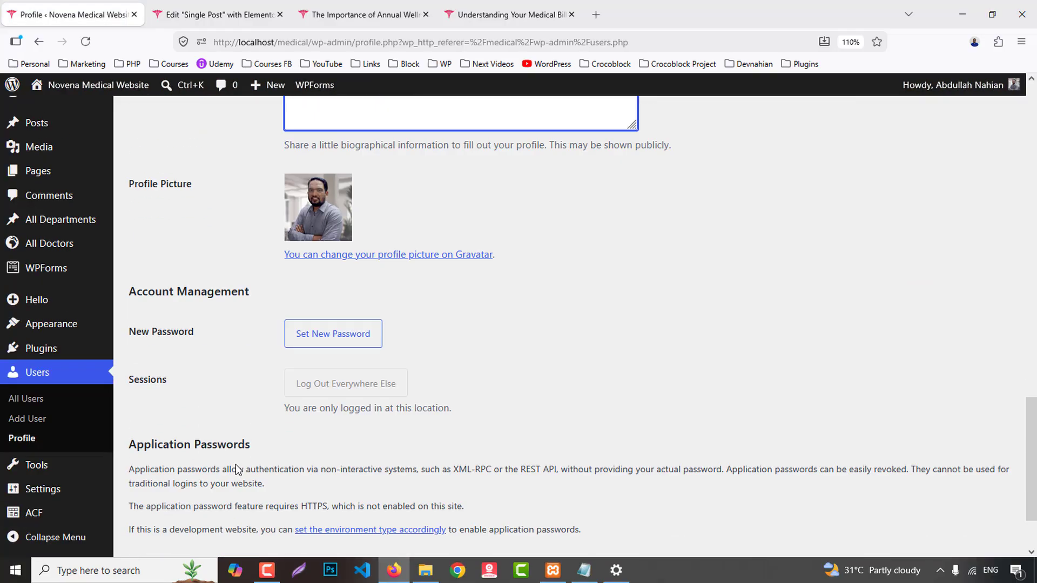
click(172, 481)
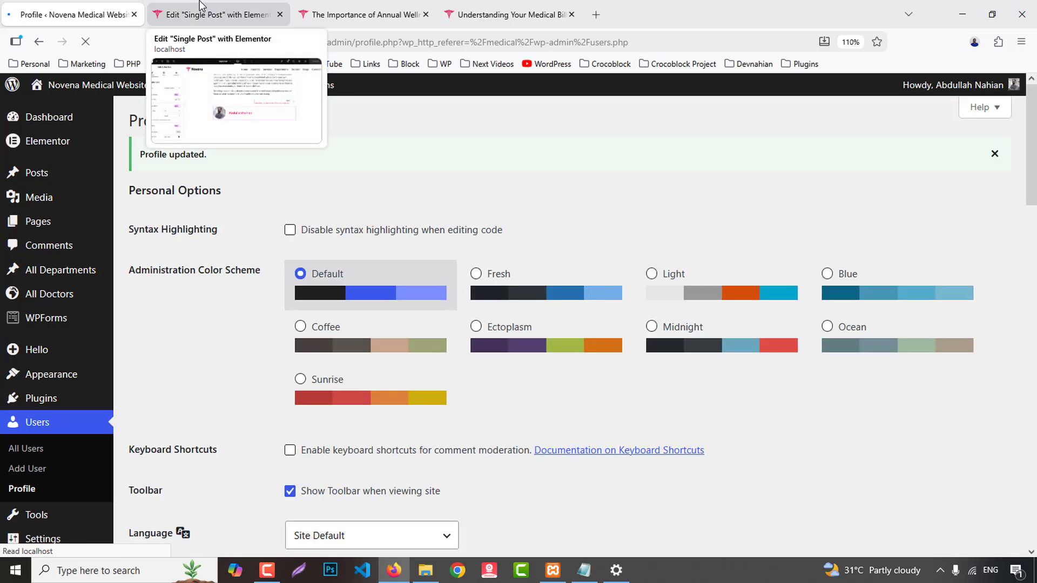
- Reload the Single Post template in the Elementor editor and check the author box at the article's end
click(206, 13)
key(F5)
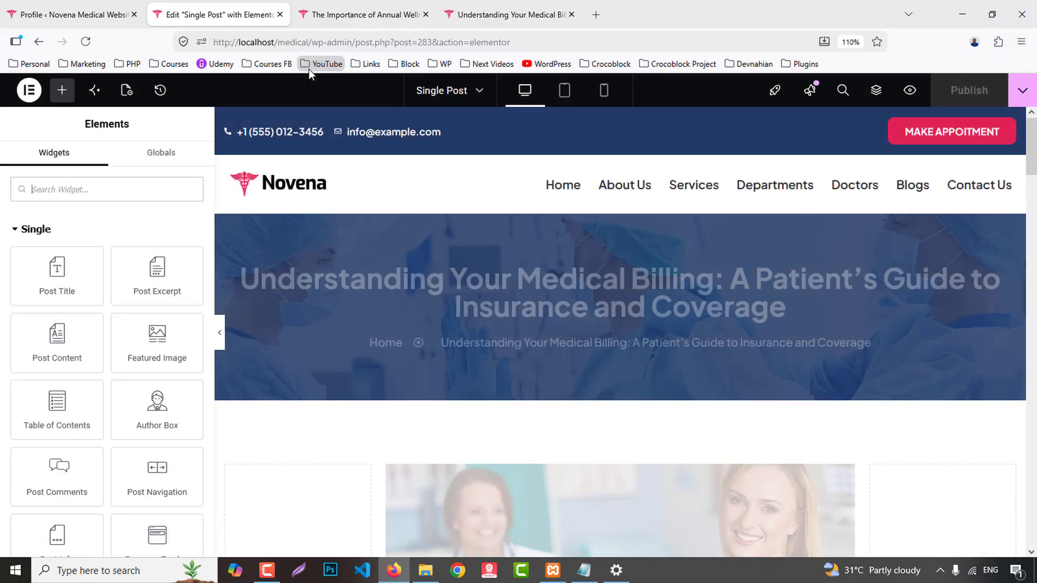
scroll(703, 384, down, 15)
scroll(711, 373, down, 10)
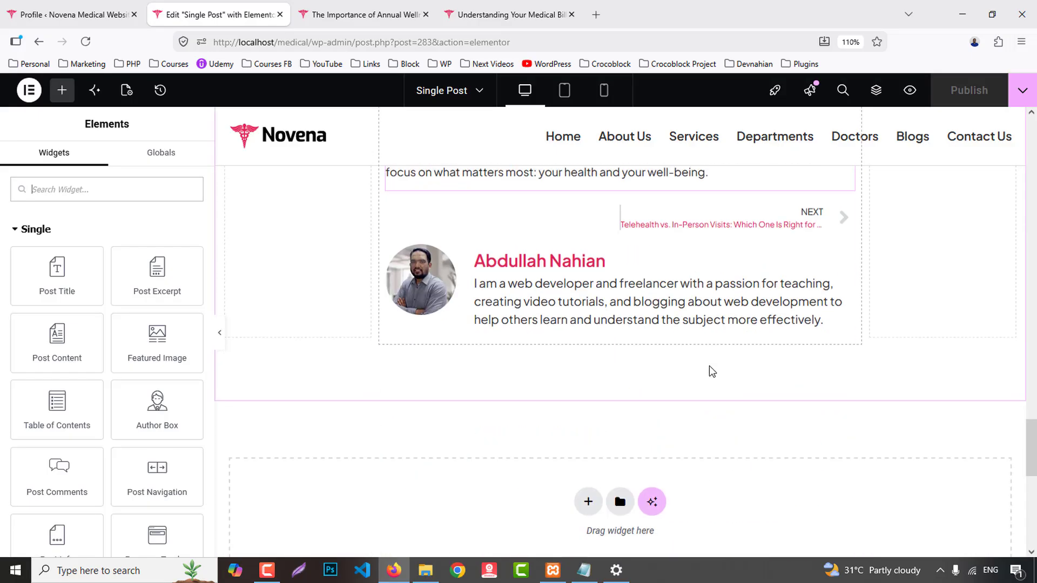
- Change the HTML tag of the Post Title below the featured image to H4
scroll(711, 367, up, 12)
scroll(711, 357, up, 10)
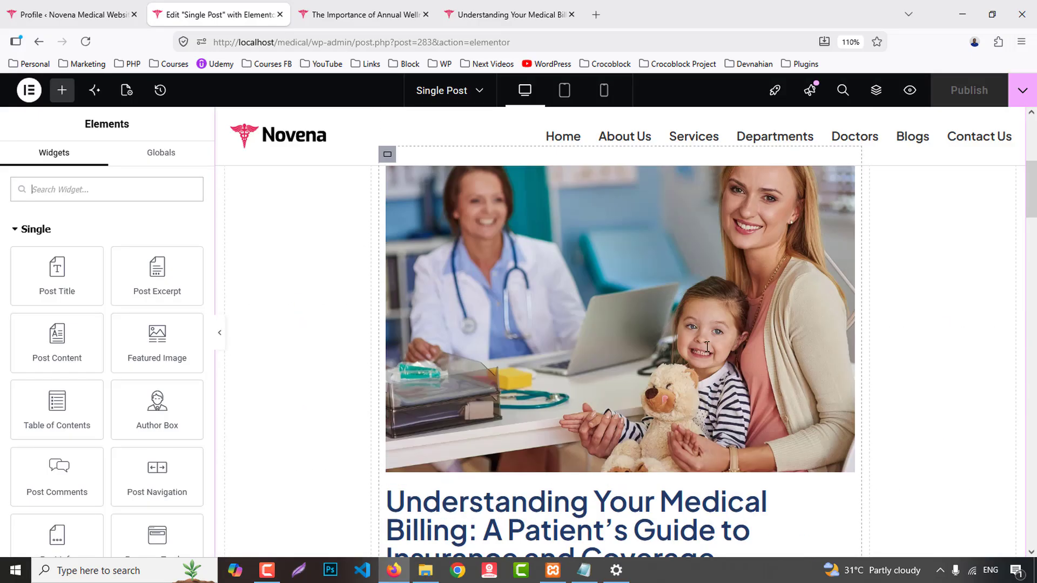
scroll(457, 287, down, 4)
click(457, 286)
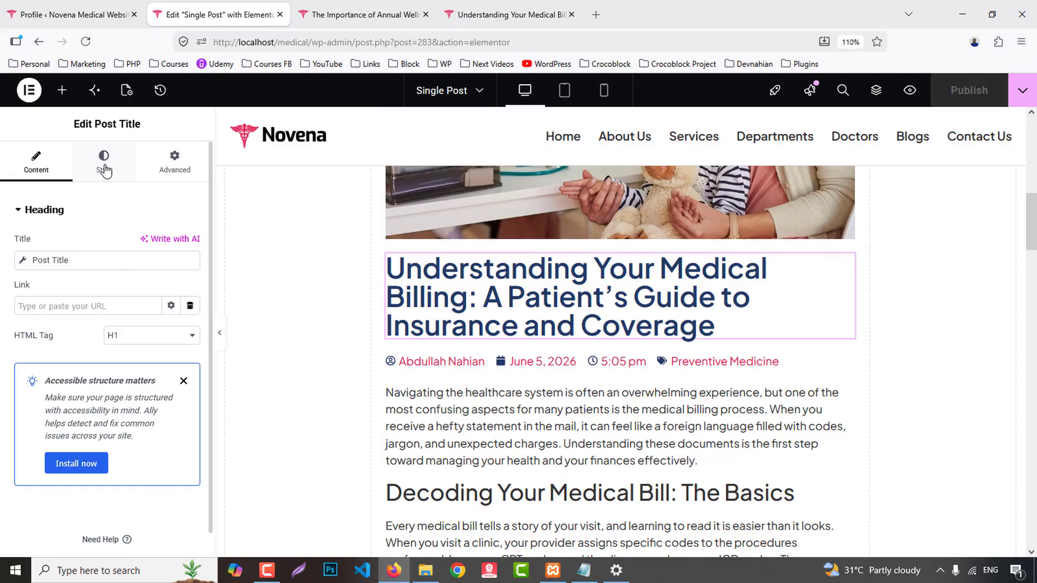
click(133, 336)
click(138, 404)
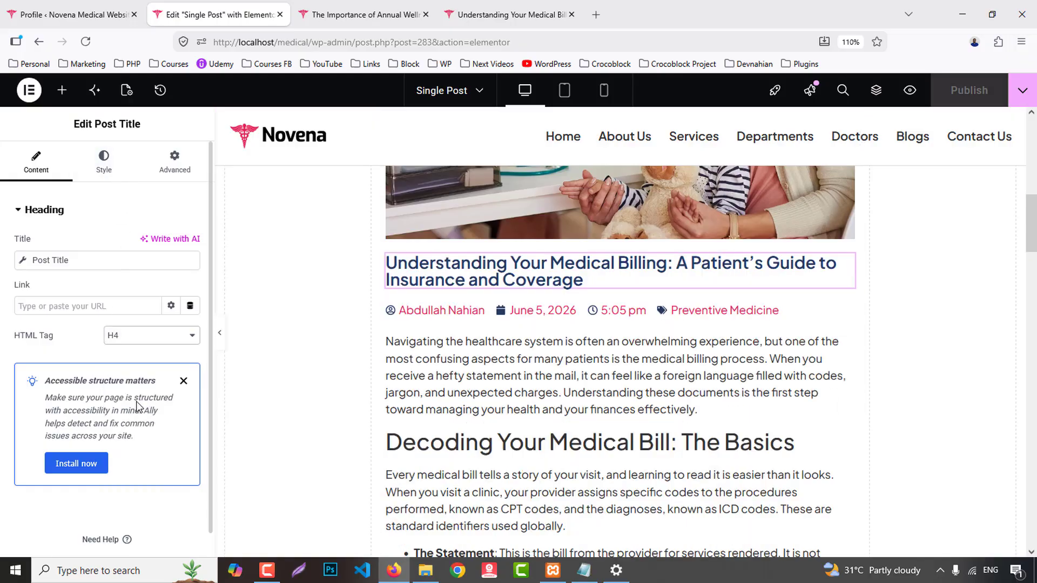
- Set the Post Title typography to size 30 px, line height 40 px and weight 700 (Bold)
click(103, 162)
click(190, 283)
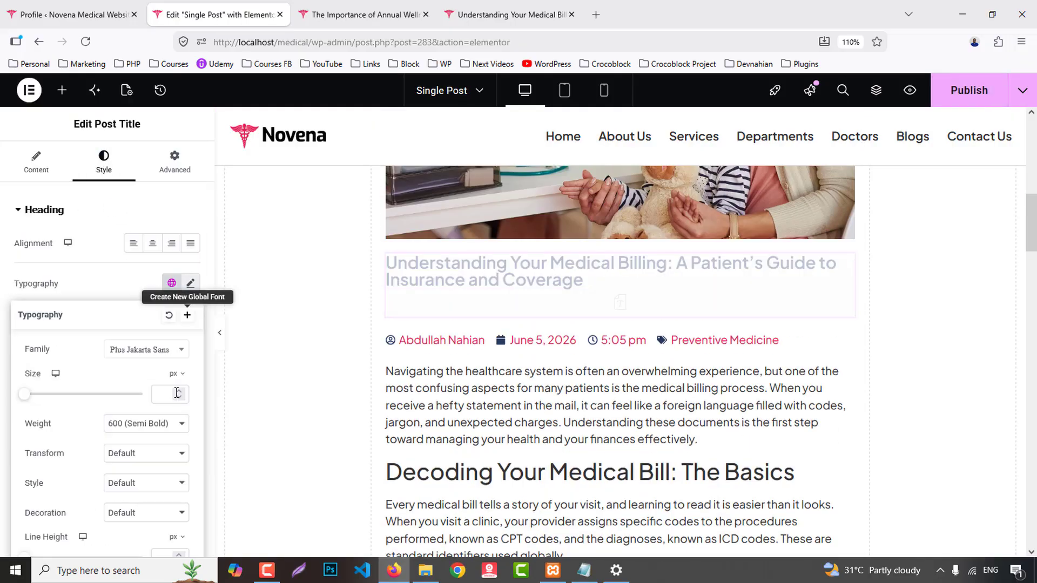
click(177, 394)
text(30)
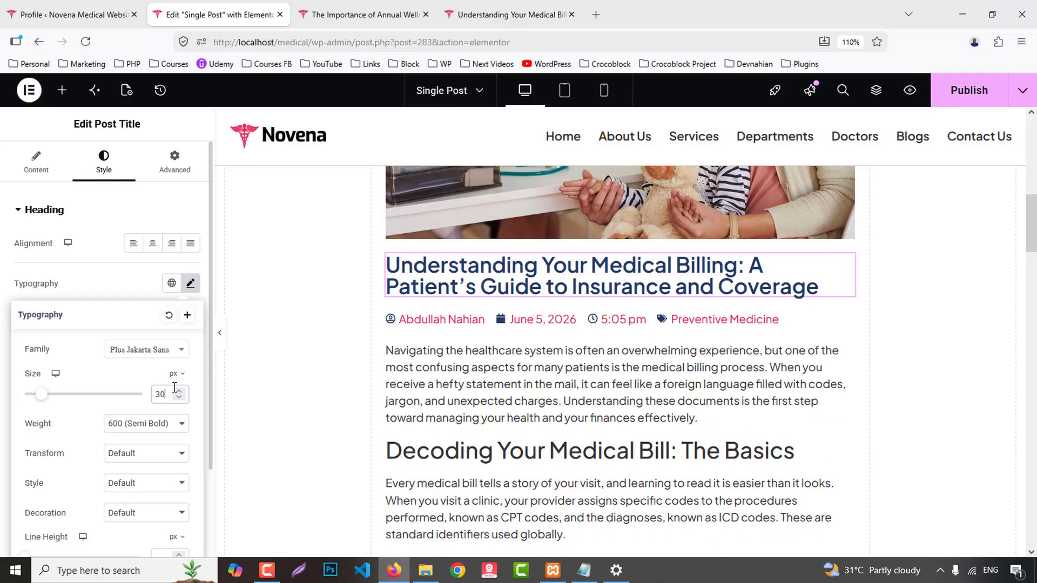
scroll(160, 472, down, 2)
text(40)
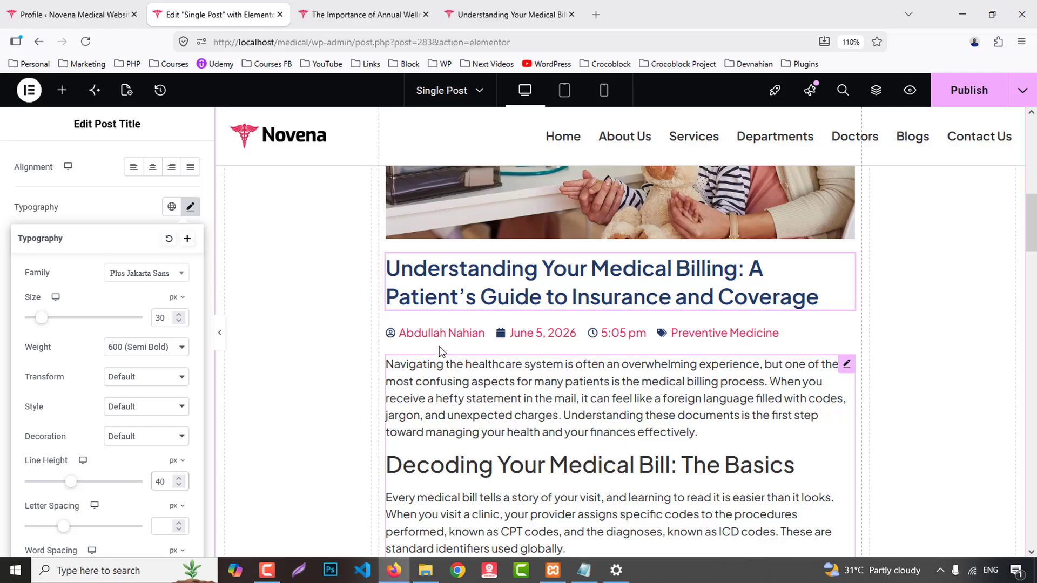
click(140, 347)
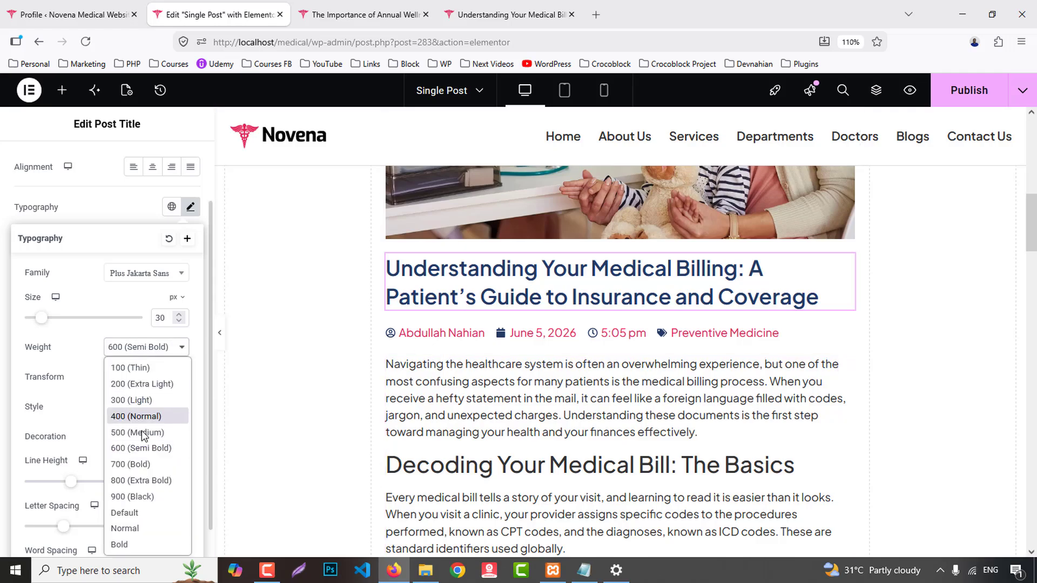
click(142, 465)
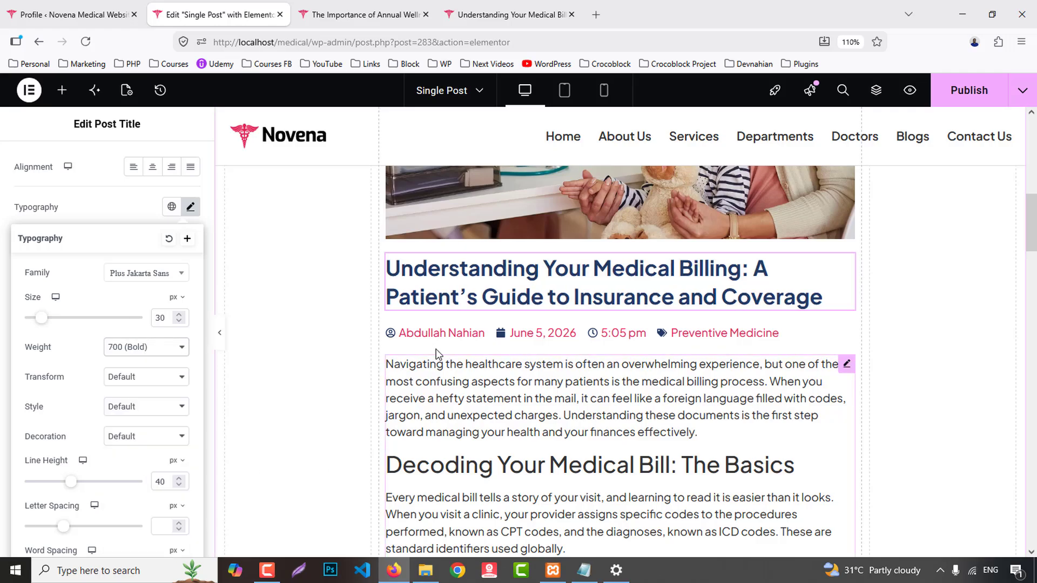
- Centre the Post Info items below the title, with 20 px space between them and dividers enabled
click(442, 332)
click(103, 162)
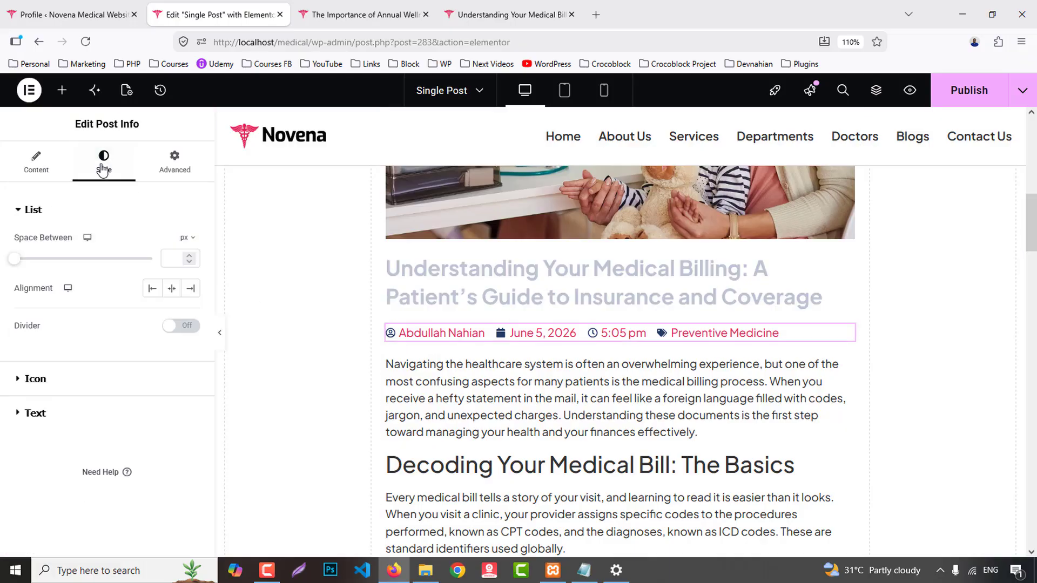
click(173, 290)
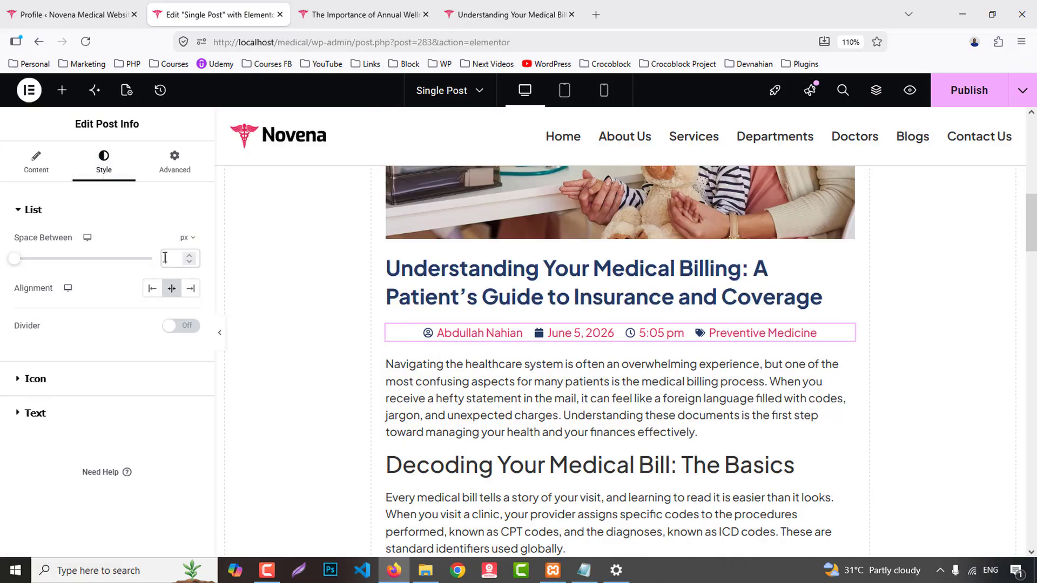
key(Up)
key(Up)
key(Up)
key(Up)
key(Up)
key(Up)
key(Up)
key(Up)
key(Up)
key(Up)
key(Up)
key(Up)
key(Up)
key(Up)
key(Up)
key(Up)
key(Up)
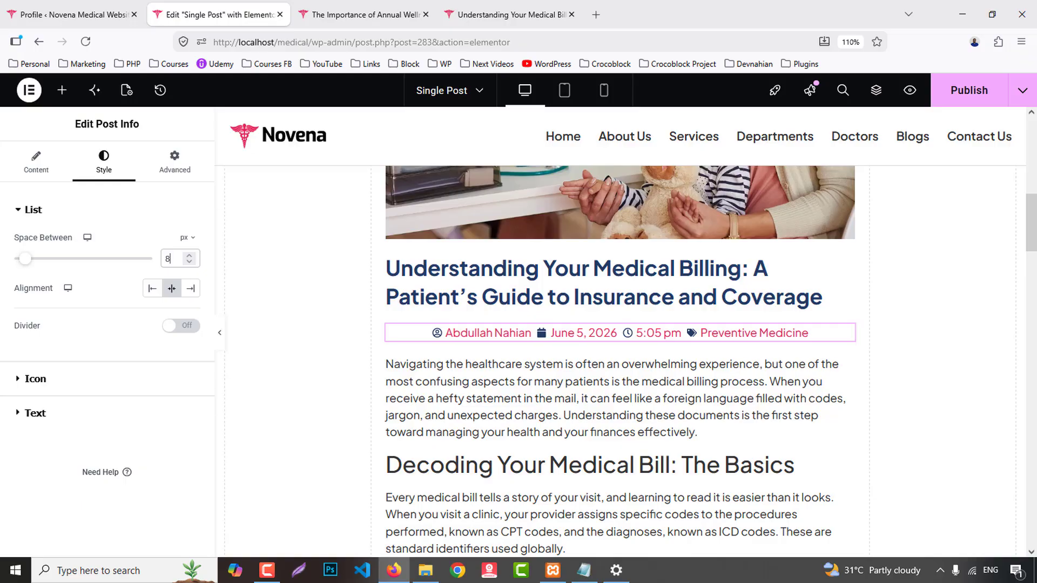
key(Up)
key(Up)
key(Up)
key(Up)
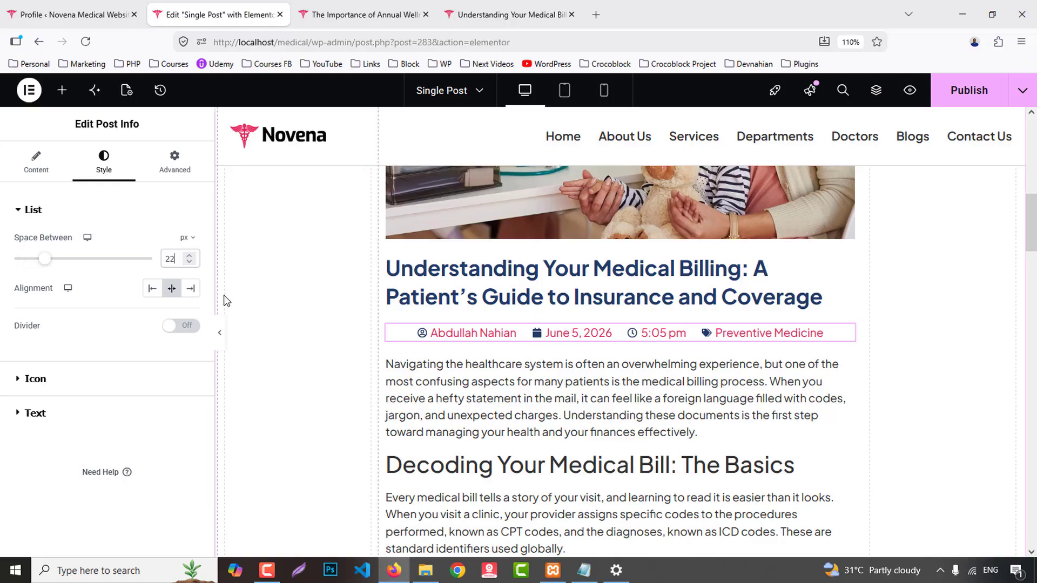
key(Down)
click(189, 327)
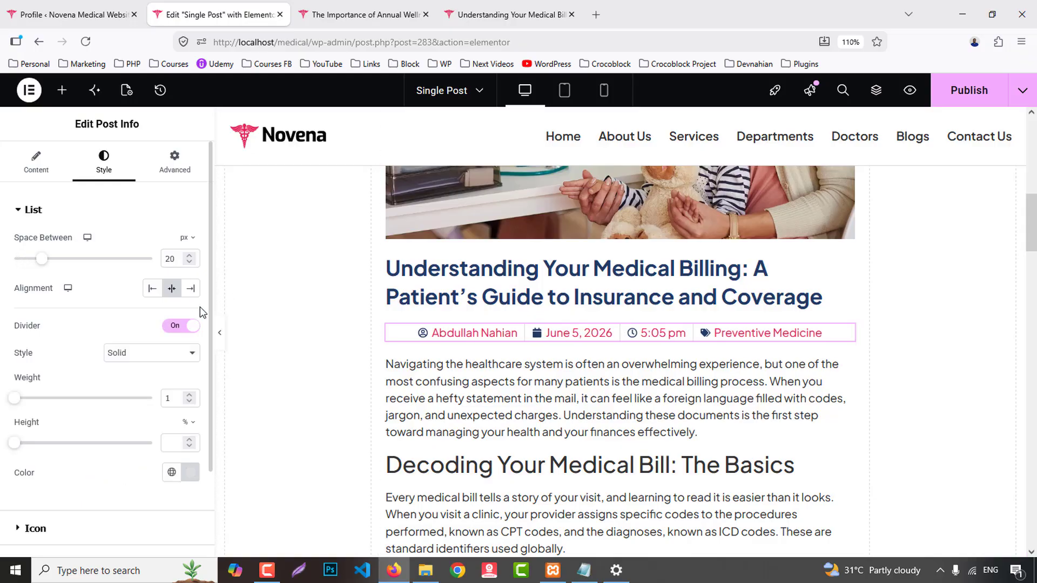
scroll(120, 469, down, 2)
- Set the Post Info text to the global Primary color with weight 500 (Medium)
click(35, 422)
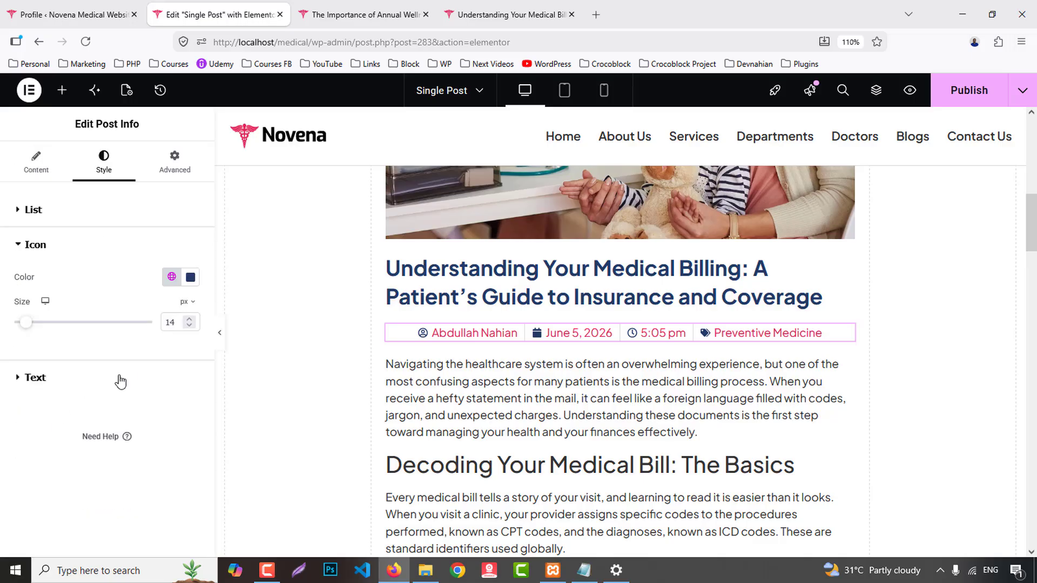
click(43, 381)
click(171, 356)
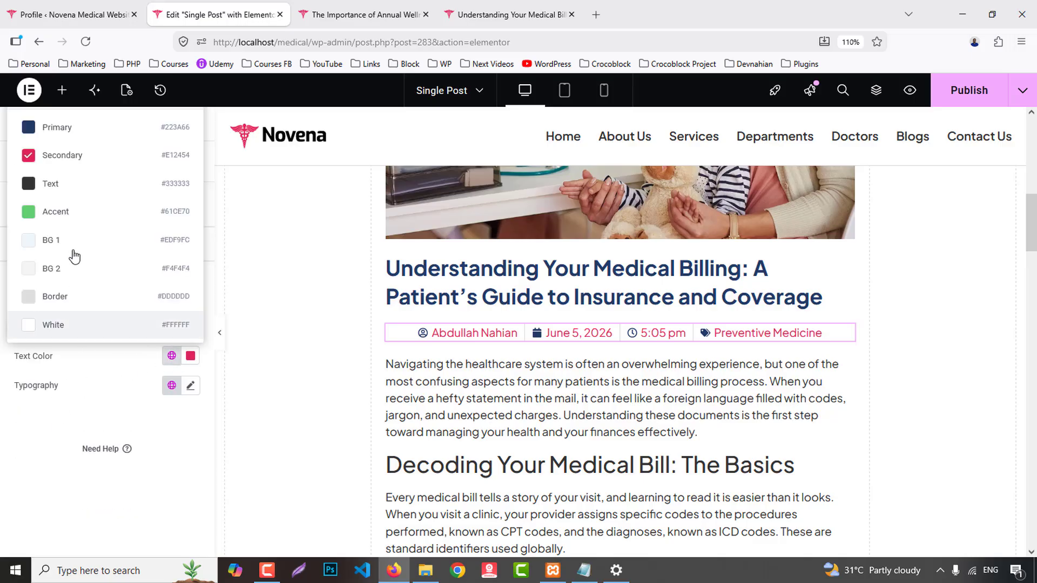
click(58, 128)
click(190, 385)
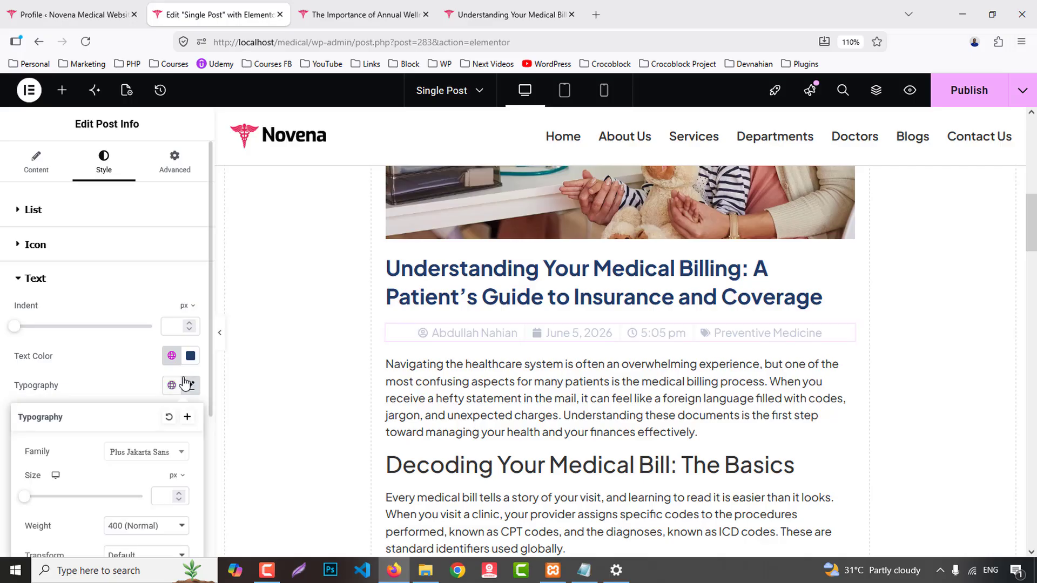
click(143, 526)
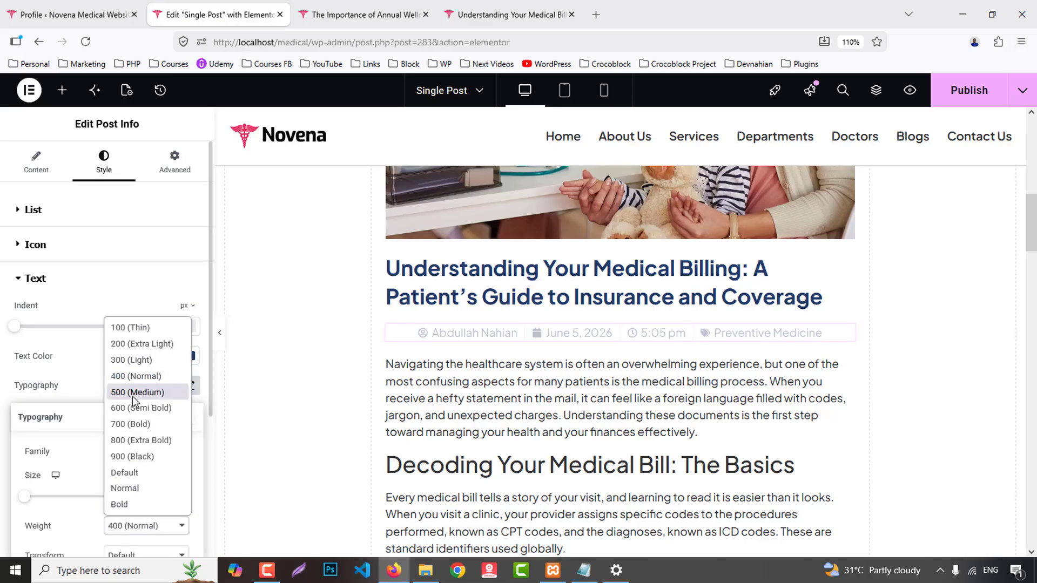
click(133, 396)
click(487, 422)
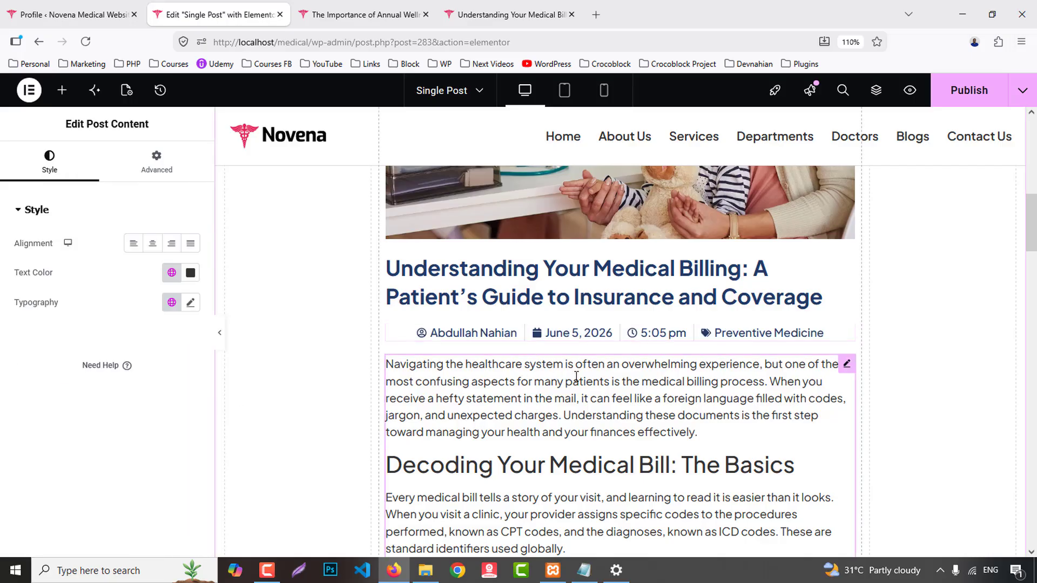
- Set the Post Navigation's post title to the global Primary color with weight 600 (Semi Bold)
scroll(605, 374, down, 10)
scroll(605, 374, down, 15)
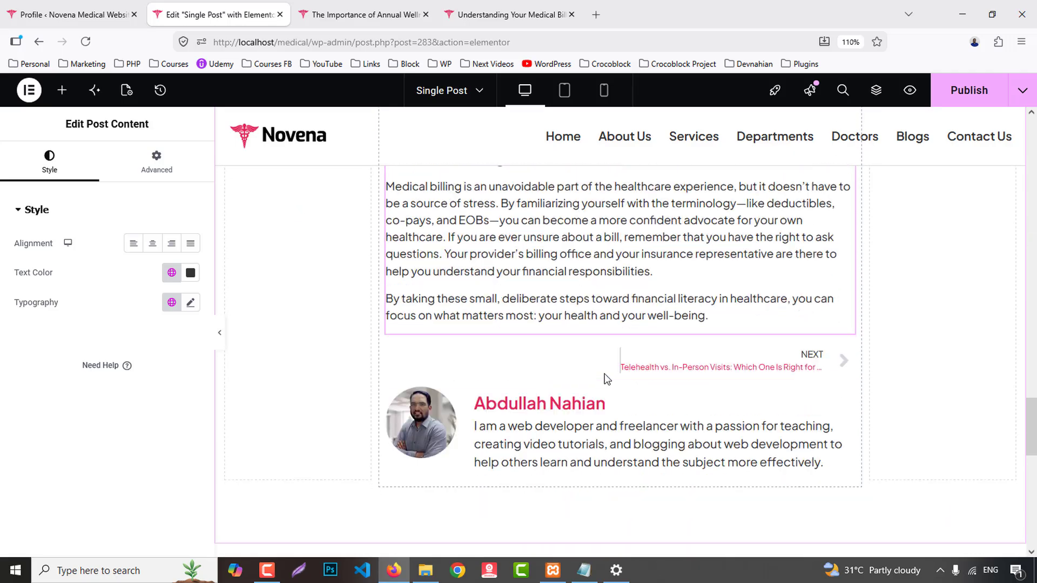
click(689, 343)
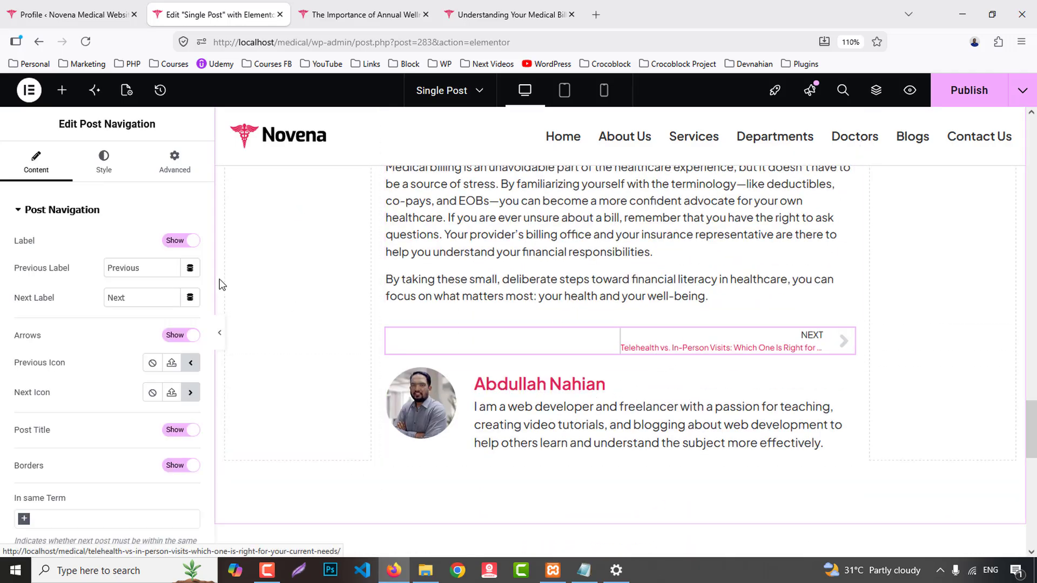
click(104, 162)
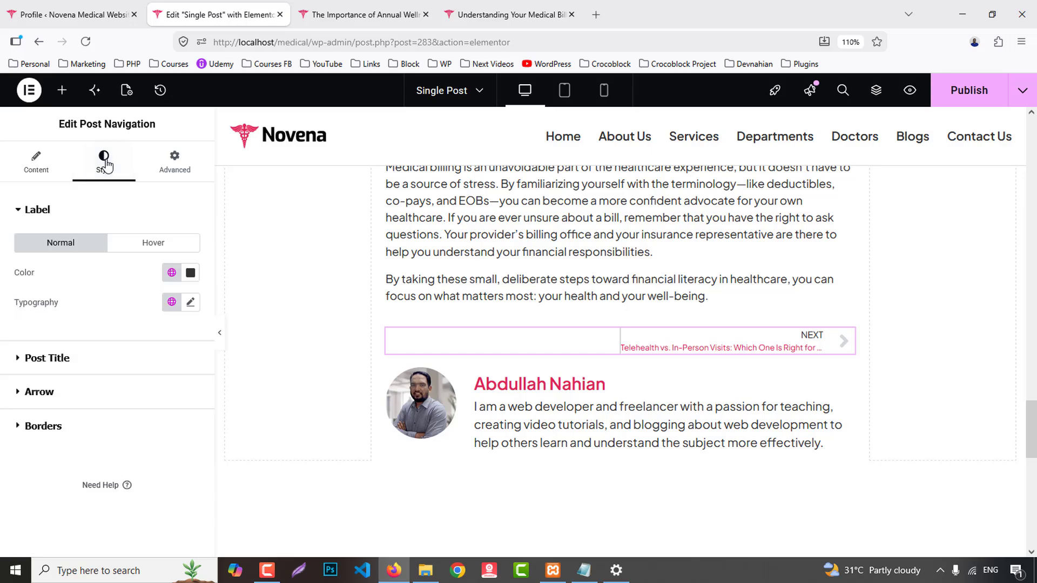
click(59, 359)
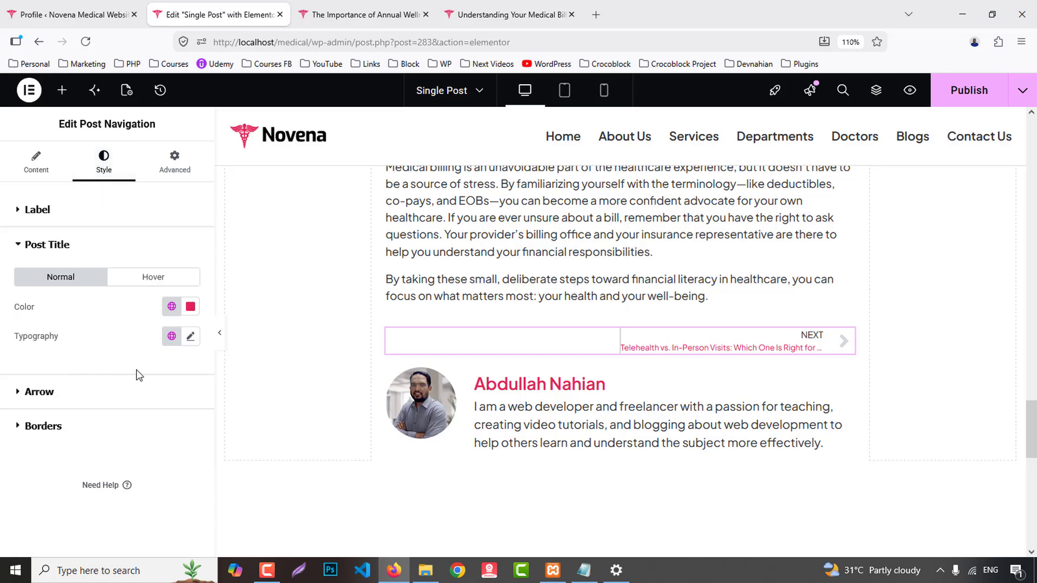
click(171, 312)
click(60, 374)
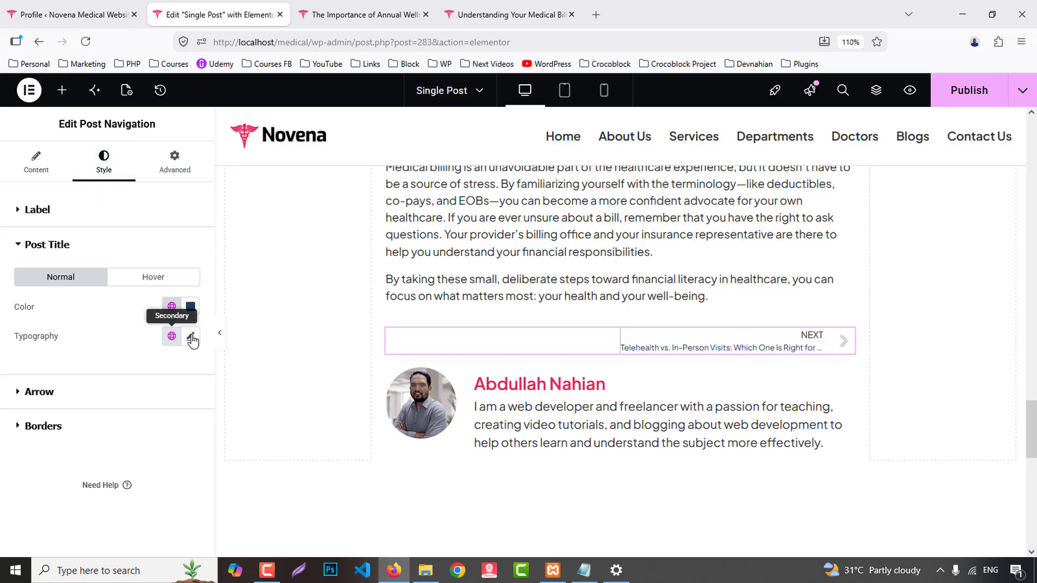
click(190, 336)
click(141, 477)
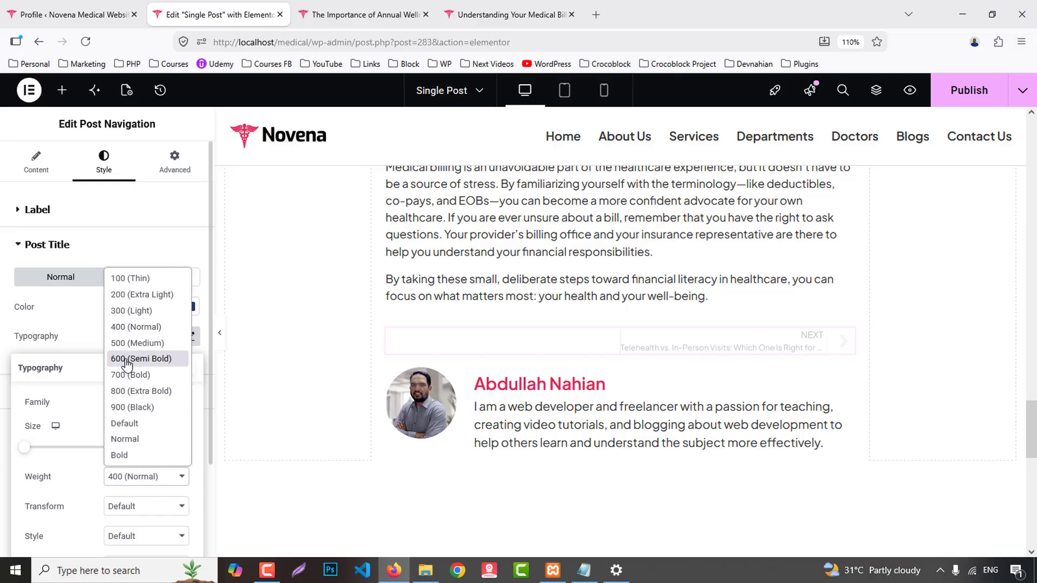
click(126, 359)
- Give the Author Box a solid 1 px border in the global Border color
scroll(858, 357, down, 2)
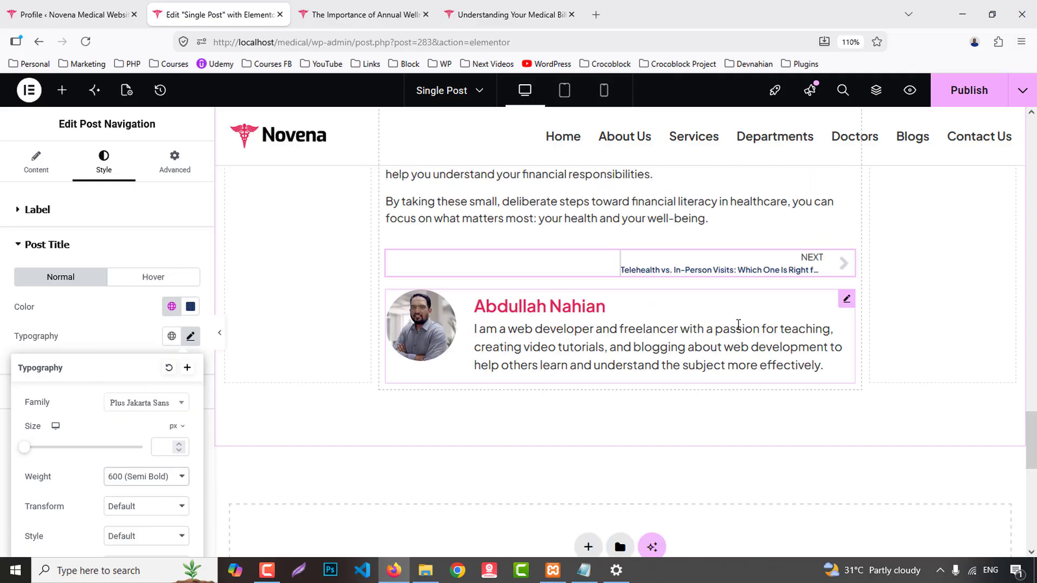
click(846, 299)
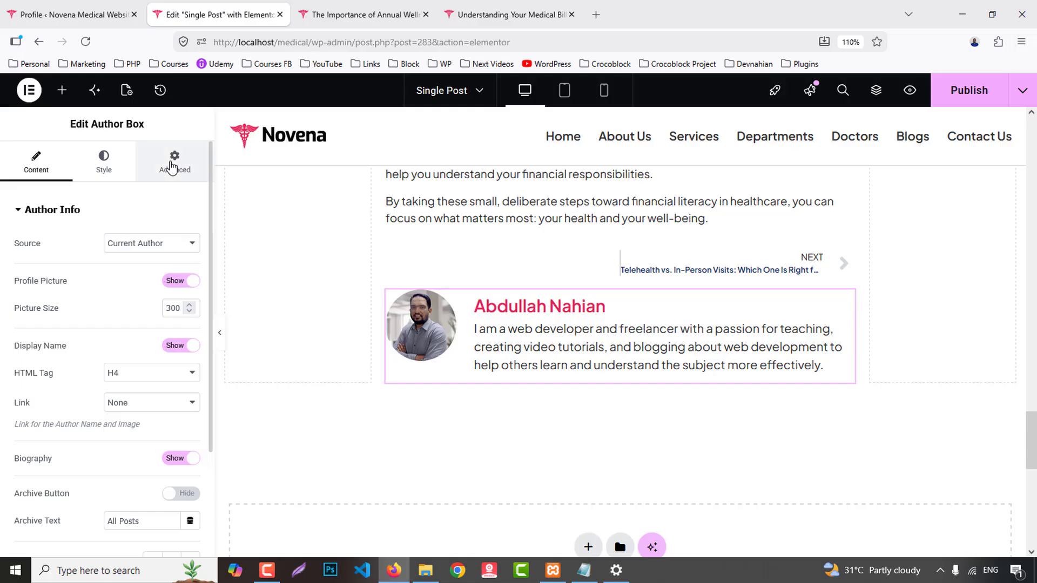
click(174, 162)
scroll(89, 435, down, 5)
scroll(92, 459, down, 3)
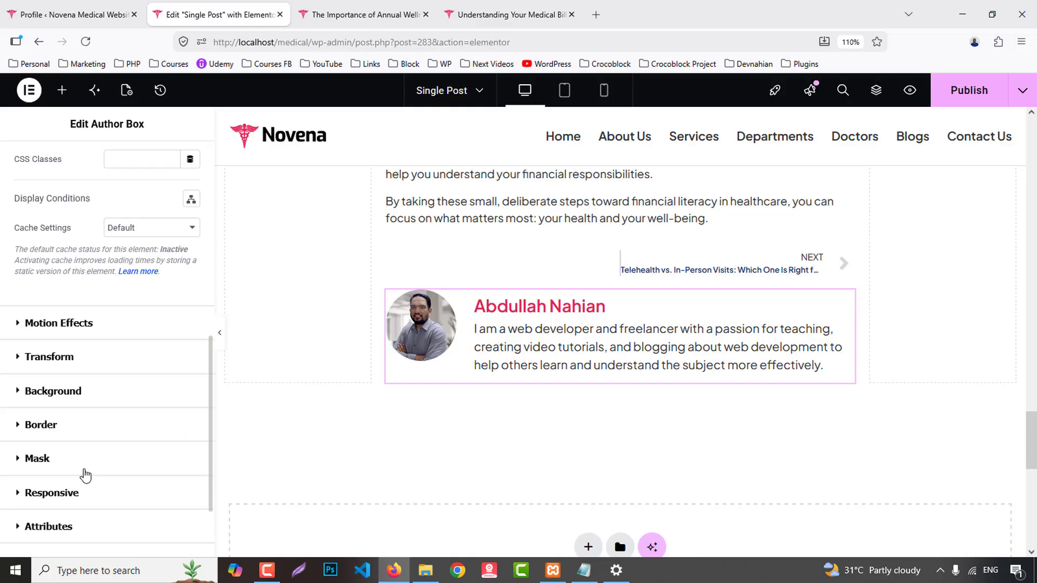
click(41, 425)
click(127, 409)
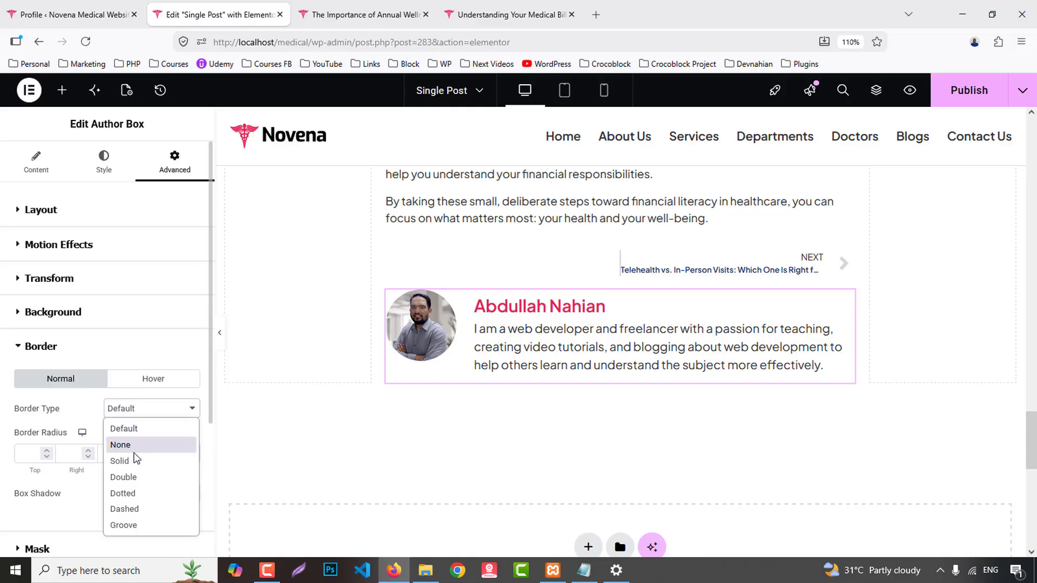
click(119, 458)
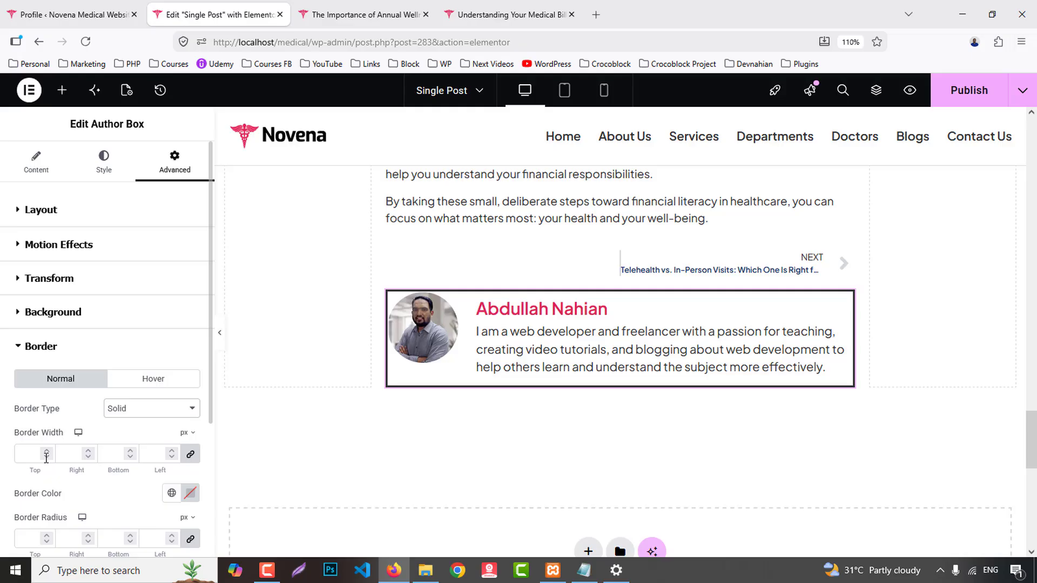
click(172, 493)
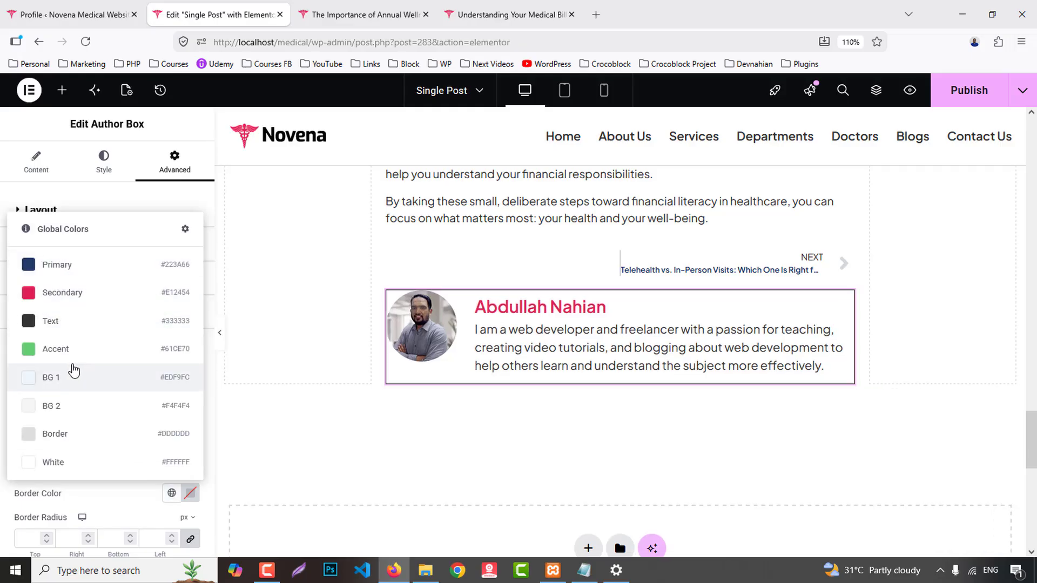
click(79, 433)
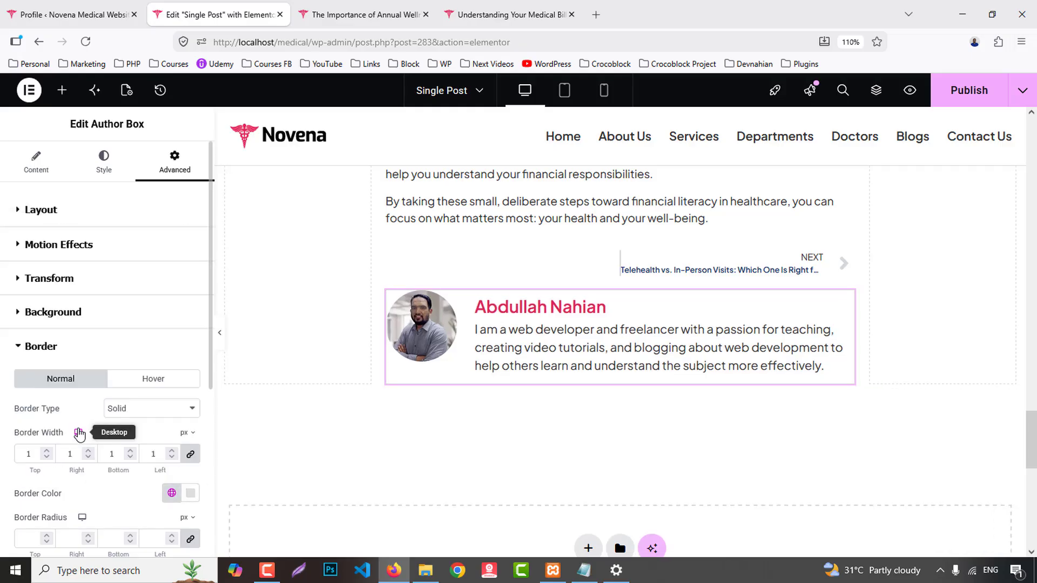
- Set the Author Box padding to 15 px on all sides
click(47, 210)
click(40, 315)
text(15)
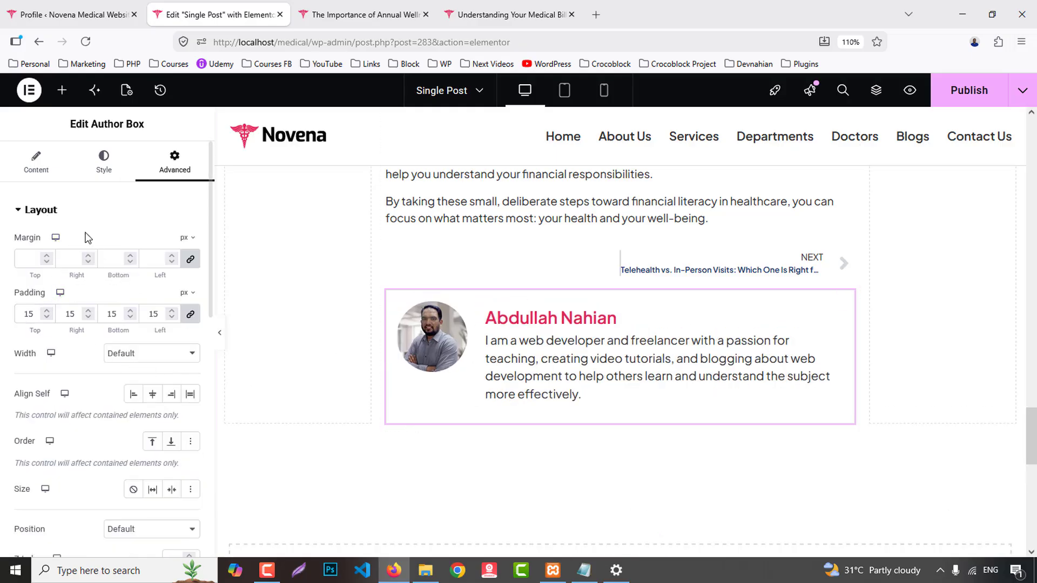
- Set the Author Box layout and alignment to Left, and the image's vertical alignment to Middle
click(34, 165)
scroll(128, 325, down, 3)
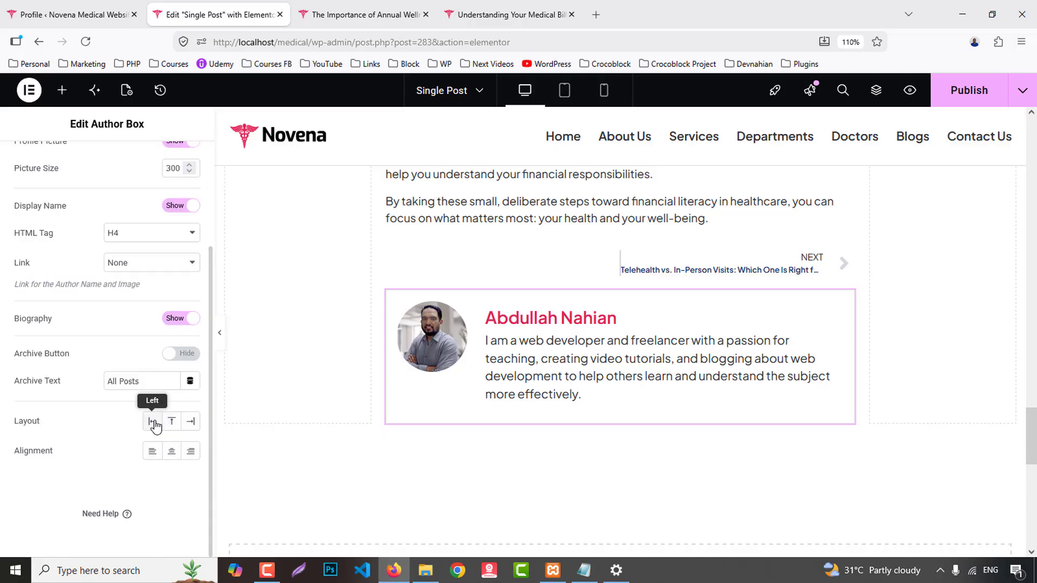
click(171, 452)
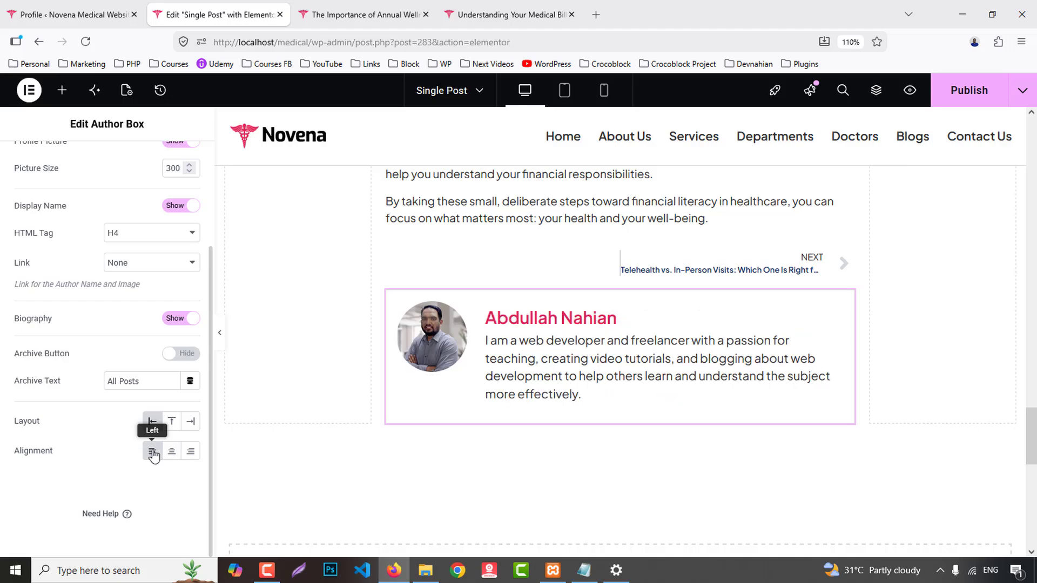
click(152, 453)
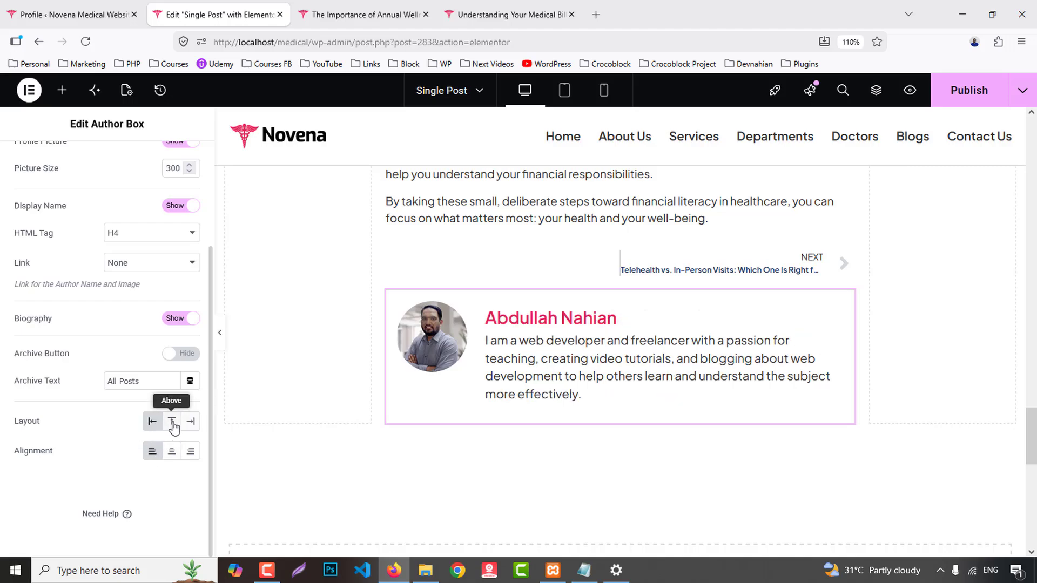
click(172, 424)
click(153, 423)
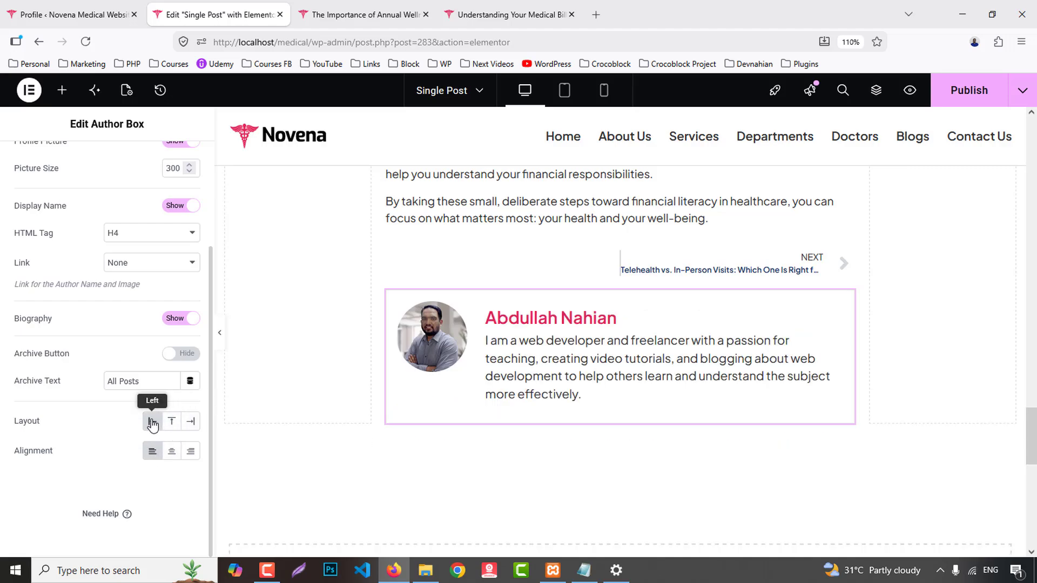
scroll(151, 422, up, 3)
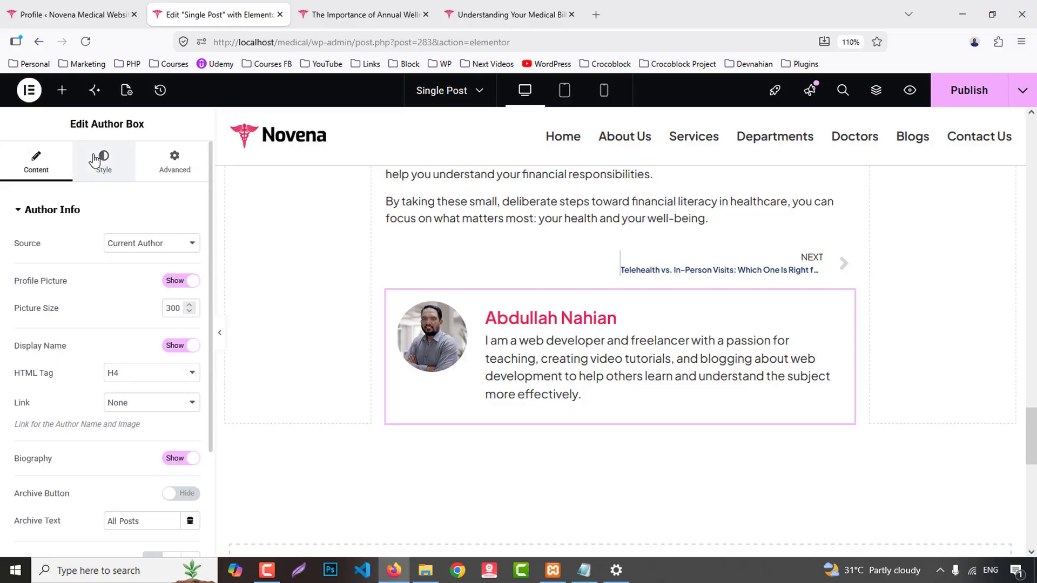
click(94, 160)
click(192, 244)
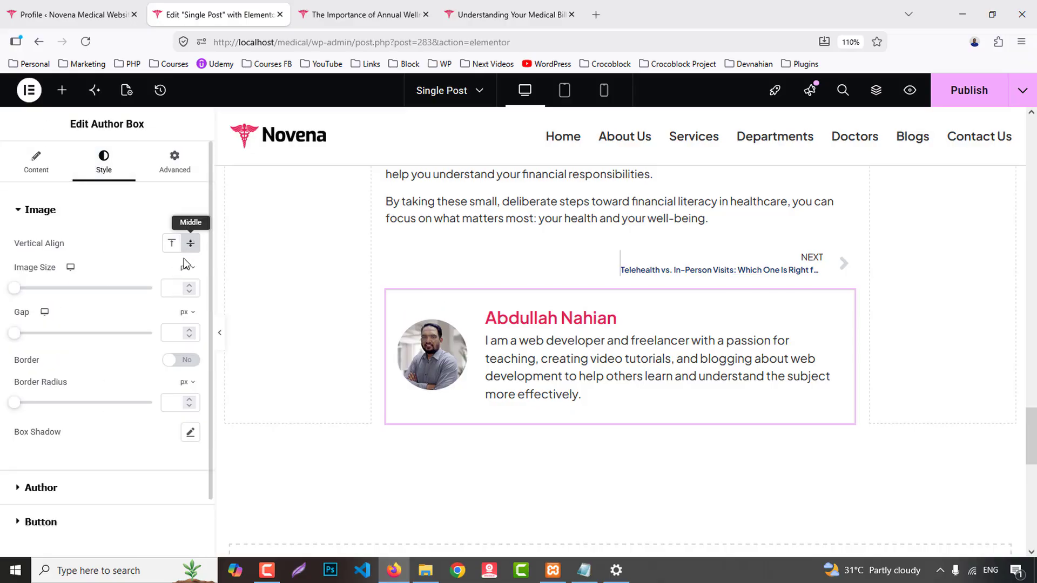
click(36, 168)
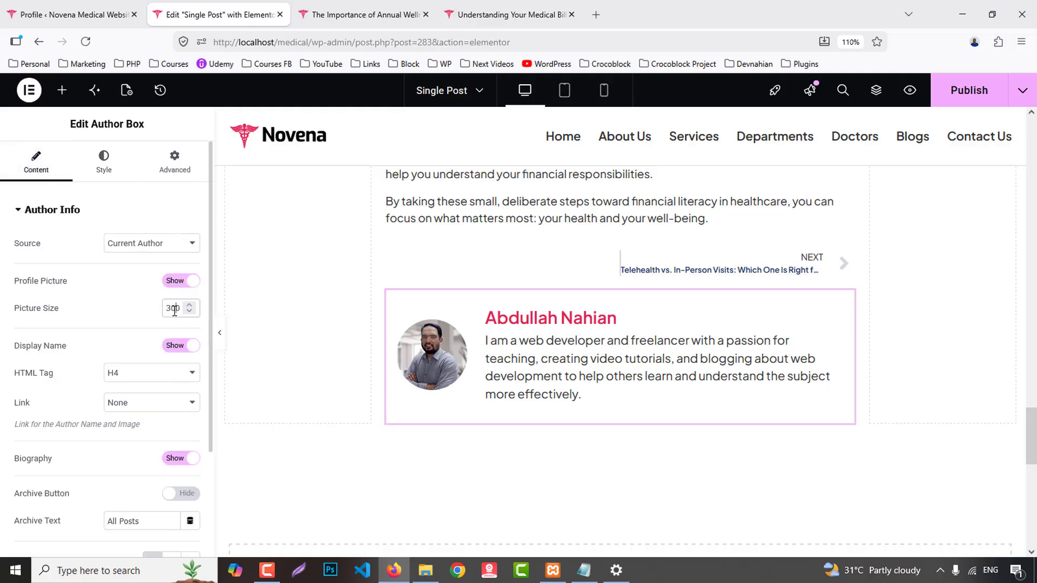
text(60)
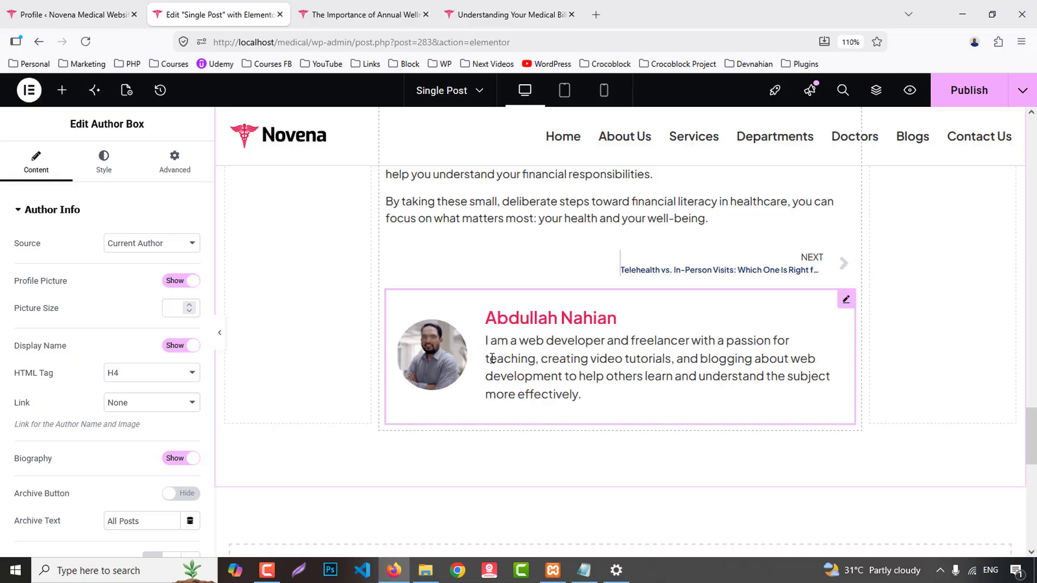
click(178, 309)
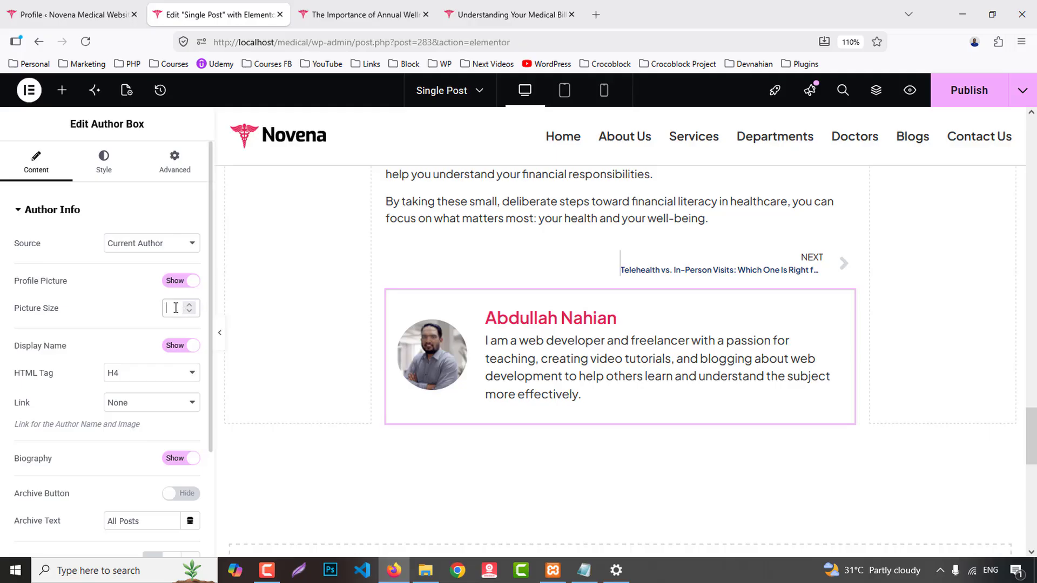
text(300)
- Show the archive button in the Author Box with the text All Posts
scroll(152, 384, down, 3)
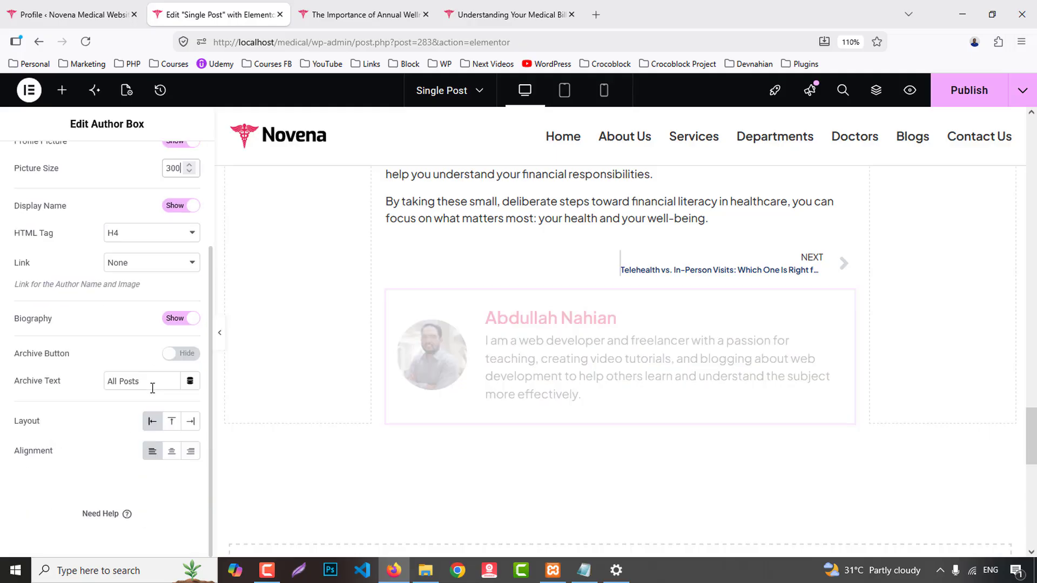
click(183, 353)
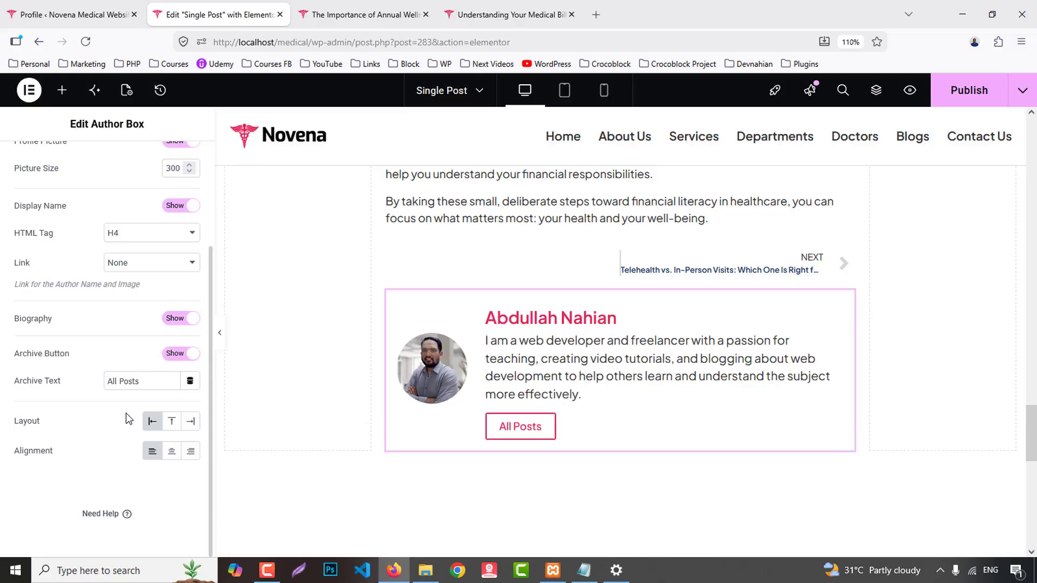
- Enable a border on the author image, using the global Secondary color and a width of 3 px
scroll(119, 324, up, 3)
click(104, 162)
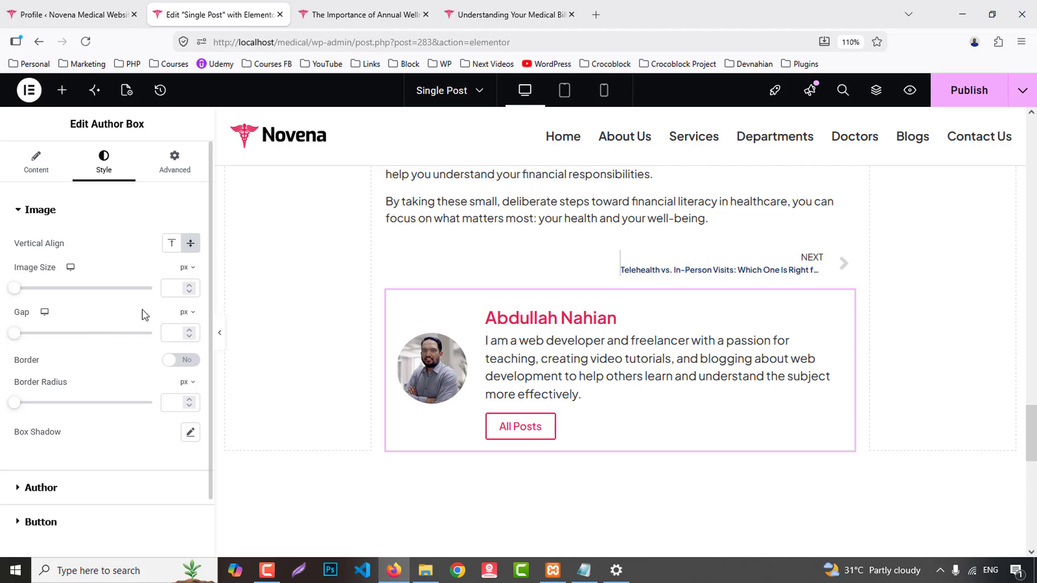
scroll(142, 316, down, 2)
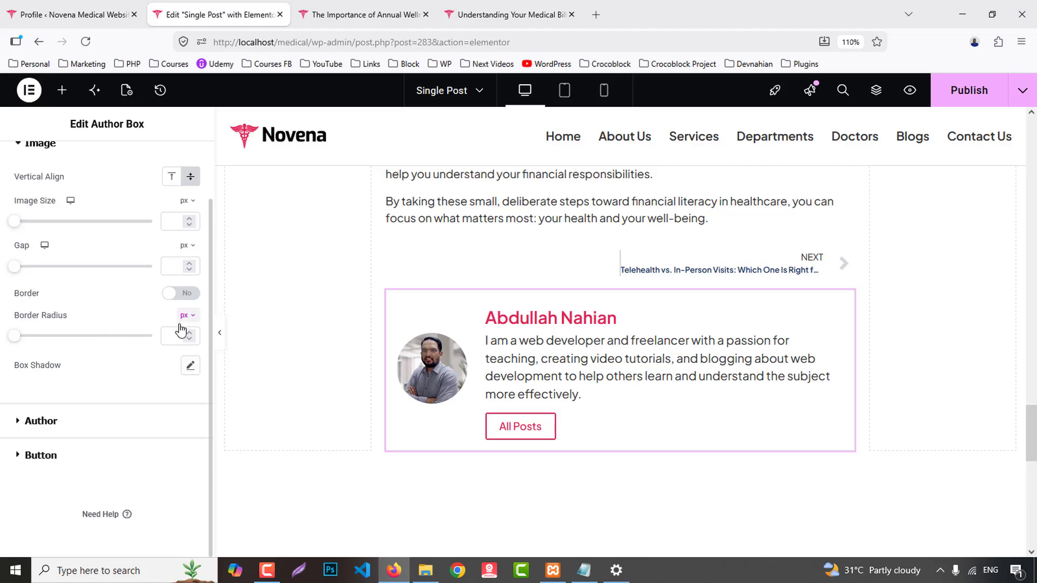
click(184, 294)
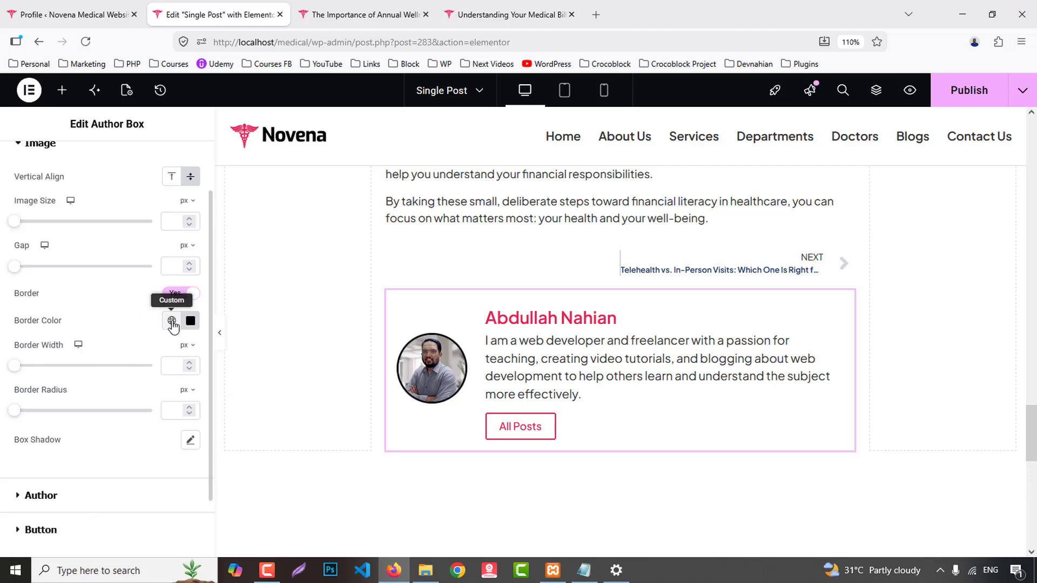
click(172, 321)
click(57, 124)
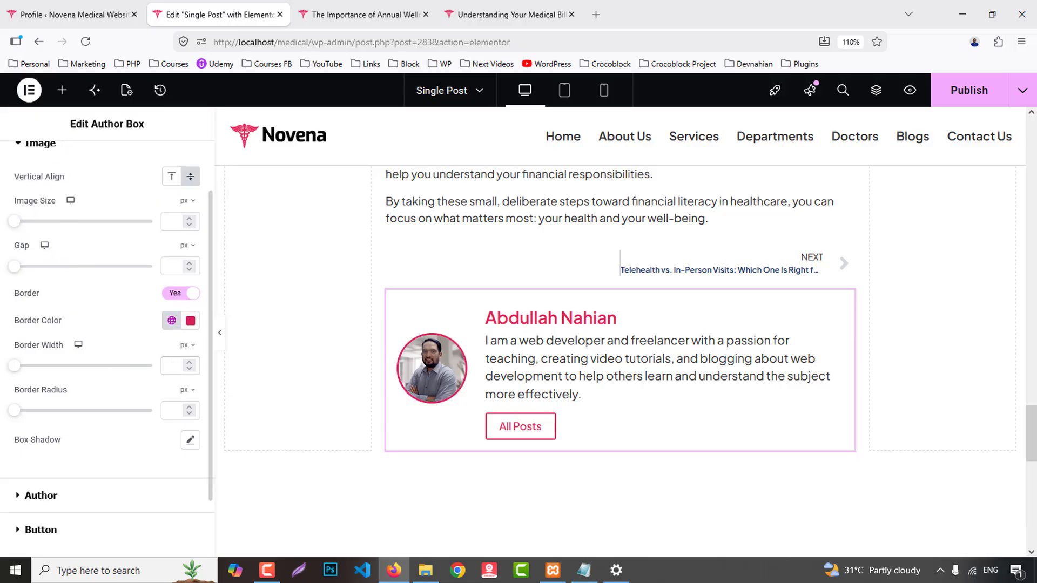
click(171, 366)
text(4)
key(BackSpace)
text(3)
- Set the author name in the Author Box to the global Primary color
click(41, 496)
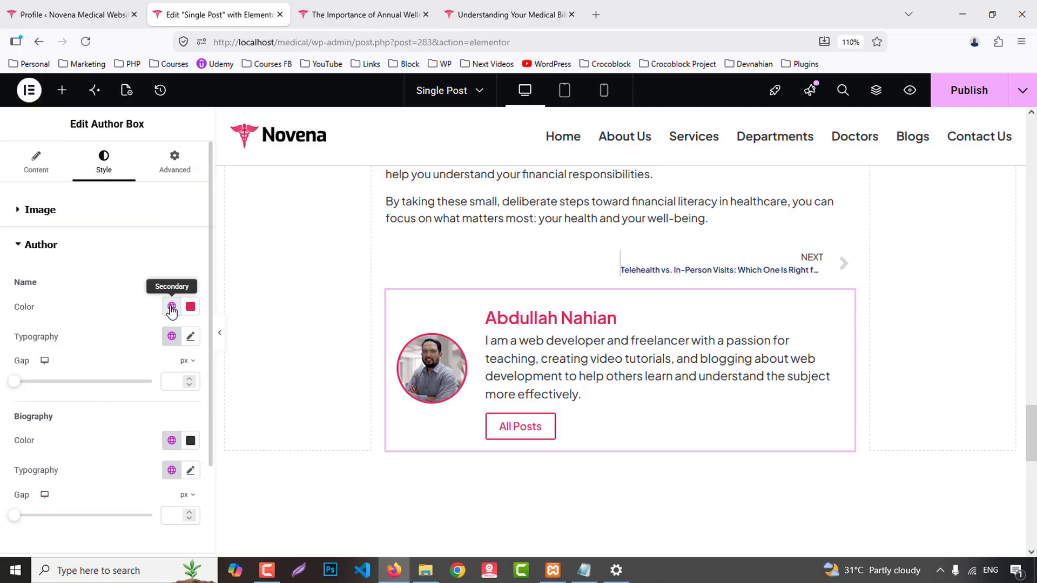
click(172, 306)
click(59, 373)
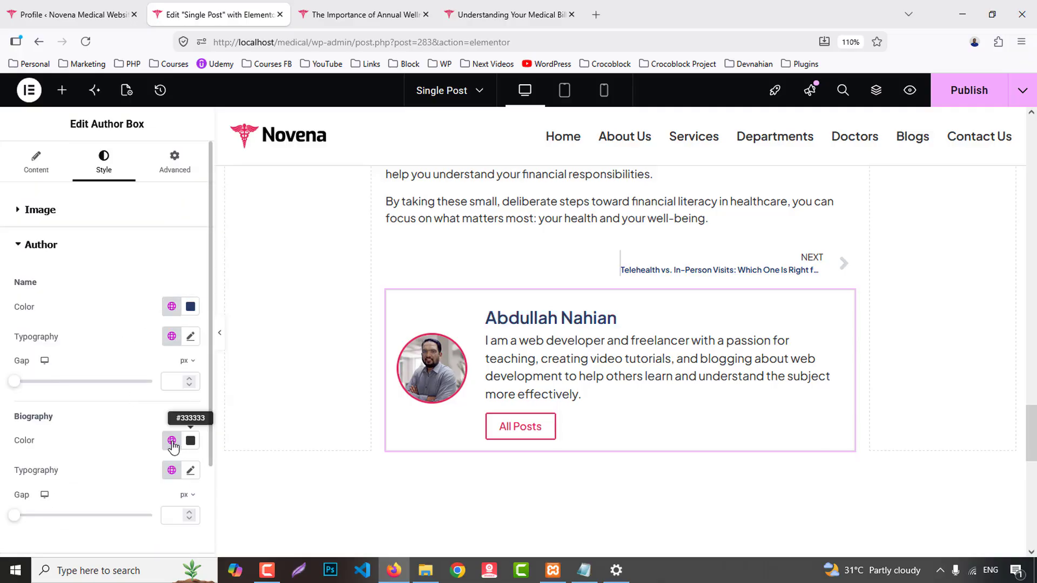
- Style the All Posts button with global White text on a global Primary background
scroll(171, 444, down, 2)
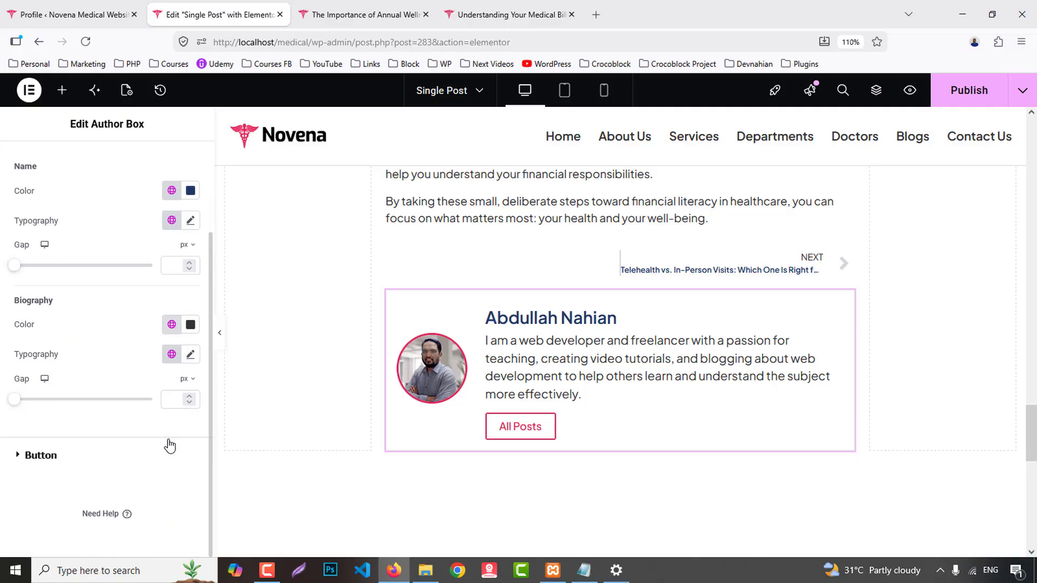
click(25, 458)
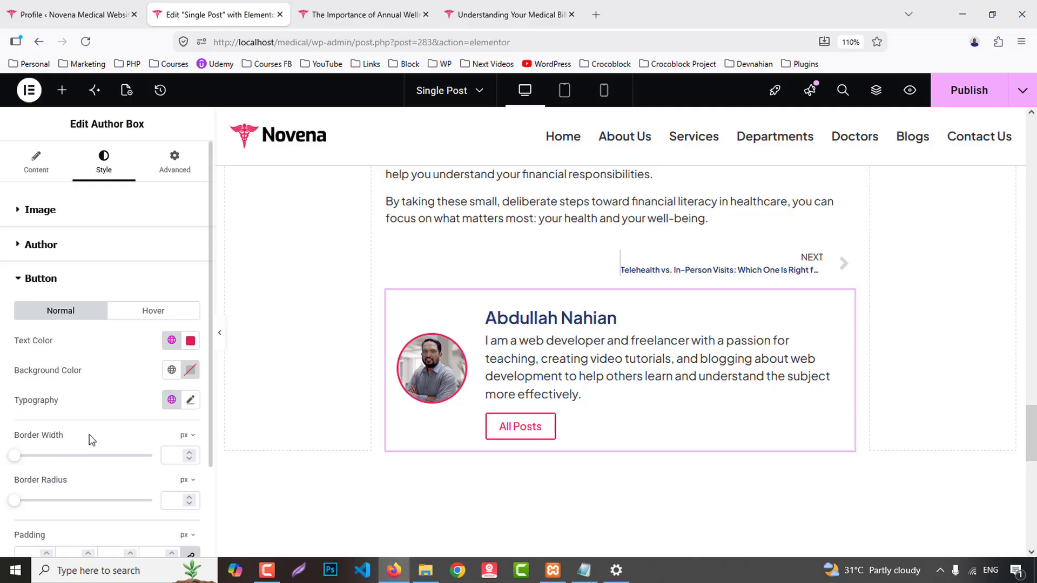
click(171, 342)
click(54, 310)
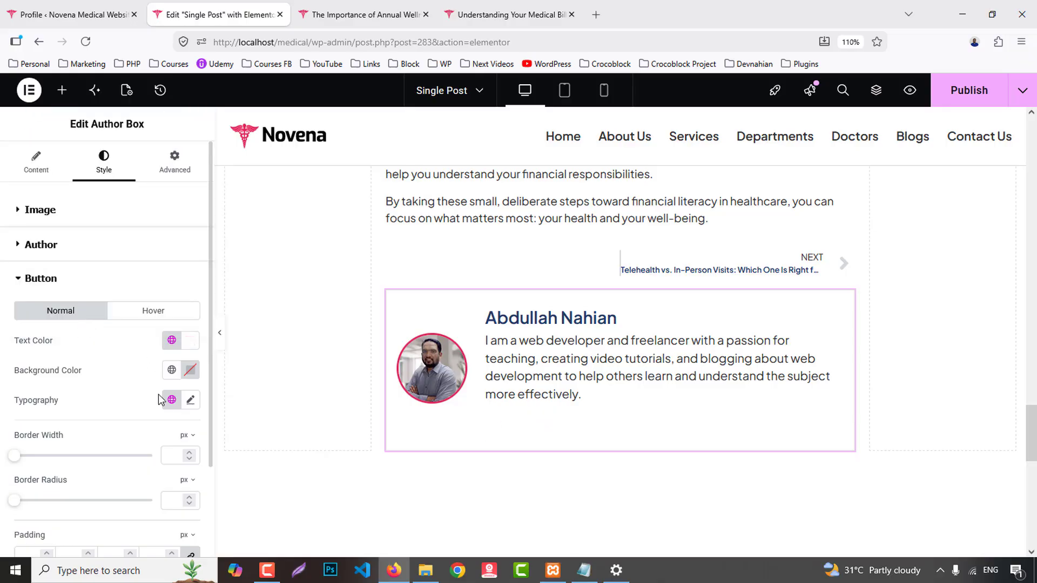
click(173, 371)
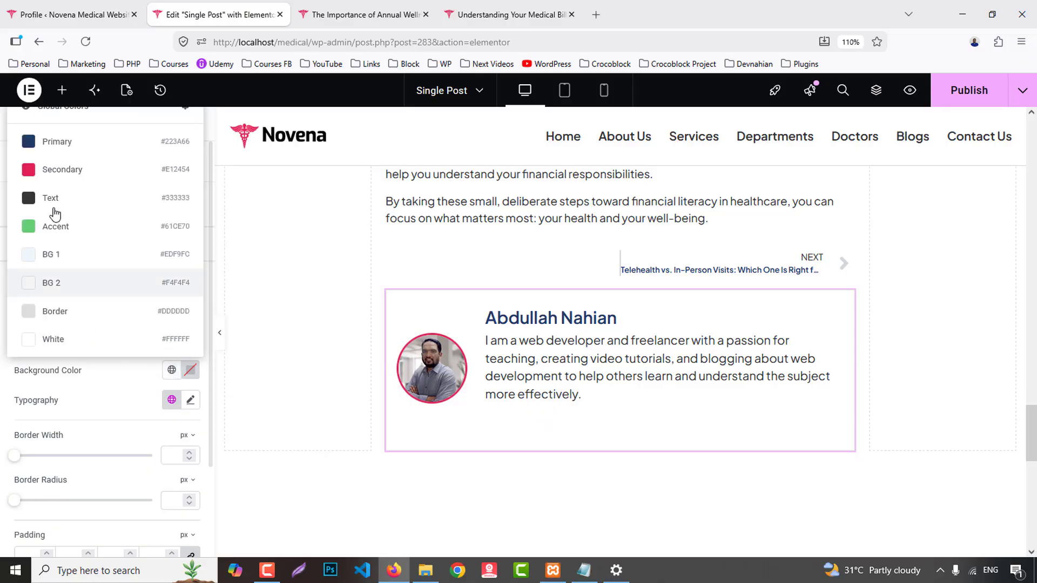
click(58, 142)
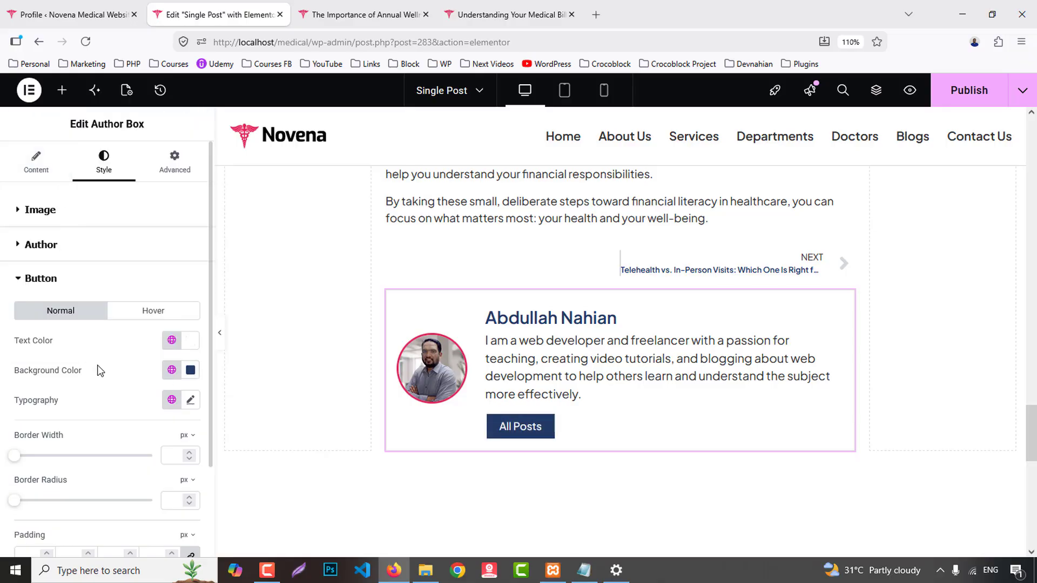
- Publish the Single Post template with the updated widget styling
scroll(709, 409, up, 4)
scroll(709, 407, up, 15)
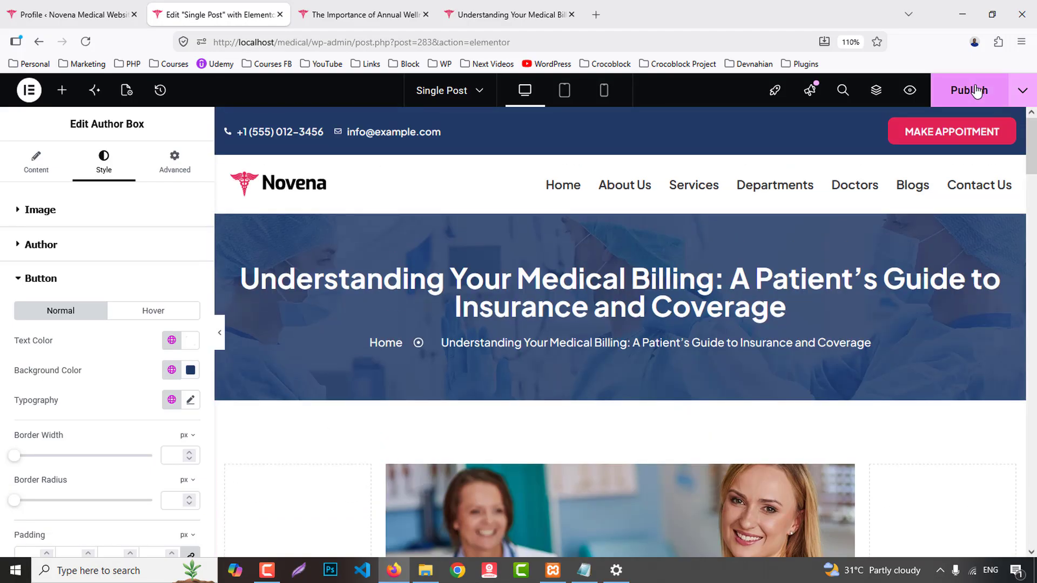
click(975, 92)
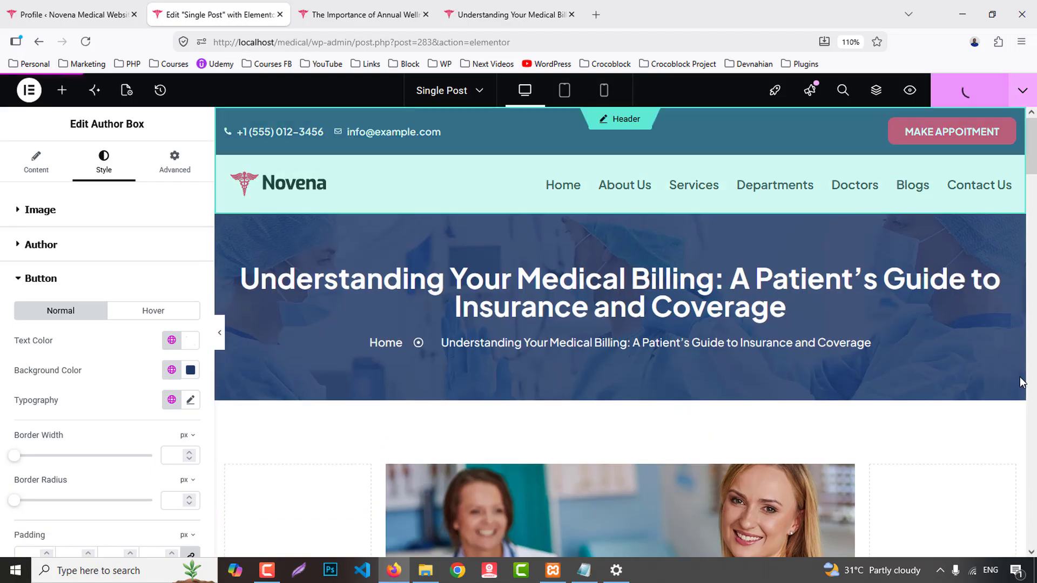
- Check the title, post info, navigation and author box on the live annual wellness exams article
click(350, 8)
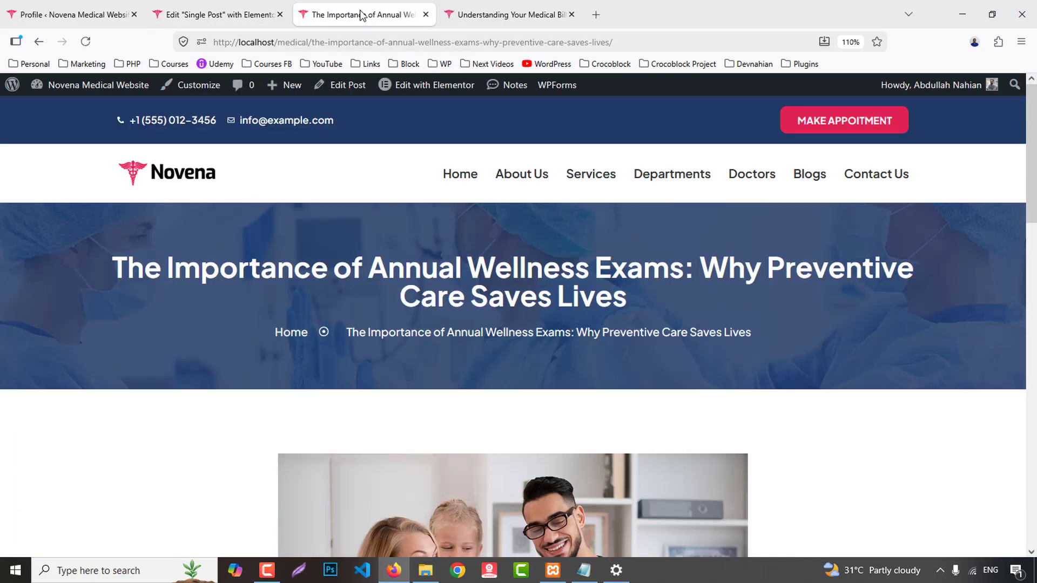
scroll(763, 356, down, 10)
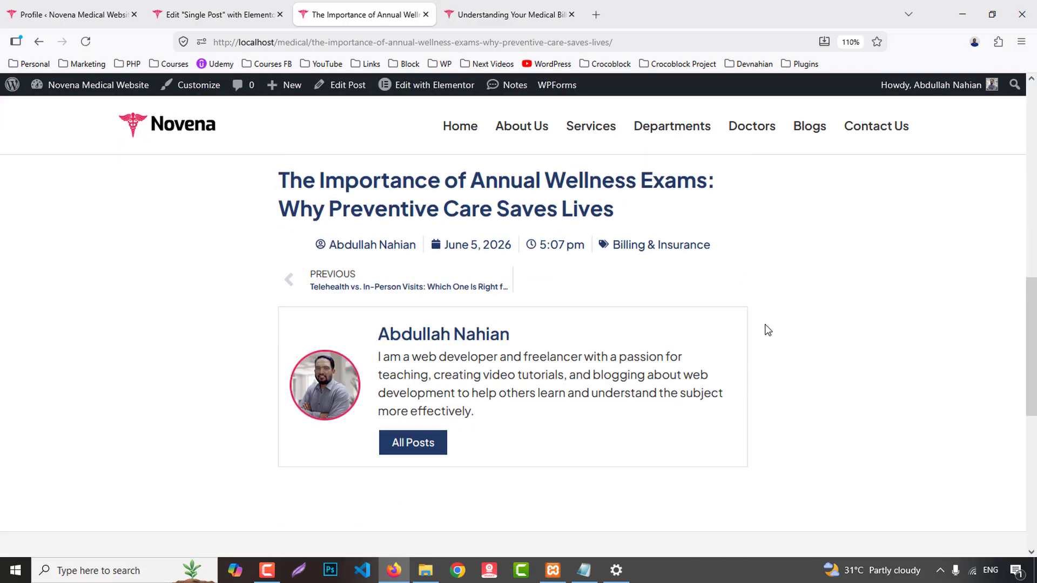
scroll(766, 325, up, 4)
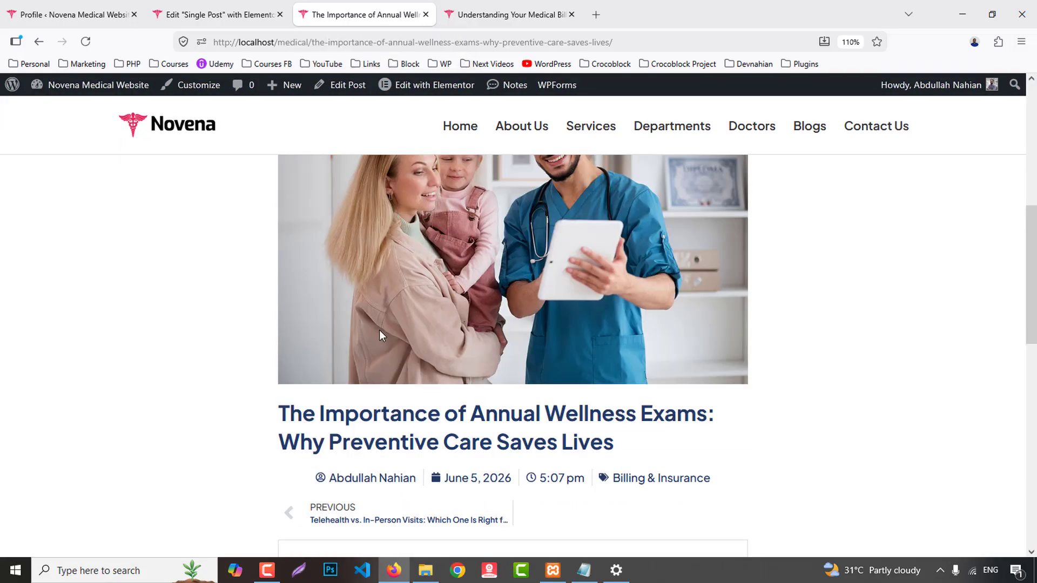
- Close the wellness exams article and the Single Post template editor, and open the list of all posts
scroll(424, 398, up, 2)
middle_click(341, 9)
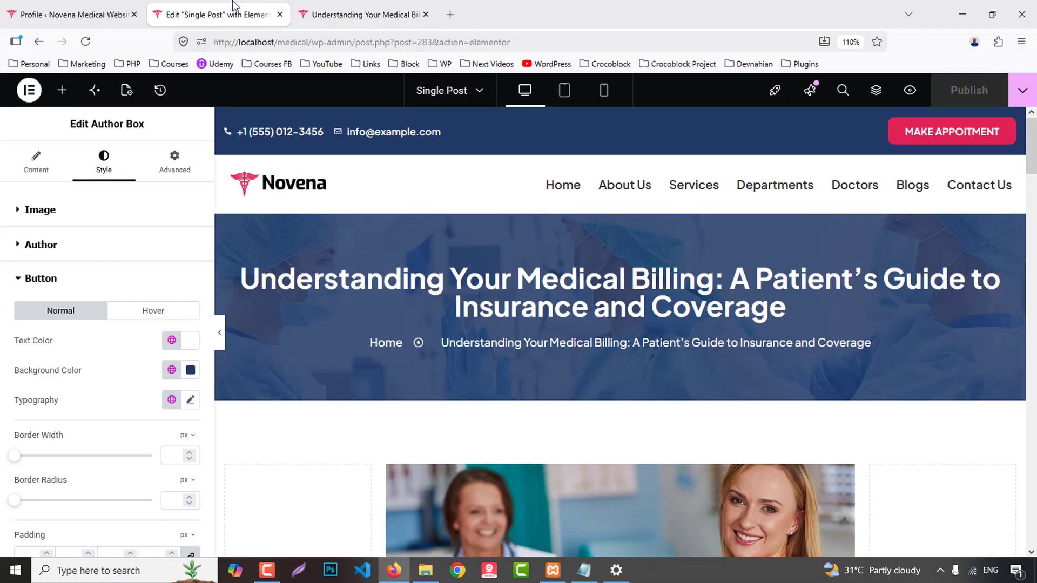
click(76, 14)
click(57, 177)
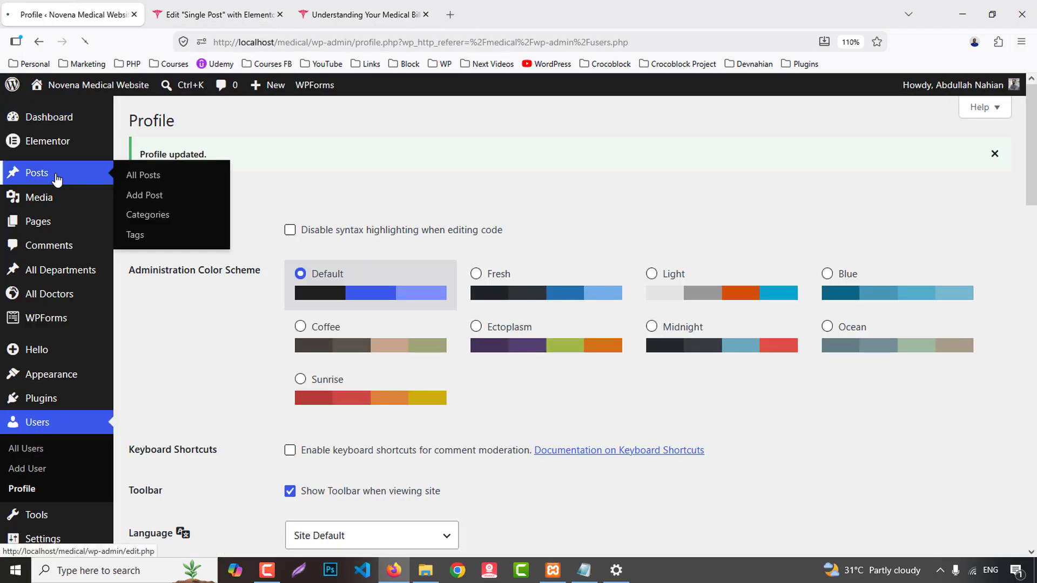
middle_click(209, 8)
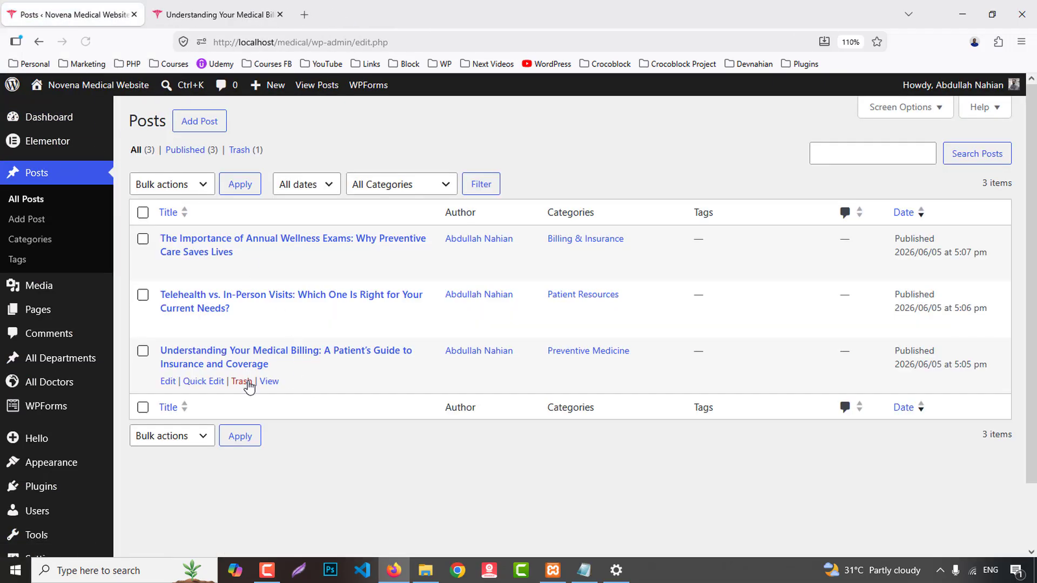
- Check the live medical billing article's title, post info, content, navigation and author box
middle_click(269, 381)
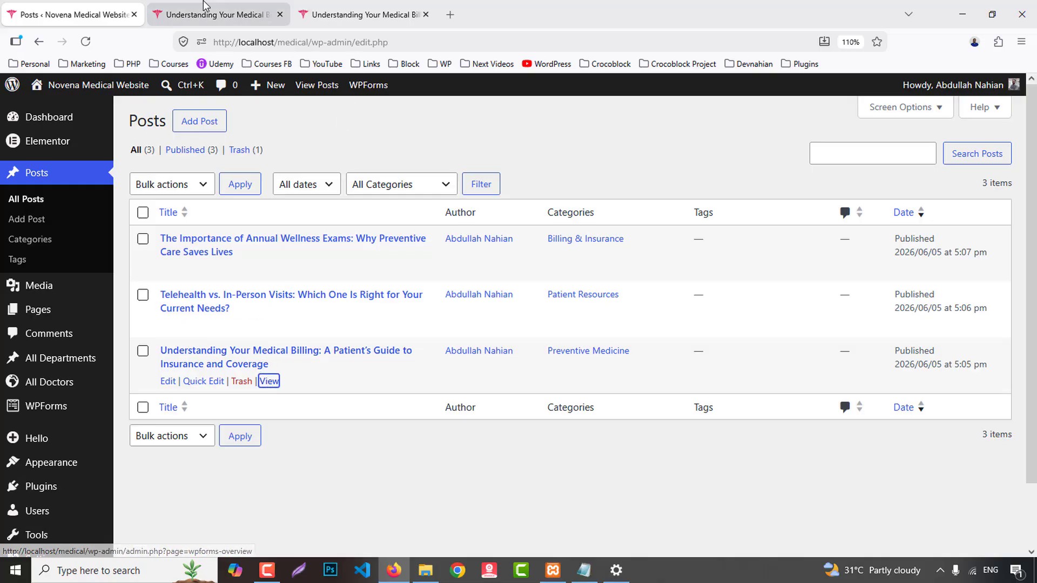
click(210, 22)
scroll(790, 290, down, 15)
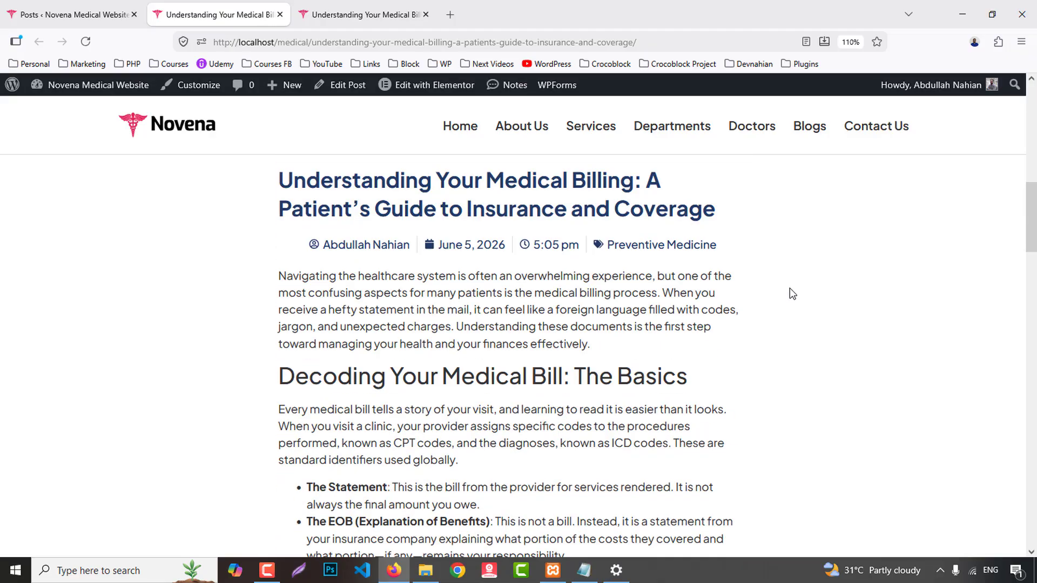
scroll(790, 292, down, 4)
scroll(791, 292, down, 5)
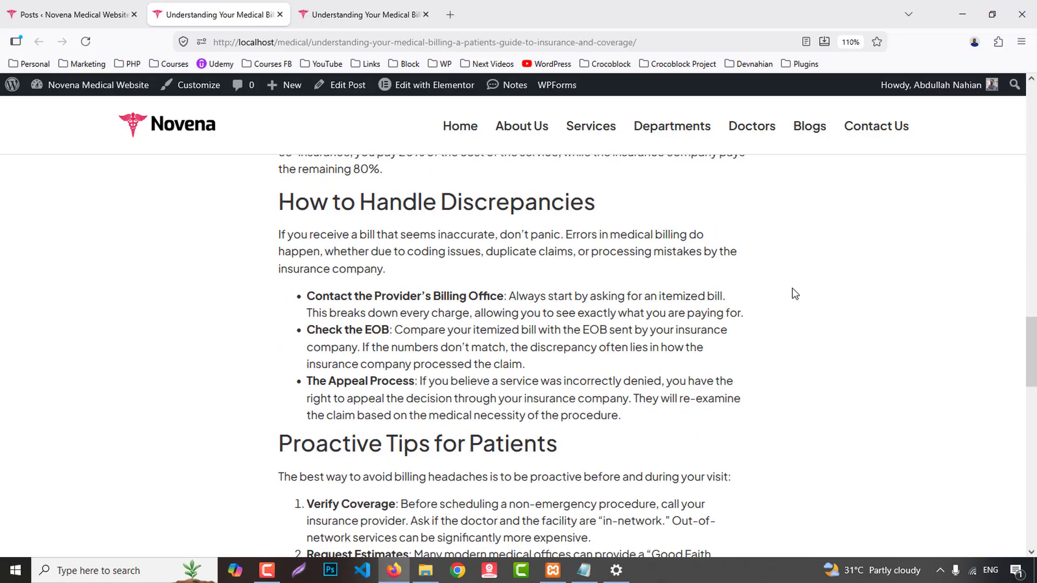
scroll(797, 285, down, 10)
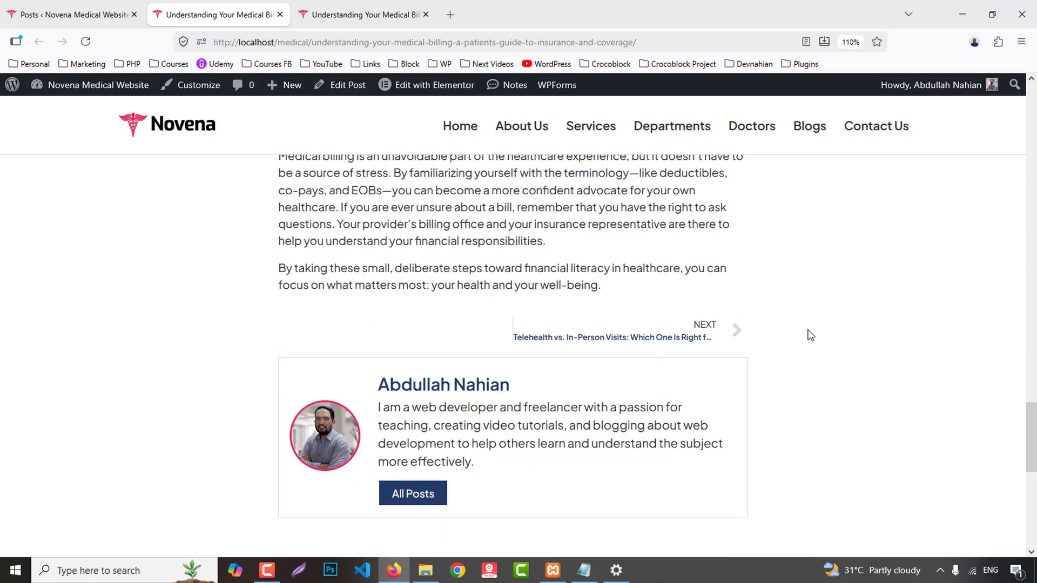
scroll(813, 302, up, 20)
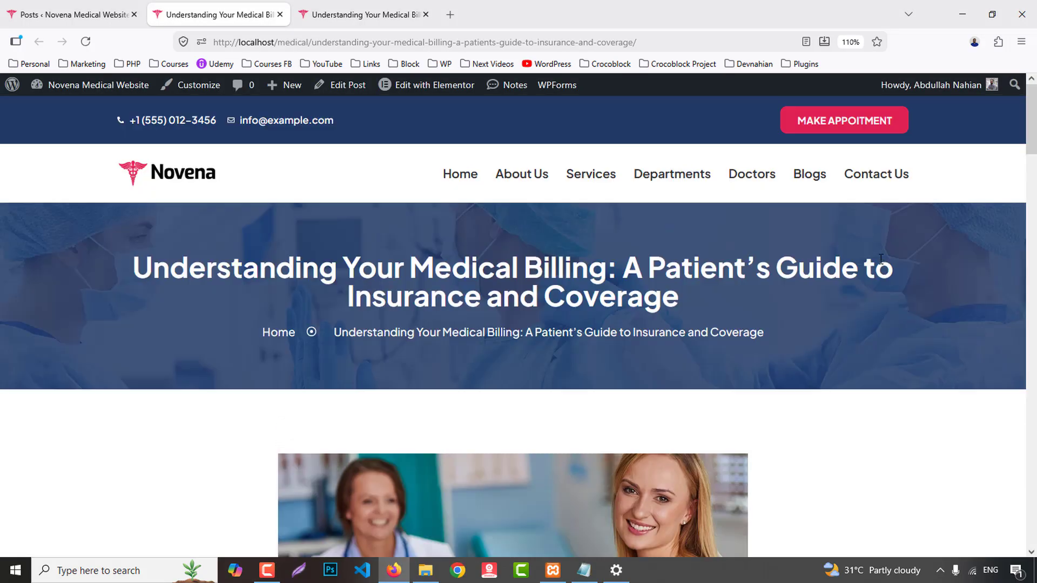
- Open the Contact Us page on both the Novena site and the demo site, and start editing the Novena page
click(870, 181)
click(378, 15)
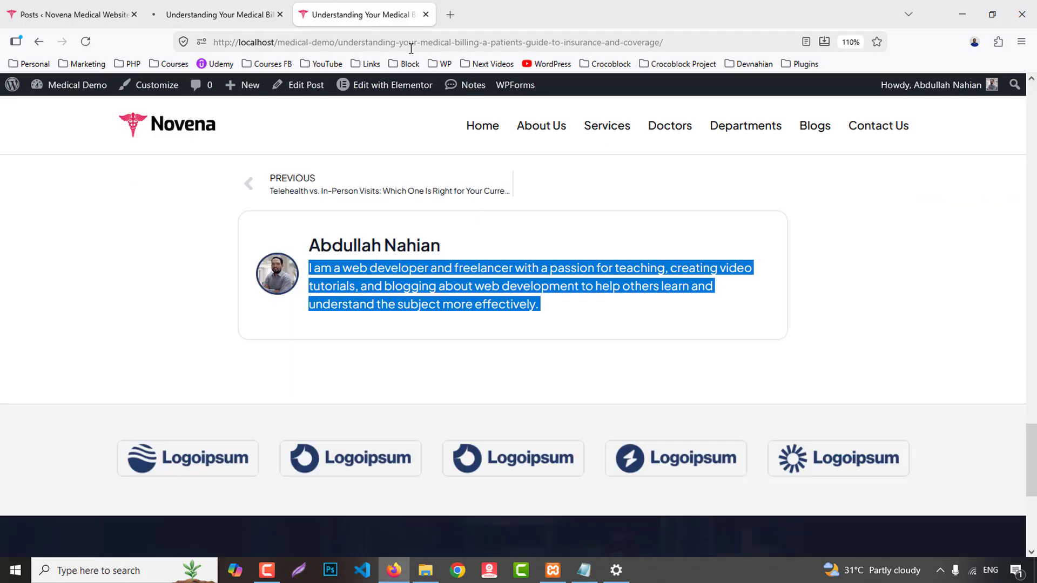
click(893, 126)
click(216, 15)
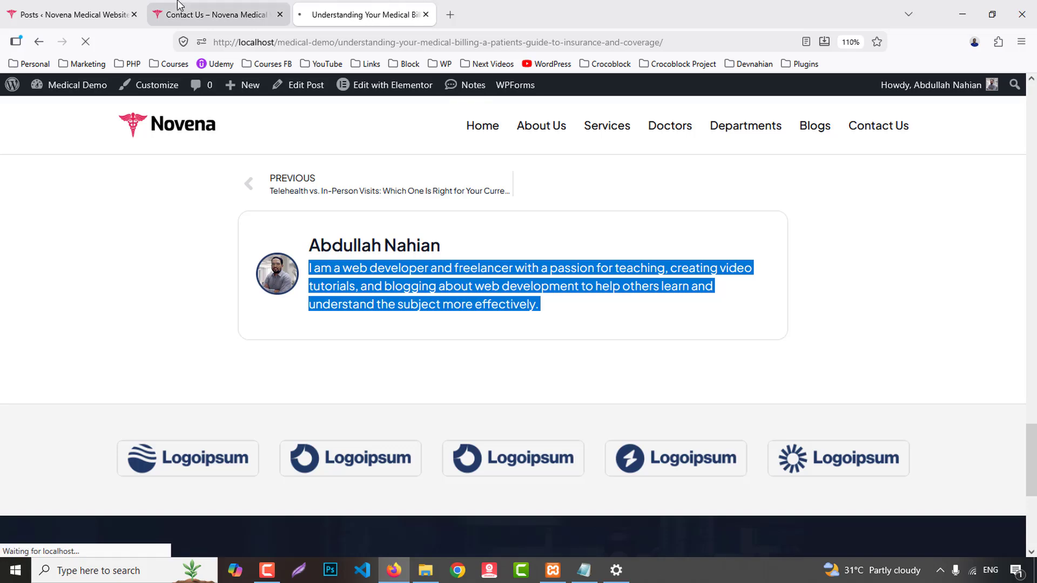
click(354, 85)
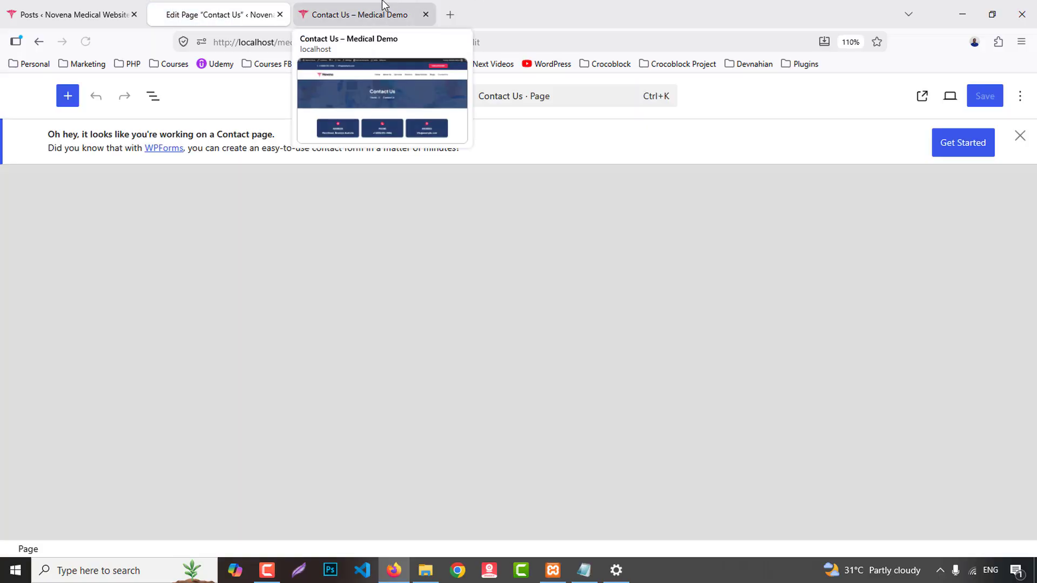
- Examine the demo Contact Us page's info cards, map and contact form as the layout reference
click(382, 6)
scroll(765, 243, down, 5)
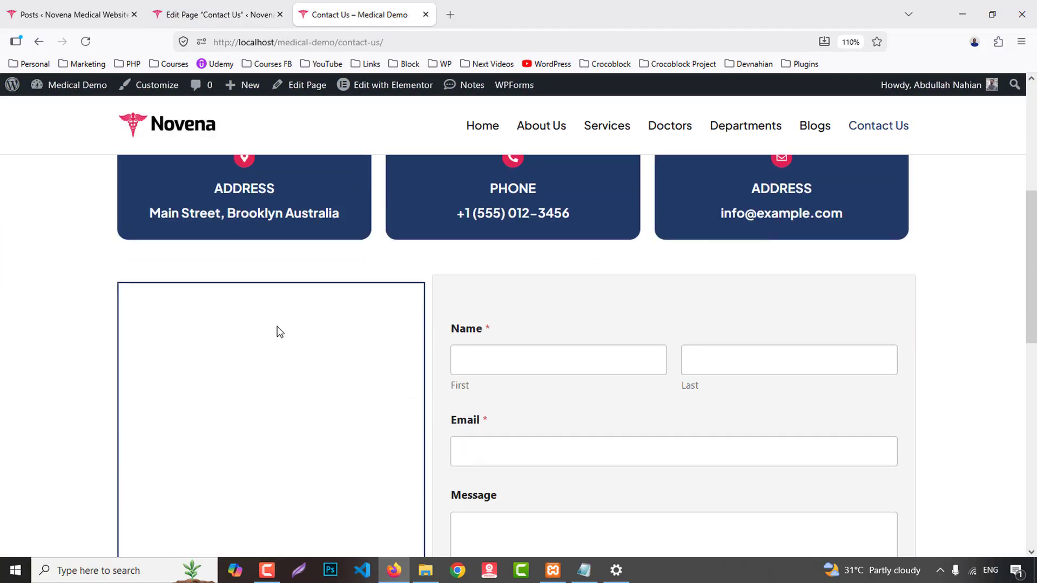
scroll(675, 267, down, 3)
scroll(676, 265, up, 8)
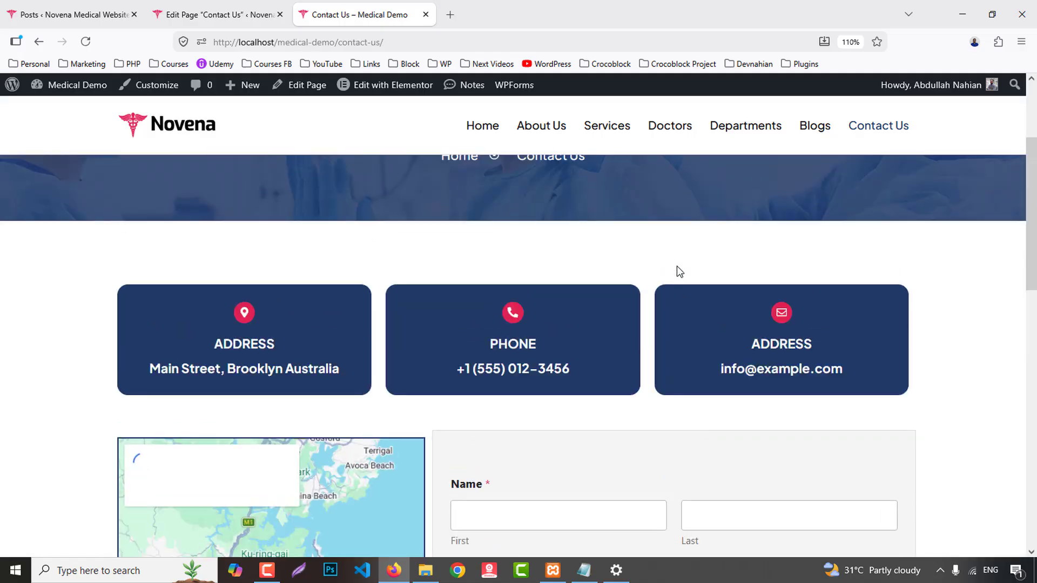
- Open the Novena Contact Us page in Elementor and switch its page layout to full width without the page title
click(253, 6)
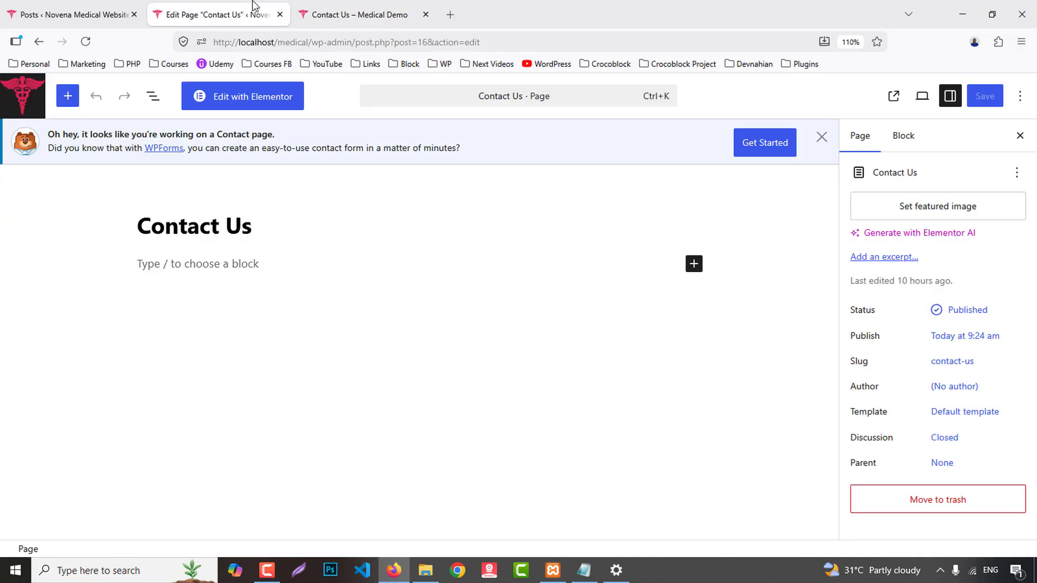
click(255, 105)
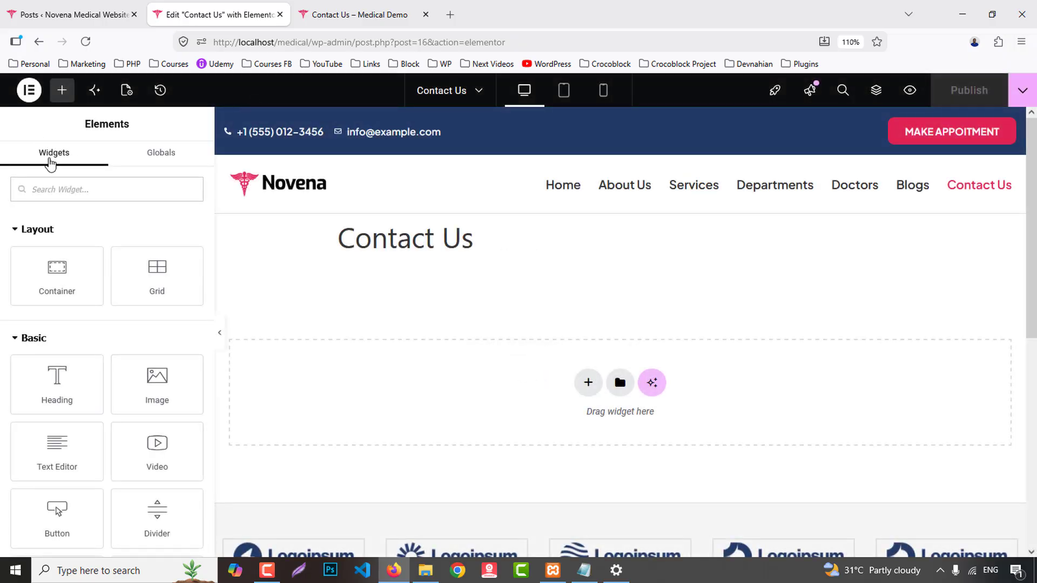
click(128, 90)
scroll(140, 490, down, 3)
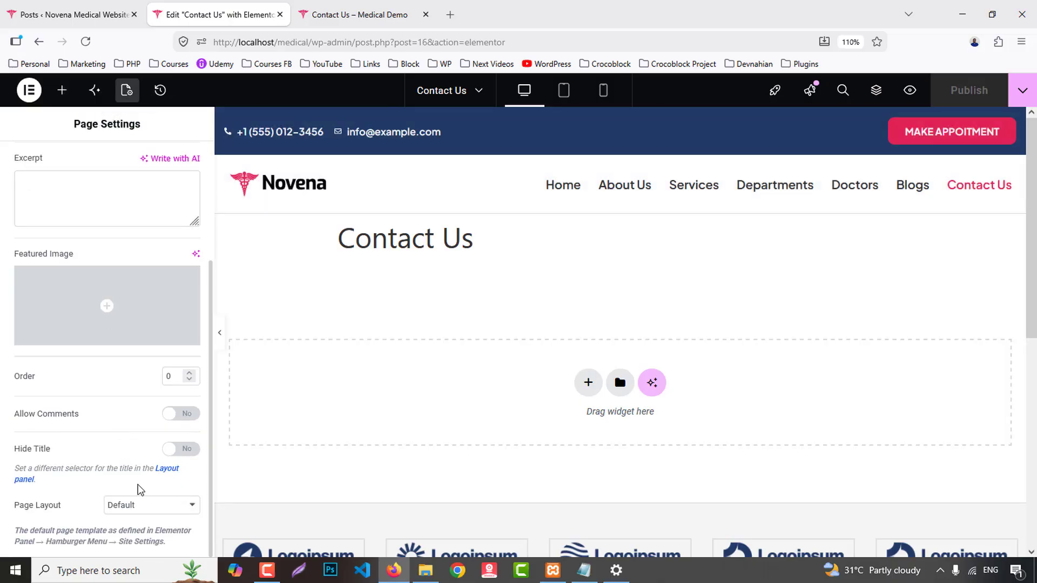
click(142, 506)
click(167, 468)
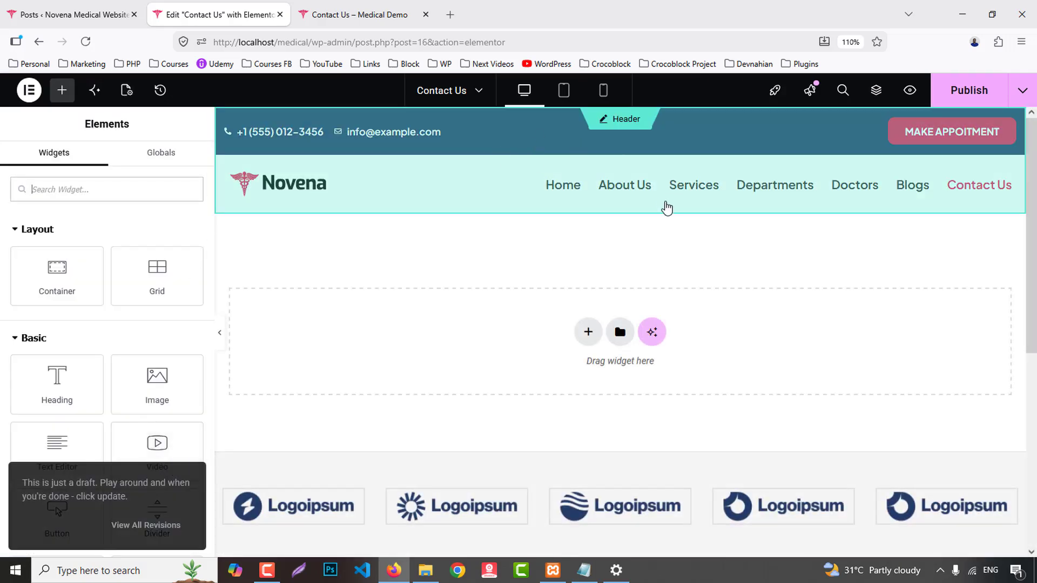
- Insert the saved Breadcrumb template from the site templates into the Contact Us page
click(620, 331)
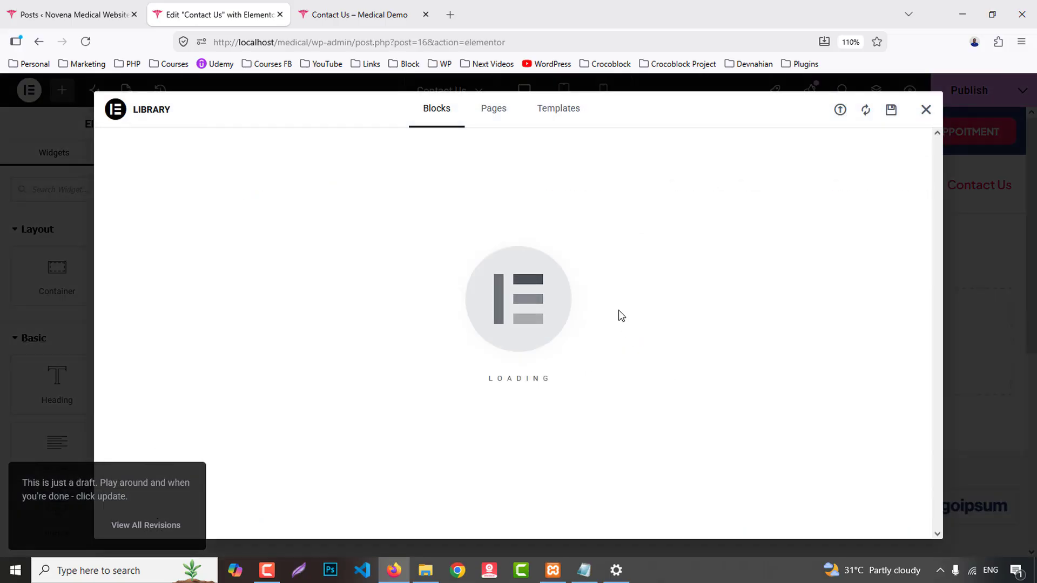
click(559, 110)
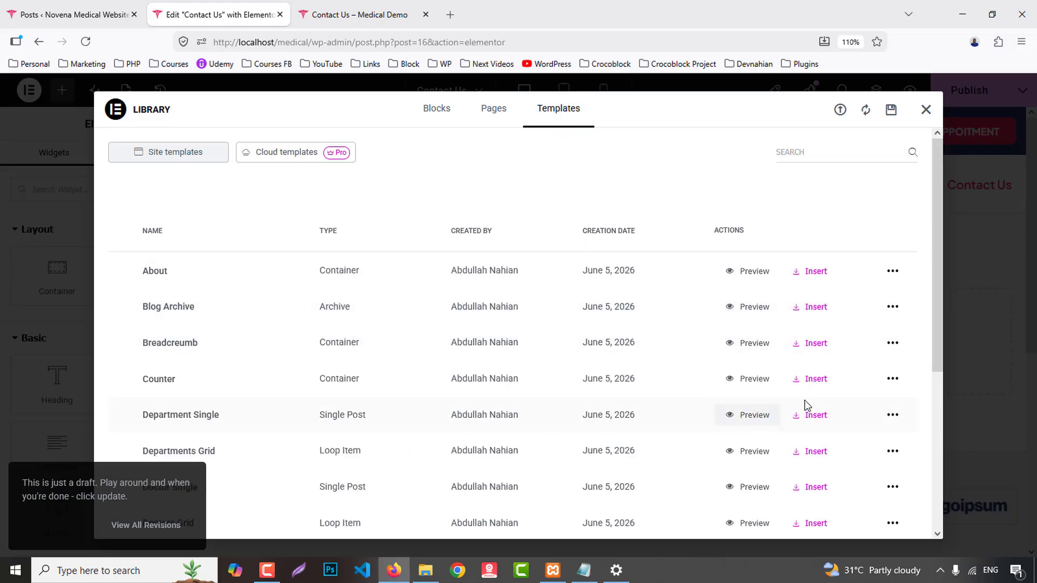
click(813, 343)
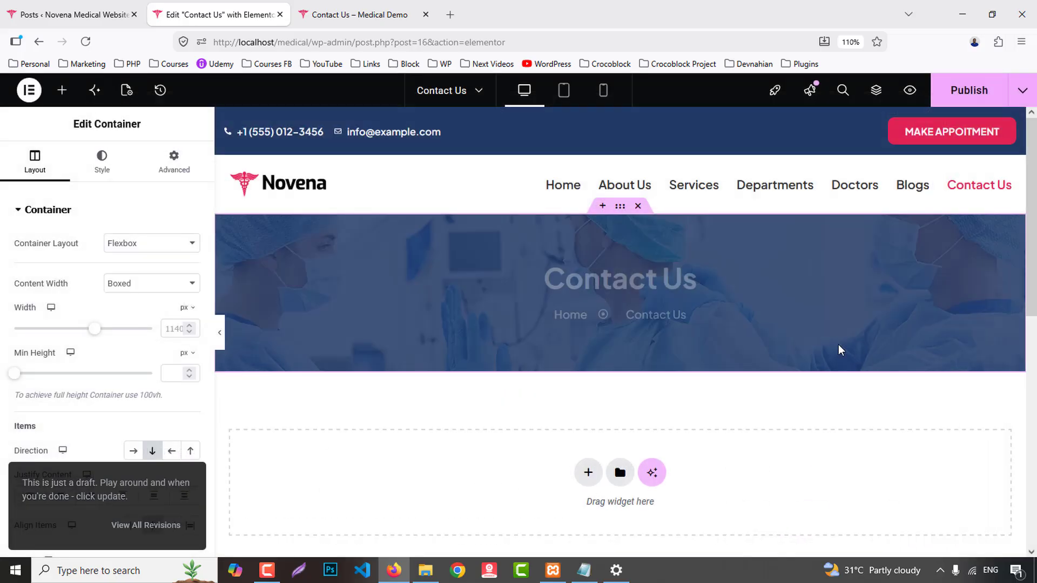
- Add a three-column Flexbox container with a wide middle column below the breadcrumb banner
scroll(756, 340, down, 3)
click(589, 317)
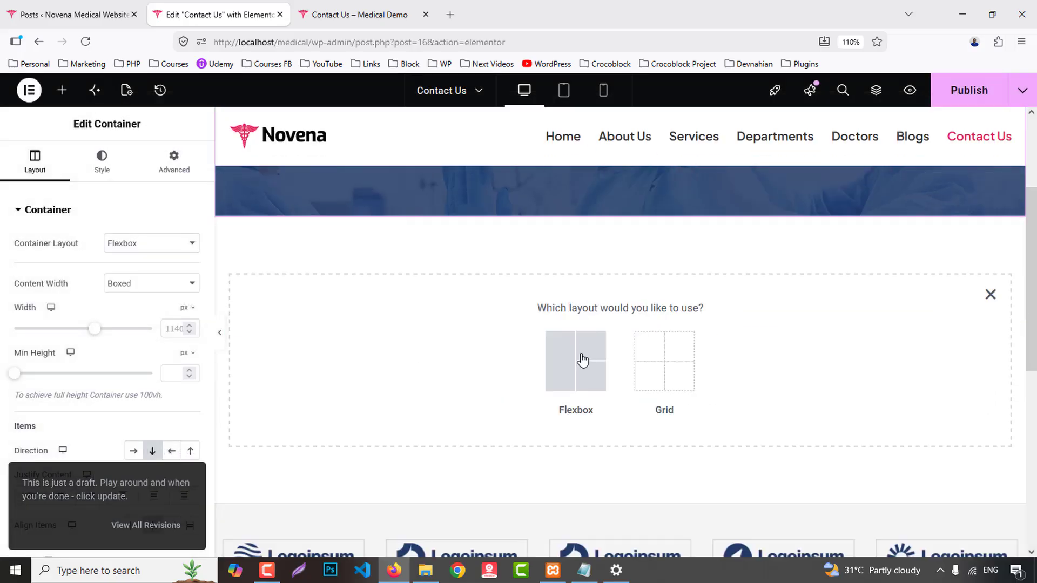
click(581, 359)
click(823, 357)
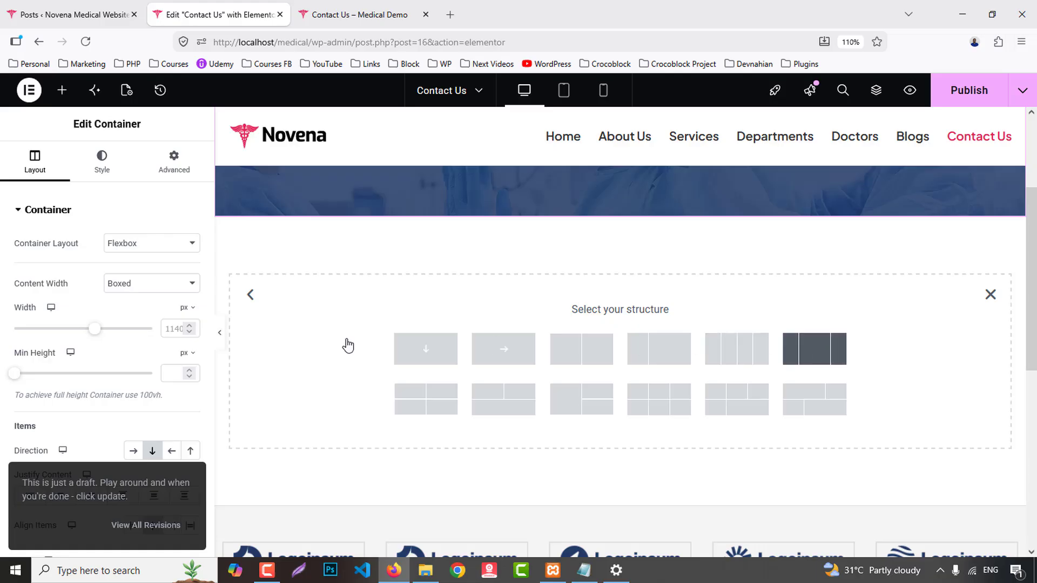
- Set the first column's width to 33.33% and paste its style onto the second and third columns
click(248, 287)
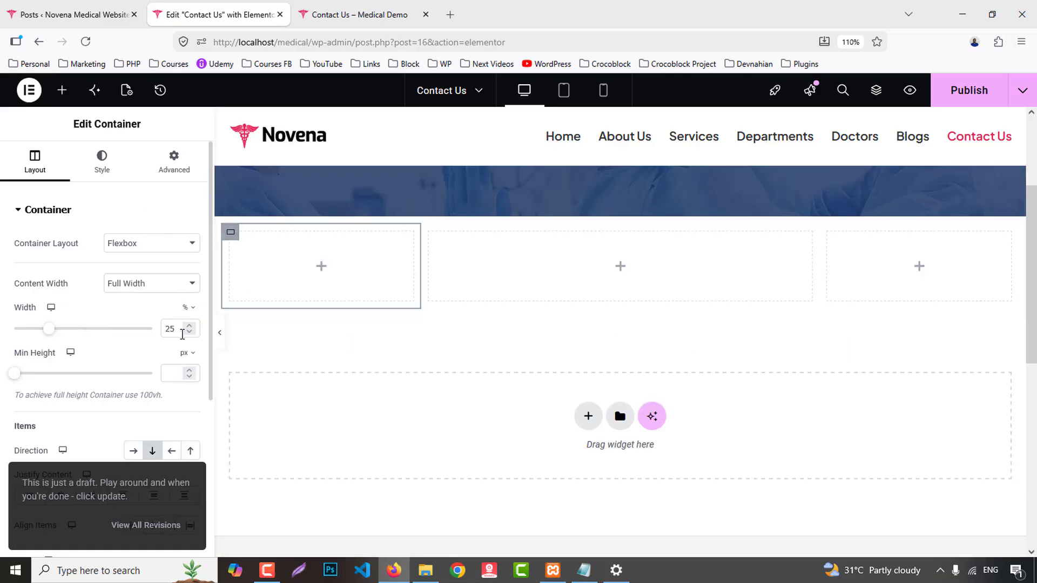
double_click(182, 335)
text(33)
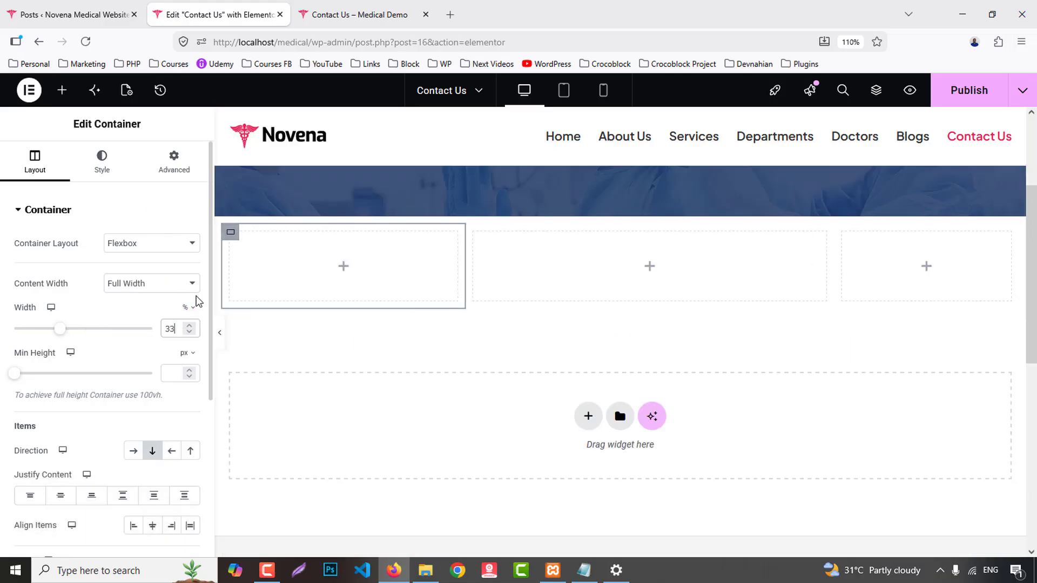
text(.33)
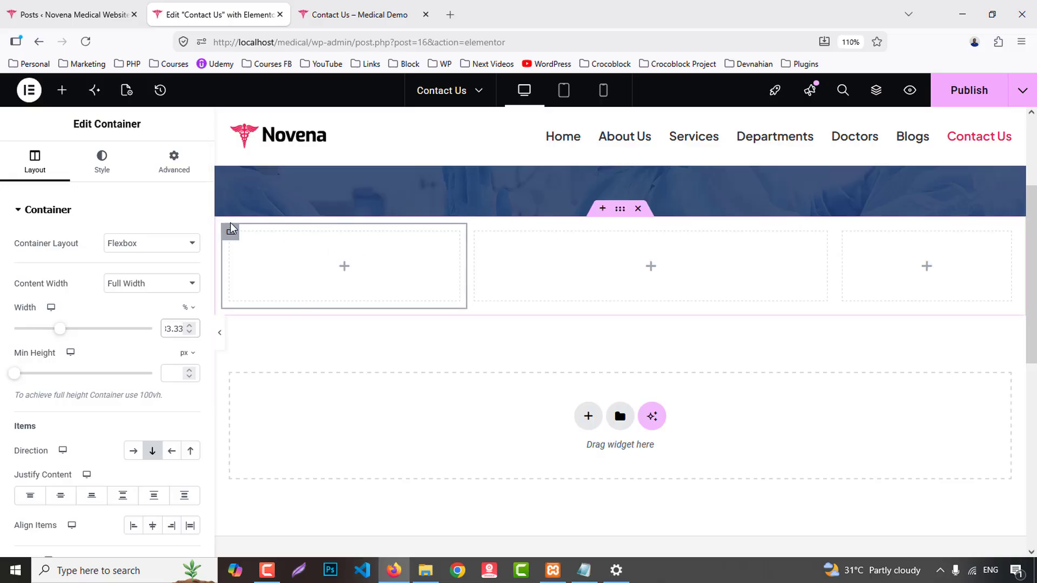
right_click(231, 232)
click(255, 240)
right_click(478, 238)
click(505, 297)
right_click(763, 235)
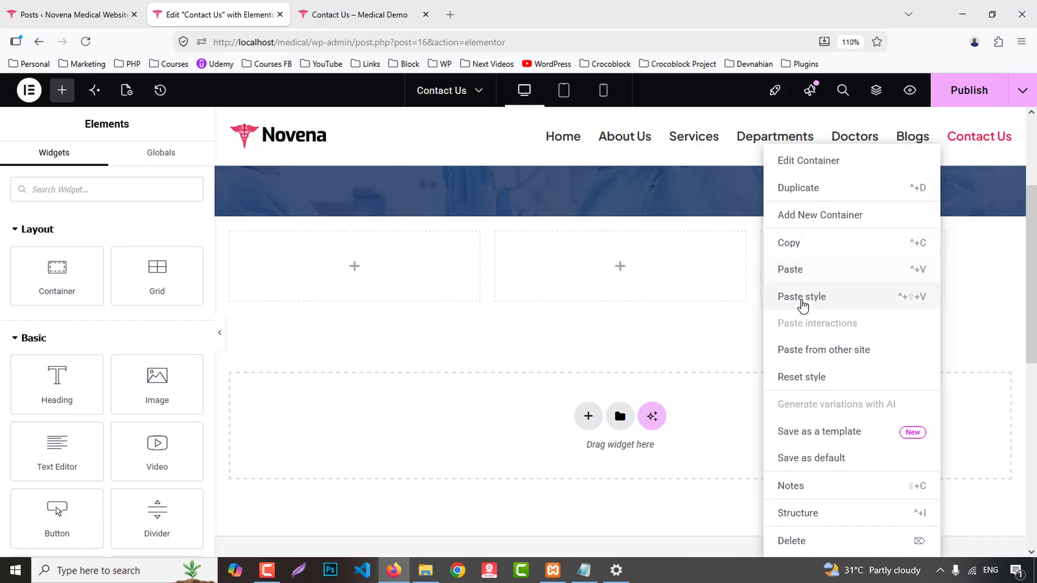
click(803, 302)
- Unlink the three-column container's padding, set 80 px at the top plus a smaller bottom padding, and compare the spacing with the demo page
click(619, 216)
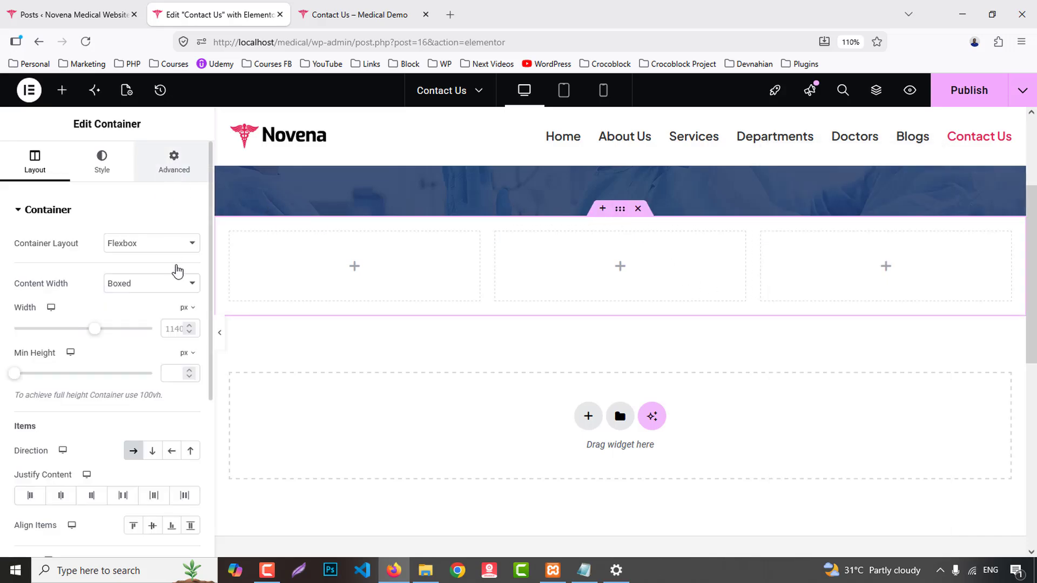
click(174, 162)
click(191, 314)
click(27, 313)
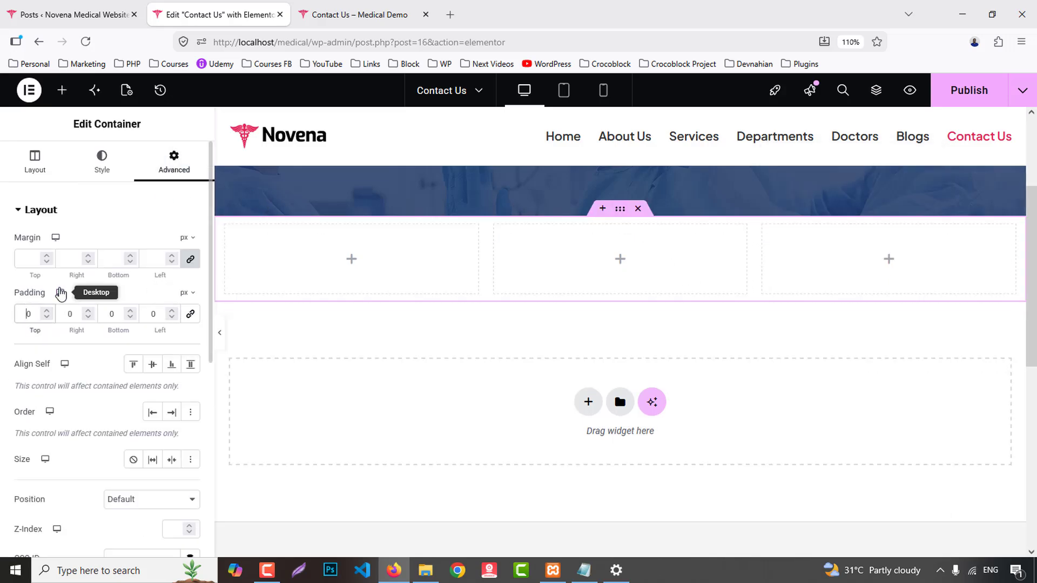
text(8)
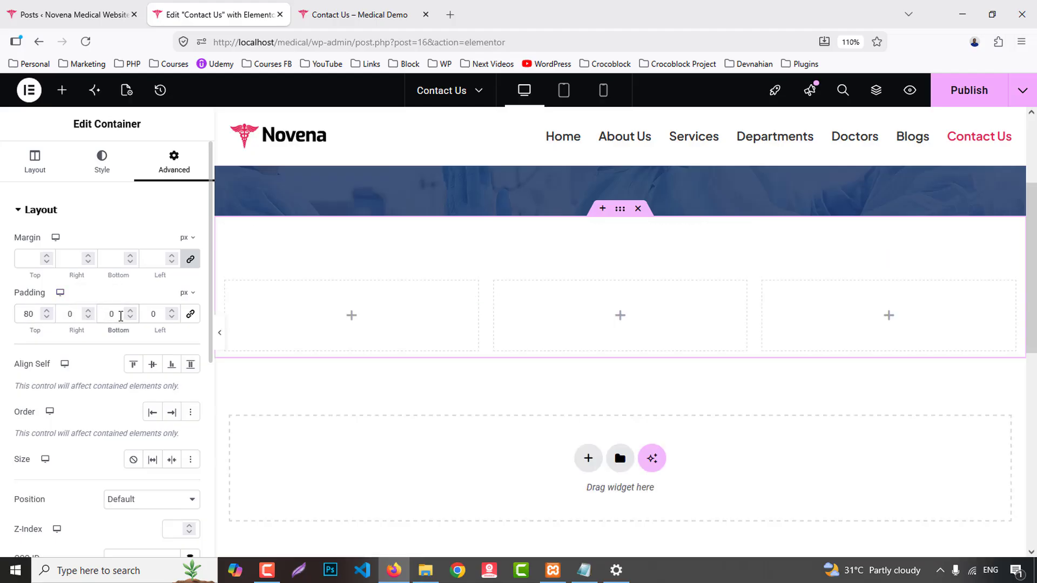
click(360, 7)
scroll(554, 238, down, 3)
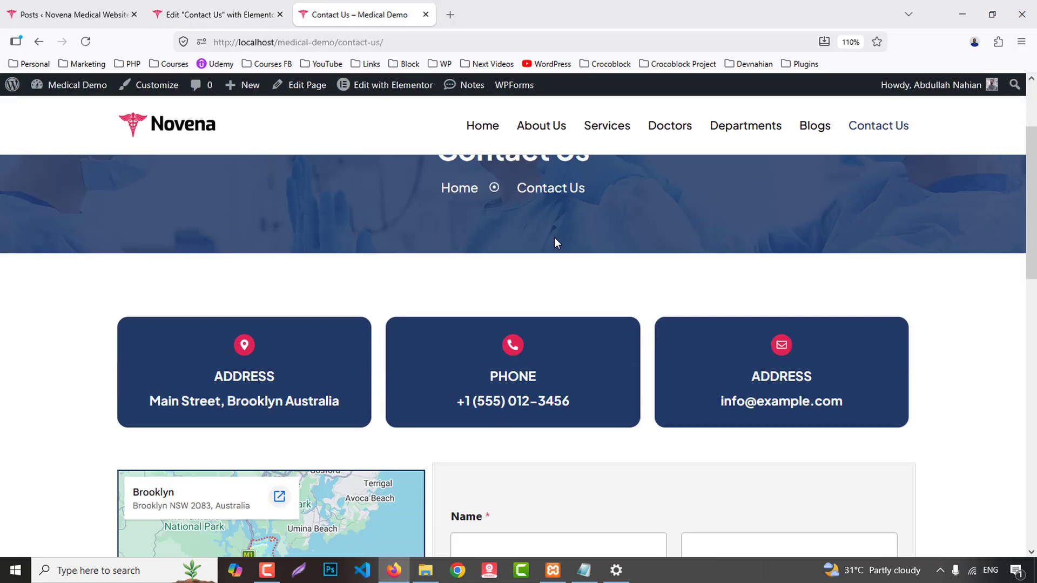
- Return to the Contact Us editor and place a nested container inside the first column
click(216, 14)
click(66, 90)
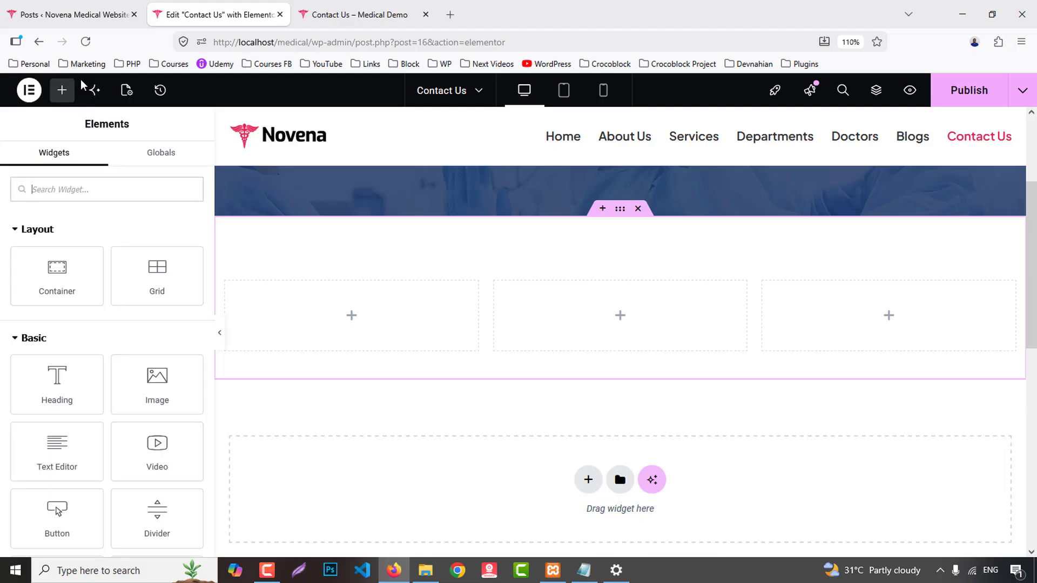
drag(57, 273, 352, 319)
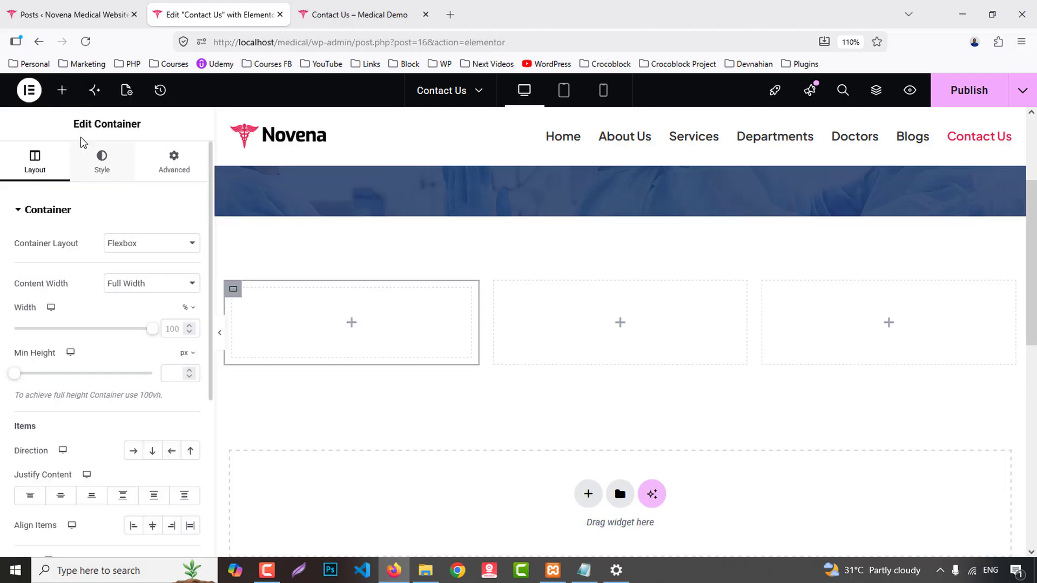
- Check the demo page's contact cards and delete the nested container from the first column of the Contact Us page
click(62, 90)
text(icon)
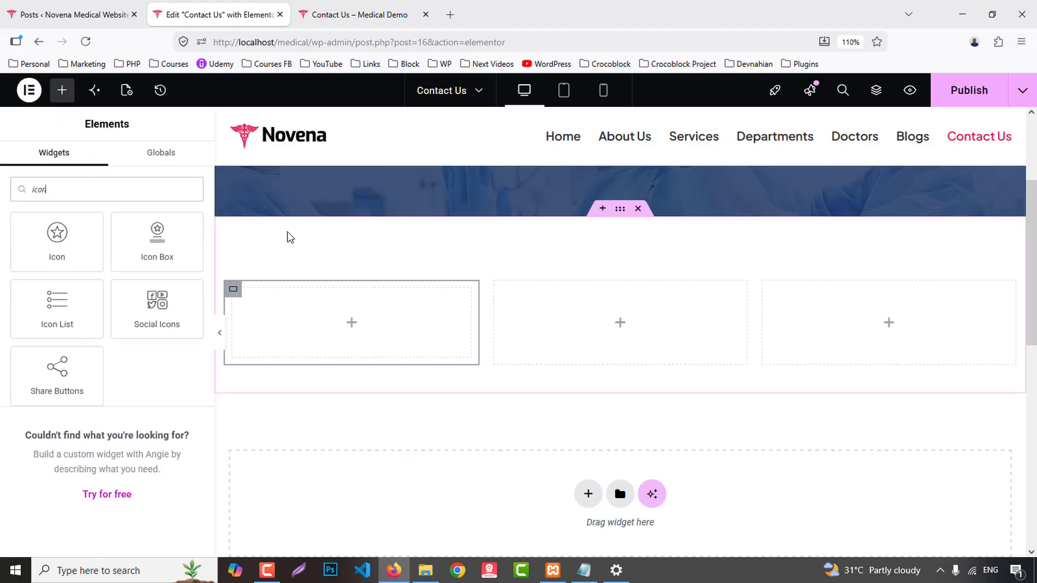
drag(56, 238, 99, 246)
click(386, 10)
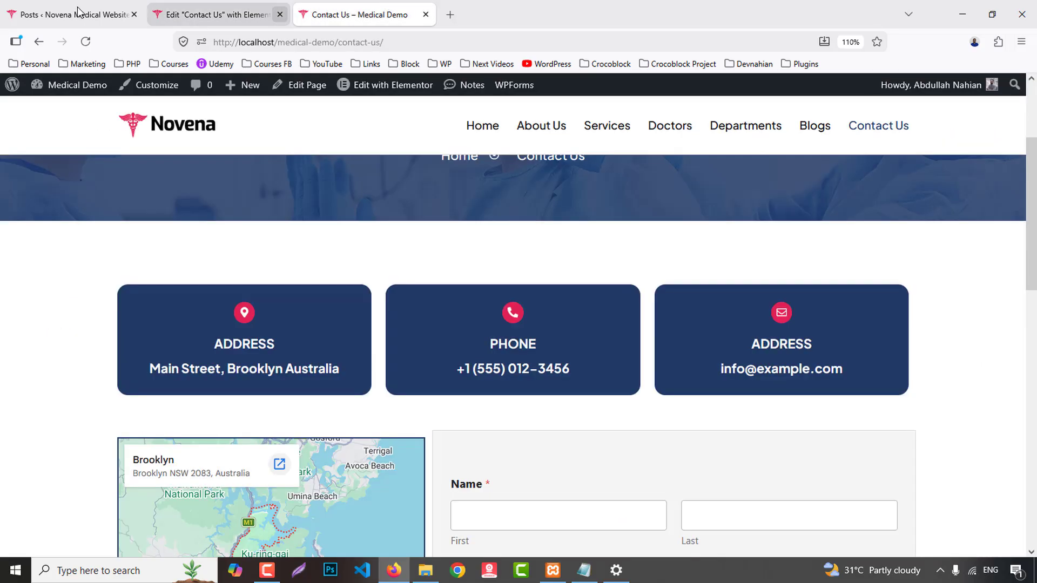
click(81, 13)
click(216, 14)
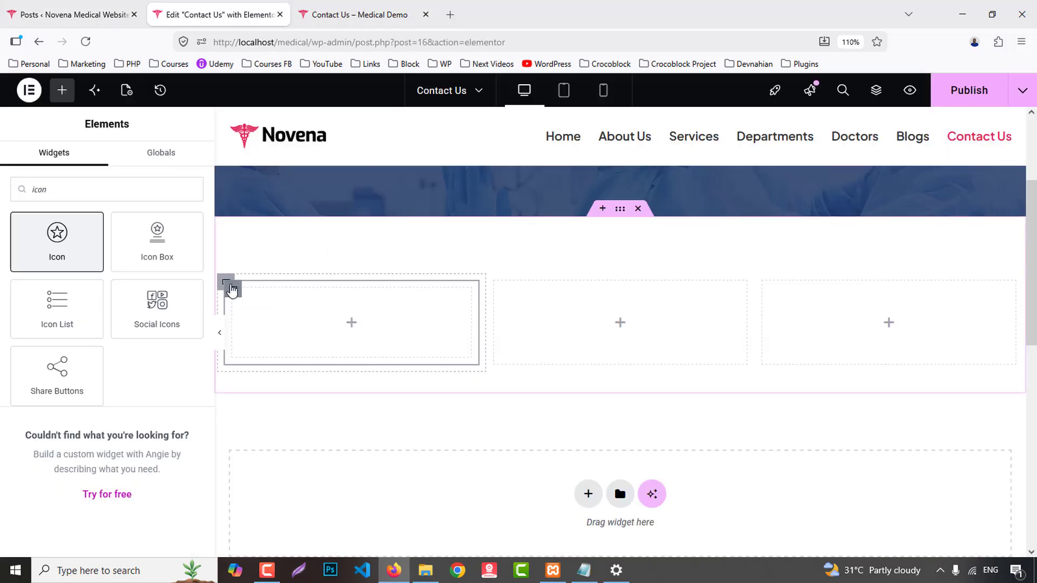
right_click(231, 291)
click(292, 548)
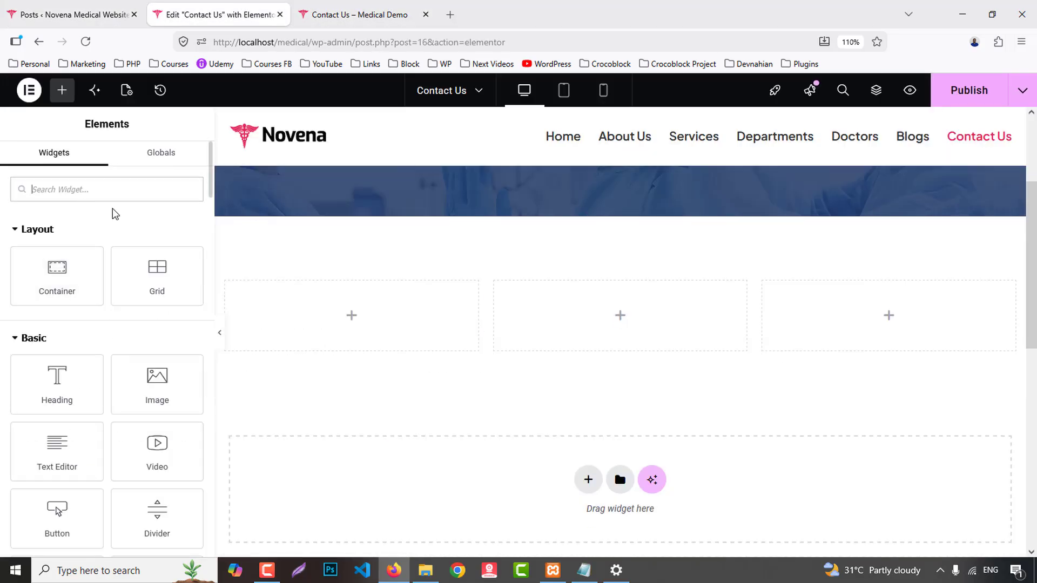
- Add an Icon Box widget to the first column and set its view to Stacked
text(icon)
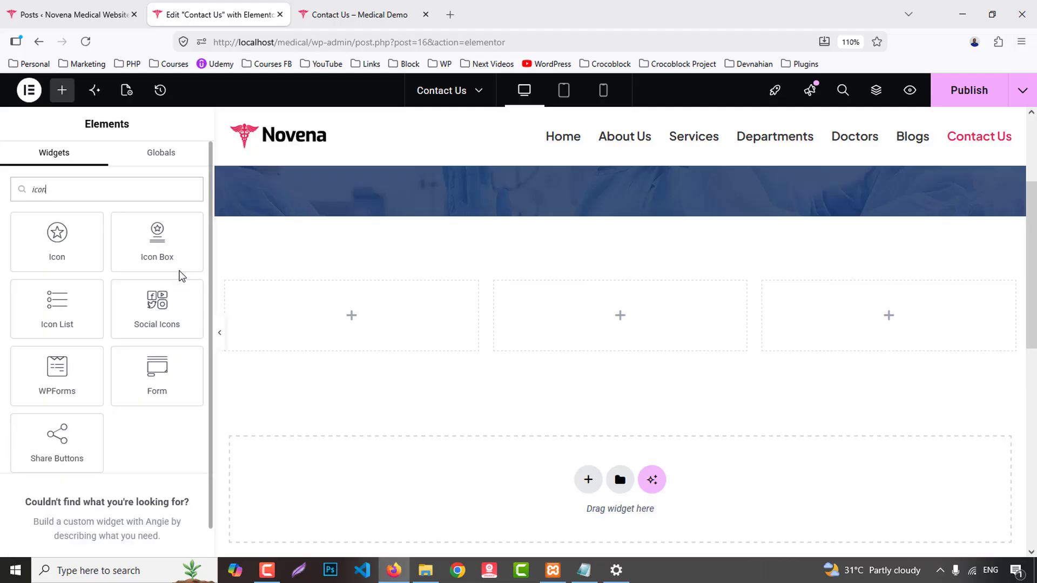
drag(180, 273, 352, 318)
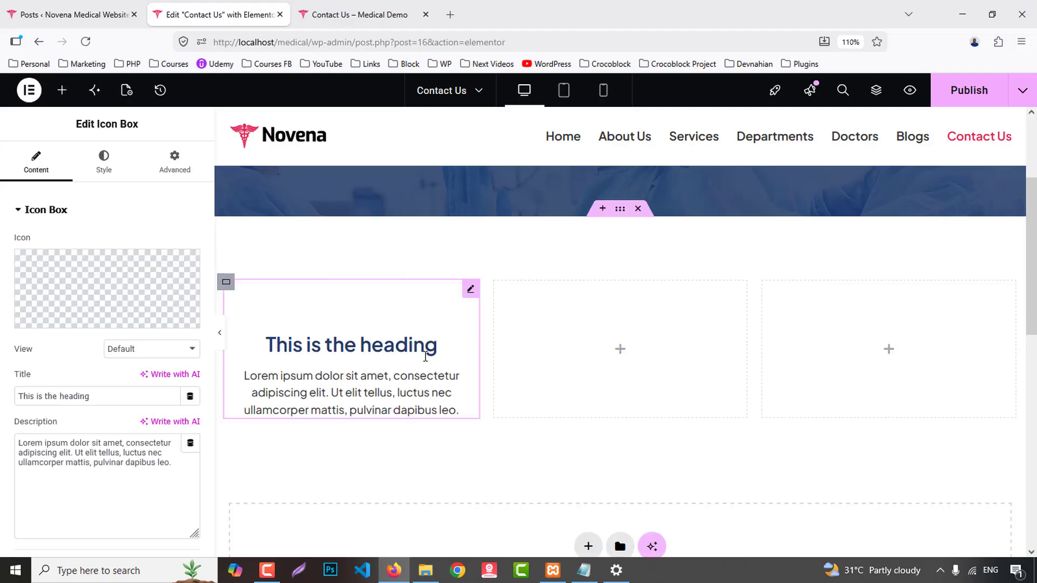
click(148, 350)
click(130, 385)
- Copy the street address line from the demo page's first contact card and return to the Contact Us editor
key(ctrl+Tab)
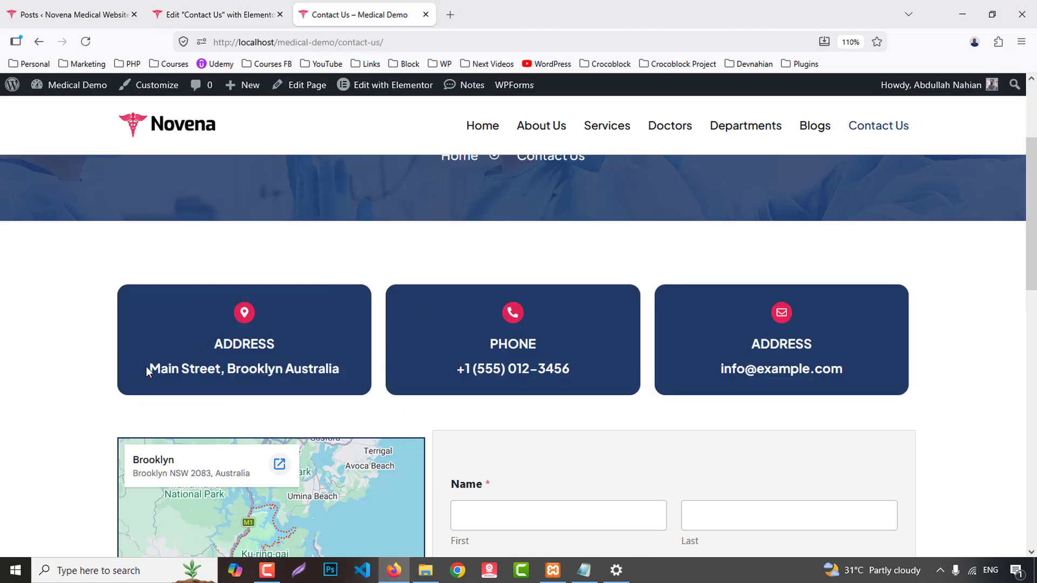
drag(147, 371, 341, 371)
key(ctrl+c)
key(ctrl+shift+Tab)
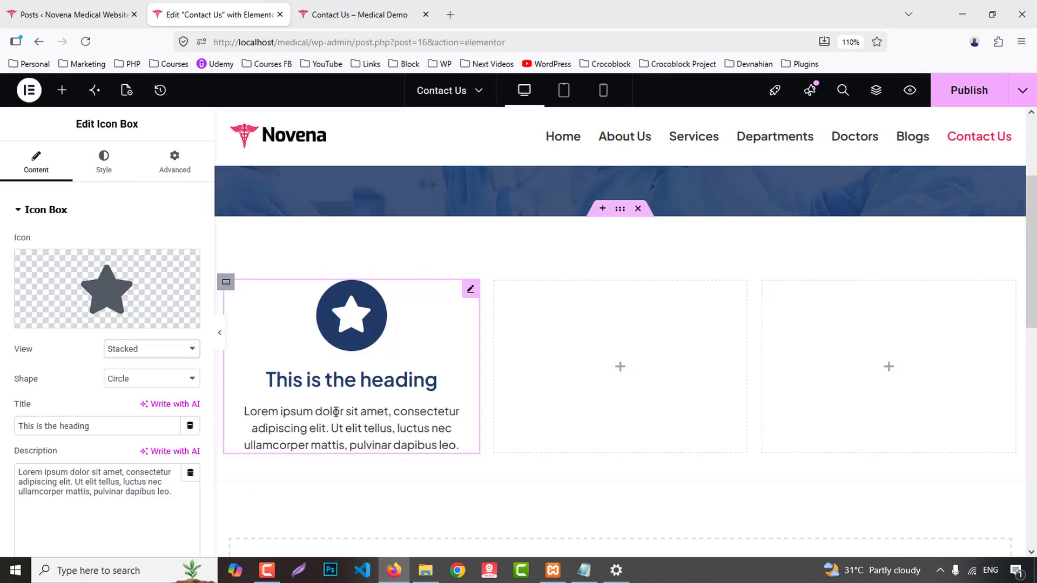
- Set the Icon Box's title HTML tag to H4
click(340, 381)
scroll(131, 433, down, 3)
click(143, 461)
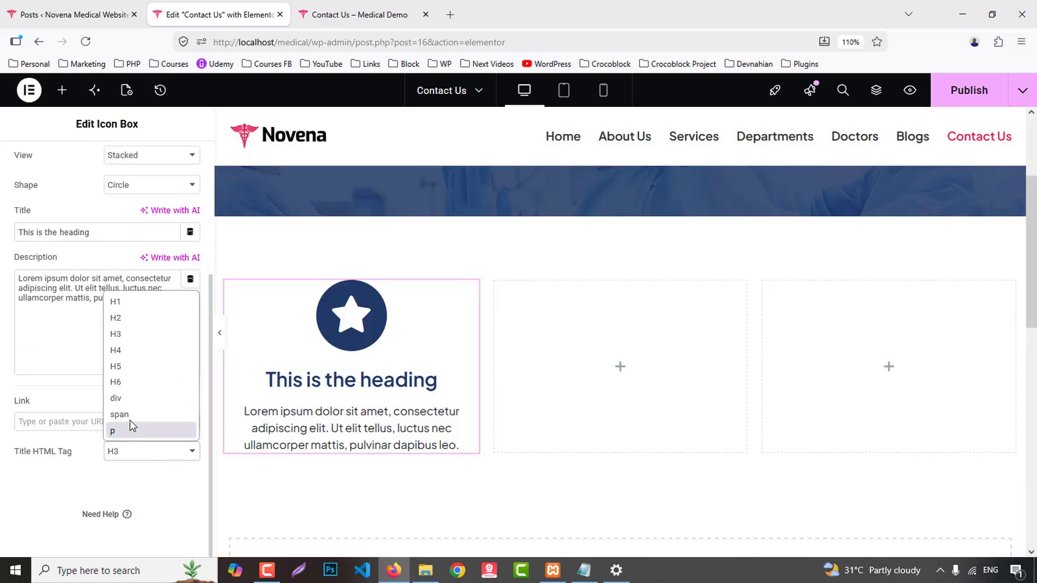
click(113, 350)
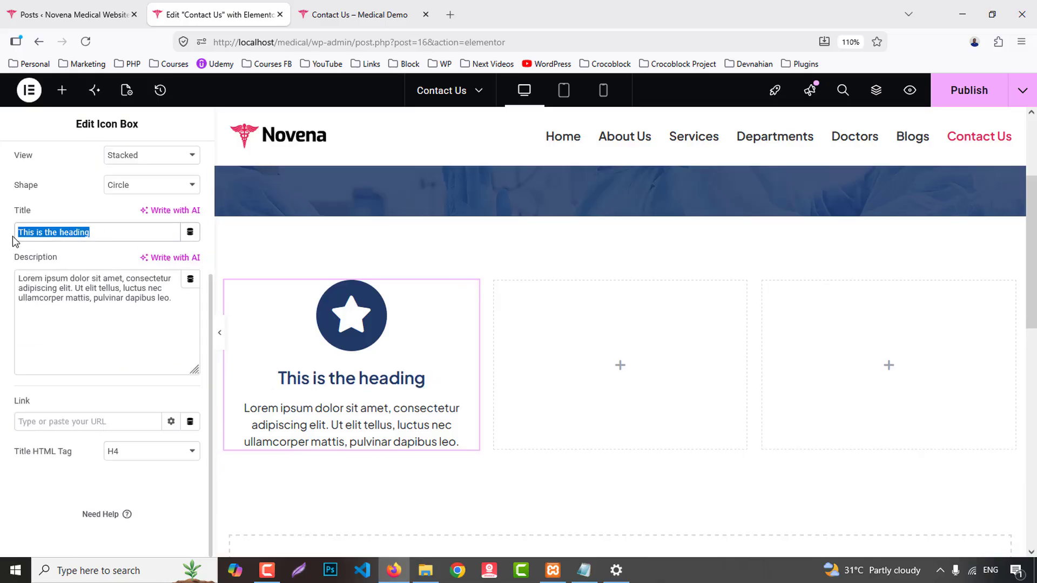
- Title the Icon Box "address" and replace its placeholder description with the copied street address
text(addrewssw)
click(83, 318)
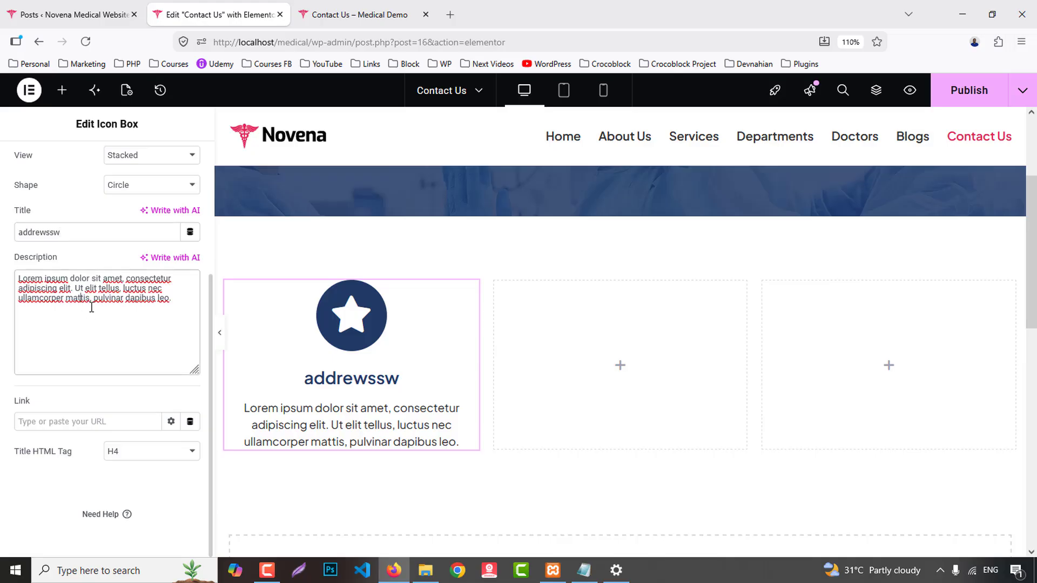
key(BackSpace)
key(BackSpace)
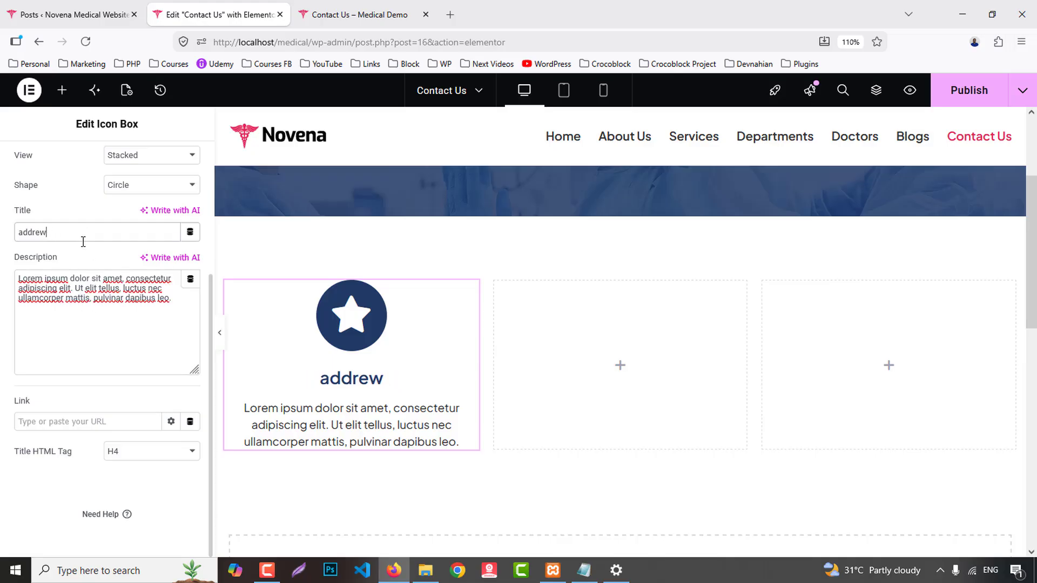
triple_click(90, 286)
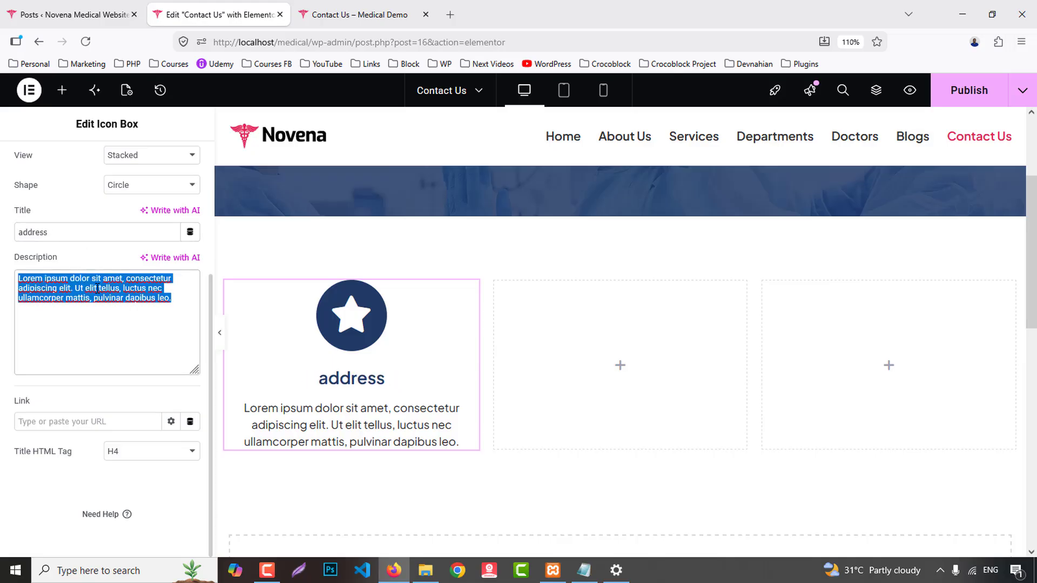
key(ctrl+v)
- Set the Icon Box's padding to 20 px on all four sides
click(470, 292)
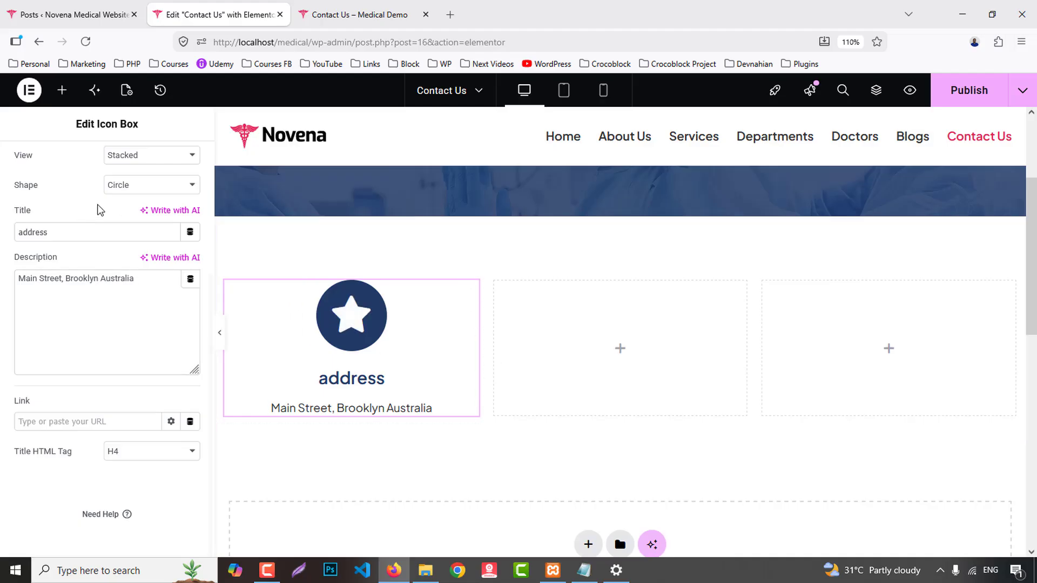
click(174, 160)
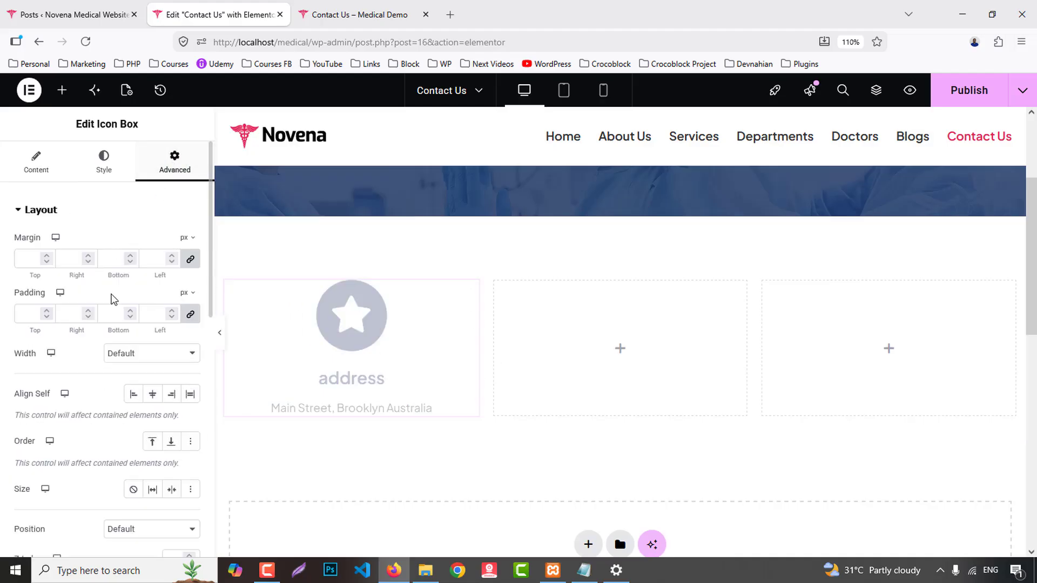
text(15)
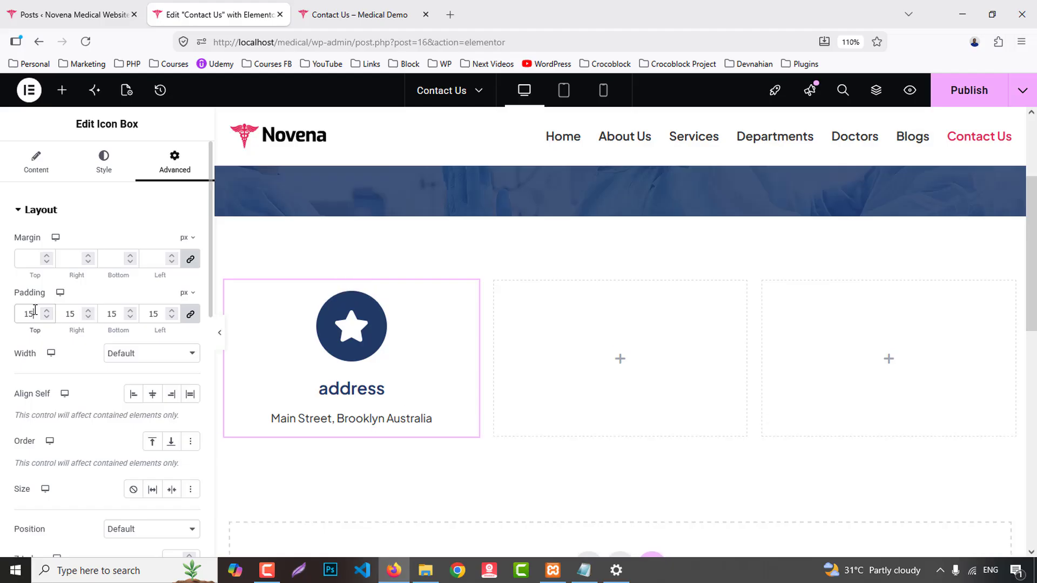
key(Up)
key(Up)
key(Up)
key(Up)
key(Up)
- Give the Icon Box a classic background in the global Primary color
scroll(100, 389, down, 7)
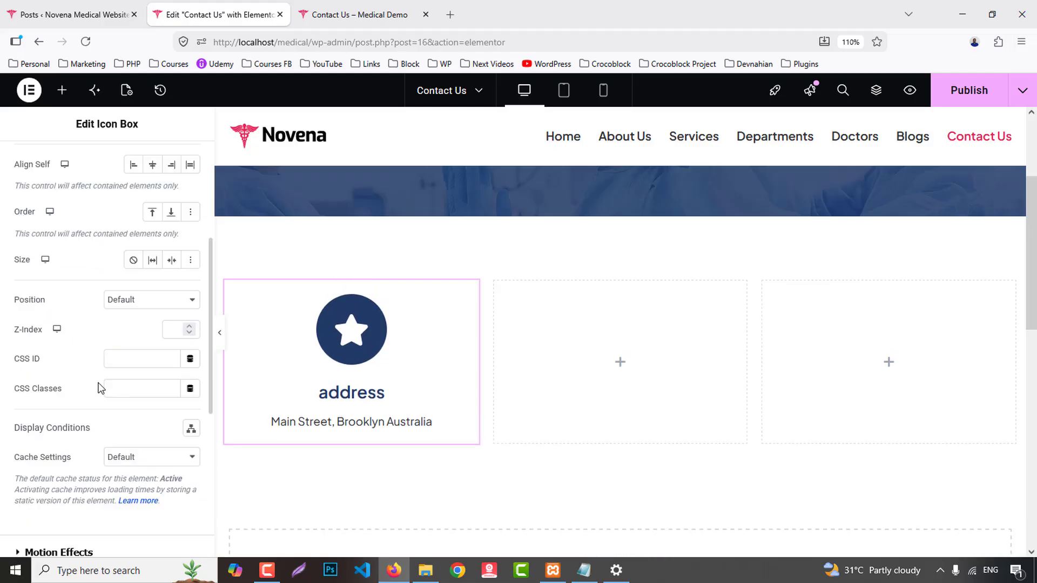
click(68, 468)
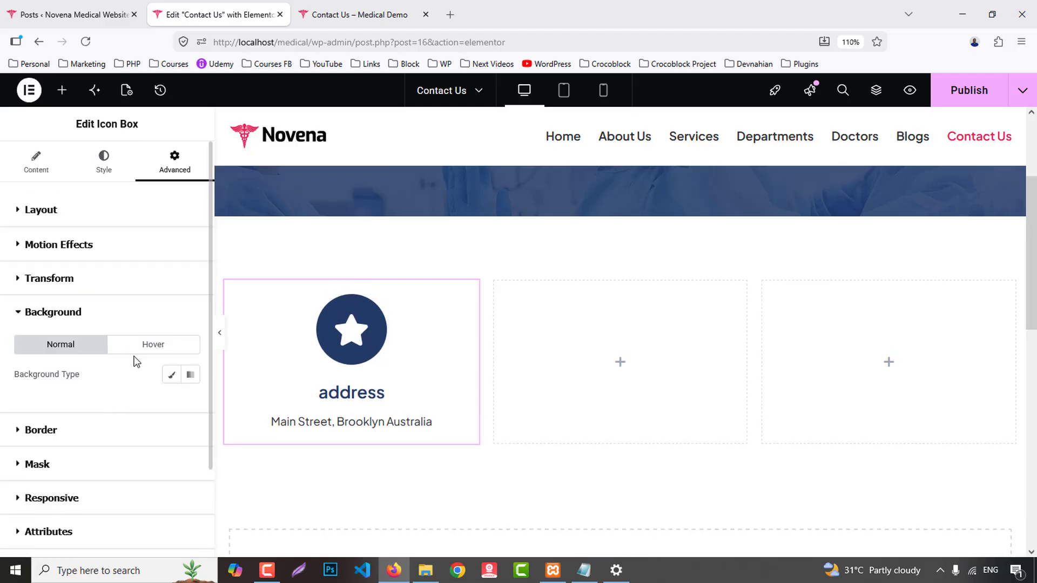
click(170, 371)
click(172, 405)
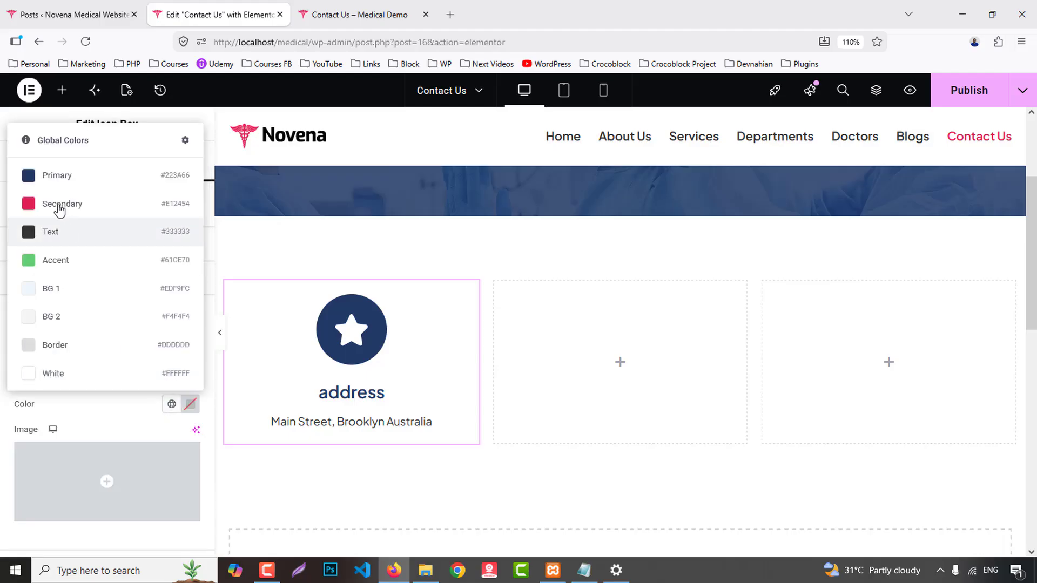
click(46, 178)
- Open the Icon Box's border settings
scroll(64, 371, down, 5)
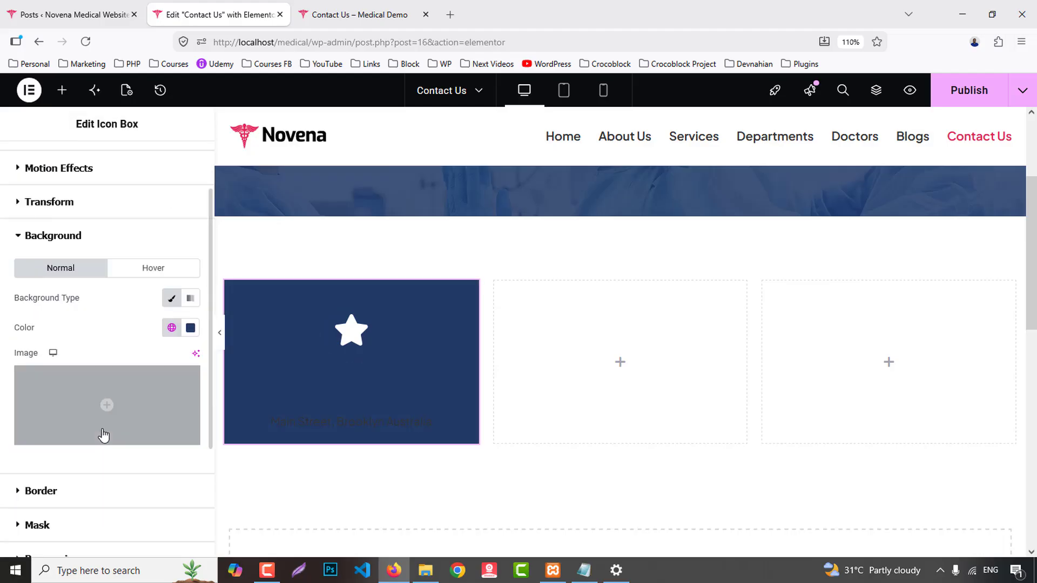
click(39, 318)
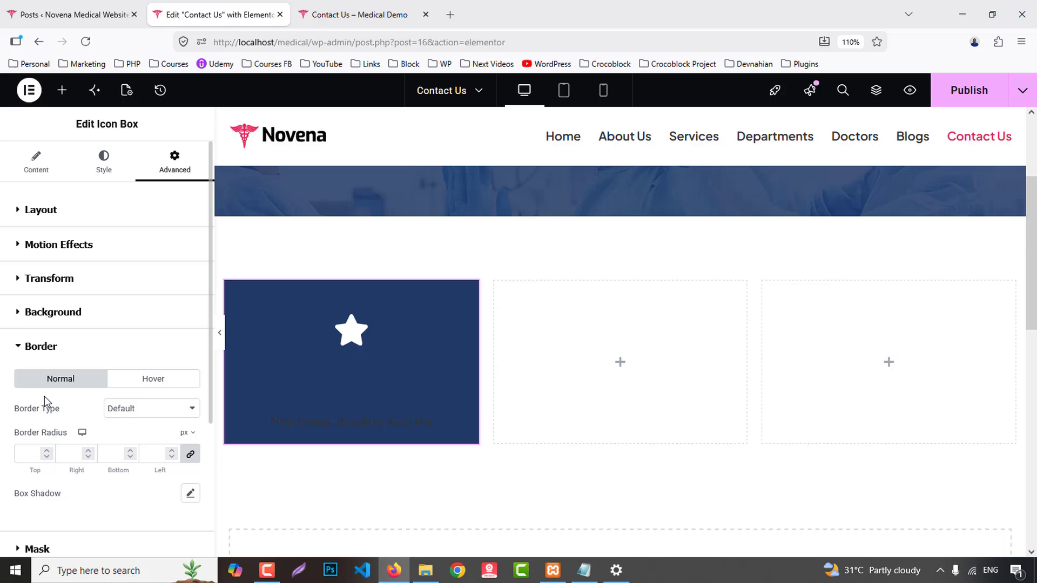
- Round the icon box with a 15 px border radius and set its icon's primary color to the global Secondary color
click(36, 451)
text(15)
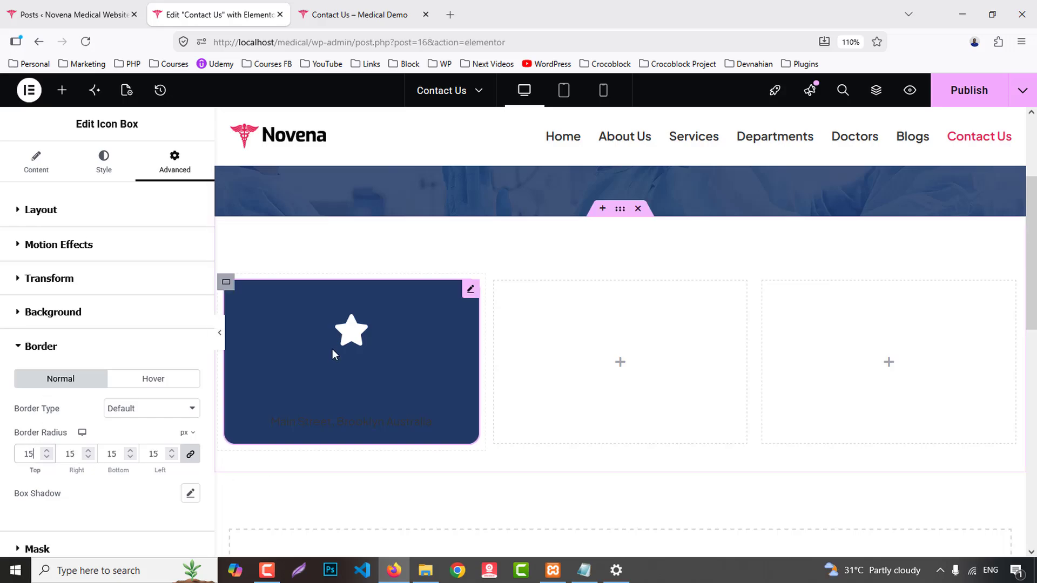
click(104, 158)
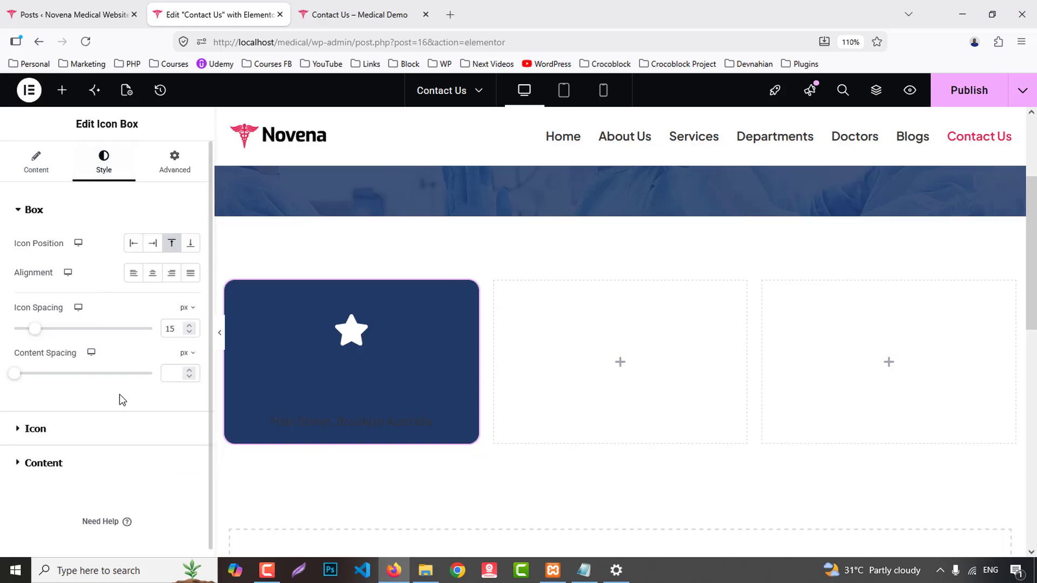
scroll(120, 398, down, 1)
click(72, 421)
click(172, 307)
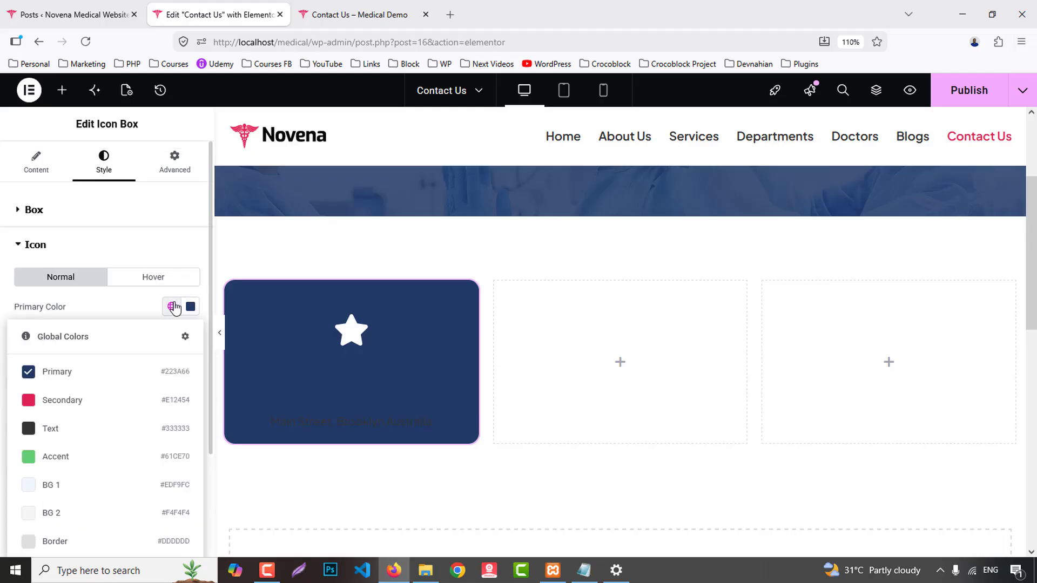
click(77, 401)
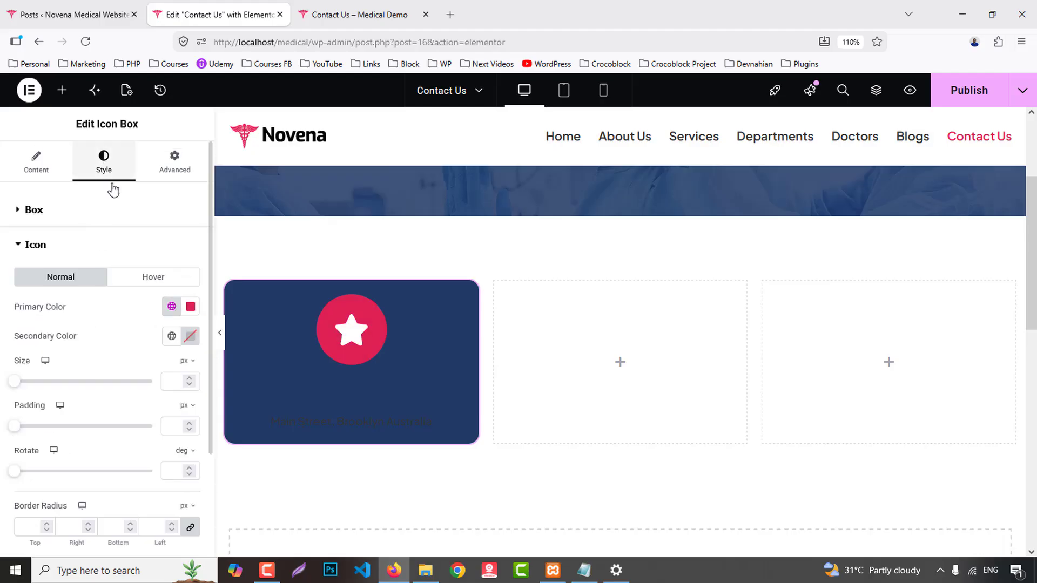
- Check the icon against the Contact Us demo page and set the icon size to 20 px
click(351, 14)
click(203, 3)
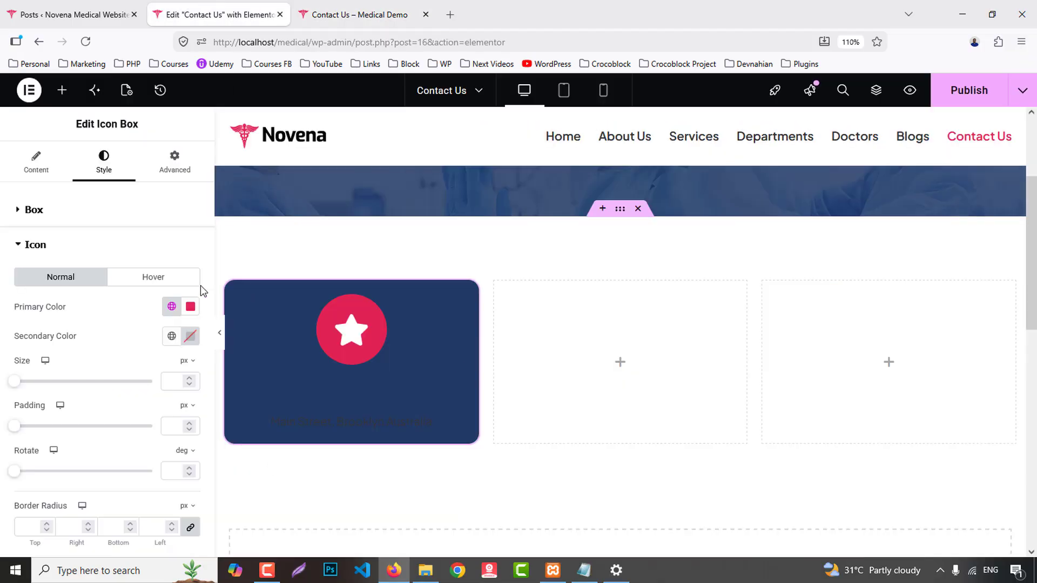
click(171, 387)
text(20)
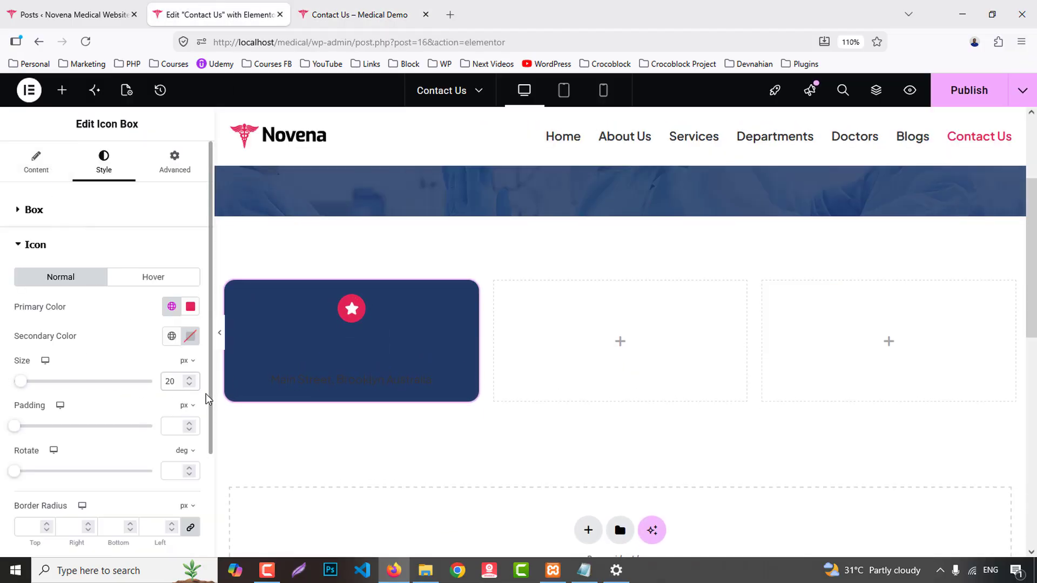
- Set the icon box title's normal color to white
scroll(125, 328, down, 3)
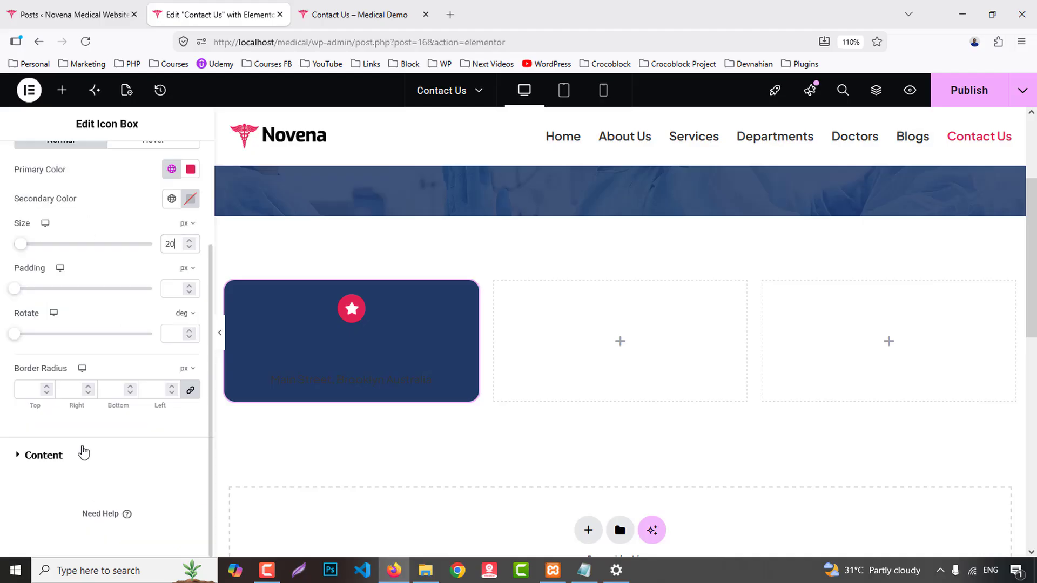
click(70, 454)
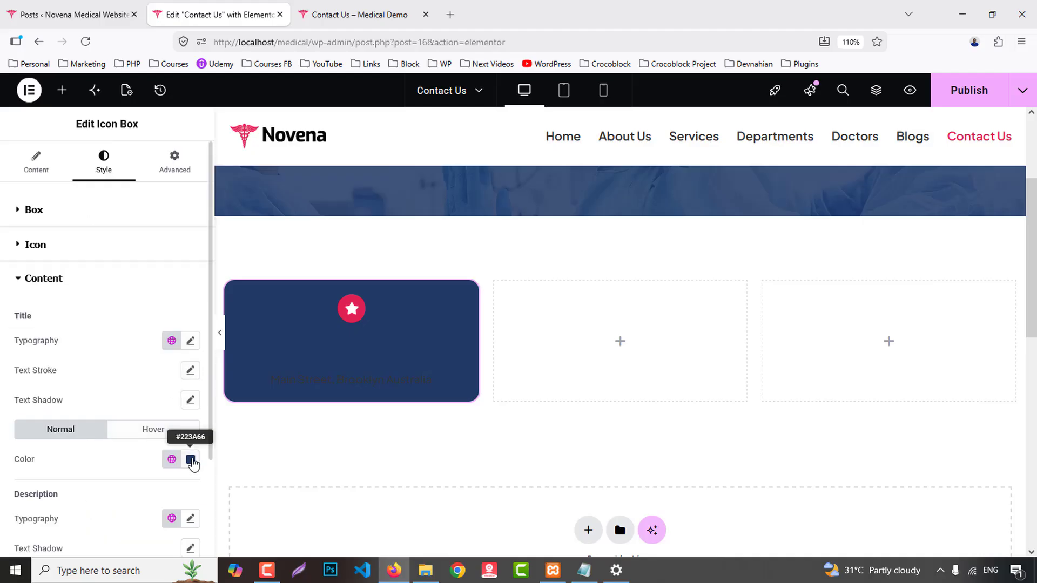
click(191, 459)
drag(164, 328, 96, 250)
click(70, 411)
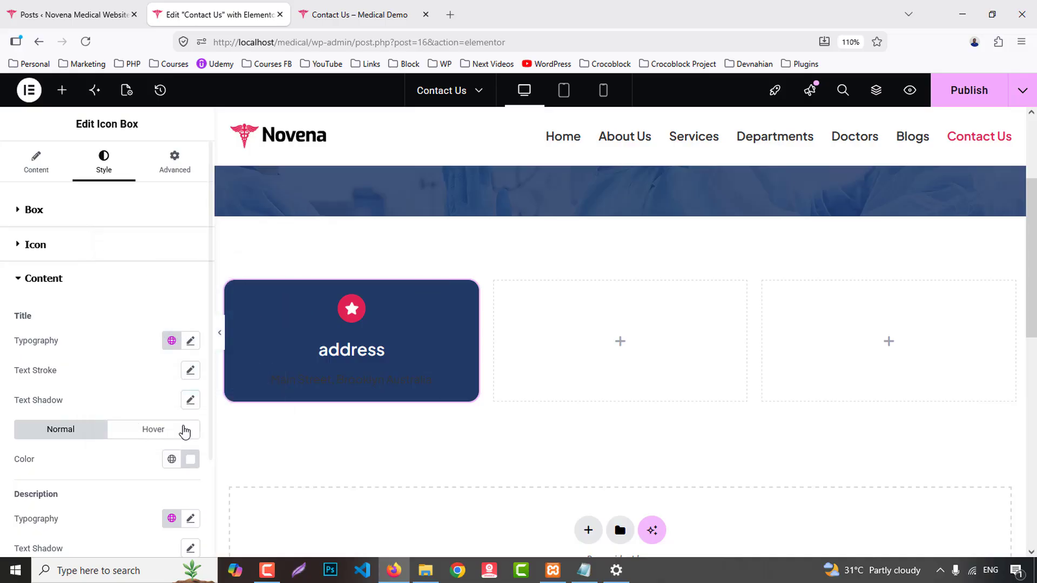
- Set the icon box title's typography to Uppercase with a font size of 11 px
click(190, 342)
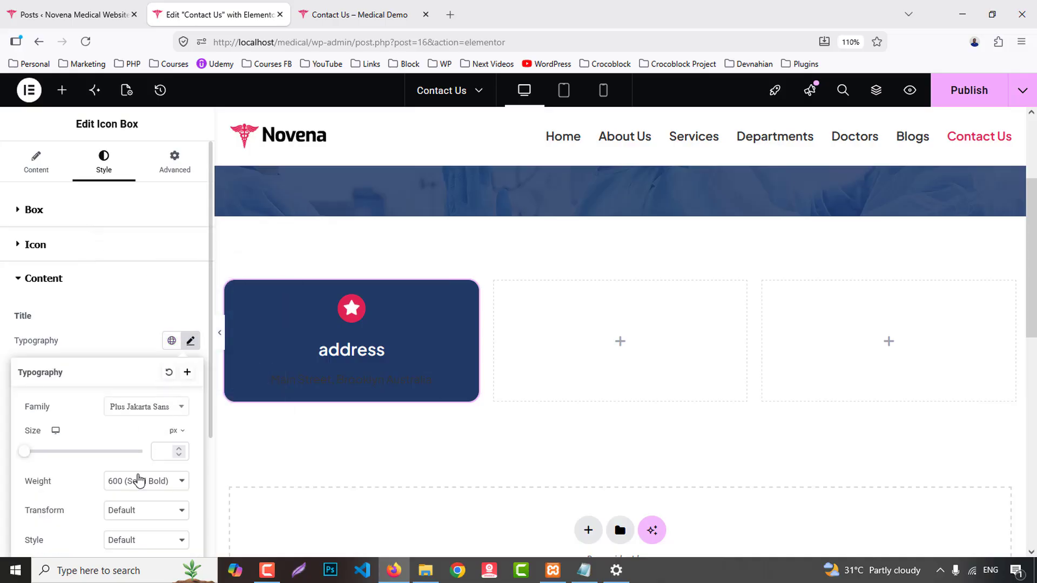
click(133, 510)
click(143, 444)
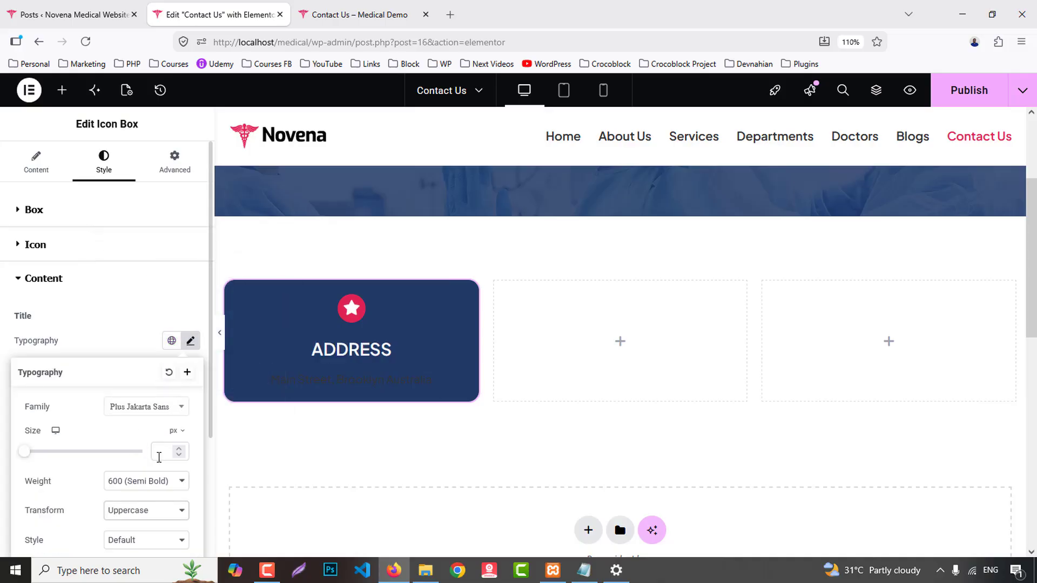
click(159, 457)
text(11)
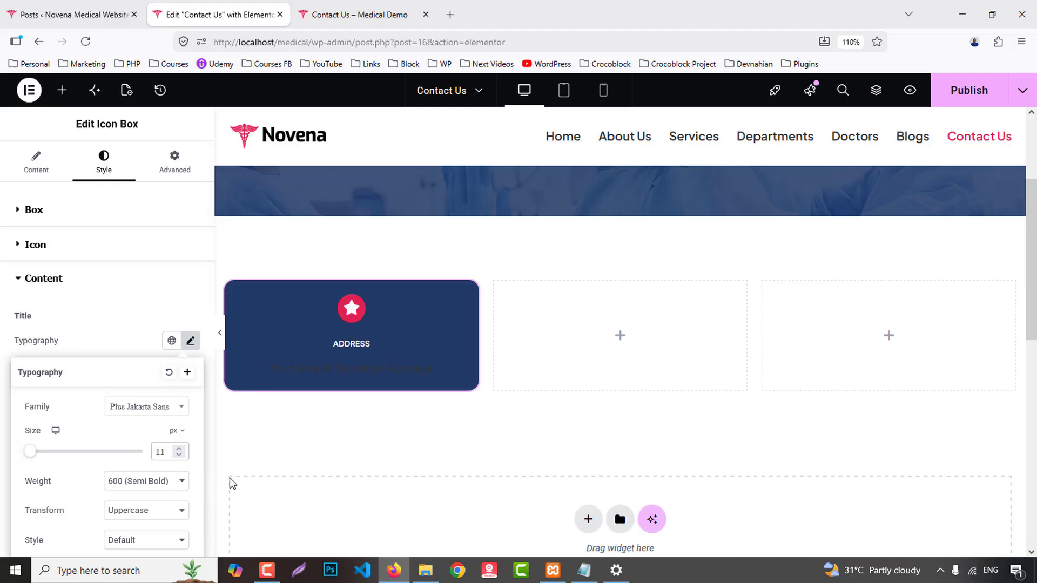
click(128, 339)
- Change the icon box description's color to white
scroll(166, 454, down, 3)
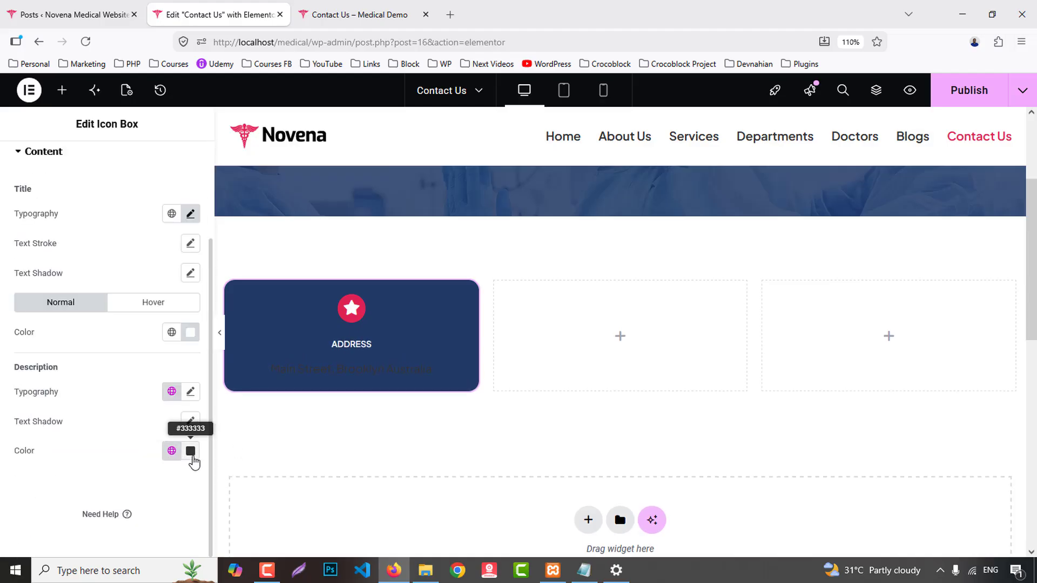
click(193, 457)
drag(121, 278, 87, 216)
click(119, 508)
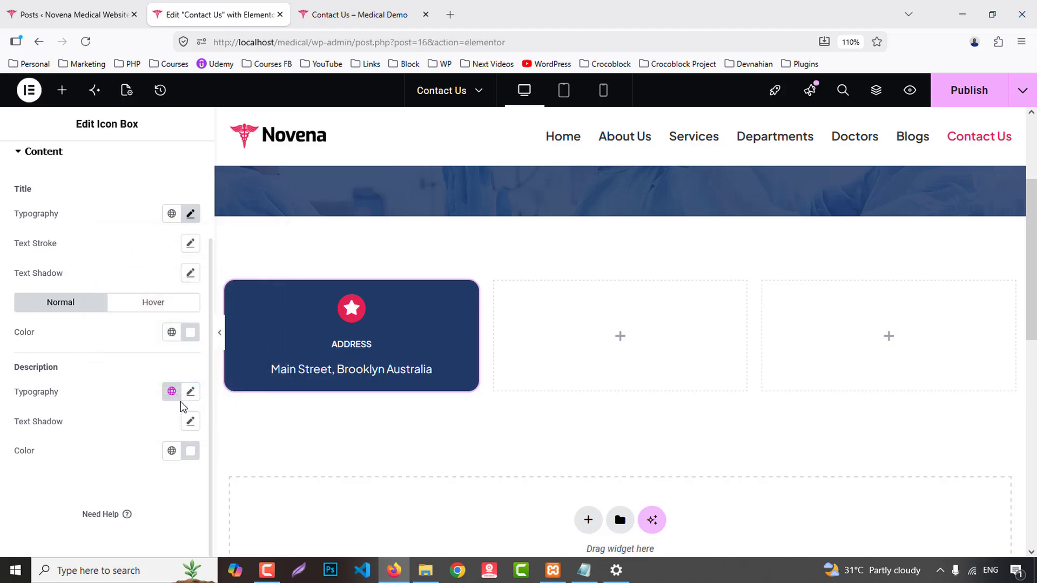
- Set the description's typography to weight 600 (Semi Bold) and size 17 px
click(192, 392)
click(144, 533)
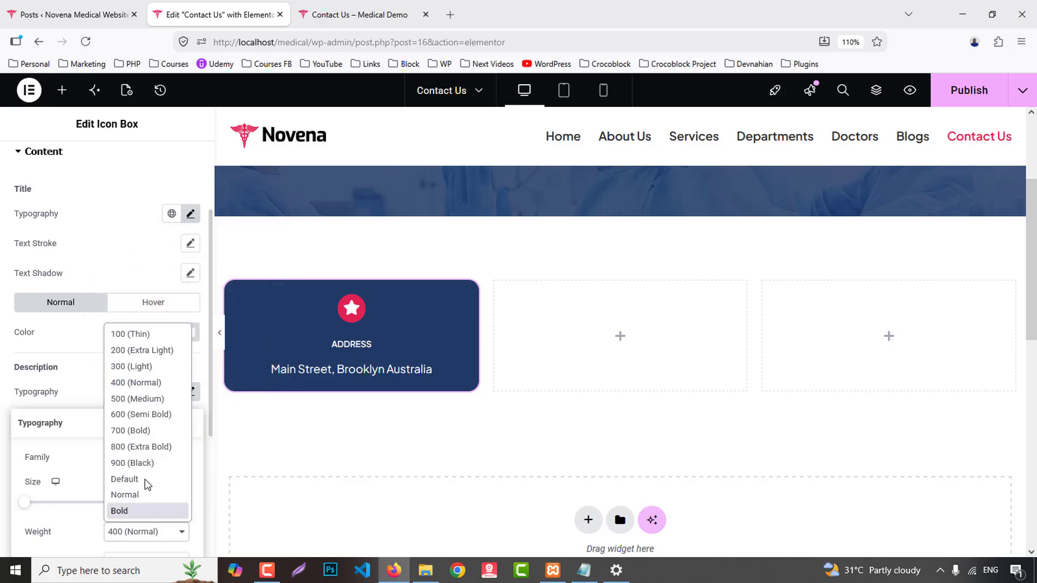
click(142, 424)
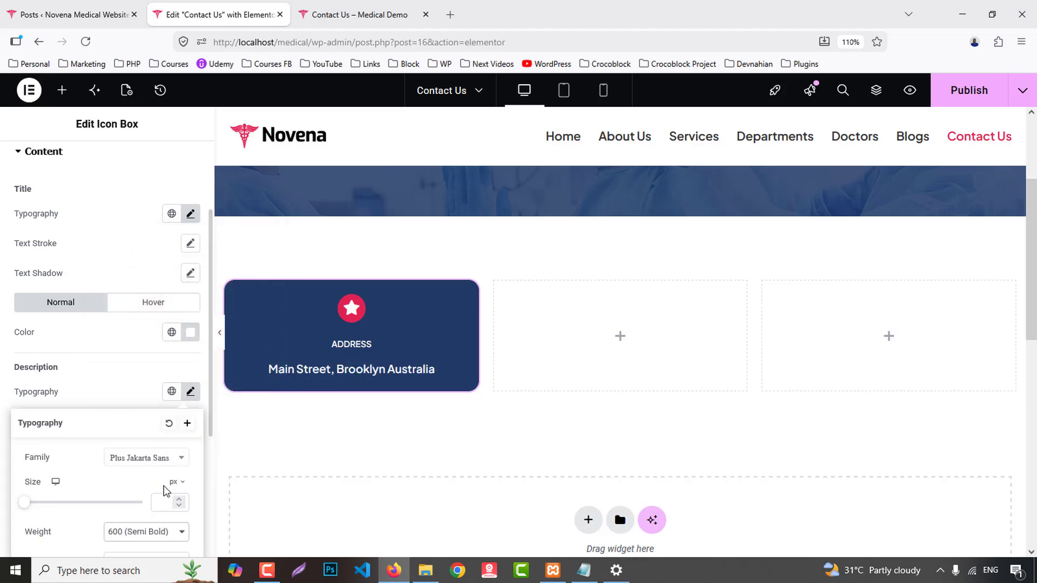
text(17)
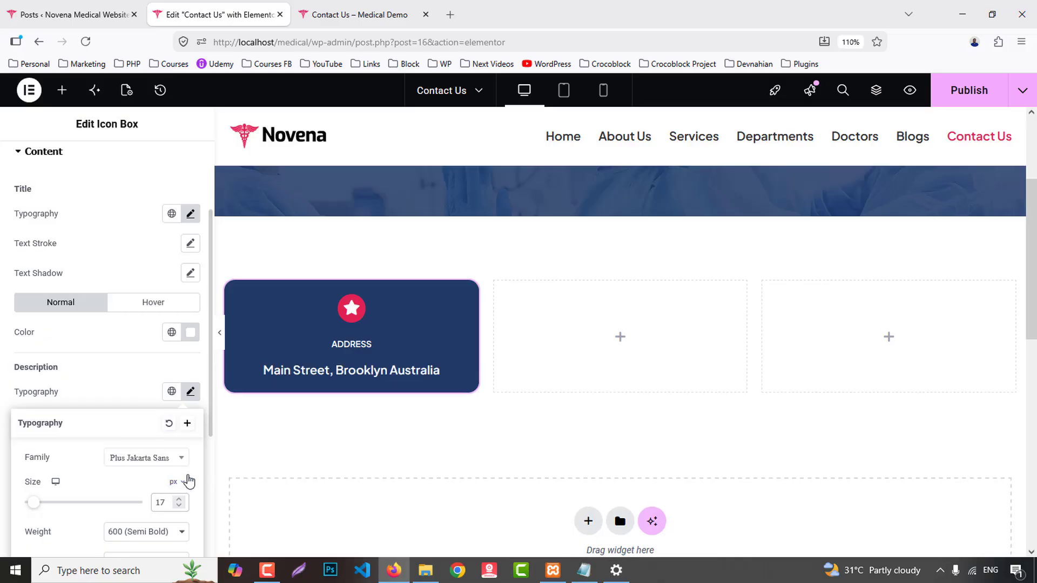
- Set the icon box's content spacing to 5 px and its icon spacing to 10 px
scroll(92, 247, up, 3)
click(49, 210)
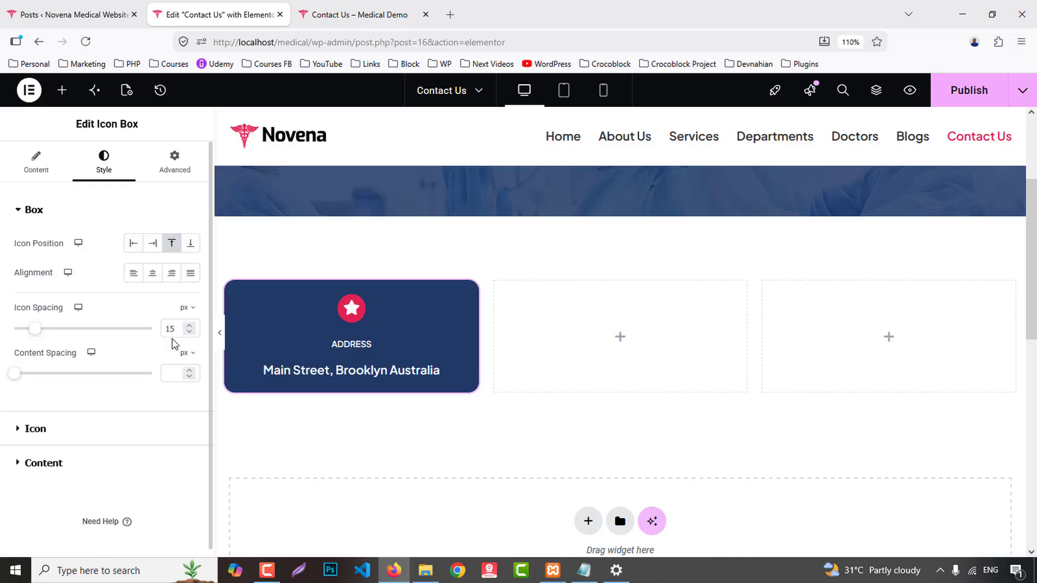
text(5)
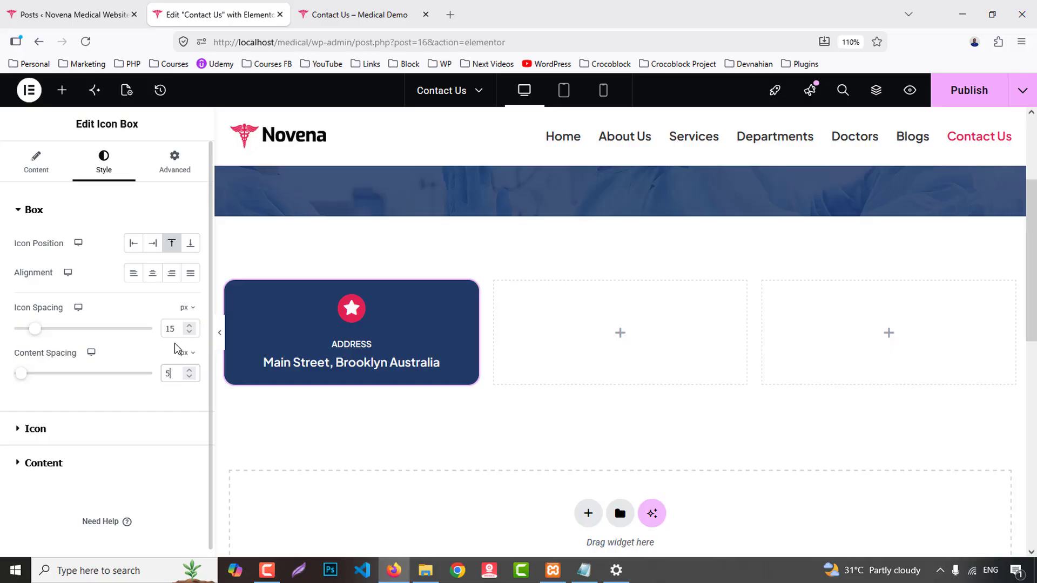
key(Down)
key(Down)
key(Down)
key(Down)
key(Down)
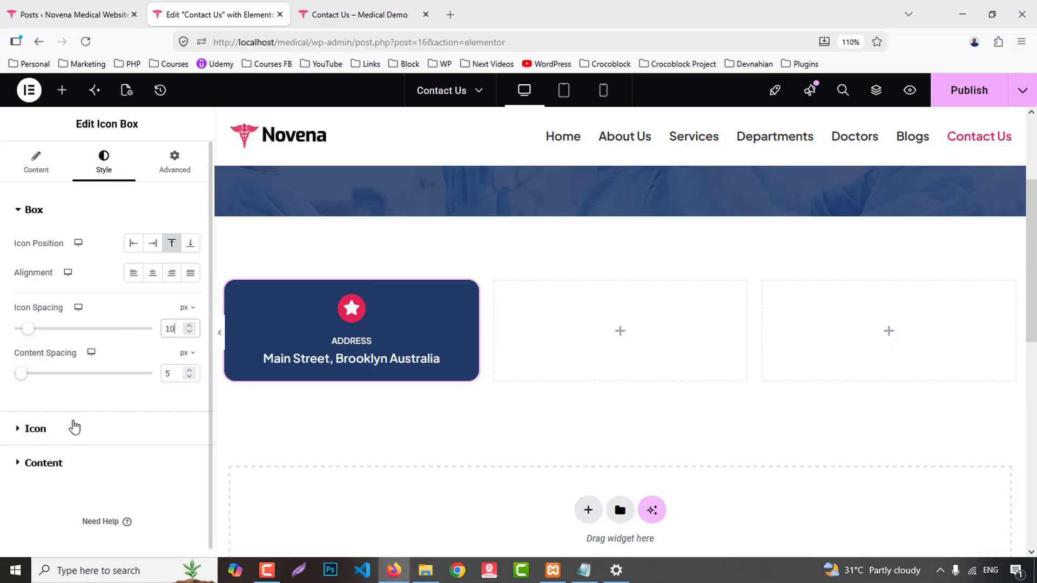
- Set the icon box title's hover color to white
click(54, 469)
click(144, 433)
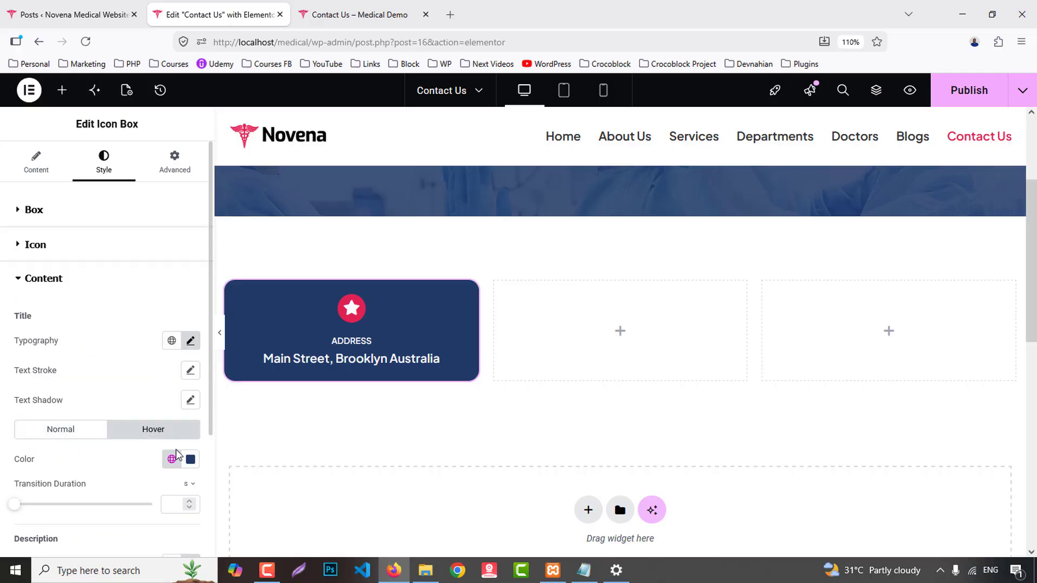
click(191, 460)
click(111, 272)
- Copy the finished icon box and paste it into the two empty containers of the row
right_click(413, 328)
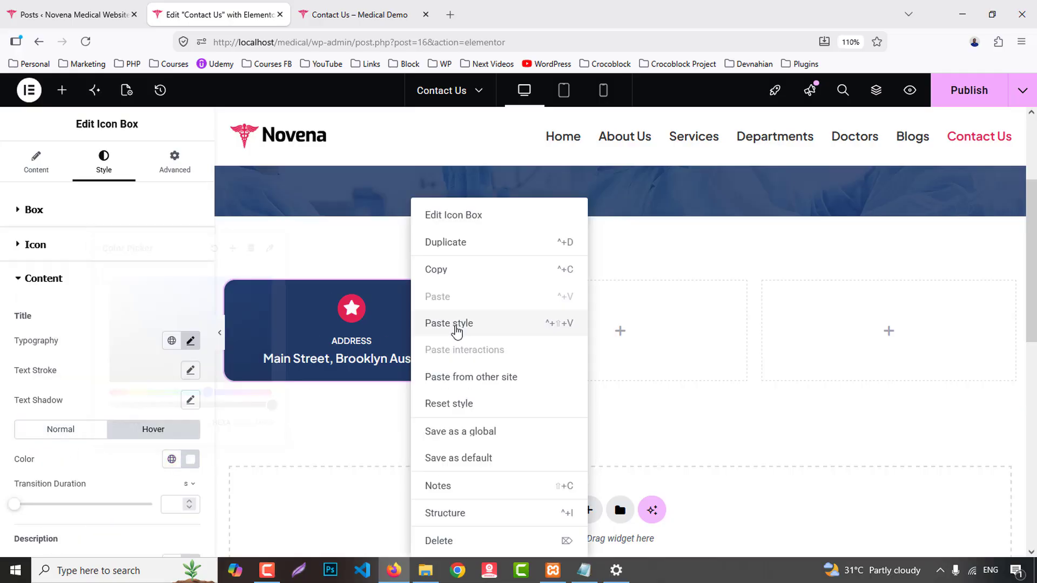
click(459, 277)
right_click(620, 318)
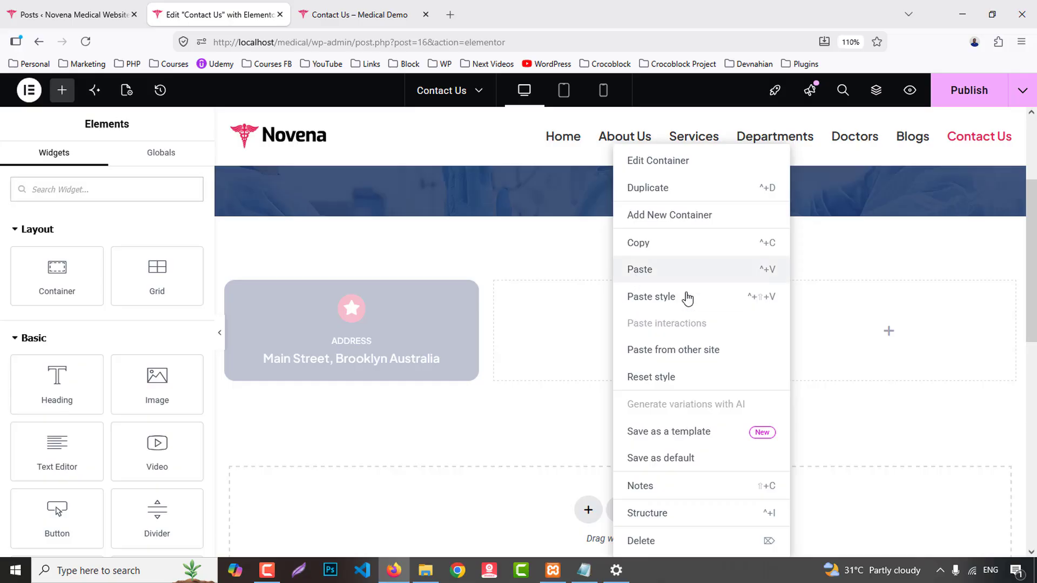
click(685, 270)
right_click(836, 309)
click(799, 334)
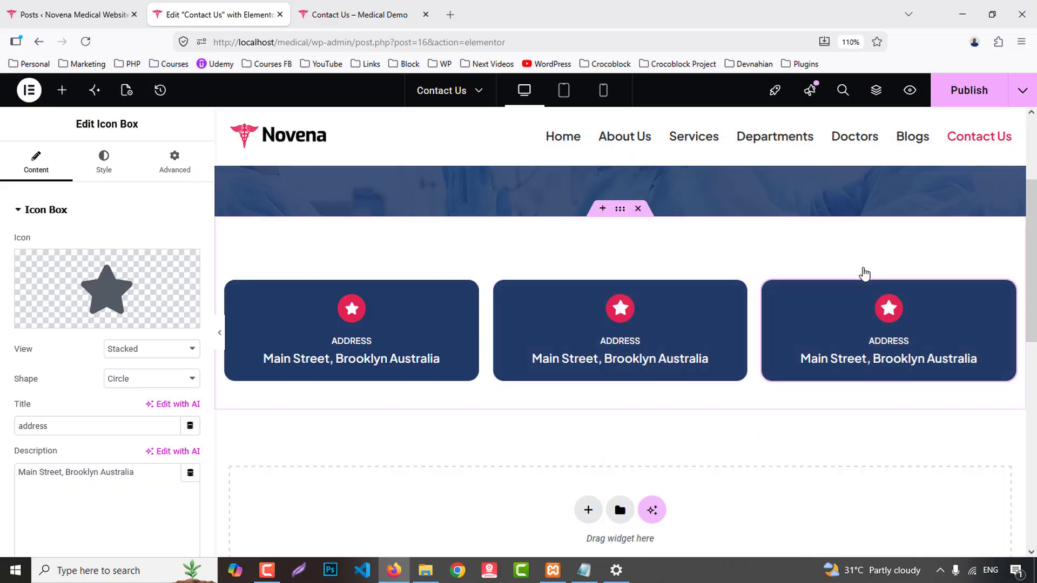
- Copy the phone card's title and number from the Contact Us demo page and return to the page editor
click(357, 7)
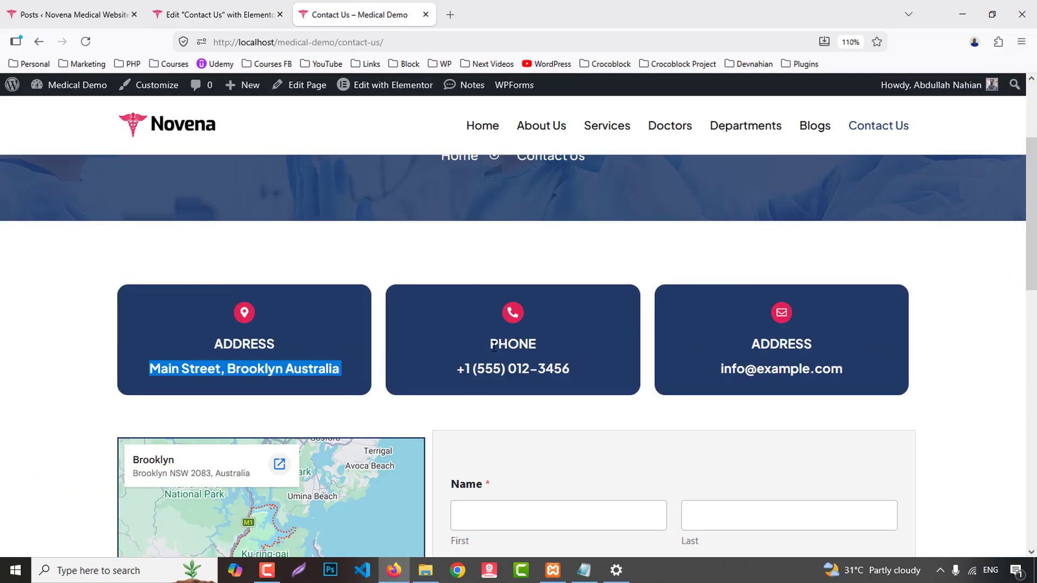
drag(494, 347, 585, 369)
click(237, 11)
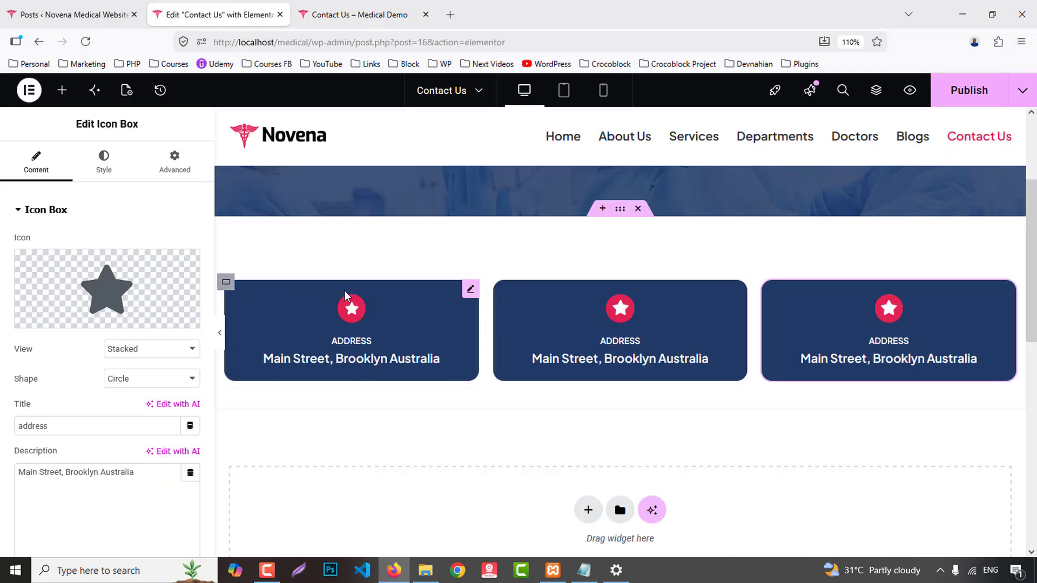
- Replace the first icon box's star with the outlined Envelope icon from the icon library
click(345, 296)
click(36, 162)
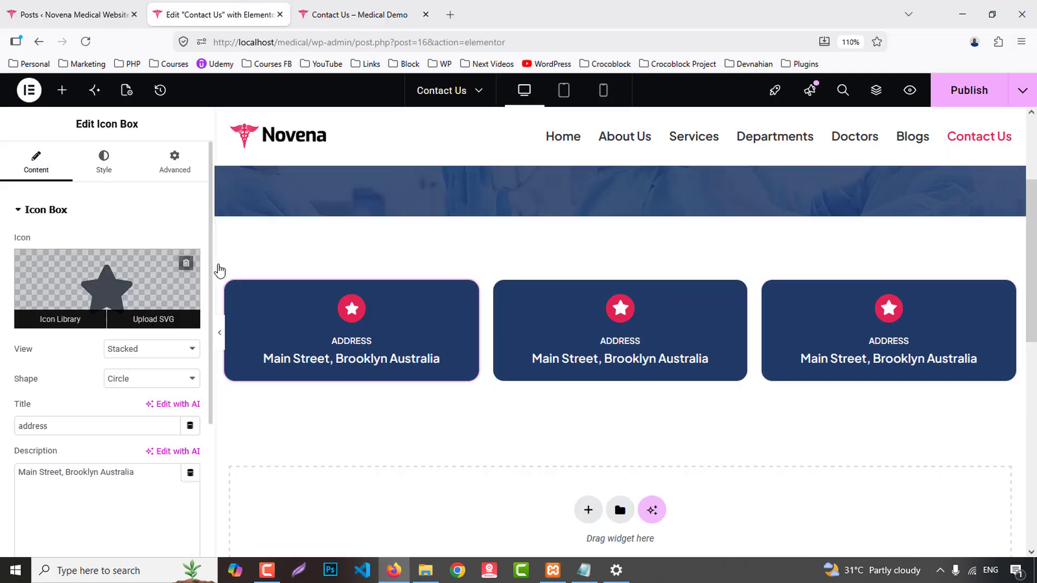
text(env)
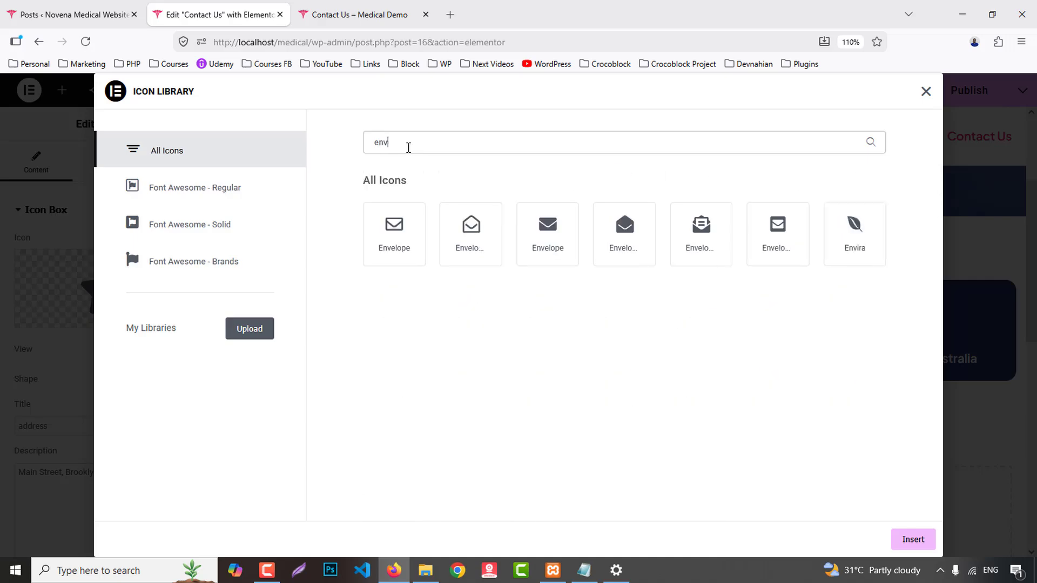
text(e)
click(402, 244)
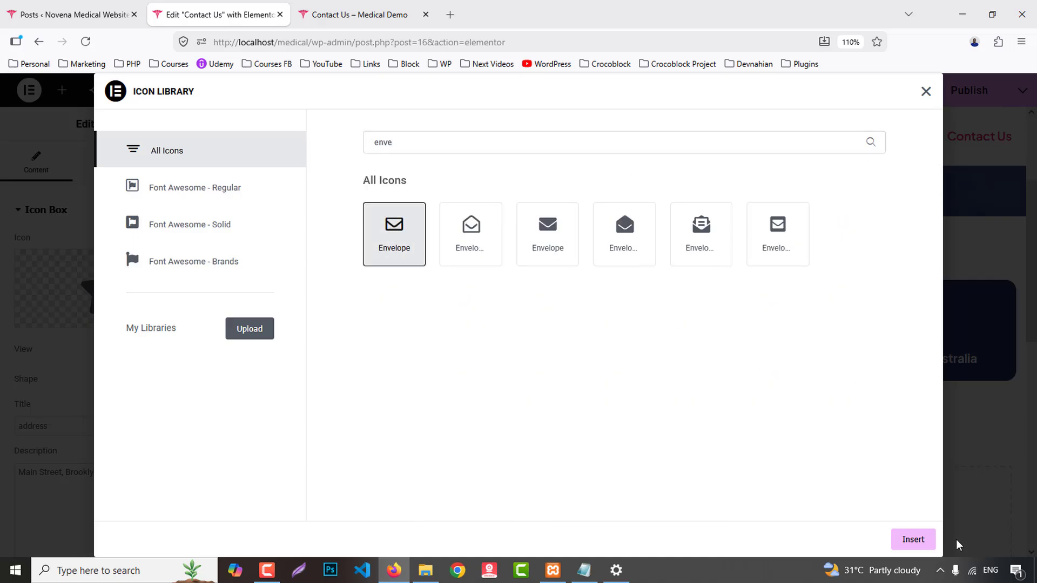
click(913, 540)
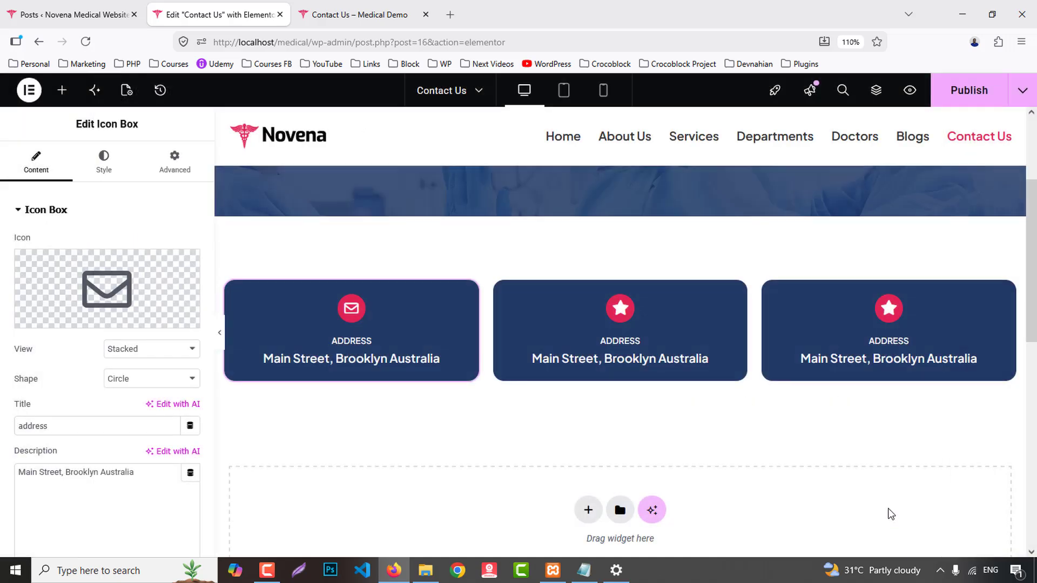
- Replace the middle icon box's star with the Phone alt handset icon from the icon library
click(585, 315)
click(107, 291)
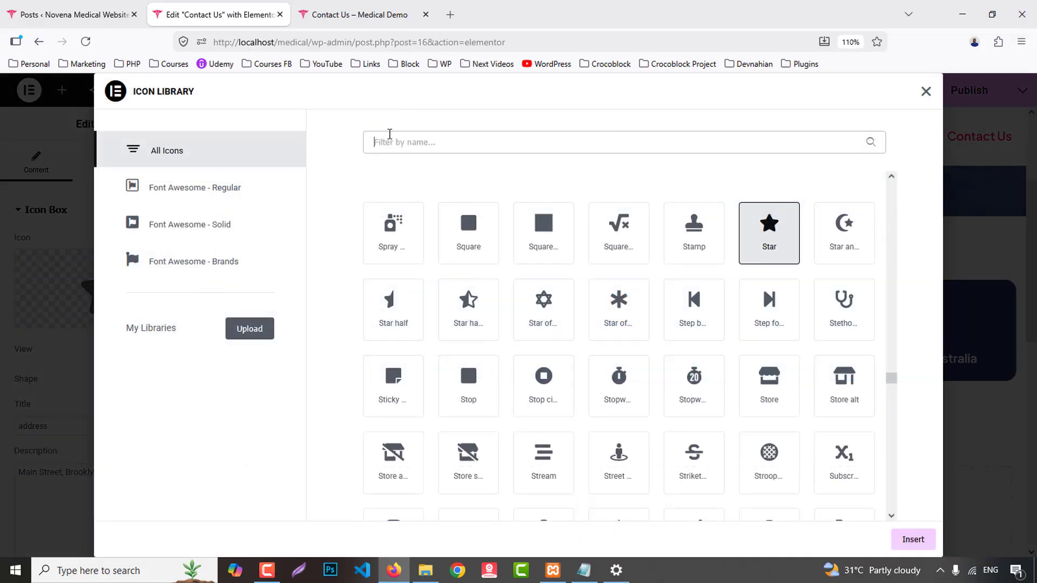
text(phone)
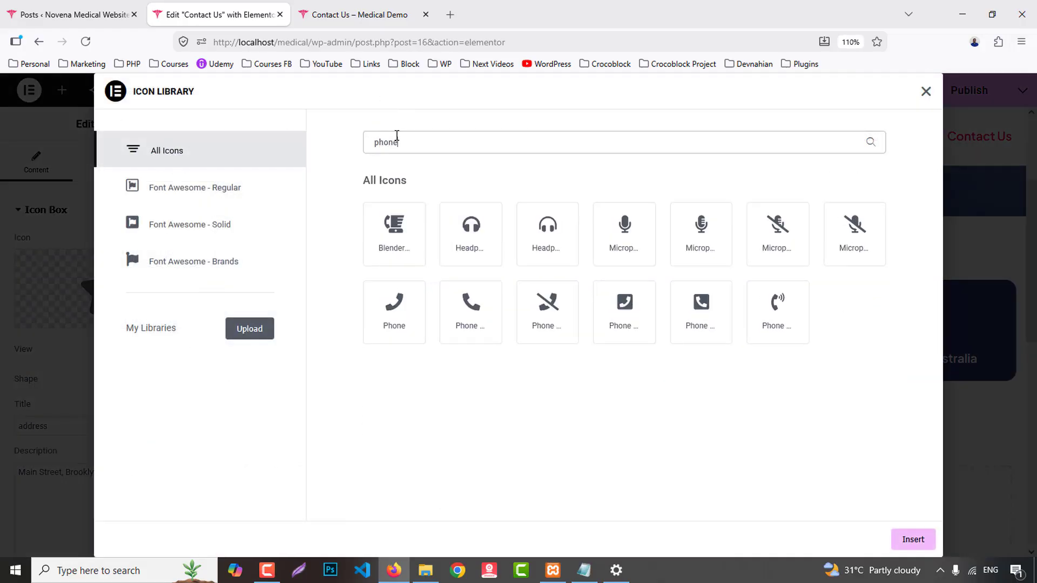
click(471, 312)
click(913, 540)
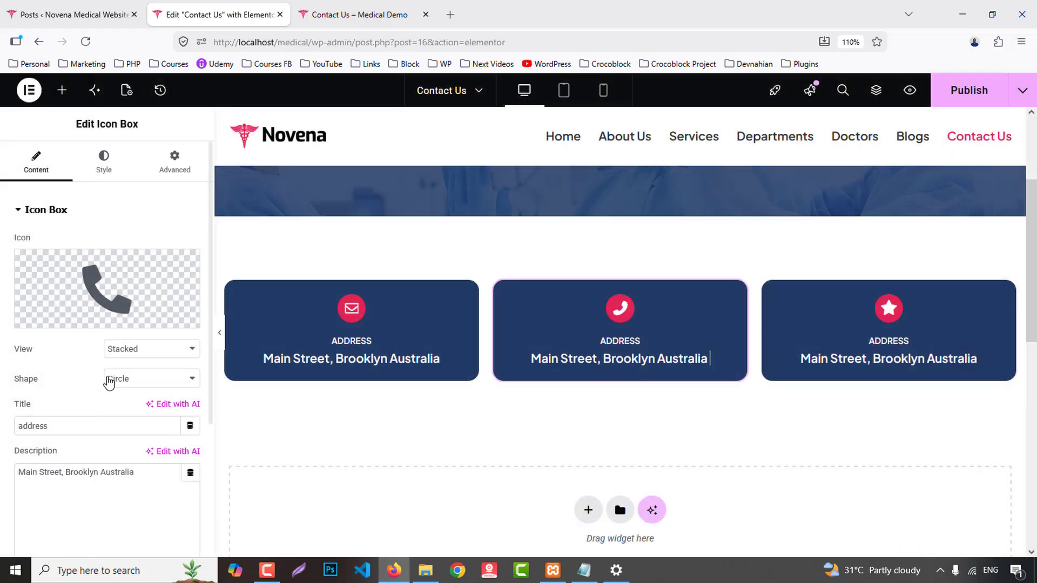
- Title the middle icon box "phone" and move the pasted phone number into its description, replacing the address text
text(phone  +1 (555) 012-3456)
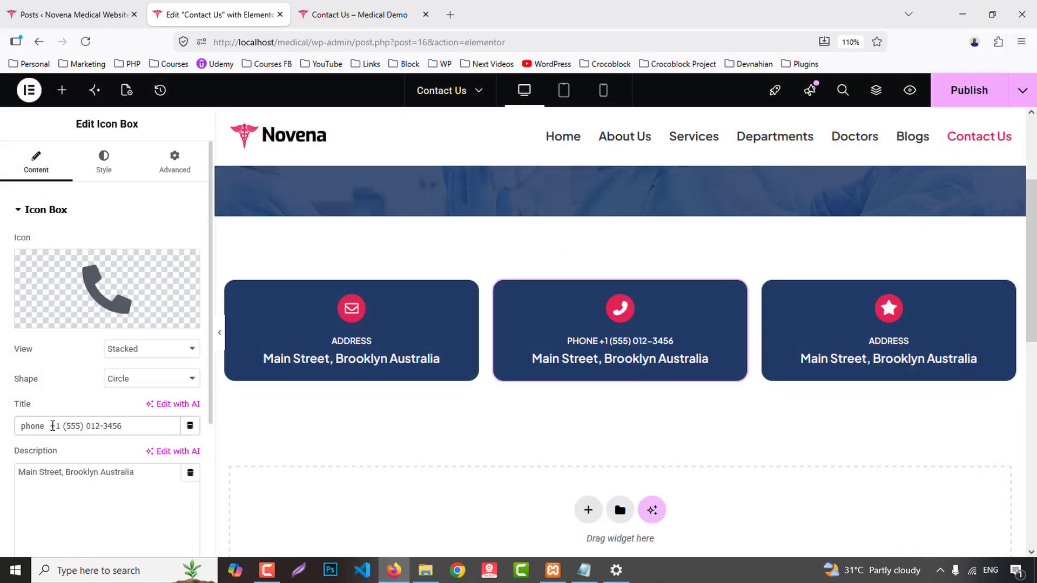
key(ctrl+x)
triple_click(81, 480)
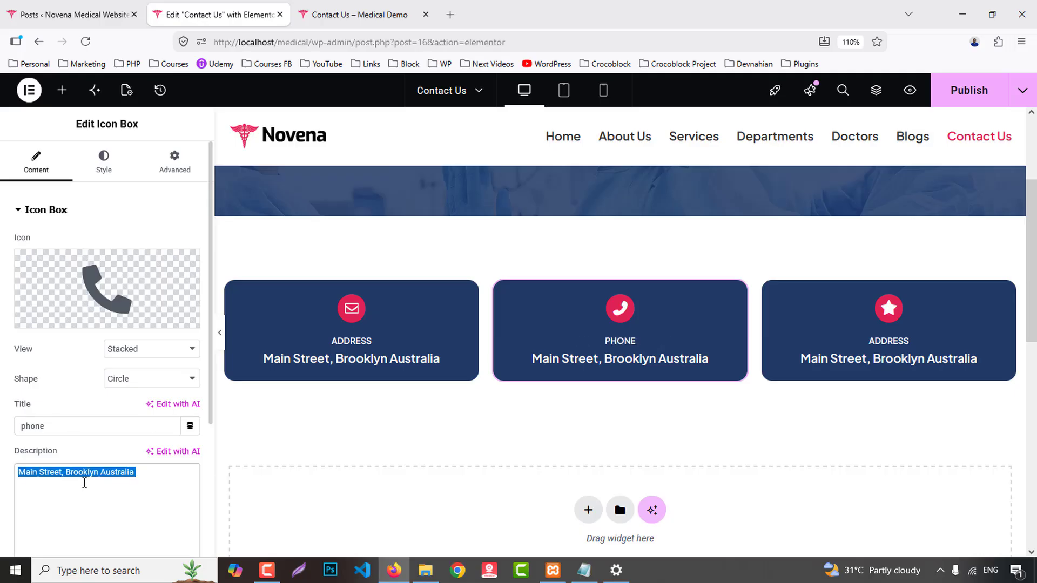
key(ctrl+v)
- Copy the email address from the third card on the Contact Us demo page and return to the page editor
click(351, 15)
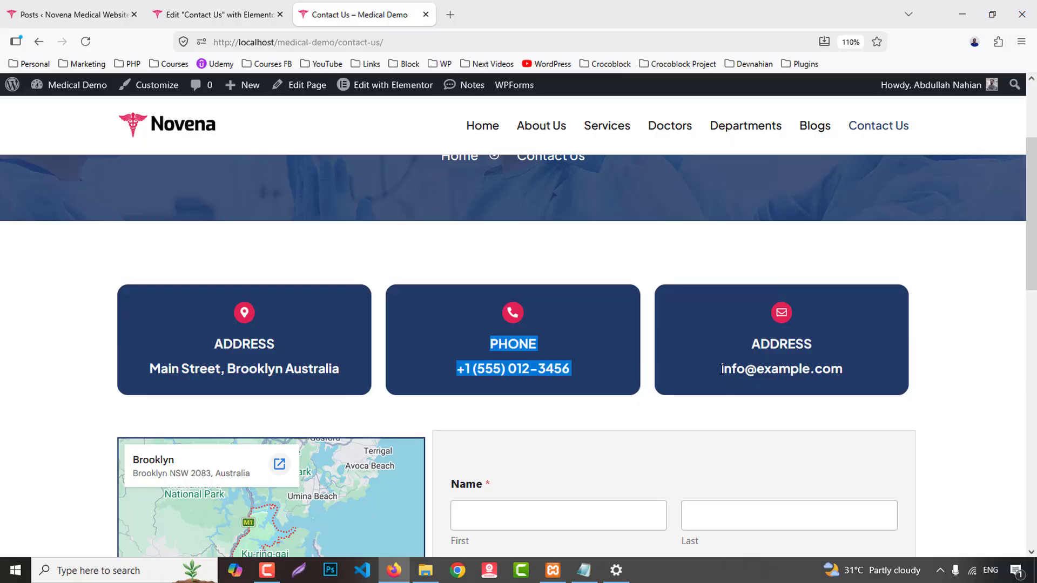
drag(722, 369, 867, 367)
click(217, 14)
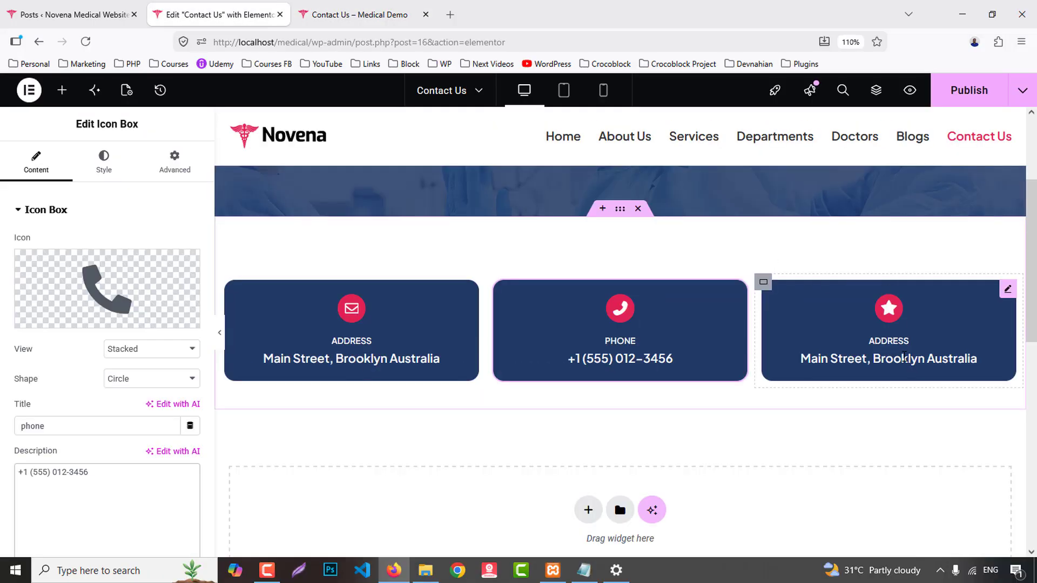
- Replace the third icon box's star with the outlined Envelope icon from the icon library
click(432, 378)
click(105, 289)
click(437, 145)
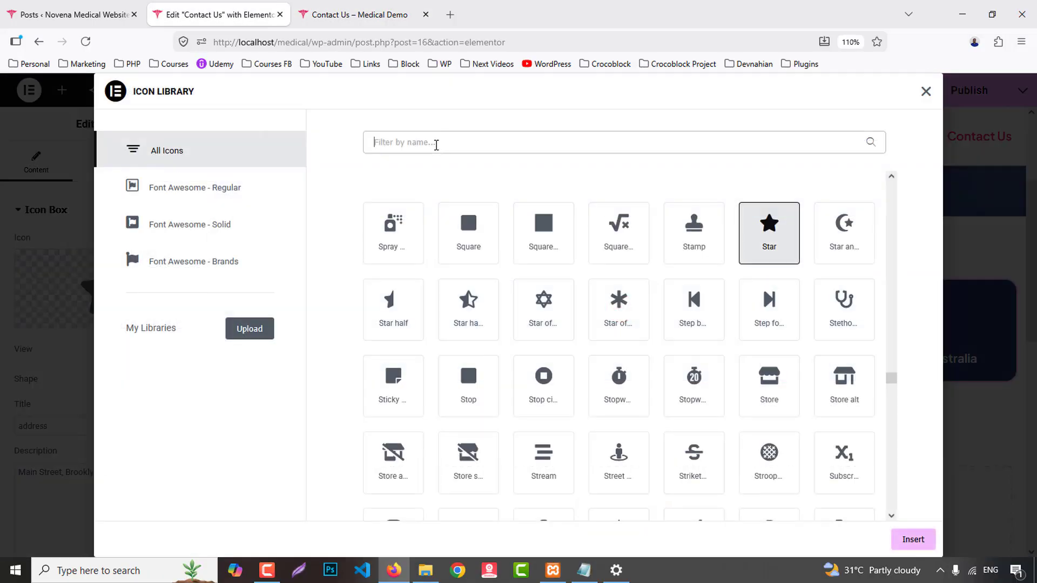
text(enve)
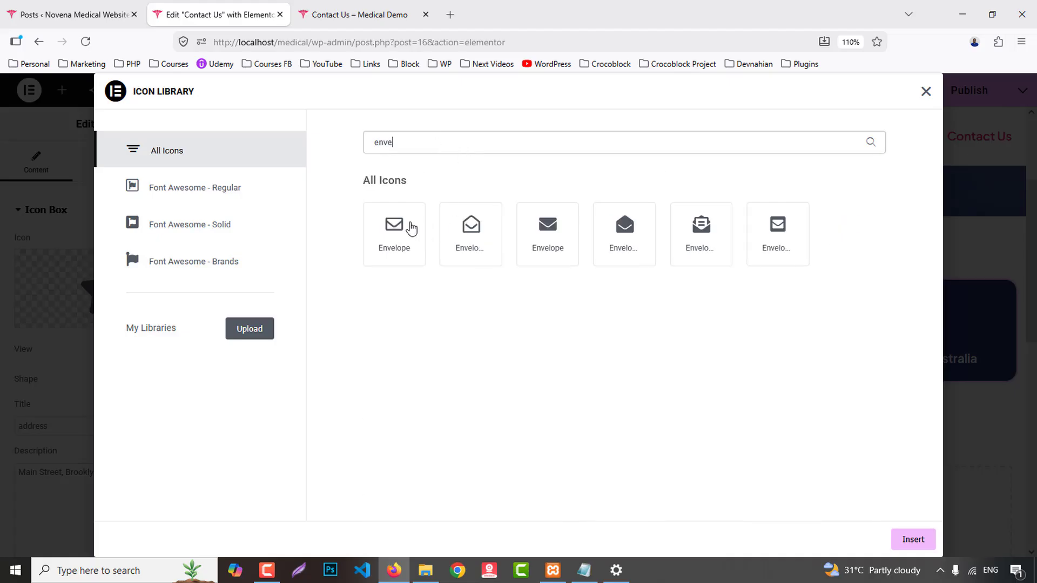
click(411, 229)
click(913, 540)
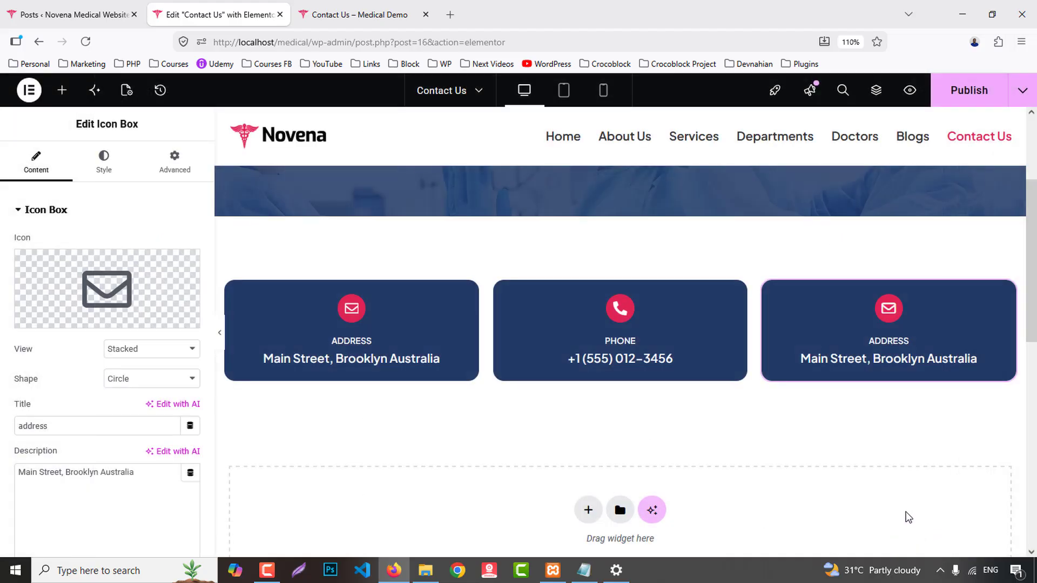
- Replace the first icon box's envelope with the map marker icon that has a hole in its centre
click(60, 316)
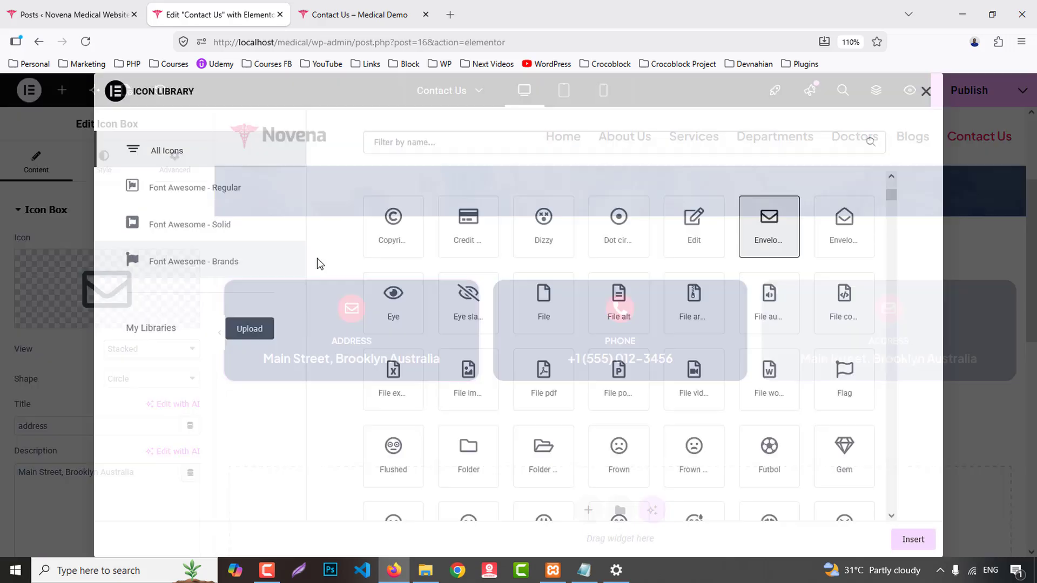
click(426, 139)
text(map)
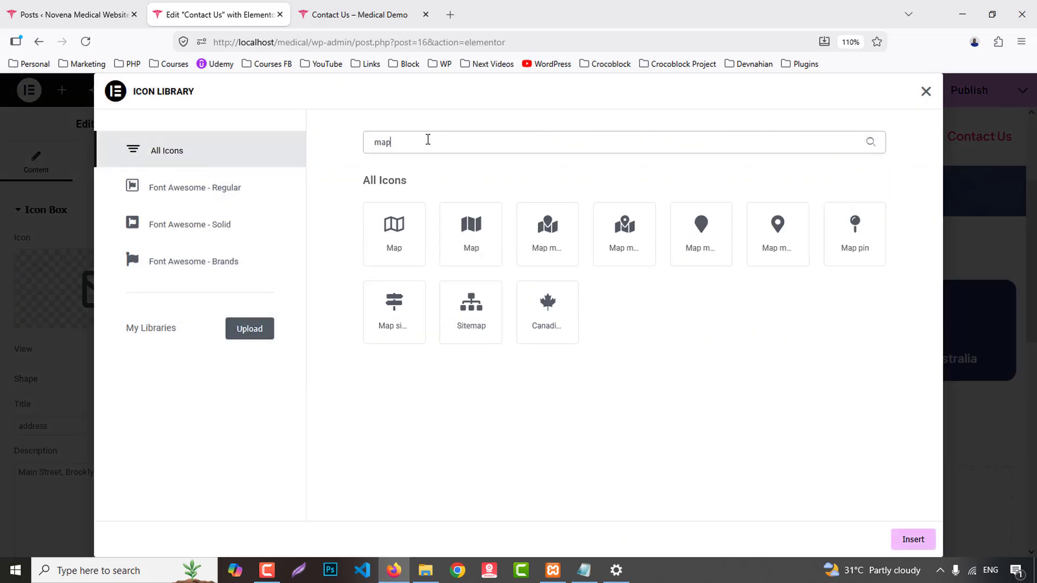
click(807, 209)
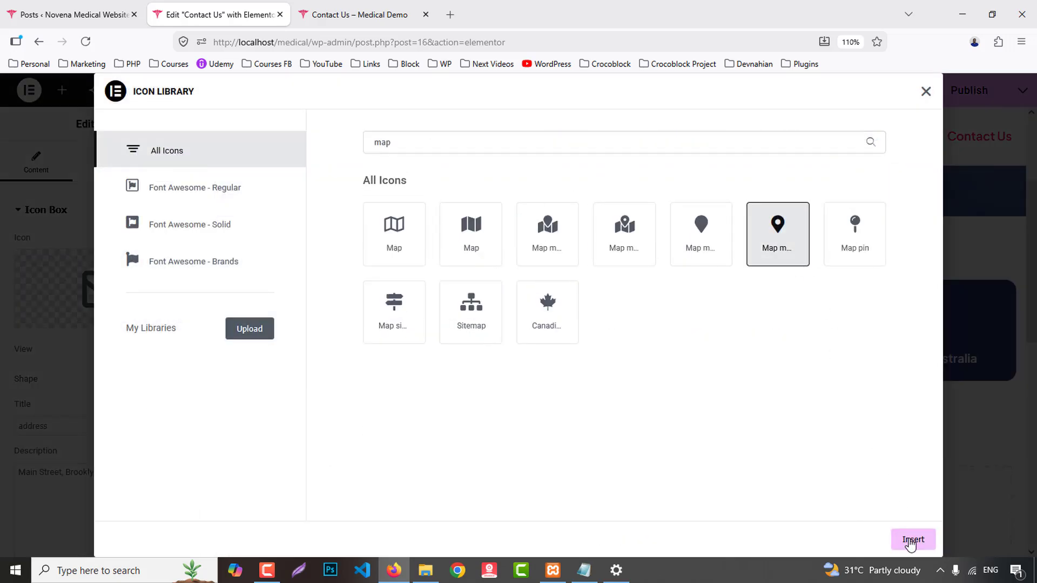
click(912, 541)
- Title the third icon box "email", paste the copied email address as its description, and publish the page
click(907, 340)
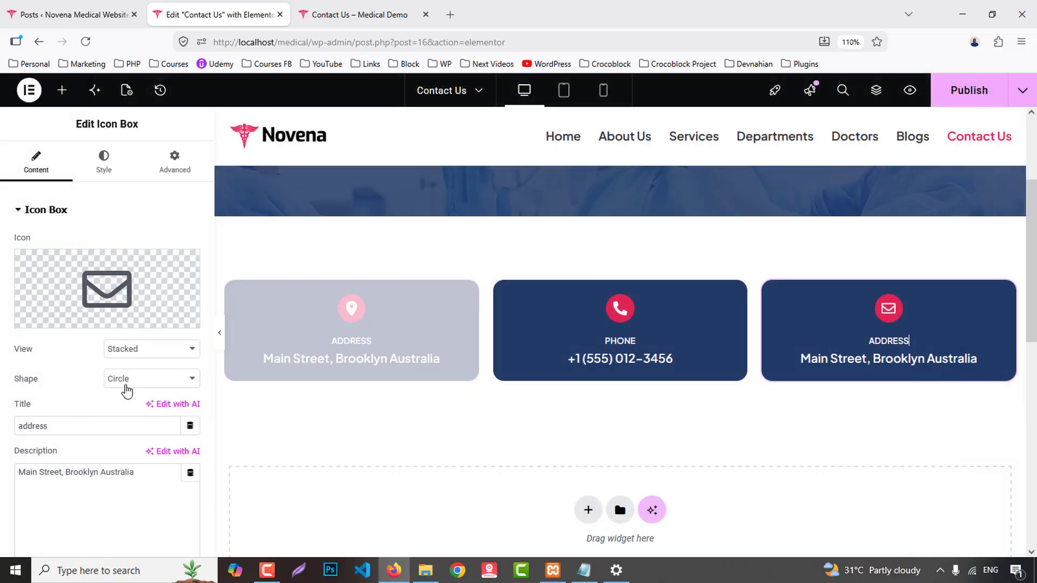
text(email)
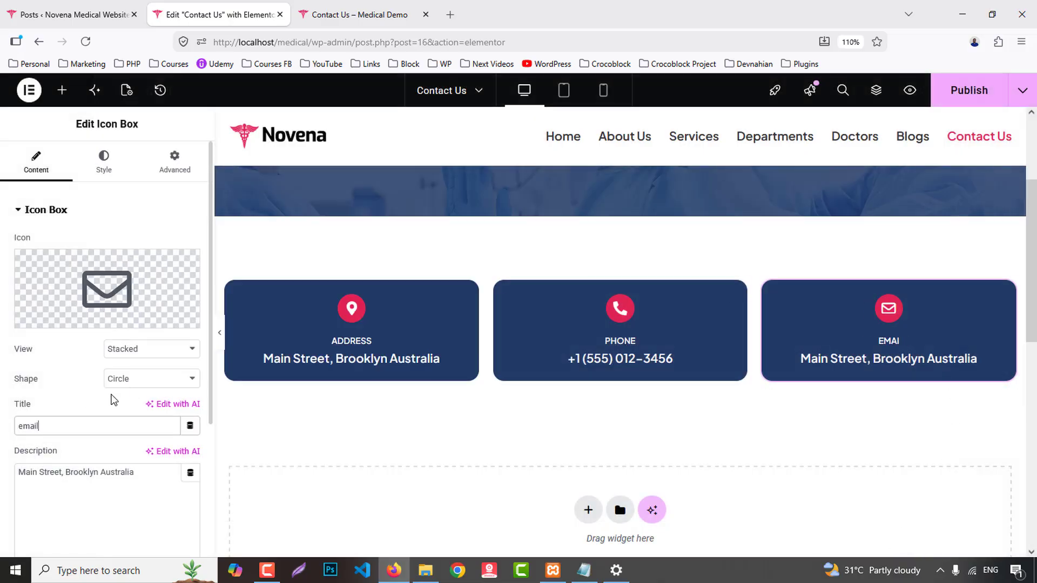
key(ctrl+v)
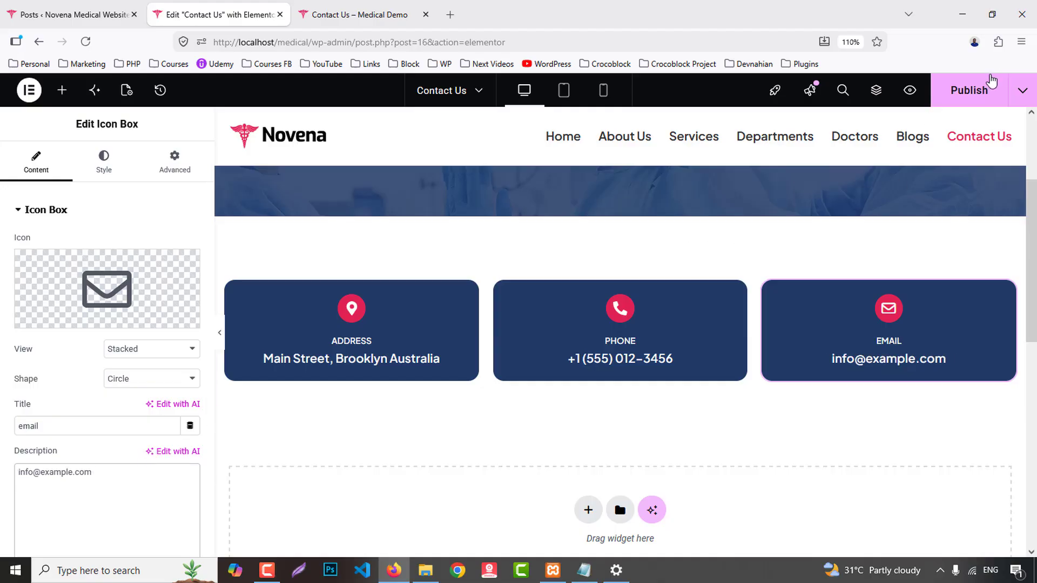
click(971, 90)
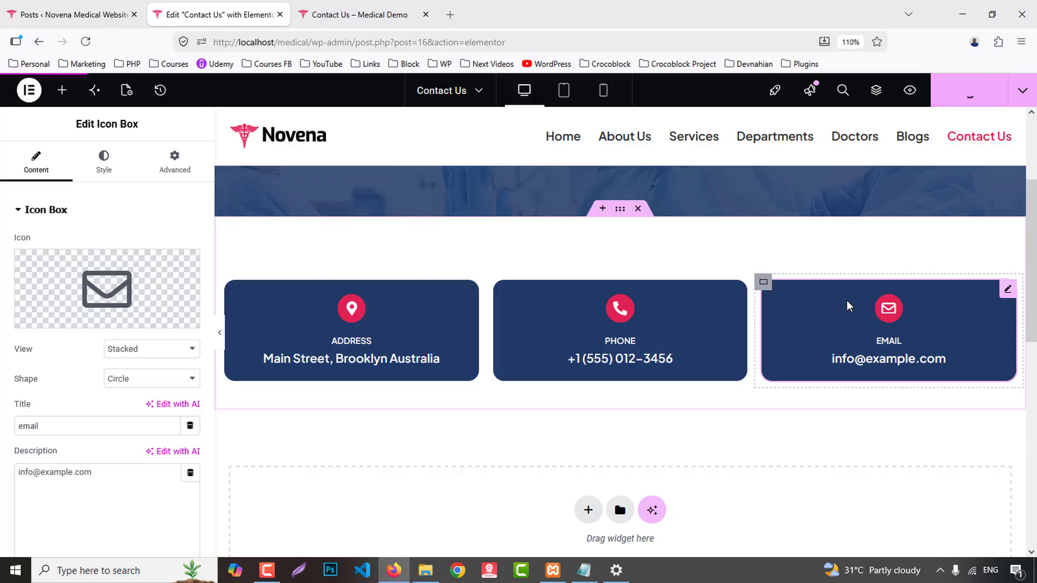
- Add a new container below the icon boxes using the one-third and two-thirds two-column structure
scroll(848, 300, down, 3)
scroll(848, 300, up, 1)
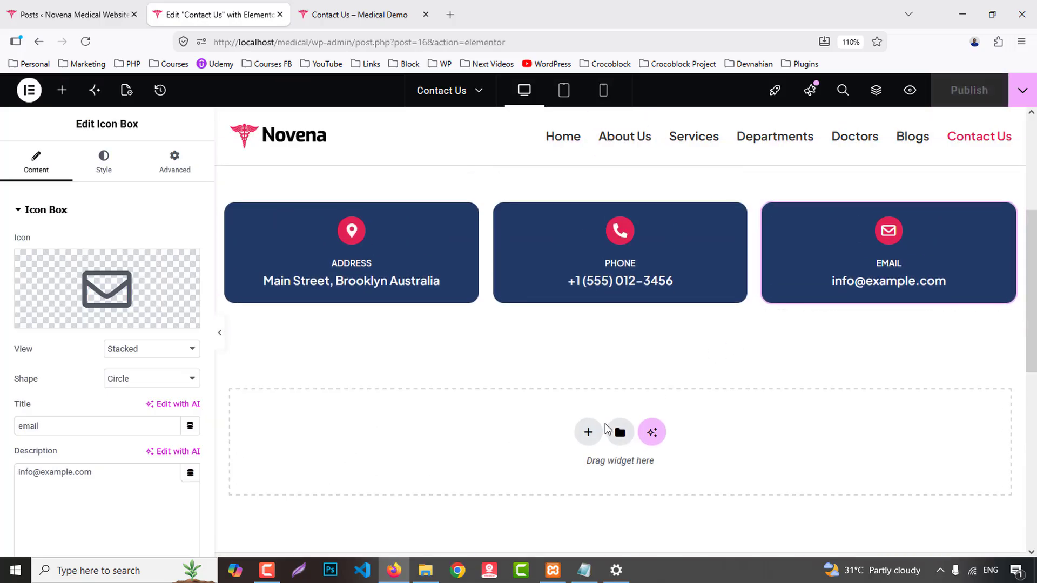
click(588, 432)
click(583, 478)
scroll(564, 447, down, 1)
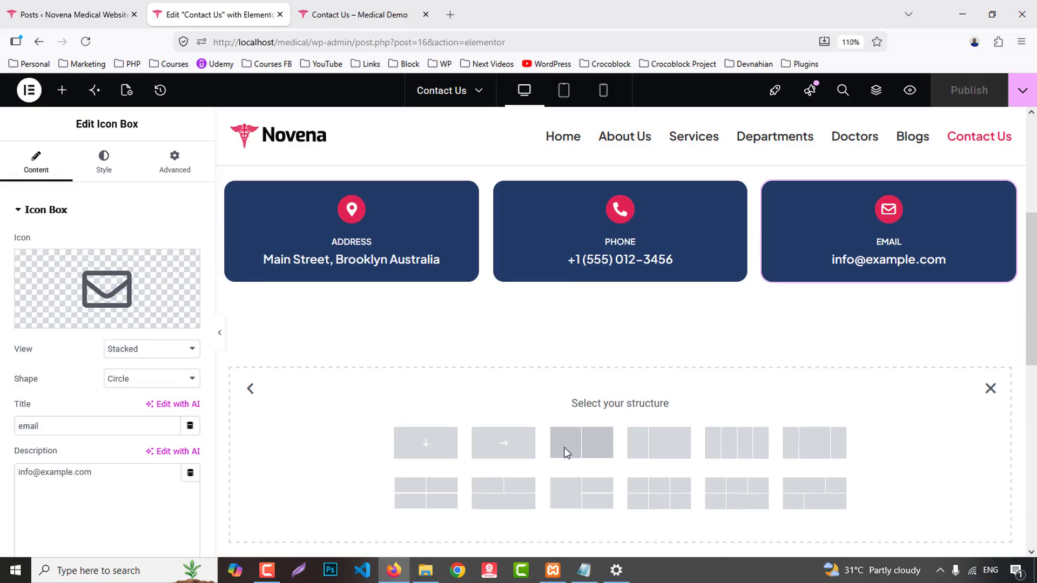
scroll(564, 447, down, 1)
click(673, 397)
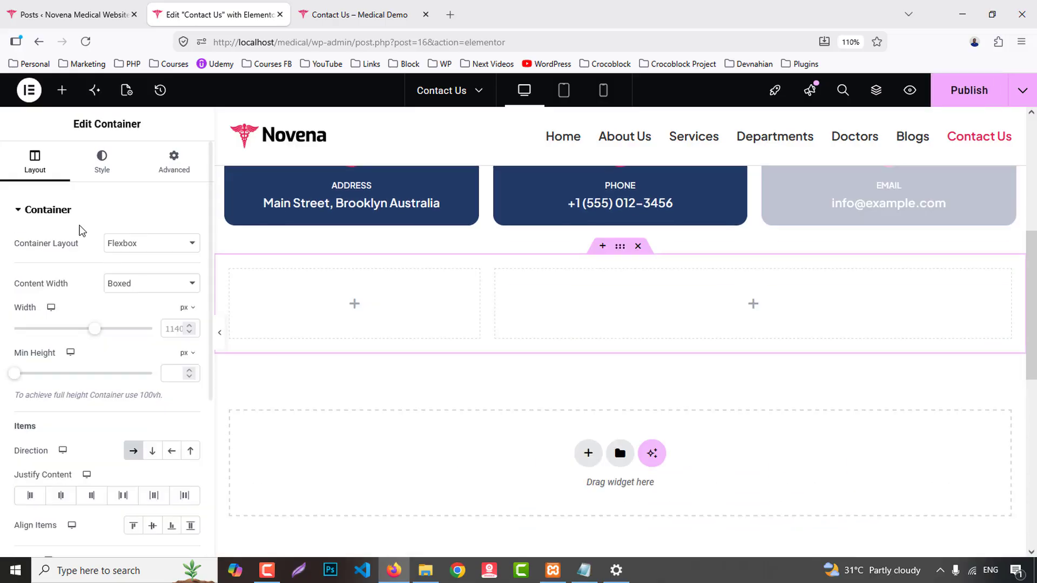
- Place a Google Maps widget in the new row's narrow column and set its location to "Broklyn, Australia"
click(62, 90)
text(maps)
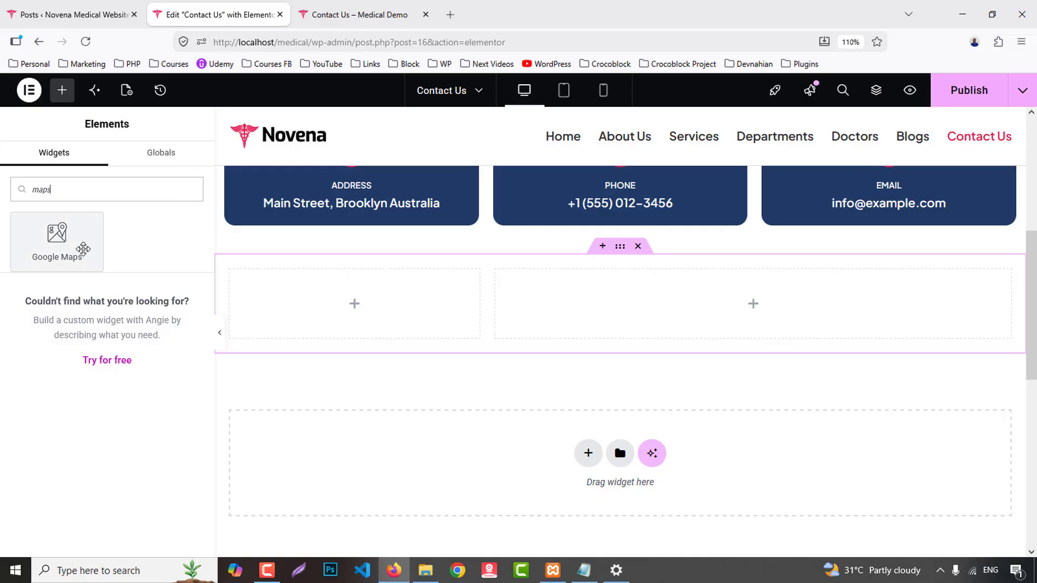
drag(79, 243, 386, 265)
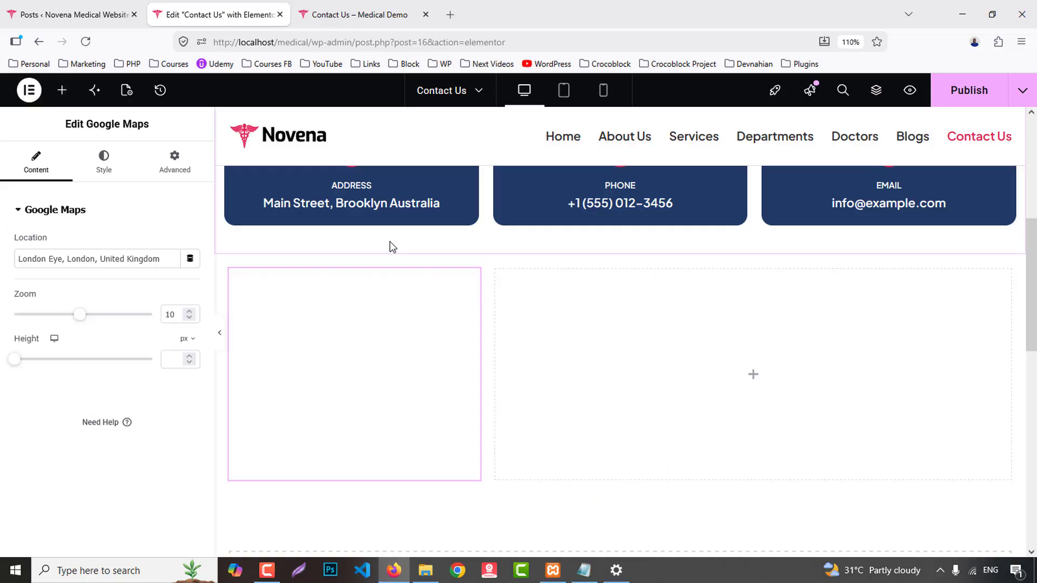
drag(177, 260, 1, 259)
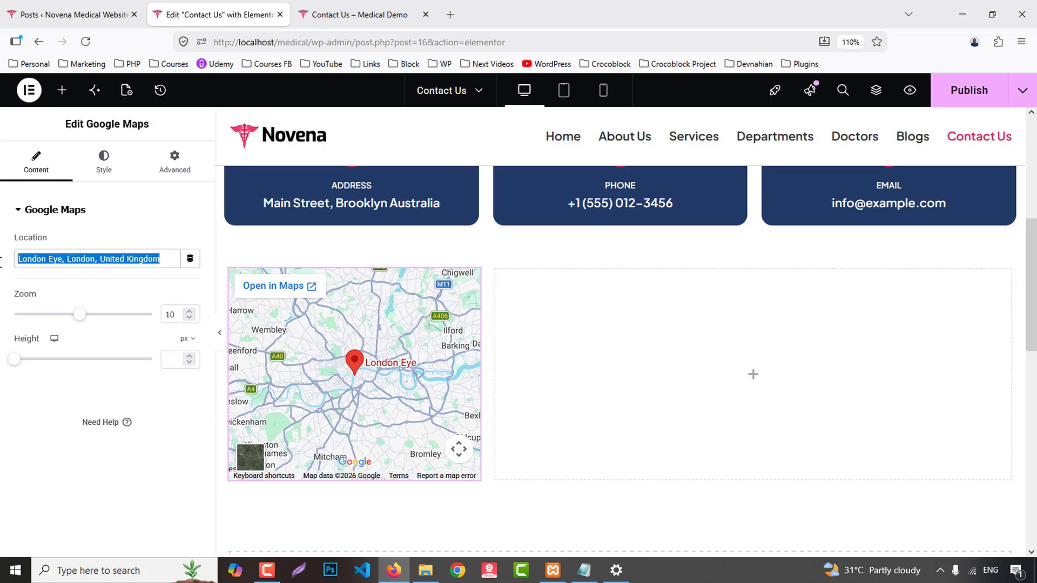
text(Broklyn, Australia)
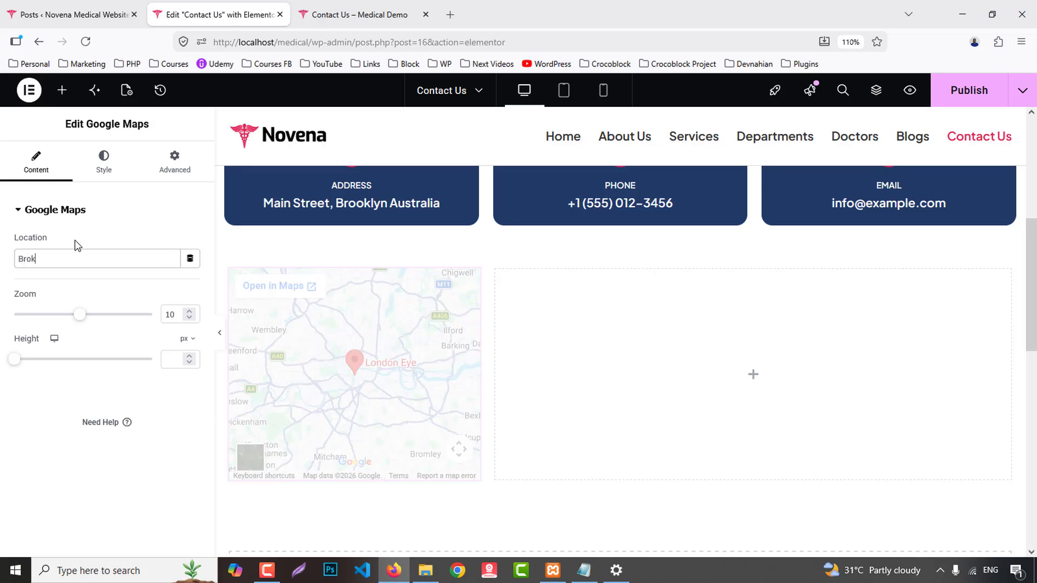
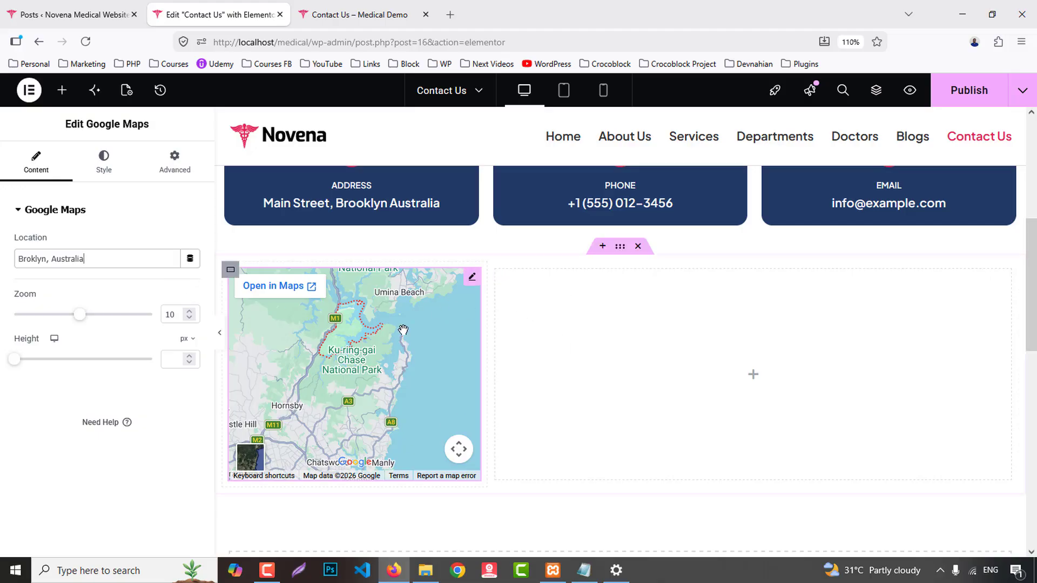
- Open the WPForms list of all forms from the Novena site's dashboard in a separate browser tab
click(48, 5)
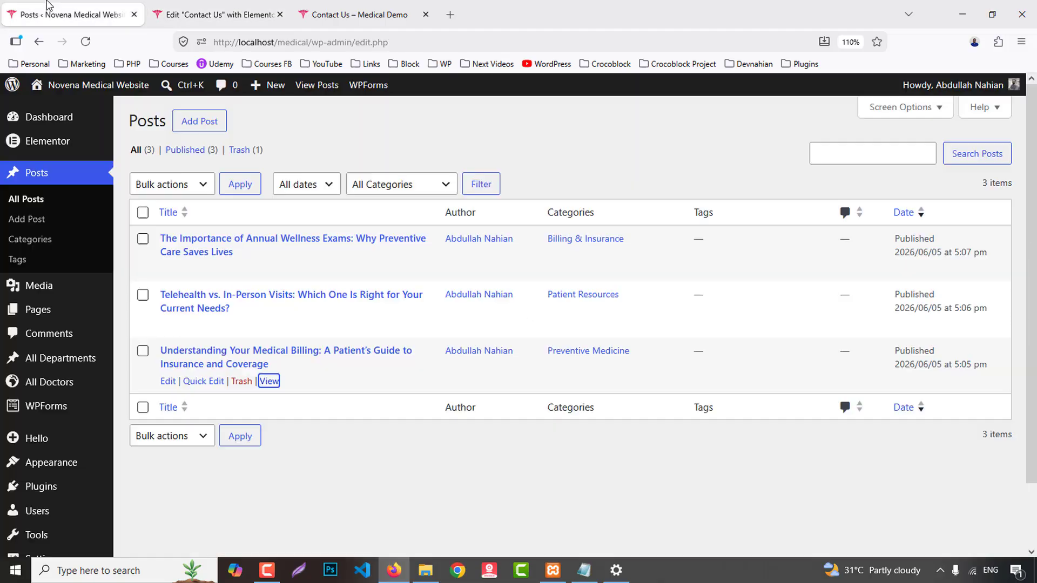
mouse_move(46, 406)
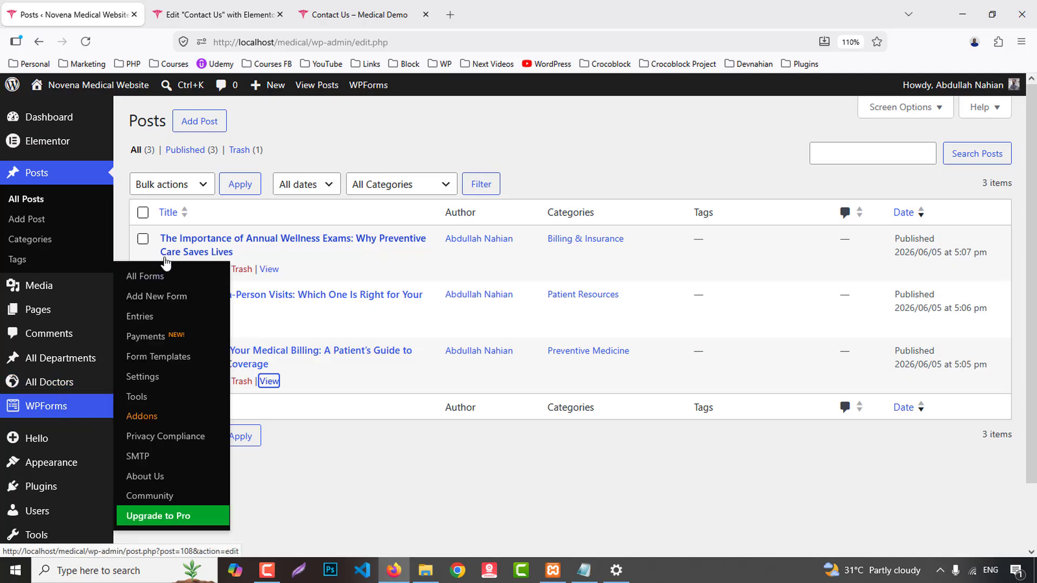
middle_click(145, 277)
click(197, 12)
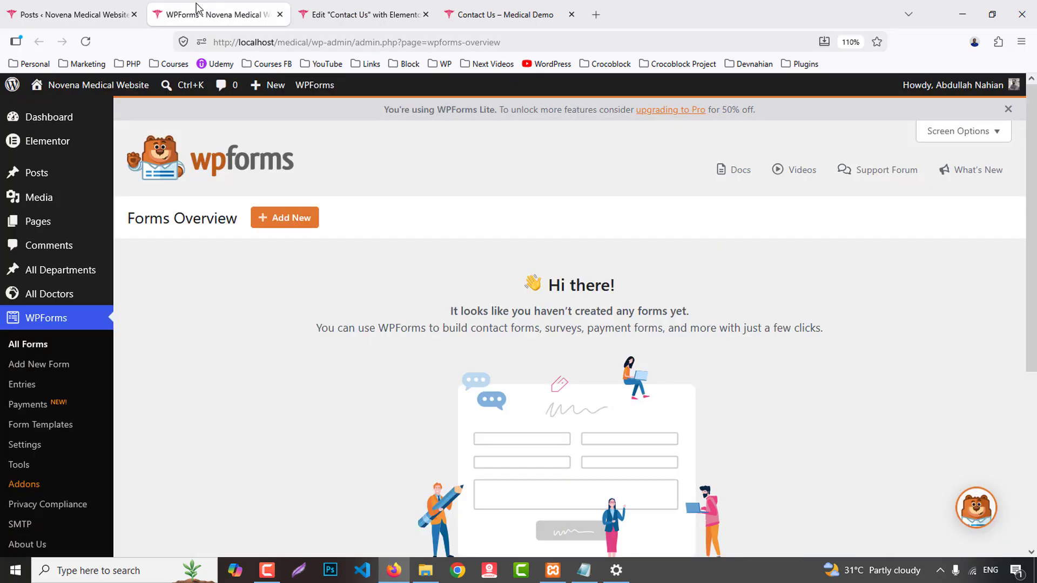
- Create a new form from the Simple Contact Form template, getting past the form builder's welcome prompts
click(260, 220)
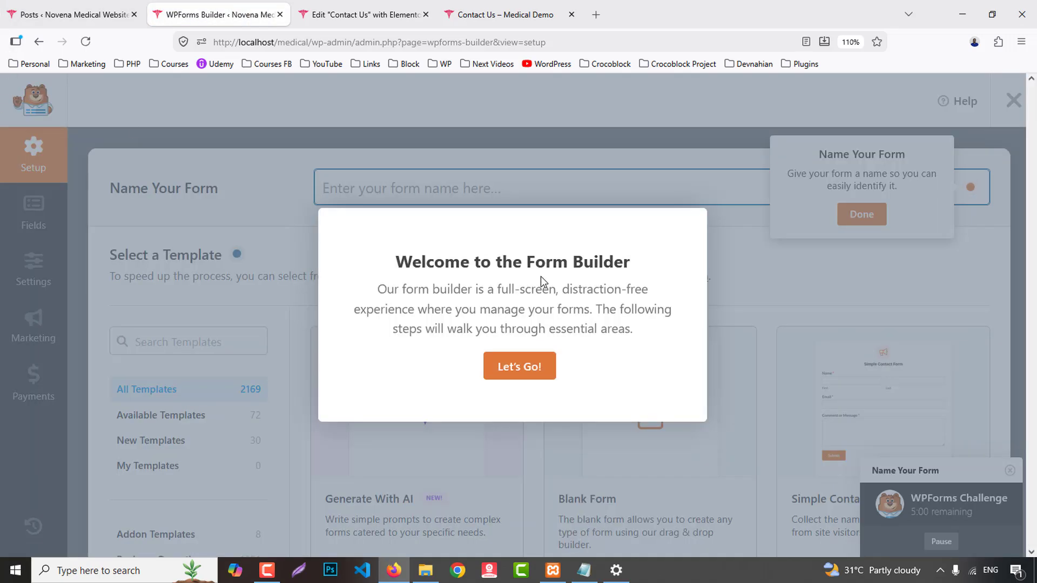
click(509, 372)
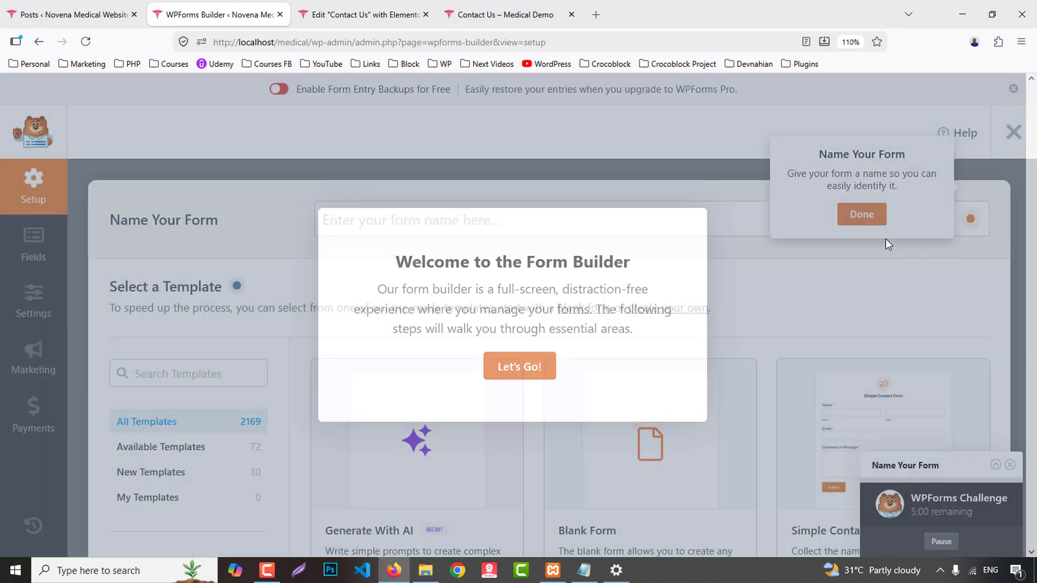
click(860, 214)
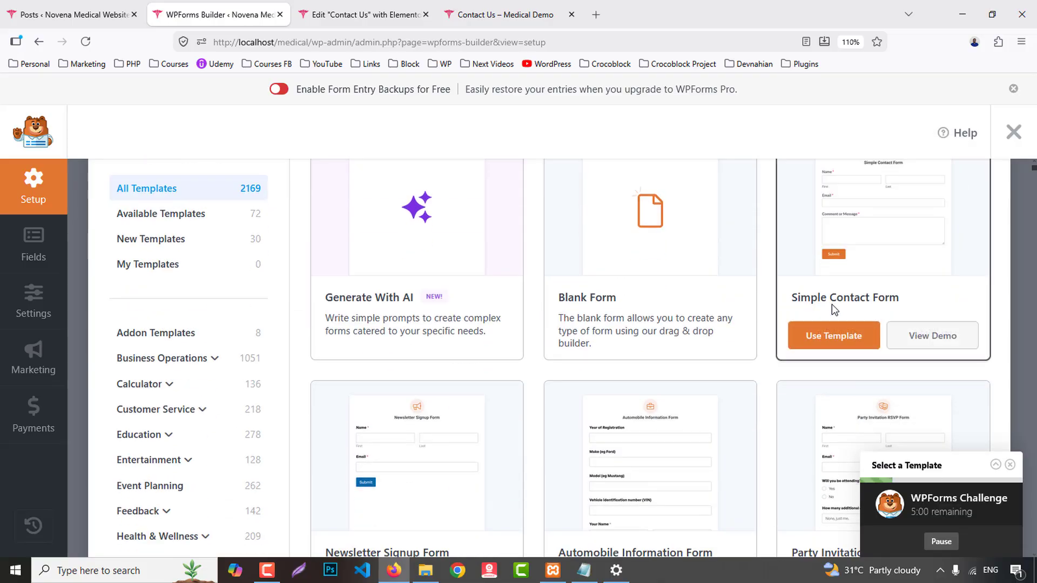
click(835, 337)
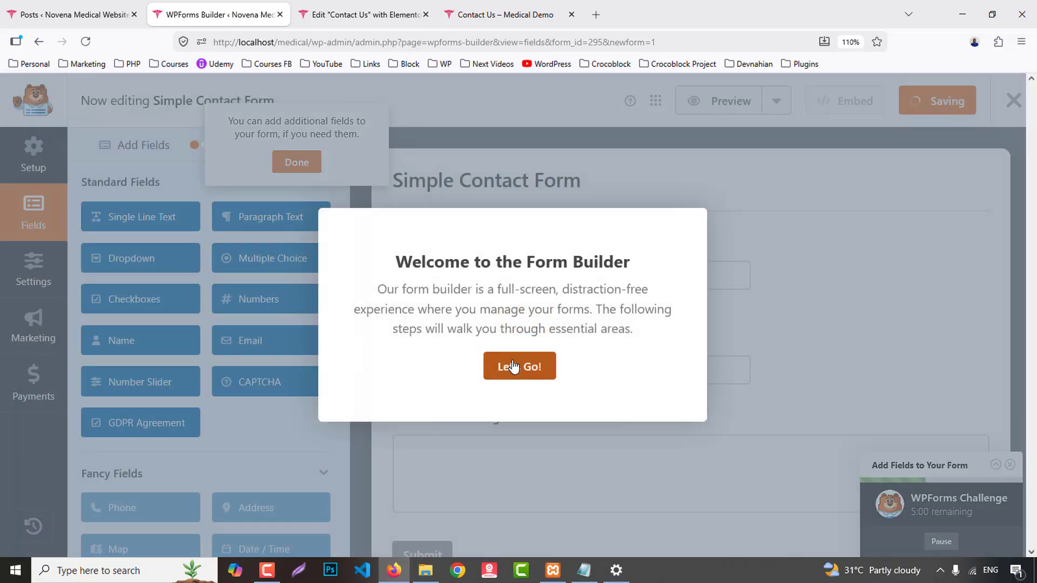
click(510, 366)
- Set the Name field's size to Large in its advanced options
click(417, 277)
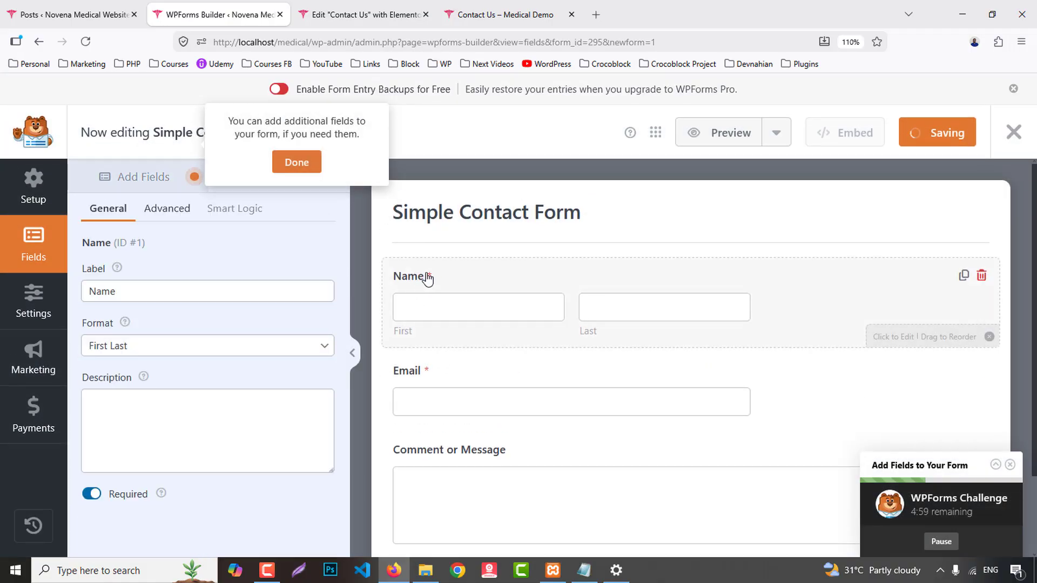
click(166, 209)
click(147, 292)
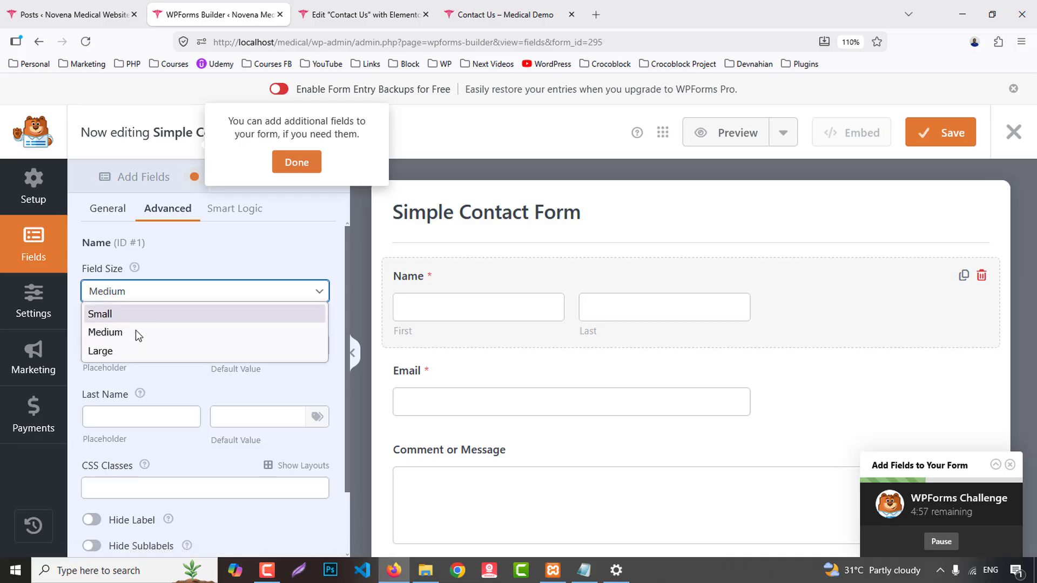
click(130, 345)
- Set the Email field's size to Large in its advanced options
scroll(402, 318, down, 1)
click(402, 318)
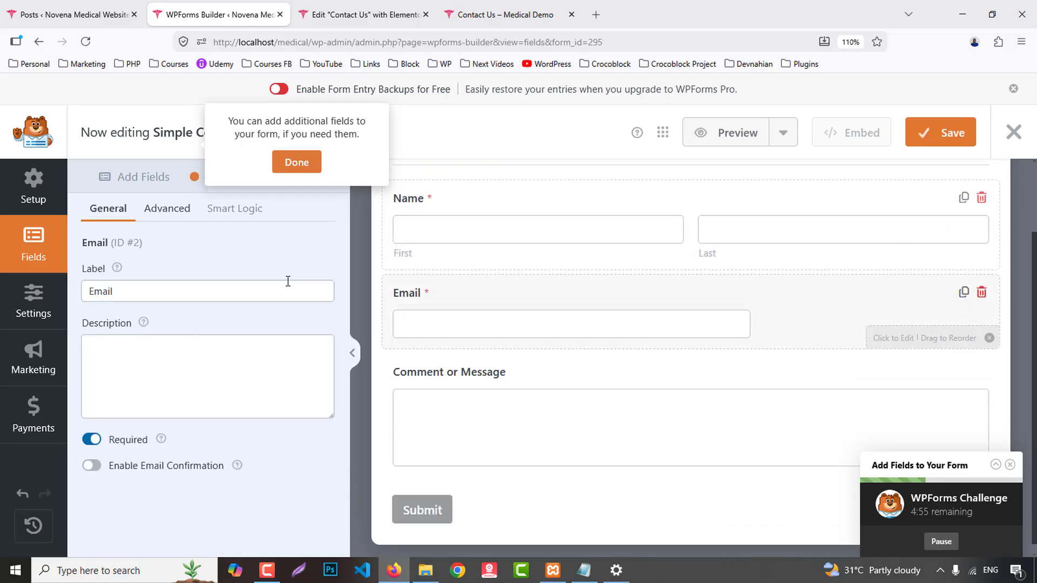
click(167, 209)
click(138, 292)
click(135, 350)
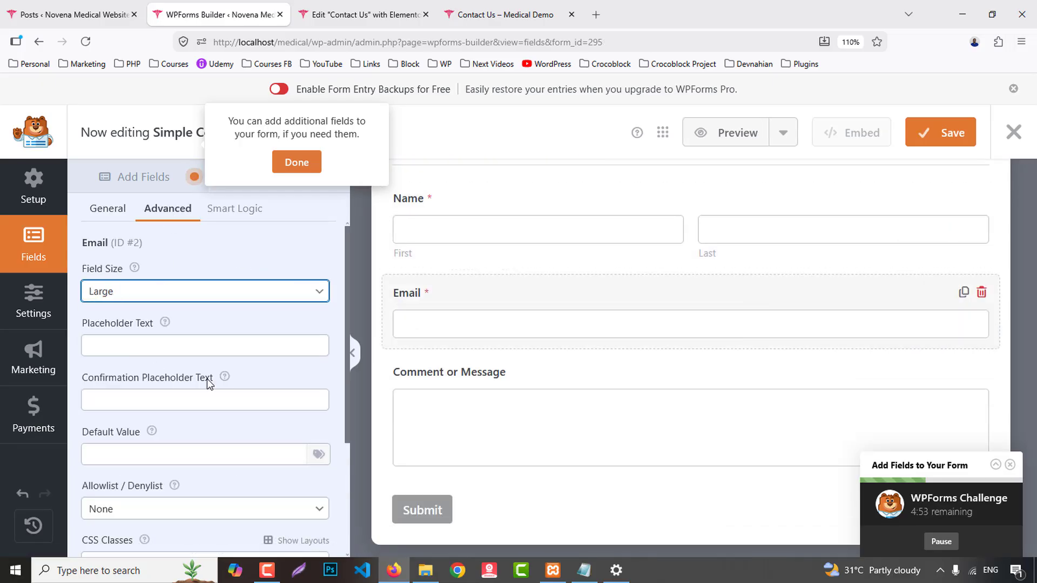
- Shorten the paragraph text field's label to "Message"
click(427, 364)
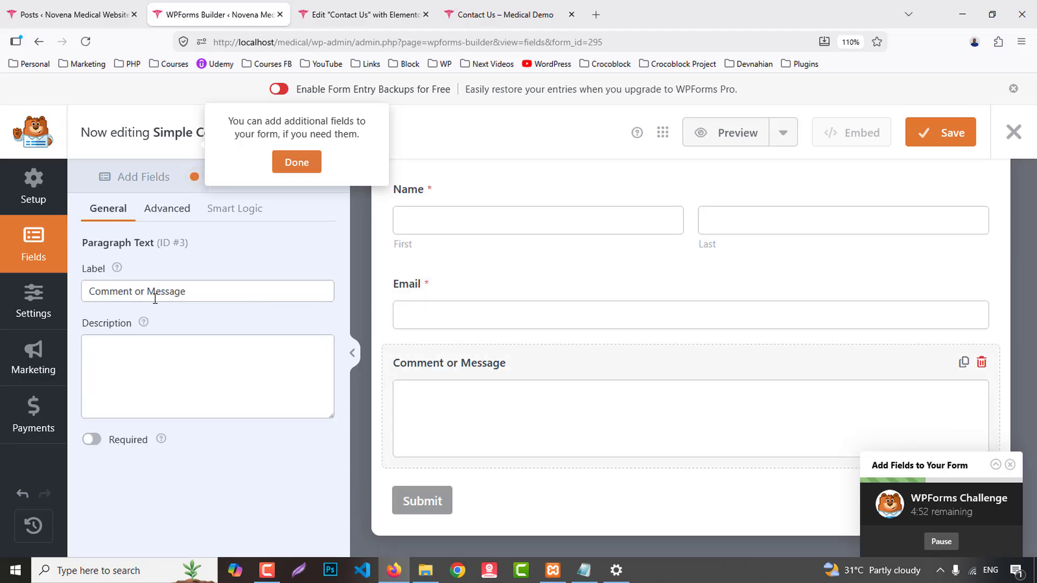
drag(149, 292, 32, 290)
key(BackSpace)
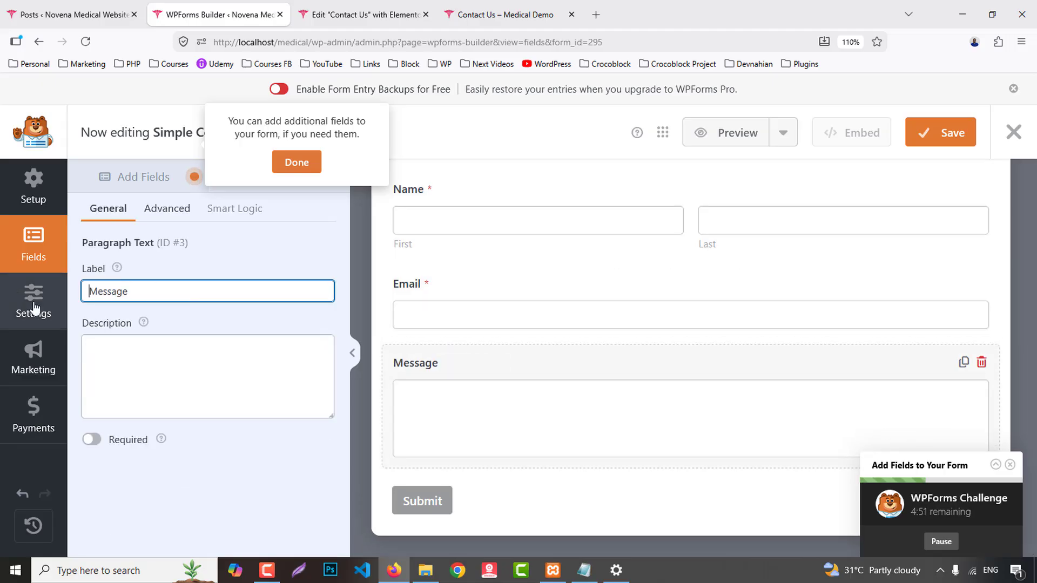
- Save the contact form and compare it with the form on the demo site's Contact Us page
click(138, 213)
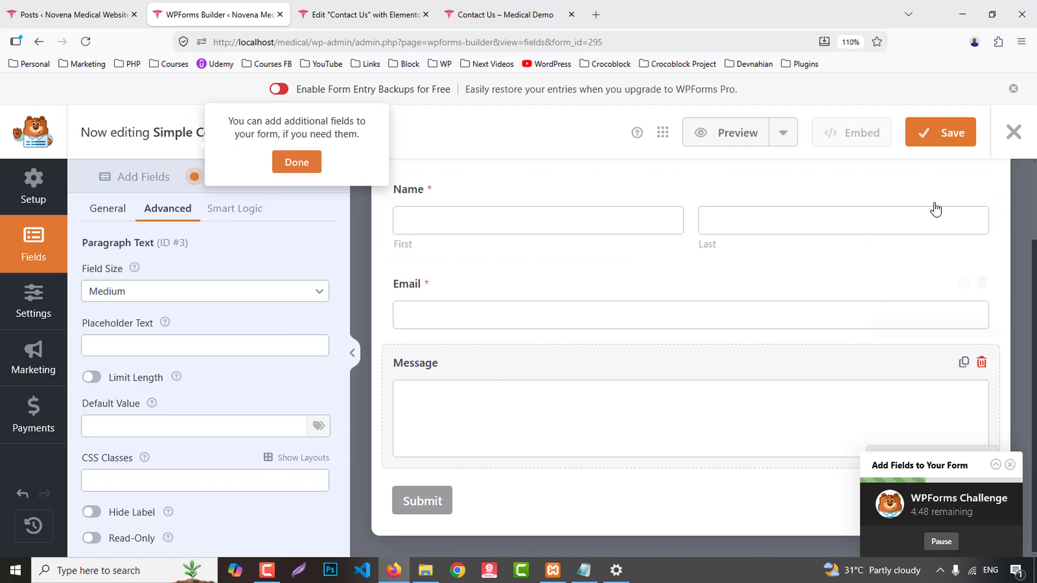
click(931, 144)
click(534, 11)
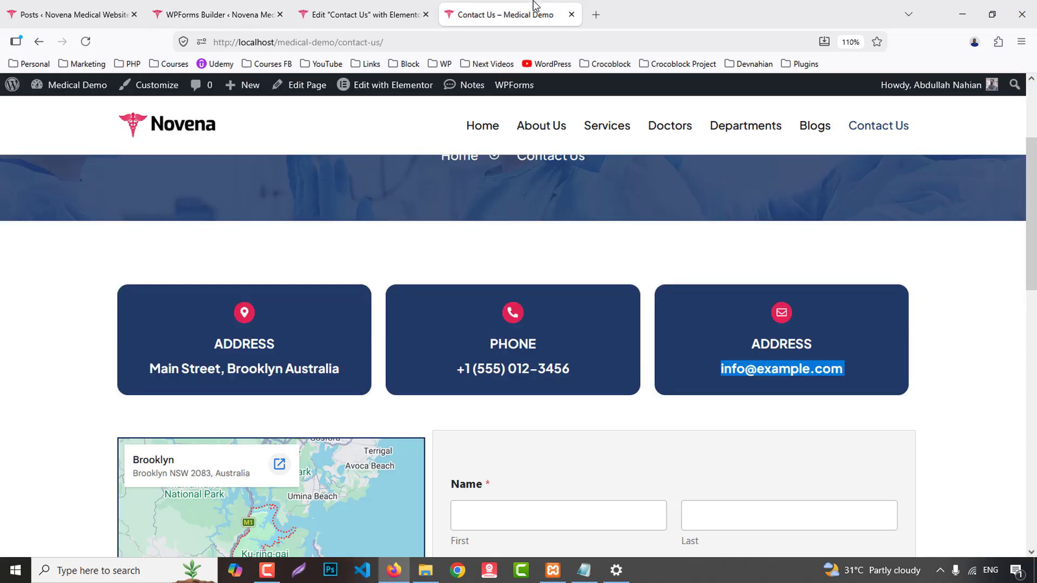
scroll(663, 277, down, 3)
scroll(665, 279, up, 5)
click(241, 7)
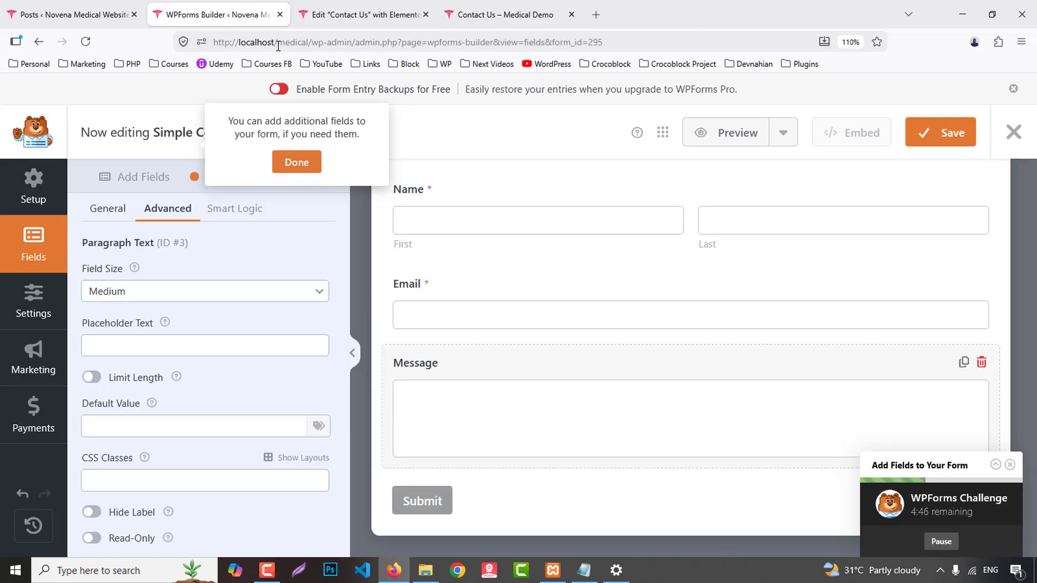
- Reload the Contact Us page editor and add a WPForms widget showing Simple Contact Form in the empty container beside the map
click(353, 15)
key(F5)
scroll(781, 362, up, 3)
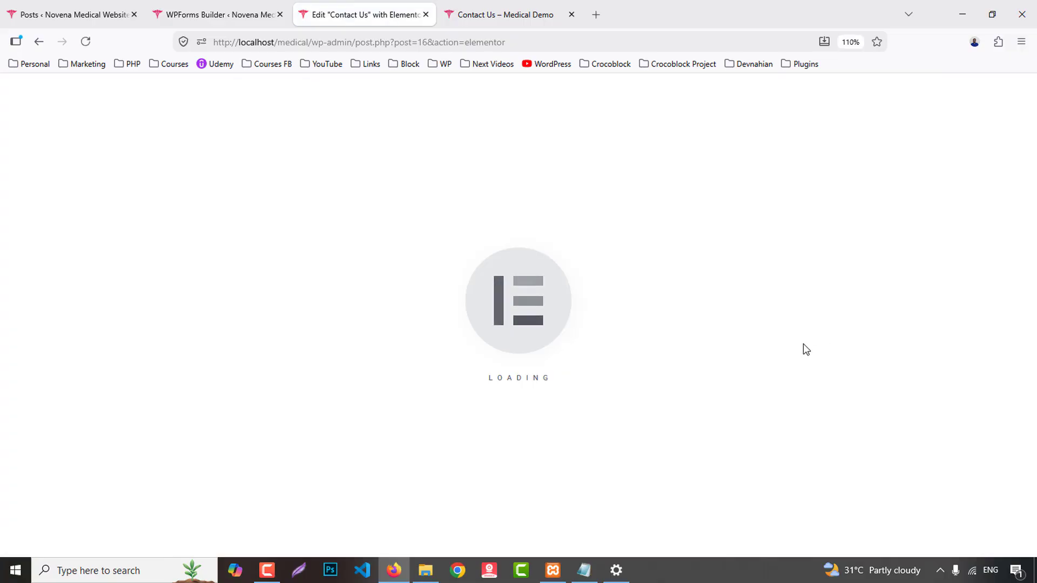
scroll(728, 232, down, 5)
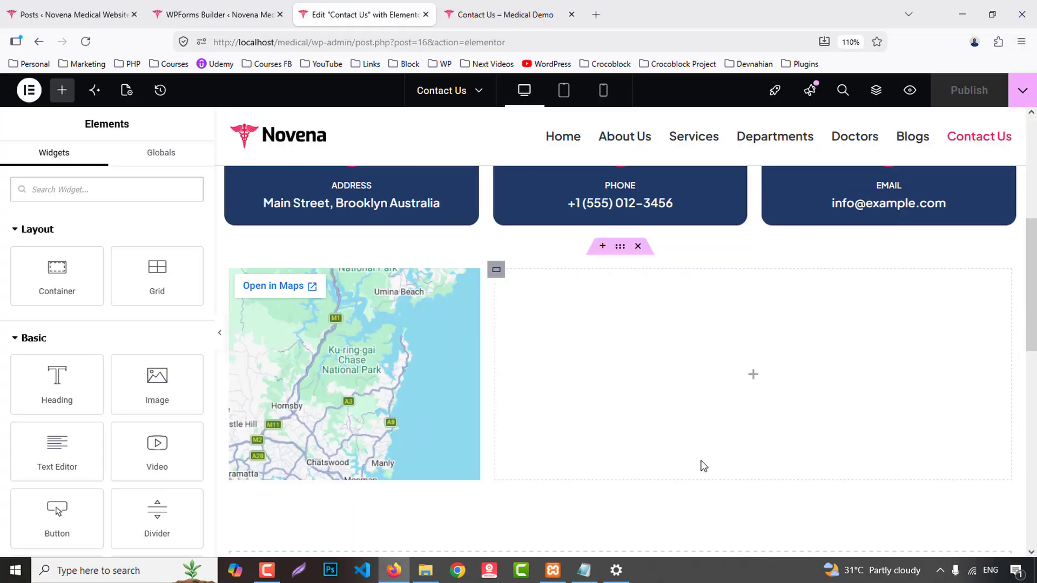
text(wp)
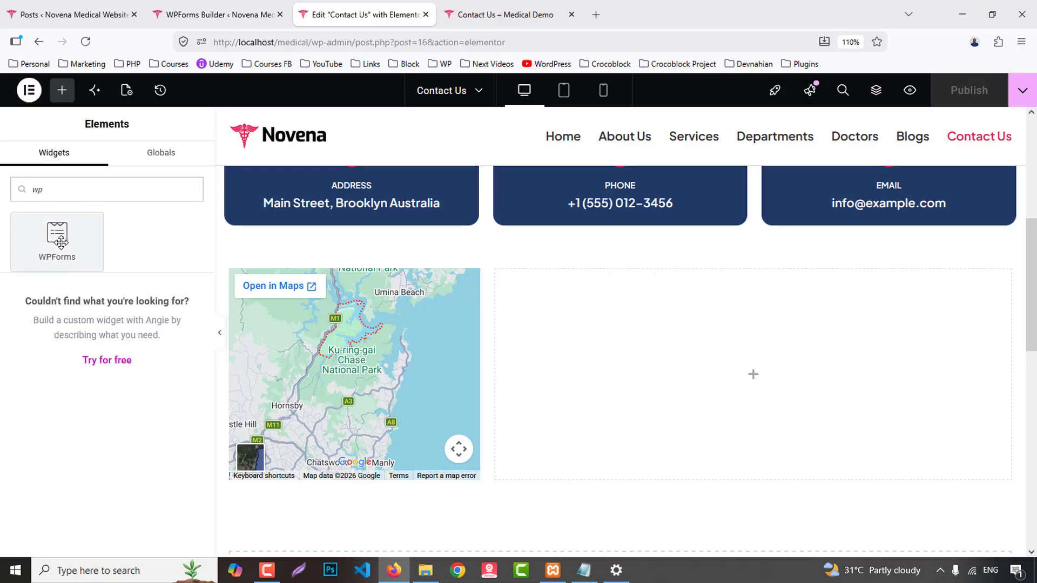
drag(61, 242, 725, 338)
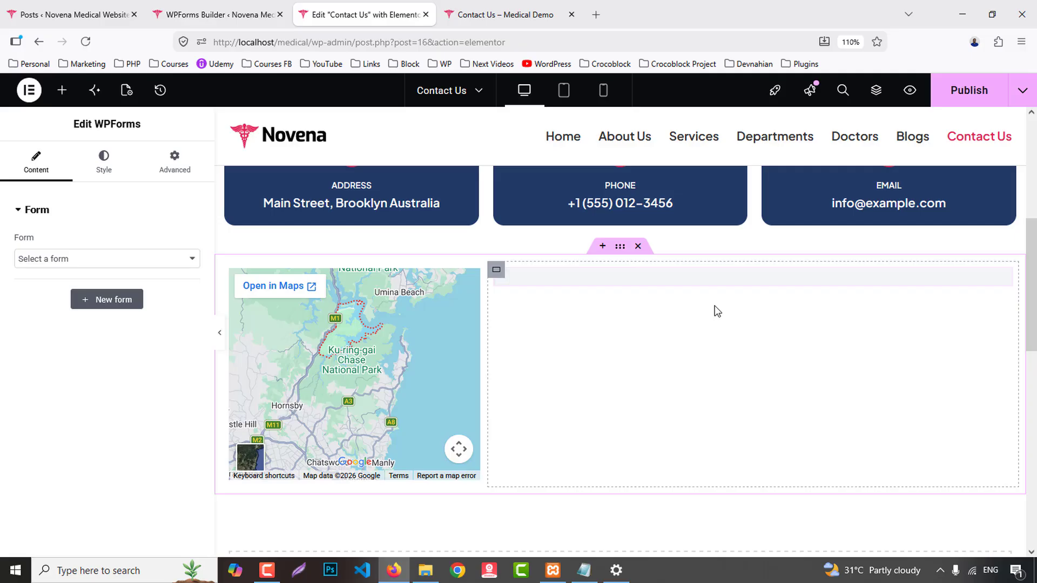
click(24, 259)
click(55, 296)
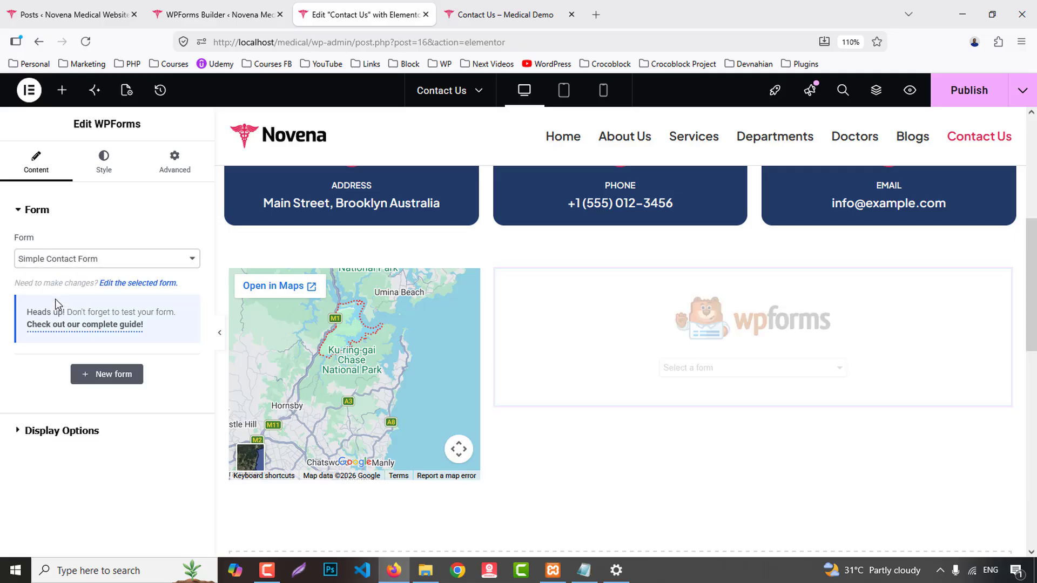
- Give the form's container the BG 2 global background color and 15 px padding on all sides
click(496, 270)
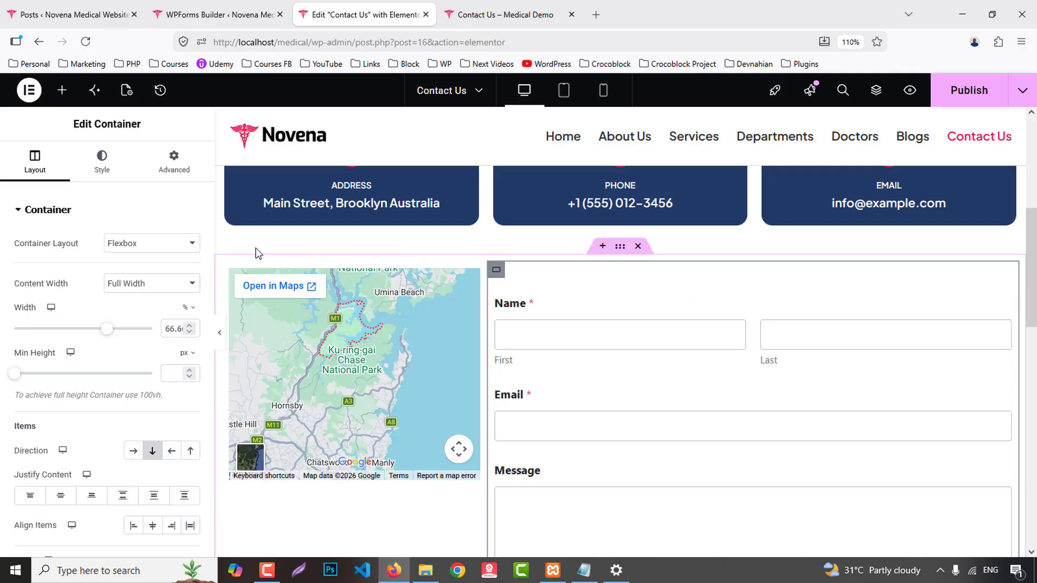
click(102, 158)
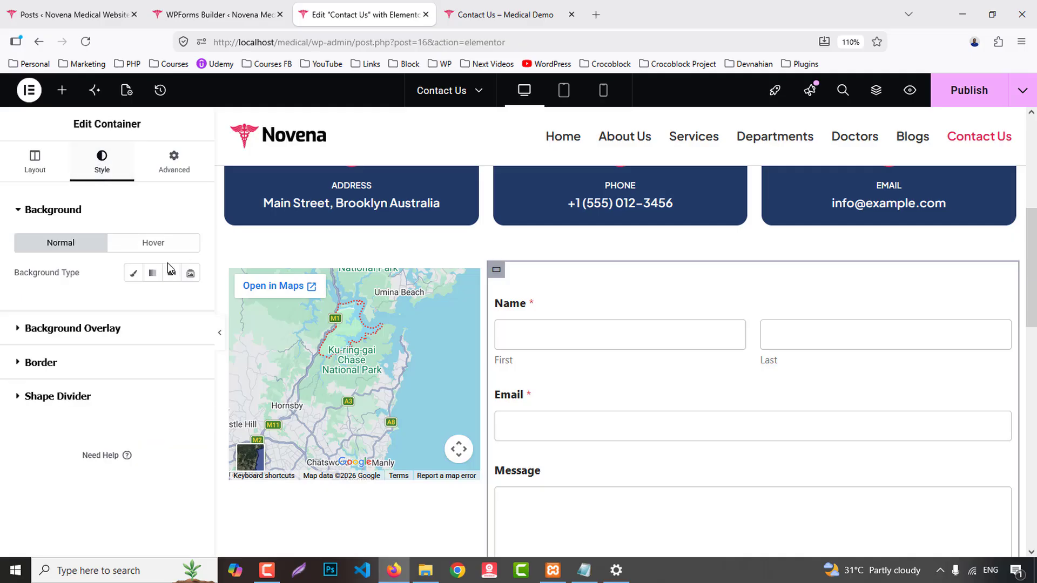
click(134, 273)
click(171, 302)
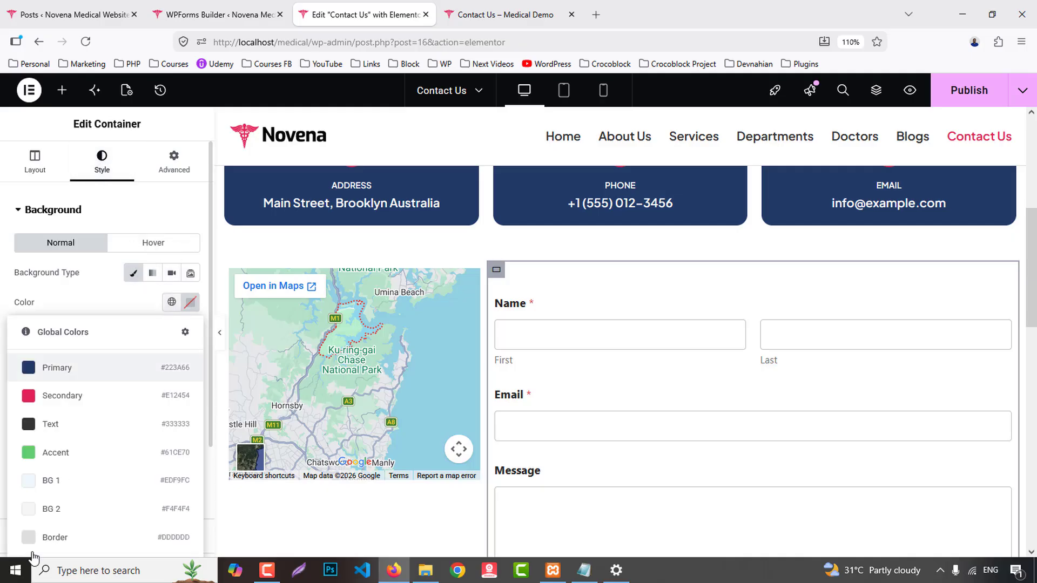
click(50, 511)
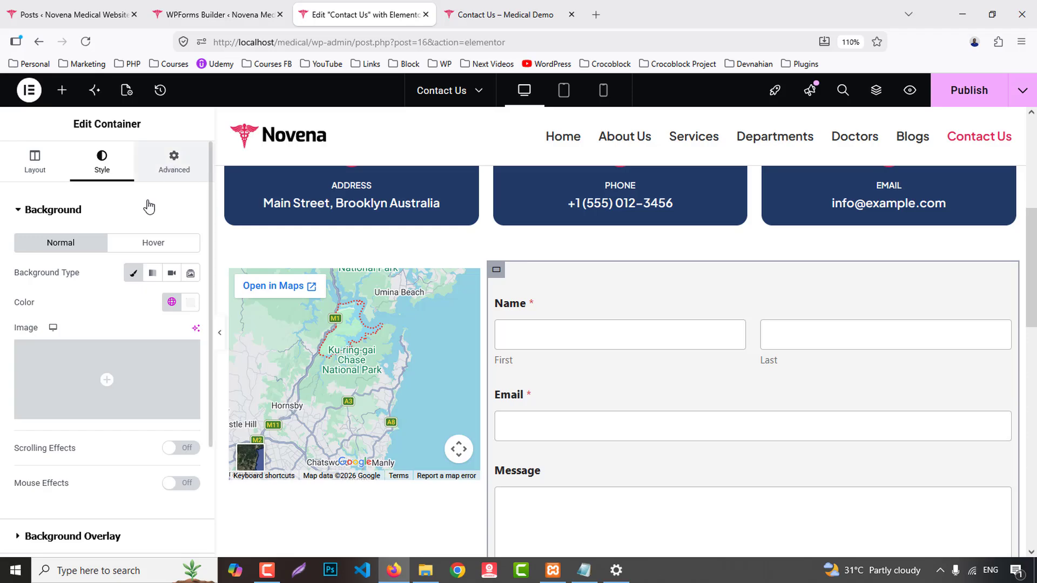
click(174, 162)
click(31, 313)
text(15)
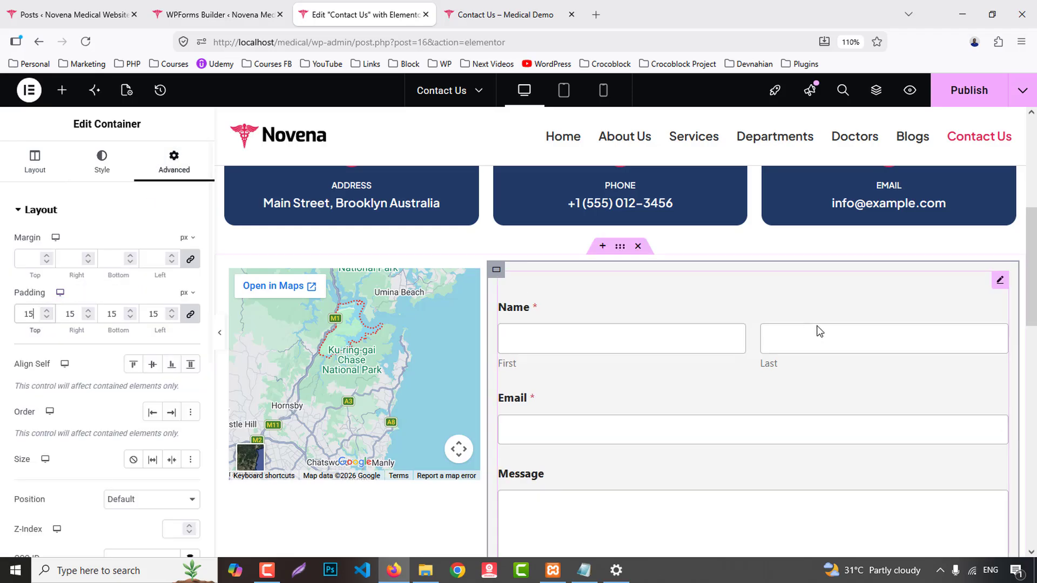
- Set the form's Submit button background to the Primary global color
scroll(818, 329, down, 4)
click(615, 362)
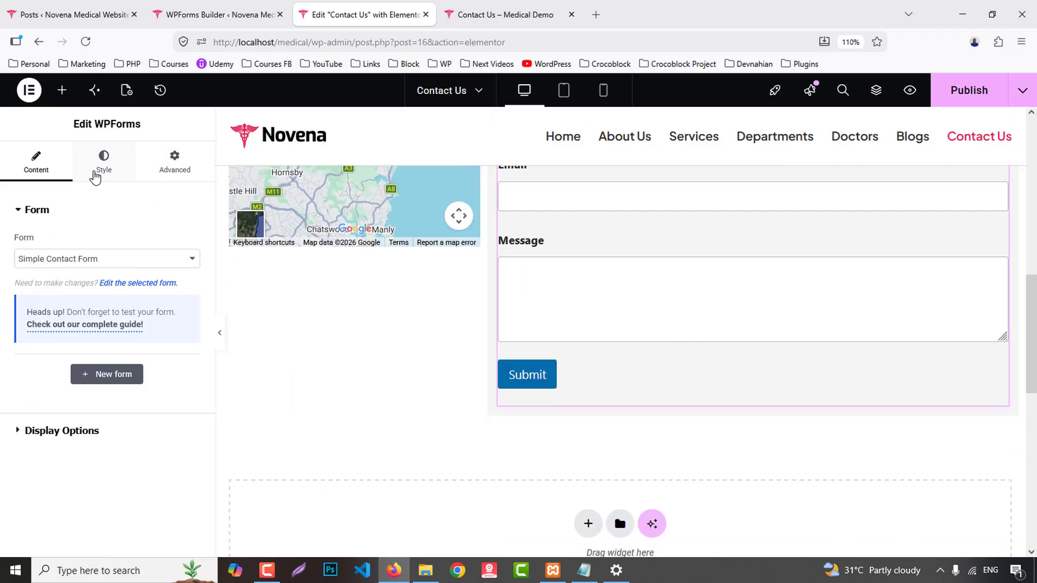
click(95, 174)
scroll(85, 476, down, 3)
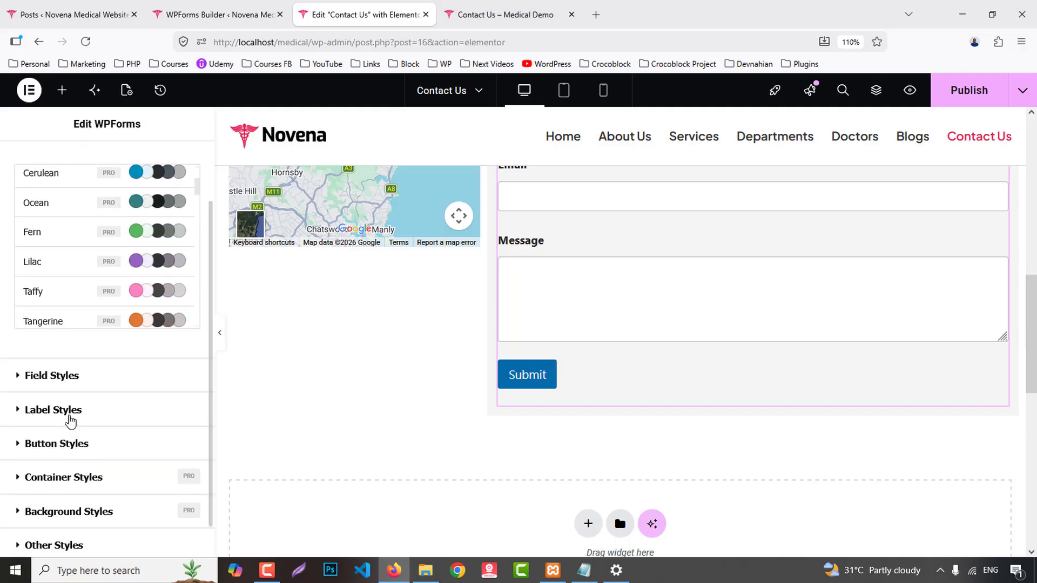
click(53, 410)
click(54, 457)
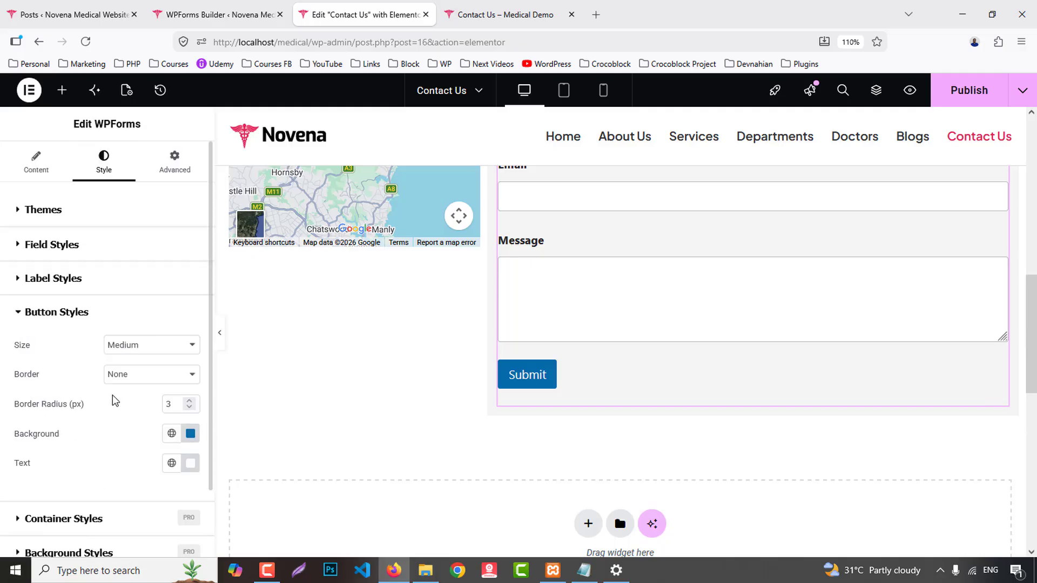
click(171, 433)
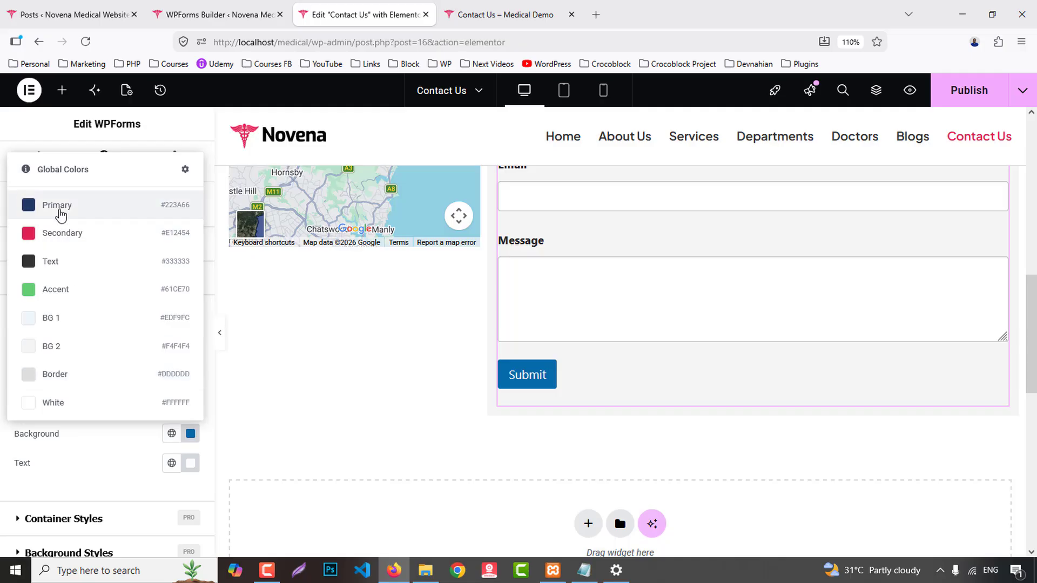
click(59, 211)
- Copy the location from the address icon box and set the Google map's location to "Brooklyn Australia"
scroll(553, 355, up, 5)
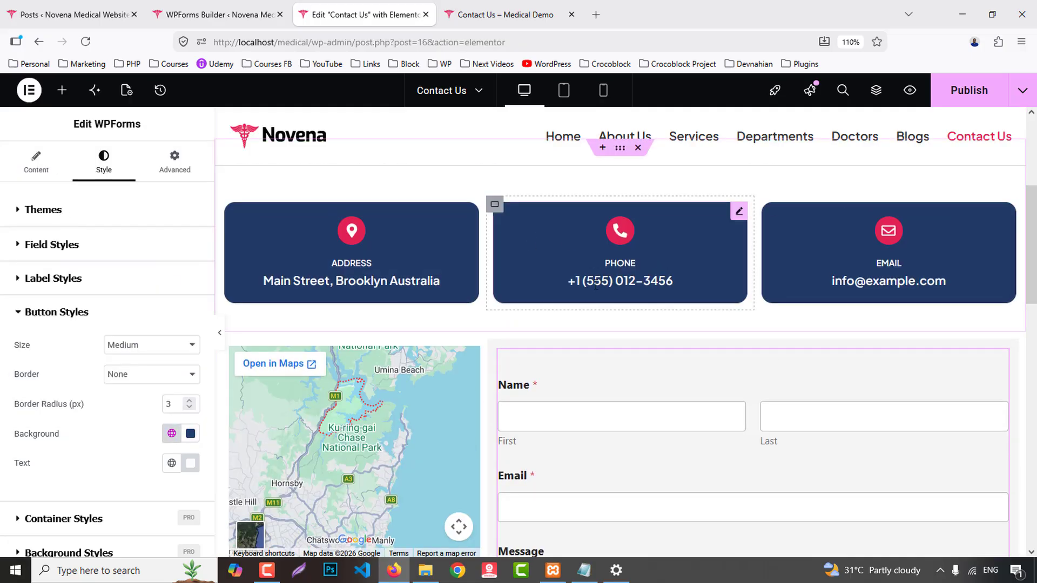
click(371, 270)
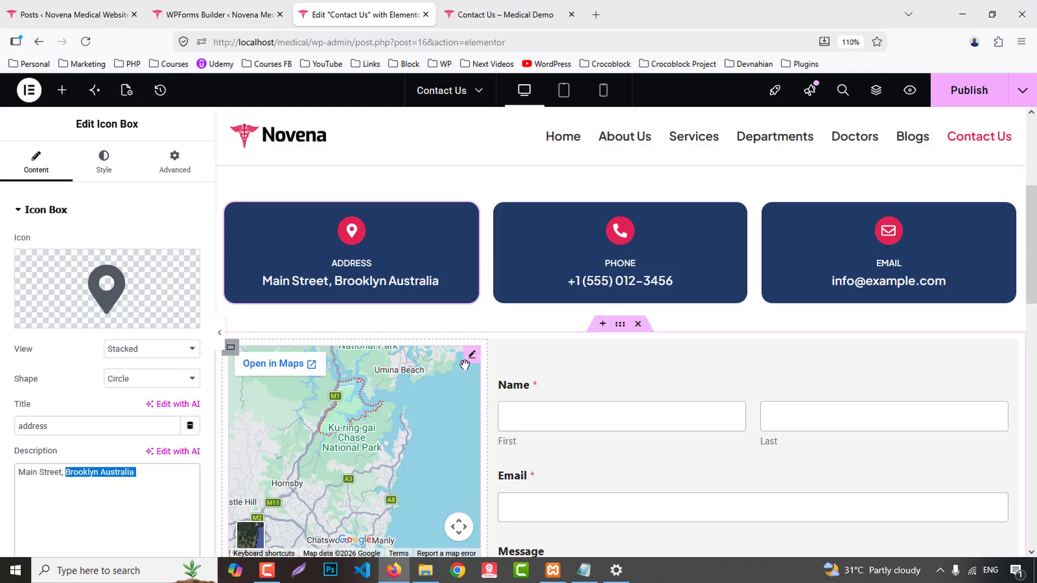
click(469, 358)
key(ctrl+a)
text(Brooklyn Australia)
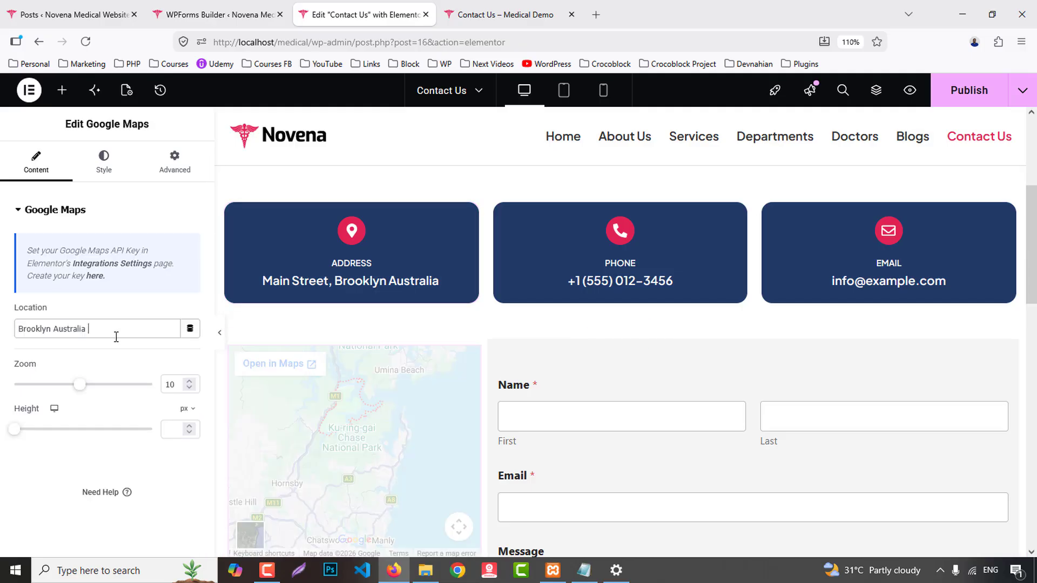
- Set the Google map's height to 531 px to match the form beside it
scroll(424, 378, down, 3)
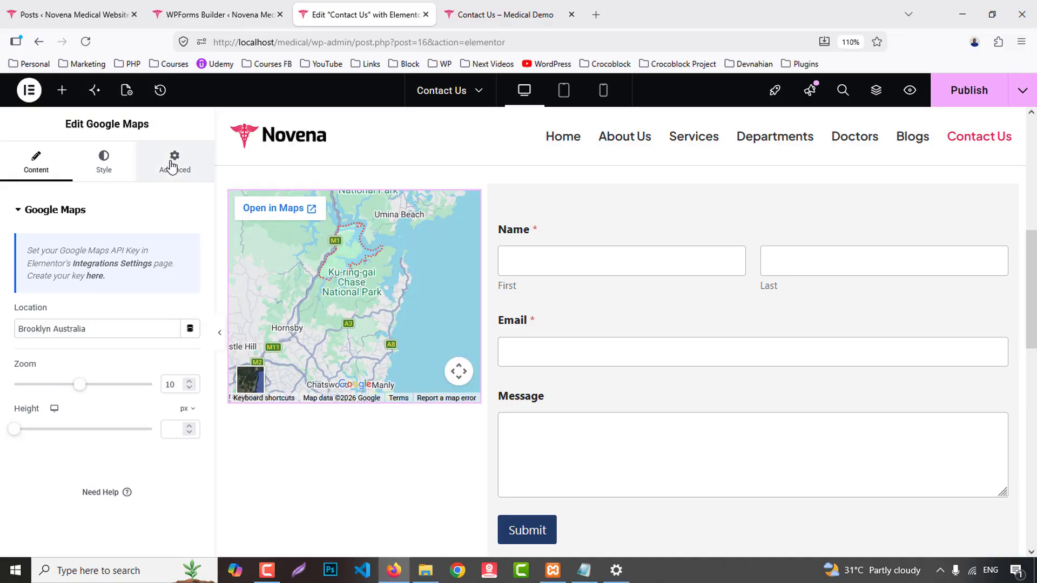
click(189, 430)
scroll(527, 403, down, 3)
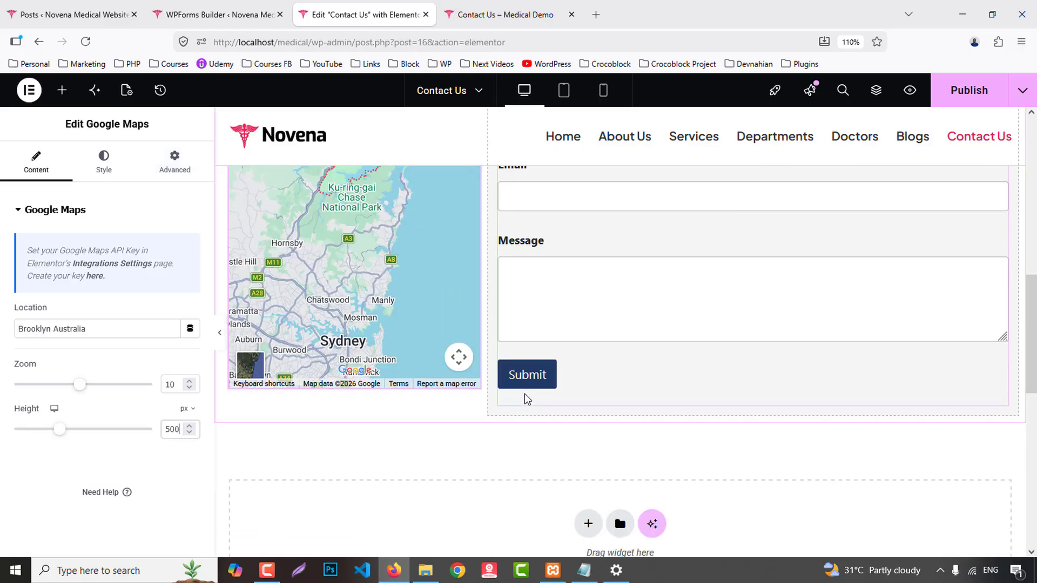
key(Up)
key(Up)
key(Up)
key(Up)
key(Up)
key(Up)
key(Up)
key(Up)
key(Up)
key(Up)
key(Up)
key(Up)
key(Up)
key(Up)
key(Up)
key(Up)
key(Up)
key(Up)
key(Up)
key(Up)
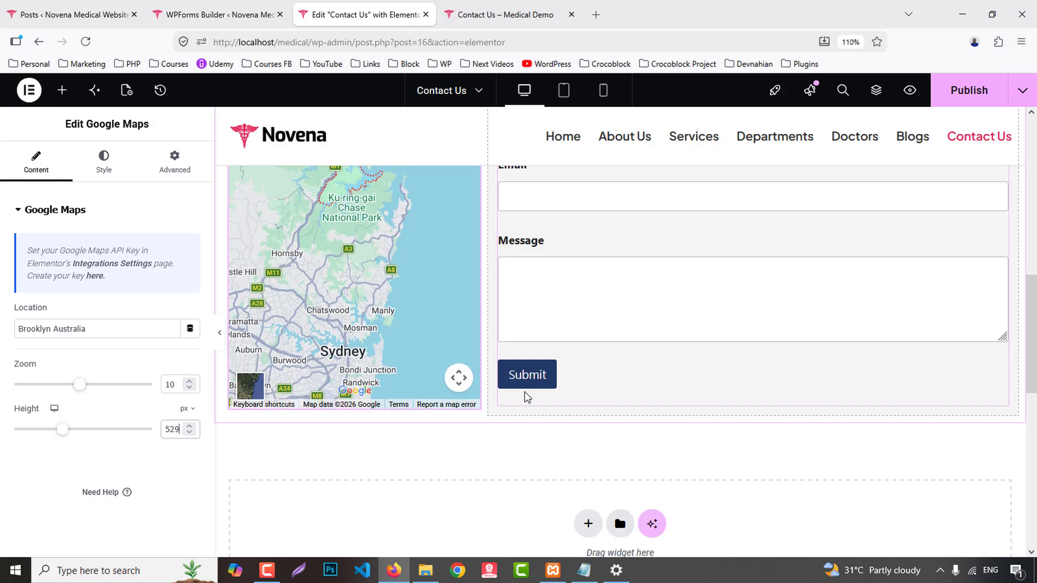
key(Up)
key(Up)
- Set the map container's padding to 0 on all sides and publish the change
scroll(528, 397, up, 4)
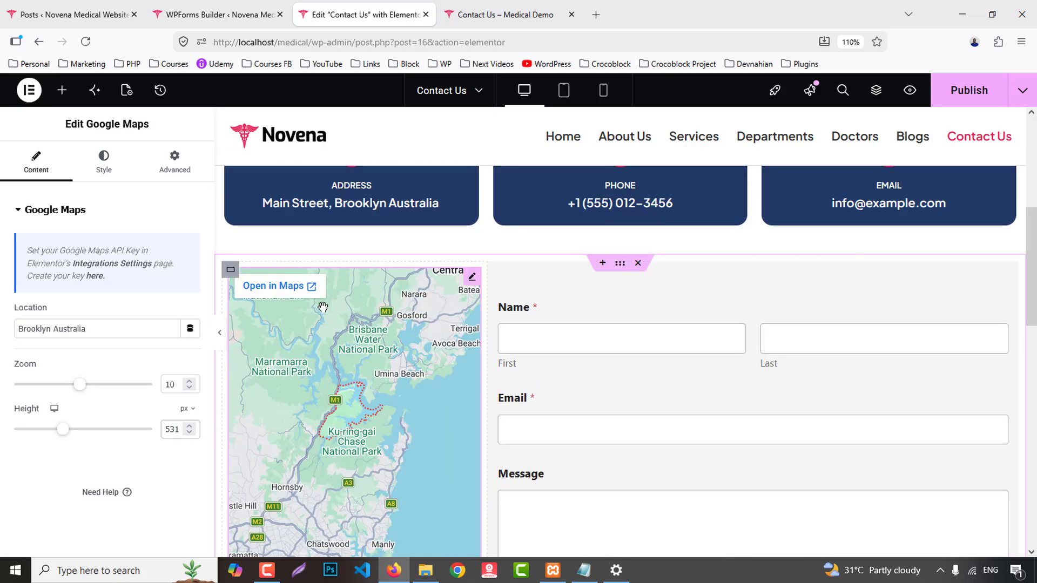
click(230, 270)
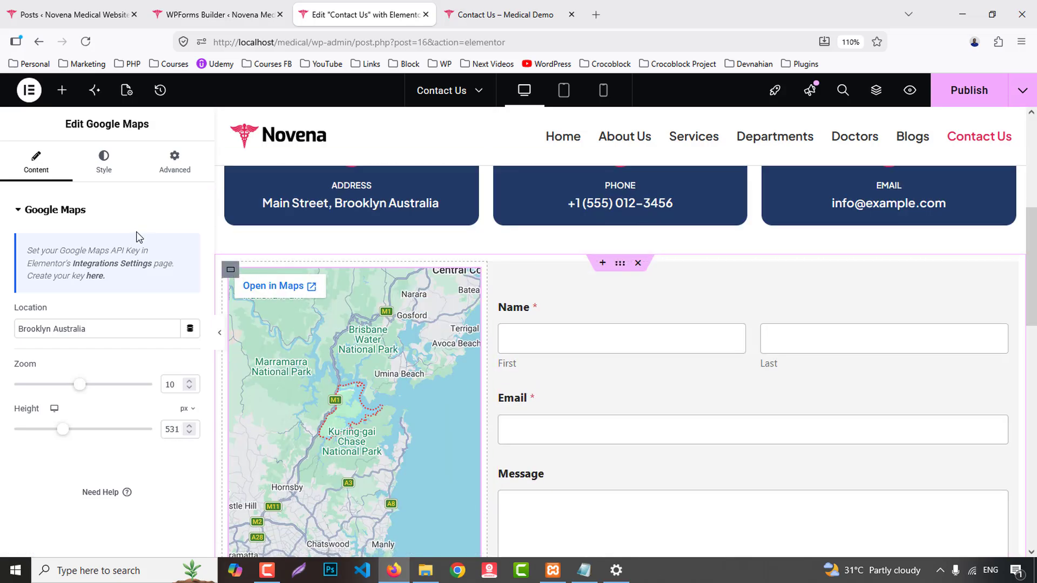
click(174, 162)
click(190, 315)
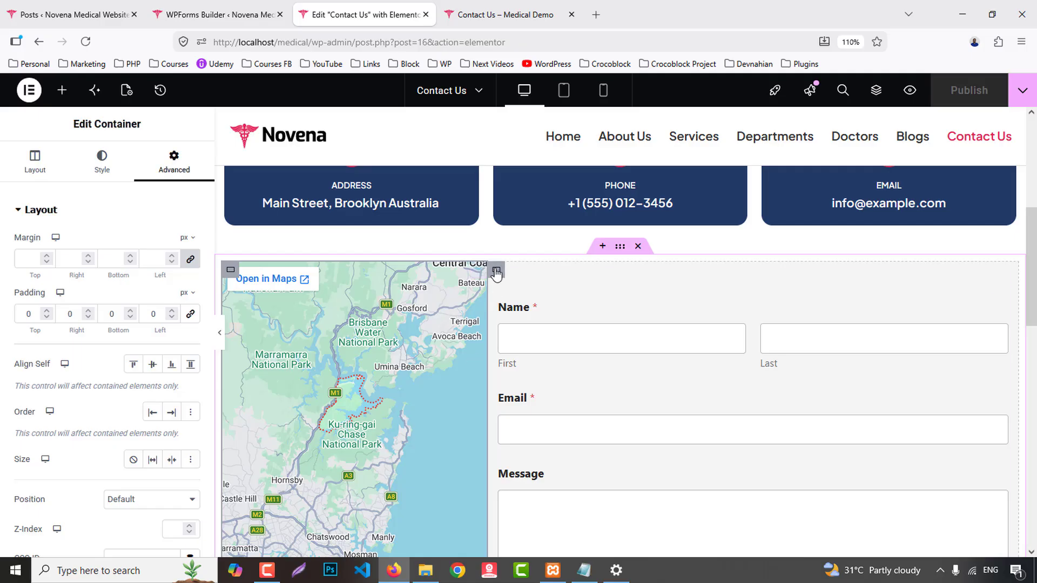
- Preview the Contact Us page and inspect the map and form section down to the footer
click(497, 271)
click(910, 90)
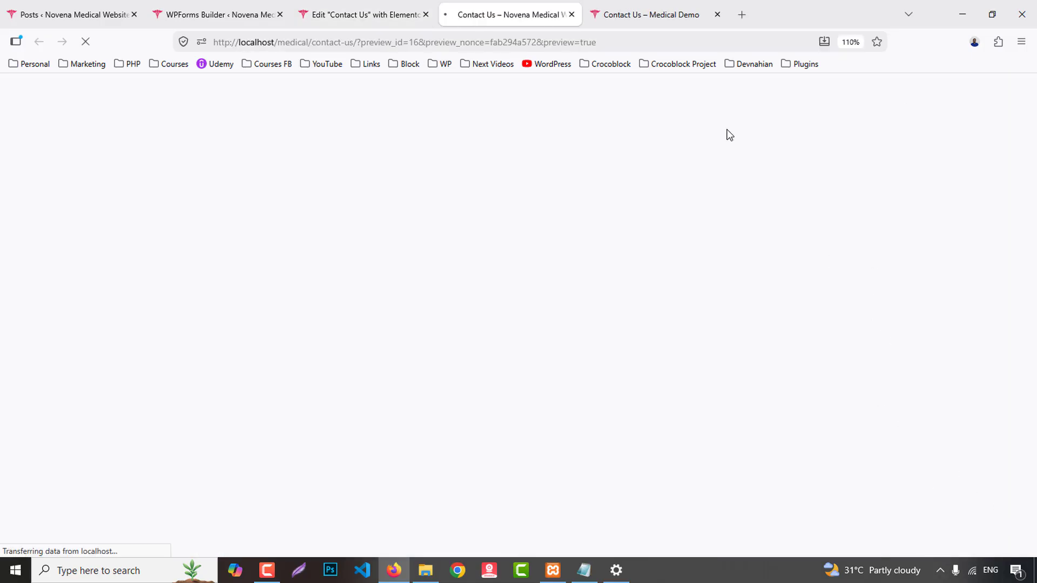
scroll(602, 358, down, 10)
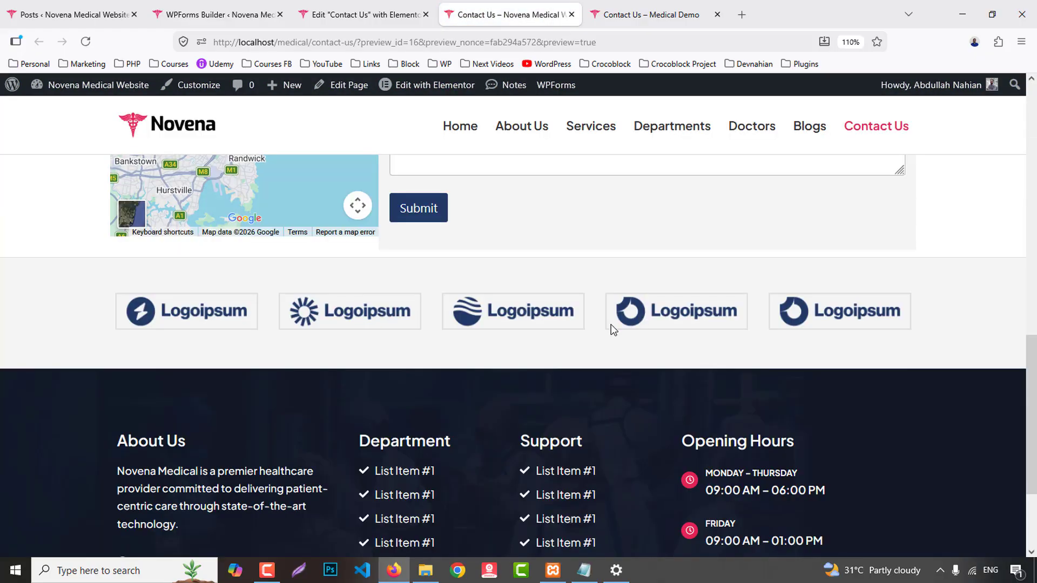
- Set the padding of the section holding the map and form to 80 px bottom and 0 elsewhere, and publish
click(356, 22)
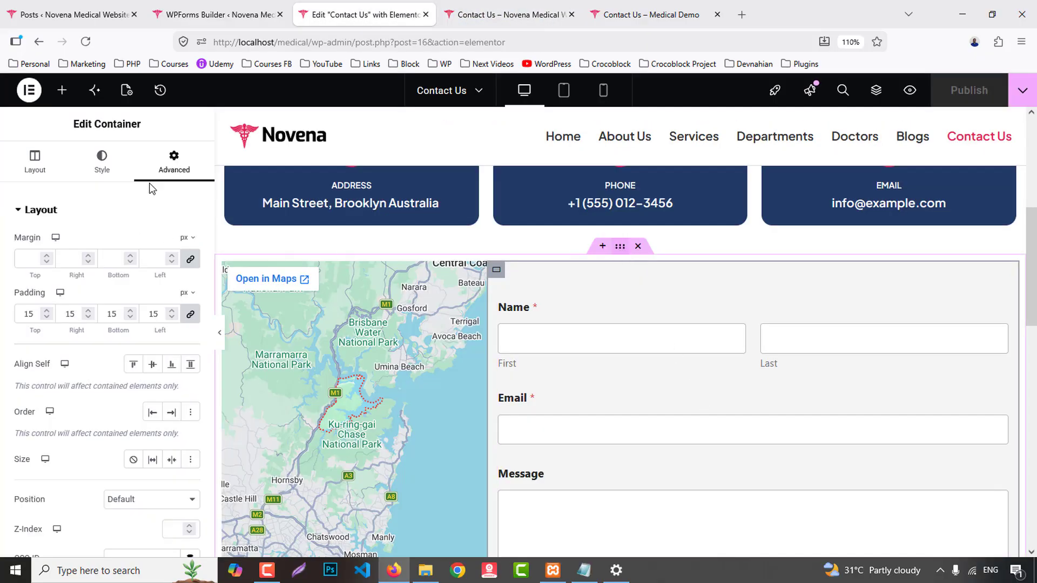
click(167, 176)
click(113, 313)
text(0)
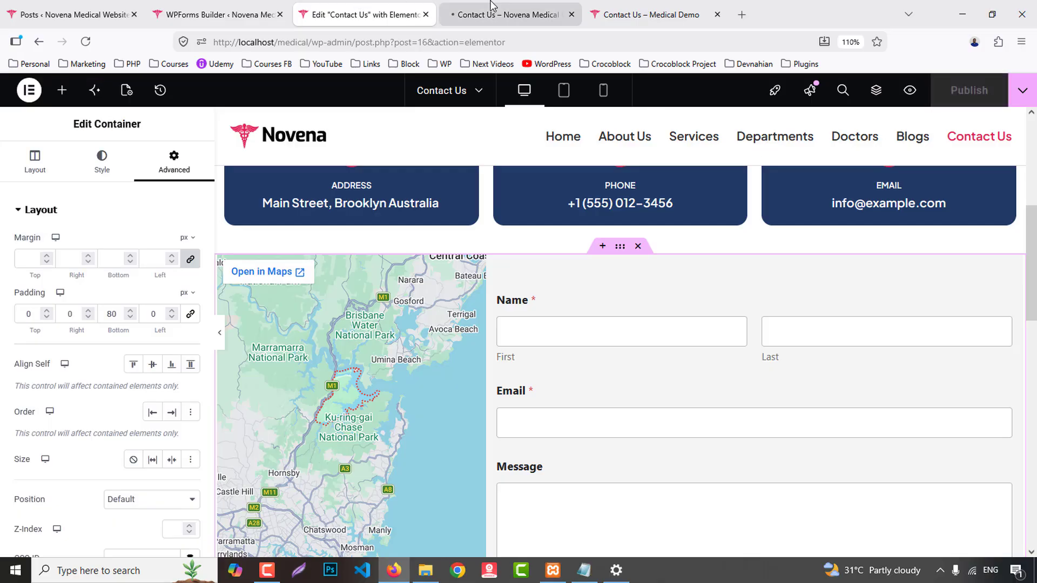
- Reload the Contact Us preview and check the section spacing down to the end of the footer
click(507, 15)
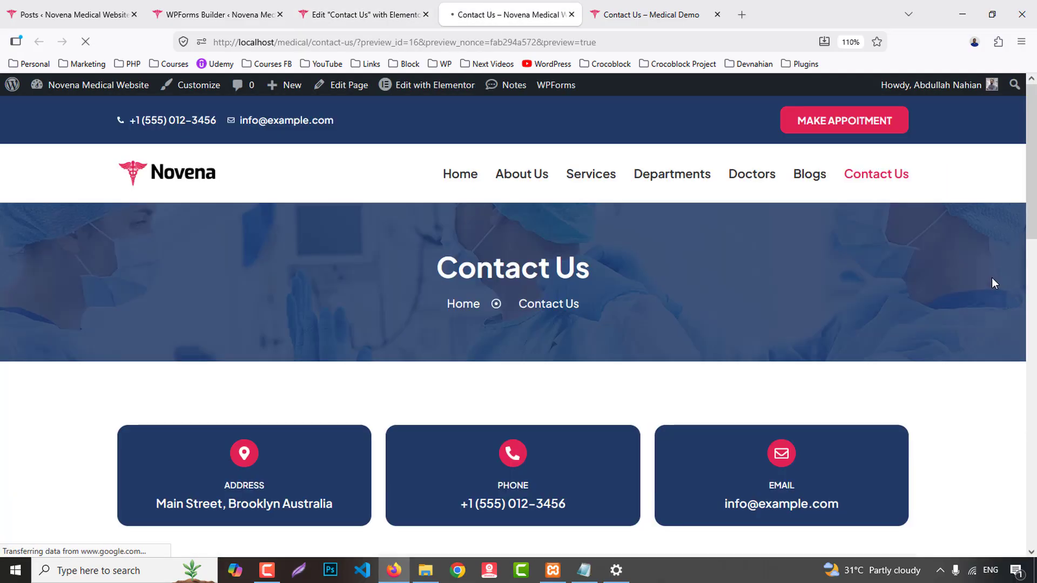
scroll(995, 284, down, 15)
scroll(995, 284, down, 2)
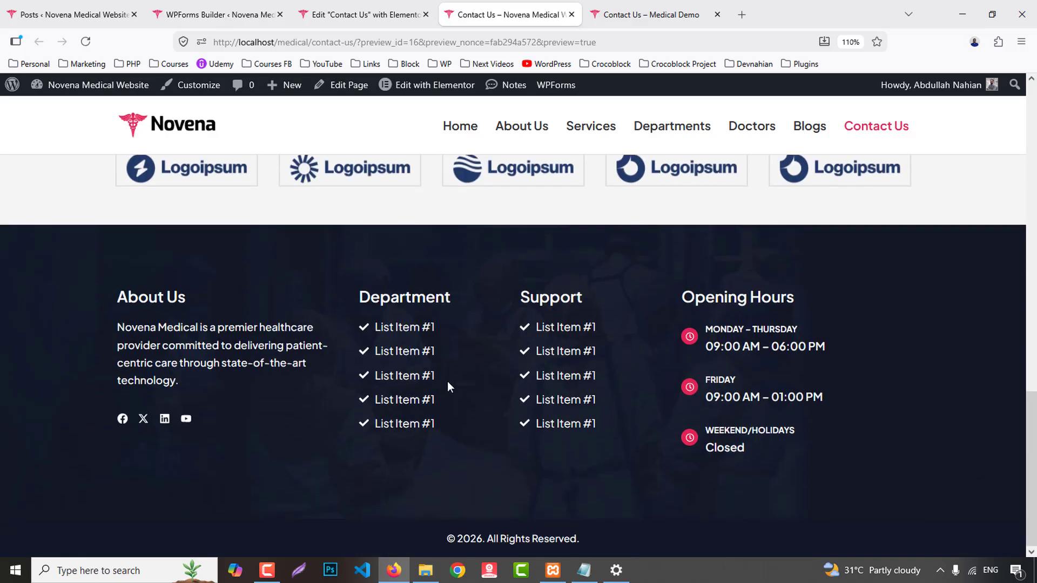
- Close the form builder and Contact Us editor tabs, and open the Footer template for editing in a new tab
click(70, 15)
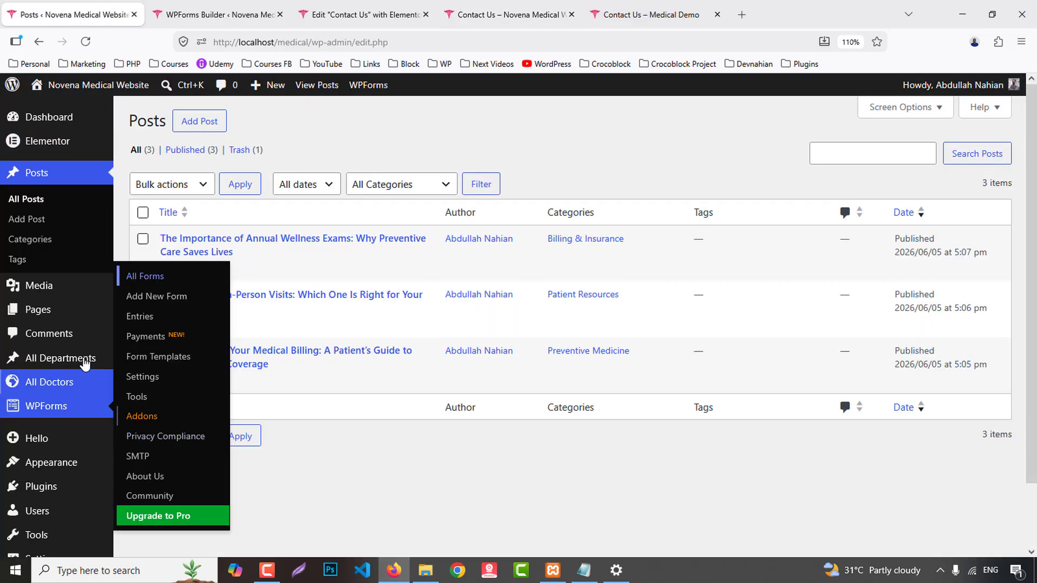
click(280, 15)
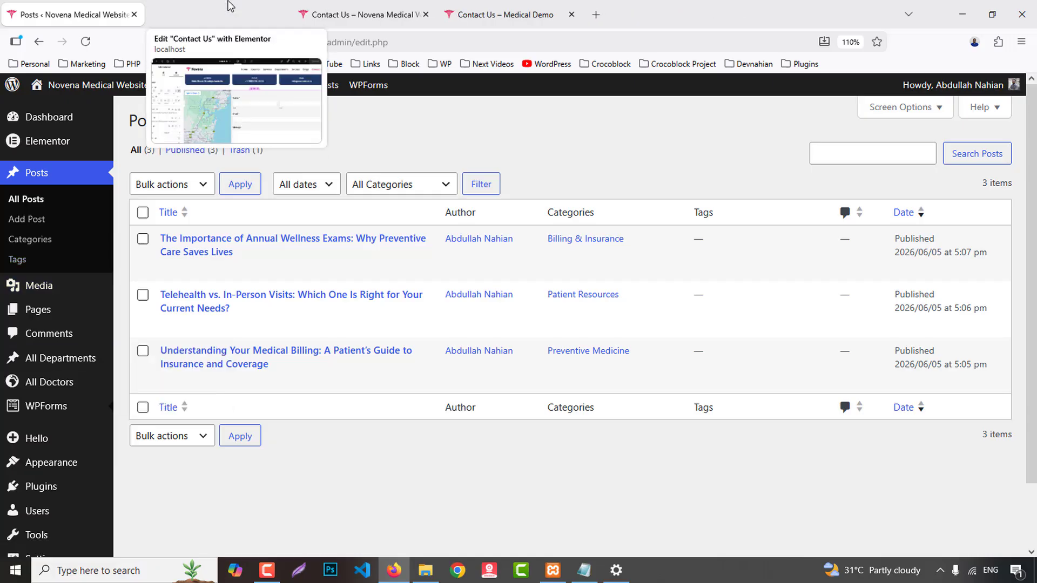
click(280, 15)
click(224, 14)
mouse_move(393, 86)
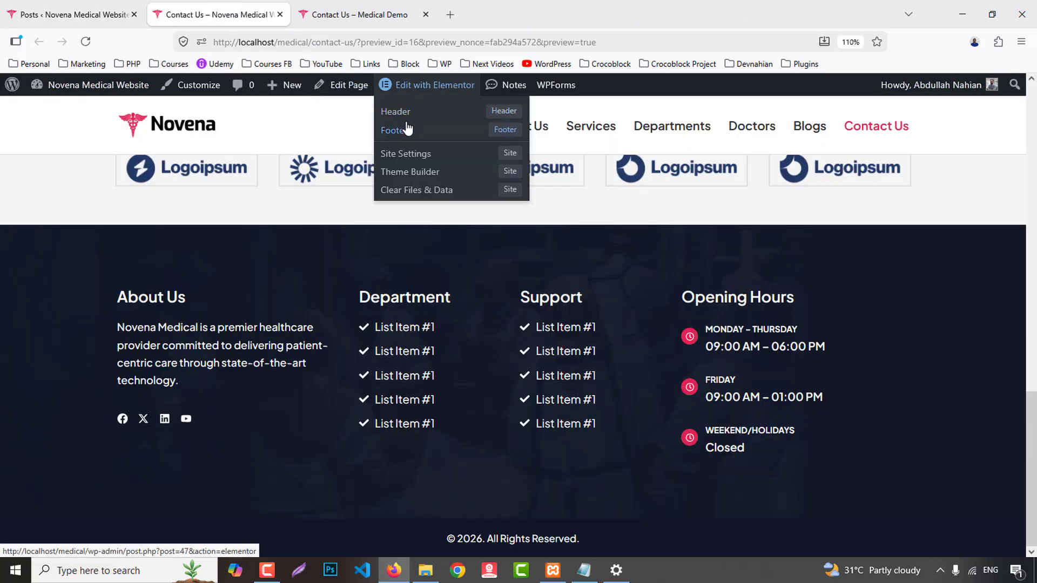
middle_click(408, 130)
- Create a new WordPress navigation menu named Departments
click(70, 15)
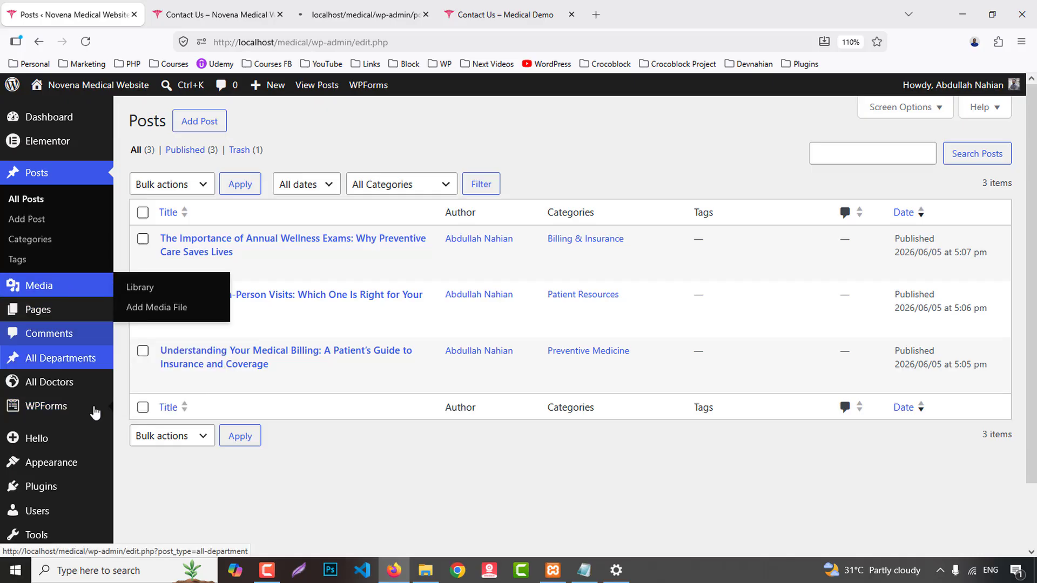
mouse_move(103, 464)
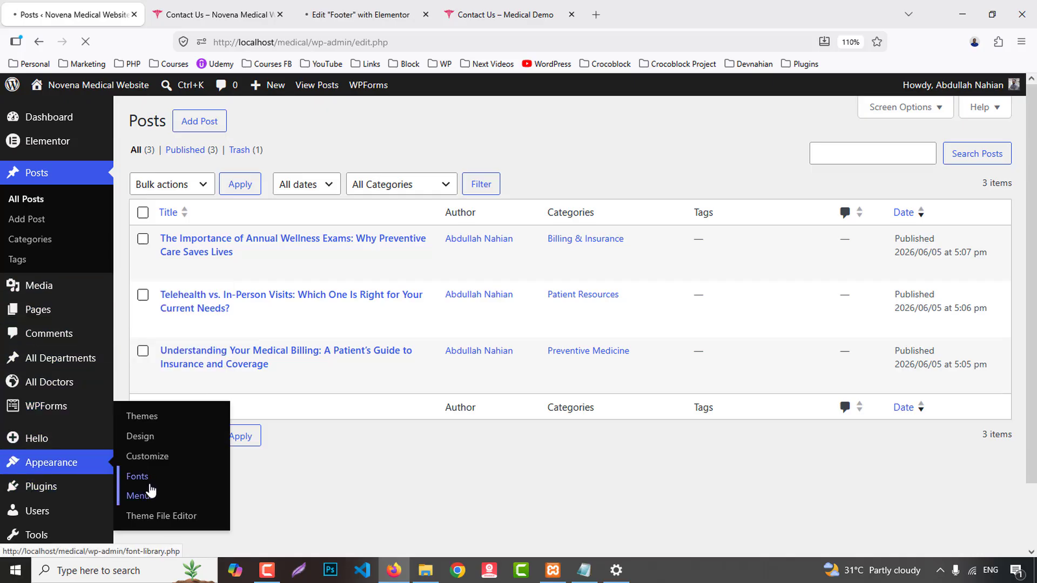
click(150, 490)
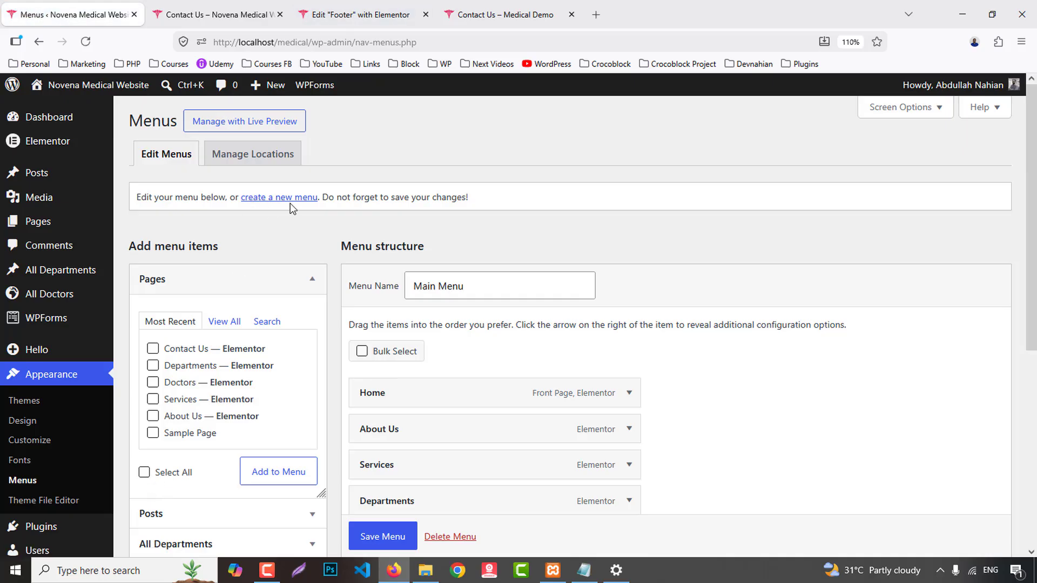
click(275, 199)
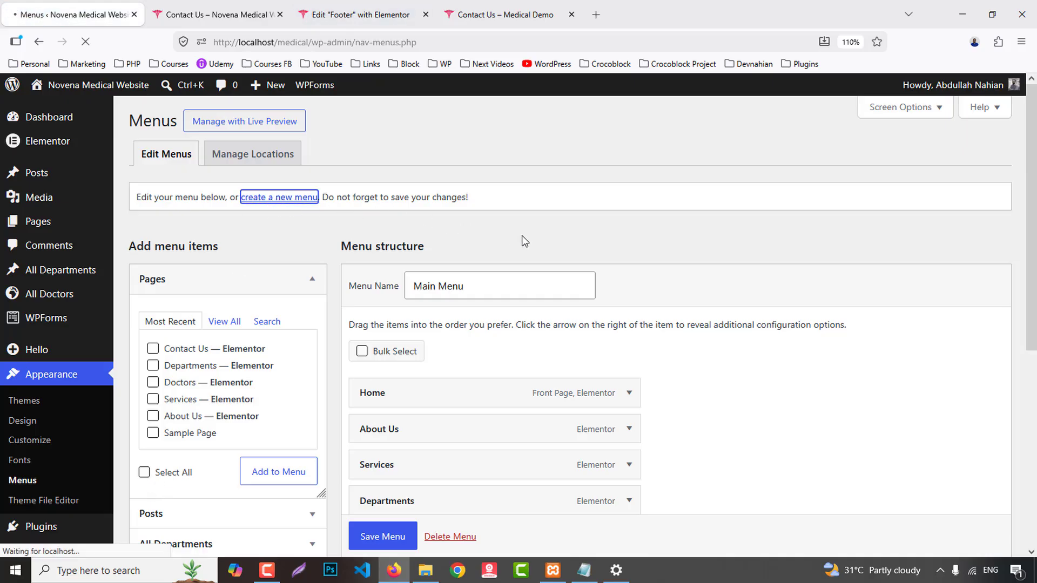
click(439, 278)
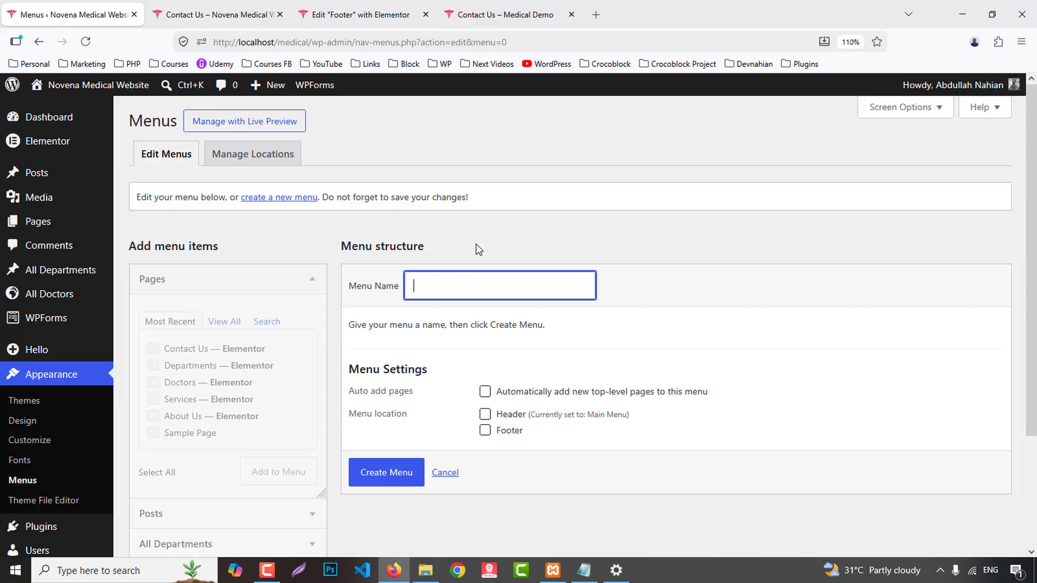
text(Departments)
click(381, 482)
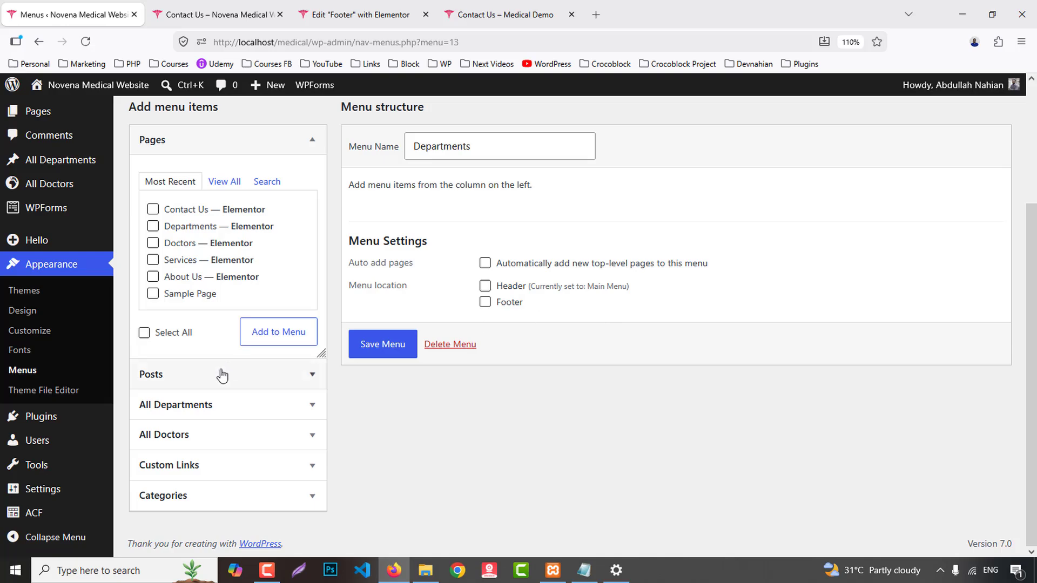
- Add all six department entries, from Dental Care to Neurology Surgery, to the Departments menu and save it
click(215, 404)
click(224, 248)
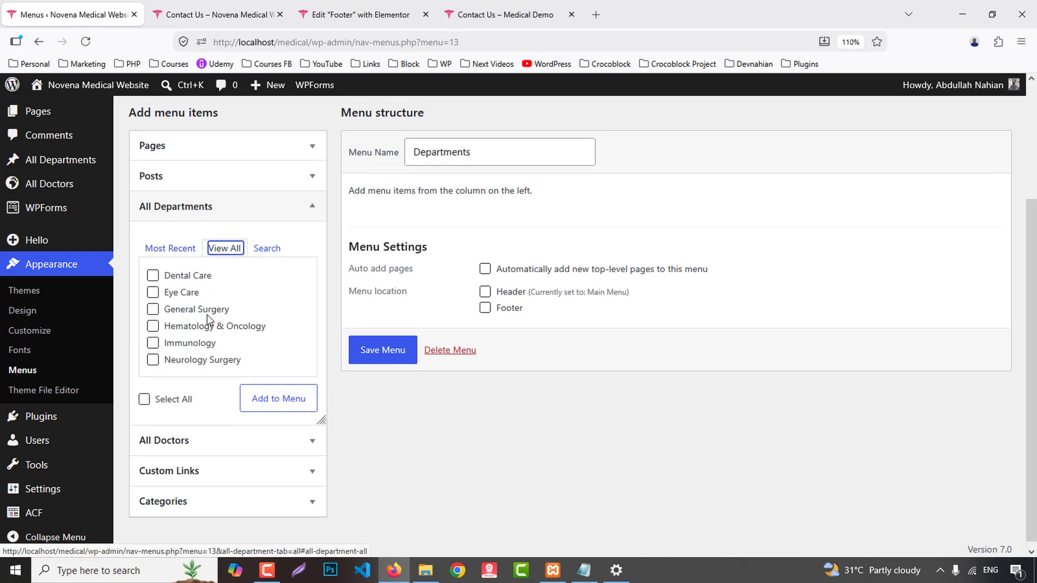
click(172, 401)
click(280, 406)
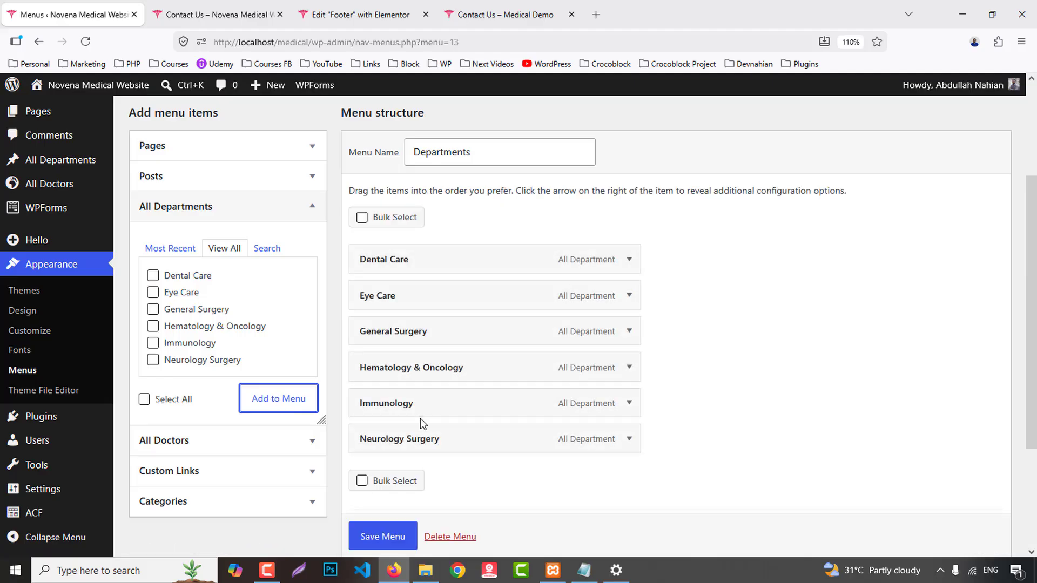
click(397, 542)
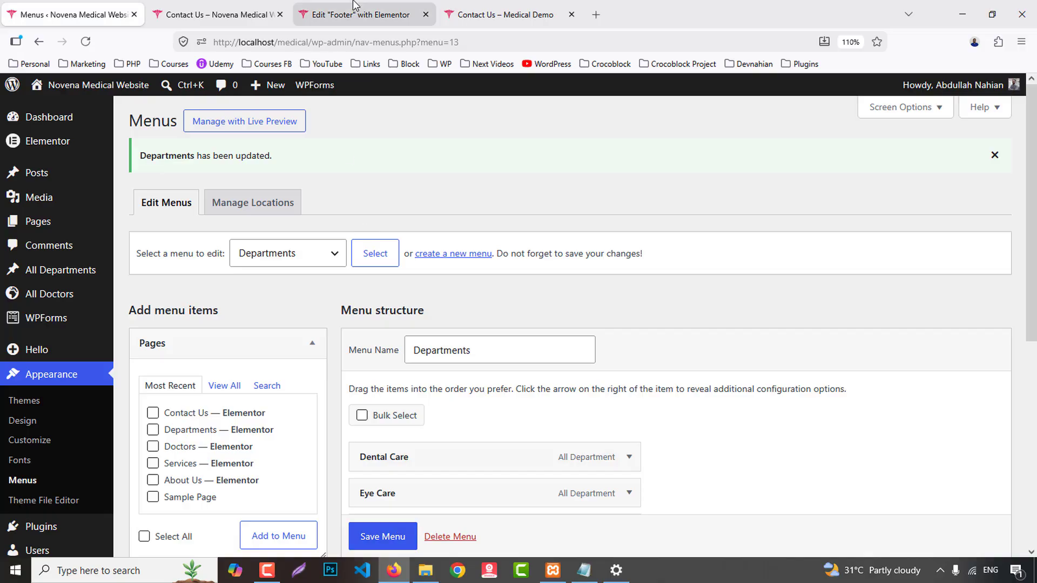
- Compare the footer columns on the medical demo's Contact Us page with those in the Novena preview
click(356, 8)
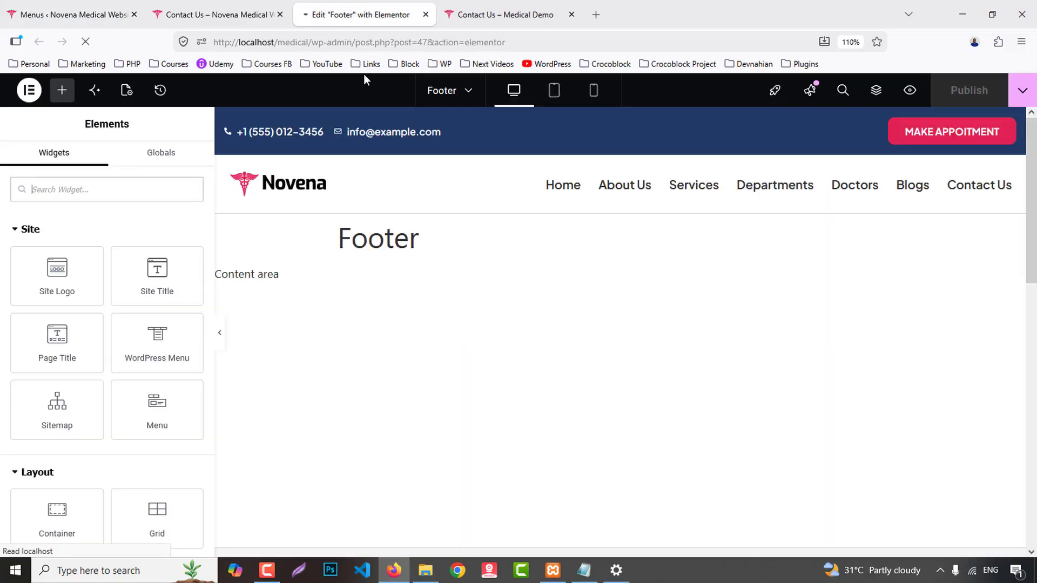
click(561, 7)
scroll(351, 351, down, 15)
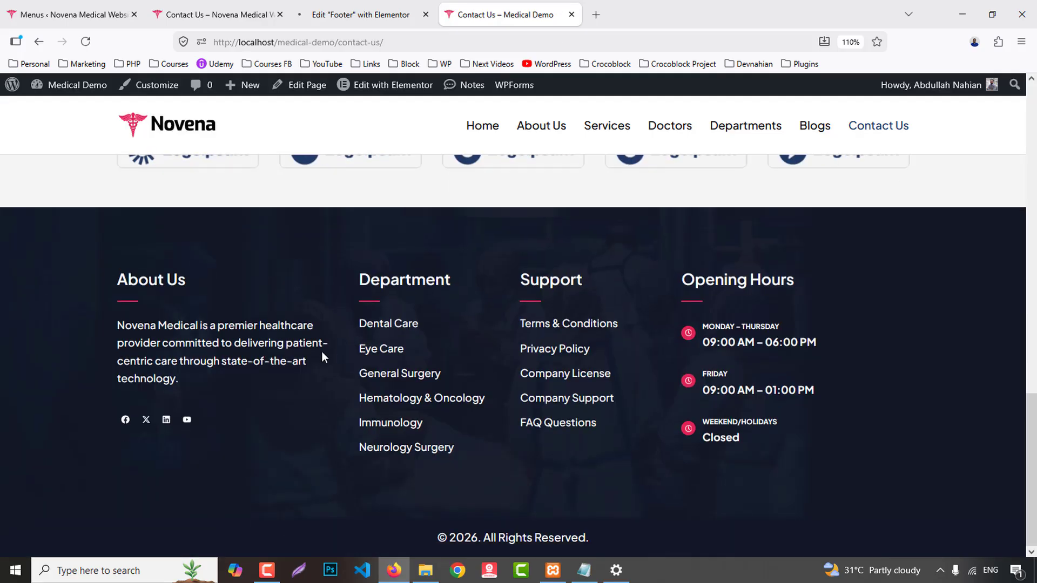
click(237, 13)
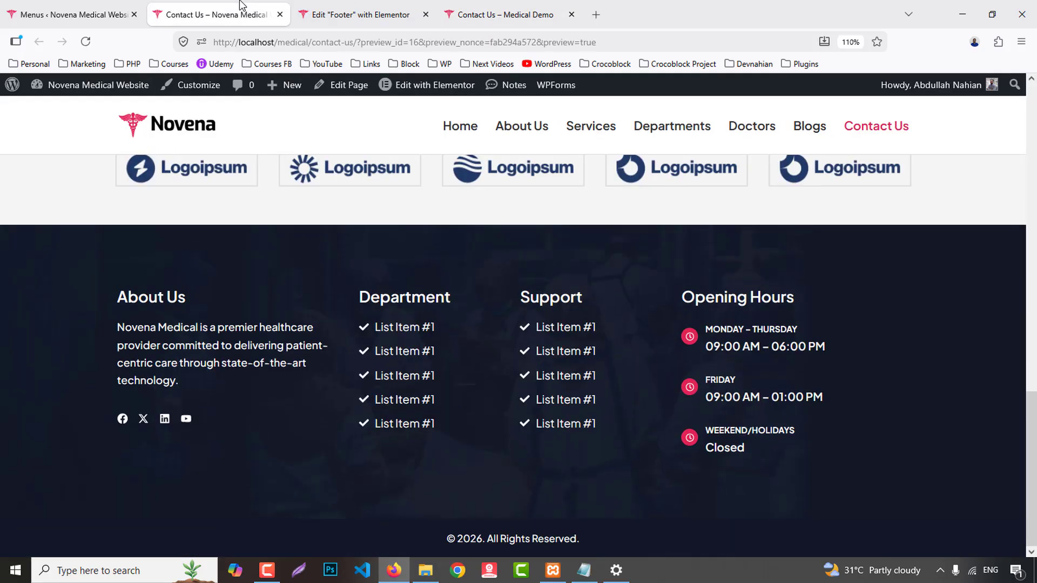
- Delete the placeholder icon list under the footer's Department heading and put a WordPress Menu widget in its place
click(392, 15)
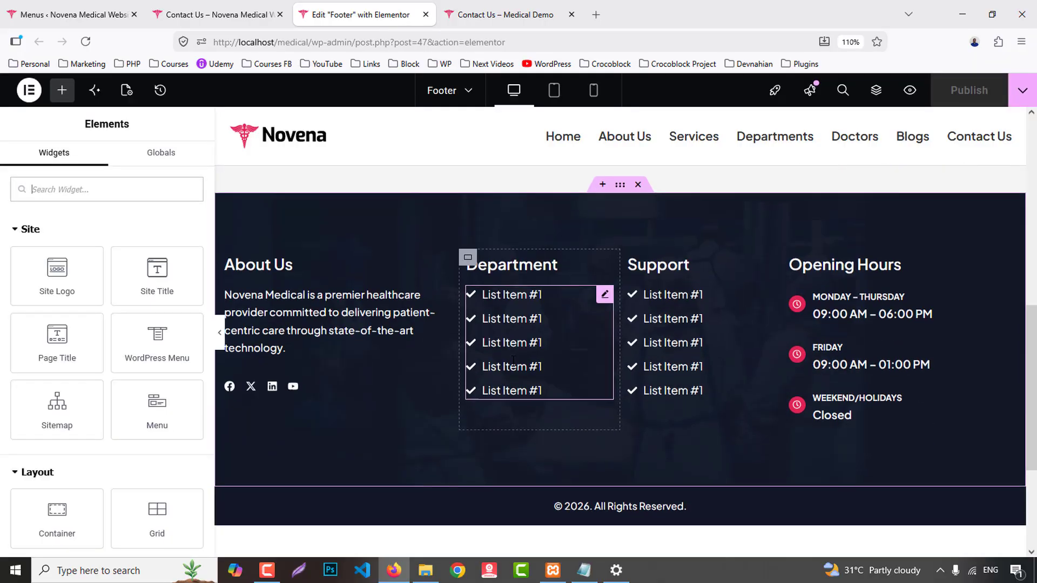
right_click(532, 404)
click(561, 544)
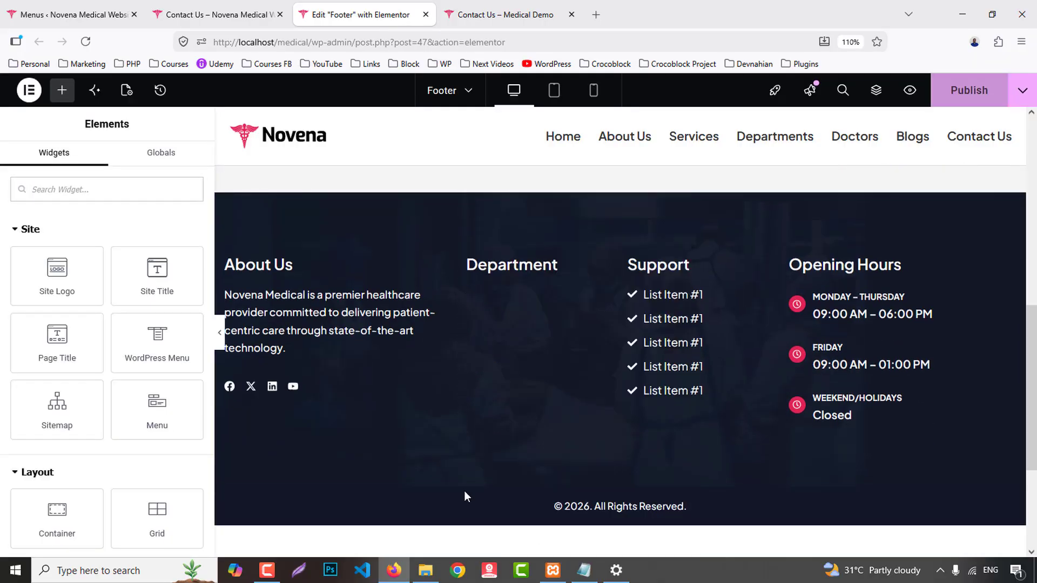
click(72, 198)
text(menu)
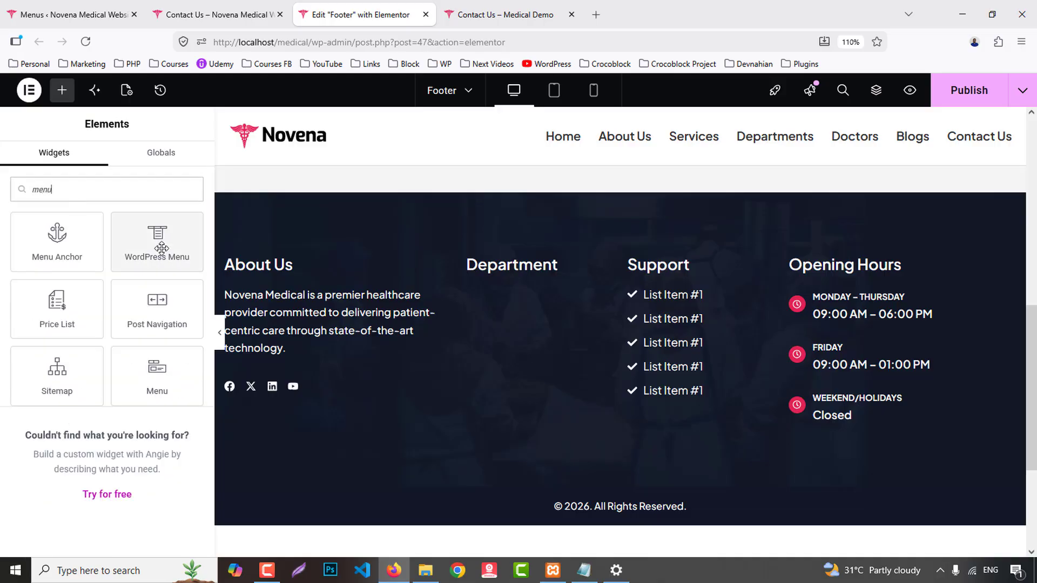
drag(155, 240, 572, 267)
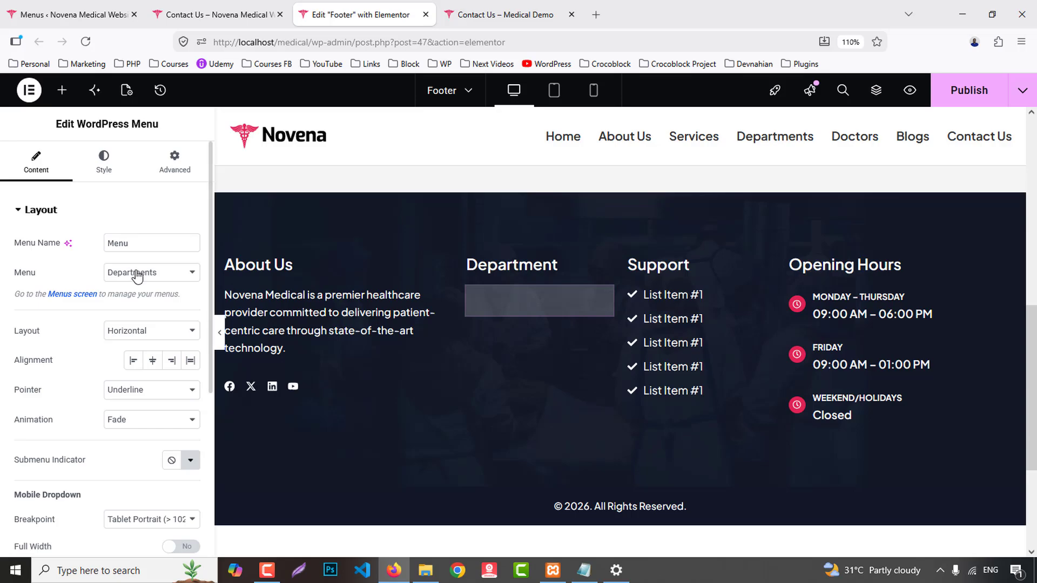
- Give the footer's Departments menu a Vertical layout, set its pointer to Text and choose a different pointer animation
click(135, 330)
click(137, 369)
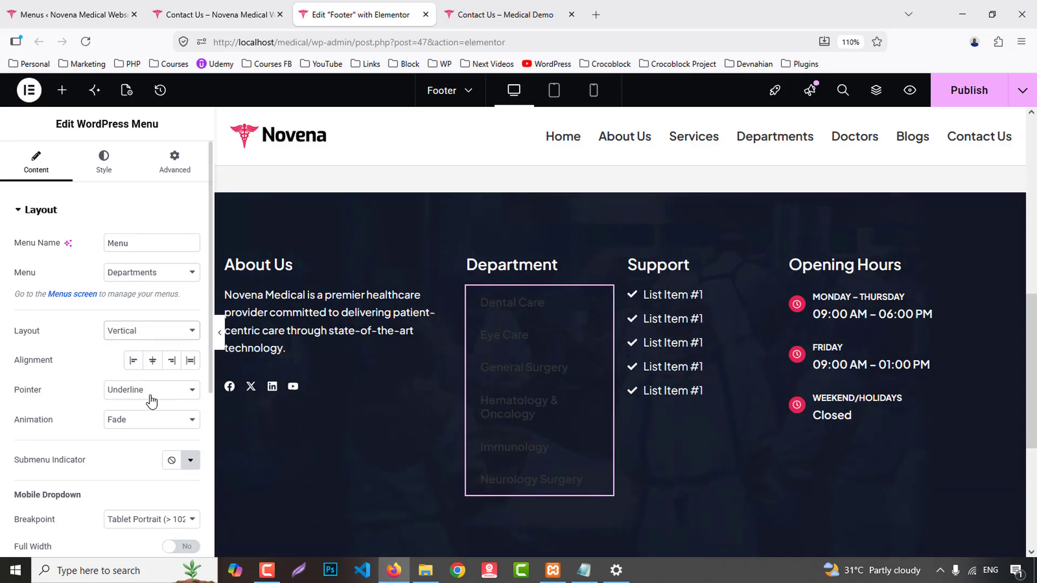
click(148, 391)
click(131, 506)
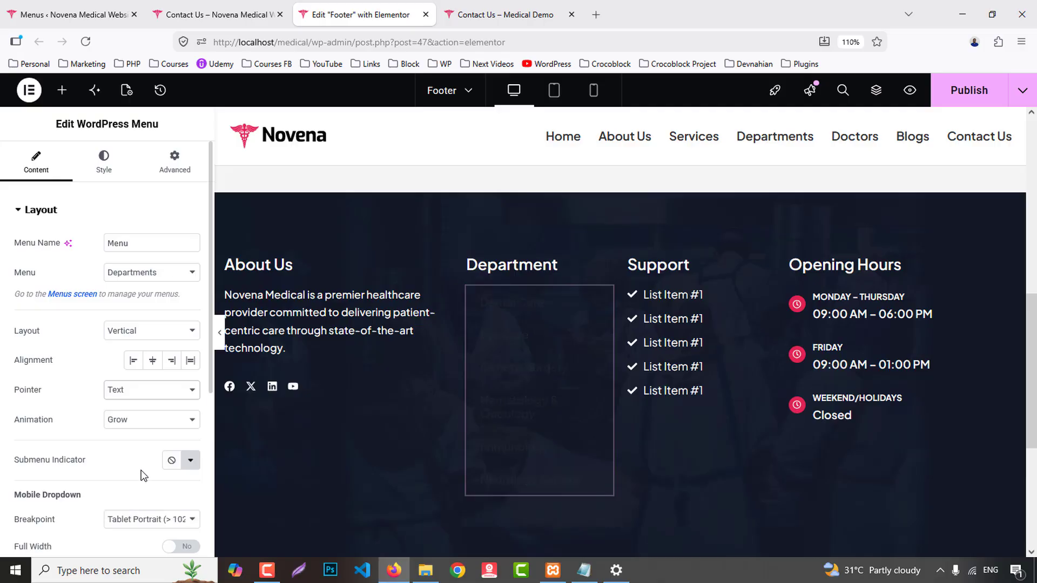
click(134, 425)
click(132, 538)
- Set the Departments menu's normal text color to white (#FFFFFF) and its hover text color to the global Secondary color
click(103, 167)
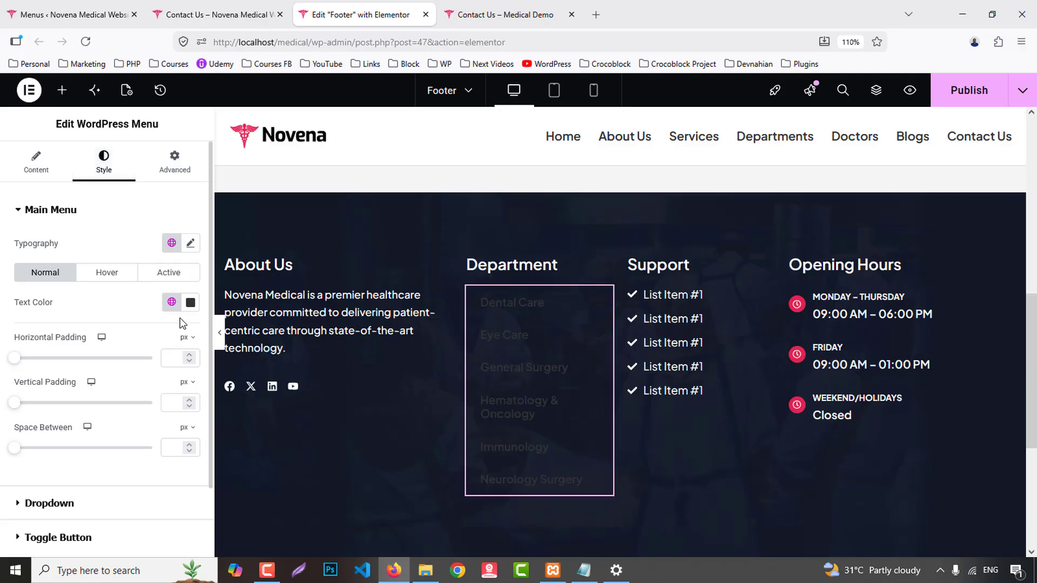
click(110, 274)
click(52, 277)
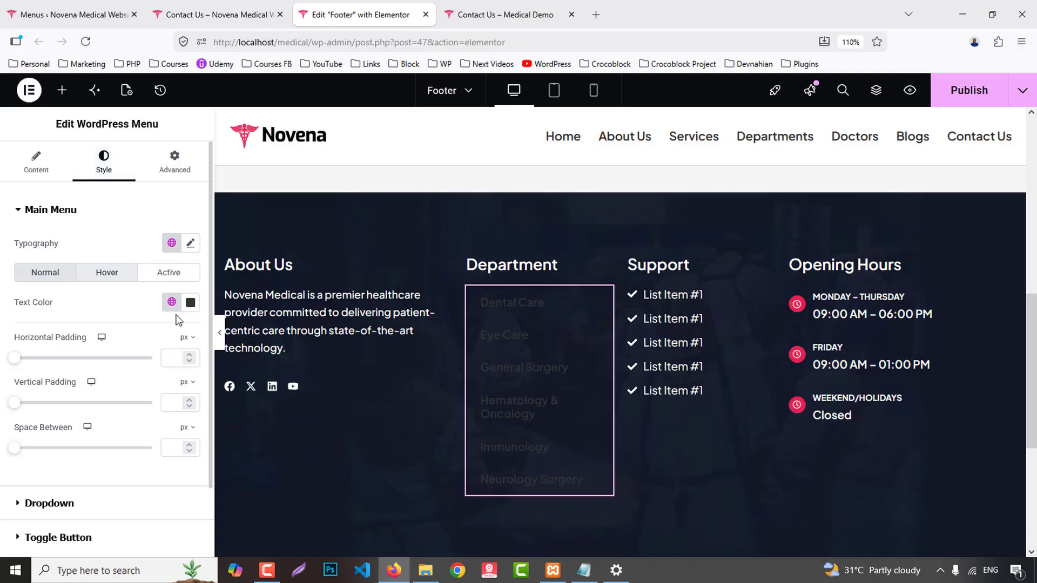
click(191, 304)
drag(151, 387, 105, 352)
click(104, 265)
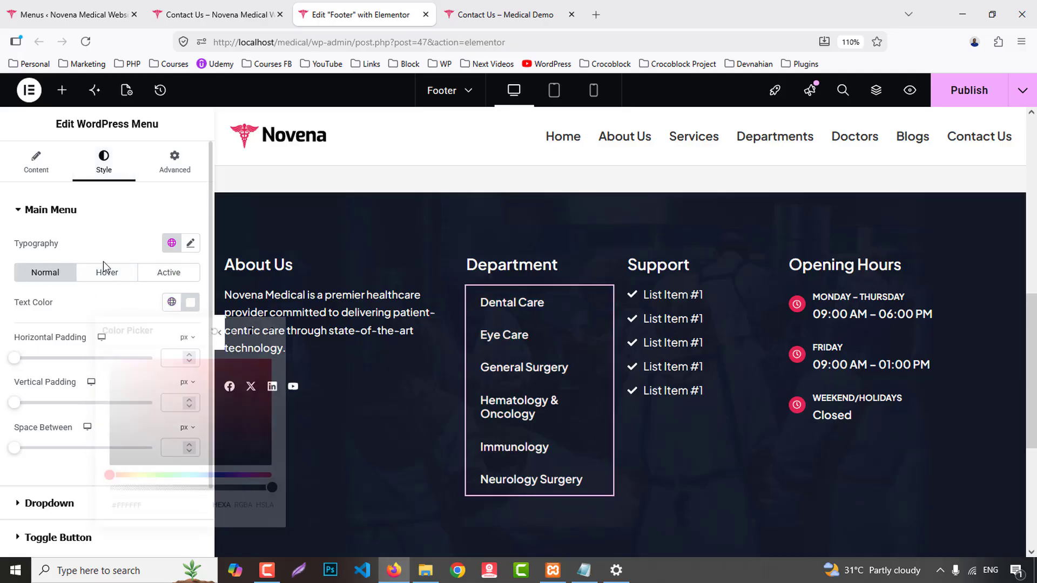
click(107, 277)
click(172, 302)
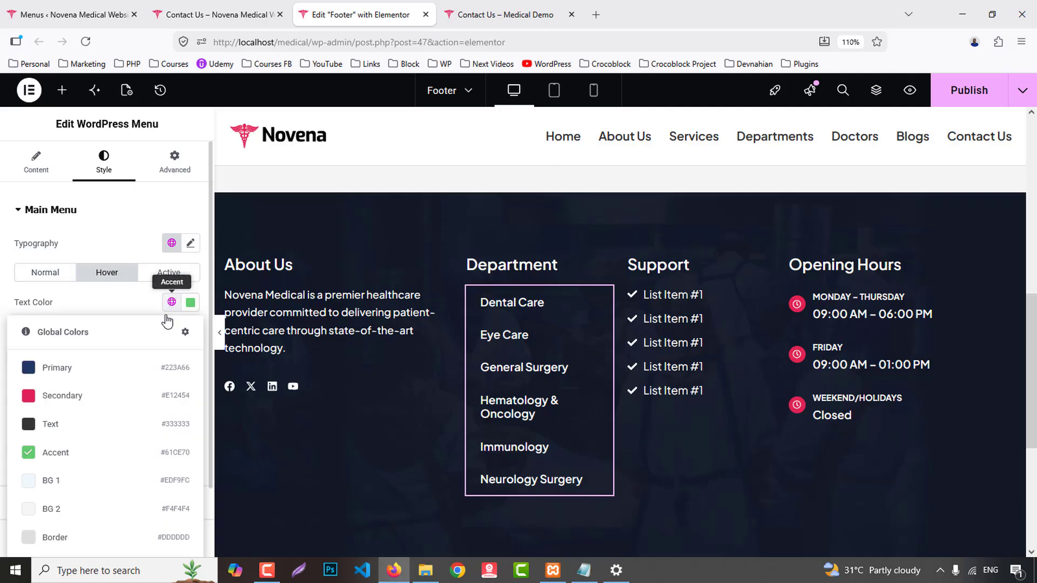
click(75, 394)
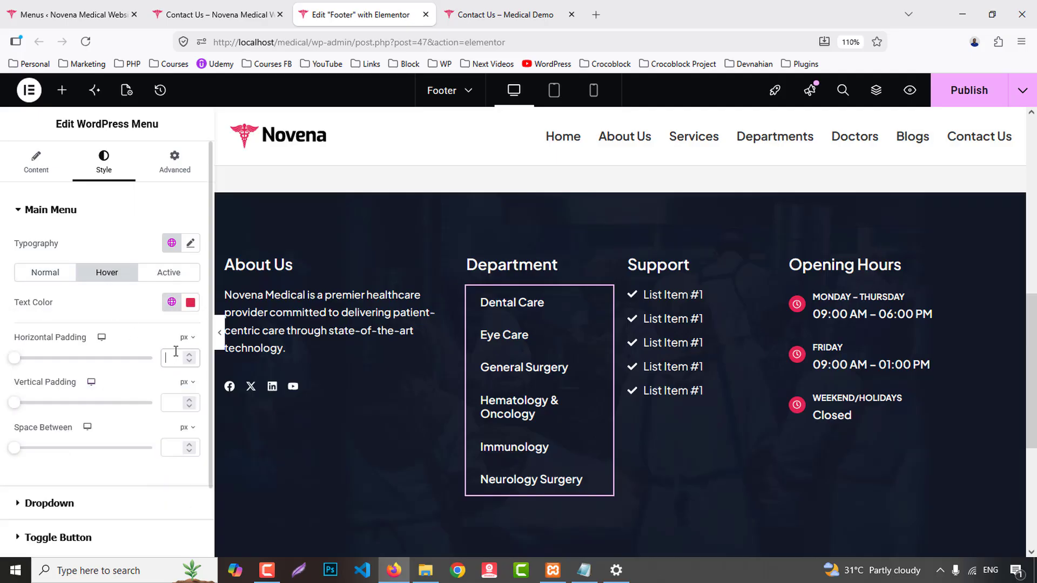
- Set the Departments menu's horizontal and vertical padding to 0 and the space between items to 15 px
text(00)
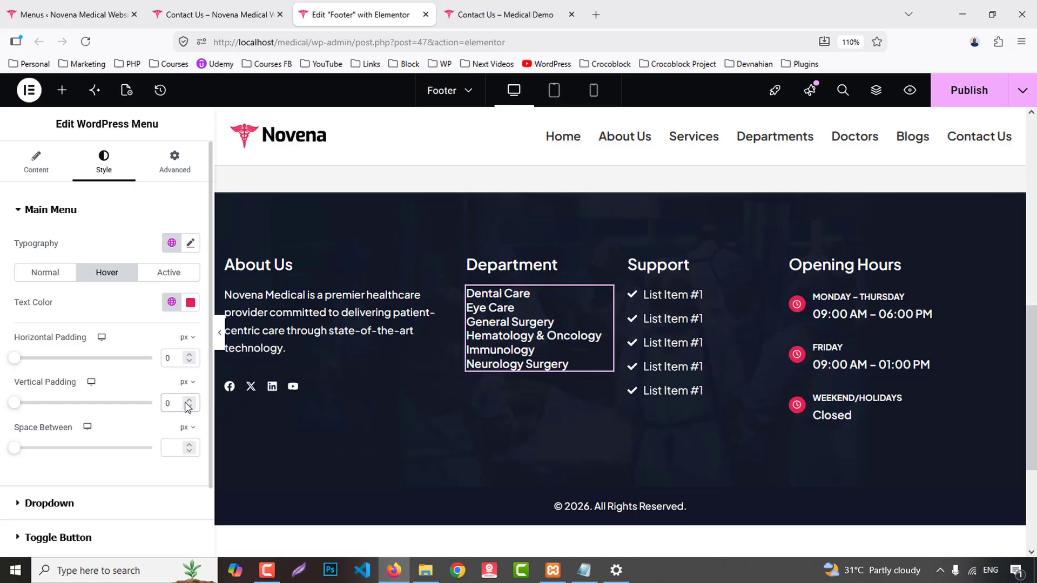
text(12)
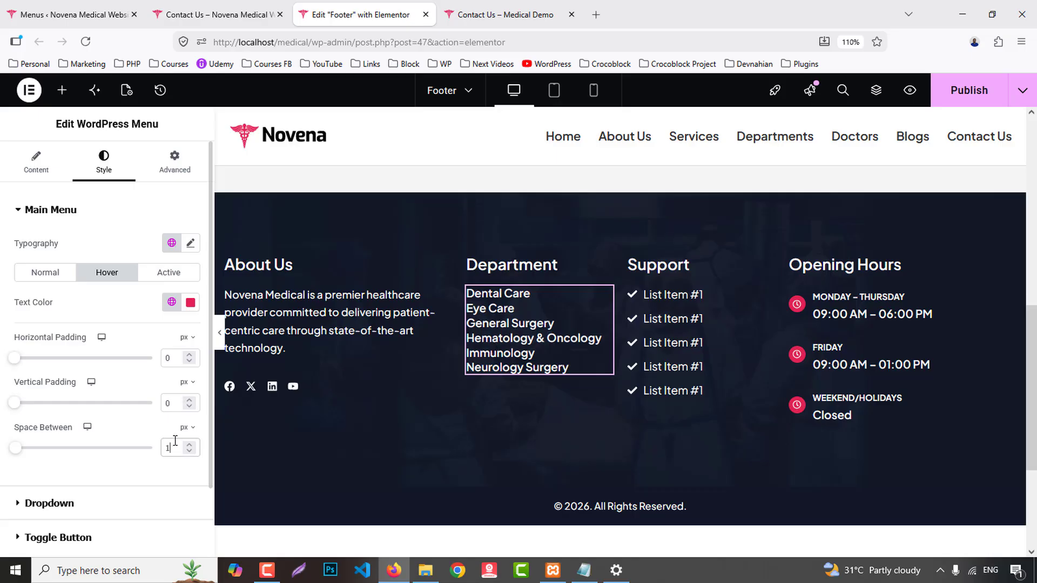
key(Up)
key(Up)
key(Up)
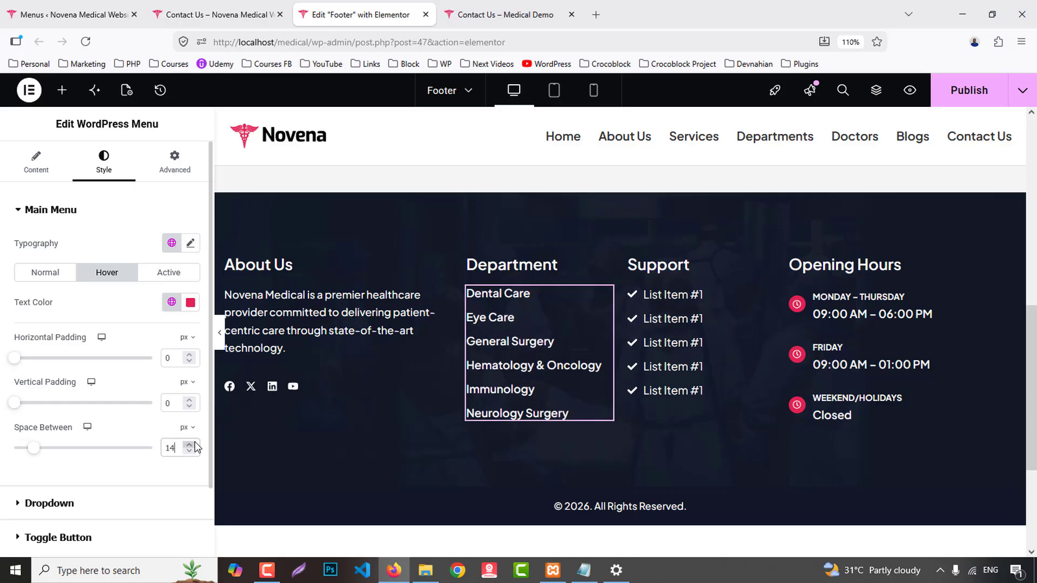
- Set the Departments menu's typography to weight 500 (Medium) and size 15 px
click(191, 242)
click(146, 384)
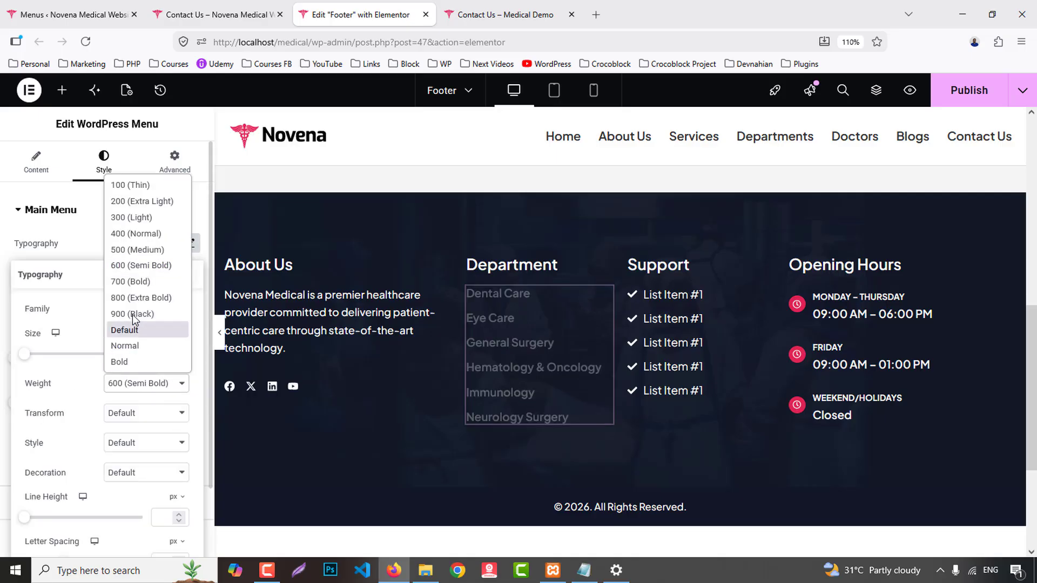
click(125, 250)
click(164, 354)
text(1)
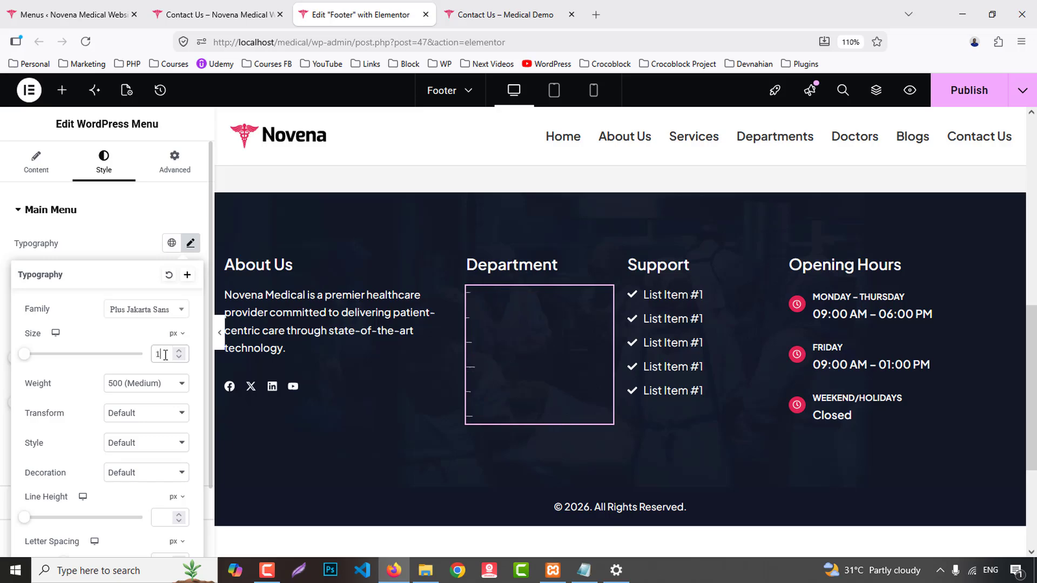
text(5)
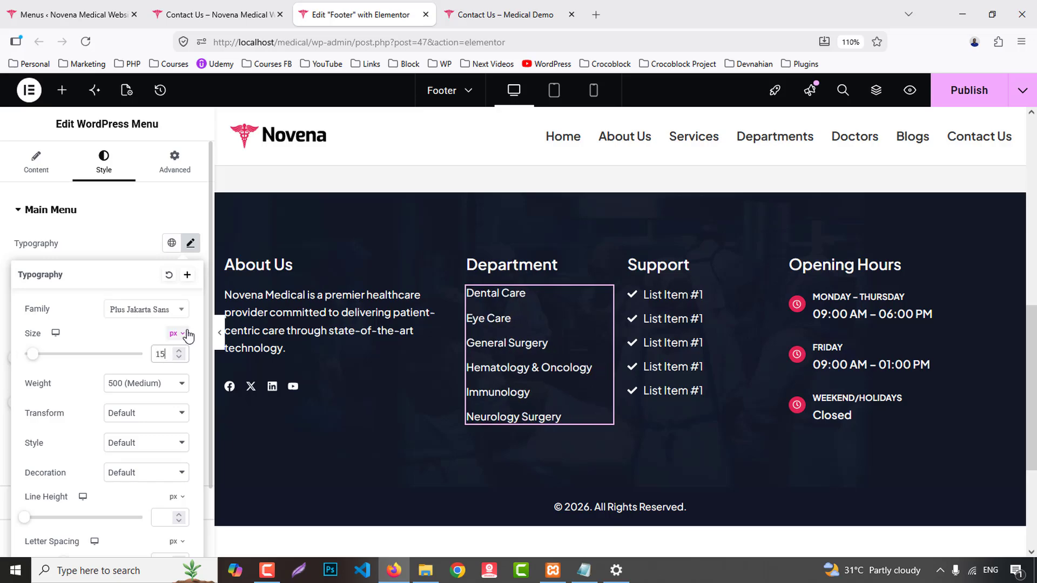
click(117, 241)
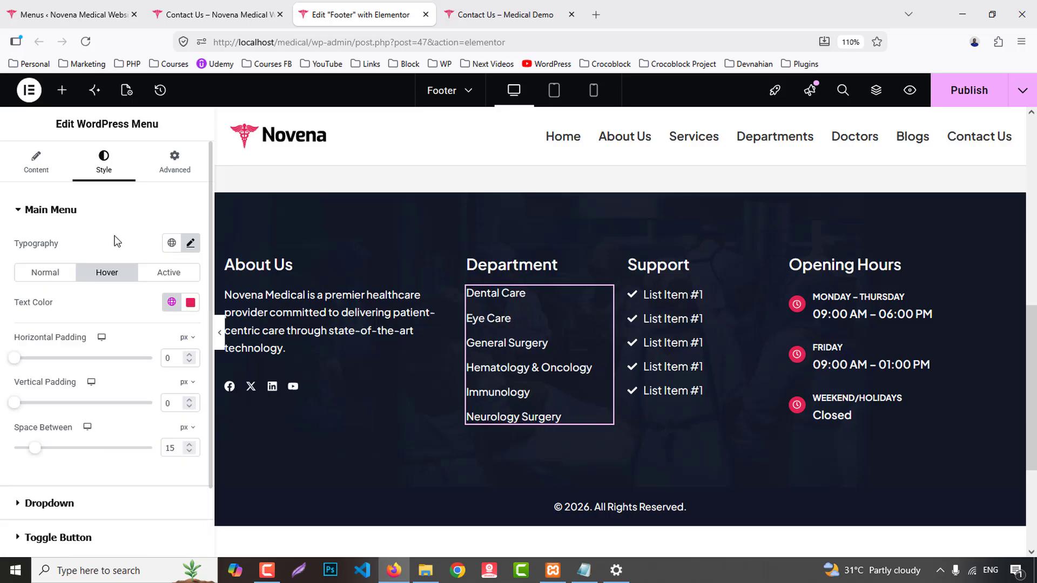
- Reduce the space between the Departments menu items to 12 px and publish the footer
click(181, 448)
key(Down)
key(Down)
key(Down)
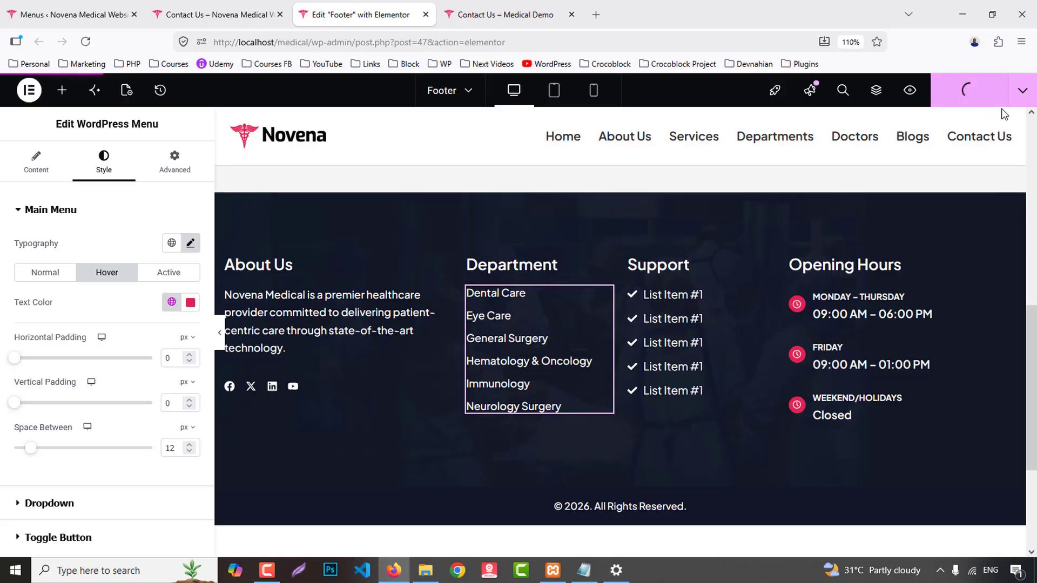
- Check the Support links in the demo footer and open five blank new-page editors for the Novena site in separate tabs
click(469, 5)
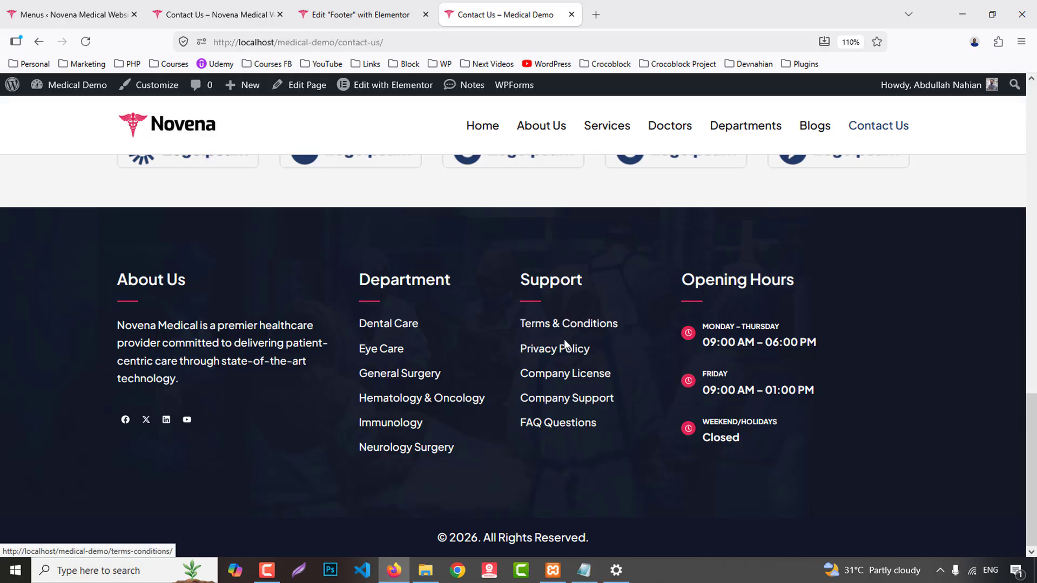
click(236, 5)
click(134, 5)
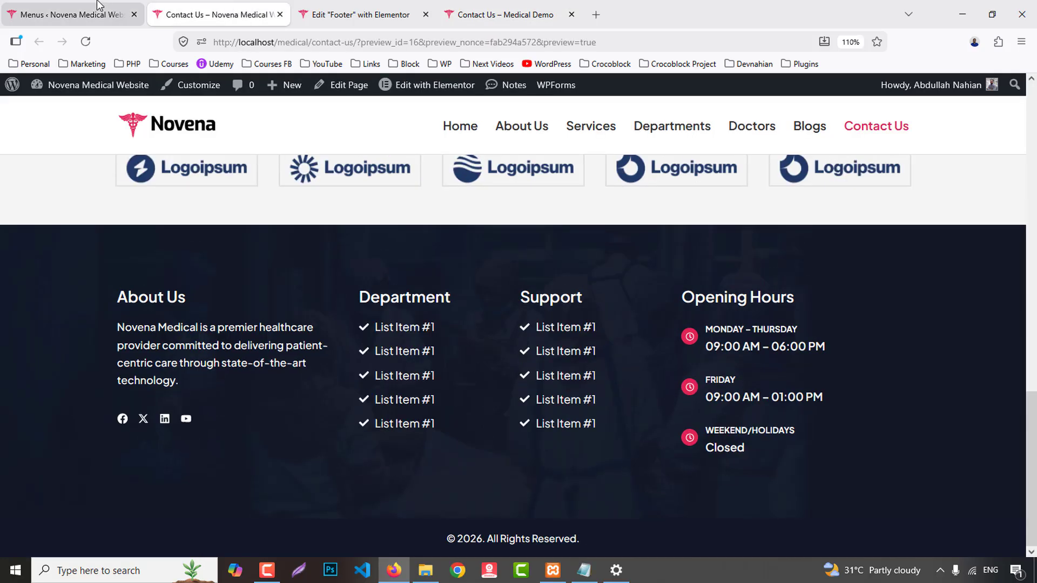
mouse_move(100, 225)
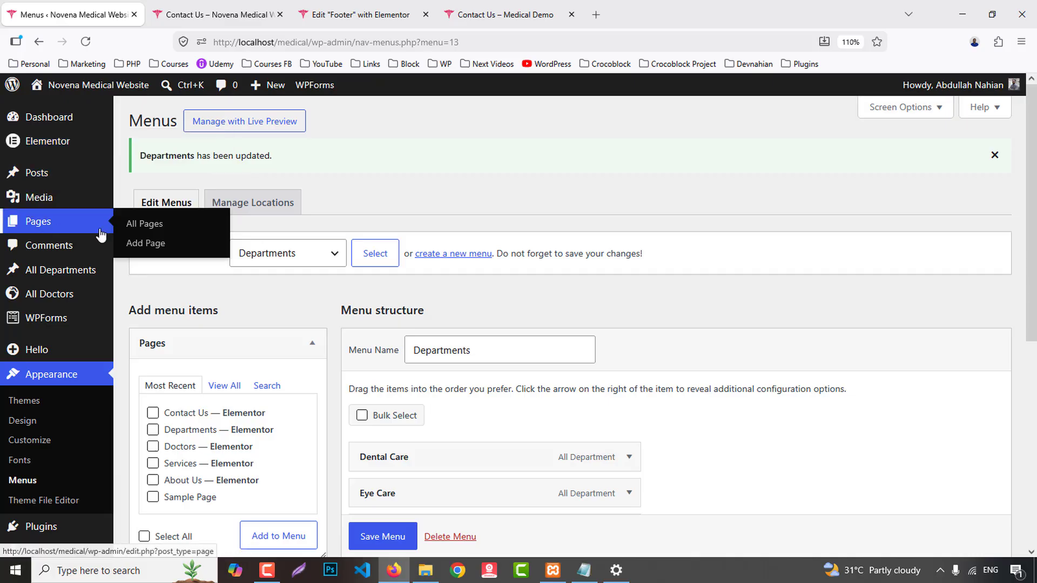
middle_click(148, 245)
middle_click(149, 245)
middle_click(149, 244)
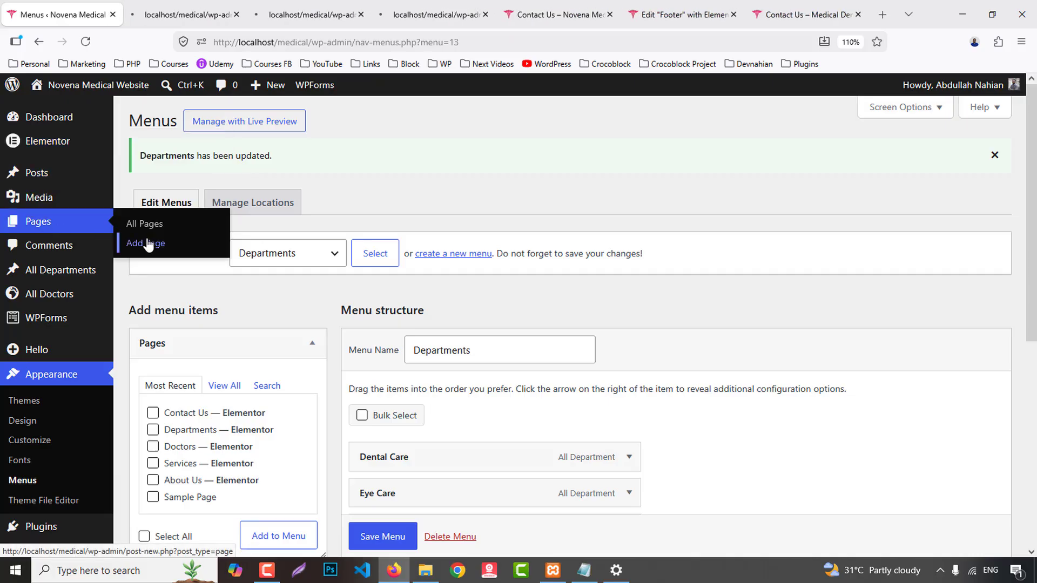
middle_click(148, 245)
middle_click(149, 243)
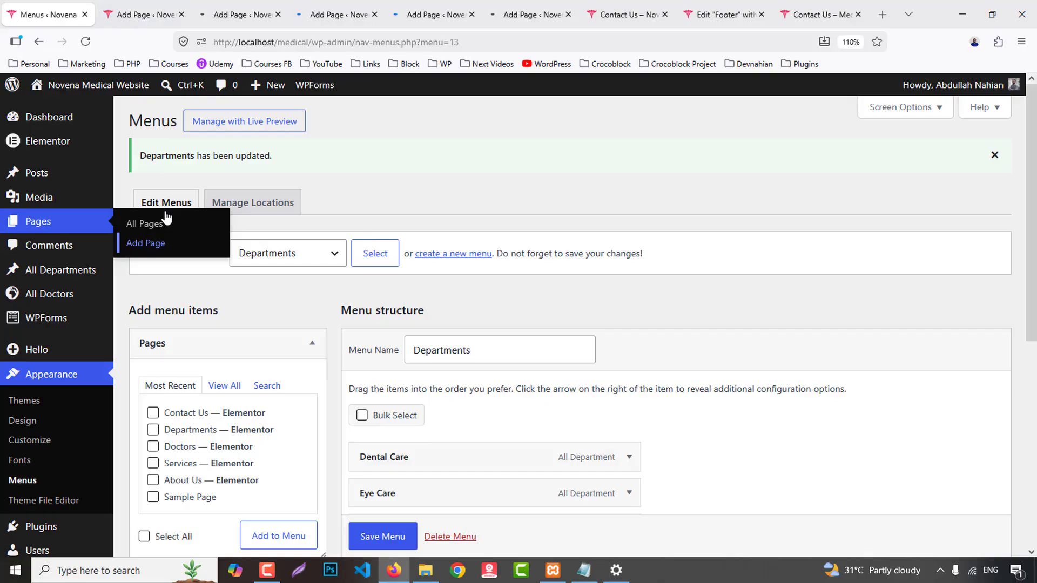
- Create a page titled "Terms & Conditions", copying the title from the demo footer's Support list, and publish it
click(819, 15)
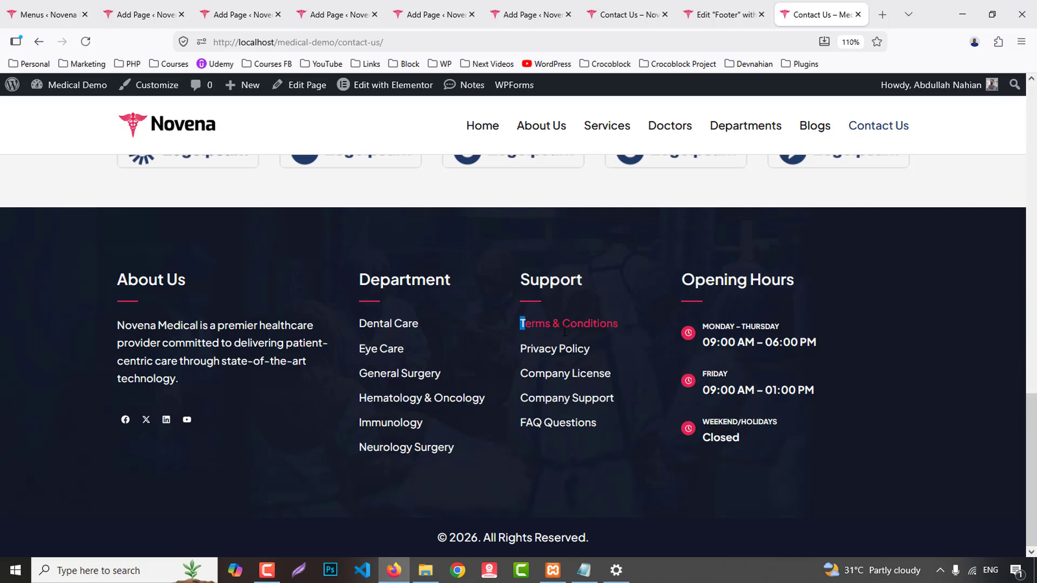
click(145, 15)
text(Terms & Conditions)
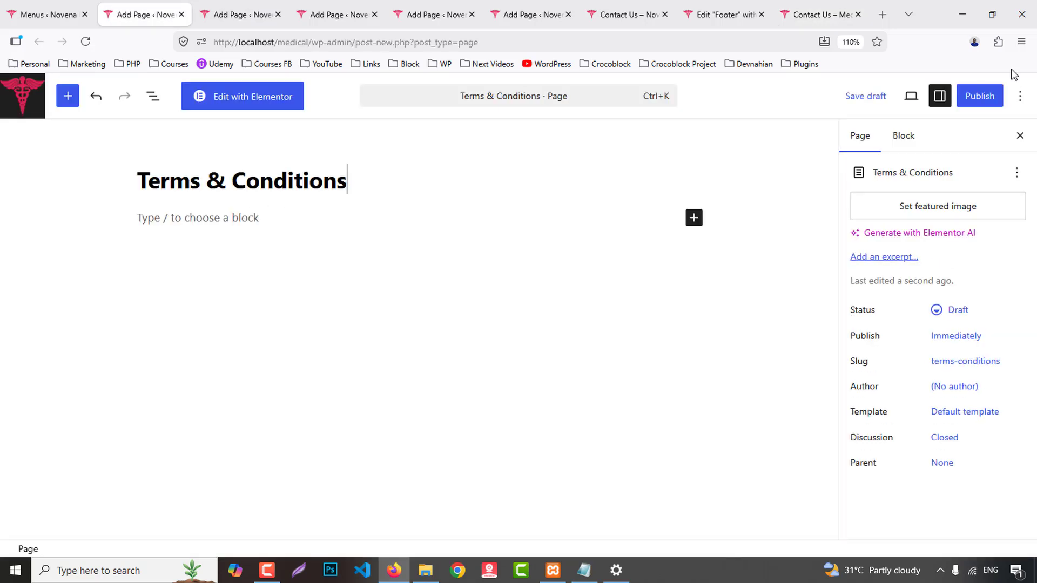
click(982, 99)
click(987, 101)
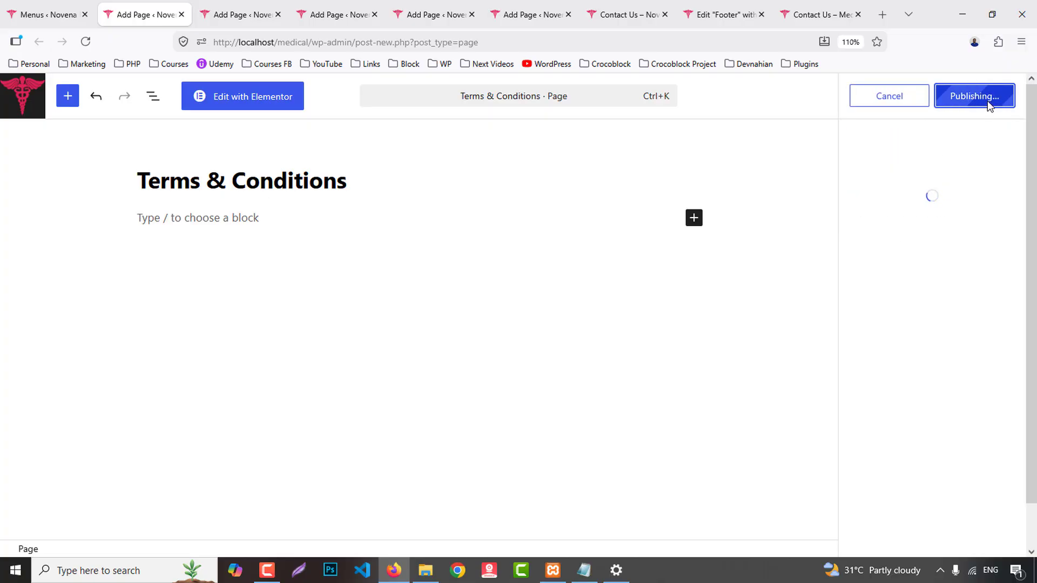
- Copy "Privacy Policy" from the demo footer as the title of the second blank page and publish it
click(821, 15)
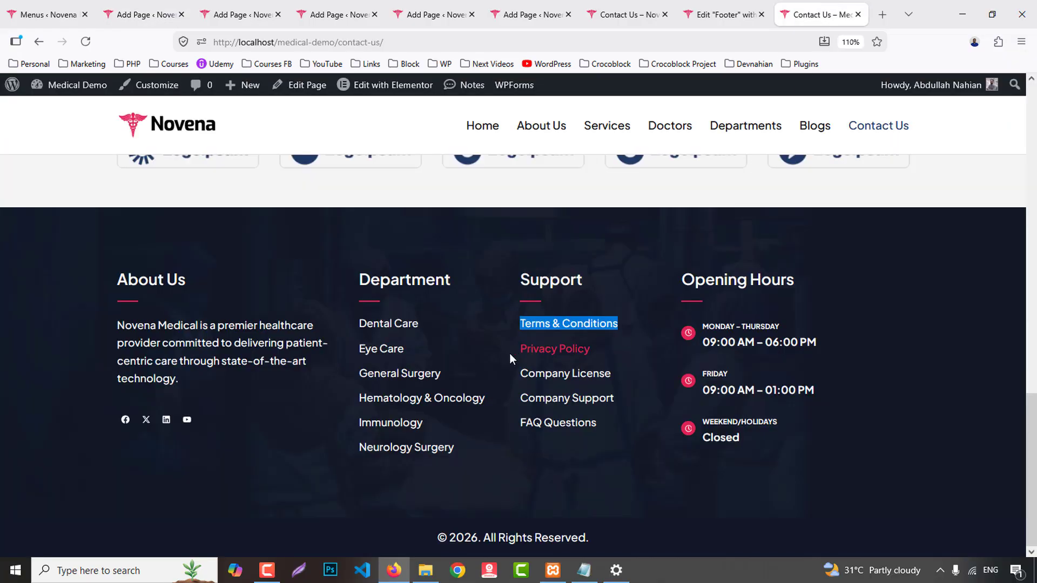
drag(510, 353, 592, 351)
key(ctrl+c)
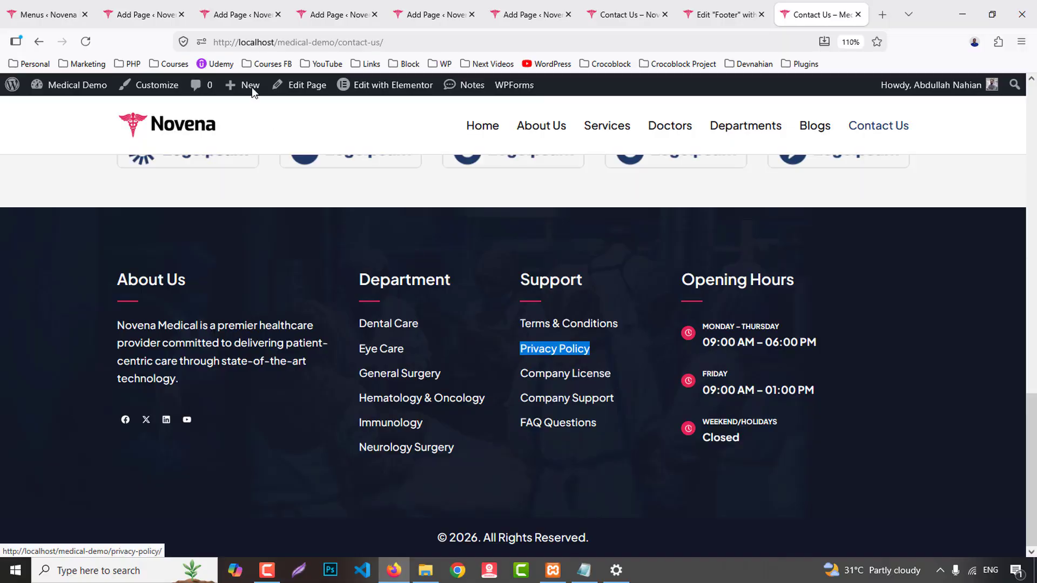
click(243, 14)
key(ctrl+v)
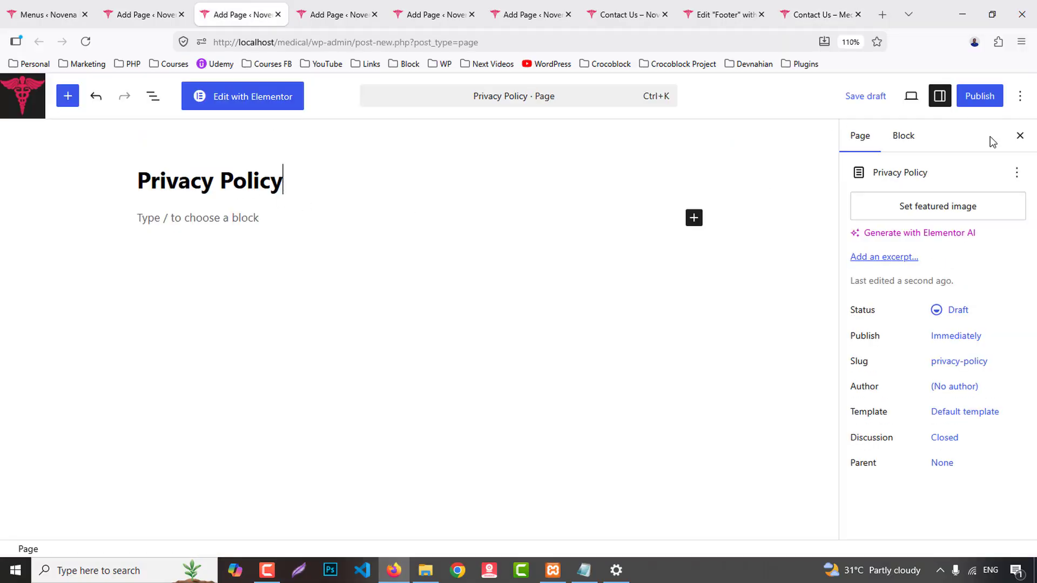
click(970, 97)
click(967, 97)
- Copy "Company License" from the demo footer as the title of the third blank page and publish it
click(815, 15)
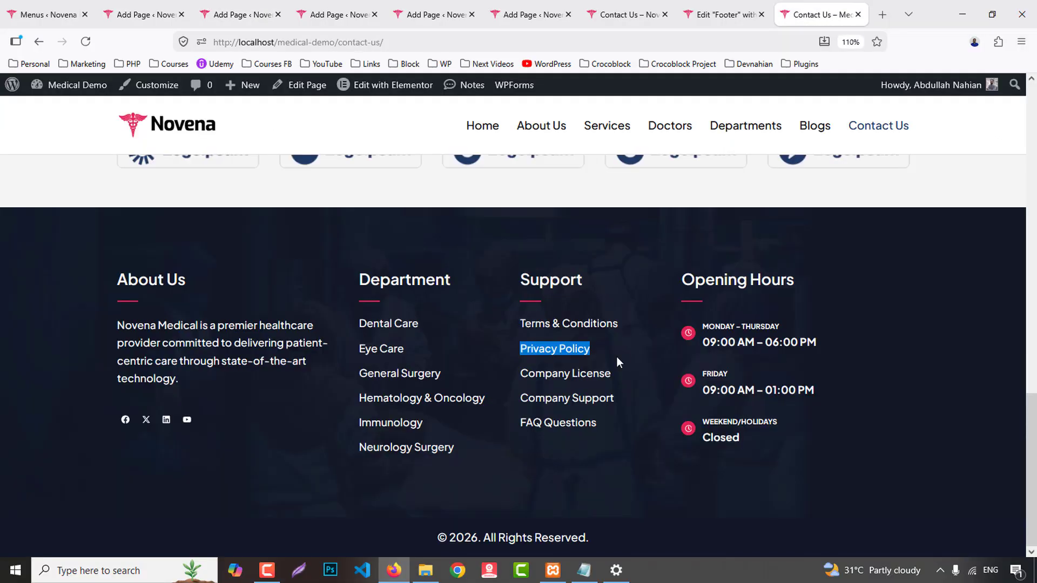
drag(519, 376, 612, 376)
key(ctrl+c)
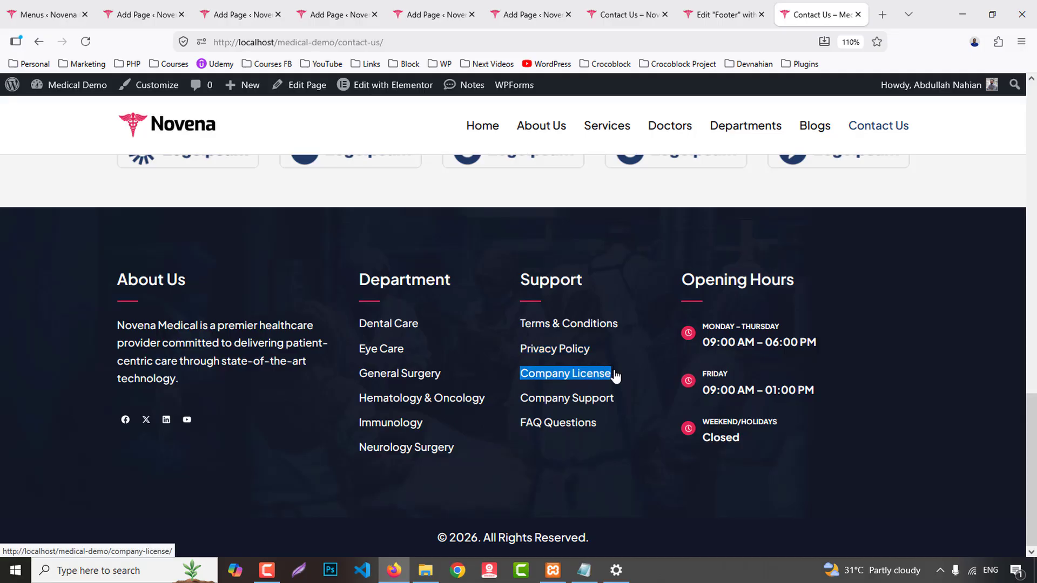
click(339, 15)
key(ctrl+v)
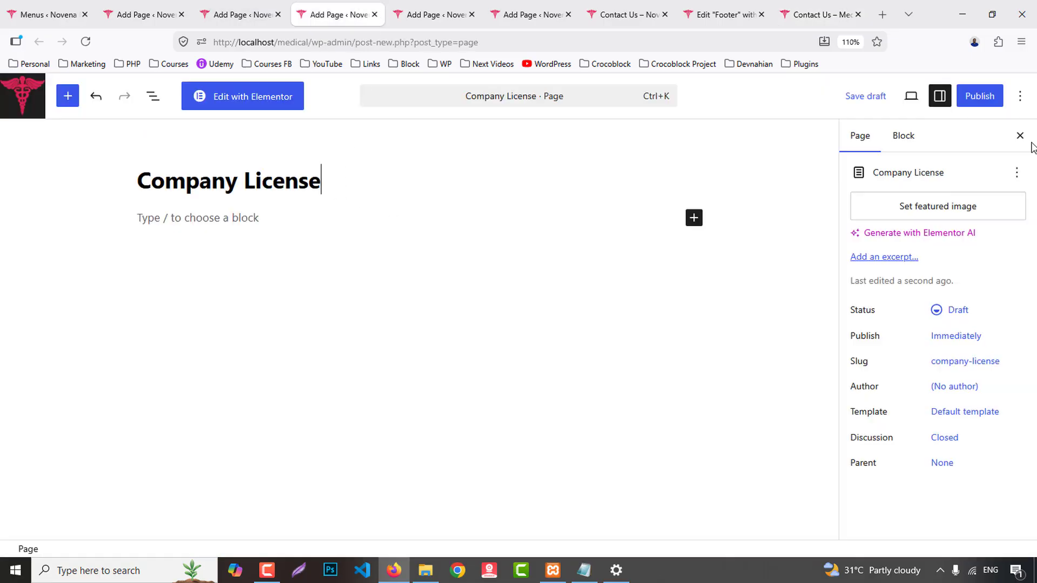
click(980, 102)
click(981, 97)
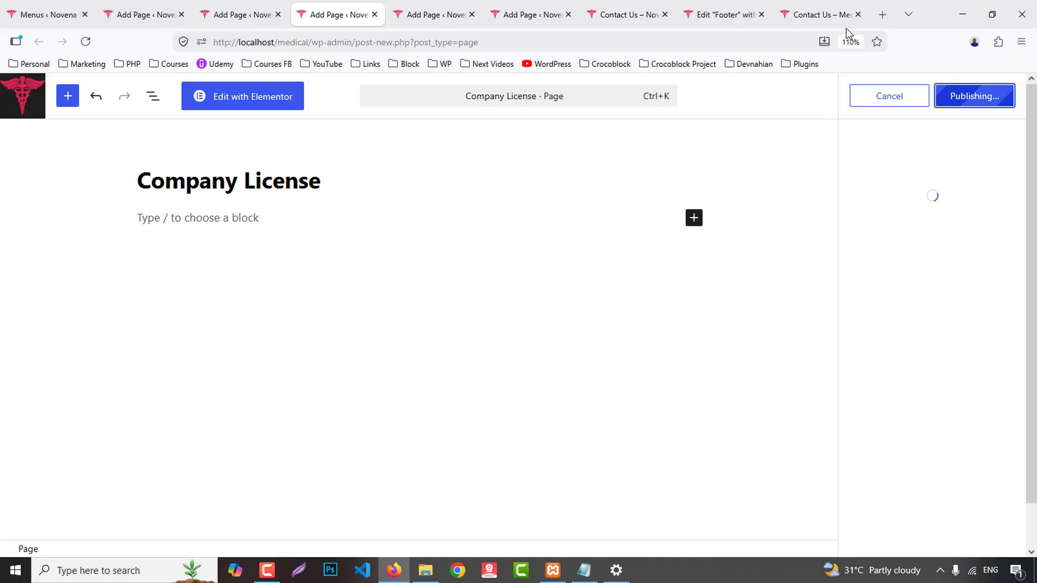
- Inspect the Company Support link in the demo footer and copy its label text from the page markup
click(821, 13)
drag(516, 401, 607, 401)
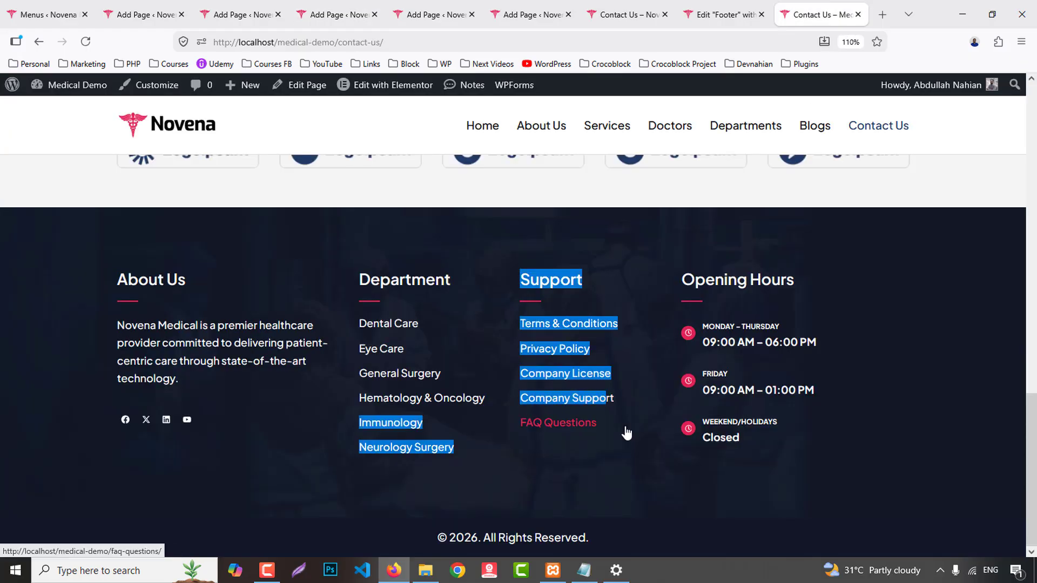
key(ctrl+r)
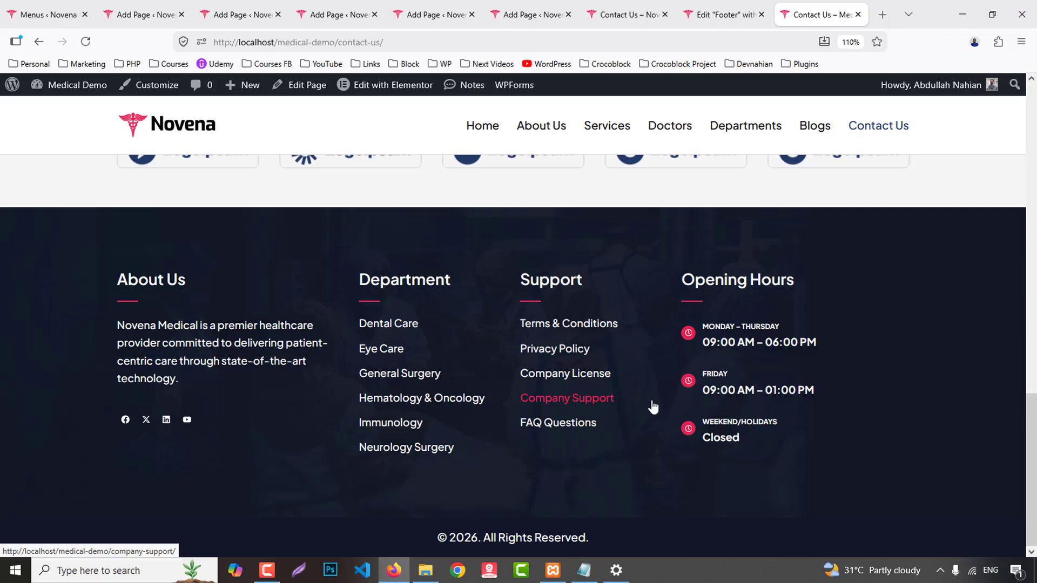
drag(511, 397, 553, 402)
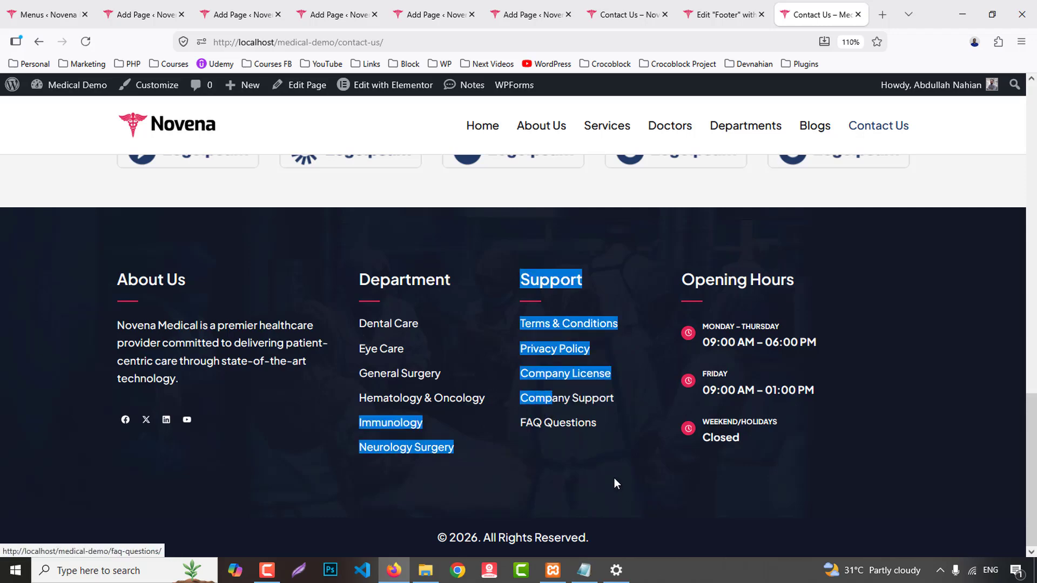
right_click(588, 400)
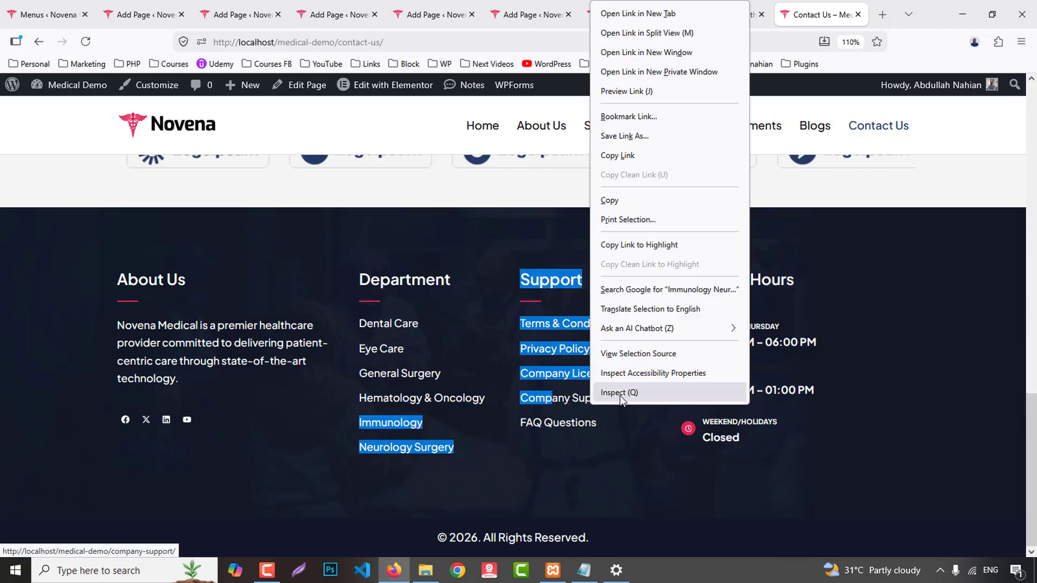
click(621, 395)
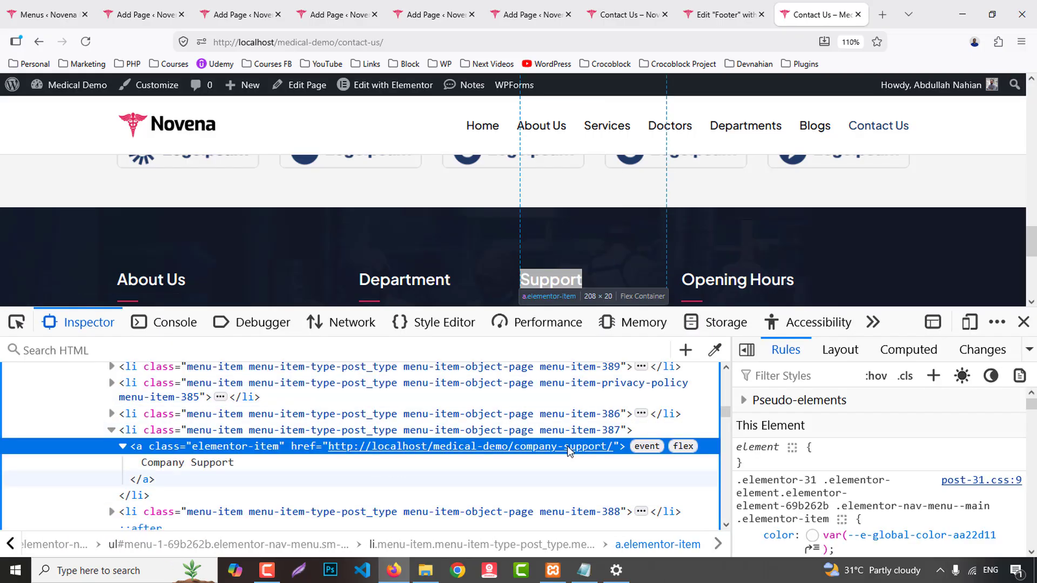
click(206, 464)
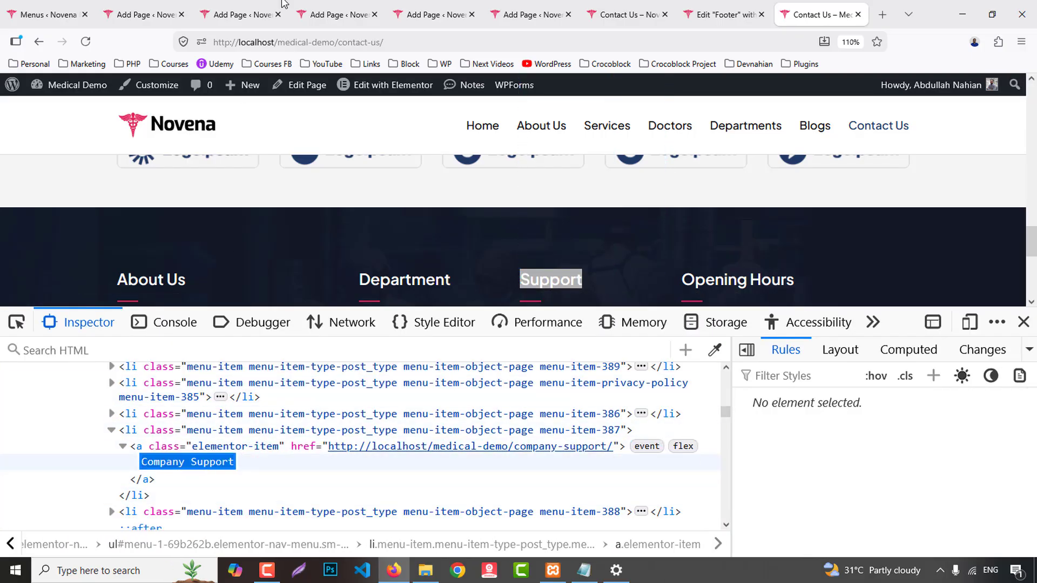
- Title the fourth blank page "Company Support" and publish it
click(338, 14)
click(413, 6)
text(Company Support)
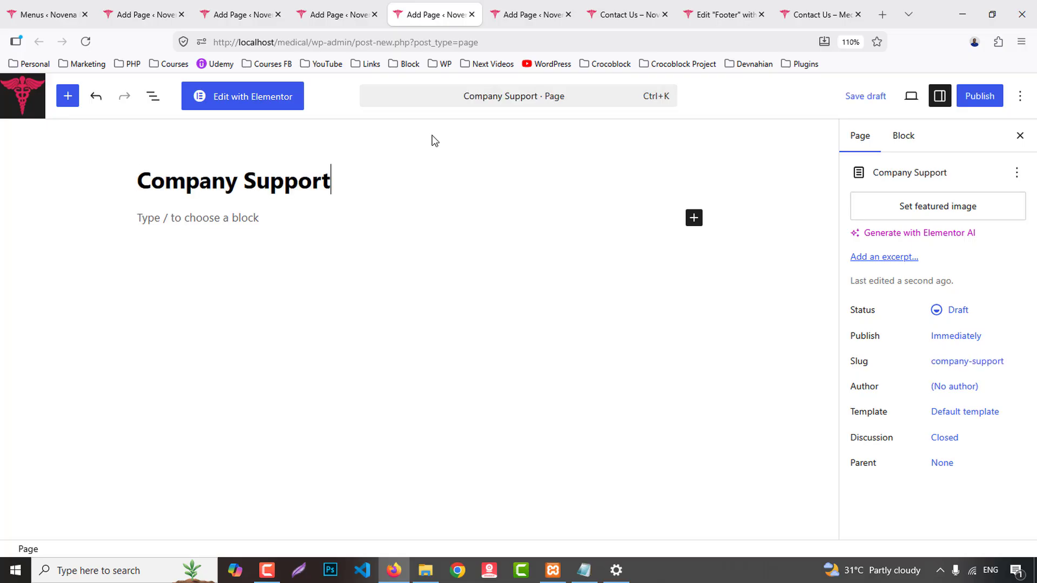
click(983, 105)
click(985, 98)
- Expand the last Support menu item in the demo page's markup and copy its label text "FAQ Questions"
click(842, 14)
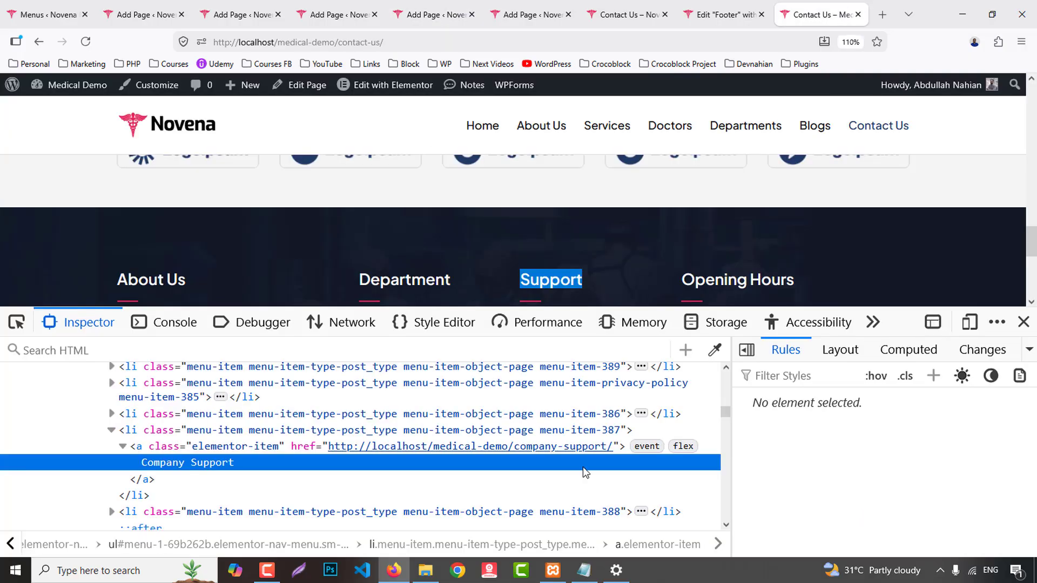
click(112, 512)
scroll(187, 511, down, 2)
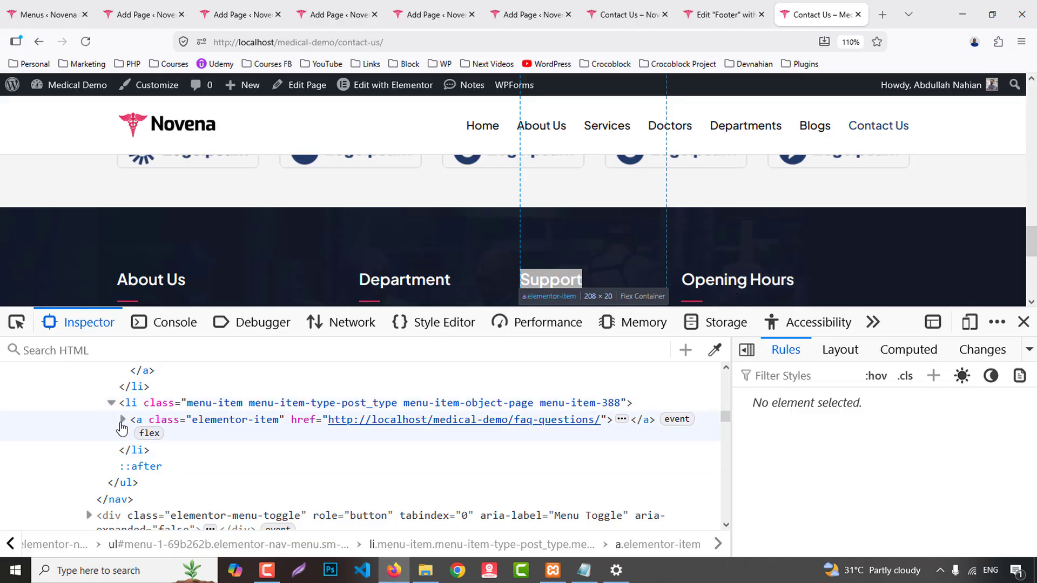
click(123, 420)
double_click(180, 437)
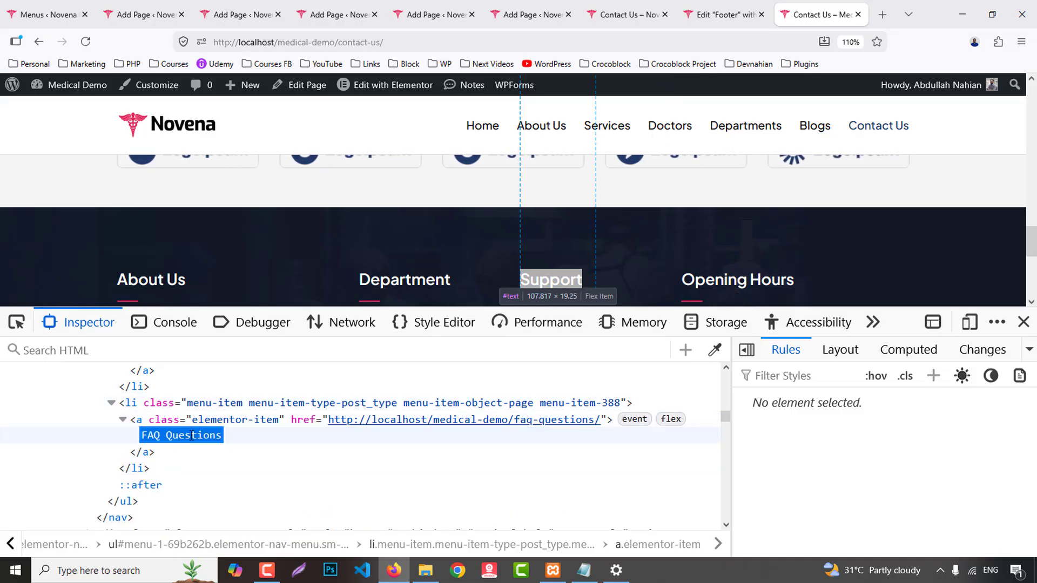
key(ctrl+c)
- Title the fifth blank page "FAQ Questions" and publish it
click(532, 14)
key(ctrl+v)
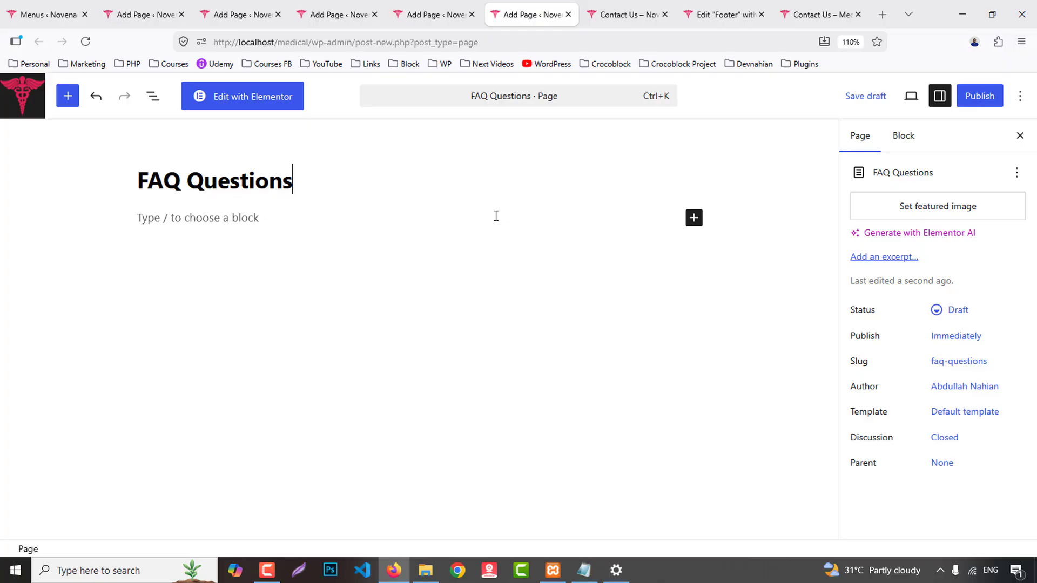
click(994, 102)
click(986, 103)
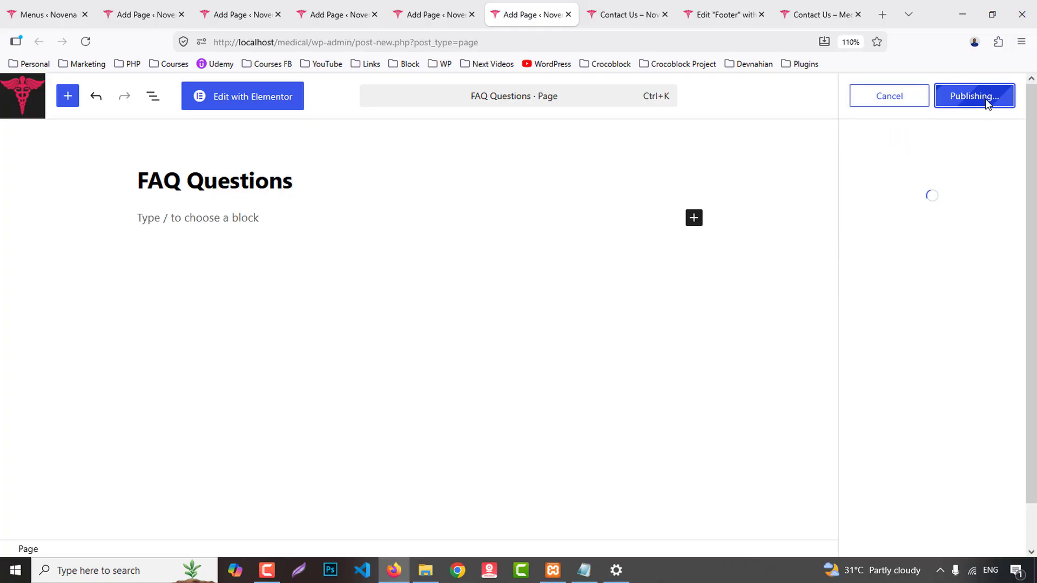
- Create a new navigation menu named "Quick Links" on the Novena site
click(23, 6)
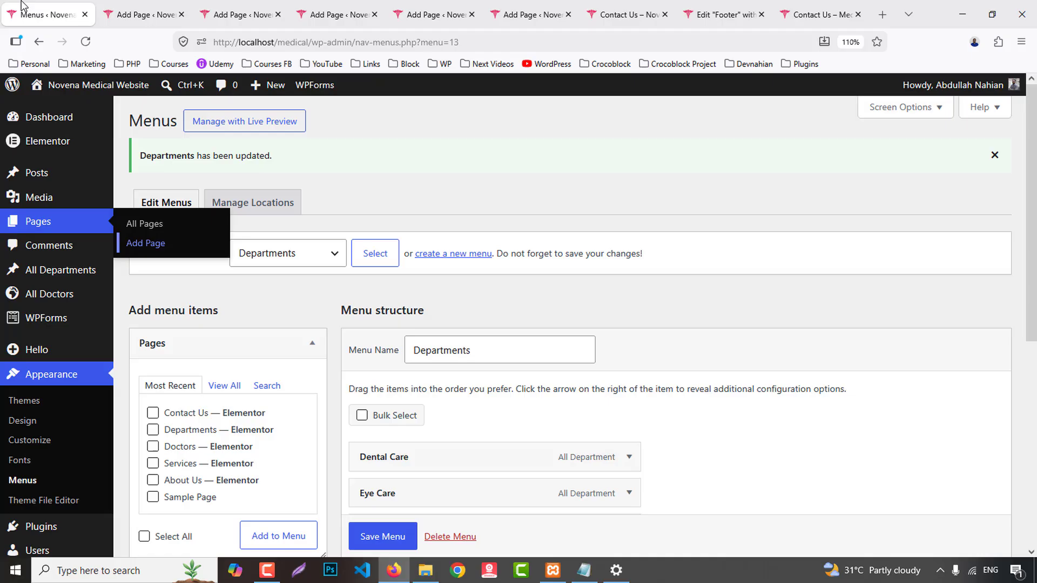
click(474, 262)
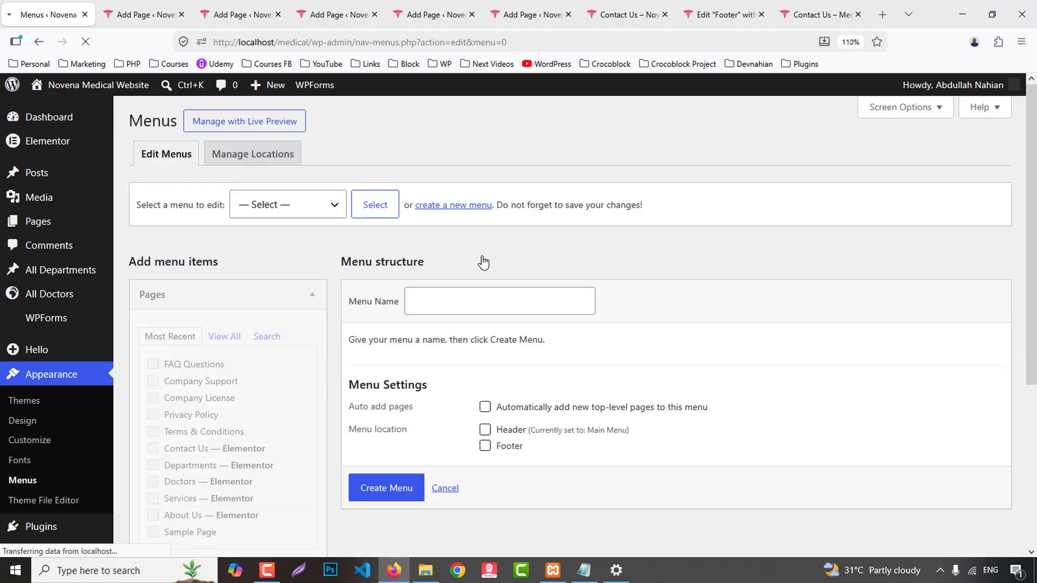
click(428, 302)
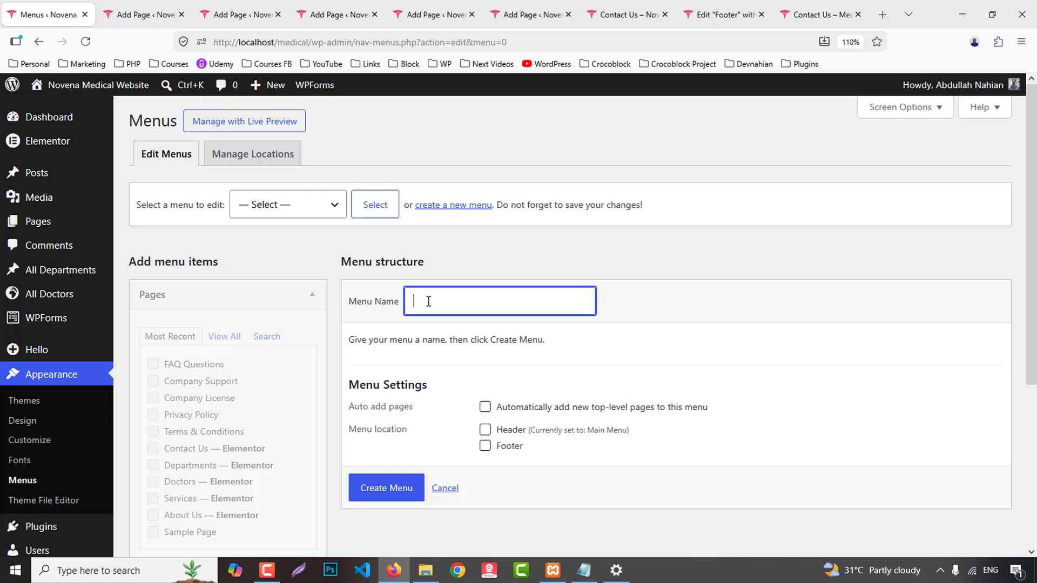
text(Quick Links)
click(405, 492)
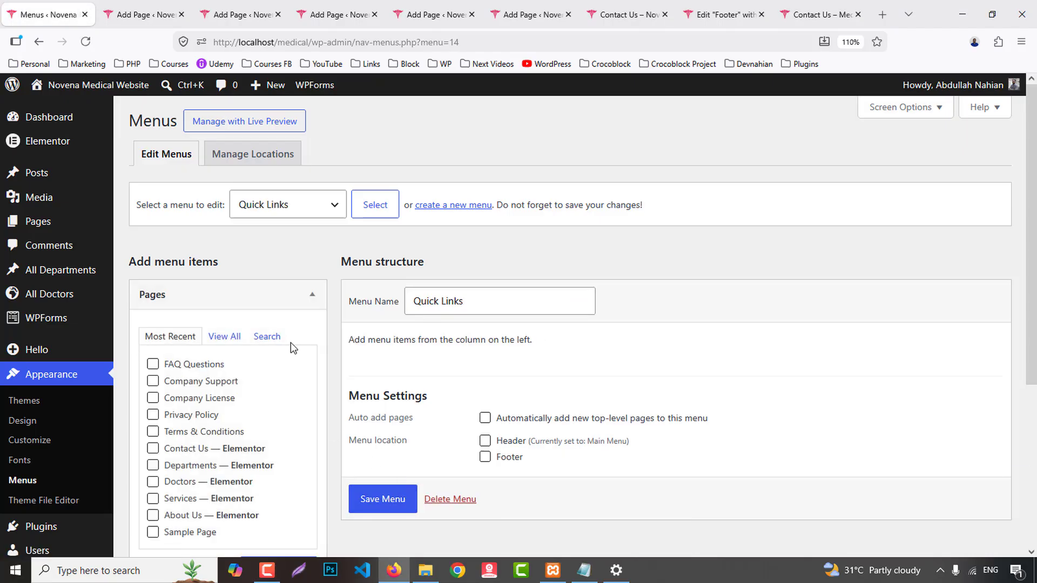
- Add the Company License, Company Support, FAQ Questions, Privacy Policy and Terms & Conditions pages to the Quick Links menu
scroll(235, 270, down, 2)
click(227, 260)
scroll(270, 332, down, 5)
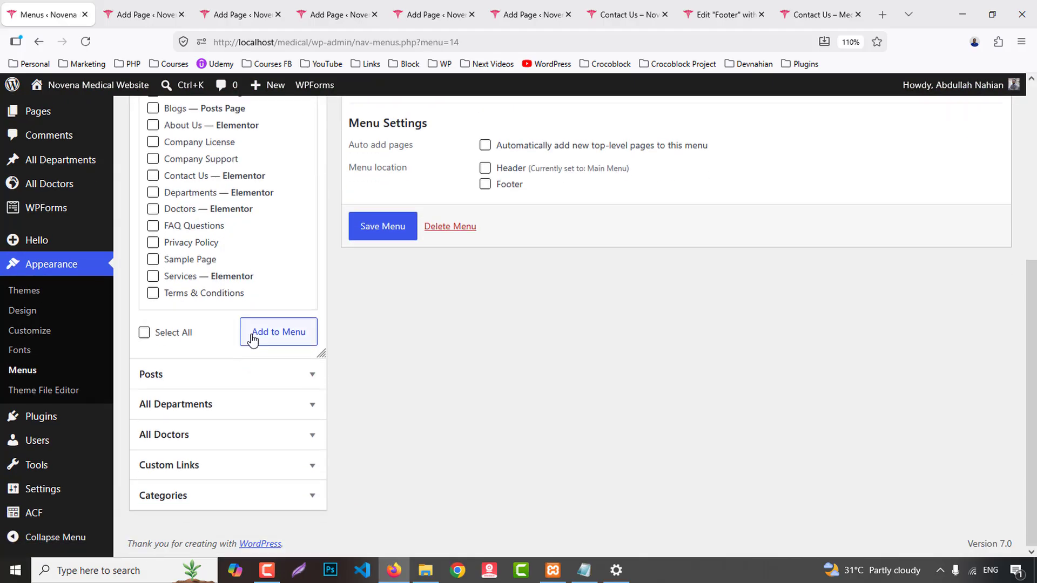
scroll(242, 335, up, 2)
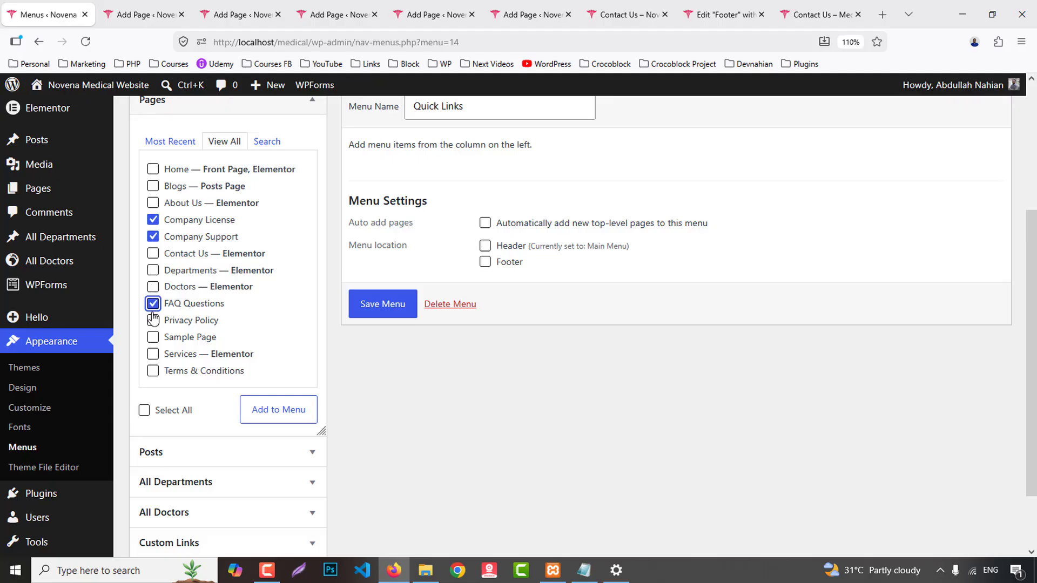
click(154, 371)
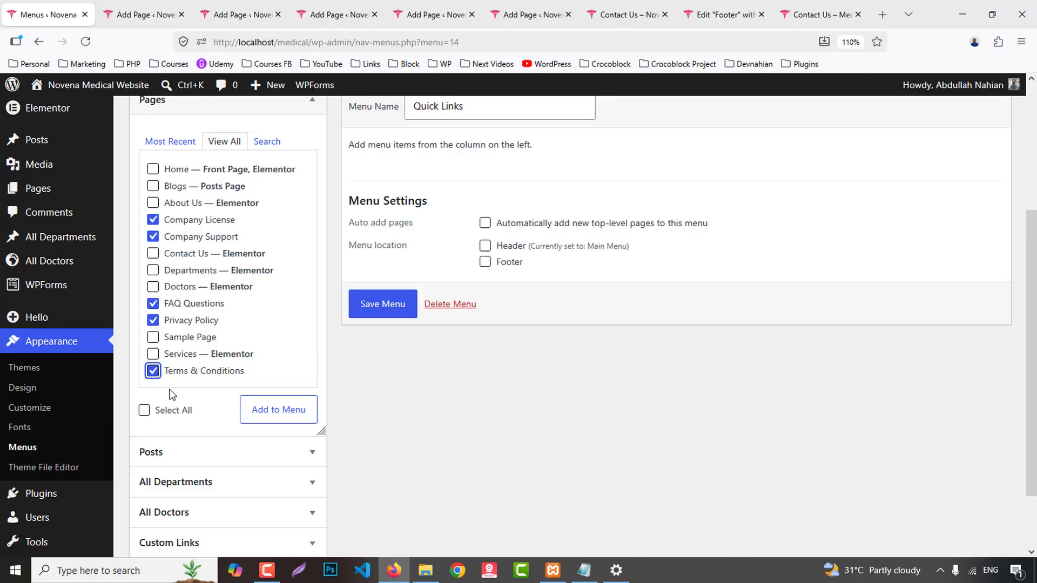
click(276, 413)
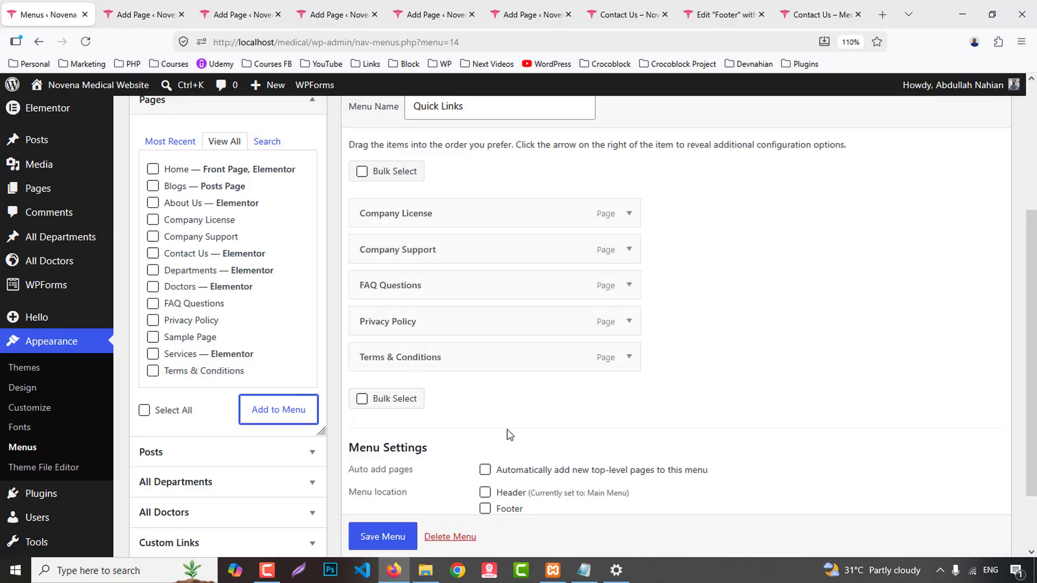
- Move Terms & Conditions to first and Privacy Policy to second place in the Quick Links menu and save it
drag(447, 368, 449, 220)
drag(413, 357, 416, 259)
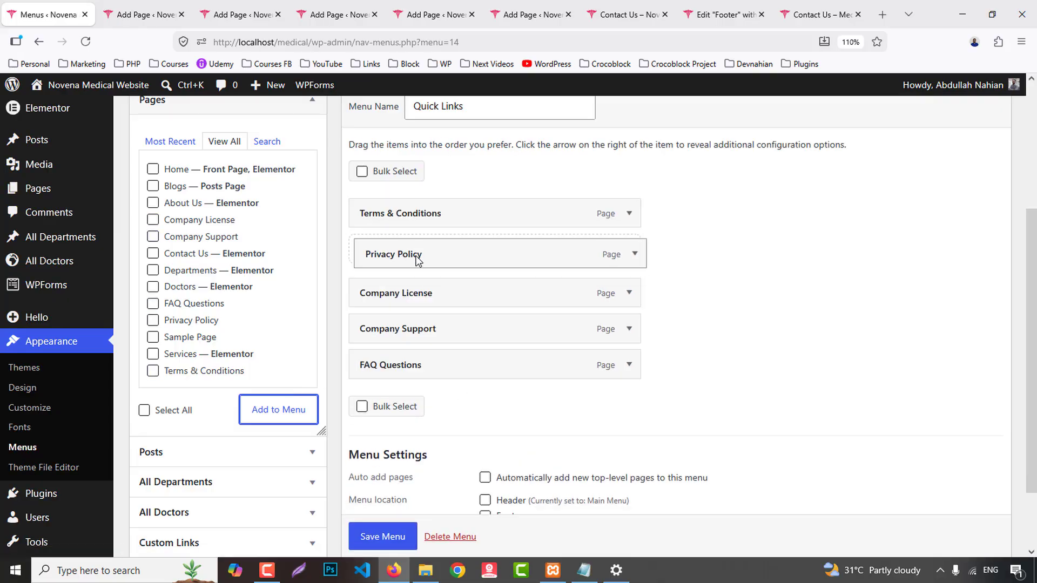
scroll(373, 536, down, 2)
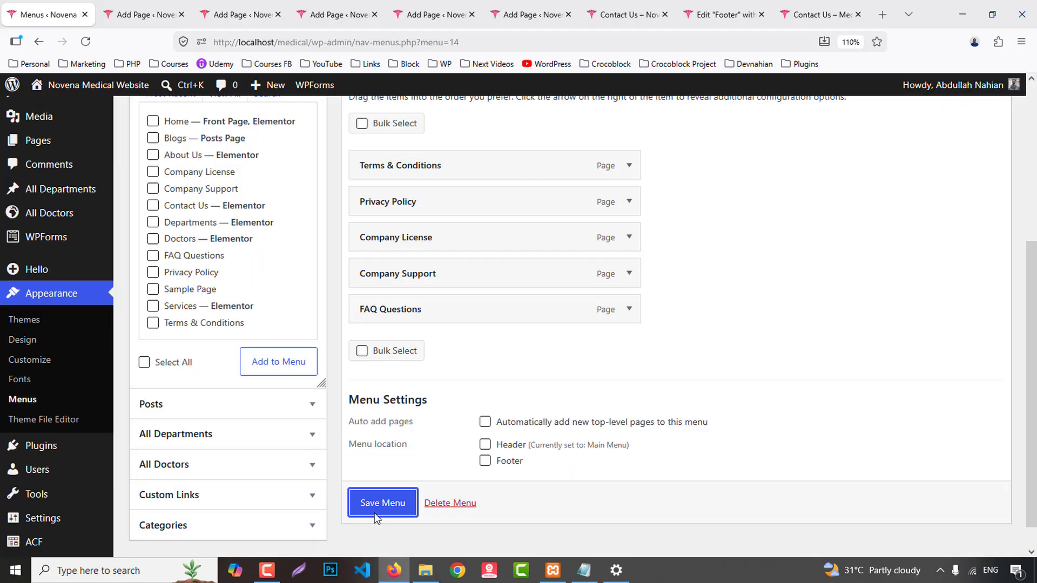
click(376, 510)
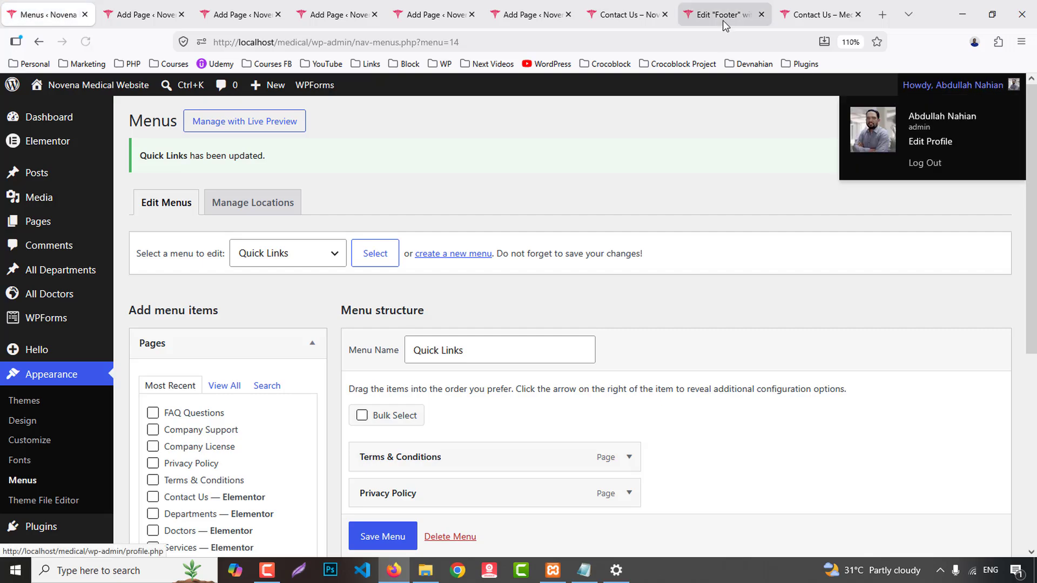
- In the Footer template, copy the Department column's menu widget and paste it below the Support heading
click(725, 22)
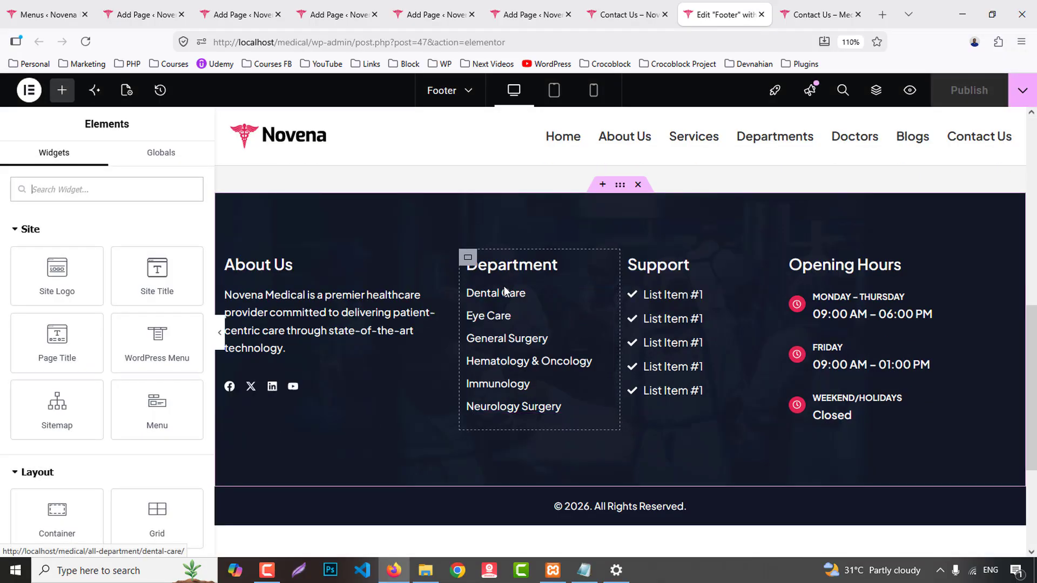
right_click(503, 294)
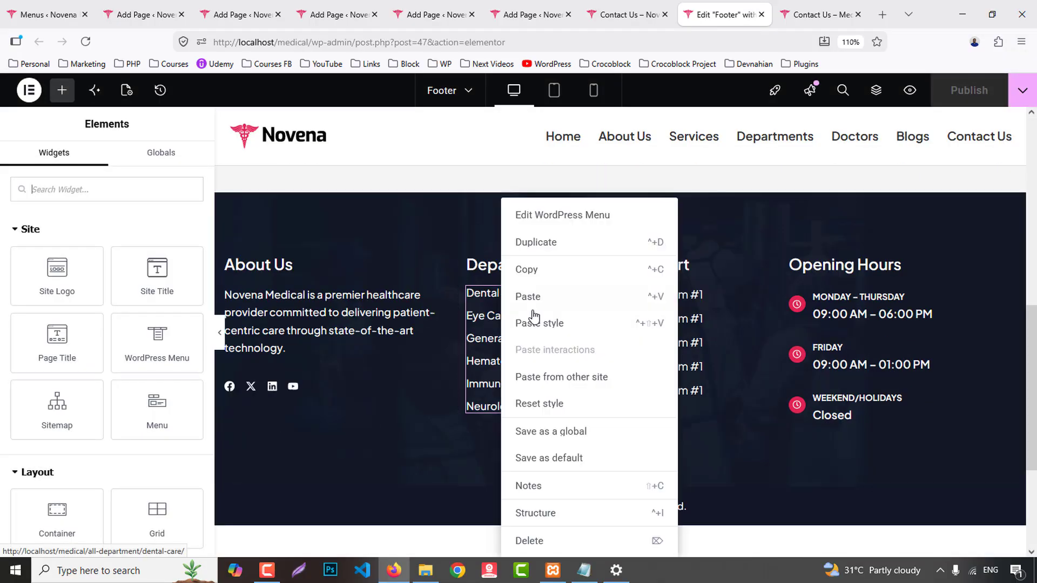
click(642, 265)
right_click(642, 264)
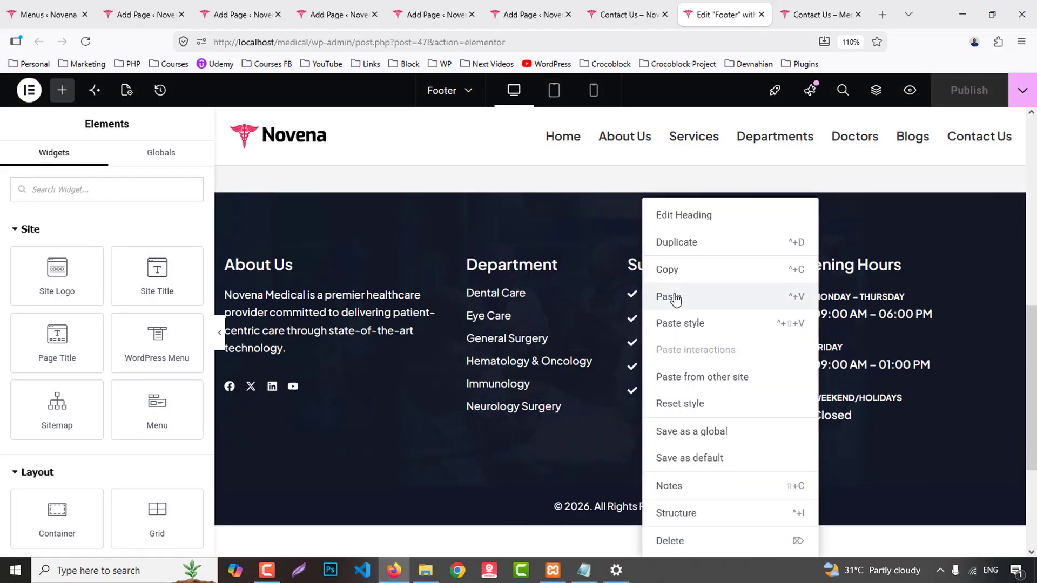
click(675, 299)
- Delete the placeholder icon list from the Support column and set the pasted menu widget to show Quick Links
scroll(687, 416, down, 1)
right_click(686, 416)
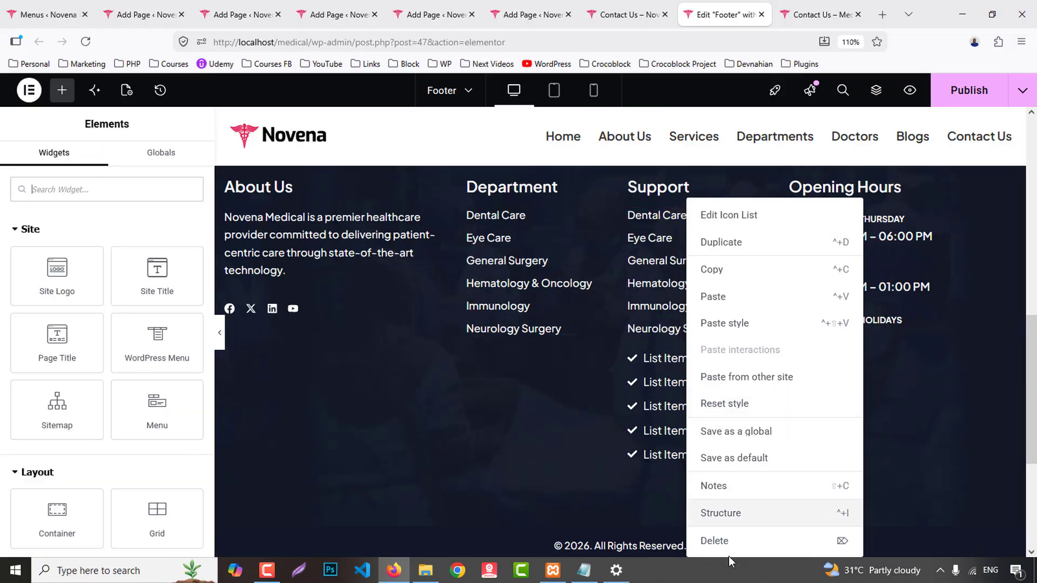
key(Delete)
click(668, 294)
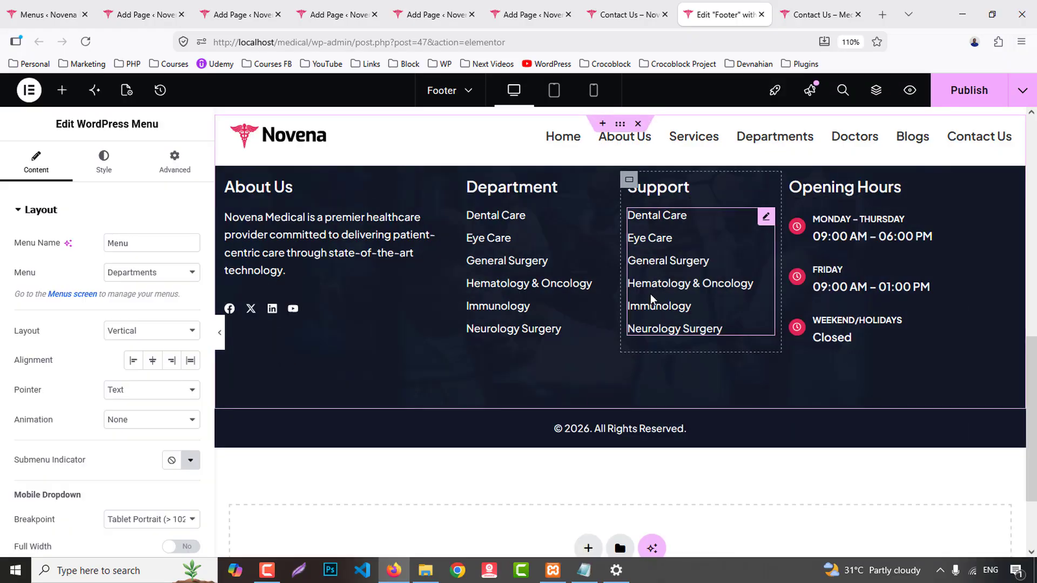
click(138, 273)
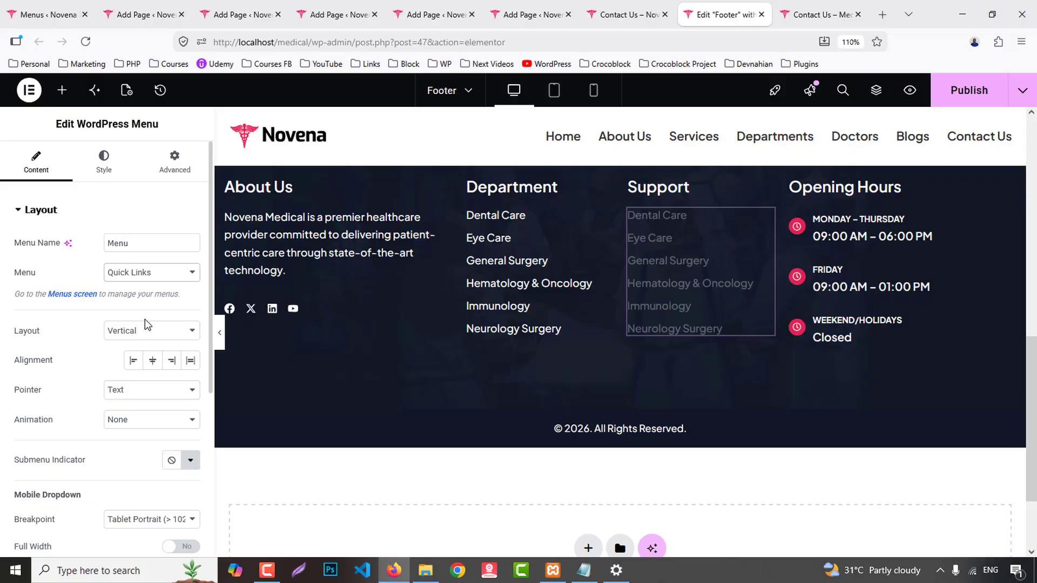
scroll(884, 426, up, 2)
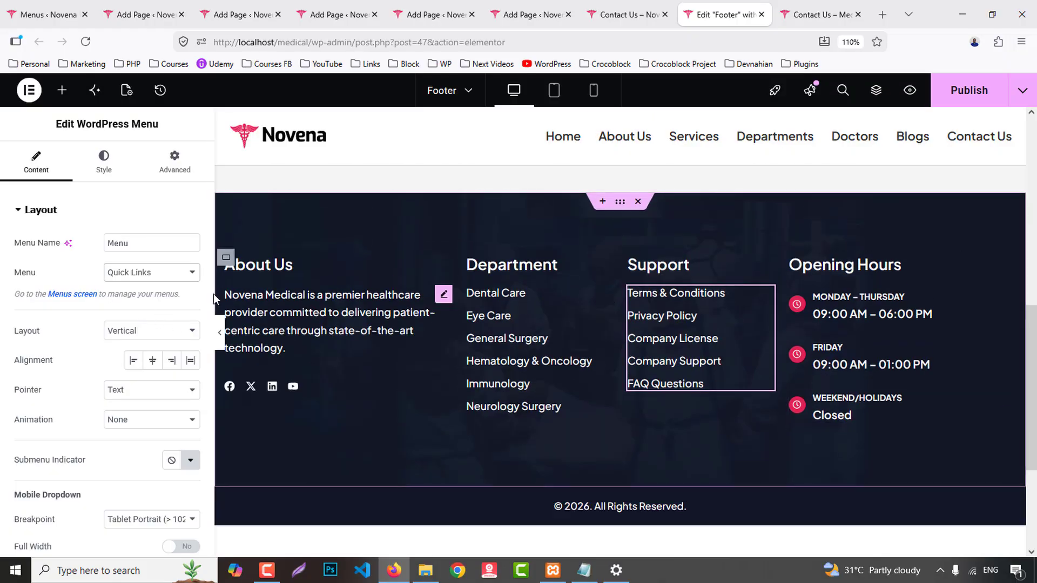
- Check the heading underlines in the demo footer and add a Divider widget below the About Us heading
click(821, 15)
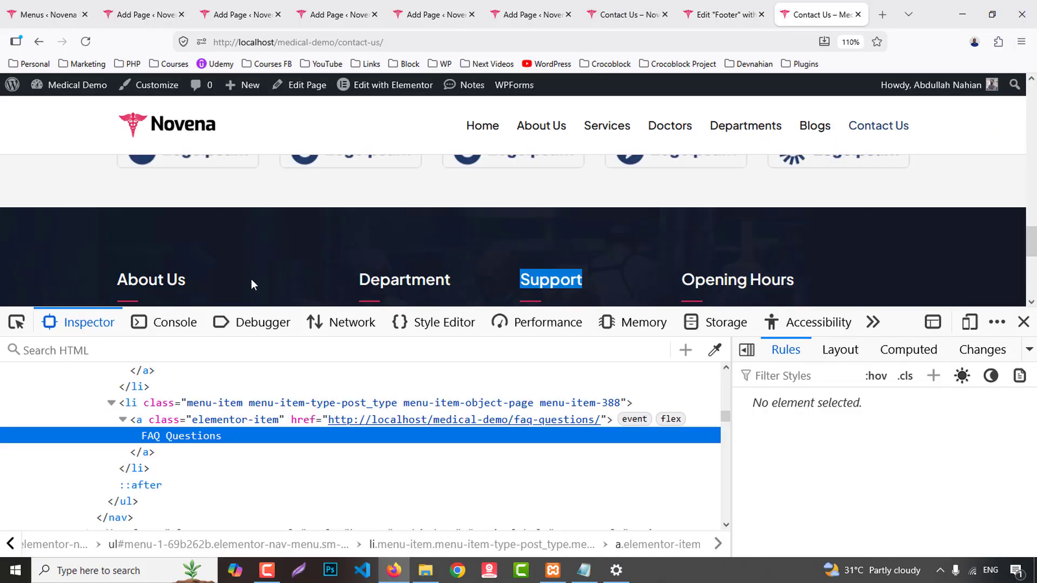
scroll(251, 279, down, 2)
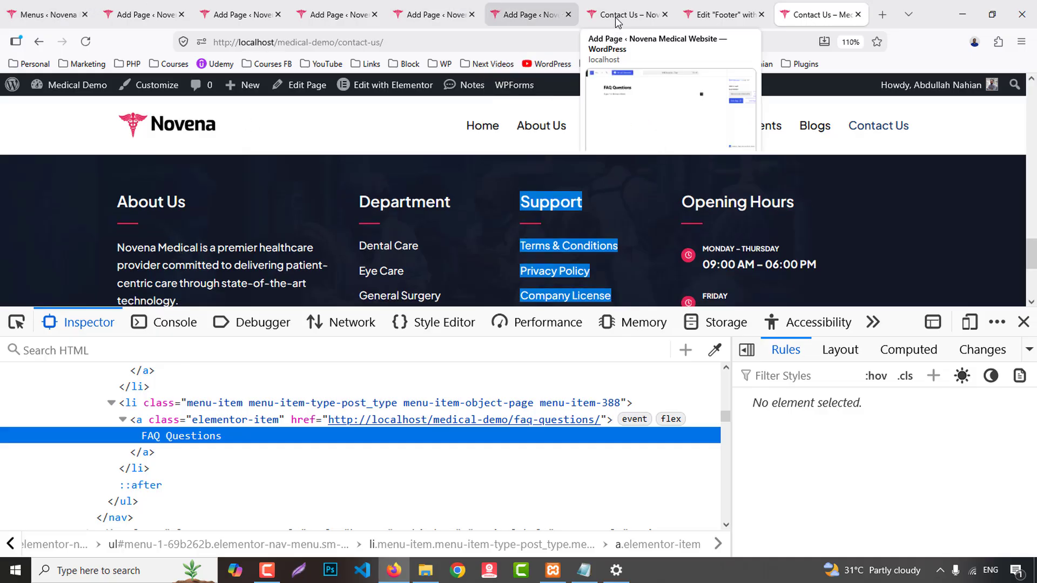
click(721, 14)
click(61, 90)
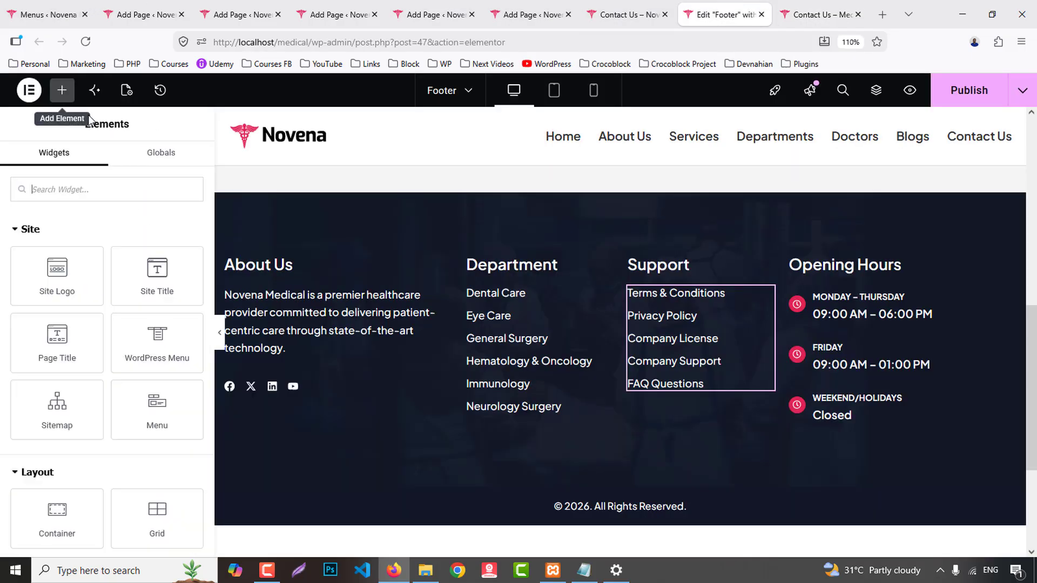
text(divi)
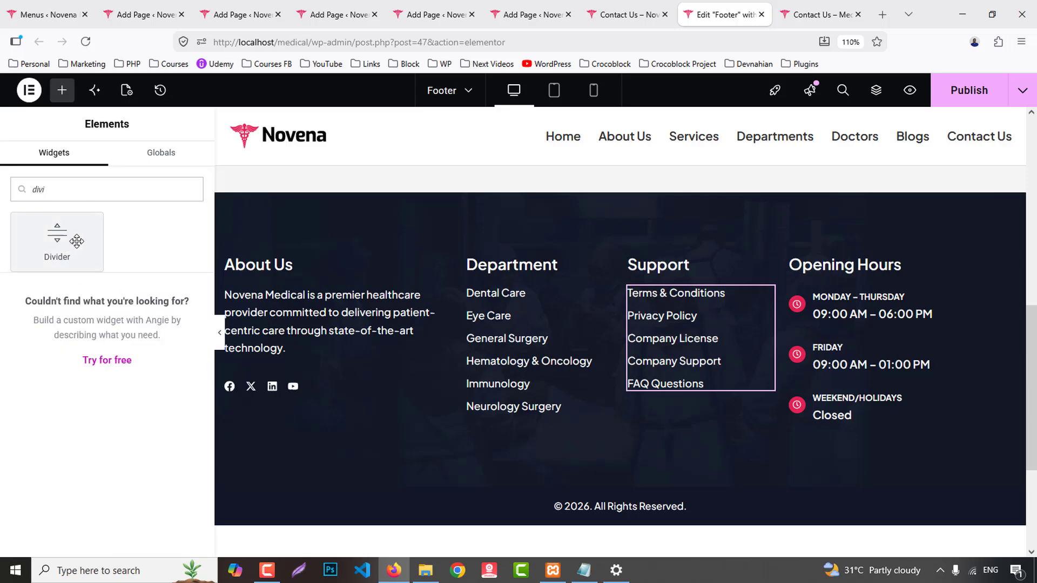
drag(57, 238, 266, 270)
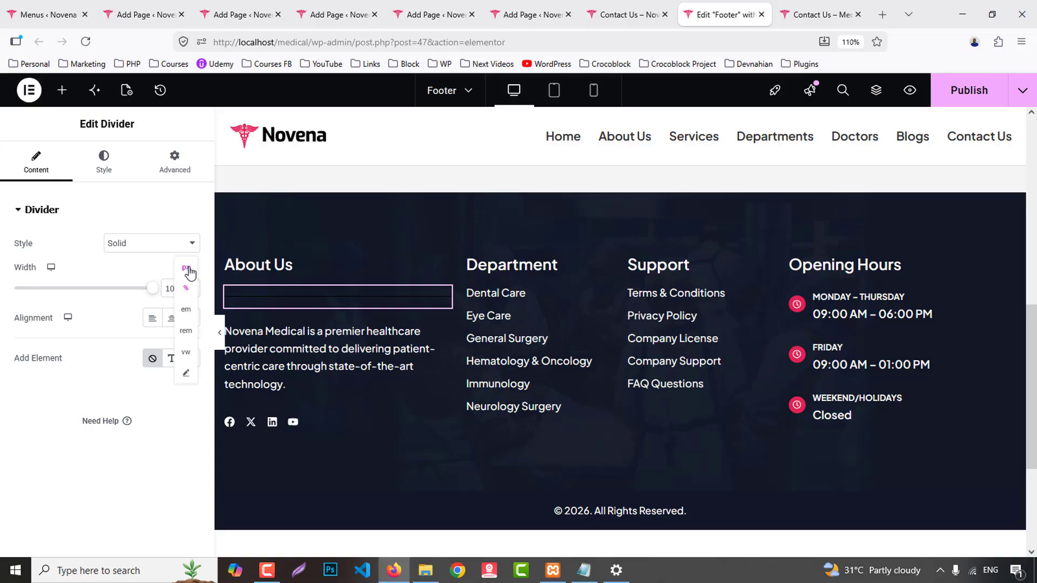
- Set the divider's width to 30 px, colour to the global red and weight to 2 px, and clear its gap value
click(186, 269)
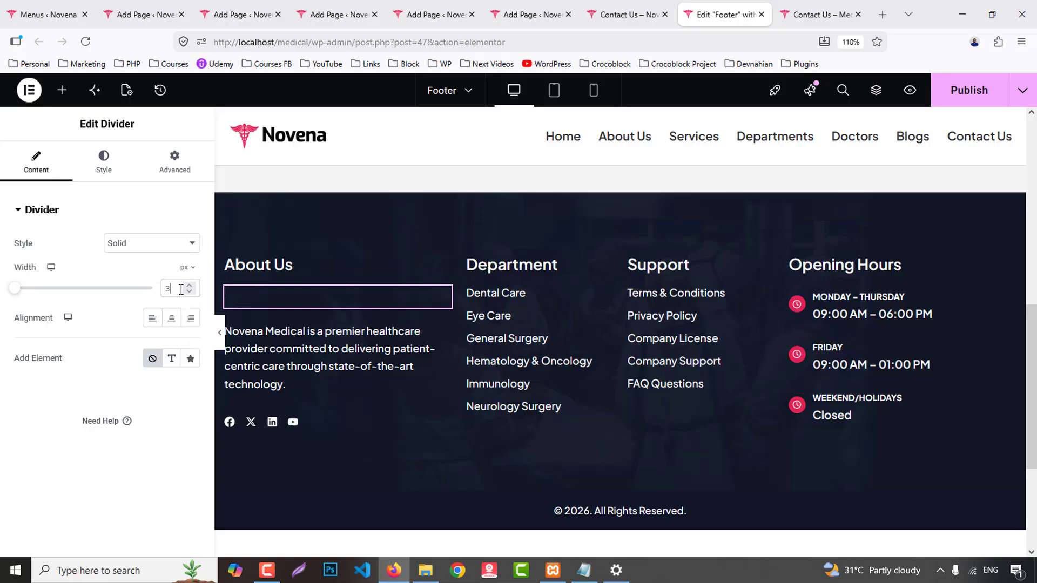
click(105, 164)
click(172, 243)
click(62, 338)
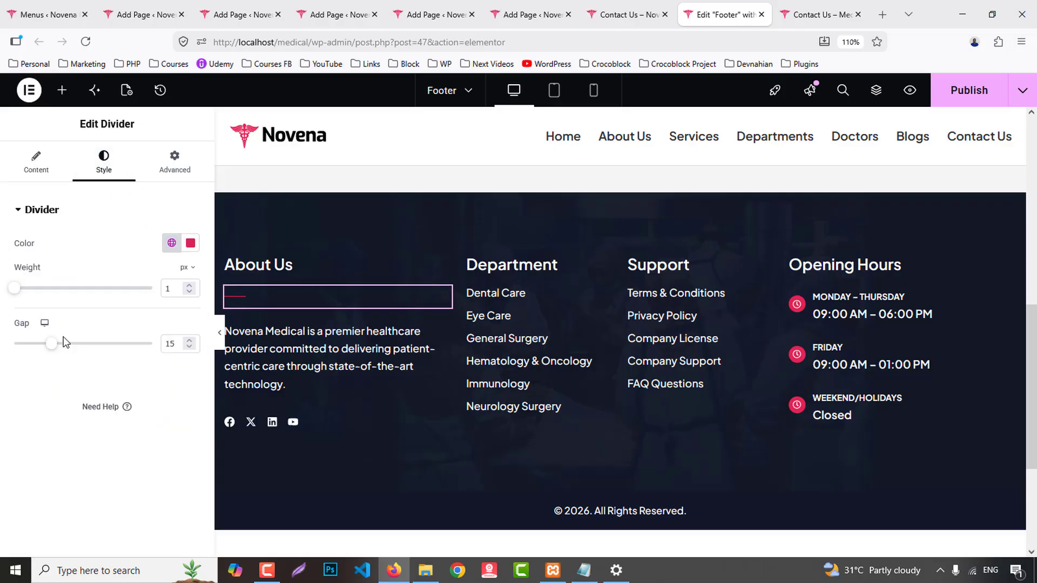
key(BackSpace)
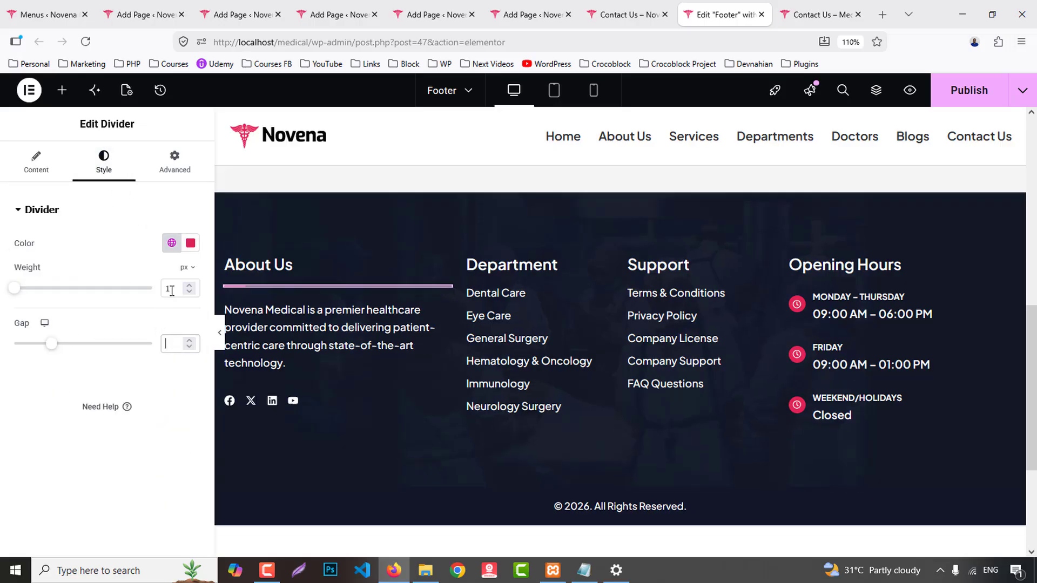
text(2)
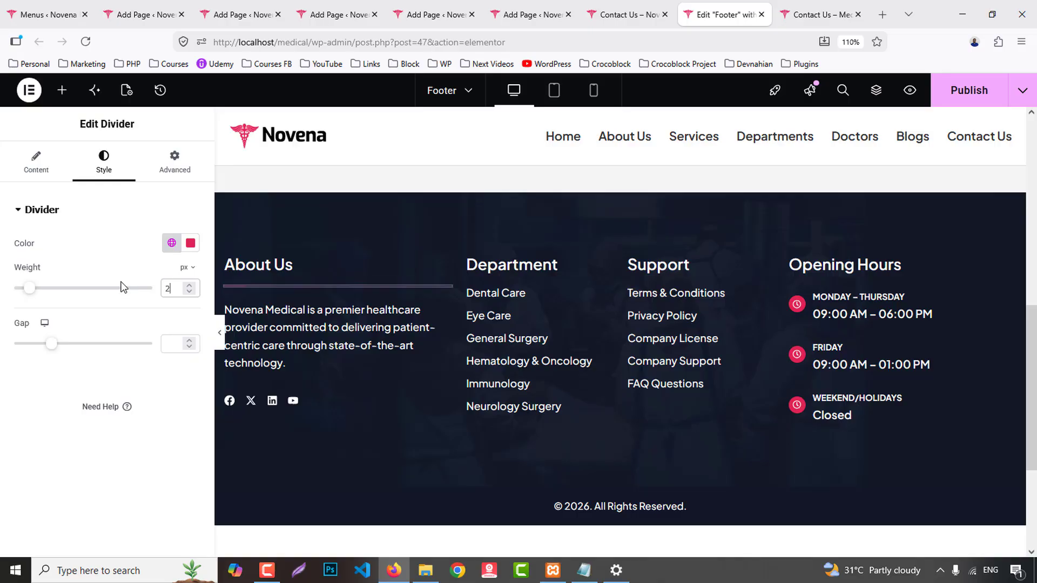
- Copy the styled divider below the Department, Support and Opening Hours headings and publish the footer
right_click(236, 286)
click(262, 271)
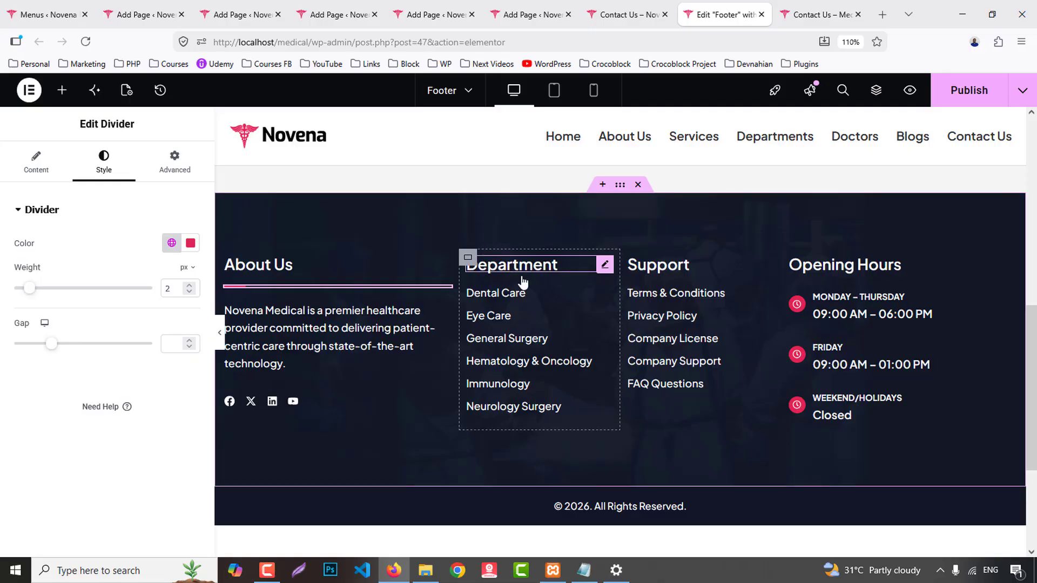
right_click(523, 281)
click(535, 297)
right_click(653, 265)
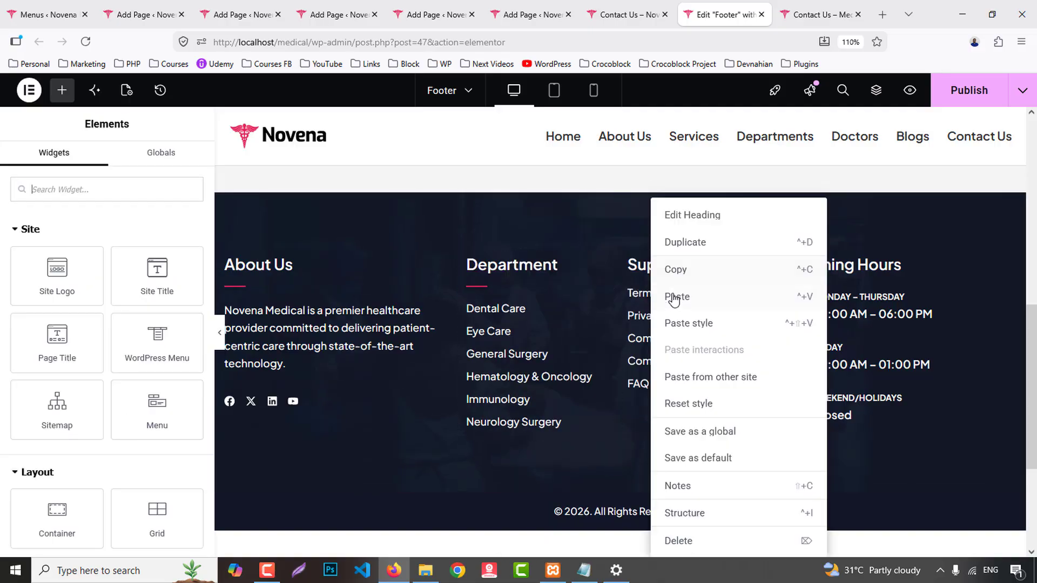
click(673, 301)
right_click(839, 264)
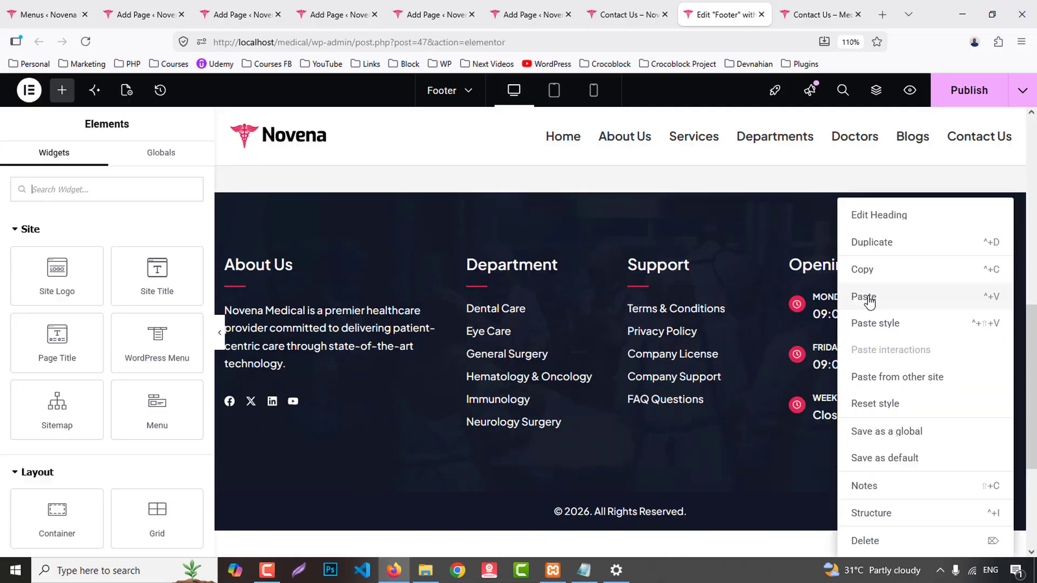
click(905, 315)
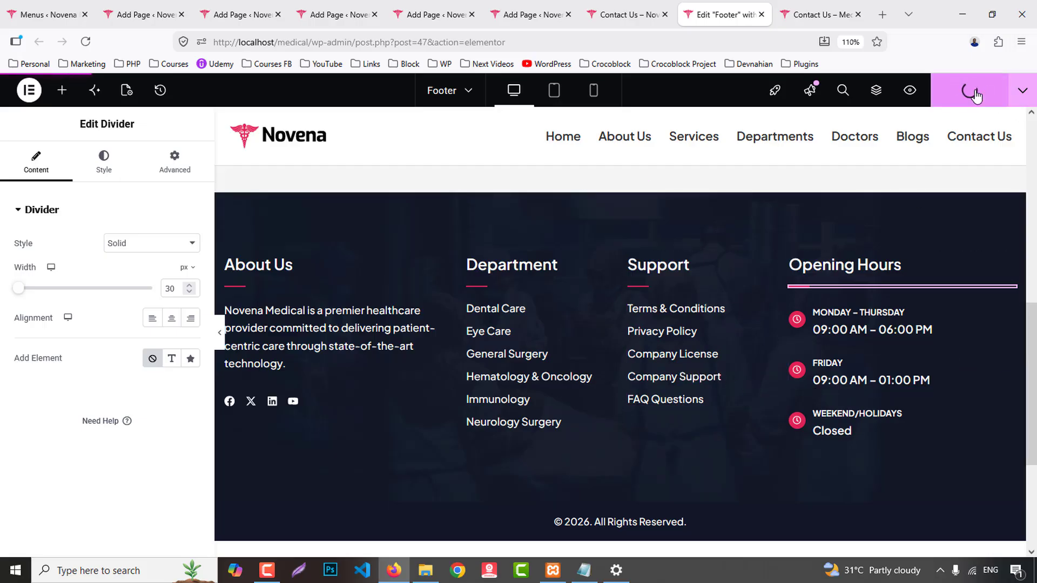
- Preview the site, examine the footer on the Home page, and open Terms & Conditions from its Support menu
click(910, 91)
middle_click(652, 6)
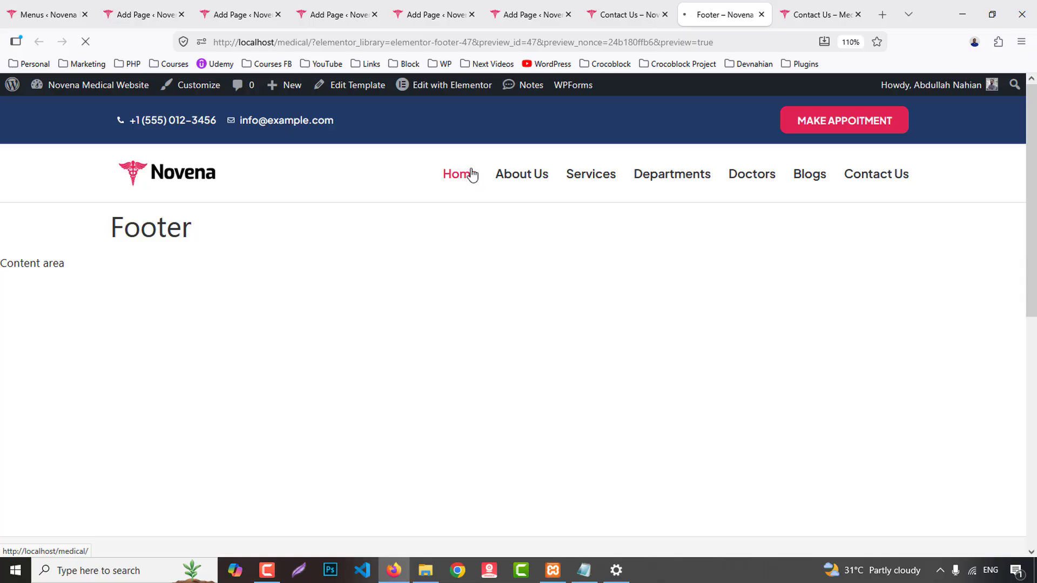
scroll(479, 324, down, 10)
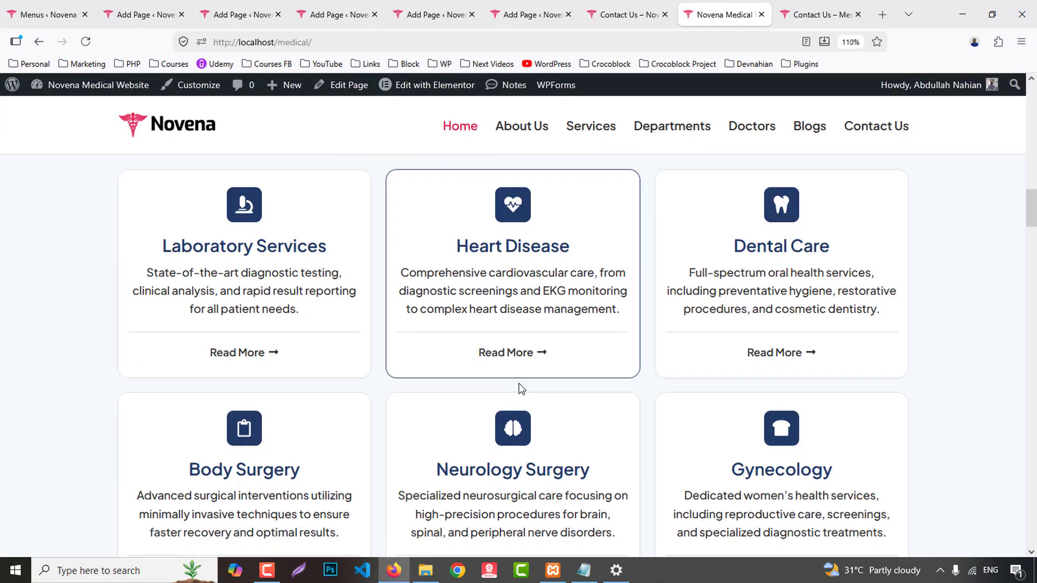
scroll(521, 389, down, 20)
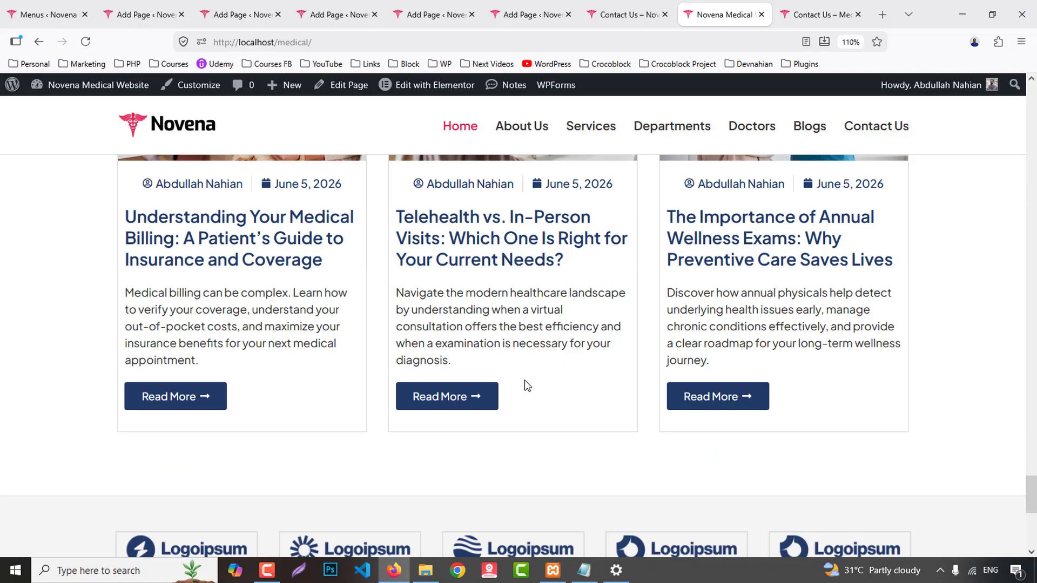
scroll(524, 380, down, 6)
click(564, 336)
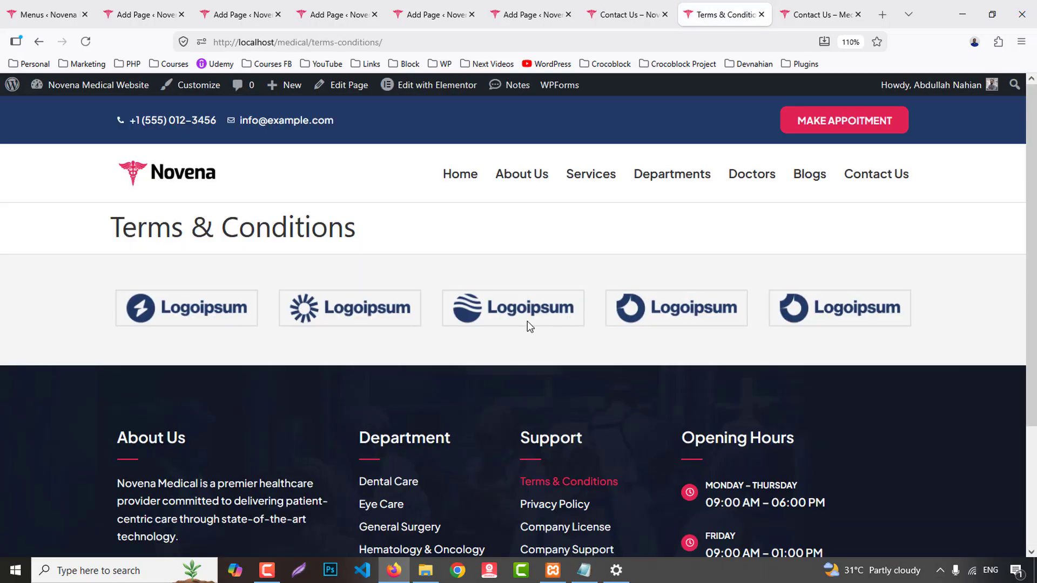
- Close the inspector on the demo Contact Us page and open all five Support menu pages in new tabs
click(832, 15)
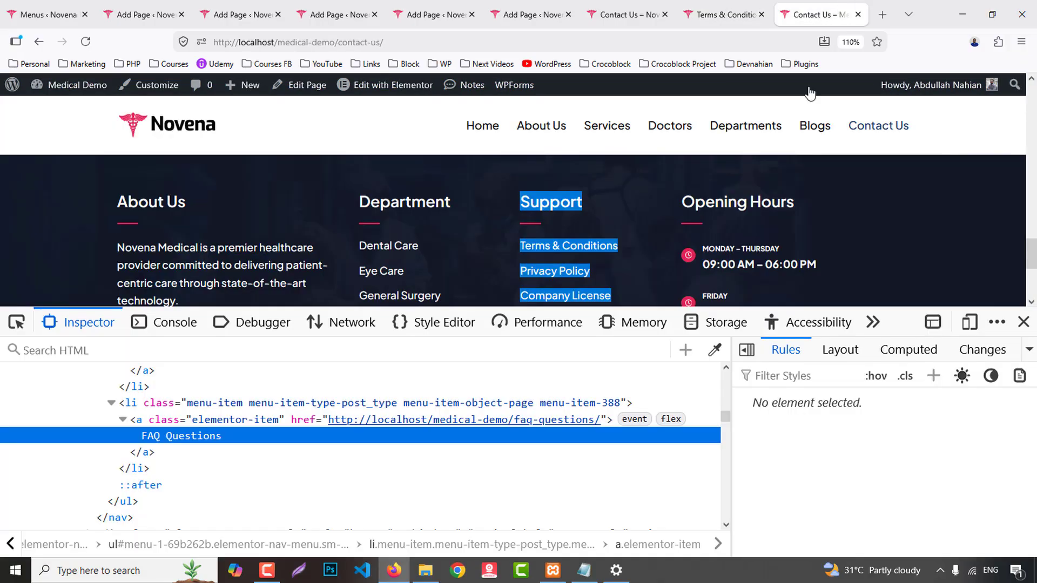
click(1023, 323)
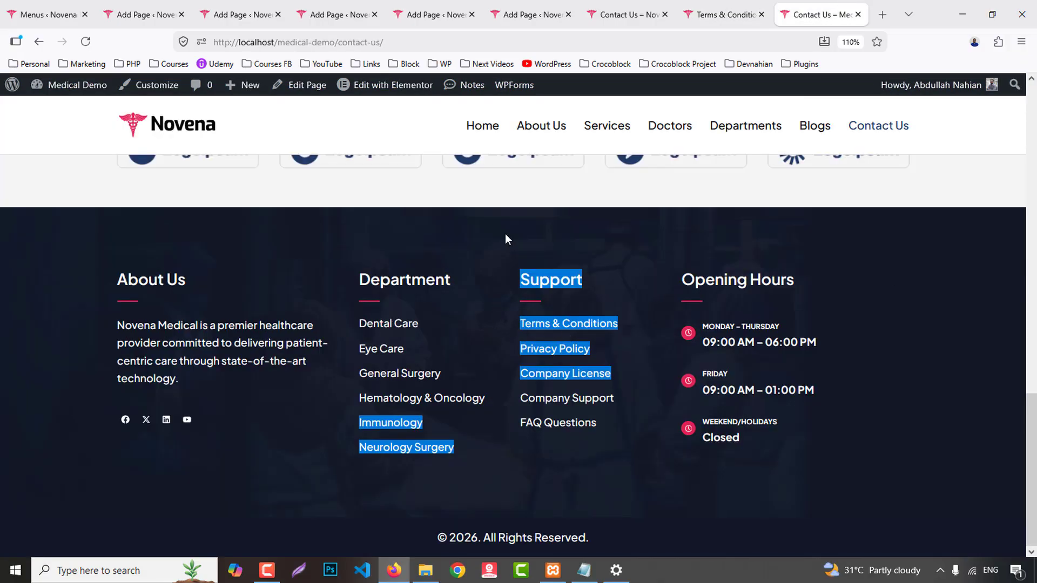
middle_click(575, 331)
middle_click(568, 351)
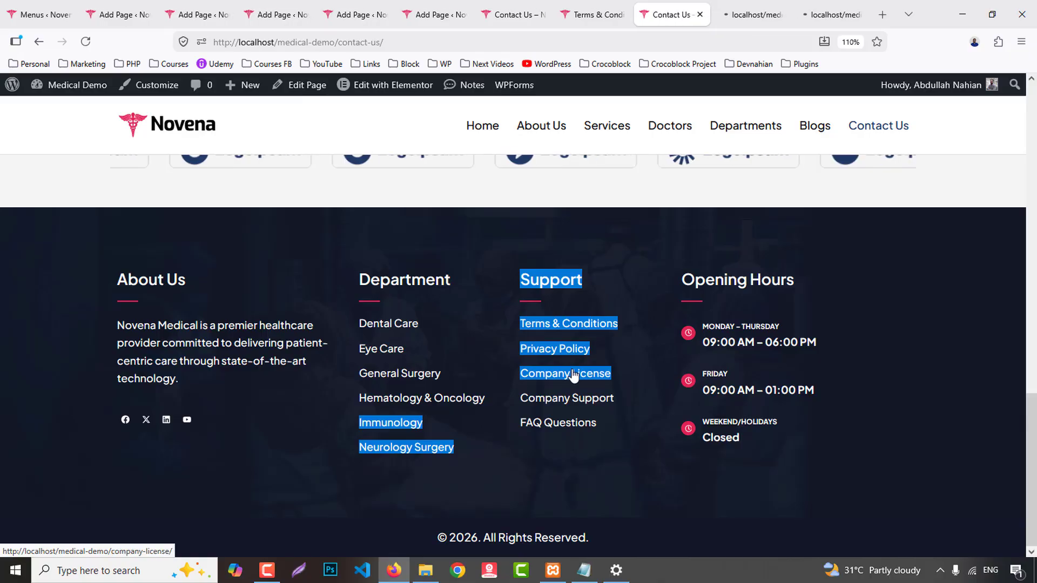
middle_click(574, 377)
middle_click(571, 398)
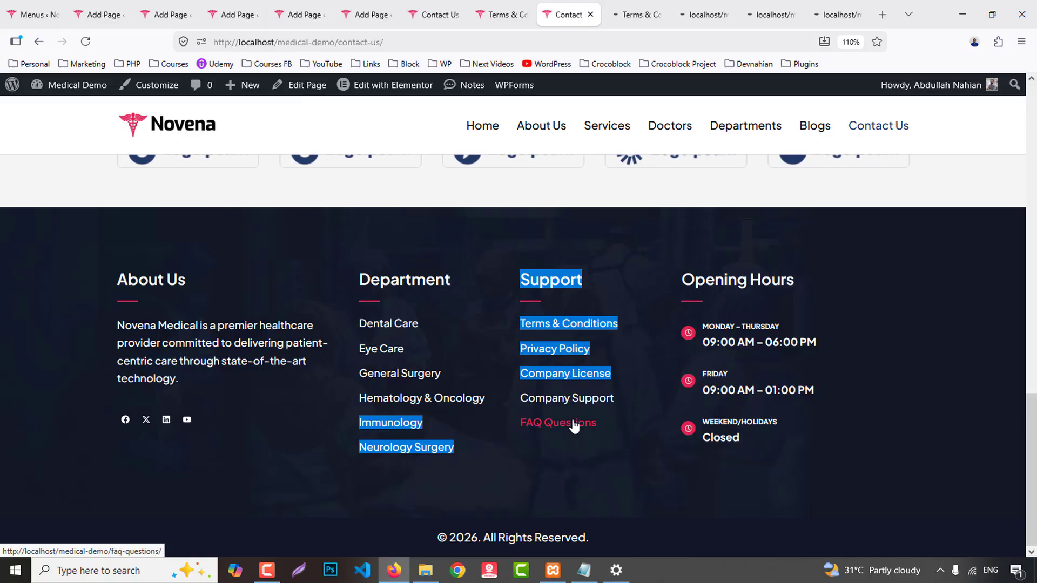
middle_click(574, 425)
click(356, 193)
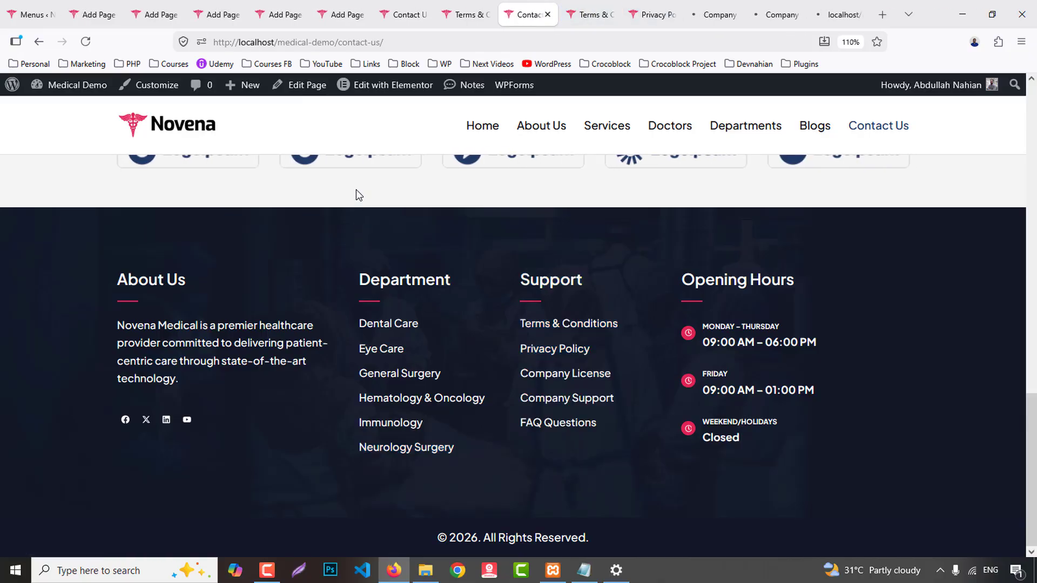
- Copy the demo's full Terms & Conditions text into the new Terms & Conditions page, save it and close its editor
key(ctrl+Tab)
scroll(400, 301, down, 3)
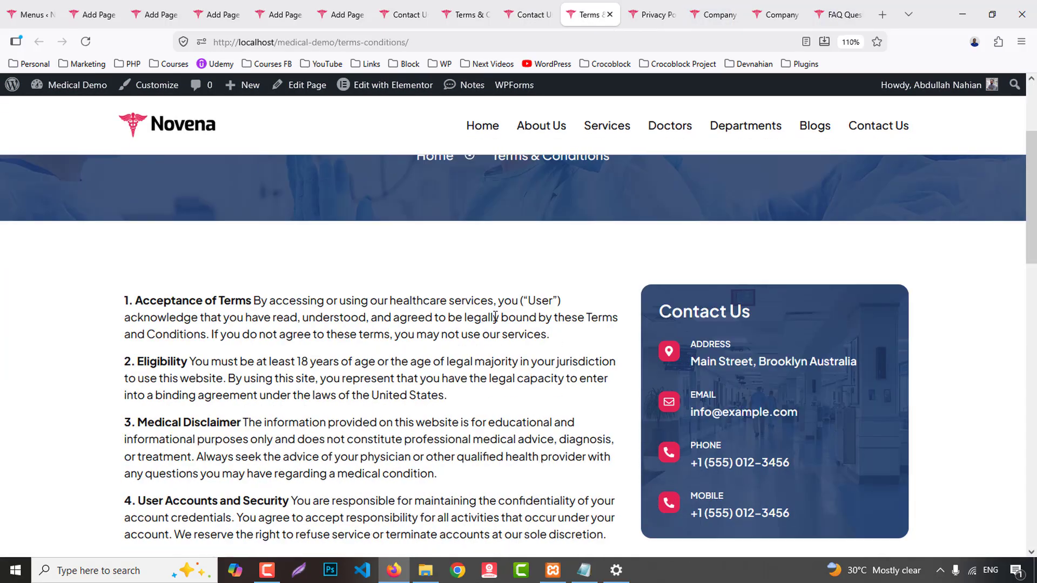
scroll(495, 317, down, 4)
scroll(174, 350, up, 4)
drag(122, 301, 421, 233)
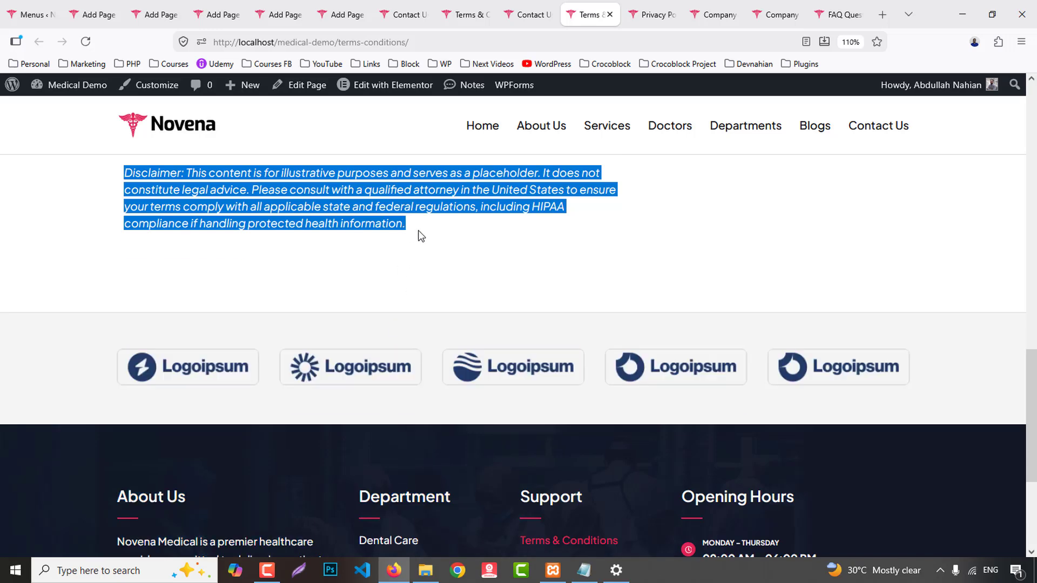
click(115, 5)
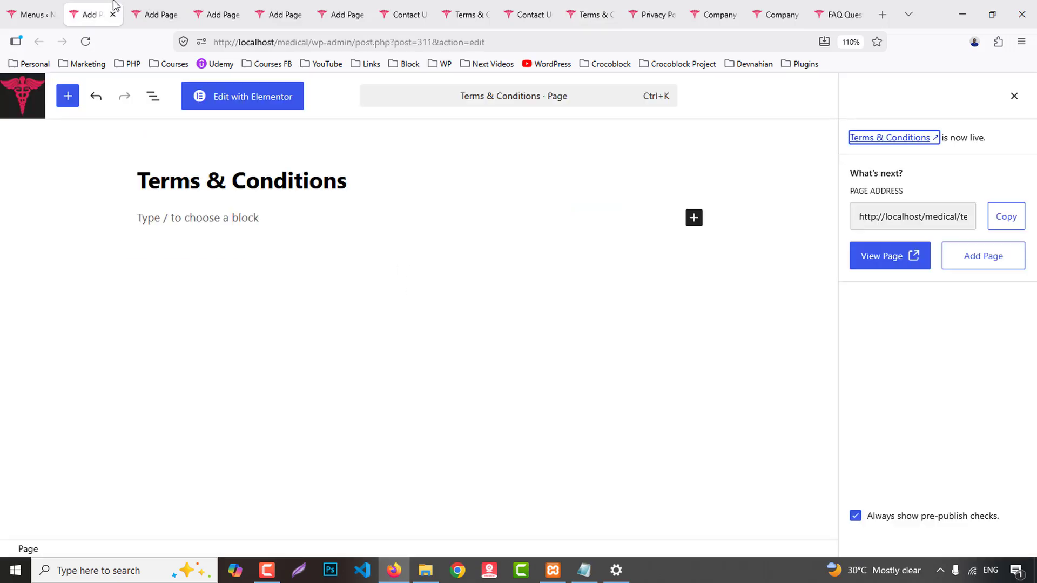
click(219, 221)
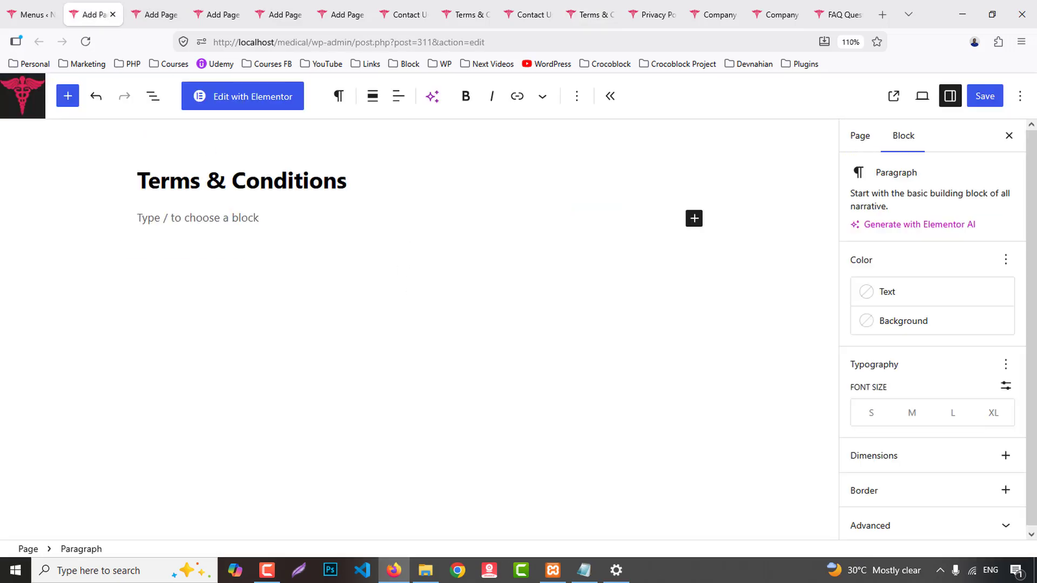
key(ctrl+v)
click(985, 97)
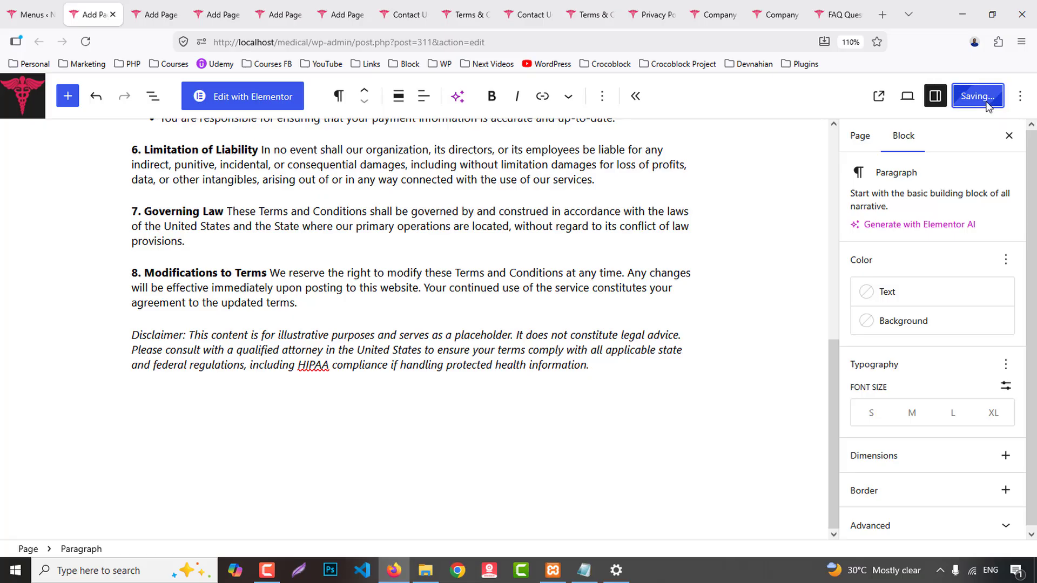
click(112, 15)
- Copy the demo's full FAQ Questions text into the new FAQ Questions page, save it and close the demo's FAQ page
click(775, 8)
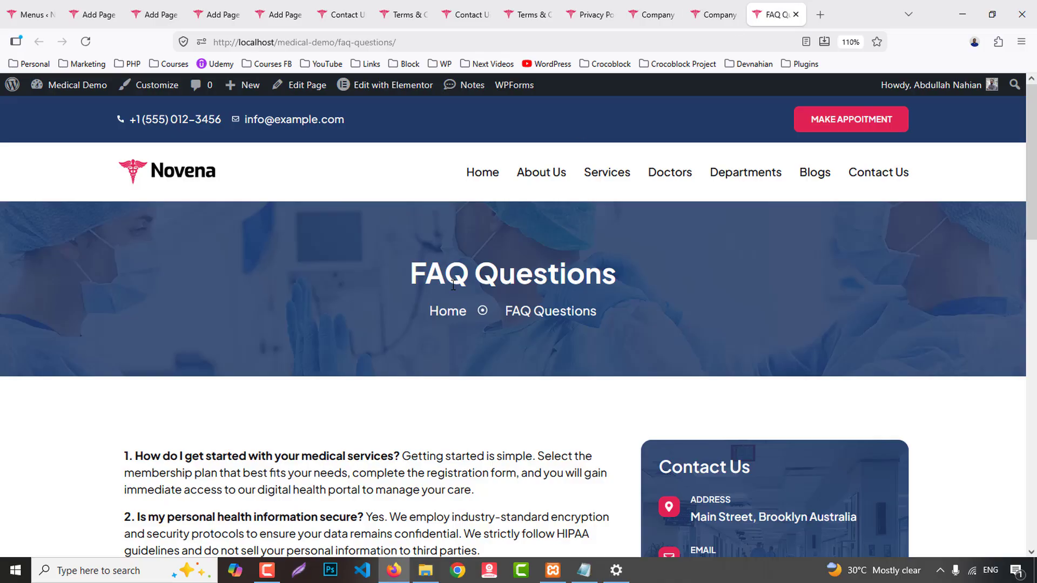
scroll(454, 285, down, 2)
drag(119, 394, 594, 422)
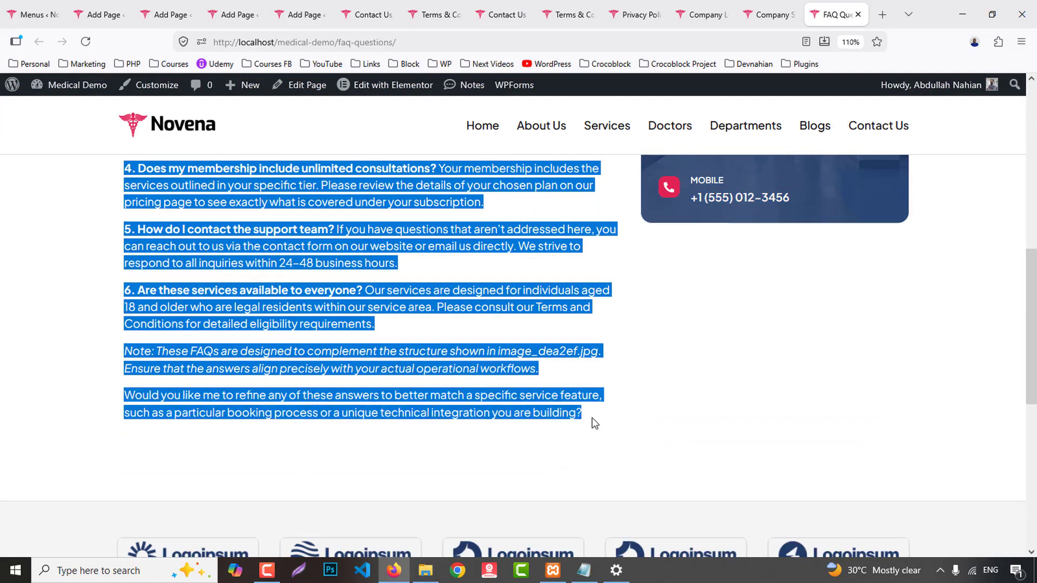
click(300, 15)
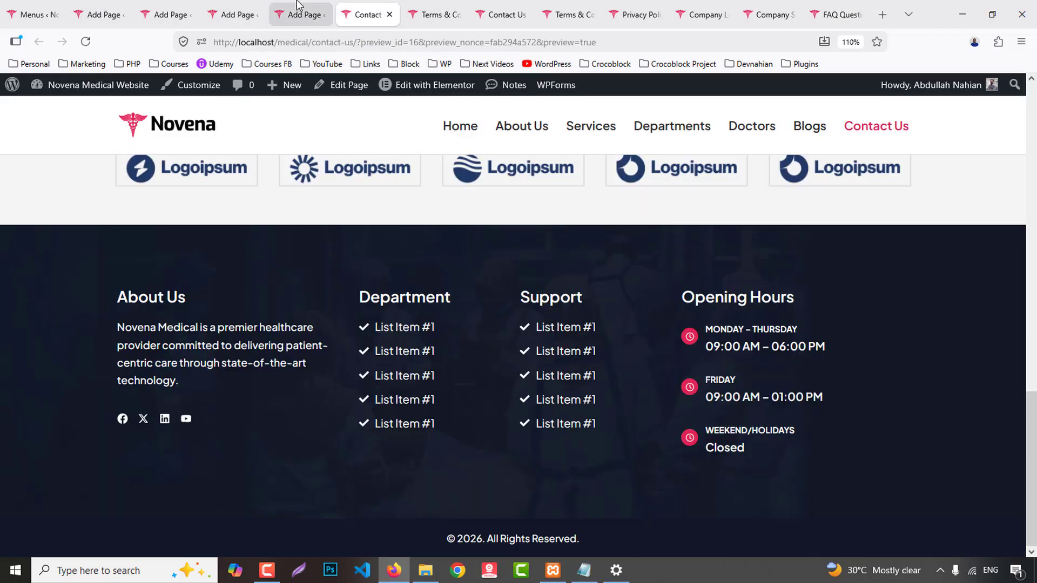
click(181, 218)
click(184, 216)
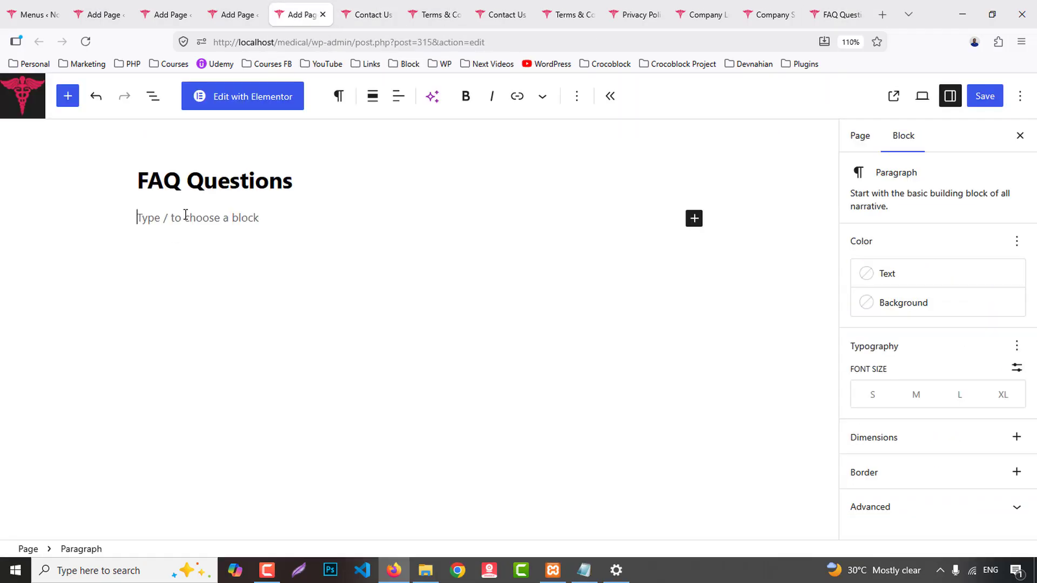
key(ctrl+v)
click(989, 100)
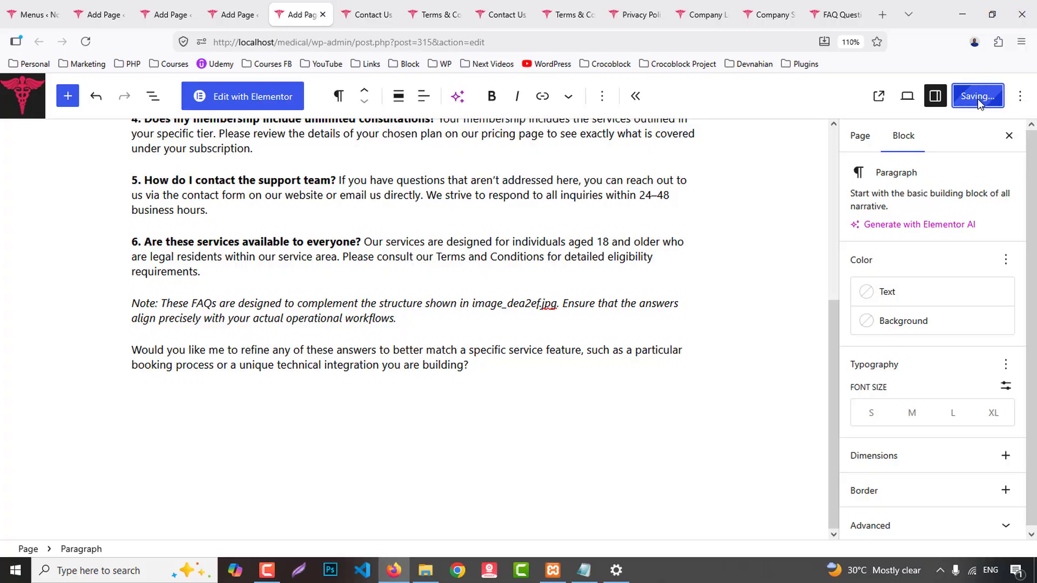
middle_click(858, 6)
- Copy the demo's full Company Support text into the new Company Support page and save it
click(855, 7)
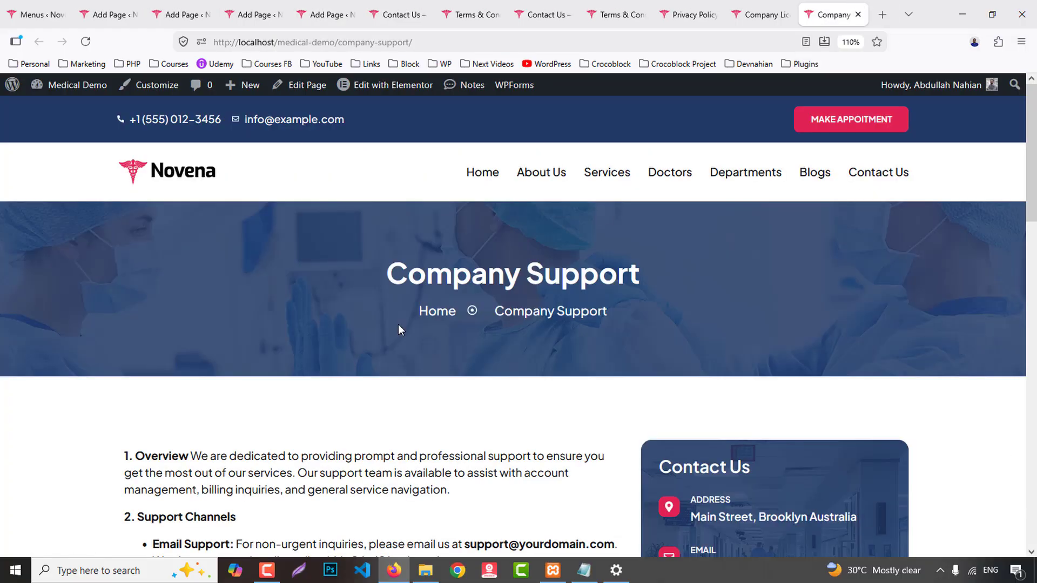
scroll(397, 326, down, 4)
drag(124, 225, 391, 380)
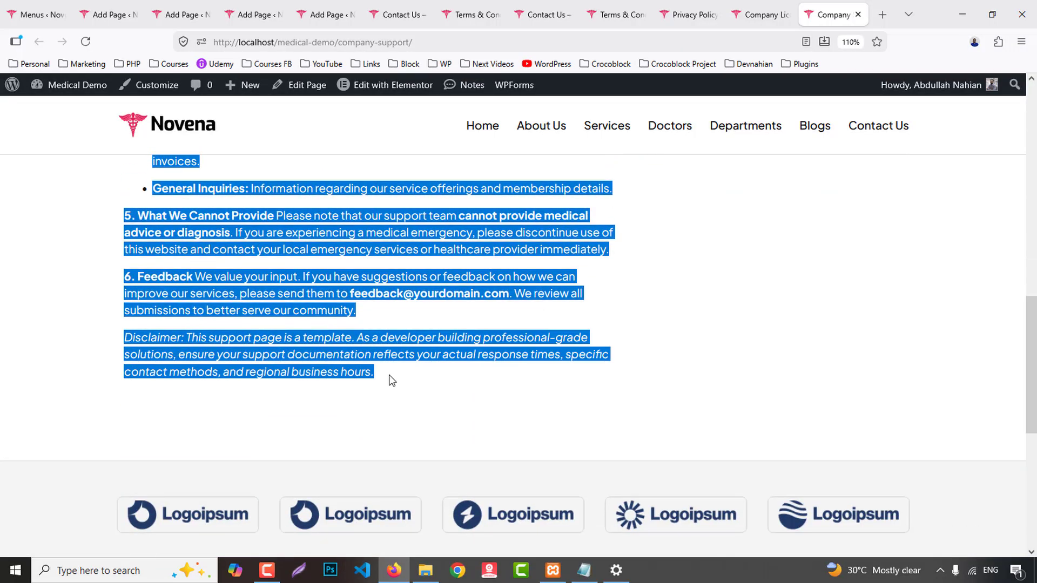
click(347, 6)
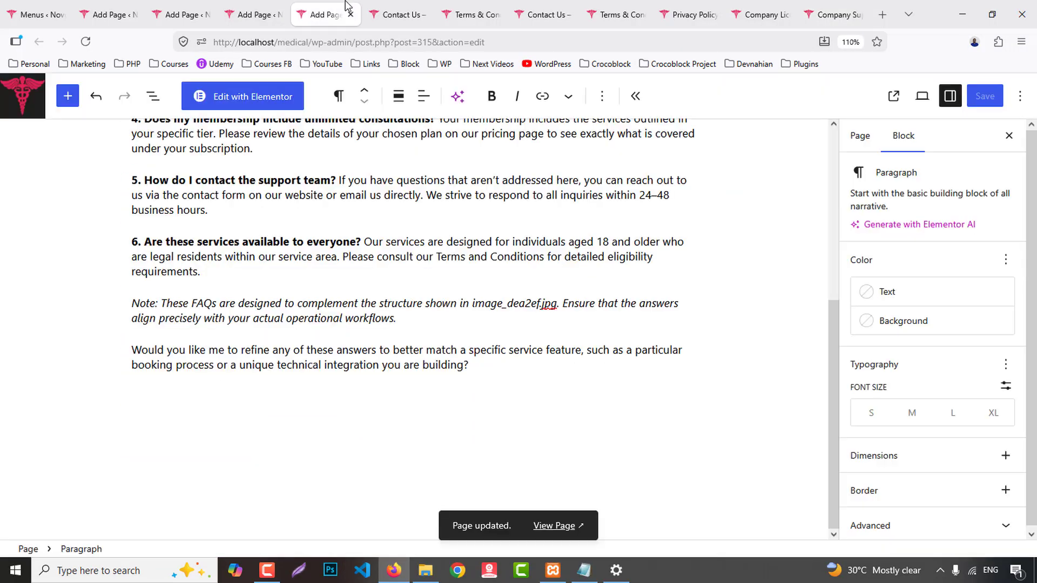
middle_click(316, 4)
click(271, 5)
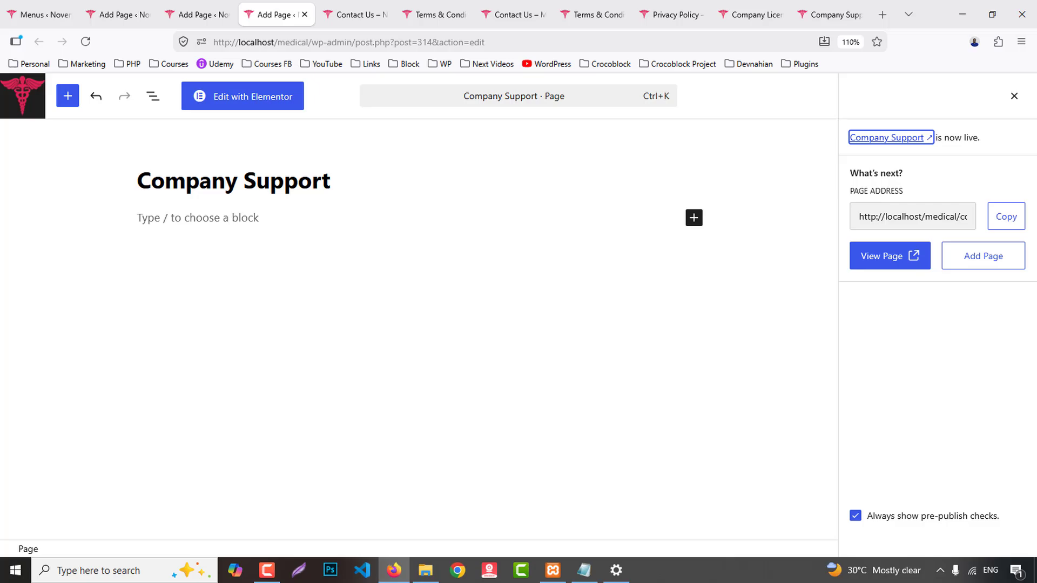
click(1014, 96)
click(992, 97)
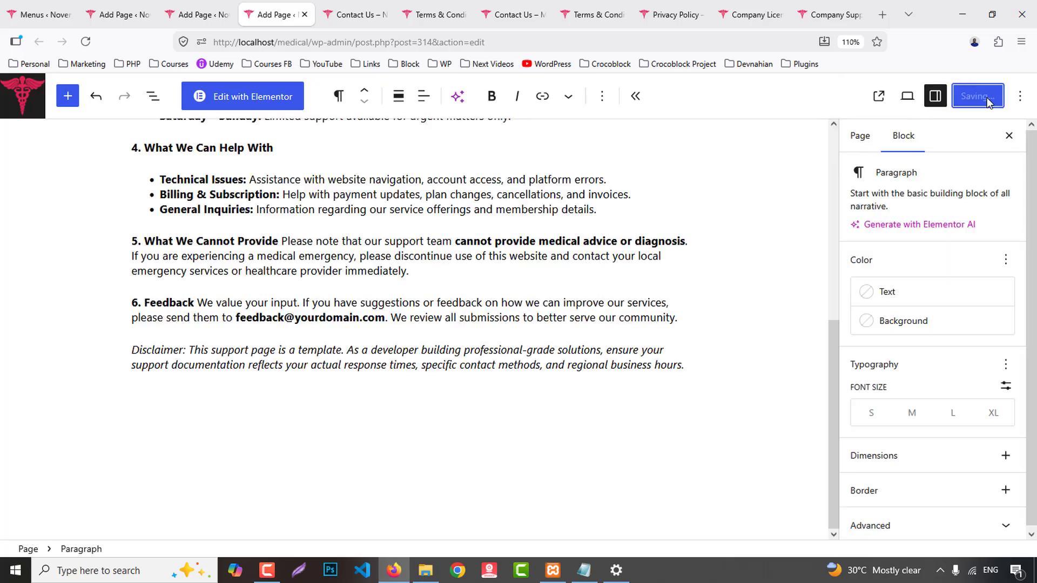
- Close the demo's Company Support page, copy the demo's Company License text into the new Company License page and save it
click(837, 6)
middle_click(840, 6)
scroll(229, 342, down, 3)
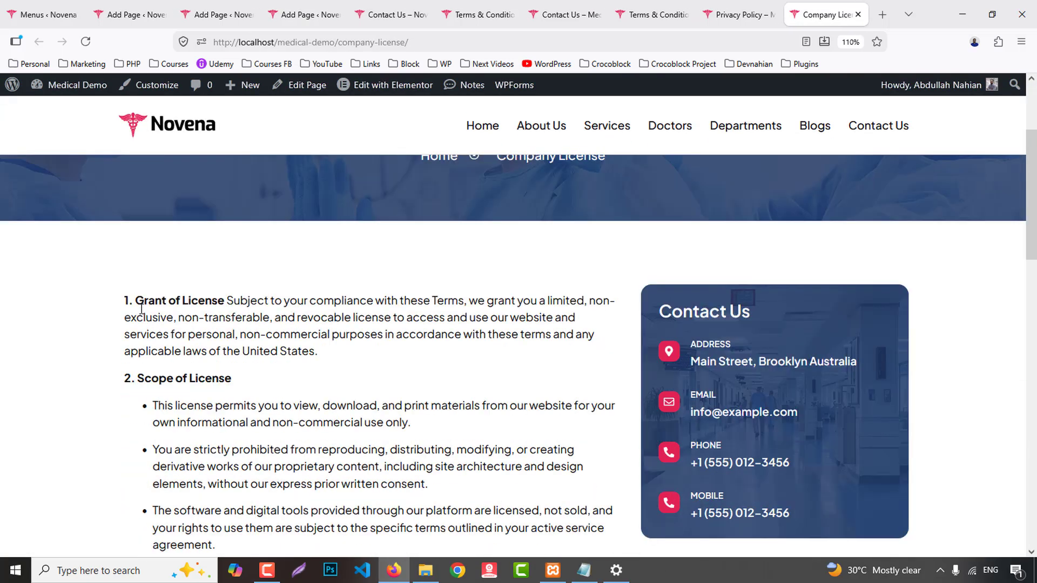
drag(172, 321, 511, 412)
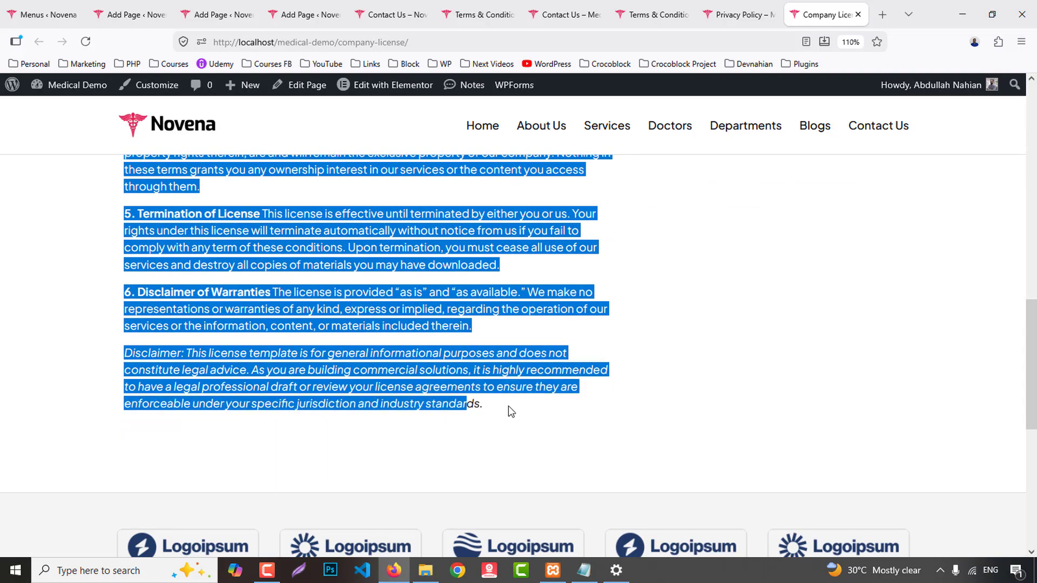
click(307, 7)
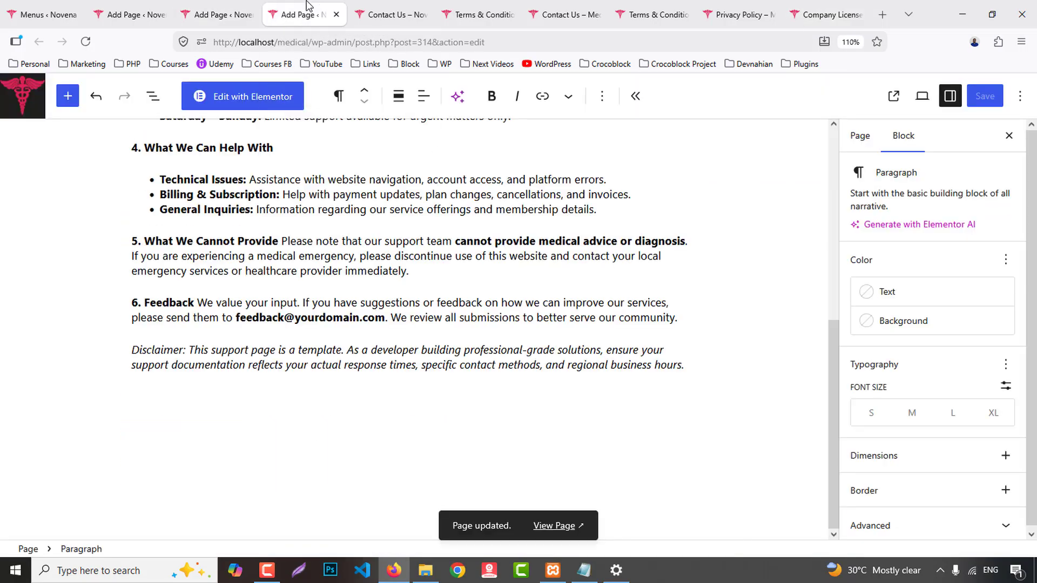
middle_click(267, 15)
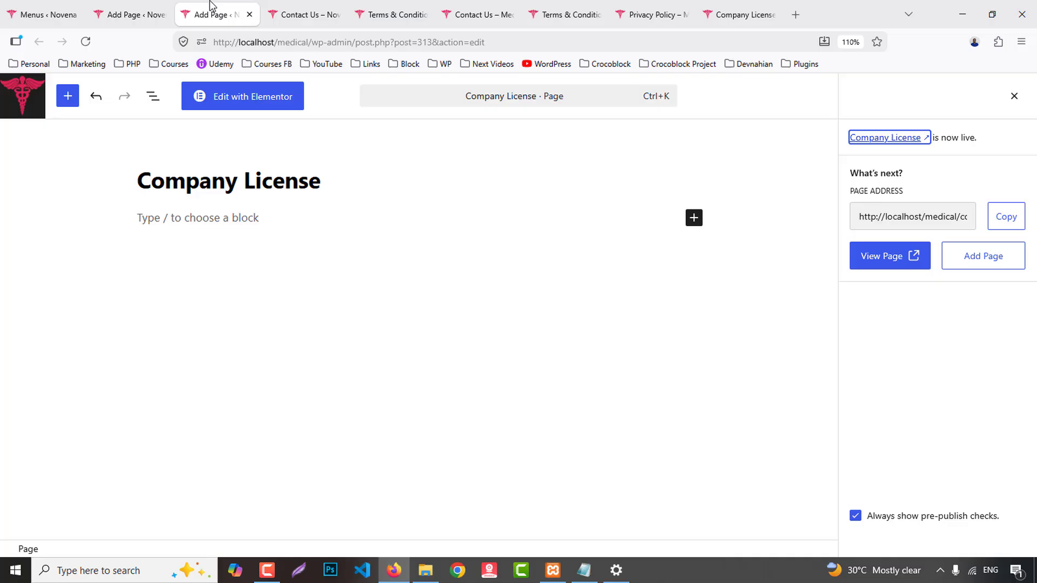
click(227, 222)
key(ctrl+v)
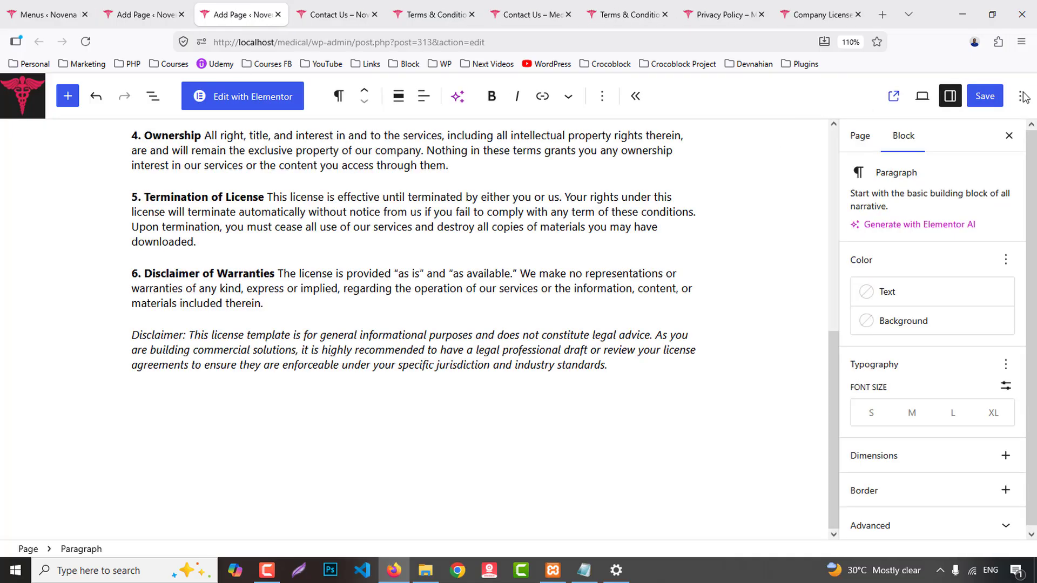
click(984, 99)
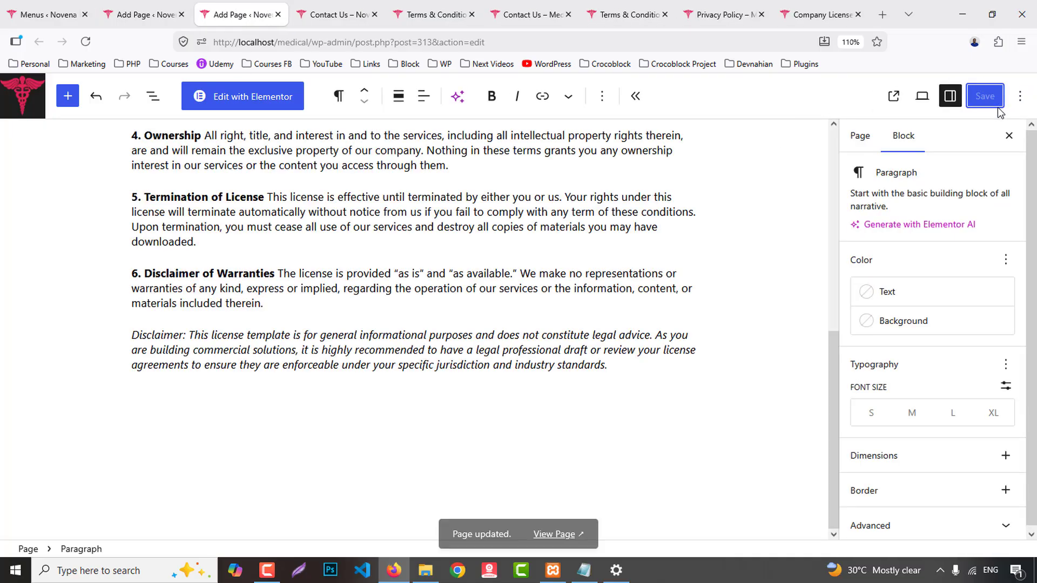
- Close the finished Company License tabs, copy the demo's Privacy Policy content into the new Privacy Policy page and save it
middle_click(264, 8)
click(162, 8)
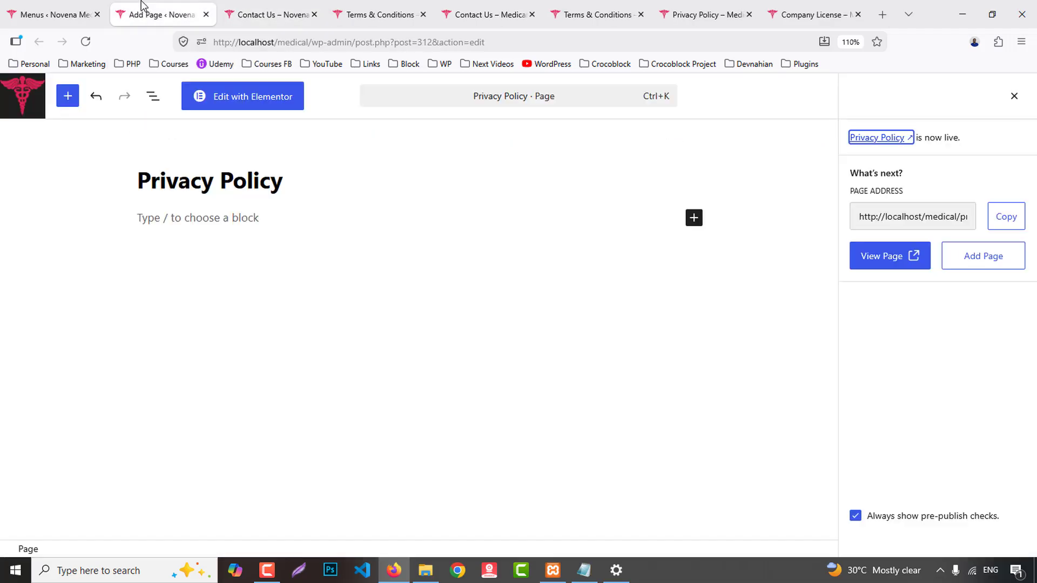
click(805, 9)
middle_click(825, 5)
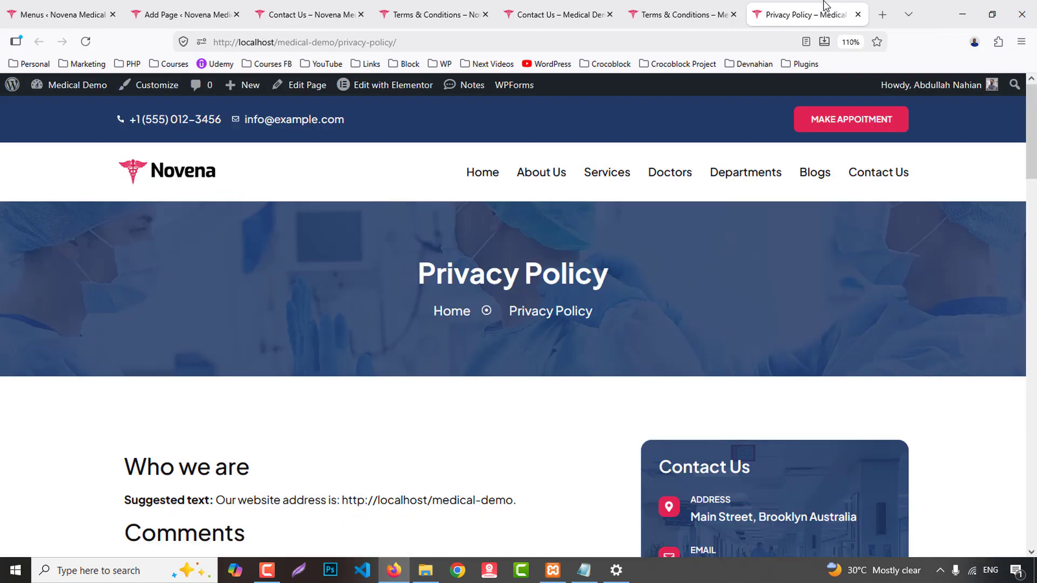
scroll(290, 329, down, 4)
drag(126, 232, 166, 523)
scroll(425, 286, down, 4)
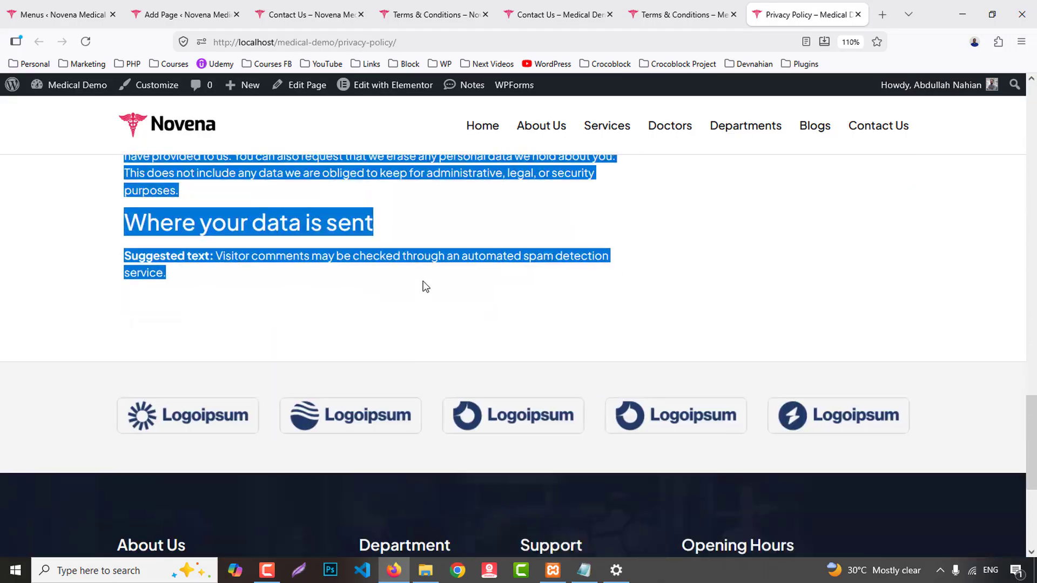
click(183, 14)
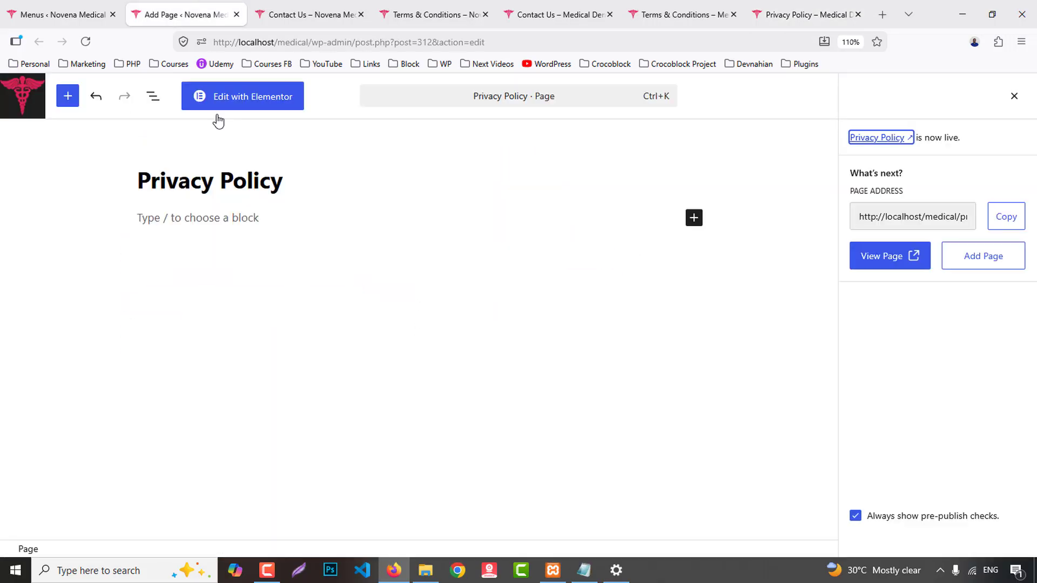
click(208, 220)
key(ctrl+v)
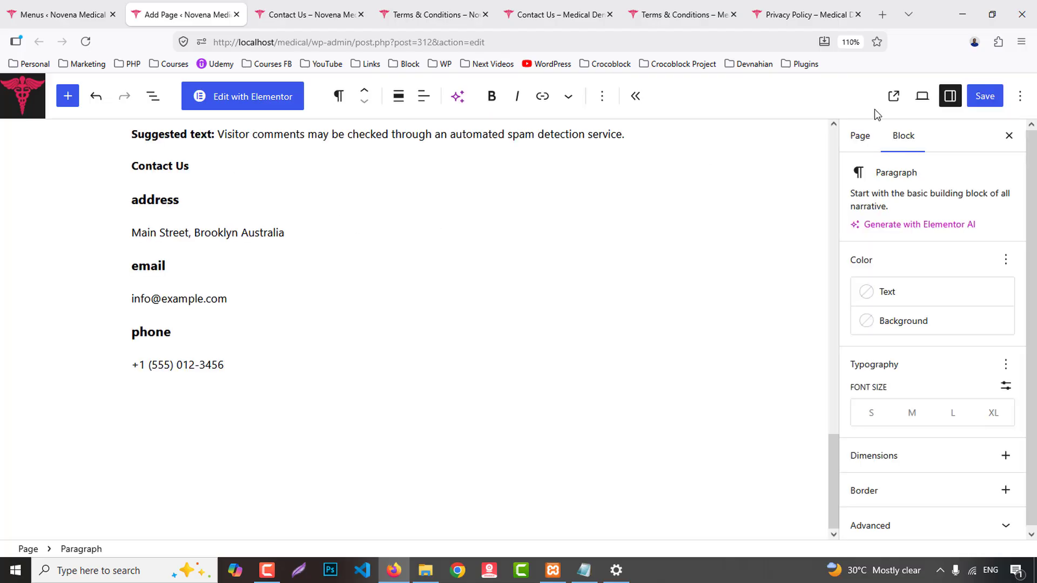
click(983, 98)
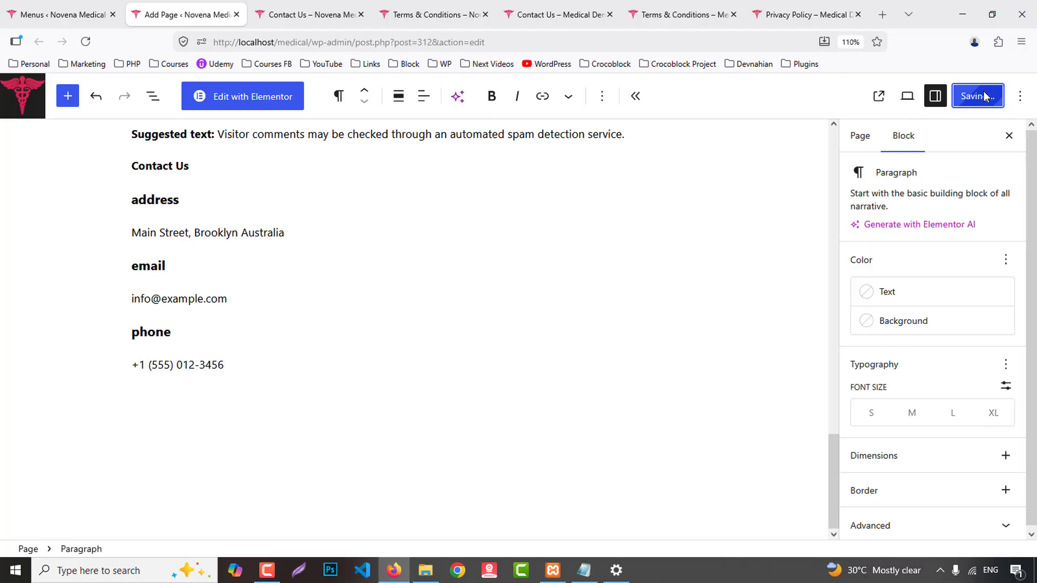
- Close the Privacy Policy editor and the leftover Contact Us and Terms & Conditions tabs, keeping the demo's Privacy Policy open
click(237, 14)
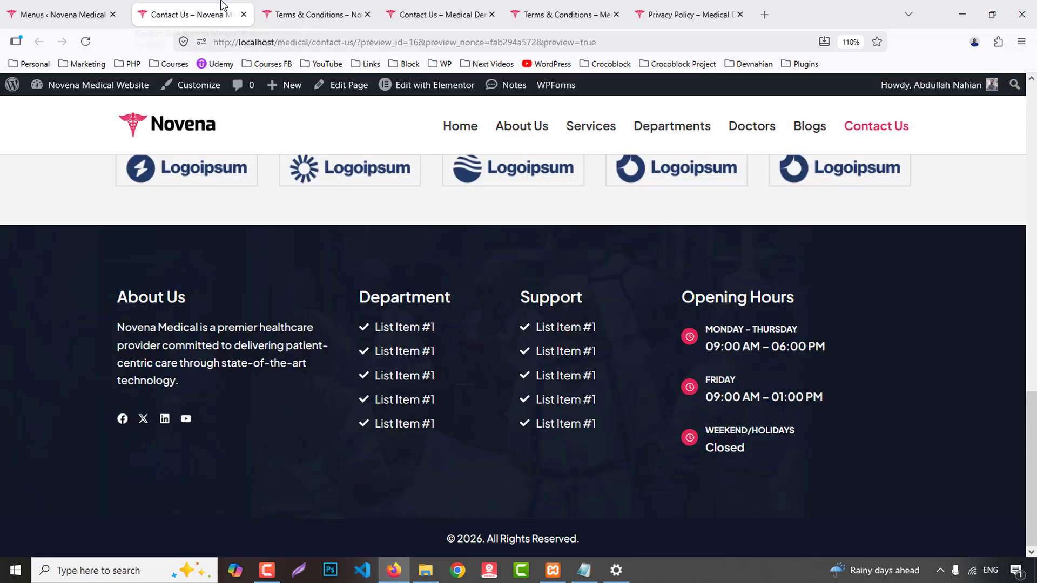
middle_click(189, 8)
middle_click(189, 7)
middle_click(190, 7)
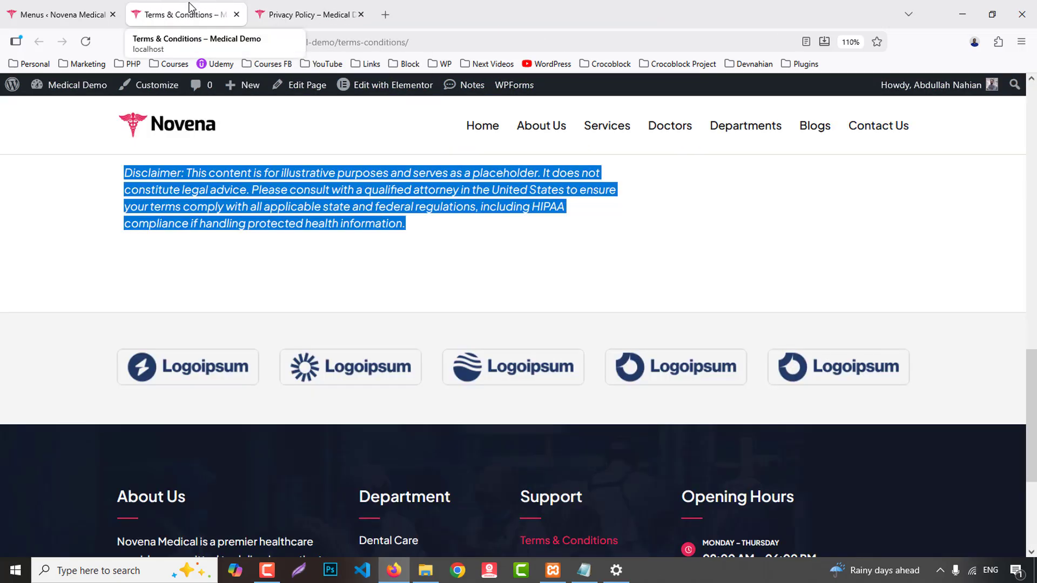
click(357, 14)
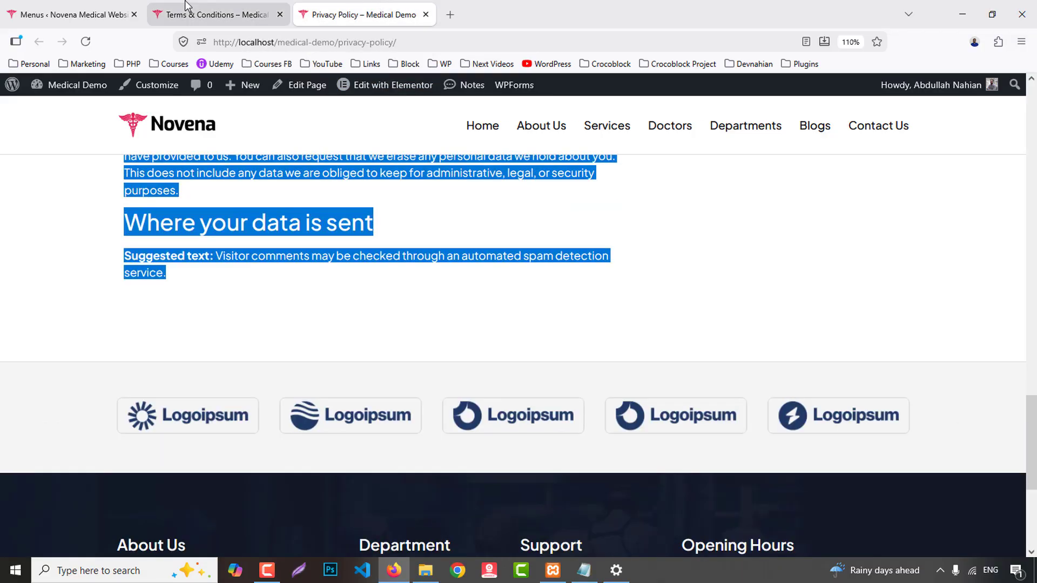
middle_click(216, 15)
- Open the Novena site's Home page in a new tab and open Terms & Conditions from the footer's Support menu
click(74, 10)
middle_click(53, 110)
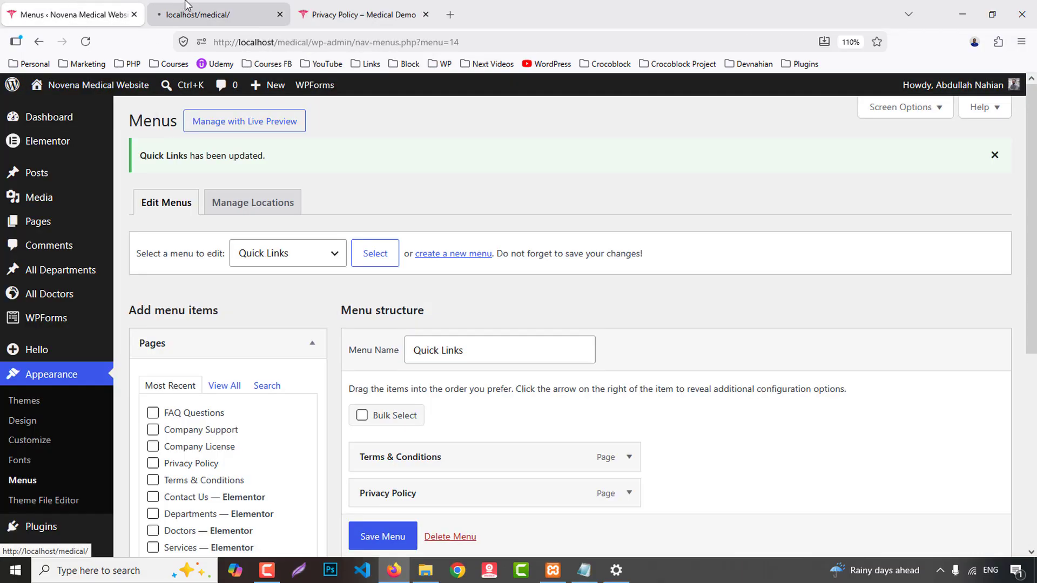
click(187, 6)
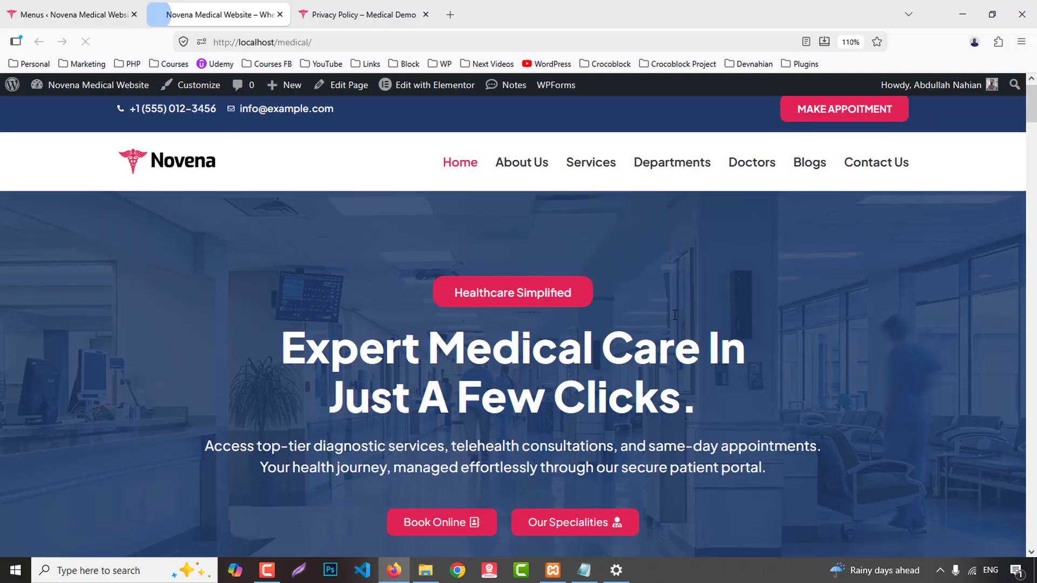
scroll(680, 317, down, 10)
scroll(684, 337, down, 20)
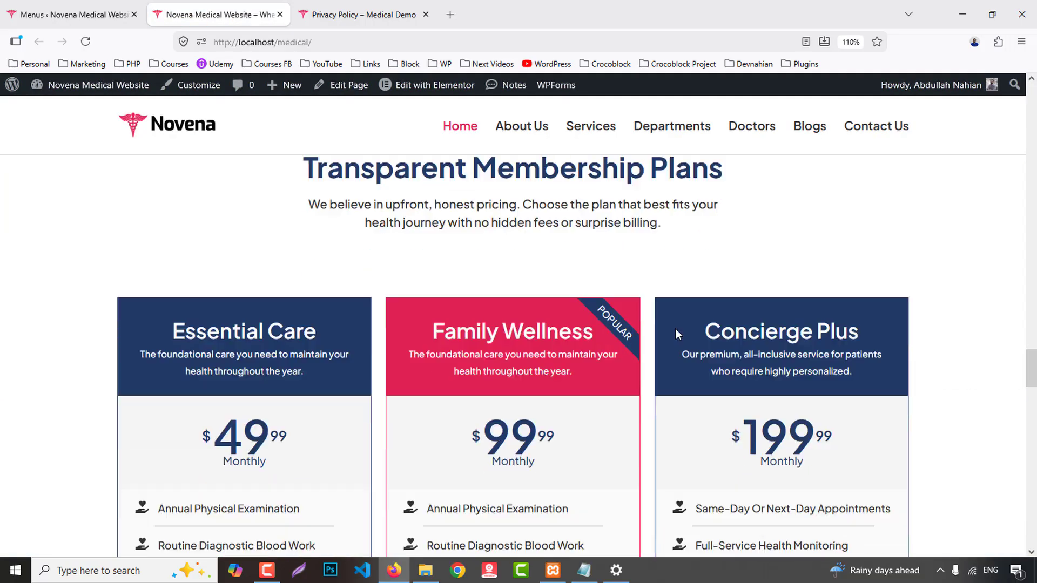
scroll(661, 341, down, 2)
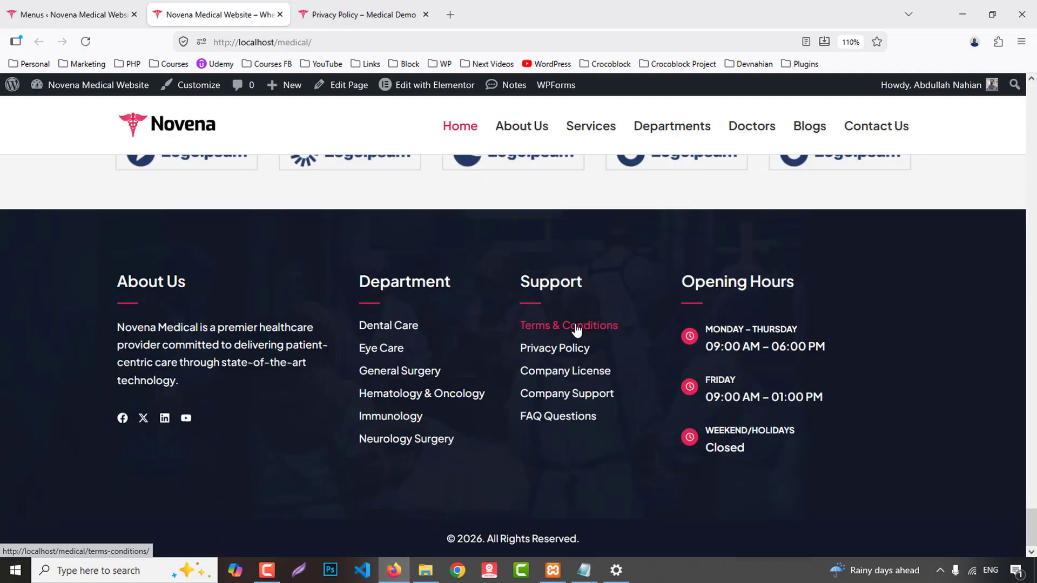
click(577, 327)
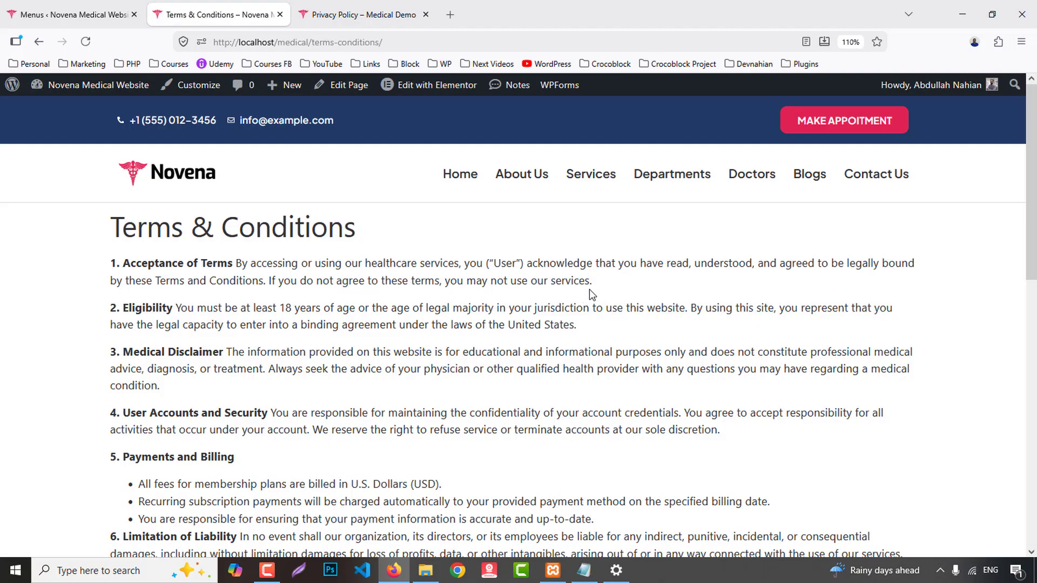
- Check the demo's Privacy Policy page layout and create a new Single Page template in the Novena site's Theme Builder without a library block
click(369, 8)
scroll(800, 232, up, 5)
click(881, 203)
scroll(917, 257, up, 15)
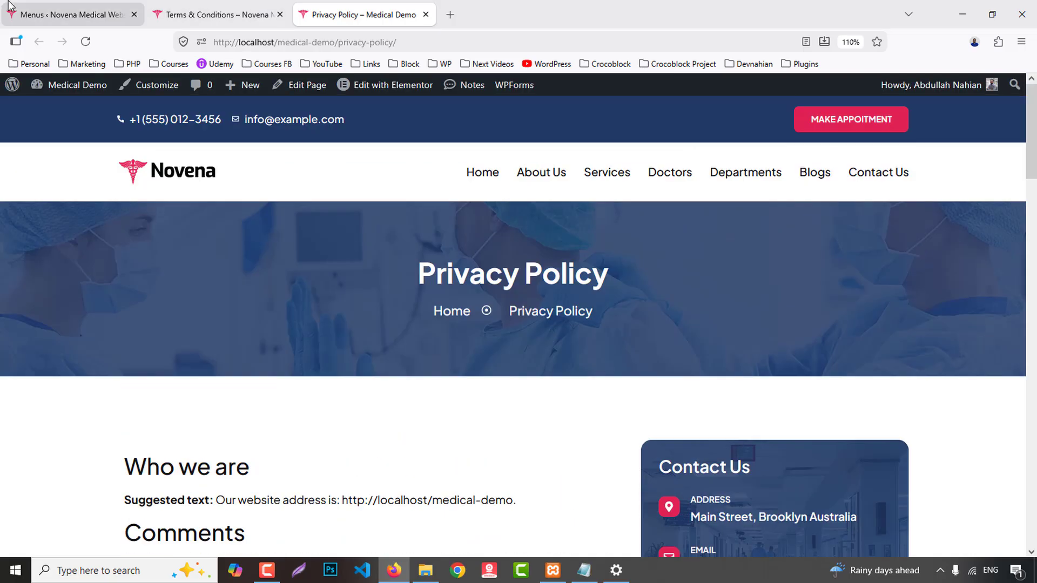
click(9, 6)
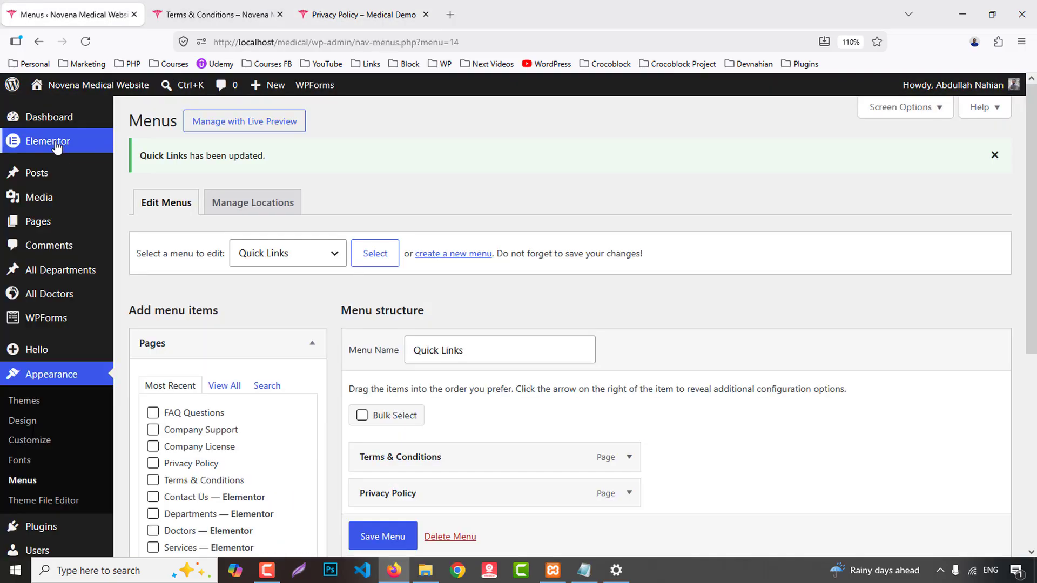
mouse_move(51, 141)
middle_click(155, 183)
click(183, 6)
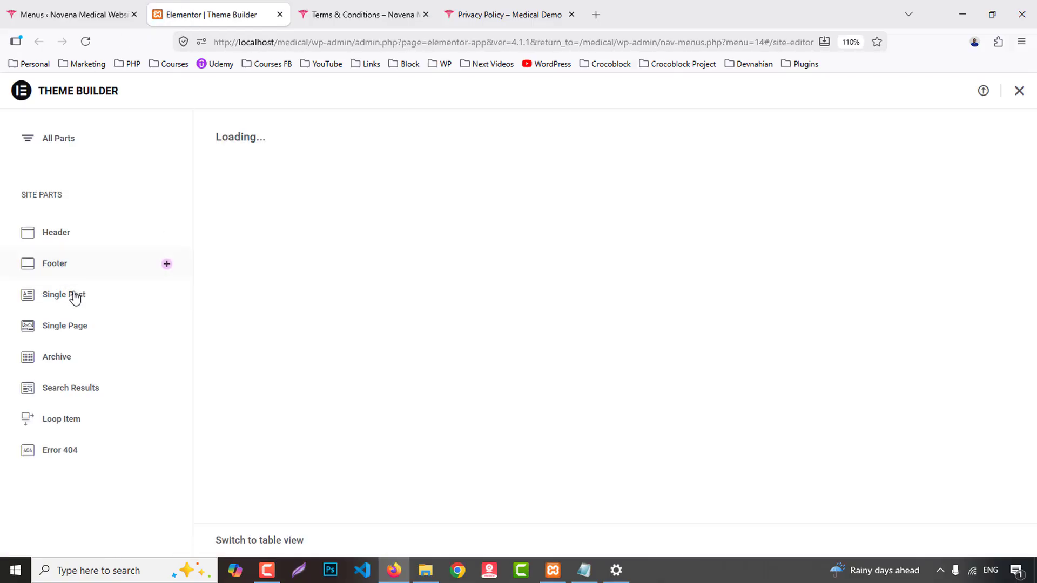
click(83, 331)
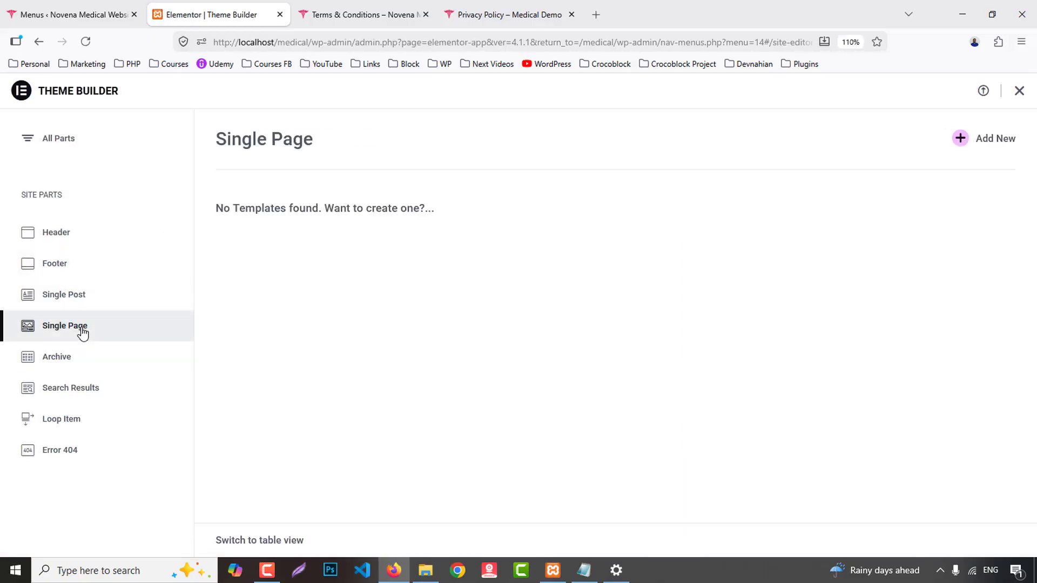
click(990, 138)
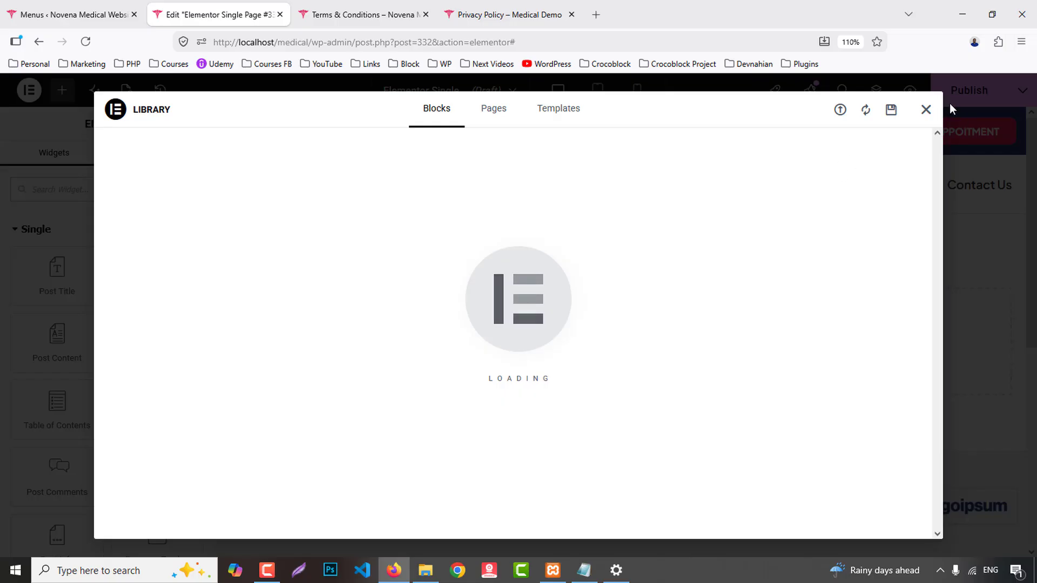
click(926, 109)
- Title the template "Single Page" and set its dynamic content preview to the FAQ Questions page
click(127, 90)
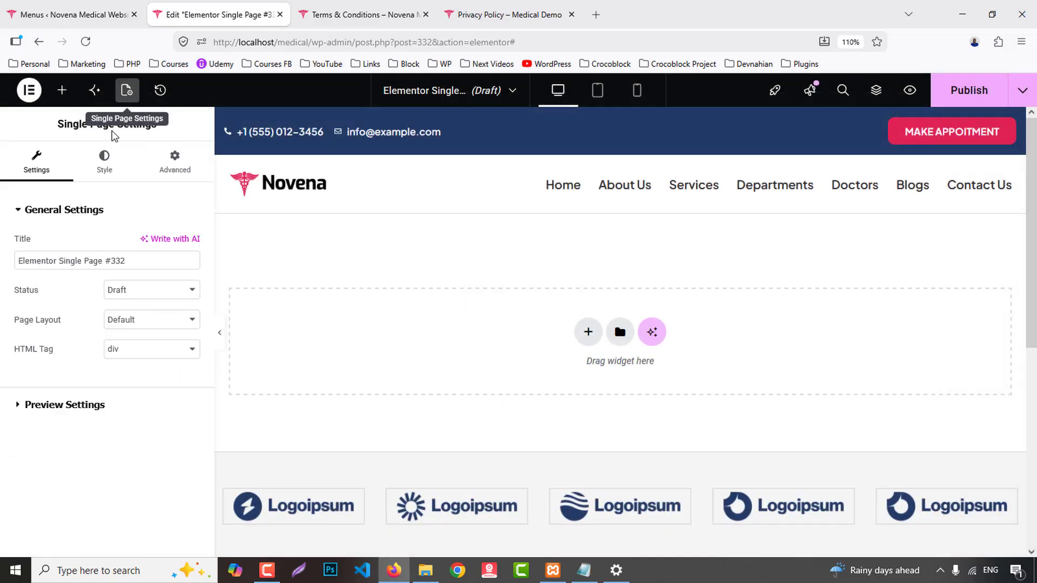
drag(144, 260, 2, 262)
text(Si)
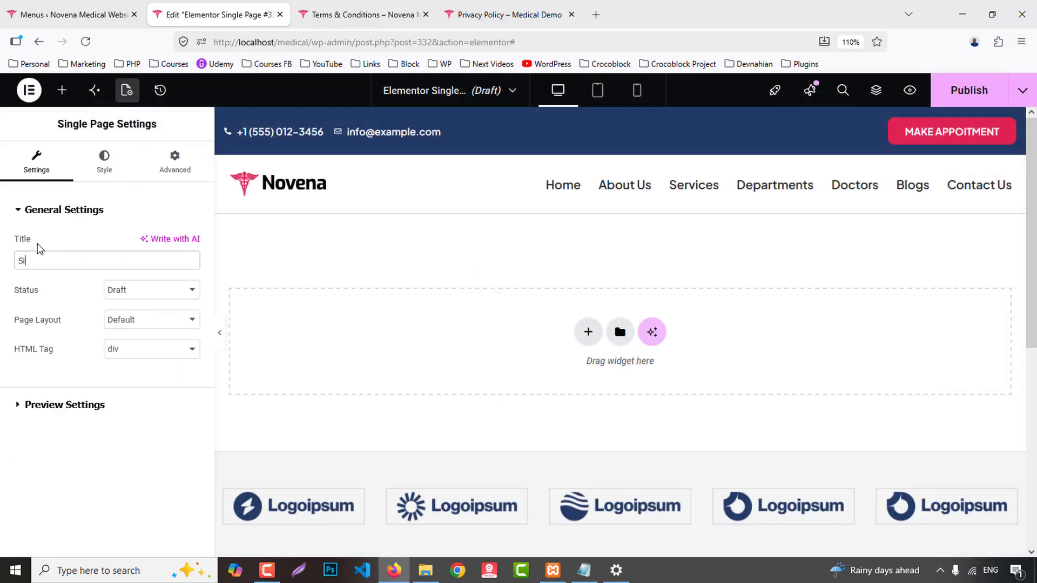
text(ngle {)
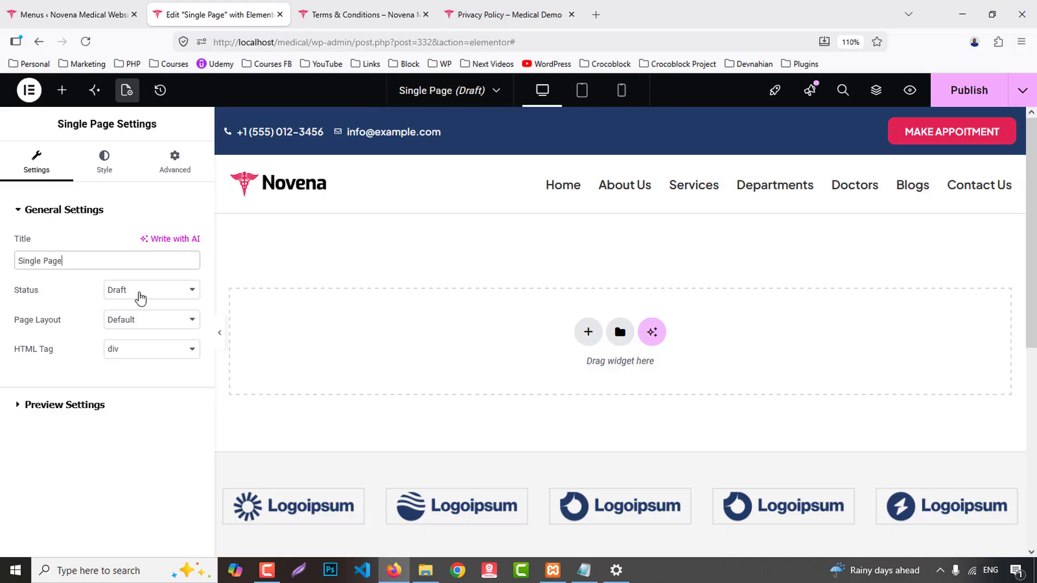
click(141, 297)
click(132, 360)
click(82, 405)
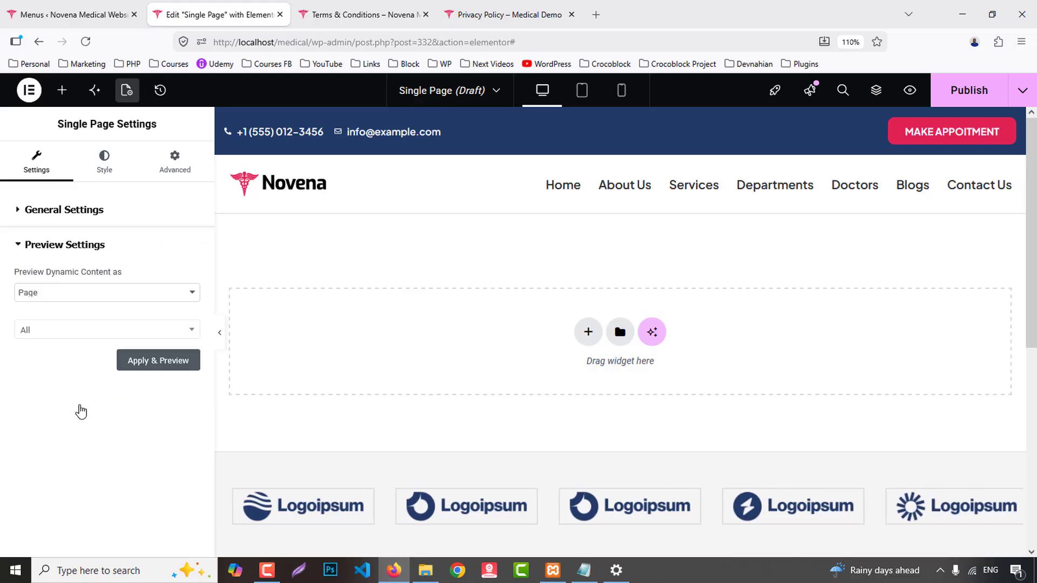
click(31, 299)
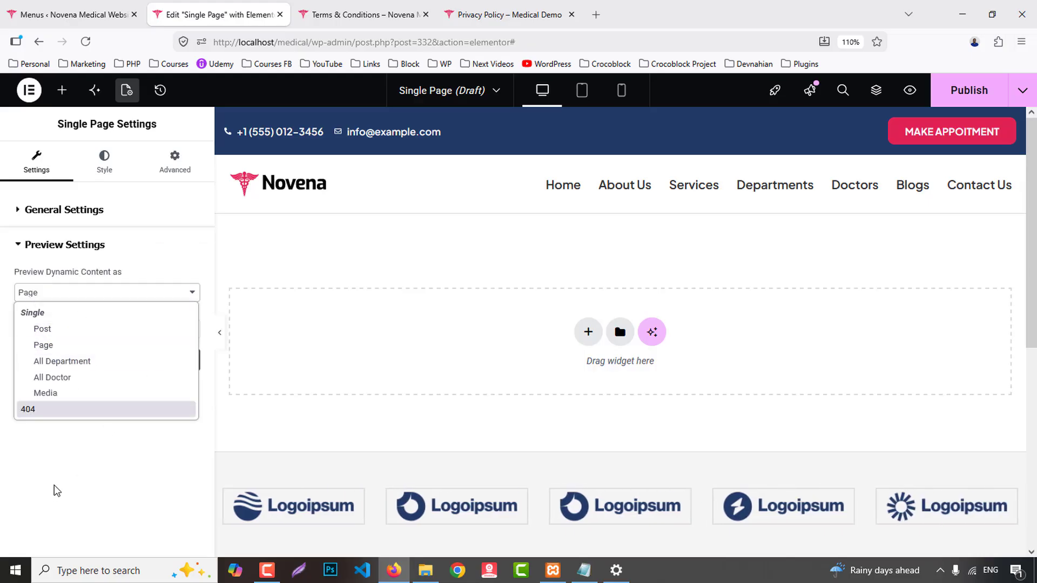
click(56, 346)
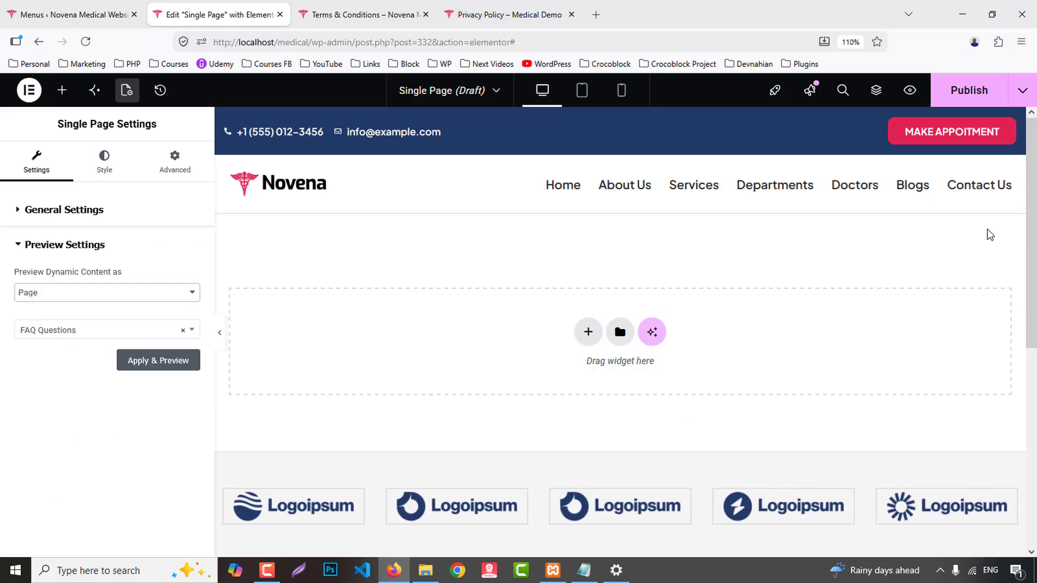
- Save the template with a display condition that includes all Pages
click(1023, 90)
click(972, 196)
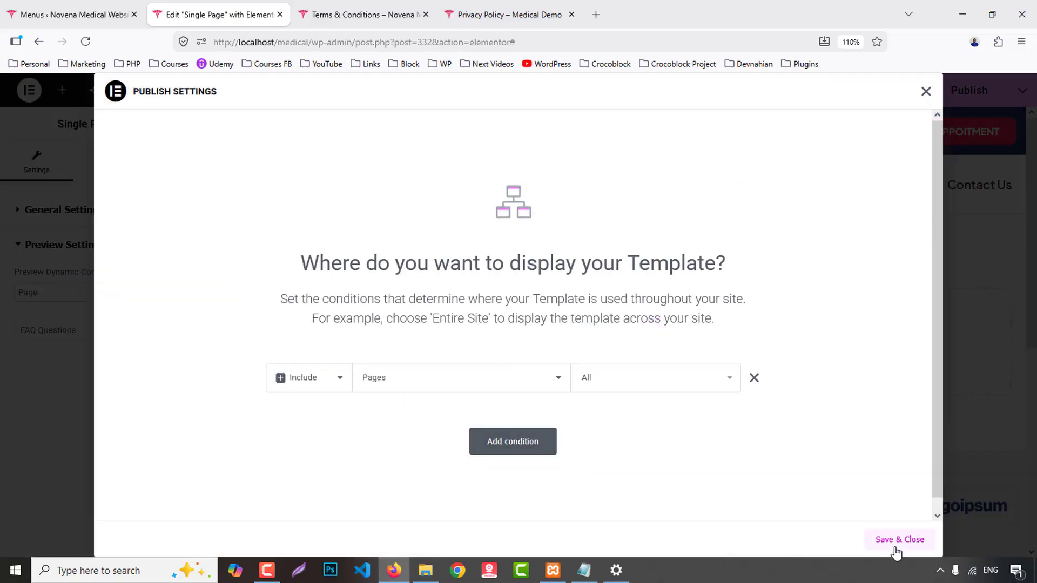
click(897, 543)
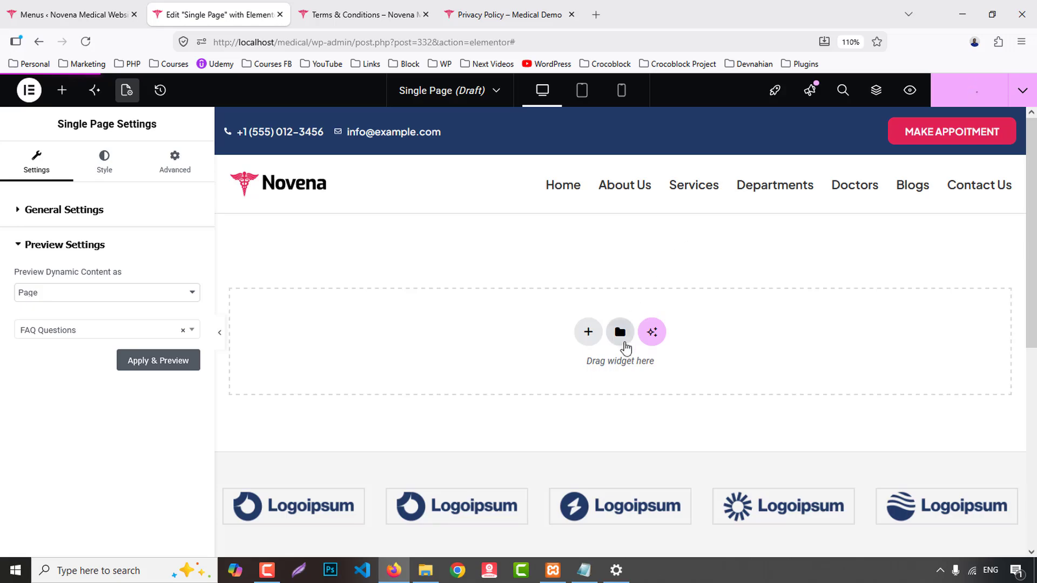
- Insert the saved Breadcreumb container into the template, publish it and check the Terms & Conditions page
click(621, 333)
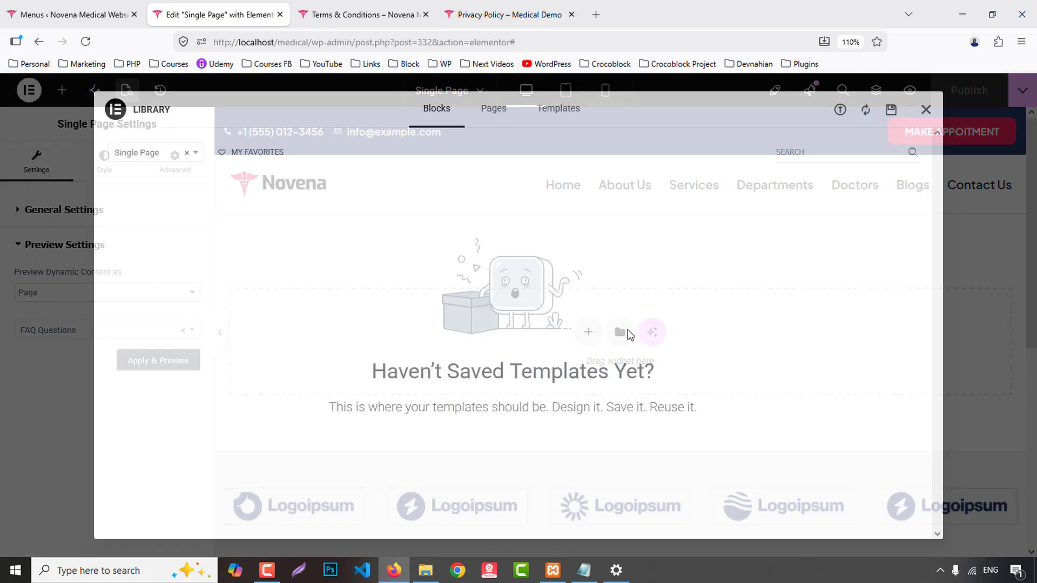
click(560, 113)
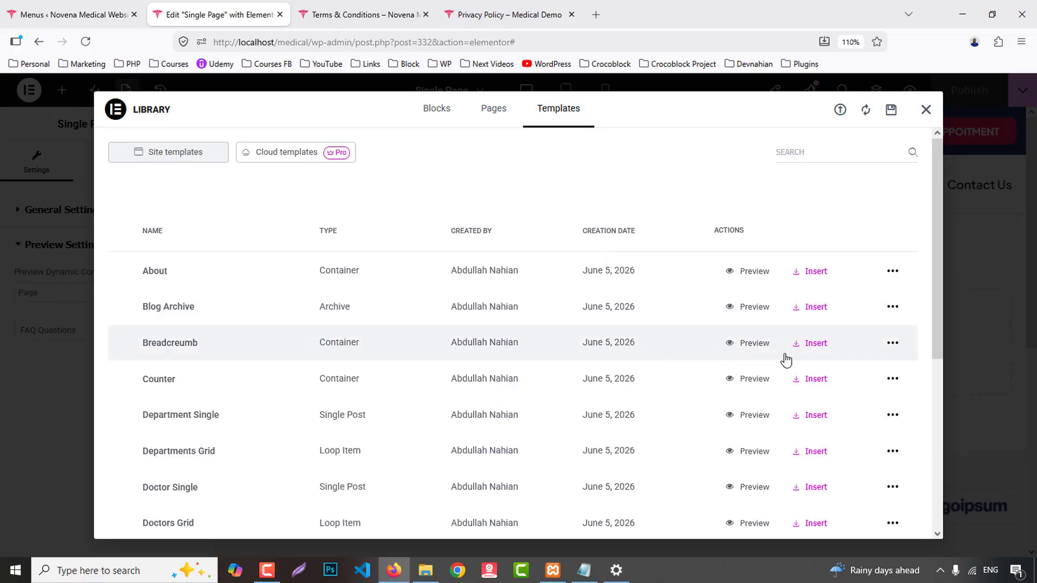
click(816, 345)
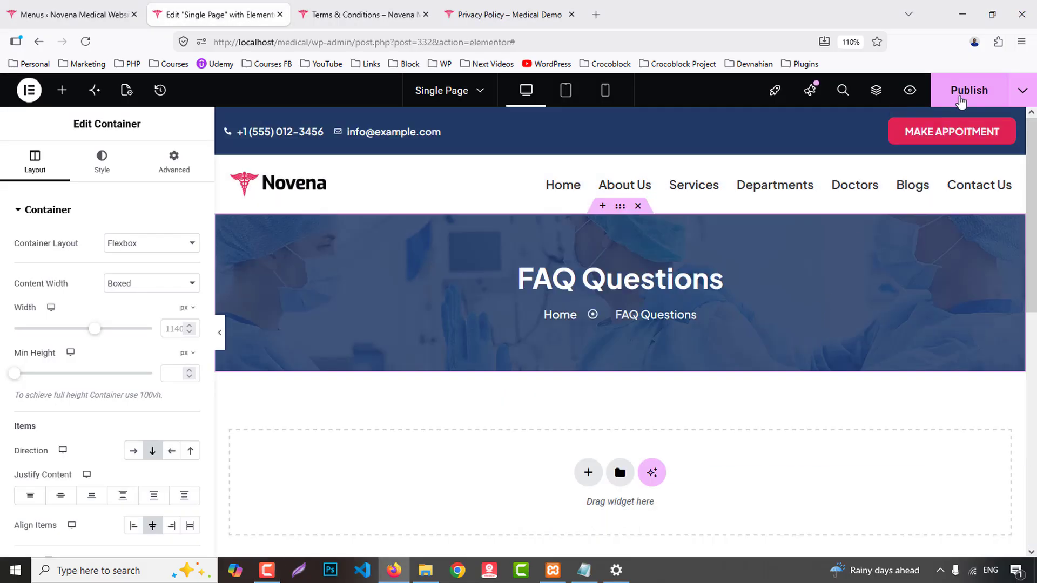
click(959, 98)
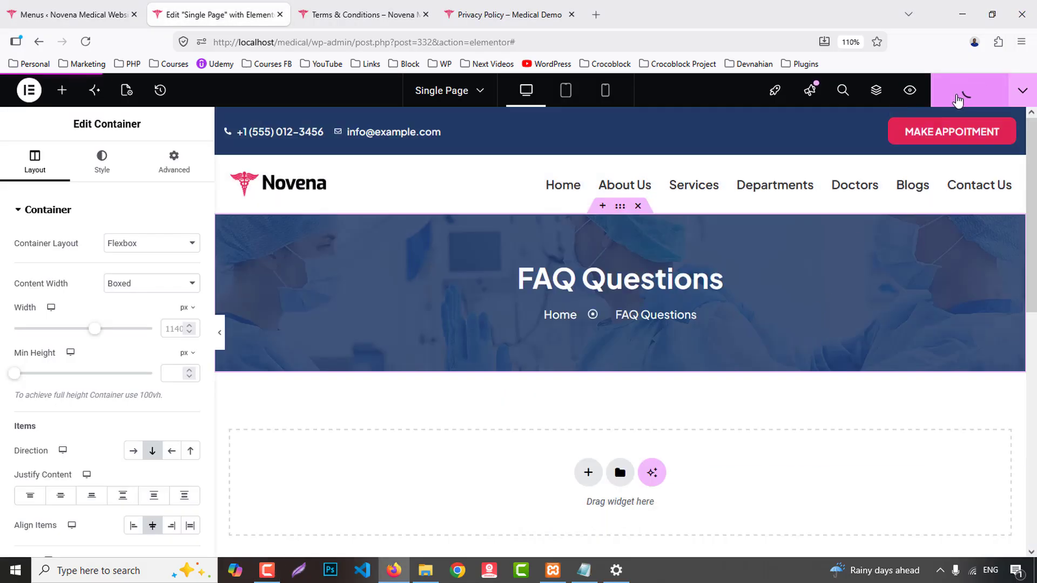
click(359, 13)
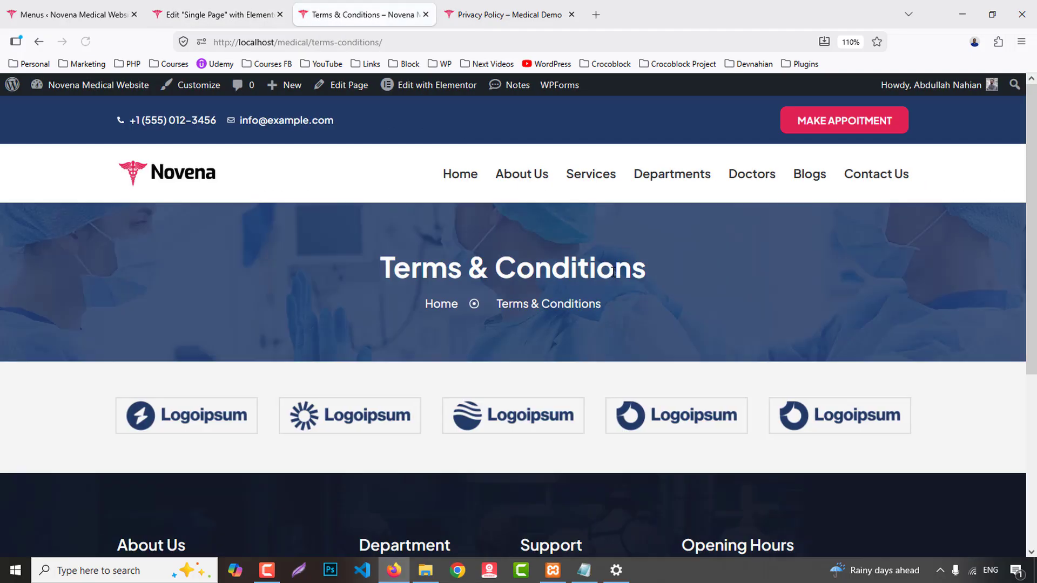
- Add a two-column flexbox container with a narrow first and a wide second column below the breadcrumb banner
click(219, 14)
scroll(591, 340, down, 3)
click(588, 319)
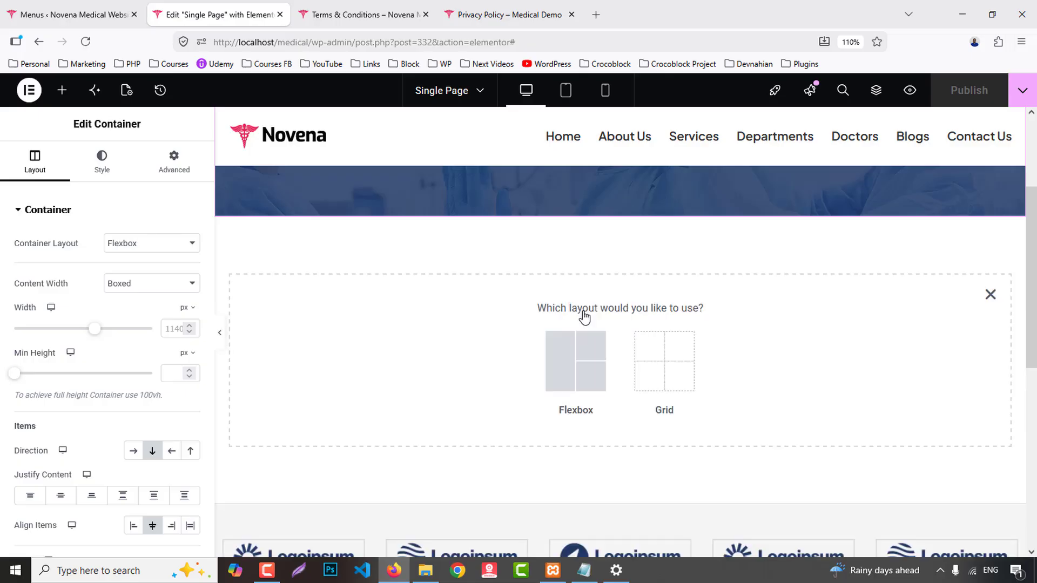
click(568, 373)
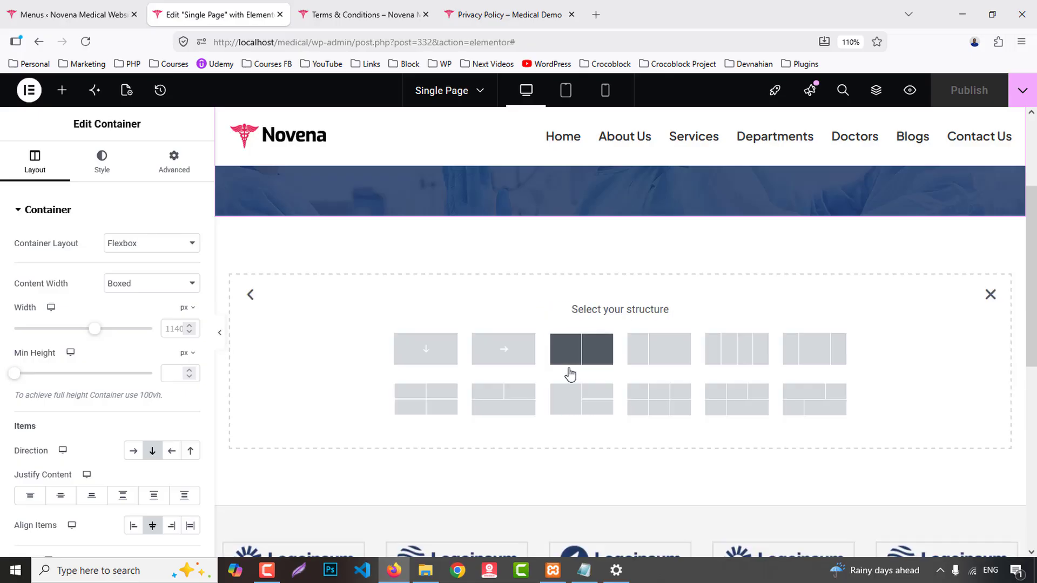
click(658, 359)
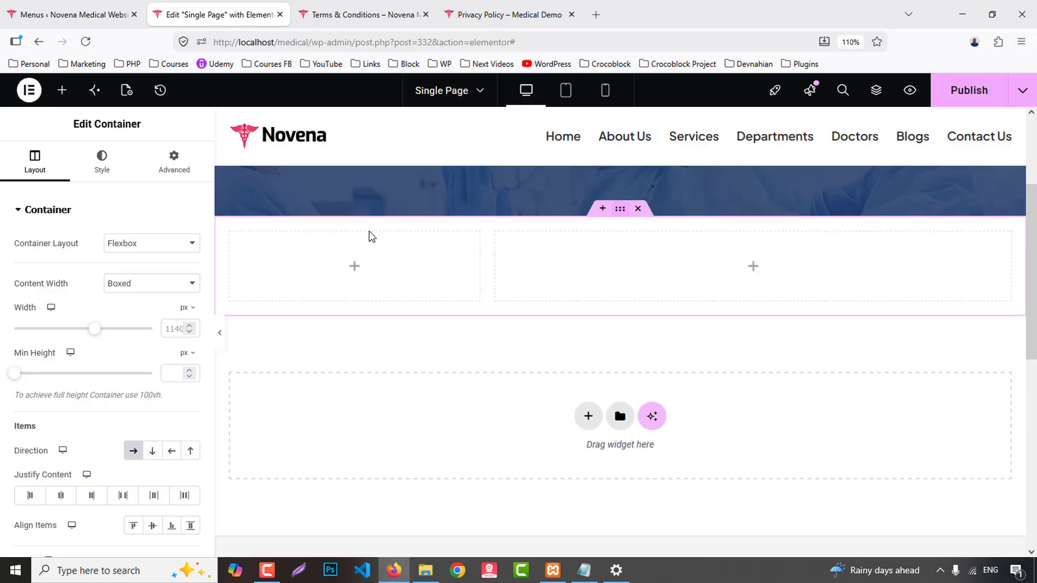
- Set the new two-column container's padding to 80 px top and bottom and 0 px on the sides
click(174, 161)
click(190, 314)
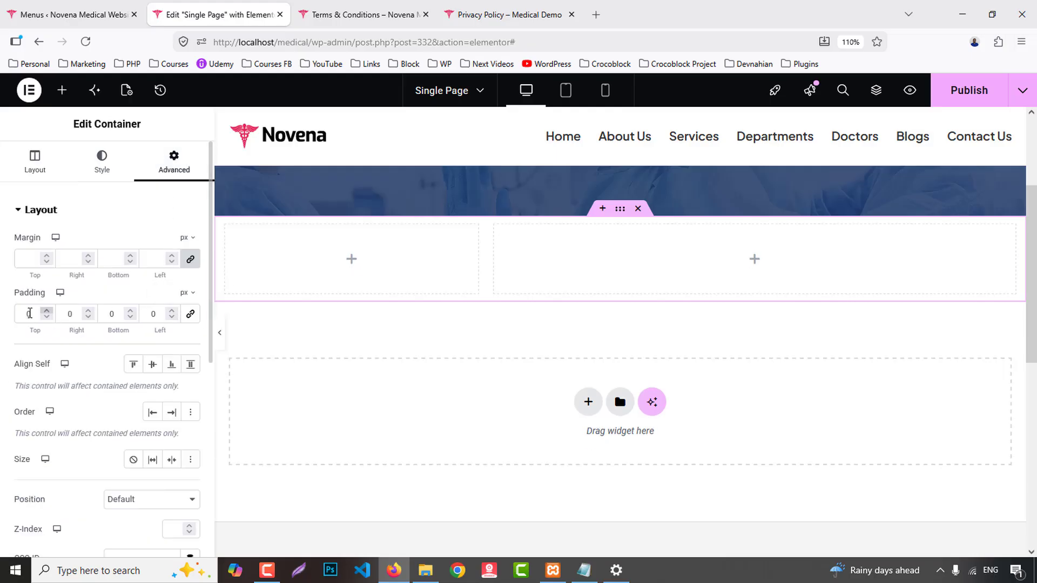
text(80)
double_click(112, 313)
text(80)
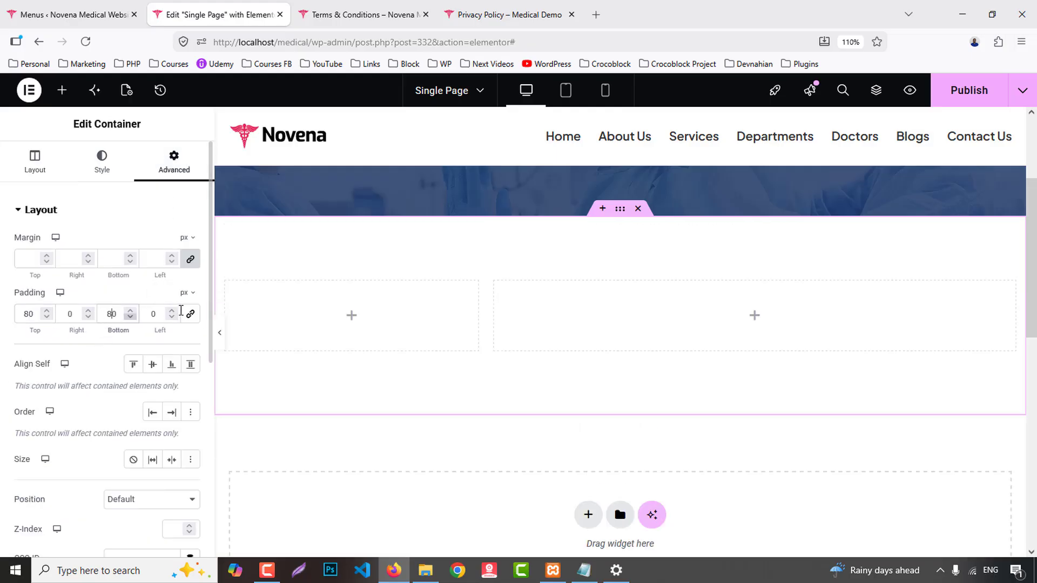
- Move the narrow column after the wide one and place a Post Content widget in the wide column
drag(227, 282, 407, 333)
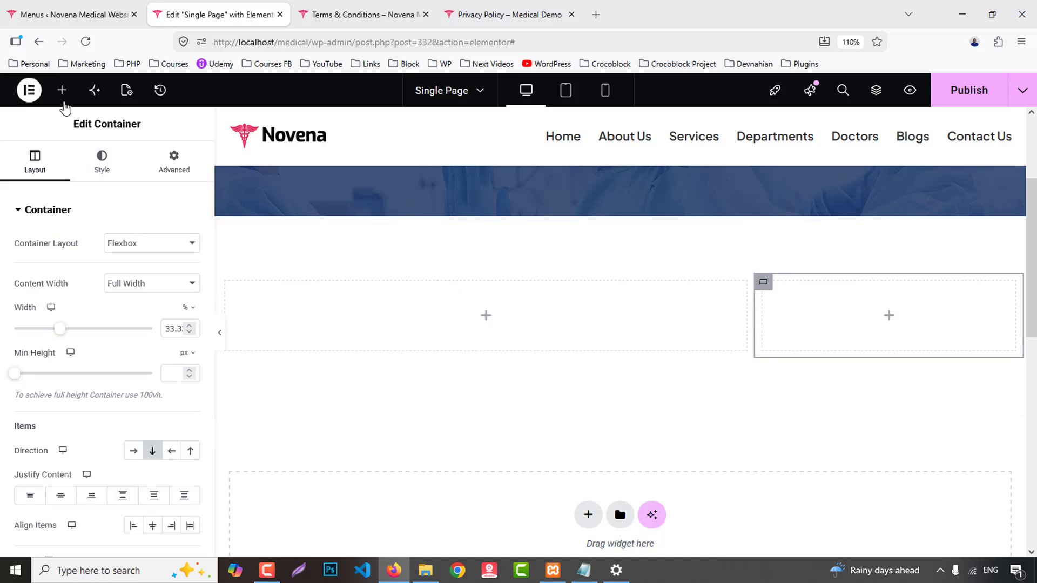
click(62, 96)
drag(57, 340, 471, 342)
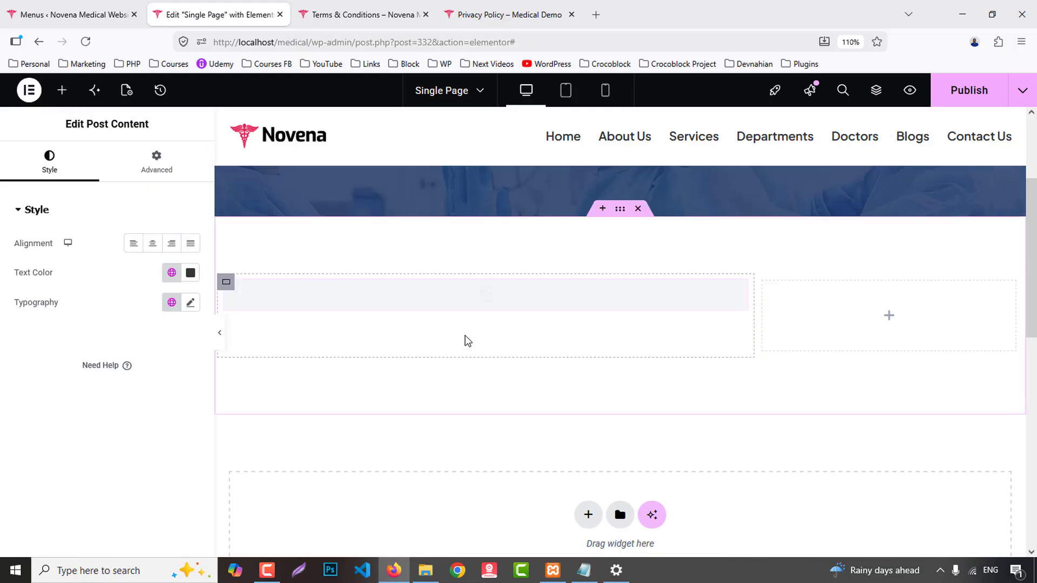
- Publish the template and review the reloaded Terms & Conditions page with its content
click(969, 92)
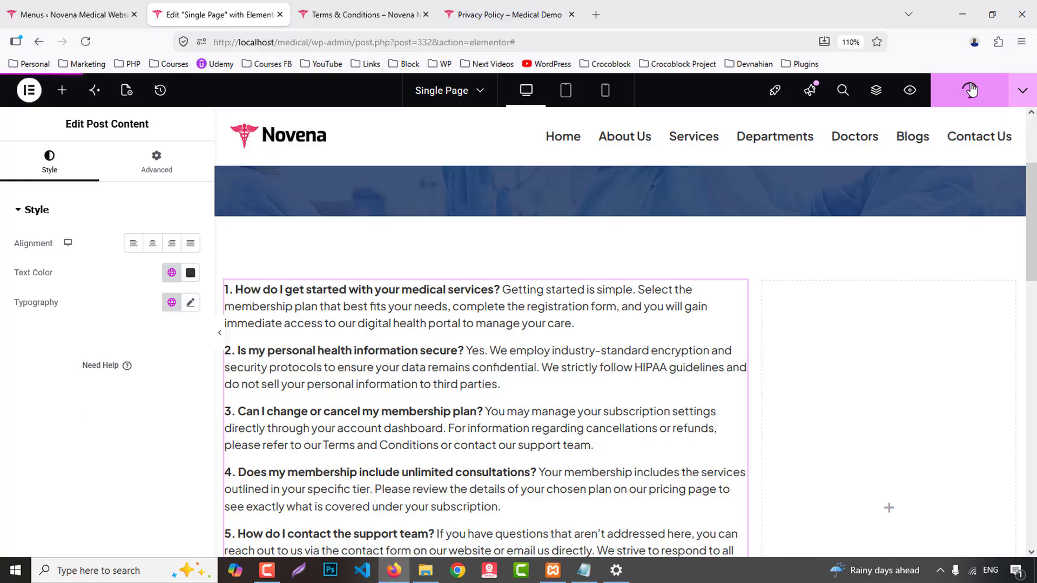
click(357, 11)
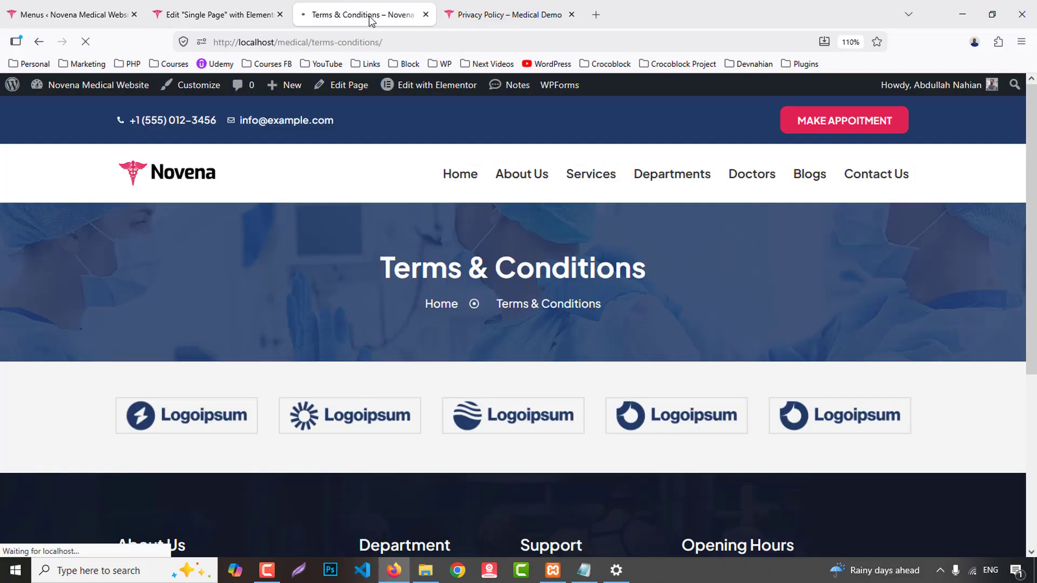
scroll(730, 241, down, 8)
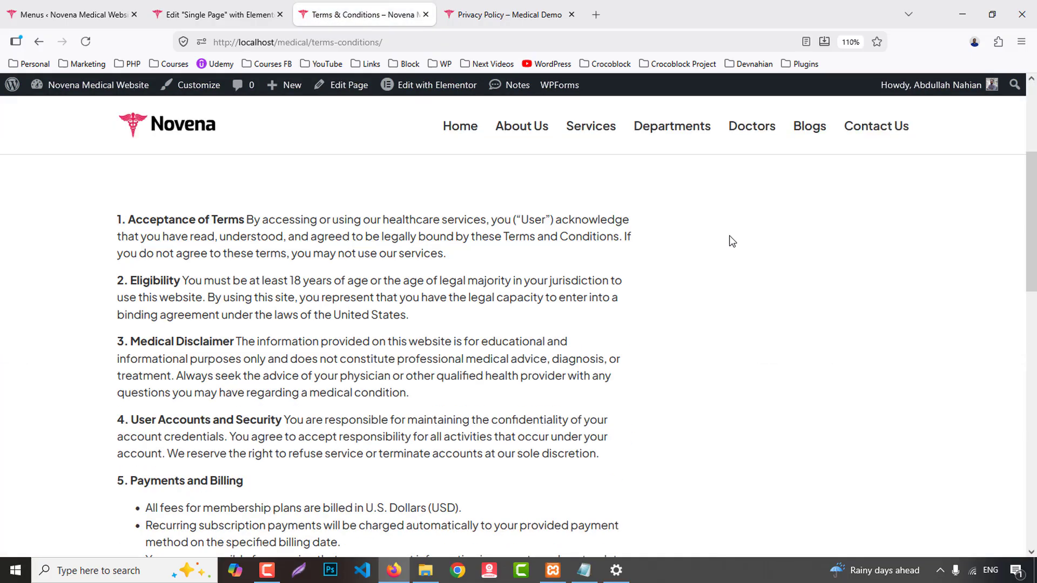
scroll(732, 239, down, 3)
- Give the empty narrow column of the Single Page template a classic background with the hero_bg image
key(ctrl+shift+Tab)
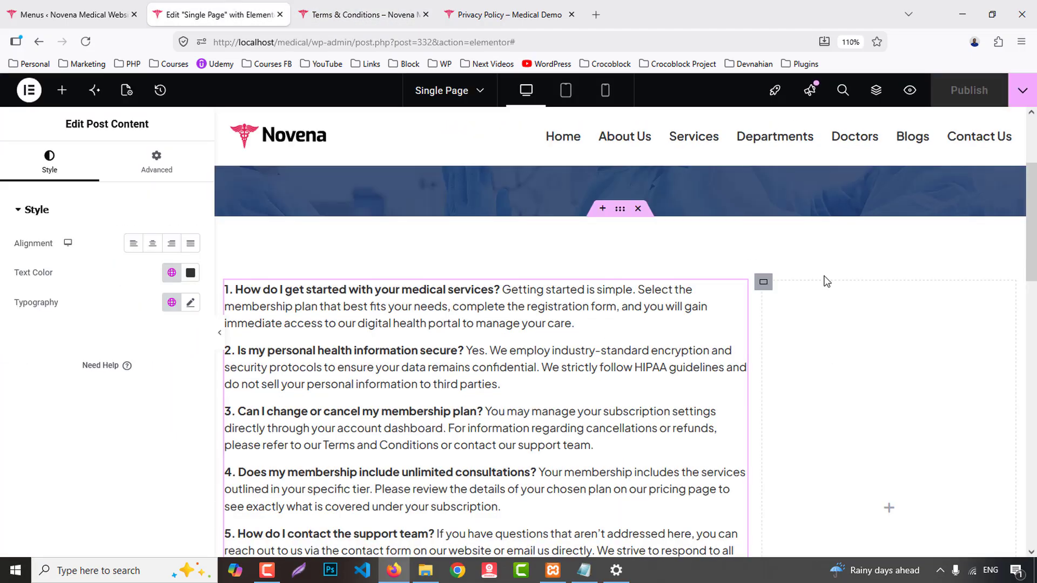
click(764, 284)
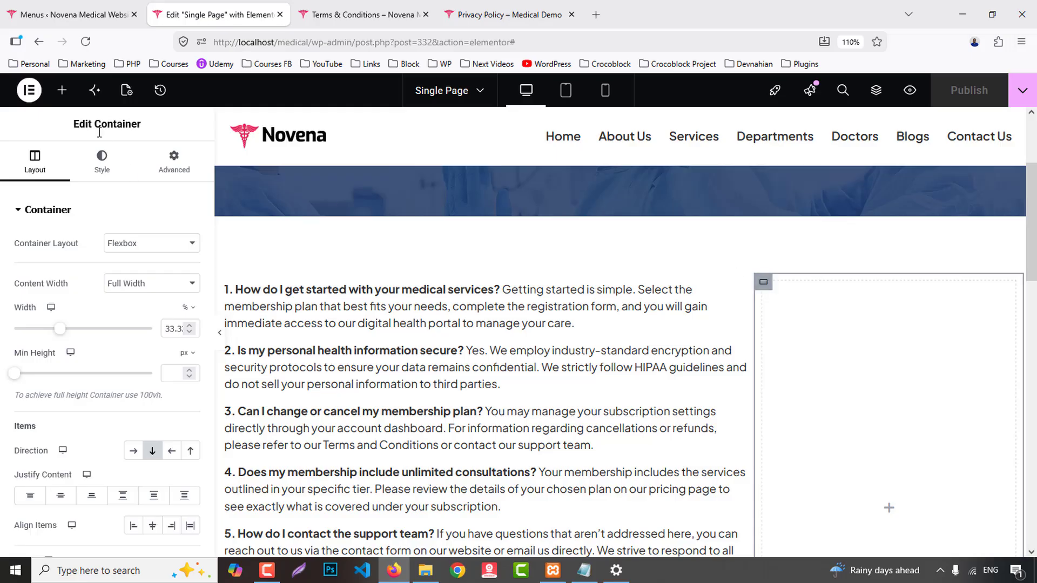
click(101, 162)
click(135, 275)
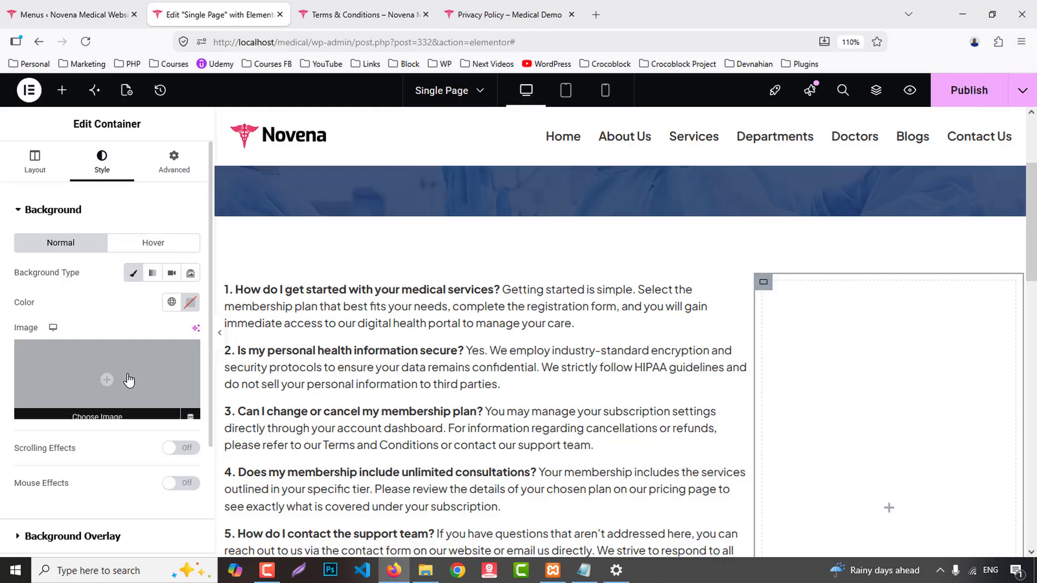
click(130, 380)
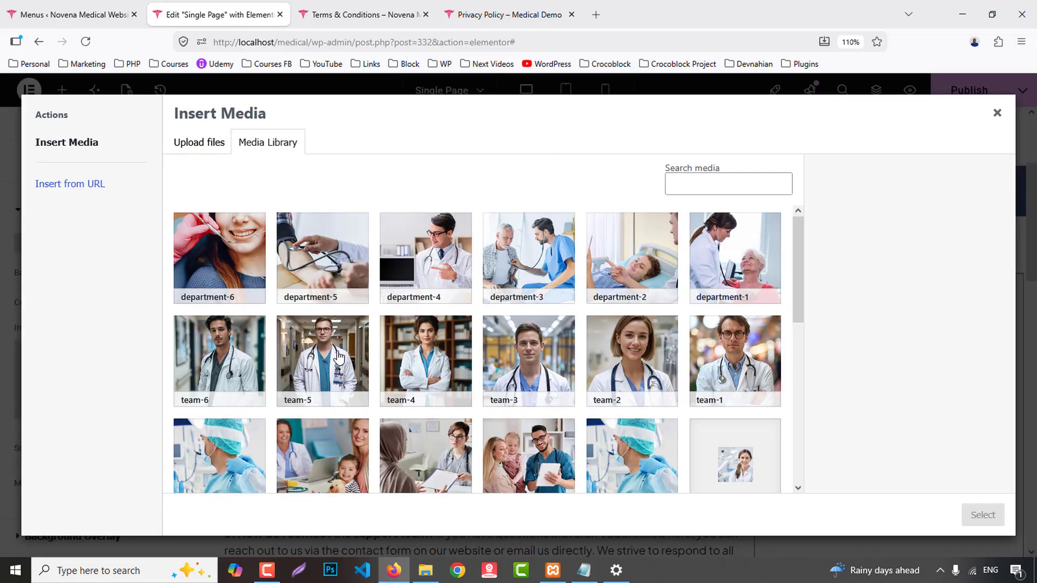
scroll(382, 389, down, 4)
scroll(367, 407, down, 3)
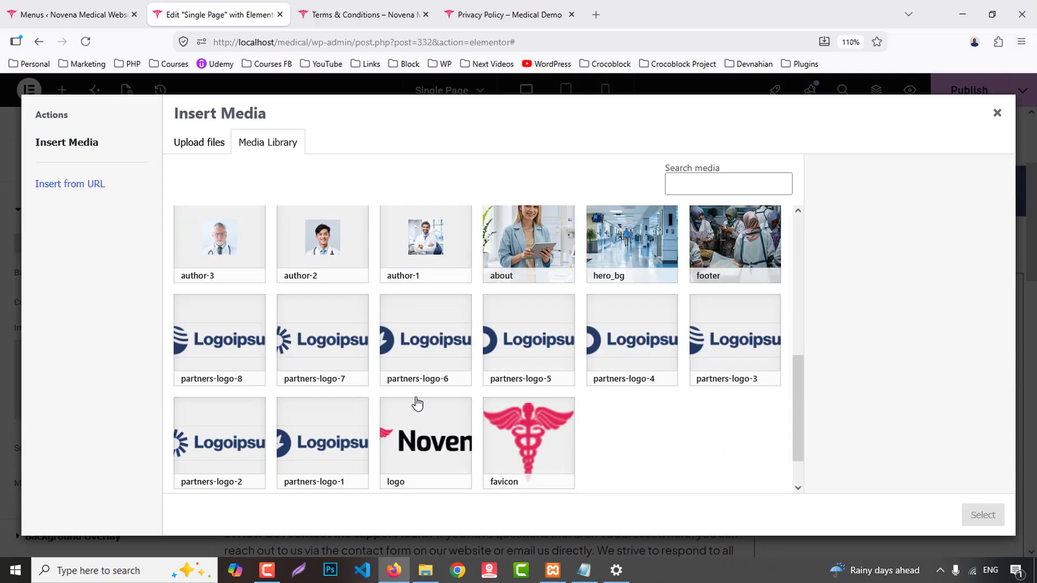
click(625, 239)
click(983, 514)
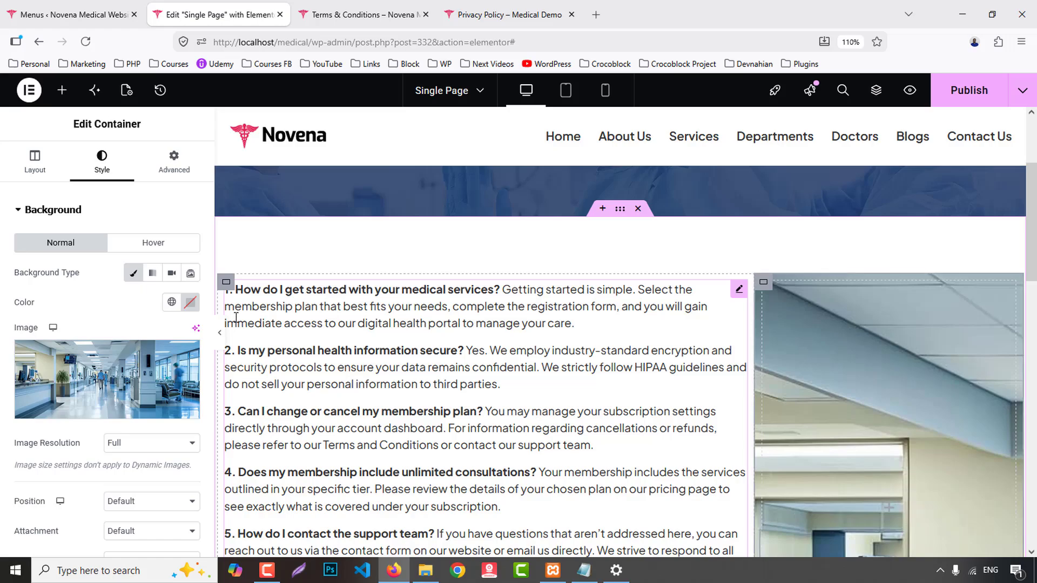
- Set the position of the narrow column's background image to Center Center
scroll(108, 381, down, 3)
click(127, 352)
click(138, 385)
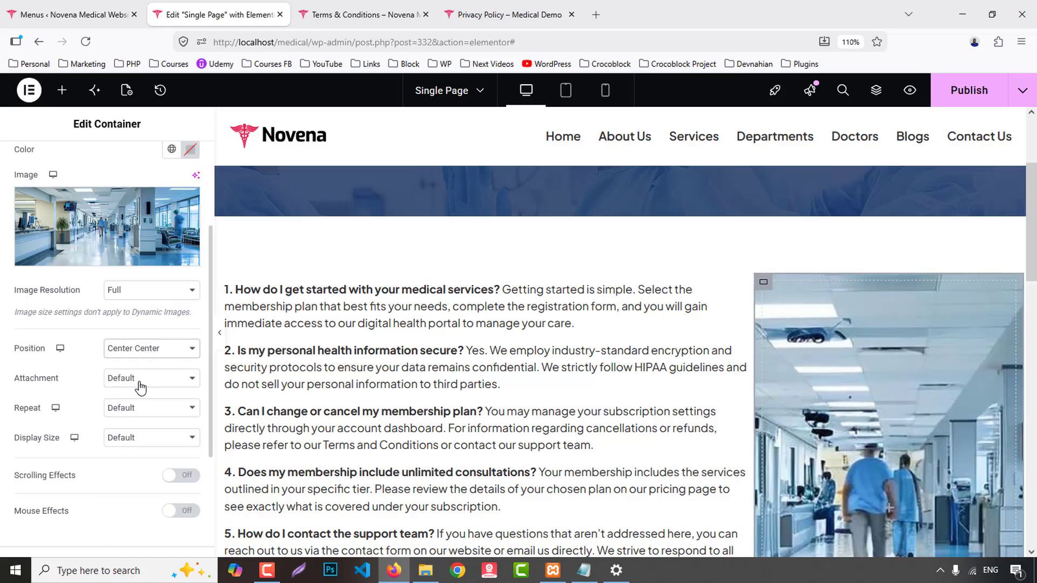
- Set the display size of the narrow column's background image to Cover
click(135, 438)
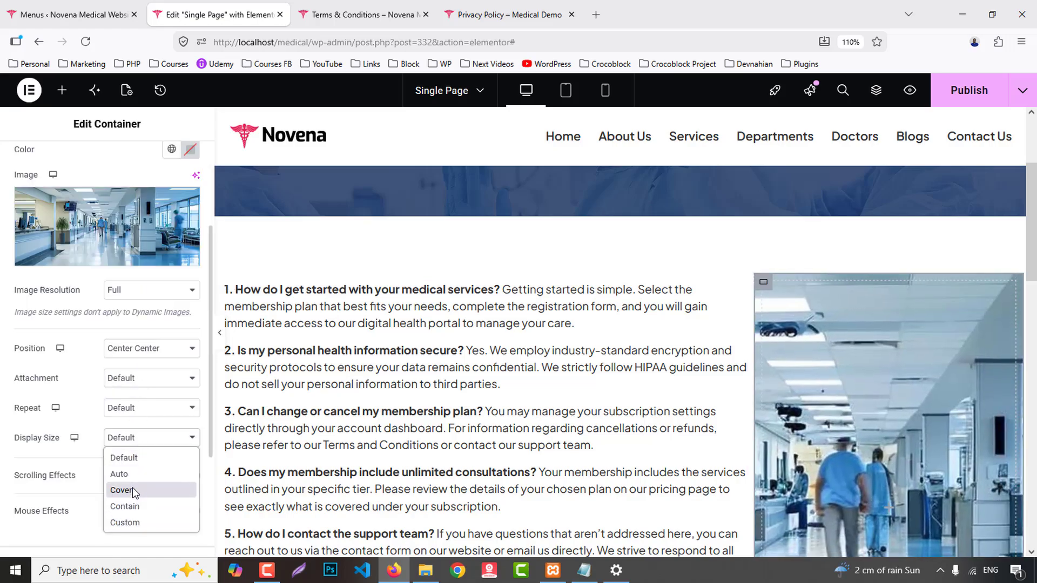
click(132, 489)
scroll(129, 394, down, 3)
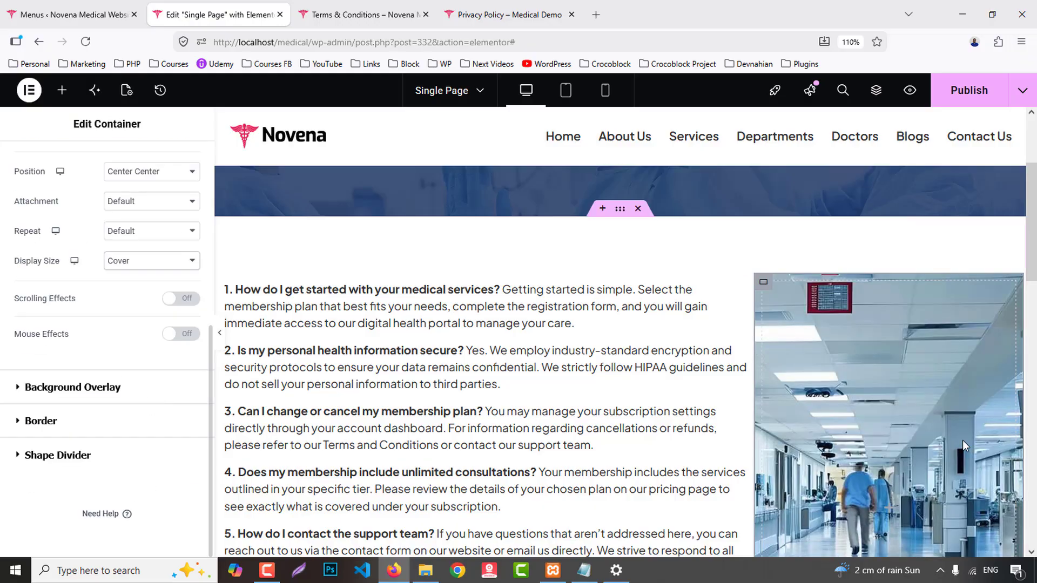
scroll(952, 430, down, 7)
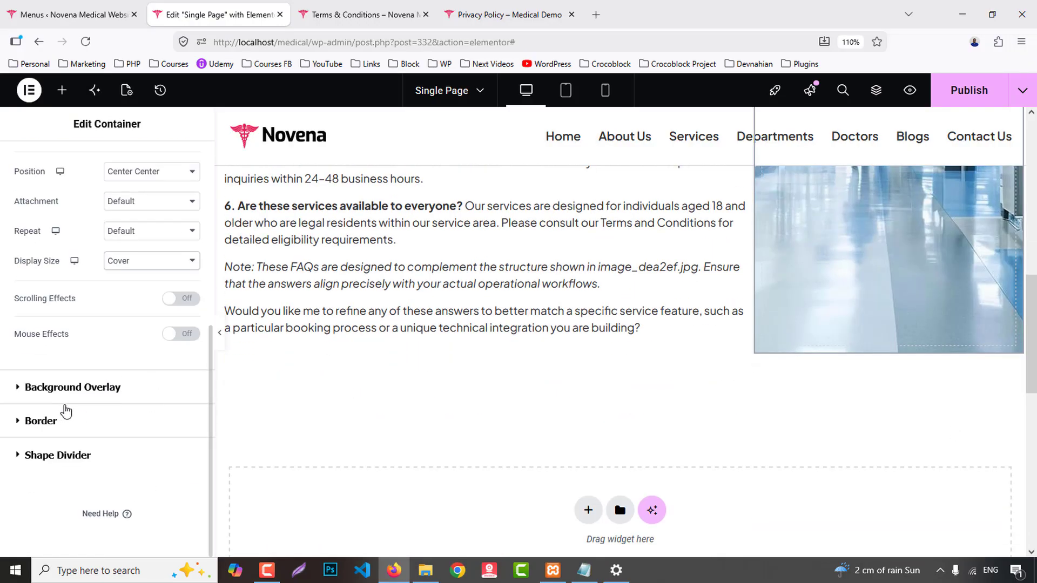
scroll(556, 307, up, 10)
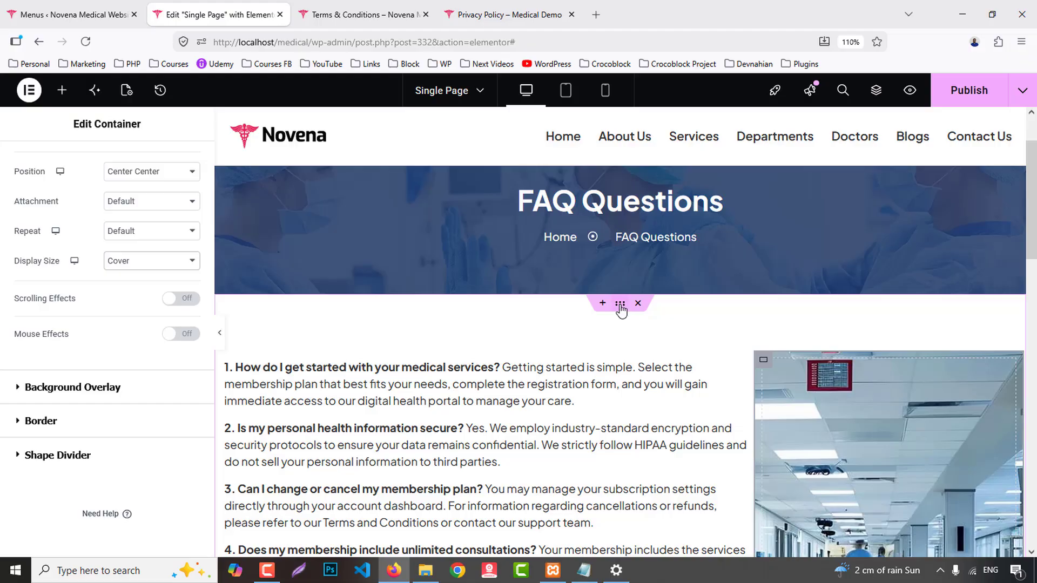
- Align the items of the parent container holding both columns to Start
click(620, 306)
click(34, 162)
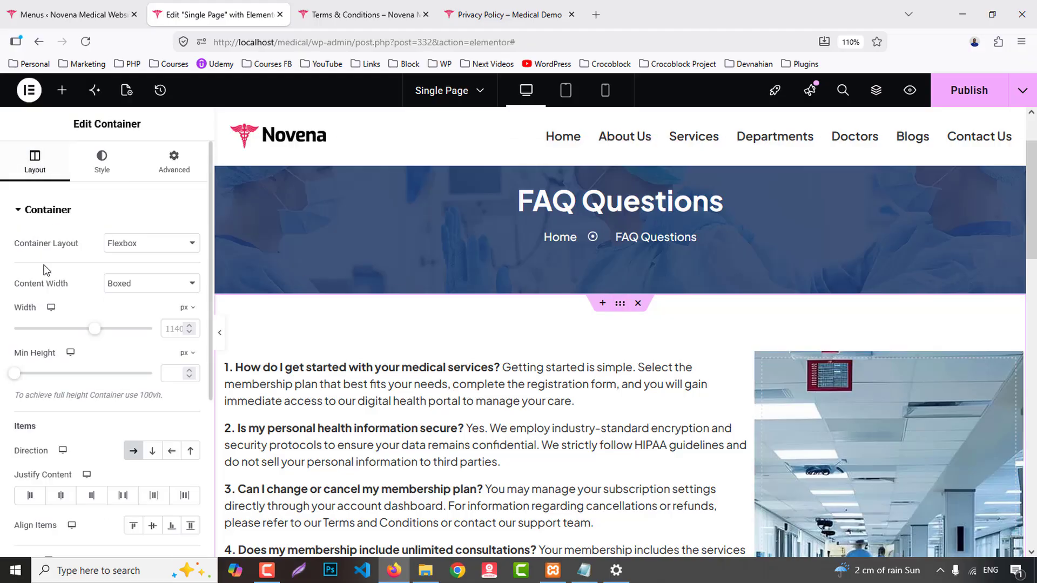
click(154, 527)
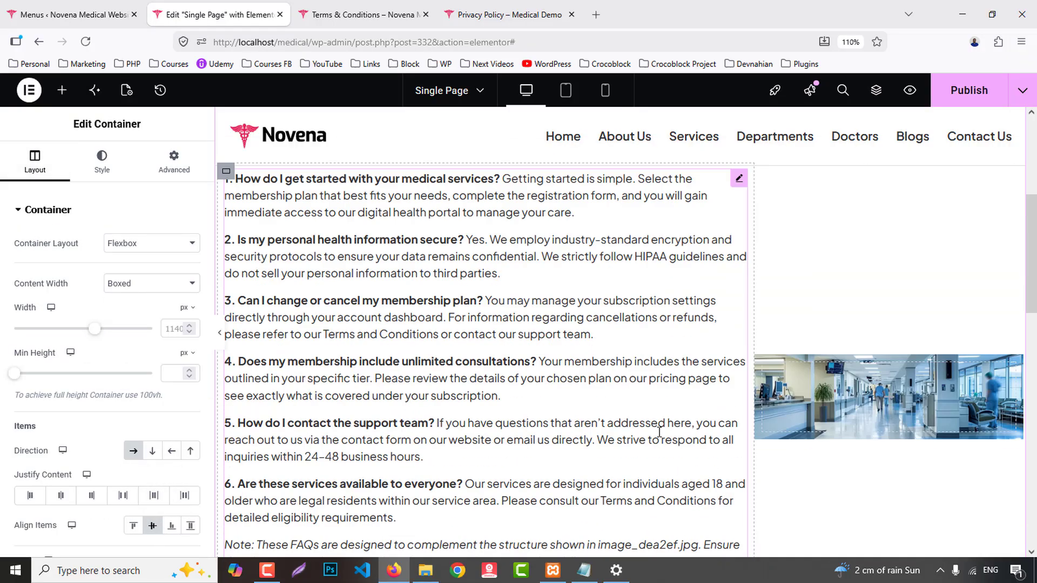
click(136, 527)
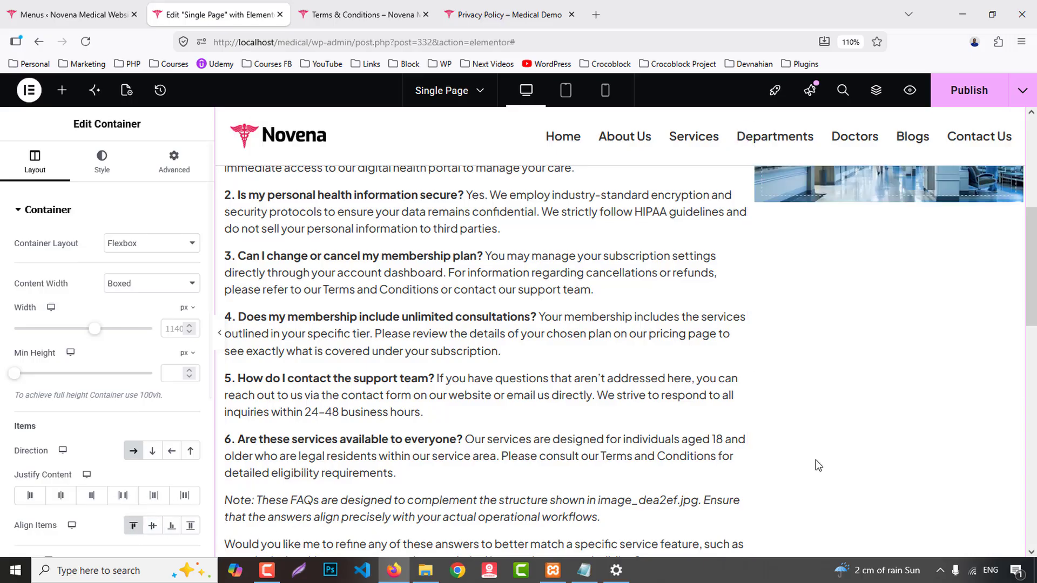
- Give the narrow column a classic background overlay in the global Primary color with an opacity of 0.85
scroll(816, 460, up, 4)
click(763, 362)
click(102, 162)
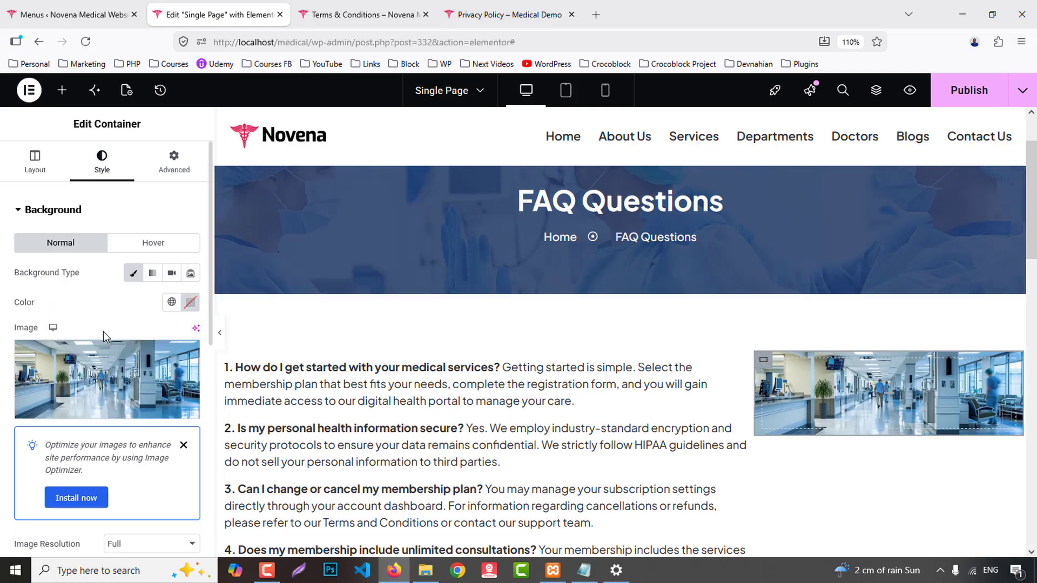
scroll(141, 402, down, 5)
click(79, 419)
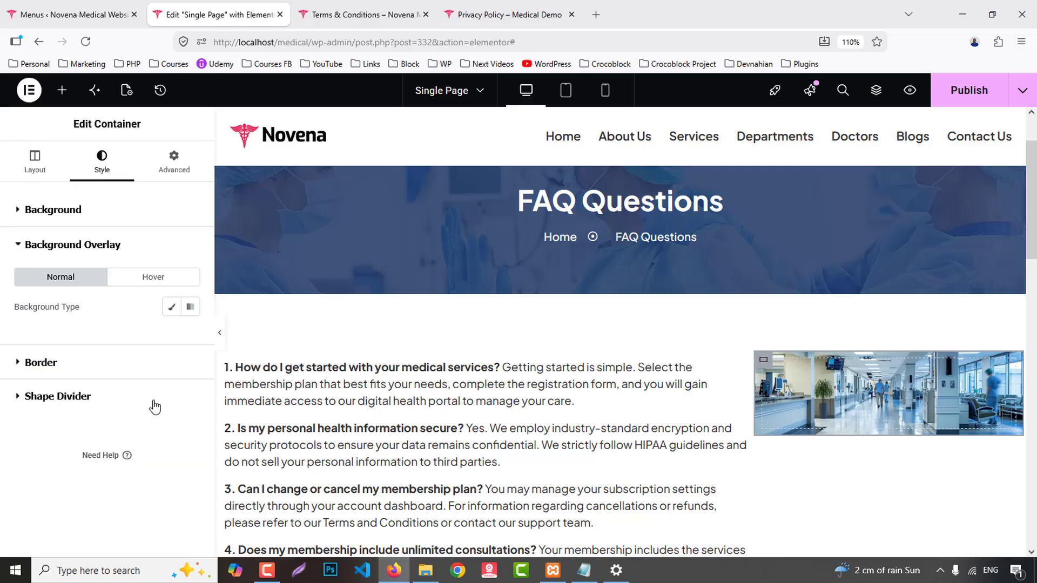
click(171, 306)
click(171, 336)
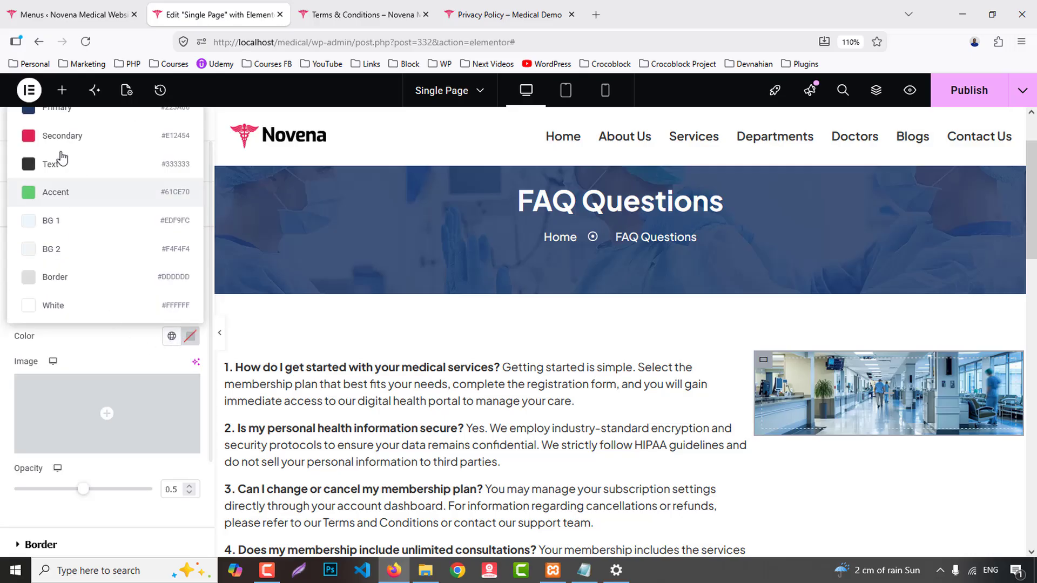
click(59, 110)
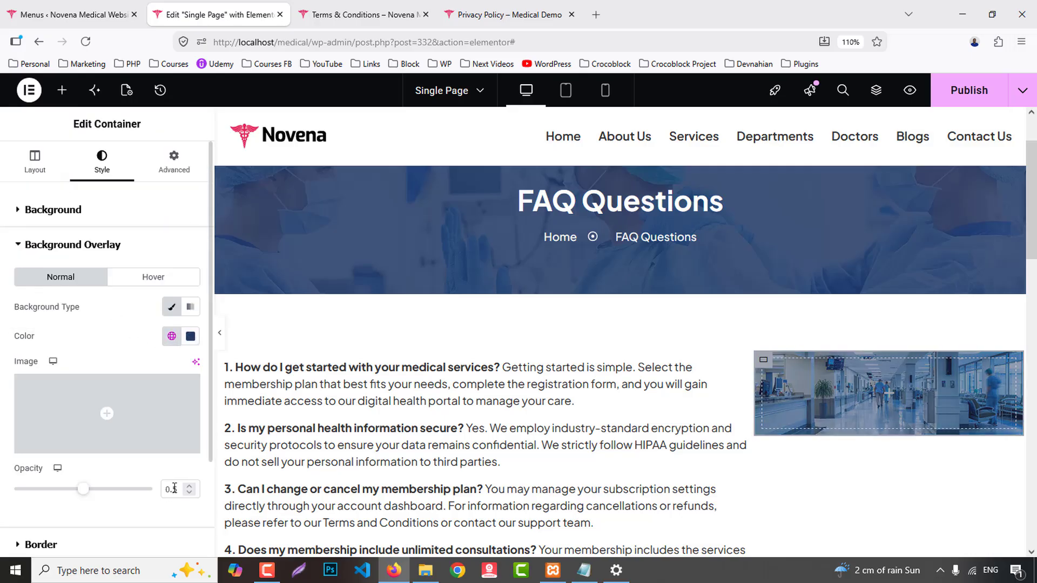
text(8)
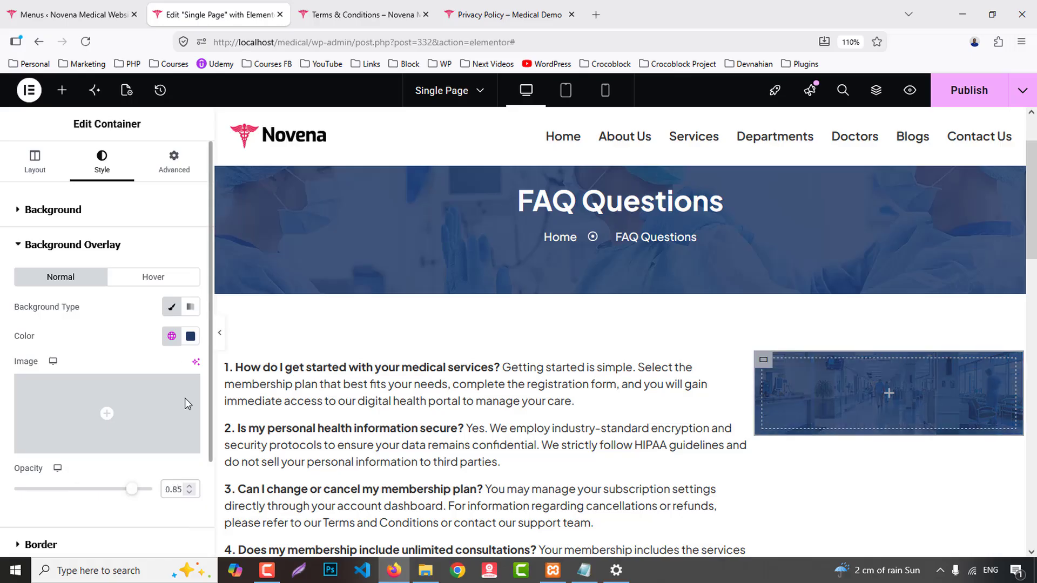
- Set the narrow column's padding to 25 px on all sides and check the contact card on the demo's Privacy Policy page
click(173, 162)
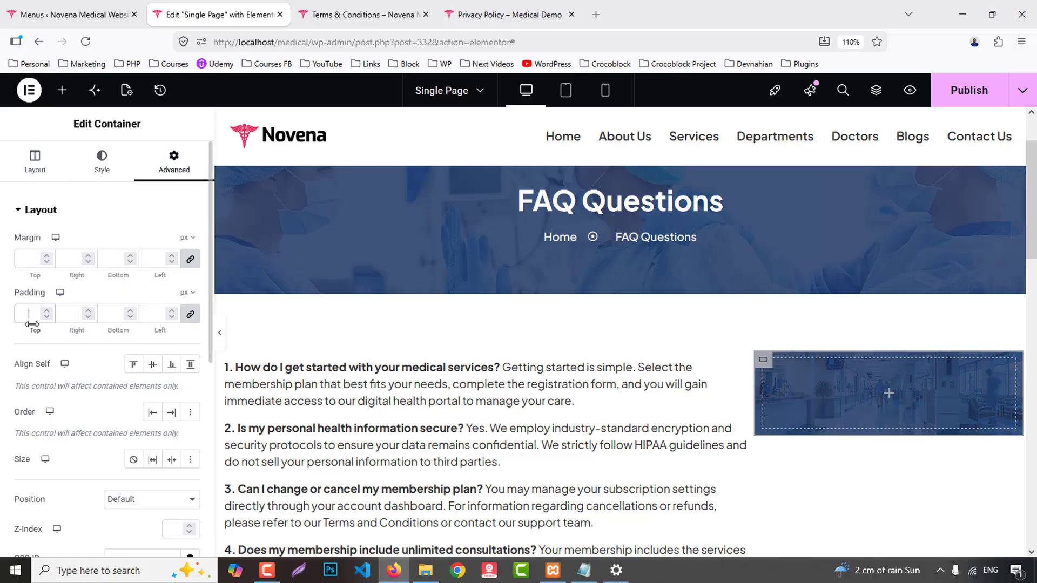
click(508, 15)
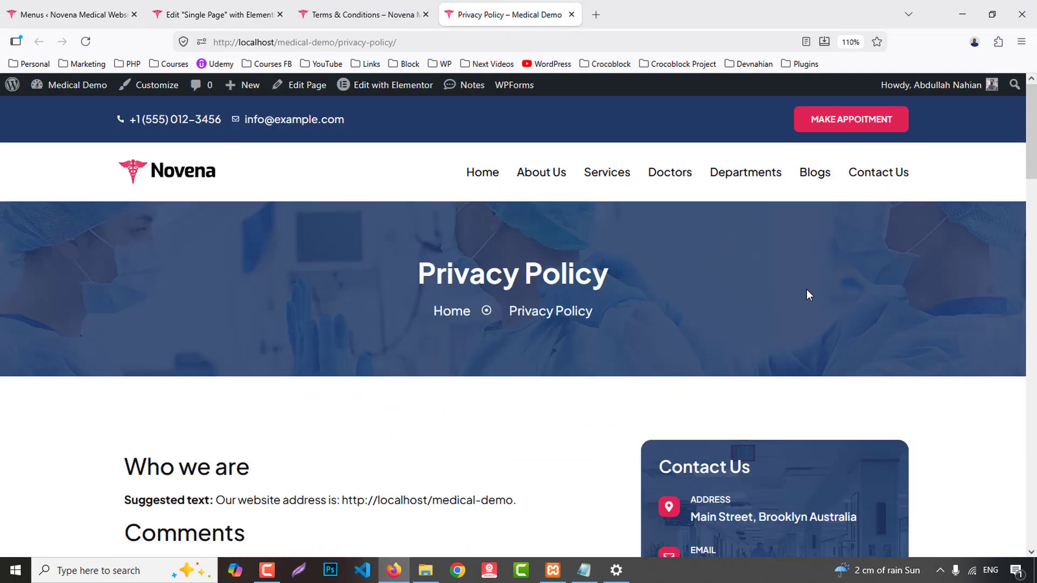
scroll(808, 294, down, 4)
drag(661, 232, 763, 239)
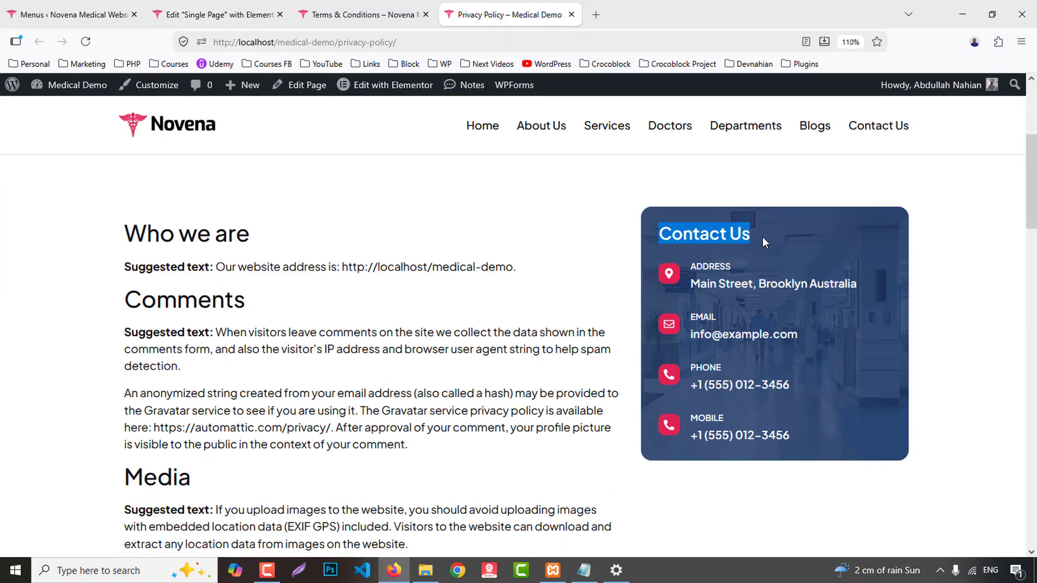
click(247, 9)
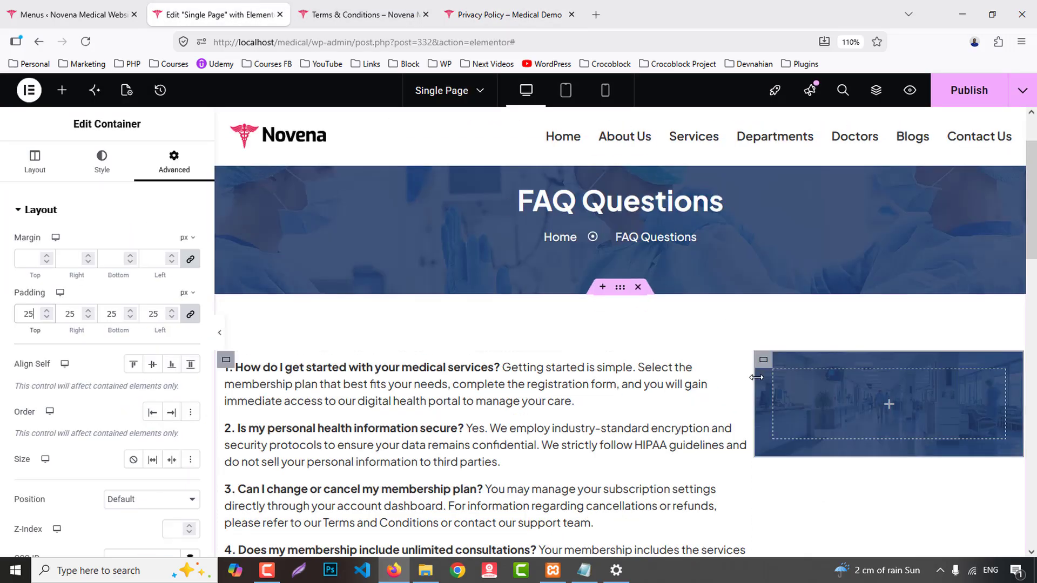
- Round all corners of the narrow column with a border radius of 15 px
click(761, 360)
scroll(108, 405, down, 6)
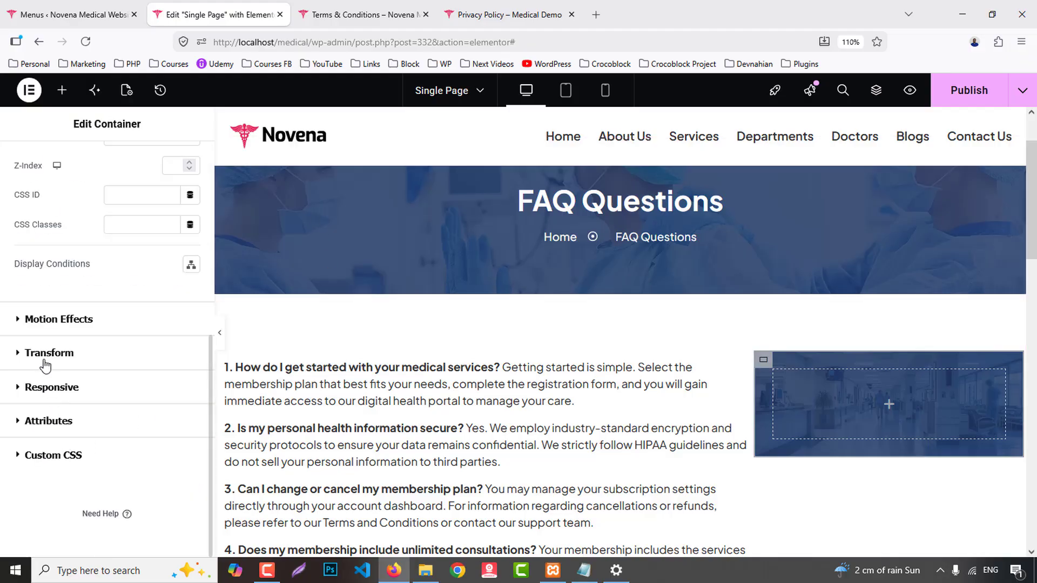
scroll(45, 367, up, 6)
scroll(81, 400, down, 6)
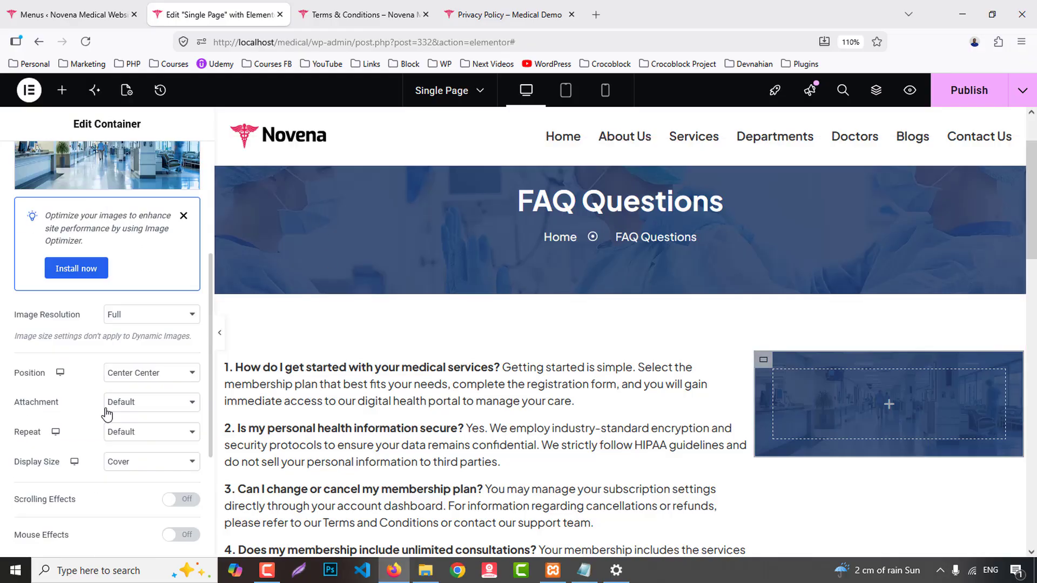
click(67, 421)
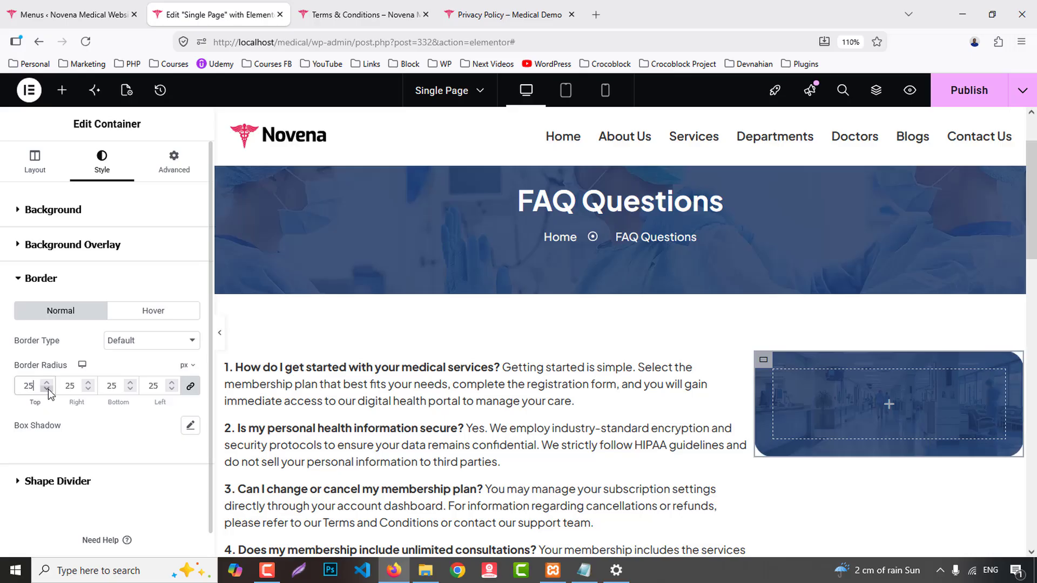
click(48, 389)
click(51, 385)
key(Down)
key(Down)
key(Down)
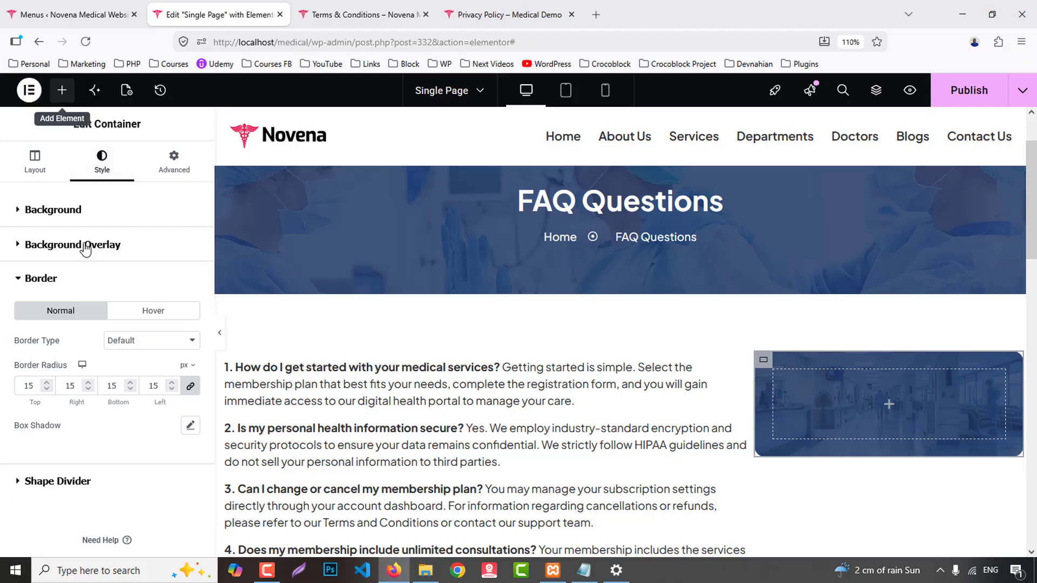
- Place a Heading widget in the narrow column with the HTML tag H4 and the title "Contact Us"
click(61, 90)
scroll(87, 430, down, 5)
drag(54, 437, 886, 404)
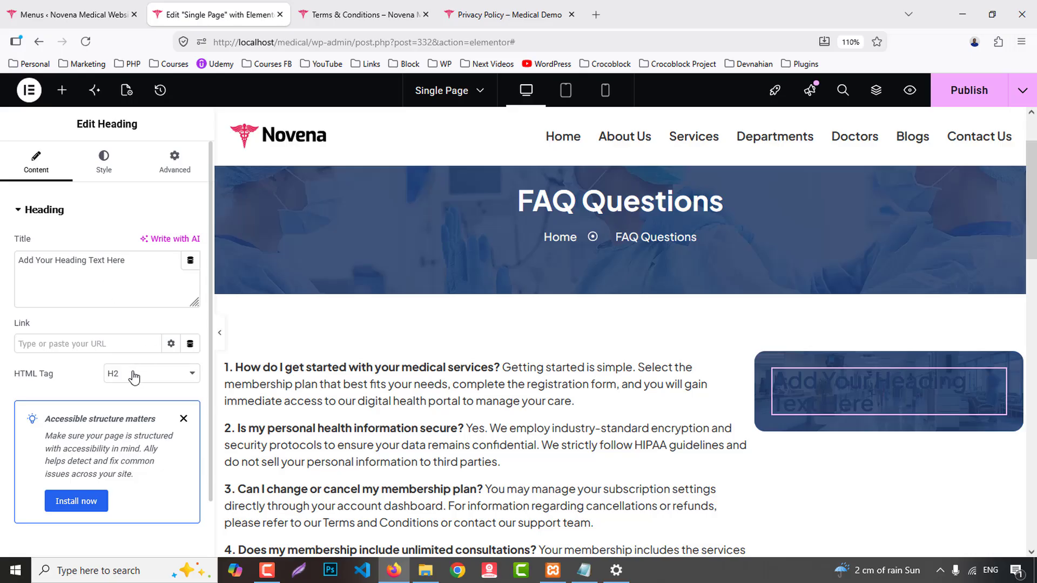
click(134, 378)
click(135, 437)
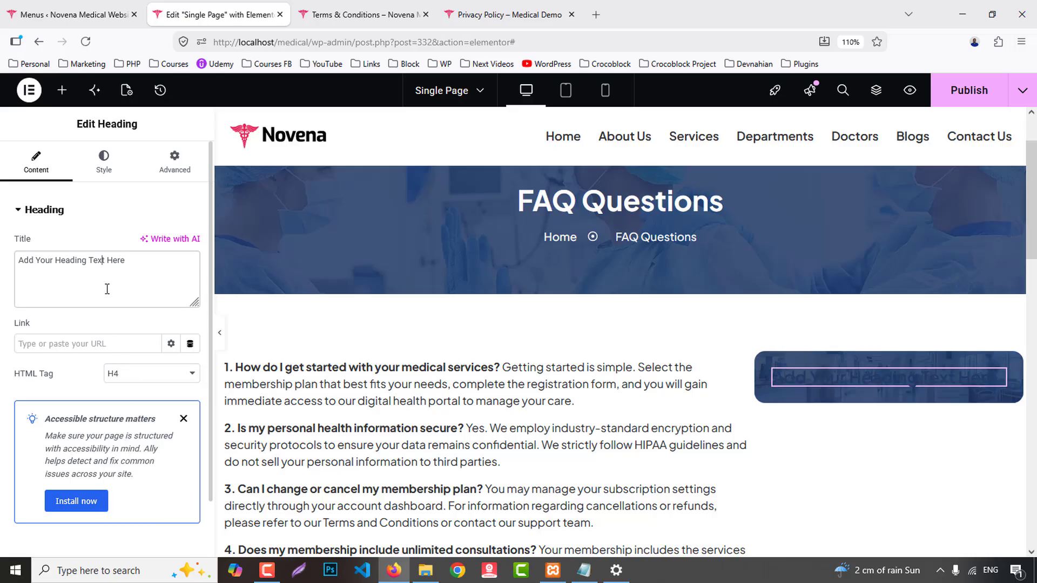
triple_click(107, 289)
text(Contact Us)
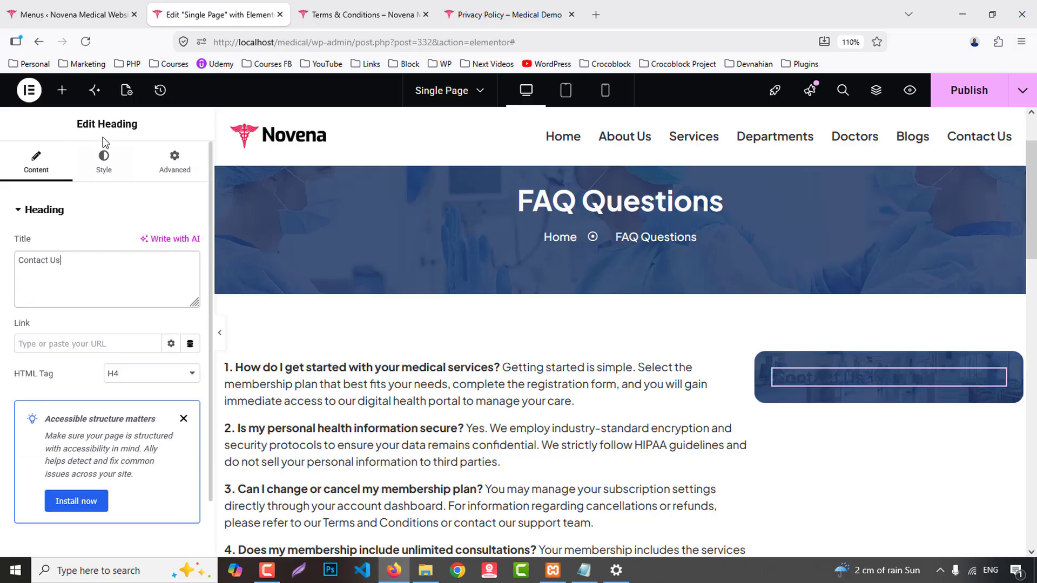
- Style the Contact Us heading with white text, weight 700 (Bold) and a font size of 26 px
click(103, 164)
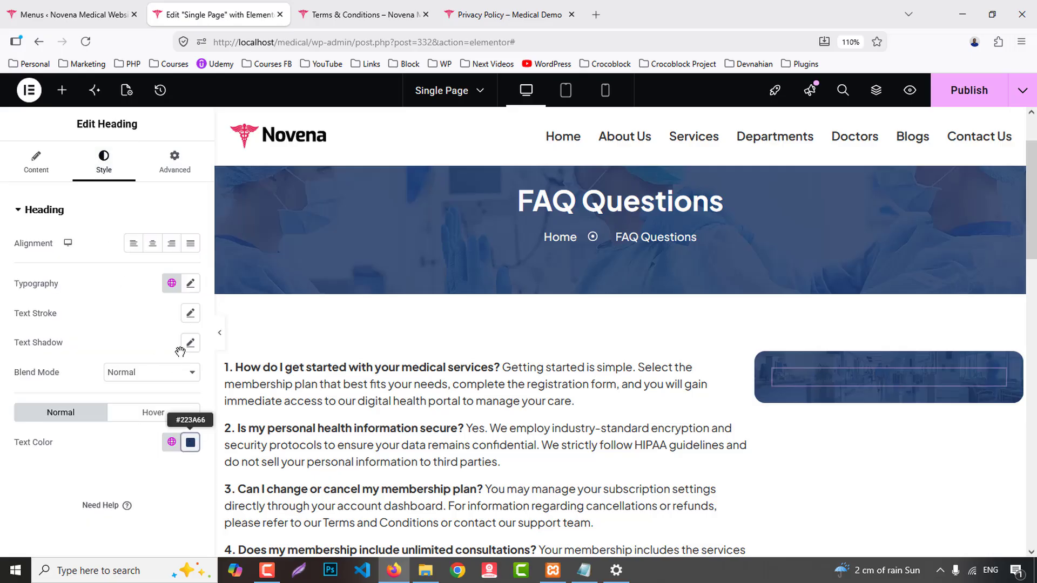
click(191, 443)
click(52, 467)
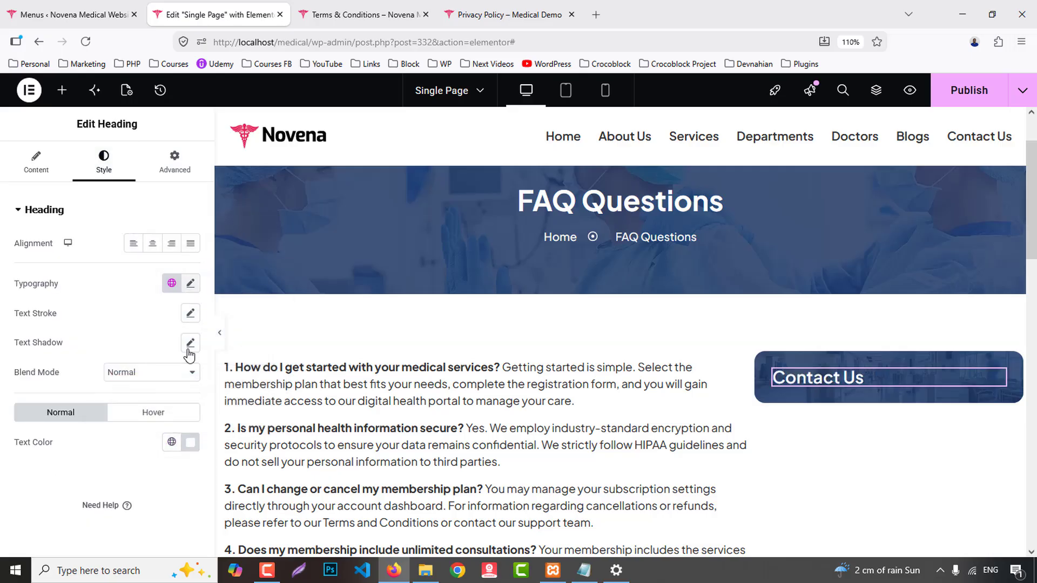
click(190, 283)
click(144, 423)
click(127, 322)
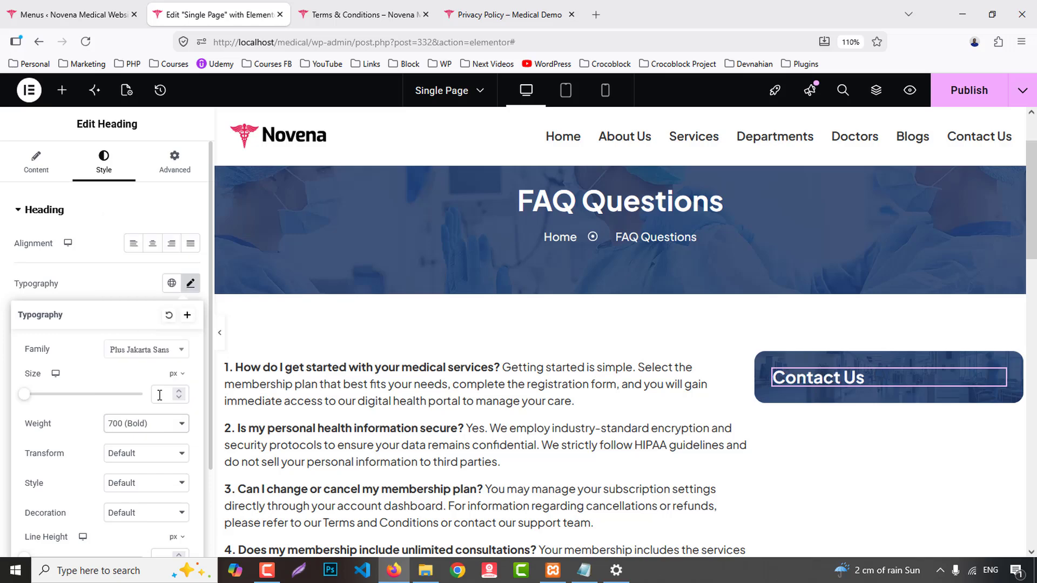
text(22)
key(BackSpace)
text(5)
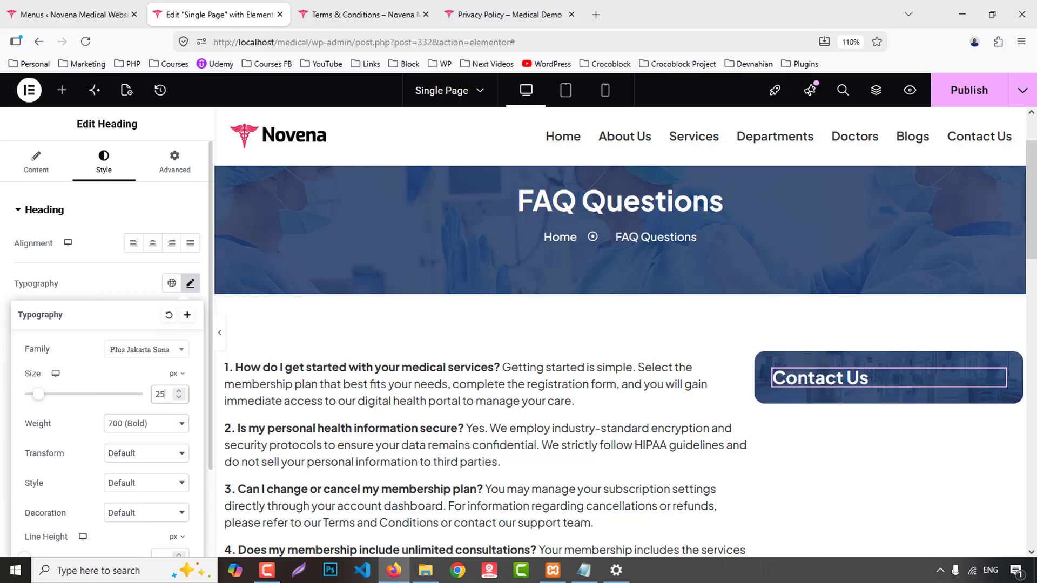
key(BackSpace)
text(6)
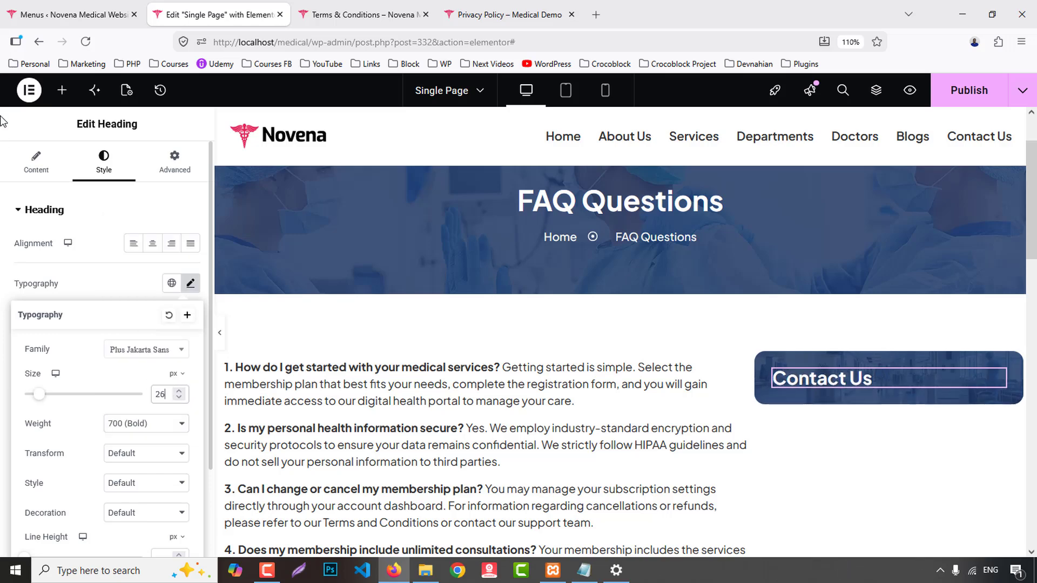
- Place an Icon Box widget below the Contact Us heading and set its view to Stacked
click(61, 90)
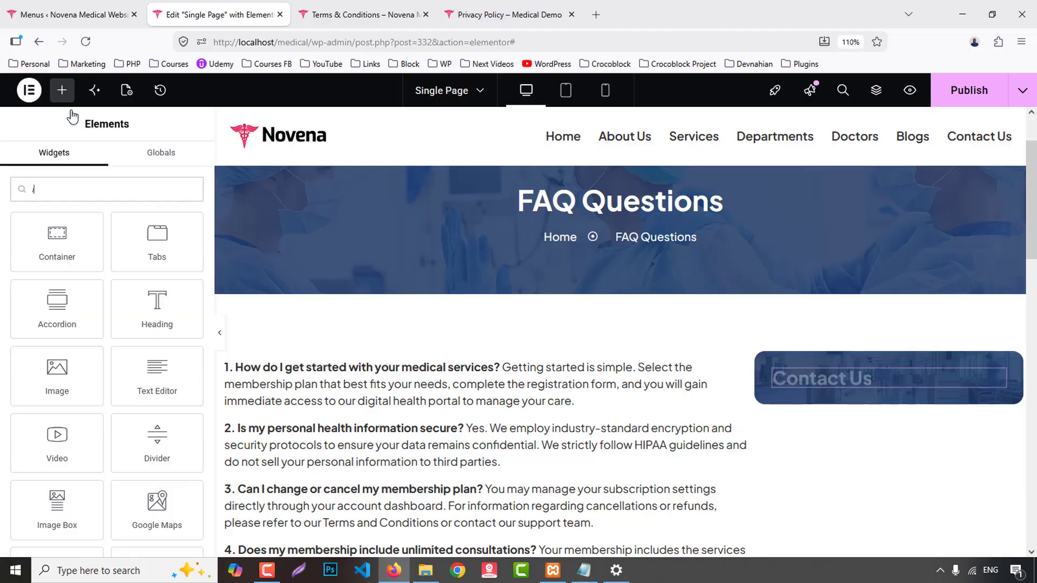
text(icon)
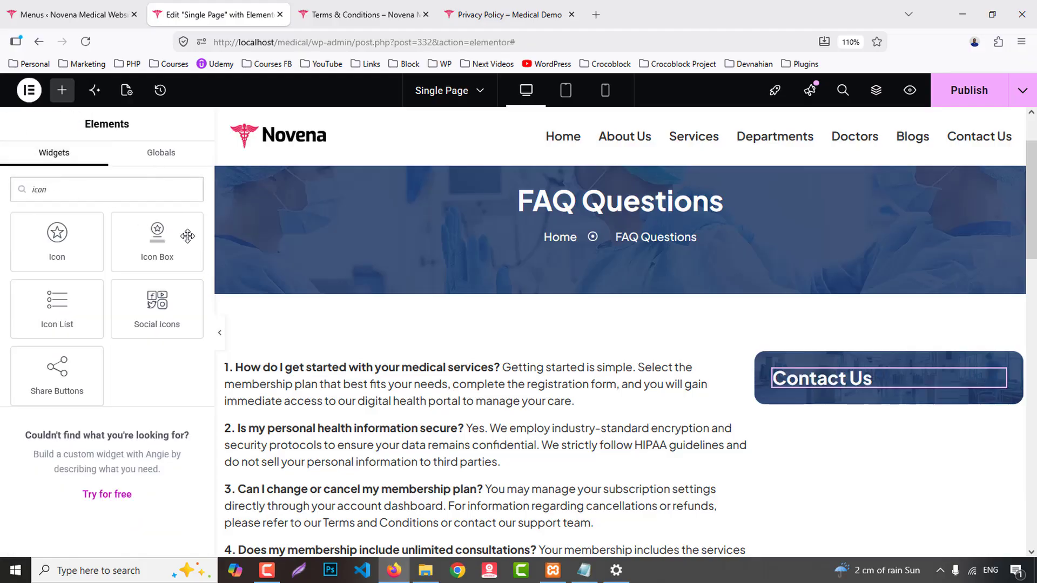
drag(187, 236, 838, 391)
scroll(867, 407, down, 2)
click(152, 349)
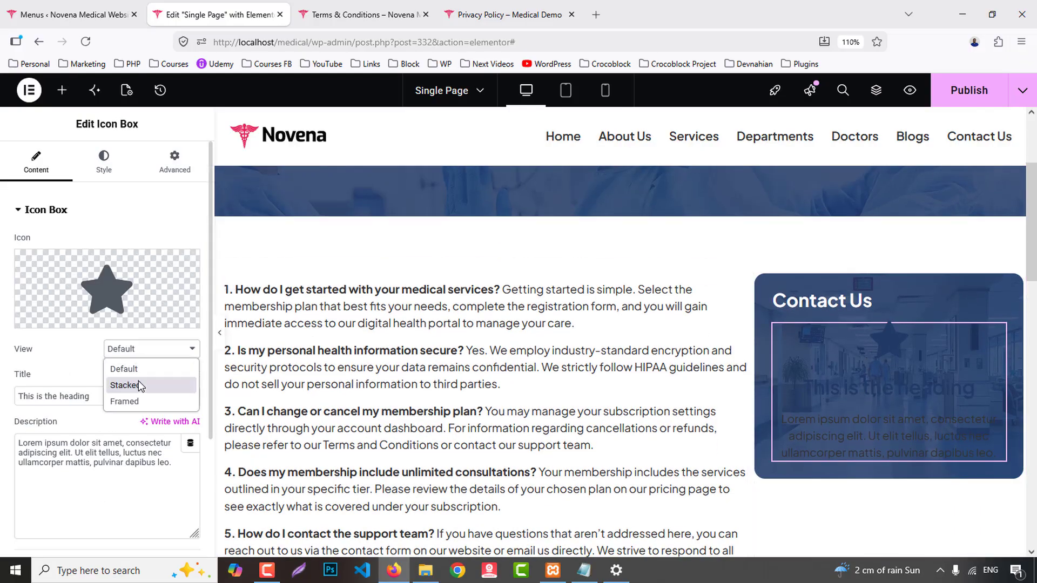
click(138, 385)
- Set the icon box's icon position to Start with middle vertical alignment, and compare it with the address entry in the demo's contact card
click(104, 161)
click(136, 245)
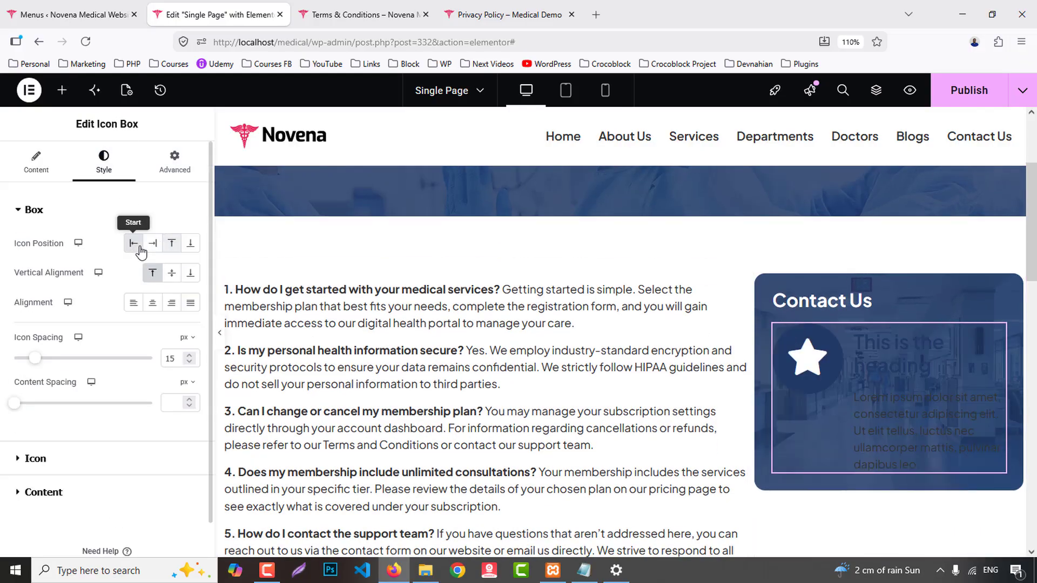
click(171, 273)
click(532, 10)
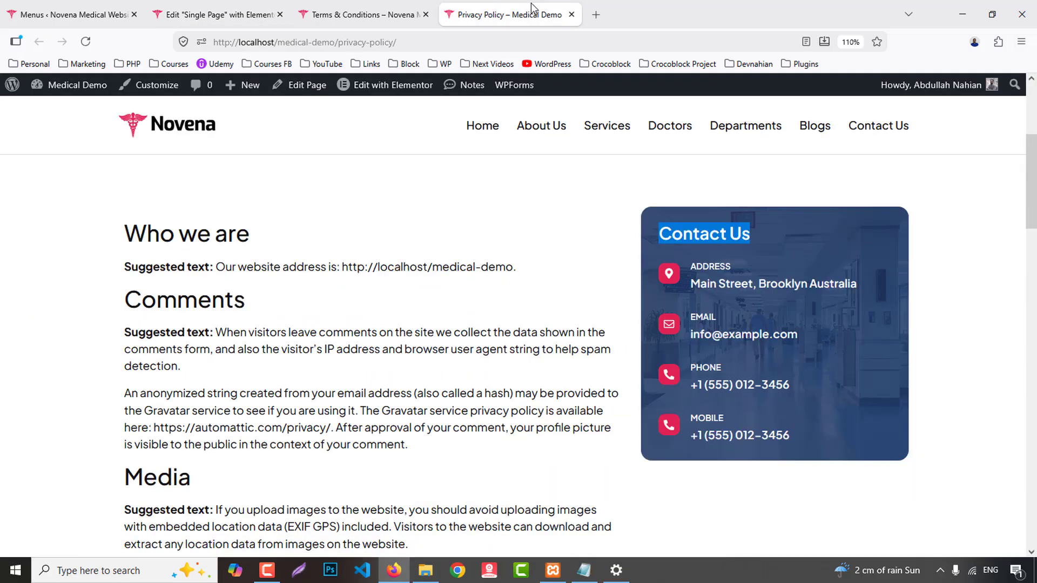
double_click(709, 275)
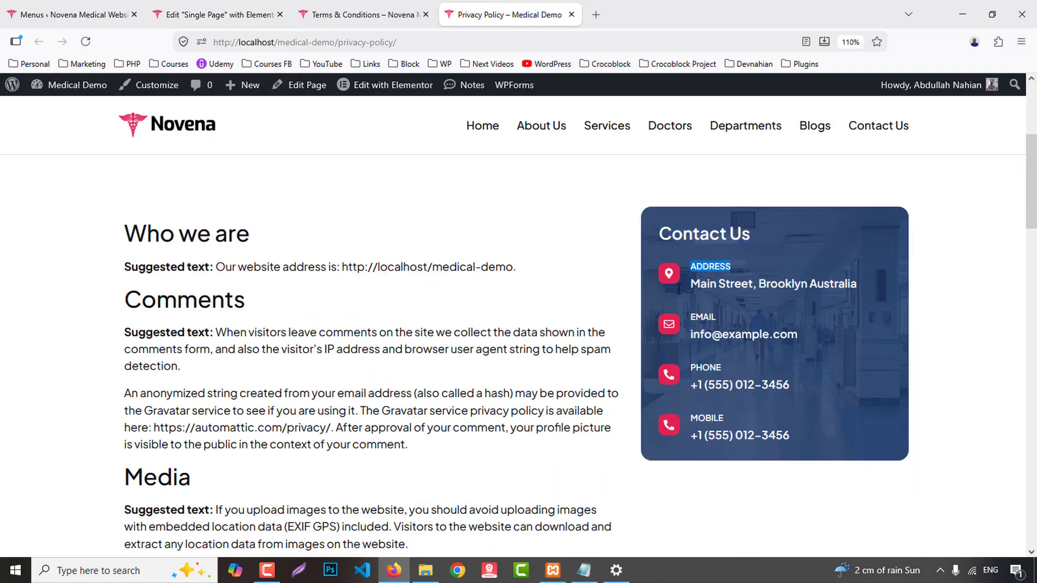
click(219, 14)
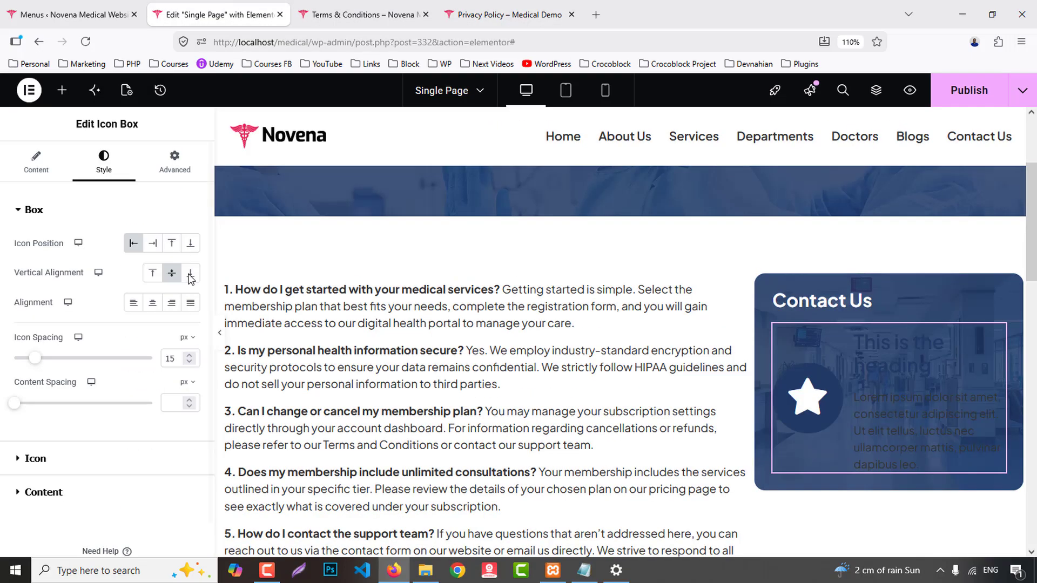
- Replace the icon box's star icon with the map marker pin, found by filtering the icon library for "map"
click(18, 156)
click(55, 319)
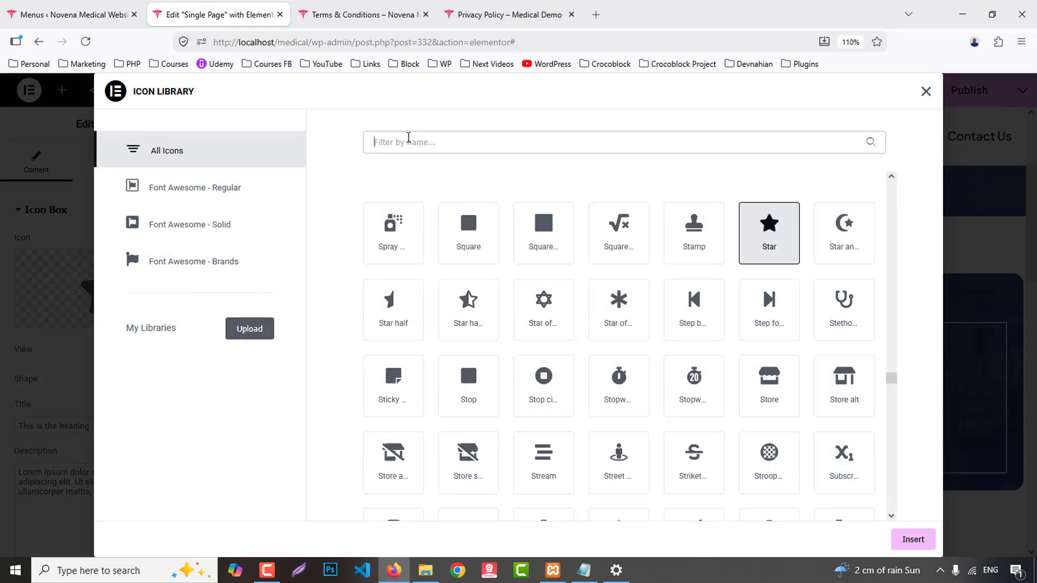
text(map)
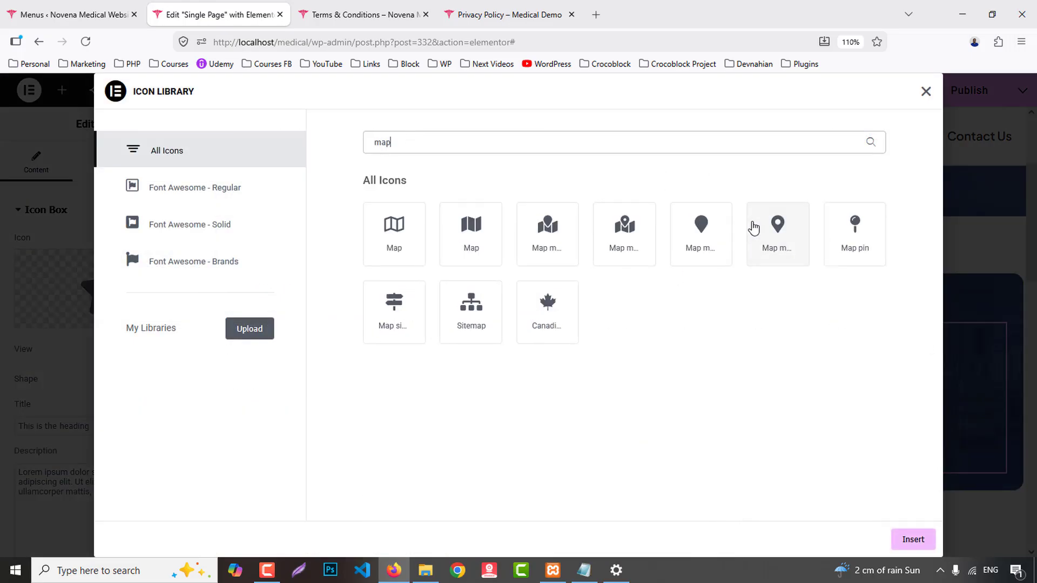
click(759, 227)
click(913, 539)
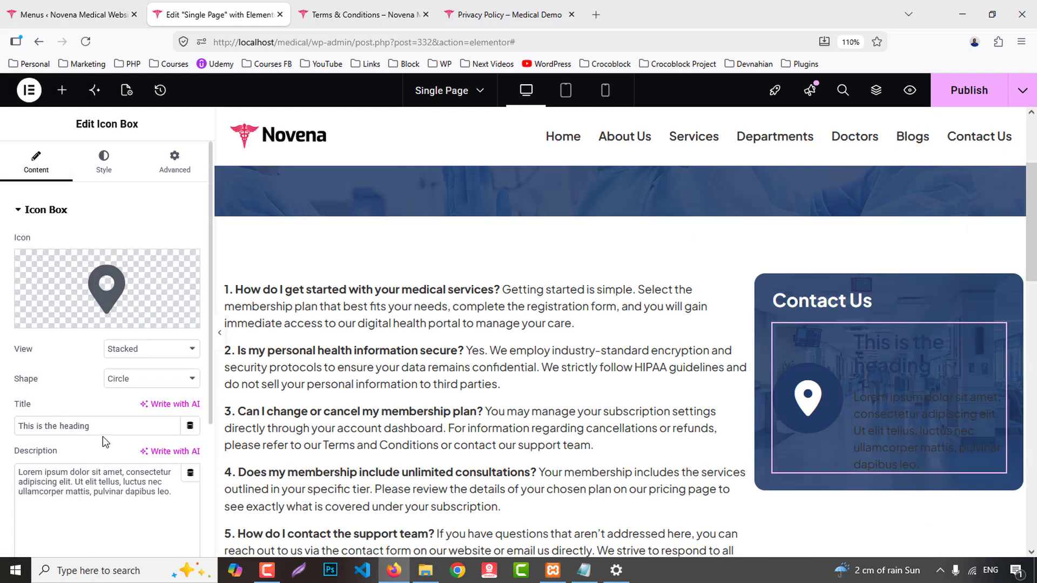
- Set the icon box title to "address" and replace its description with the street address copied from the demo's contact card
scroll(103, 437, down, 2)
triple_click(102, 349)
text(address)
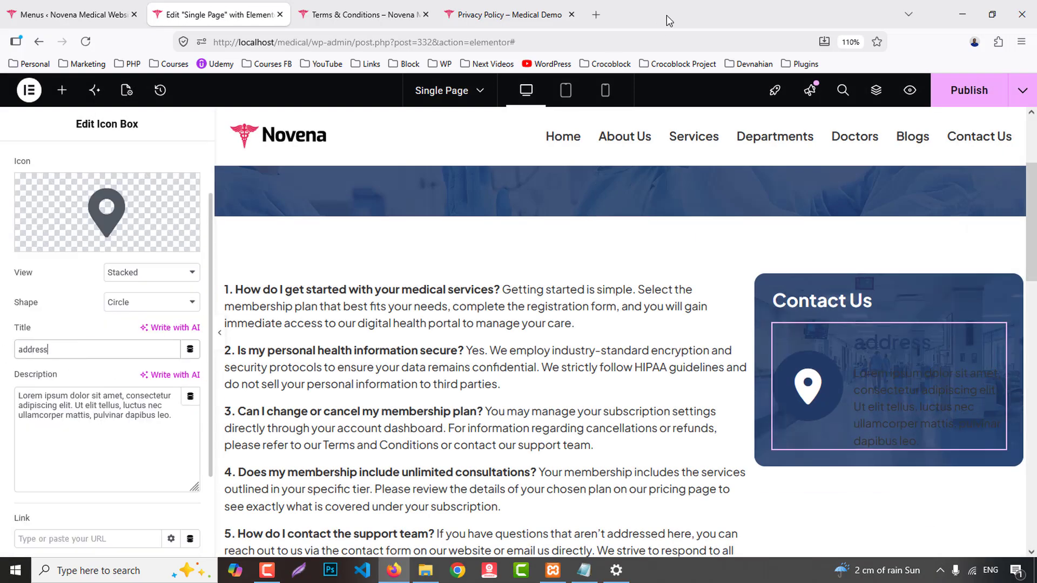
click(514, 12)
drag(685, 279, 857, 288)
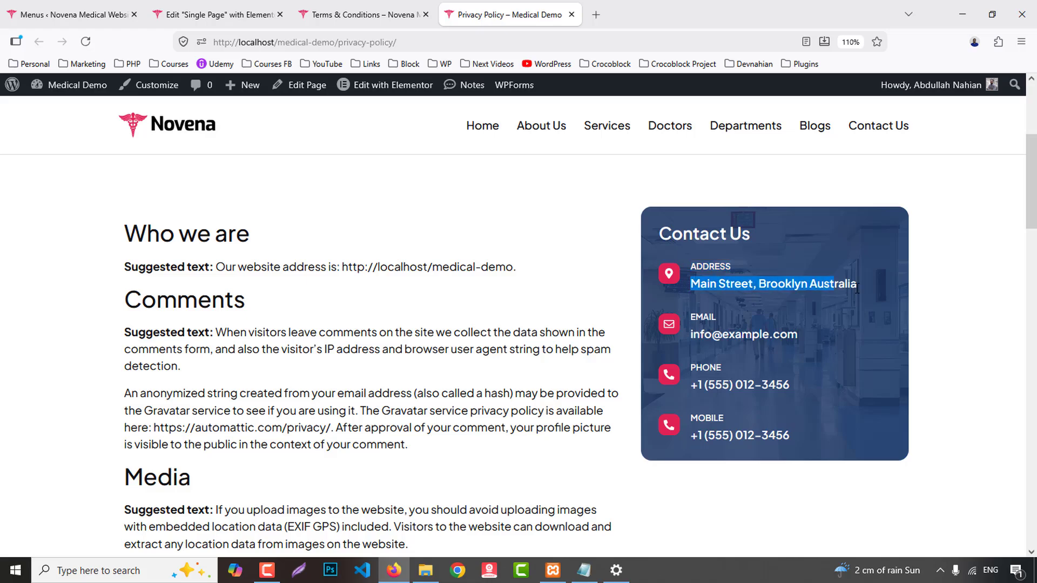
key(ctrl+c)
click(221, 15)
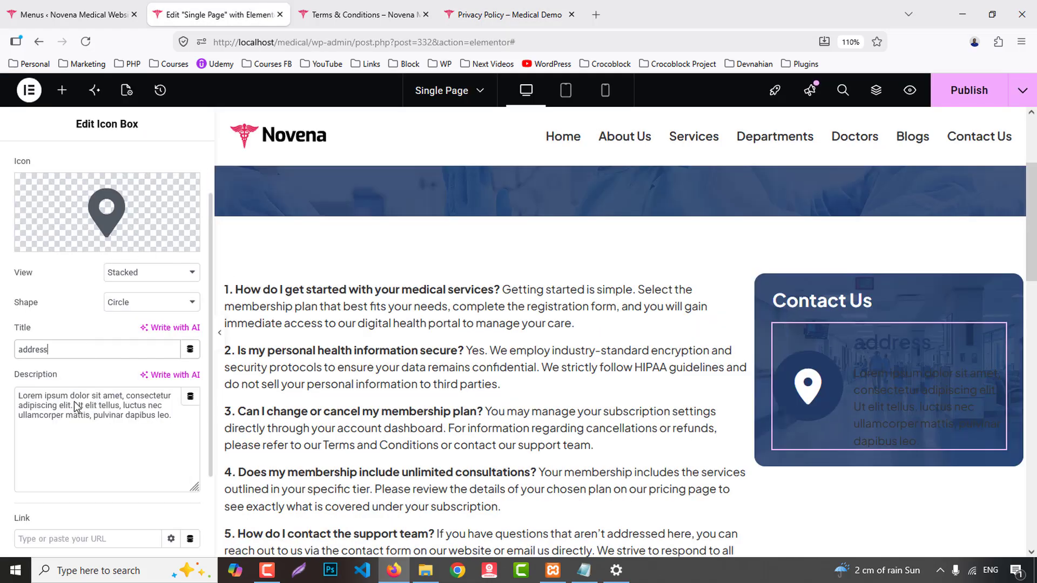
click(71, 430)
key(ctrl+a)
key(ctrl+v)
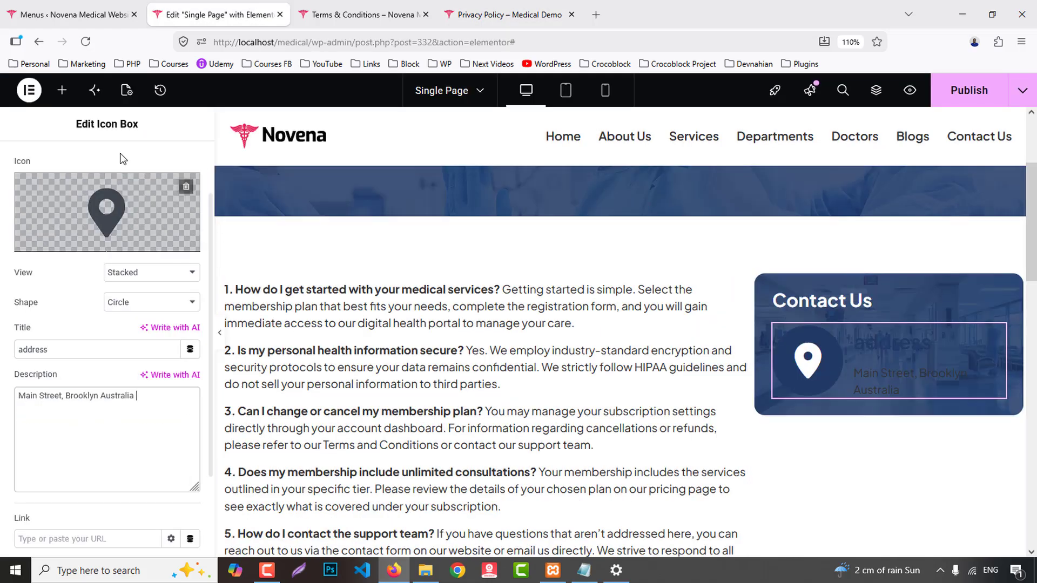
- Style the map marker icon with the global Secondary color as primary color, a size of 16 px and a border radius of 8 px
scroll(108, 173, up, 3)
click(104, 162)
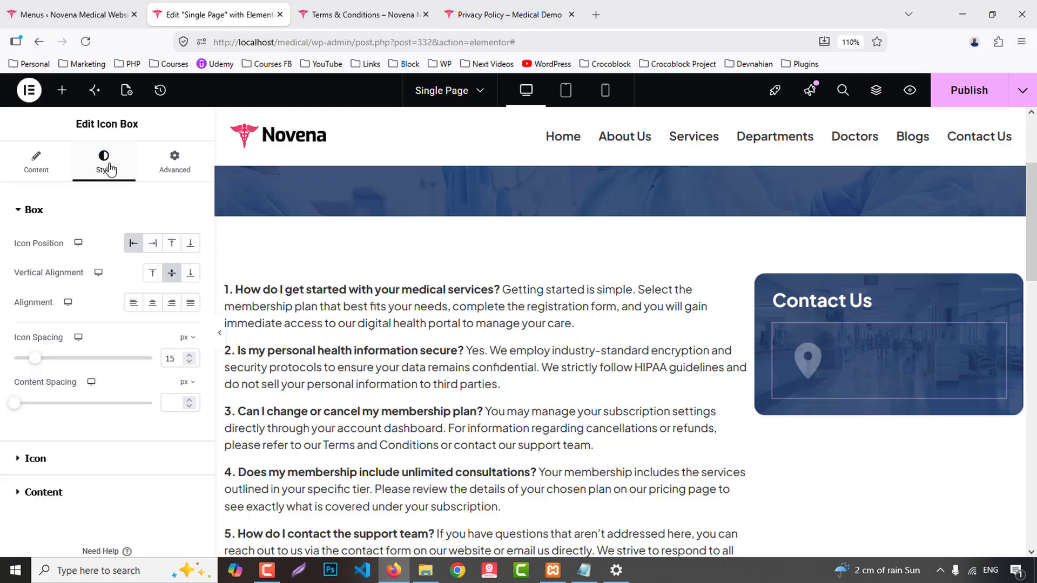
click(60, 459)
click(171, 306)
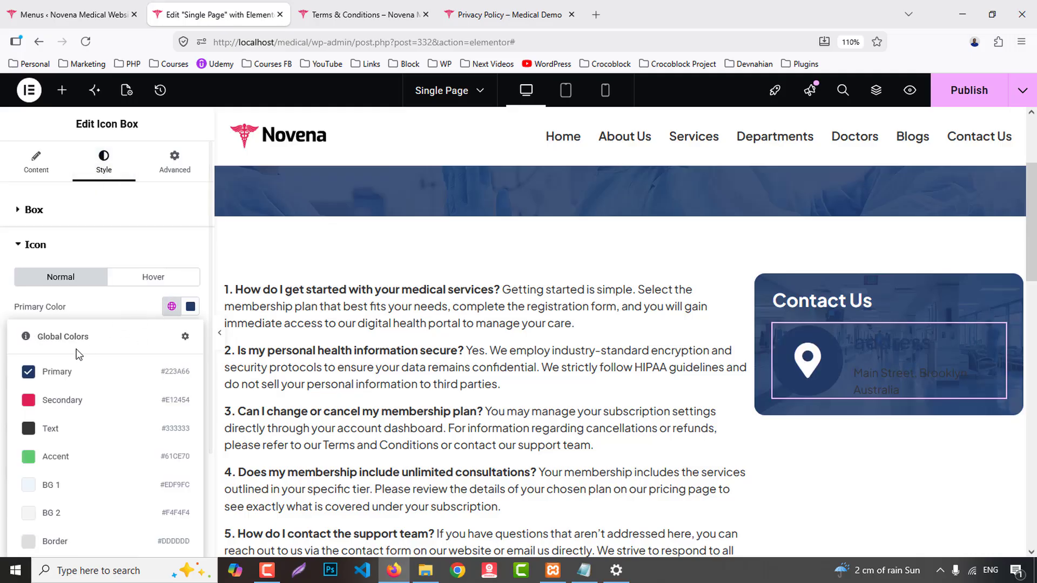
click(54, 399)
text(17)
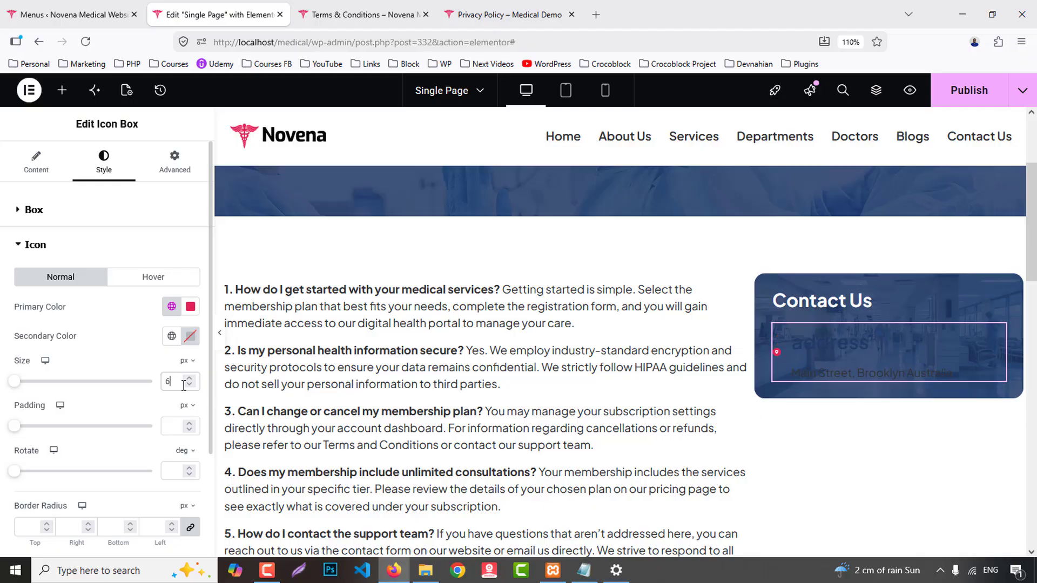
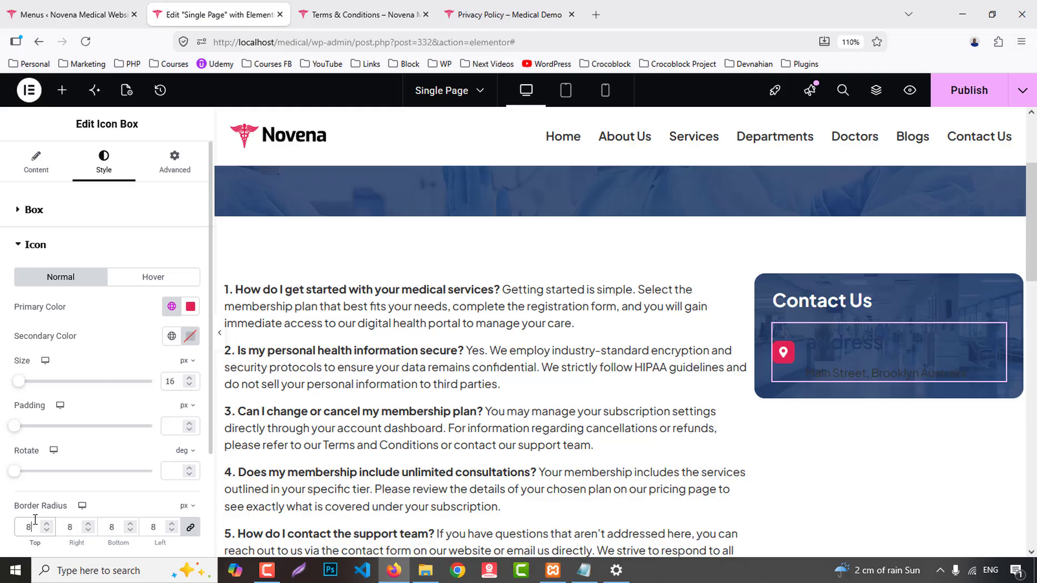
- Set the icon box title's color to white (#FFFFFF) for both the normal and hover states
scroll(123, 357, down, 3)
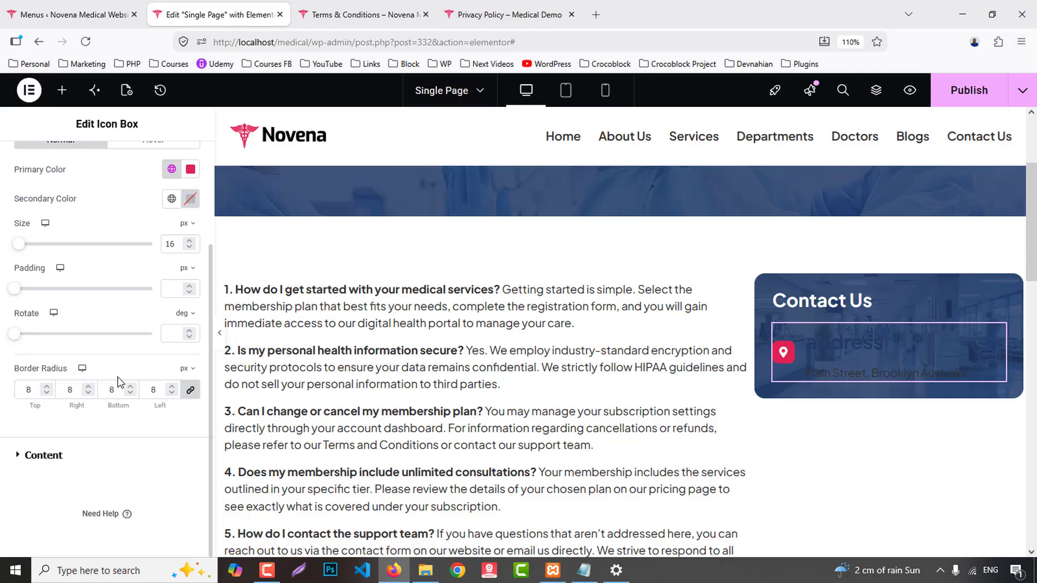
click(55, 455)
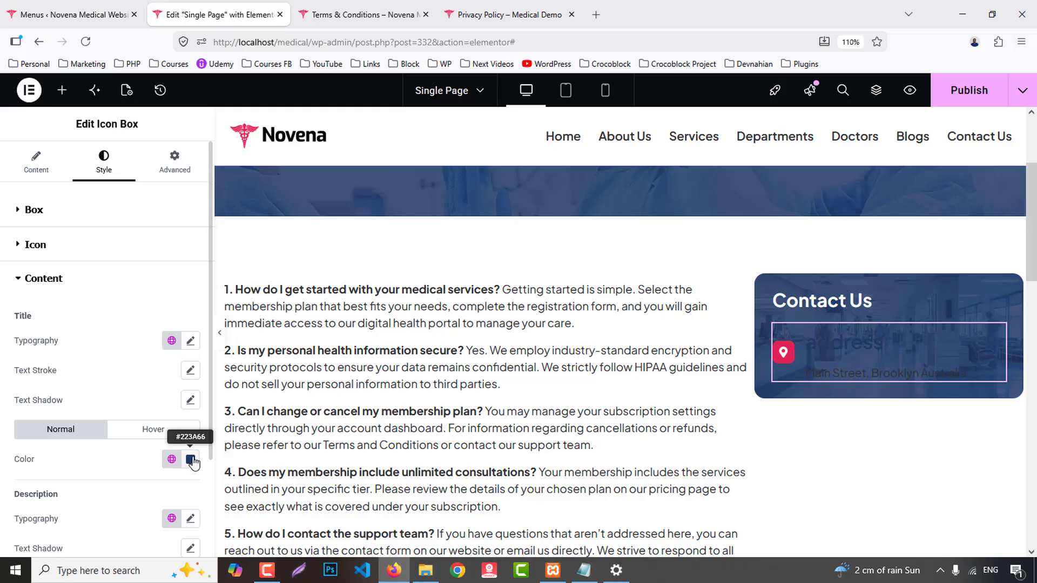
click(190, 459)
text(#FFFFFF)
click(140, 429)
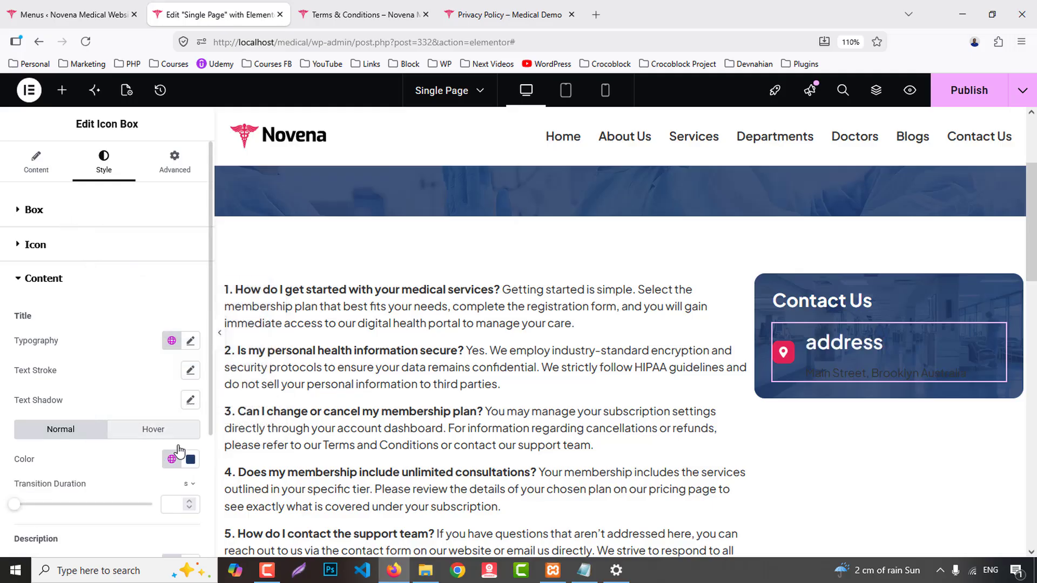
click(190, 459)
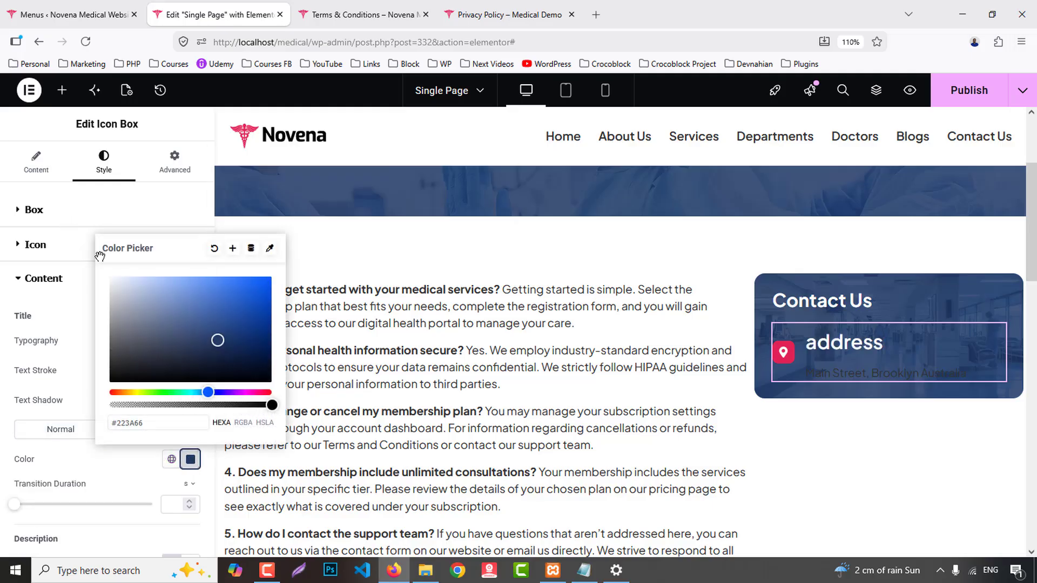
click(127, 462)
- Set the icon box title's typography to 14 px, weight 600 (Semi Bold) and Uppercase transform
click(190, 340)
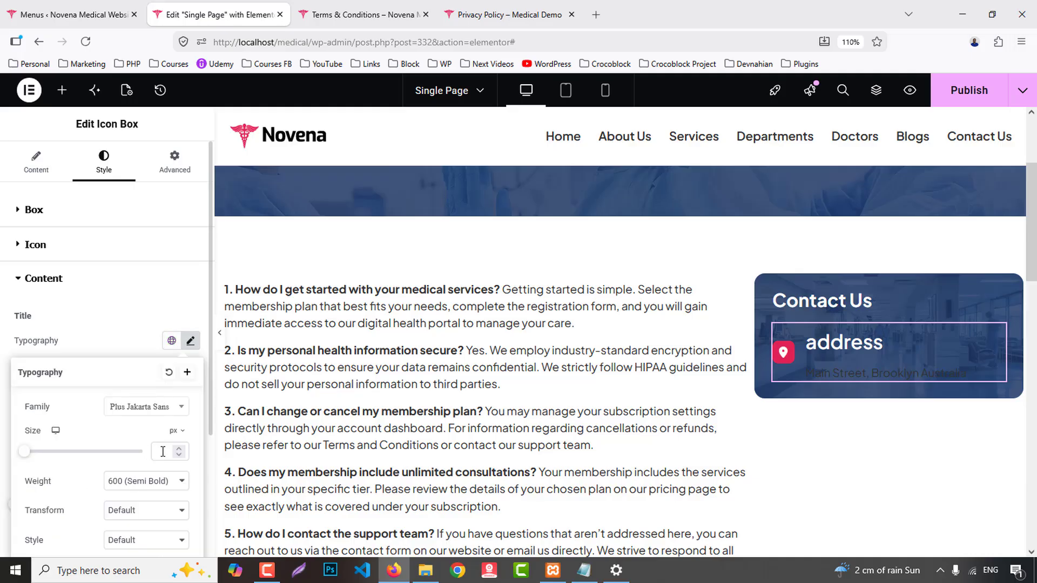
click(140, 481)
click(136, 347)
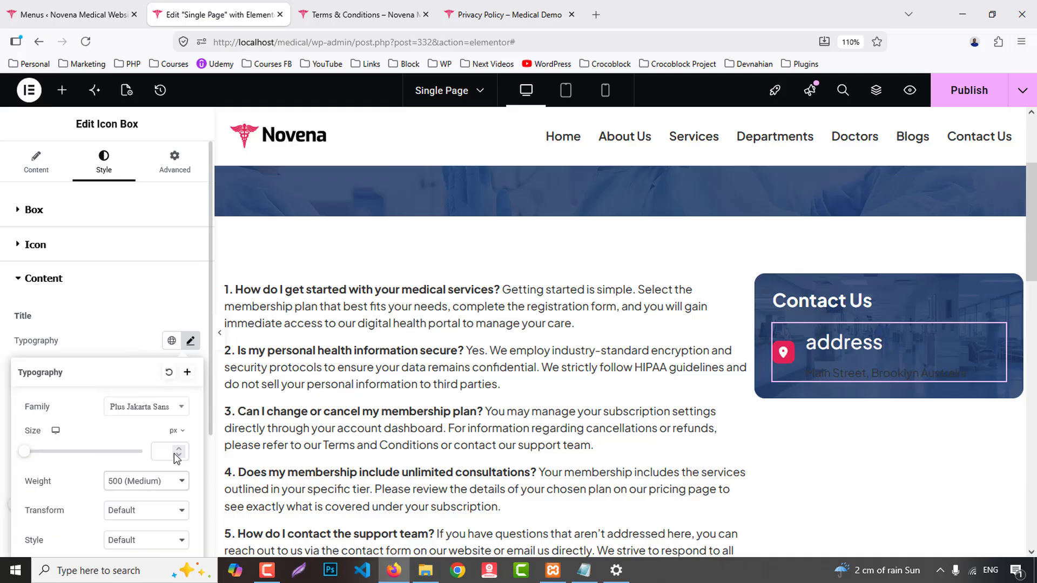
text(13)
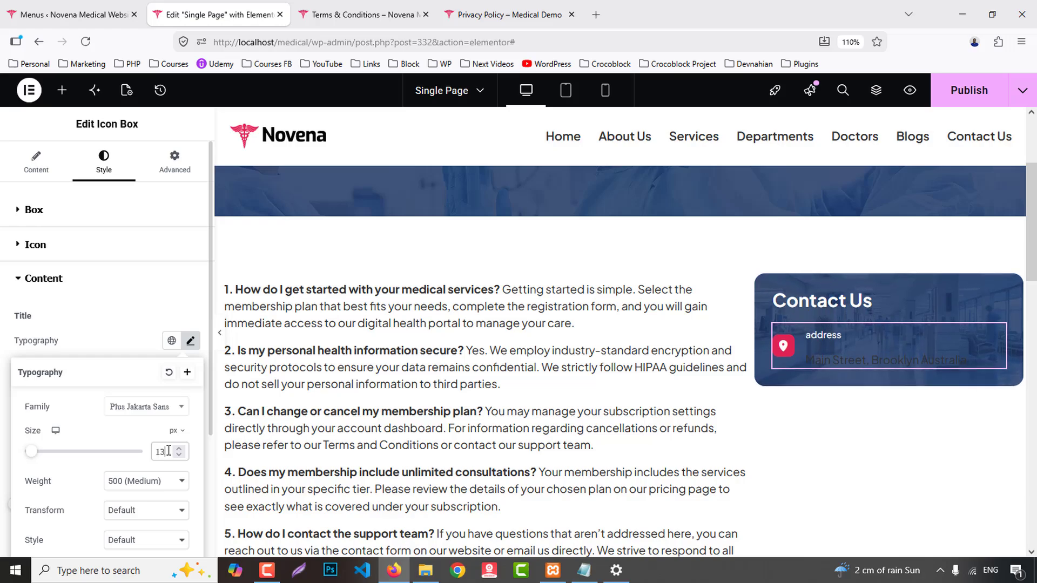
key(Up)
click(165, 486)
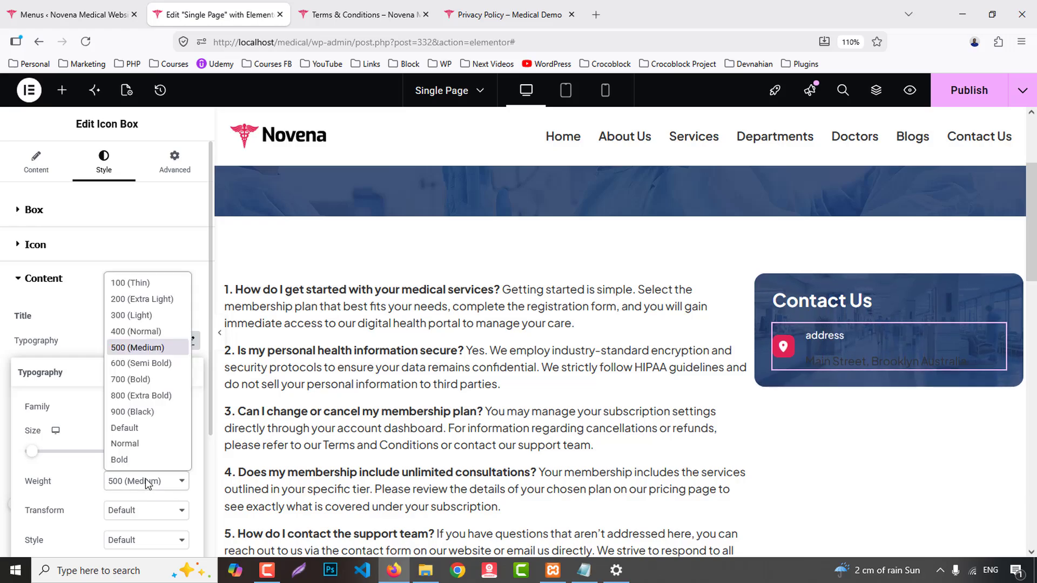
click(70, 469)
click(137, 516)
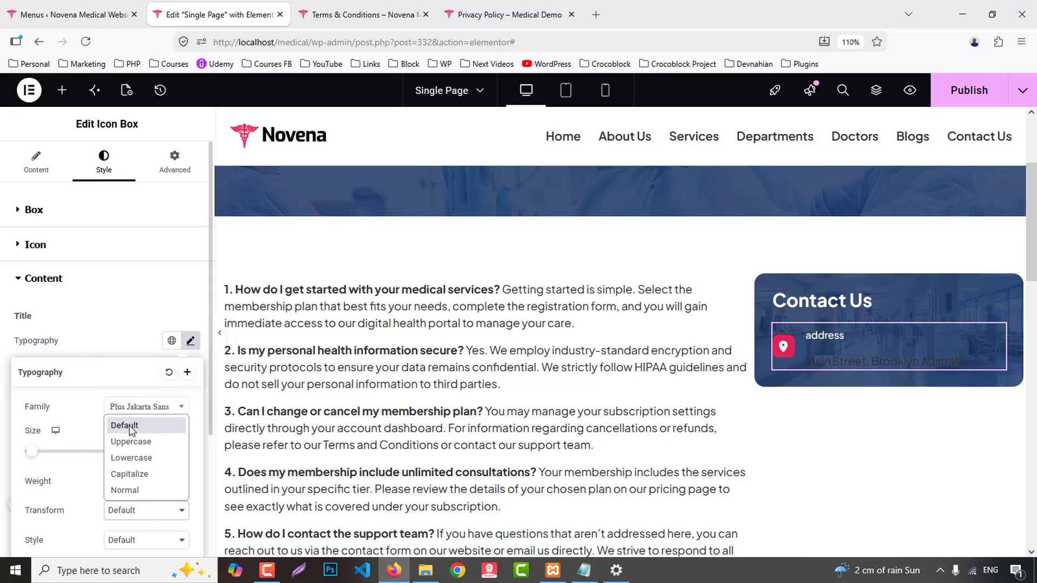
click(132, 446)
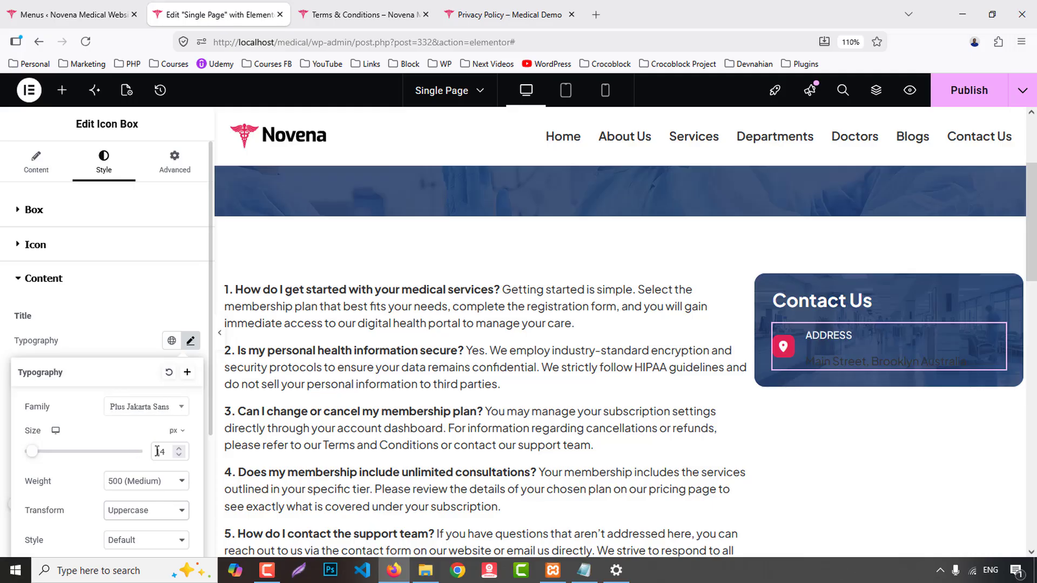
click(144, 482)
click(134, 368)
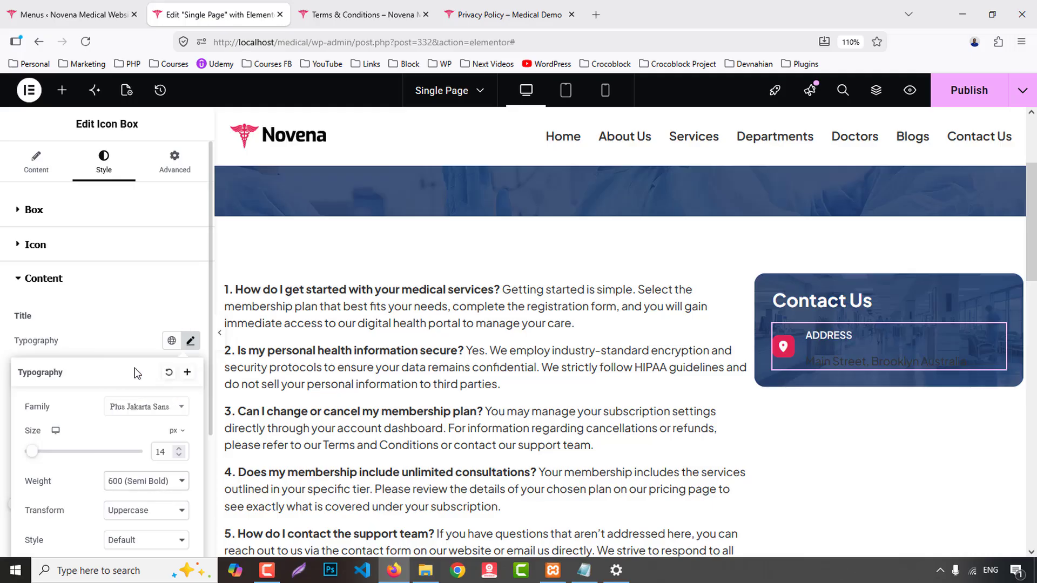
double_click(113, 327)
- Style the icon box description with white text, weight 600 (Semi Bold) and a font size of 18 px
scroll(134, 468, down, 3)
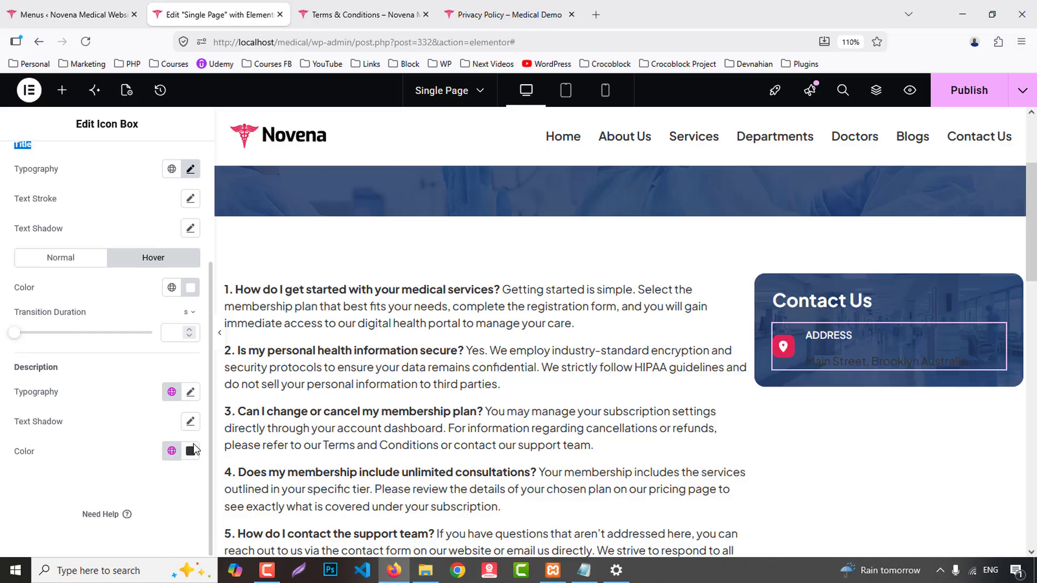
click(190, 451)
click(104, 467)
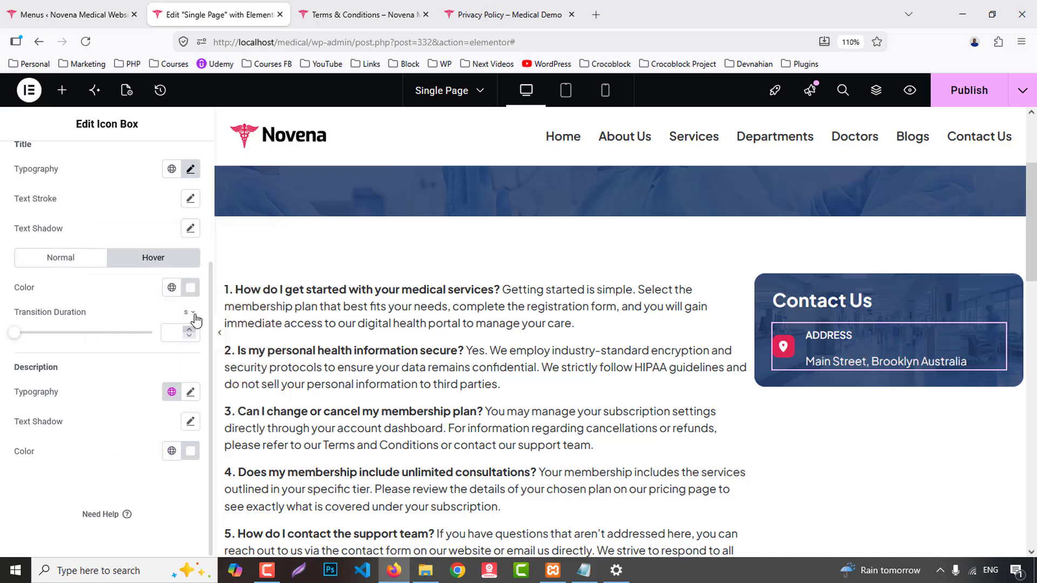
click(190, 392)
click(135, 535)
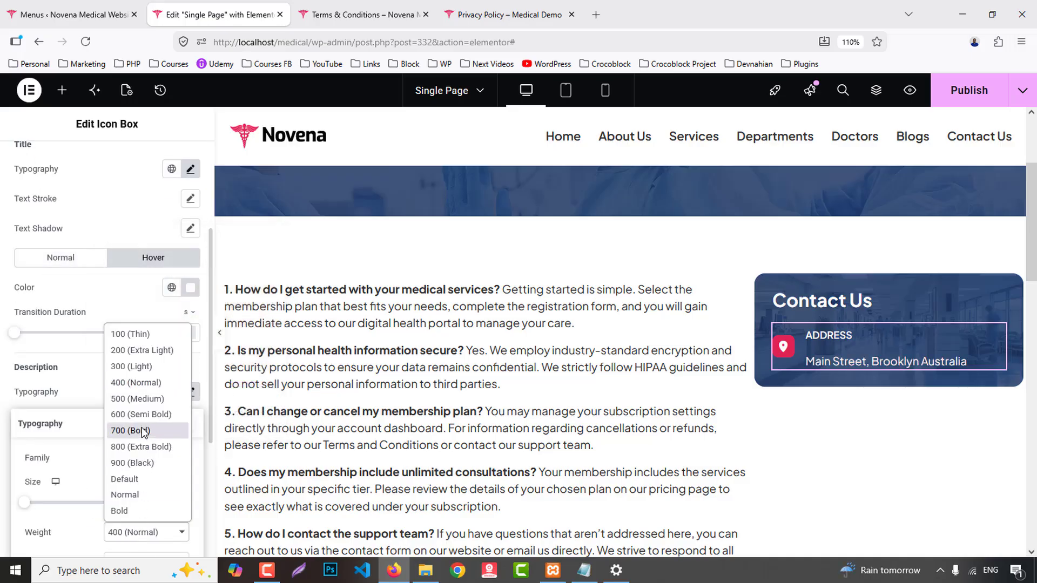
click(138, 416)
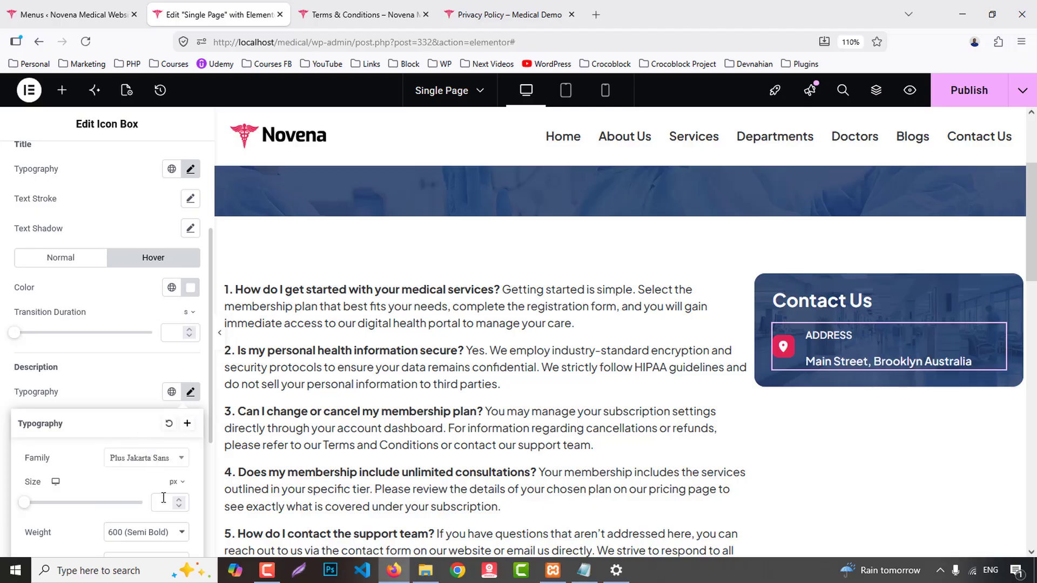
text(18)
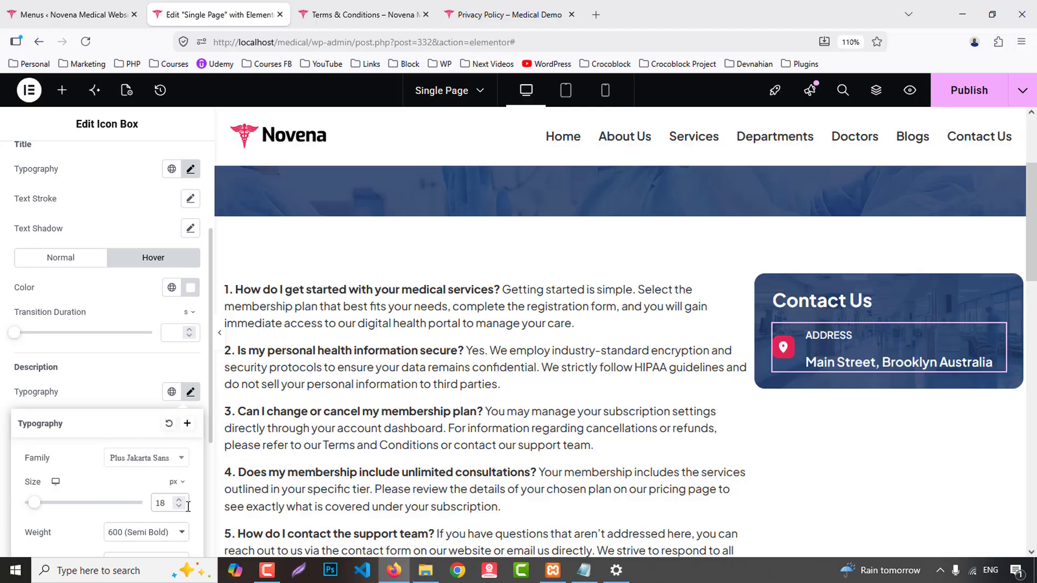
- Set the icon box's icon spacing to 10 px and its content spacing to 5 px
scroll(126, 378, up, 4)
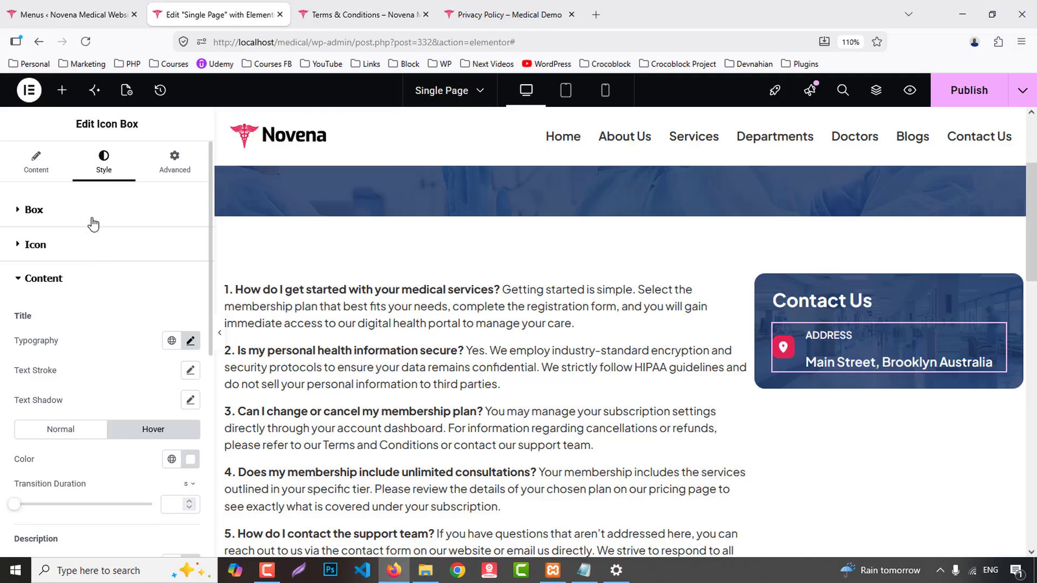
click(93, 213)
click(176, 364)
key(Down)
key(Down)
key(Down)
key(Down)
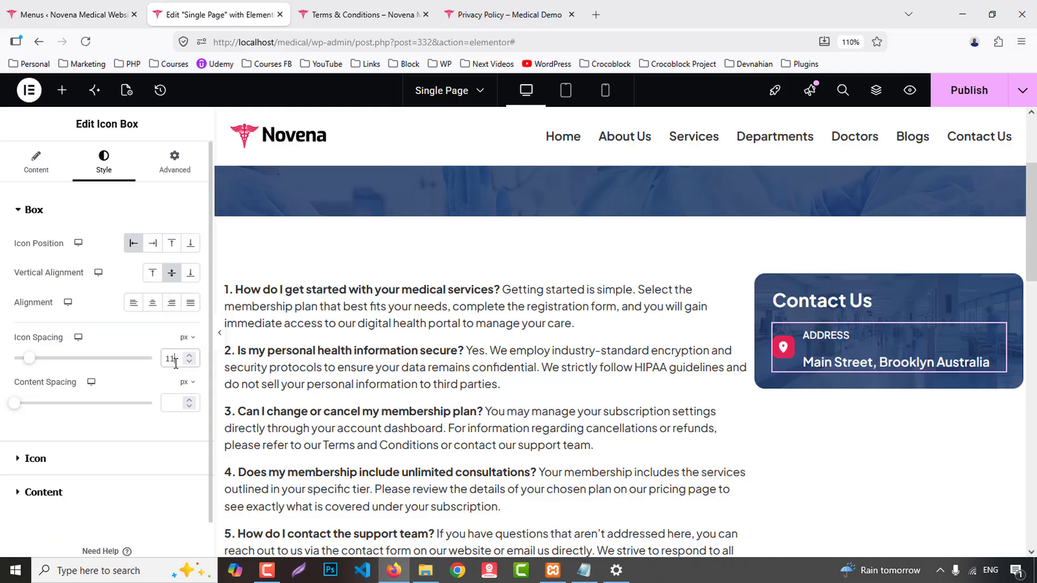
key(Down)
click(173, 404)
text(3)
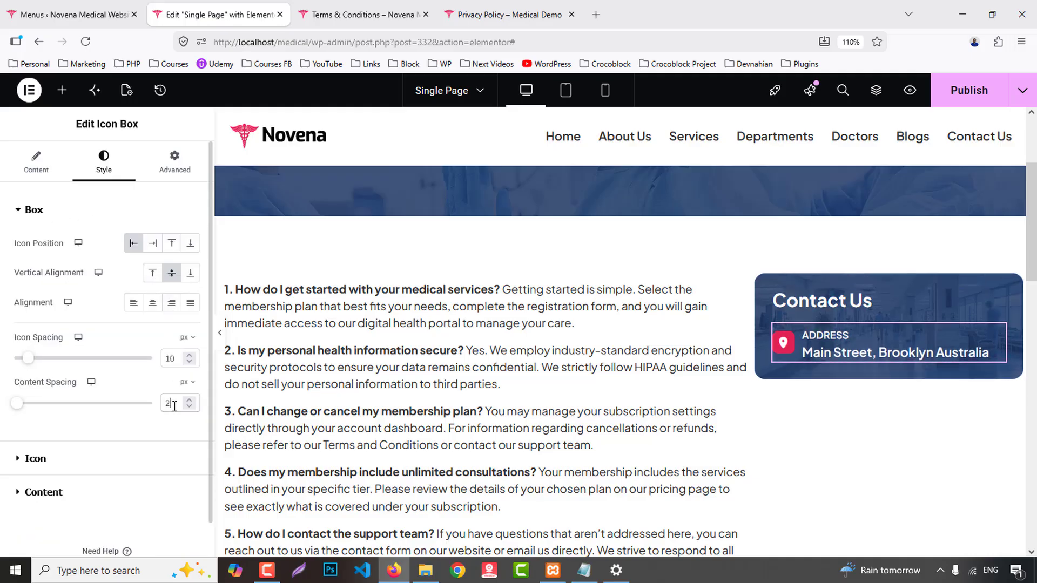
key(Up)
key(Up)
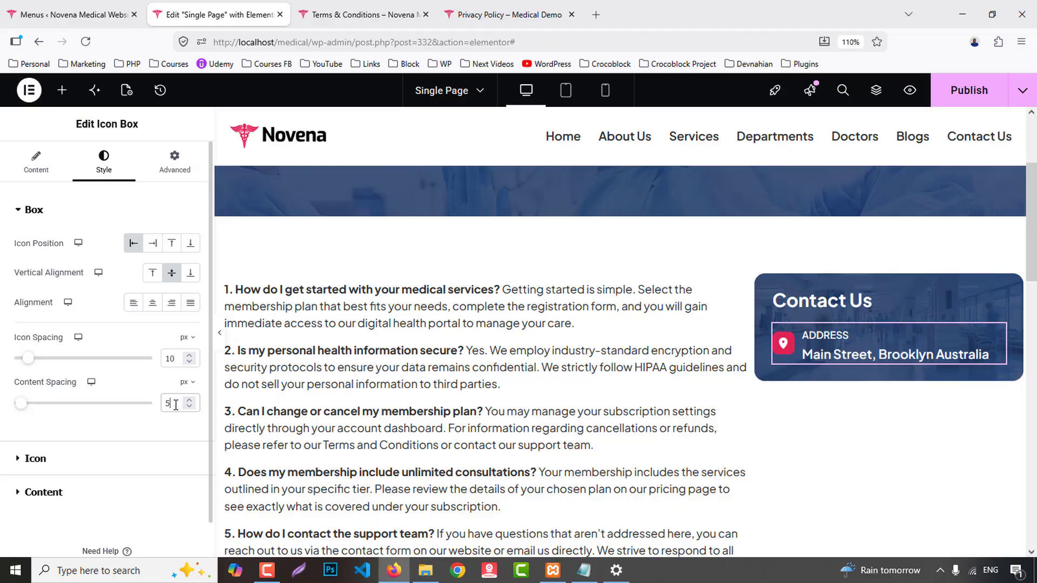
- Duplicate the address icon box three times so the contact card holds four entries
right_click(834, 331)
click(869, 242)
scroll(864, 324, down, 1)
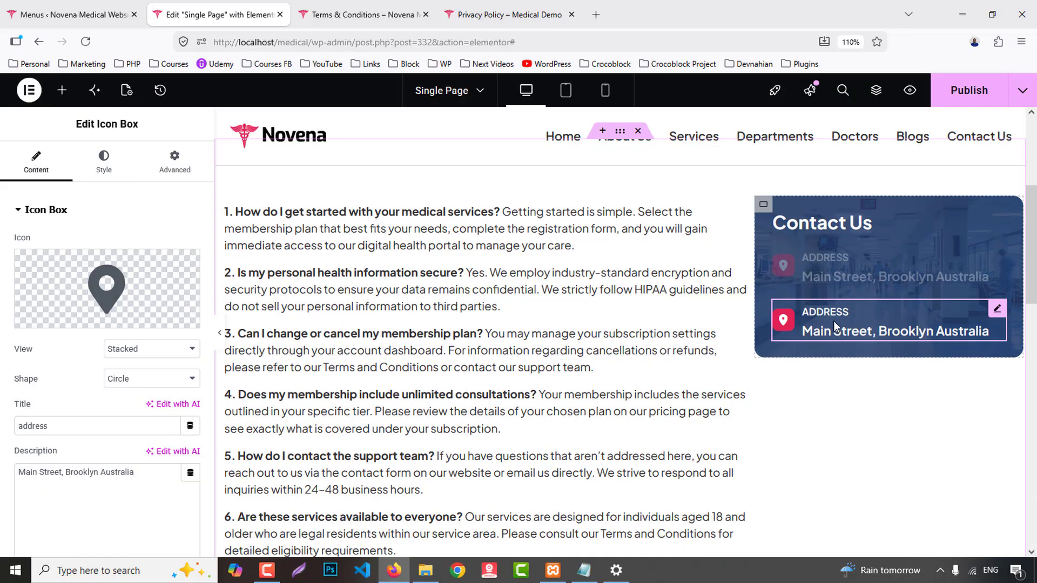
right_click(834, 321)
click(869, 244)
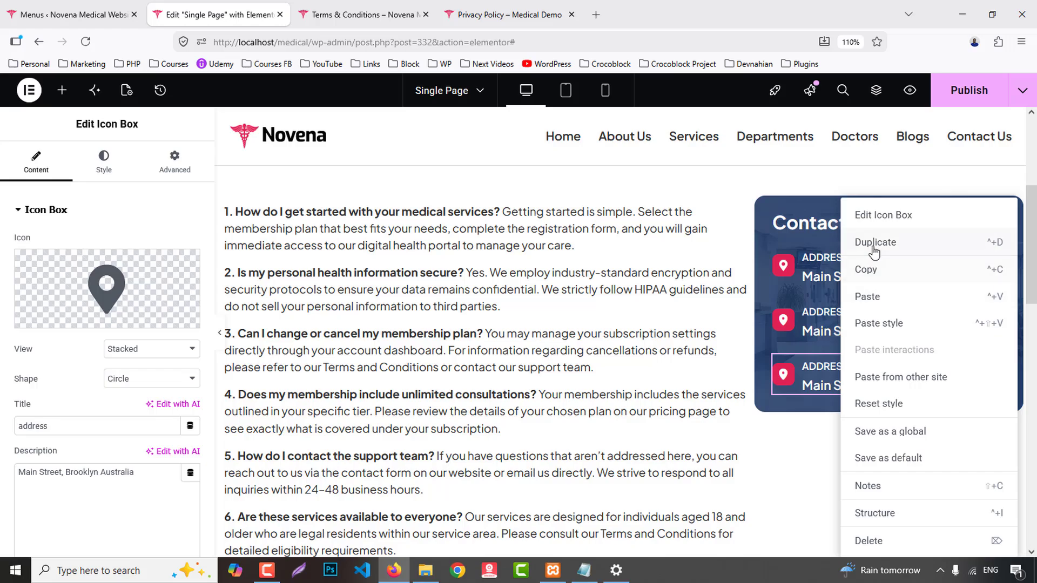
click(875, 243)
- Turn the second icon box into an email entry with the outlined Envelope icon, title "email" and the demo card's email address as description
click(508, 15)
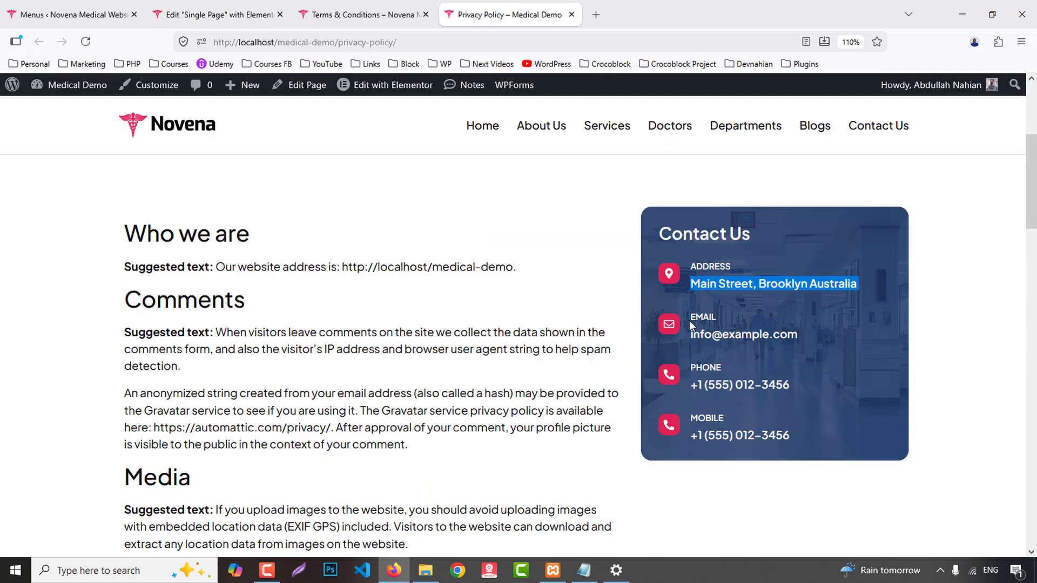
drag(690, 320, 781, 330)
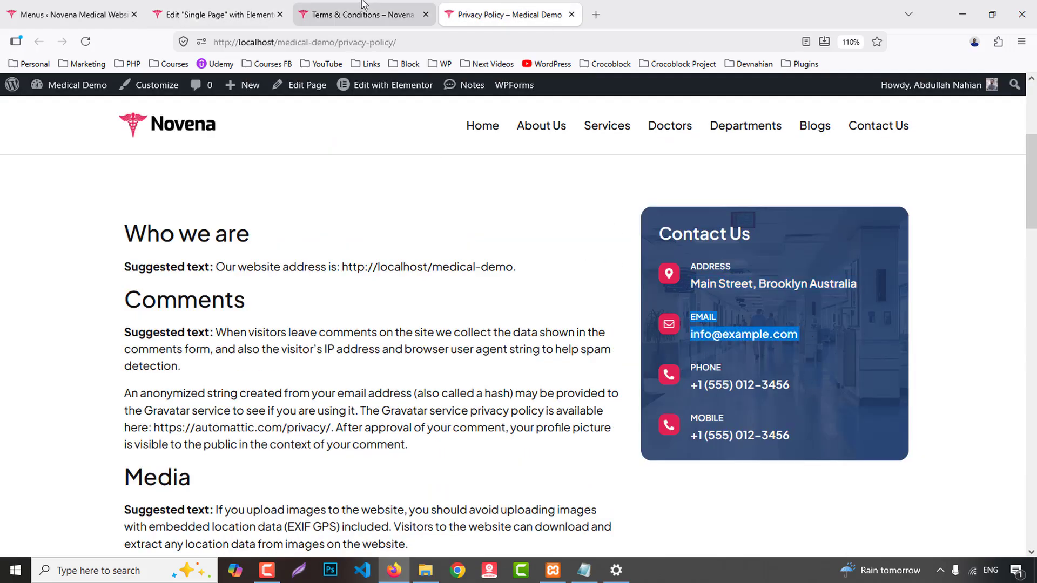
click(221, 15)
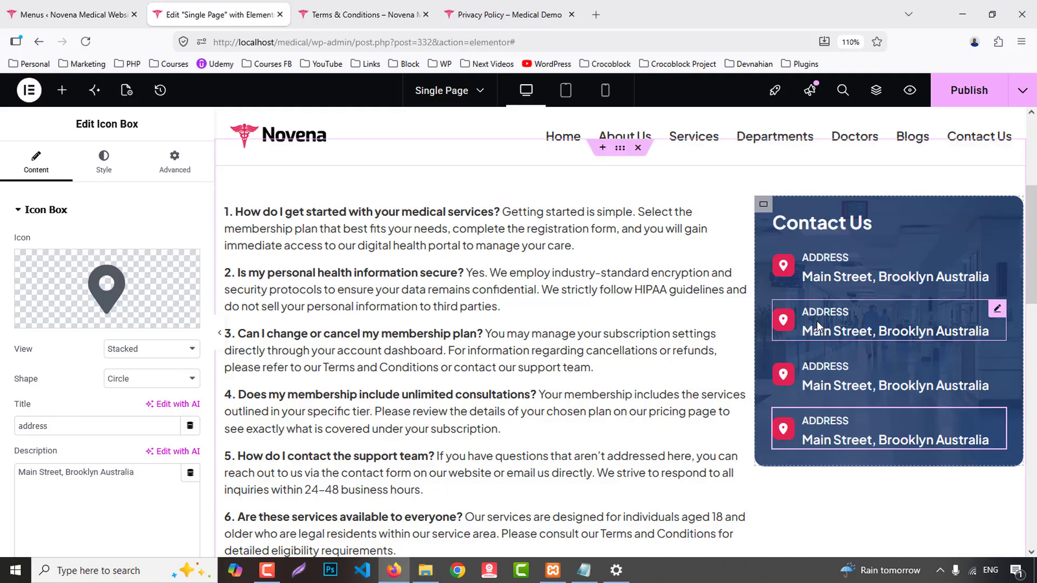
click(41, 317)
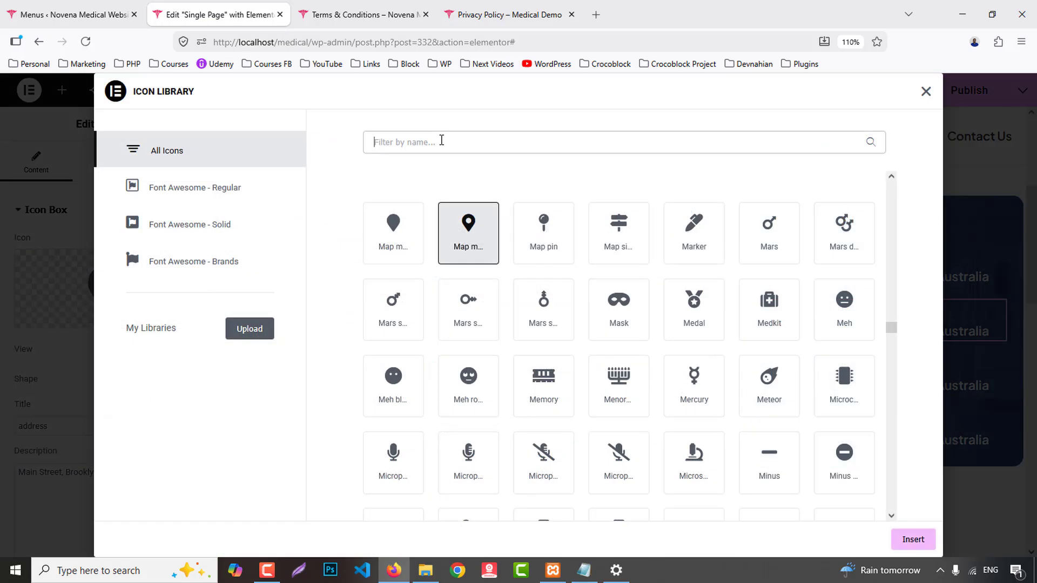
text(enve)
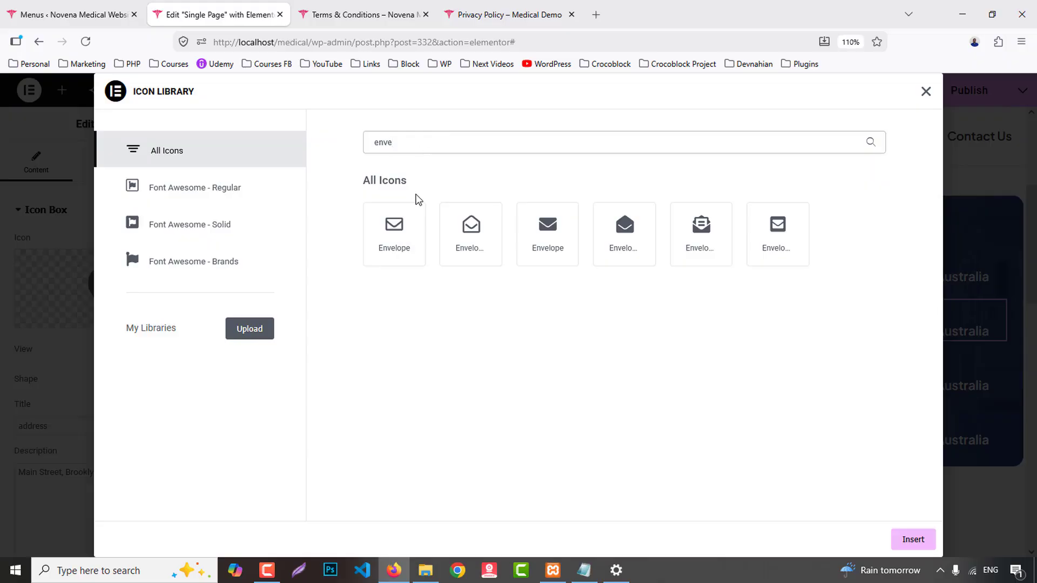
click(400, 233)
click(915, 542)
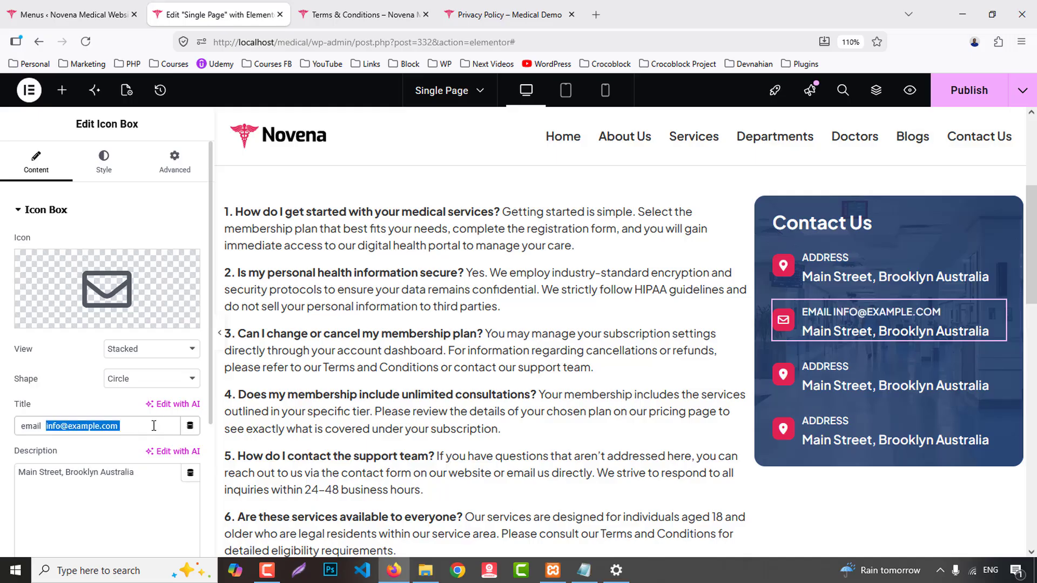
key(ctrl+x)
triple_click(103, 470)
key(ctrl+v)
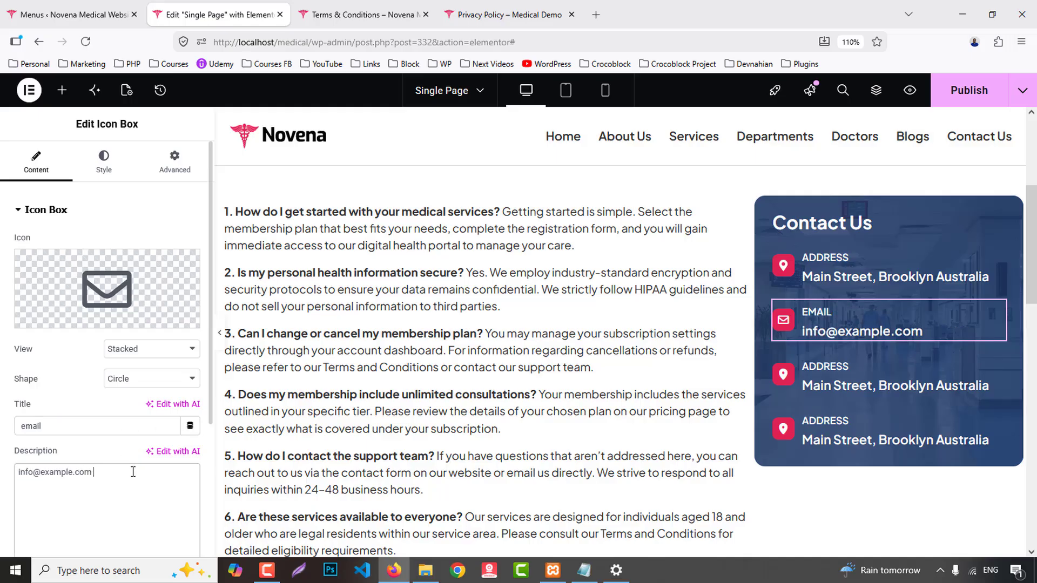
- Turn the third icon box into a phone entry with a handset icon, title "phone" and the demo card's phone number as description
click(486, 8)
click(709, 388)
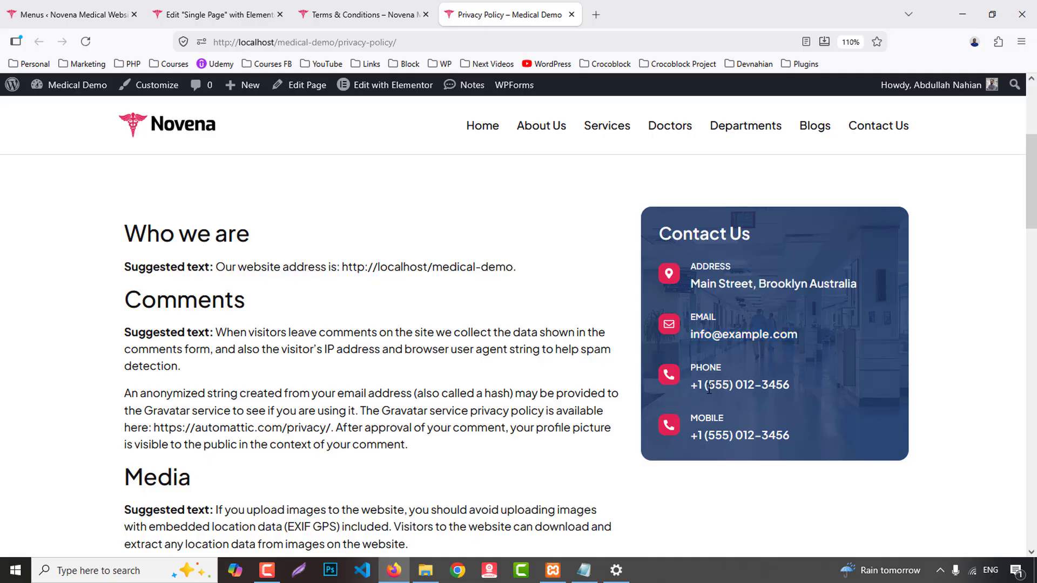
click(252, 11)
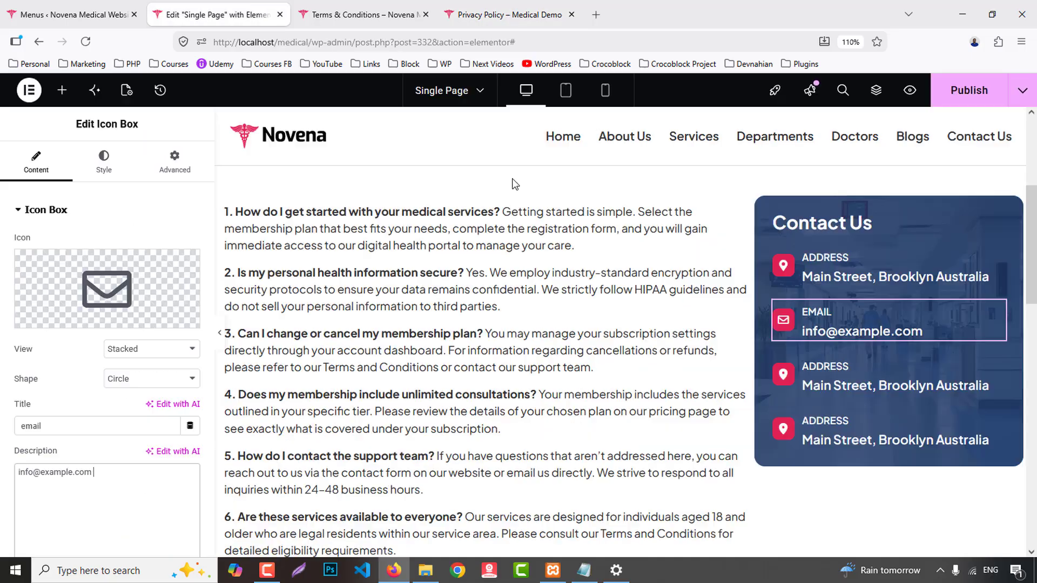
click(817, 363)
click(63, 319)
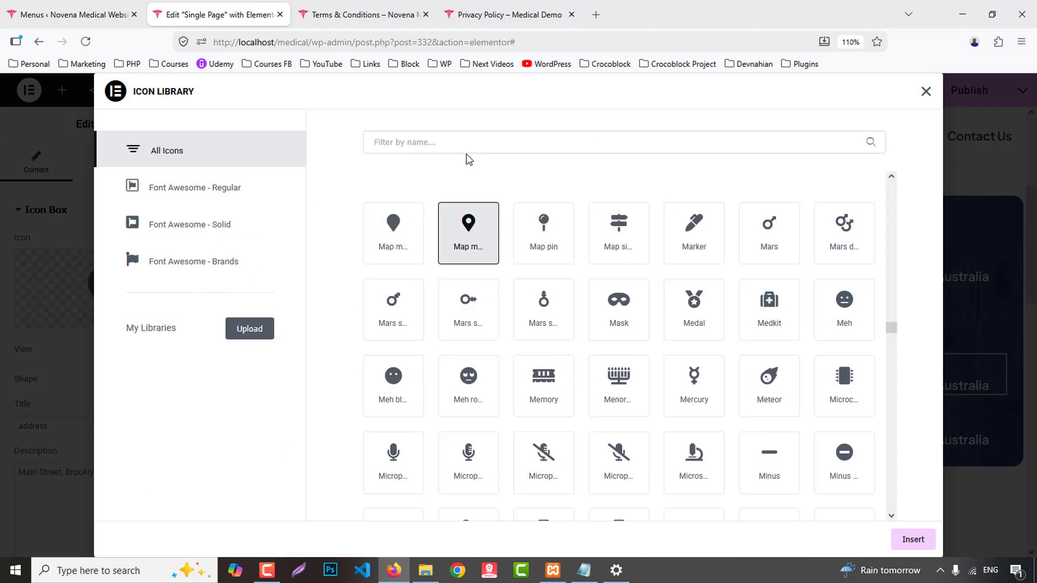
text(phone)
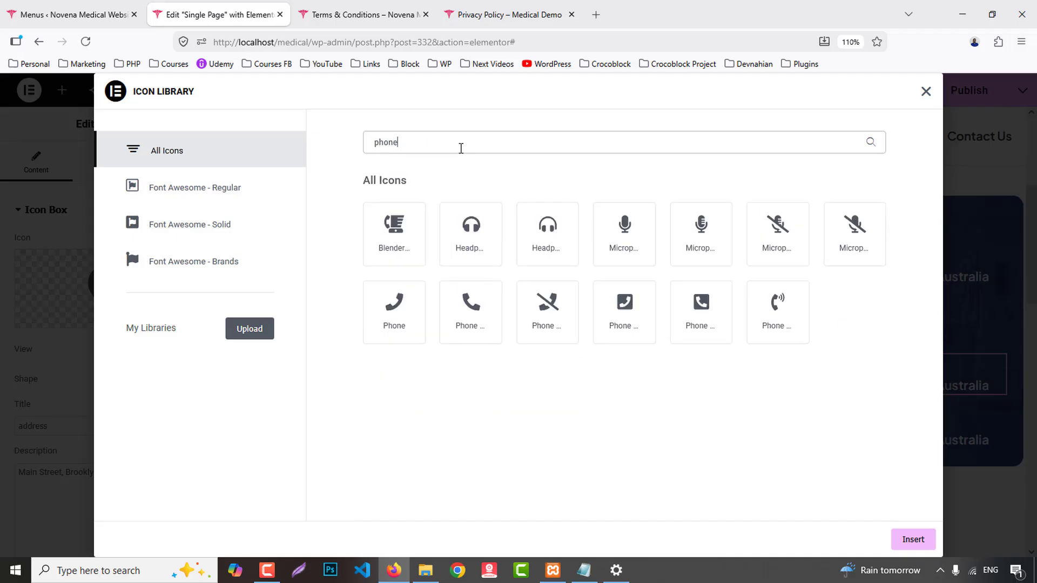
click(471, 303)
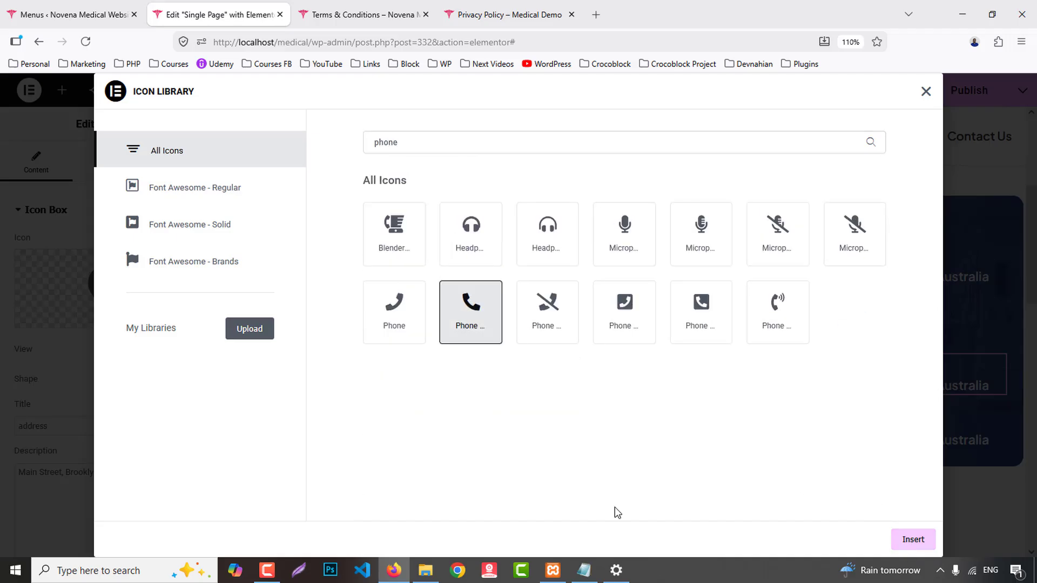
click(913, 539)
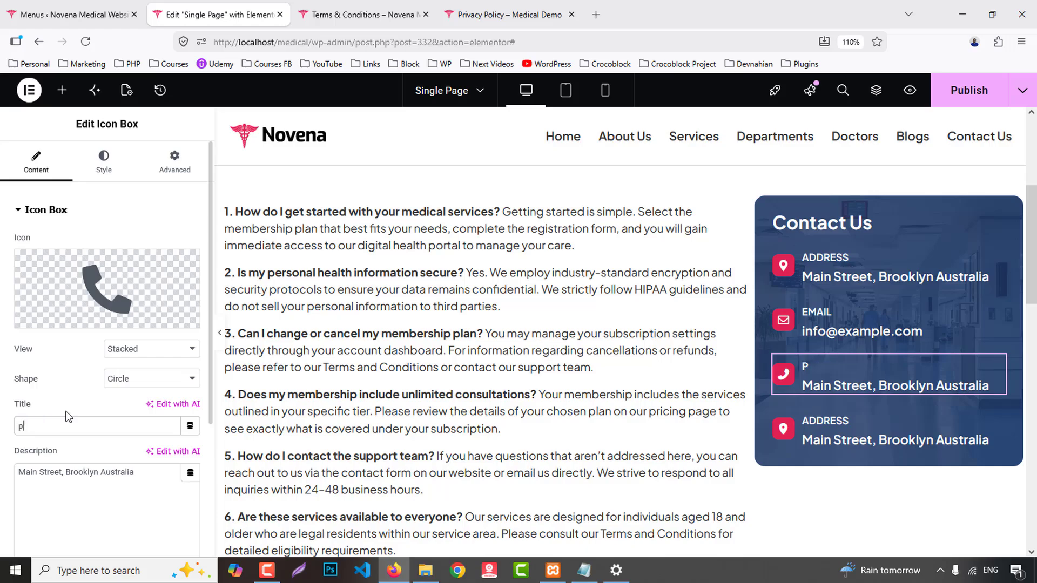
click(75, 478)
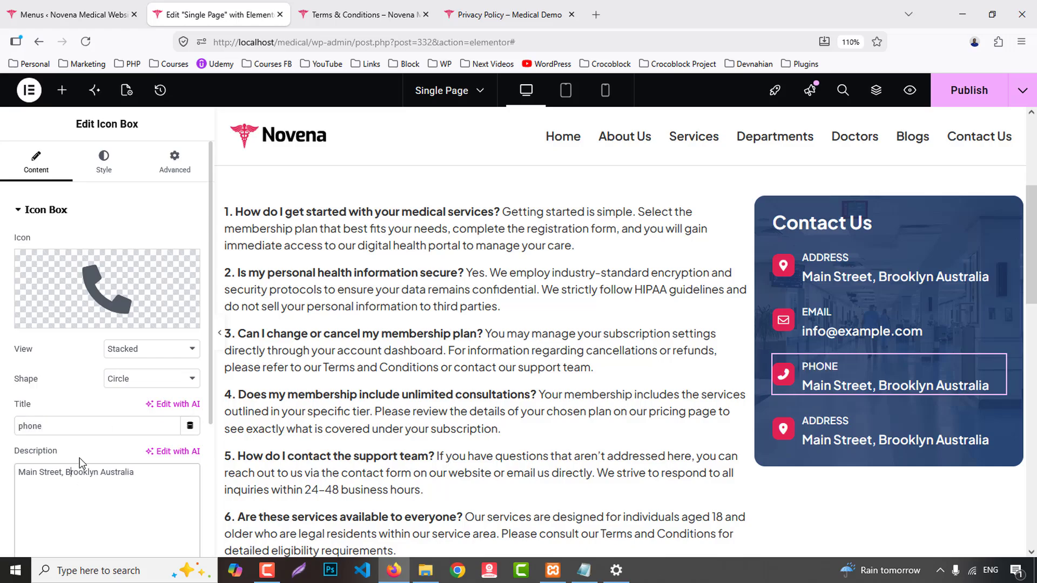
- Give the fourth icon box the outlined mobile icon, title "mobile" and the same phone number as description, and publish the template
click(886, 432)
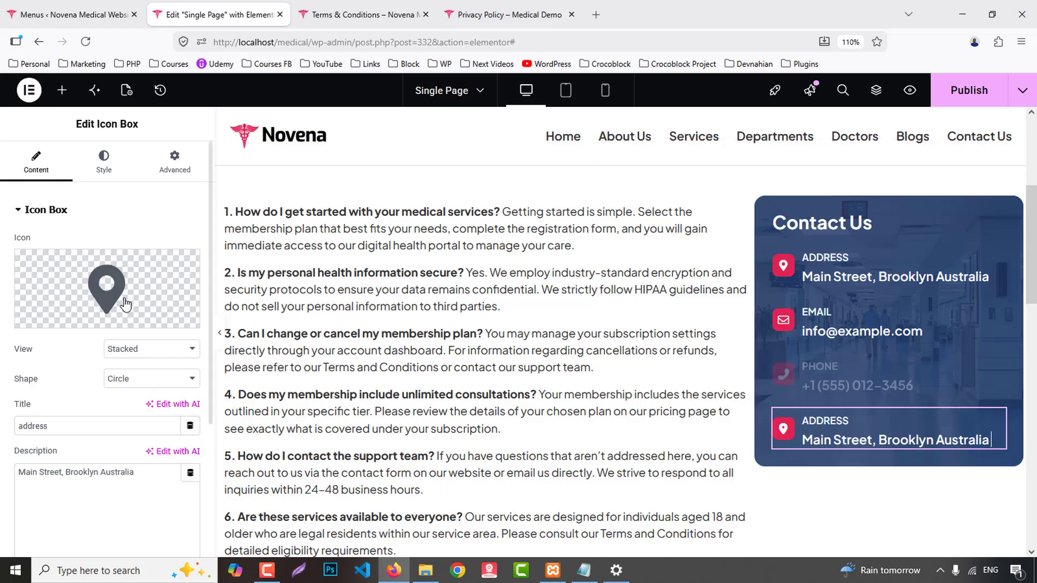
click(122, 301)
click(434, 143)
text(mobile)
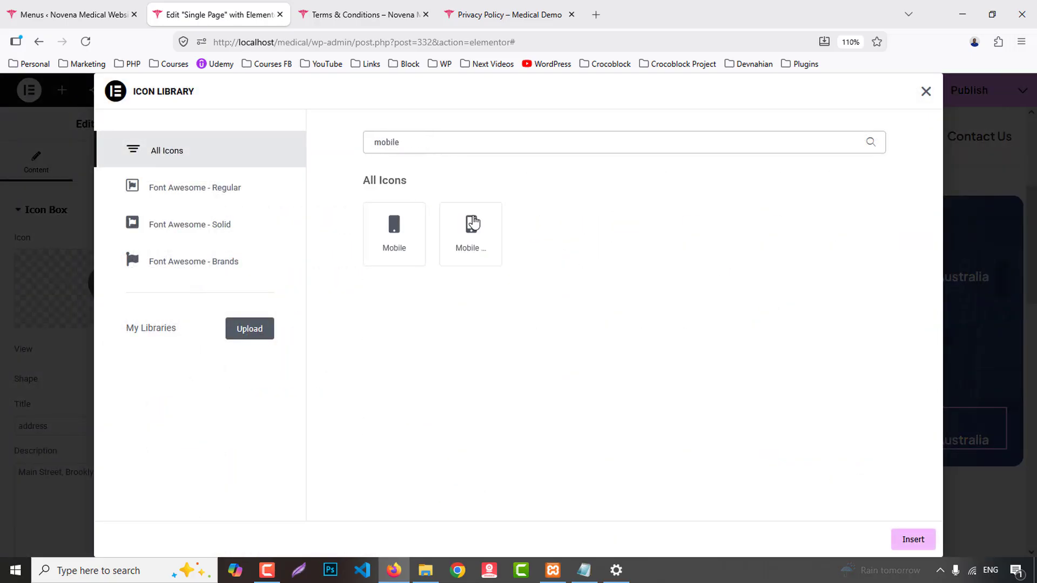
click(473, 223)
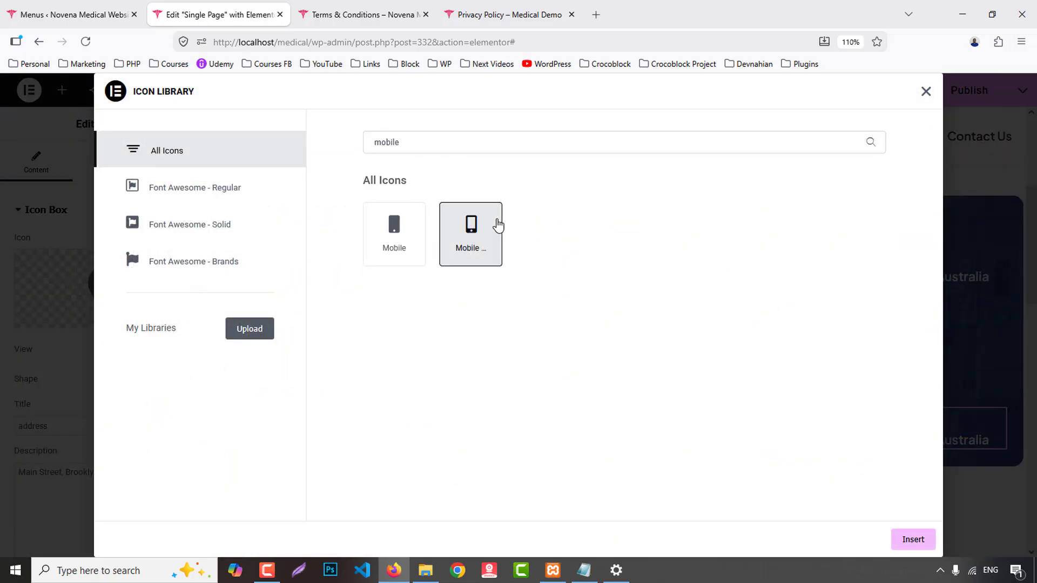
click(925, 546)
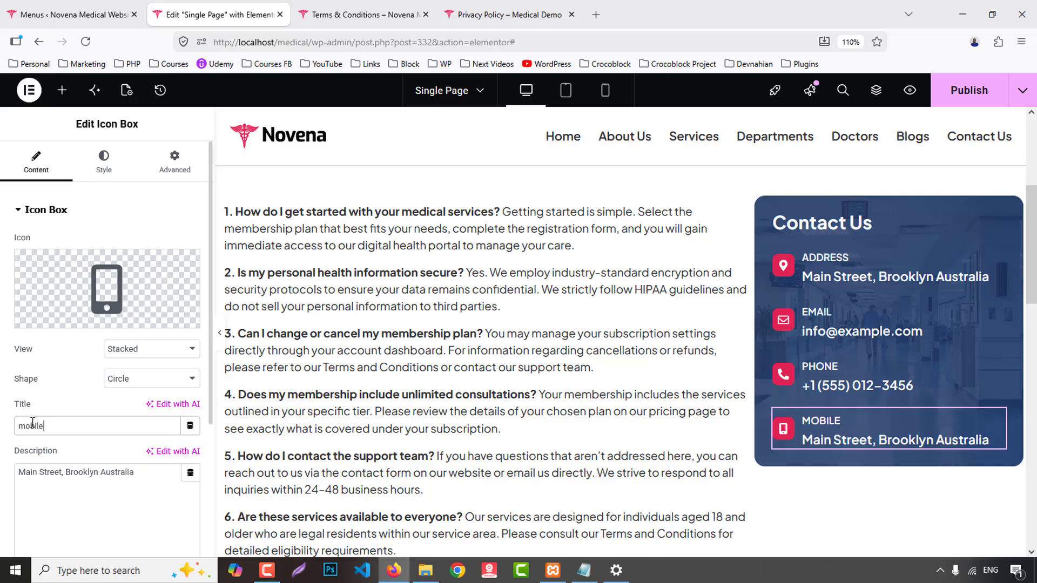
click(70, 472)
key(ctrl+a)
key(ctrl+v)
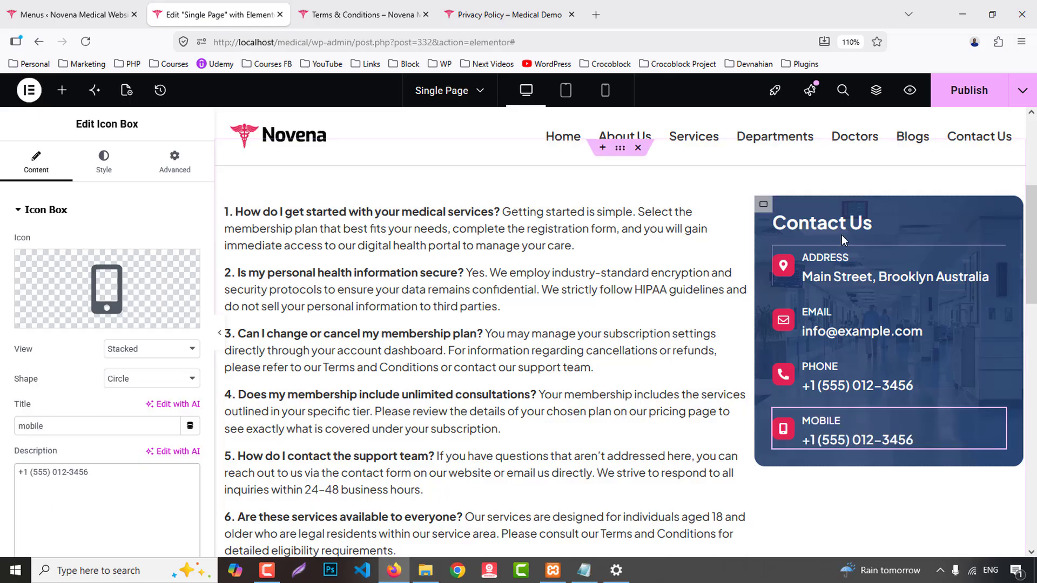
click(958, 93)
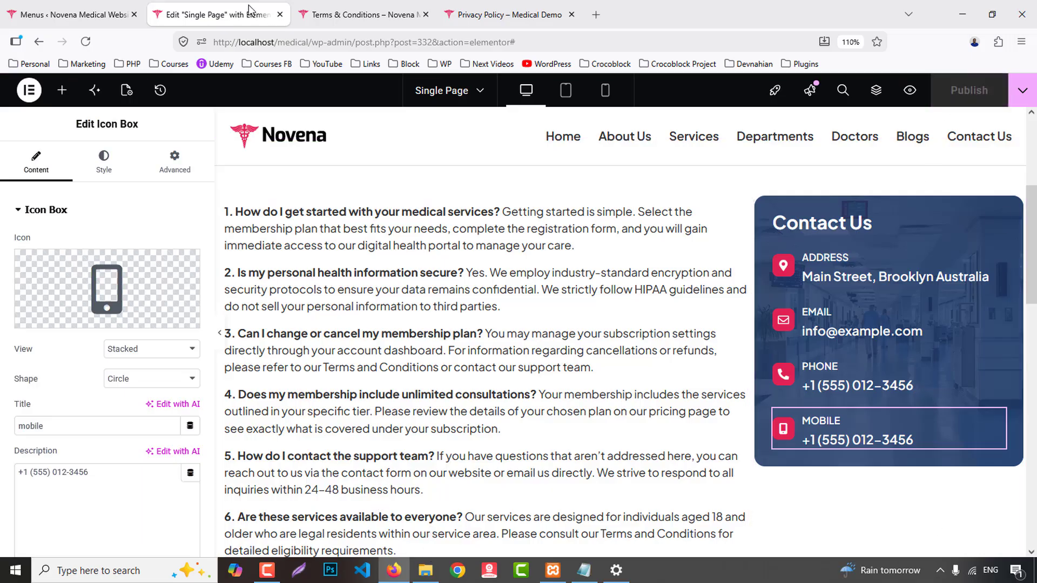
- Close the demo page and open all five Support links from the Novena homepage's footer in separate tabs
middle_click(470, 5)
scroll(177, 130, up, 6)
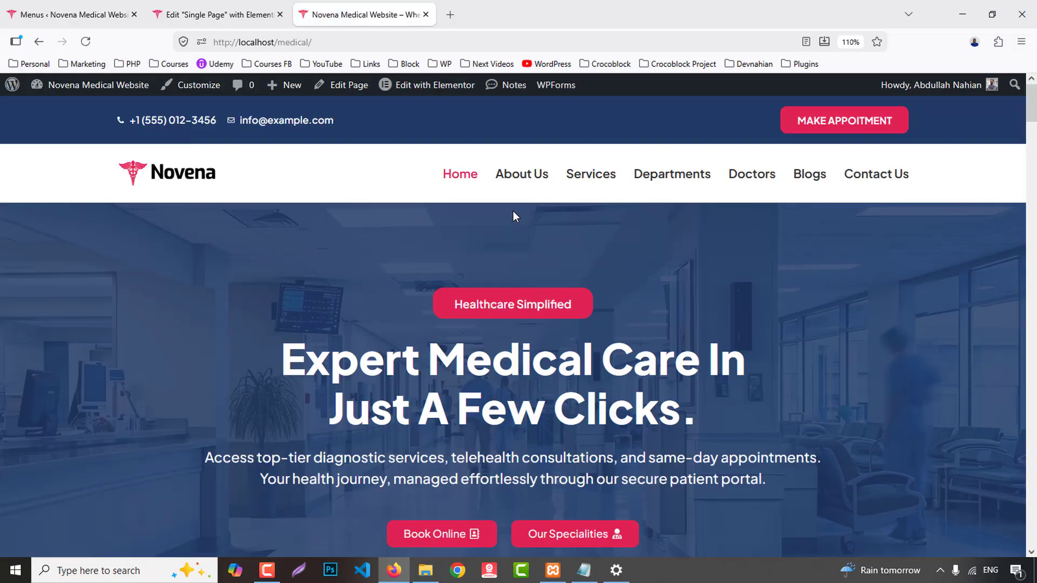
scroll(517, 264, down, 20)
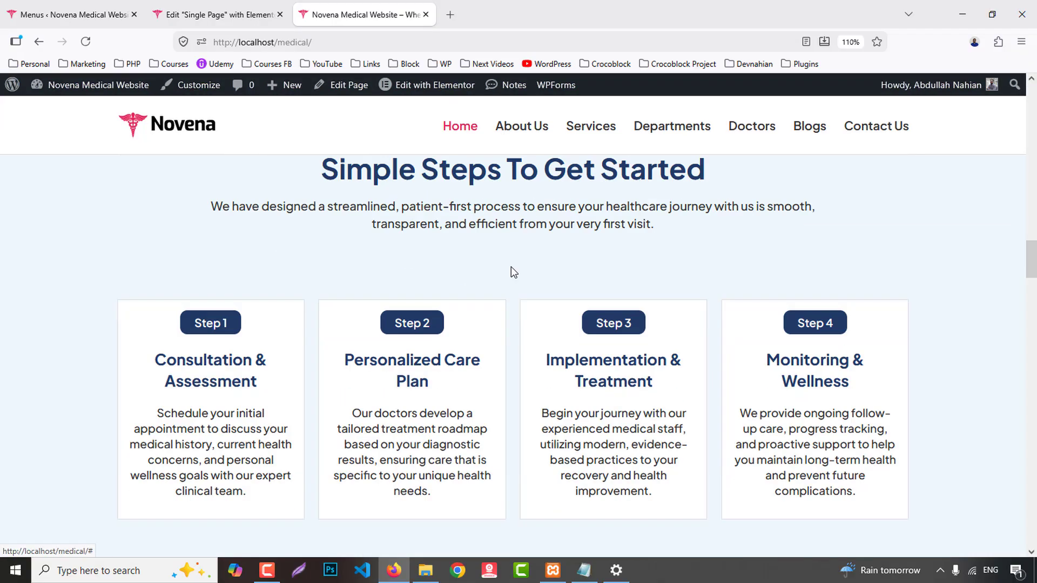
scroll(510, 269, down, 20)
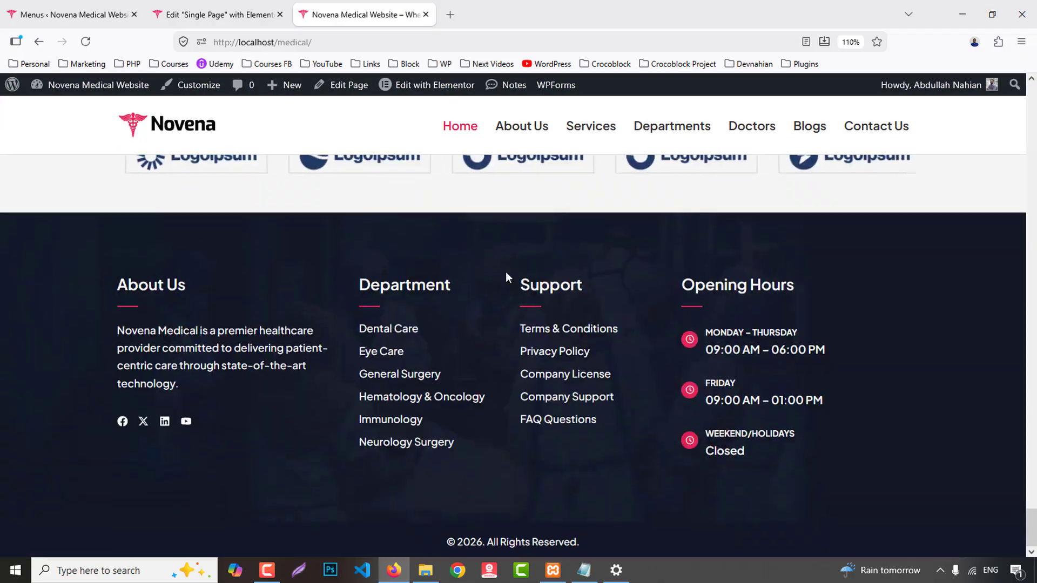
middle_click(564, 326)
middle_click(560, 349)
middle_click(560, 371)
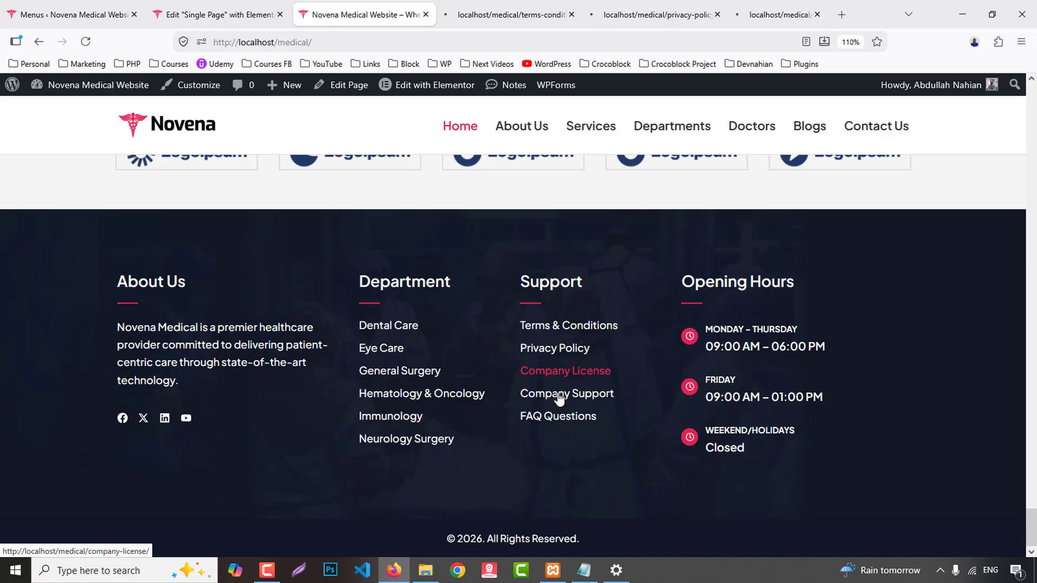
middle_click(560, 399)
middle_click(562, 419)
- Check the banner, content and contact sidebar on the Terms & Conditions and Privacy Policy pages
click(378, 14)
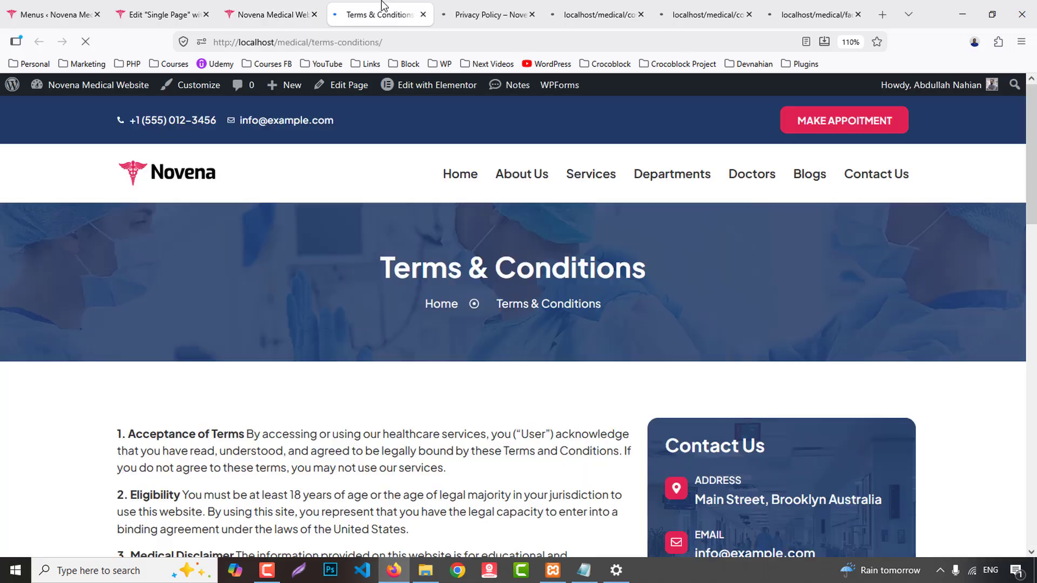
scroll(582, 207, down, 6)
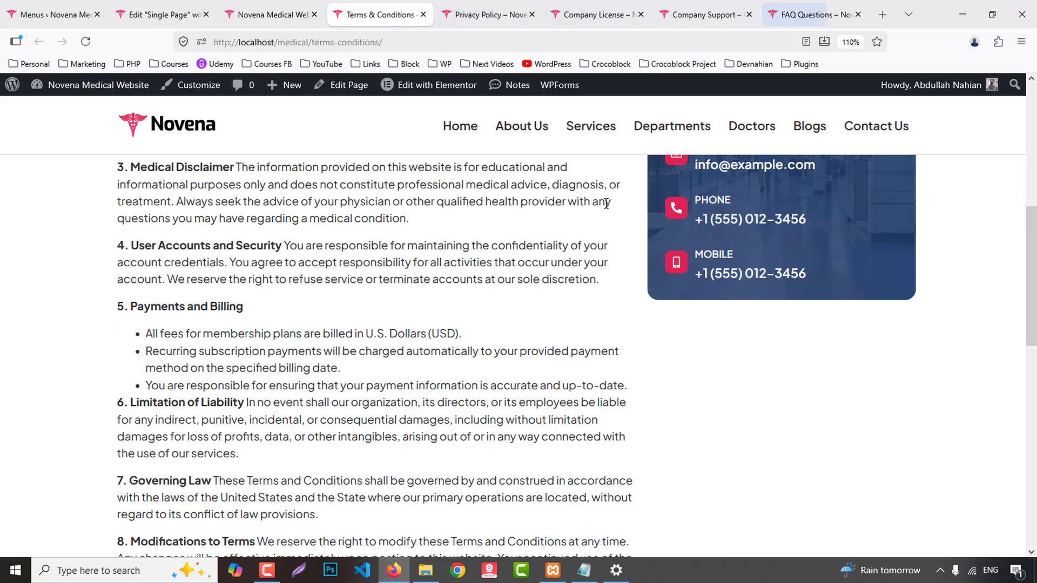
scroll(600, 219, up, 6)
middle_click(373, 8)
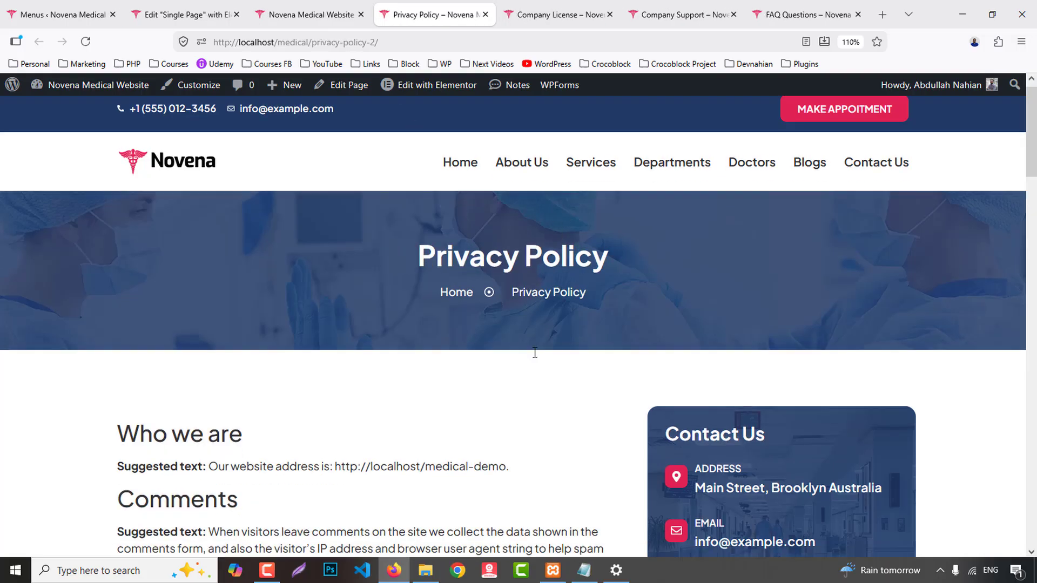
scroll(533, 343, down, 15)
scroll(529, 347, up, 5)
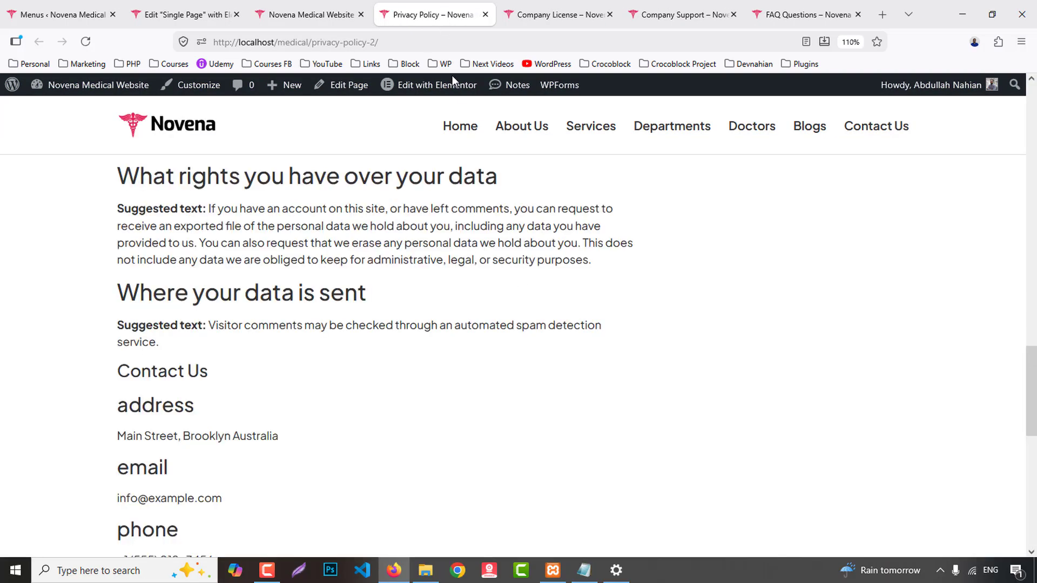
- Review the template layout on the Company License, Company Support and FAQ Questions pages, closing each page once checked
middle_click(435, 15)
scroll(480, 255, down, 10)
scroll(480, 255, up, 12)
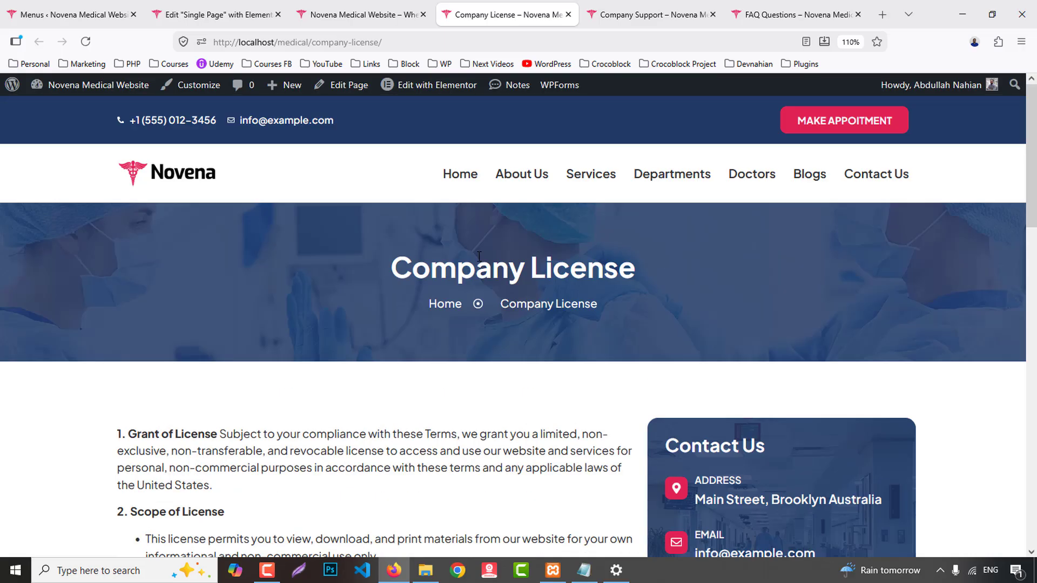
middle_click(480, 10)
scroll(473, 291, down, 10)
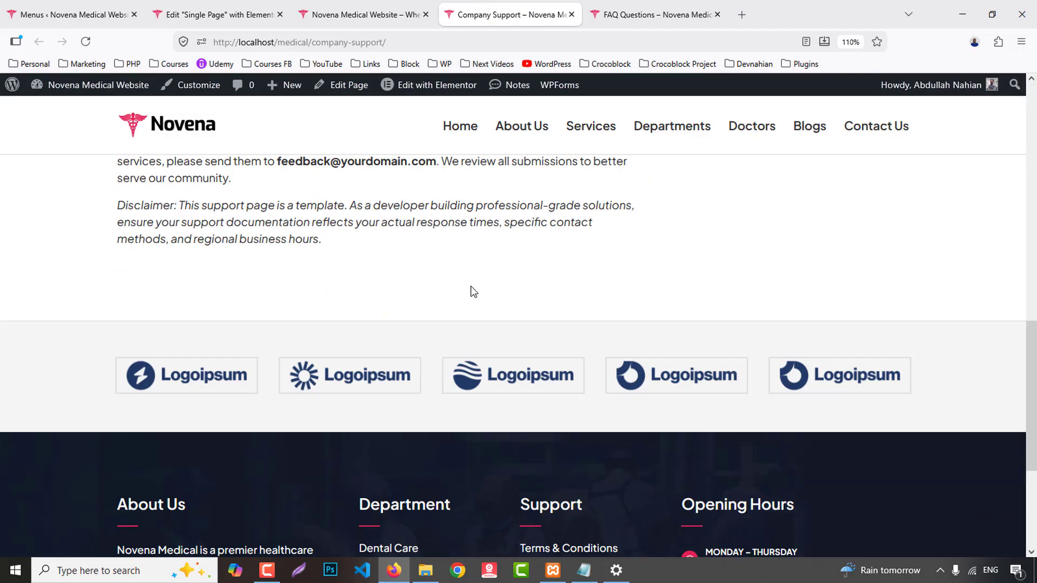
scroll(473, 291, up, 6)
scroll(473, 290, up, 5)
middle_click(497, 10)
scroll(494, 370, down, 10)
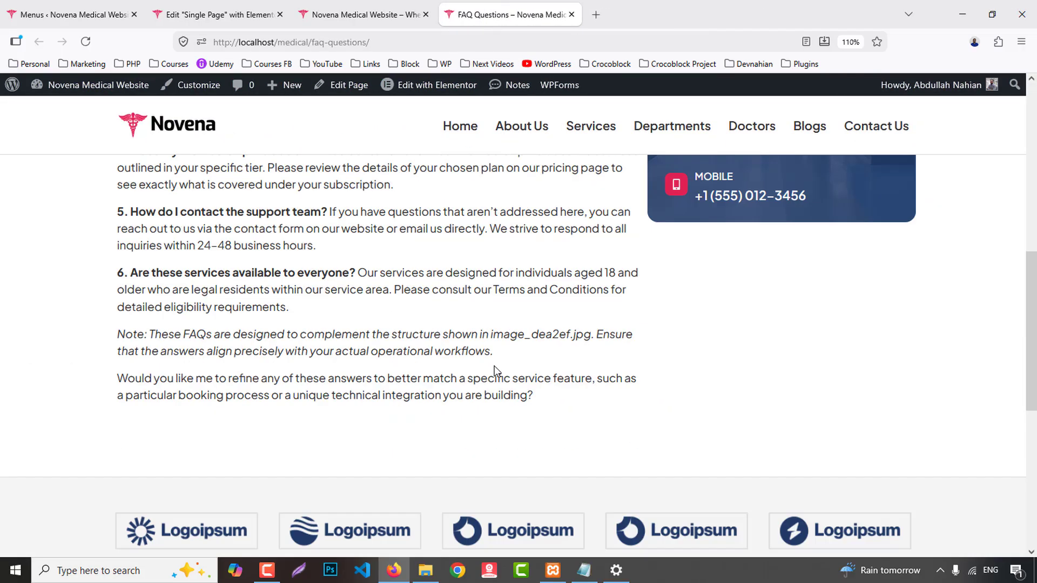
middle_click(493, 12)
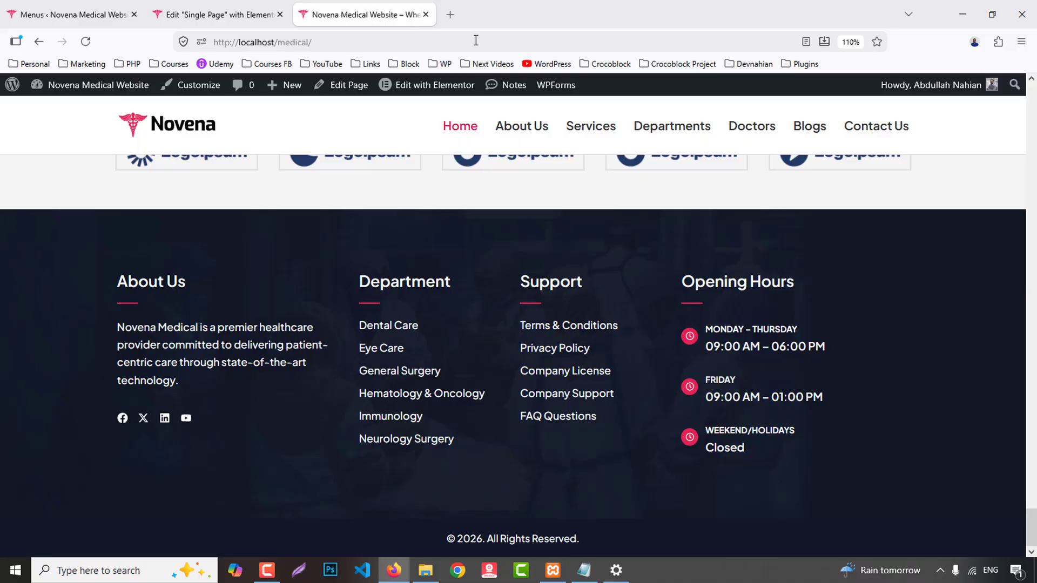
- Open the About Us page and look through its layout from the banner to the lower sections
click(527, 128)
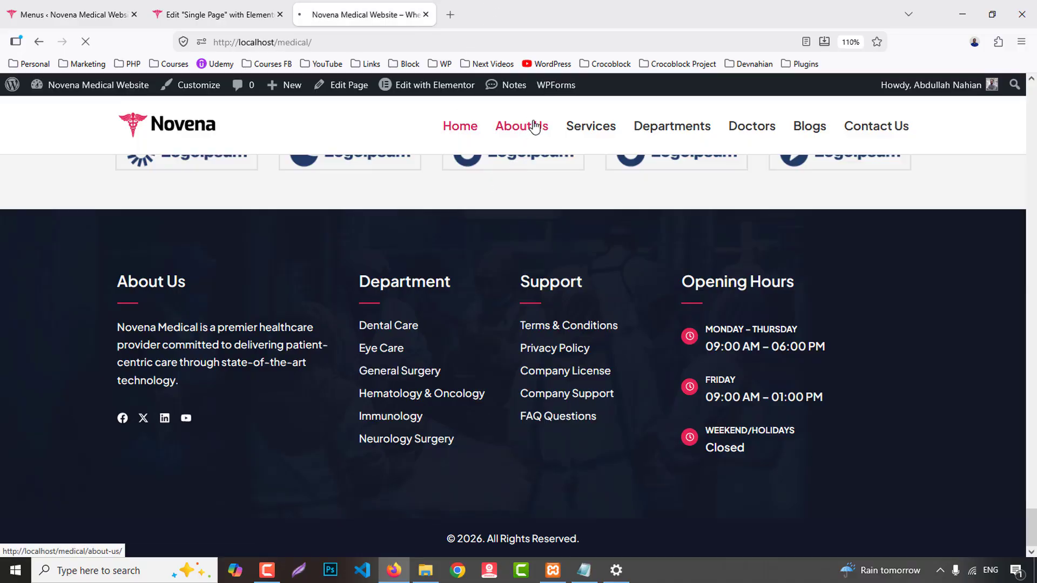
scroll(540, 155, down, 10)
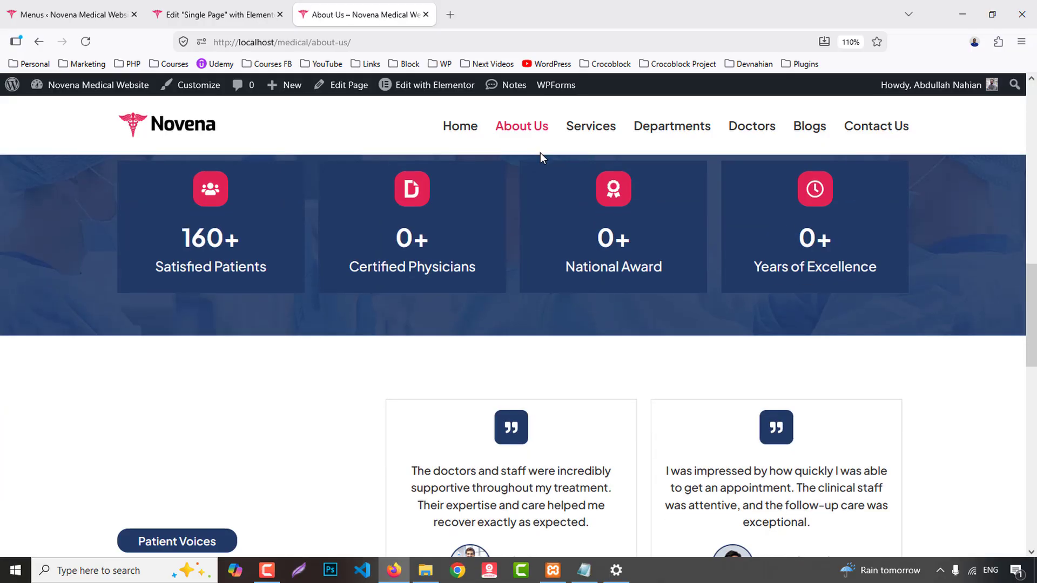
scroll(540, 153, down, 6)
scroll(541, 157, up, 15)
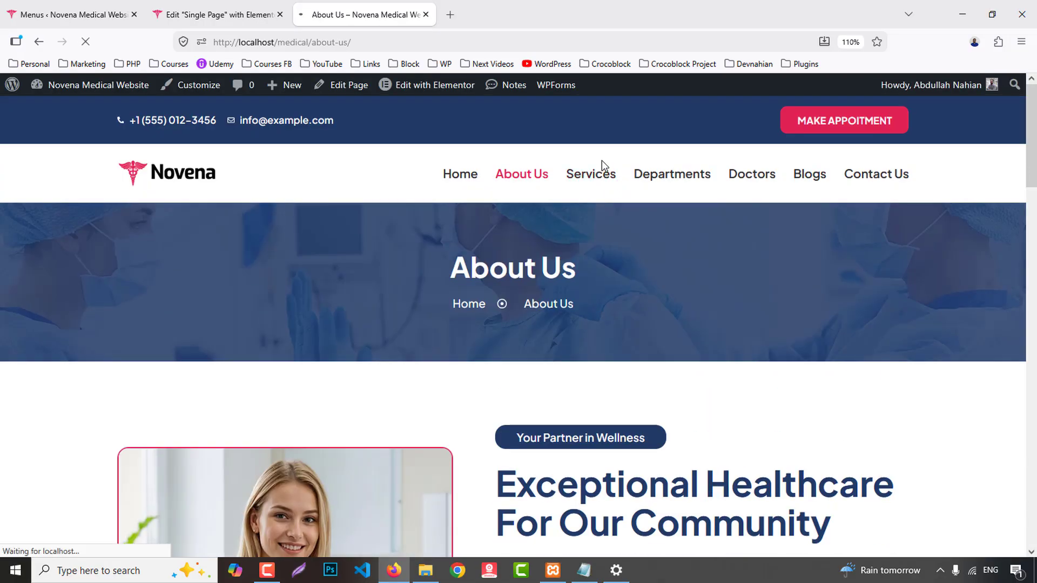
- Look through the Services page, covering the service cards and the Core Features section
scroll(627, 192, down, 8)
scroll(628, 195, down, 10)
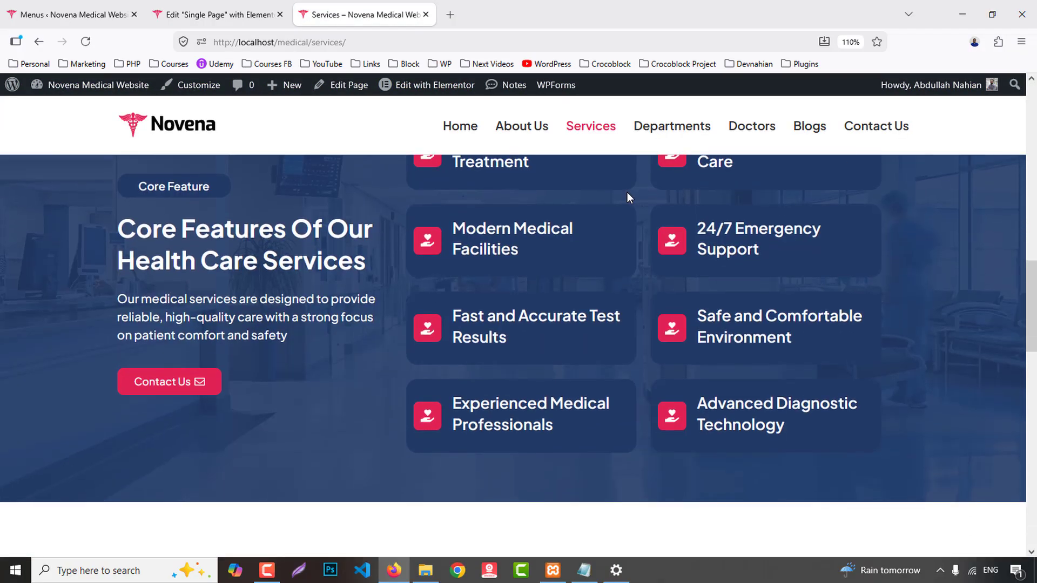
scroll(629, 196, up, 8)
scroll(627, 192, up, 5)
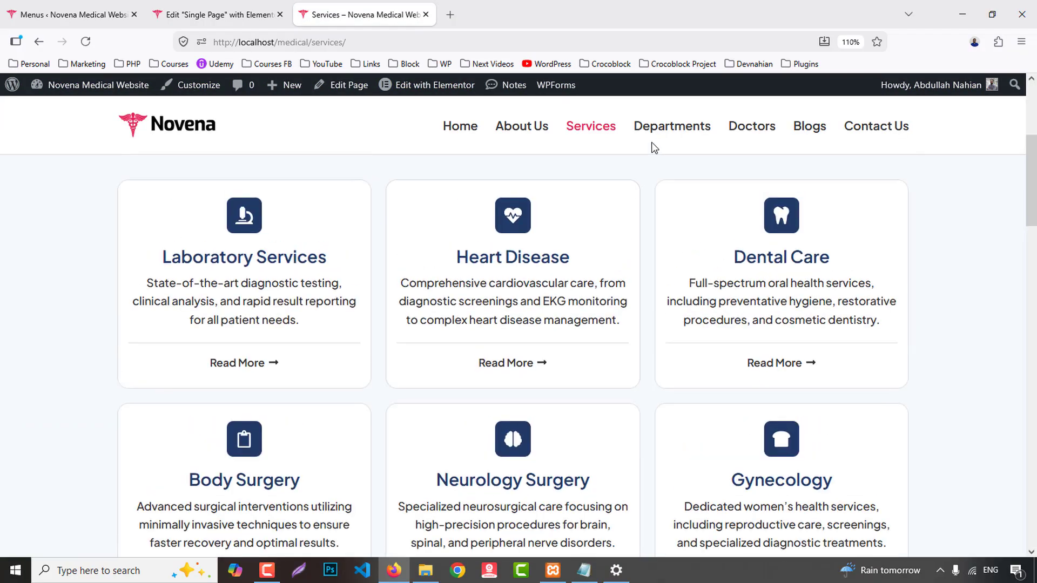
- Open the Departments page, review its department cards, and look through the Eye Care department's detail page
click(654, 138)
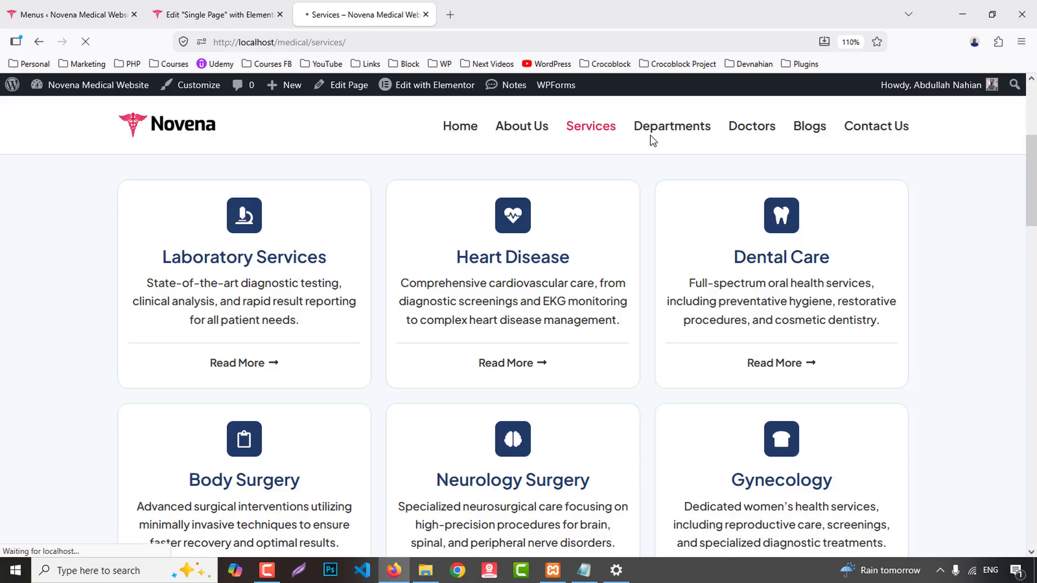
scroll(643, 143, down, 7)
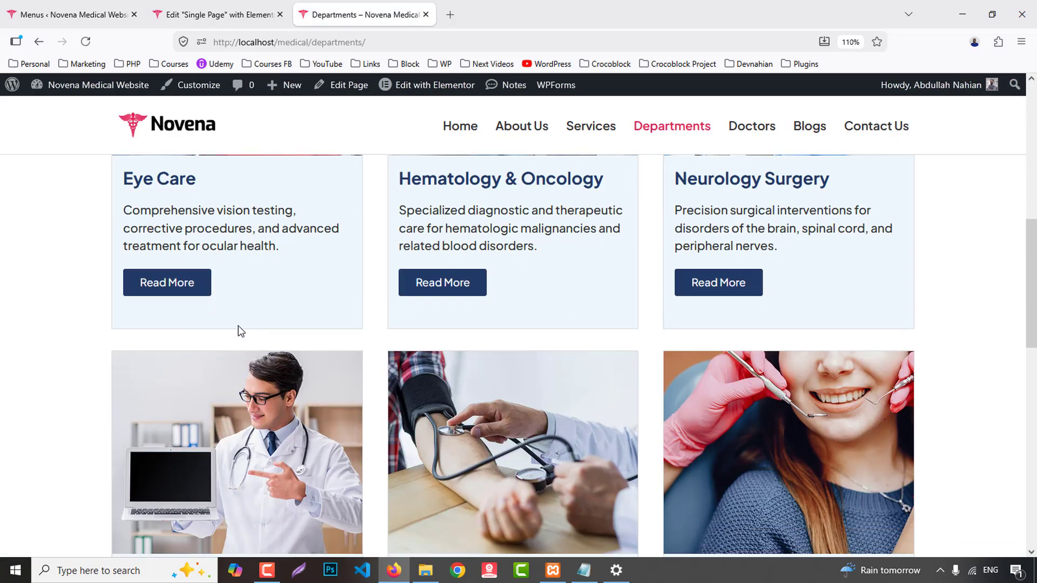
click(181, 292)
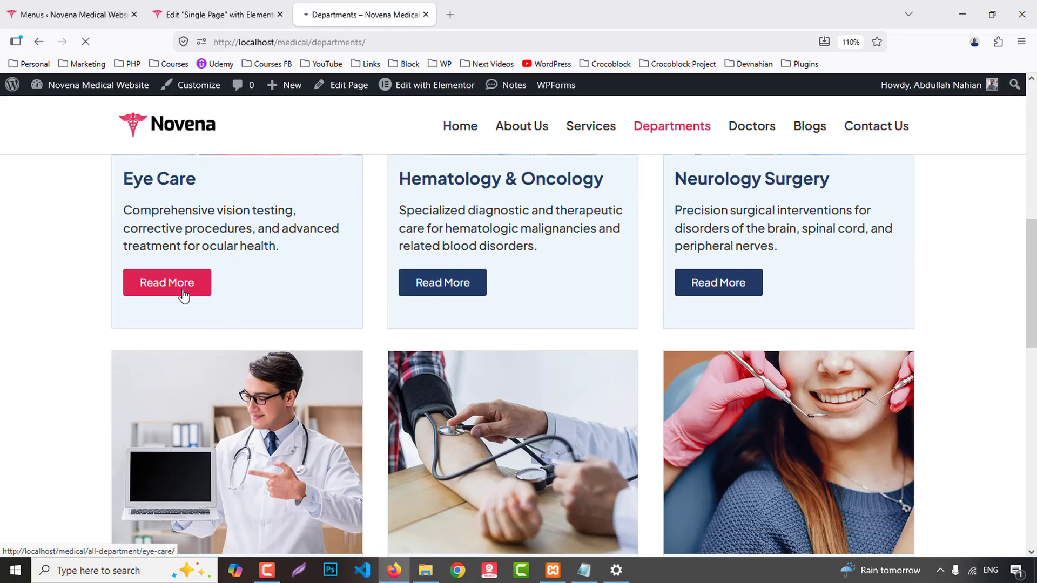
scroll(416, 307, down, 10)
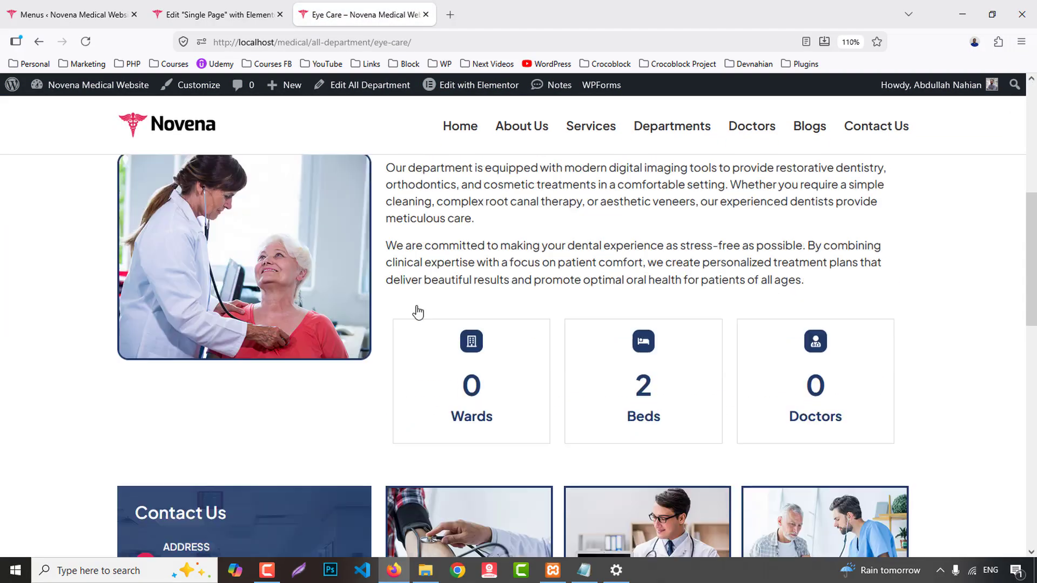
scroll(613, 289, up, 10)
- Open the Doctors page, review the doctor cards, and look through one Senior Consultant's details page down to the footer
click(751, 185)
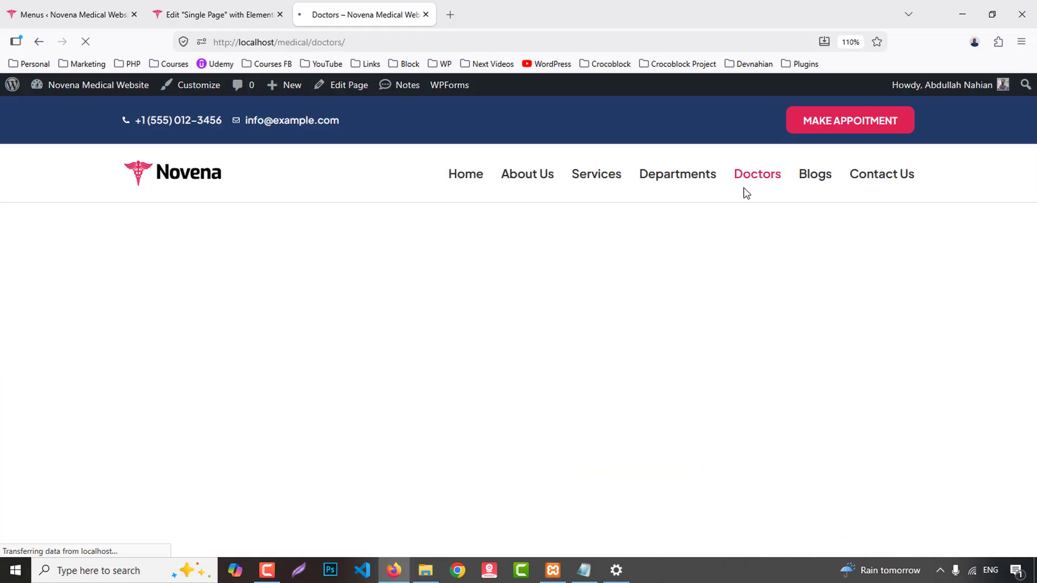
scroll(724, 213, down, 8)
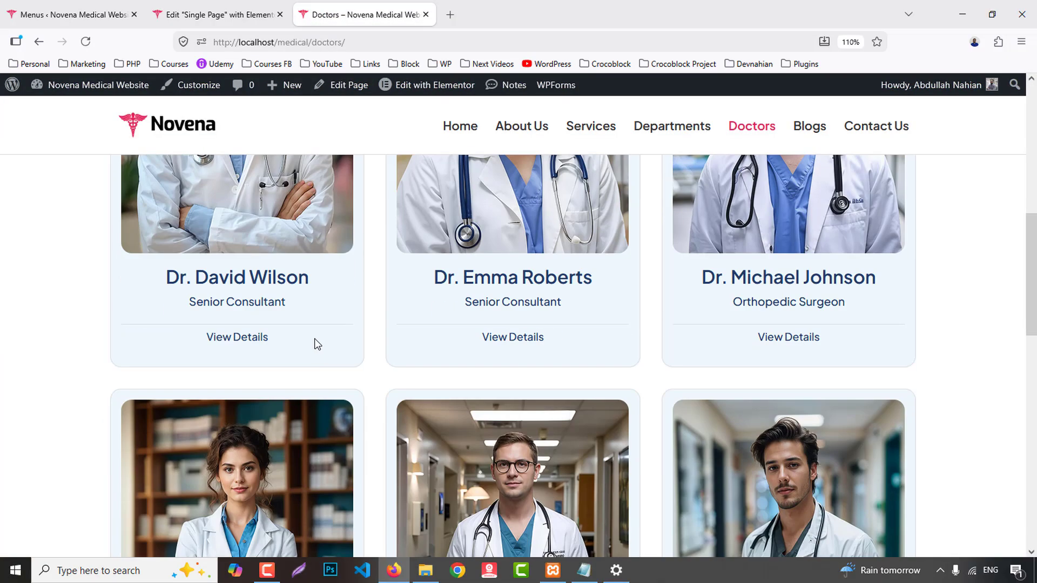
click(221, 342)
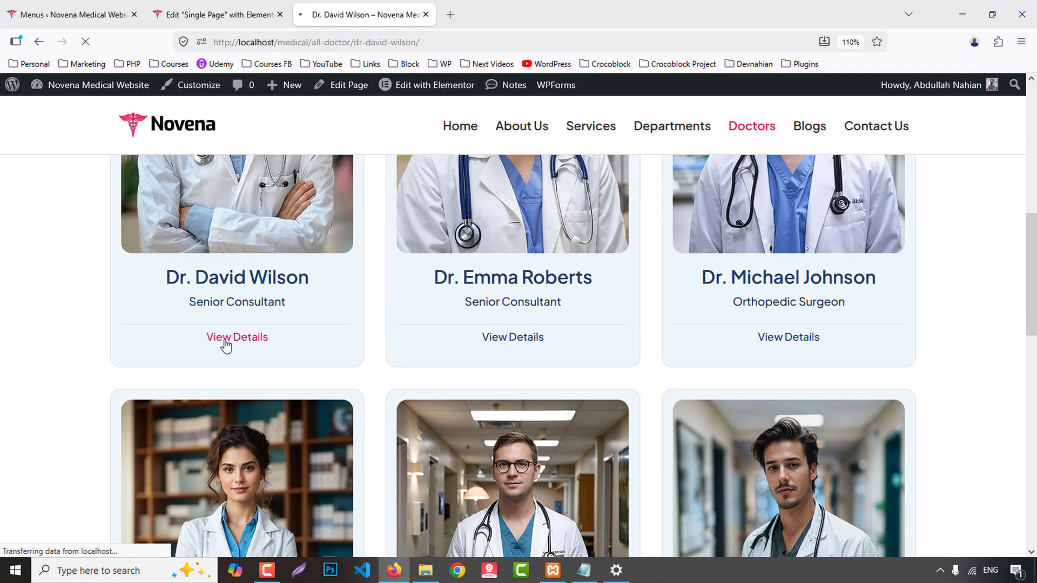
scroll(362, 335, down, 10)
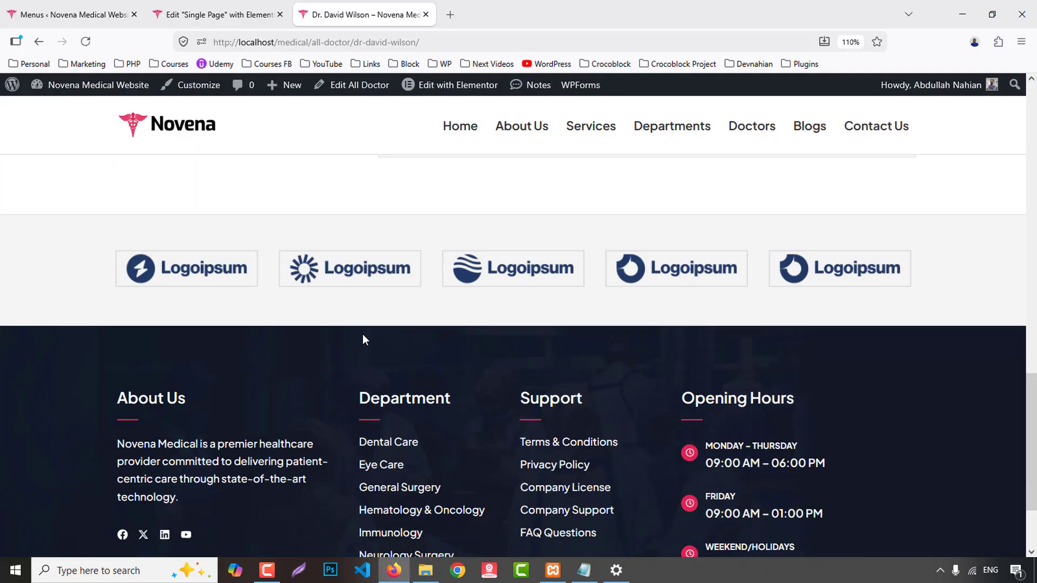
scroll(777, 220, up, 10)
- Open the Blogs page and look through the full article The Importance of Annual Wellness Exams: Why Preventive Care Saves Lives
click(809, 180)
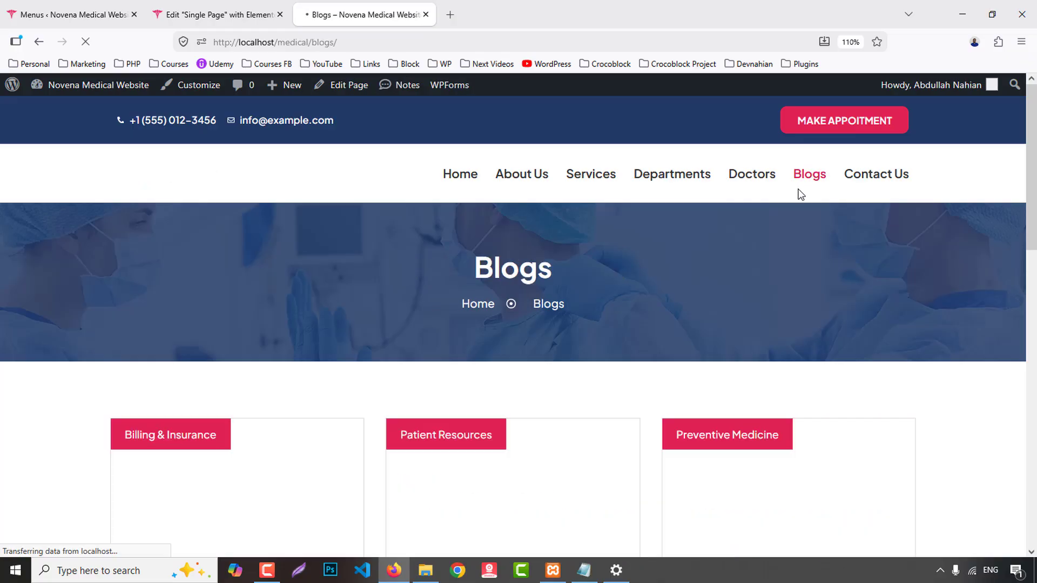
scroll(800, 193, down, 6)
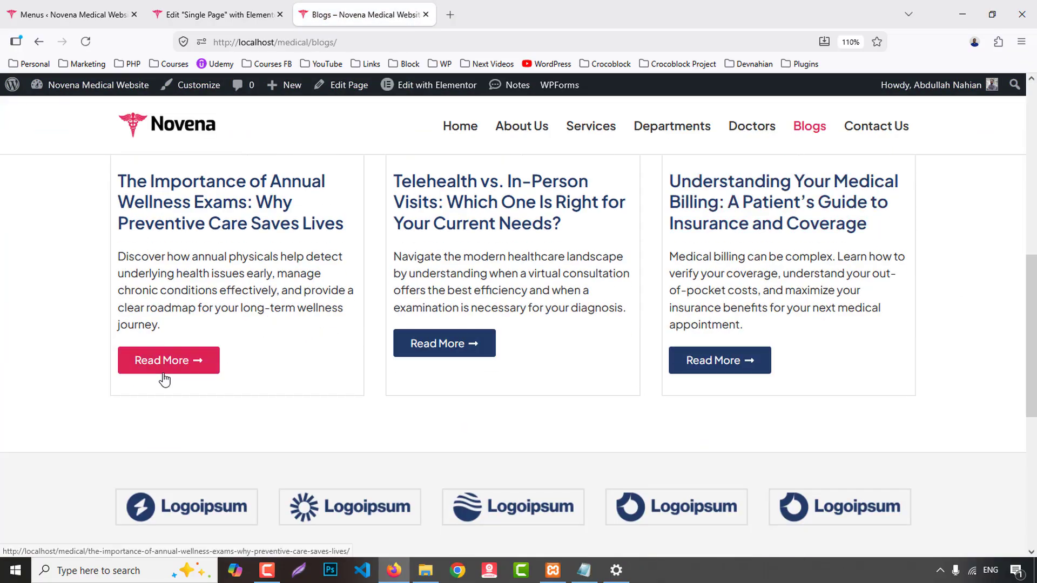
click(164, 375)
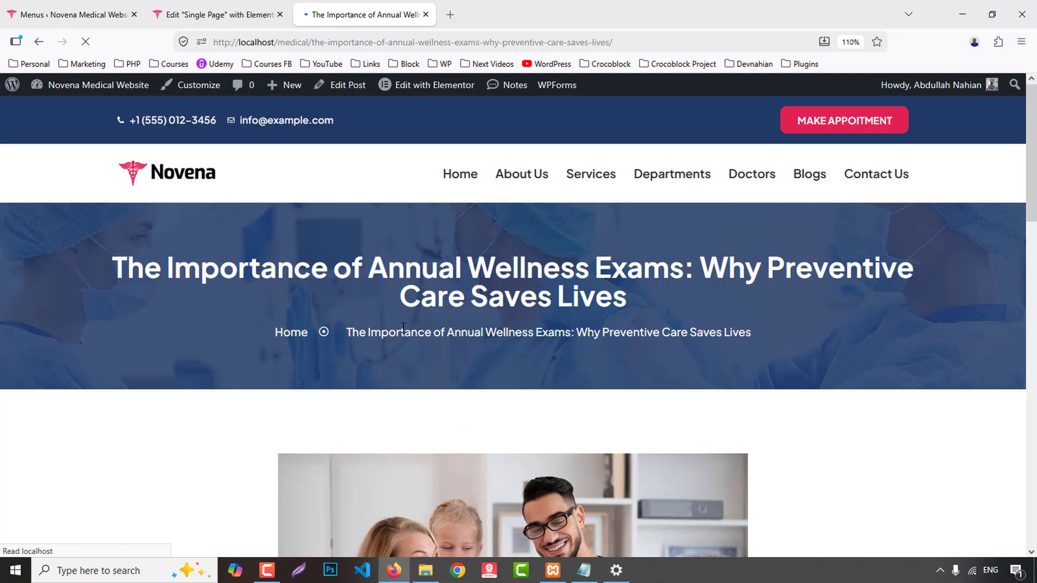
scroll(471, 322, down, 15)
scroll(471, 318, up, 20)
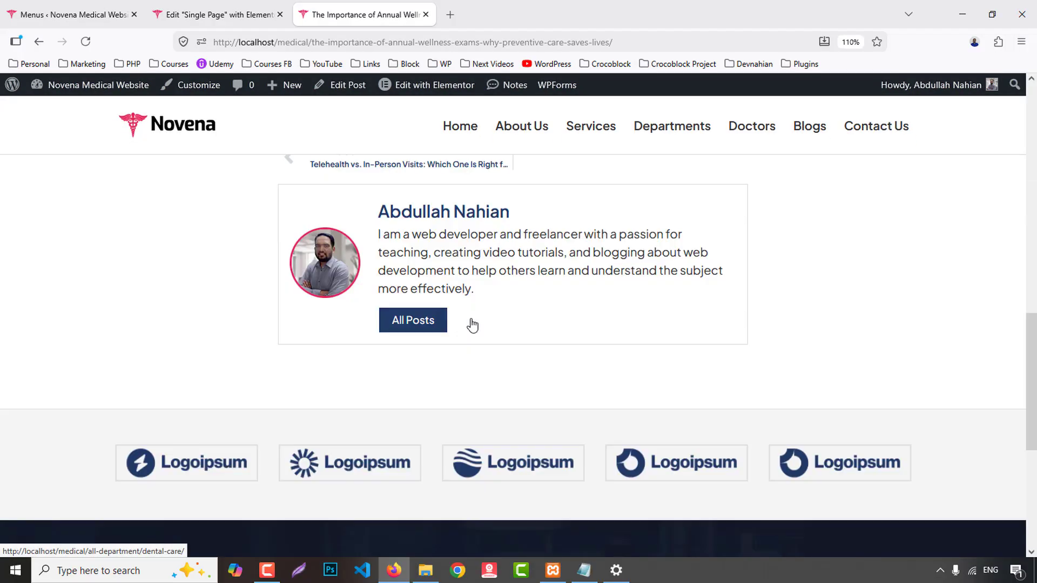
- Open the Contact Us page, look through it down to the footer, and return to the site's homepage
click(863, 175)
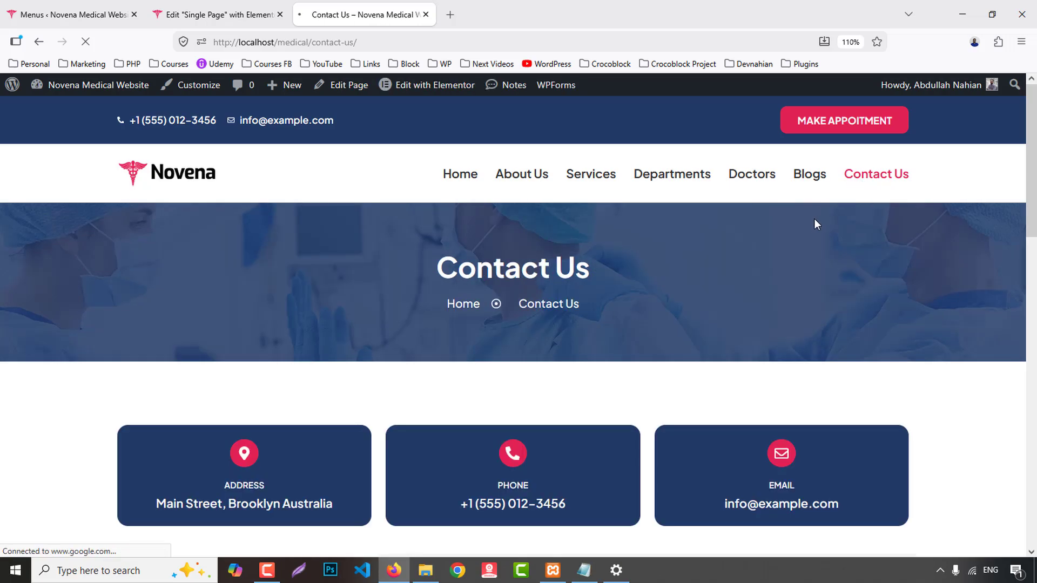
scroll(814, 223, down, 15)
scroll(813, 223, down, 2)
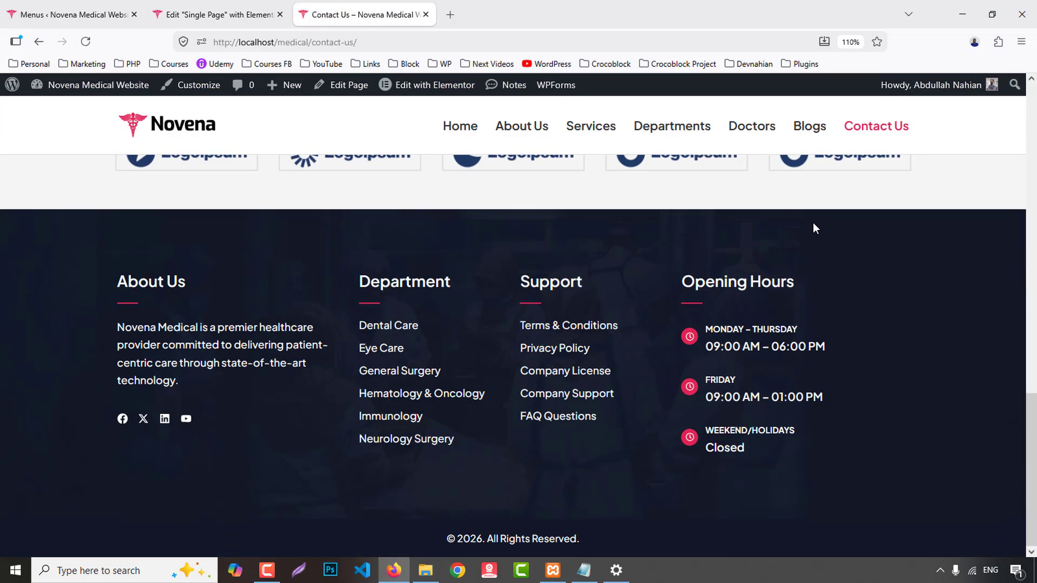
scroll(659, 205, up, 20)
click(471, 176)
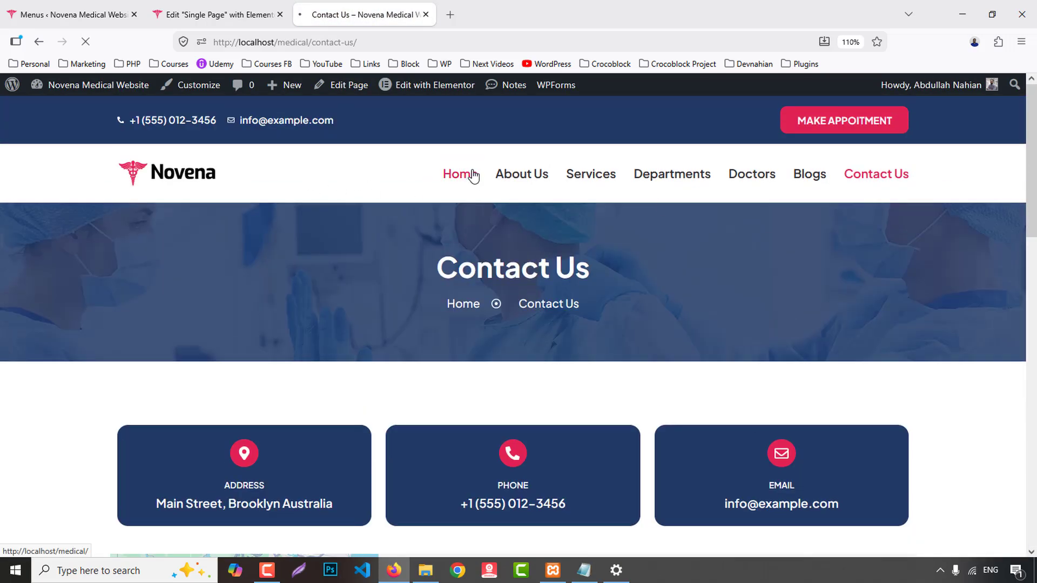